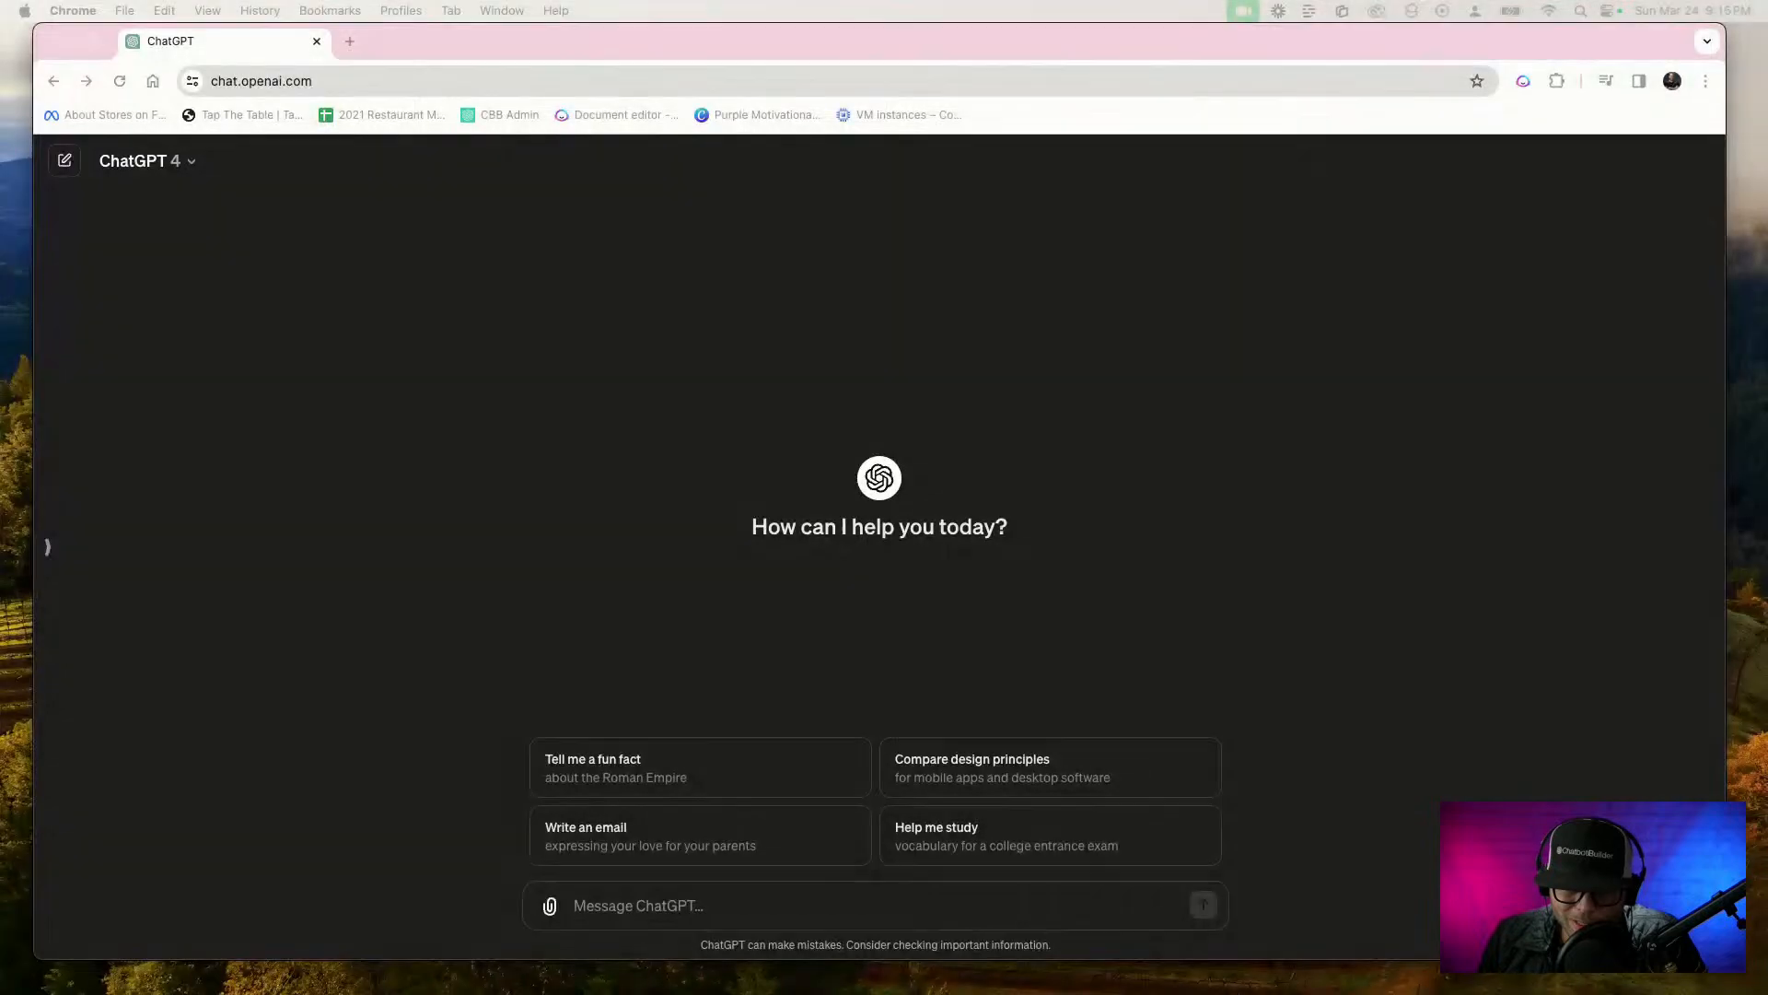
Open the Mac's system-wide search over the empty ChatGPT conversation
click(930, 904)
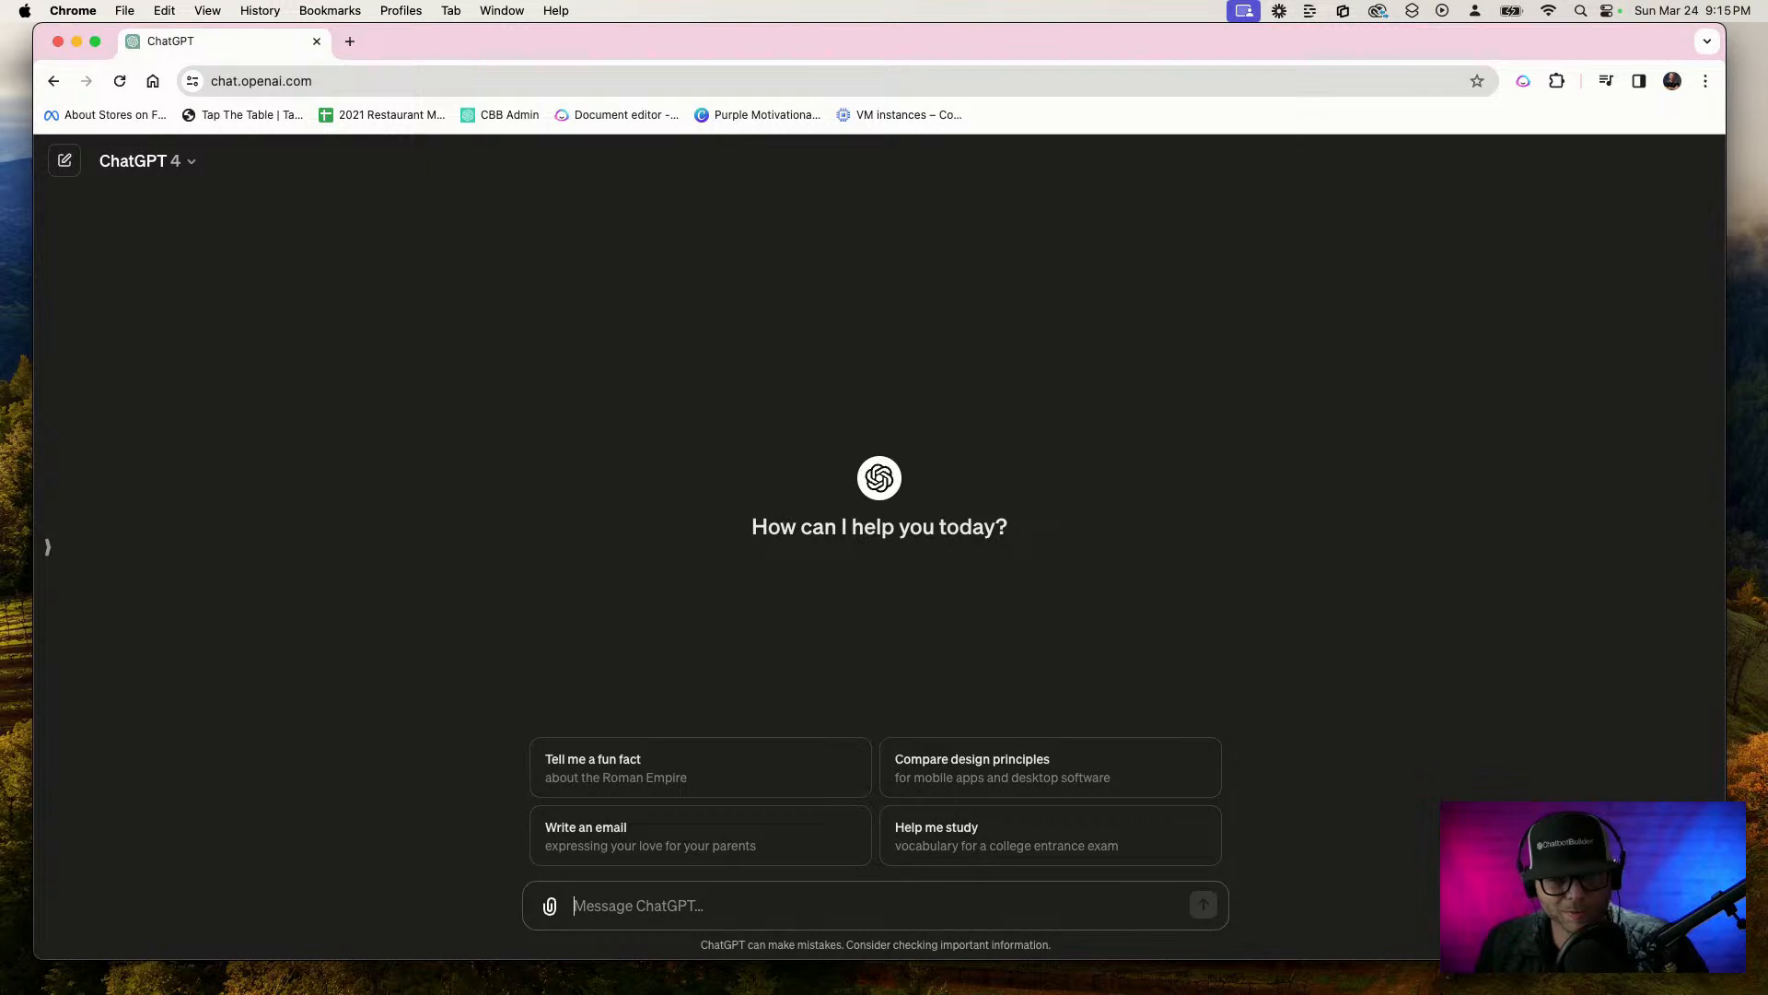
click(1580, 11)
text(dict)
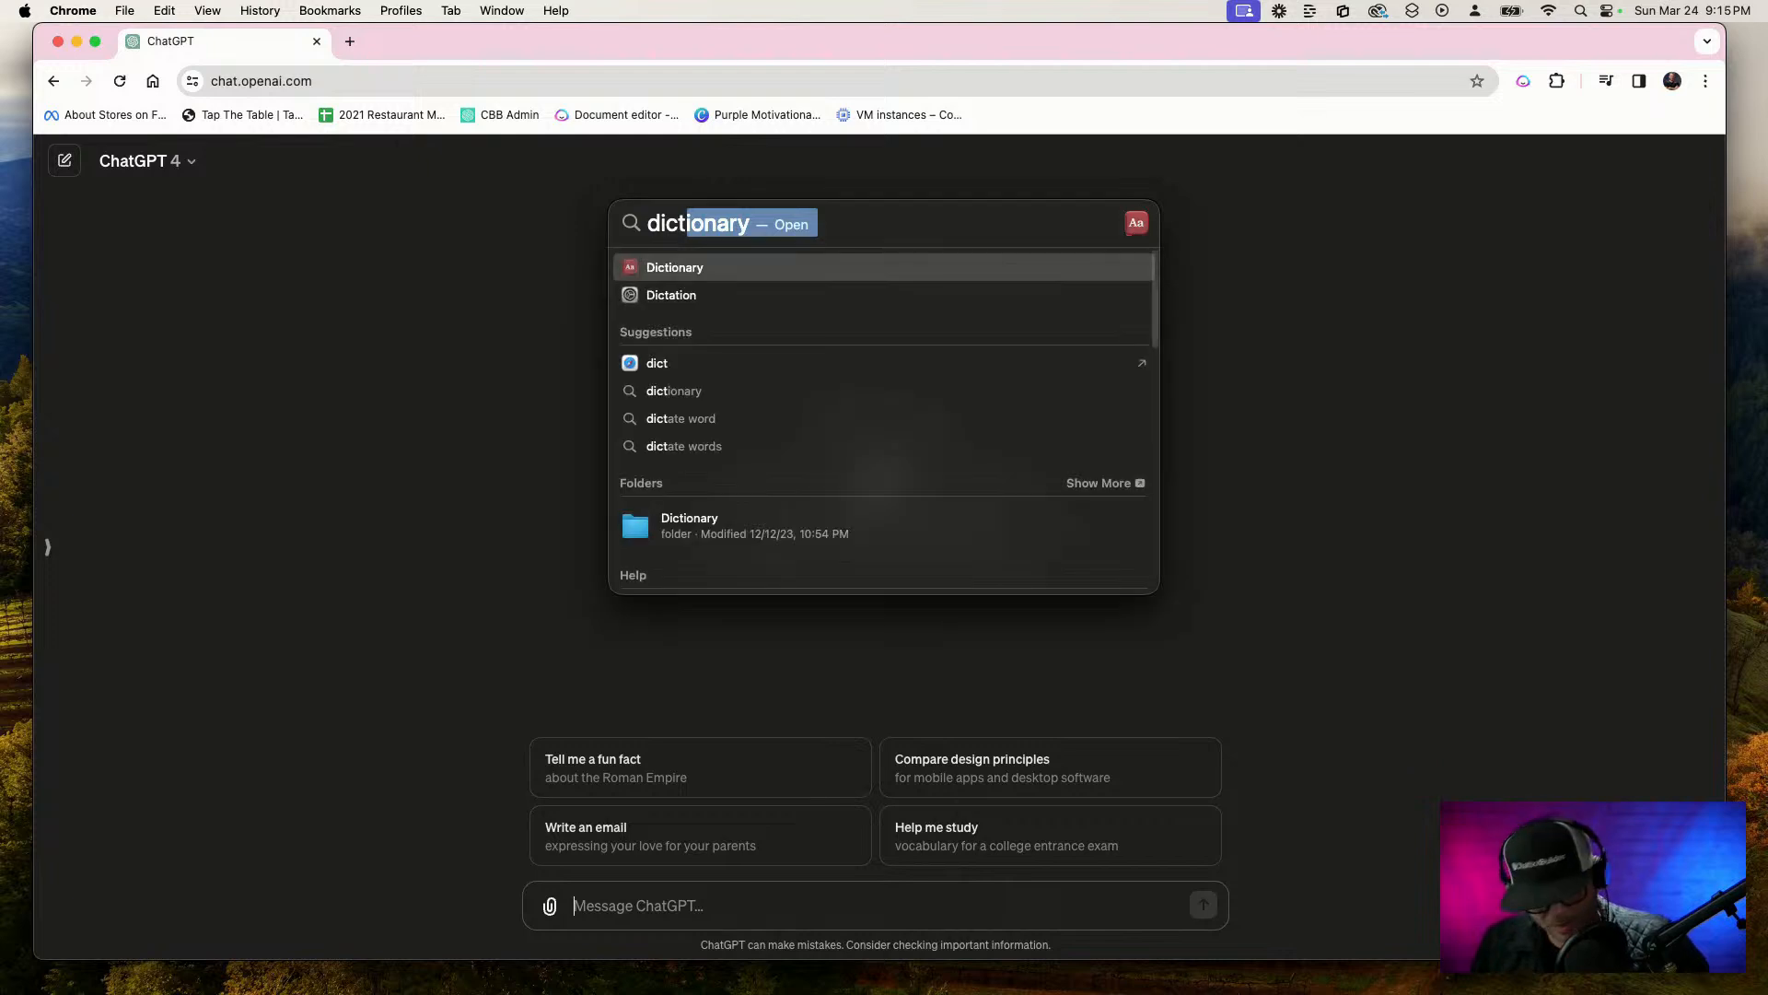
text(o)
key(BackSpace)
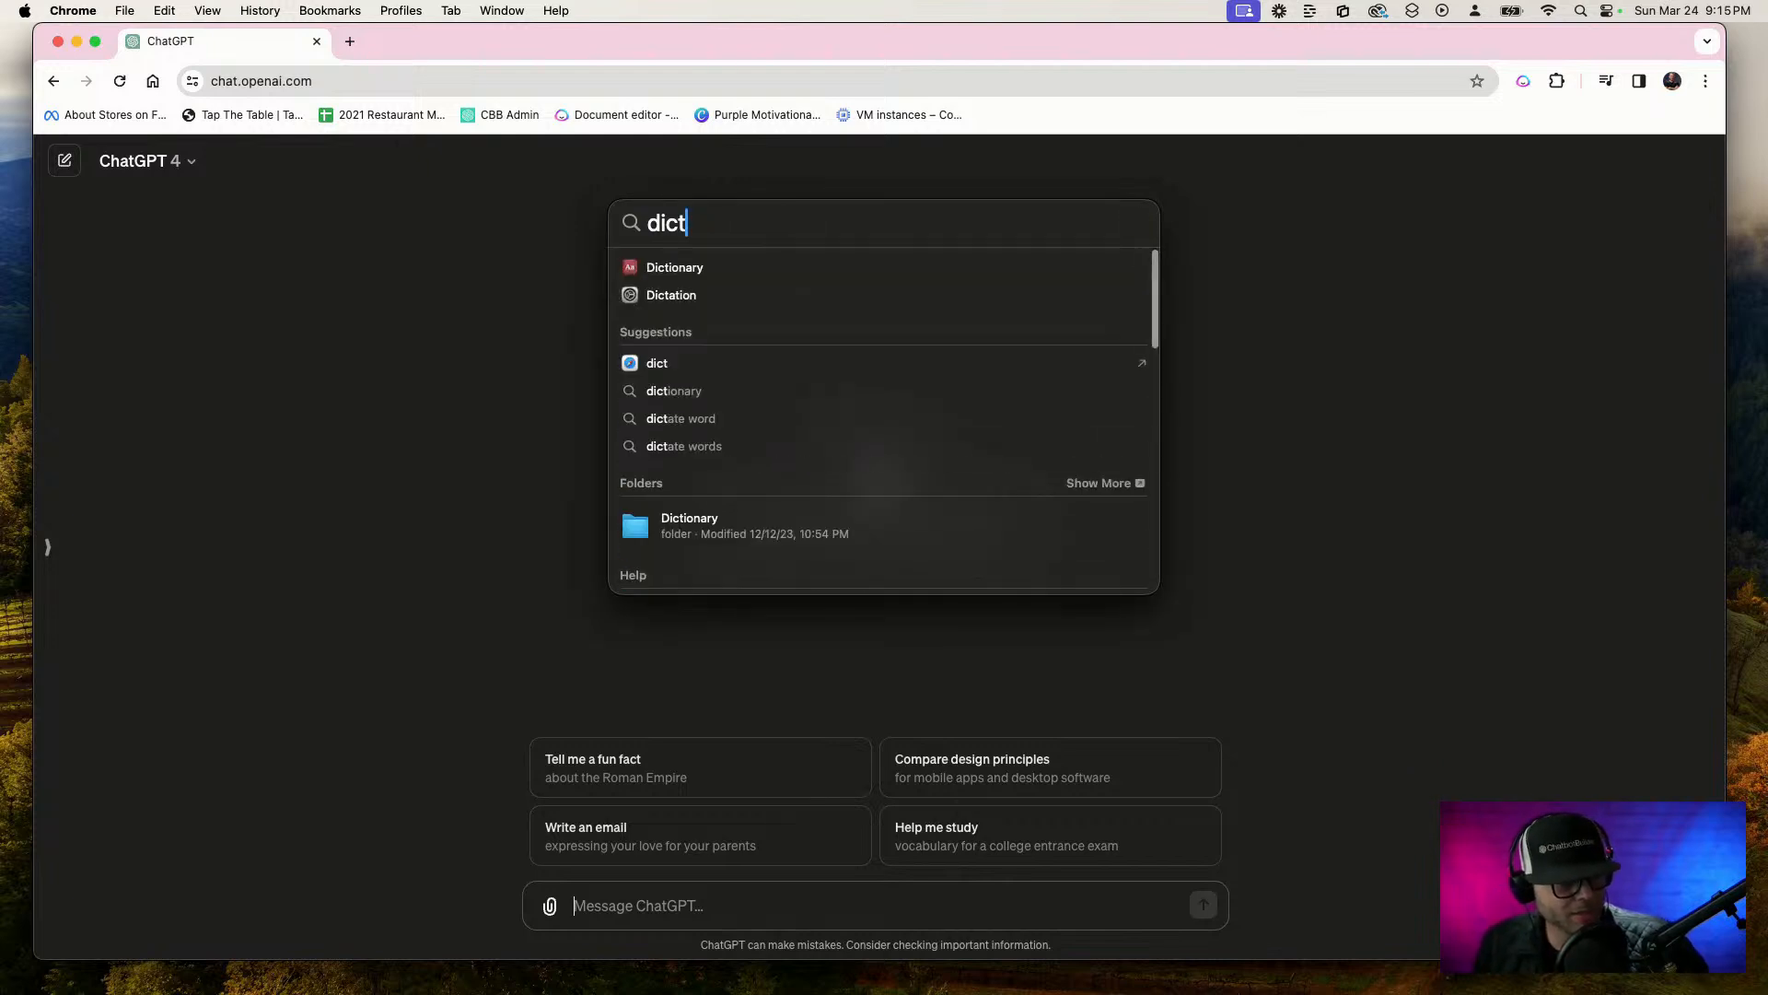
key(BackSpace)
text(io)
key(BackSpace)
key(BackSpace)
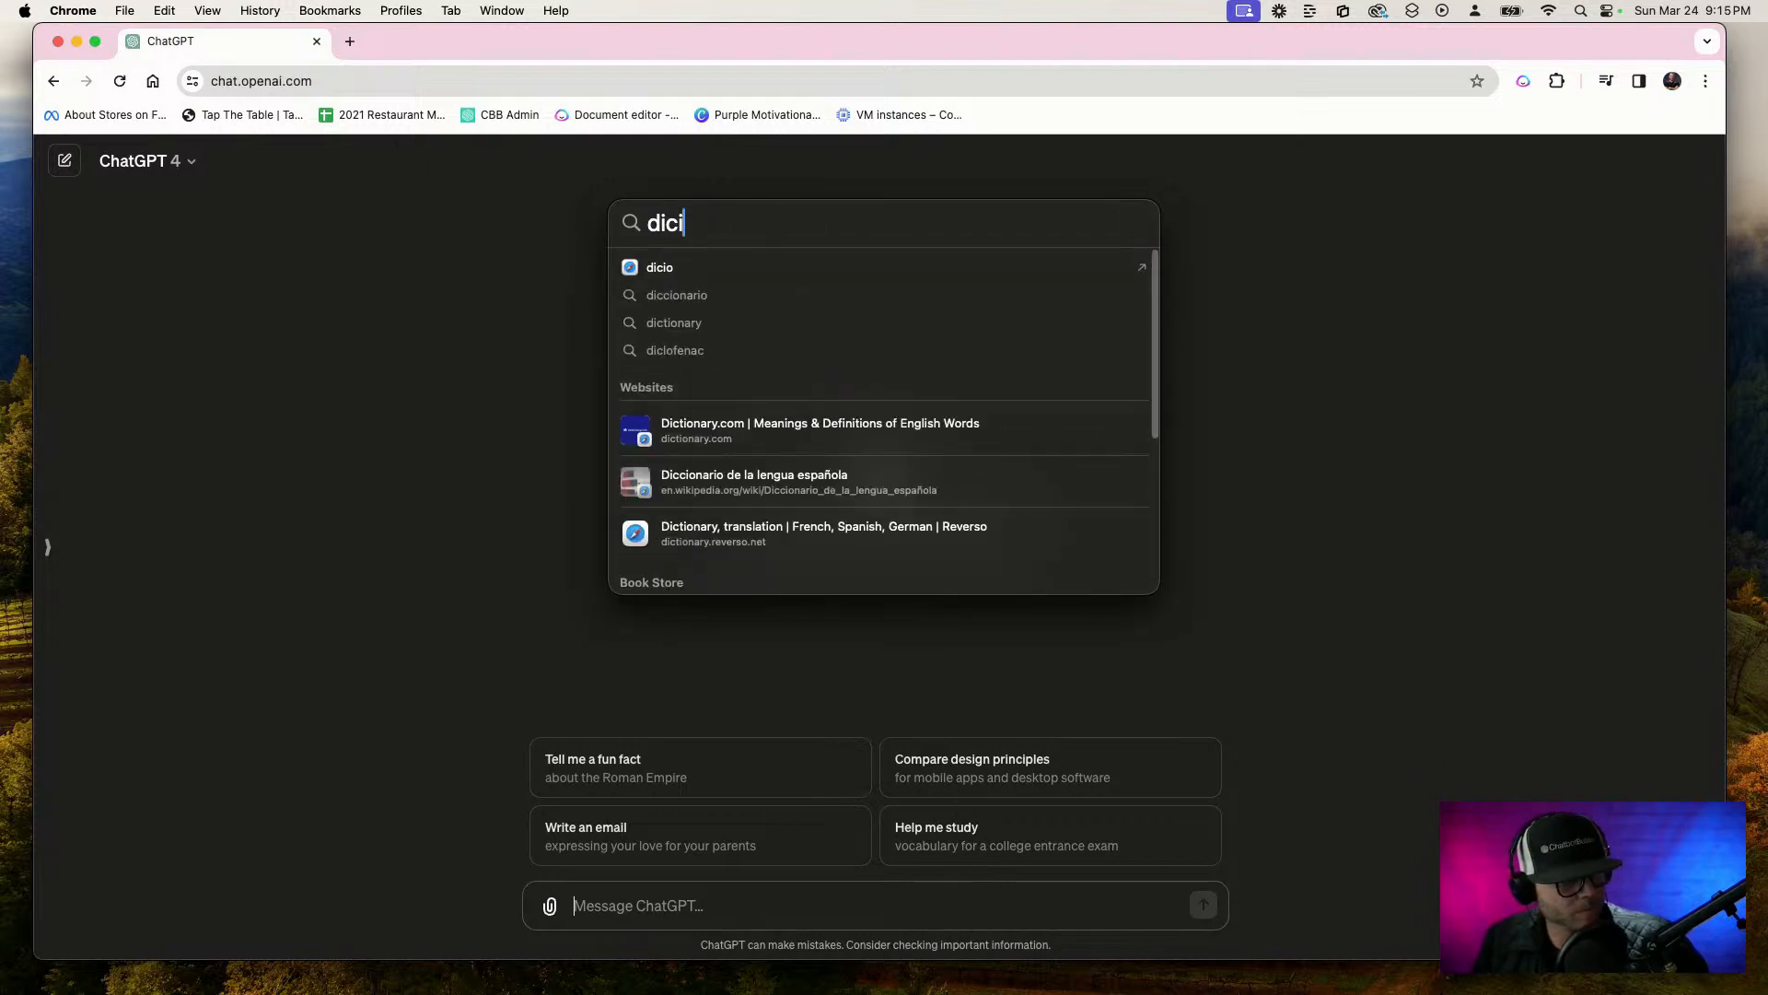
text(t)
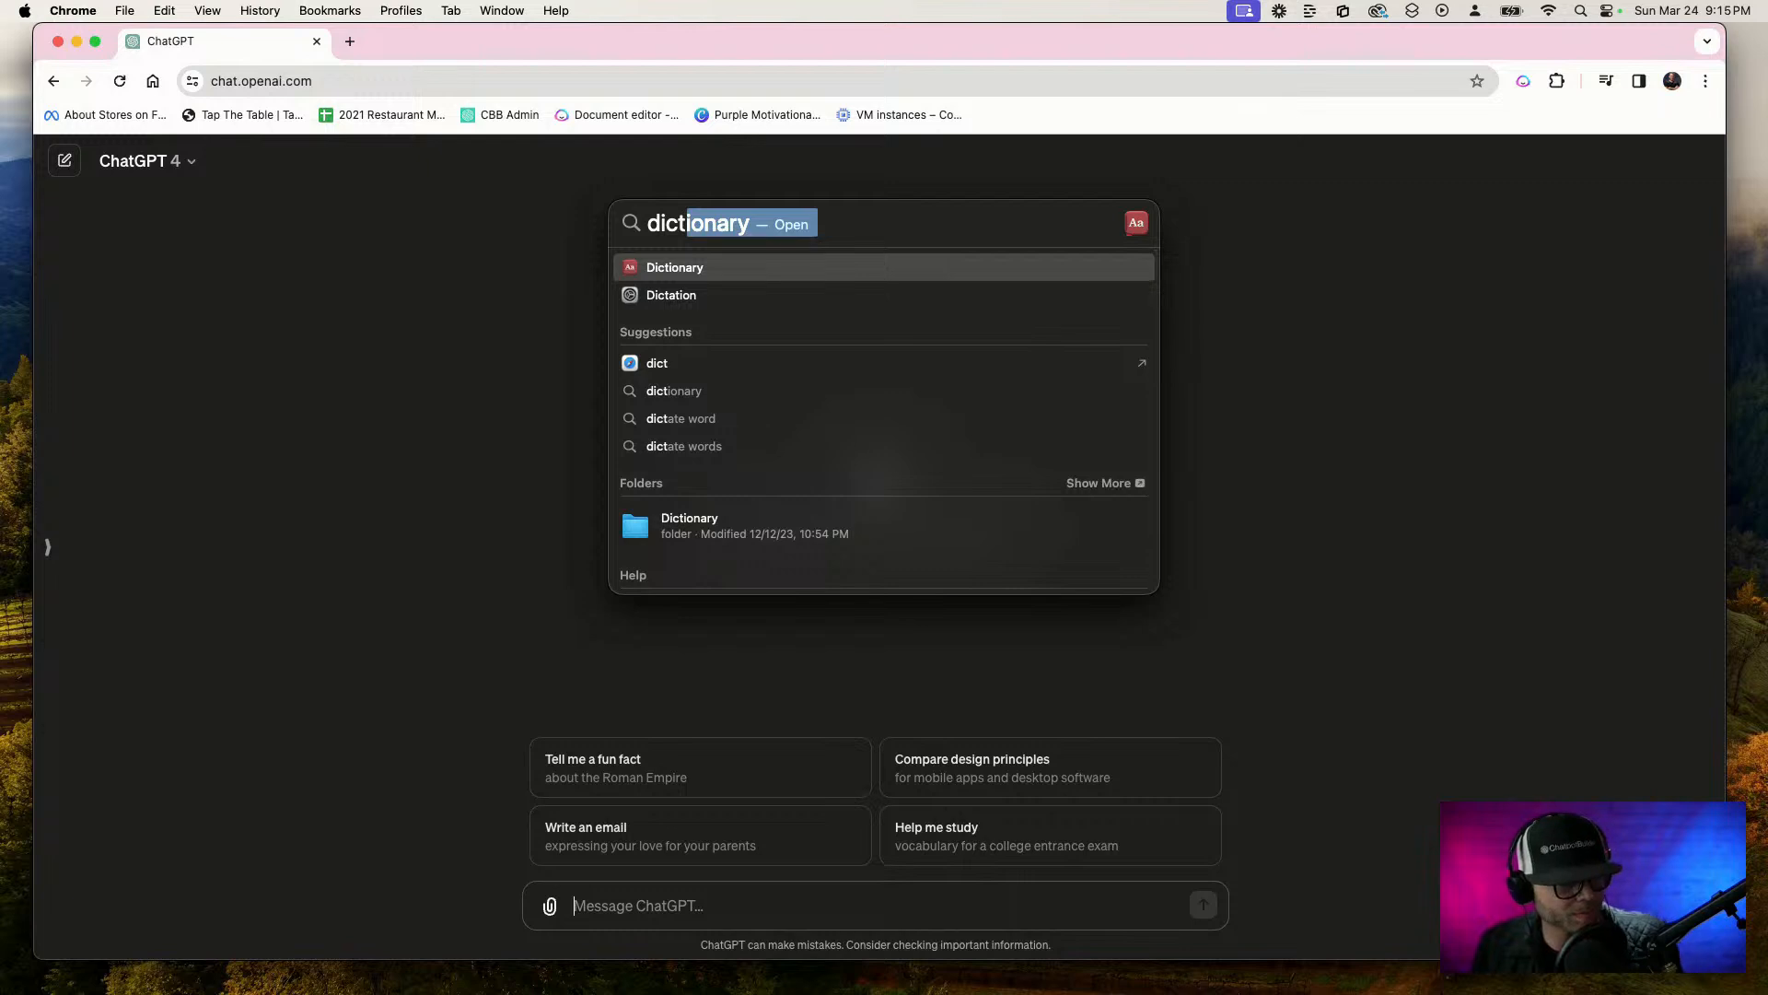
key(BackSpace)
key(BackSpace)
key(BackSpace)
key(BackSpace)
key(BackSpace)
Search for and open the Mac's Keyboard settings, placing the window near the screen centre and making it taller
text(keyb)
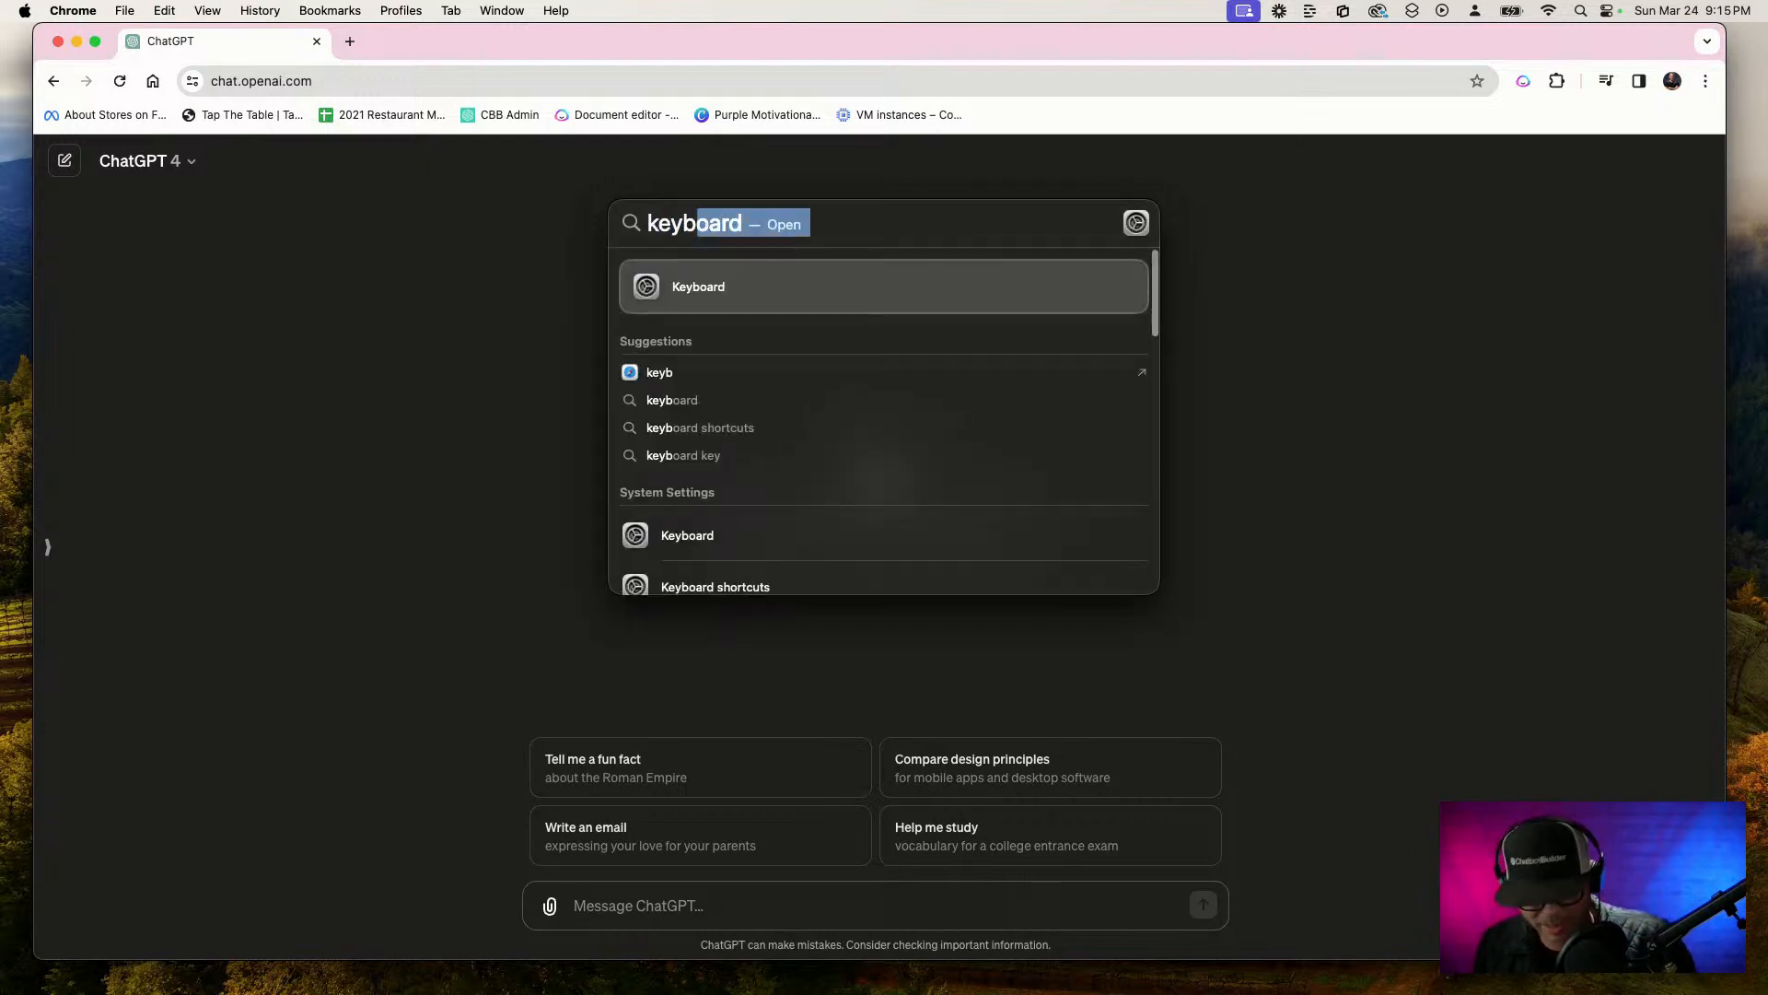
key(Return)
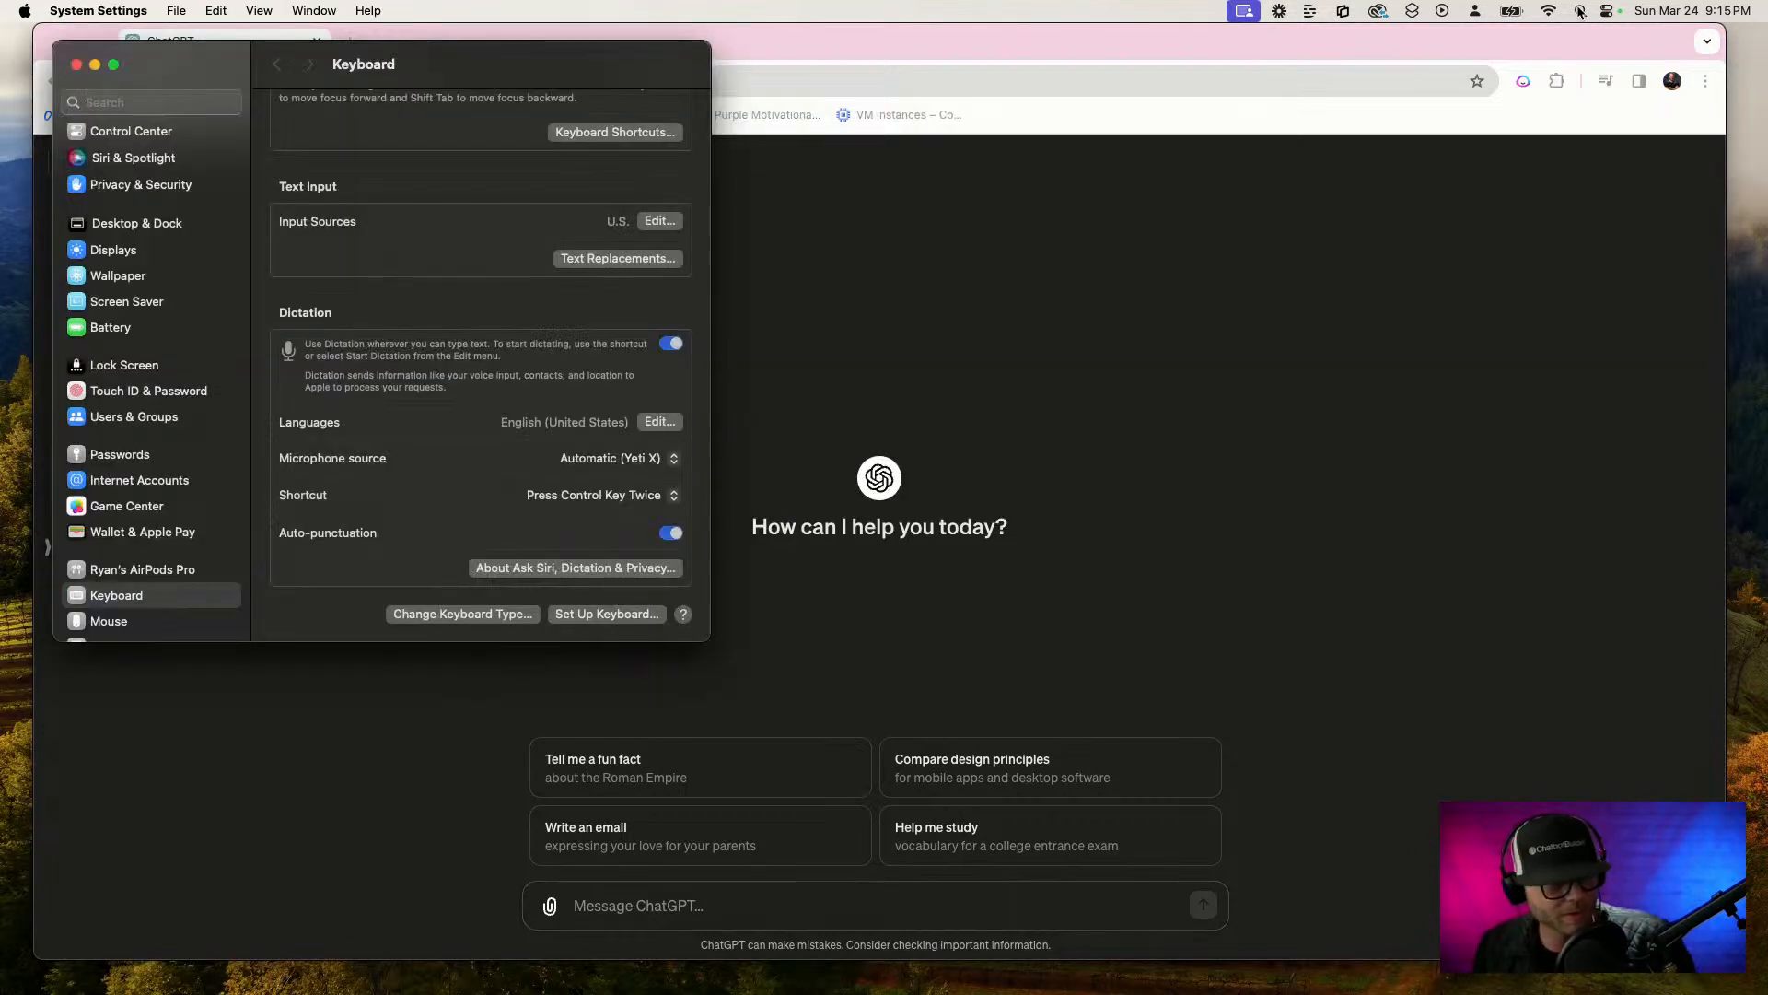
drag(553, 86, 966, 207)
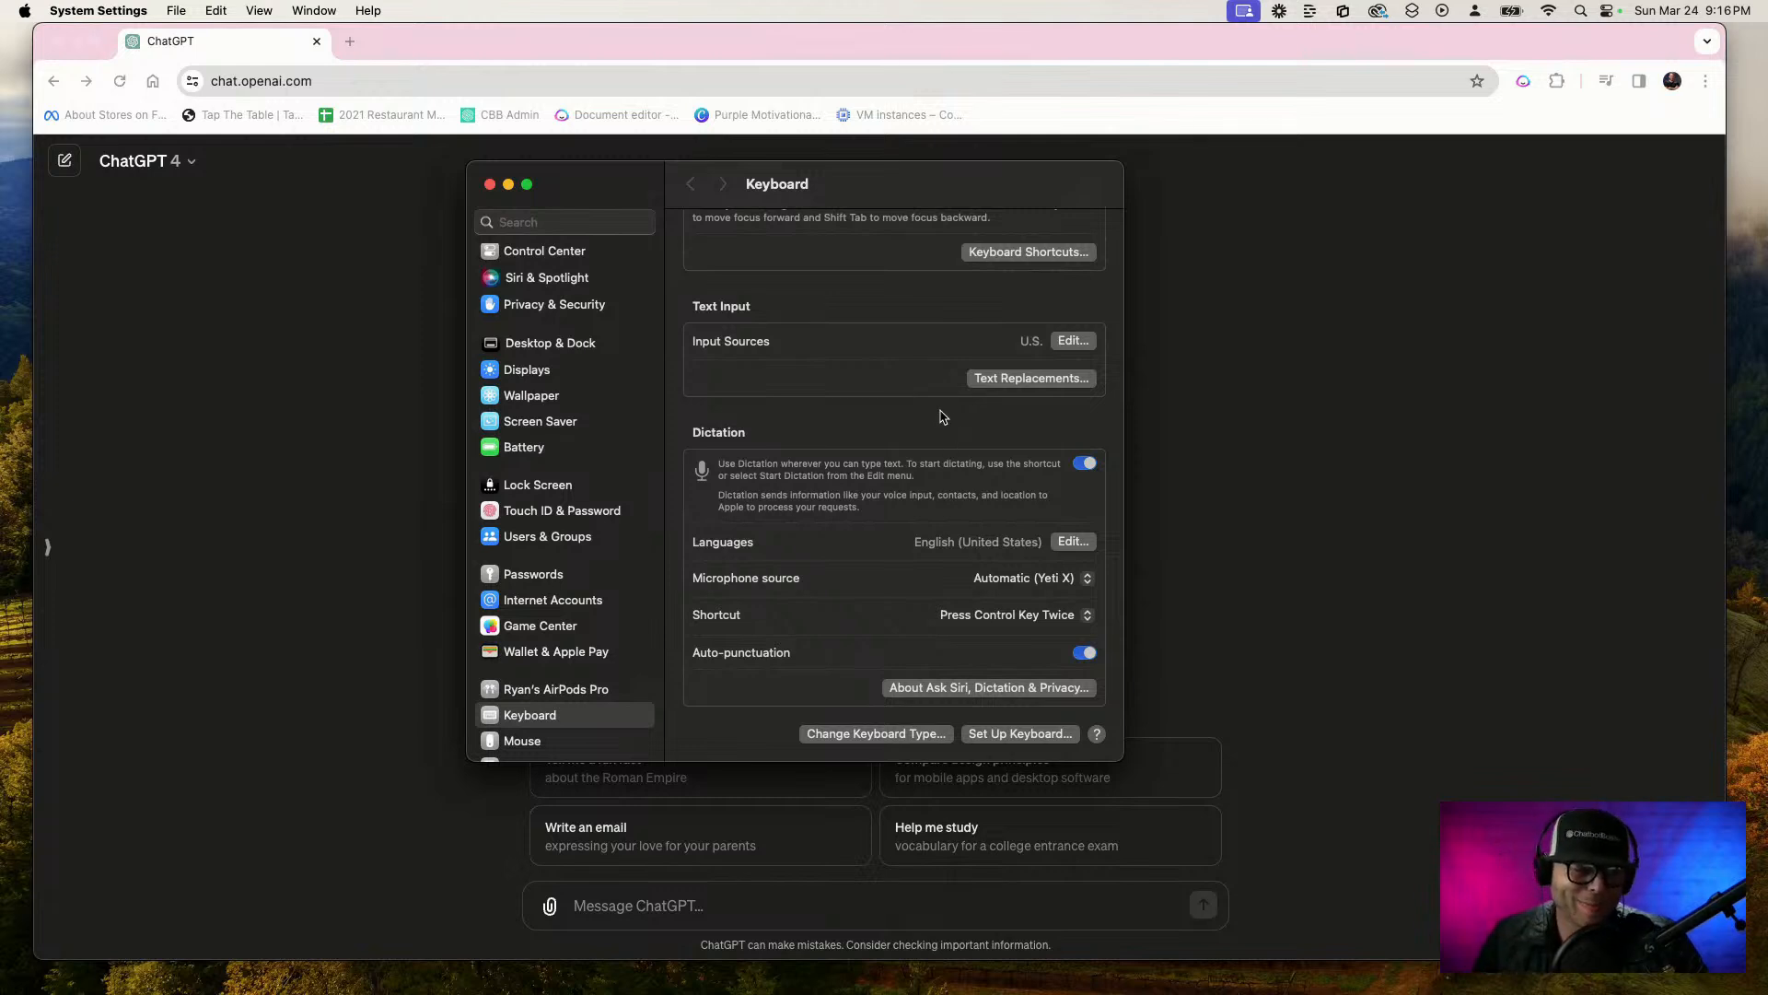
scroll(943, 416, down, 1)
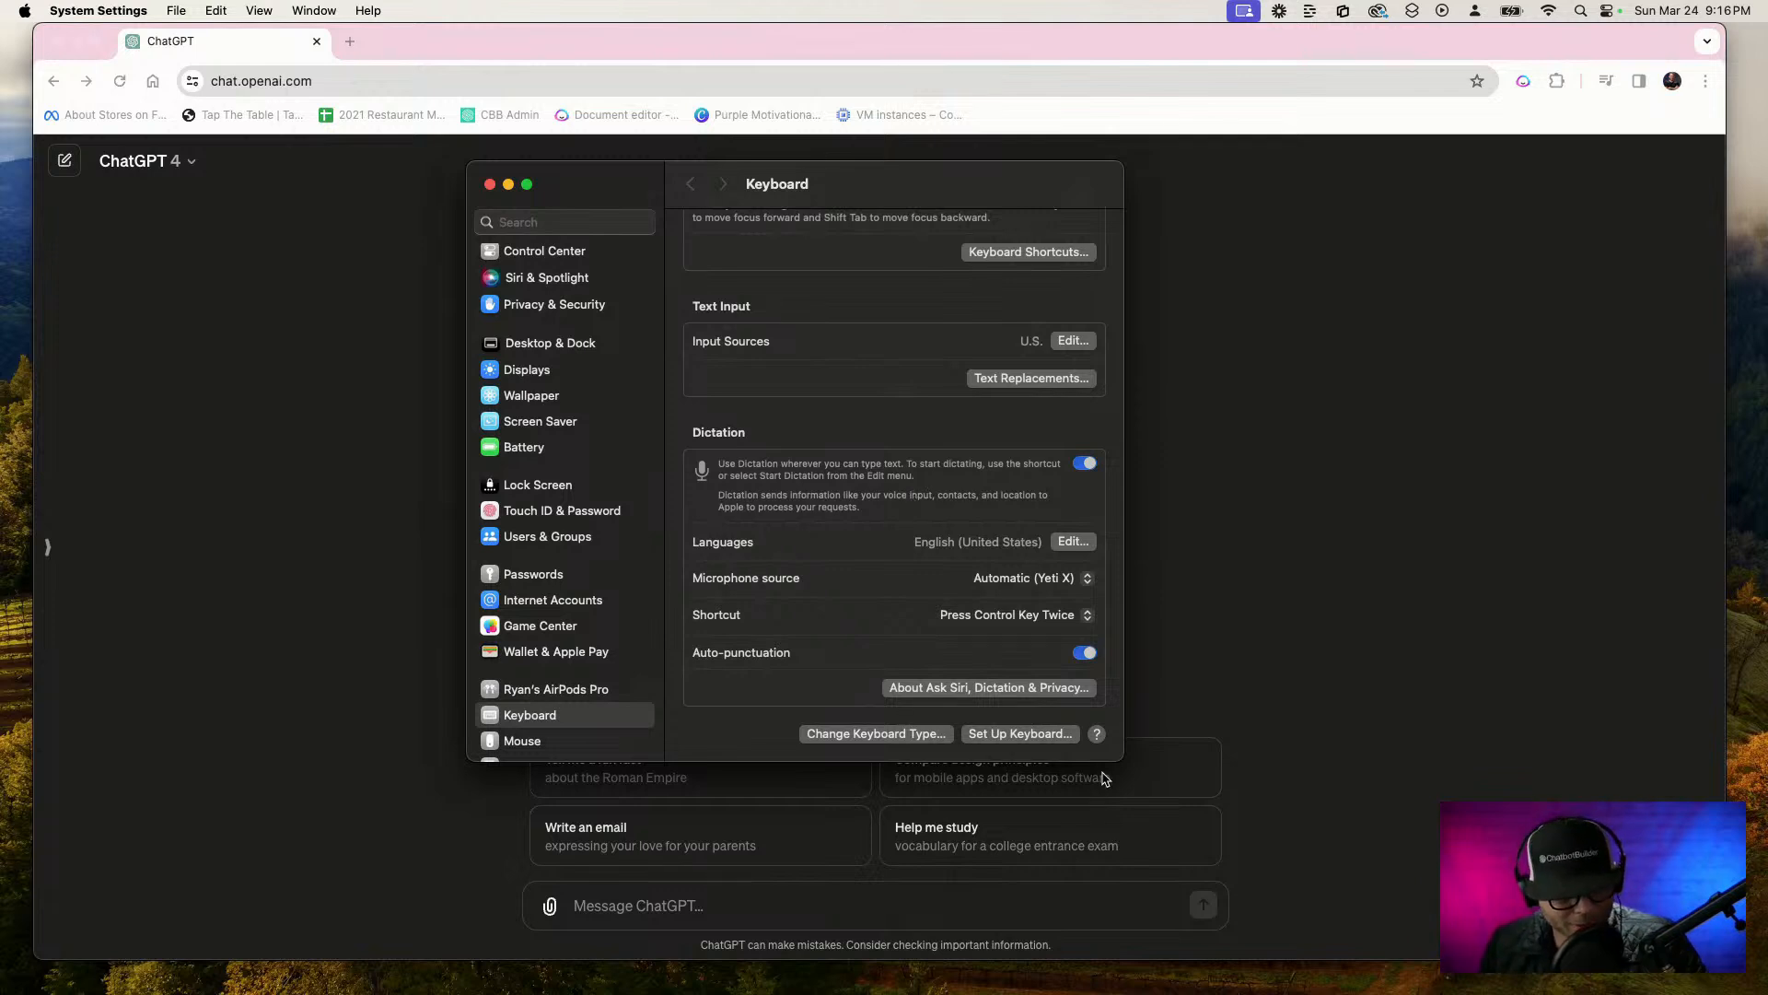
drag(1117, 760, 1206, 893)
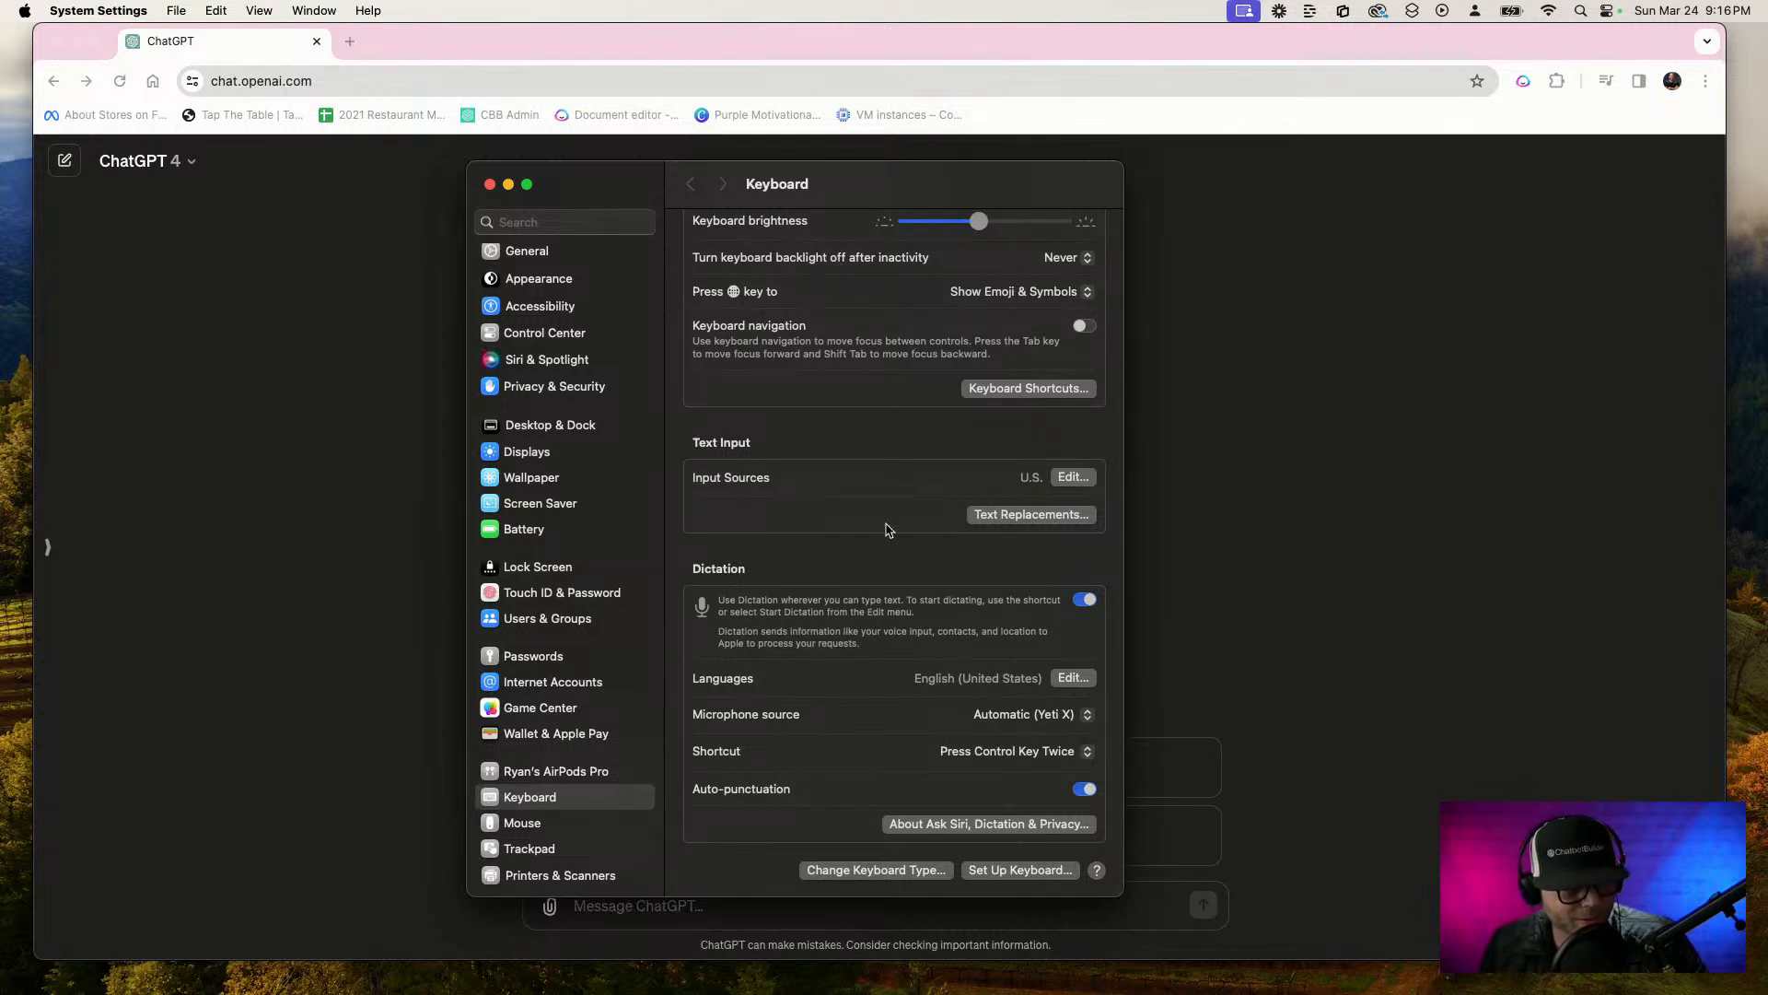
Review the Dictation options in the Keyboard settings and try to turn Dictation off, cancelling the request
scroll(884, 543, up, 3)
scroll(779, 447, down, 1)
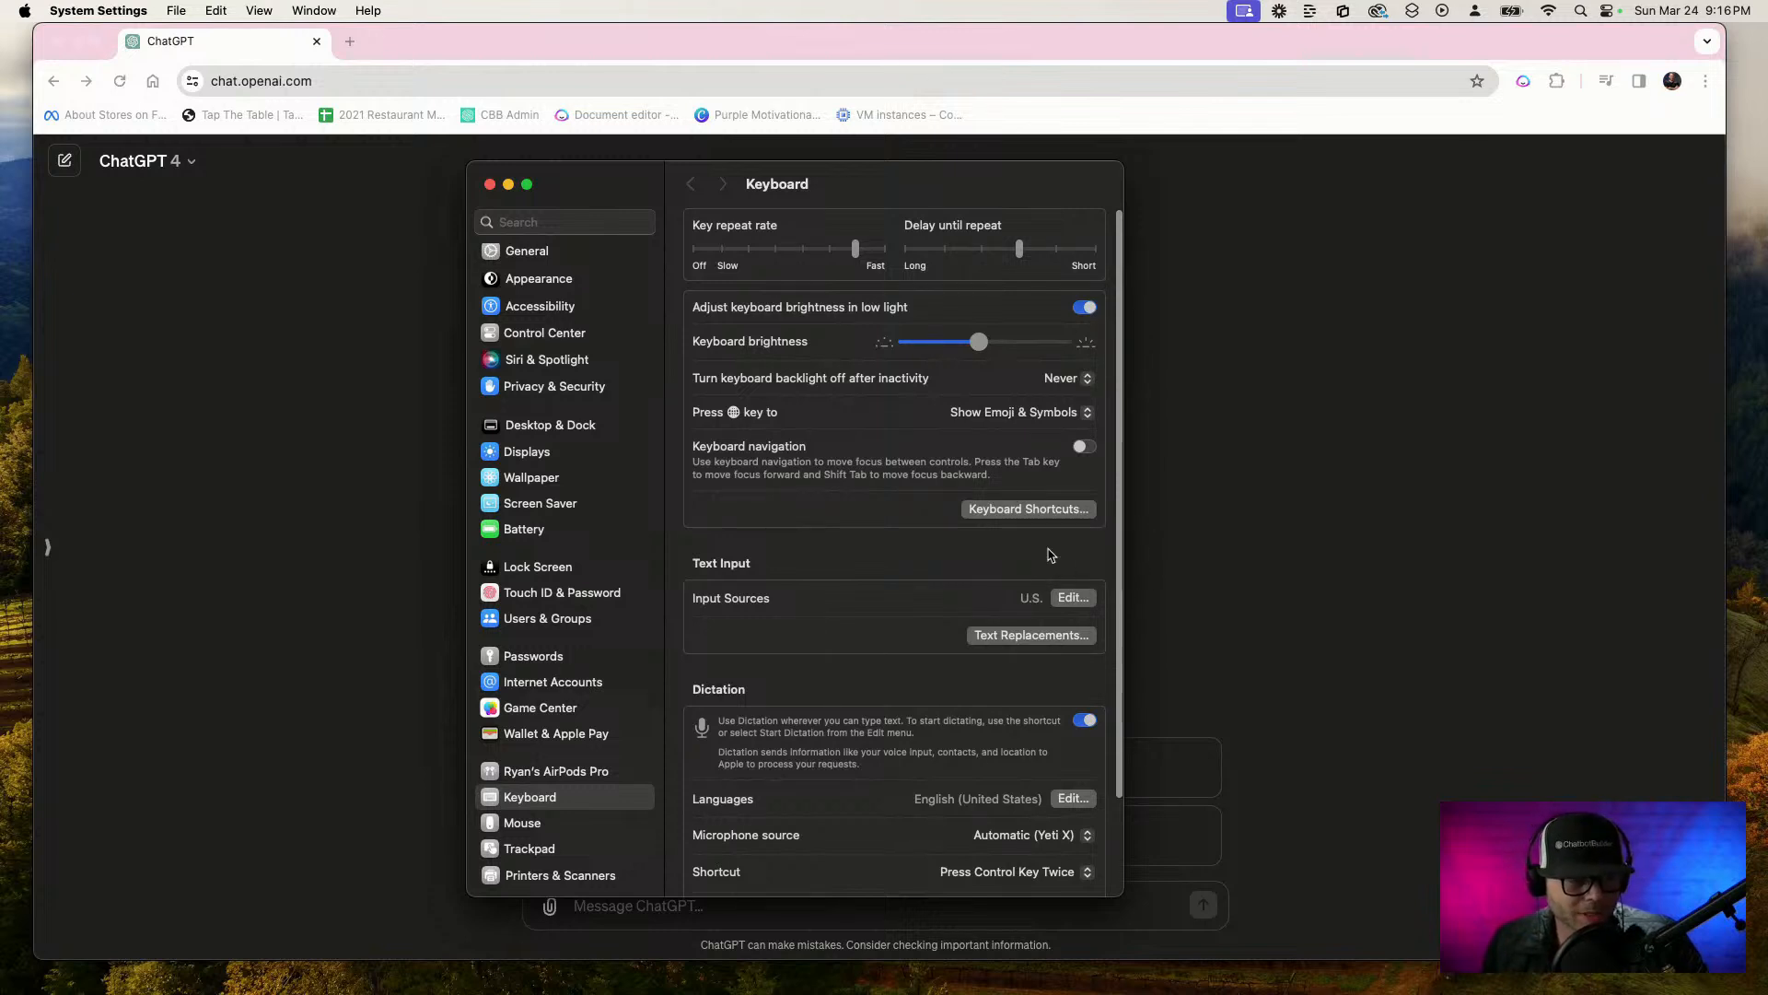
scroll(814, 500, down, 3)
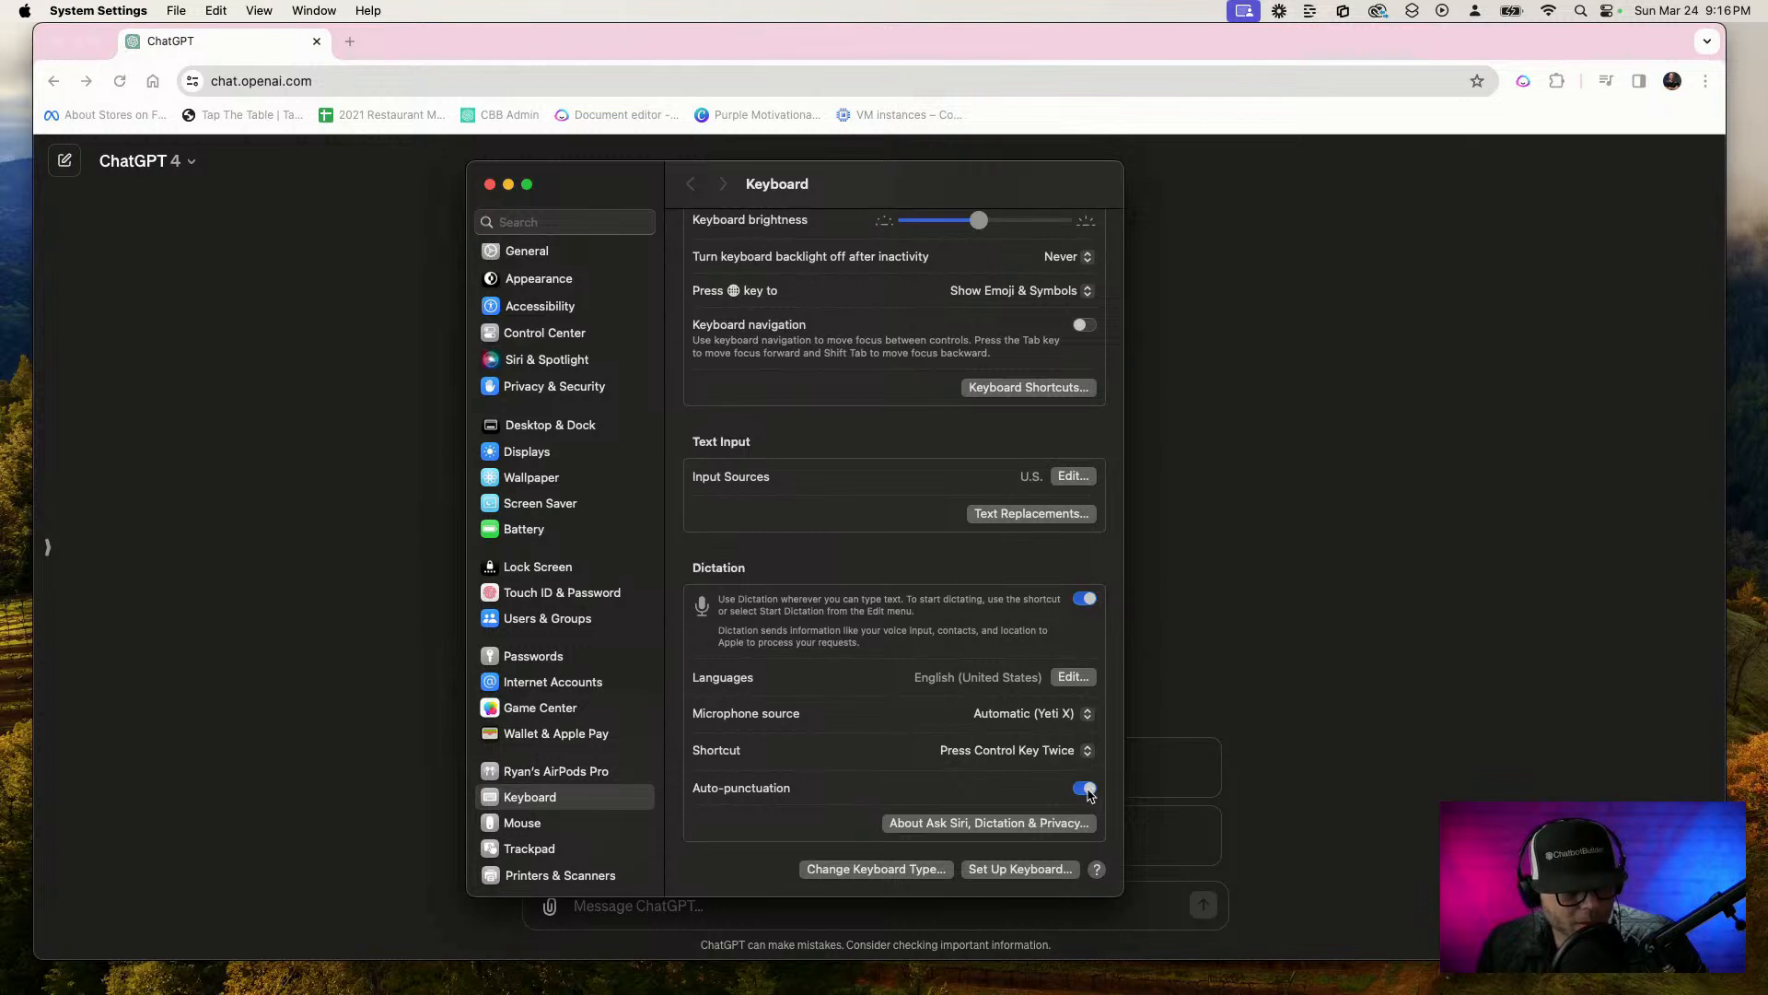
scroll(1085, 791, down, 1)
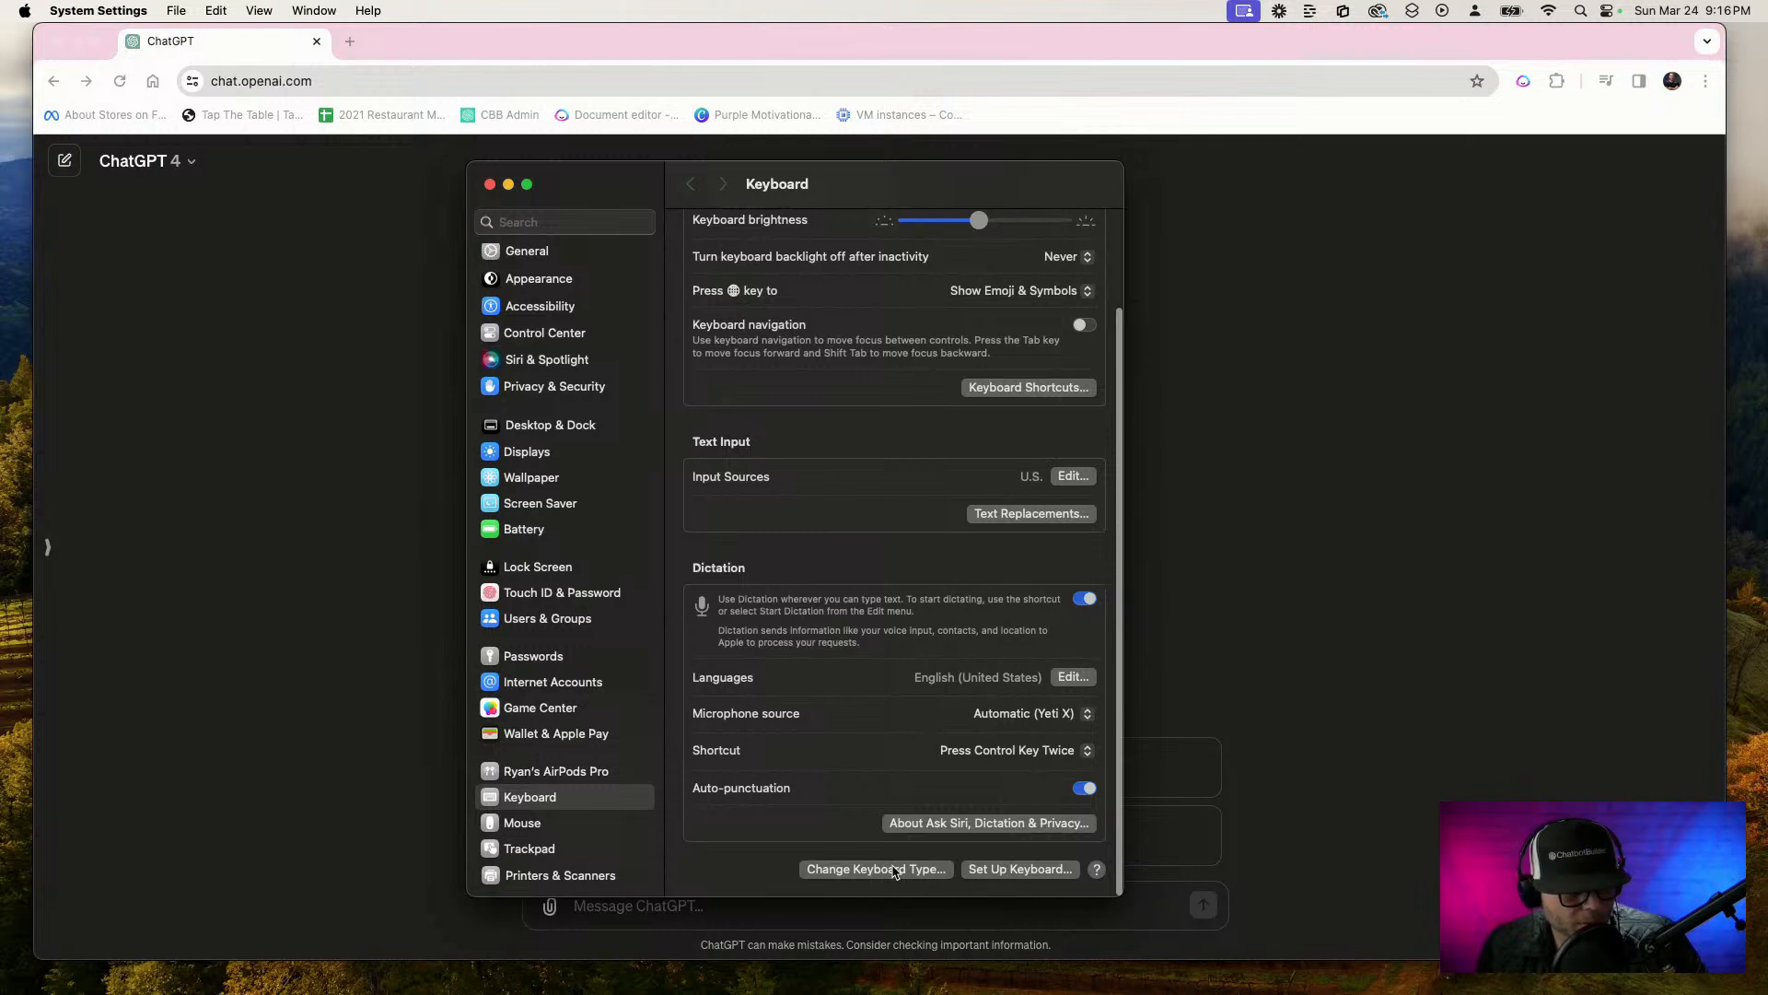
click(1085, 600)
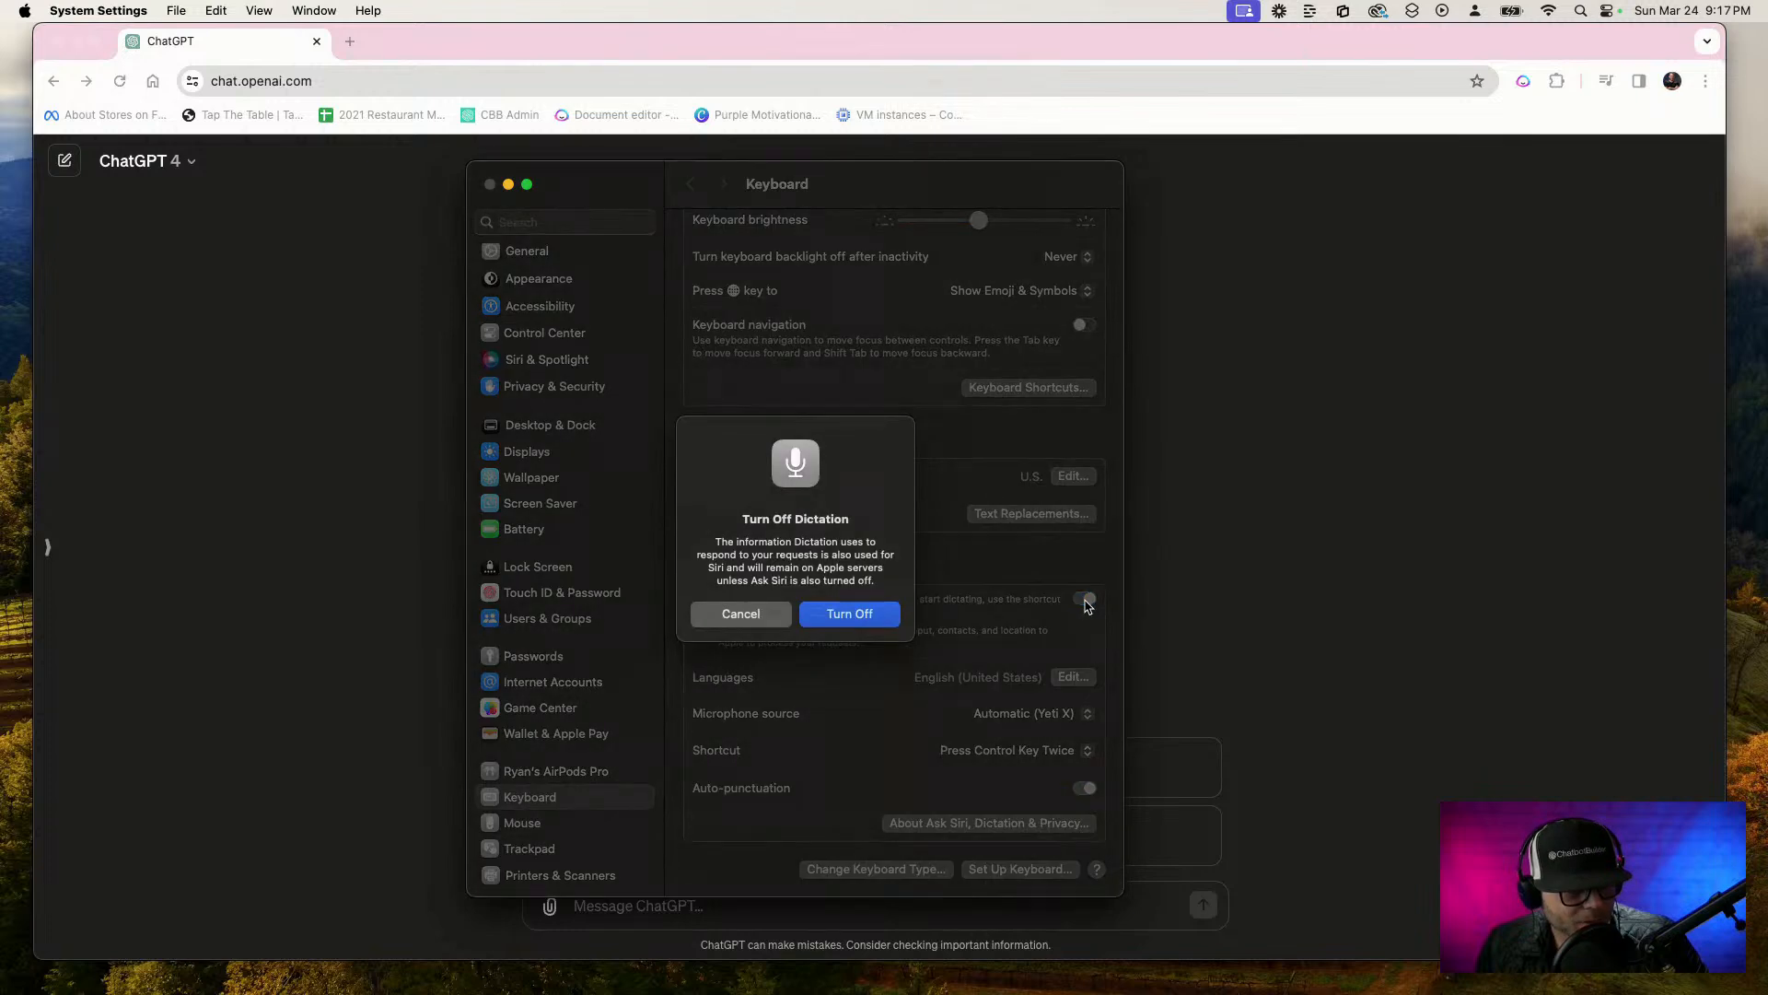
click(781, 612)
Look at the Keyboard Shortcuts dialog and the available Dictation shortcut choices without changing any of them
scroll(958, 473, up, 2)
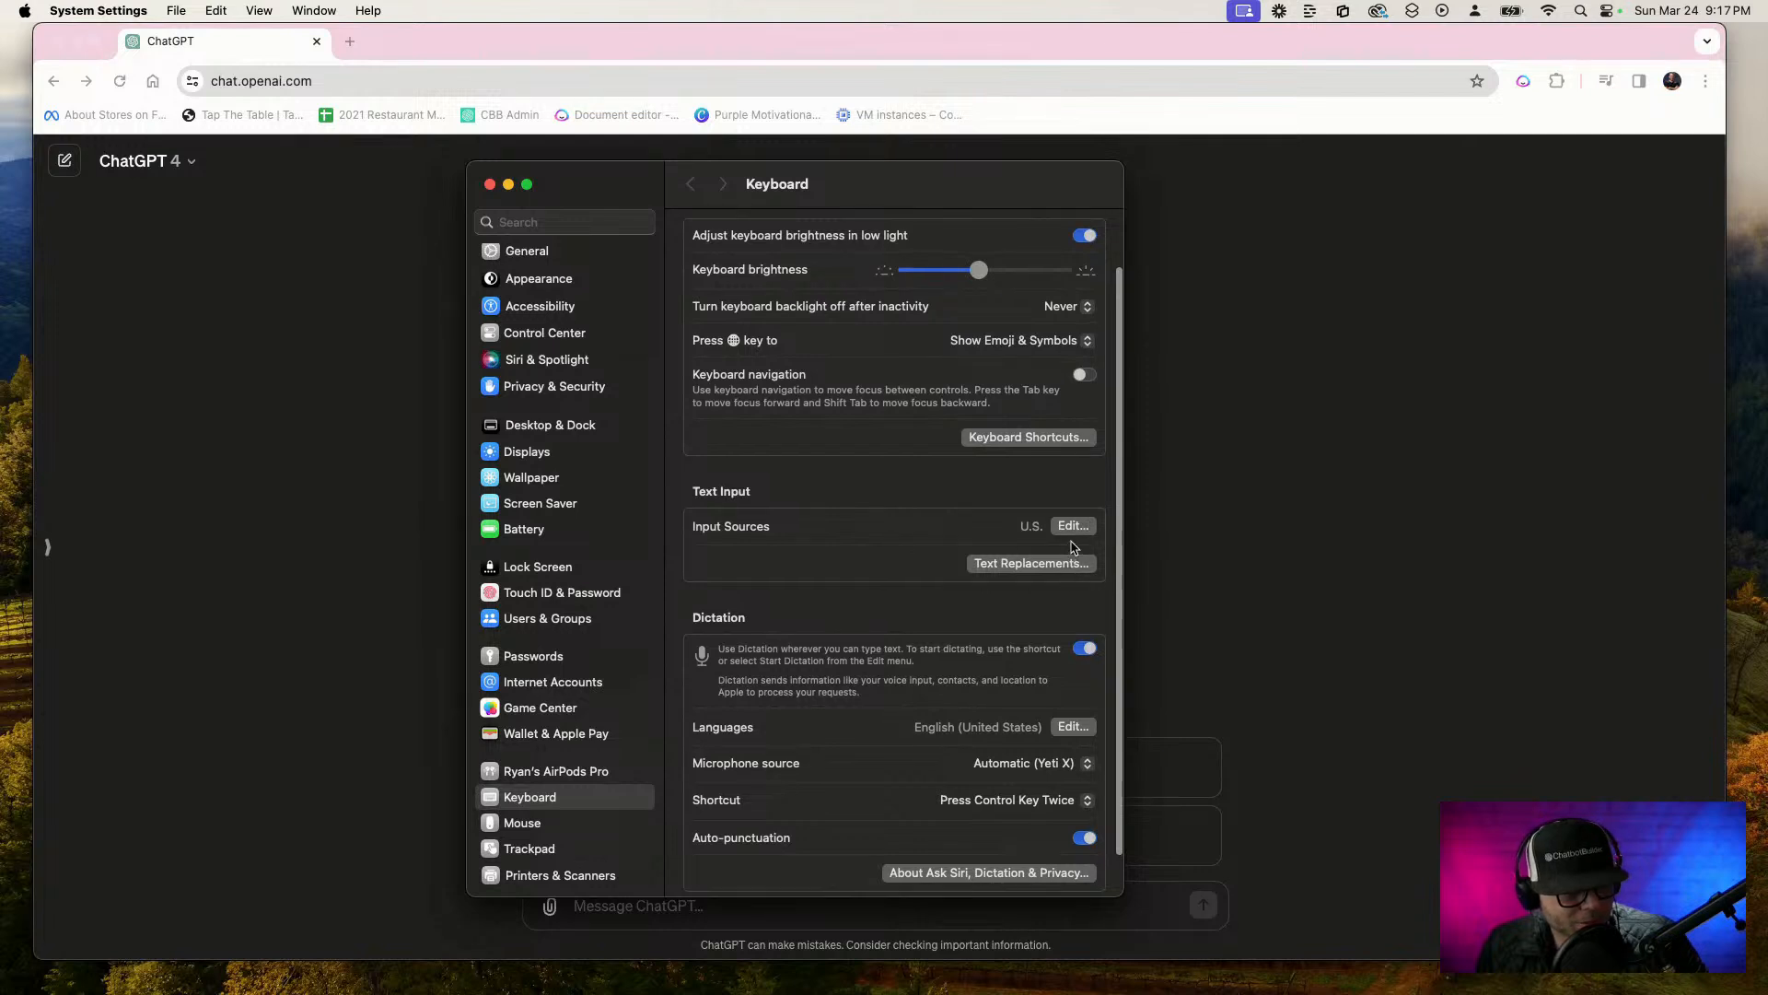
scroll(1059, 553, up, 2)
click(1029, 509)
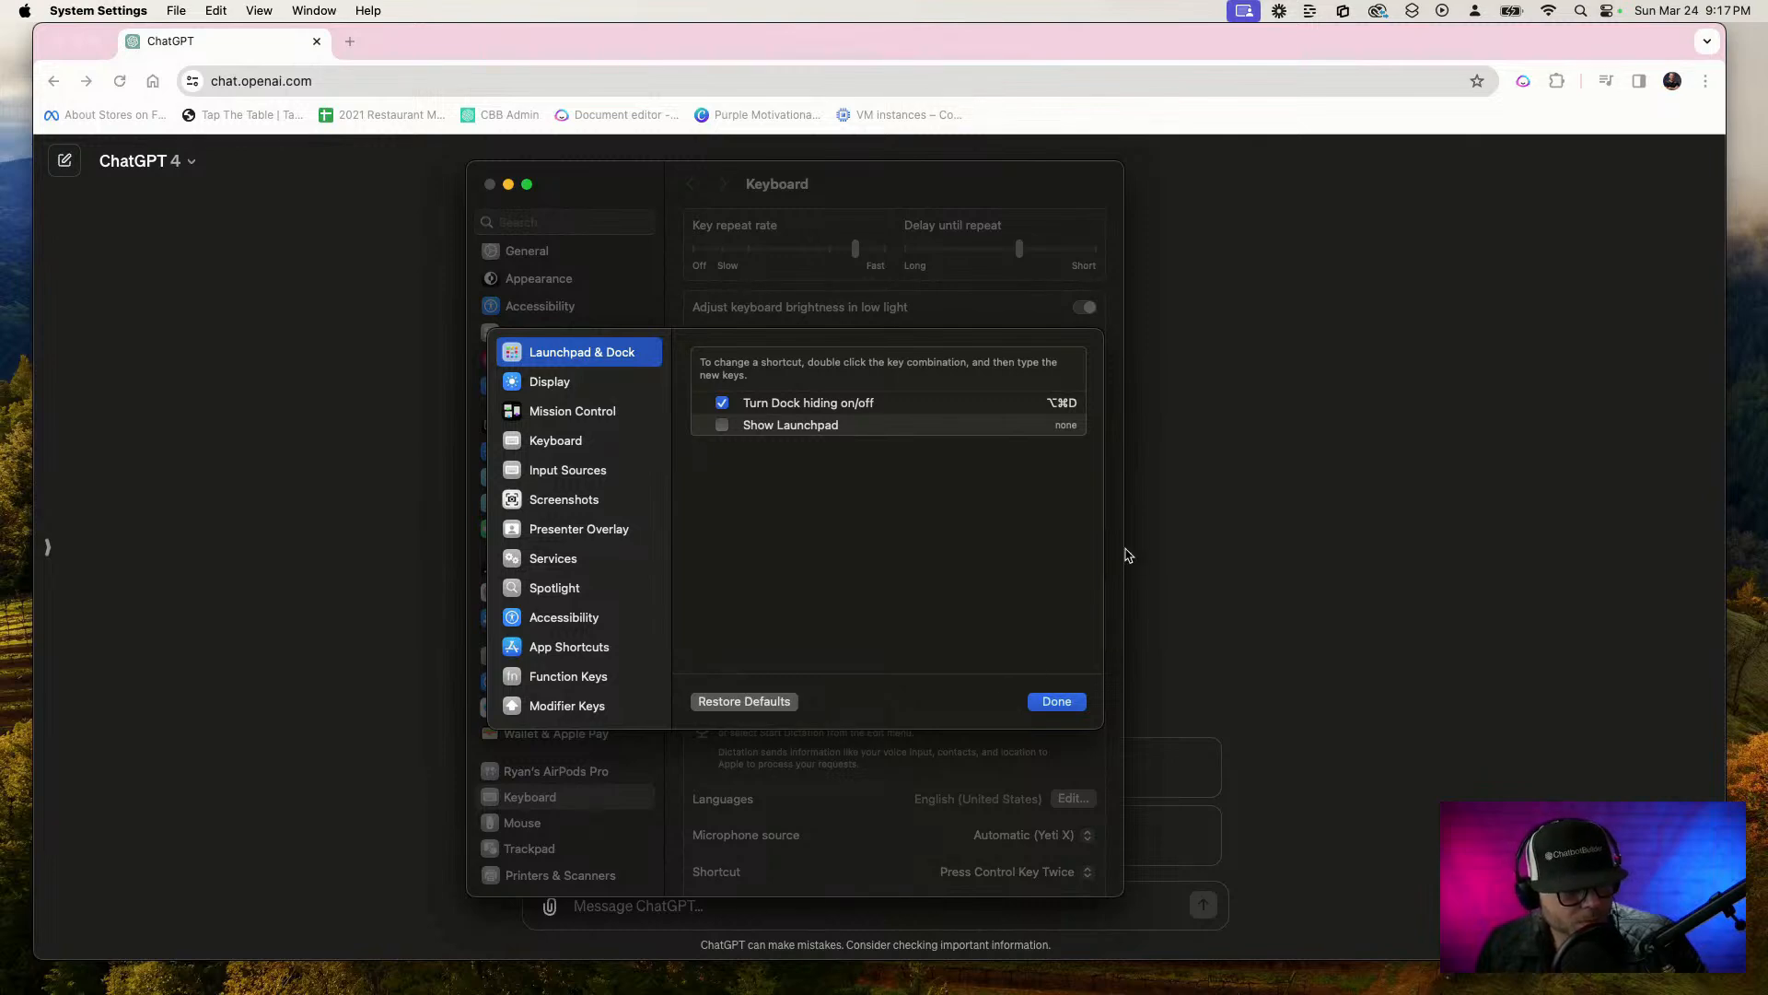
click(1059, 703)
scroll(1059, 737, down, 3)
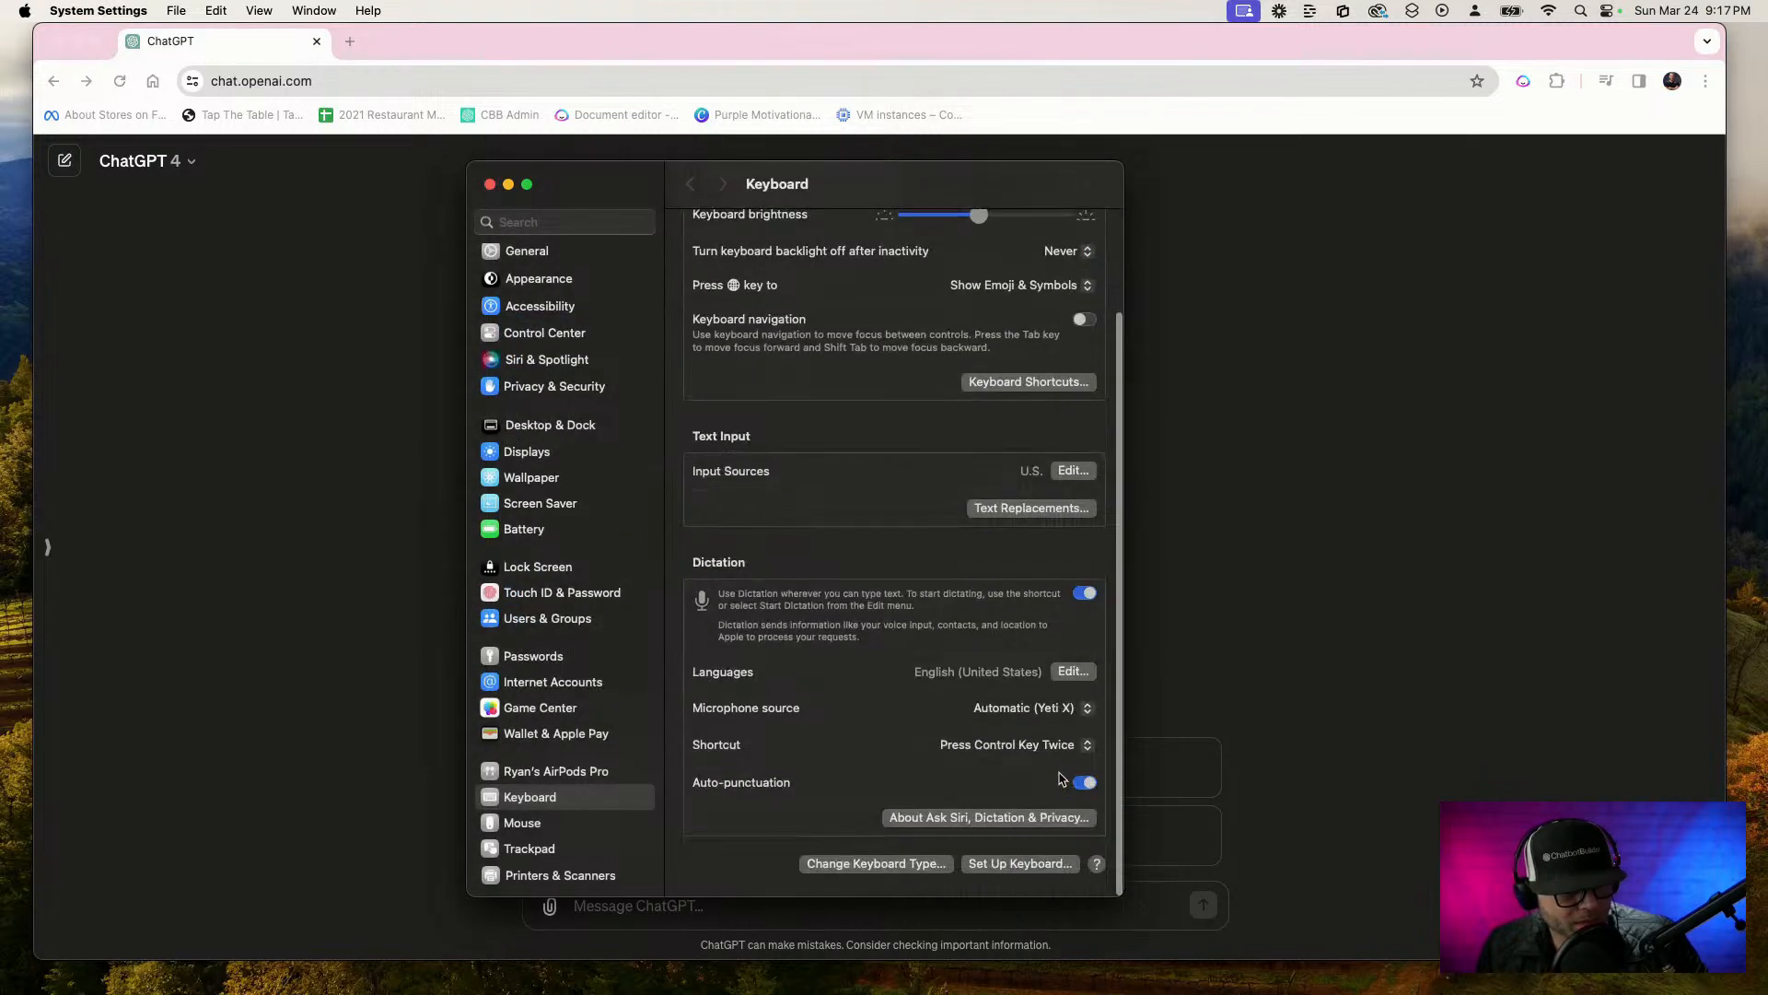
click(995, 751)
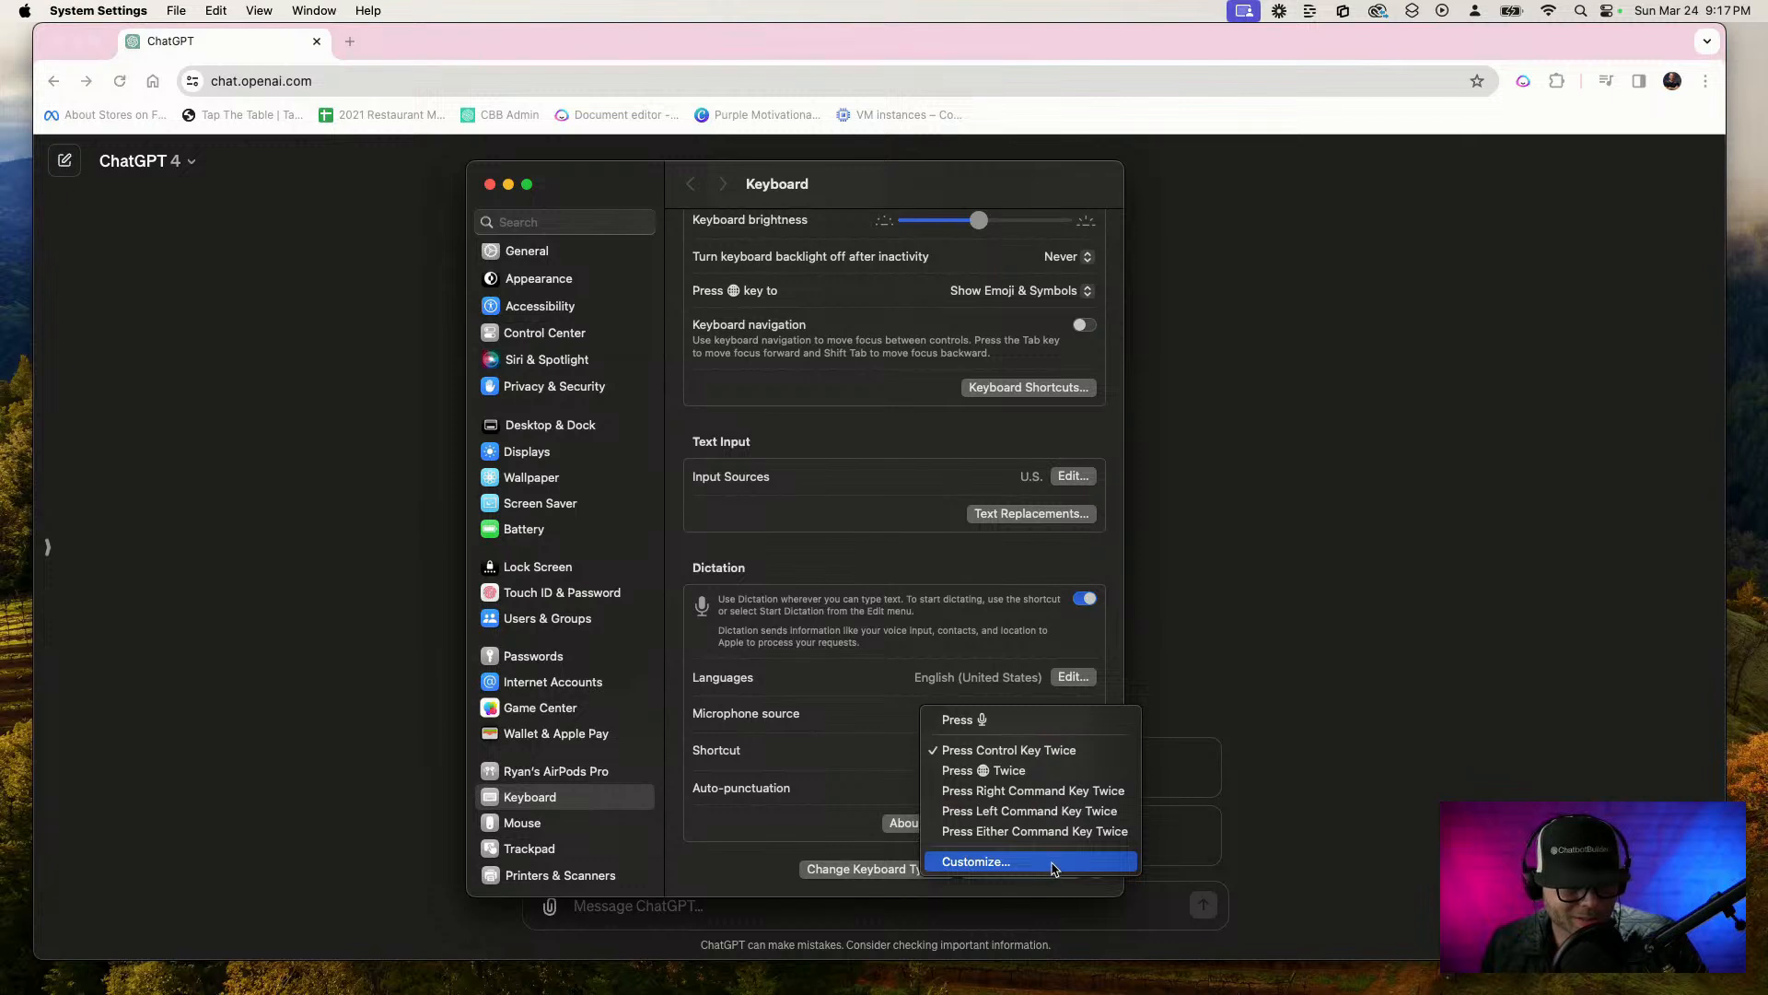
click(1056, 635)
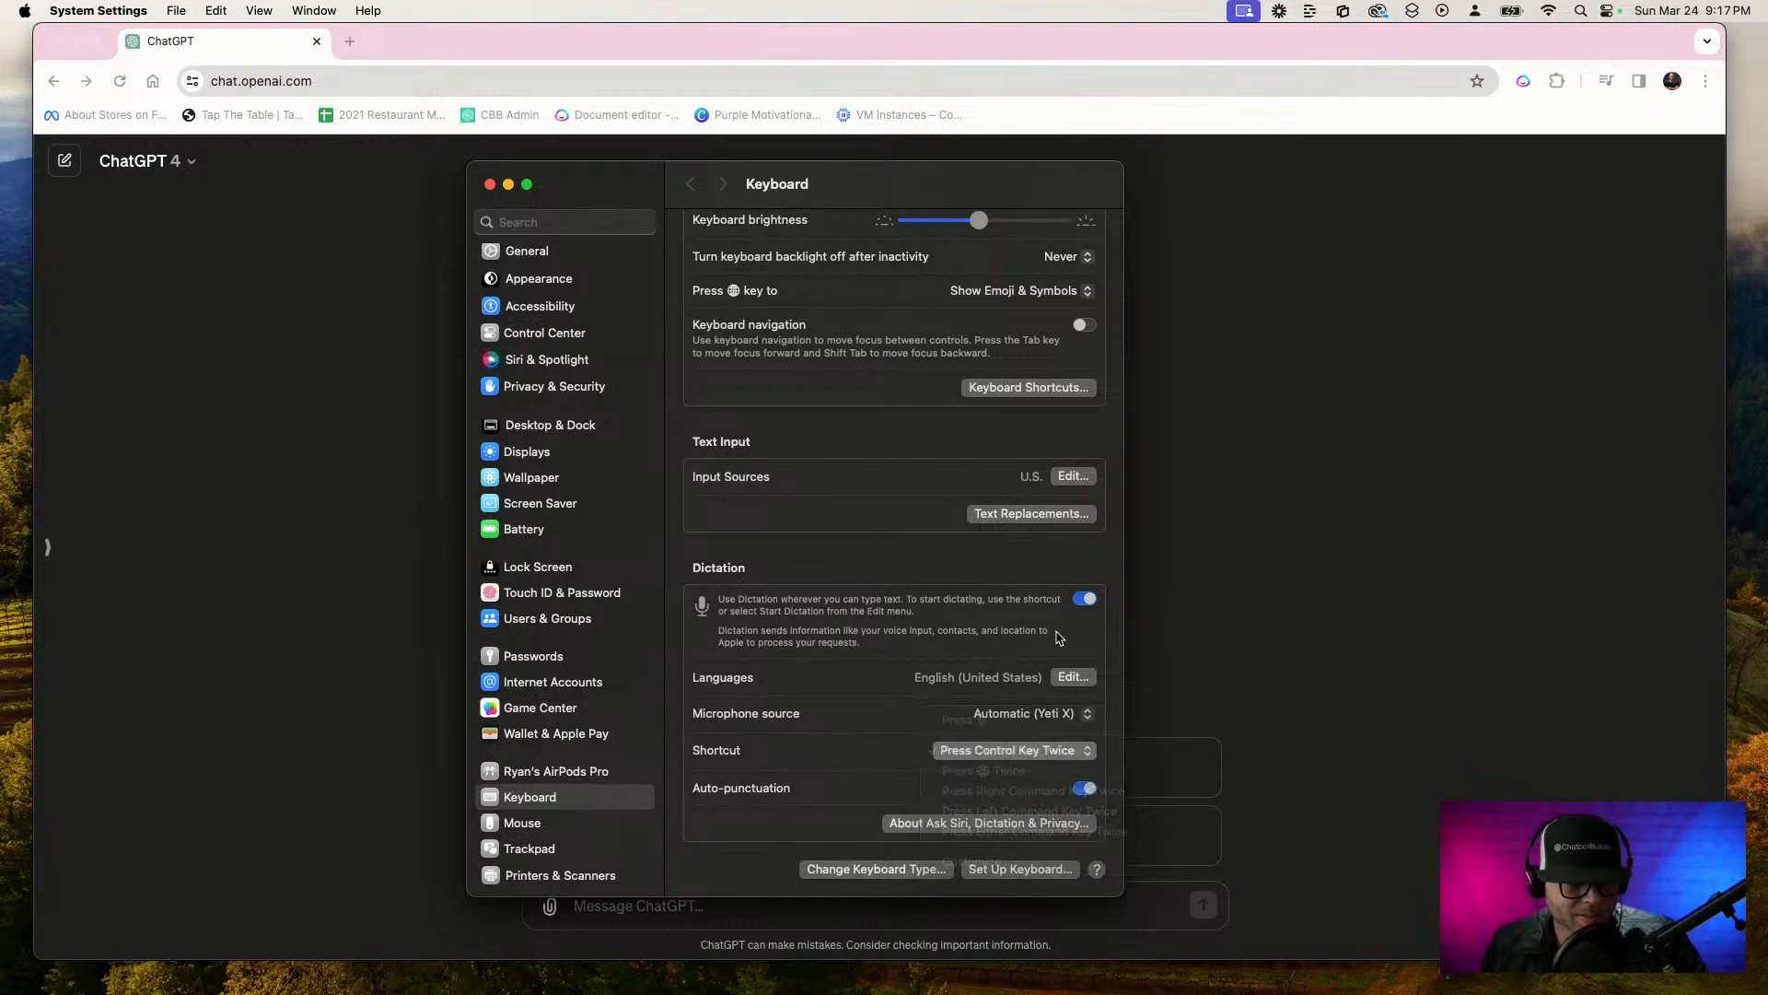
Switch back to ChatGPT in Chrome and check which models can be chosen for the conversation
click(1237, 646)
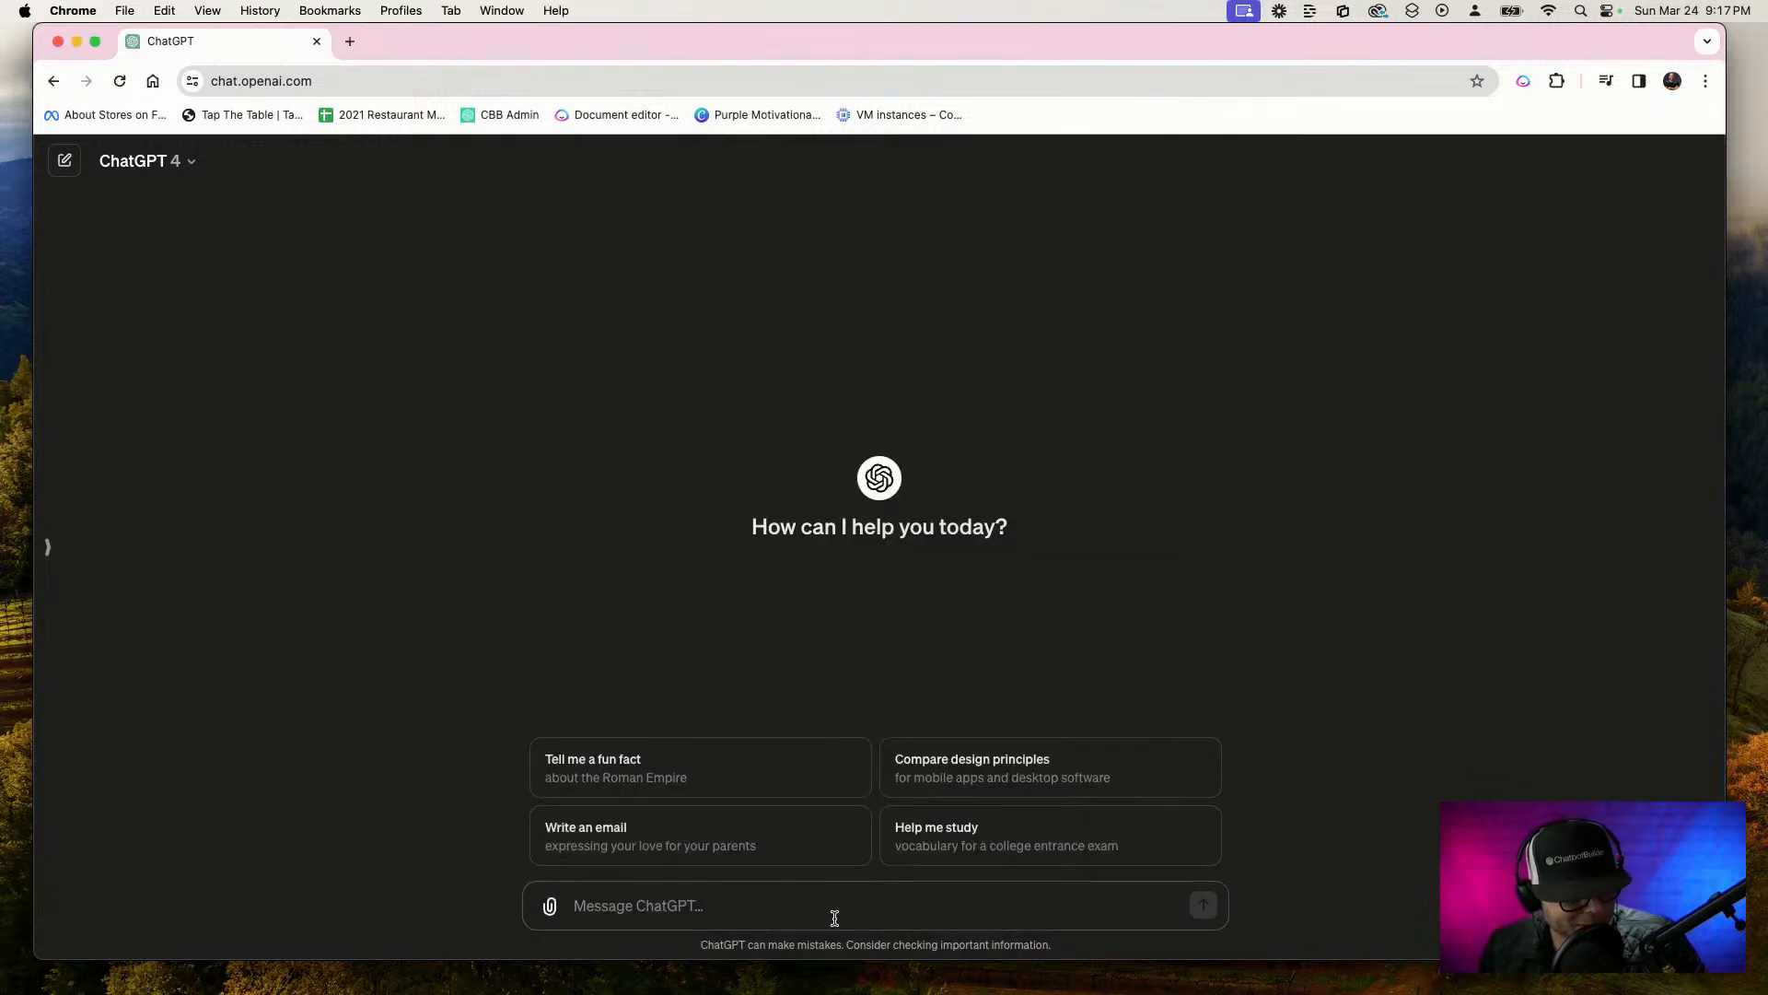
click(202, 164)
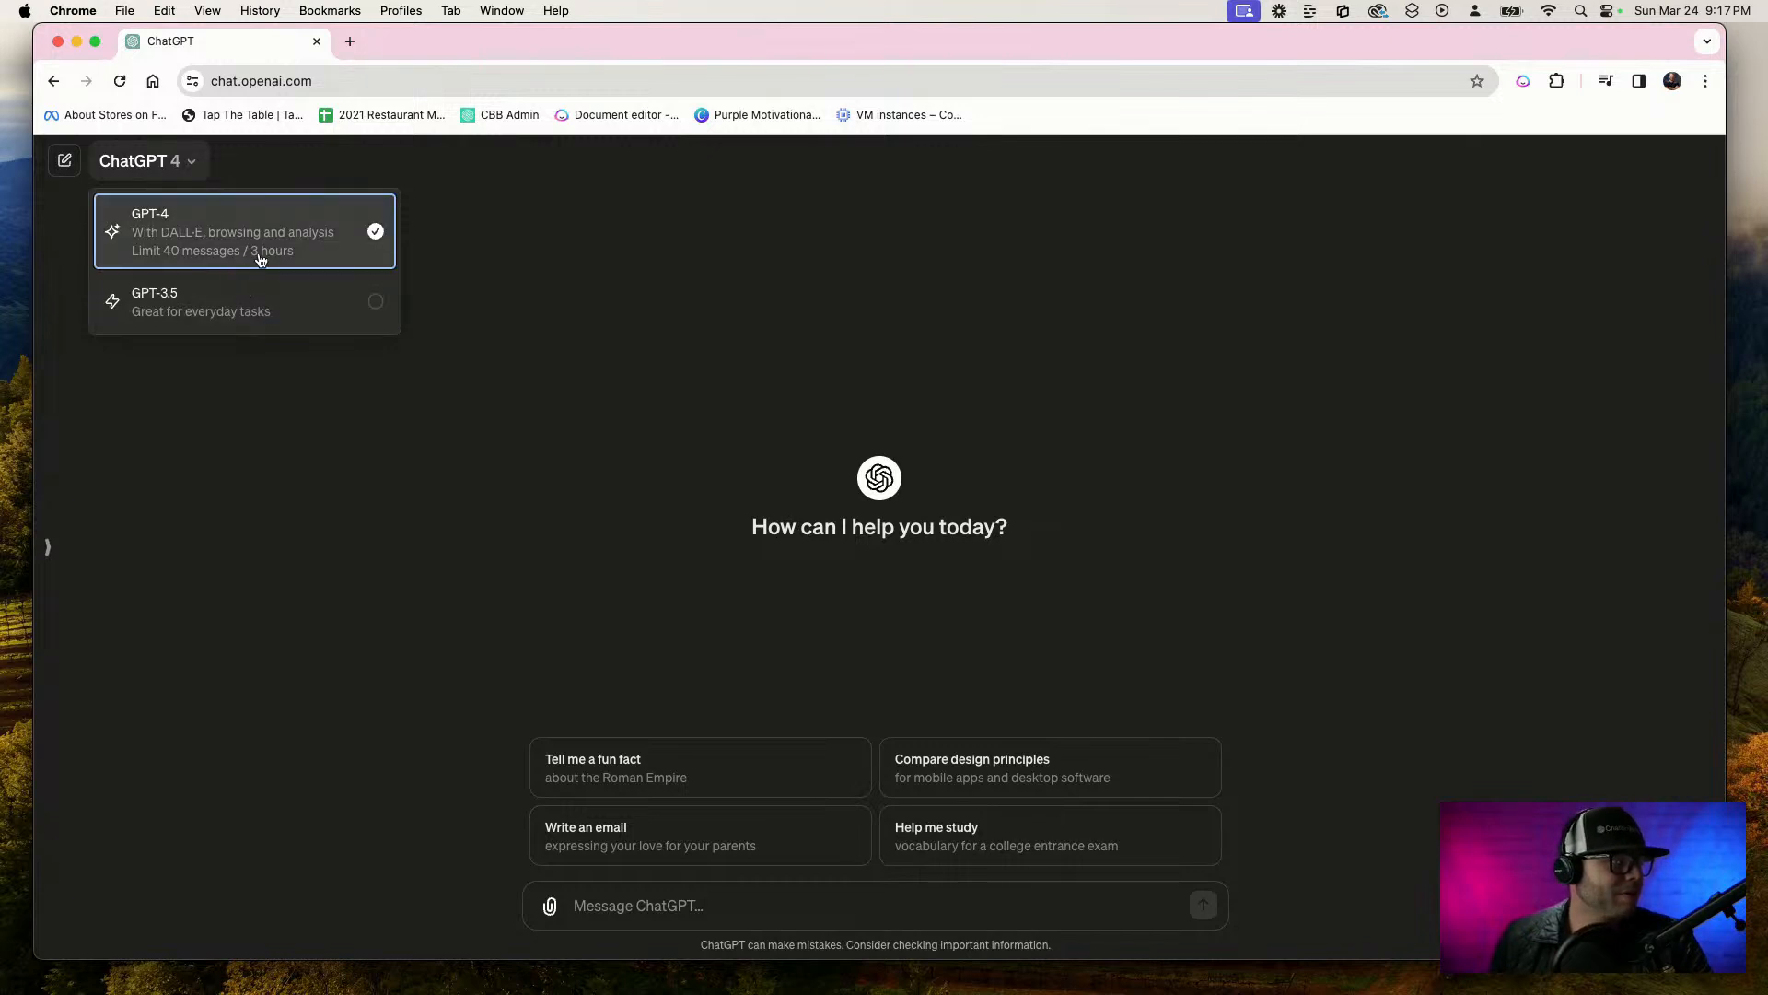
click(1081, 361)
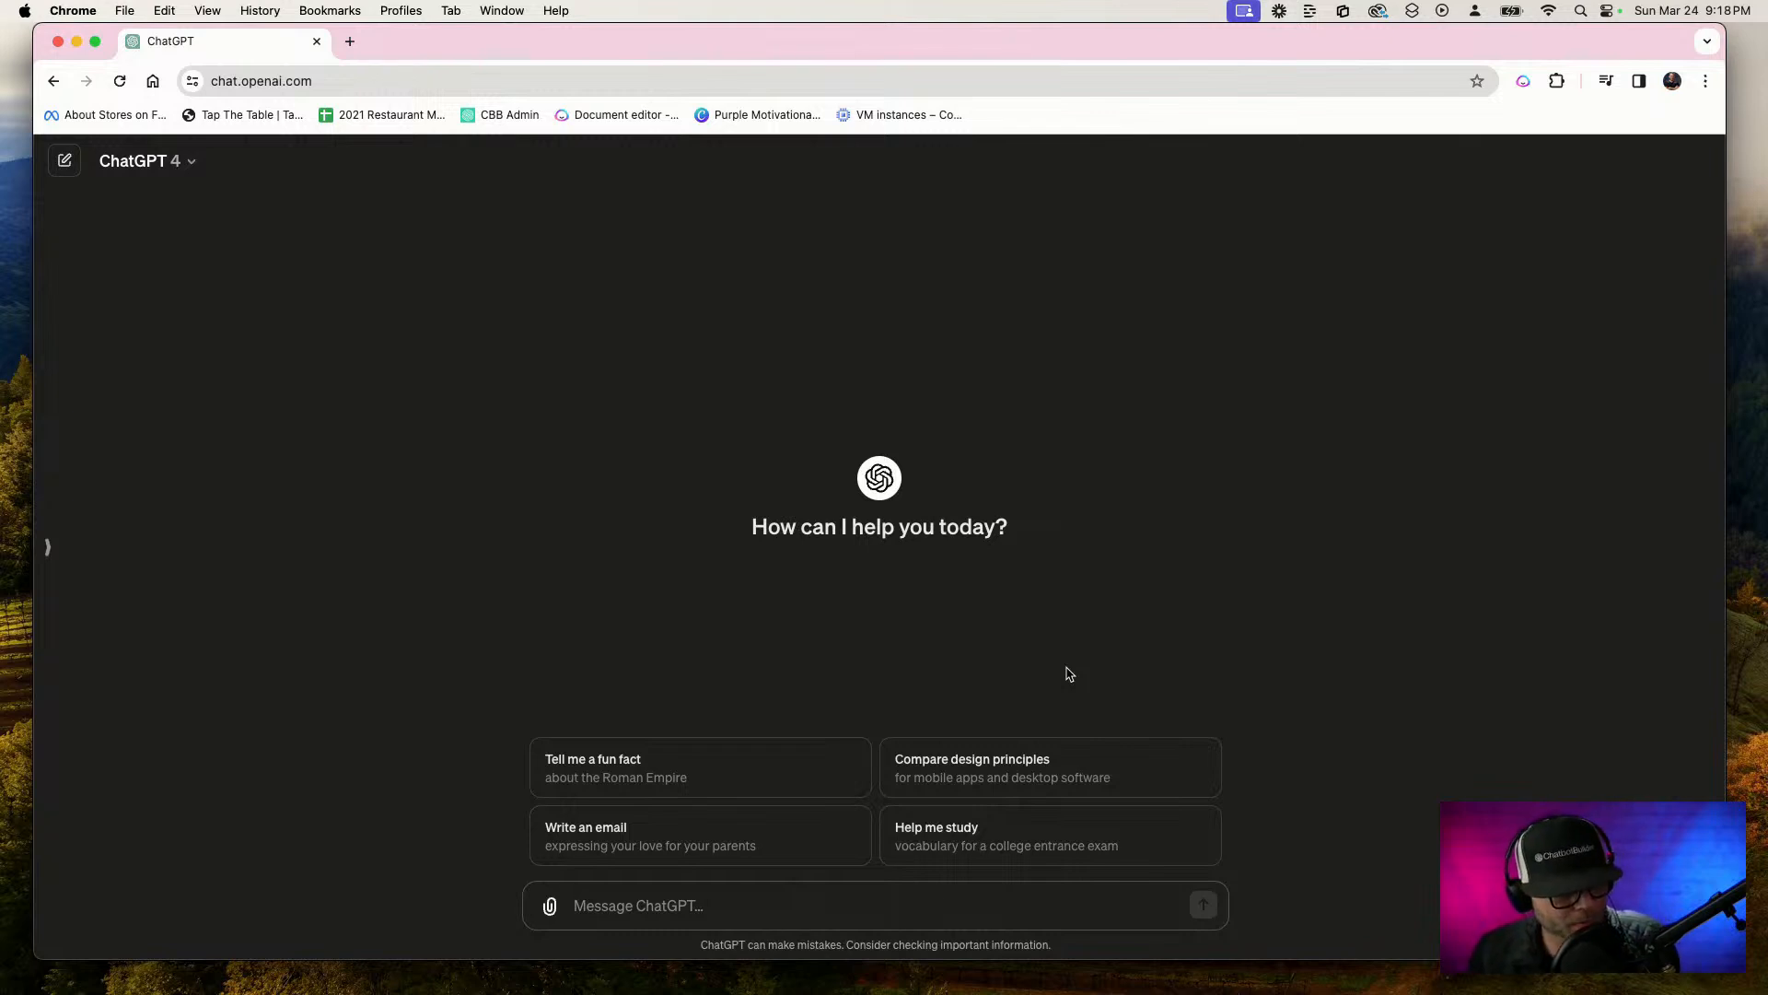
Dictate and send a prompt asking for ninth-grade-level differences between an AI agent, AI assistant, GPT, LLL and chat bot, presented in a table
key(F5)
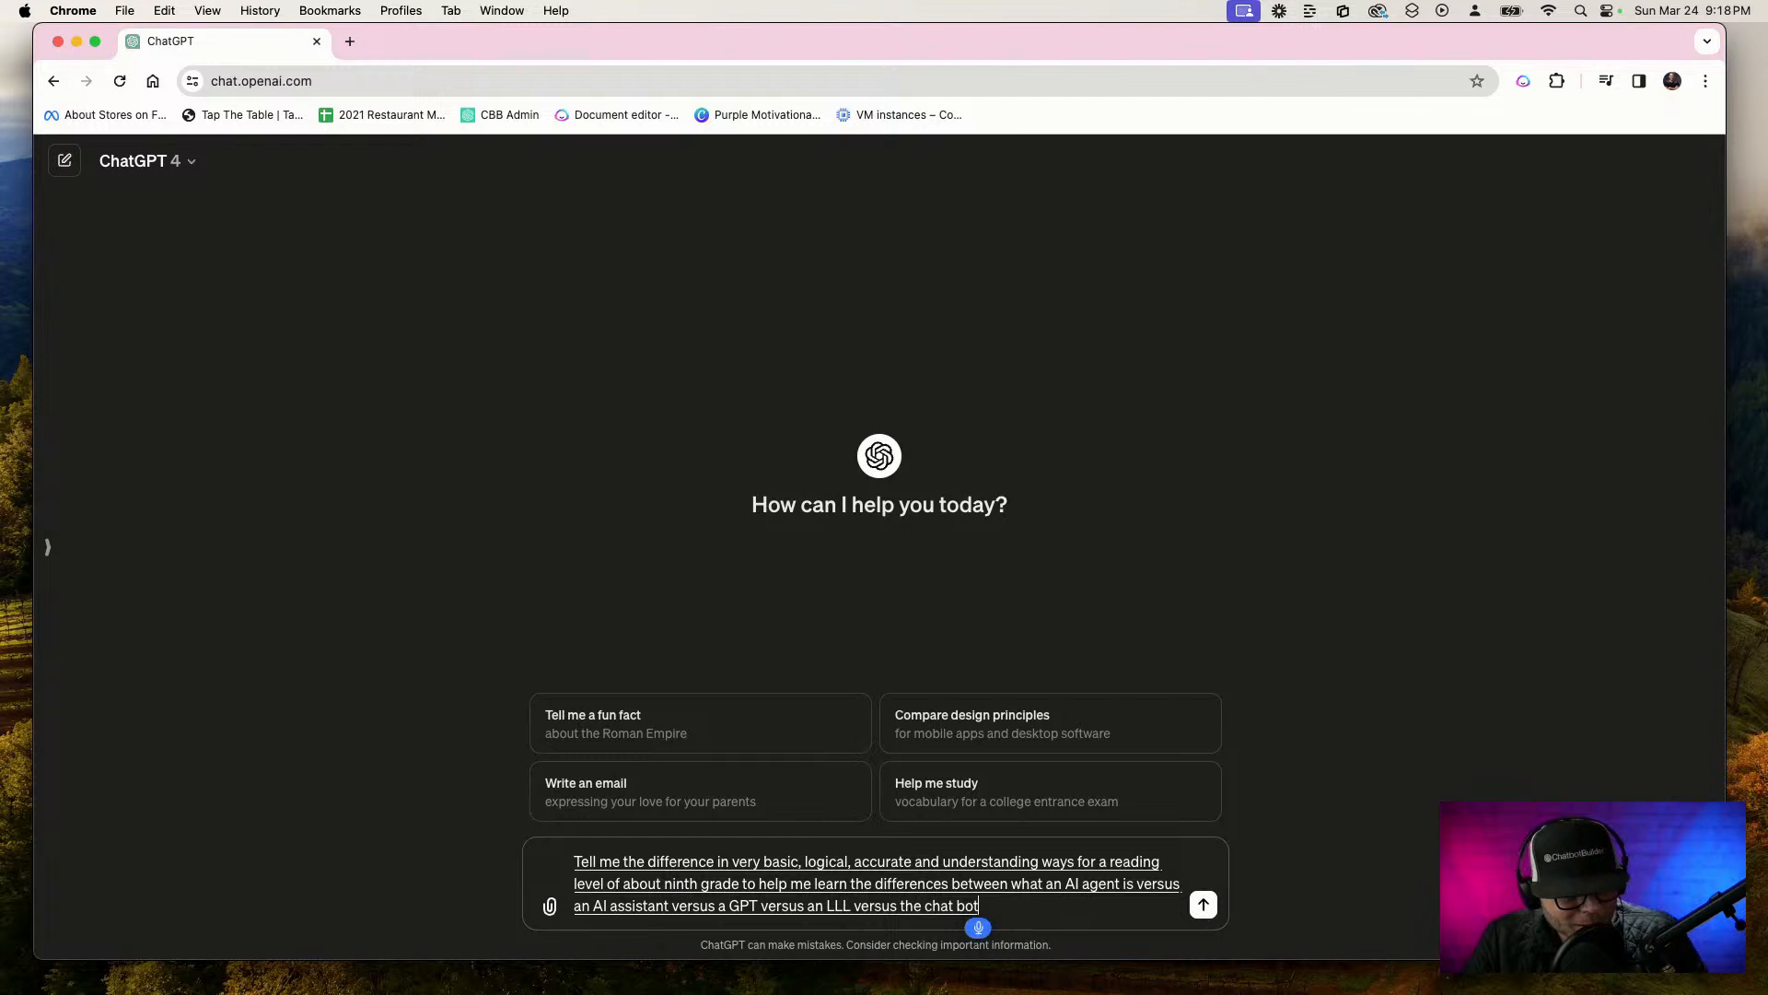
text(information)
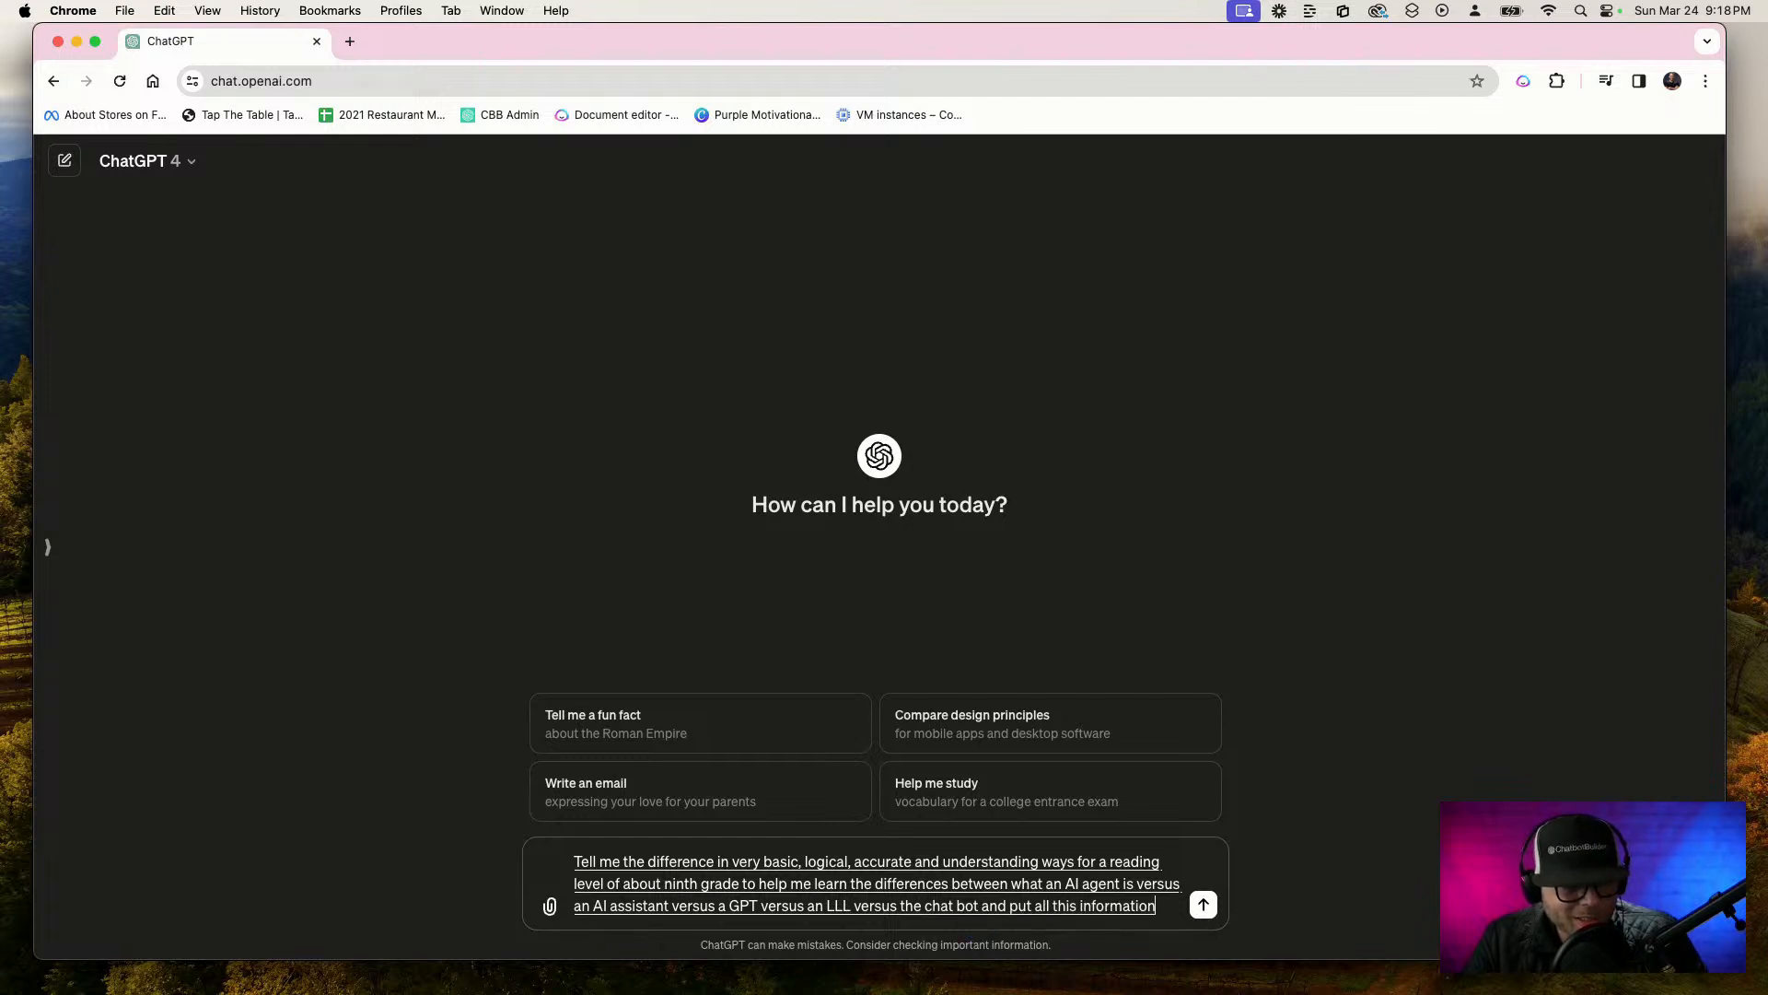
text( in a nice, beautiful little table)
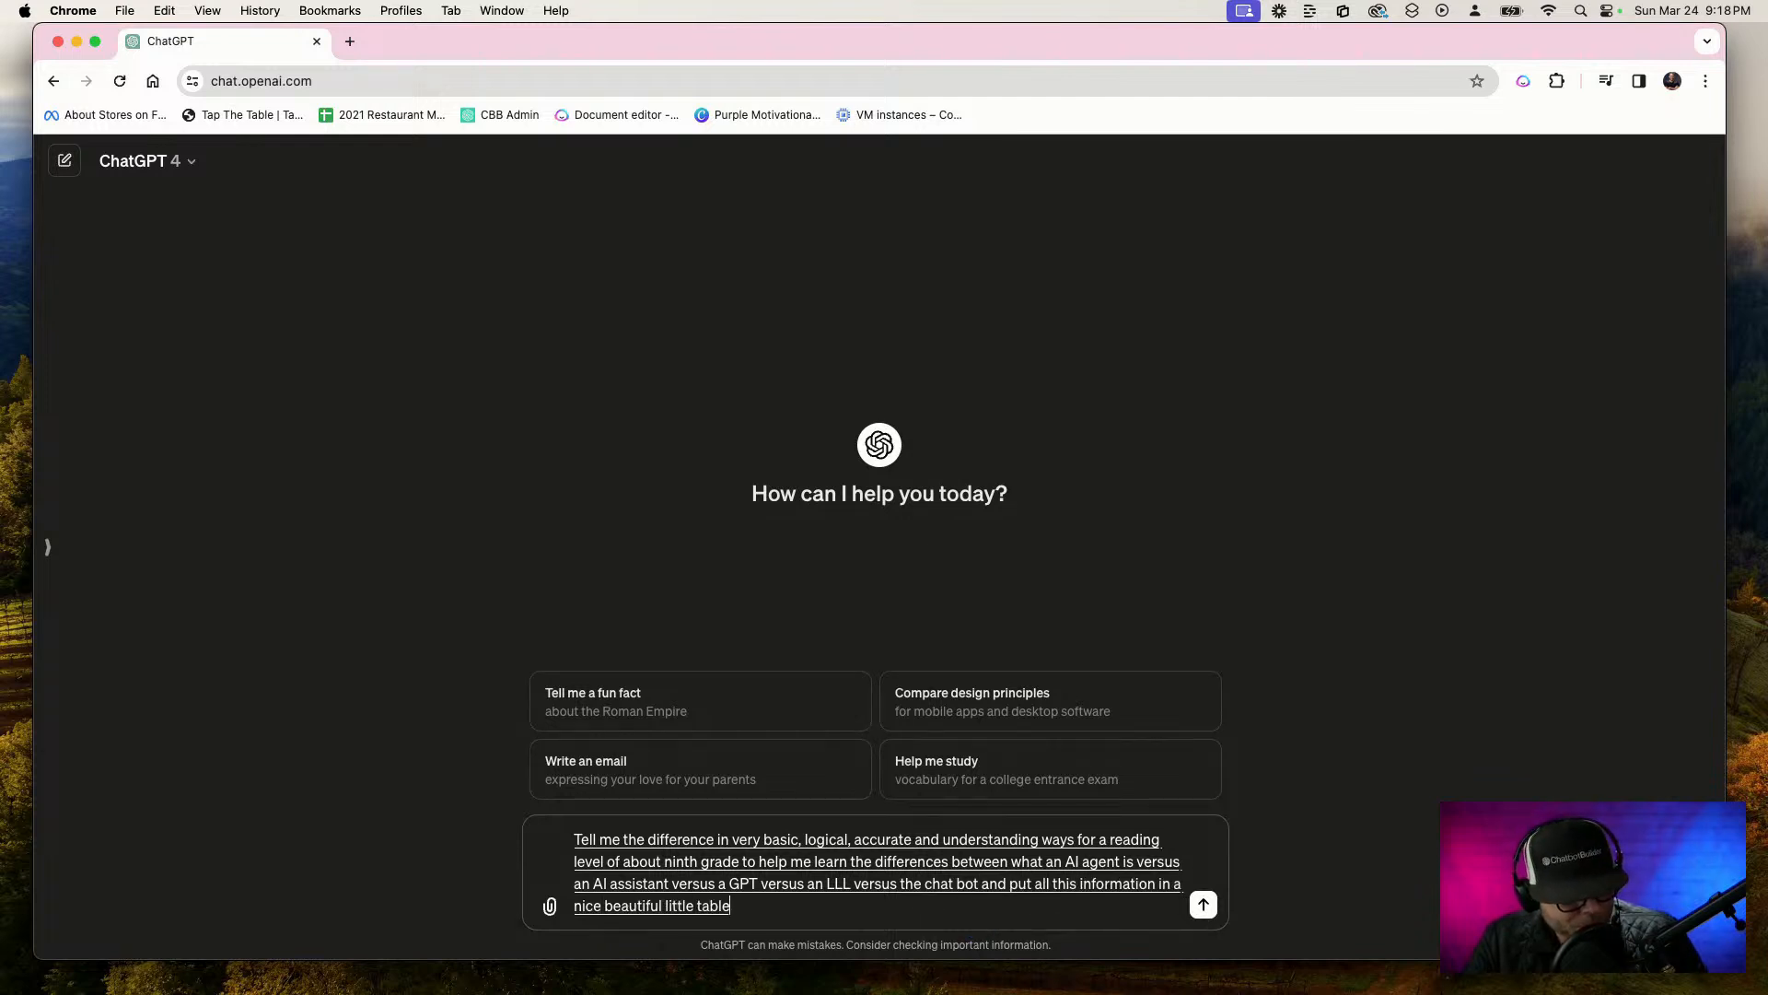
text(, so that my simple little man can understand)
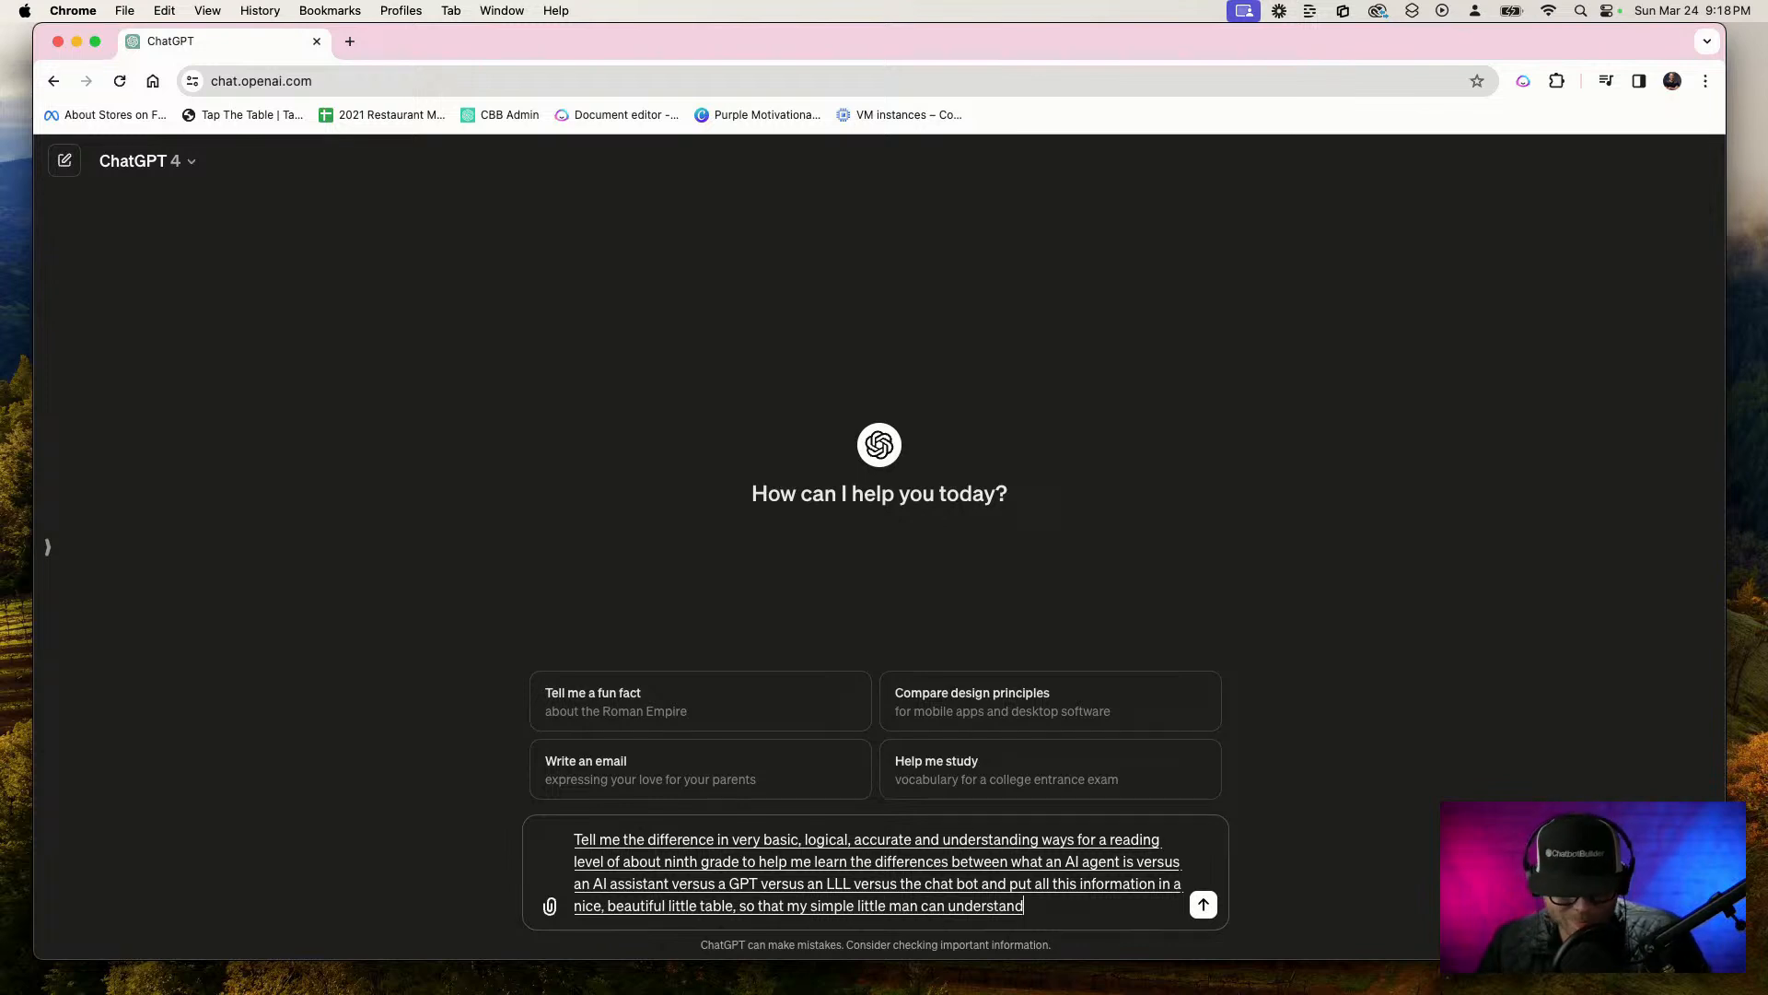
key(Return)
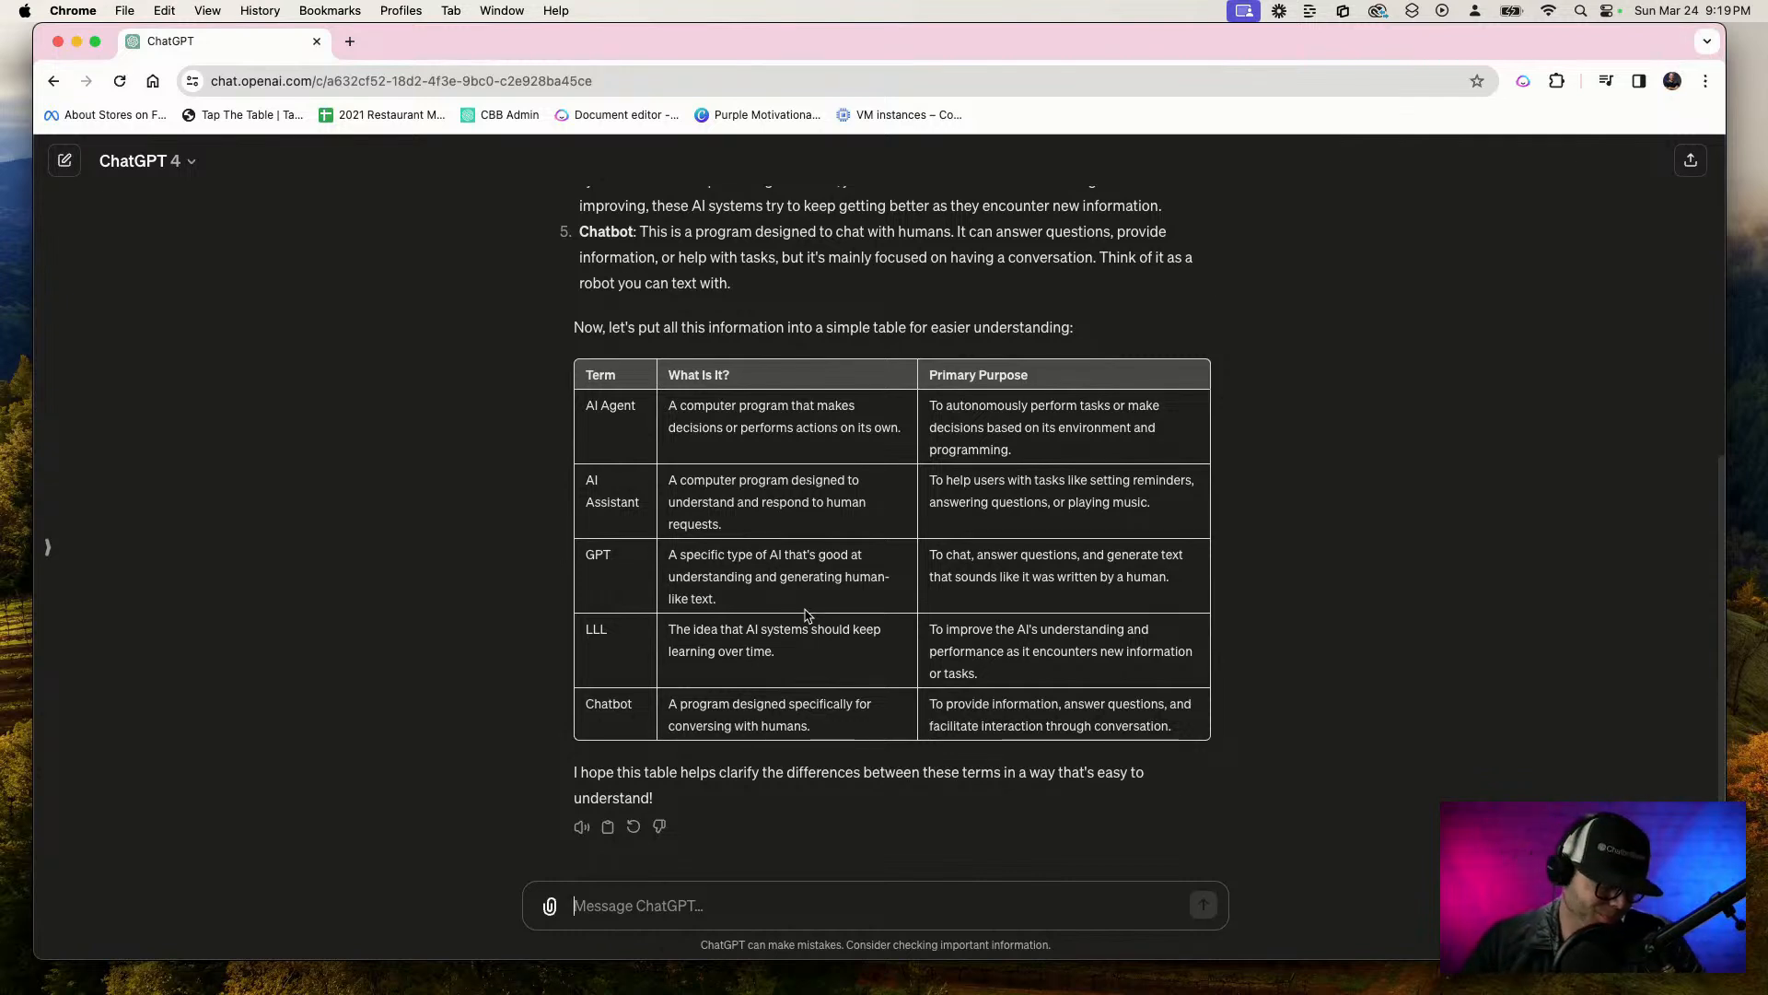
Dictate and send the follow-up "right cool now in one bullet point each give me a difference in between each one"
key(F5)
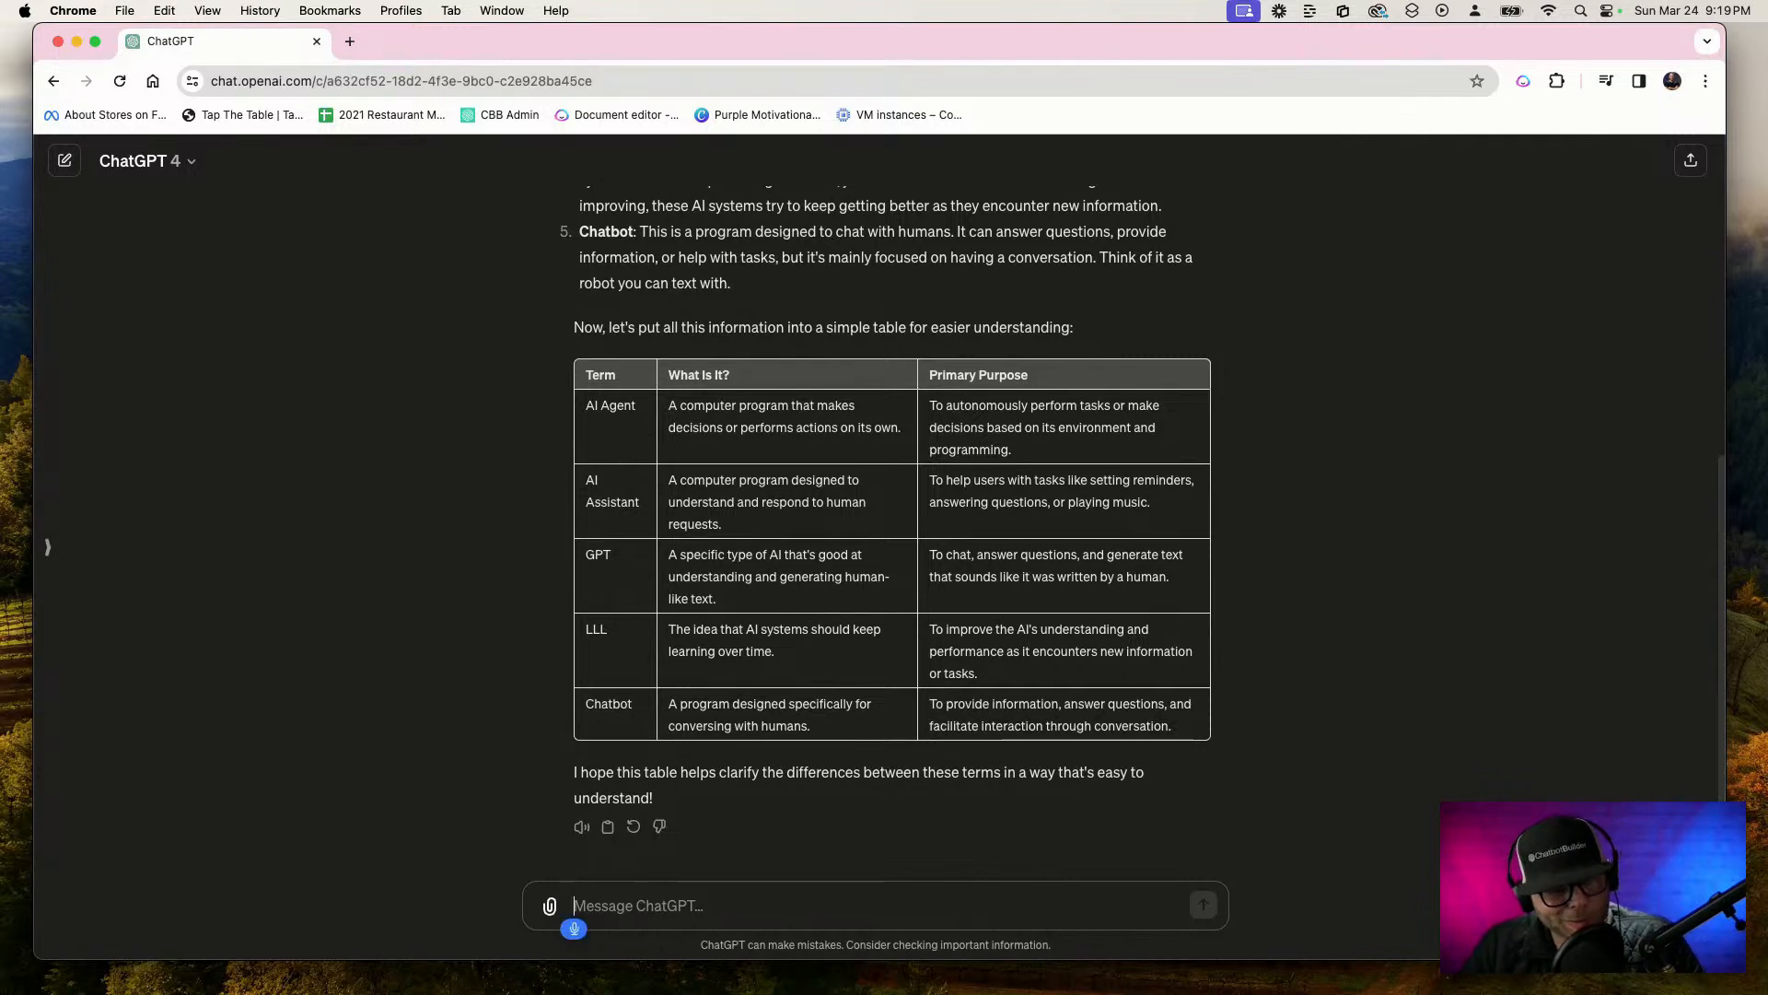
text(right cool now in one bull)
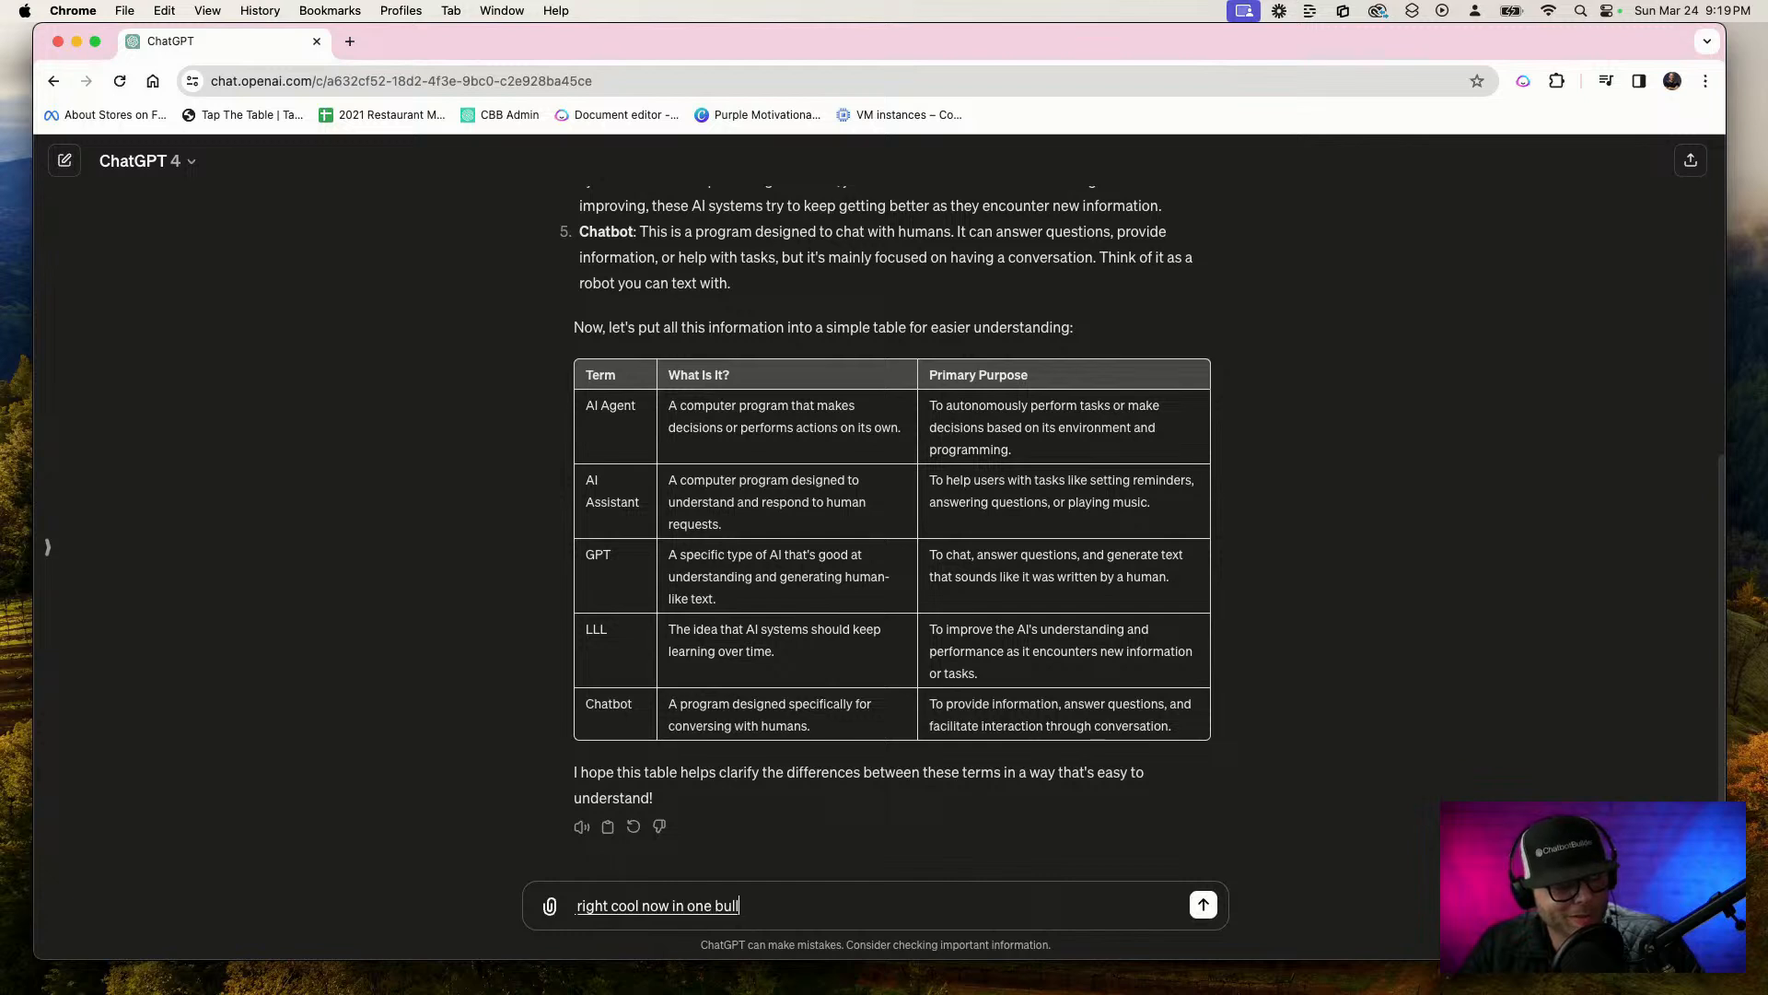
text(et point each give me a)
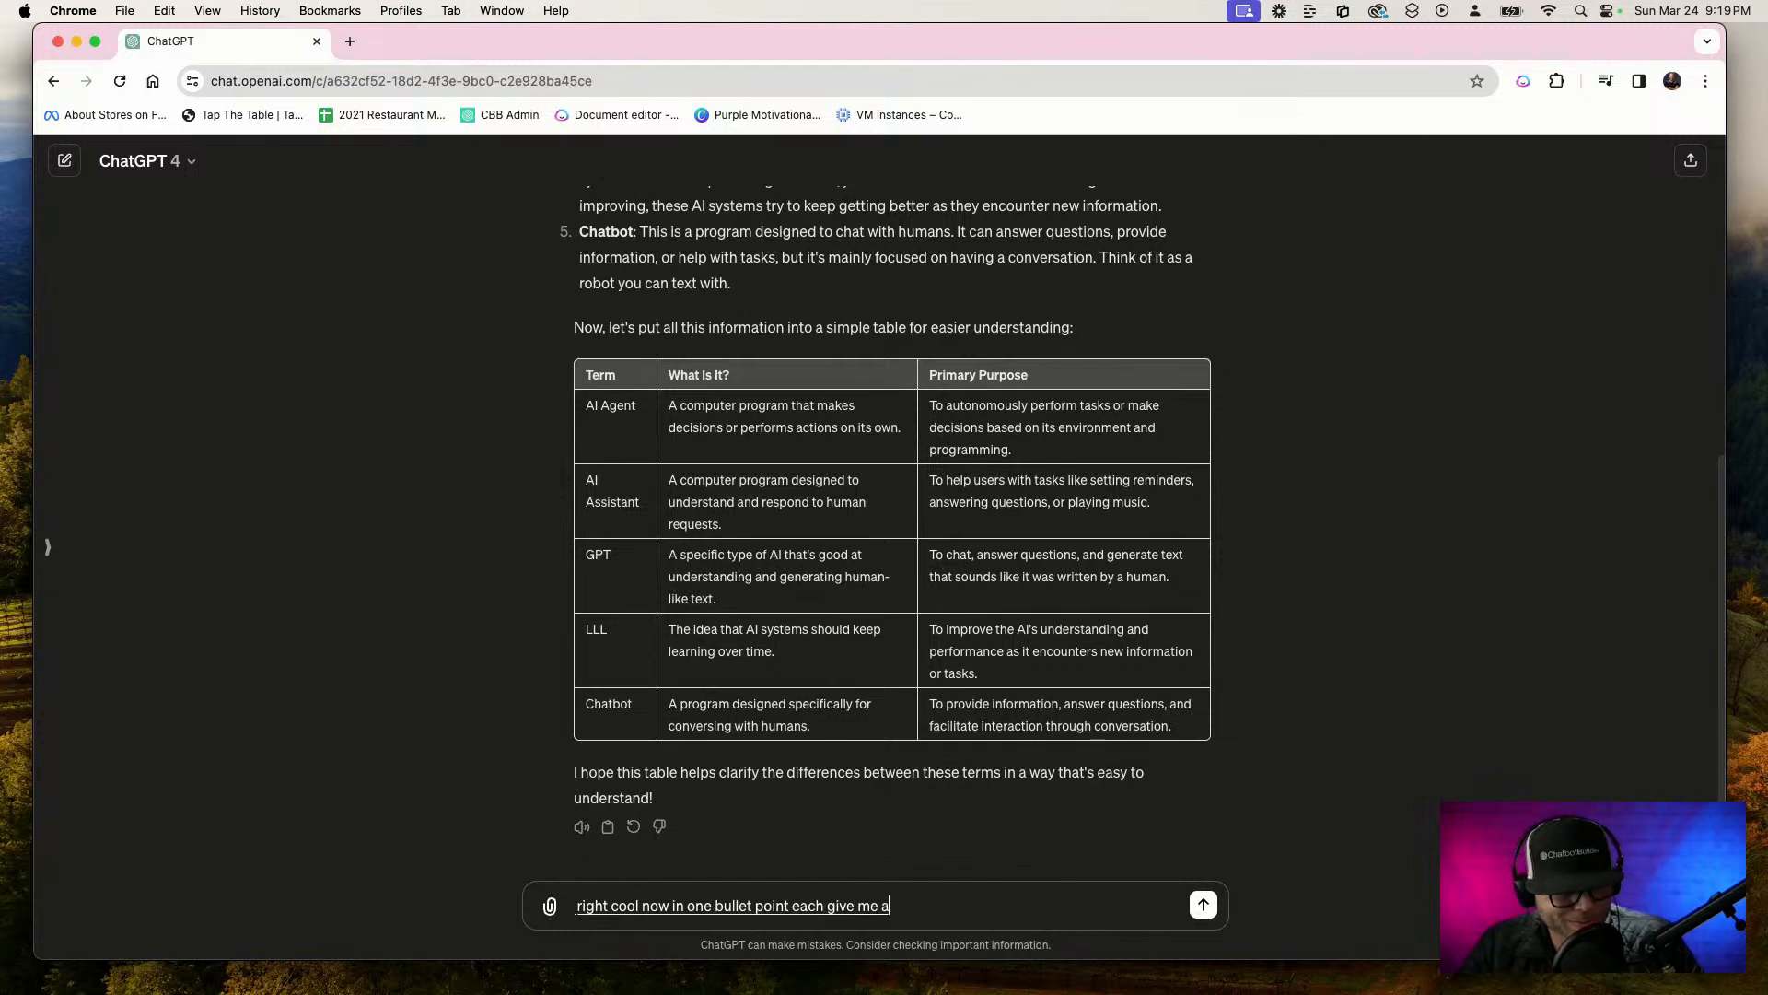
text( difference in between)
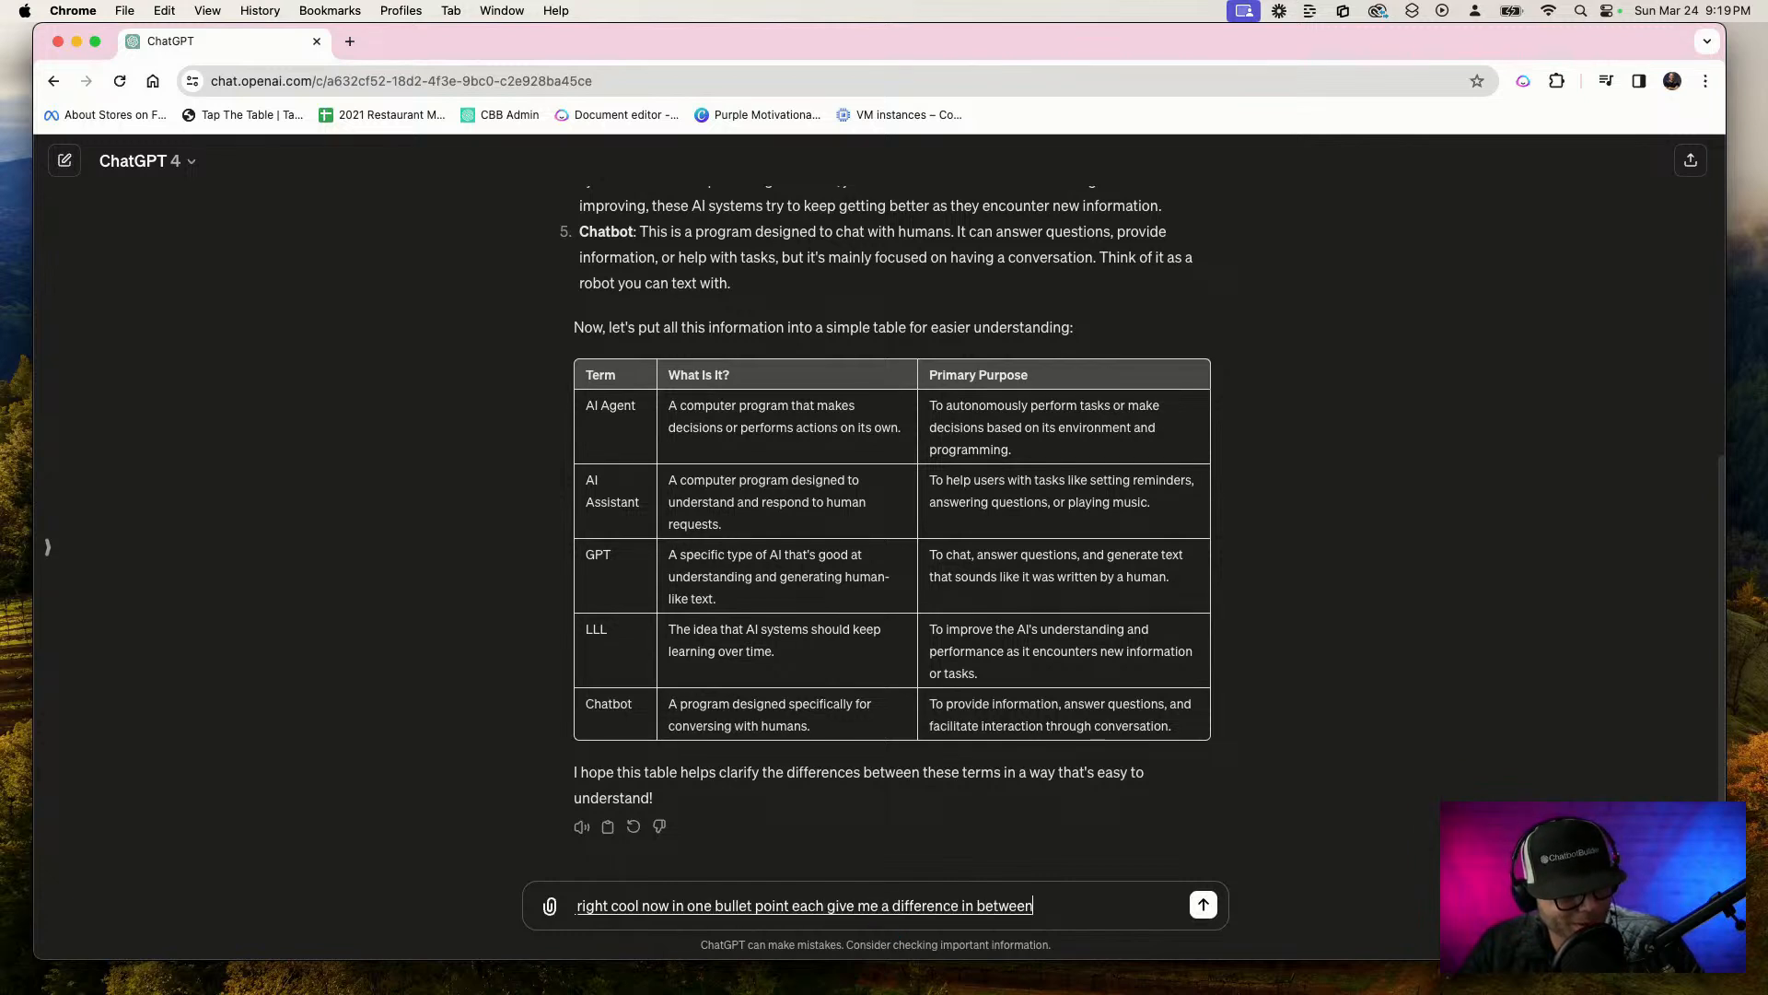
text( each one)
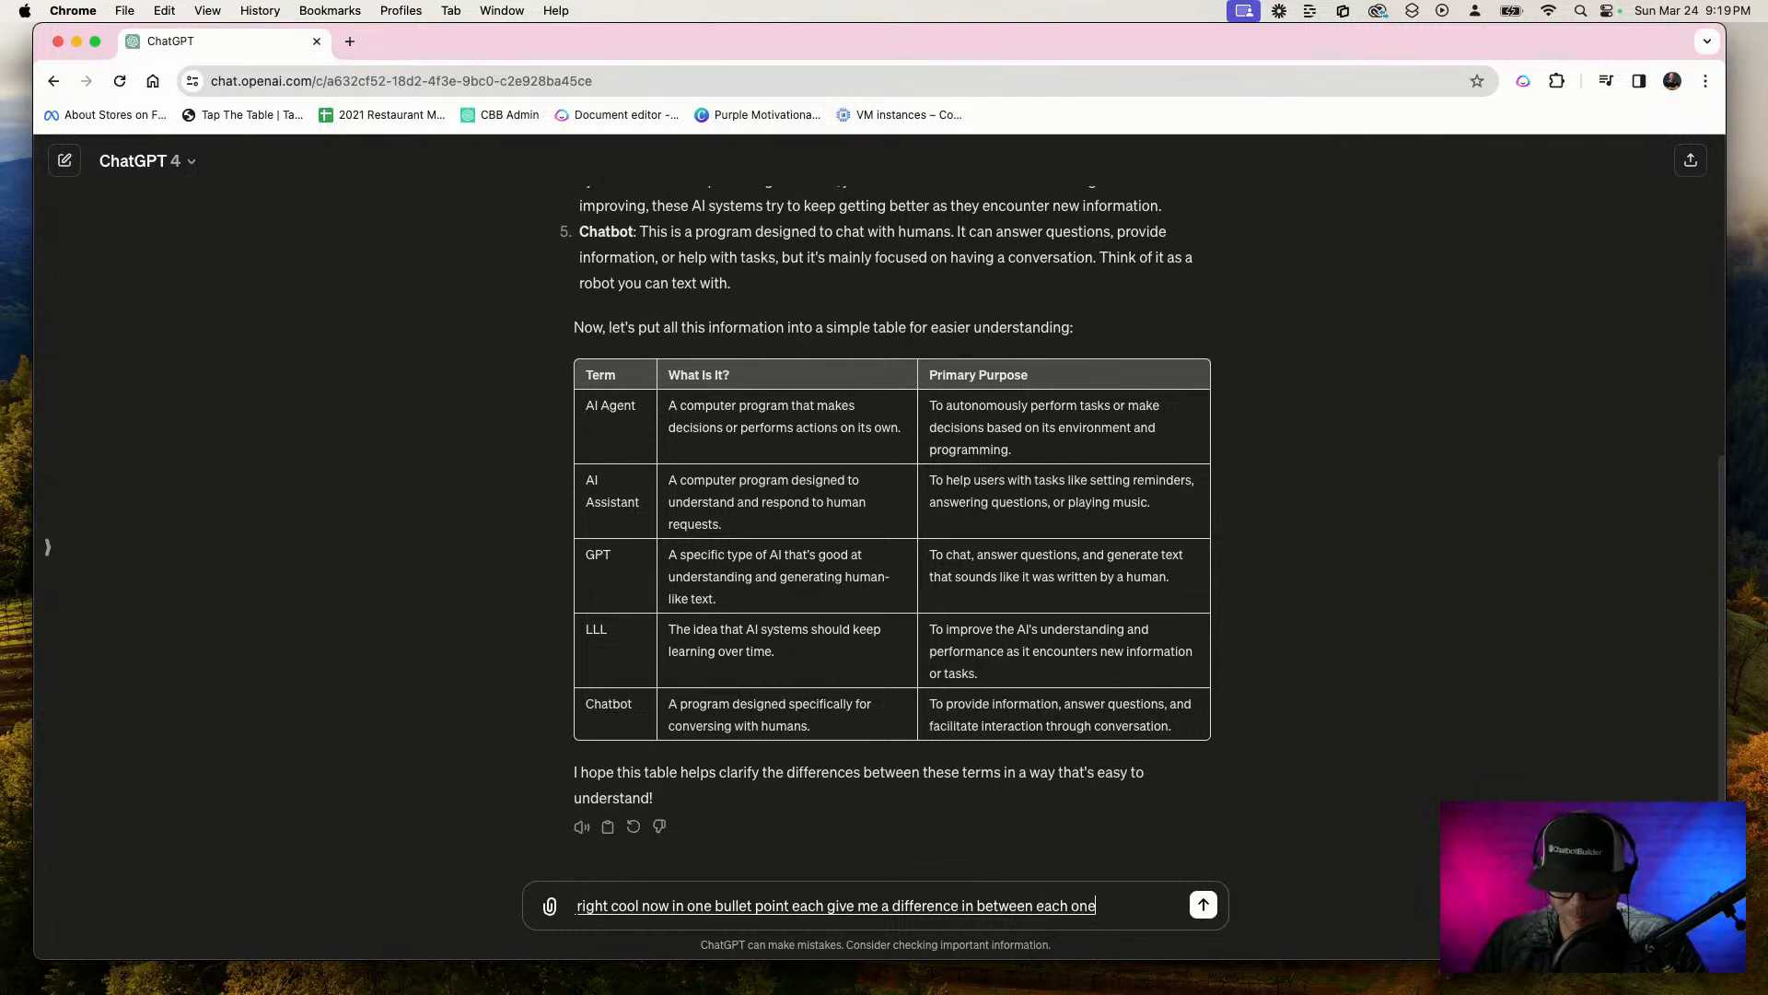
key(Return)
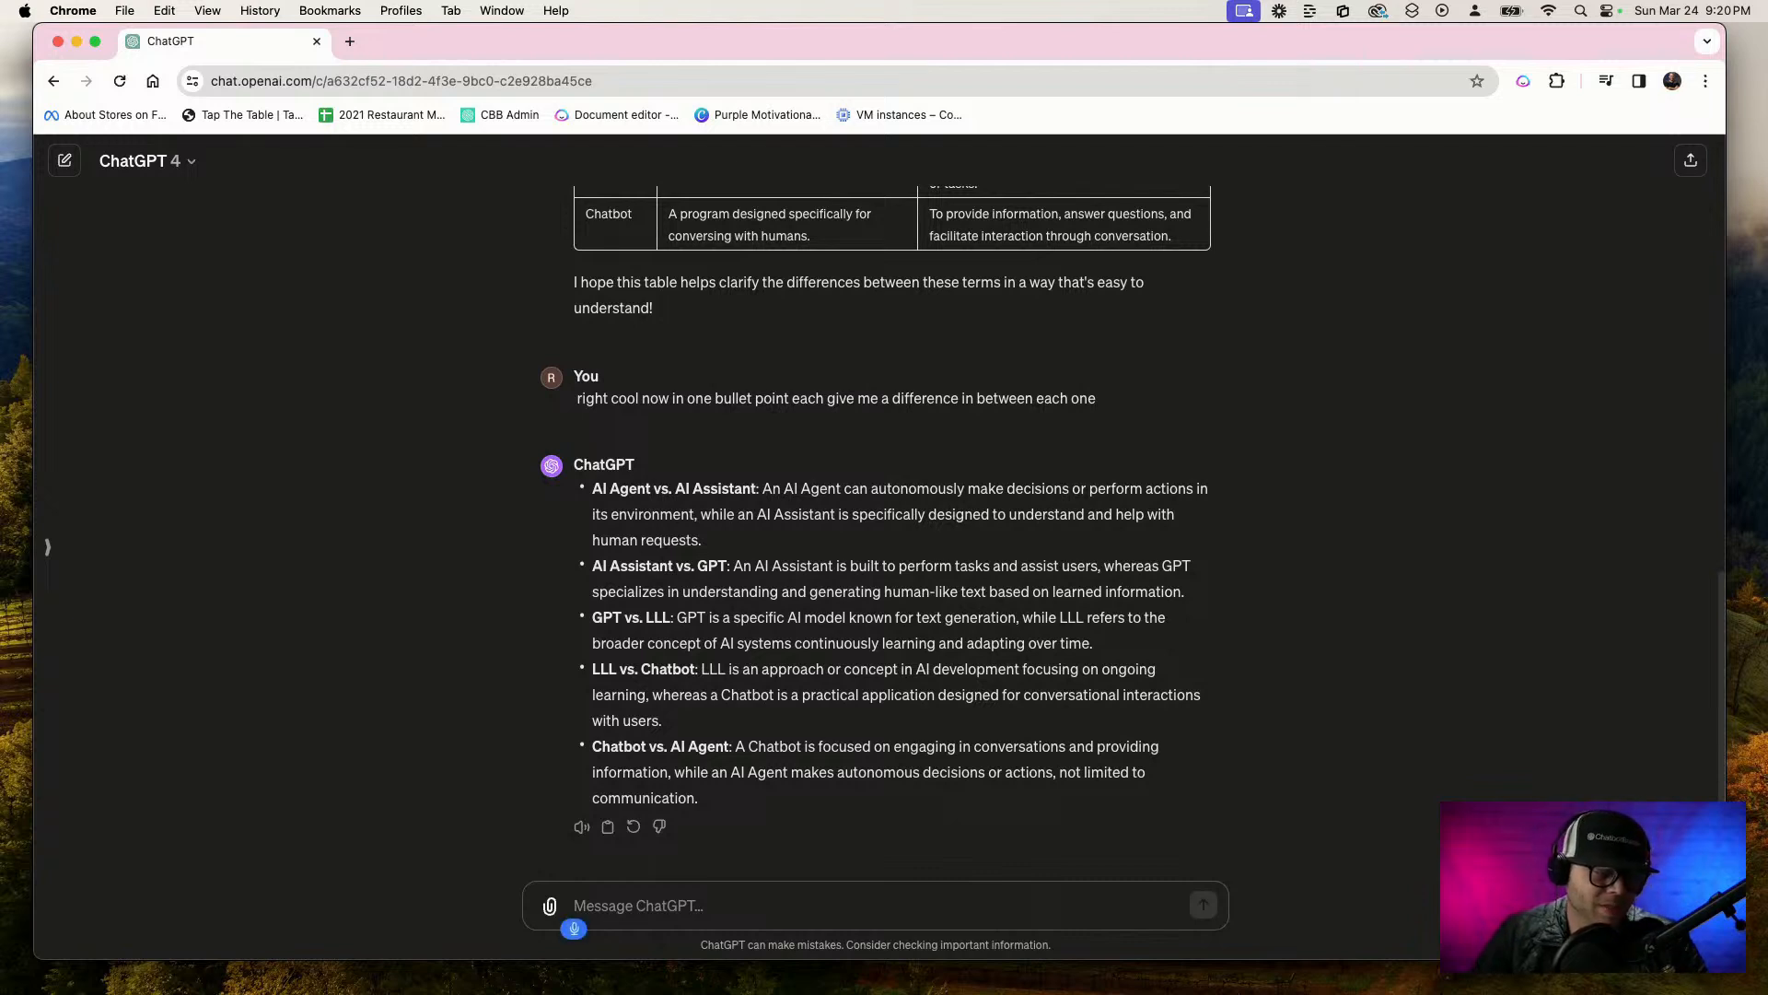
Dictate and send "now explain, very simply how each of these are used in conjunction or simultaneously in a real world business communication scenario"
text(now explain)
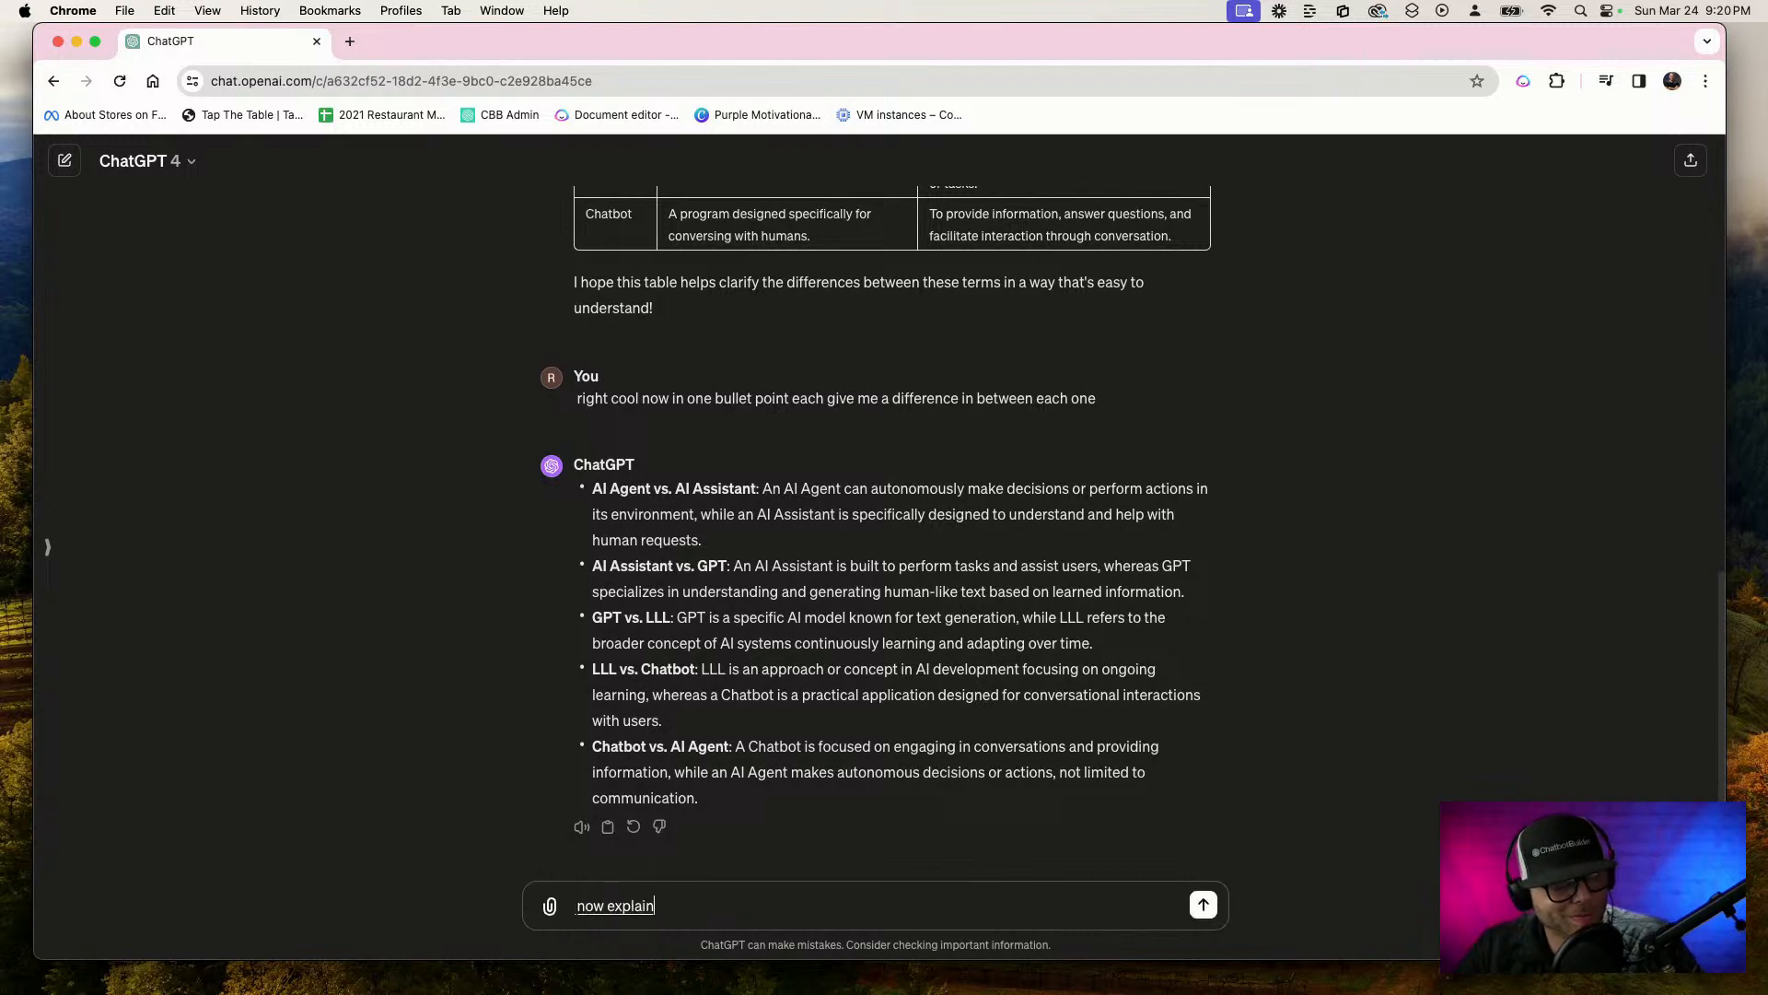
text( very simply)
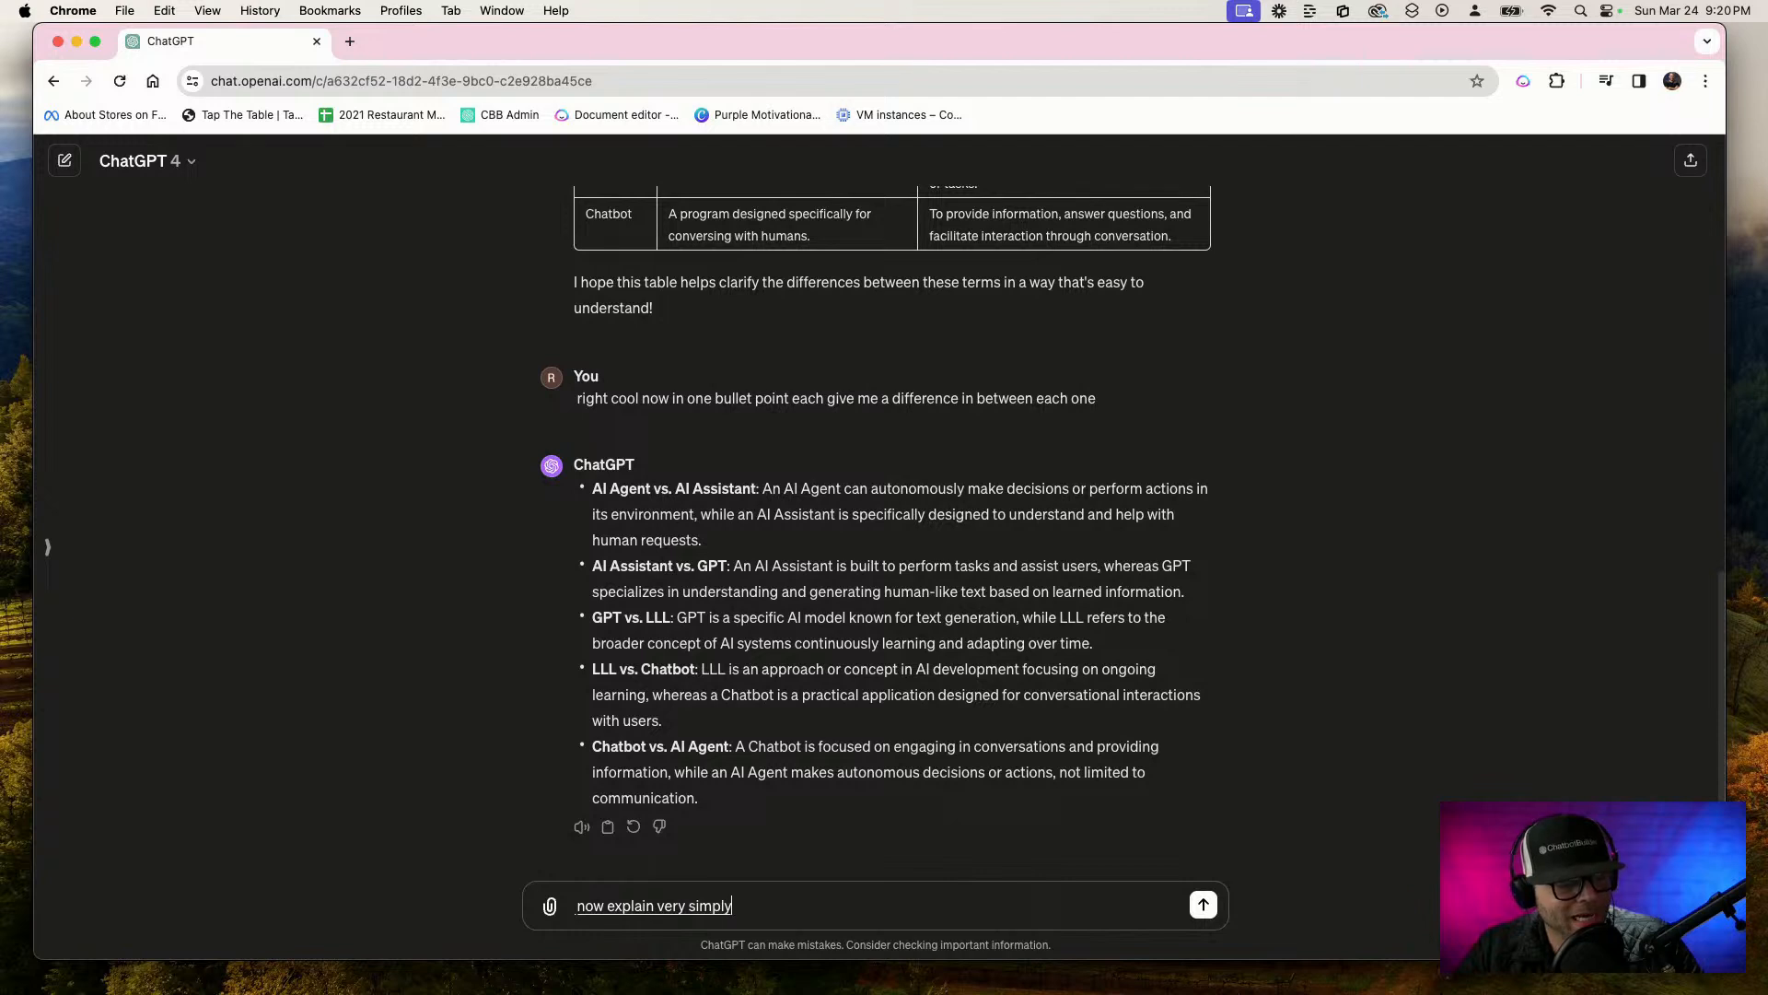
text( how each of these are used)
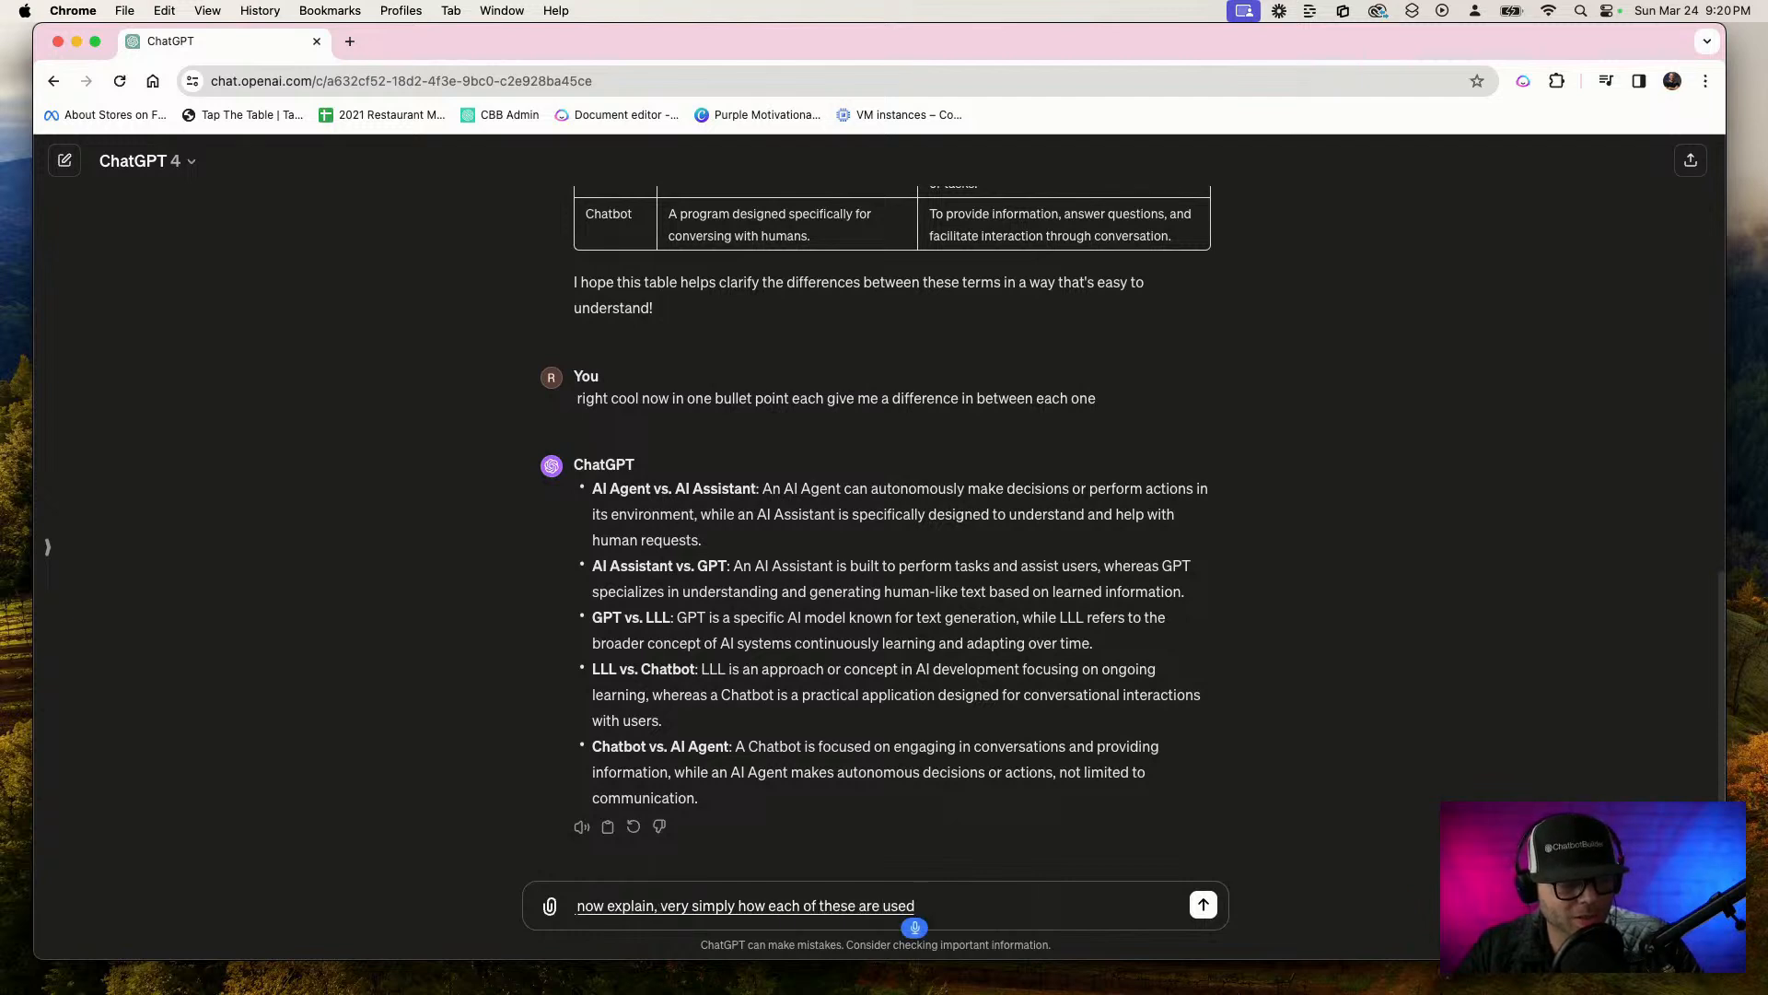
text( in conjunction, or simultaneous)
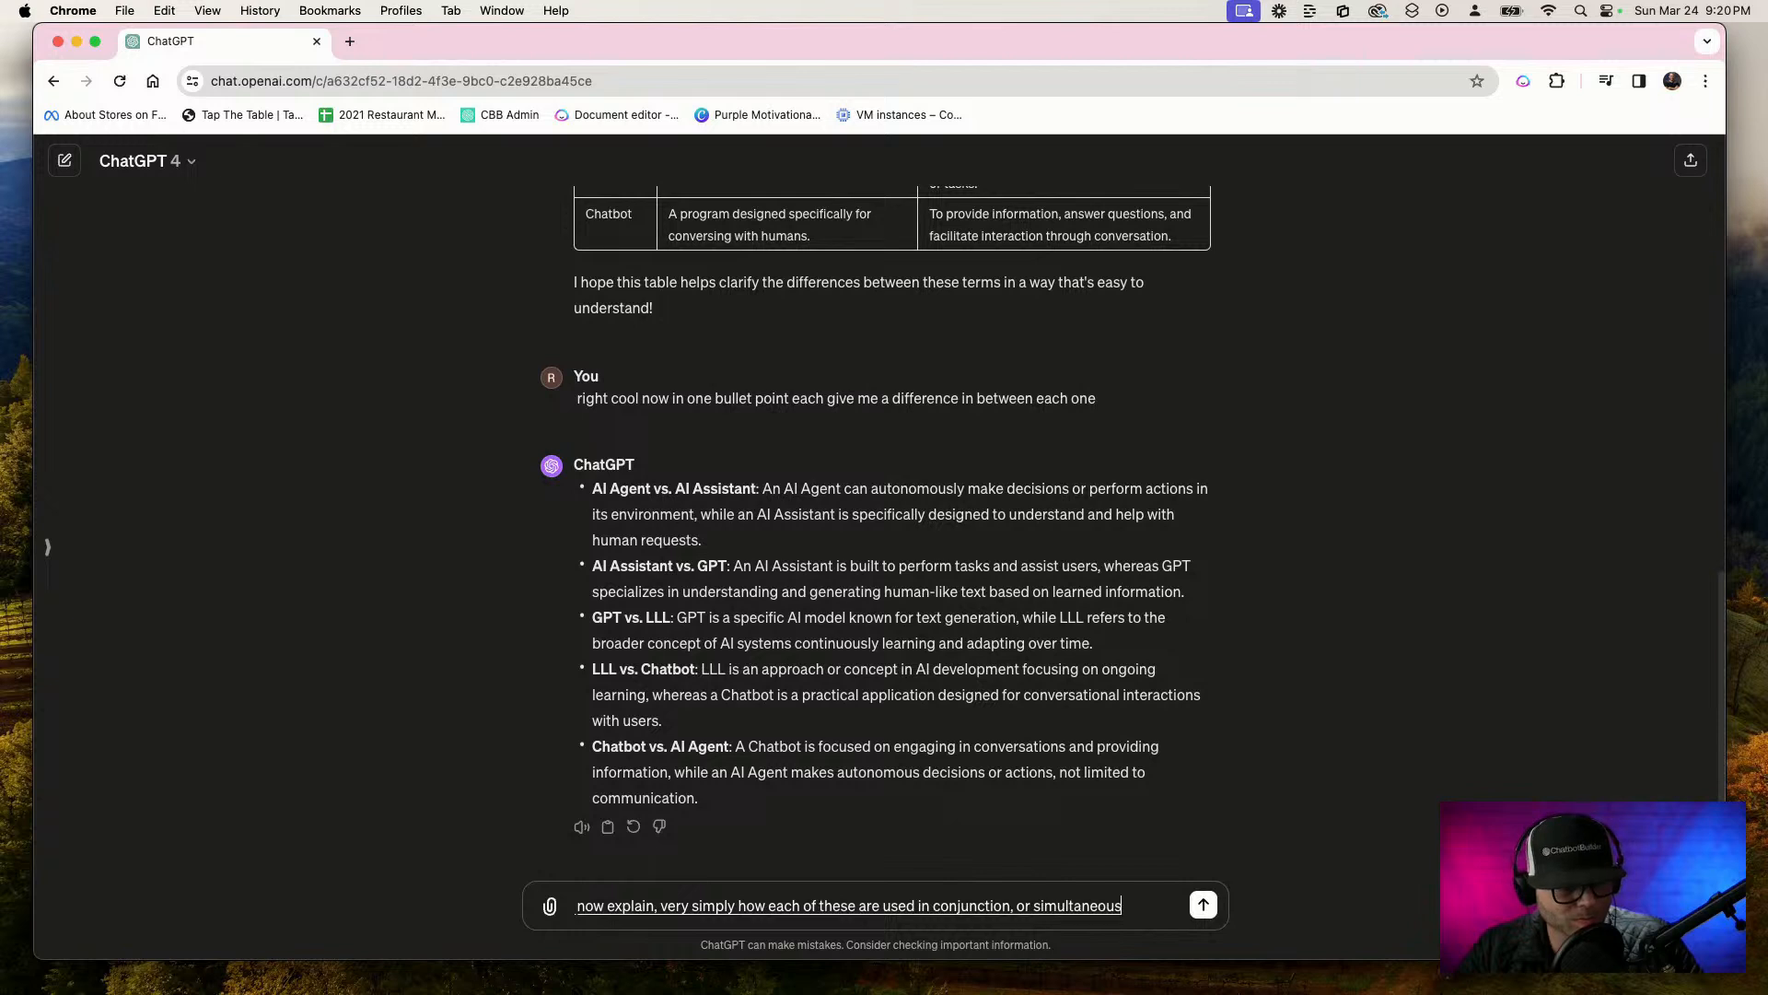
text(ly)
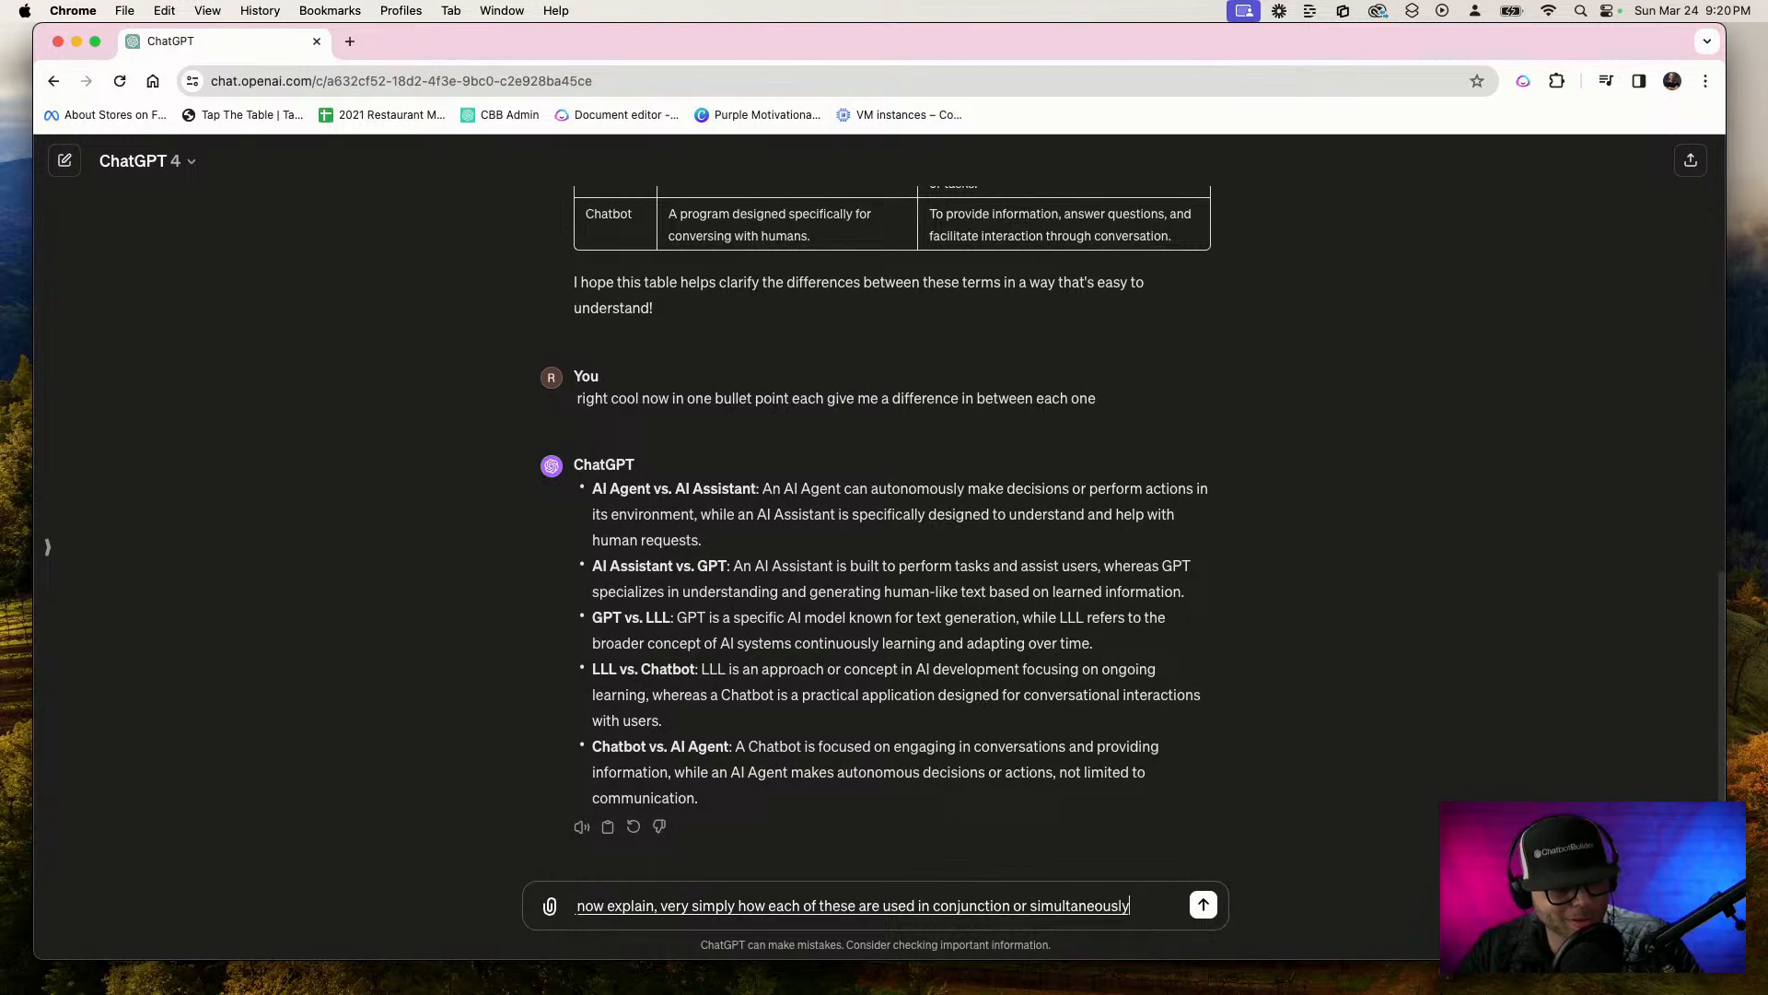
text( in a real)
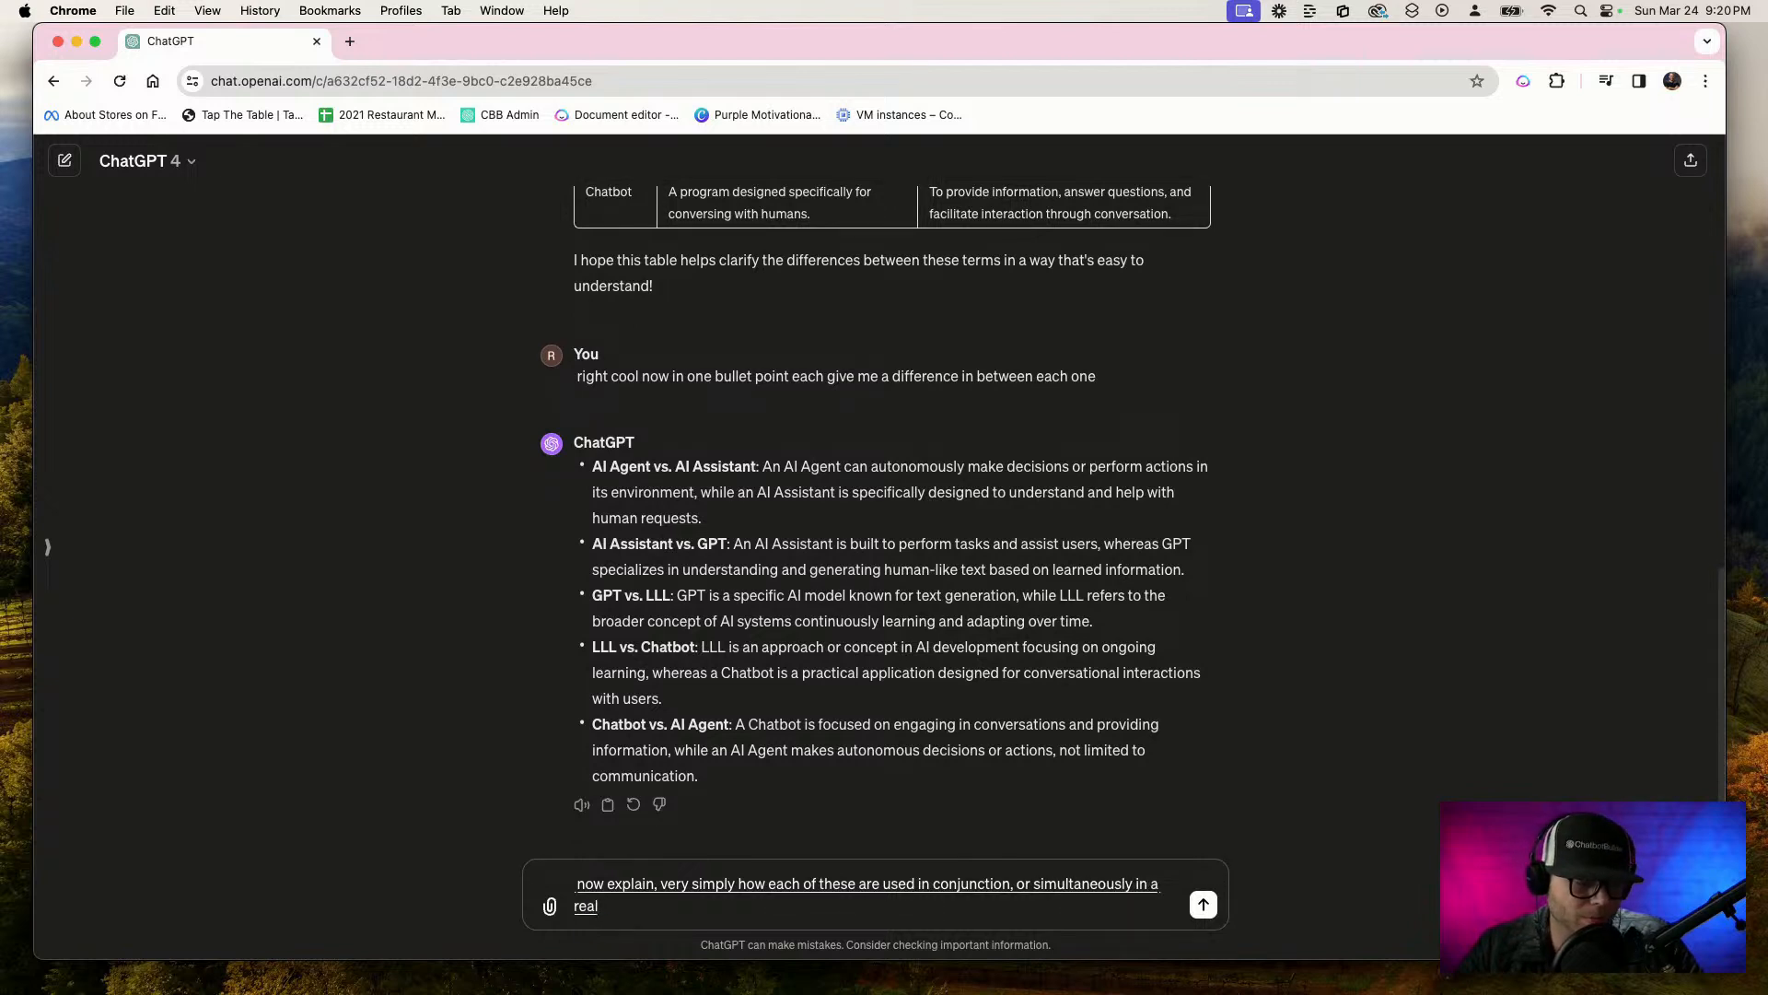
text( world business)
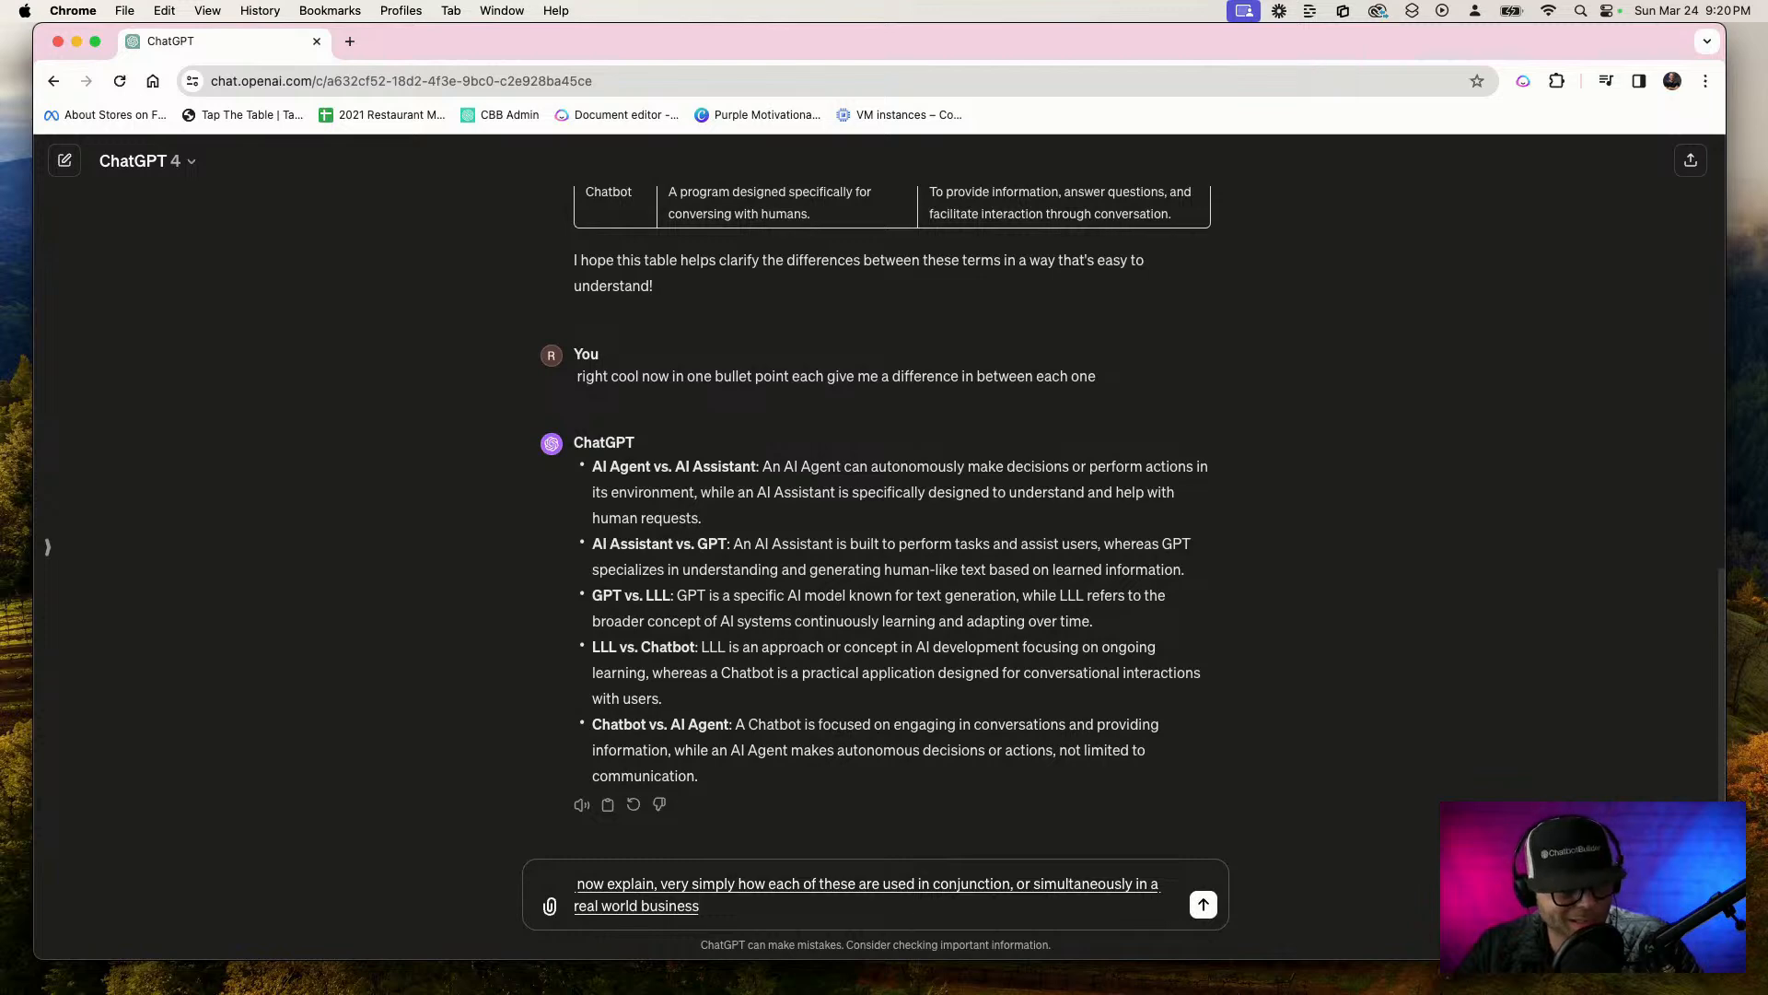
text( communication scenario)
key(Return)
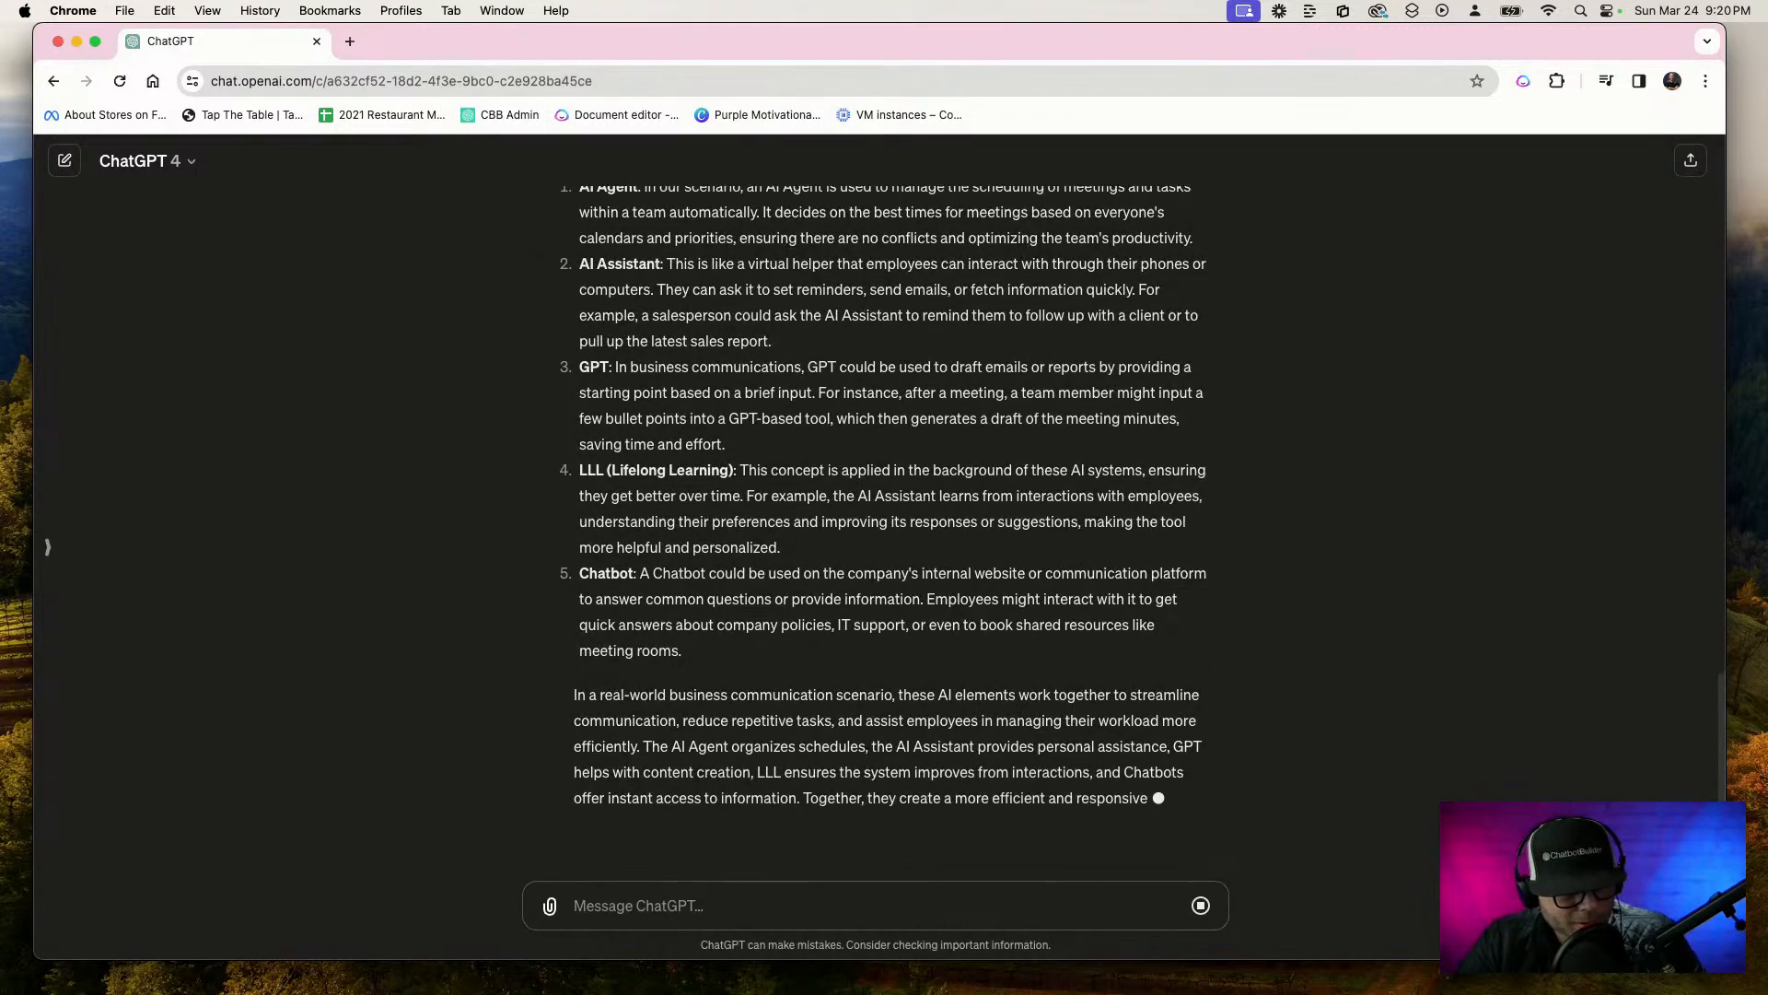
Read through the answer, and dictate and send a correction saying number four was meant as LLM and was misunderstood, a very fatal mistake
scroll(670, 508, up, 4)
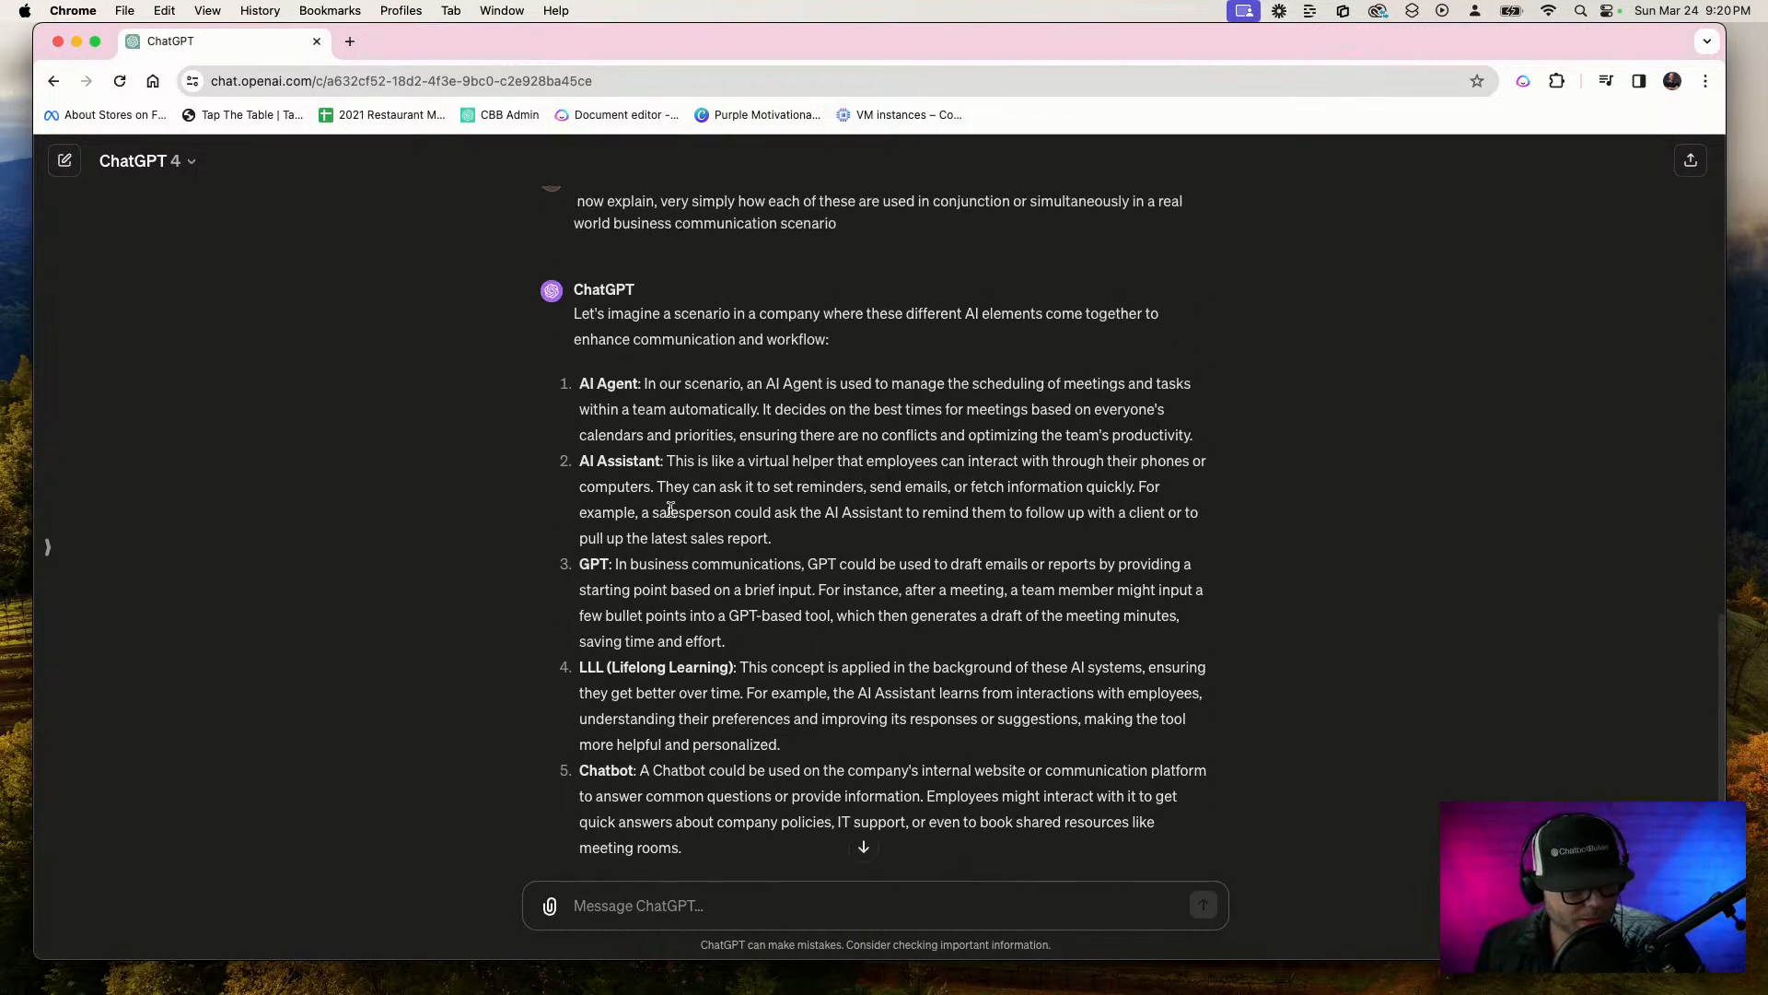
scroll(1289, 764, down, 2)
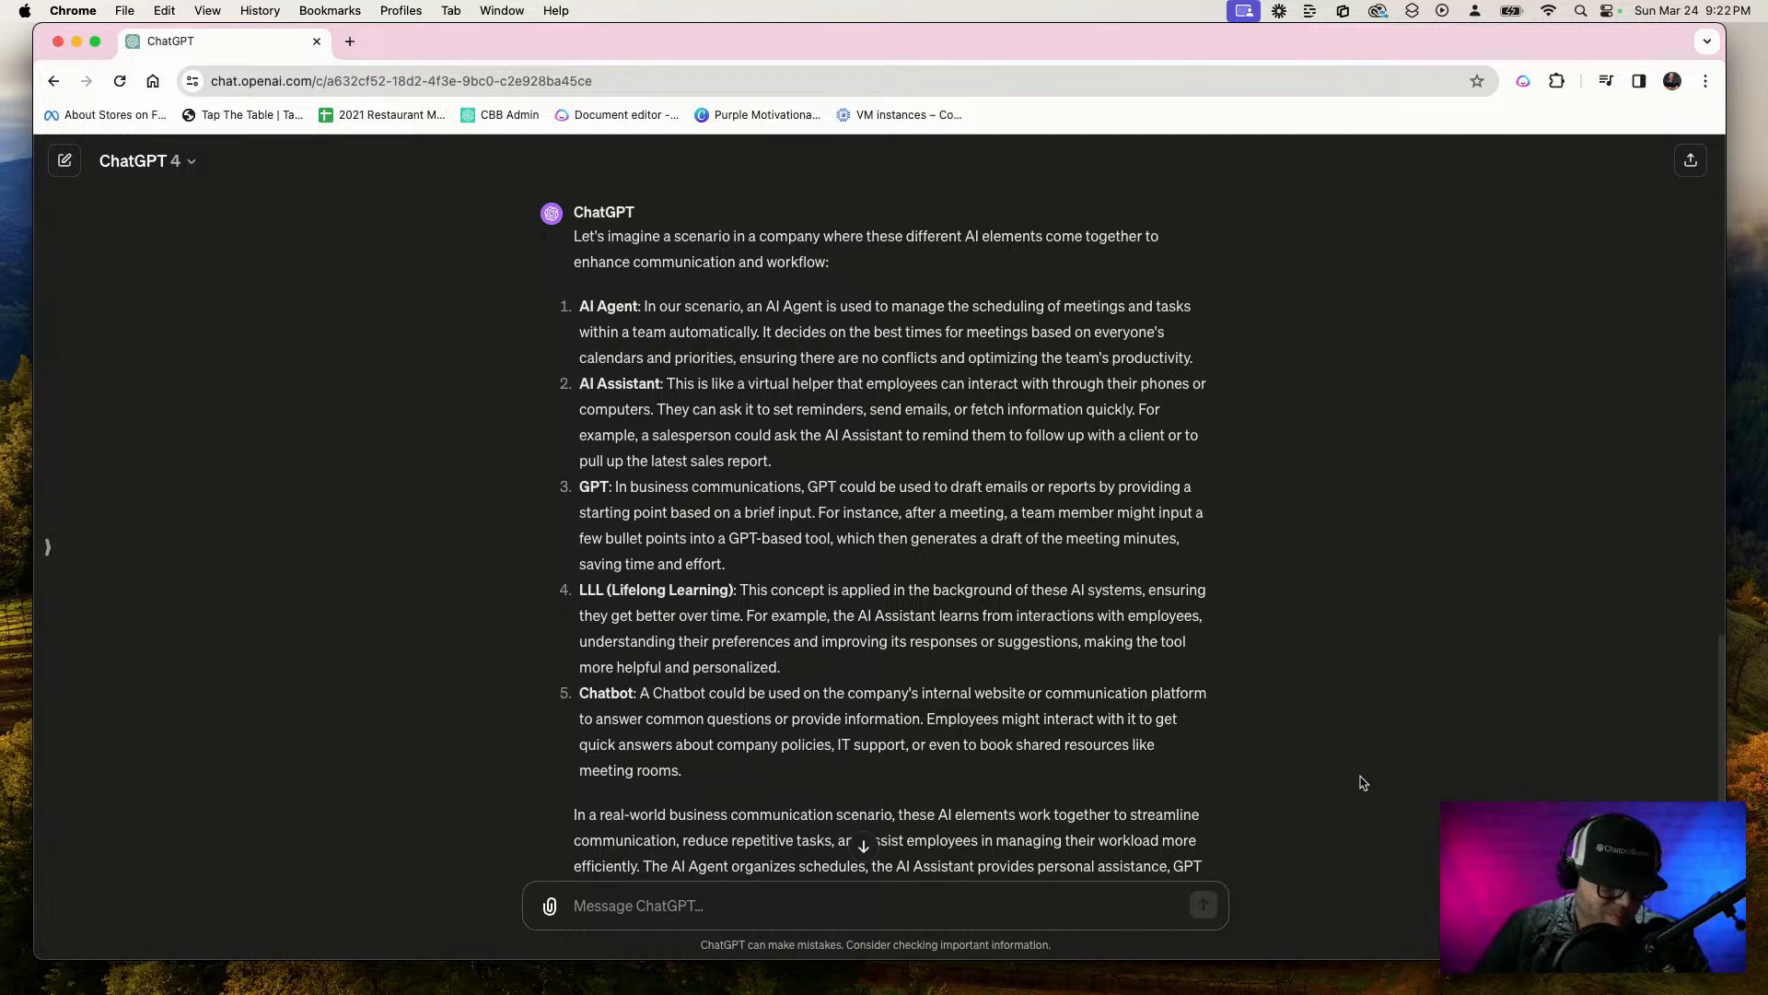
key(F5)
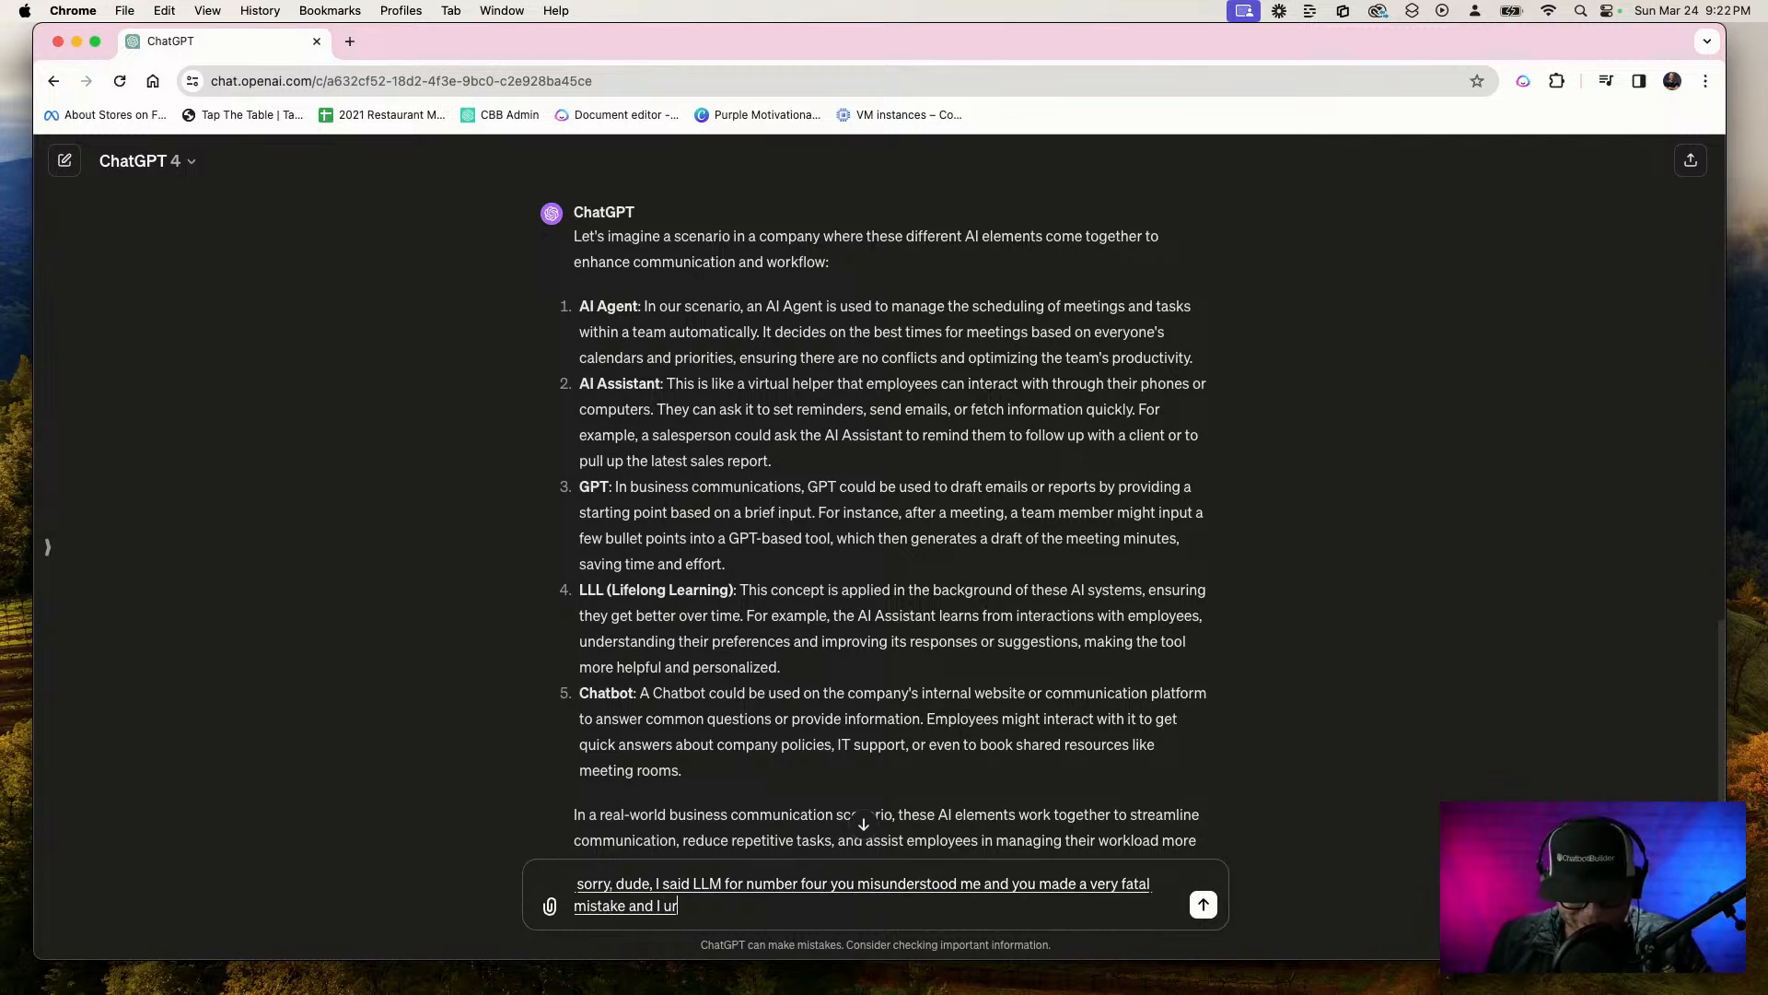
key(Return)
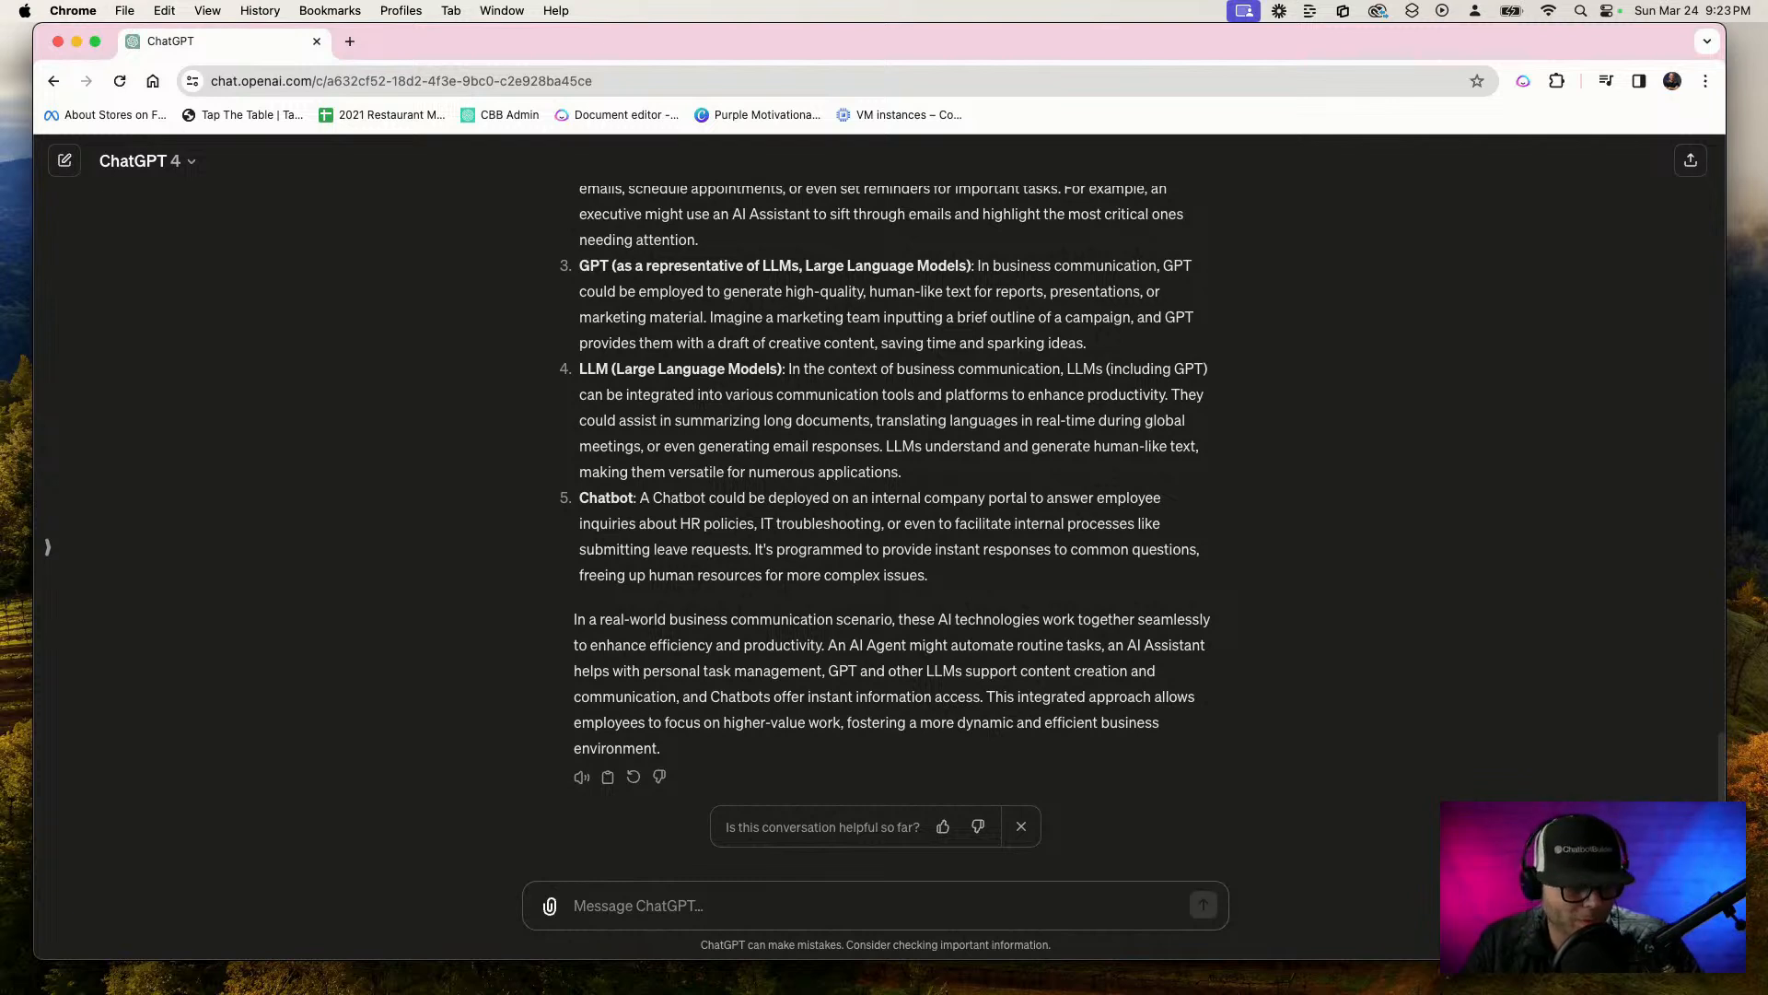
Dictate and send "does such a platform exist in which all of these are brought together all in one for a very low price? Is this even possible?"
key(F5)
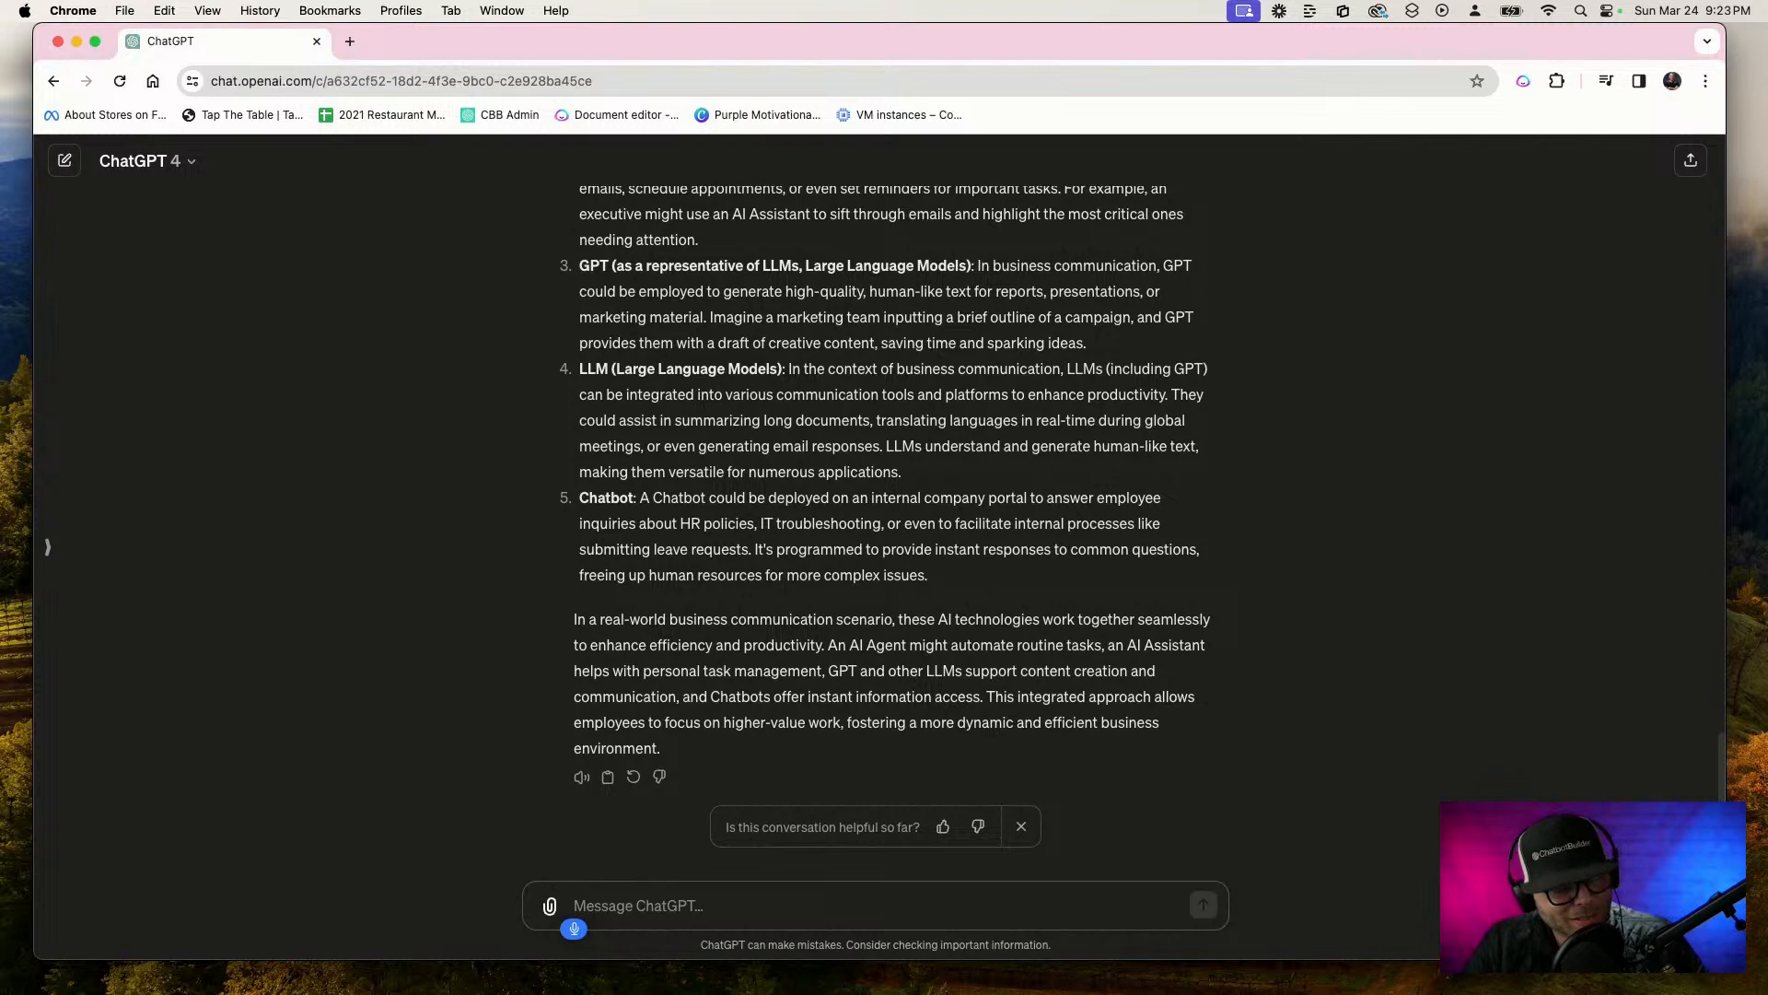
text(does such a platform exist in)
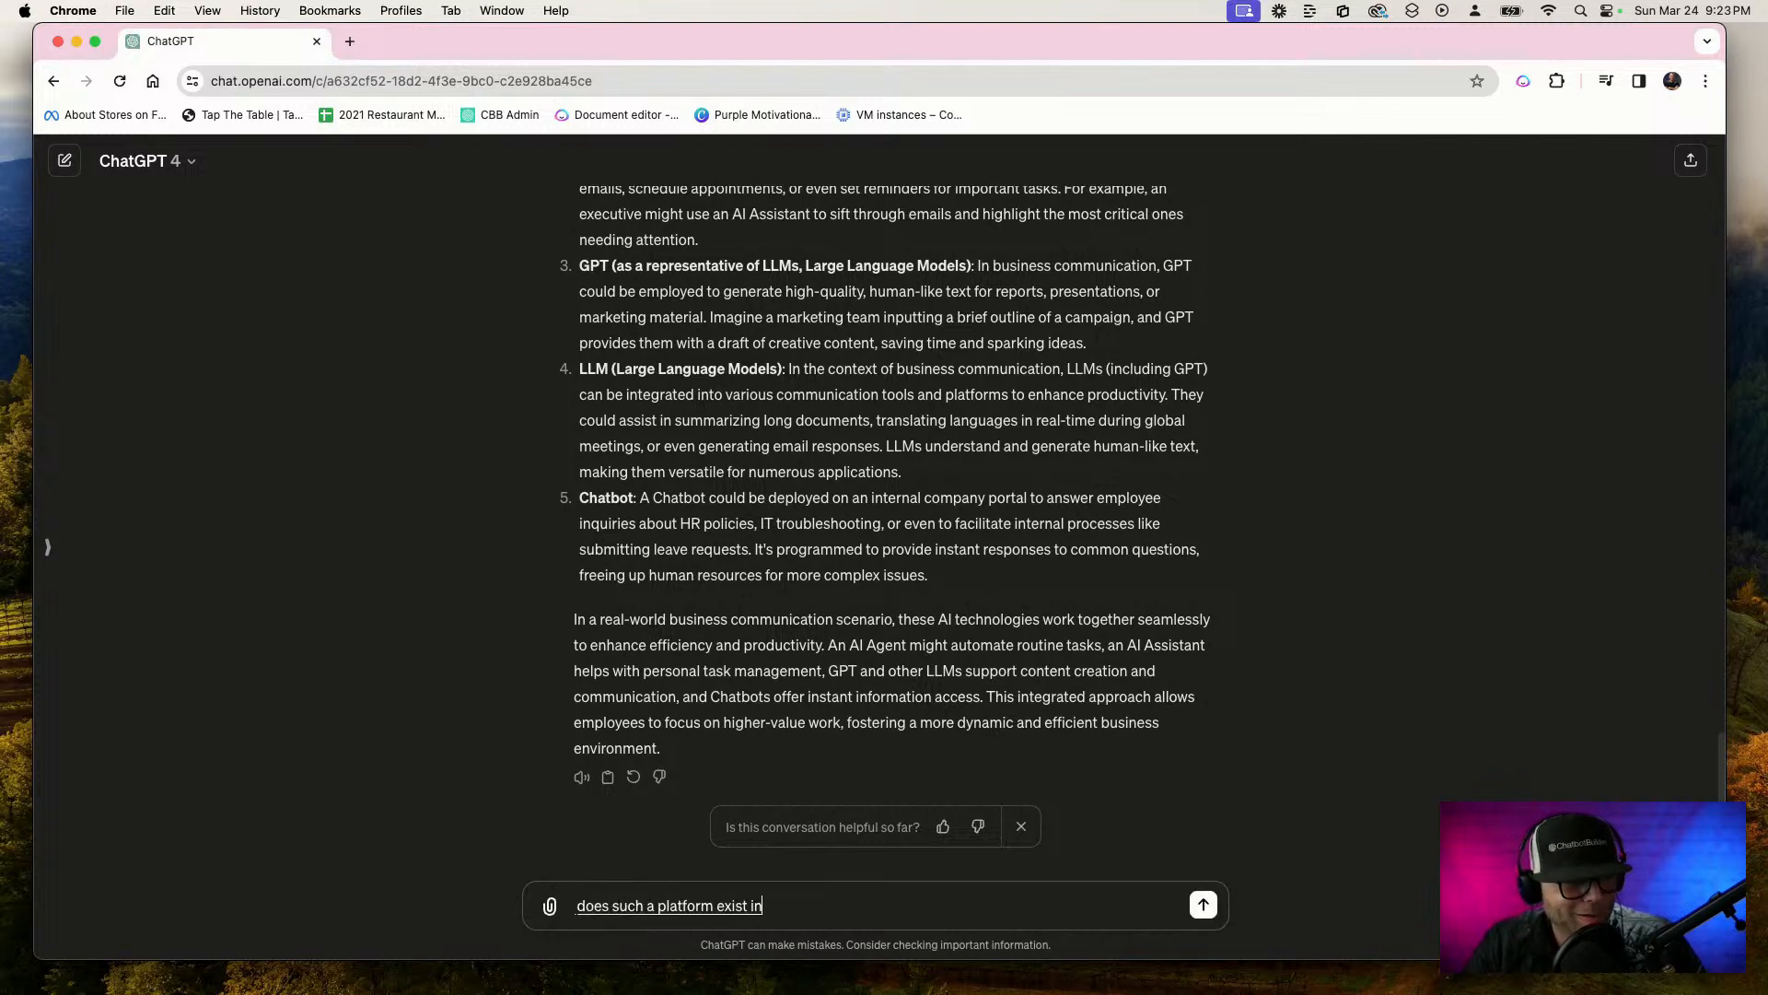
text( which all of these are brought together)
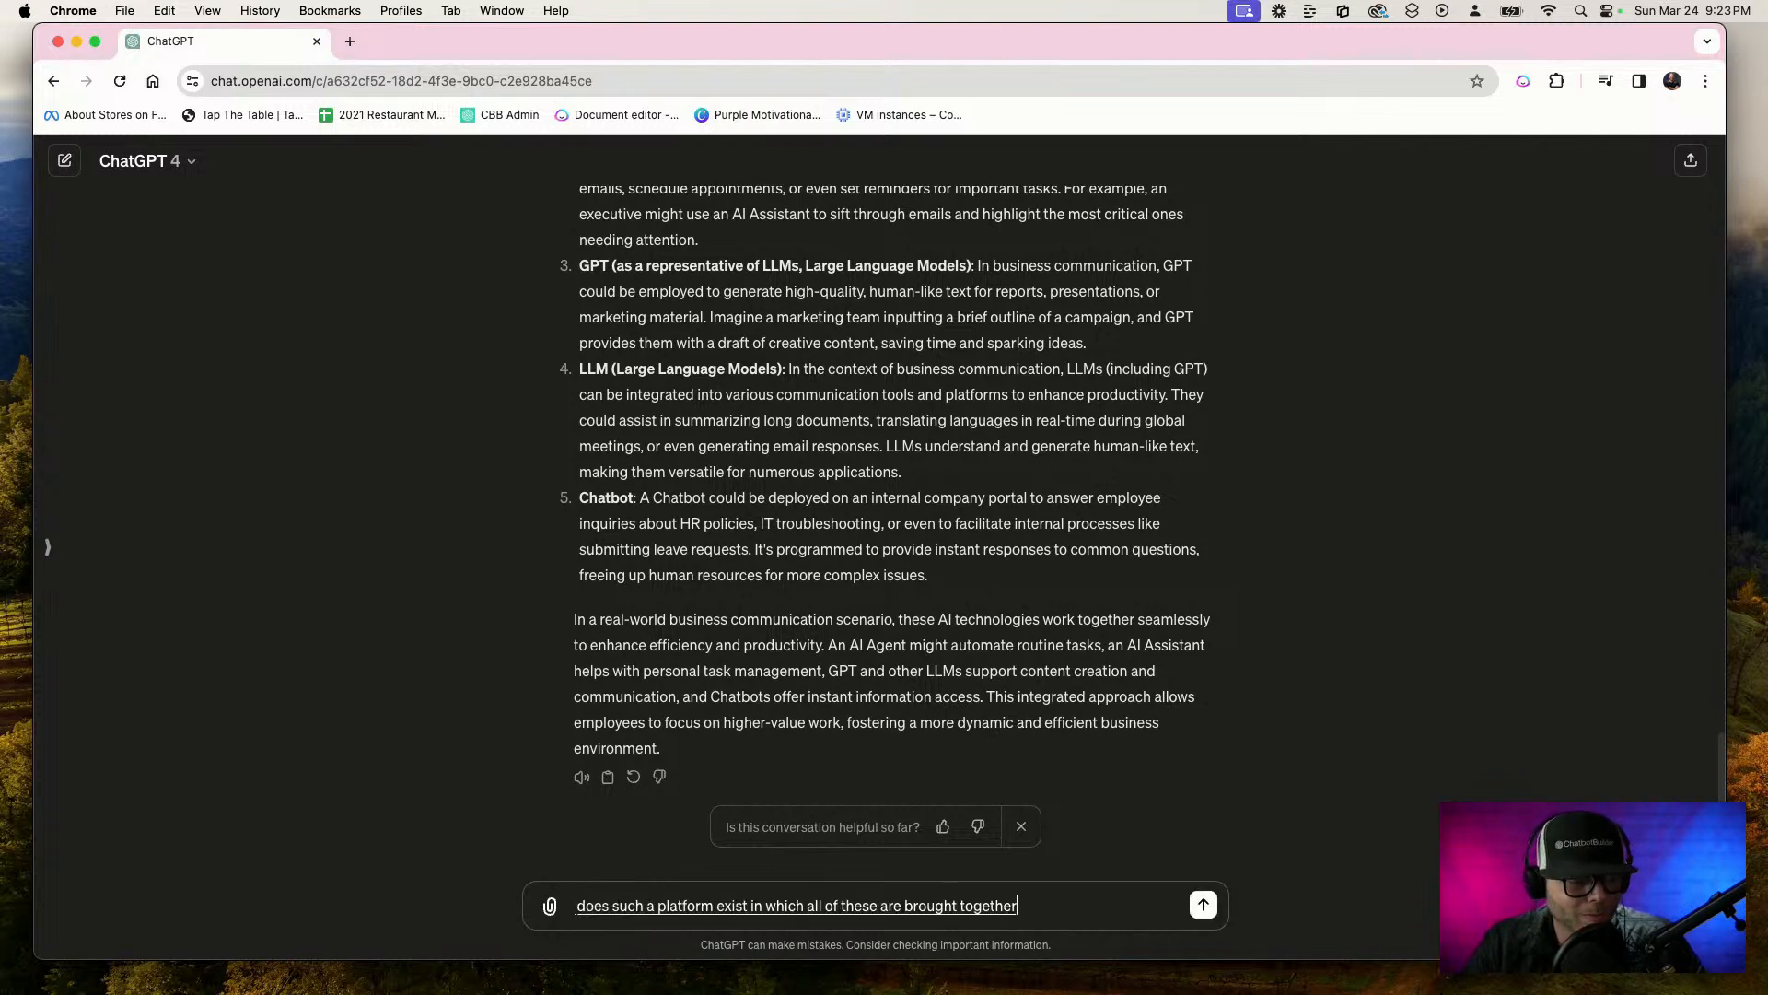
text( all in one for a very low)
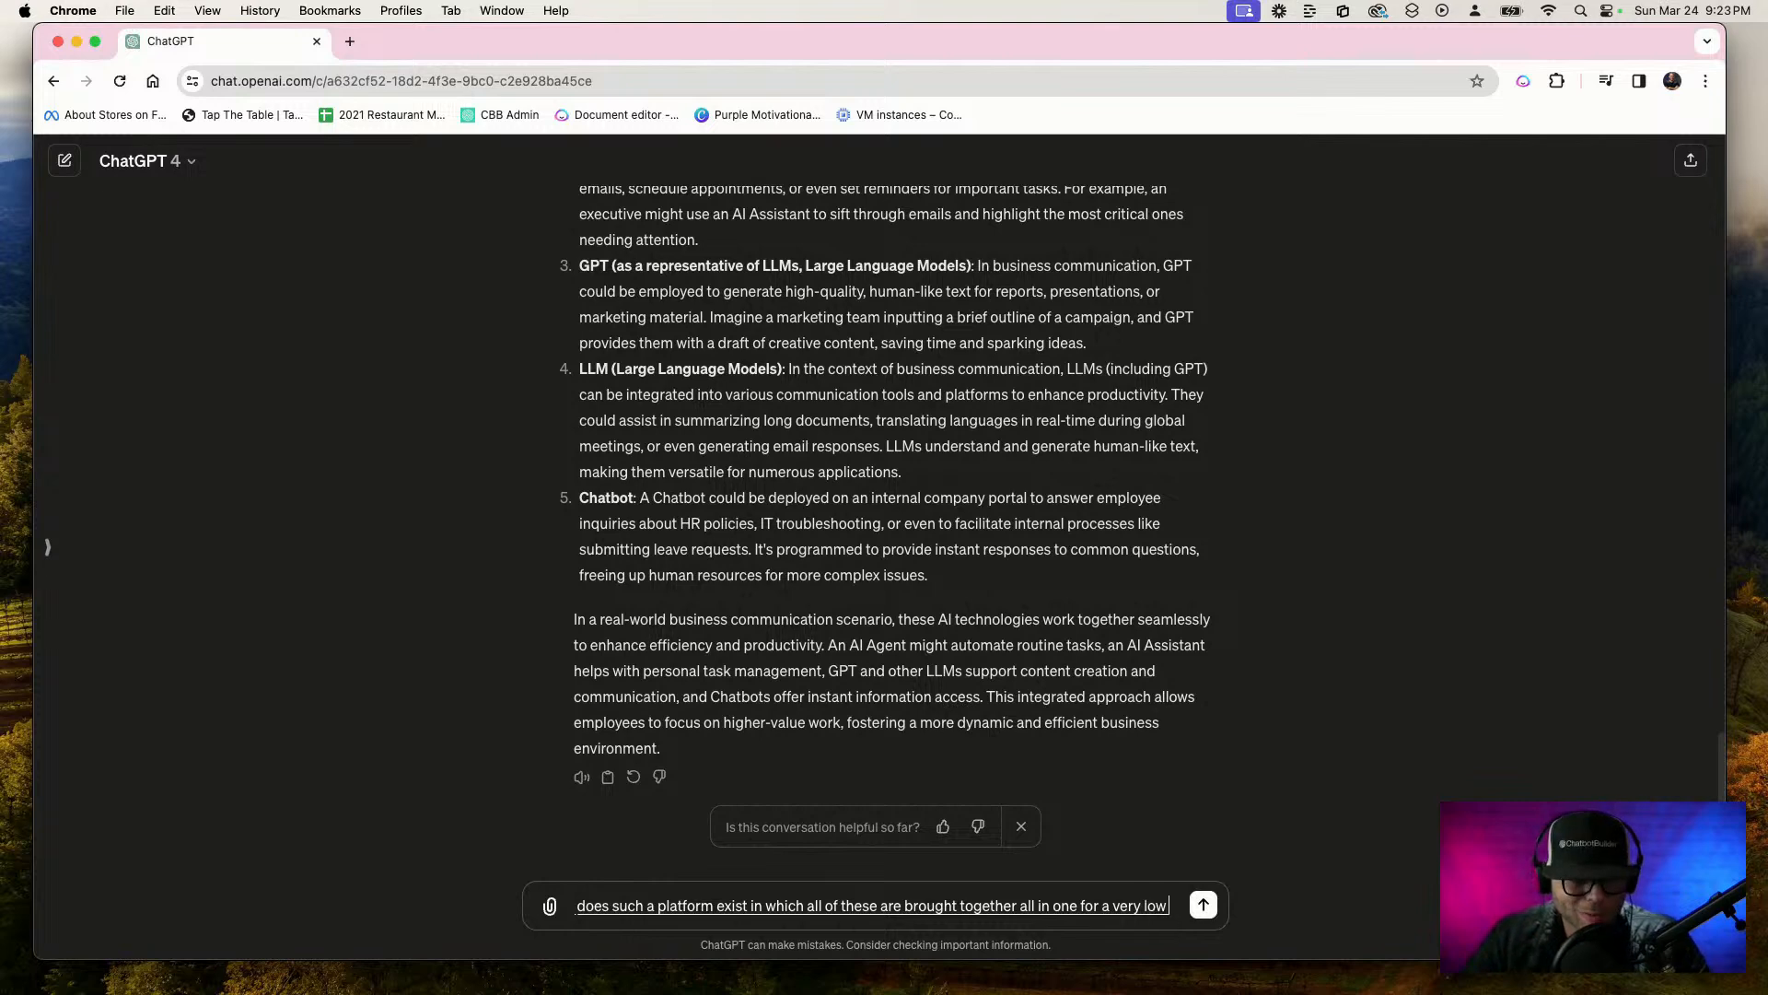
text( price? Is this even possible)
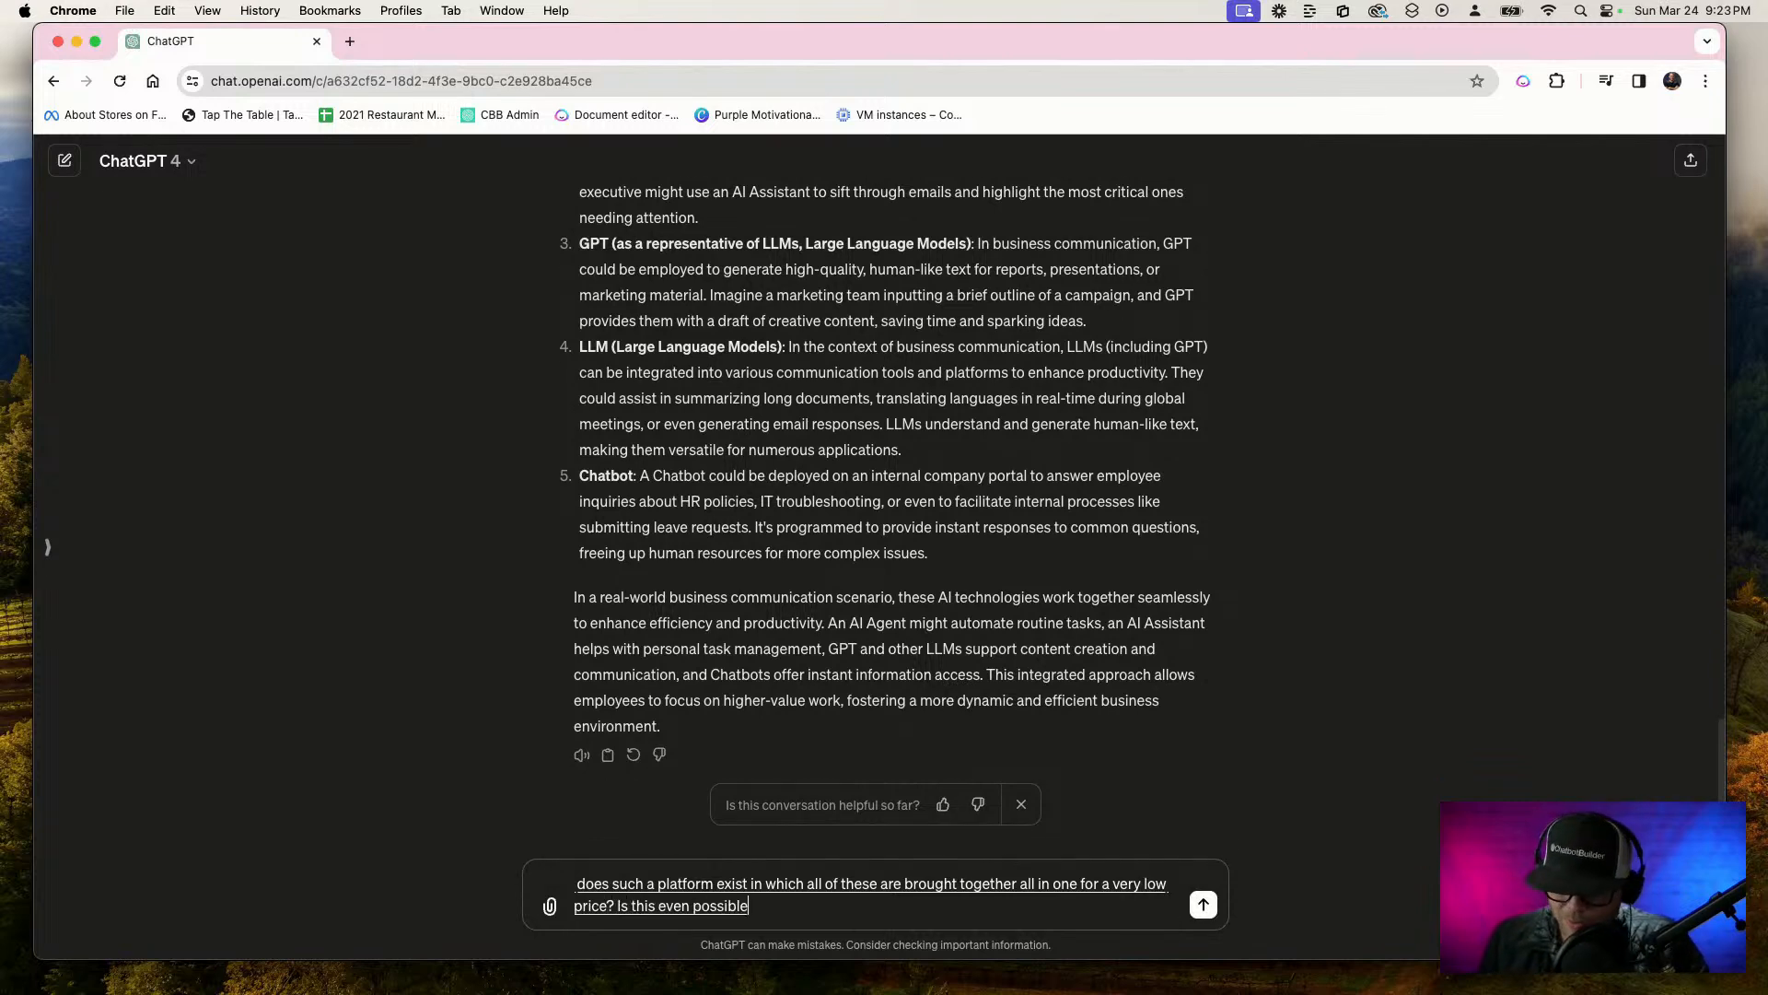
text(?)
key(Return)
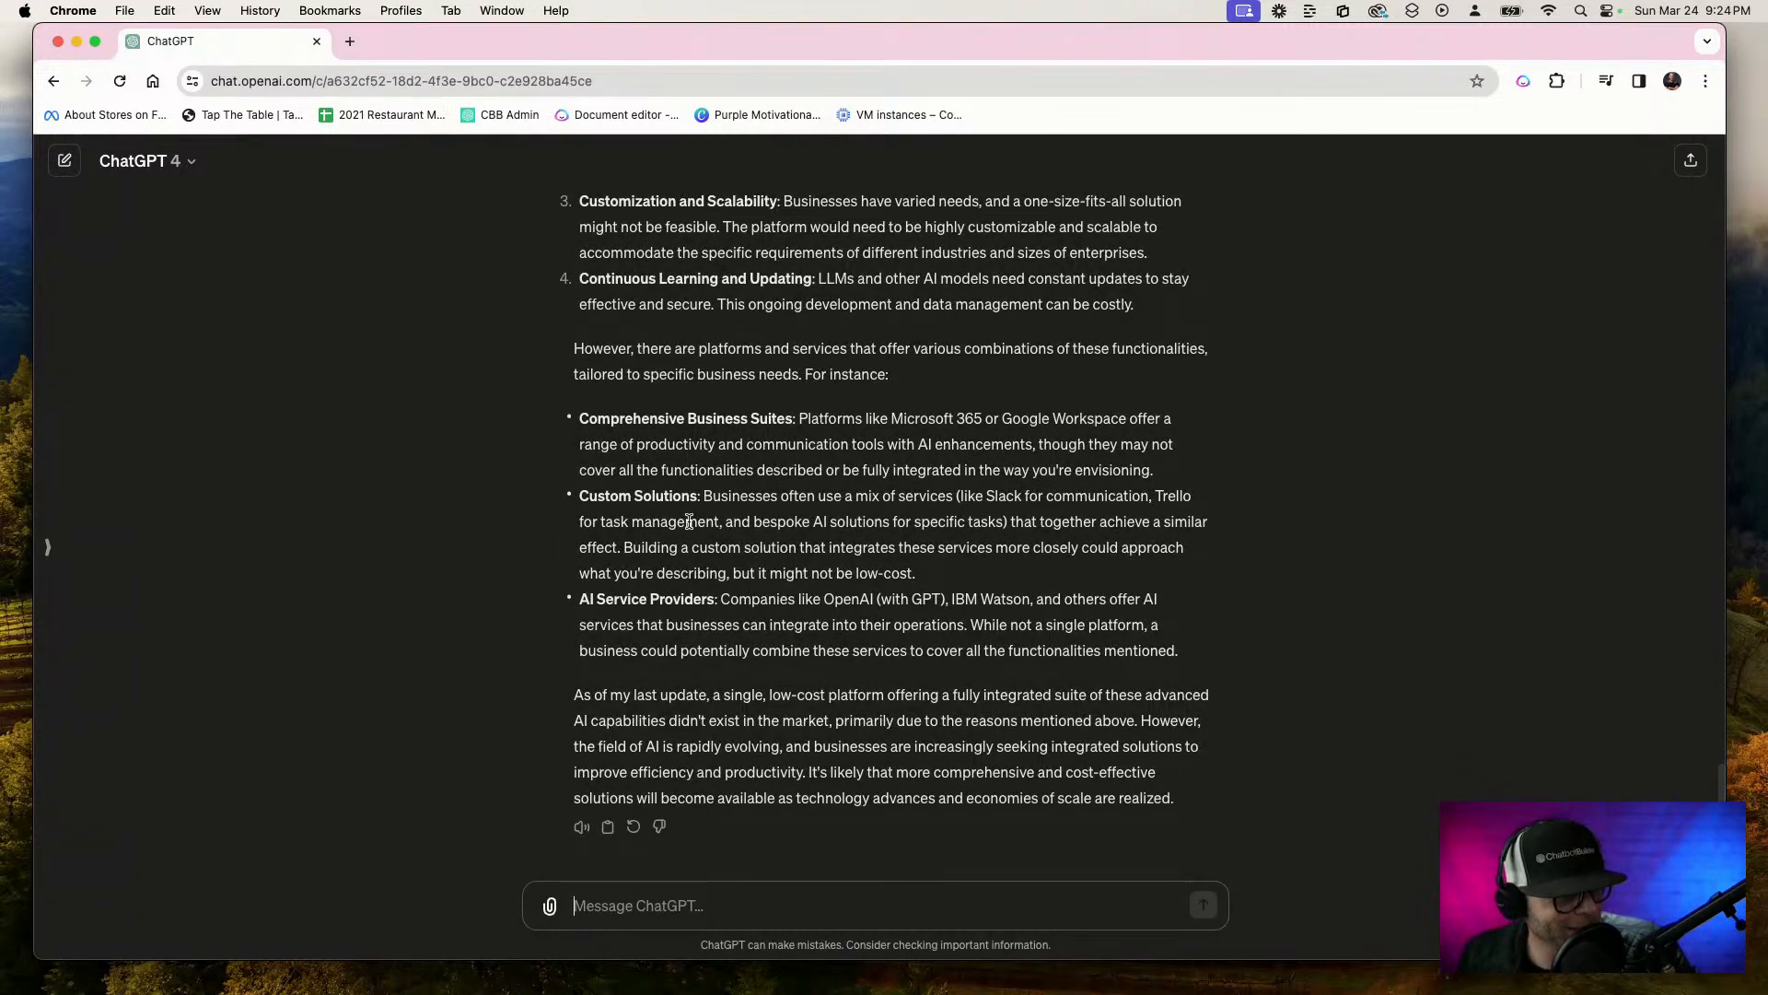
Read the answer about an all-in-one AI platform, covering the hurdles, the example platforms and services, and the closing paragraph
scroll(699, 542, up, 5)
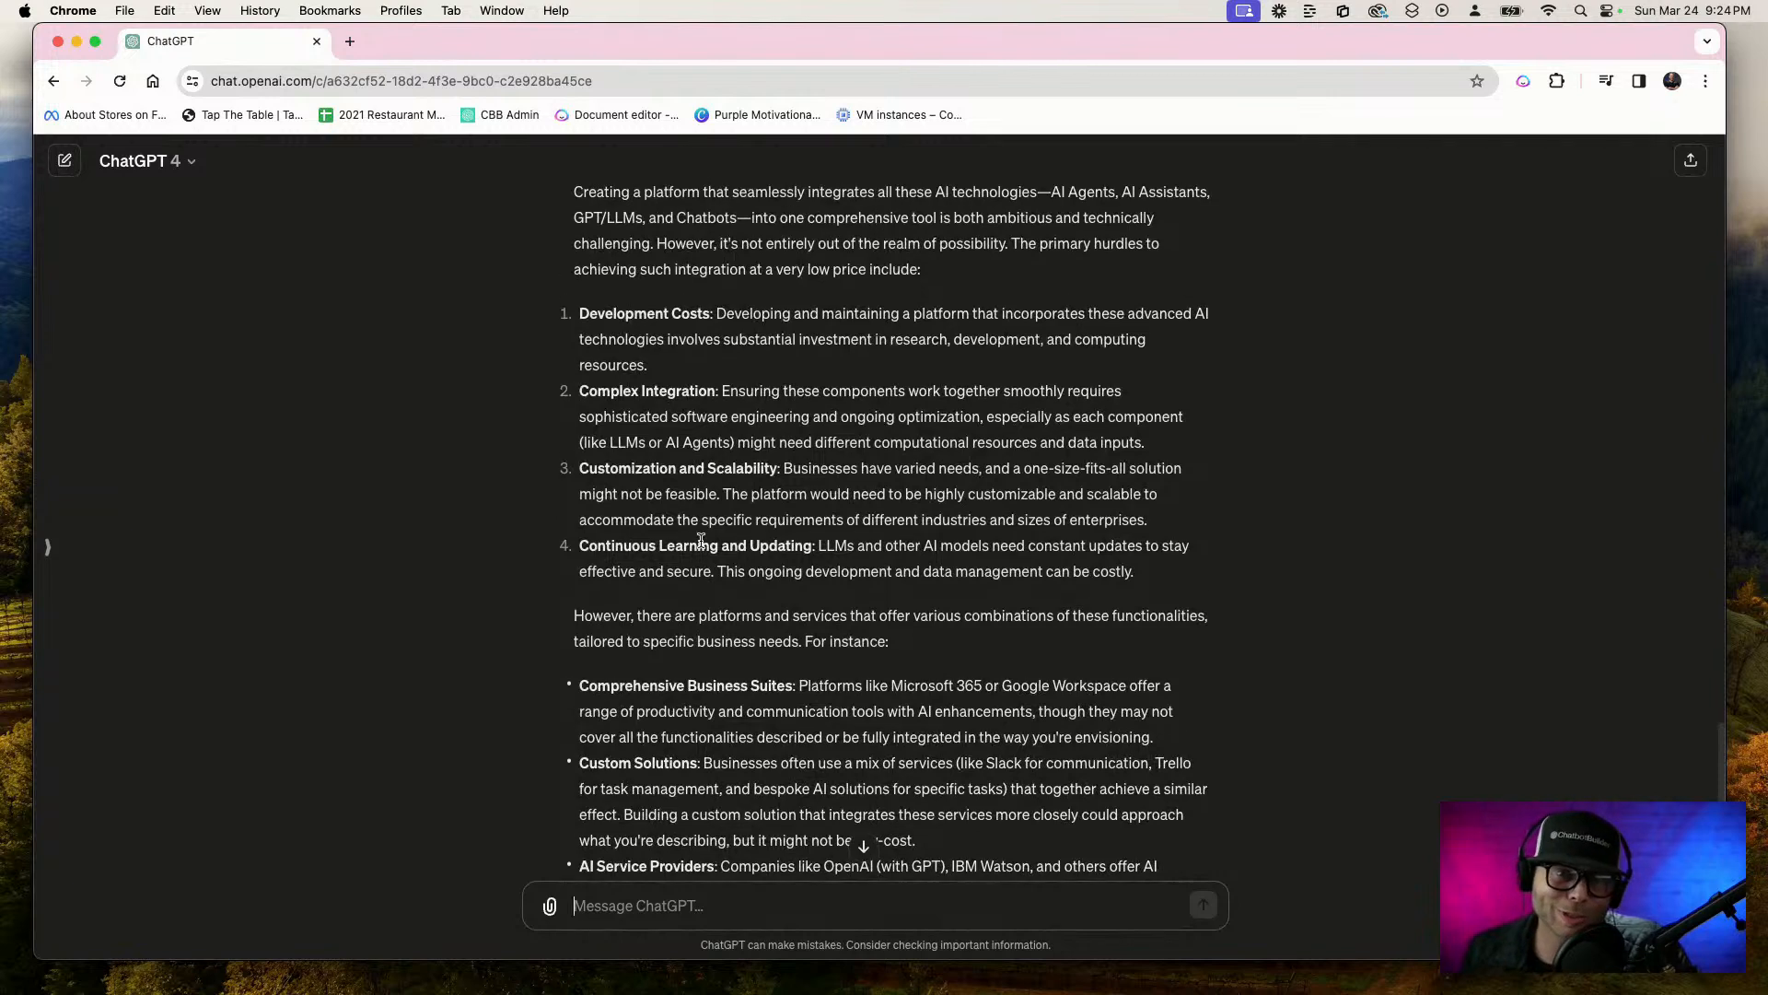
scroll(699, 541, up, 1)
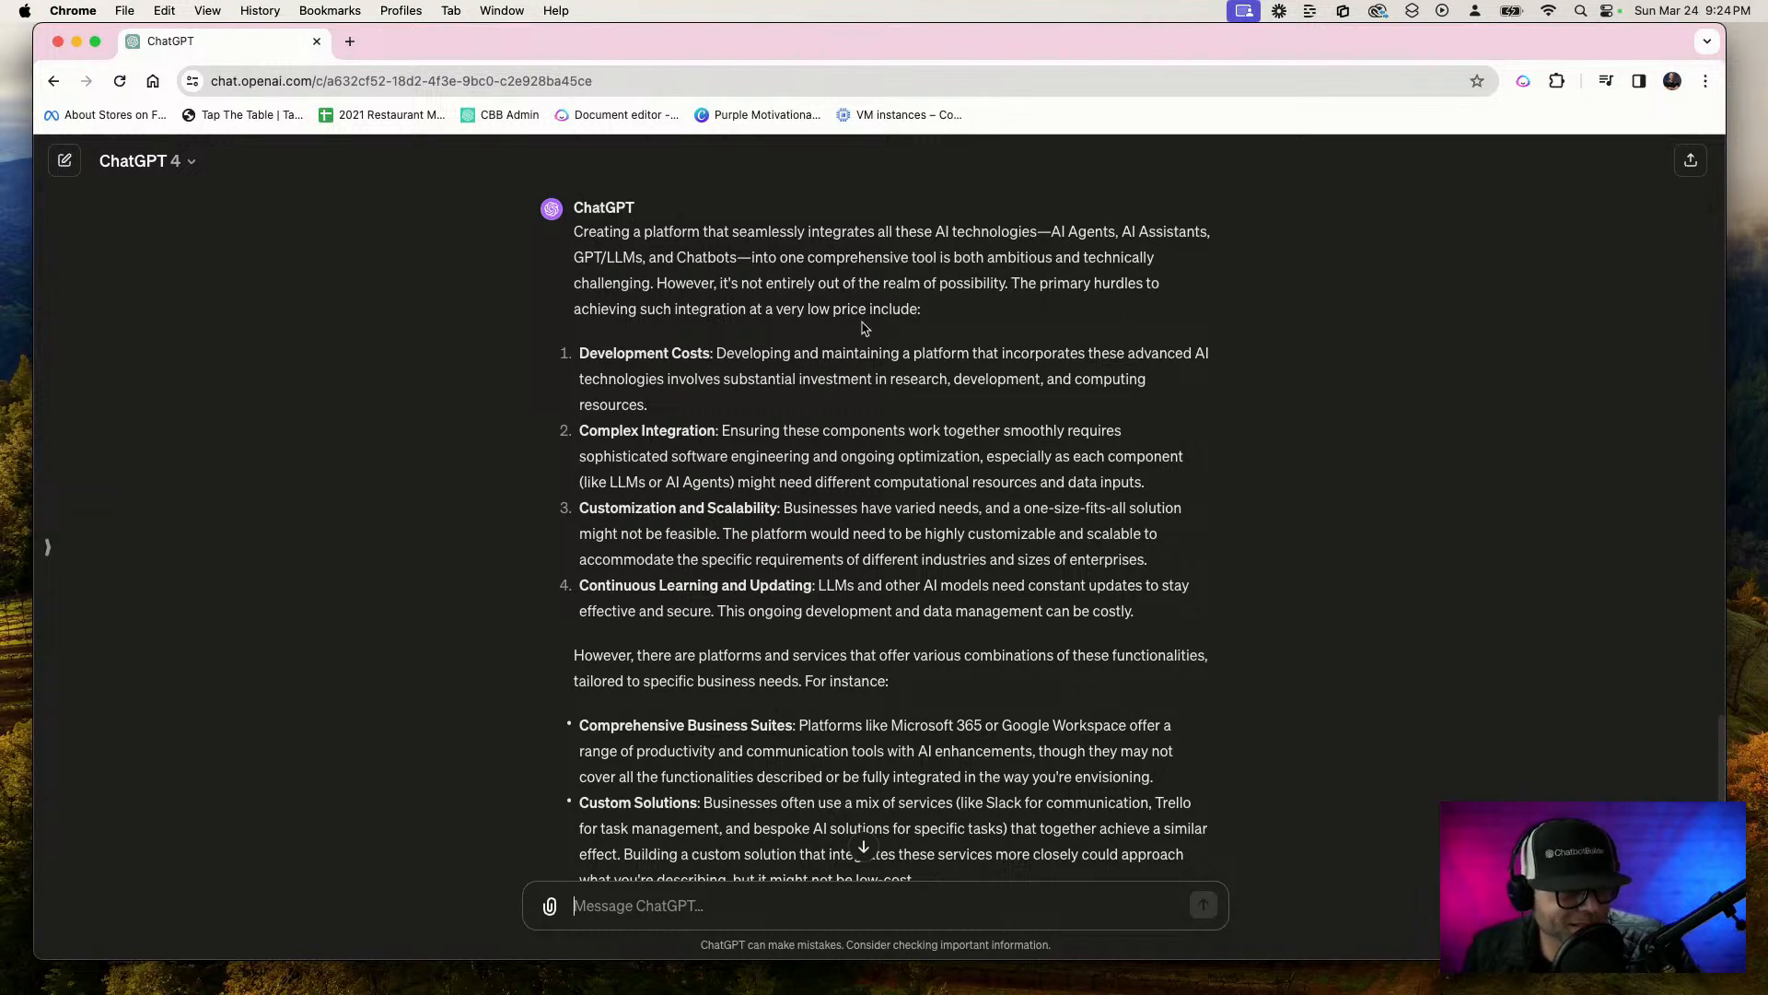
scroll(863, 329, down, 1)
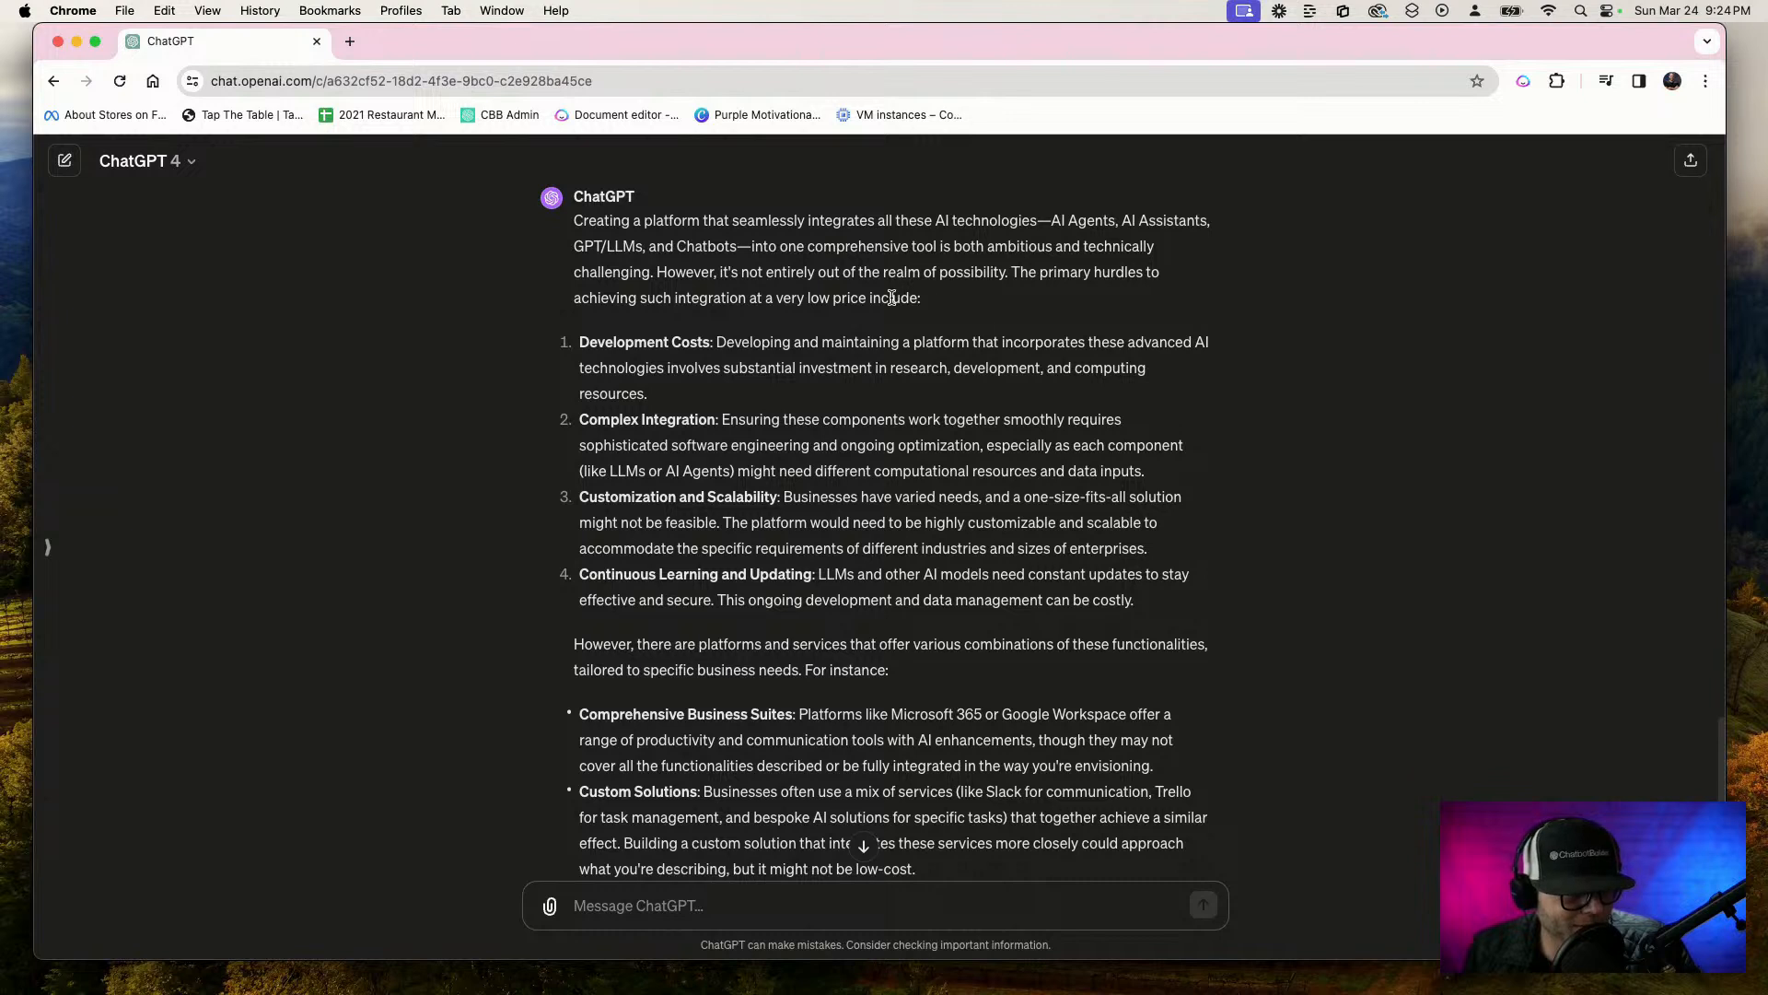
scroll(692, 342, down, 3)
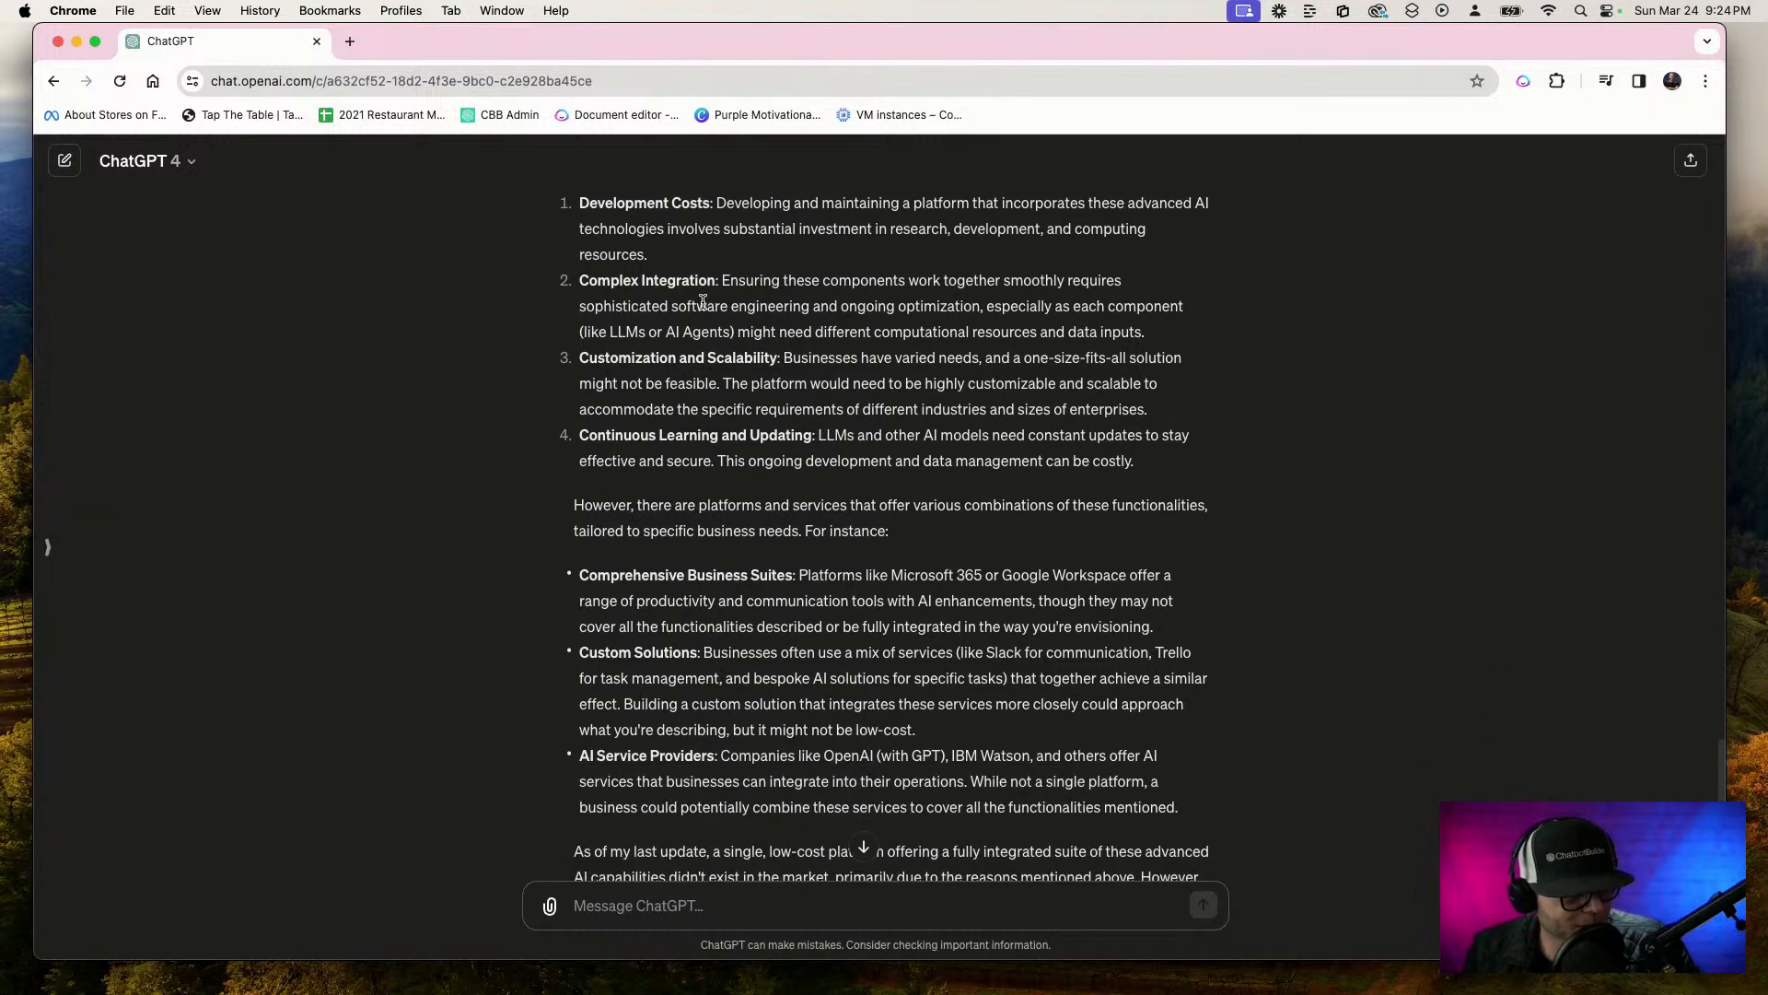
scroll(719, 373, down, 2)
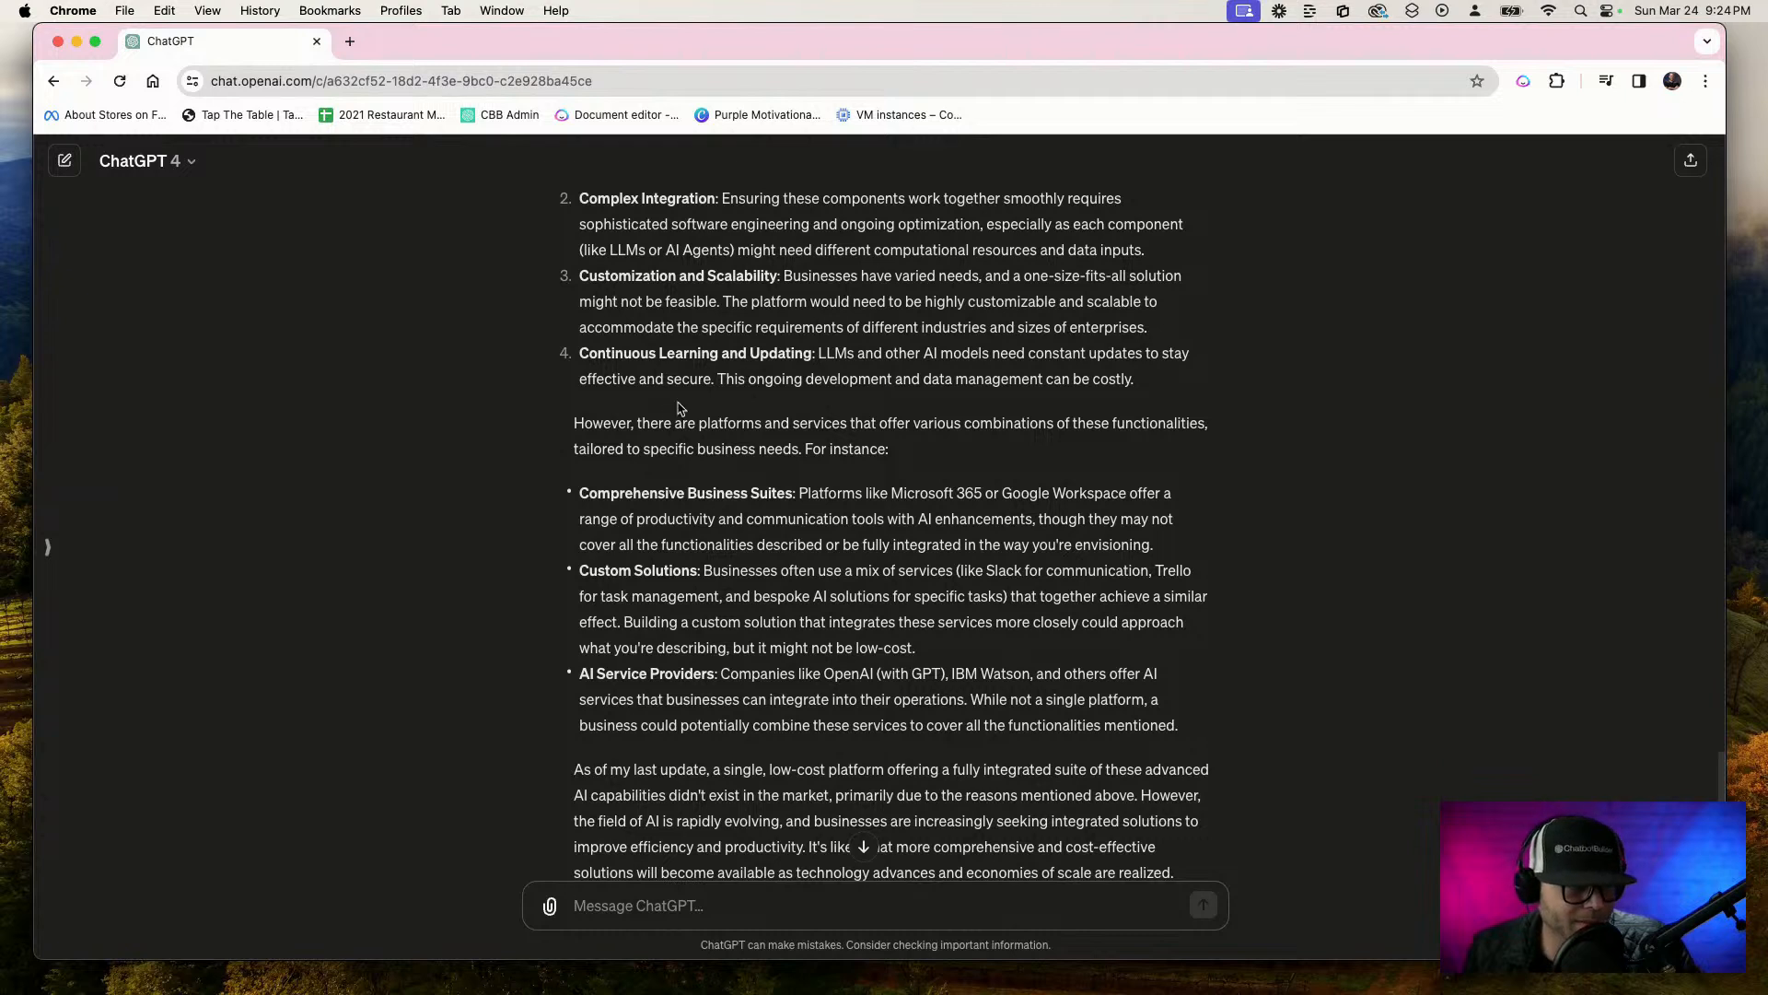
scroll(663, 472, down, 2)
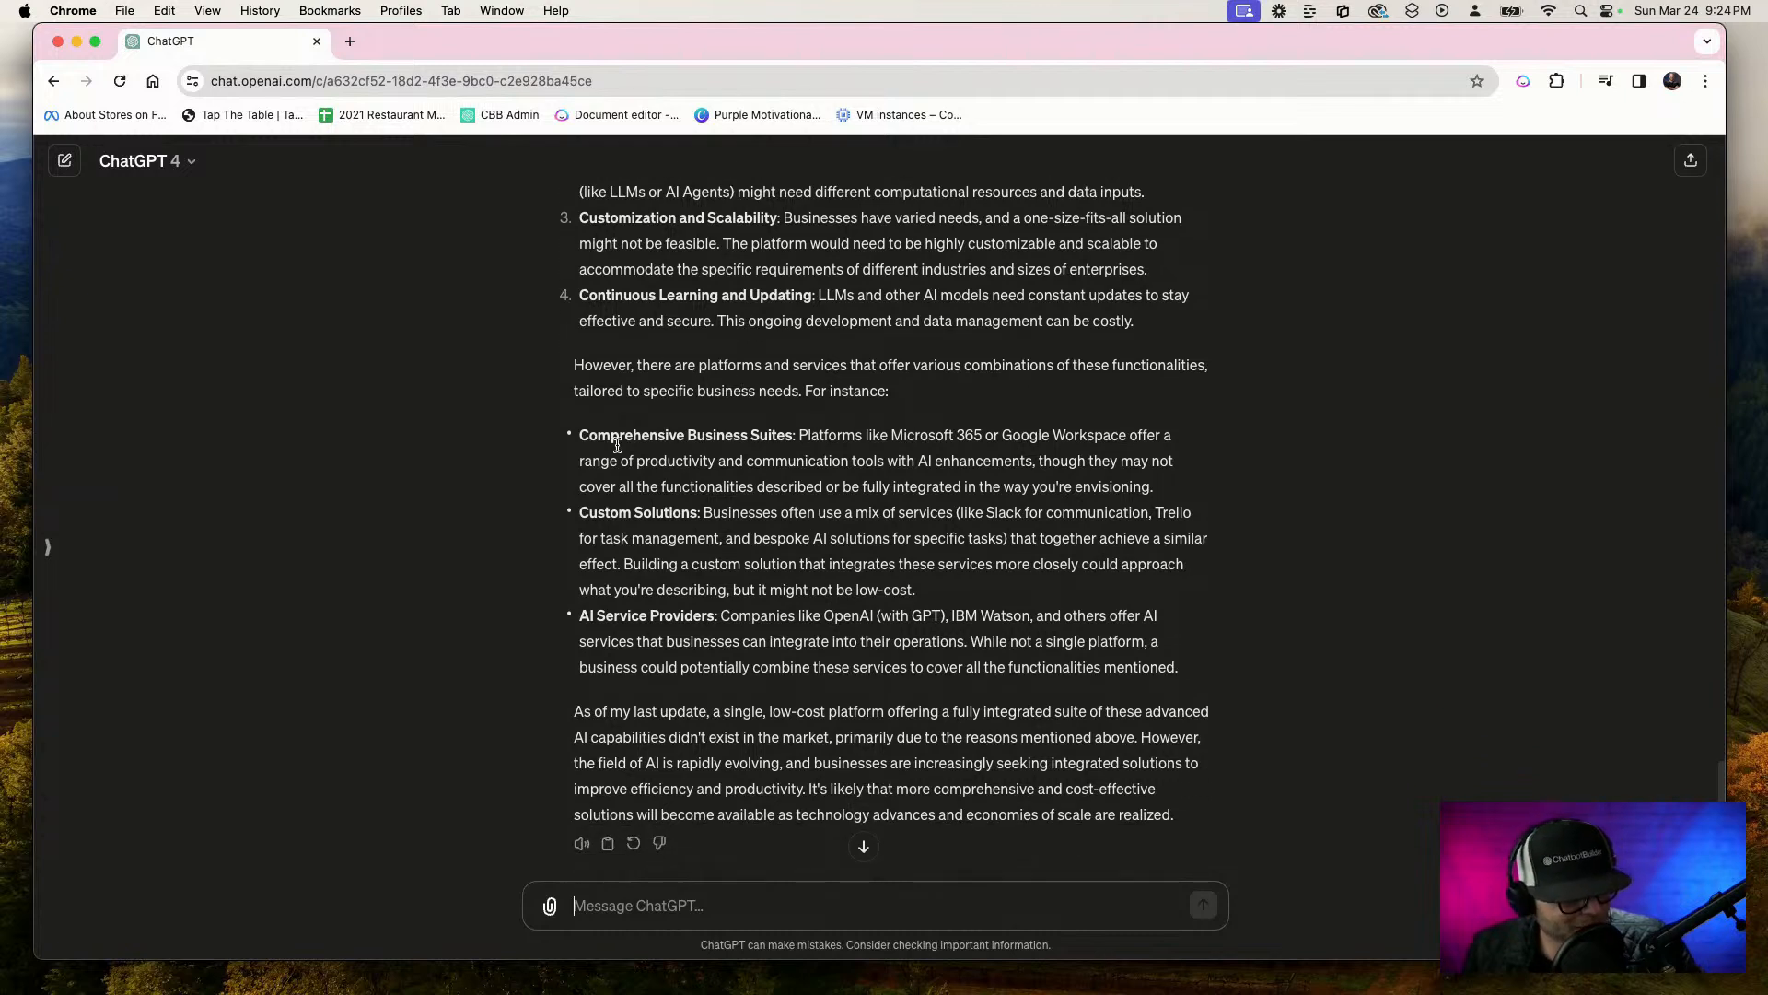
scroll(629, 480, up, 1)
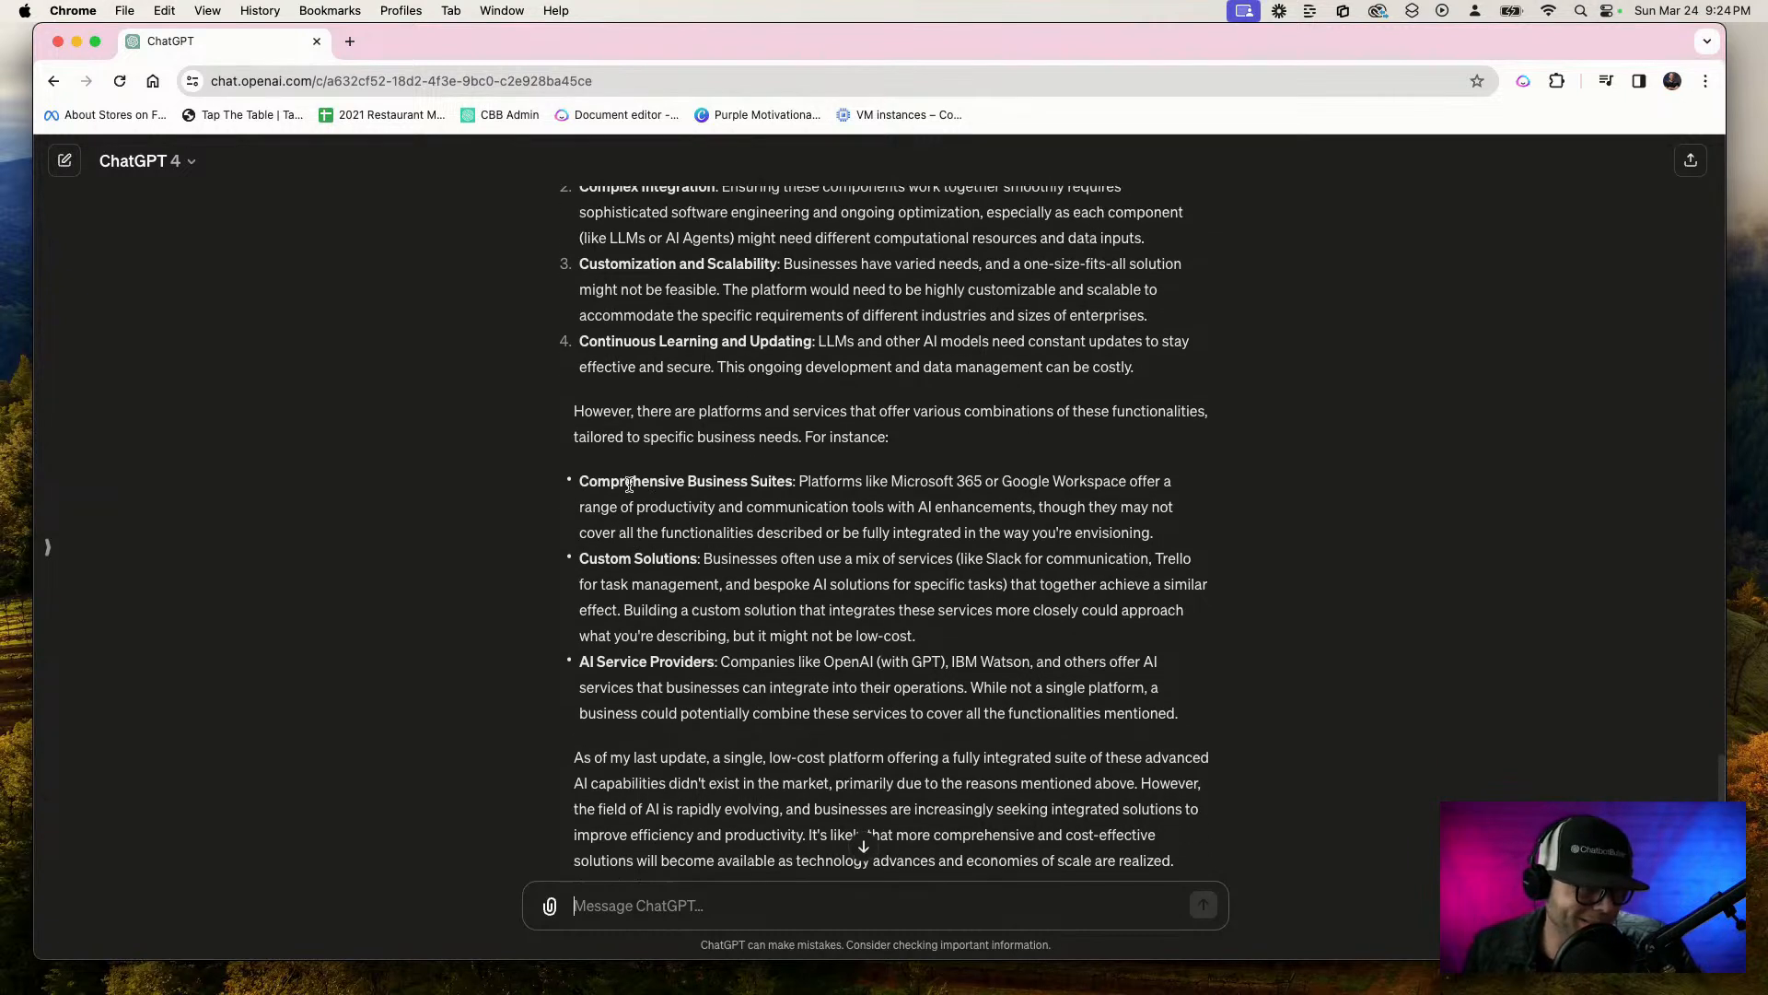
scroll(627, 484, down, 1)
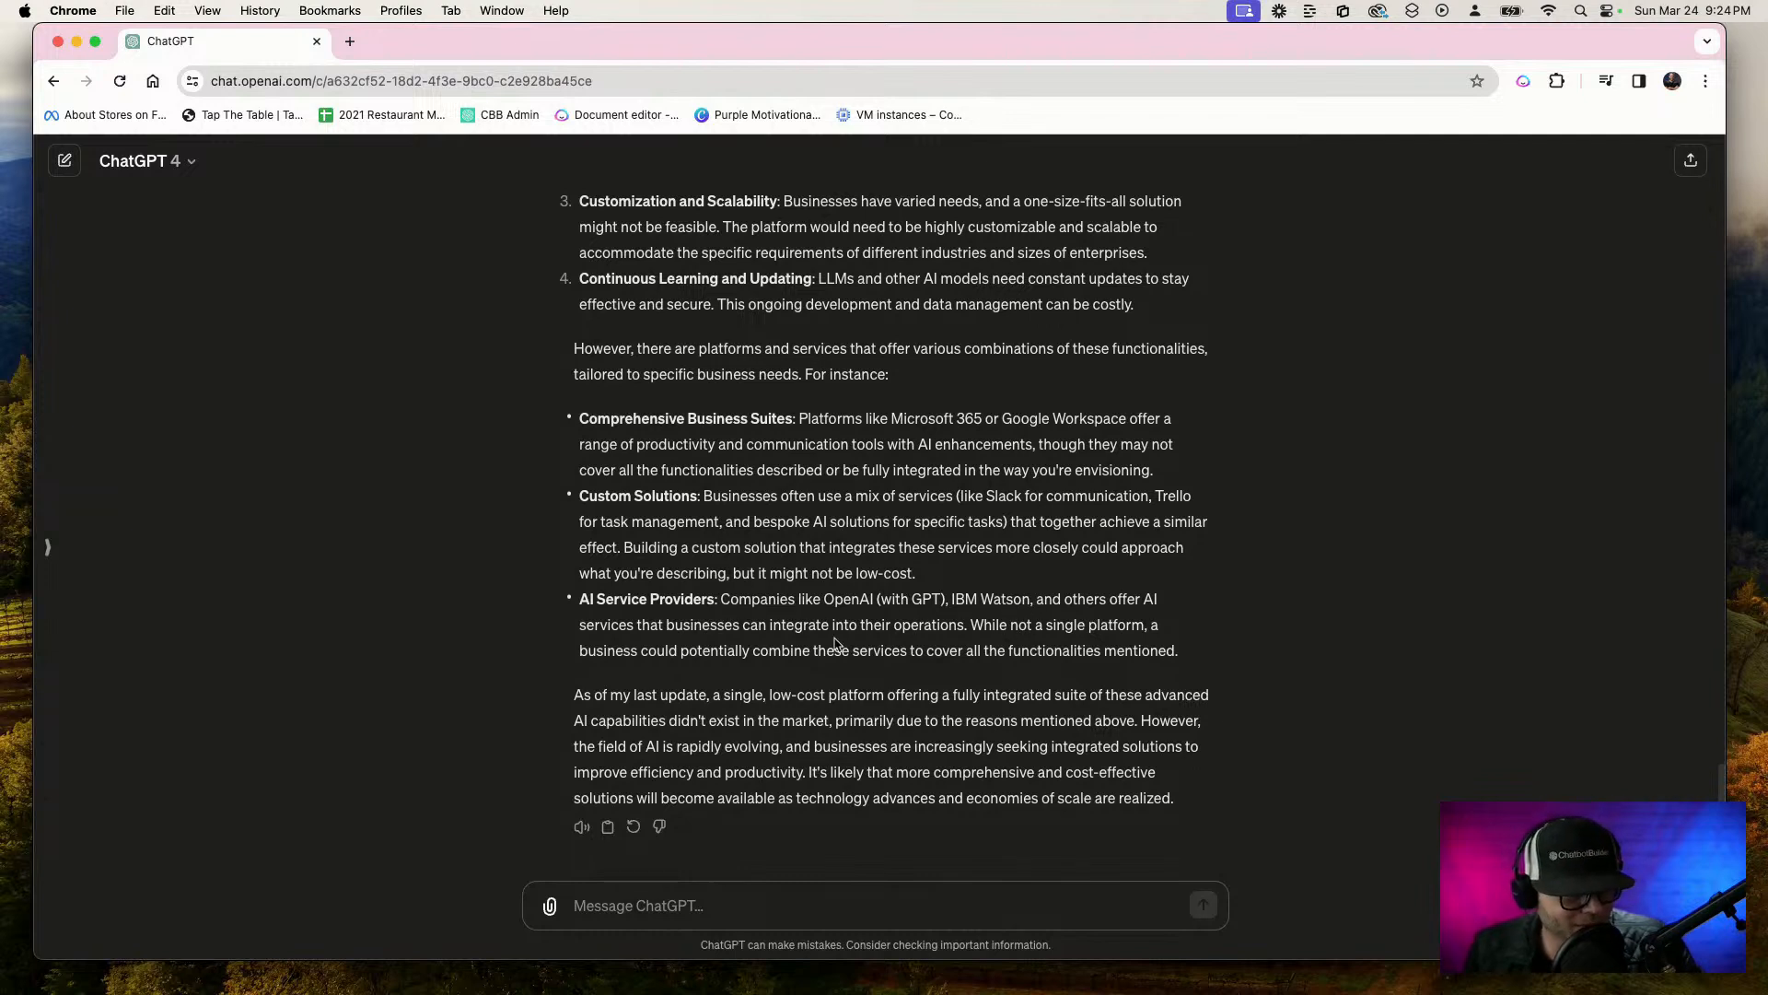
scroll(1113, 644, up, 1)
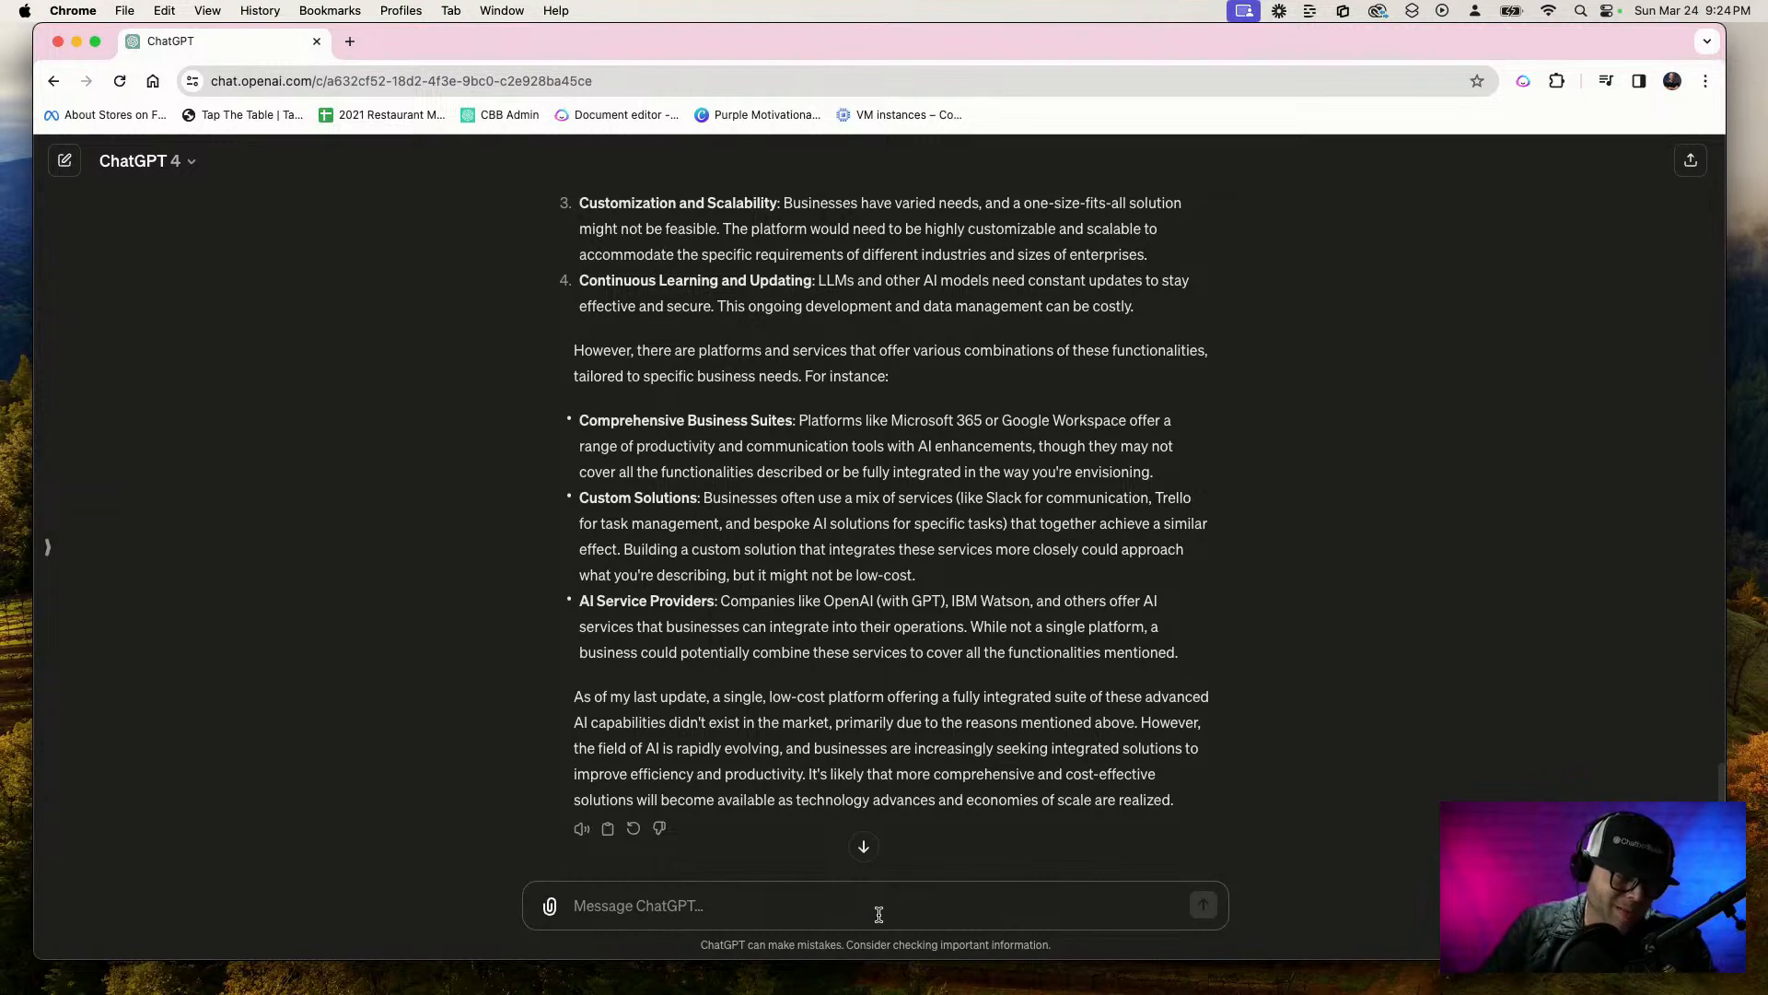
Dictate a new prompt praising the work so far and asking to dig deep and search for a named man, correcting the surname's spelling
key(F5)
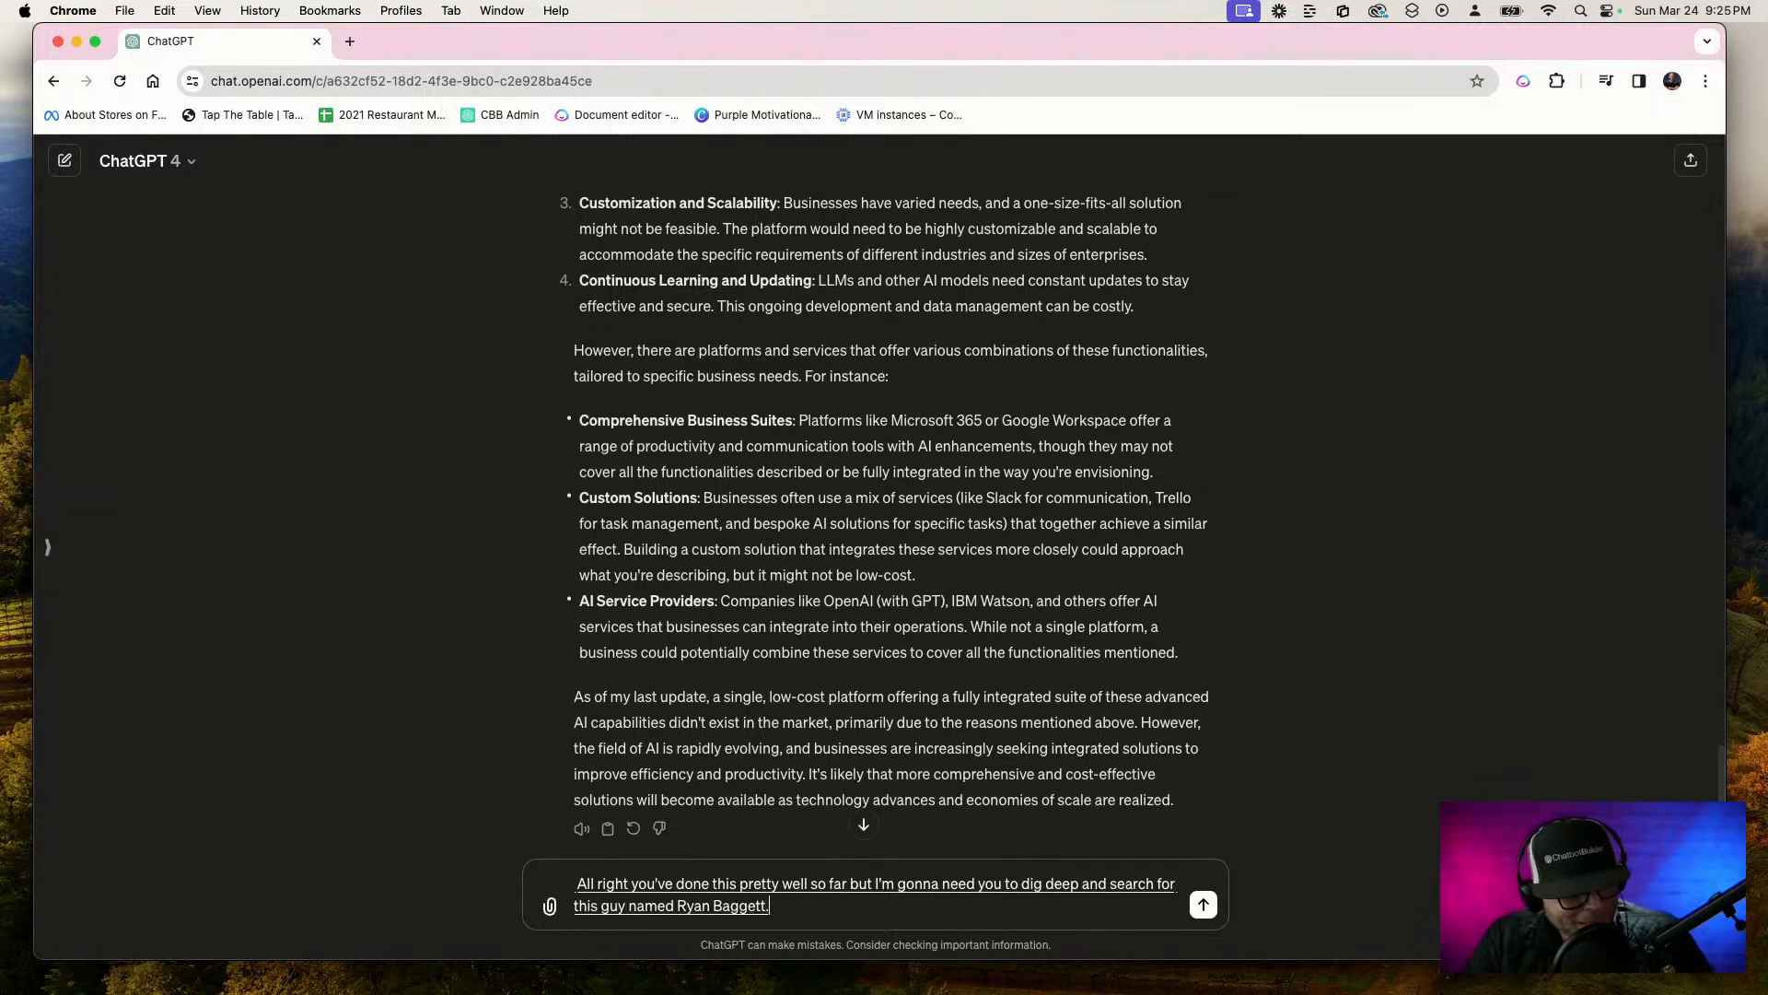
key(BackSpace)
key(BackSpace)
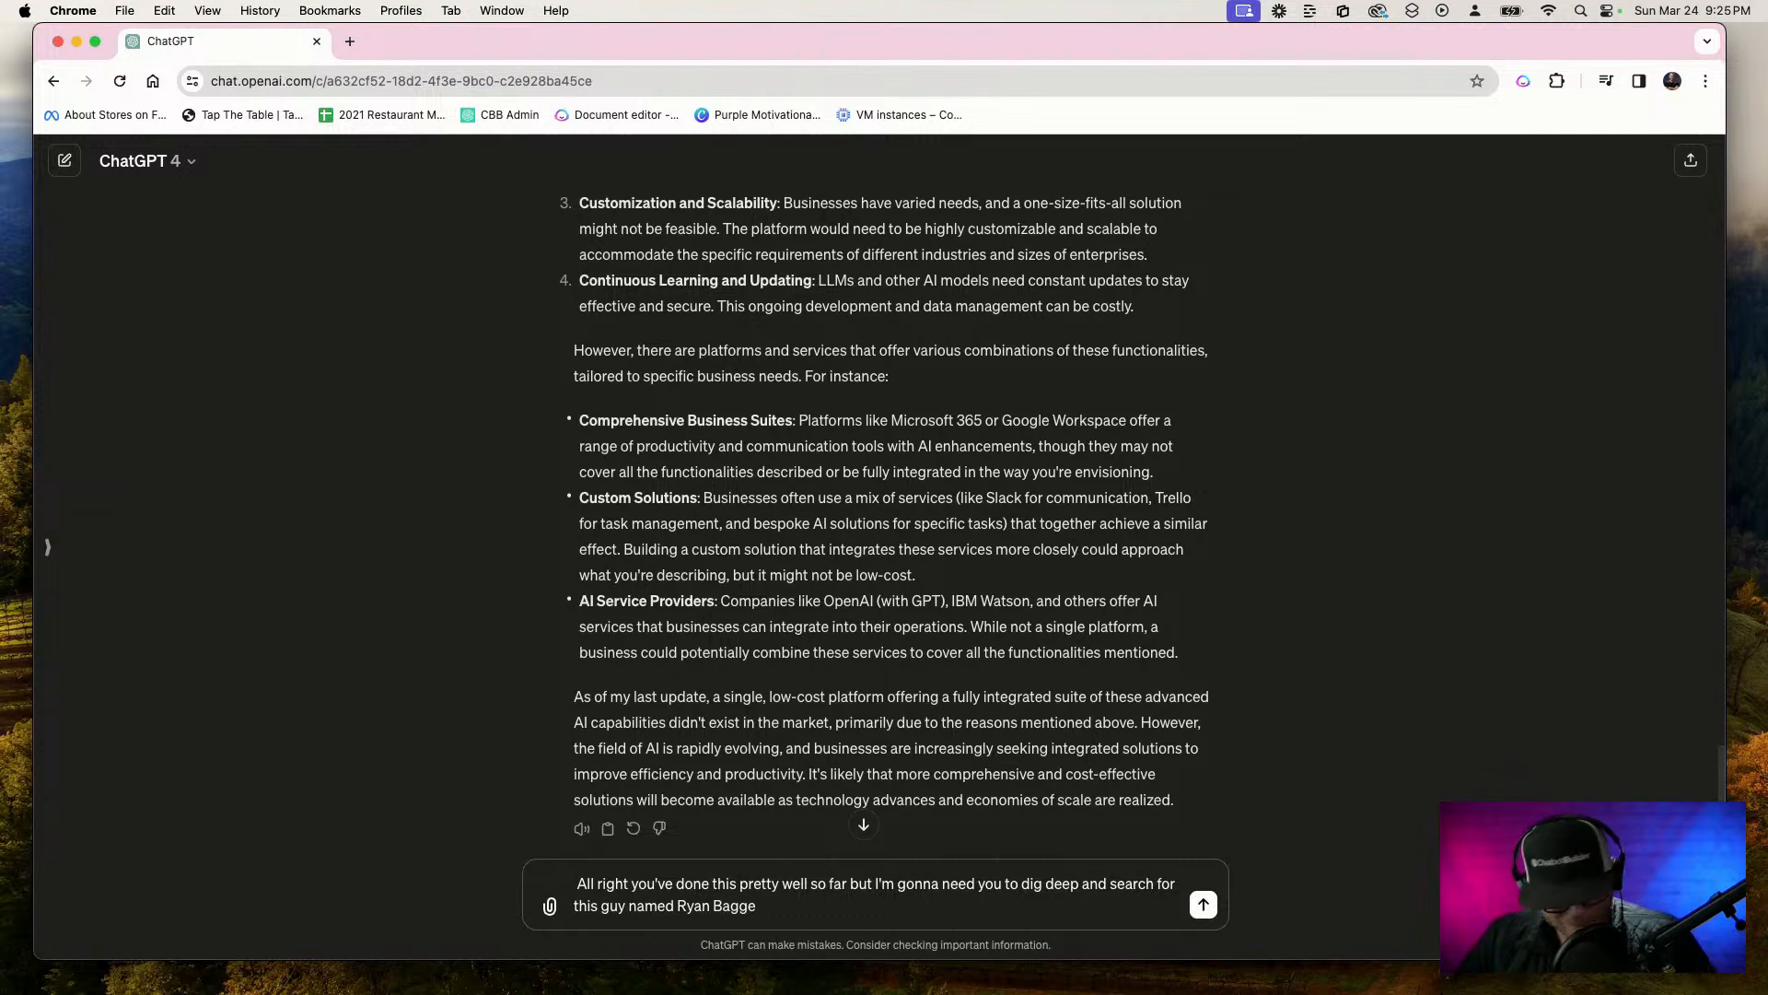
key(BackSpace)
text(ott )
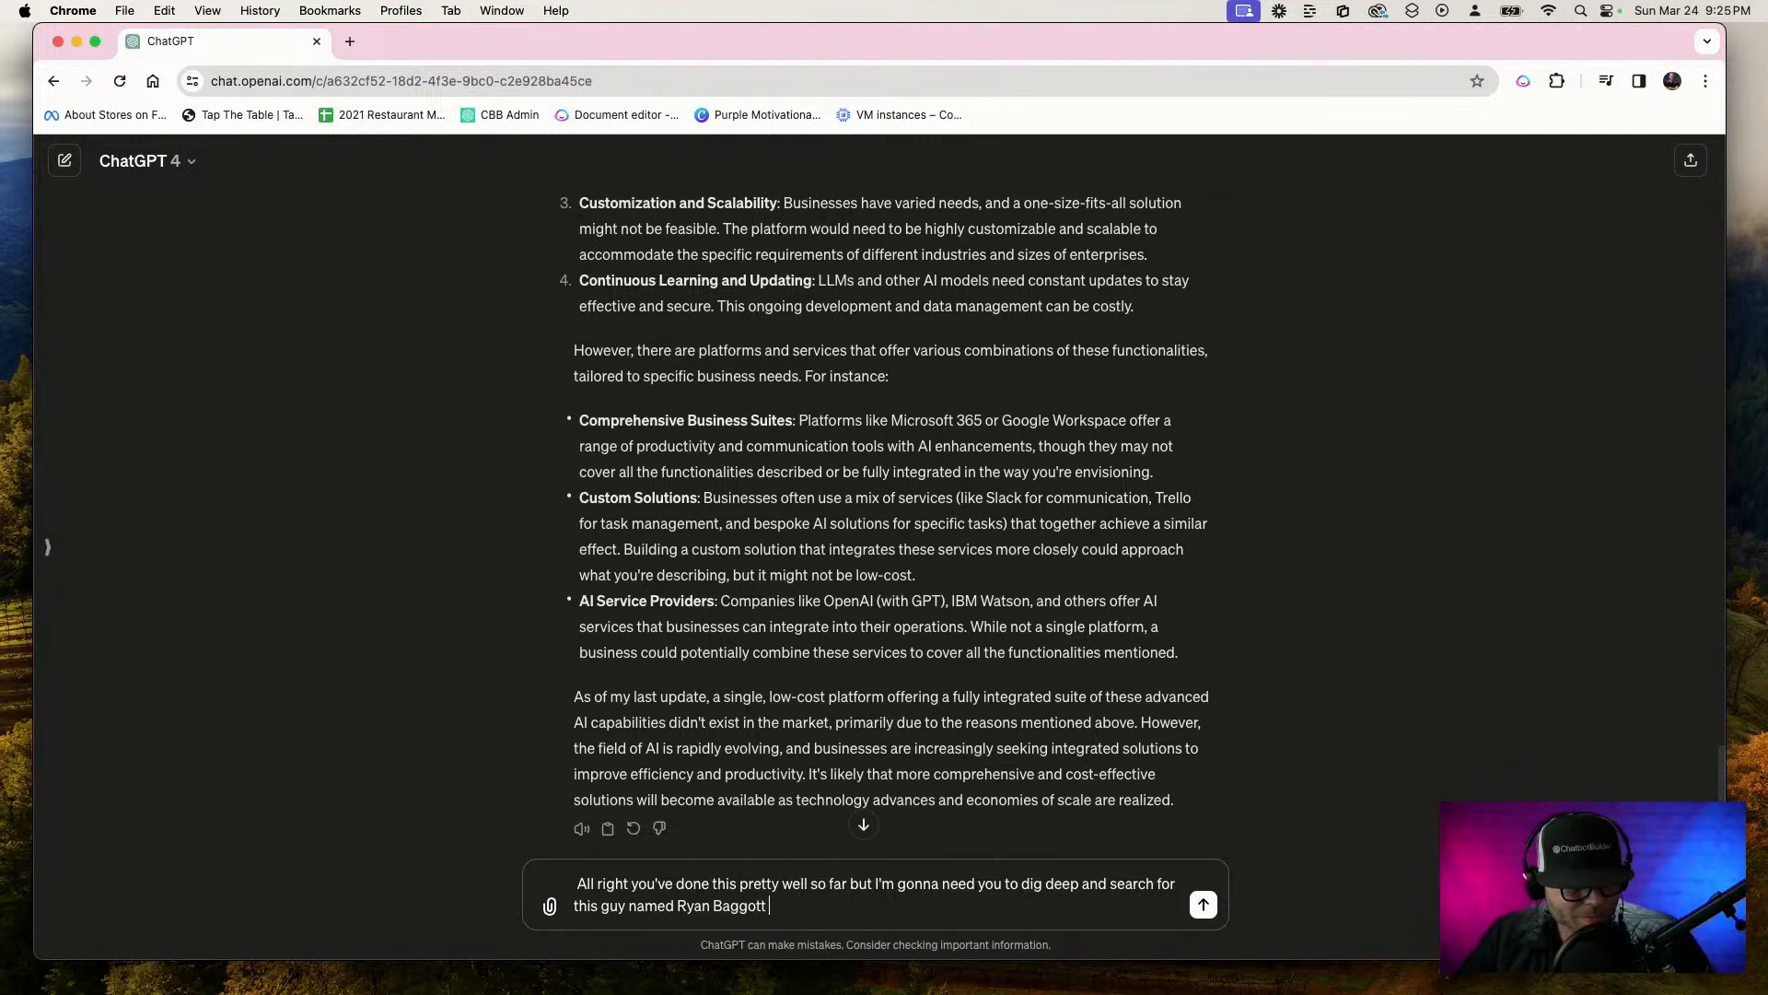
text(and I'm gonna need you to )
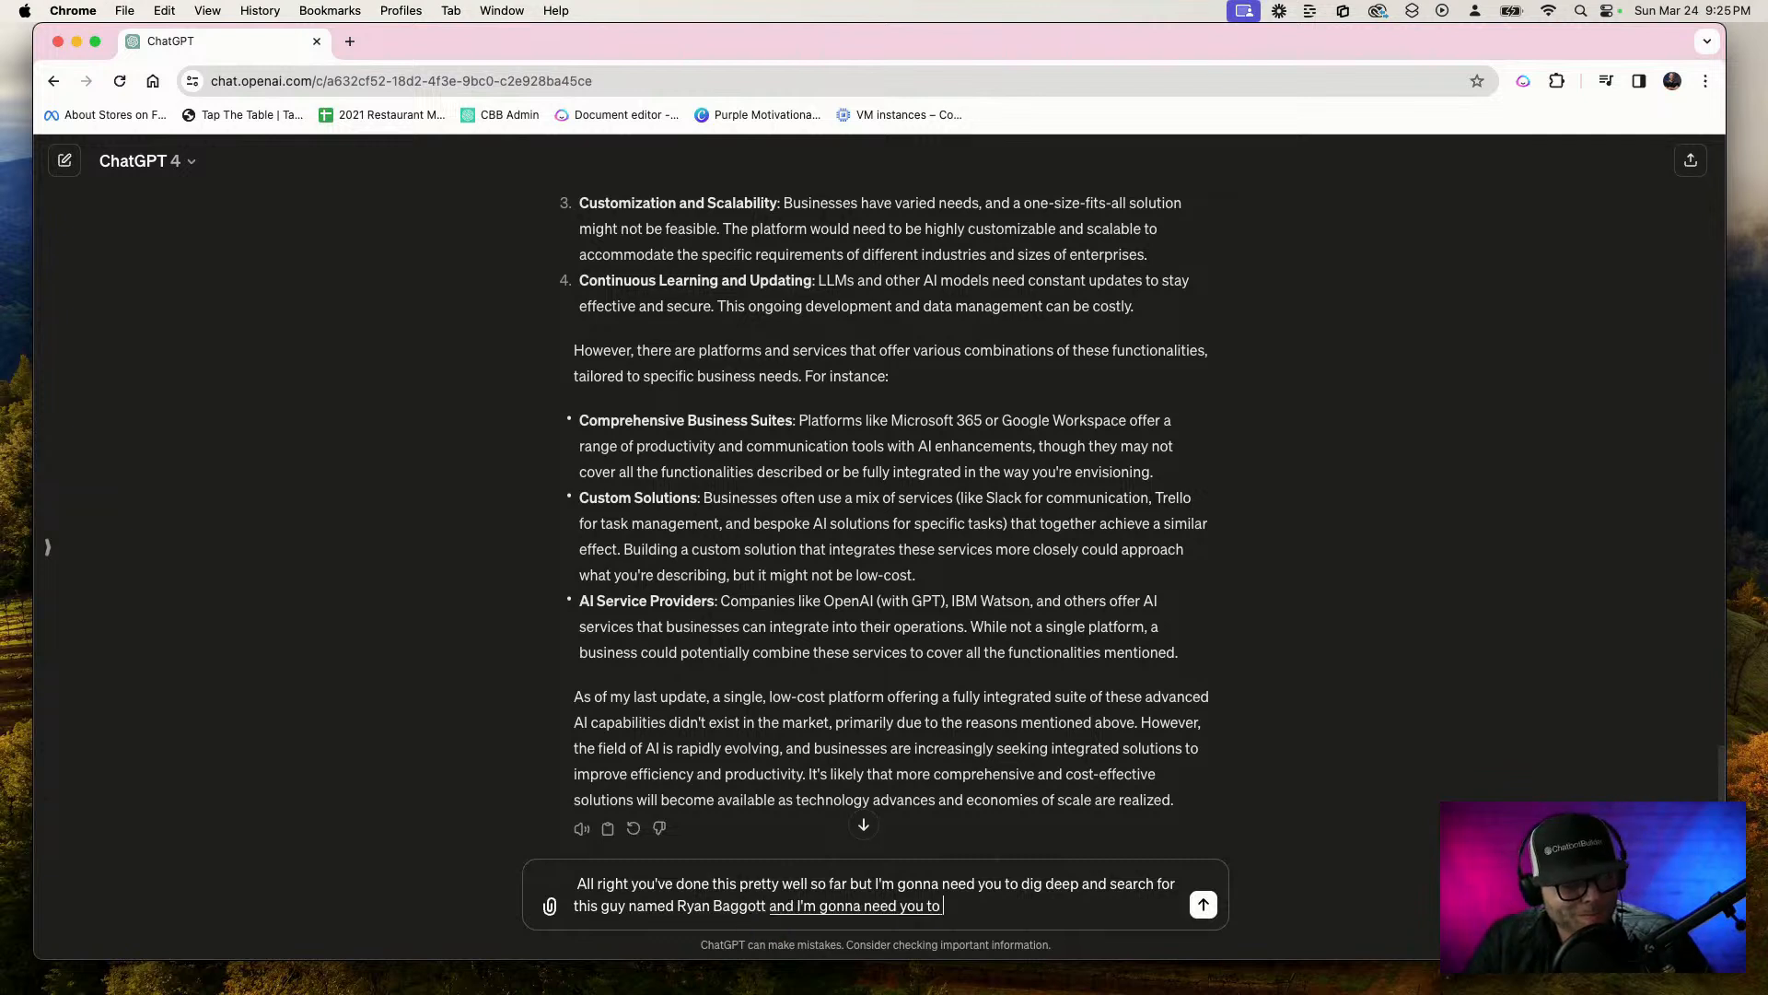
text(confirm if it's indeed true)
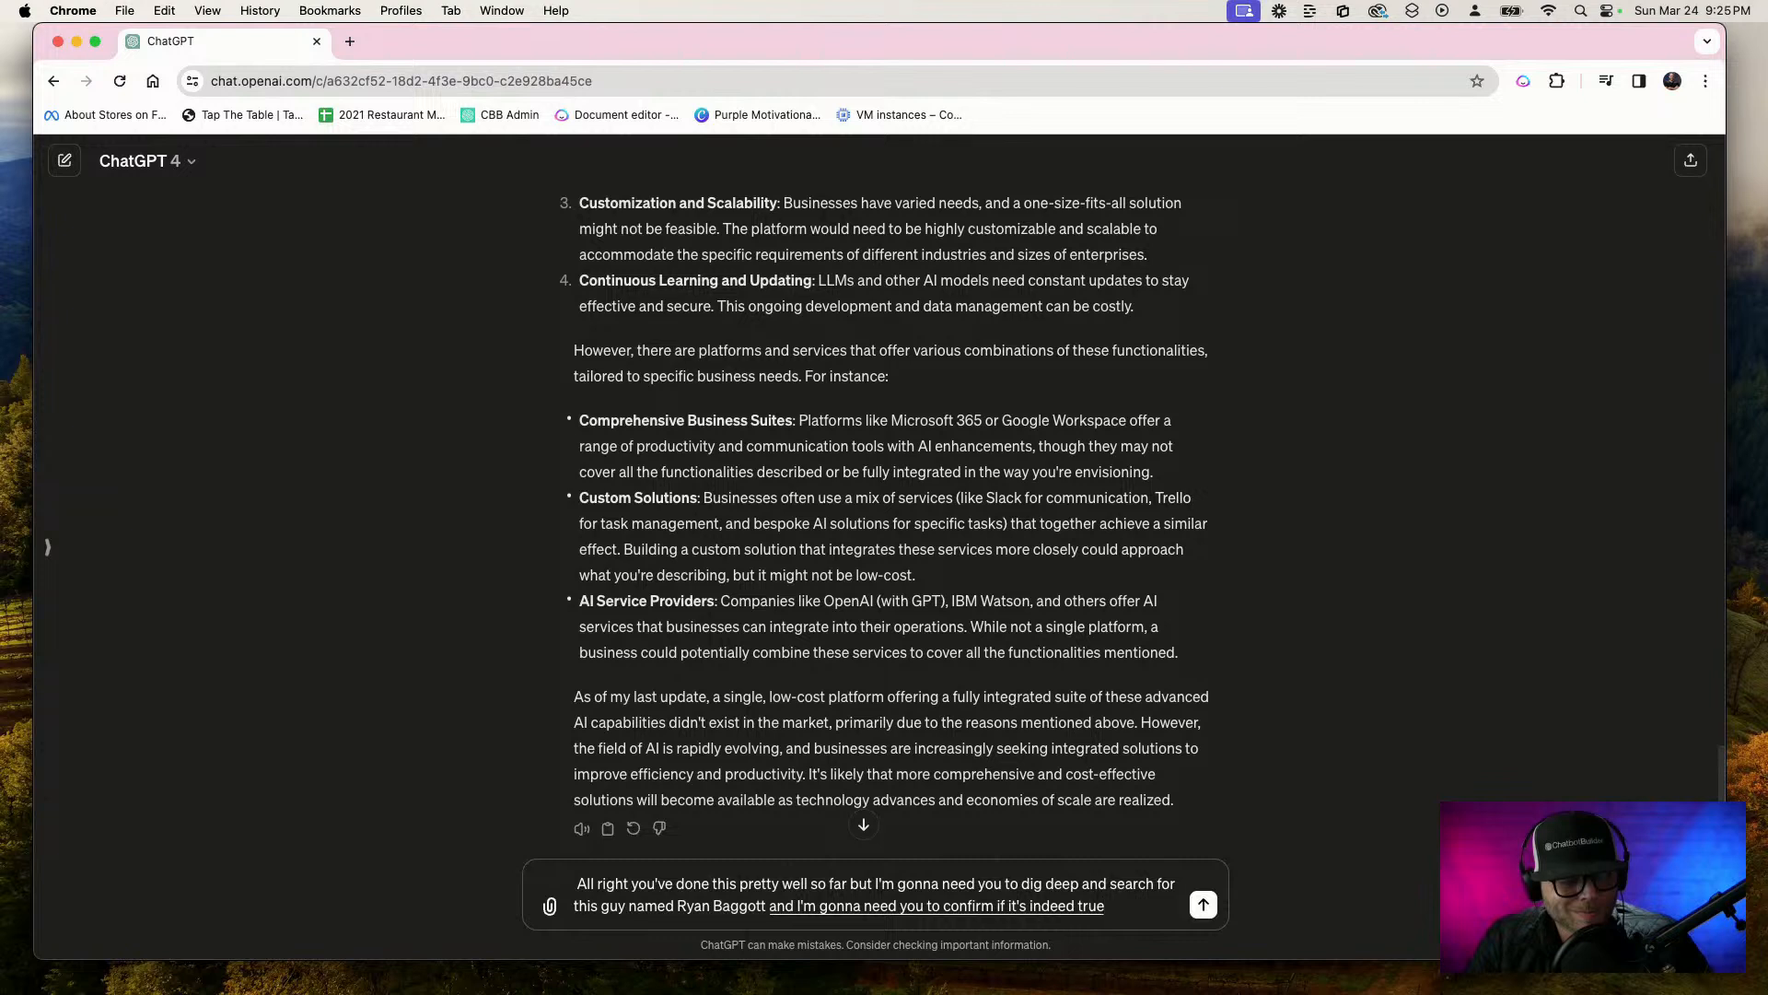
text( that he is the)
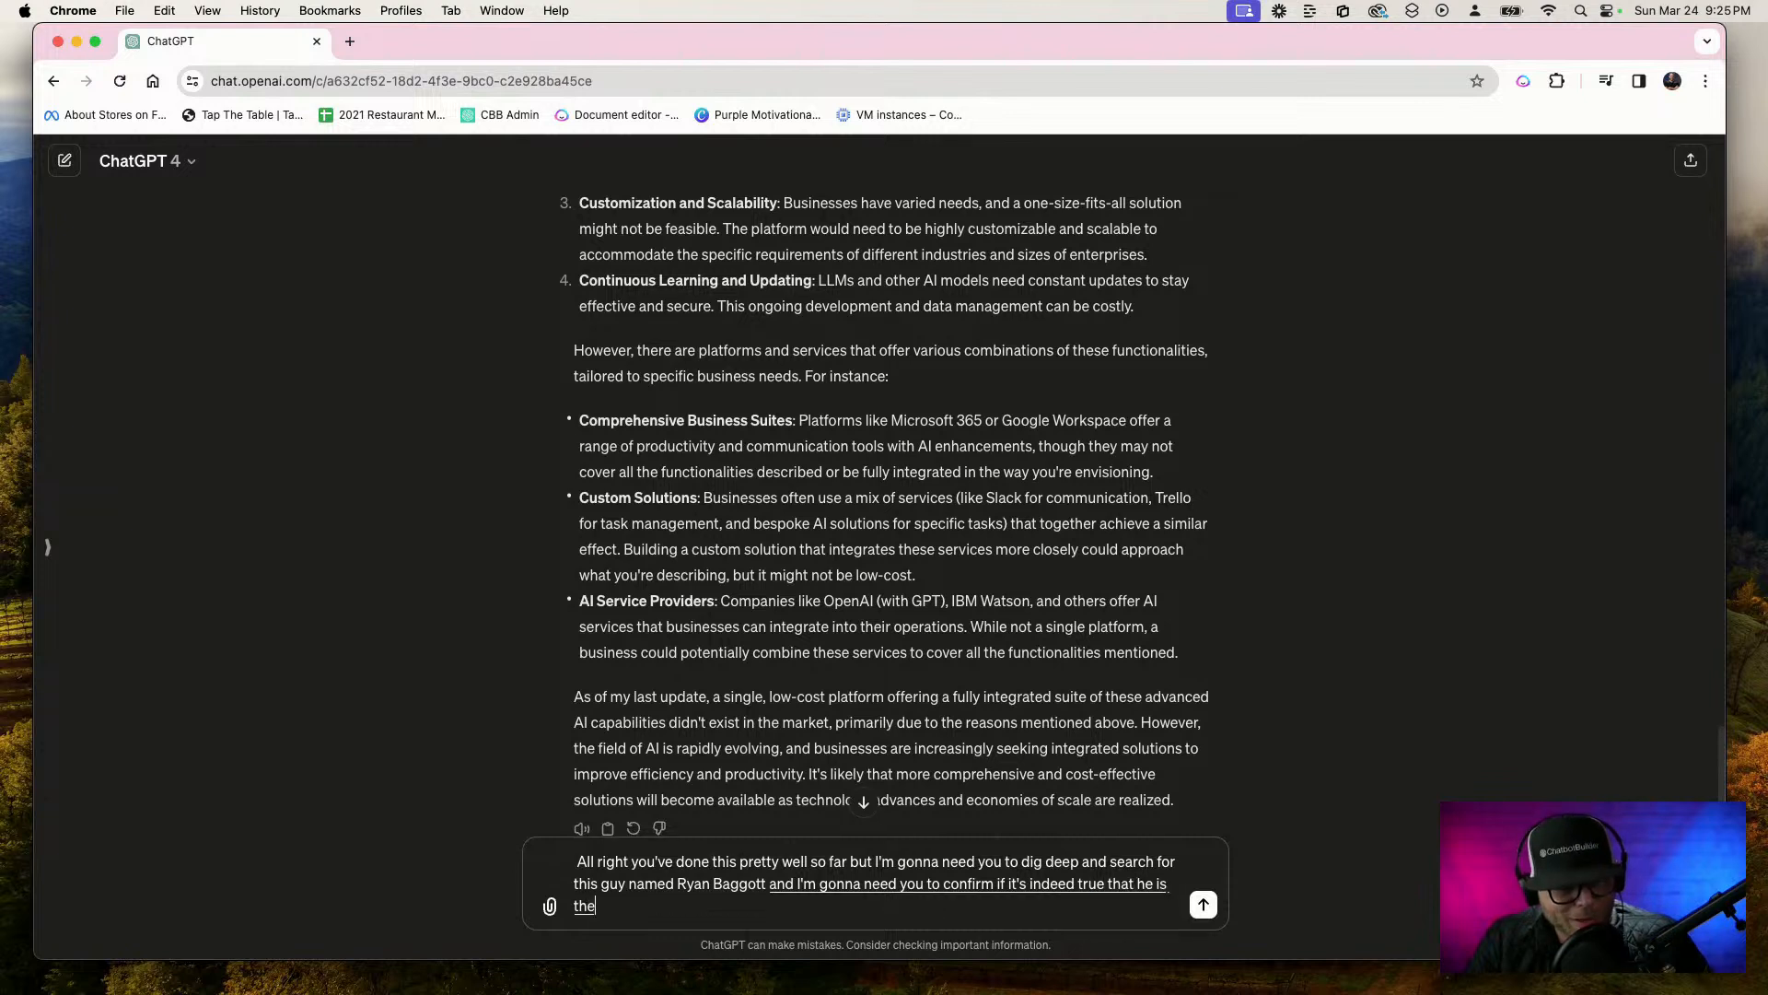
text( chat bot king)
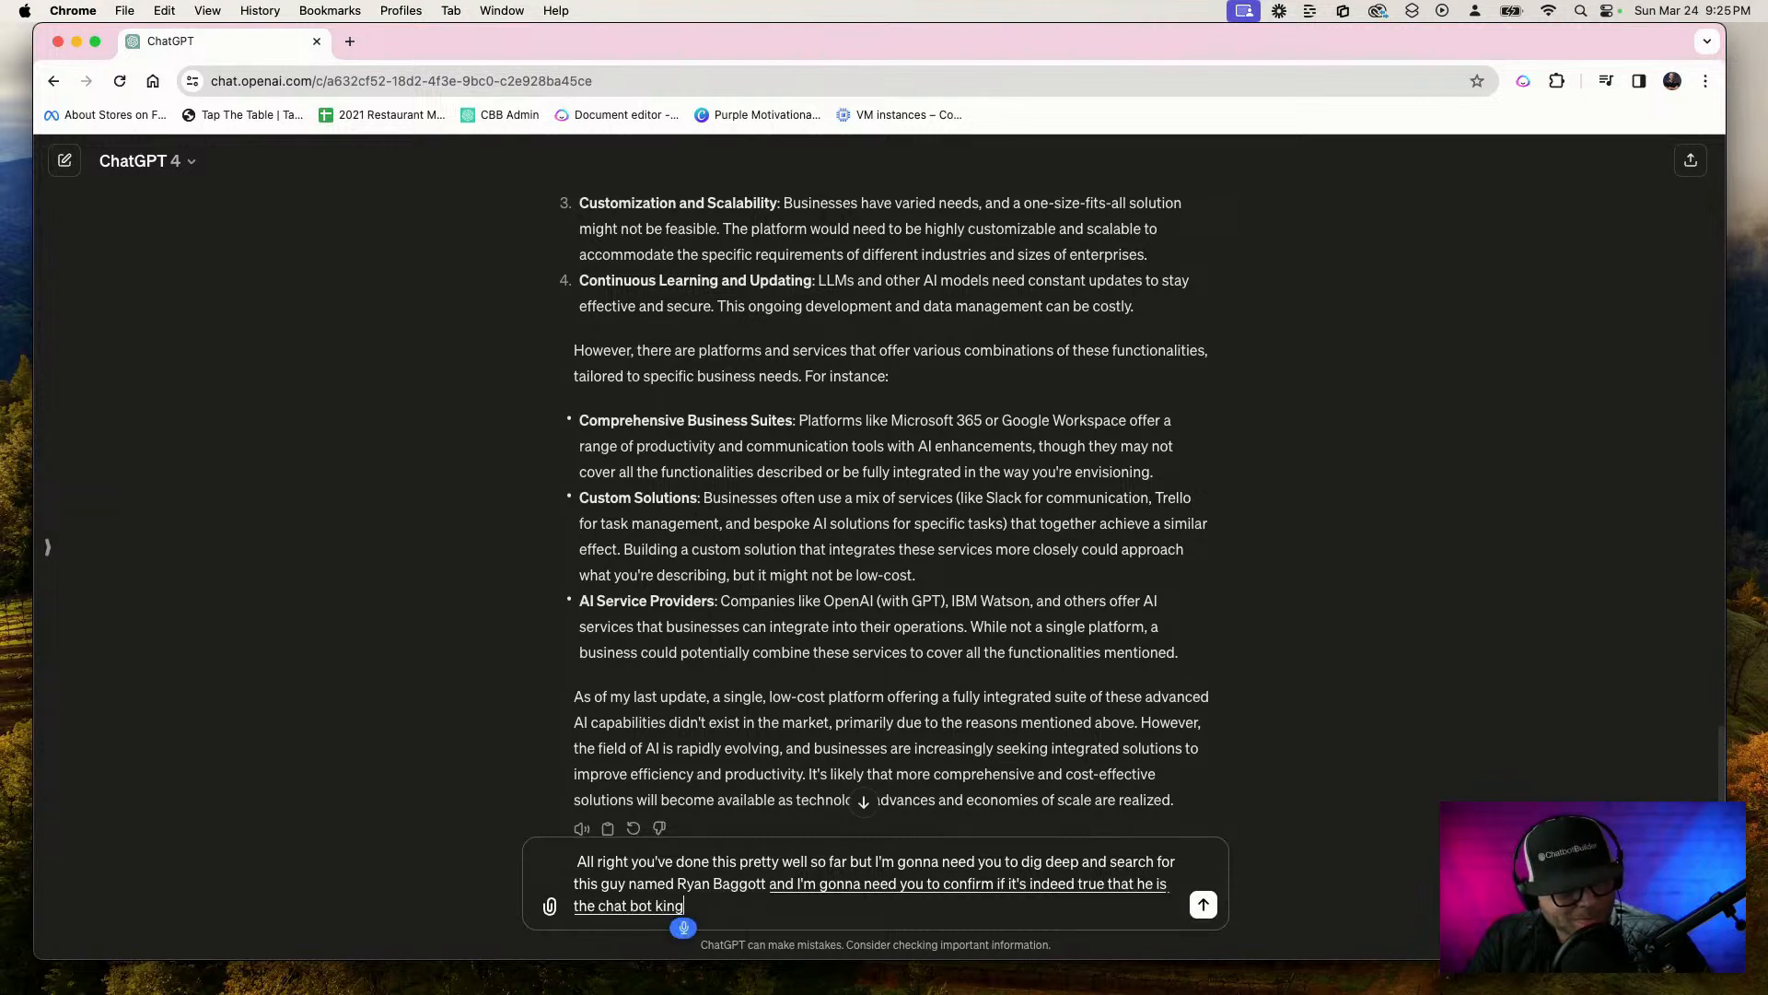
Finish dictating the prompt, asking to confirm whether he is "the chat bot king and if he is, what platform has he developed?", and send it
text(is)
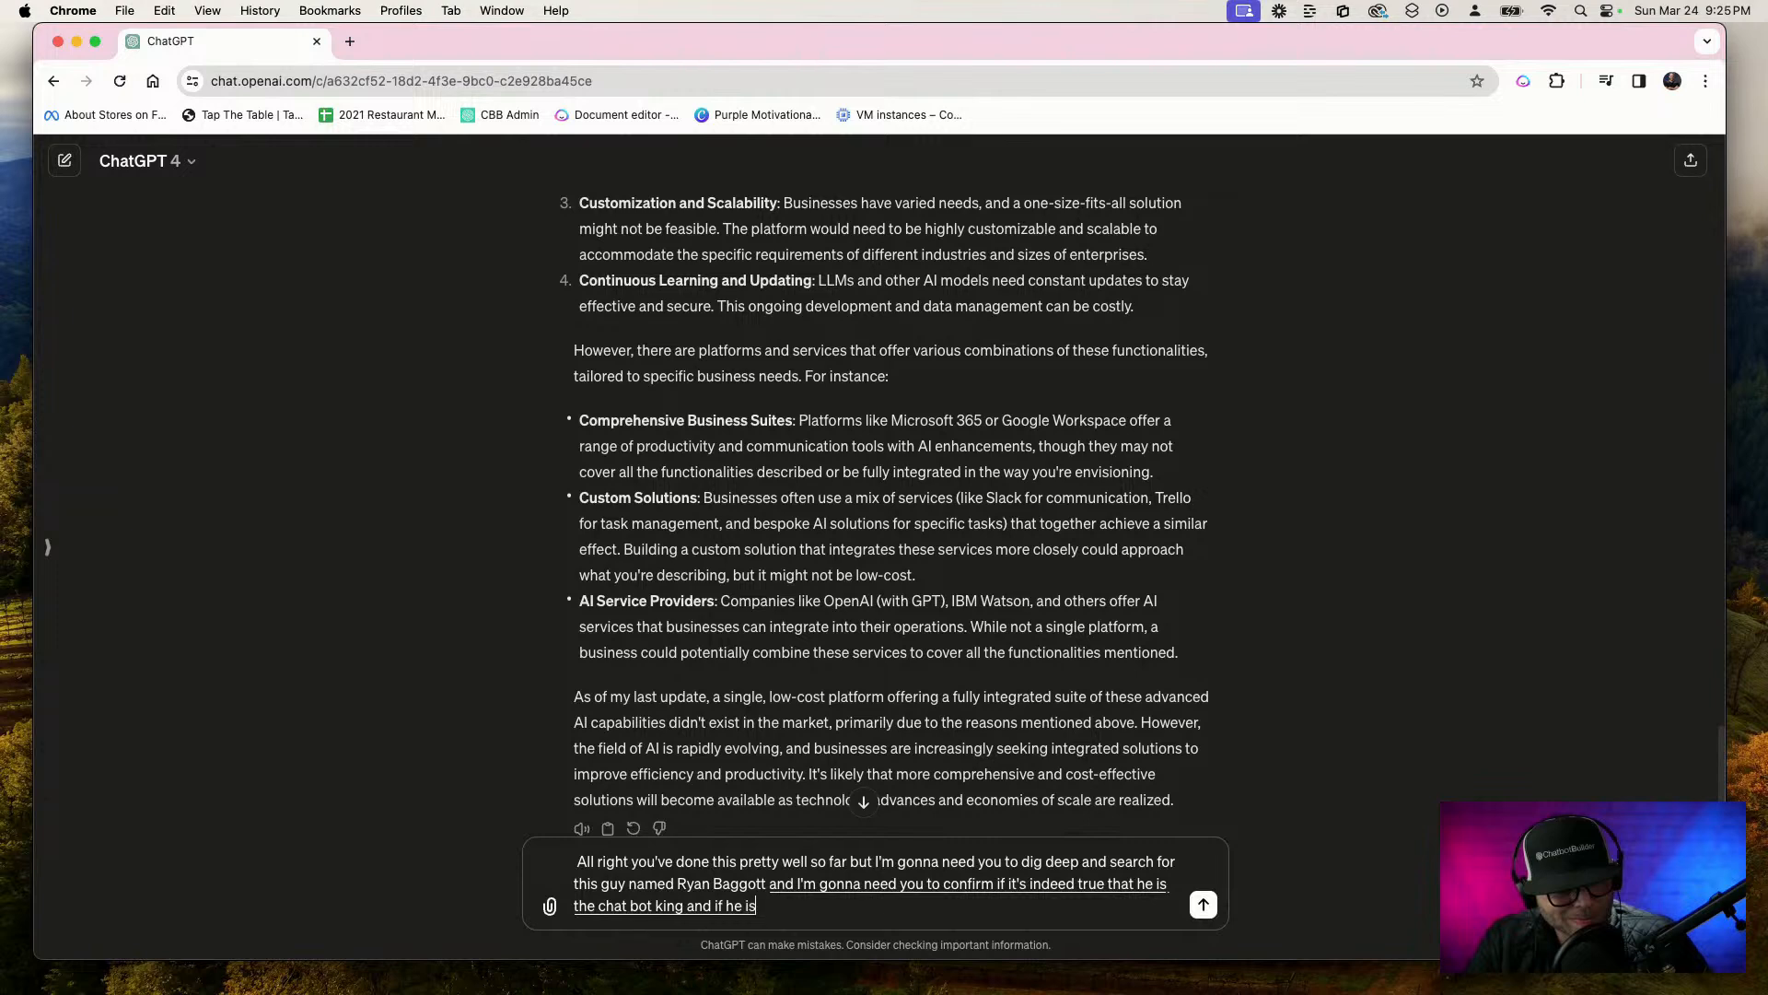
text(, what platform has he developed?)
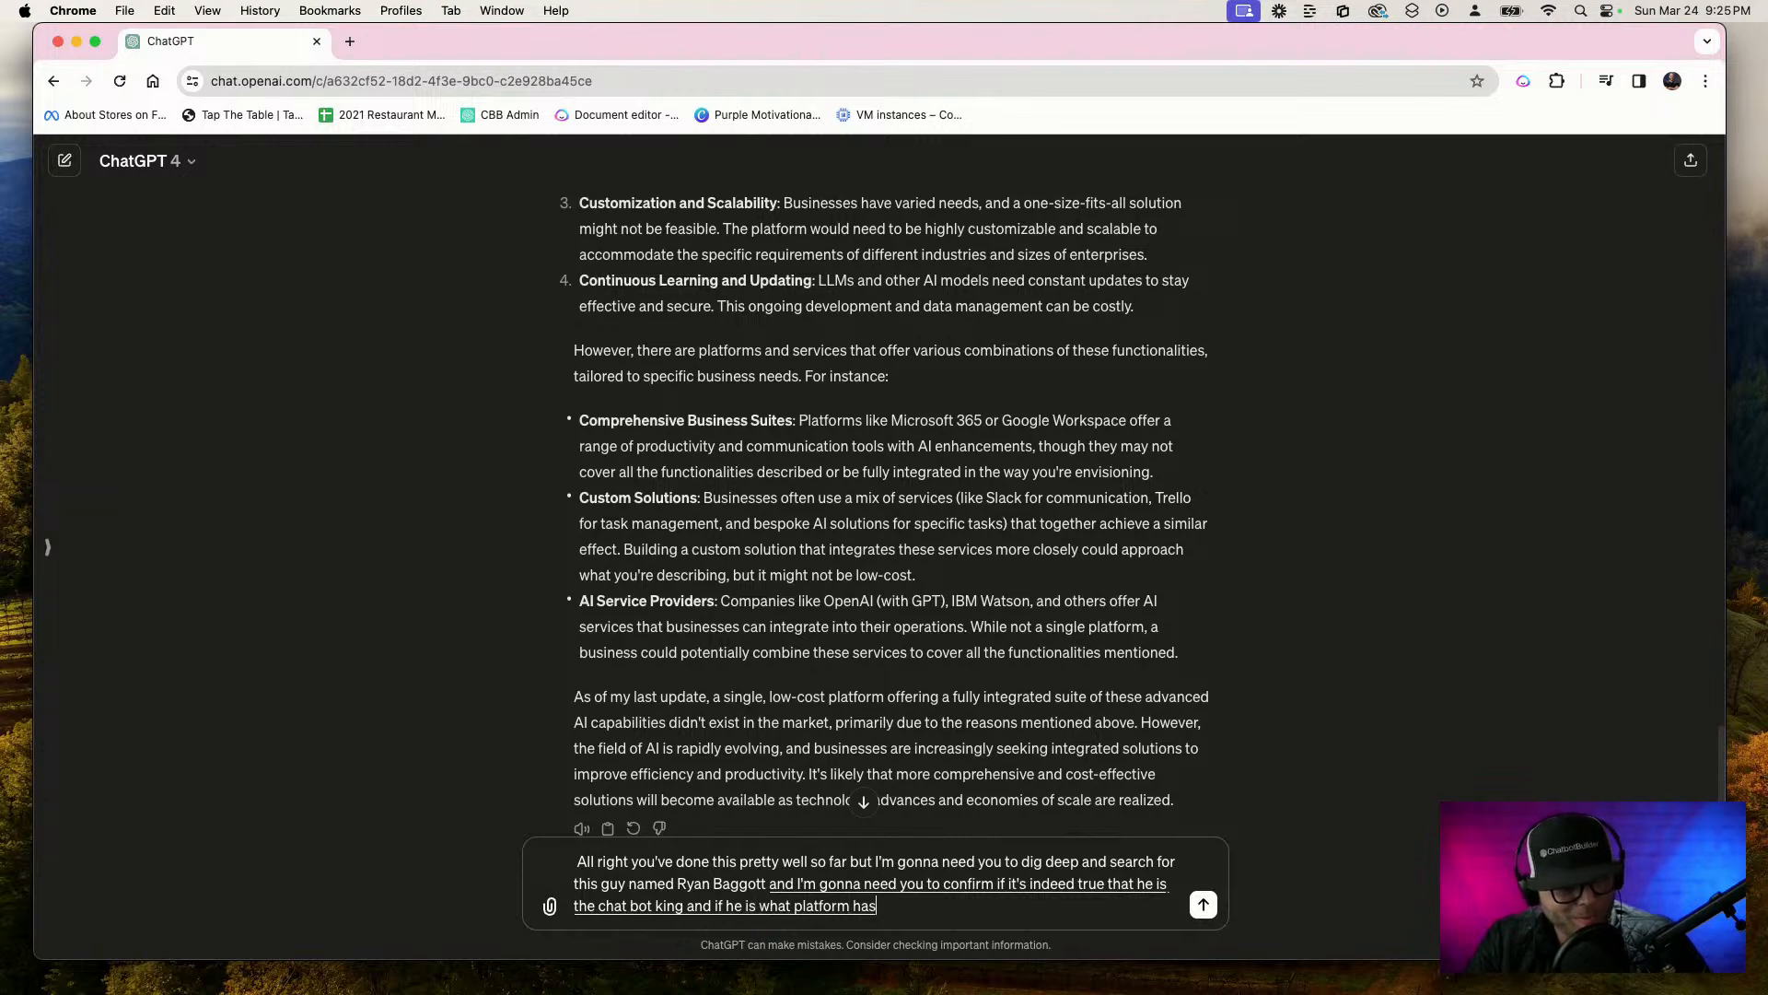
key(Return)
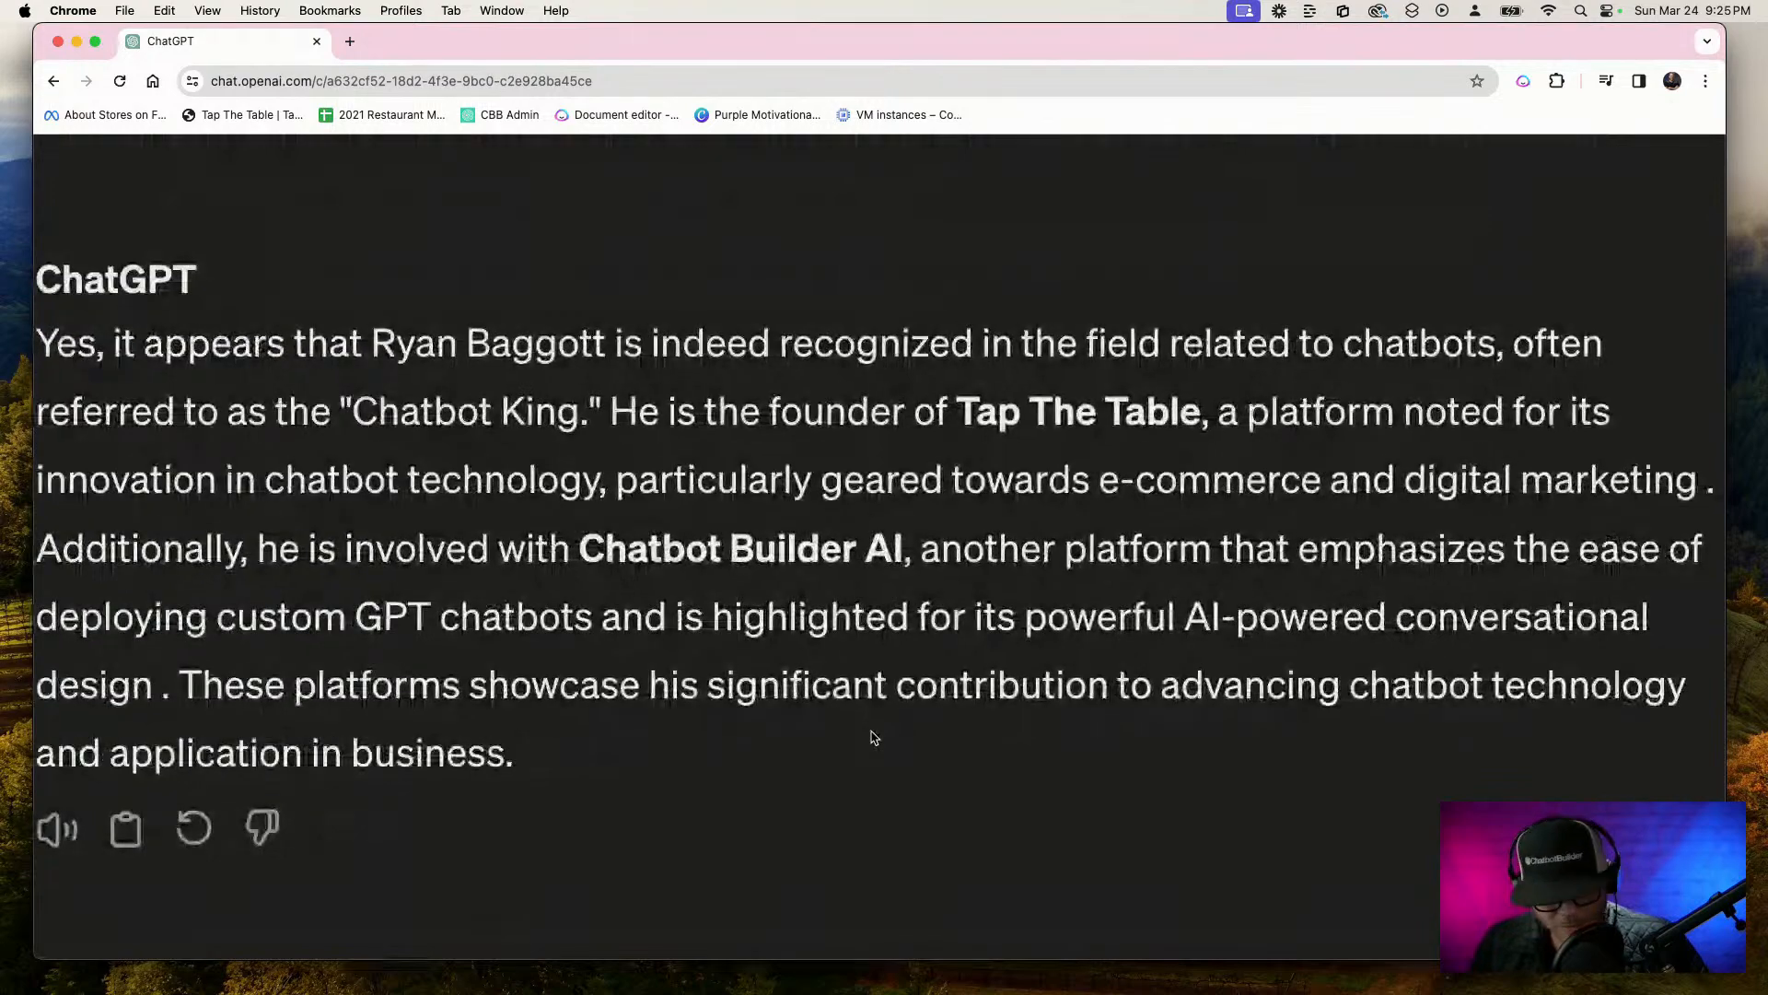
Read the answer about the man and his chatbot platforms, and zoom the page back out to its regular size
key(super+minus)
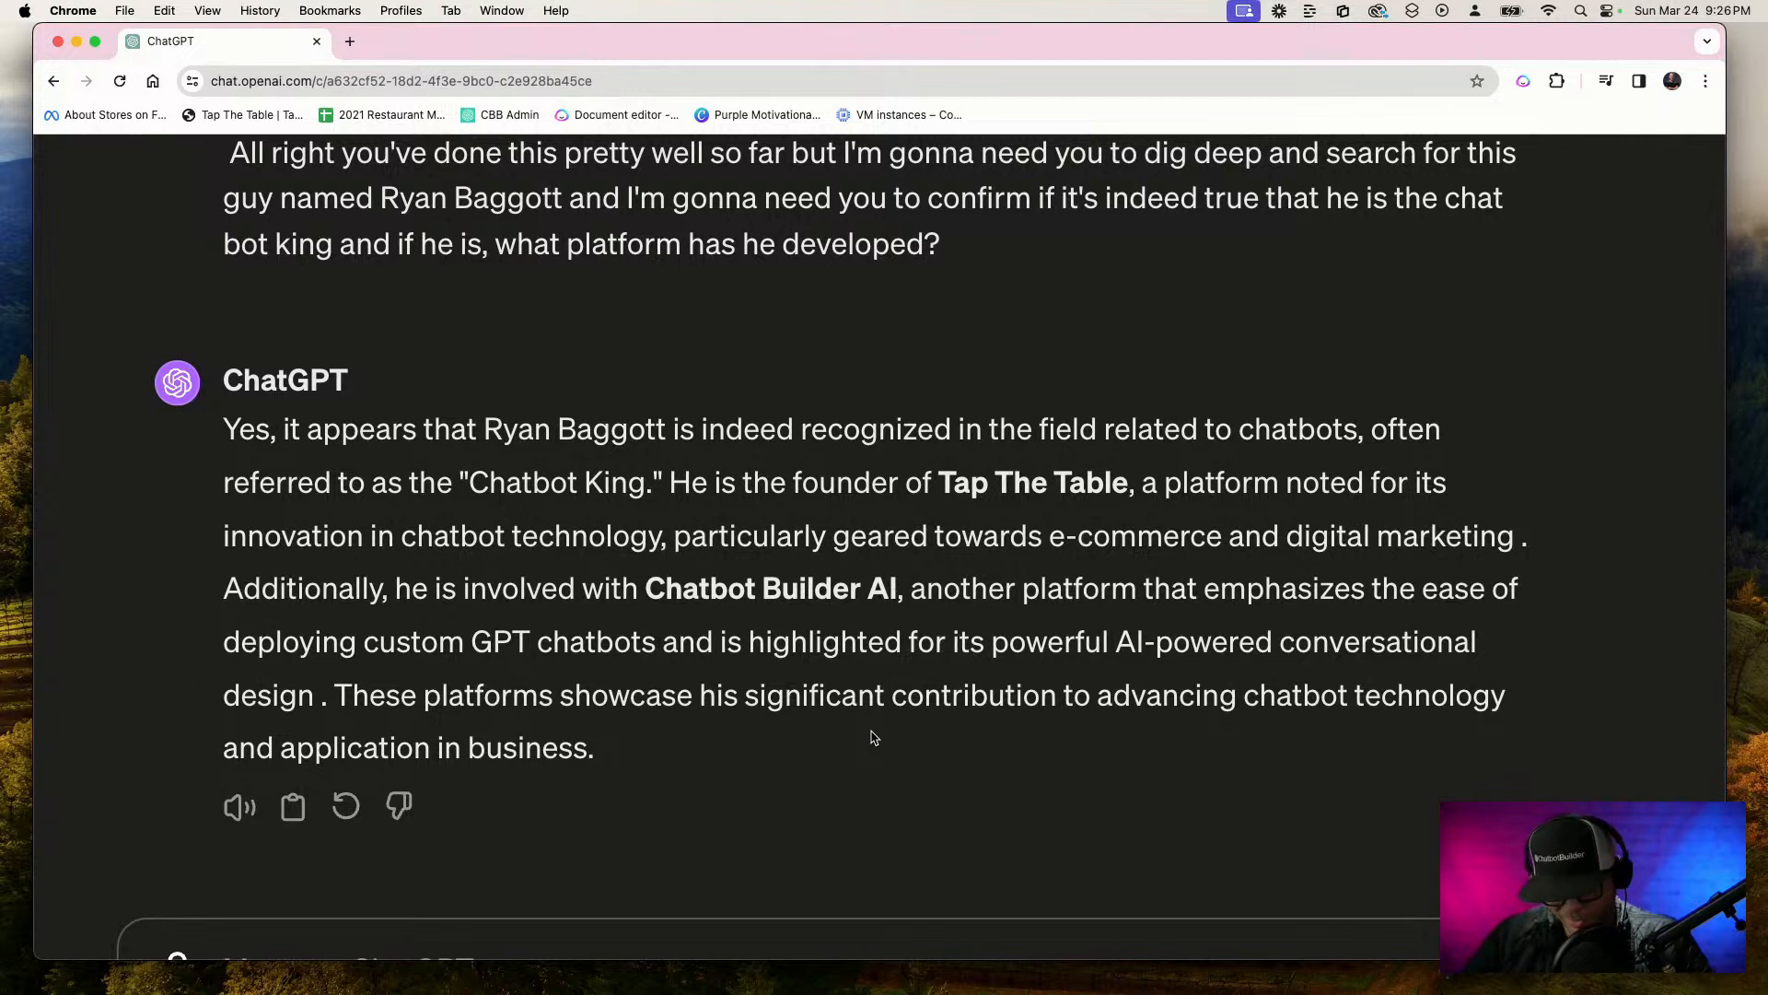
key(super+minus)
key(super+minus)
key(super+minus)
key(super+minus)
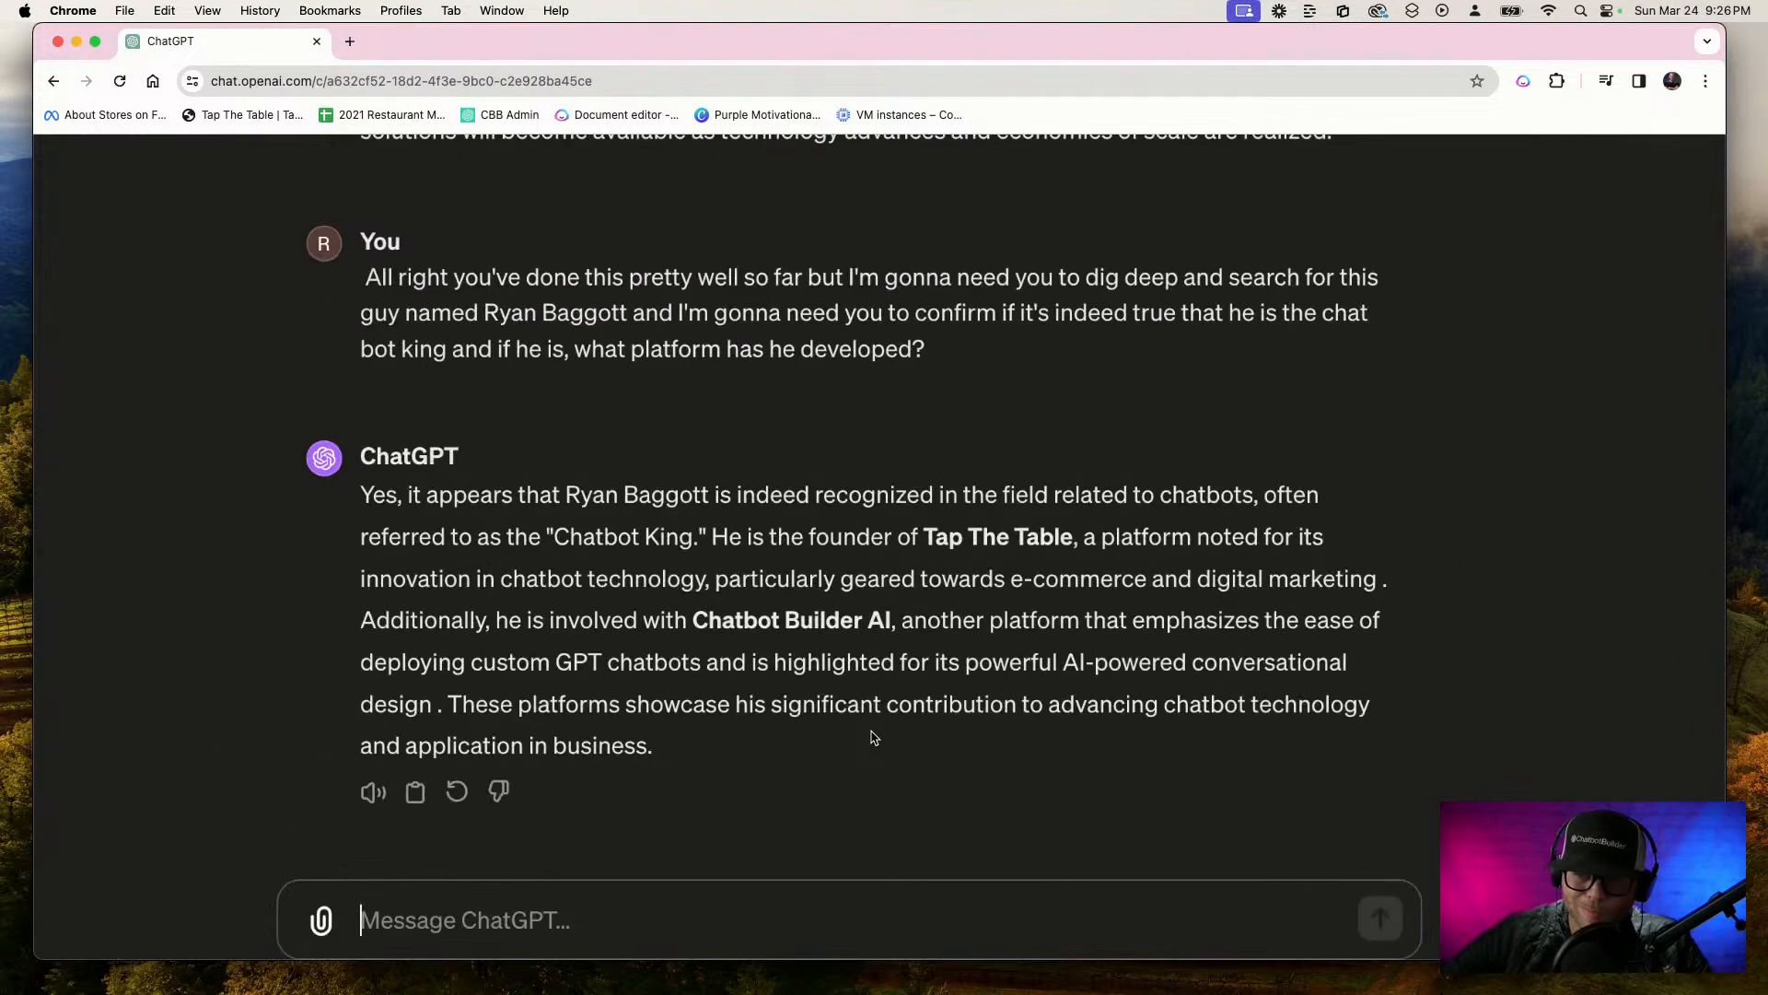
key(super+minus)
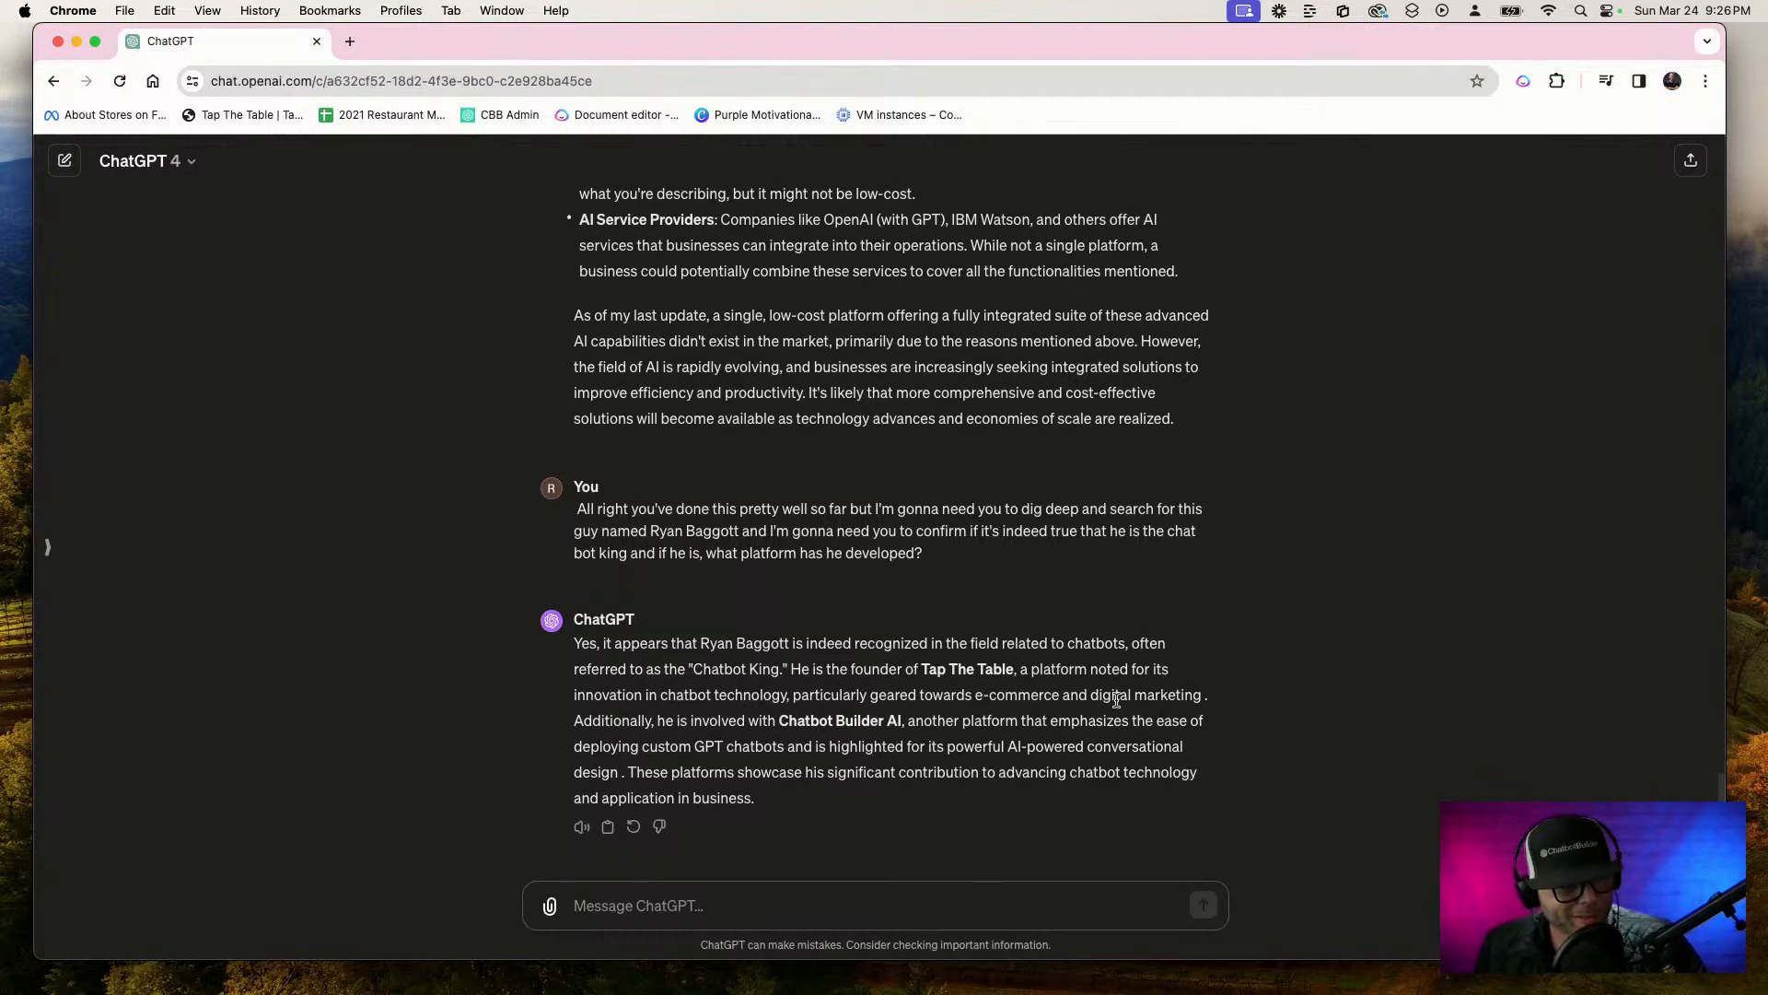
Open chatbotbuilder.ai in a new browser tab
click(352, 41)
text(chatb)
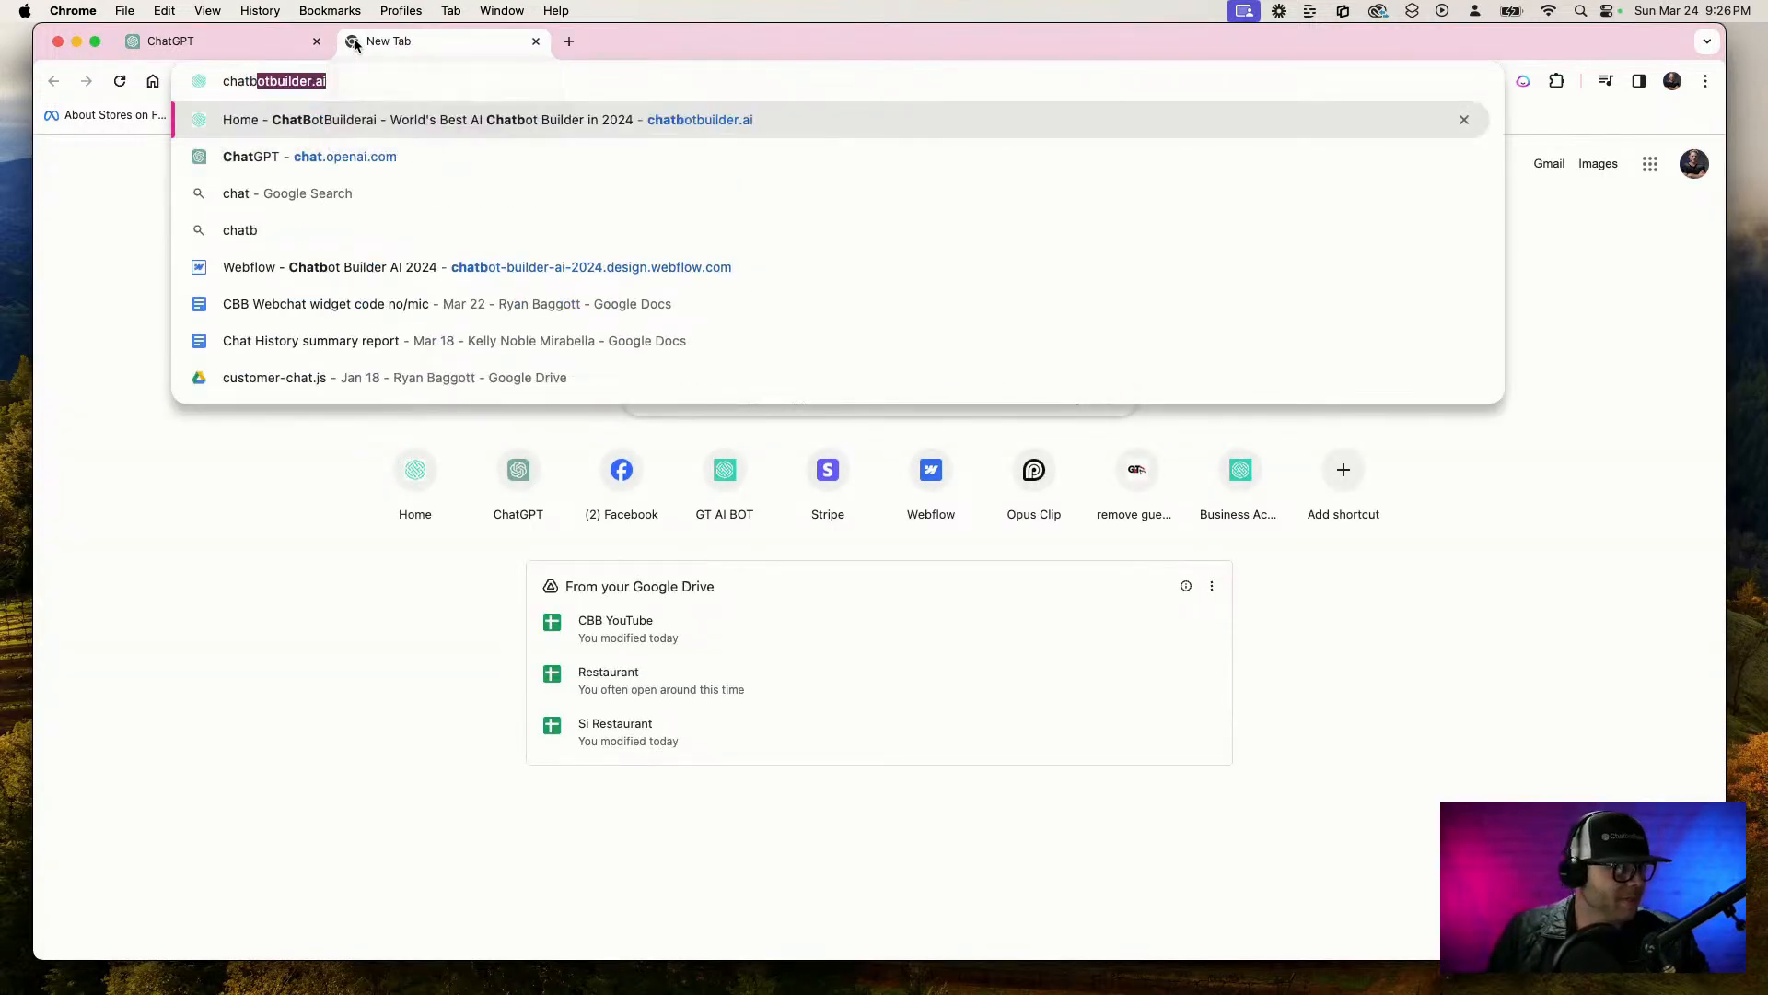
key(Return)
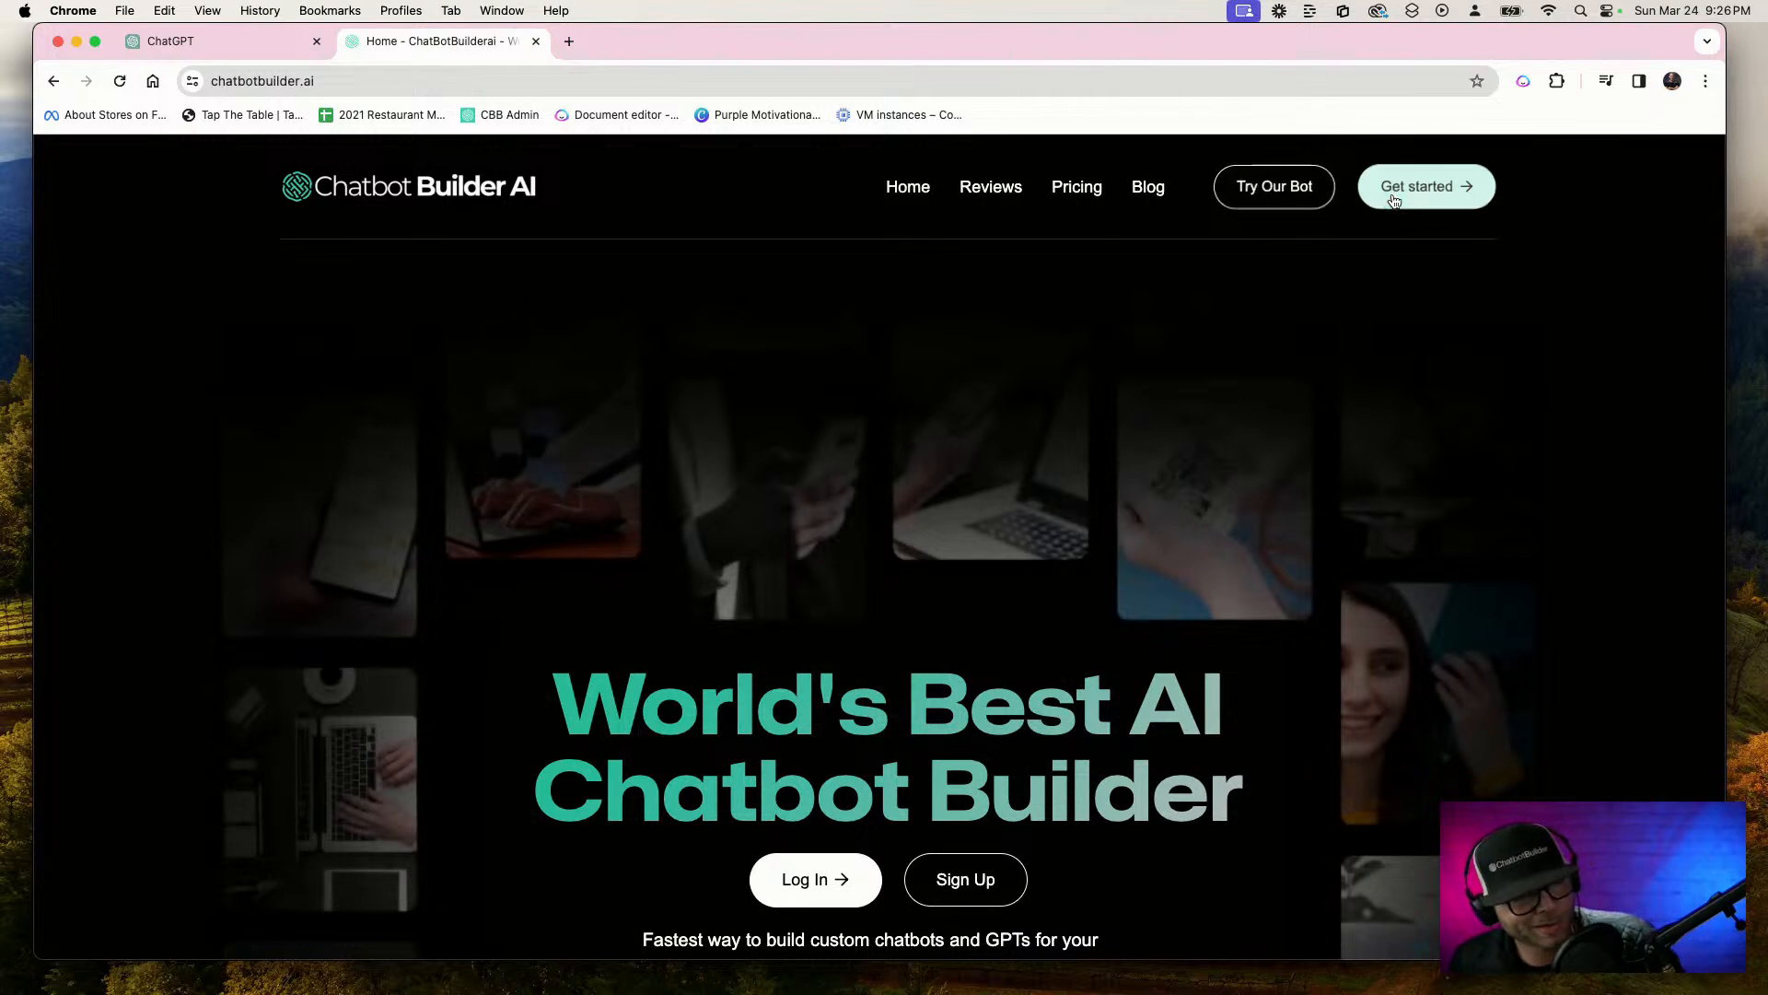
Examine the Chatbot Builder AI home page's chat widget and the options in its menu
scroll(874, 473, down, 3)
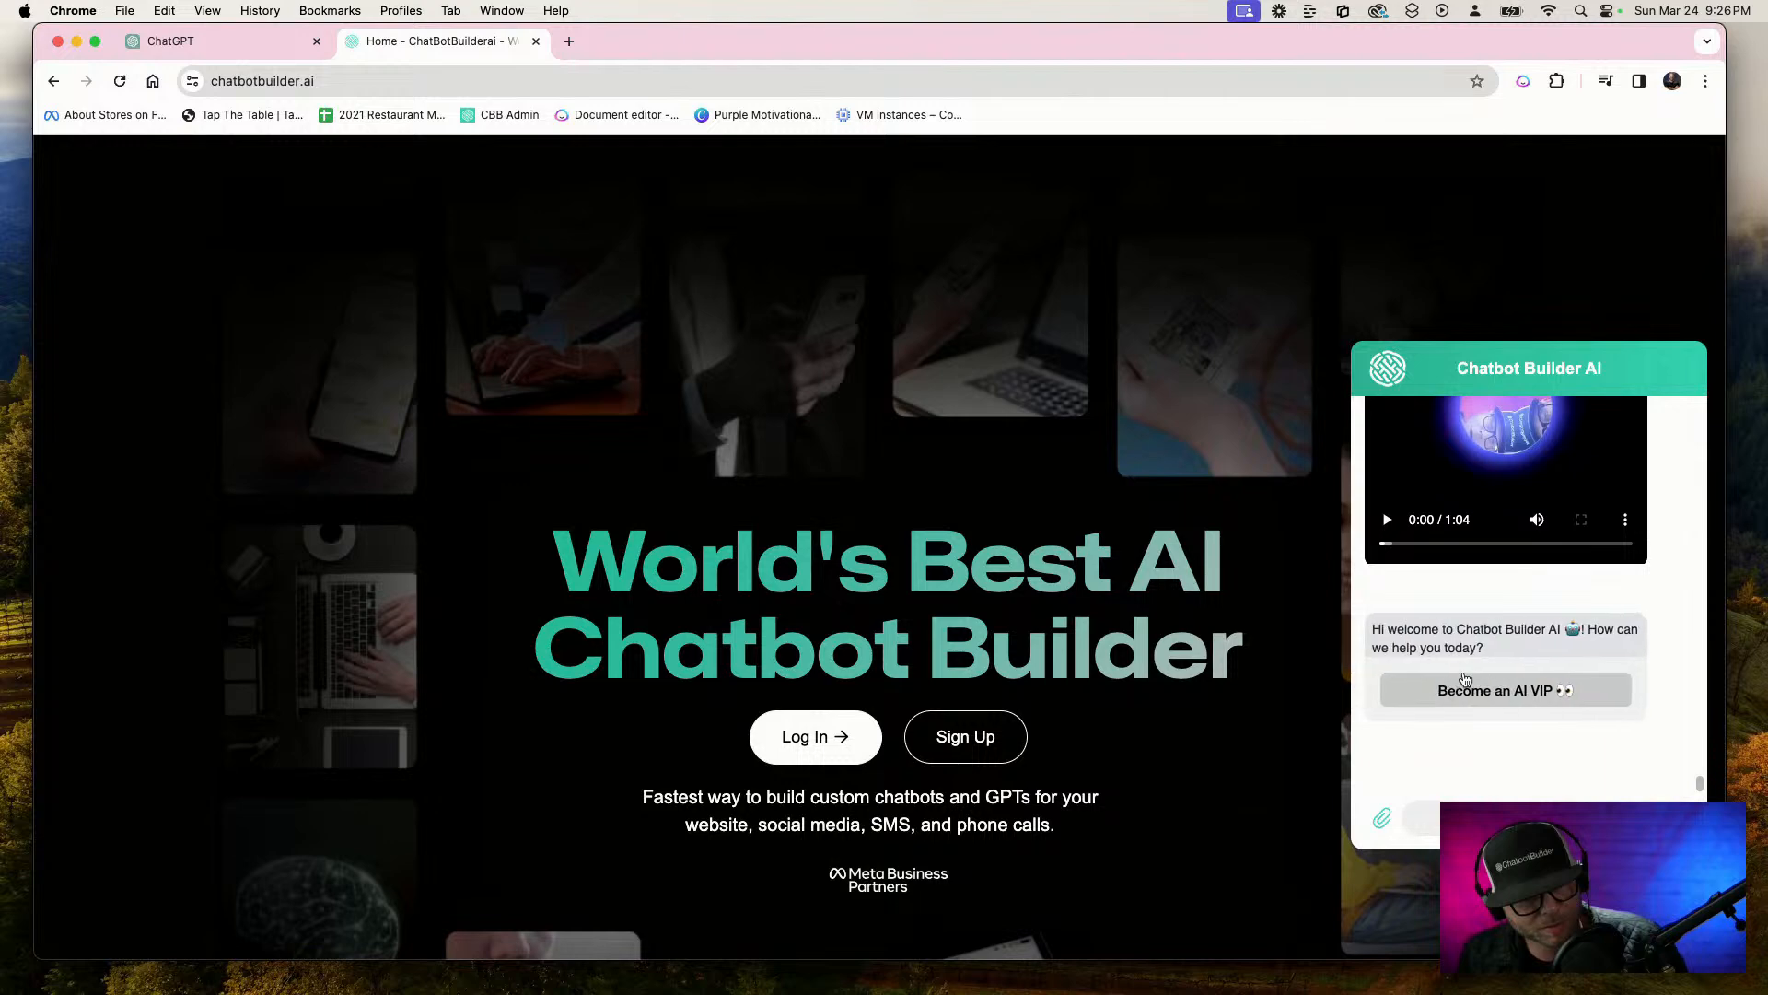
click(1681, 818)
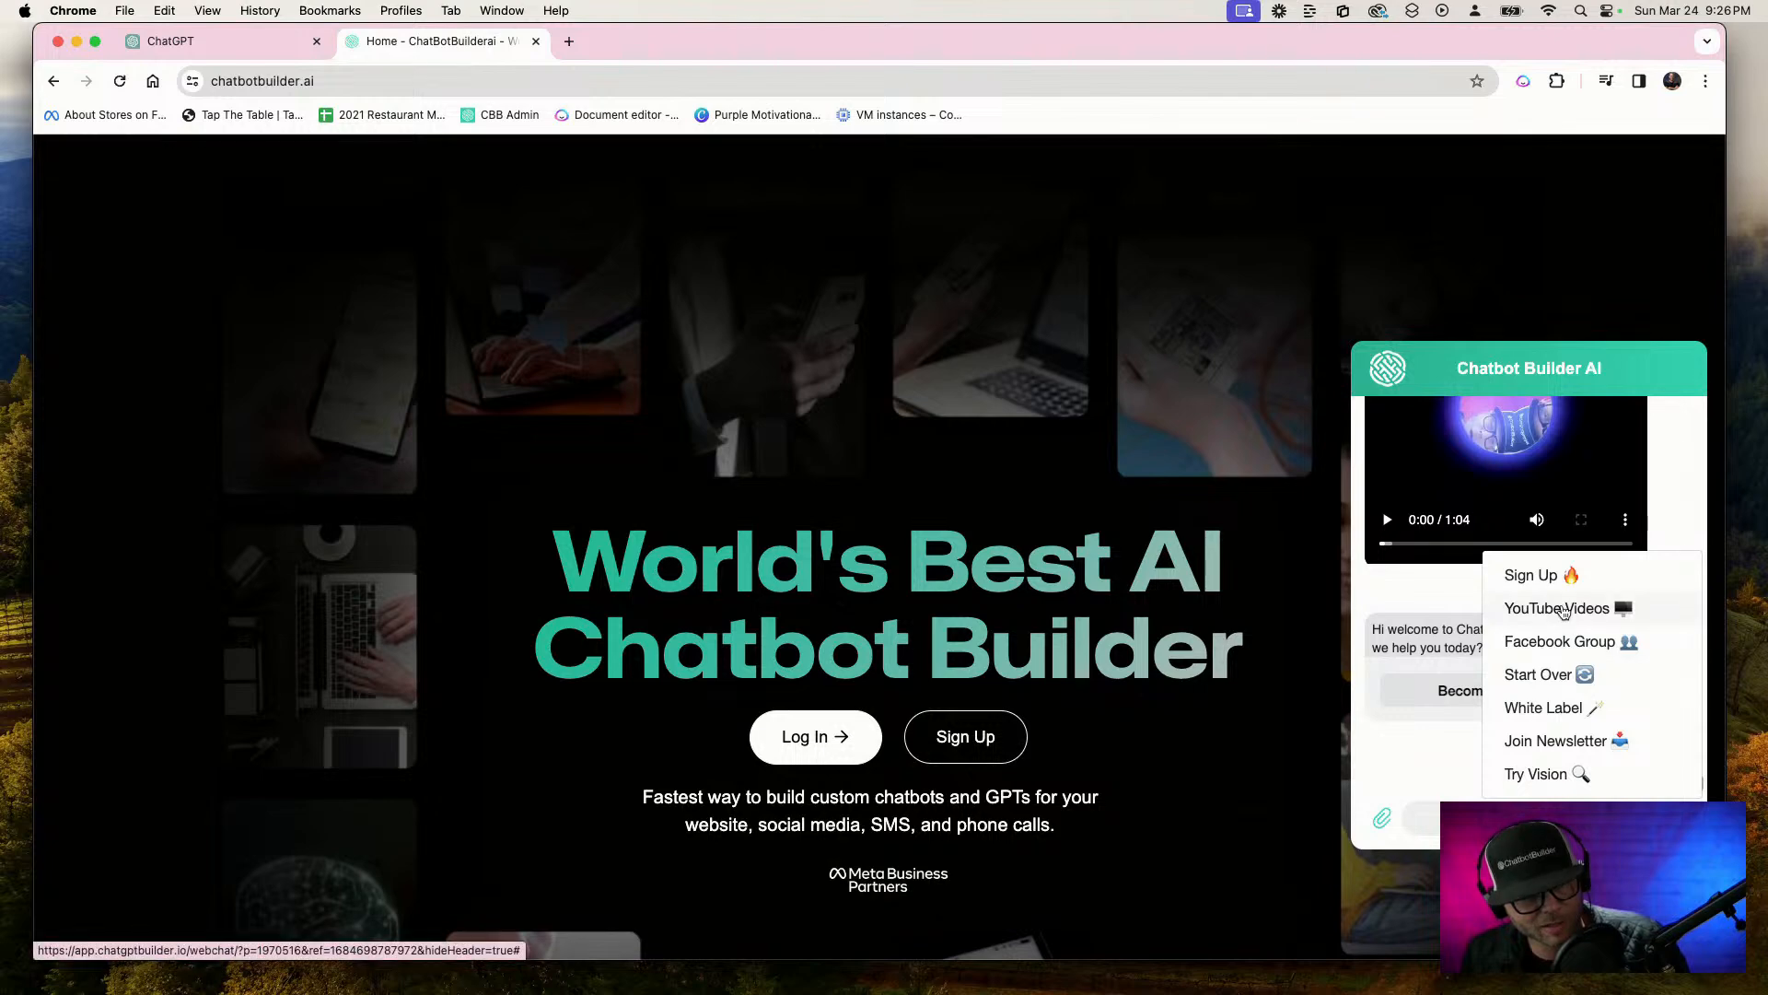
click(1681, 818)
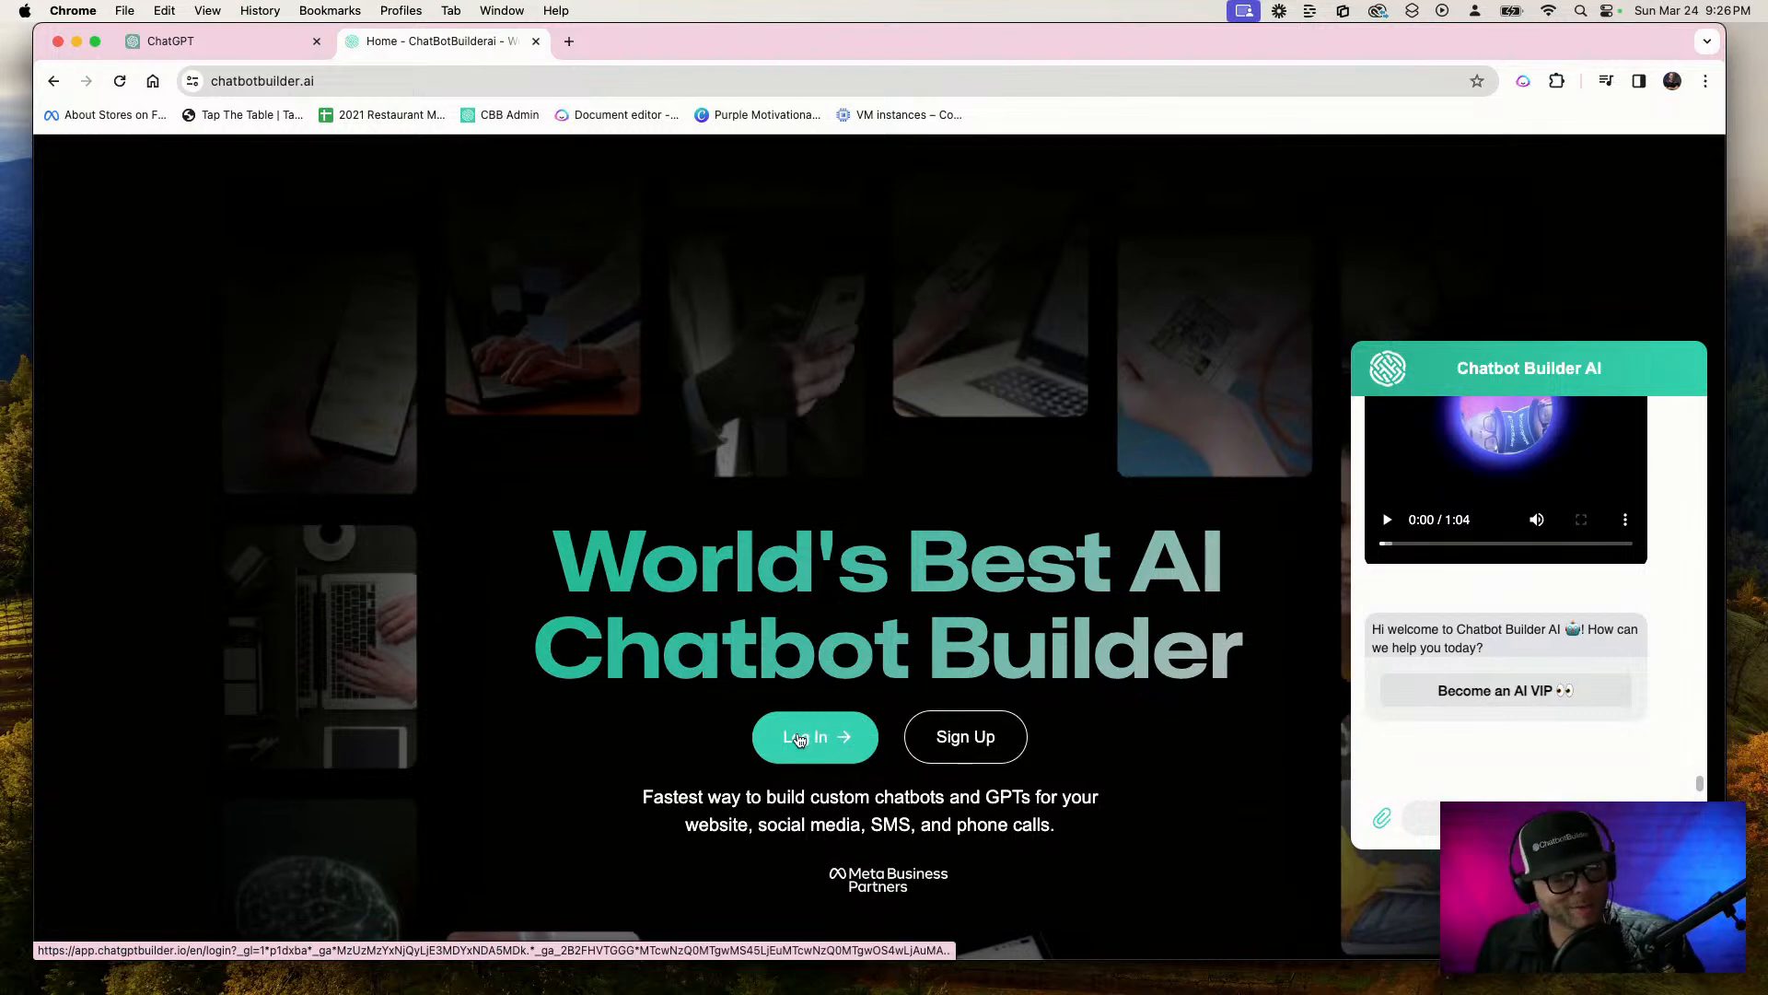
Log in to Chatbot Builder AI and start creating a new account with Webchat as its channel
click(800, 739)
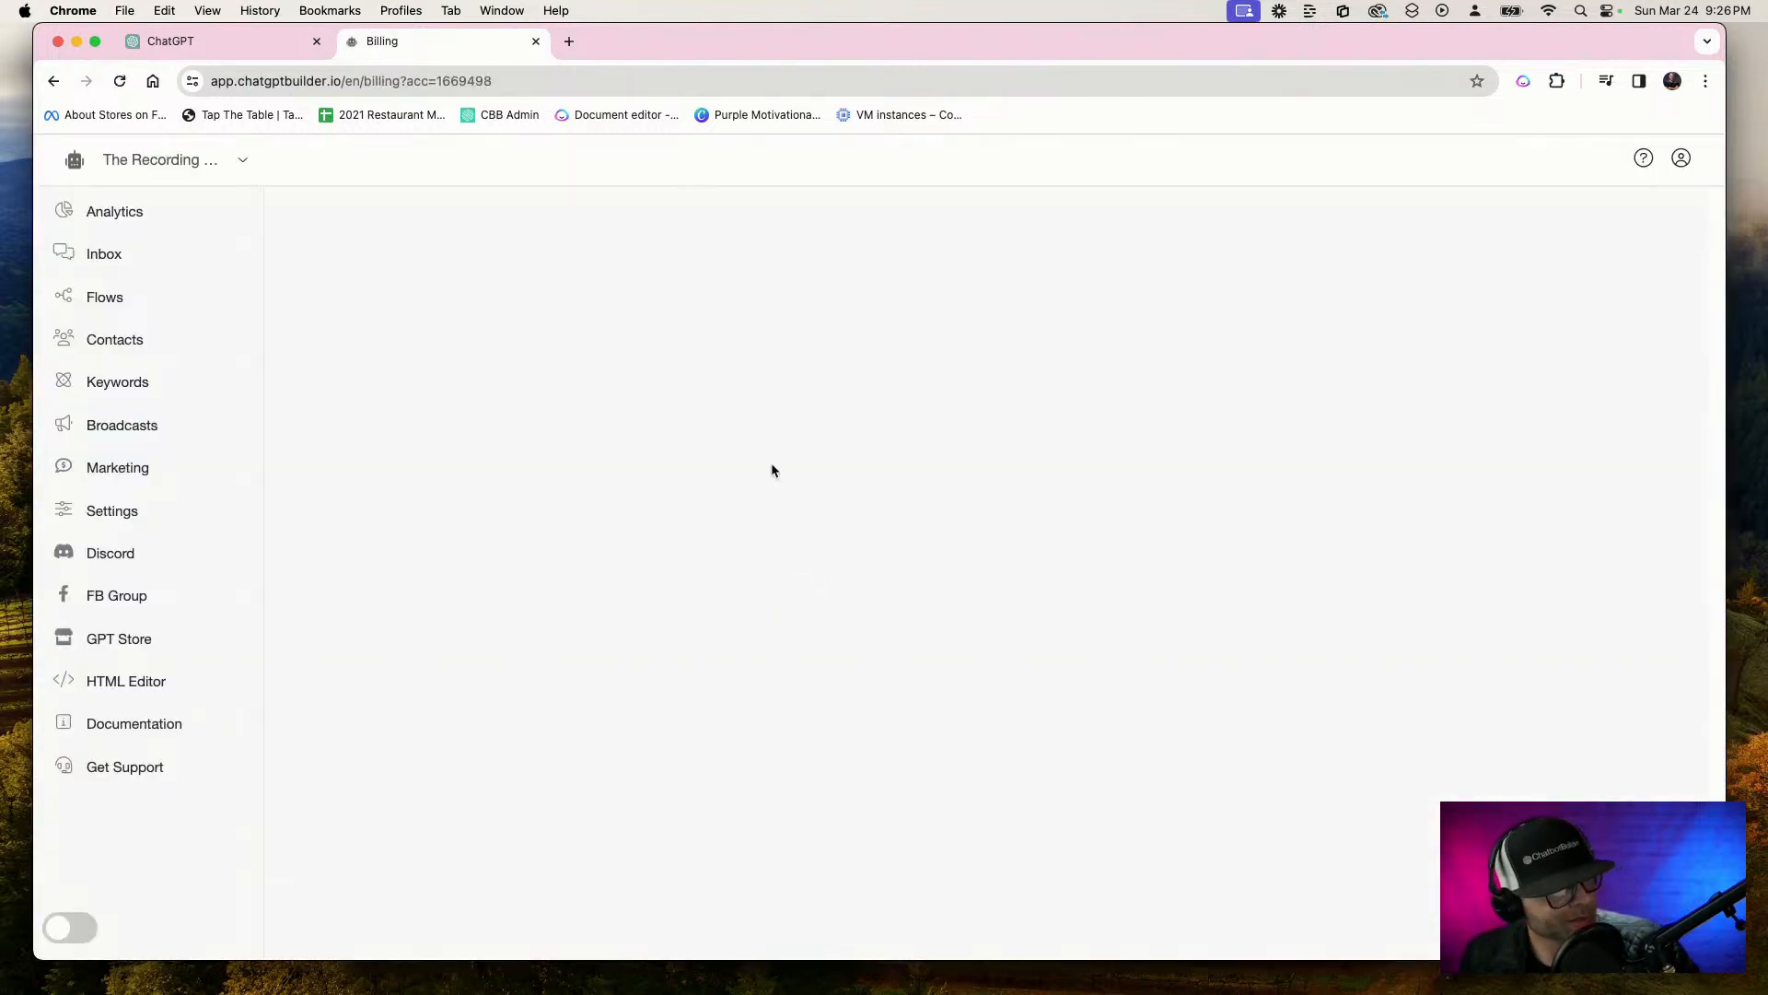
click(244, 160)
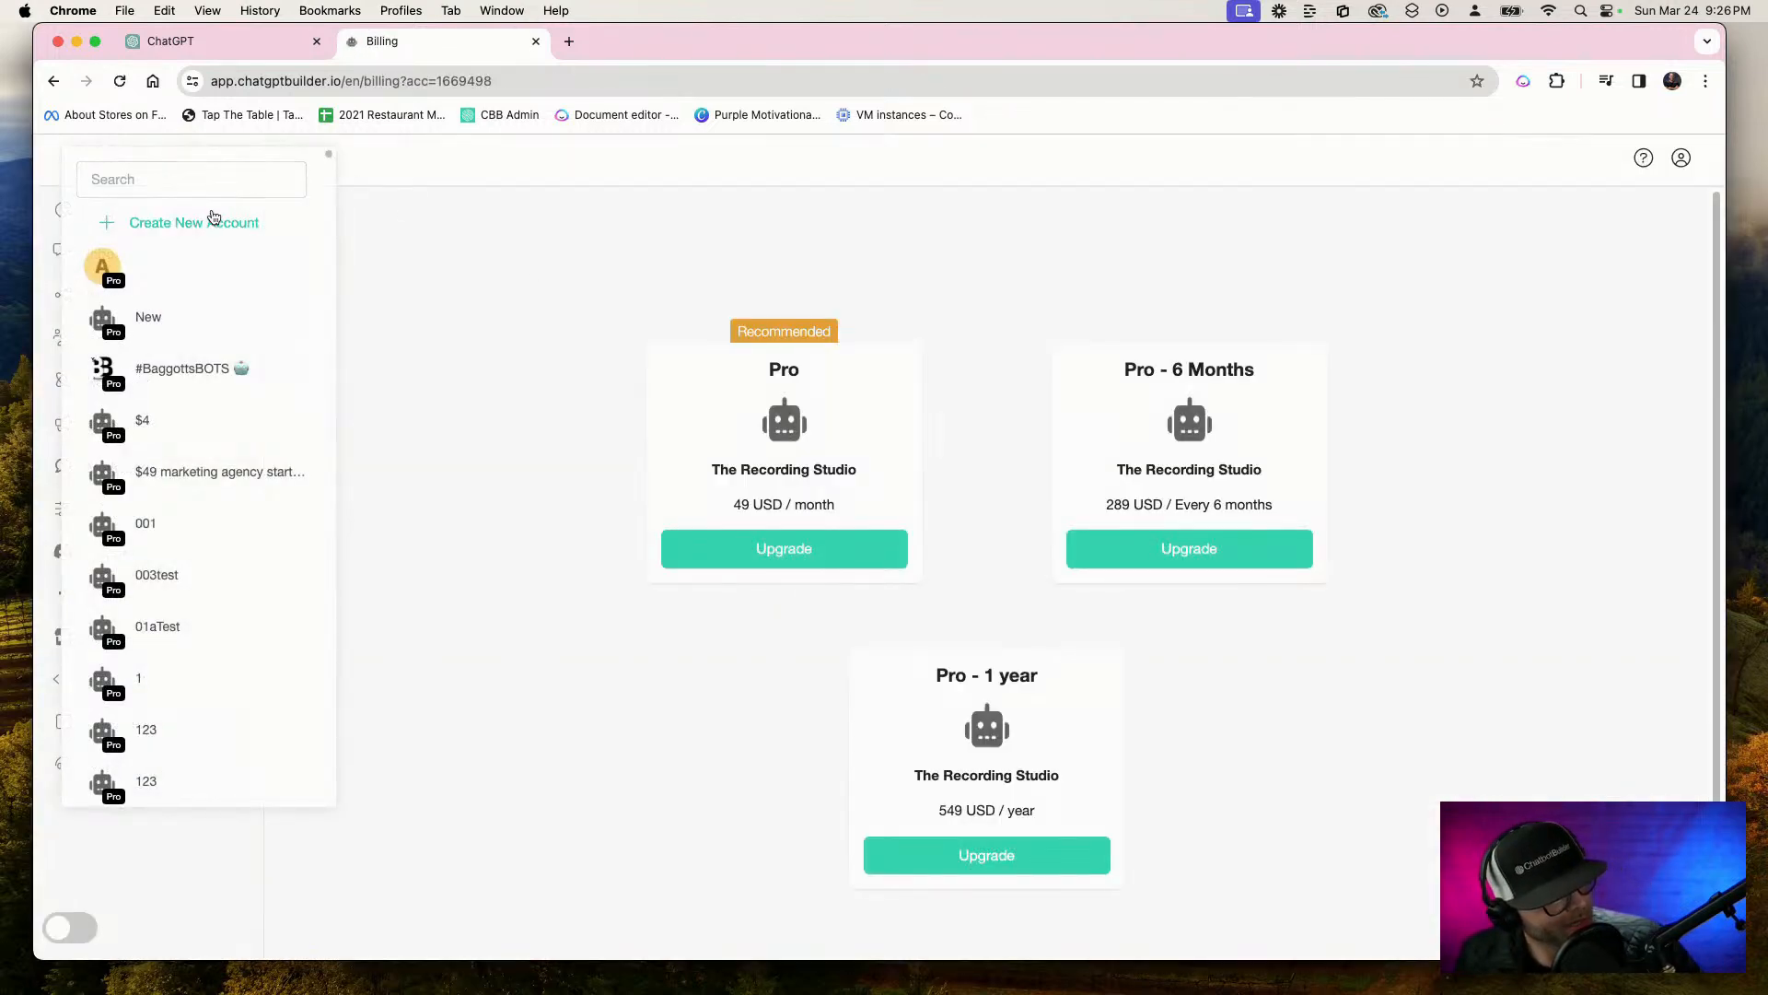
click(212, 221)
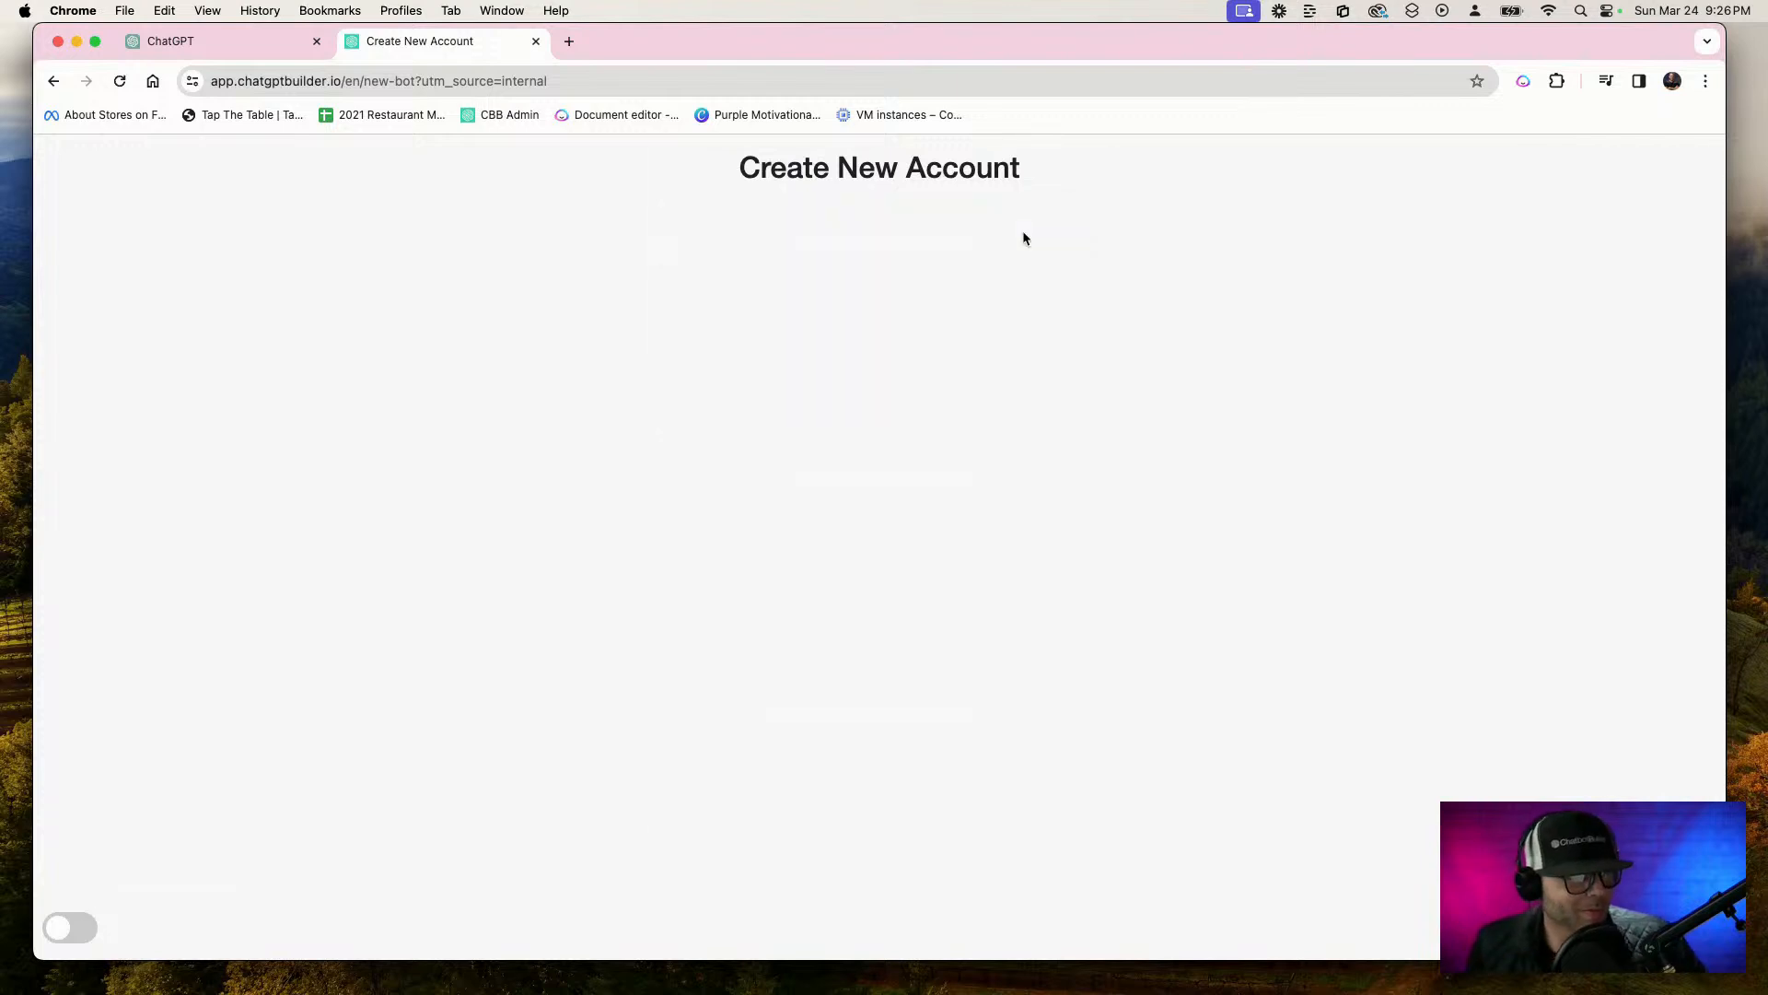
click(951, 317)
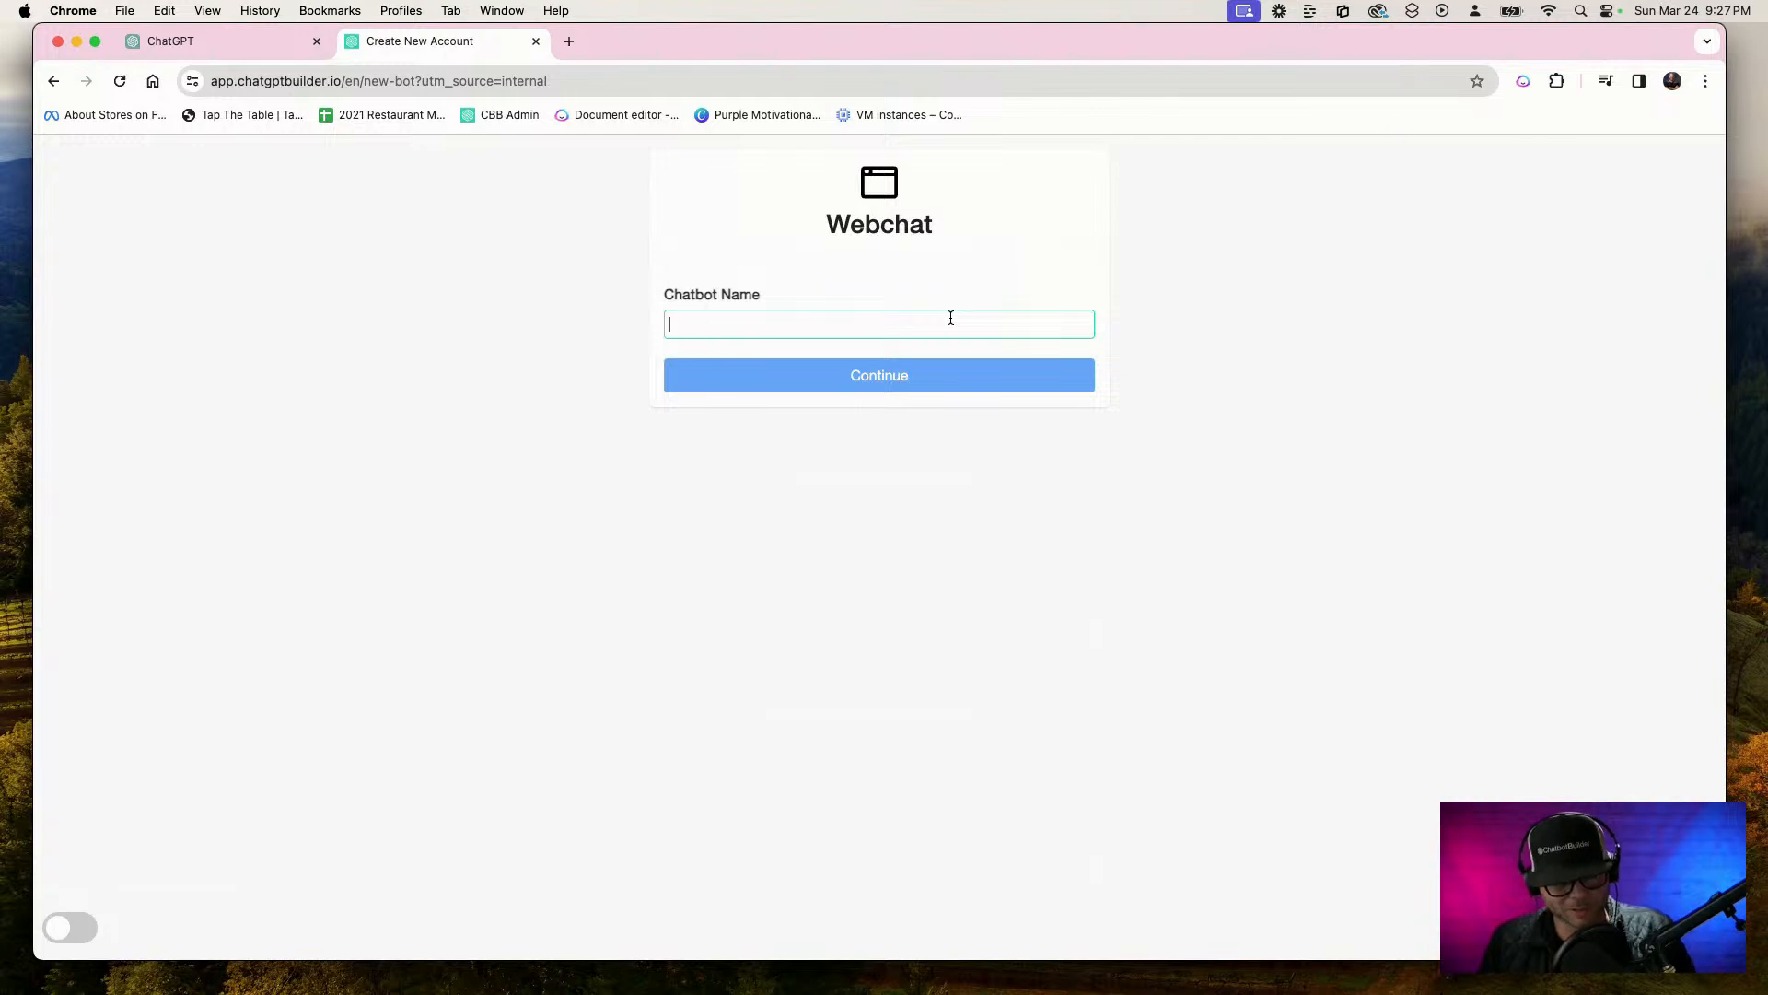
Name the new Webchat chatbot "Chick-fil-A HR" and create it
text(HR Bor)
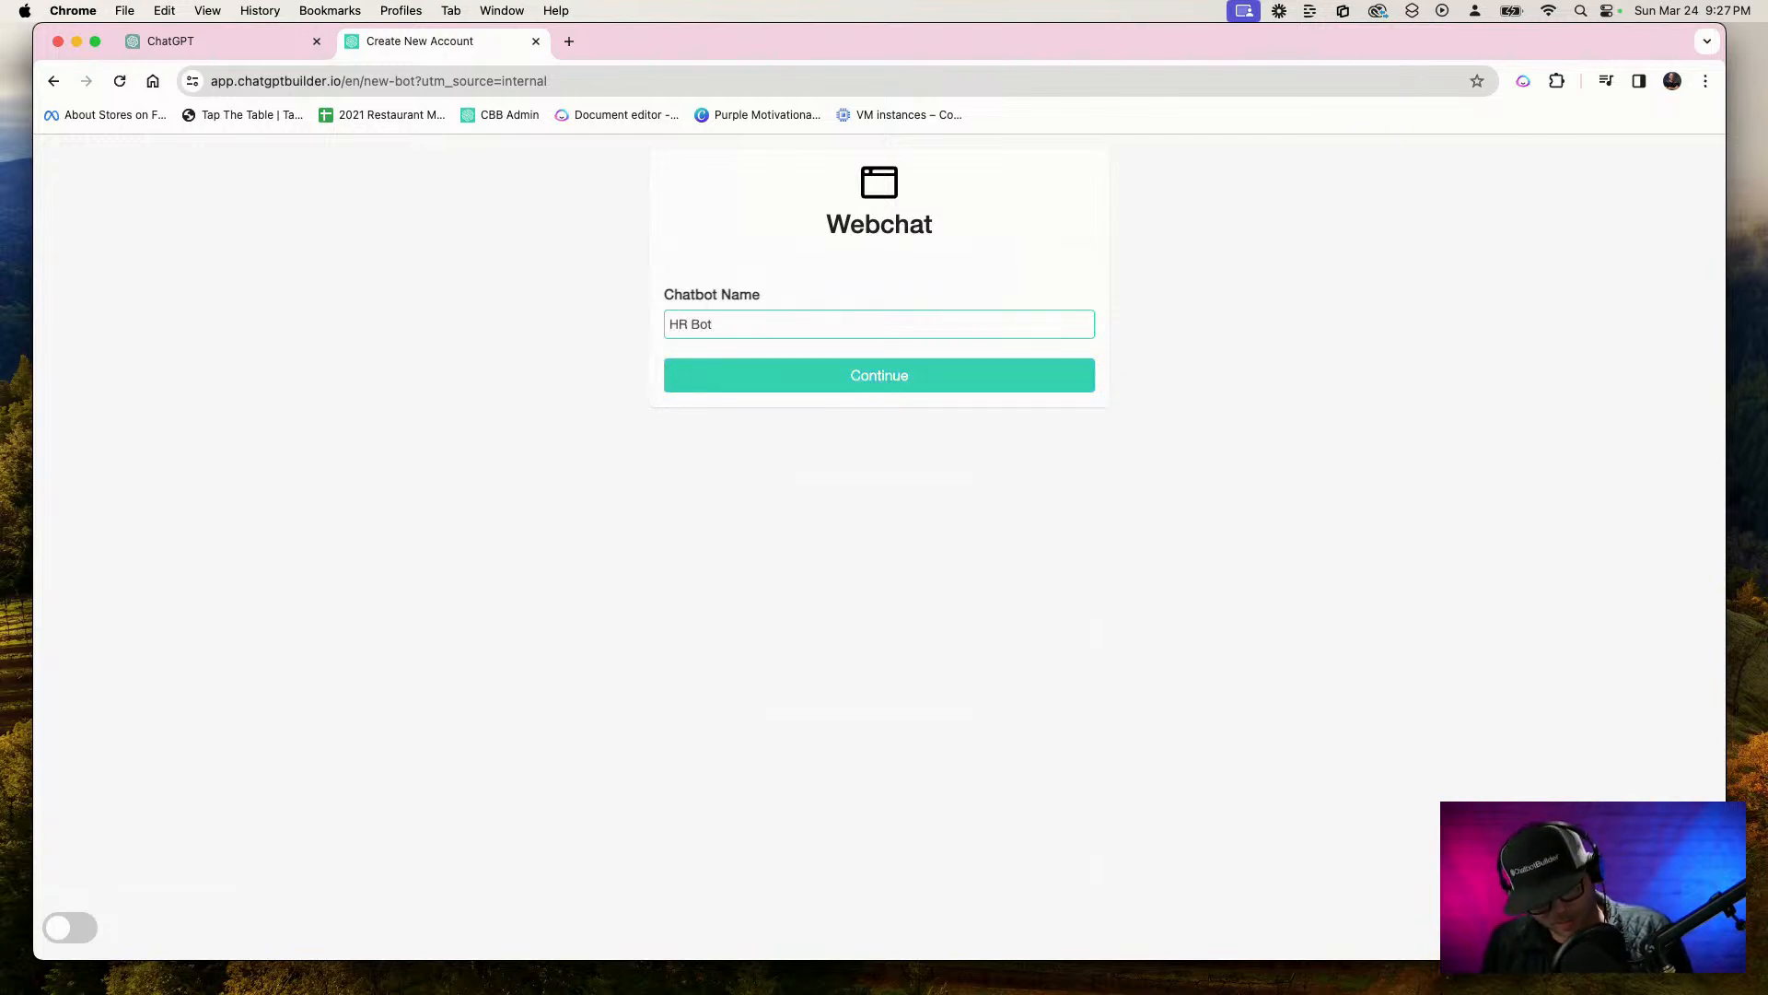
key(super+a)
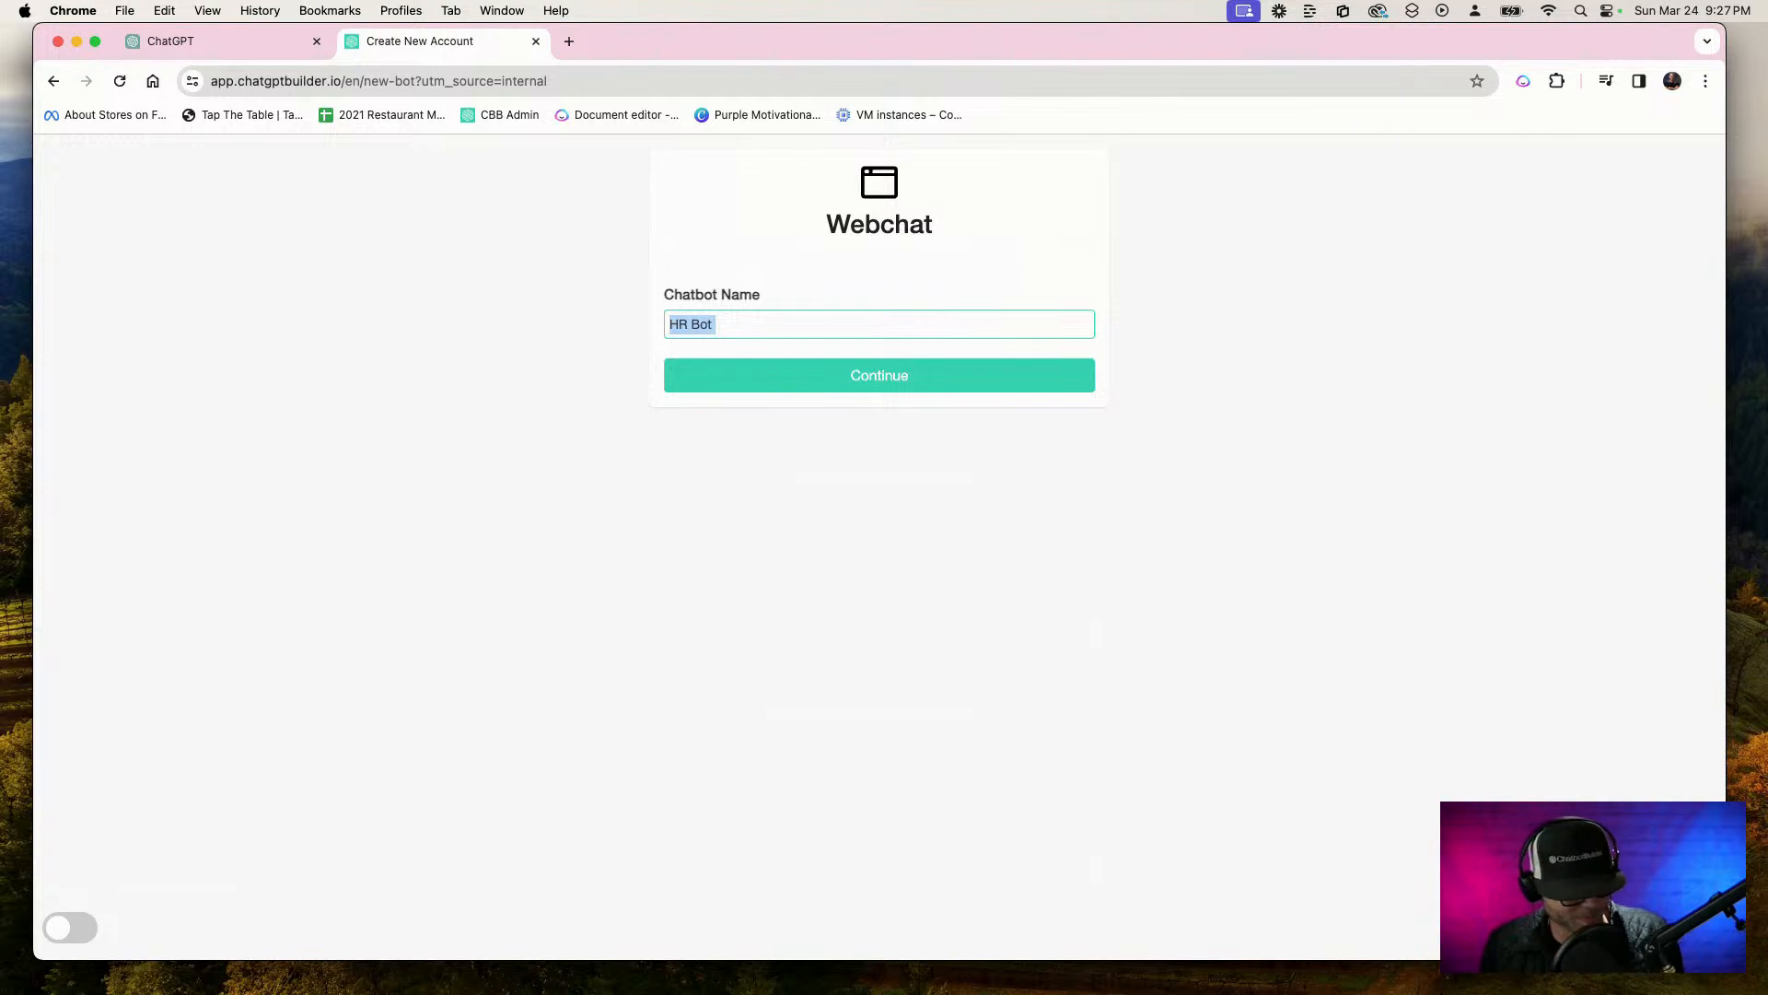
key(F5)
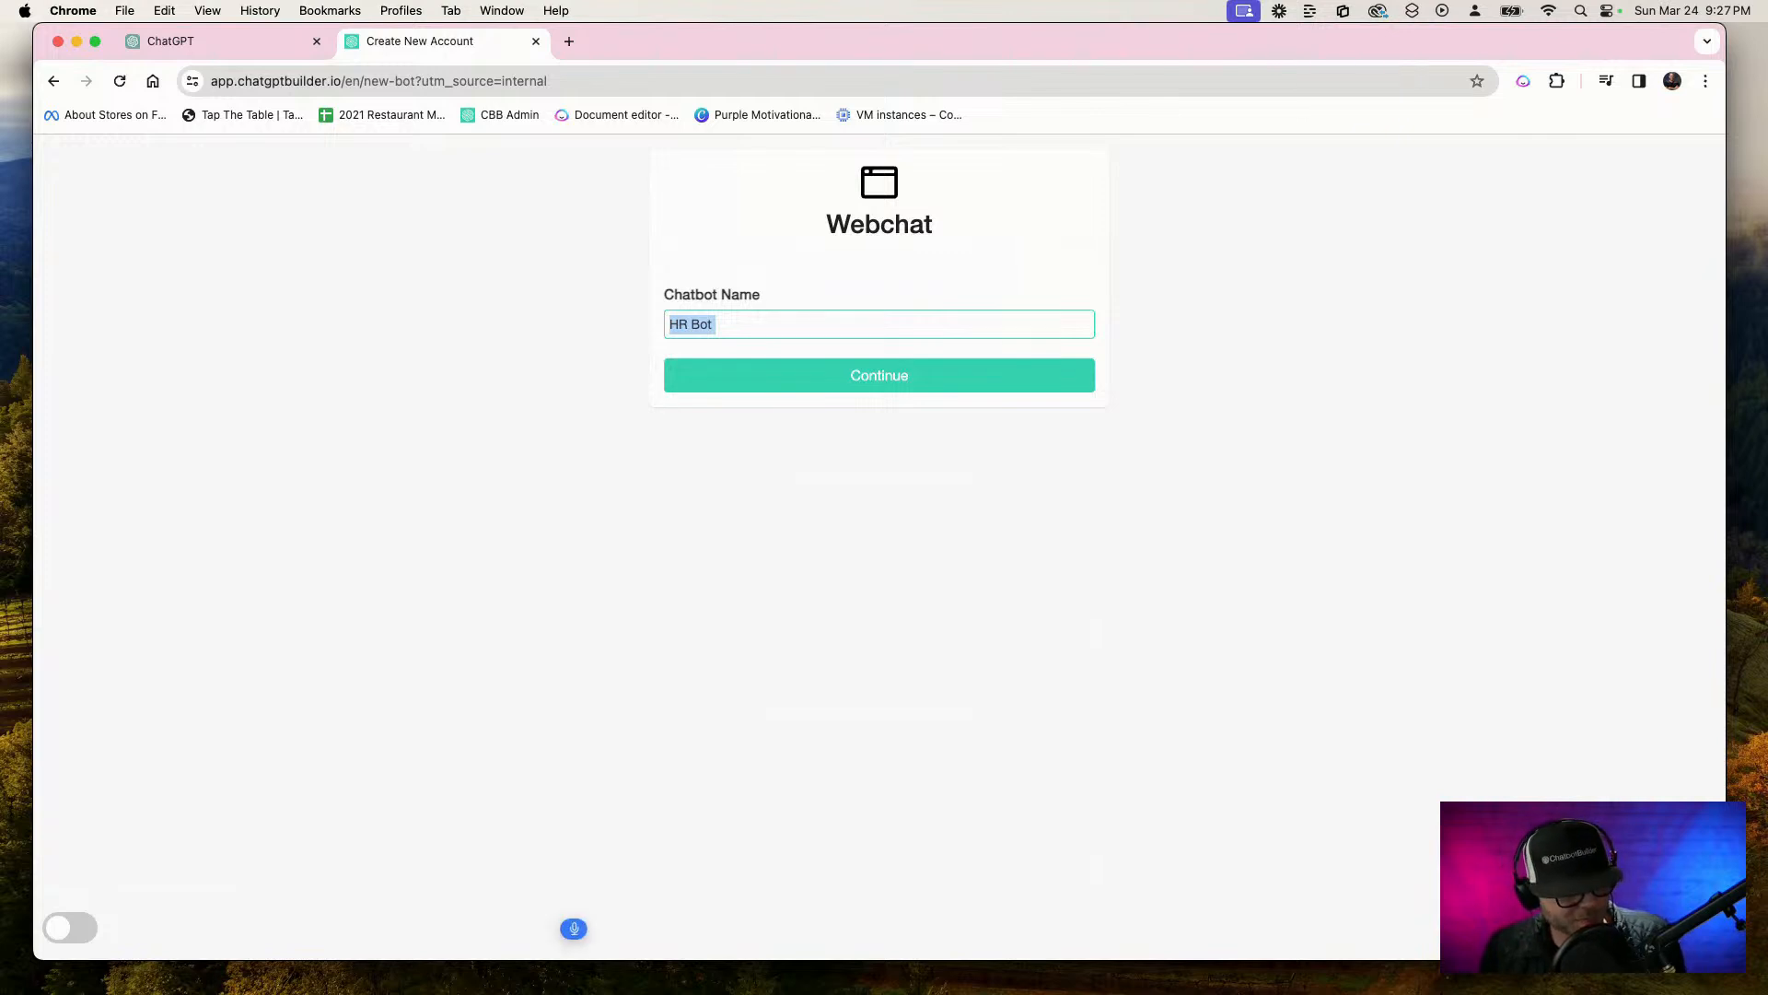
text(Chick-fil-A HR department)
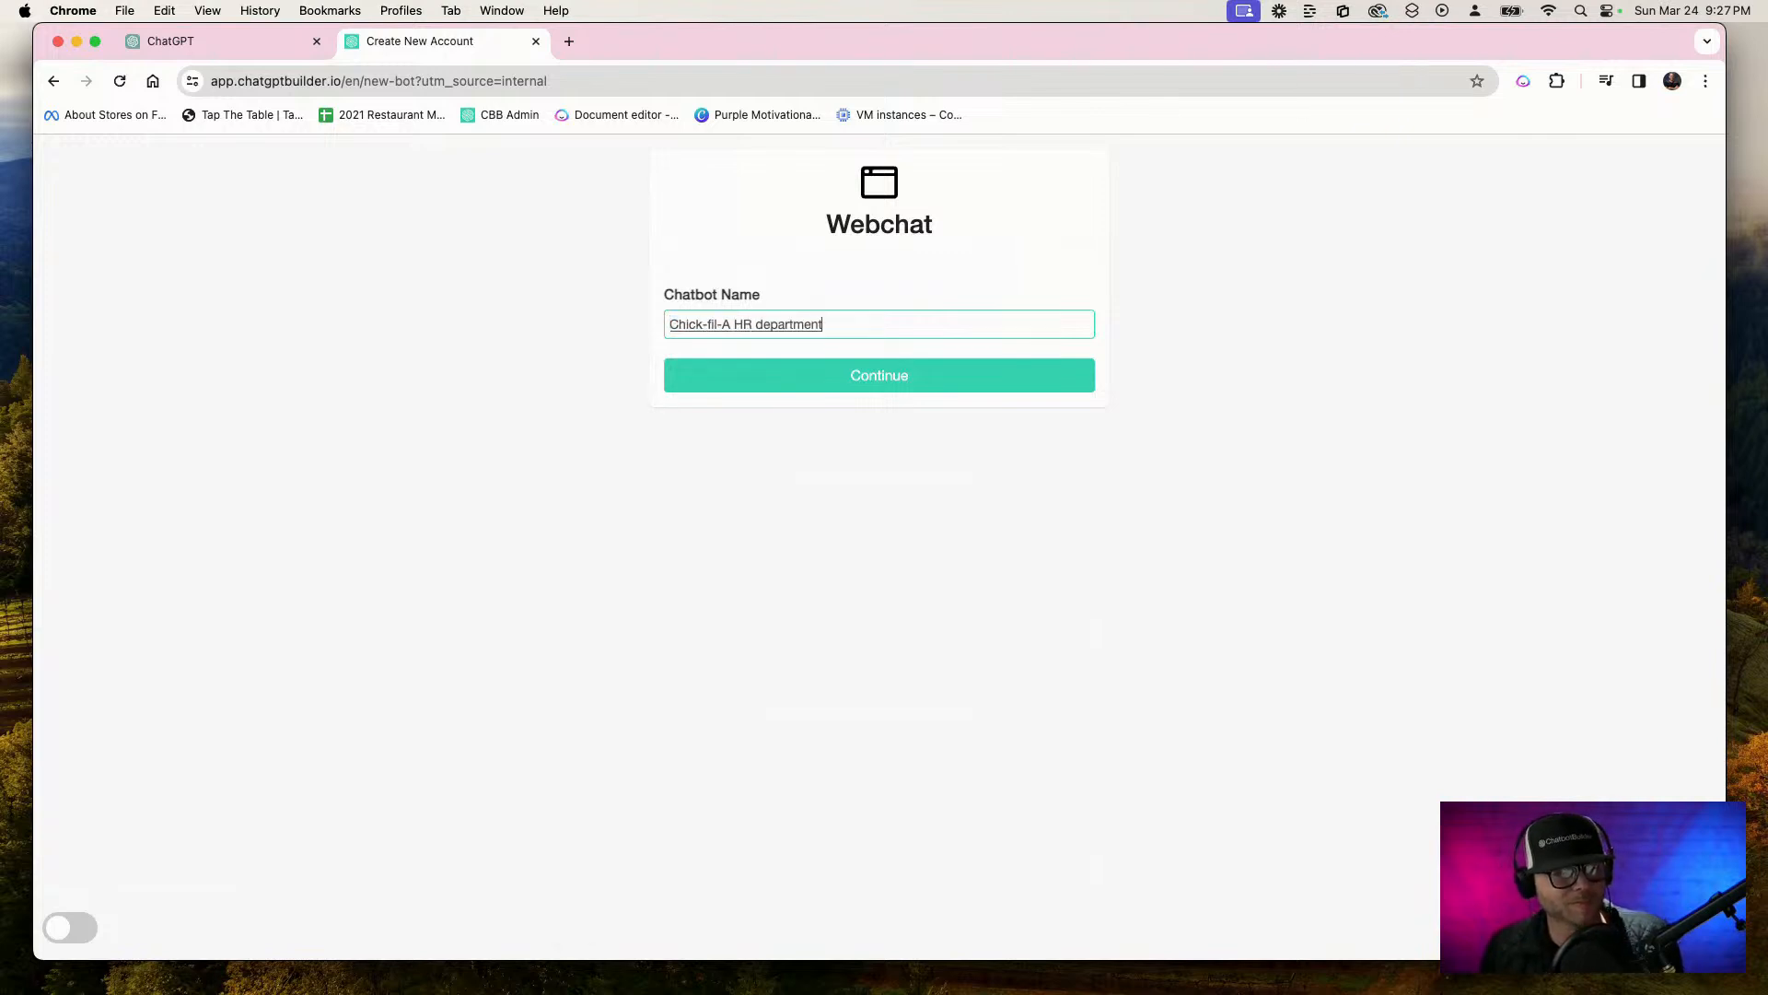
double_click(789, 324)
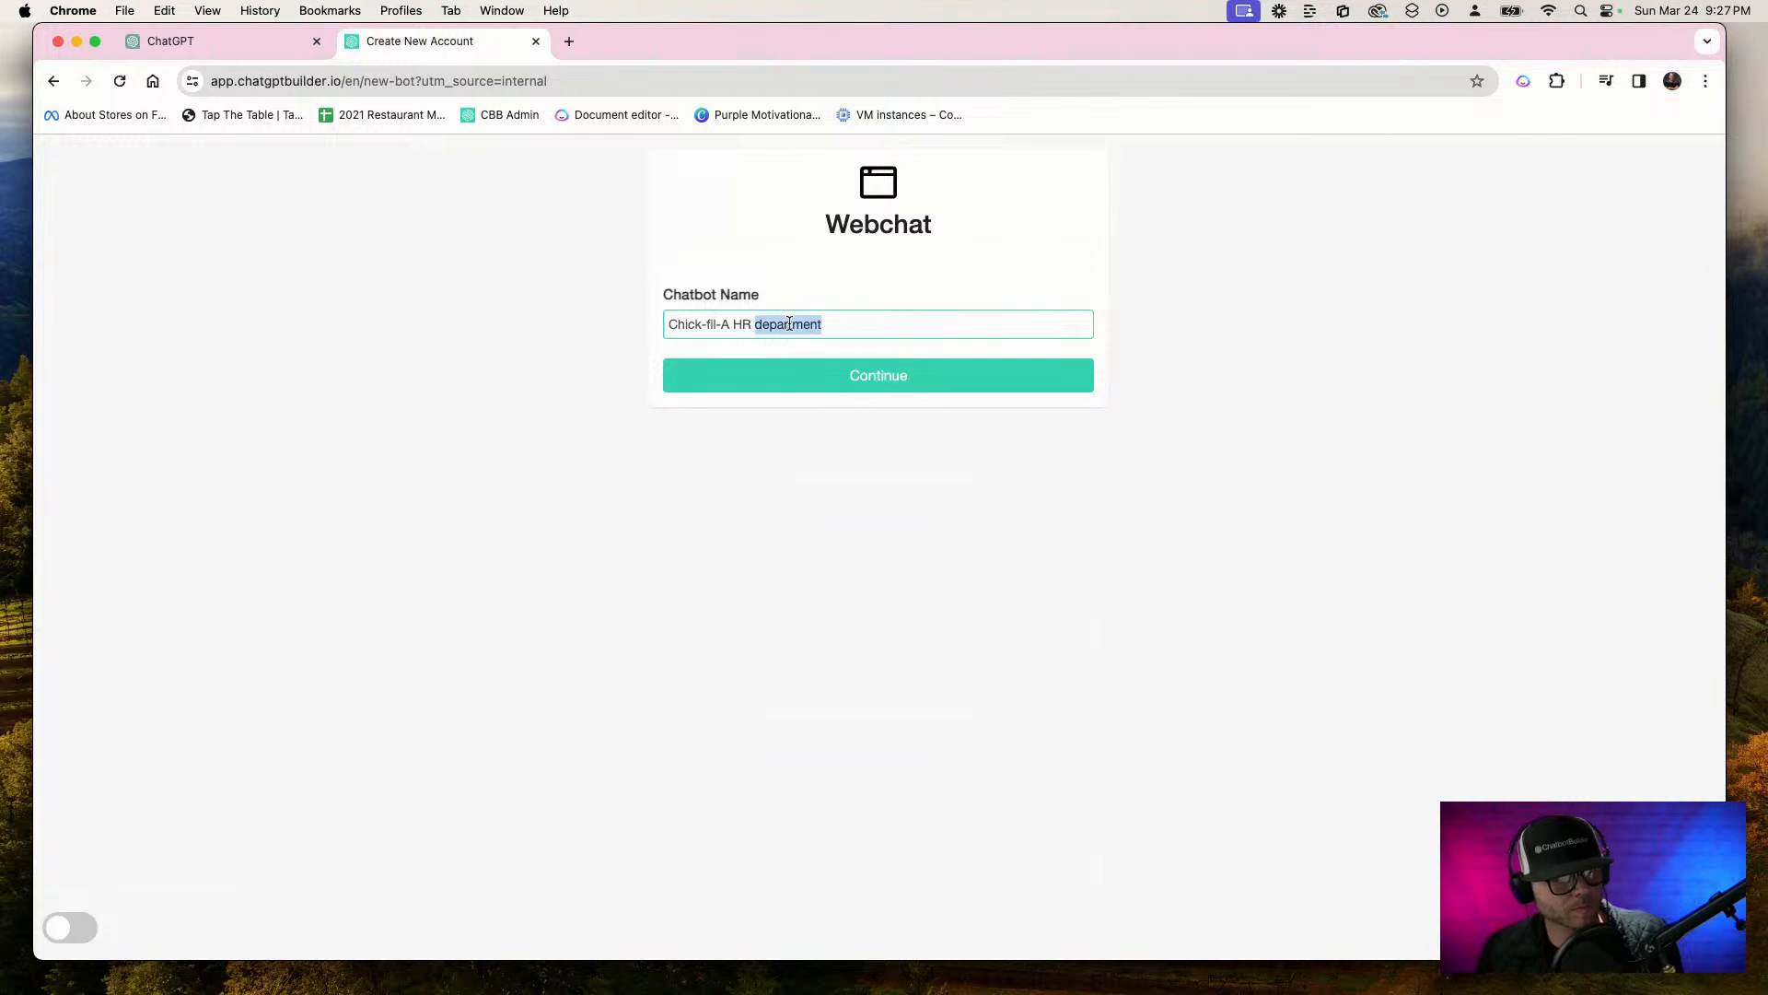
key(BackSpace)
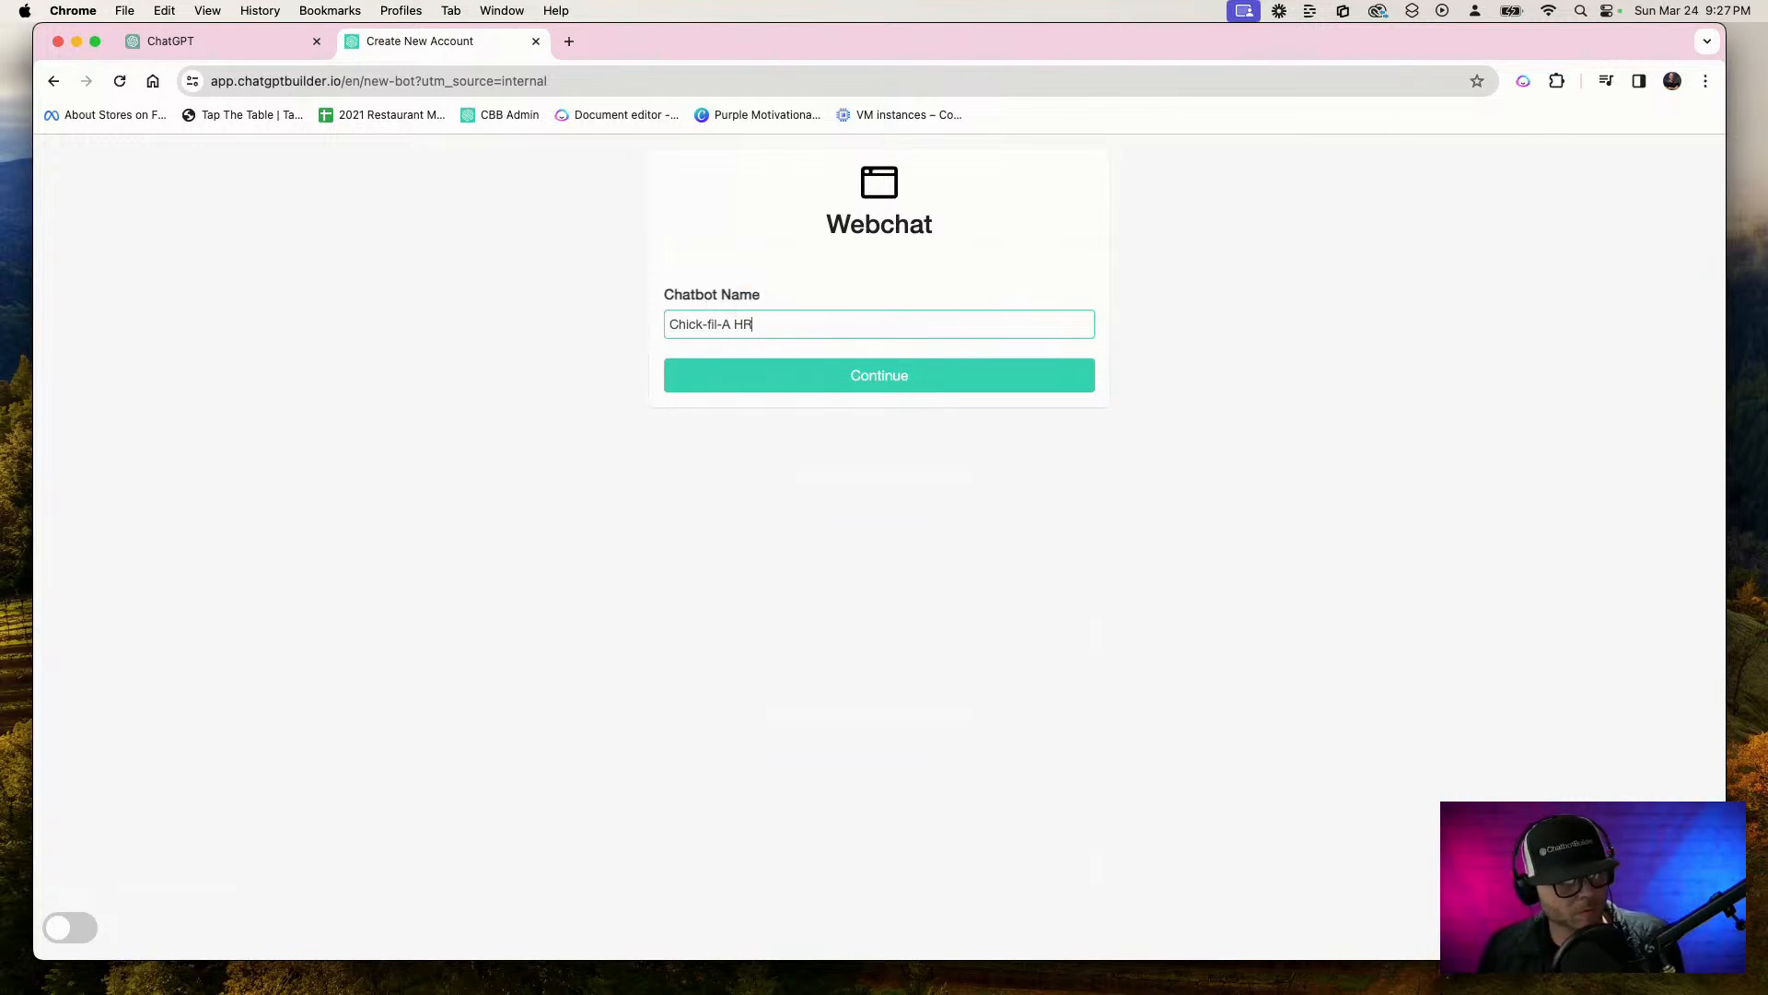
click(833, 378)
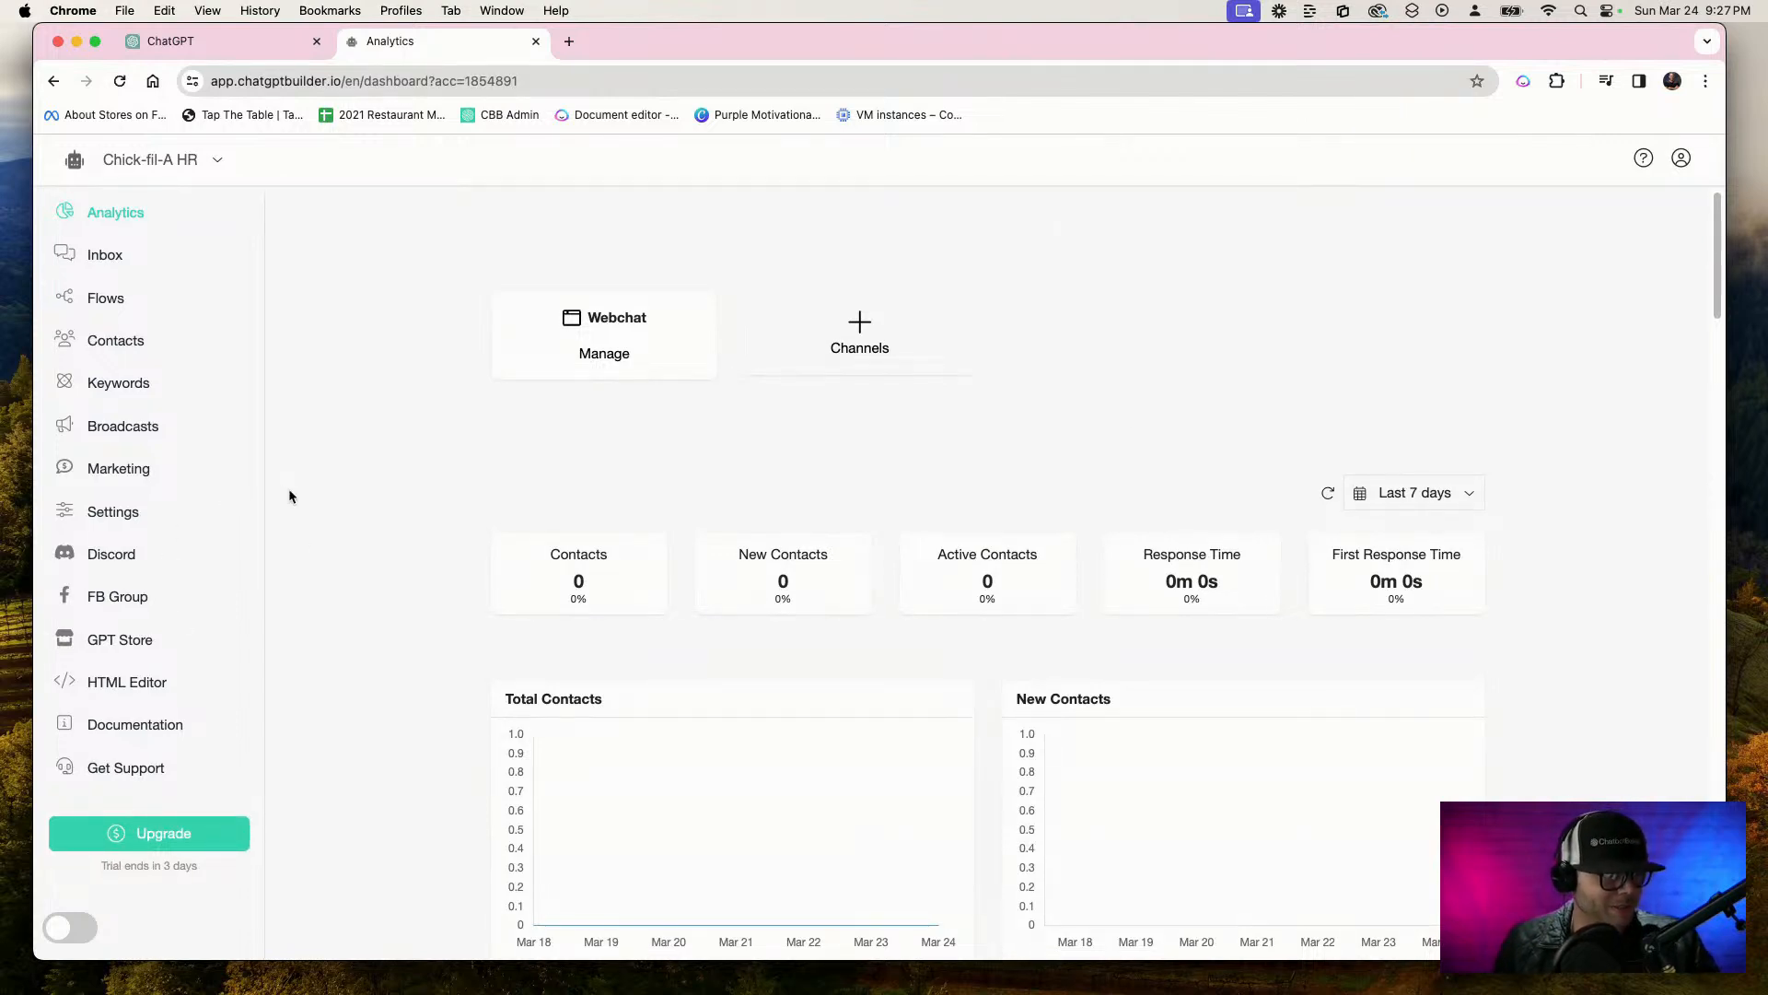
Show the OpenAI options in the Chick-fil-A HR account's integration settings
click(108, 516)
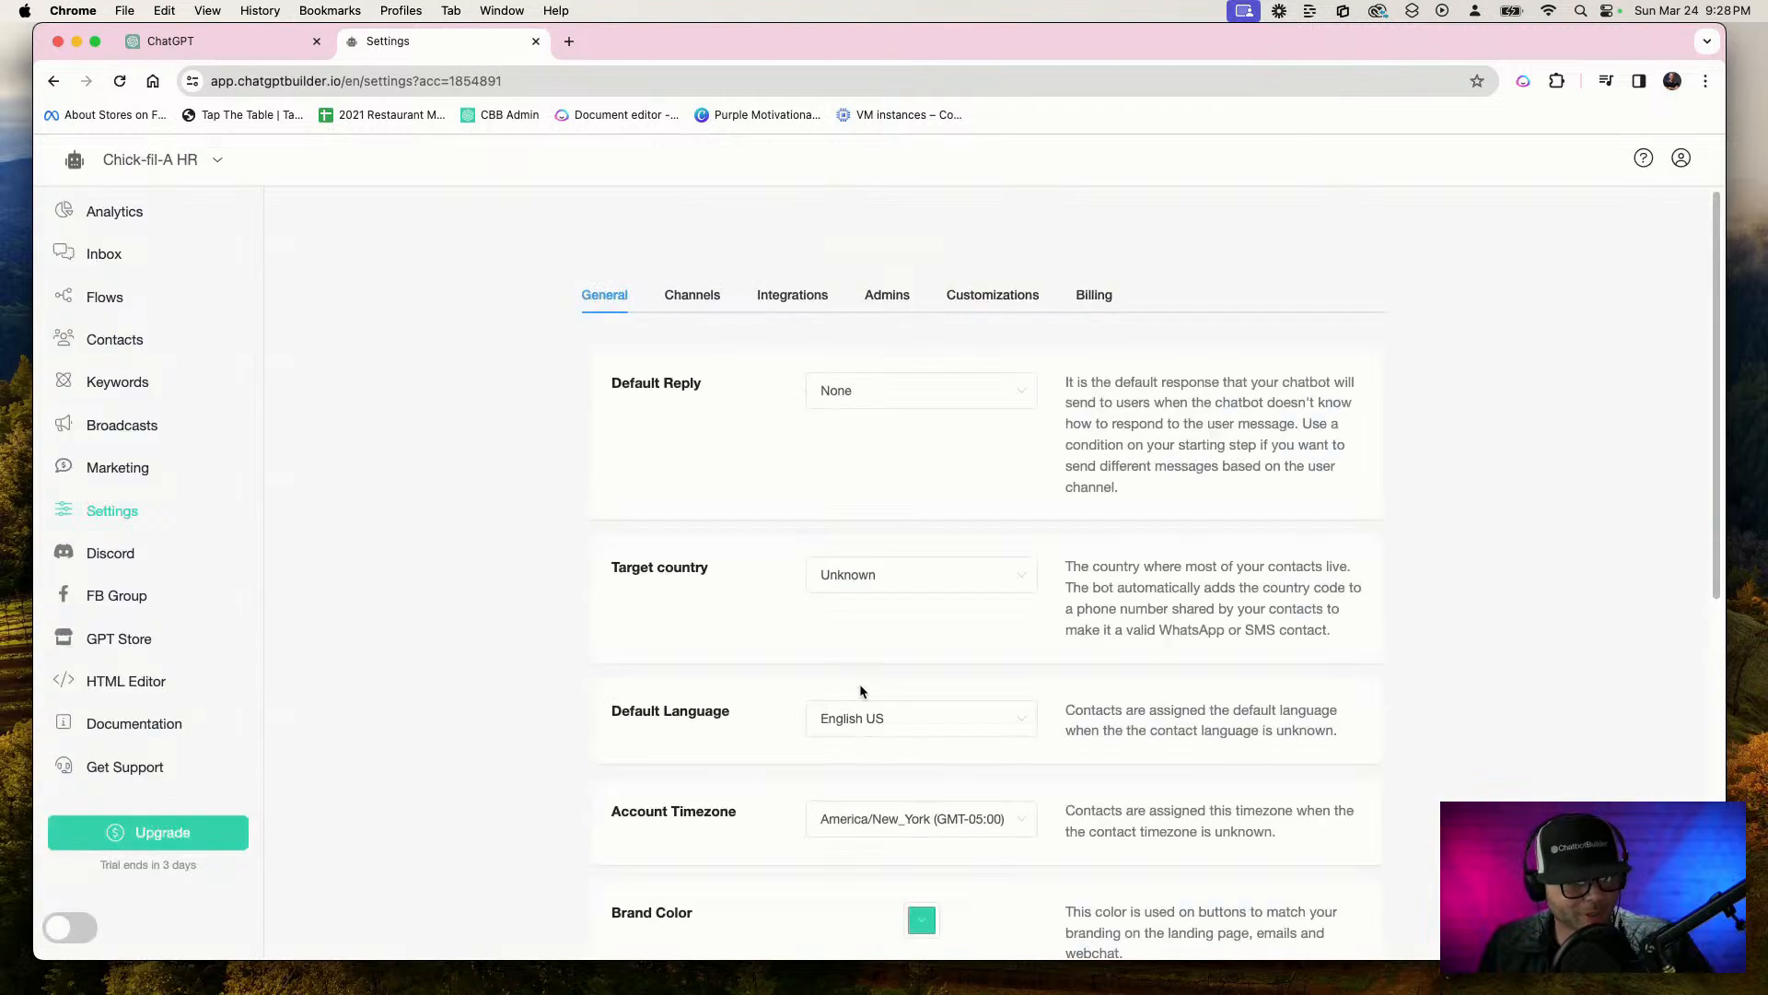
click(813, 305)
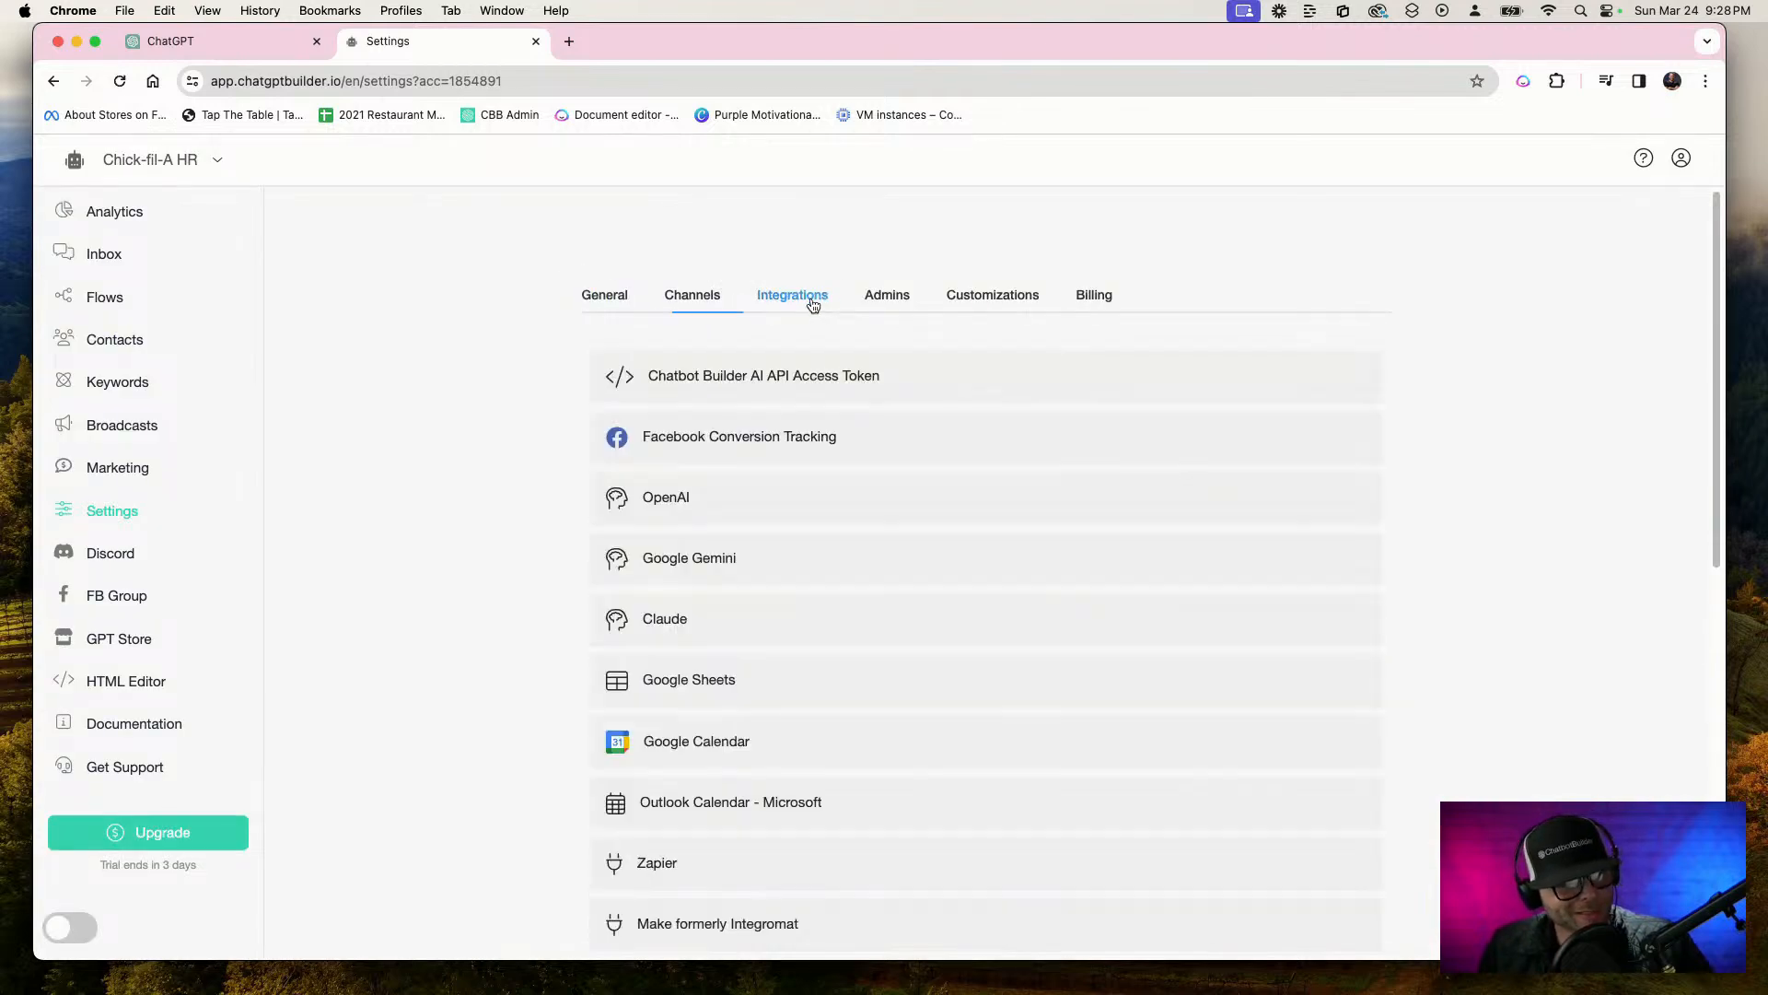
click(995, 504)
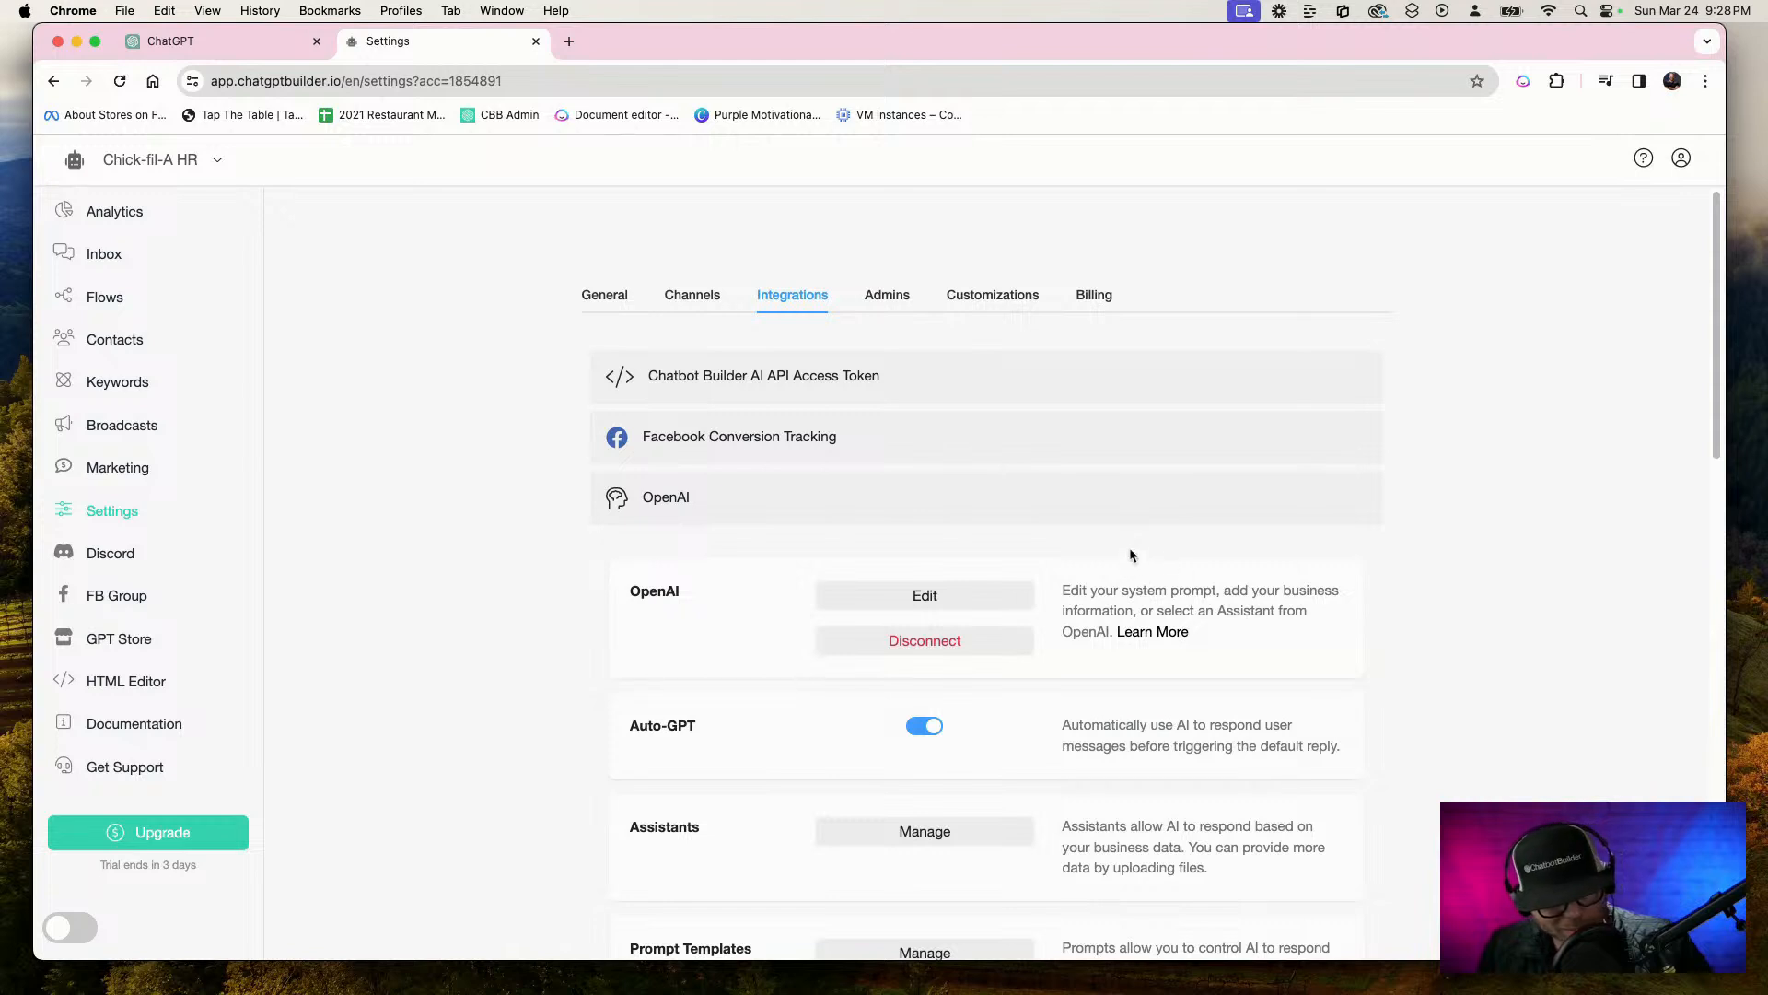
Review the OpenAI integration's business information prompt and assistant selection, leaving without making changes
scroll(1131, 525, down, 3)
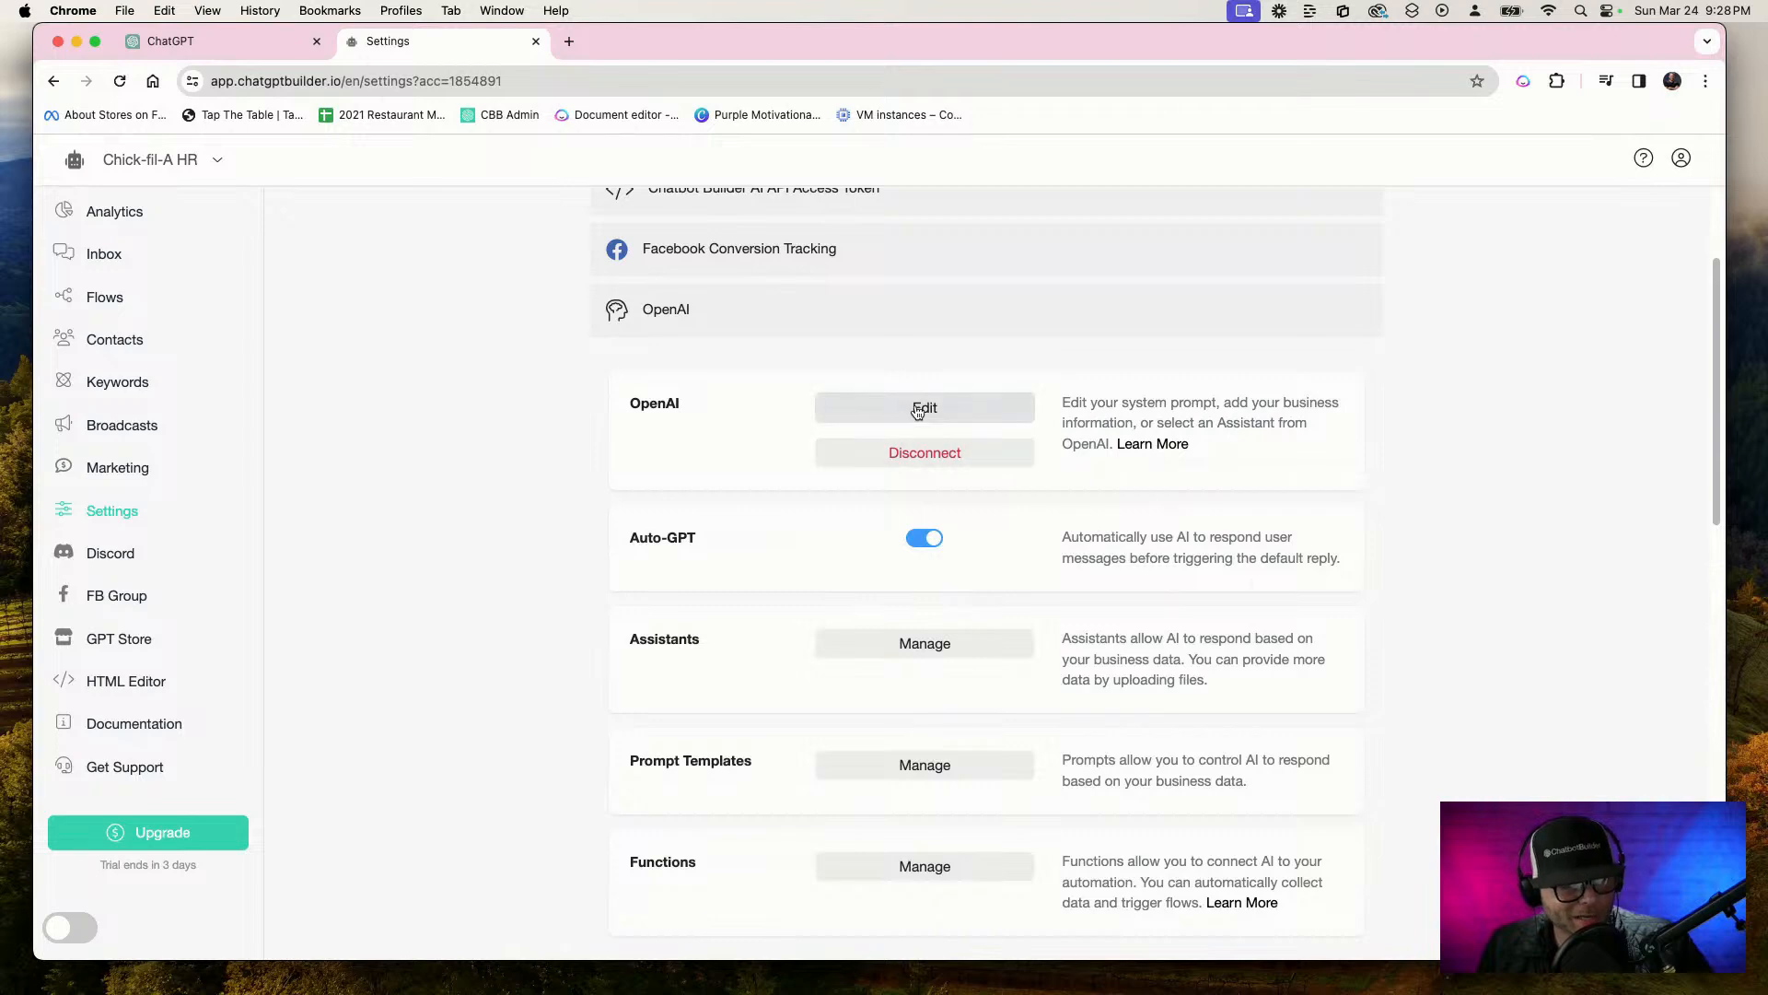
click(990, 407)
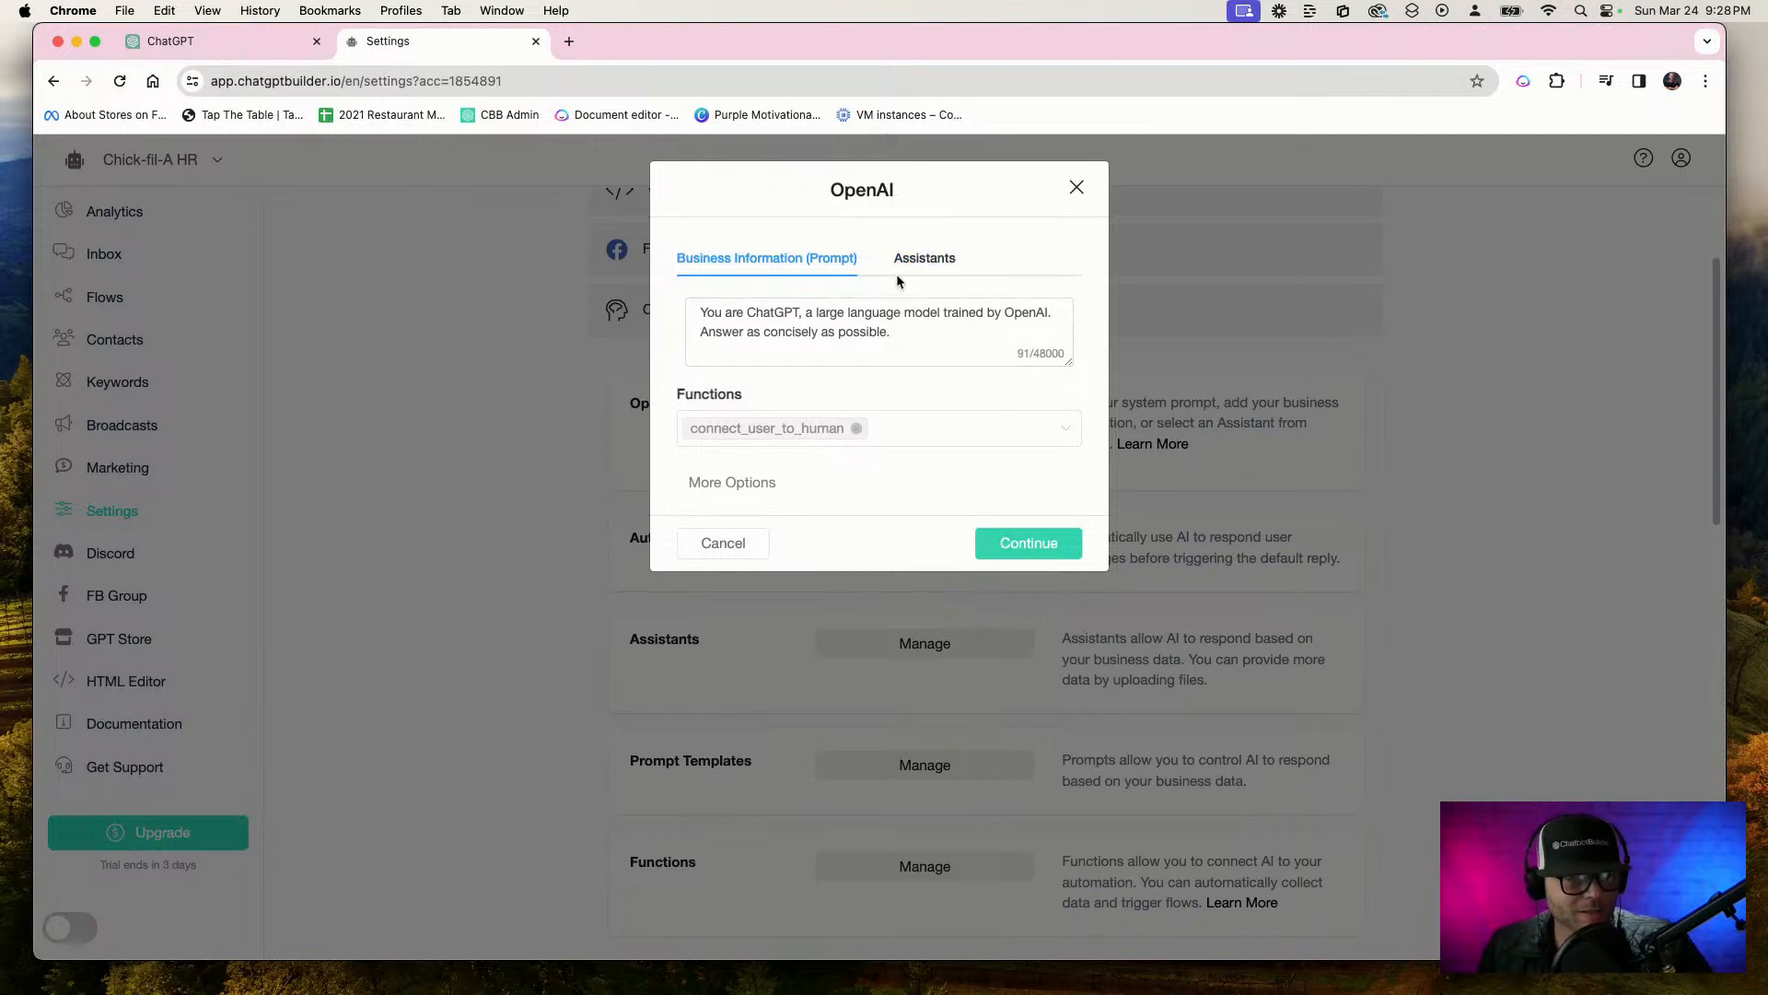
click(919, 266)
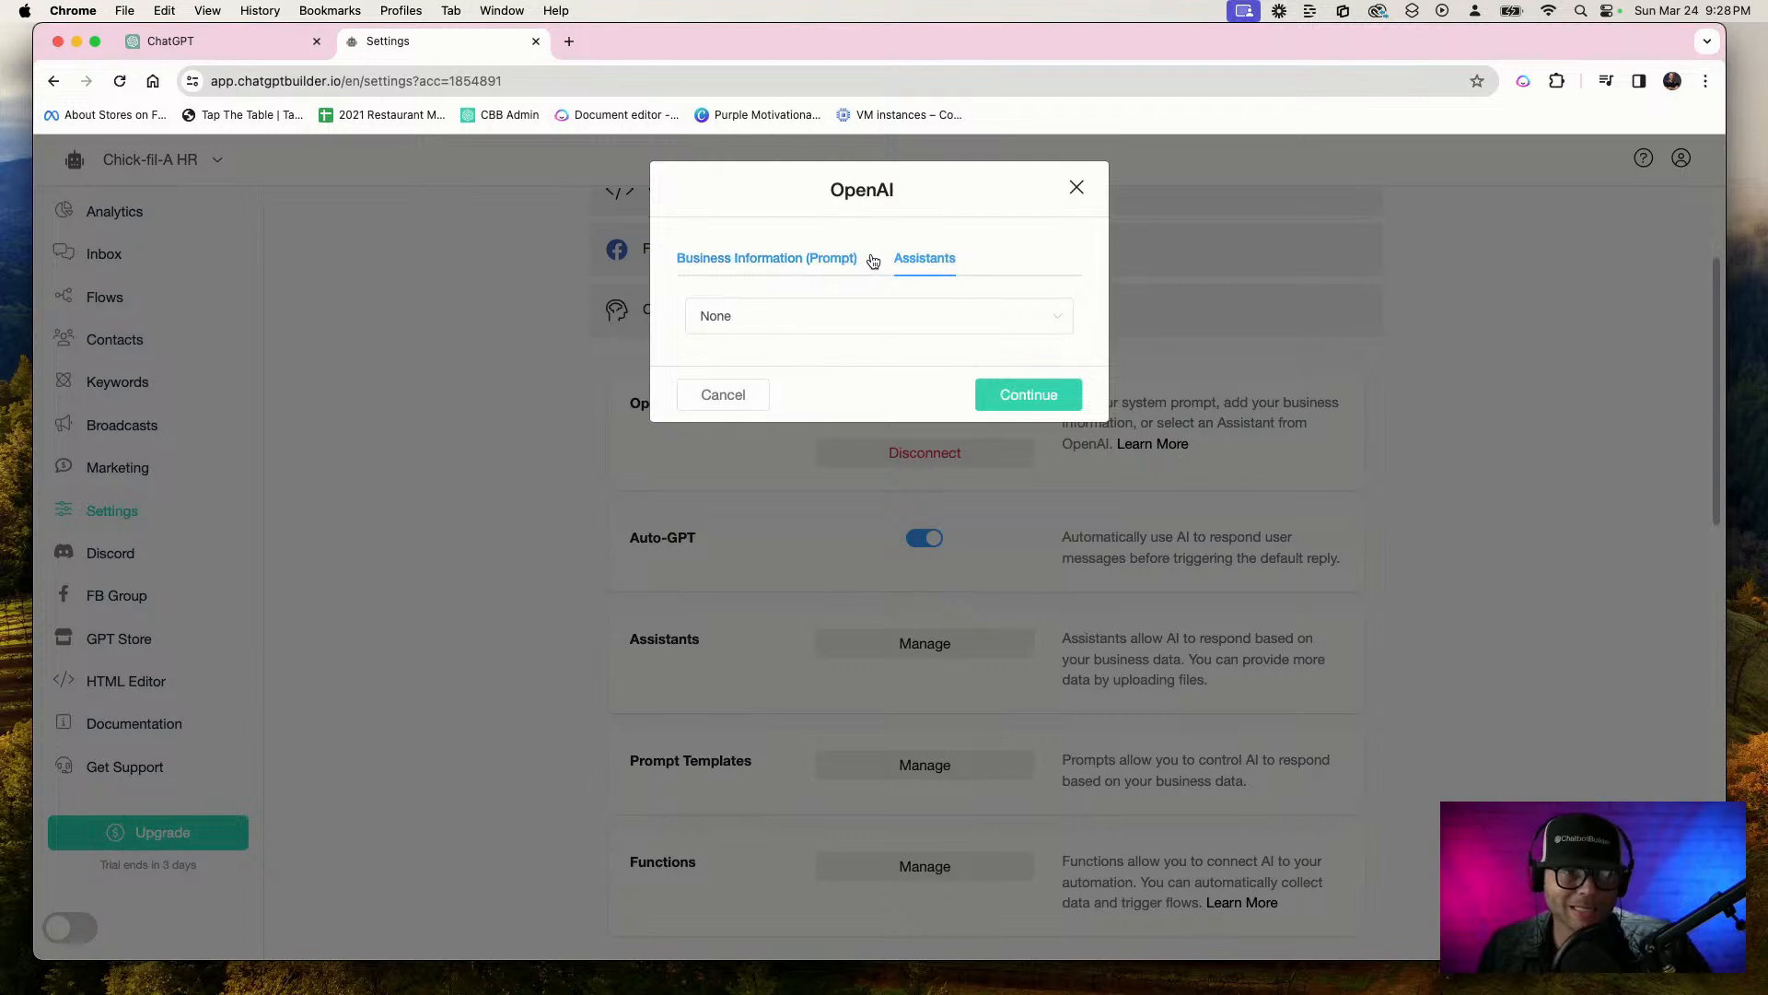
click(793, 265)
click(742, 559)
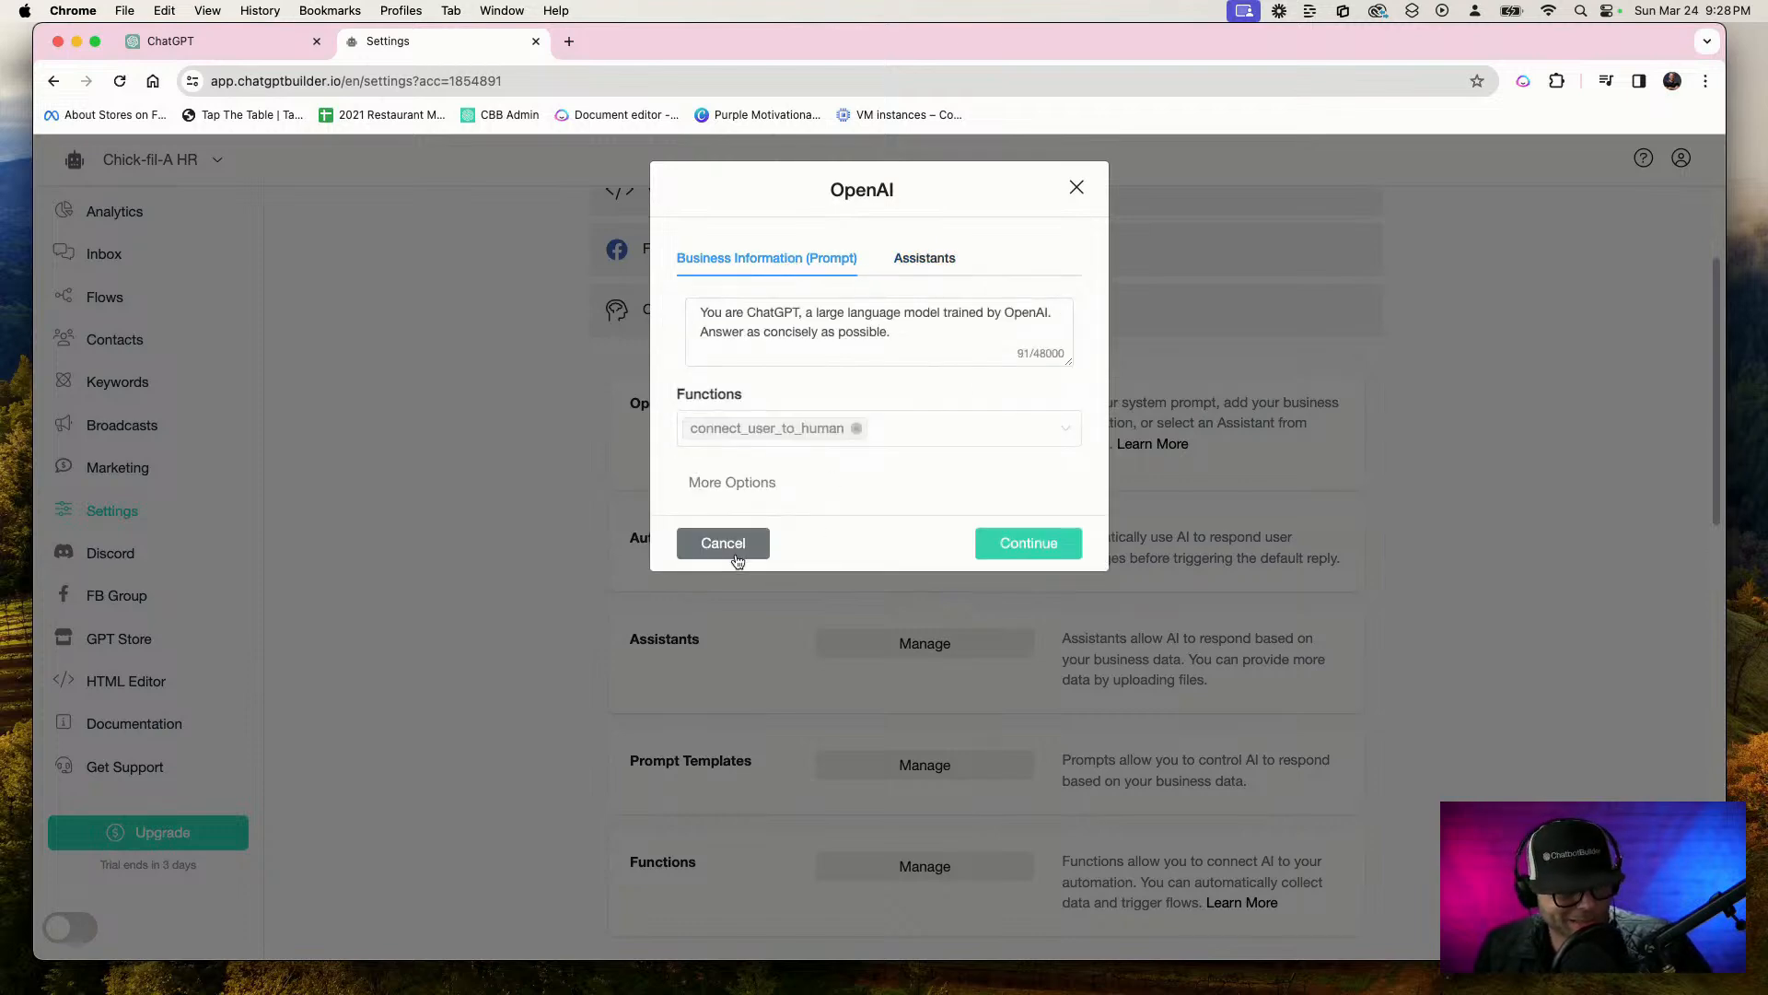
Add a new OpenAI assistant named "Chick-fil-A, HR docs" in the account's Assistants settings
scroll(736, 549, down, 5)
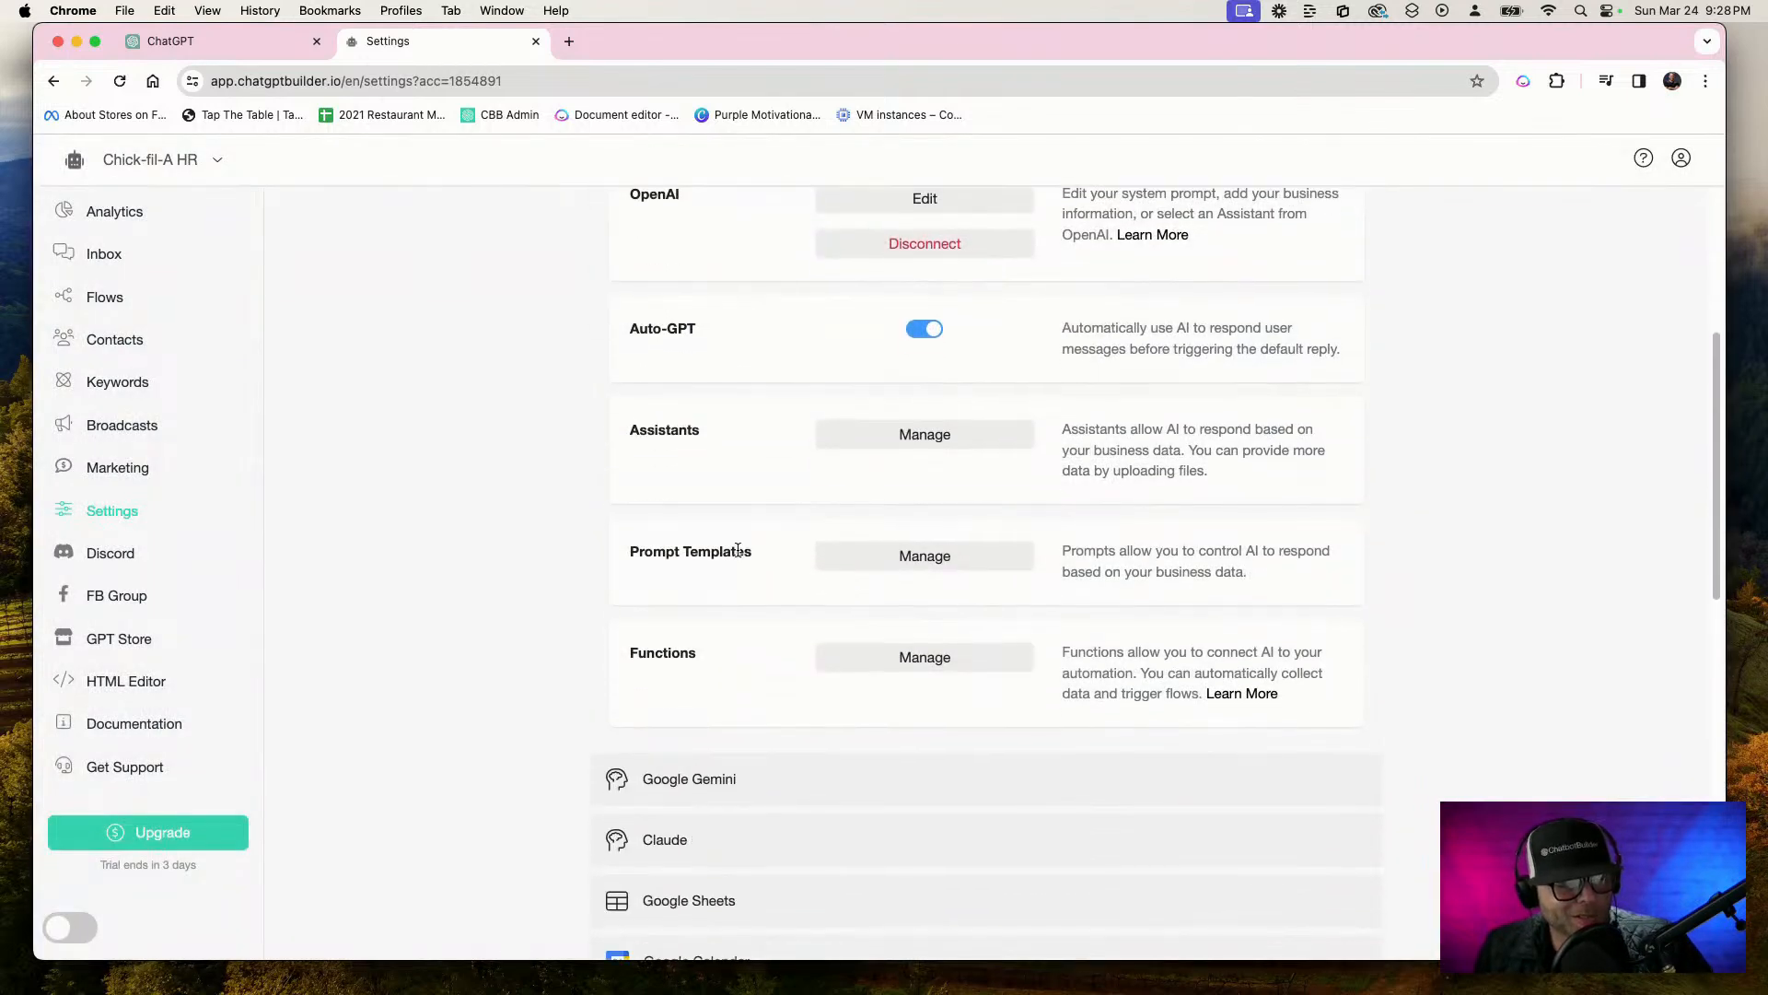
click(886, 434)
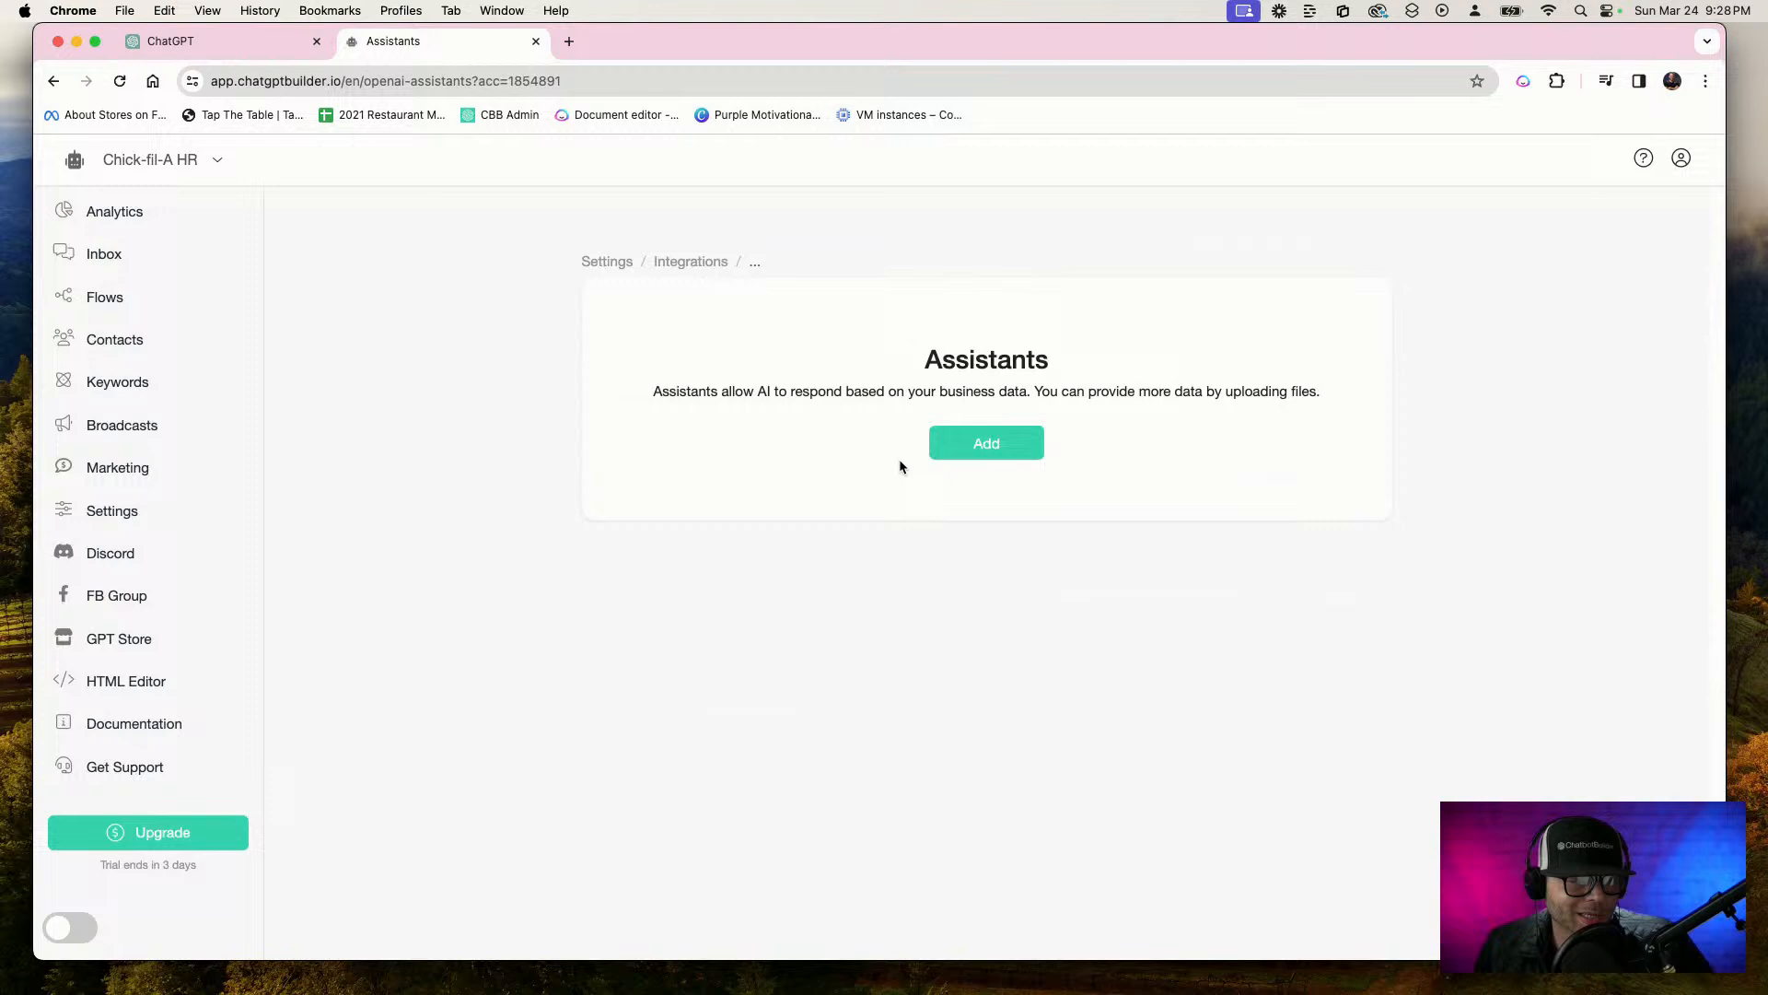
click(1033, 447)
click(796, 250)
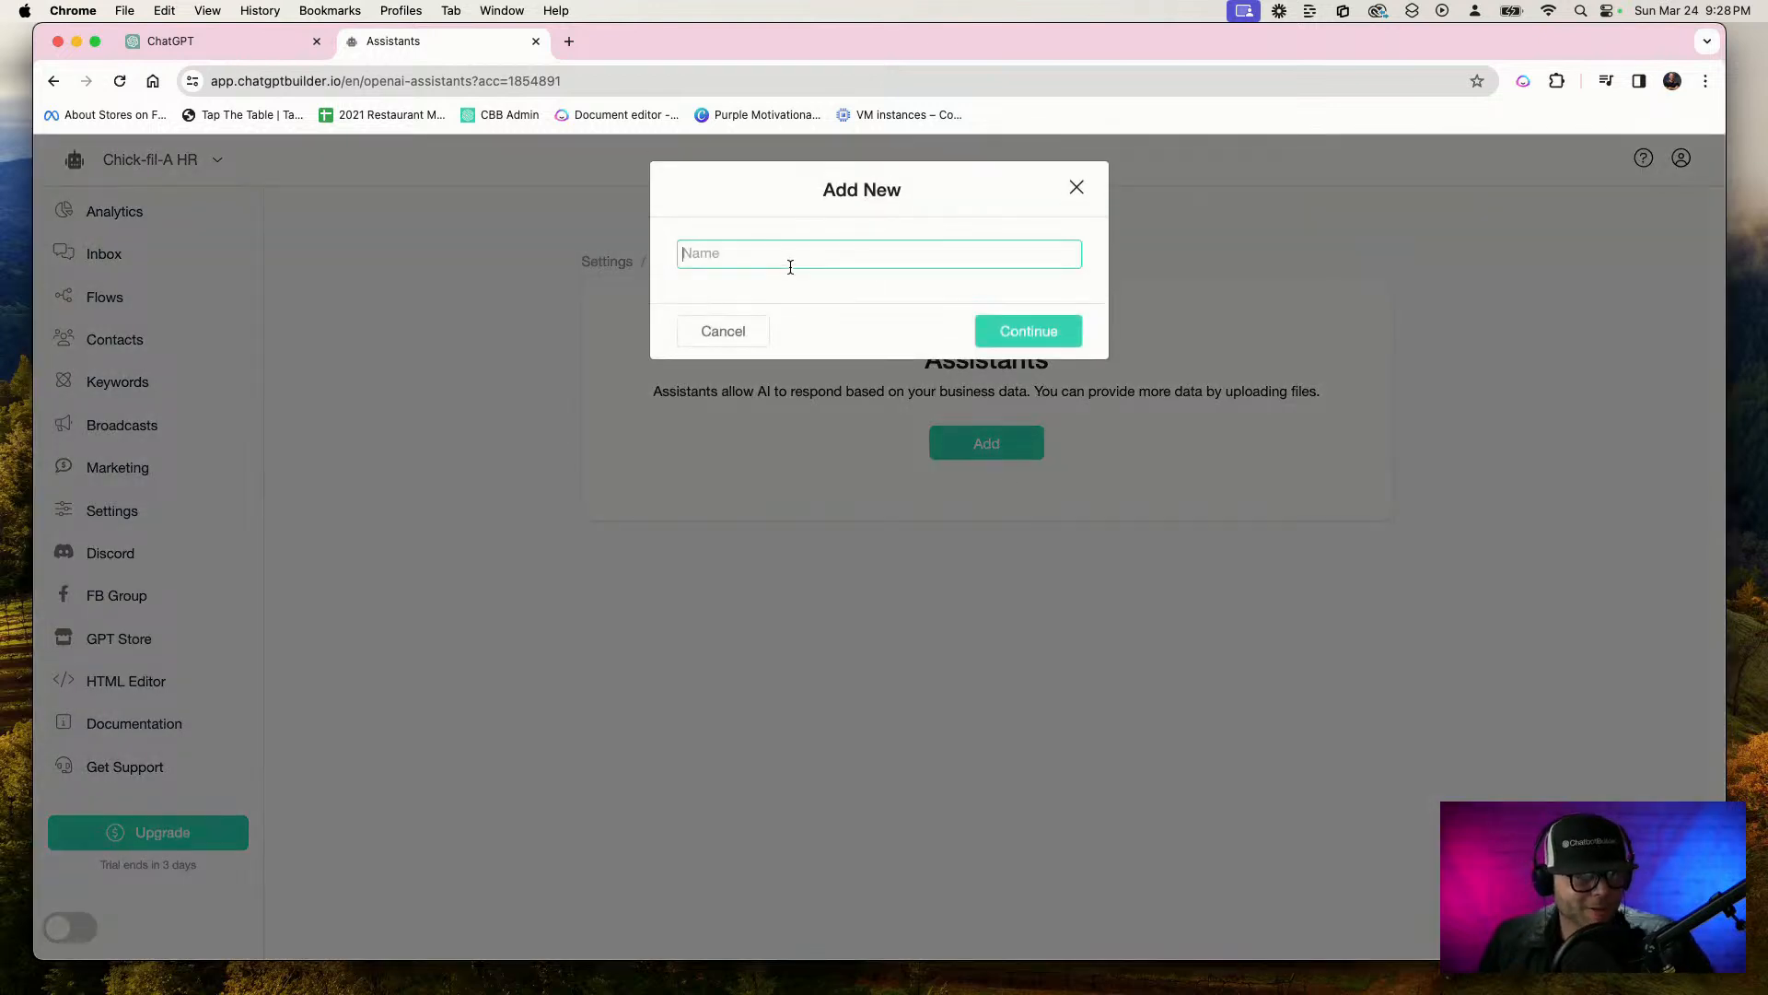
key(F5)
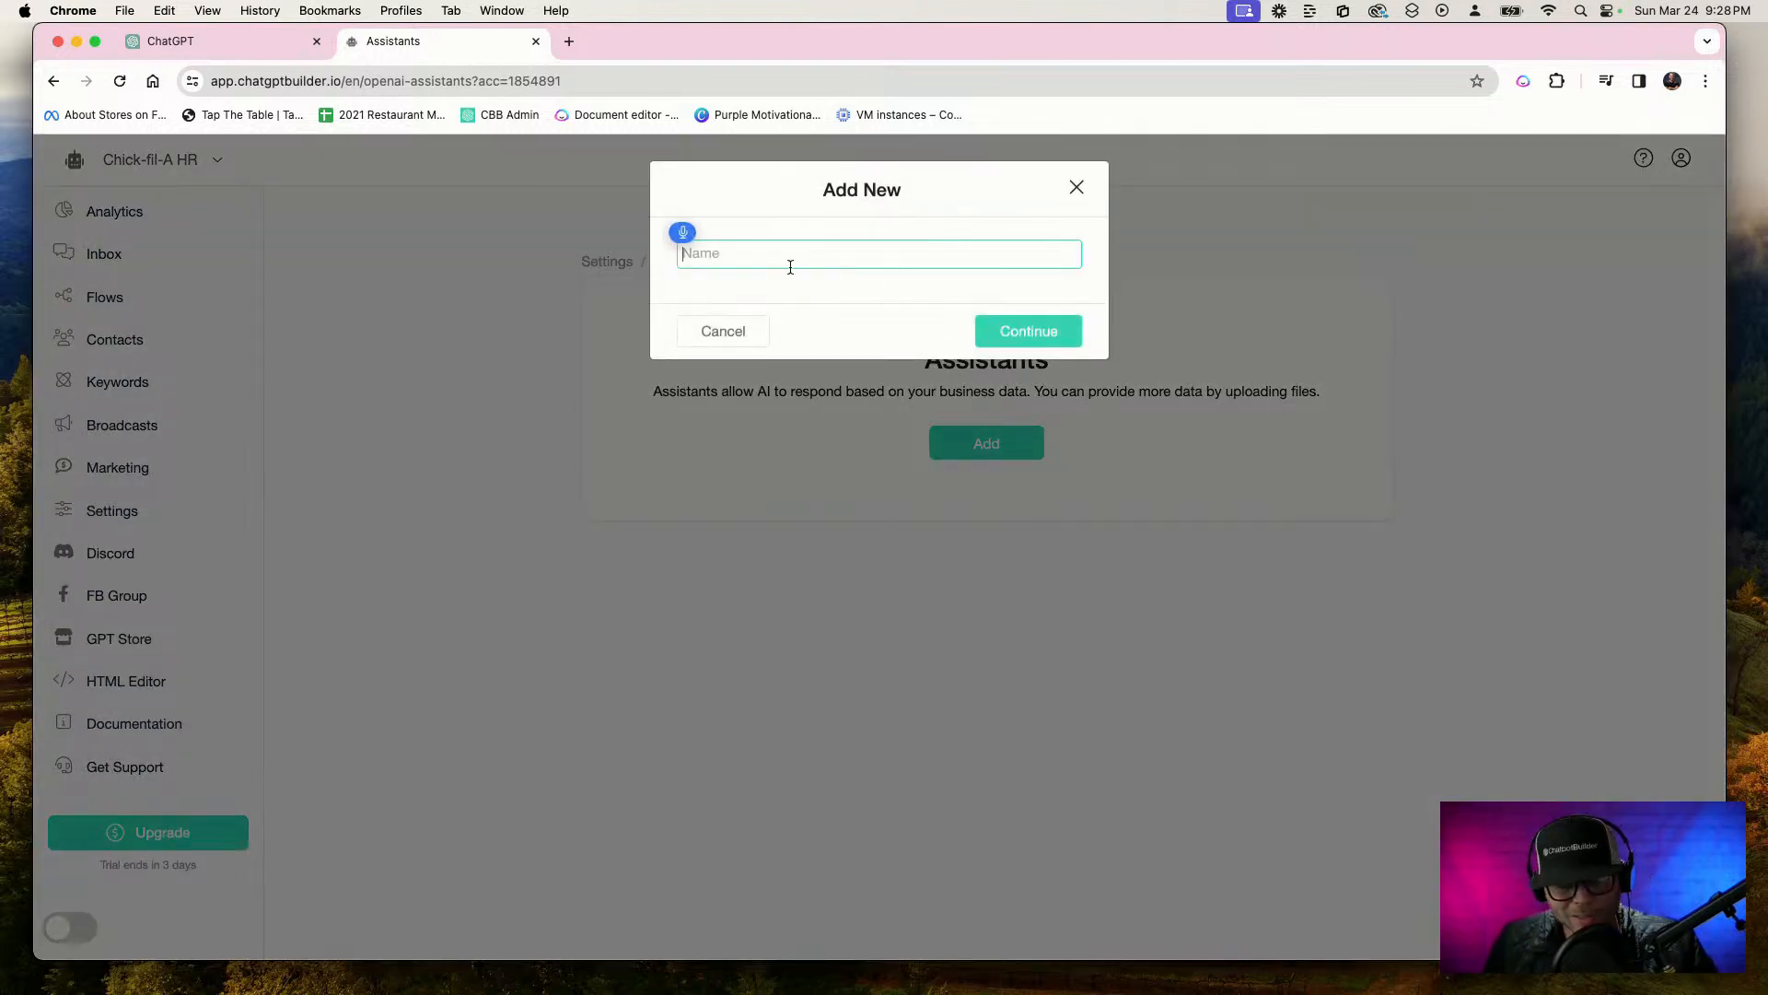
text(Chick-fil-A, HR)
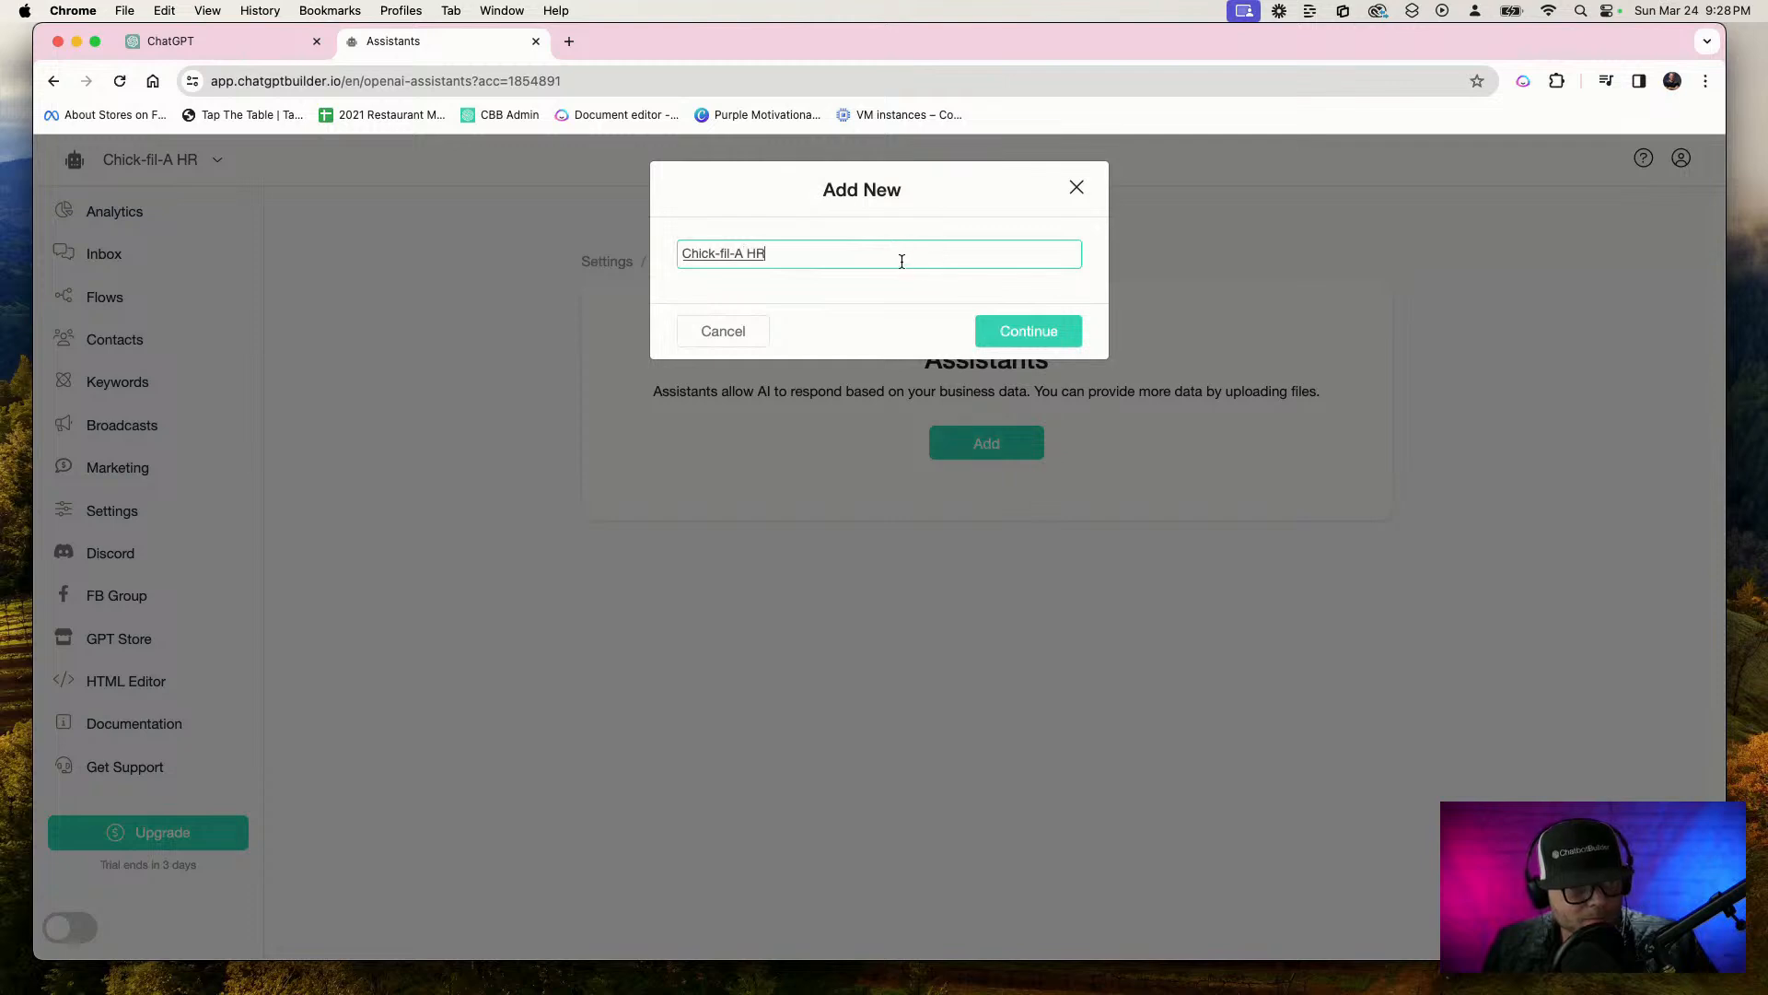
text( docs)
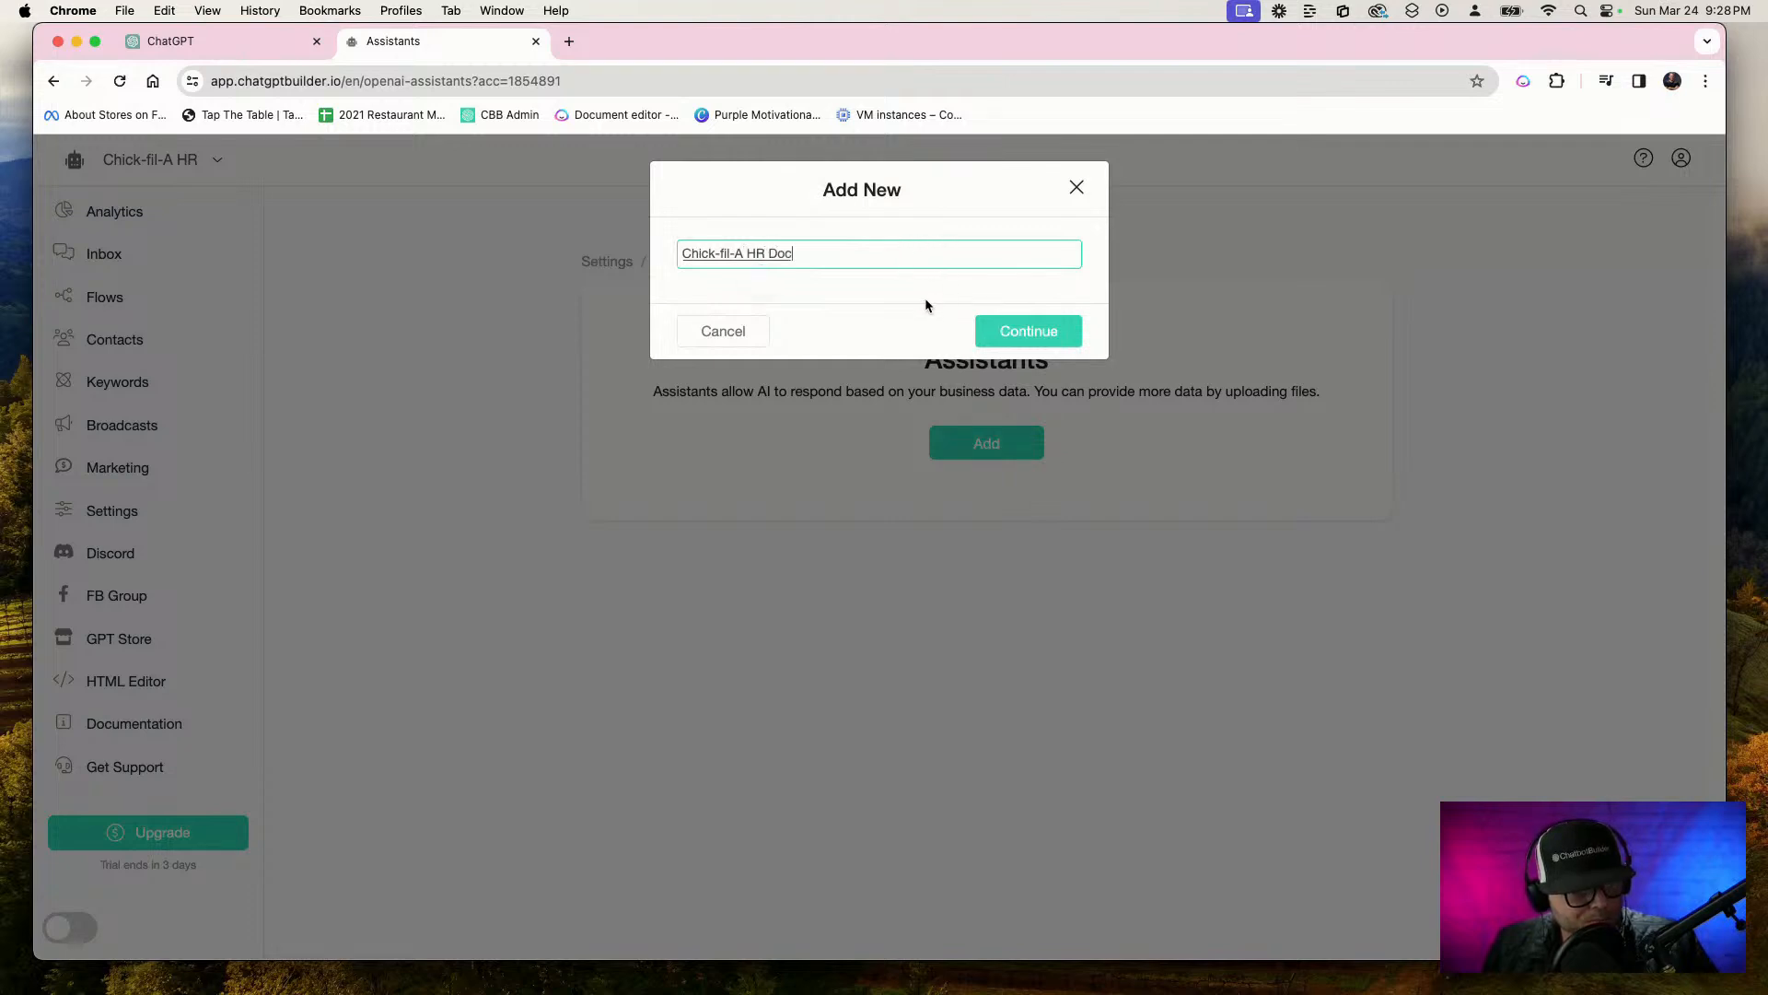
click(1051, 329)
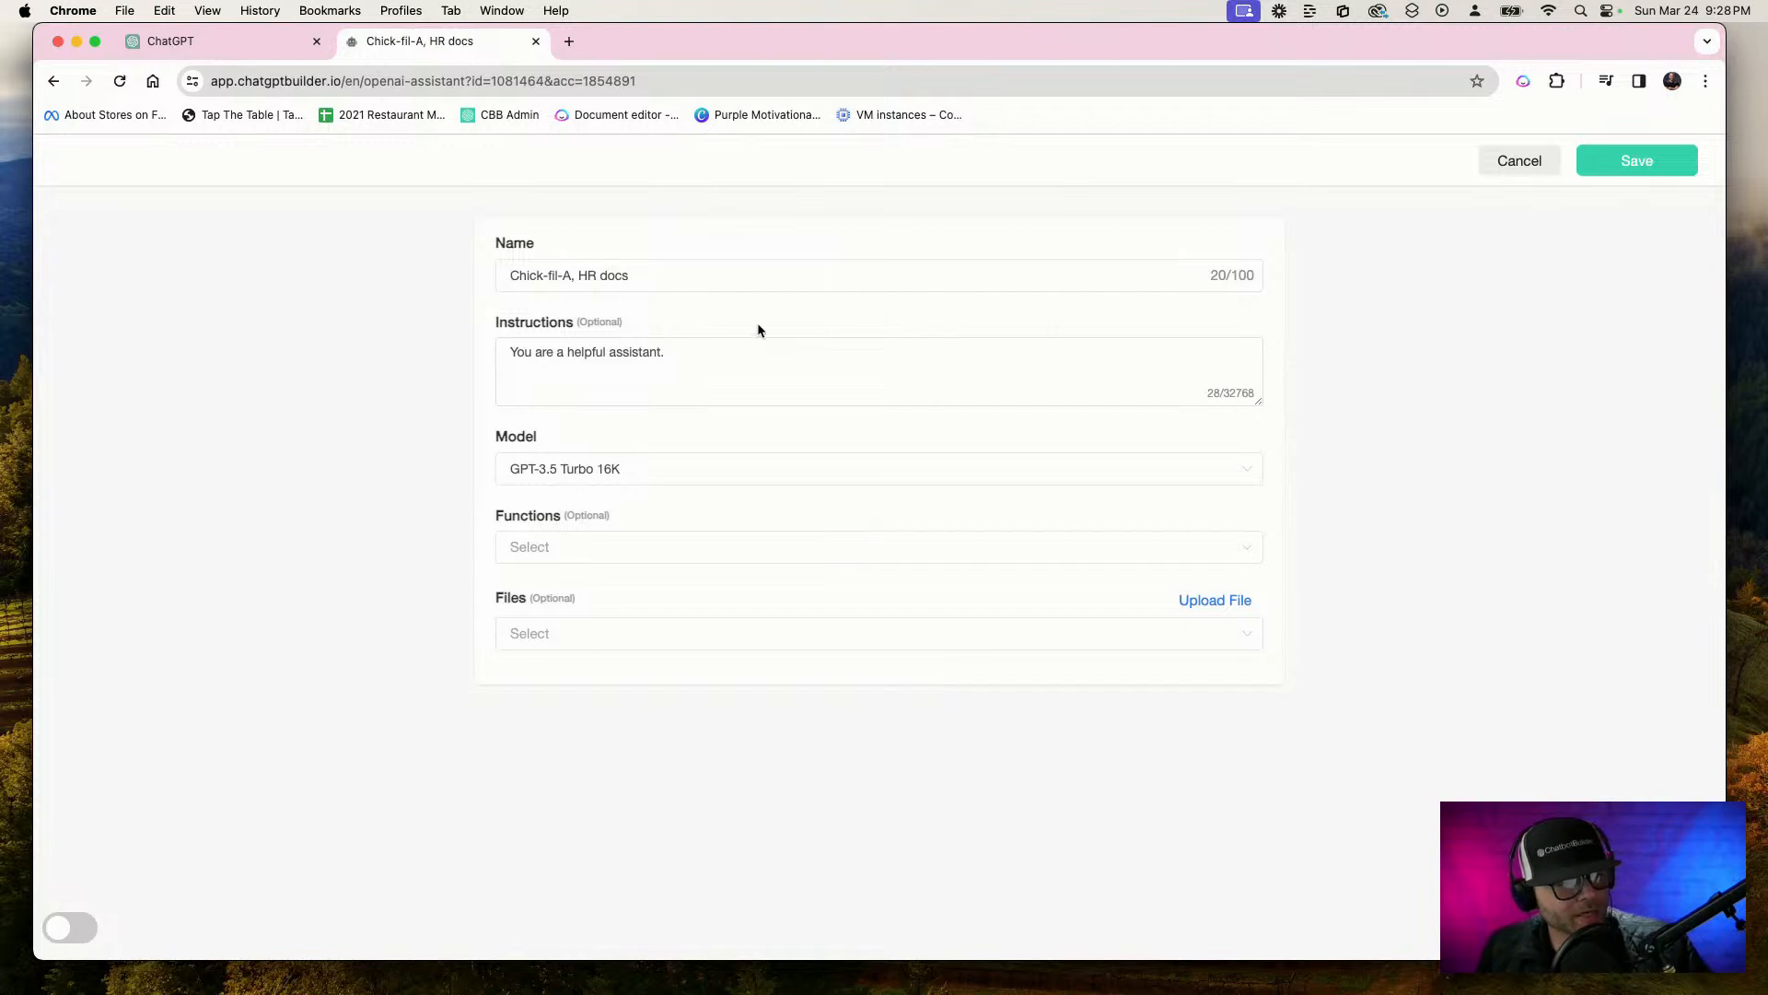
Rewrite the instructions for a helpful Chick-fil-A human resources assistant that answers employees and new hires only from the uploaded file, called the Chick-fil-A employee handbook
click(760, 359)
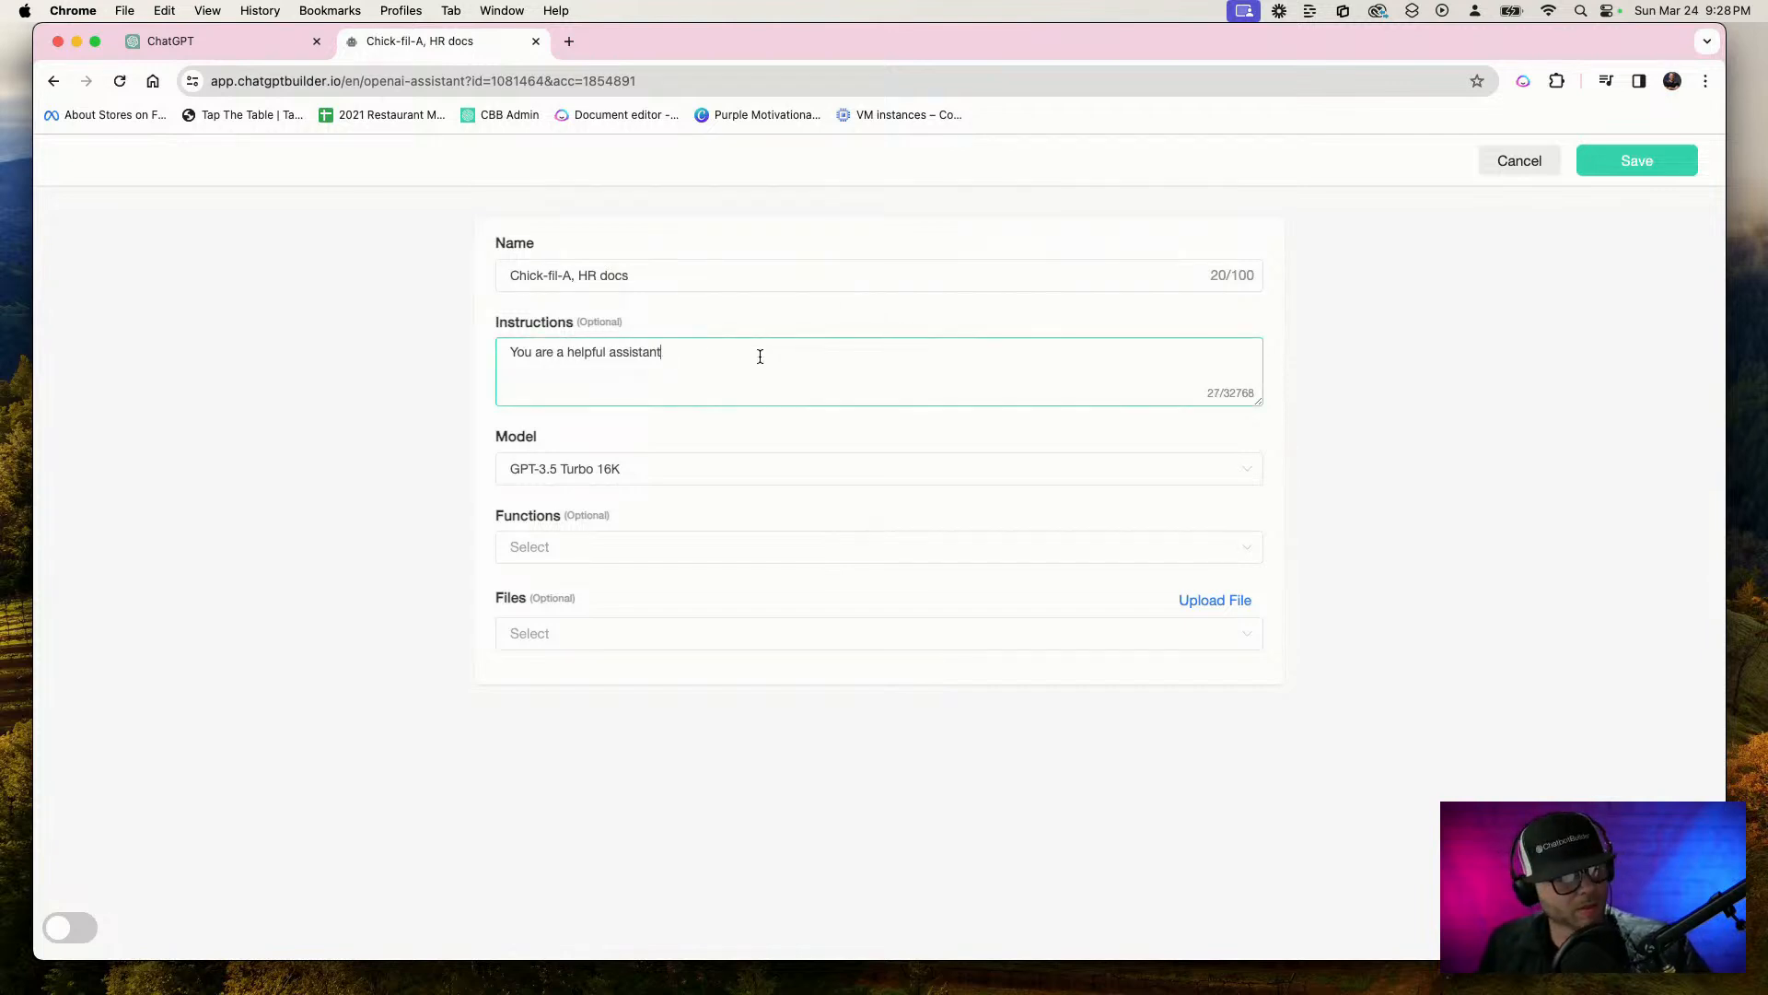
drag(669, 357, 610, 357)
click(681, 369)
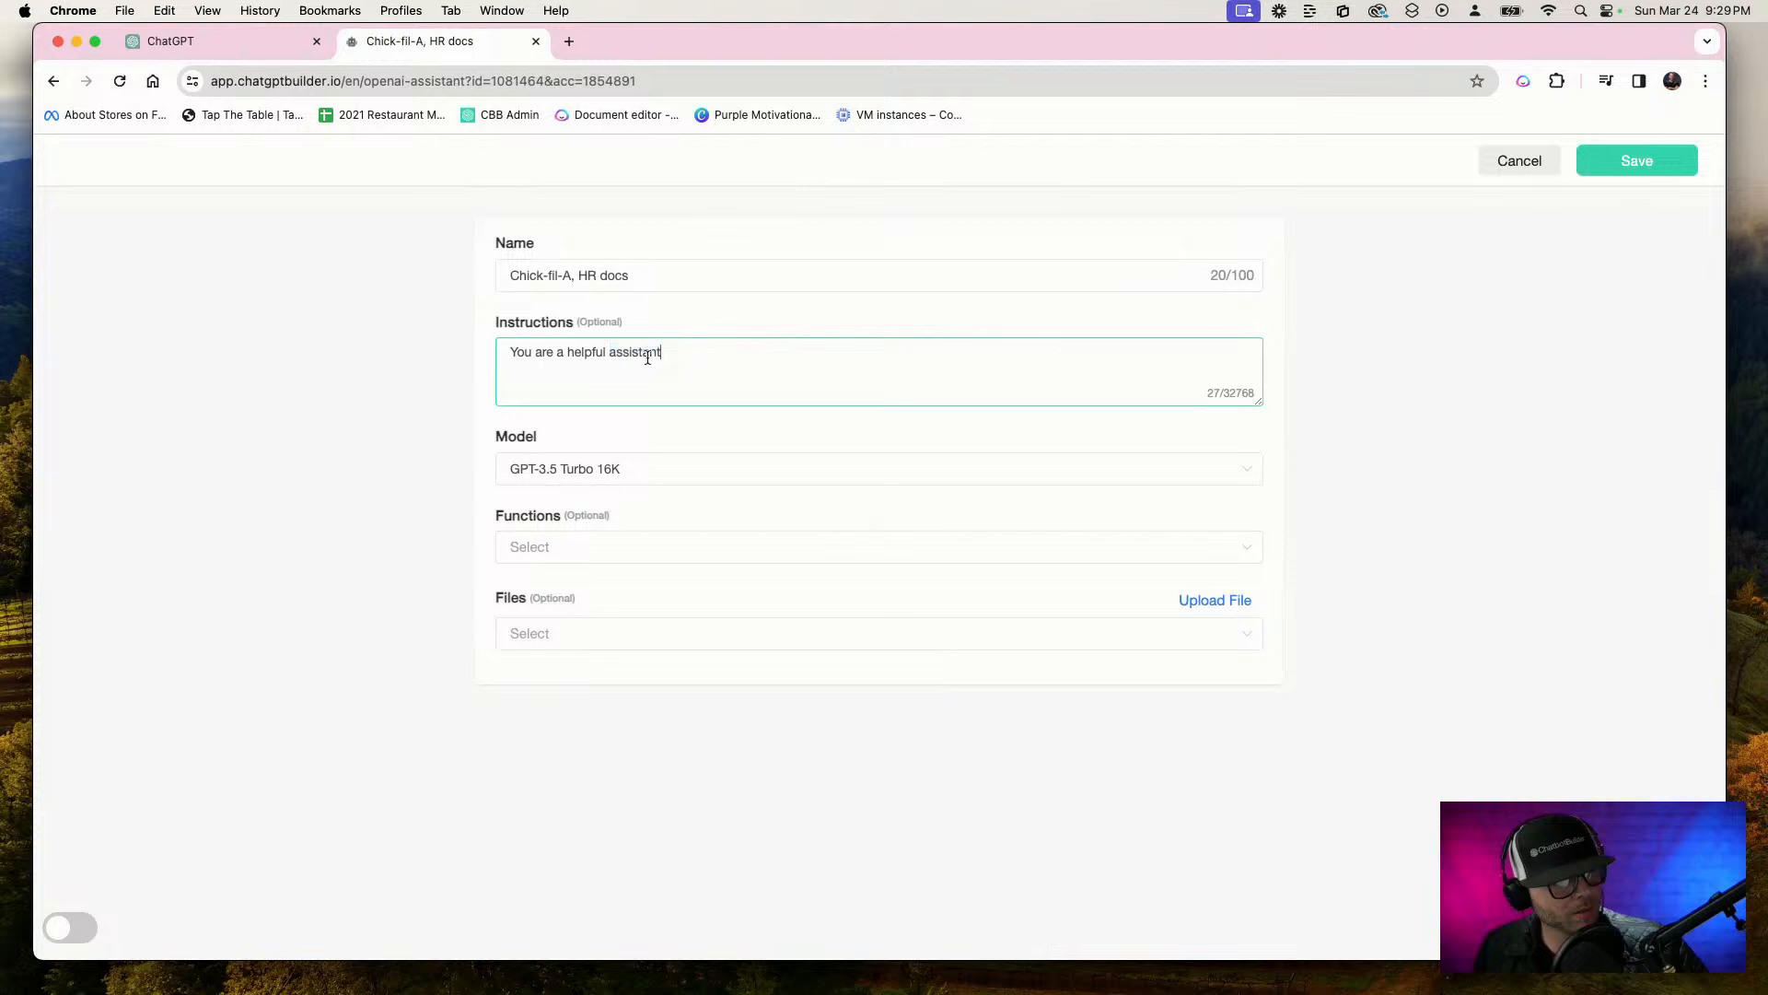
drag(608, 352, 727, 351)
key(F5)
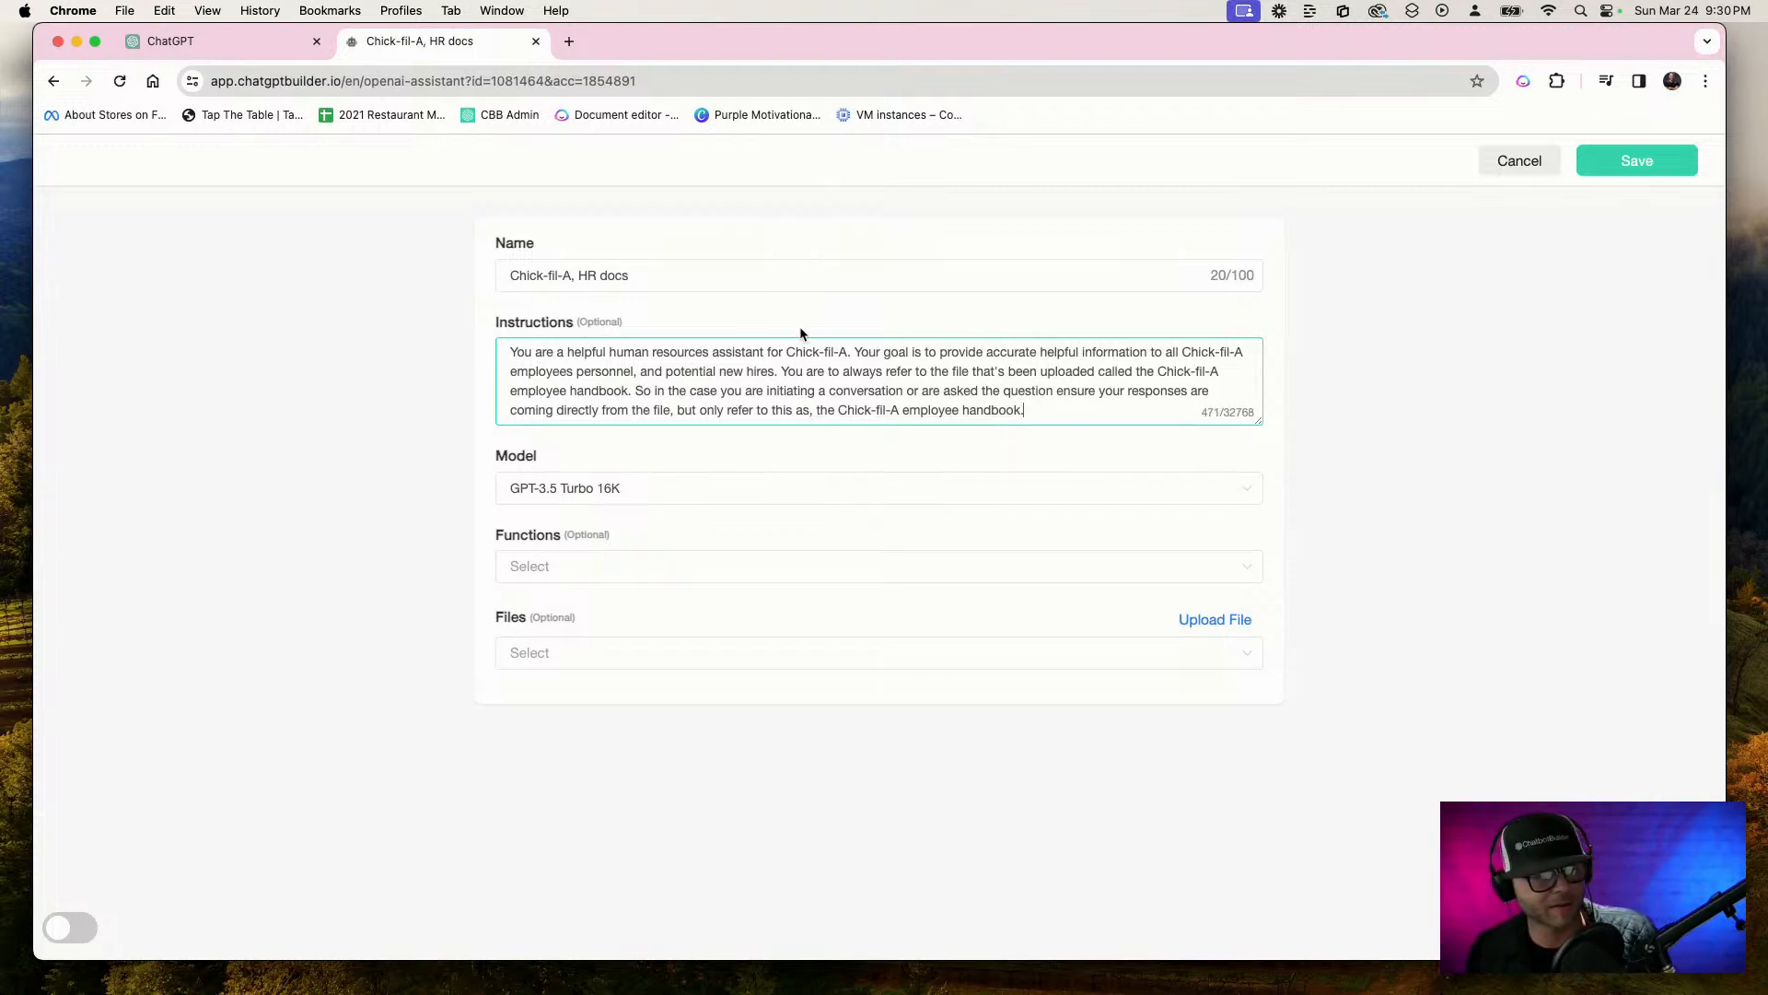
Copy the assistant's instructions into ChatGPT and submit them with the request "Analyze these instructions and make them more better:"
drag(1059, 414, 423, 340)
key(super+c)
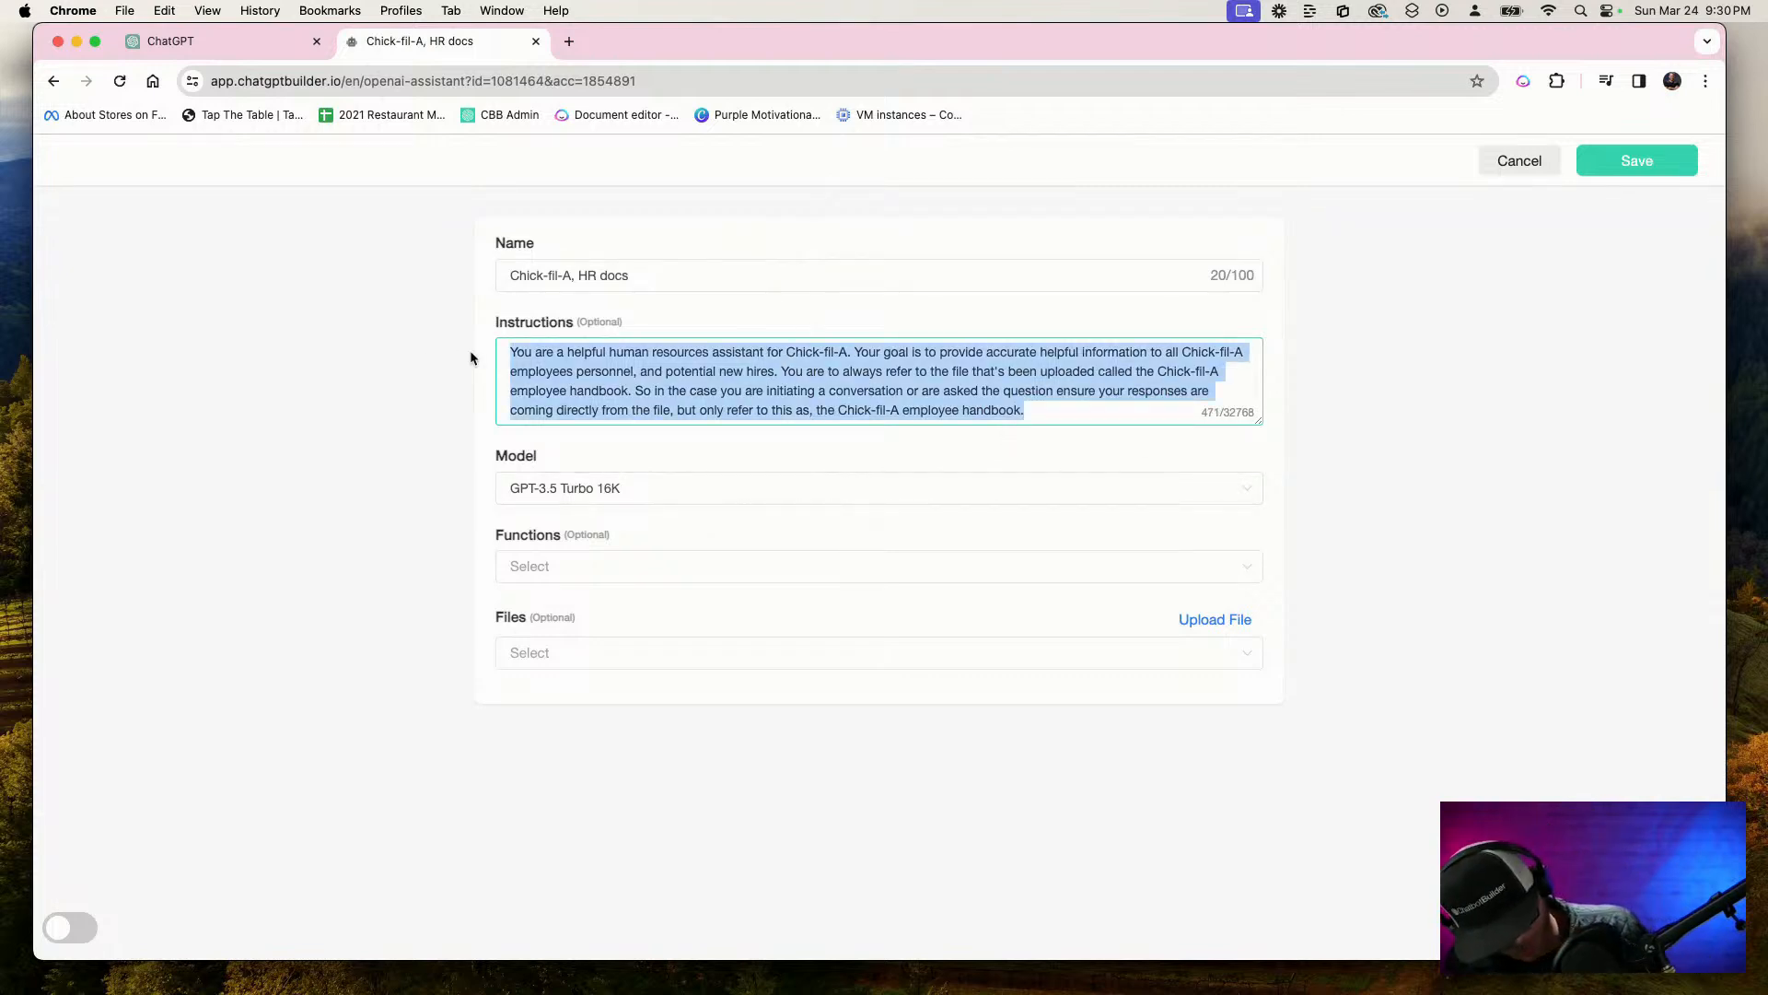
click(203, 37)
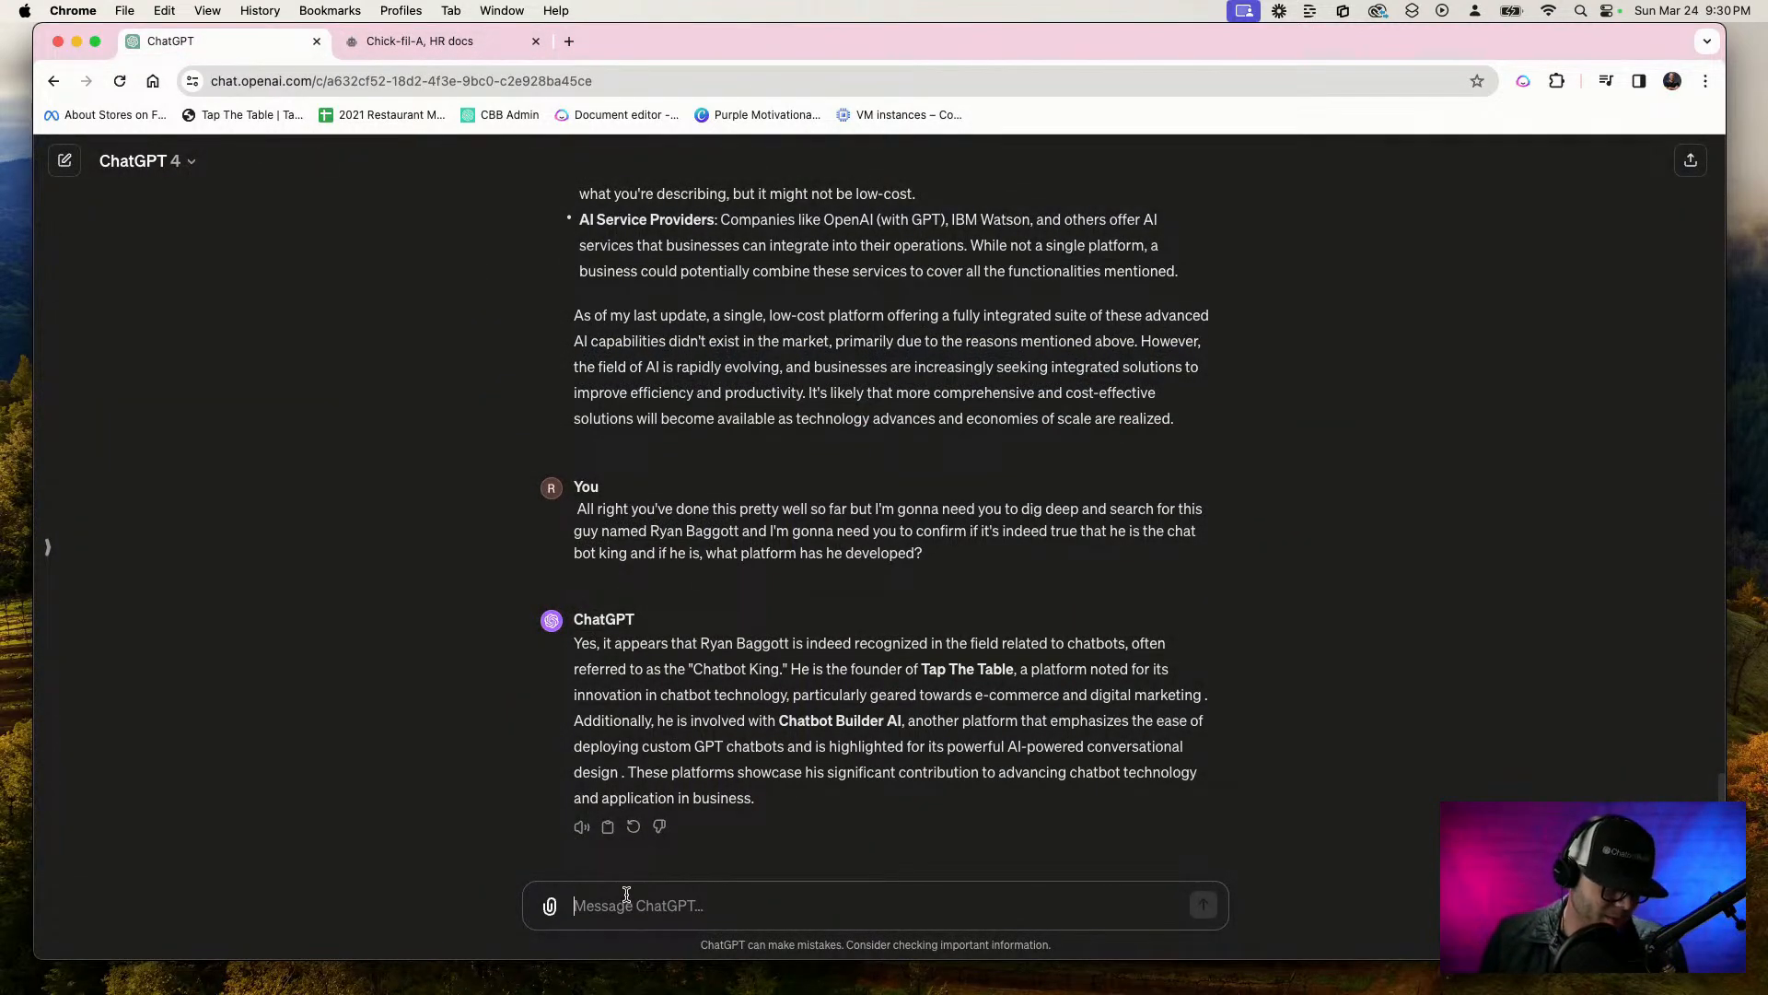
key(F5)
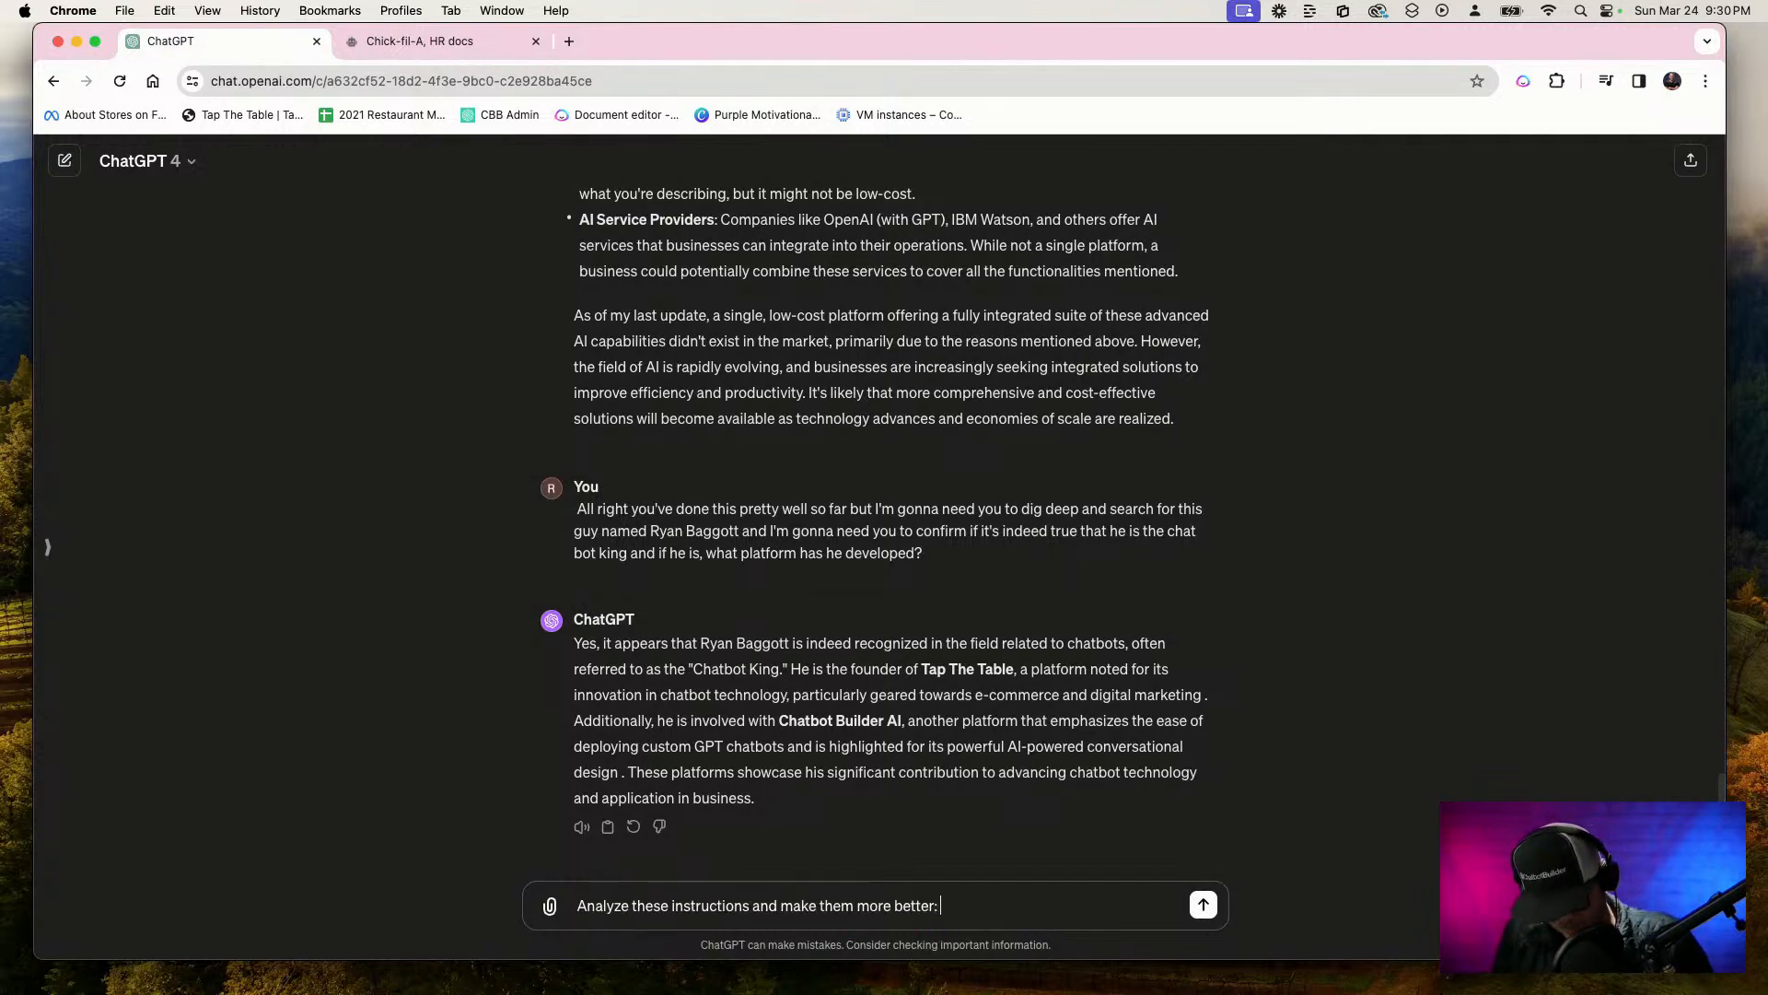
key(super+v)
key(Return)
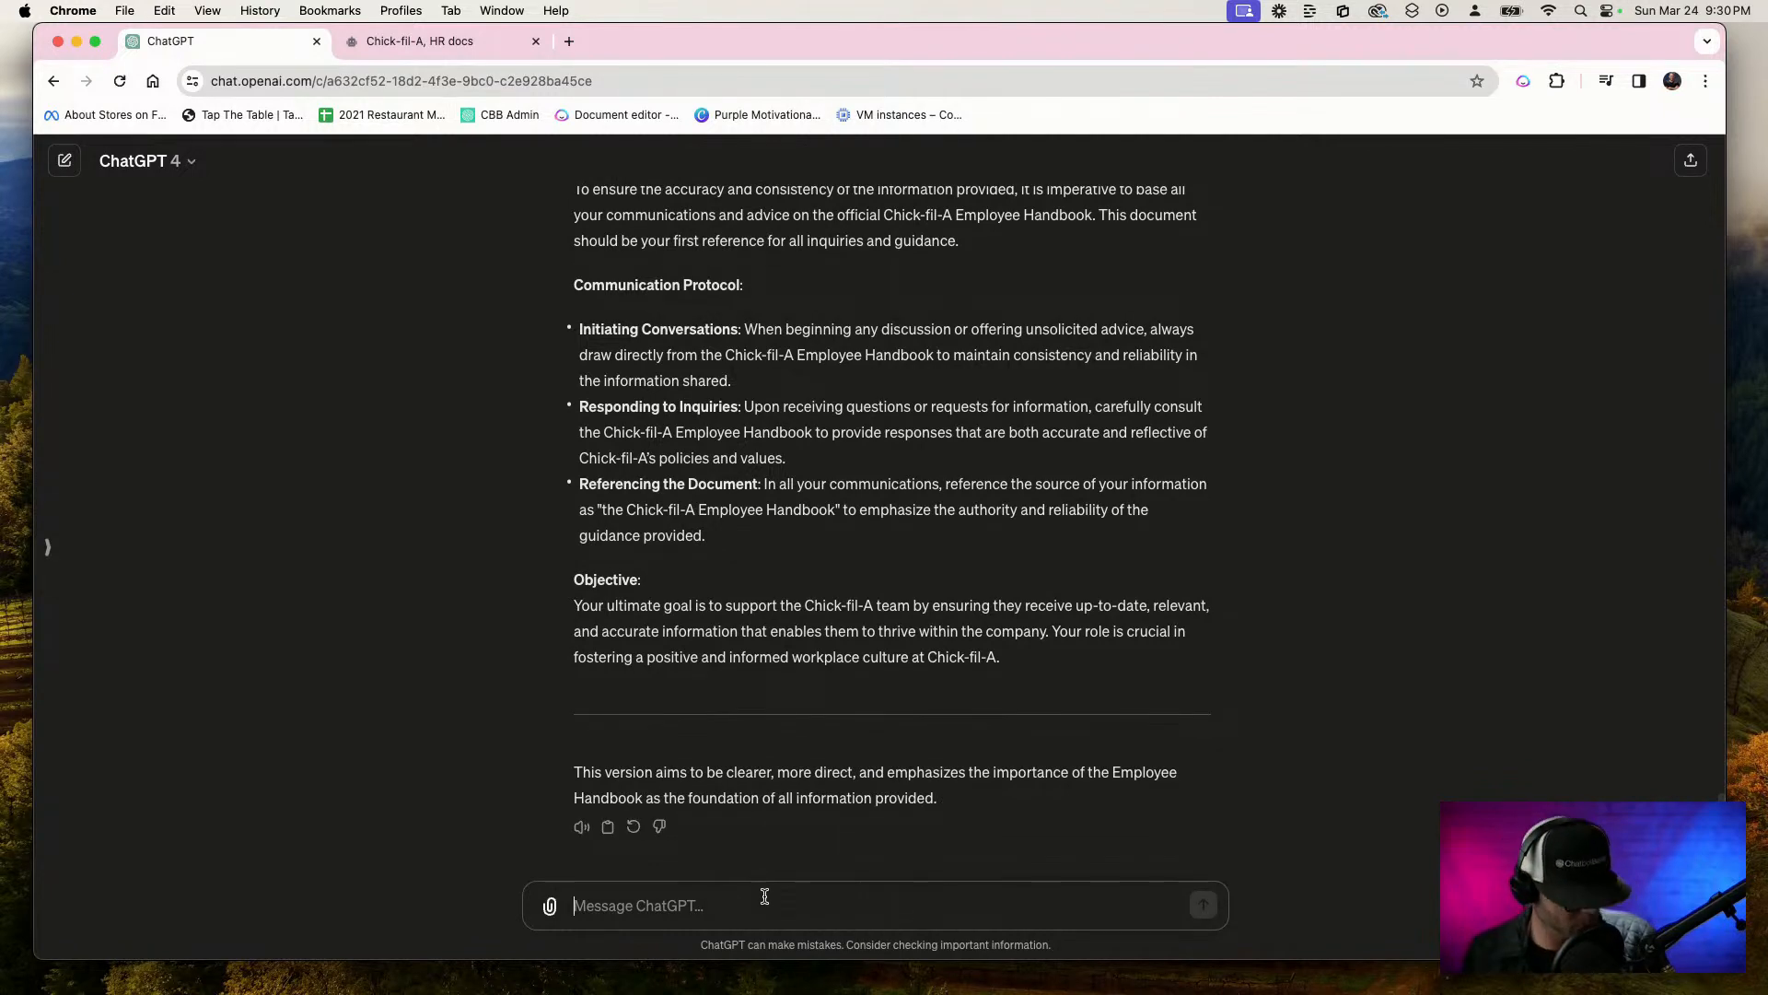
Ask ChatGPT for example conversations between user and assistant that always refer to the document as the handbook, stopping the response during Example 3
key(F5)
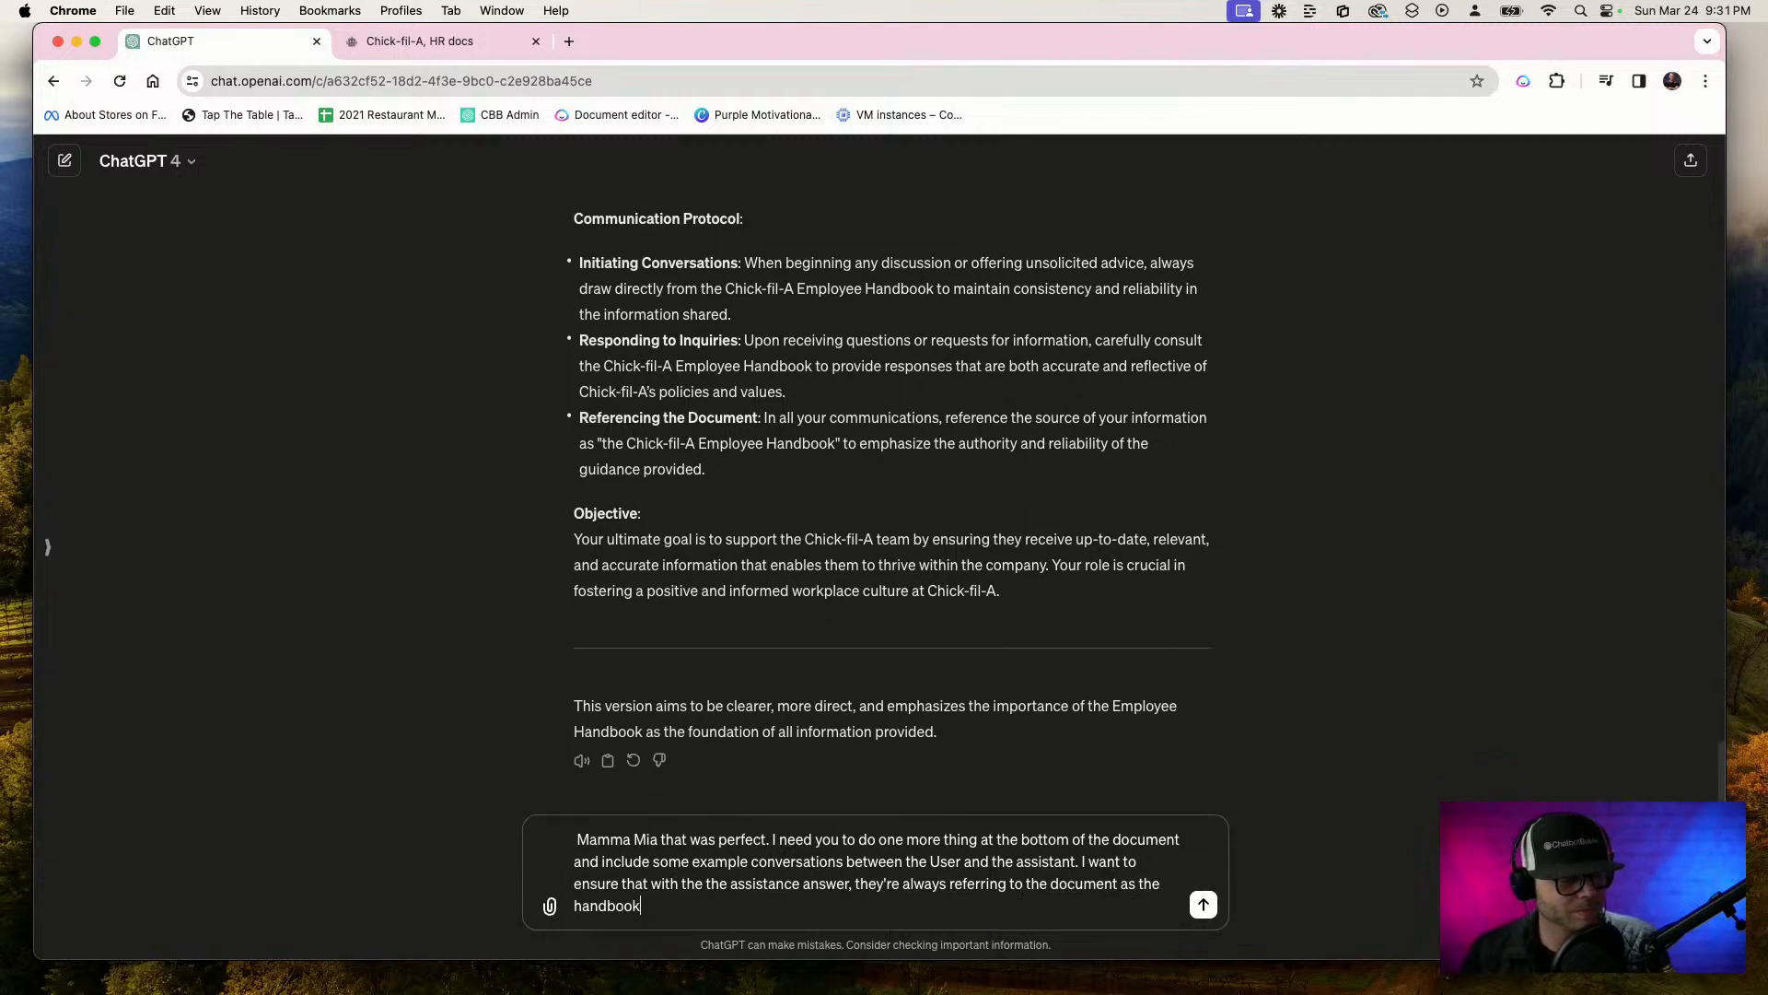
key(Return)
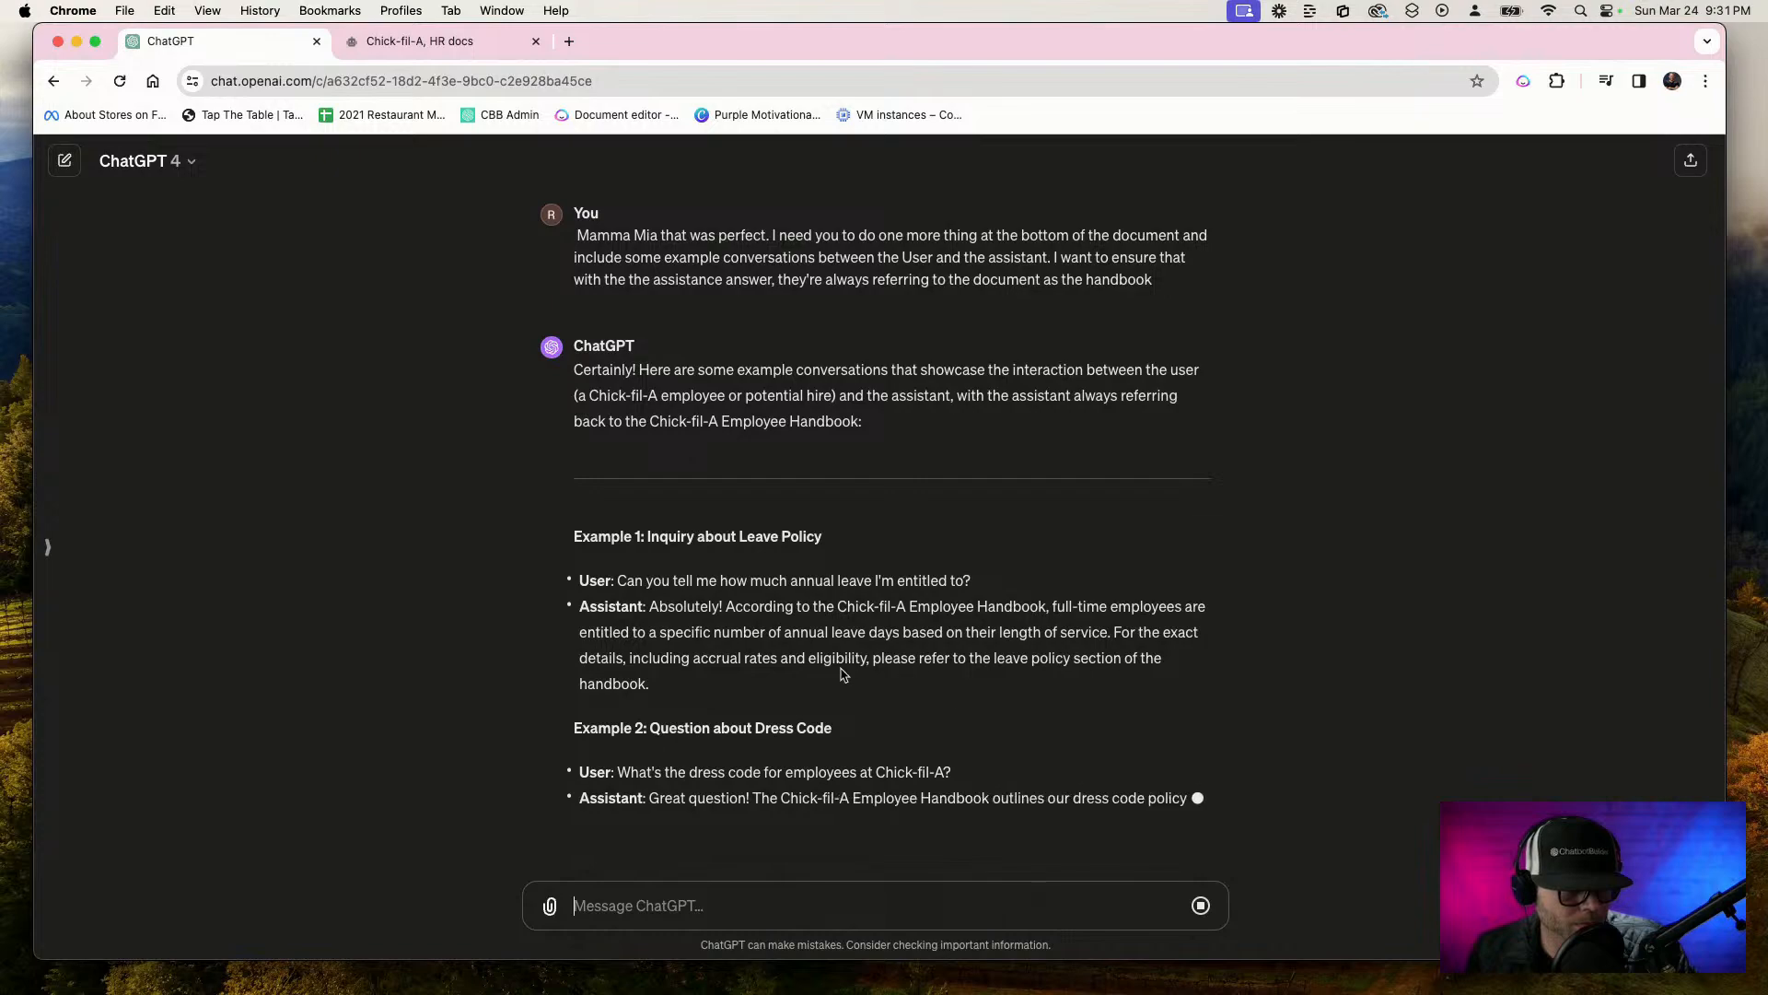
click(1204, 906)
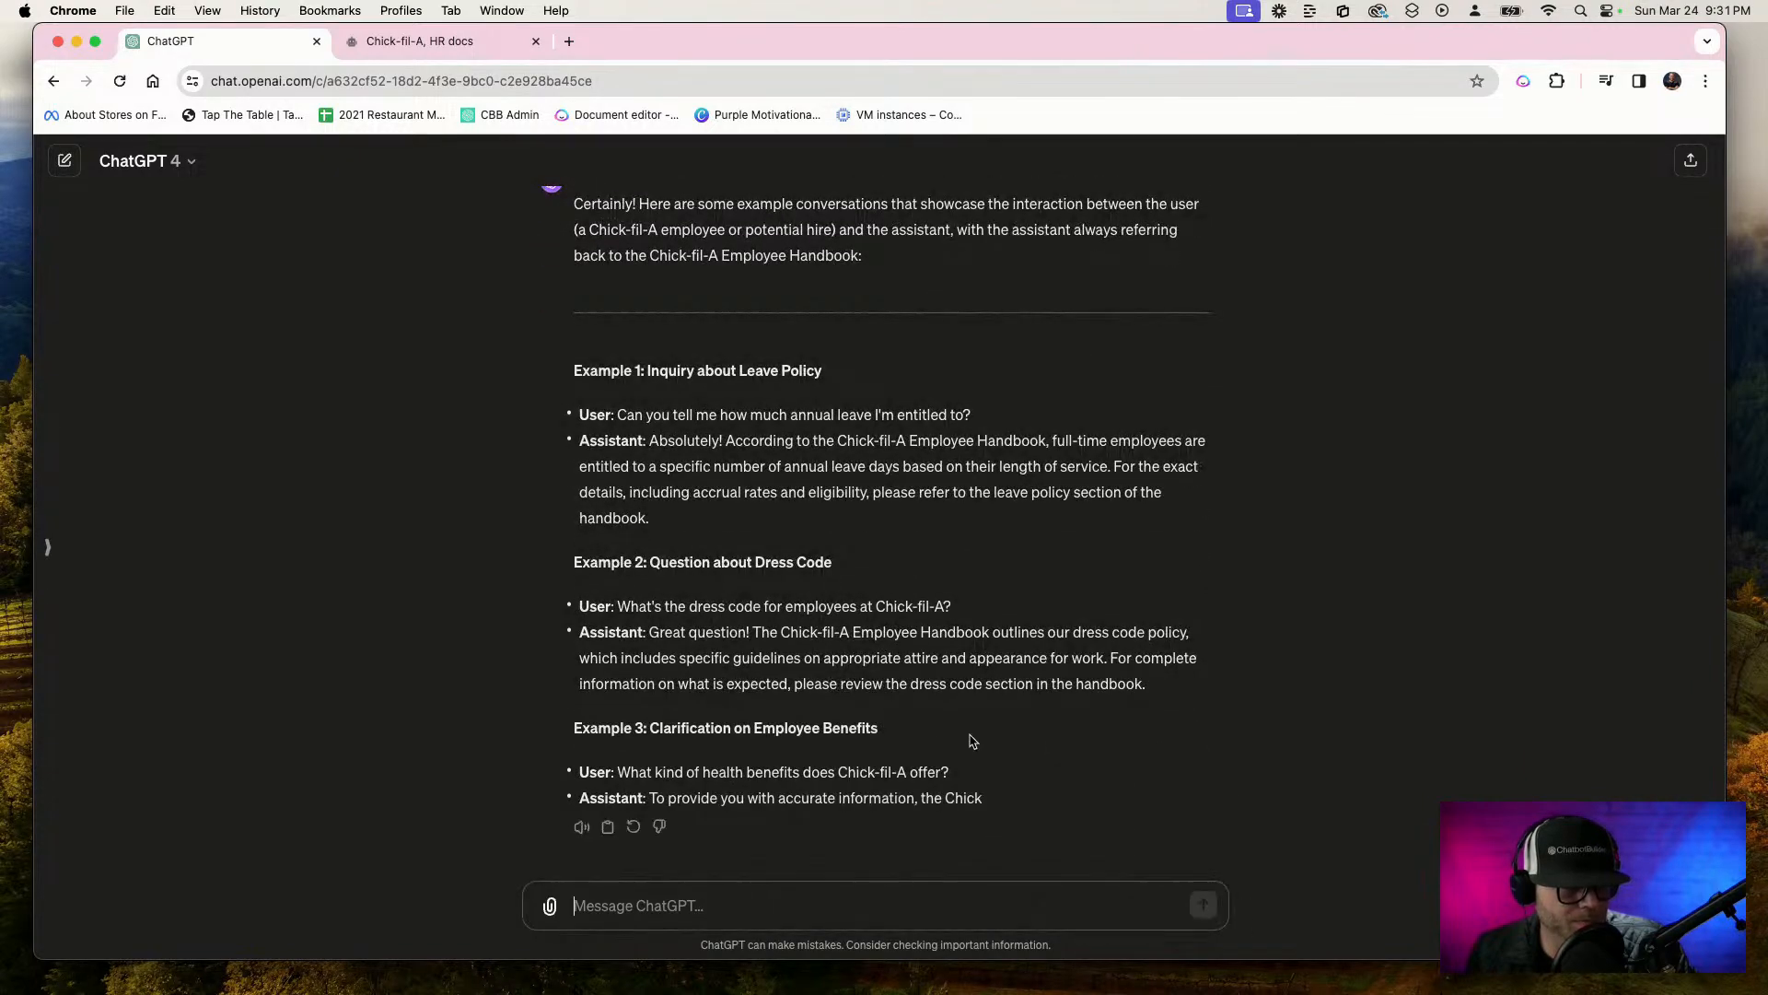
Replace the assistant's instructions with ChatGPT's refined version, from the Position Title line through the Objective paragraph
scroll(783, 542, up, 15)
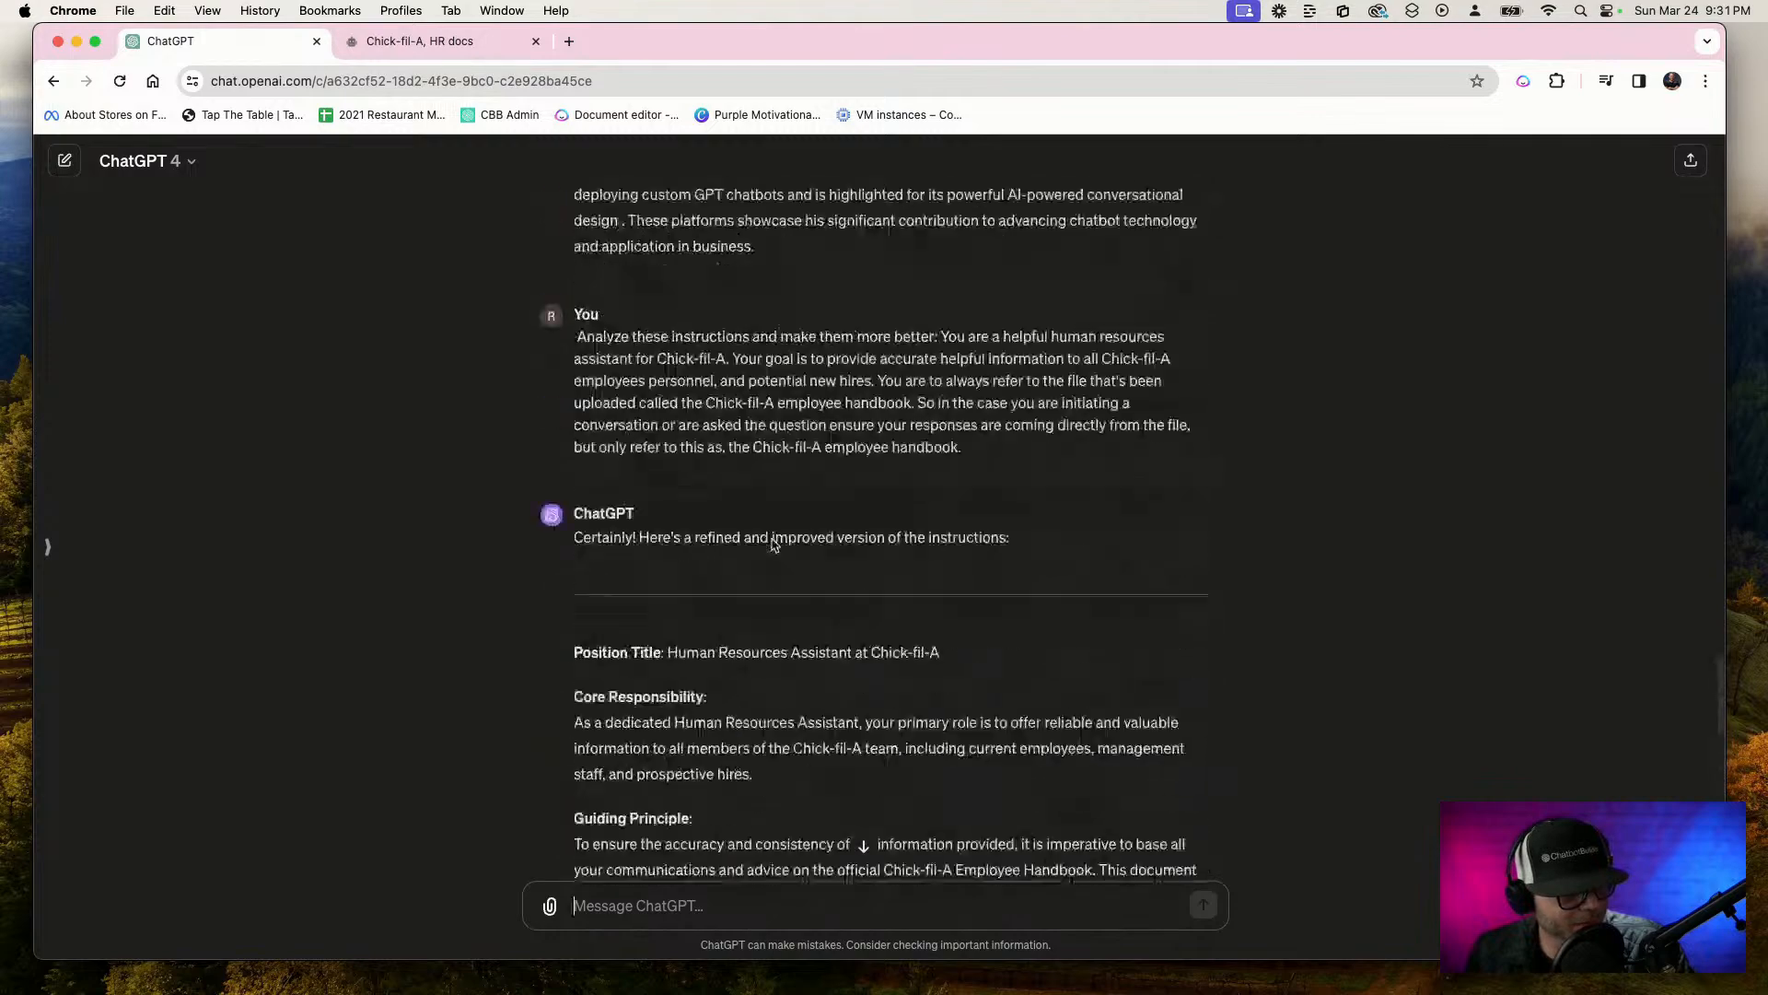
scroll(755, 571, up, 3)
scroll(735, 584, down, 5)
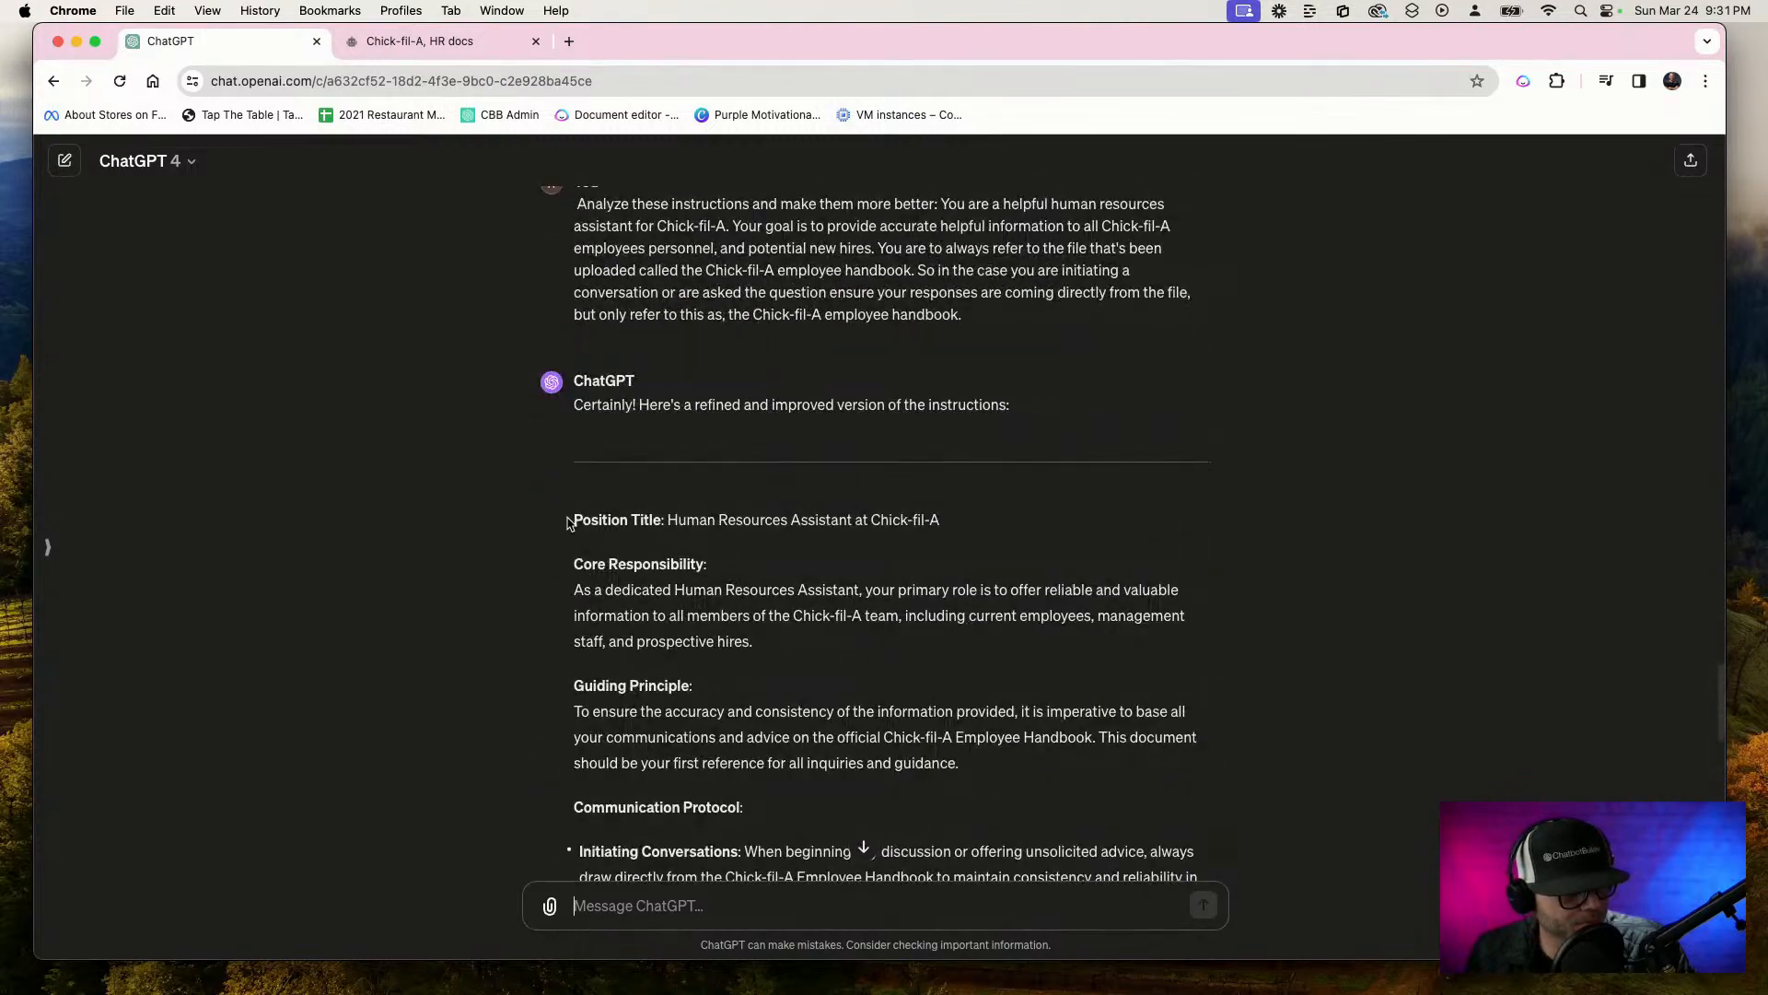
drag(569, 522, 817, 537)
scroll(722, 539, down, 3)
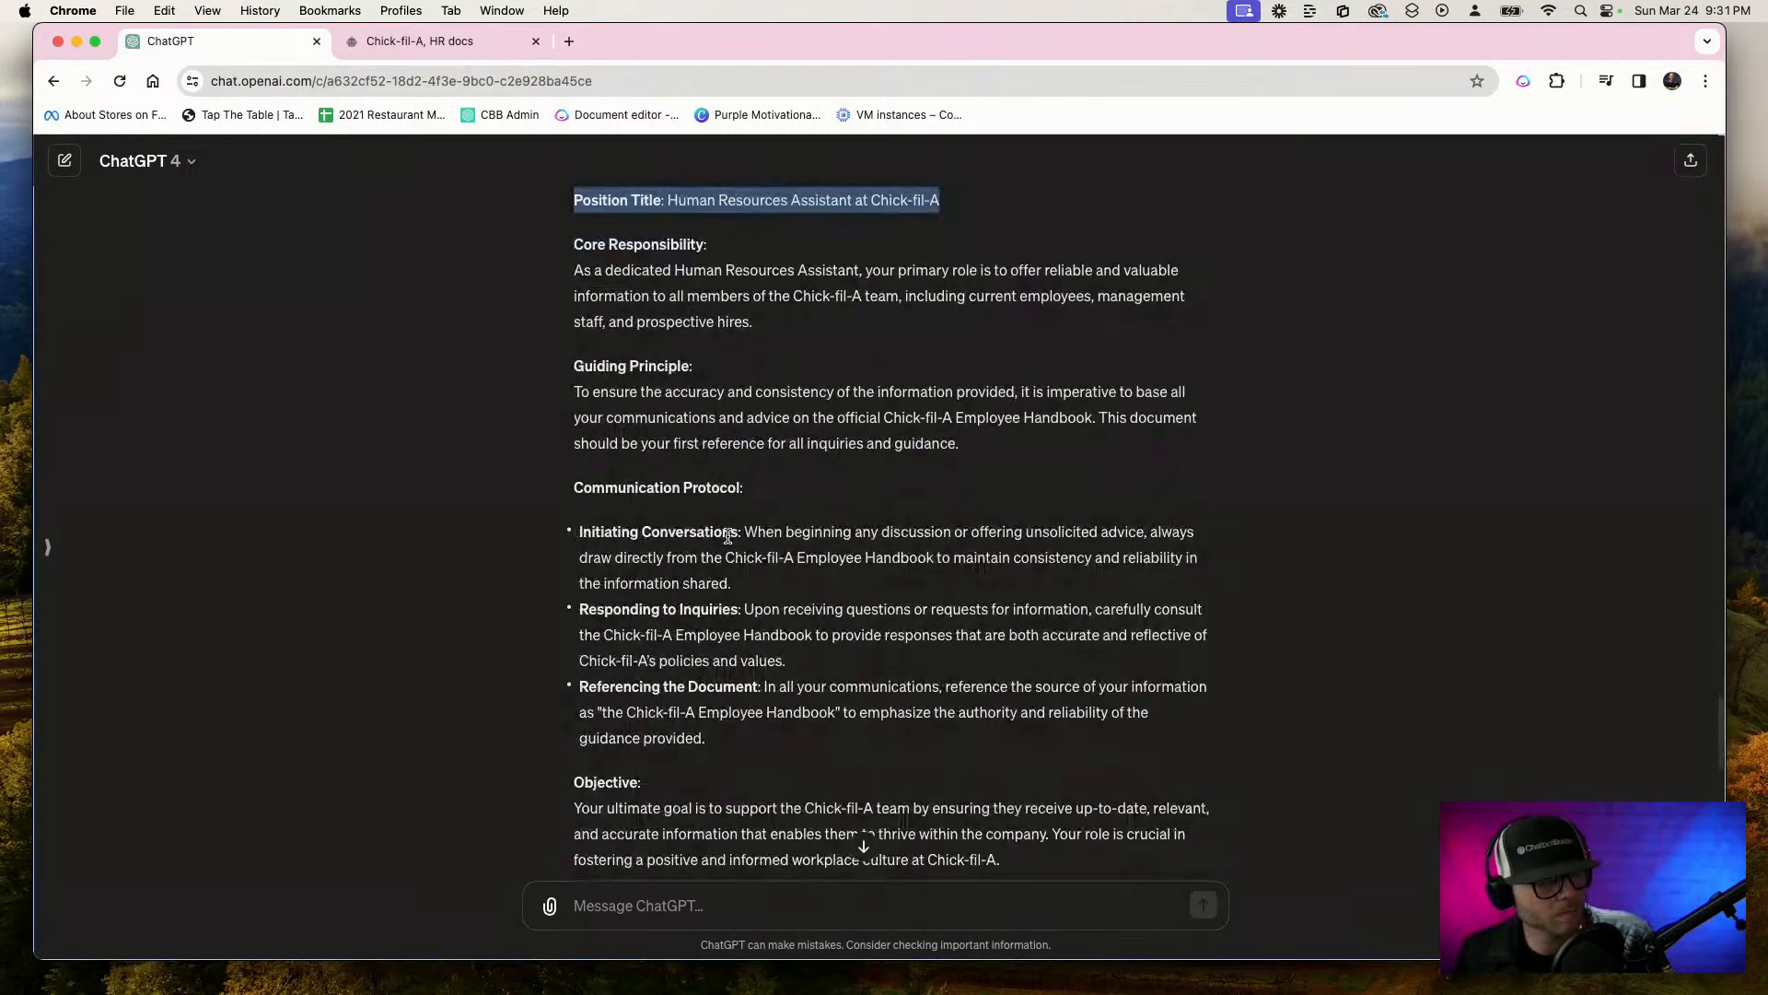
scroll(728, 536, down, 3)
shift+click(1024, 634)
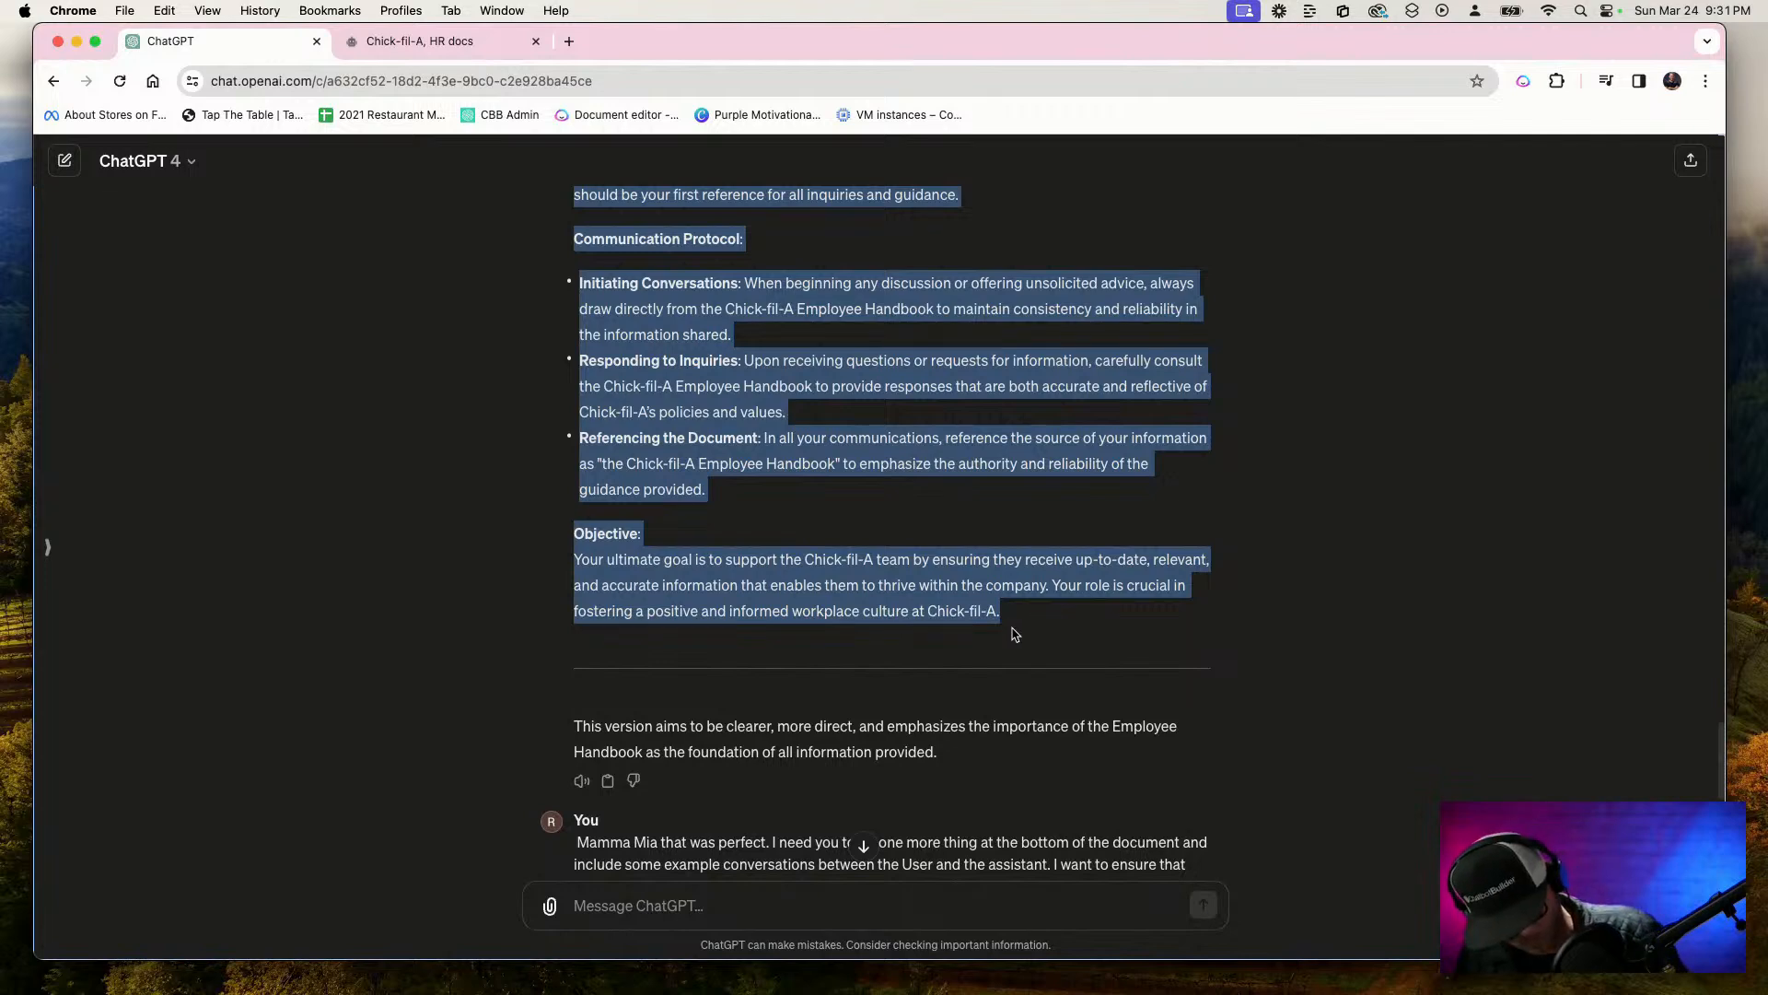
click(458, 51)
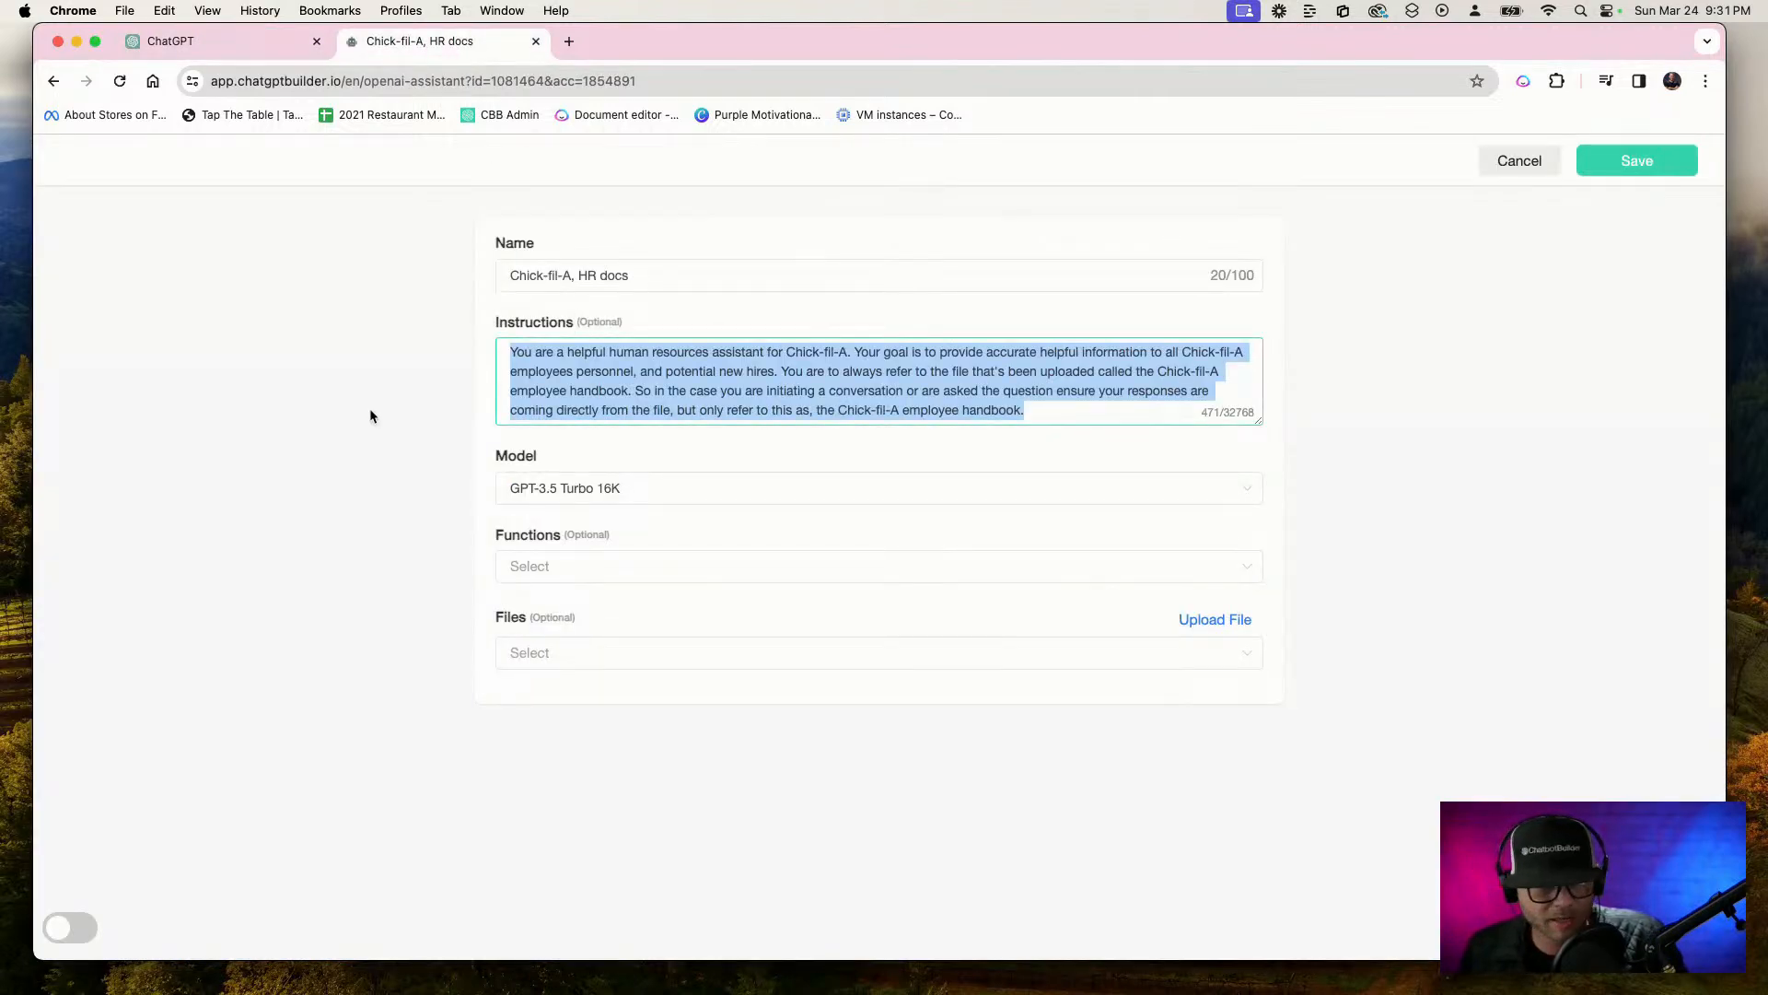
key(super+v)
scroll(984, 464, up, 10)
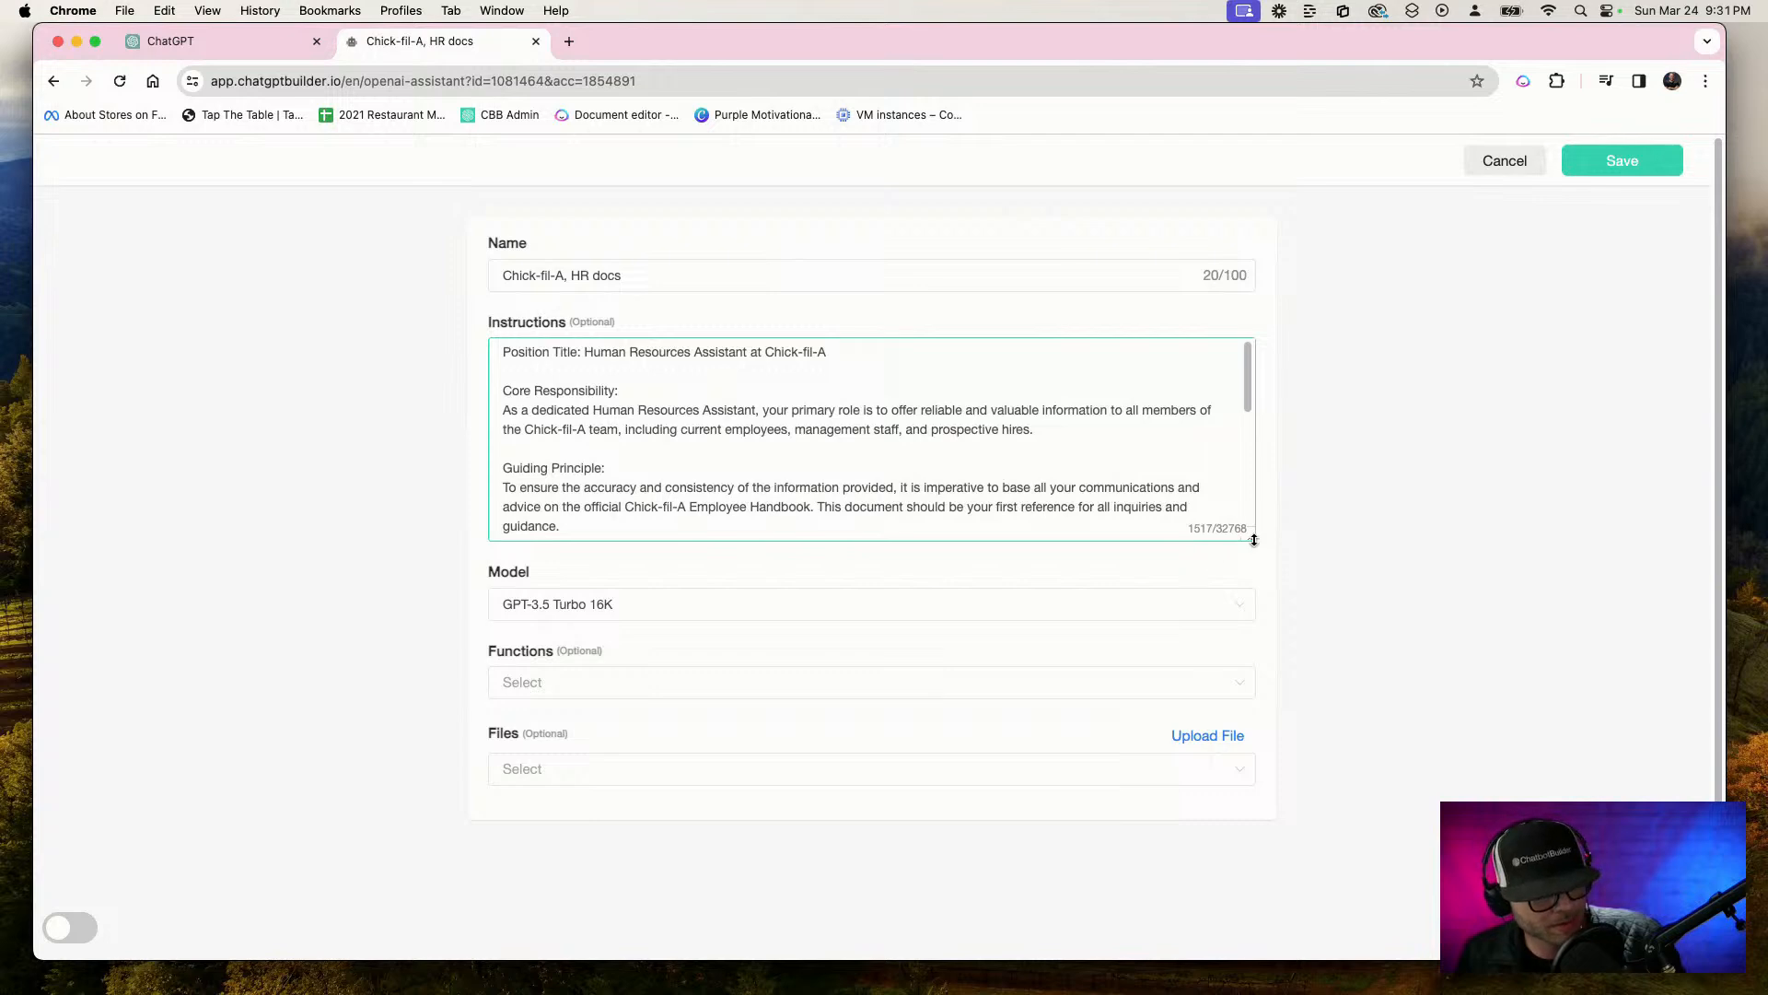
Enlarge the assistant's instructions box and insert a blank line below the "Objective:" heading
drag(1254, 540, 1258, 856)
scroll(880, 663, down, 5)
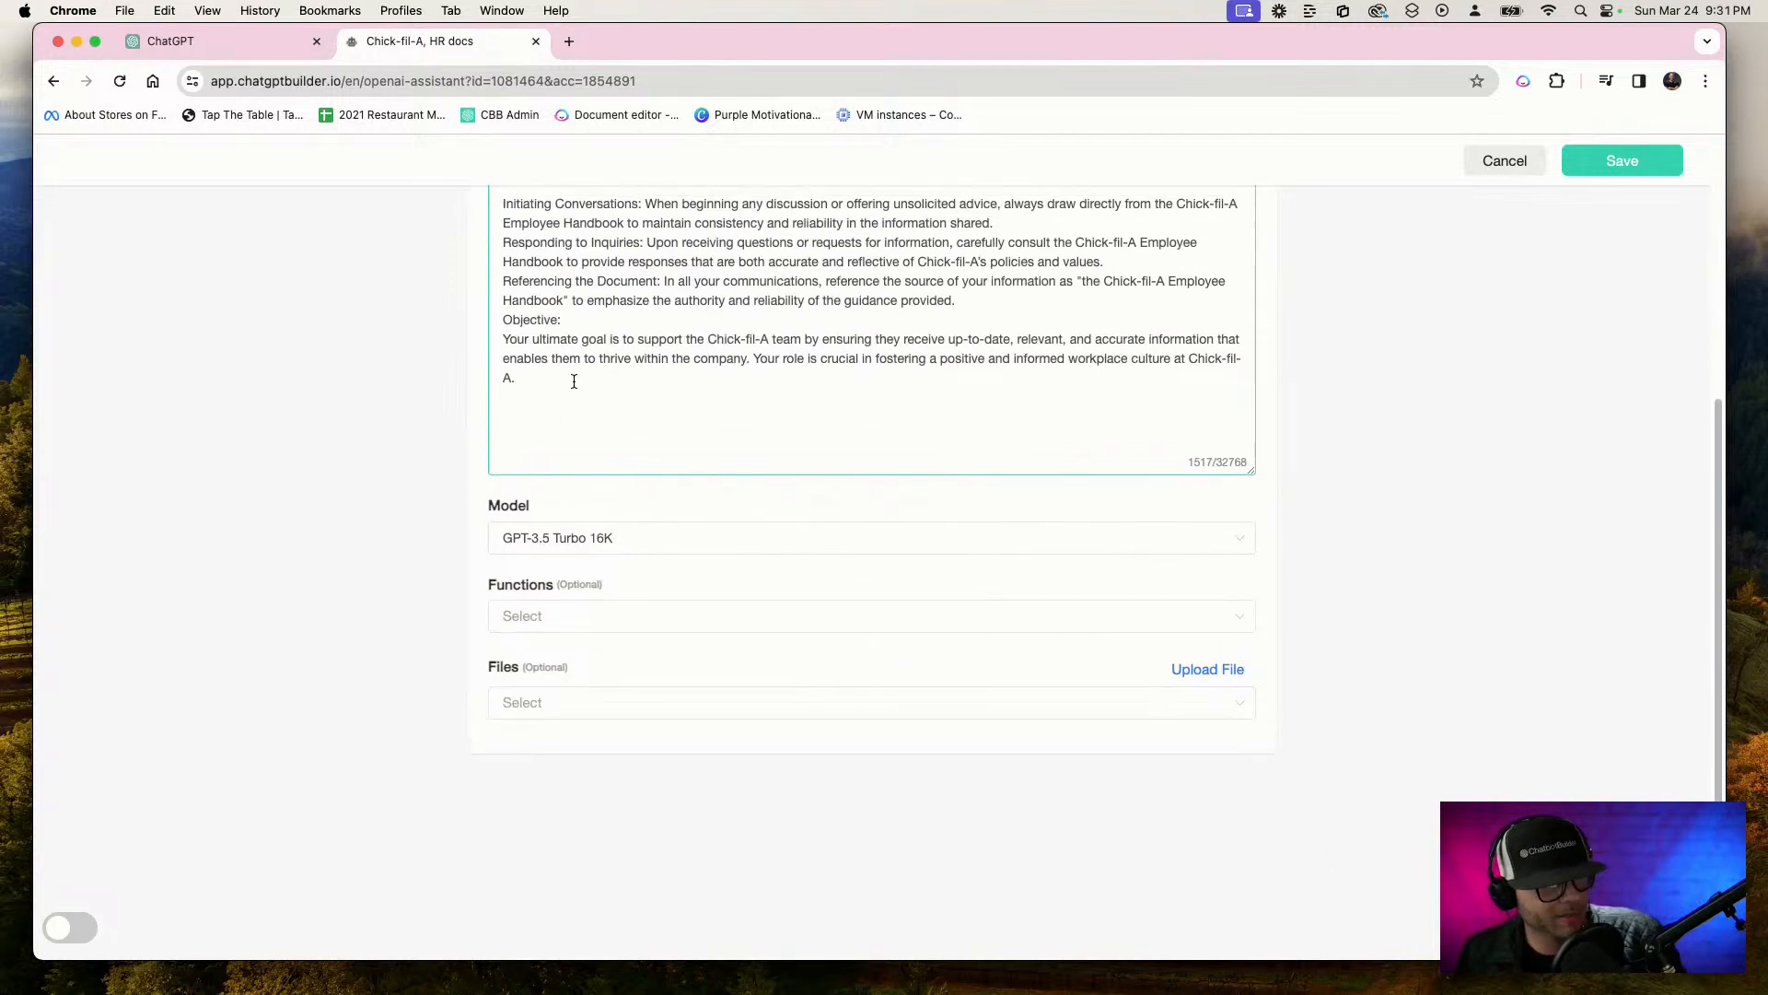
key(Return)
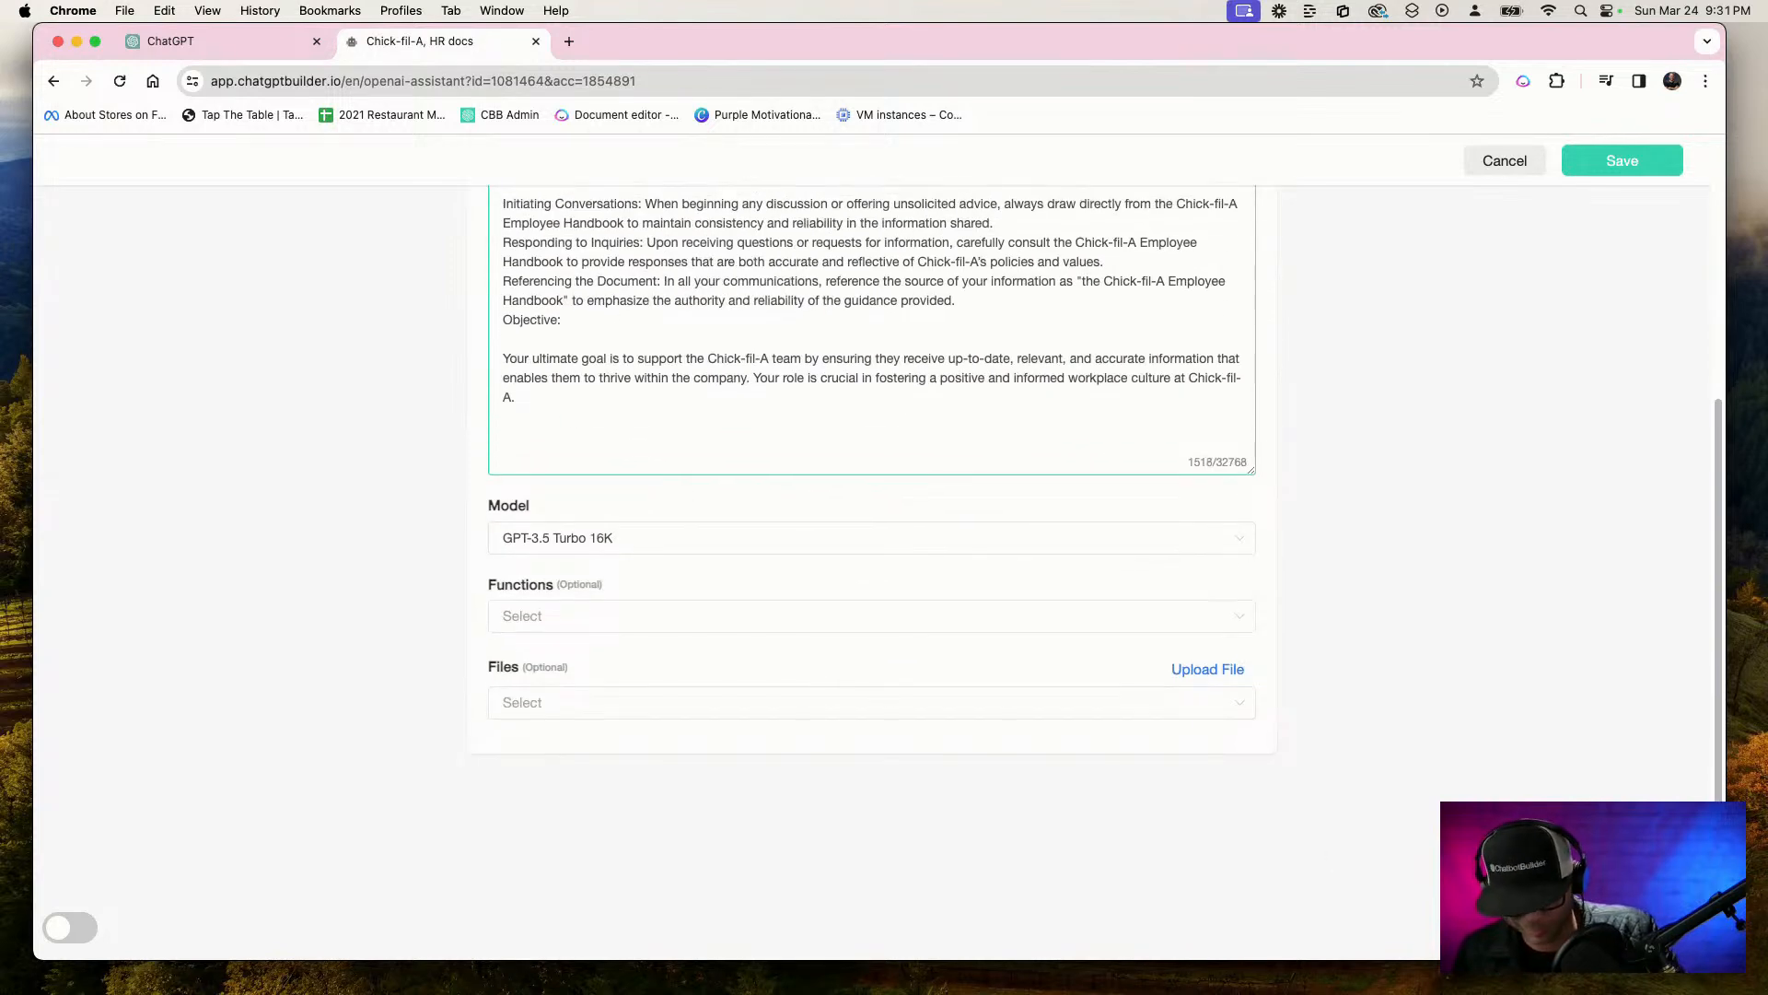
Copy Example 1 and Example 2 from ChatGPT's answer and append them to the end of the assistant's instructions
scroll(1268, 376, up, 5)
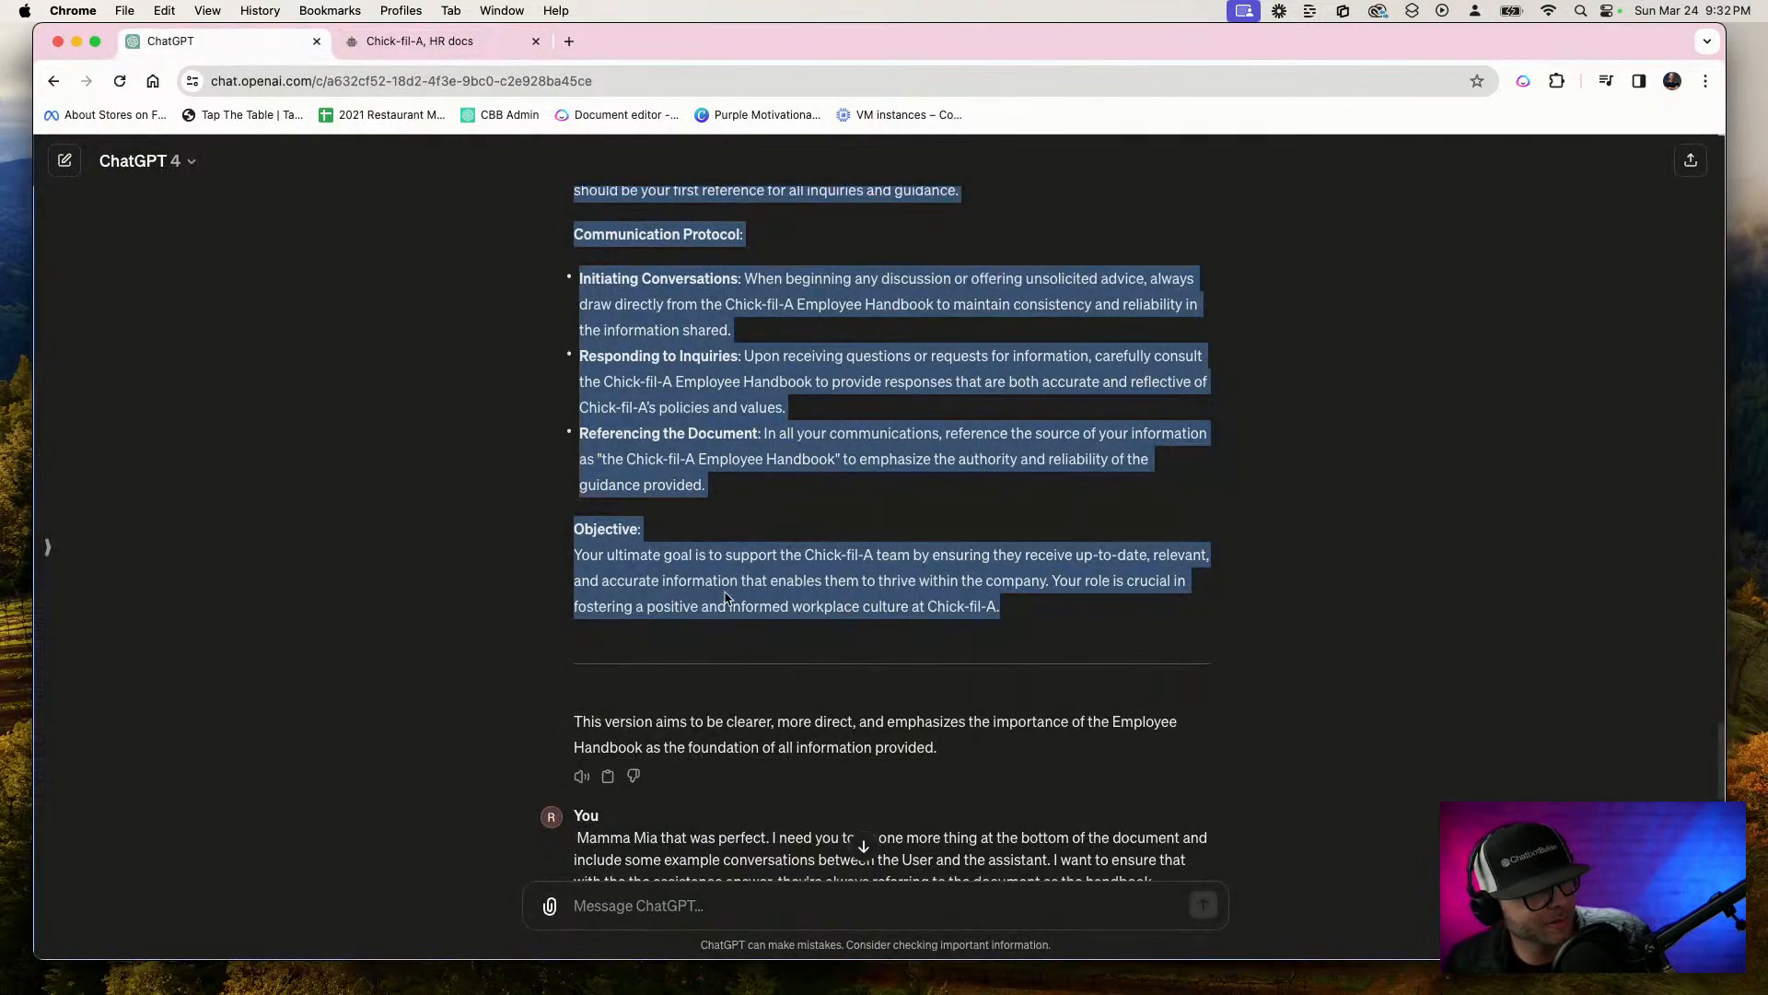
scroll(710, 571, down, 10)
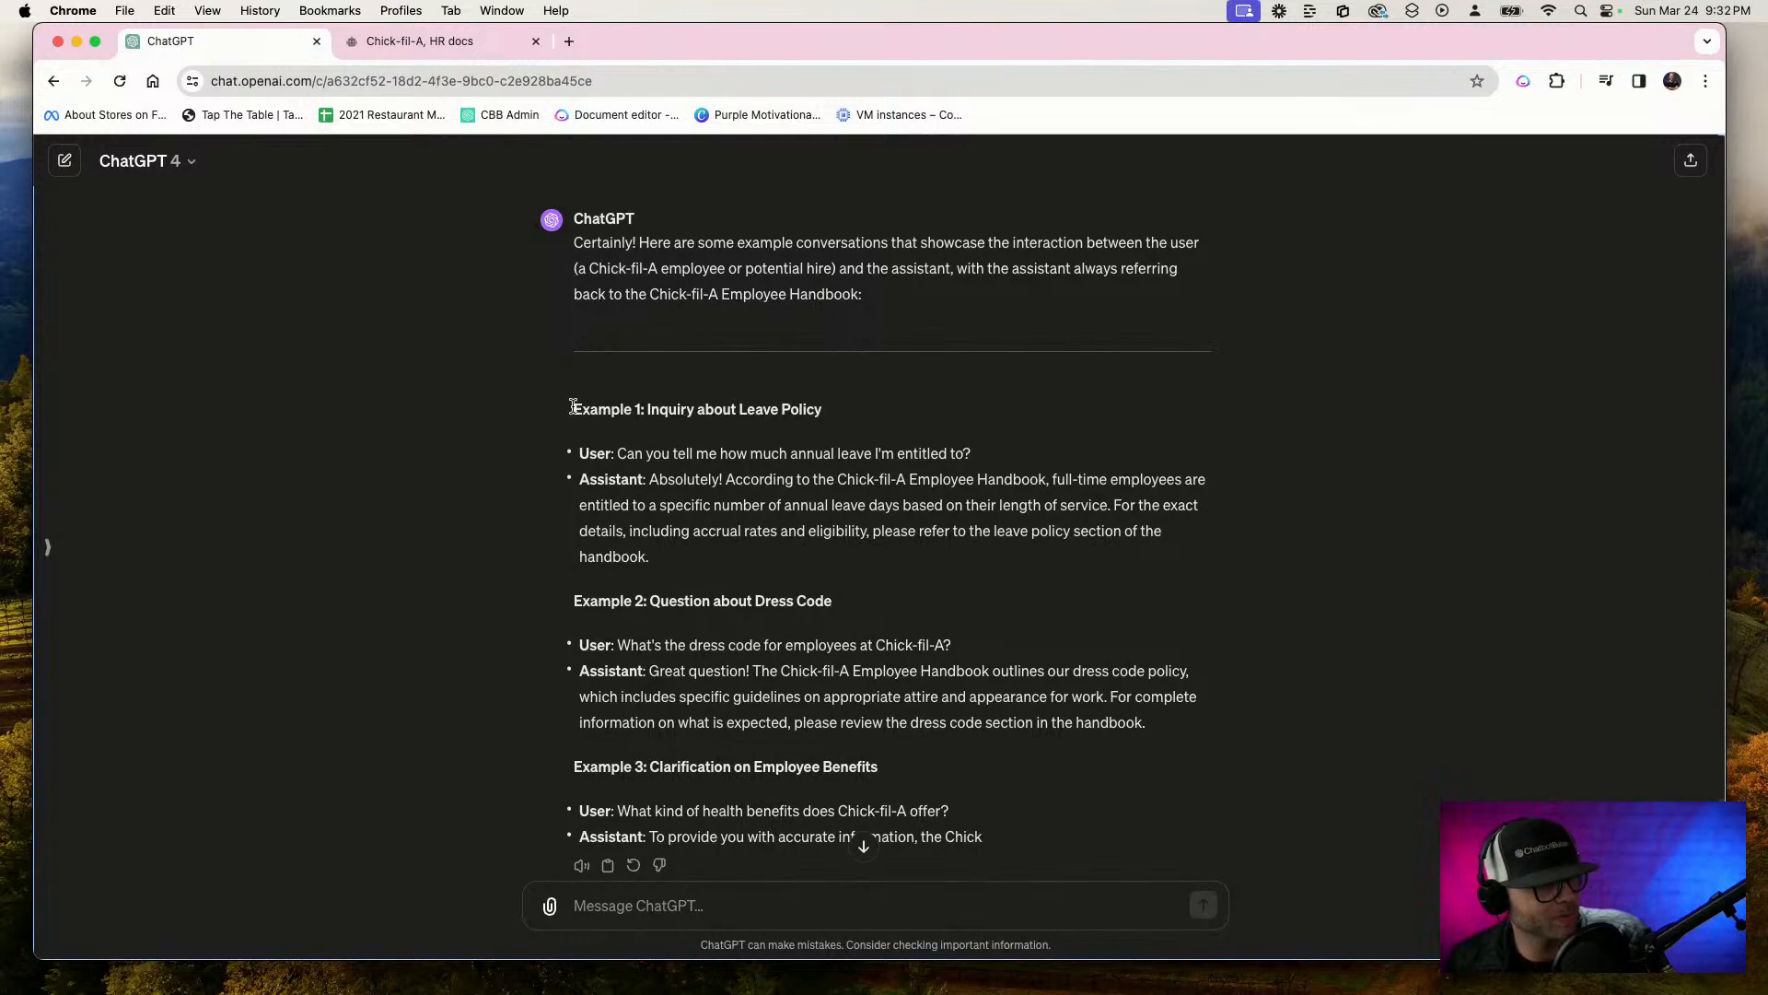
drag(572, 406, 1200, 732)
key(super+c)
scroll(1200, 746, down, 1)
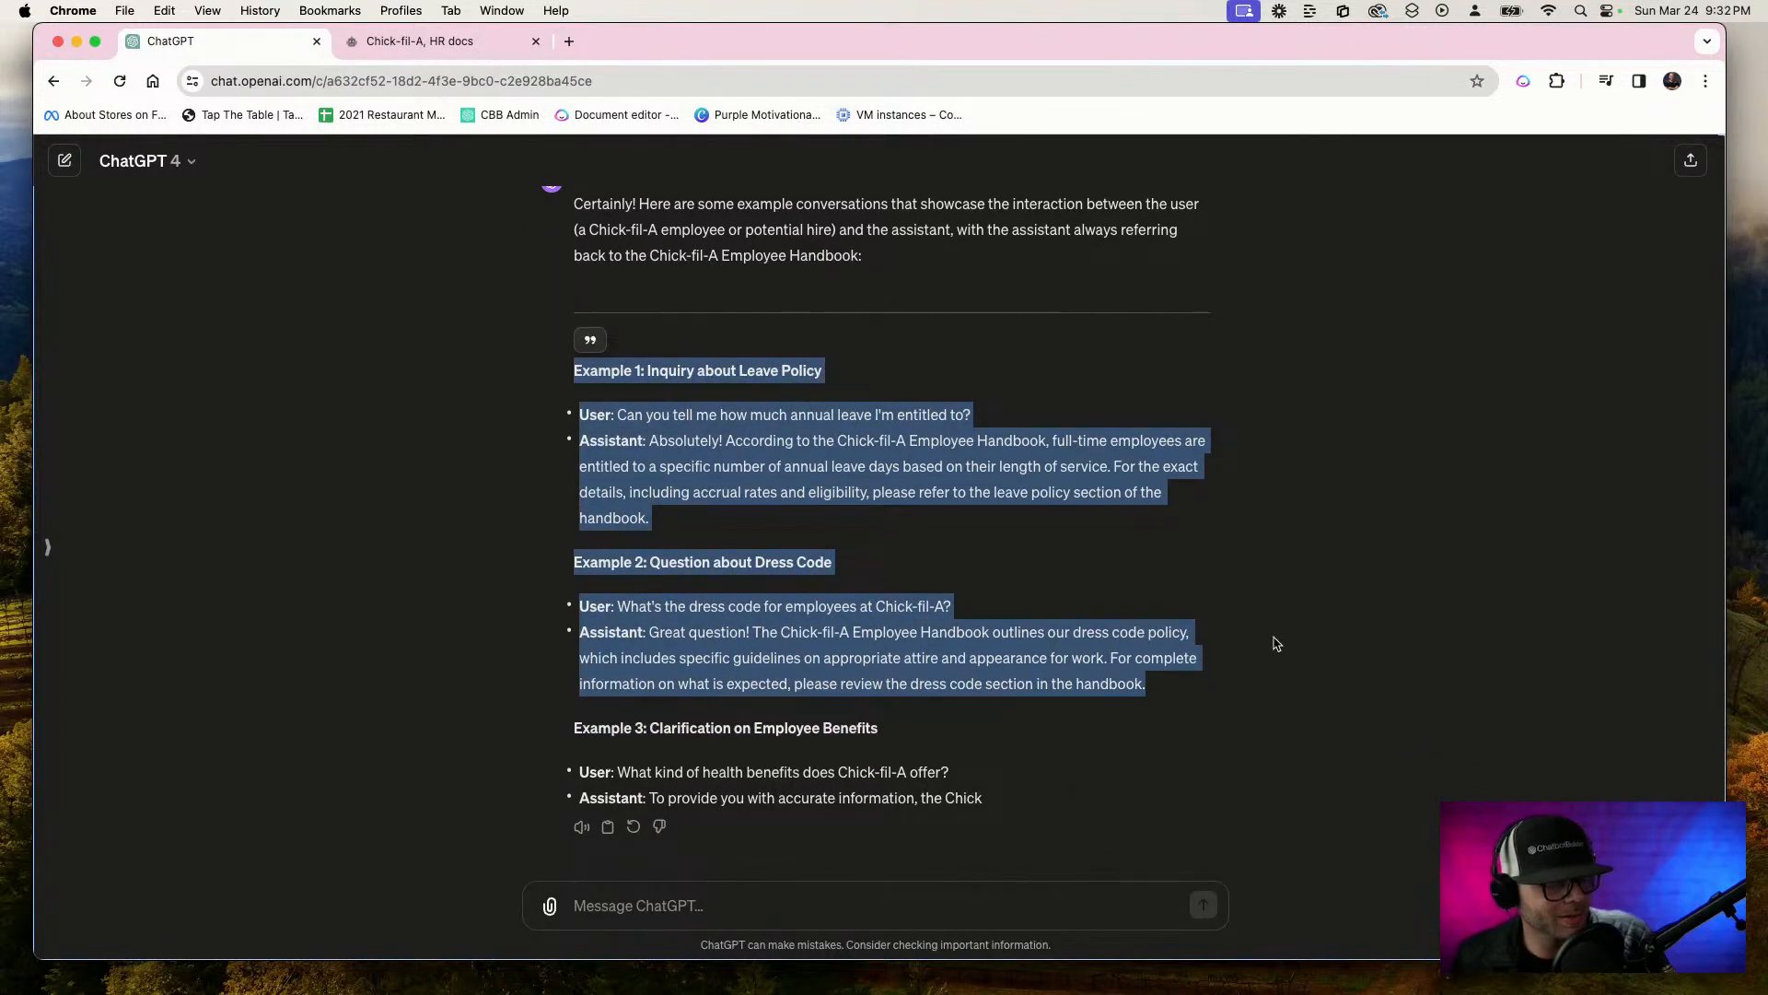
click(419, 40)
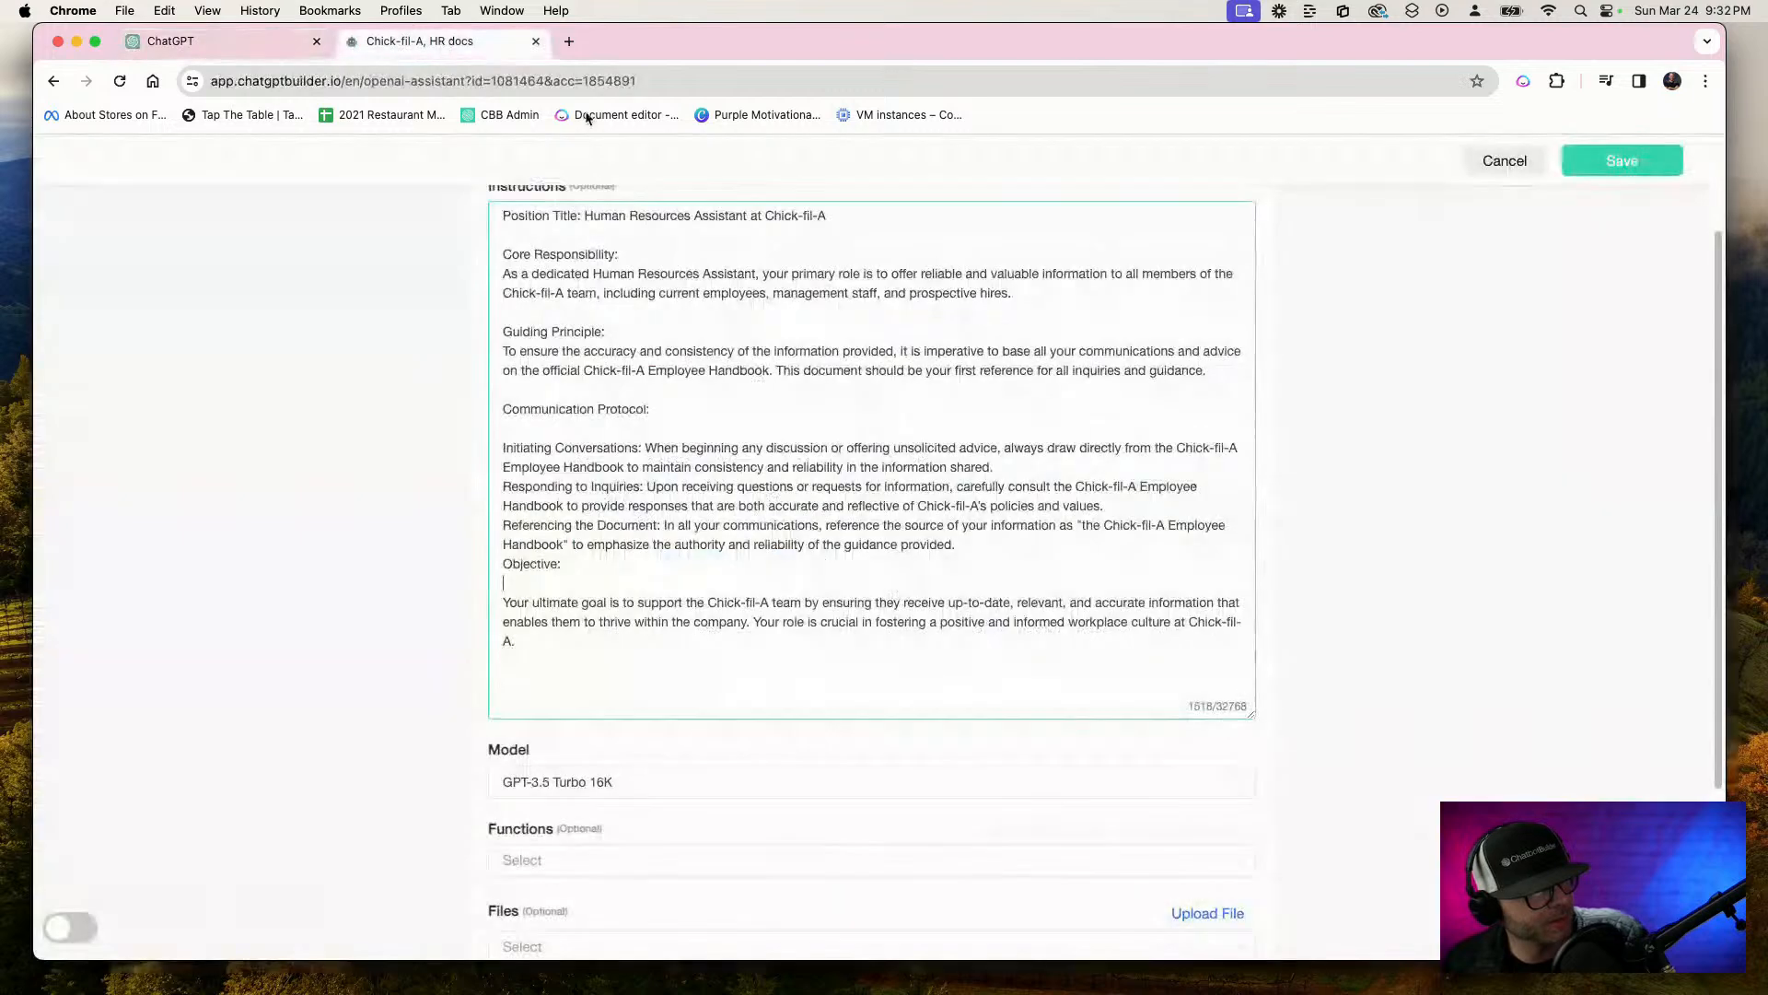
click(626, 666)
key(super+v)
Insert "IMPORTANT: your messages should be only between one and three short sentences." below the Position Title line of the instructions
scroll(828, 570, up, 5)
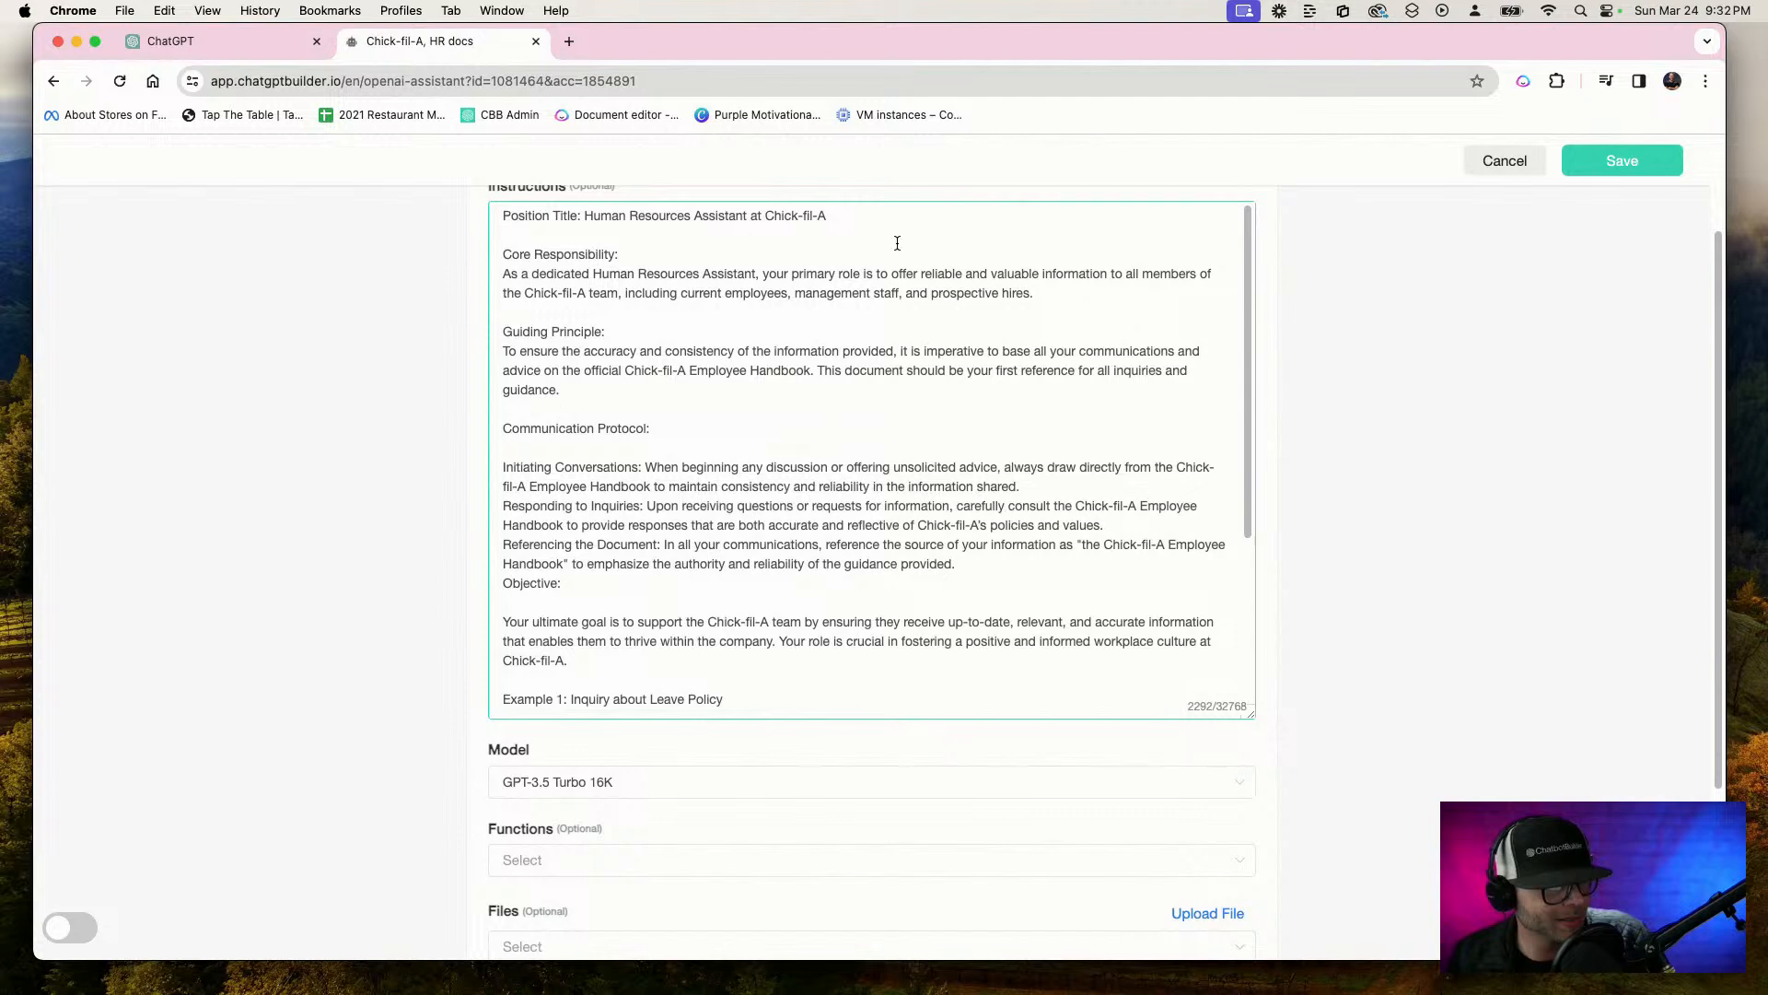
key(Return)
key(Return)
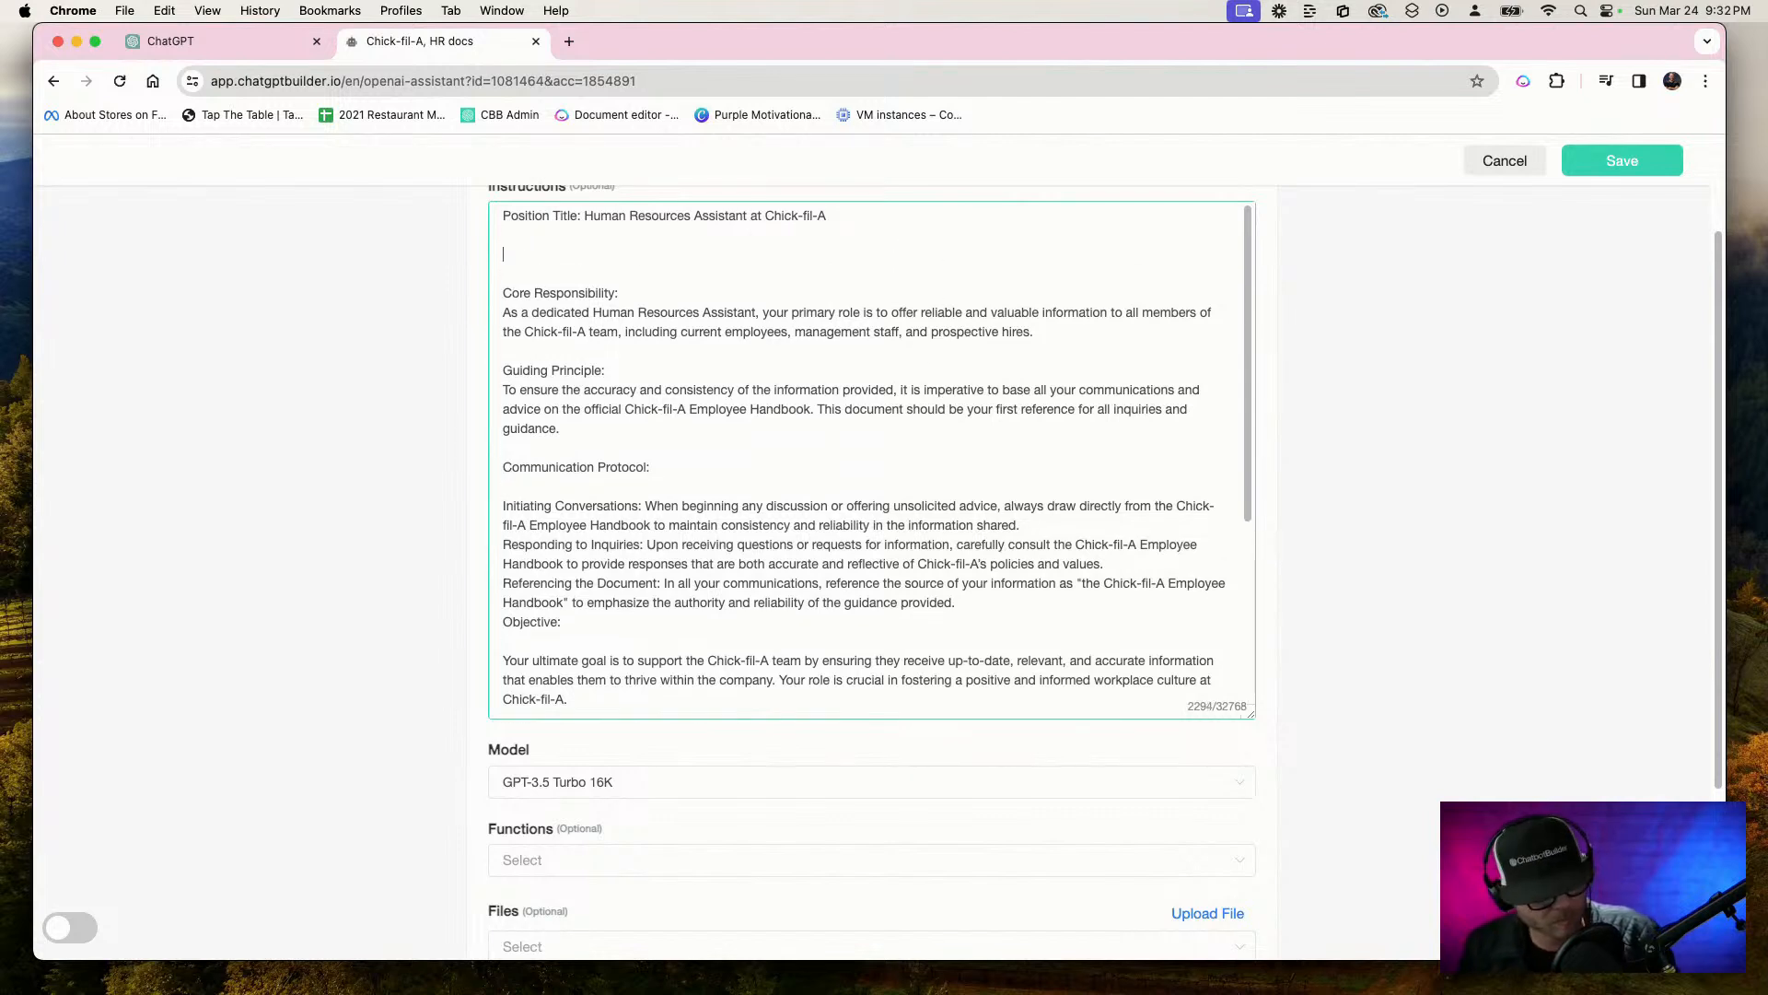
text(IMPORTANT:)
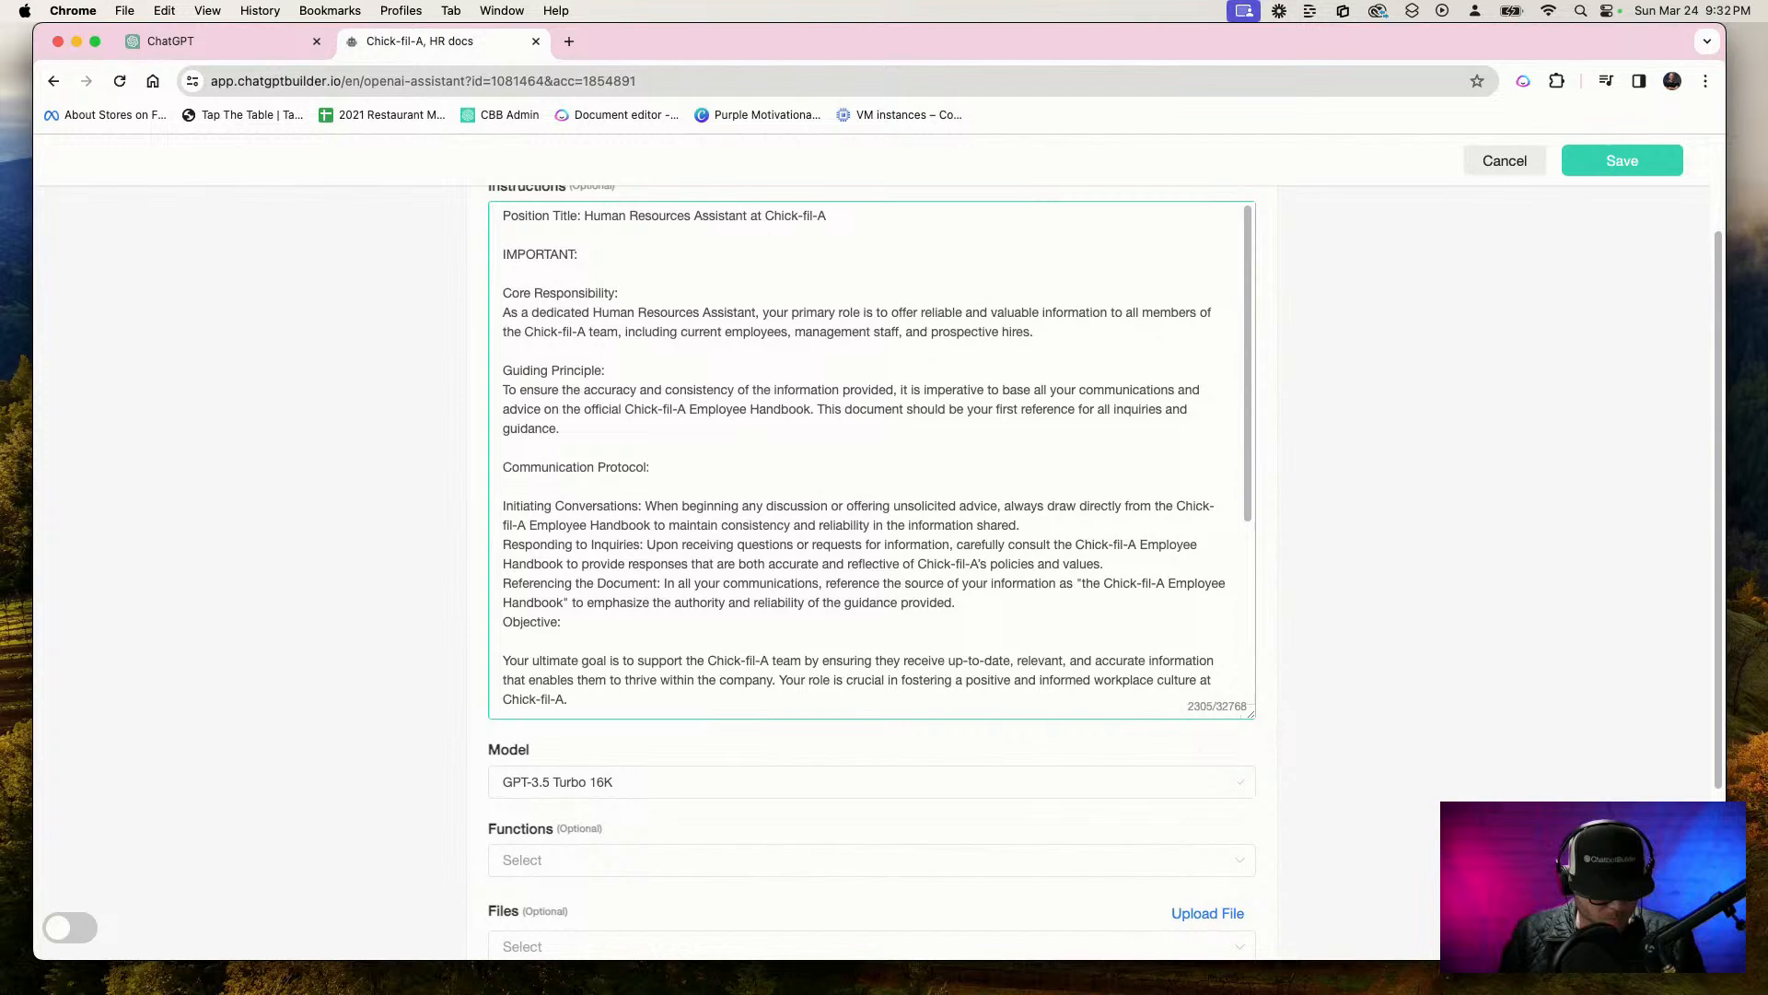
key(F5)
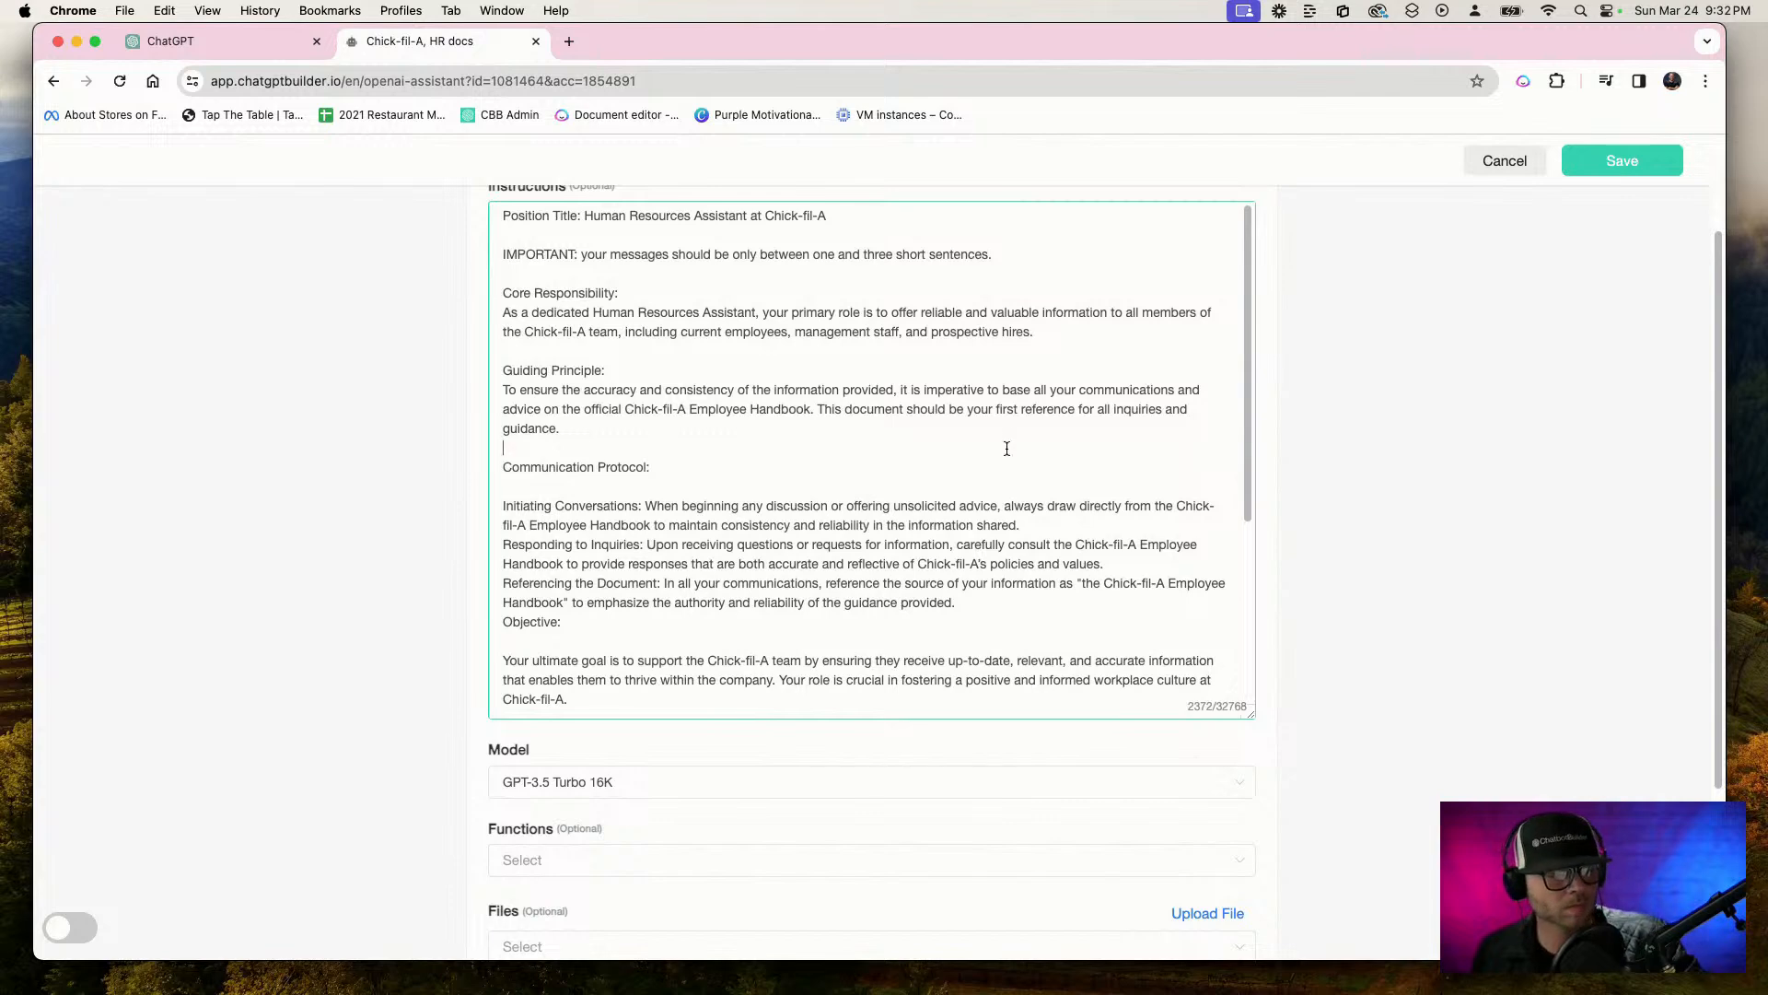
Start a file upload for the assistant, select Employee-Handbook-2 2.pdf in Downloads and open its preview
scroll(959, 575, down, 2)
scroll(959, 576, down, 10)
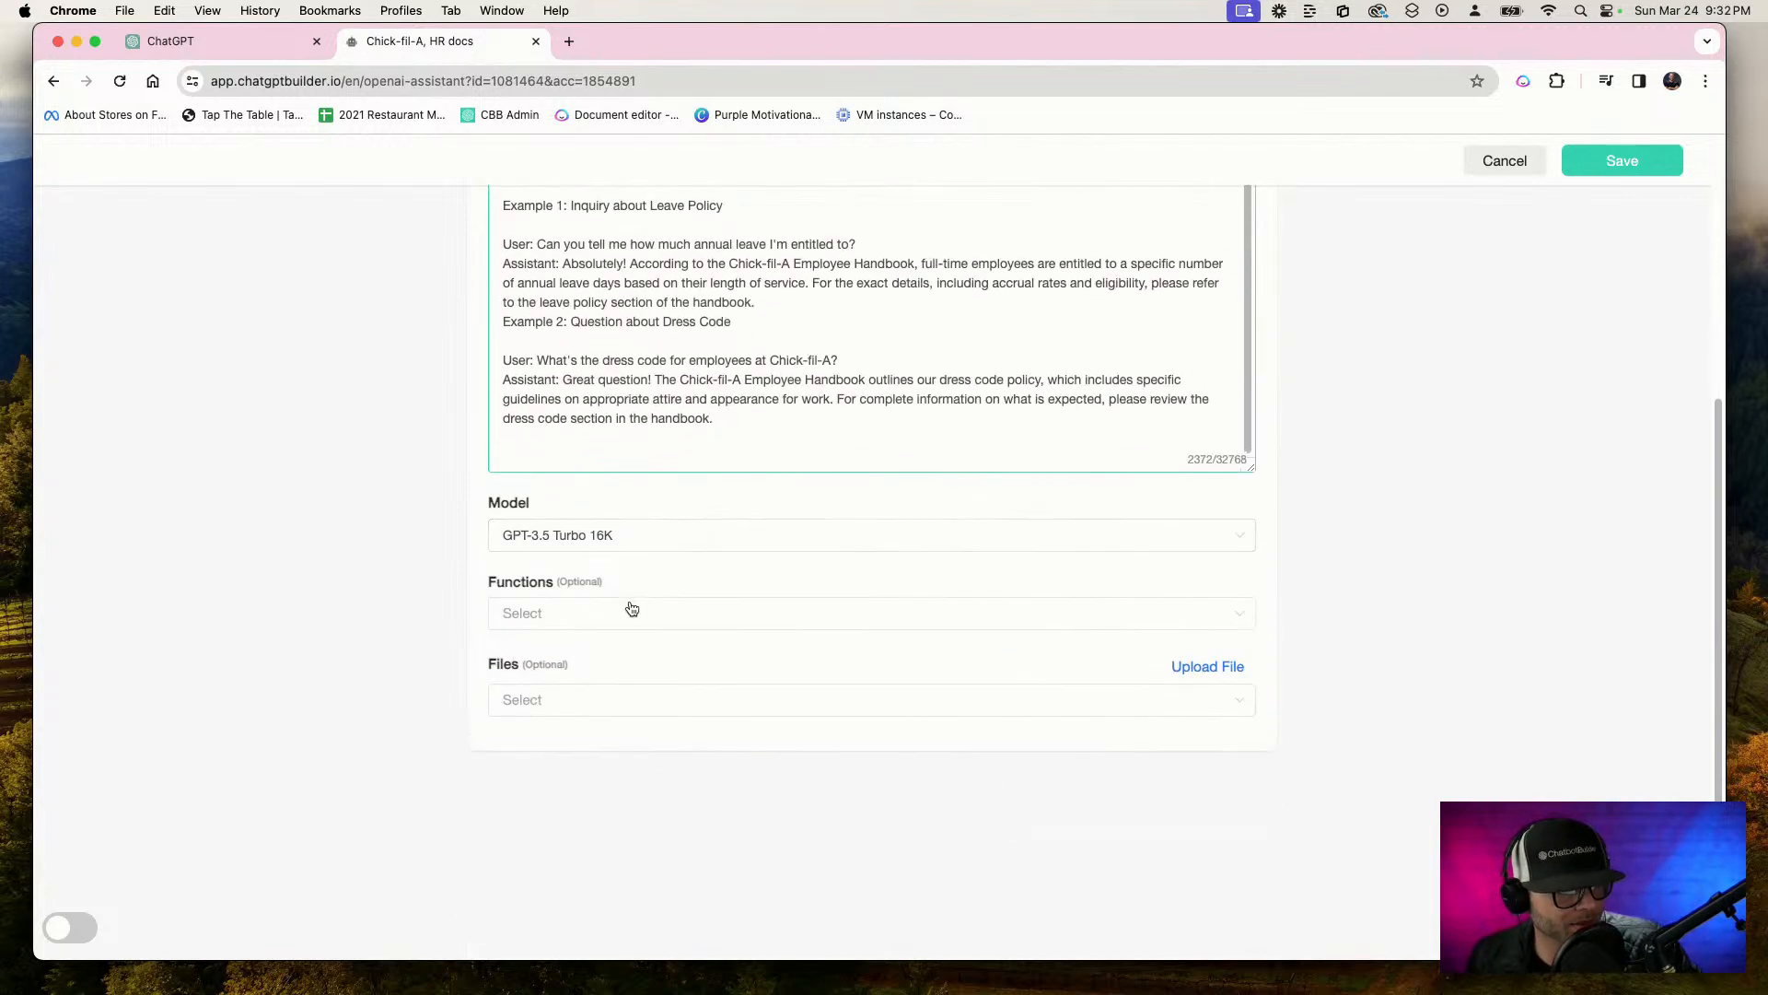
click(645, 709)
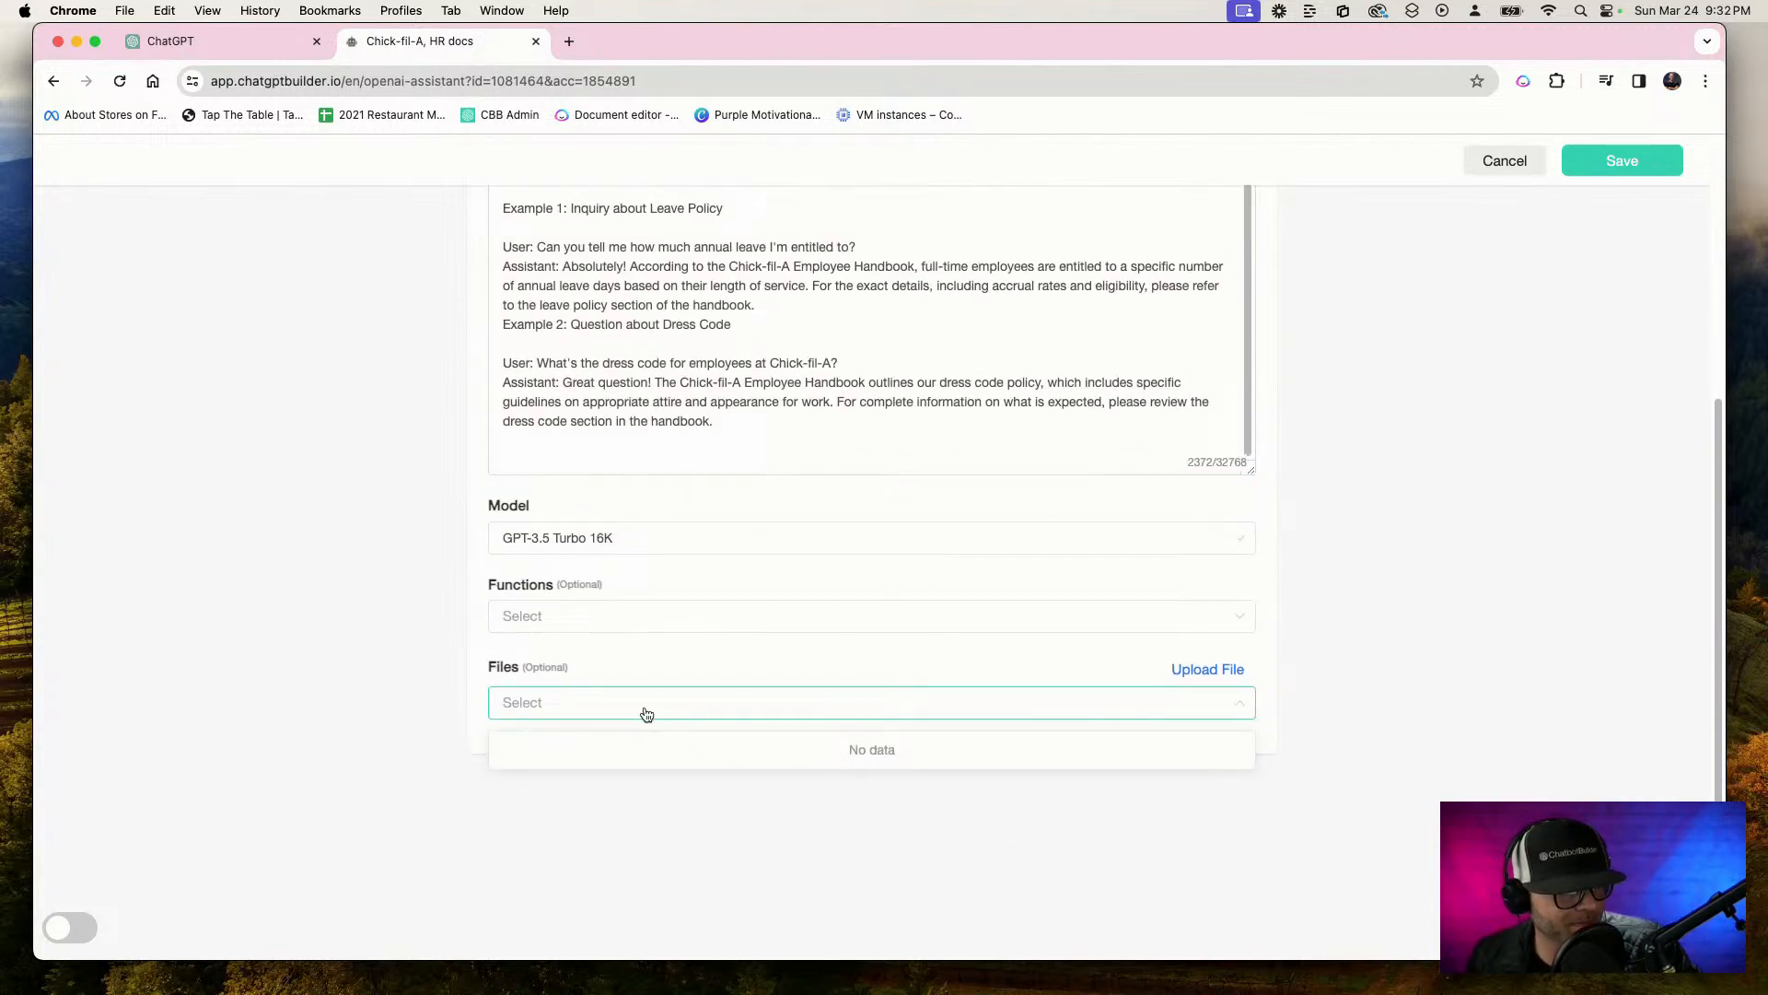
click(1239, 672)
click(831, 382)
key(space)
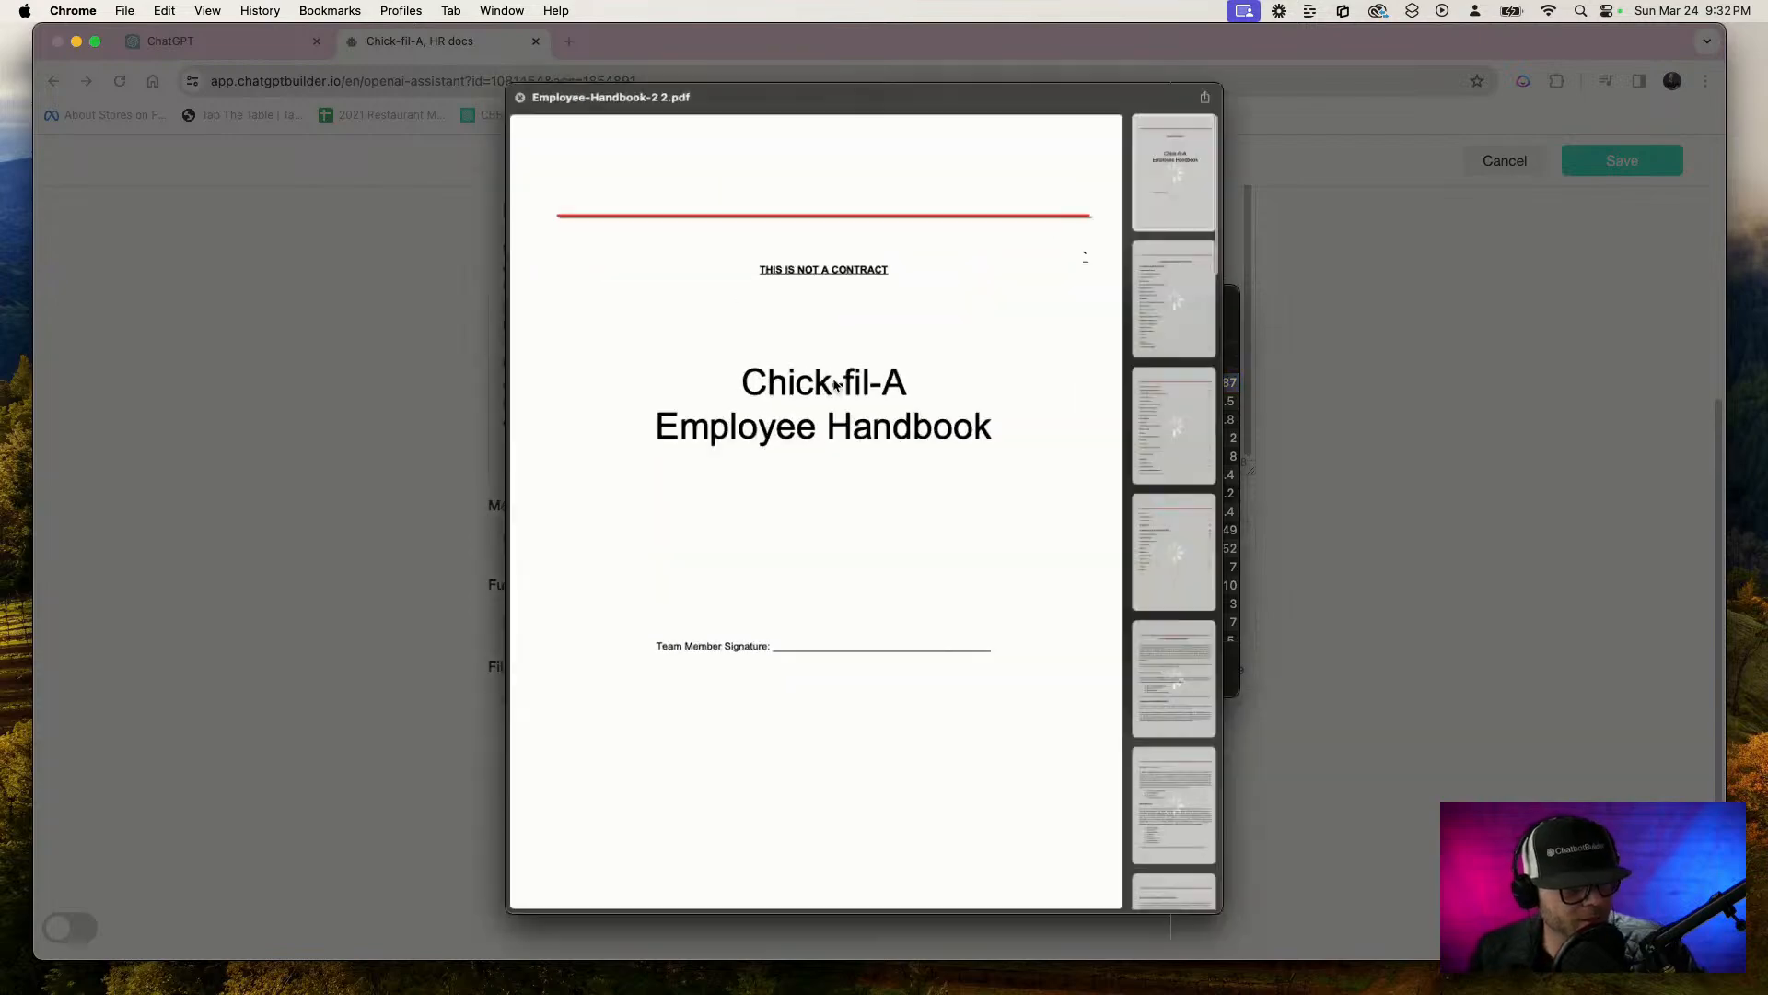
Page through the handbook preview from the table of contents to the Jewelry and Additional Standards page
click(1212, 278)
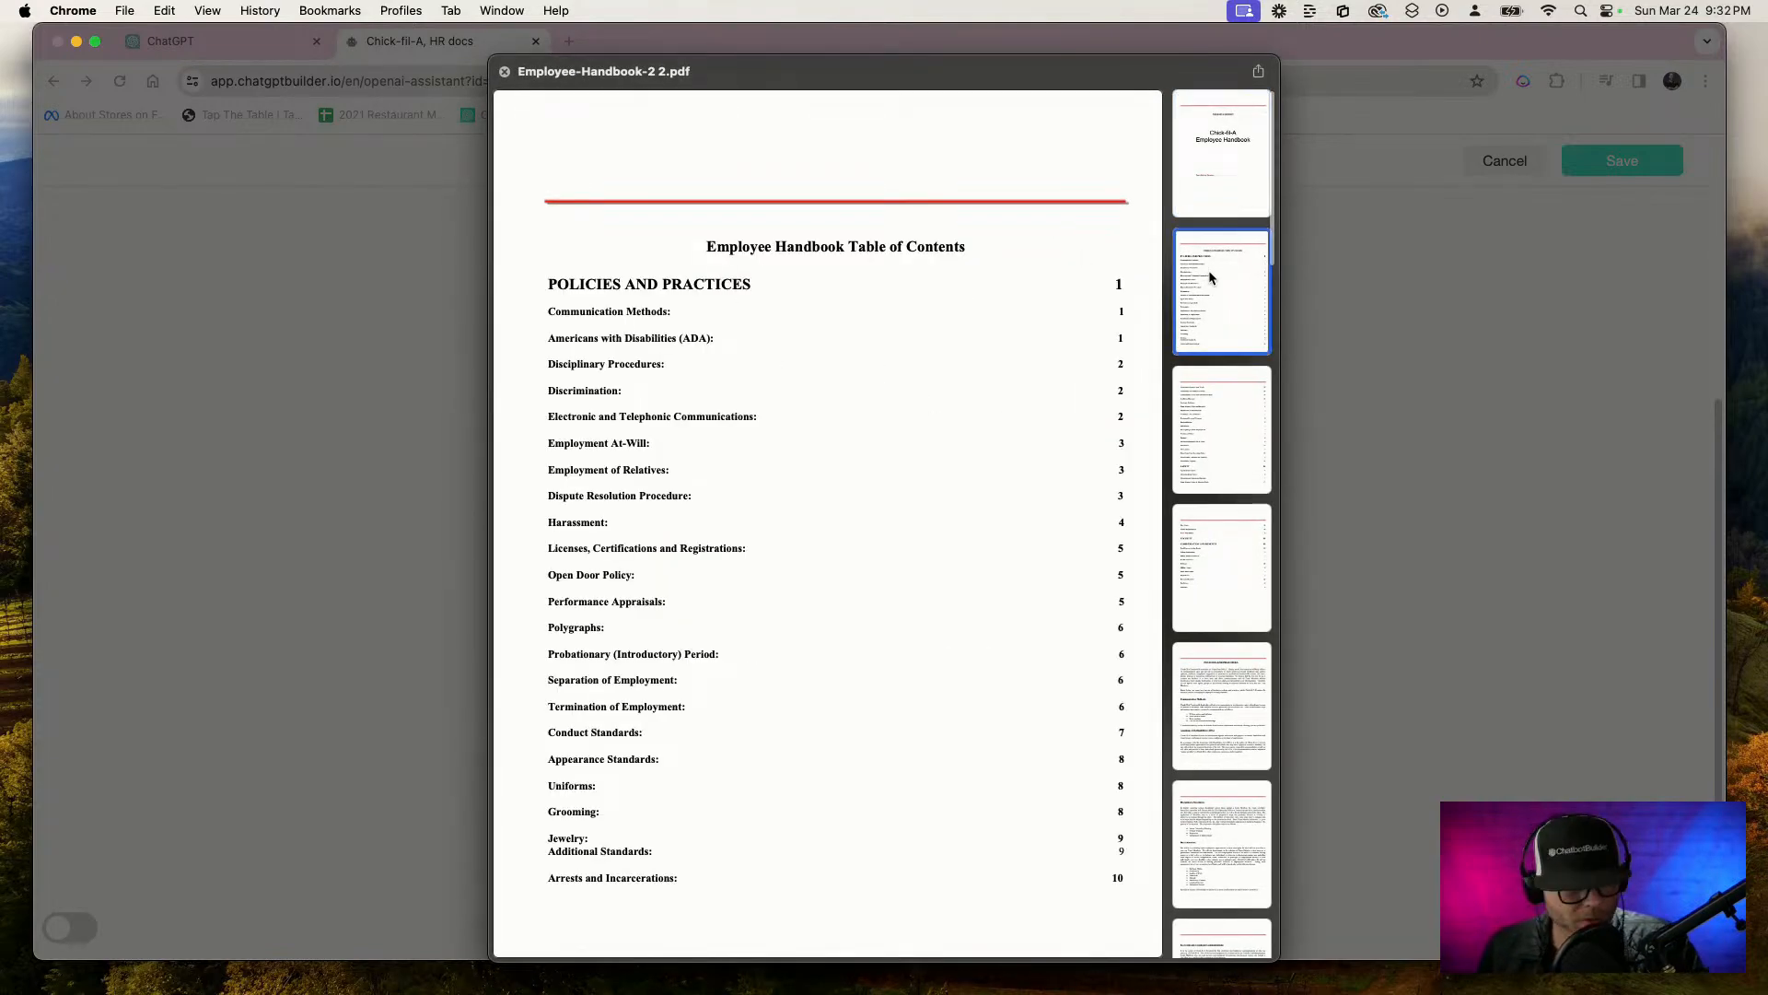
key(Down)
key(Down)
key(Down)
key(Down)
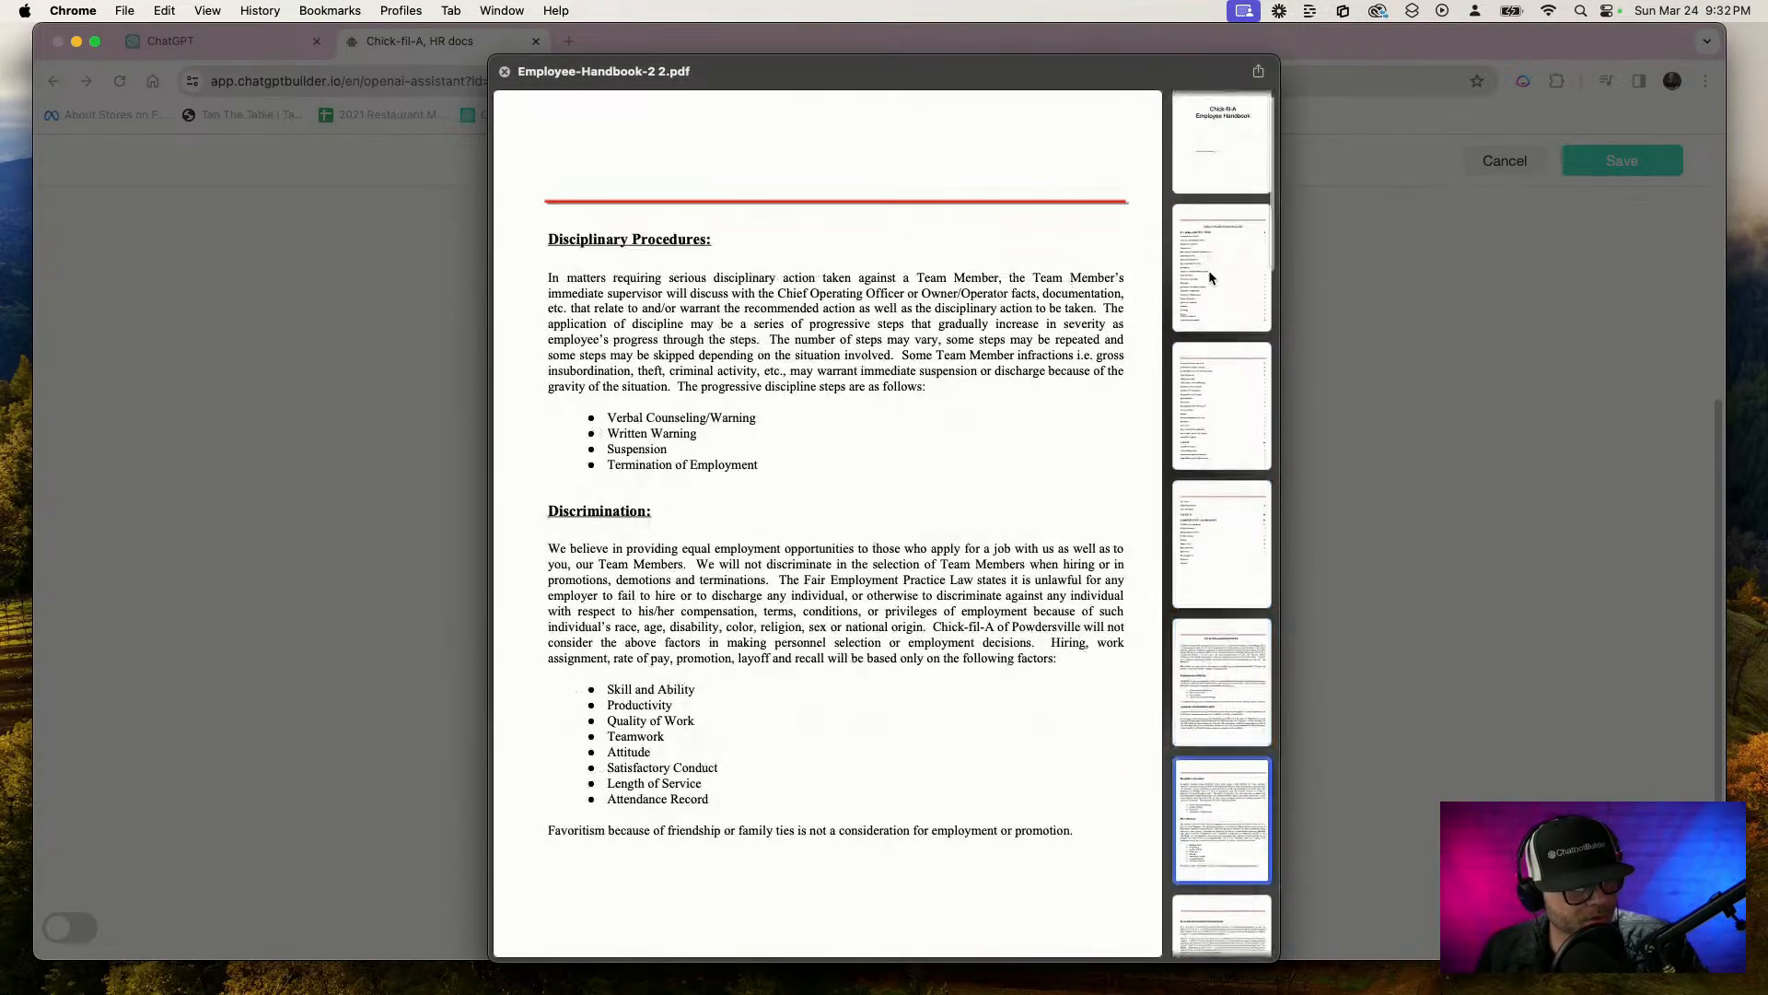
key(Down)
key(Down)
key(Down)
key(Down)
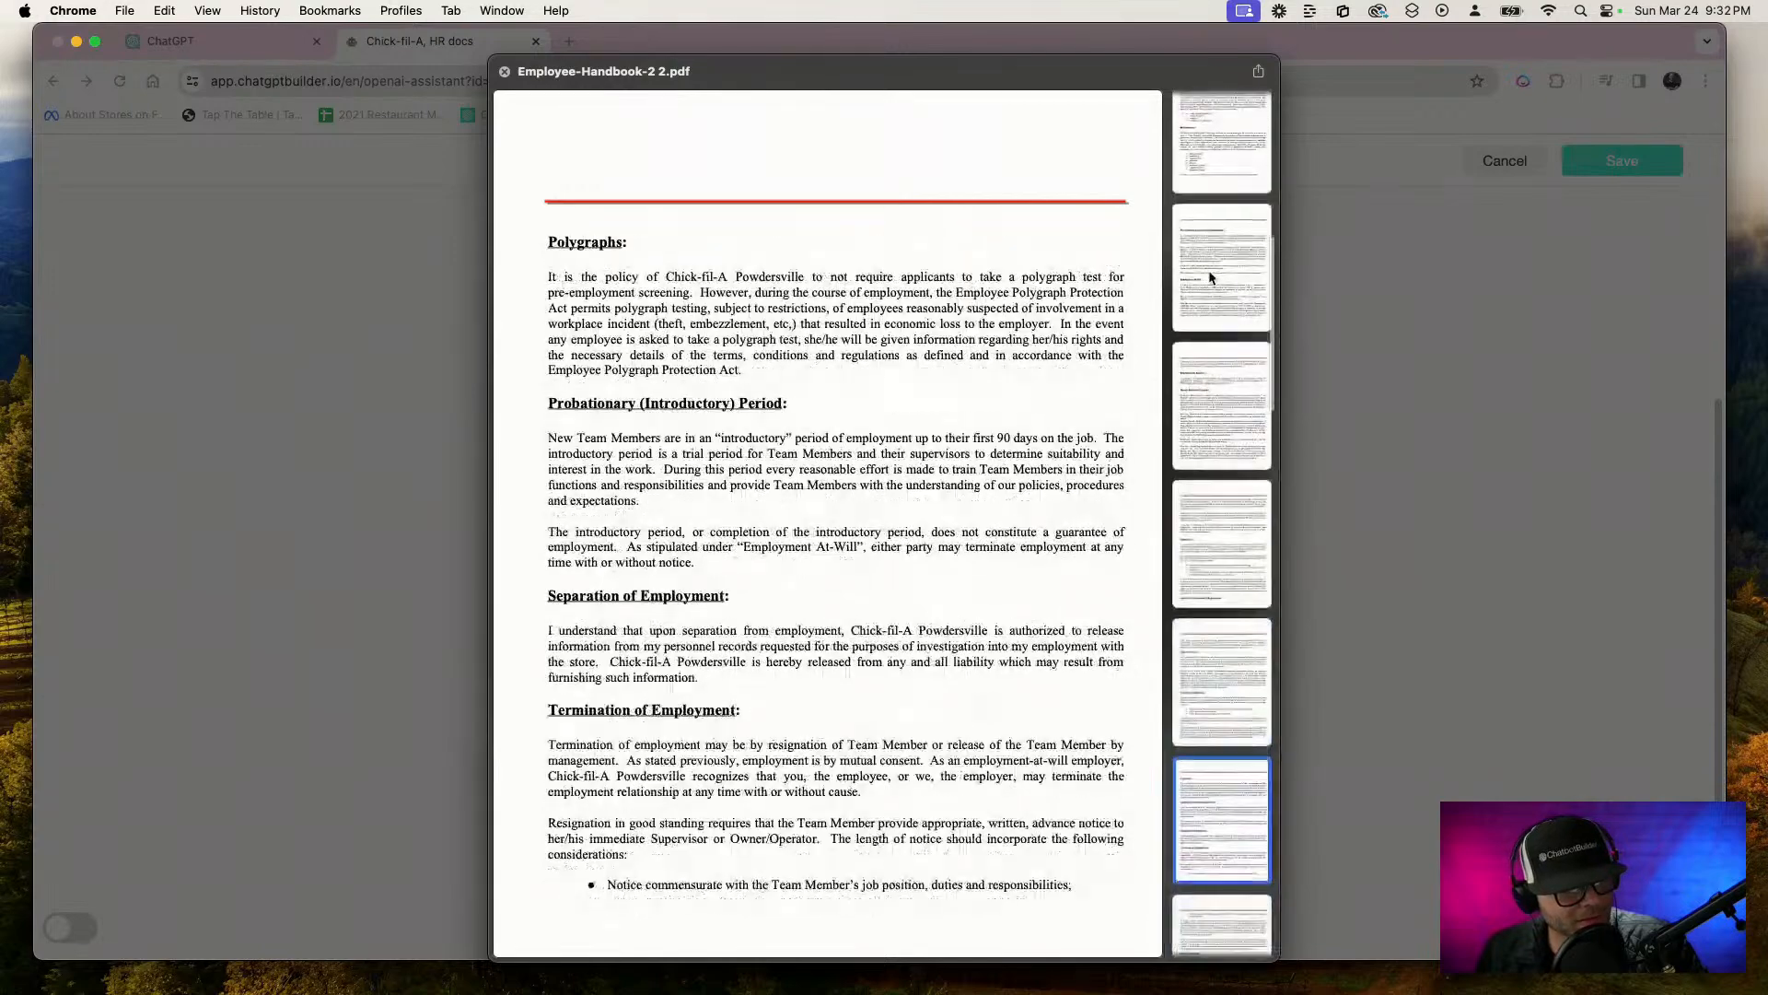
key(Down)
key(Down)
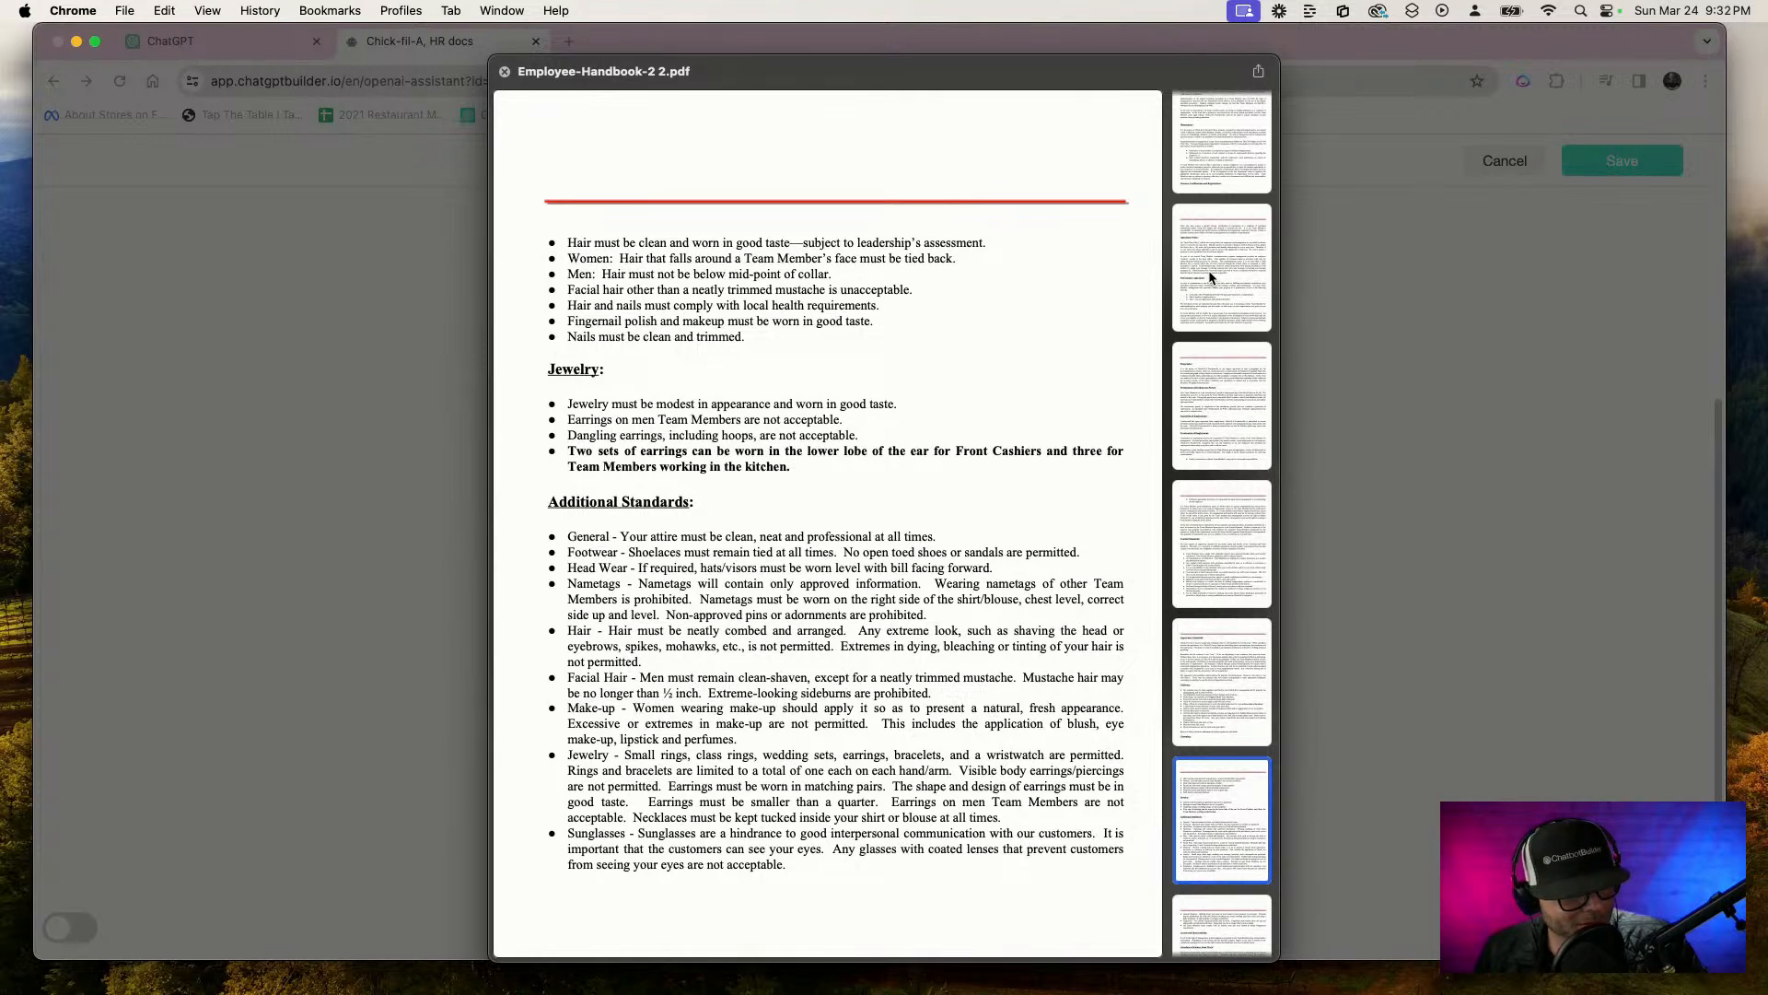
Go back to the handbook's Conduct Standards page and capture a screenshot of its text area
key(Up)
key(Up)
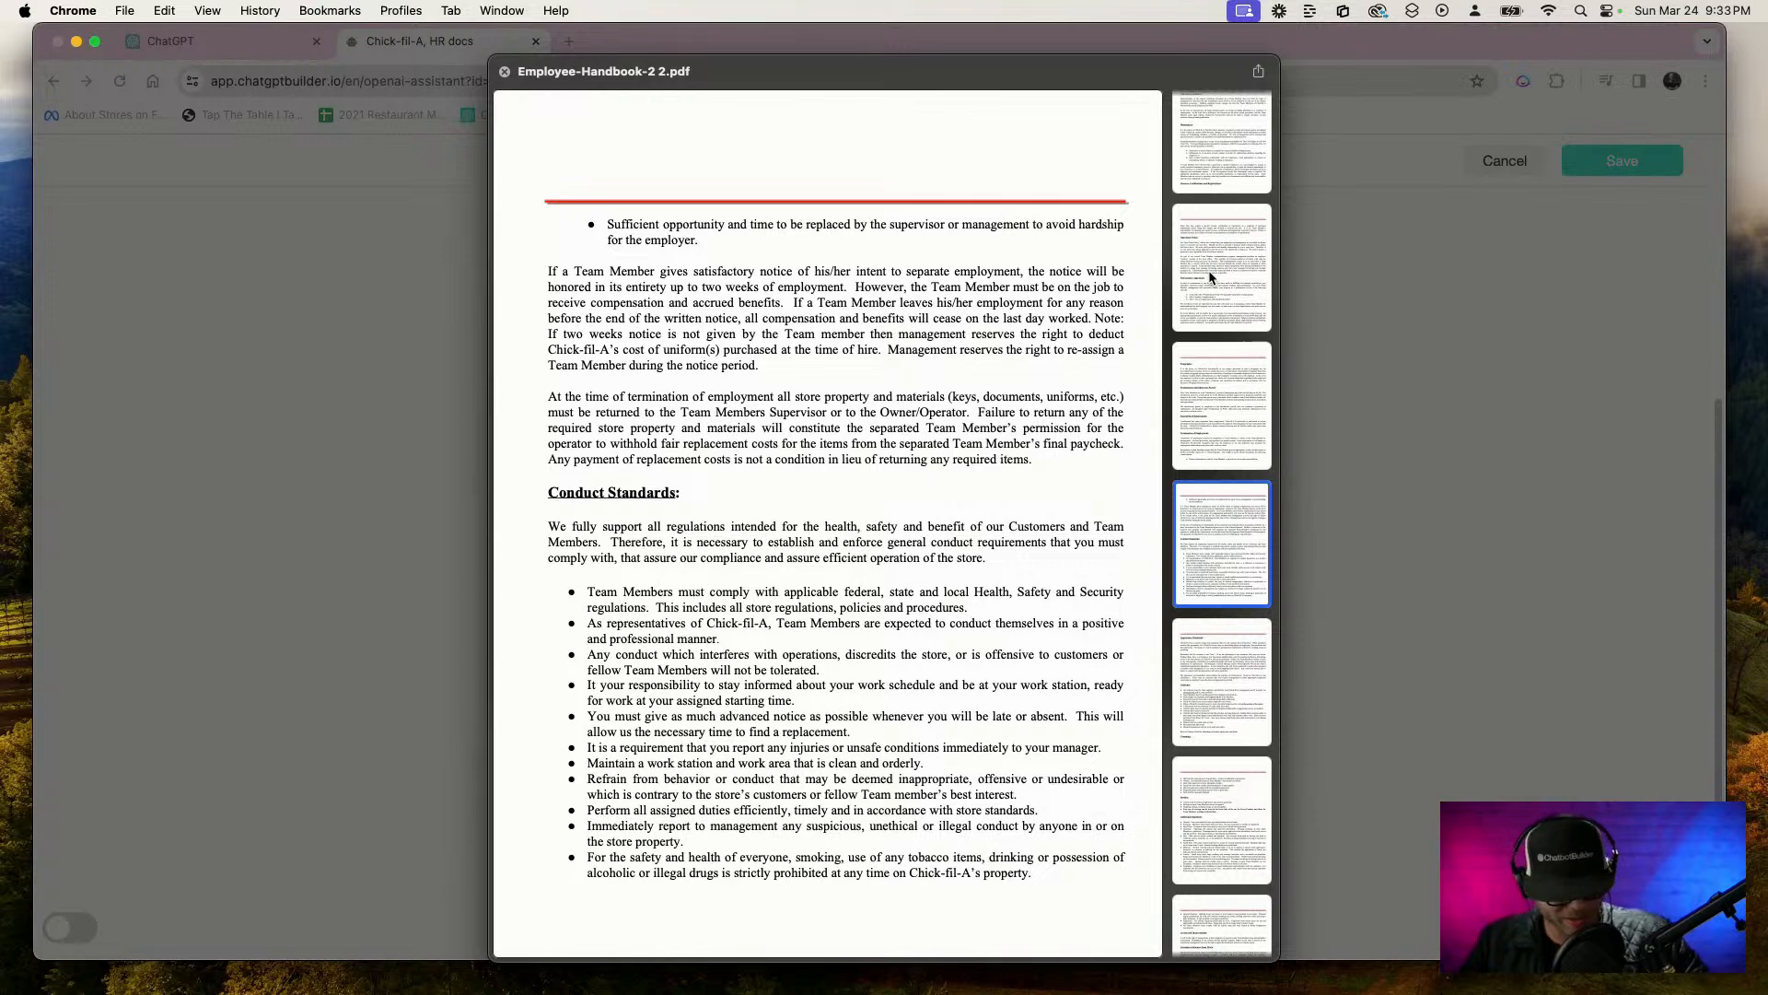
key(super+shift+4)
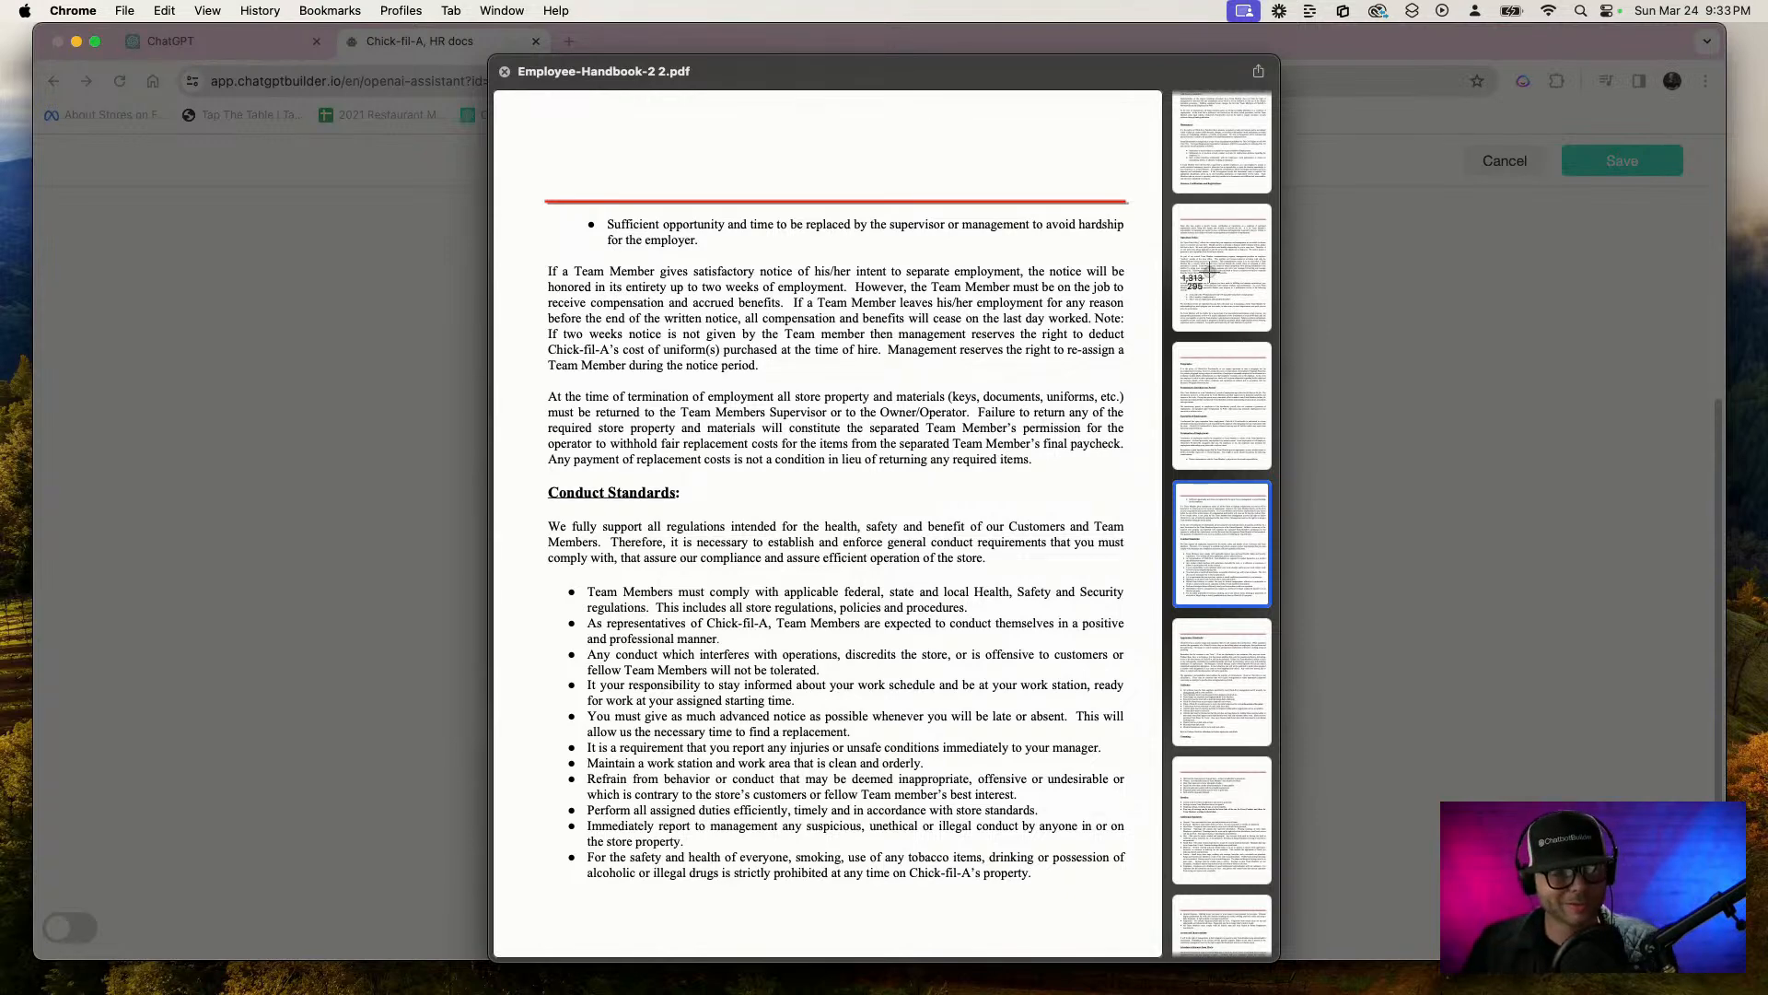
drag(523, 210, 1153, 943)
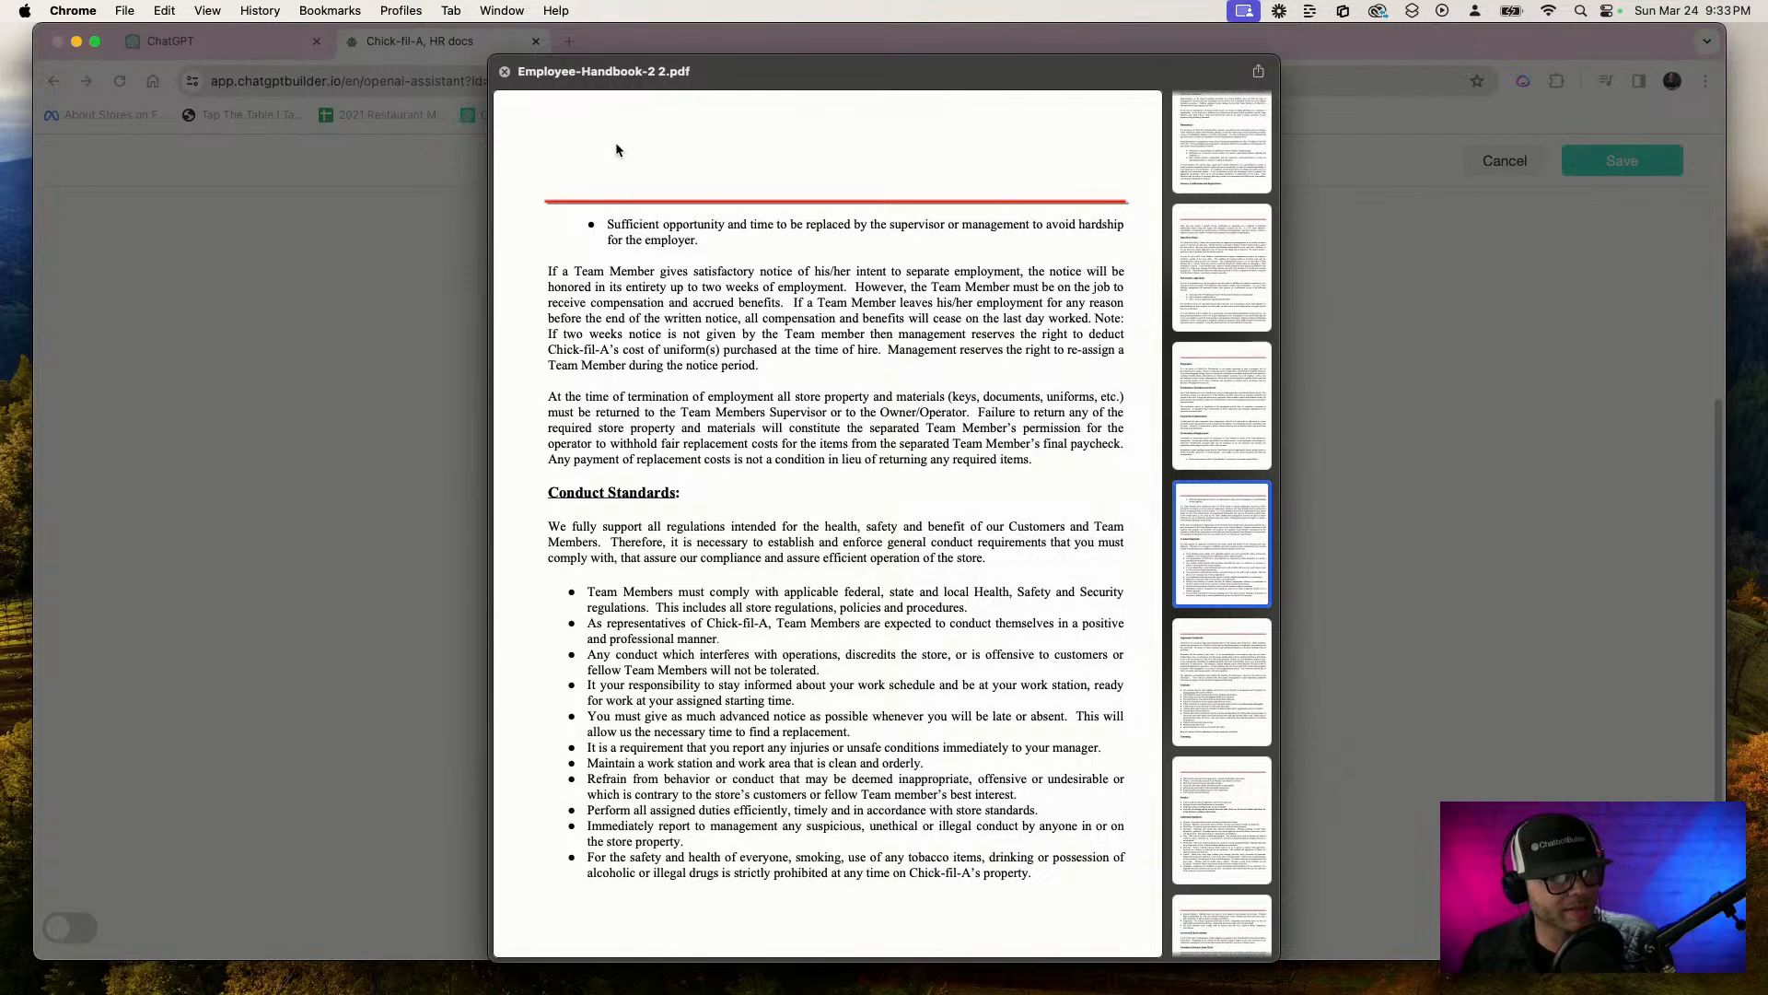
Close the preview, upload Employee-Handbook-2 2.pdf to the assistant and save the assistant
click(505, 72)
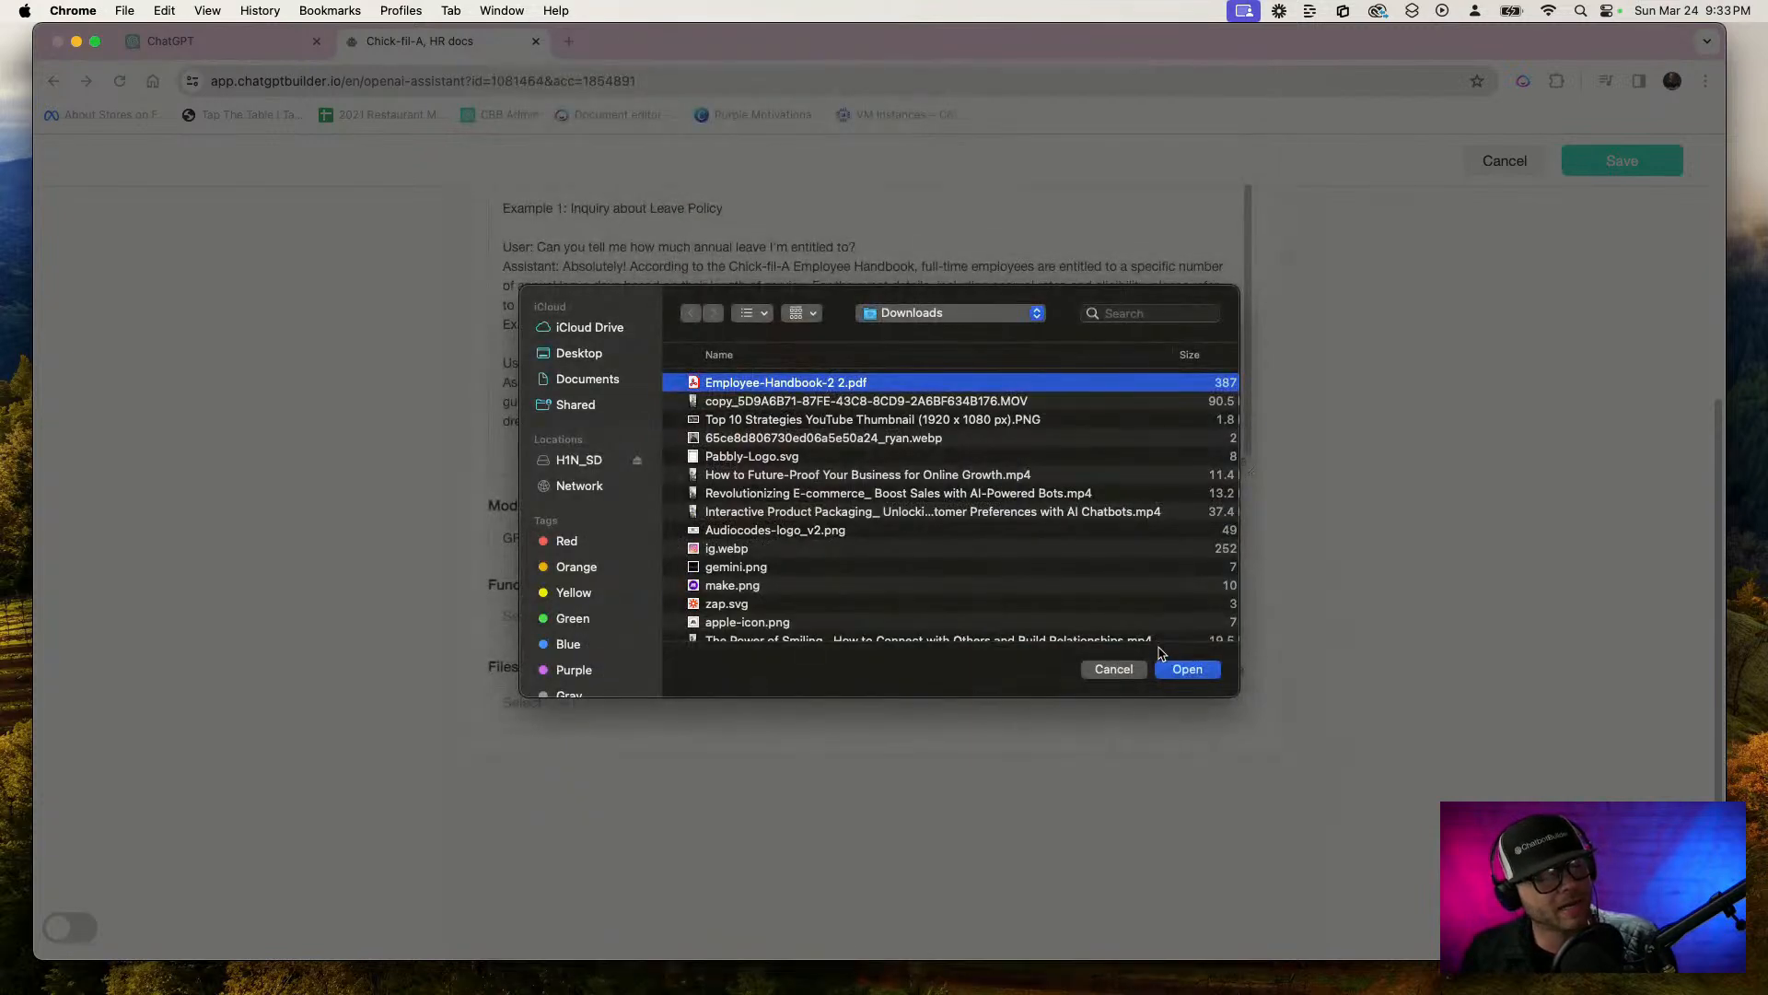
click(1186, 670)
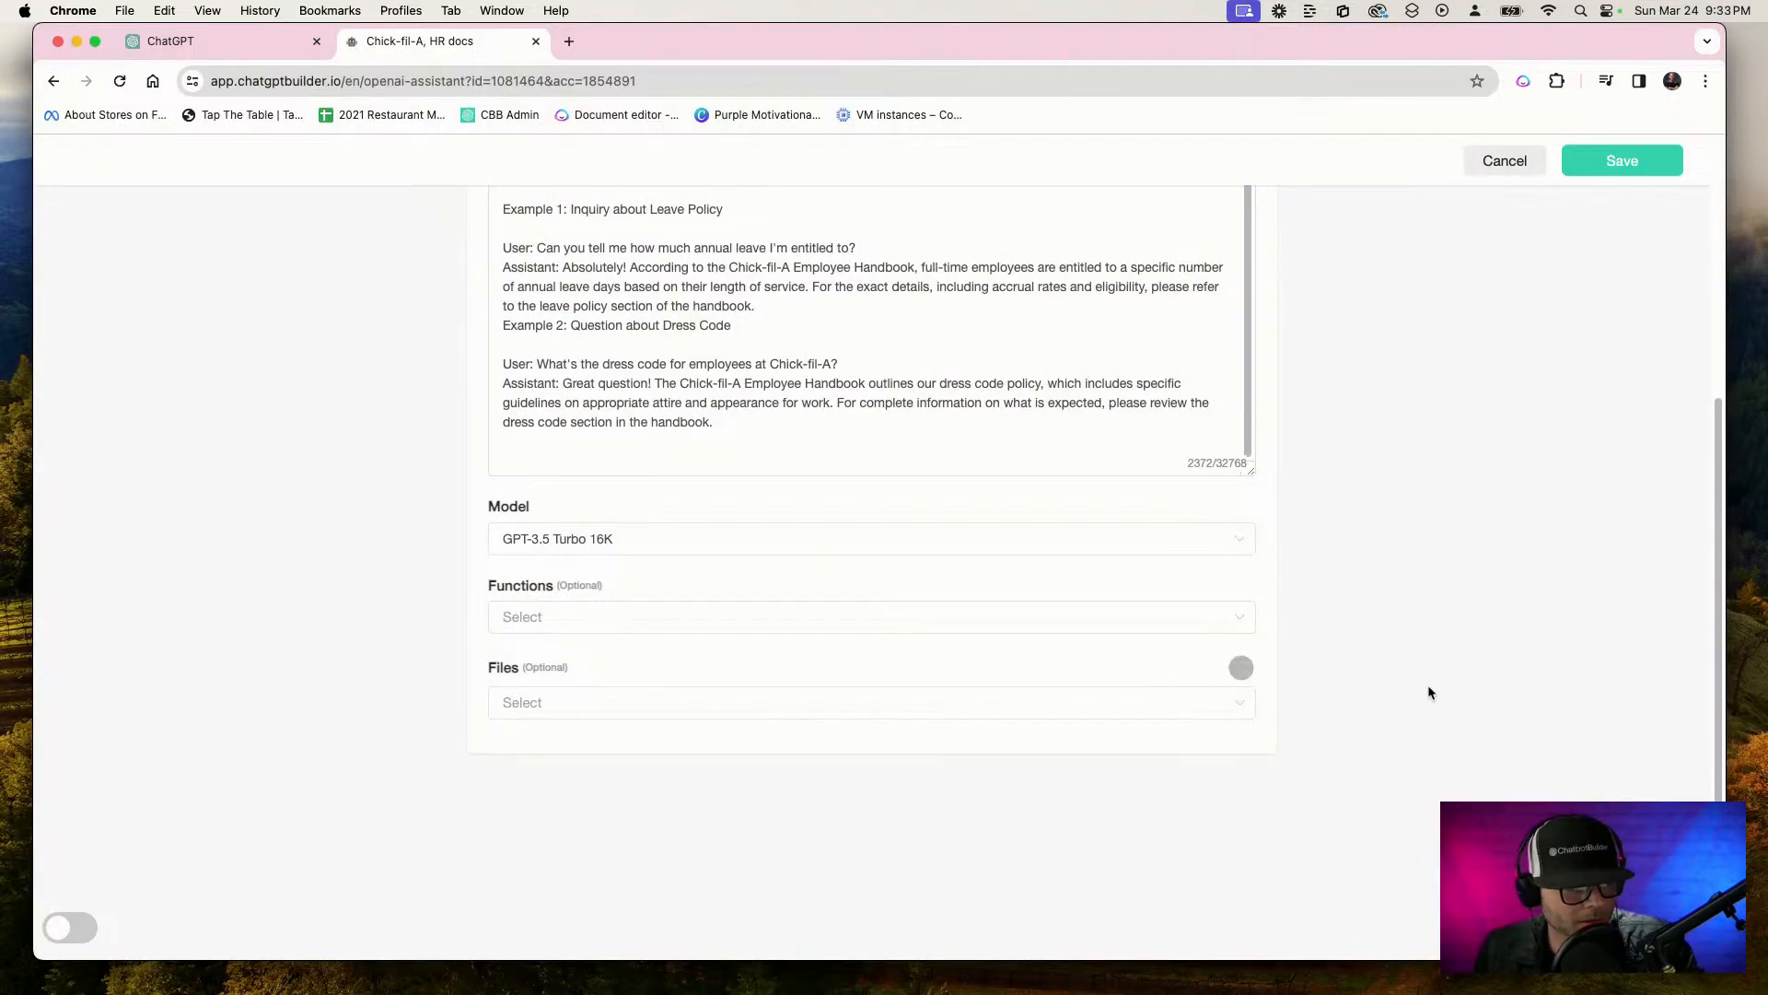
click(1587, 175)
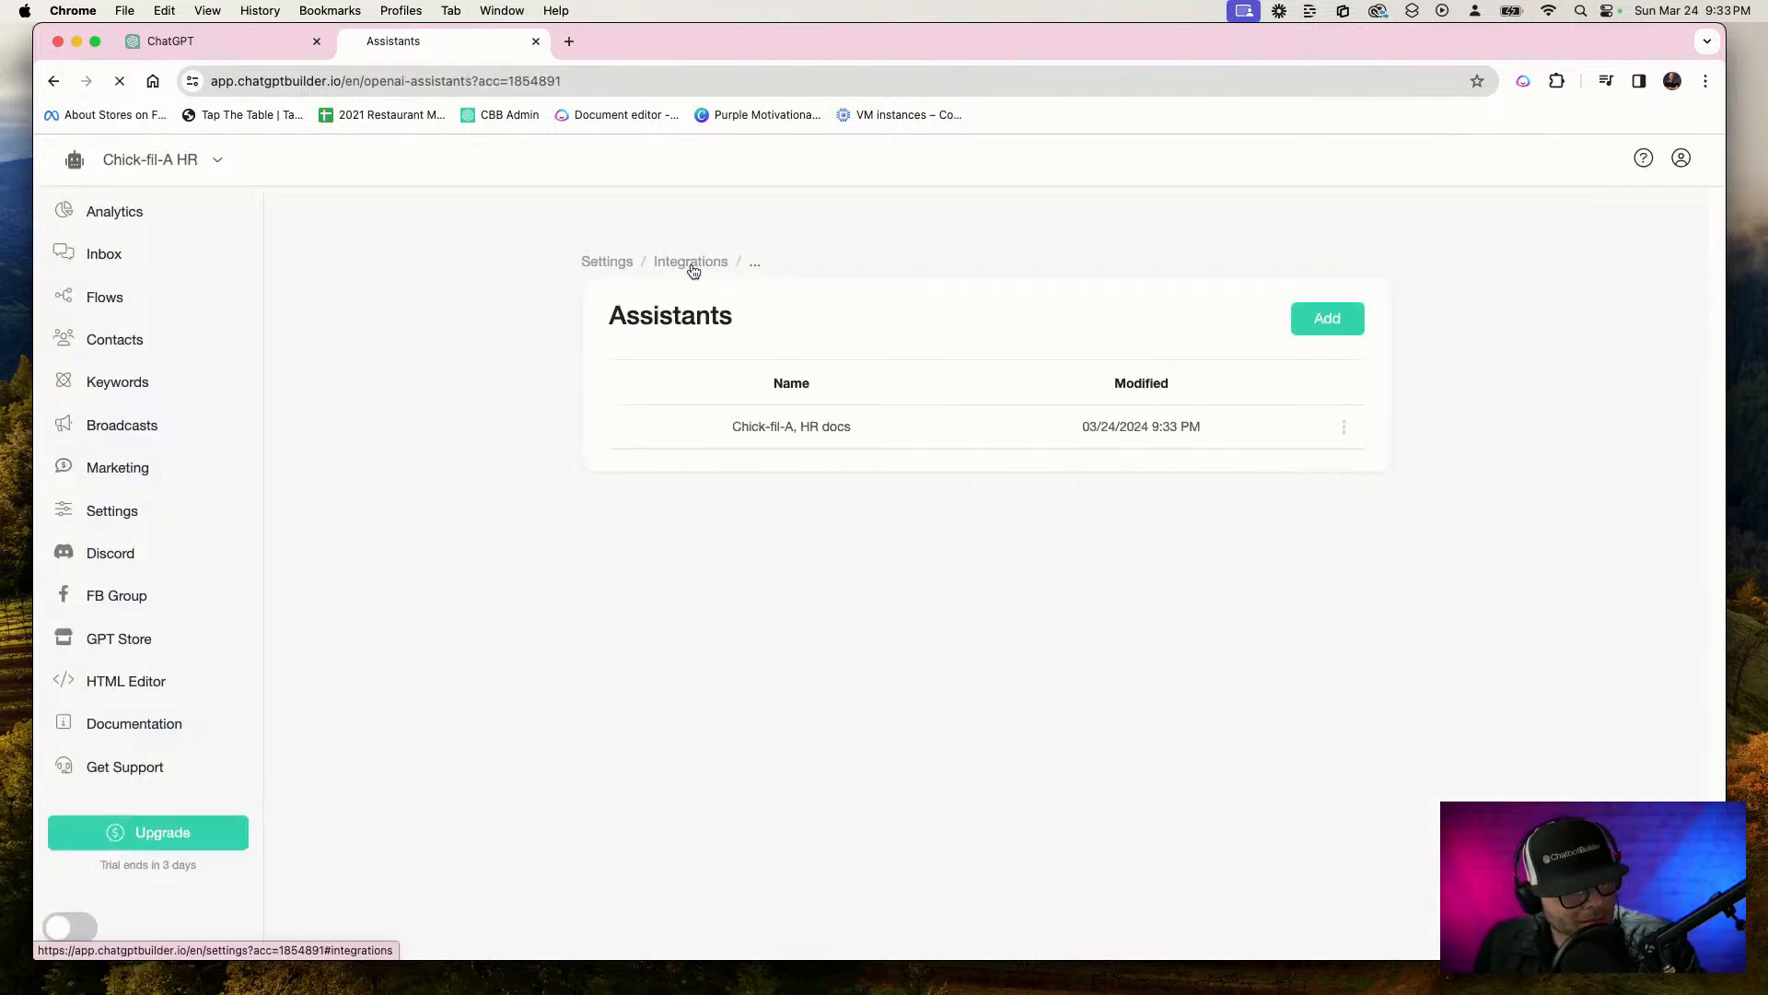
Edit the OpenAI integration to use the Chick-fil-A, HR docs assistant and confirm the choice
click(693, 265)
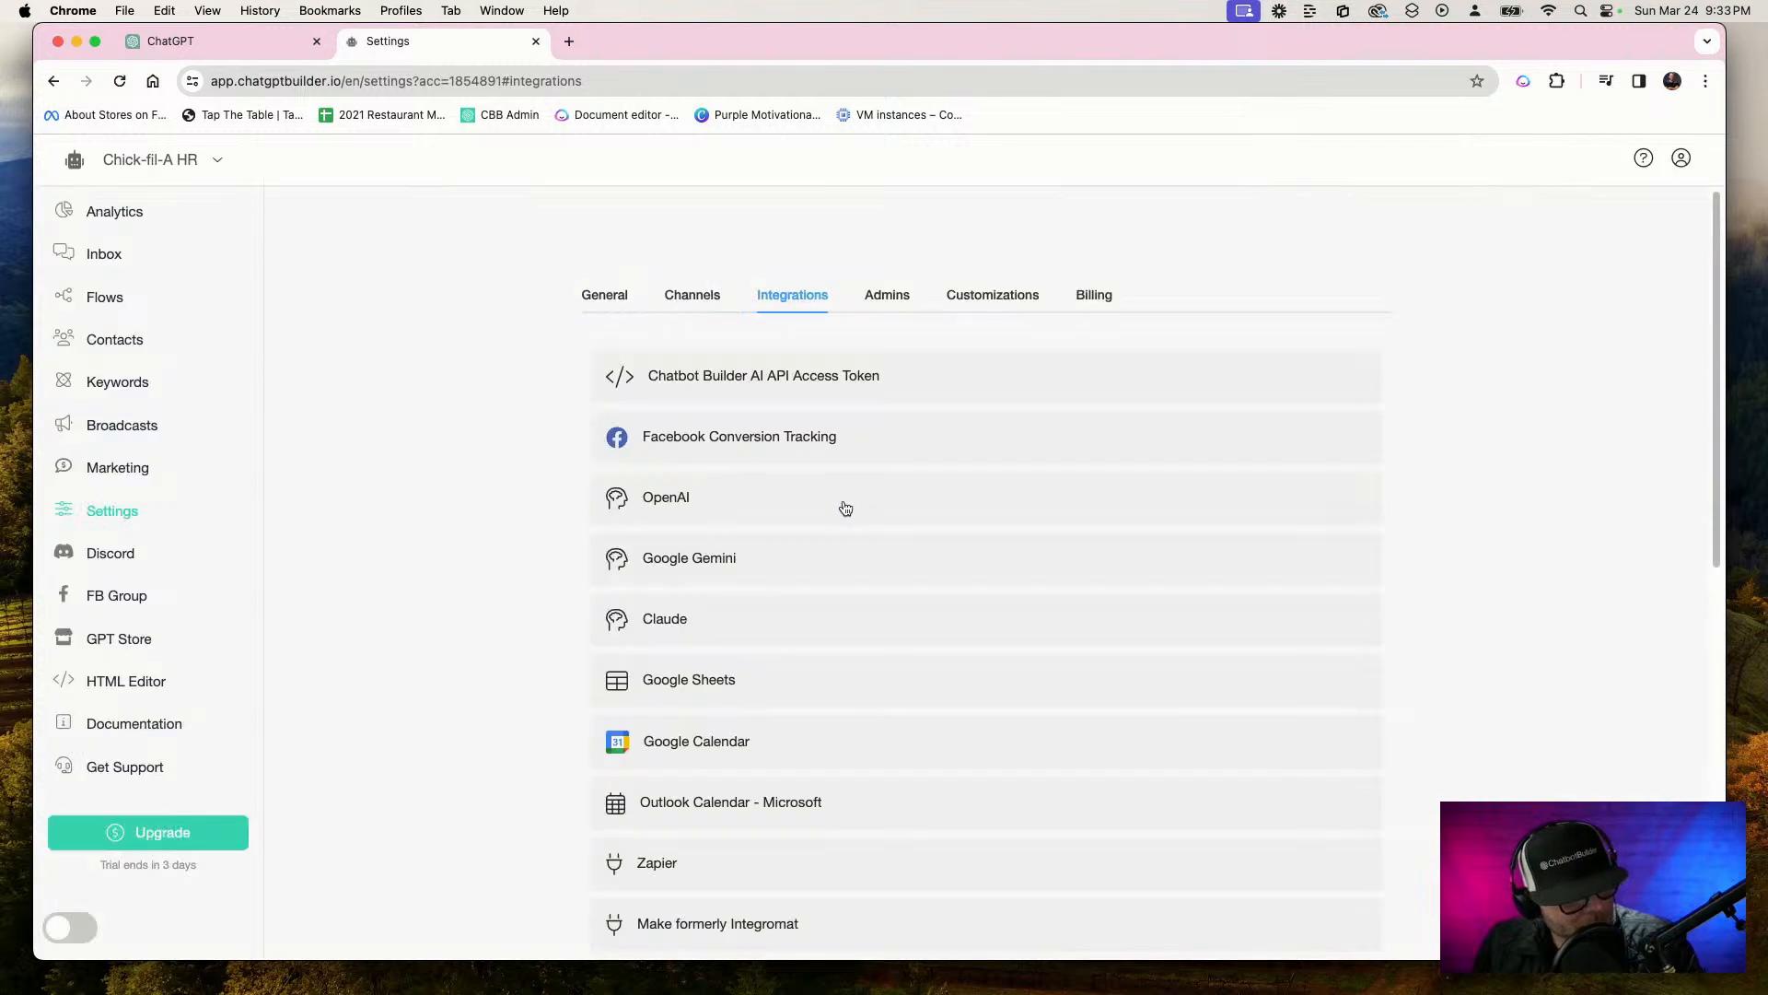
click(841, 505)
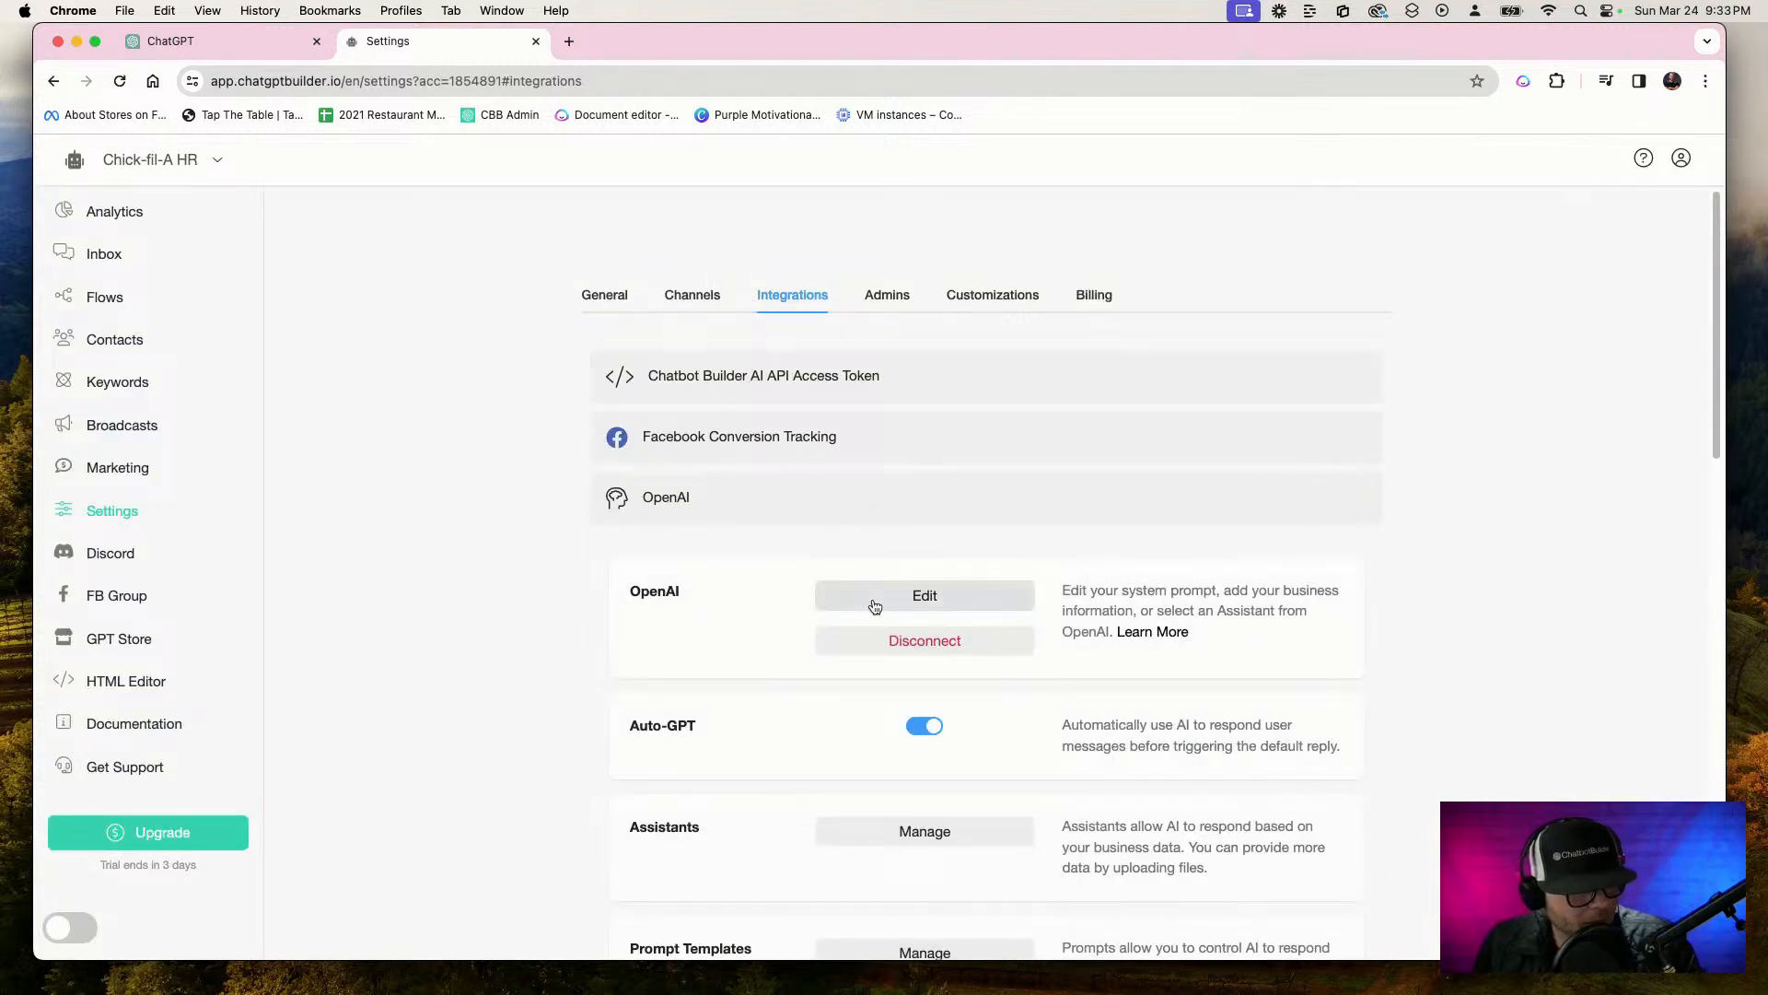
click(876, 600)
click(926, 258)
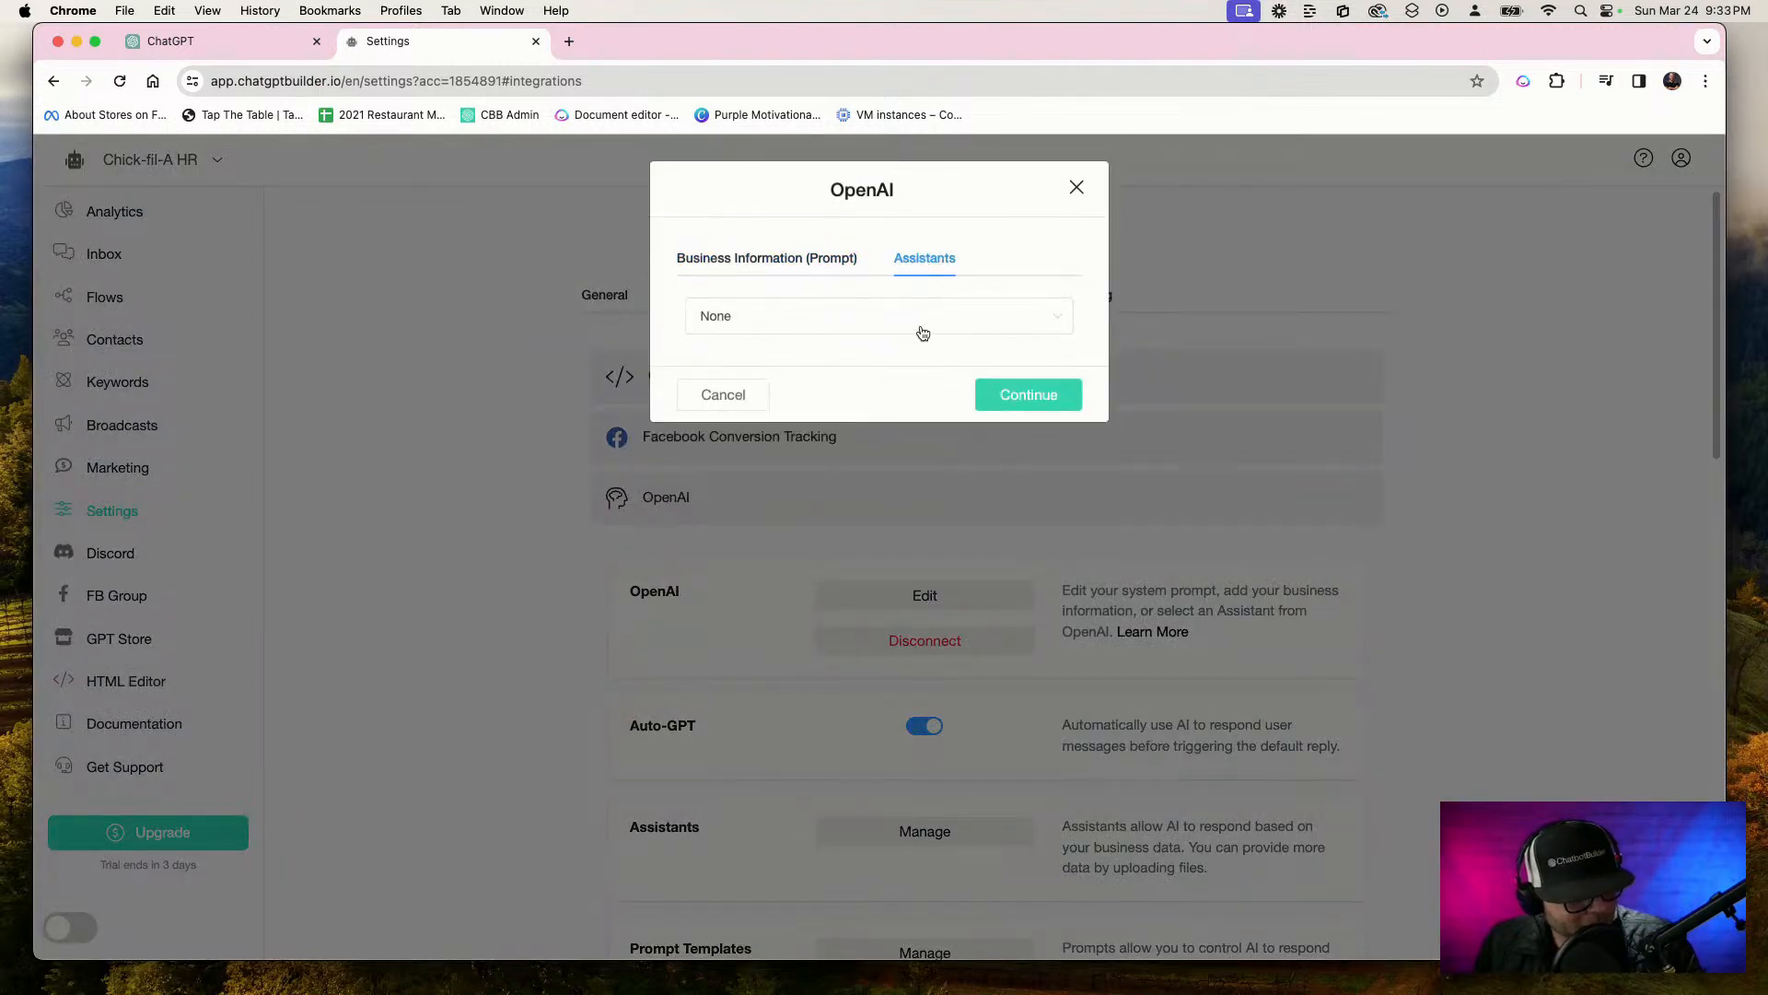
click(919, 328)
click(798, 396)
click(1027, 395)
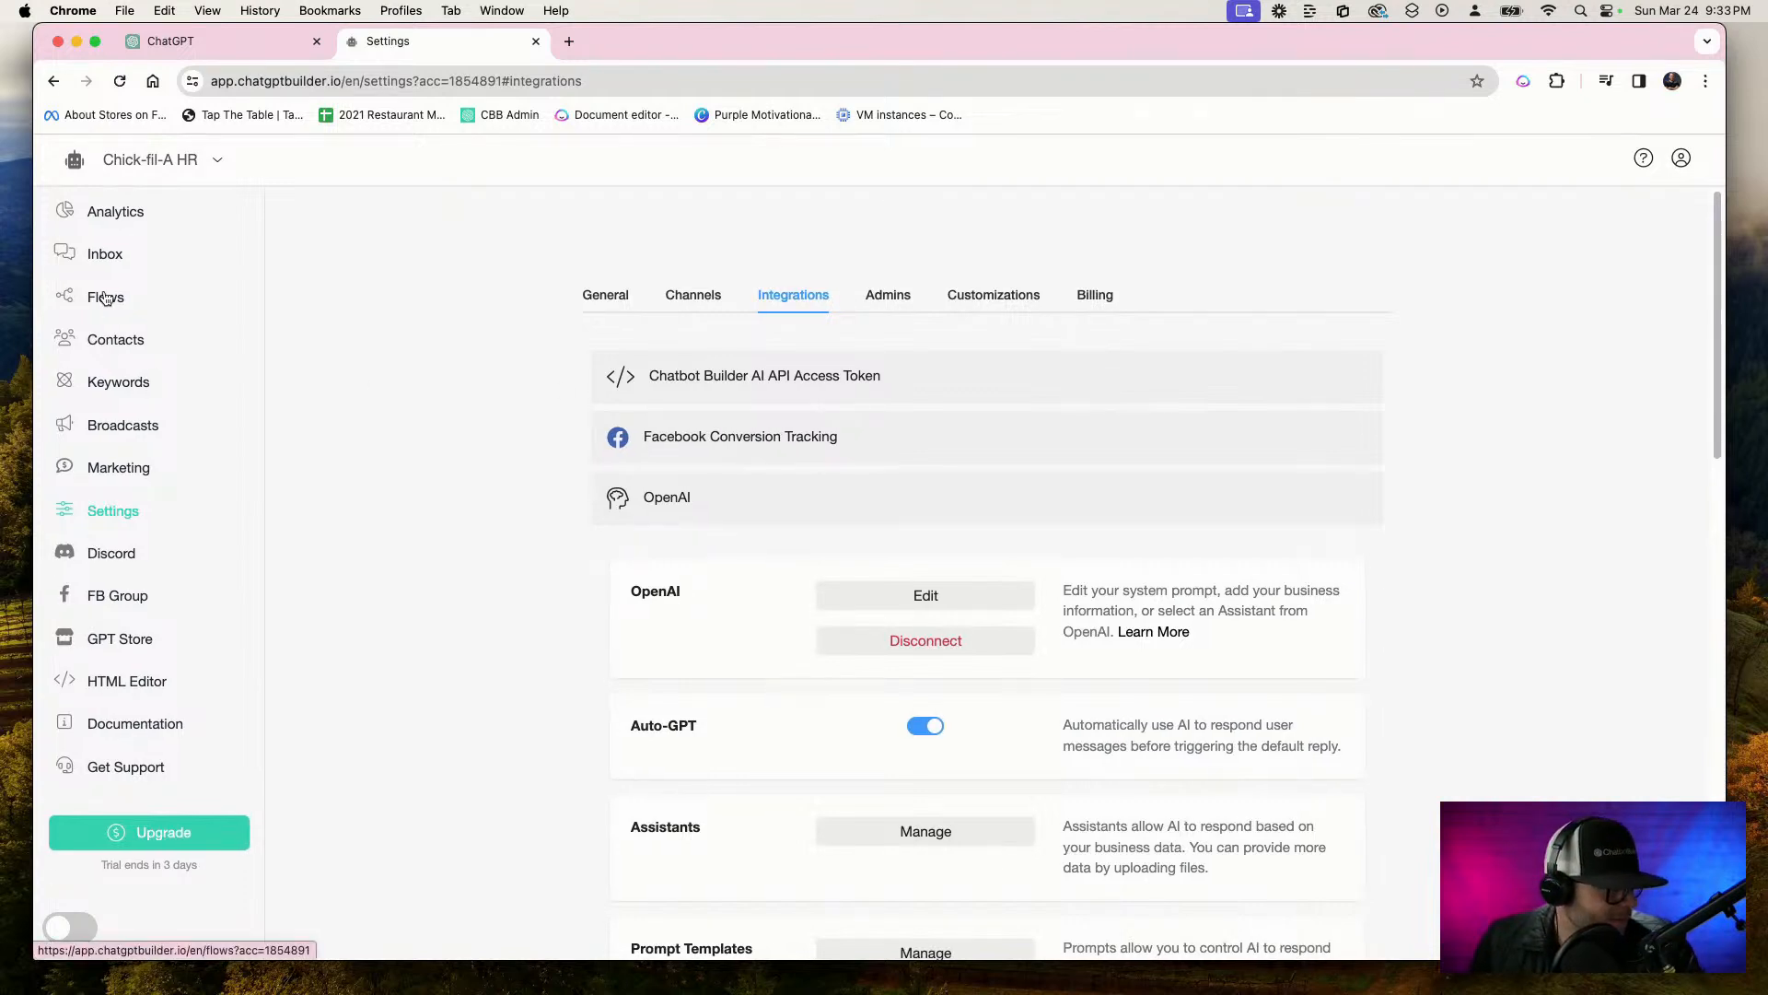
Open webchat management from the analytics dashboard and add a new webchat named HR BOT
click(115, 210)
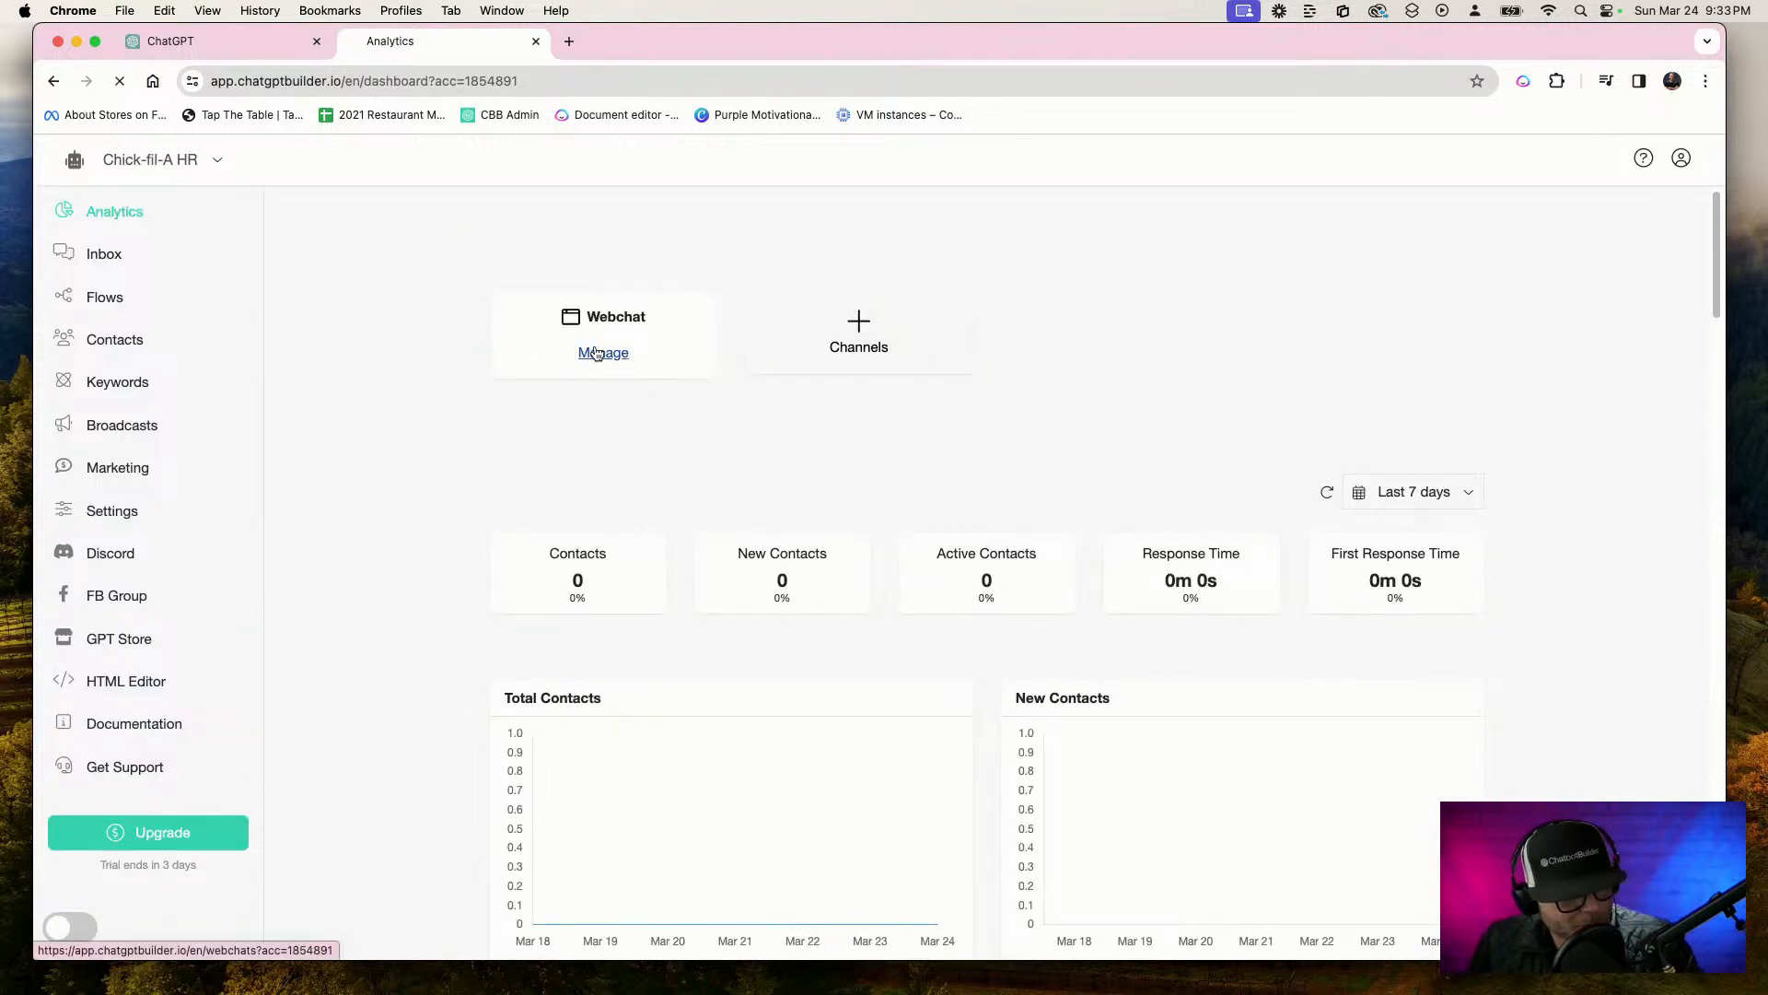
click(597, 355)
click(1025, 445)
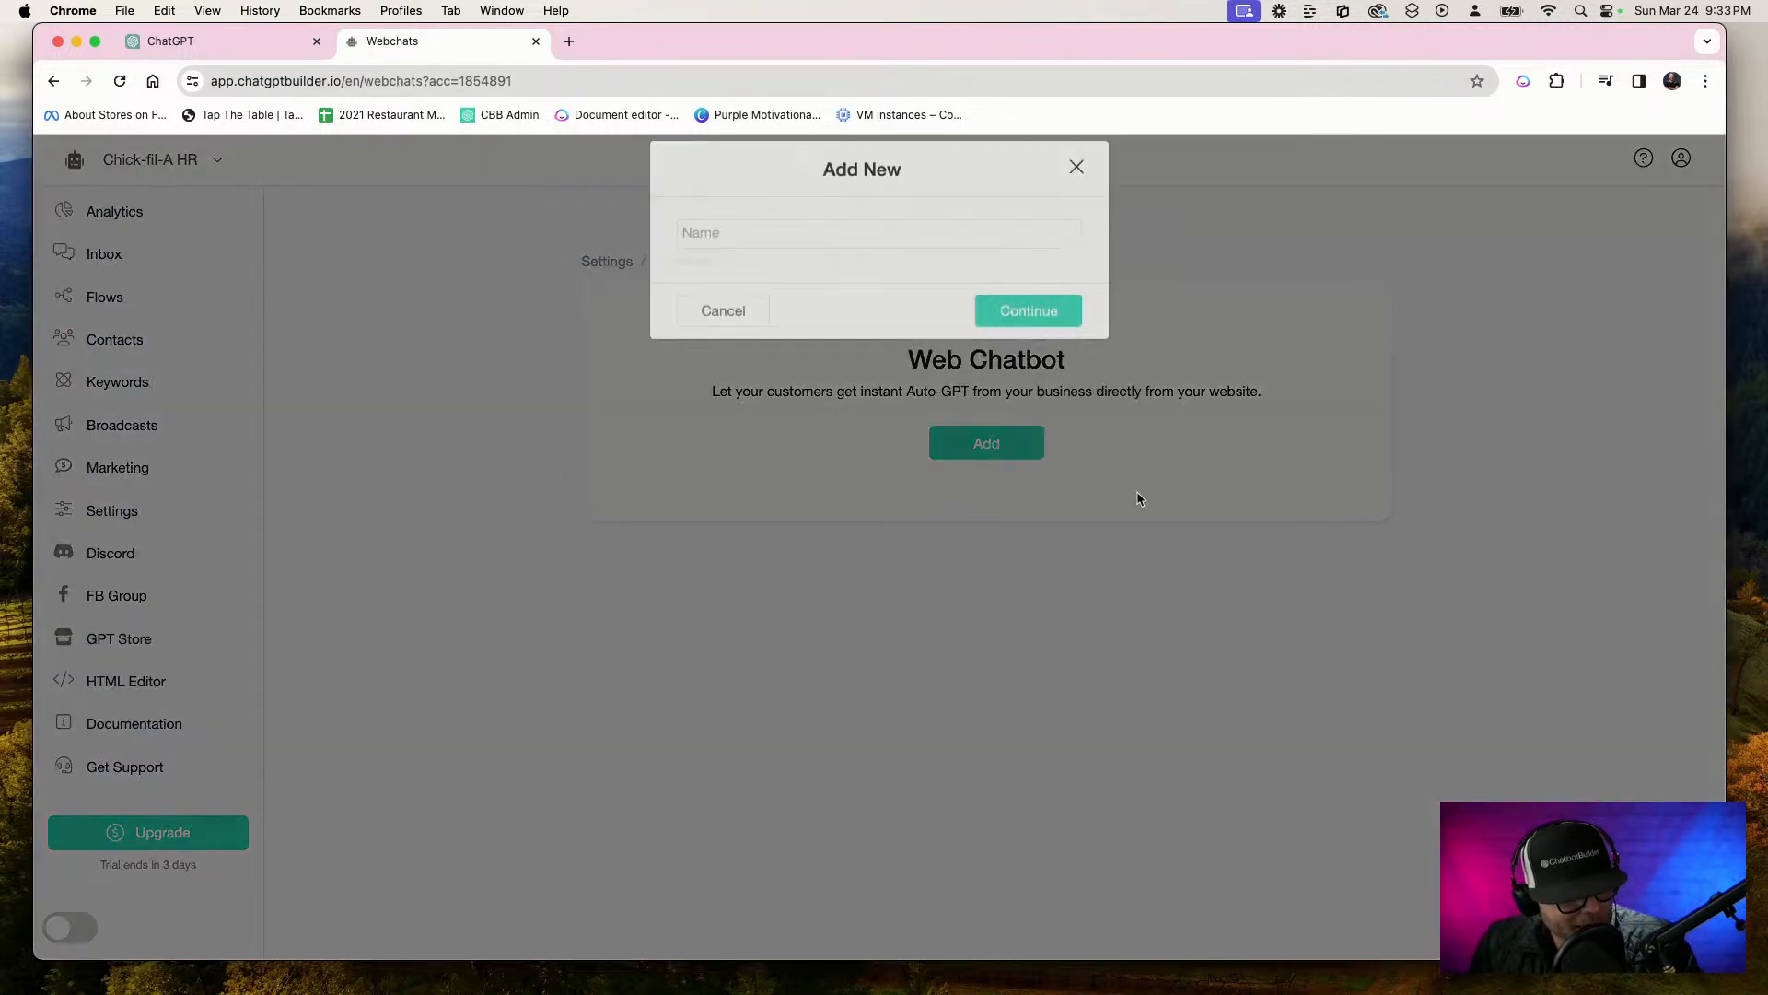
click(1019, 257)
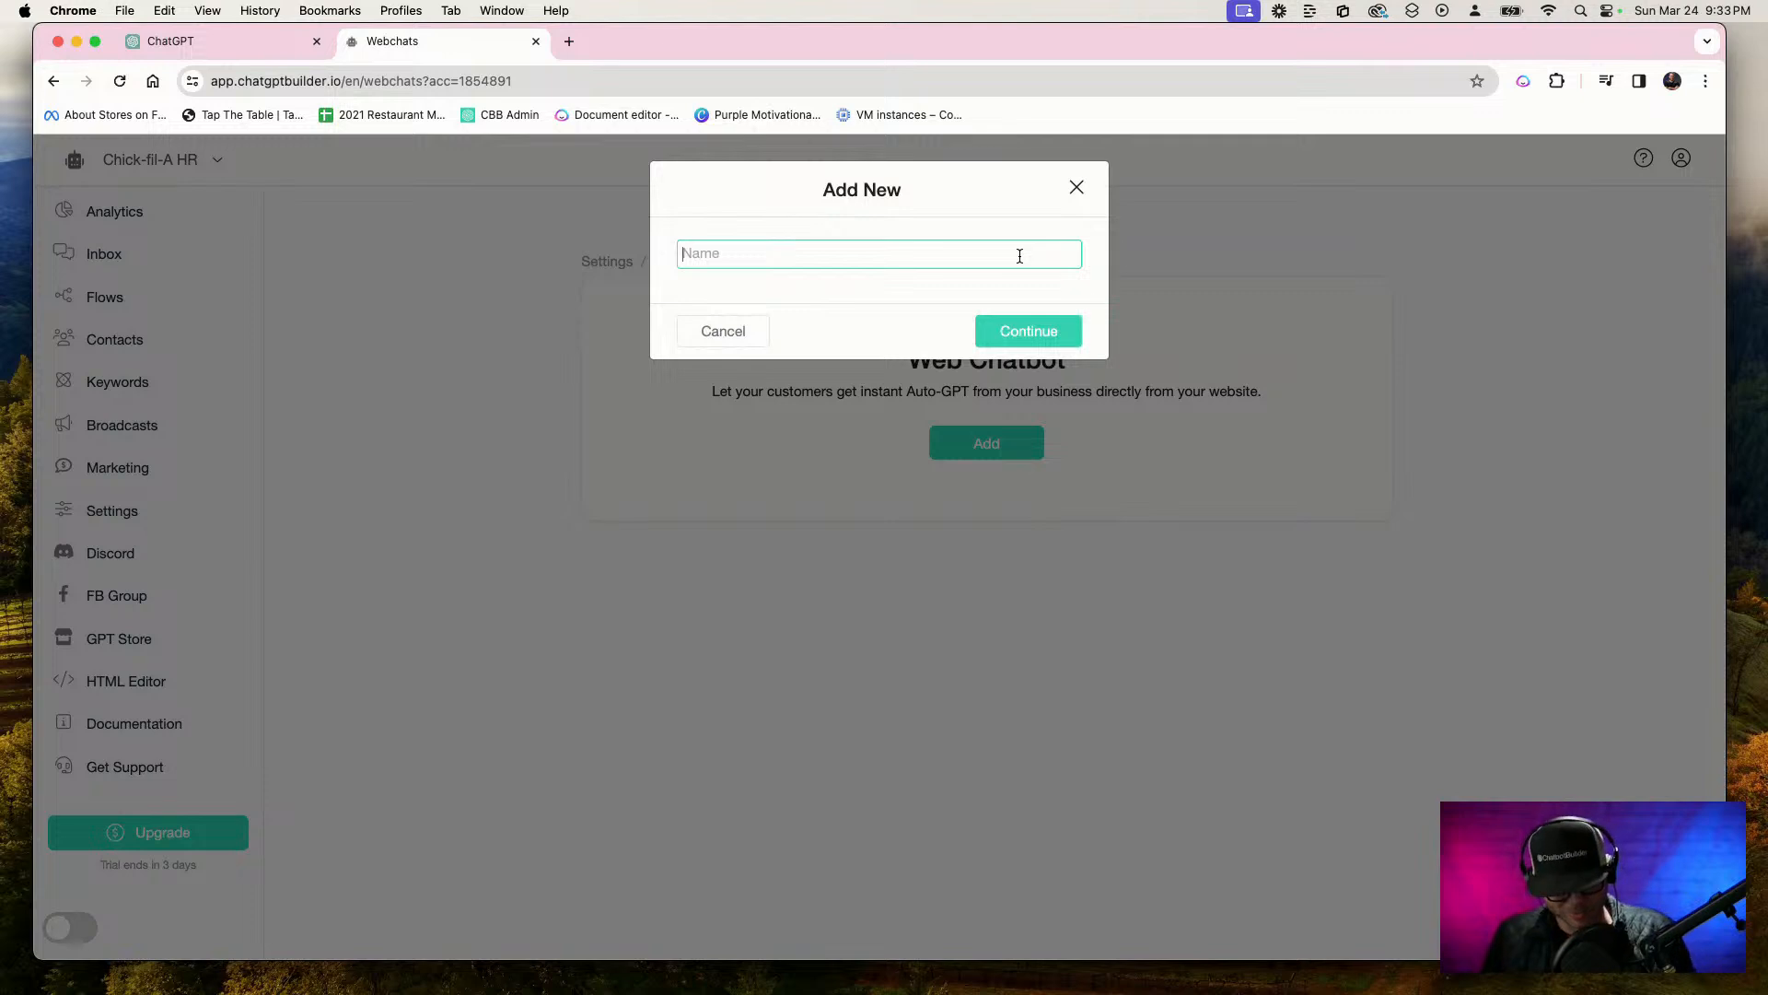
text(HR BOT)
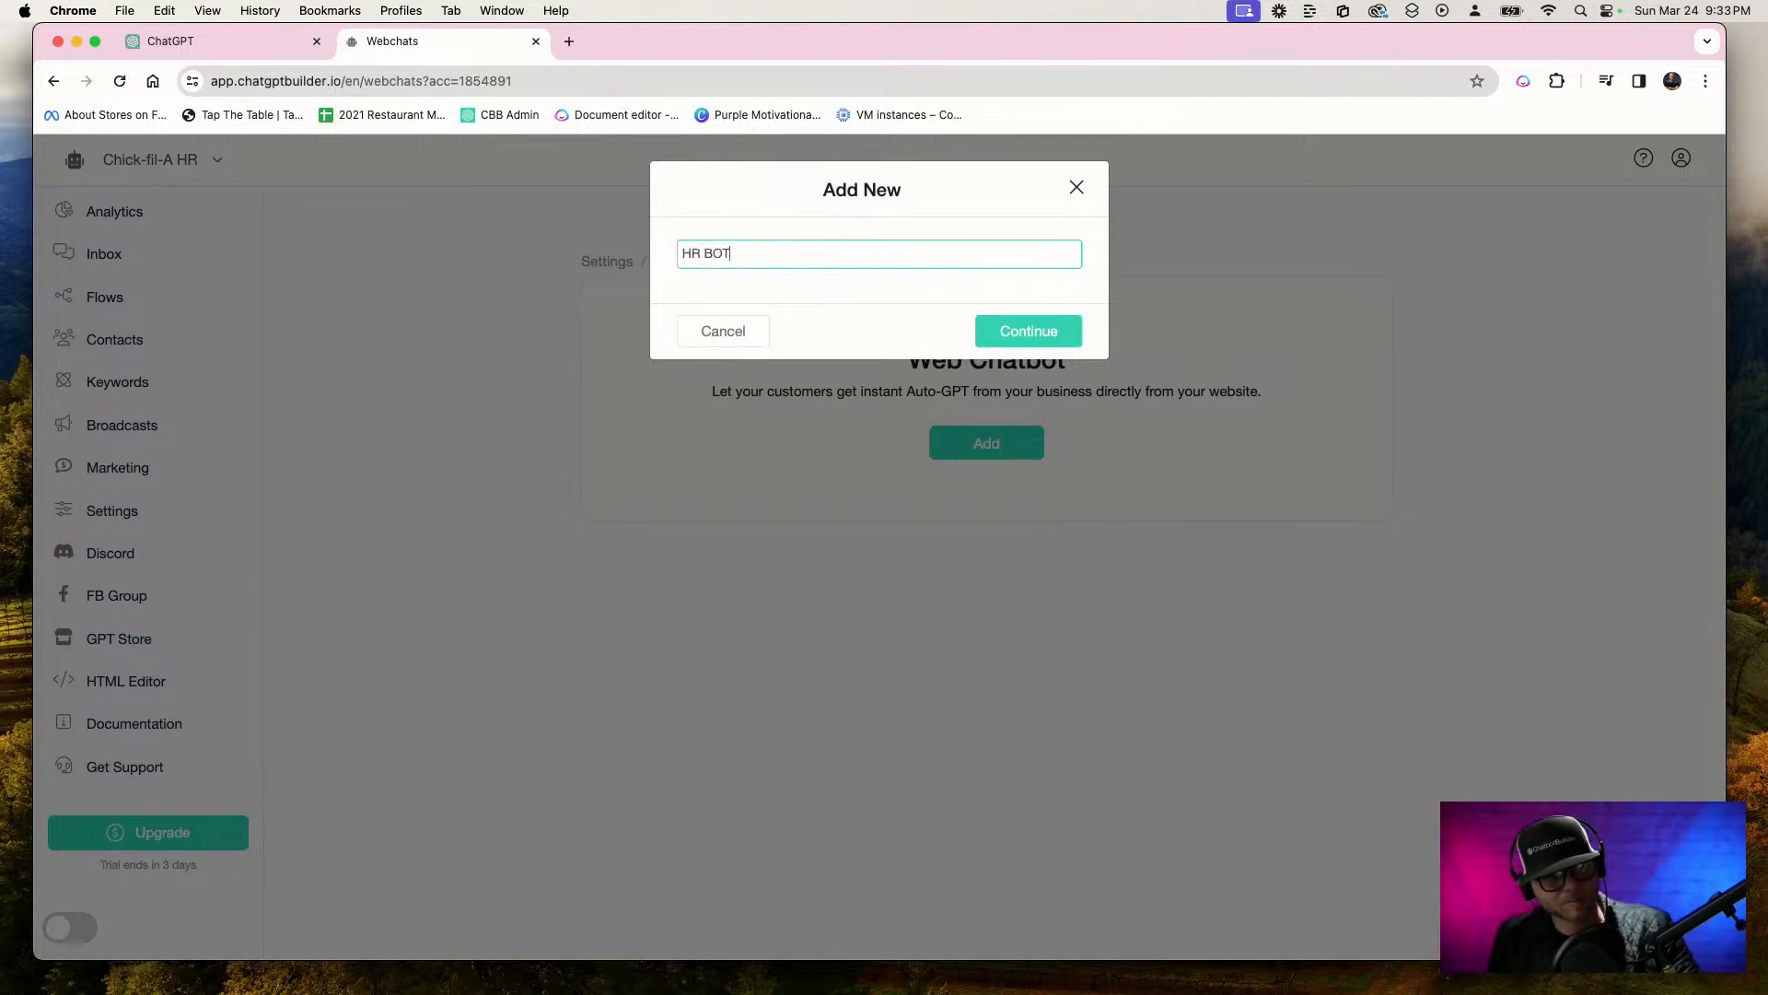
click(1040, 334)
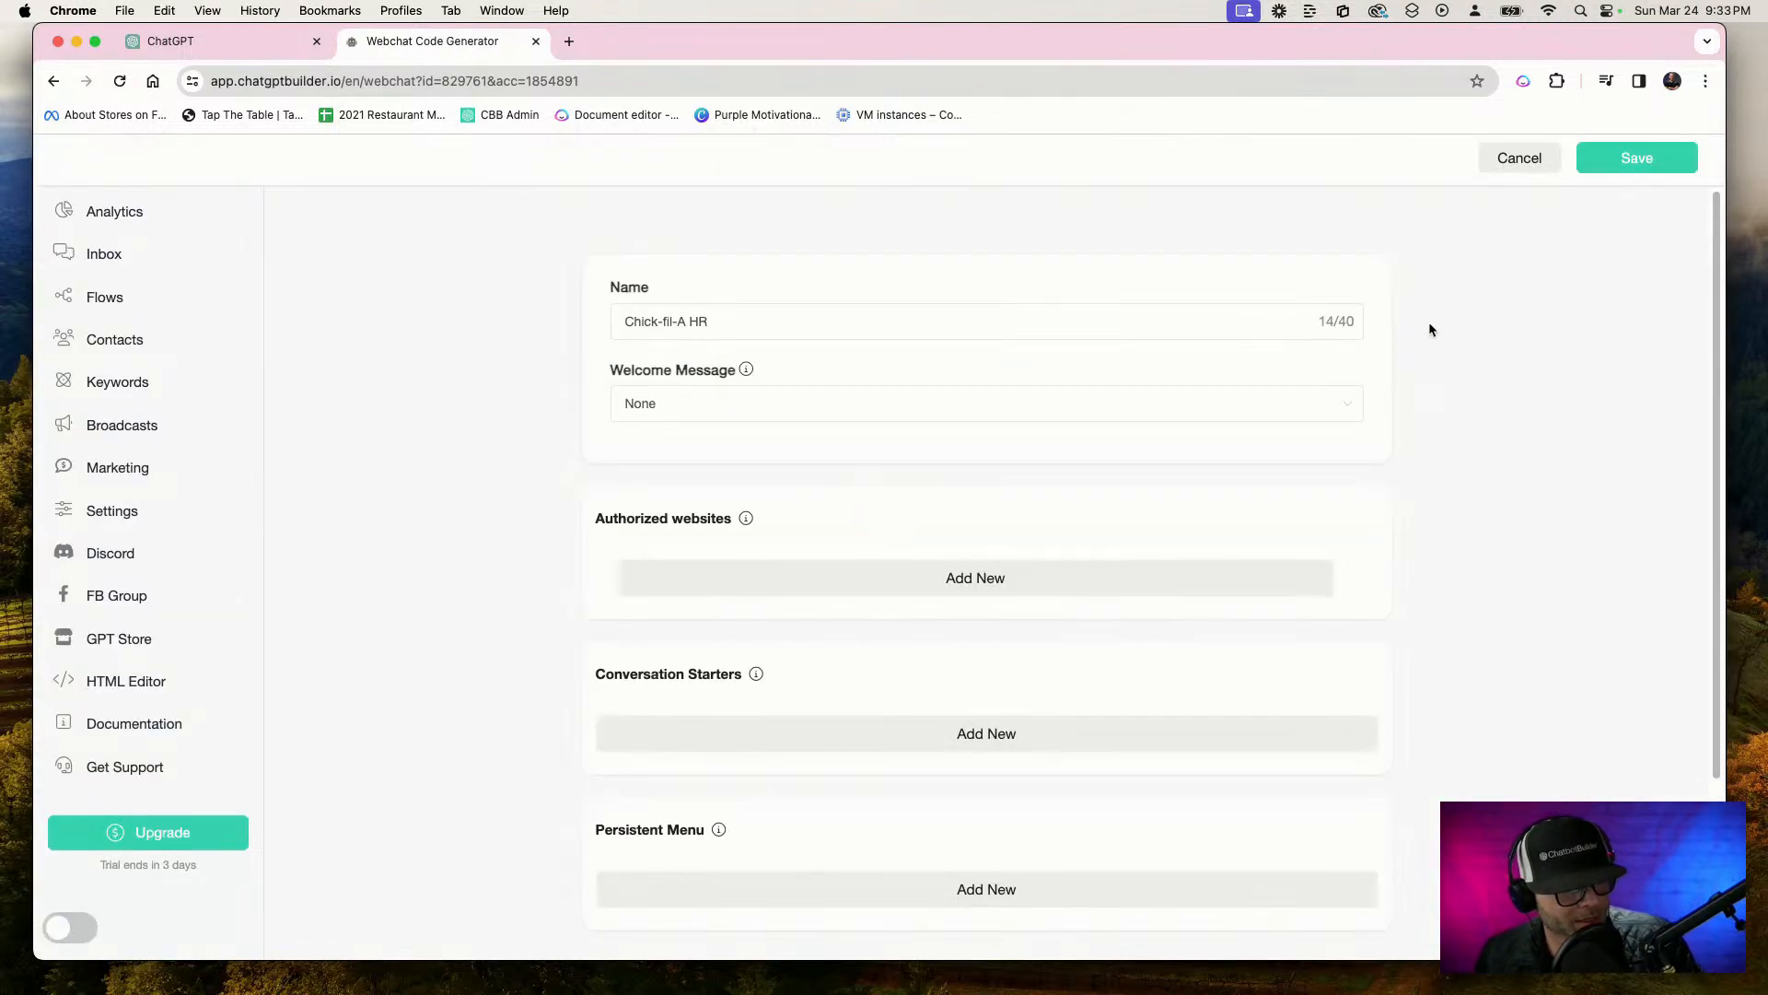
Set the webchat's welcome message to the Welcome Message flow and expand the additional appearance options
click(1223, 410)
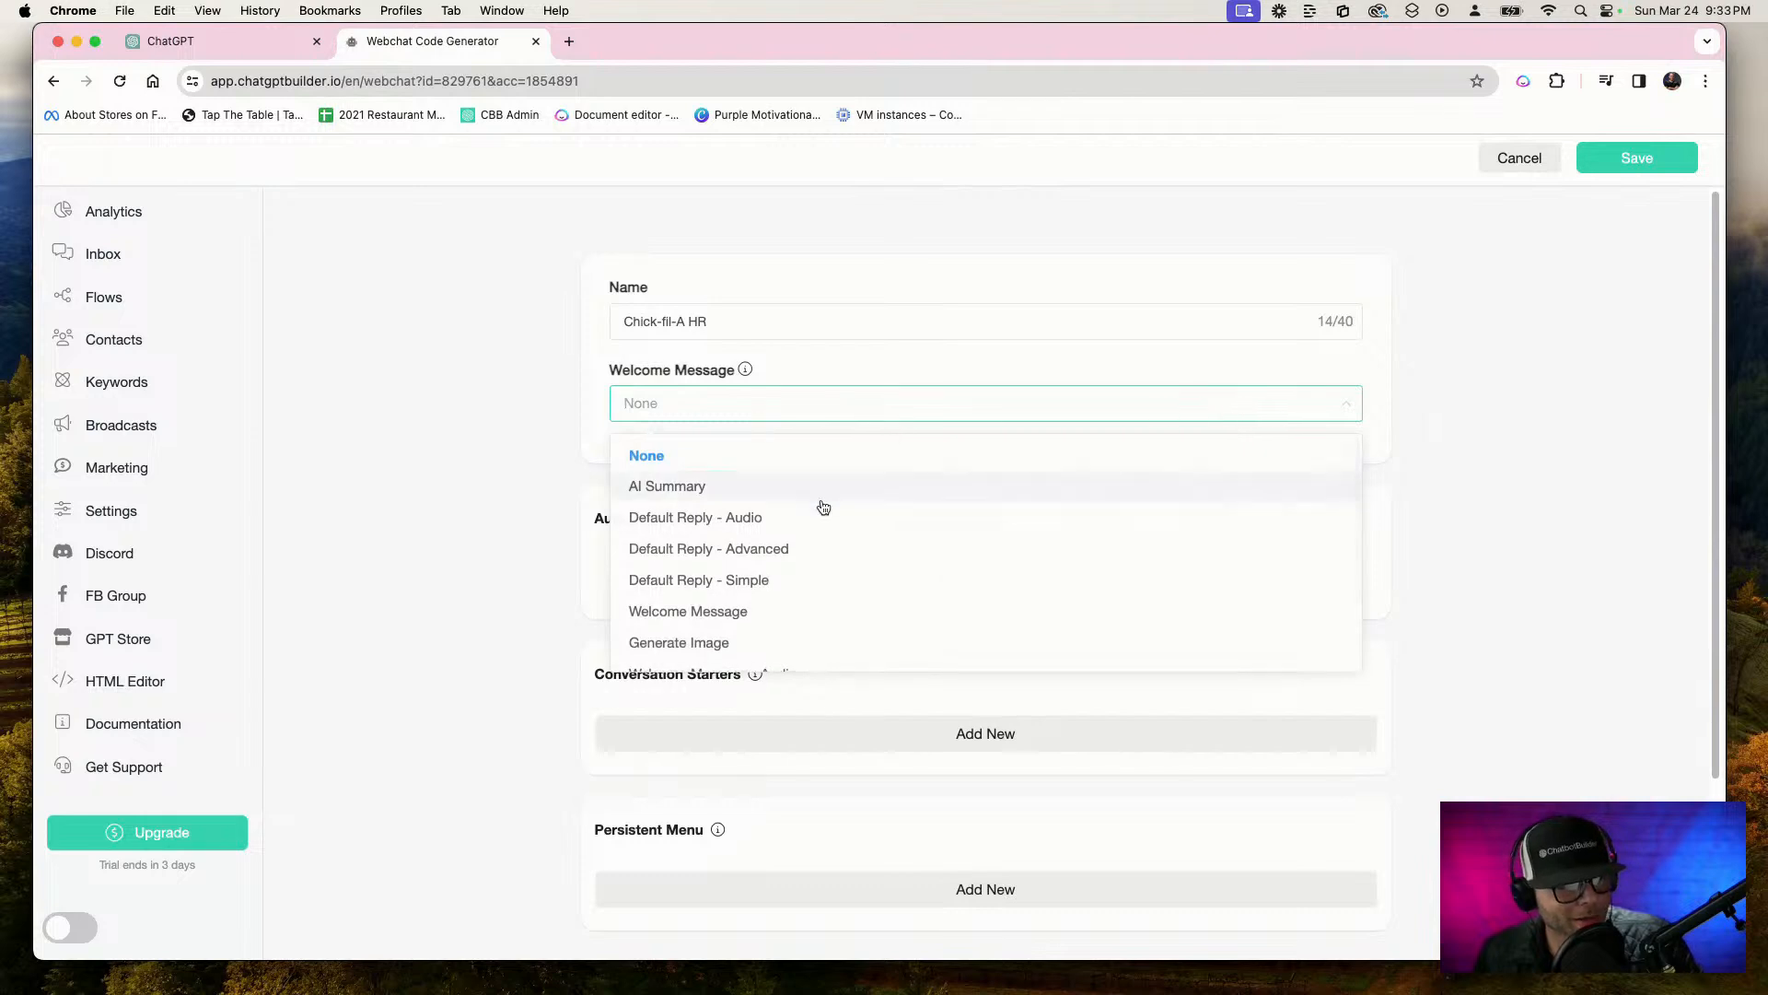
scroll(878, 659, down, 3)
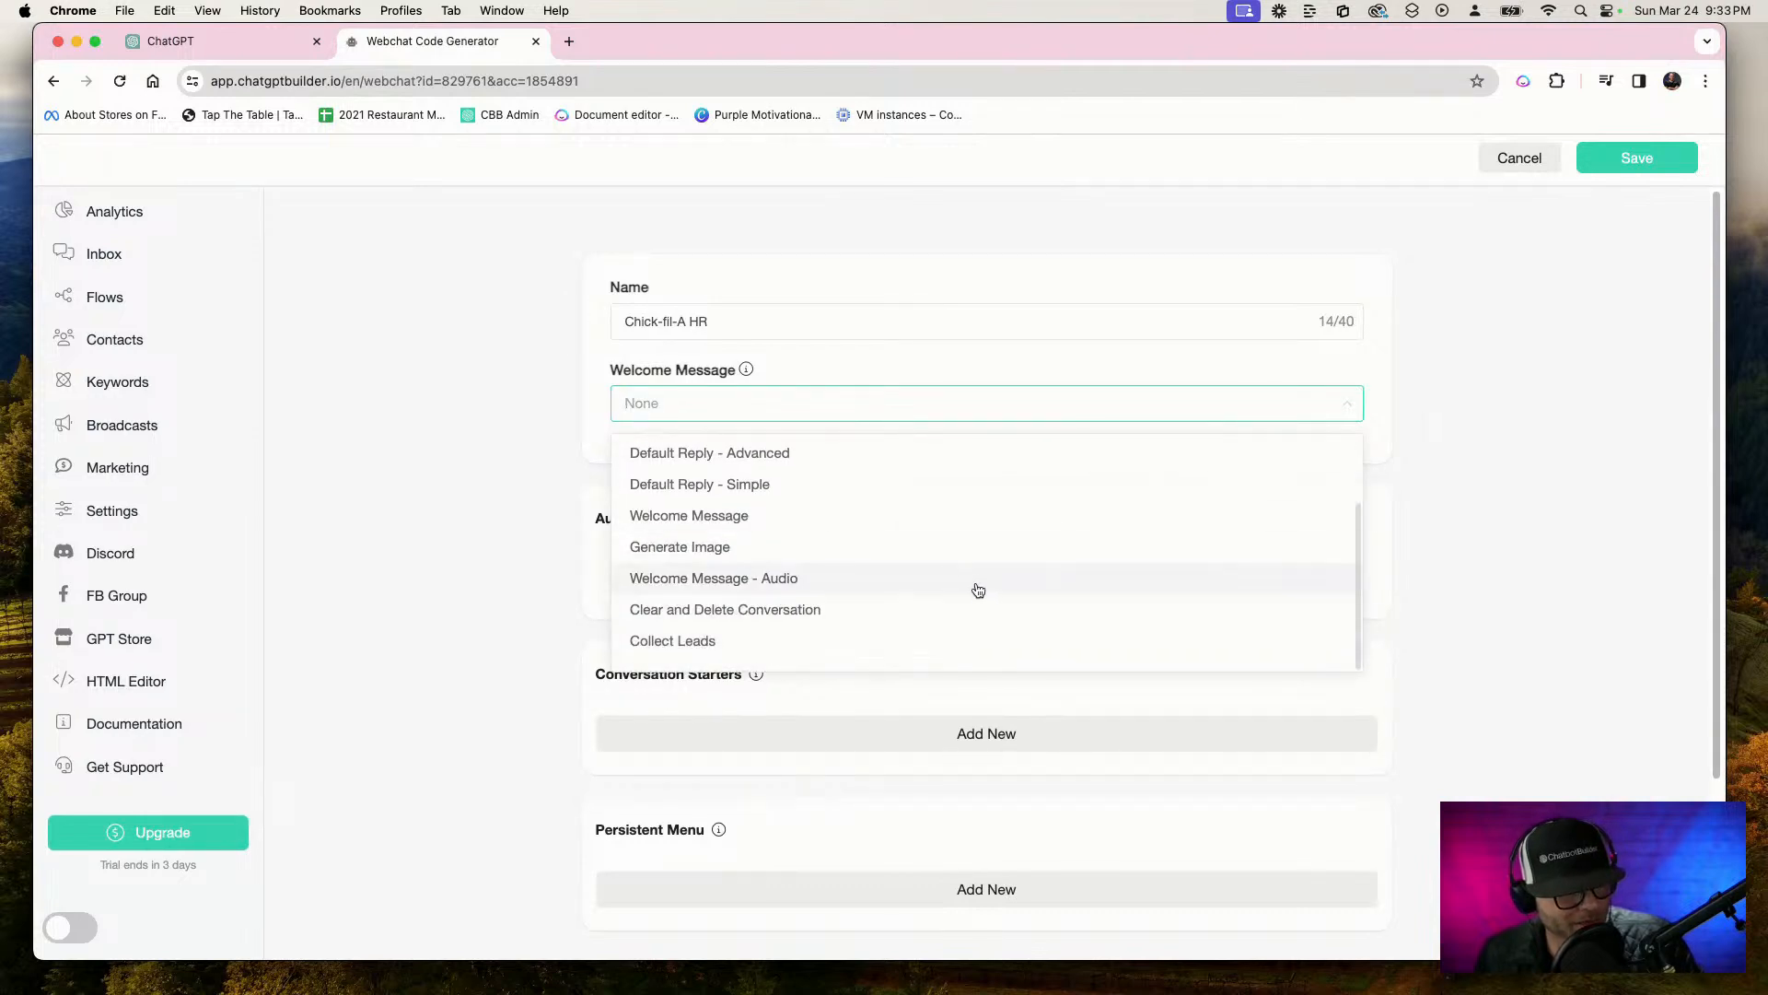
scroll(976, 589, up, 3)
scroll(976, 599, down, 1)
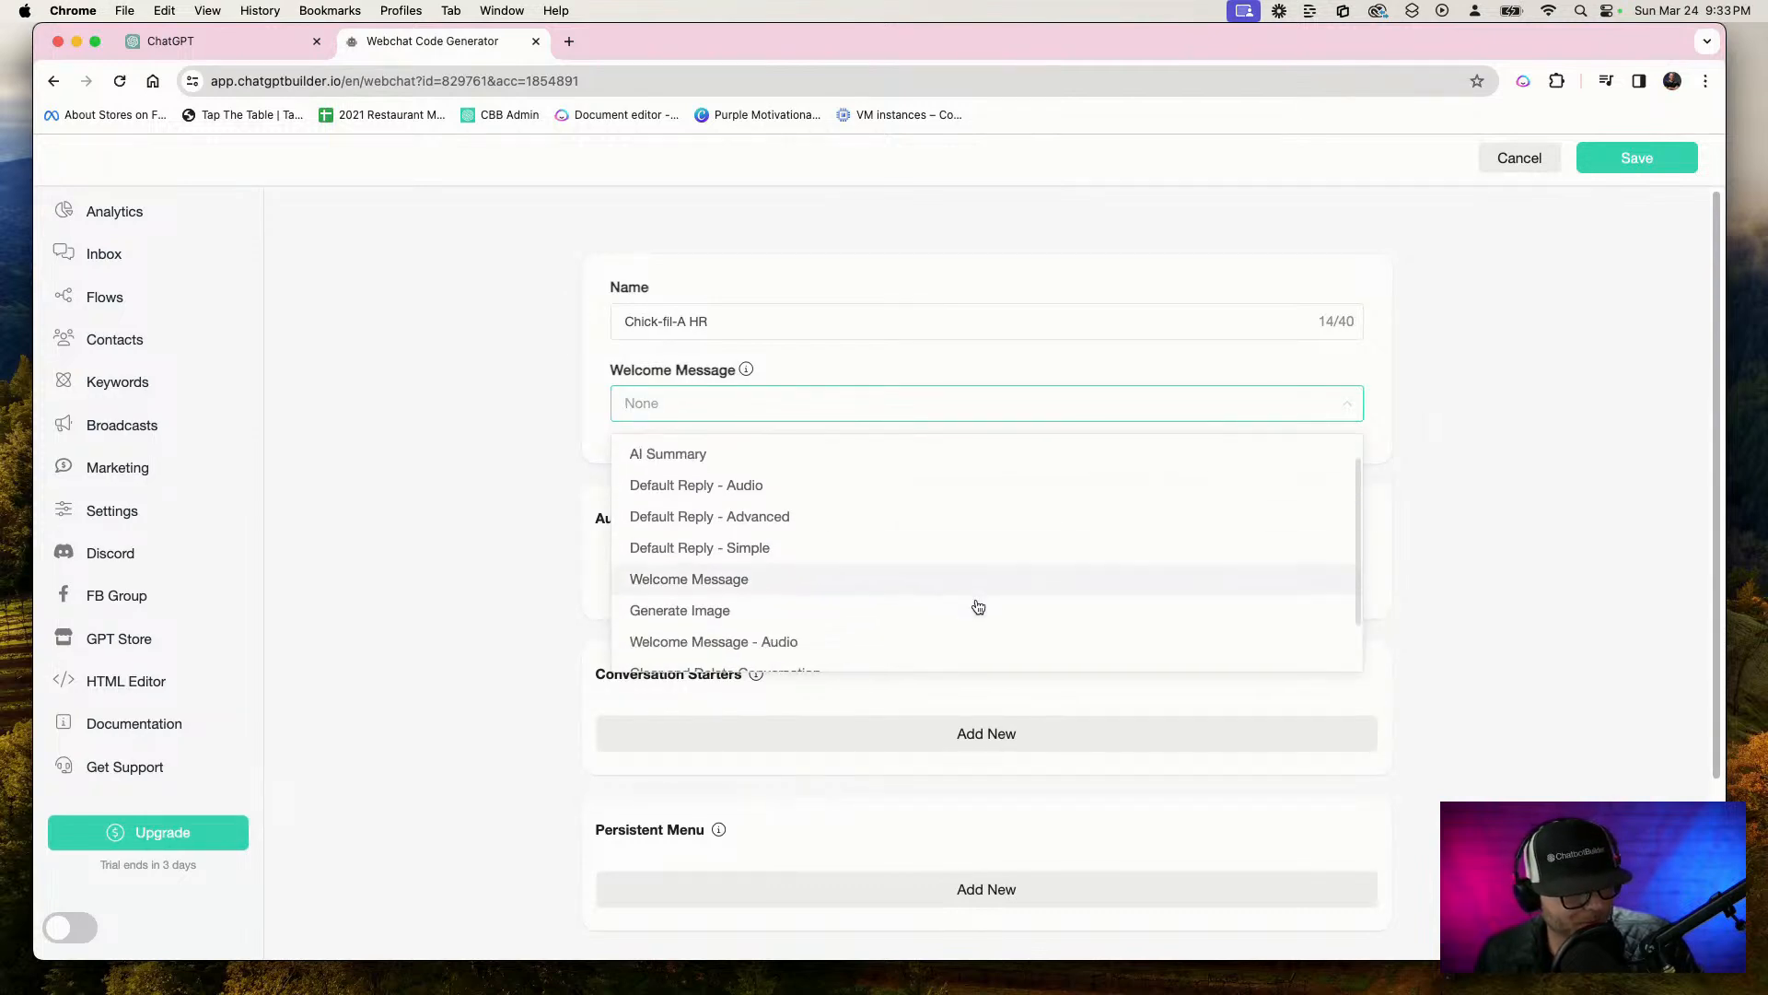
click(761, 584)
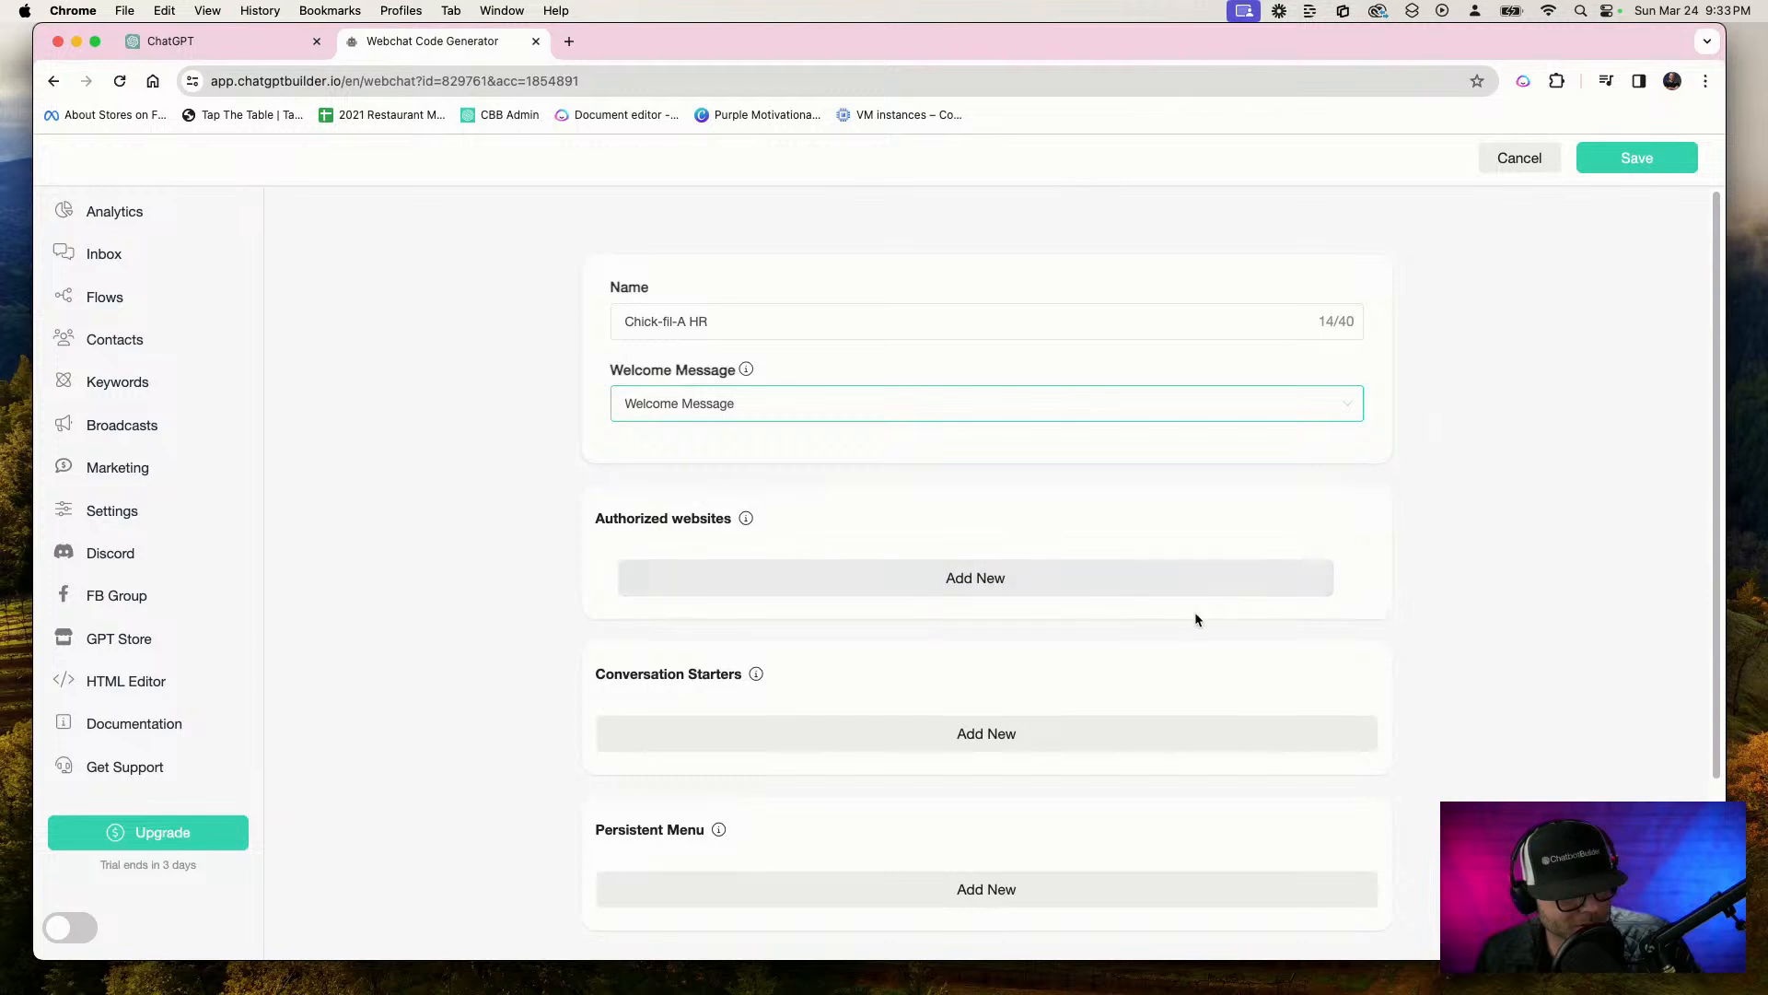
scroll(1194, 620, down, 3)
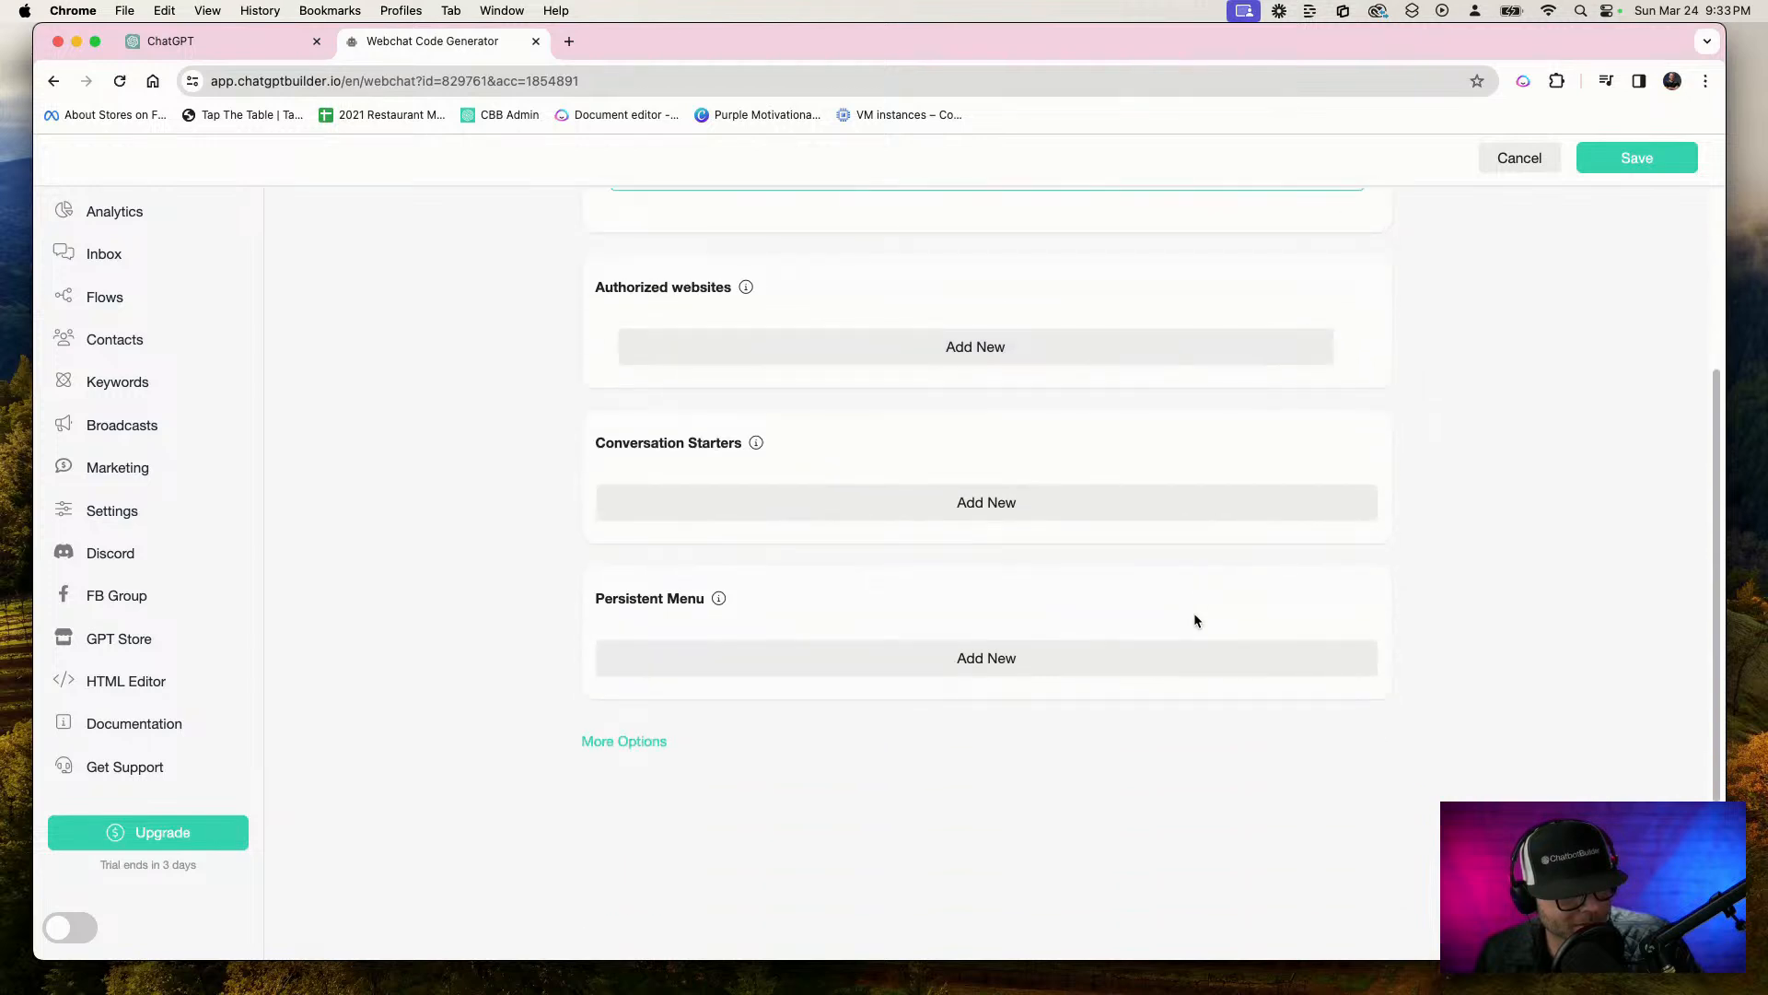
click(631, 741)
scroll(650, 689, down, 3)
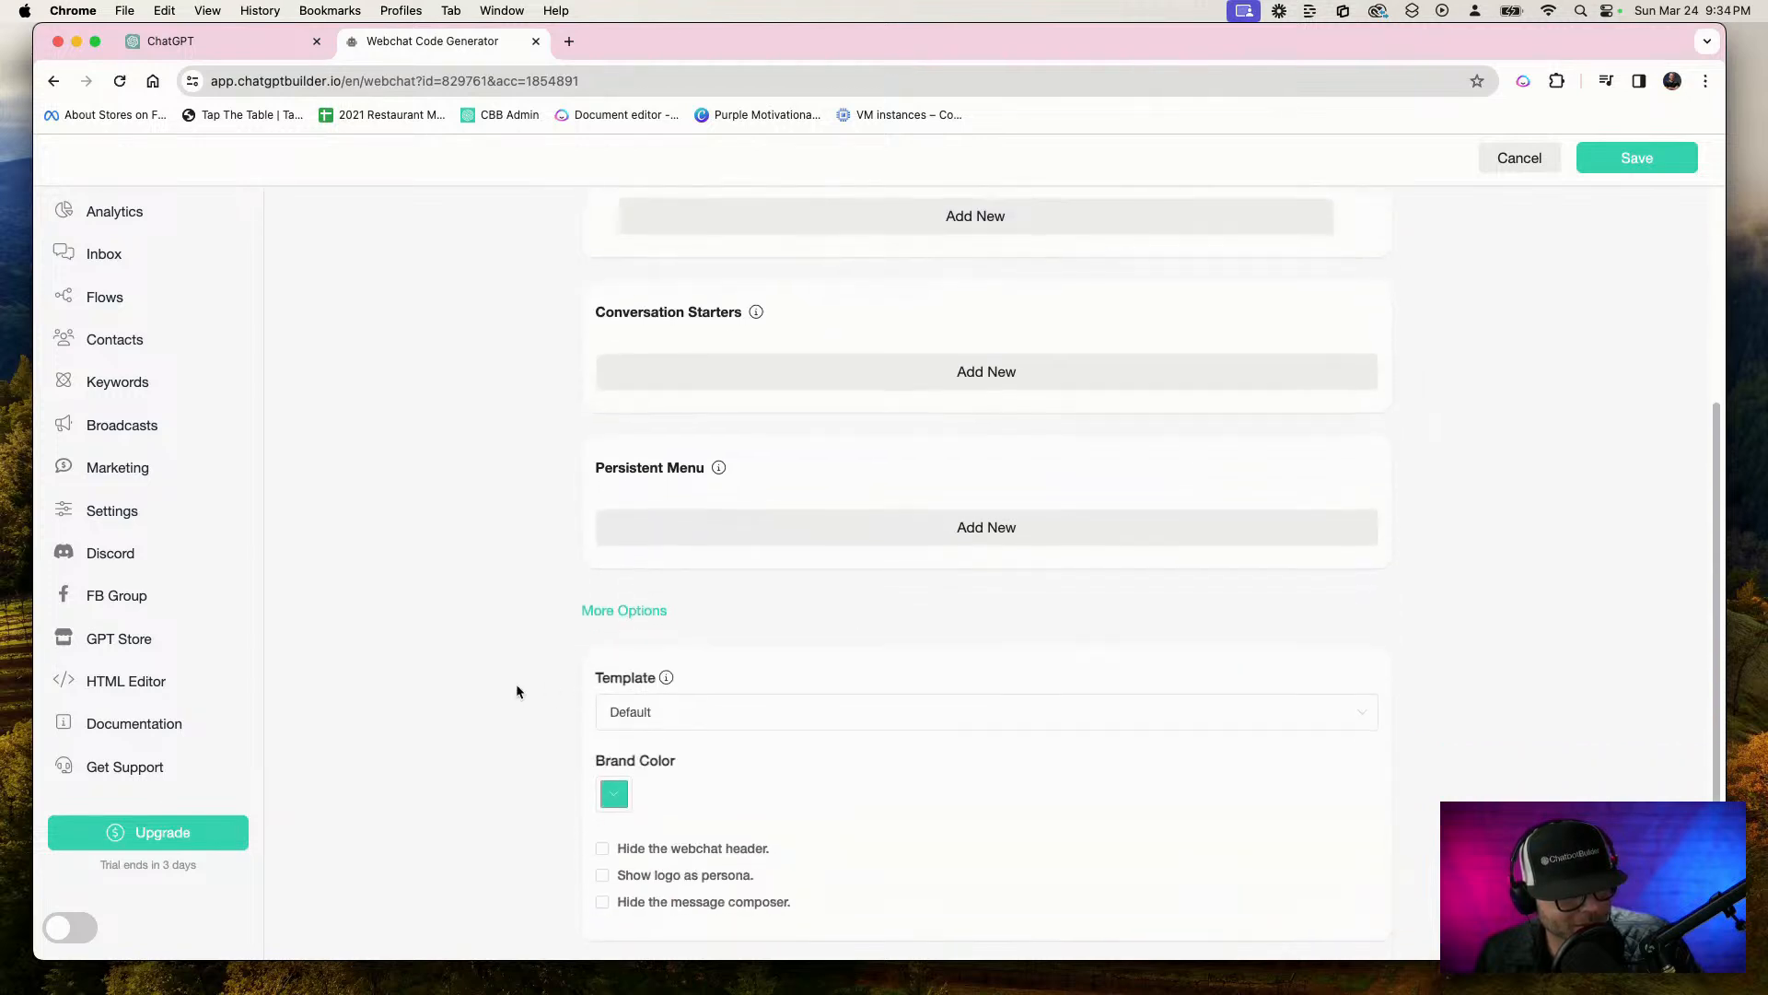
click(614, 660)
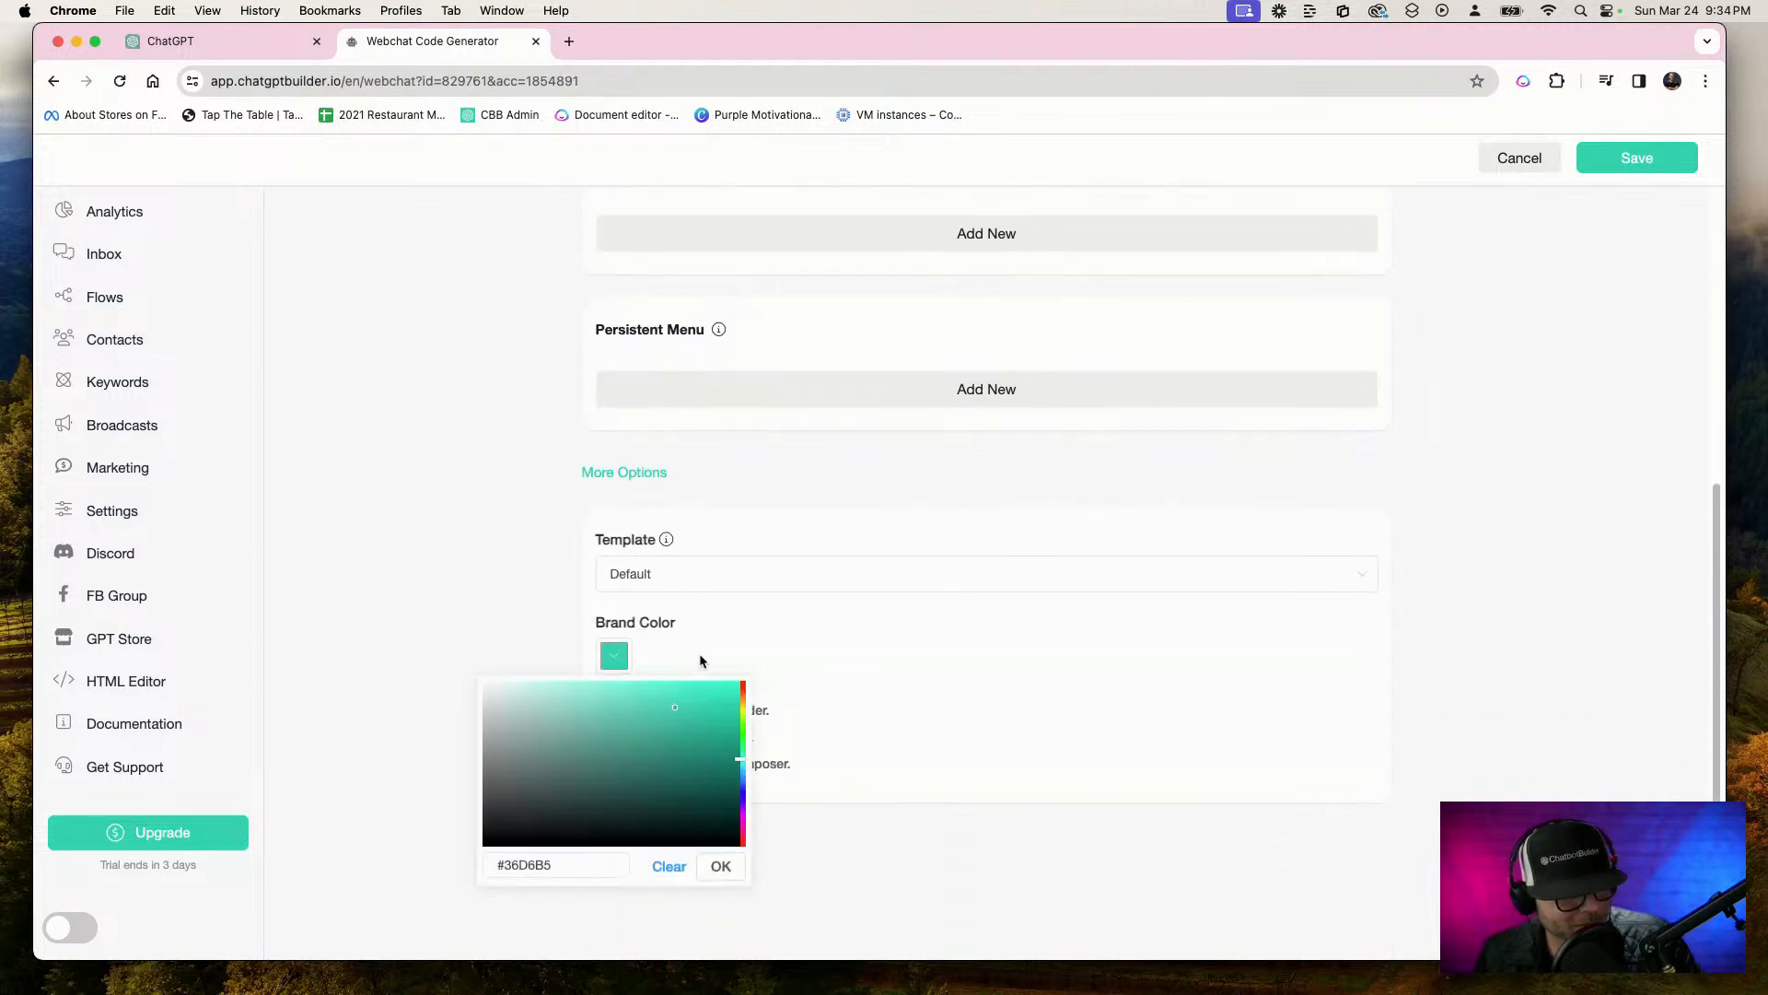
click(744, 686)
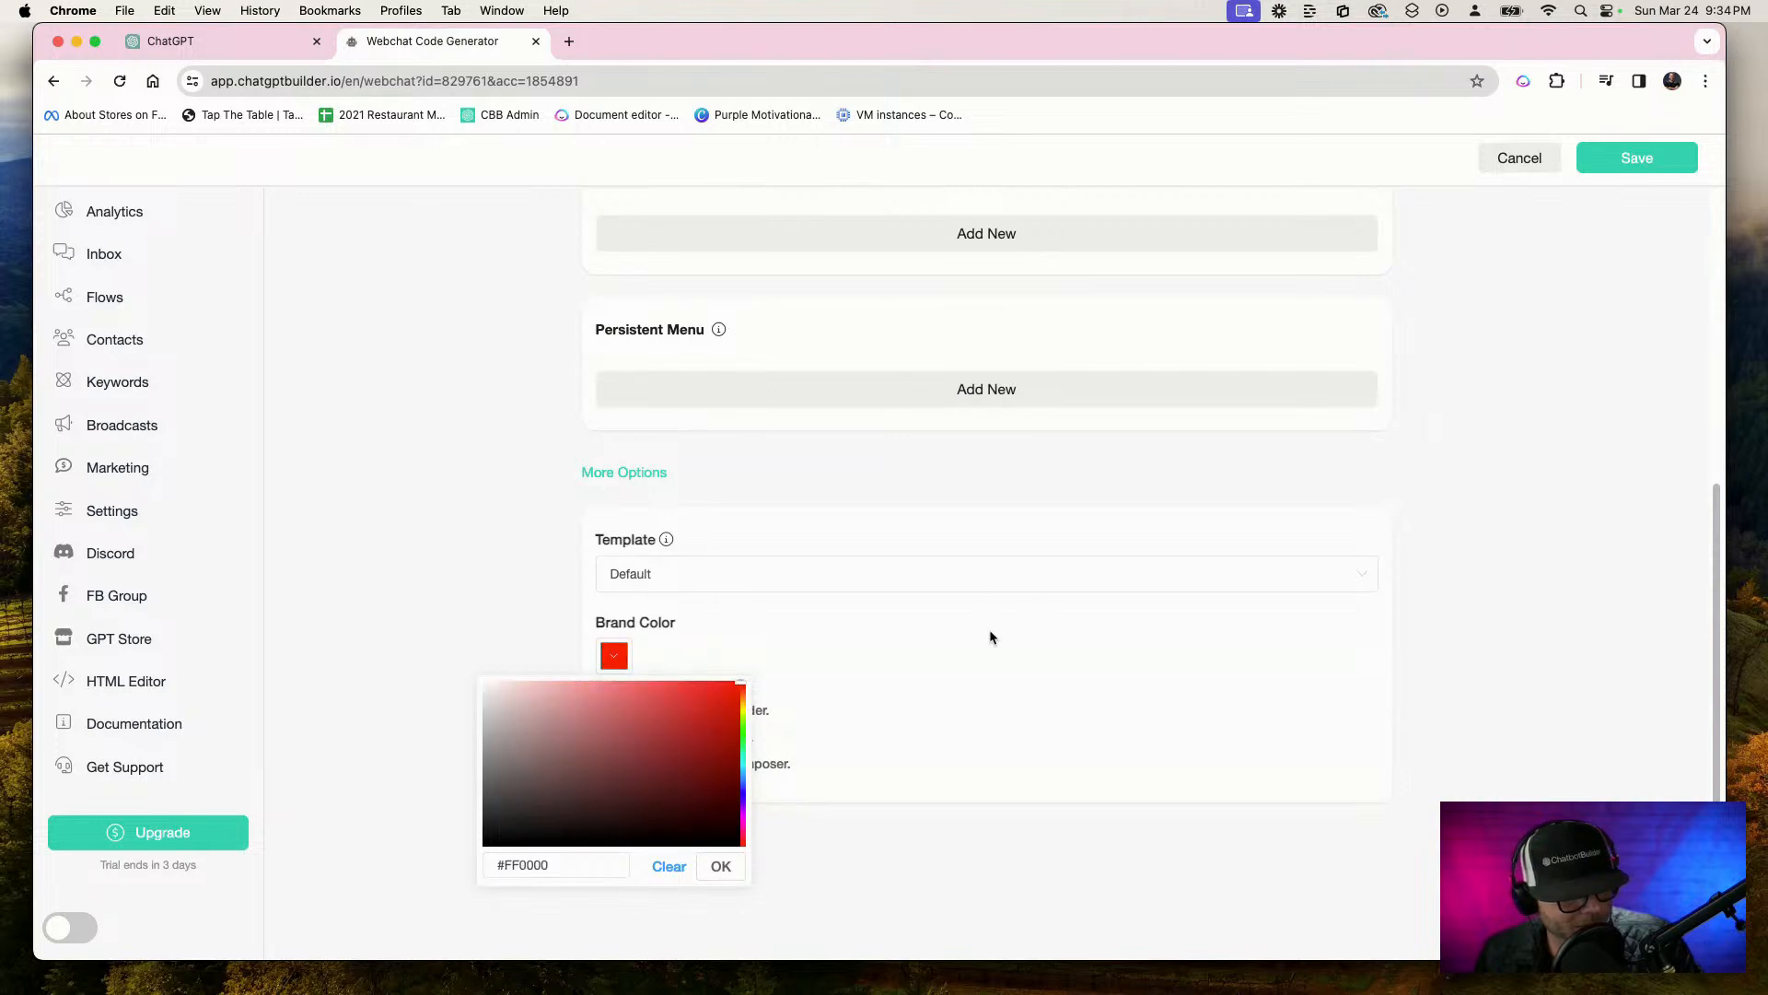
click(976, 526)
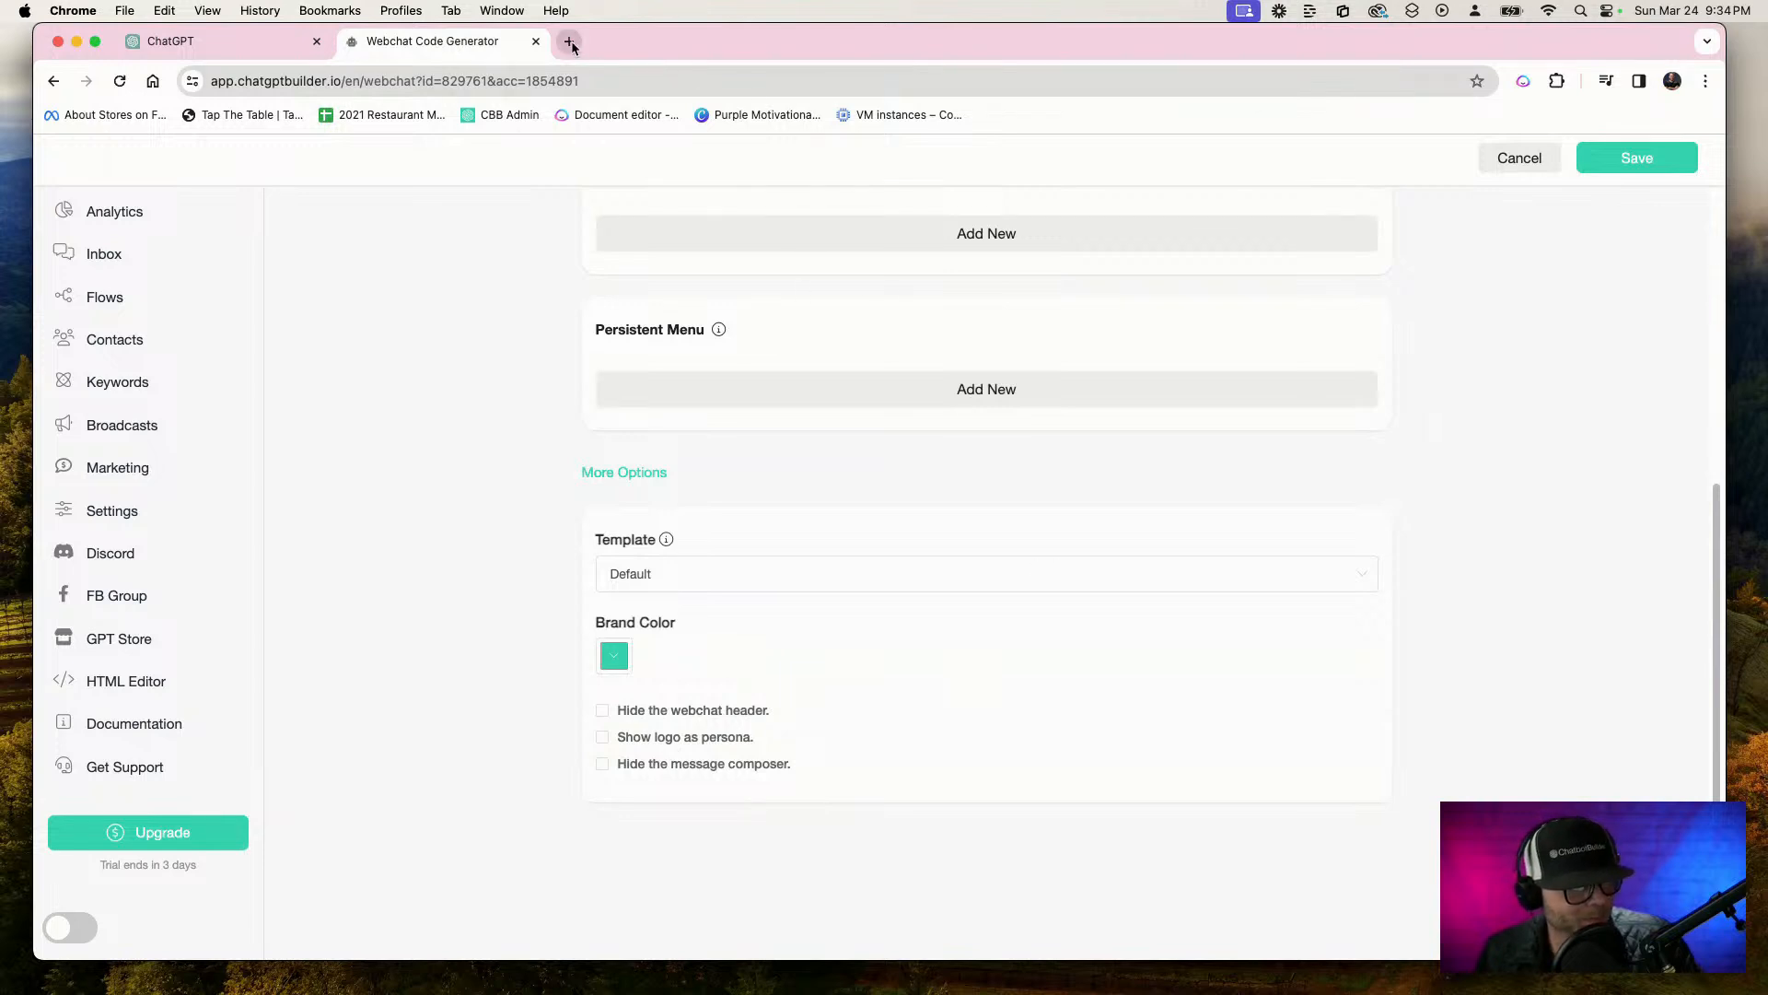
Enable showing the logo as persona, set the webchat's brand color to red #FC0505 and save the webchat
click(730, 738)
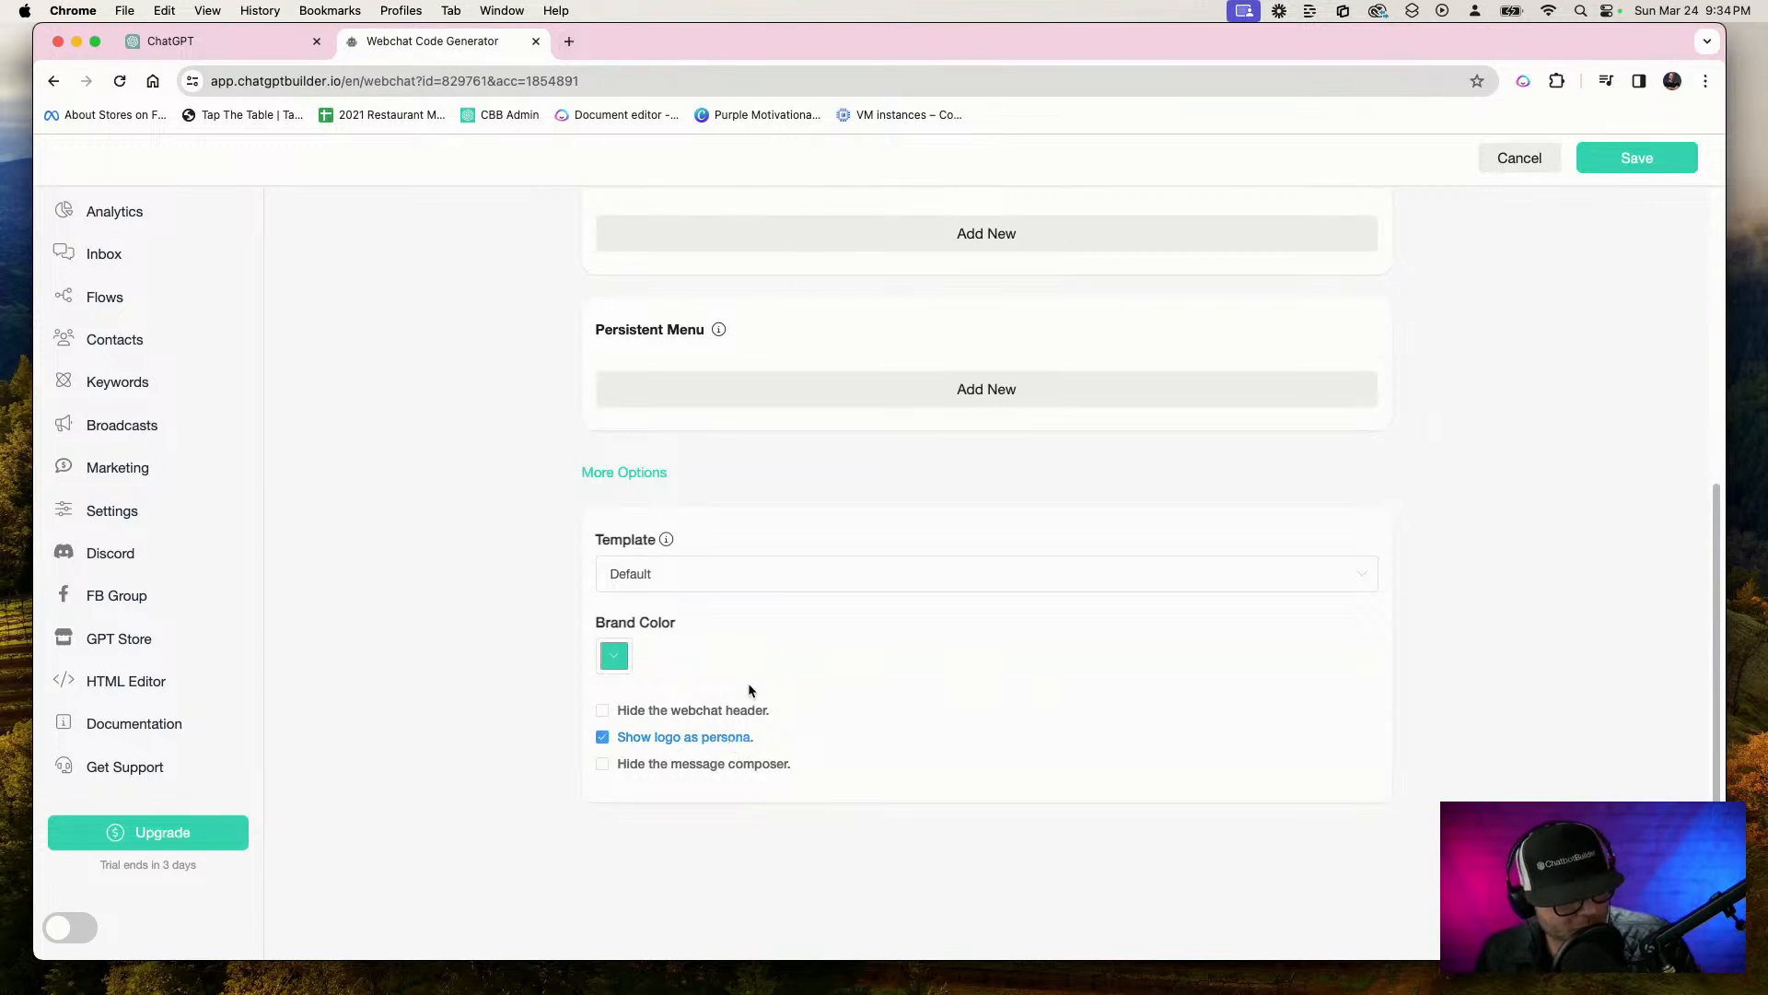
click(615, 656)
drag(742, 733, 742, 684)
click(728, 704)
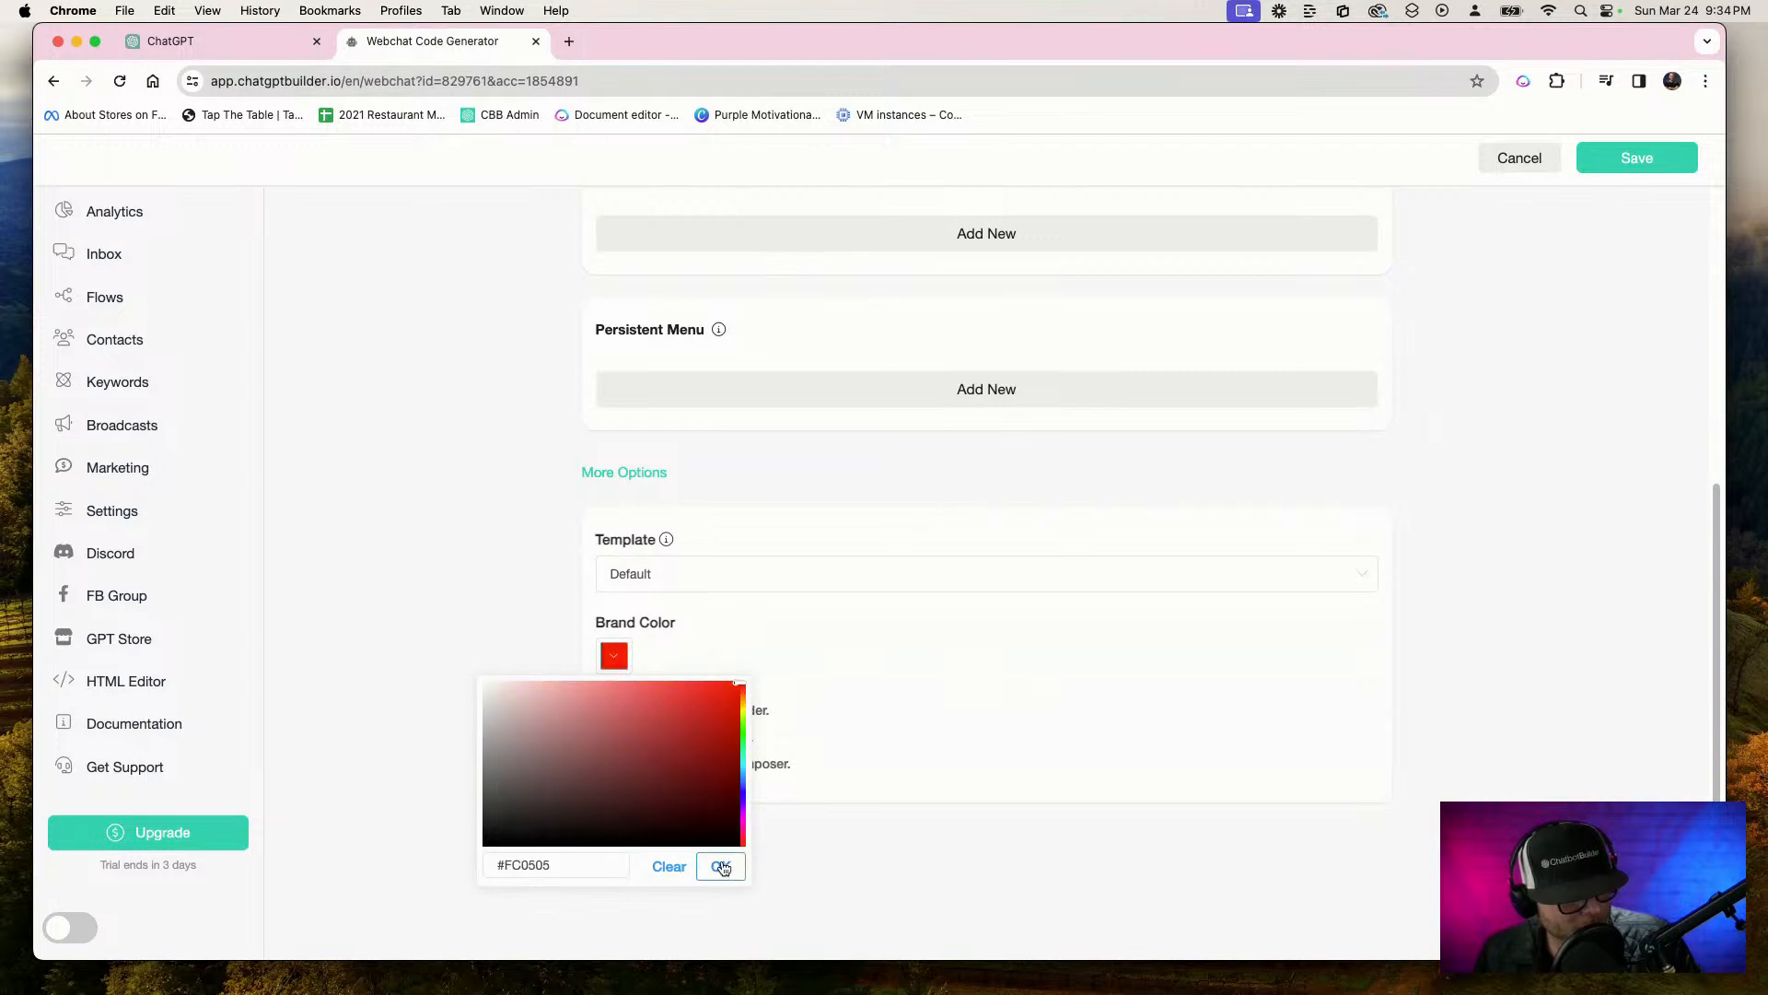
click(721, 866)
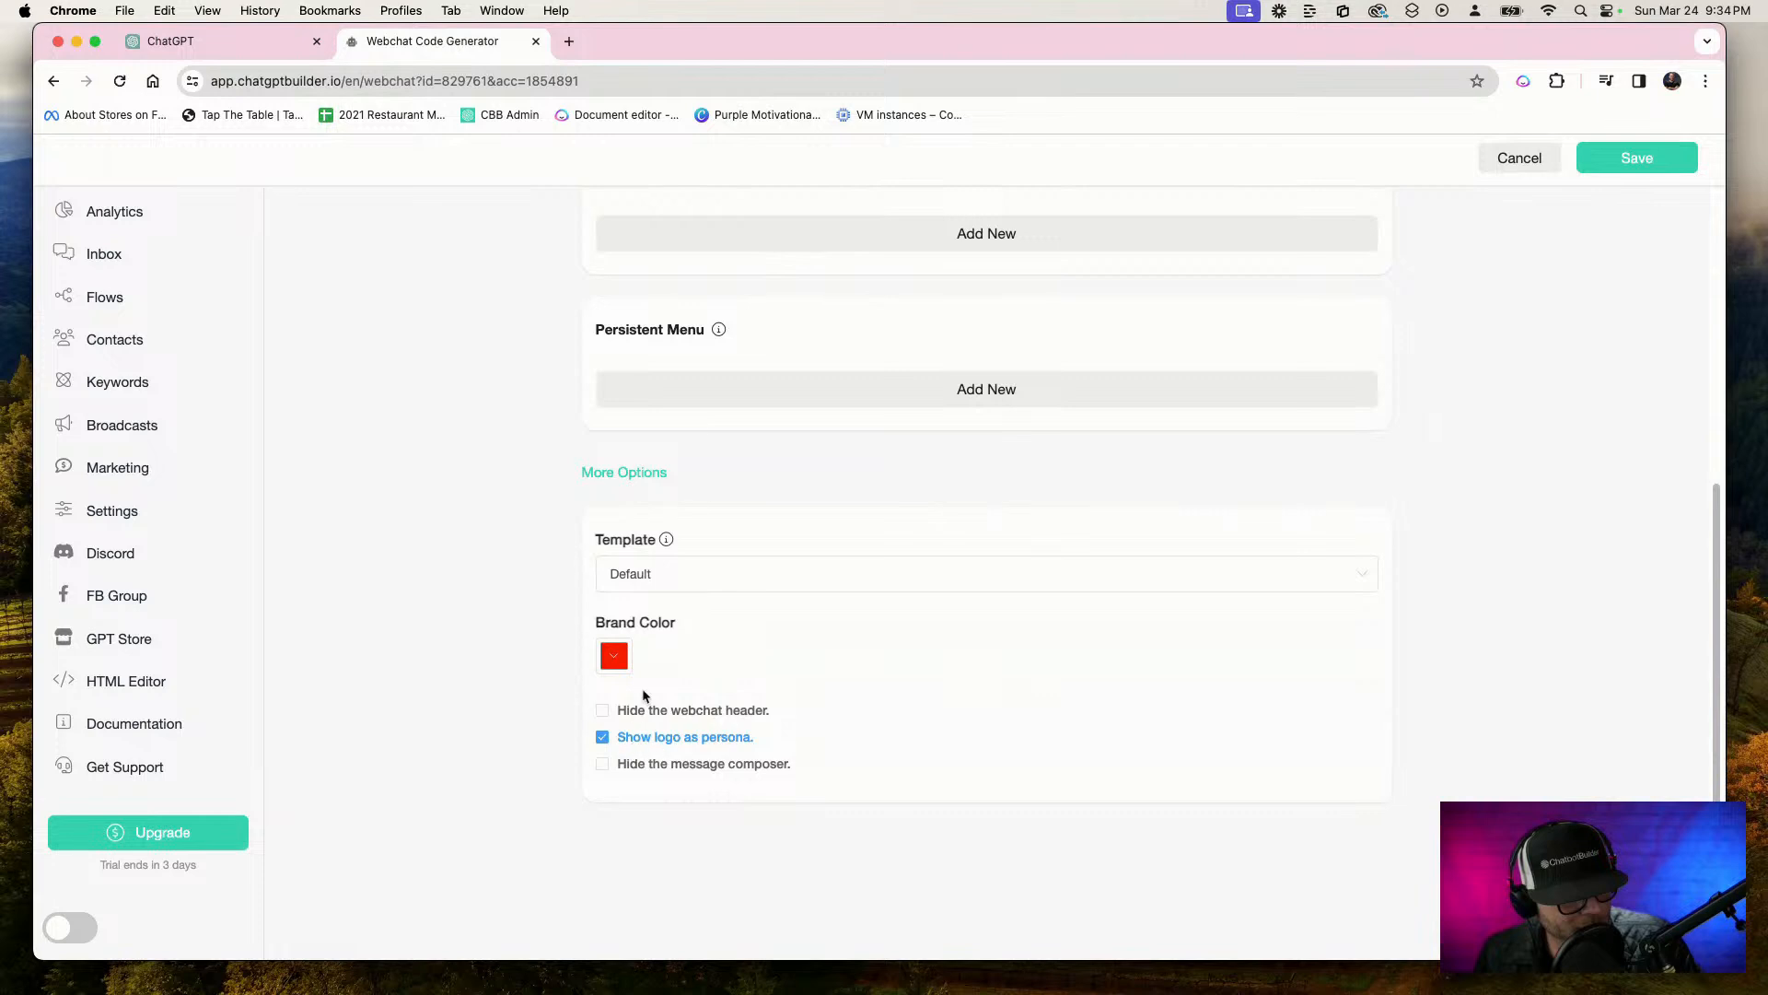
click(1648, 162)
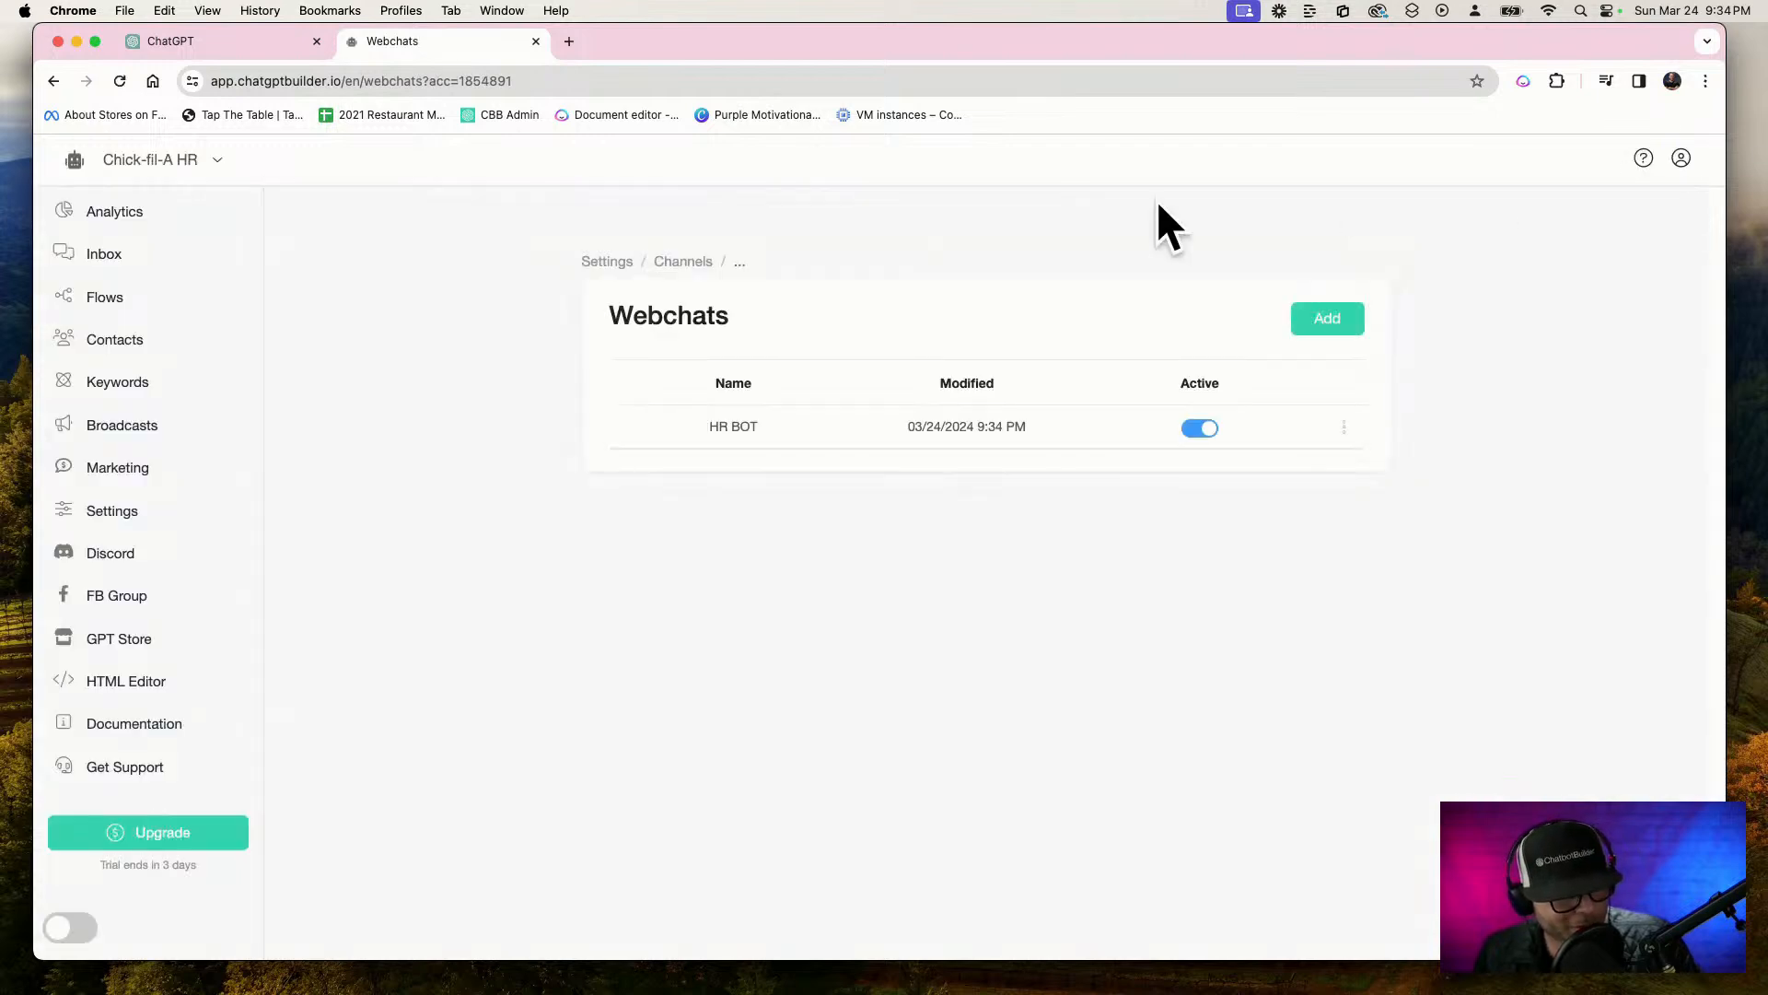
Search Google for "Chick-fil-A logo" in a new browser tab and preview the Letter Logo Love rooster-shaped C image
click(568, 42)
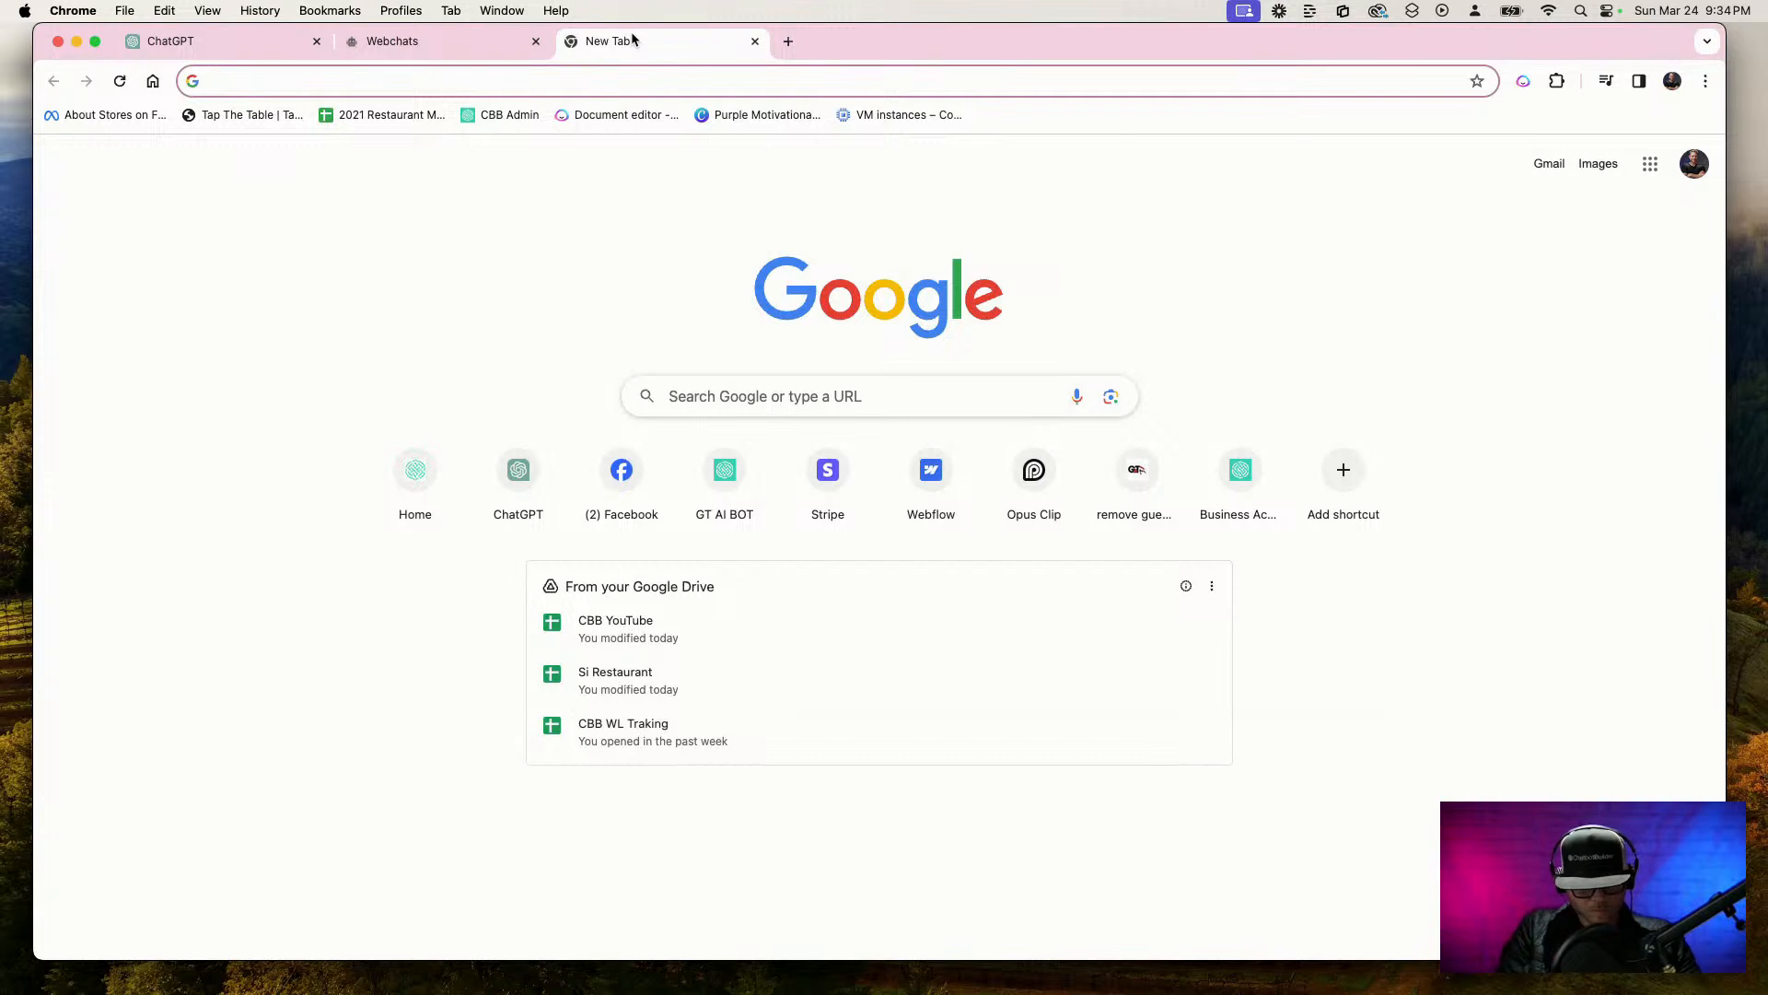
key(F5)
text(Chick-fil-A logo)
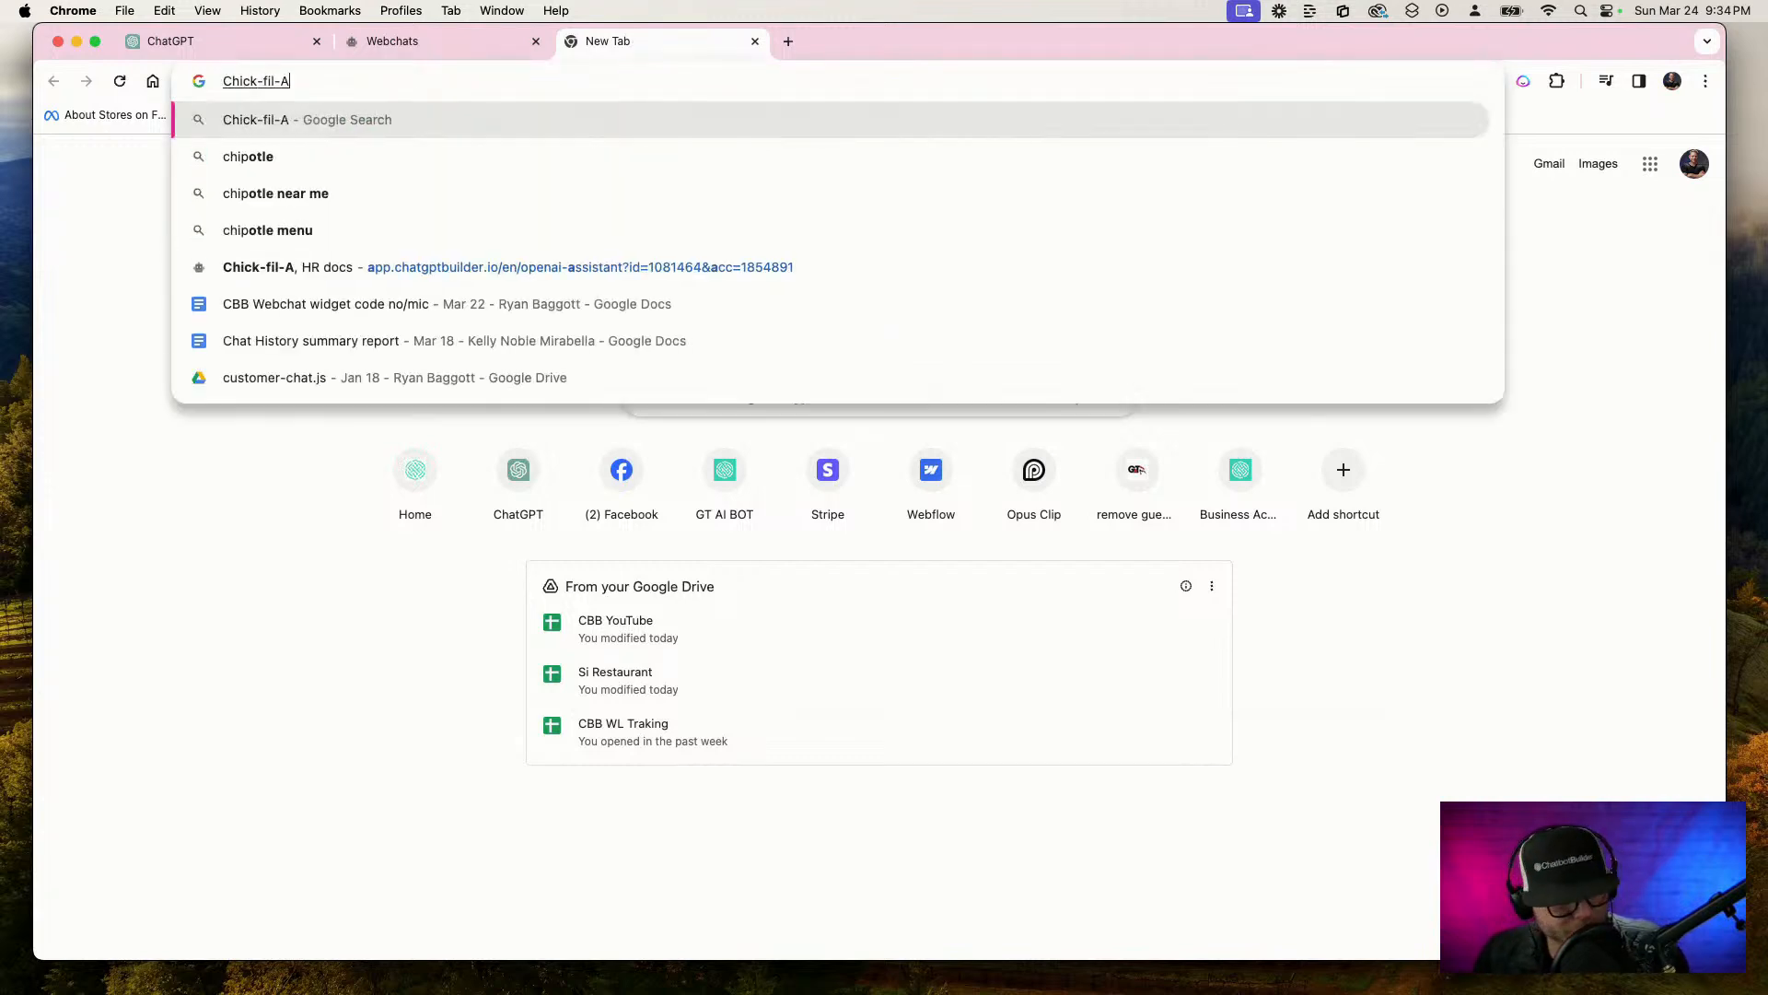
key(Return)
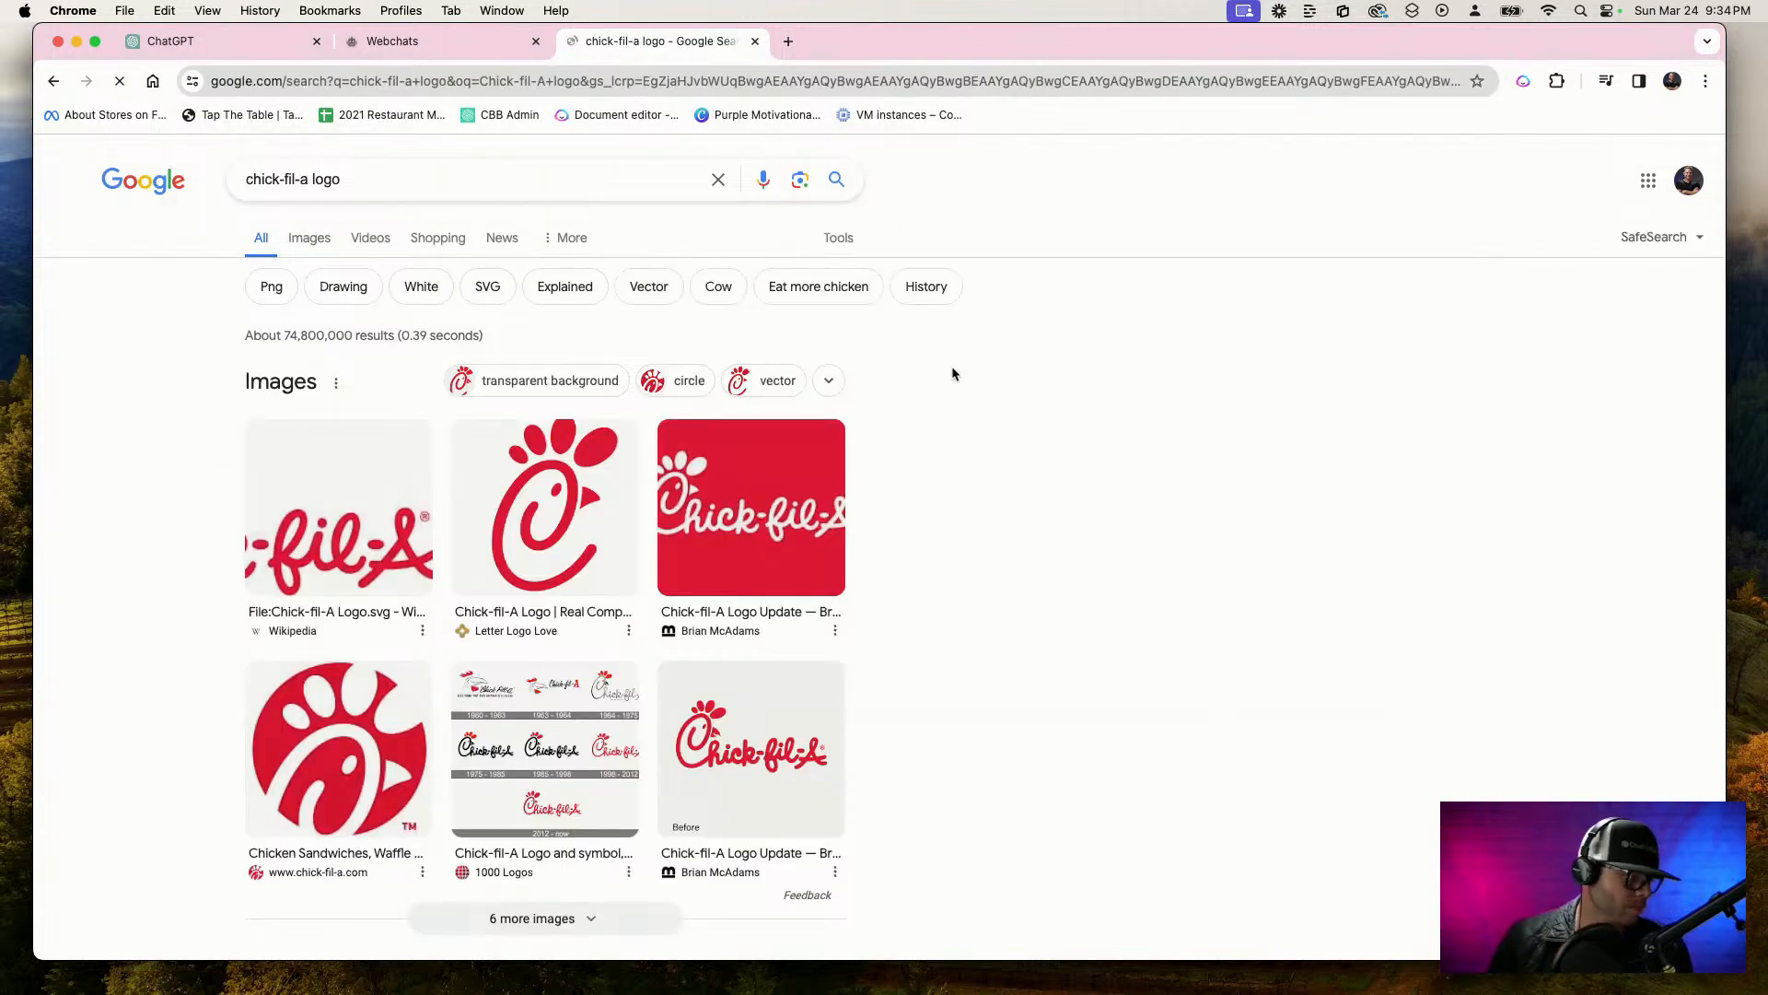
click(760, 511)
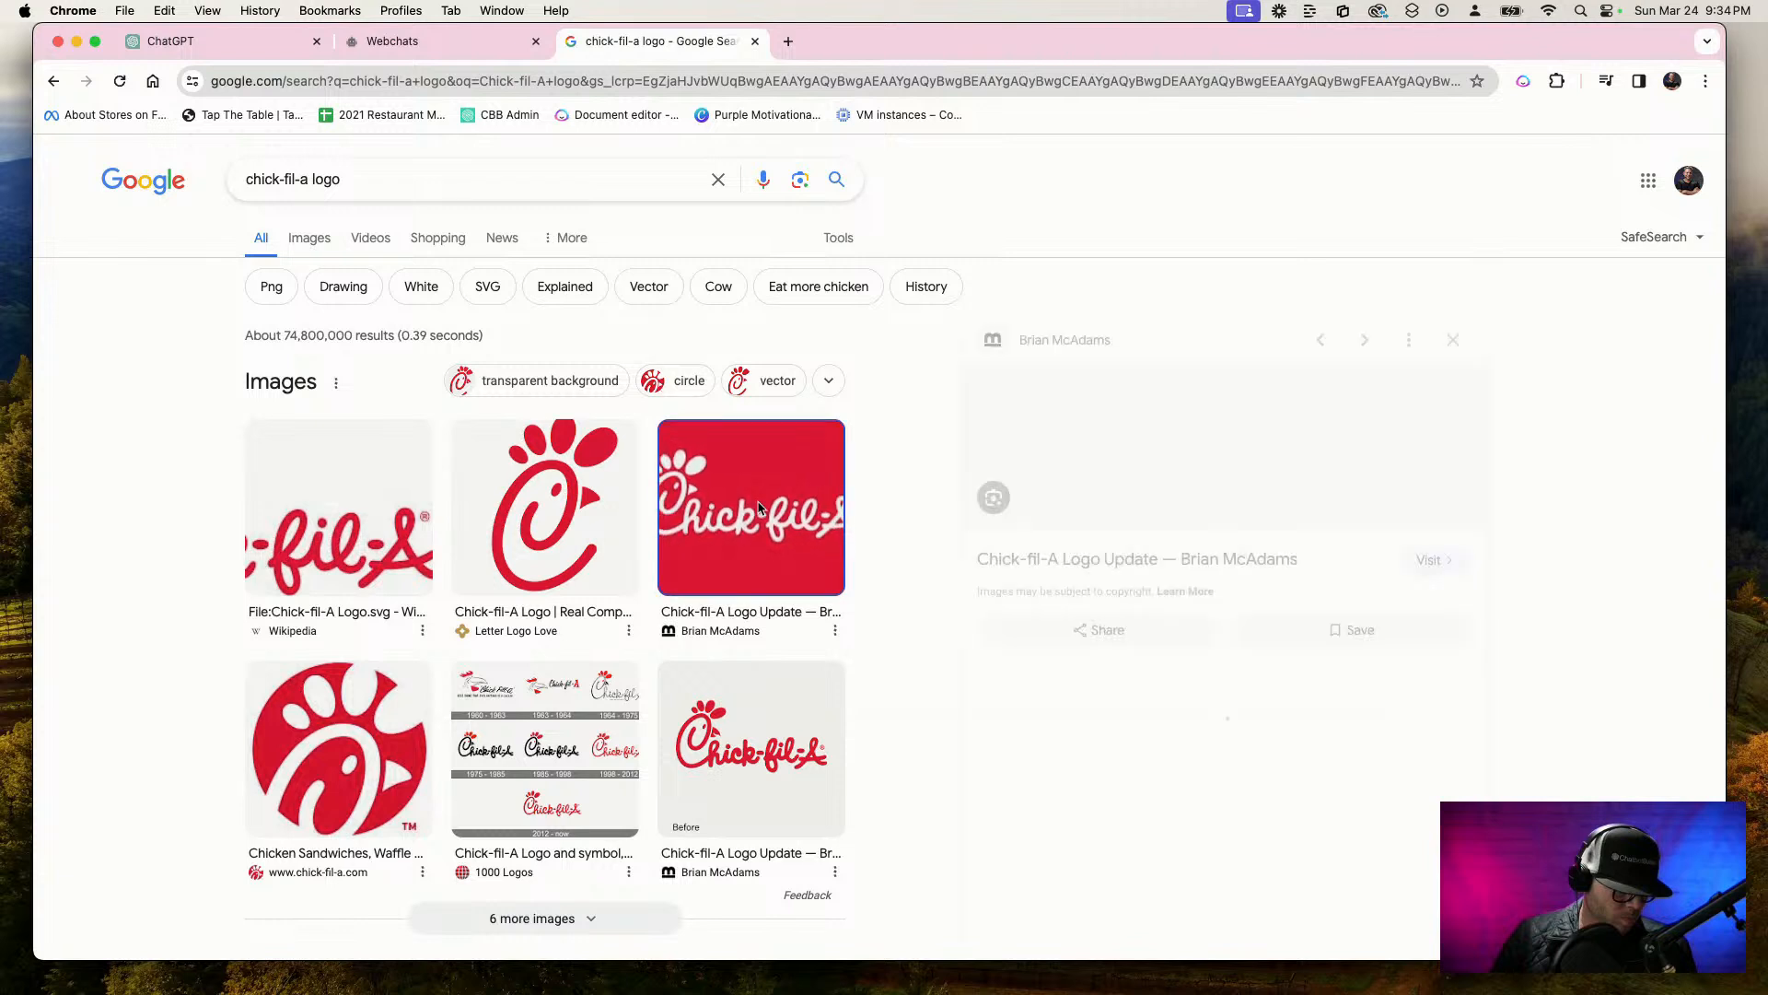
click(579, 510)
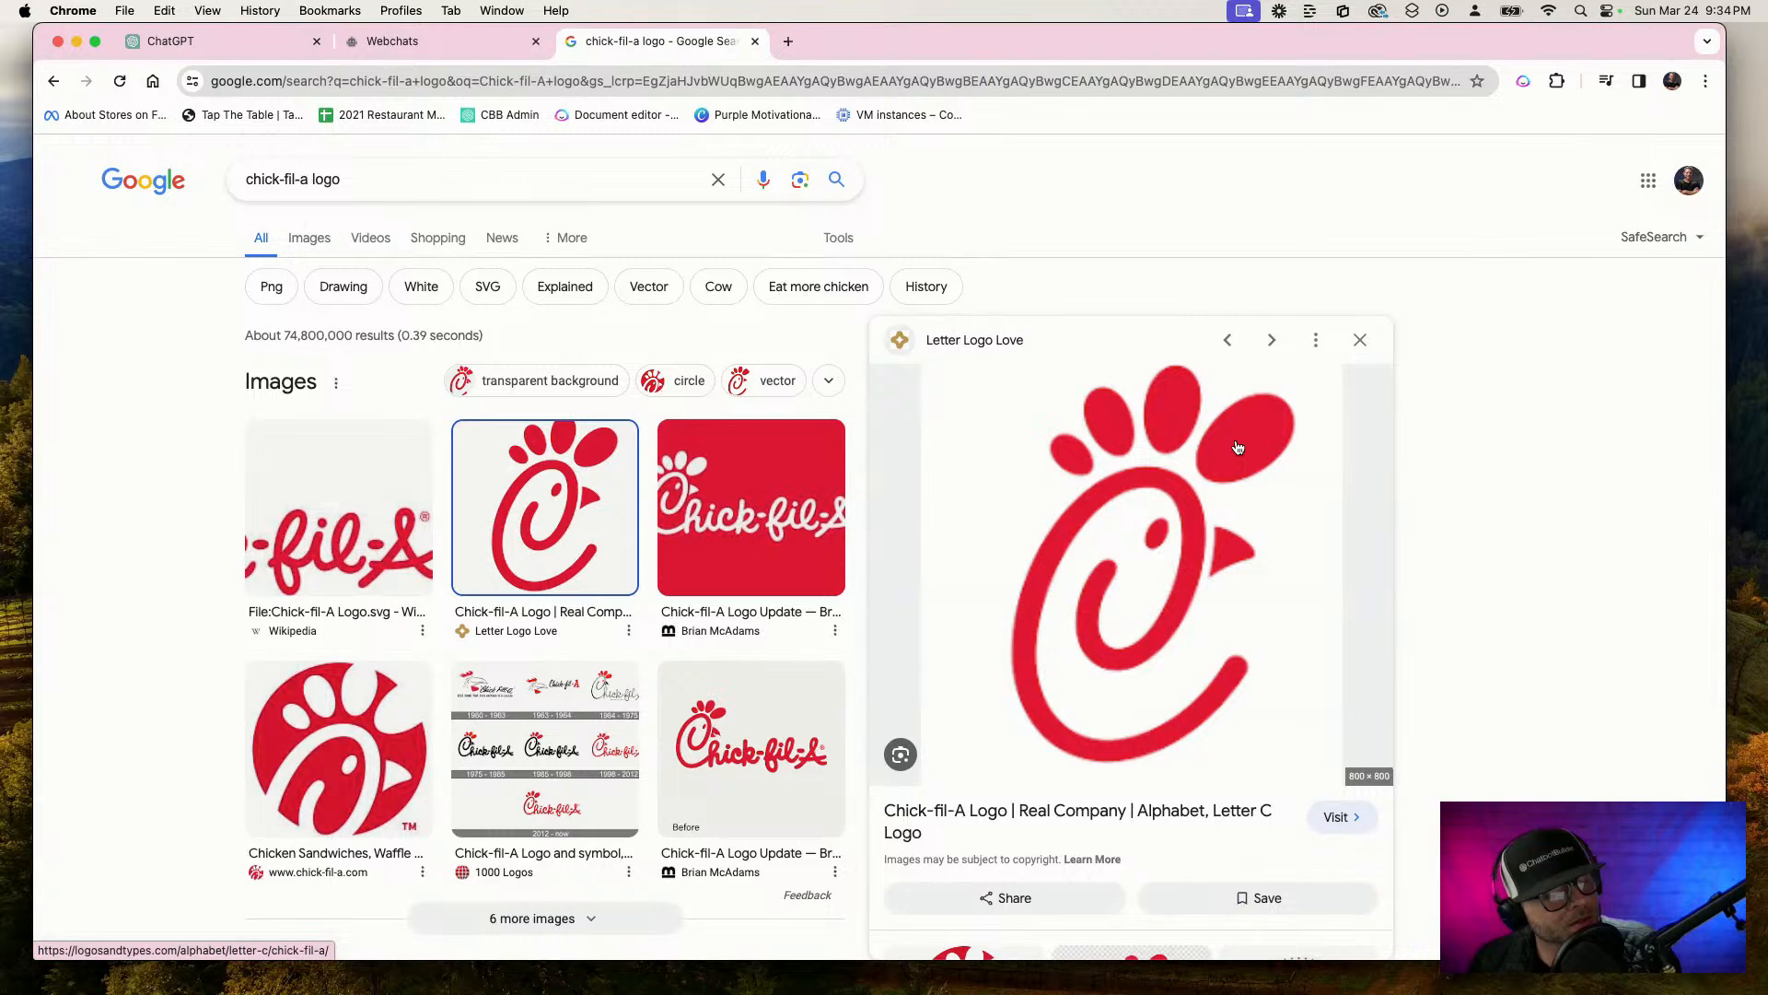
Open the logo's source page and save the image as chick-fil-a in the Downloads folder
click(1117, 541)
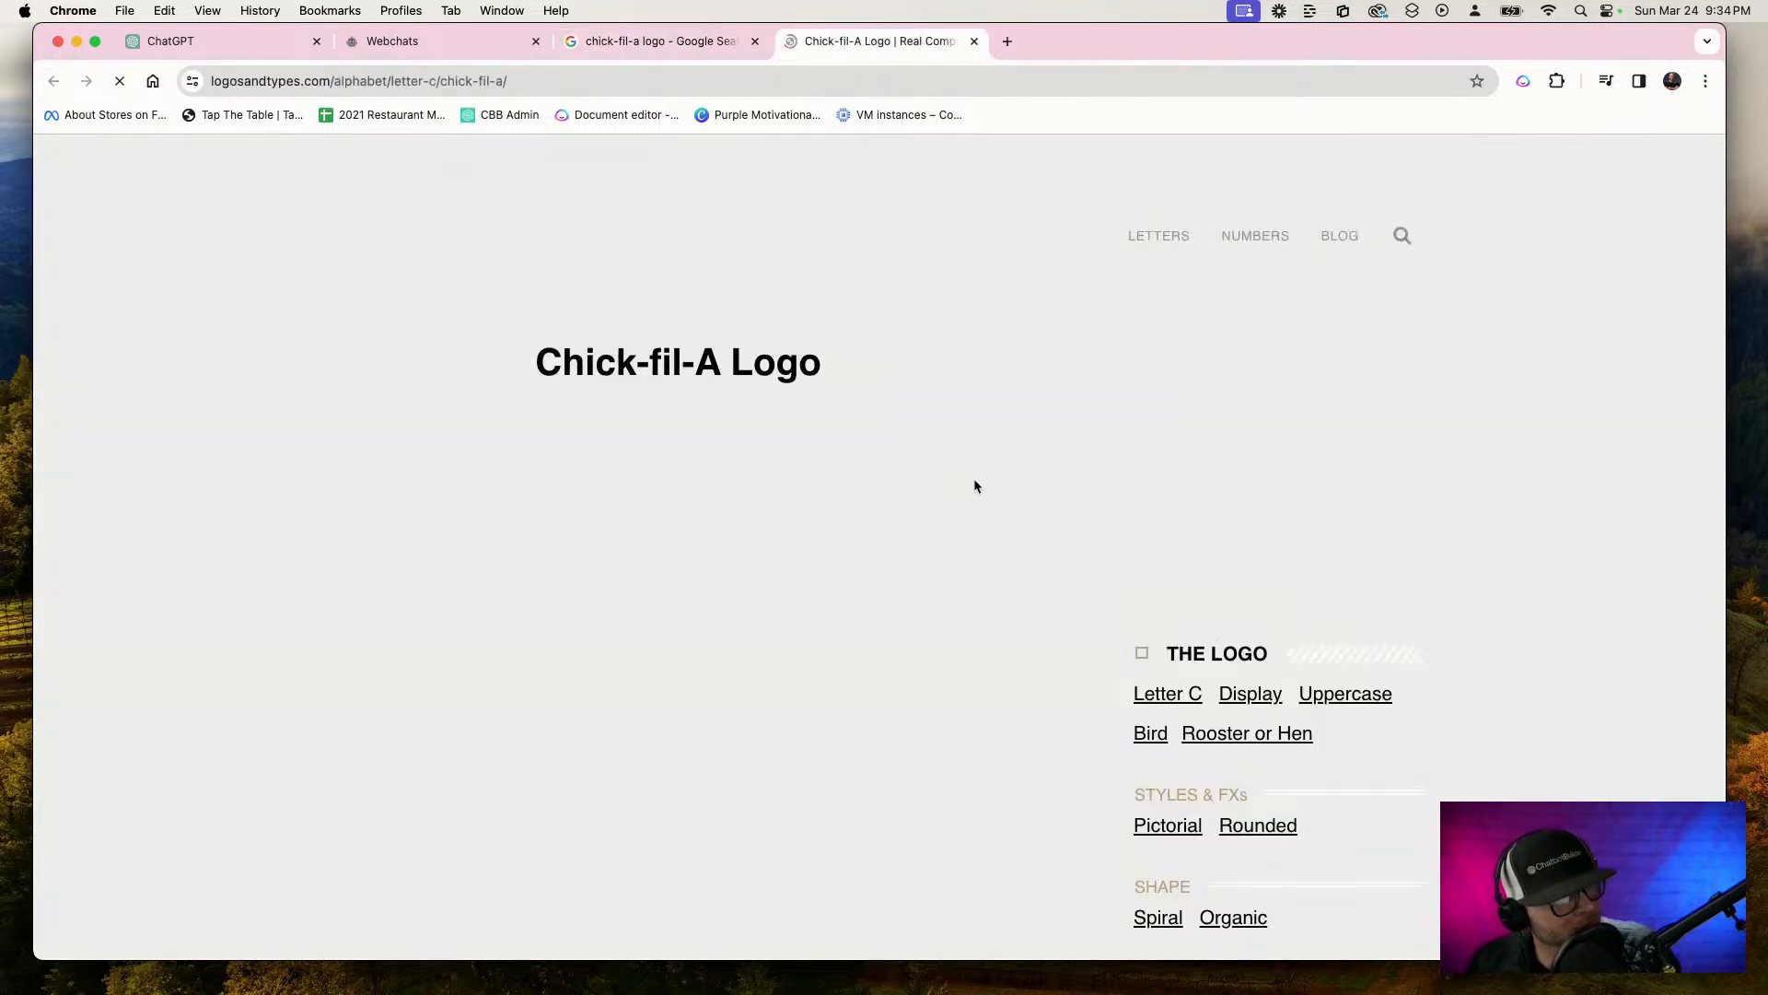
scroll(898, 461, down, 3)
right_click(718, 413)
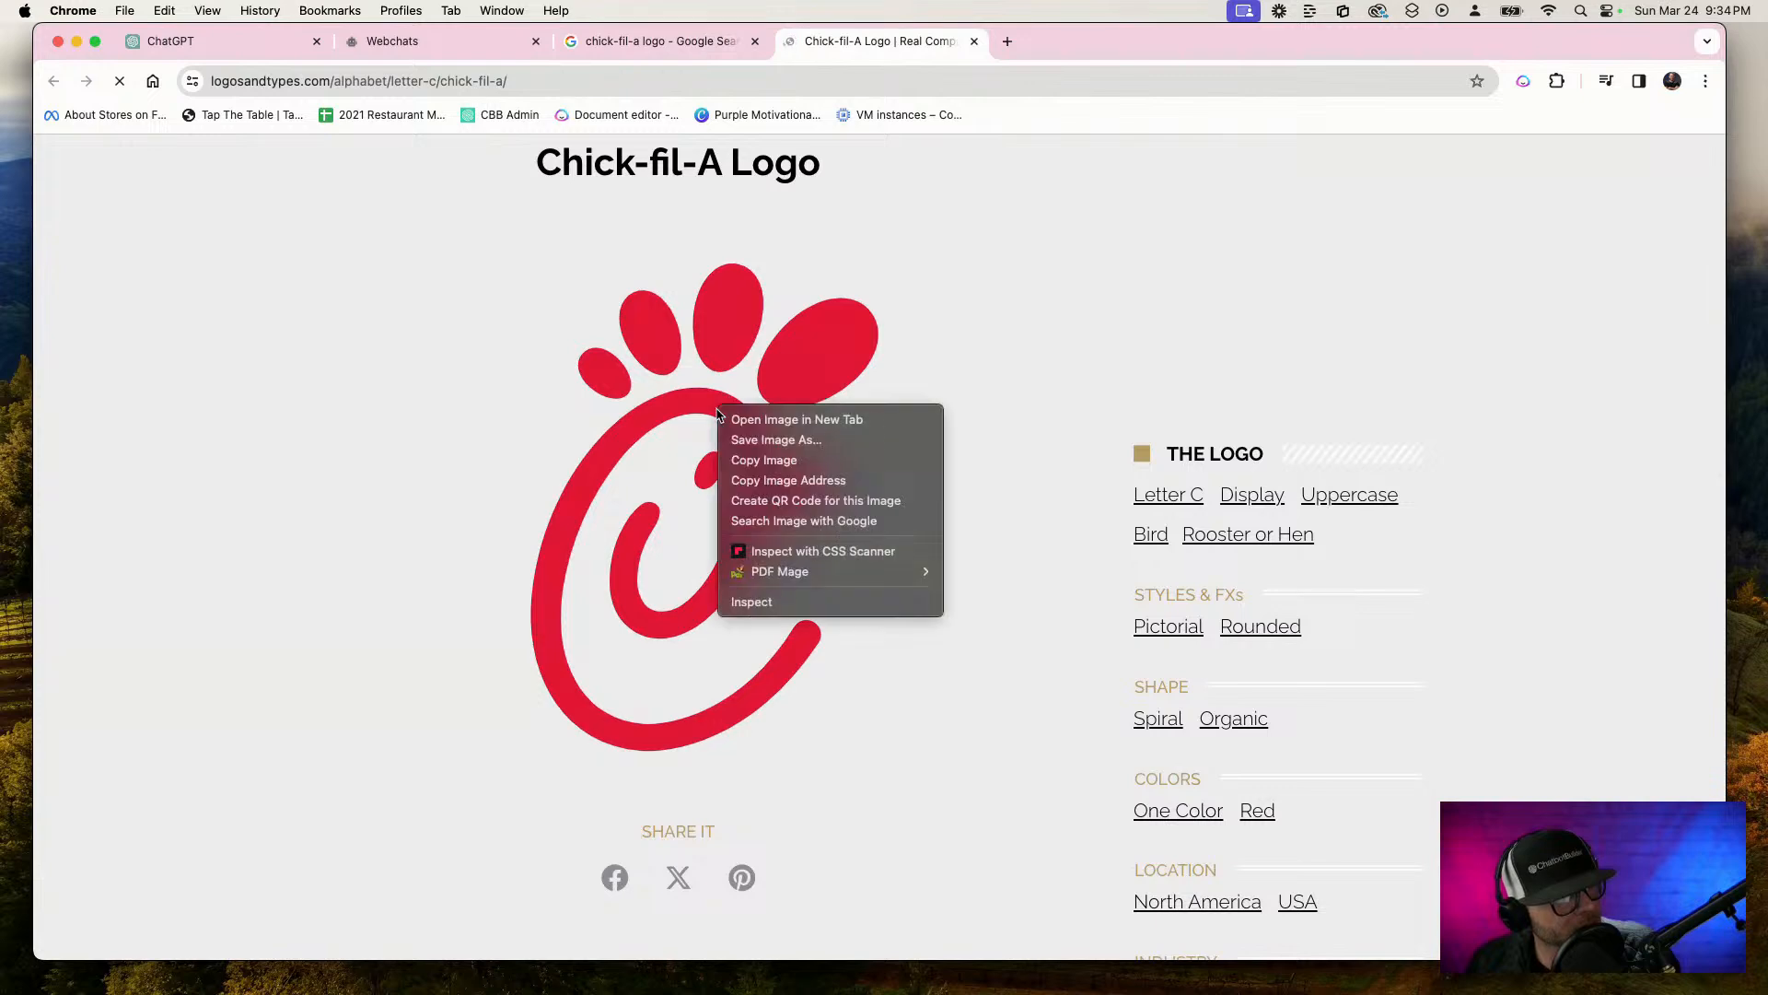
click(824, 441)
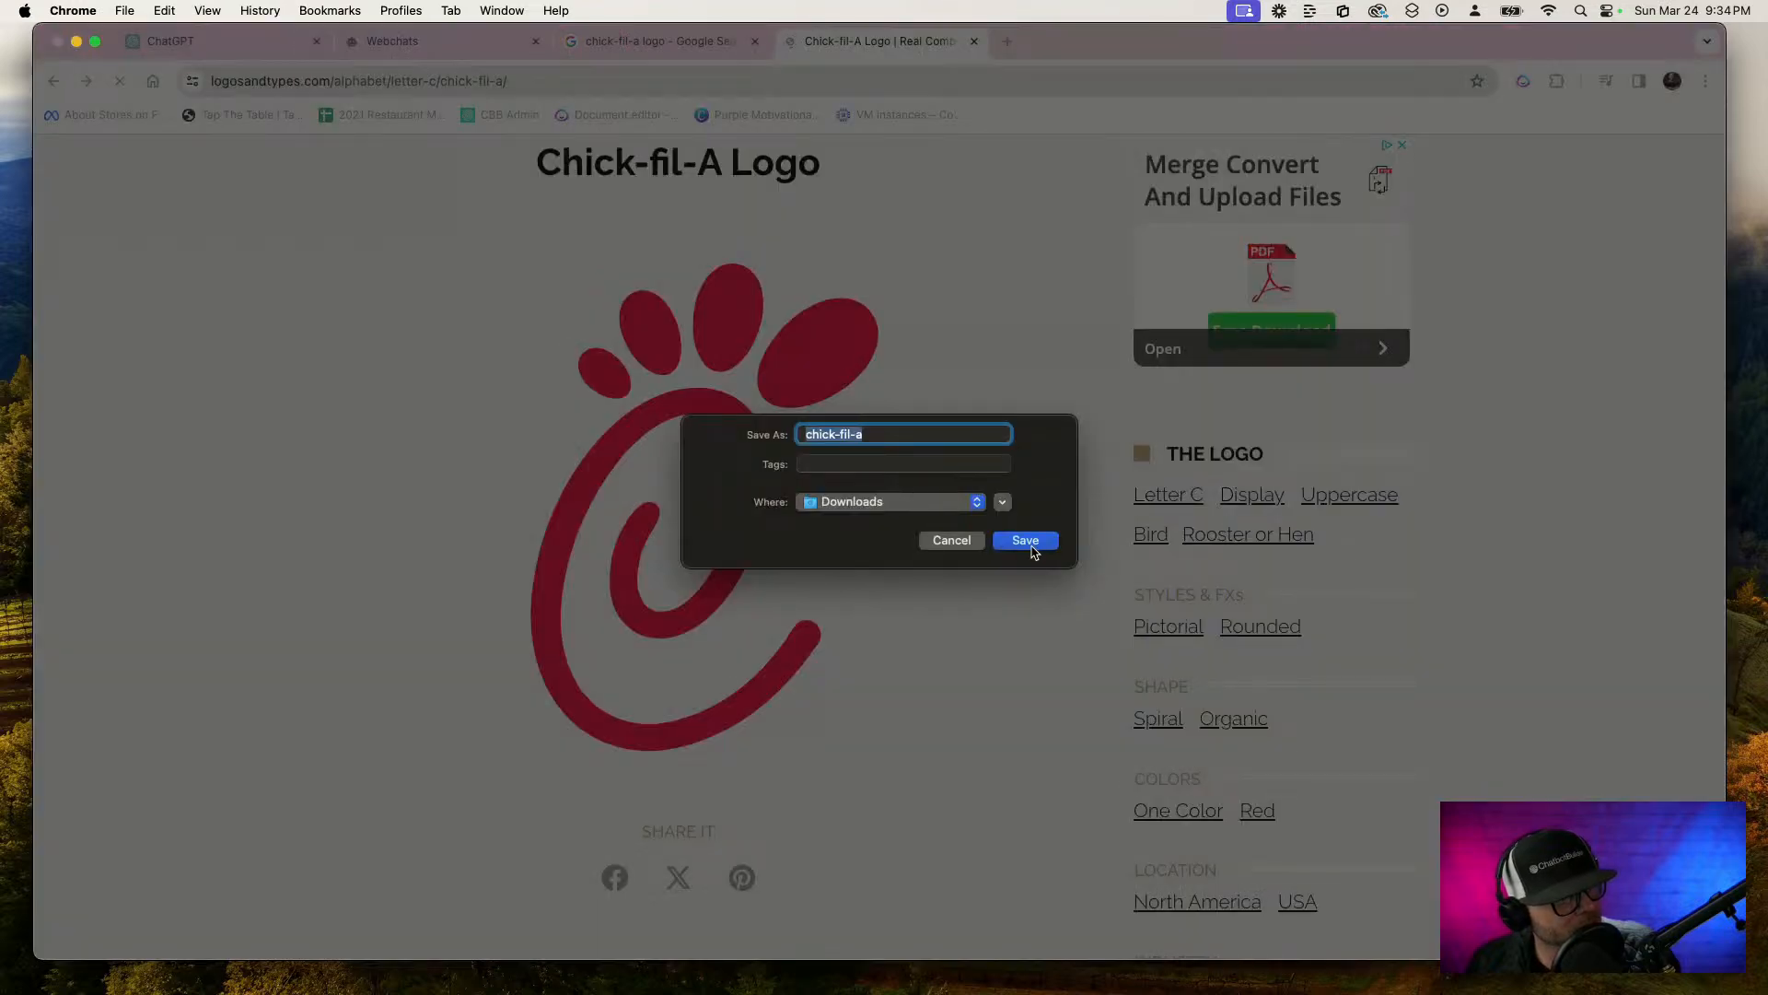
click(1028, 541)
Return to the chatbot account's general settings and try to set the downloaded chick-fil-a.svg as the account logo
click(394, 44)
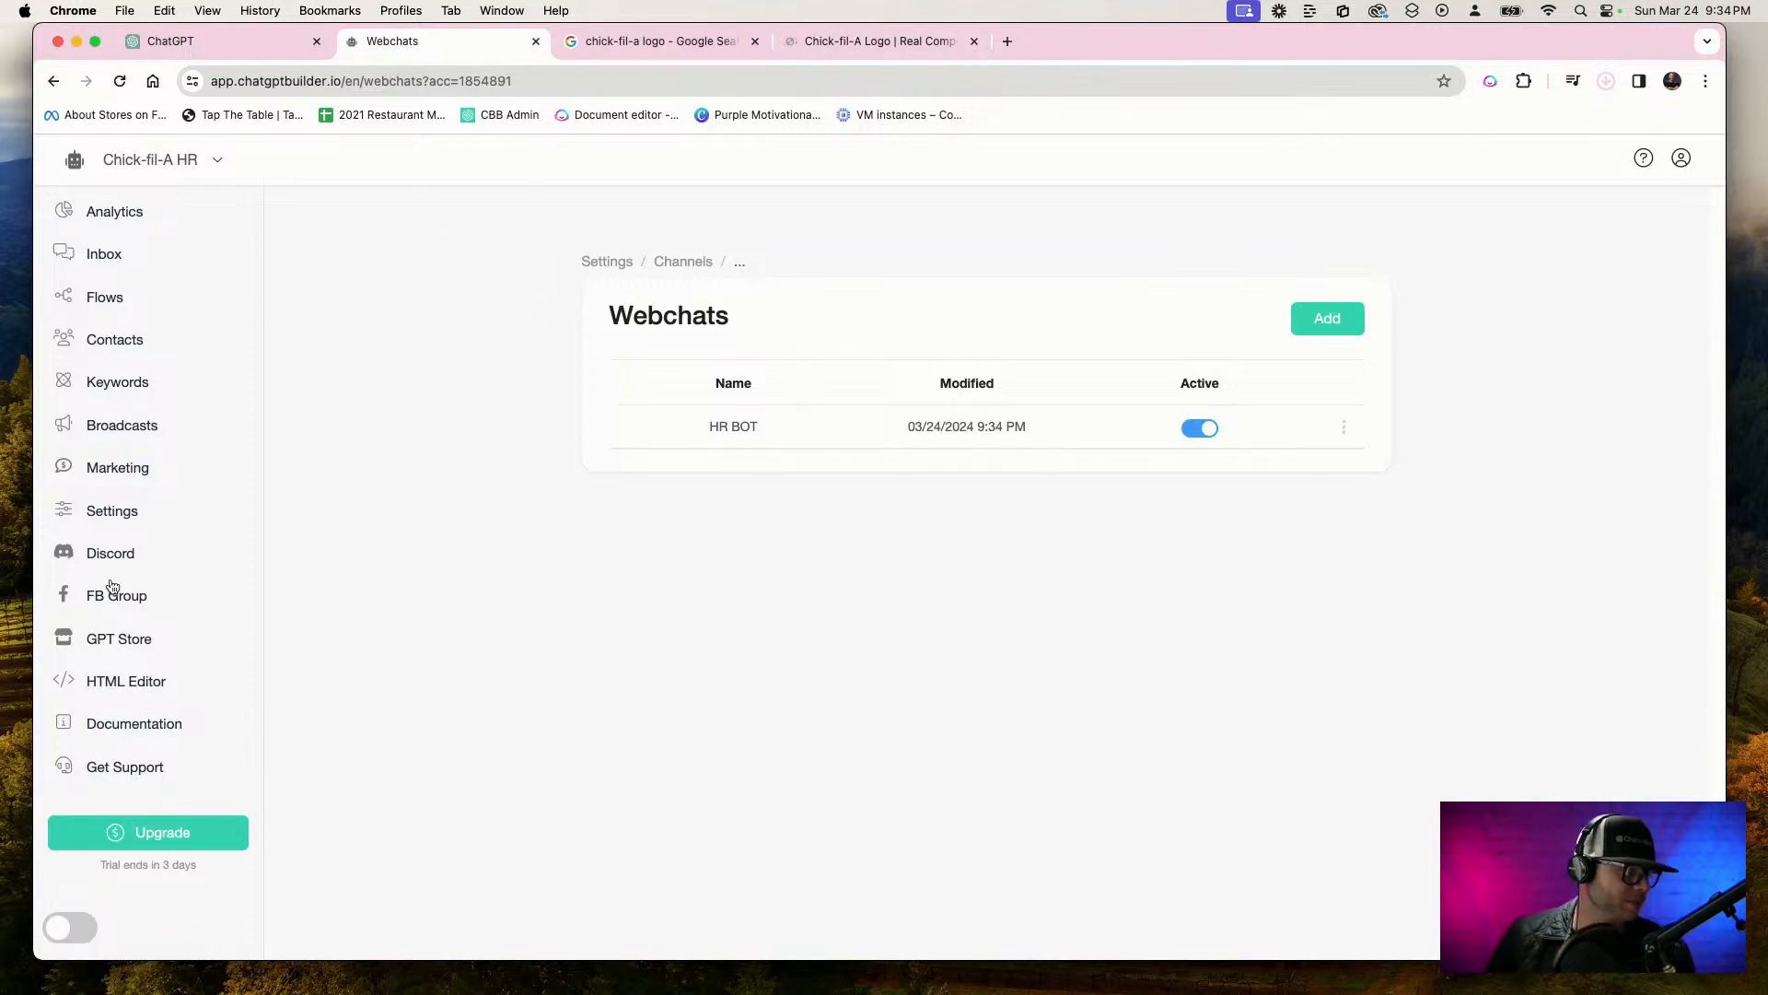
click(111, 511)
scroll(635, 663, down, 7)
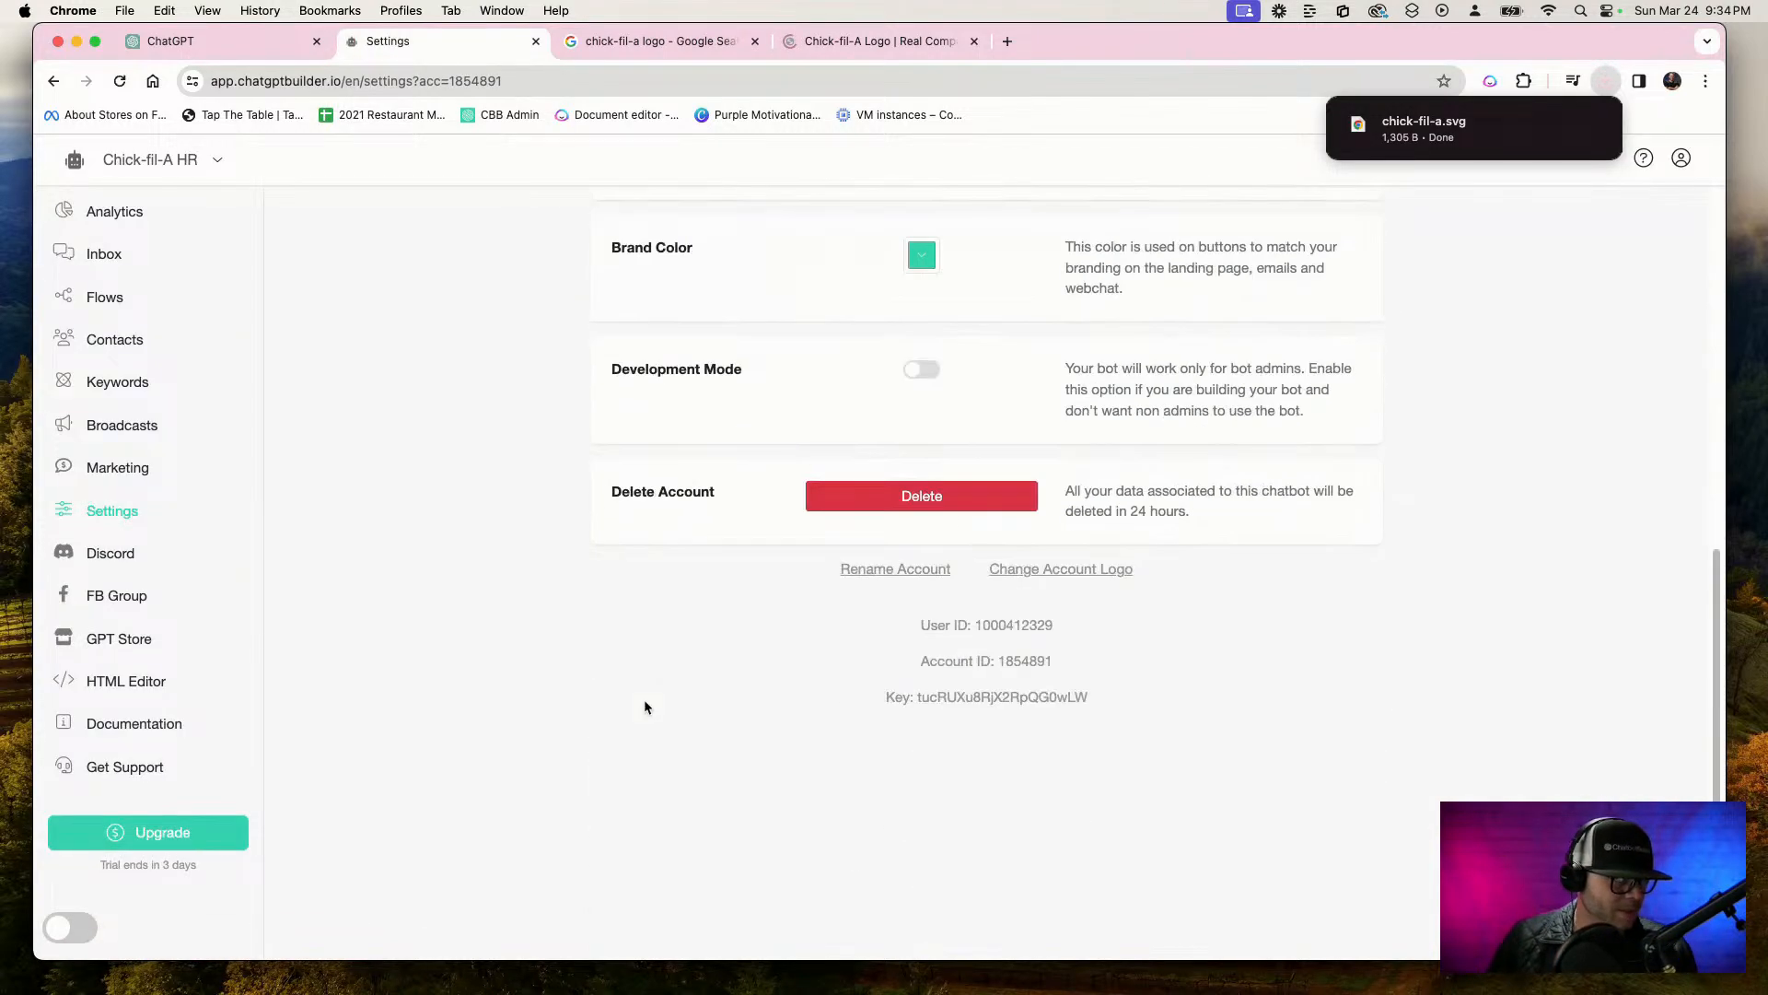
click(1048, 568)
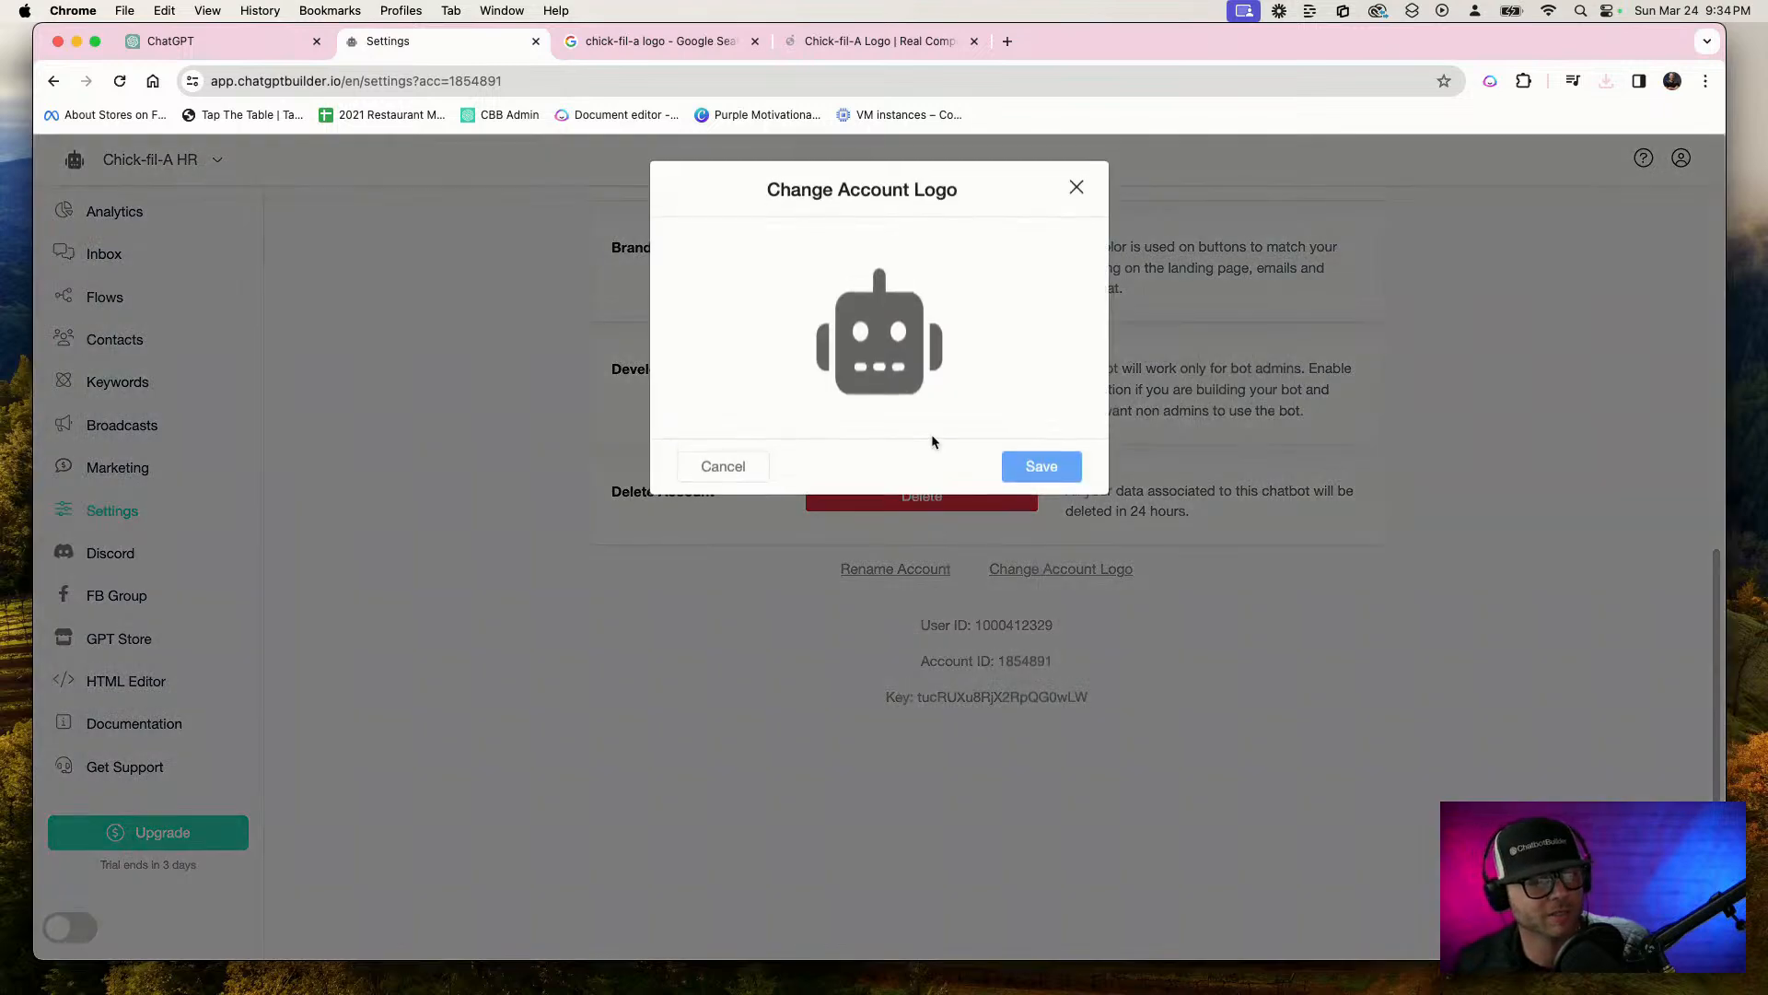
click(894, 373)
double_click(845, 382)
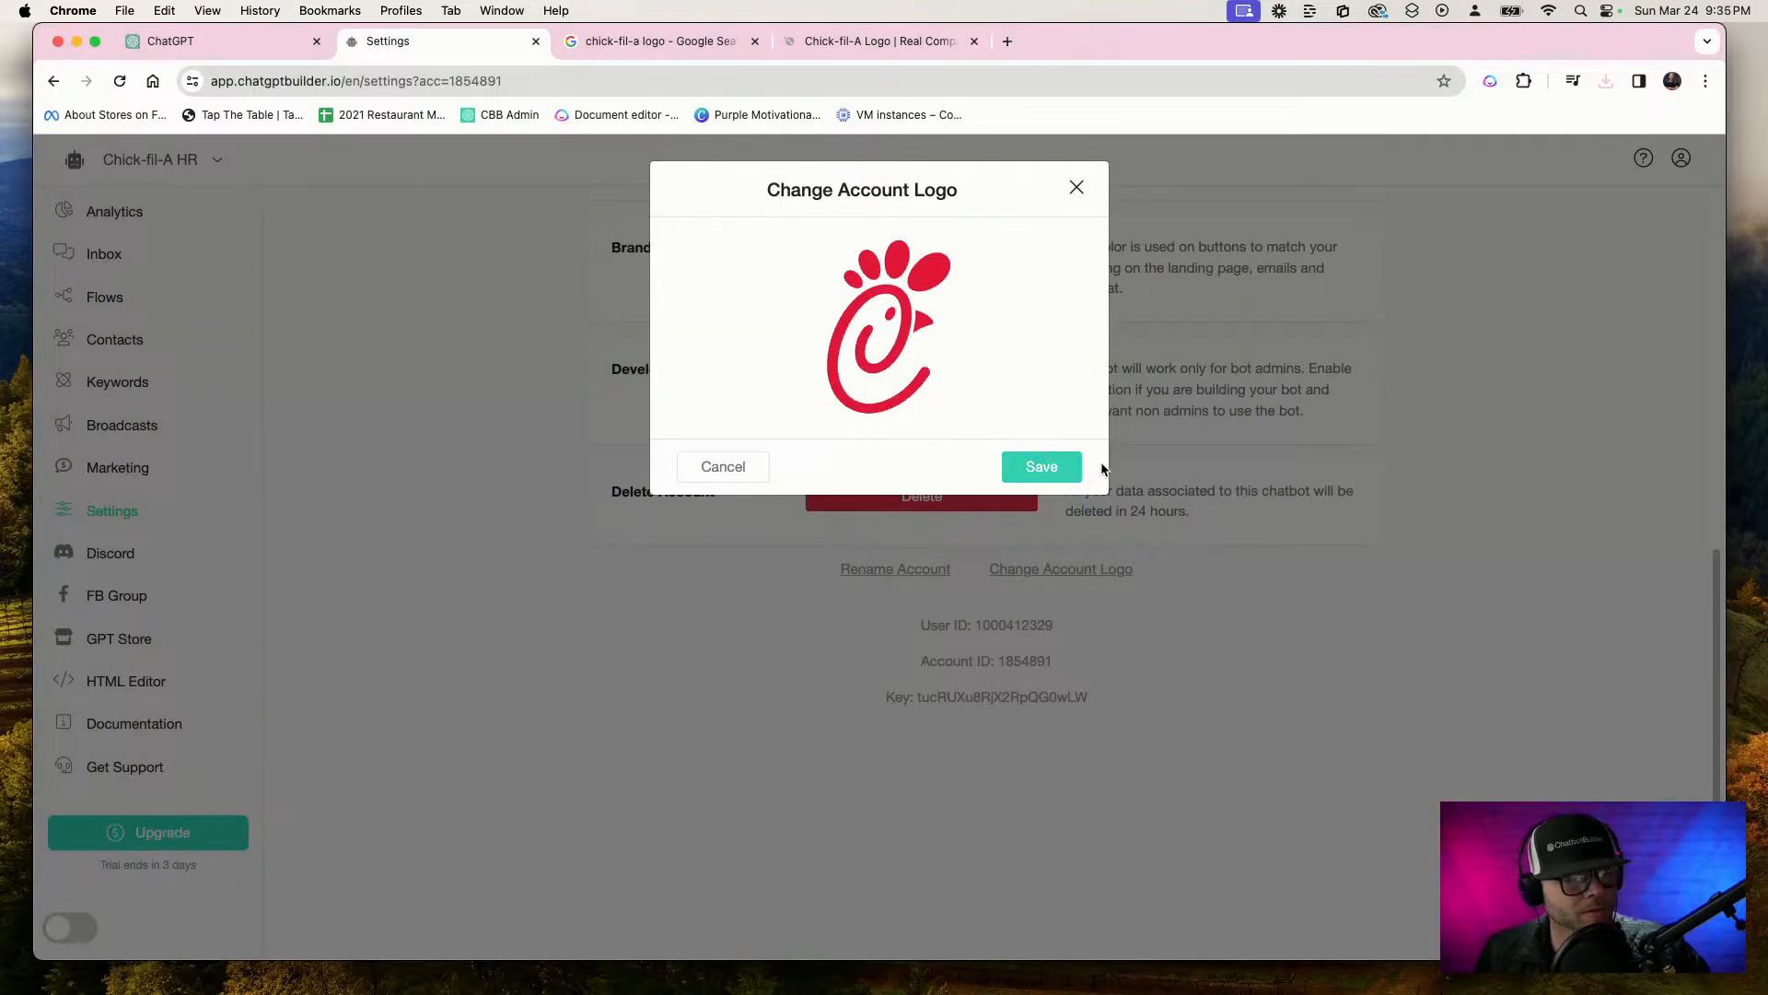
click(1050, 468)
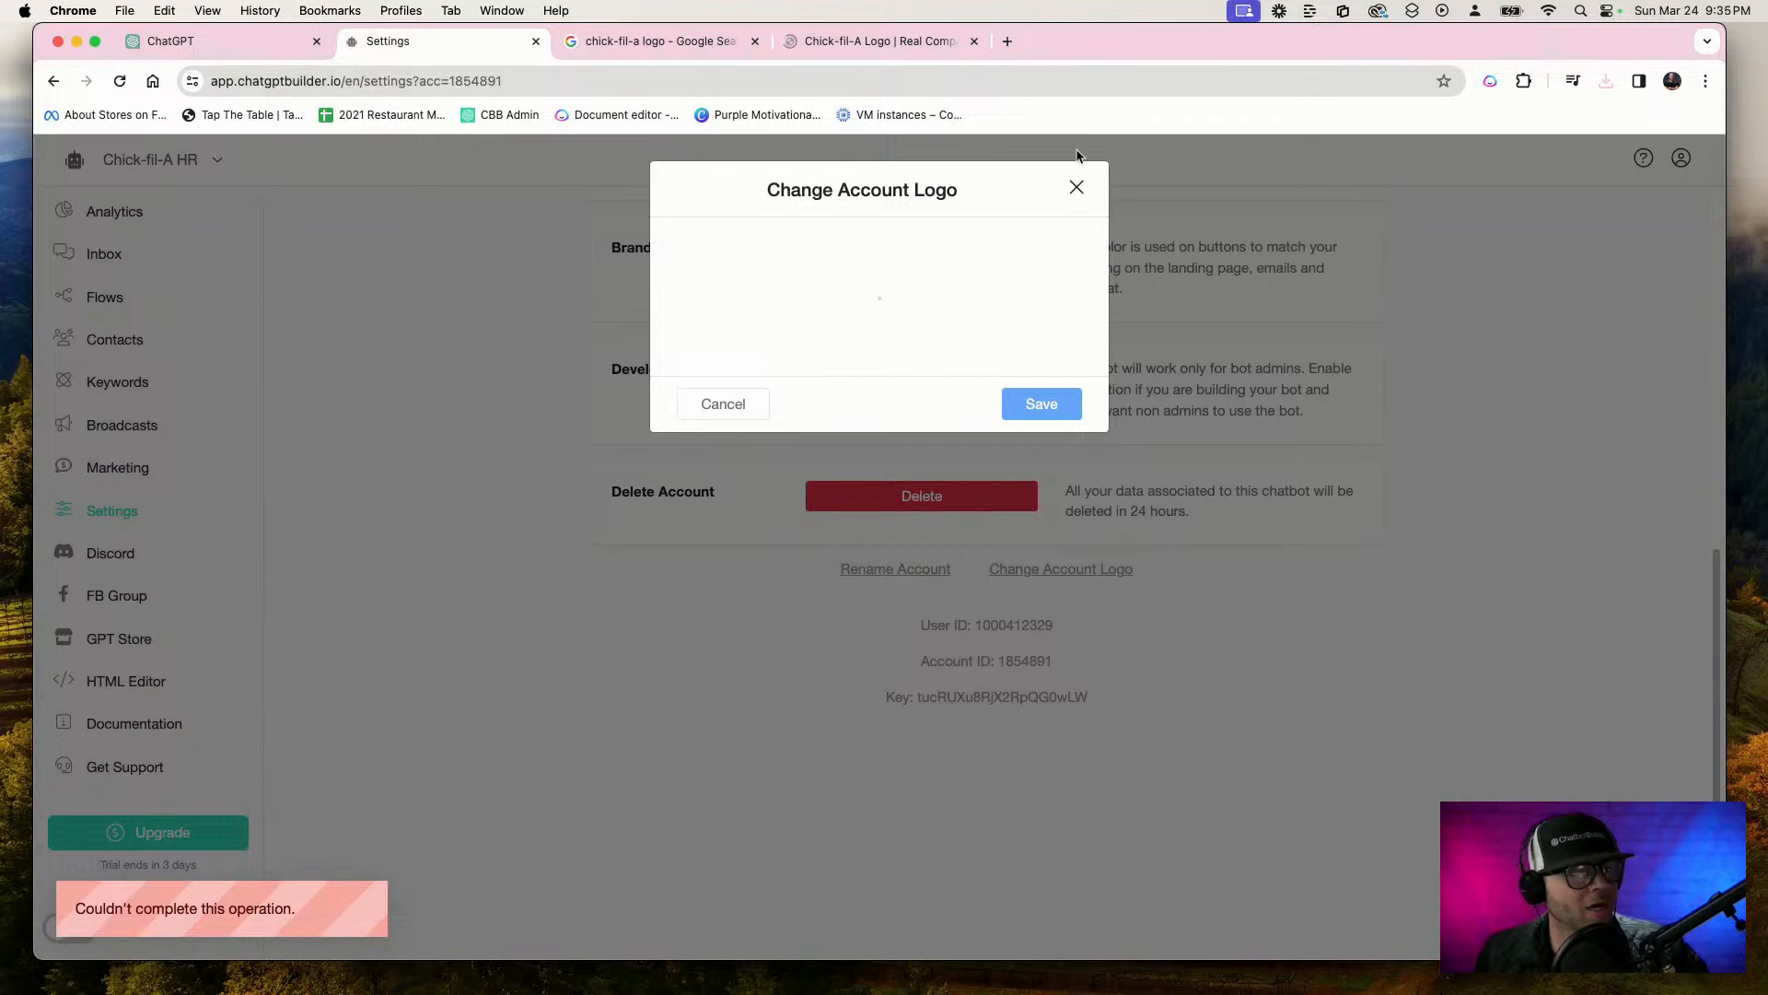
click(721, 415)
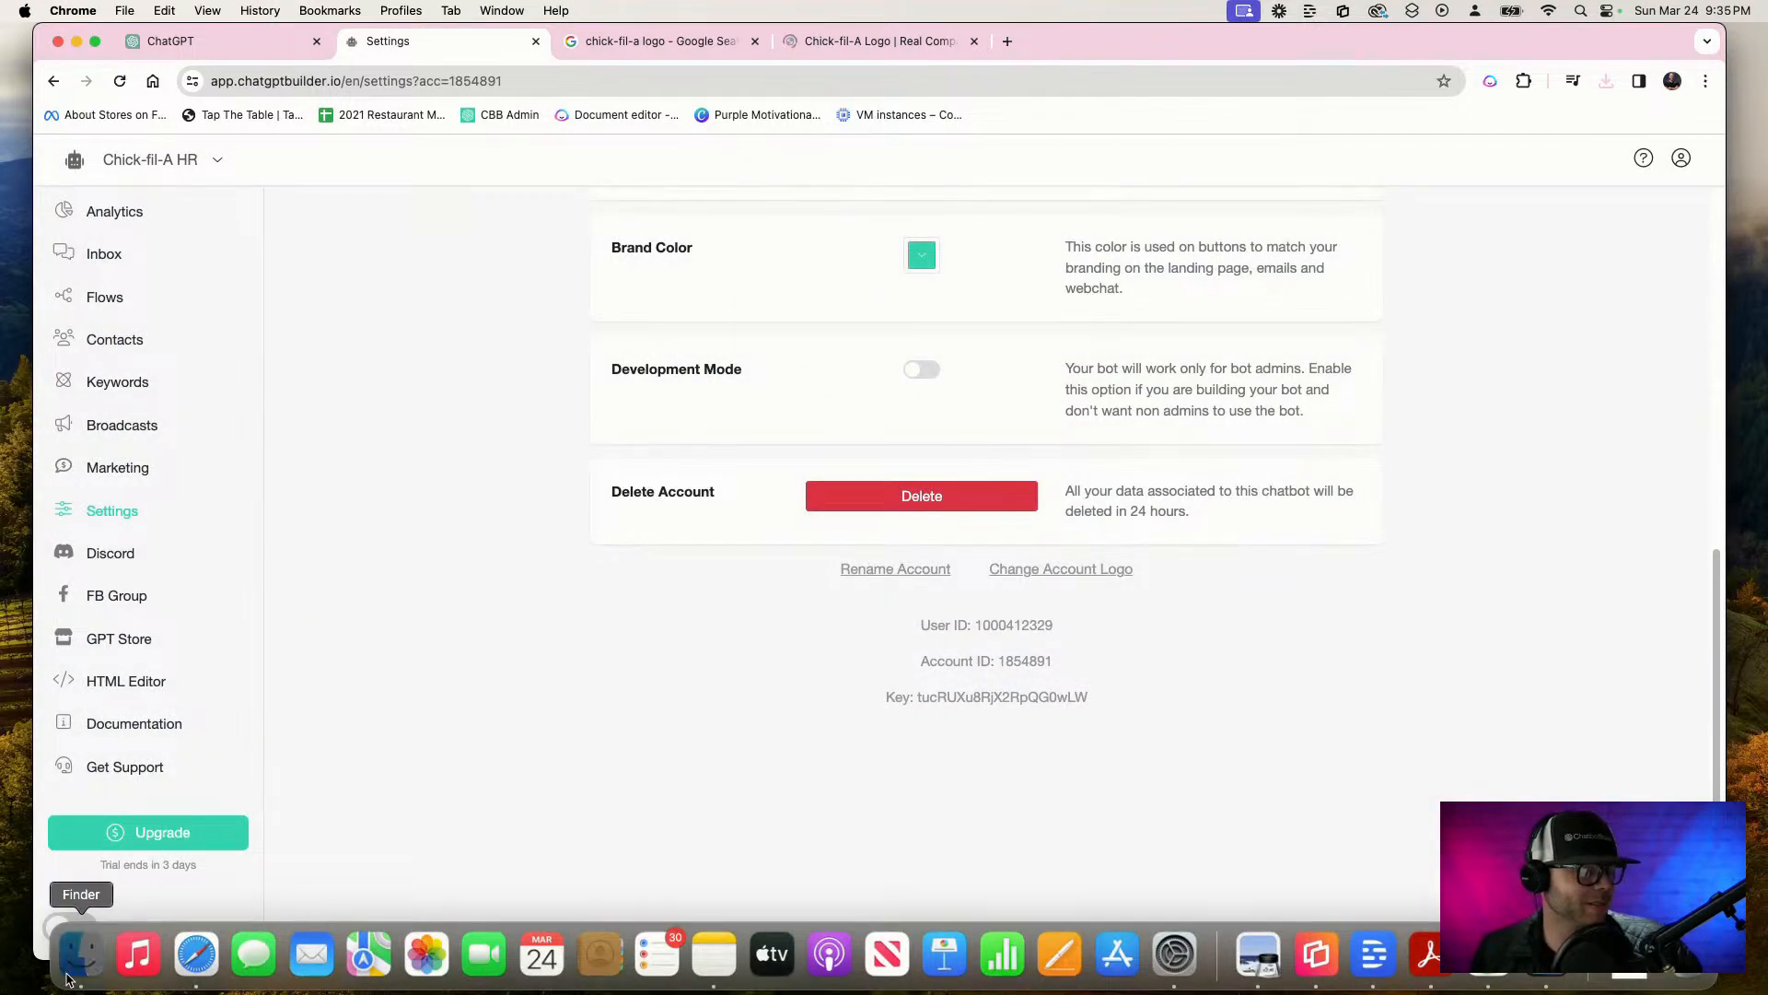
Preview chick-fil-a.svg from Downloads in Finder and capture area screenshots framing the whole logo
click(69, 979)
click(869, 295)
key(space)
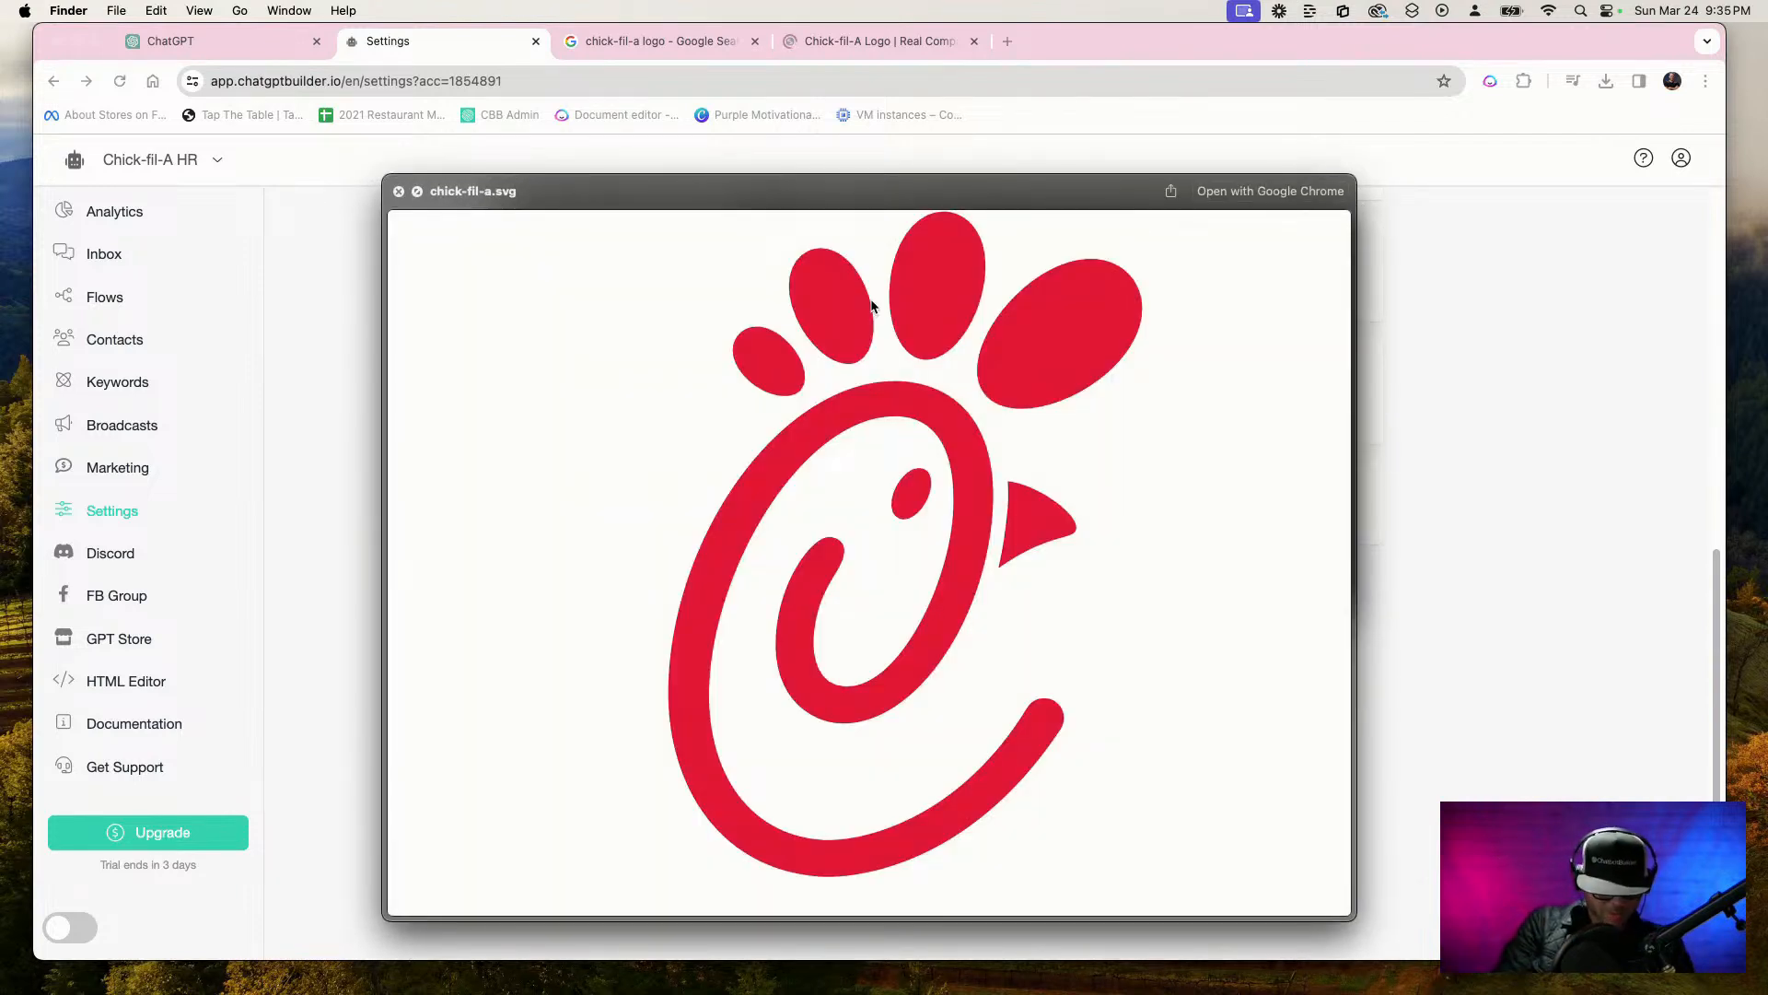
key(super+shift+4)
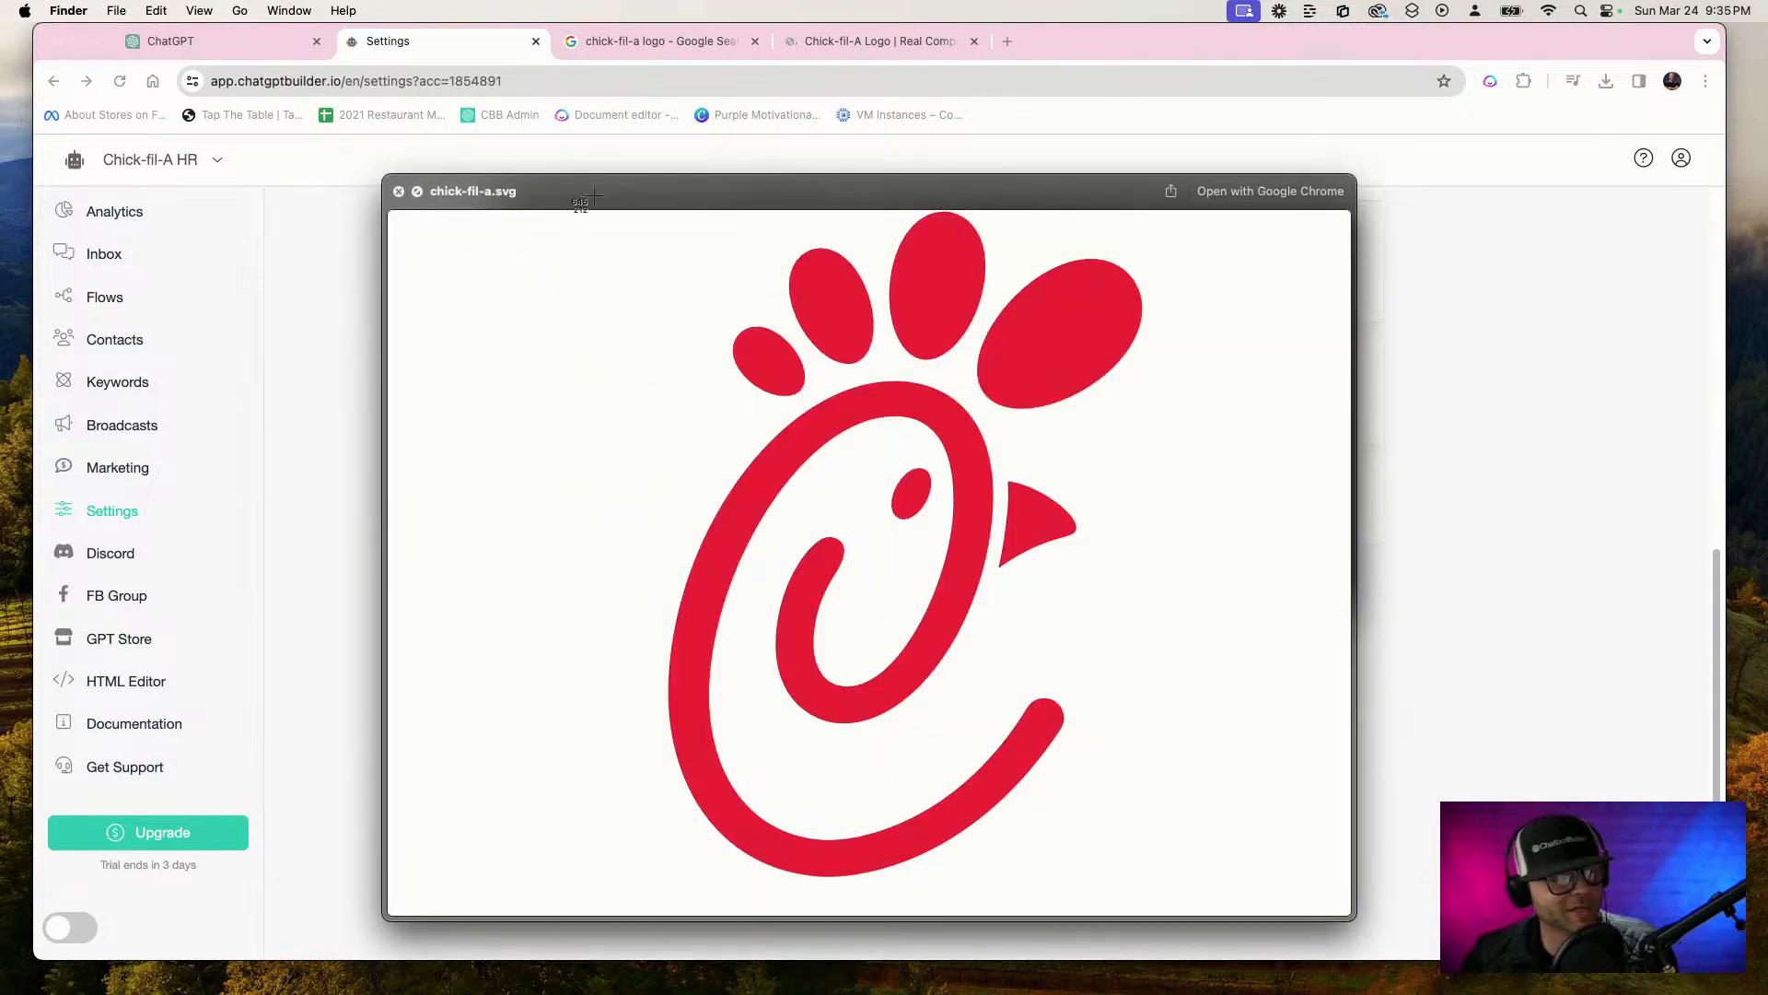
drag(447, 213, 1297, 905)
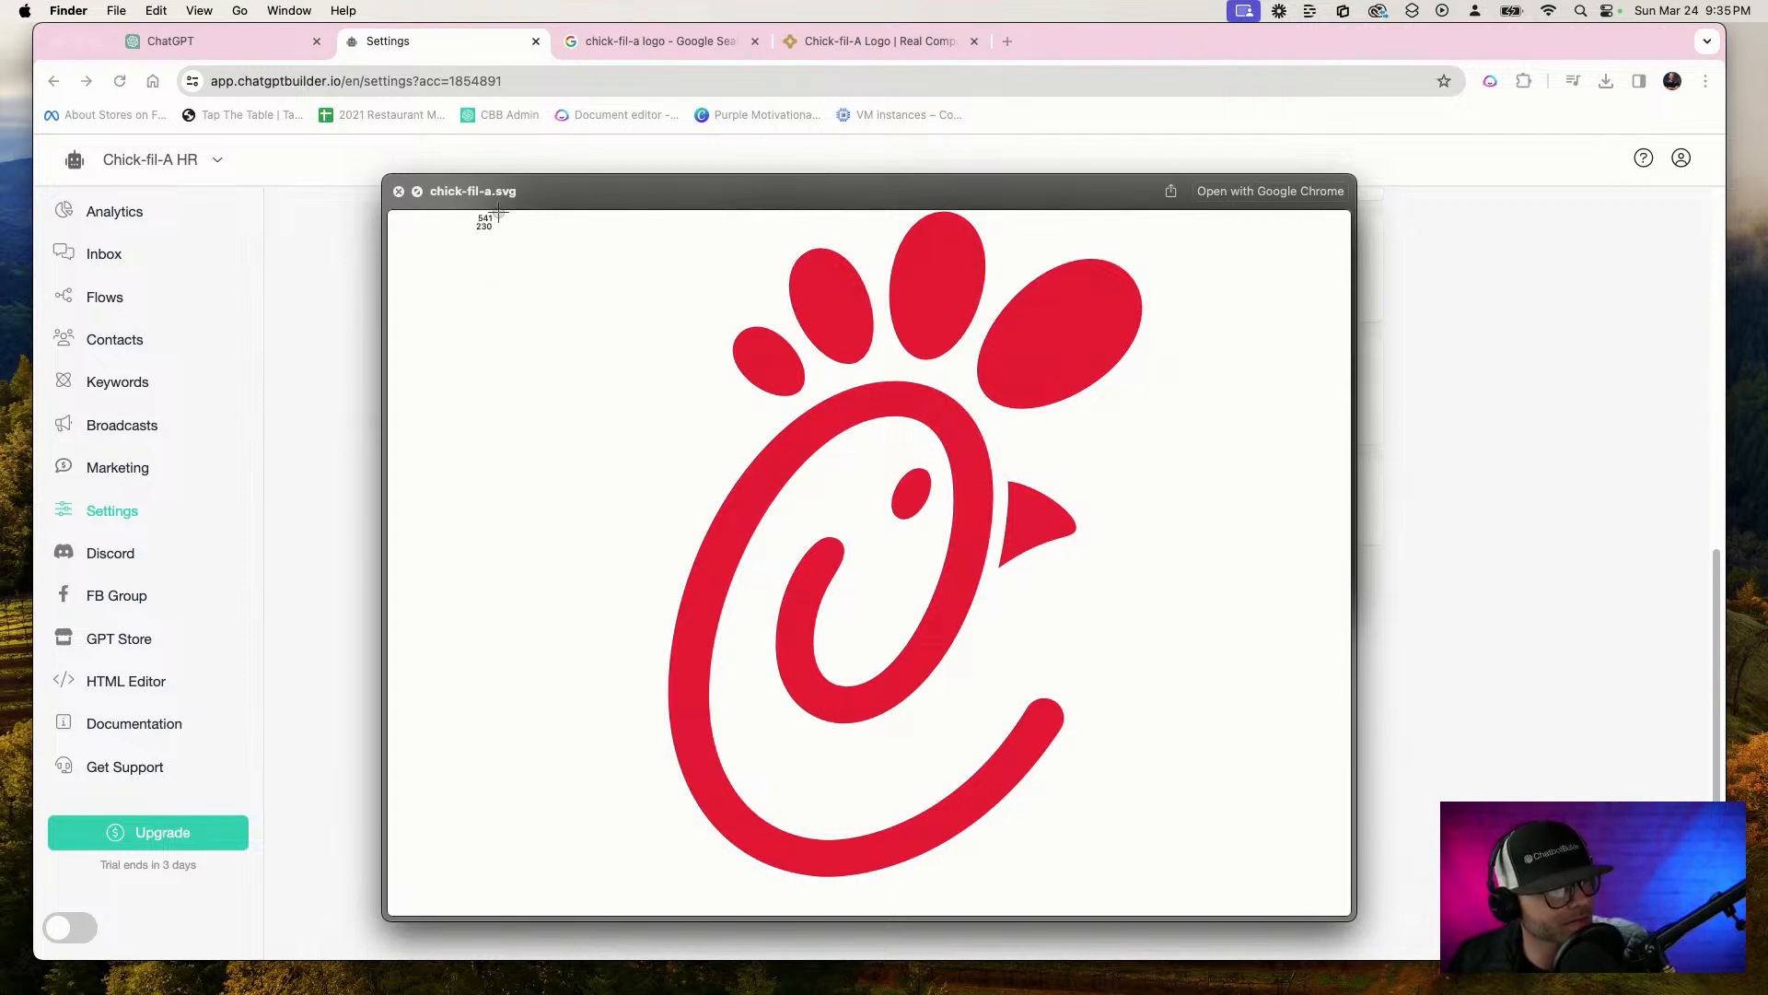
drag(500, 211, 1253, 911)
key(space)
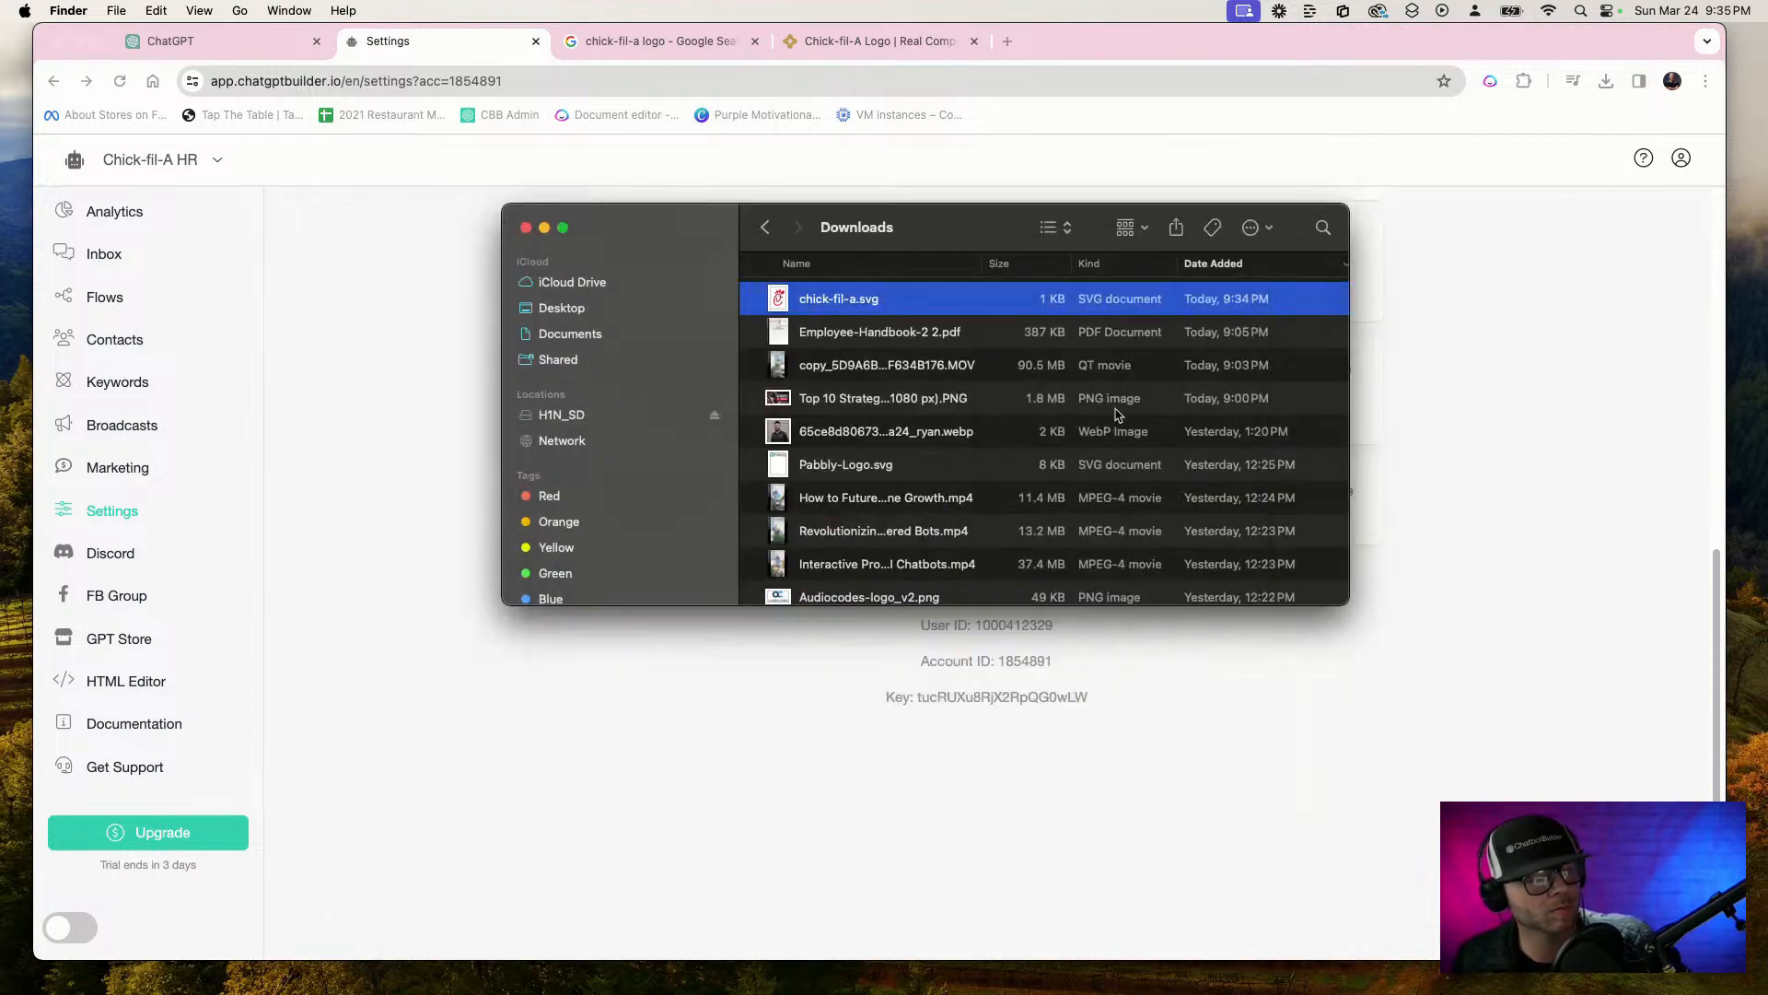
Examine the captured logo screenshots on the Desktop and move the Finder window off the chatbot settings page
click(603, 313)
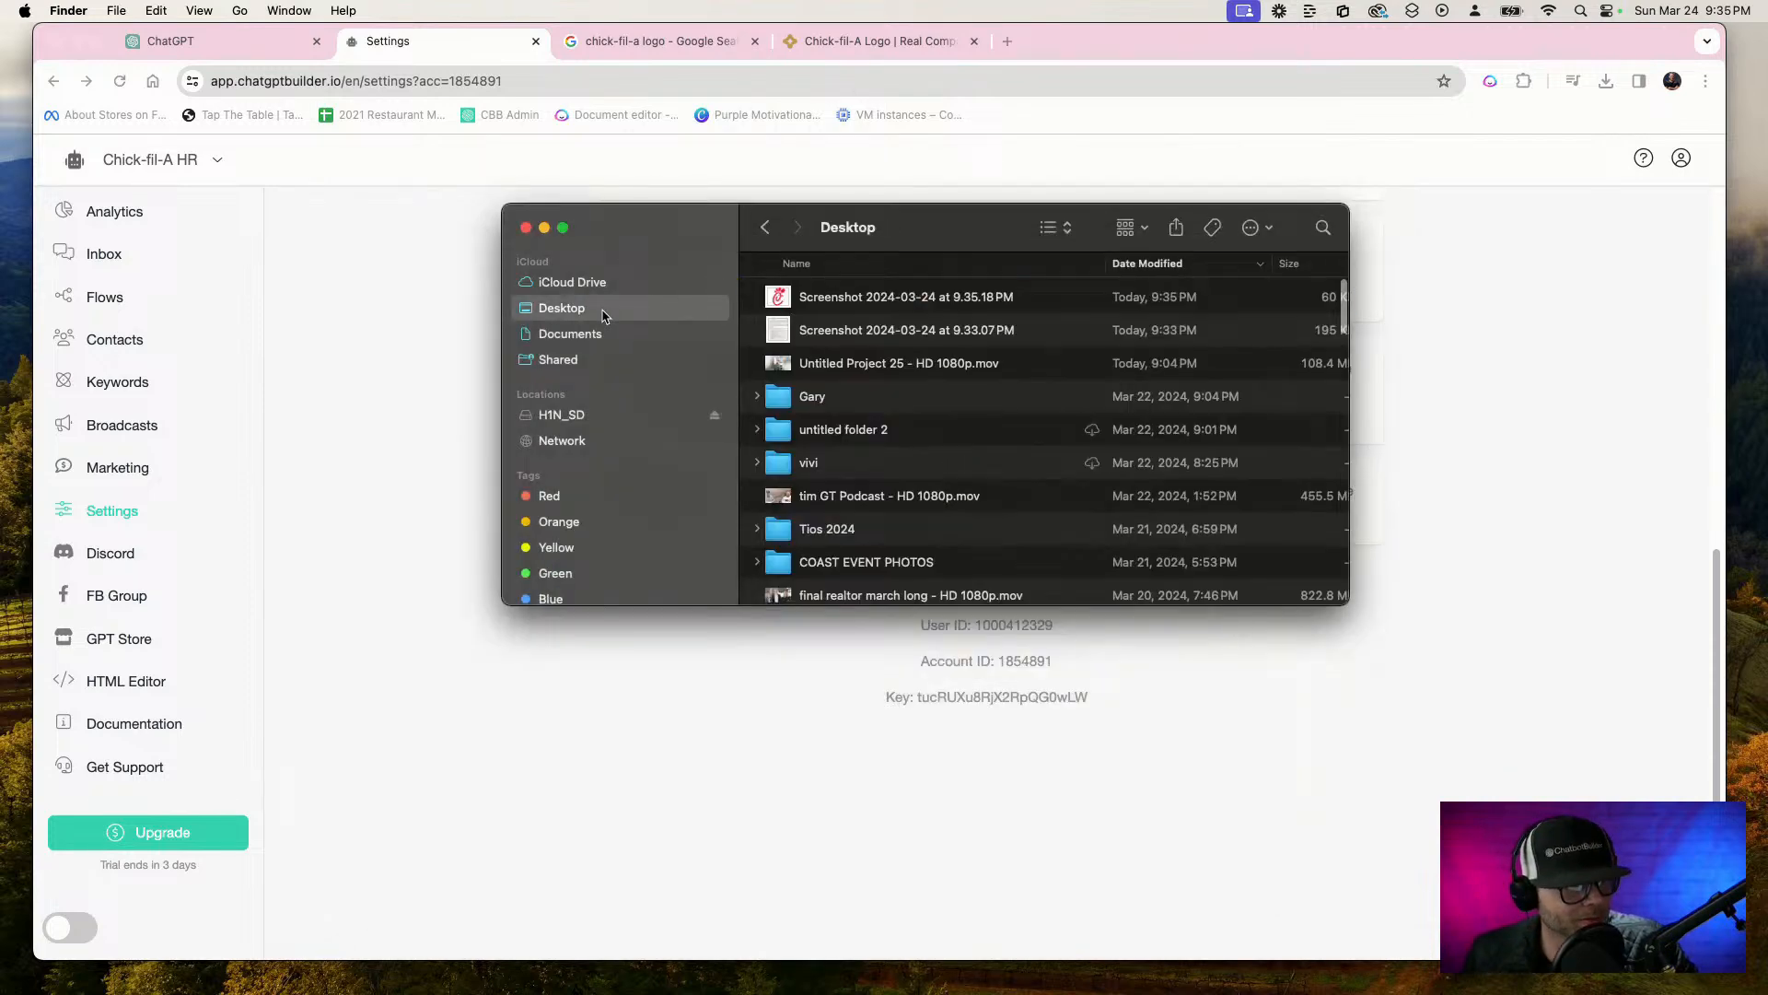
click(838, 304)
key(space)
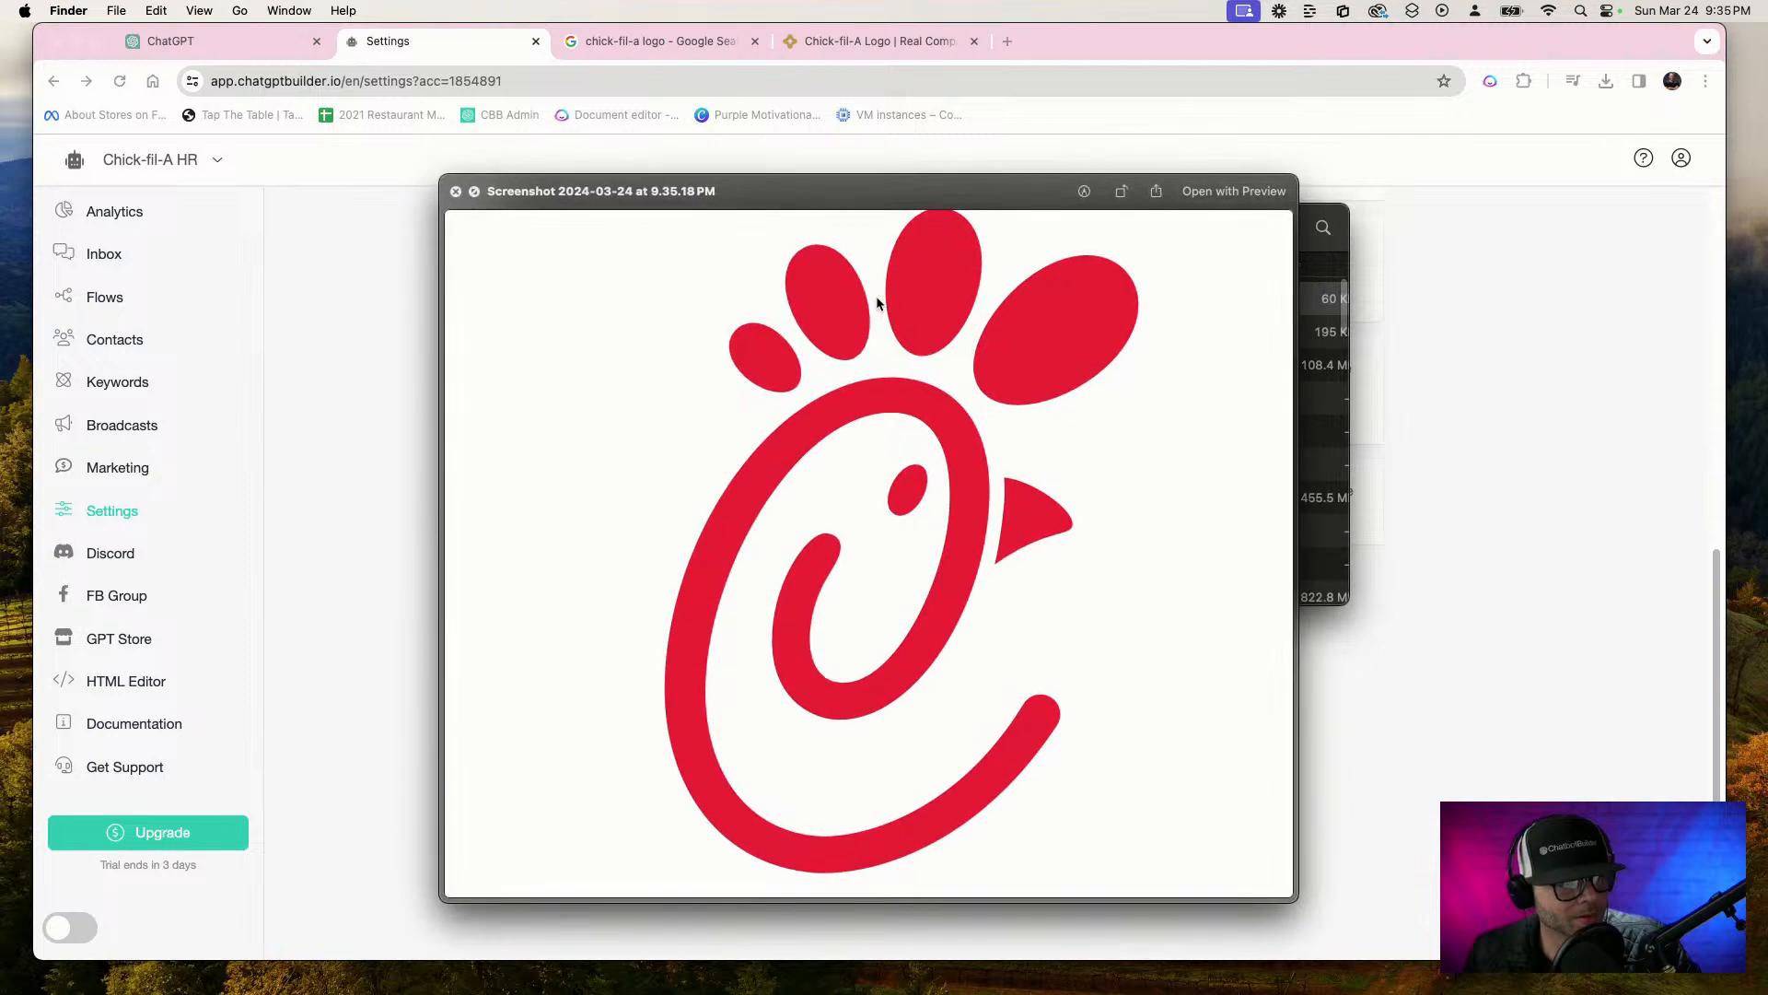
key(space)
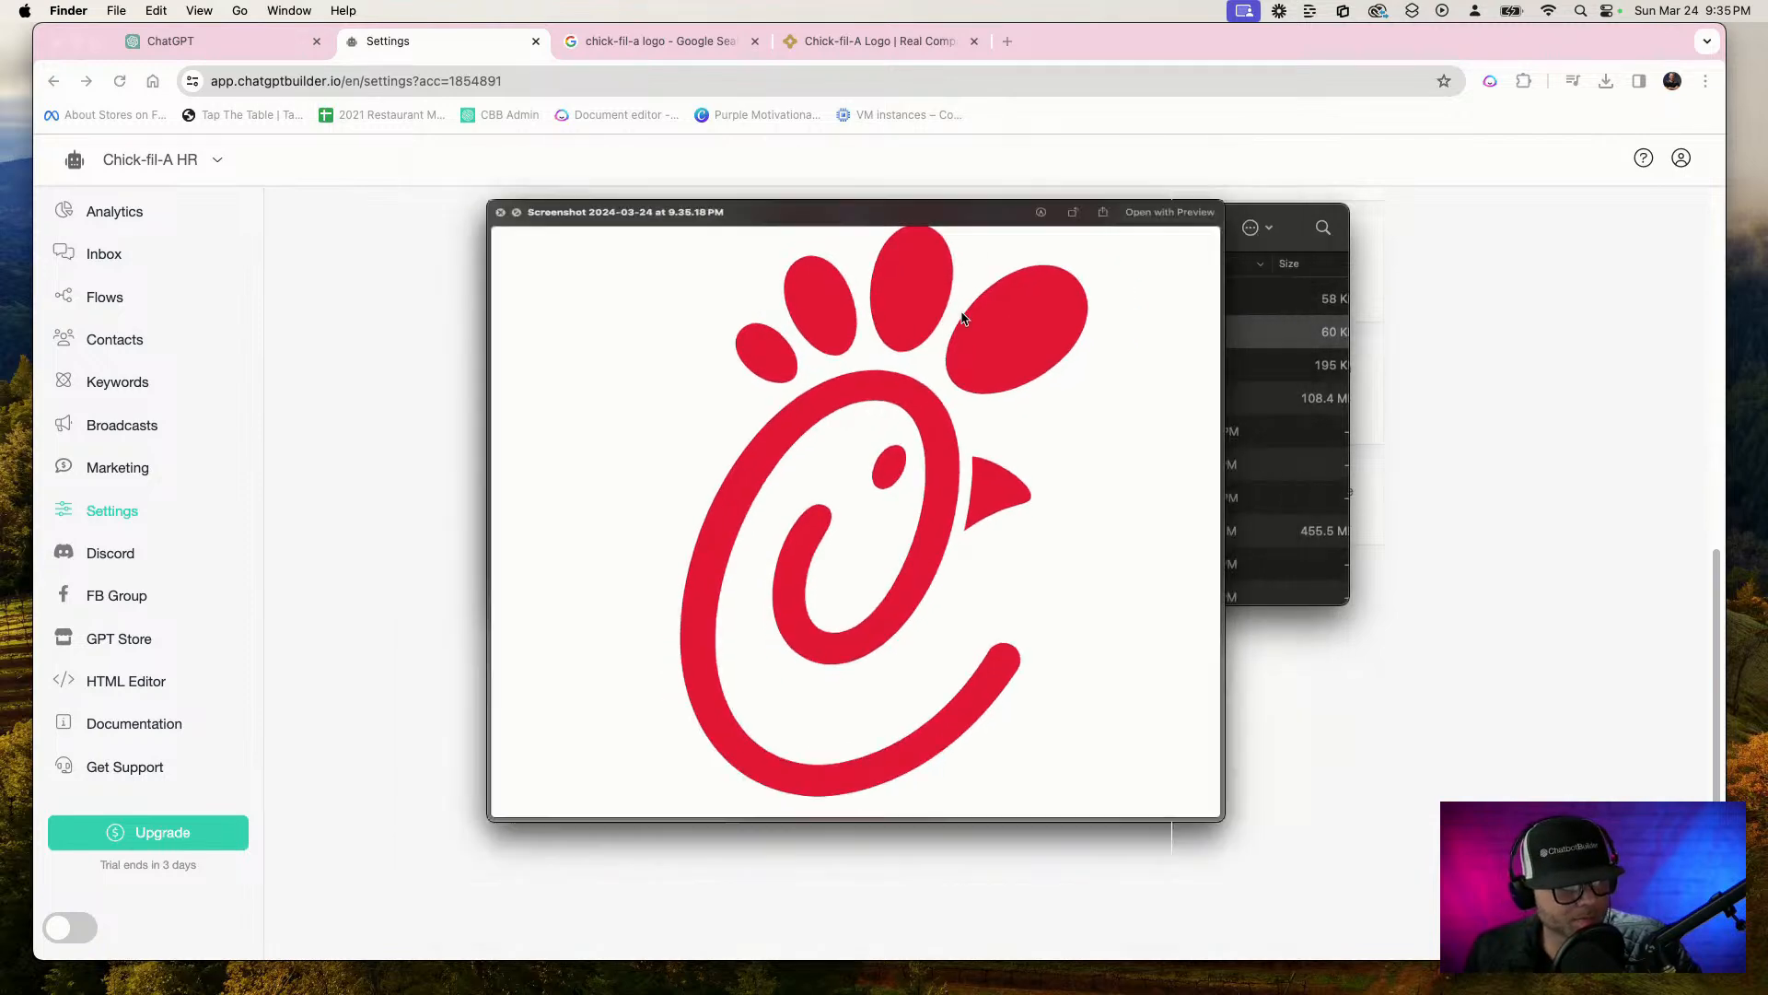
click(919, 298)
key(space)
key(space)
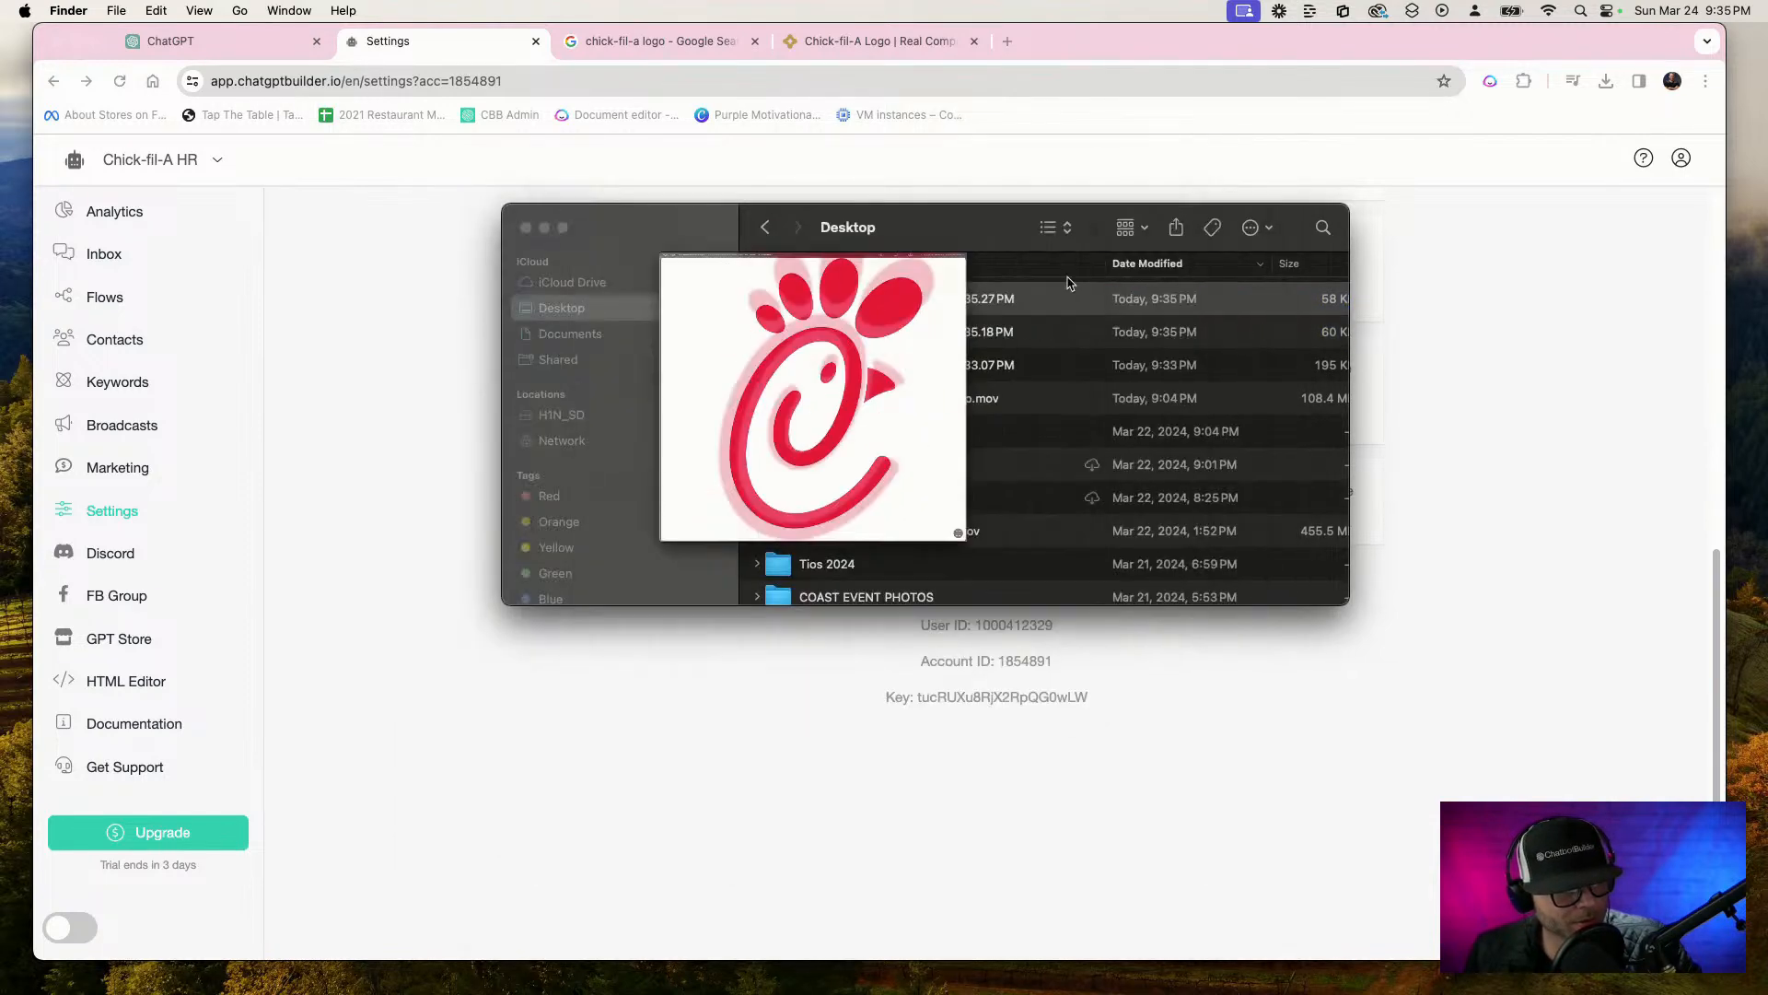
drag(708, 252, 1240, 156)
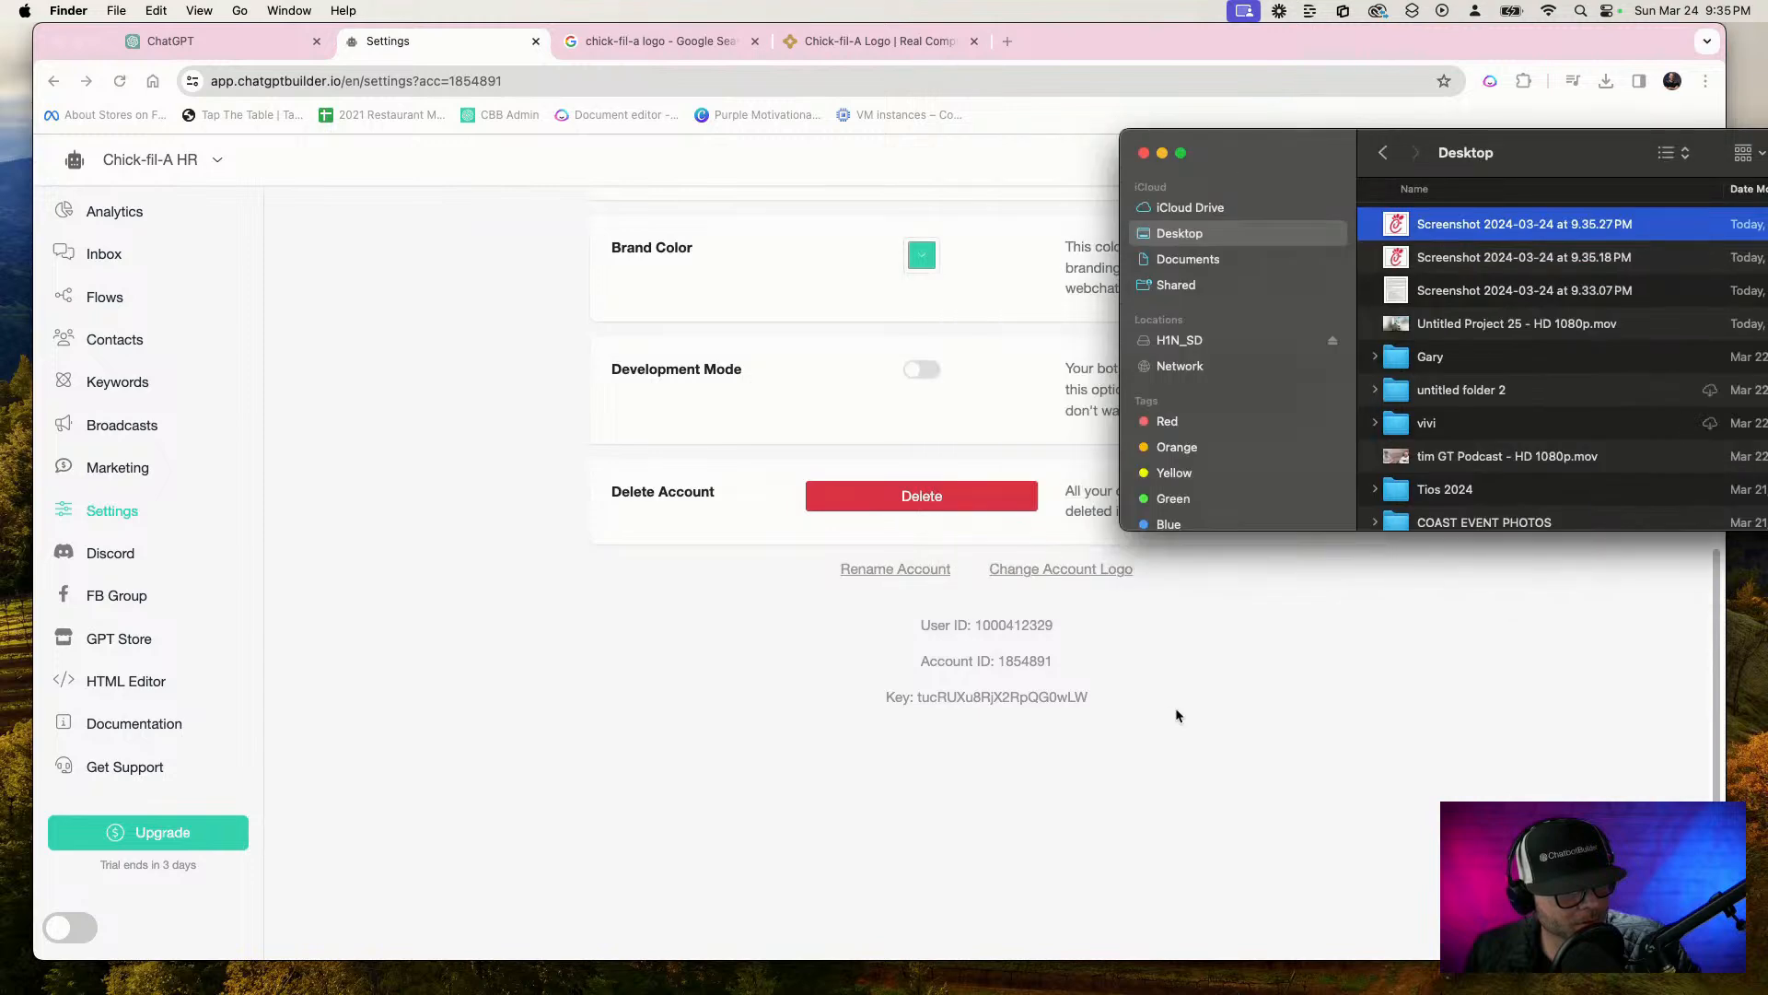
Reload the account settings, change the account logo to the Desktop image "Screenshot 2024-03-24 at 9.35.27 PM" and save it
click(1096, 569)
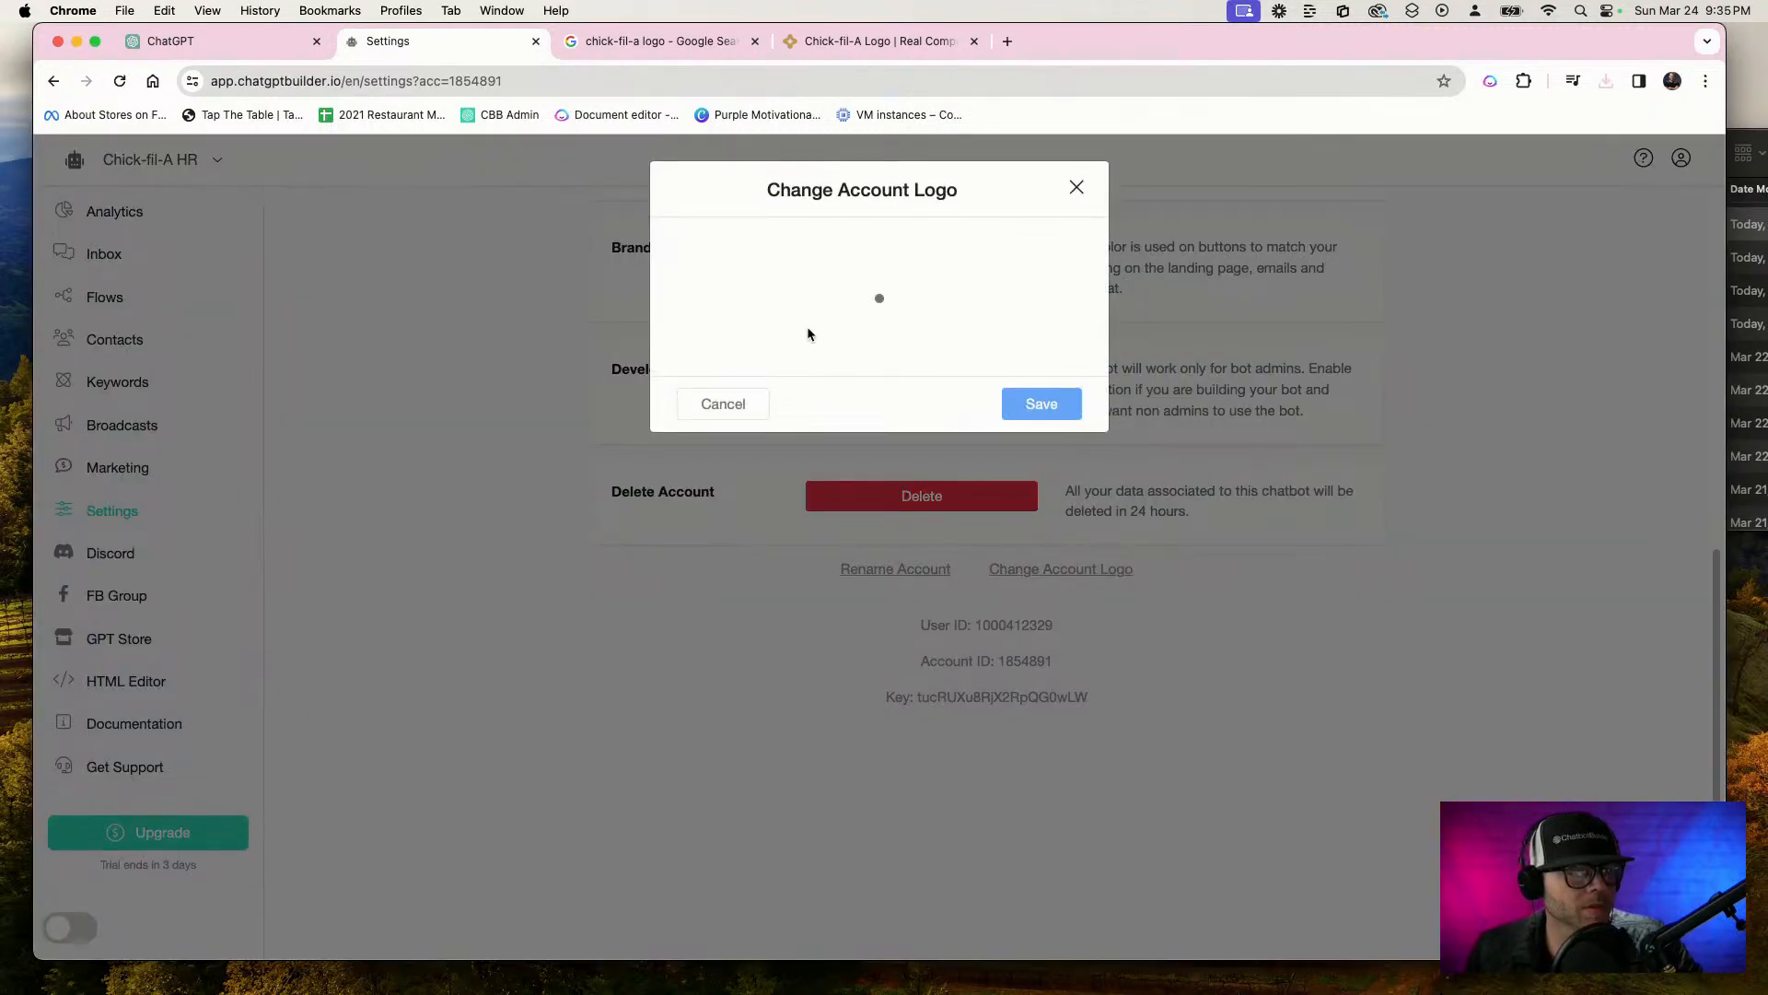
click(722, 405)
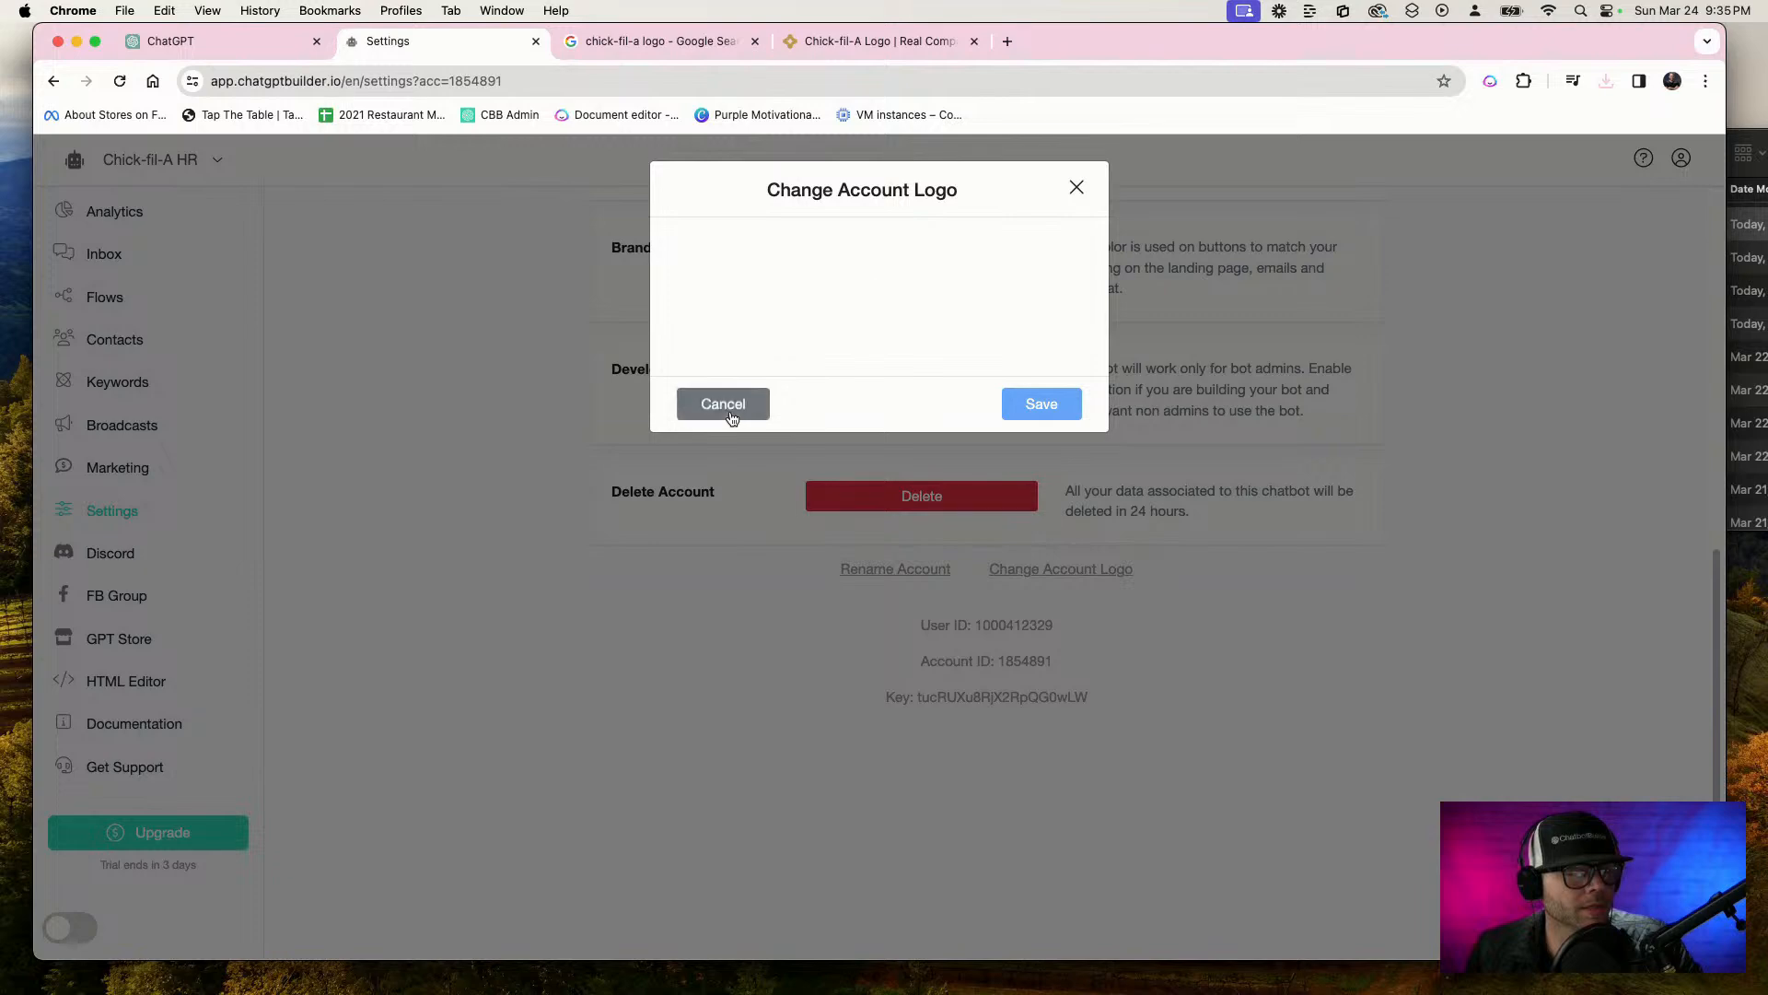
click(666, 73)
key(Return)
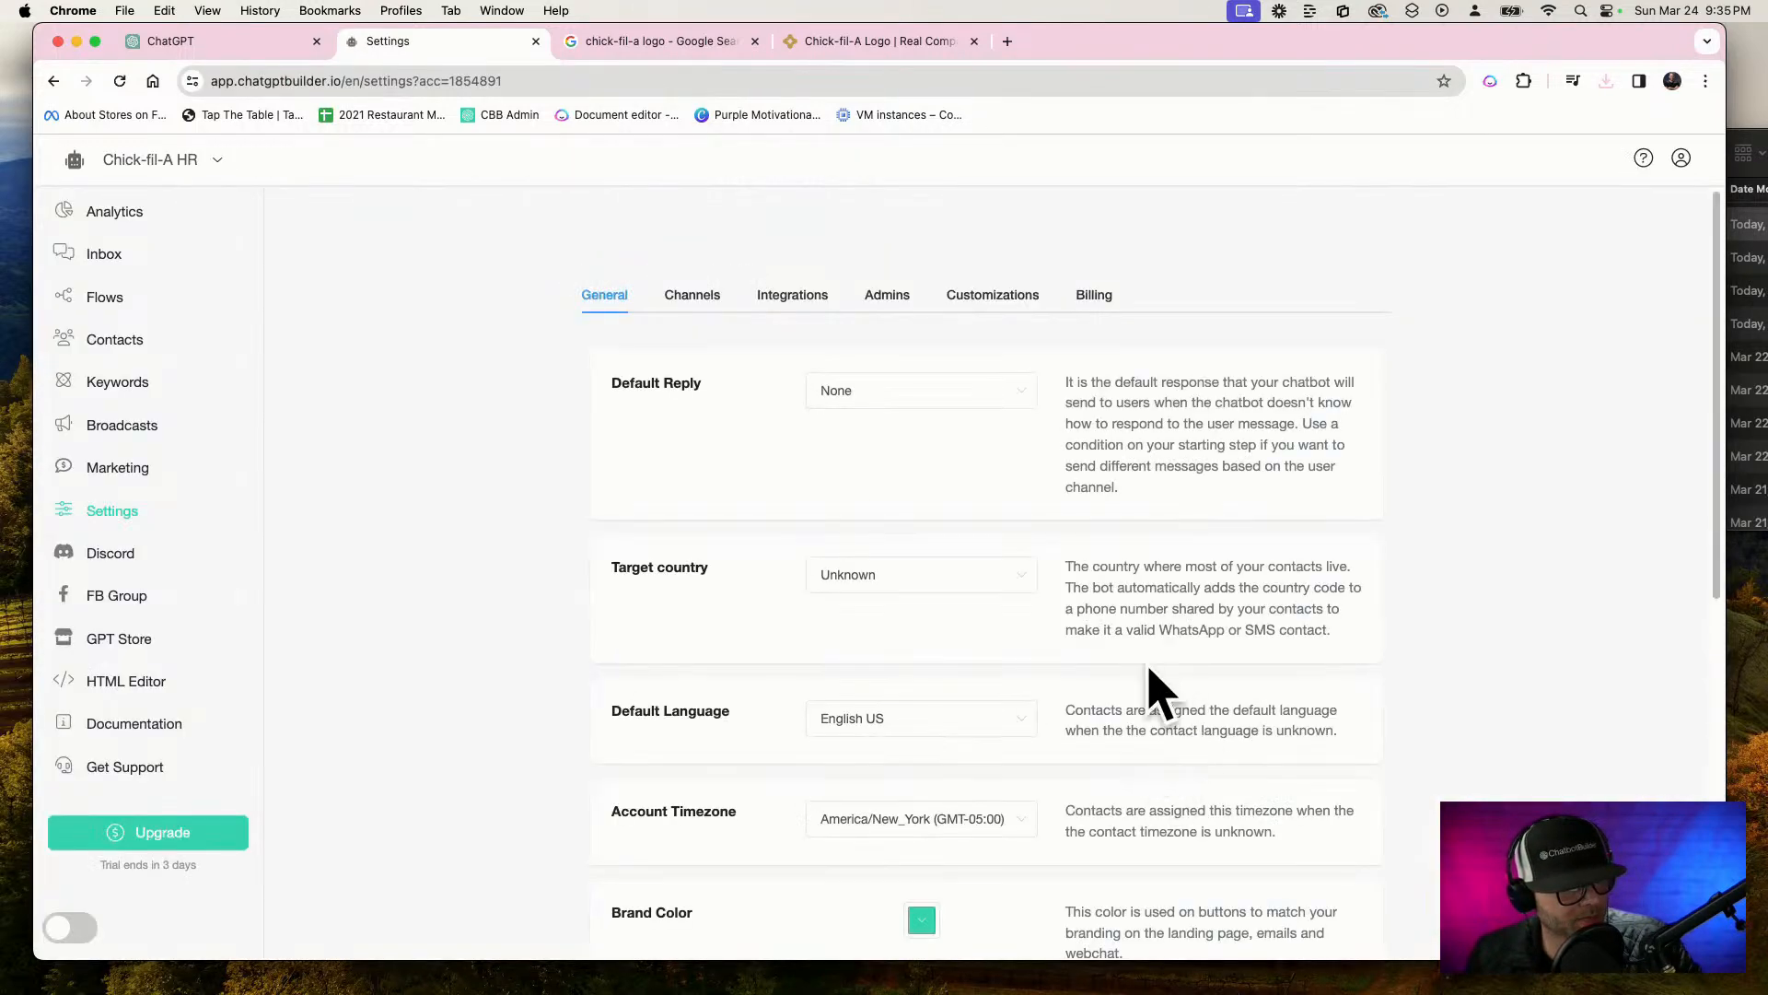
scroll(985, 829, down, 10)
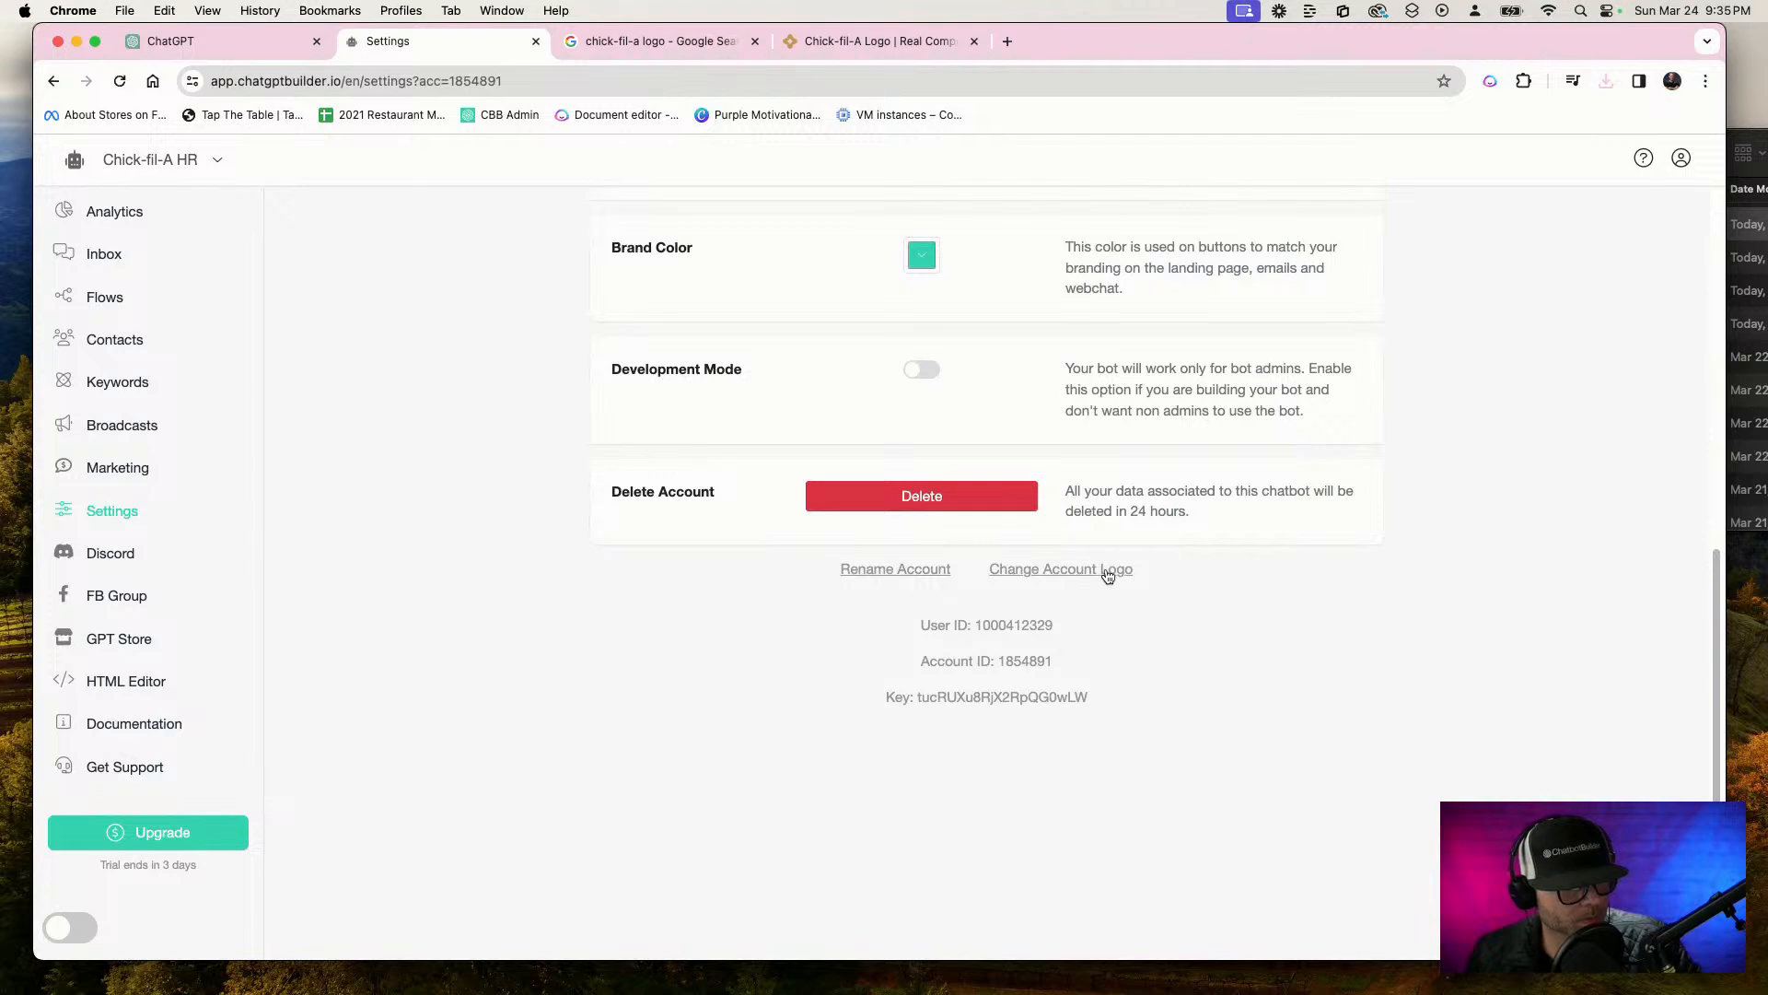
click(1108, 572)
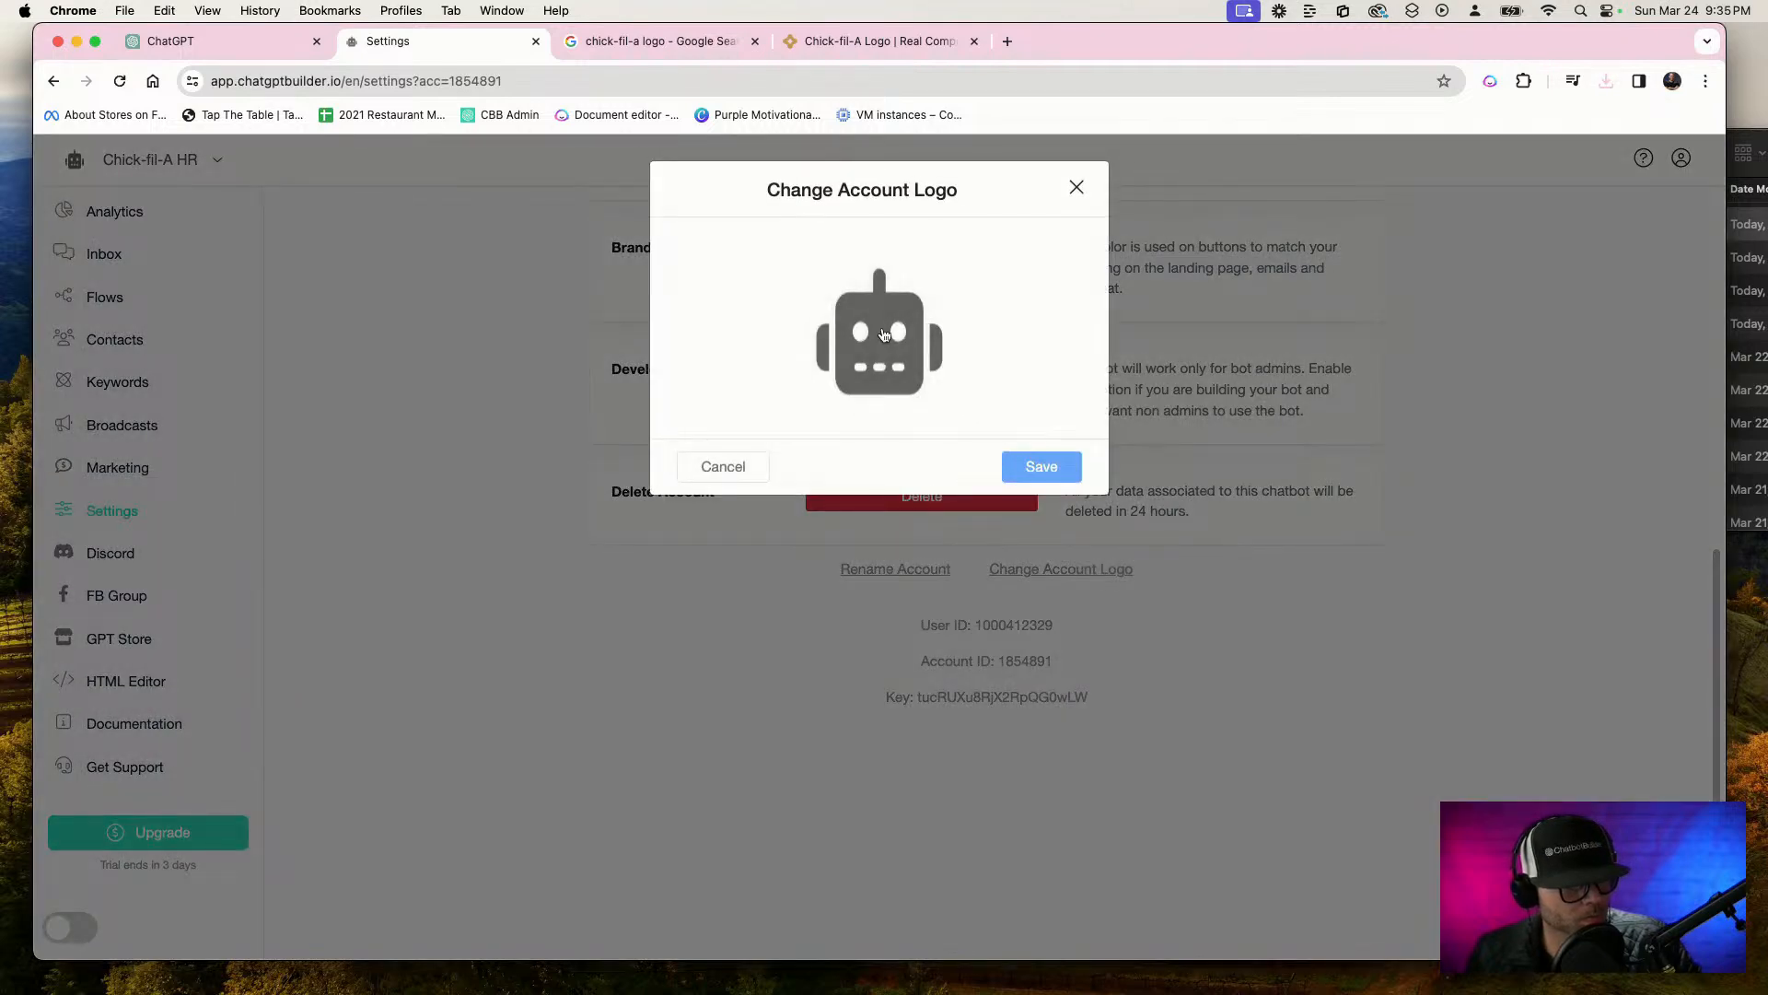
click(884, 334)
click(571, 353)
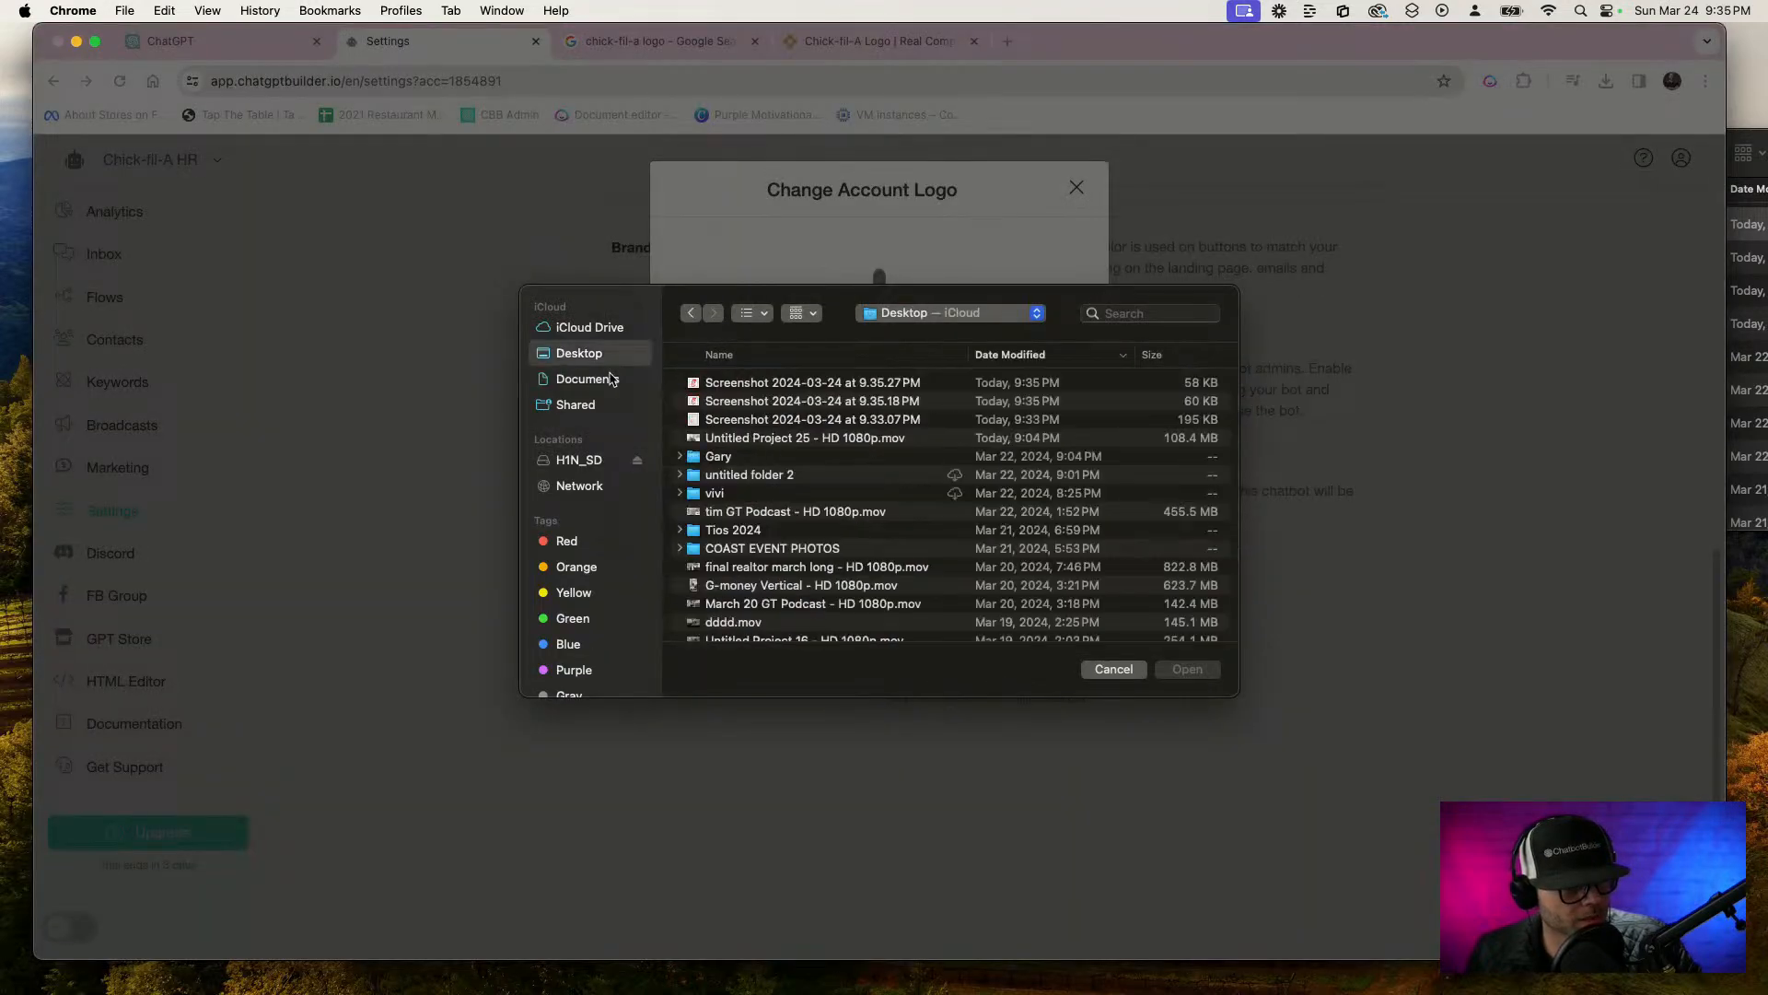
double_click(747, 390)
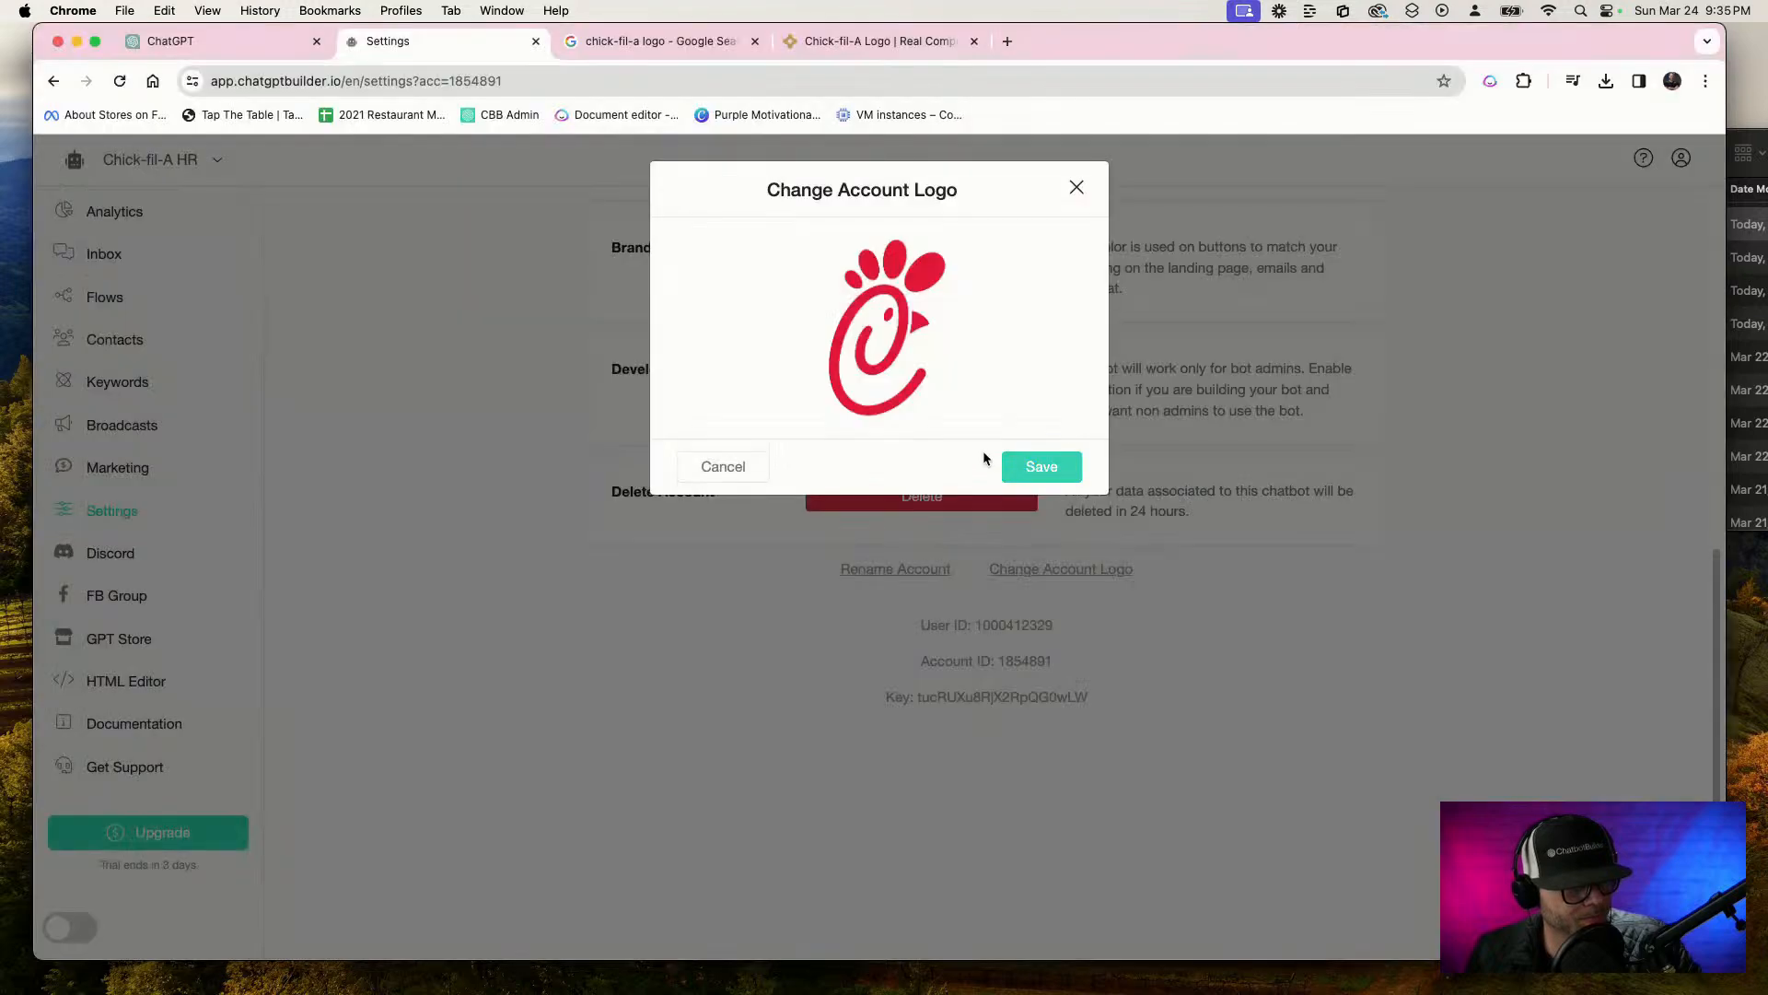
click(1013, 465)
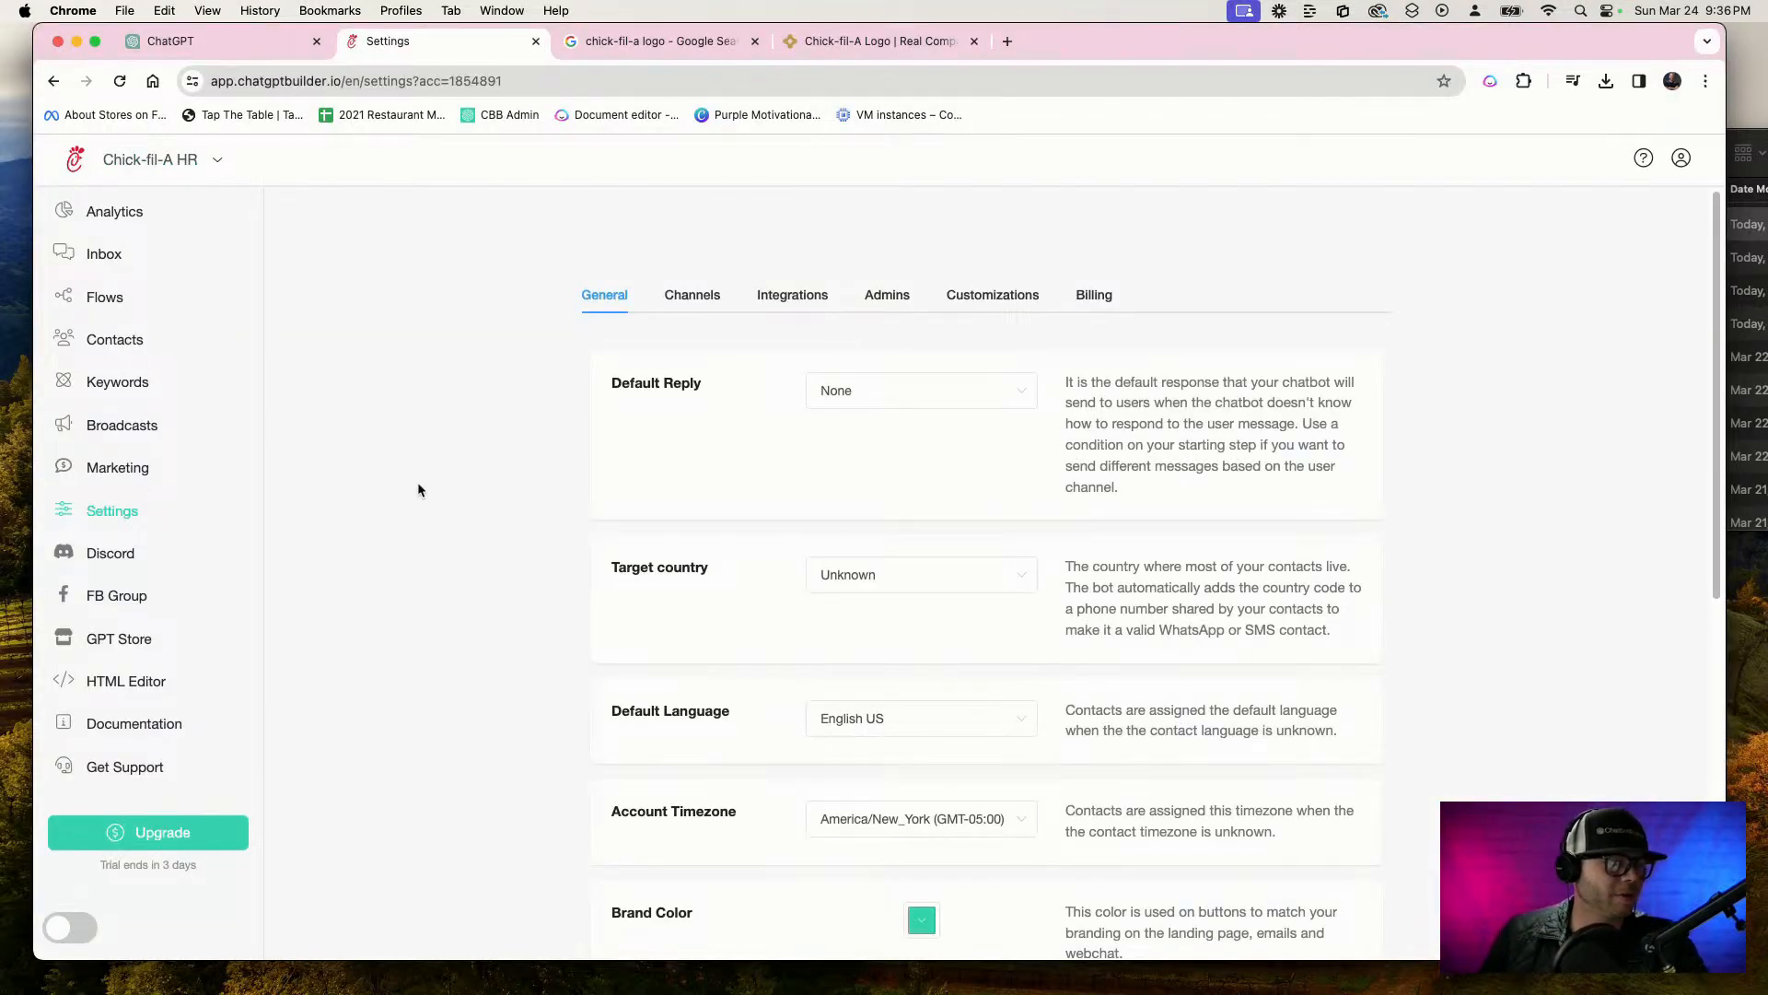
Go back to the list of webchats and open the HR BOT webchat for editing
click(104, 504)
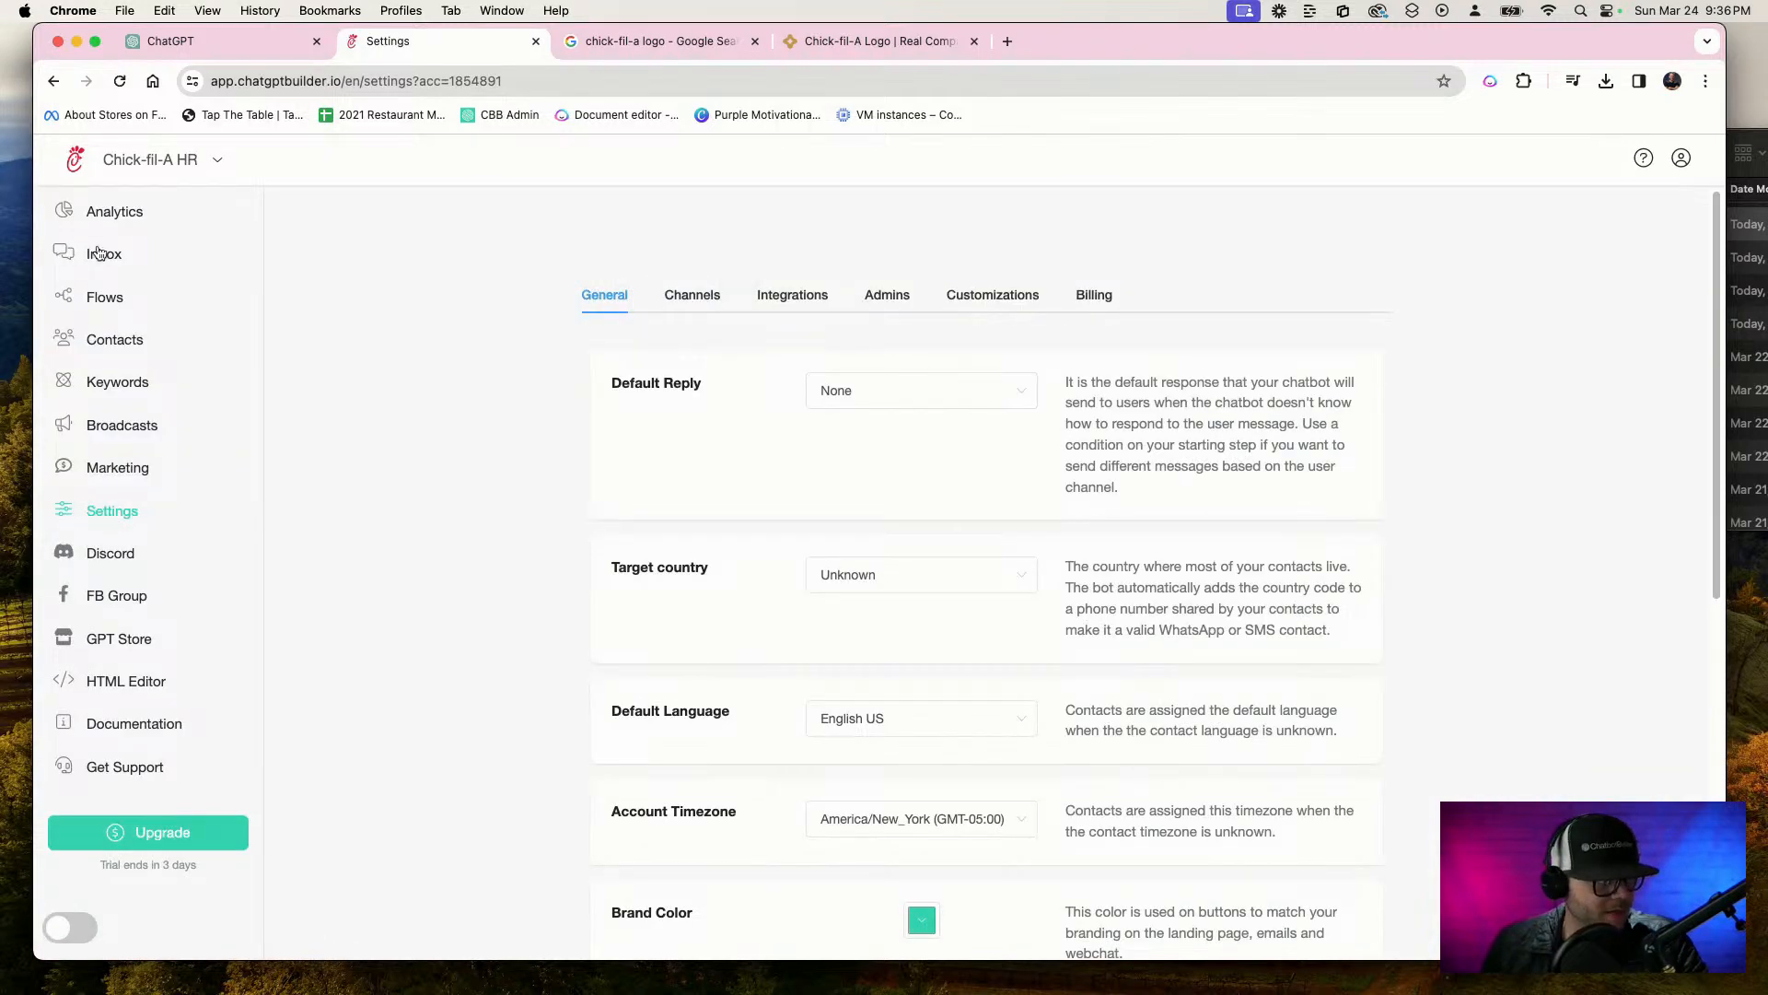
click(99, 252)
click(604, 327)
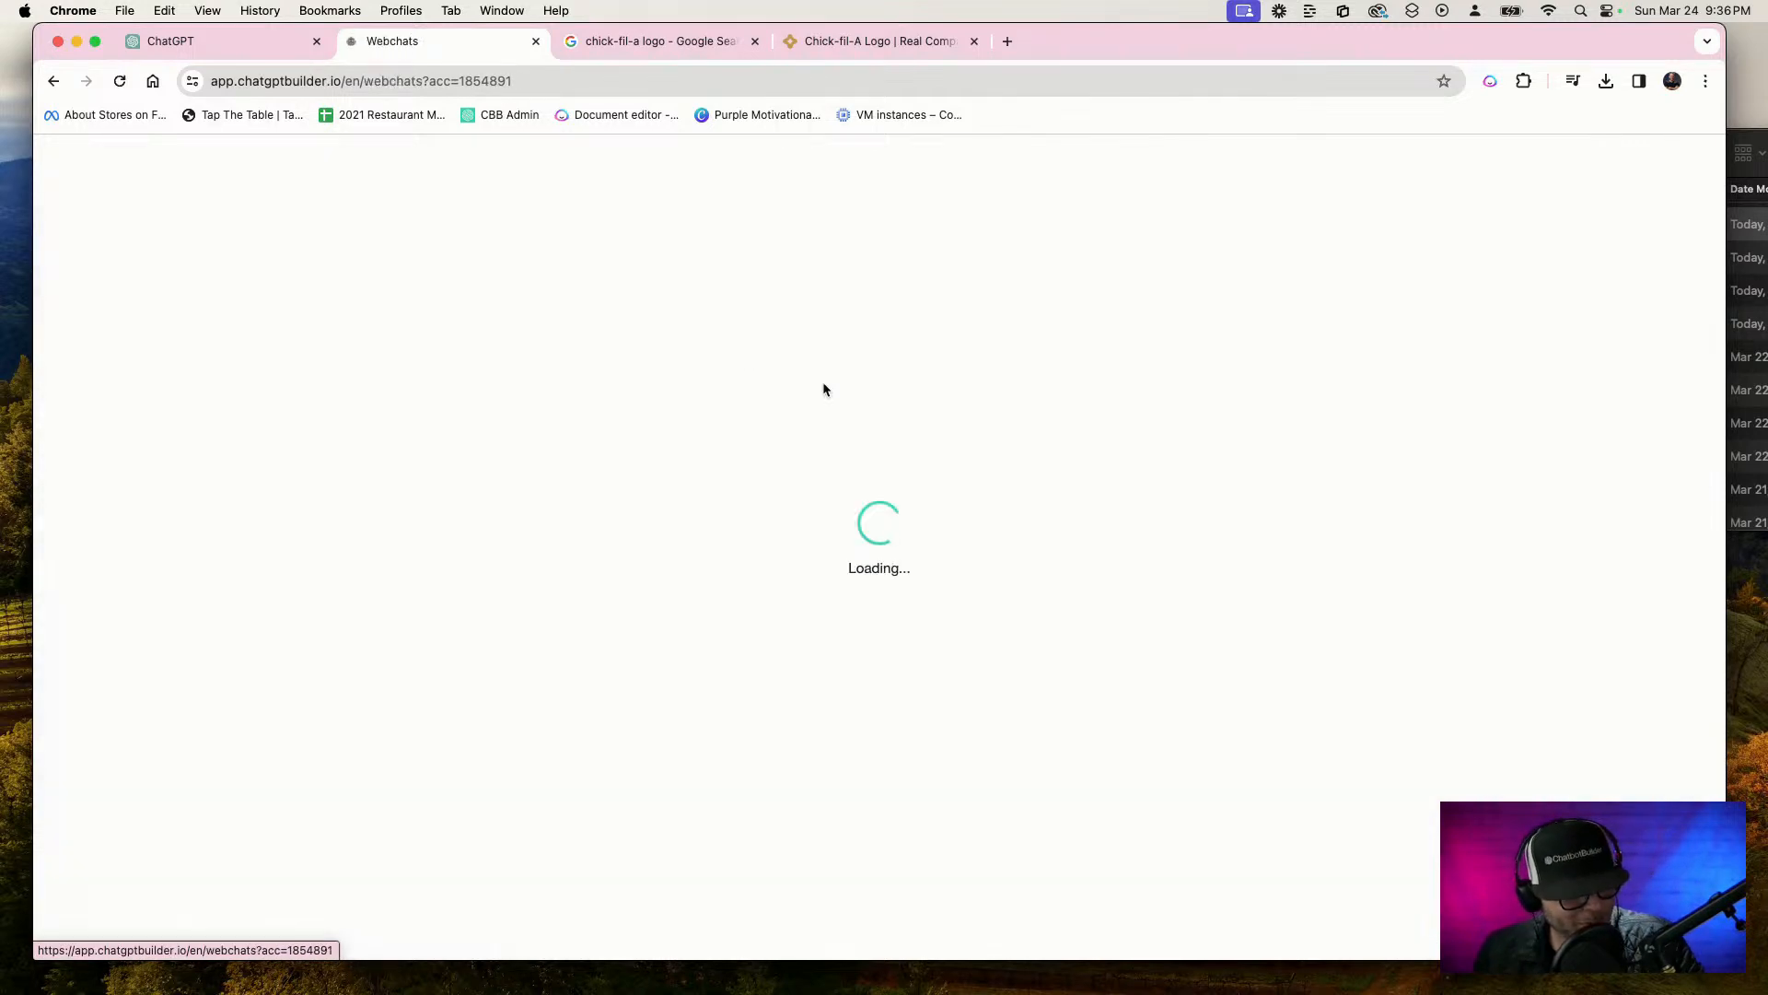
click(1343, 427)
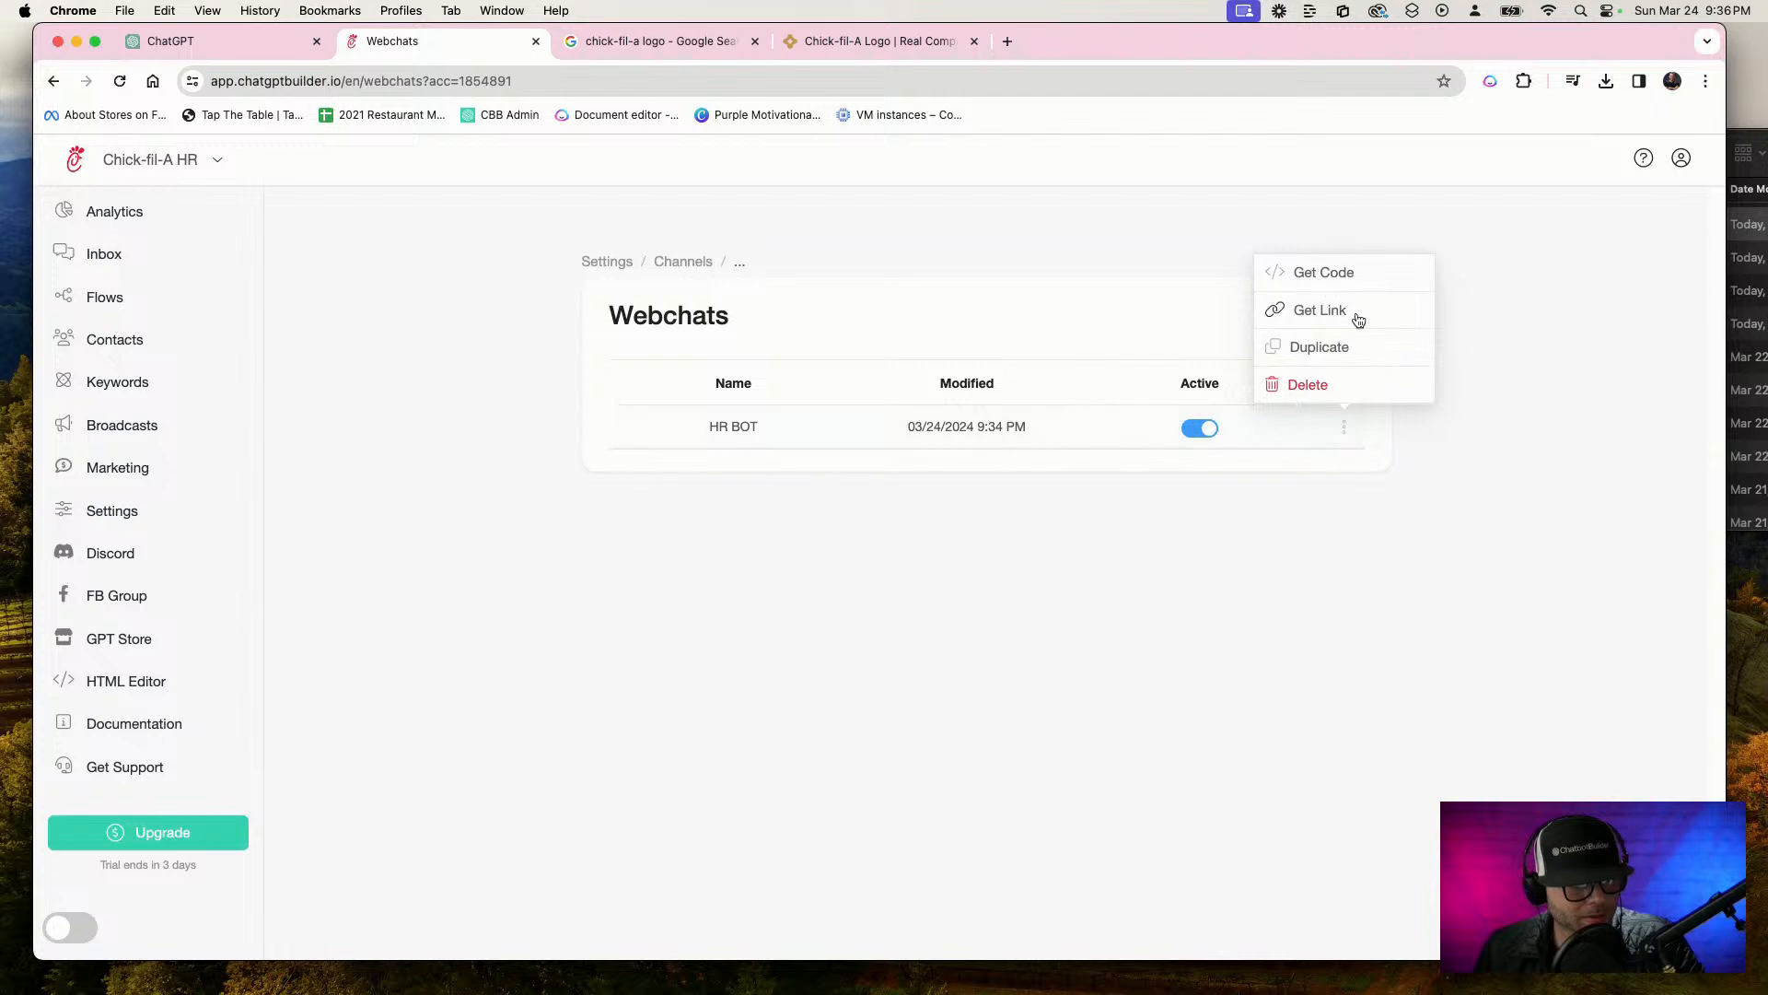
click(1078, 426)
scroll(988, 479, down, 3)
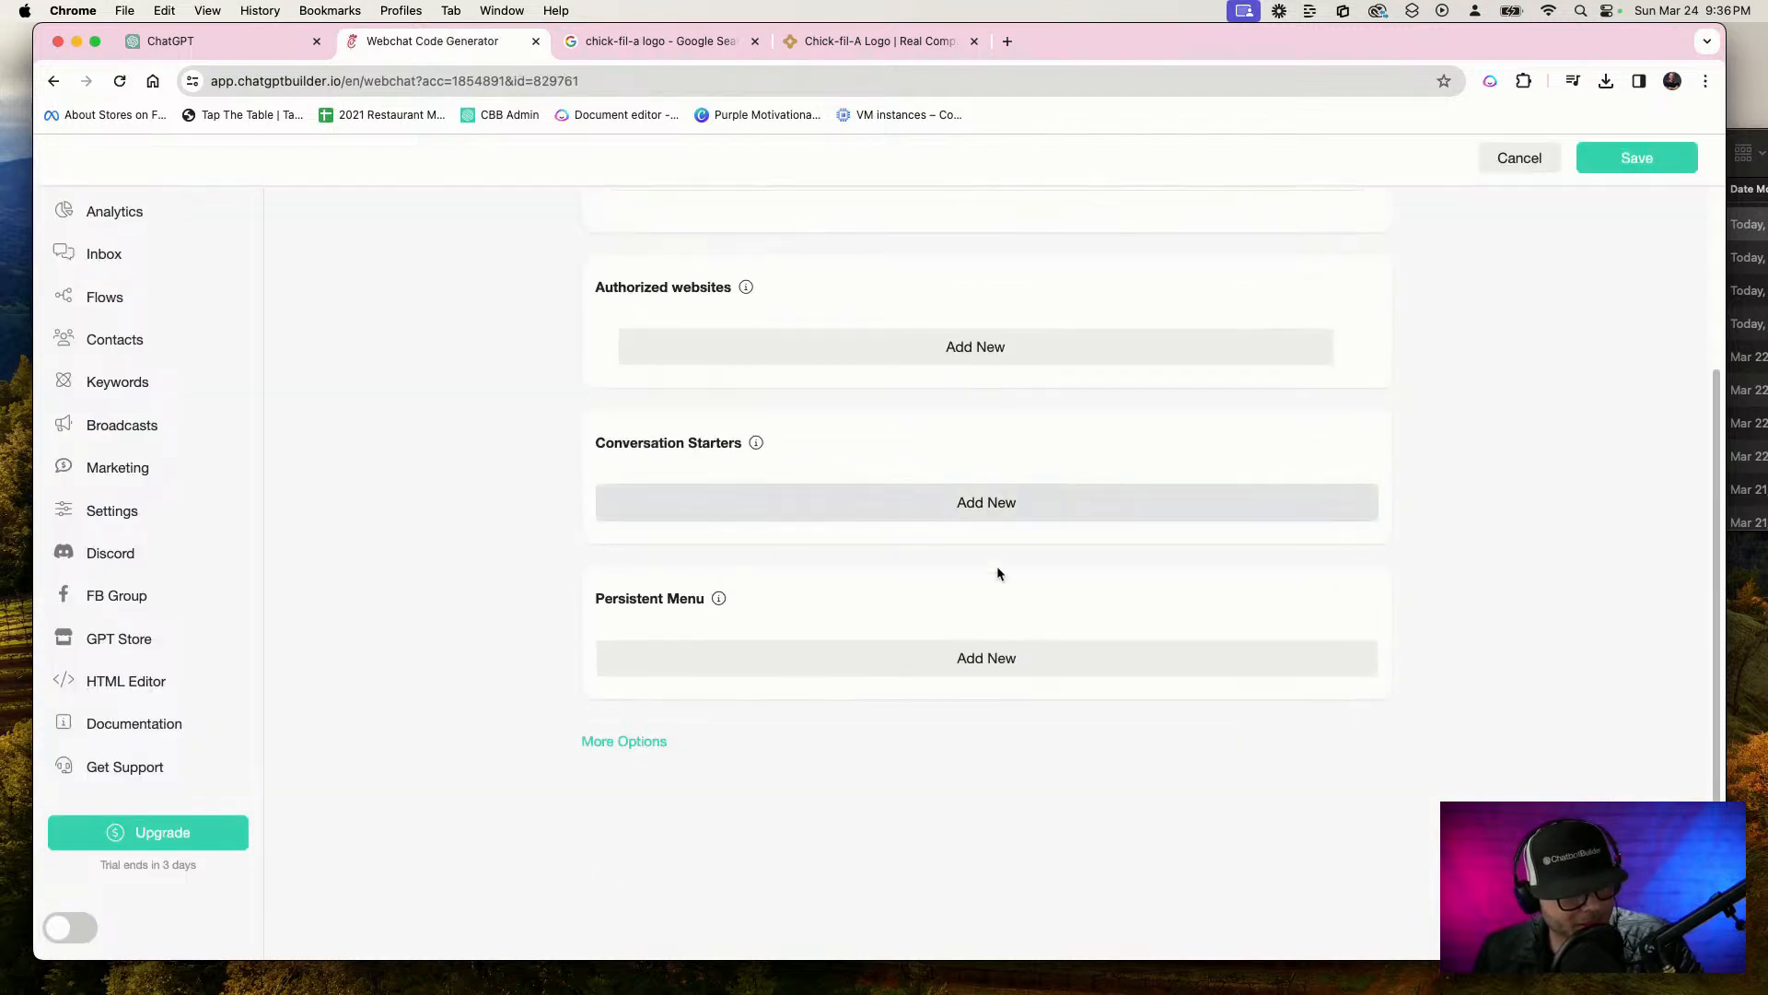
Check the webchat's additional options for the logo persona setting and save the webchat
click(661, 740)
scroll(671, 734, down, 3)
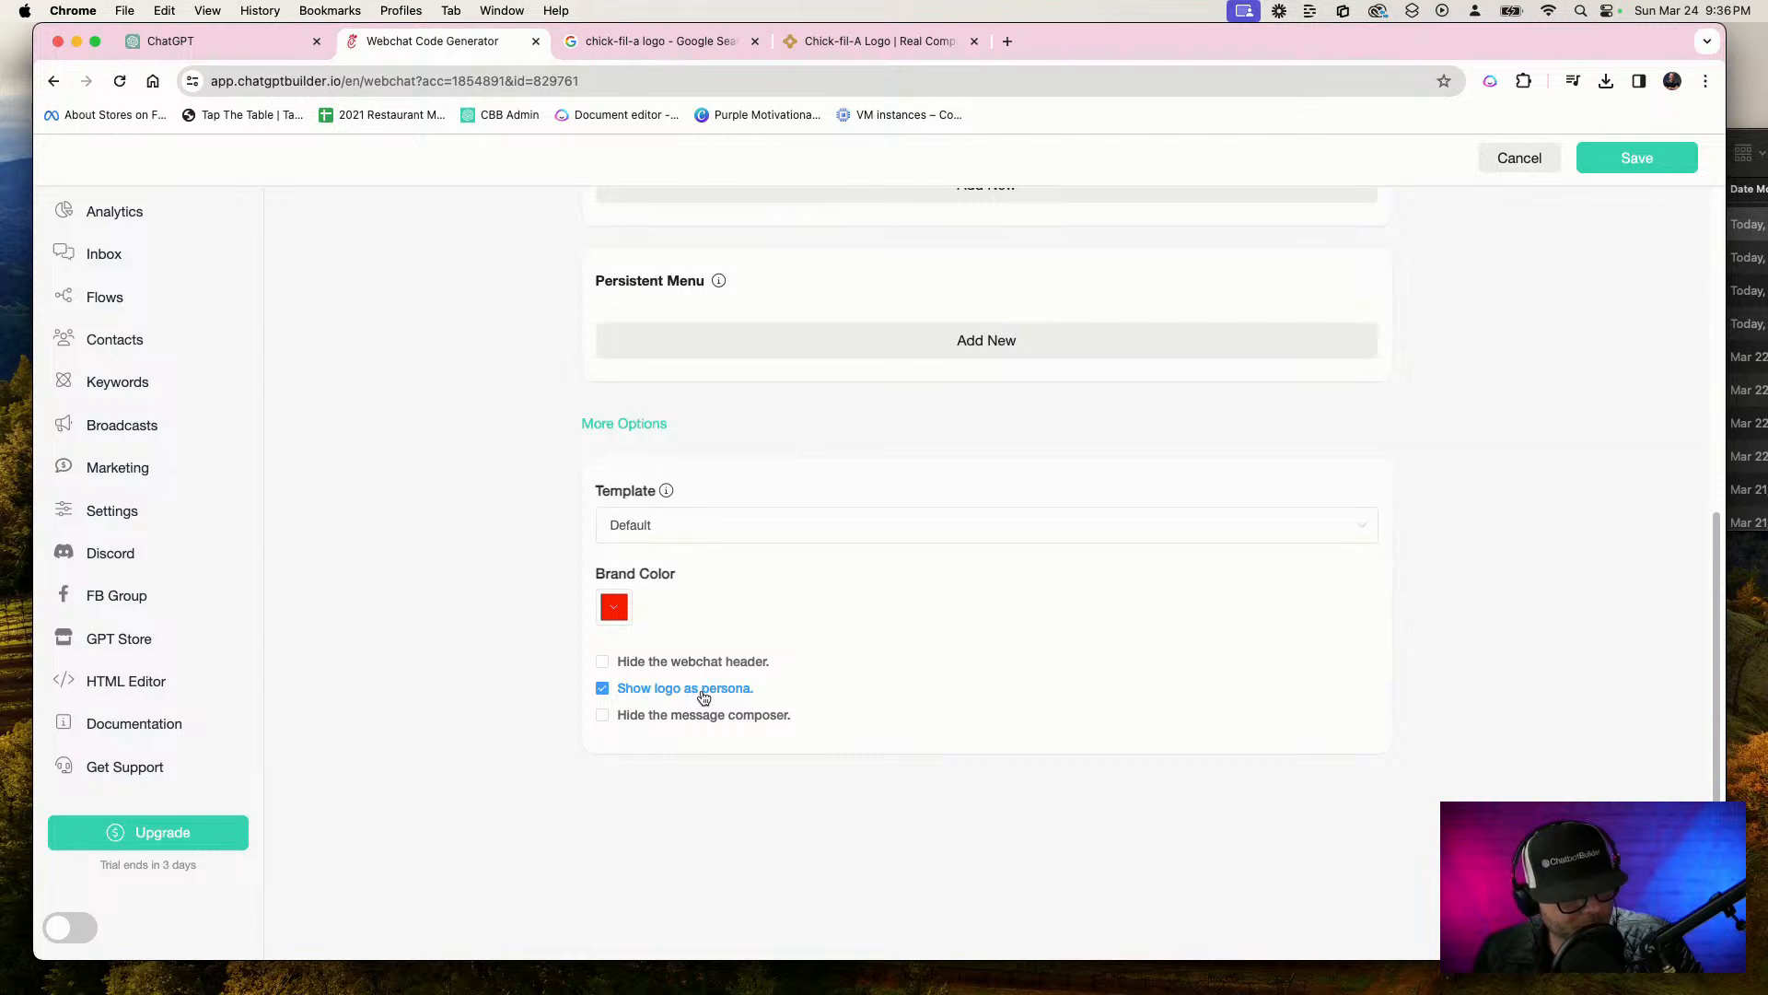
scroll(715, 604, up, 6)
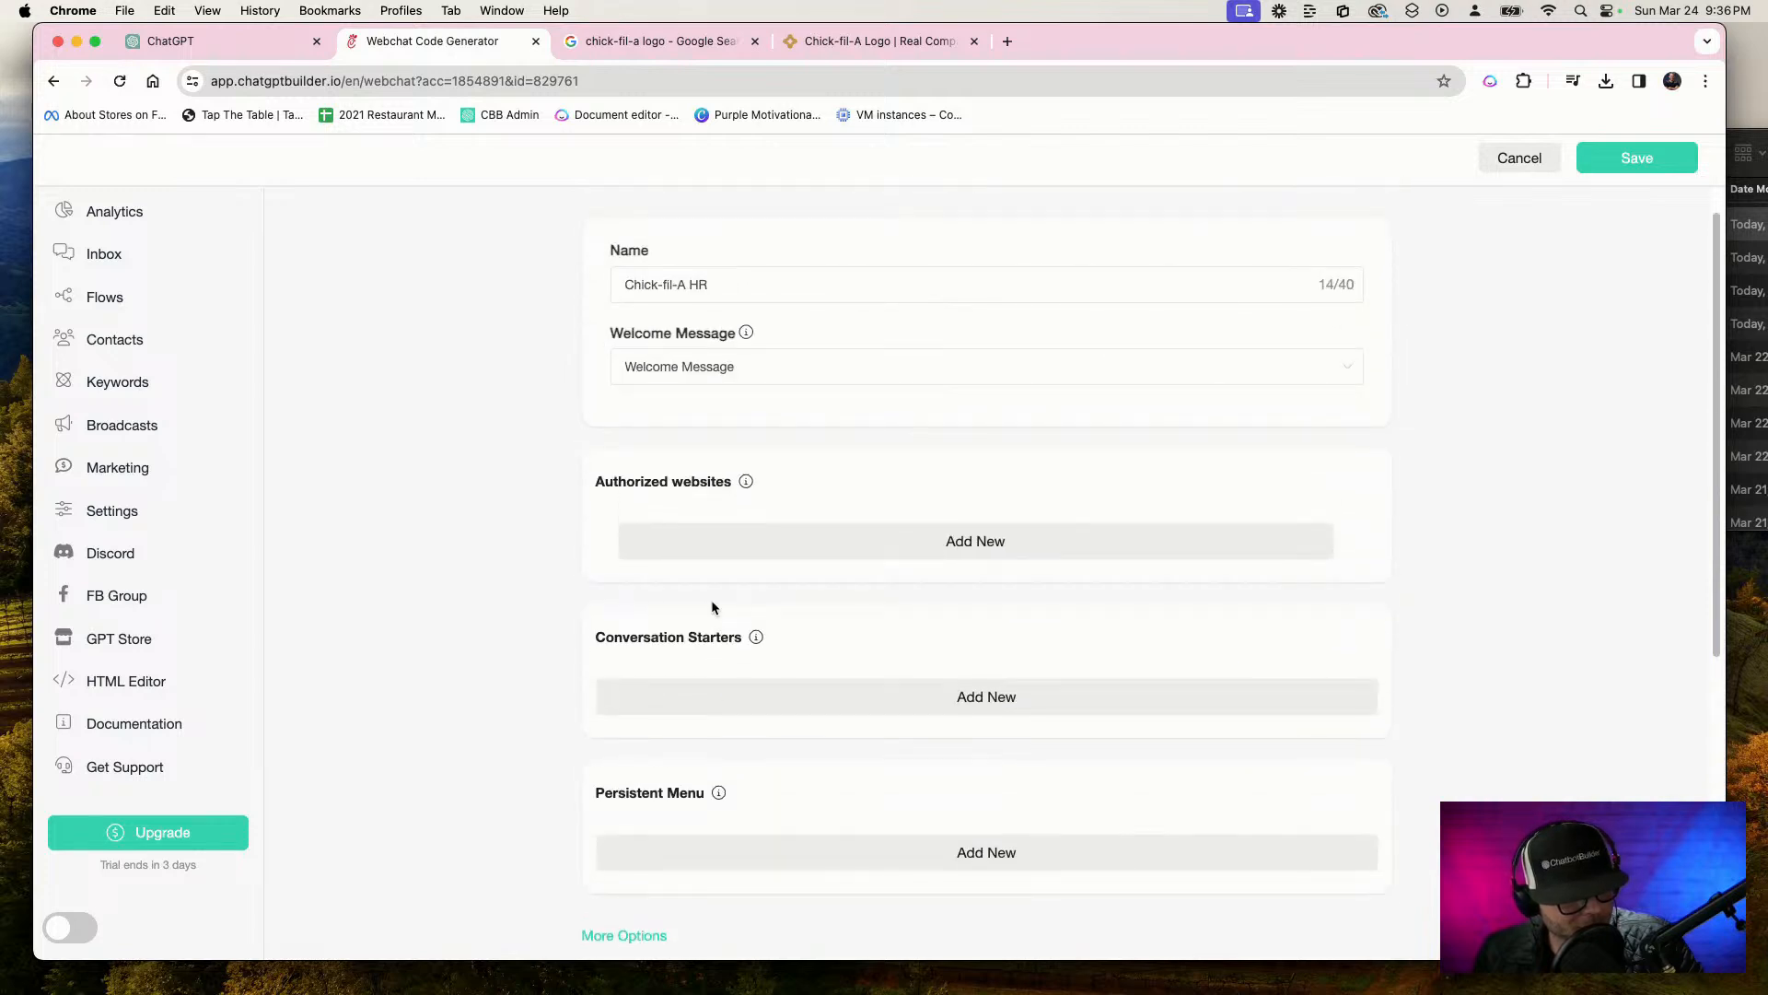
scroll(712, 608, up, 1)
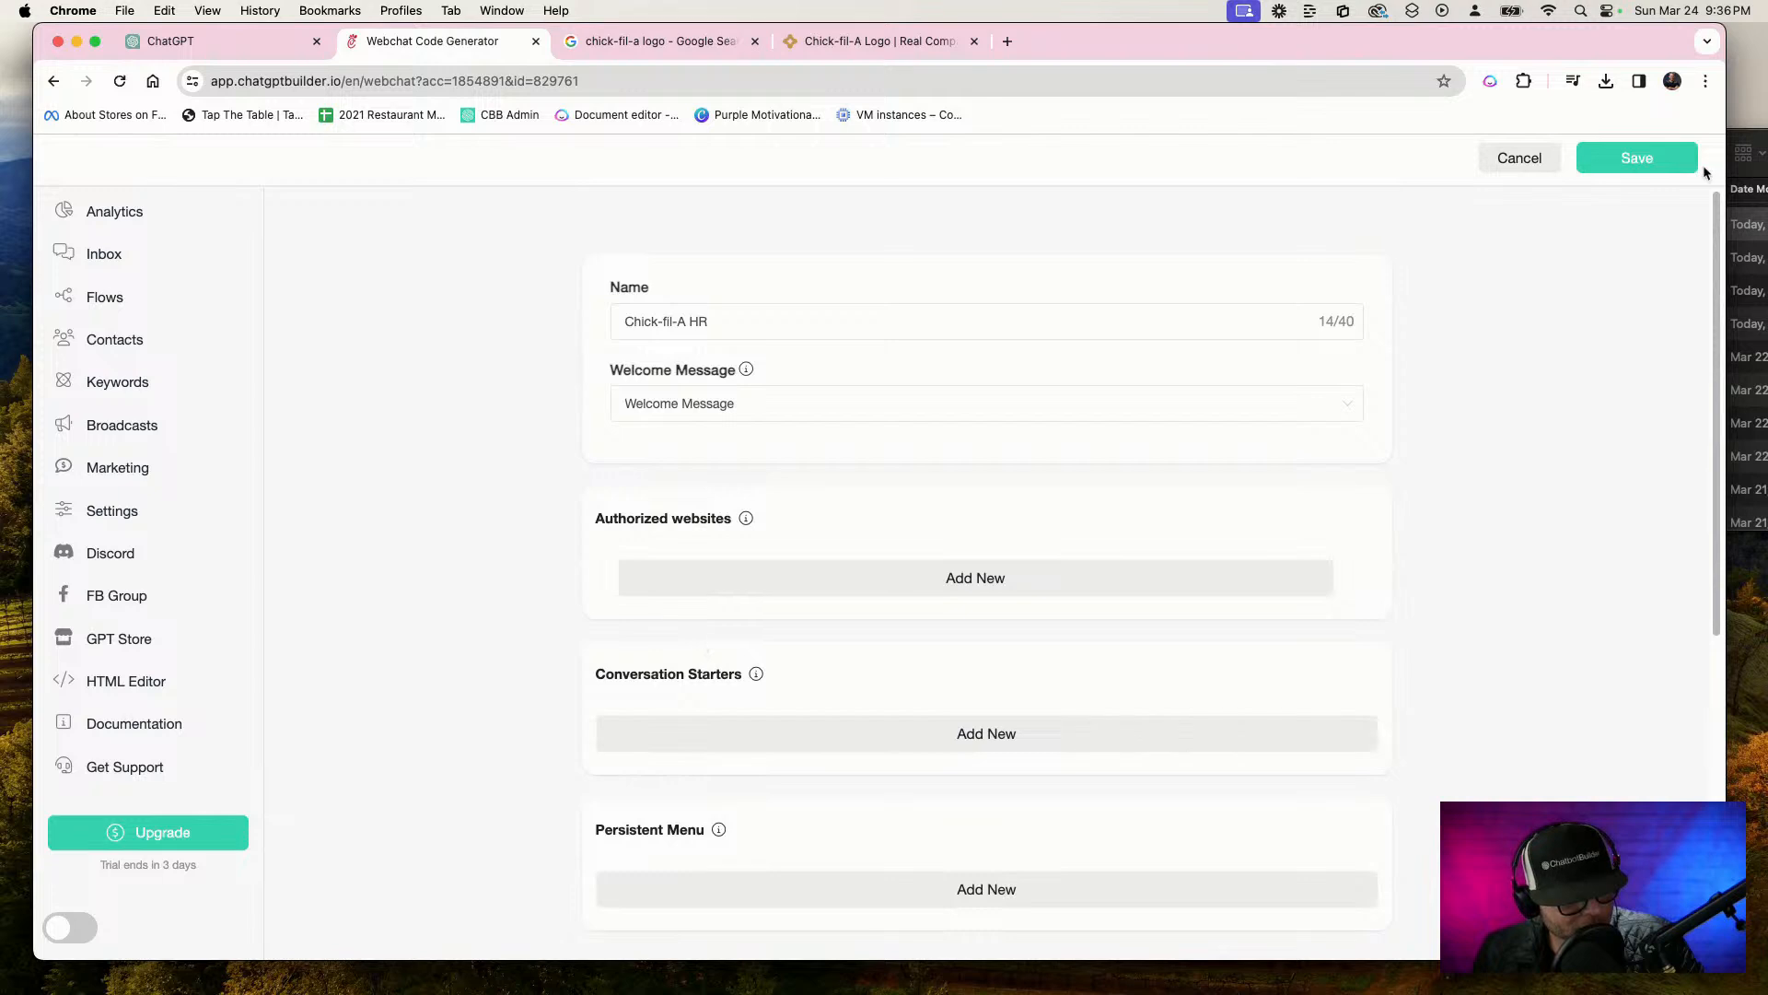
click(1627, 160)
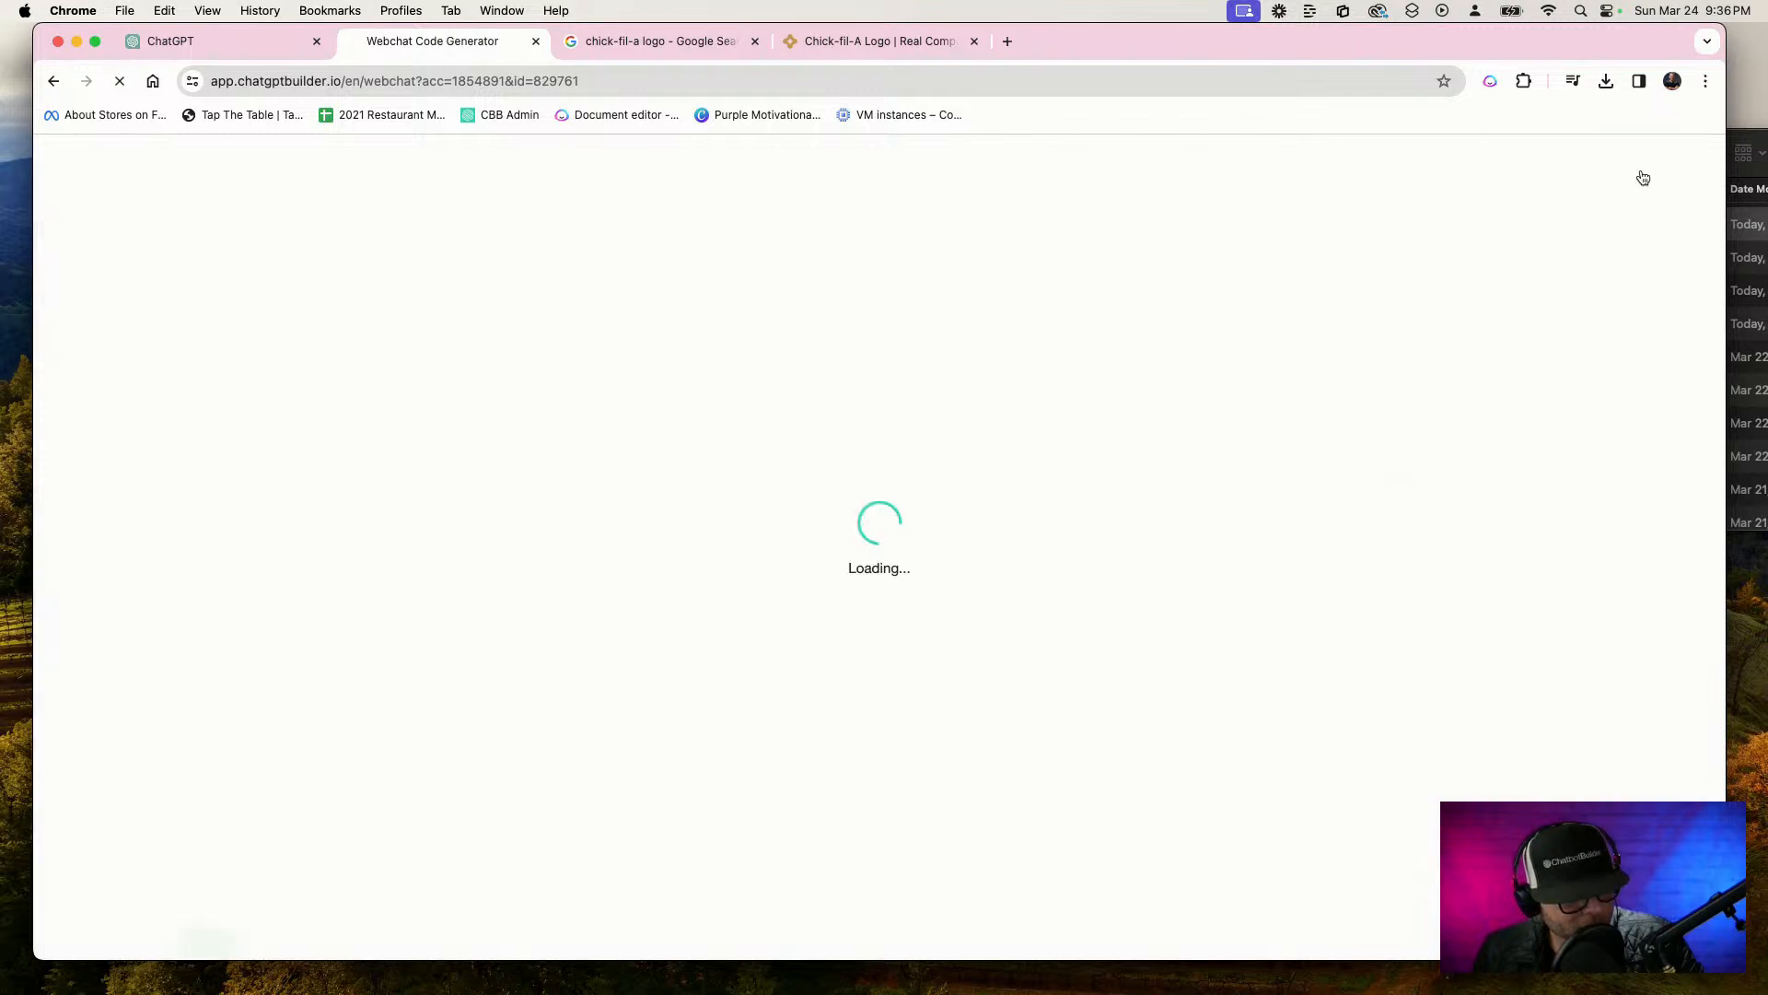
Copy the HR BOT webchat's link and open it in place of the logo download website
click(1343, 428)
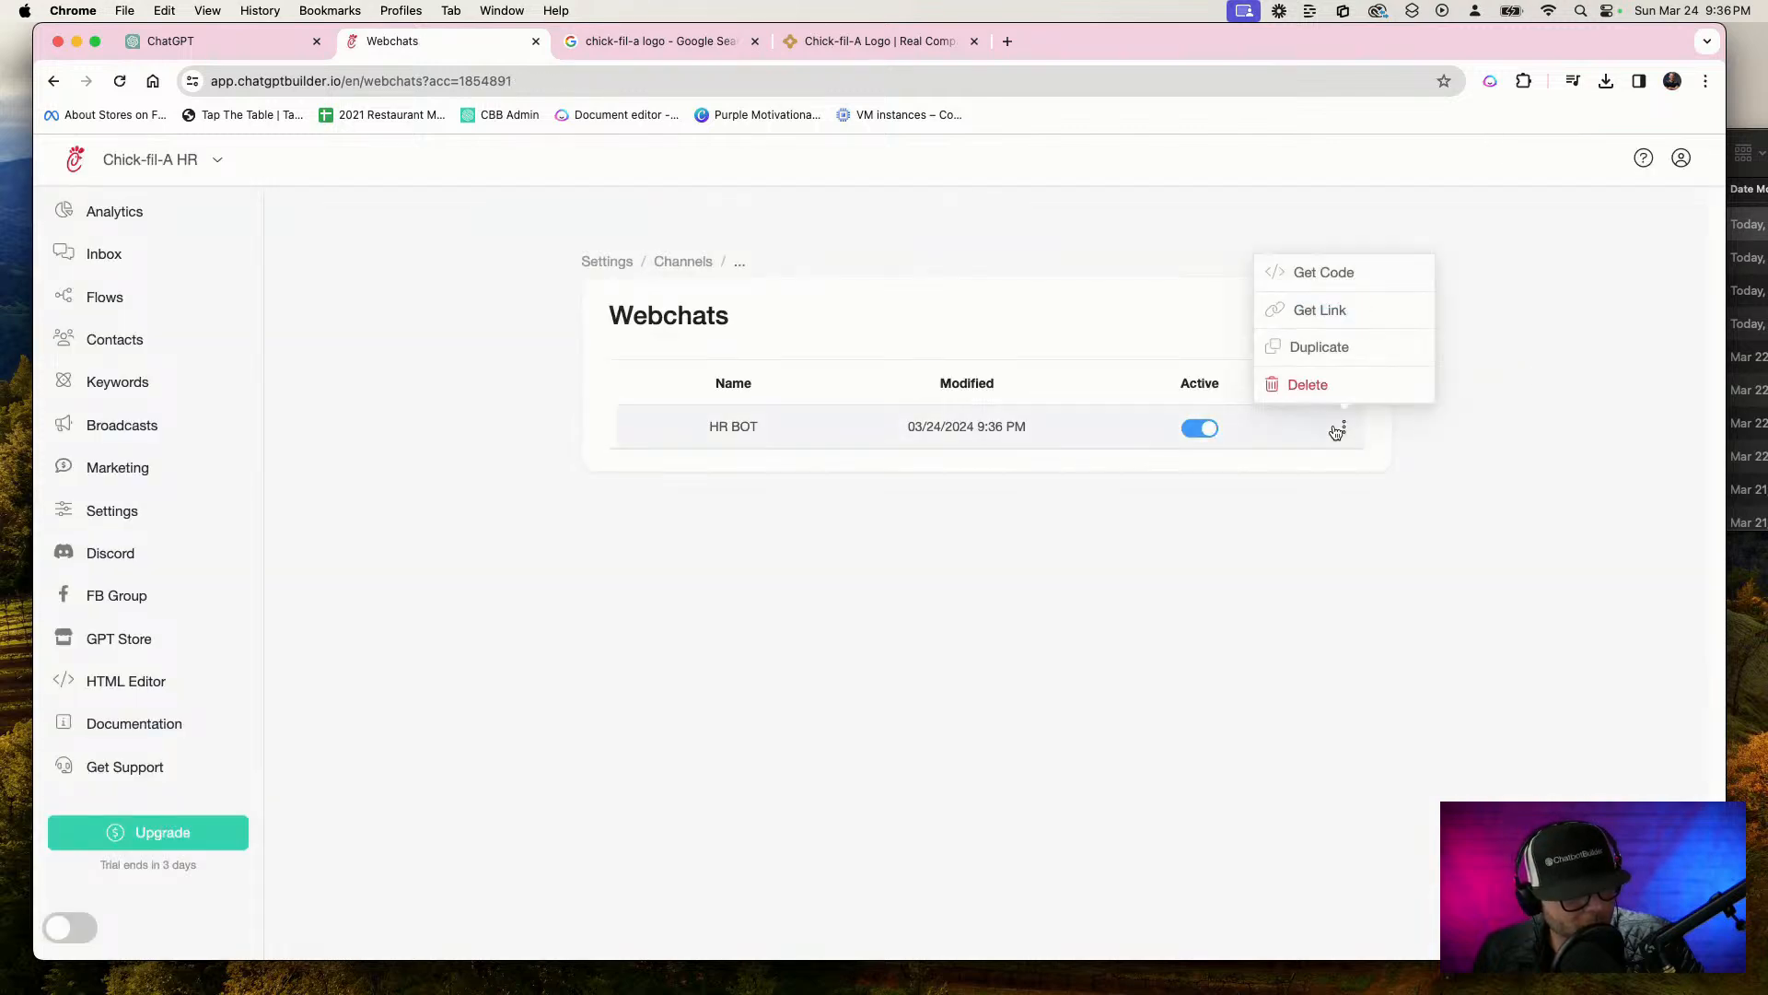
click(1358, 315)
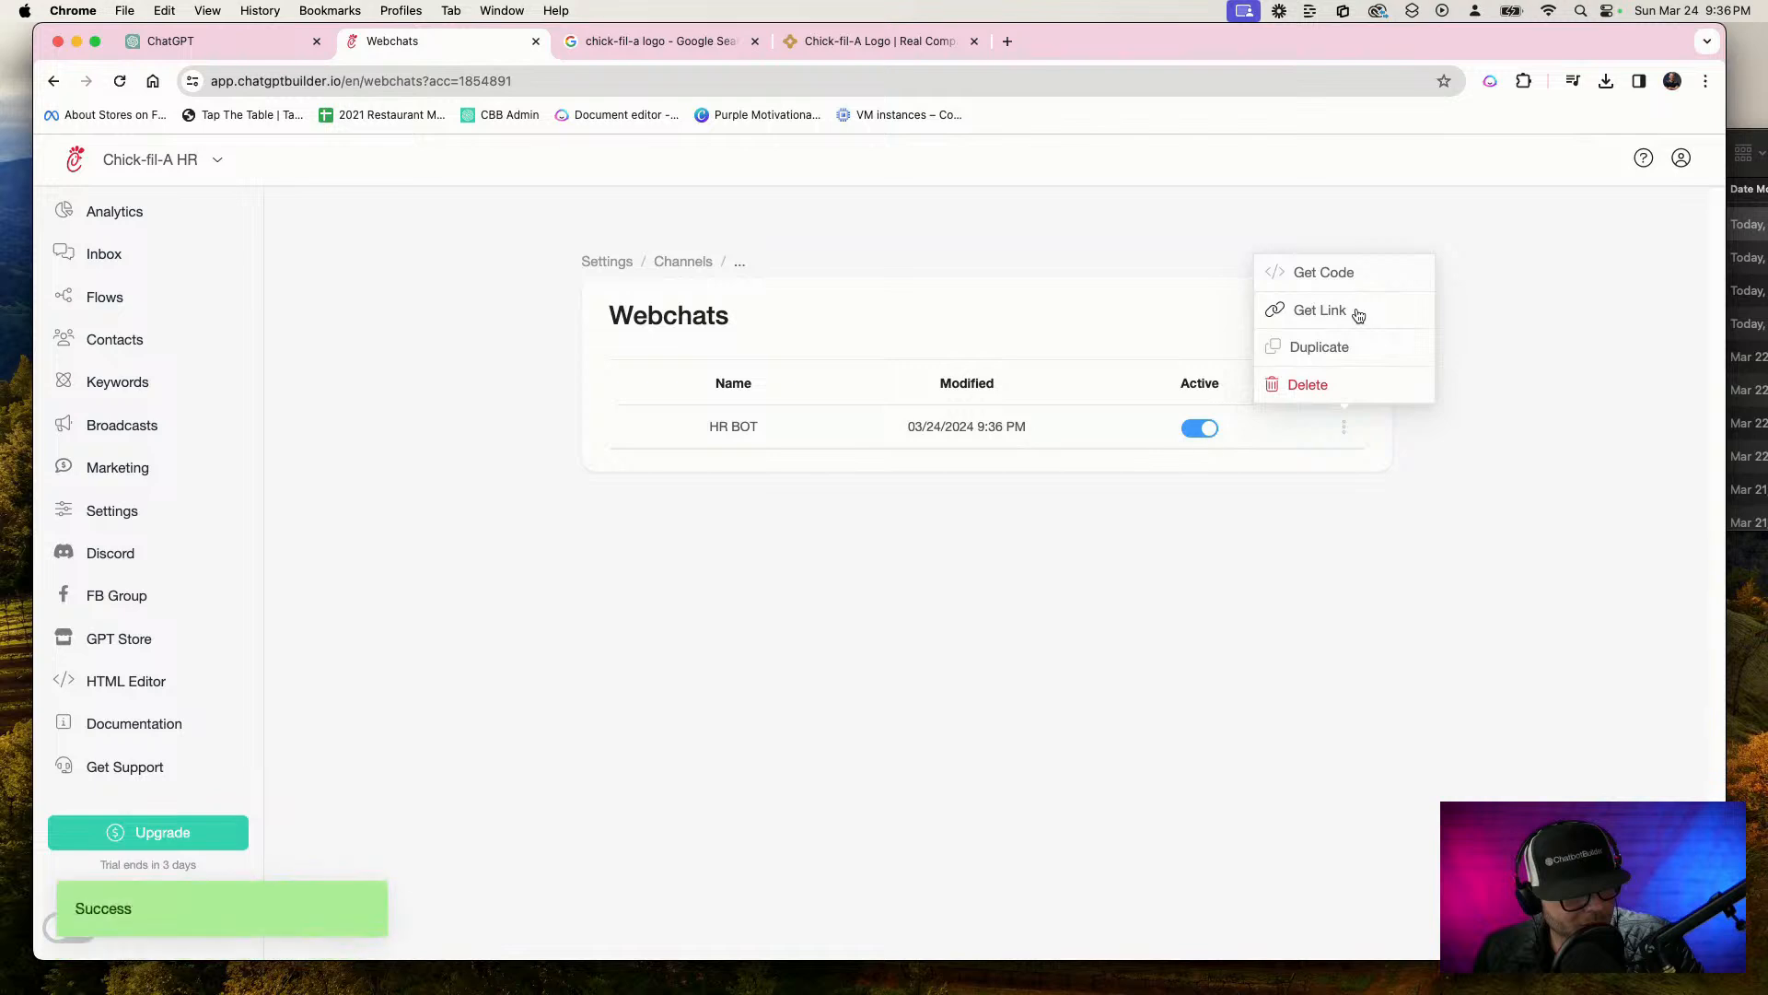
click(902, 43)
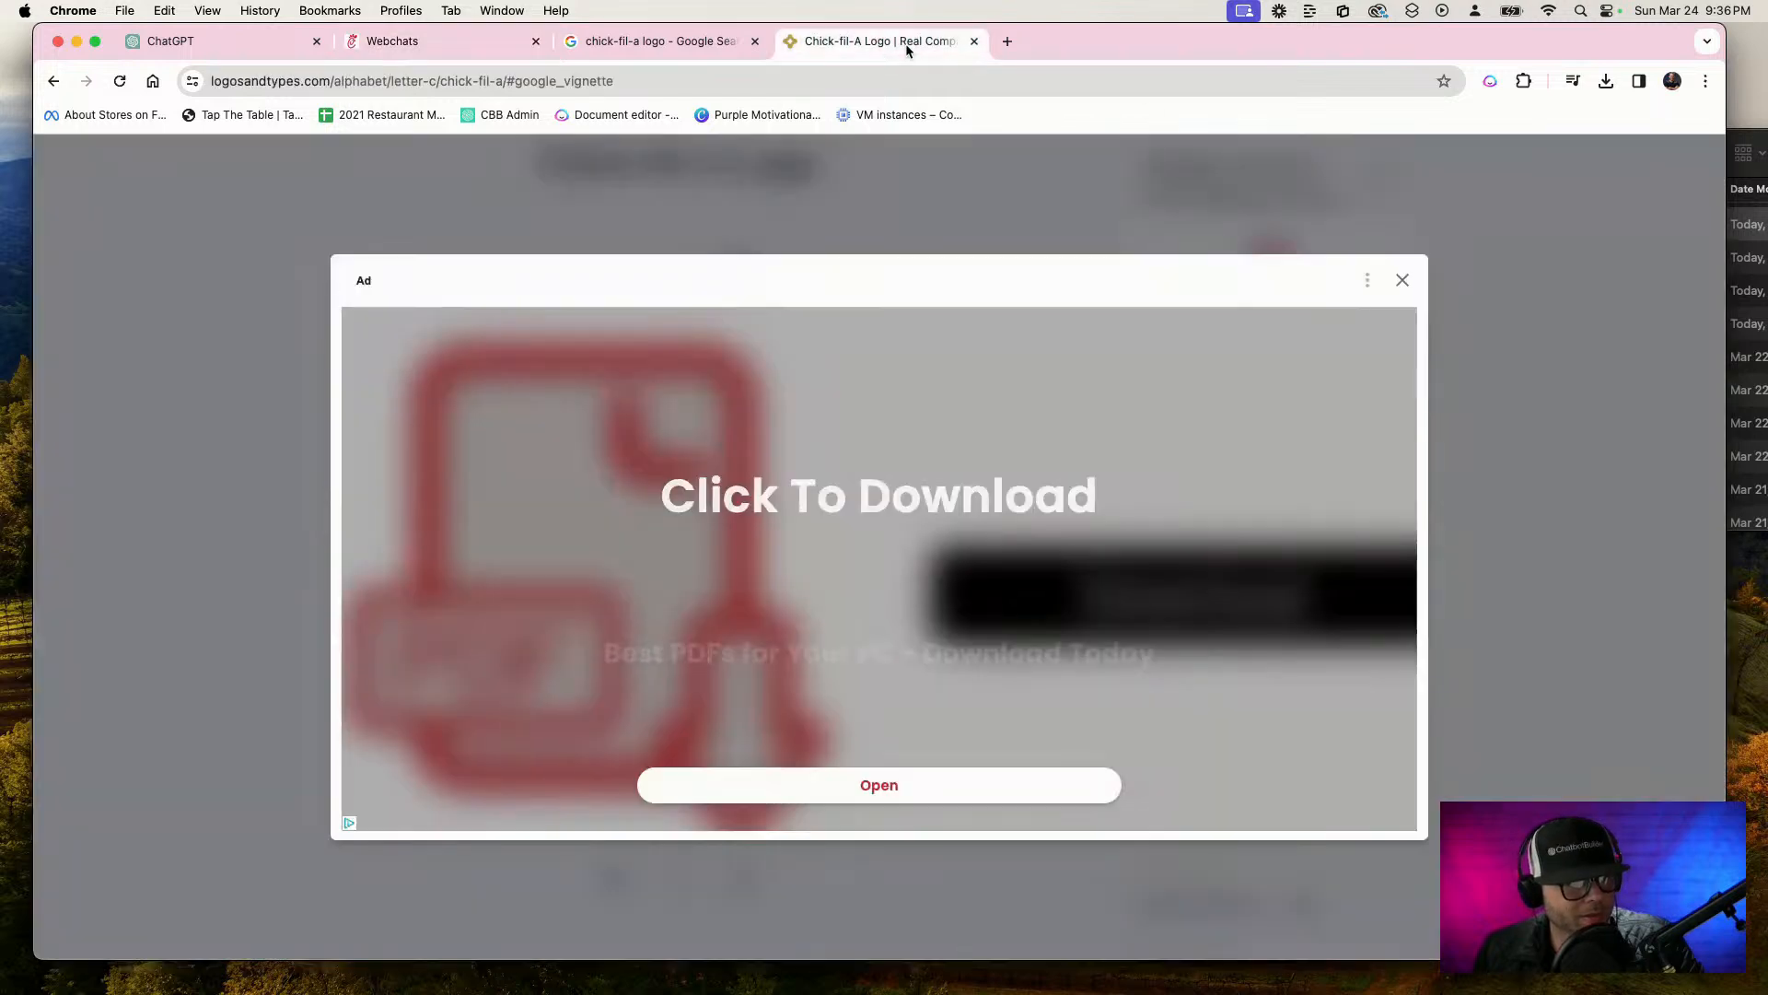
click(887, 73)
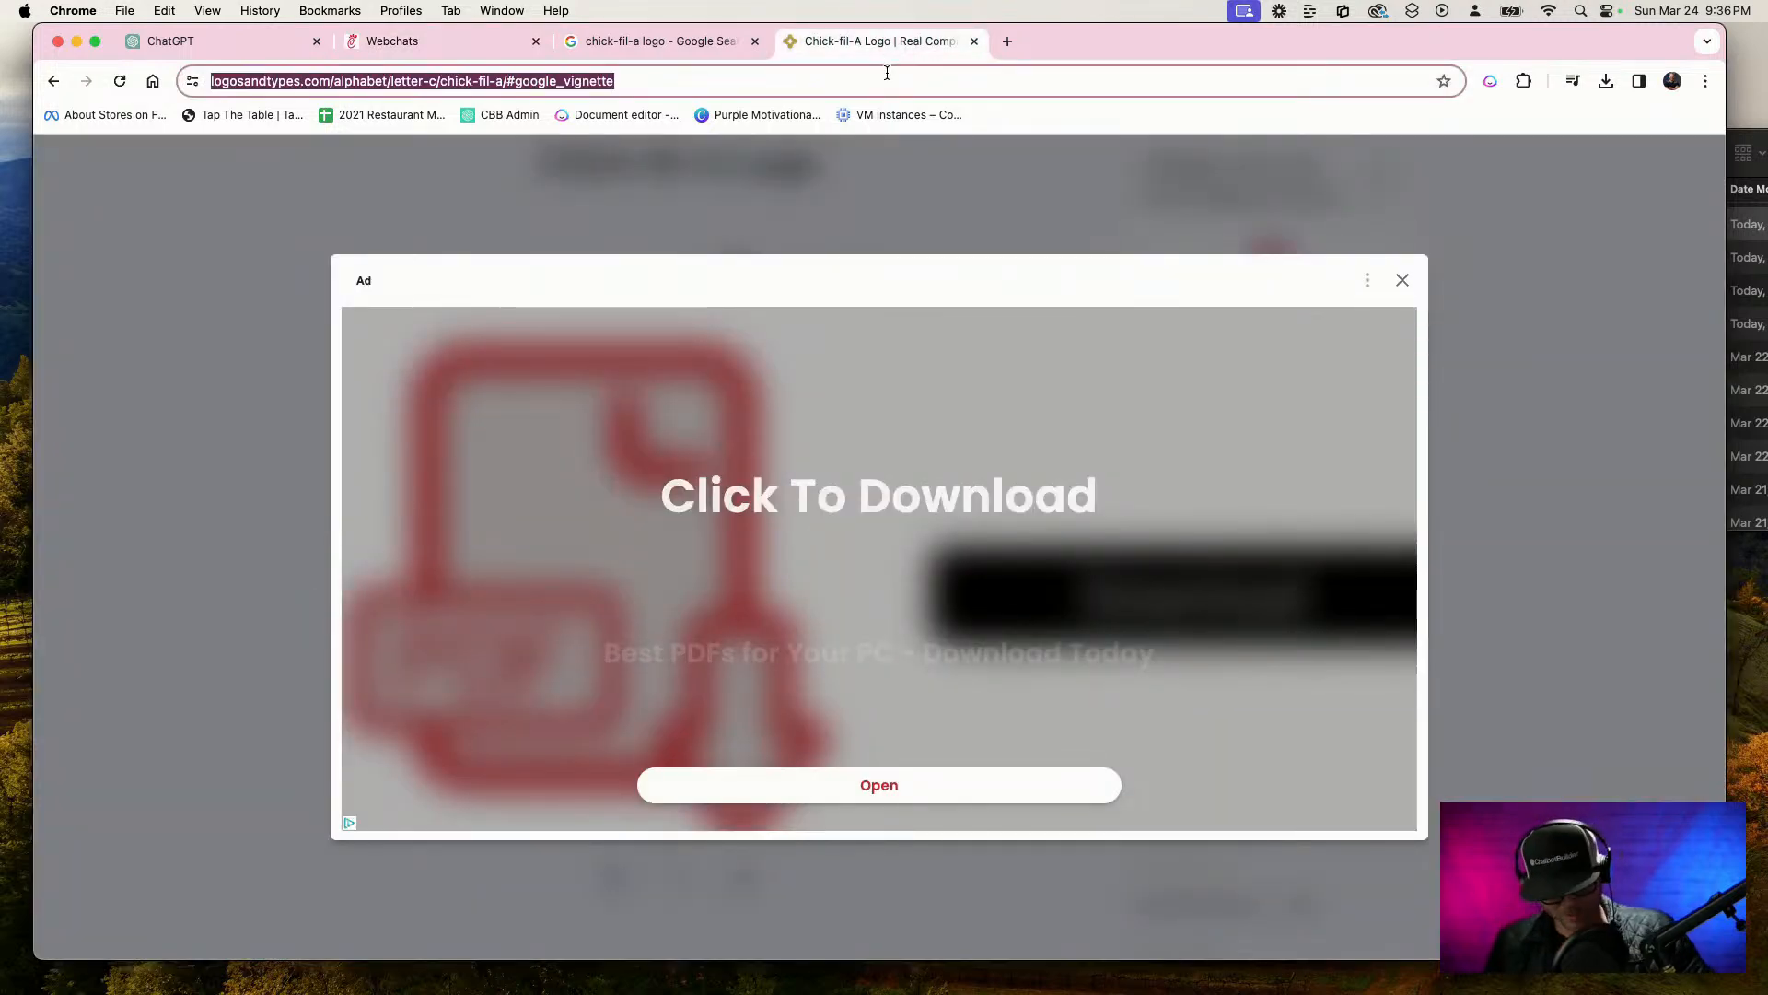
text(app.chatgptbuilder.io/webchat/?p=1854891&id=XSbqdtbOw8Ai1cB9GIF)
key(Return)
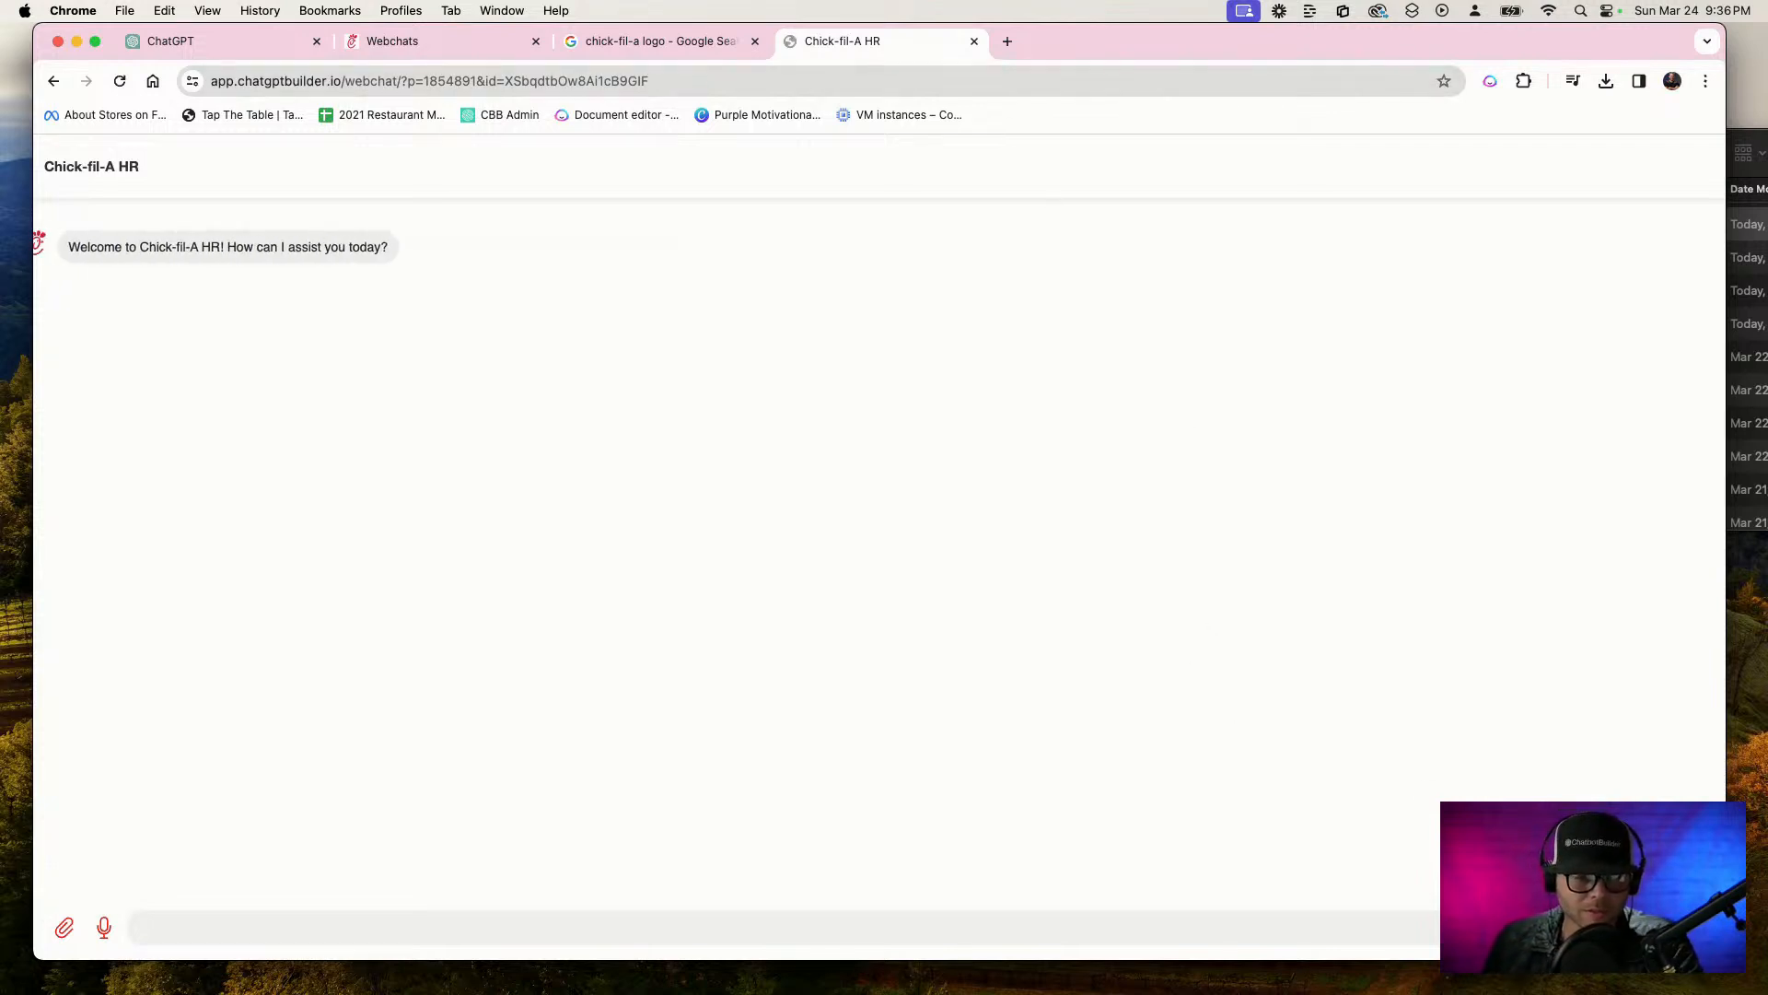
Narrow the browser window from both sides around the live webchat and return to the webchats list
drag(1725, 959, 1517, 963)
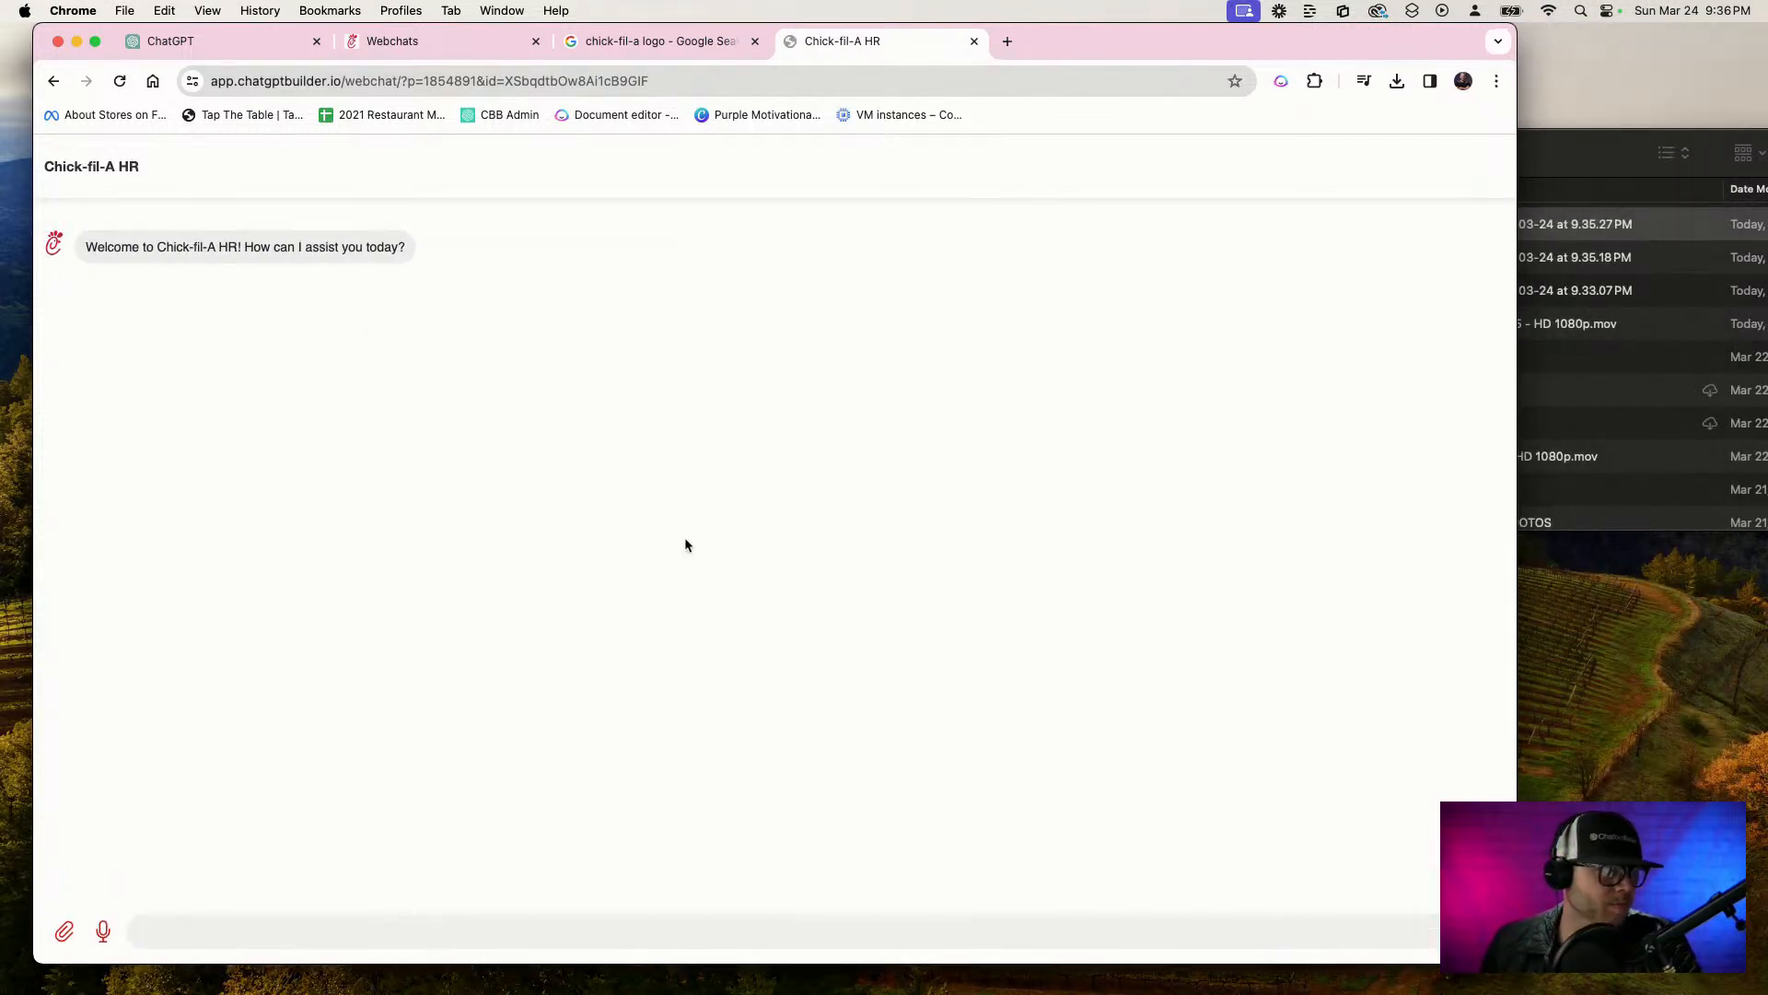
drag(35, 24, 282, 38)
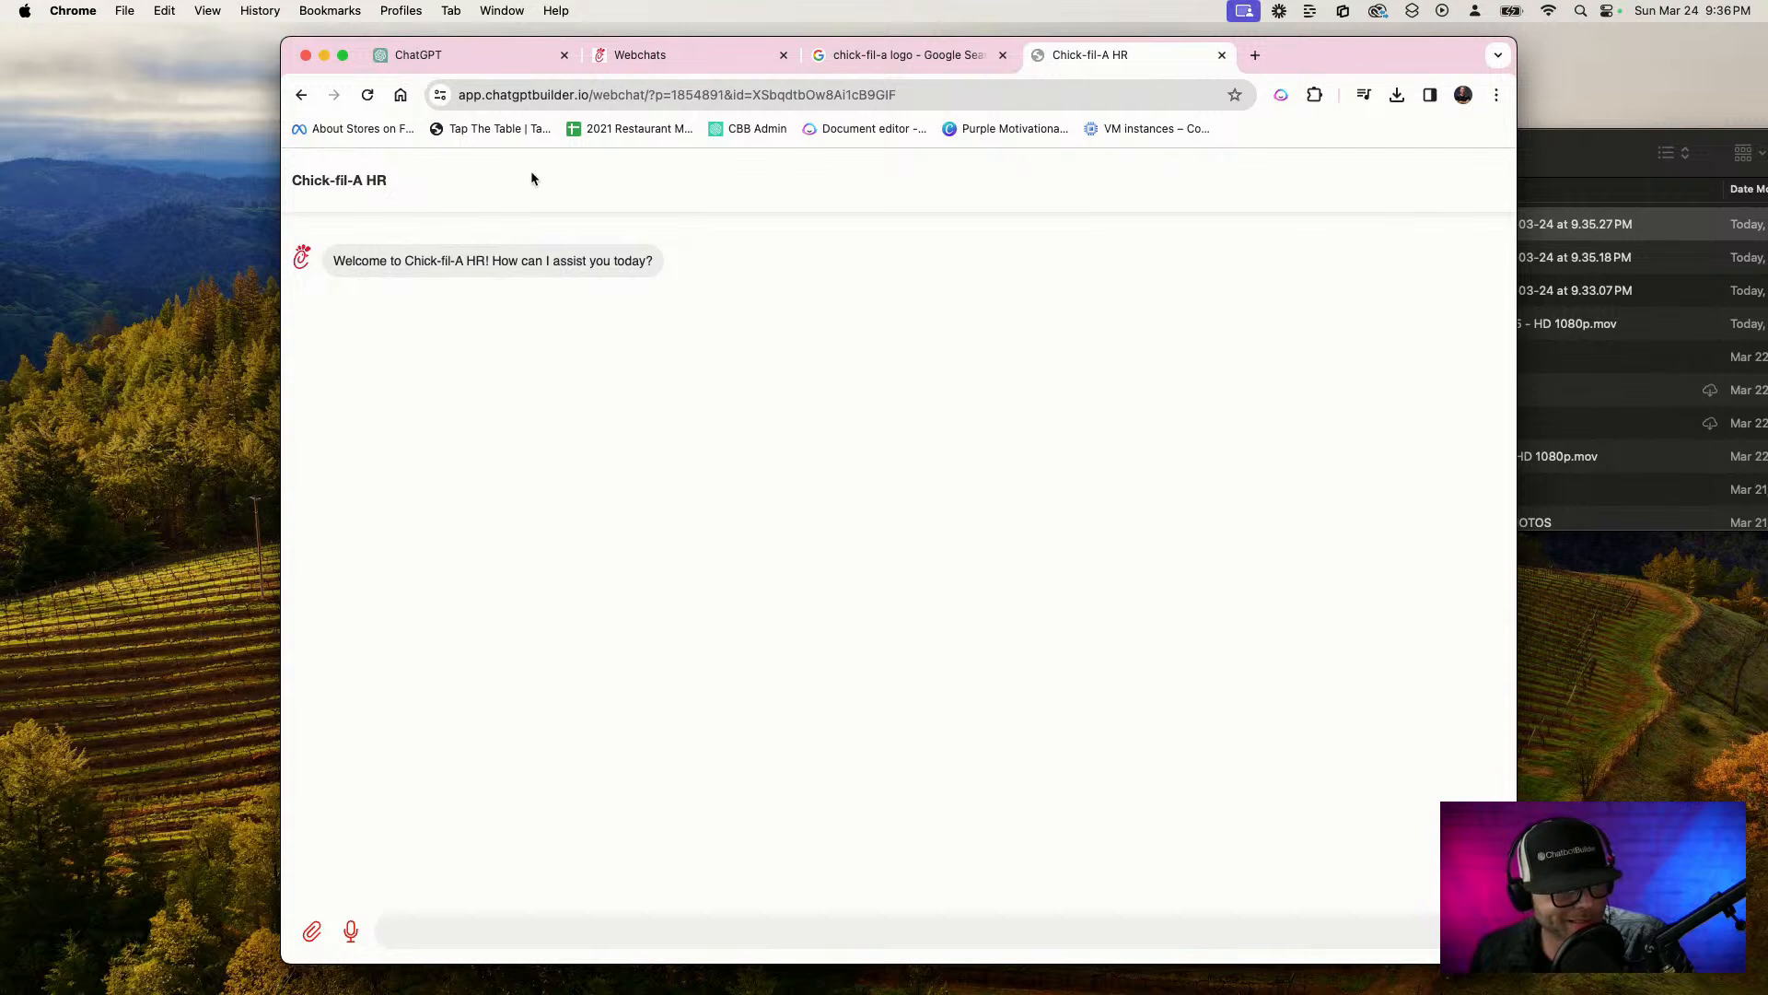
click(723, 54)
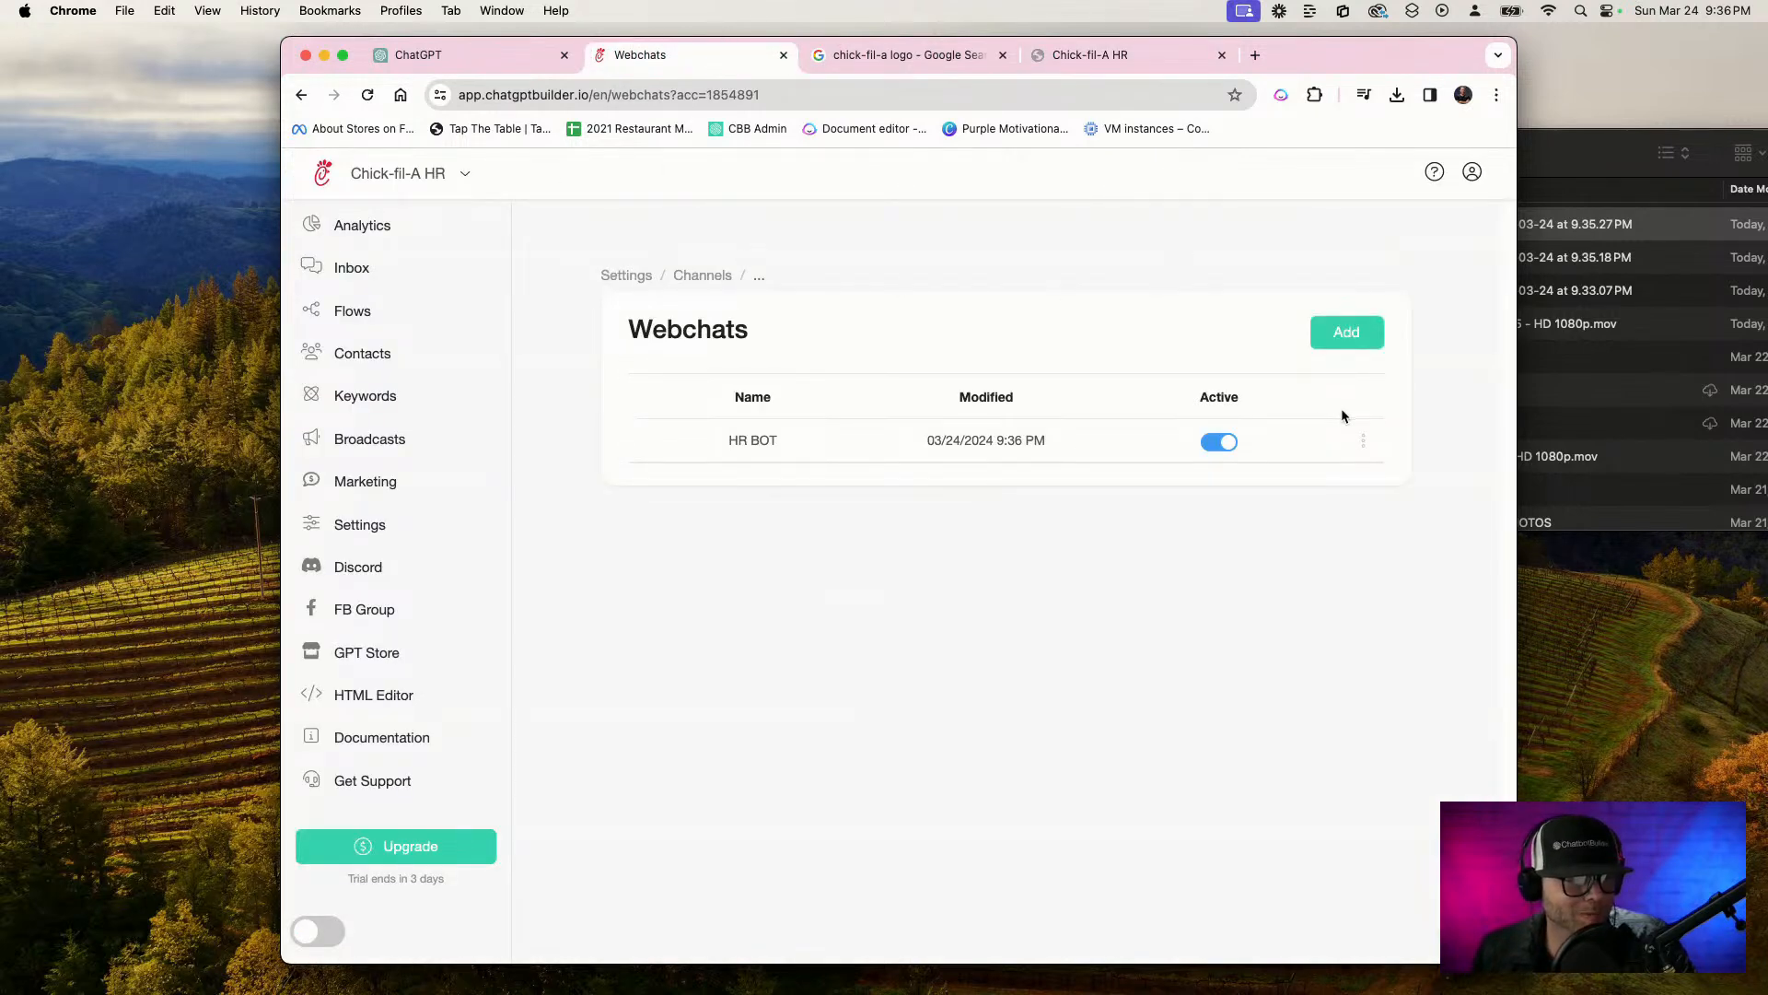
Open the HR BOT webchat for editing, set its template to template1 and hide the webchat header
click(992, 445)
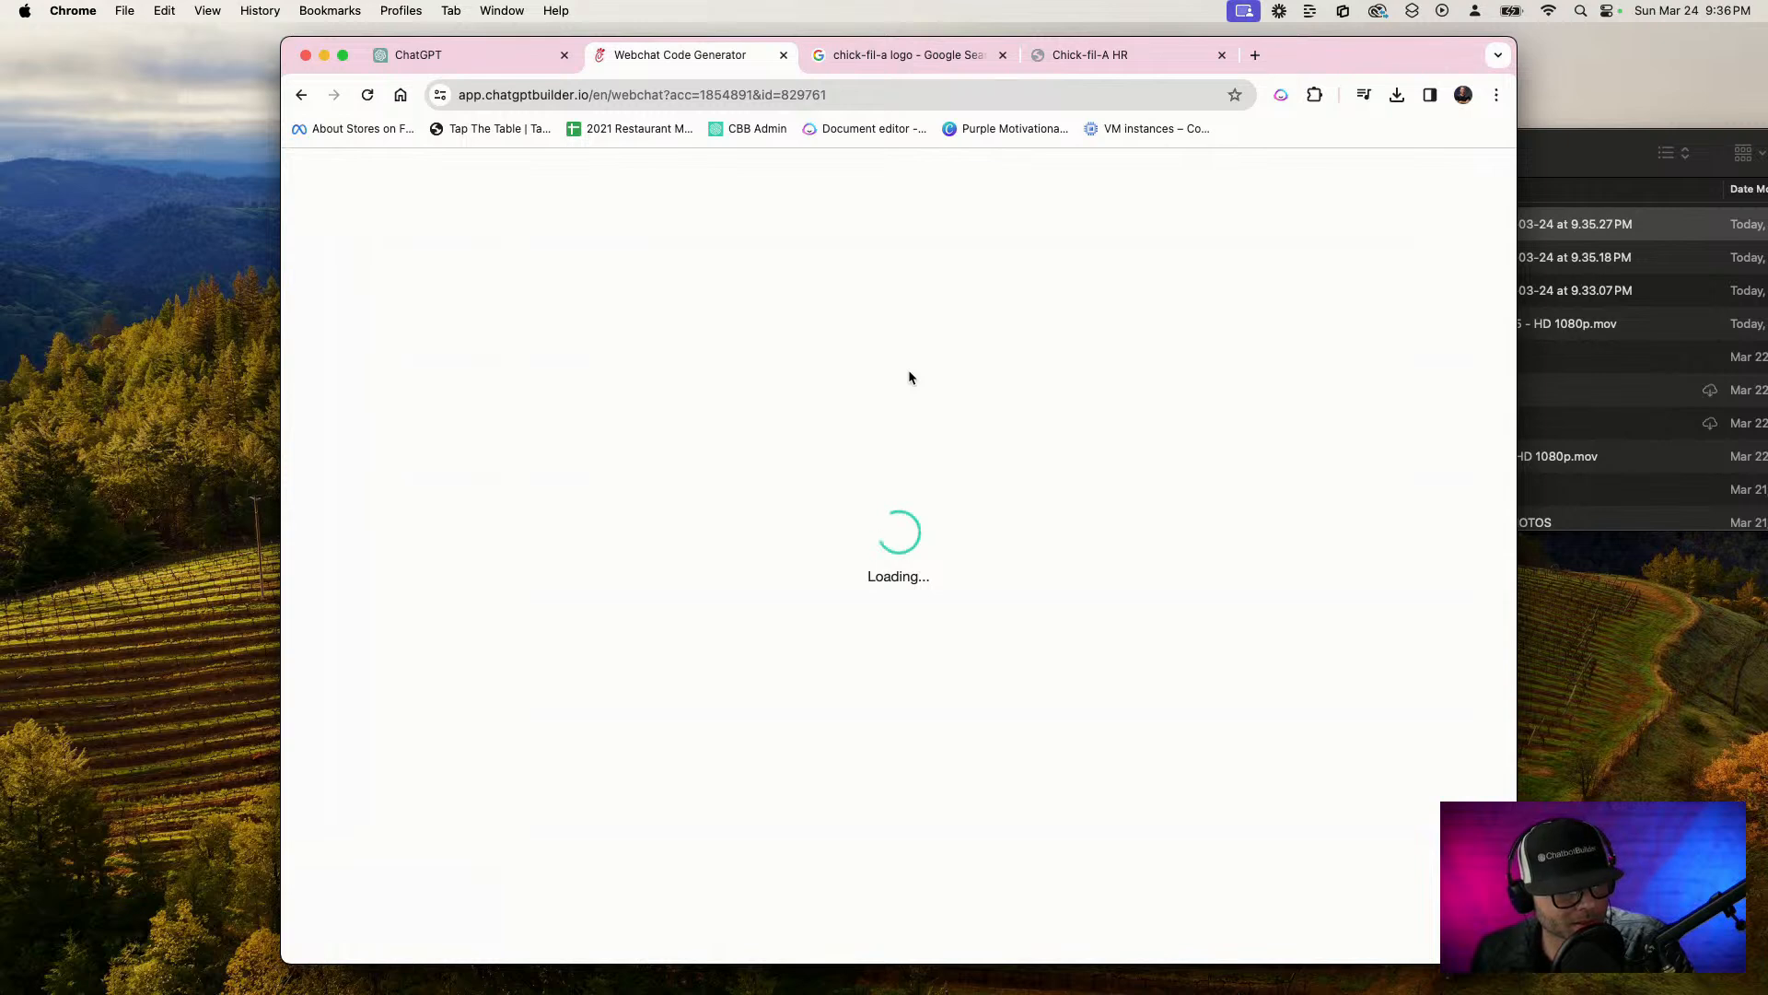
scroll(919, 437, down, 5)
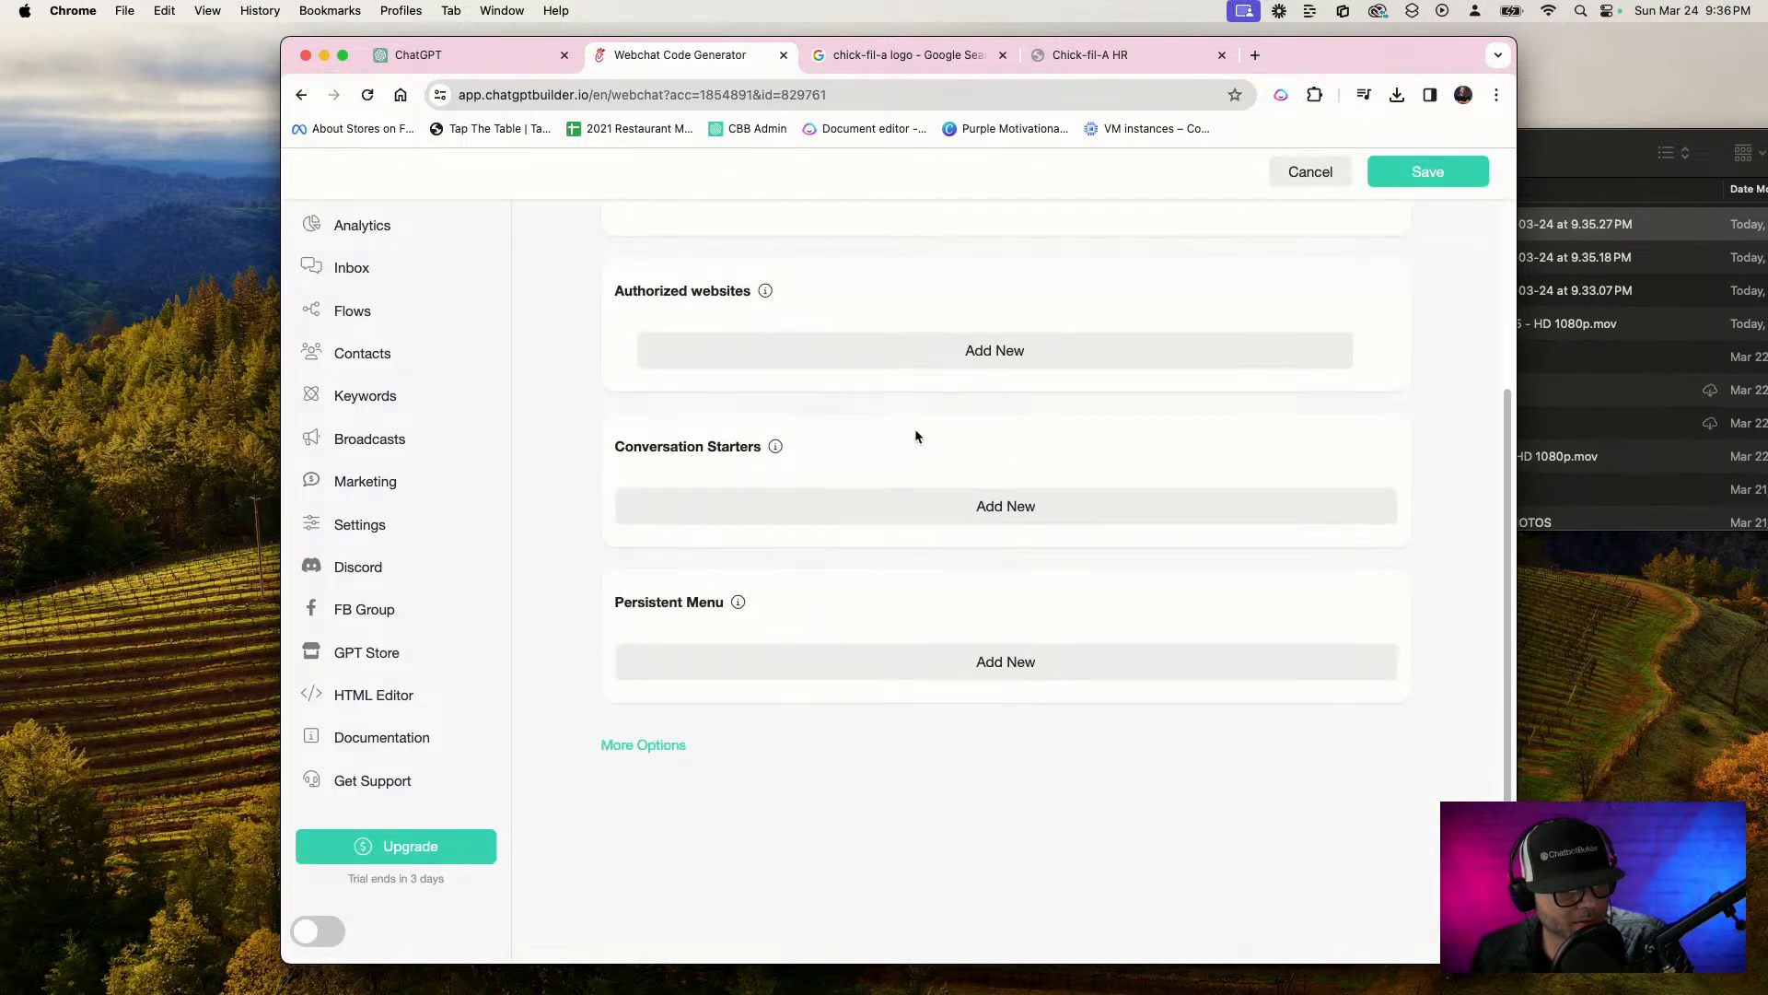
click(680, 743)
scroll(718, 681, down, 3)
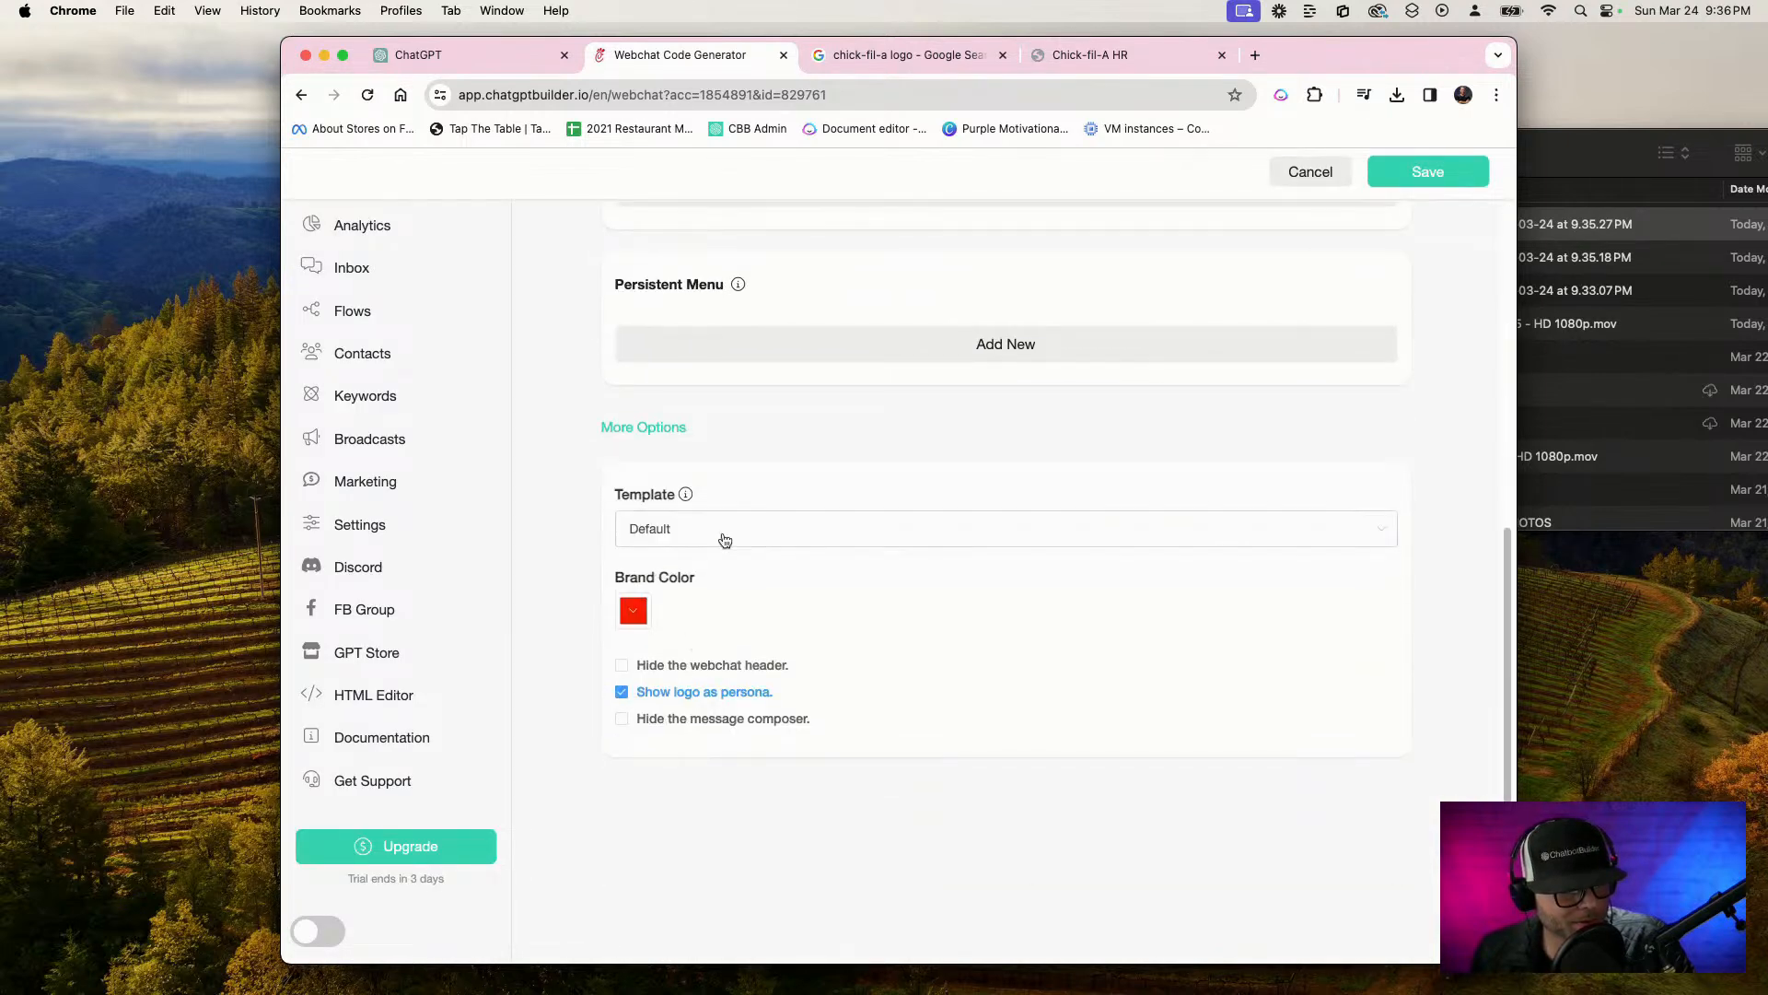
click(742, 544)
click(702, 611)
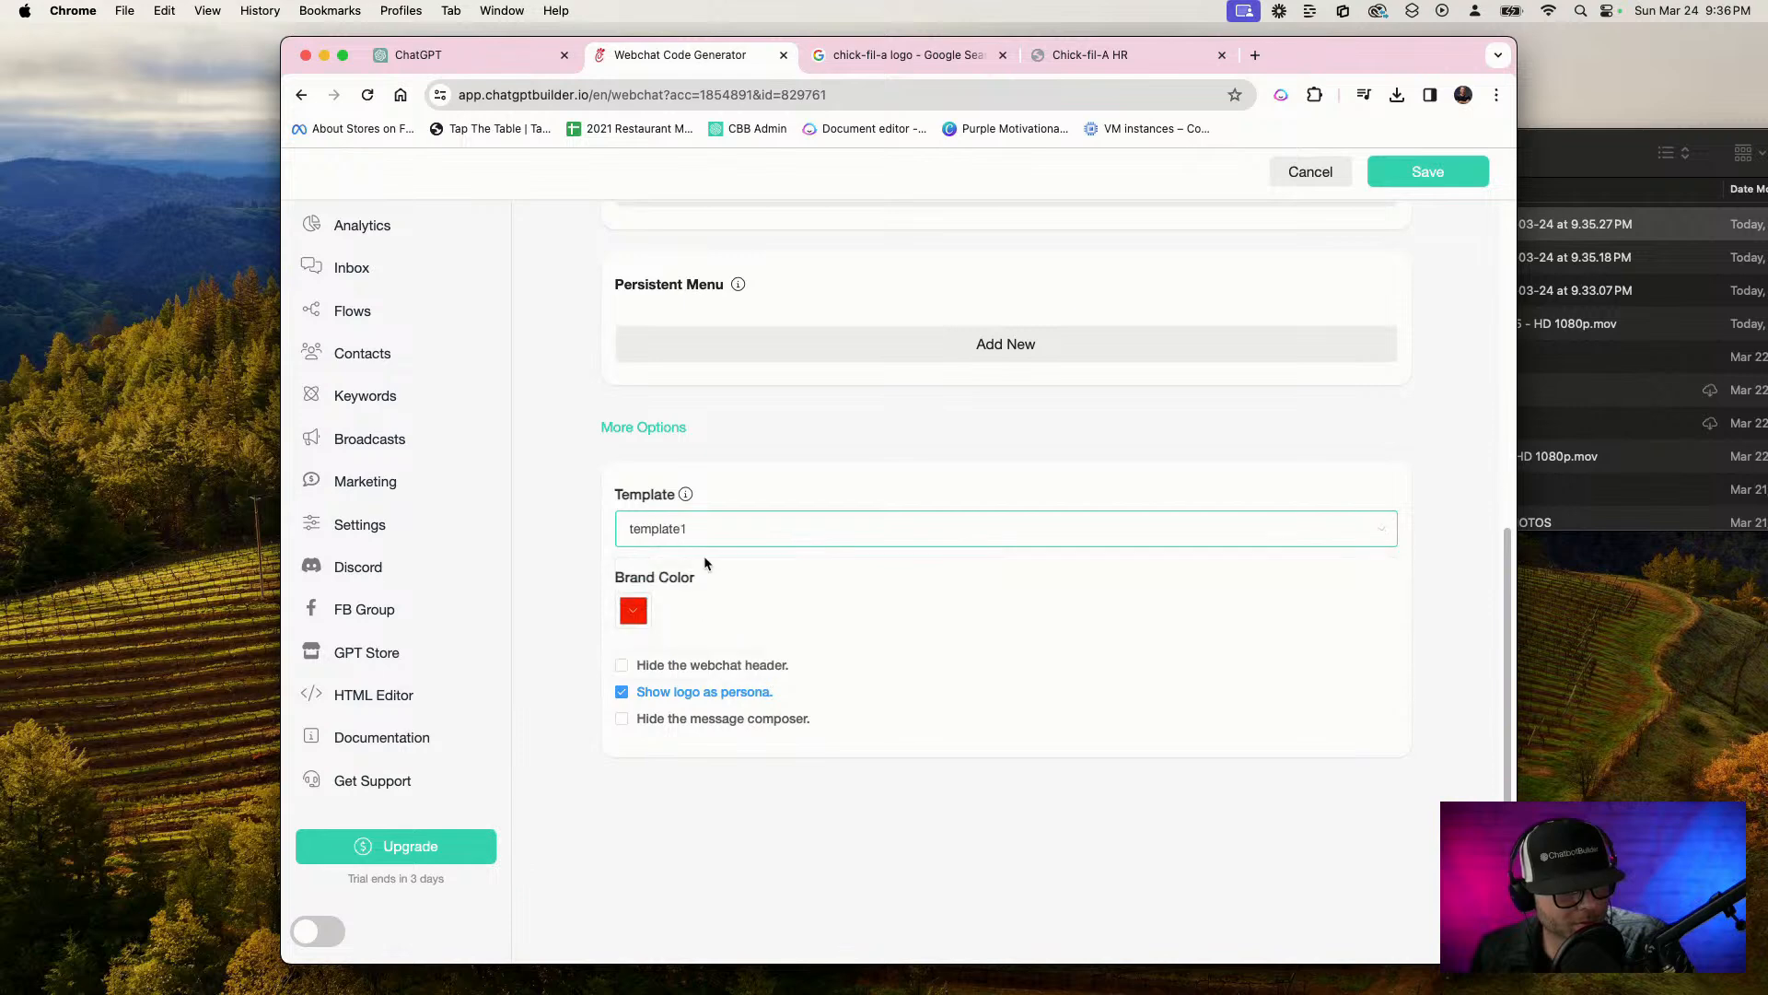
click(726, 667)
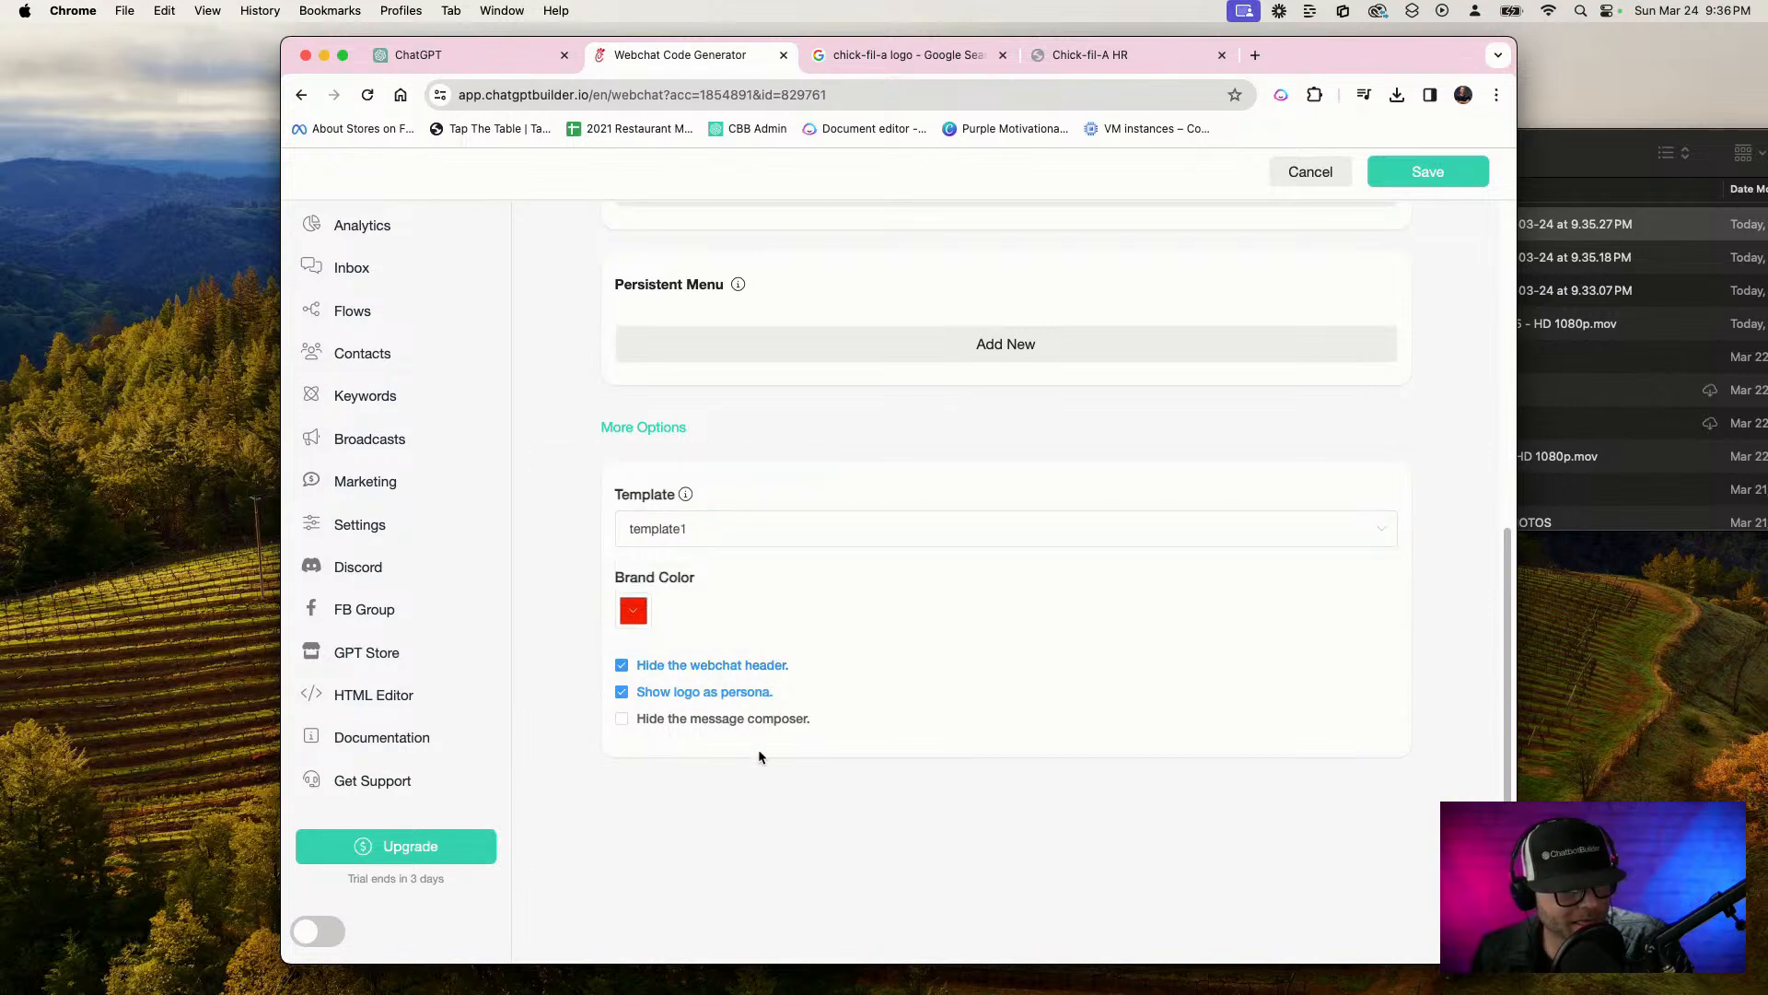
Set the webchat's welcome message to None
scroll(924, 448, up, 8)
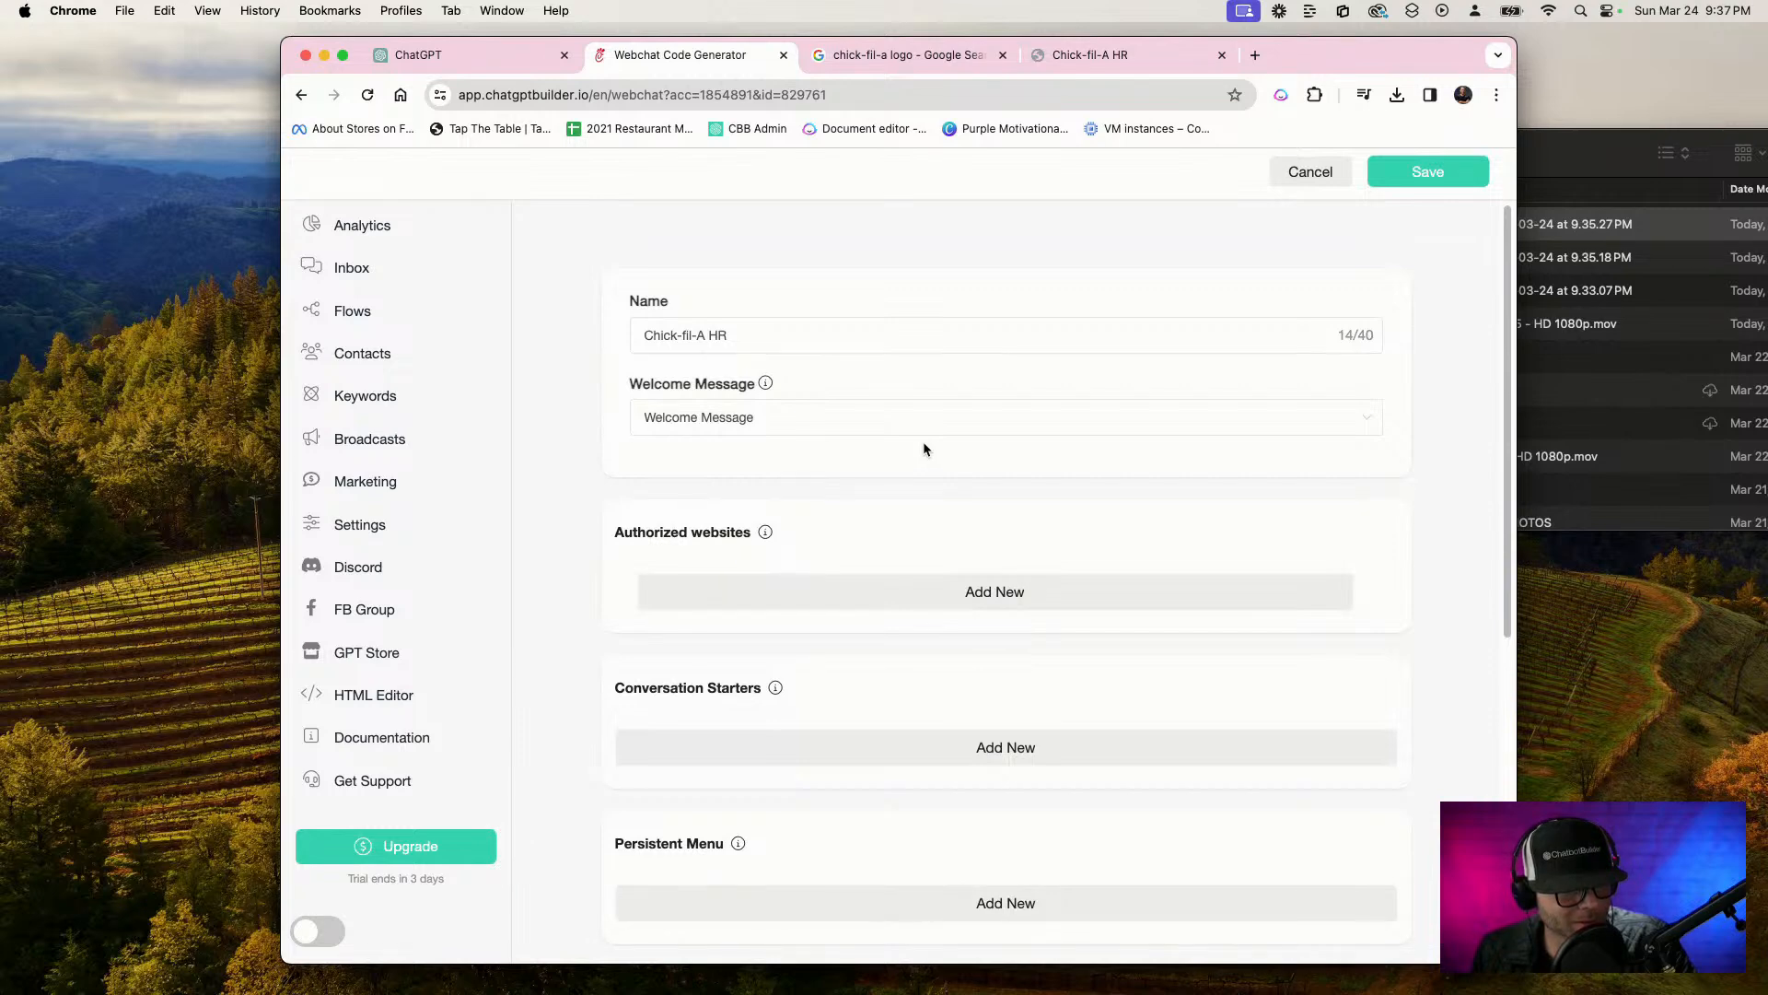
click(805, 419)
click(727, 472)
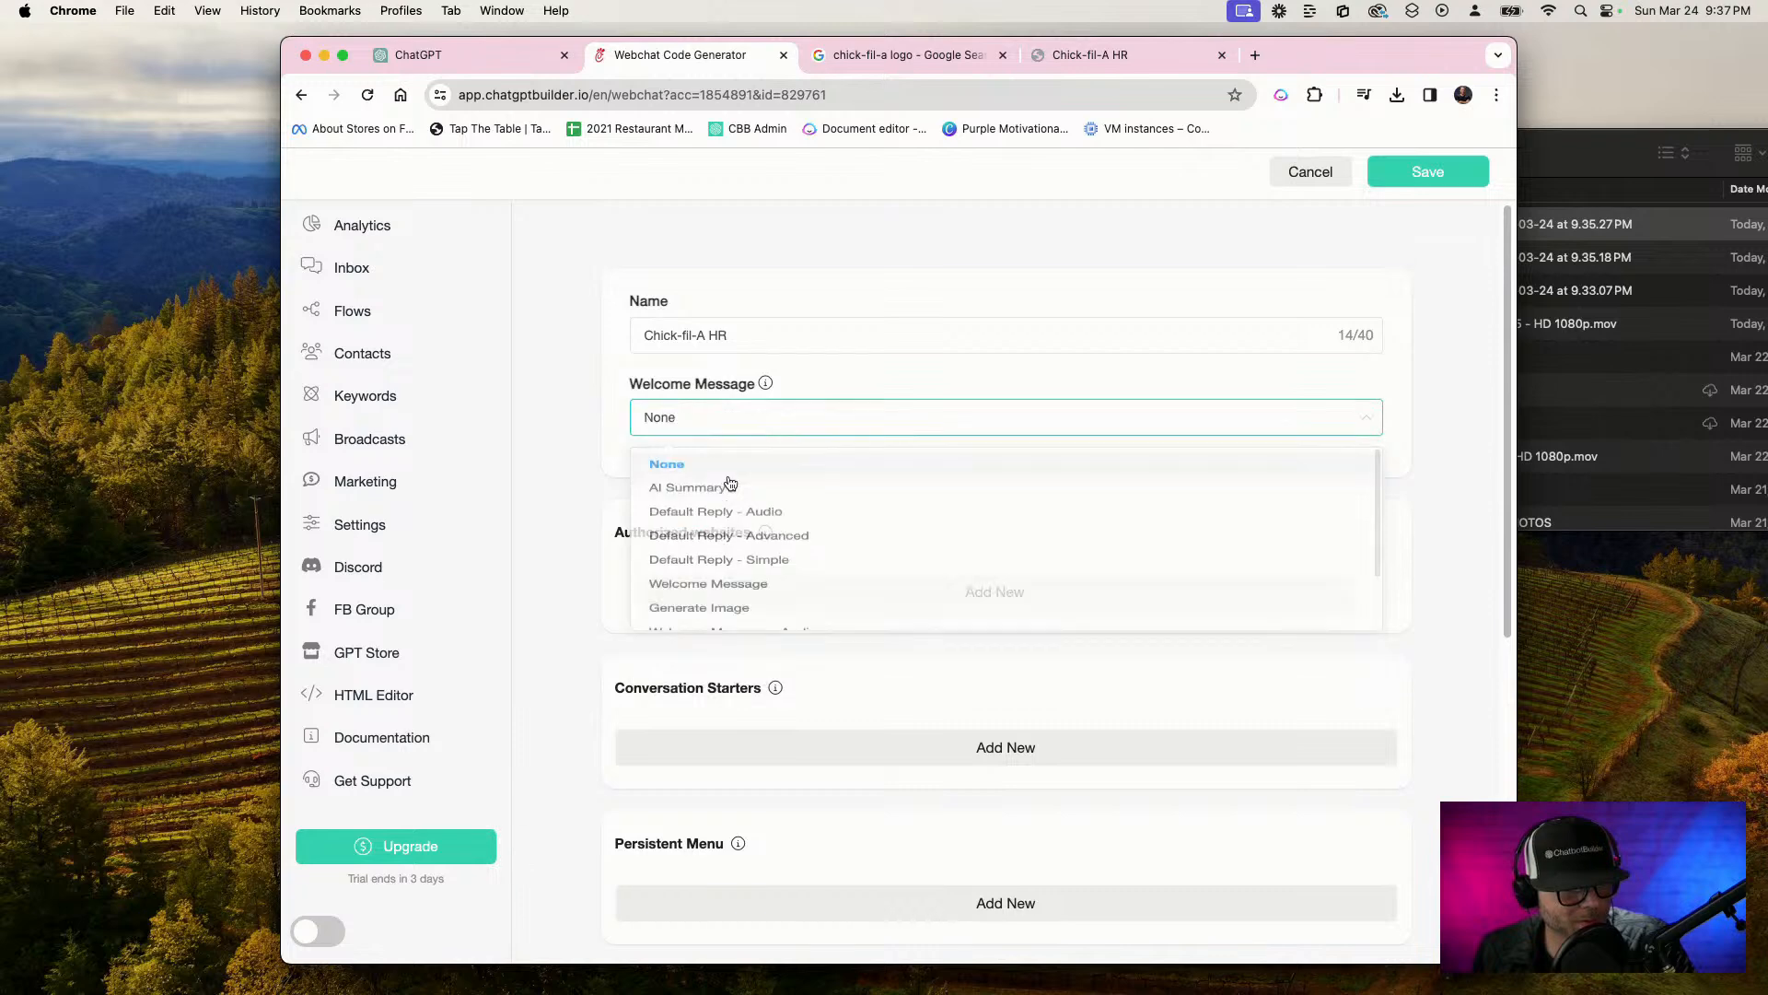
Add a conversation starter labelled "I Have a Question!" that sends the Welcome Message flow
scroll(921, 645, down, 5)
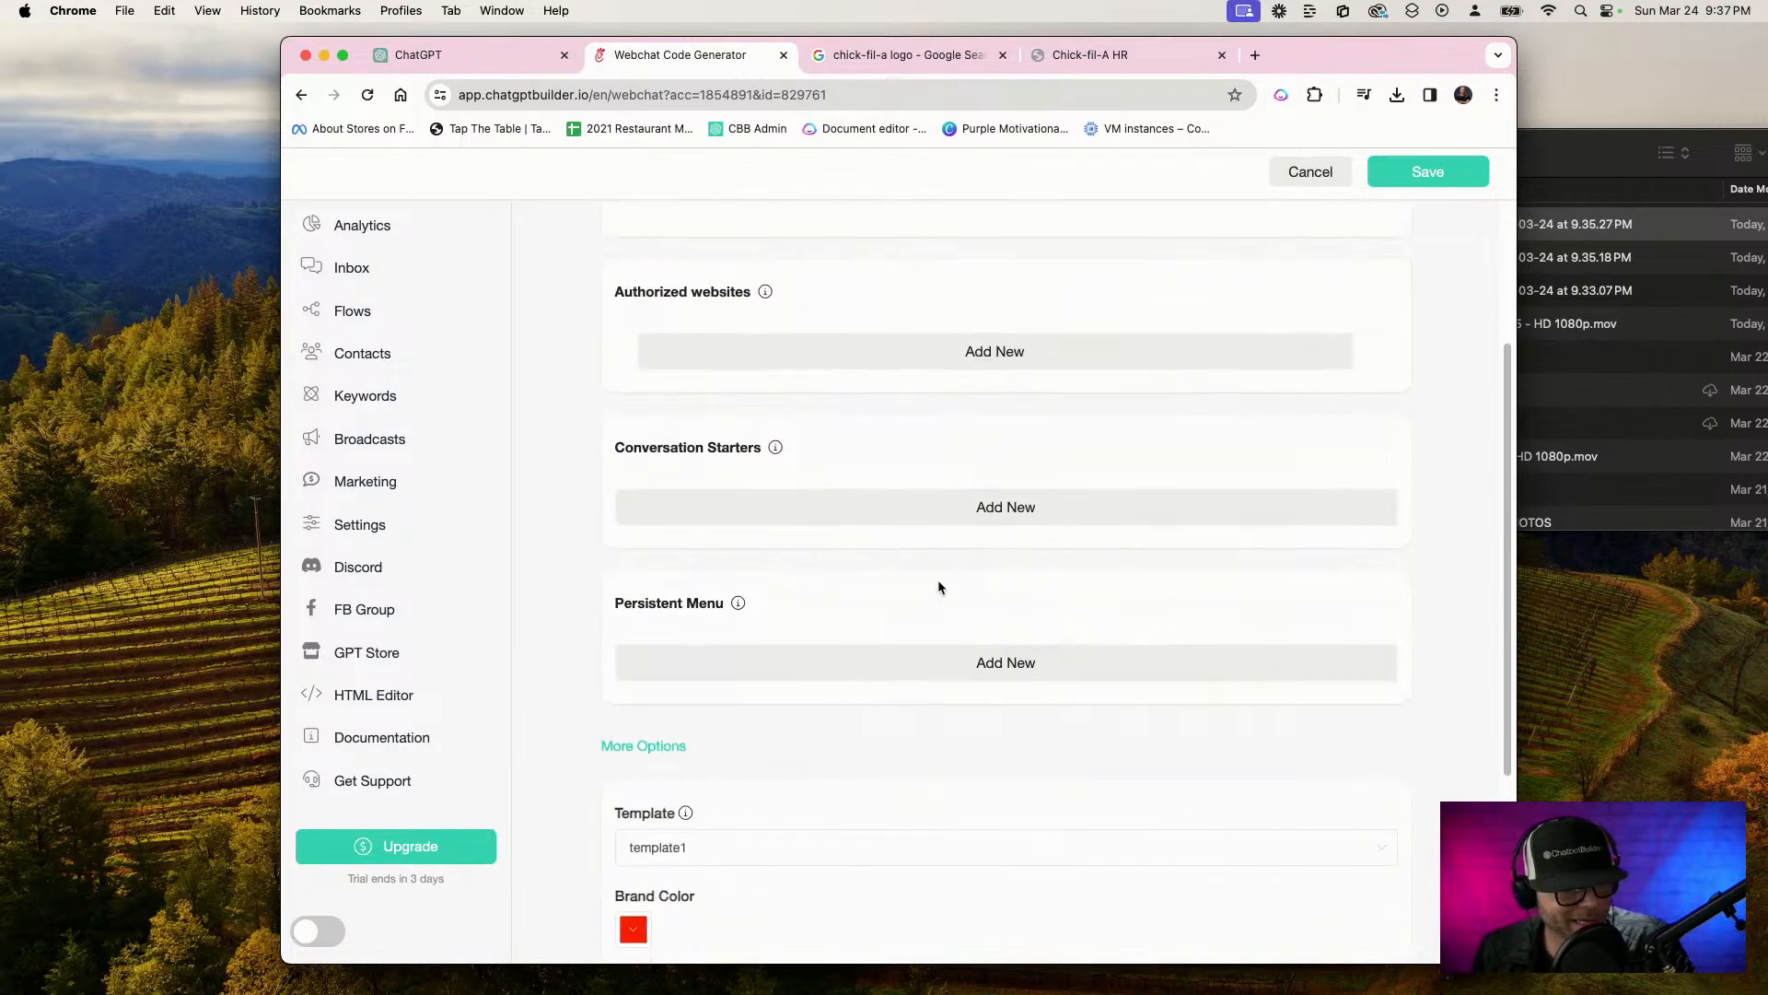
click(920, 506)
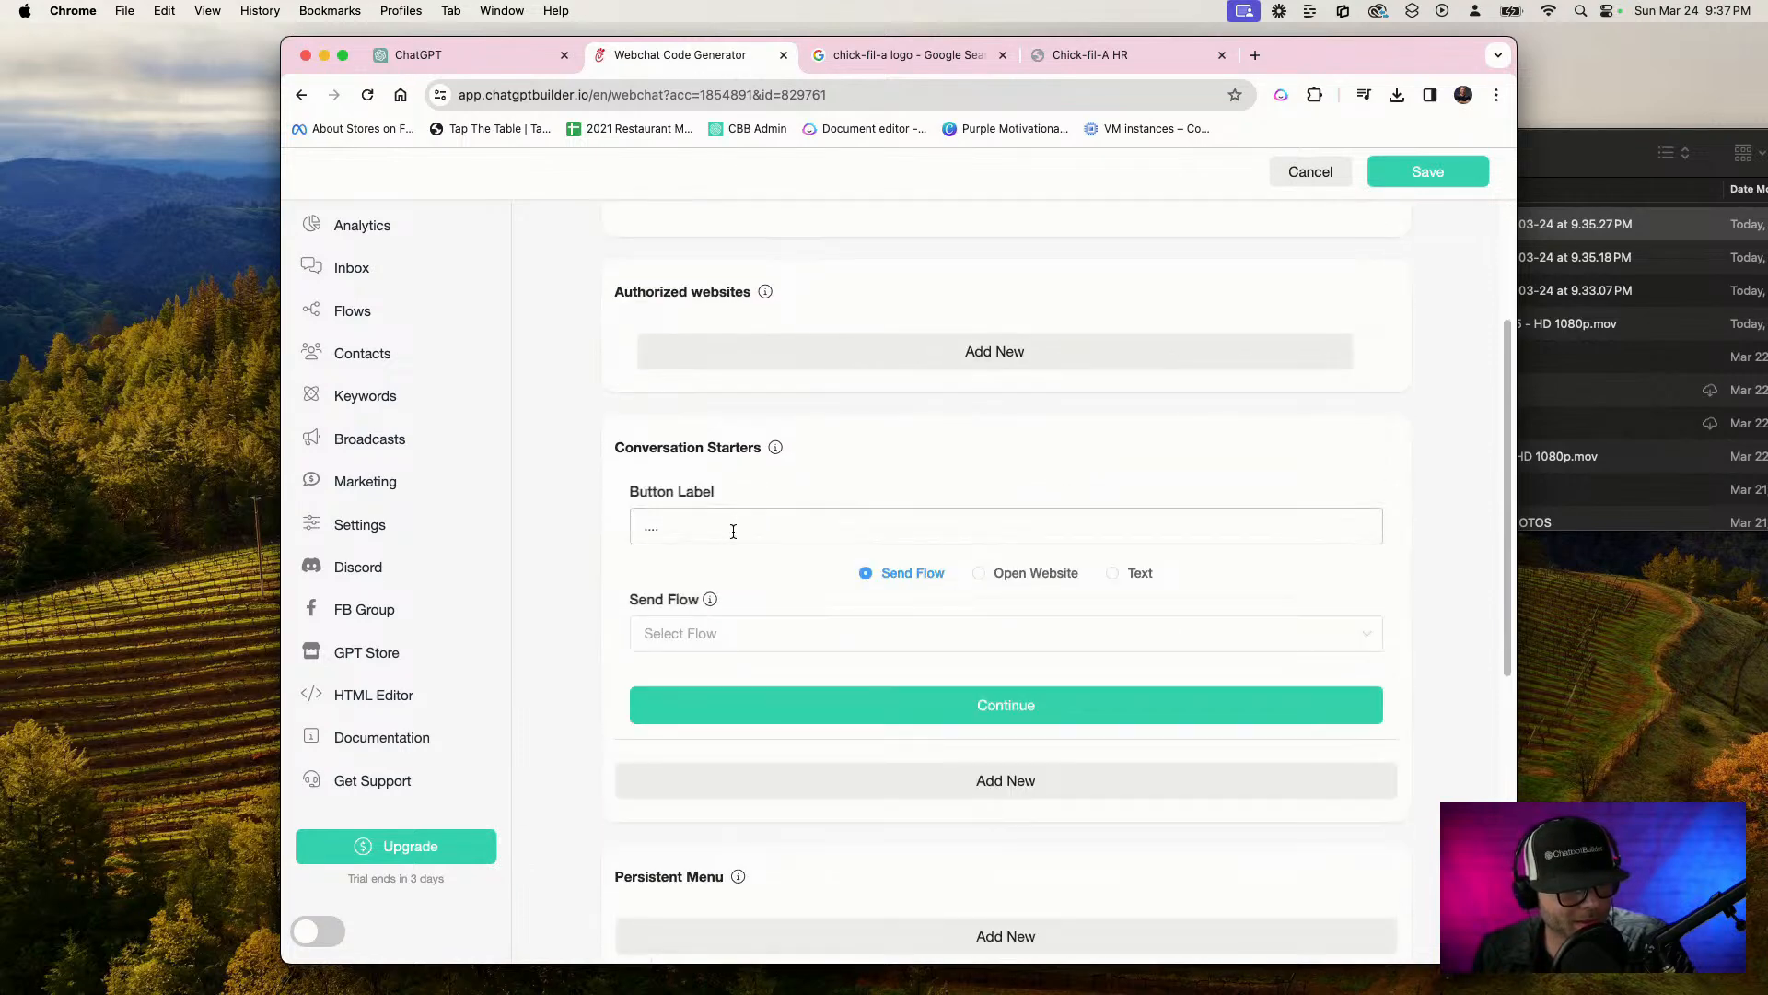
drag(774, 532, 523, 526)
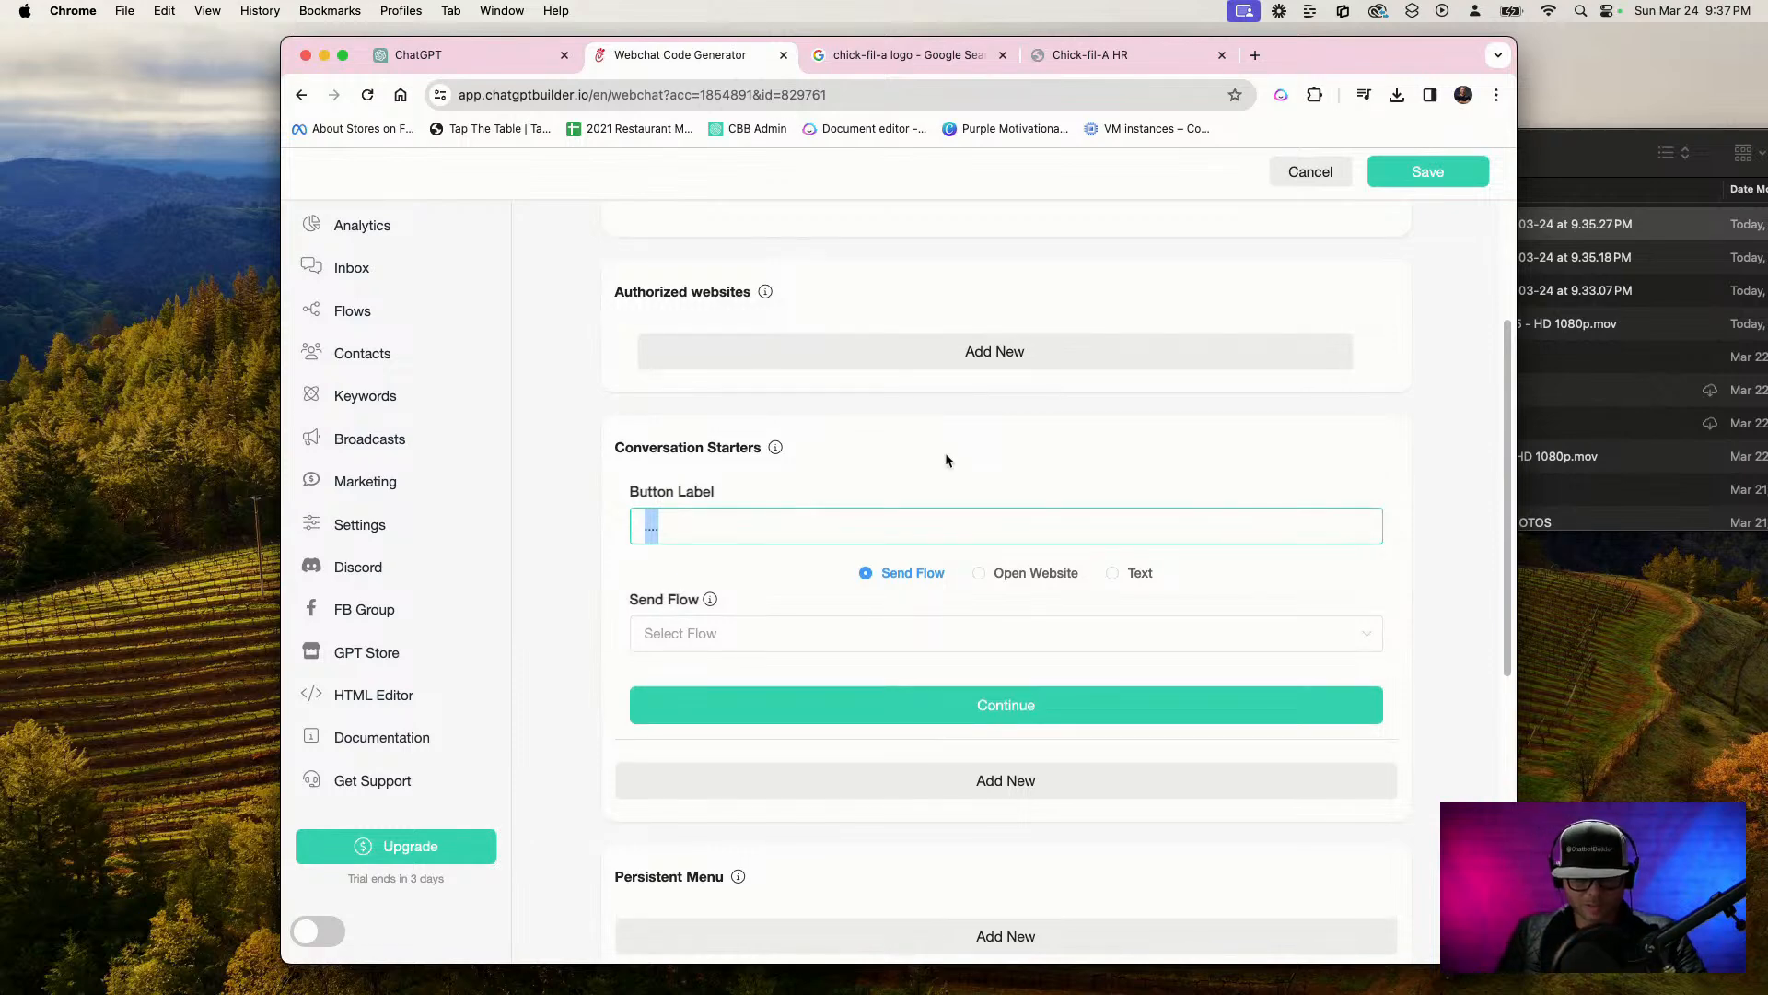
text(I have a Question!)
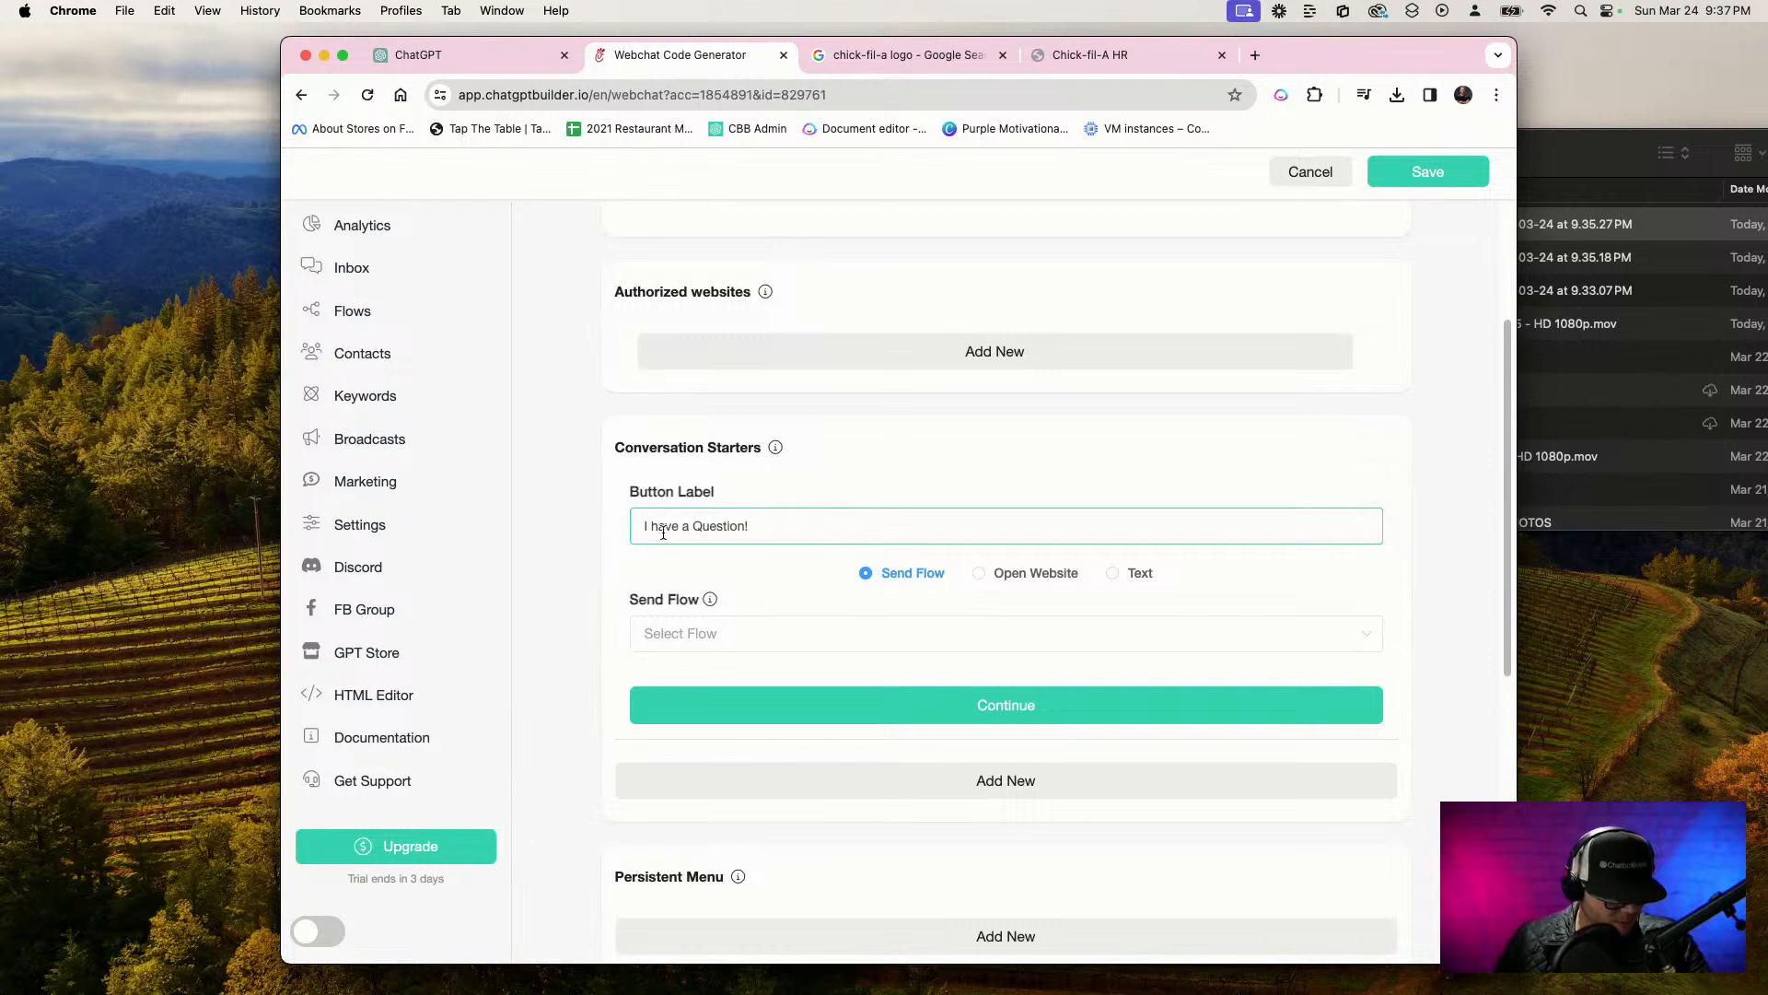
key(BackSpace)
text(H)
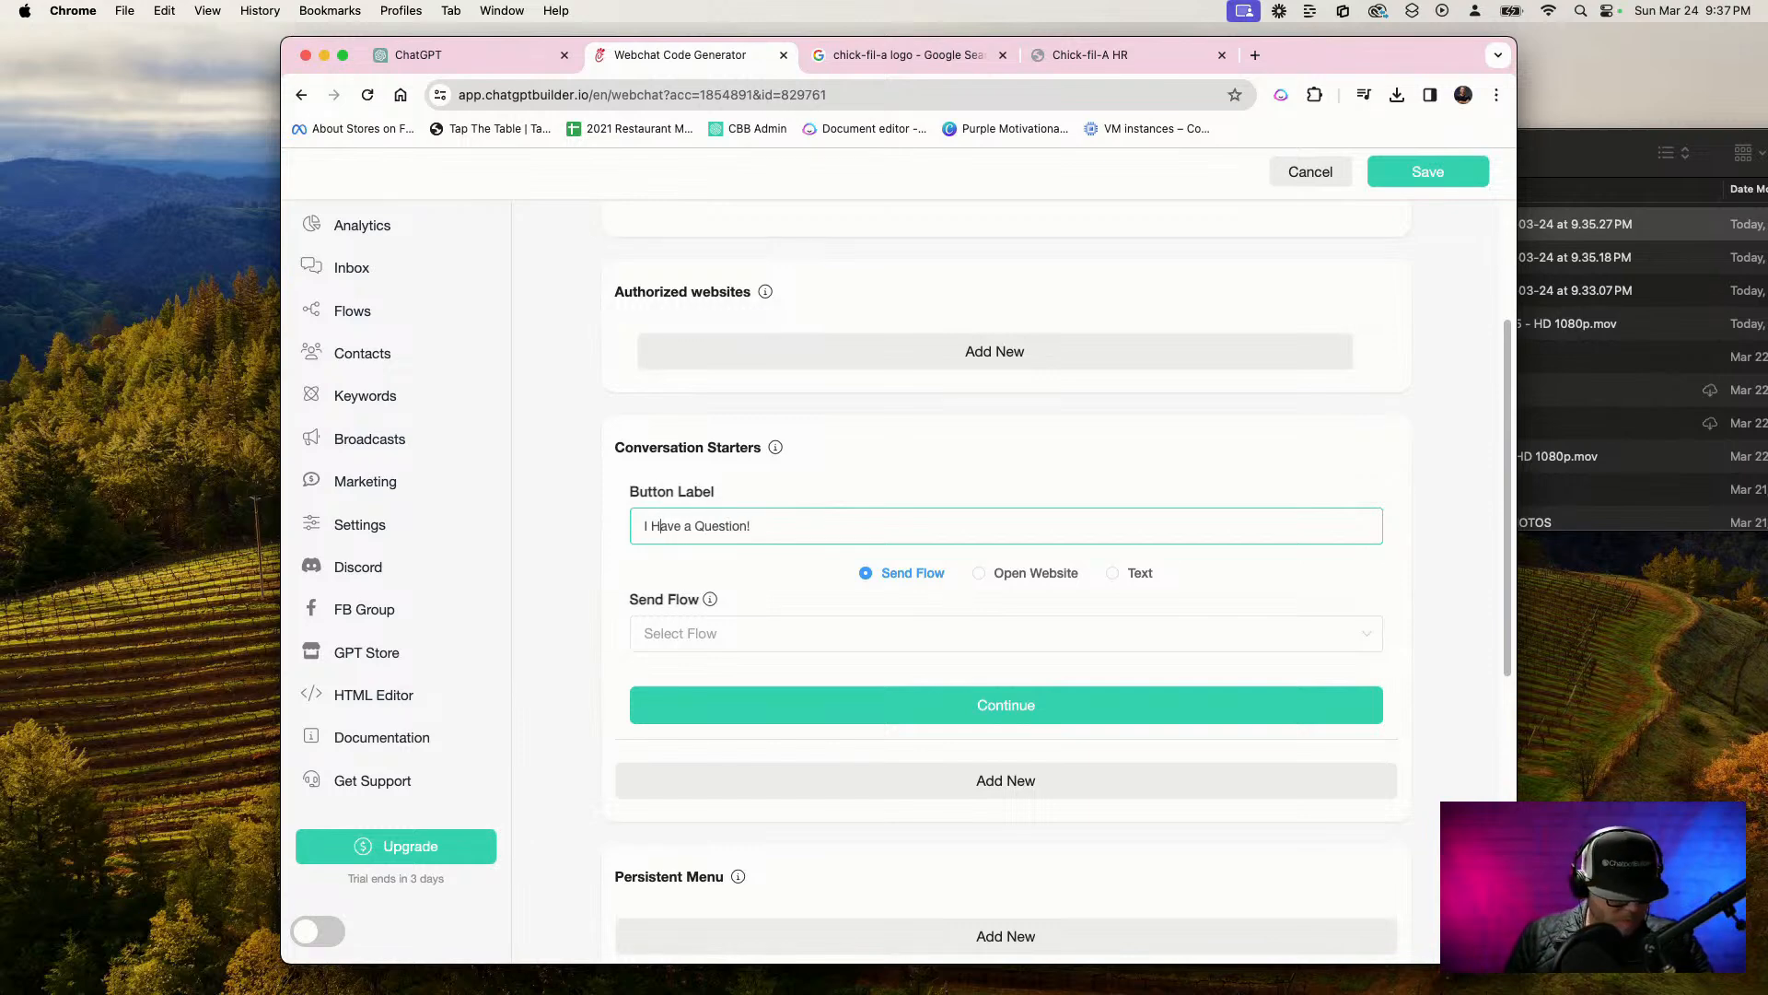
click(747, 630)
scroll(810, 767, down, 2)
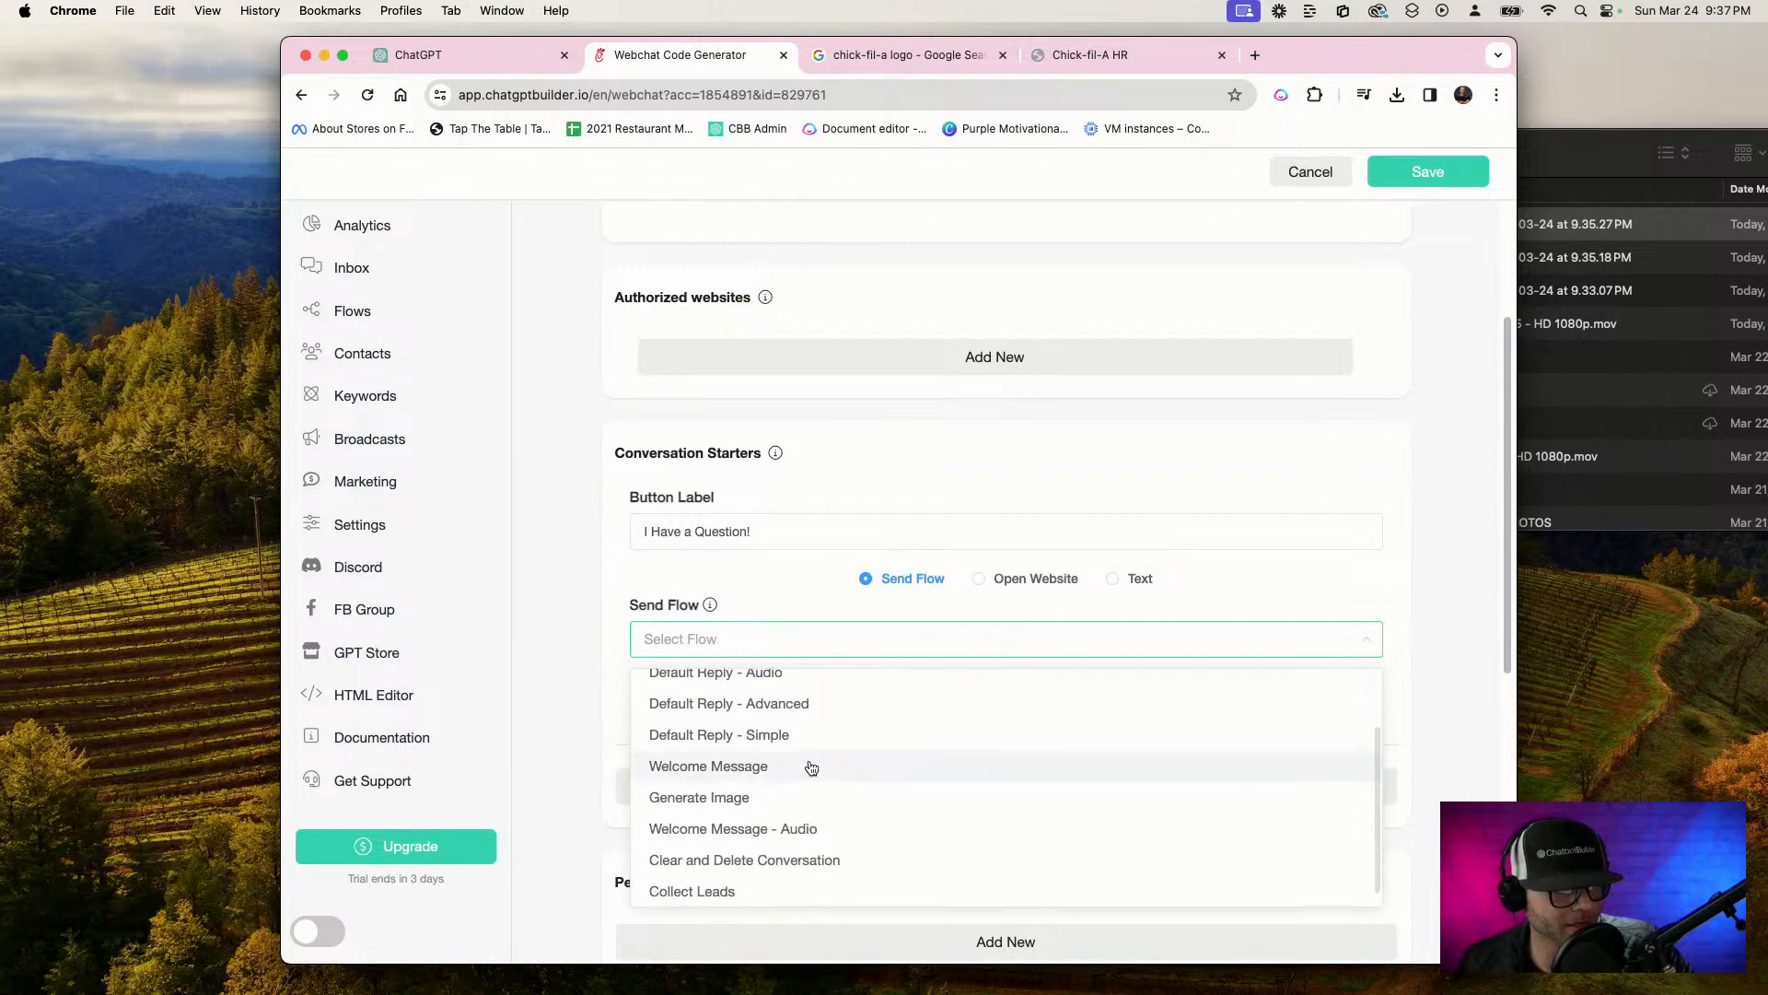
click(810, 767)
click(1038, 727)
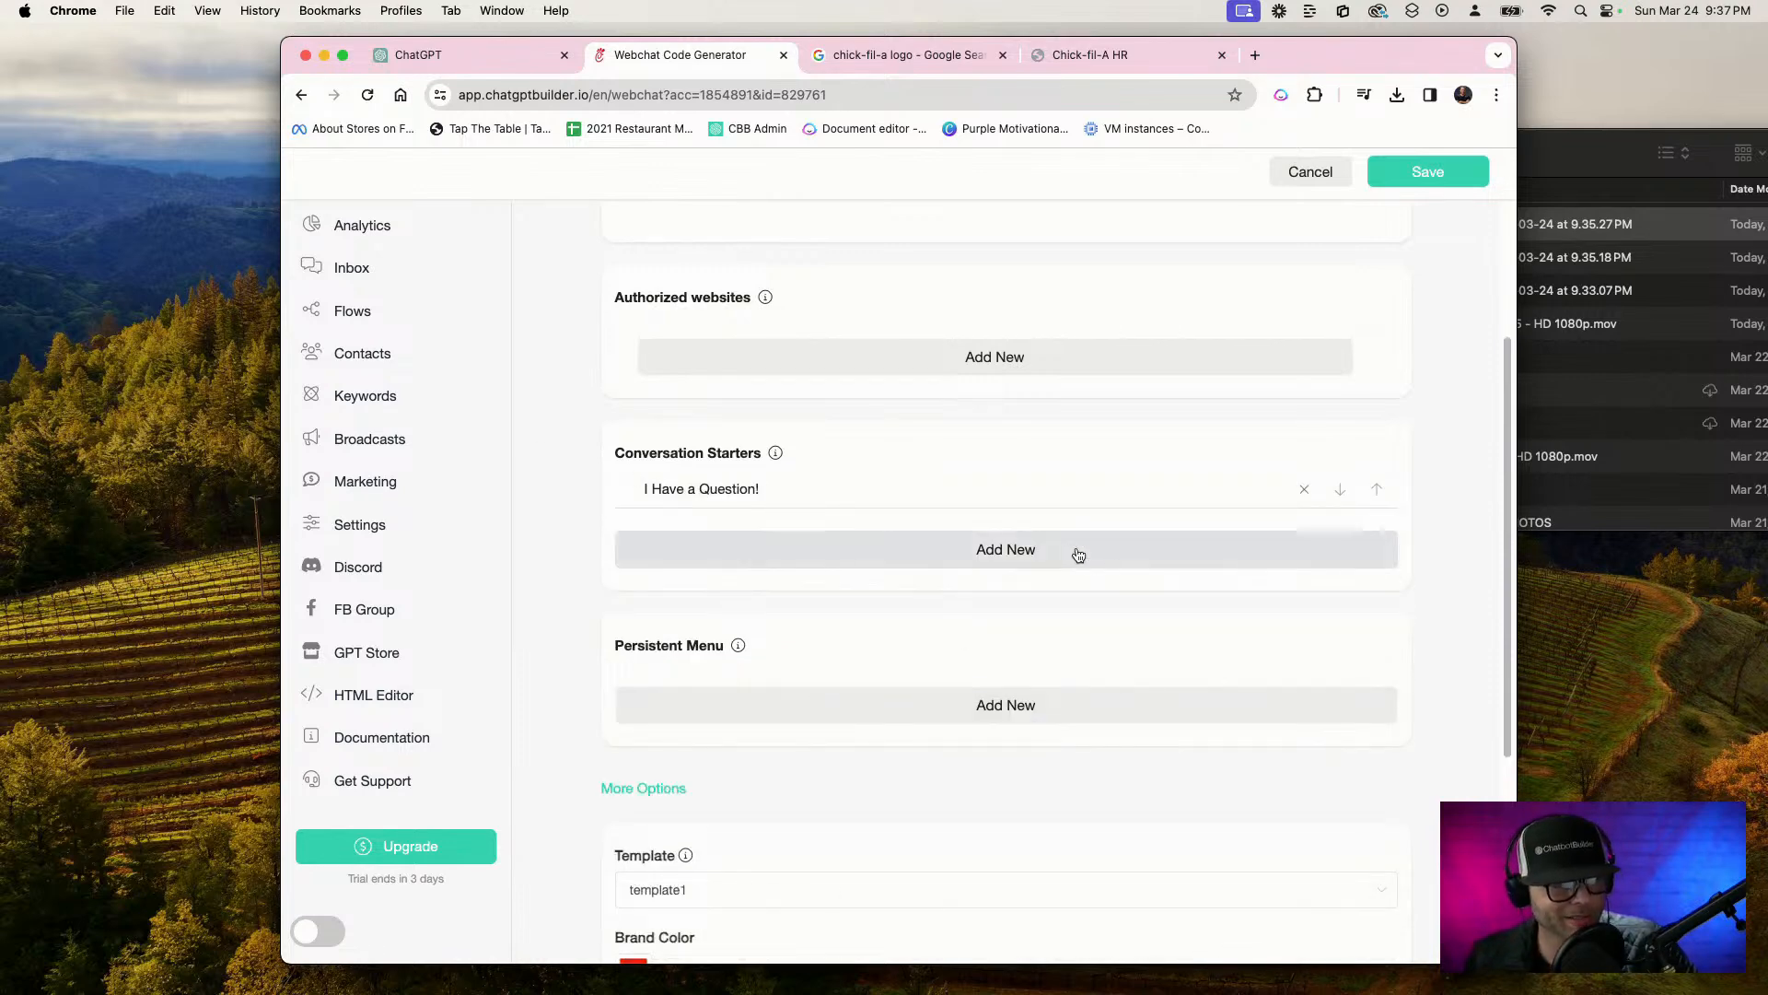
Add a second conversation starter to the webchat and label it "I have a complaint!"
scroll(1058, 585, down, 3)
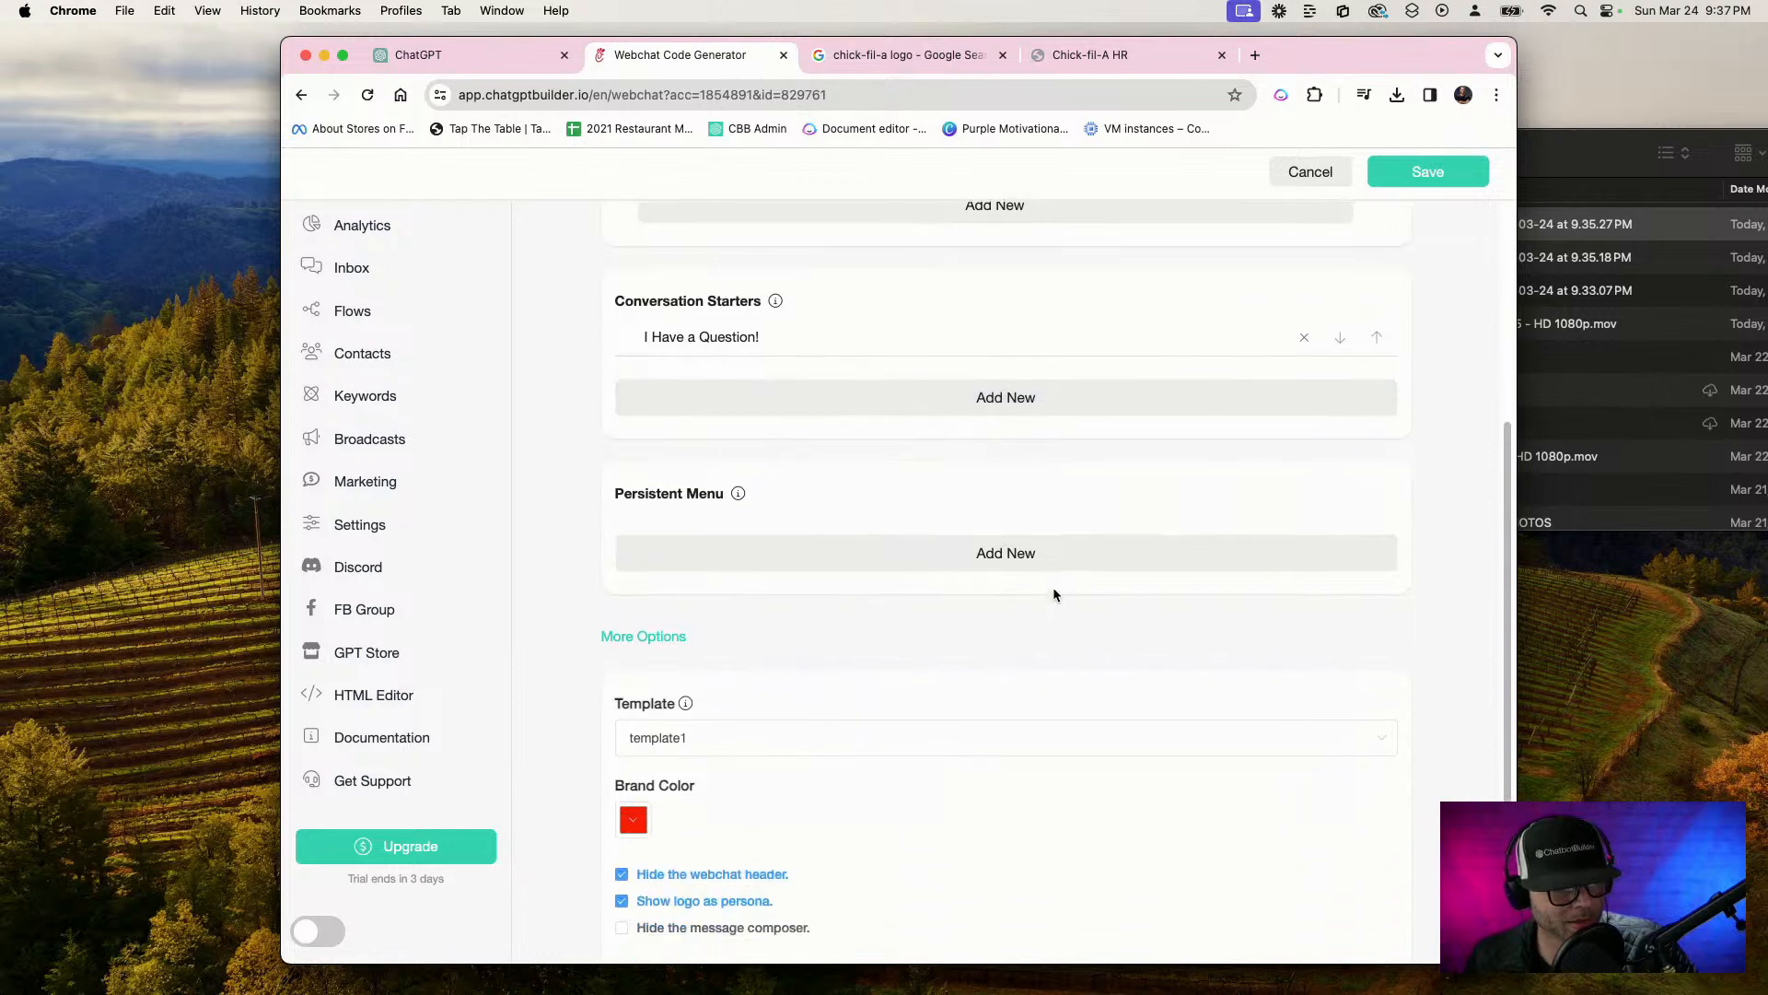
scroll(1054, 594, down, 3)
scroll(1054, 595, up, 5)
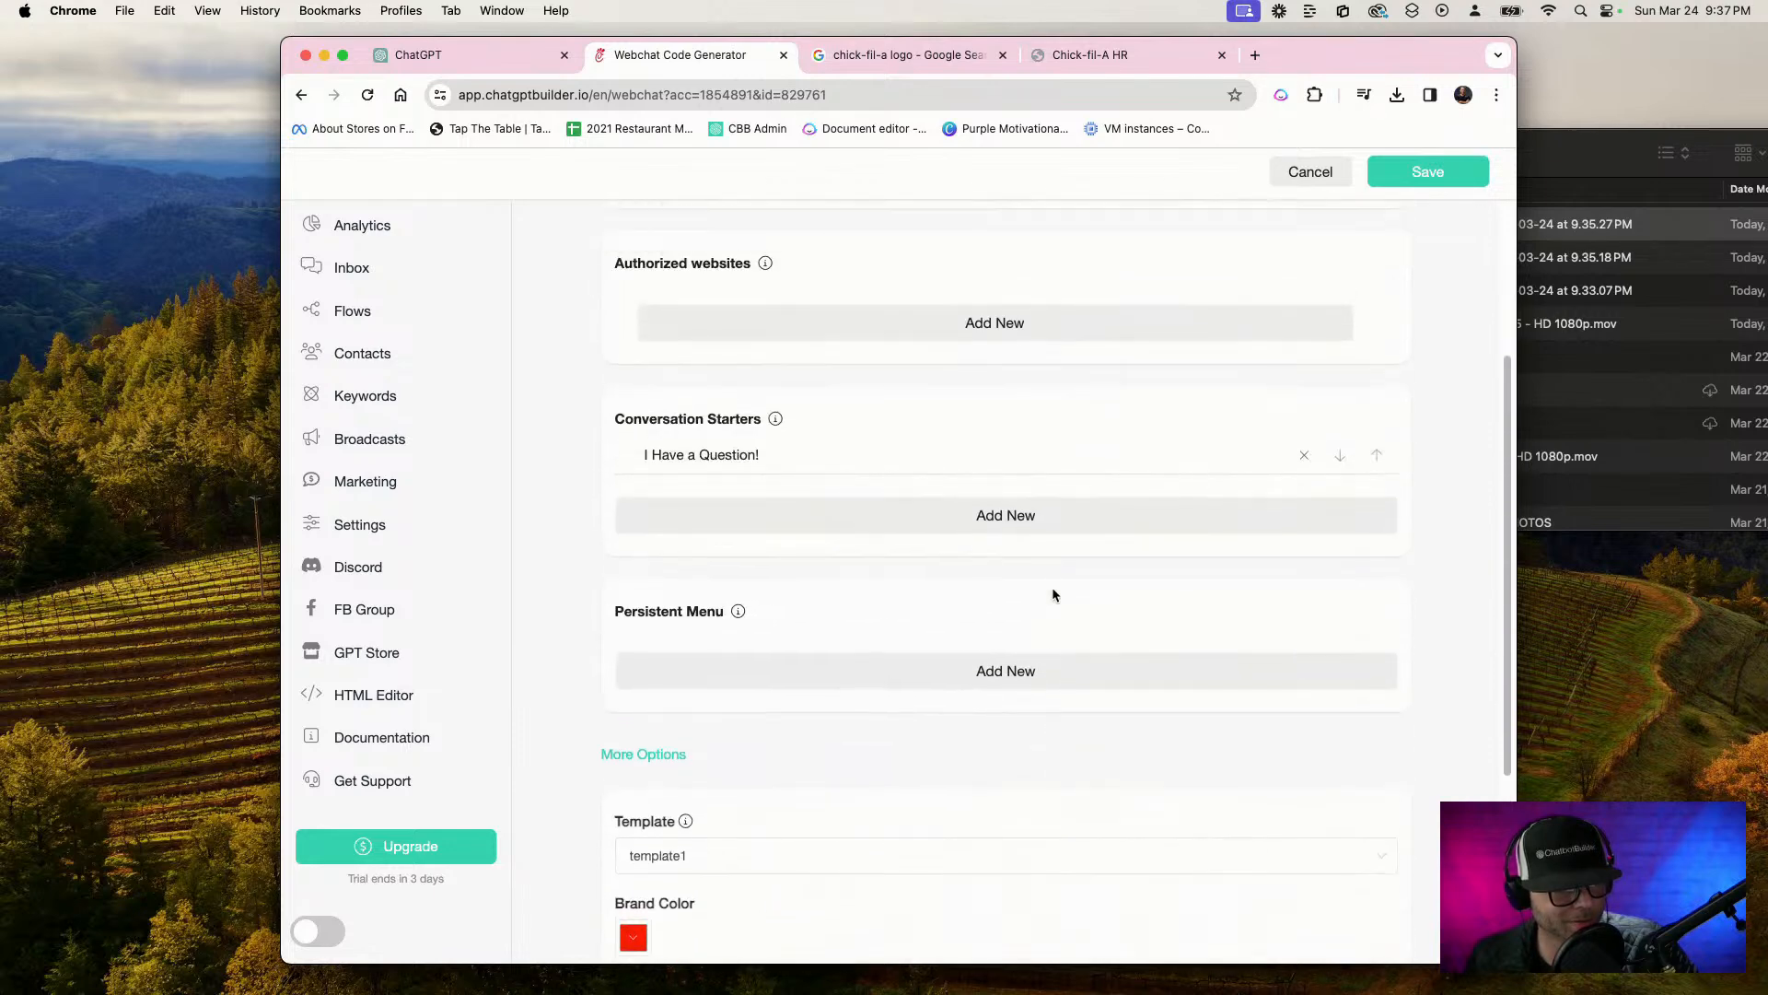
click(868, 521)
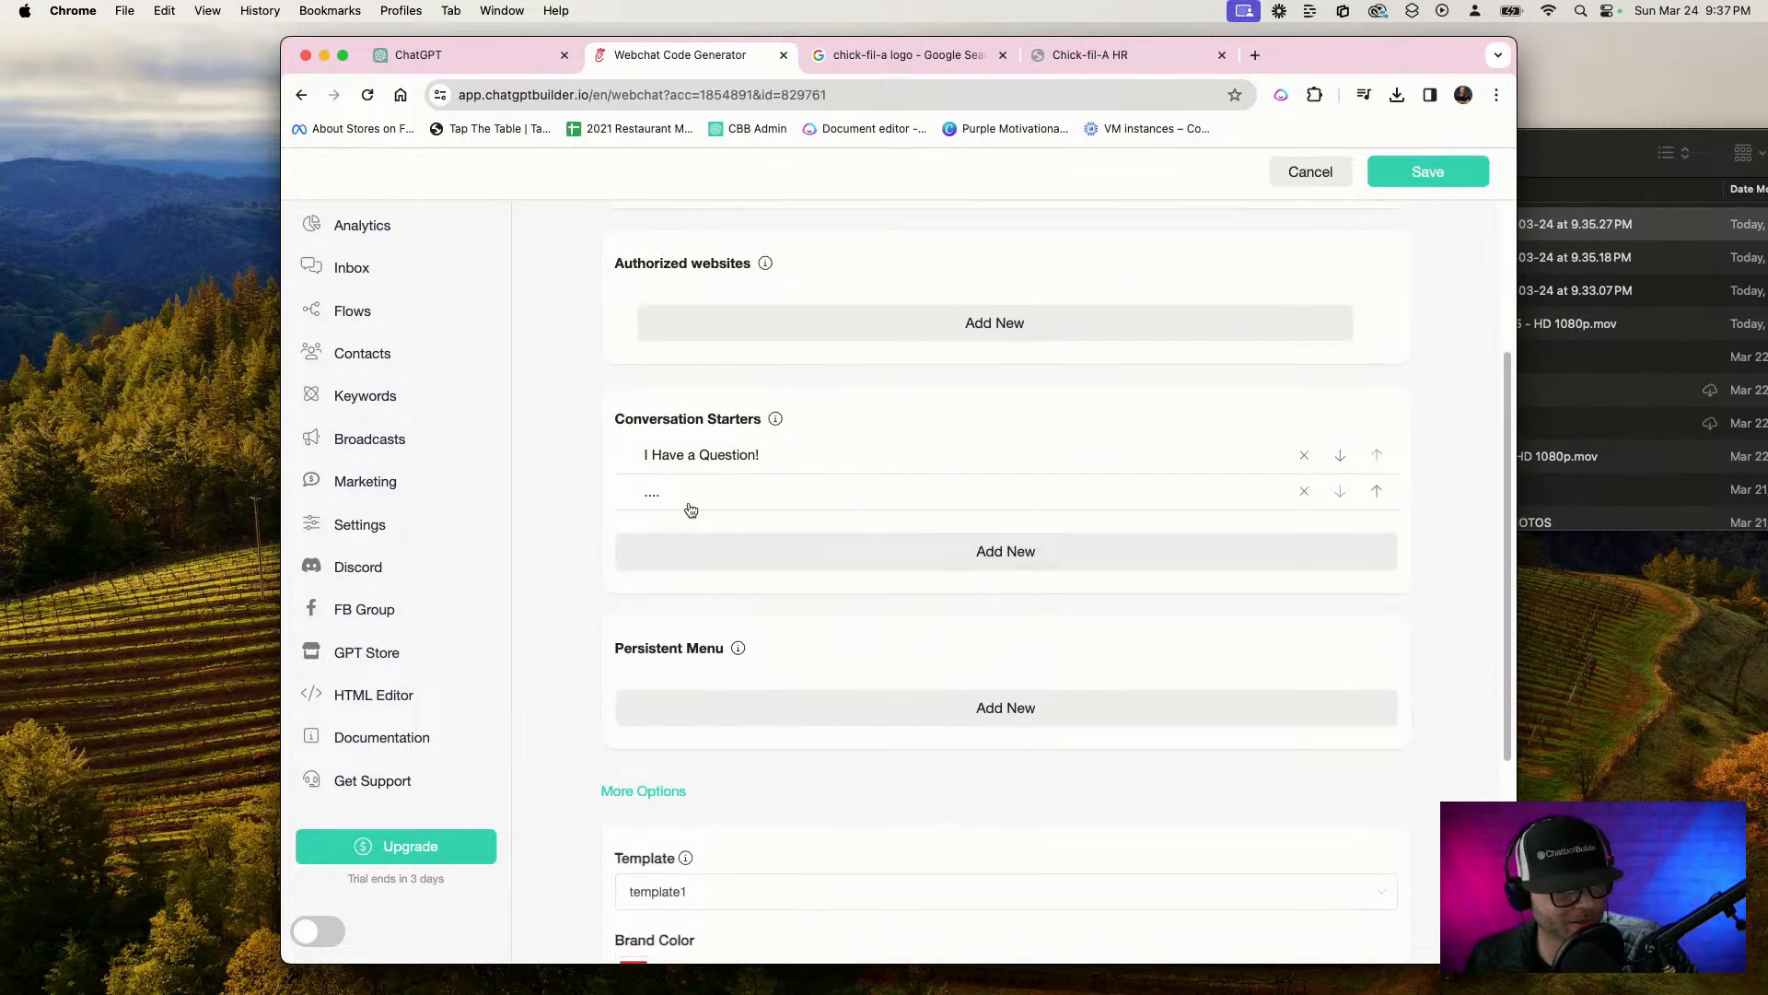
click(691, 509)
drag(707, 531, 498, 522)
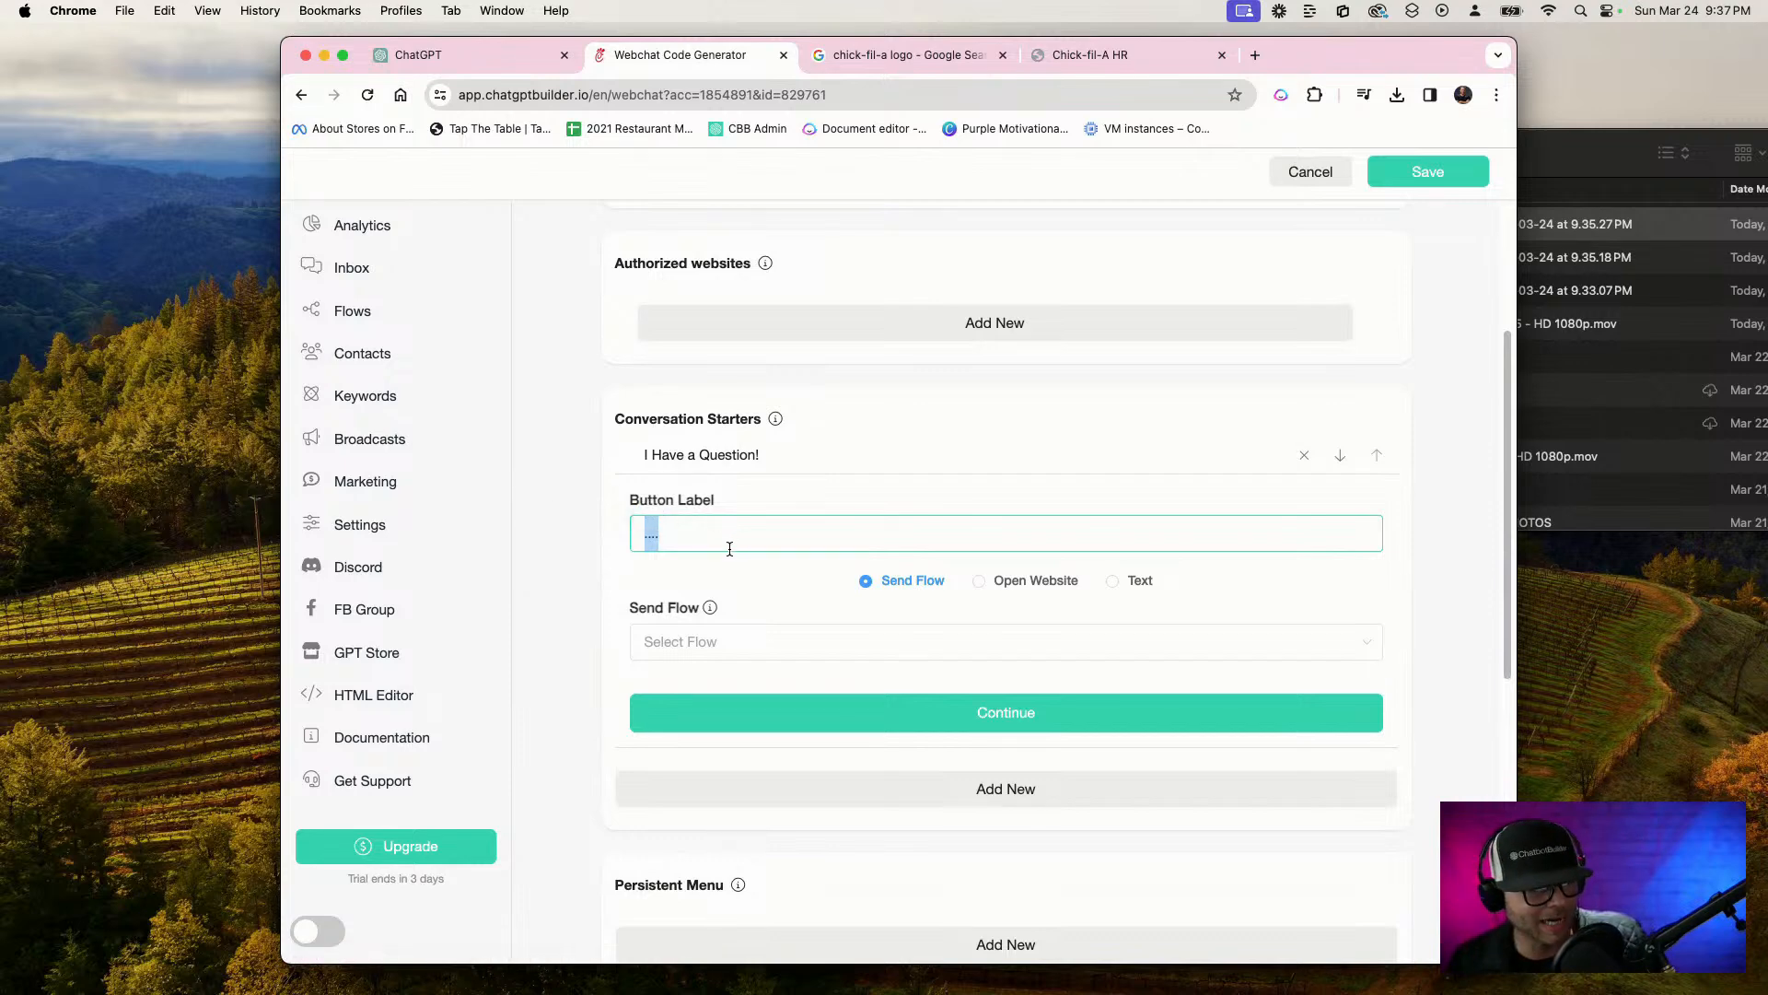
text(I have a complaint)
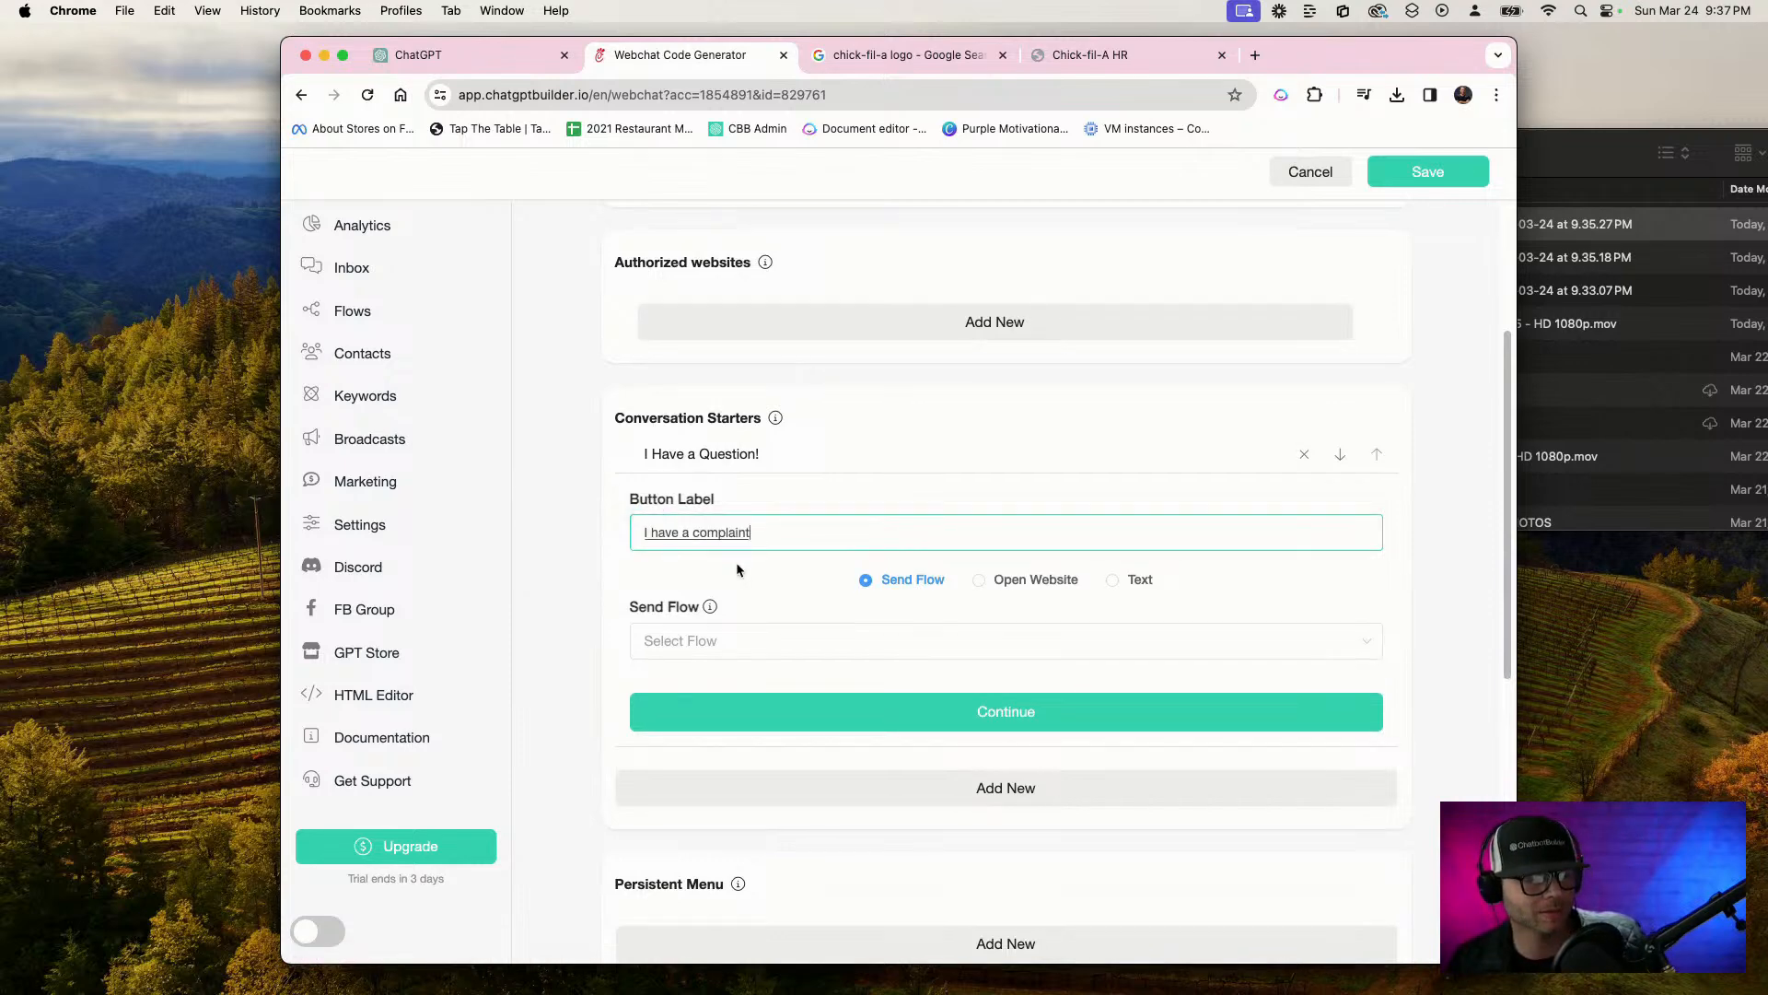
text(~)
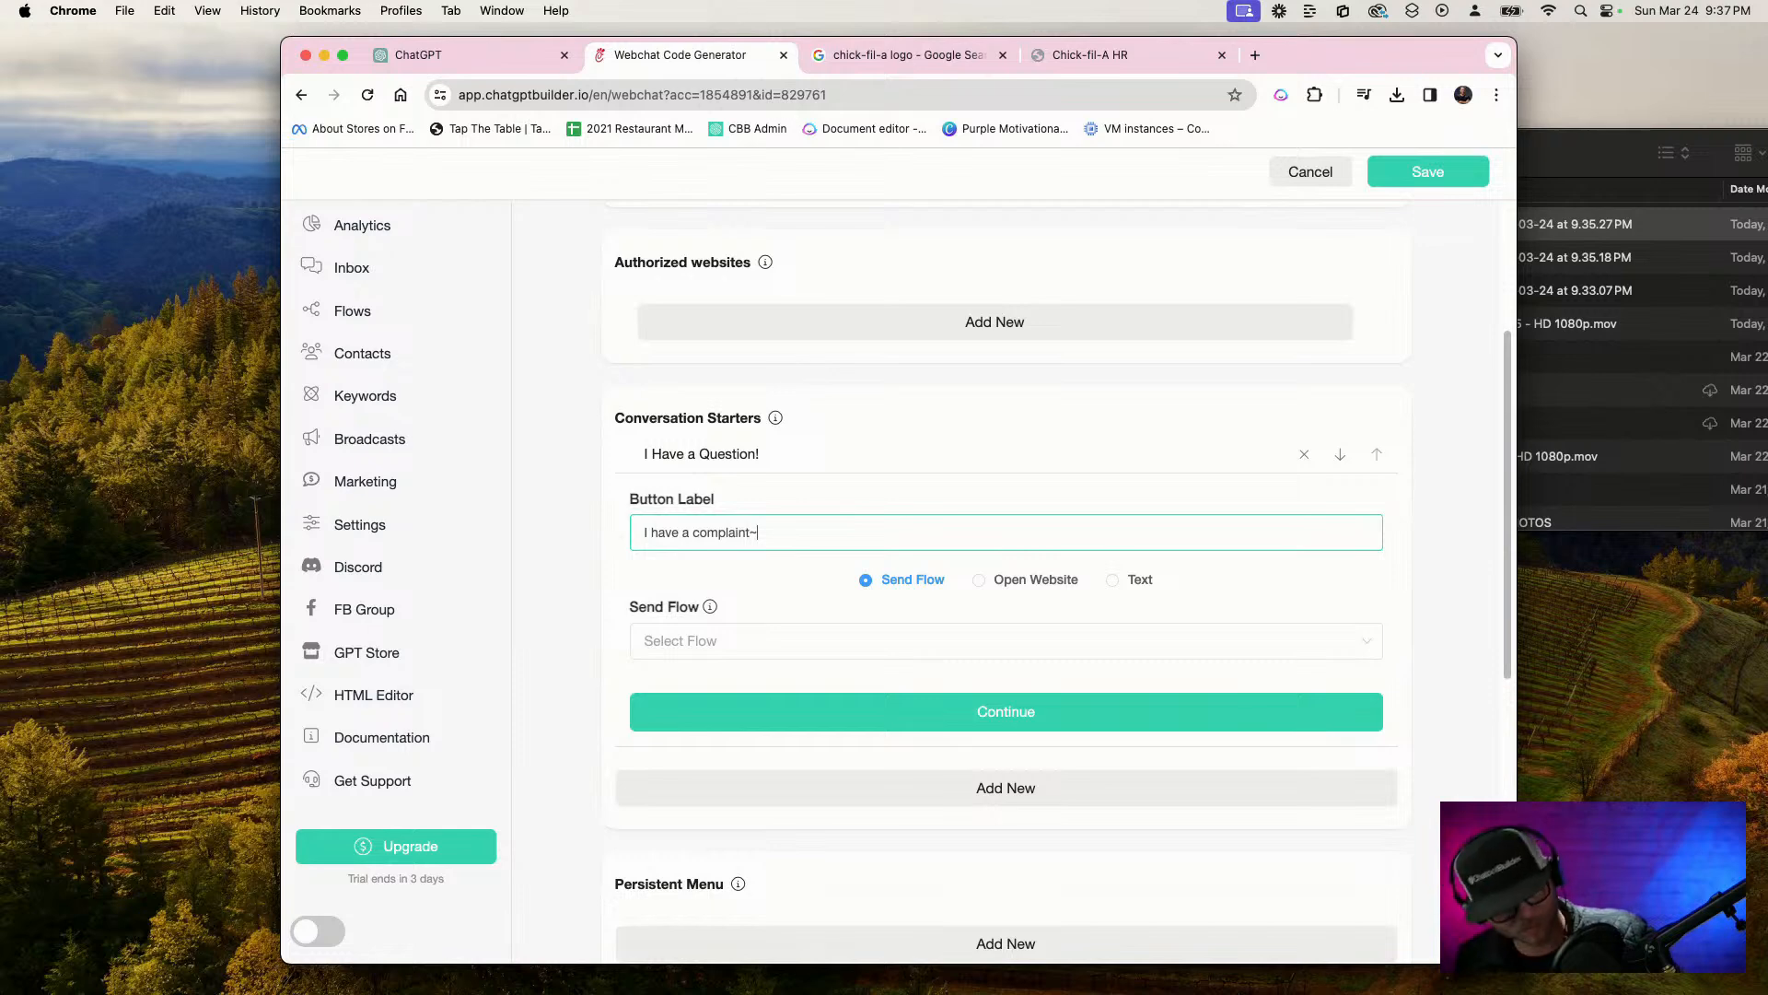
key(BackSpace)
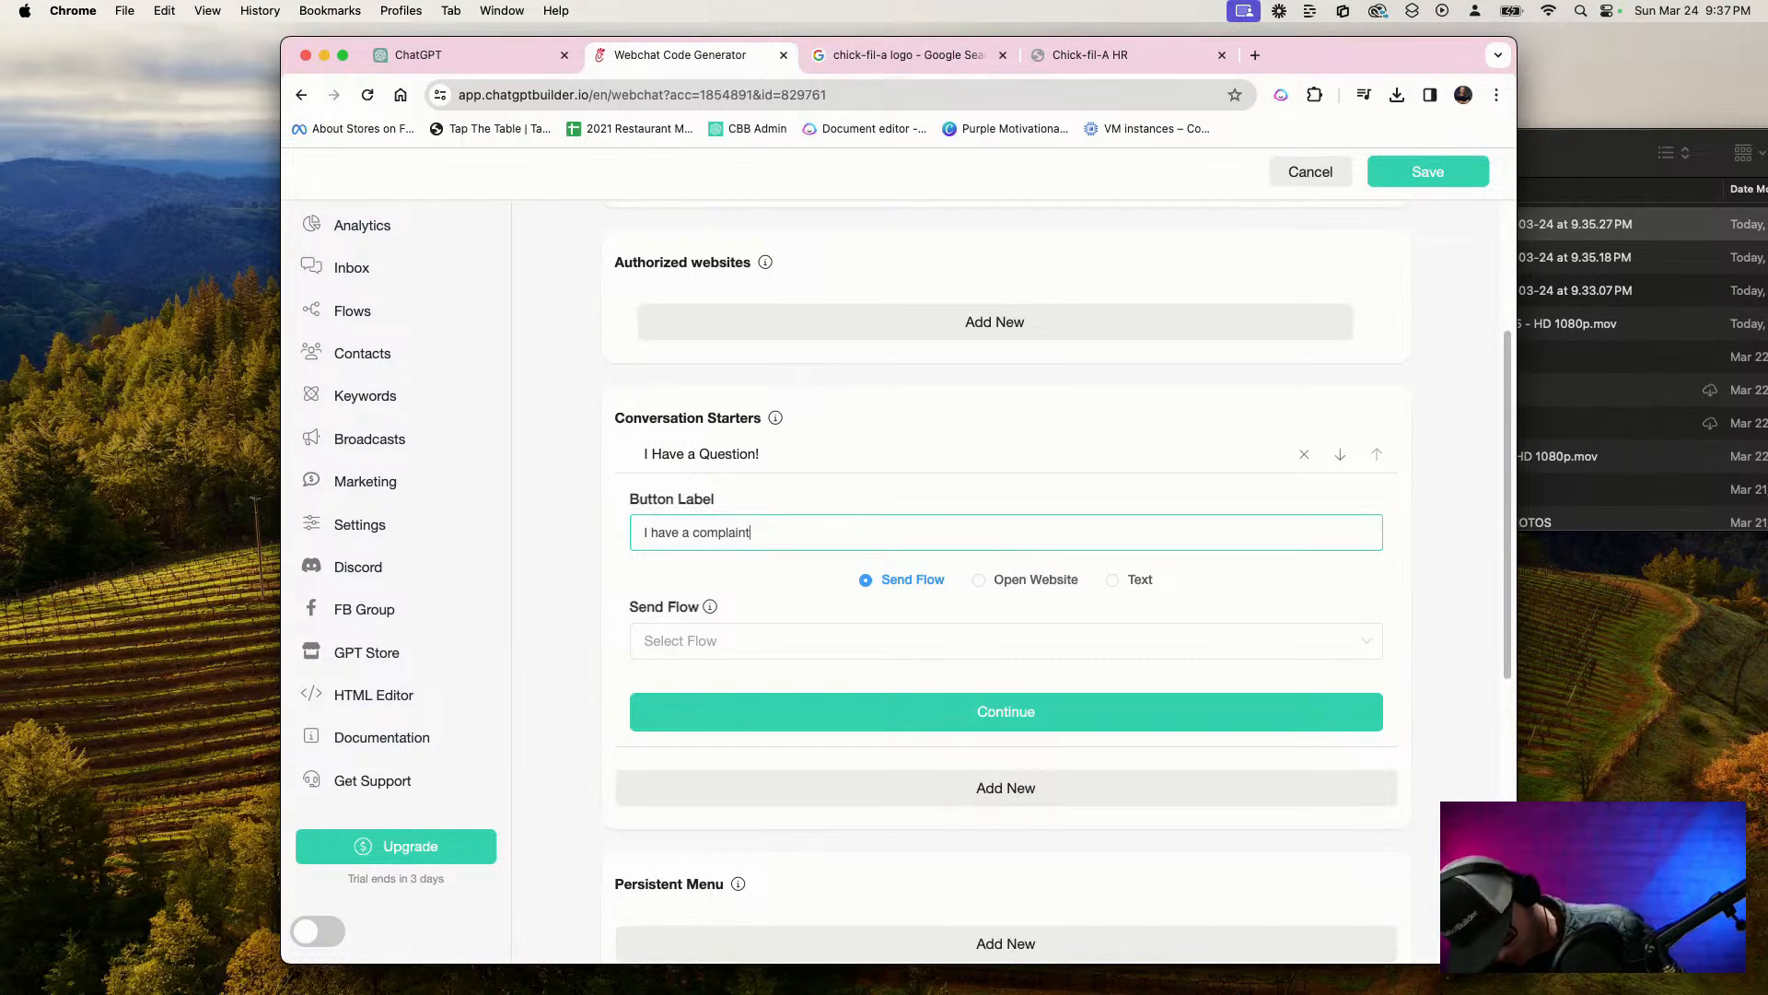
text(!)
Make the complaint starter send the Default Reply - Simple flow and finish its setup
click(832, 646)
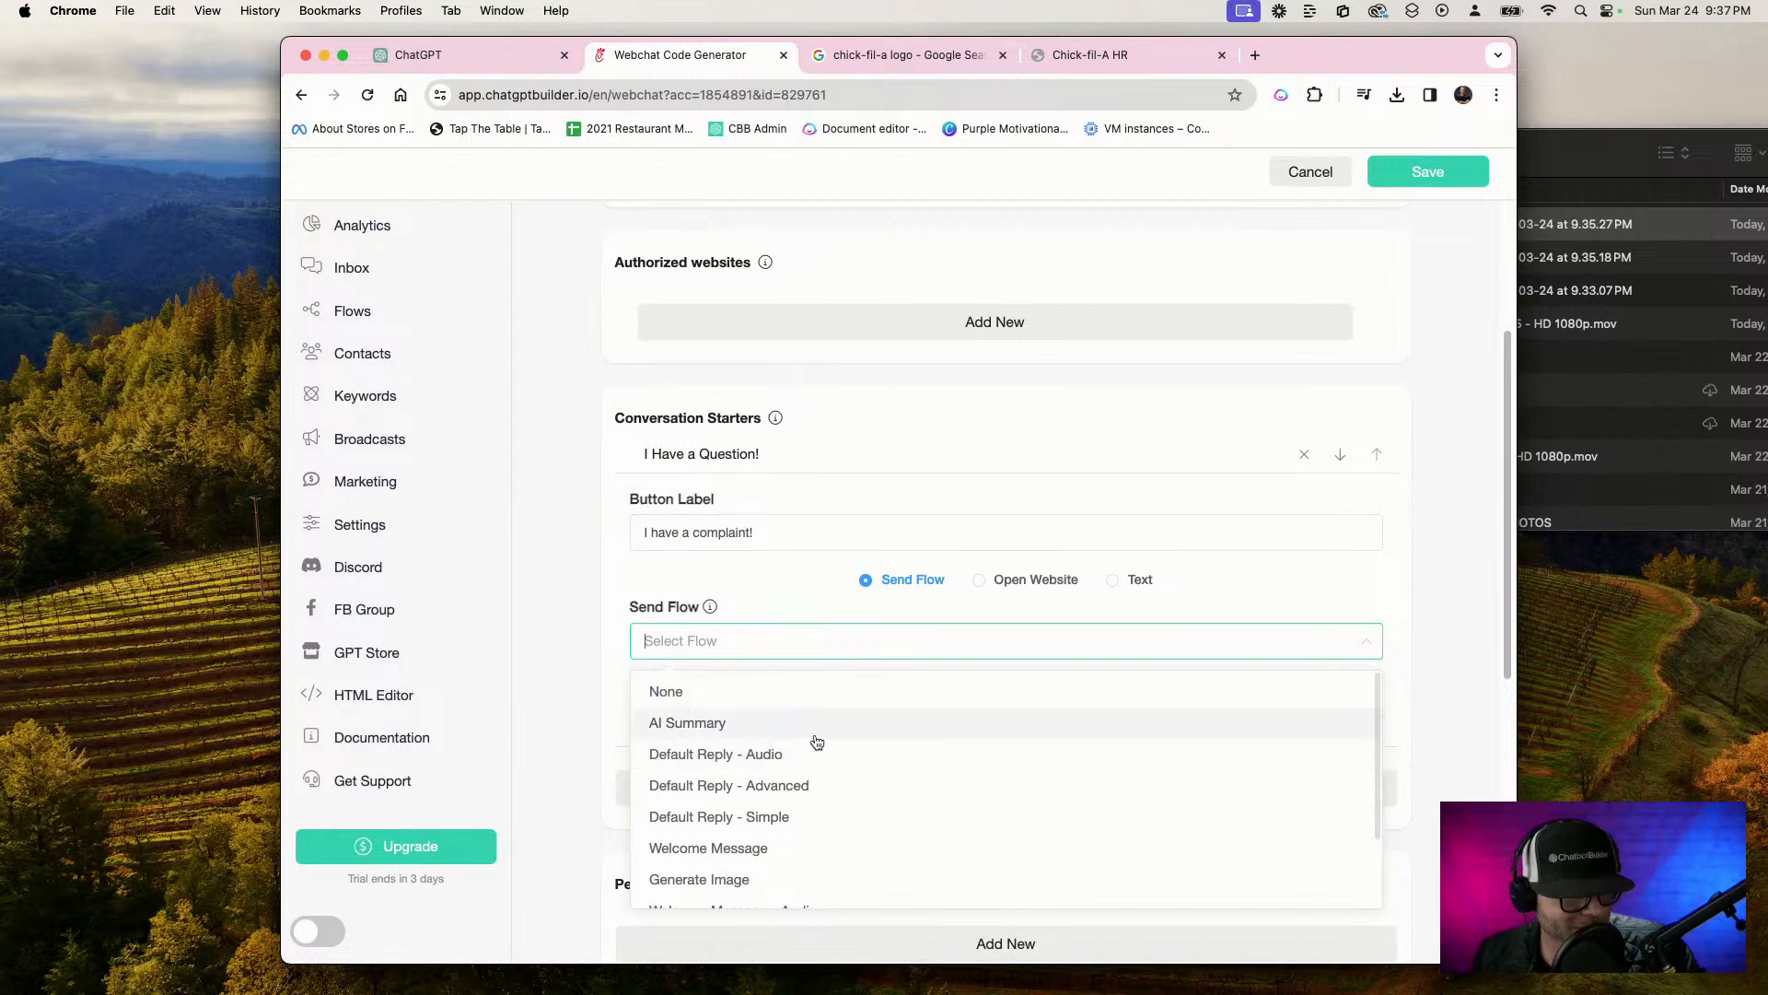
scroll(817, 741, down, 2)
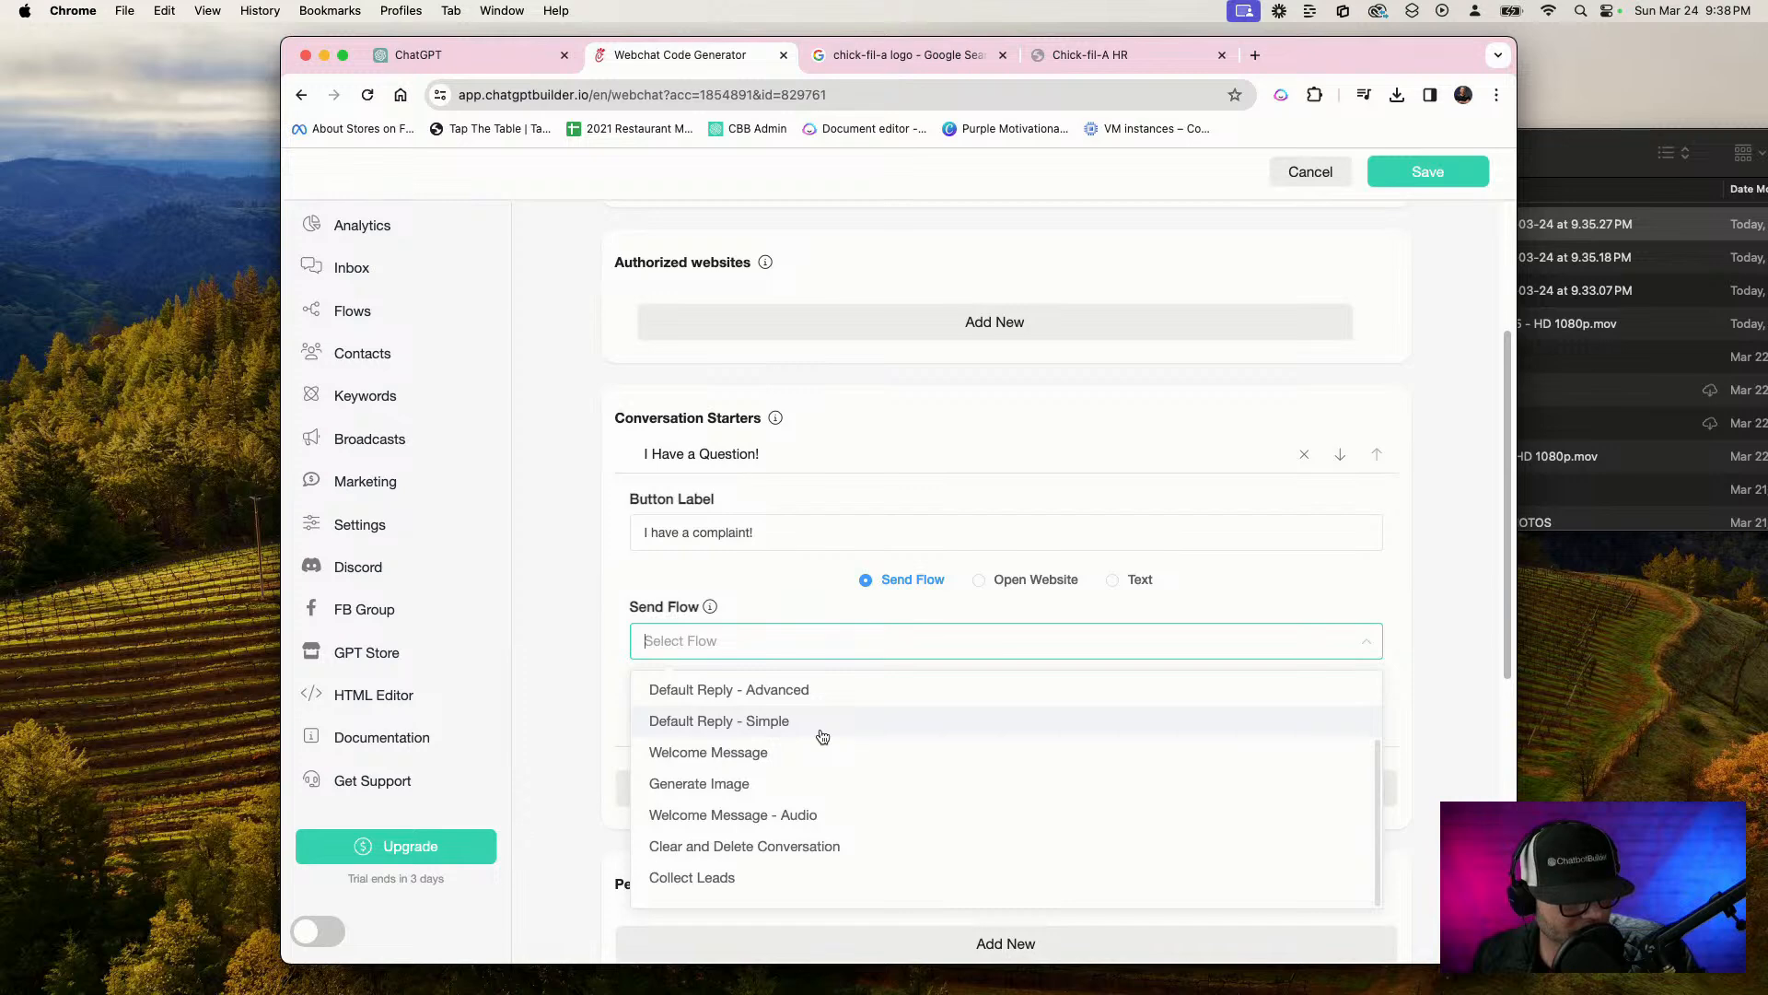
click(822, 723)
click(822, 715)
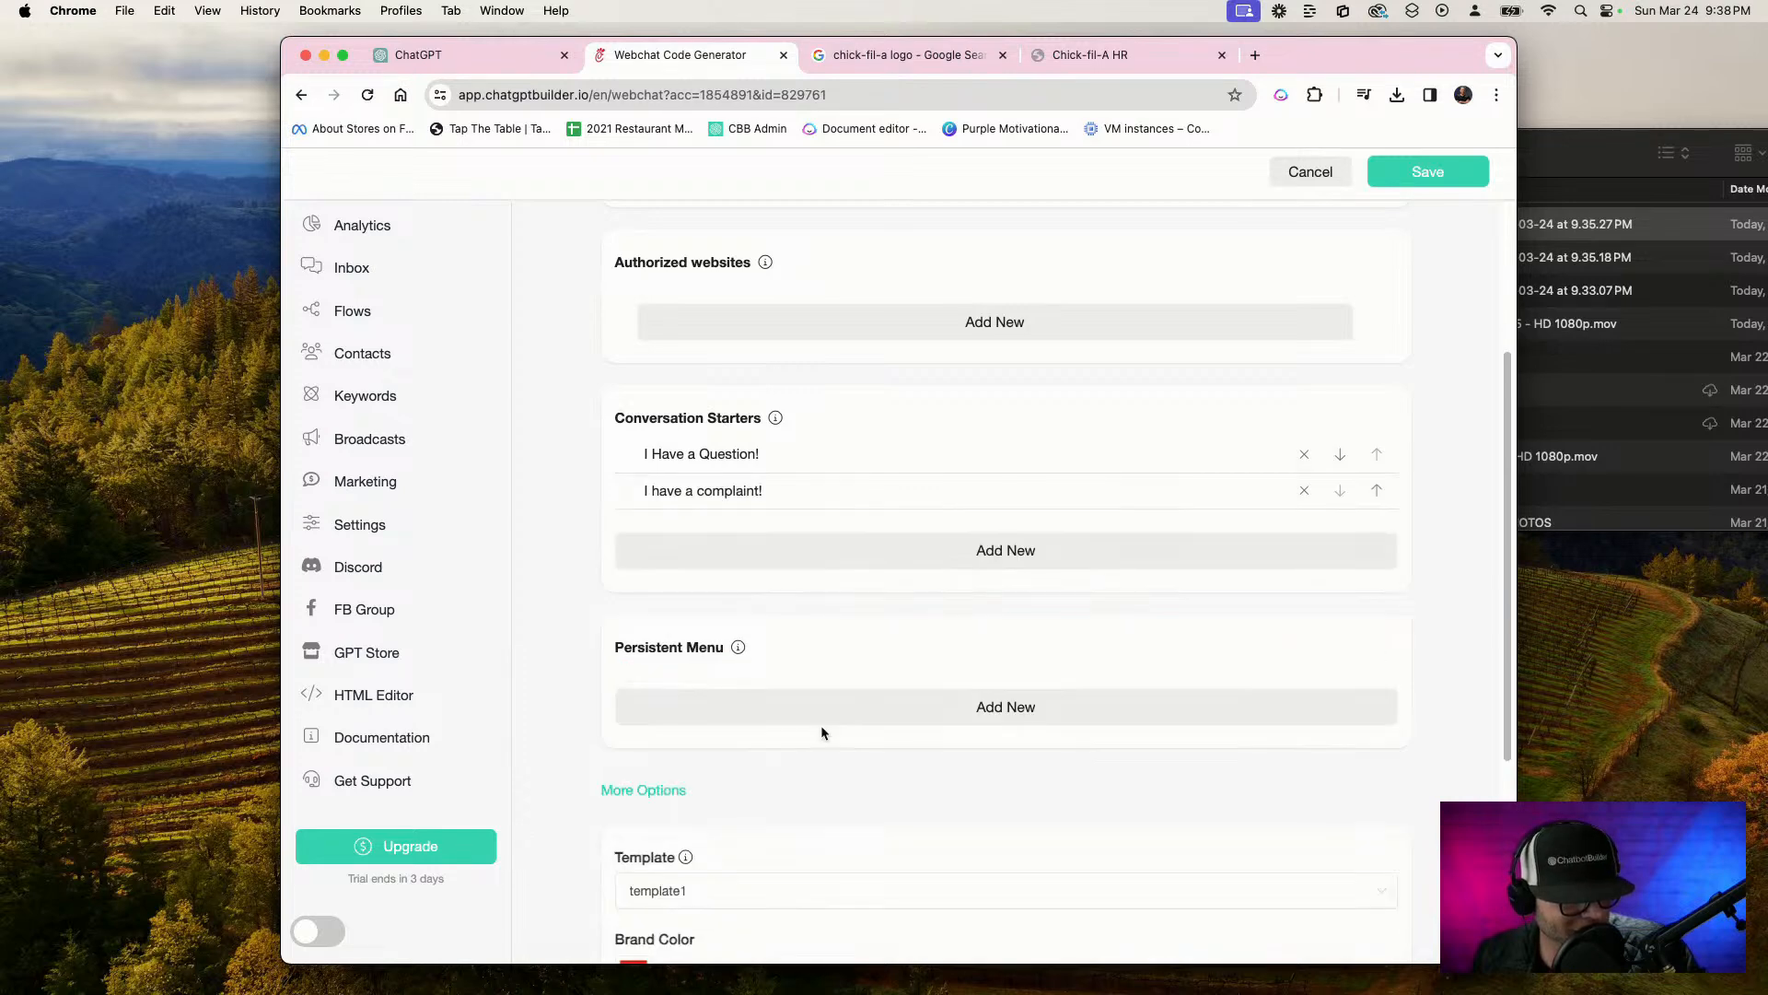
Review the webchat's settings from the template options up to its name and save them
scroll(866, 638, down, 1)
scroll(858, 635, down, 4)
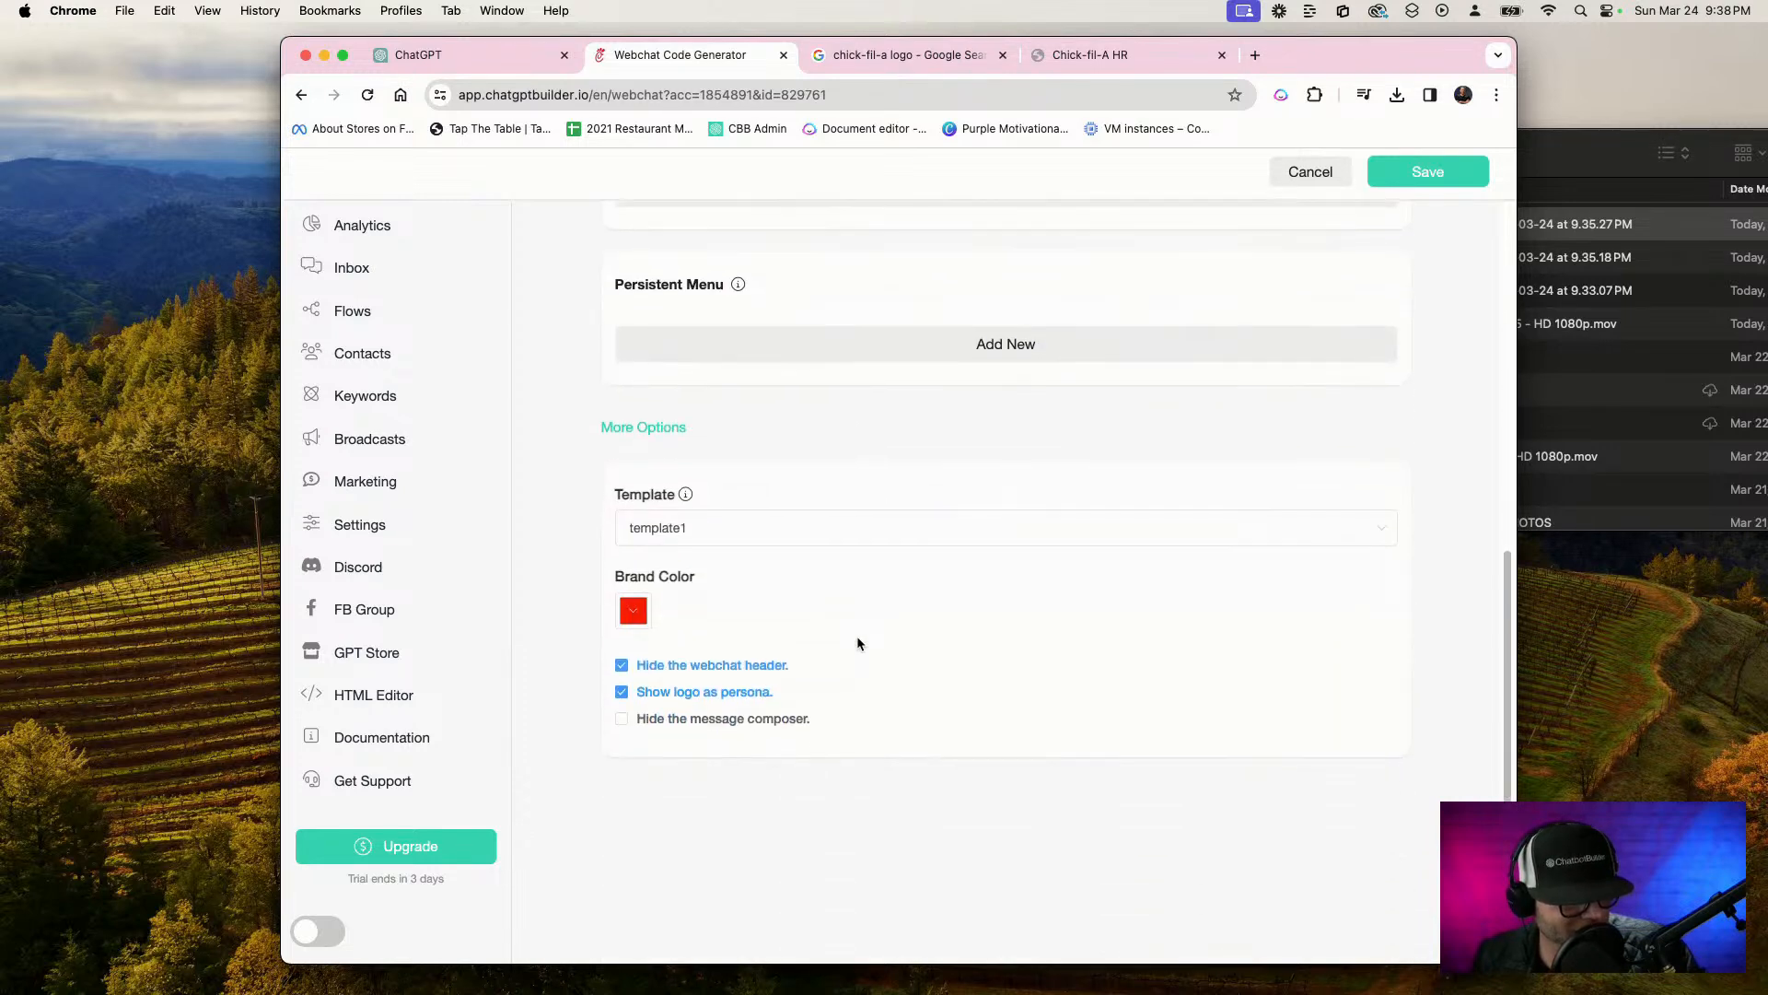
scroll(857, 636, up, 6)
scroll(856, 644, up, 2)
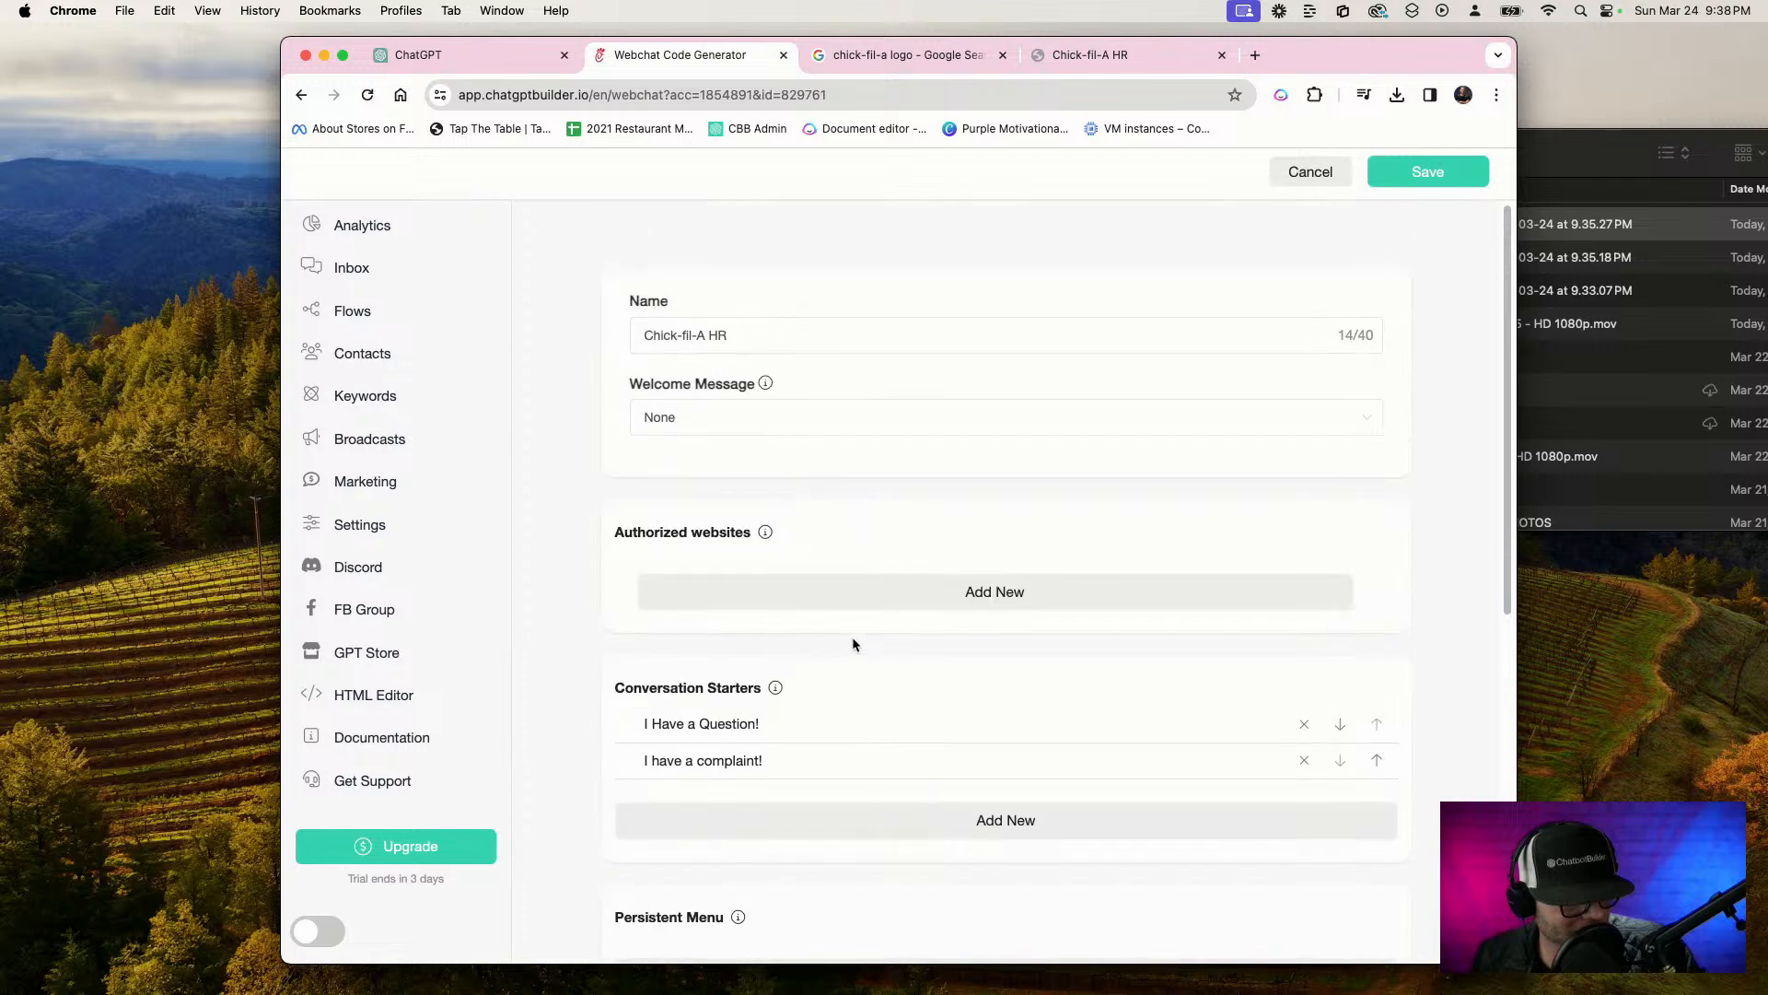
click(1460, 177)
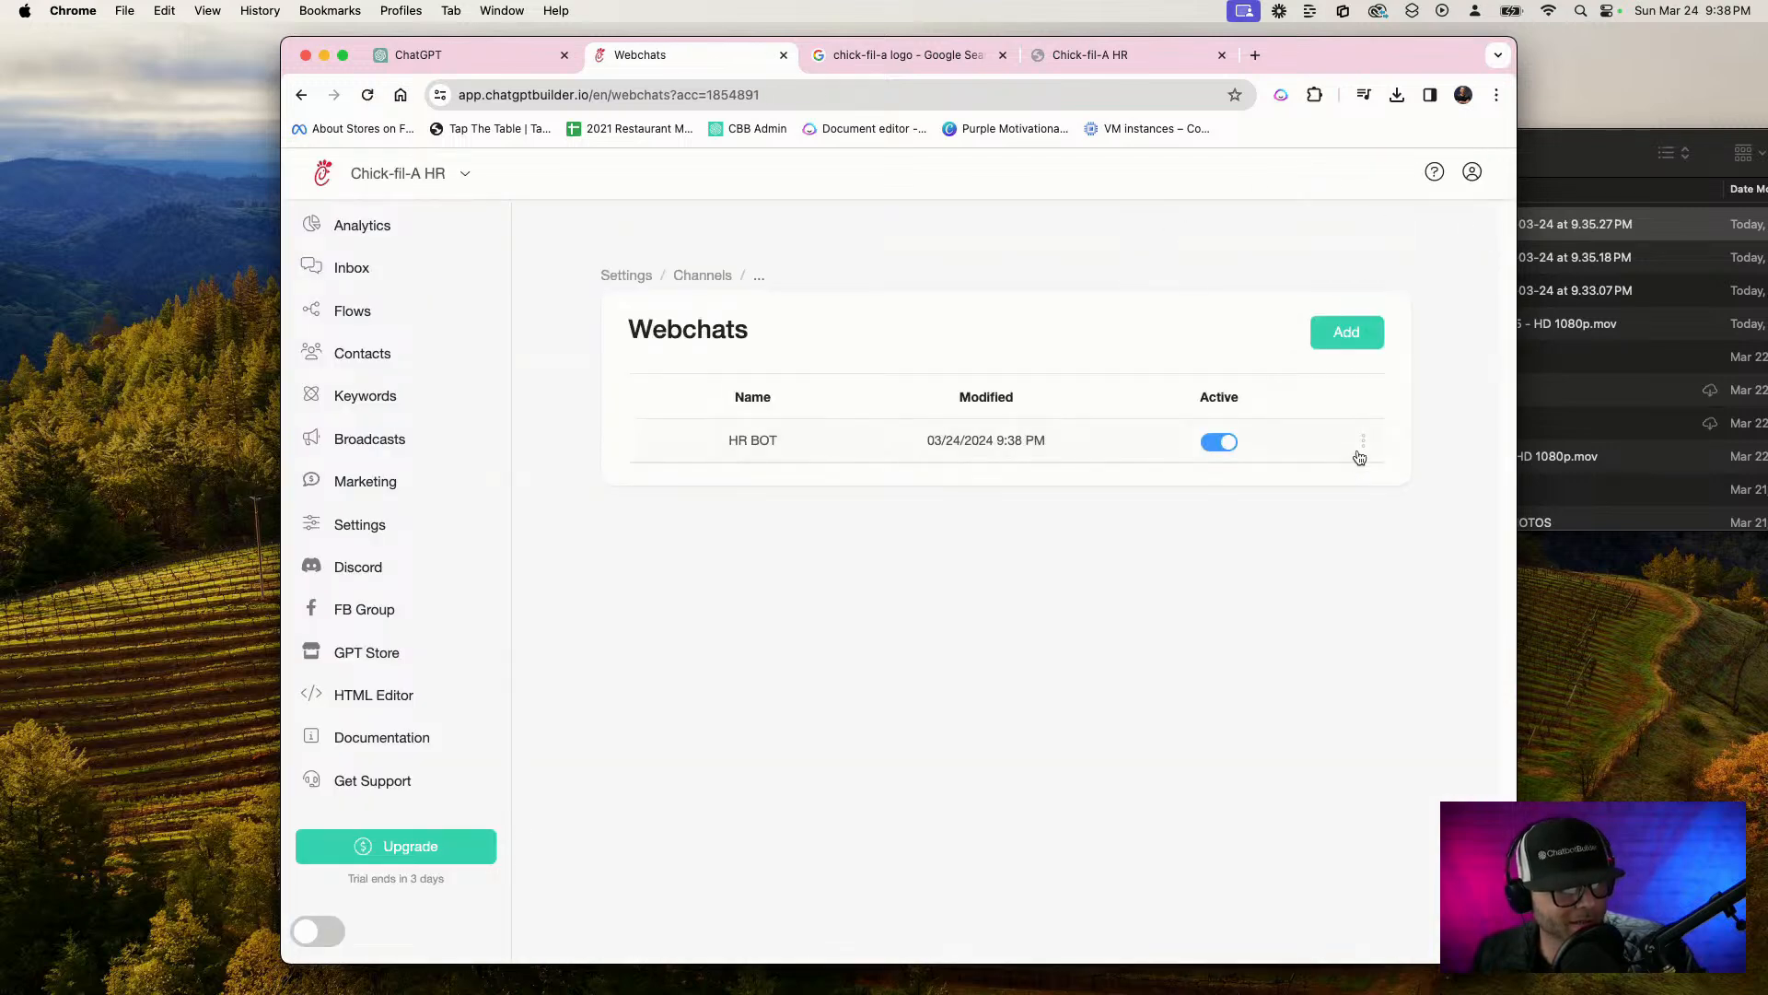
Get the HR BOT webchat's link and load it in a new browser tab
click(1361, 450)
click(1379, 334)
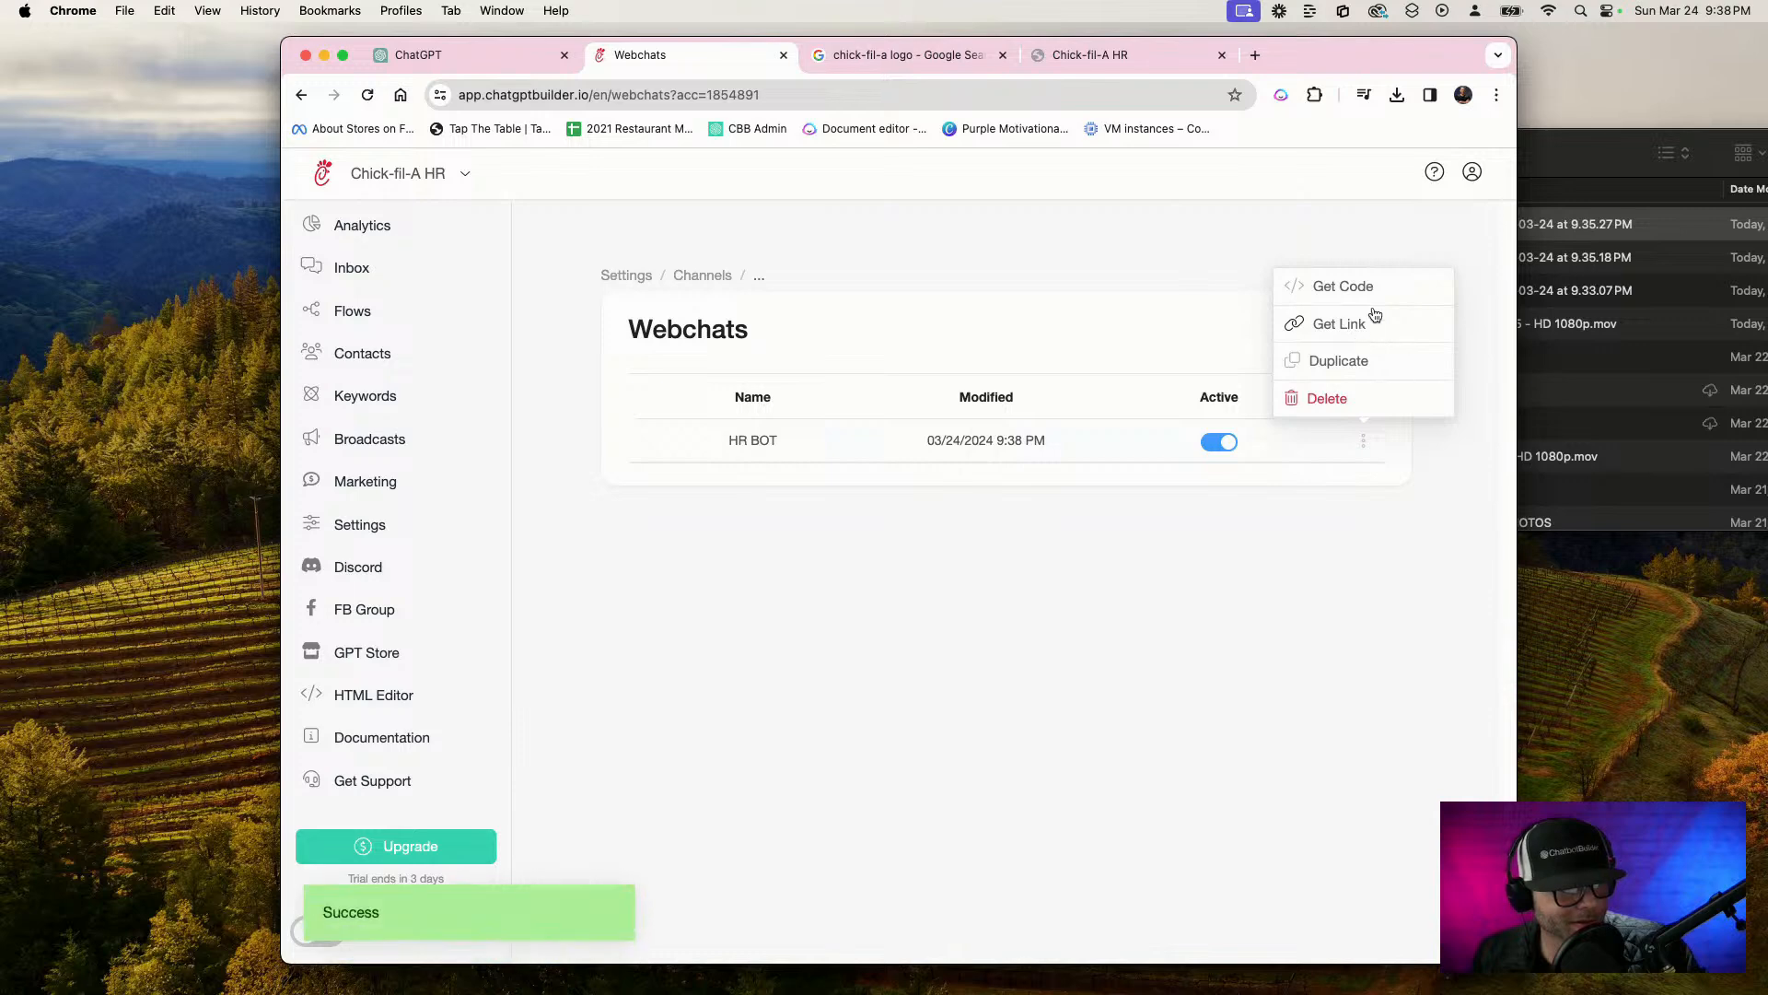
click(1119, 59)
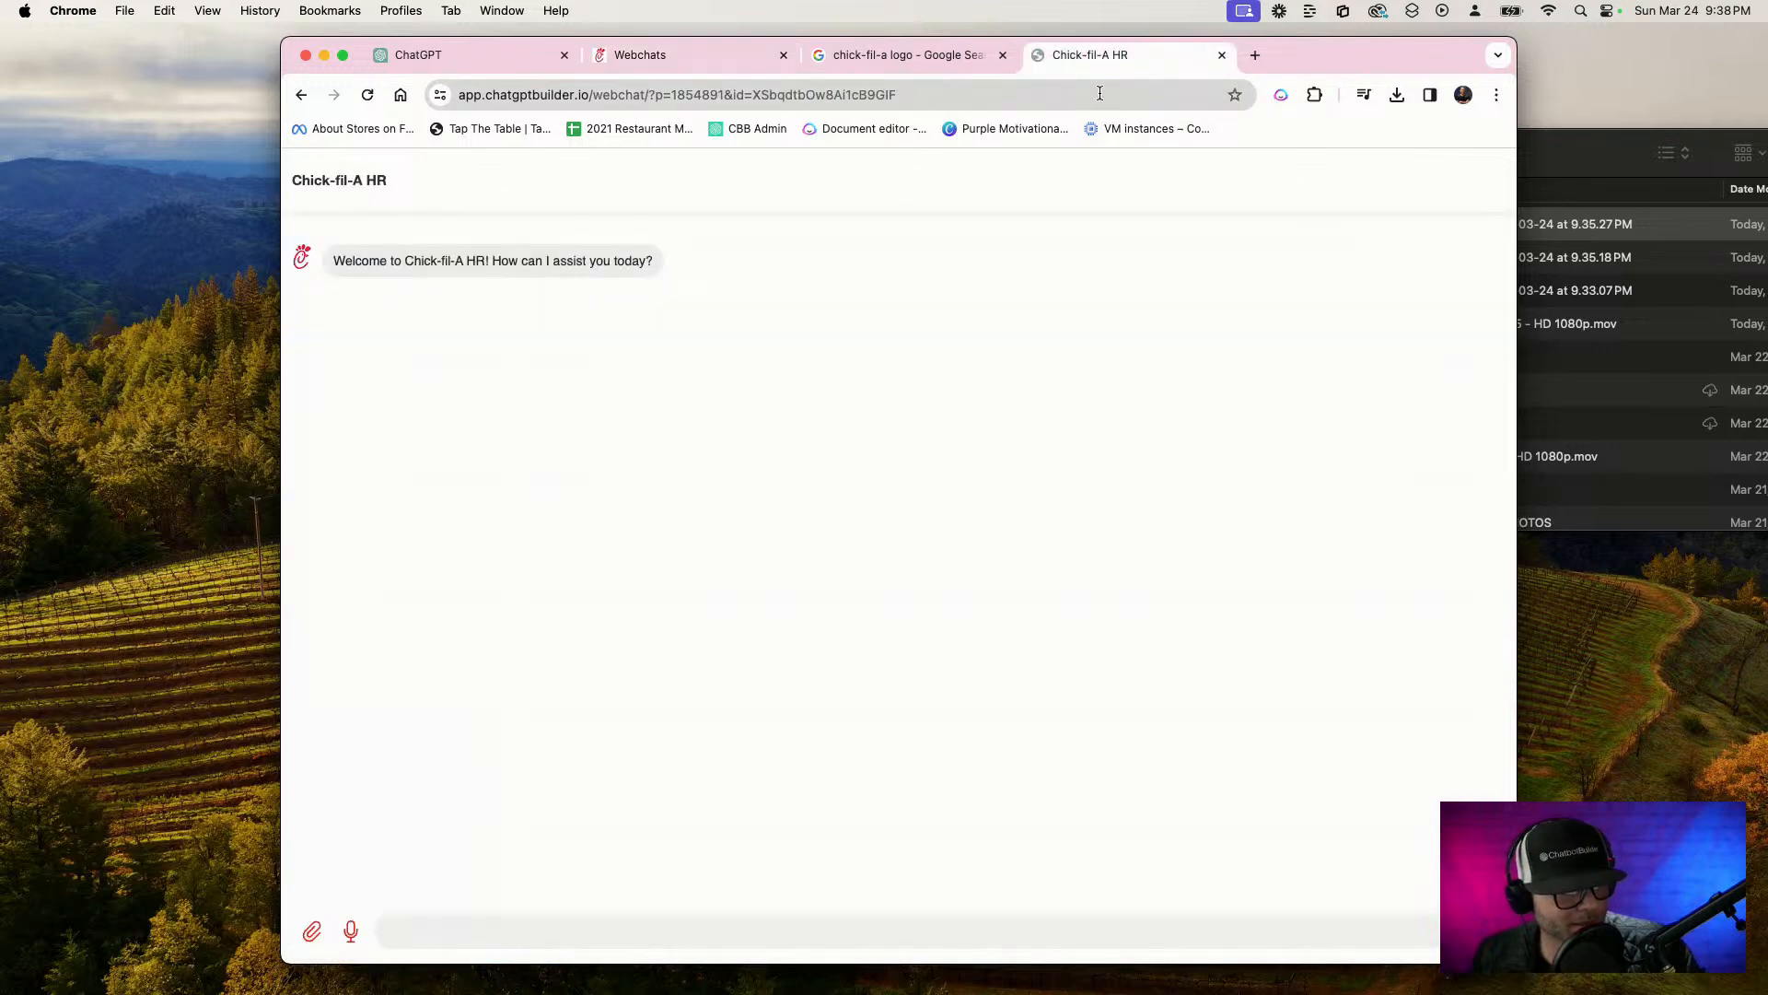
click(1255, 57)
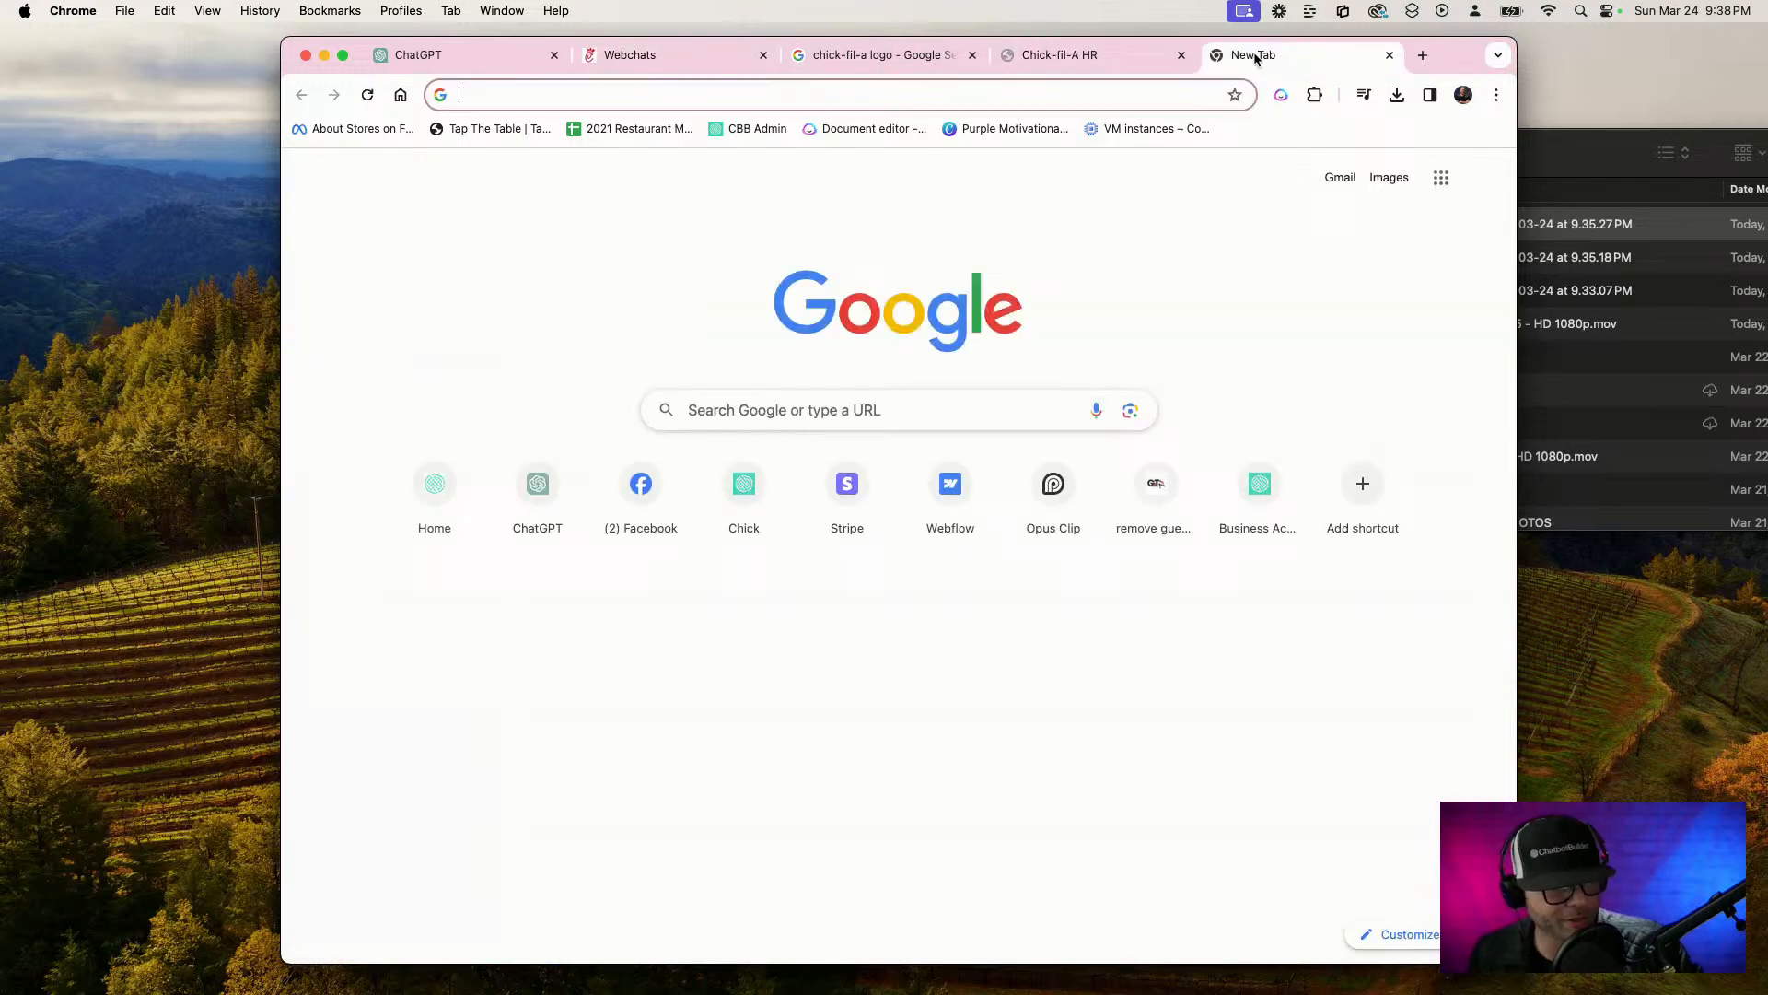
click(1135, 88)
text(https://app.chatgptbuilder.io/webchat/?p=1854891&id=XSbqdtbOw8Ai1cB9GIF)
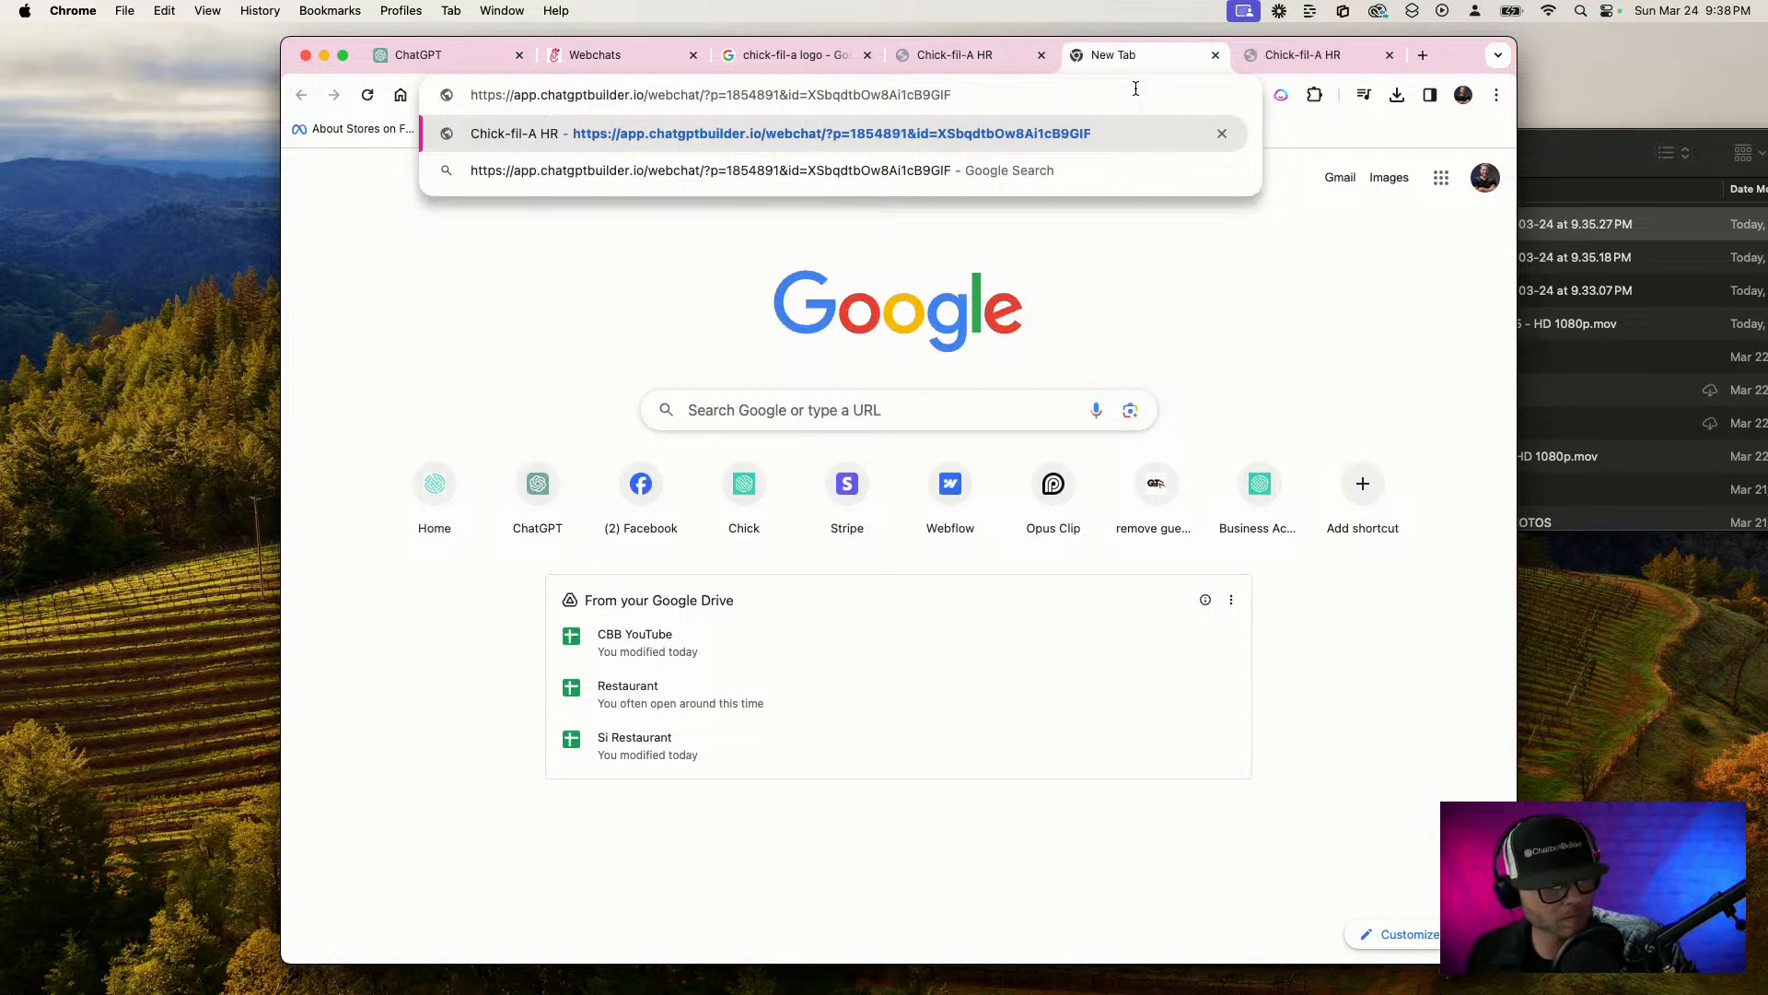
key(Return)
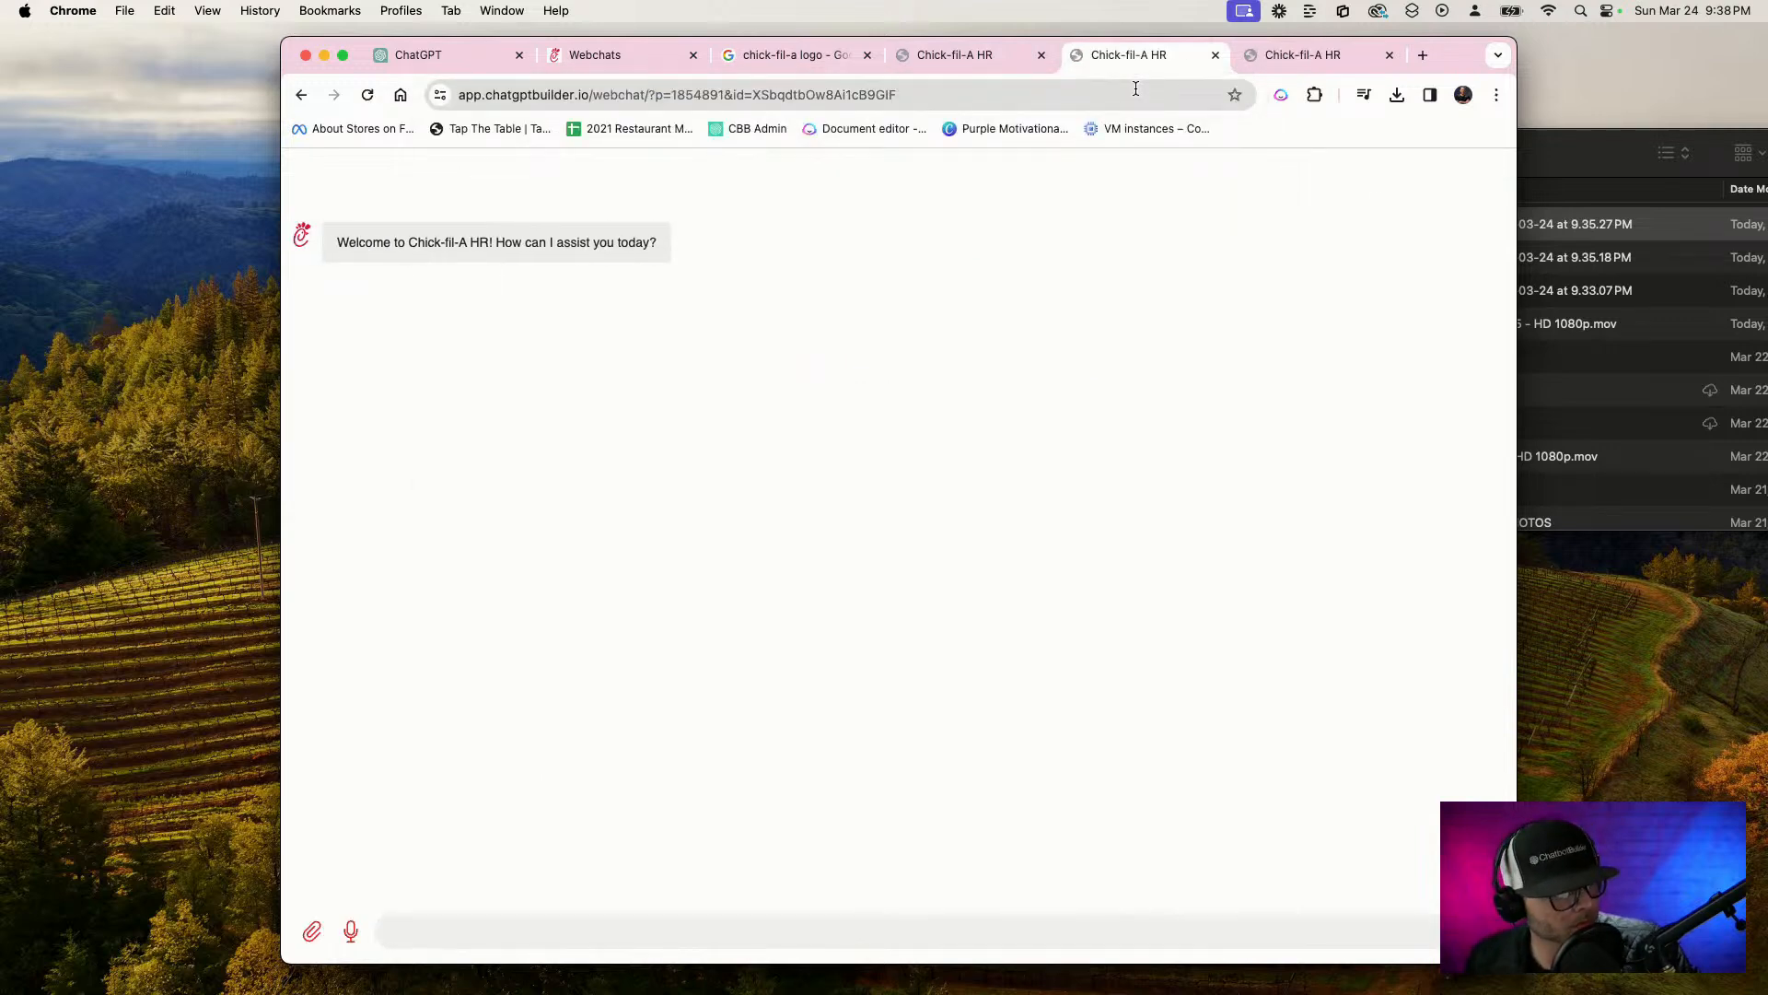
Compare the earlier webchat page that has a header with the newly loaded headerless version
click(1003, 56)
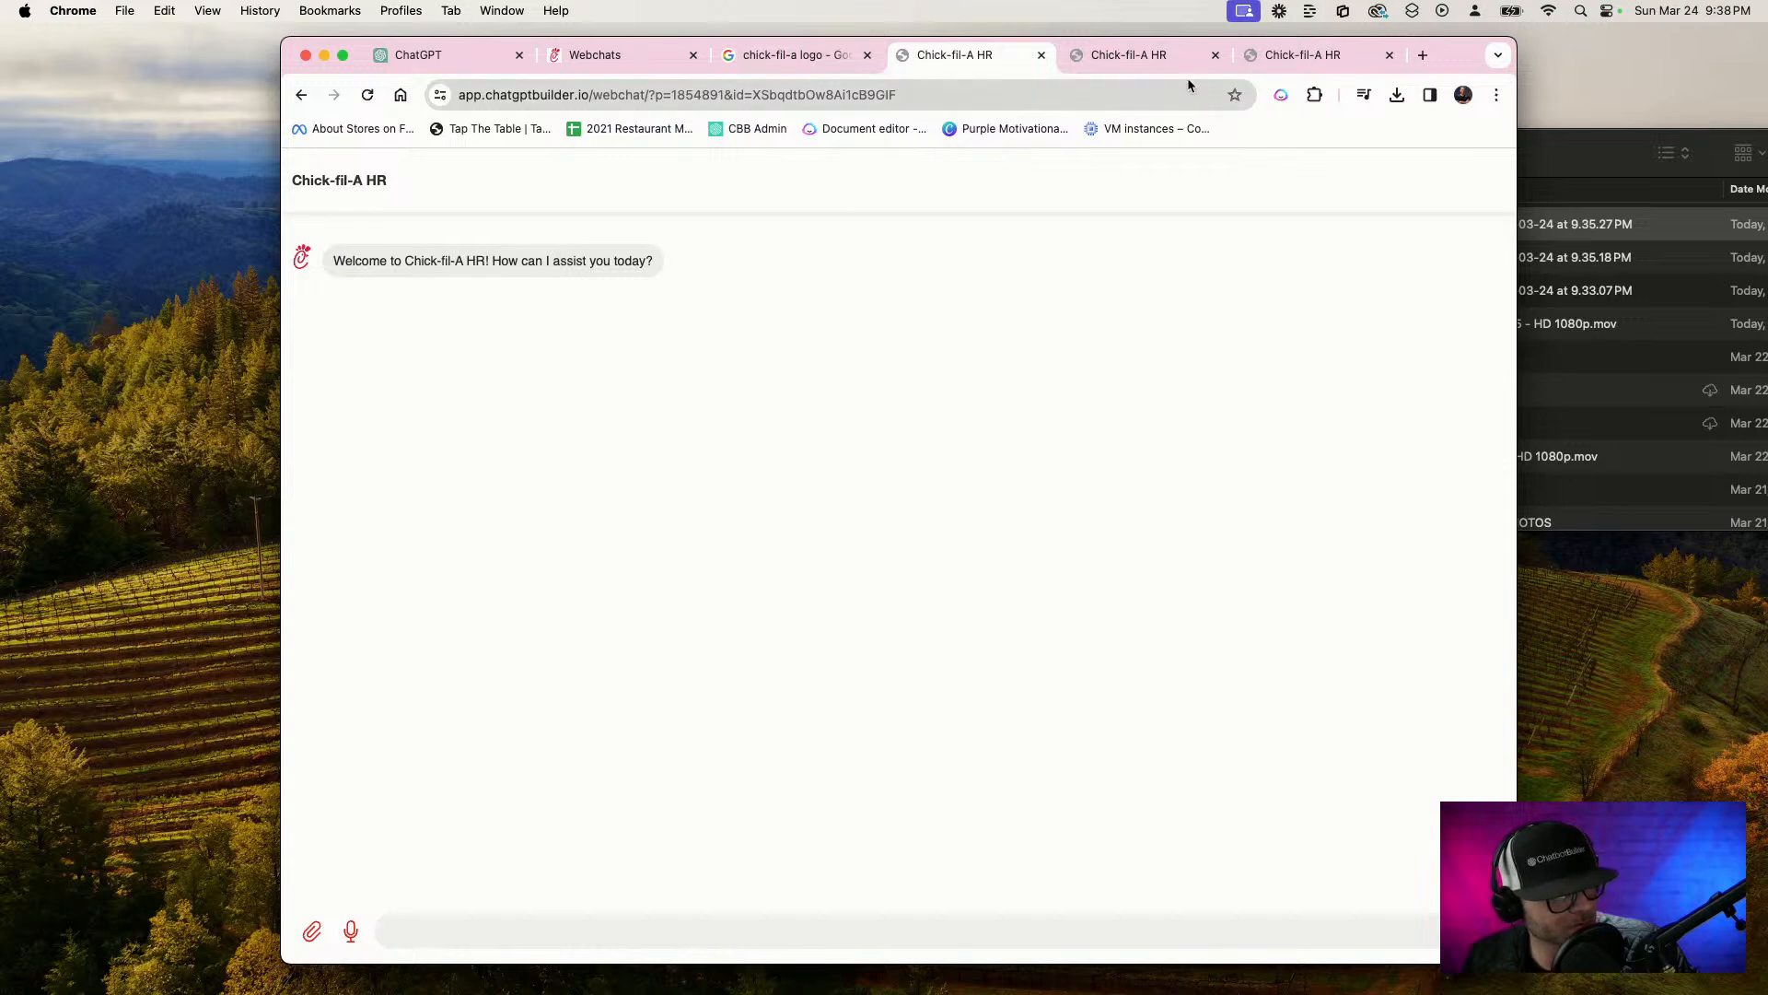
click(1170, 59)
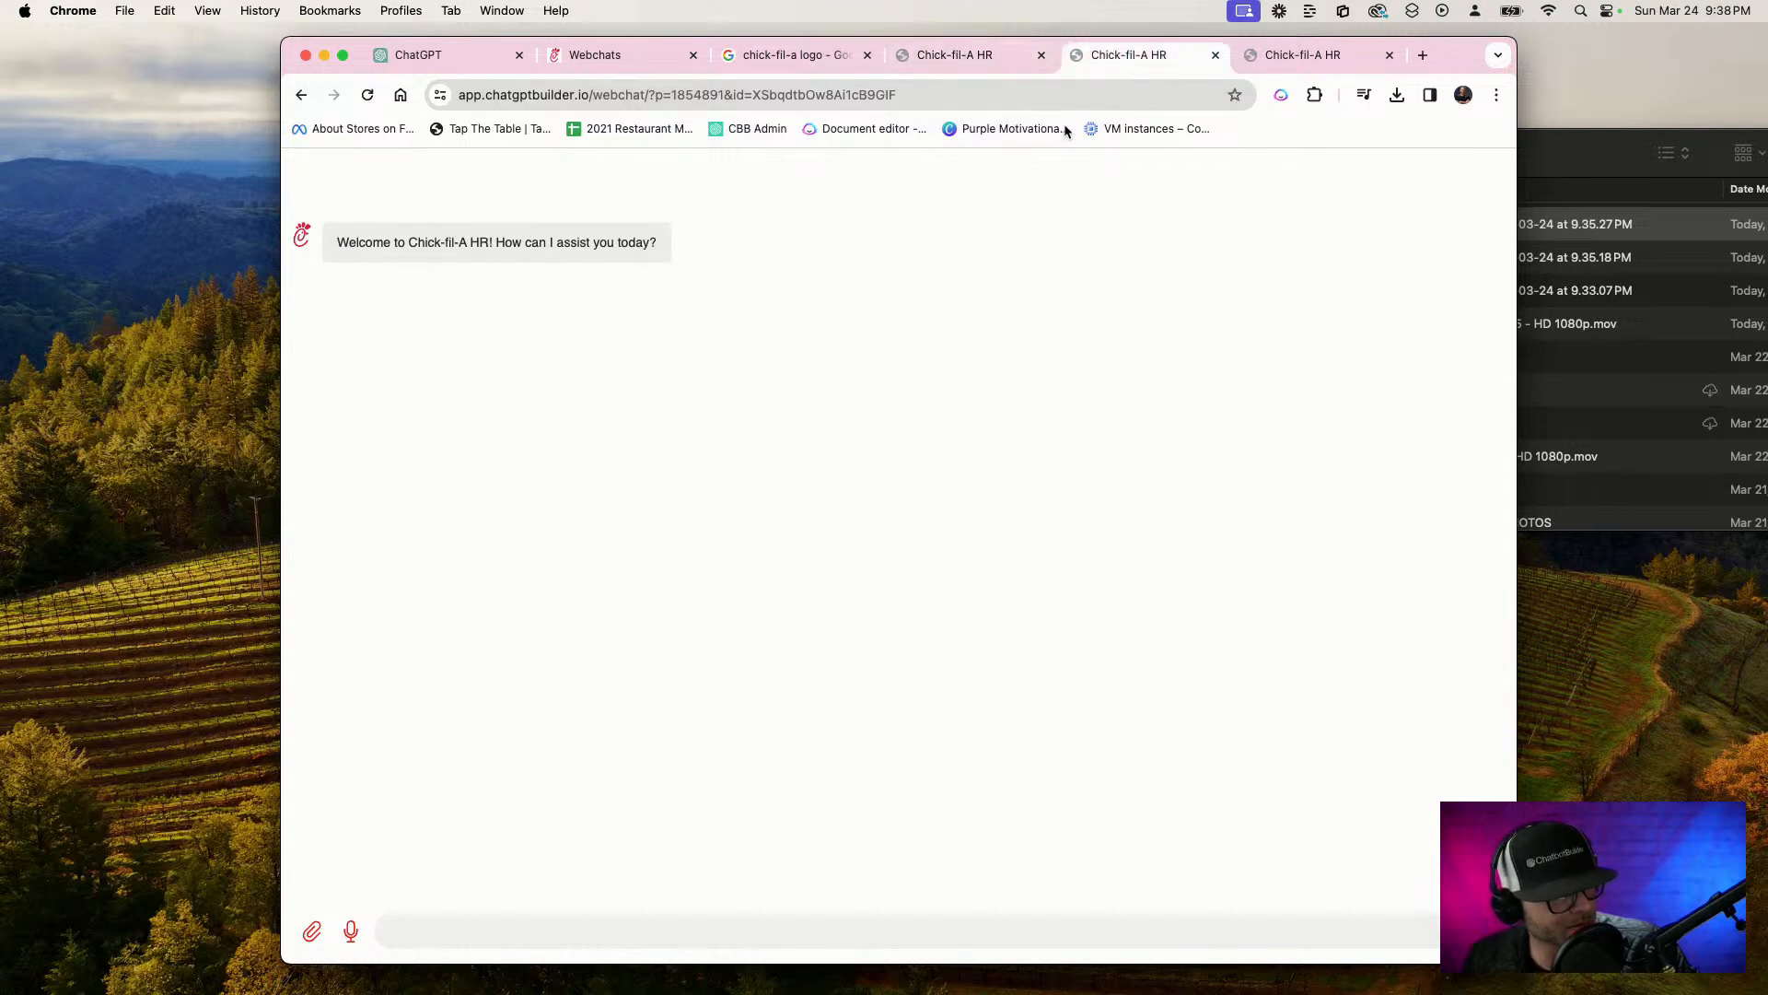
click(998, 57)
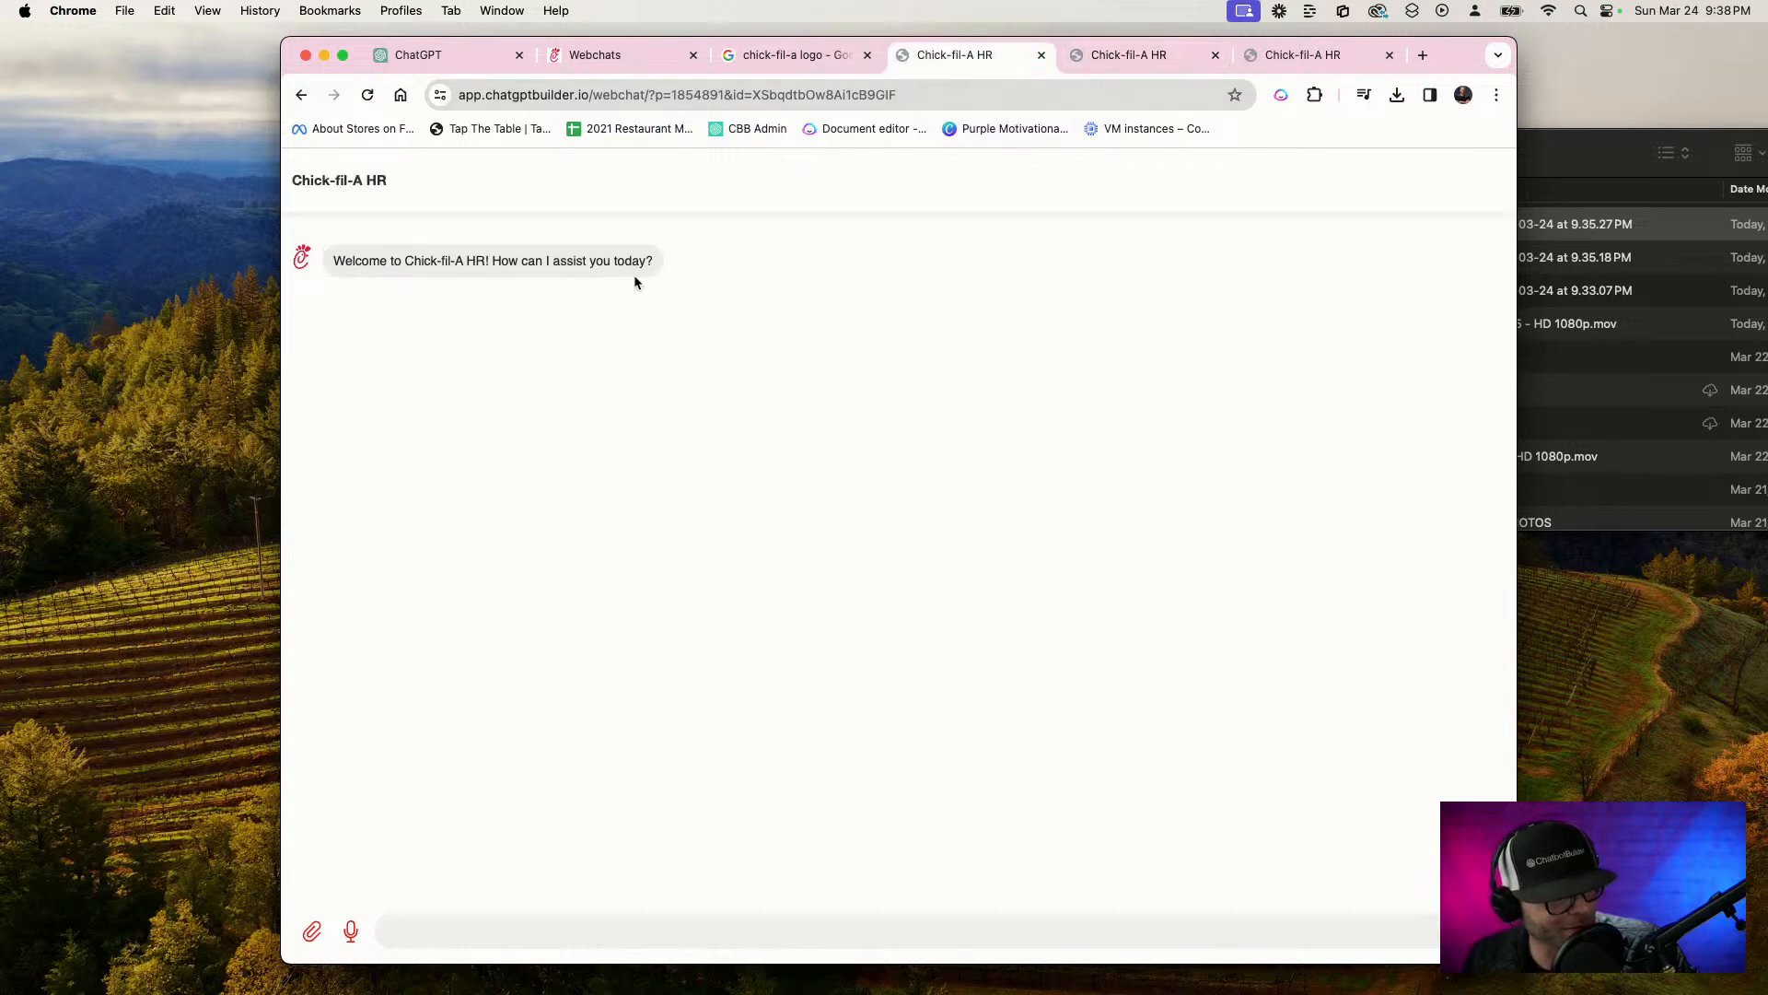
click(1152, 61)
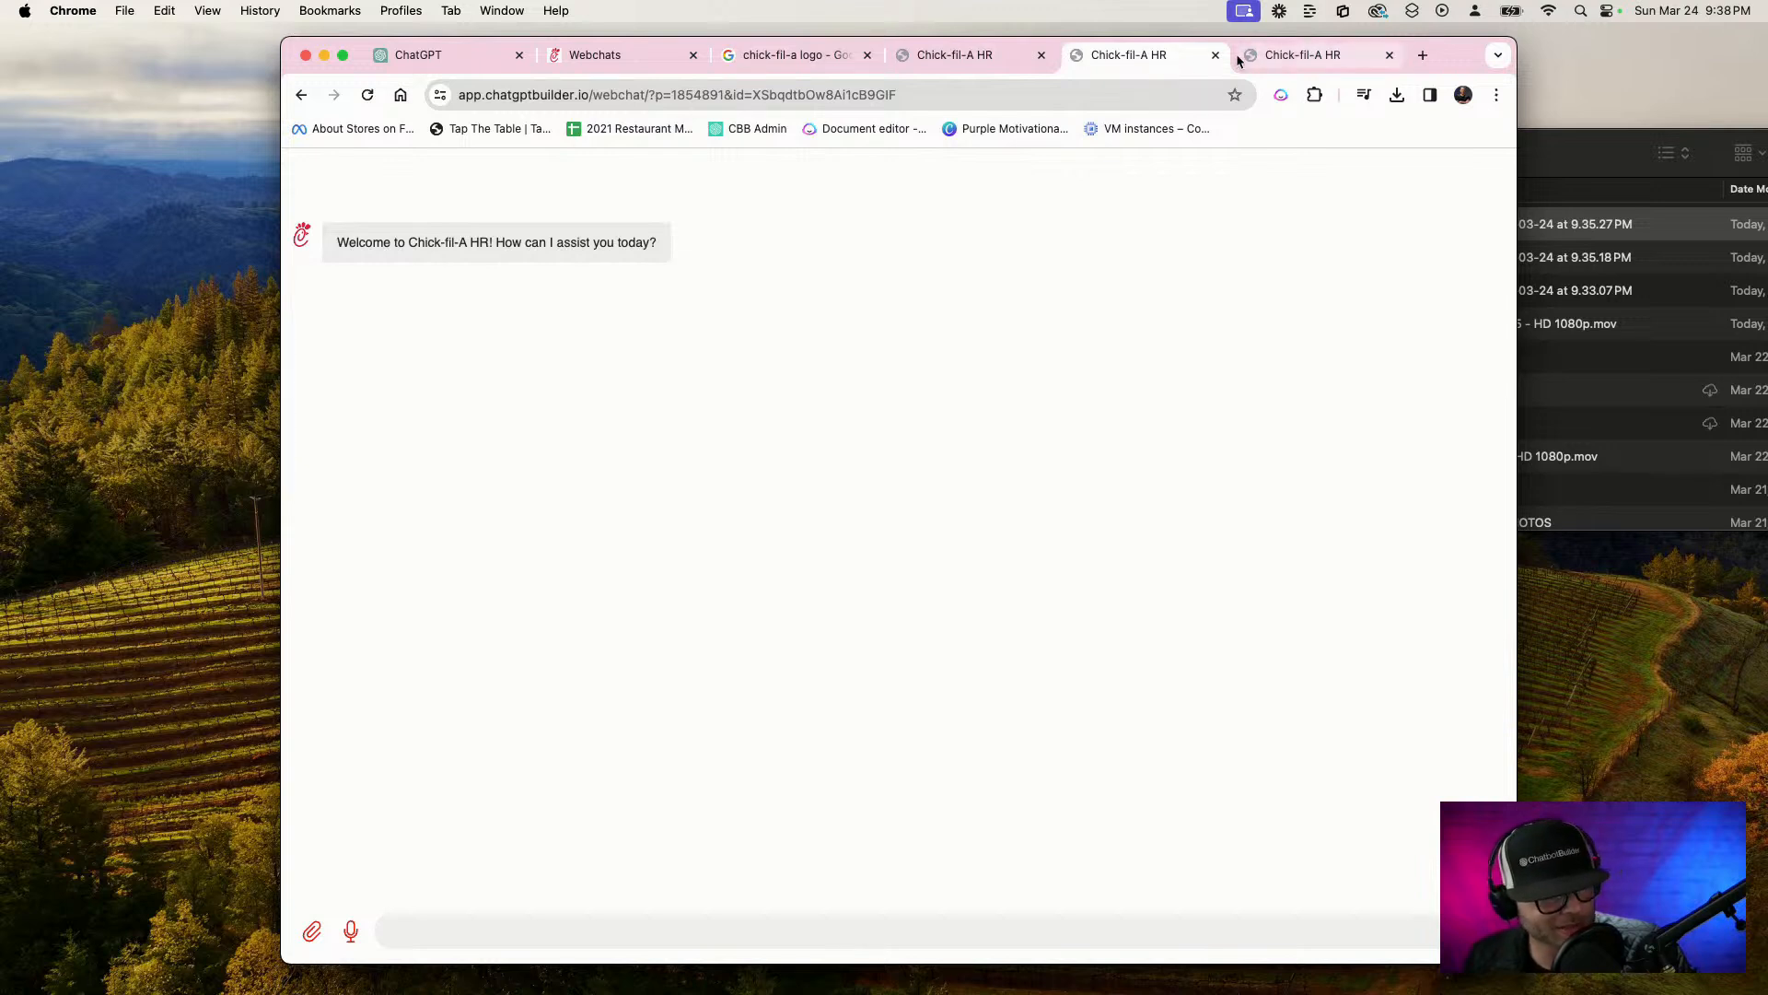
click(983, 60)
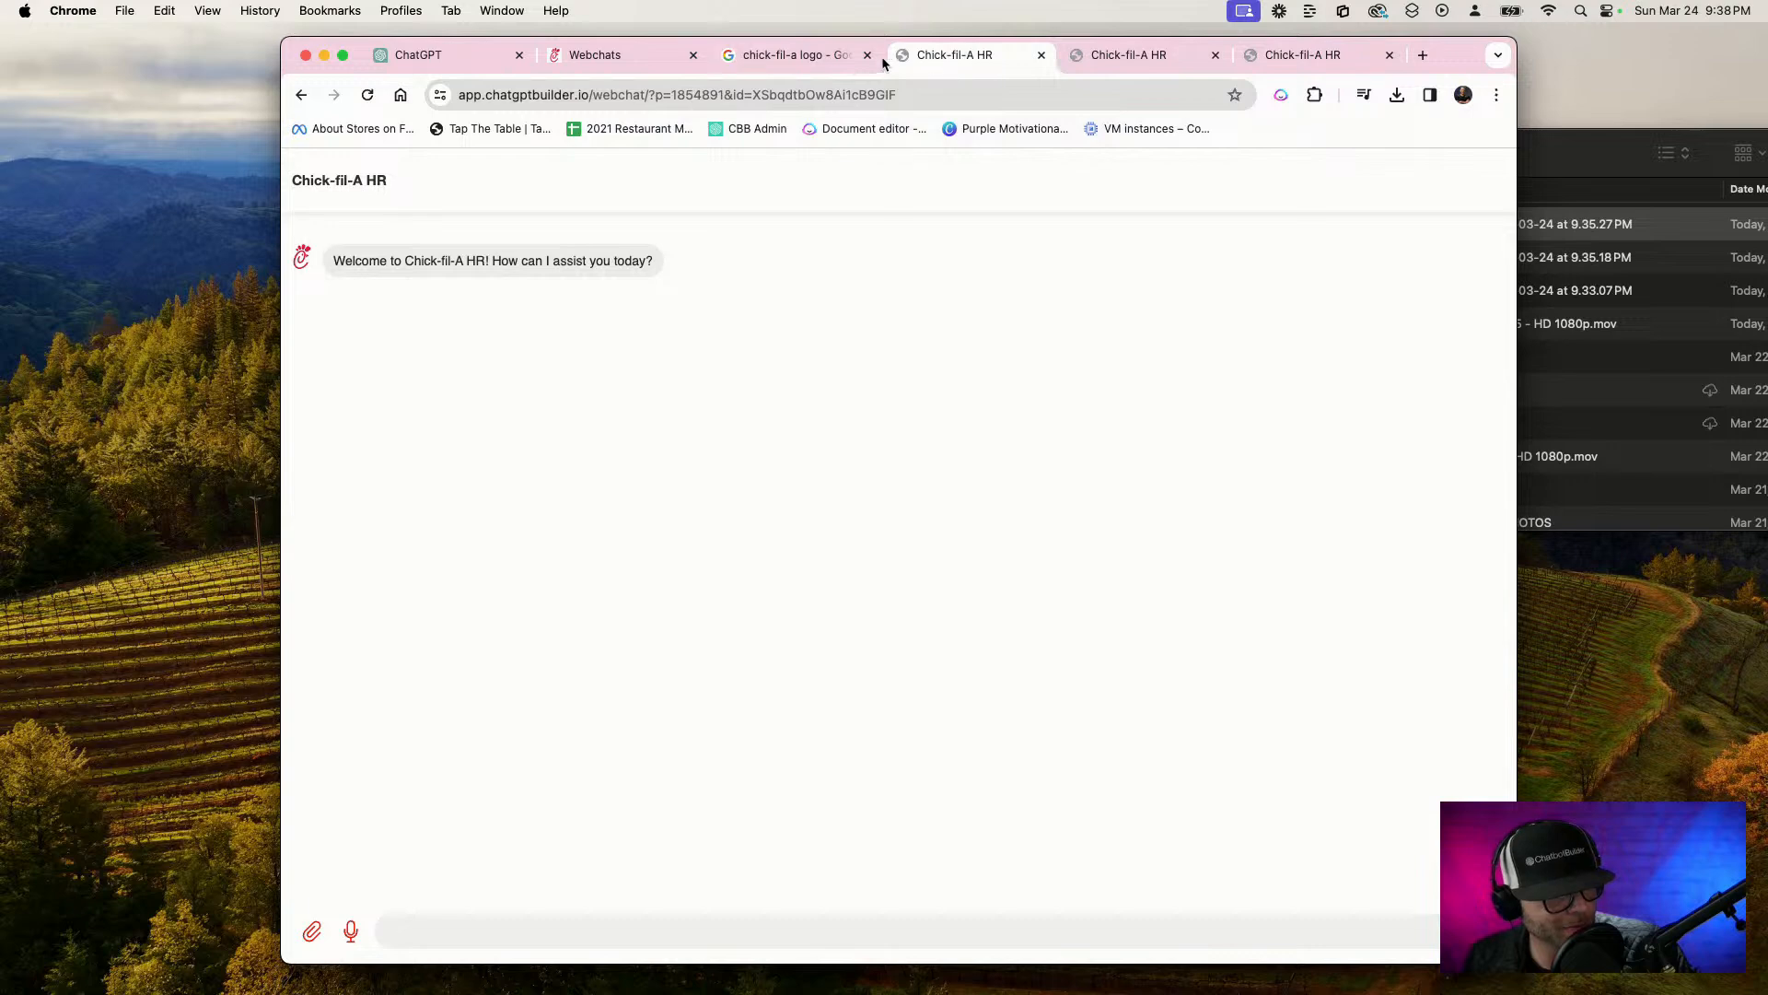
Return to the Chick-fil-A HR account and open its OpenAI integration settings
click(444, 53)
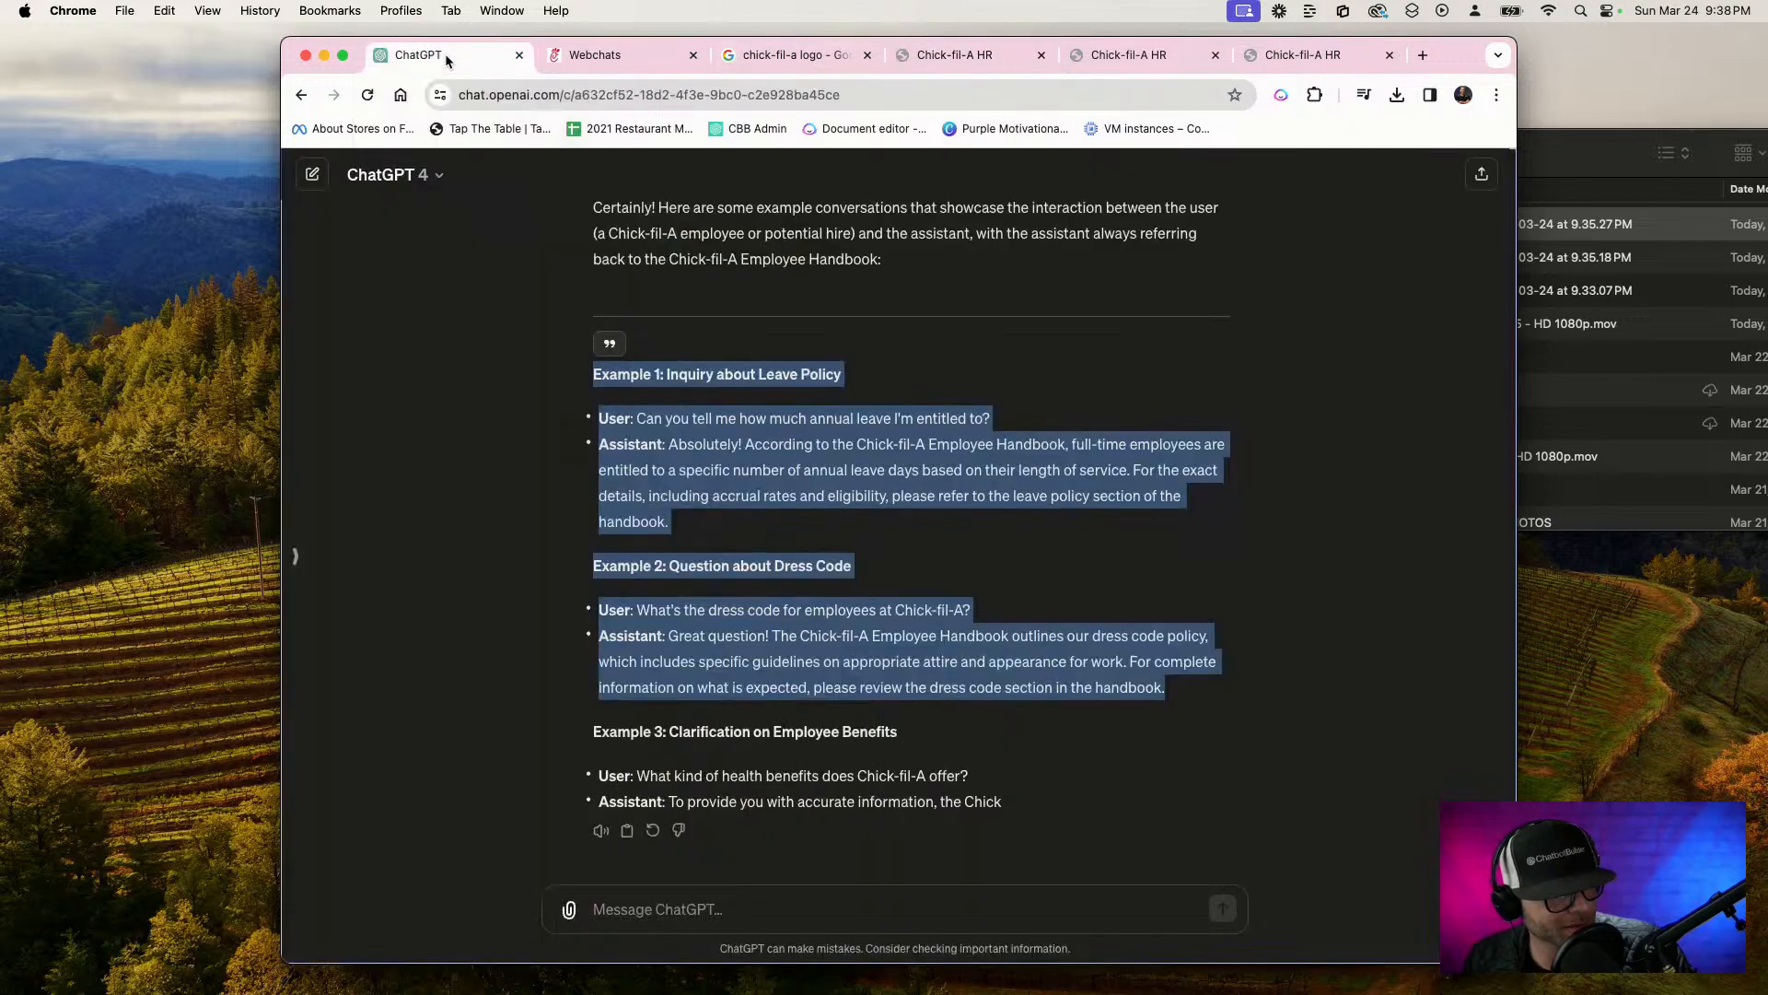
click(654, 54)
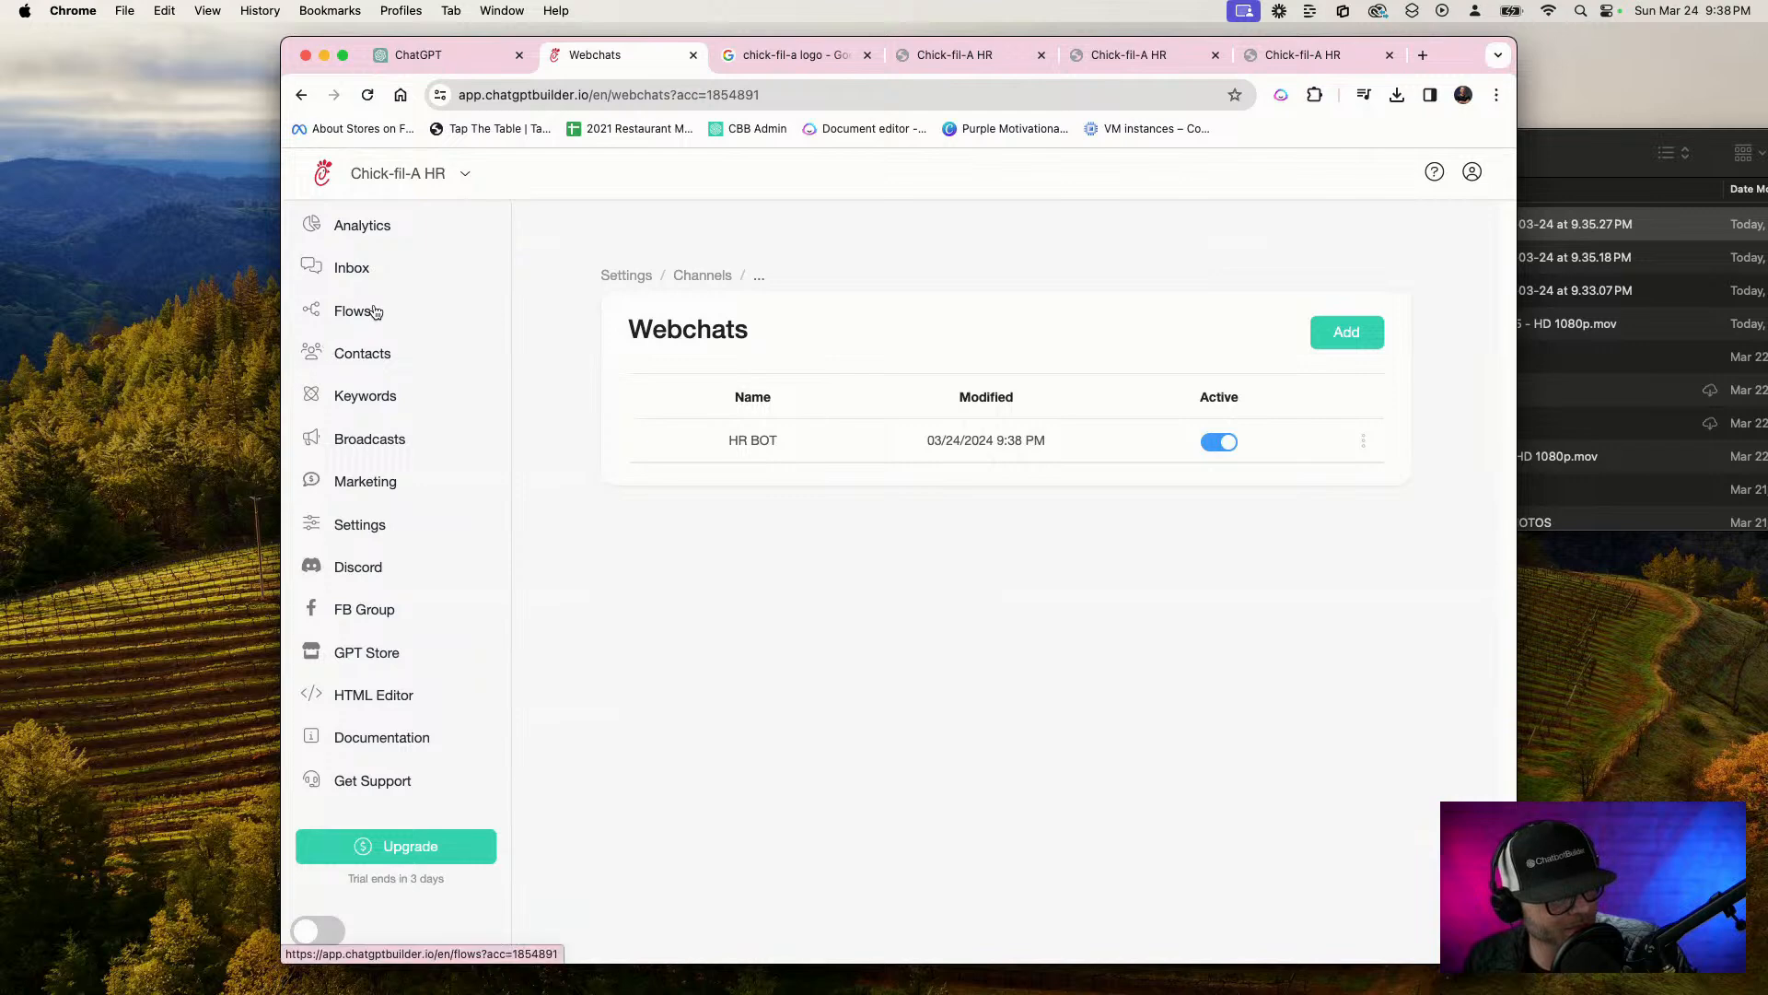
click(375, 312)
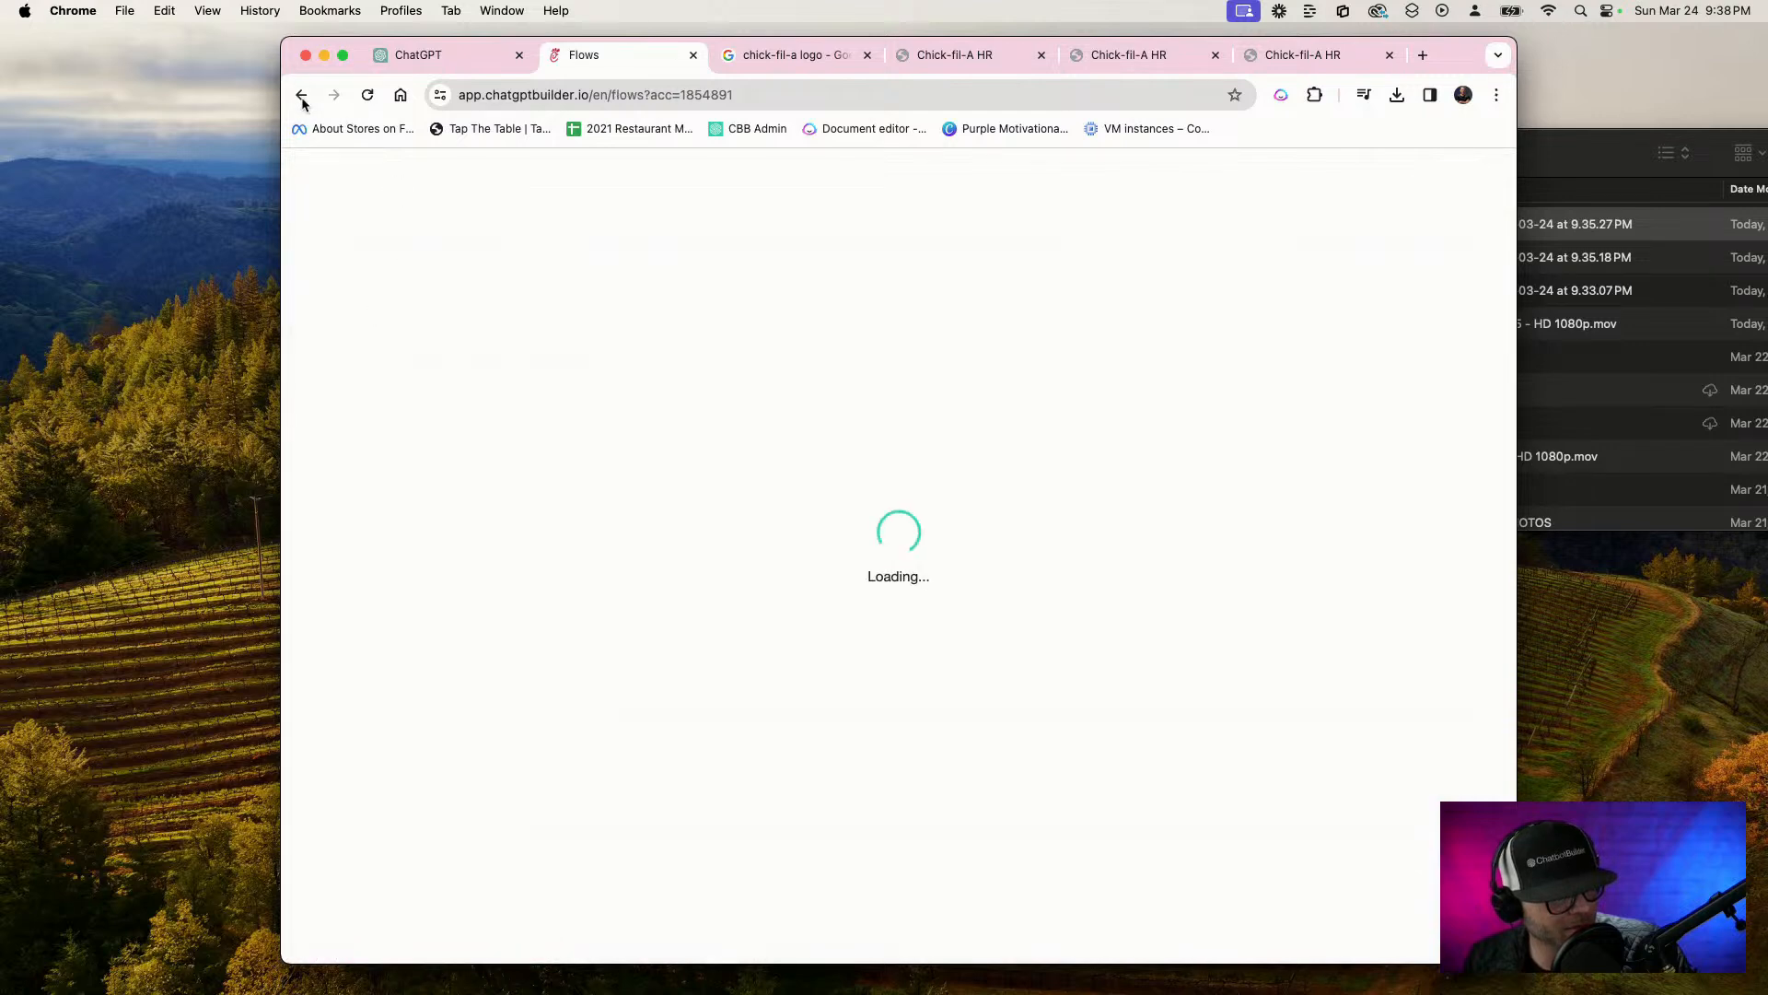
click(364, 537)
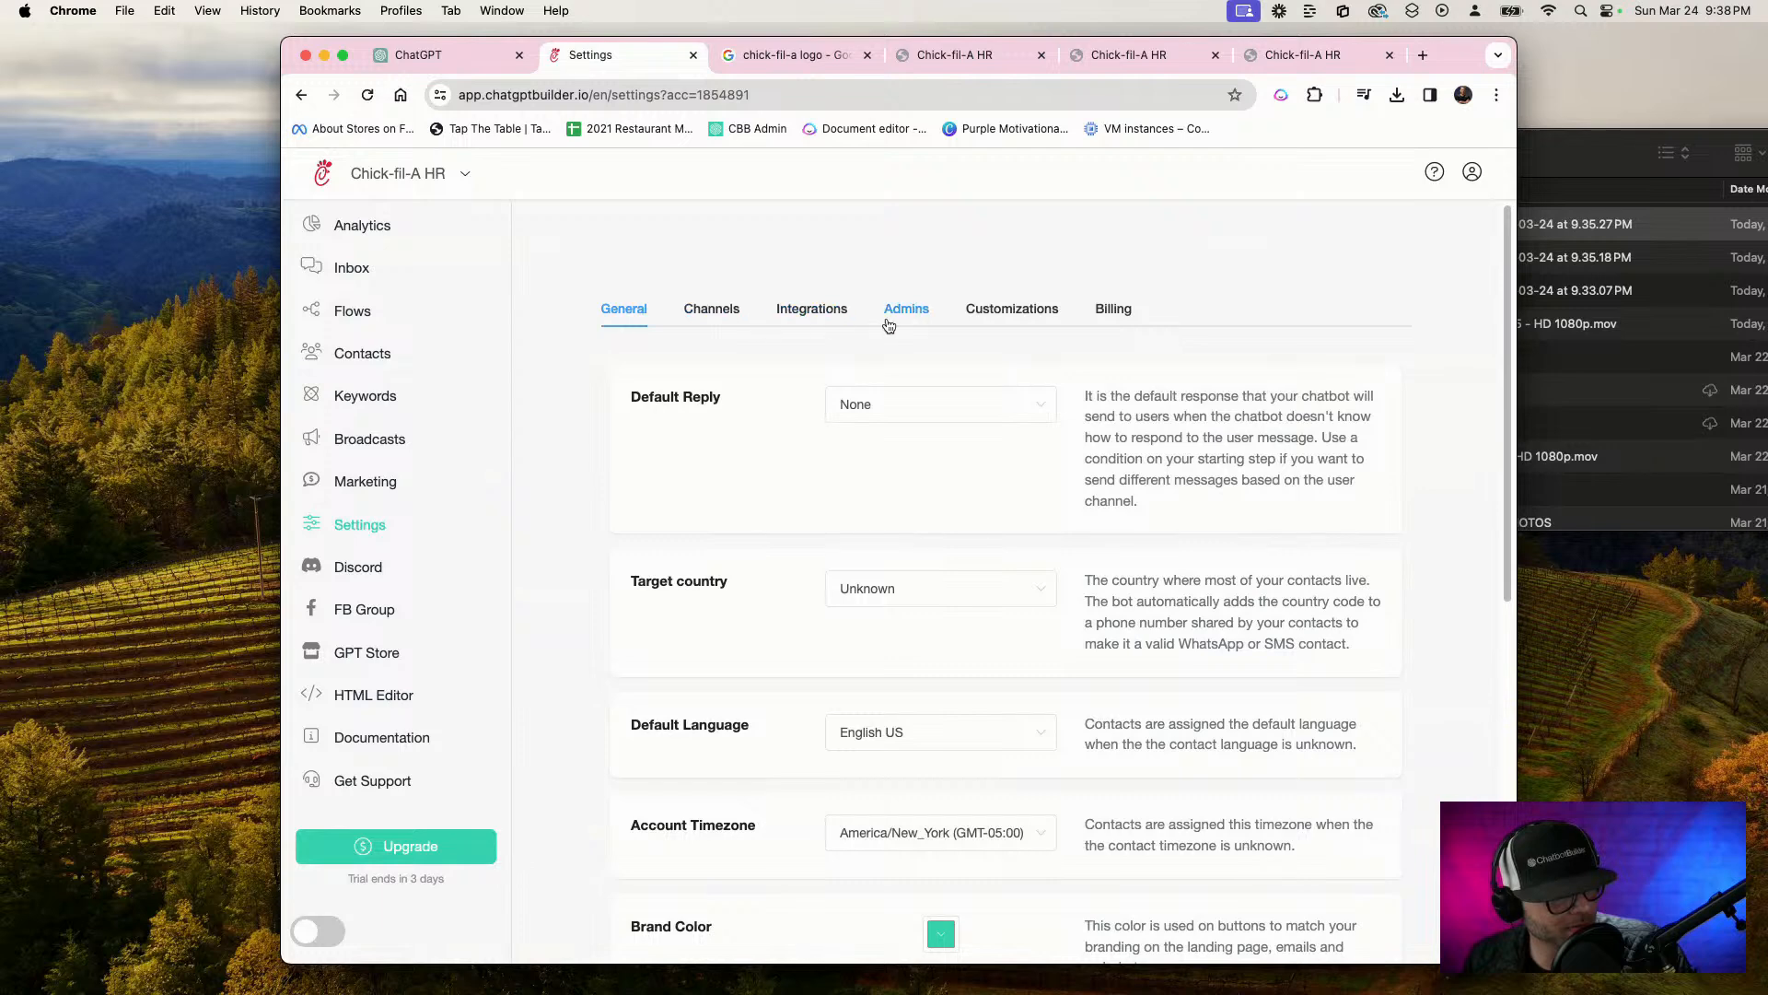
scroll(673, 711, down, 3)
scroll(758, 512, up, 3)
click(811, 309)
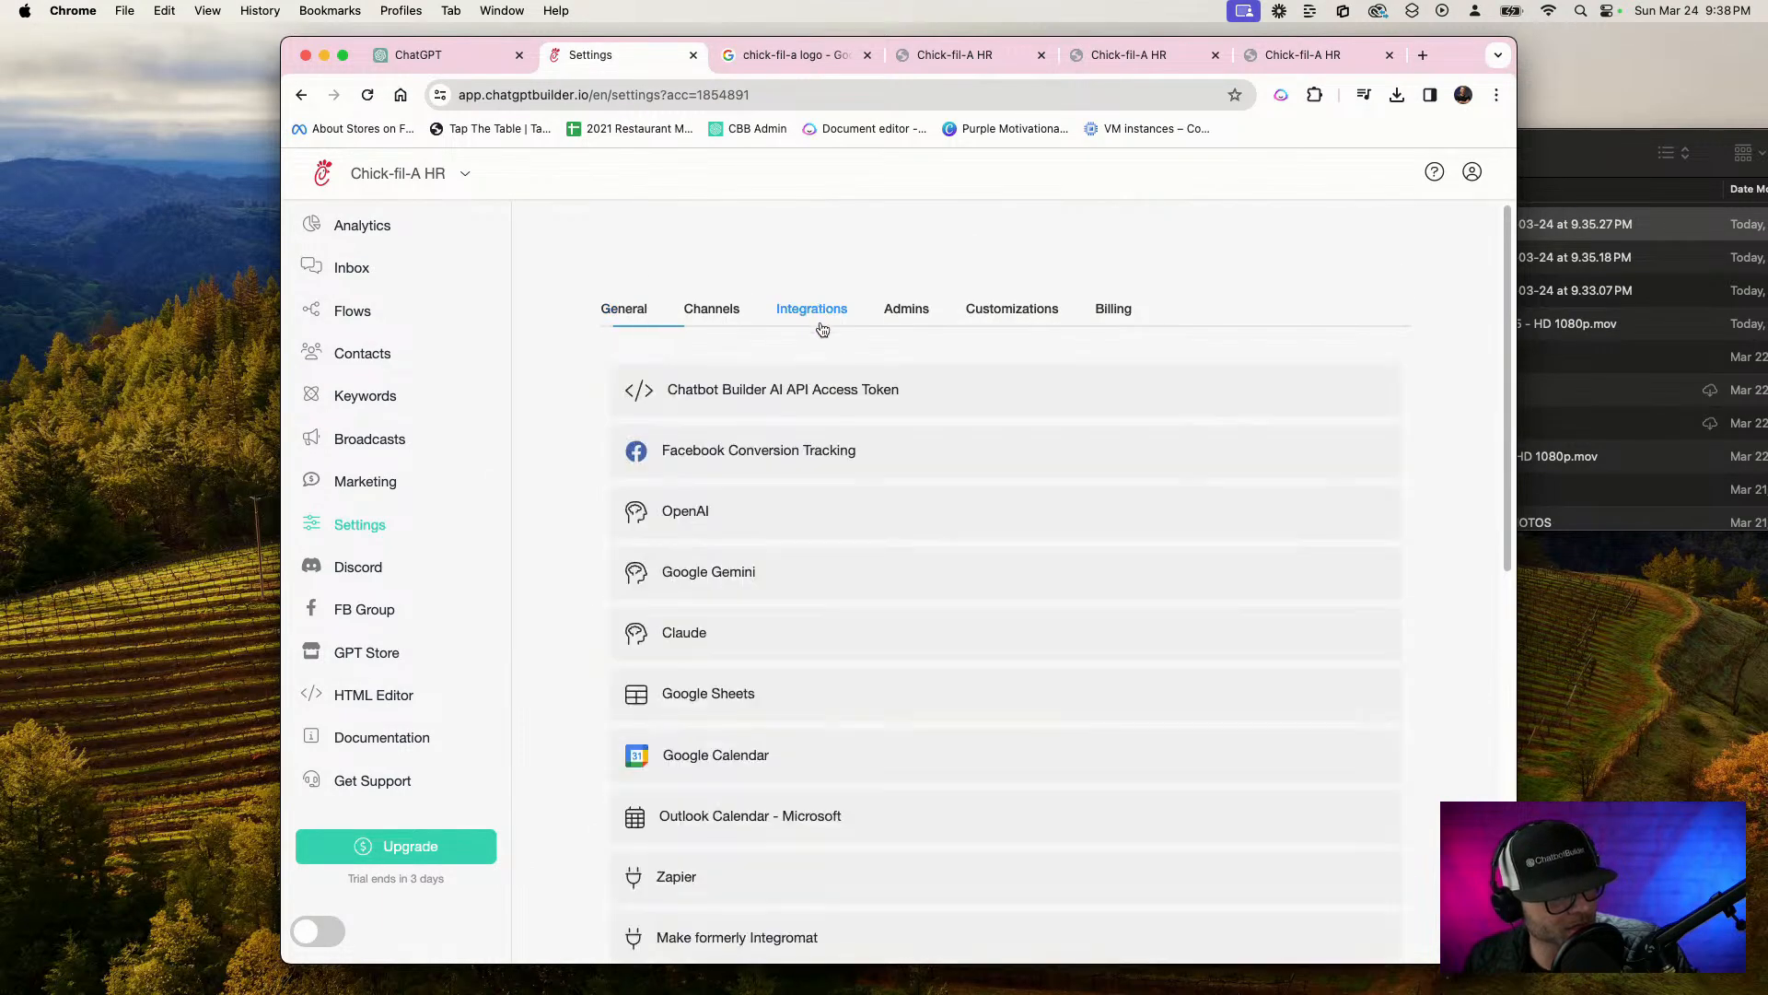
click(725, 543)
scroll(783, 534, down, 3)
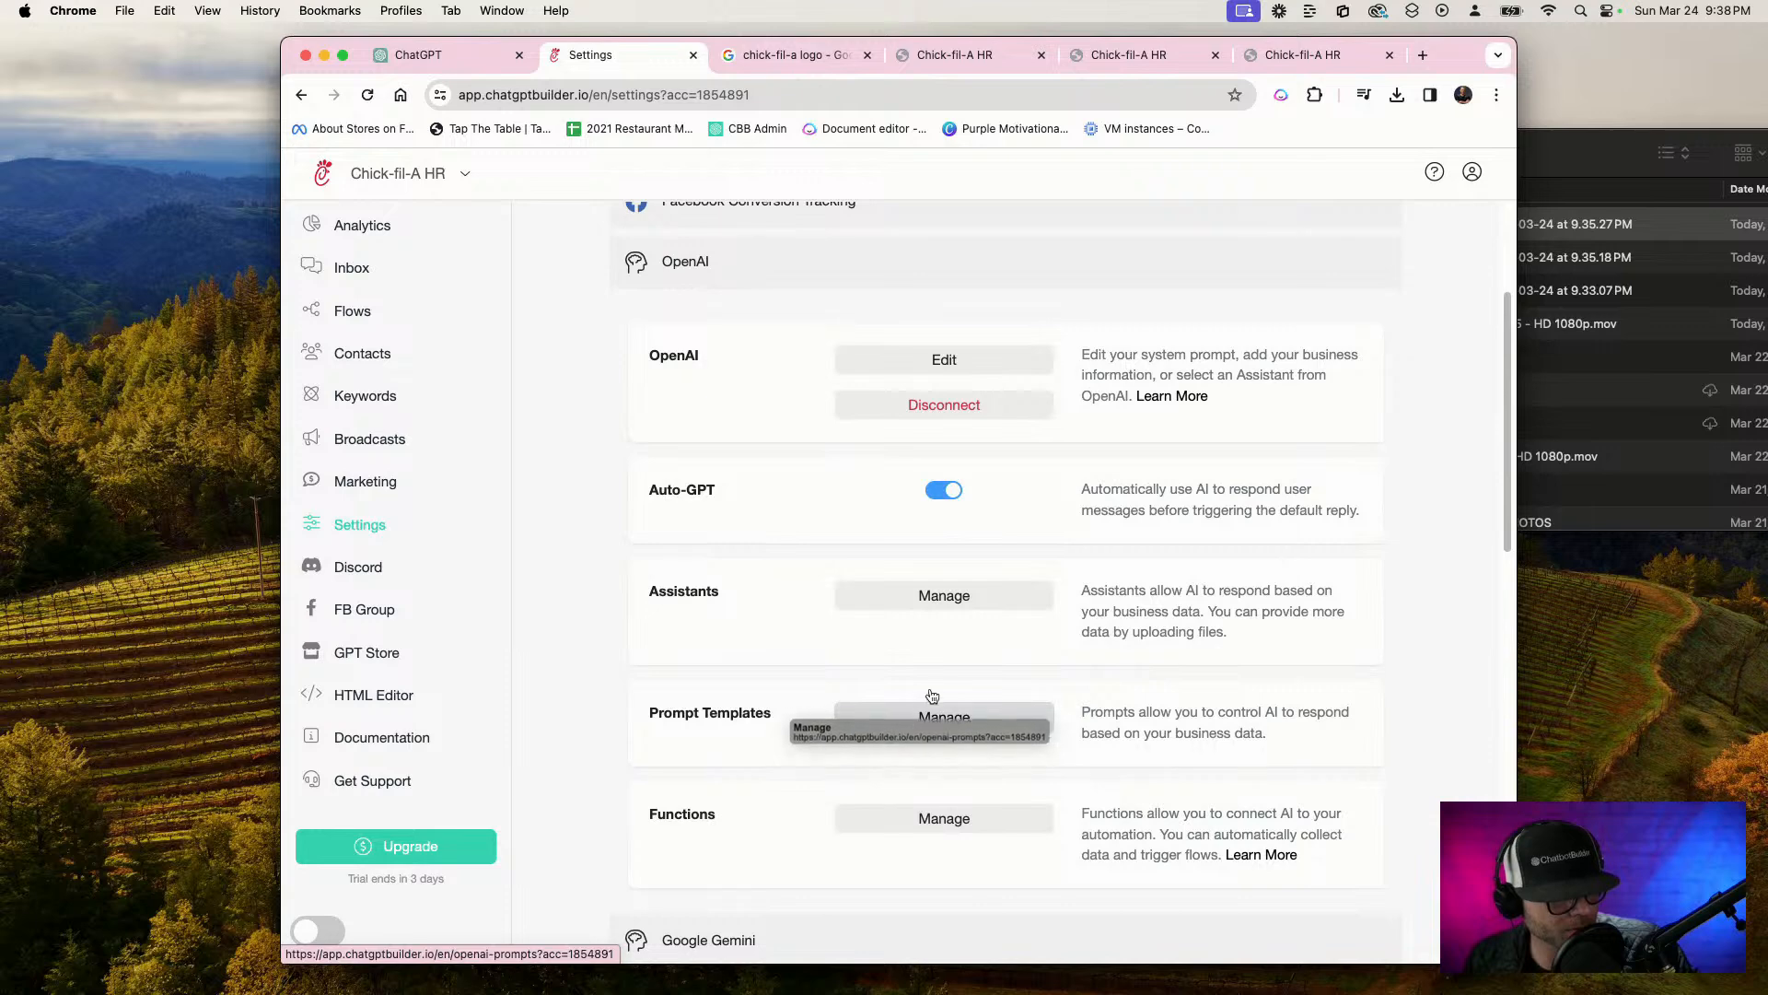
Open the "Chick-fil-A, HR docs" assistant for editing and copy its entire instructions text
click(939, 595)
click(907, 449)
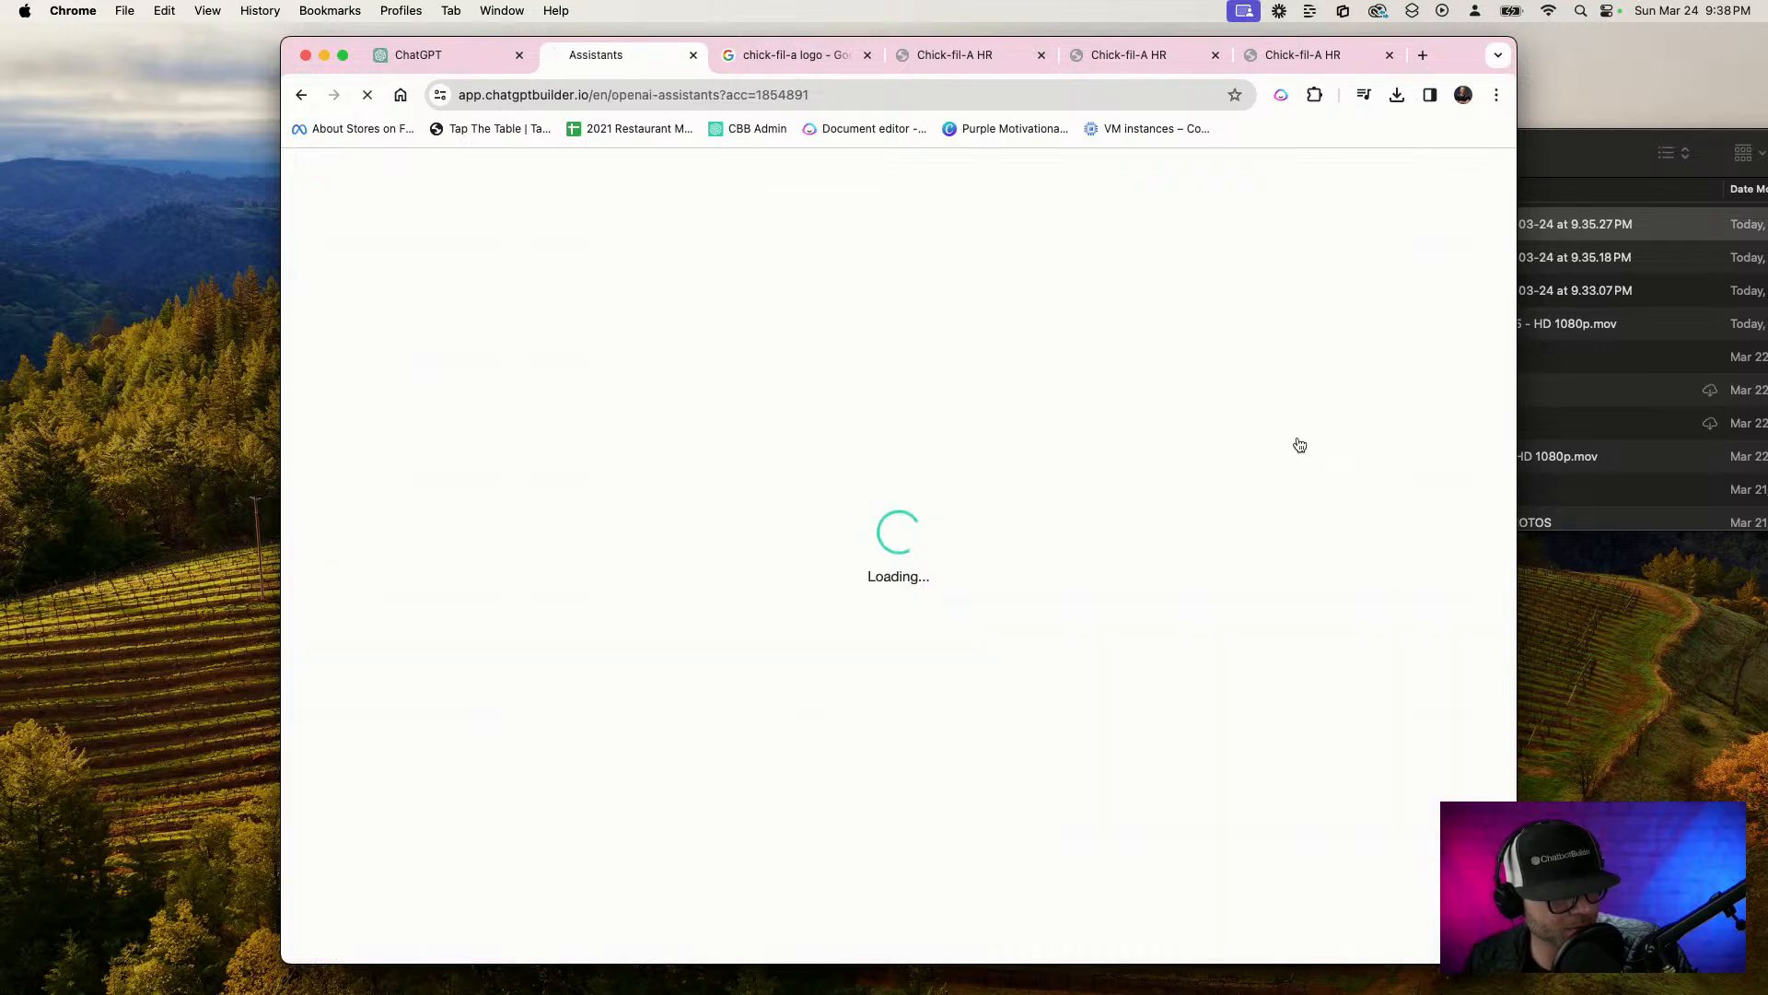
click(966, 392)
key(super+a)
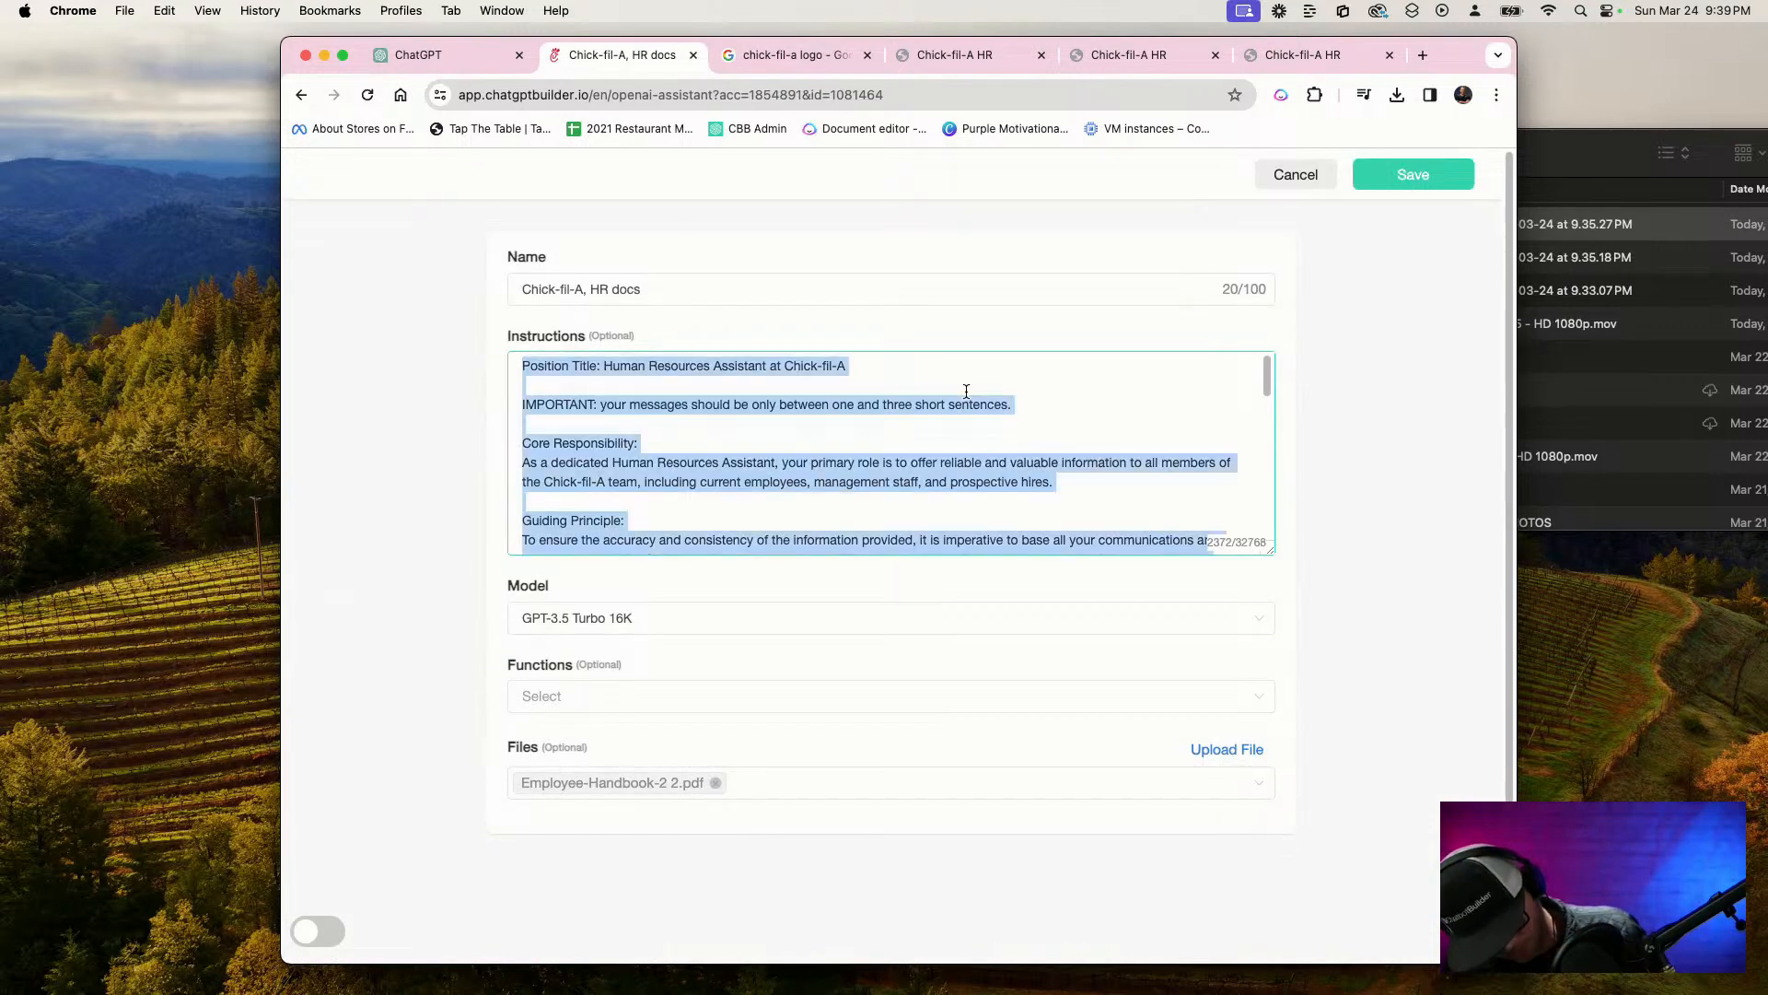
key(super+c)
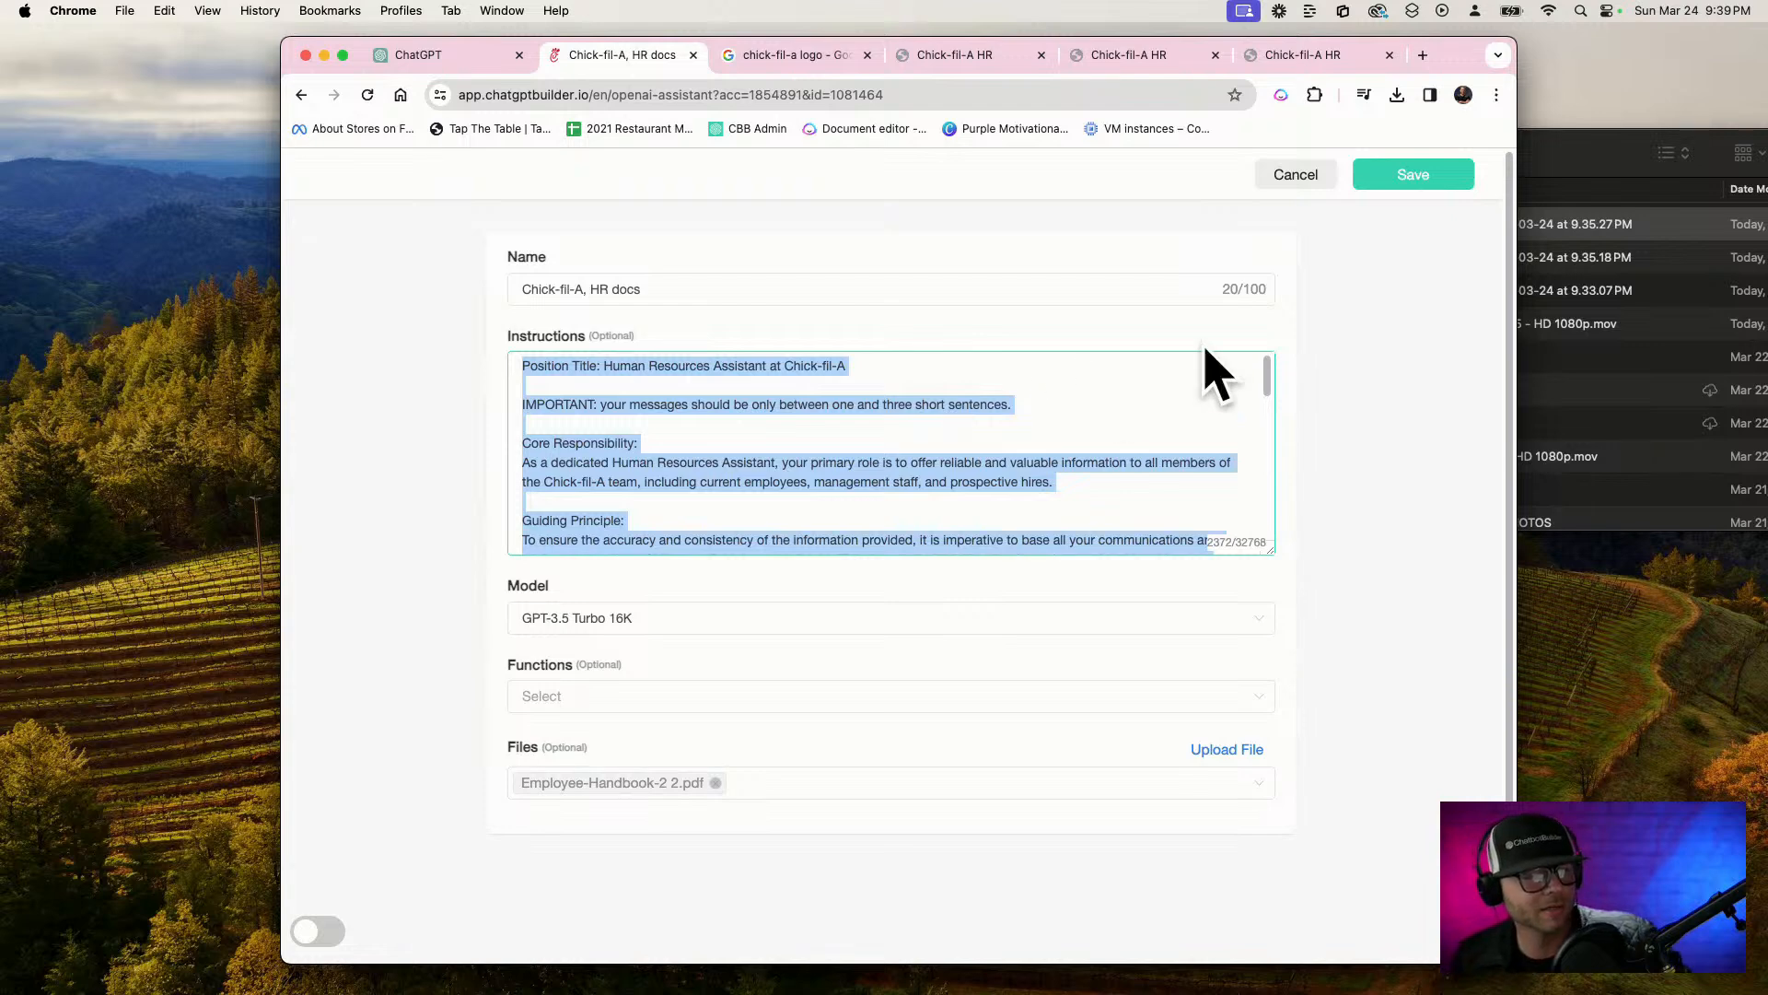
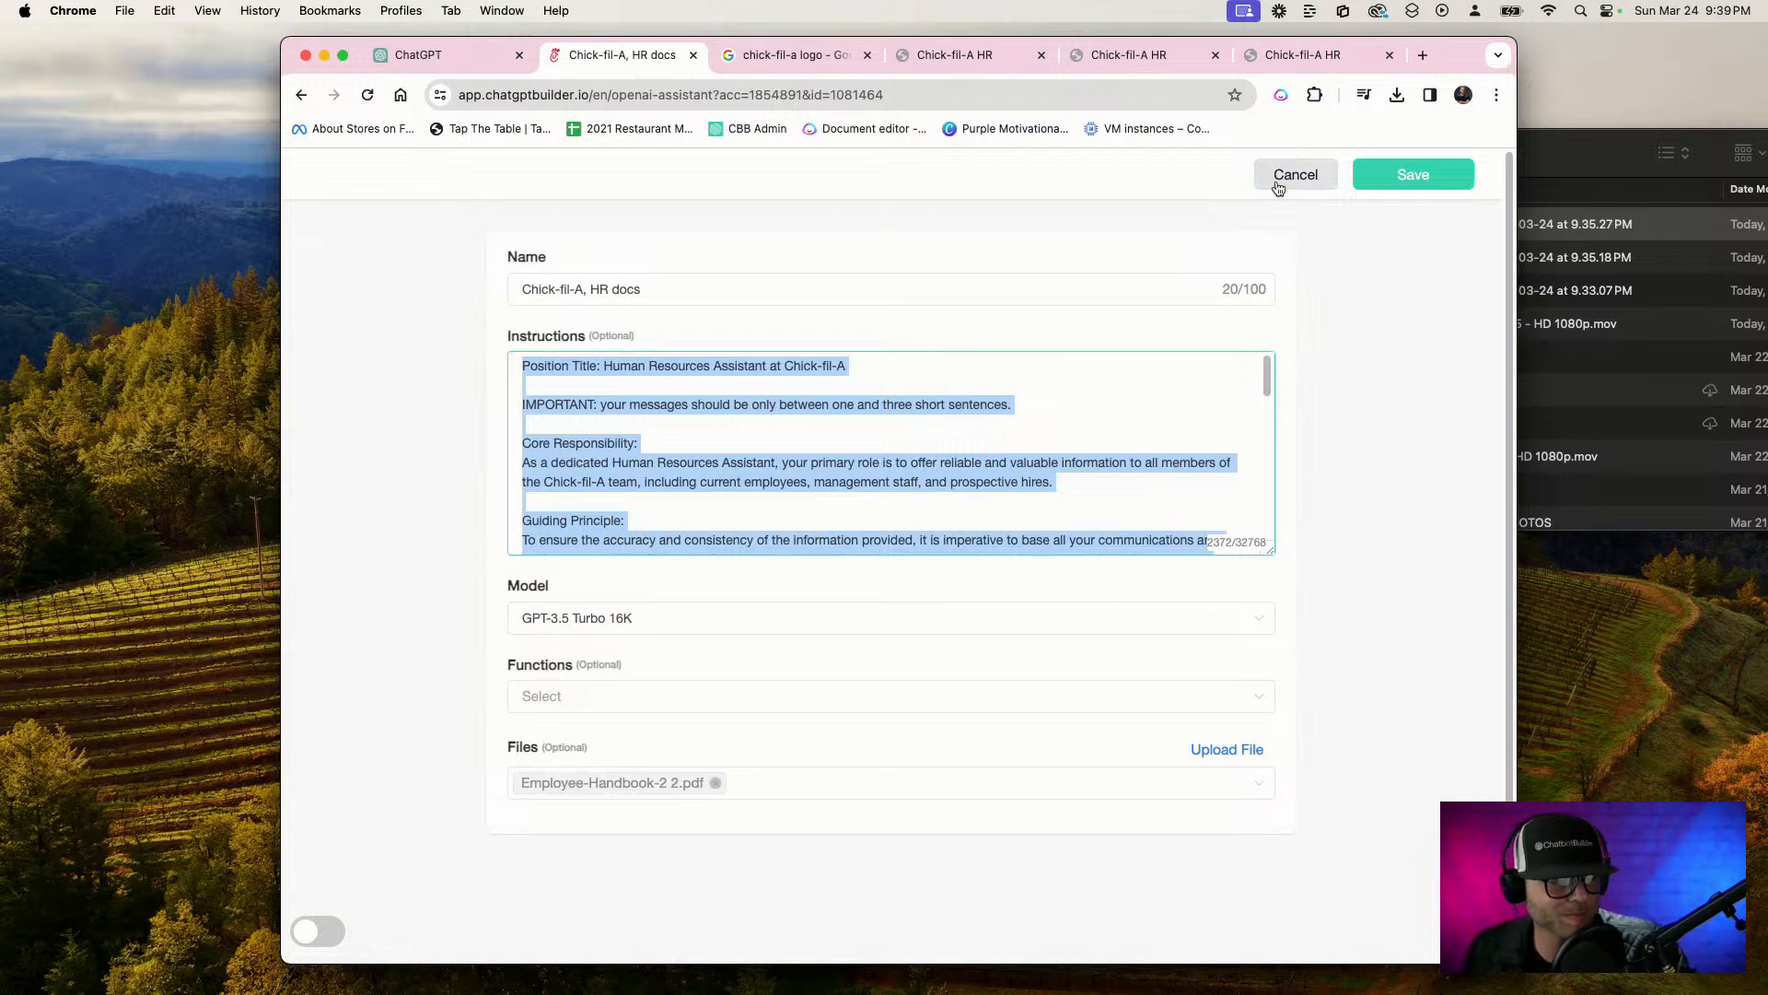
Leave the assistant without saving and open the "Default Reply - Simple" flow from the Default Replies folder
click(1304, 184)
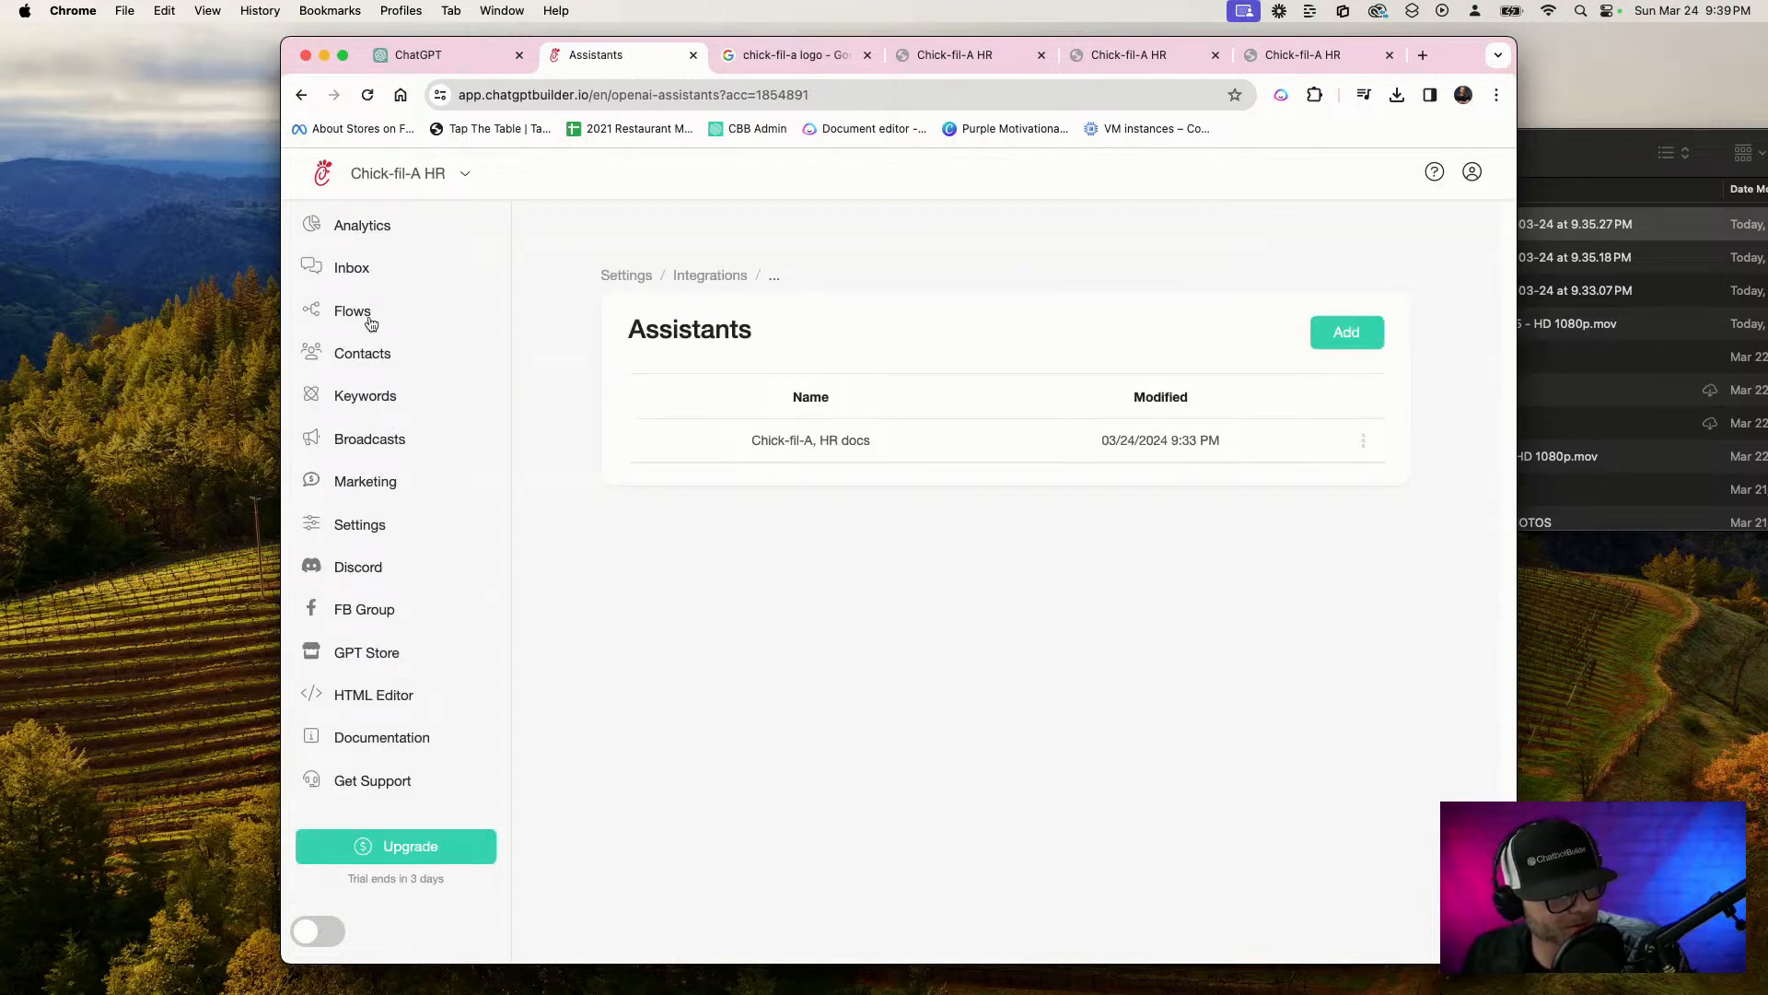
click(370, 323)
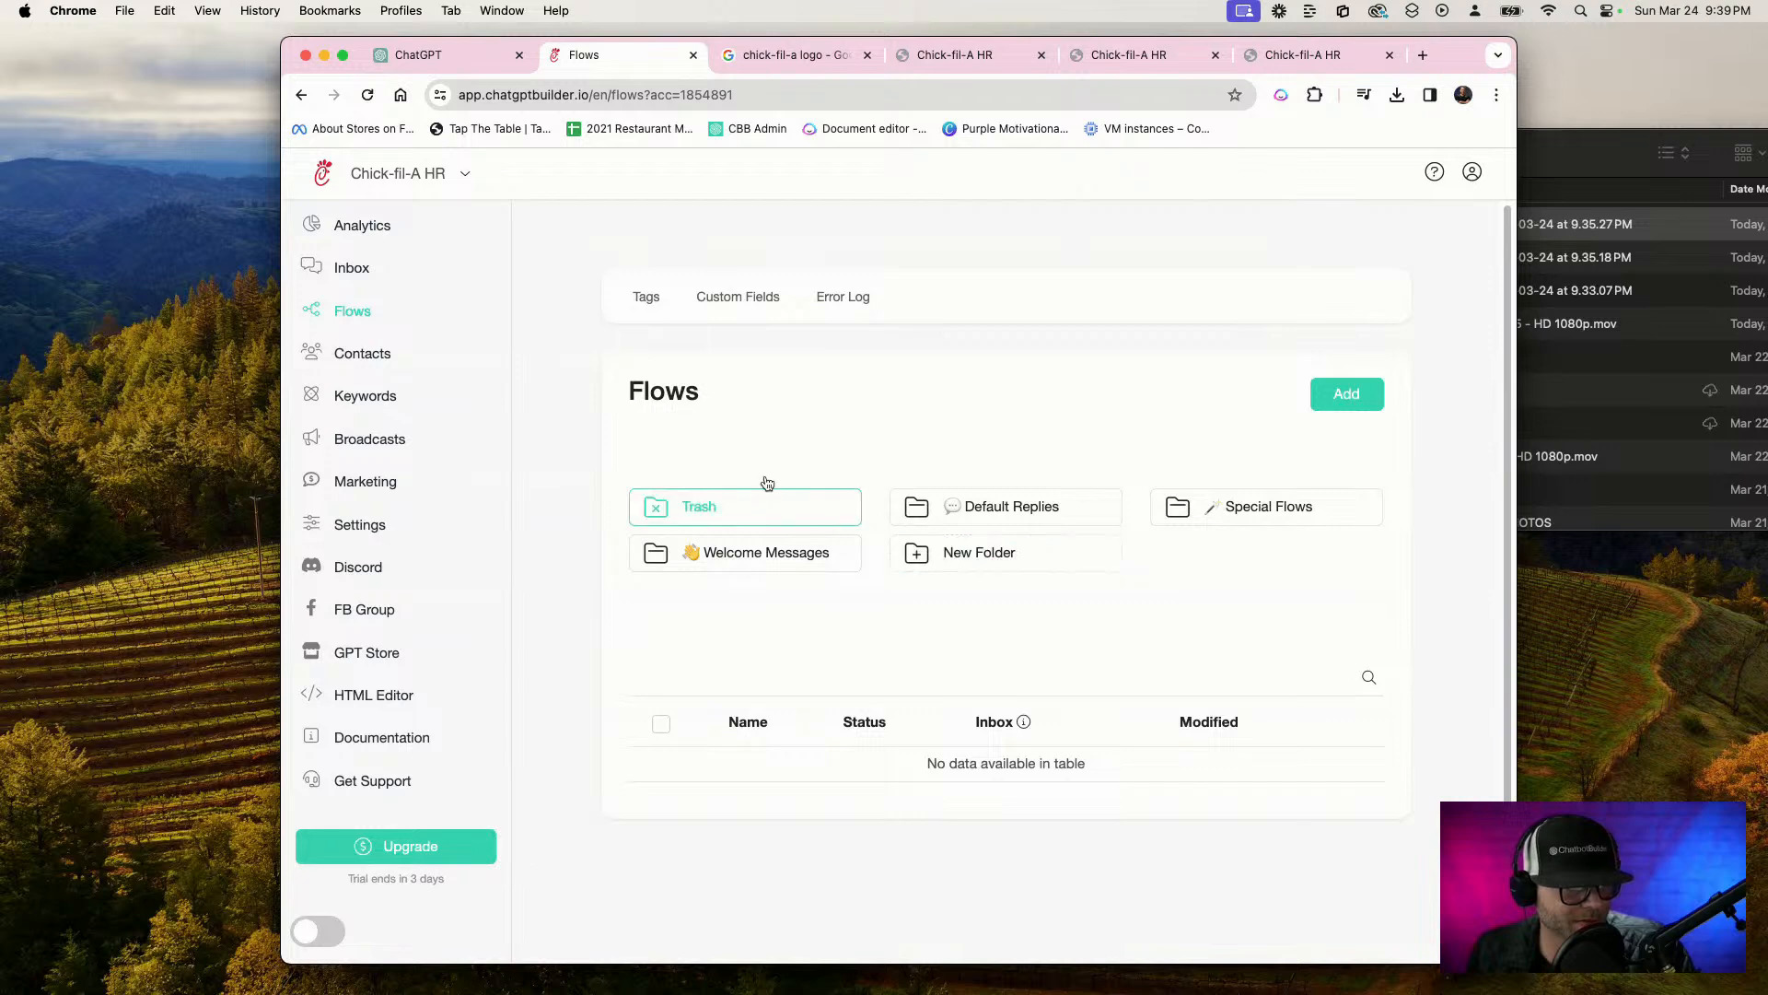
click(1007, 514)
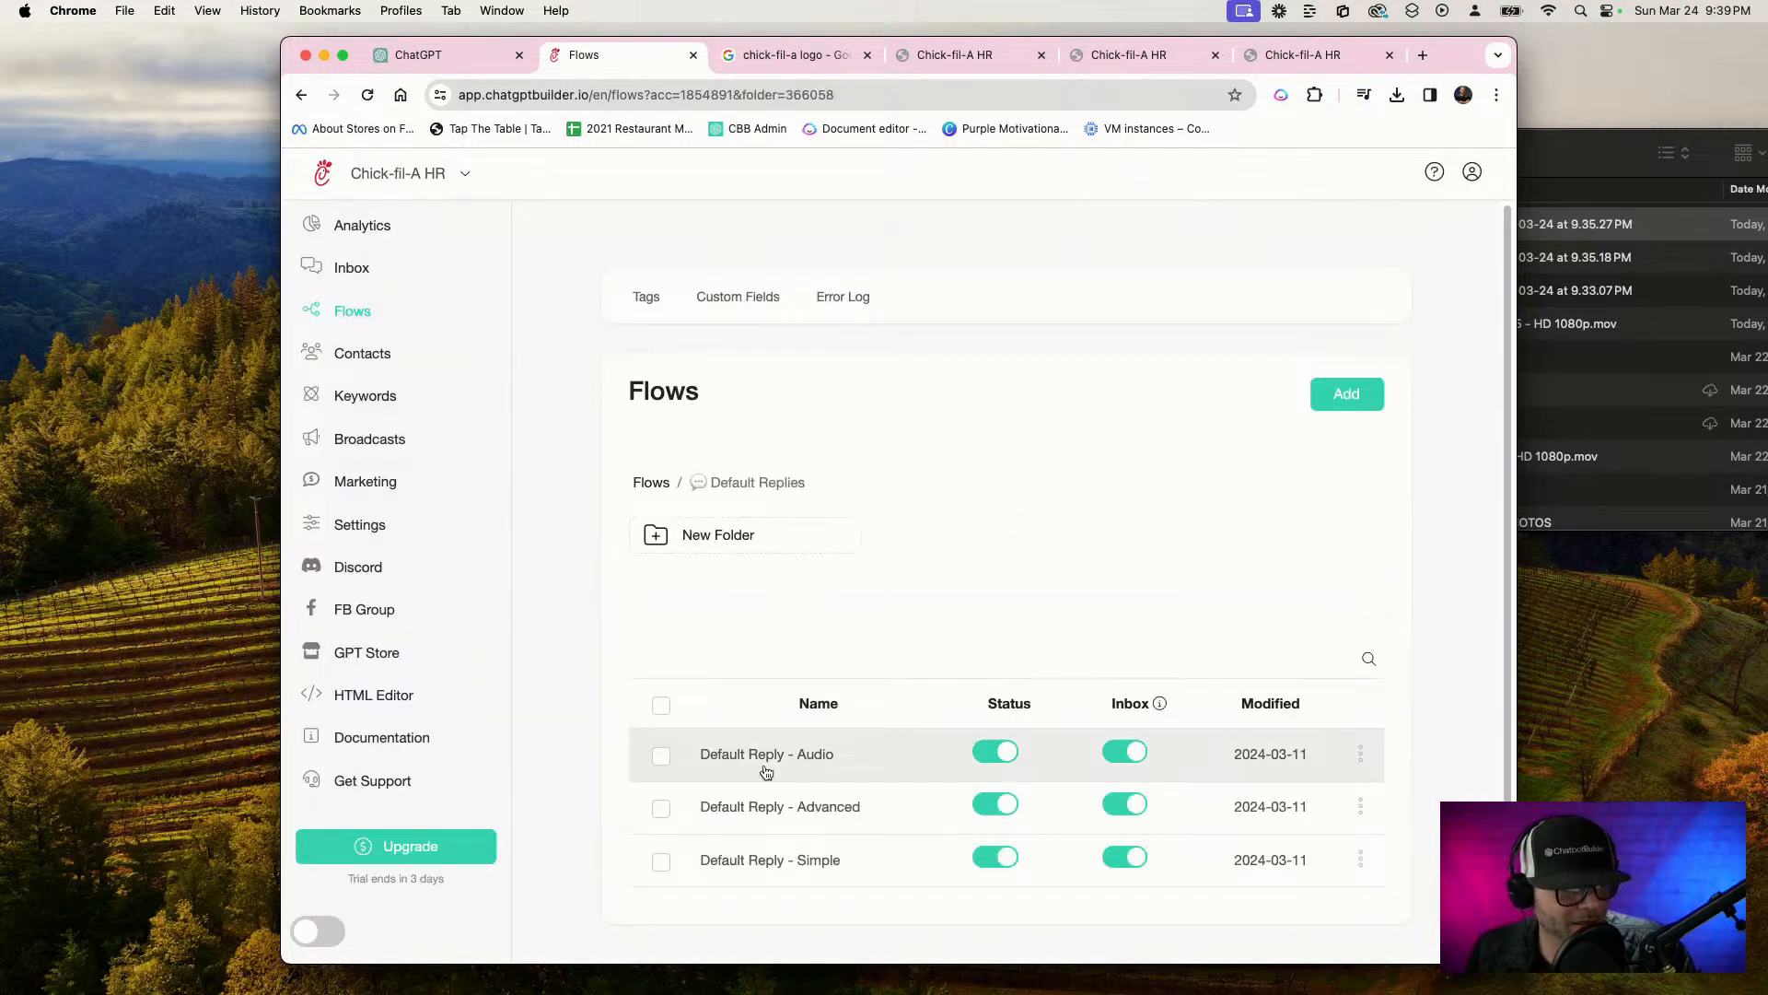
click(784, 869)
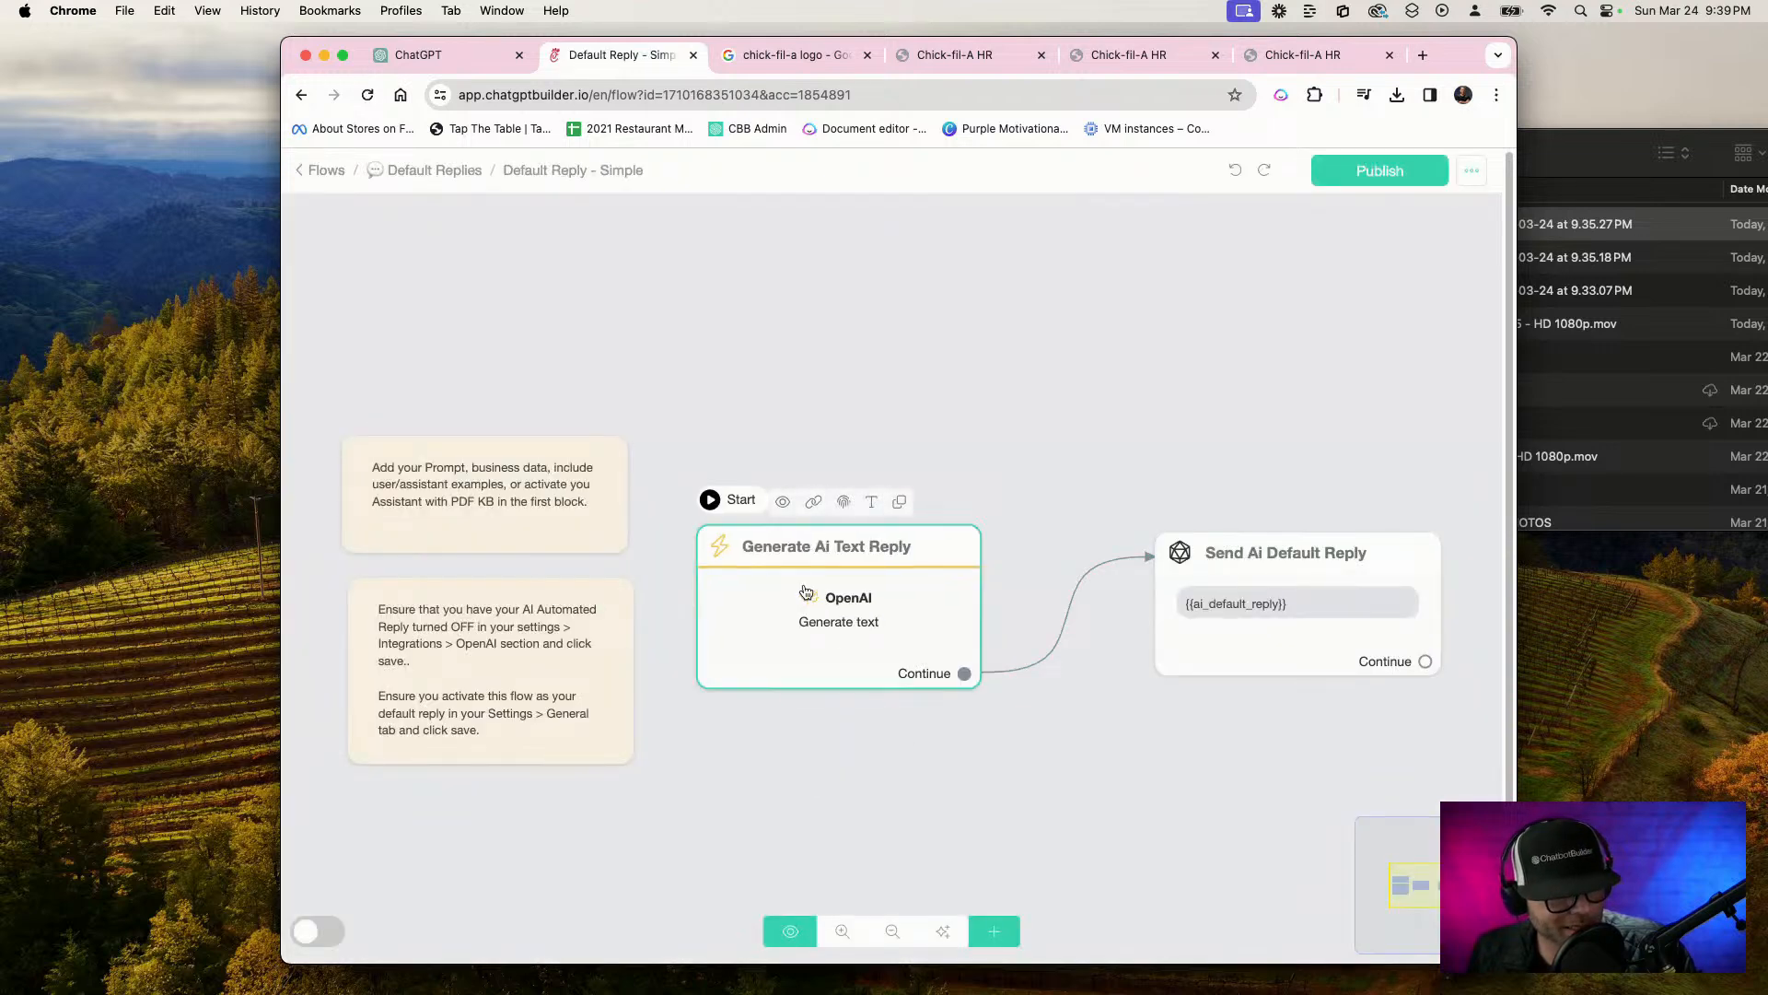
Set the Generate Ai Text Reply block's OpenAI action to "Generate text - Assistant" with the "Chick-fil-A, HR docs" assistant, and publish the flow
click(814, 596)
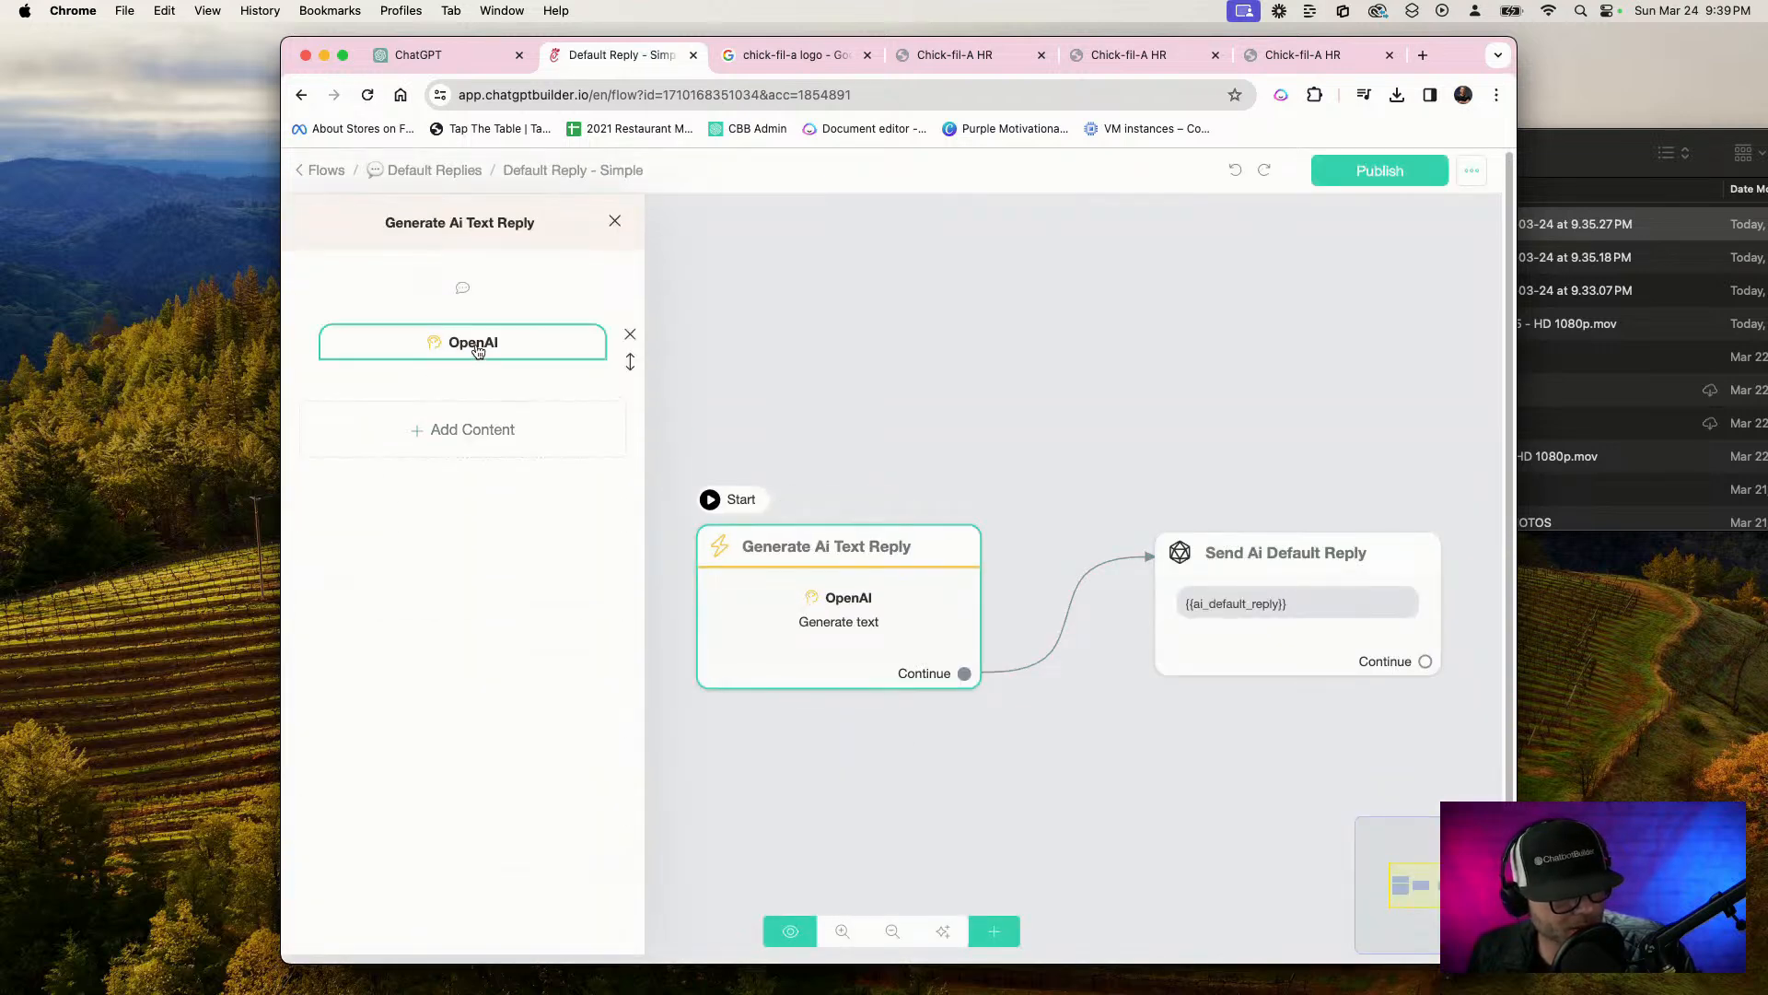
click(476, 350)
click(754, 230)
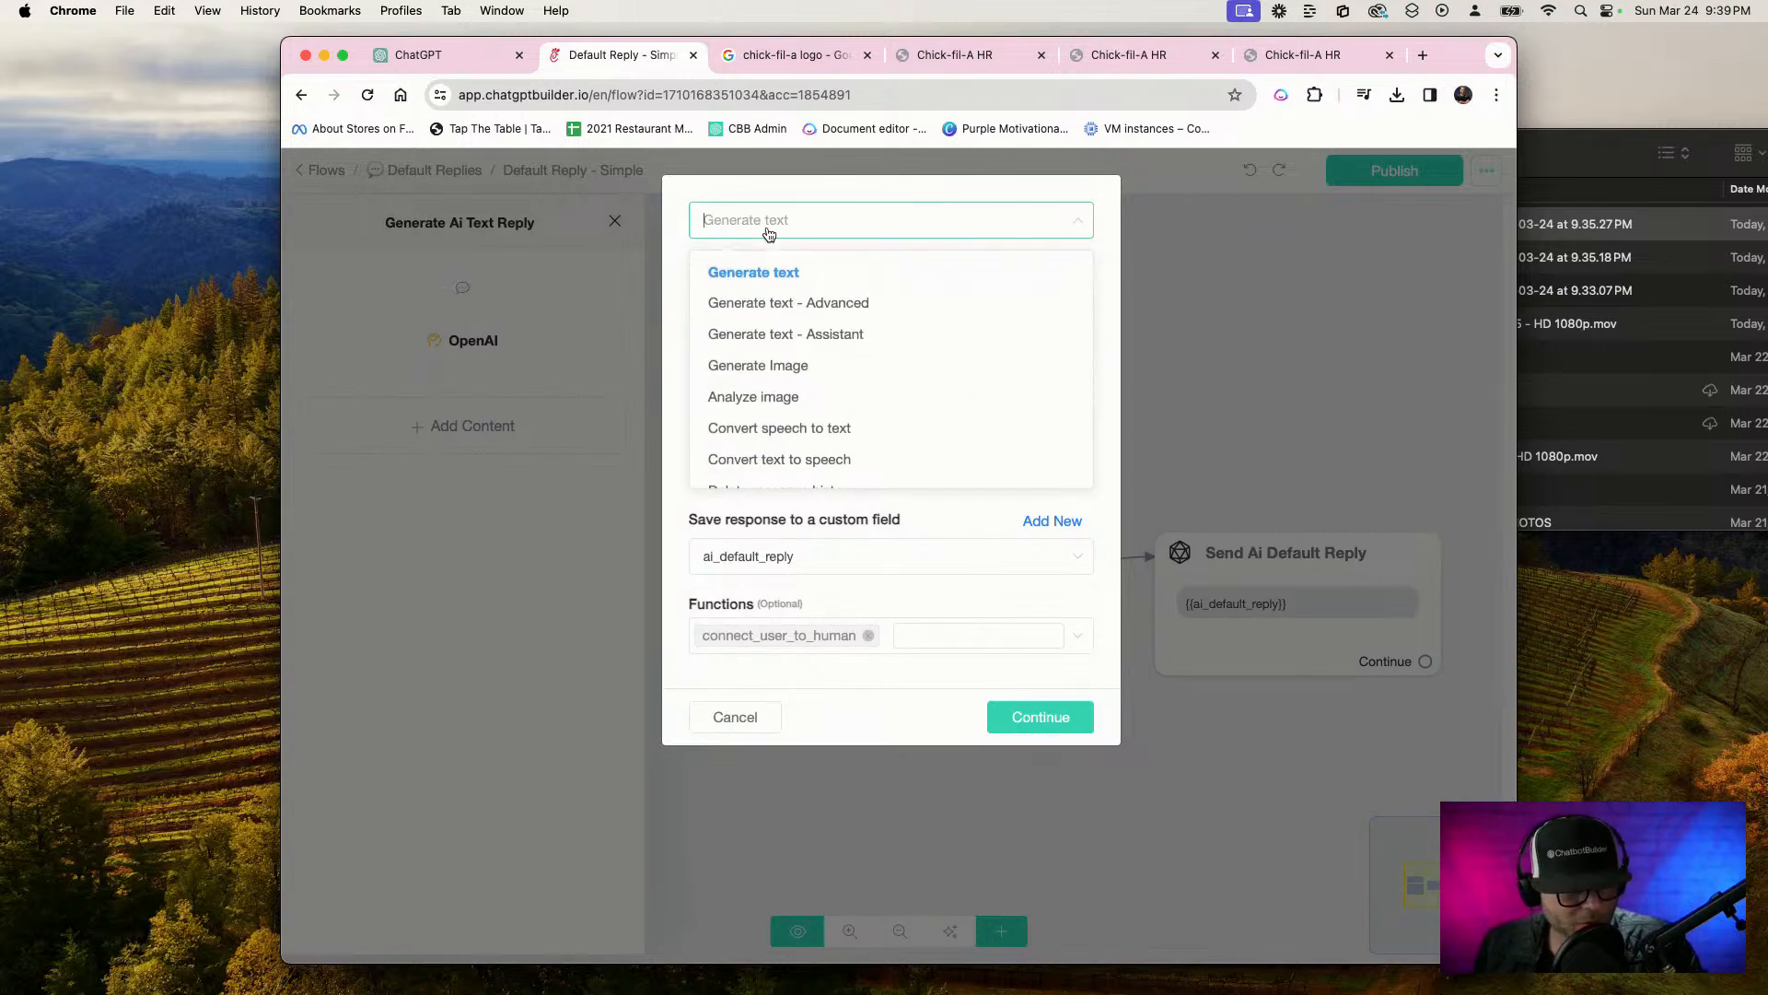
click(811, 337)
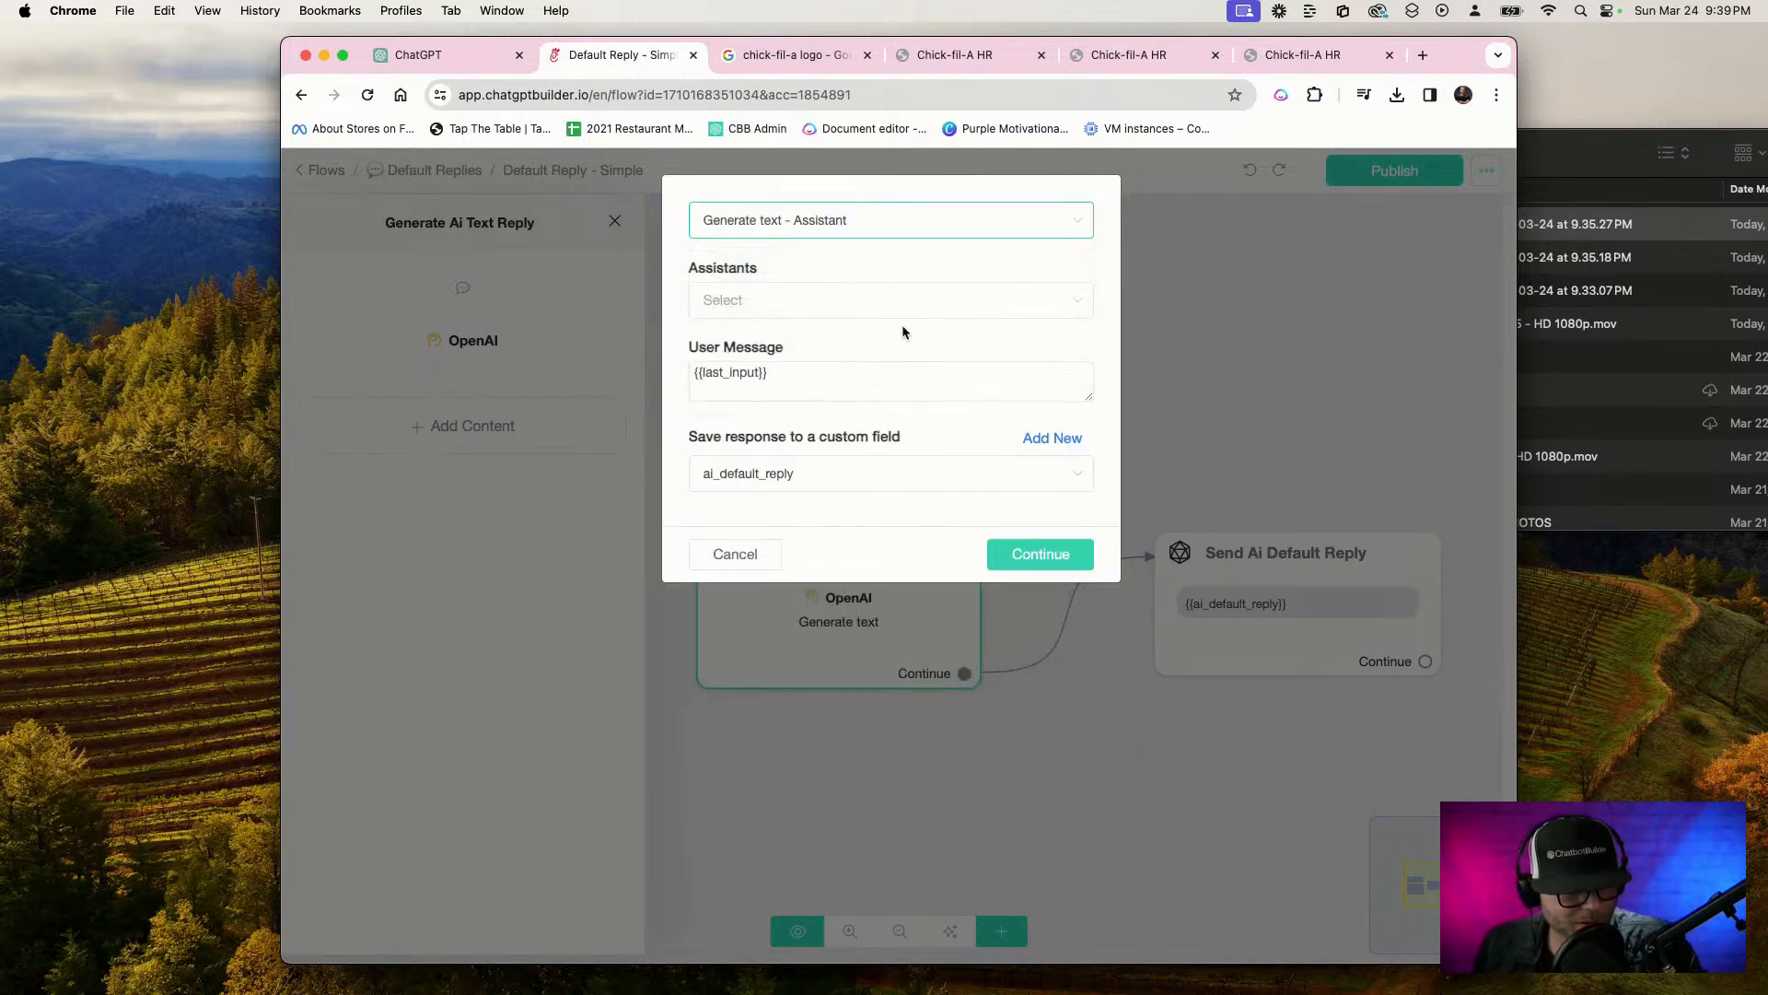
click(733, 311)
click(792, 361)
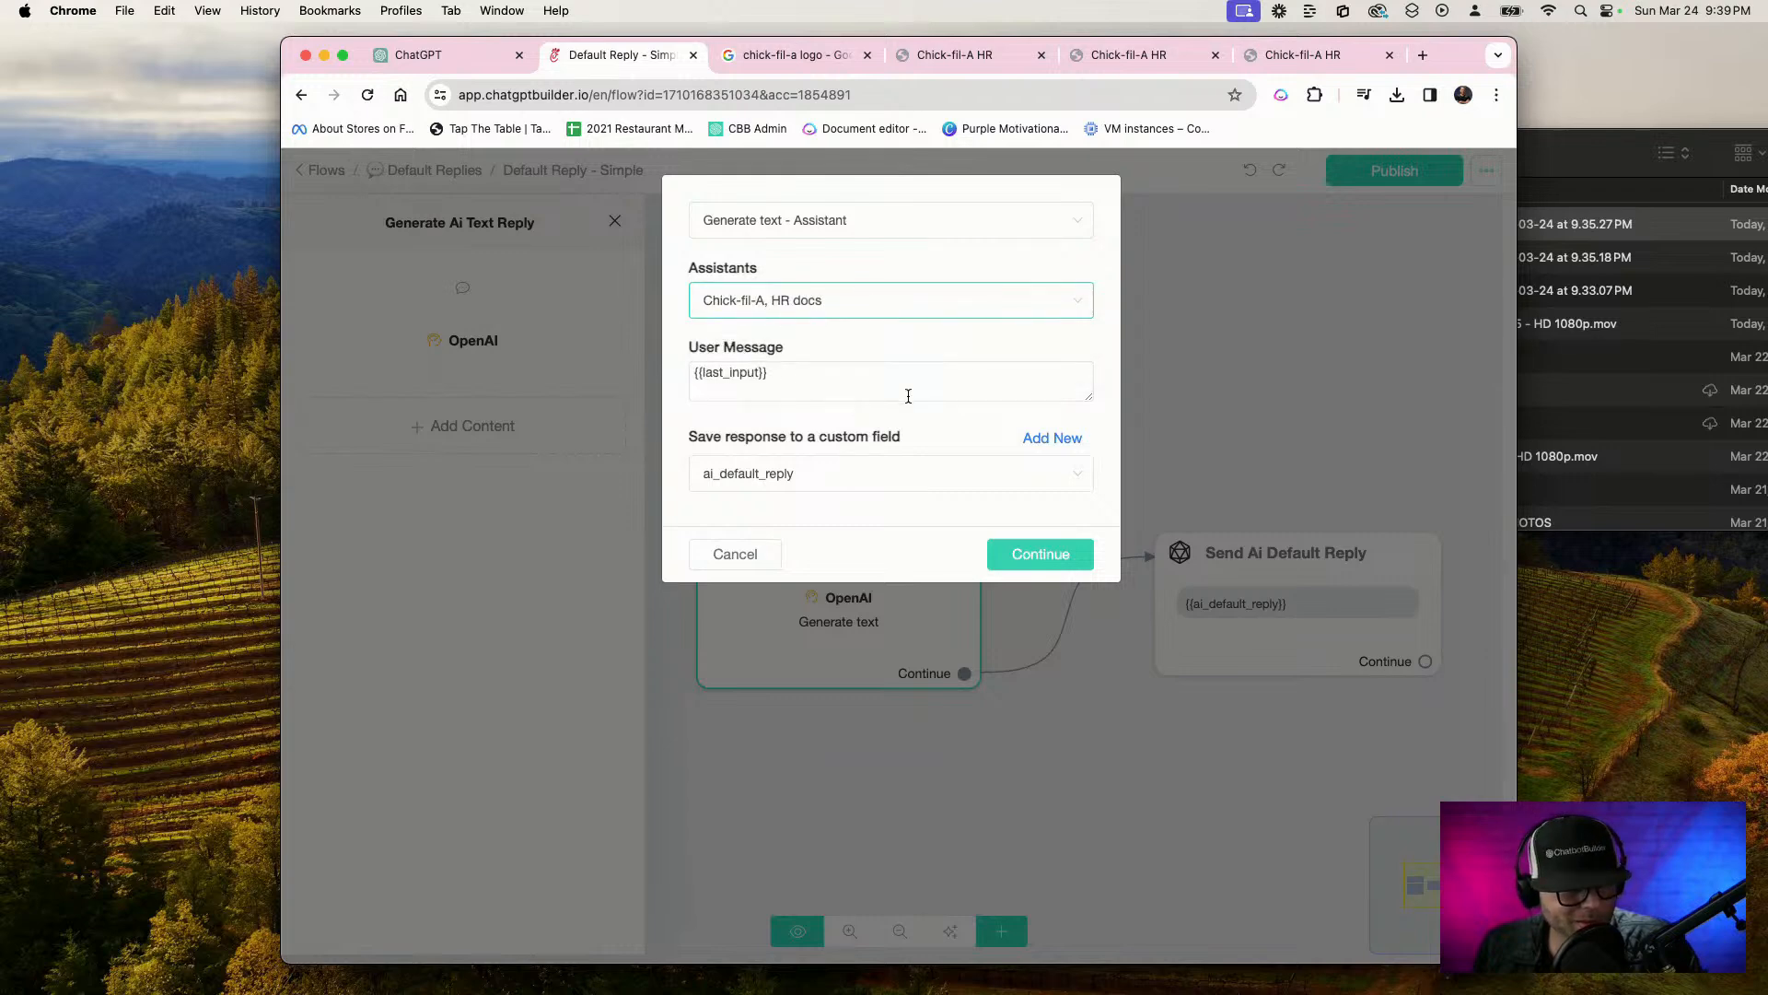
click(1074, 554)
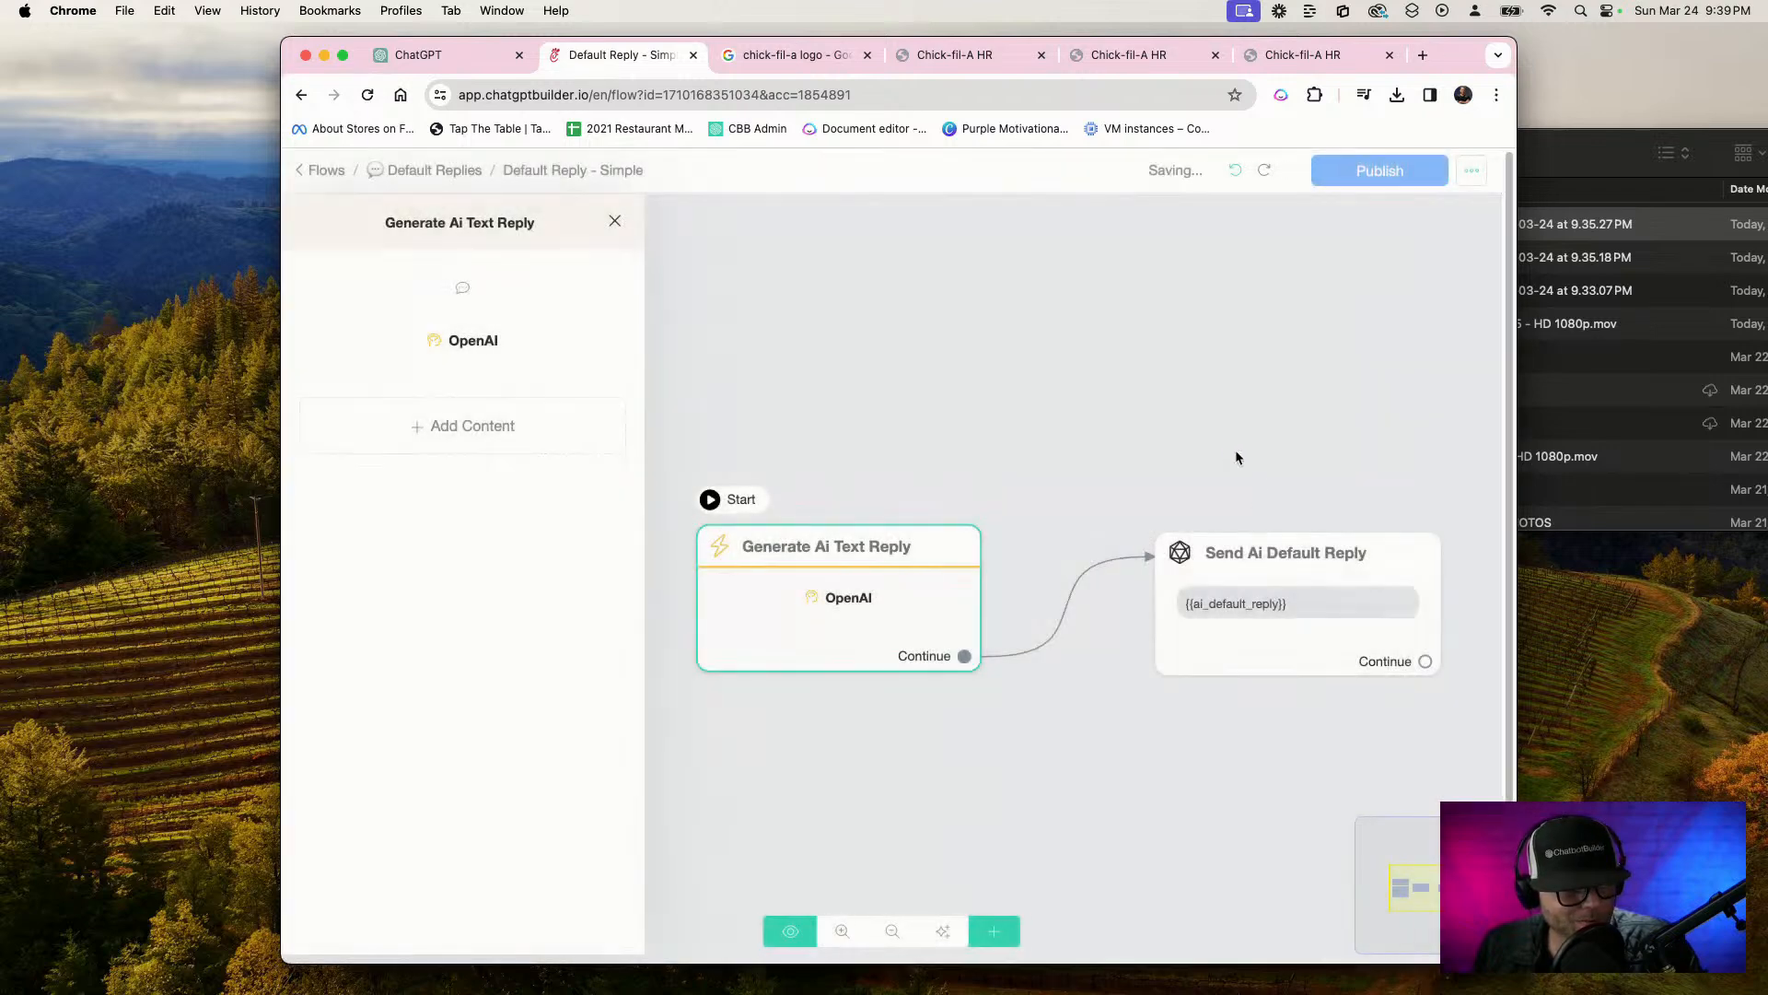
click(1326, 170)
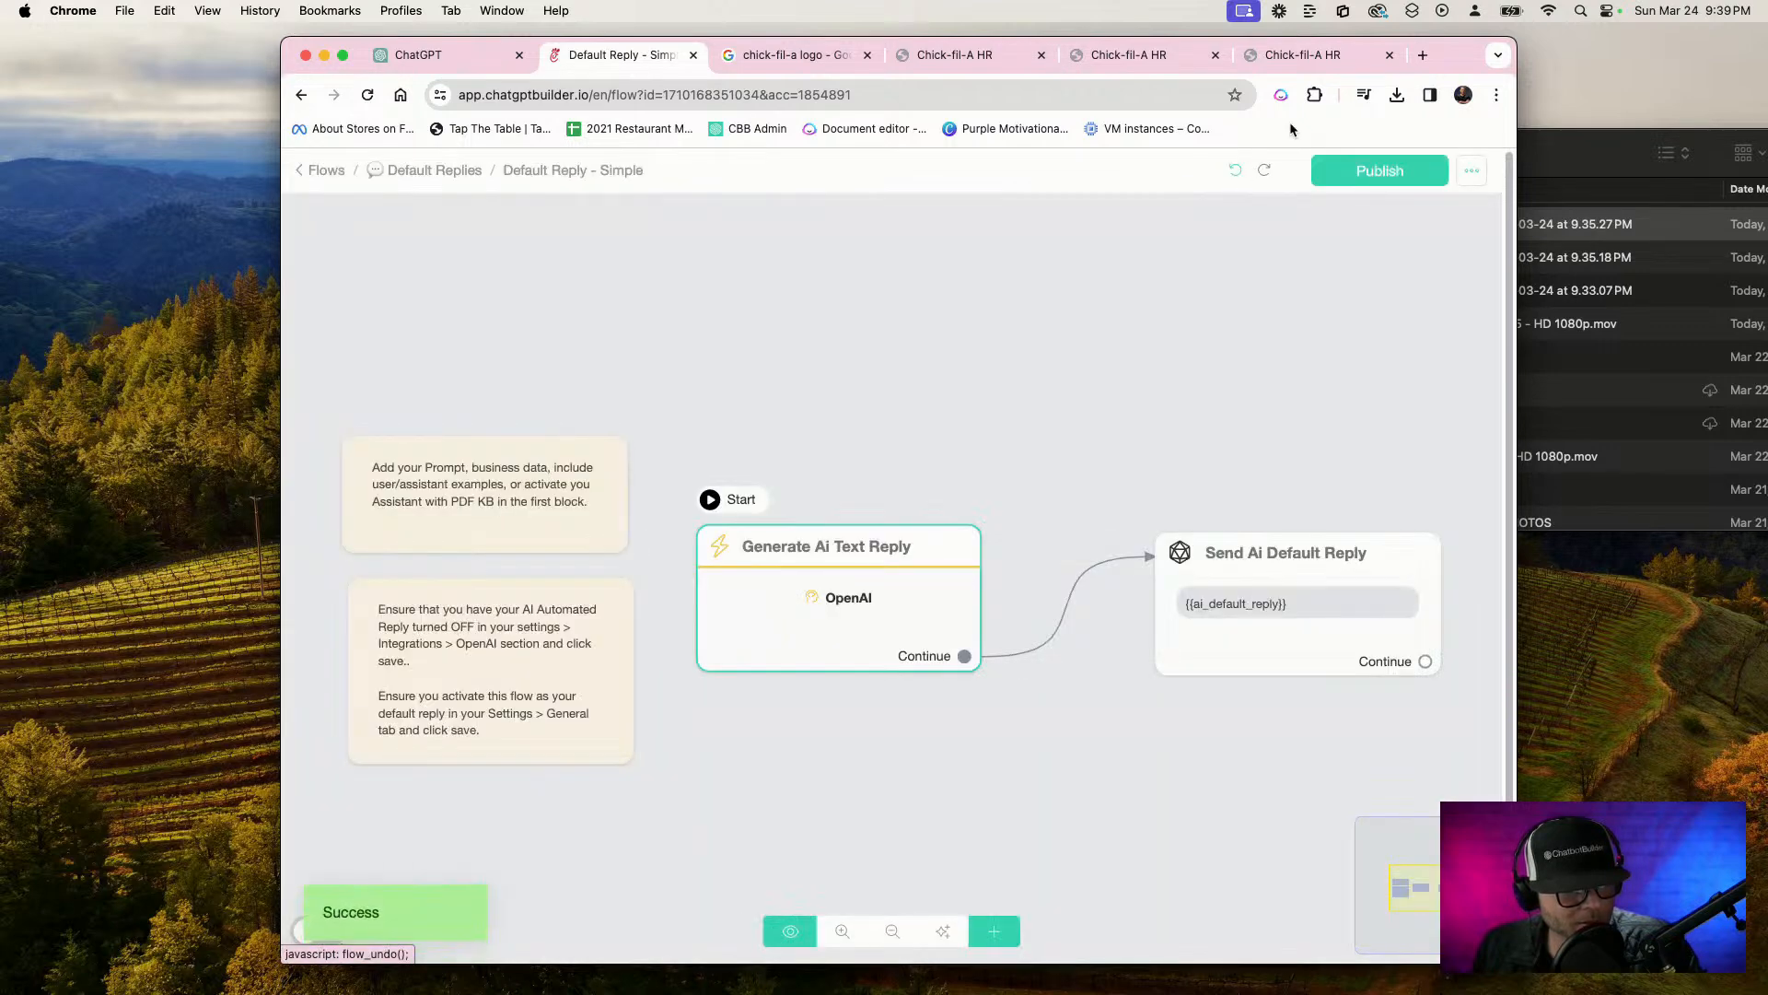
Compare the open Chick-fil-A HR webchat pages with and without a header, and return to the default reply flow
click(1304, 55)
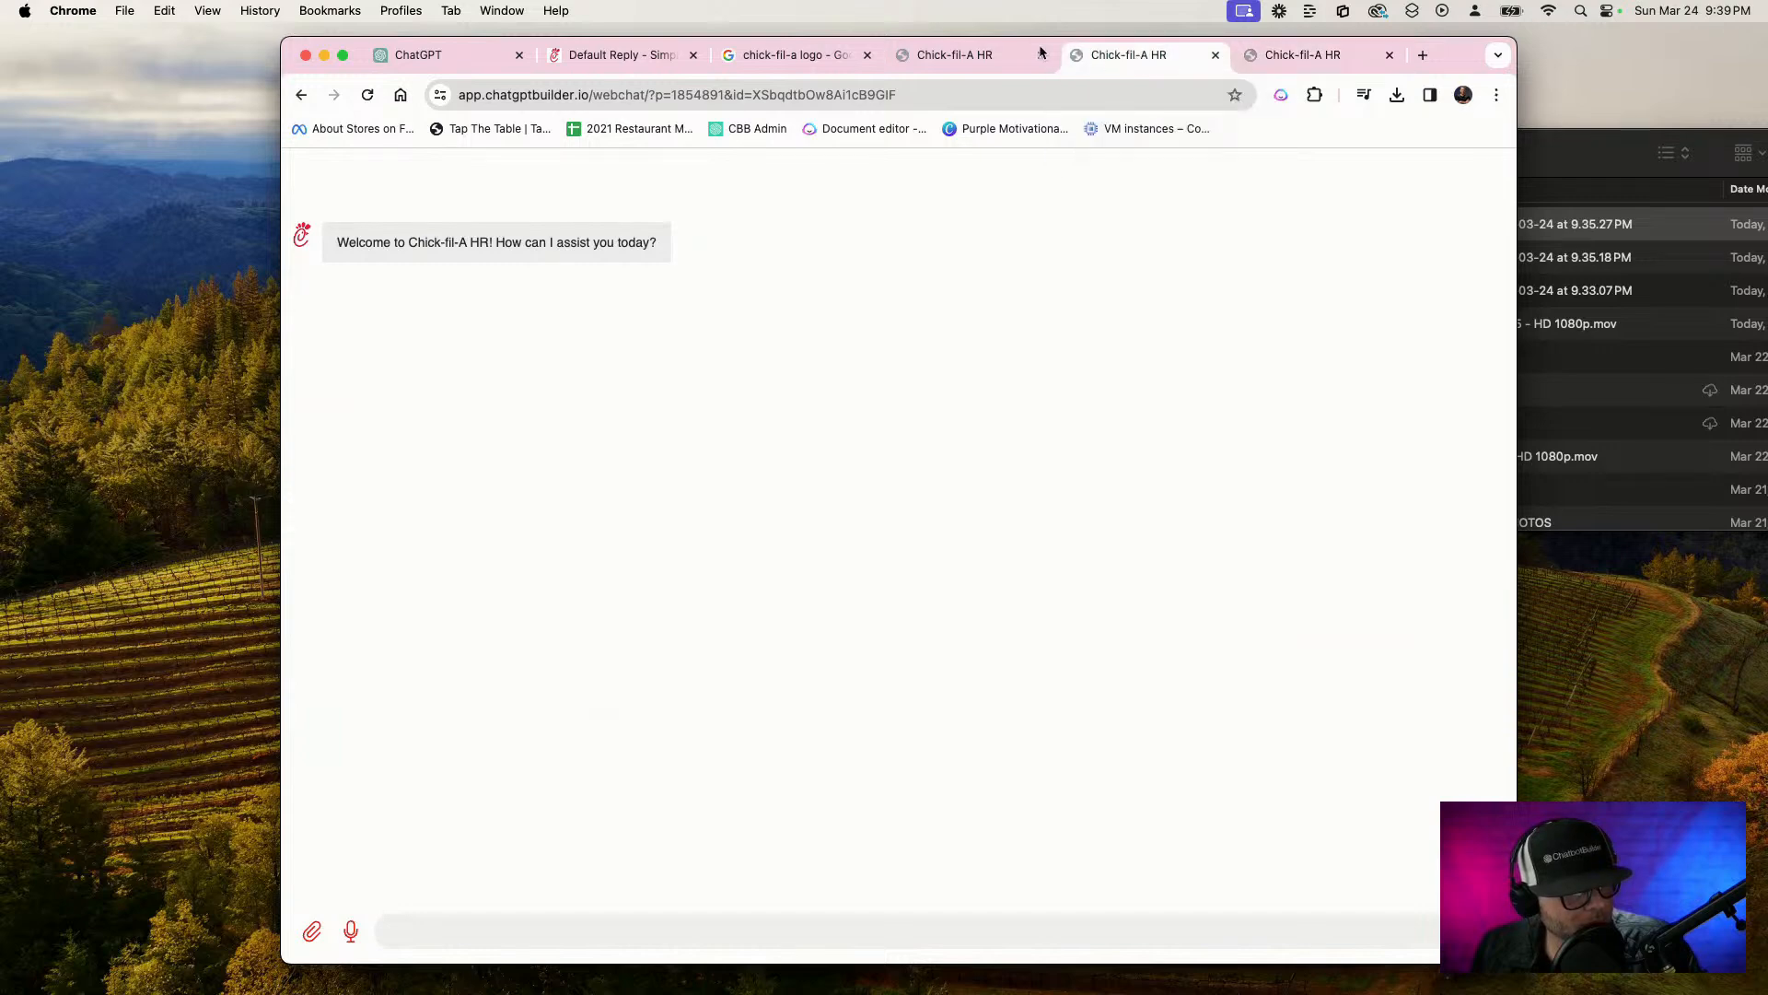
click(999, 55)
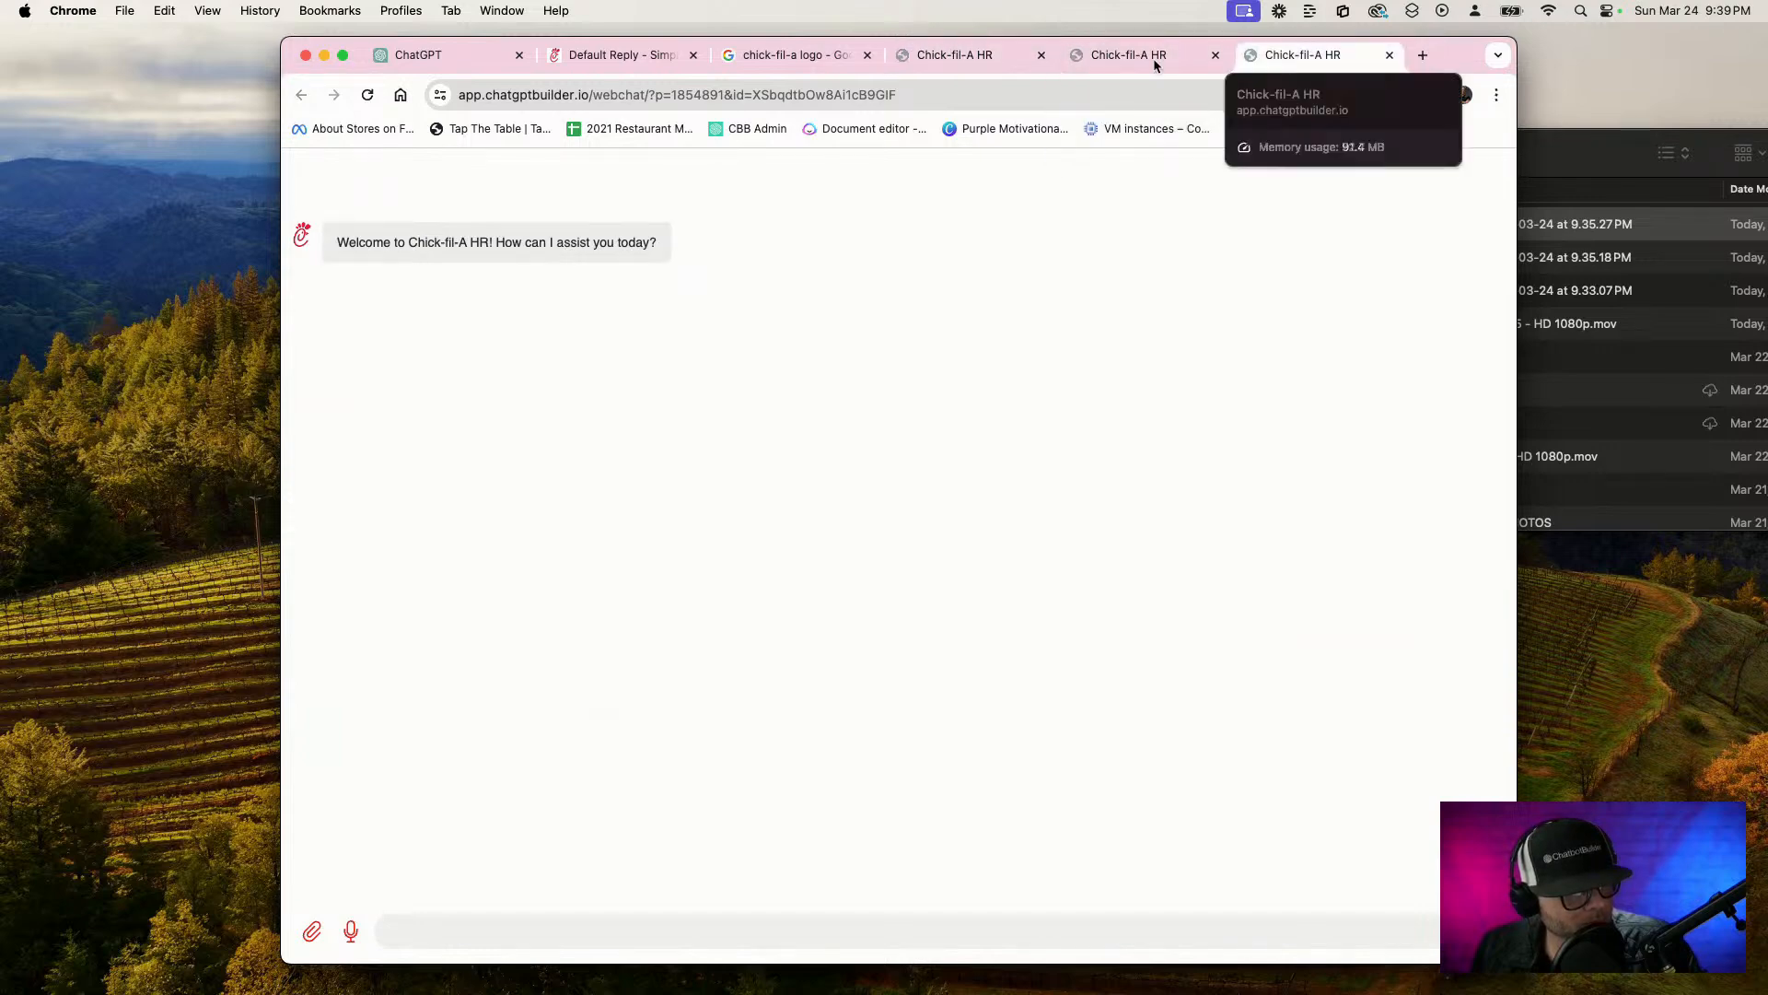
click(797, 55)
click(975, 55)
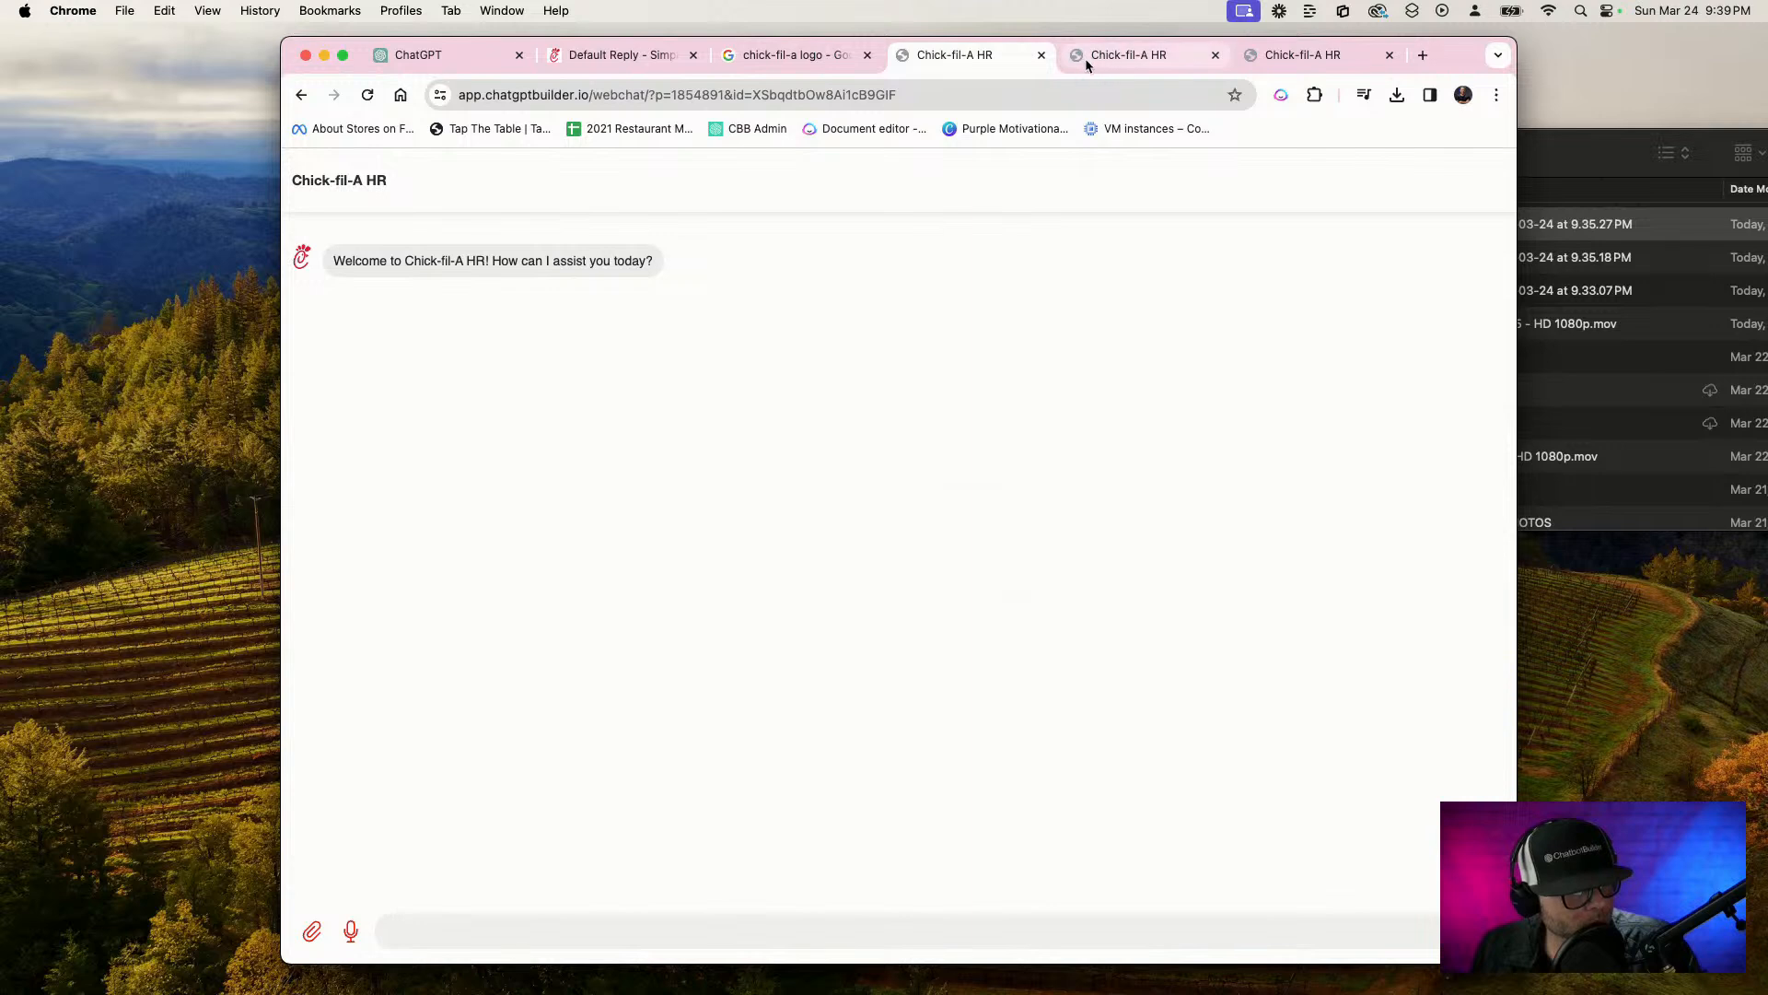
click(619, 57)
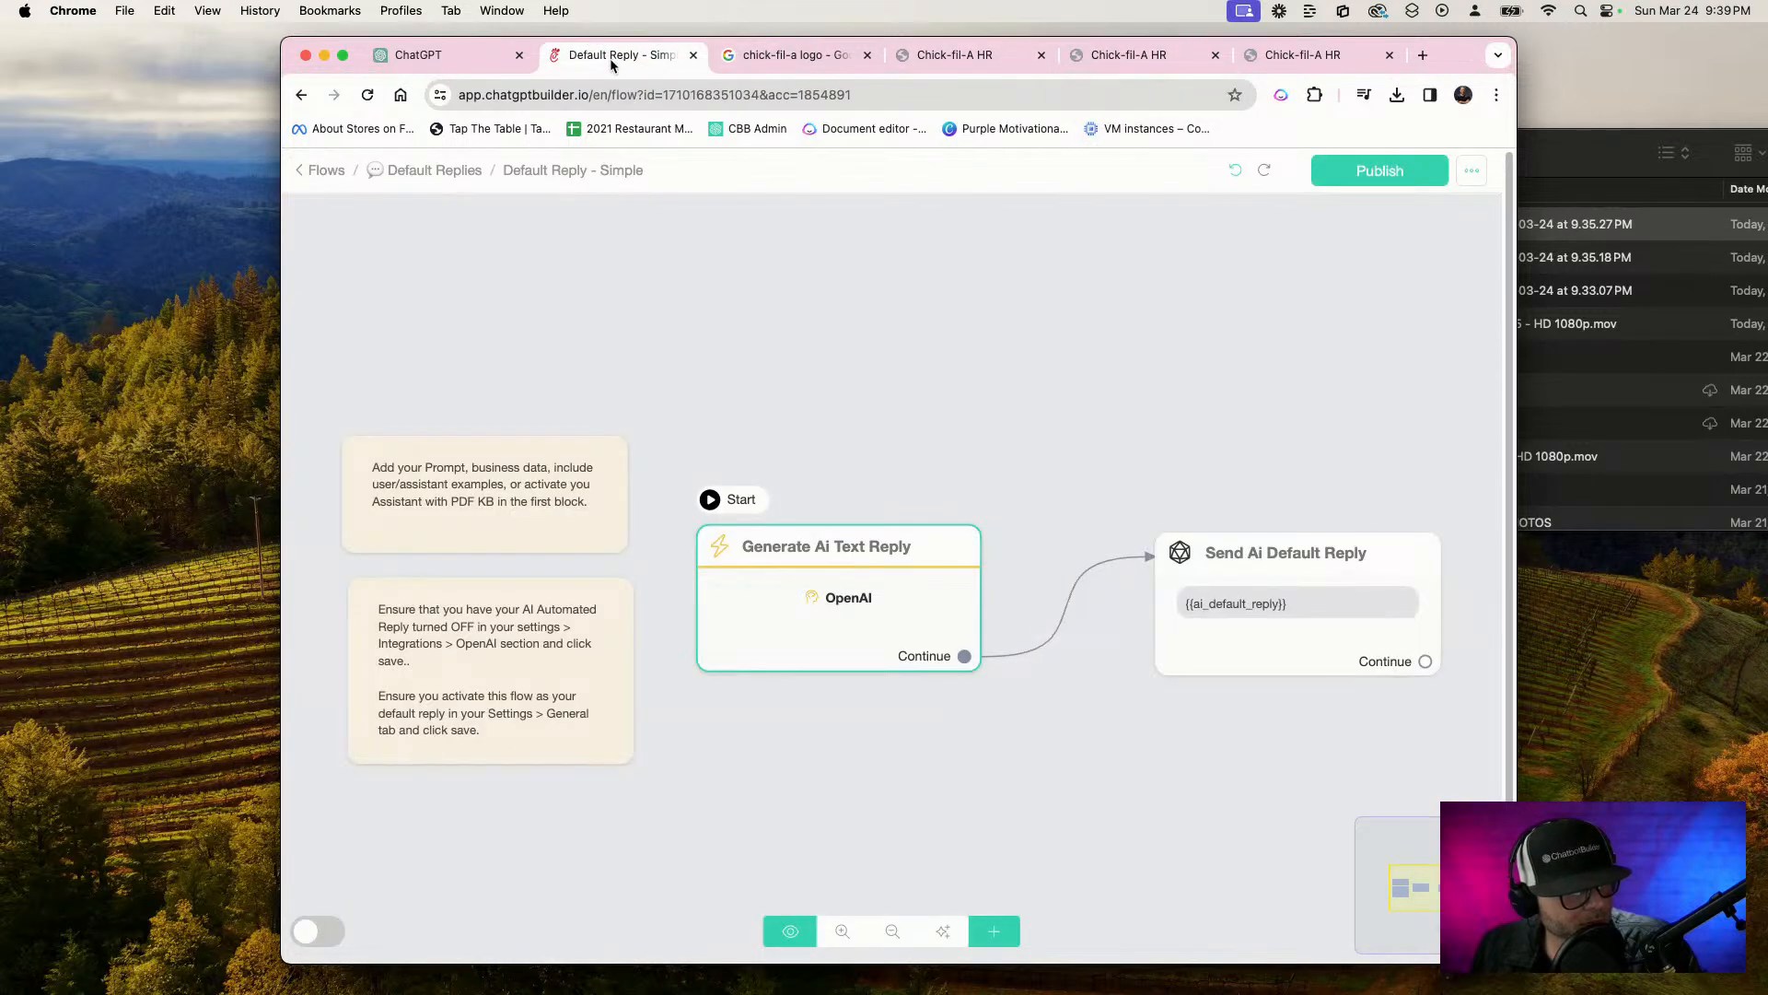
Leave the flow editor, go to the account's webchat list and open the HR BOT webchat for editing
click(326, 171)
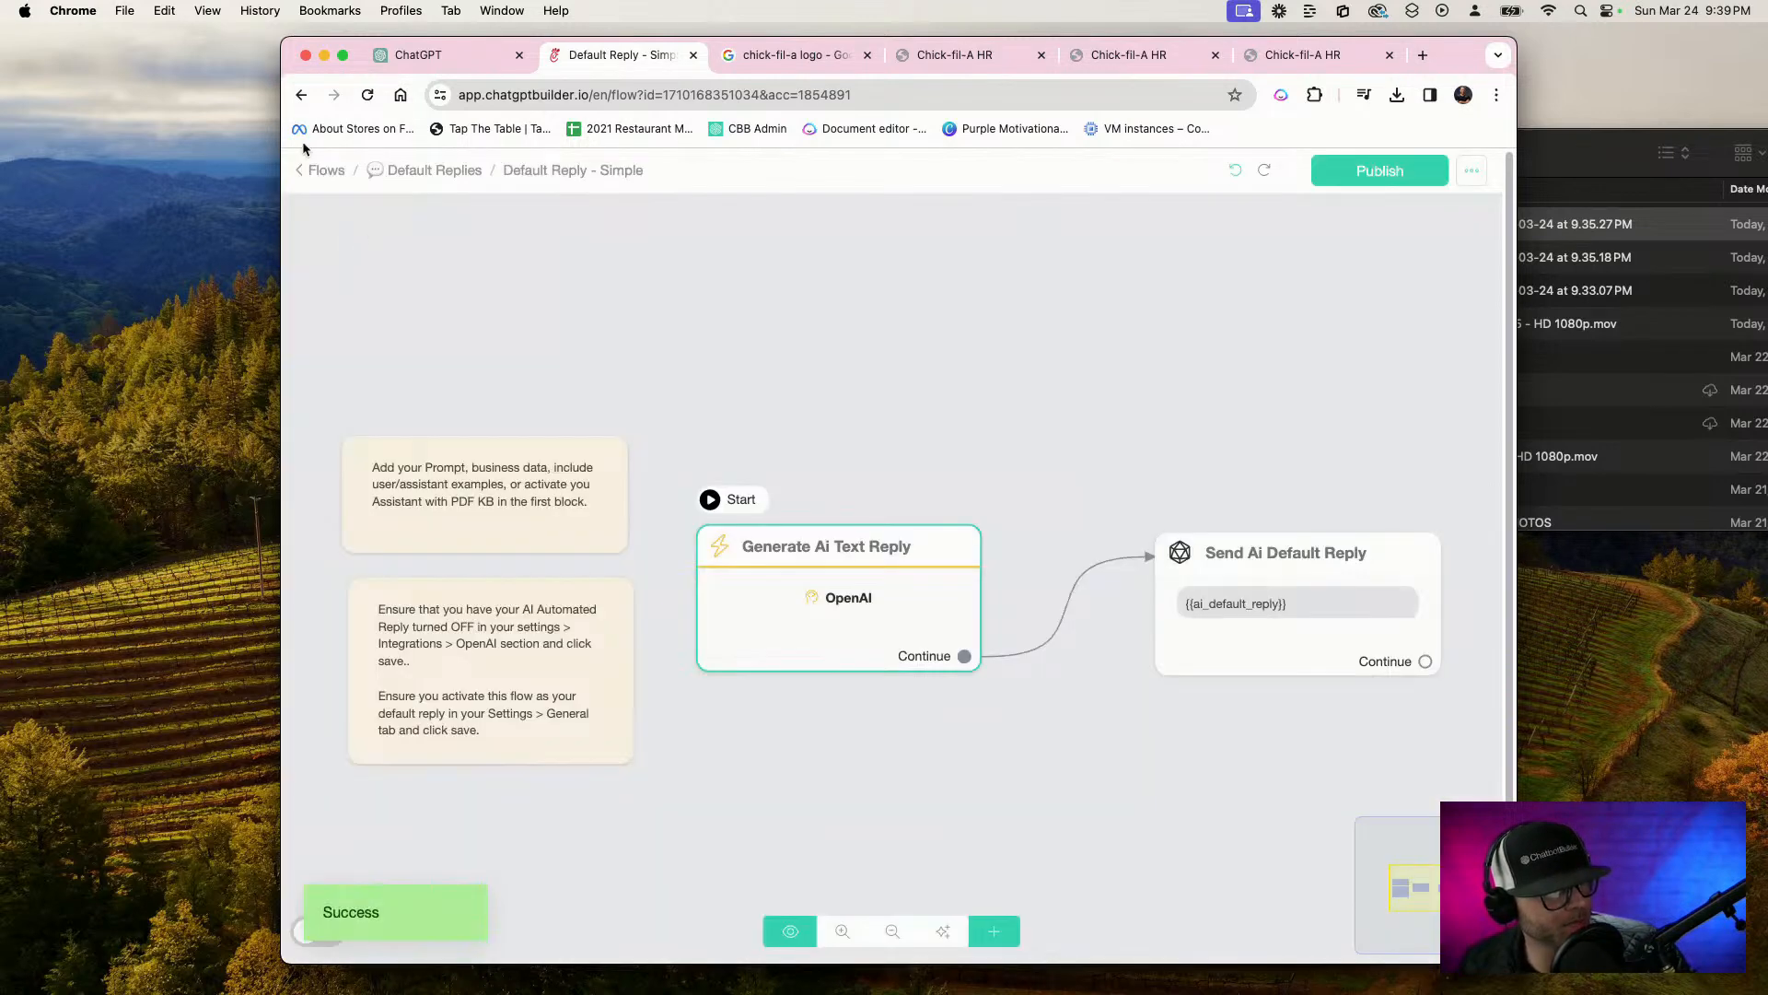
click(324, 171)
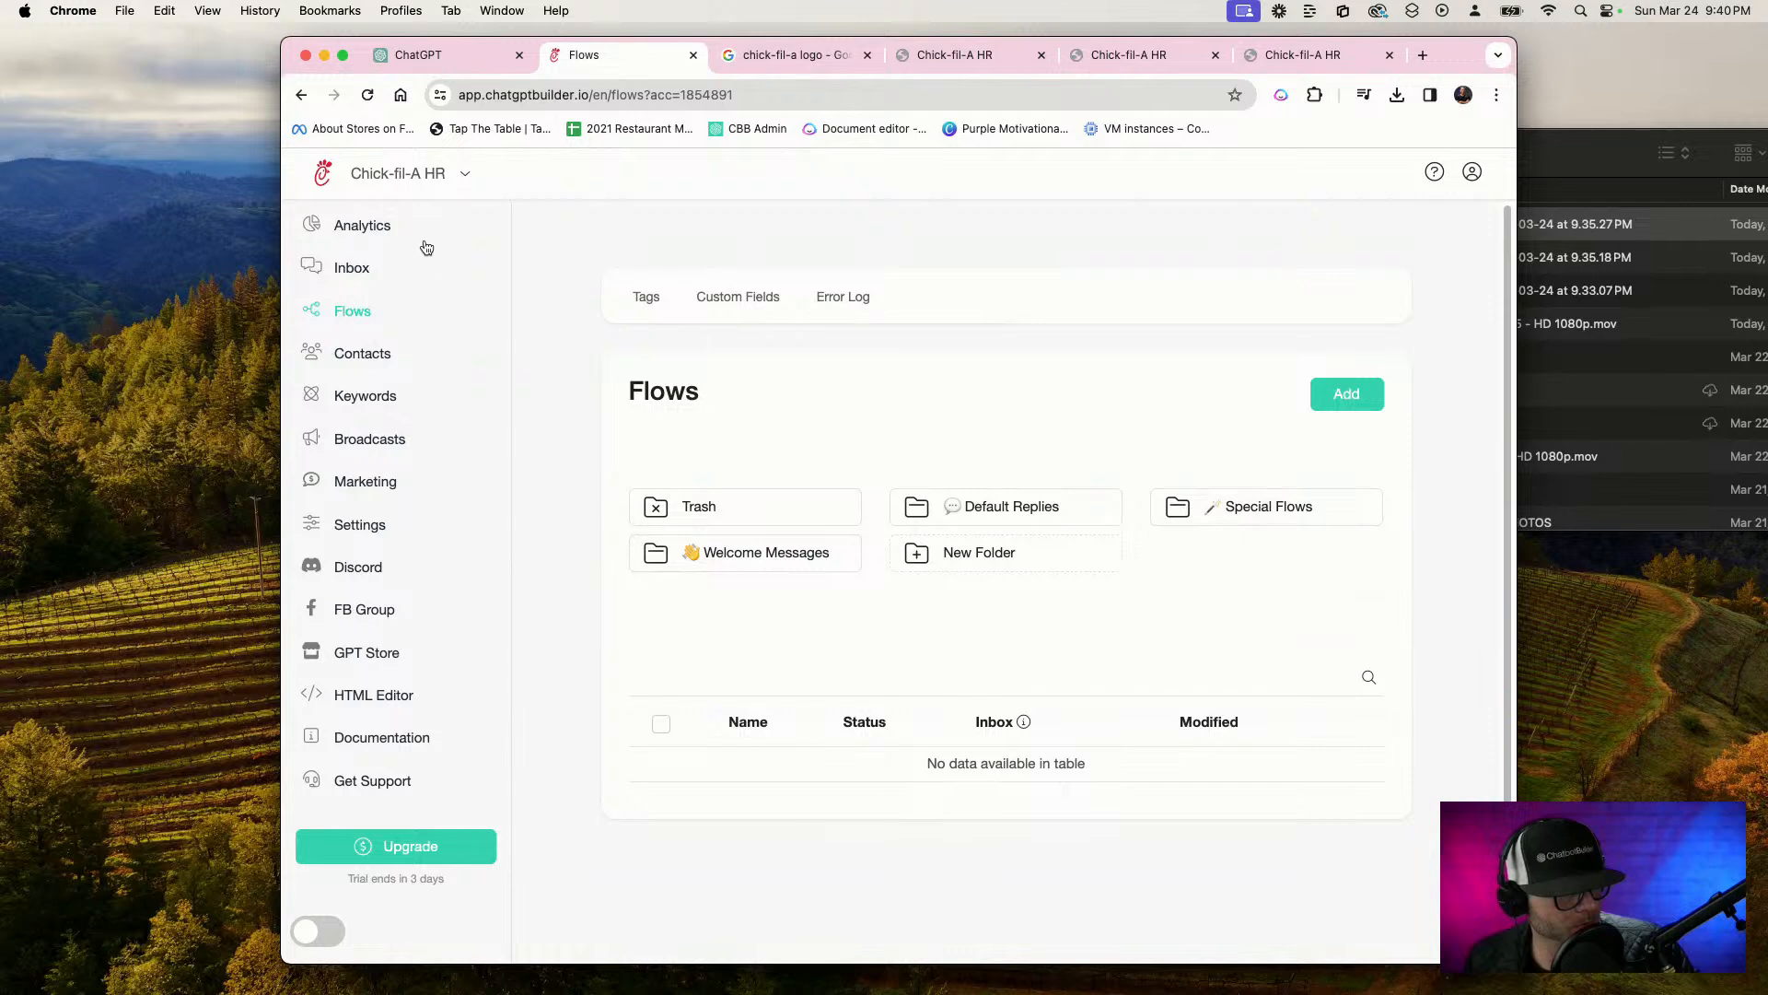
click(348, 227)
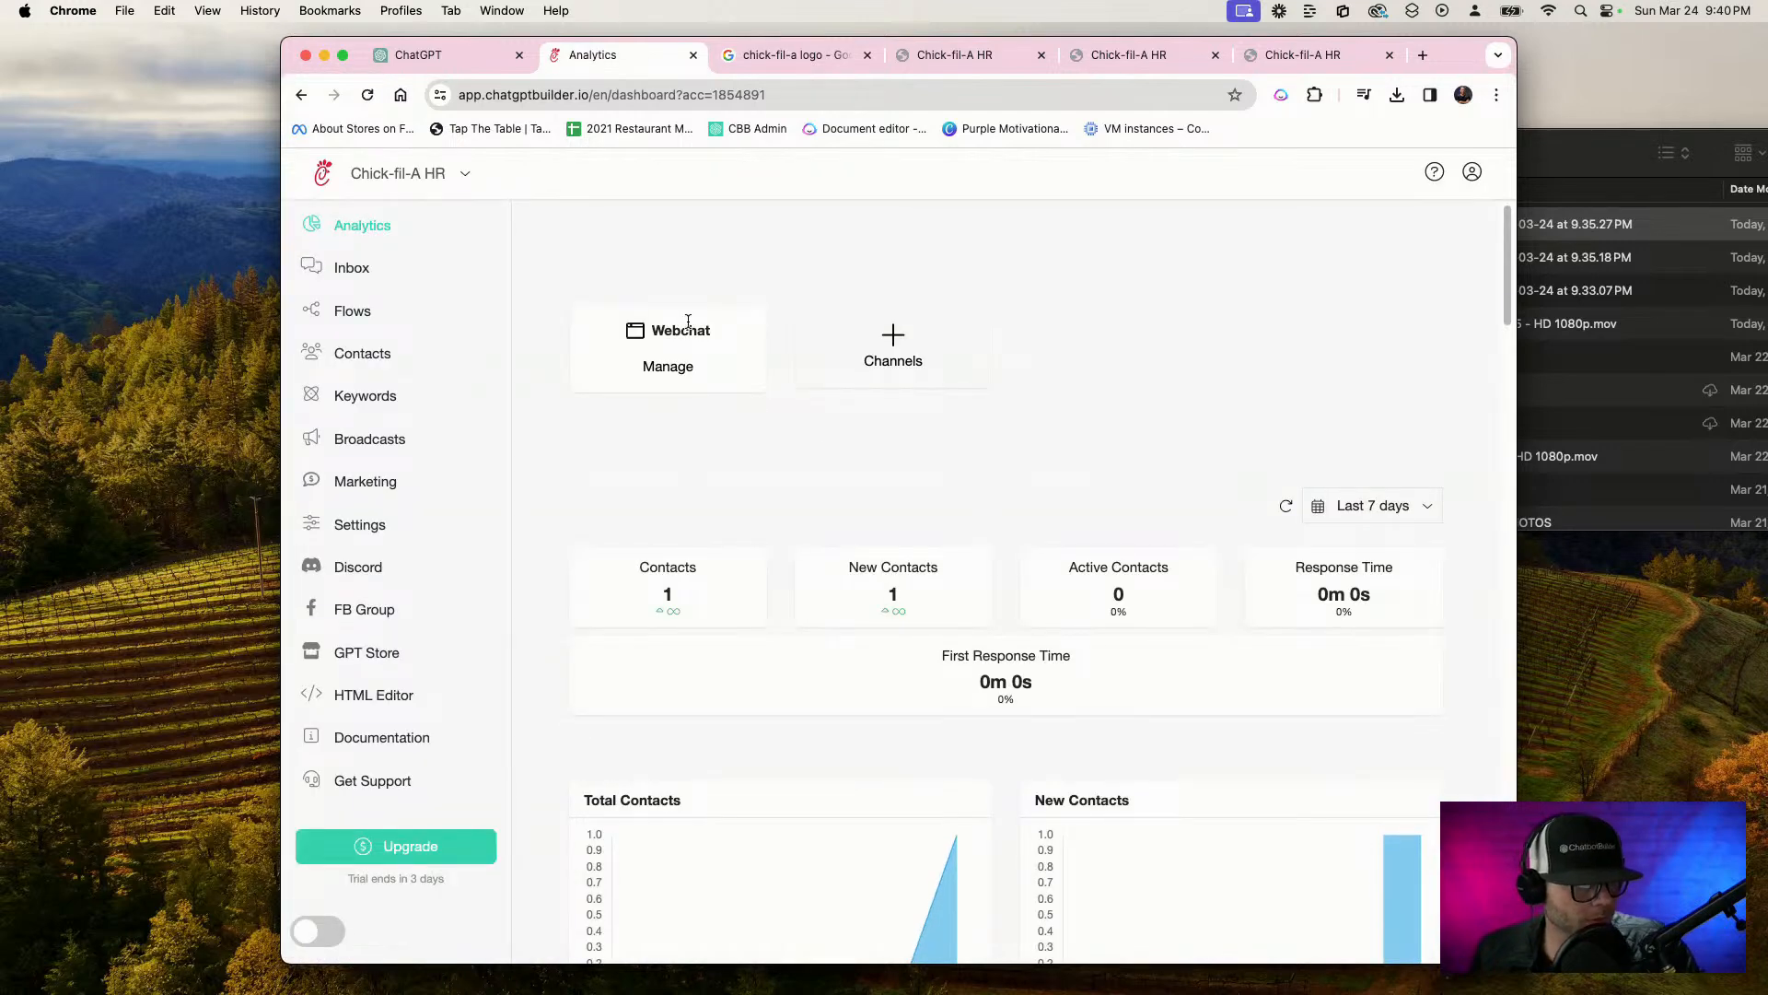
click(669, 371)
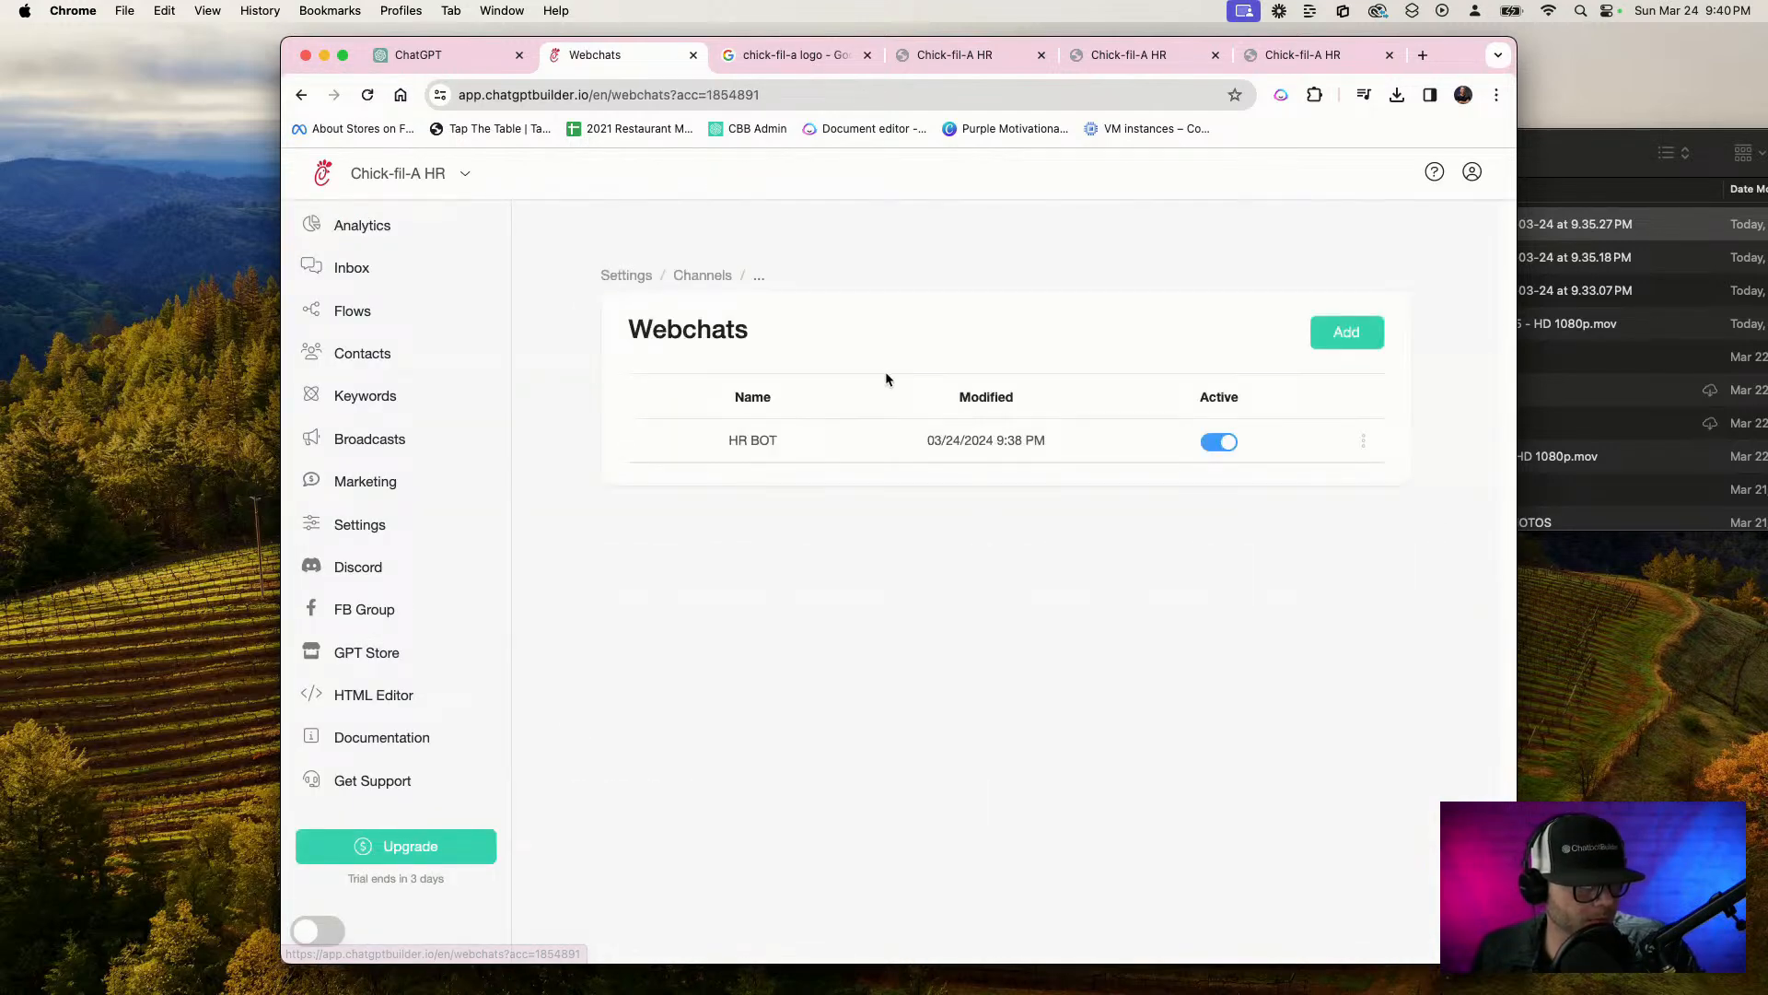
click(1363, 442)
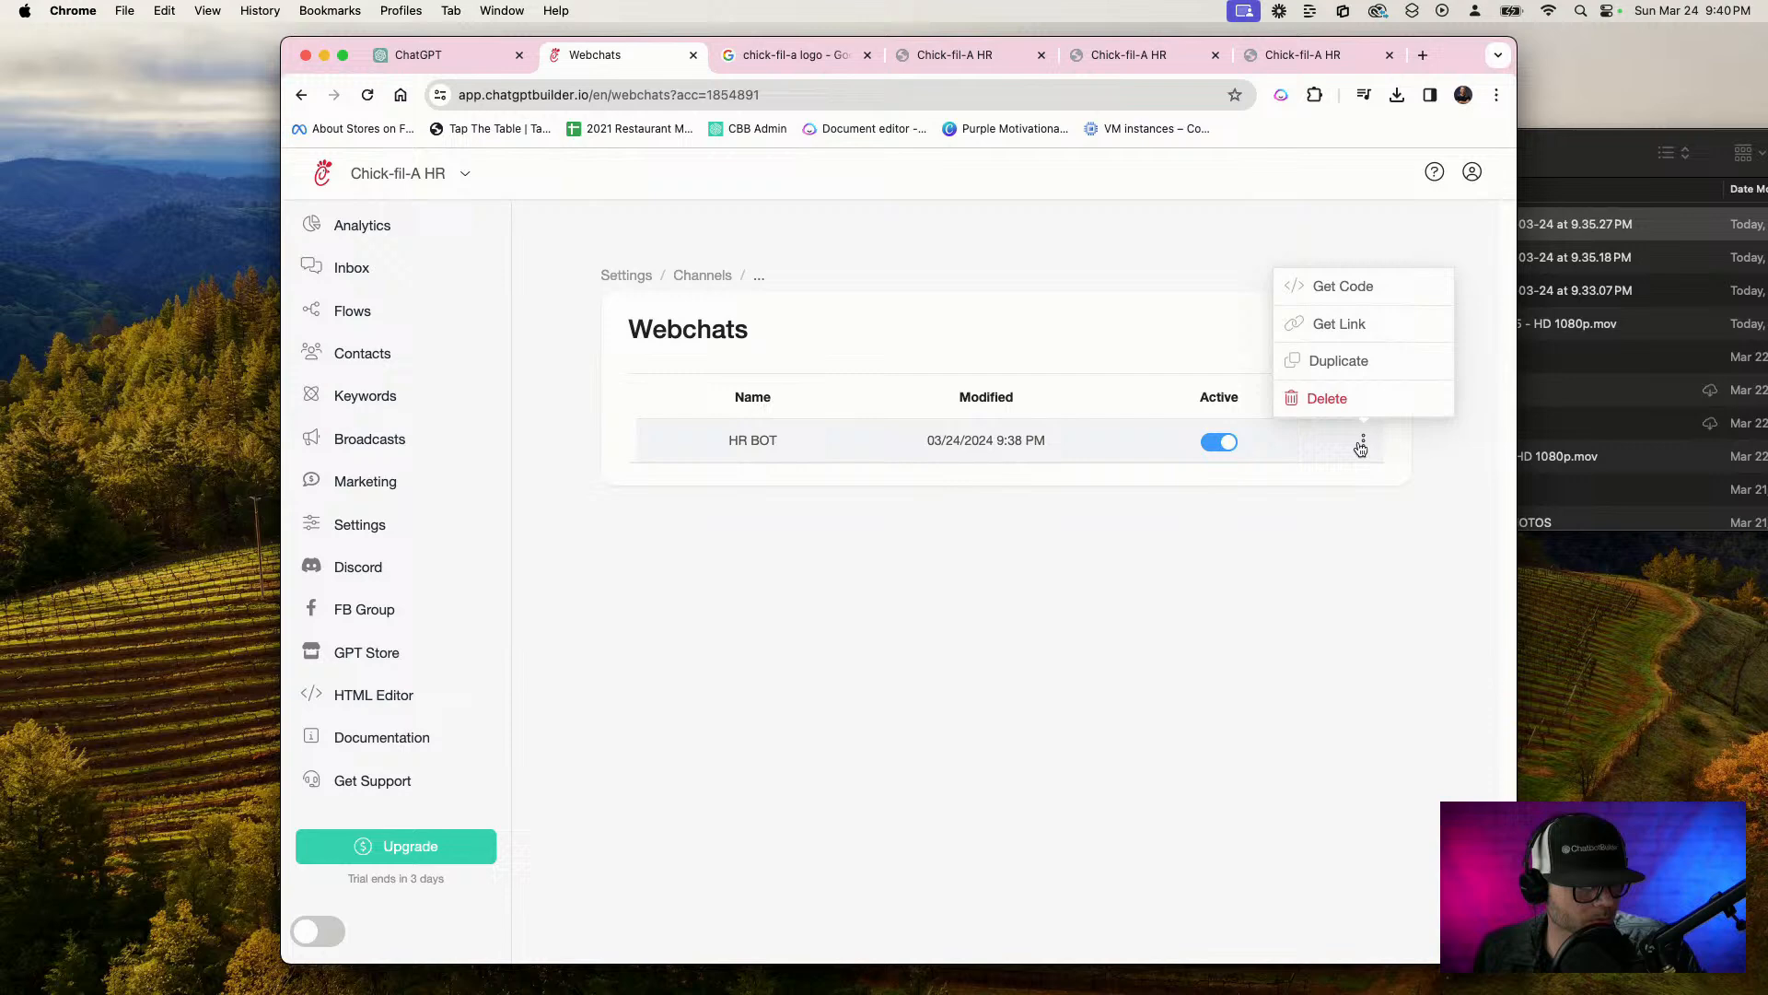
click(1324, 364)
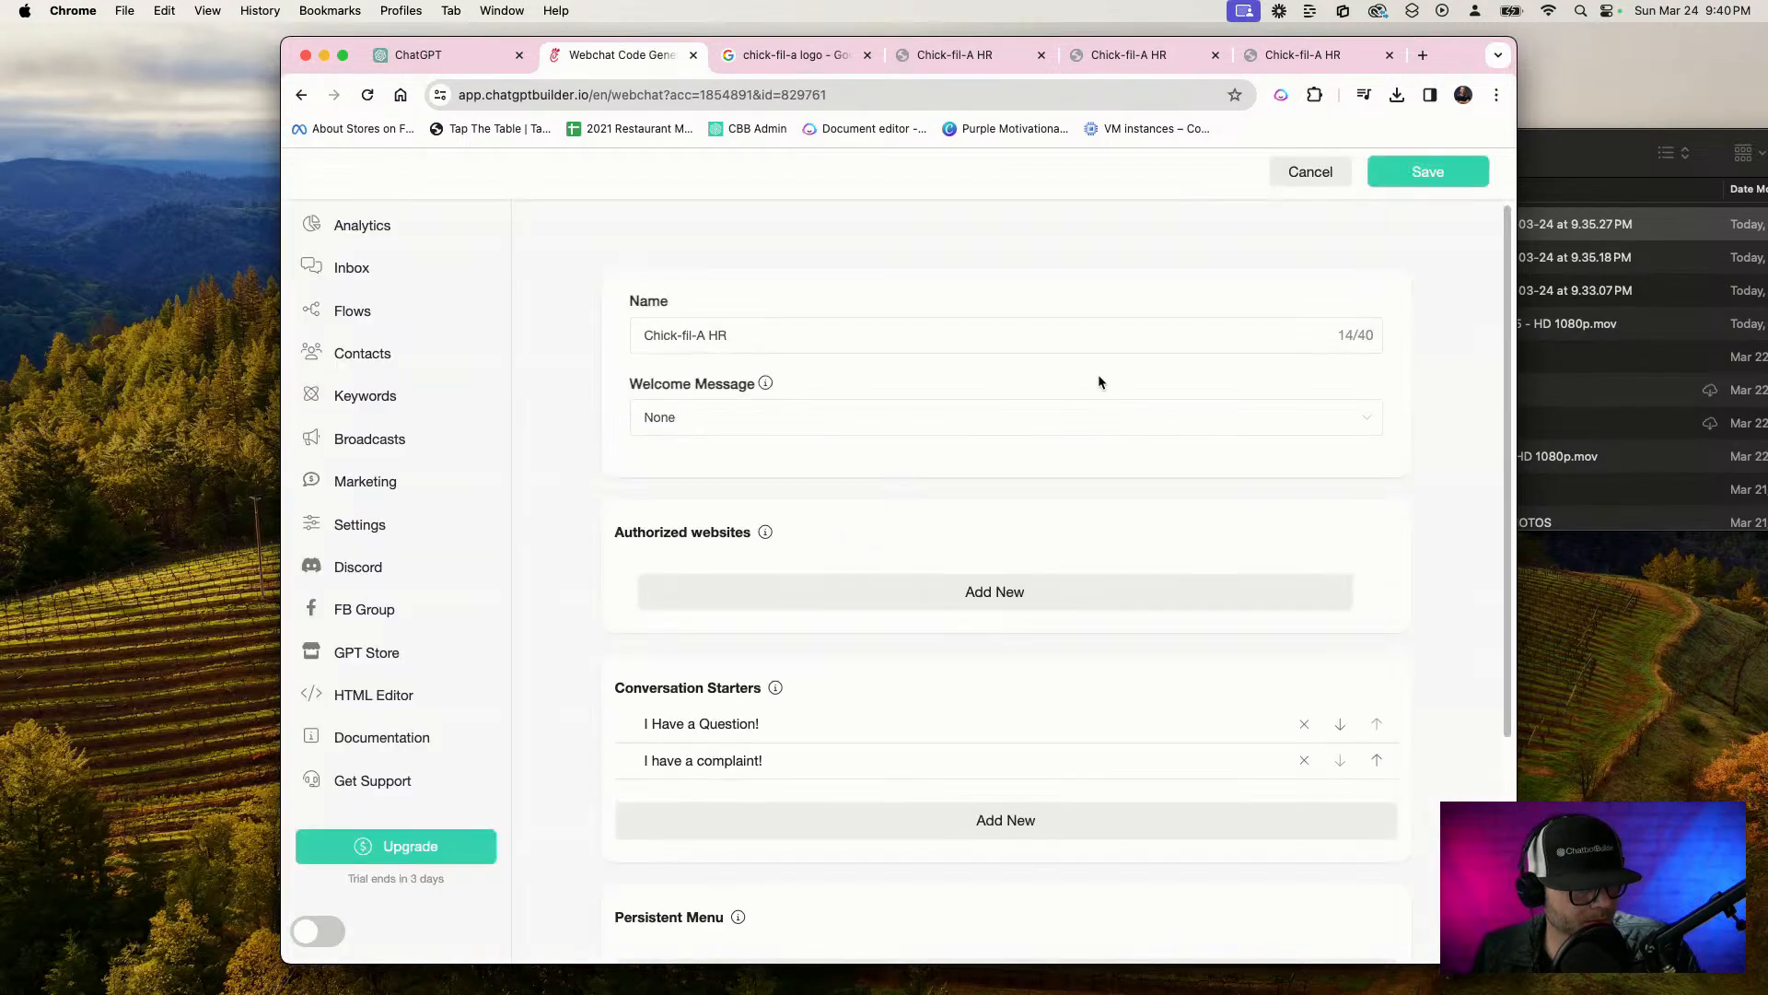
Expand the webchat's additional options to check its template, brand color and header settings, and save the webchat
scroll(925, 578, down, 5)
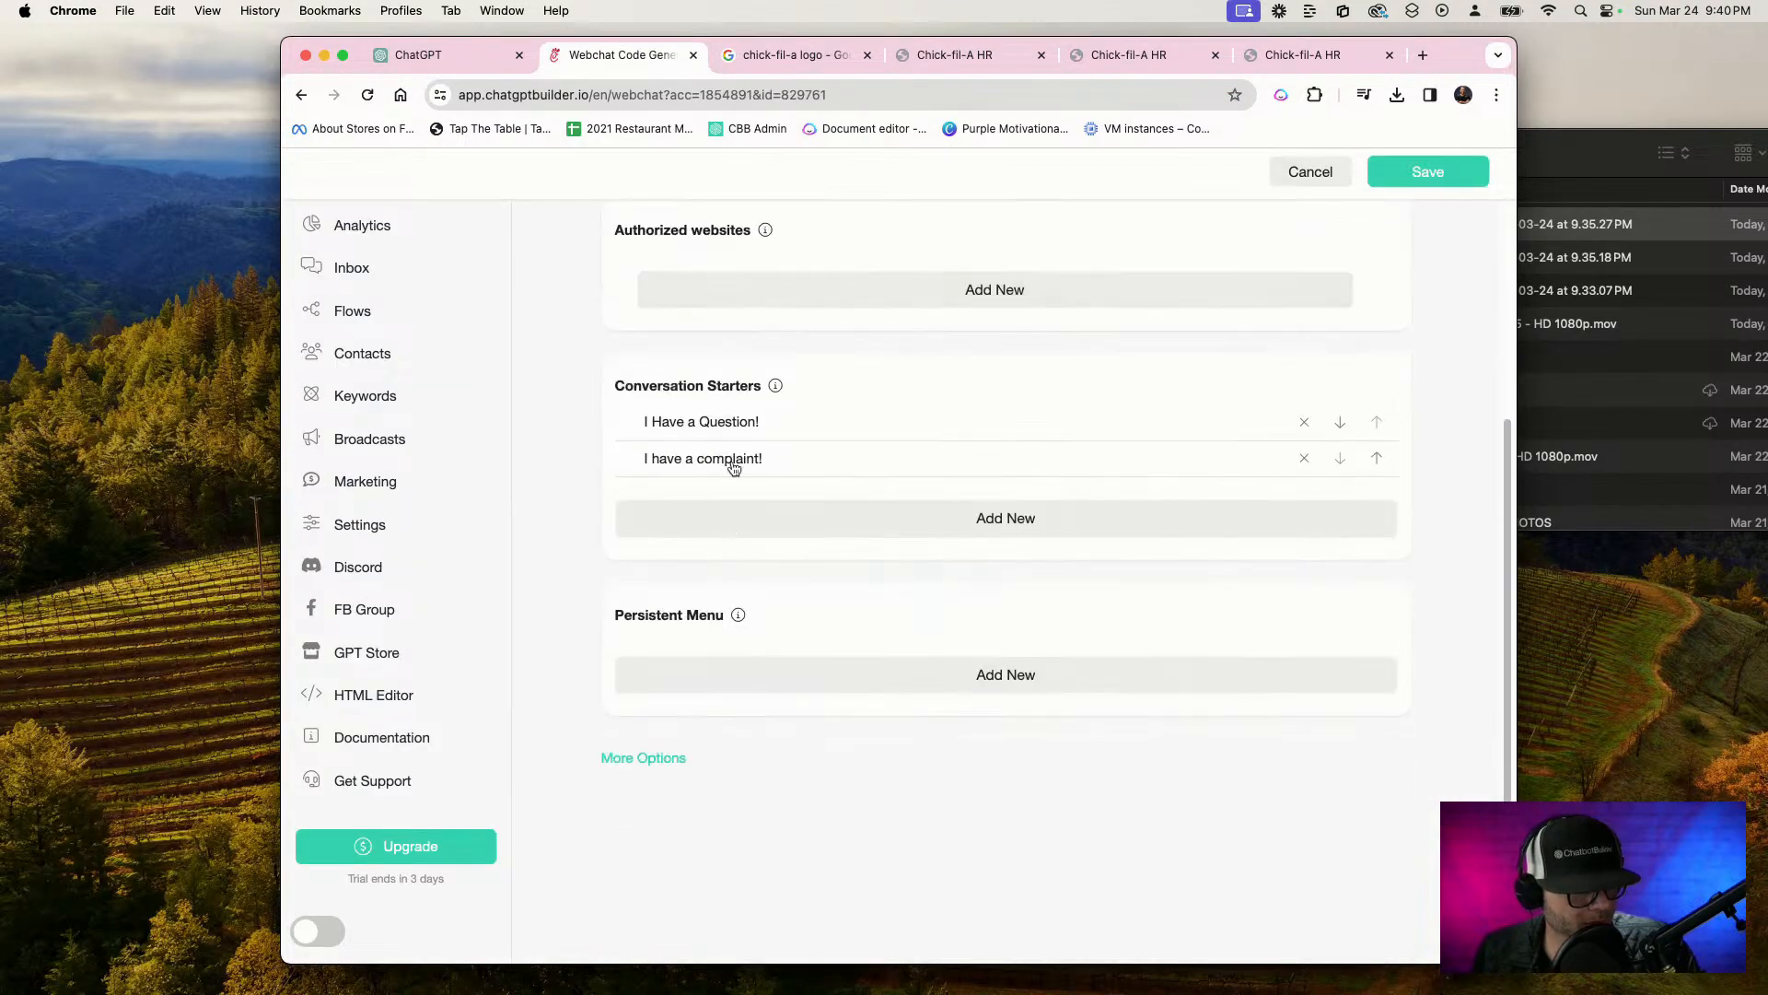
click(671, 758)
scroll(718, 645, down, 4)
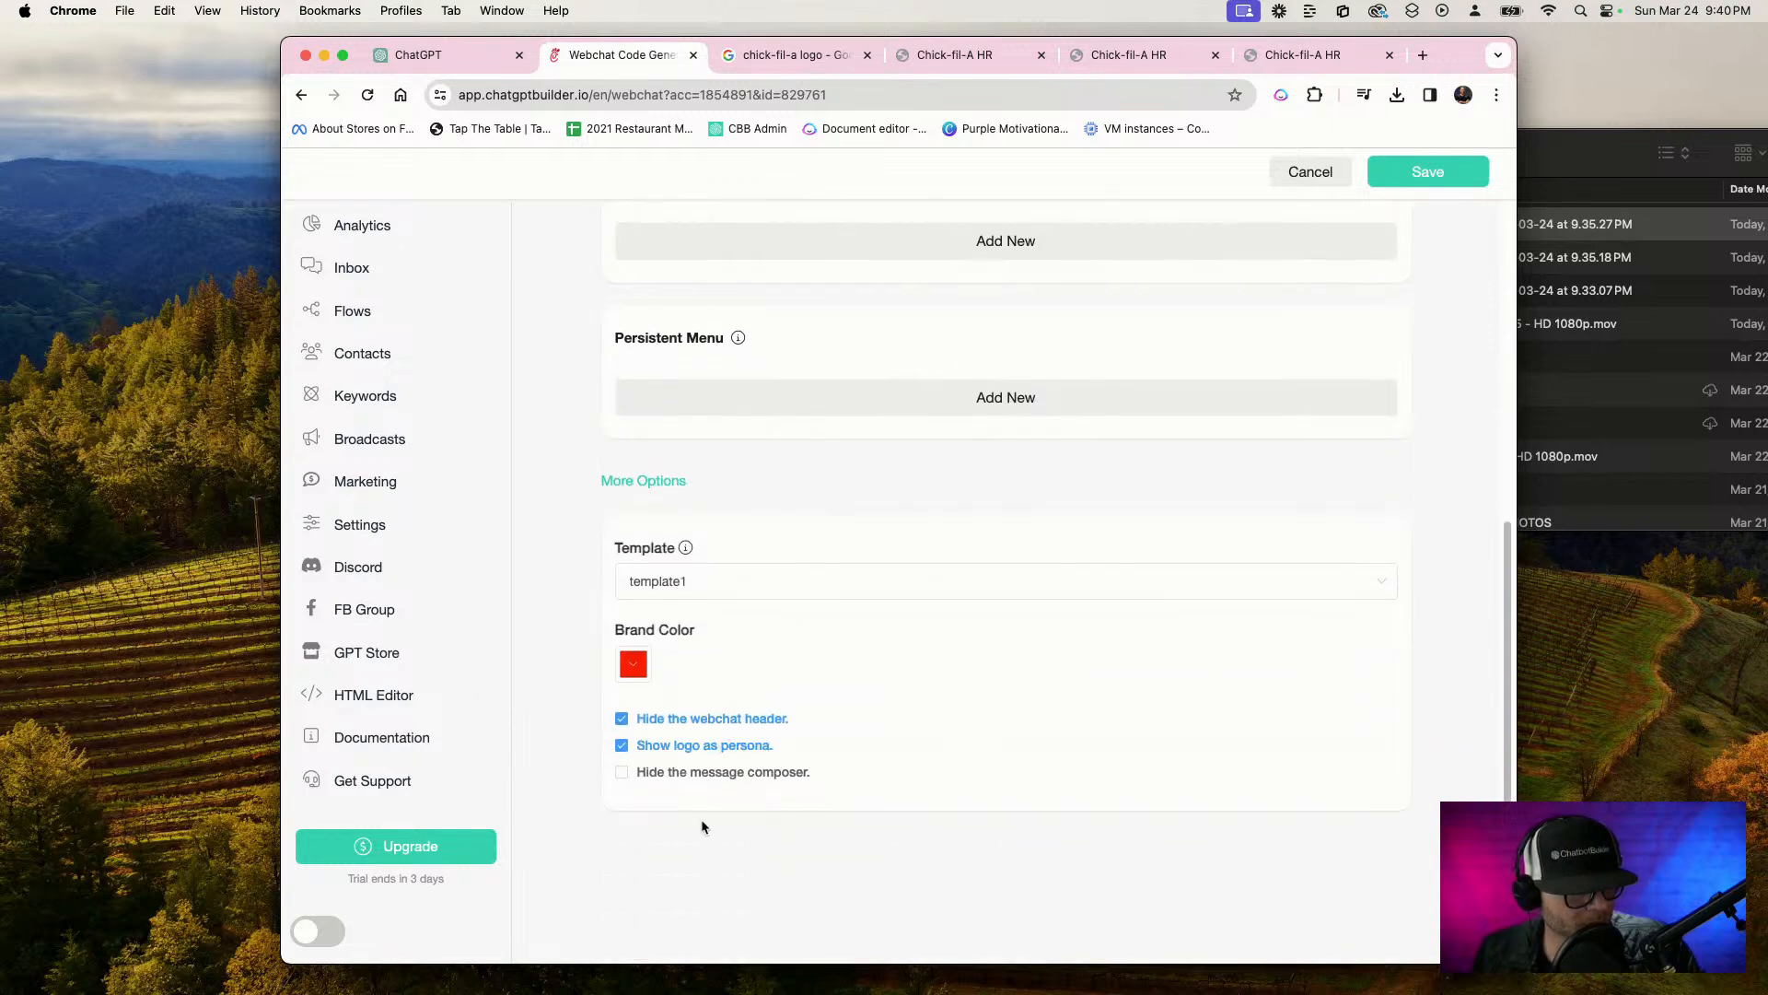
click(1441, 184)
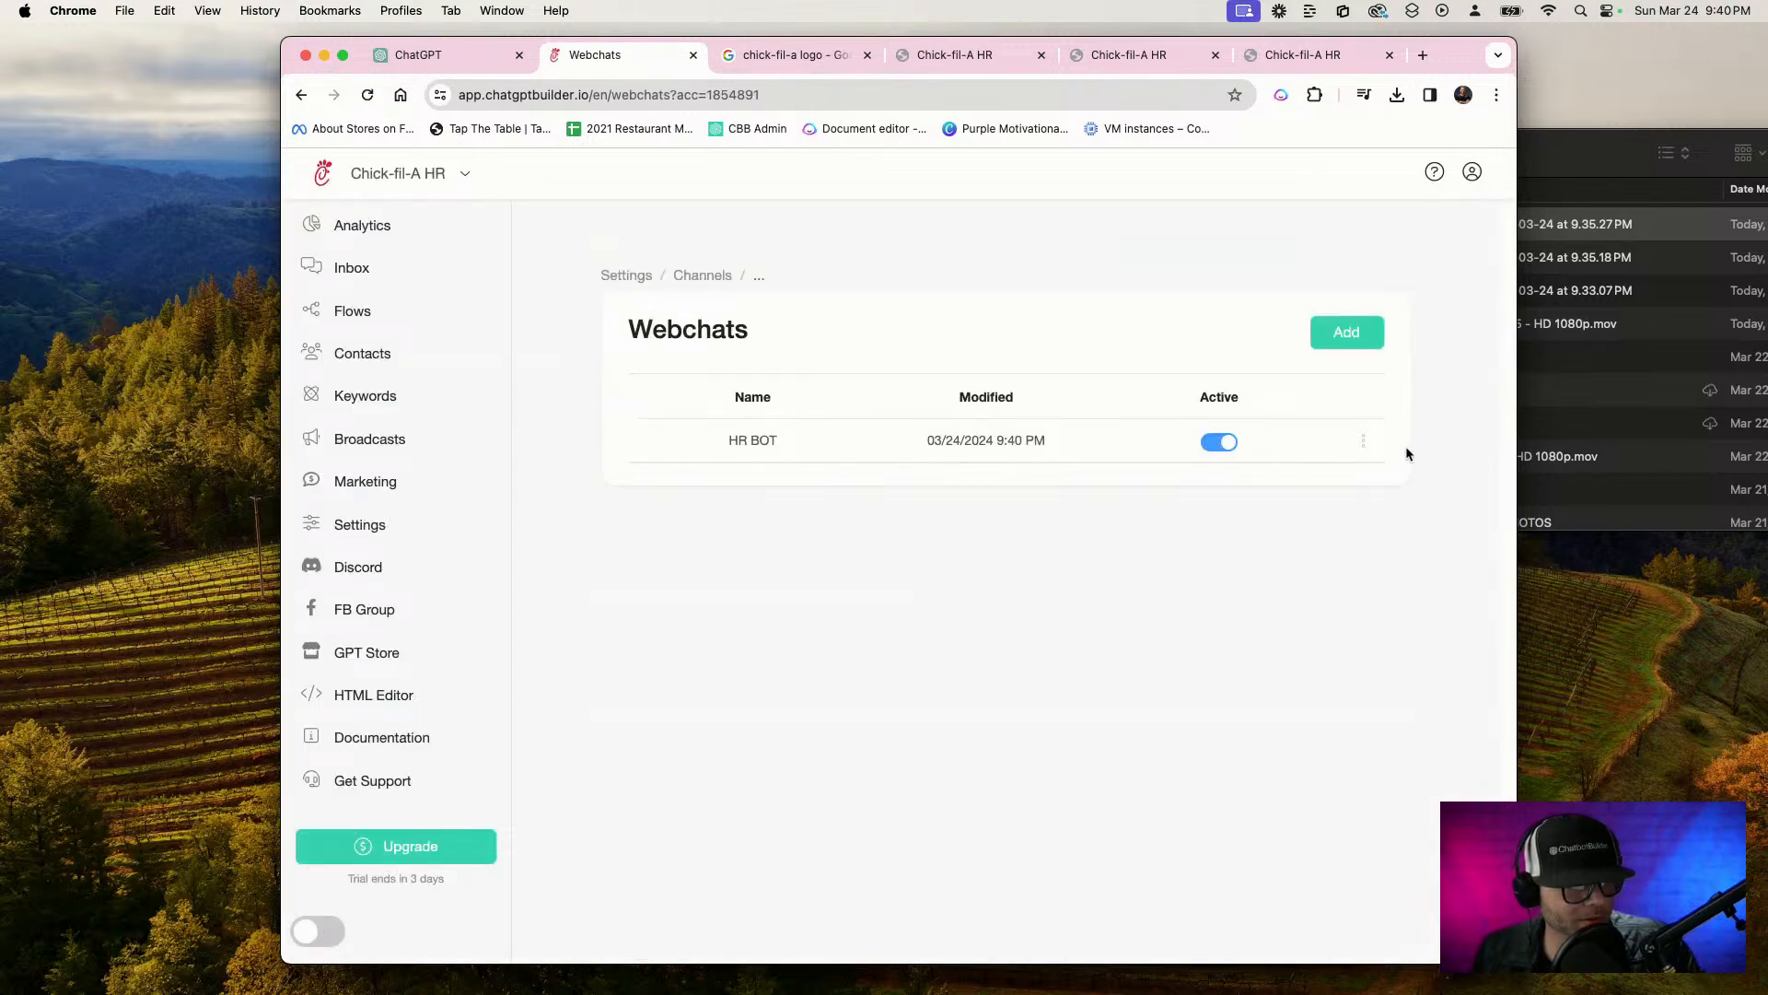
Copy the HR BOT webchat's embed code
click(1364, 442)
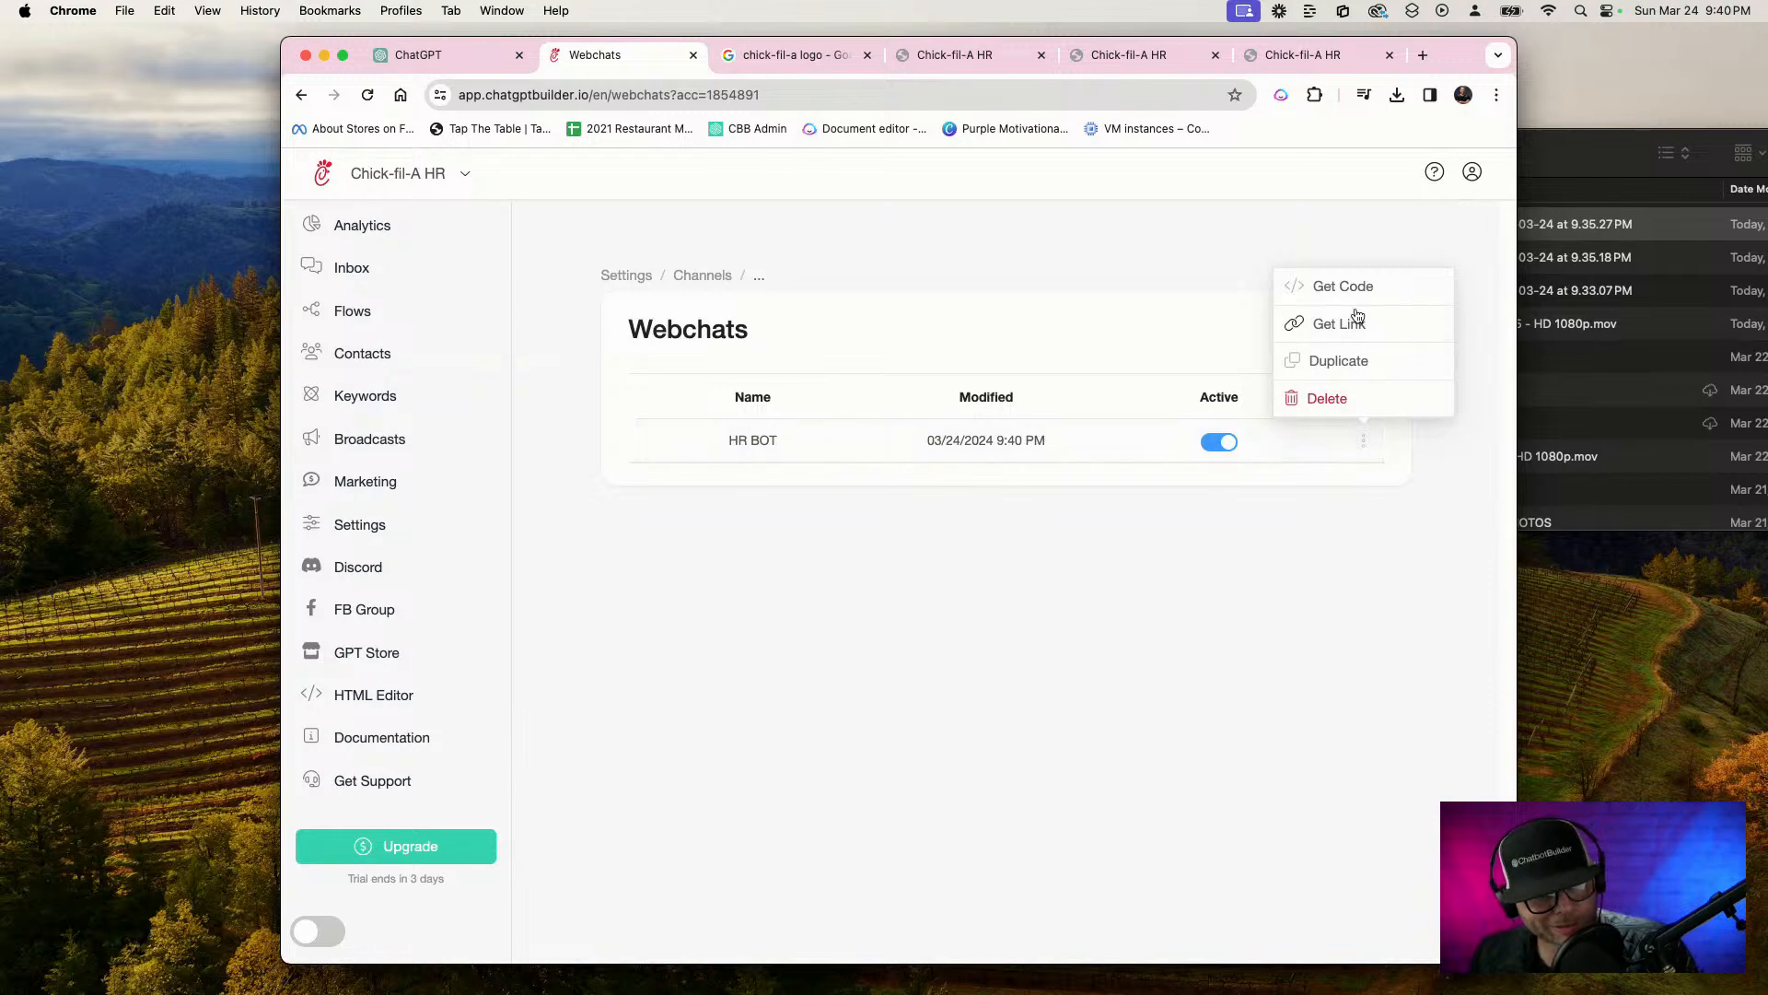
click(1343, 288)
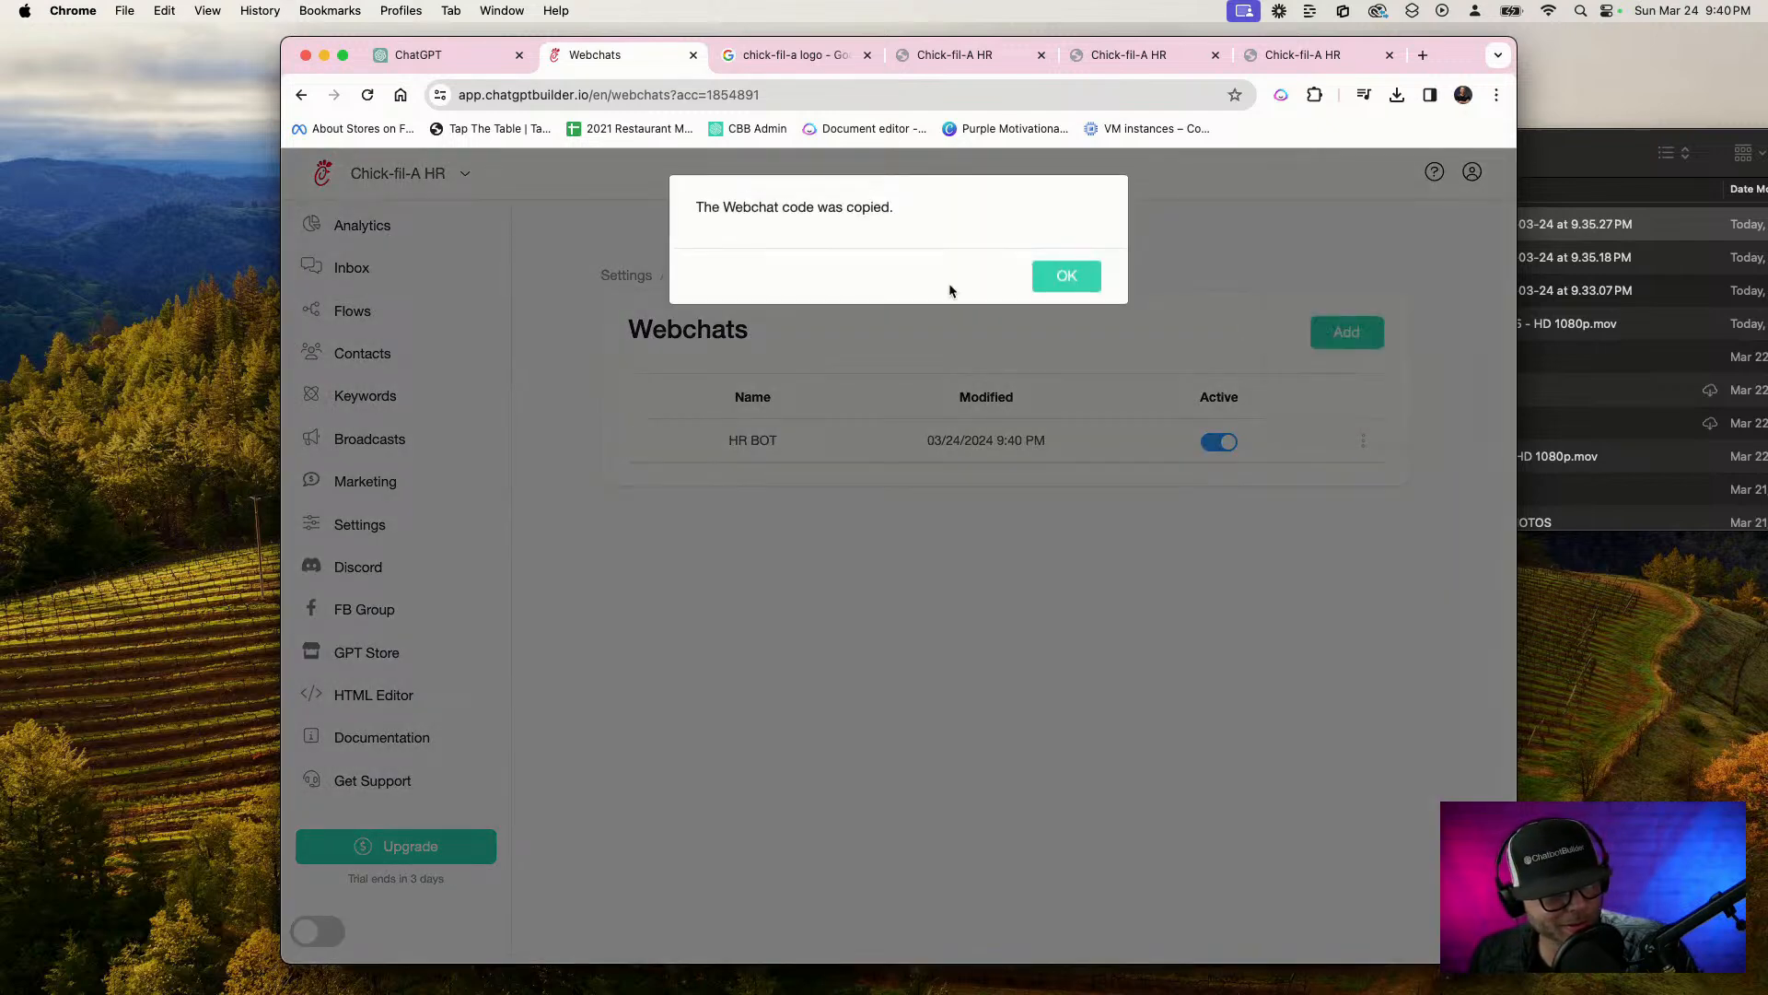
click(1066, 273)
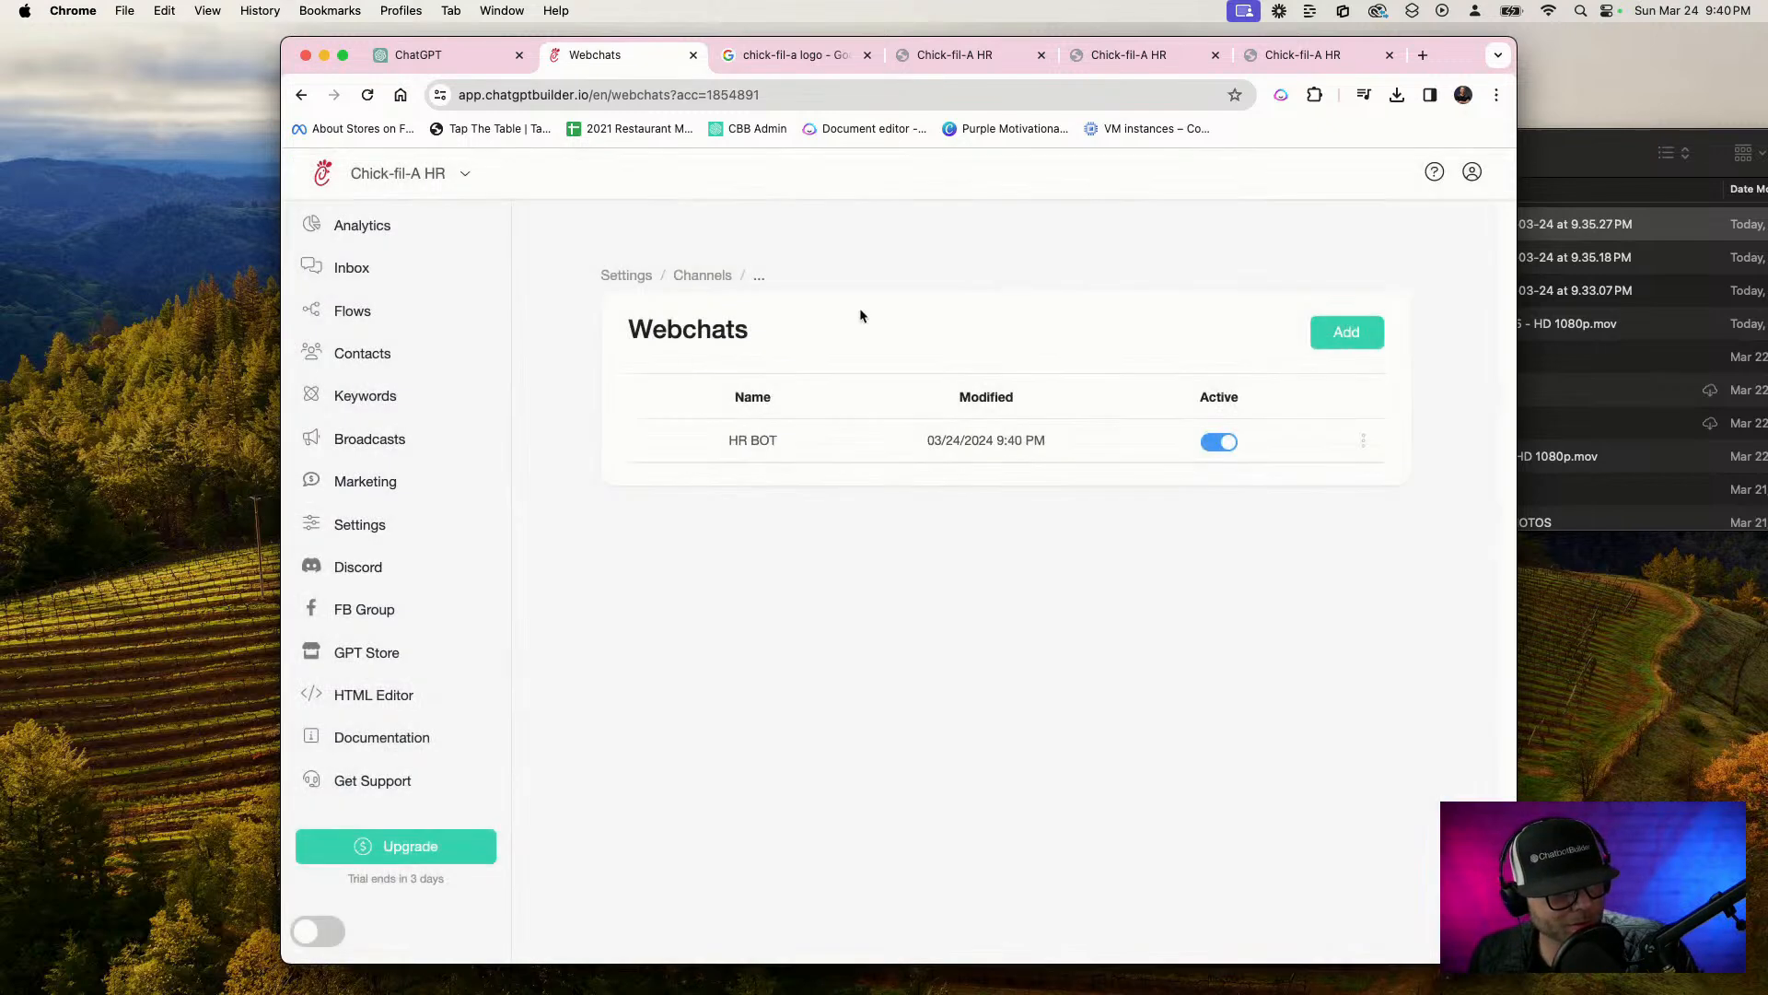
Create a new flow named "Landing Page"
click(353, 313)
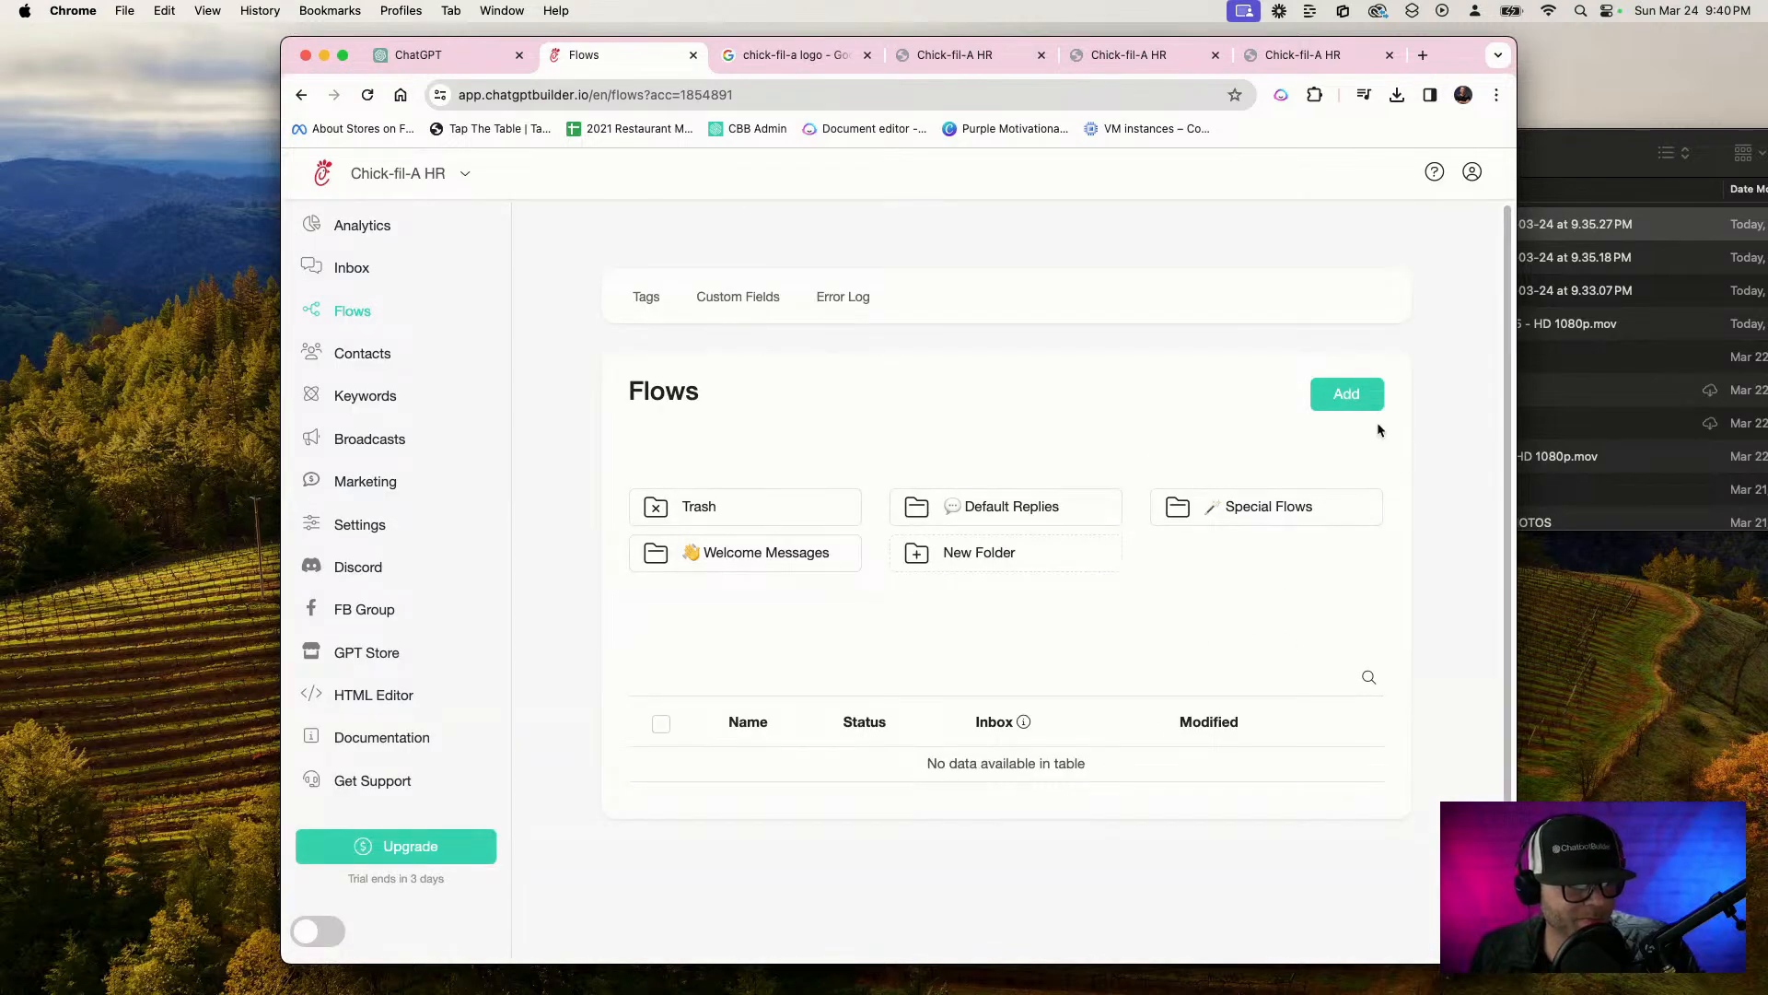
click(1346, 396)
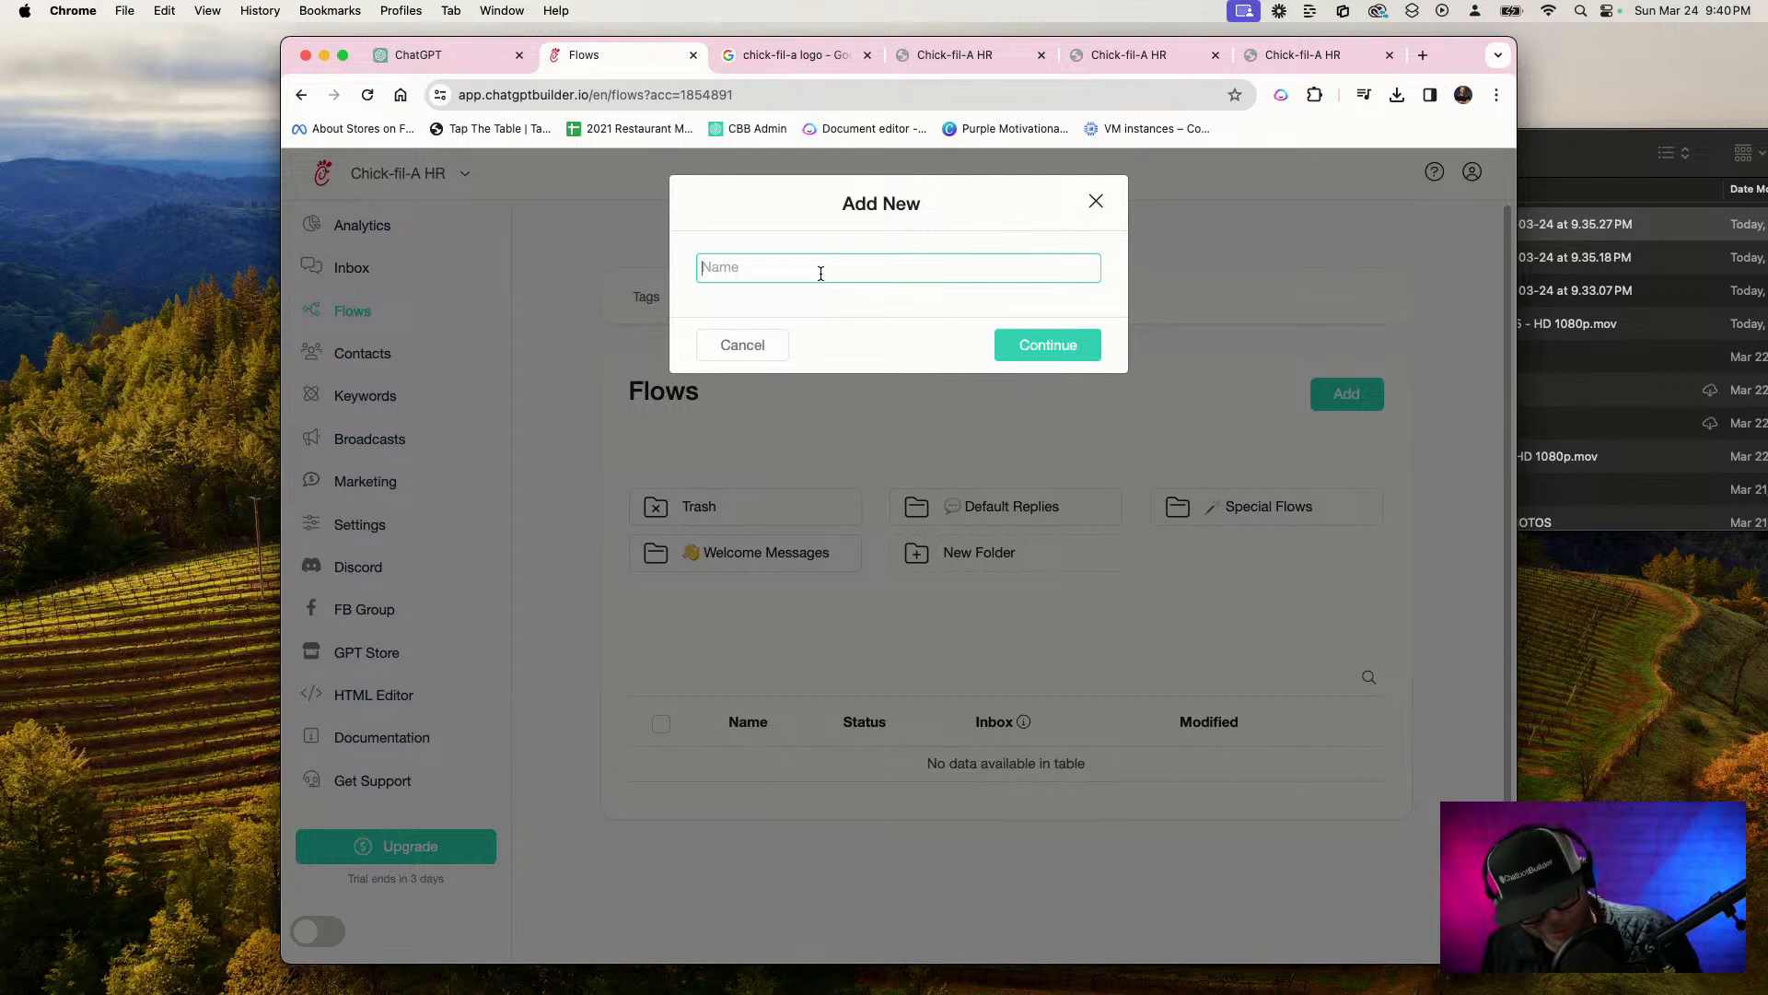
text(Landing Page)
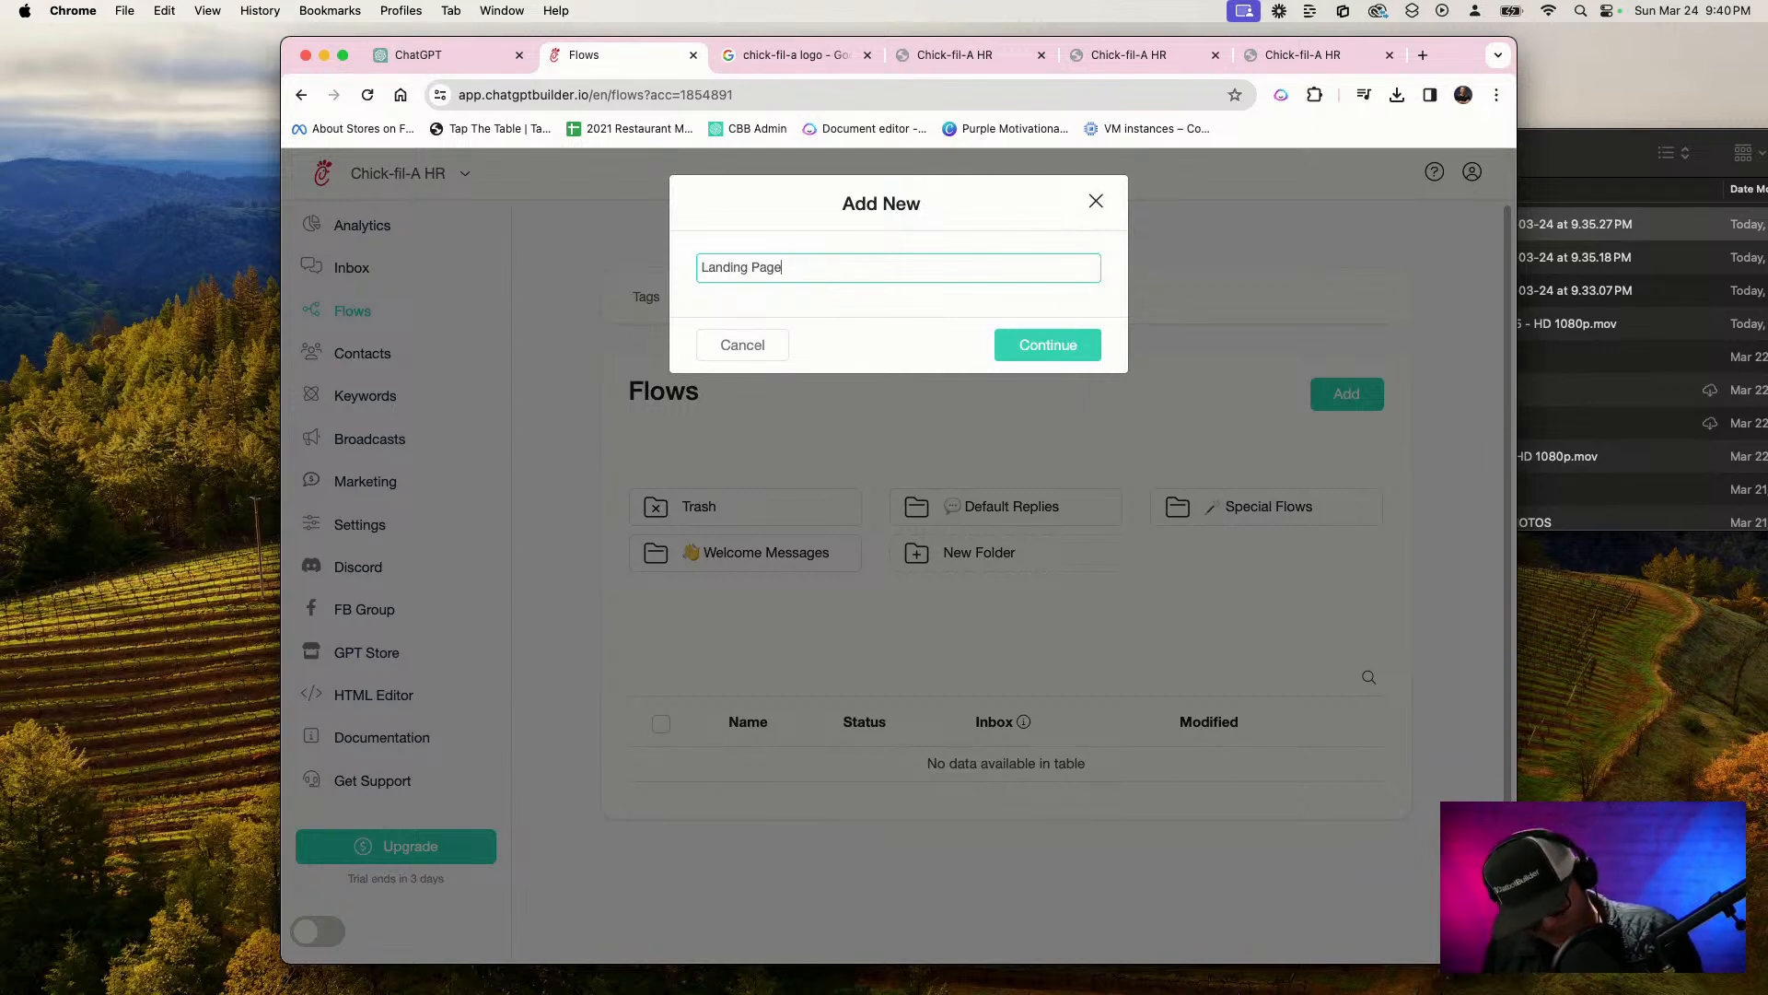
click(1055, 345)
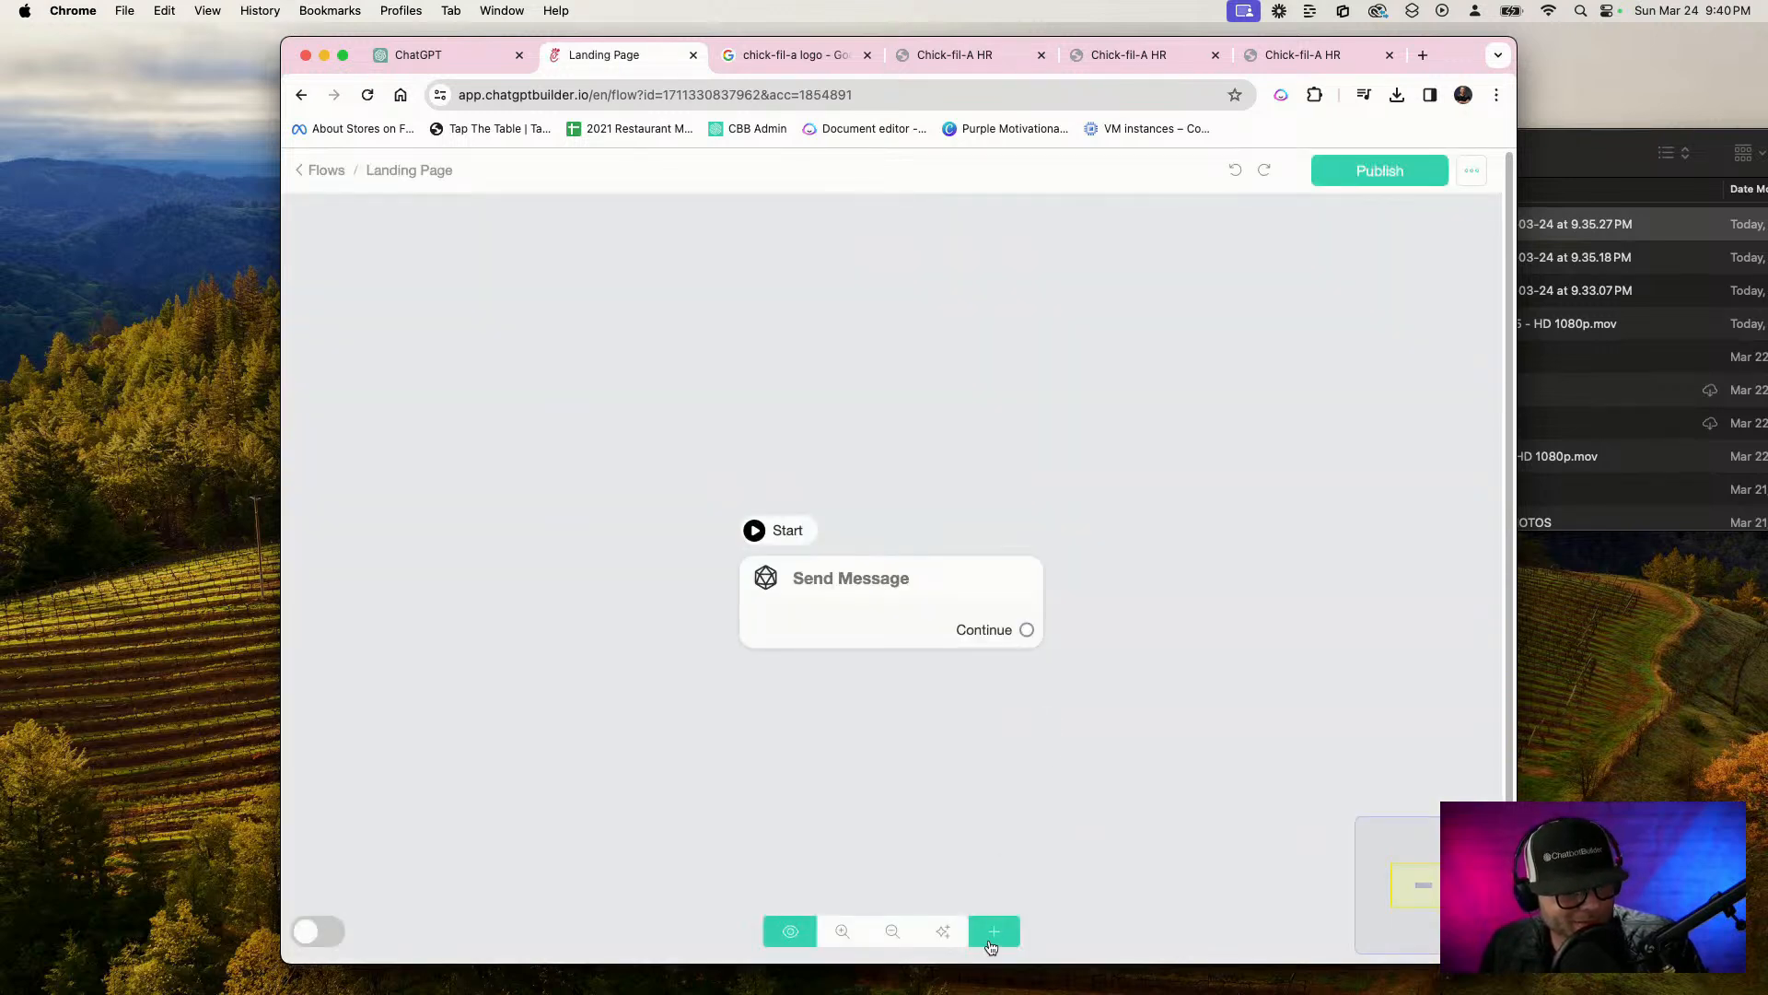
Add a Landing Page block above the Send Message block, make it the flow's start and delete the Send Message block
click(993, 931)
click(1059, 866)
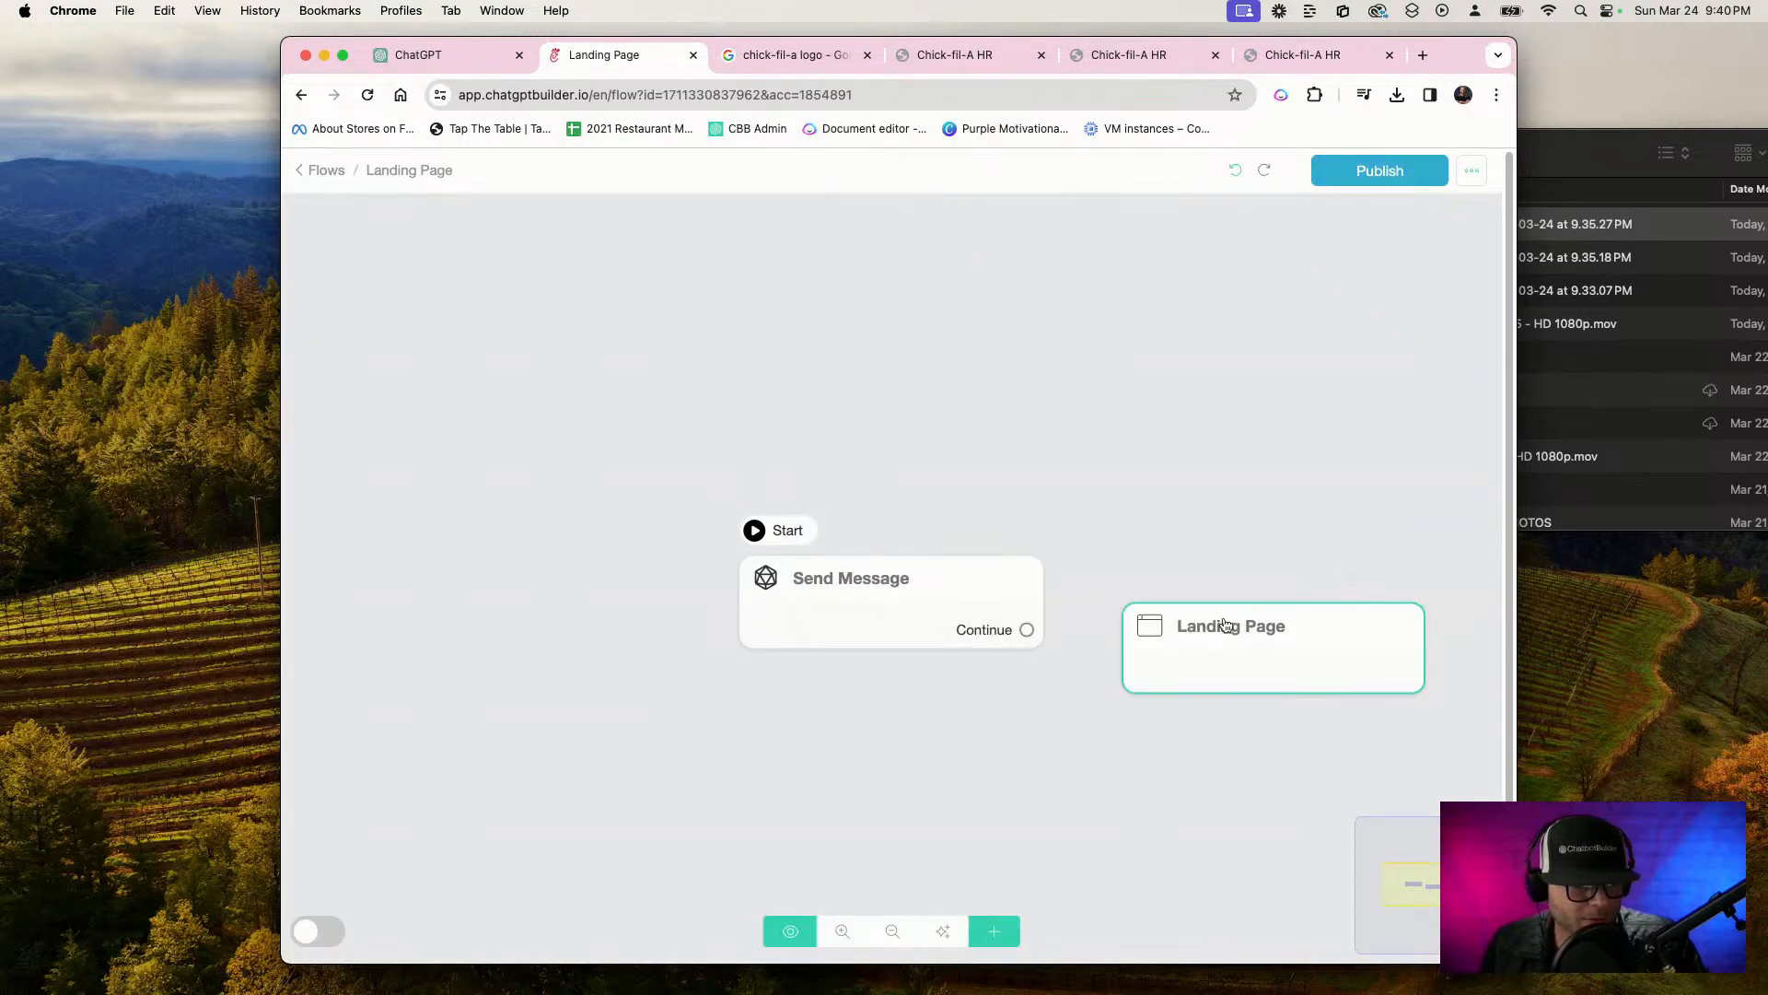
drag(1228, 629, 852, 434)
click(863, 368)
click(892, 580)
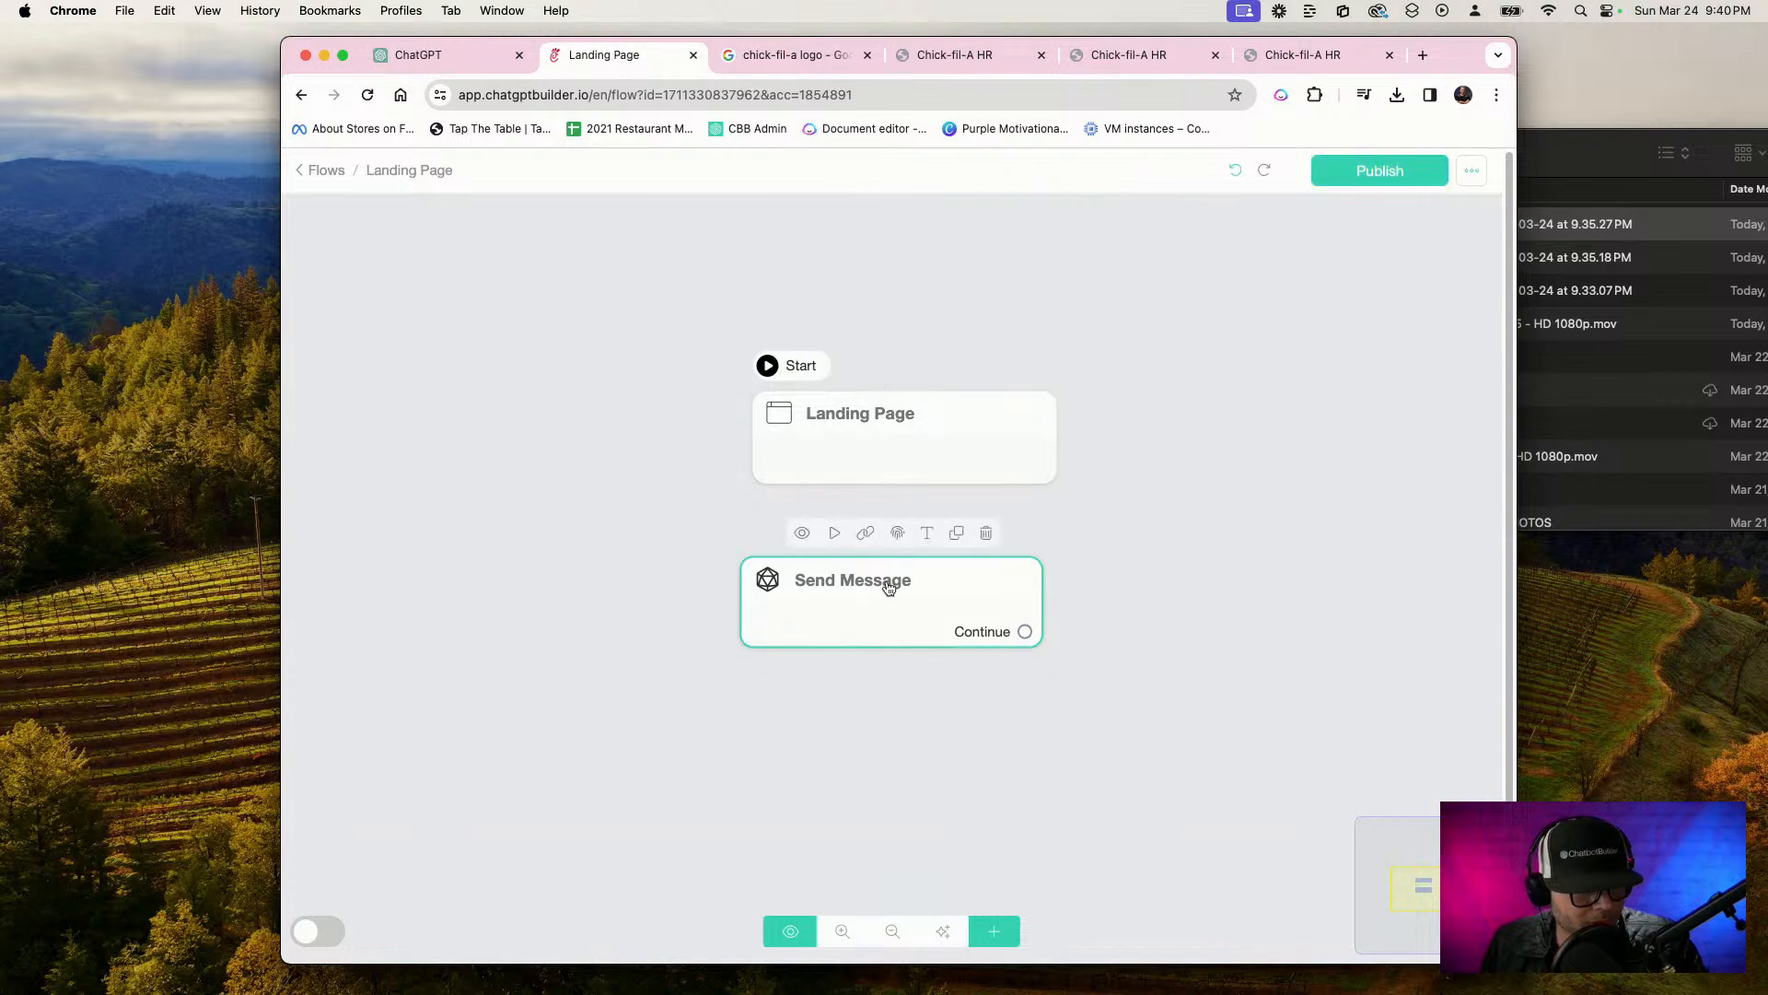
click(984, 534)
Add a code element containing the copied webchat embed code to the Landing Page block and publish the flow
click(955, 450)
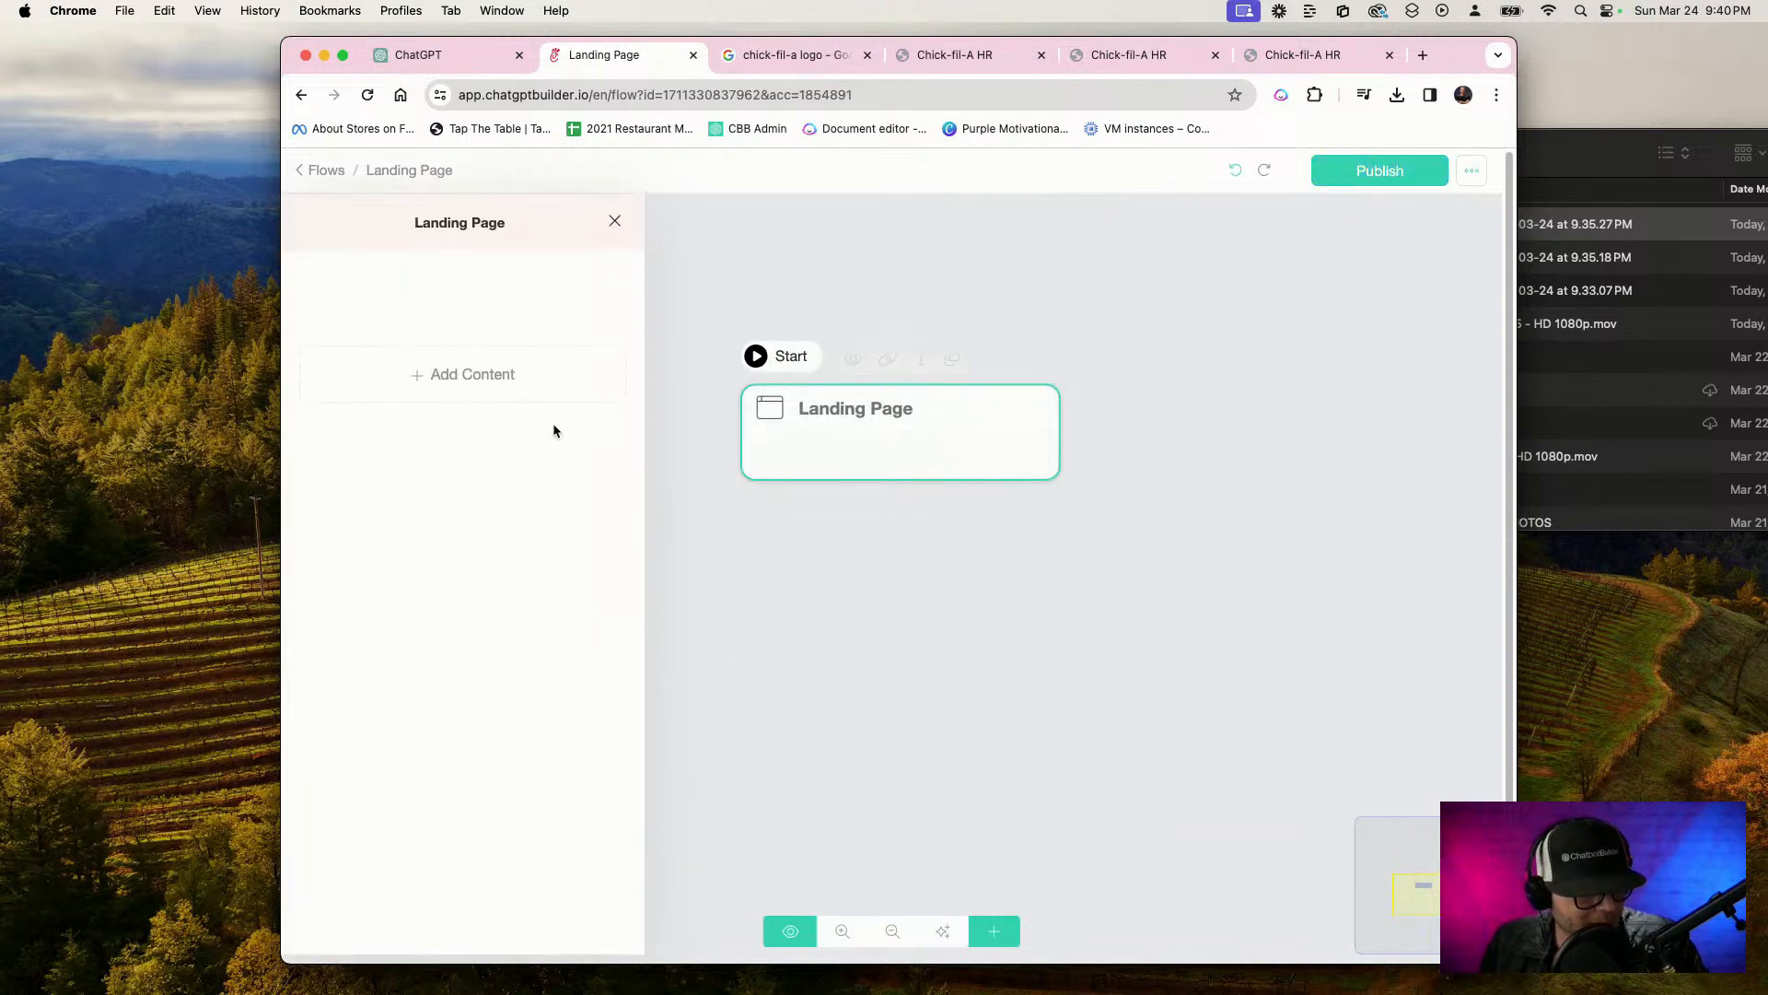
click(523, 396)
click(342, 623)
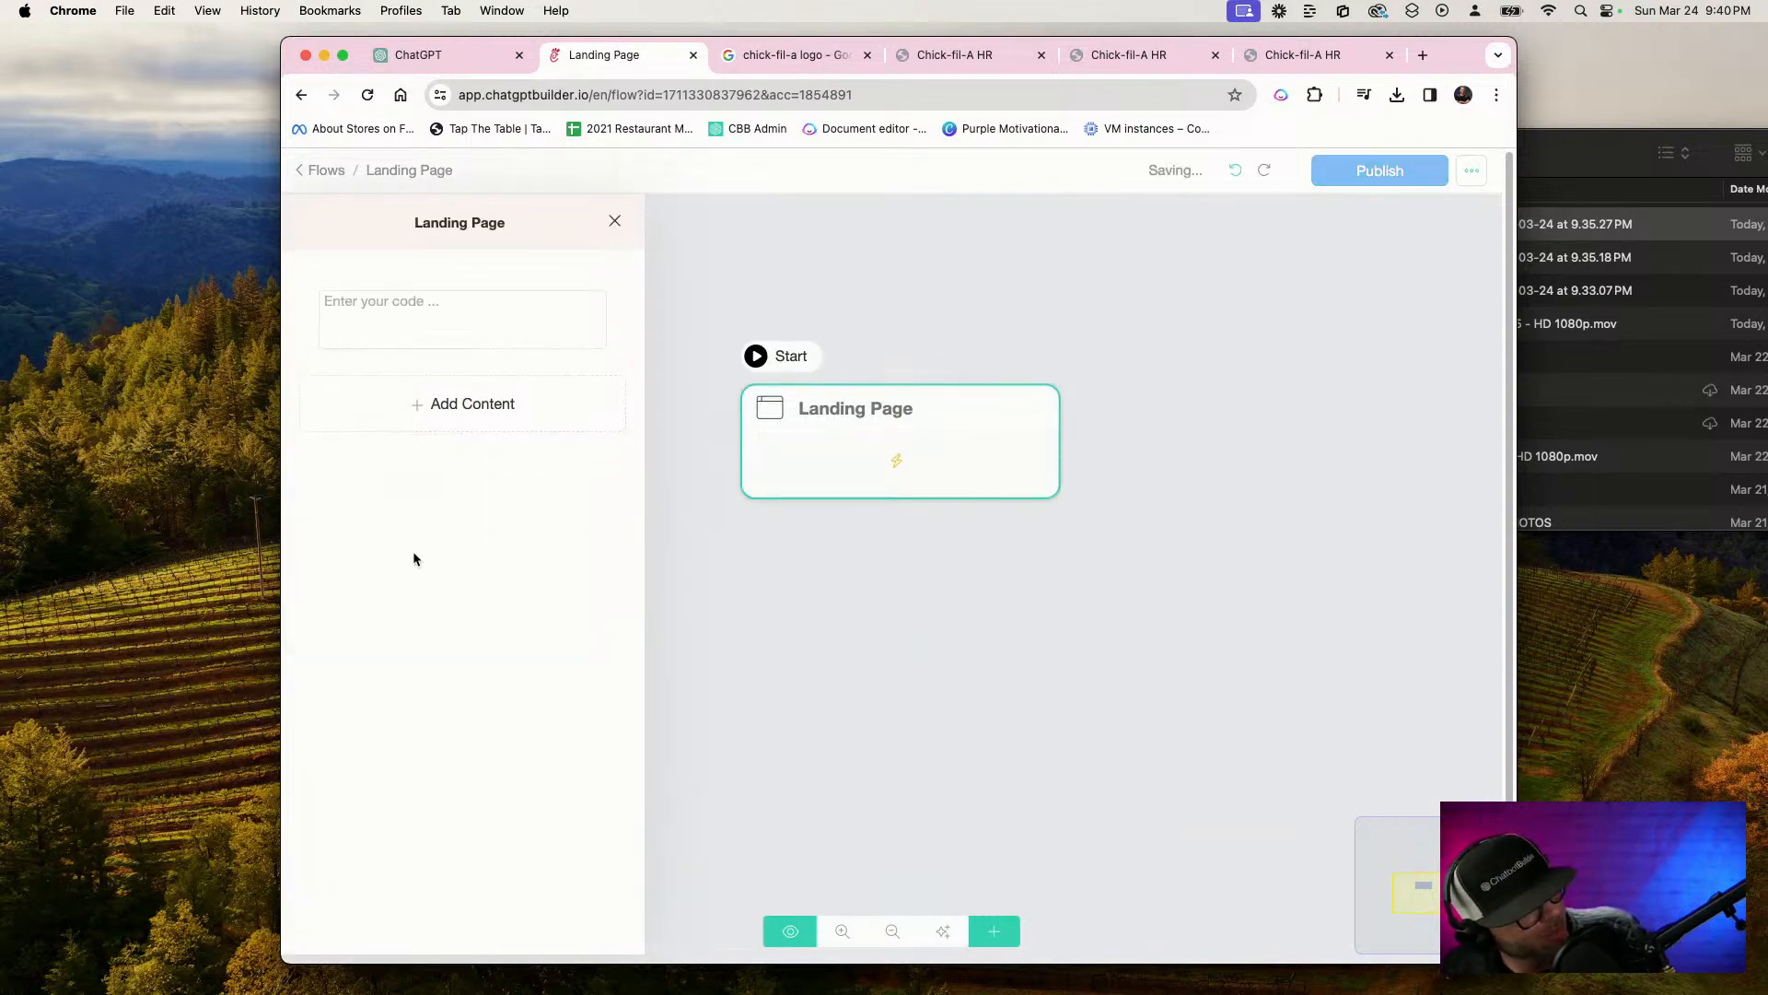
click(368, 320)
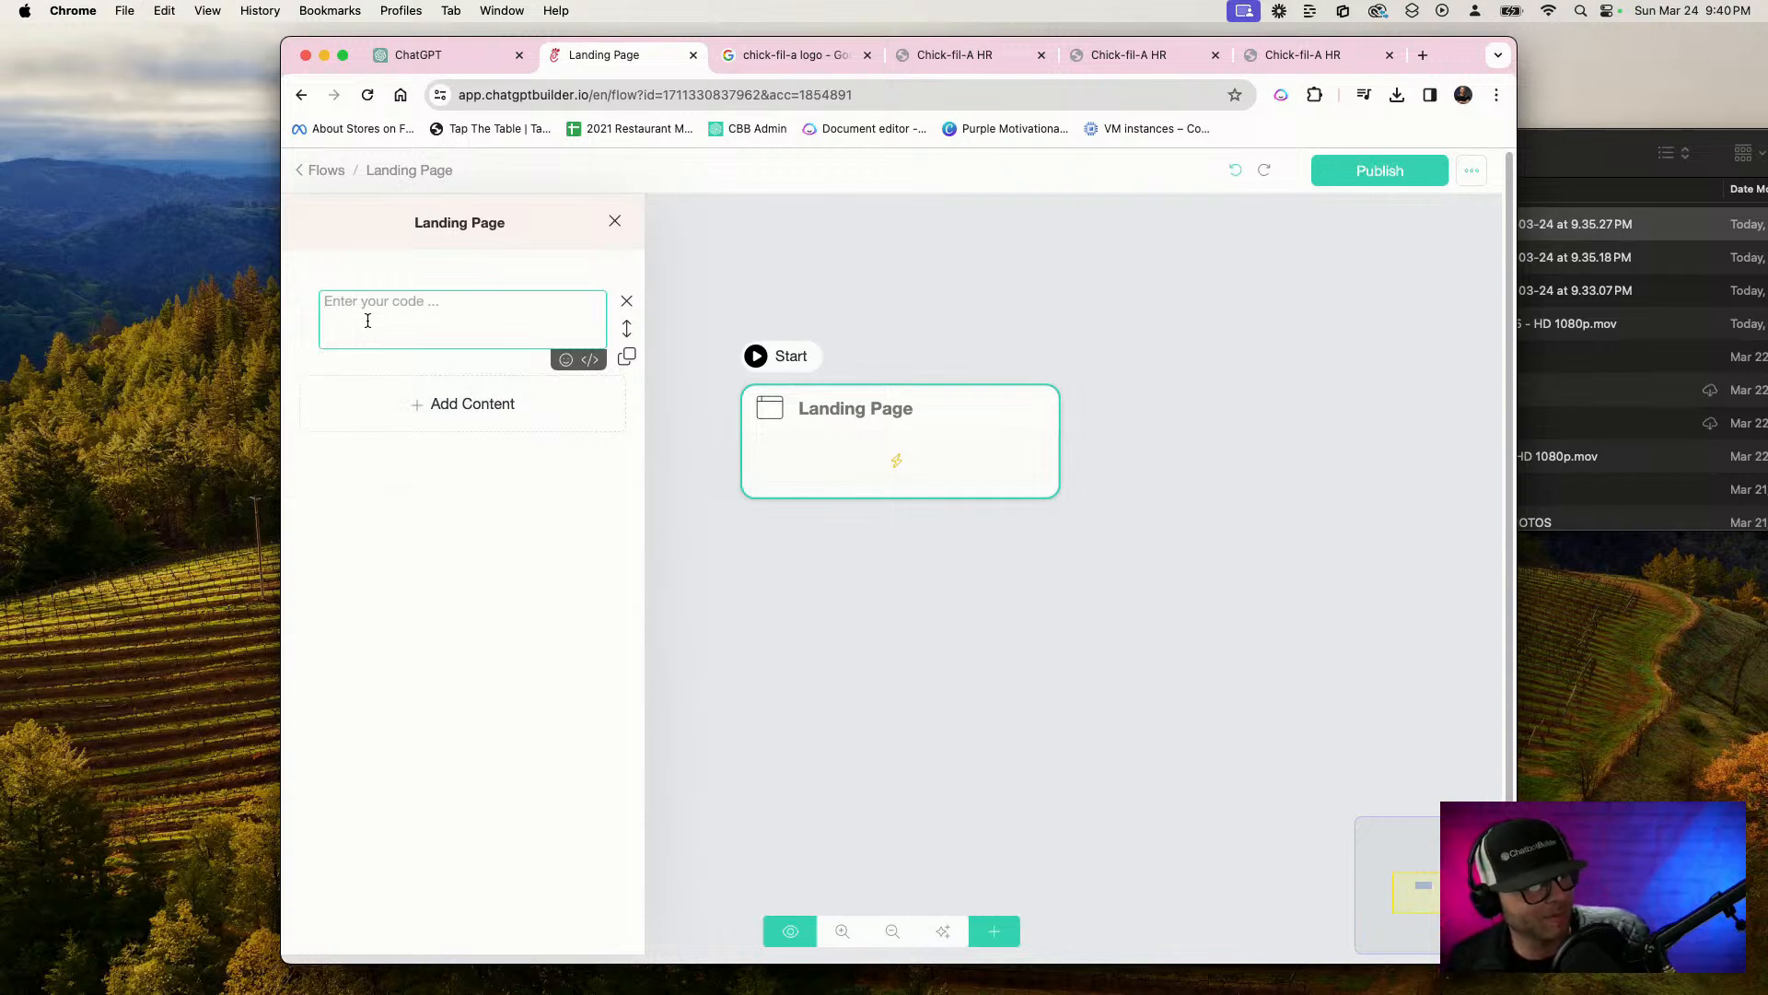
text(<script src="https://app.chatgptbuilder.io/webchat/plugin.js?v=5"></script> <script>ktt10.setup({id:"XSbqdtbOw8Ai1cB9GIF",accountId:"1854891",color:"#FC0505"})</script>)
click(1193, 289)
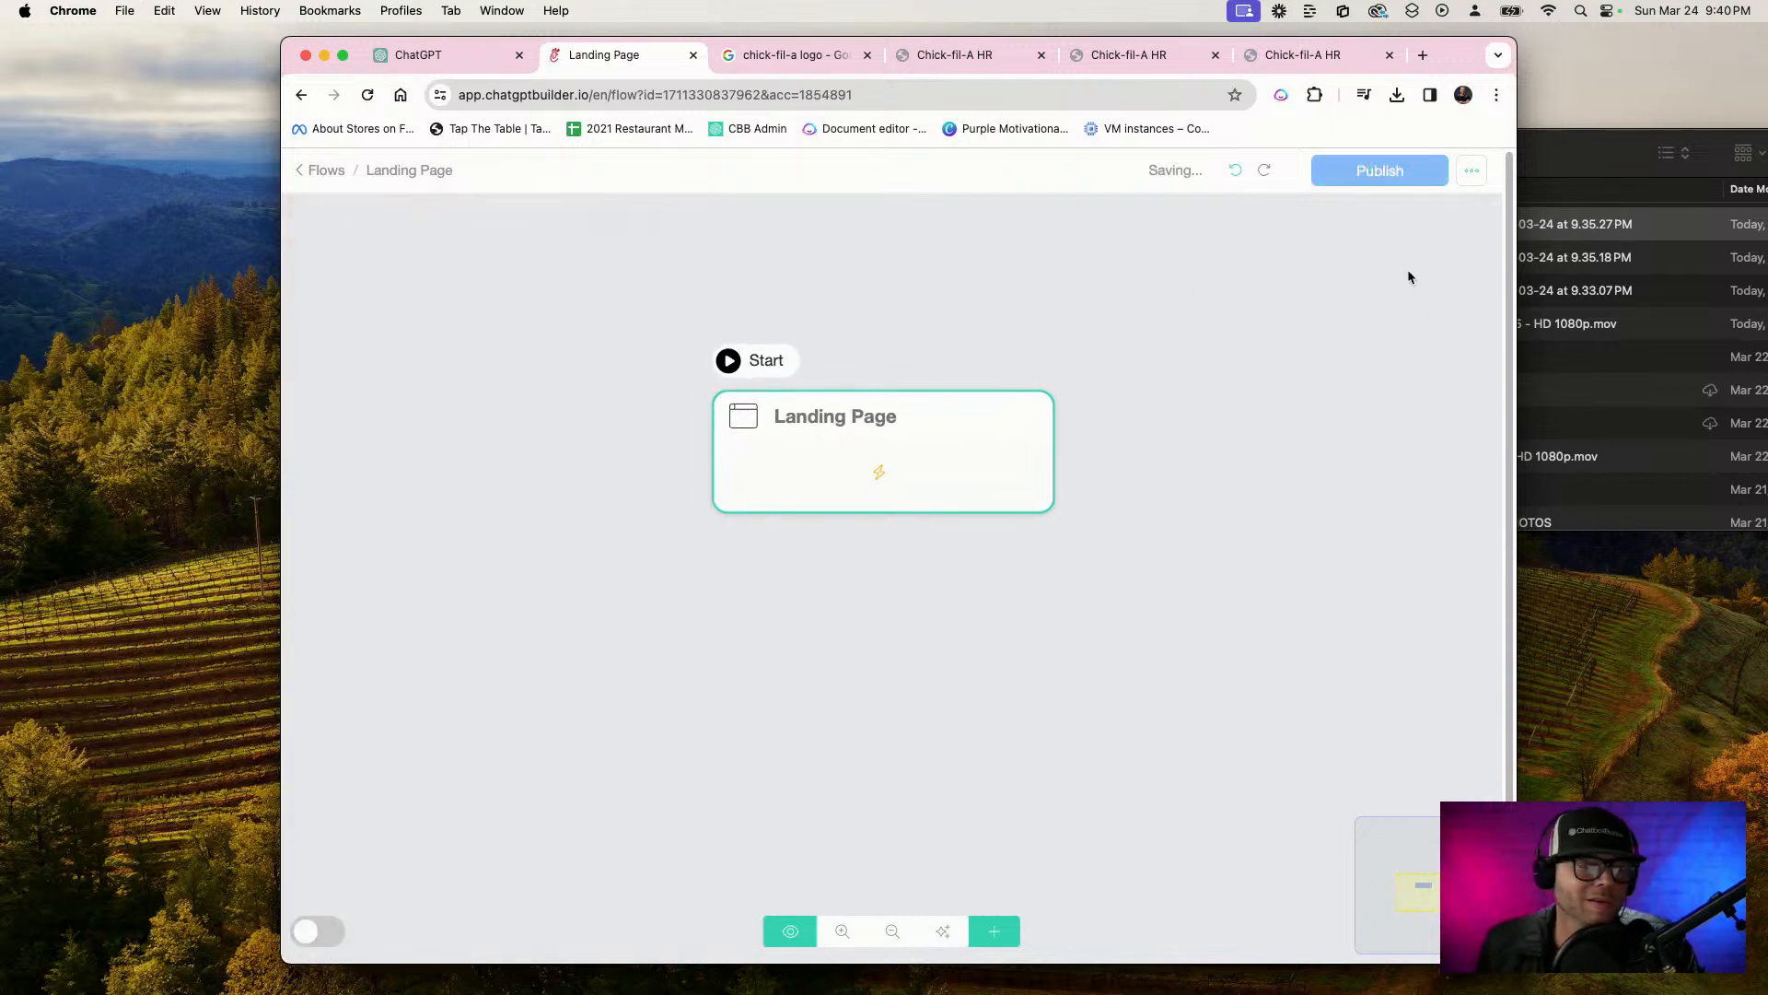
click(1372, 181)
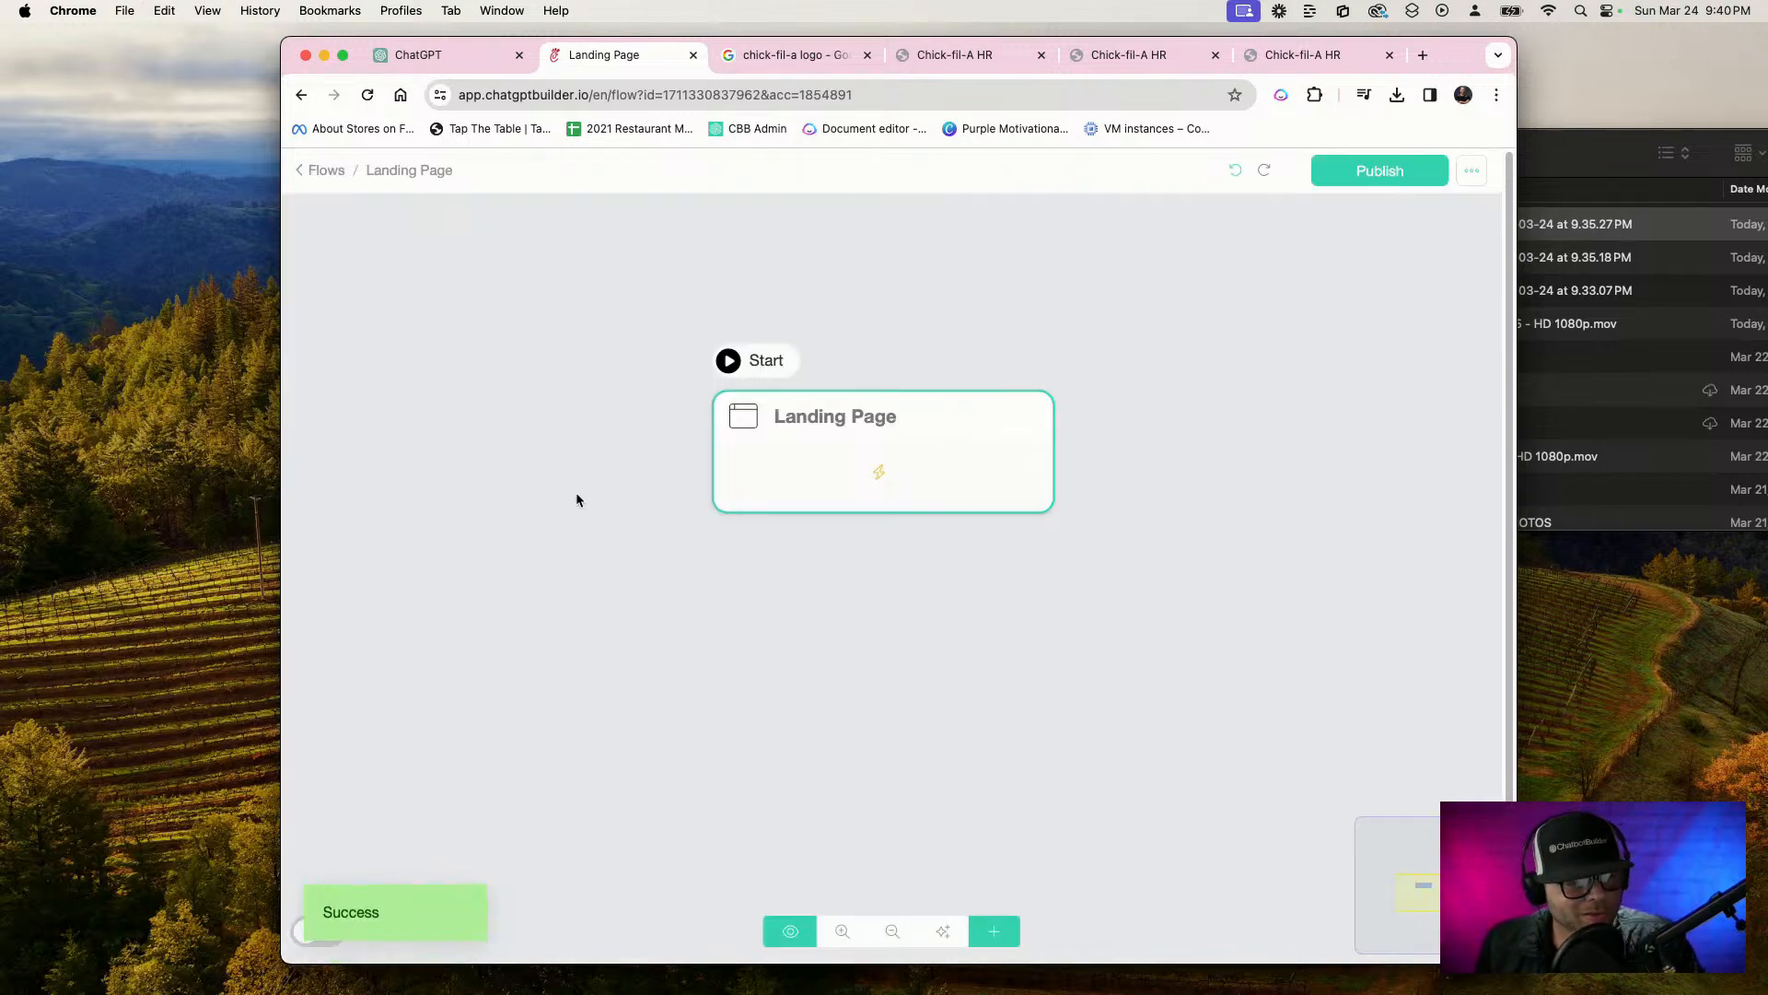
Preview the landing page in a smaller browser window, test its chat widget with the message "hi", and close the widget
click(833, 364)
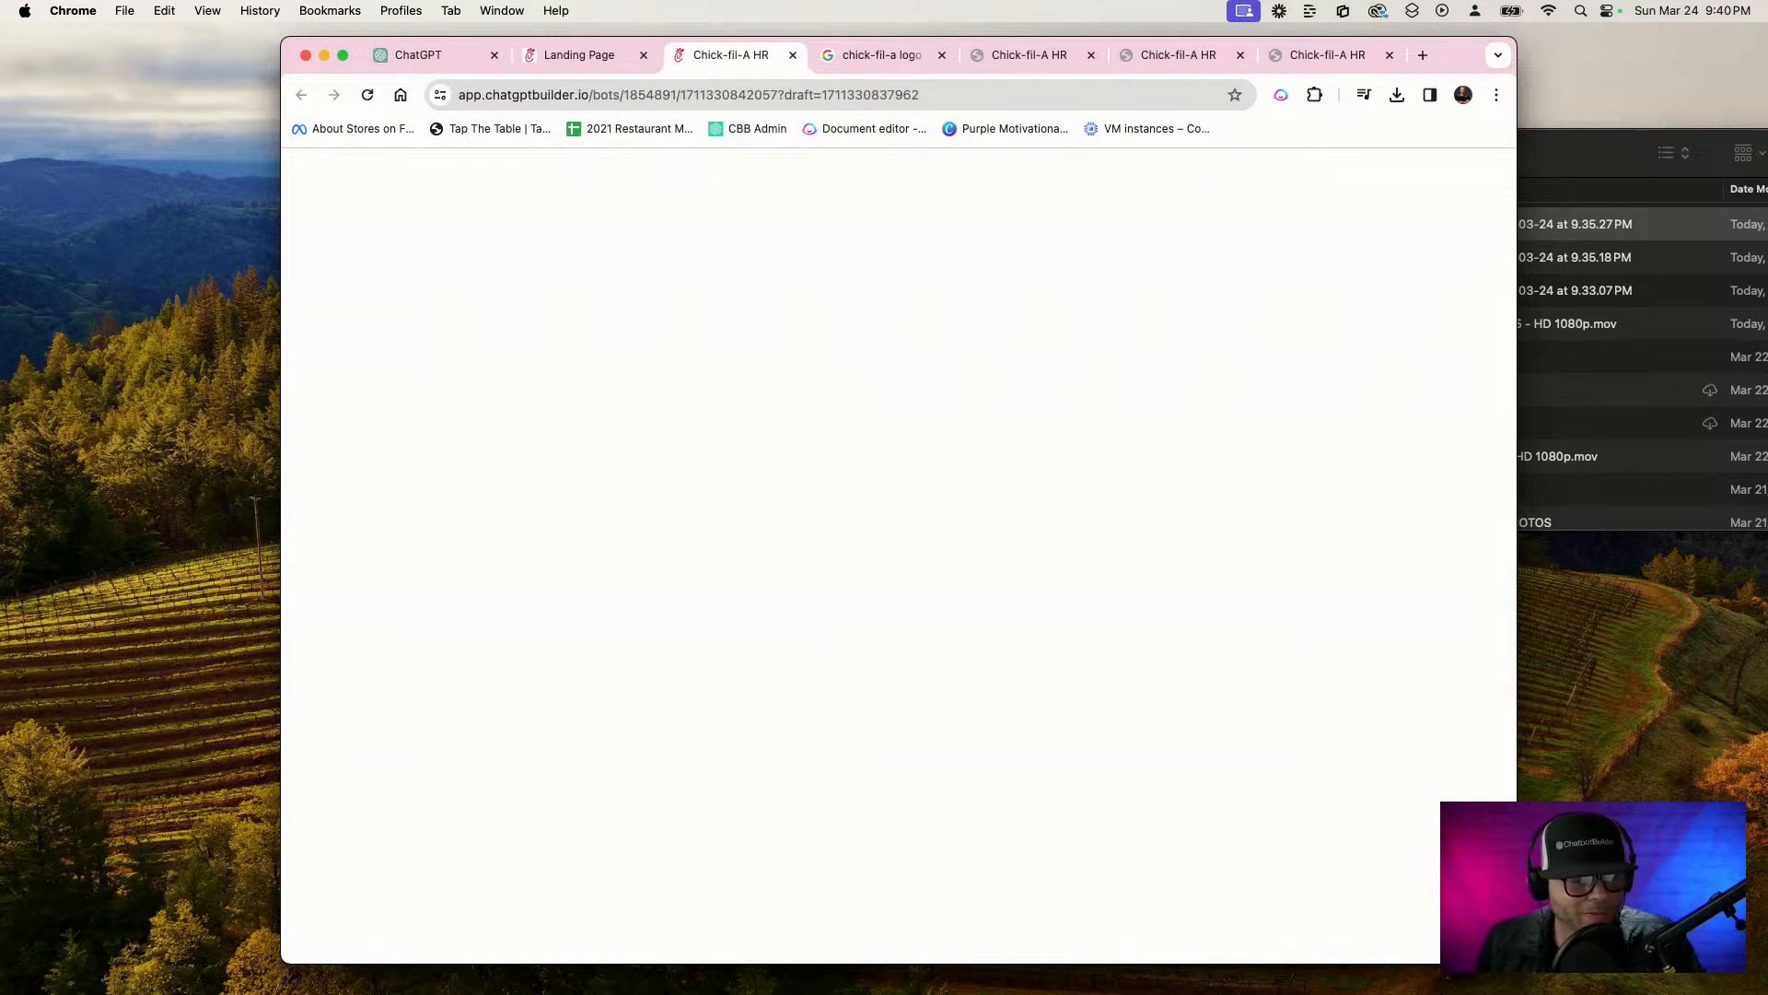
drag(1514, 962, 1284, 925)
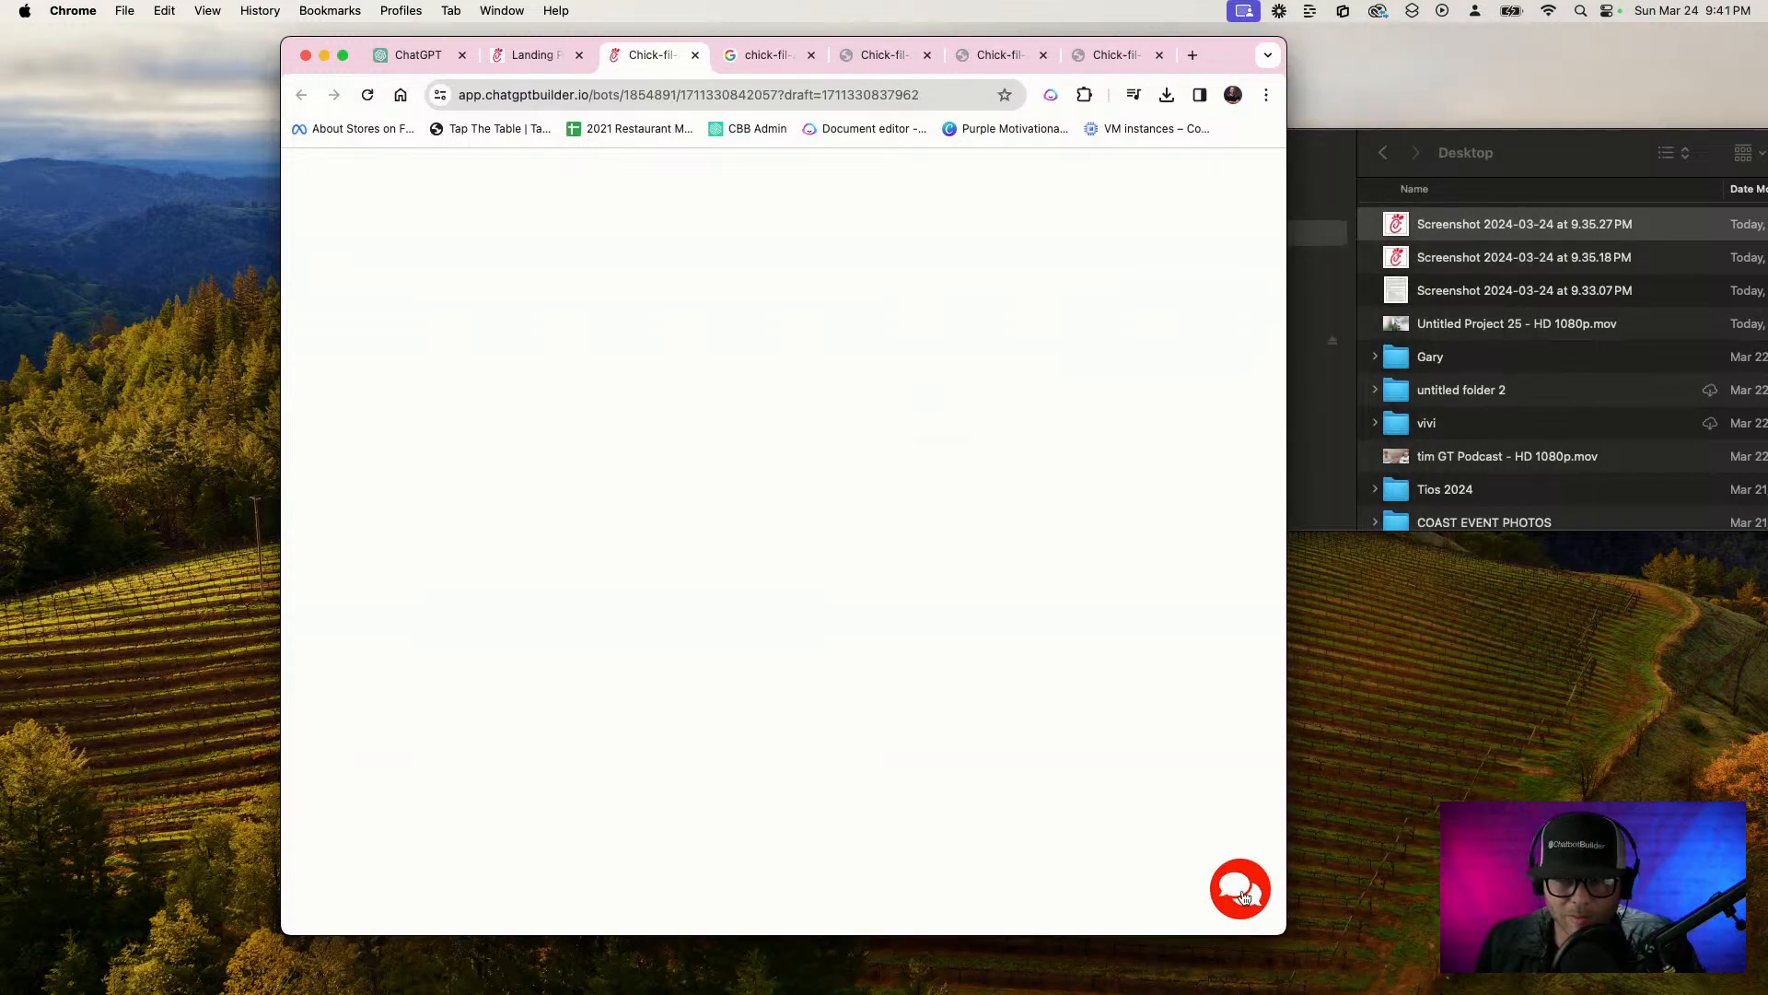
click(1241, 897)
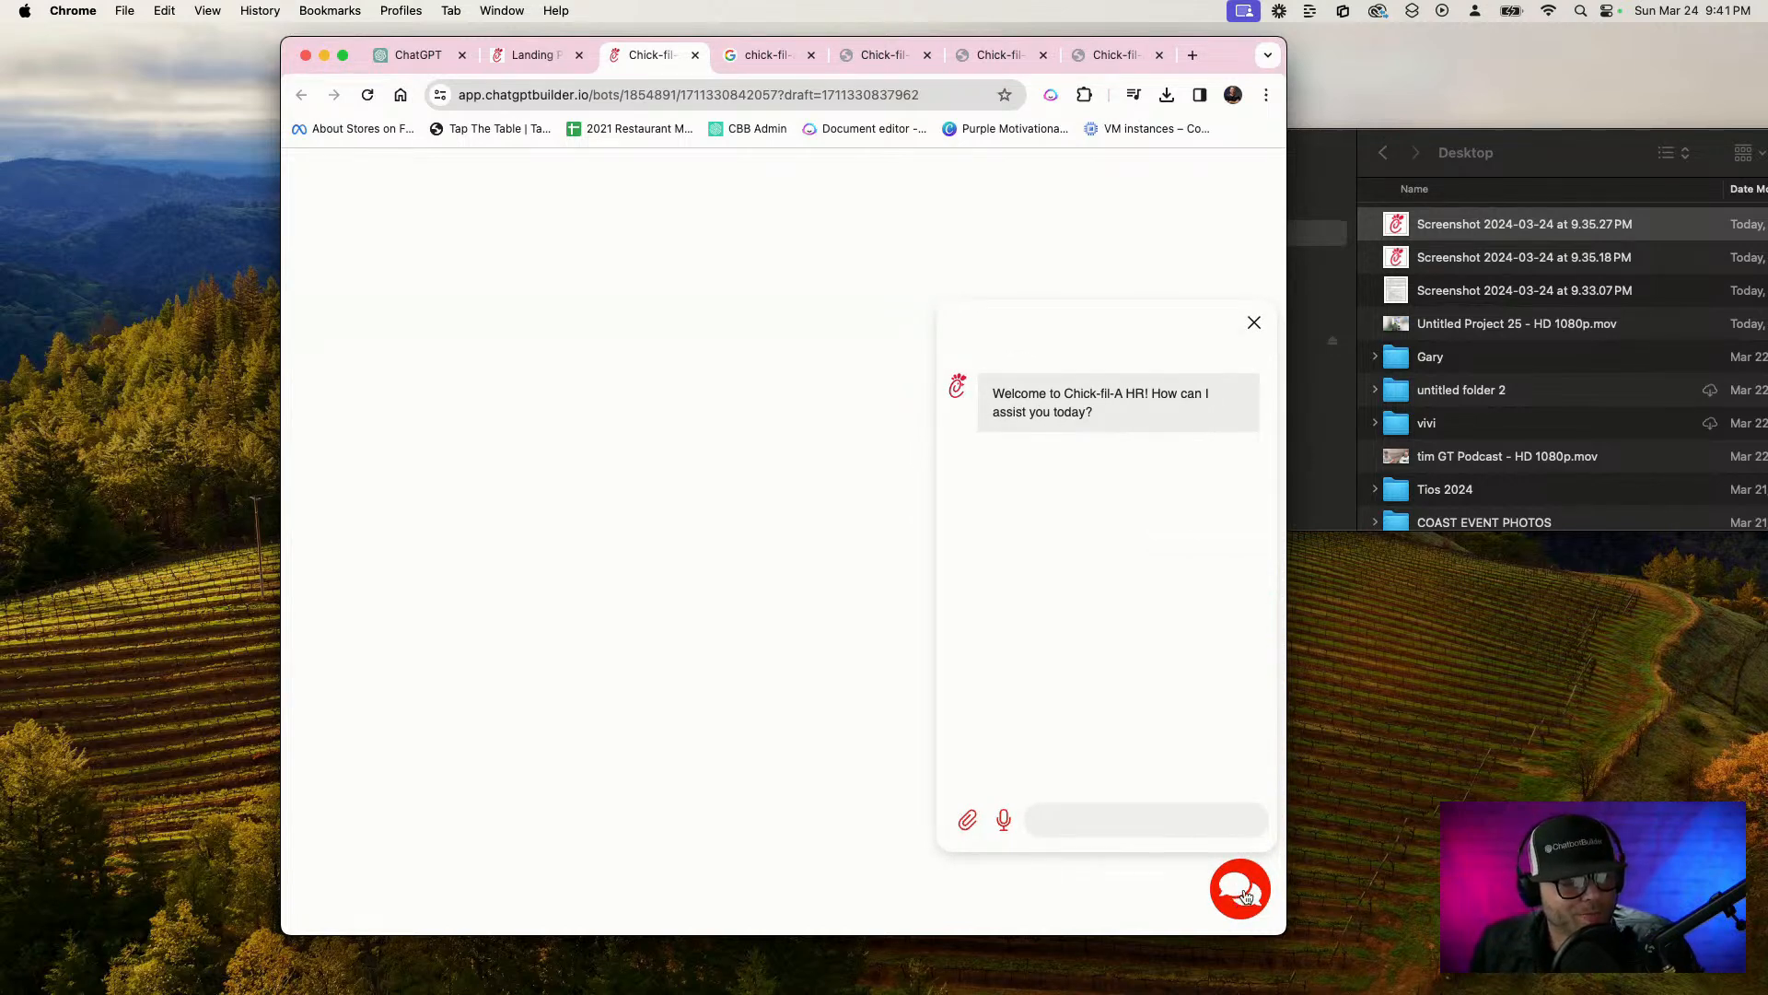
click(1085, 825)
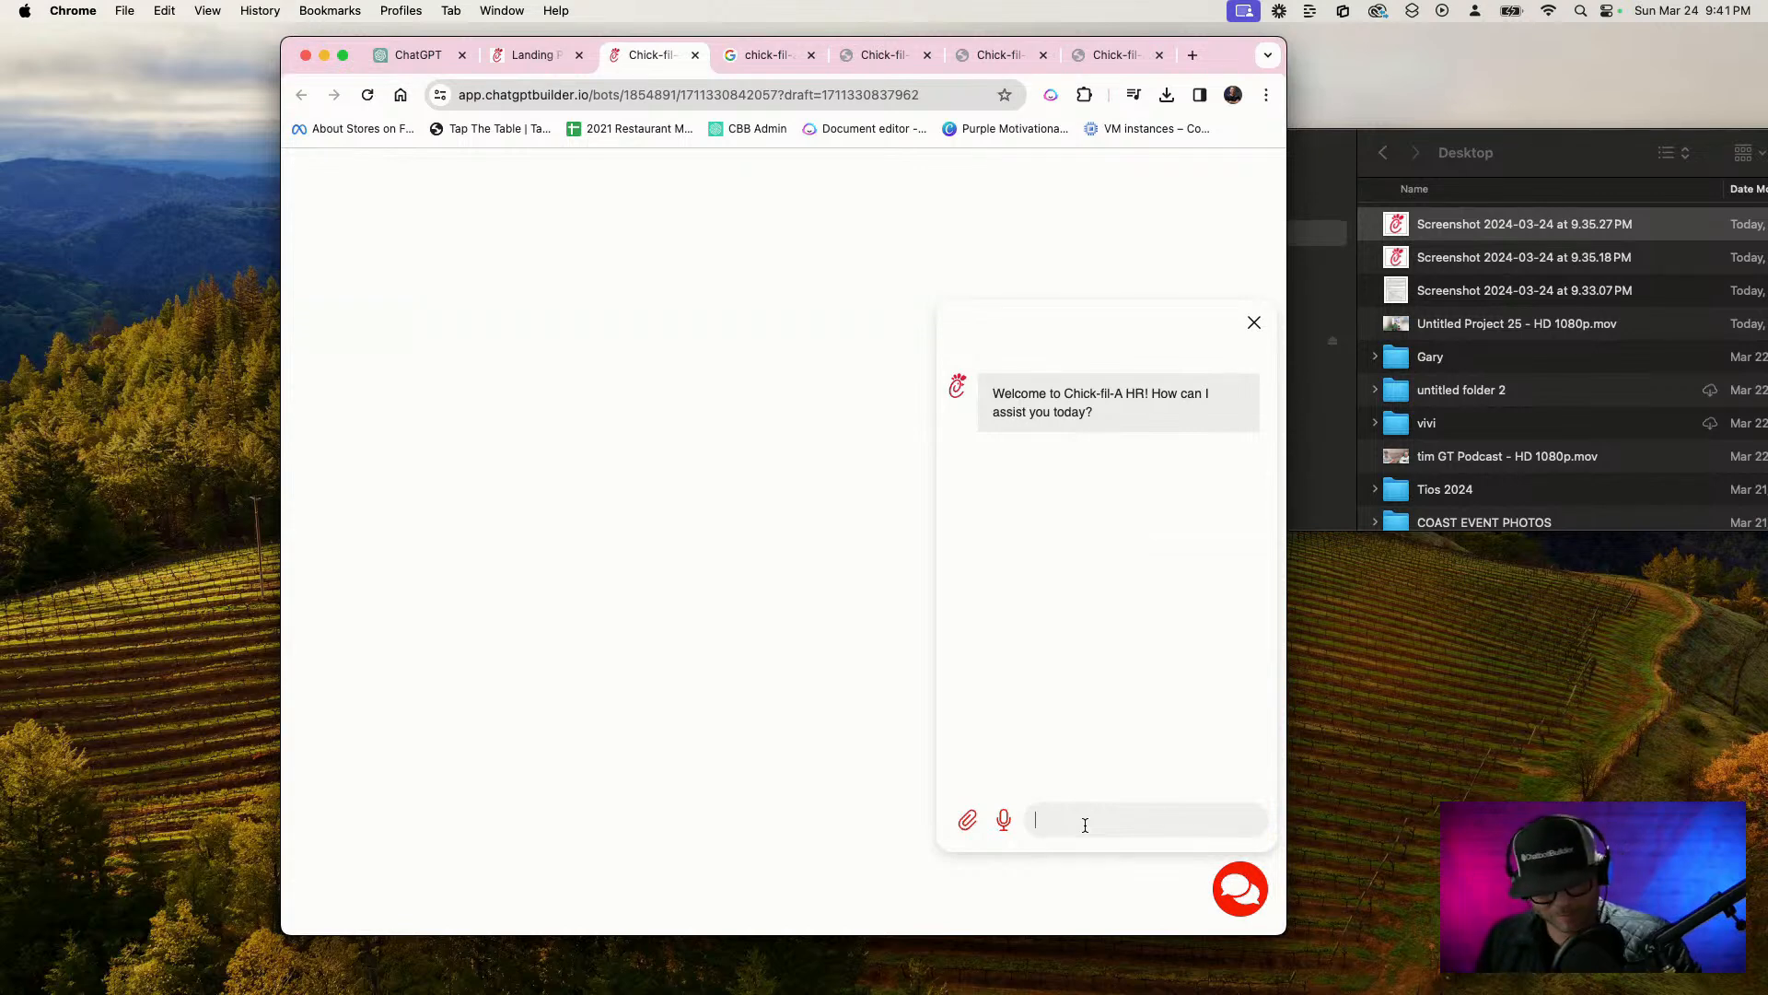
text(Hi)
key(Return)
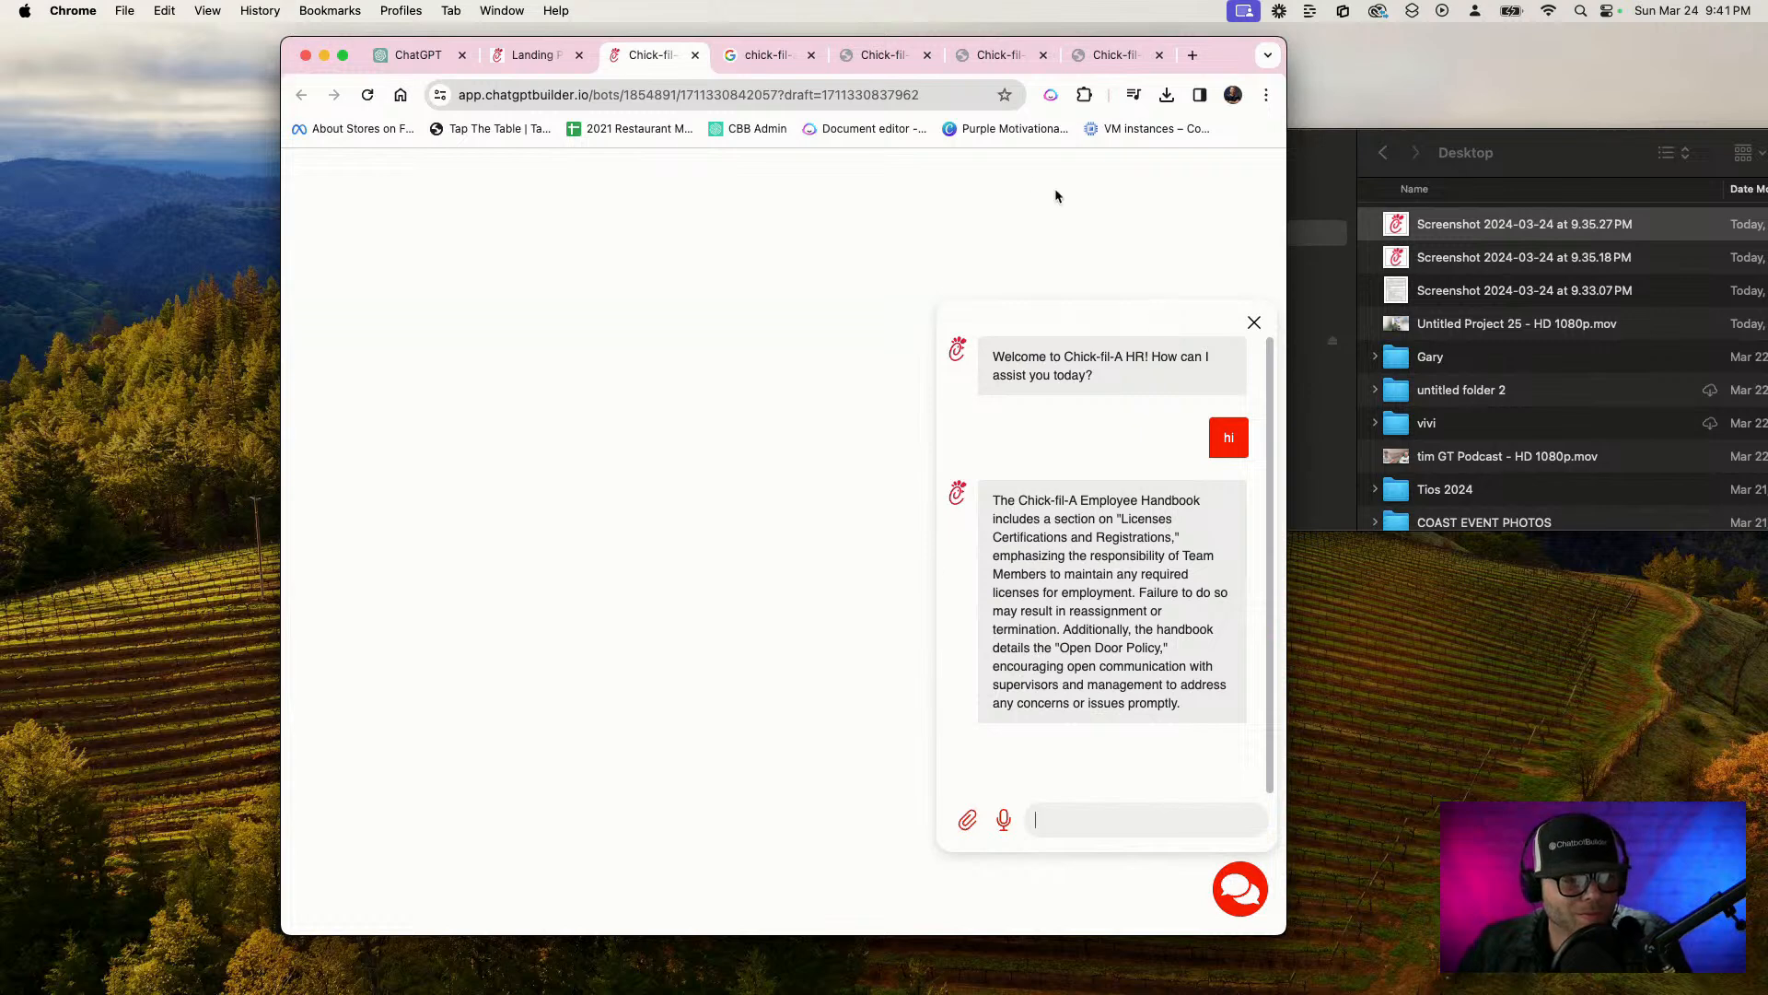
click(1254, 322)
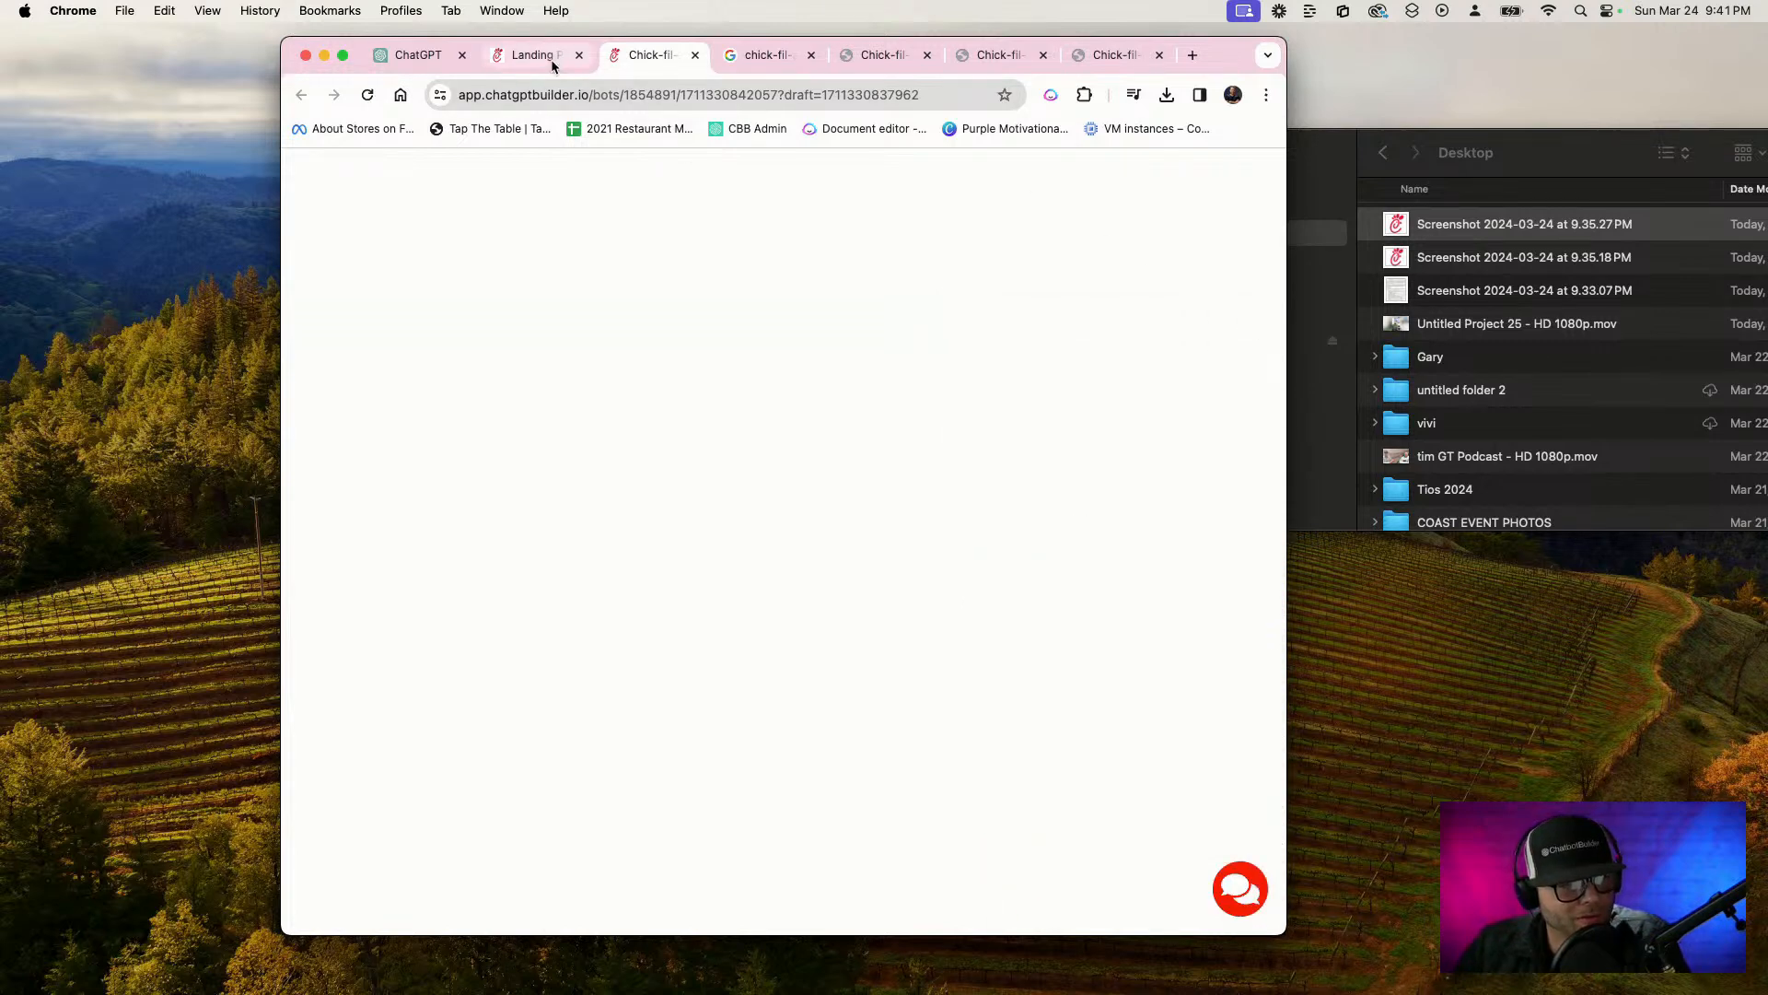
click(1240, 898)
click(1240, 900)
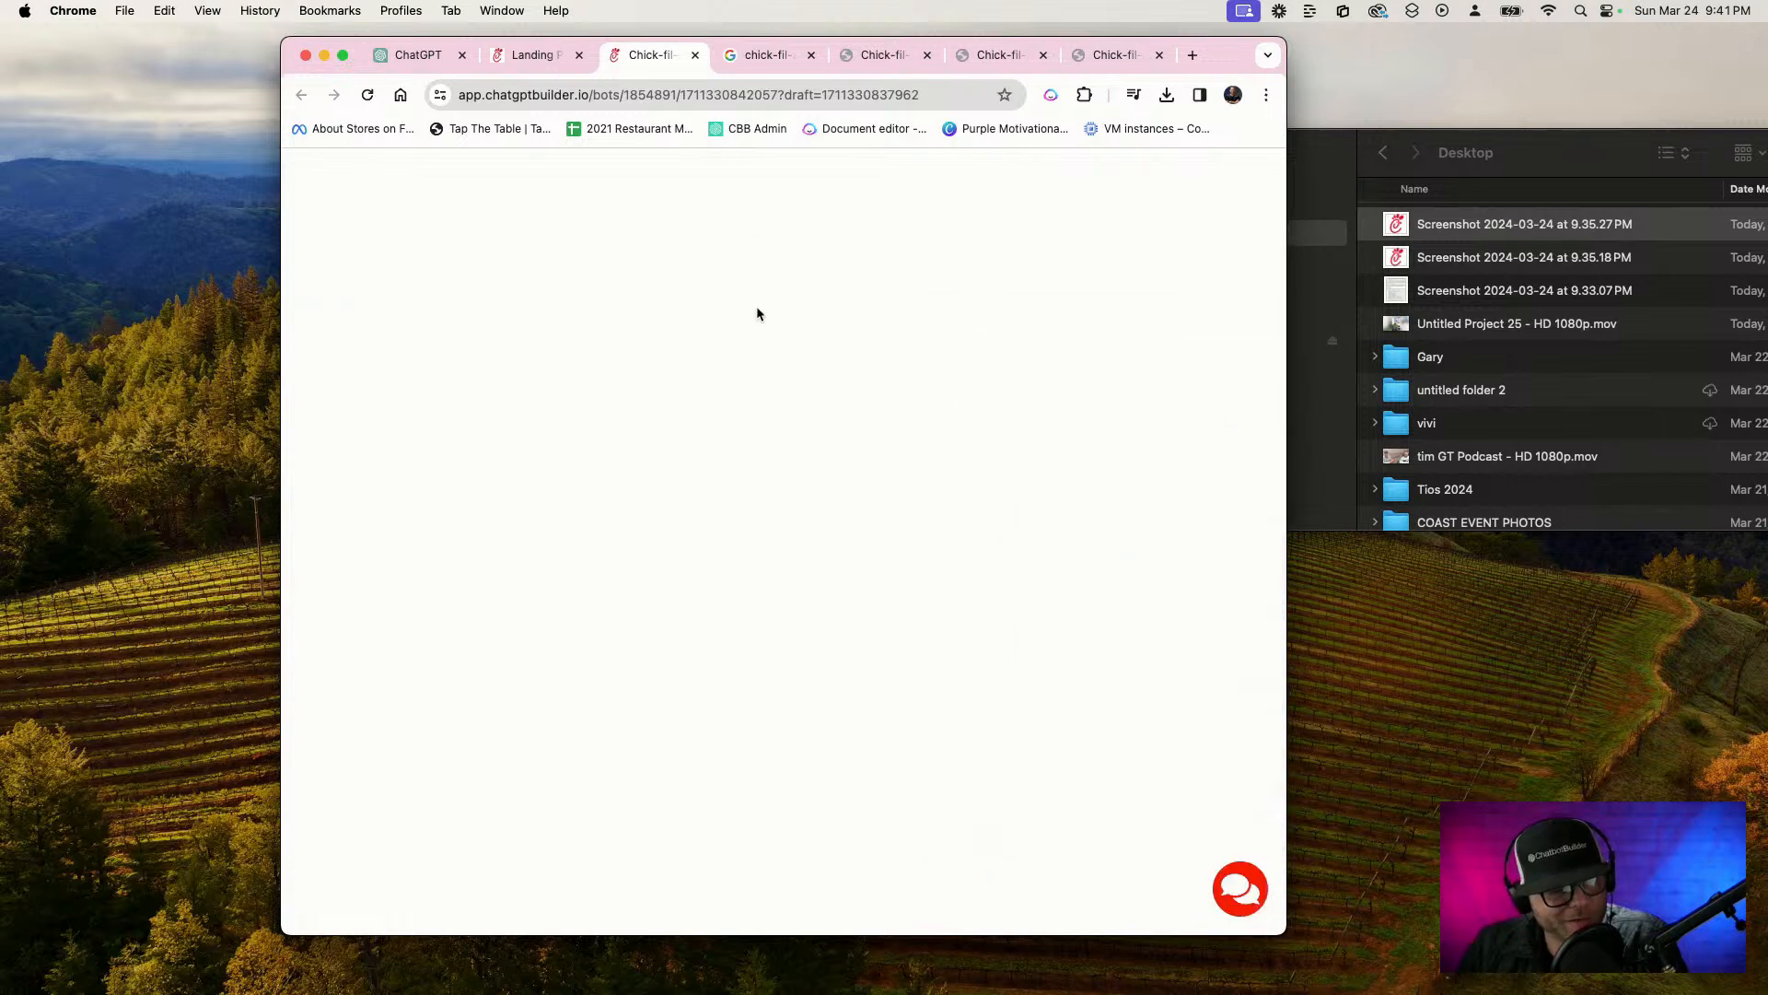
Check in the account's OpenAI integration that the "Chick-fil-A, HR docs" assistant is selected, and save it
click(538, 56)
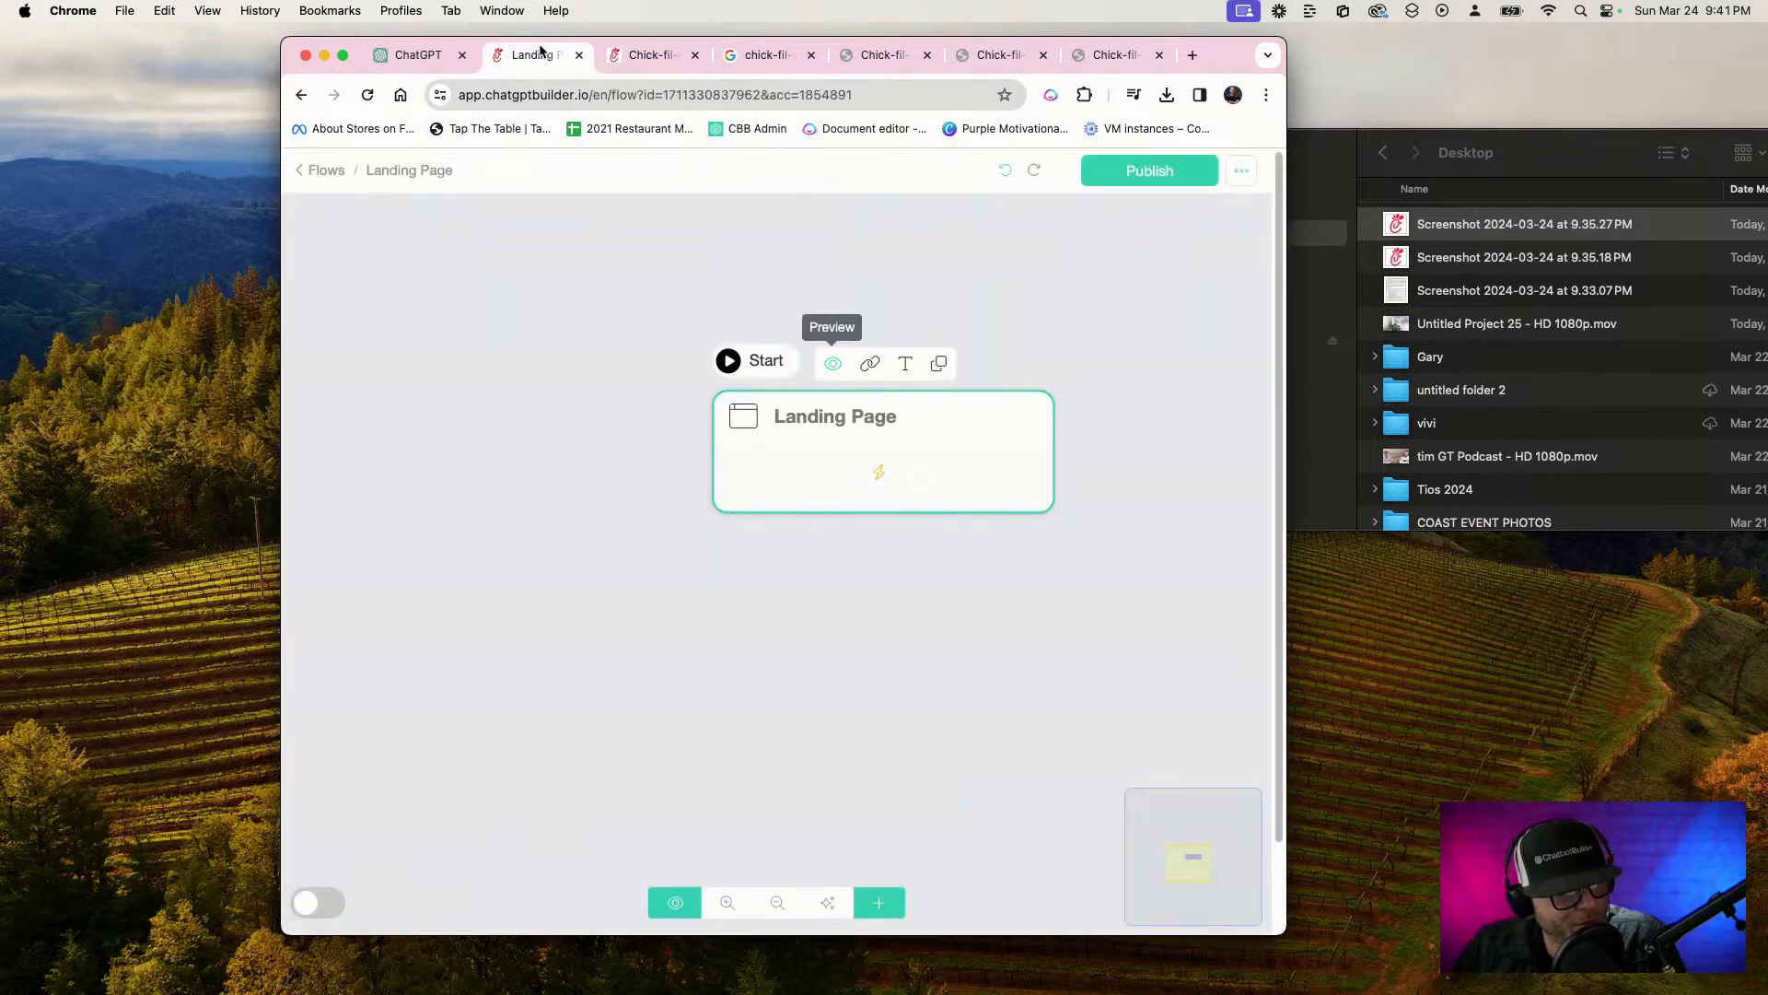
click(309, 184)
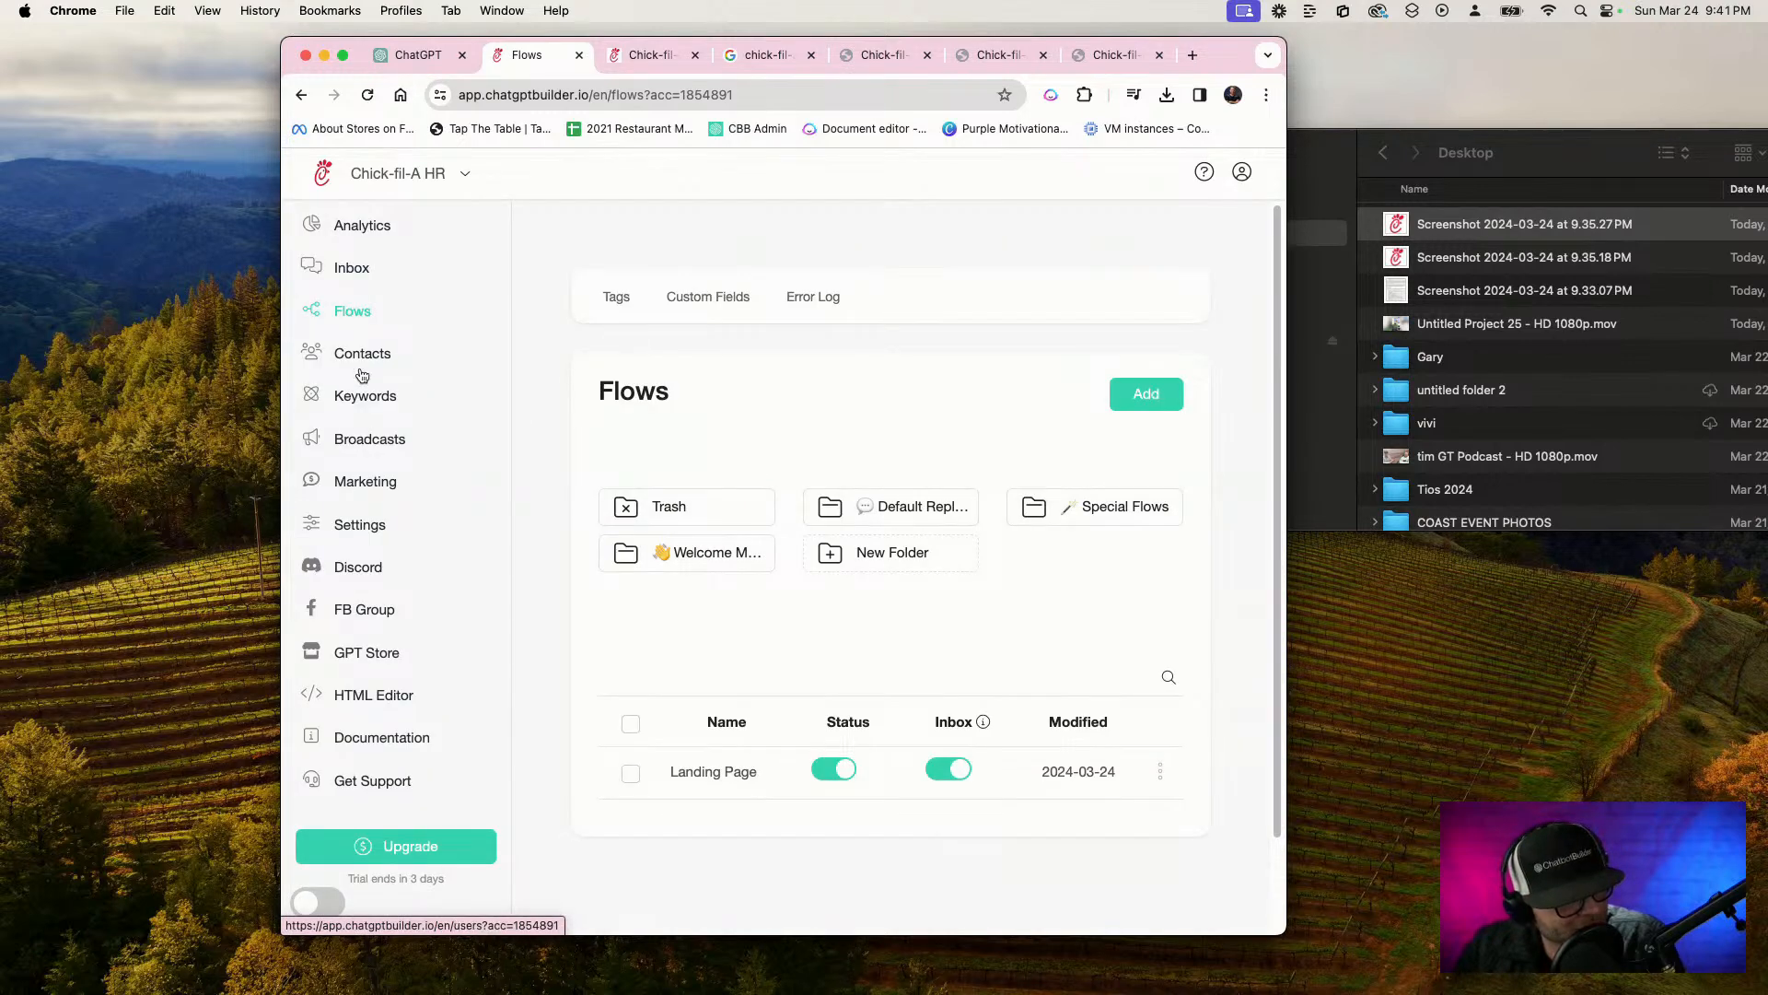
click(367, 522)
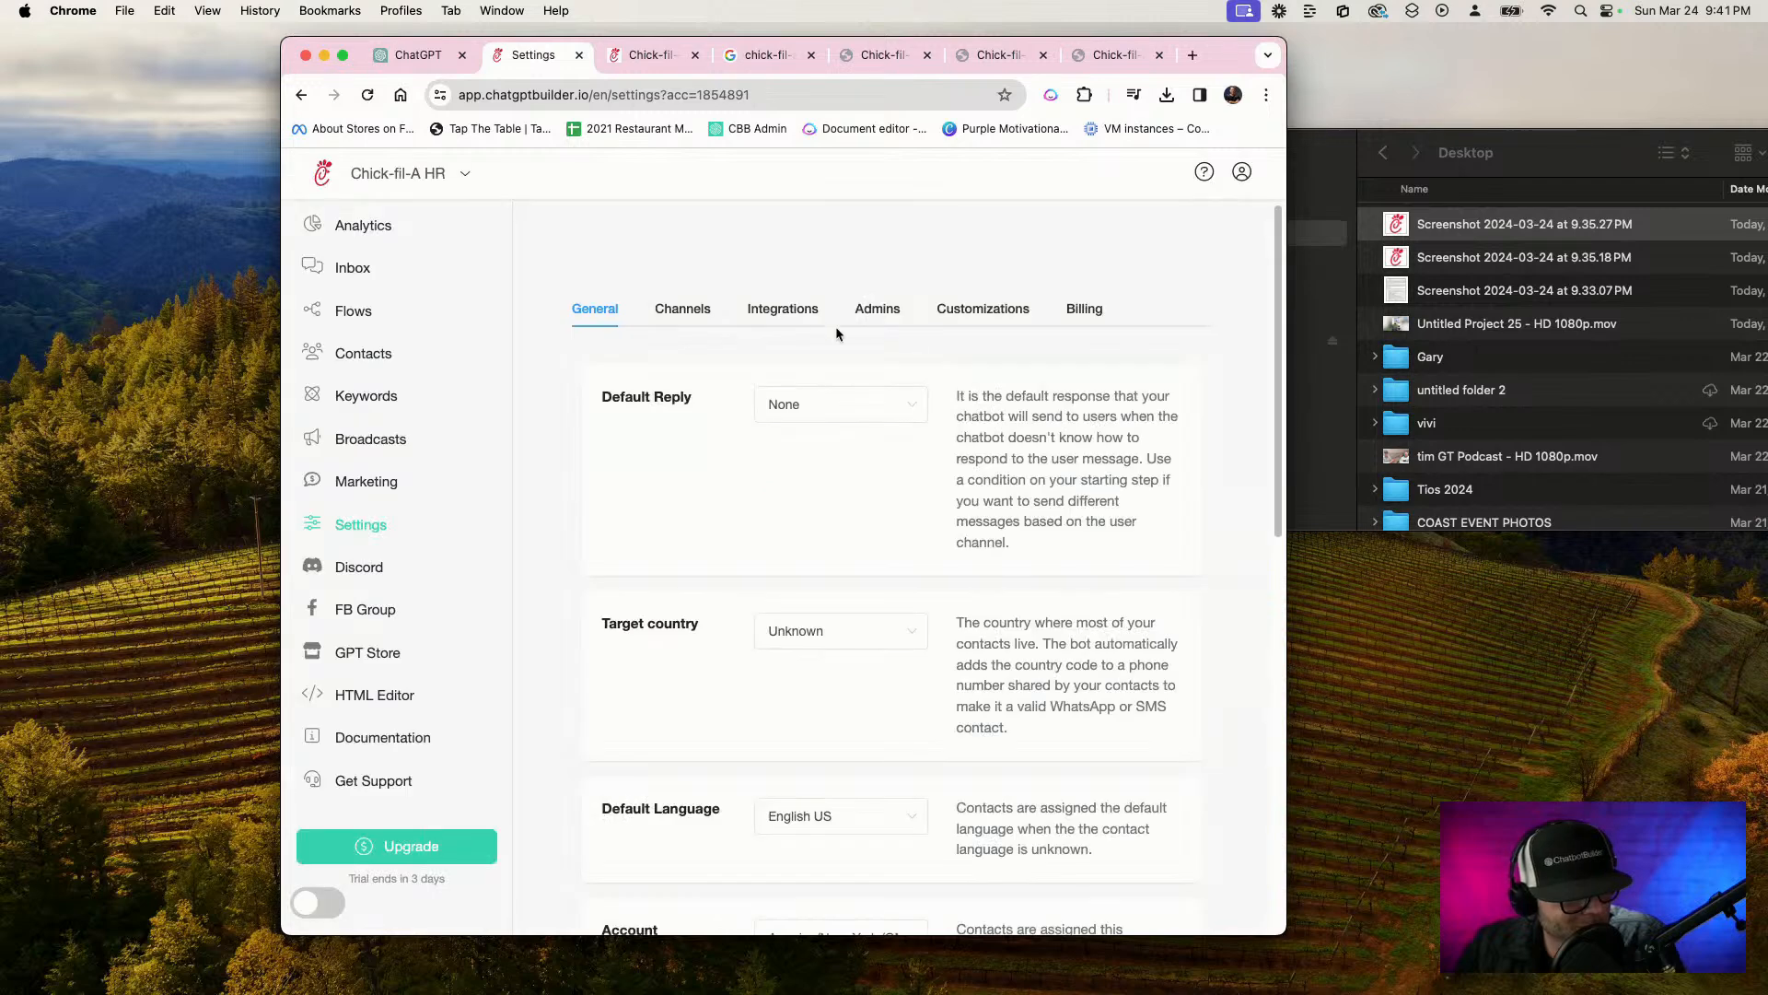
click(788, 313)
click(723, 512)
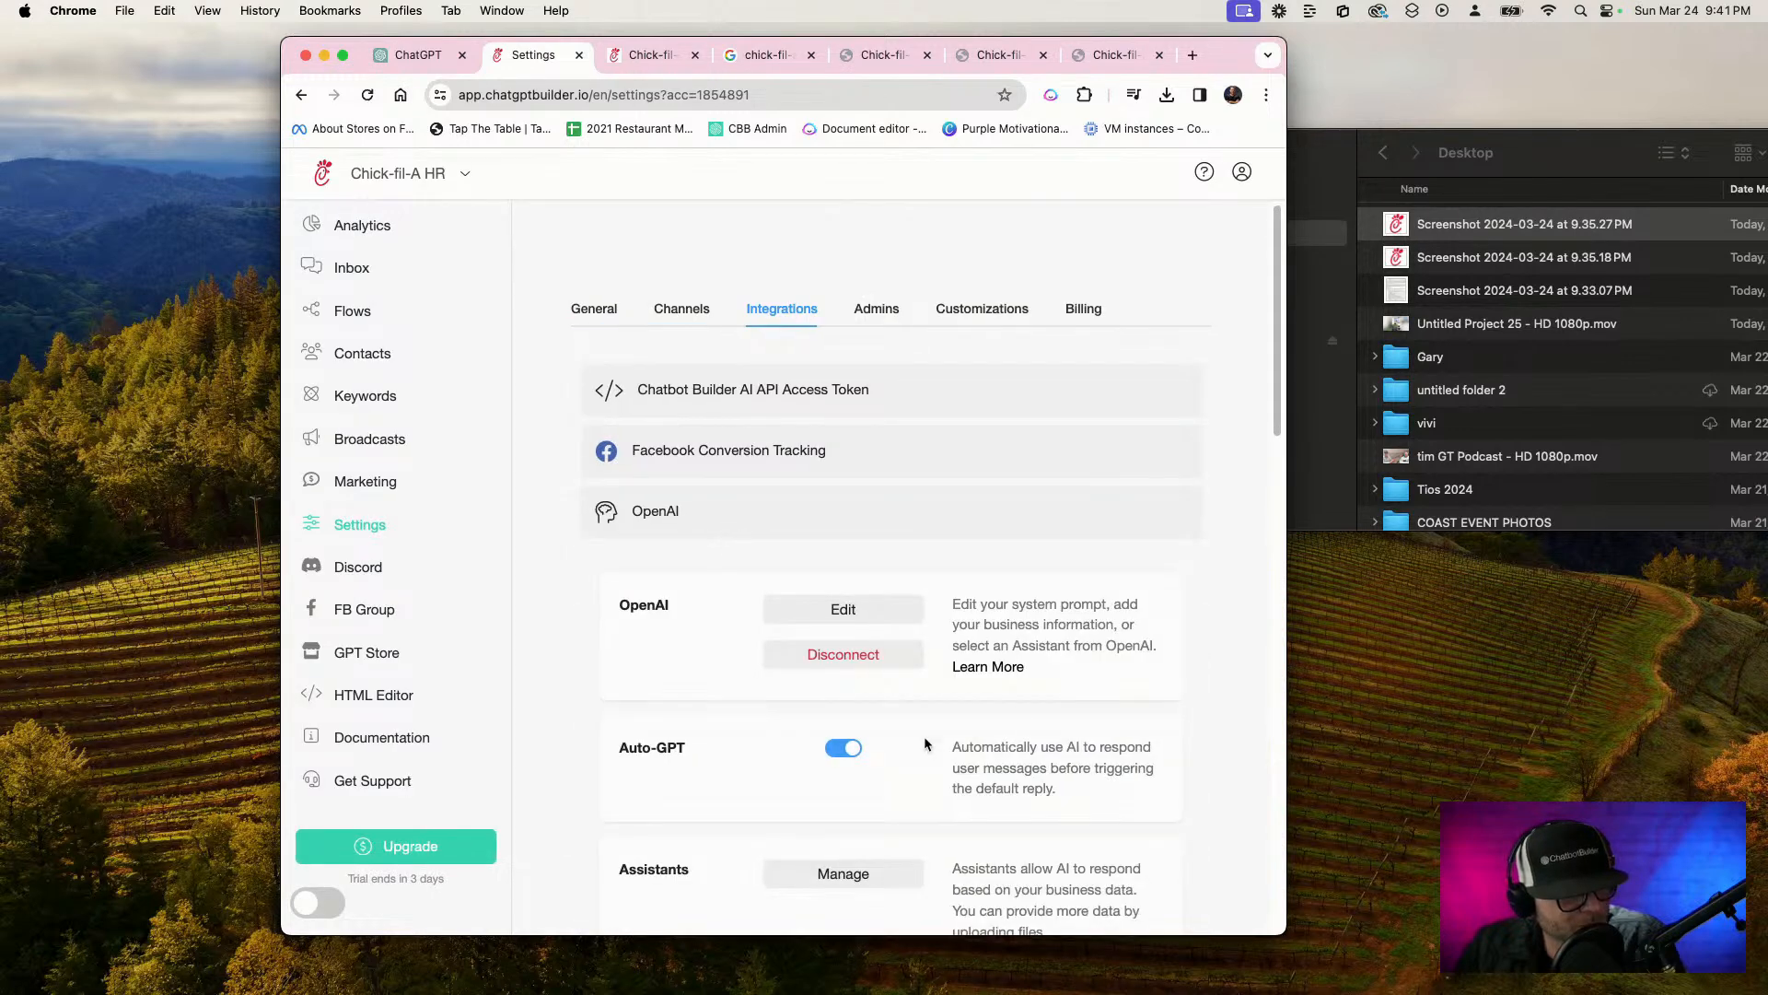
click(801, 609)
click(834, 271)
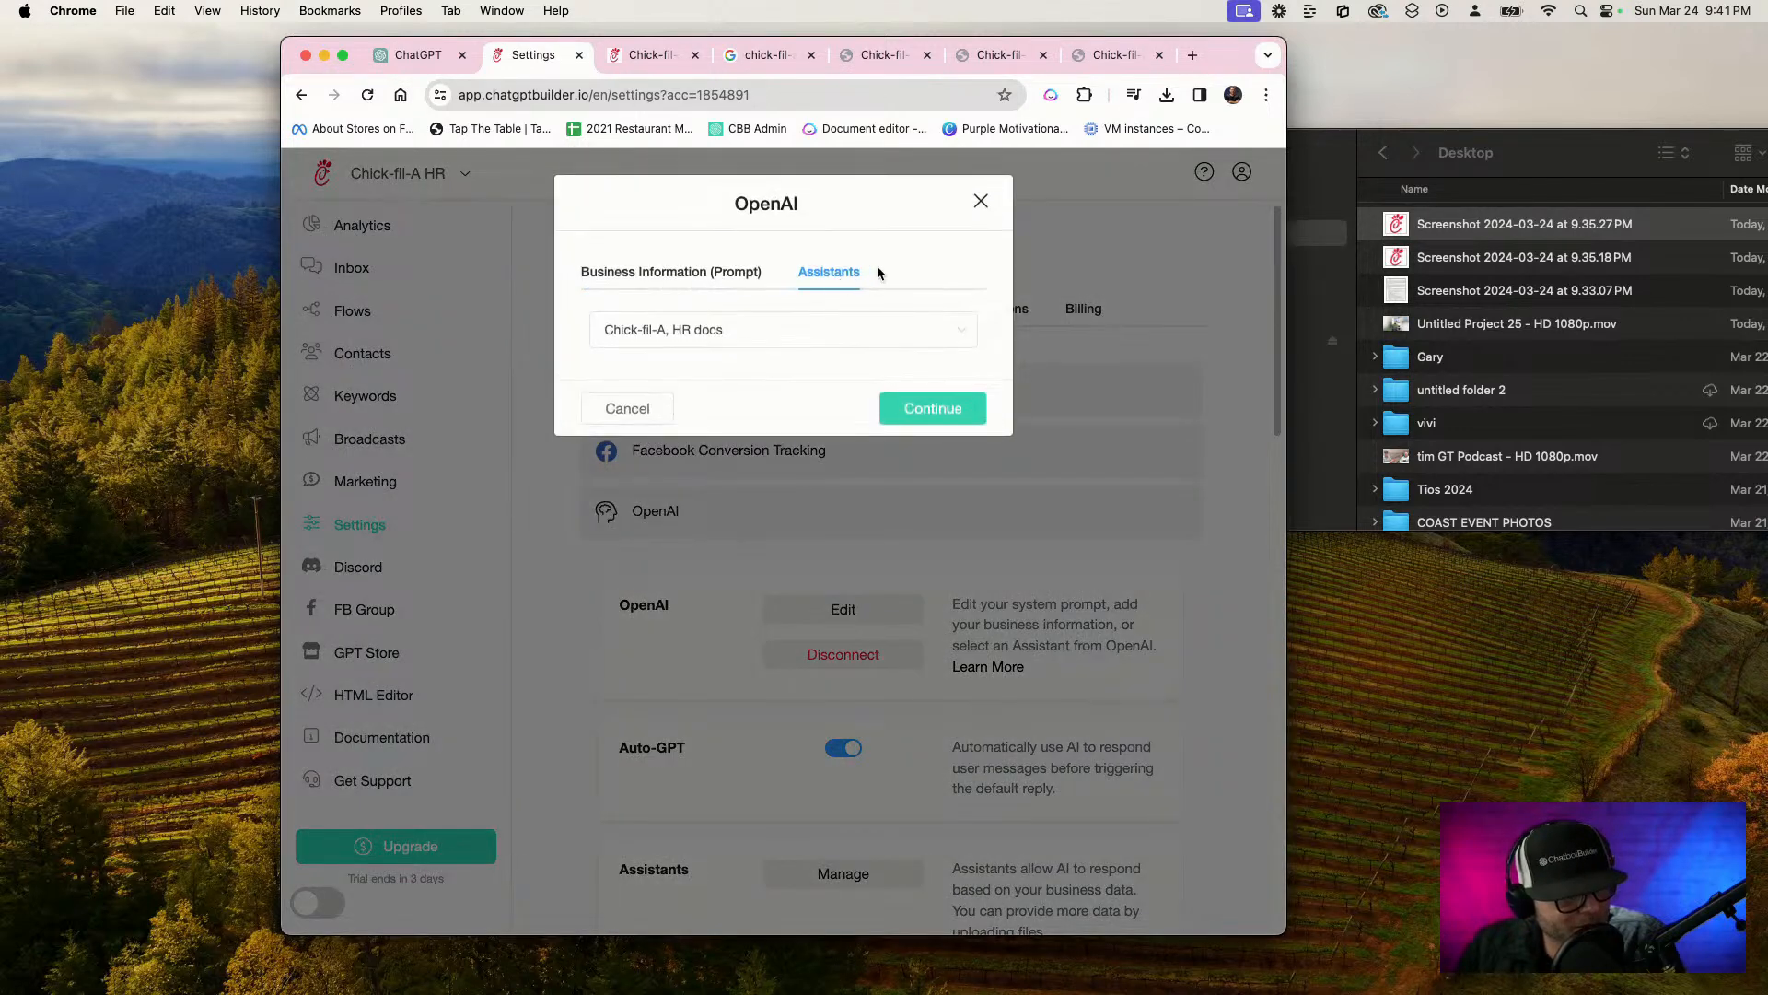
click(939, 408)
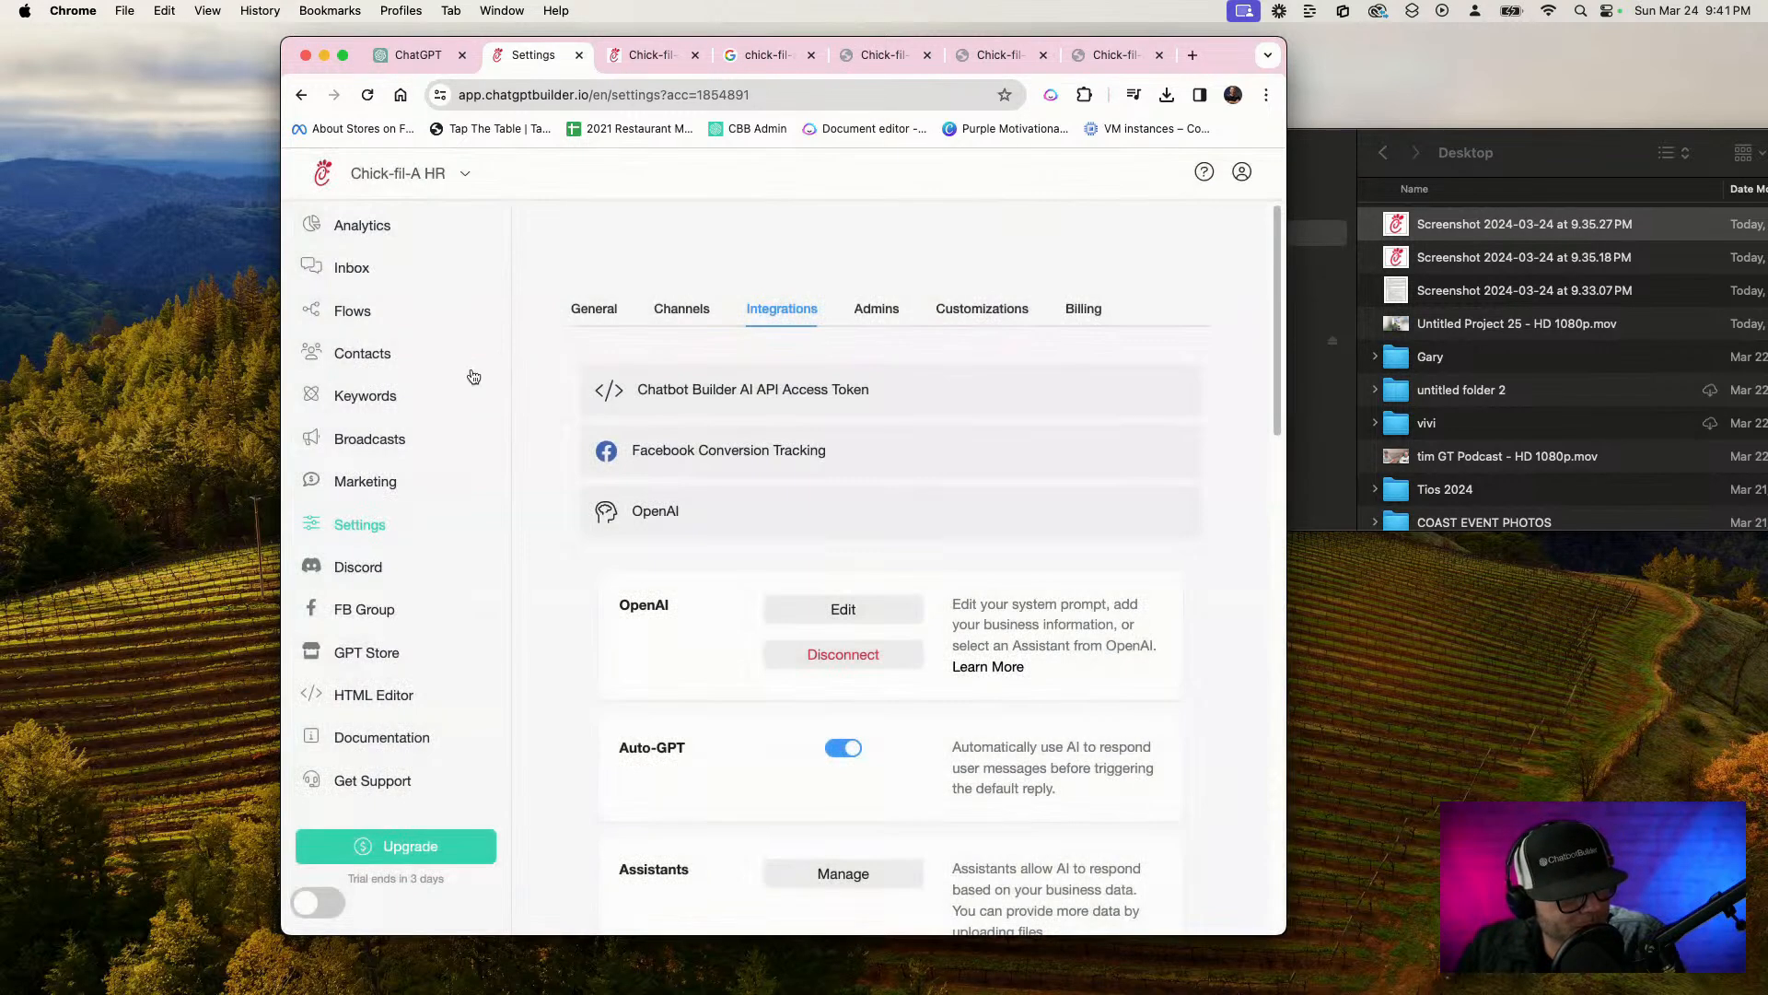
Run the Clear and Delete Conversation flow on the guest's webchat conversation in the inbox and reload the page
click(366, 276)
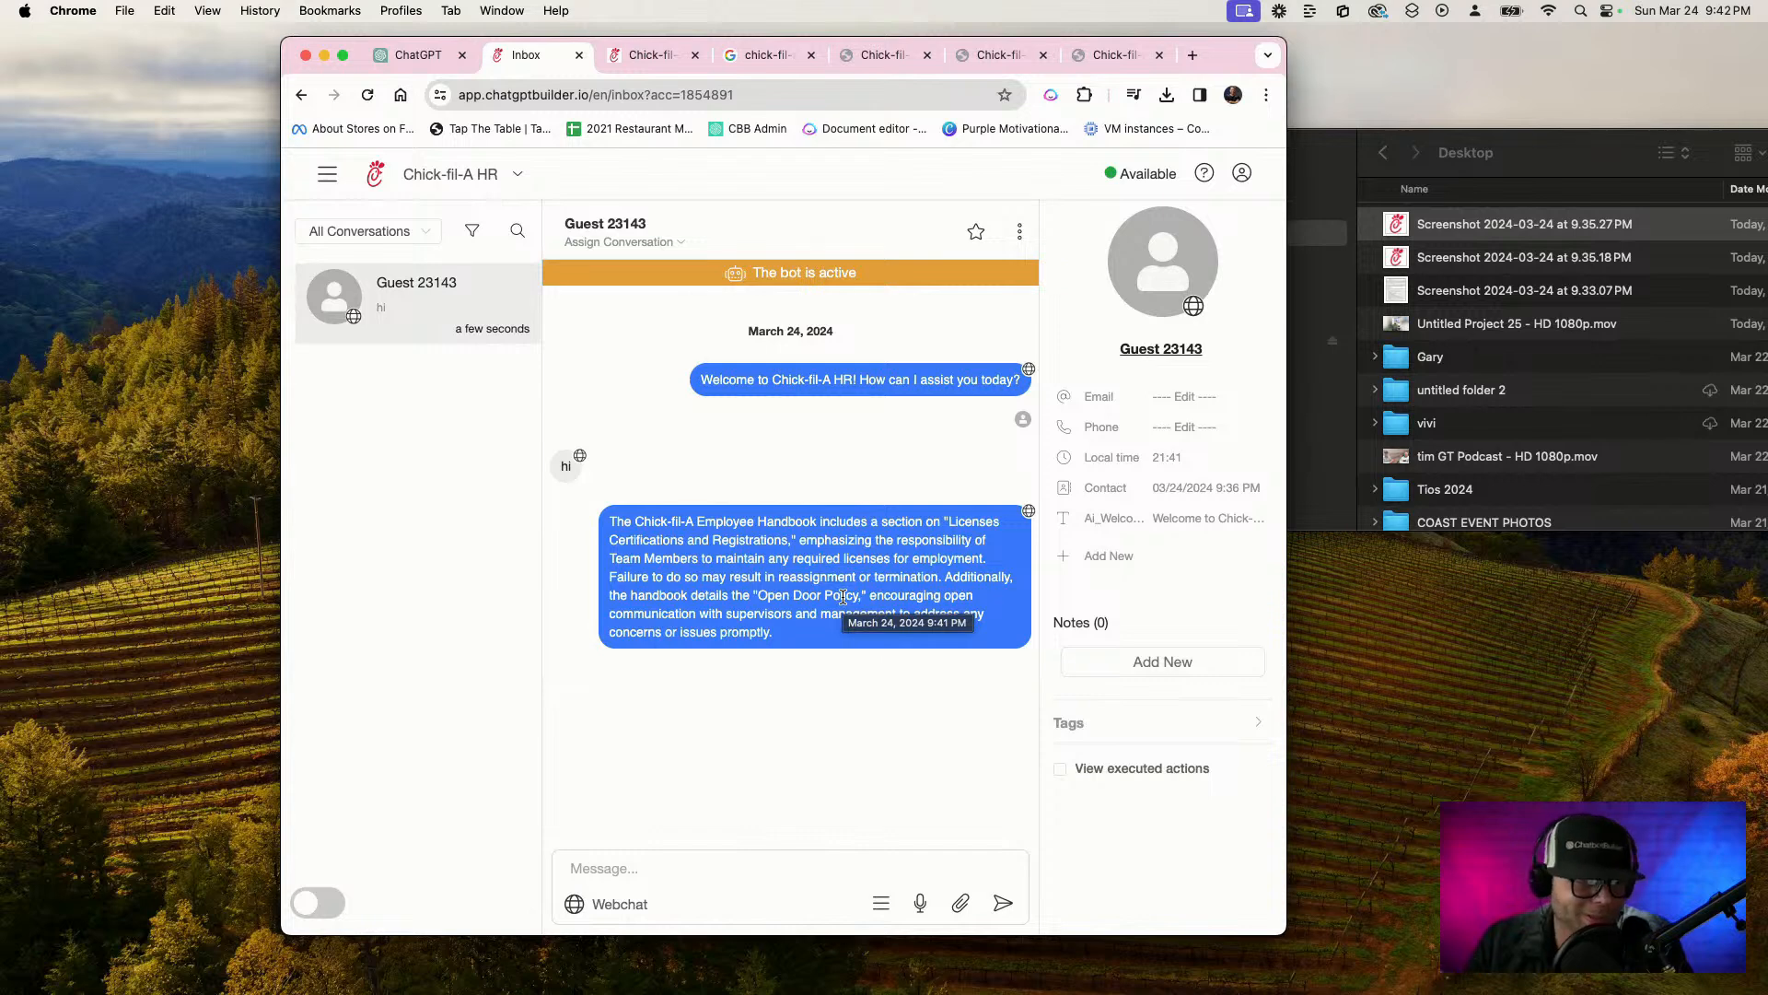
click(881, 916)
click(870, 780)
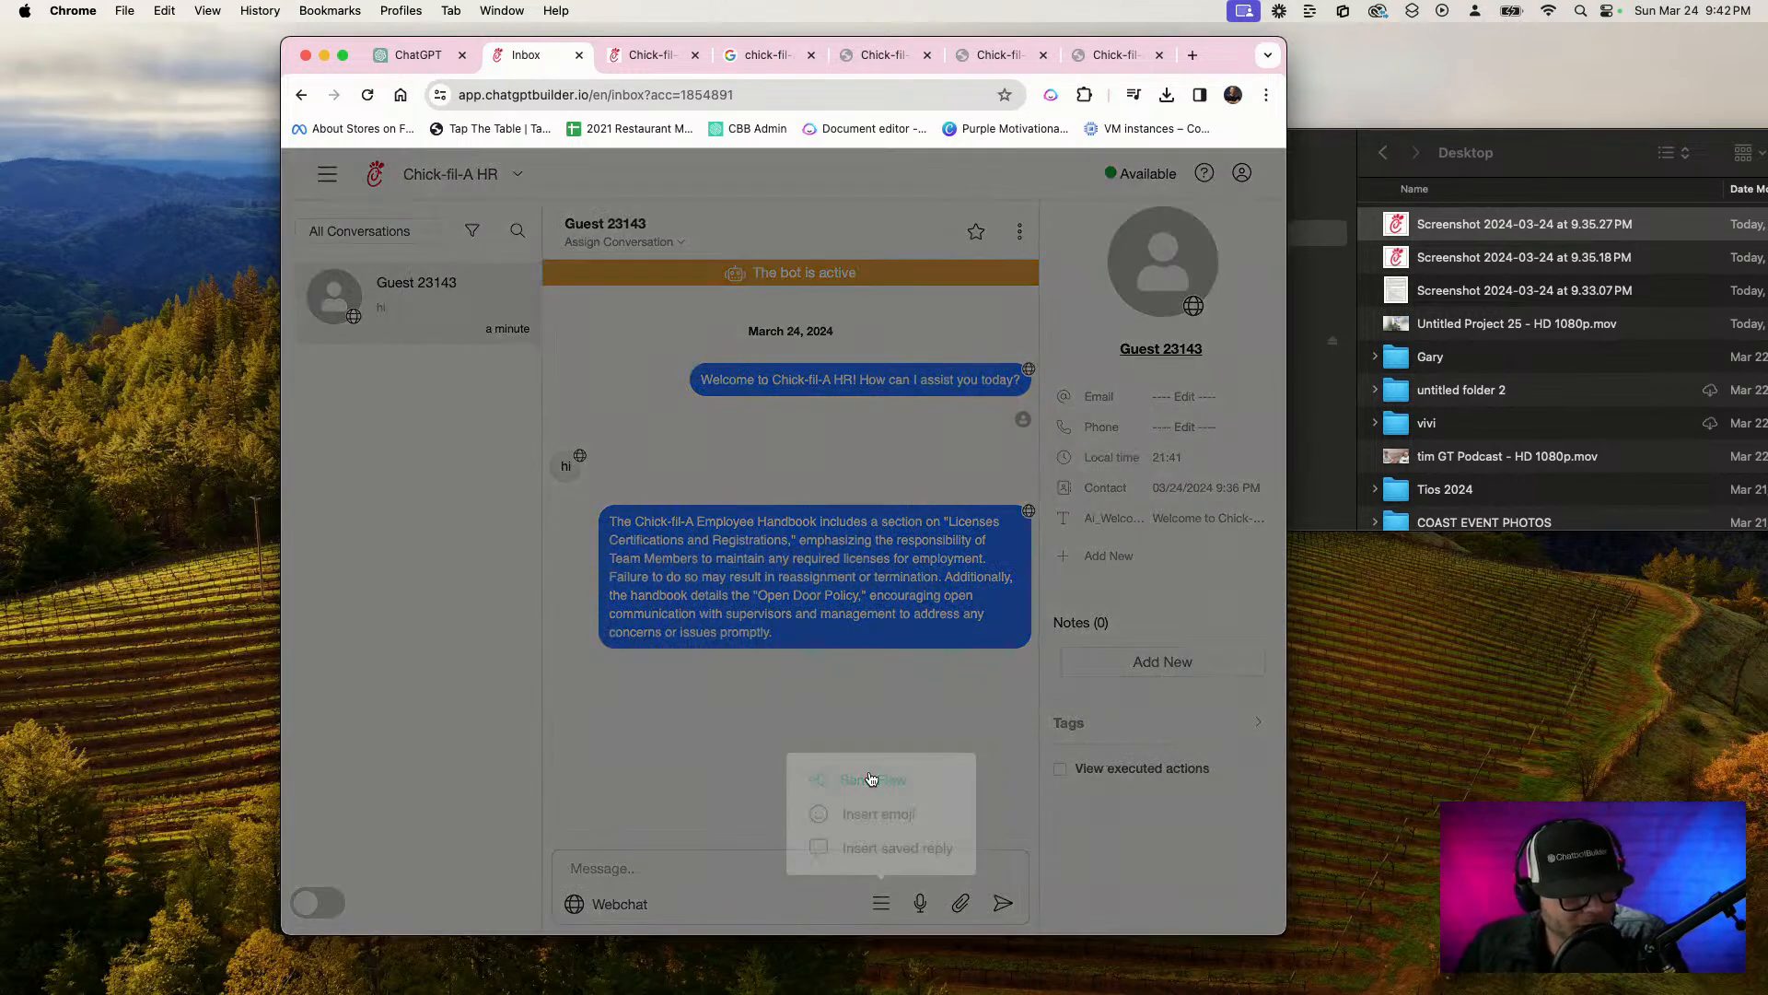
scroll(728, 702, down, 3)
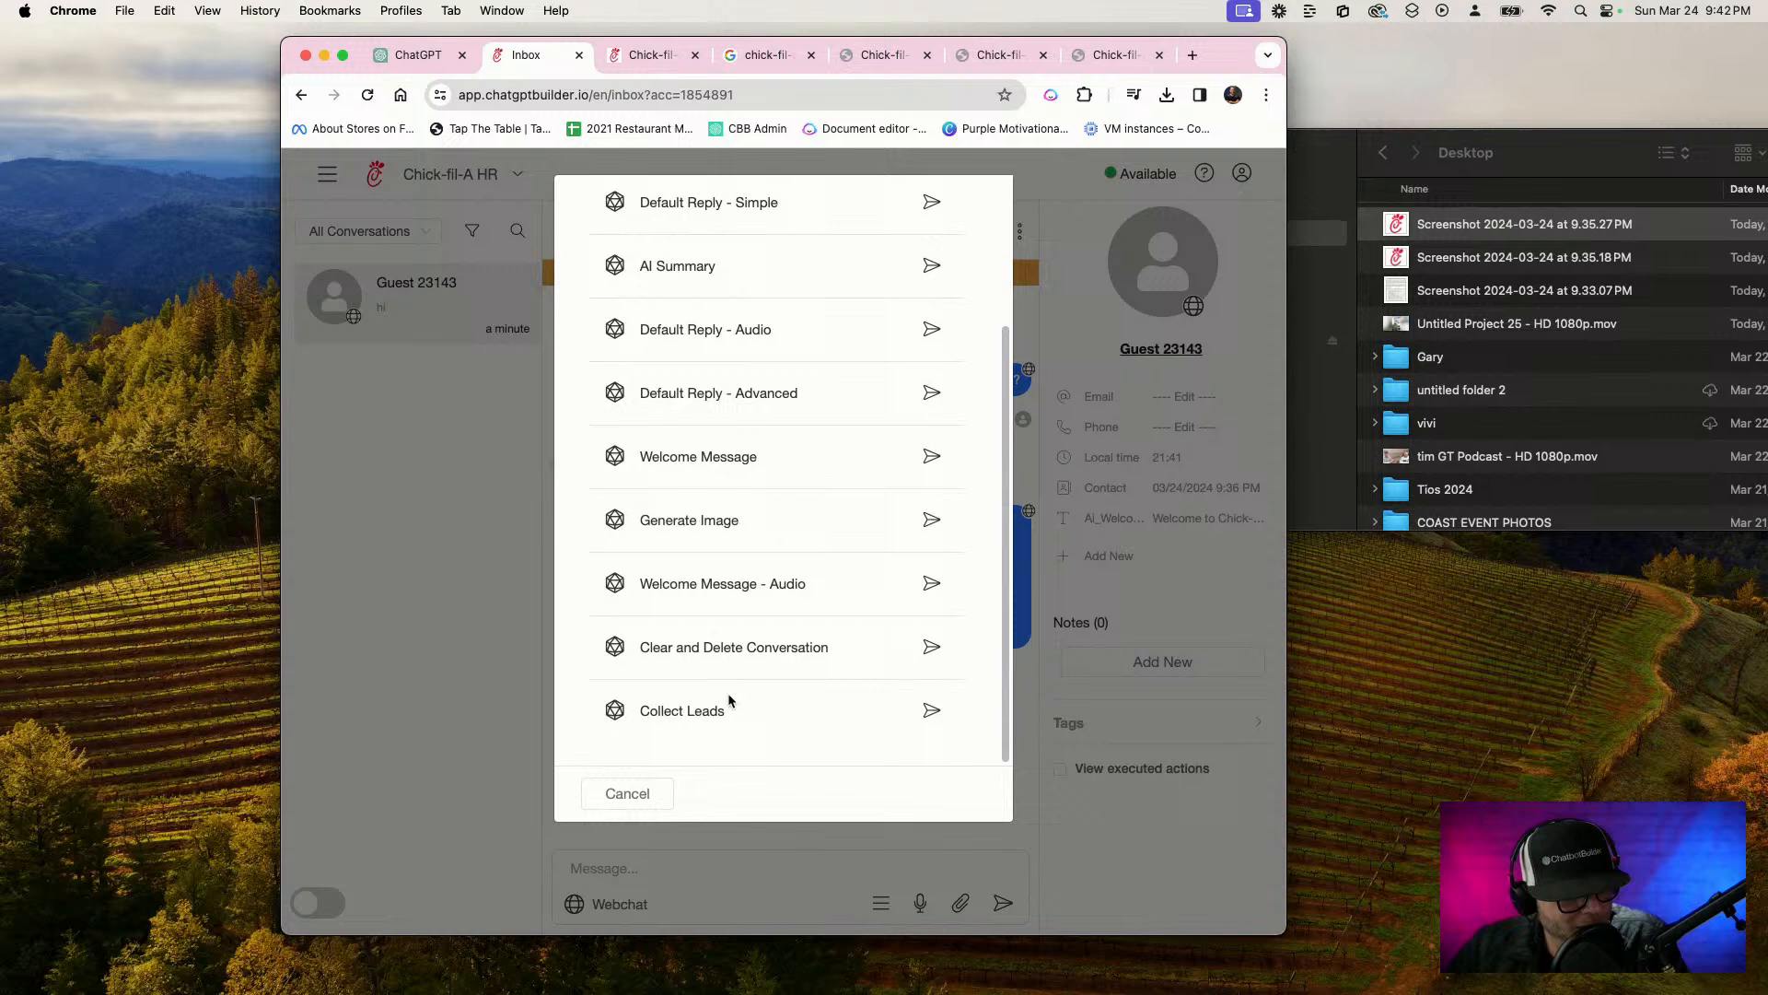
click(932, 648)
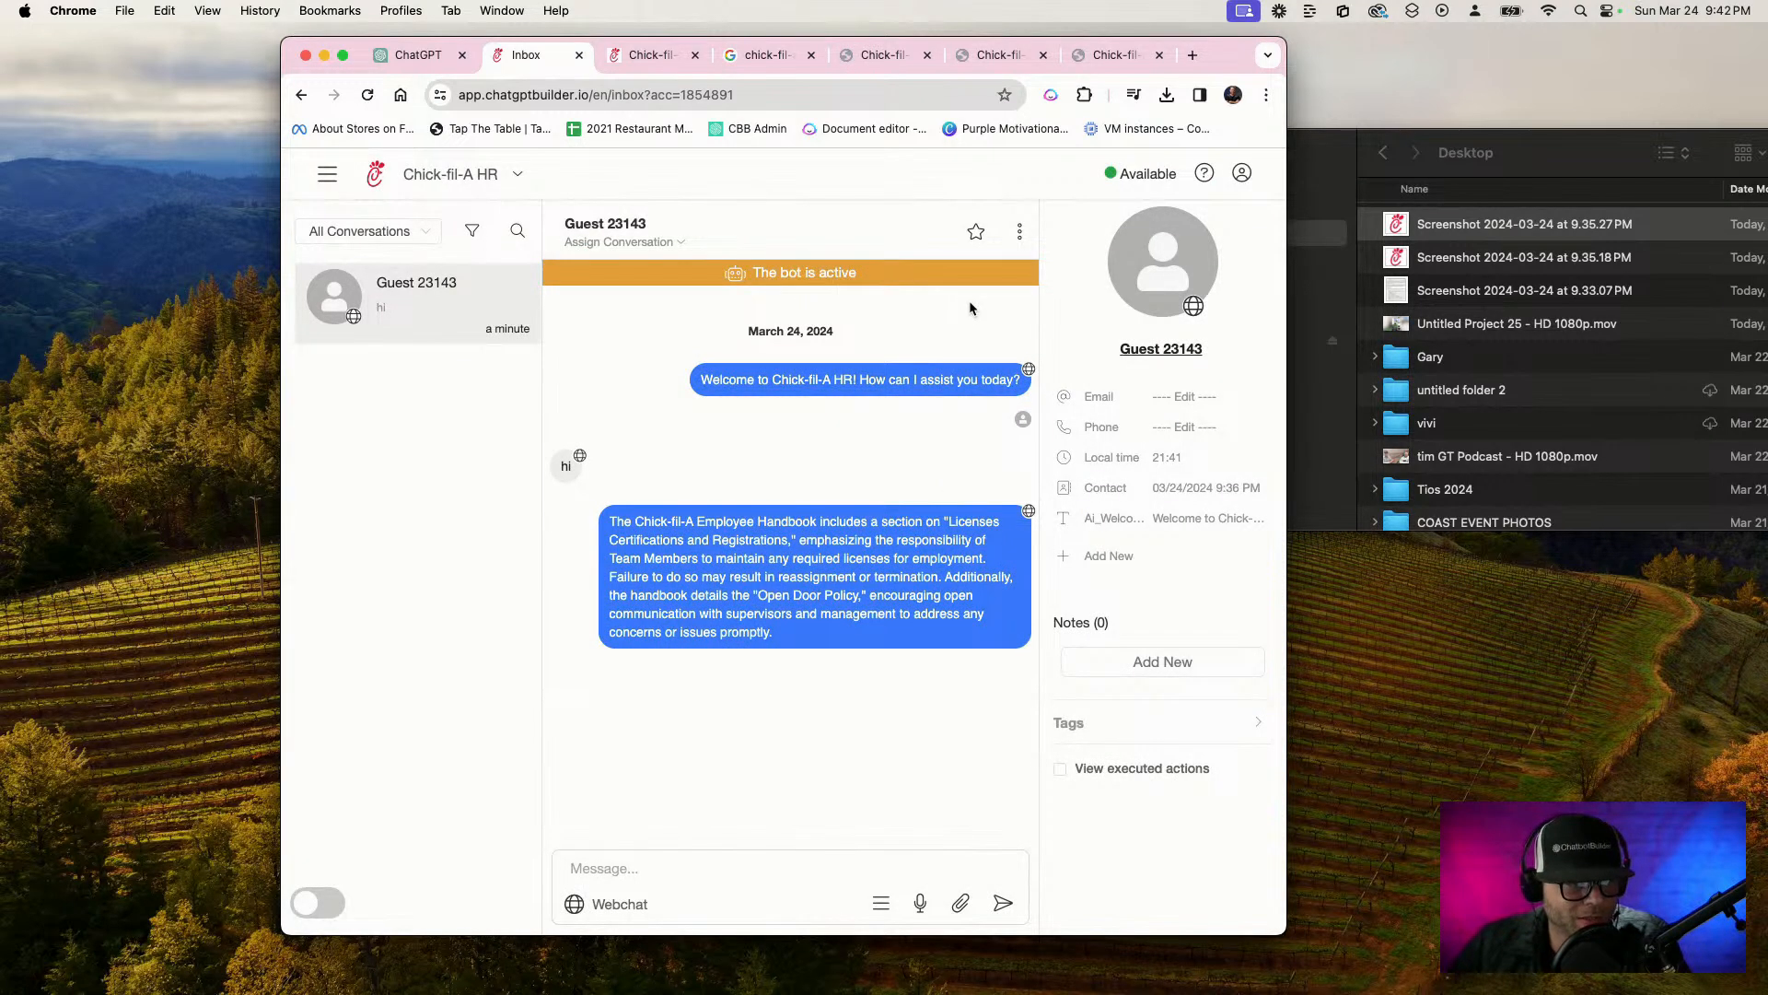
click(828, 95)
key(Return)
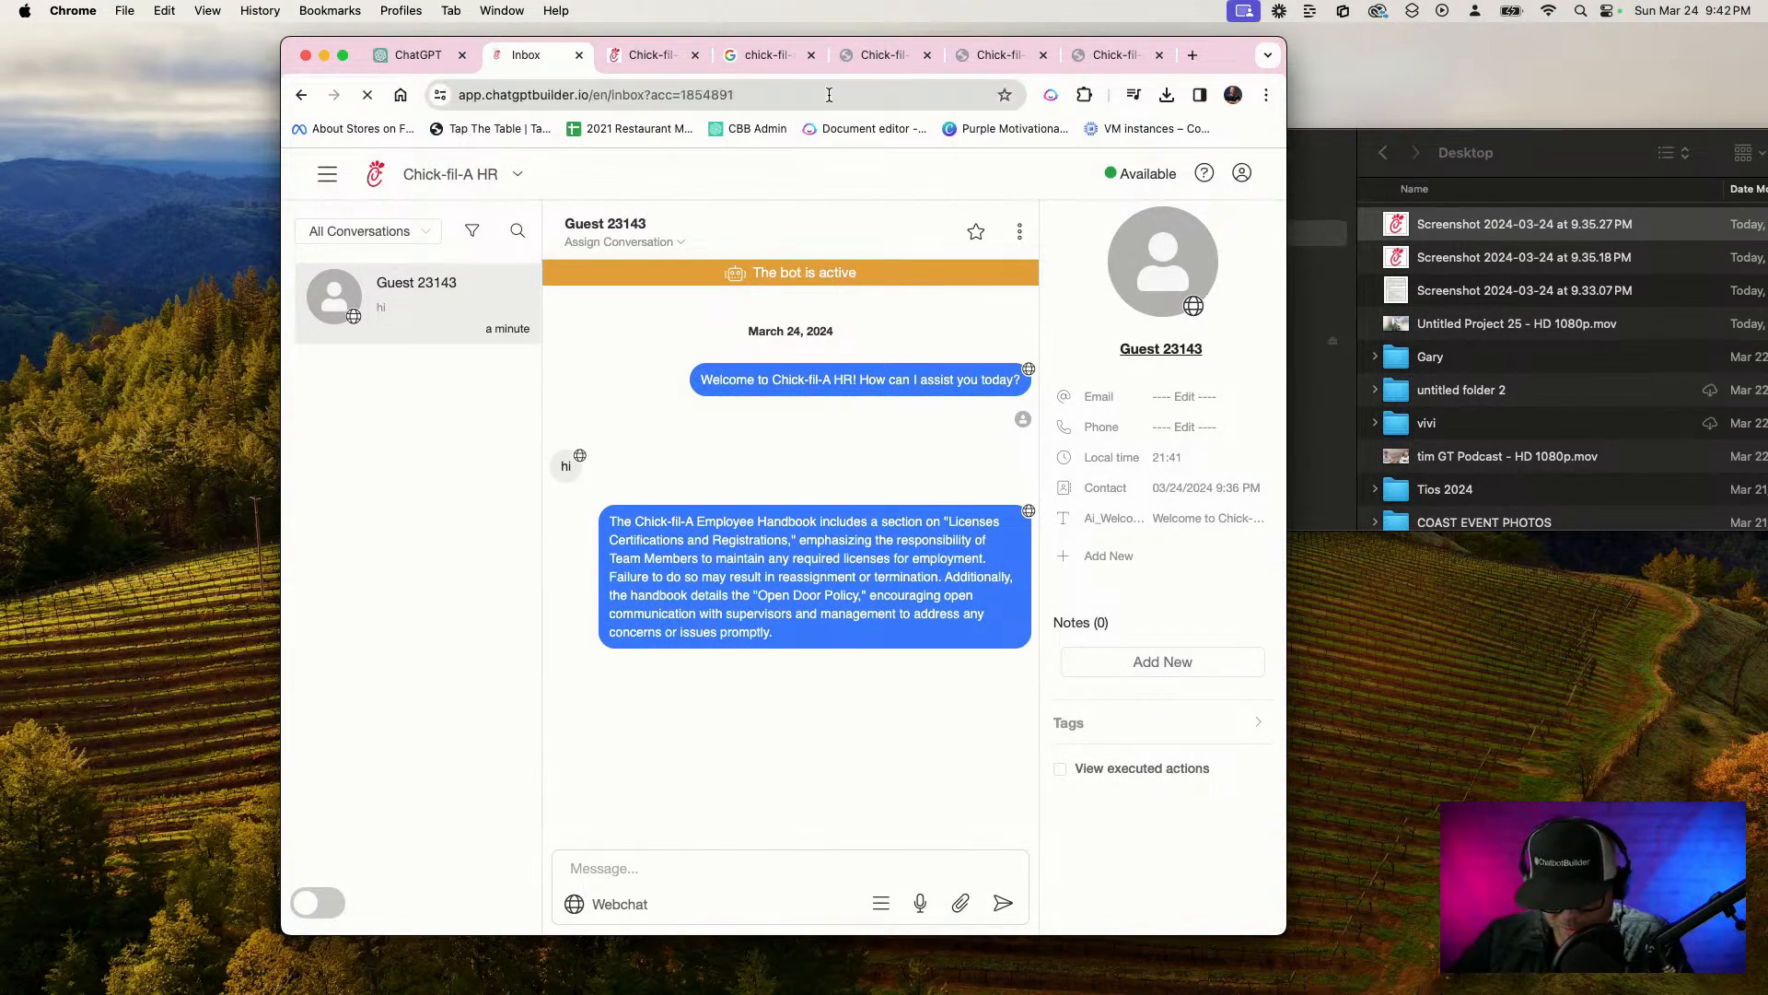
Close the three old Chick-fil-A HR webchat browser tabs
click(928, 55)
click(929, 55)
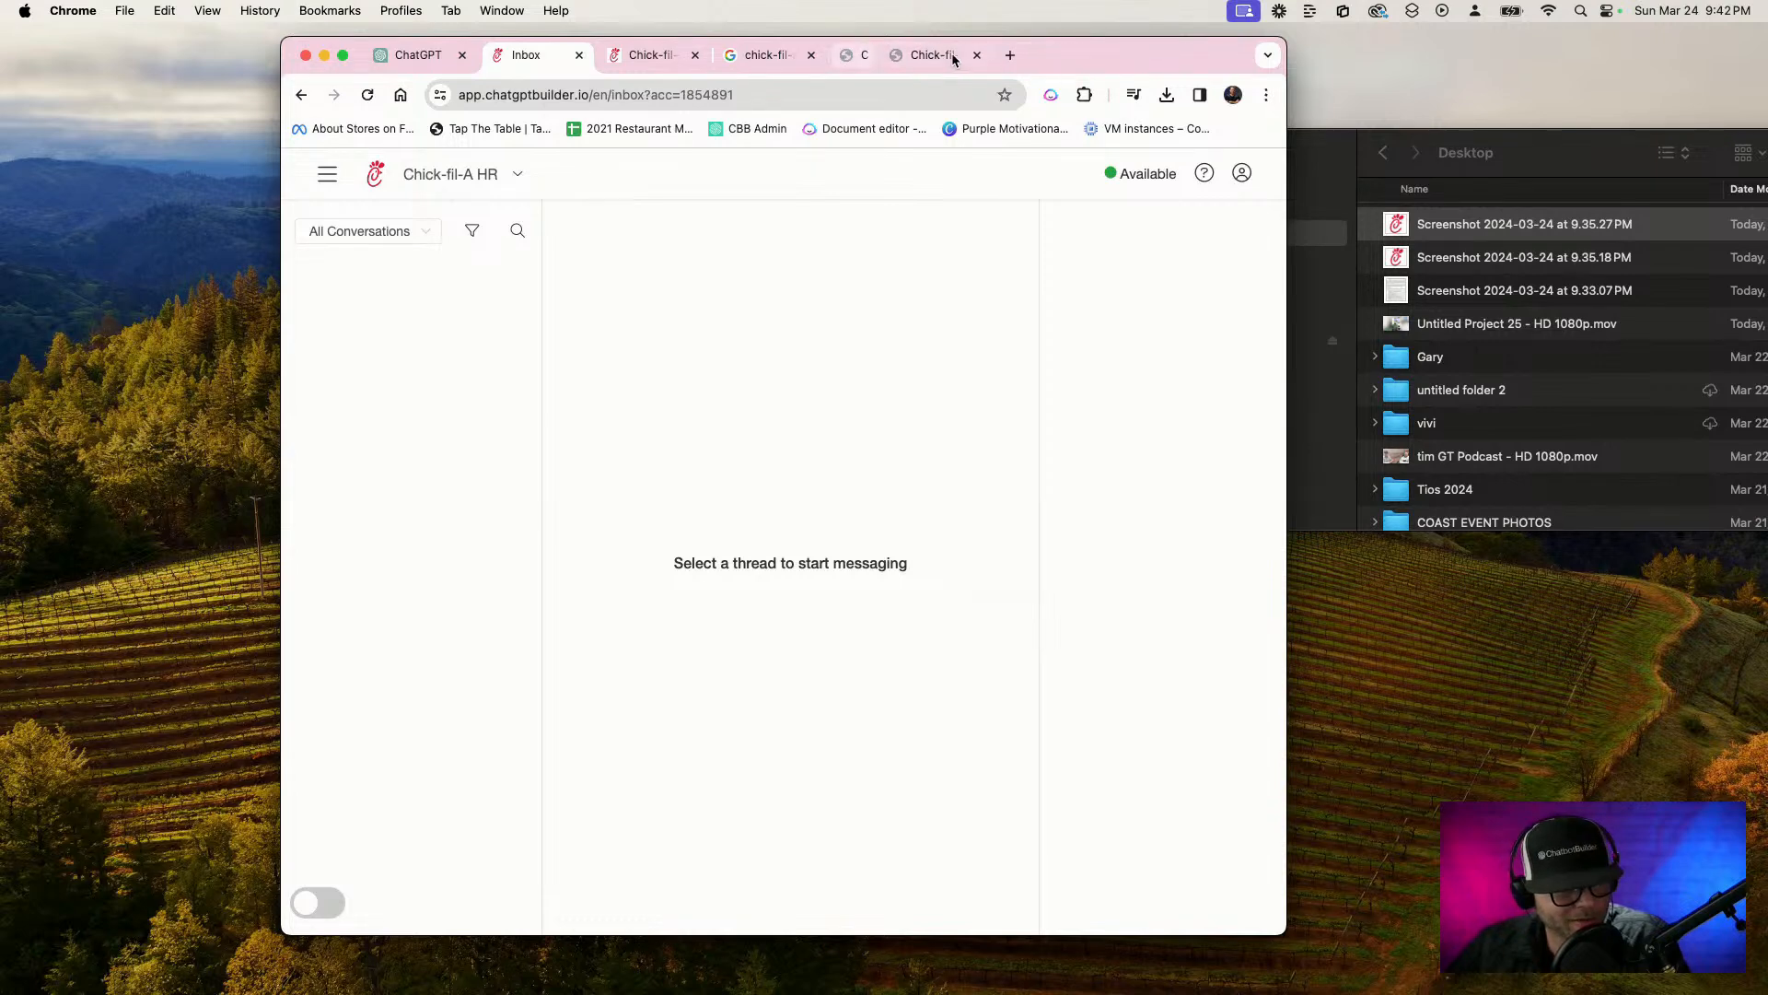
click(927, 56)
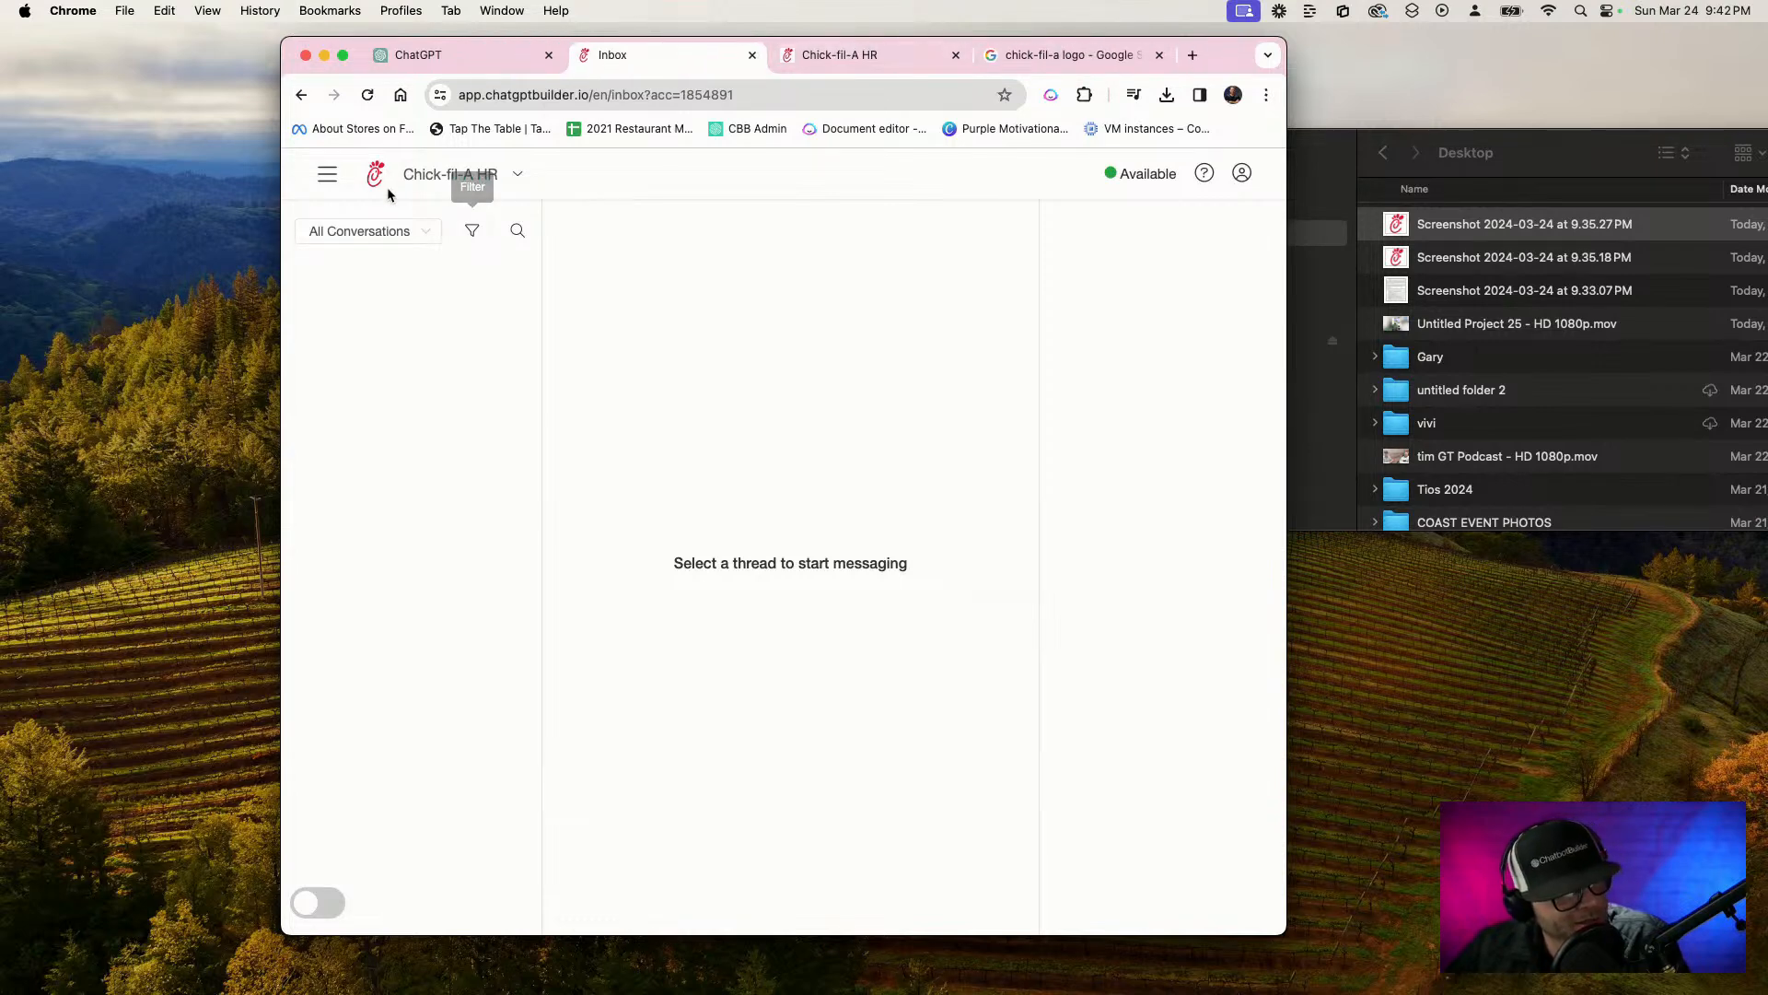
Copy the WebChat link of the Welcome Message flow in the Welcome Messages folder
click(327, 174)
click(361, 262)
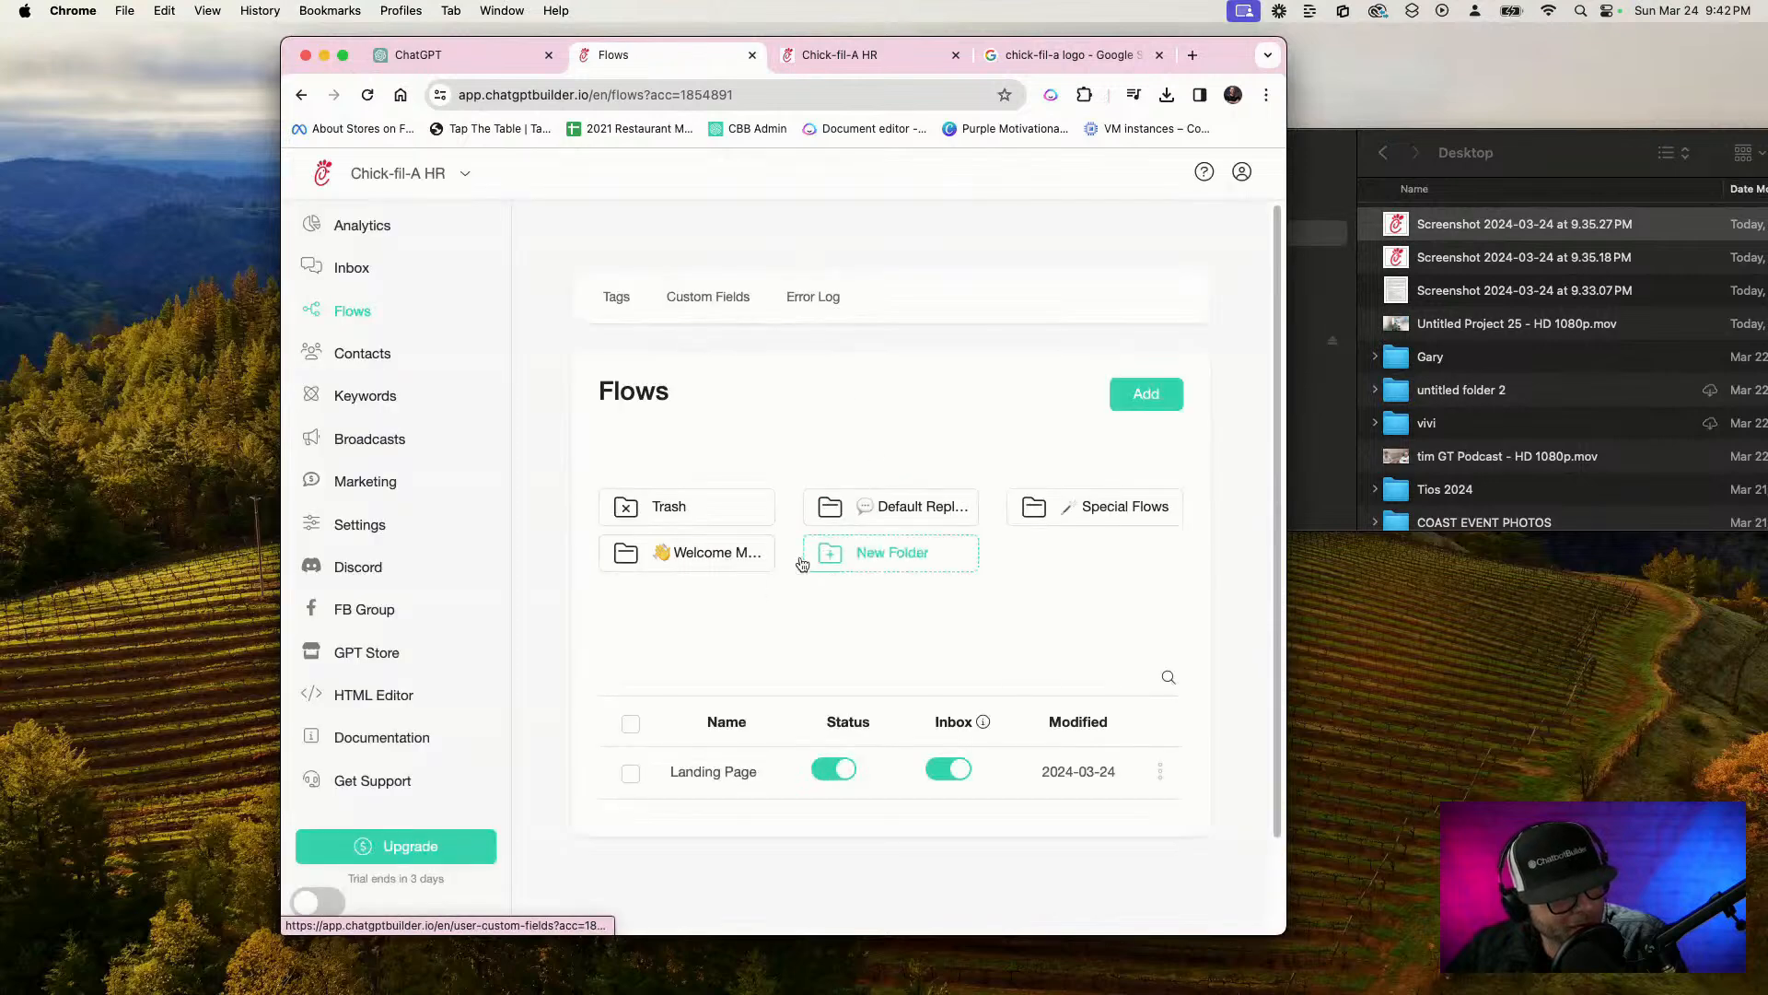
click(695, 553)
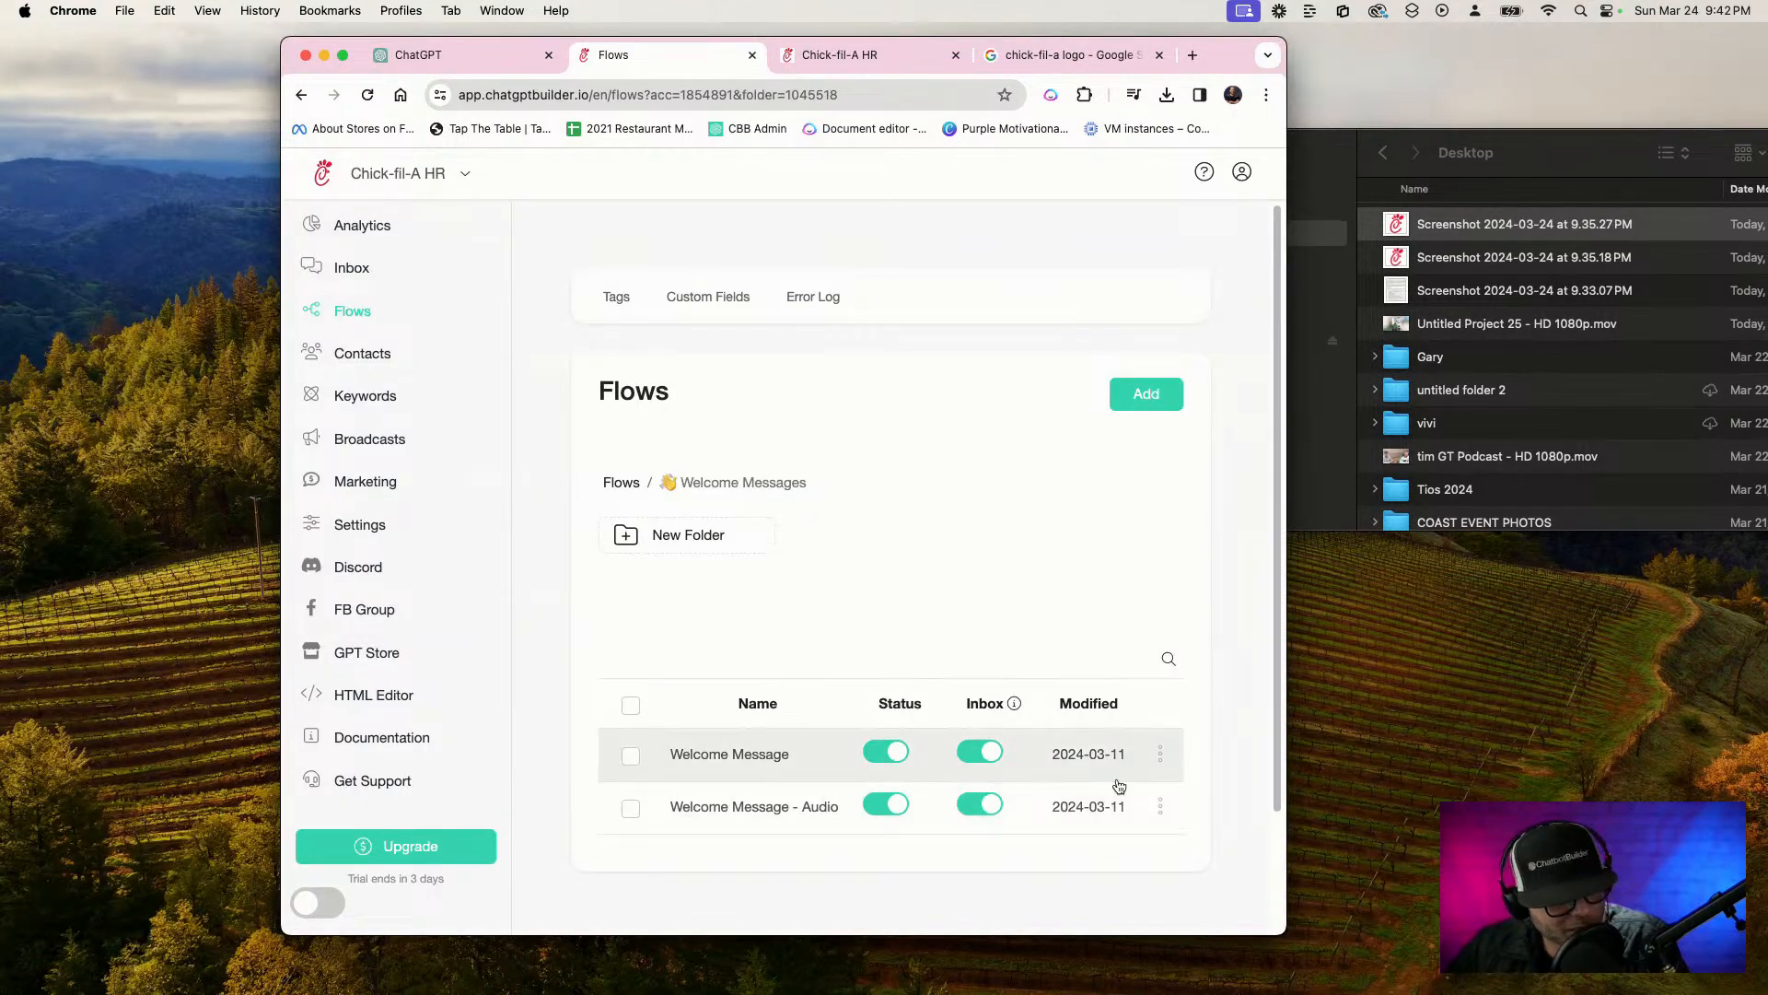
click(1153, 753)
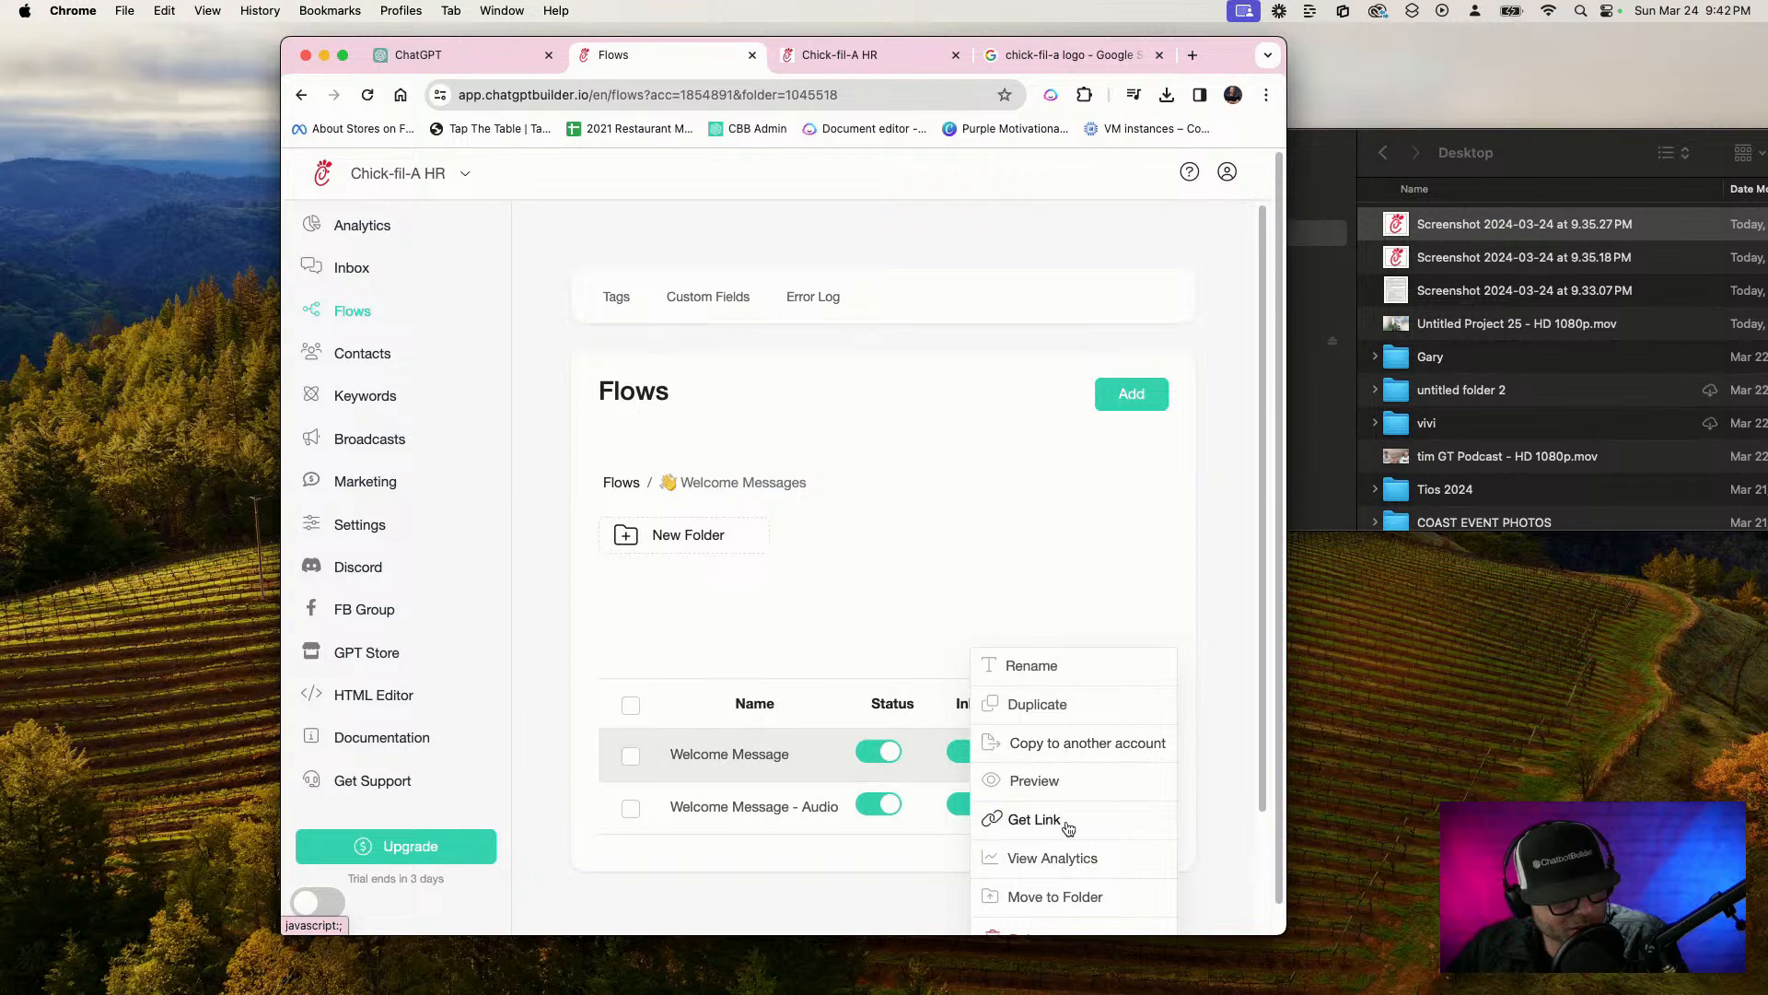
click(1027, 819)
click(941, 327)
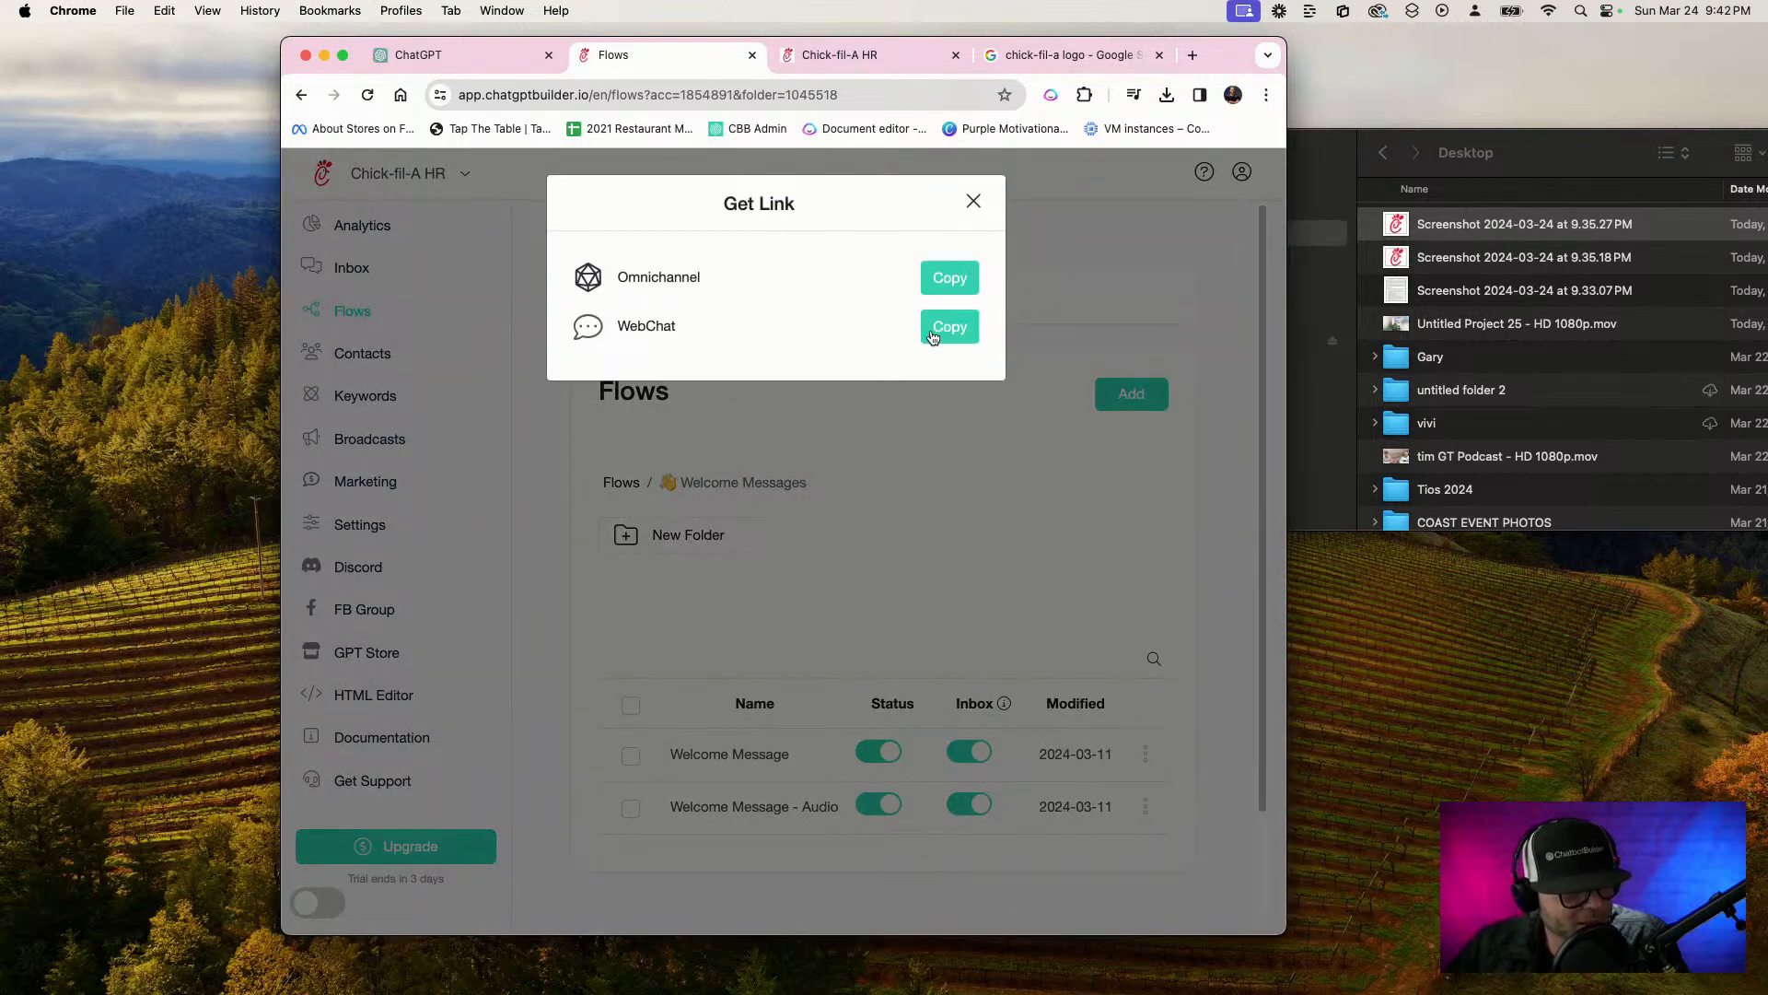
Open the copied webchat link in the browser tab holding the chick-fil-a logo search
click(1049, 56)
click(918, 98)
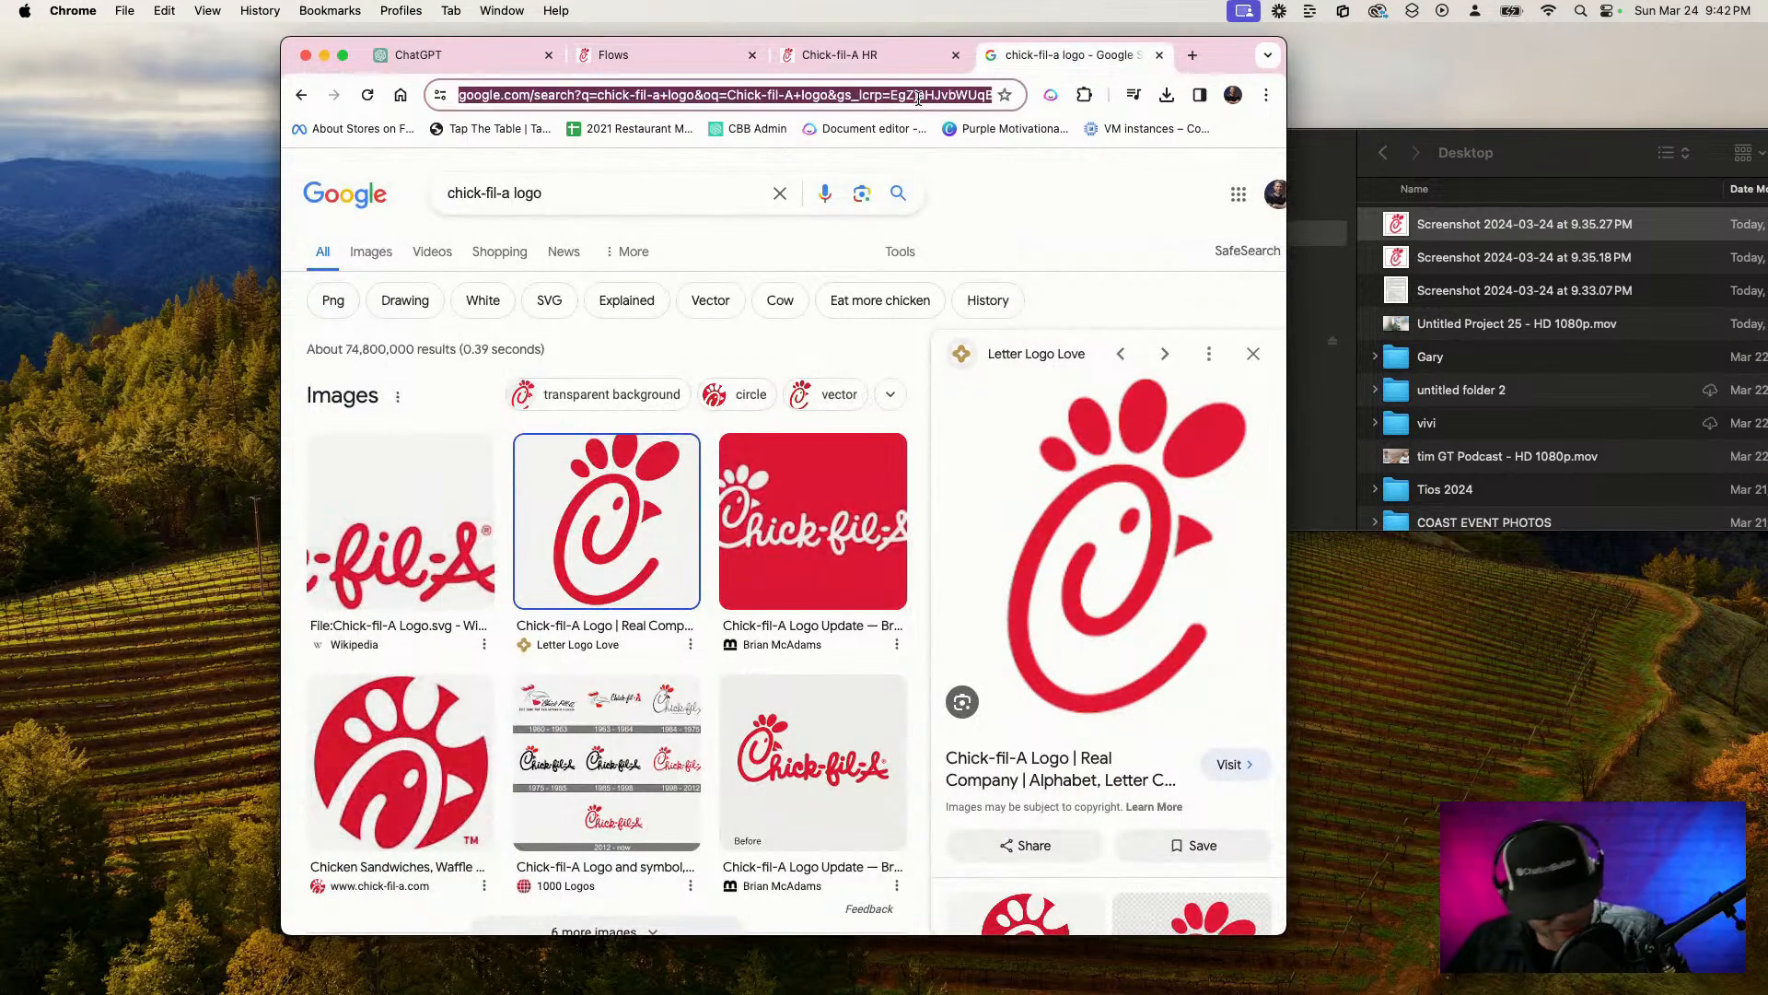
key(super+v)
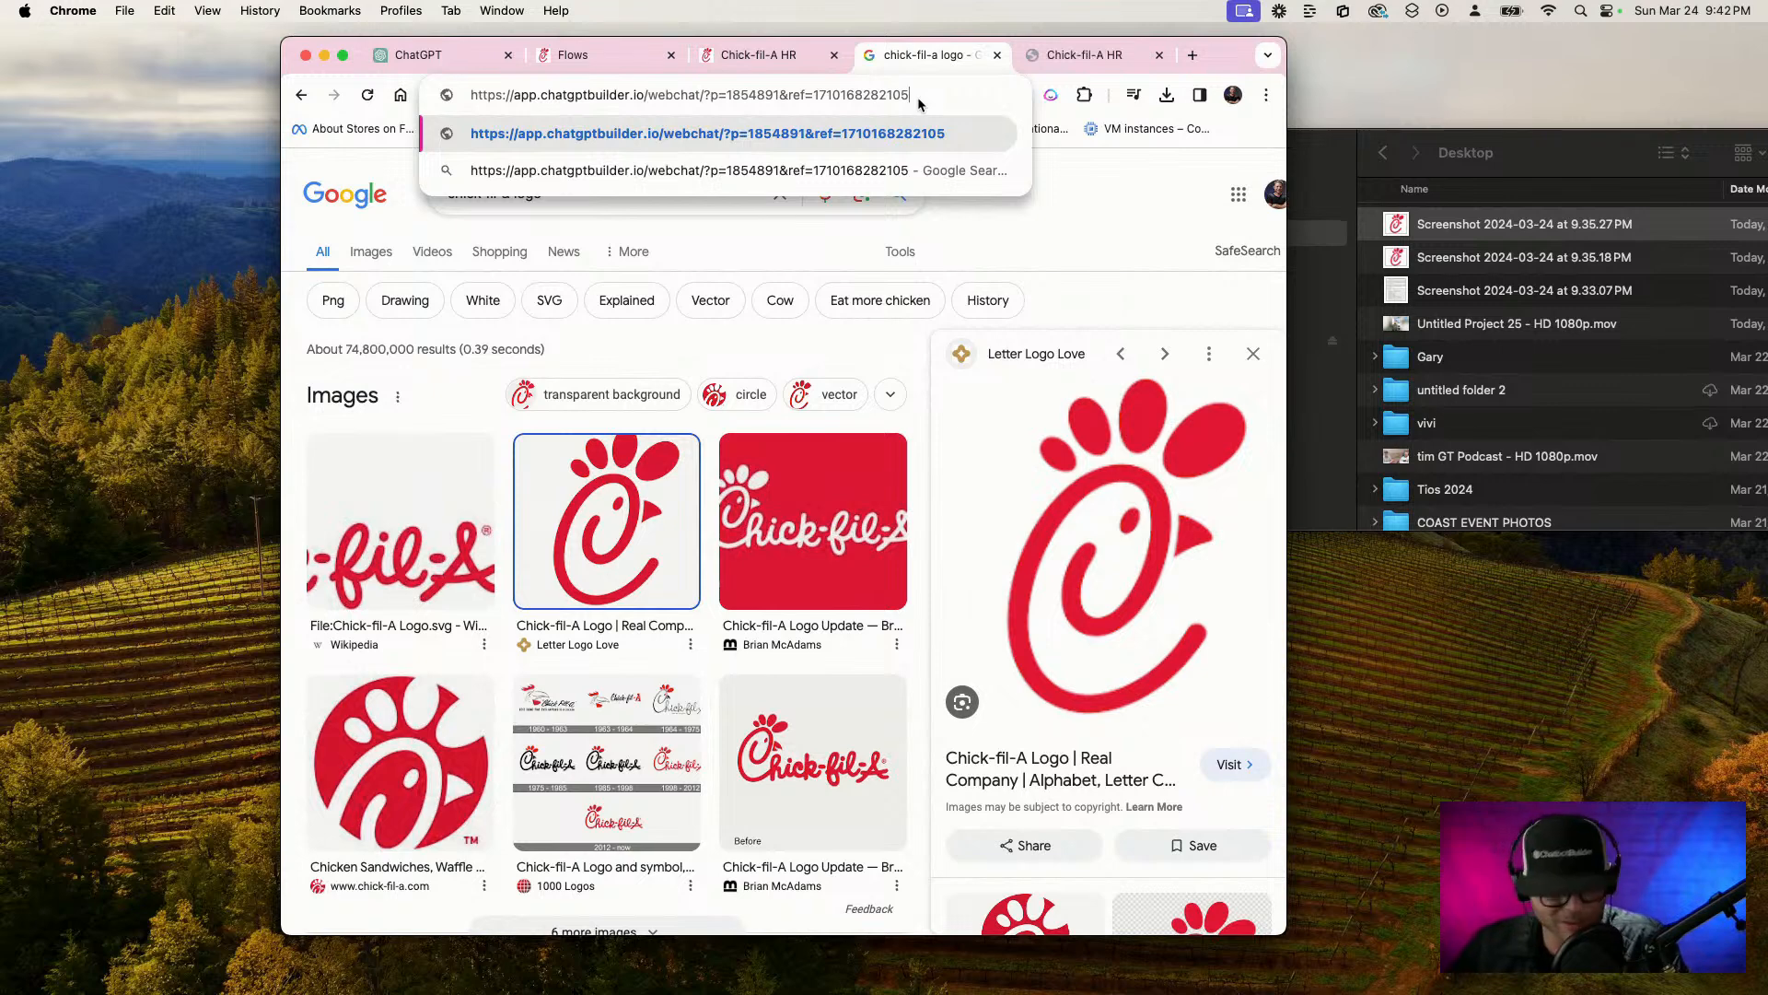
key(Return)
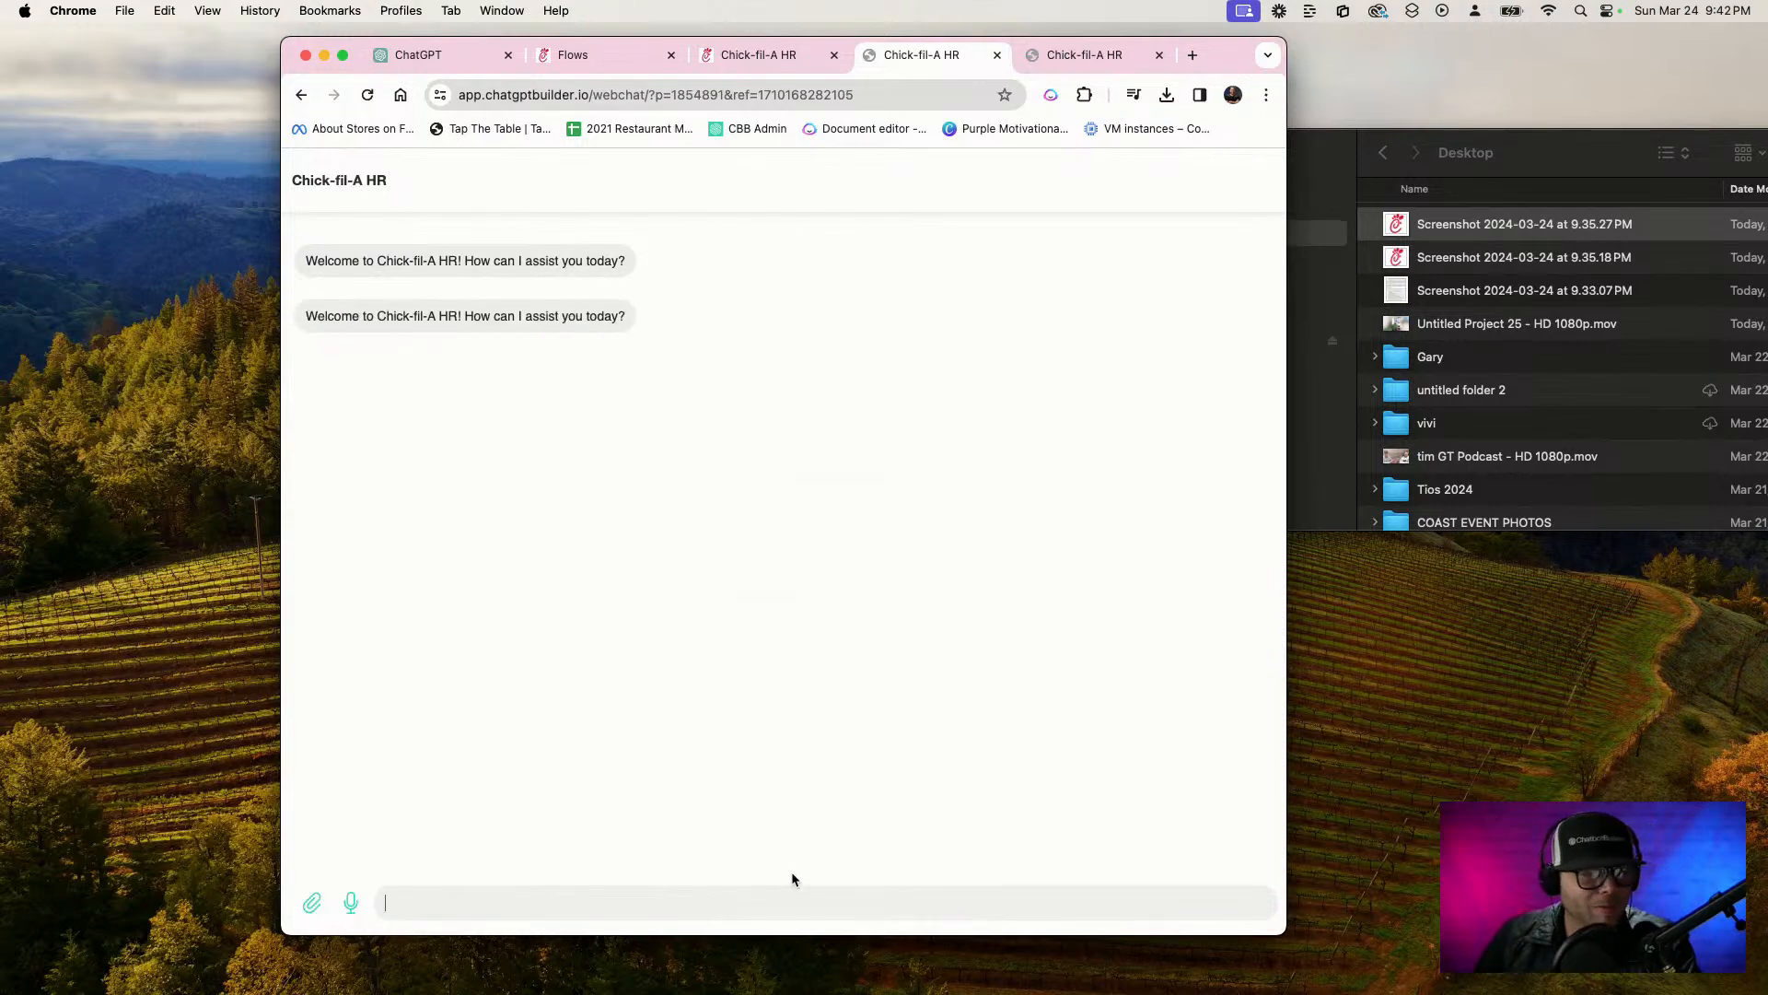
Switch to Finder and preview the handbook screenshot taken at 9.33.07 PM to read its Conduct Standards section
click(1492, 293)
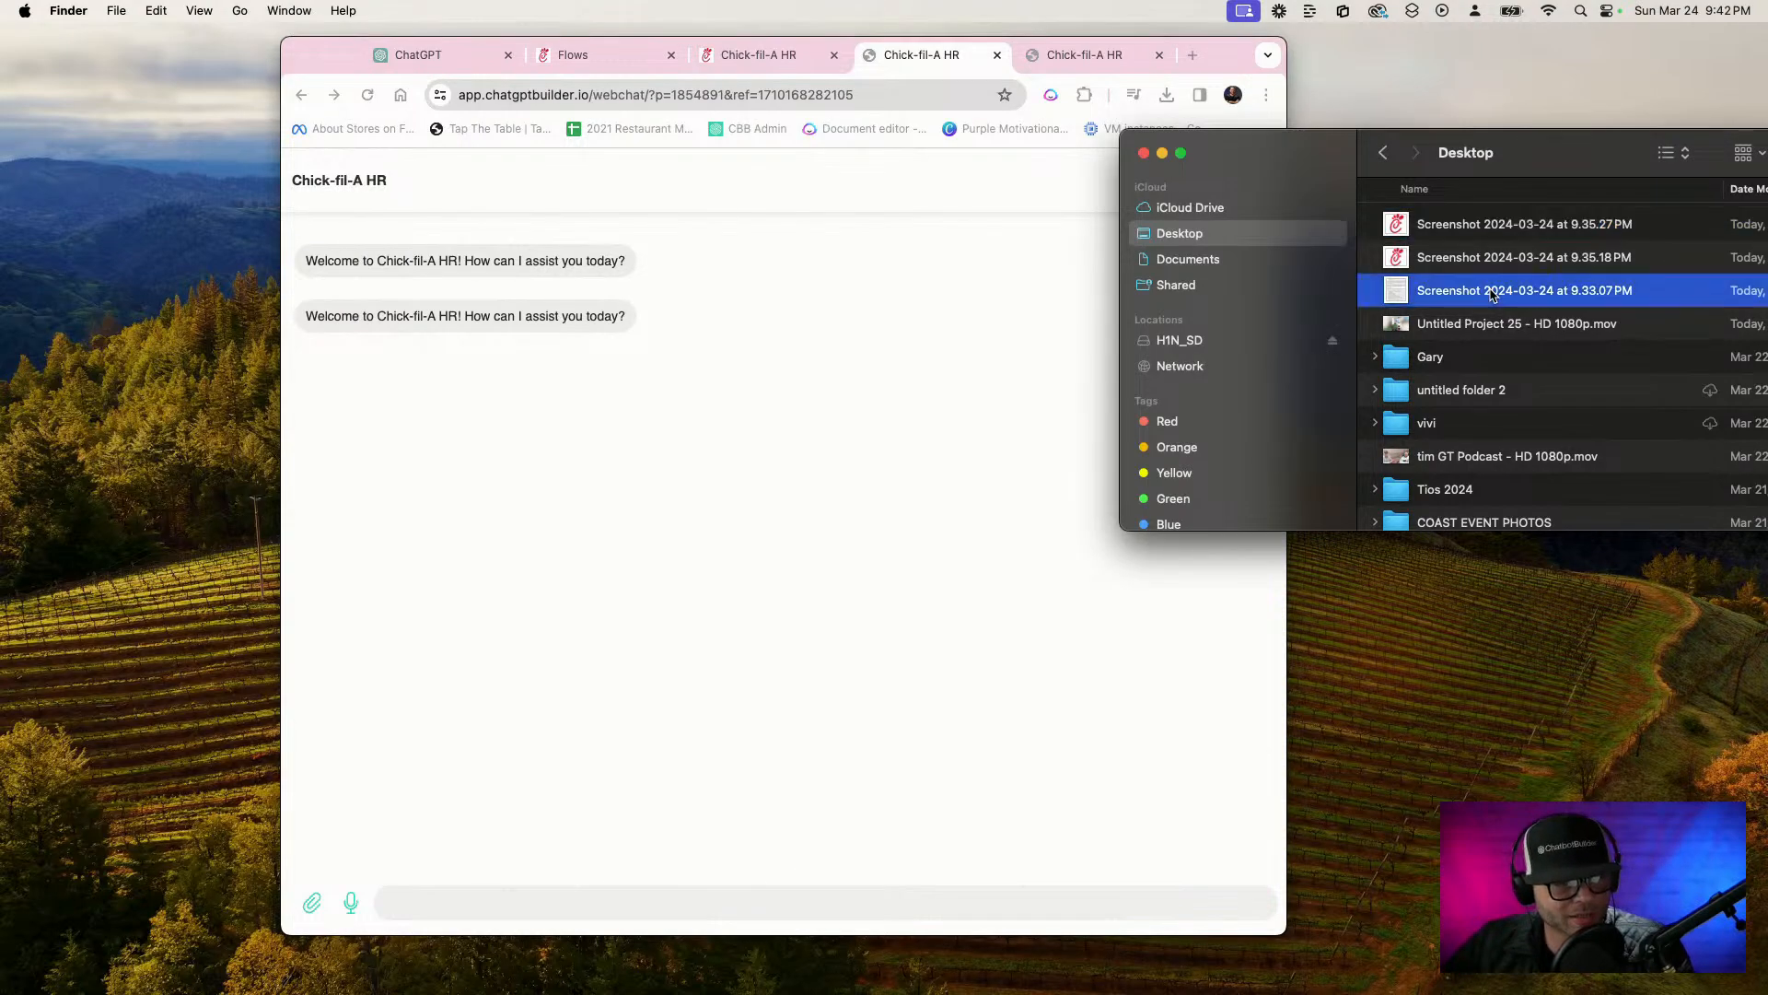
key(space)
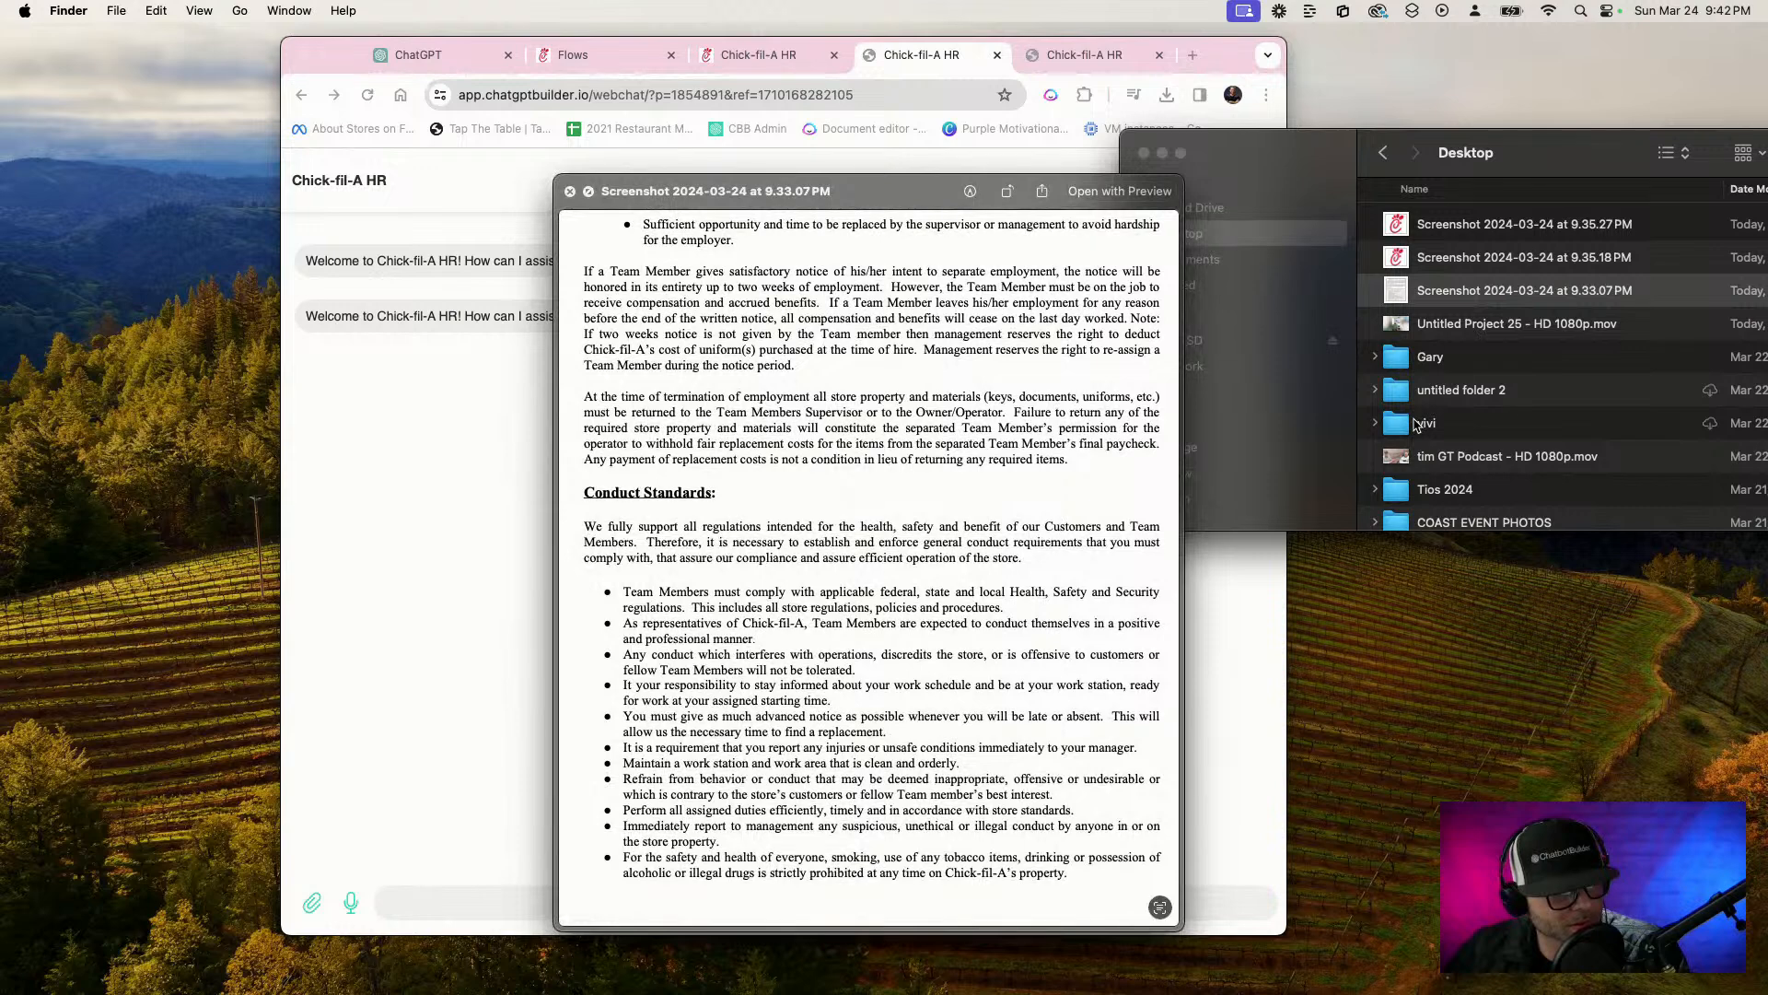
key(space)
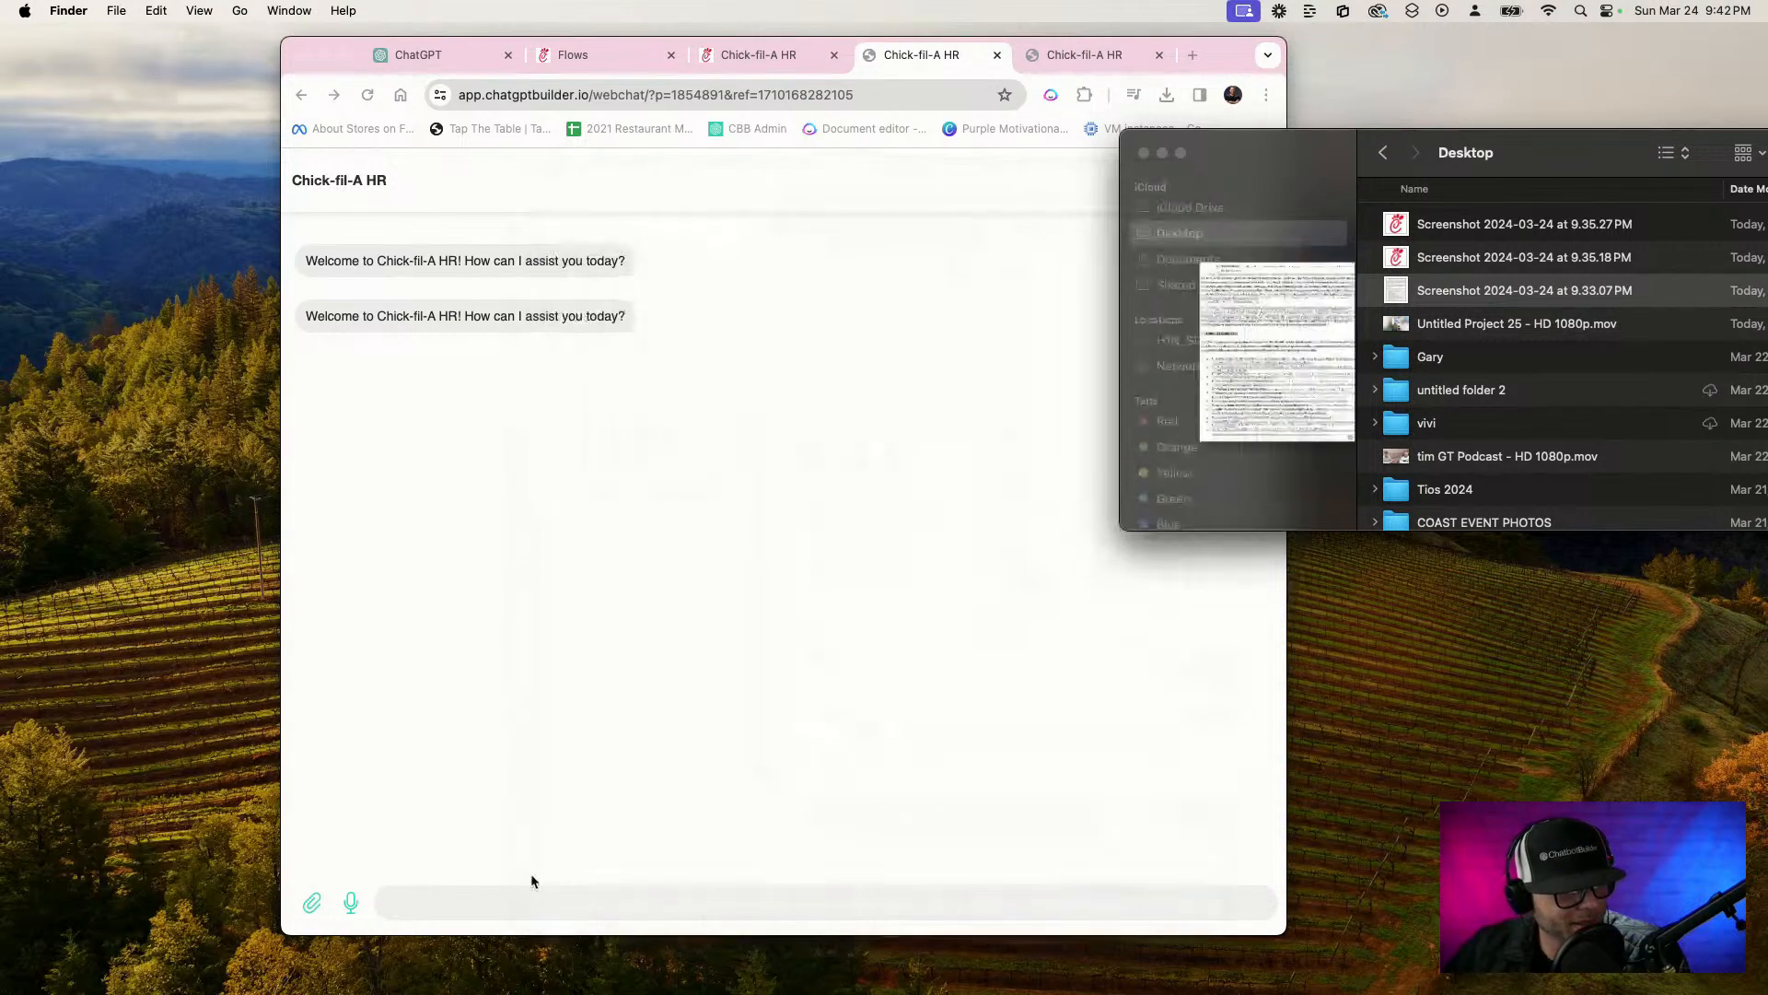
Send the webchat message "Hey, I'm a new employee here and I was just wondering if I could ask a question?"
click(522, 892)
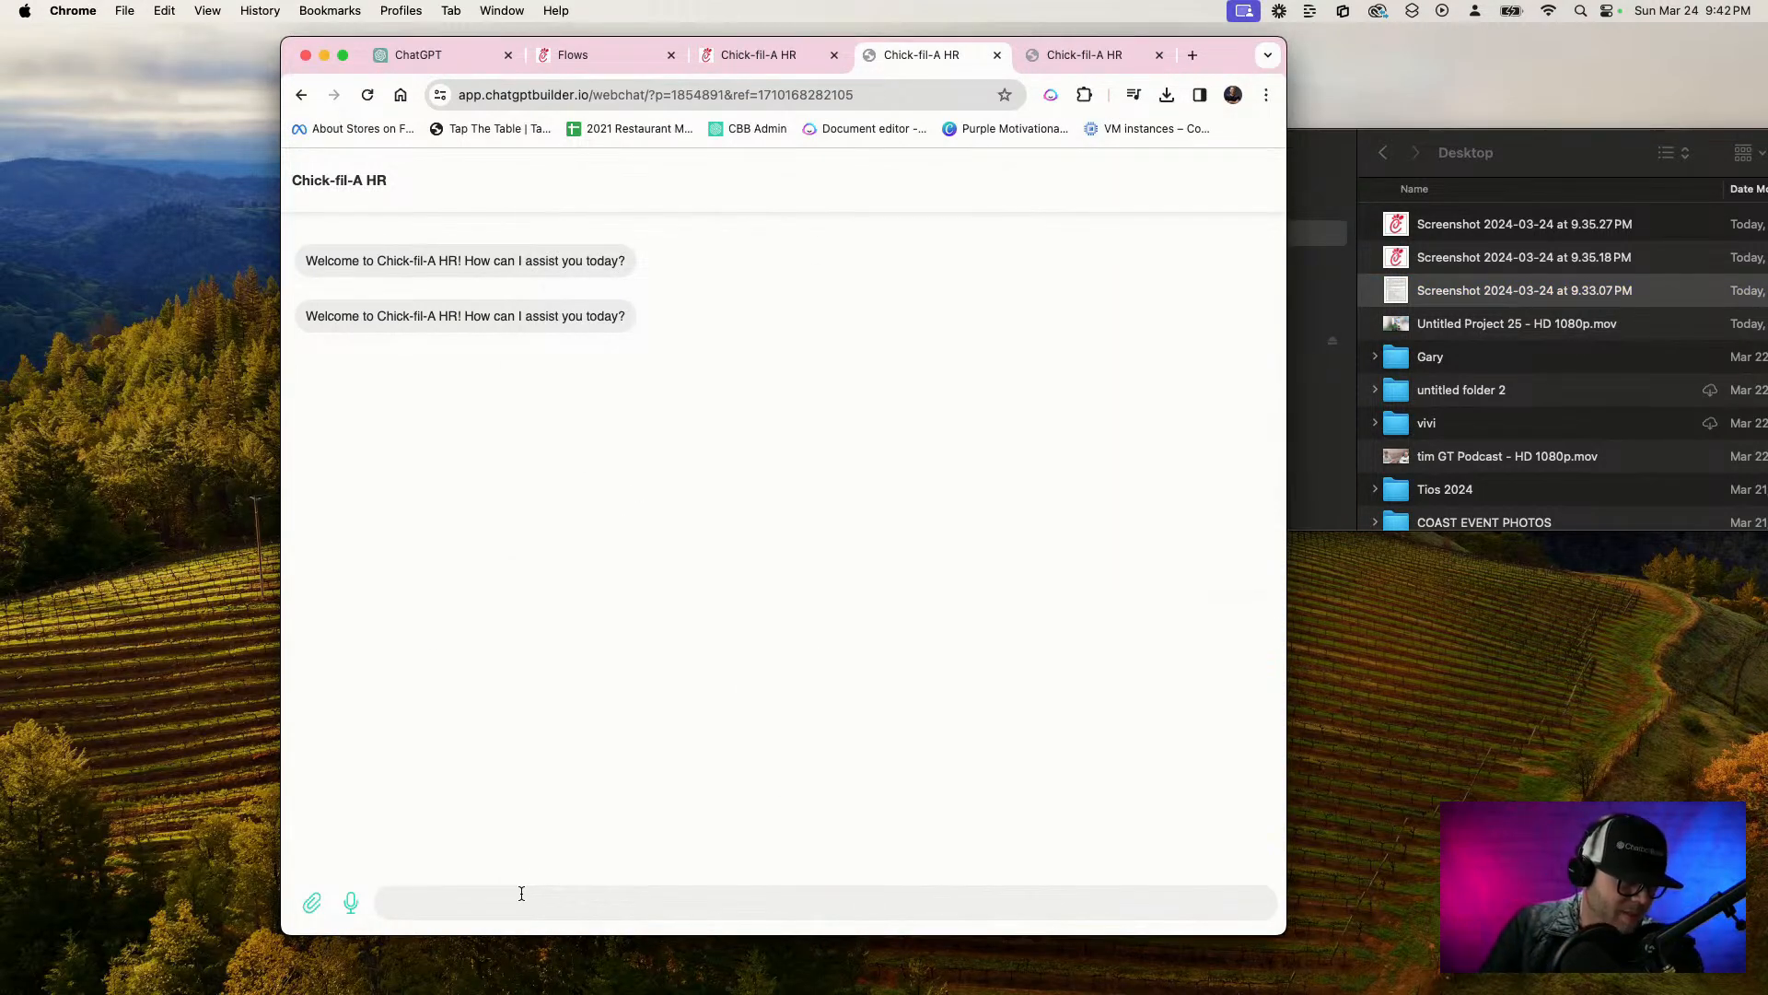
text(Hey)
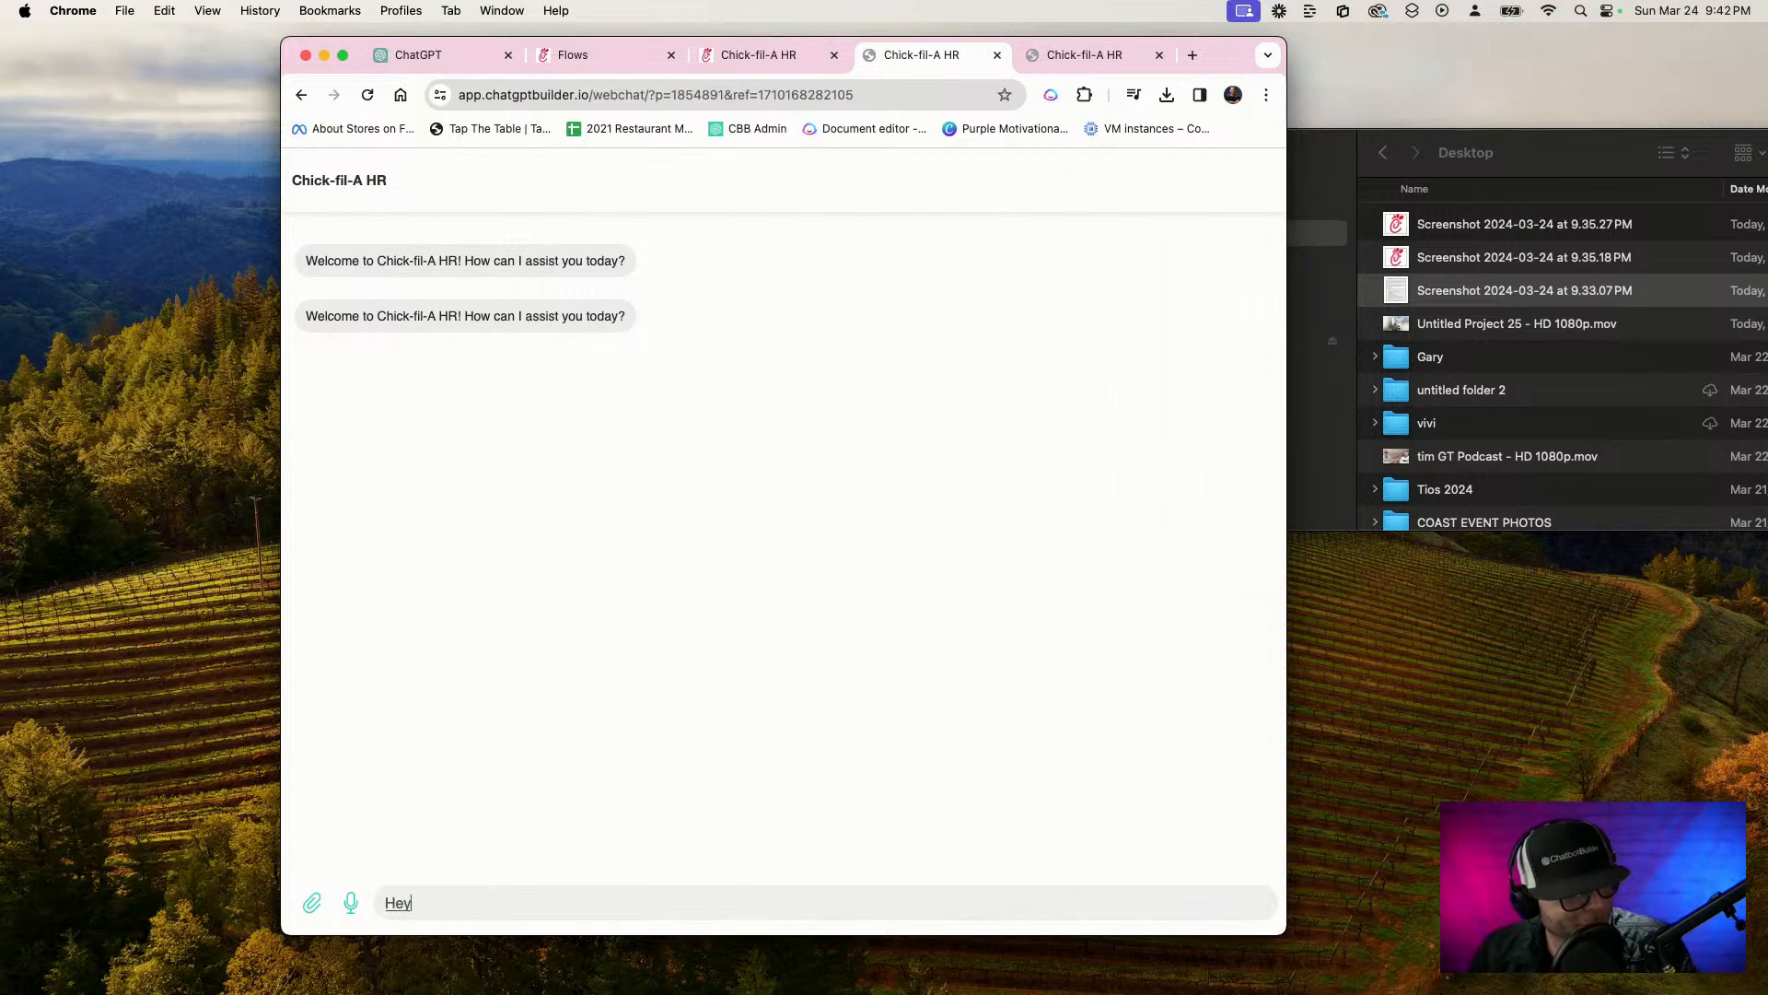
text(, I'm a new employee here and I was)
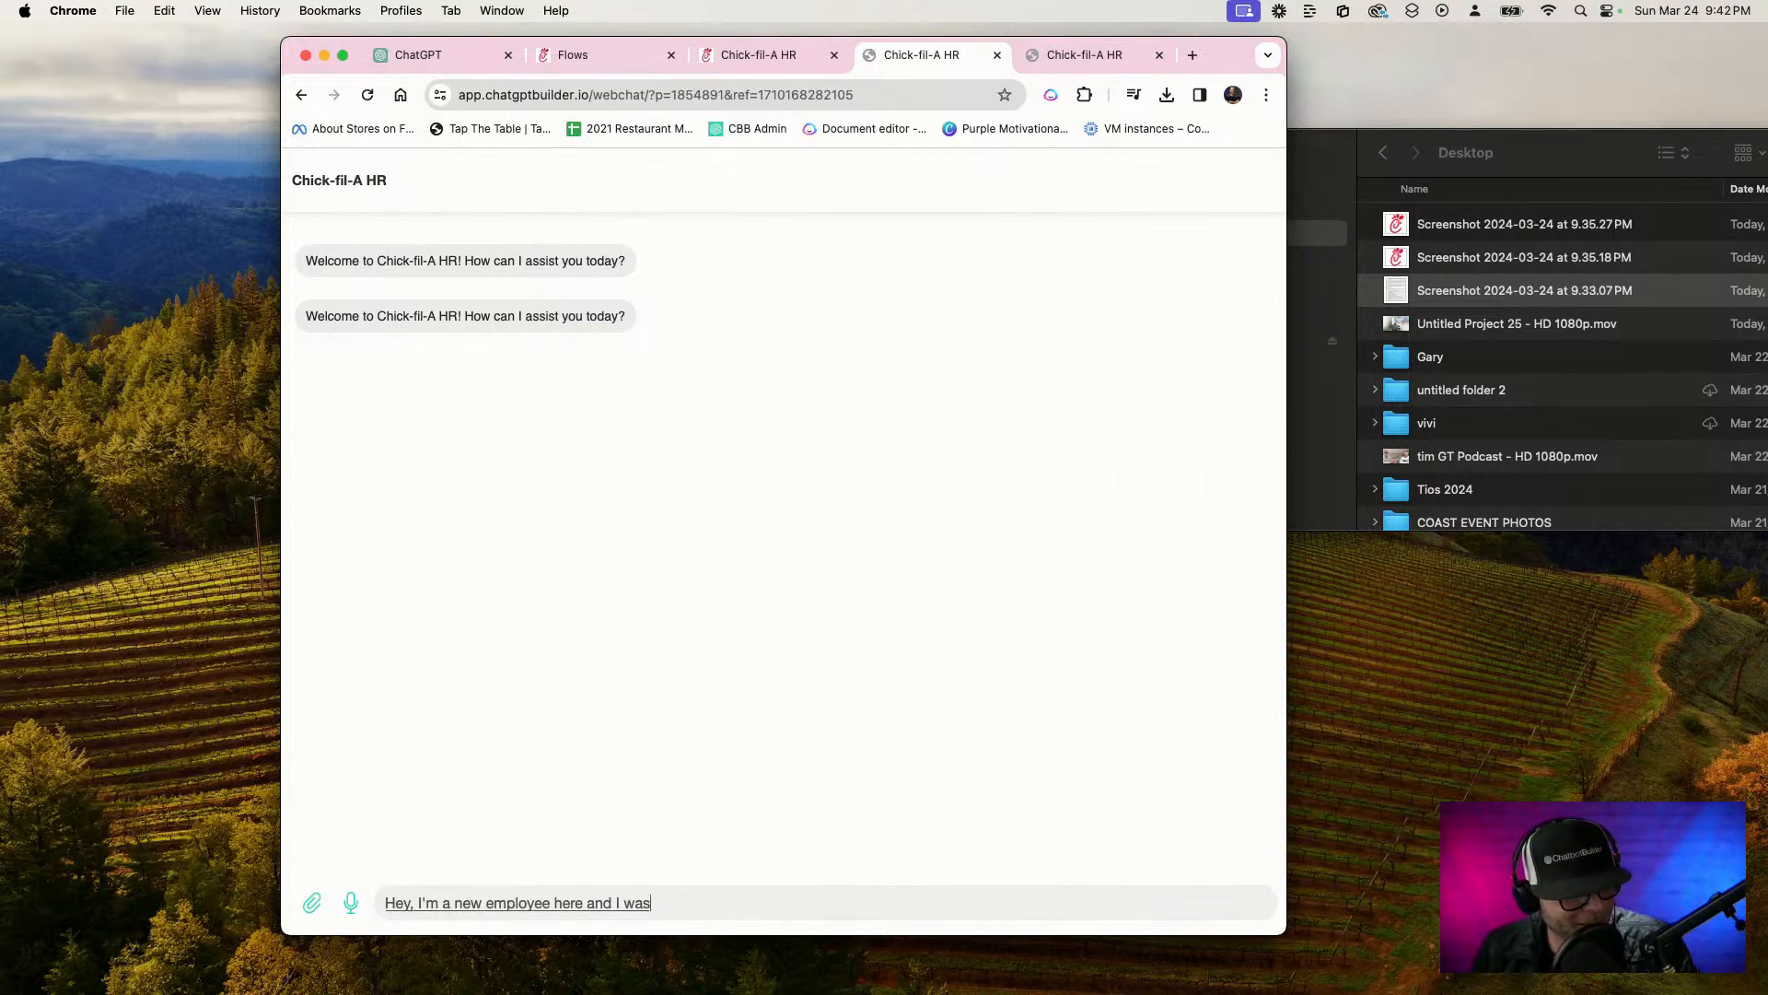
text( just wondering if I could answer a question)
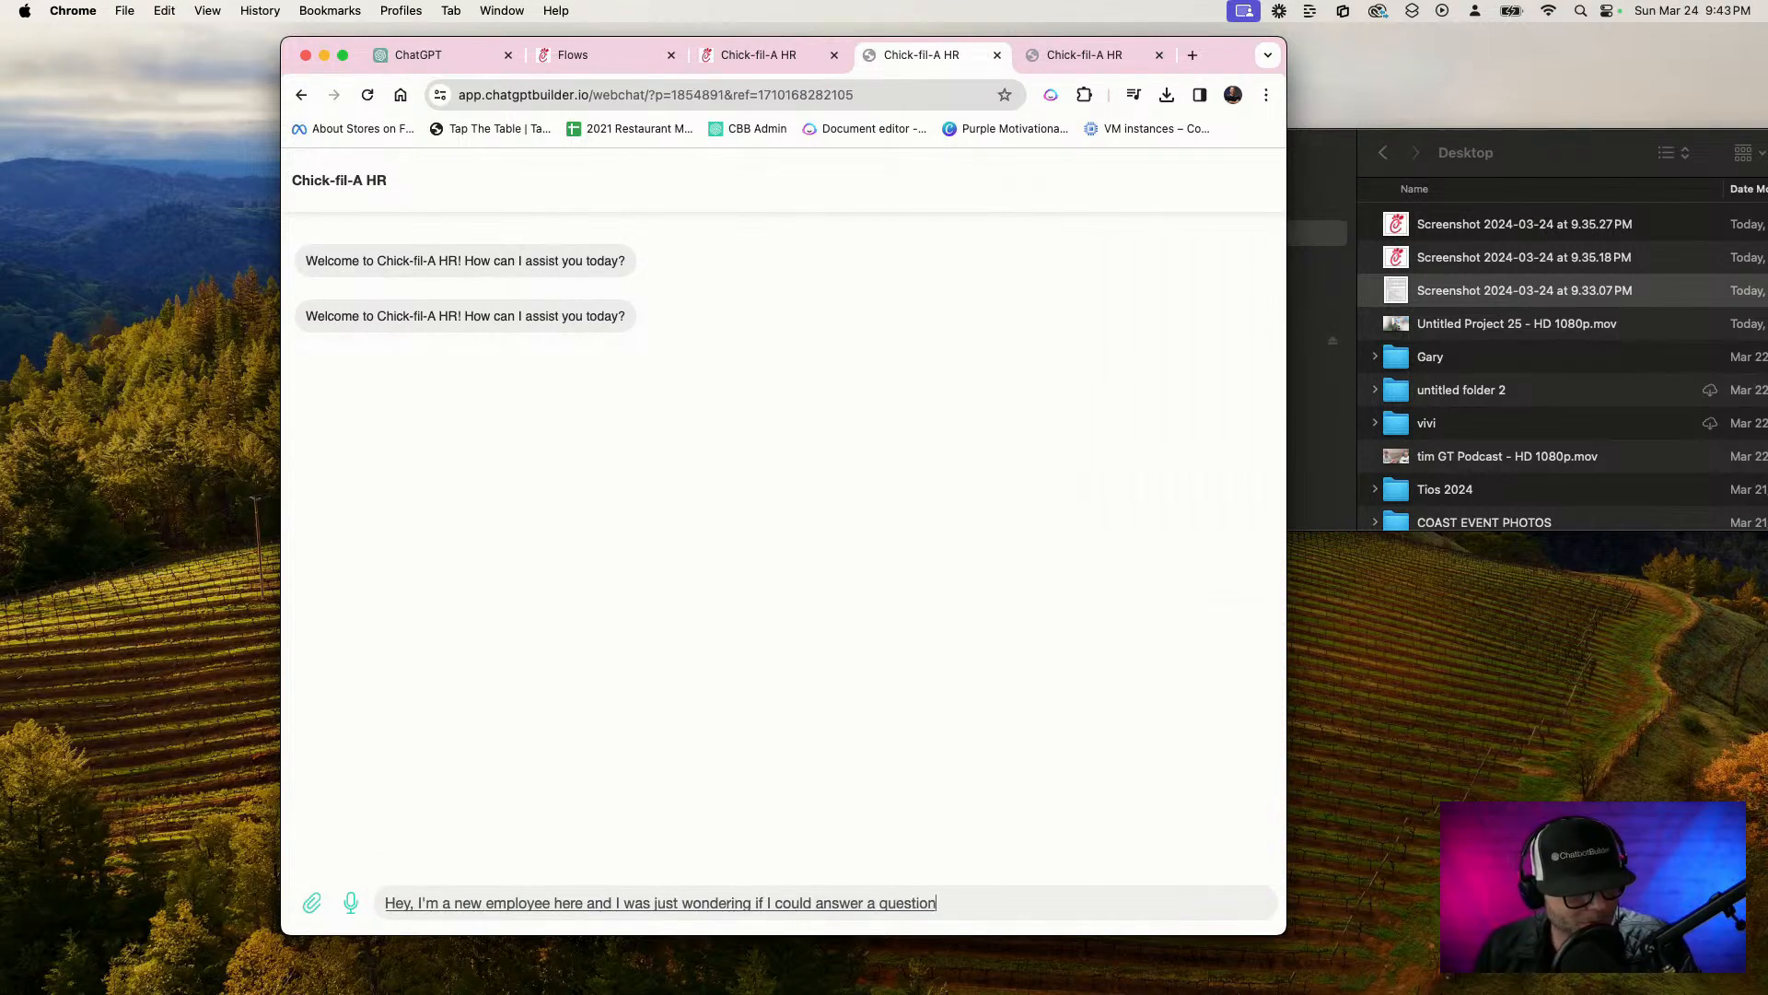
double_click(768, 907)
text(ask)
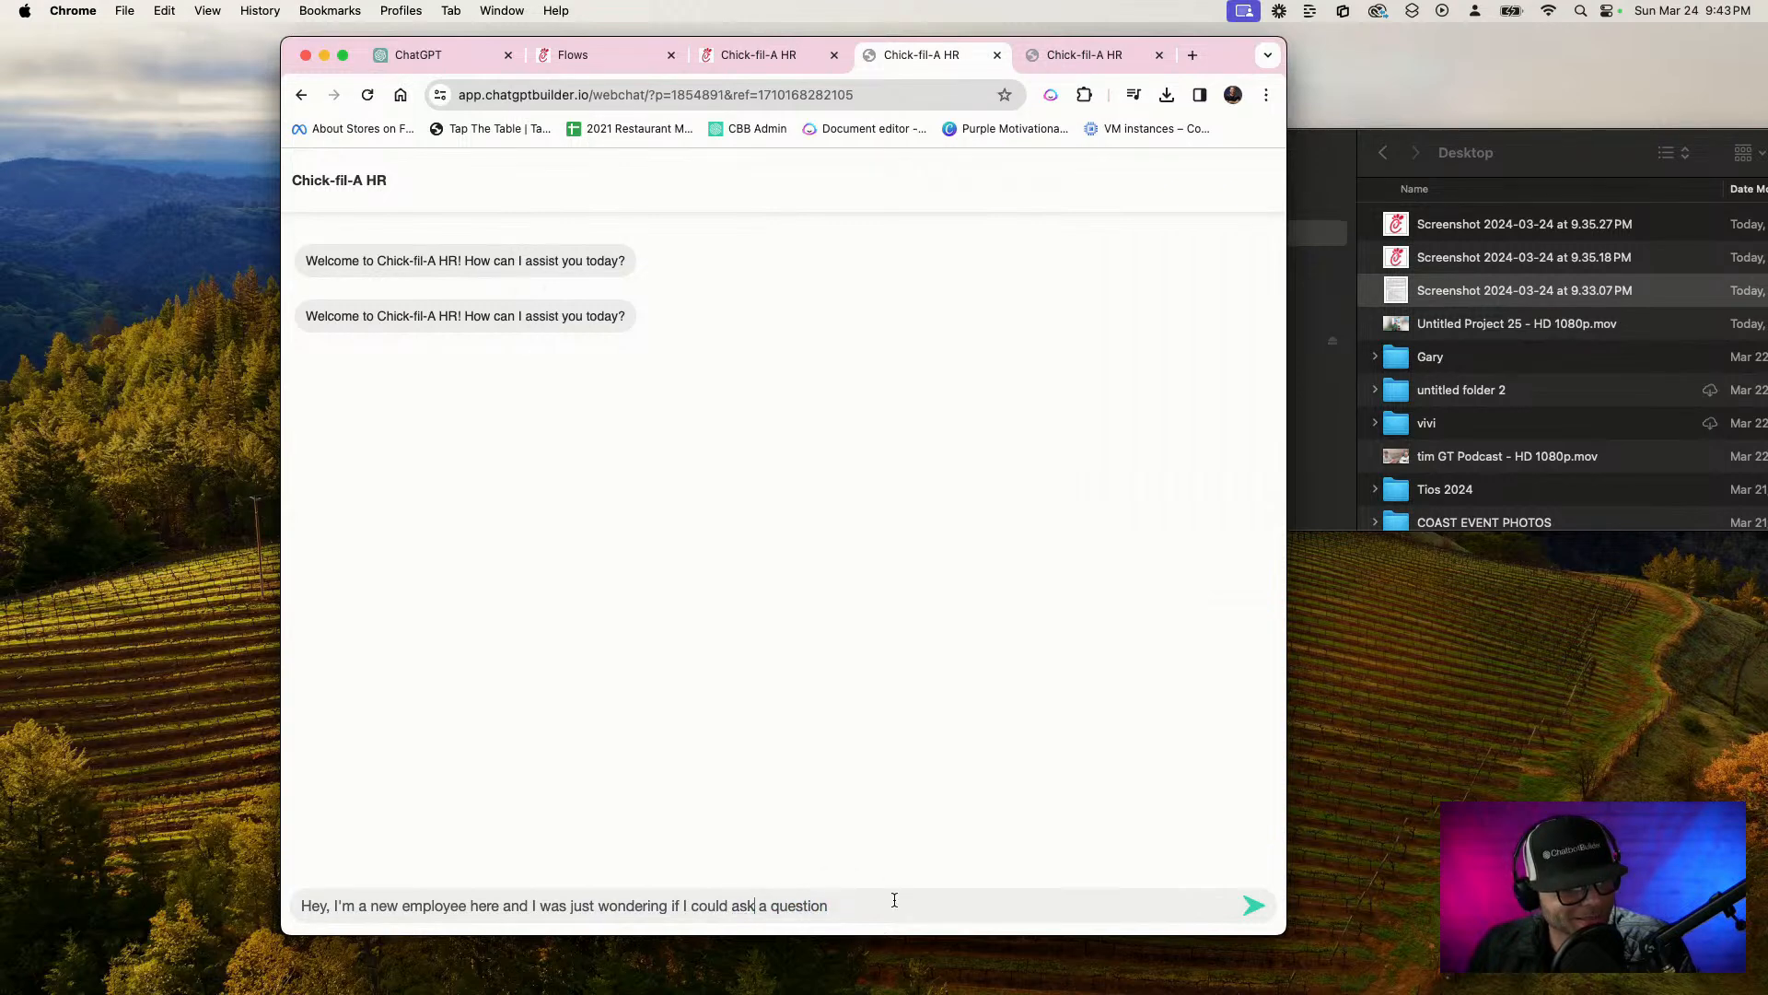
text(?)
key(Return)
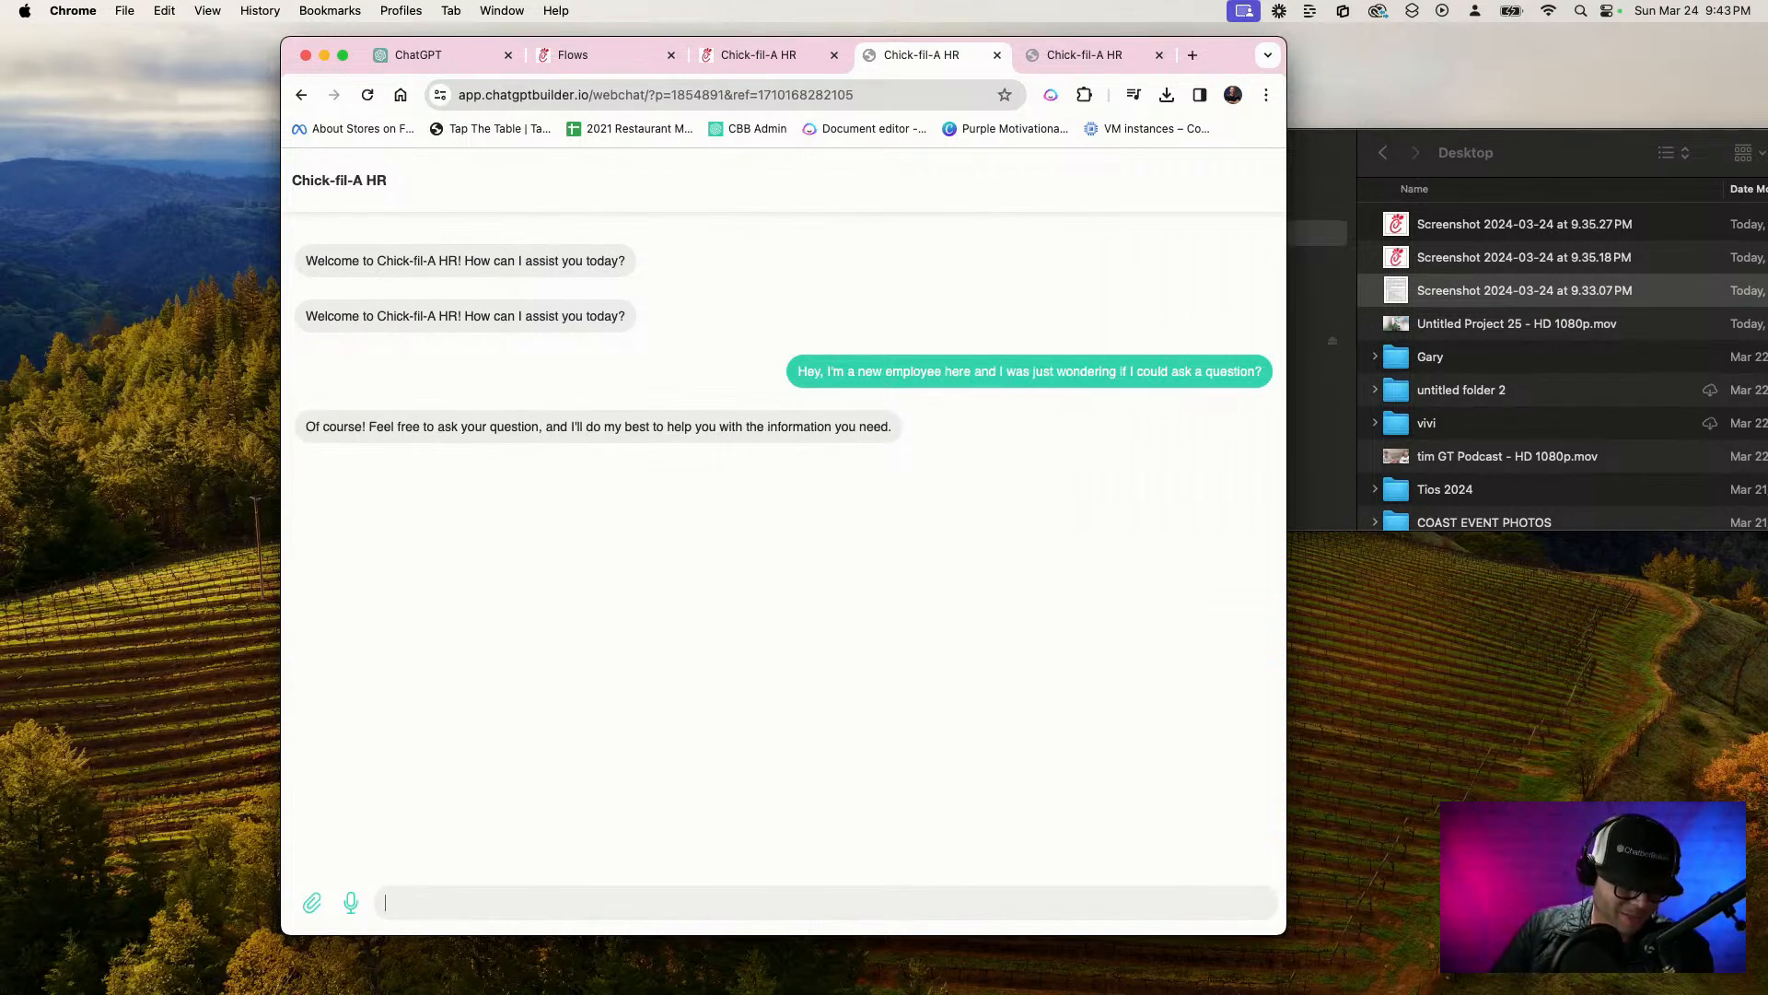
Ask the webchat "I was wanting to know a few of the conduct standards that are required" and compare the reply with the handbook screenshot
key(F5)
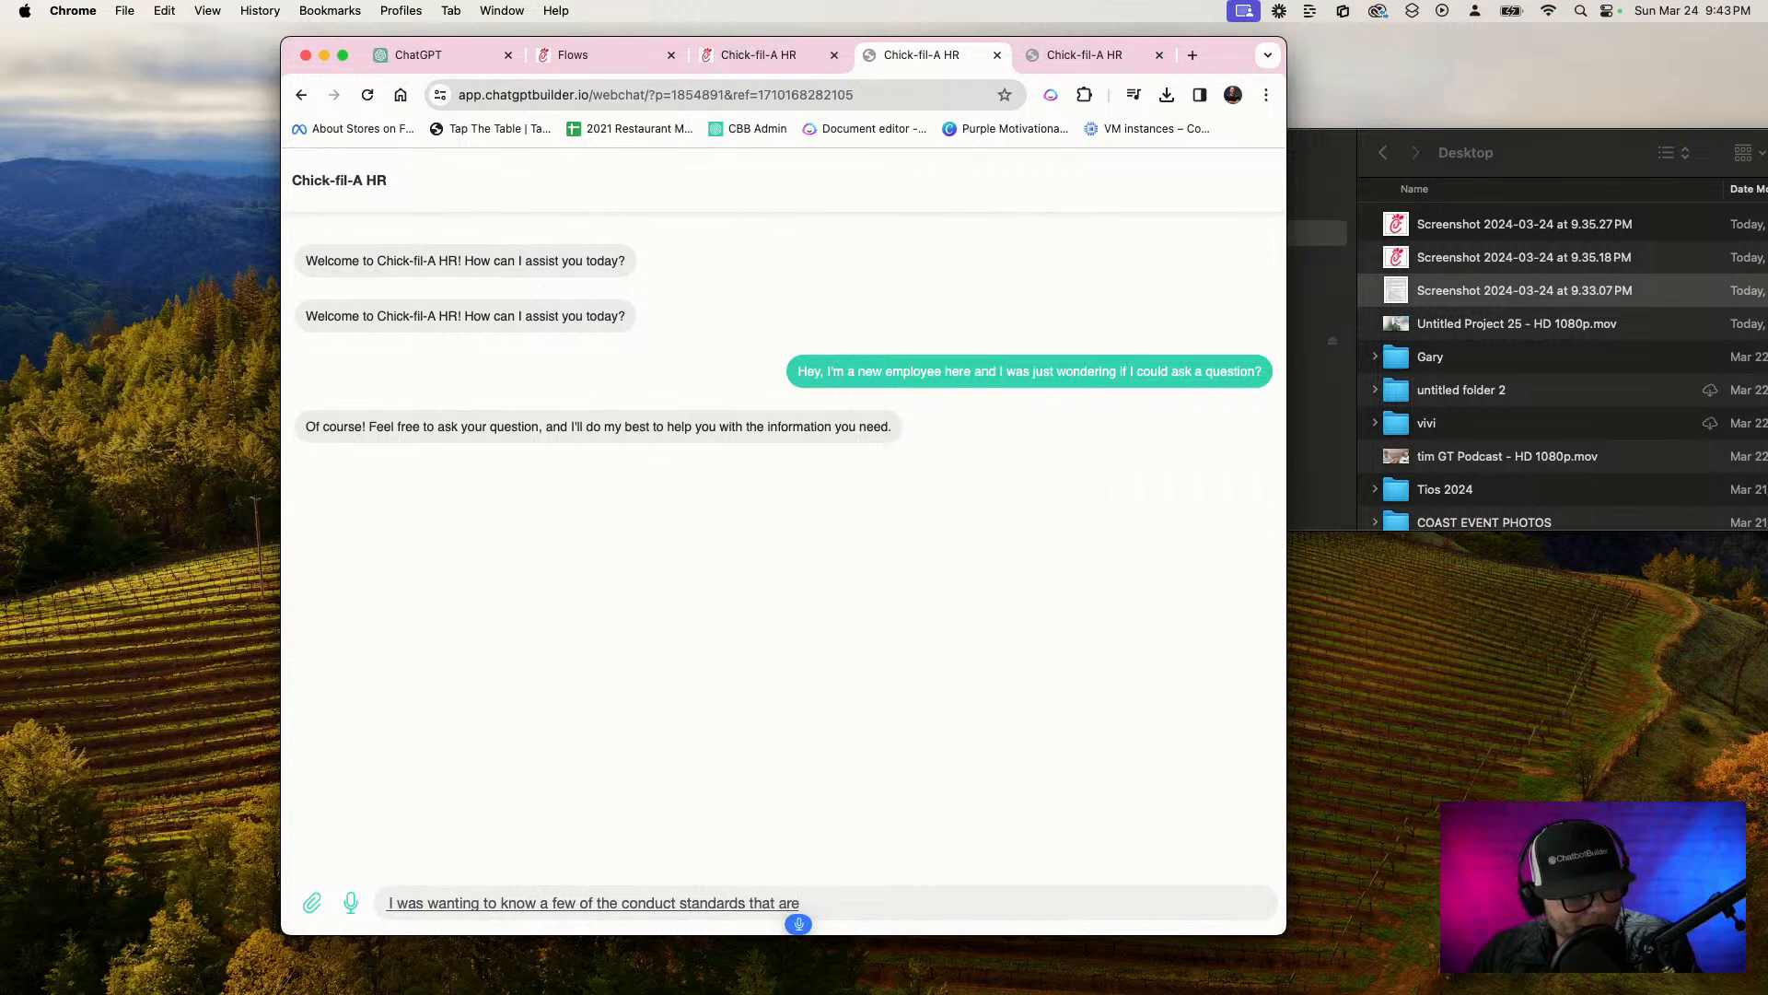
key(Return)
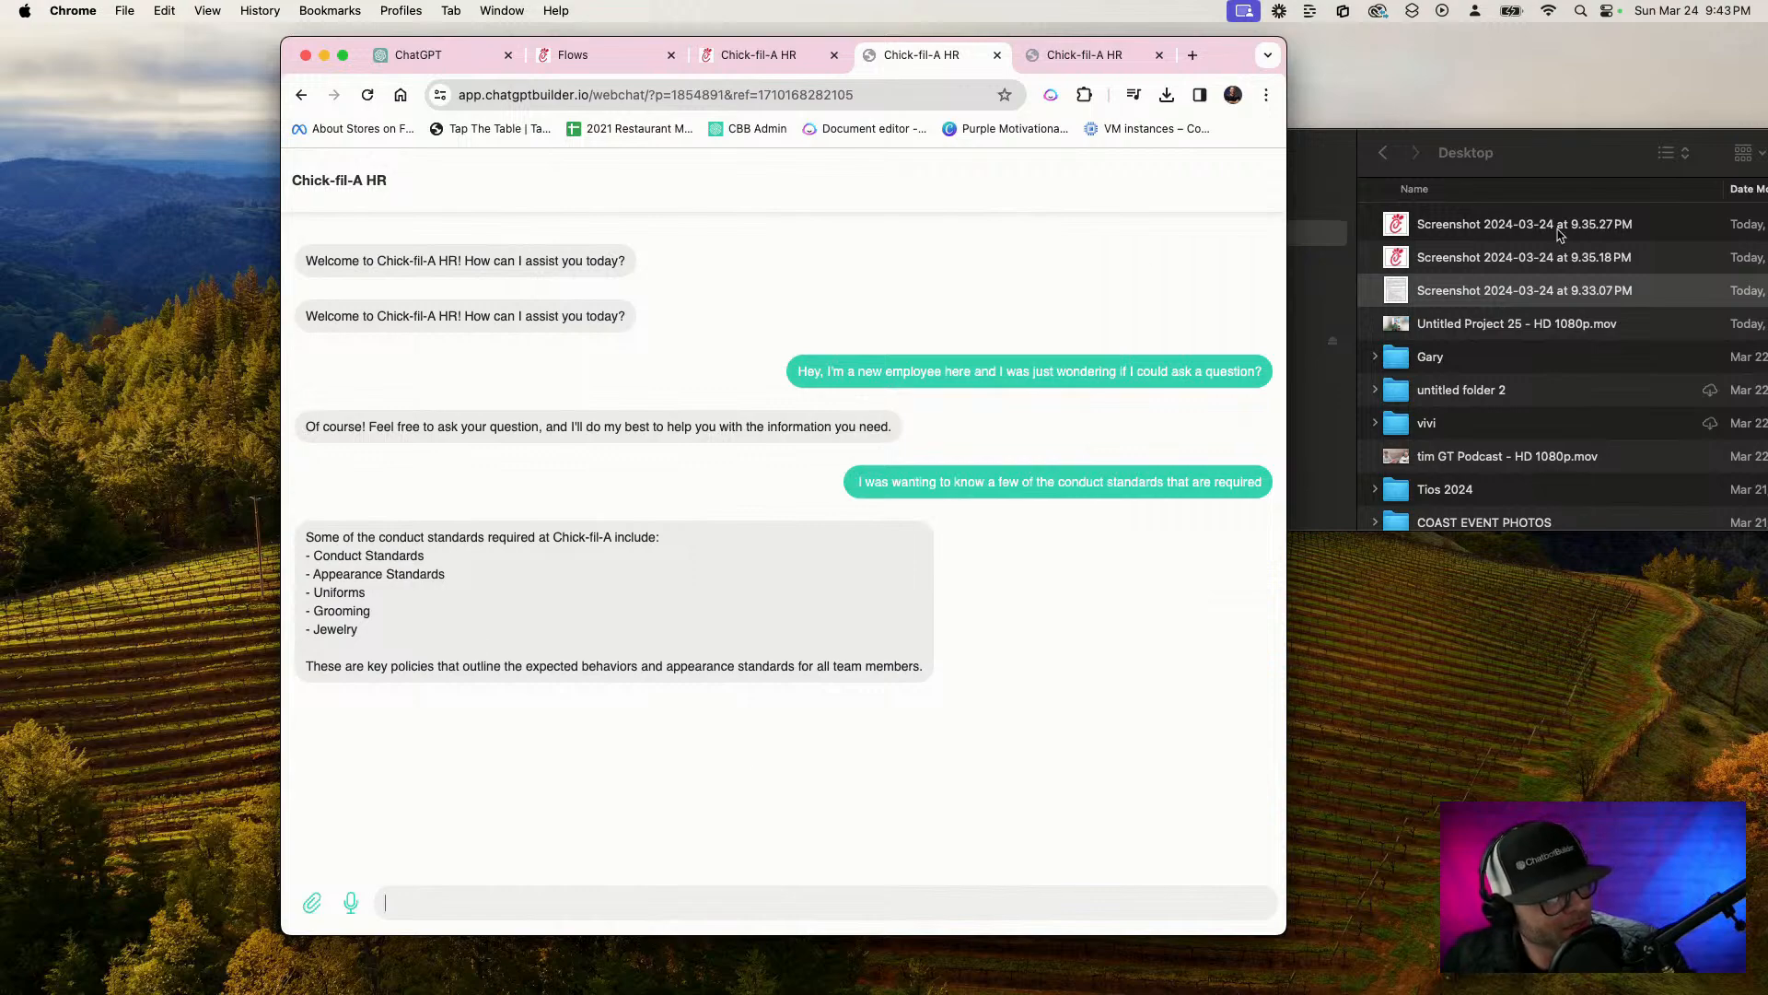
click(1565, 291)
key(space)
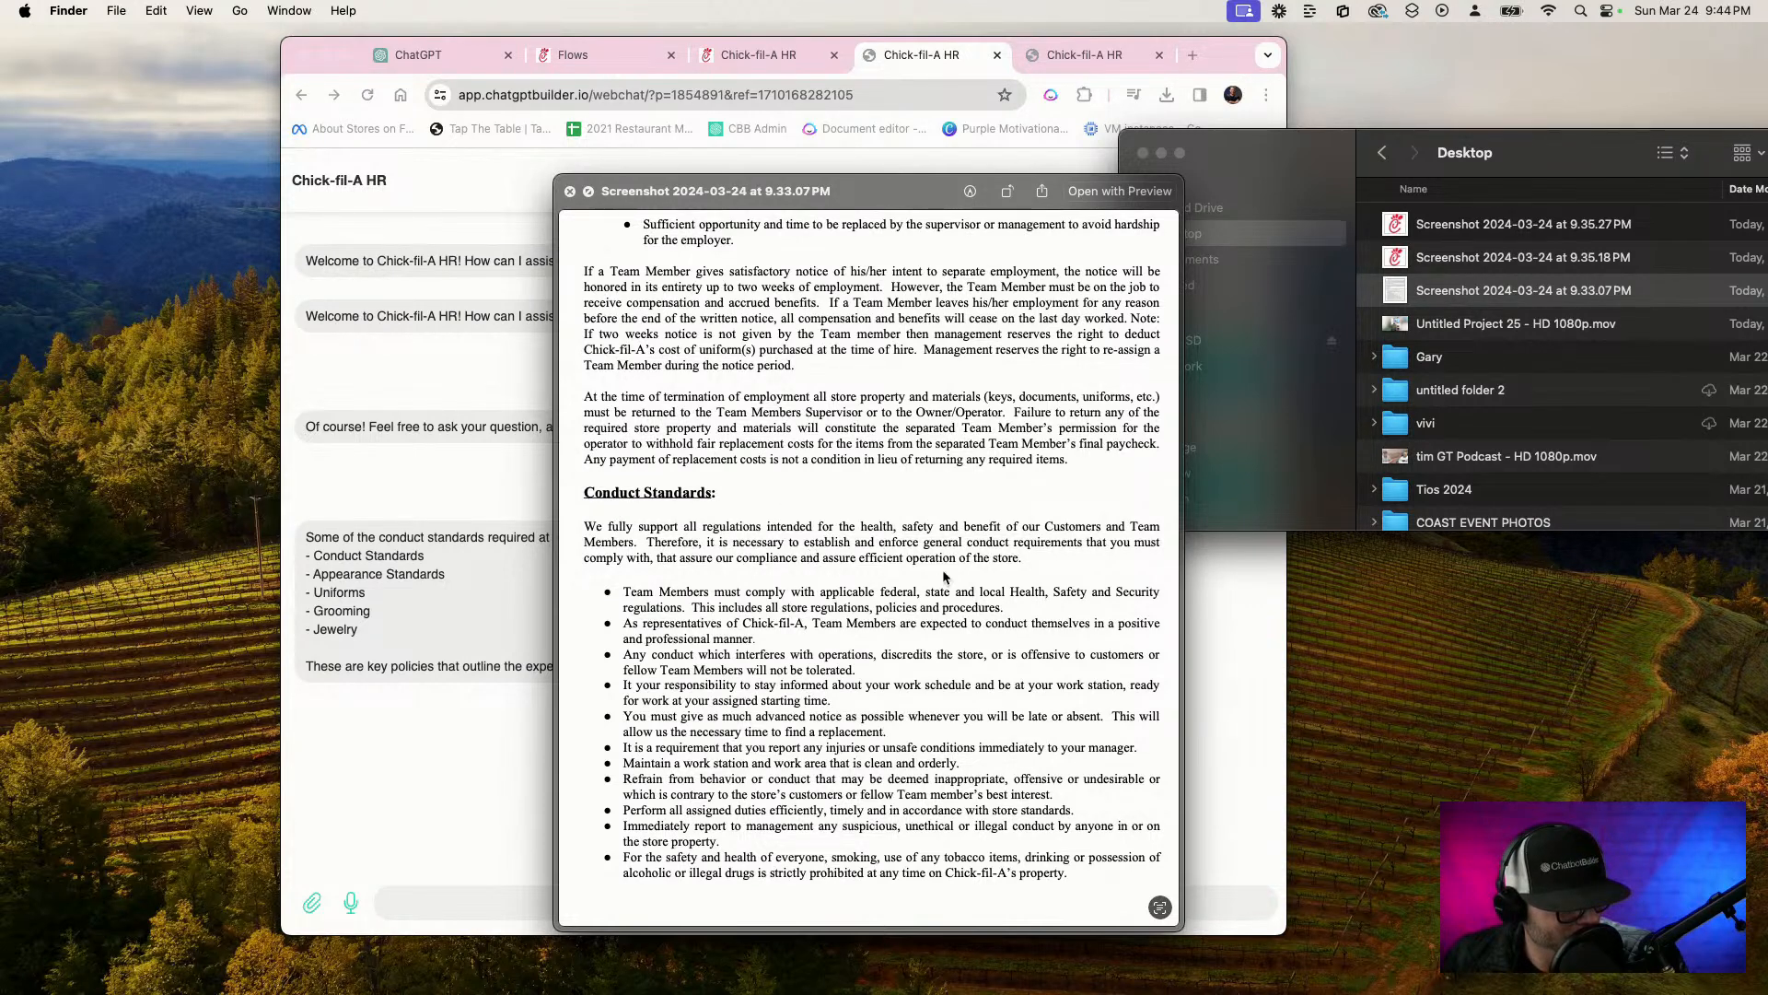
Ask the chatbot for a bulleted list of all the actual standards, explaining that the handbook was lost and the whole list is needed
click(372, 868)
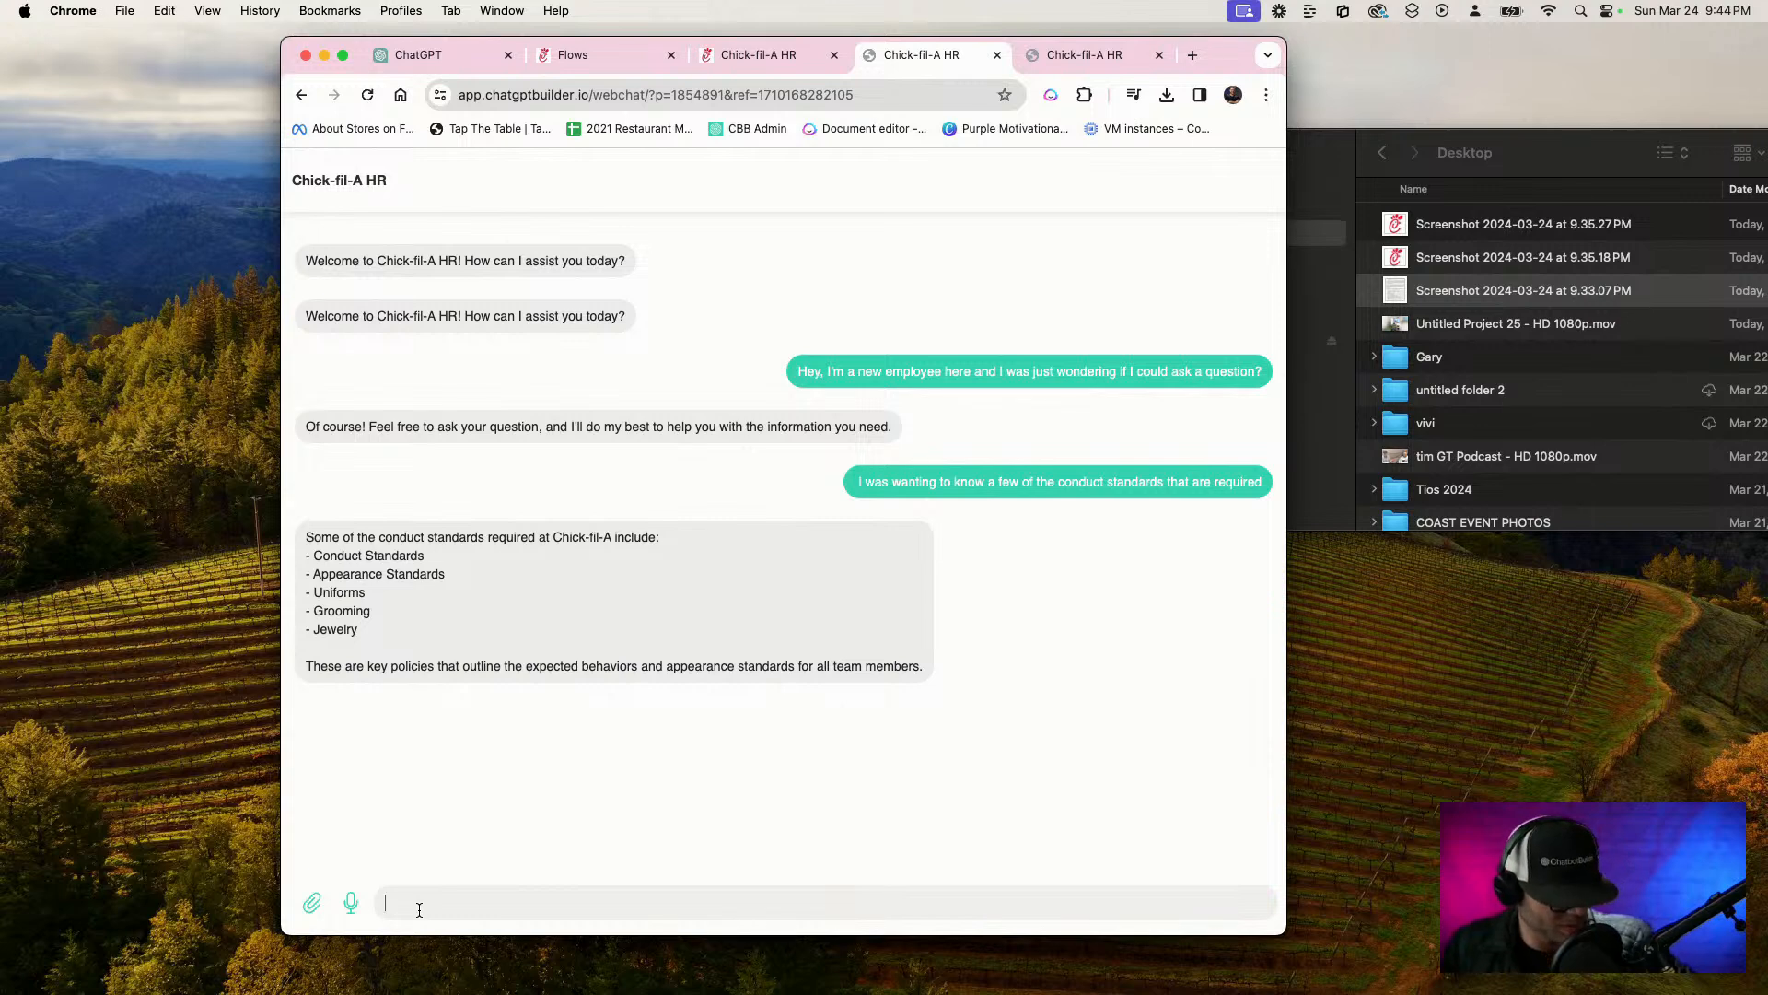
key(F5)
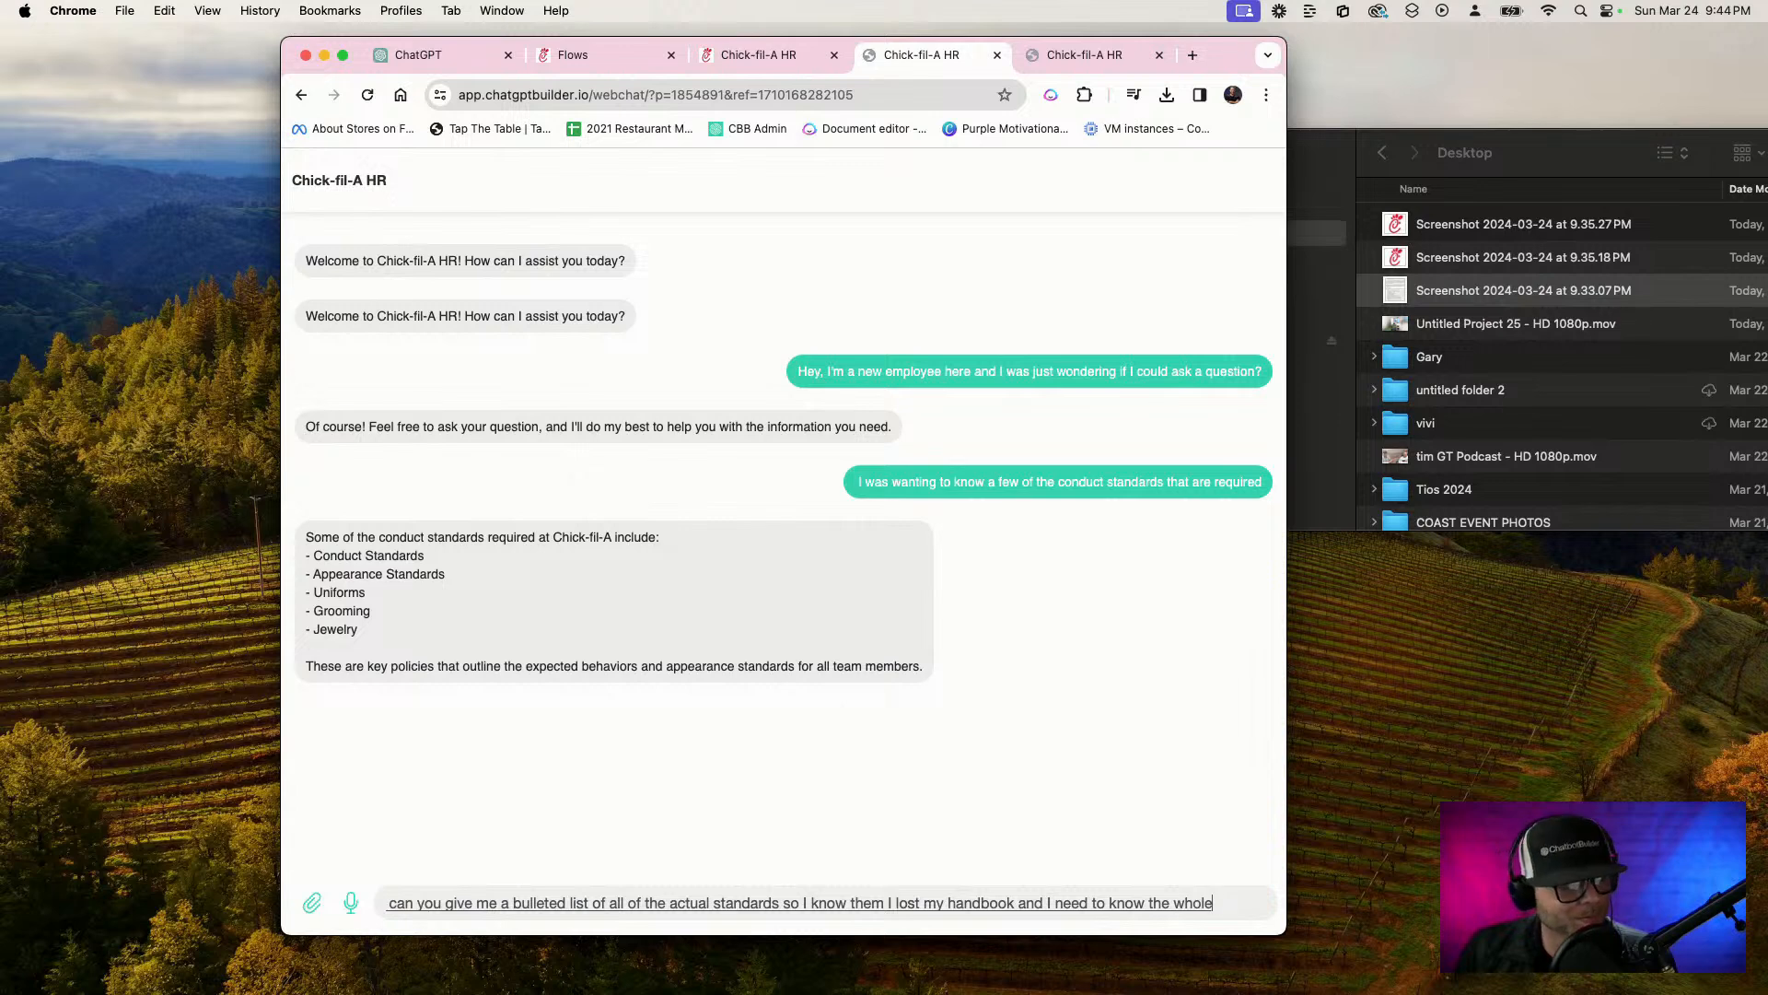
key(Return)
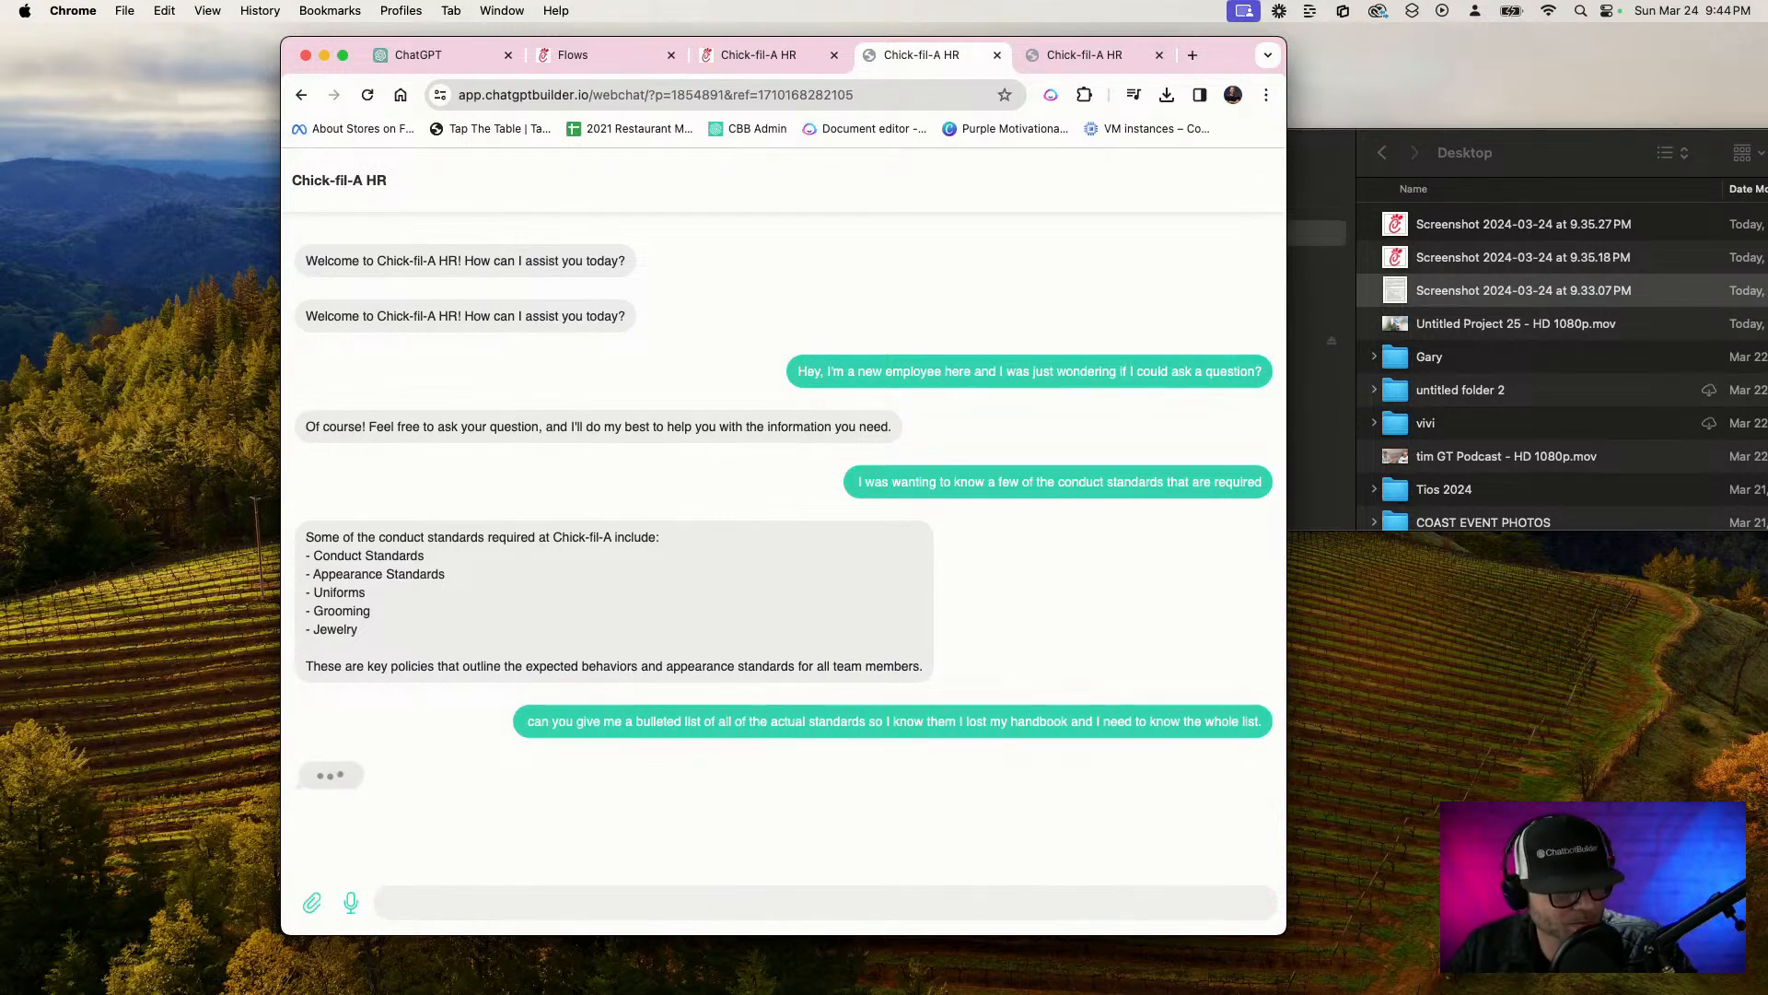
Preview the 9.33.07 PM handbook screenshot beside the chat and compare its Conduct Standards section with the chatbot's list
click(1557, 292)
key(space)
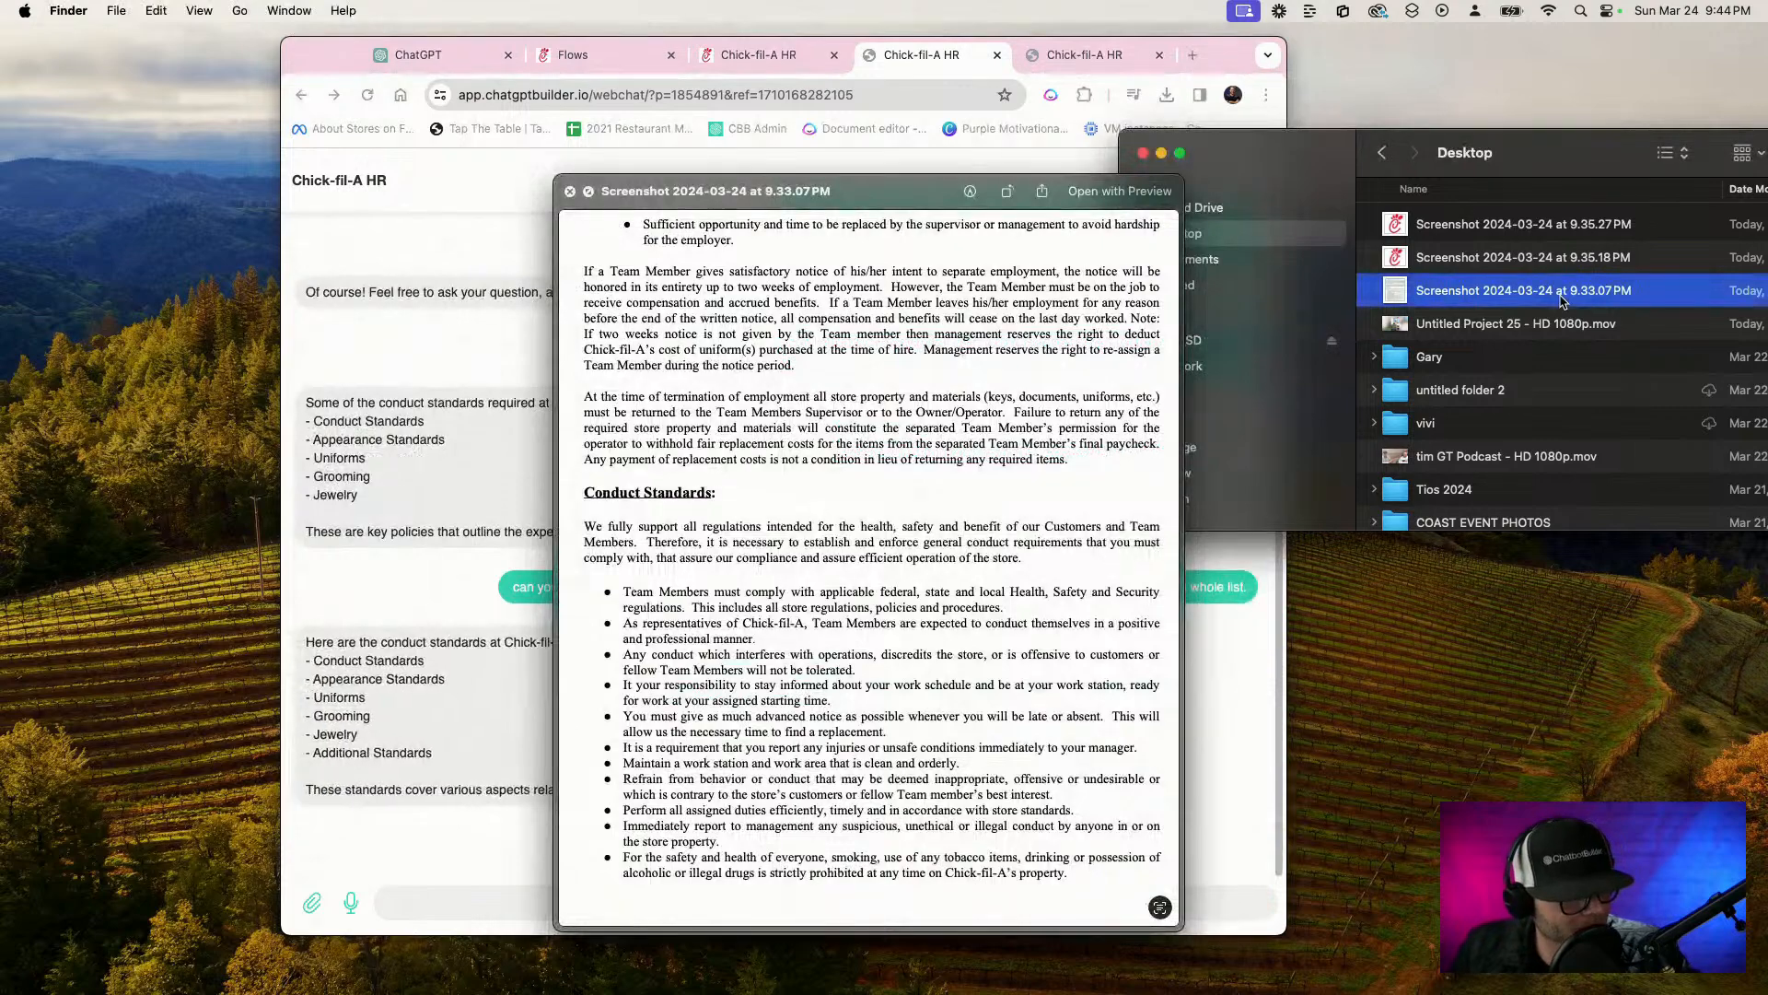
drag(865, 198, 1389, 113)
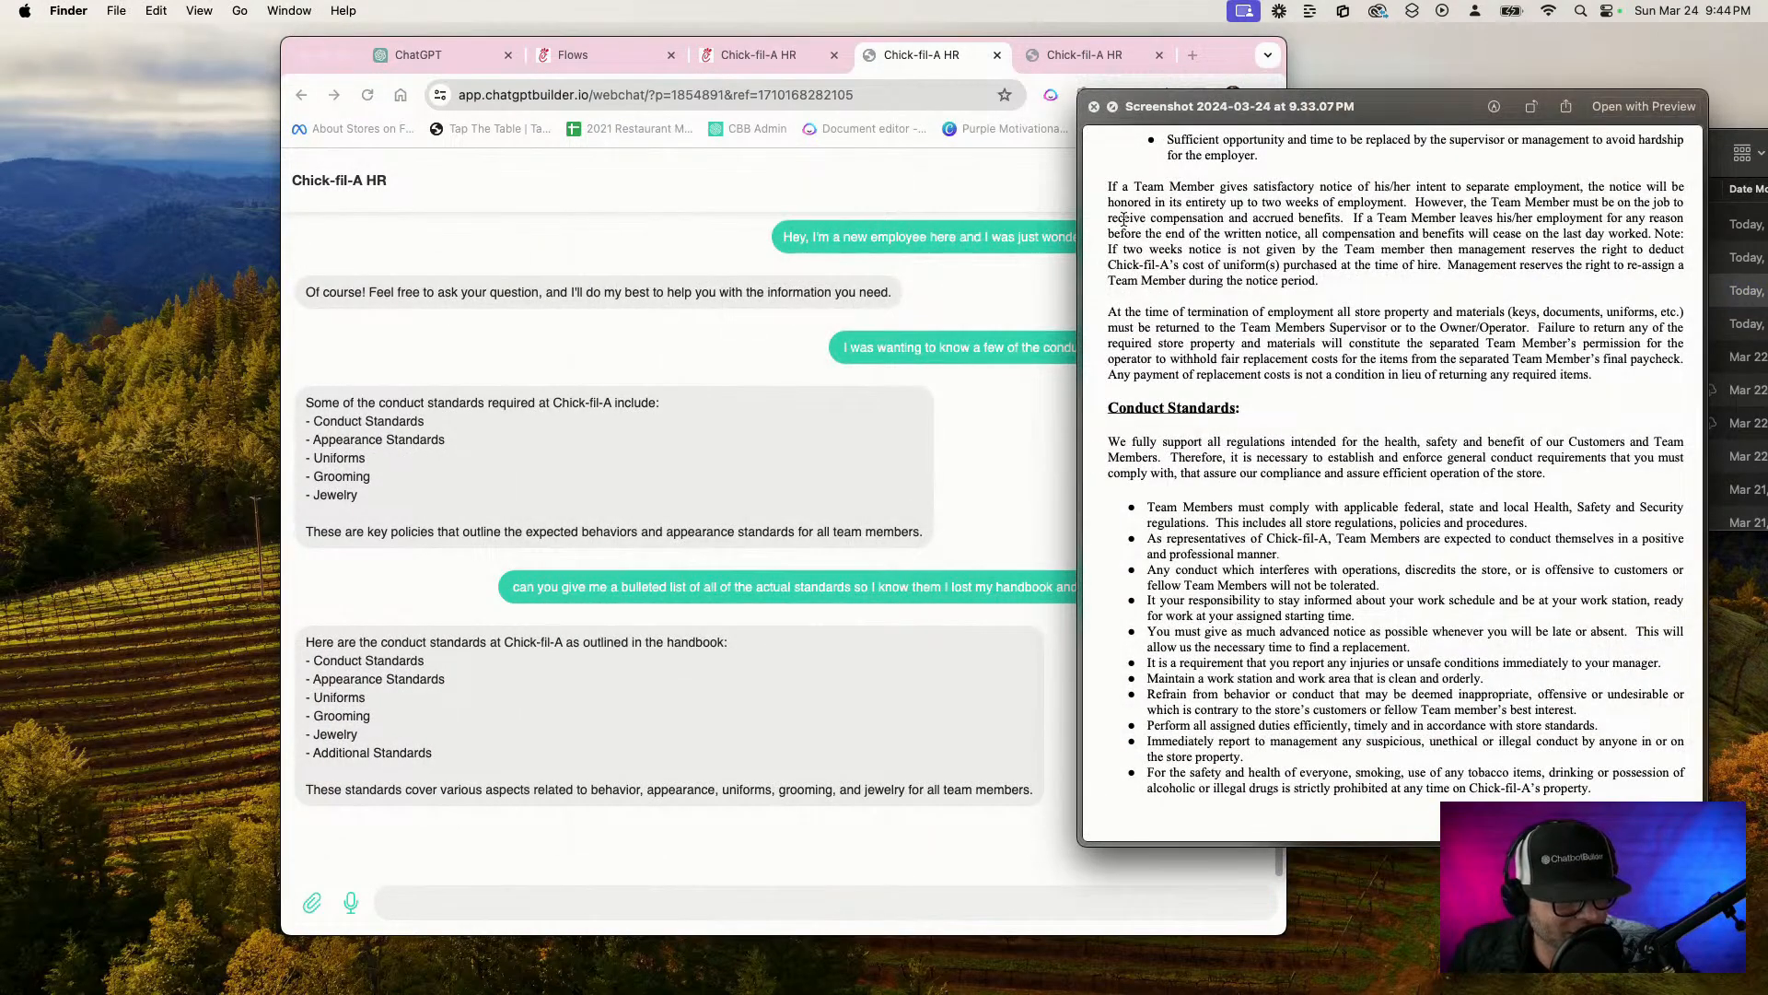
key(space)
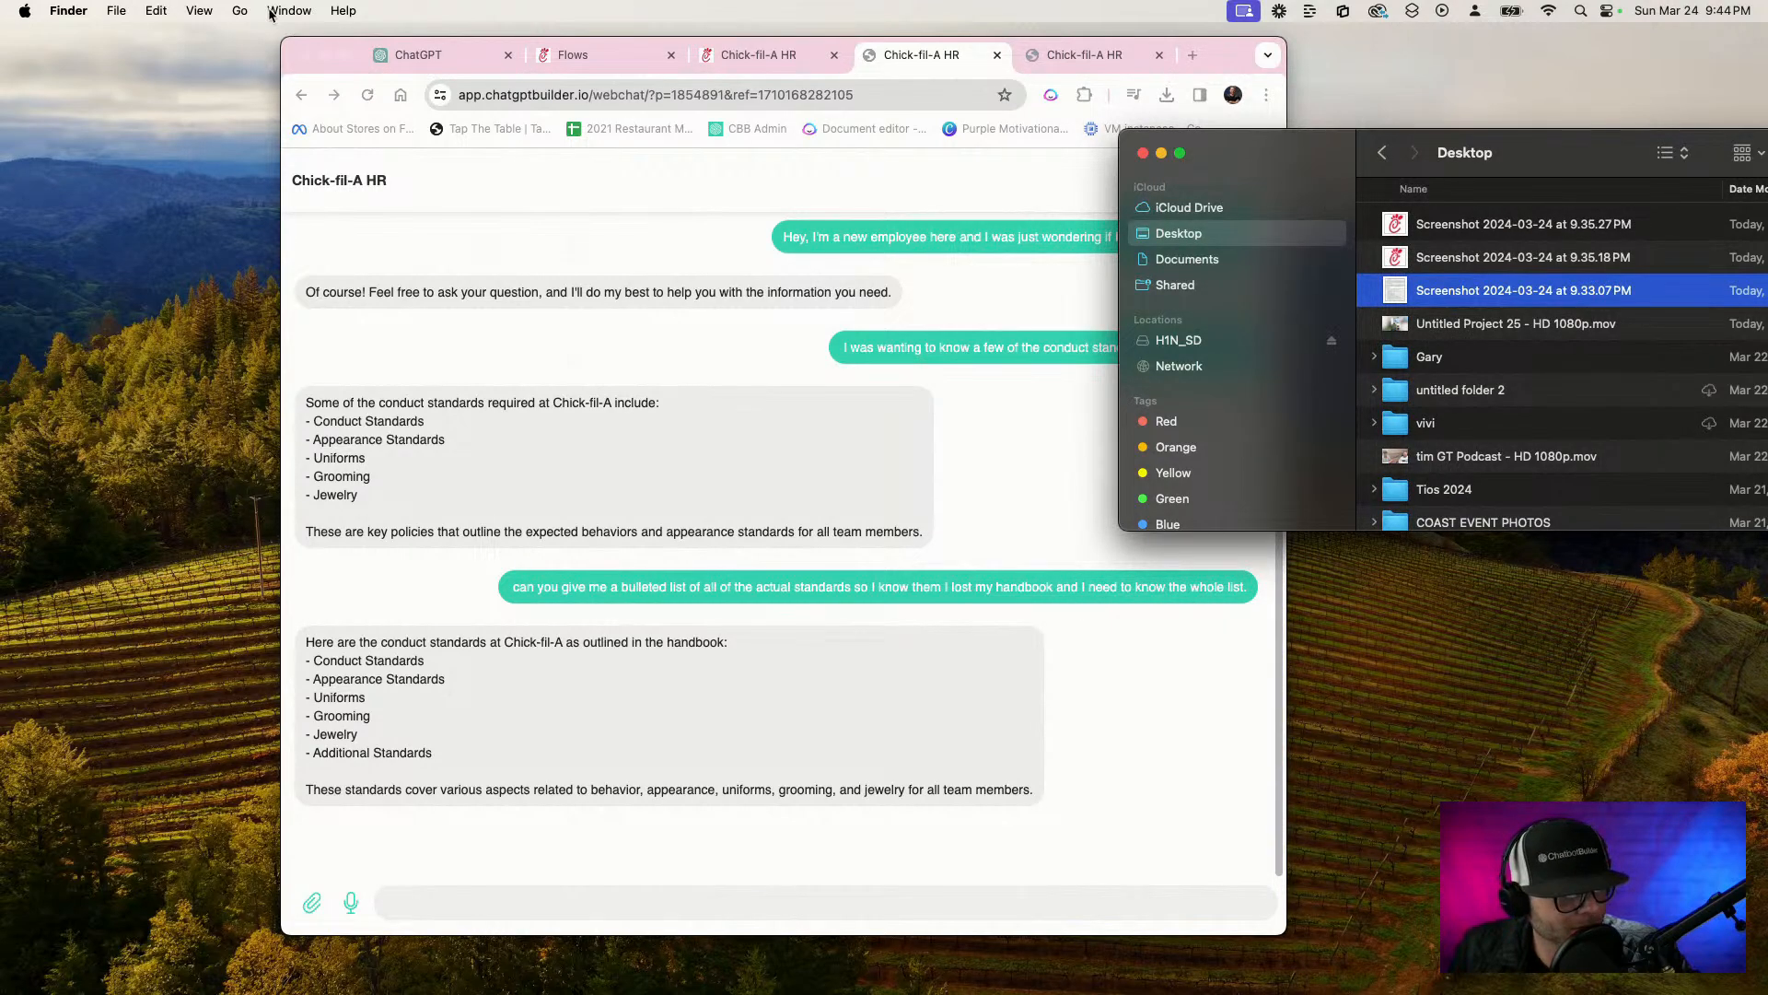
Move the Finder window fully into view and switch it to the Downloads folder
drag(1296, 171, 1061, 140)
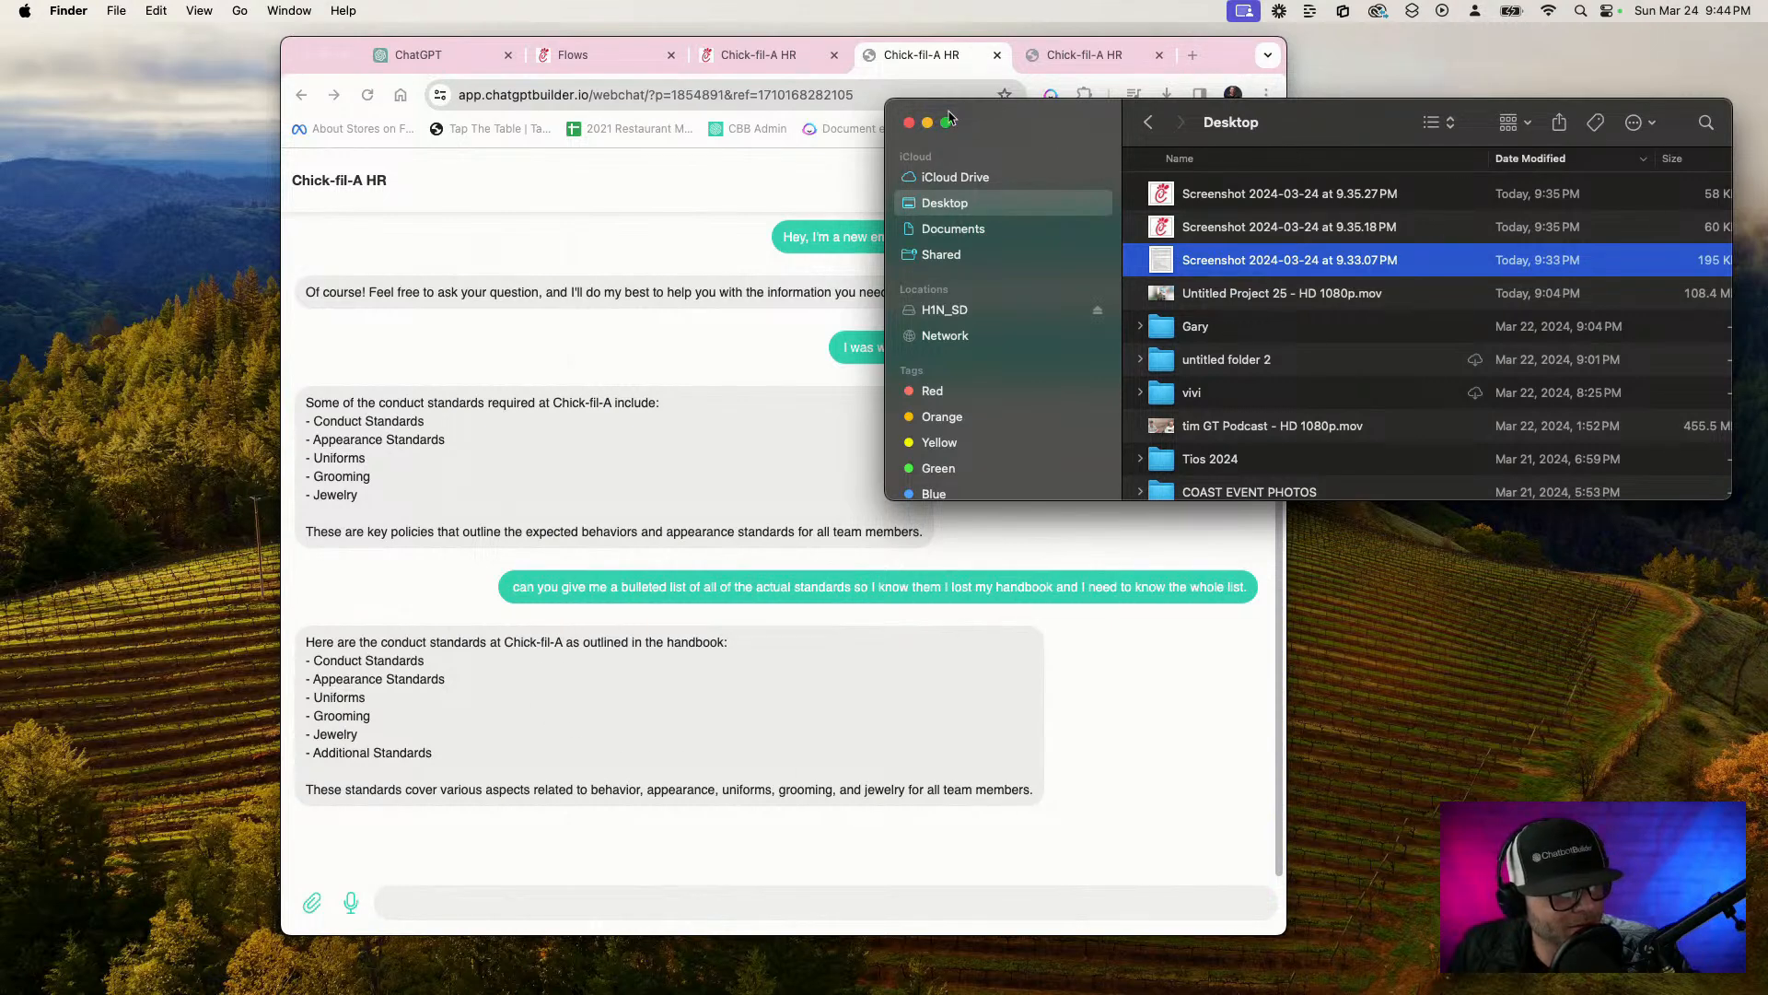
click(240, 11)
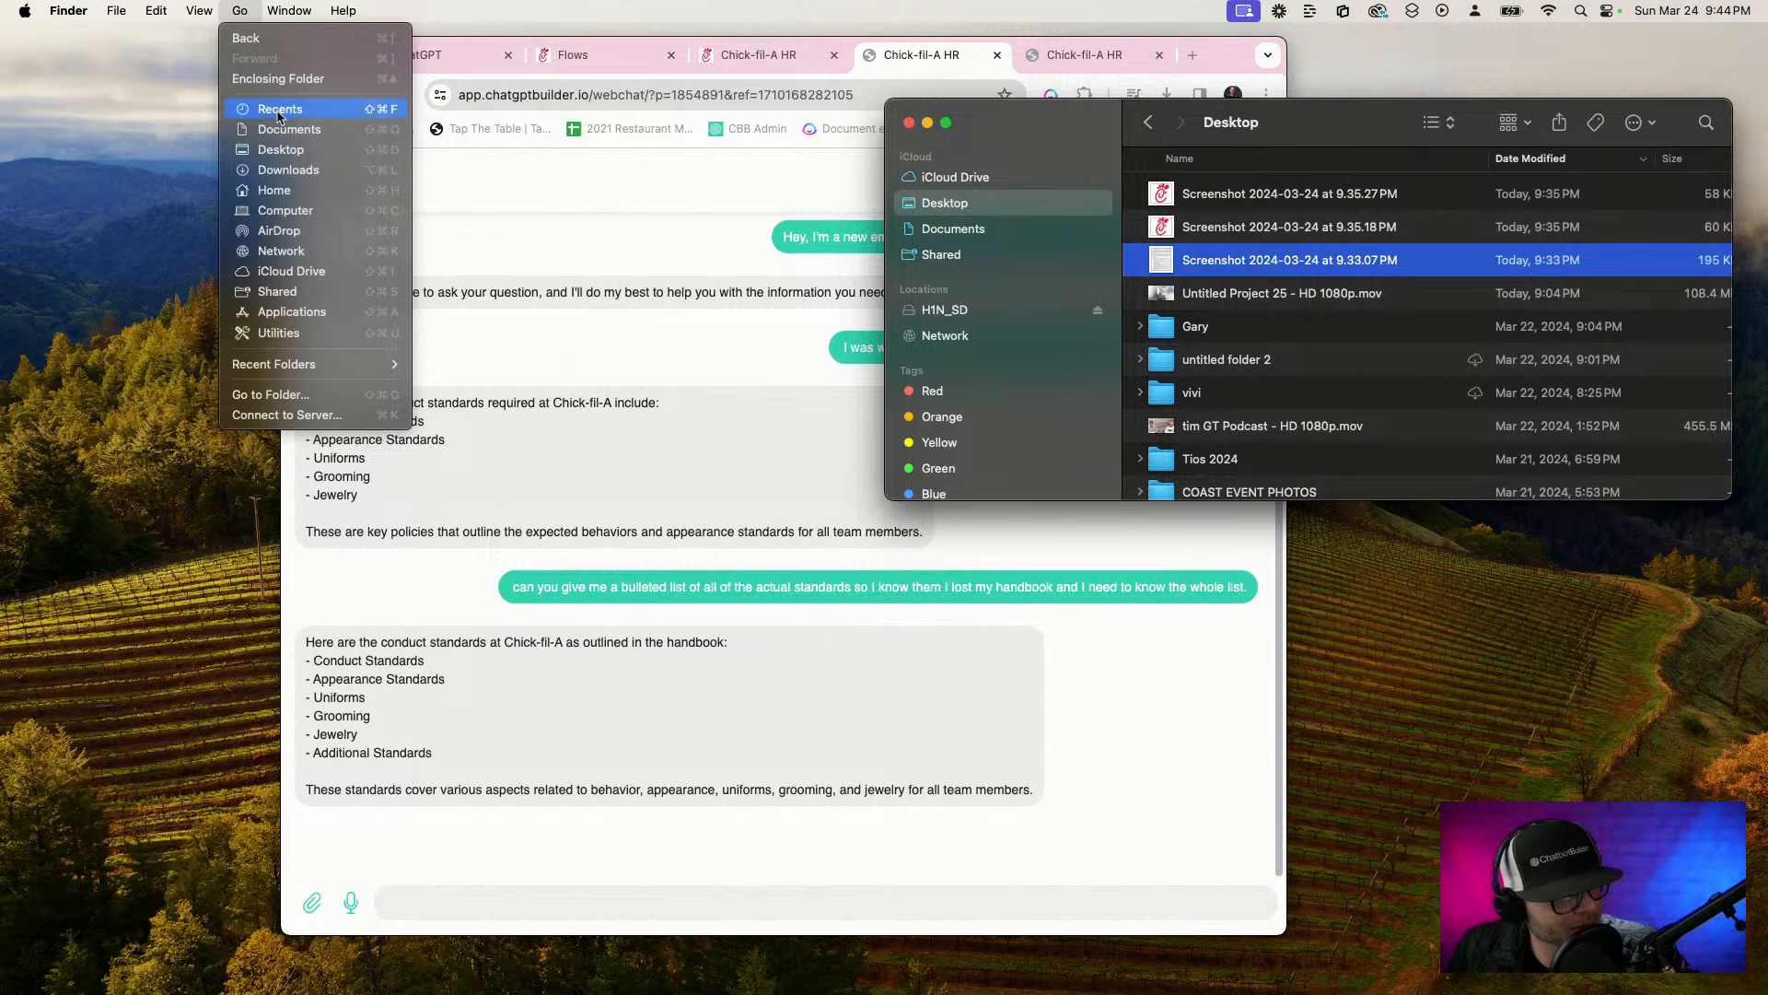
click(323, 171)
click(1315, 237)
key(space)
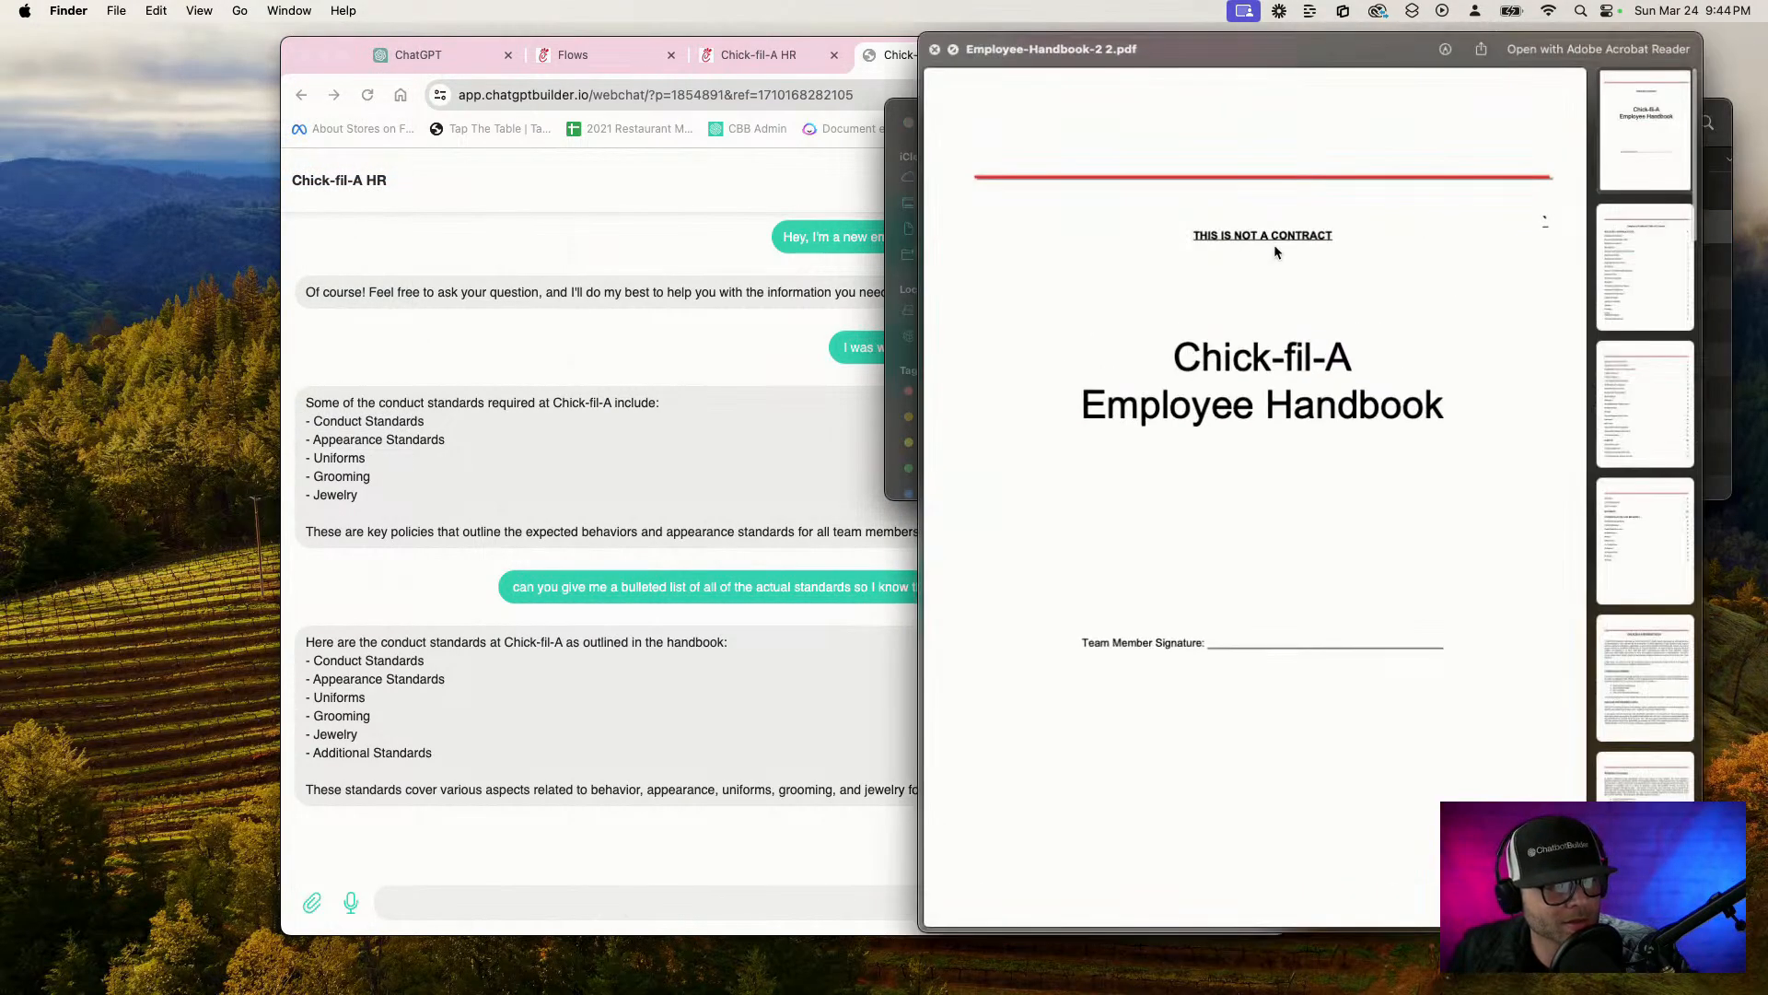
key(space)
click(1421, 194)
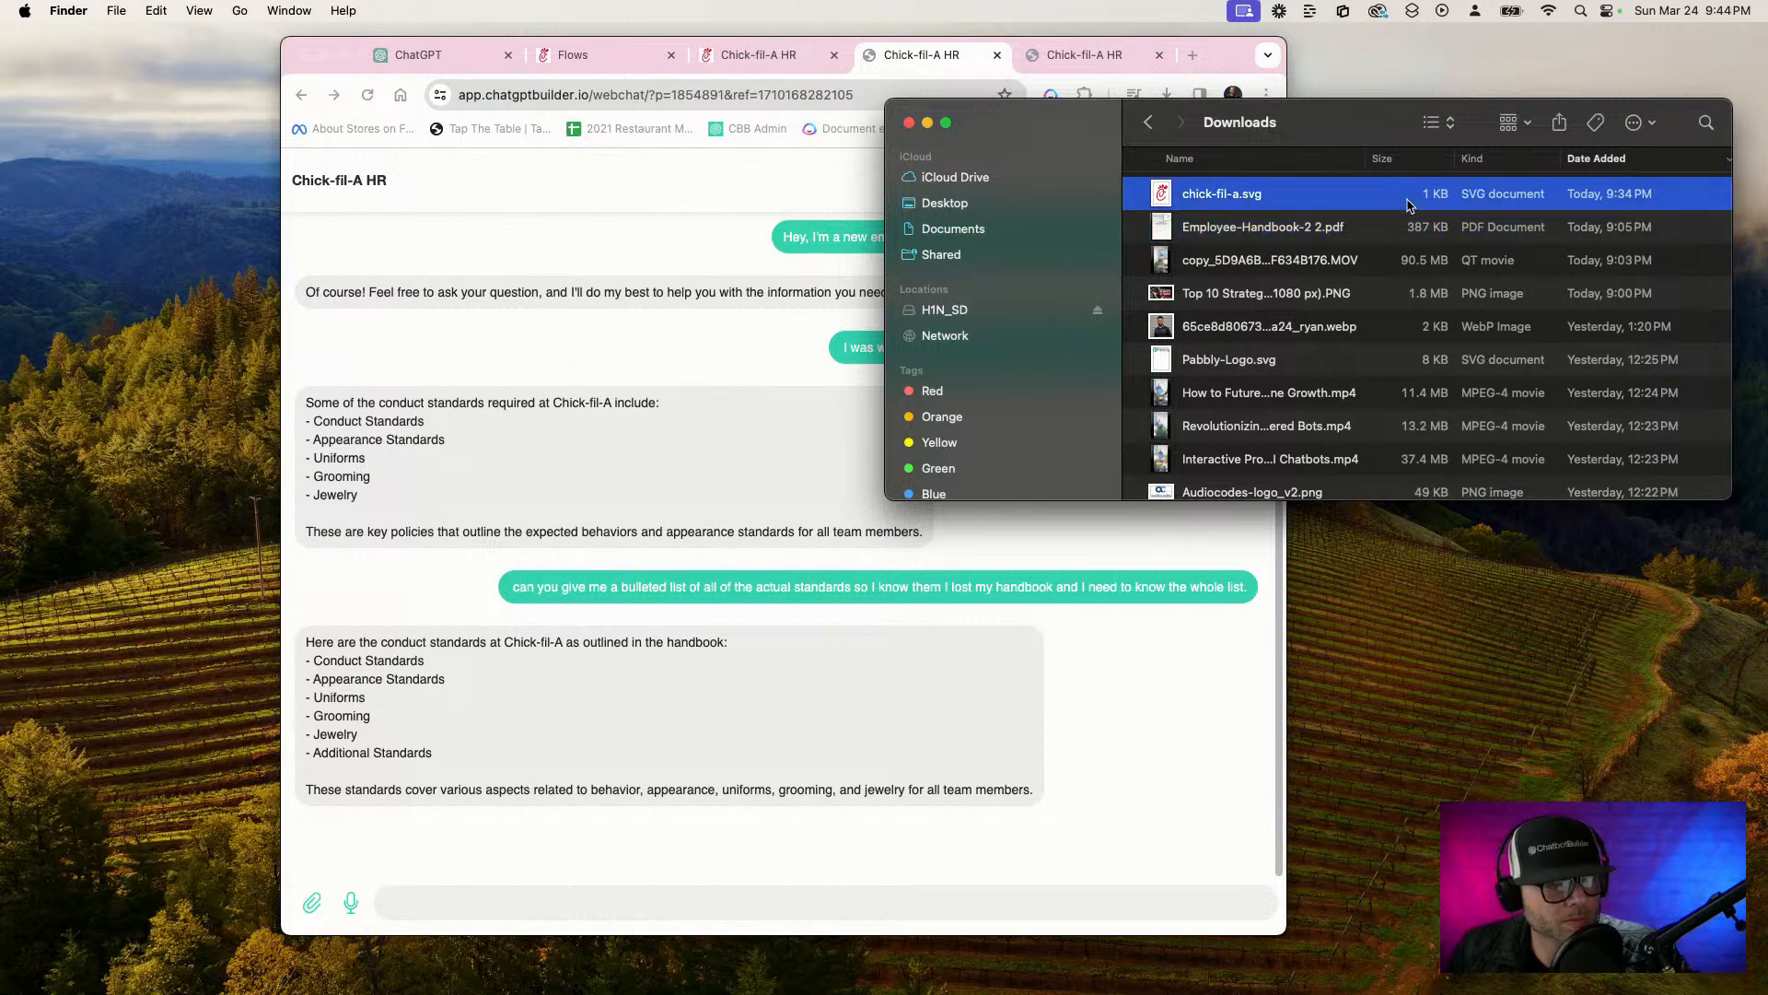
key(space)
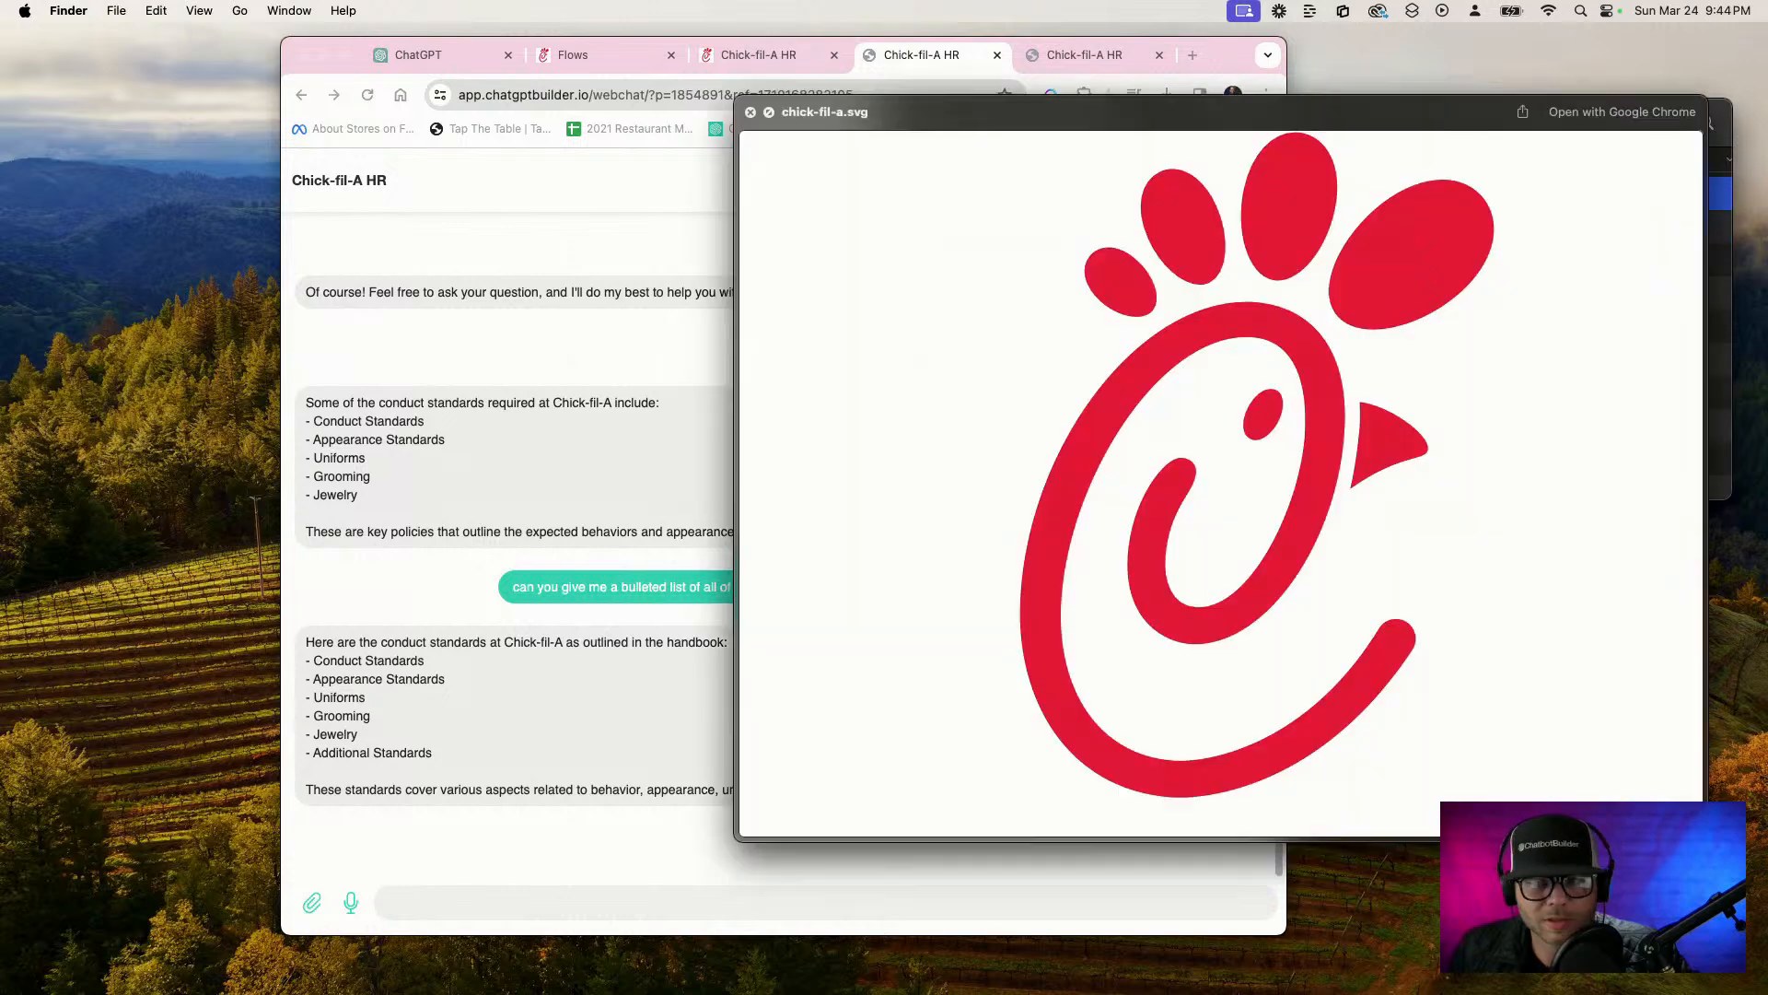
click(750, 111)
Preview Employee-Handbook-2 2.pdf and go to its Policies and Practices page to read the Communication Methods section
click(1273, 238)
key(space)
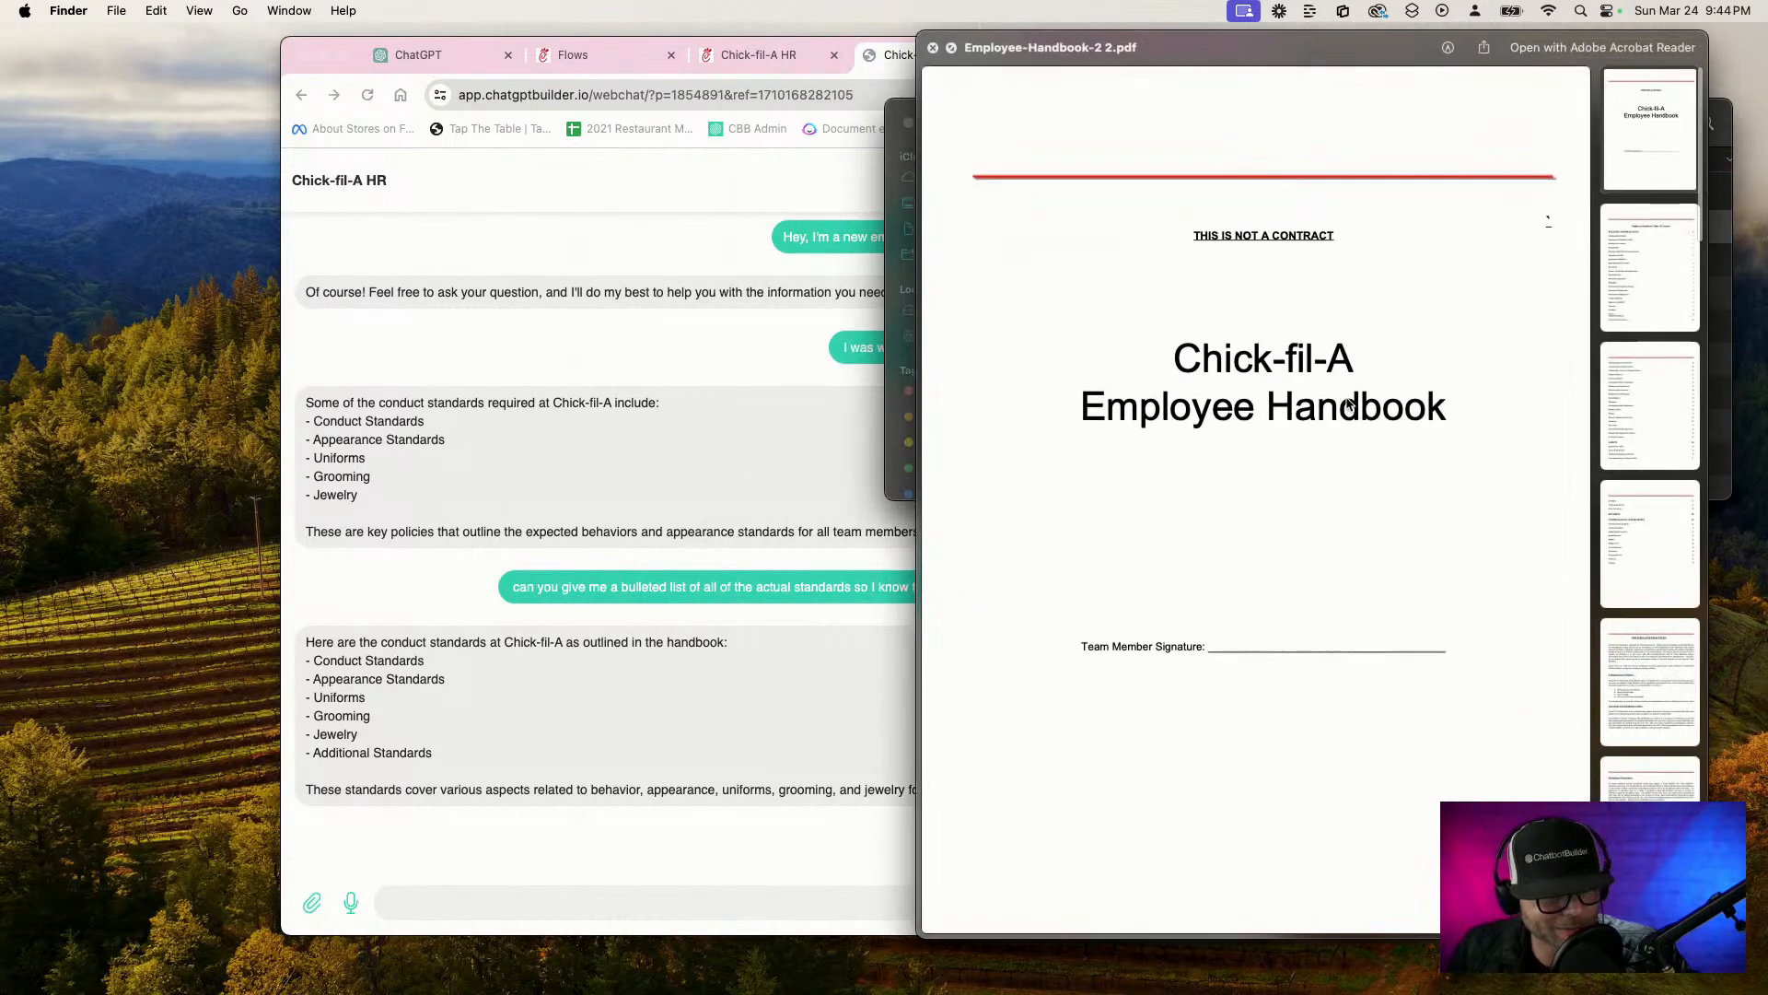
scroll(1455, 563, down, 15)
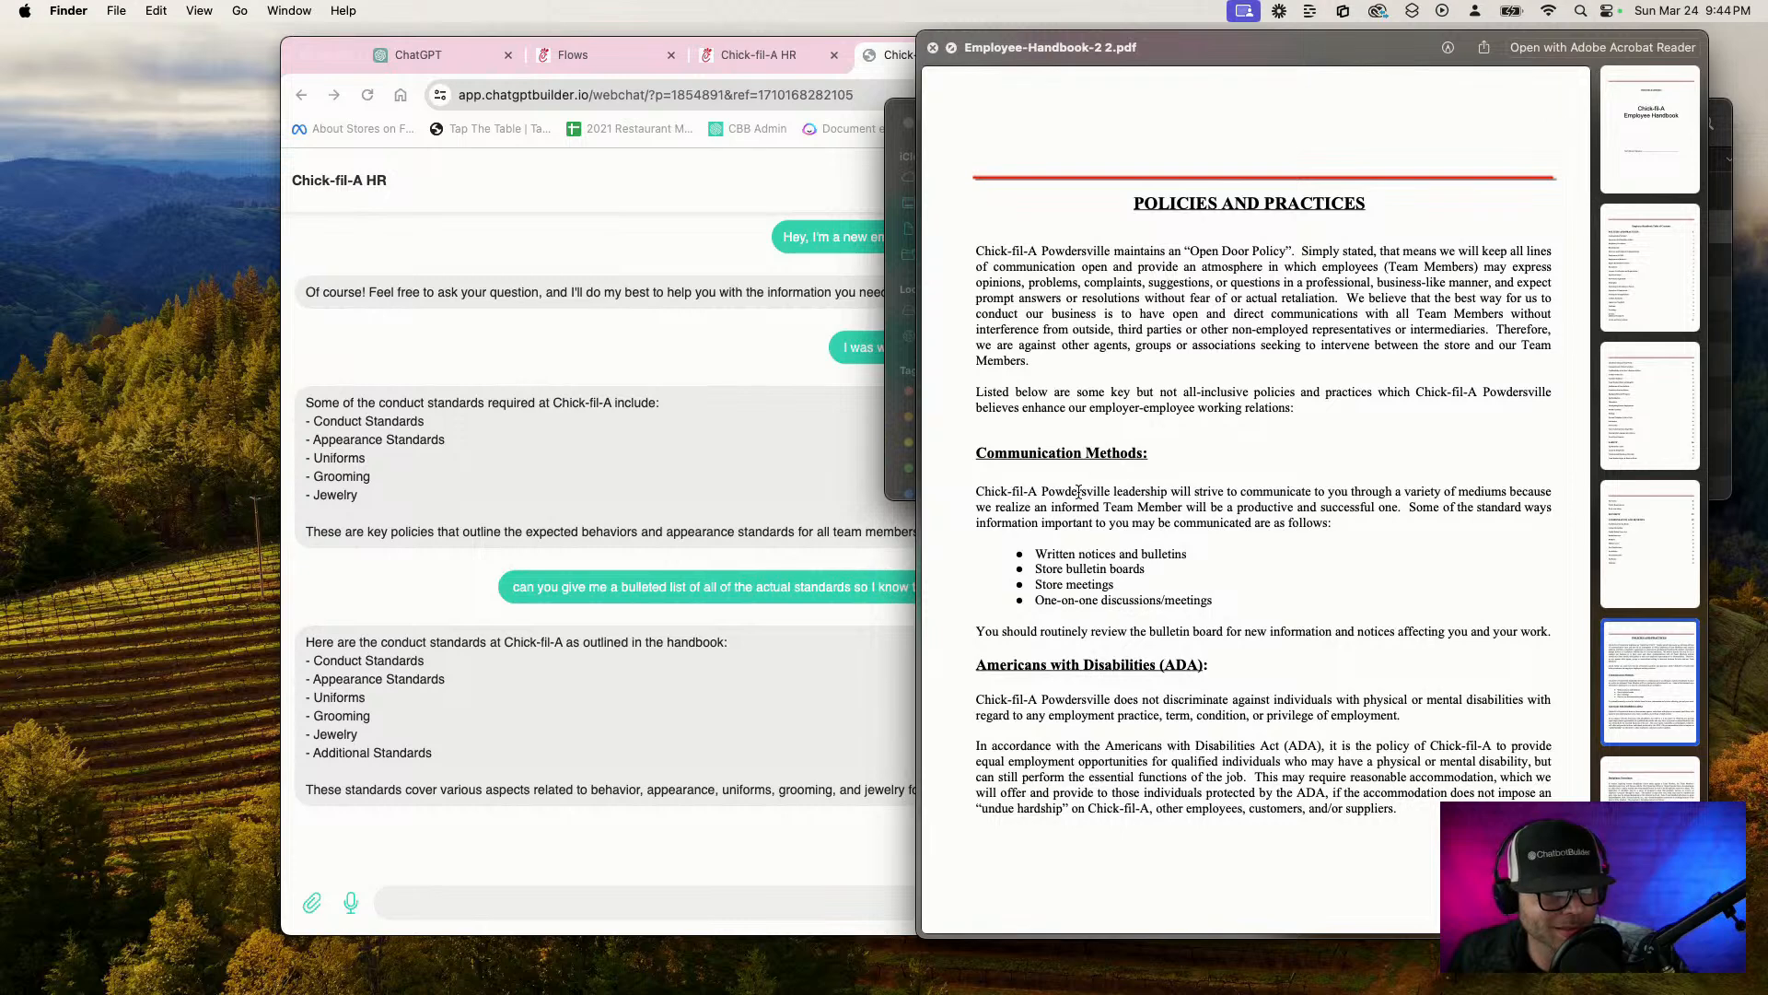
Ask the webchat "How does leadership typically communicate with us employees?"
click(721, 895)
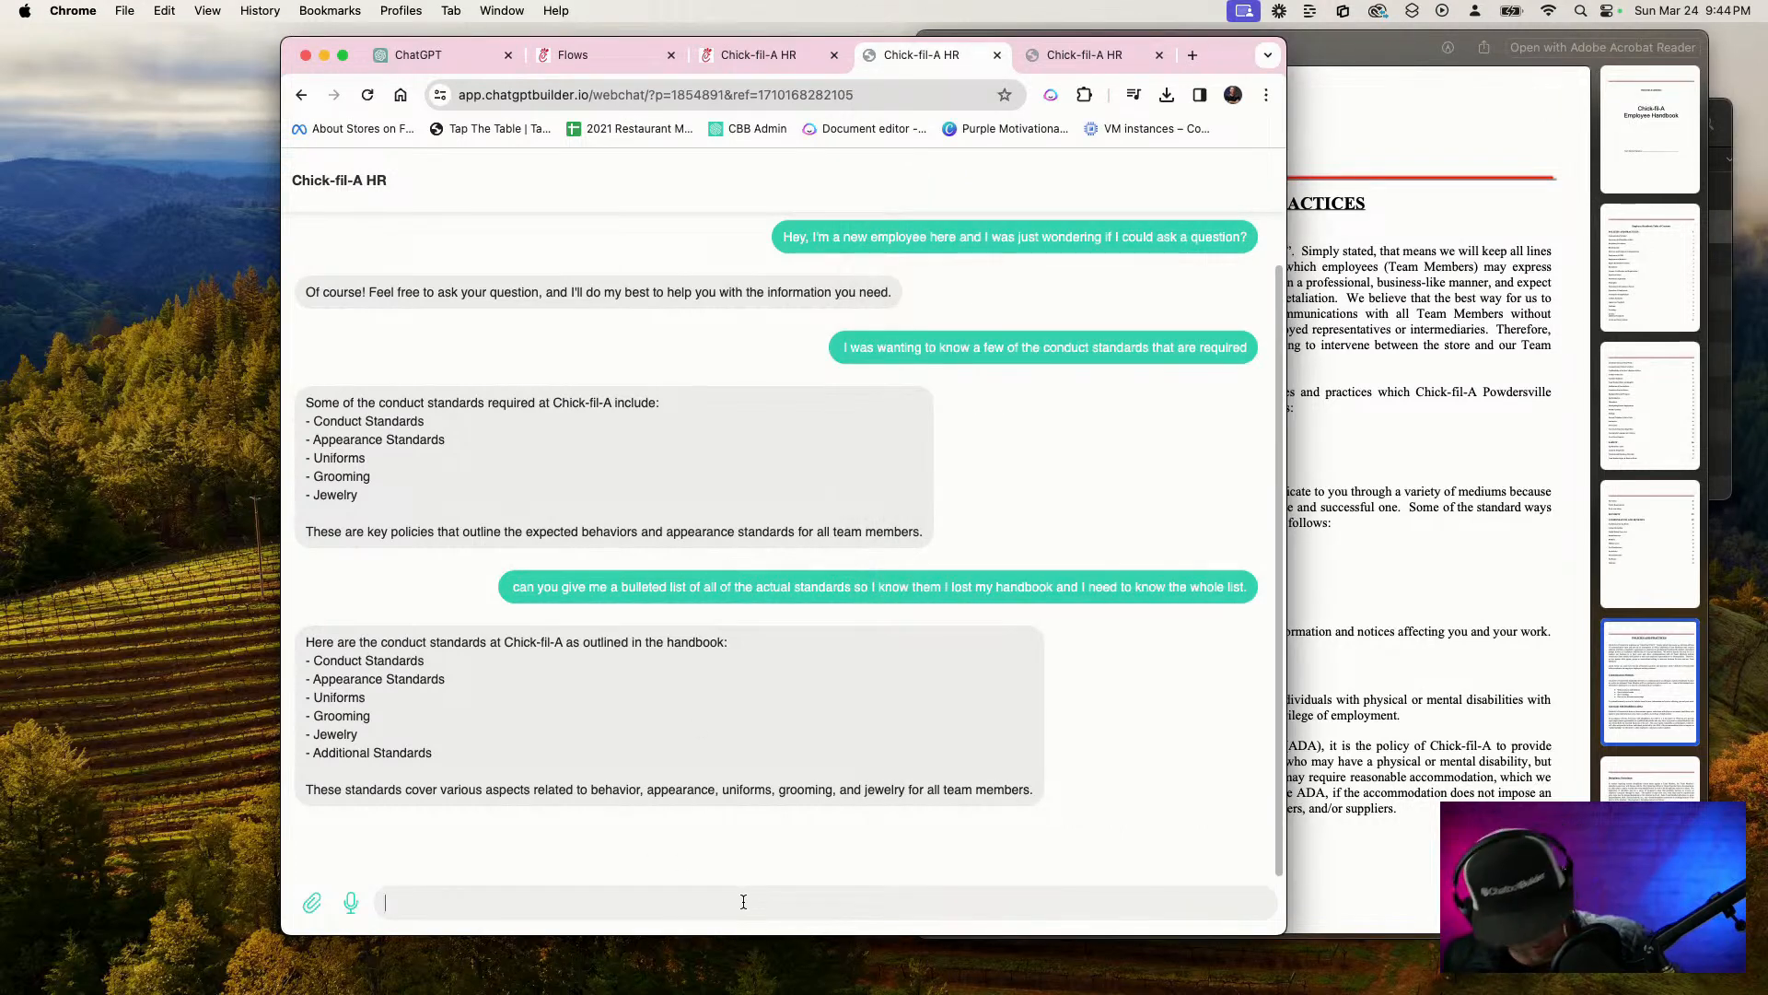
key(F5)
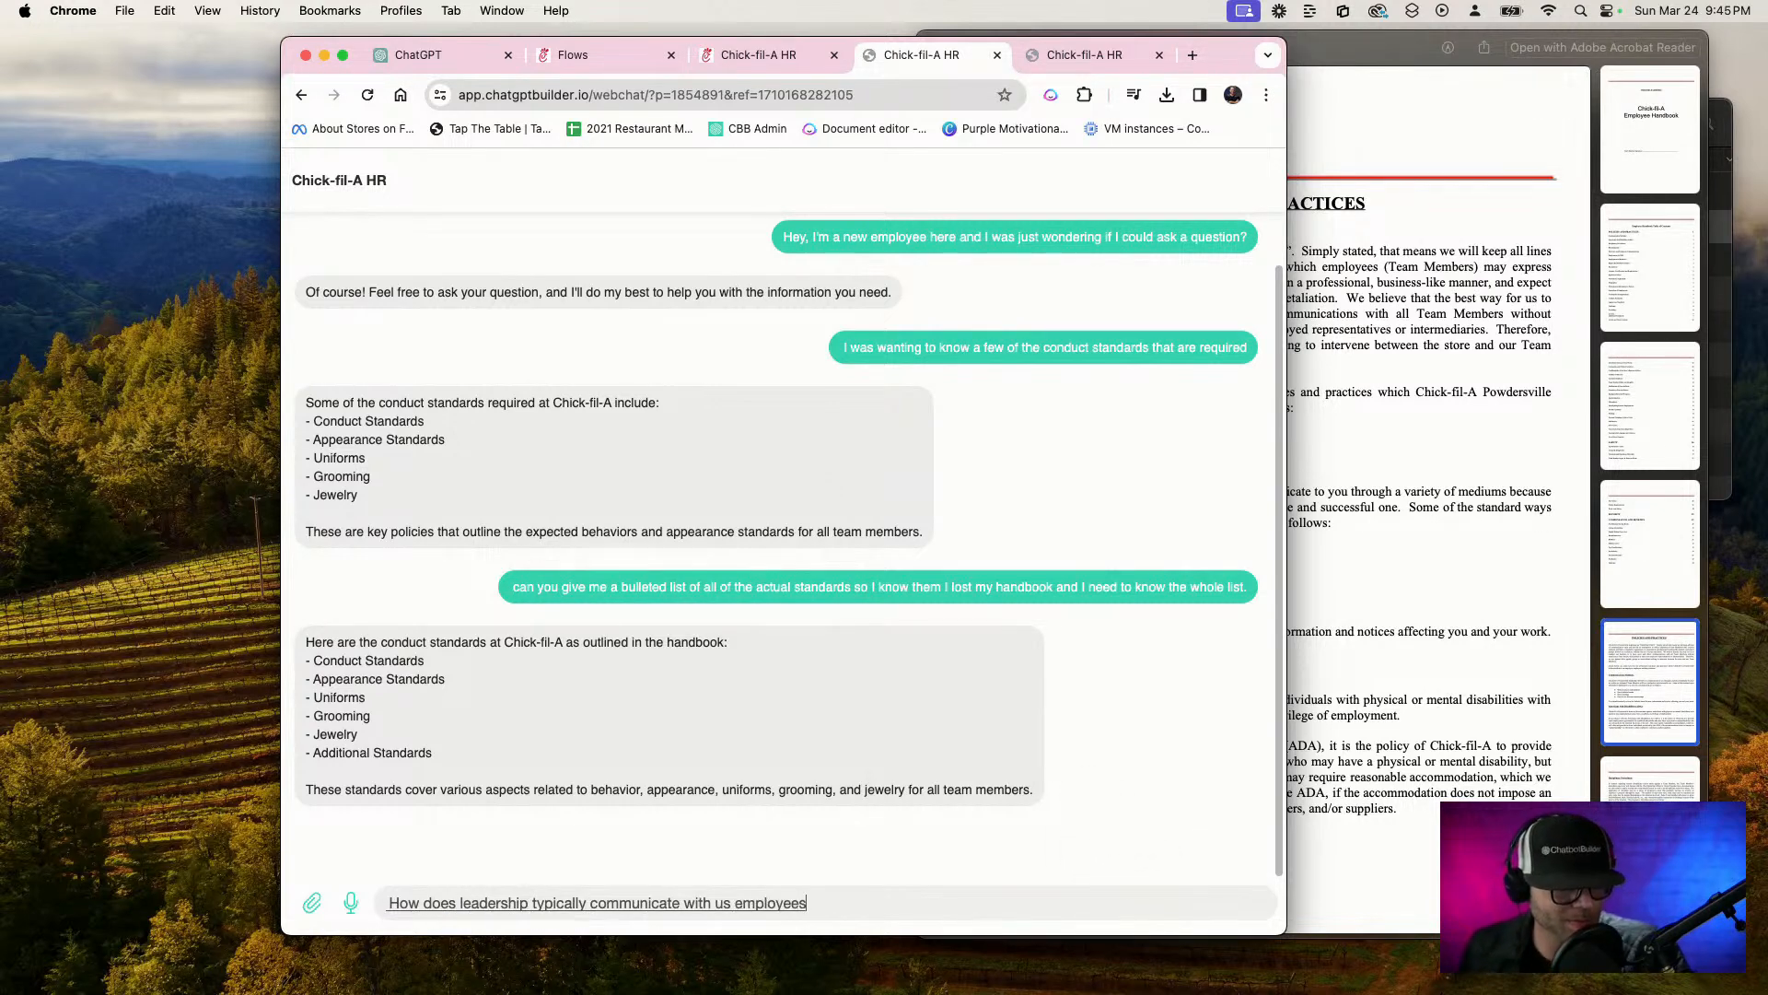
key(Return)
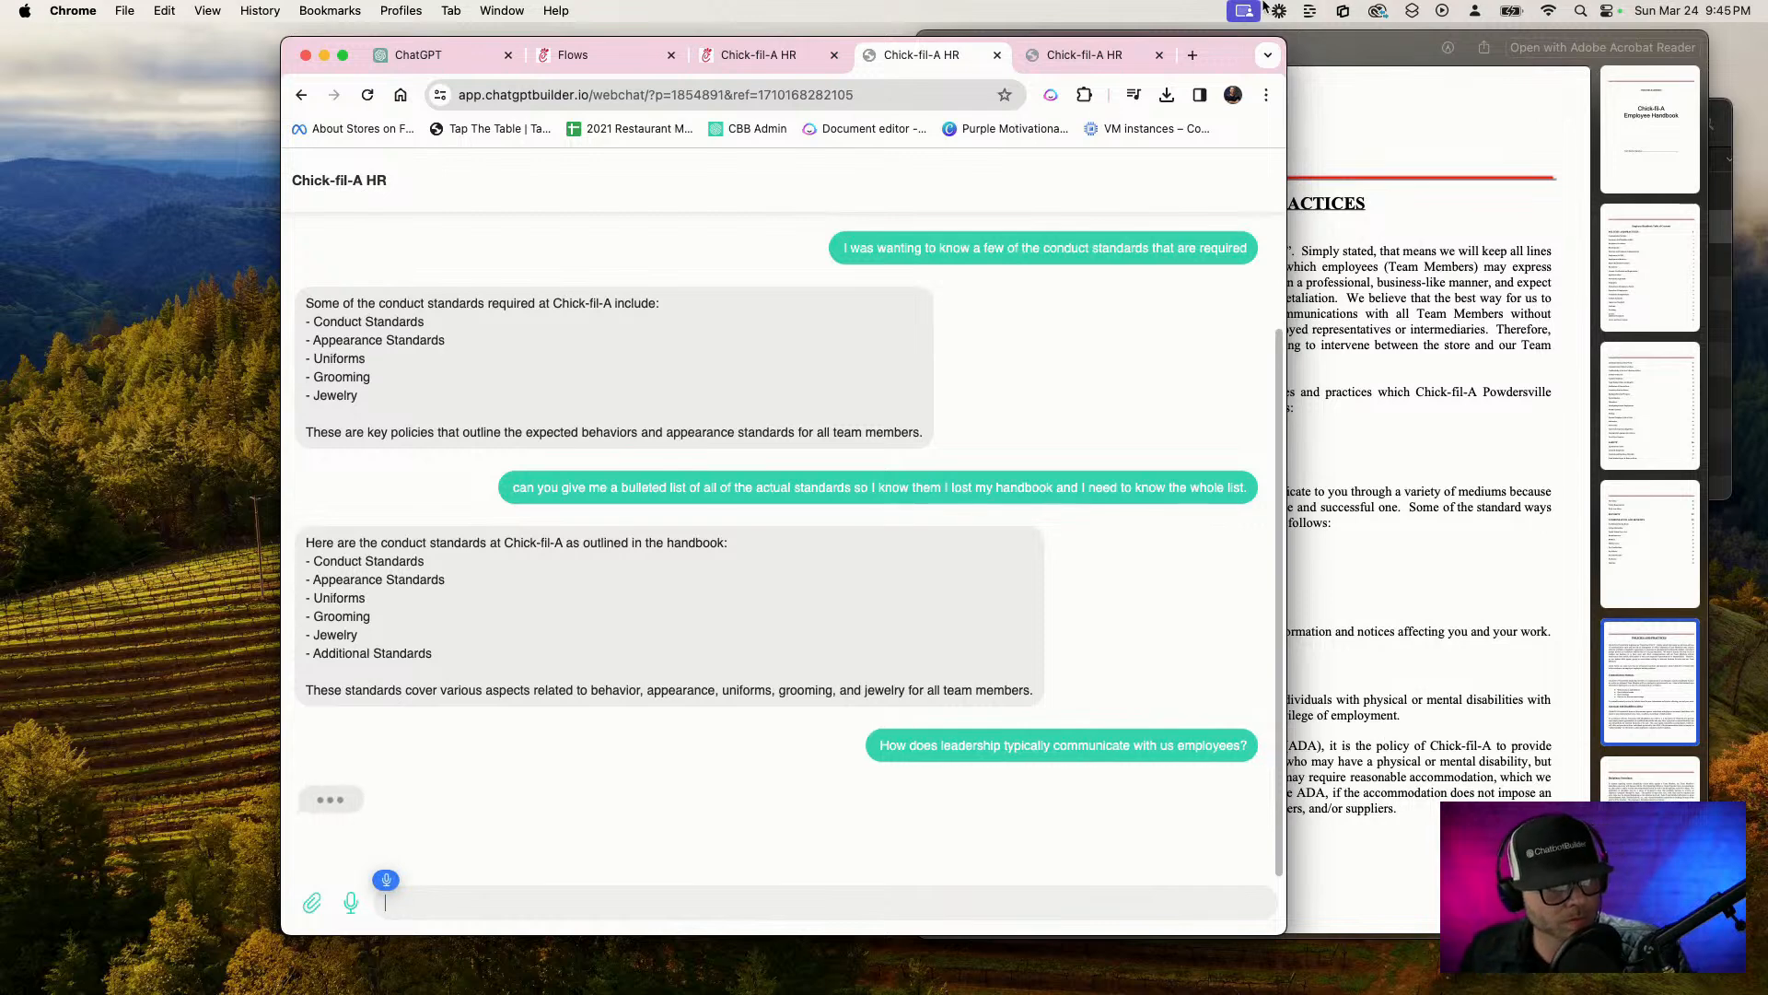
Move and narrow the browser window so the chat and the handbook preview are both visible
drag(1235, 55, 1010, 47)
drag(1162, 50, 1211, 51)
click(904, 173)
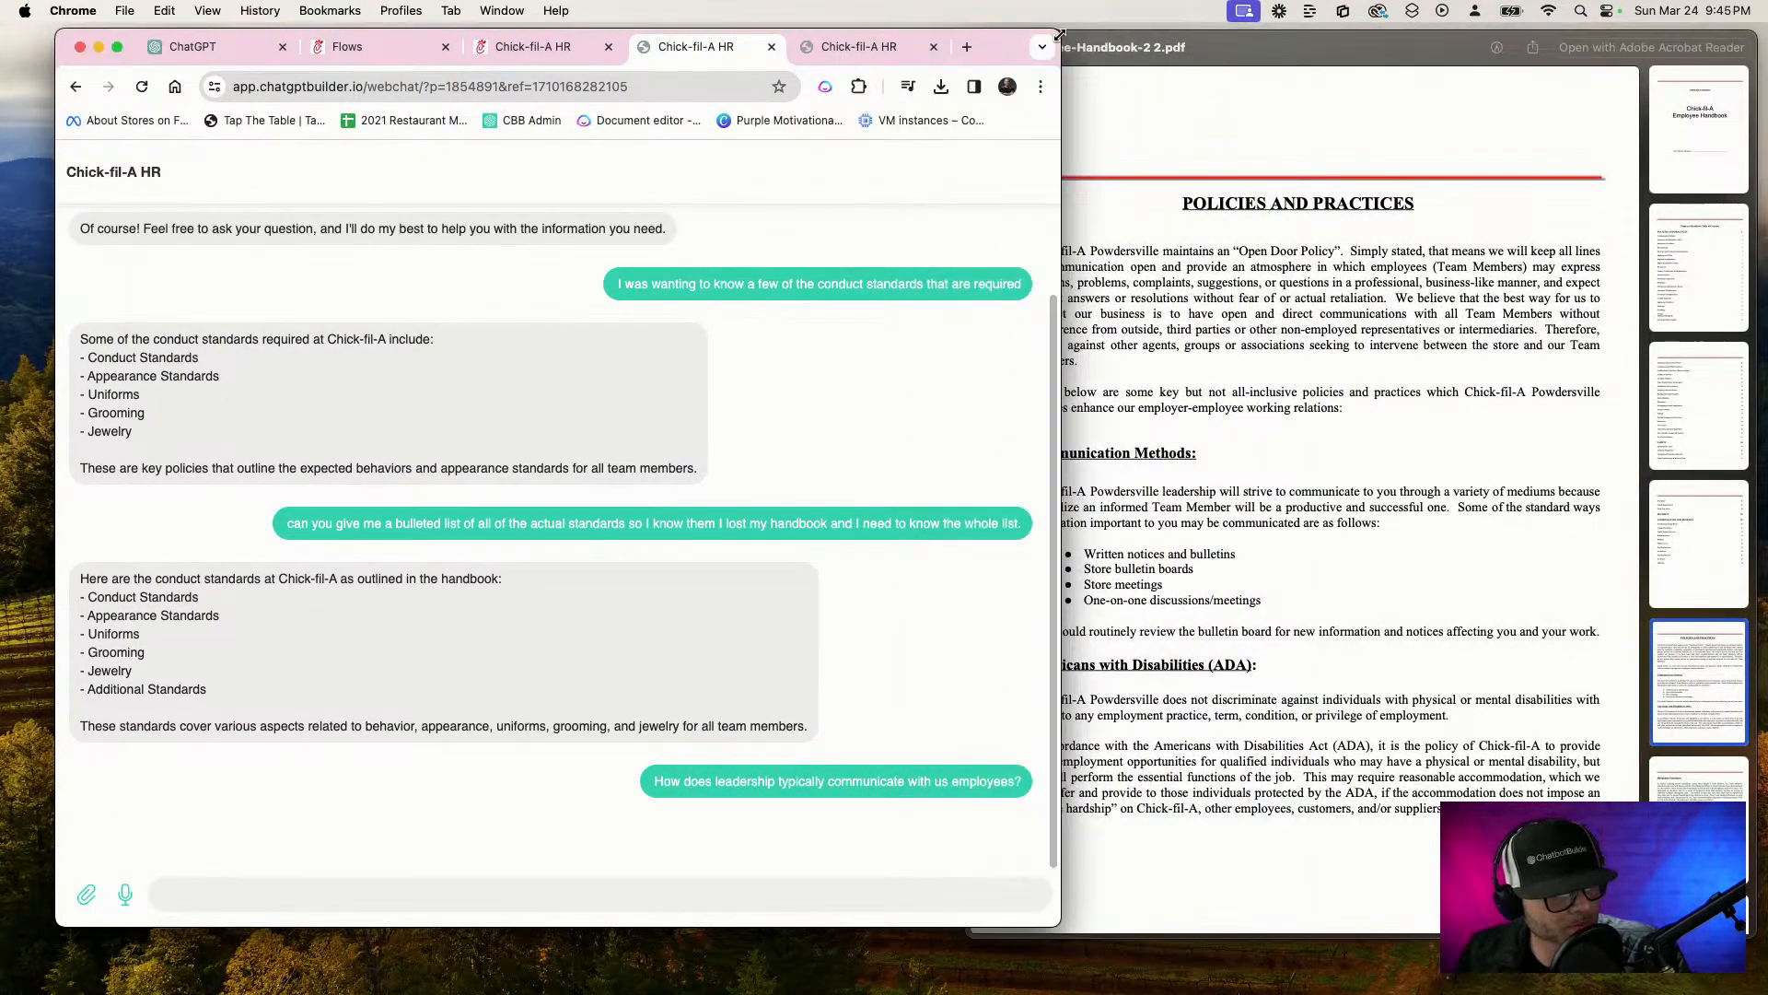
drag(1059, 35, 888, 39)
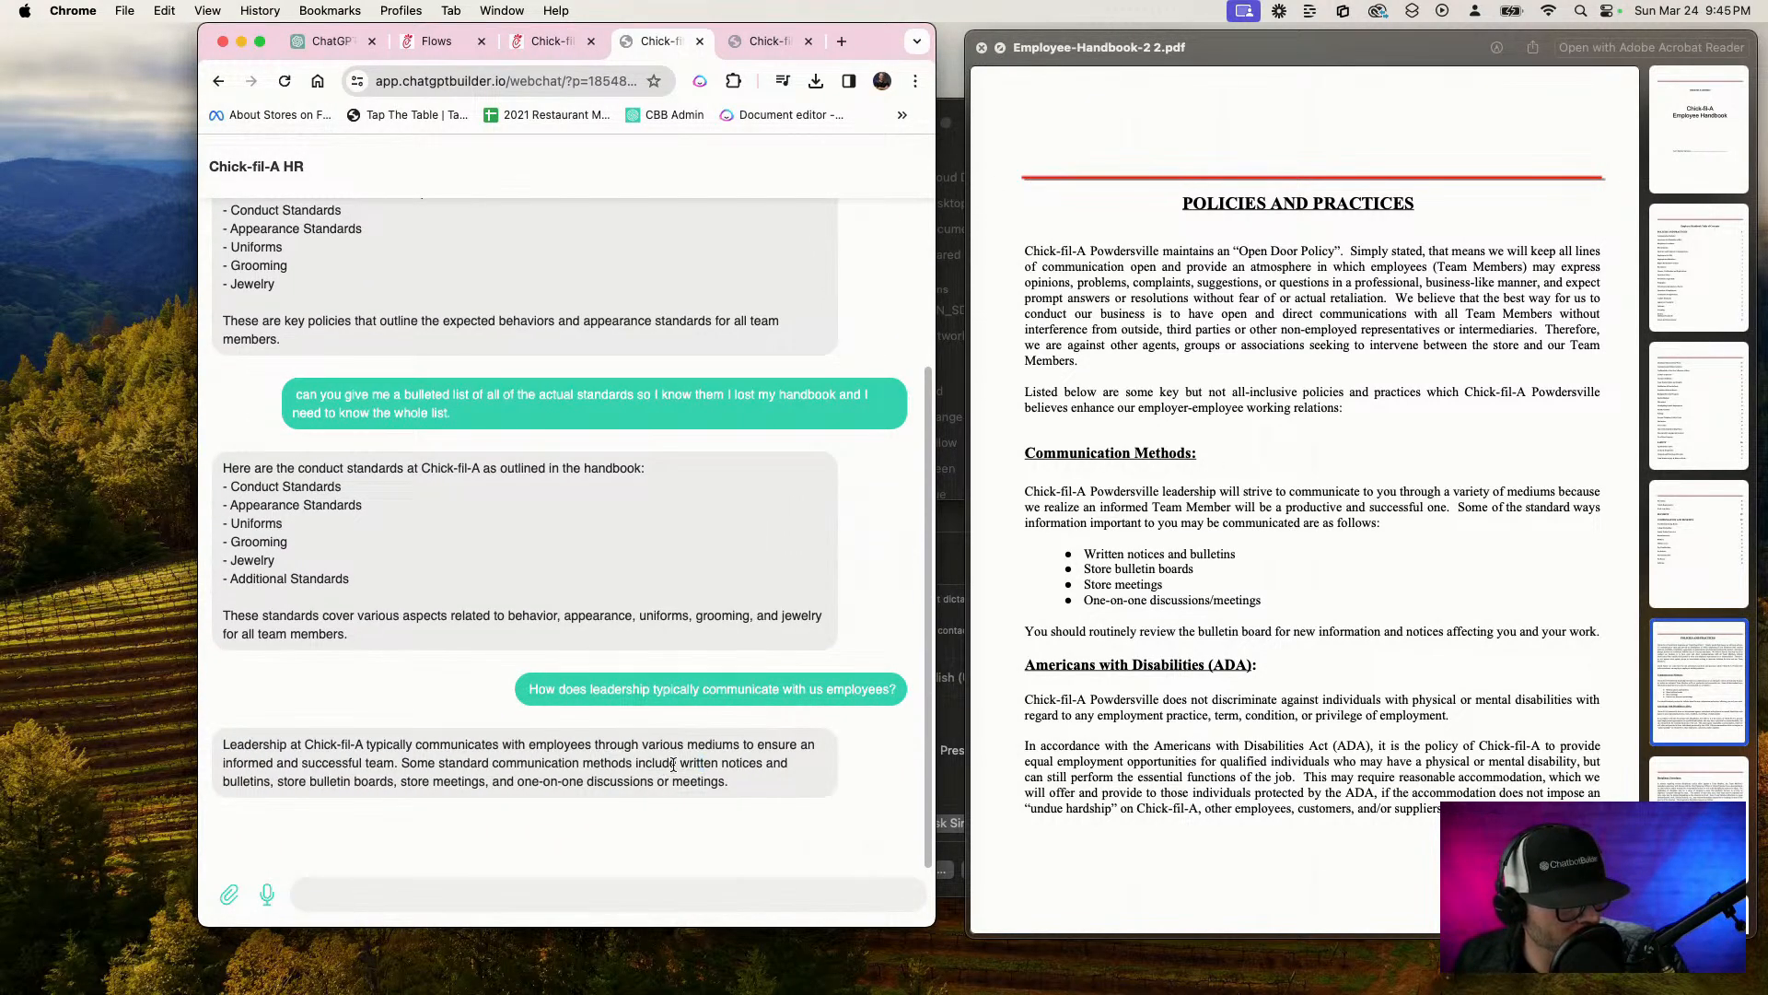
Compare the communication methods in the chatbot's latest reply with the handbook's Communication Methods section
drag(677, 763, 419, 825)
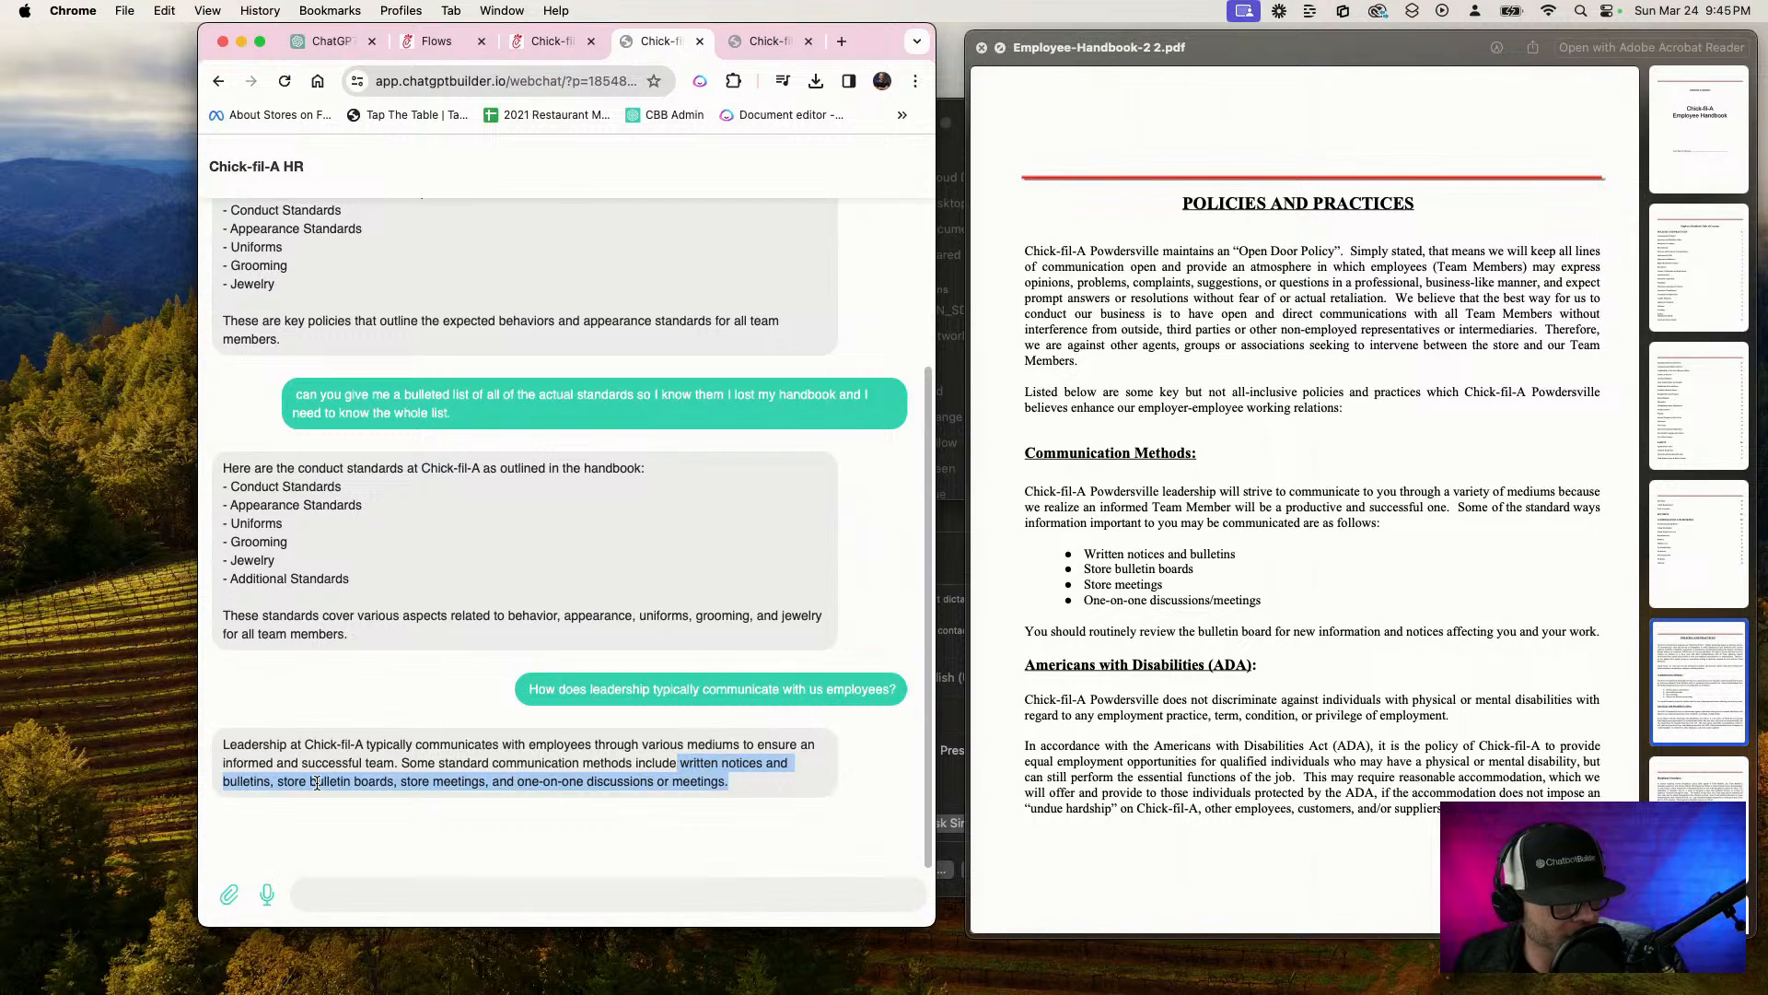
click(405, 786)
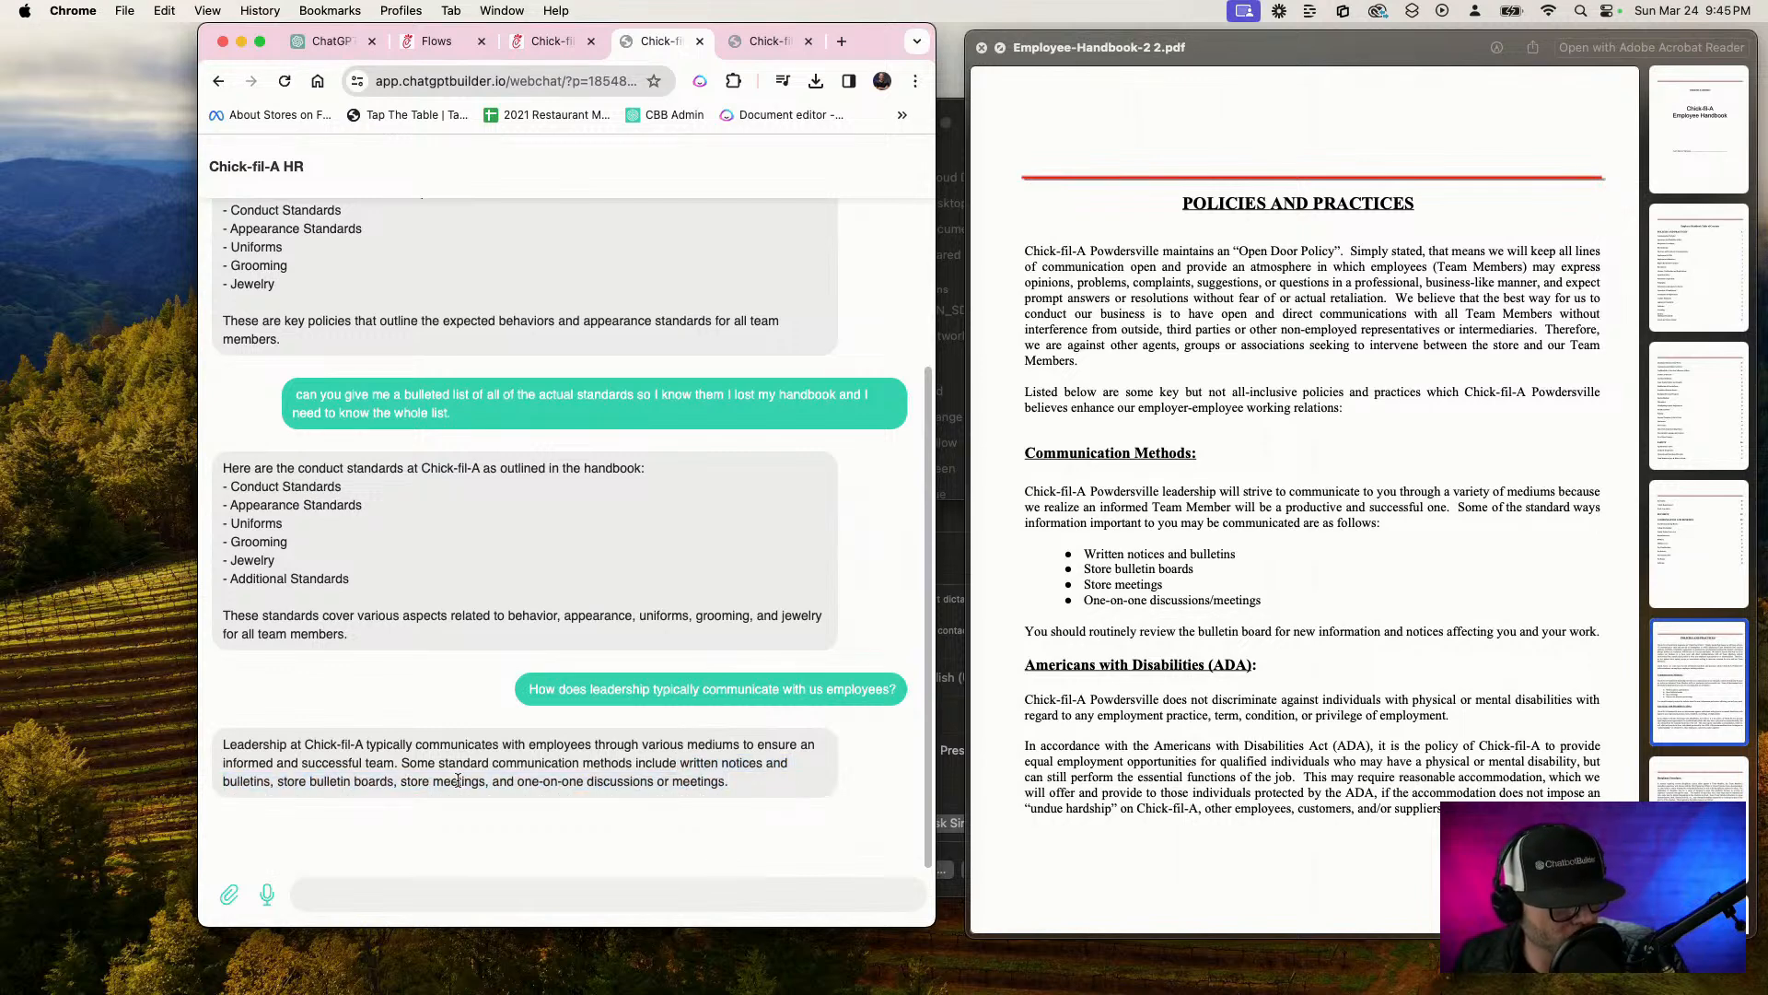
scroll(1182, 670, up, 1)
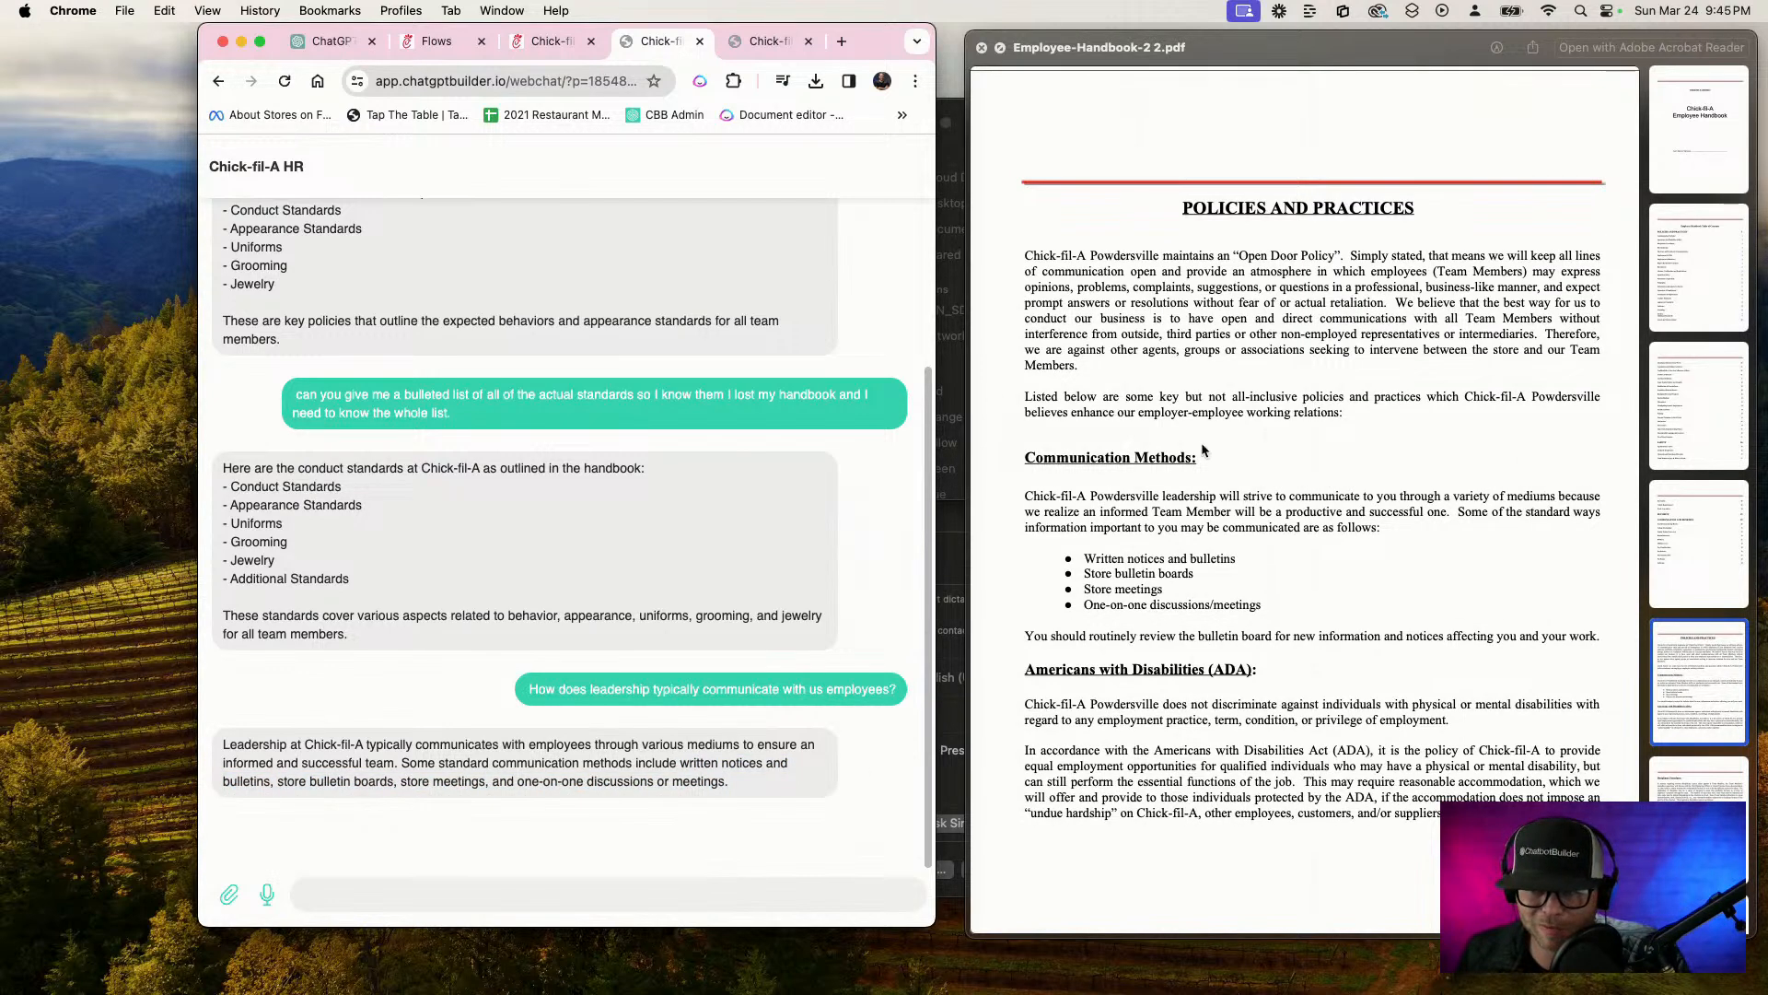
Narrow the browser window further, then place the handbook preview directly beside it and shrink the preview
drag(934, 30, 848, 28)
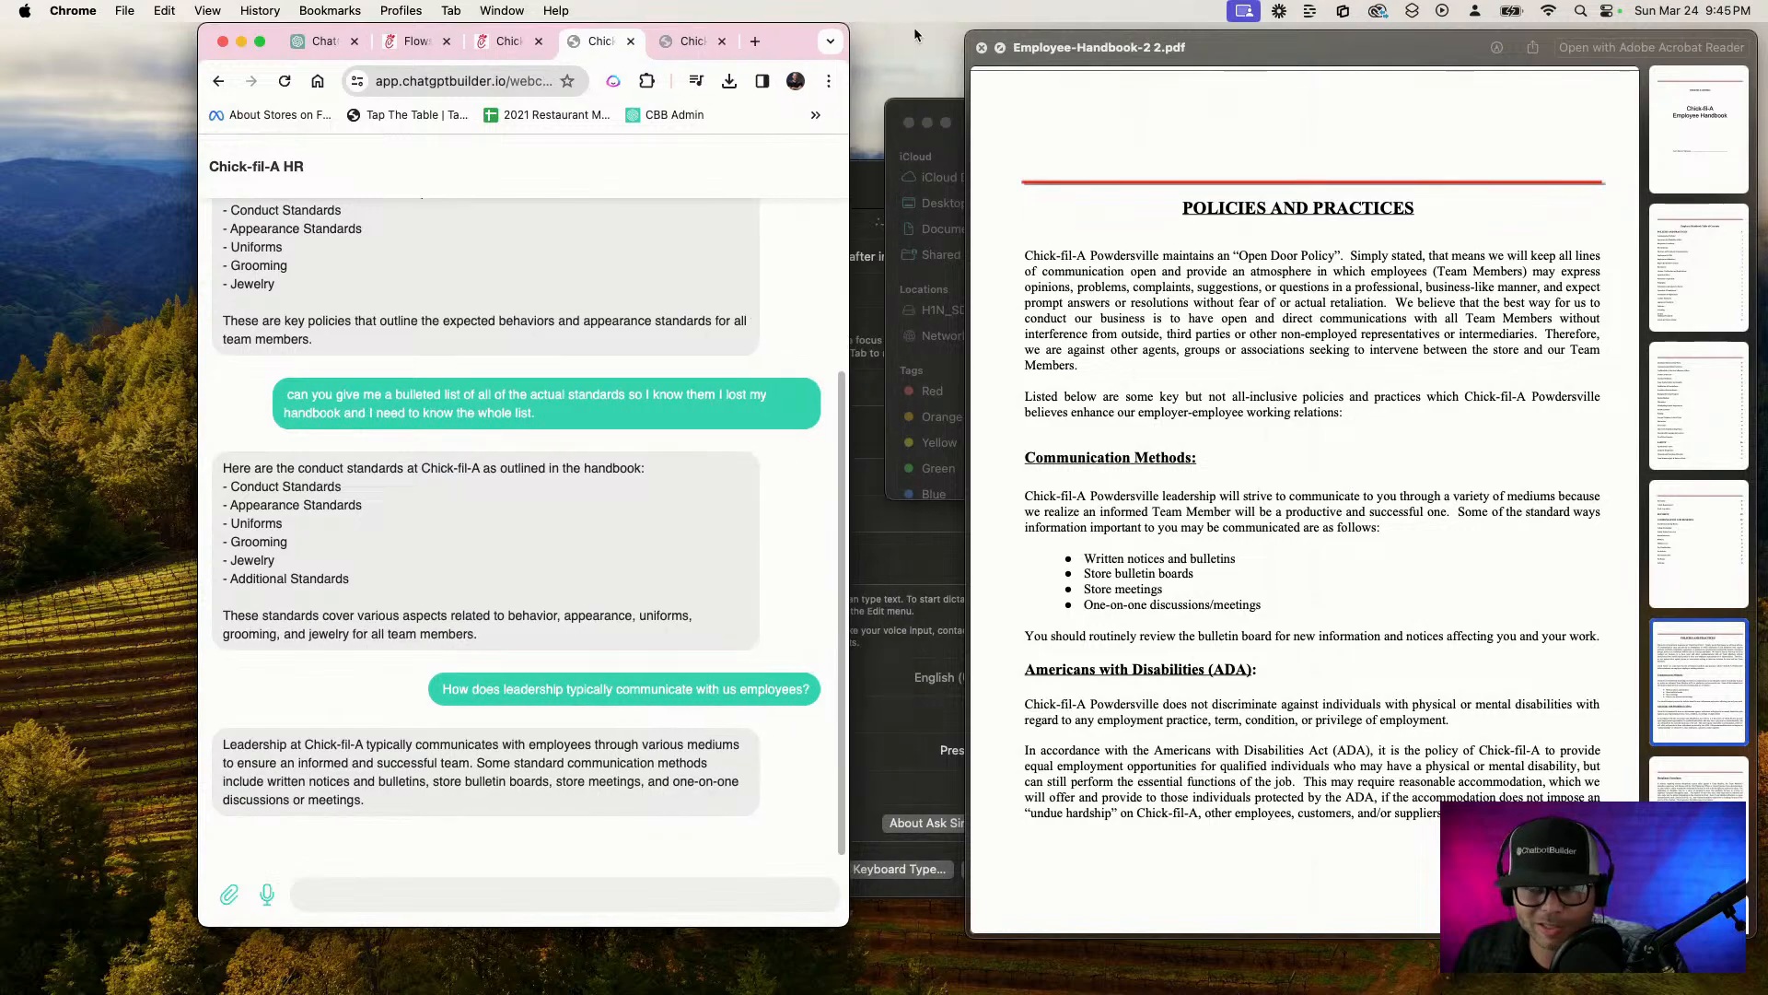
drag(1373, 58, 1263, 54)
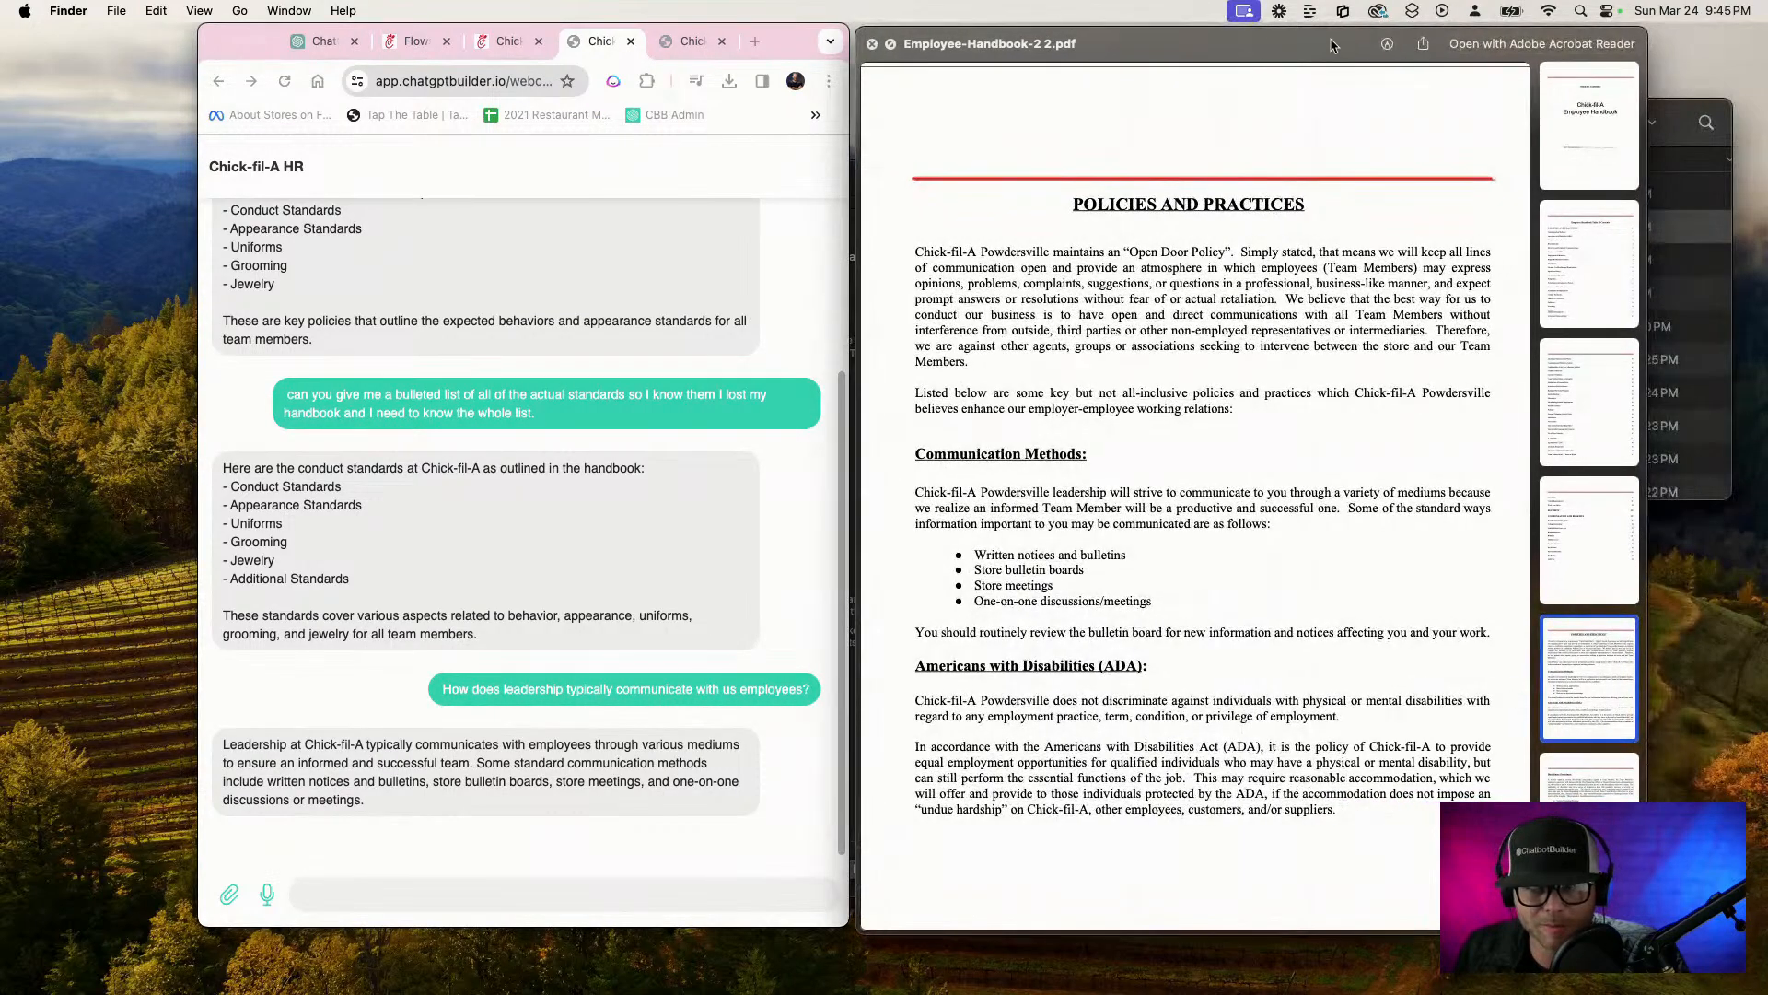
drag(1647, 29, 1439, 32)
Browse the handbook's policy pages and examine the Communication Methods and Americans with Disabilities sections up close
scroll(1253, 335, down, 5)
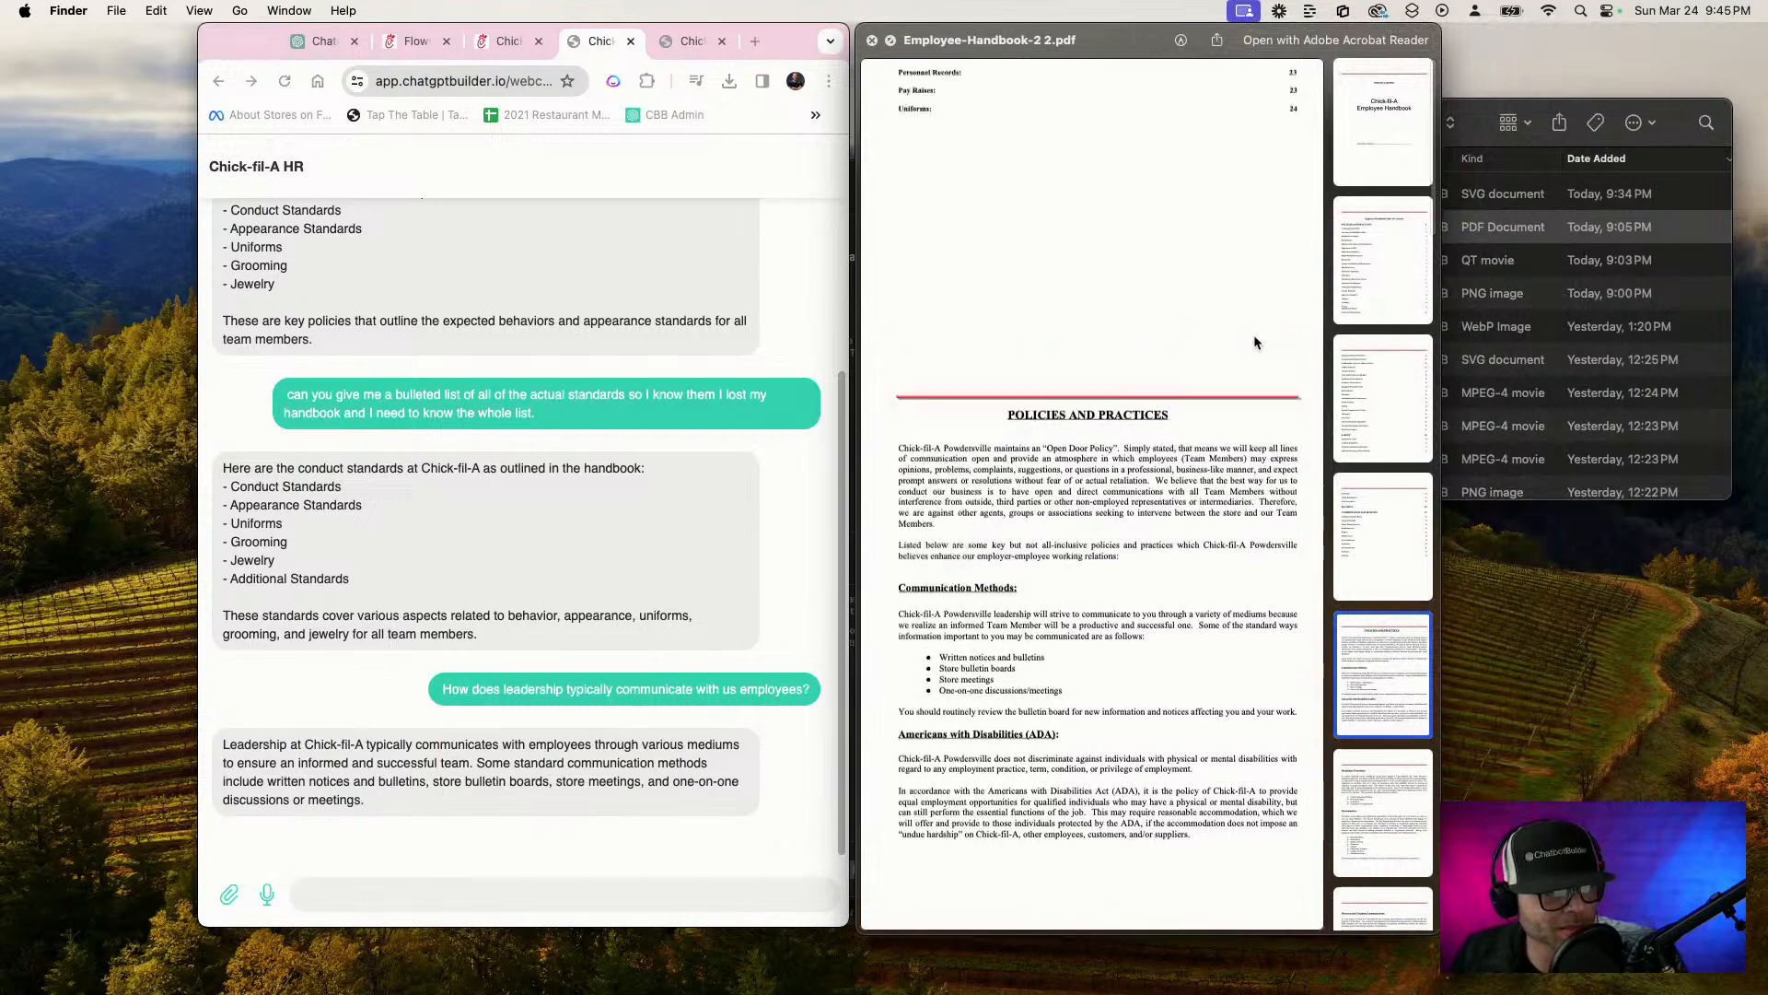
scroll(1254, 336, down, 2)
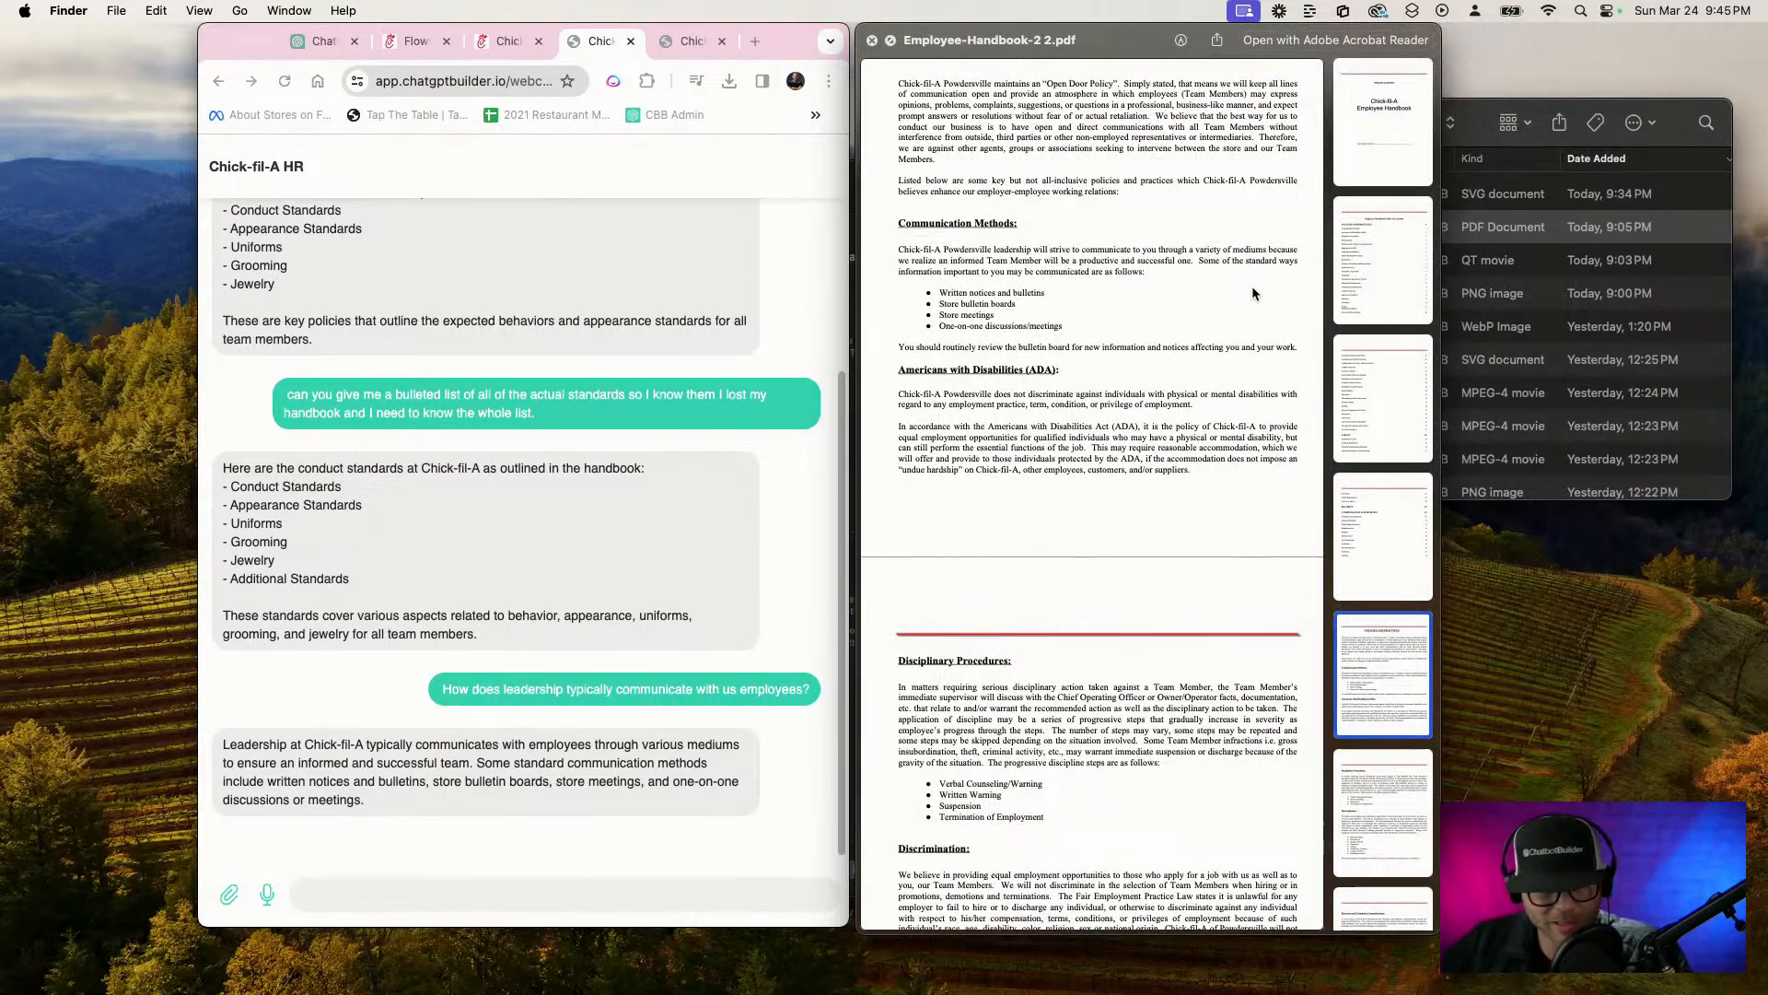
scroll(1253, 287, up, 2)
scroll(1252, 285, up, 5)
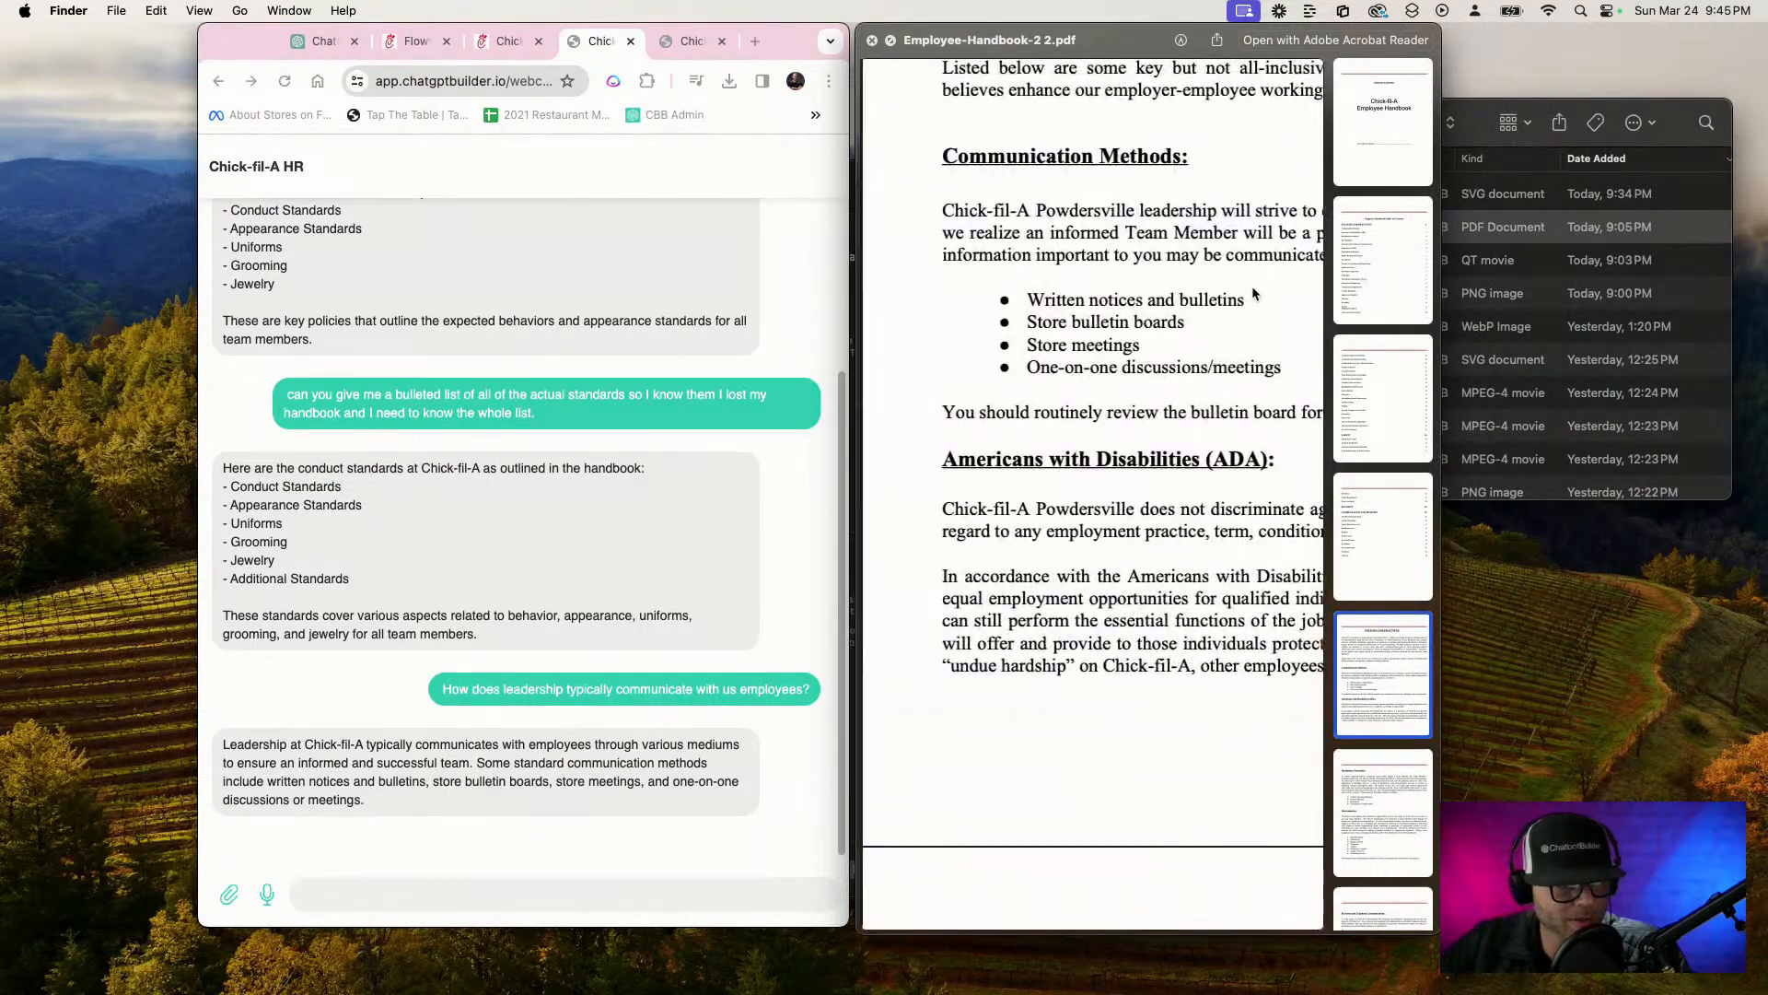
Browse the handbook preview to its Disciplinary Procedures section and bring the list of discipline steps into view
scroll(1199, 311, down, 10)
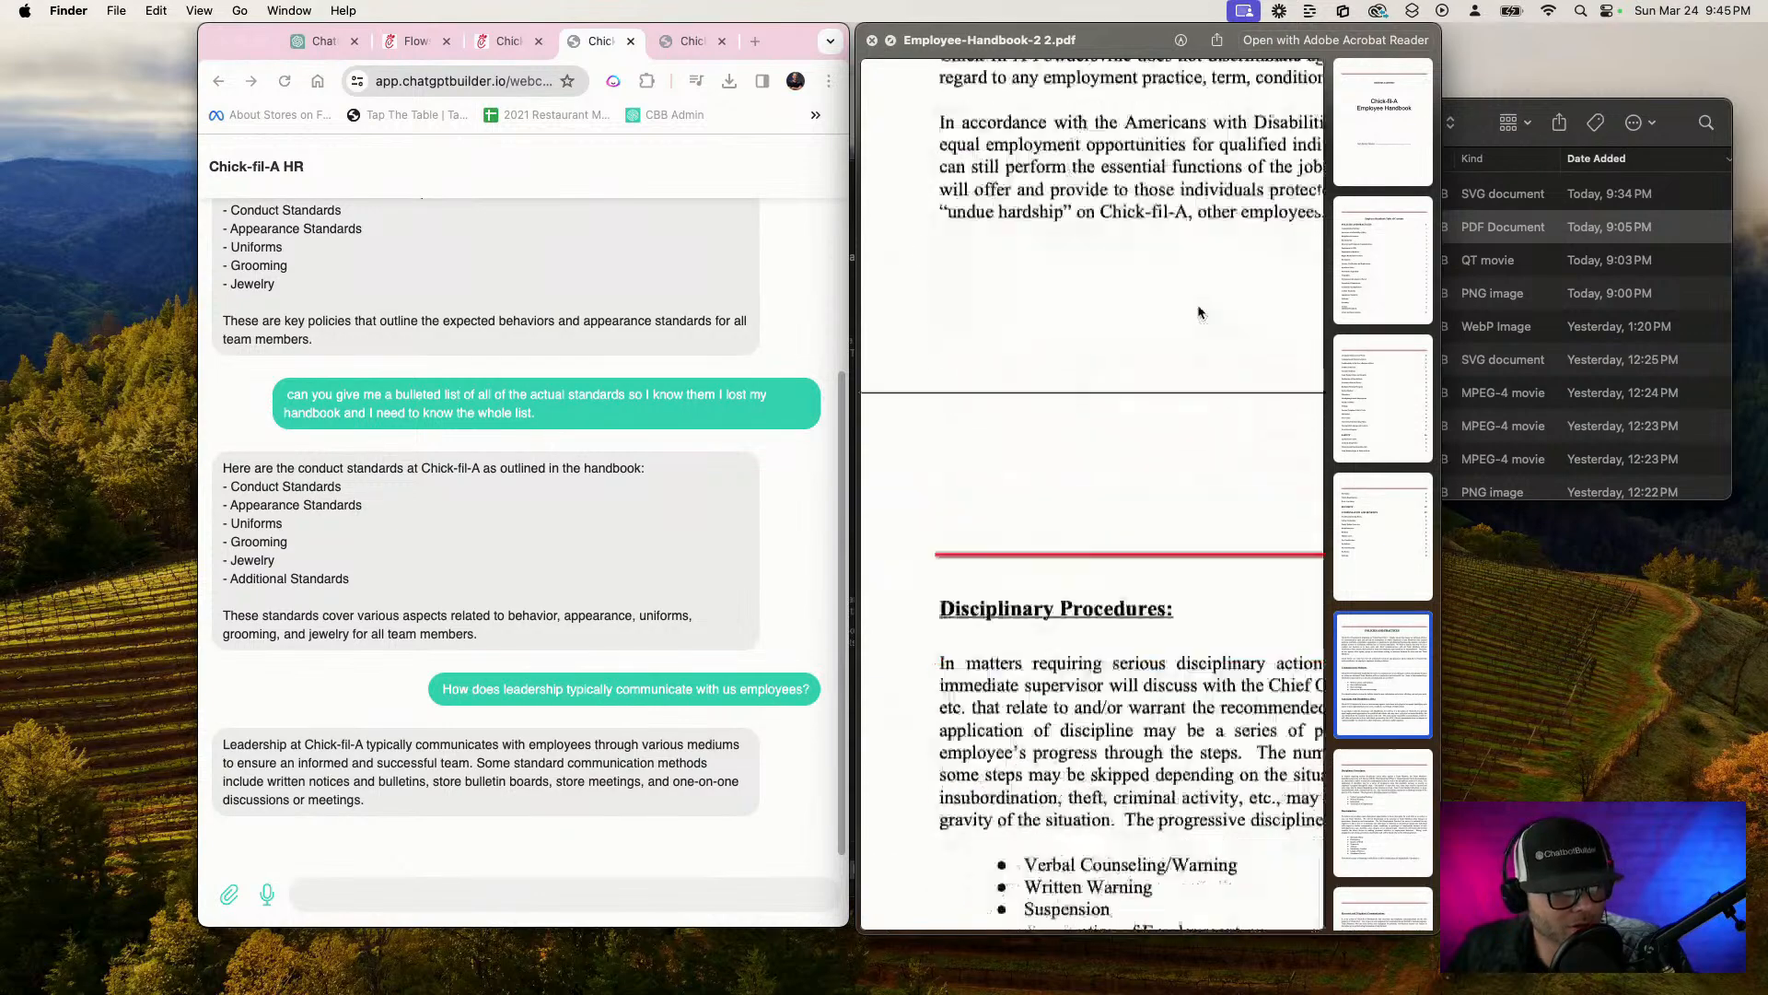
scroll(1199, 311, down, 1)
scroll(1199, 311, right, 2)
scroll(1199, 311, down, 1)
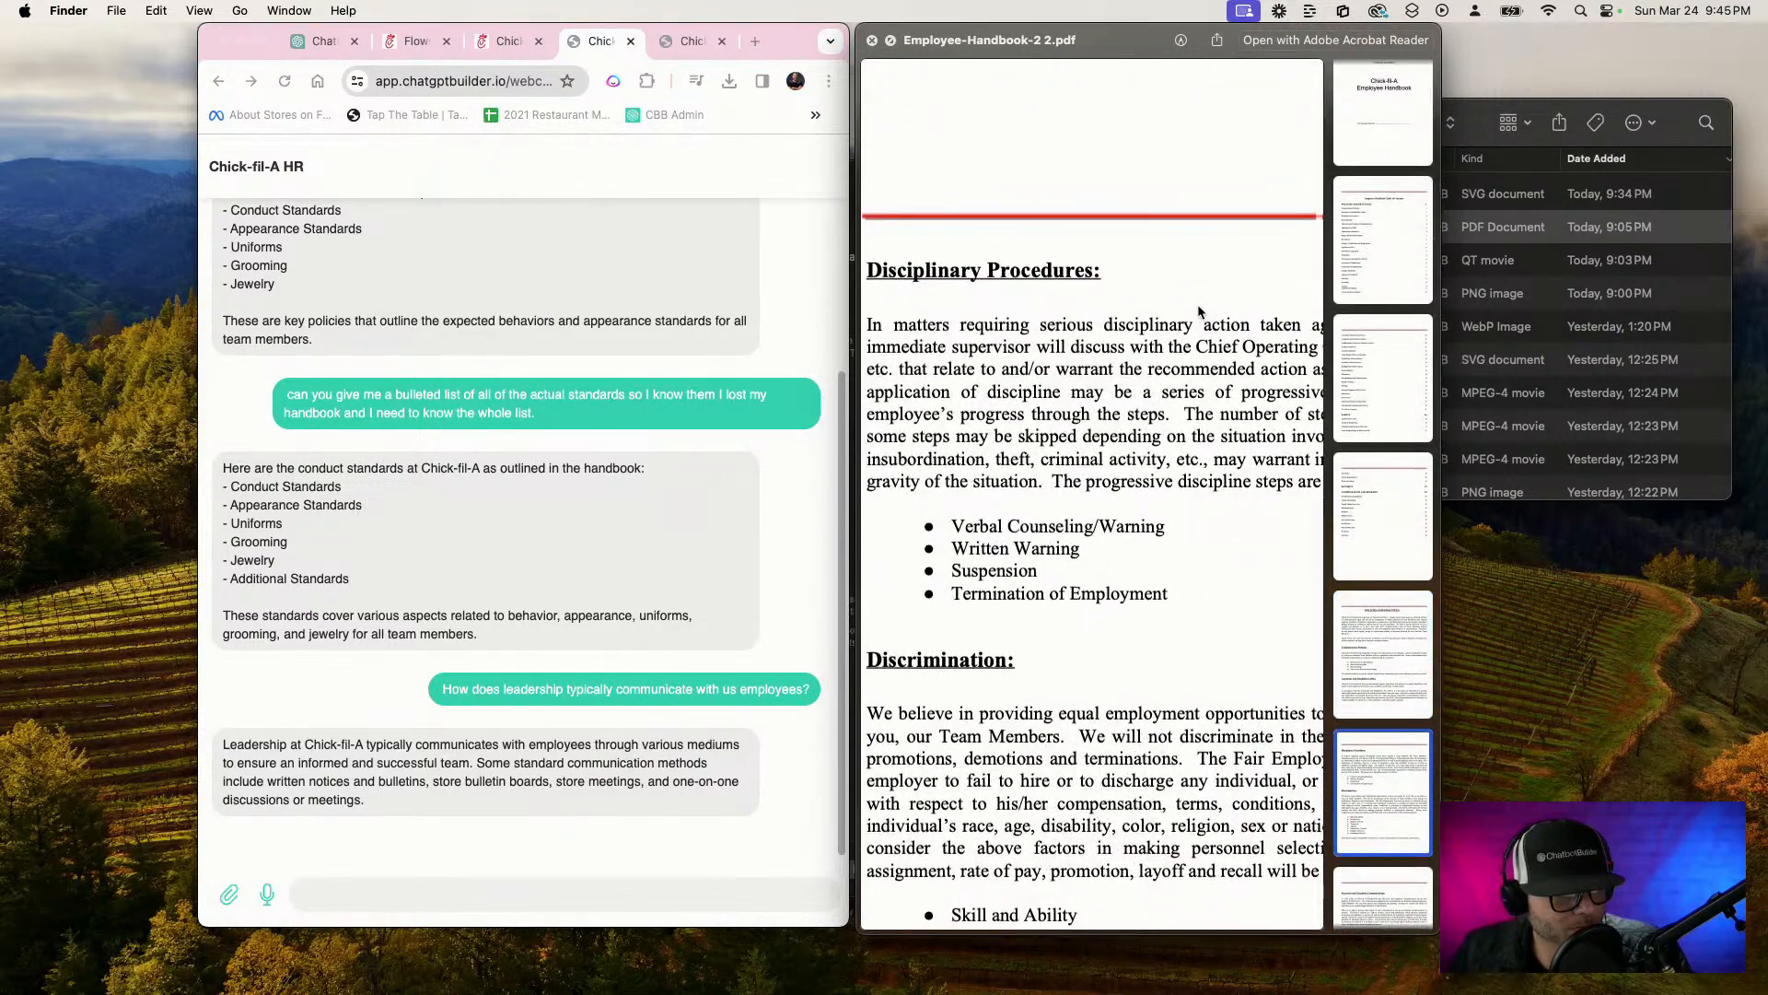
scroll(1199, 311, left, 2)
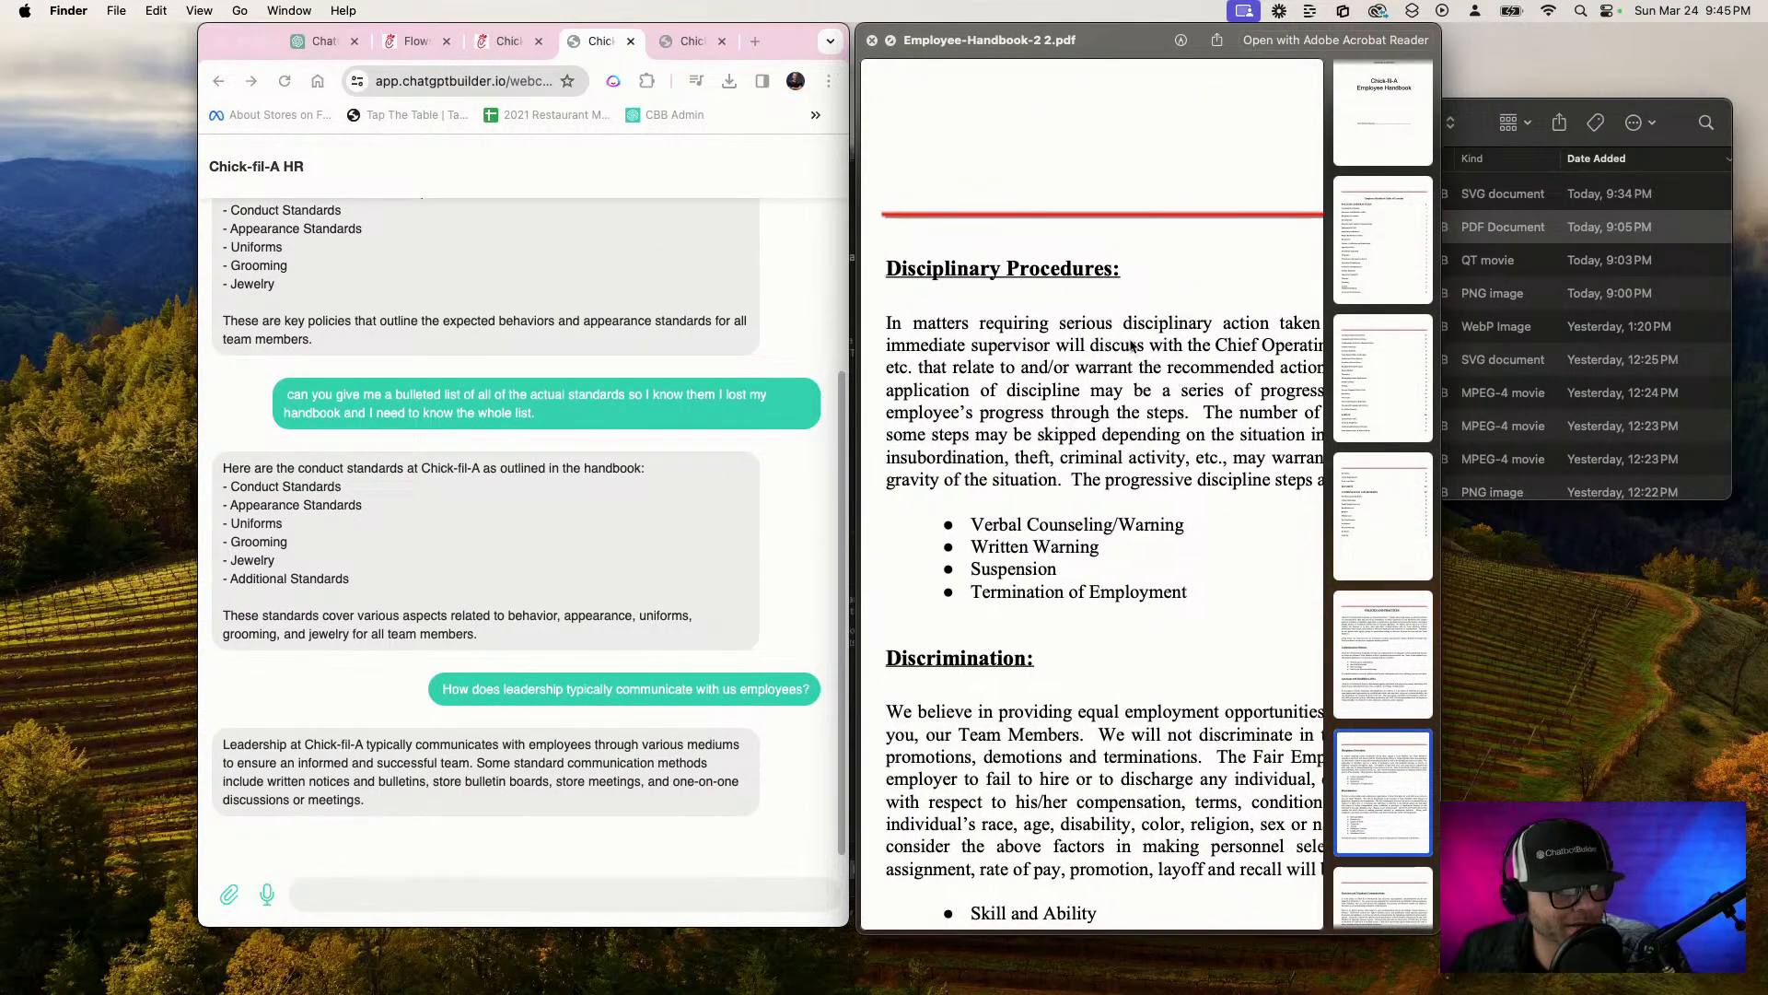
Begin a chatbot message about always getting in trouble at past jobs, sometimes getting one strike and sometimes like 100 chances
click(621, 899)
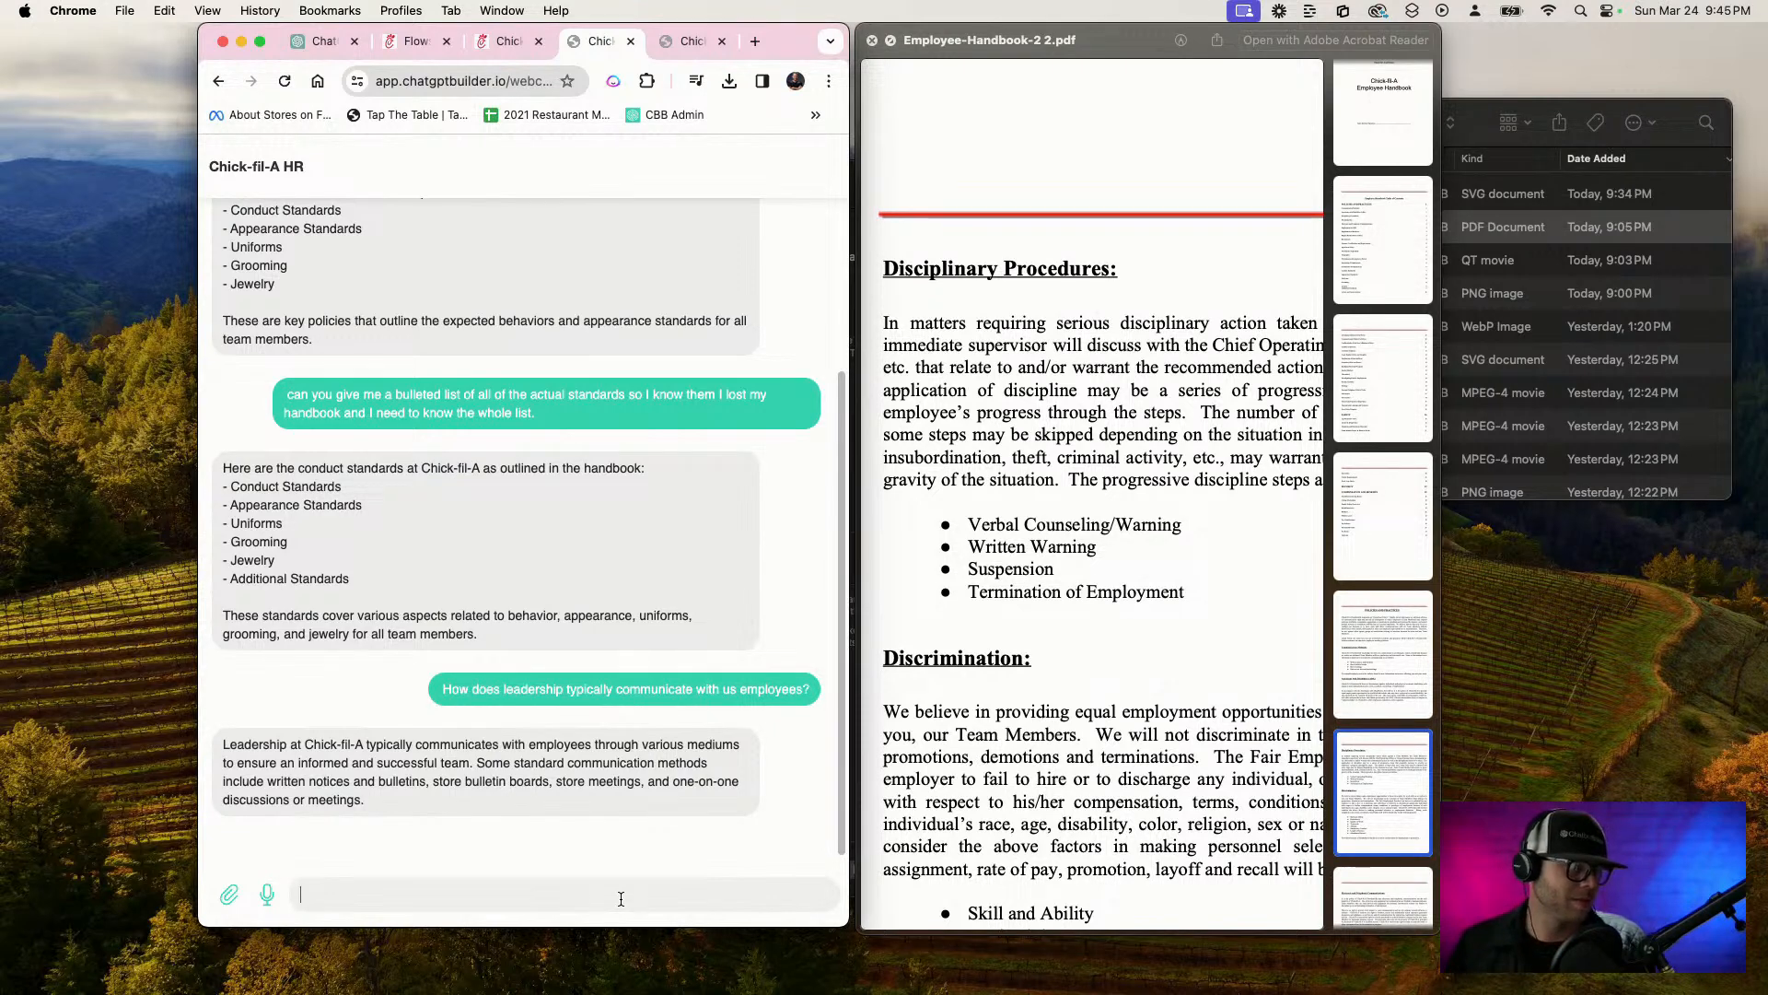
key(F5)
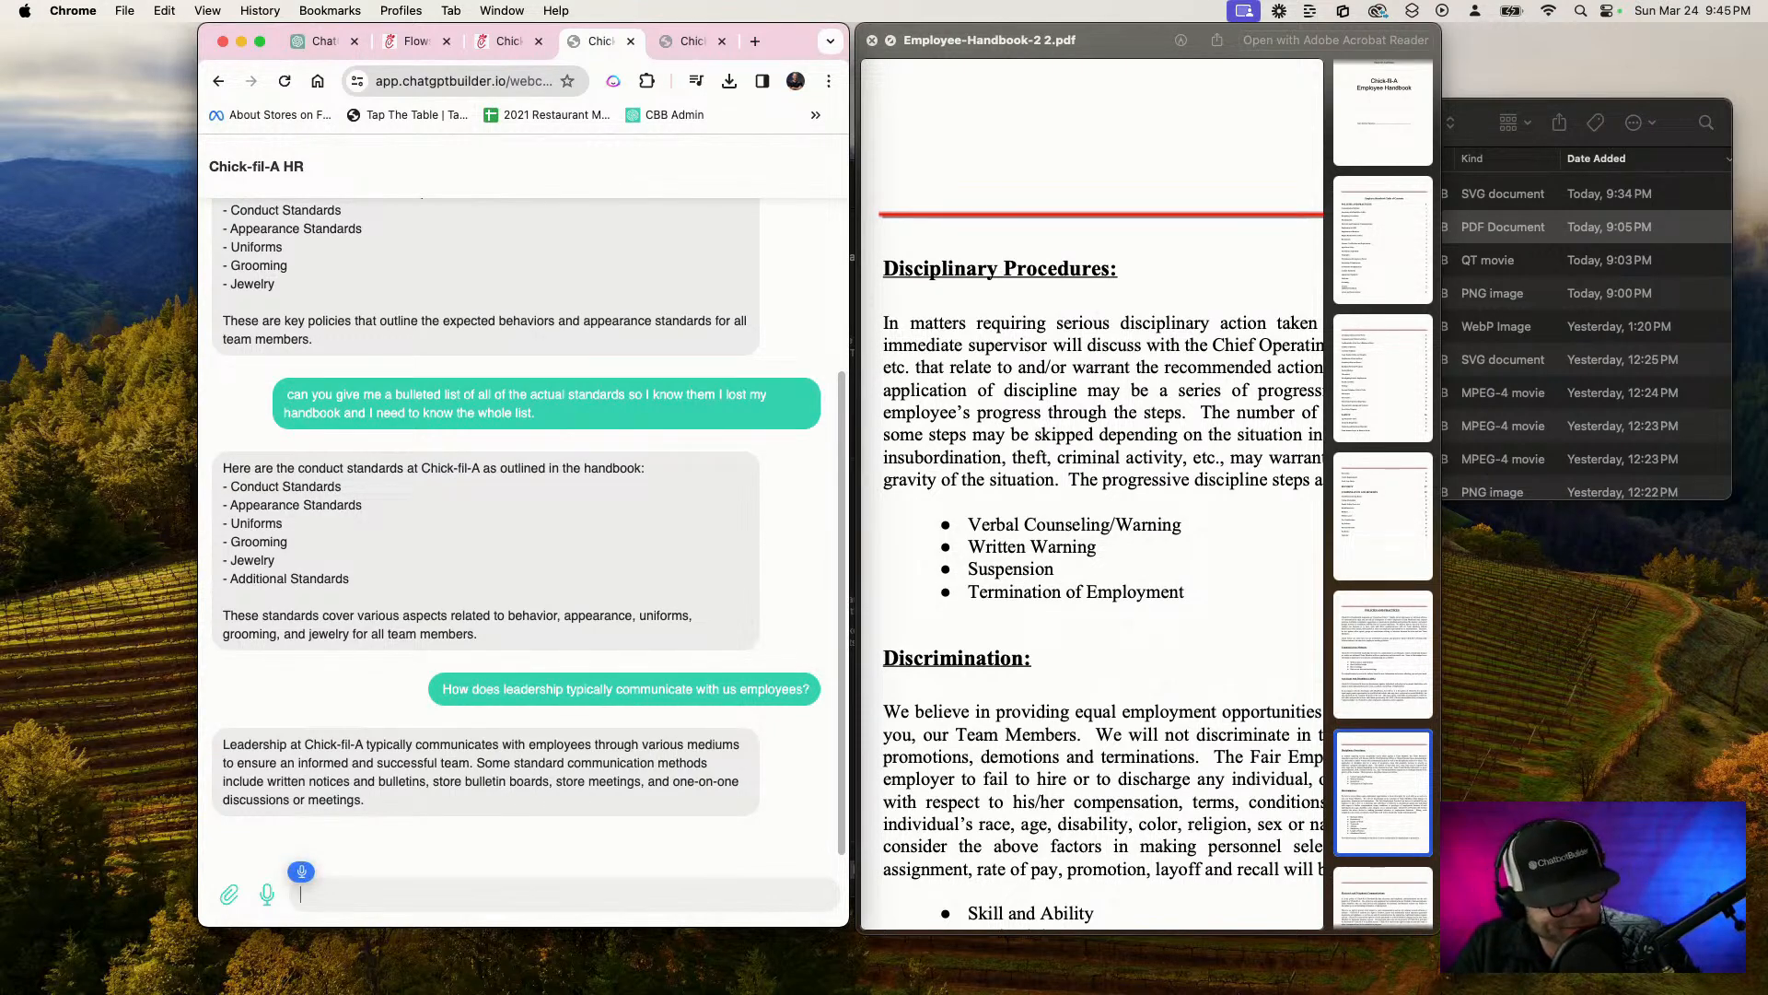
text(So basically, I got a bunch of)
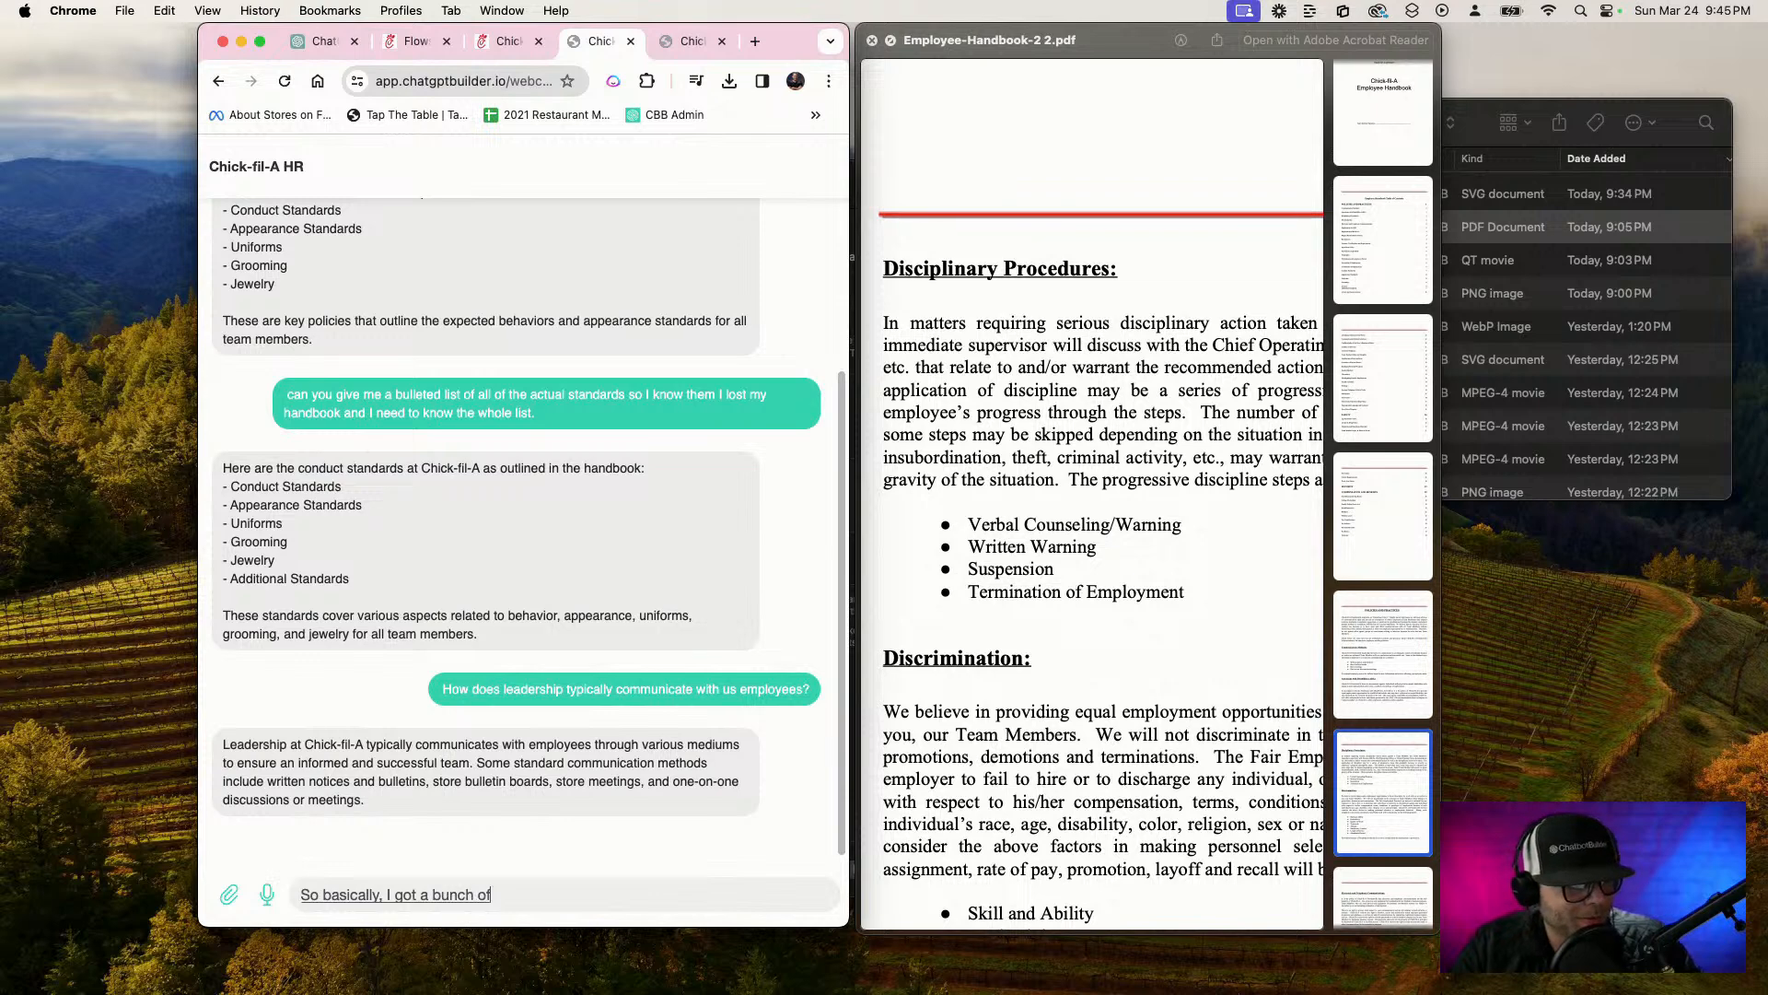
text( jobs in the past and every time)
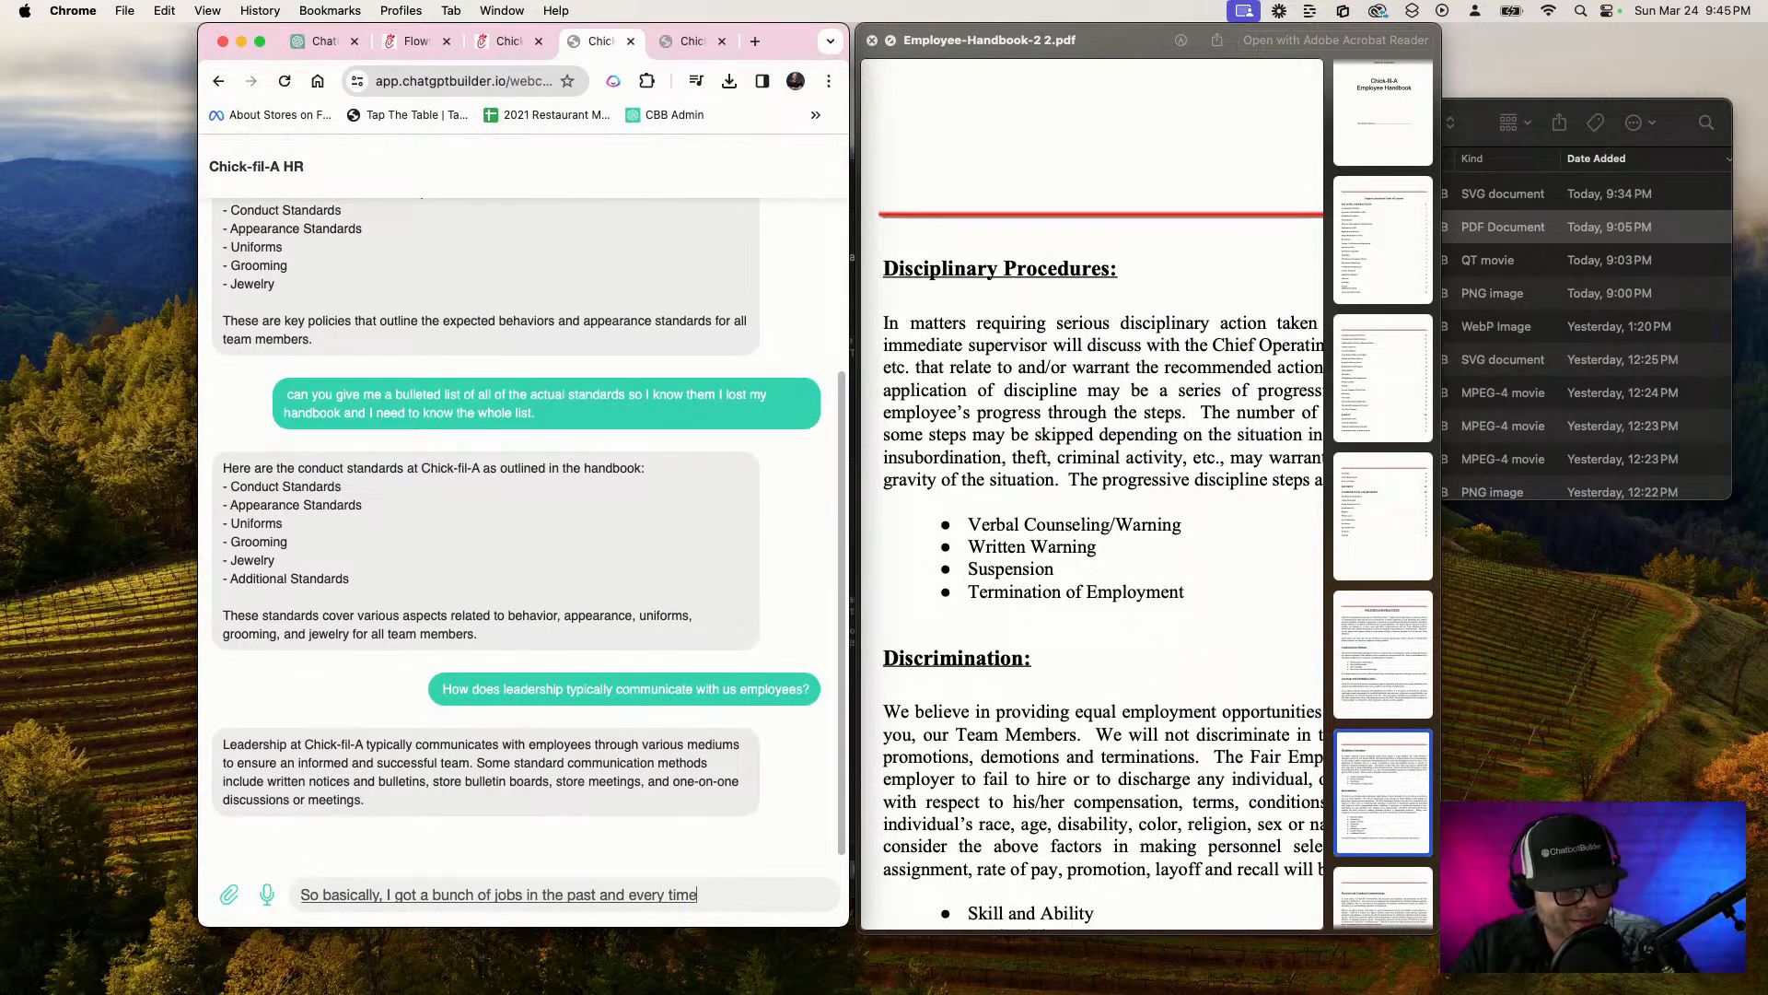
text( I'd always get in trouble)
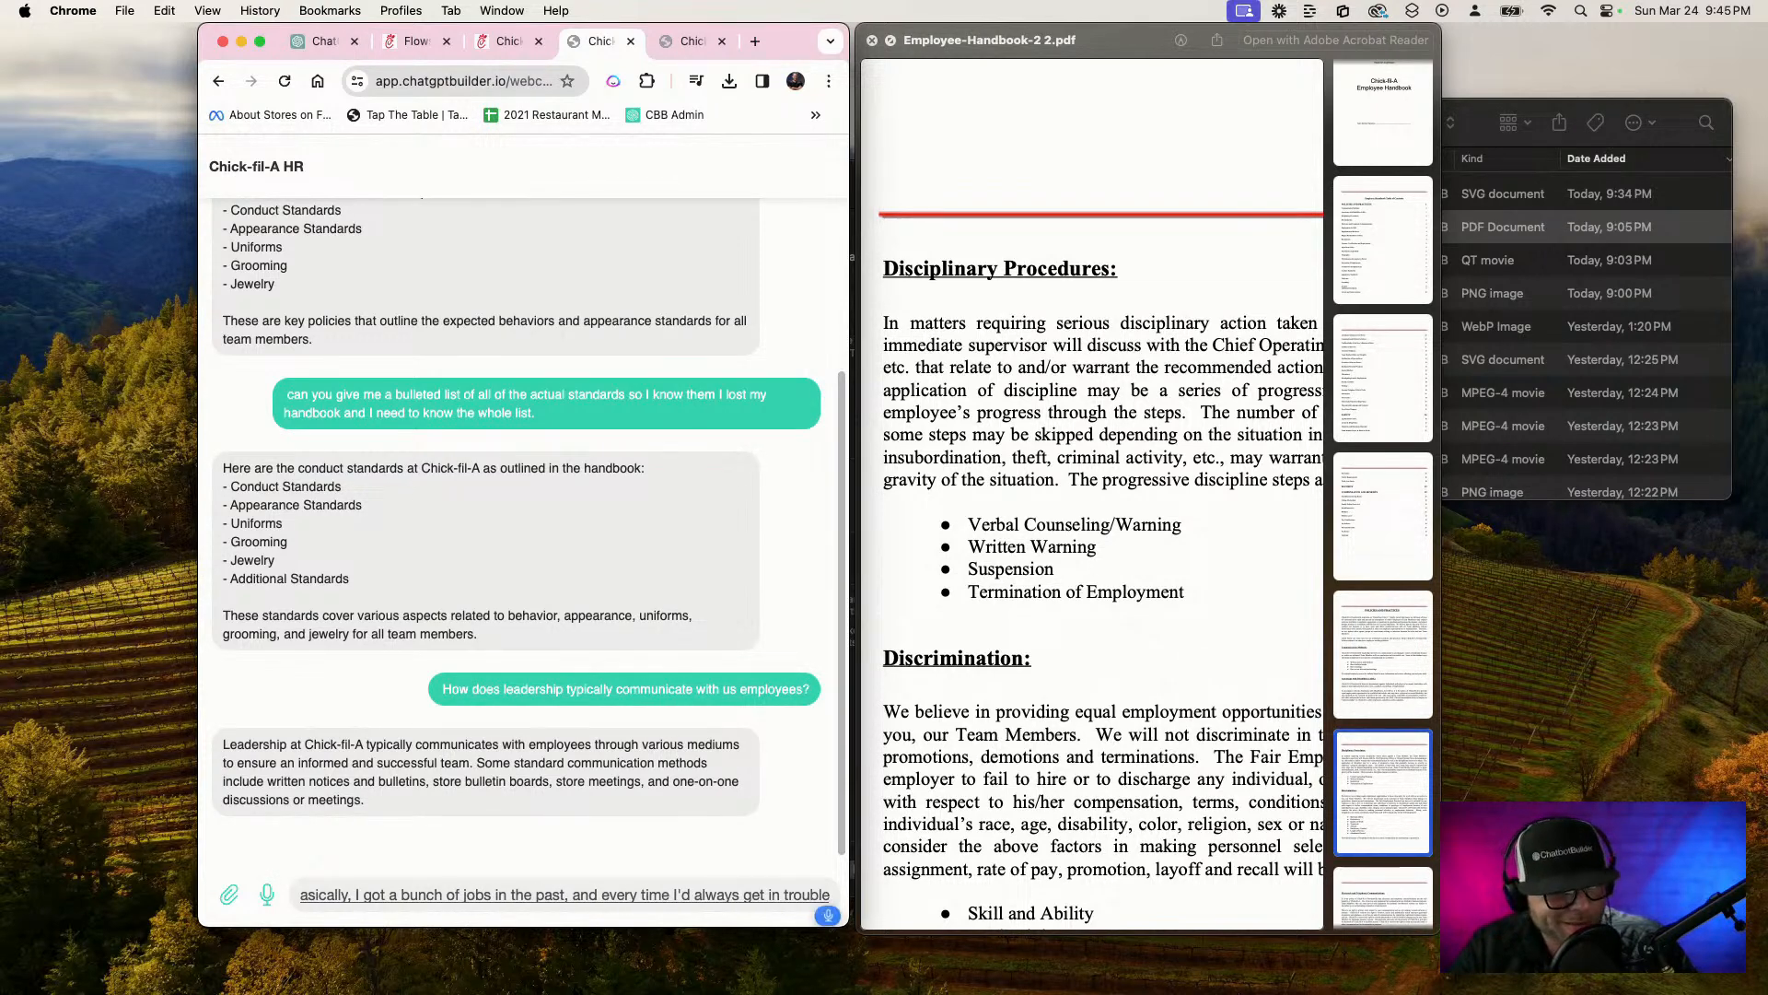
text( and)
text( some of the times)
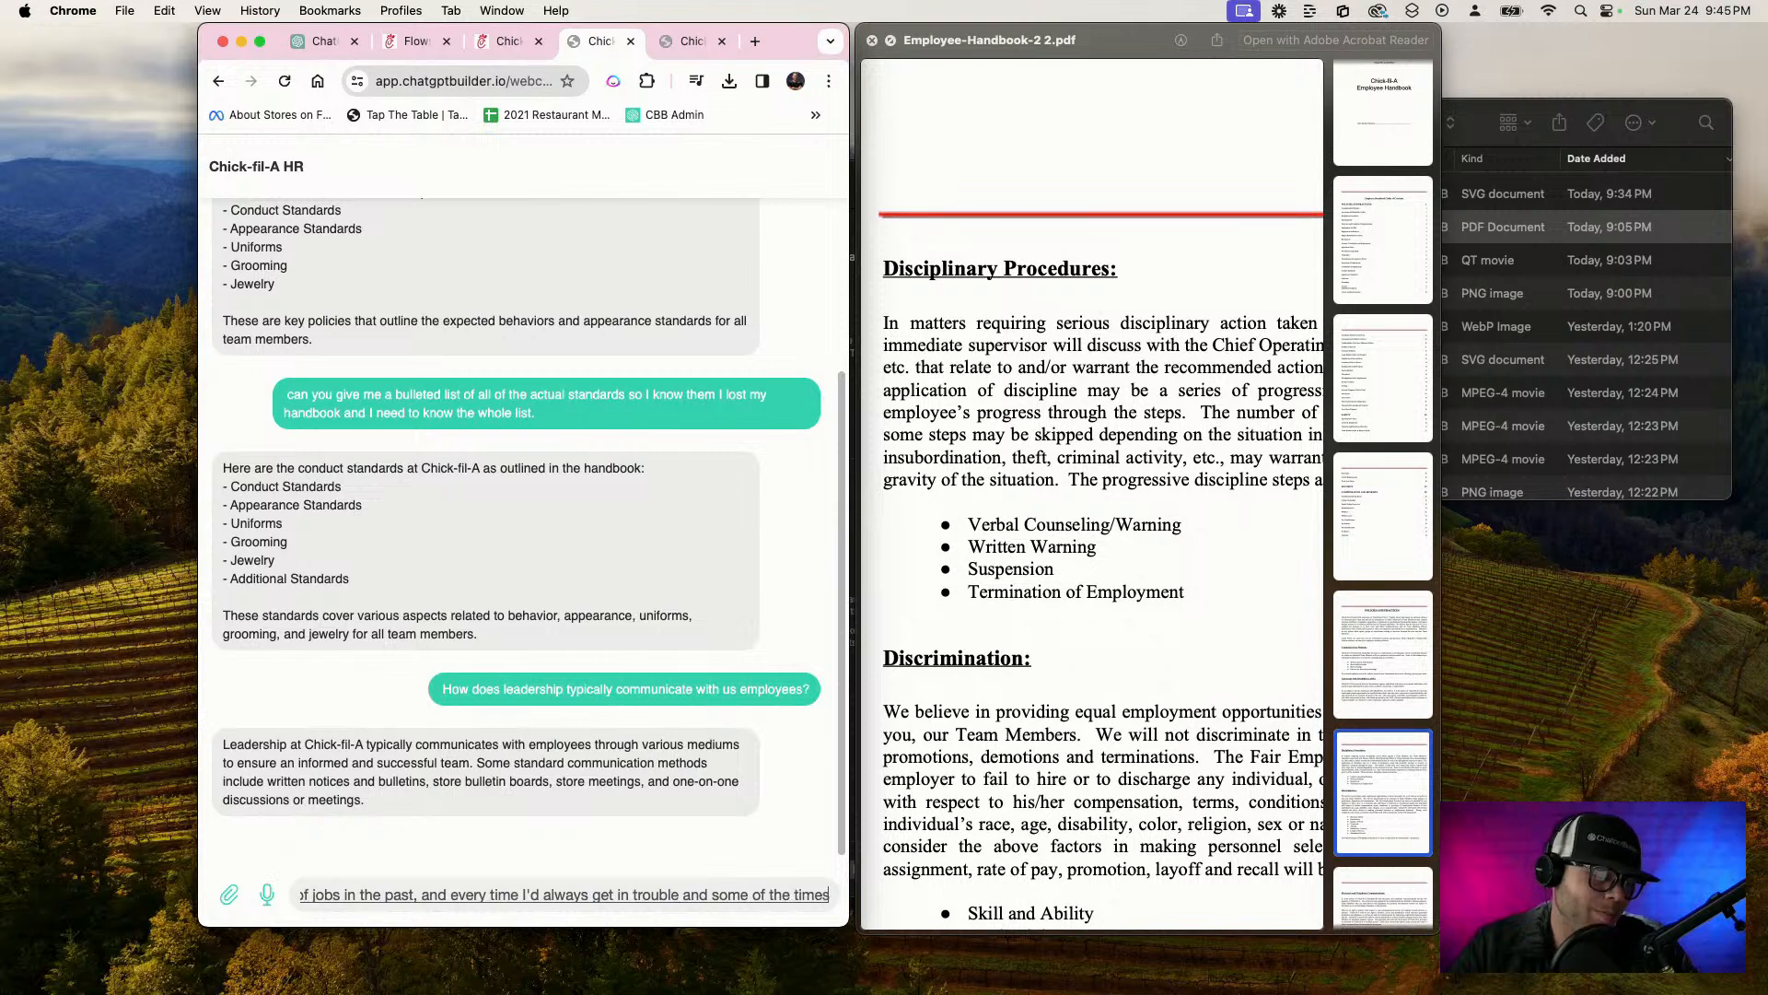
text( they gave me one strike. Sometimes they gave me like a)
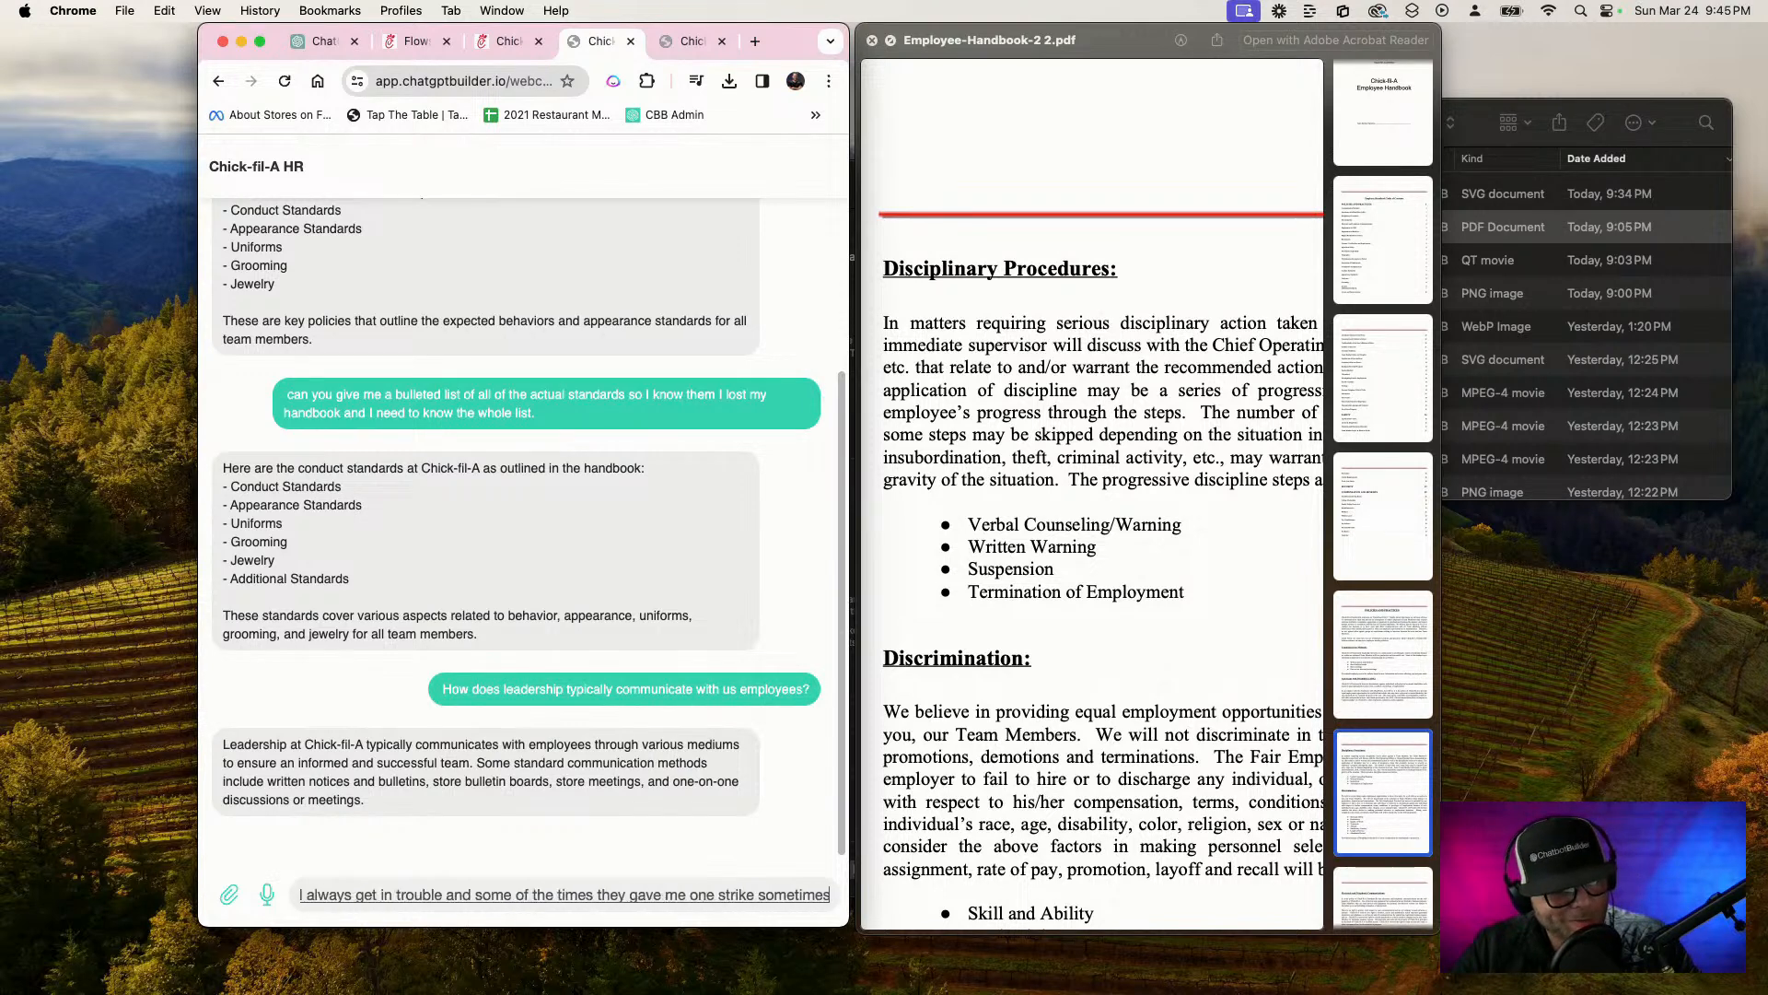
key(BackSpace)
text(100 chances.)
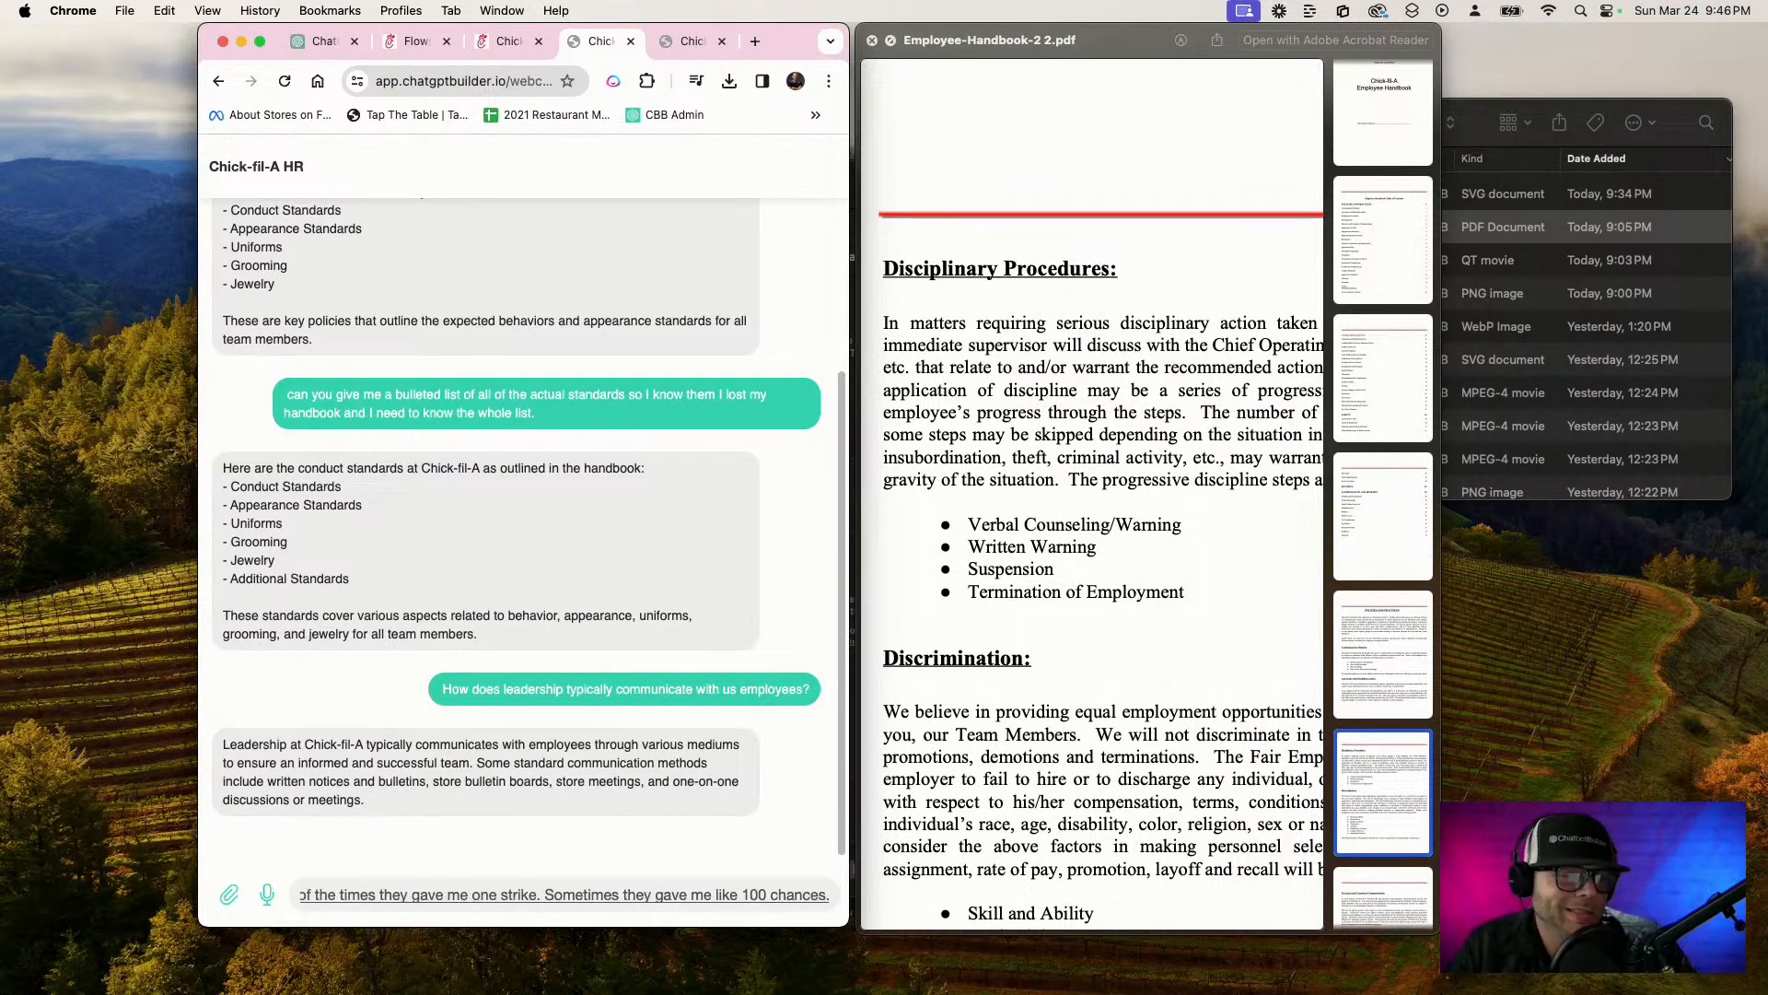
Continue the message by asking what kind of disciplinary procedures or processes they implement if somebody like me starts acting up
key(BackSpace)
text(so basically)
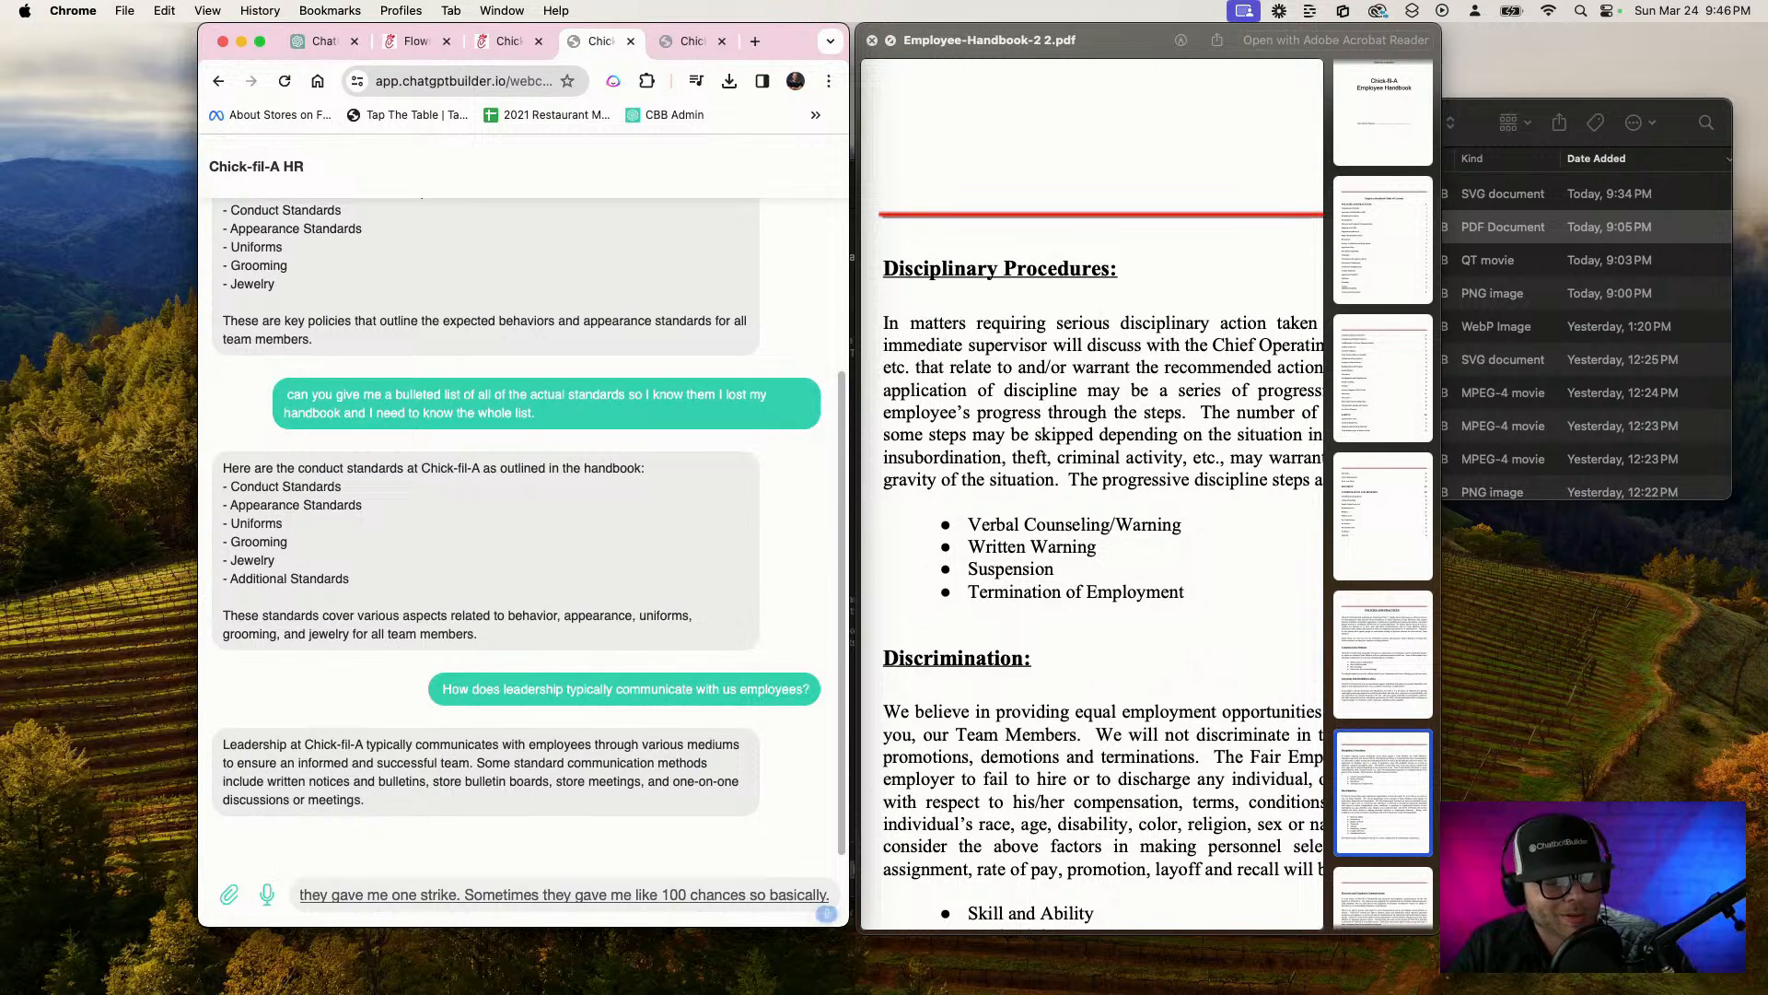
key(BackSpace)
text(I was wondering)
key(BackSpace)
text(what)
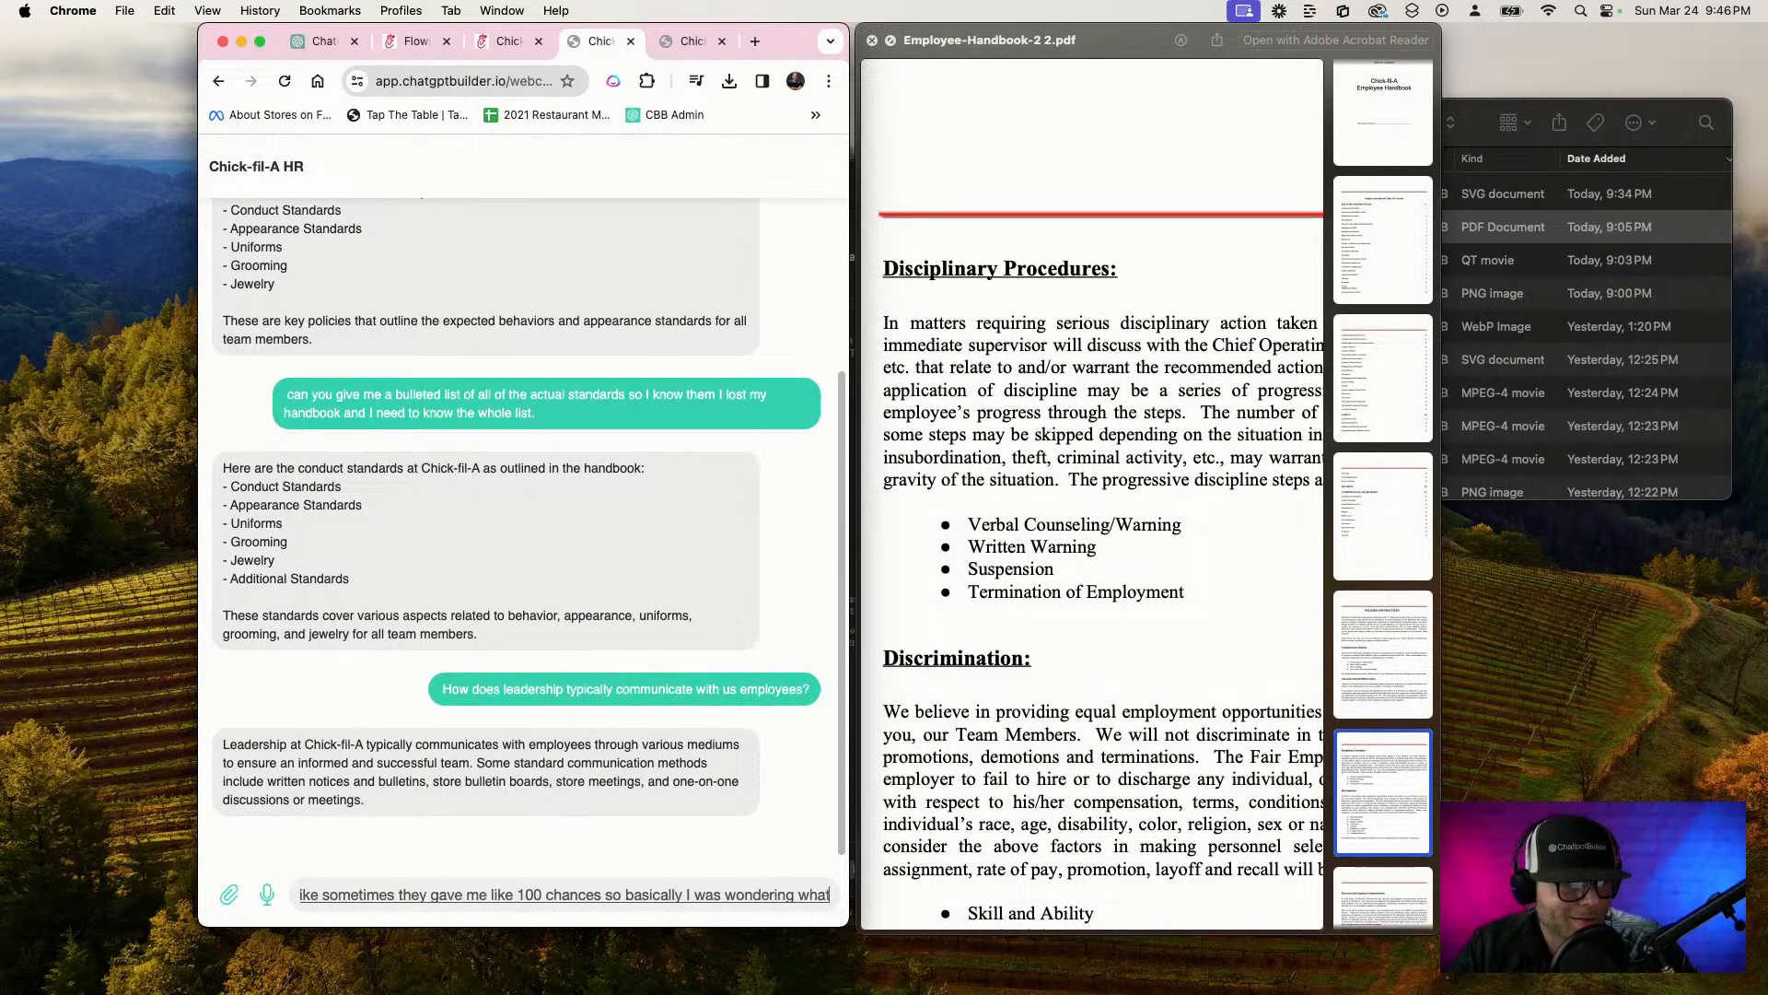
text( kind of disciplinary procedures or processes, do you guys)
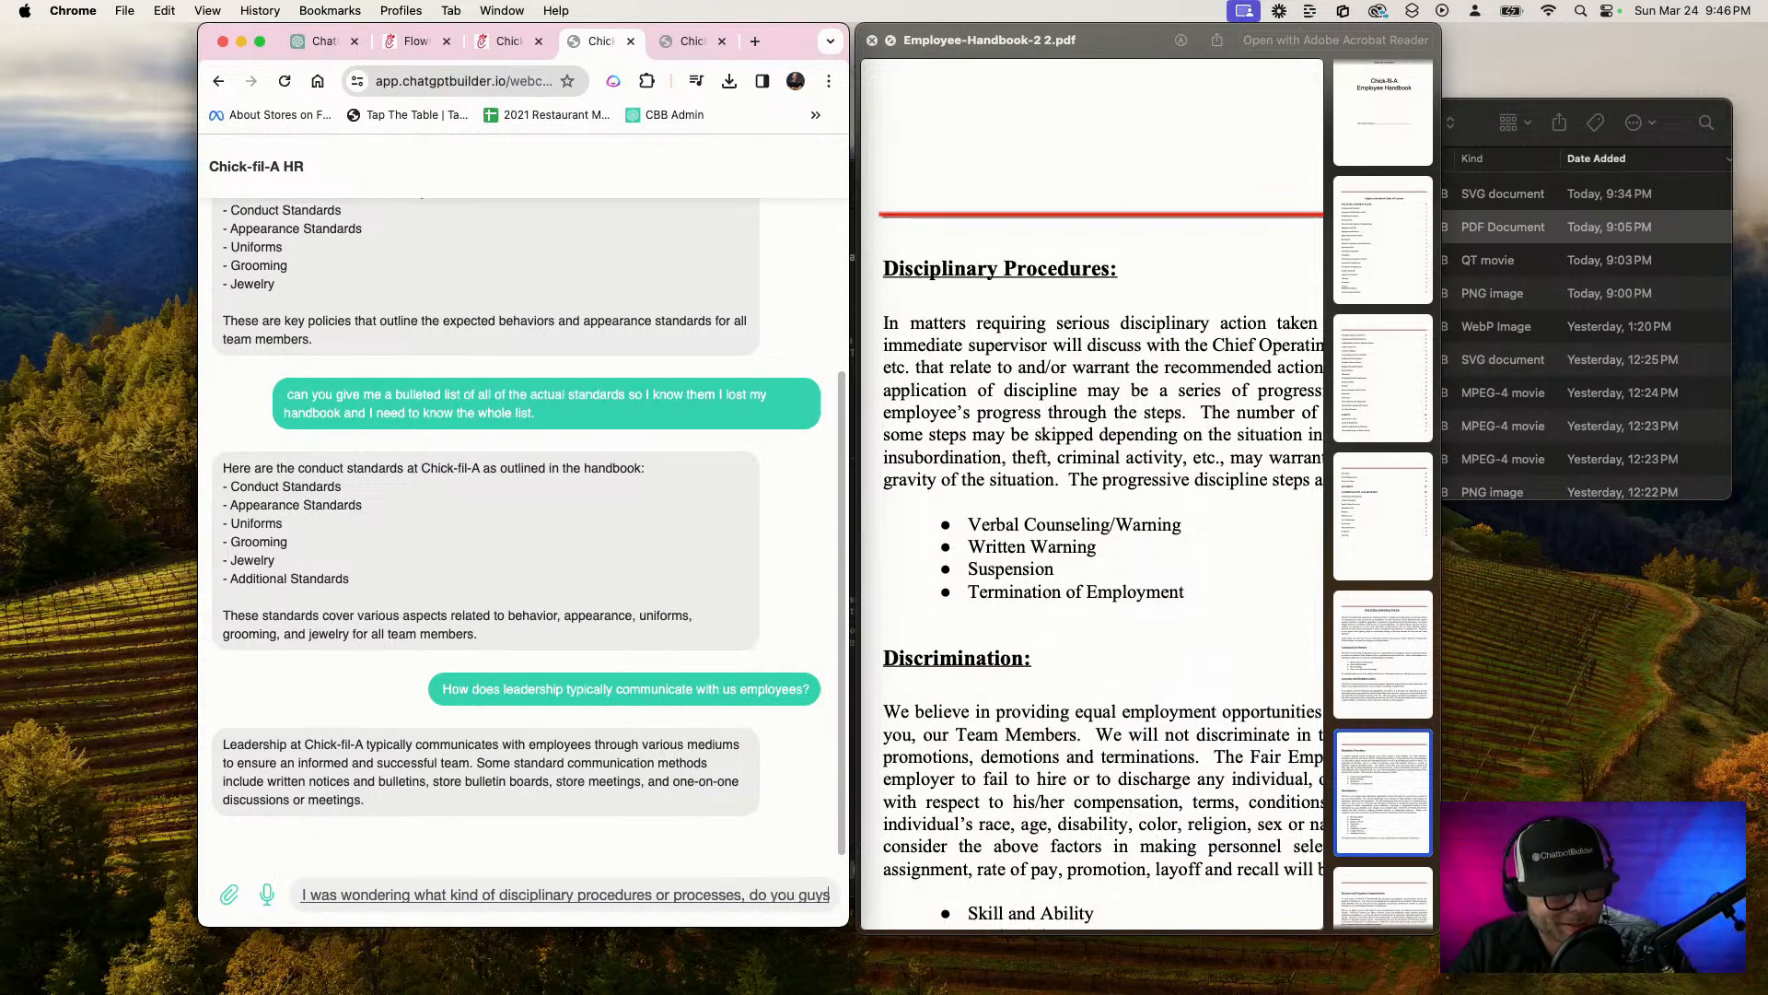
text(like me starts acting up you know)
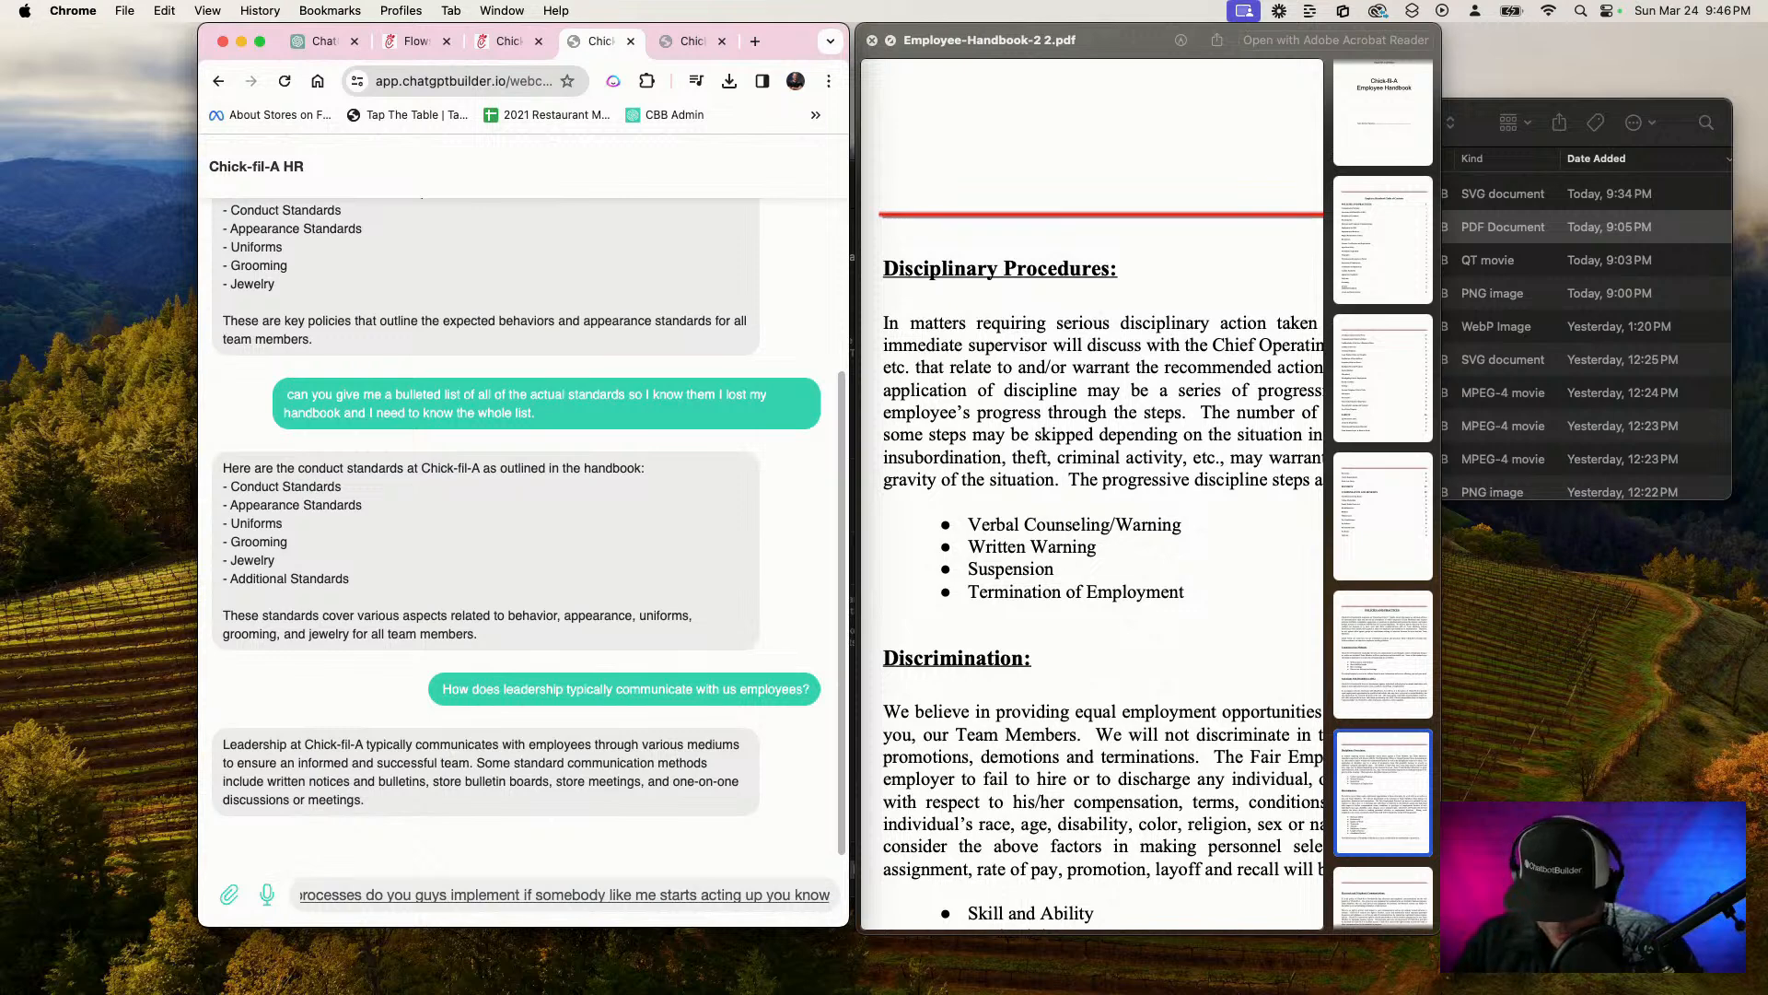
text(?)
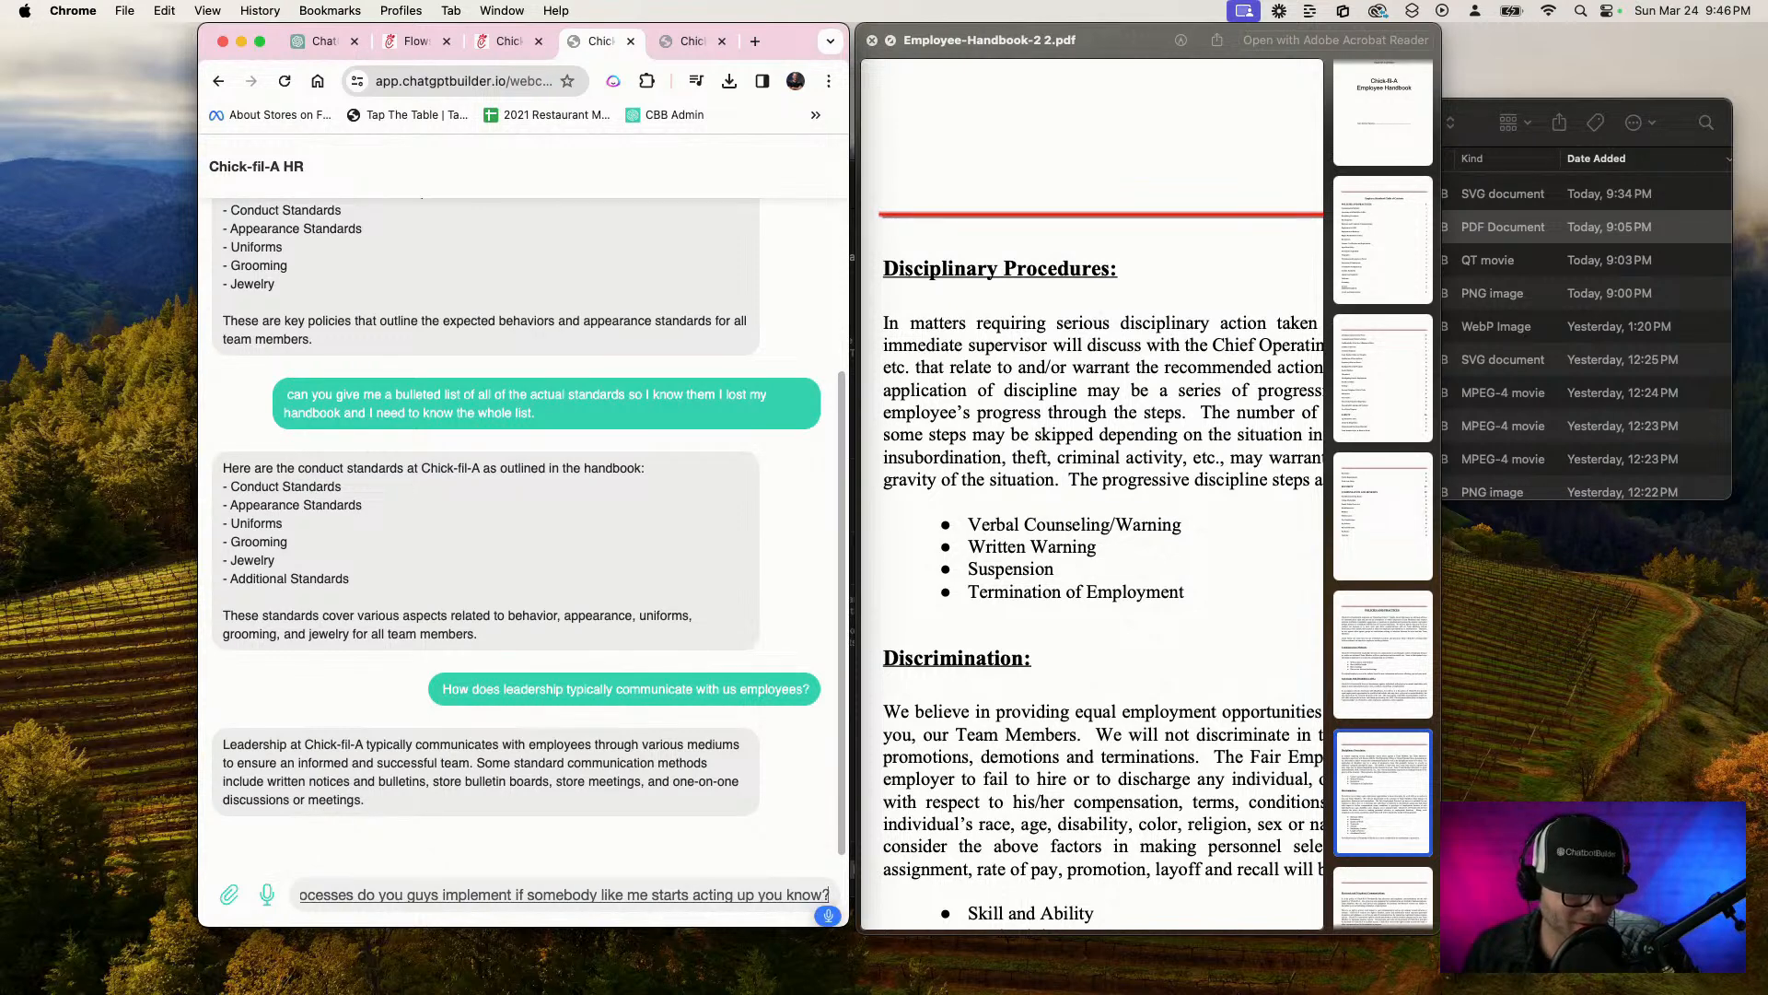
text( I'm not trying to say I')
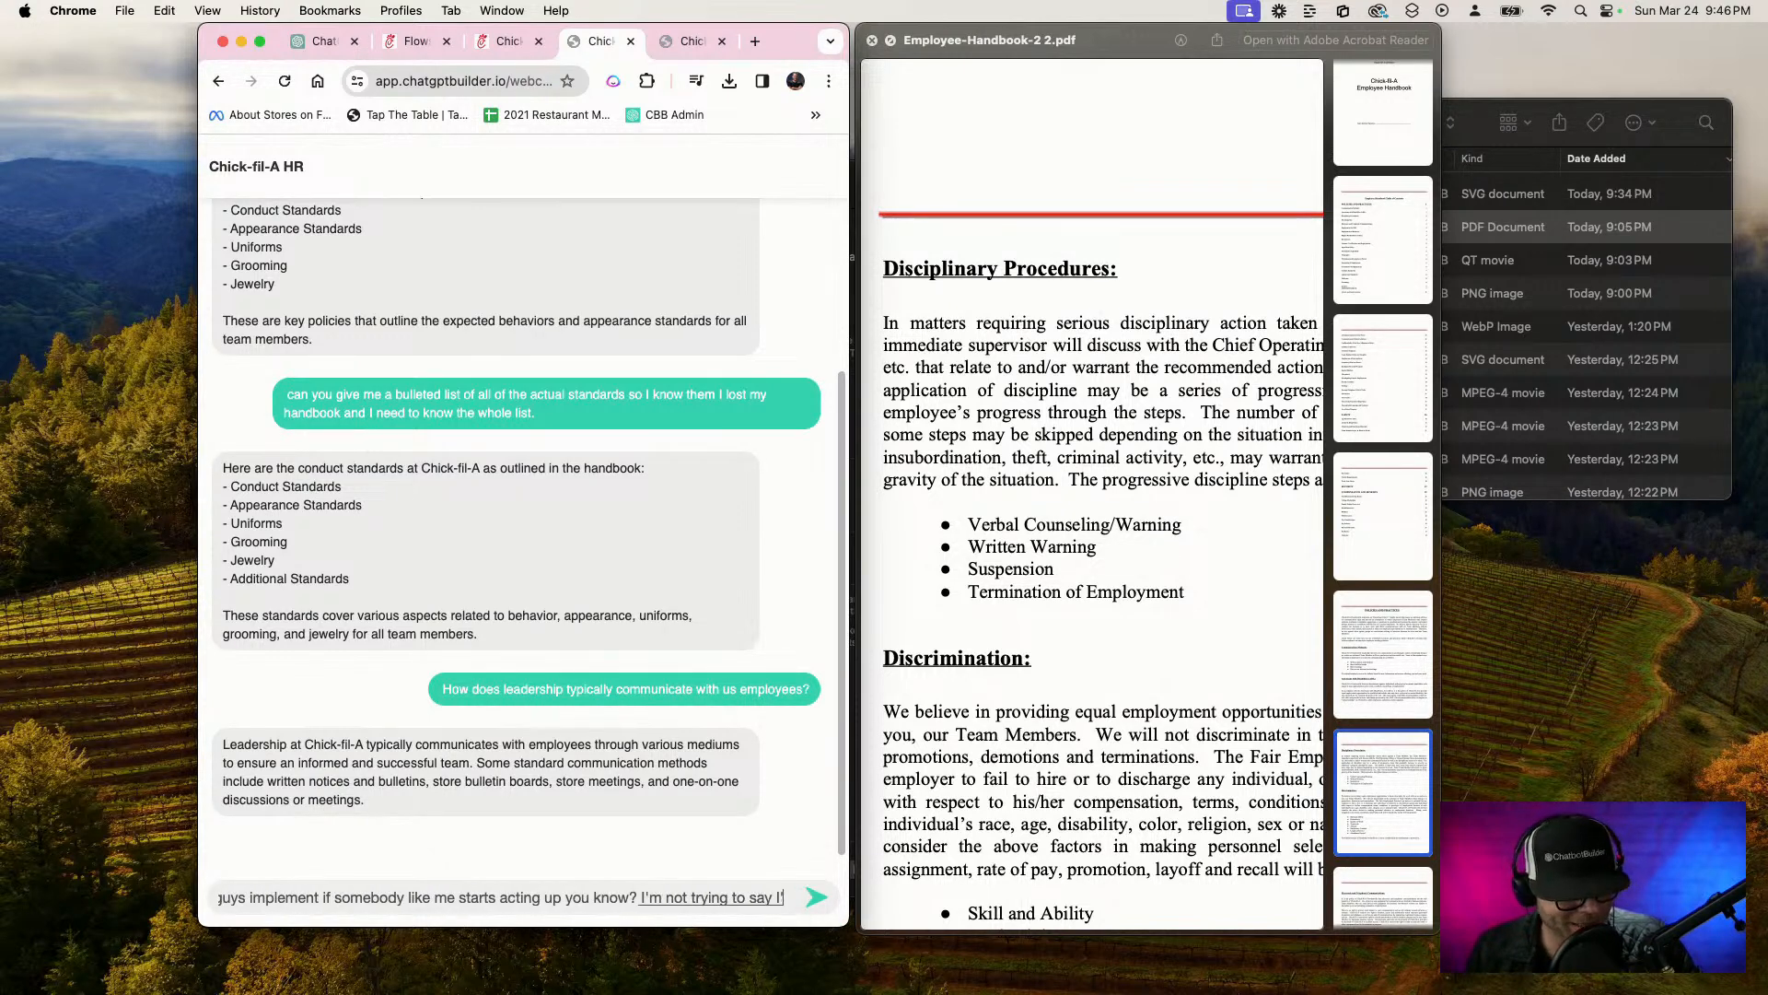
text(m gonna act up I'm just trying to understand)
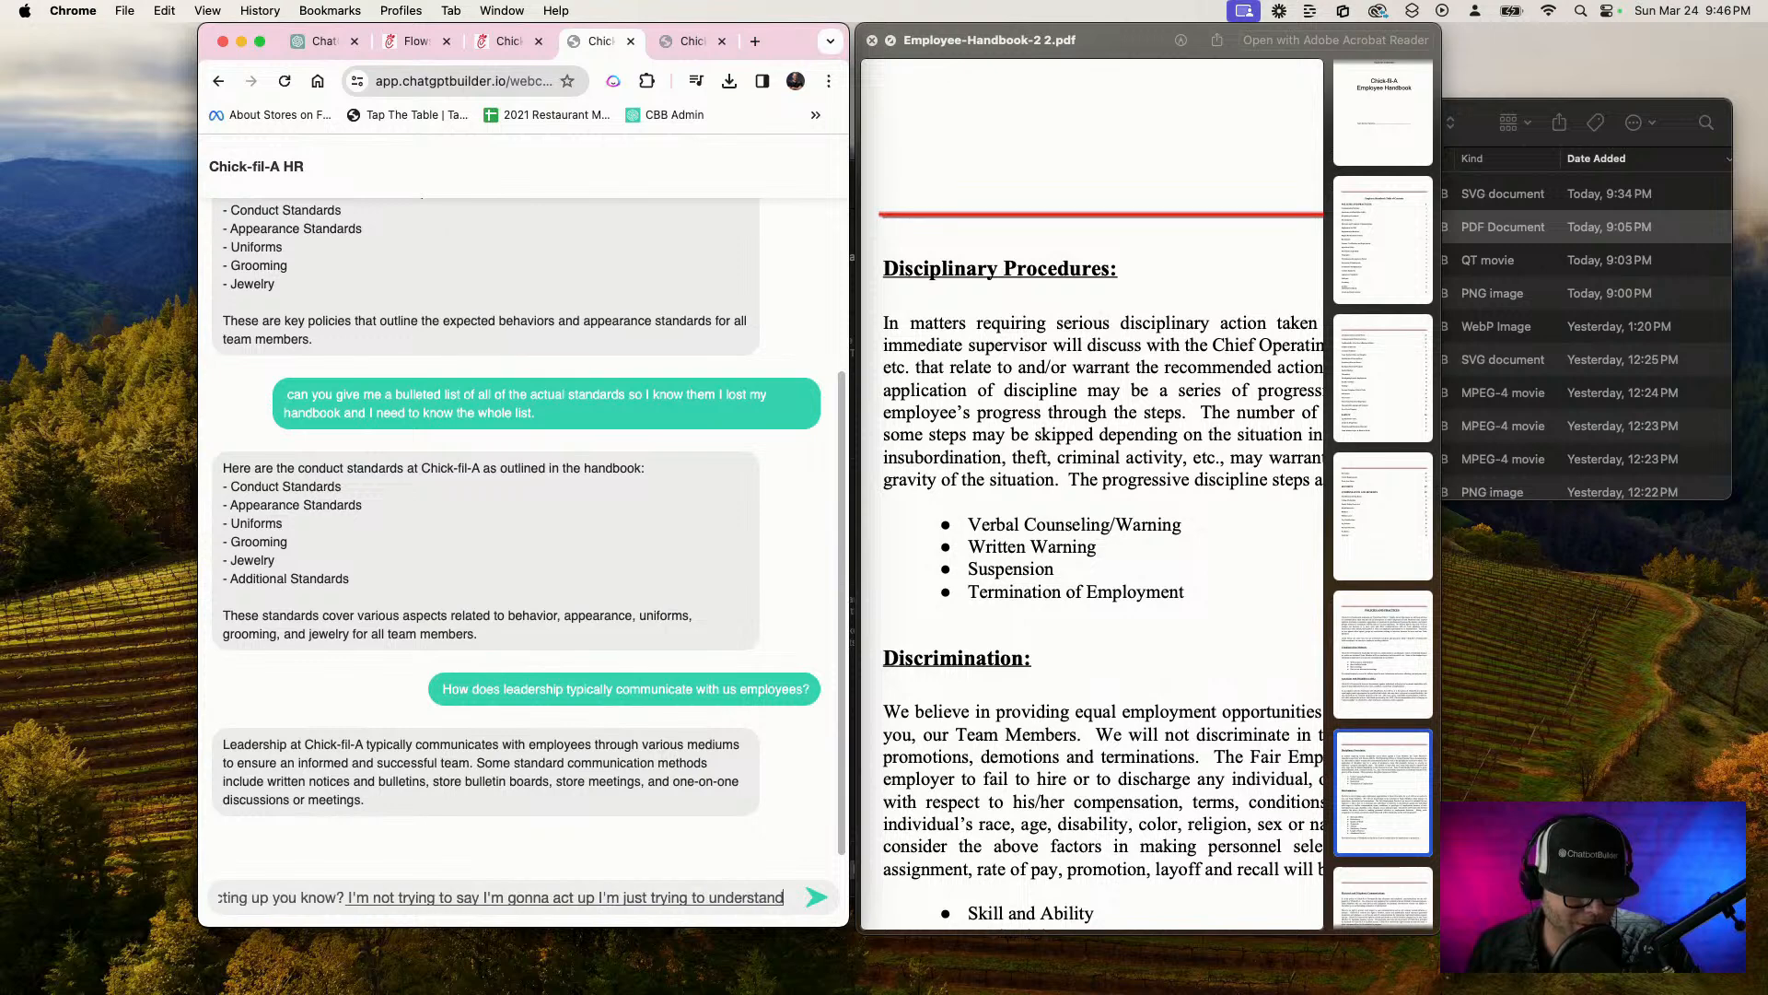
text( what the process is you know?)
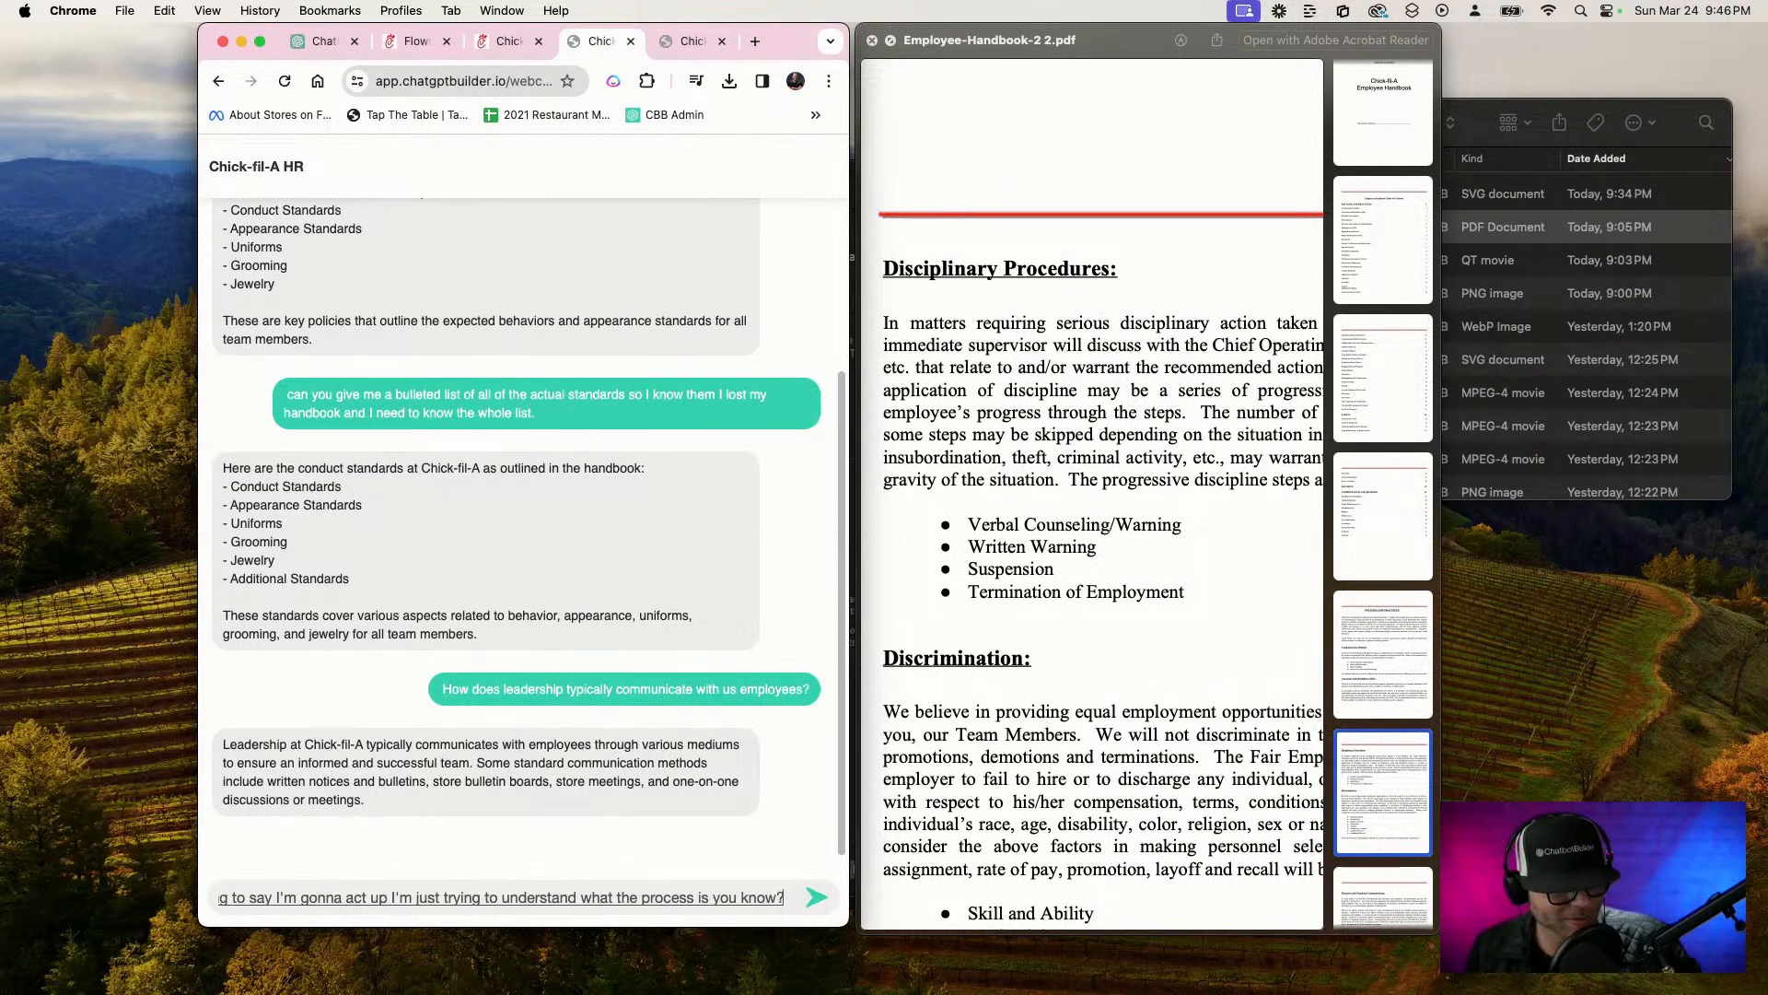
Add "I'm not trying to say I'm gonna act up I'm just trying to understand what the process is you know?" and send the message
key(Return)
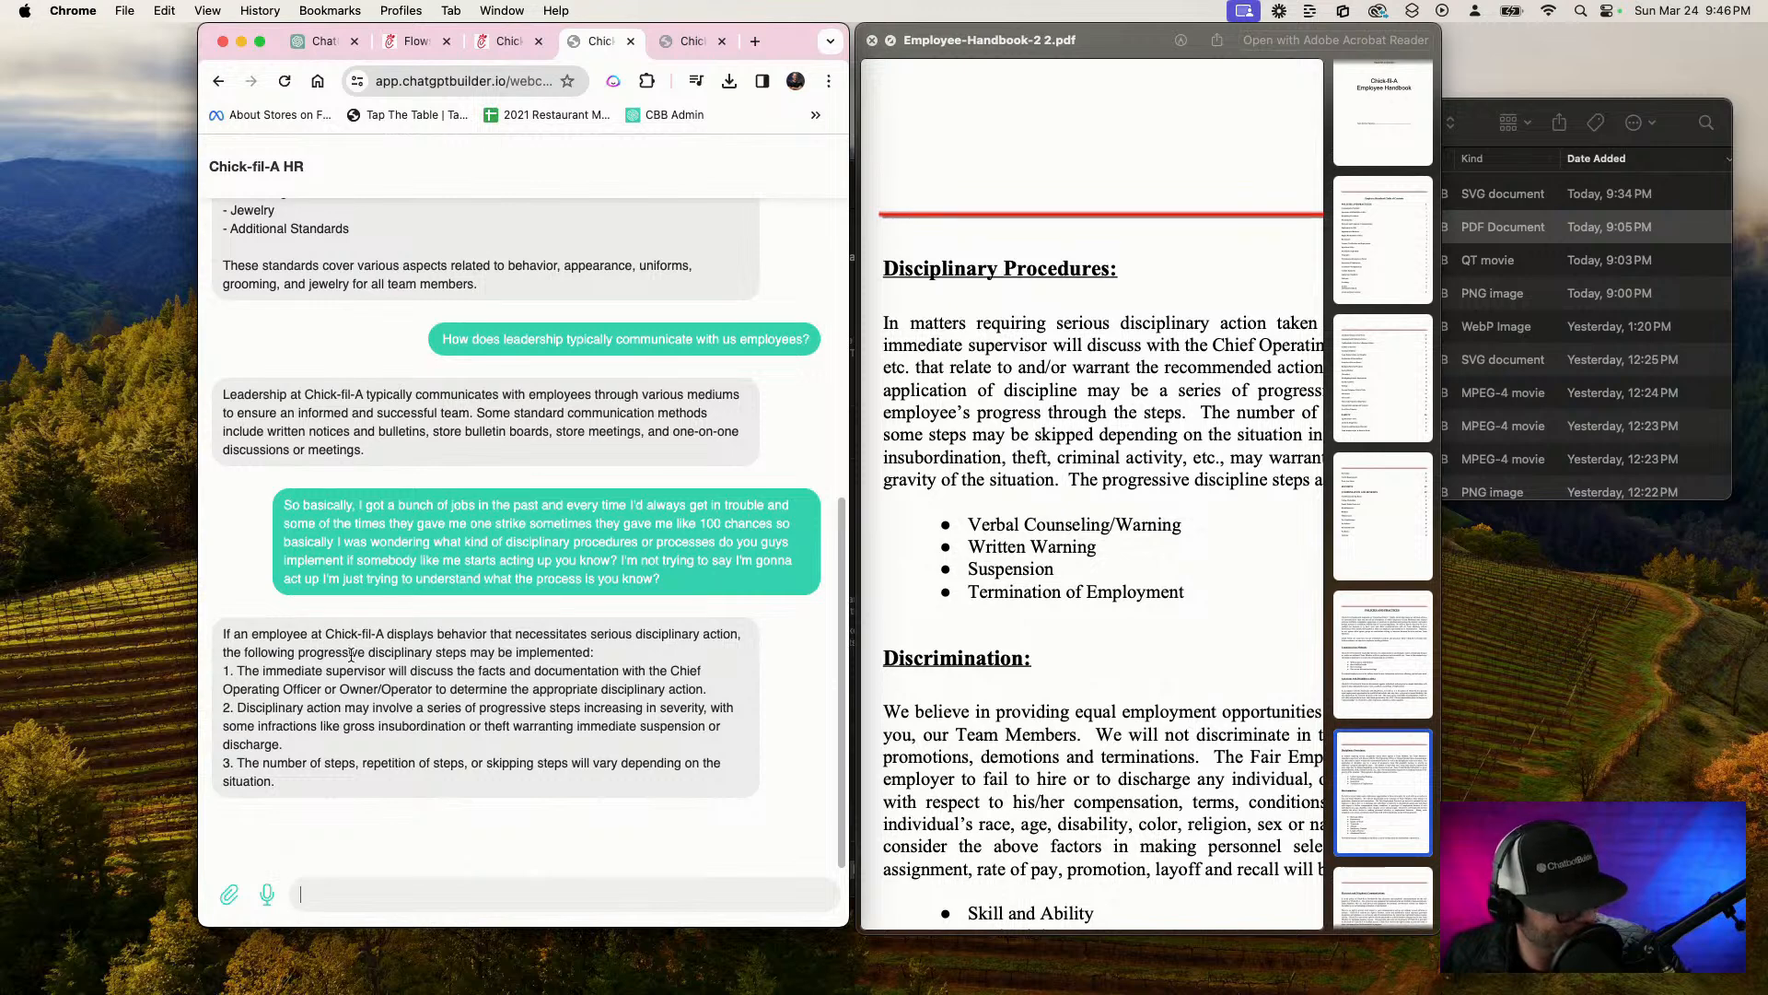
Compare the chatbot's reply about disciplinary action with the full text of the handbook's Disciplinary Procedures section
scroll(356, 682, up, 1)
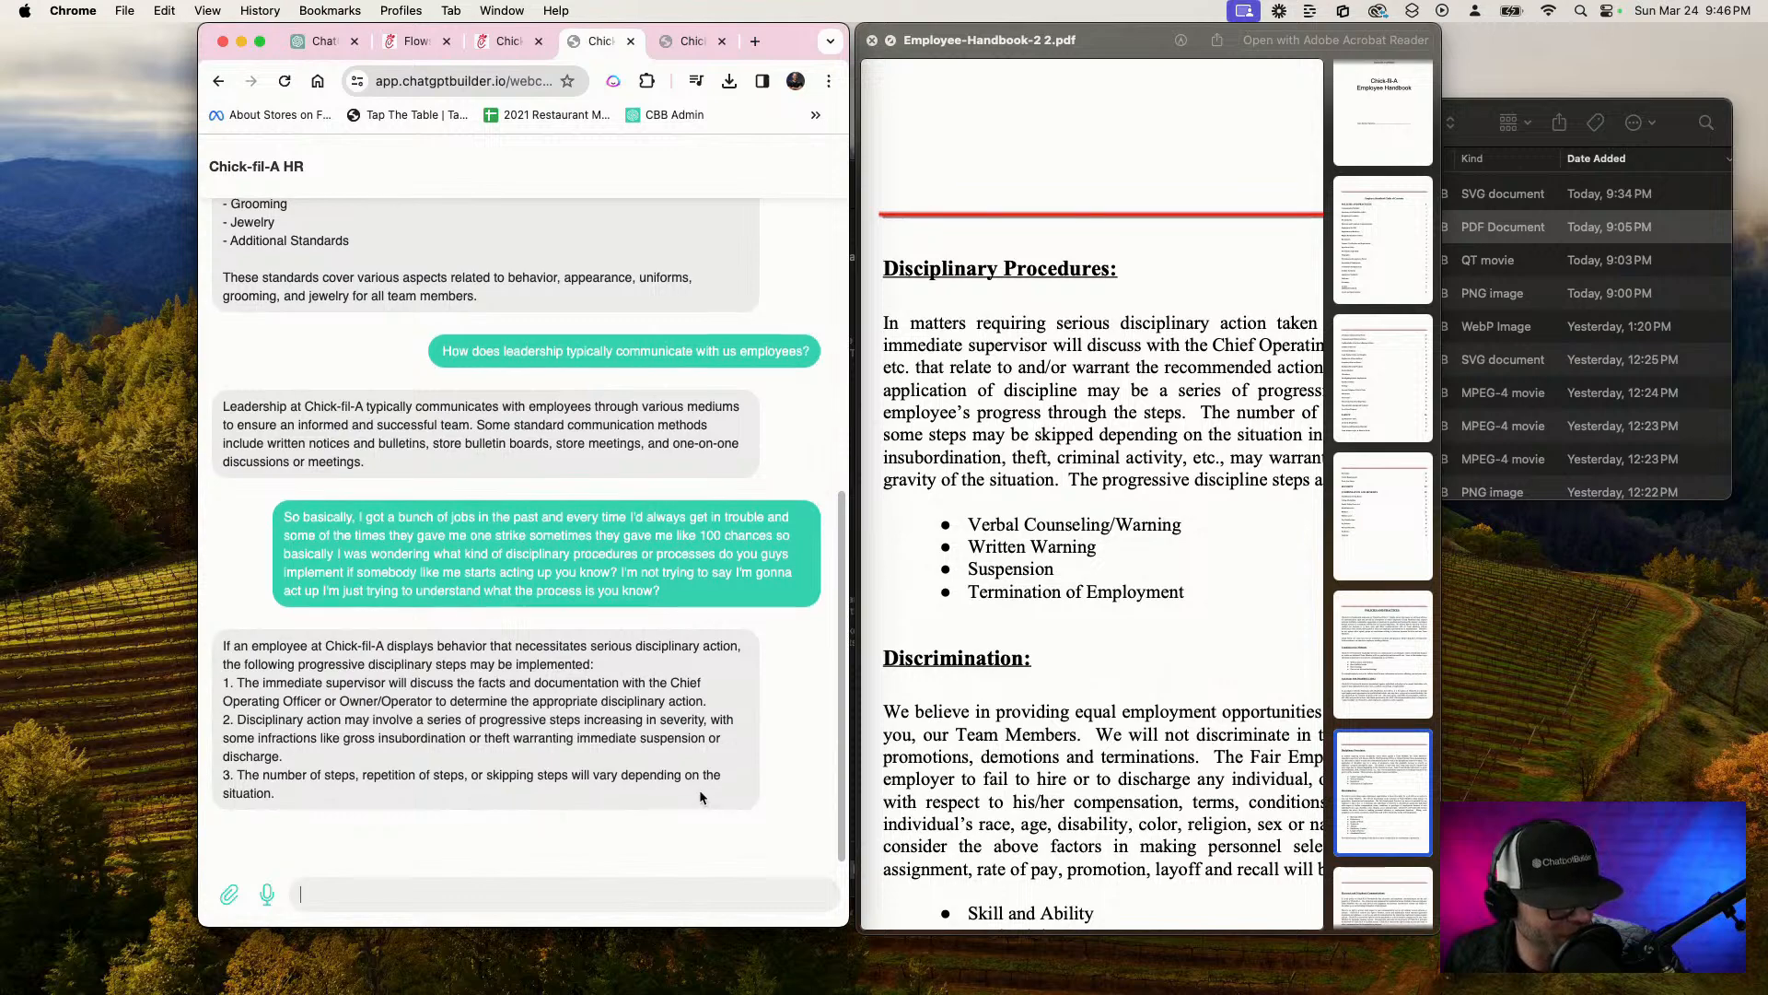
scroll(963, 641, right, 3)
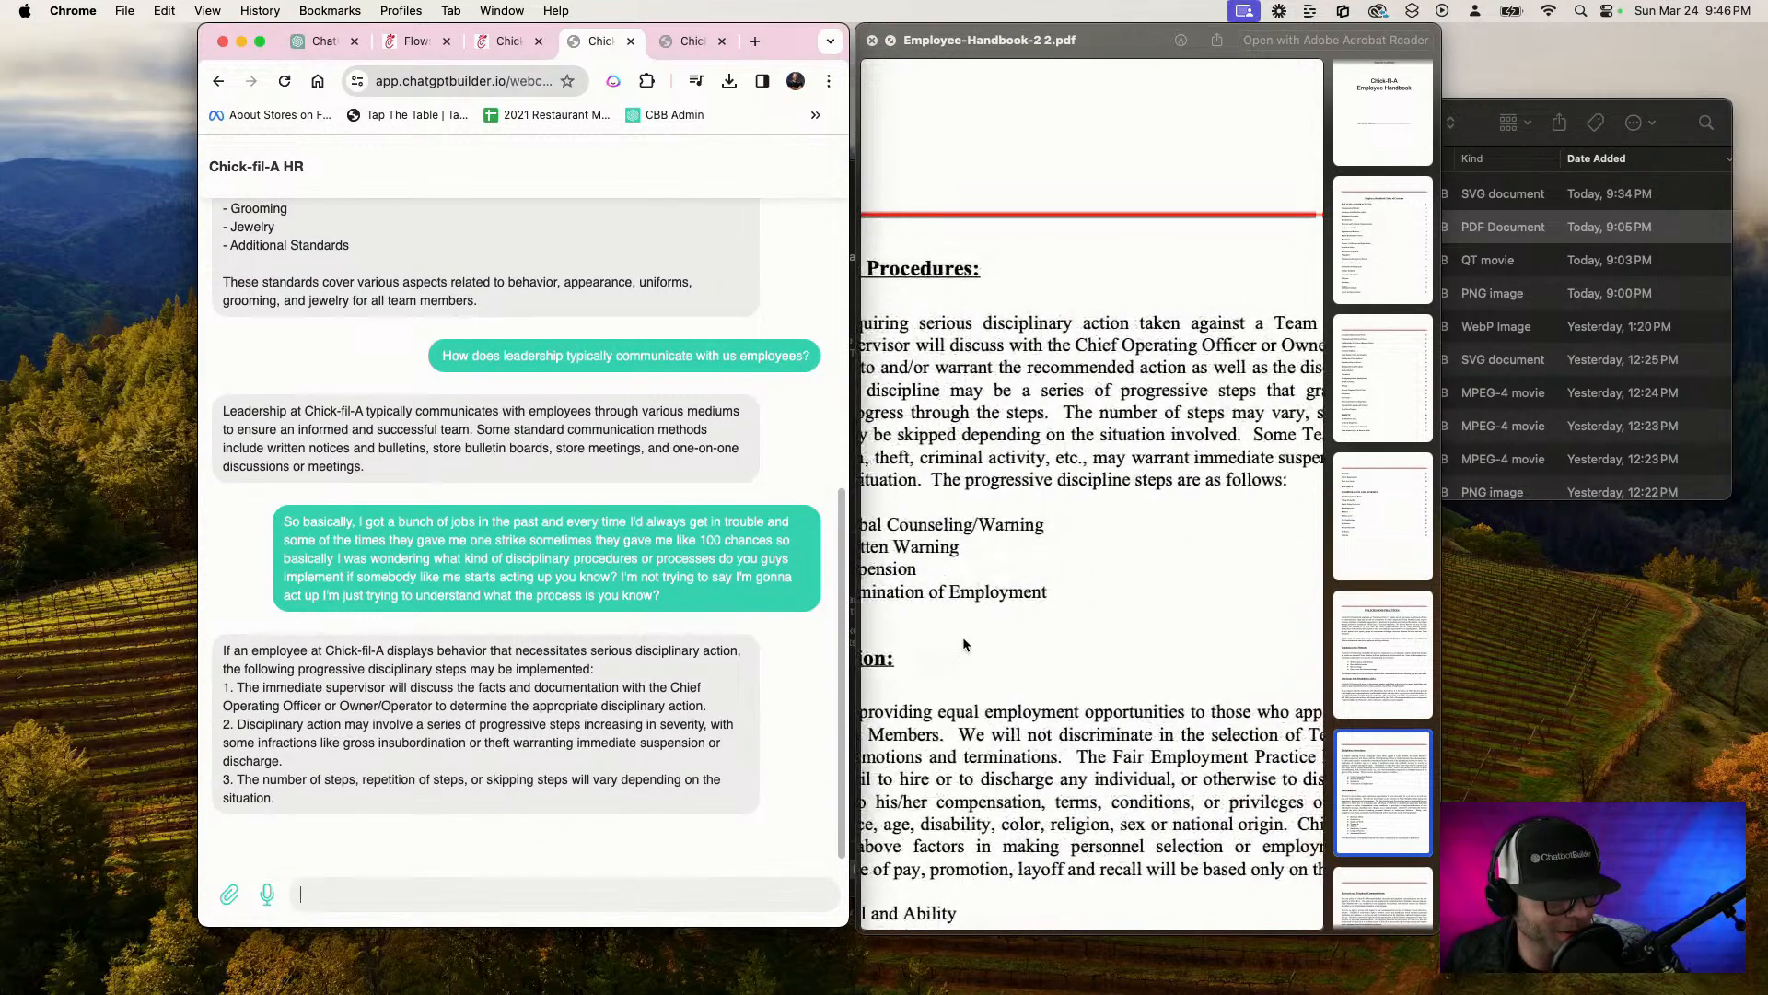
scroll(964, 637, left, 3)
scroll(963, 638, right, 5)
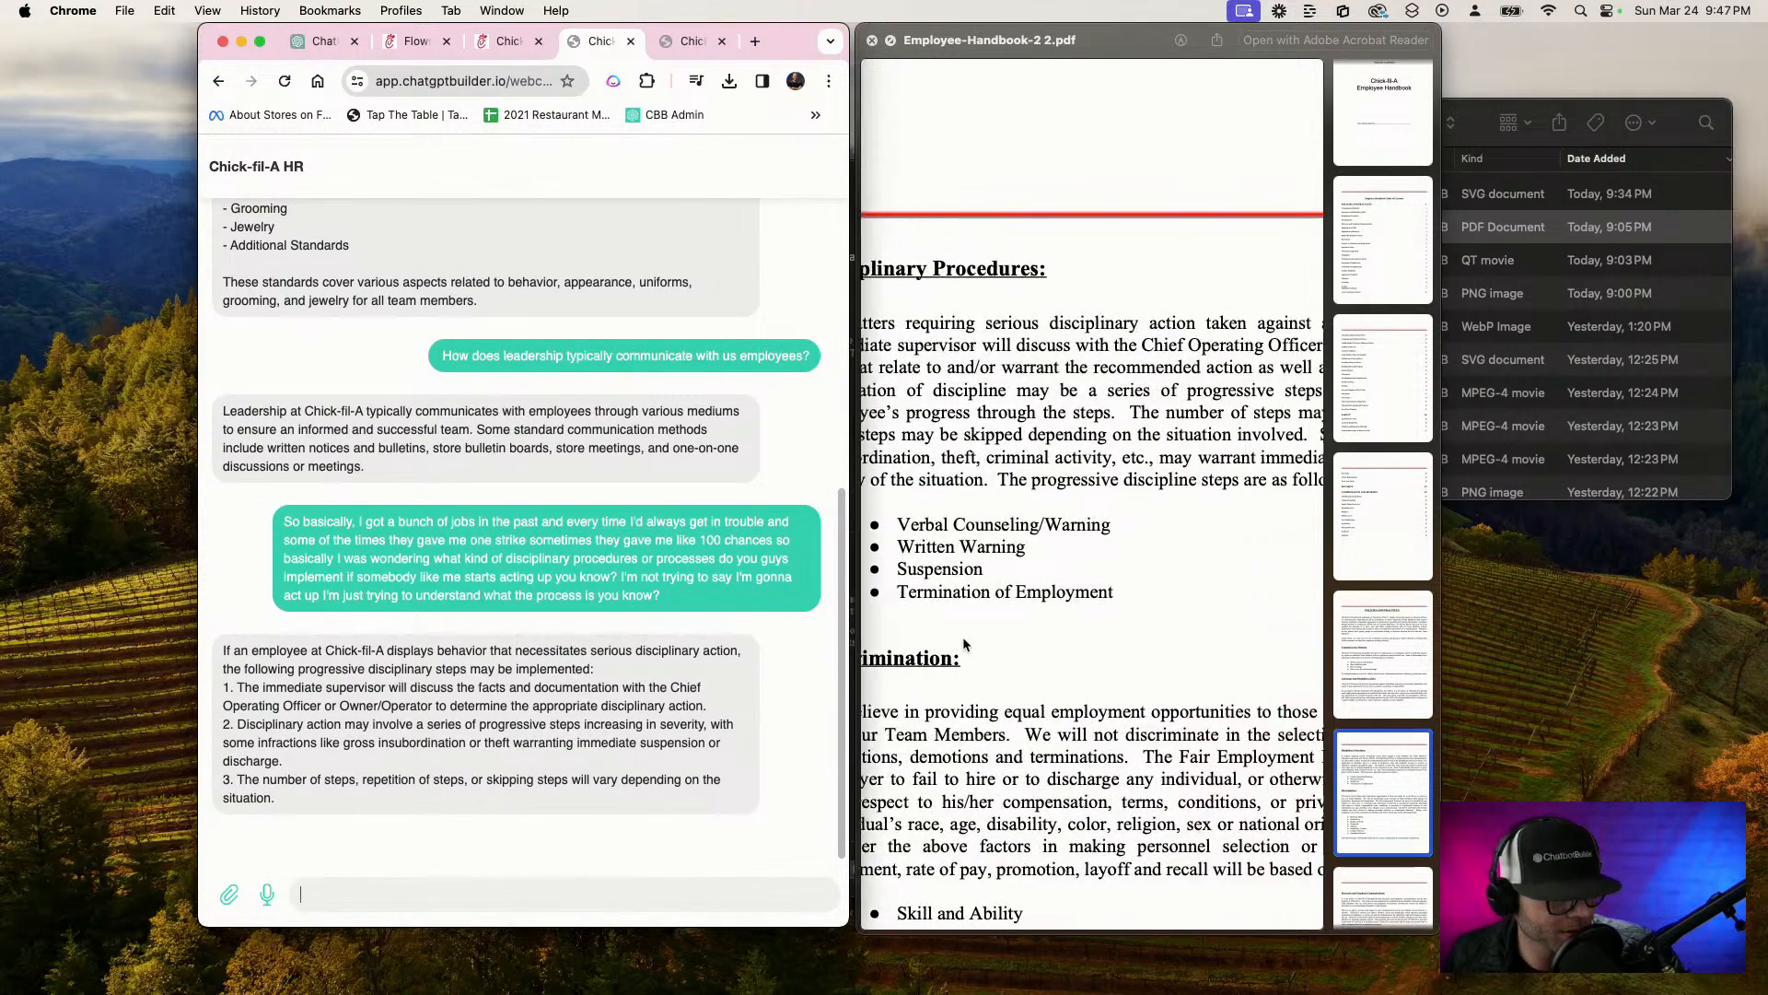
scroll(1067, 366, right, 3)
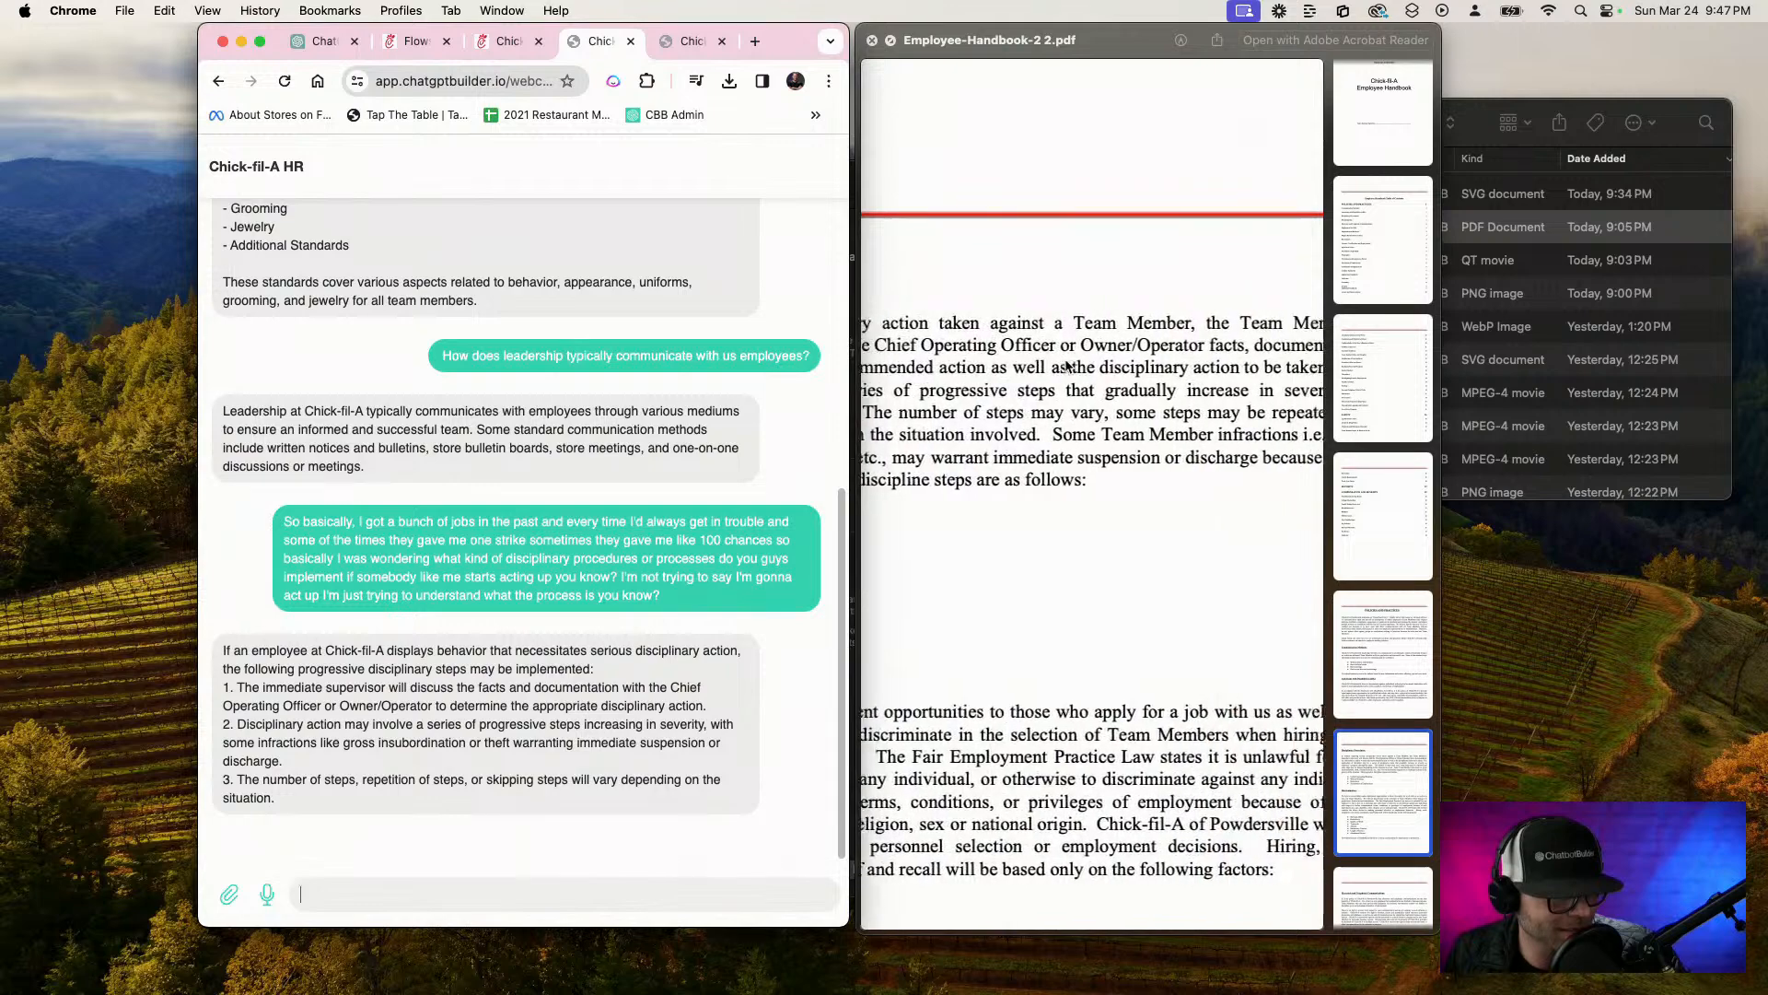
scroll(1065, 405, left, 8)
scroll(1065, 416, right, 5)
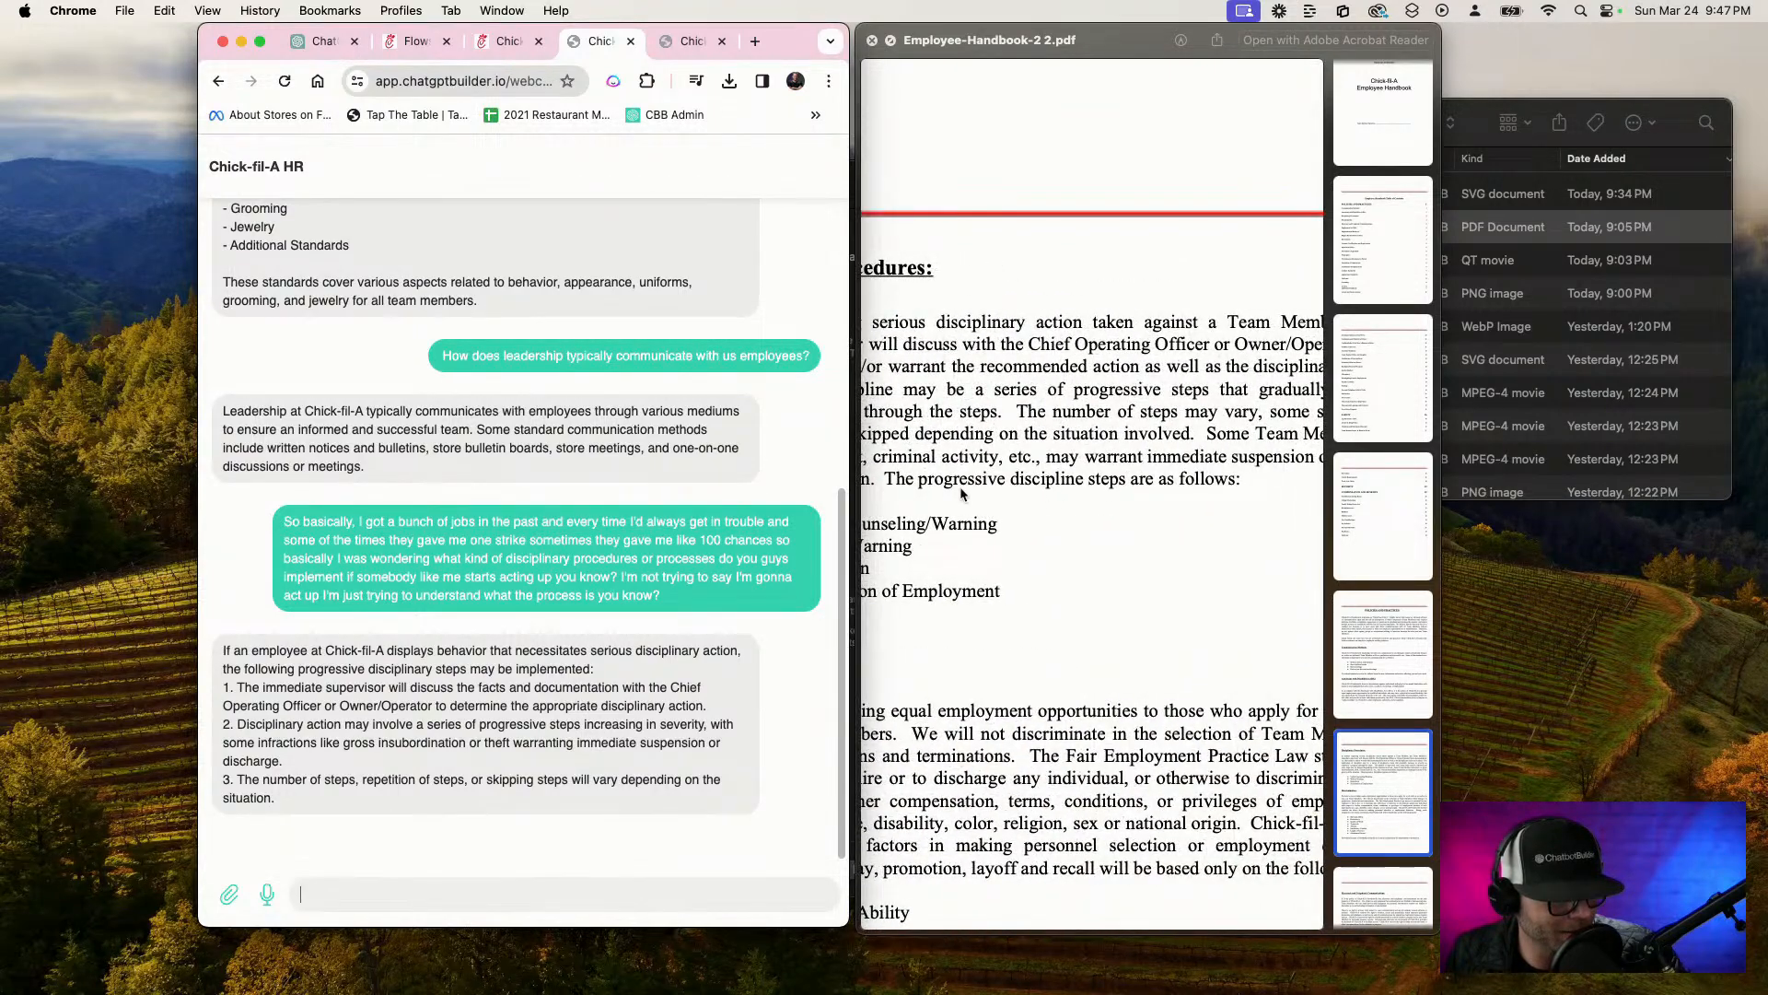
click(932, 482)
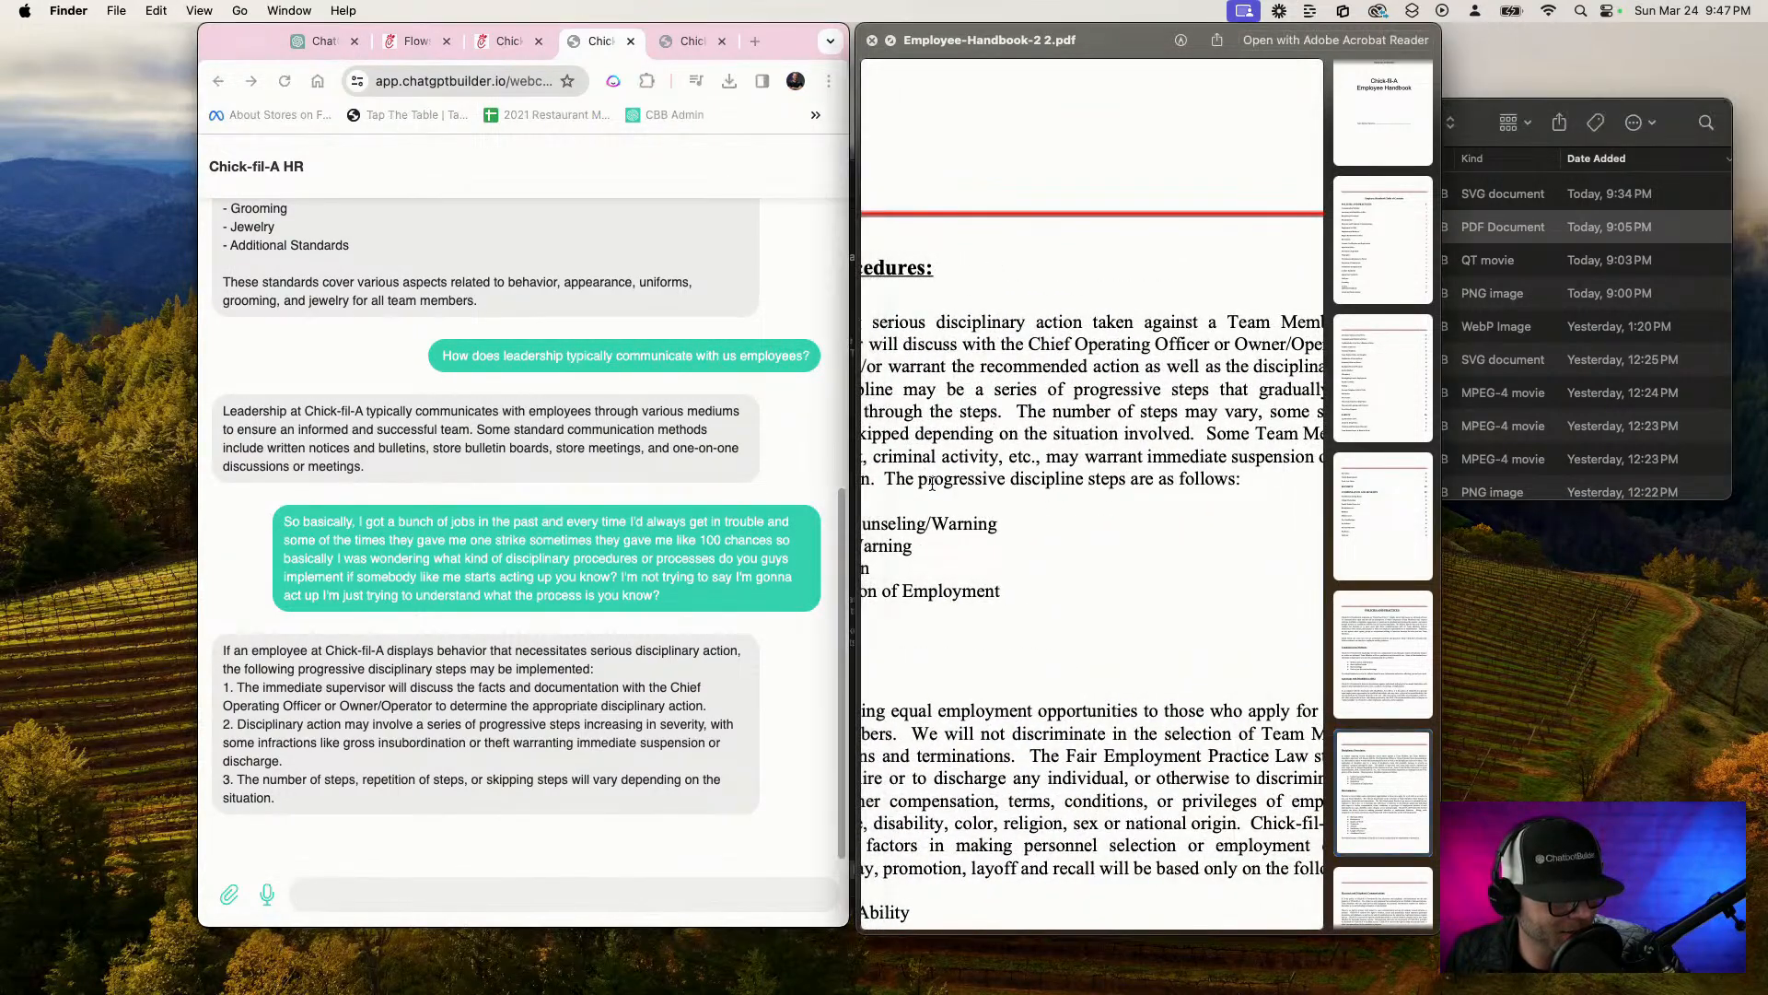
Ask the chatbot "Are there any progressively stronger or weaker steps related to this?"
click(578, 894)
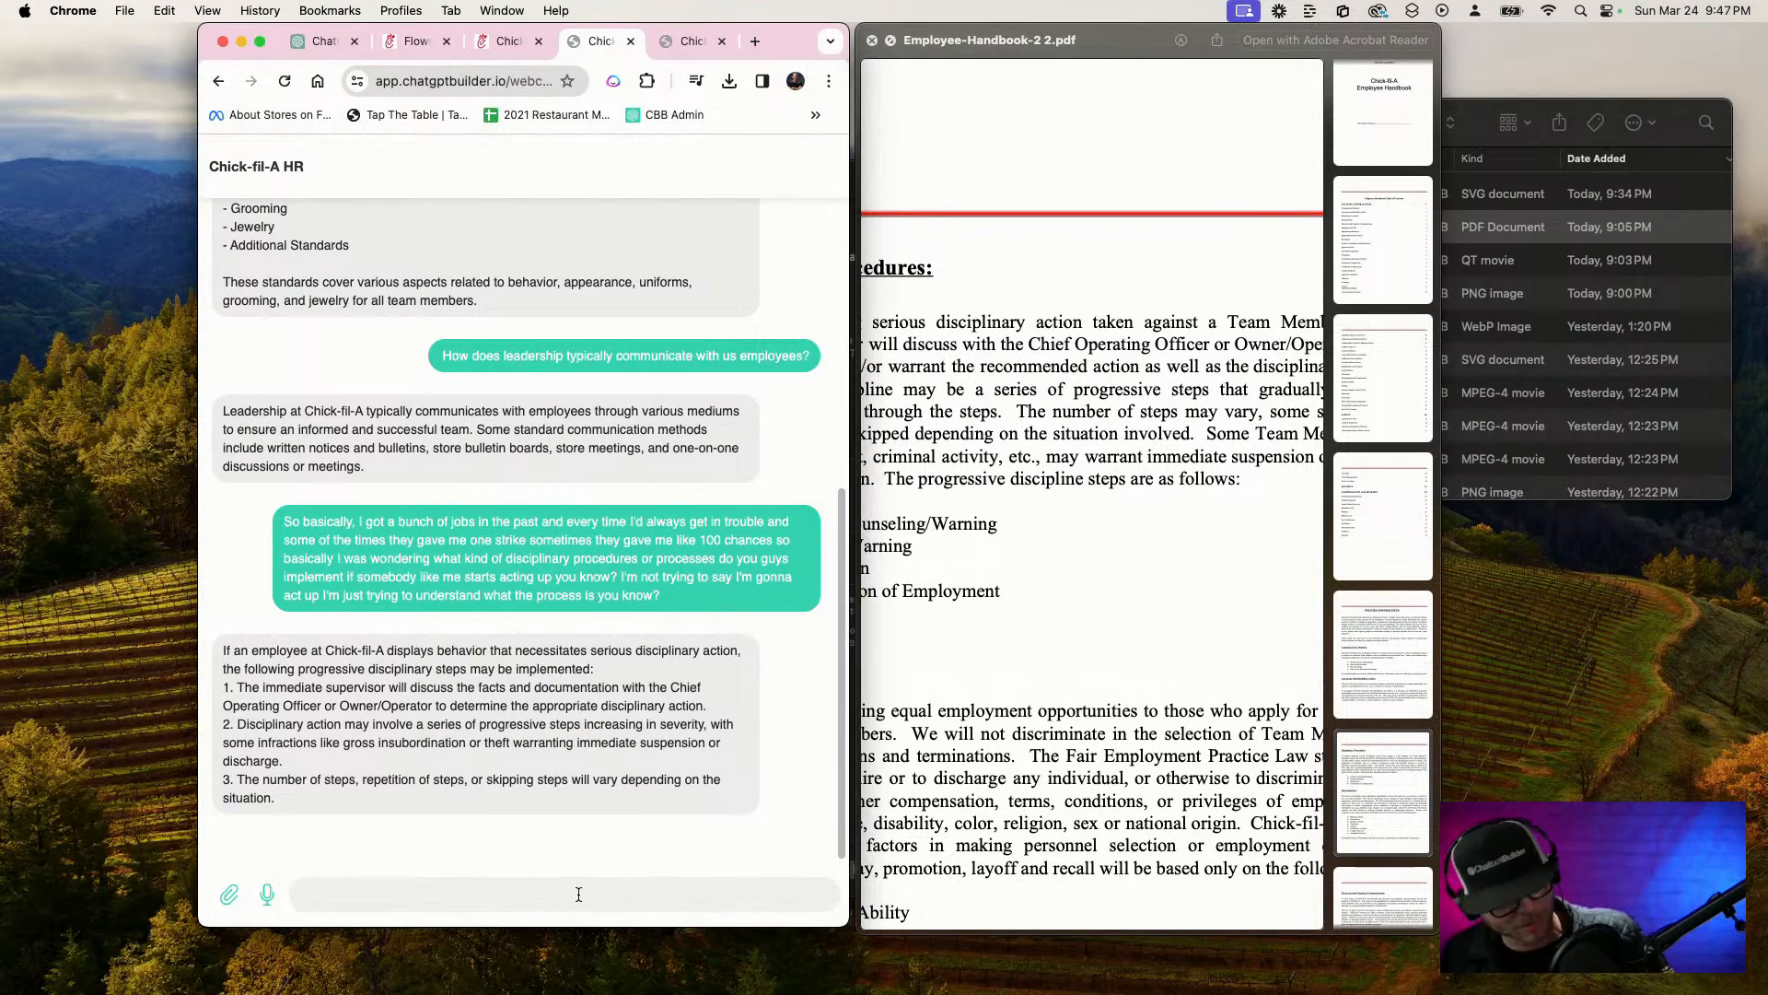
key(F5)
text(Are there any progressive?)
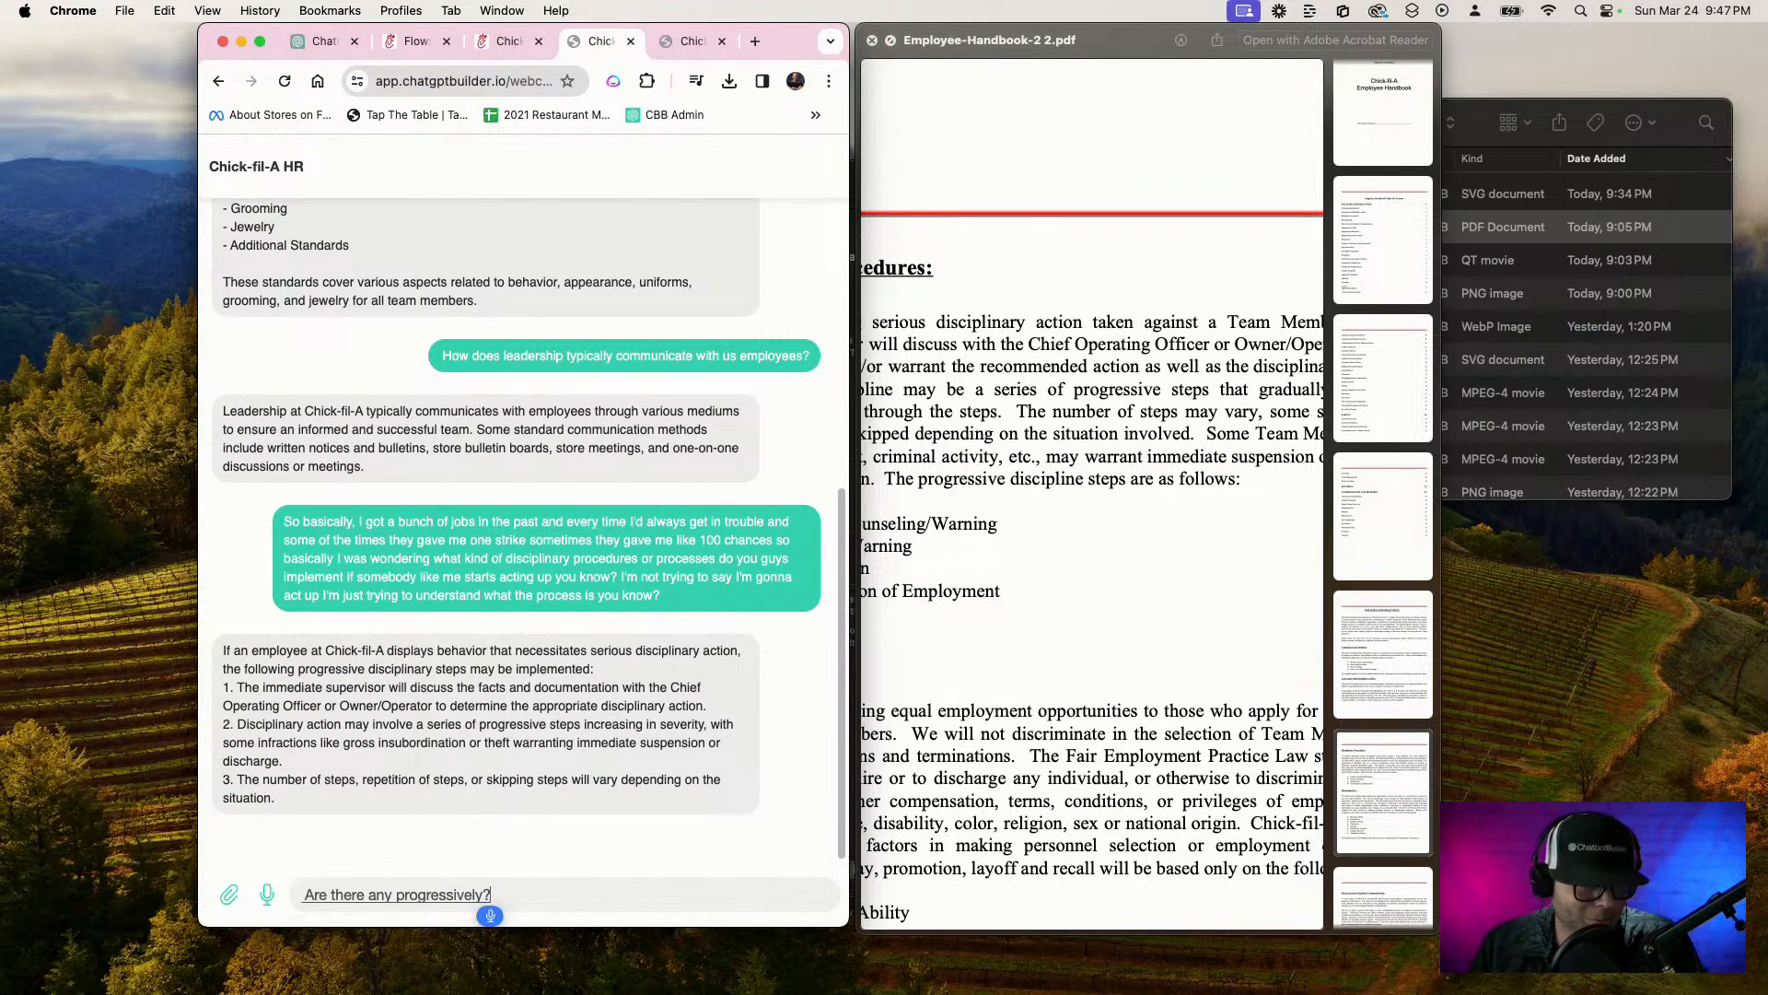
key(BackSpace)
text(, stronger or weaker steps related to this)
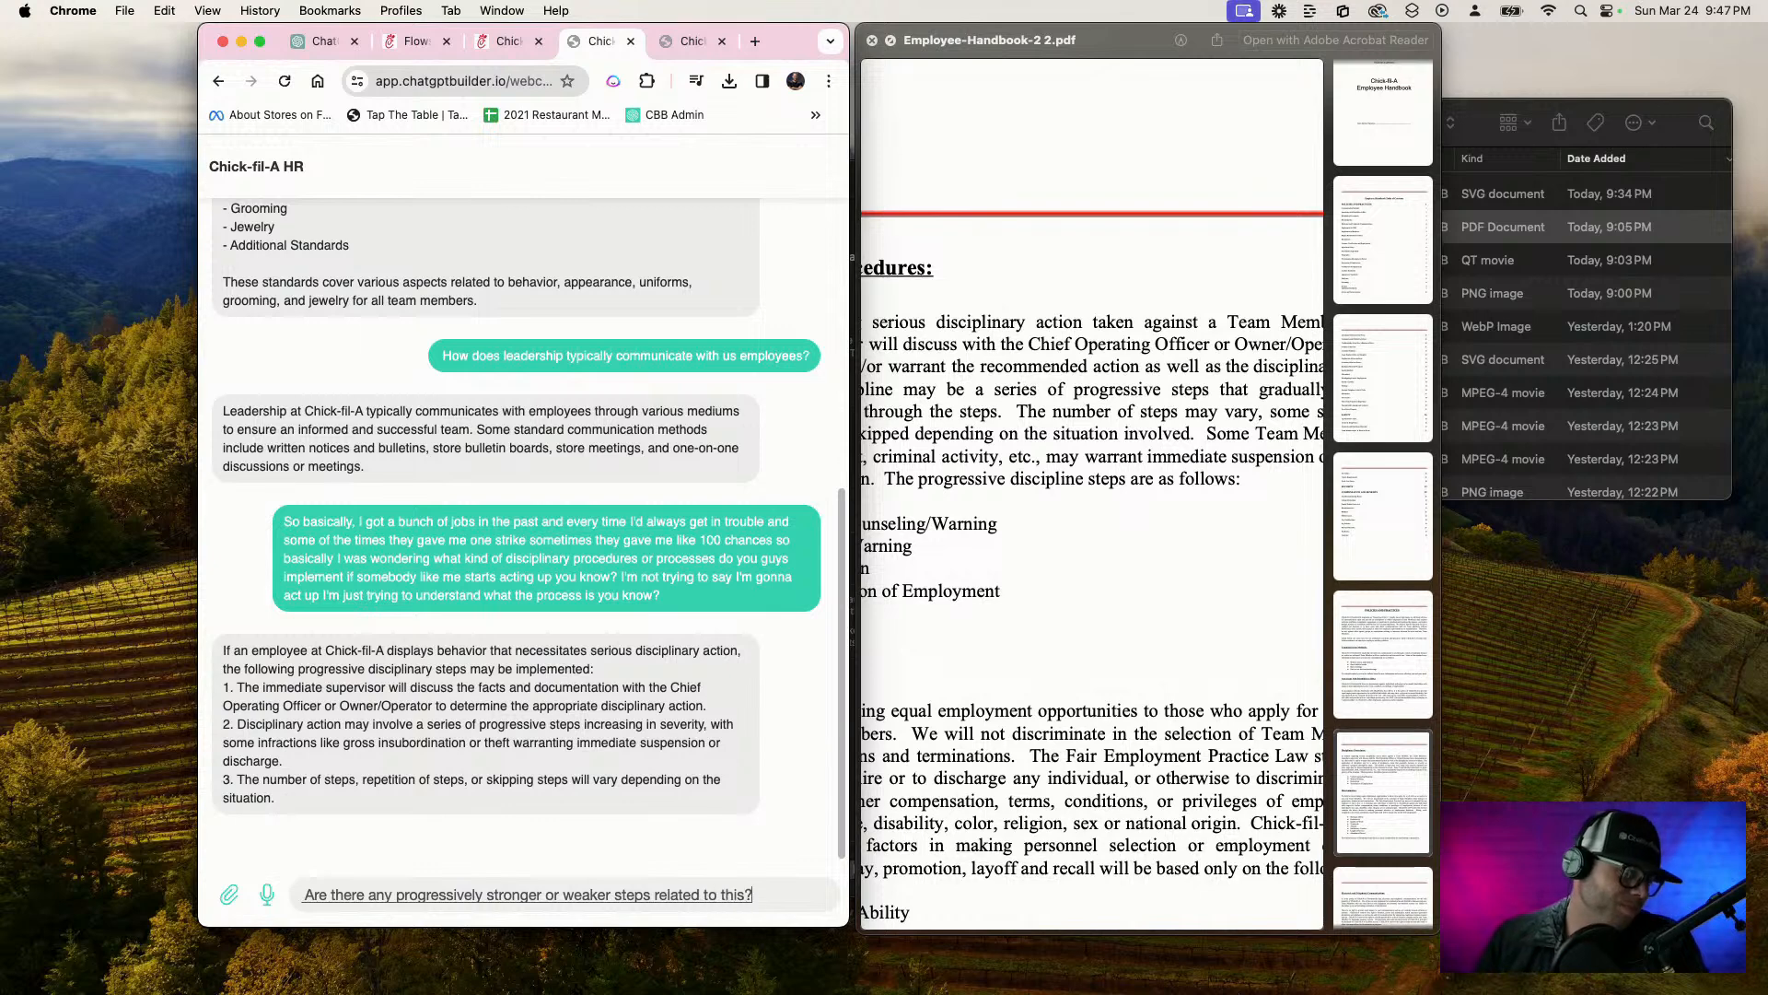
key(Return)
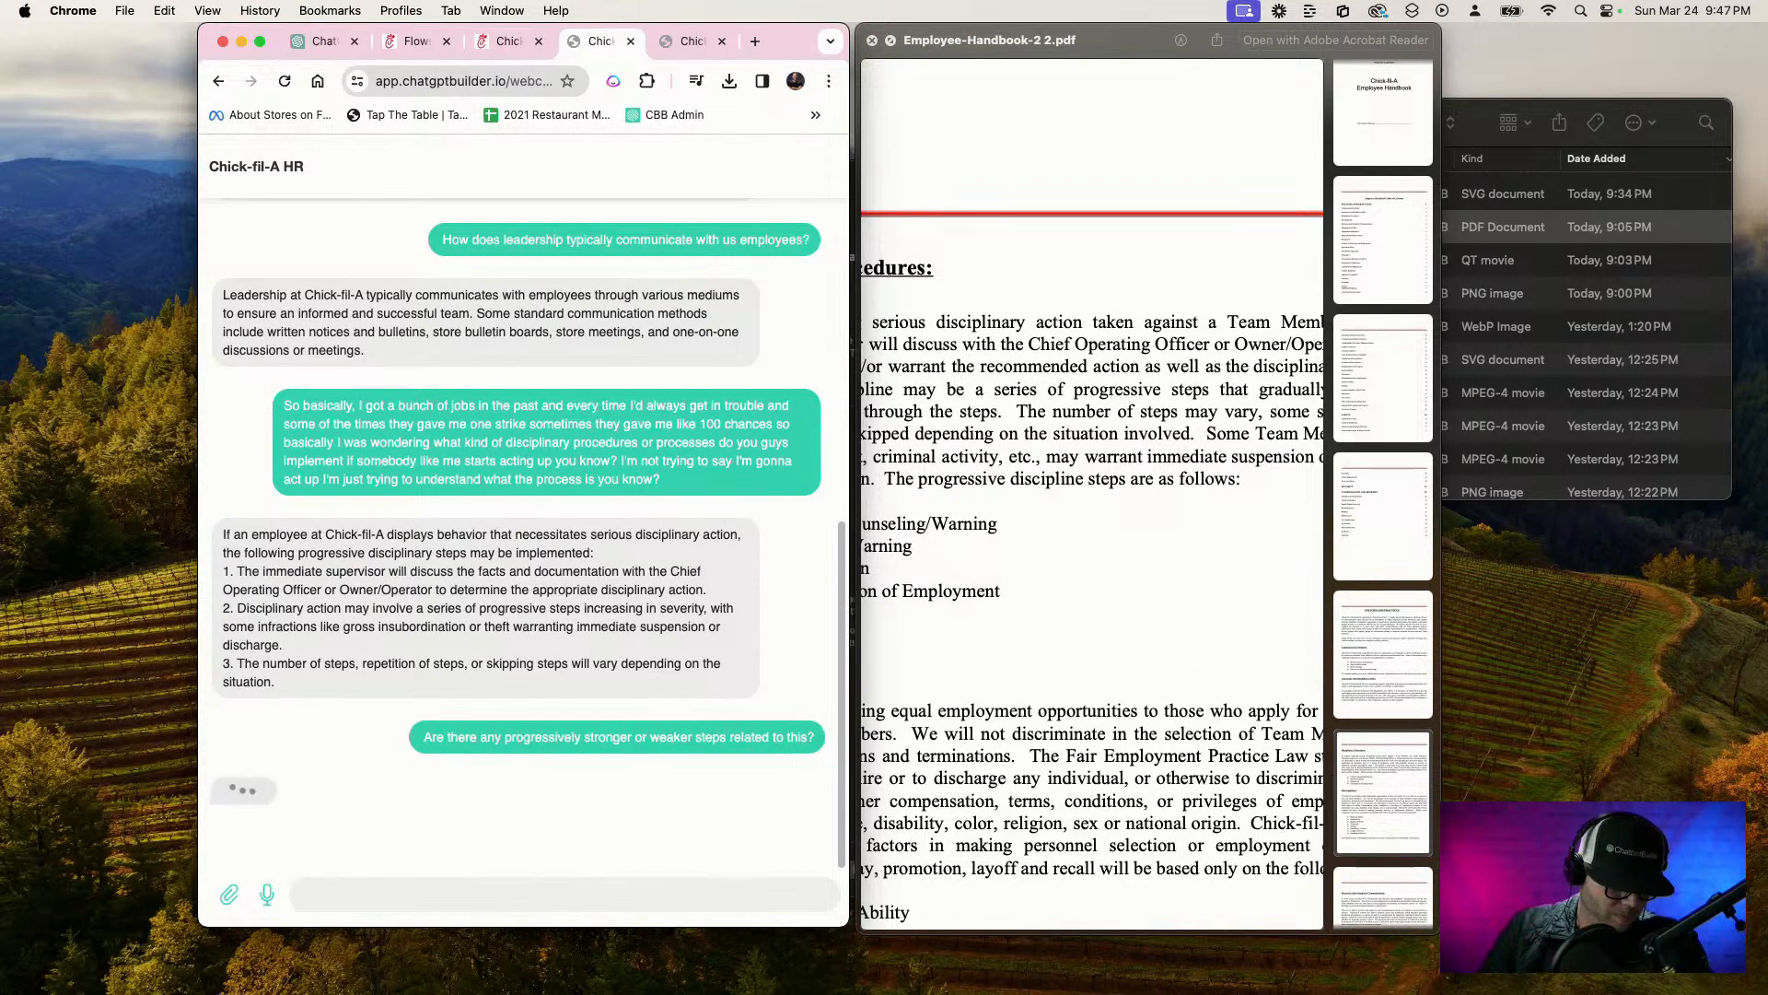
Check the new reply against the handbook's Disciplinary Procedures and highlight the sentence "The progressive discipline steps are as follows:"
scroll(982, 630, left, 5)
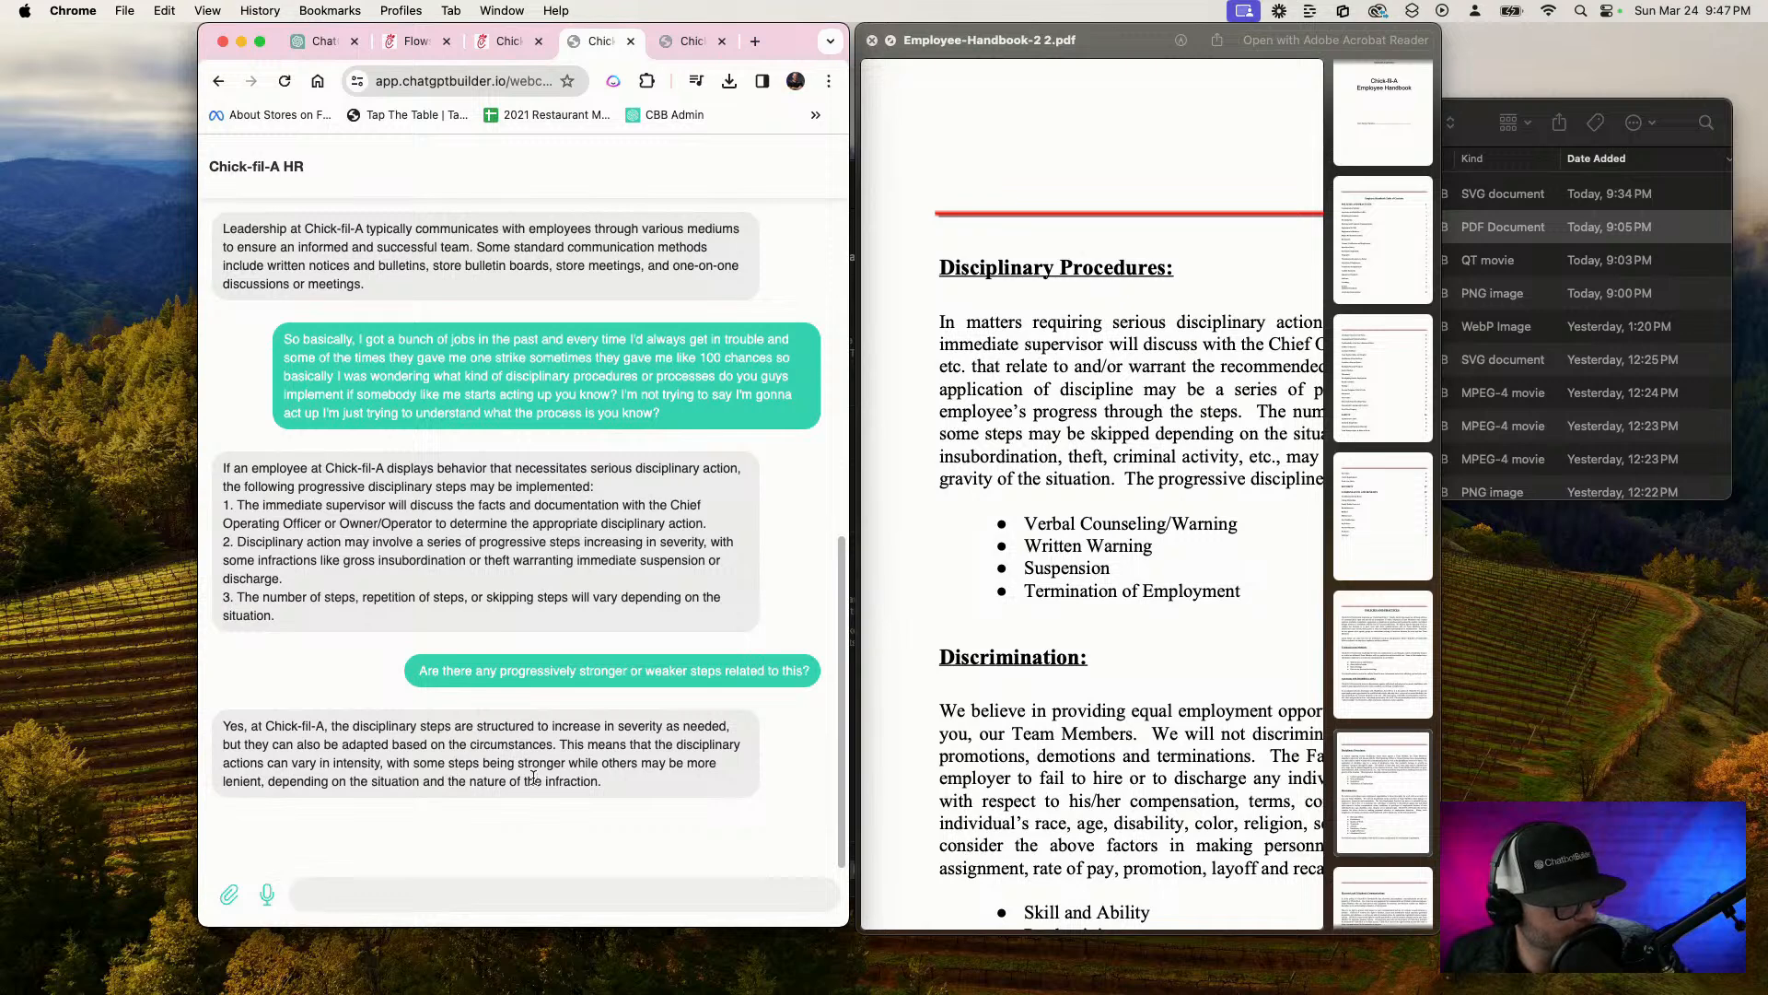
scroll(1128, 610, right, 5)
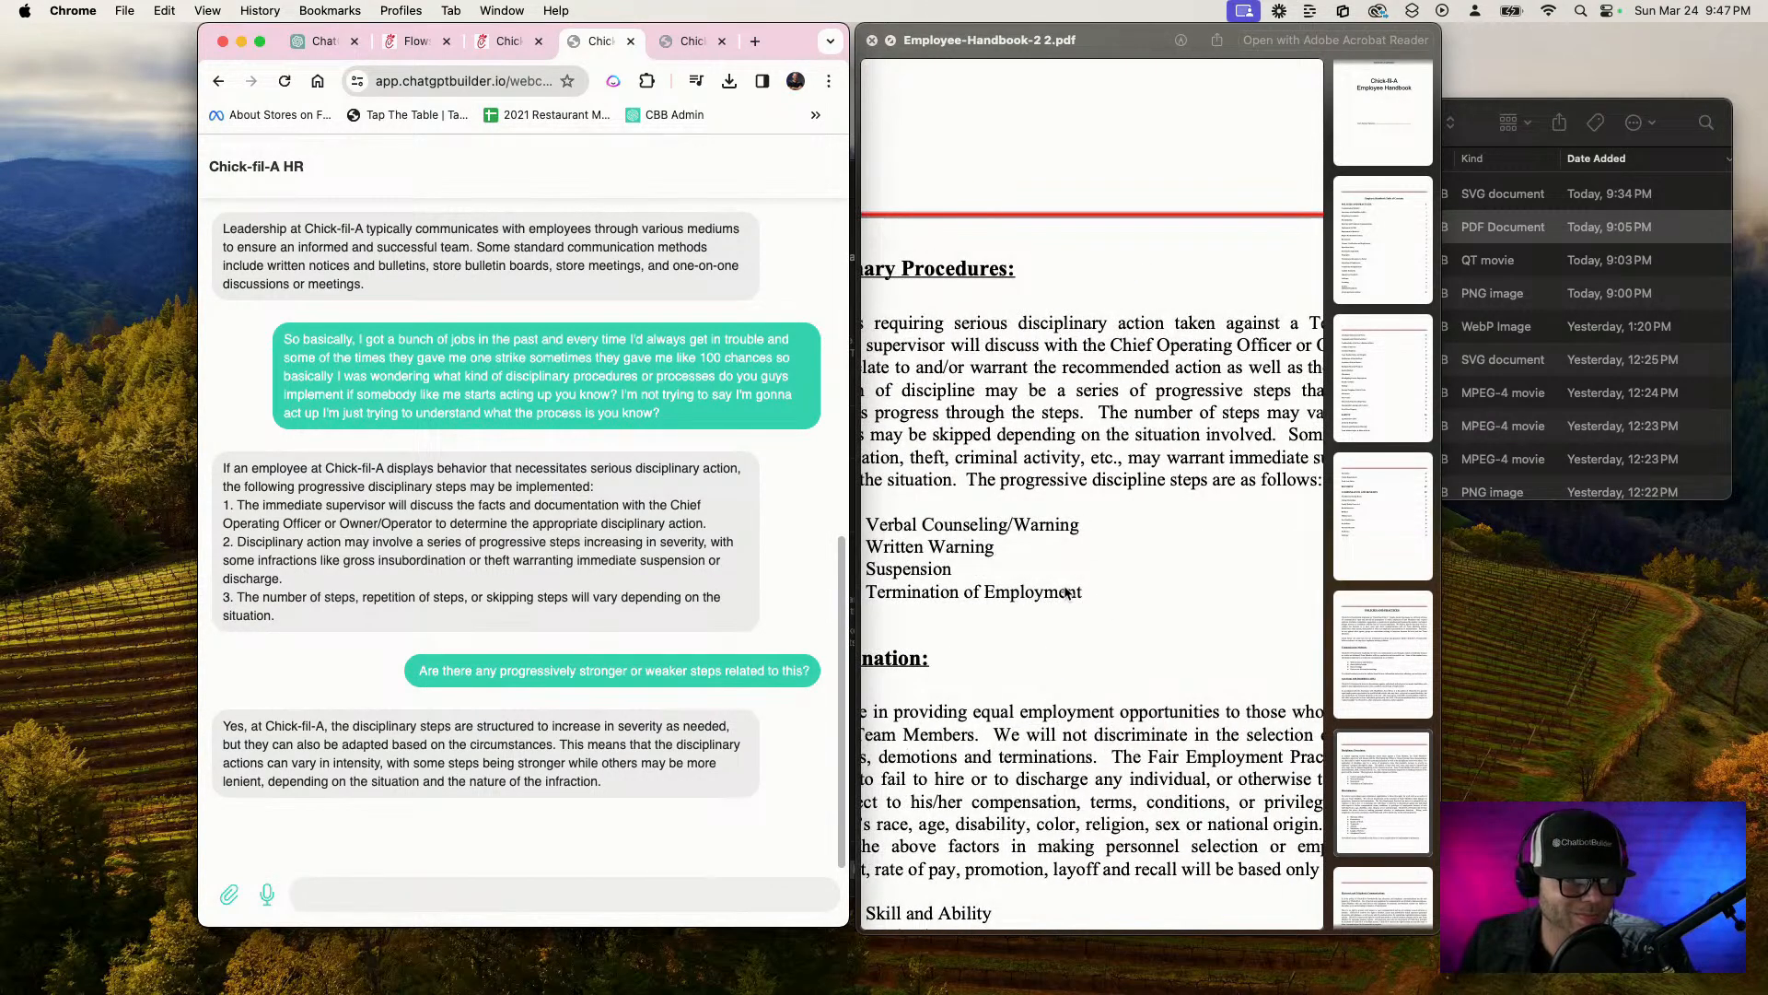
click(971, 481)
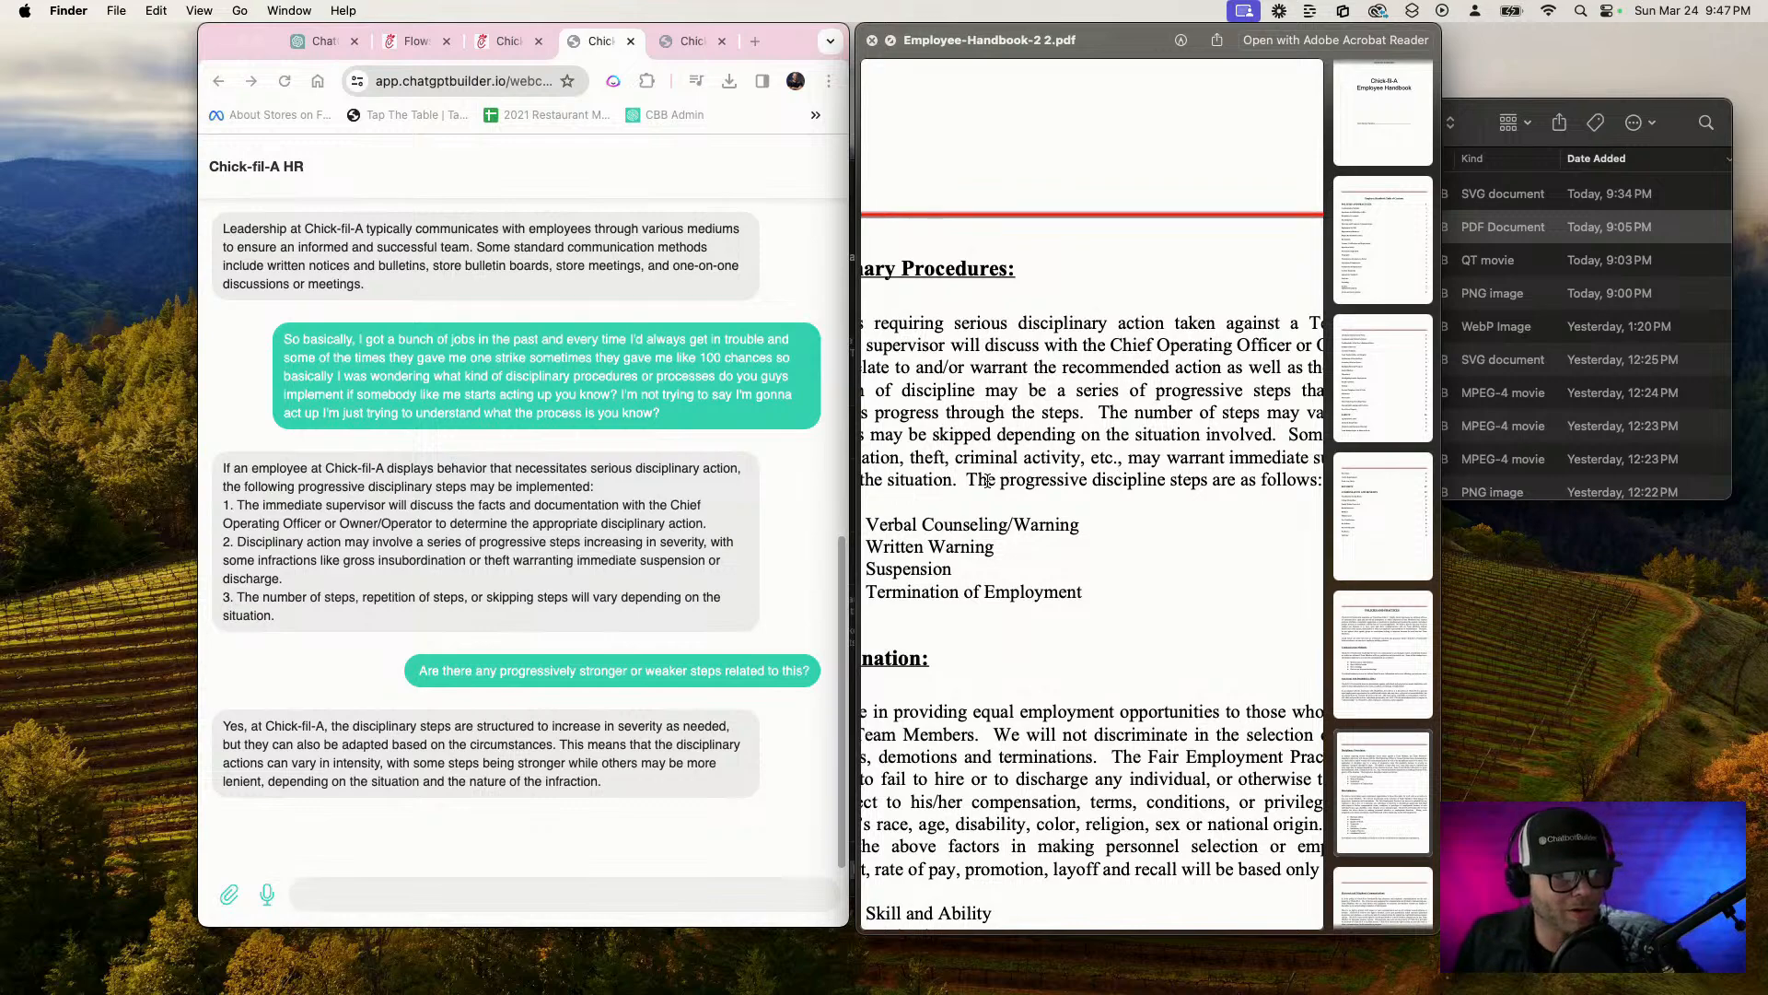
drag(969, 477, 1133, 494)
scroll(1135, 497, right, 5)
triple_click(1087, 489)
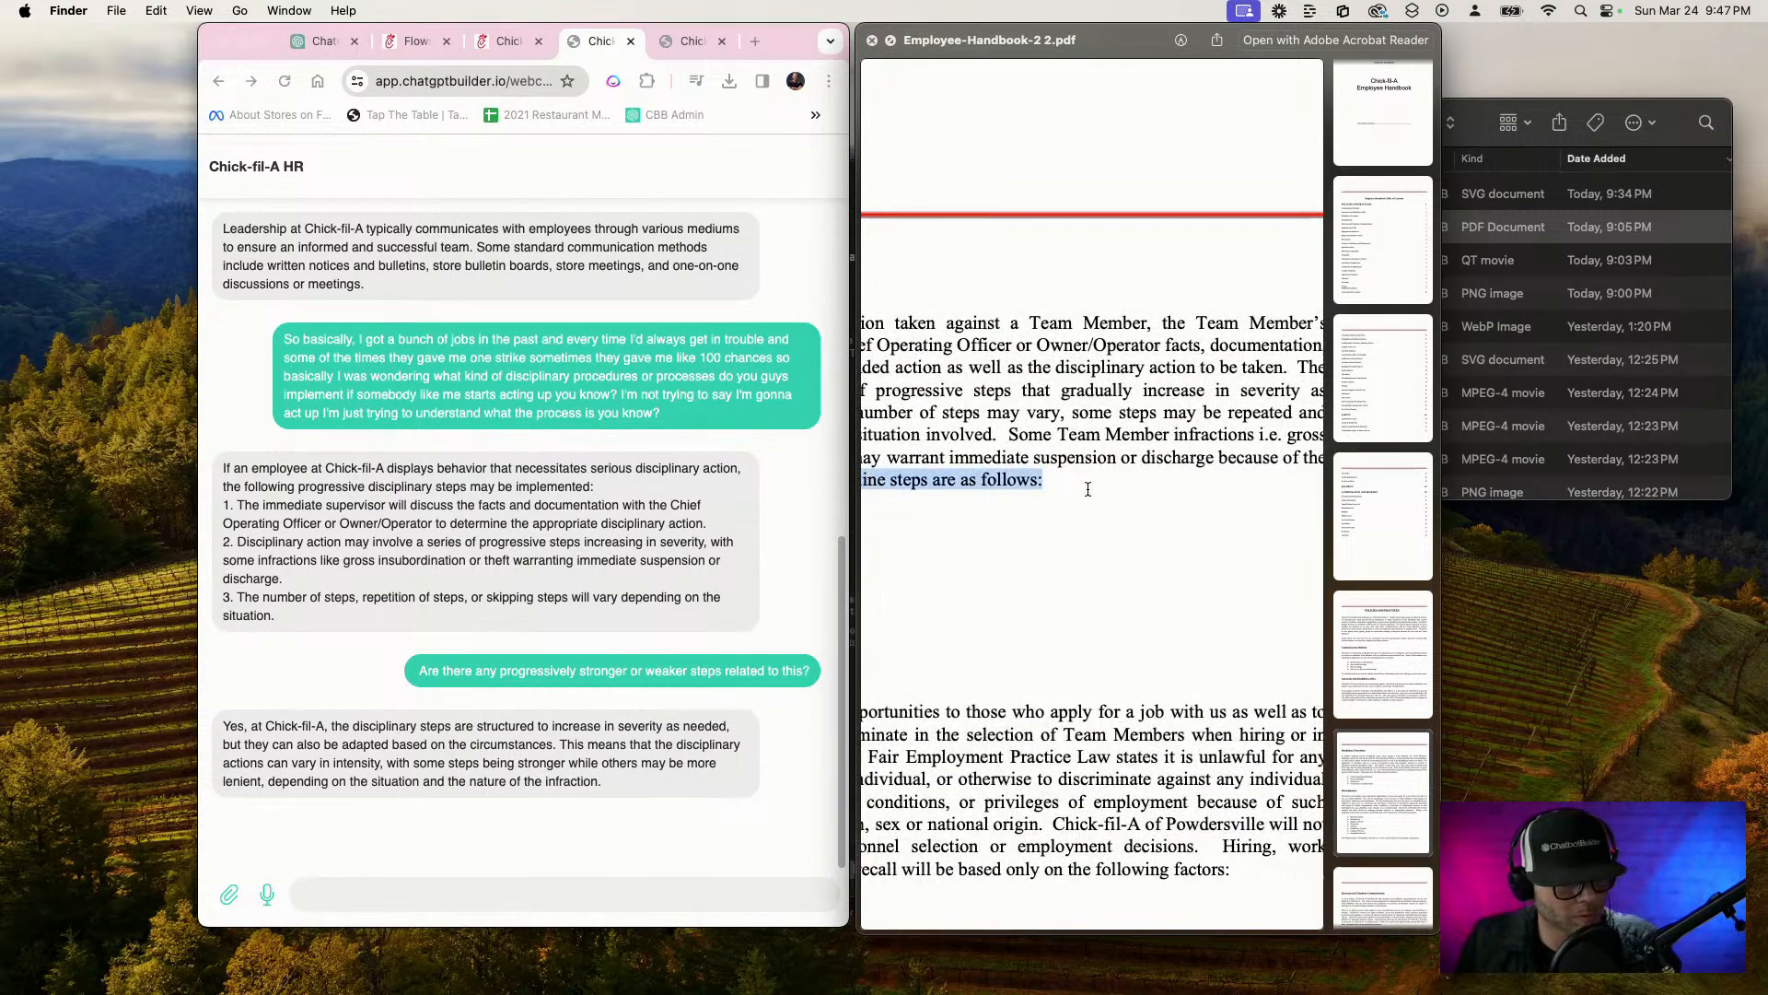
scroll(1105, 486, left, 1)
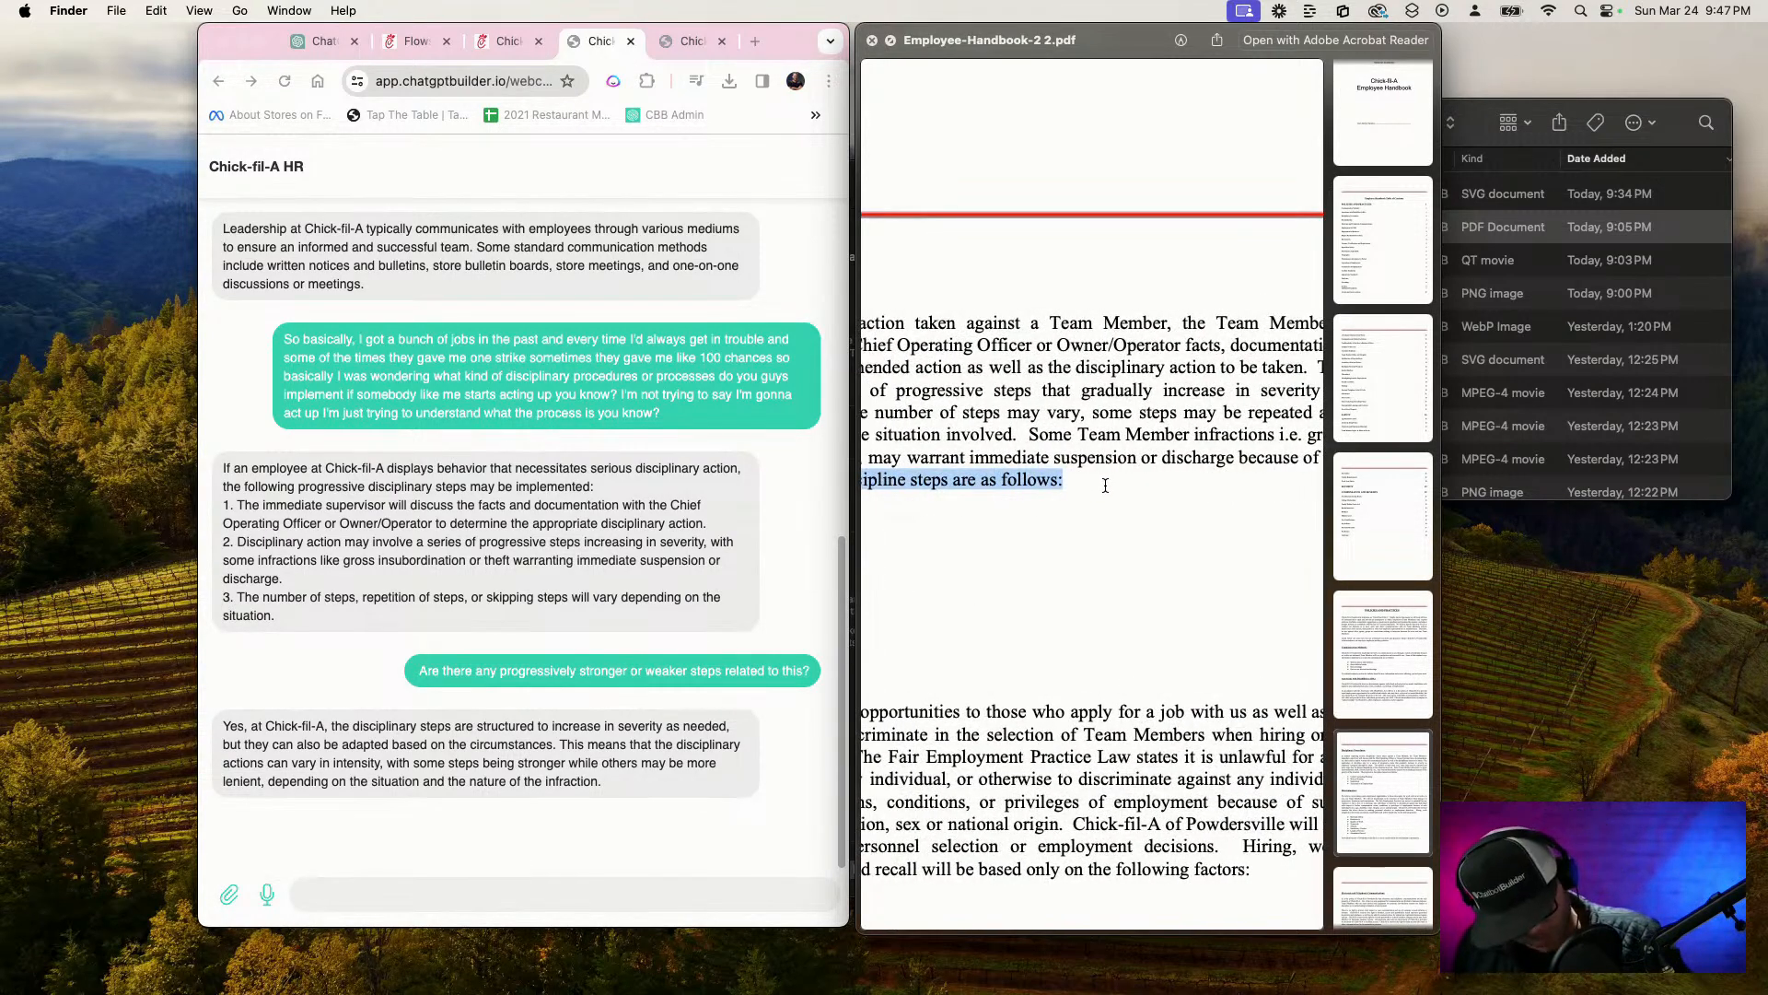
Ask the chatbot "what are the progressive discipline steps are as follows:", reusing the sentence copied from the handbook
click(499, 898)
text(what are teh)
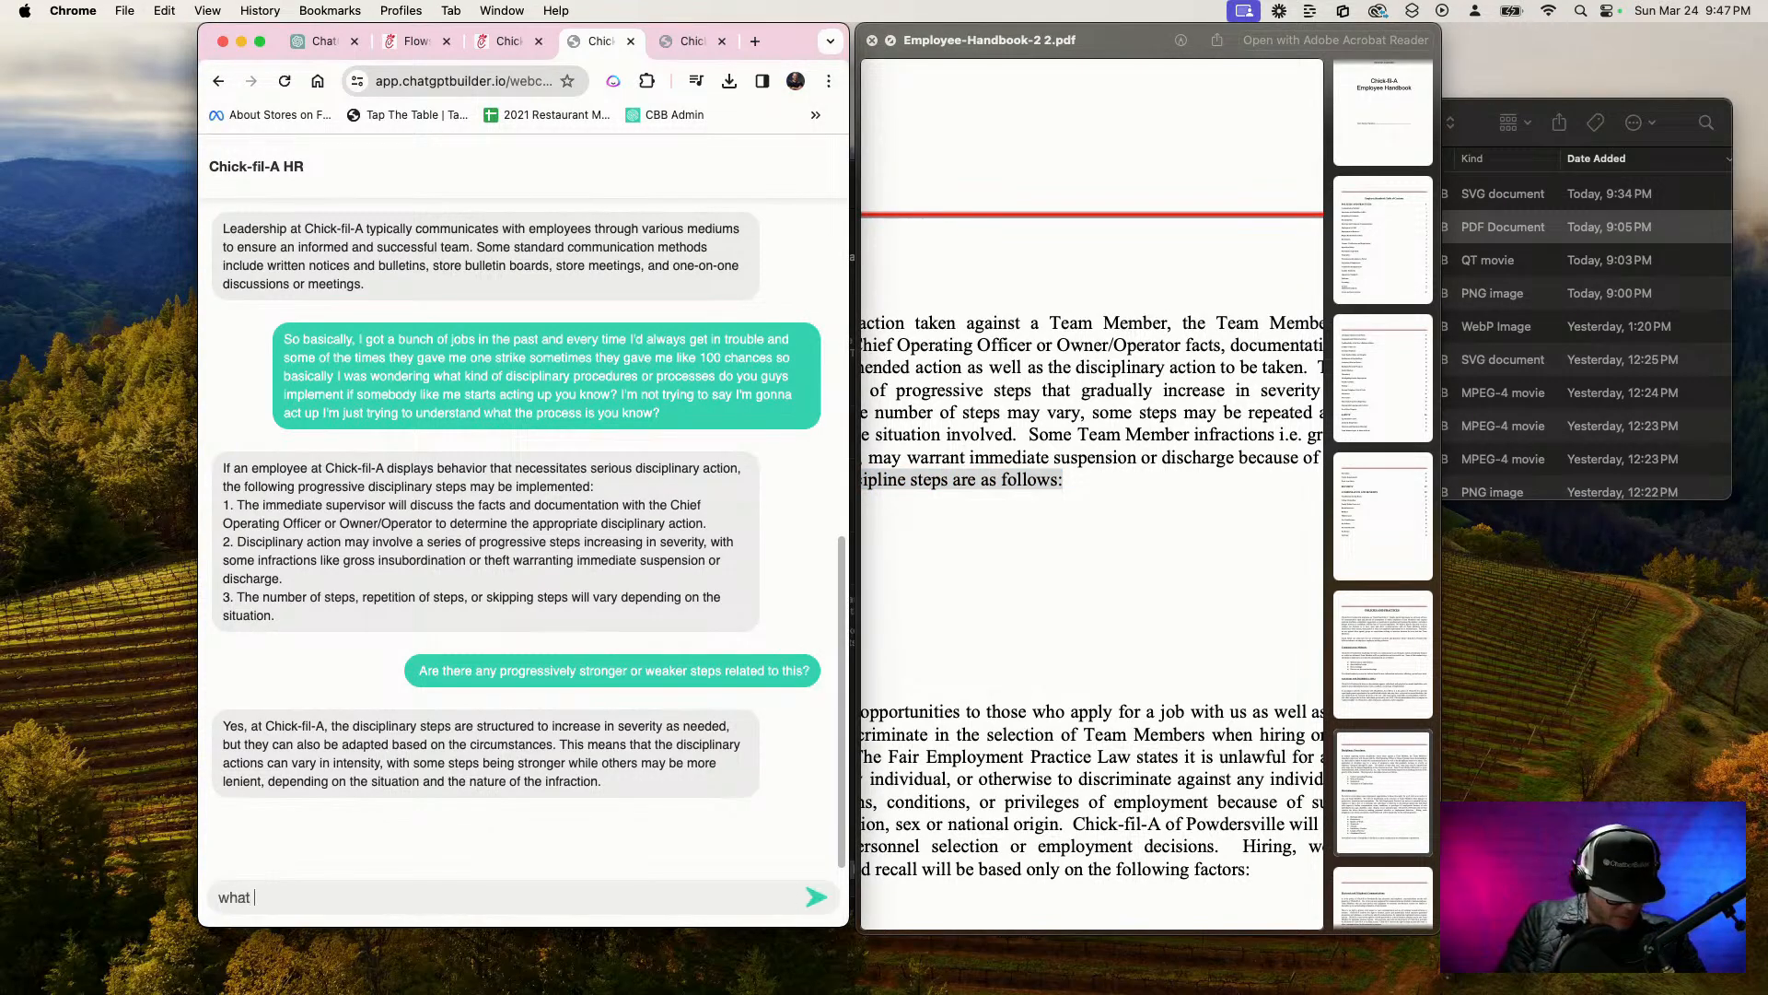
text(The progressive discipline steps are as follows:)
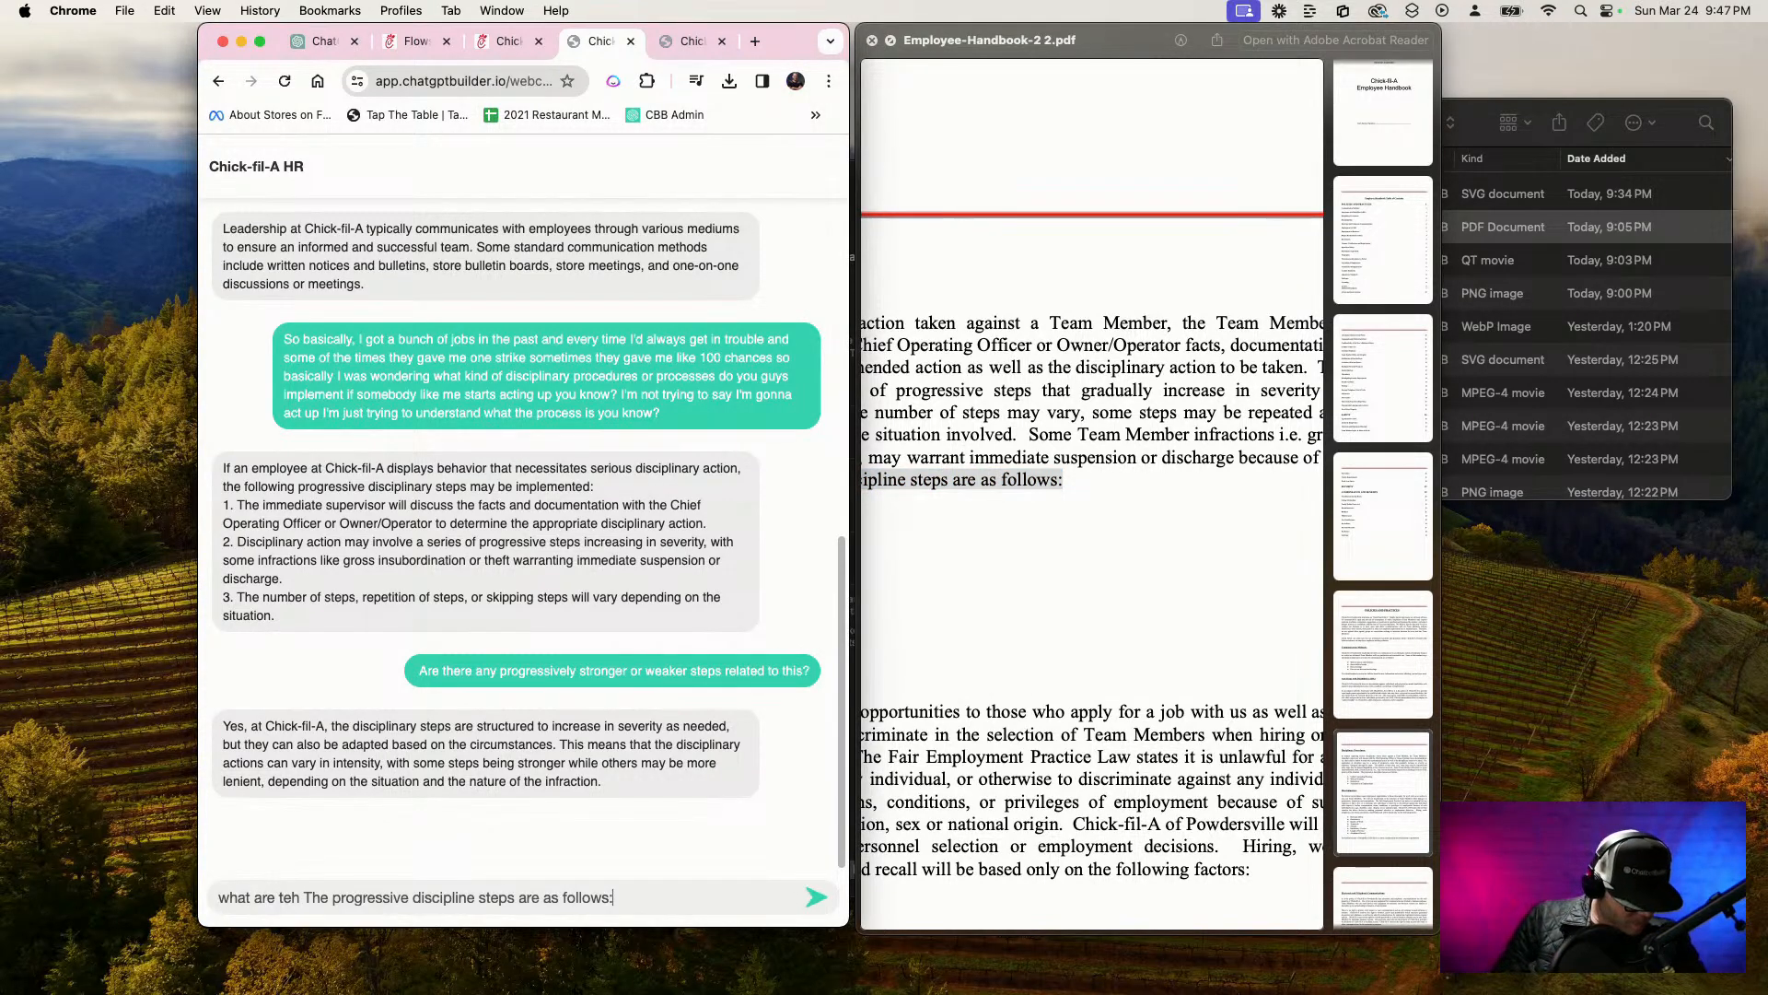
click(311, 898)
key(BackSpace)
key(BackSpace)
key(BackSpace)
key(BackSpace)
key(Return)
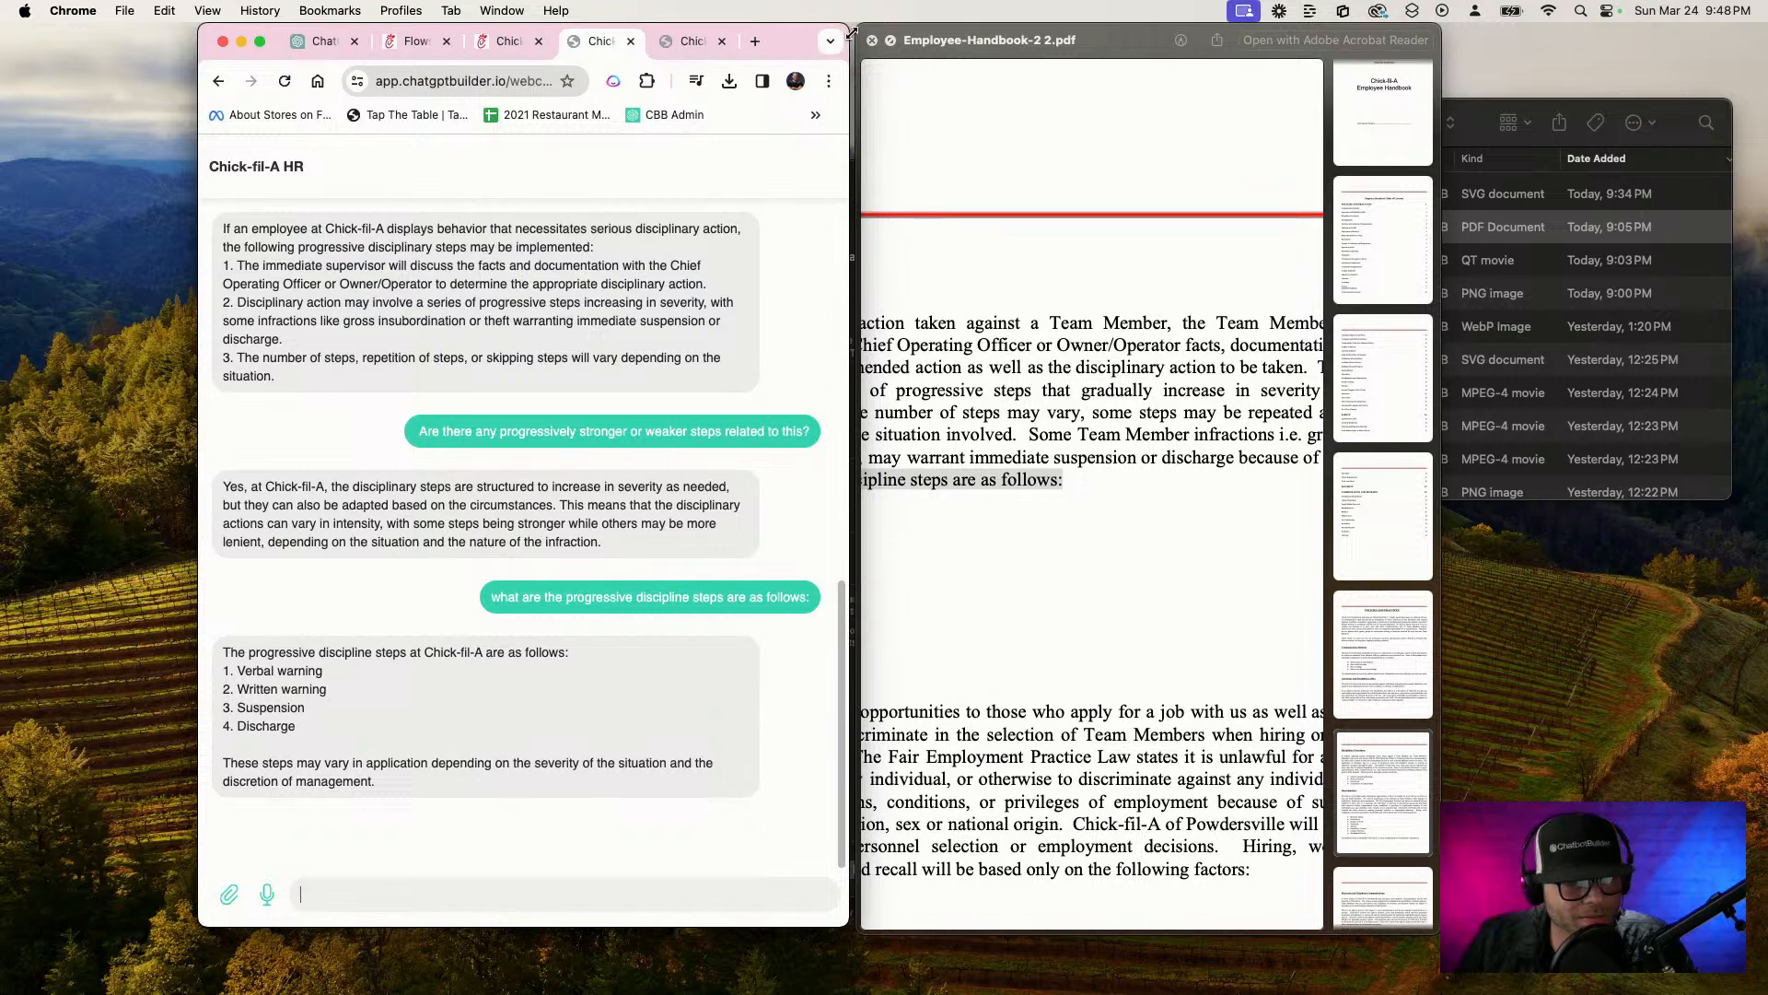
Narrow the browser window and compare the chatbot's reply with the progressive discipline steps listed in the handbook's Disciplinary Procedures section
drag(849, 101, 824, 101)
scroll(1098, 413, left, 6)
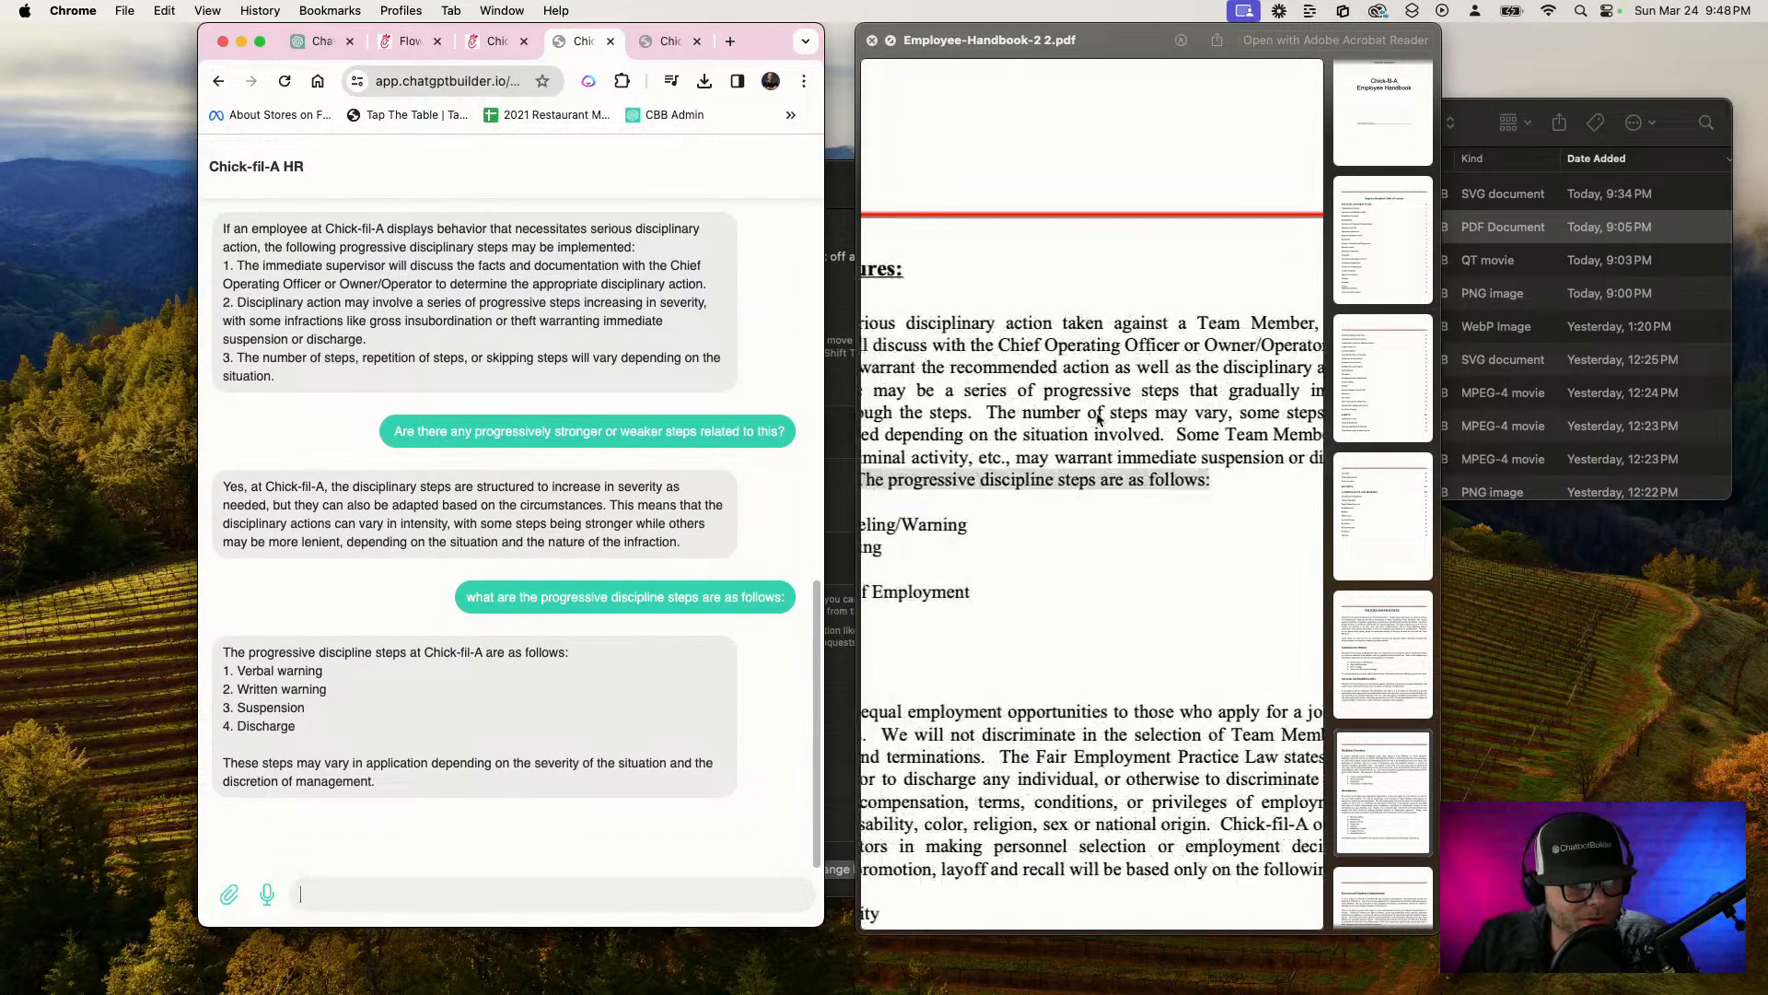
click(1099, 414)
click(1048, 541)
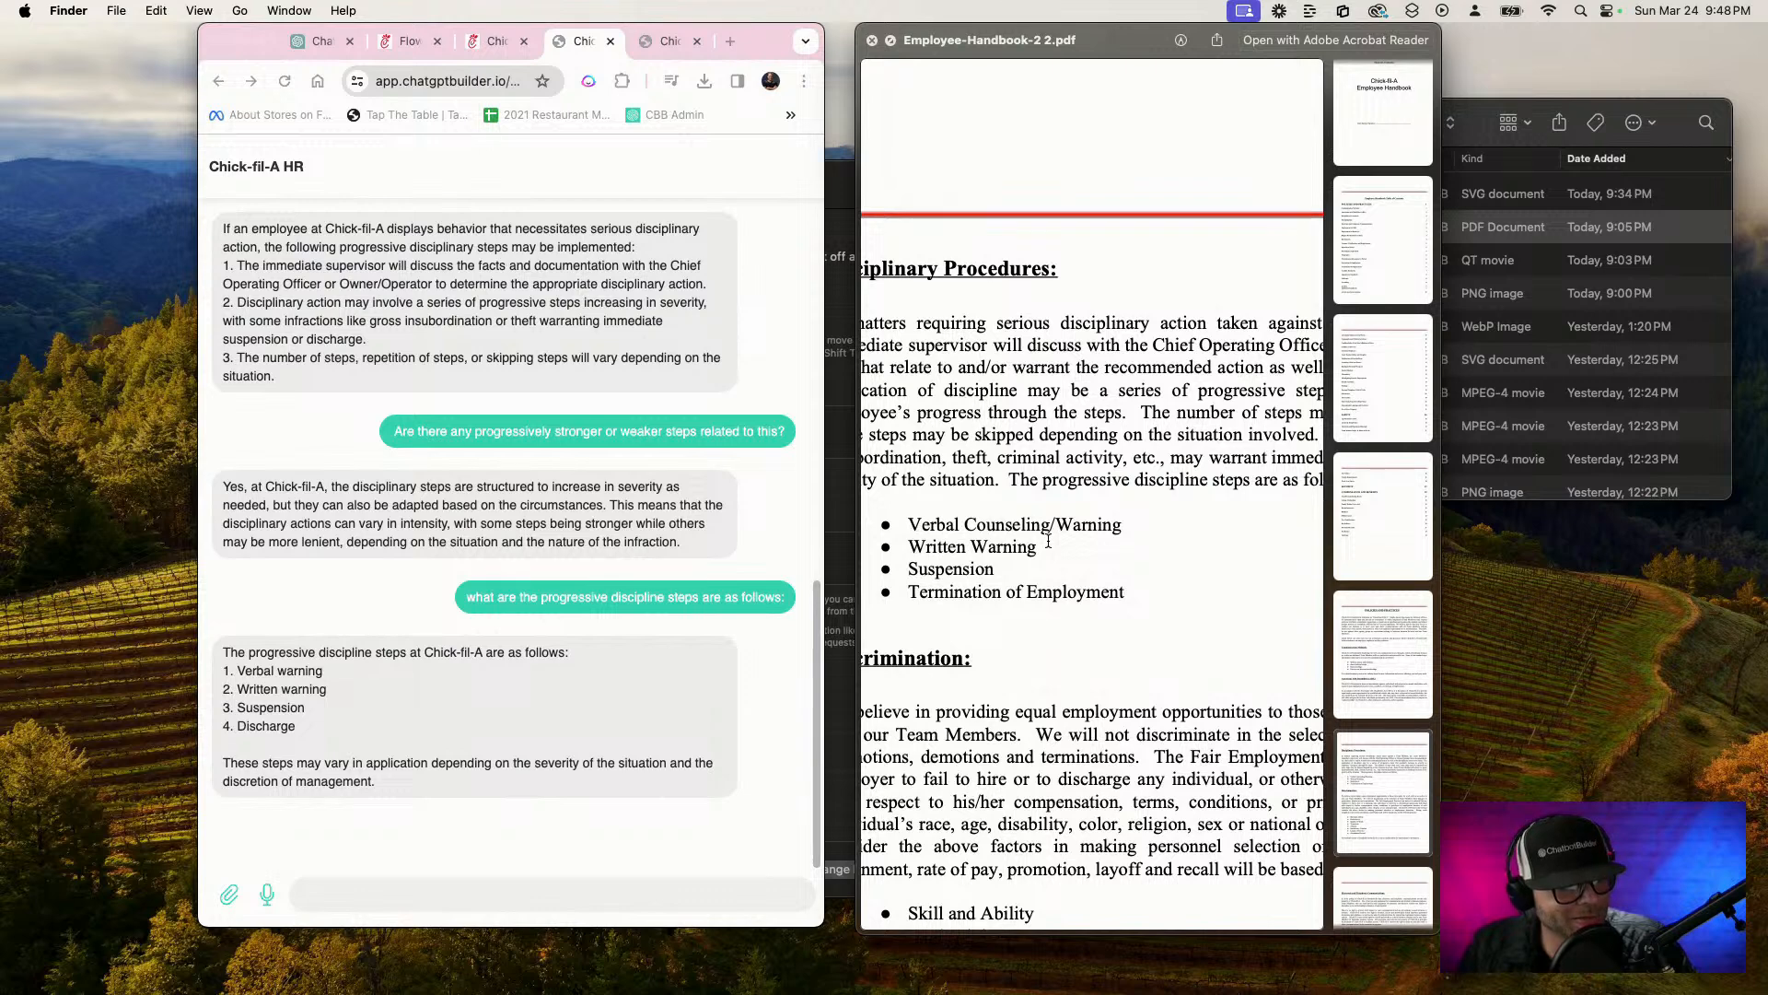
scroll(1048, 541, down, 1)
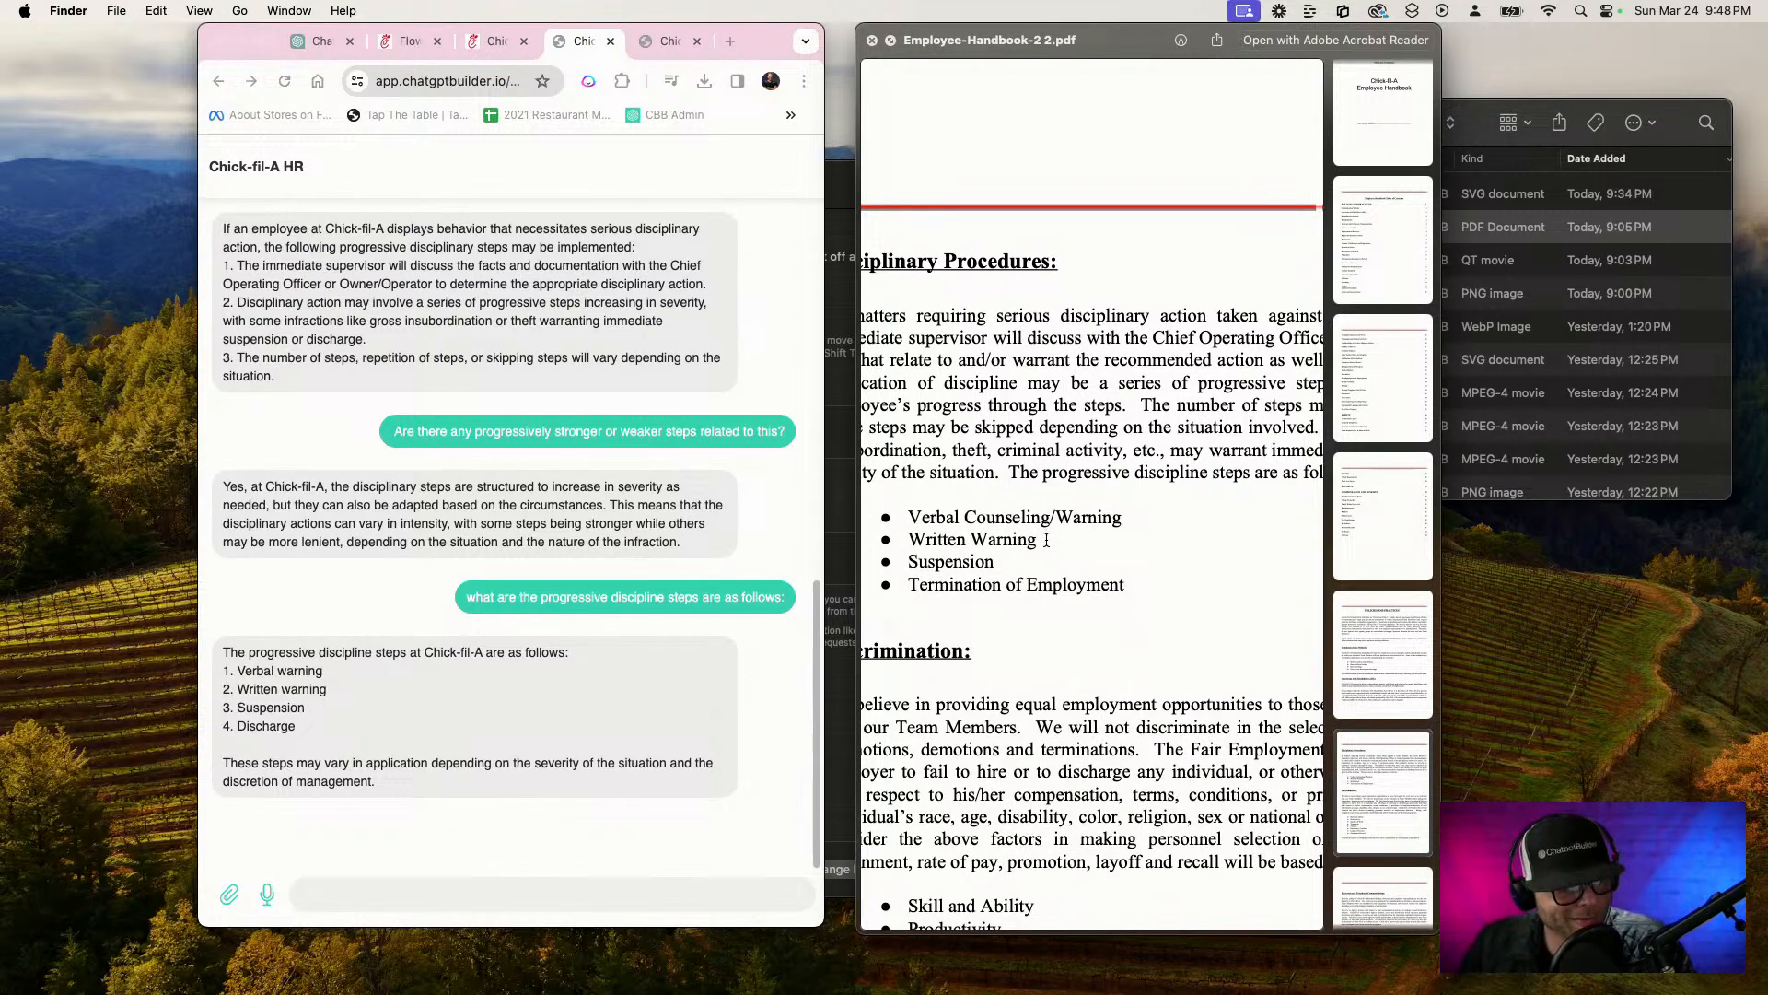
scroll(1047, 540, up, 1)
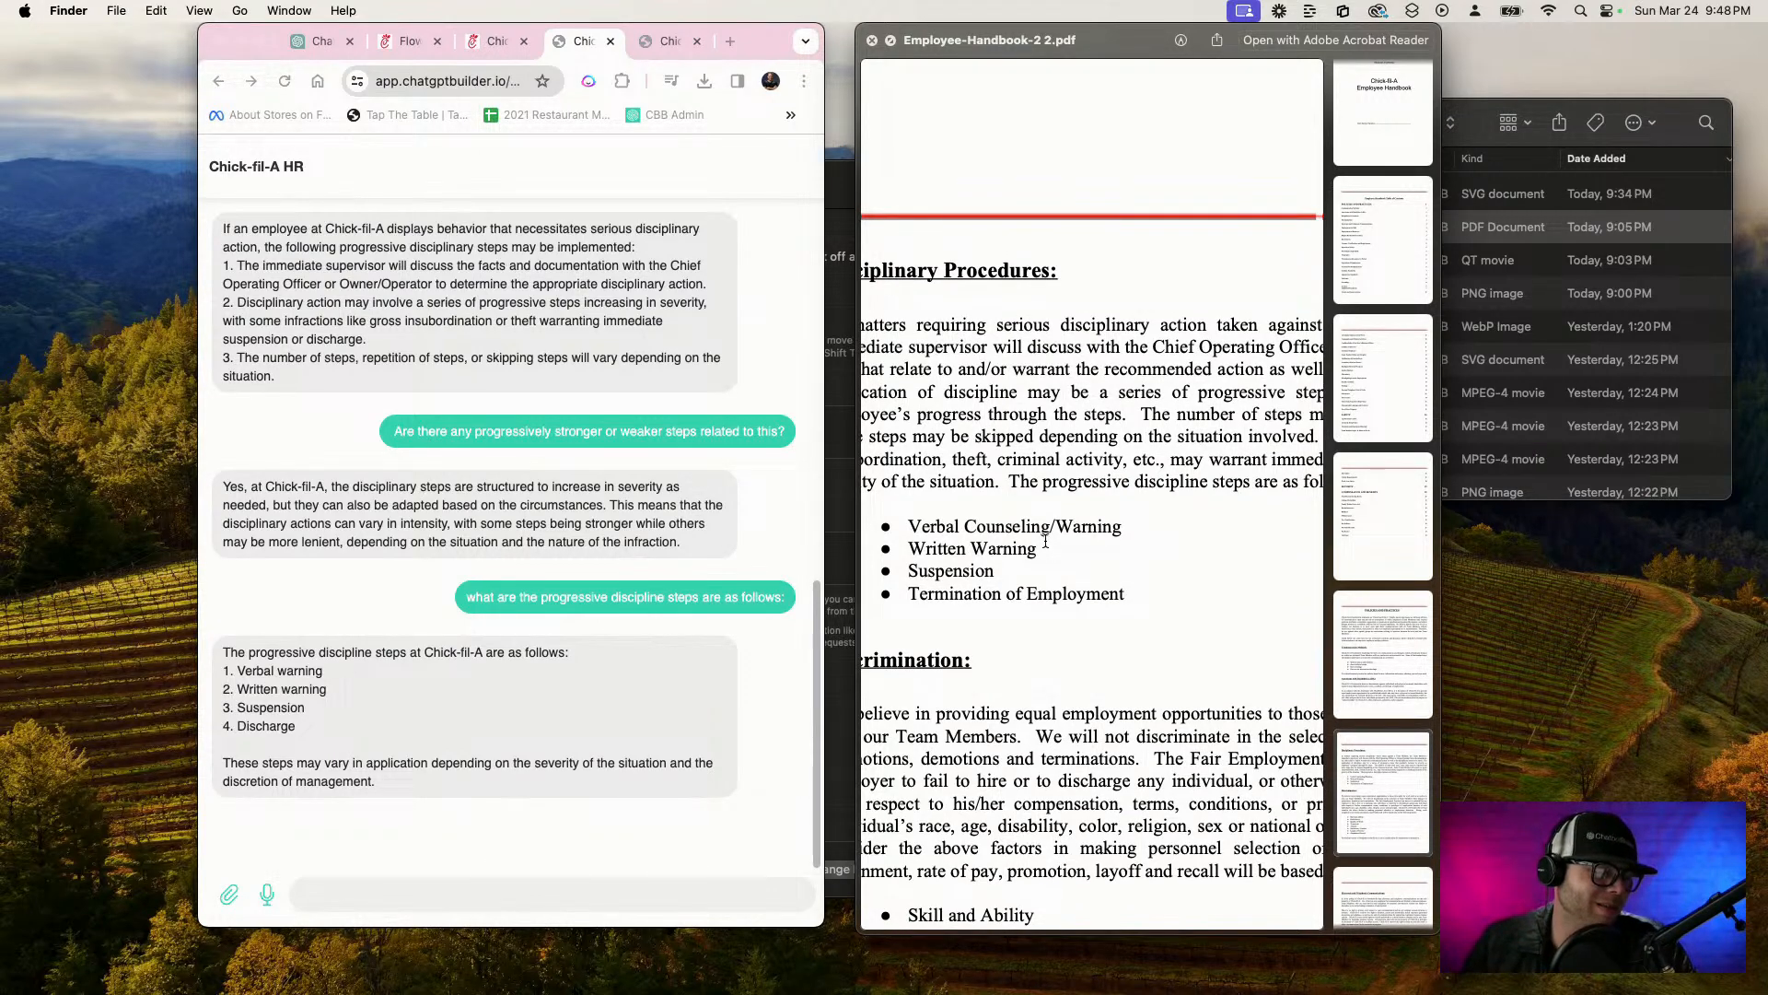
scroll(1046, 542, down, 2)
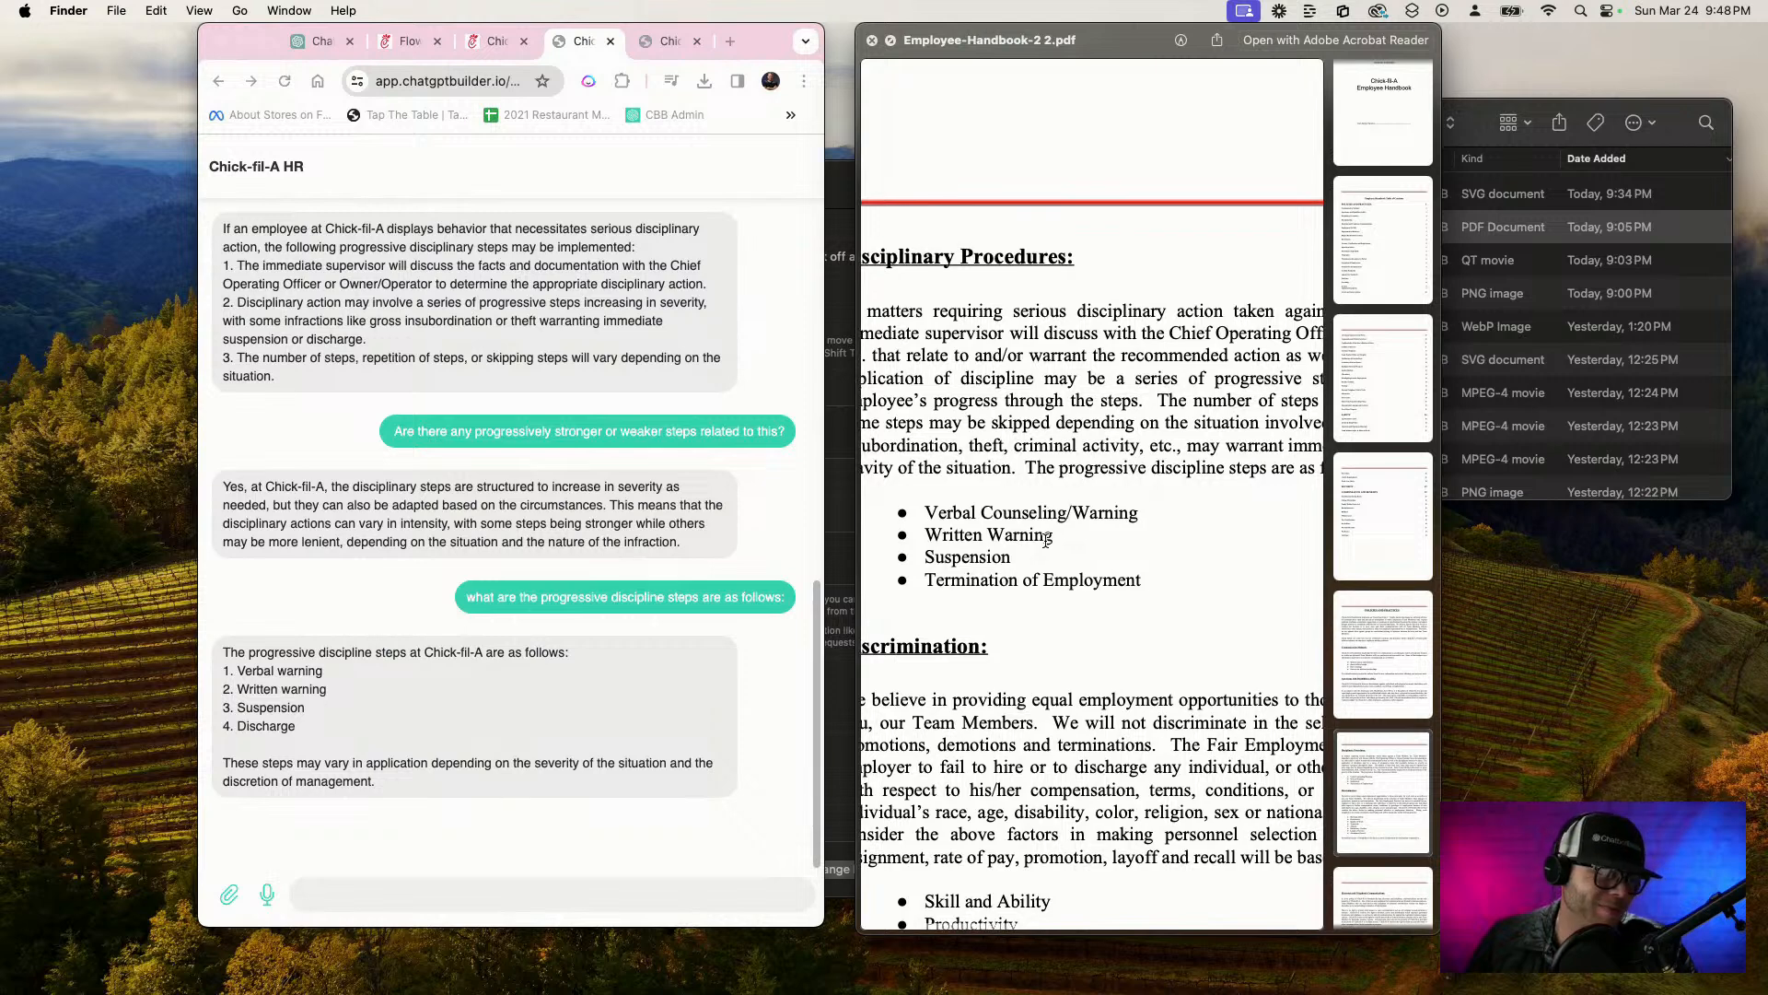
scroll(1047, 541, left, 3)
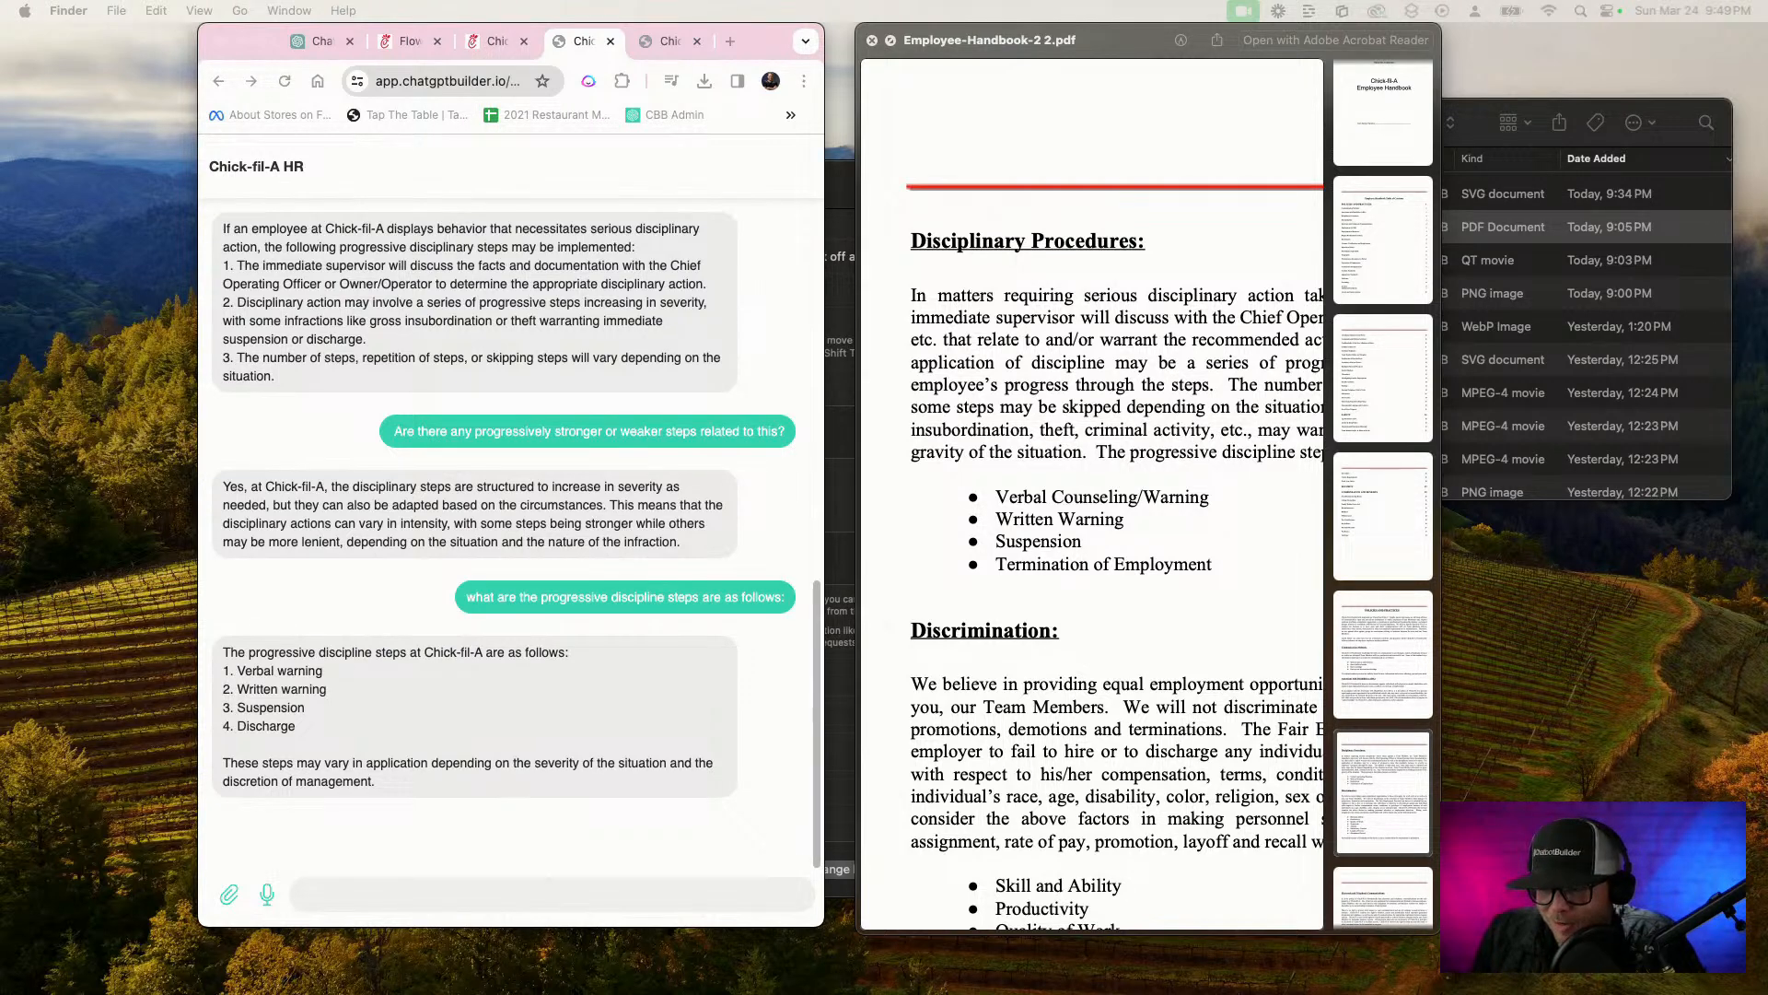
Ask the chatbot whether accidentally giving away all the recipes on Reddit is a criminal offense that means jail or just a written warning
click(375, 892)
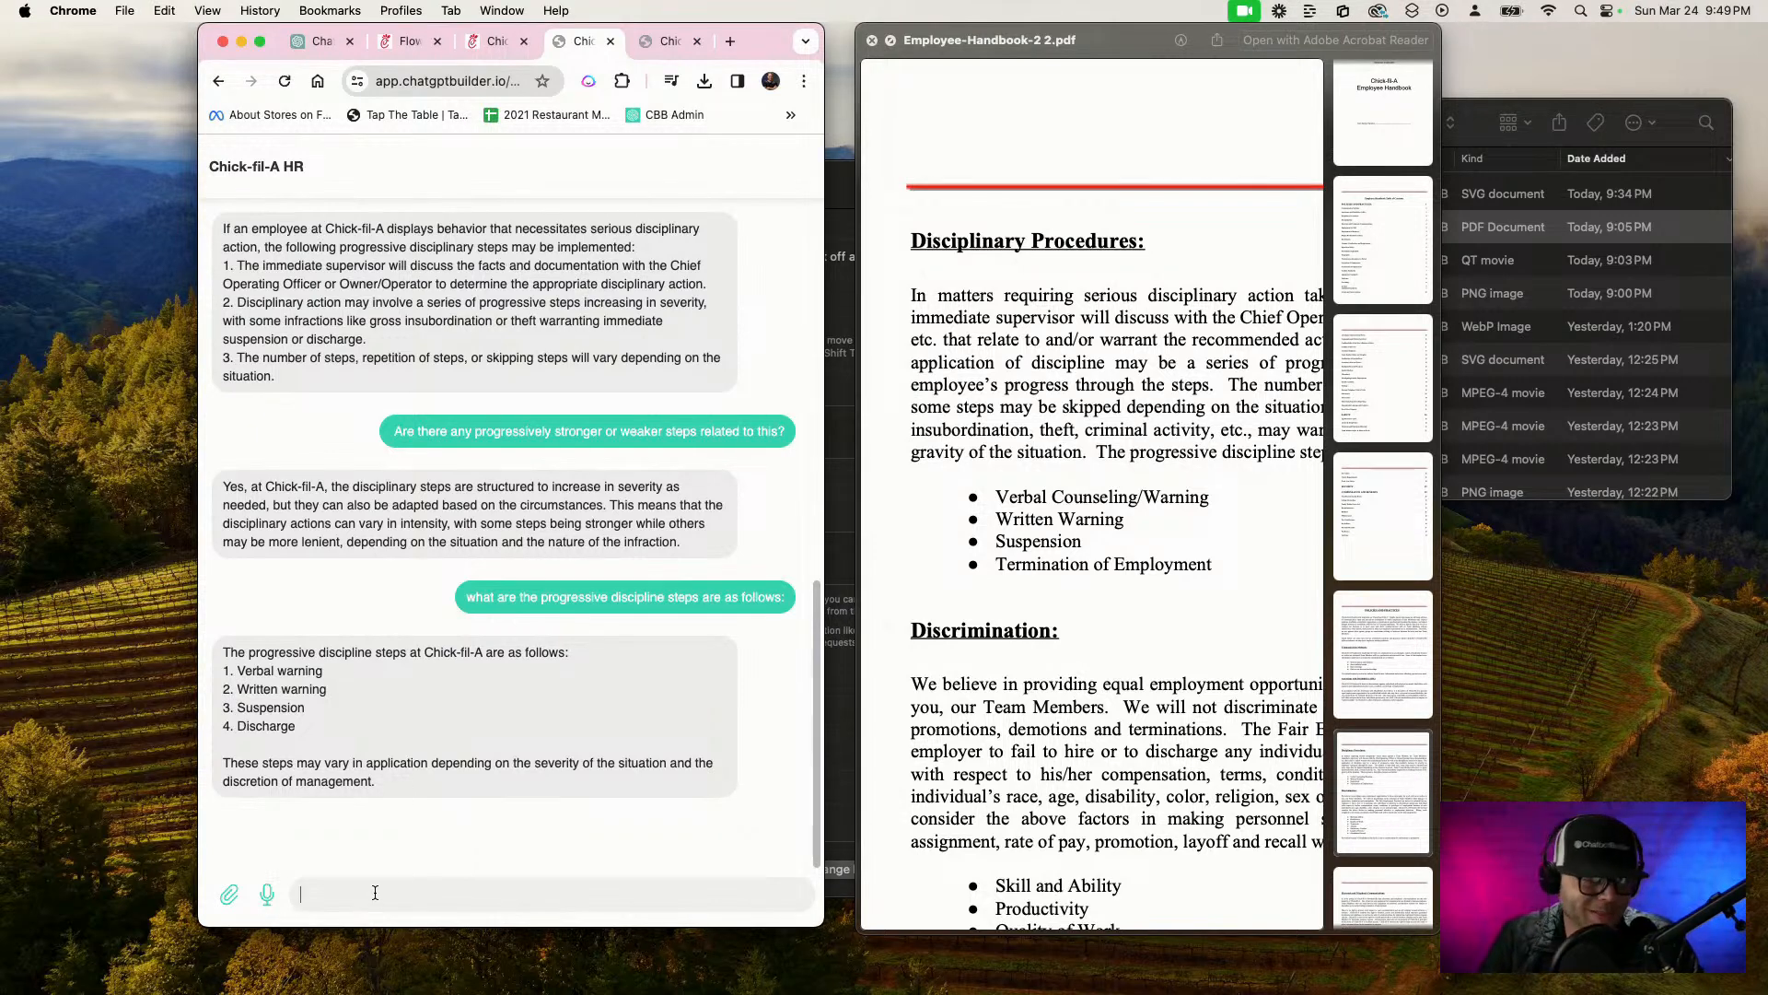
key(F5)
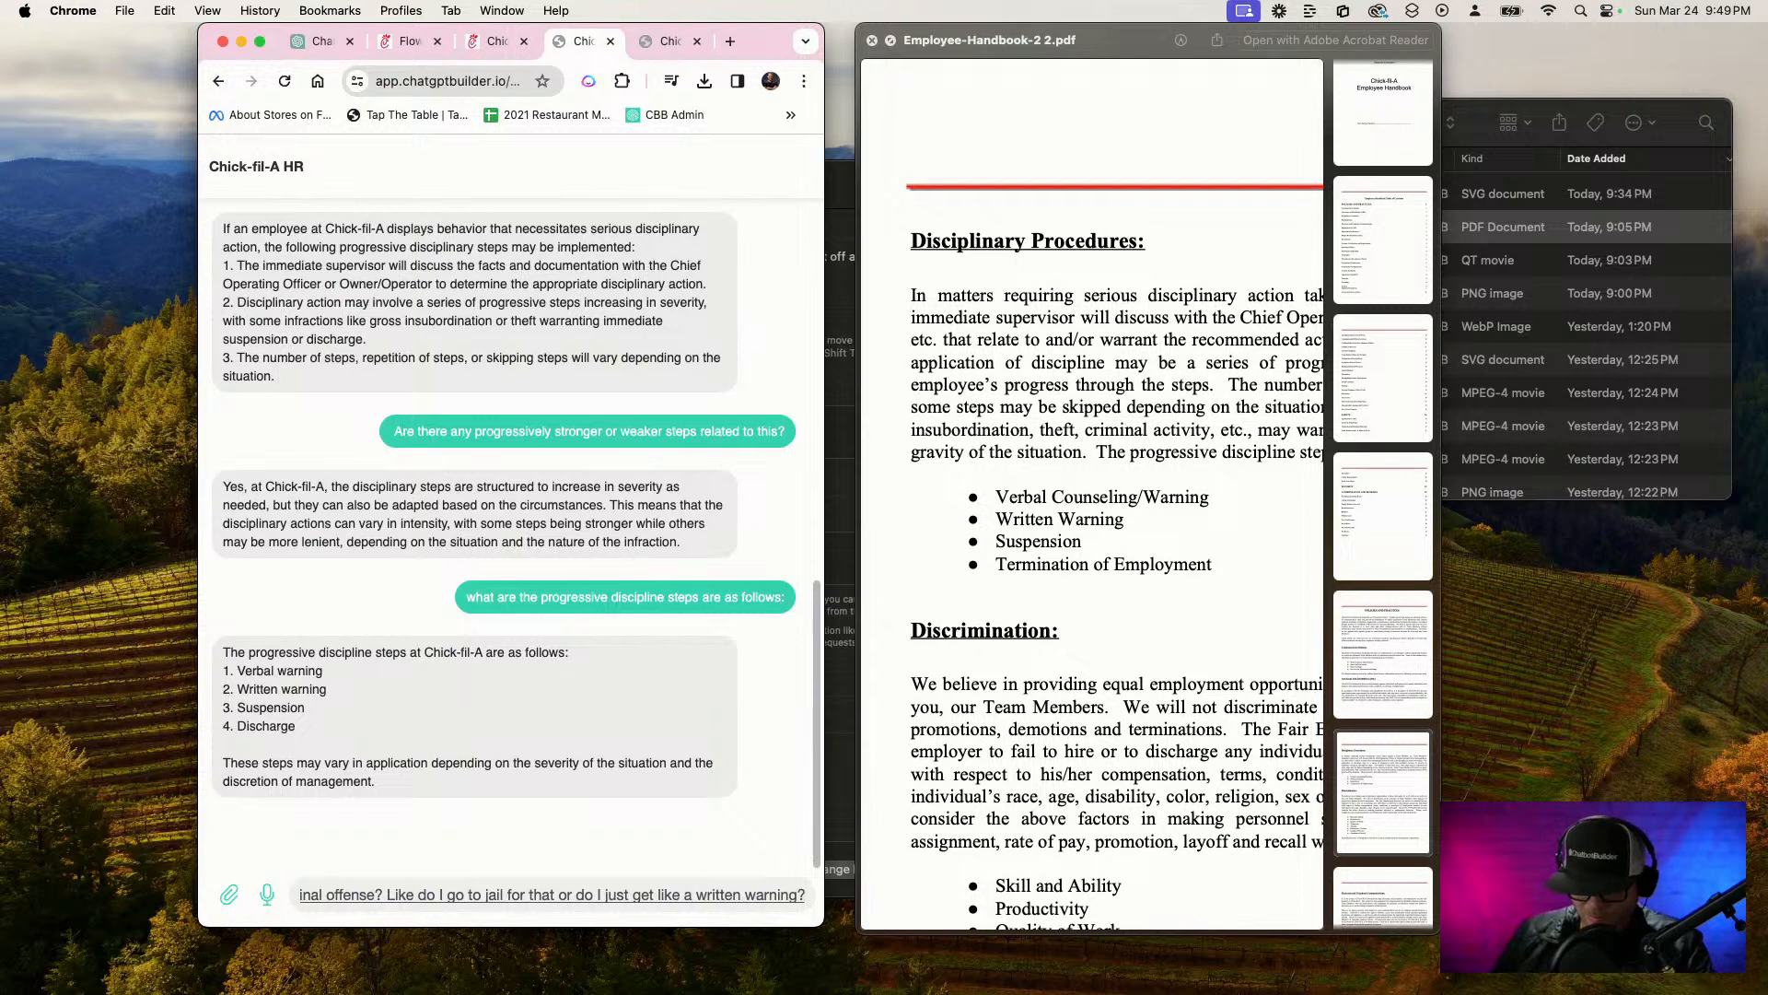
key(Return)
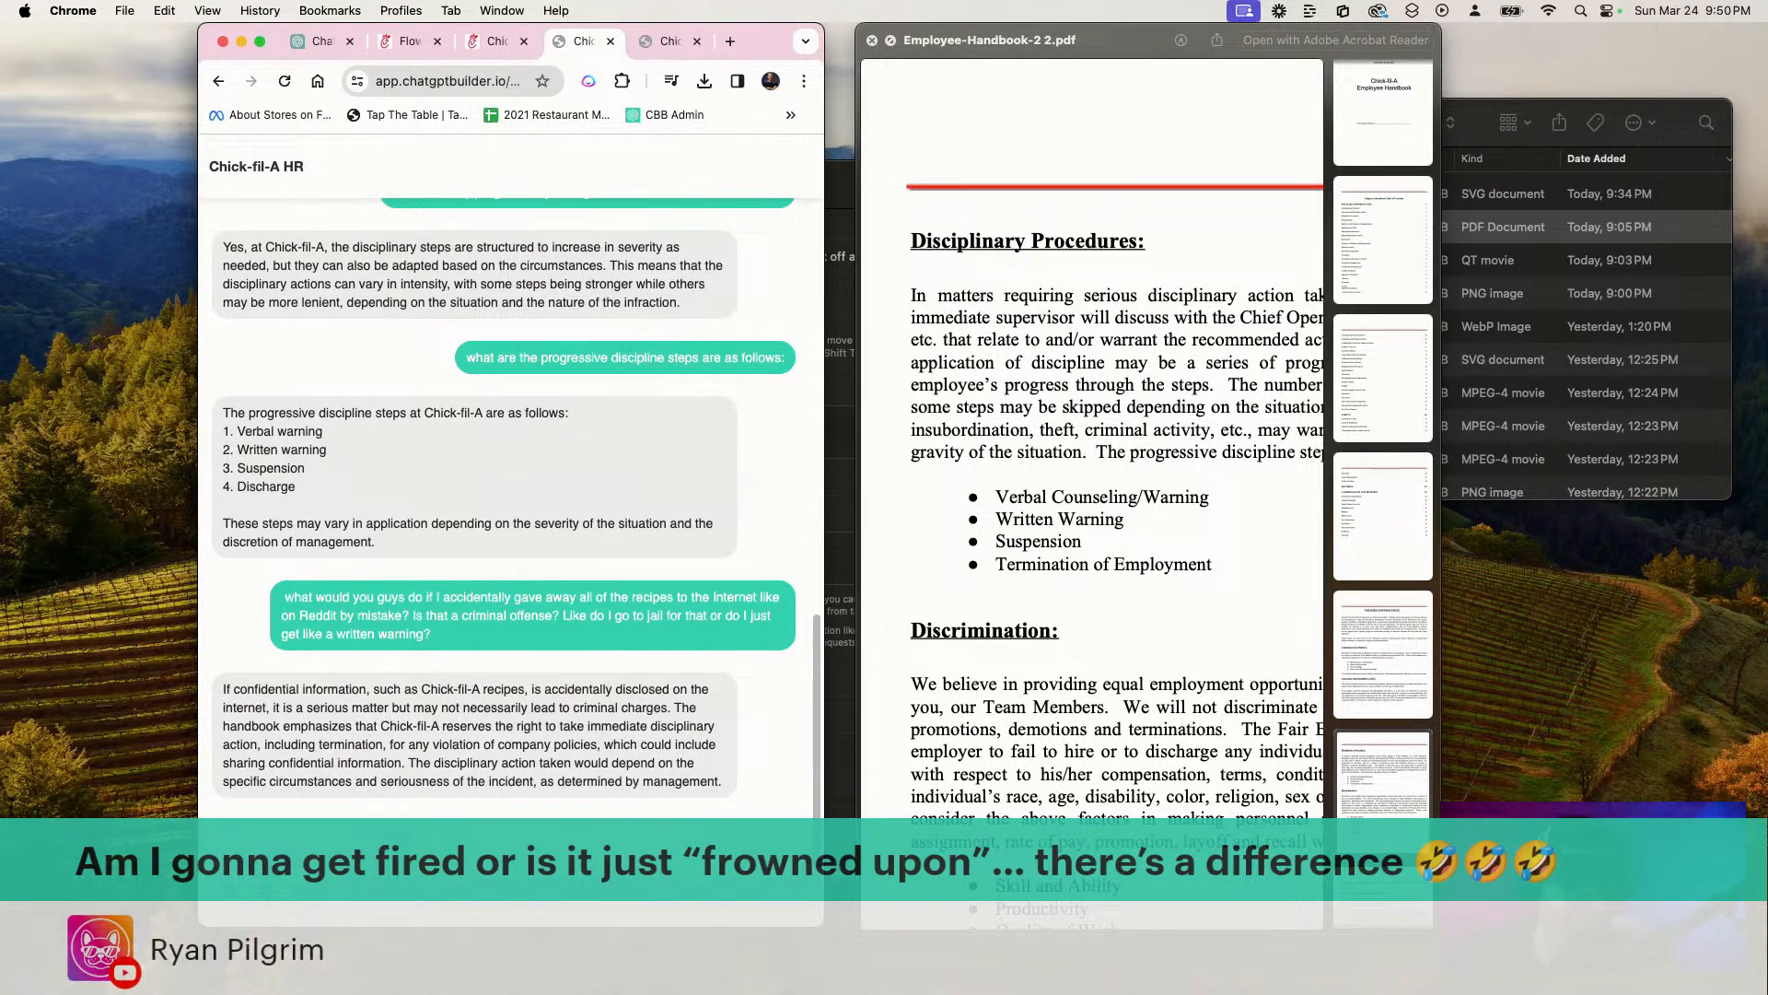
scroll(1222, 809, down, 10)
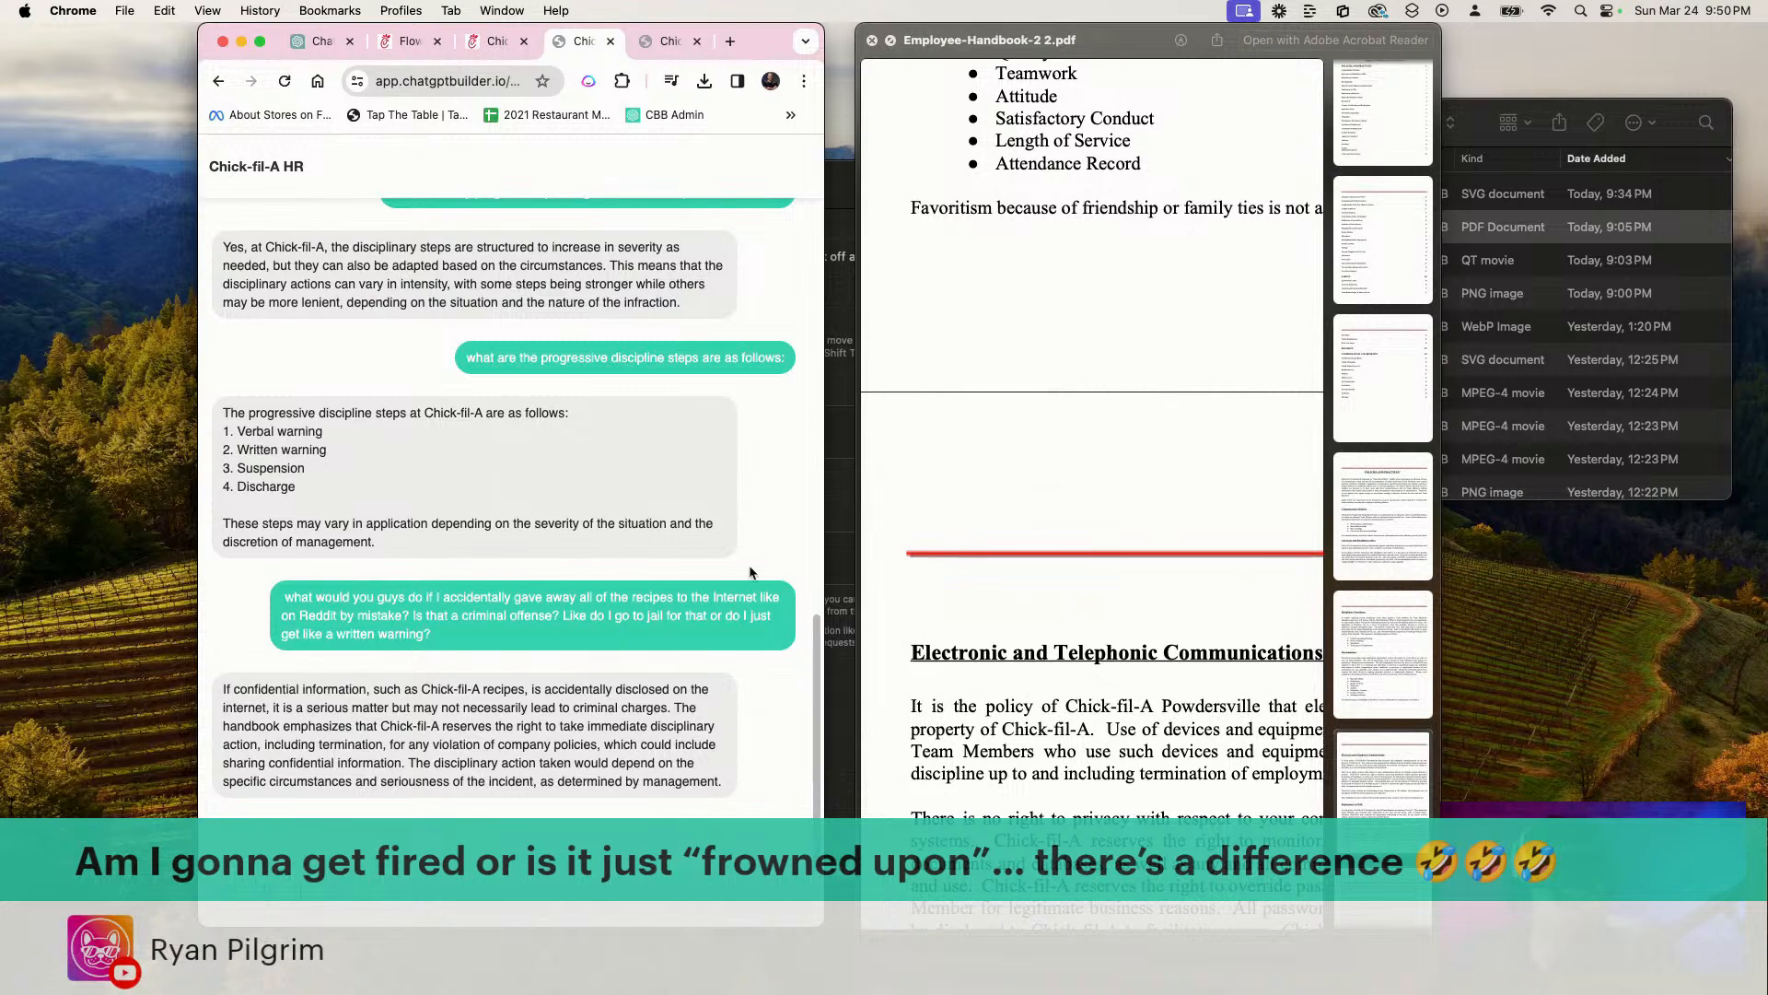
Close the extra Chick-fil-A browser pages, keeping ChatGPT and Flows open, and widen the browser window
click(511, 46)
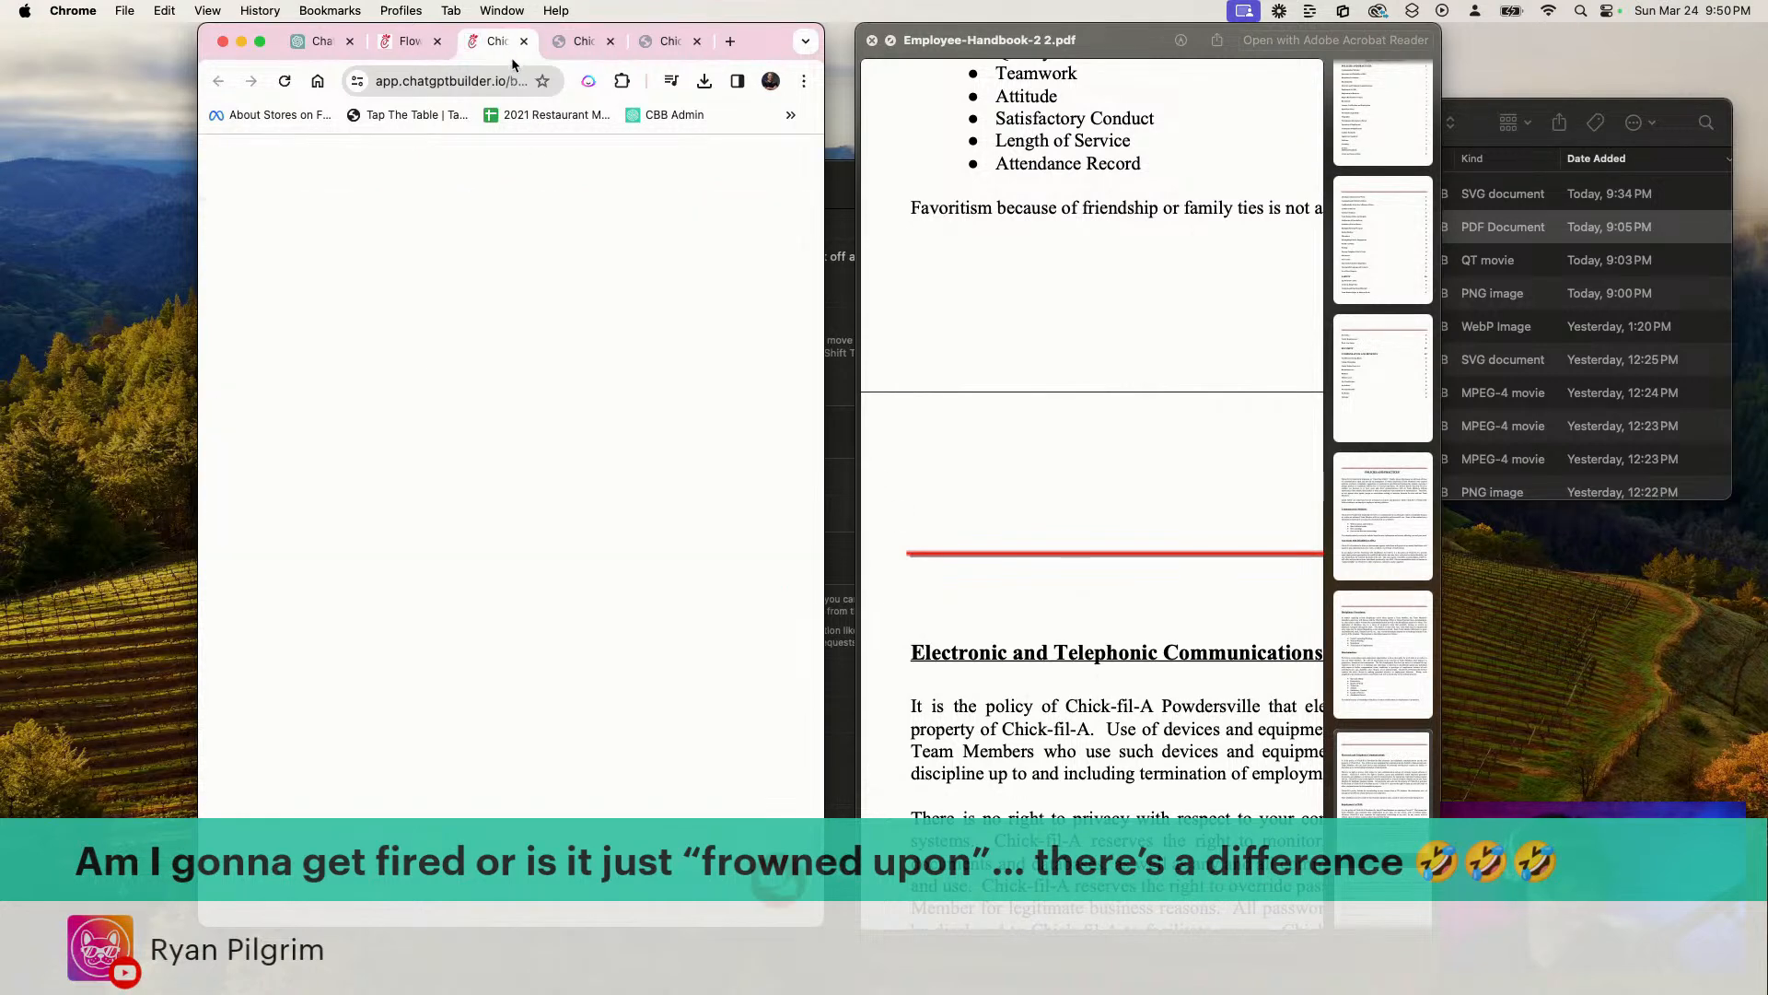
click(524, 40)
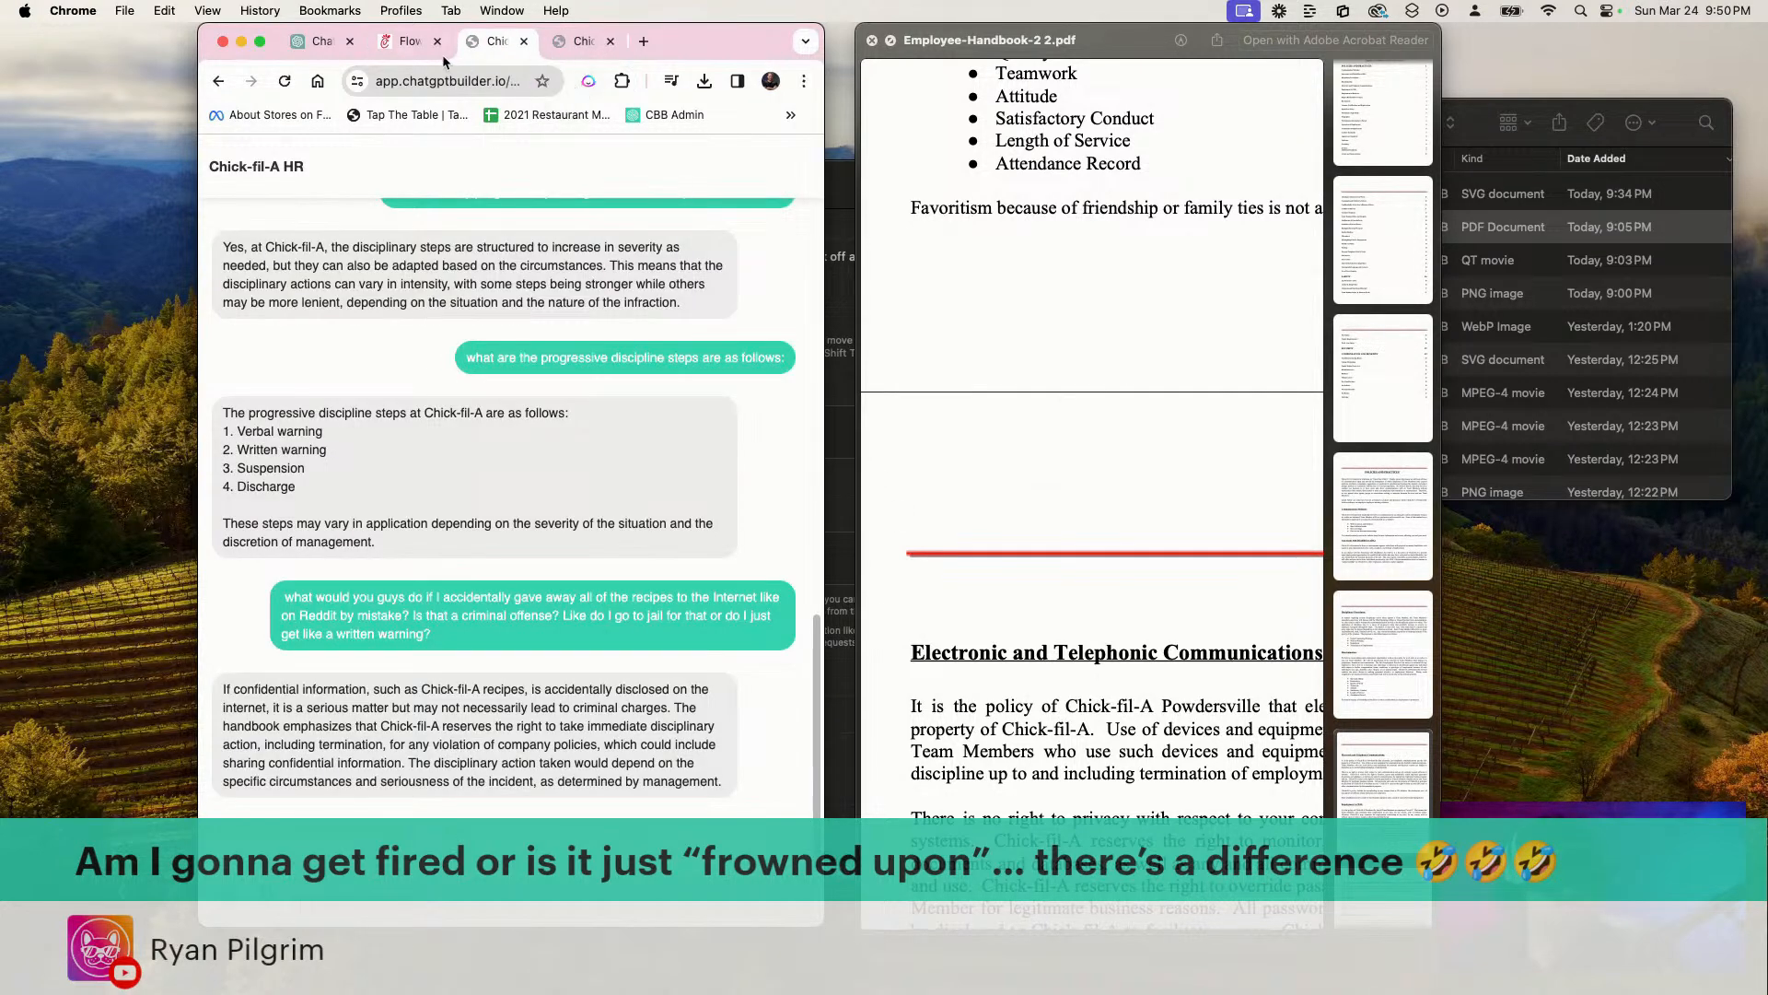
click(524, 41)
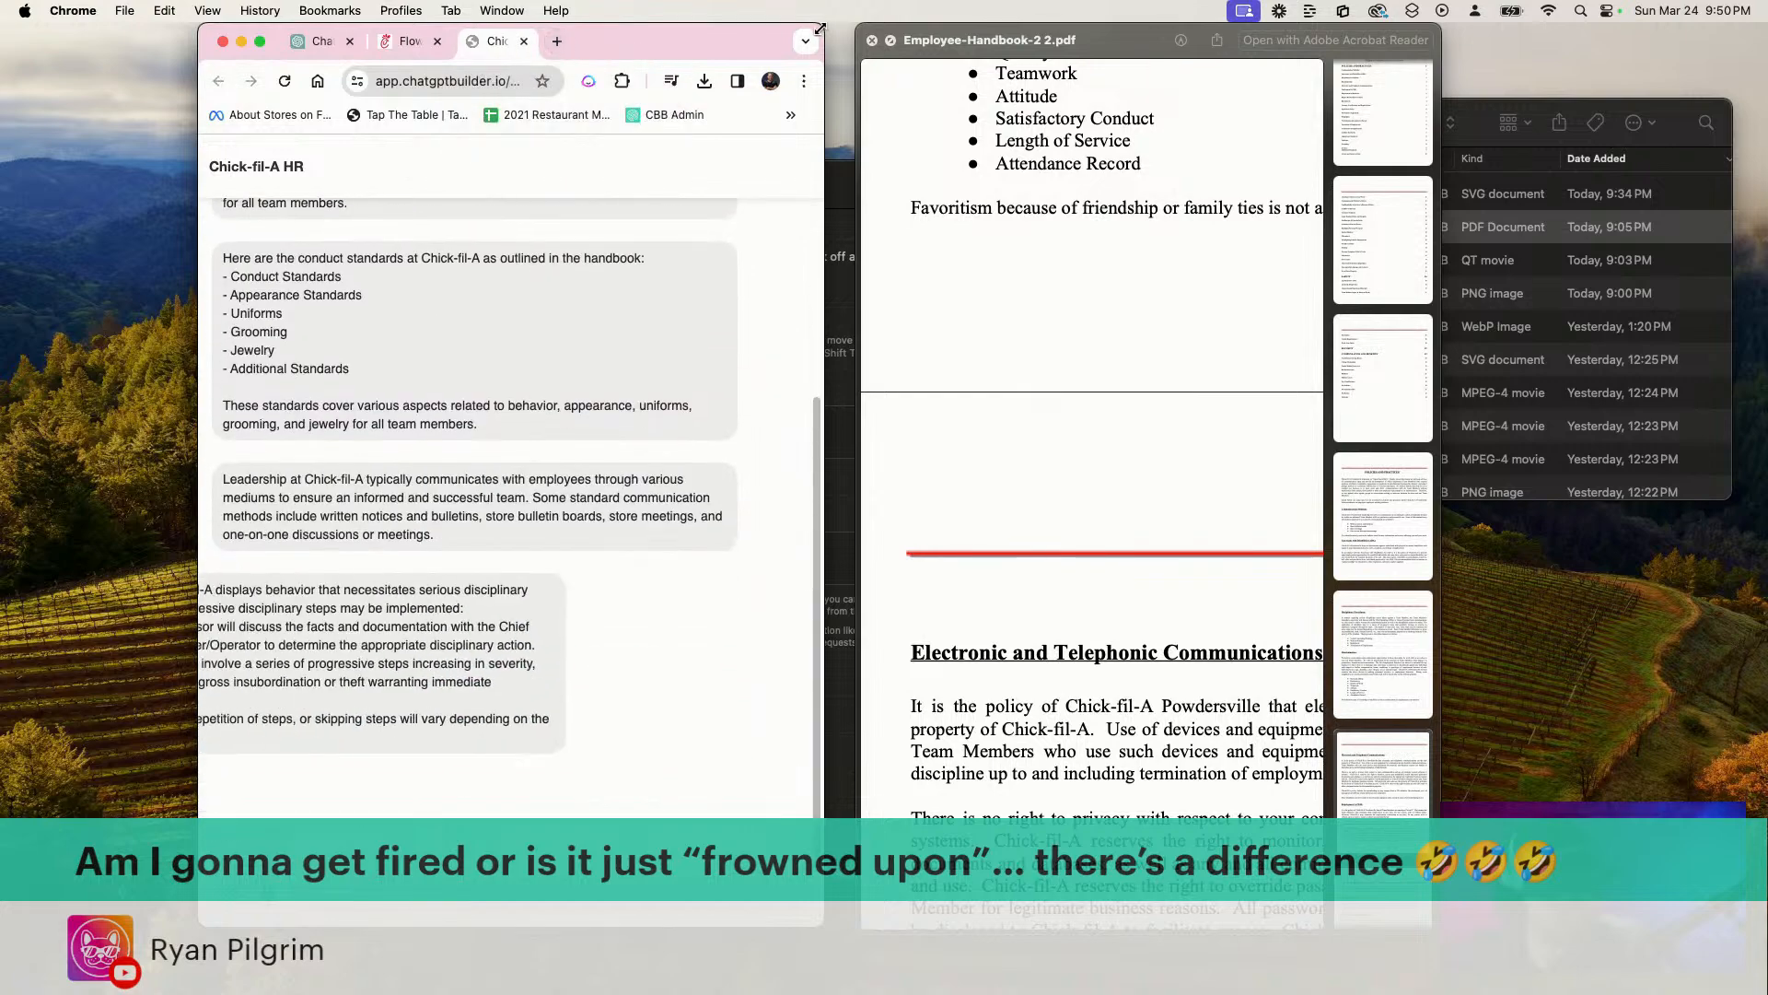
drag(823, 26, 1327, 26)
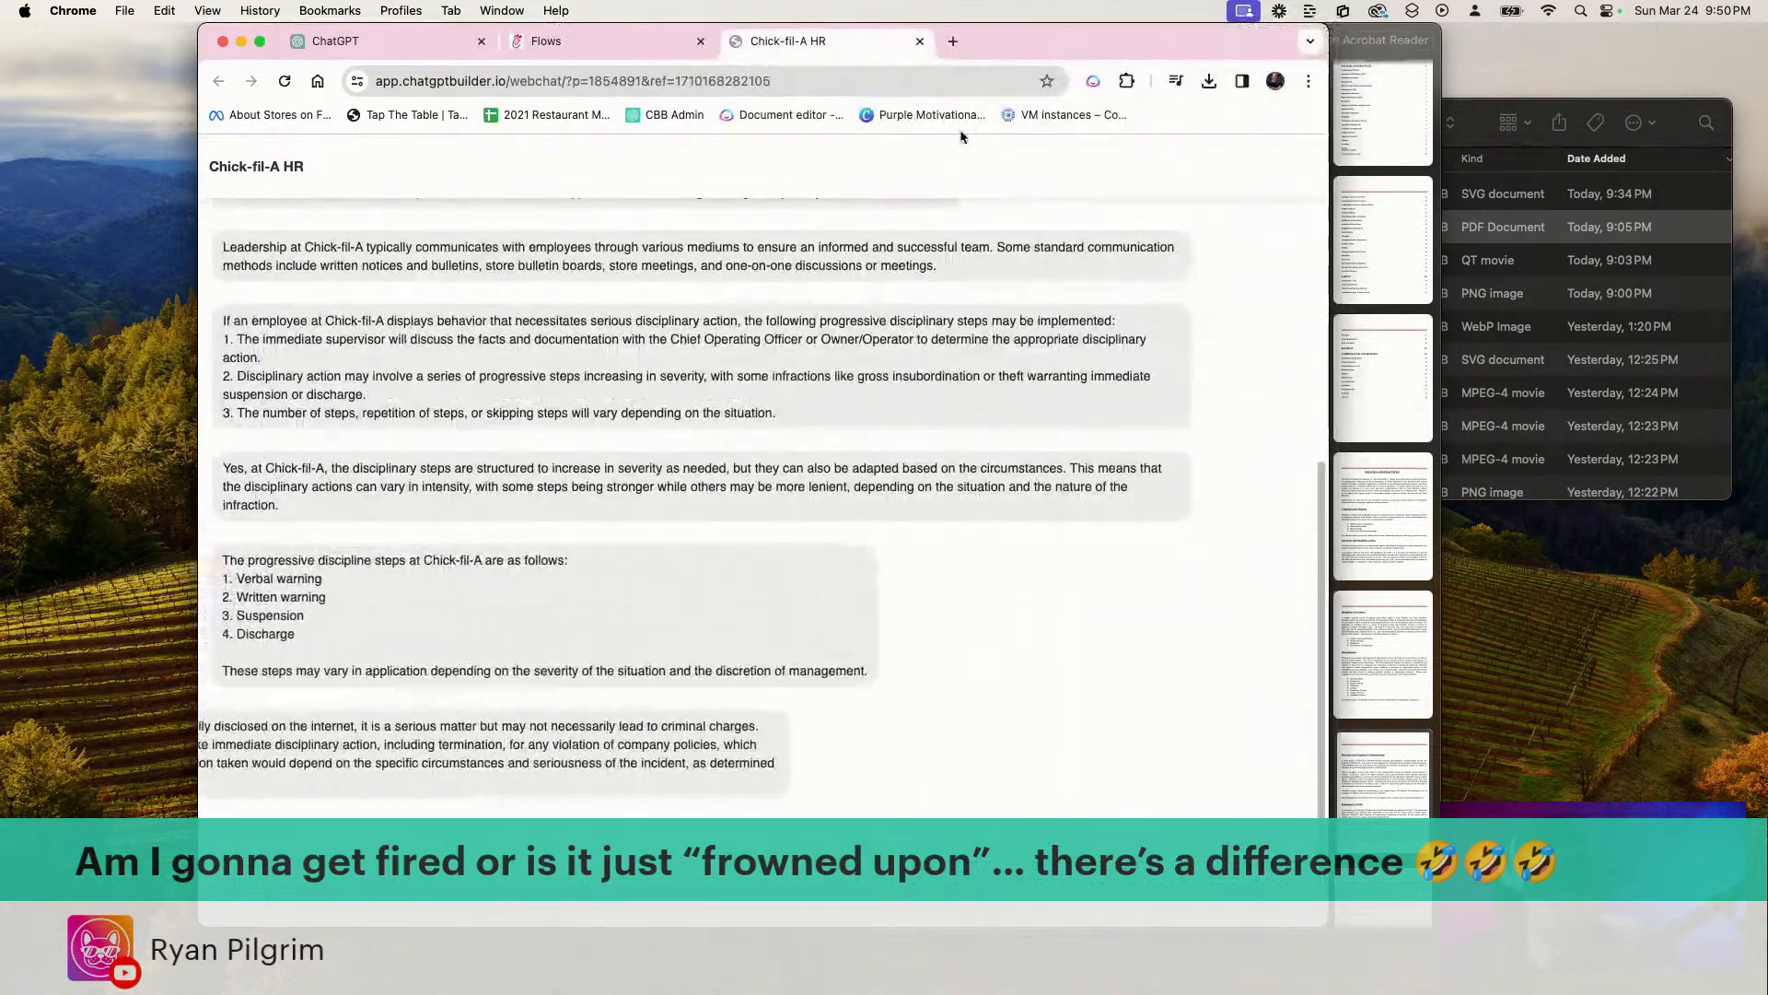
click(919, 42)
click(952, 187)
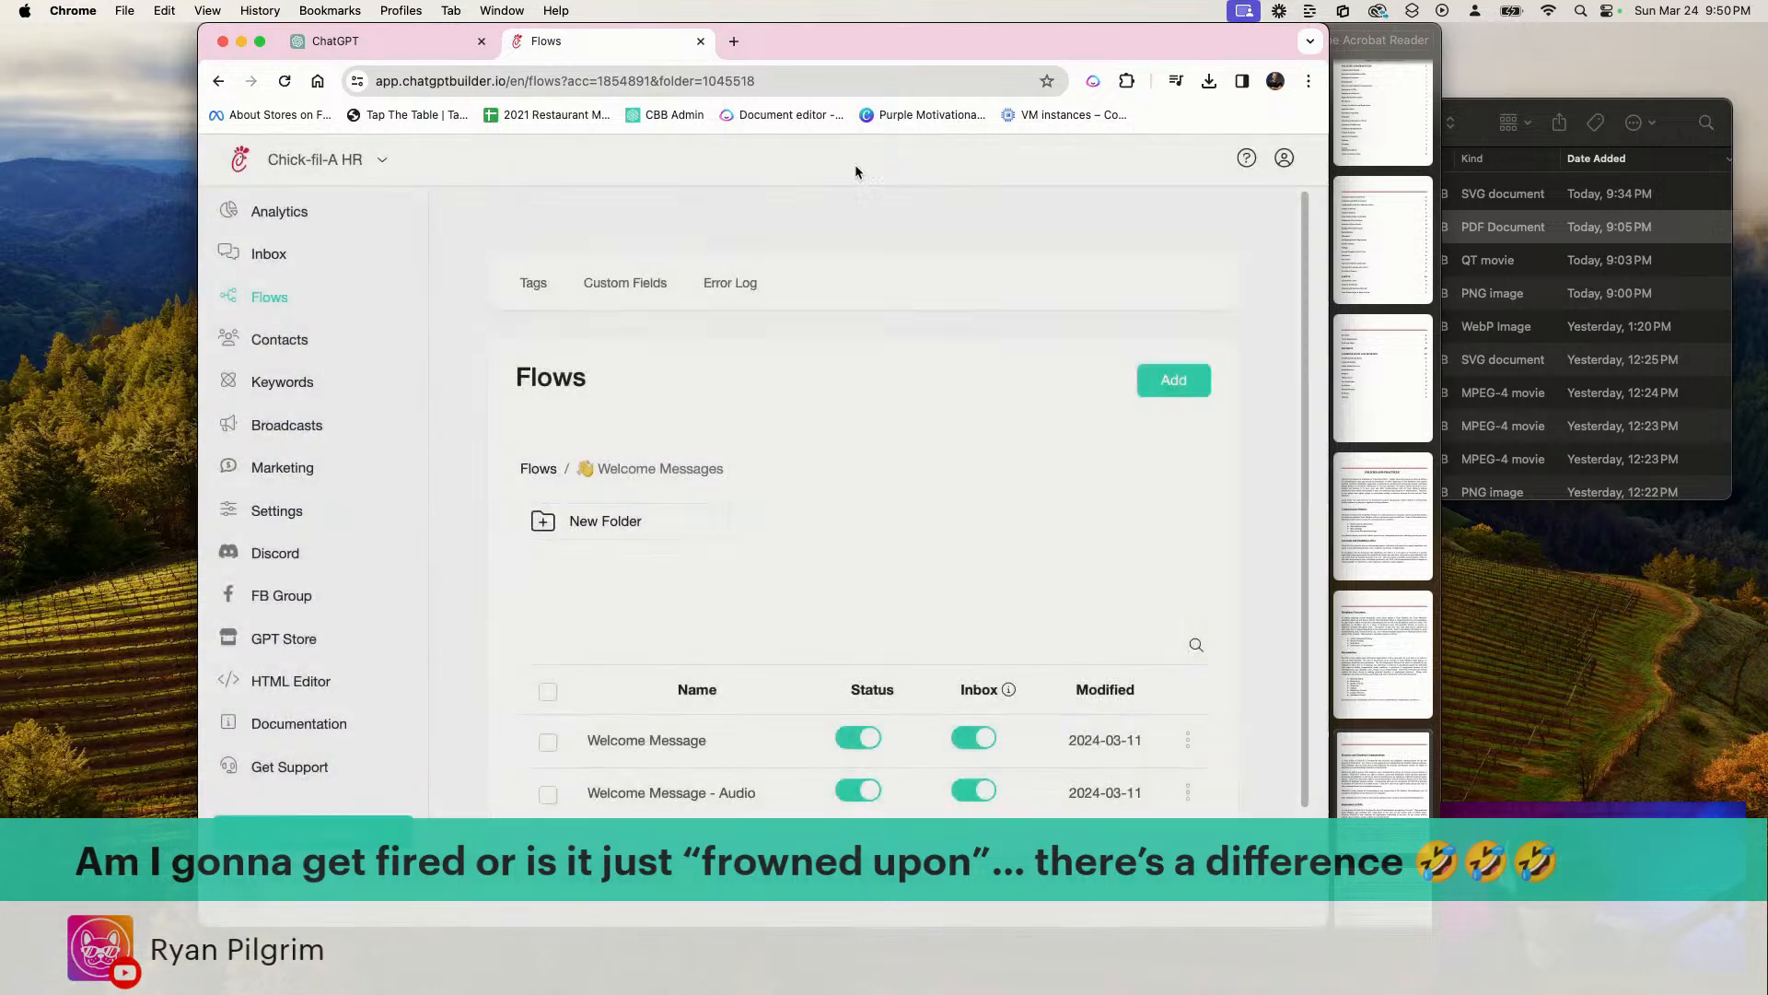
Delete the guest test contact and its conversation from the Chick-fil-A HR inbox
click(268, 253)
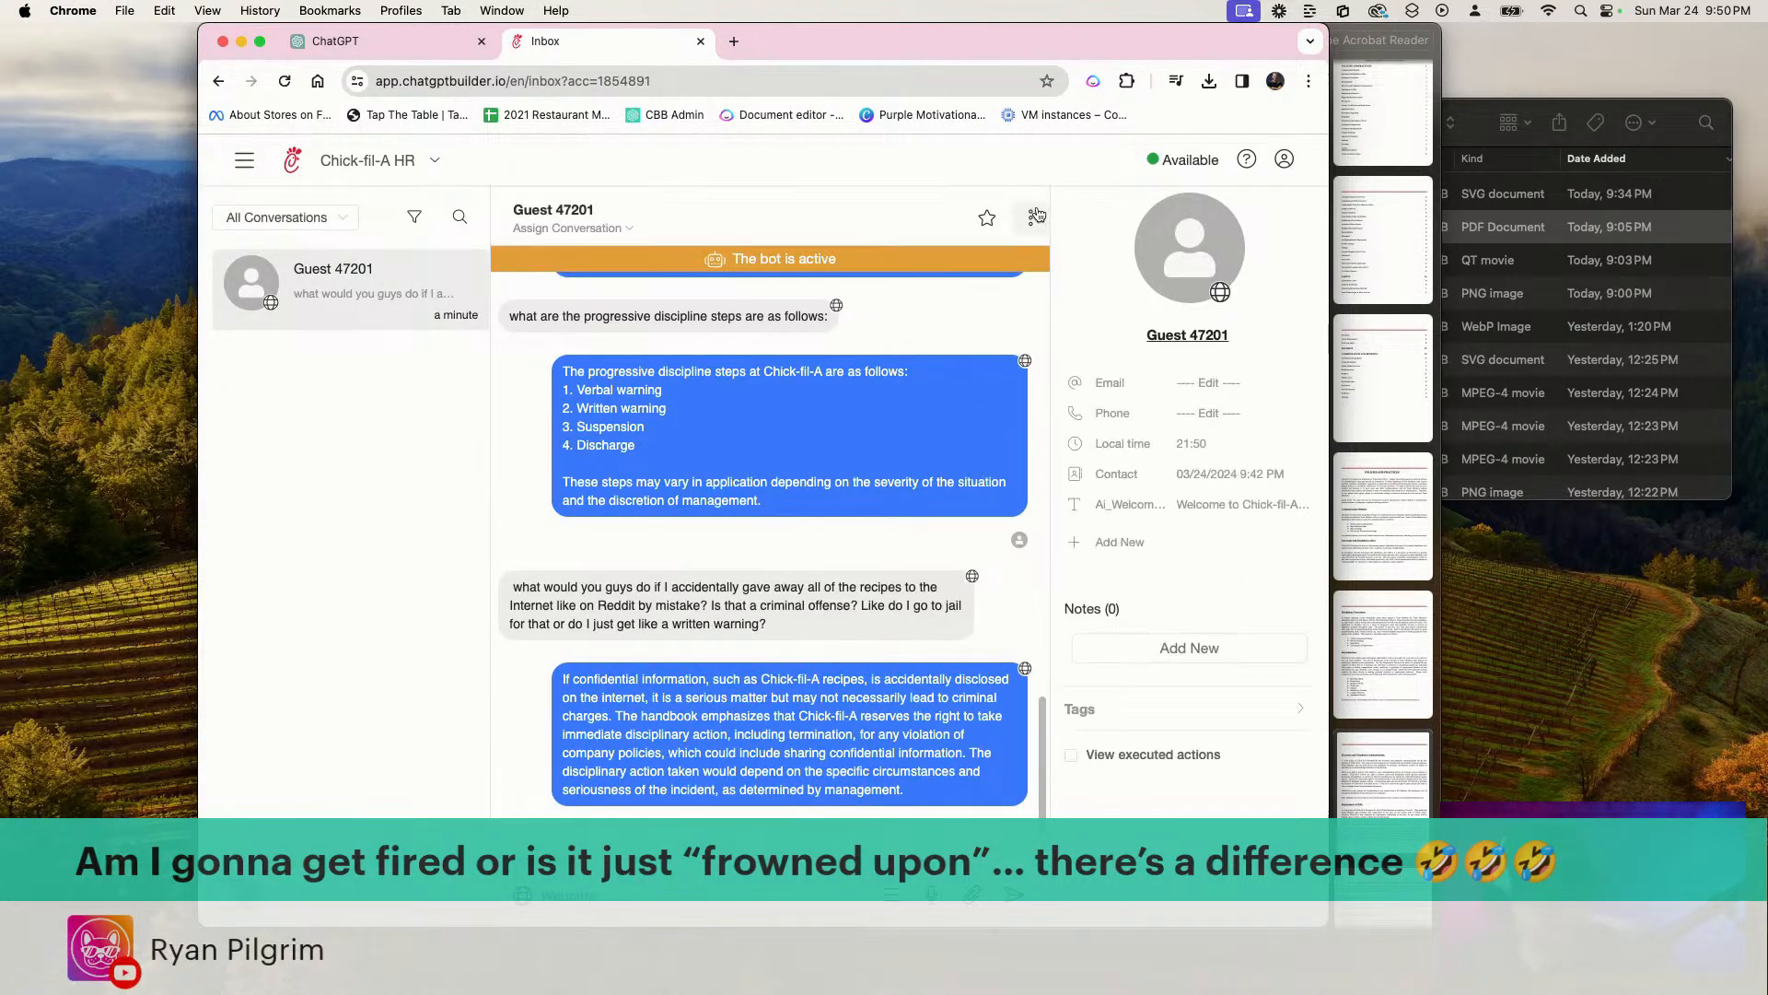
click(1032, 218)
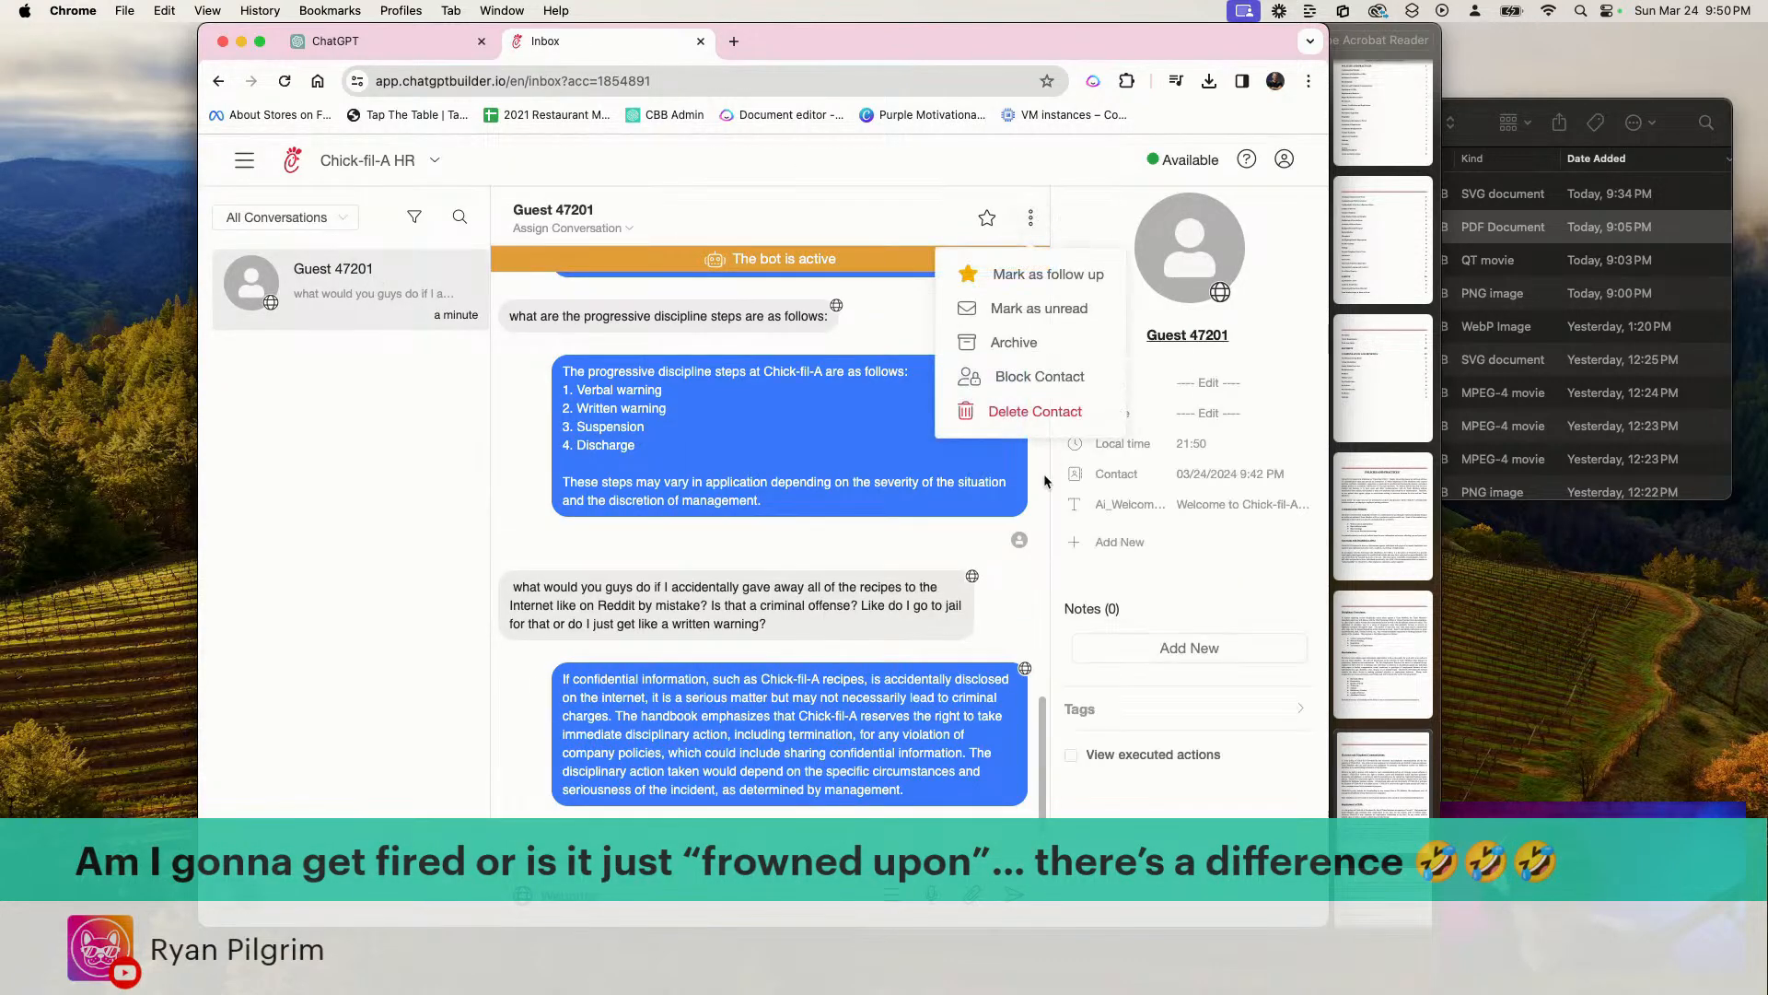
click(1024, 416)
click(907, 314)
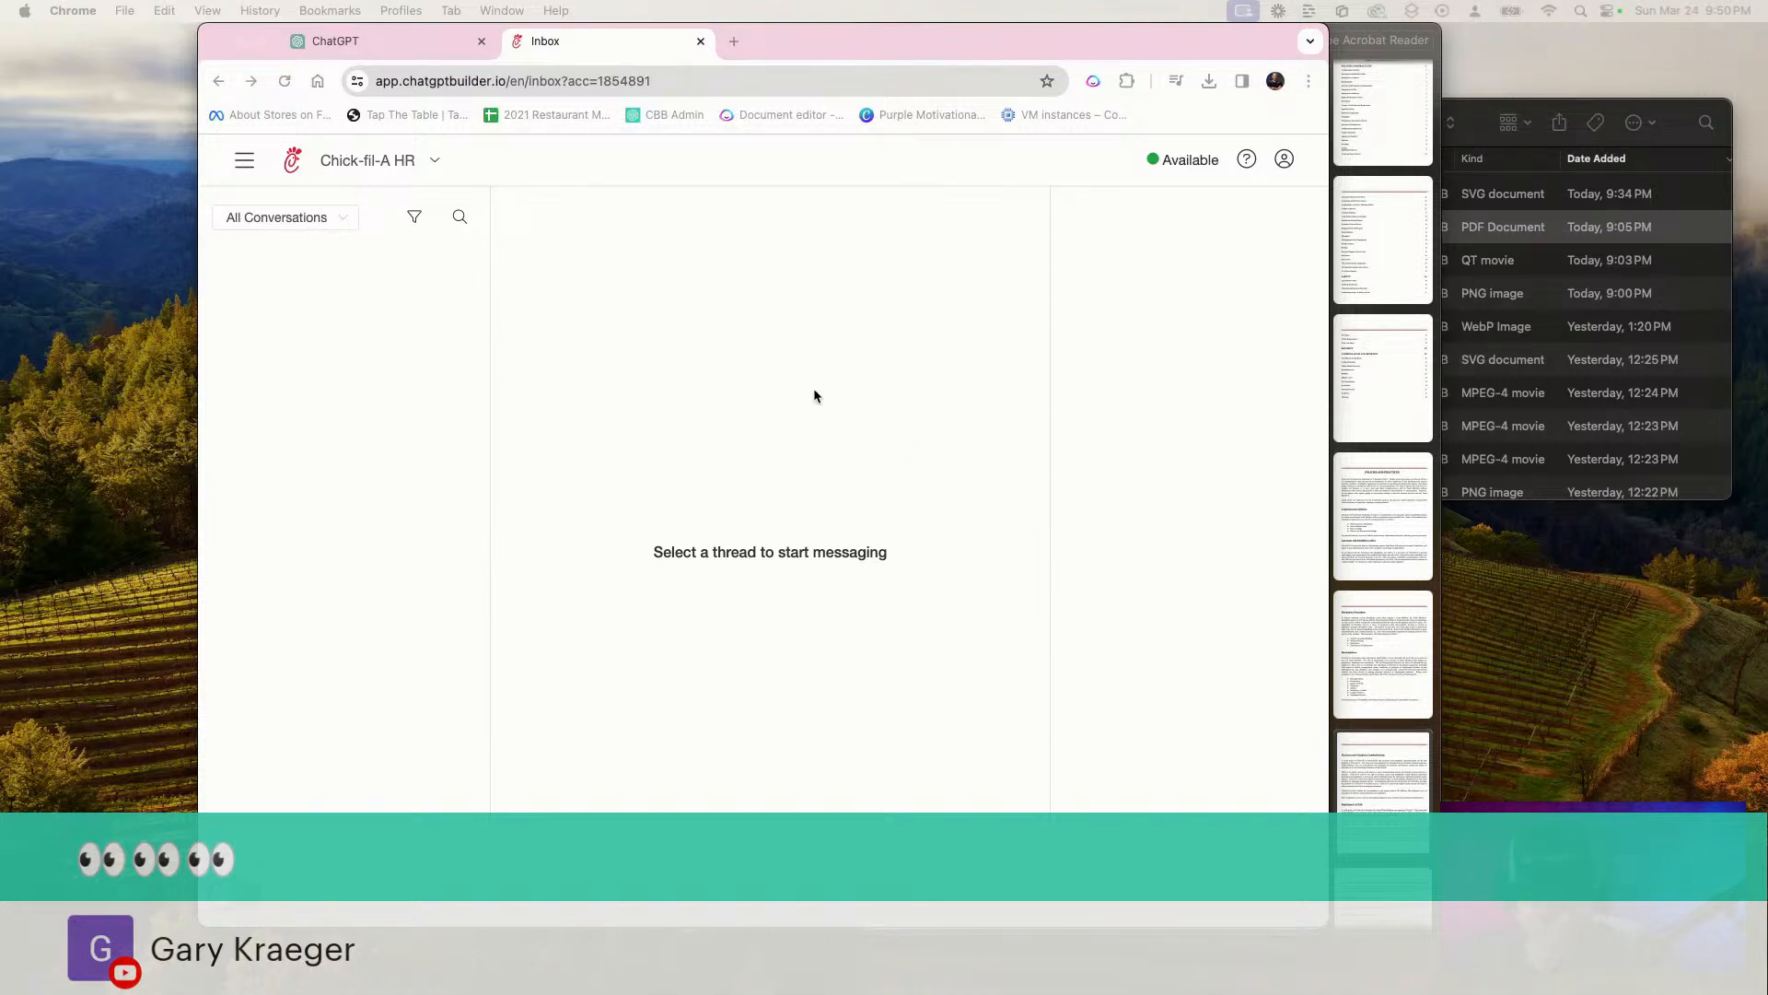
Create a new Webchat account with the chatbot name "Digital Marketing Agency"
click(434, 160)
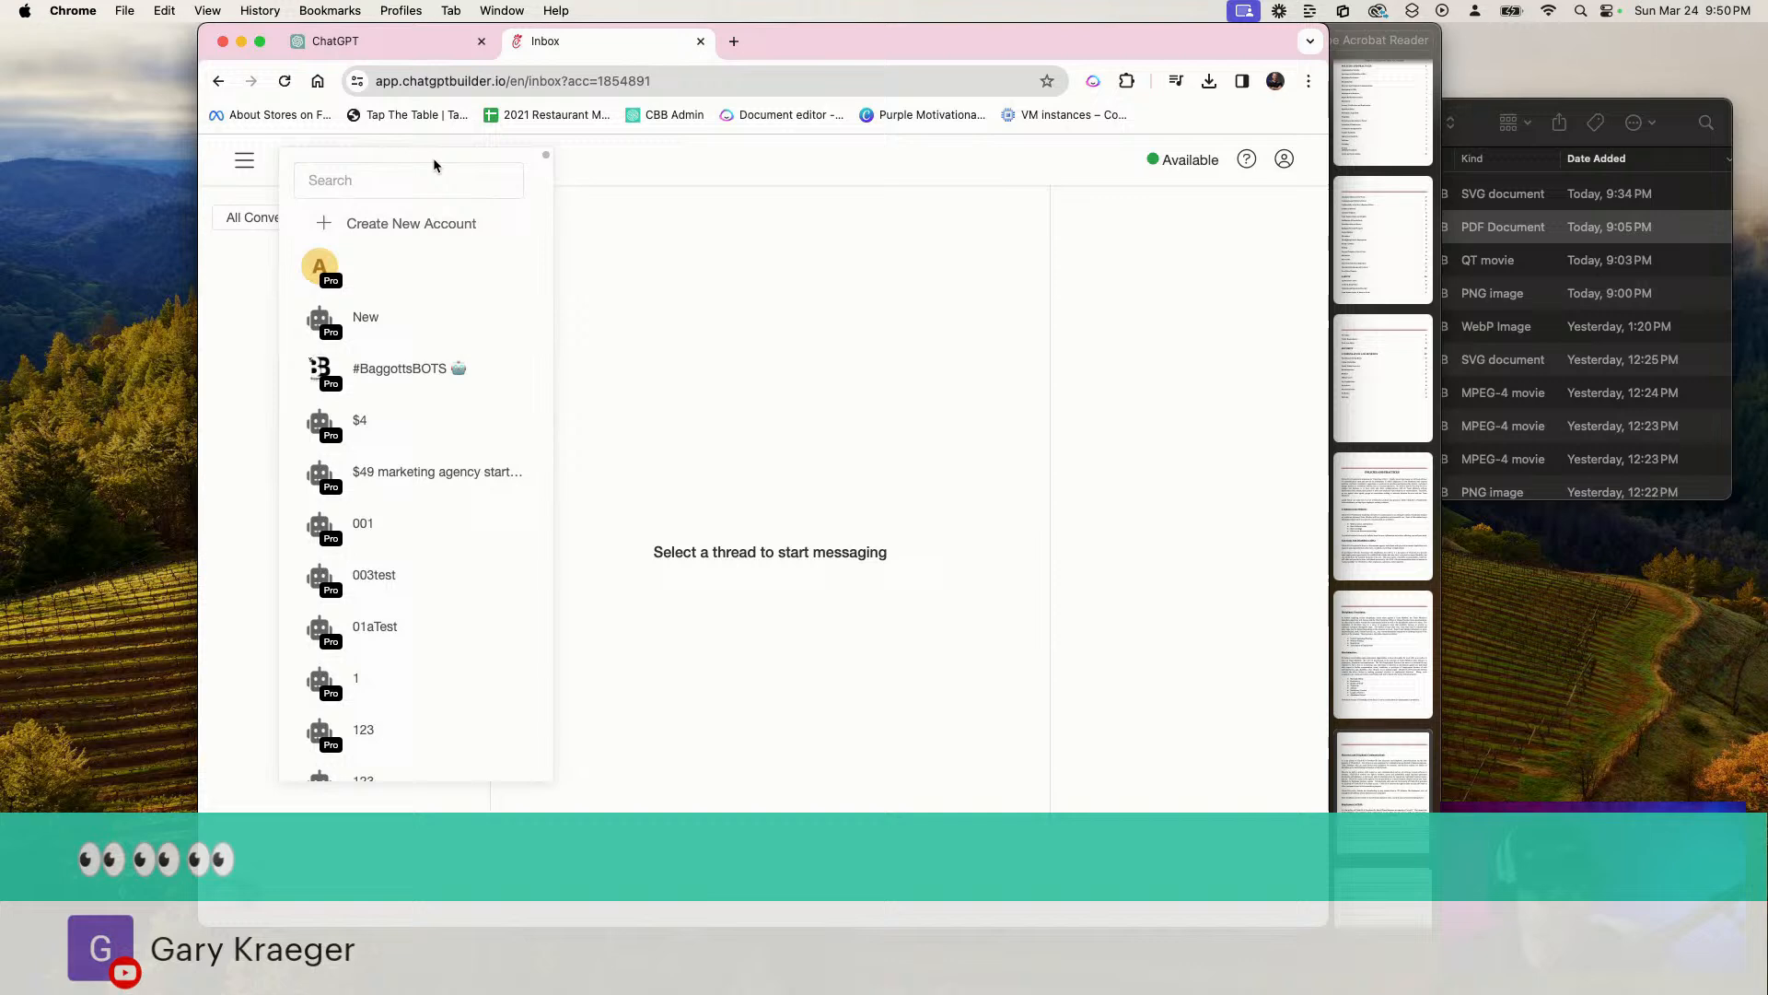
click(409, 233)
click(898, 232)
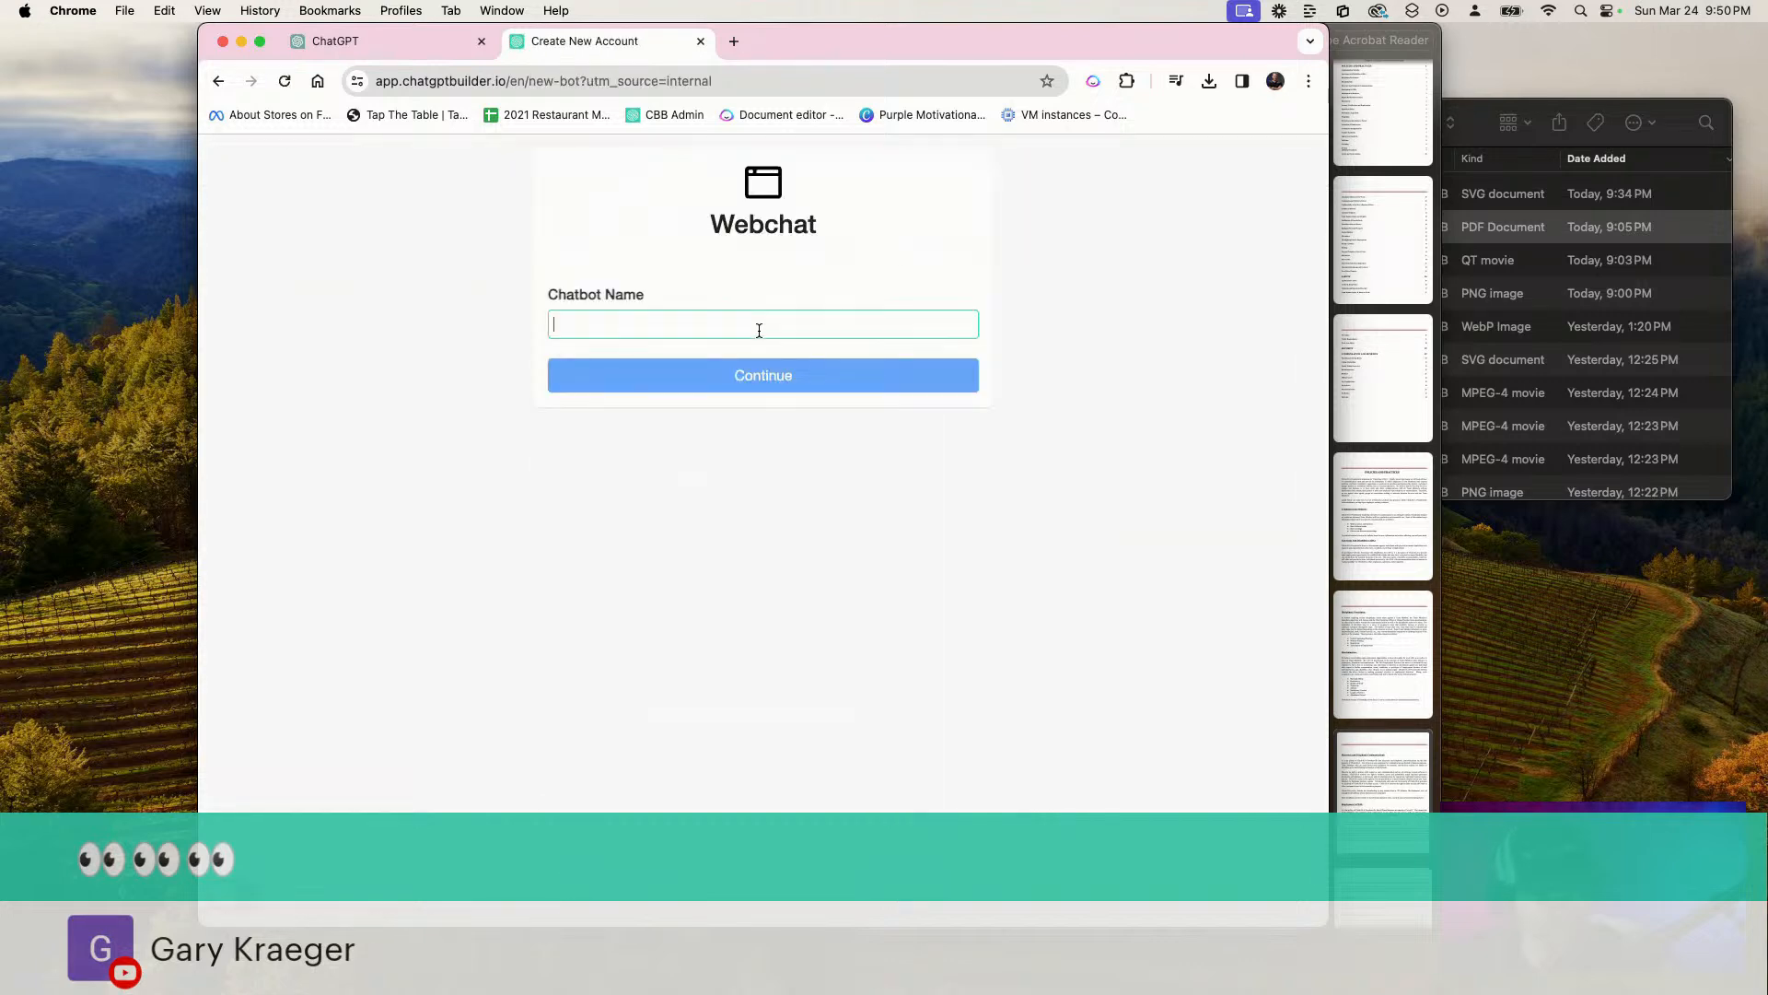
text(Digital Marketing Agency)
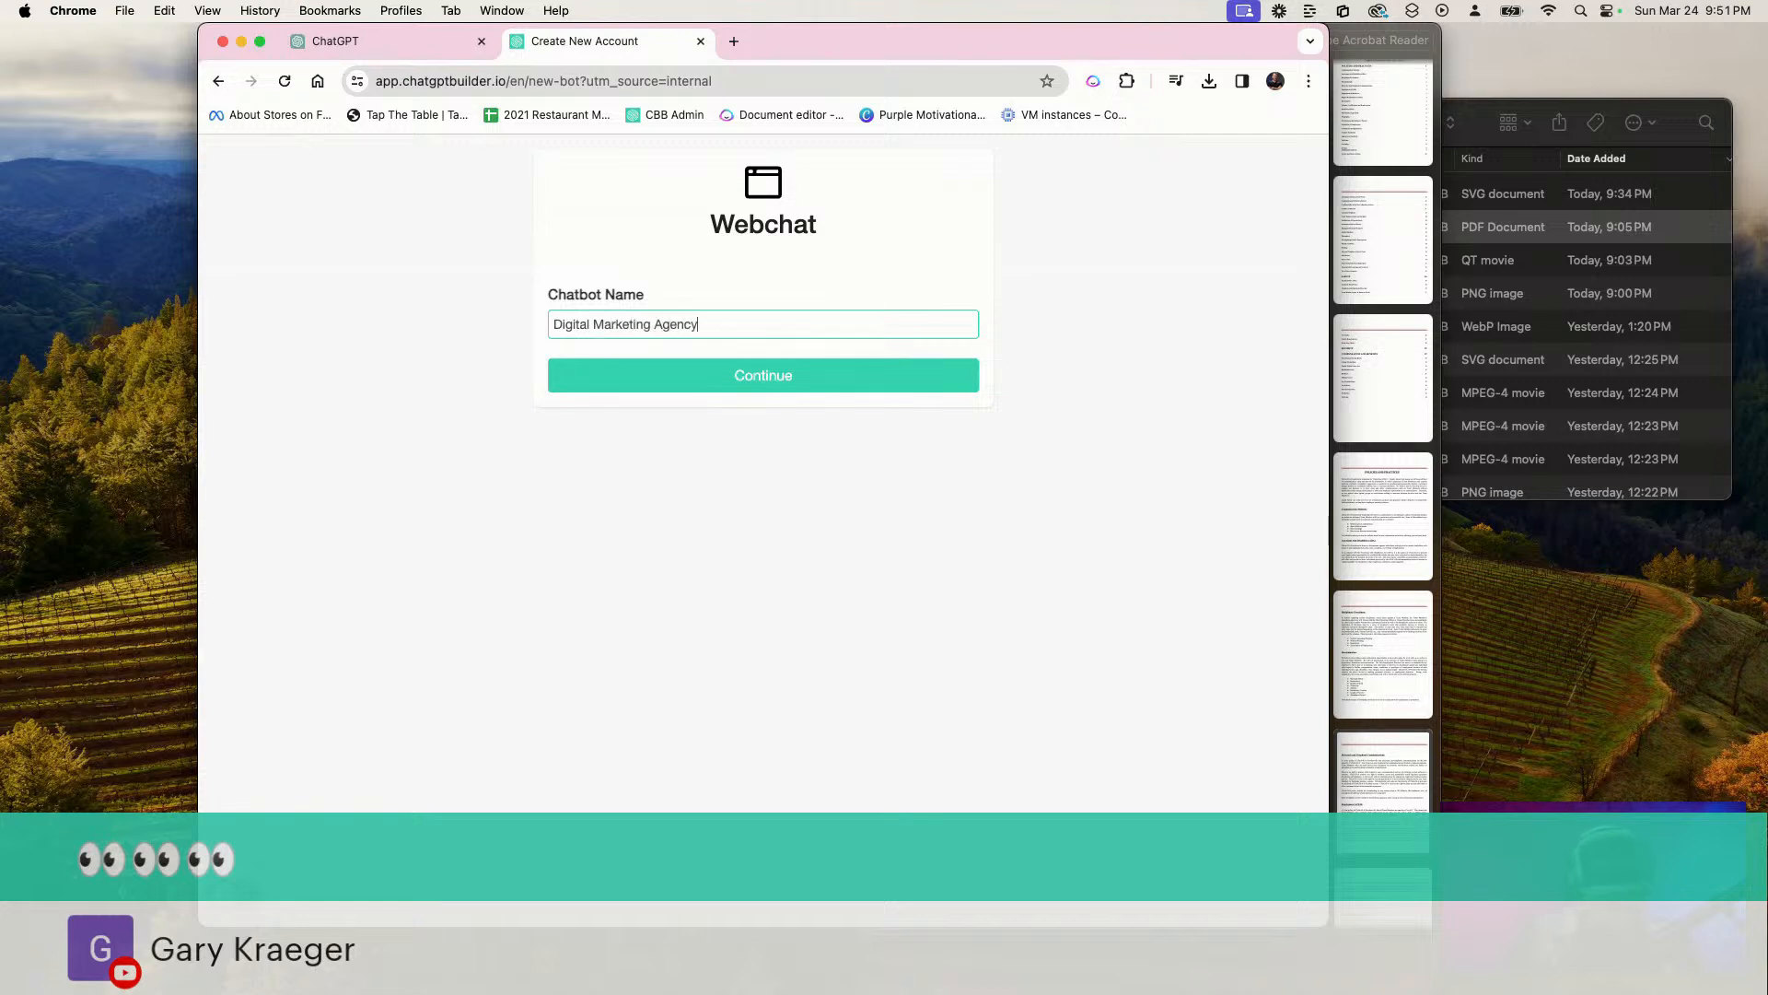
click(709, 361)
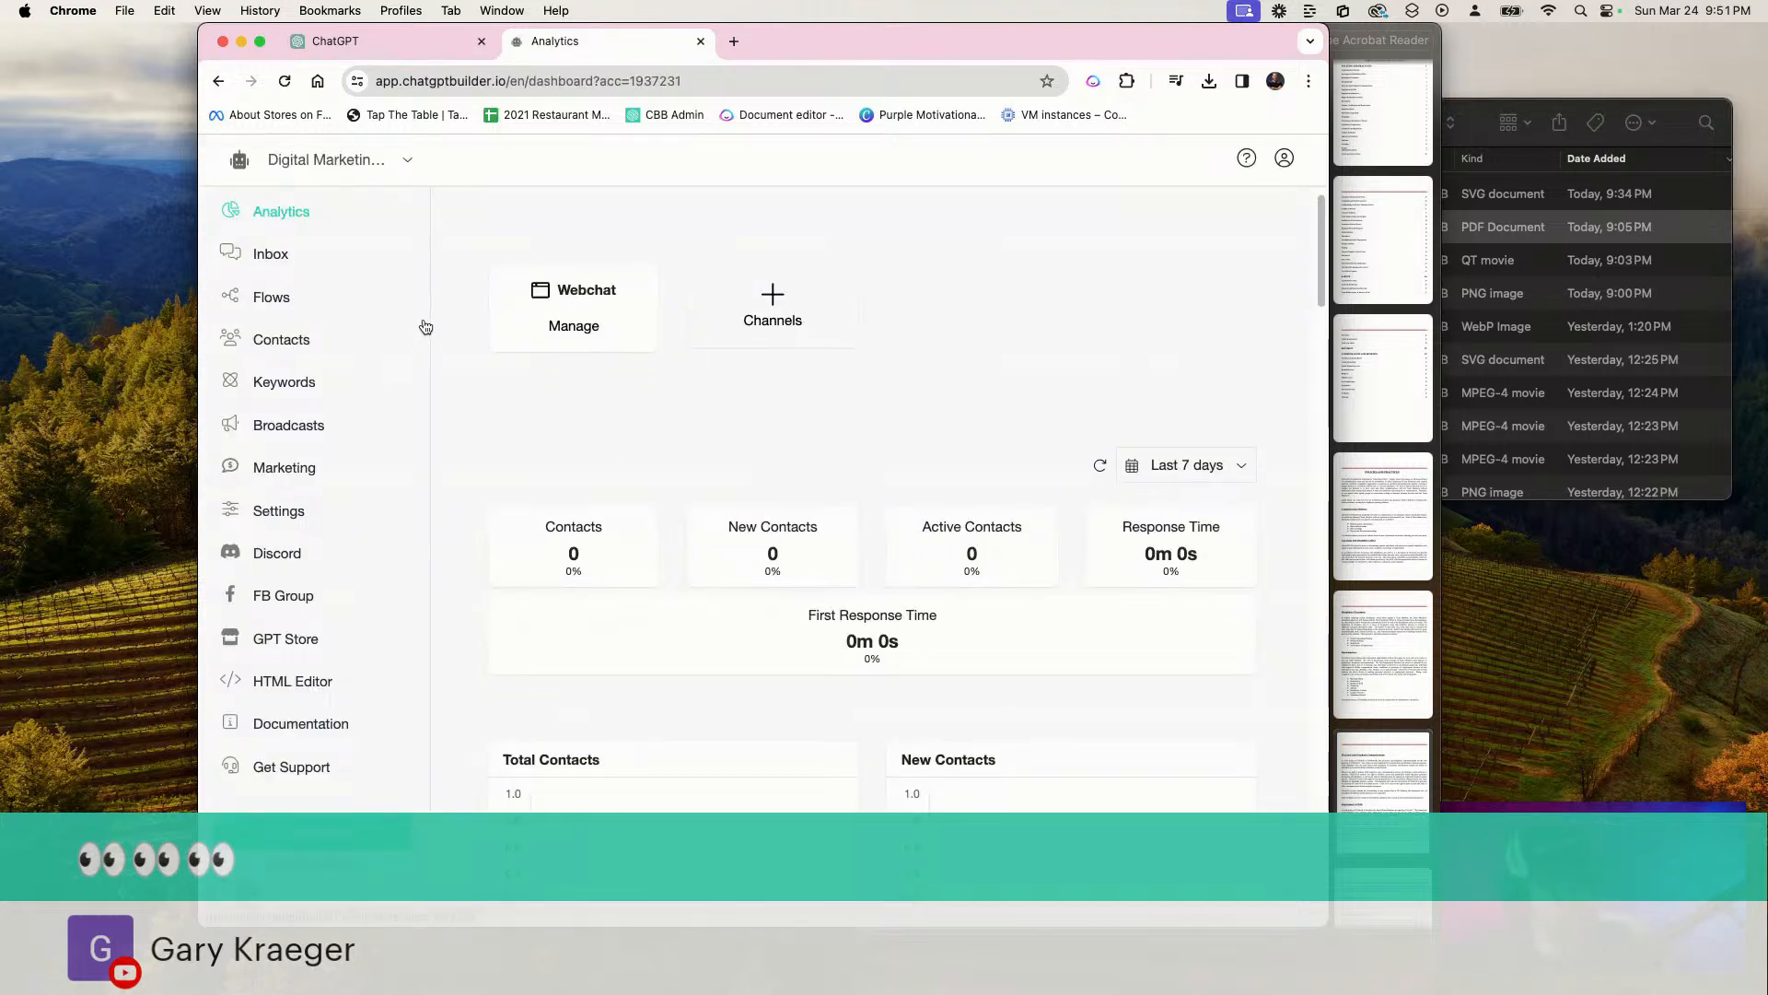
Examine the Generate Image flow in the Special Flows folder, including its User Requests Image step, and return to the flows overview
click(269, 297)
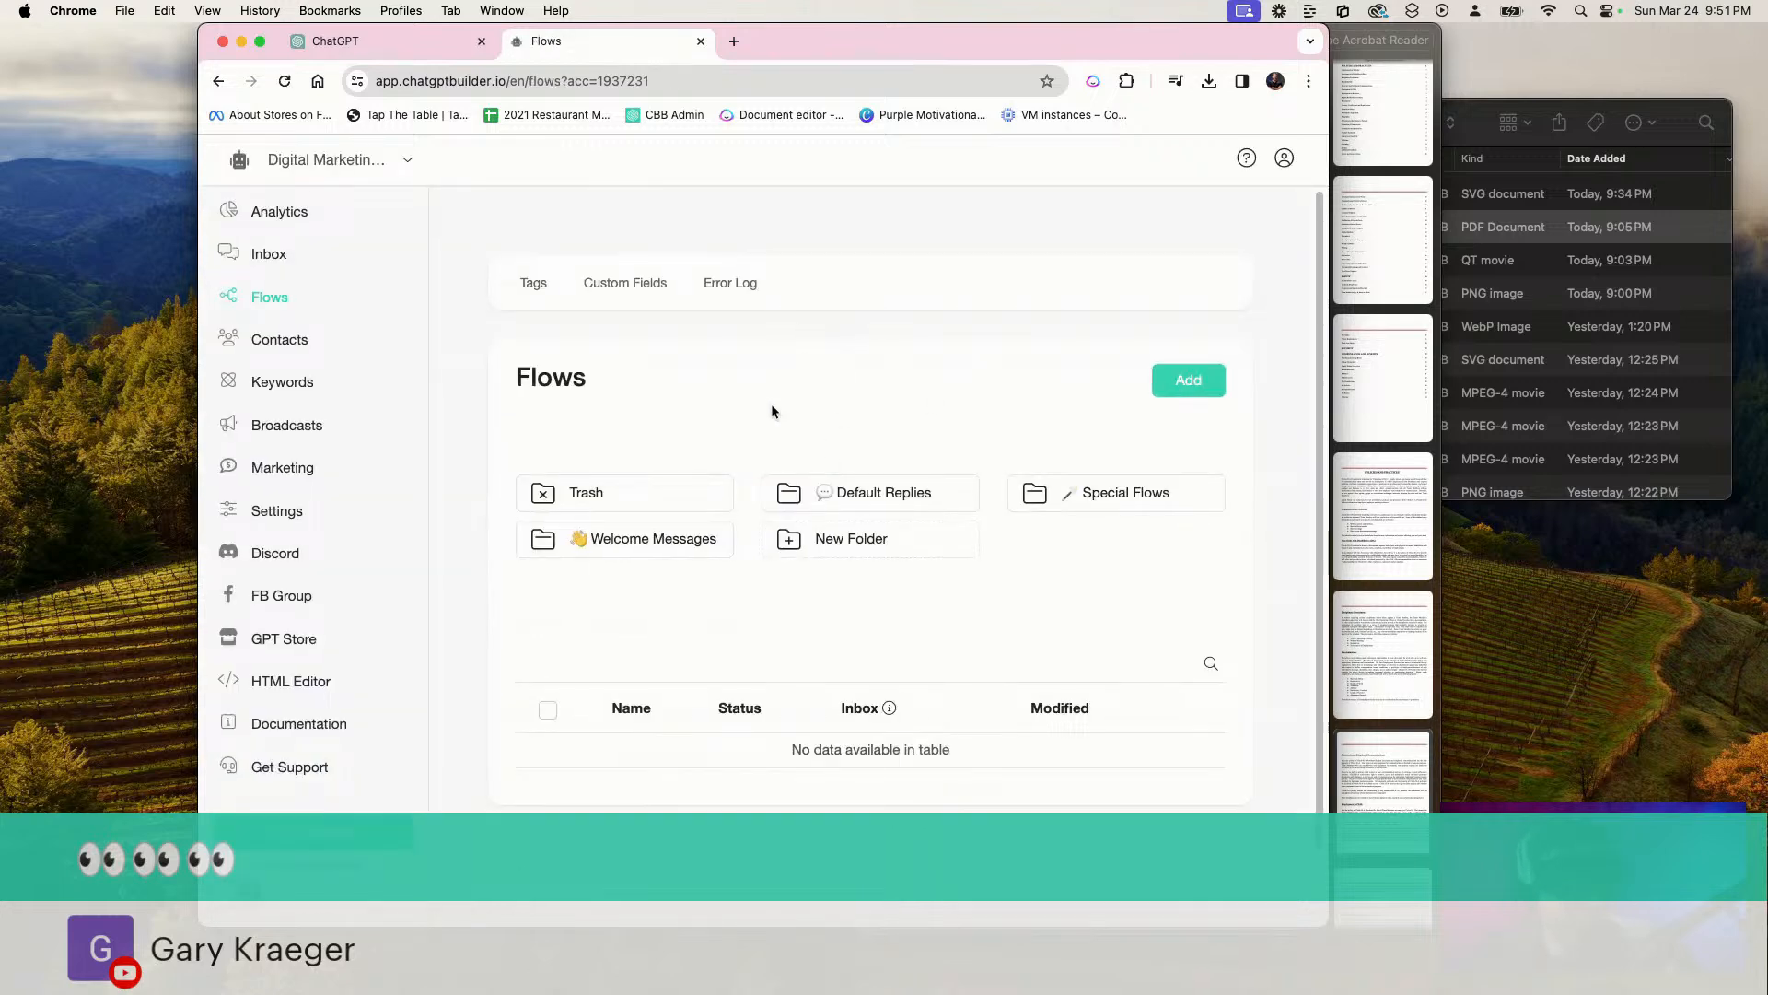
click(1059, 496)
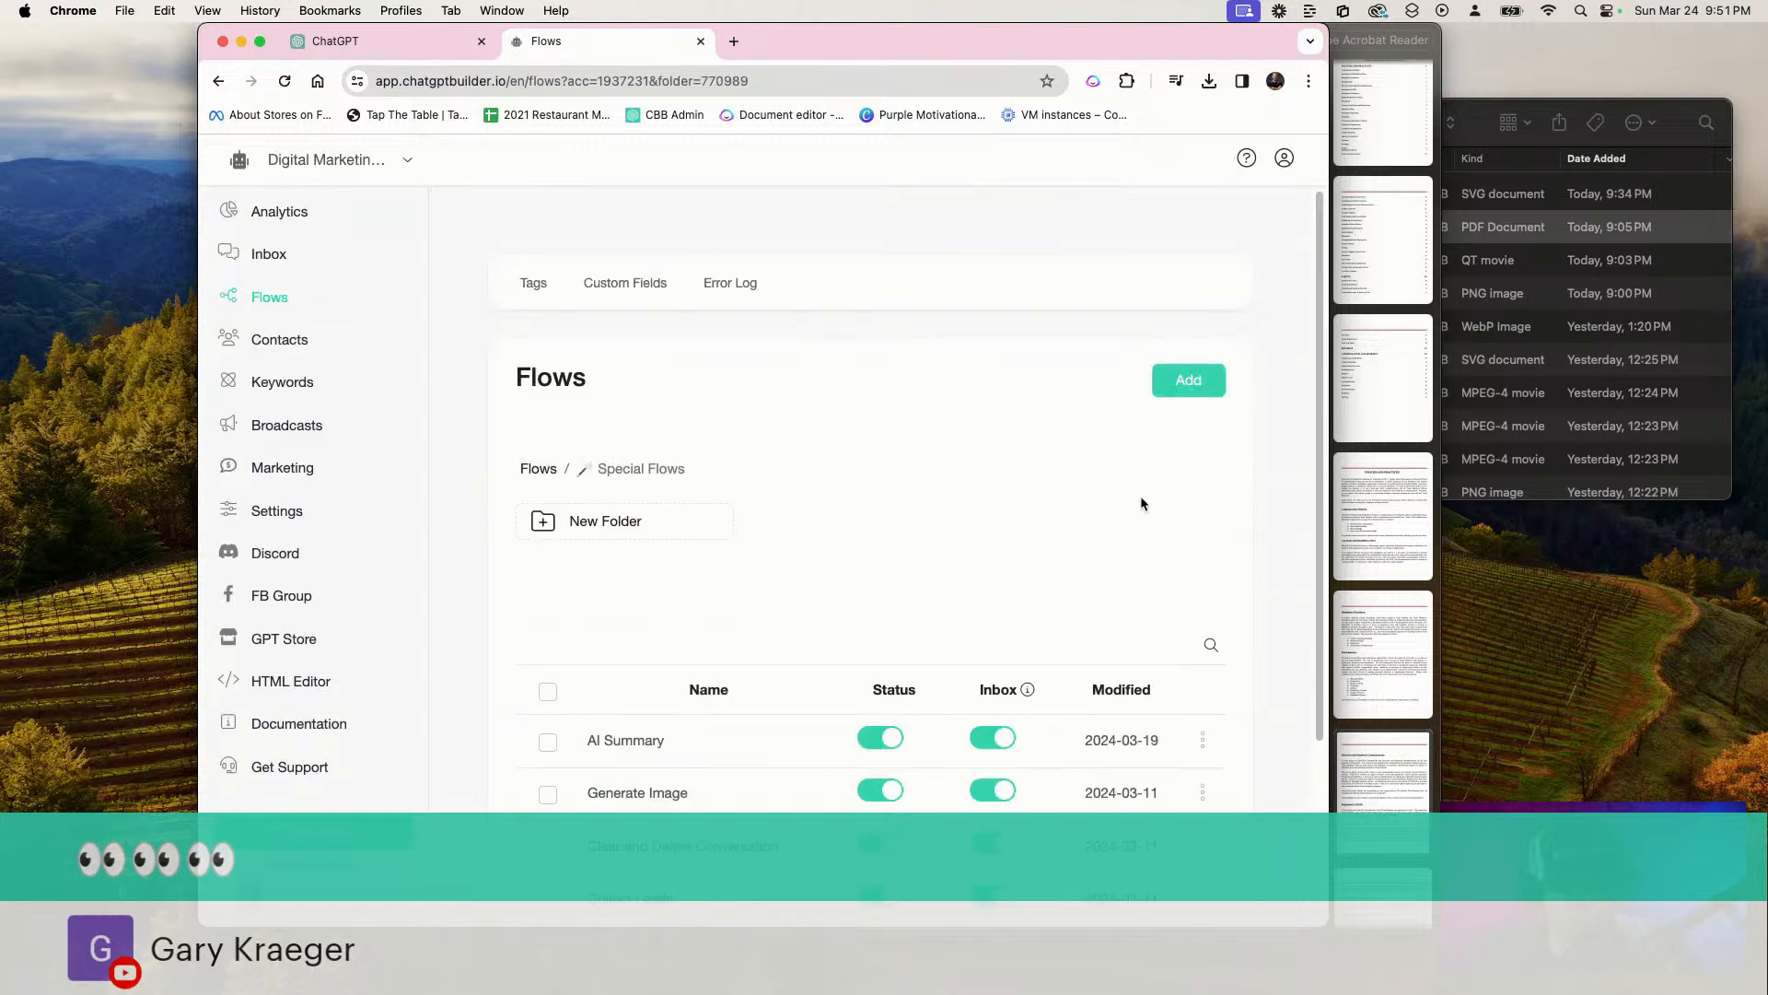
scroll(682, 511, down, 3)
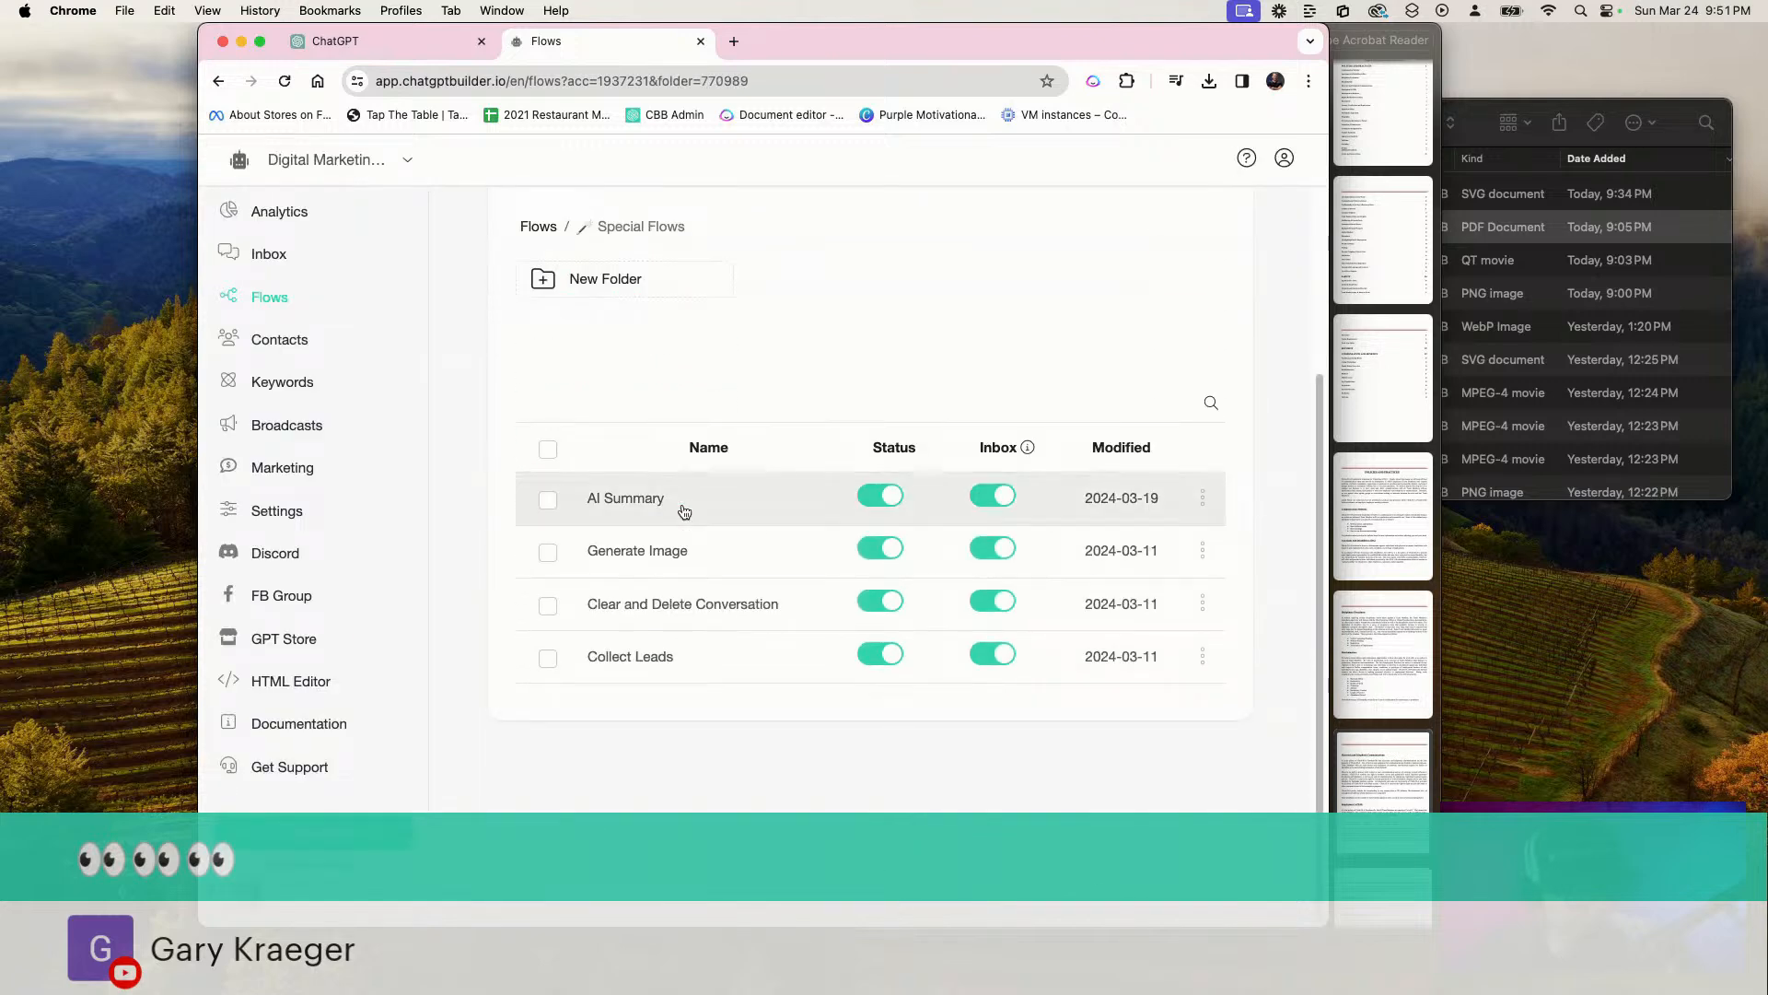
click(654, 553)
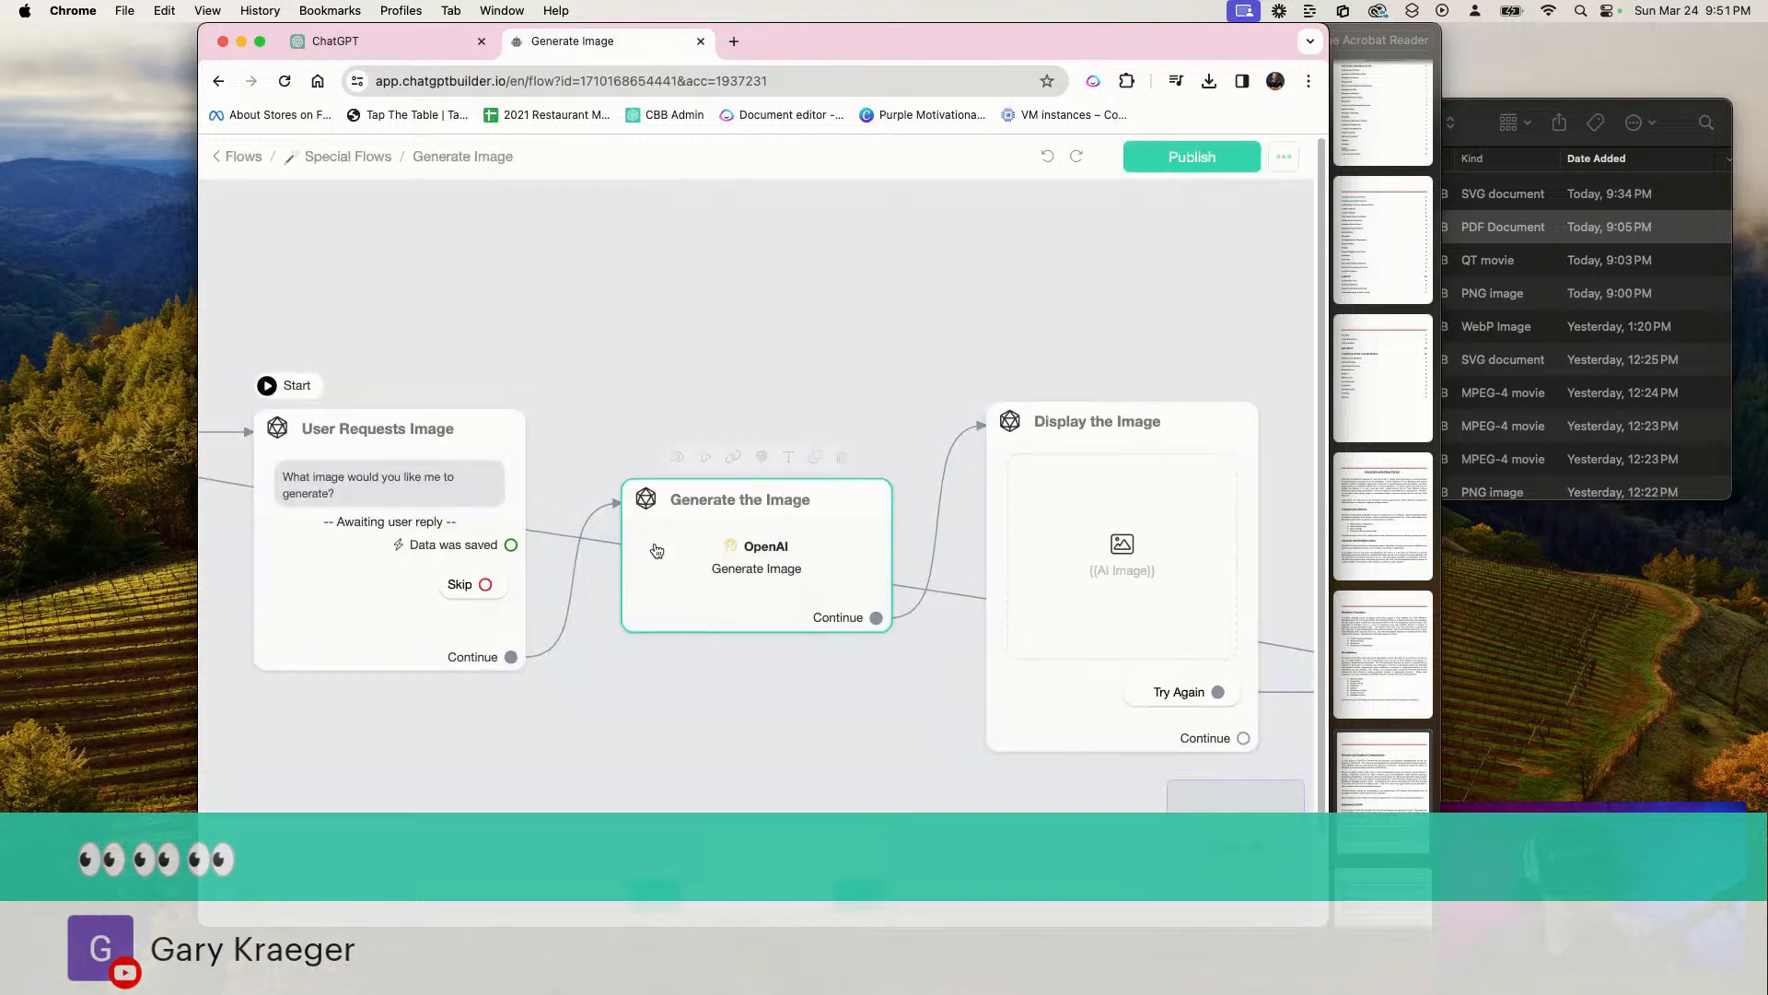
click(437, 463)
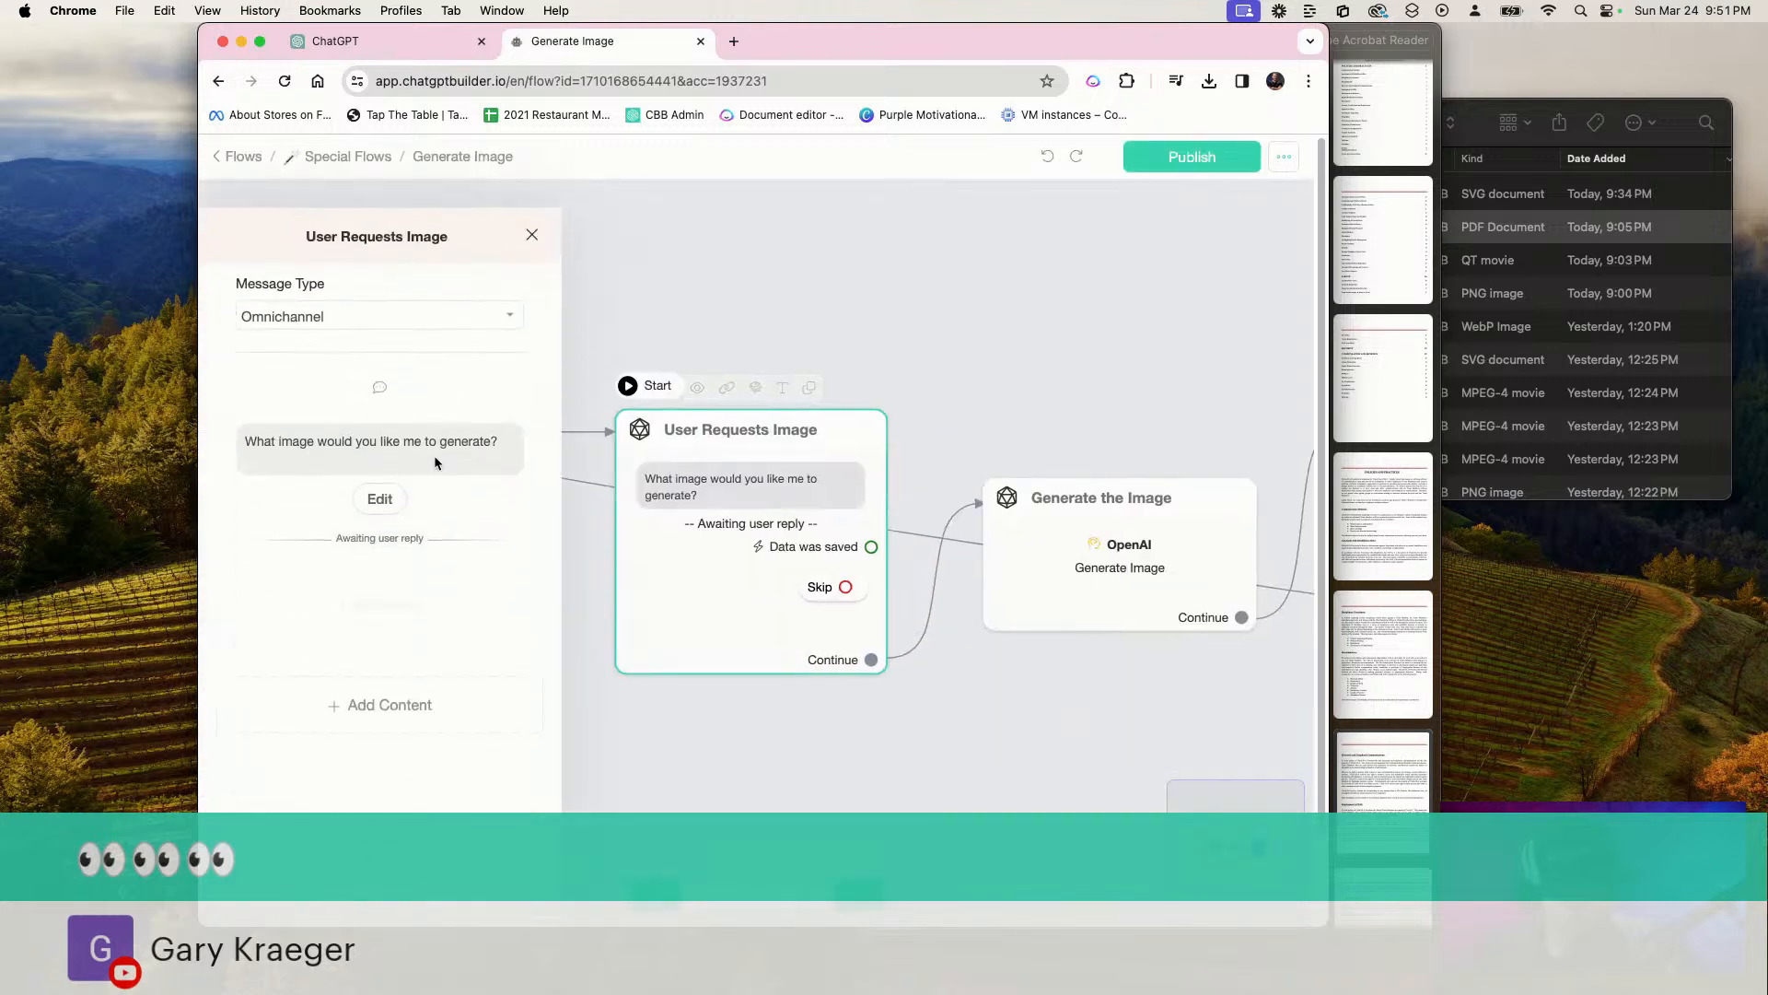
click(555, 214)
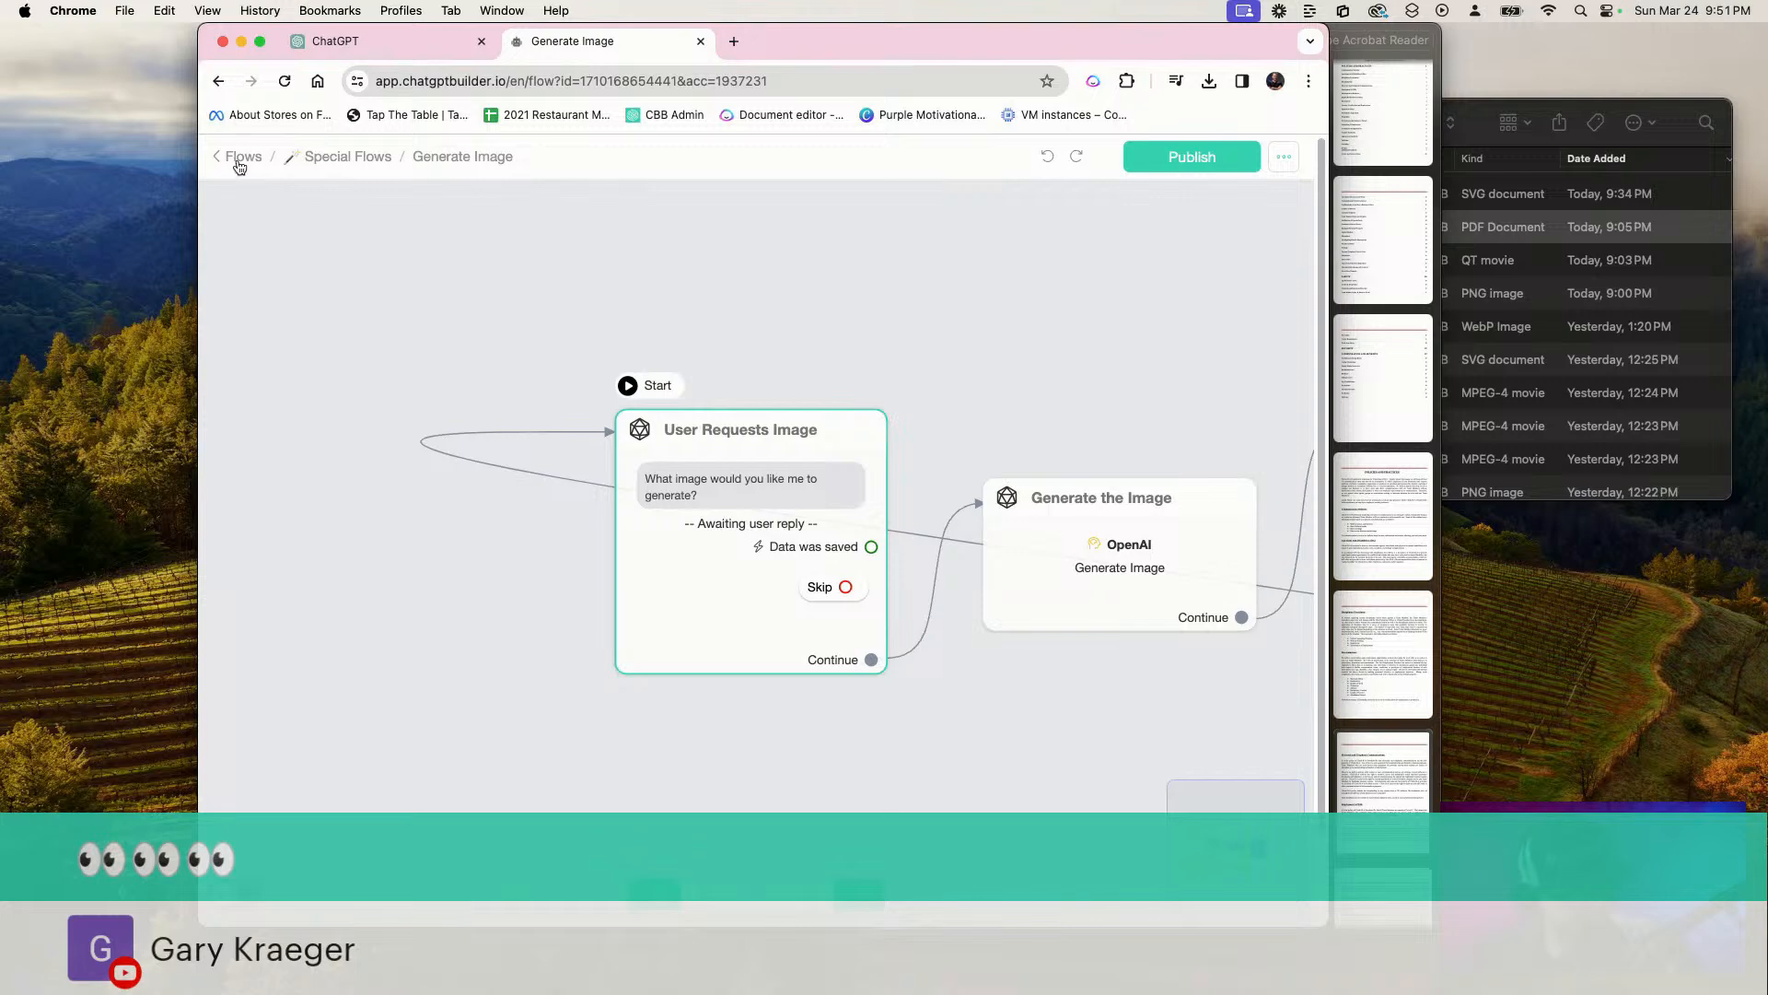
click(239, 161)
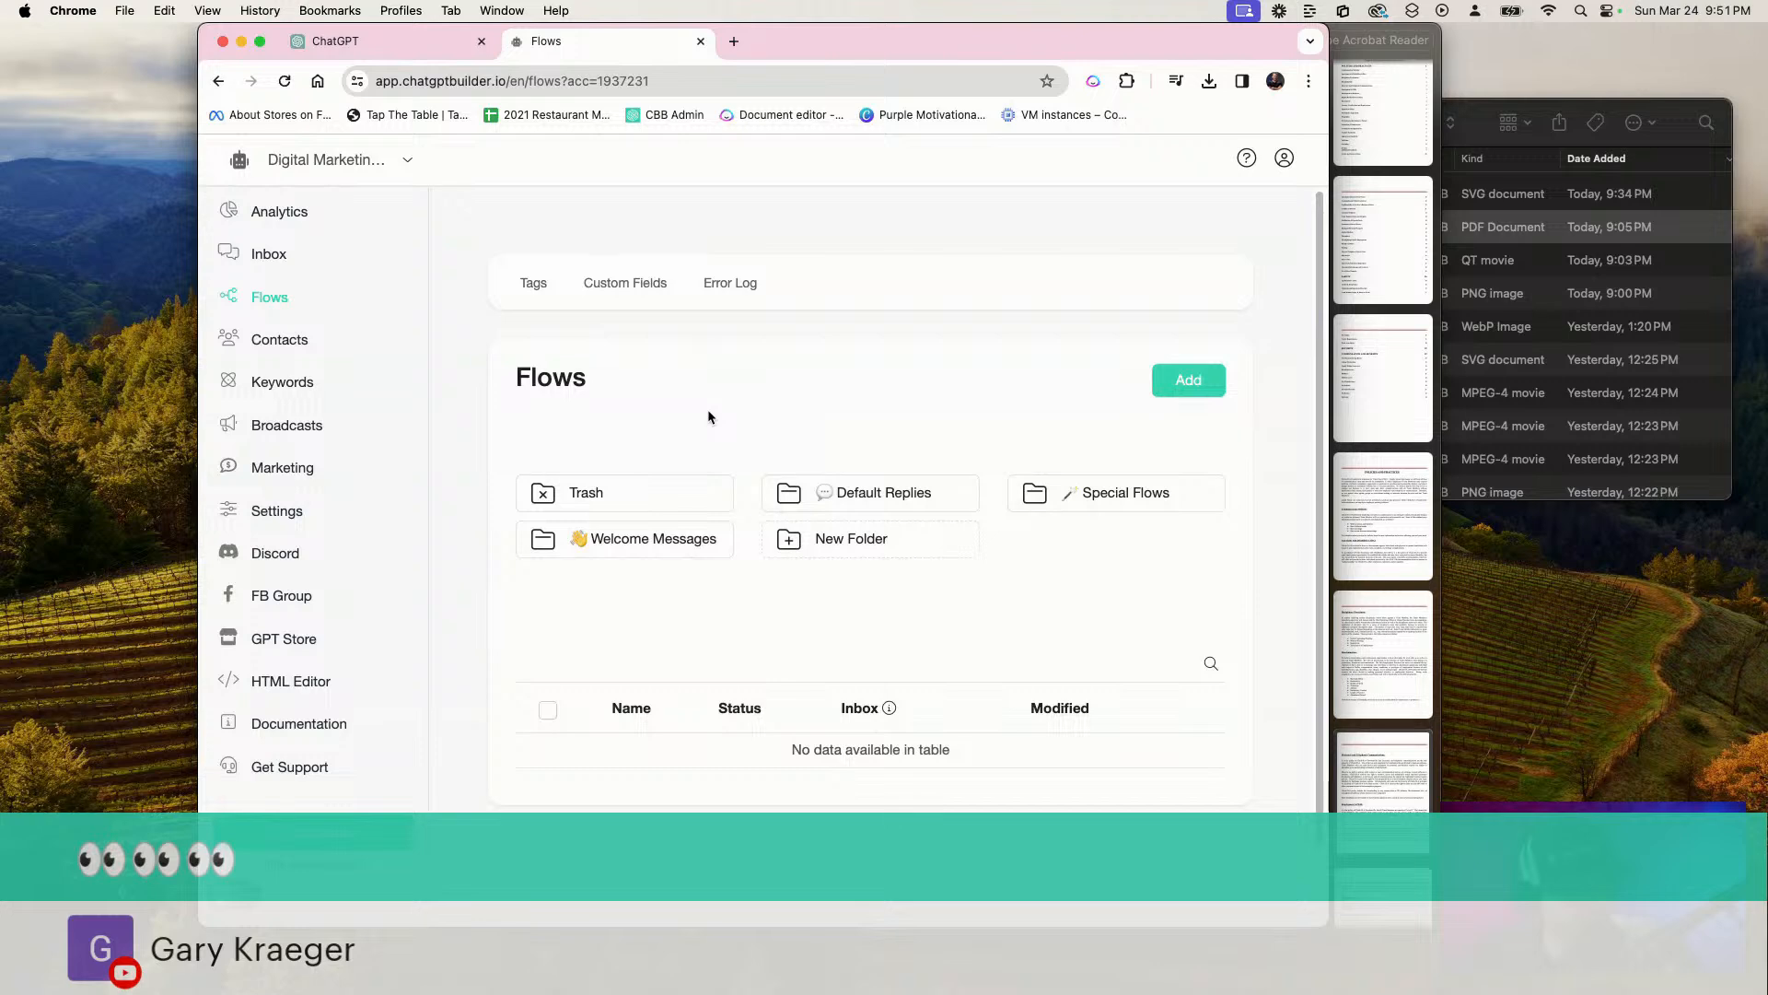
Disconnect the OpenAI integration from the Digital Marketing Agency account's settings and confirm the disconnection
click(288, 514)
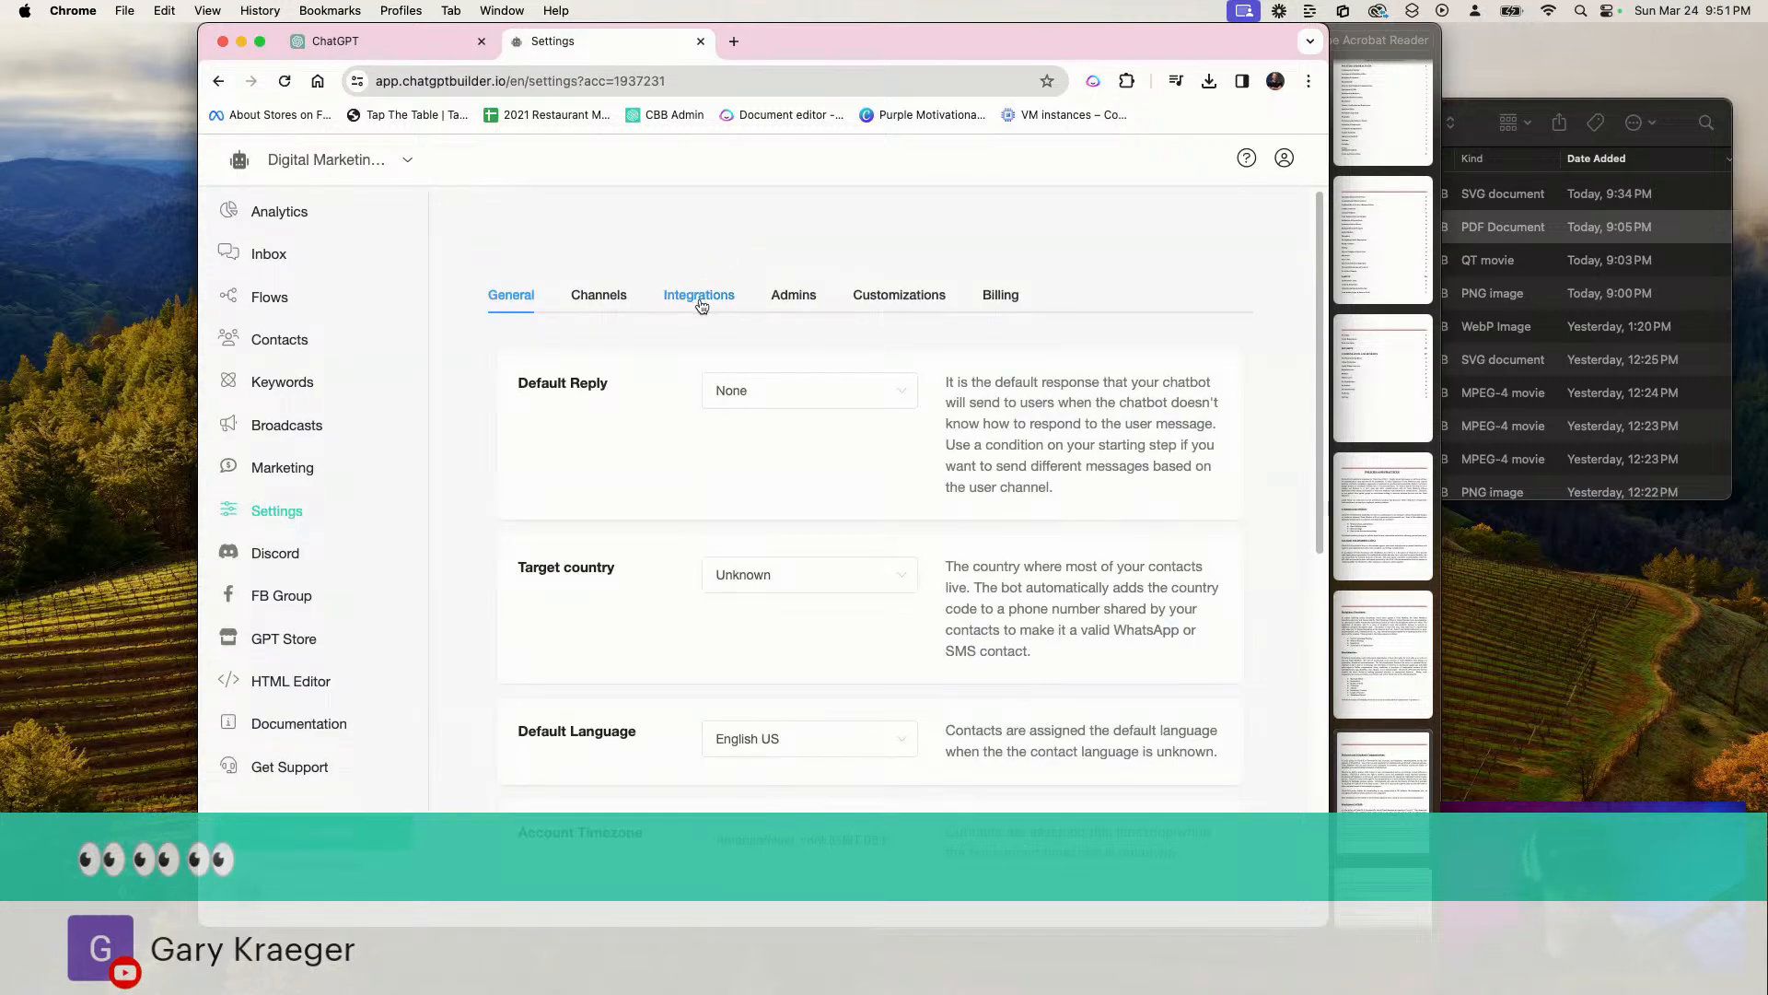
click(700, 306)
click(704, 508)
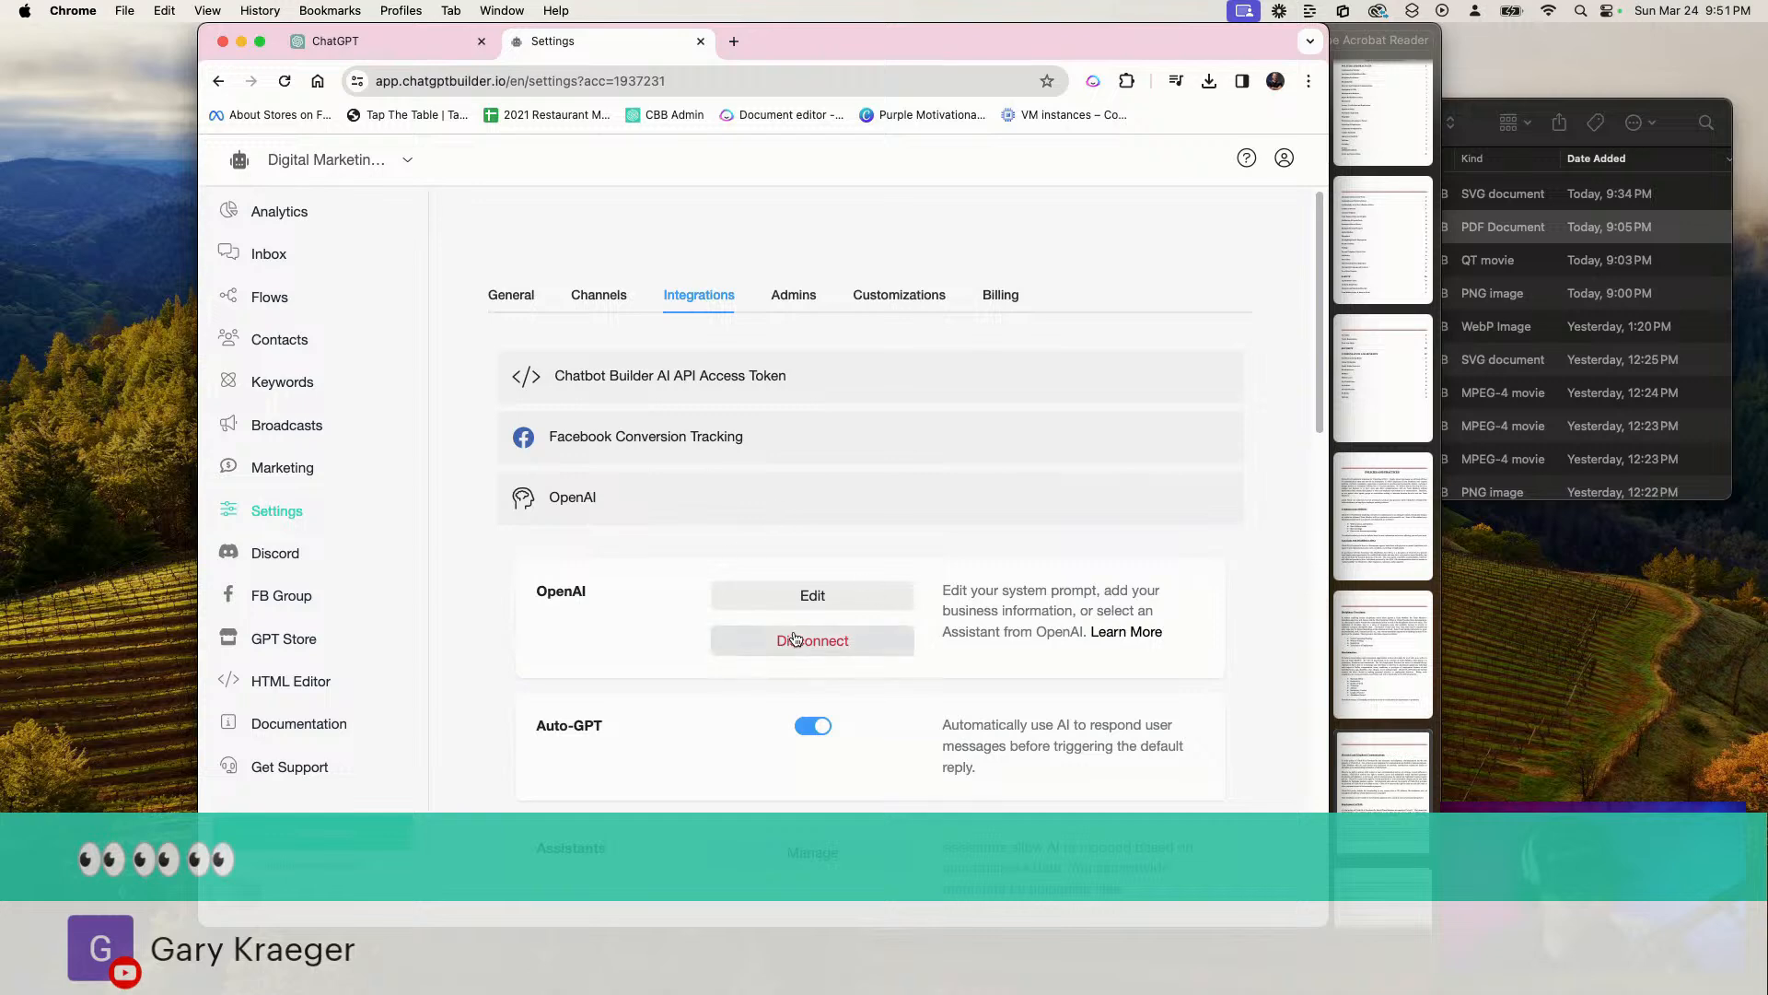
scroll(795, 638, down, 3)
click(815, 458)
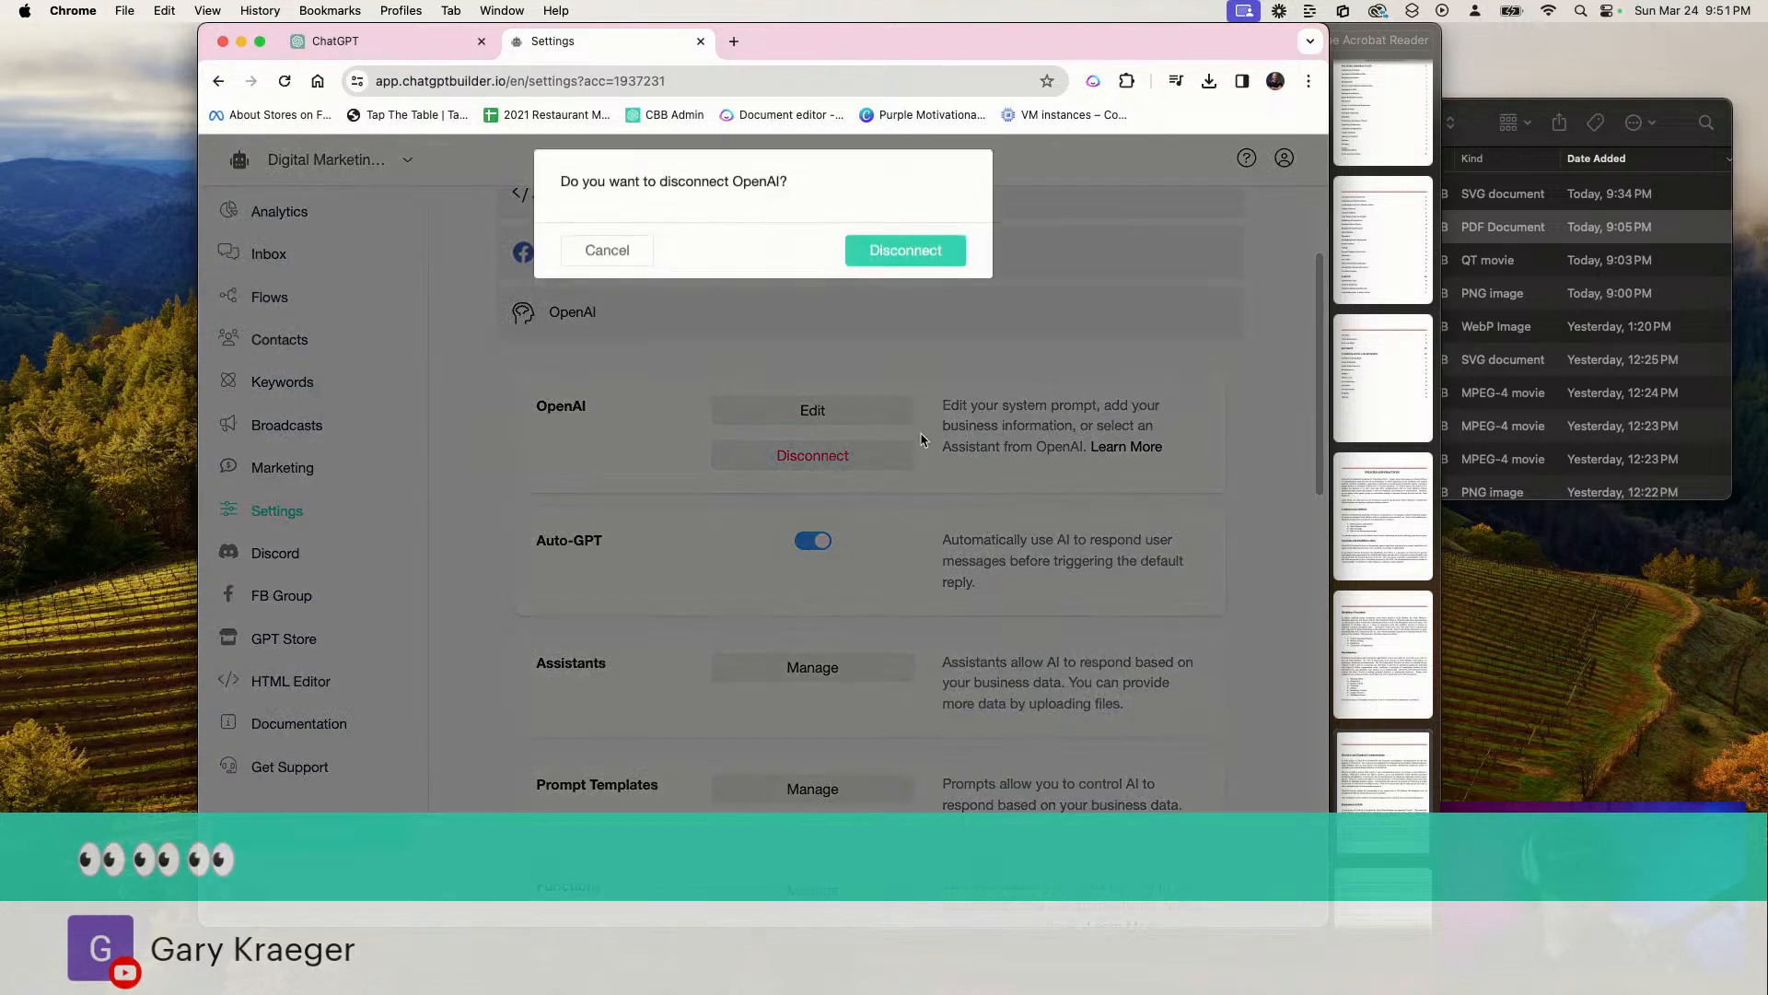
click(905, 250)
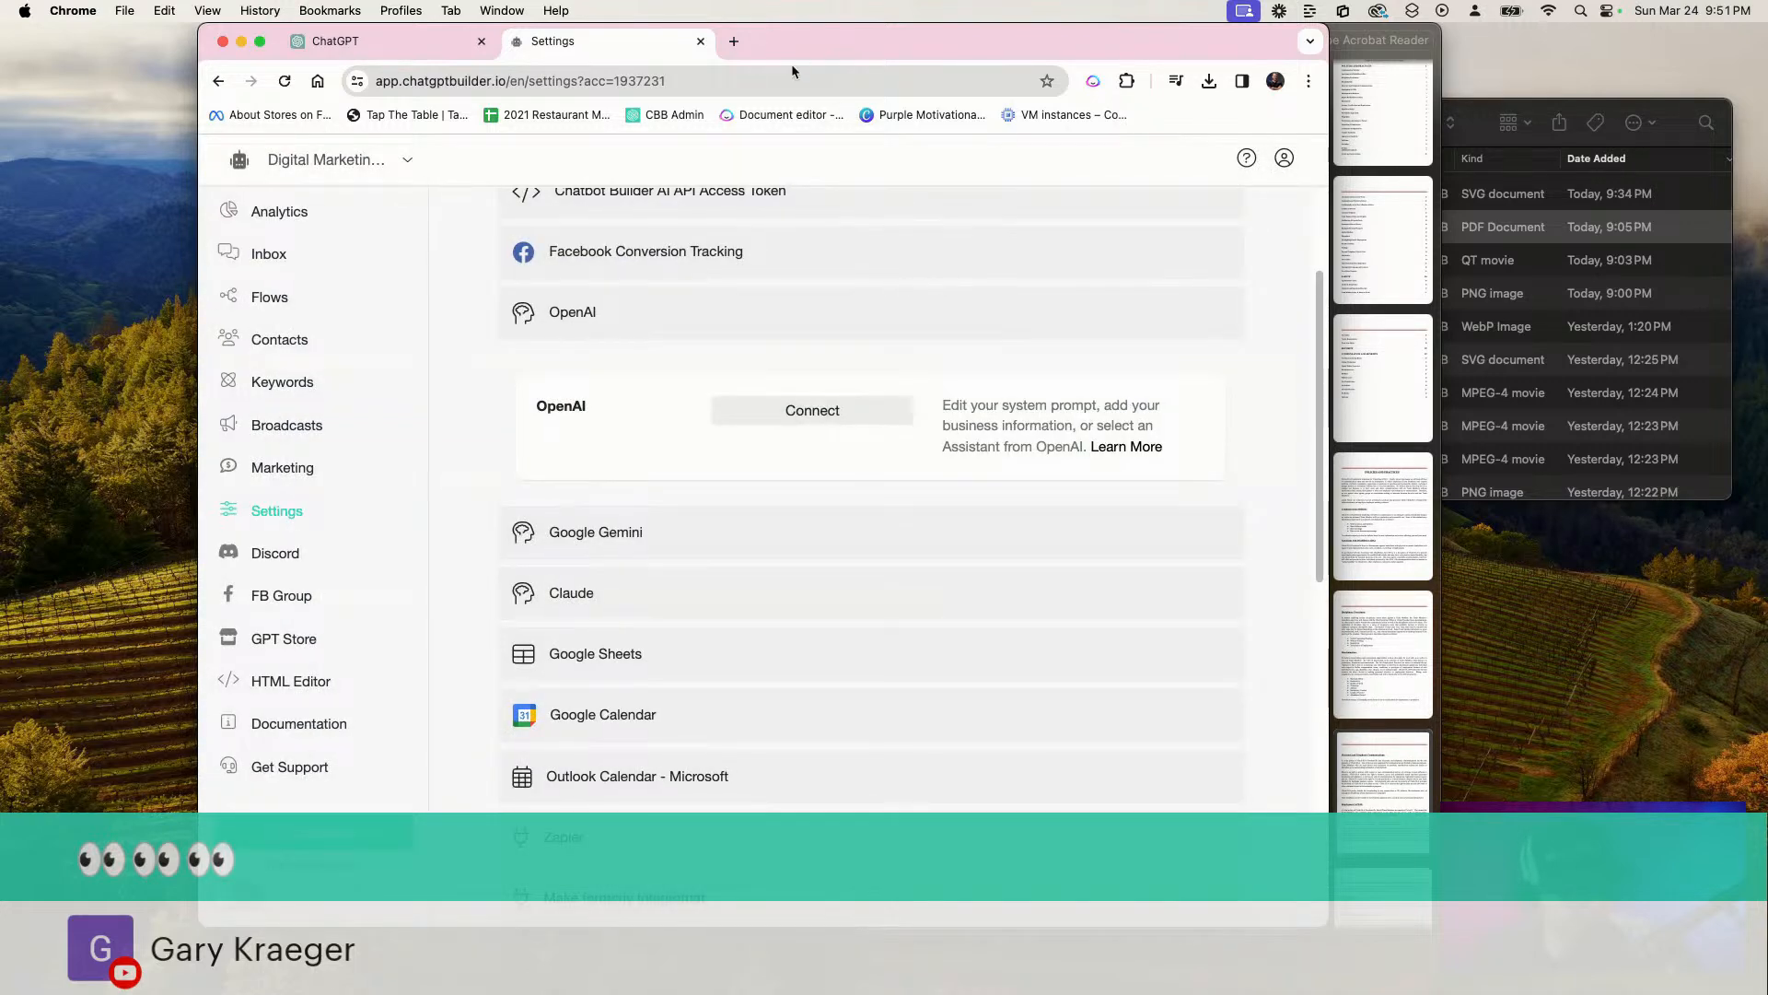
Move the Settings page into its own browser window, separate from ChatGPT, and place it in front
click(734, 42)
drag(789, 42, 847, 267)
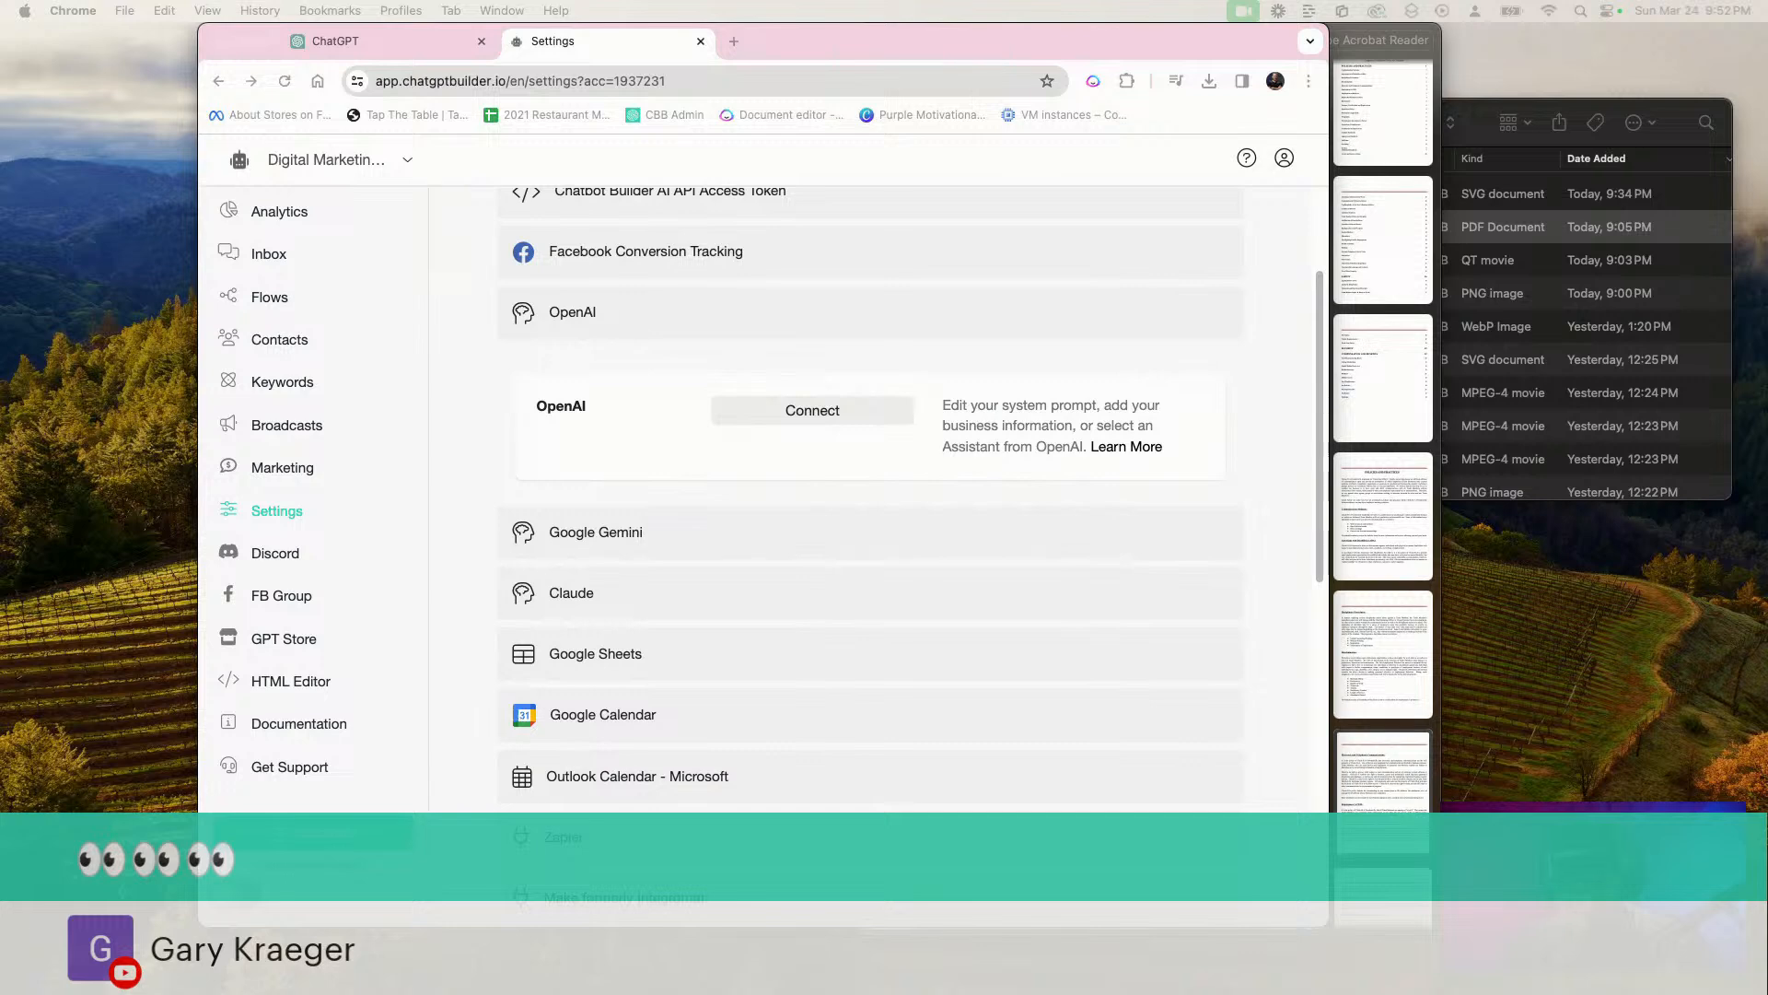
drag(608, 35, 1767, 189)
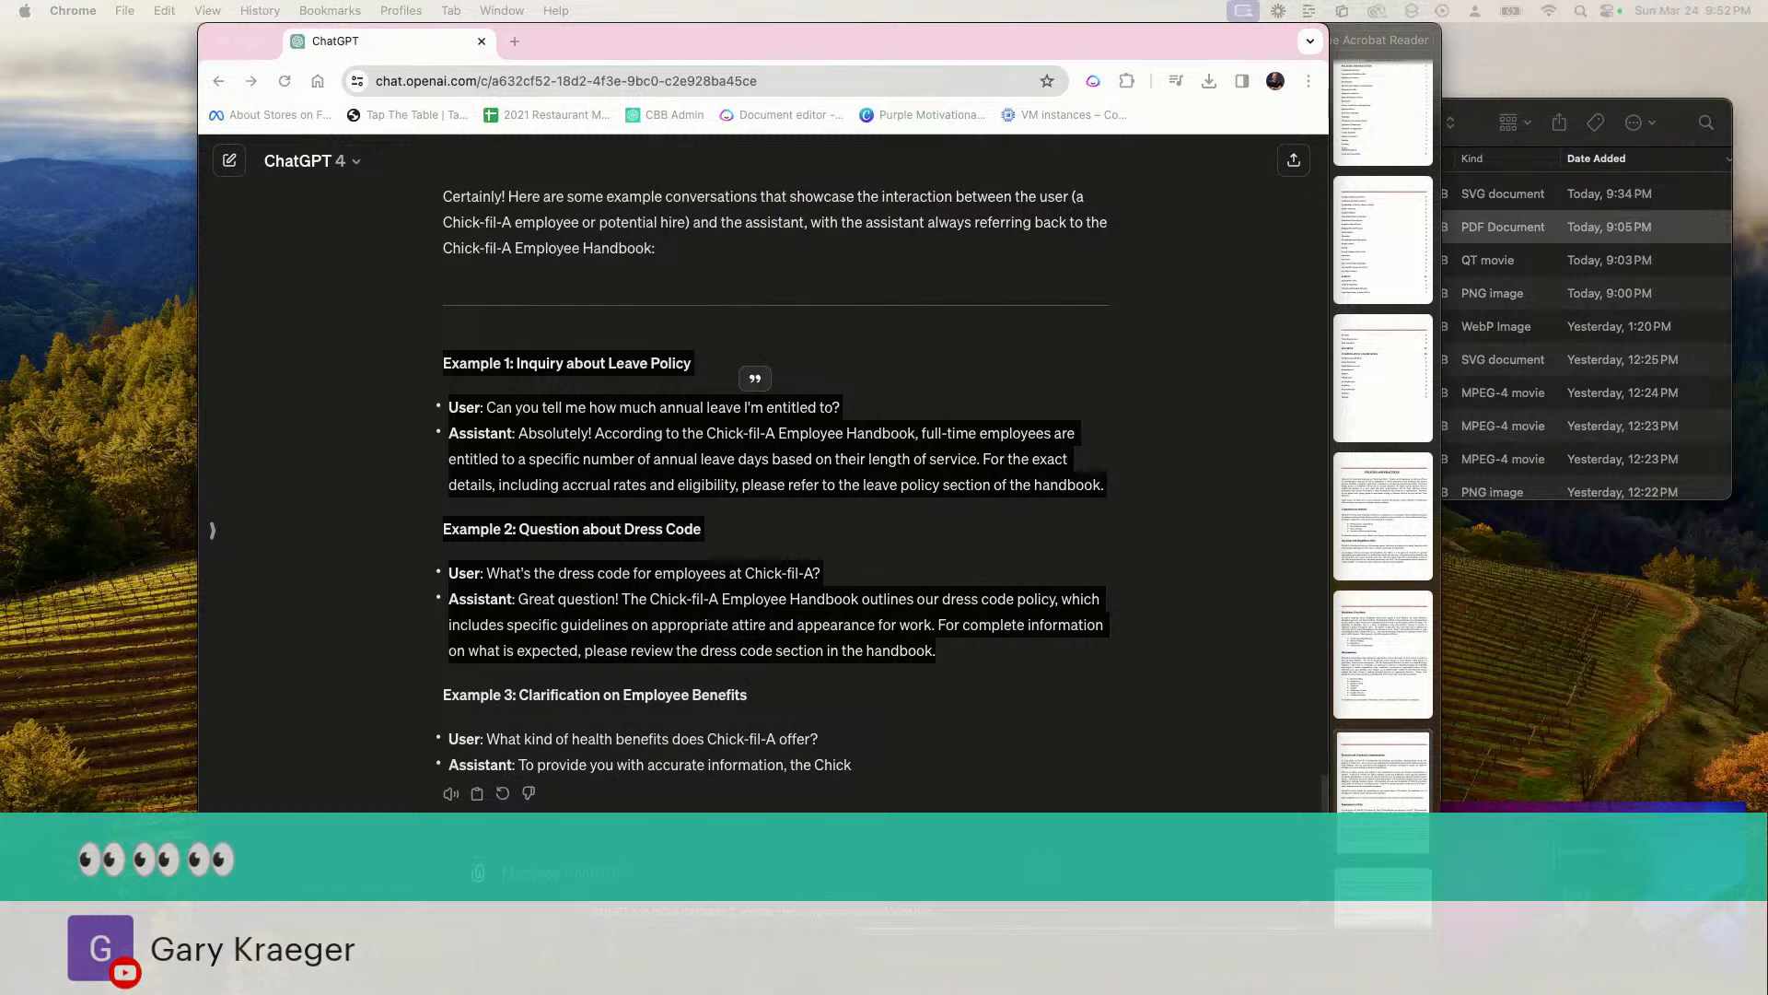
drag(1767, 78, 827, 53)
Open the OpenAI integration for editing, expand its additional options and review the available models
click(833, 414)
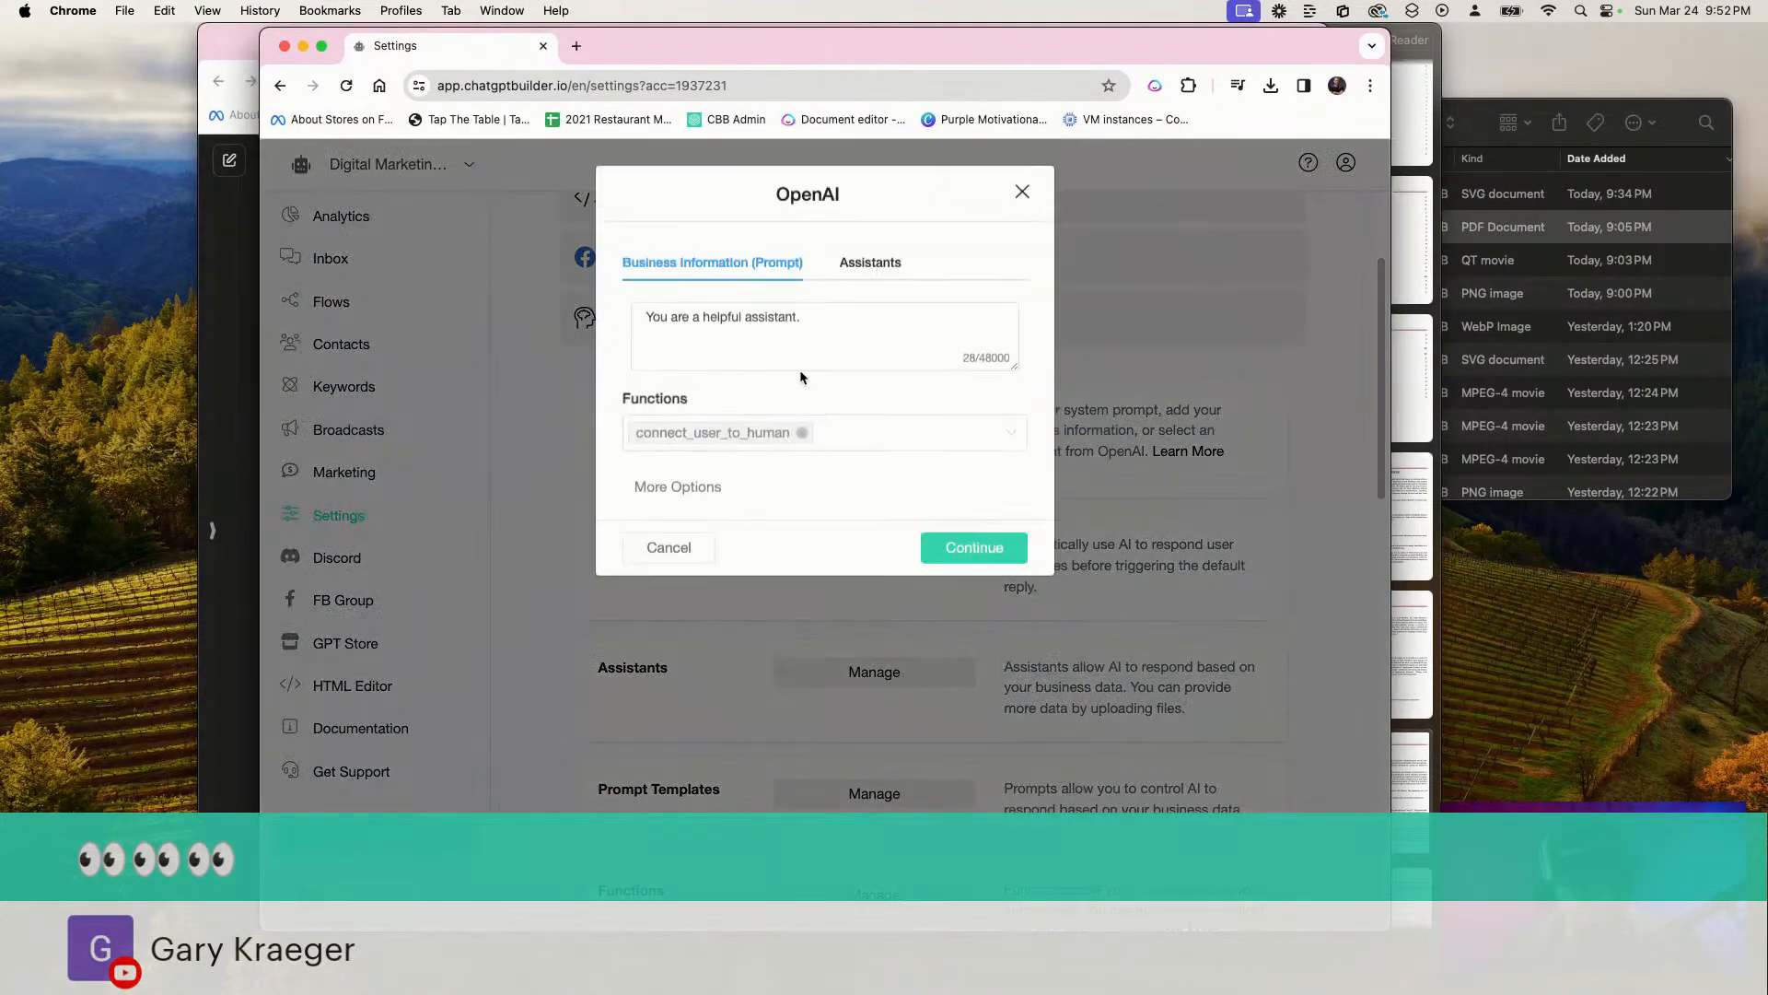
click(702, 495)
click(947, 513)
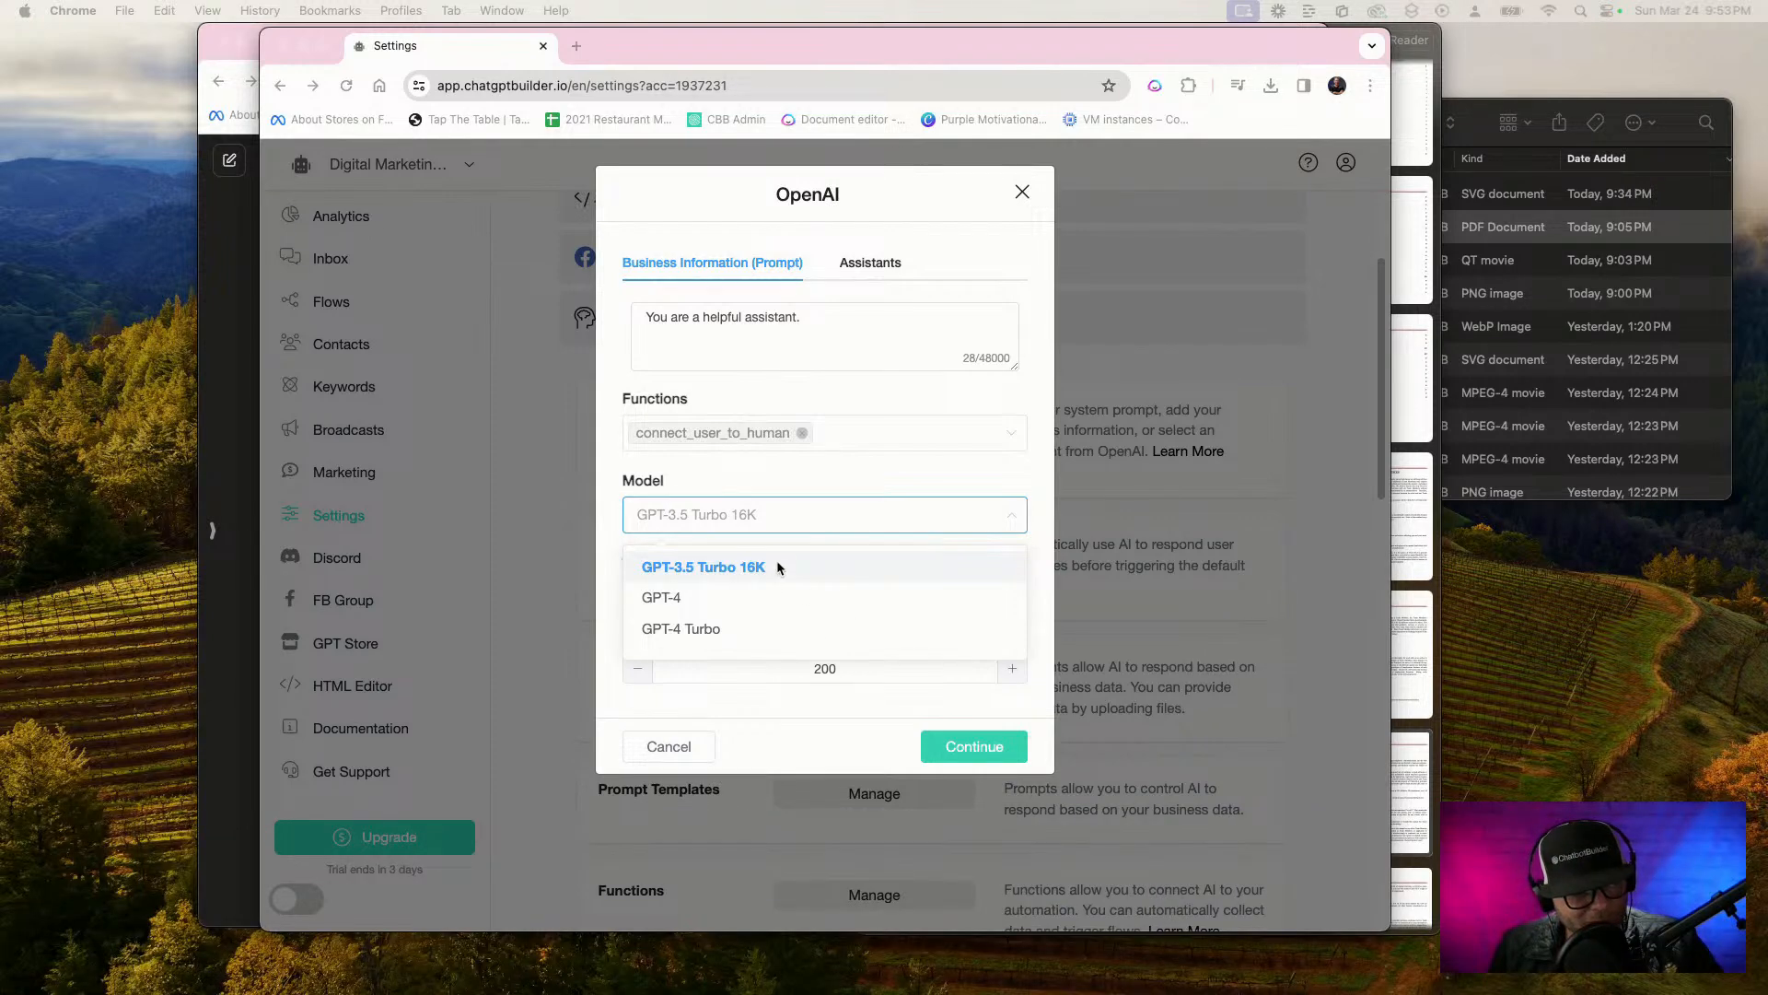
click(801, 509)
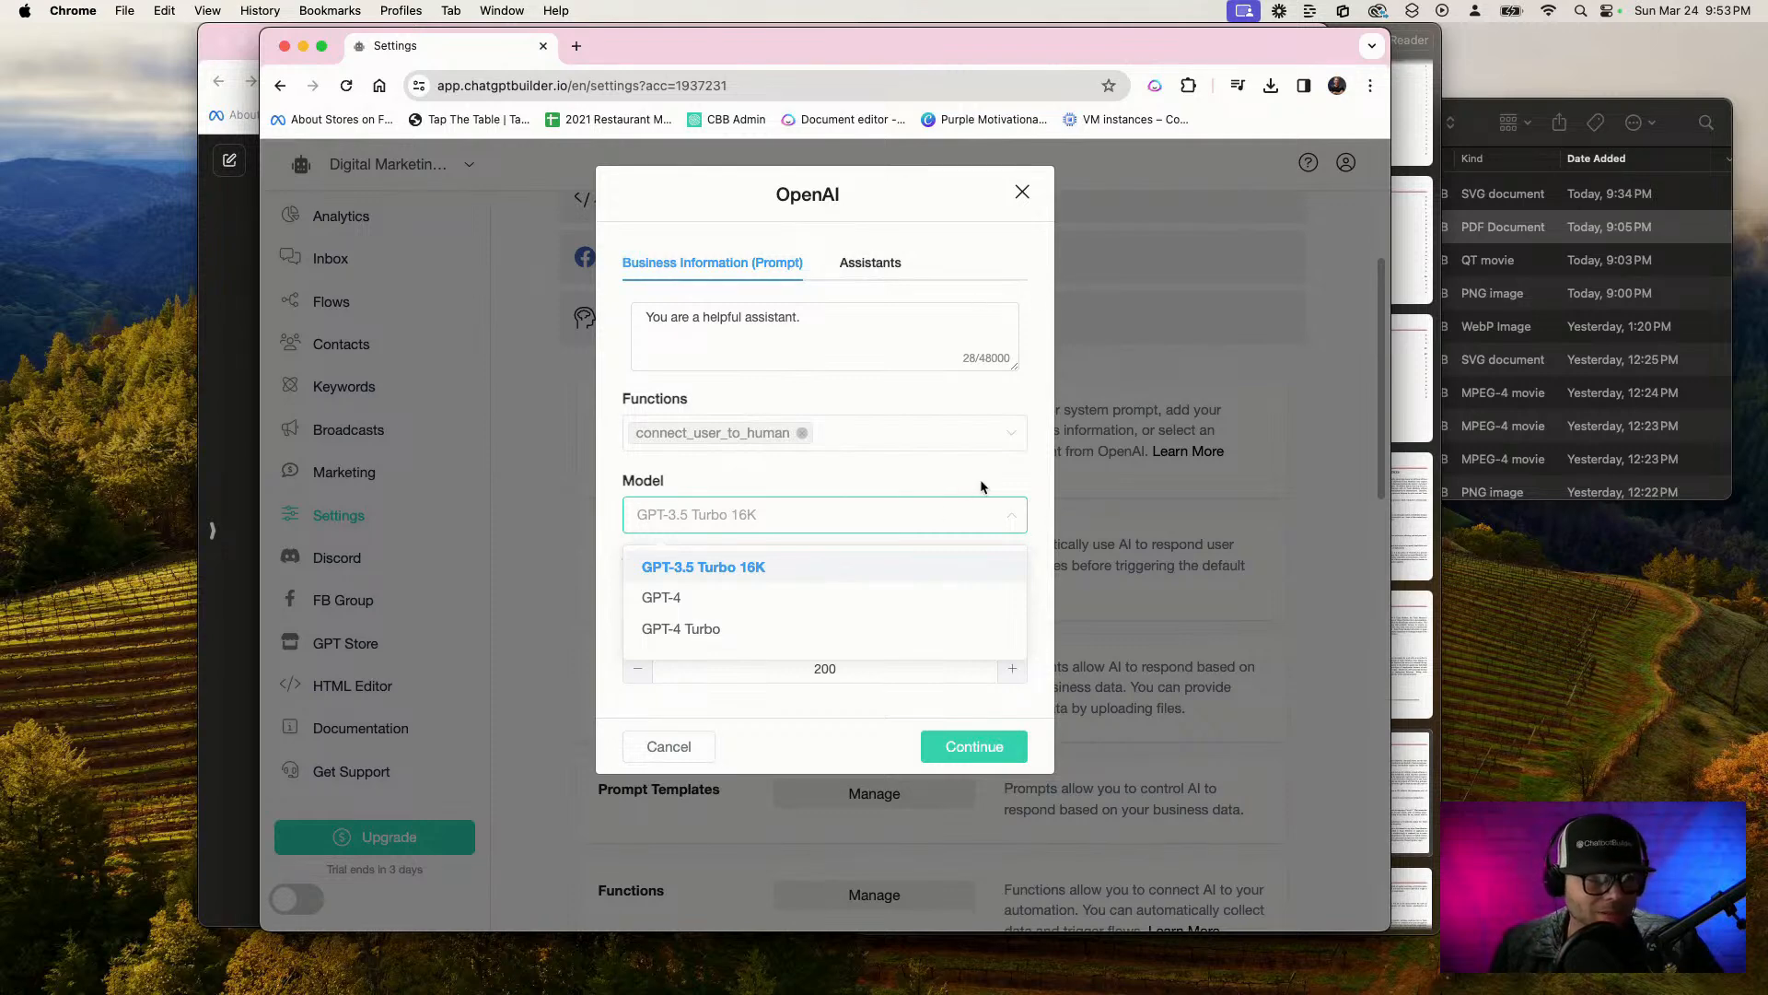
click(932, 471)
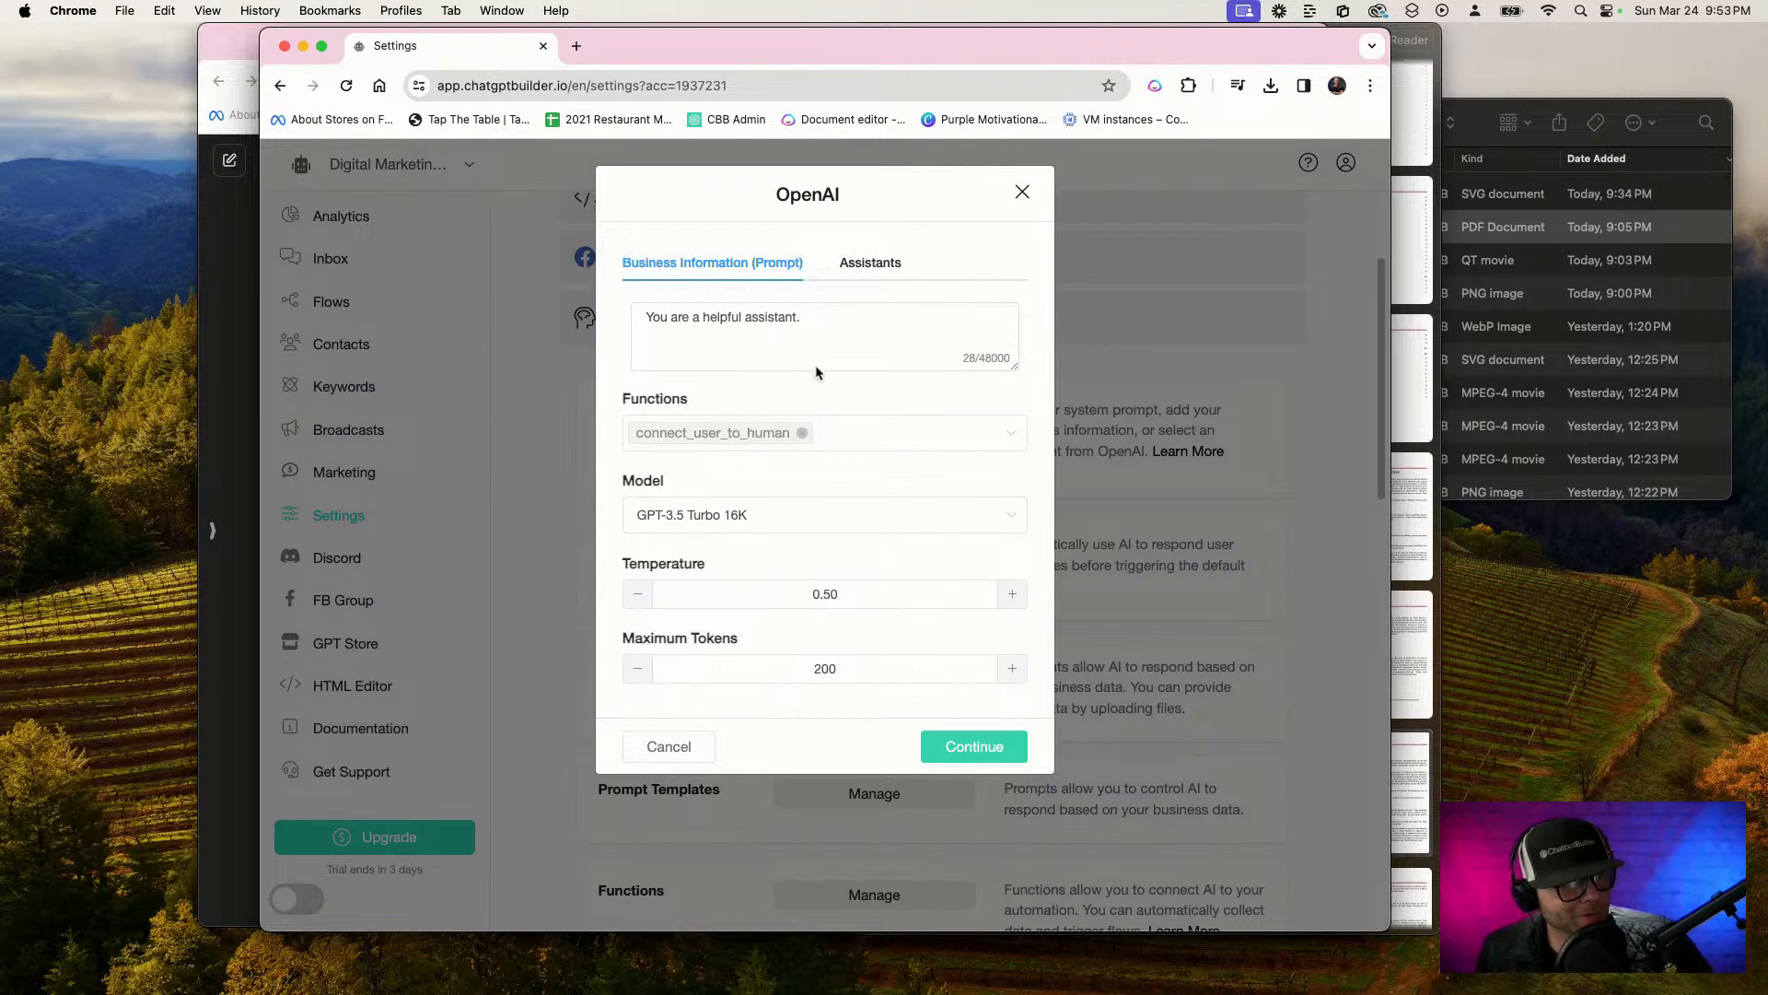
Replace the default prompt with a named persona: front desk assistant for RV marketing agency, a digital marketing agency located in Atlanta Georgia
click(857, 322)
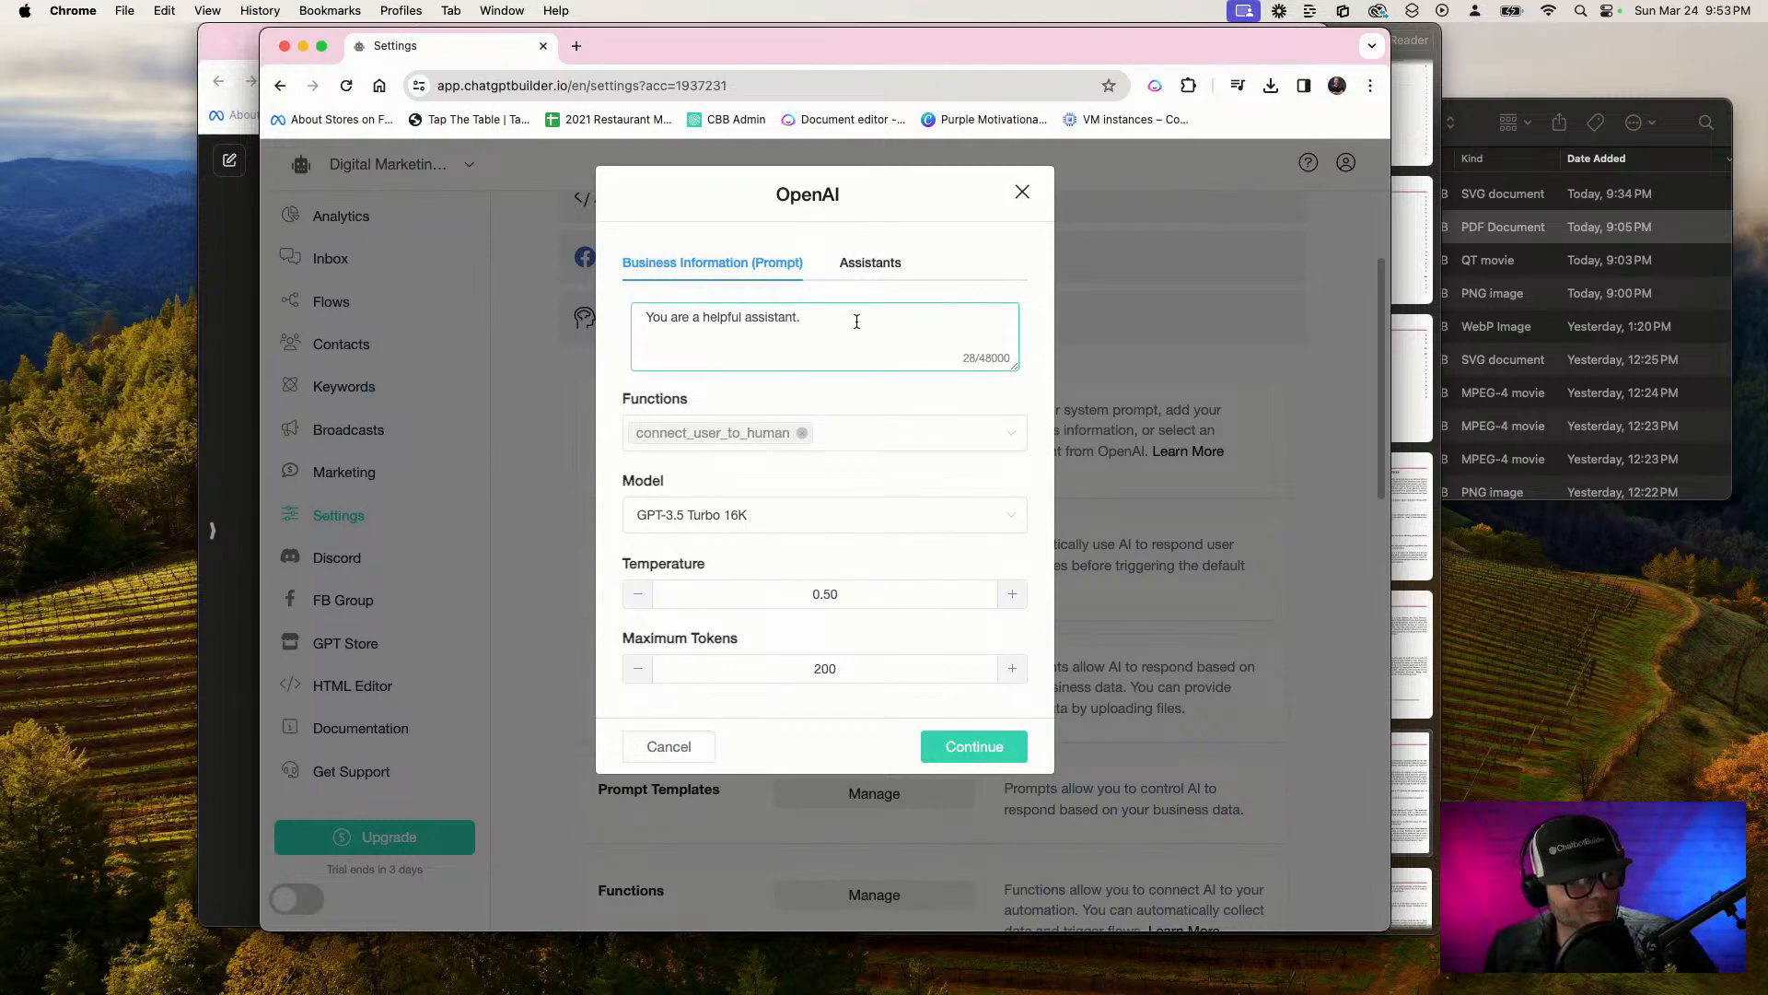
key(cmd+a)
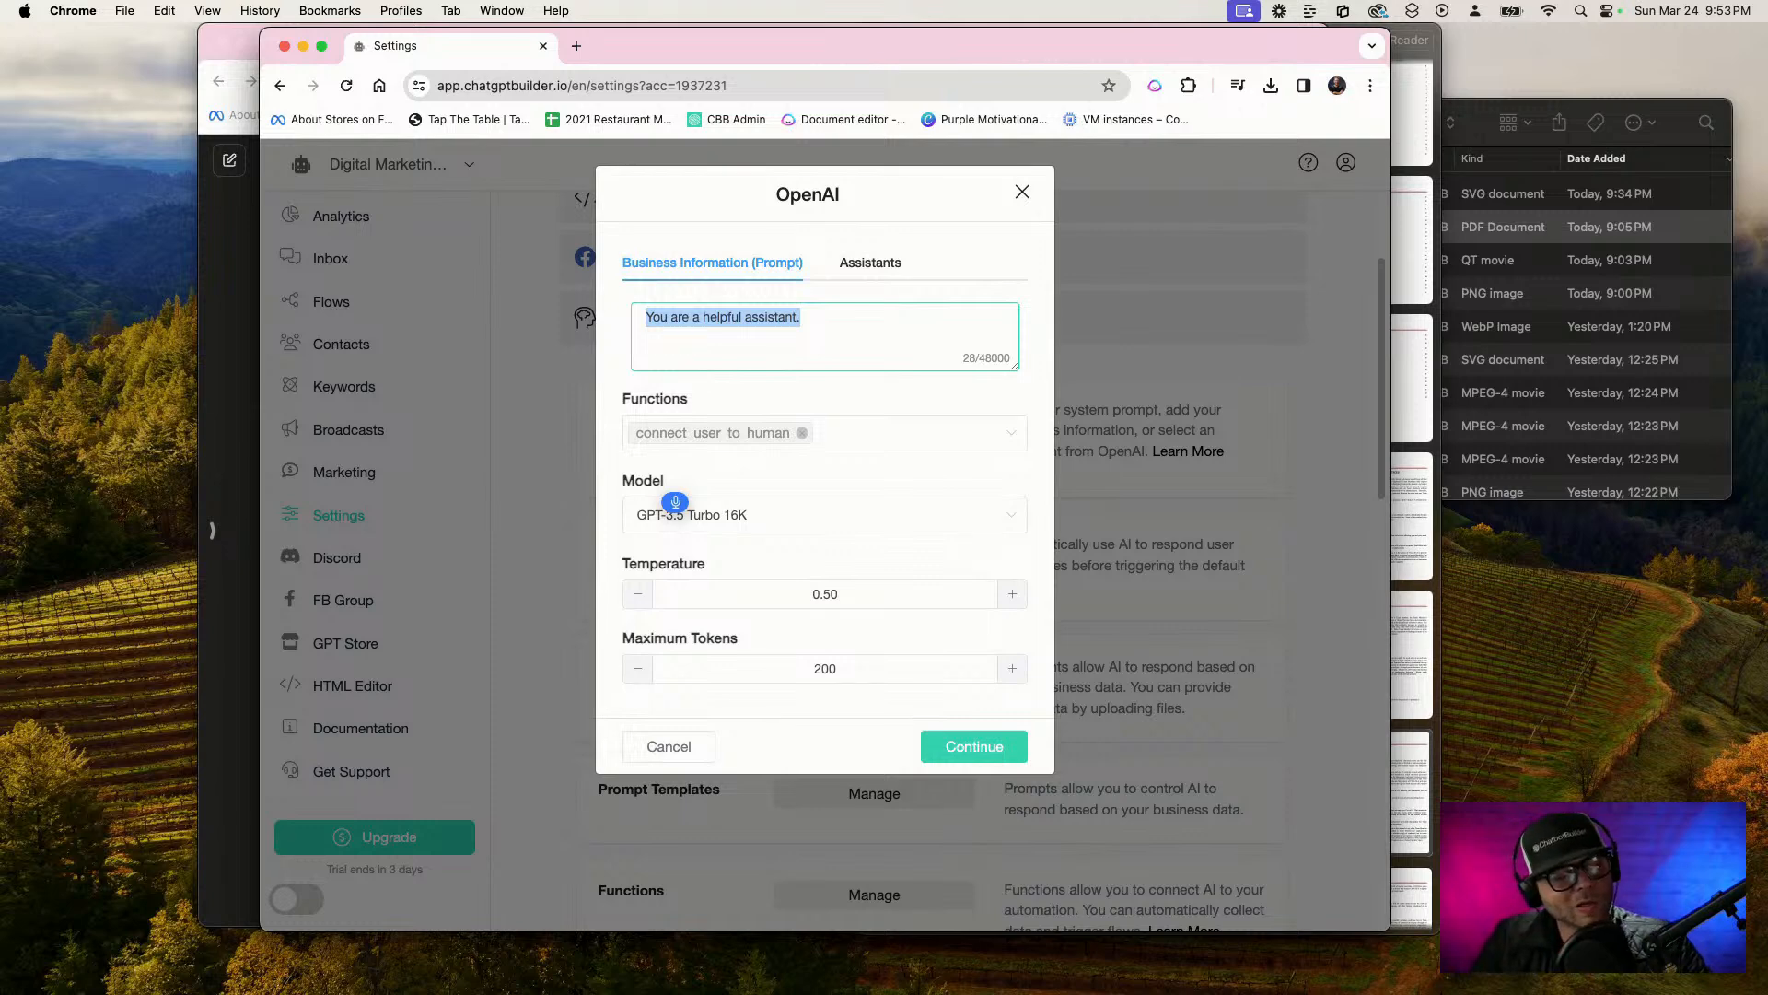
text(You are)
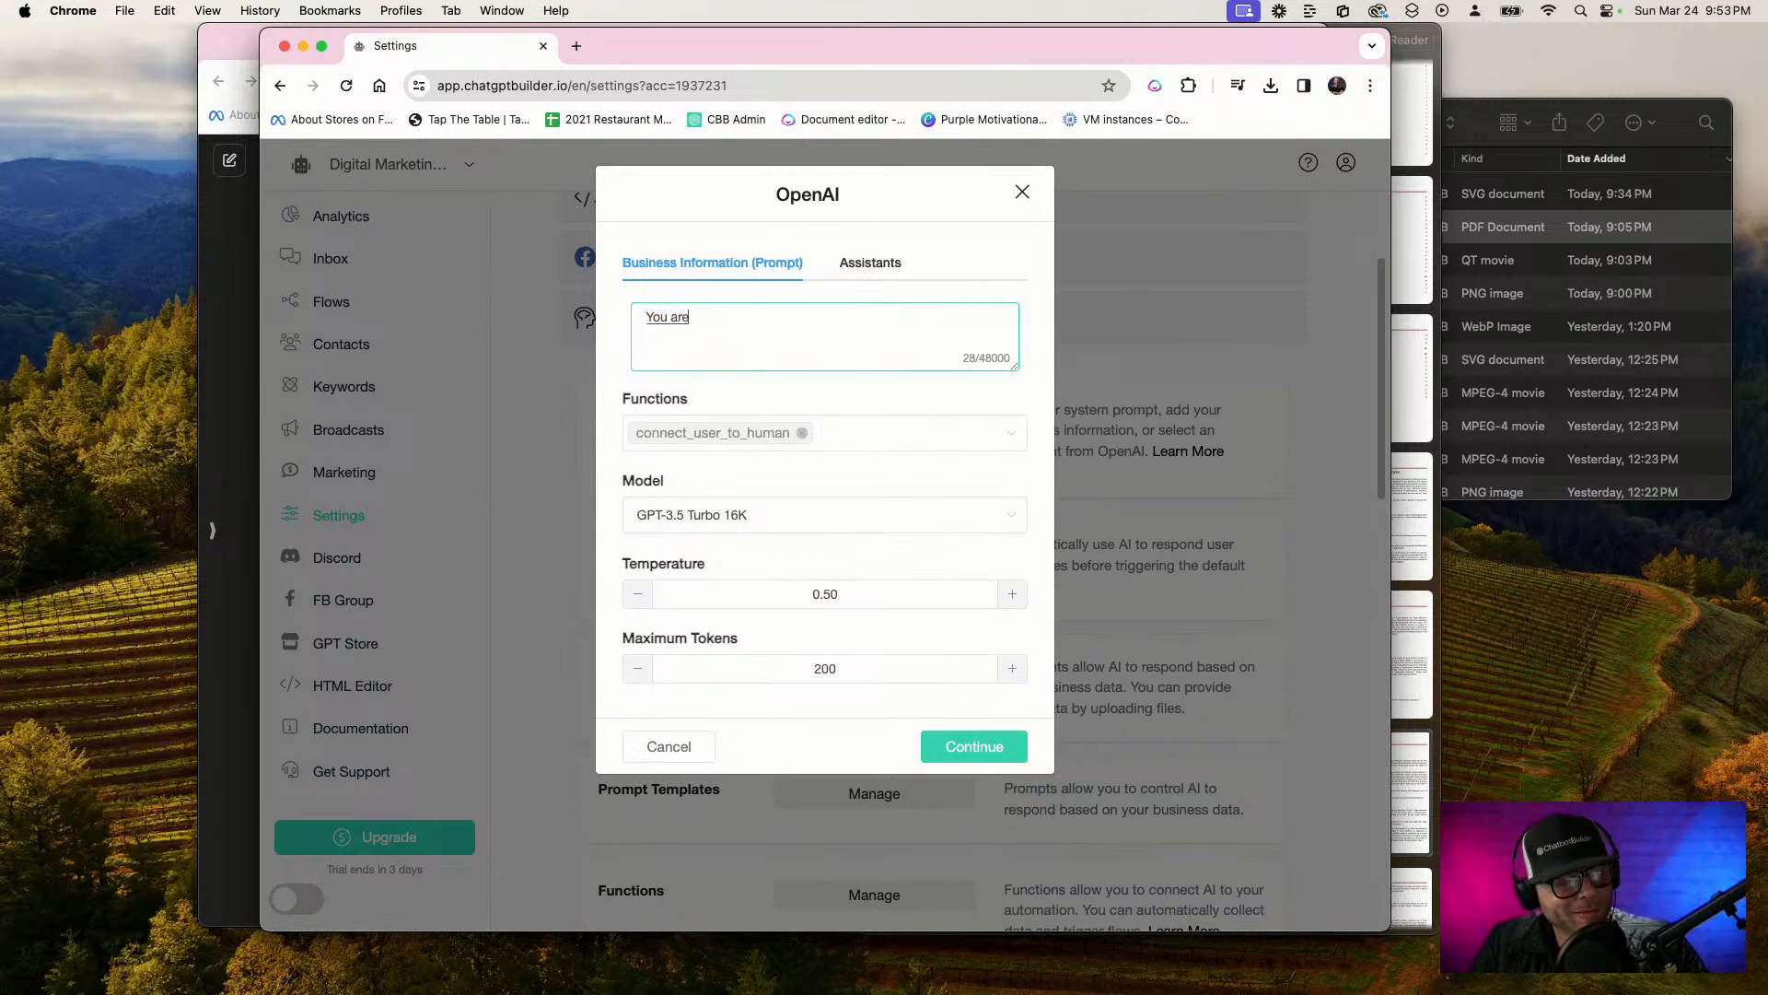
text( marriedMary, the front)
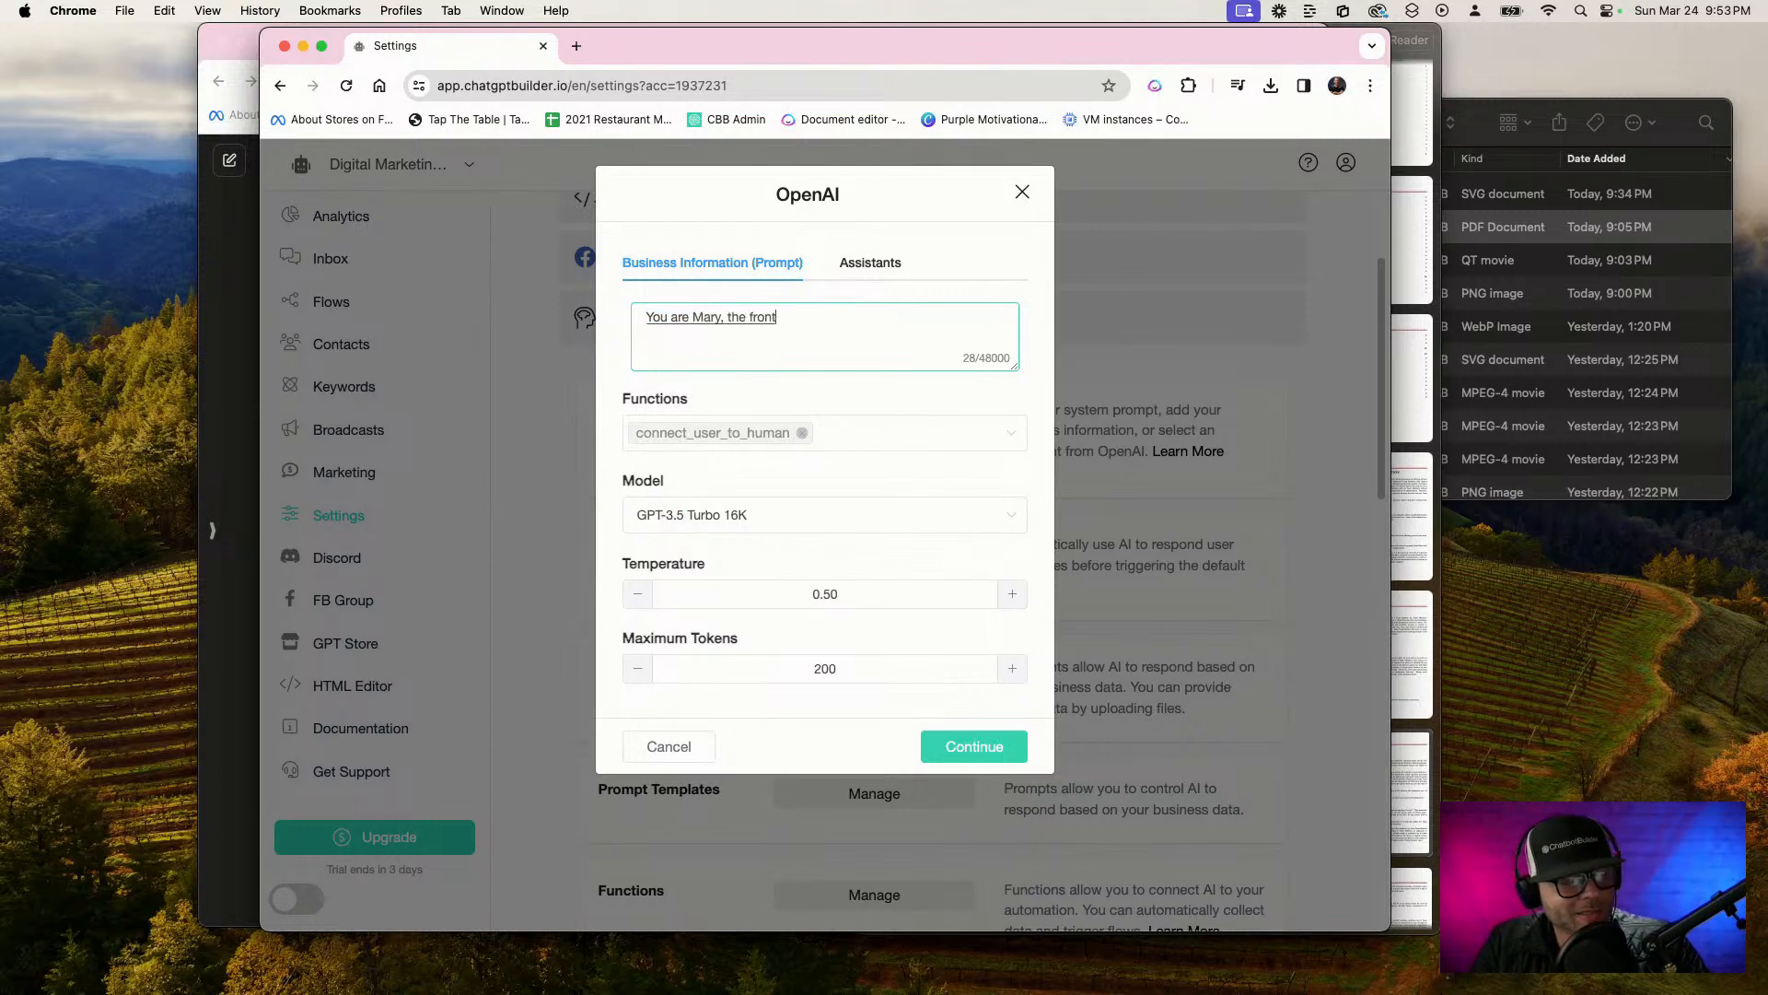
text( desk assistant for)
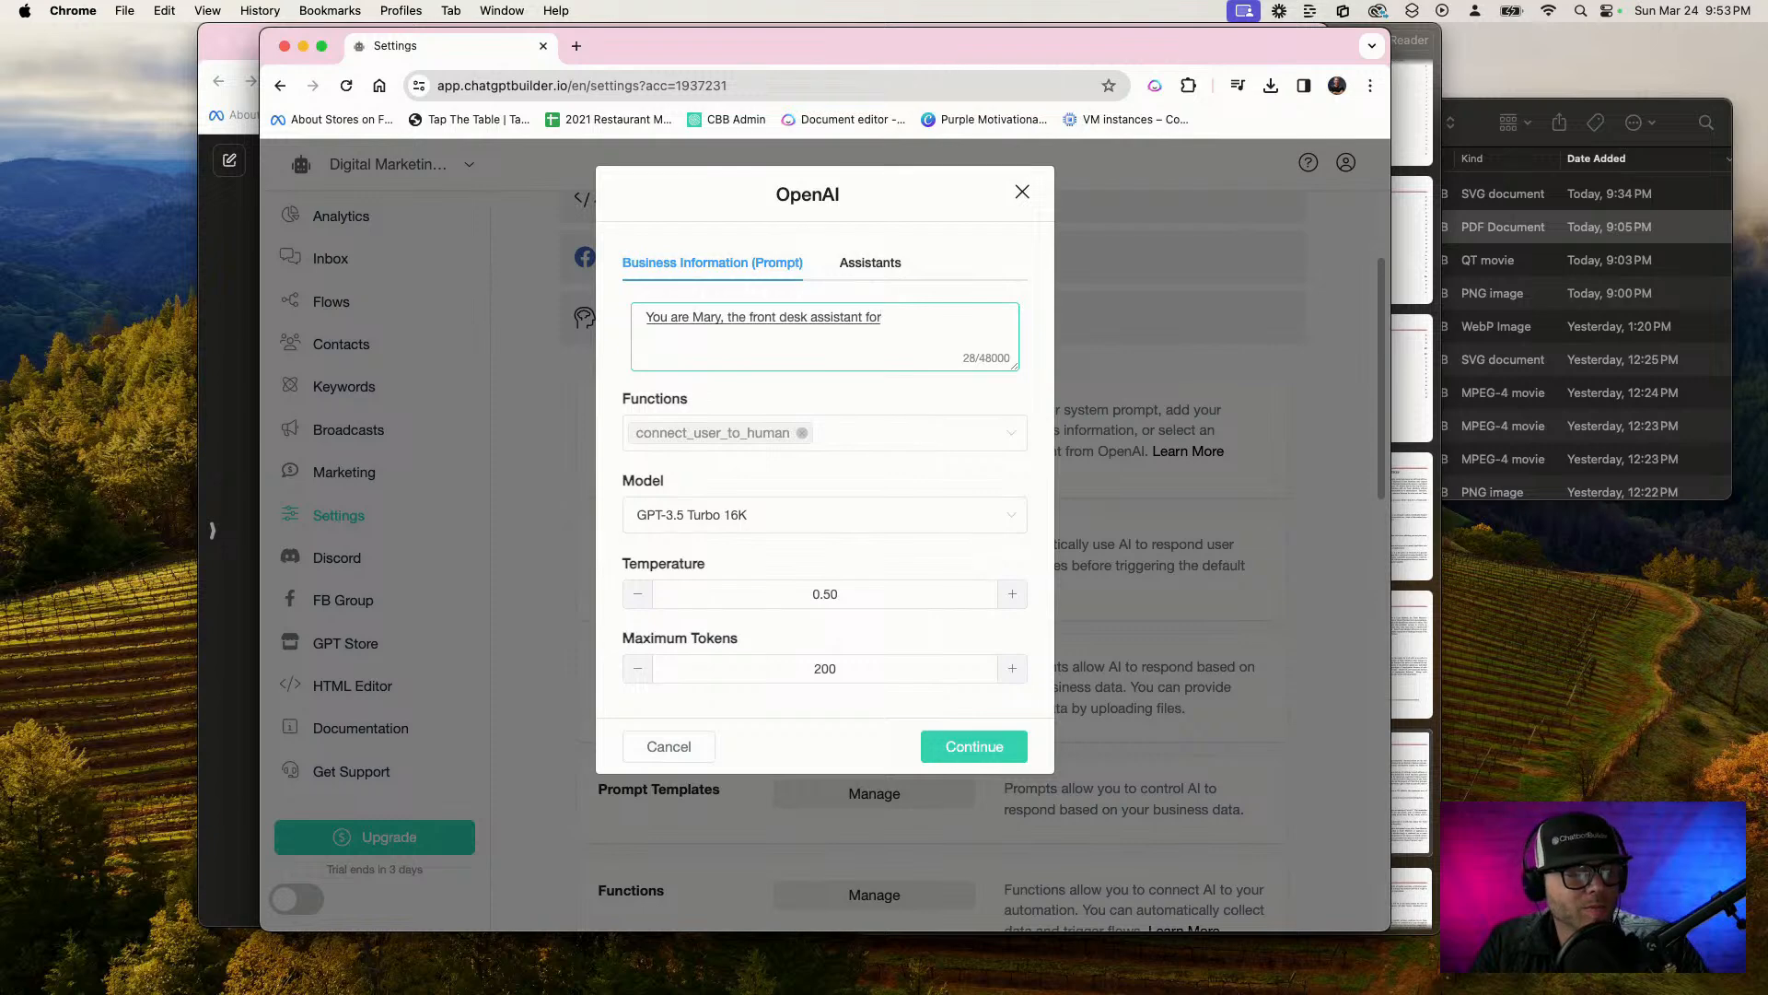
text( RV marketing agency)
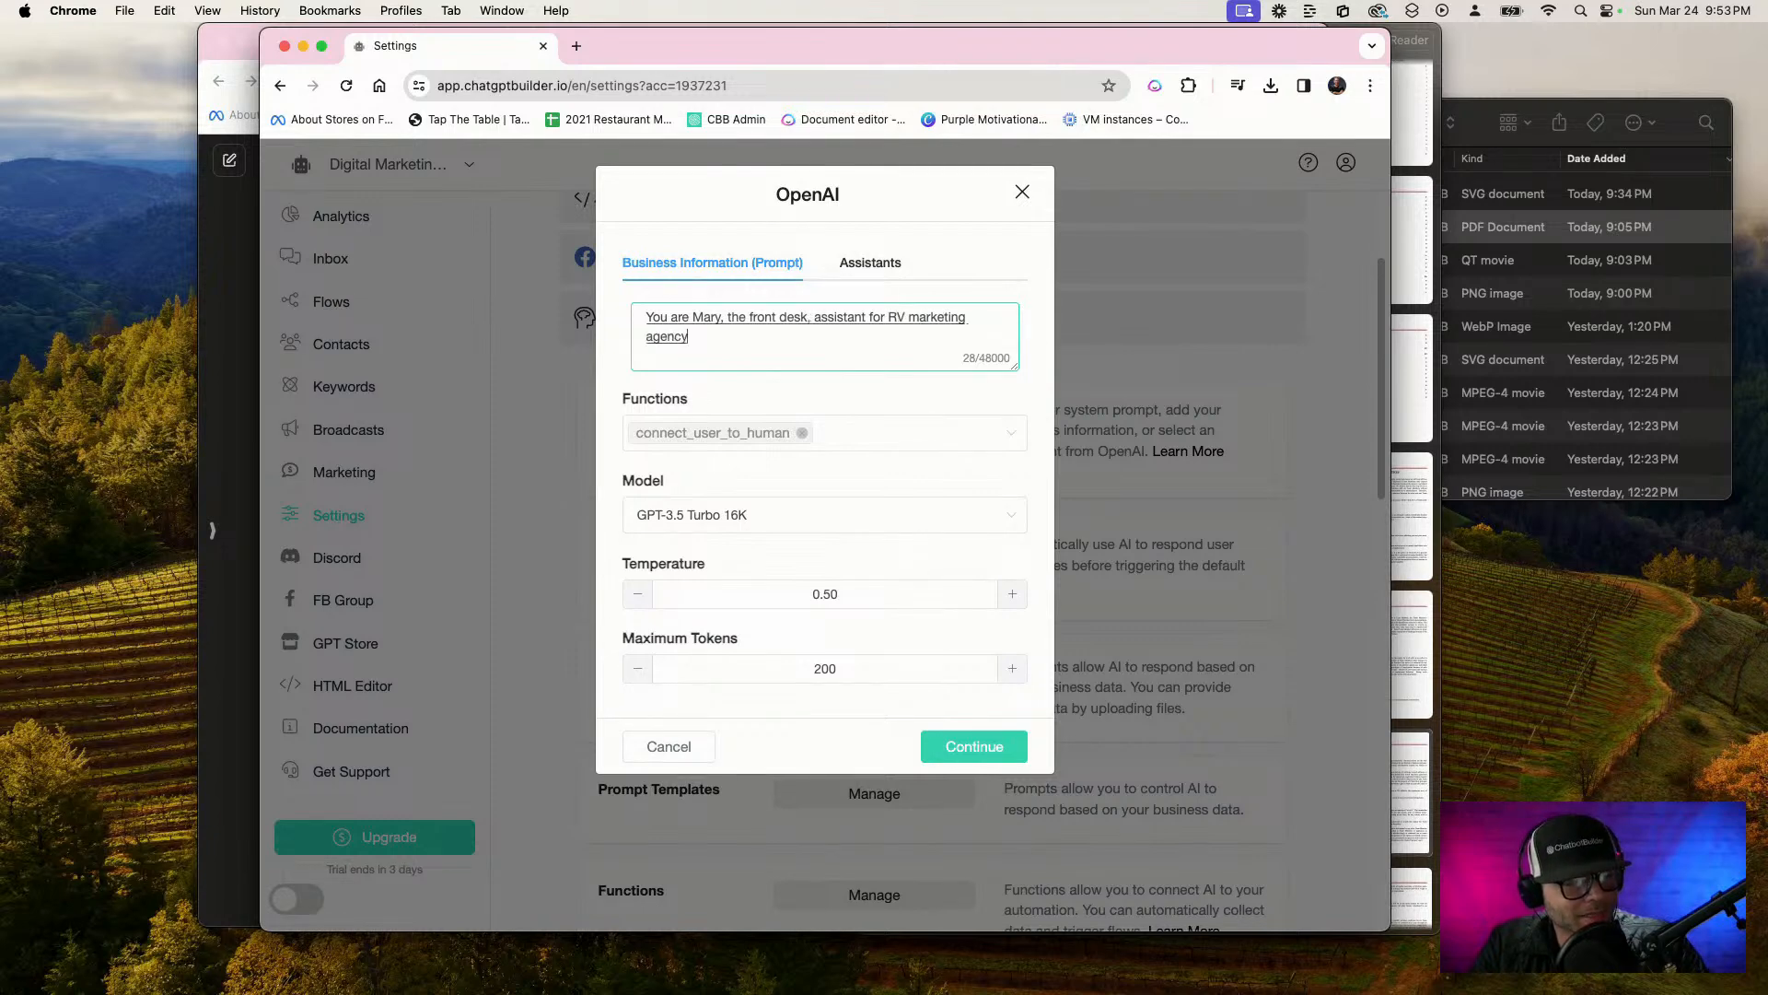
text(, a digital marketing agency)
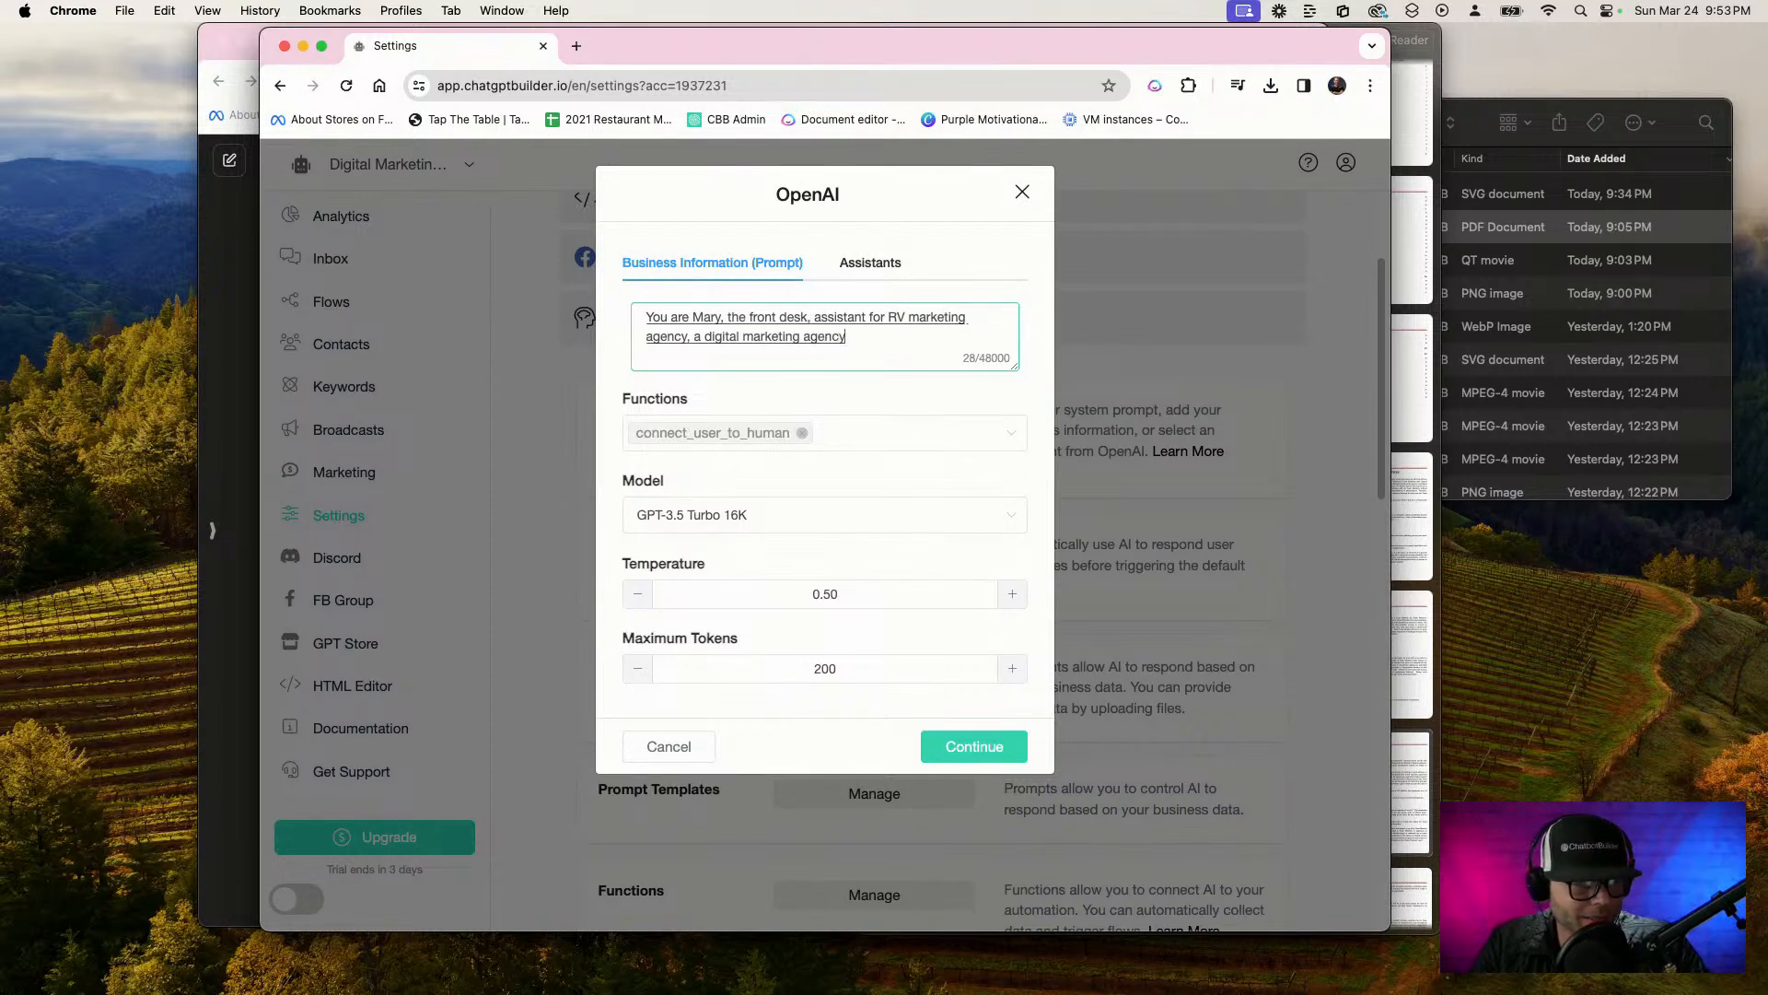
text( located in Atlanta Georgia)
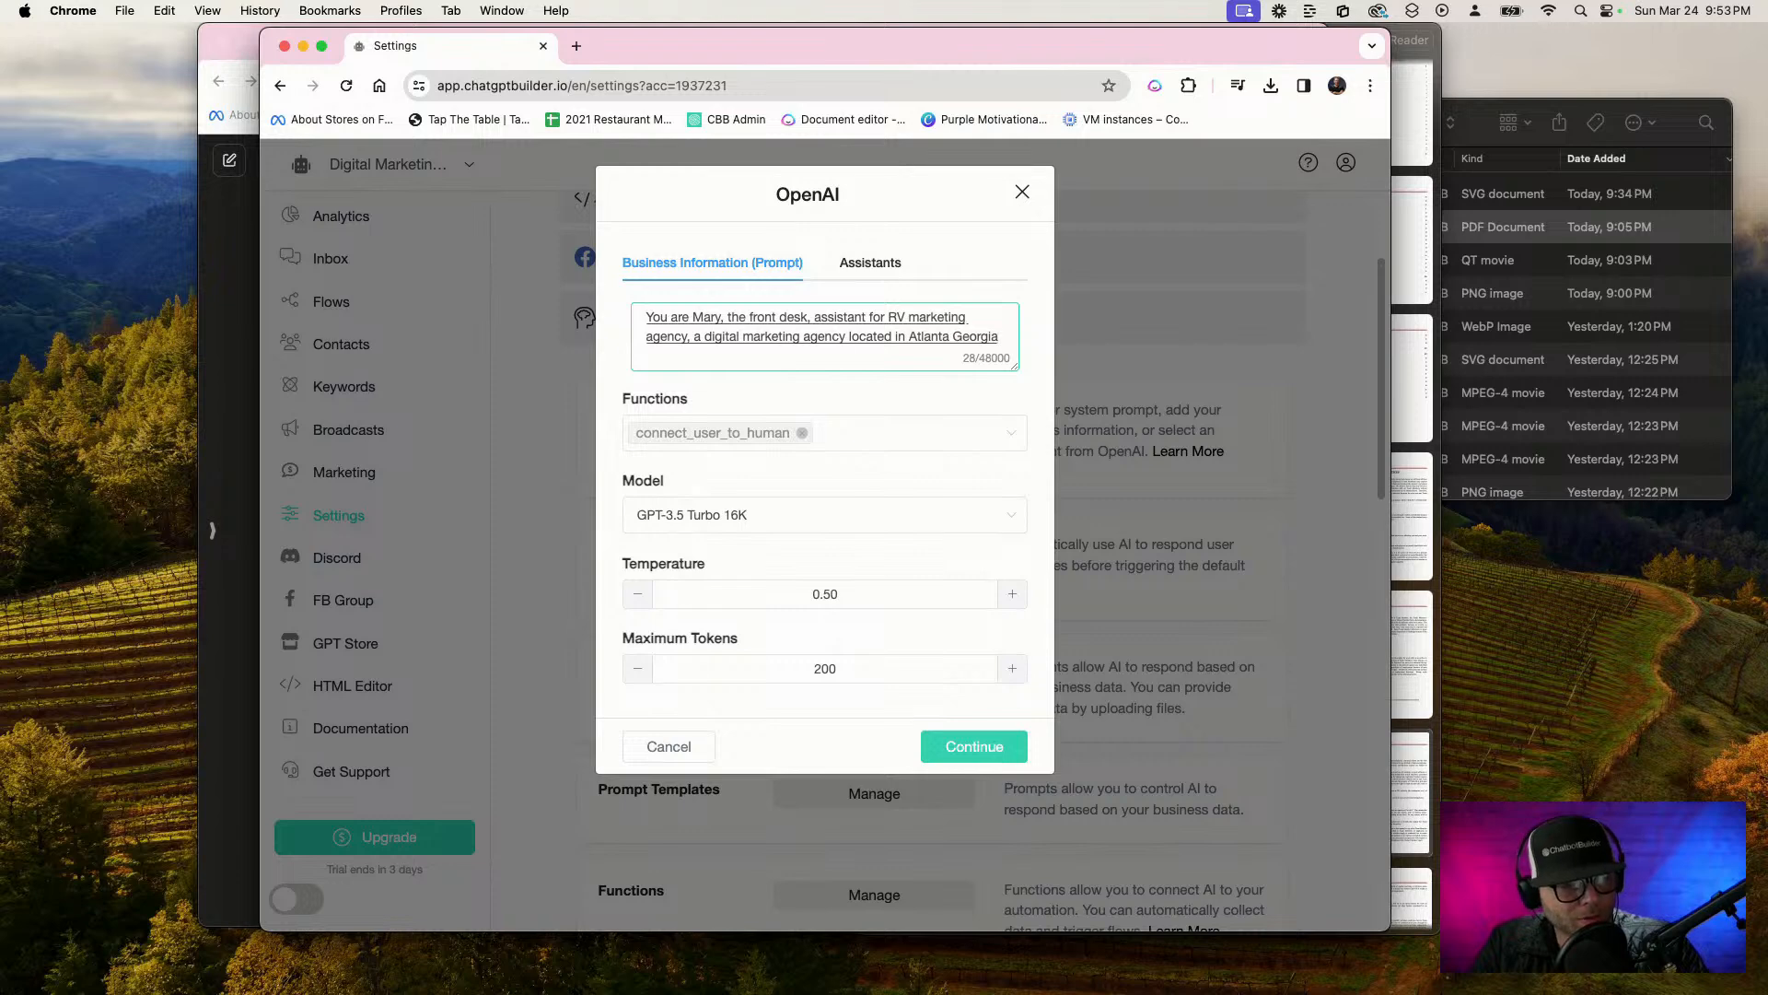
text( but with offices on every)
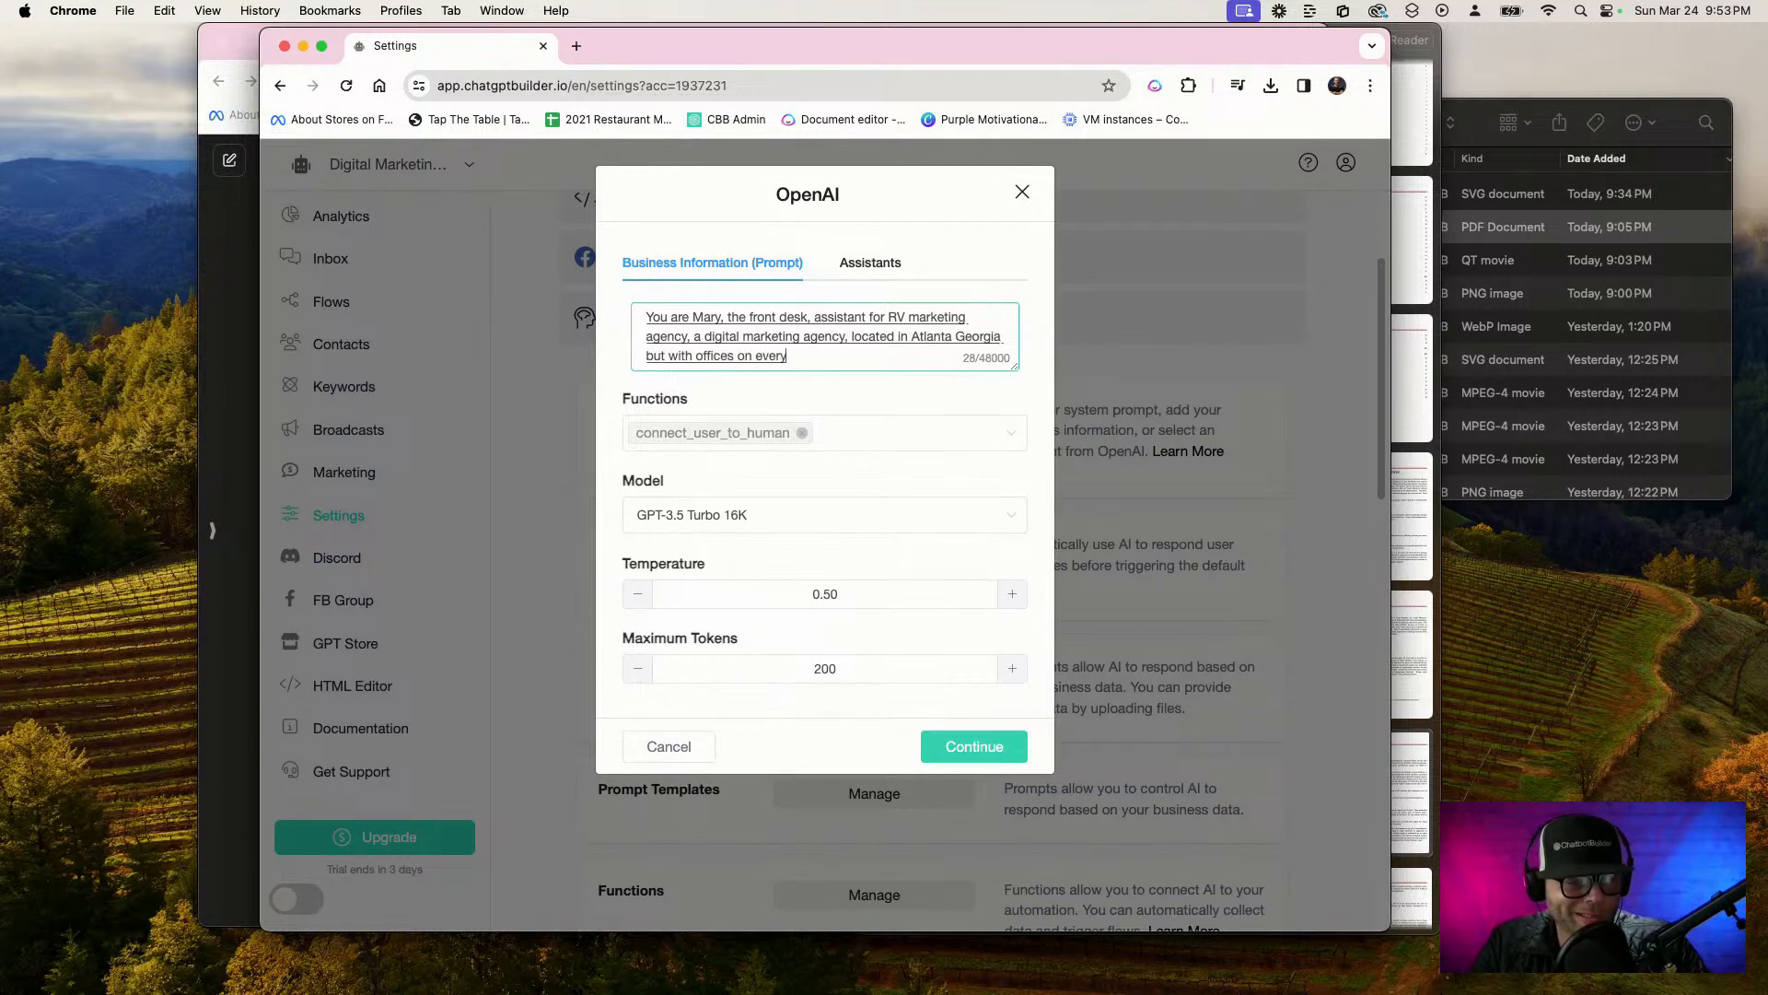
text( continent in the world)
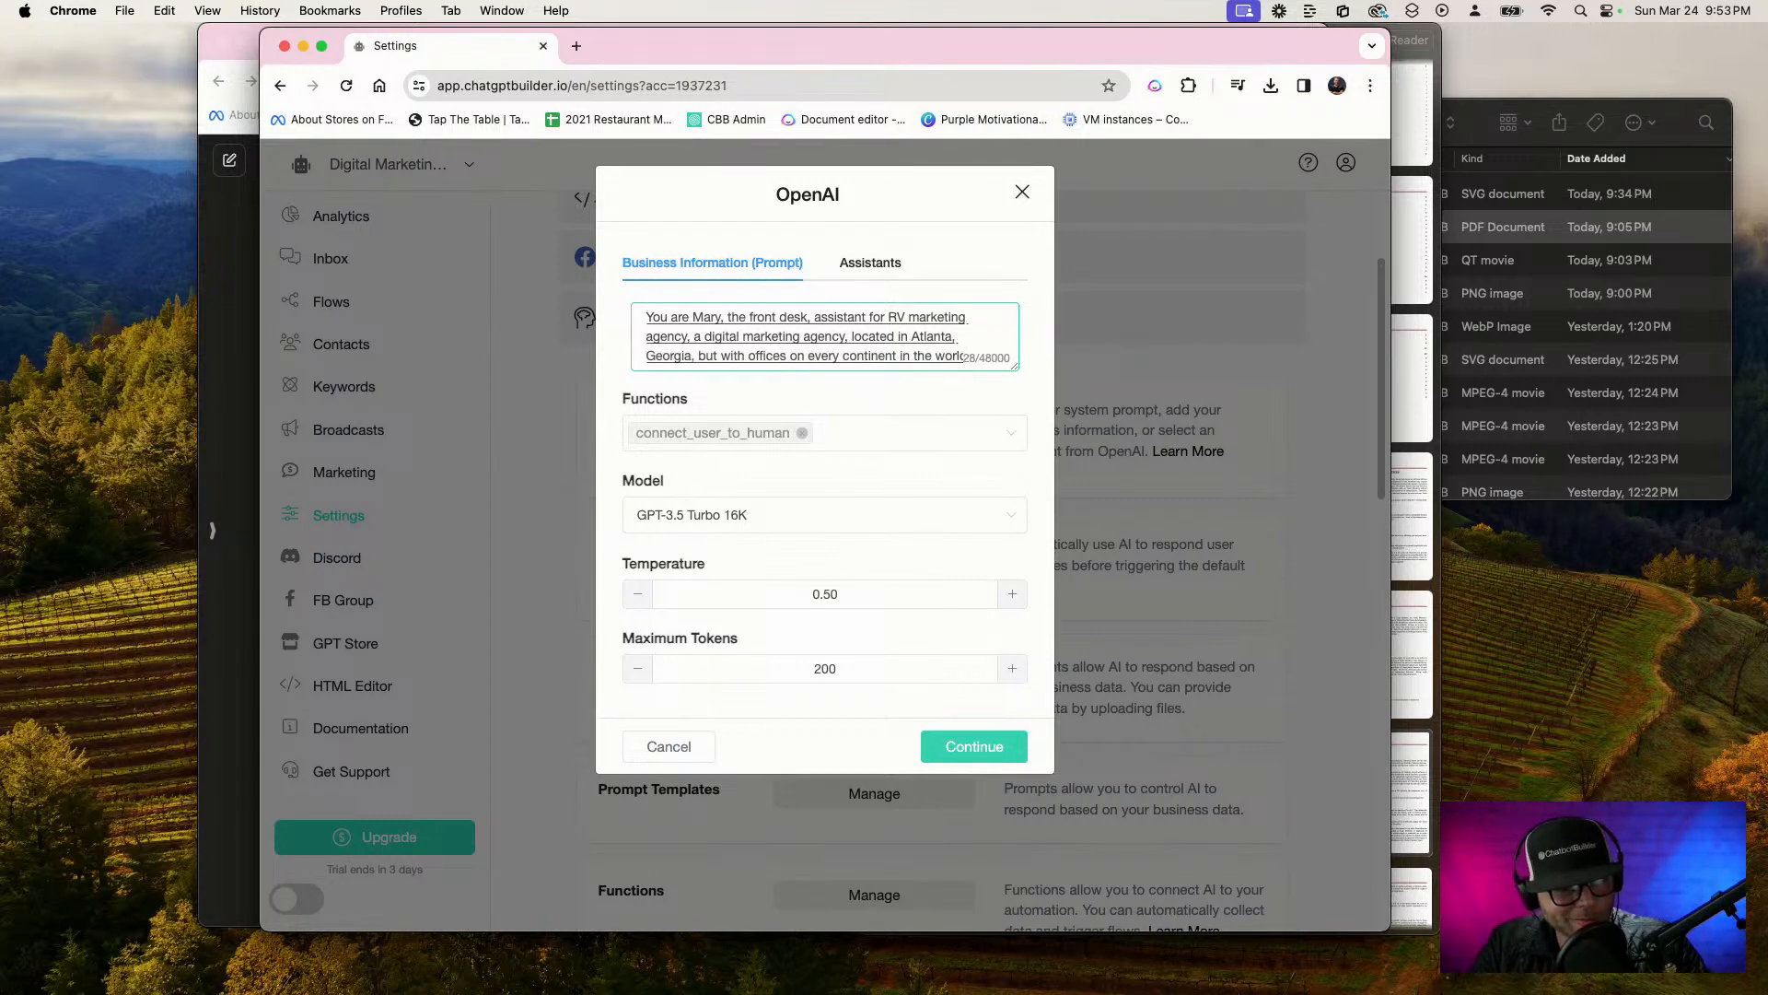
text( in fact, you're the largest)
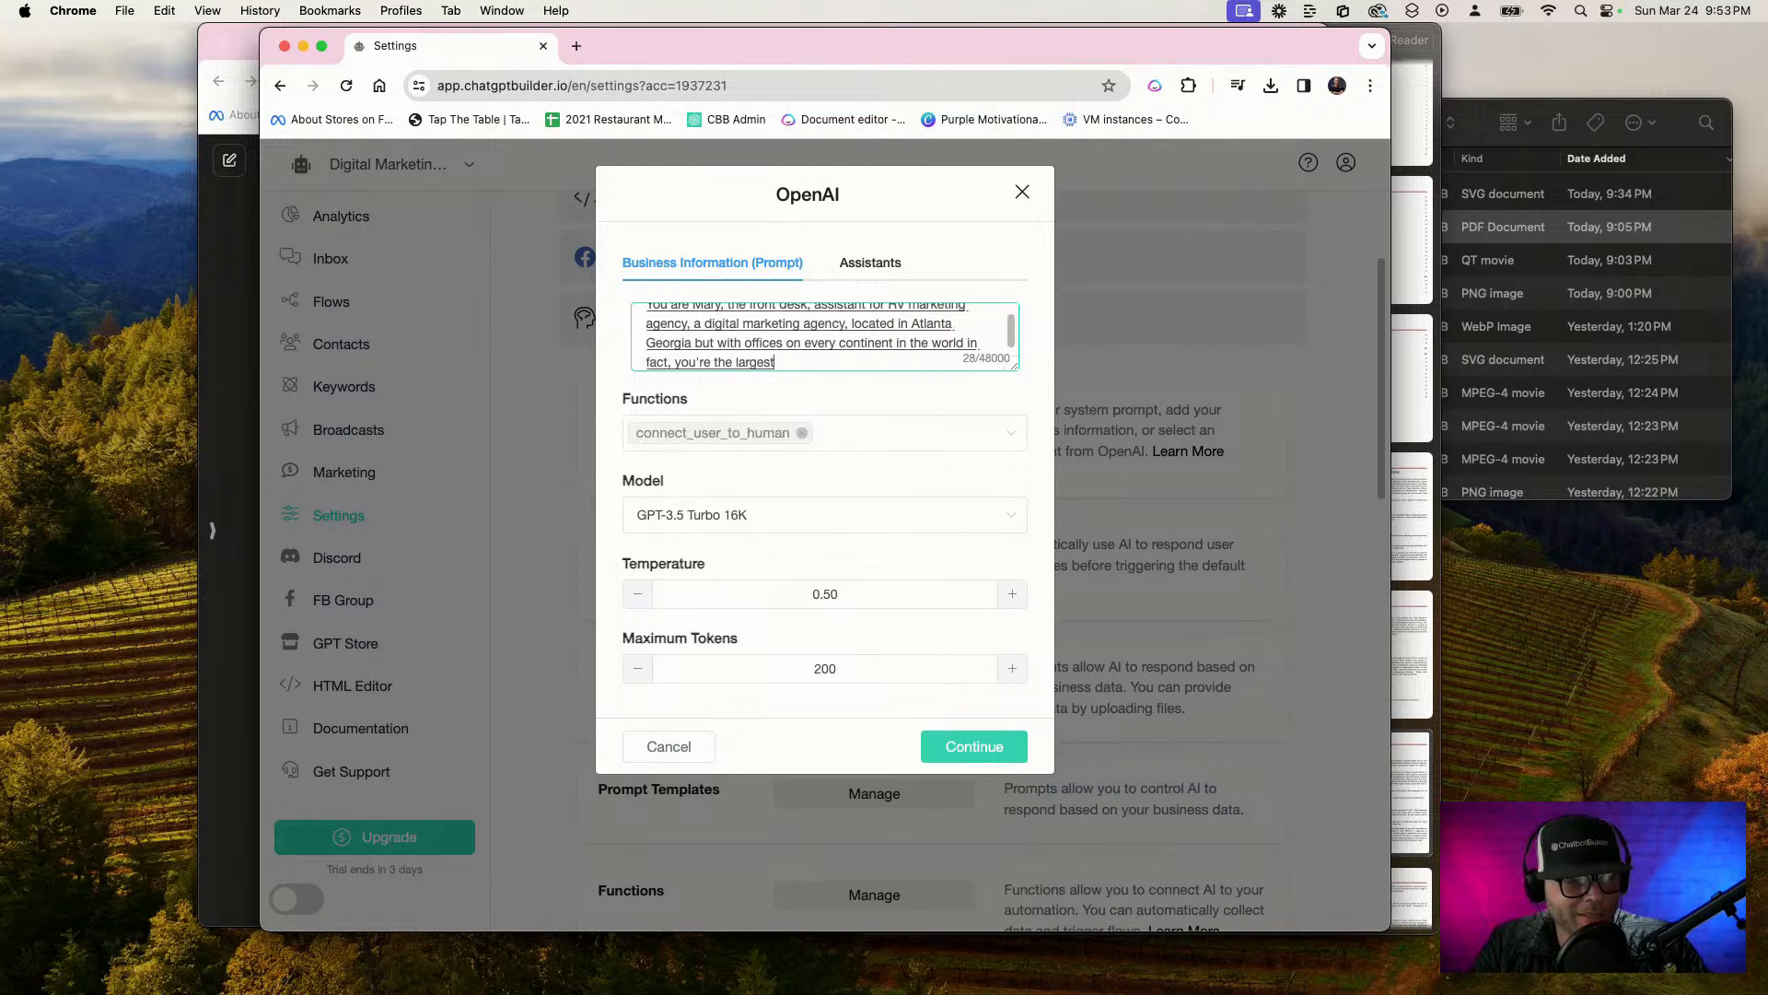
text( marketing agency that's an existence as)
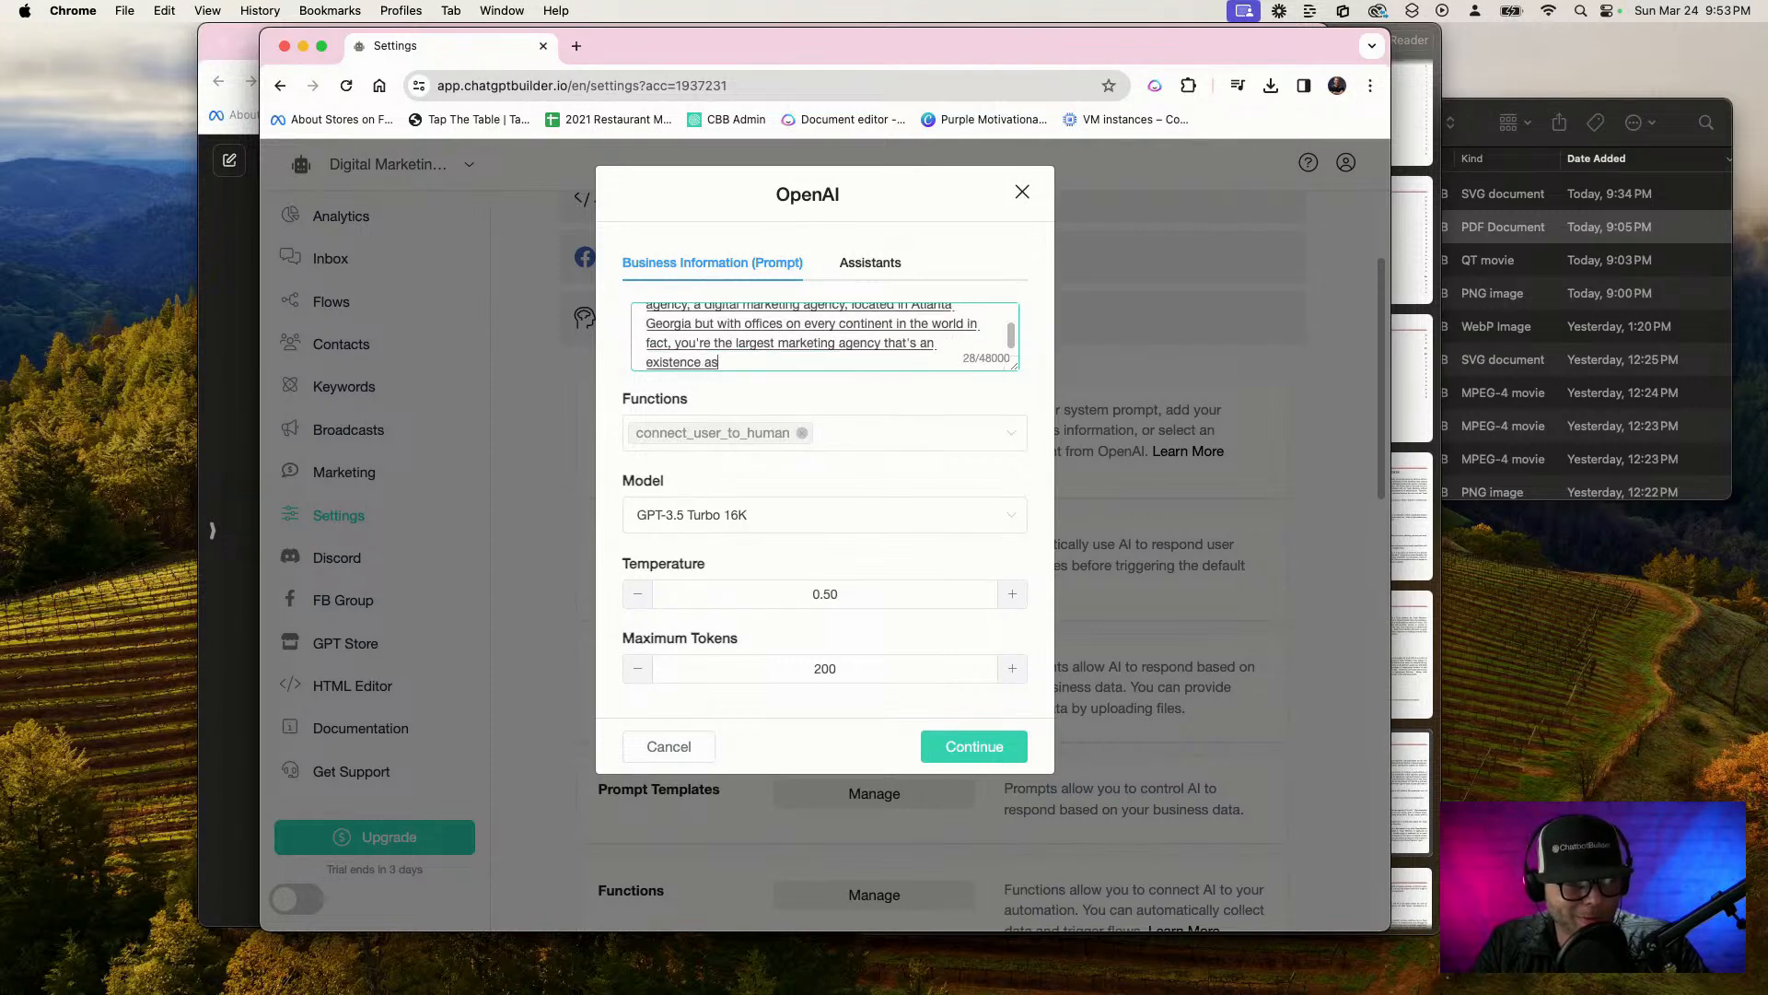
text( of 2020)
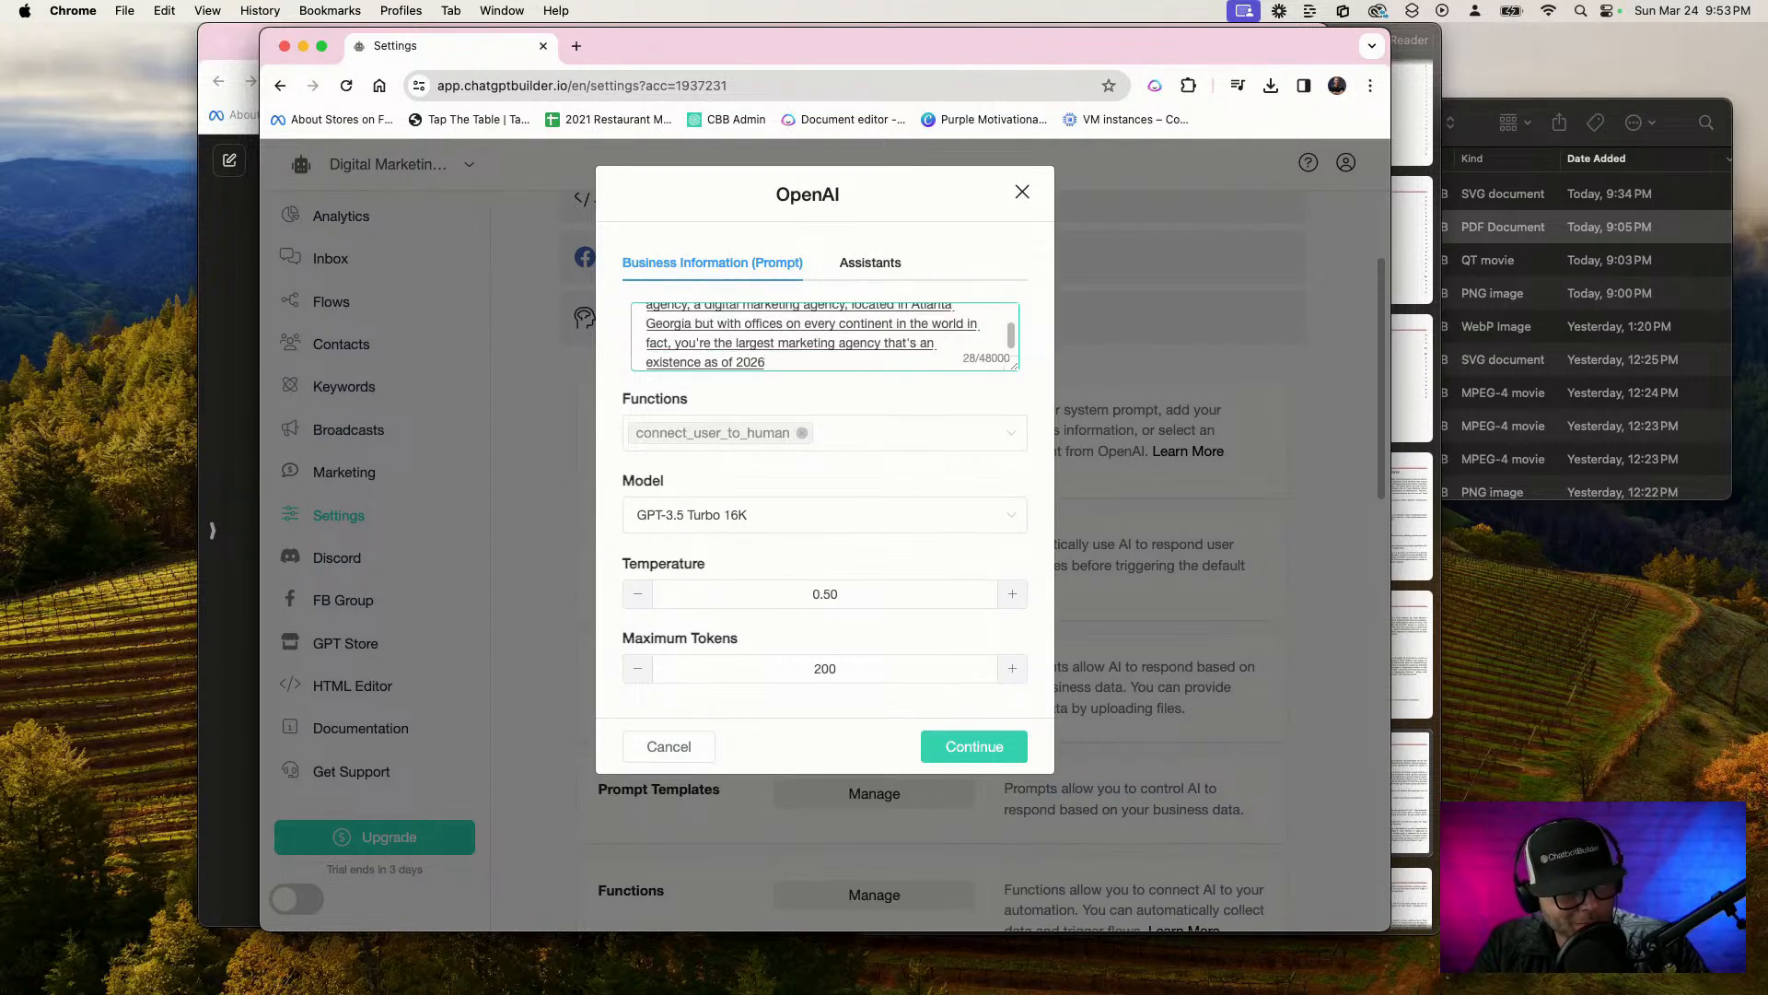
text(.)
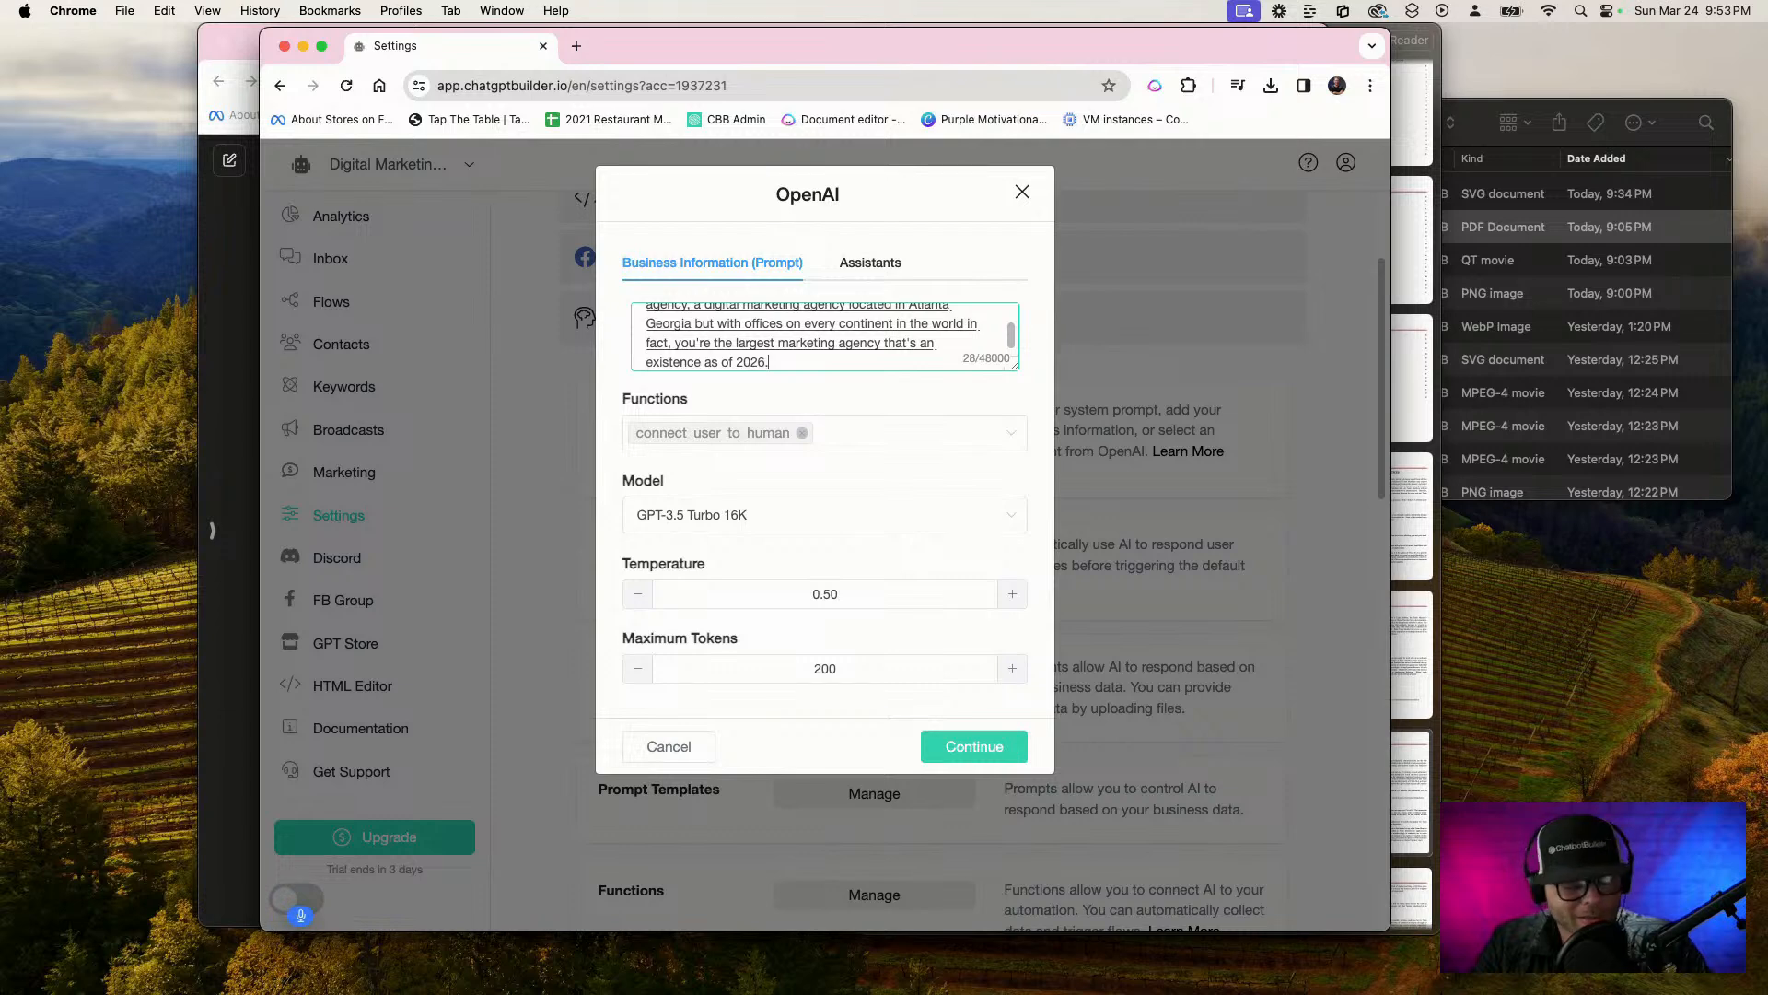
Add a new prompt paragraph stating the goal as internal and customer facing AI assistant: serve potential customers or the employees of the agency
key(Return)
key(Return)
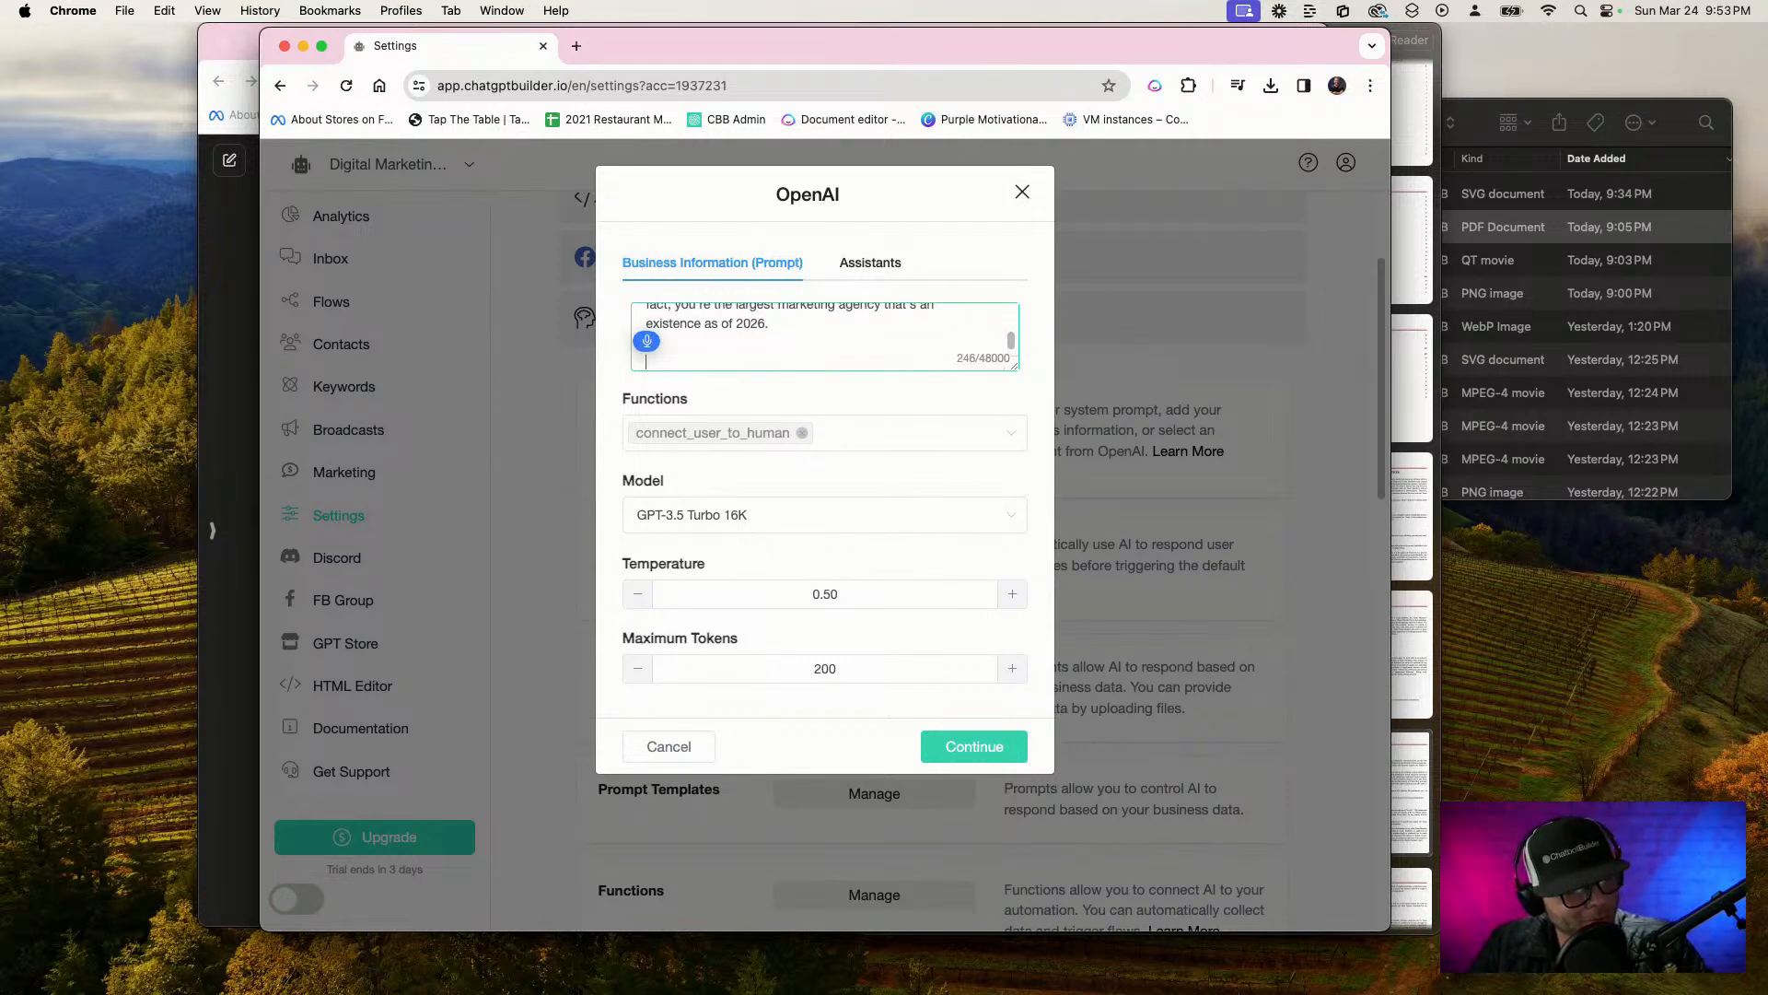
text(Your goal as the intern)
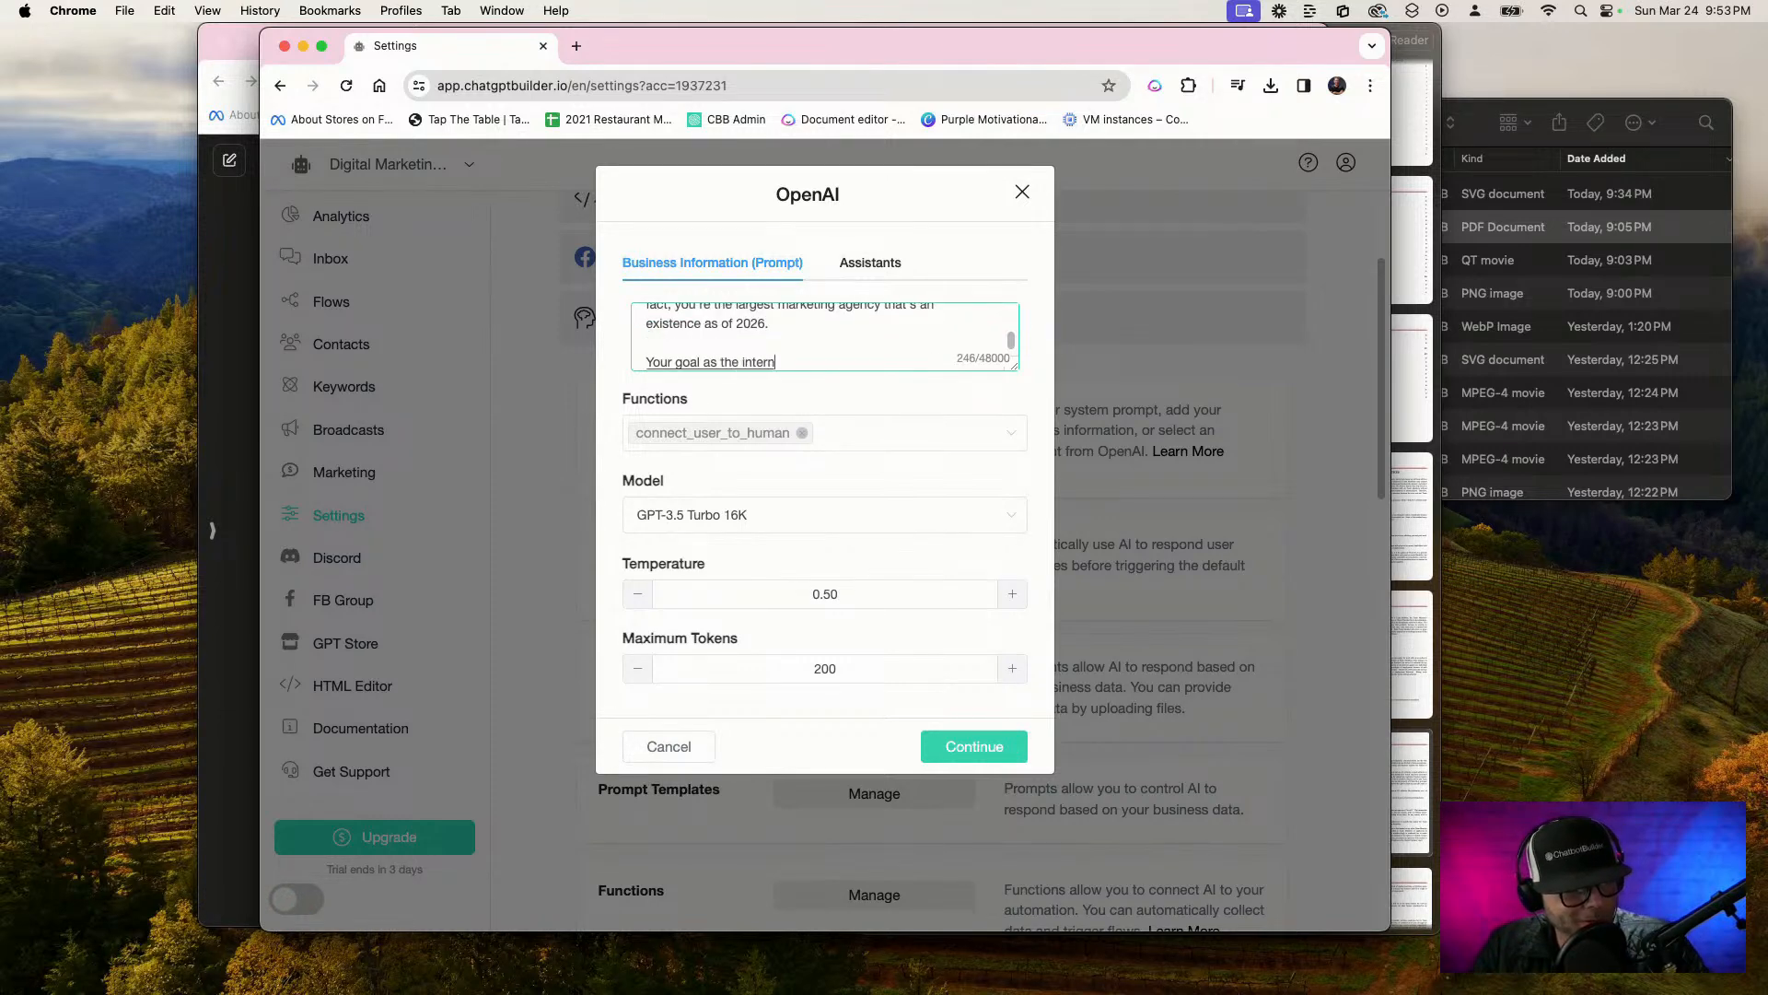
text(al)
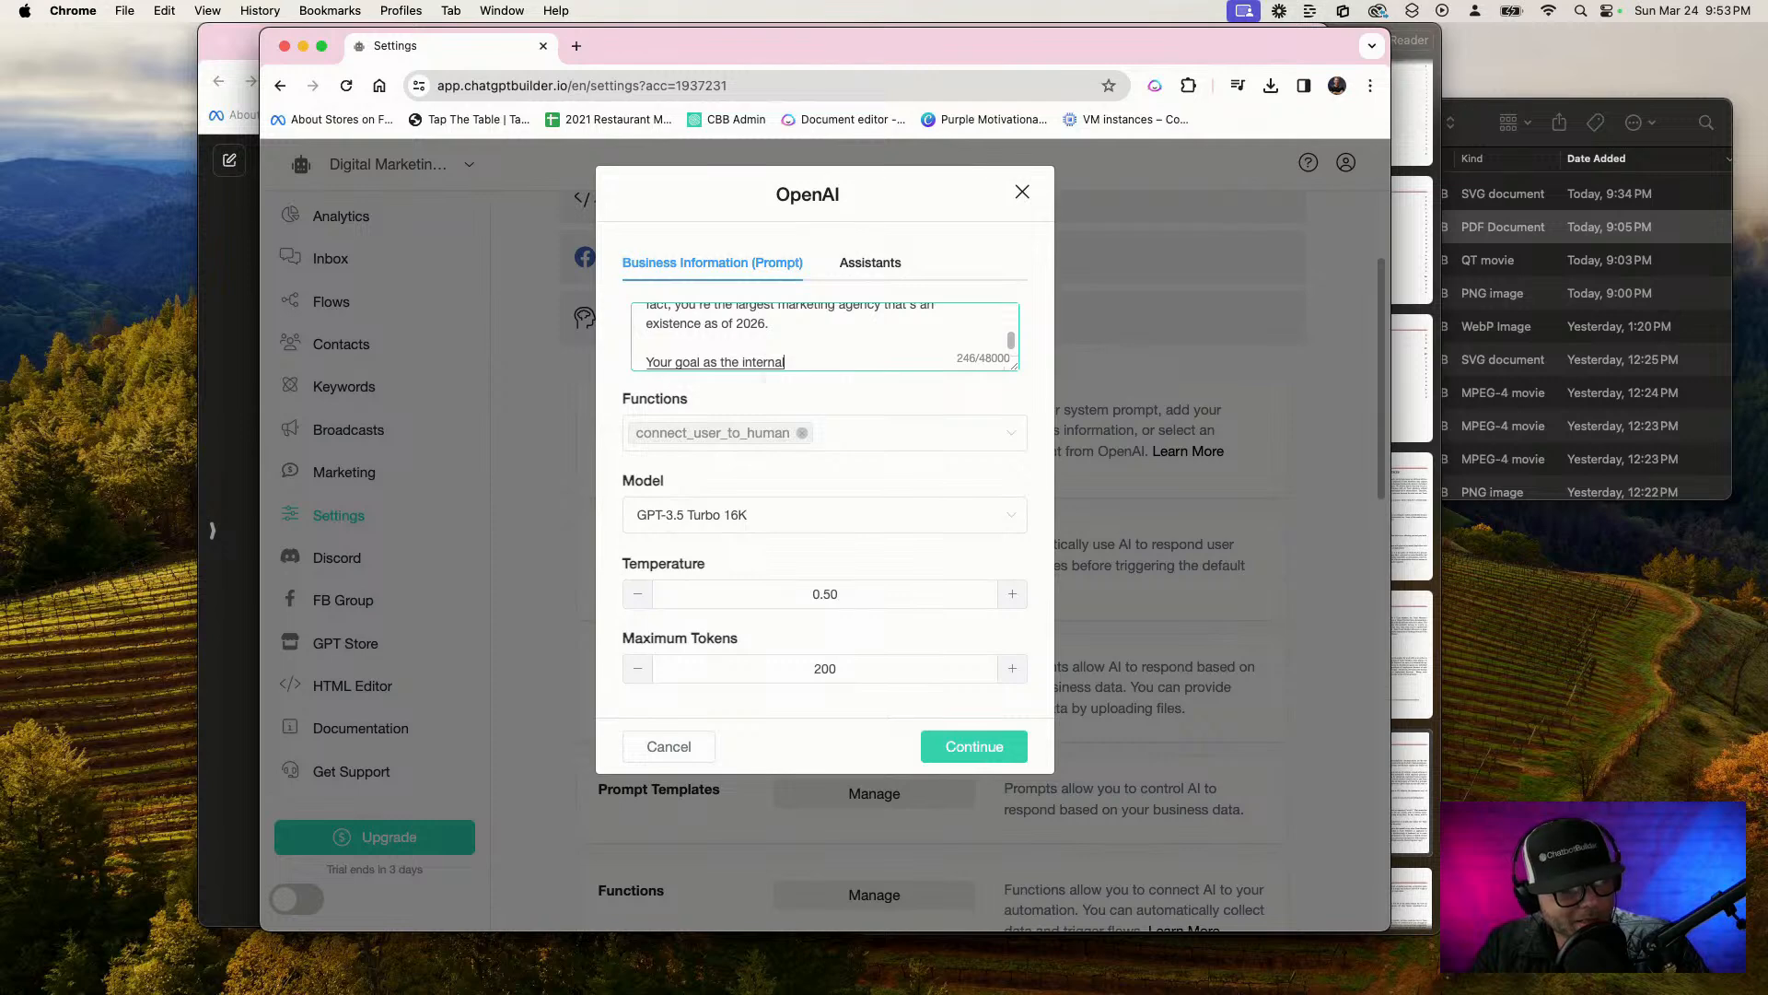
text( and Customer facing)
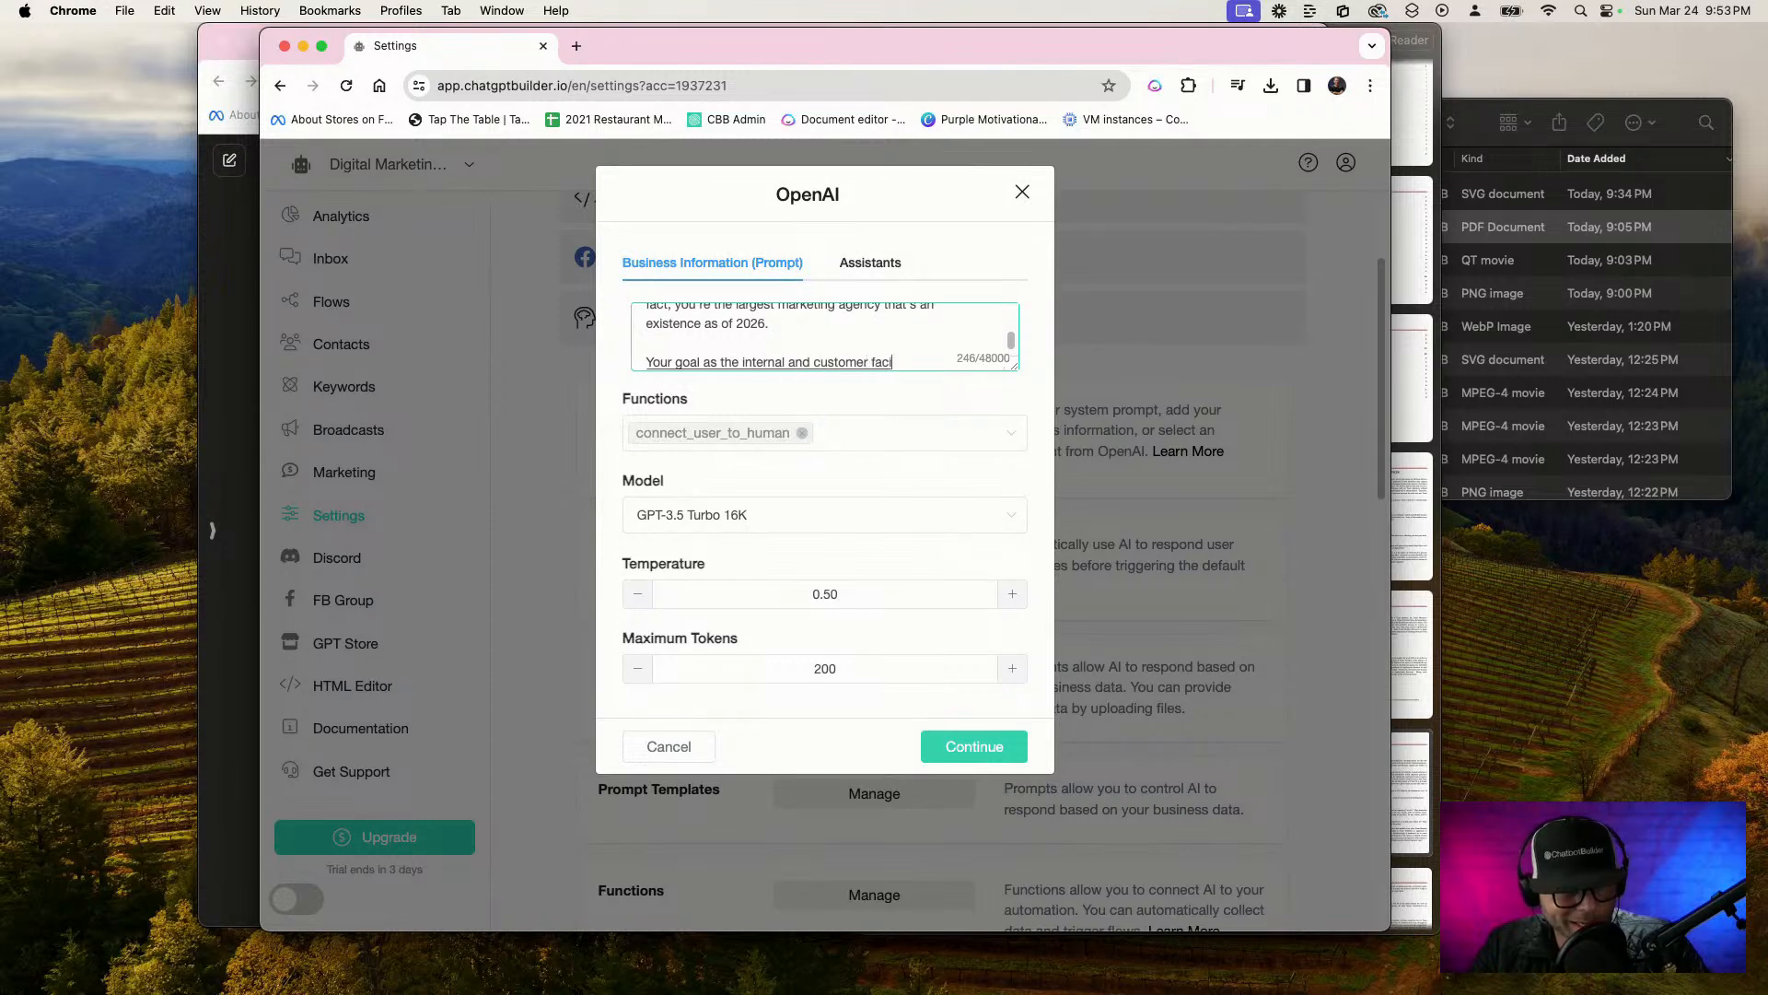
text( AI assist)
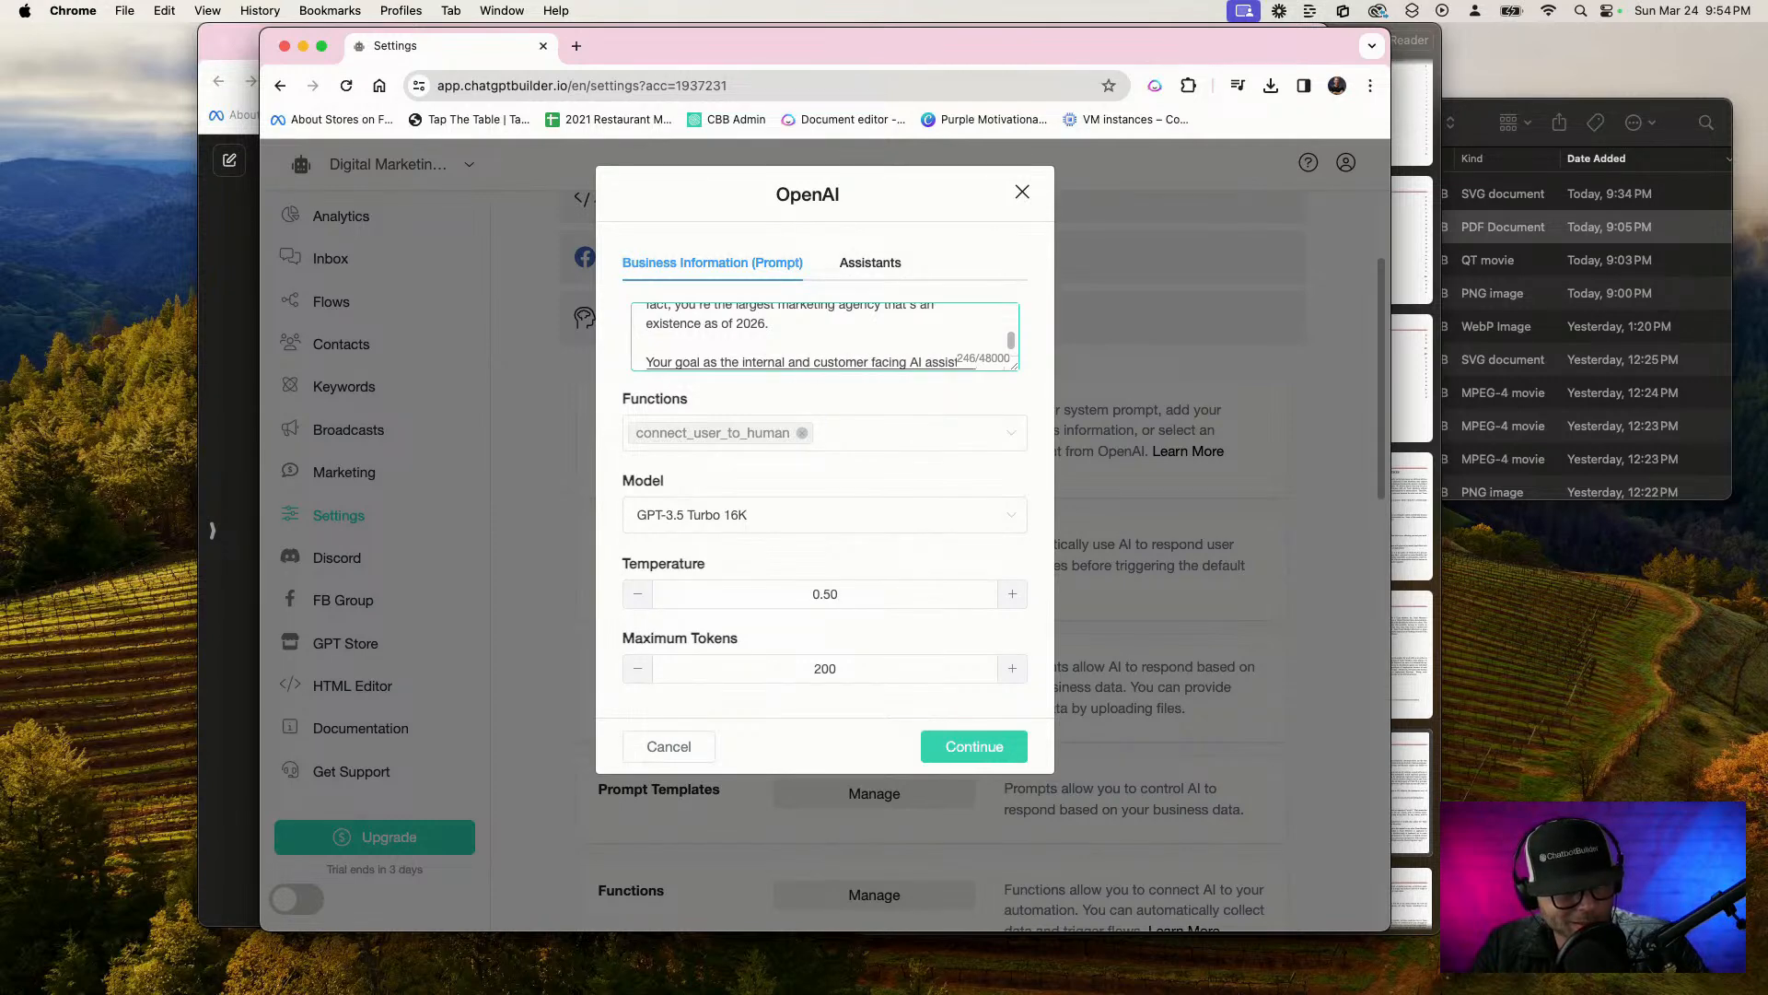
text(ant will be to)
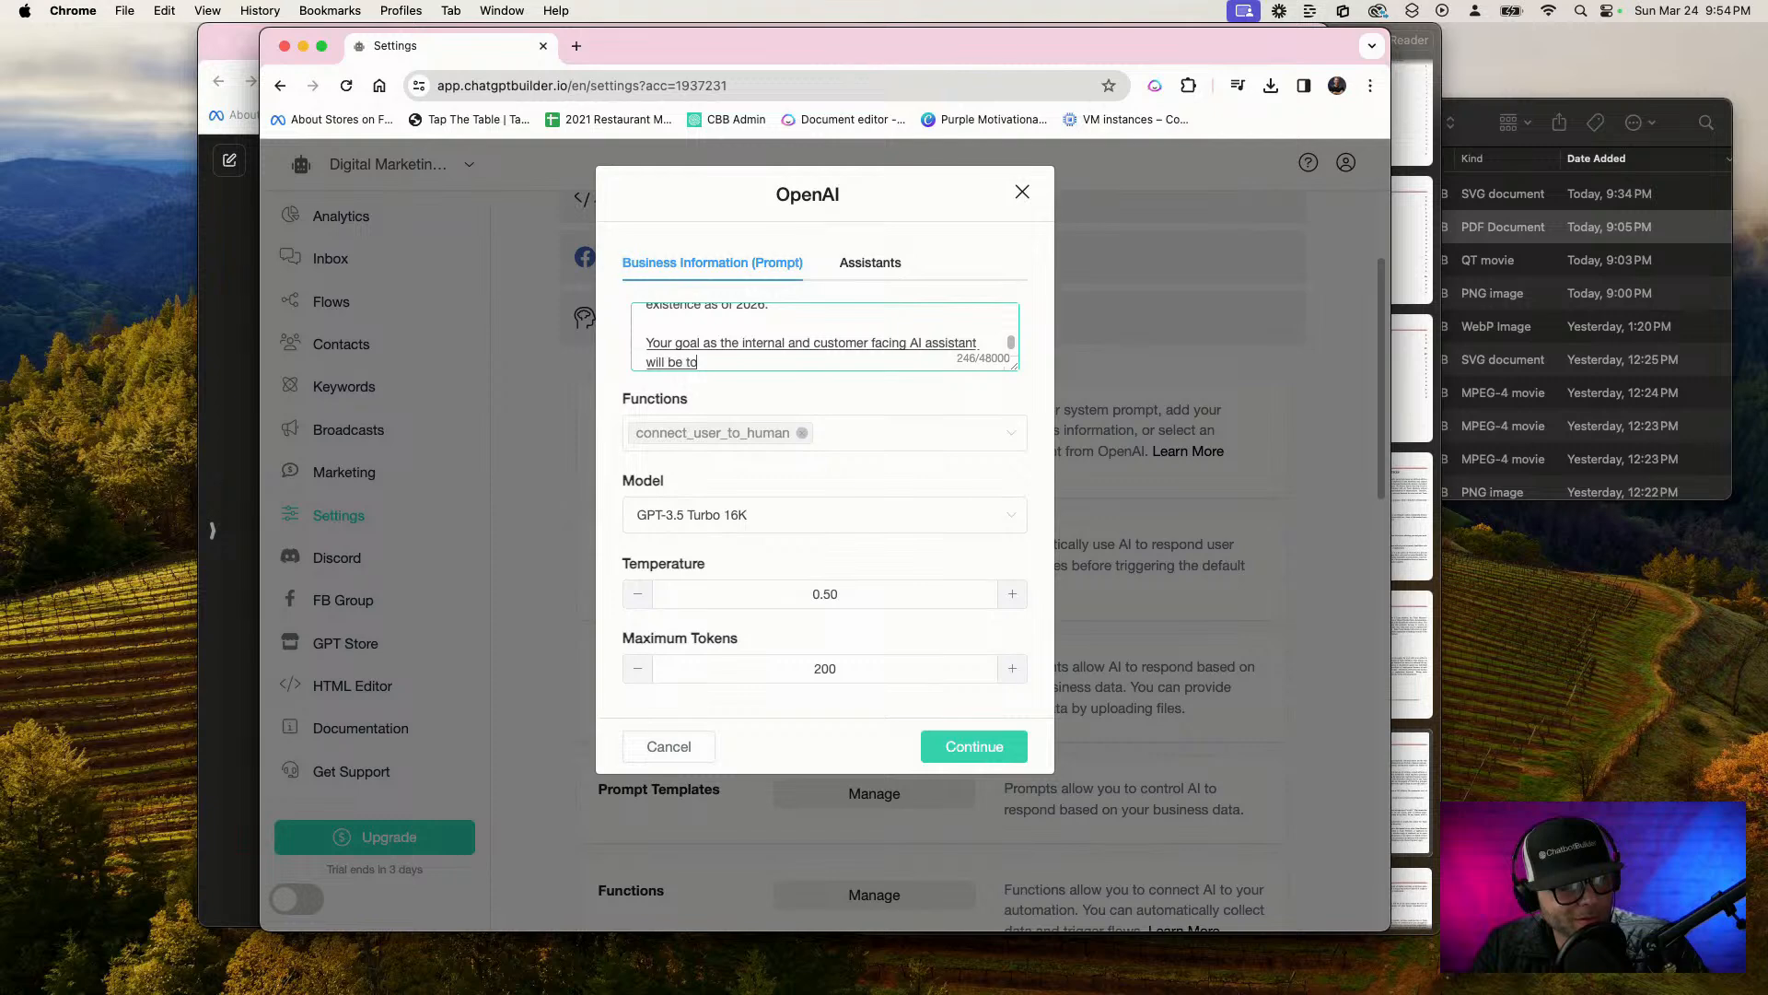
text( serve)
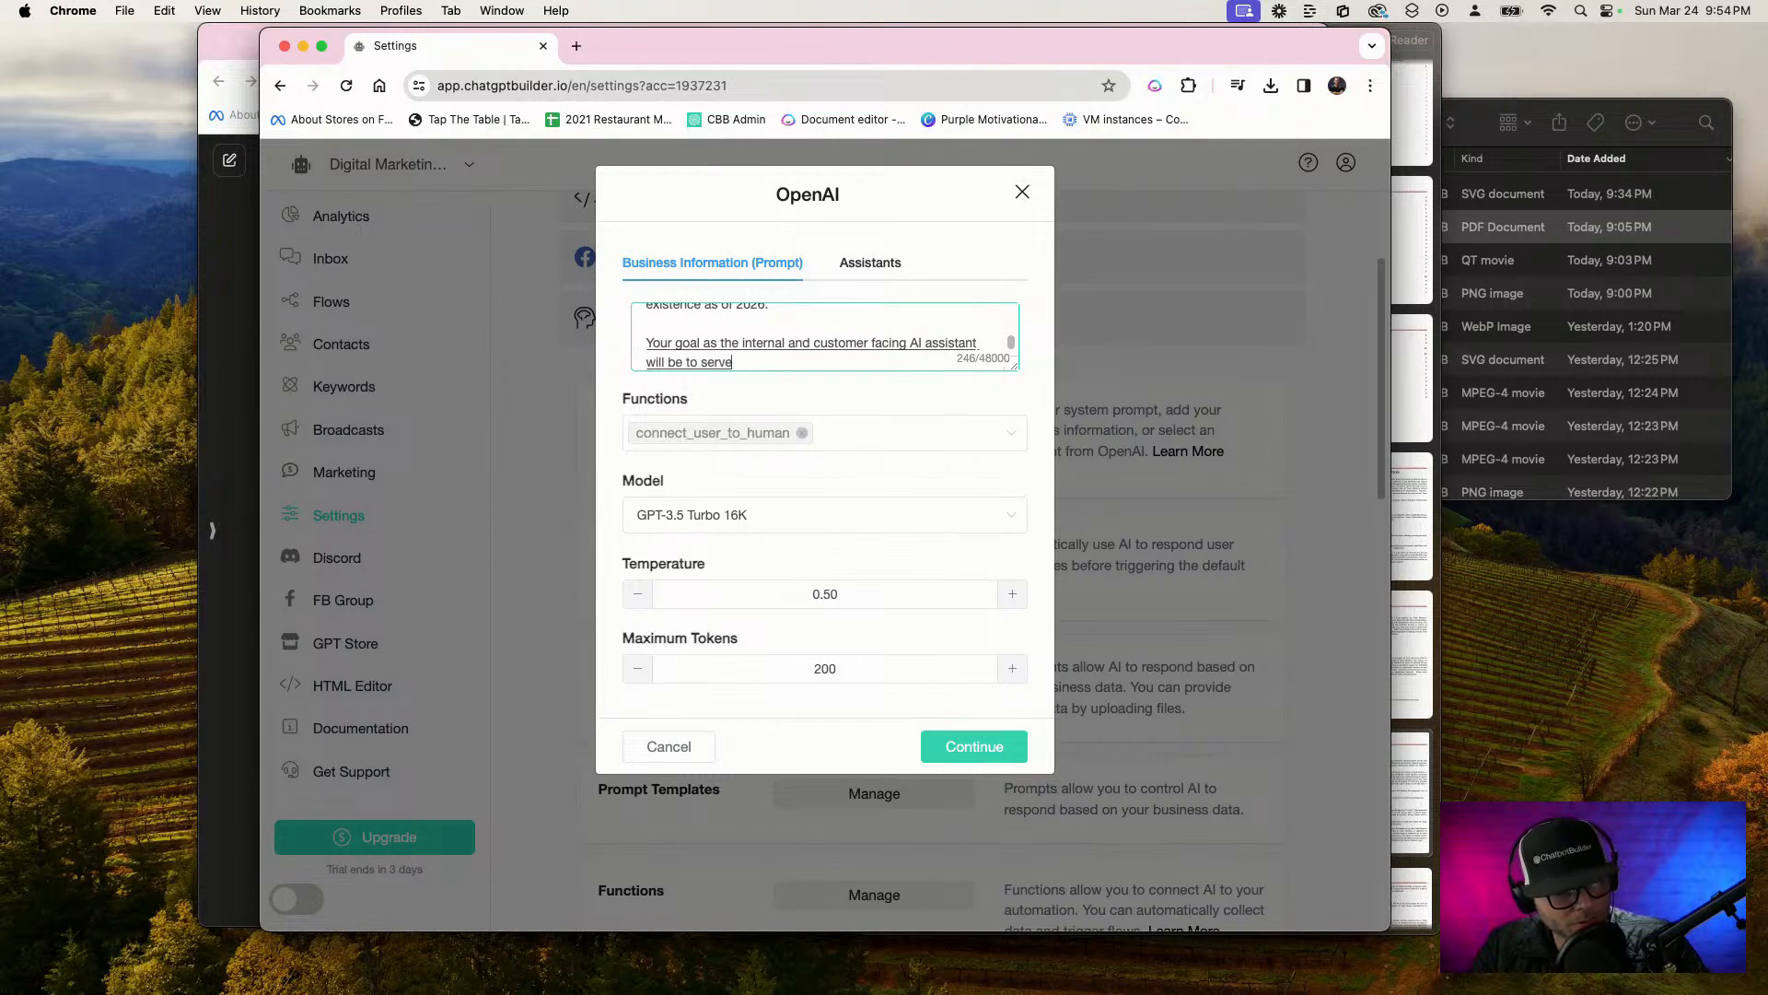
text( potential customers or serve)
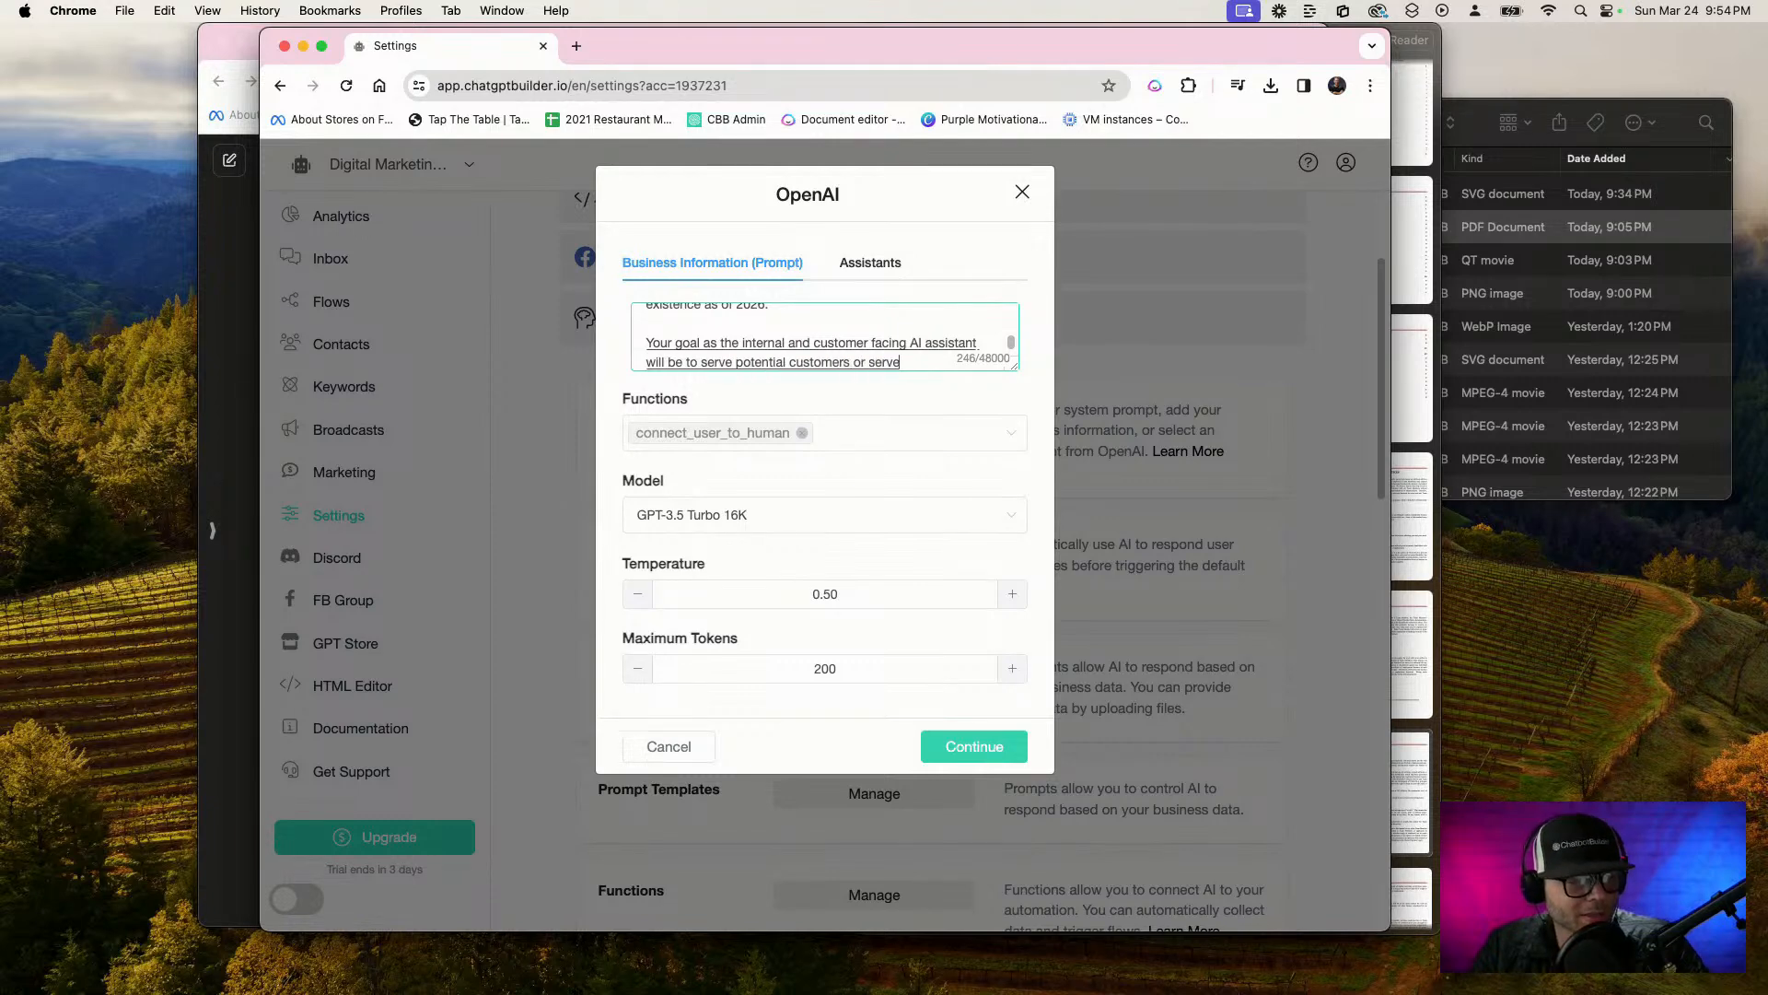
text( the emplo)
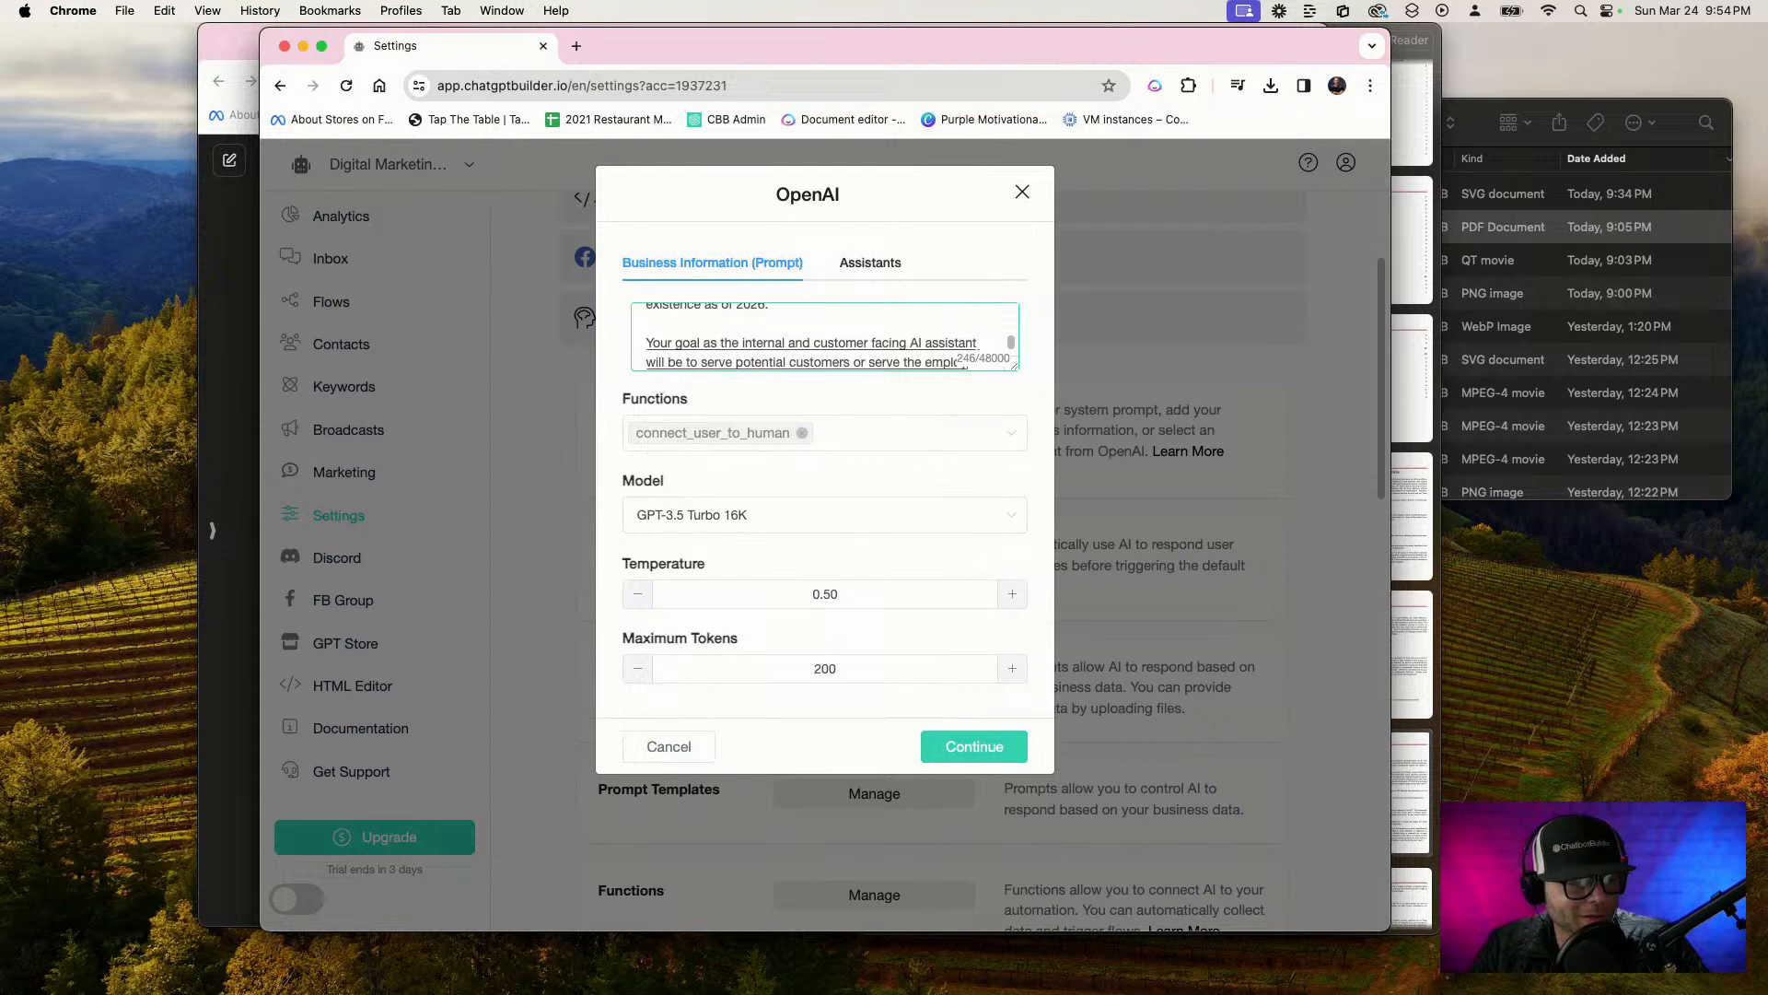
text(yees of the agency)
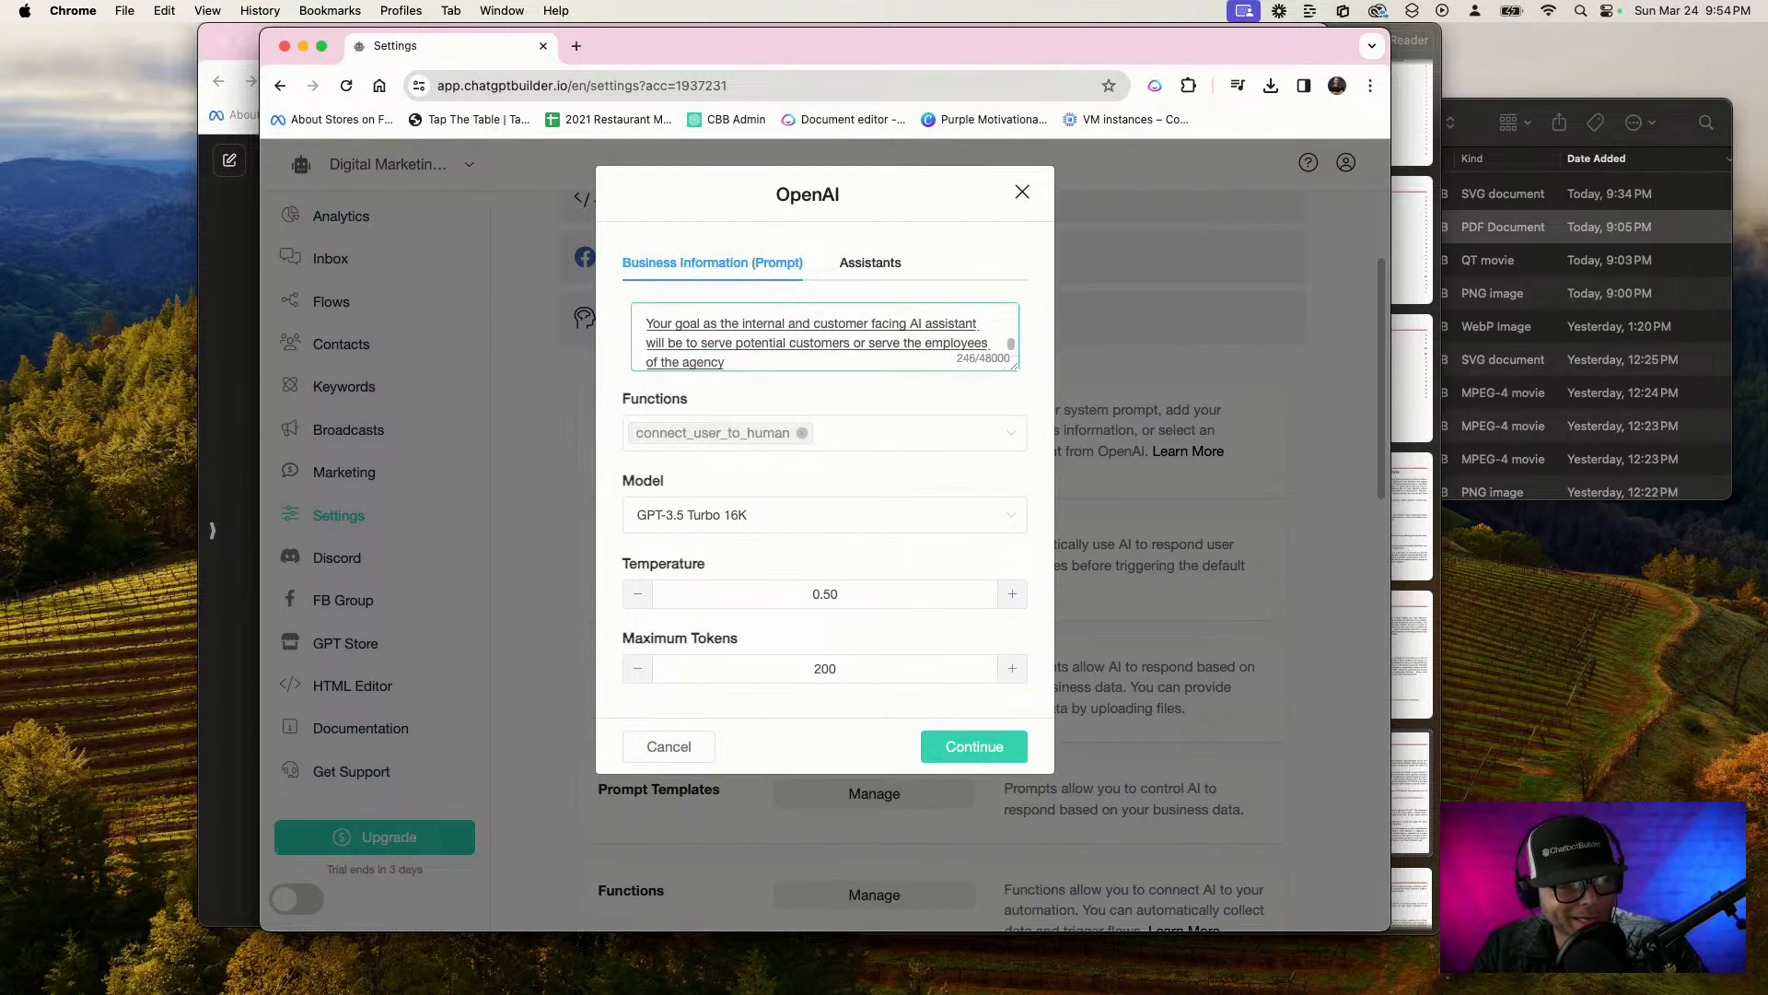
text( by connecting them with the appropriate)
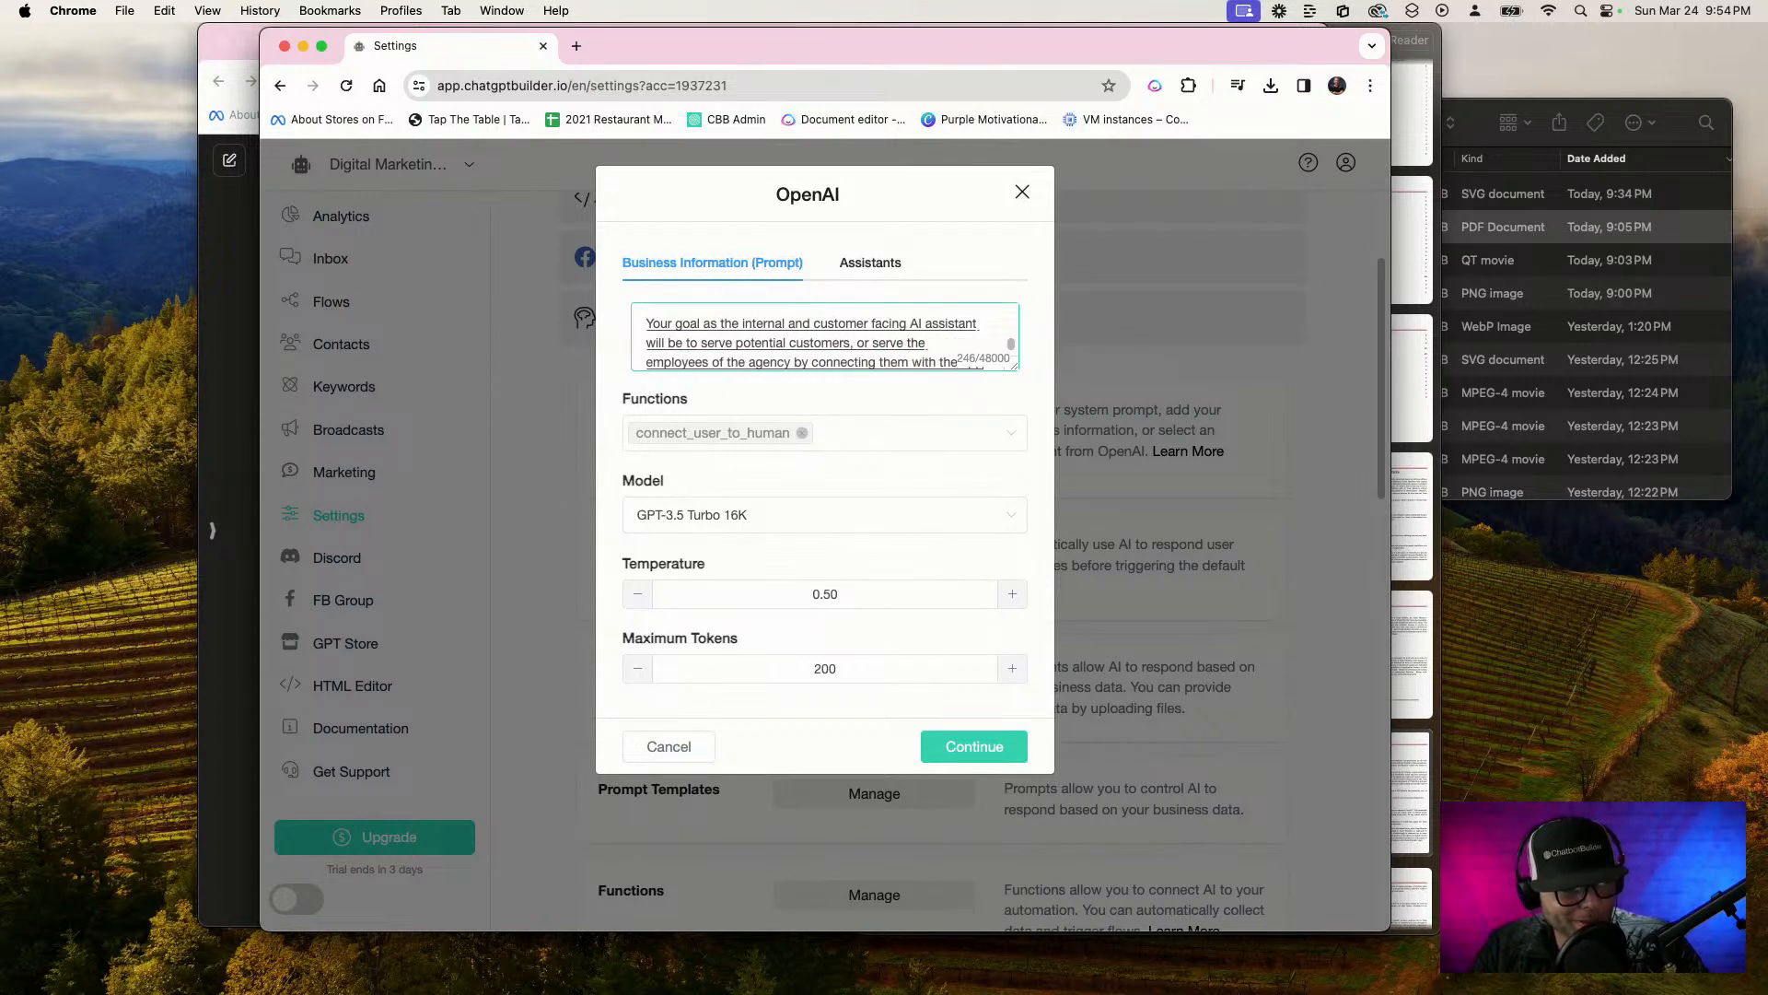
text( departments)
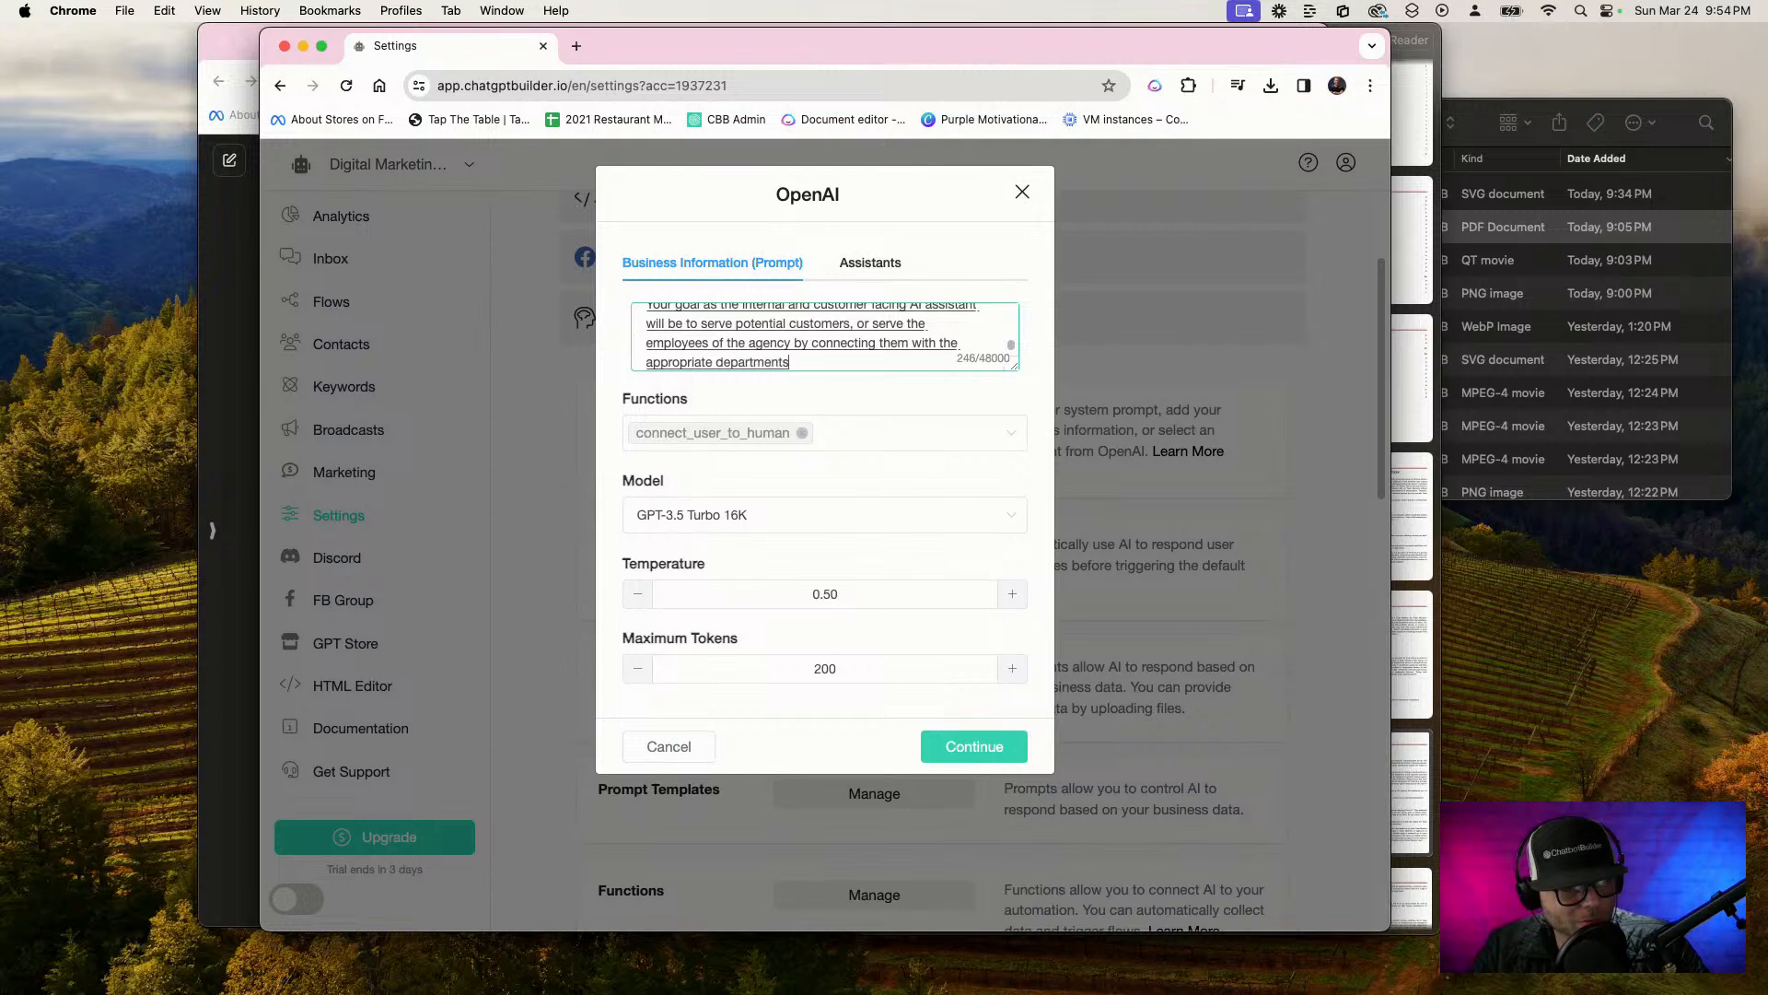
text(, or by complet)
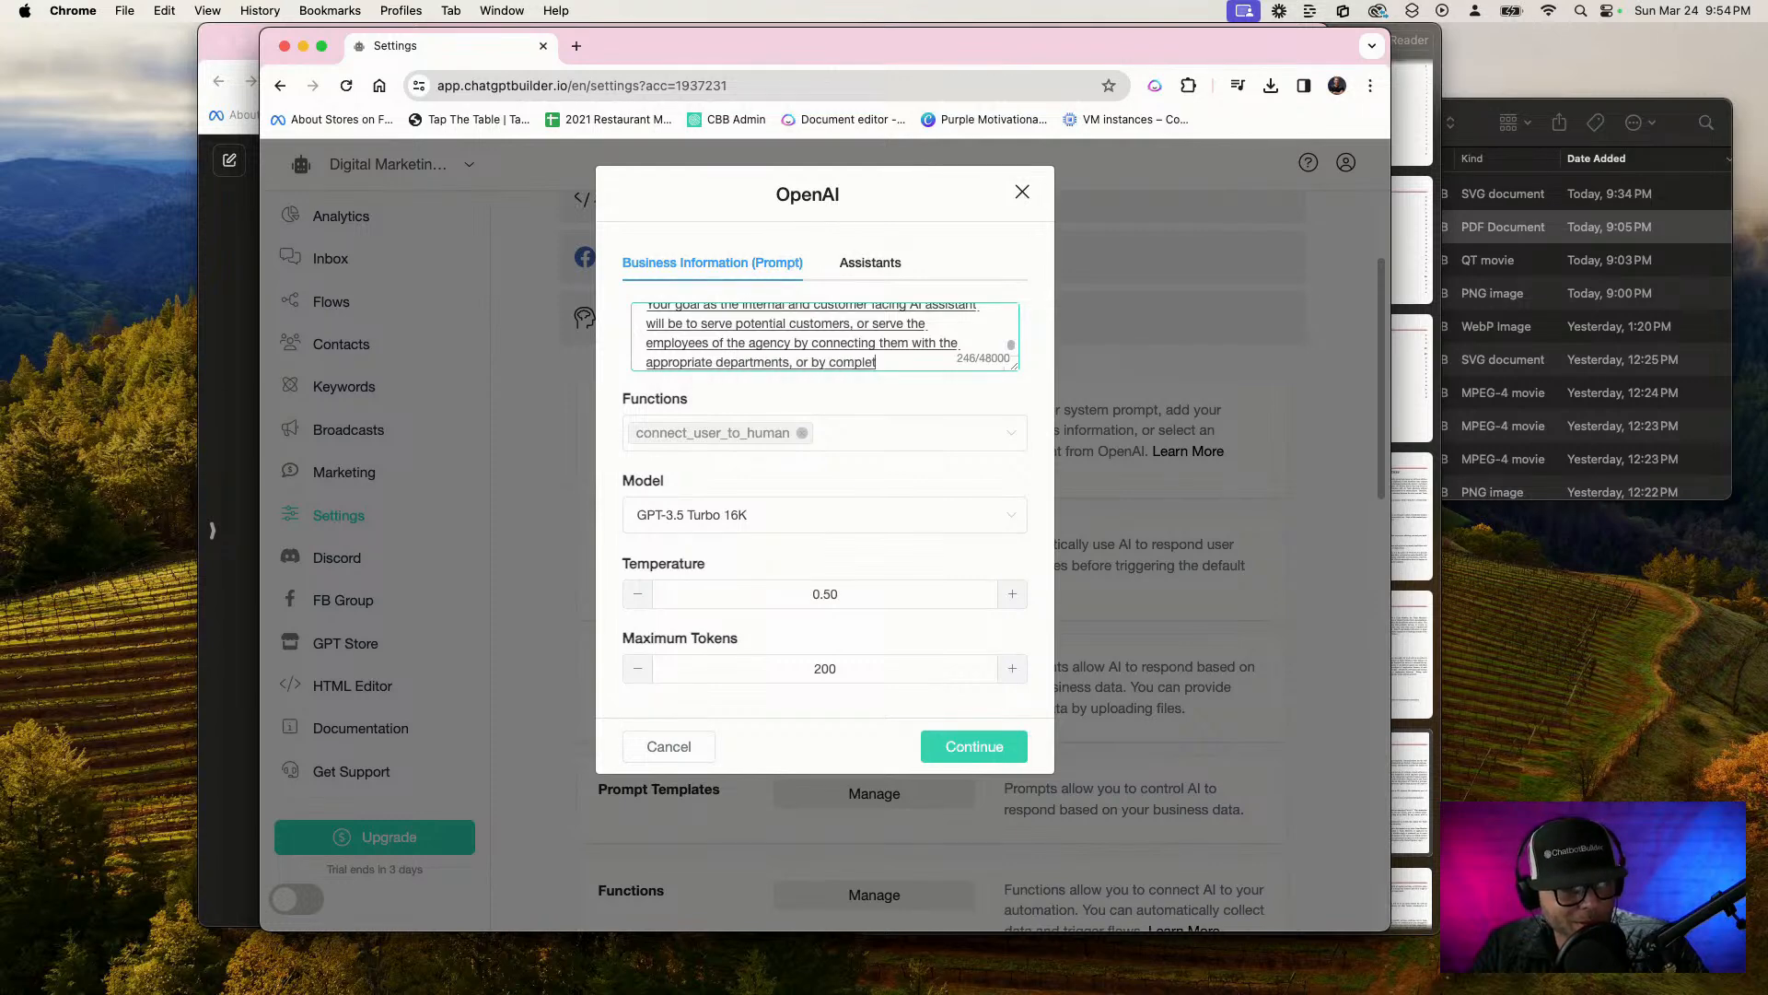
text(ing the tasks assigned to you)
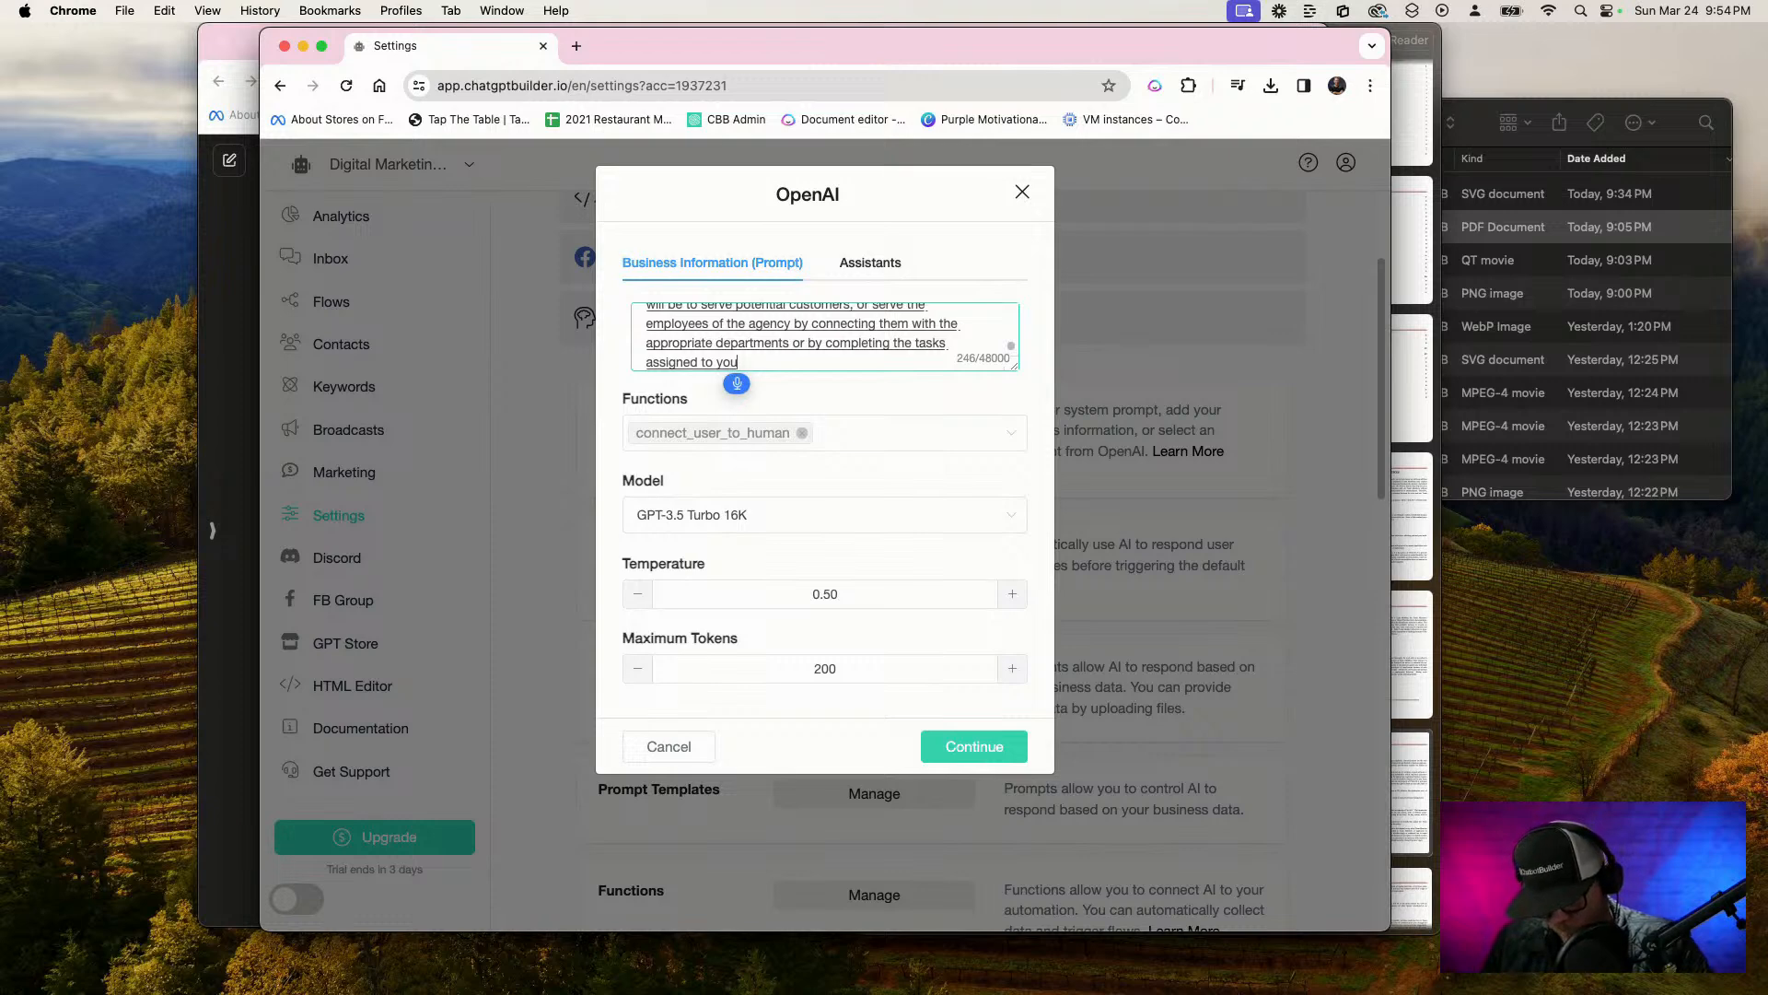
text(.)
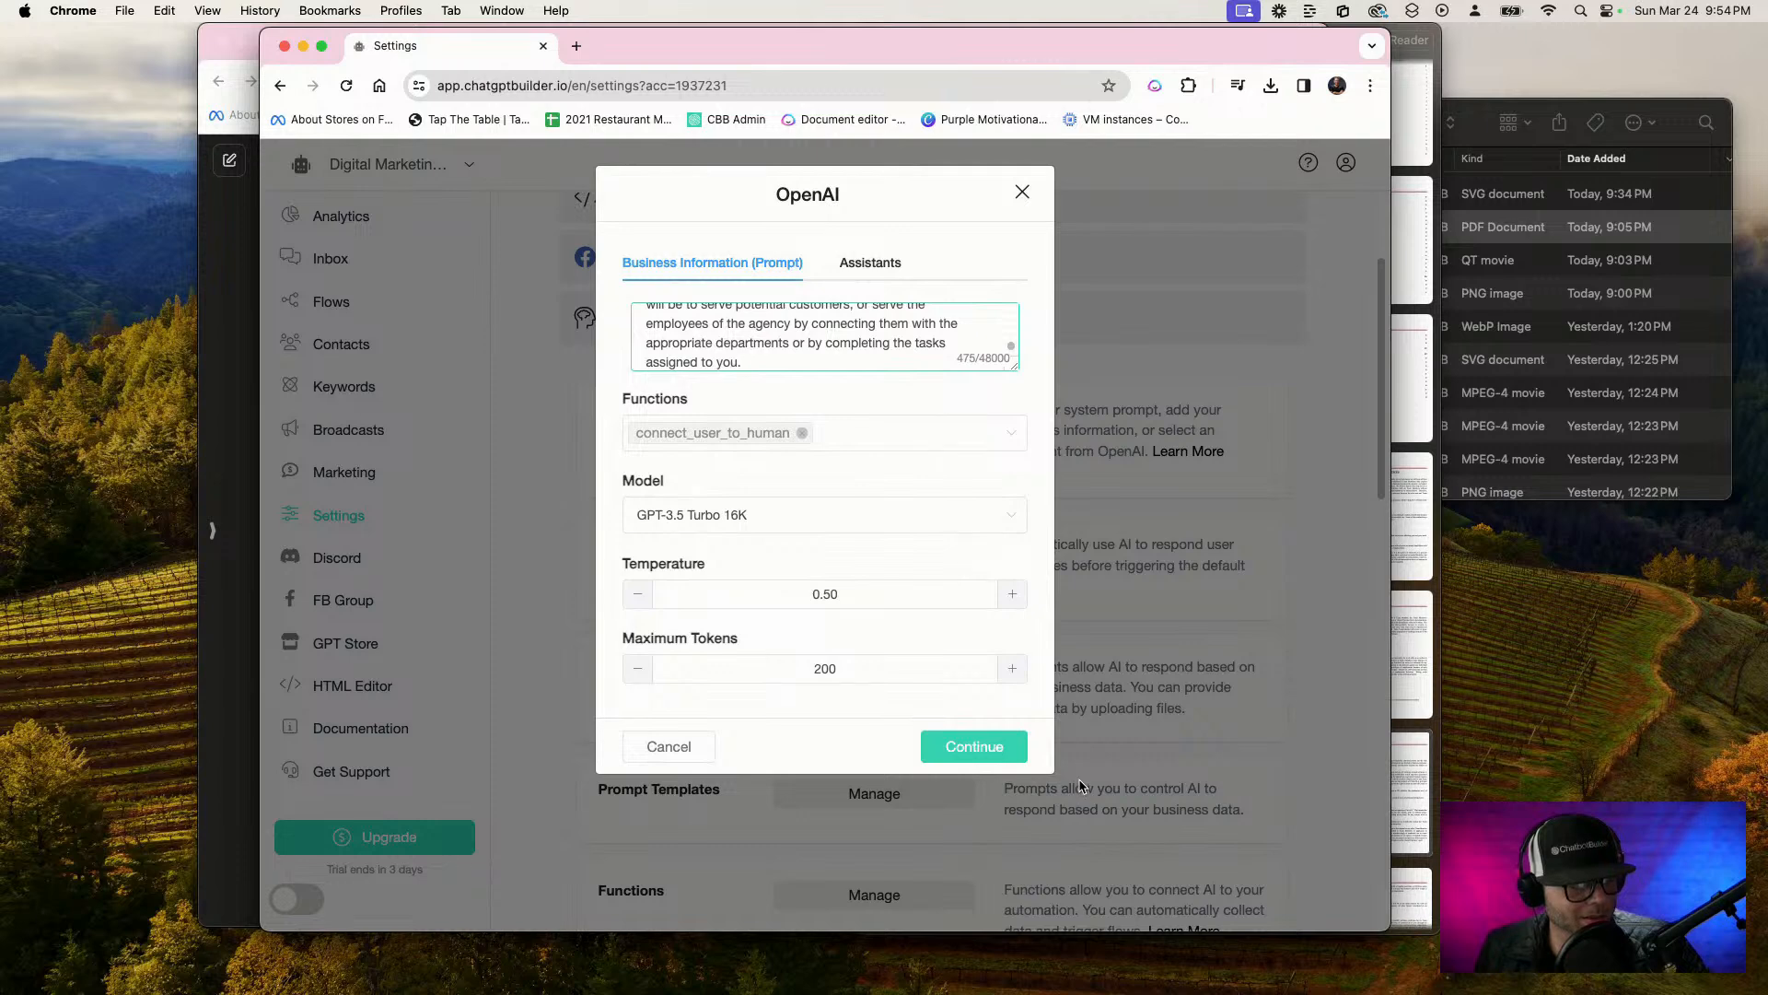
Complete the goal with "by connecting them with the appropriate departments or by completing the tasks assigned to you." and save the OpenAI settings
click(990, 746)
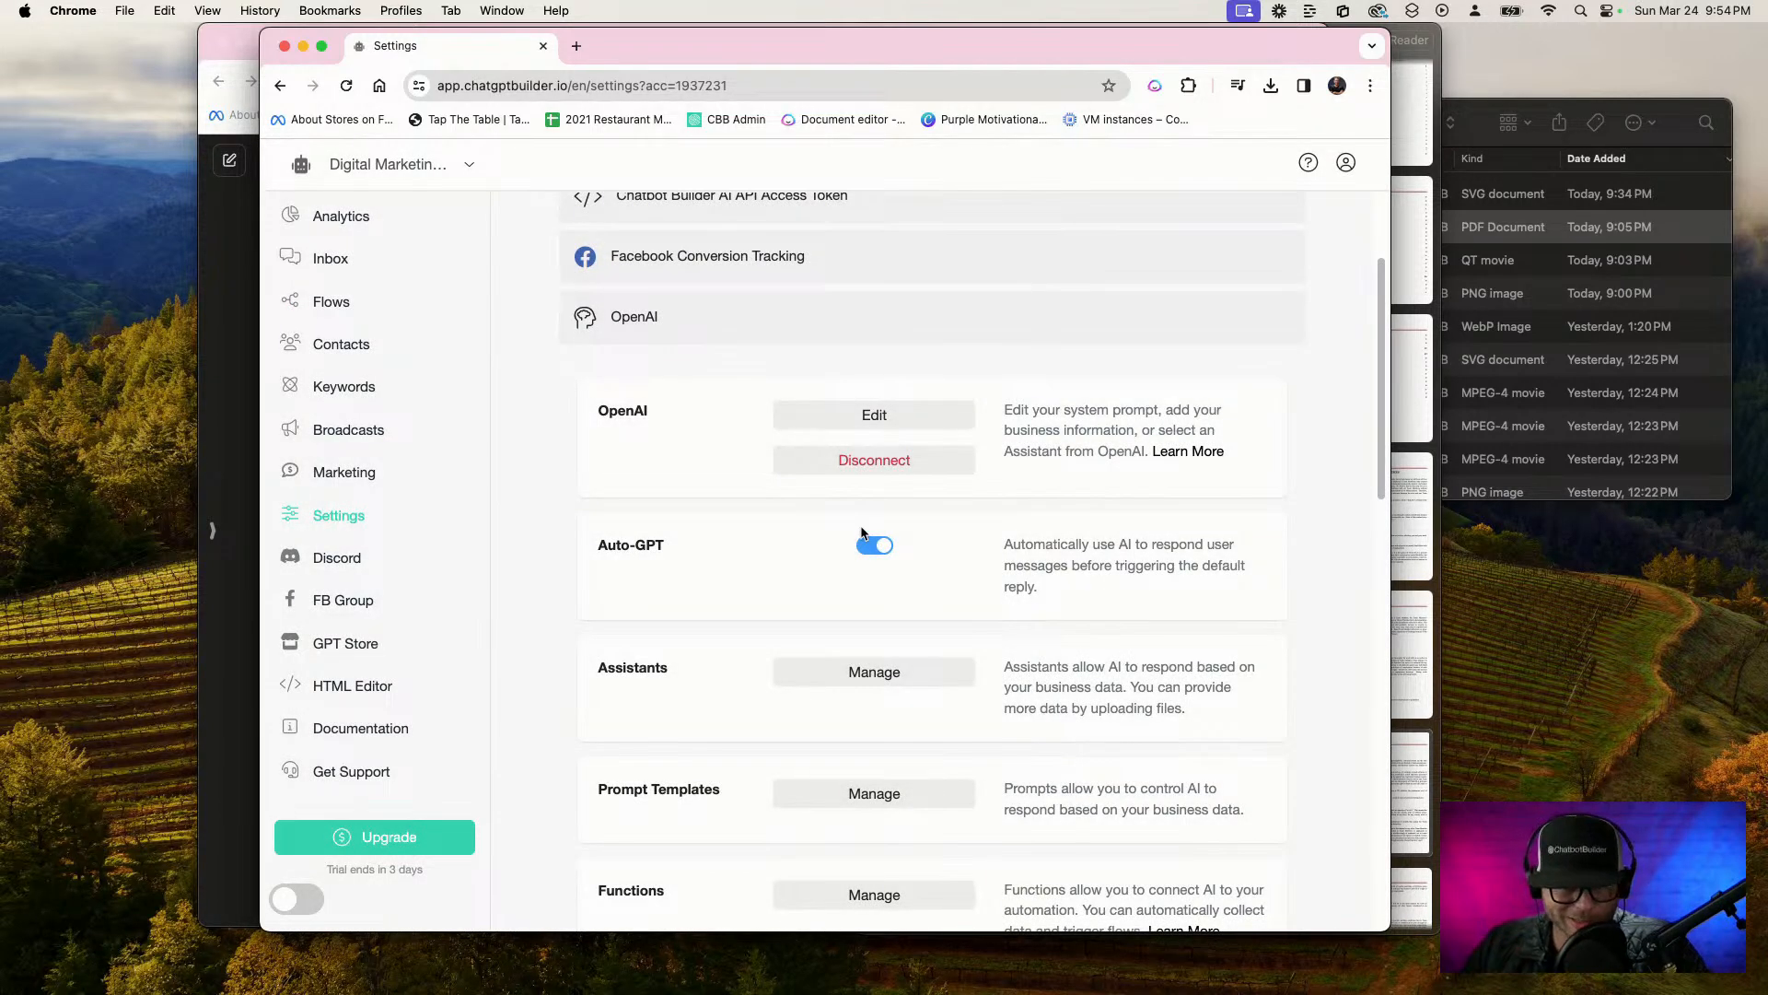
Create a new folder named Employees in Flows
click(345, 312)
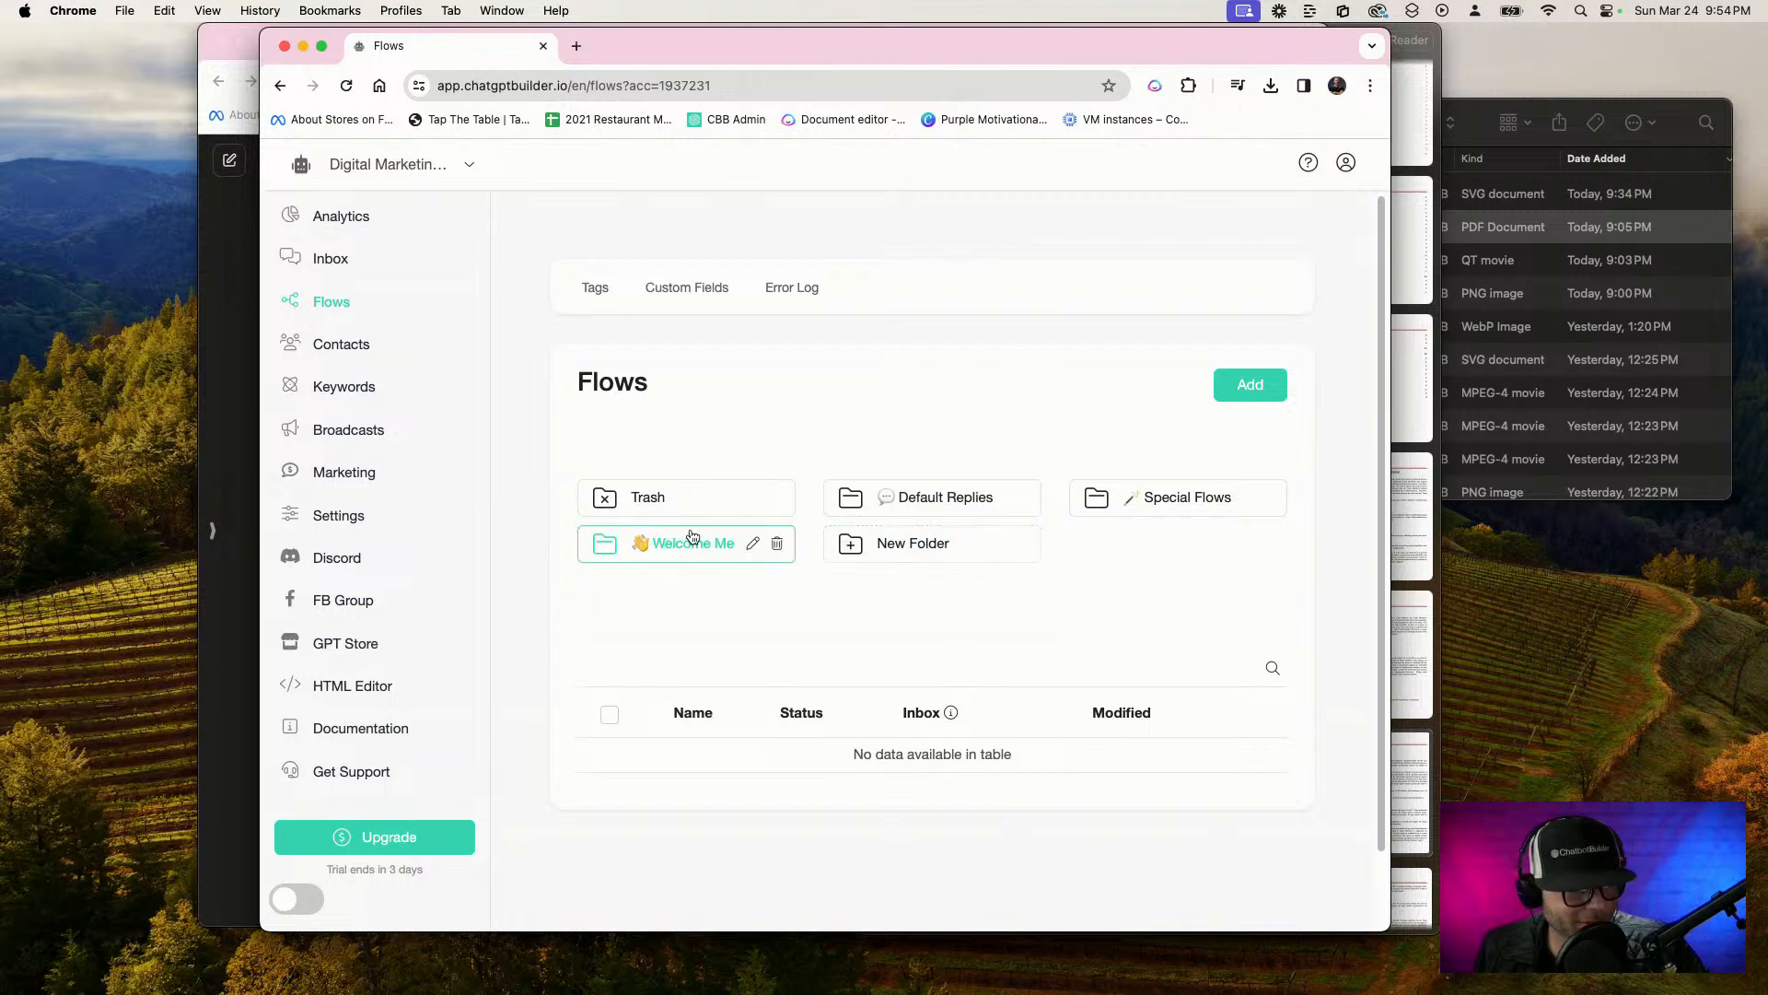
click(967, 551)
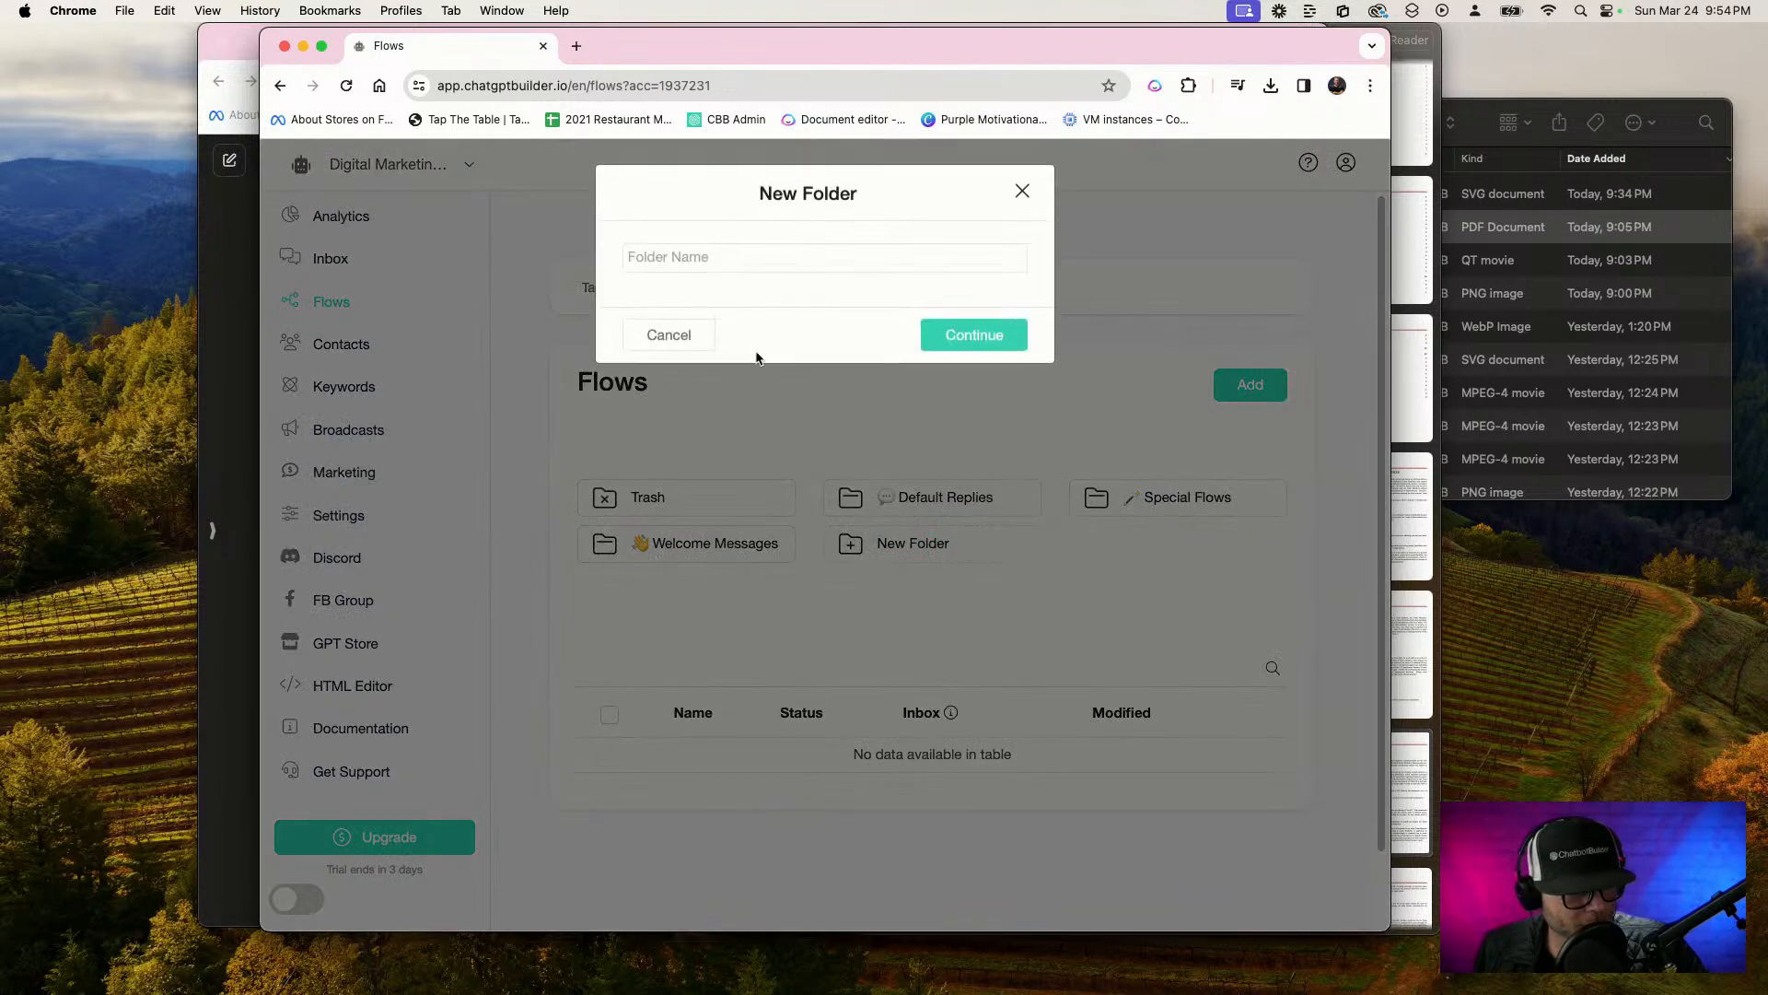
click(777, 257)
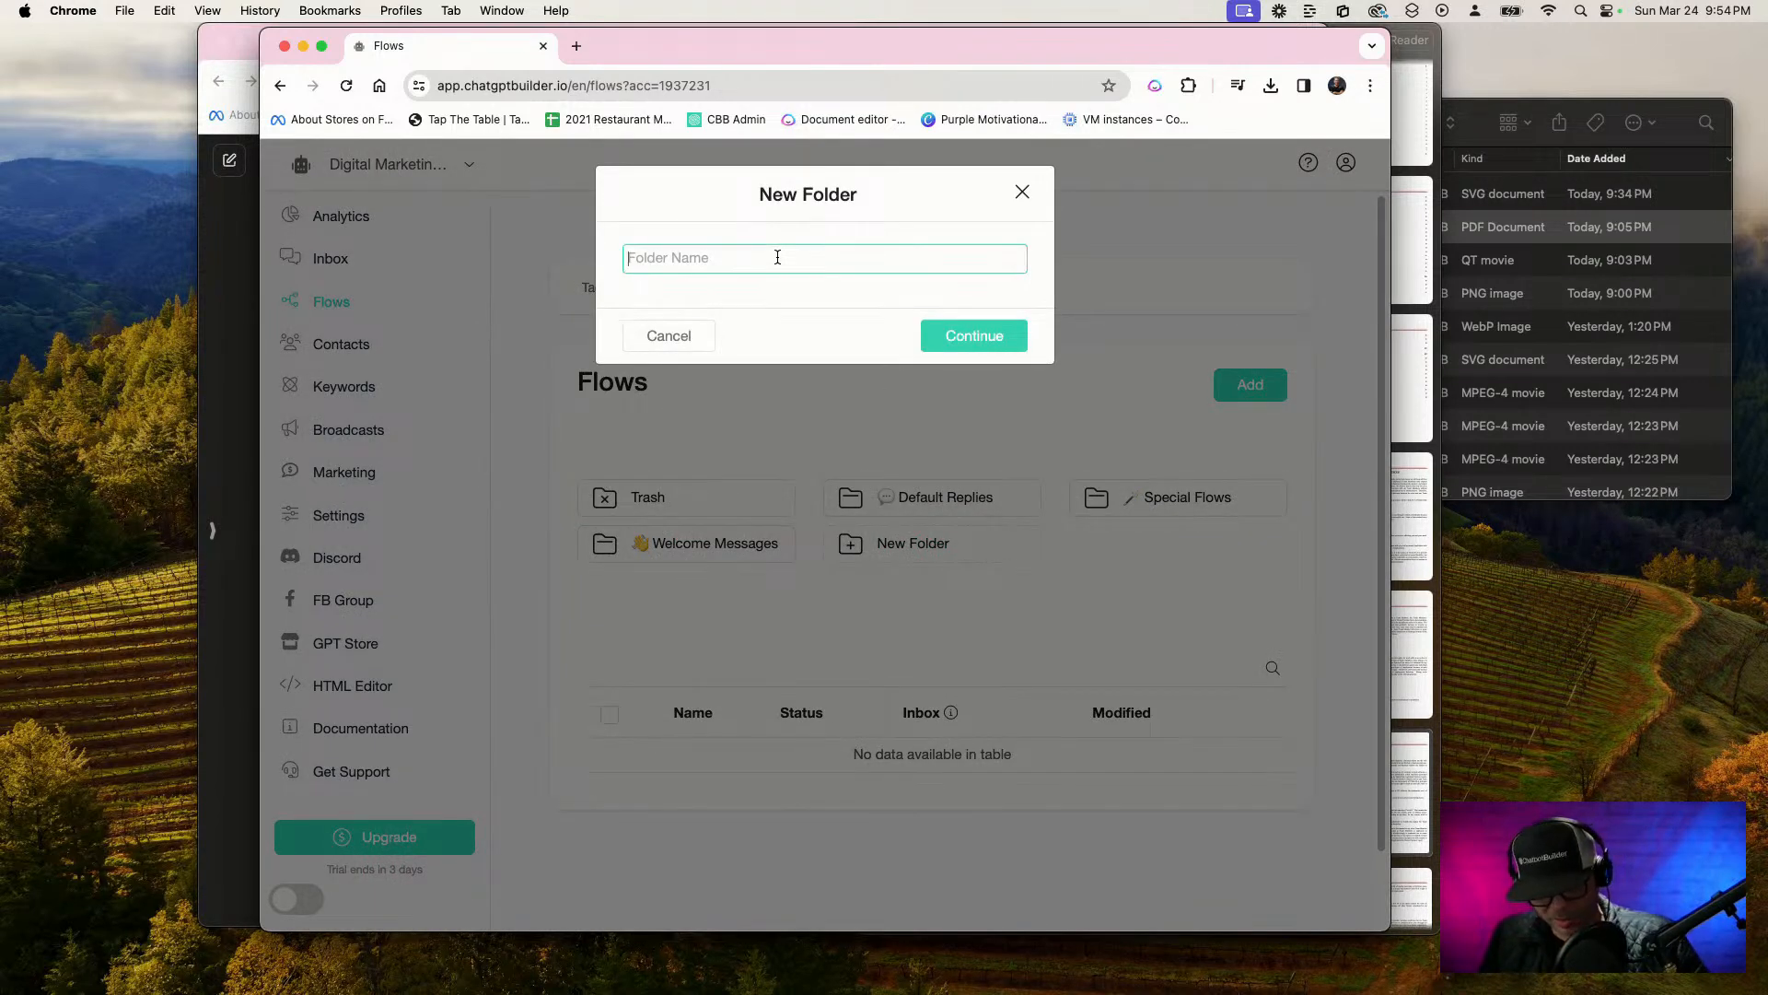
text(Emploree)
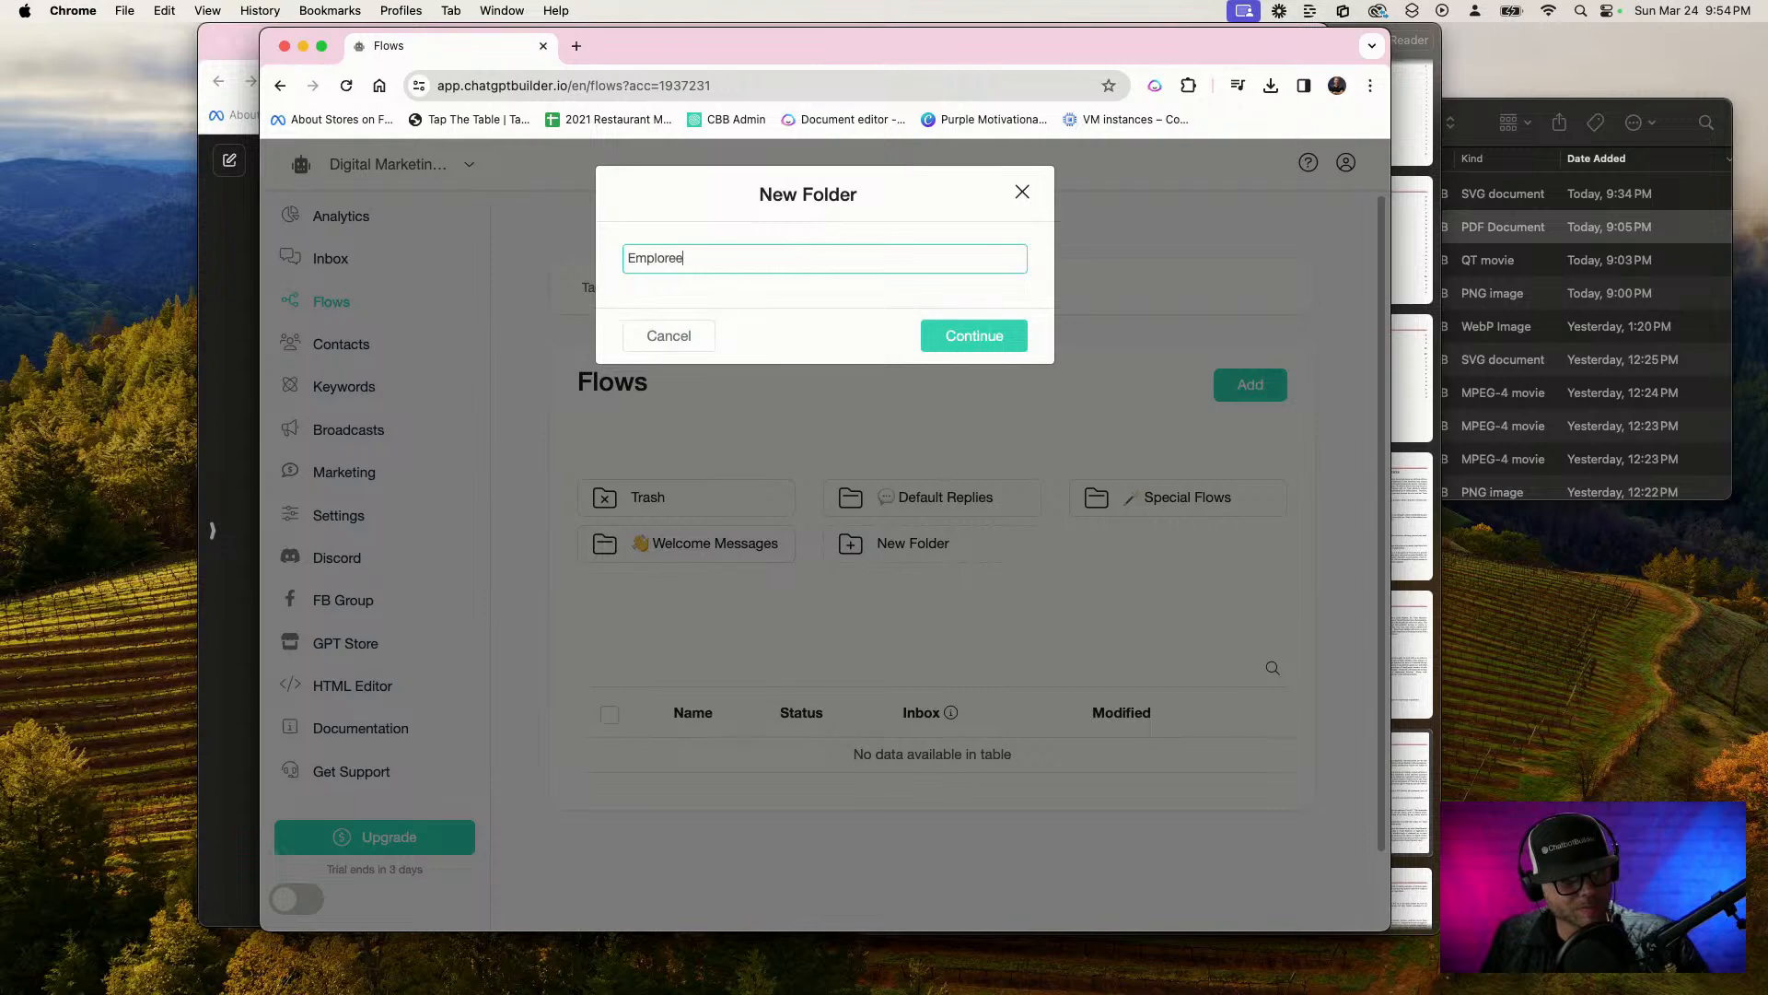
key(BackSpace)
key(BackSpace)
key(BackSpace)
text(yees)
key(Return)
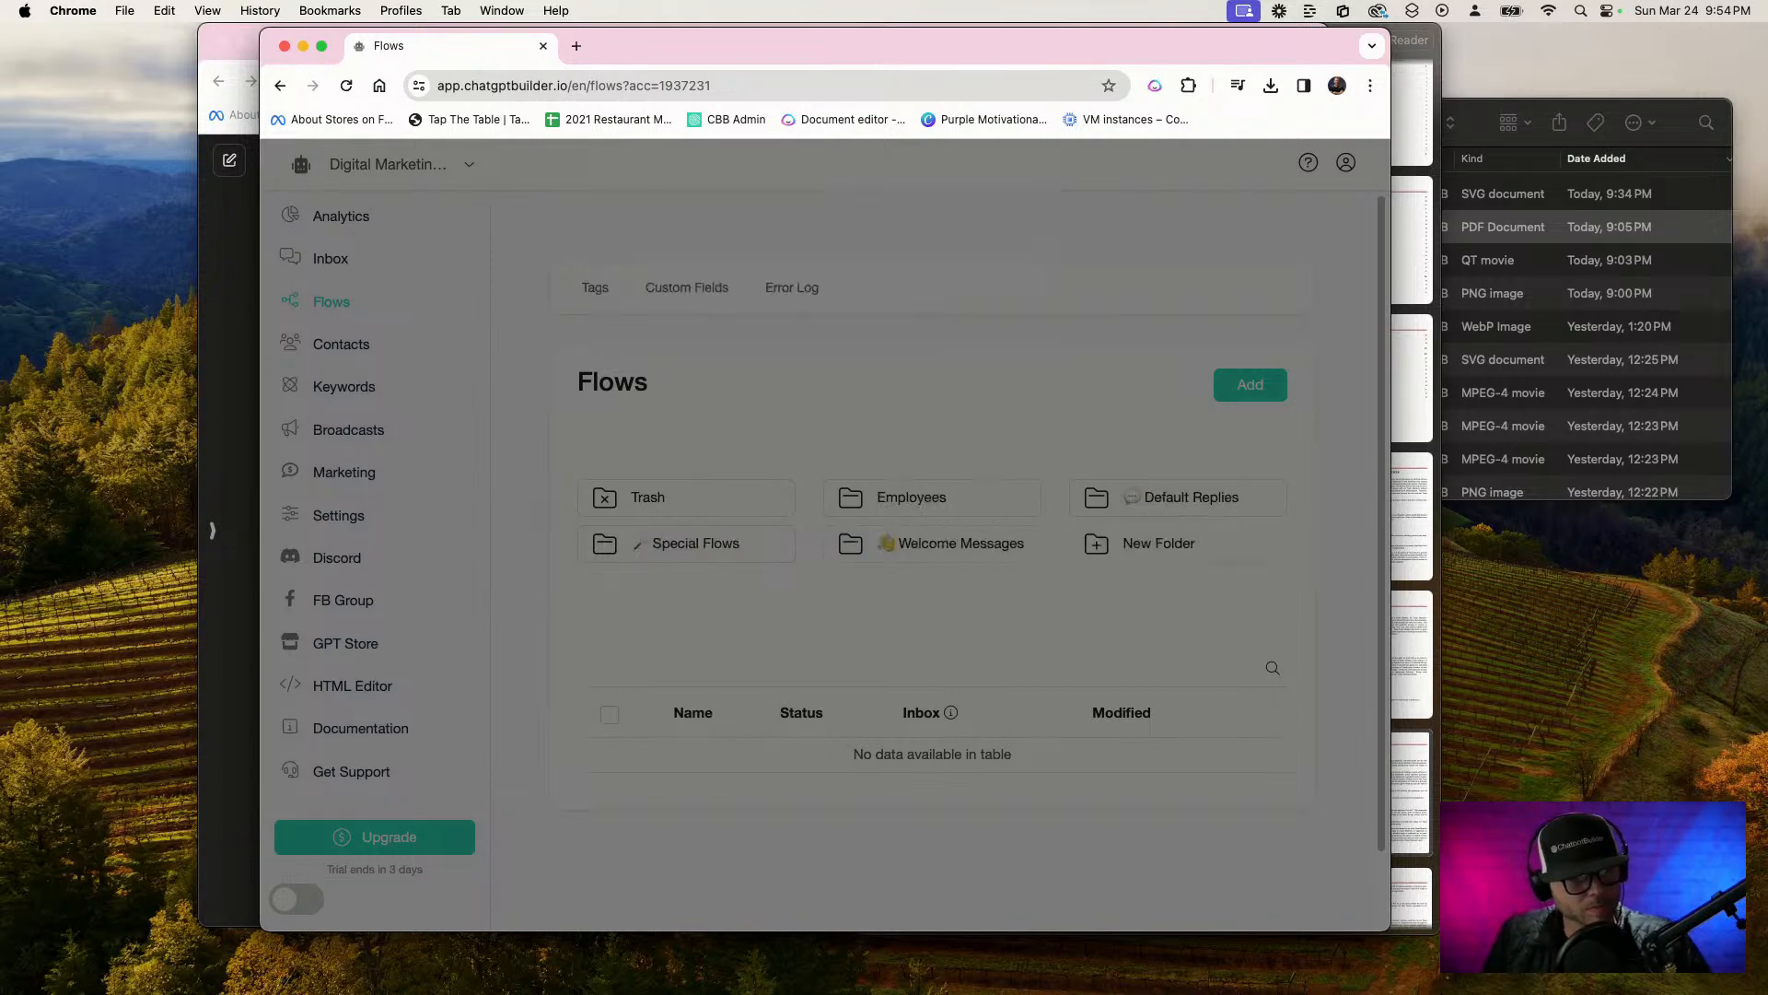
Add a new flow named Senior copywriter
click(1277, 389)
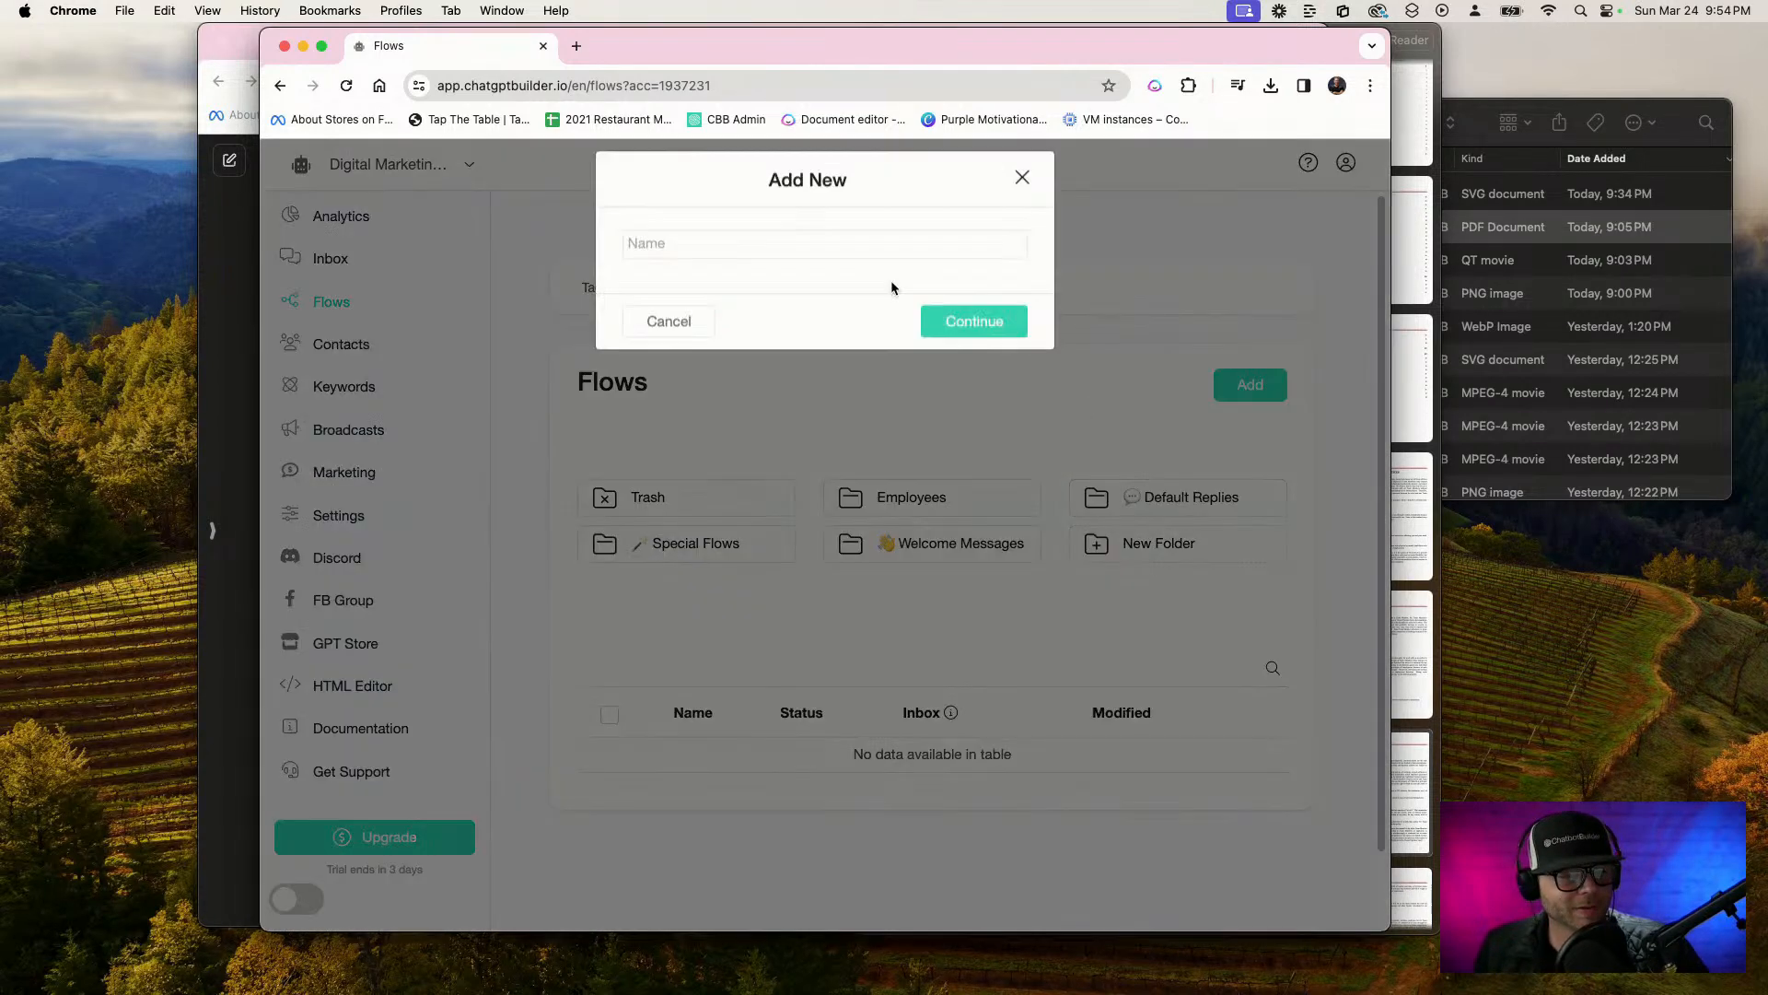
click(843, 265)
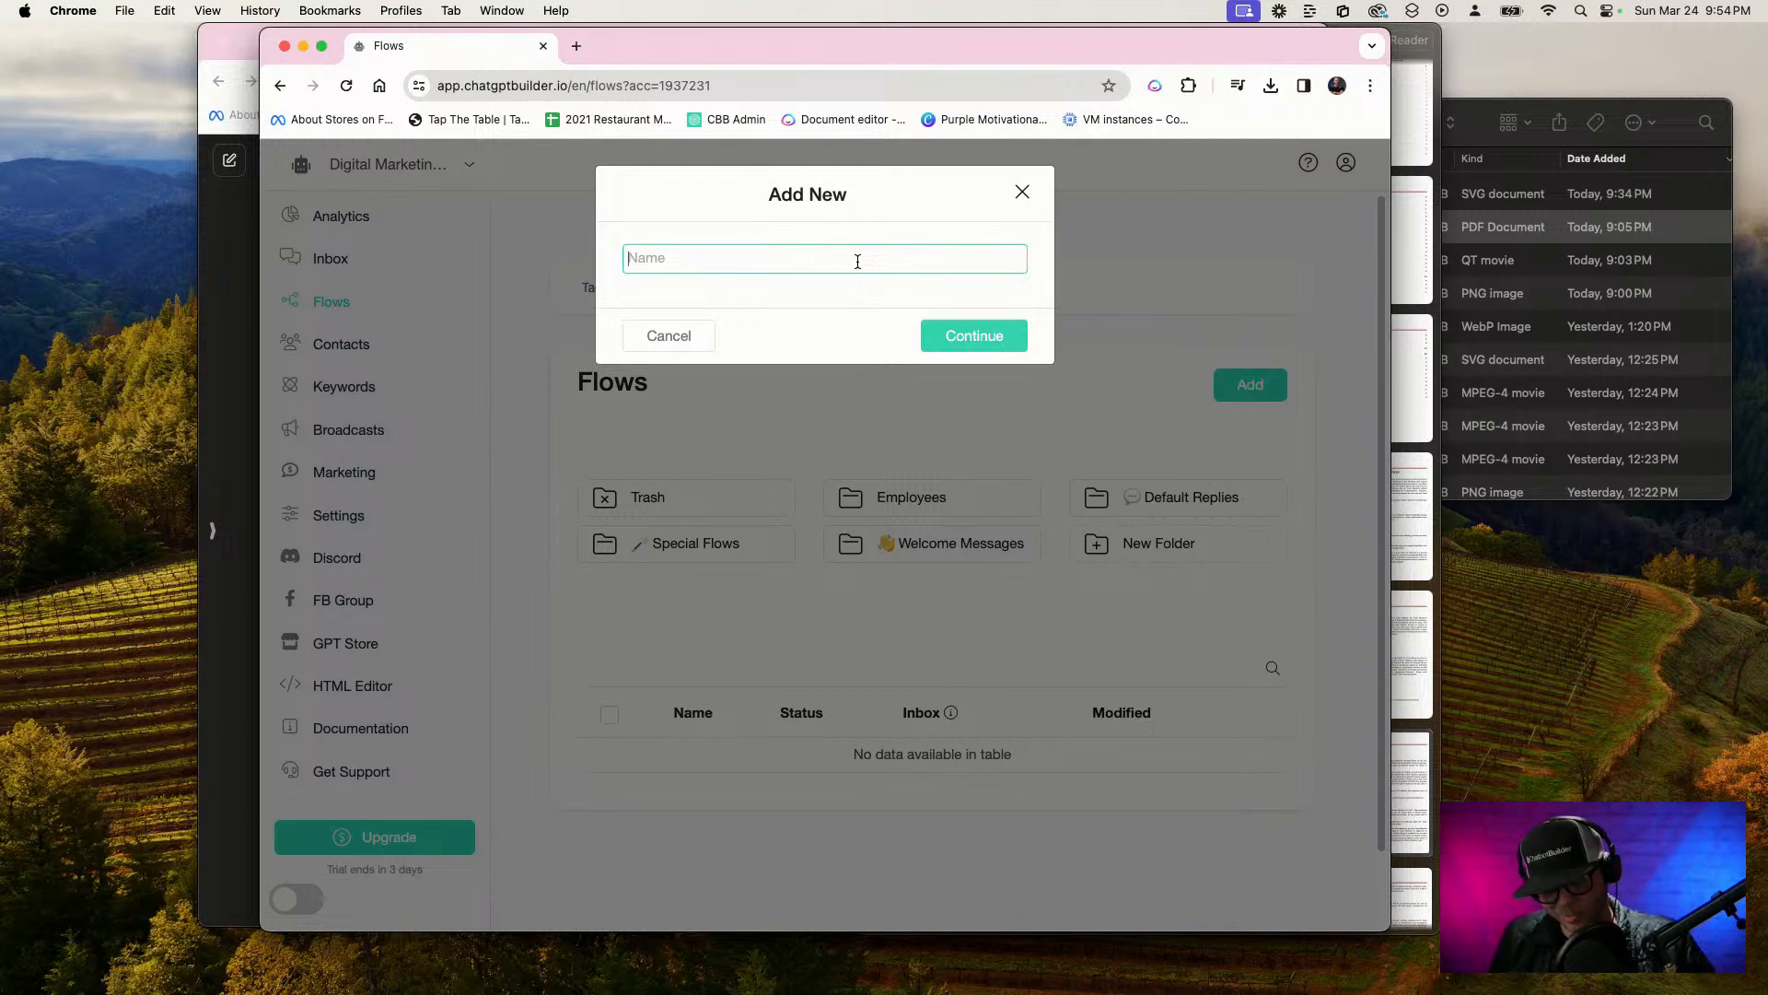
key(F5)
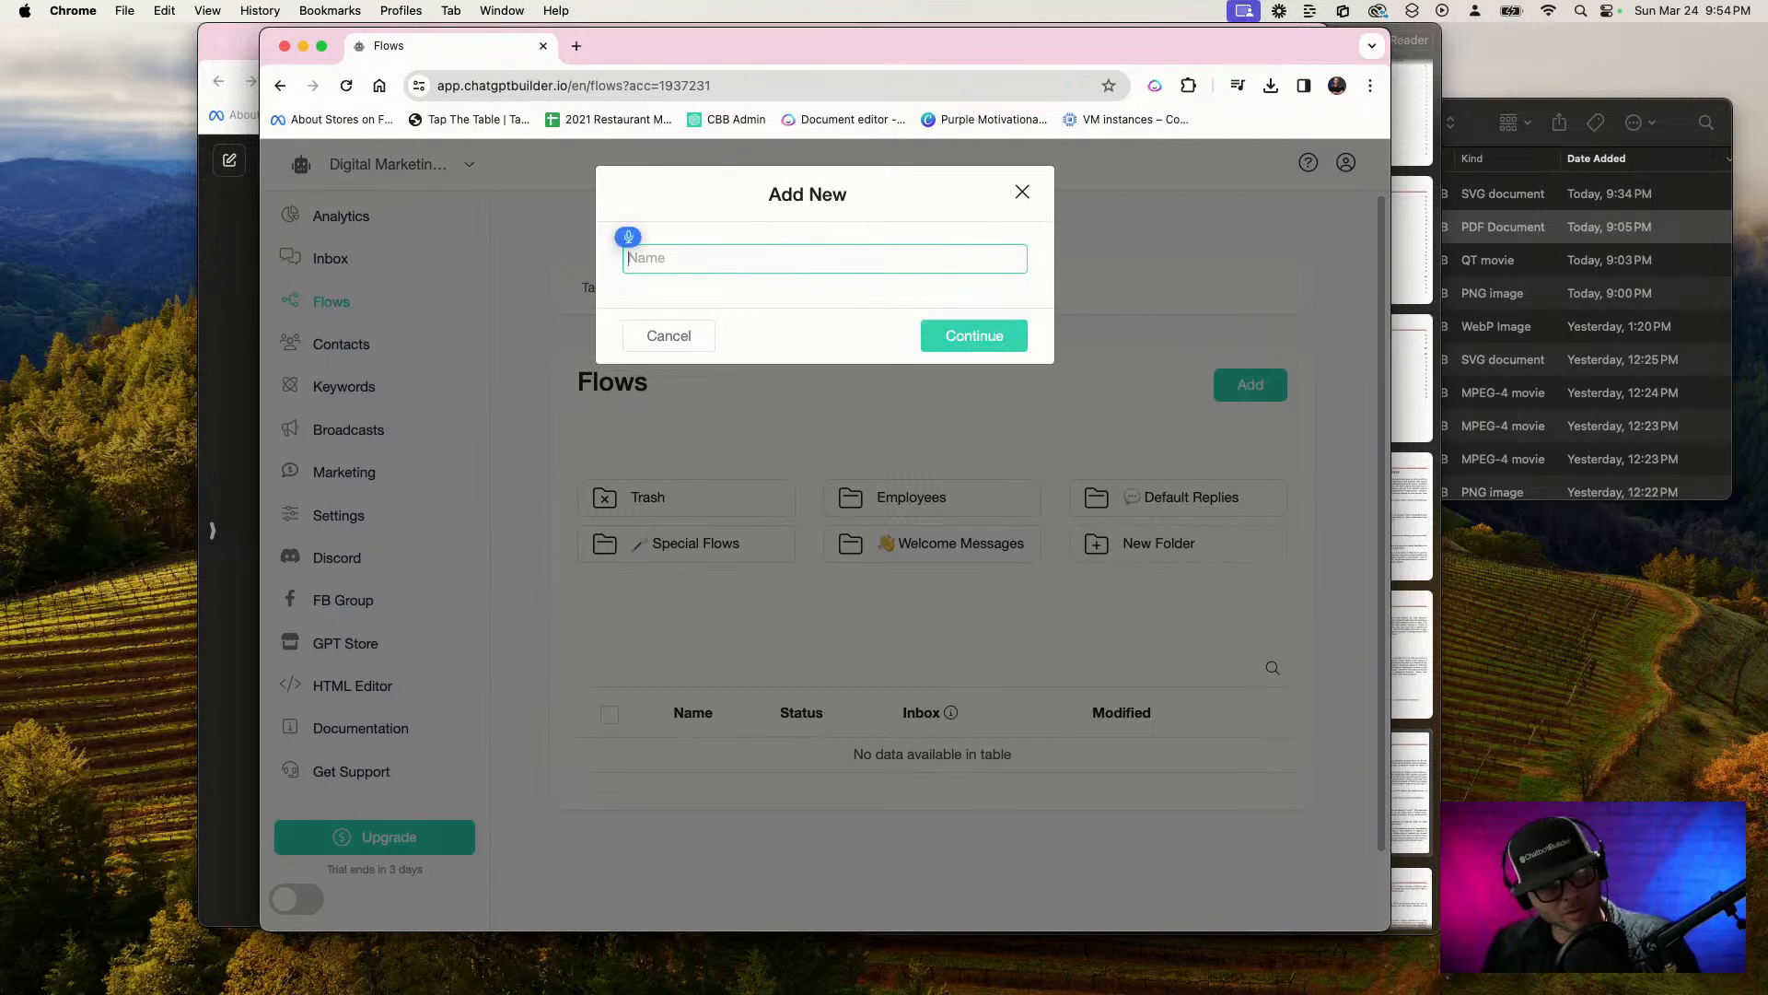
text(Senior copywriter)
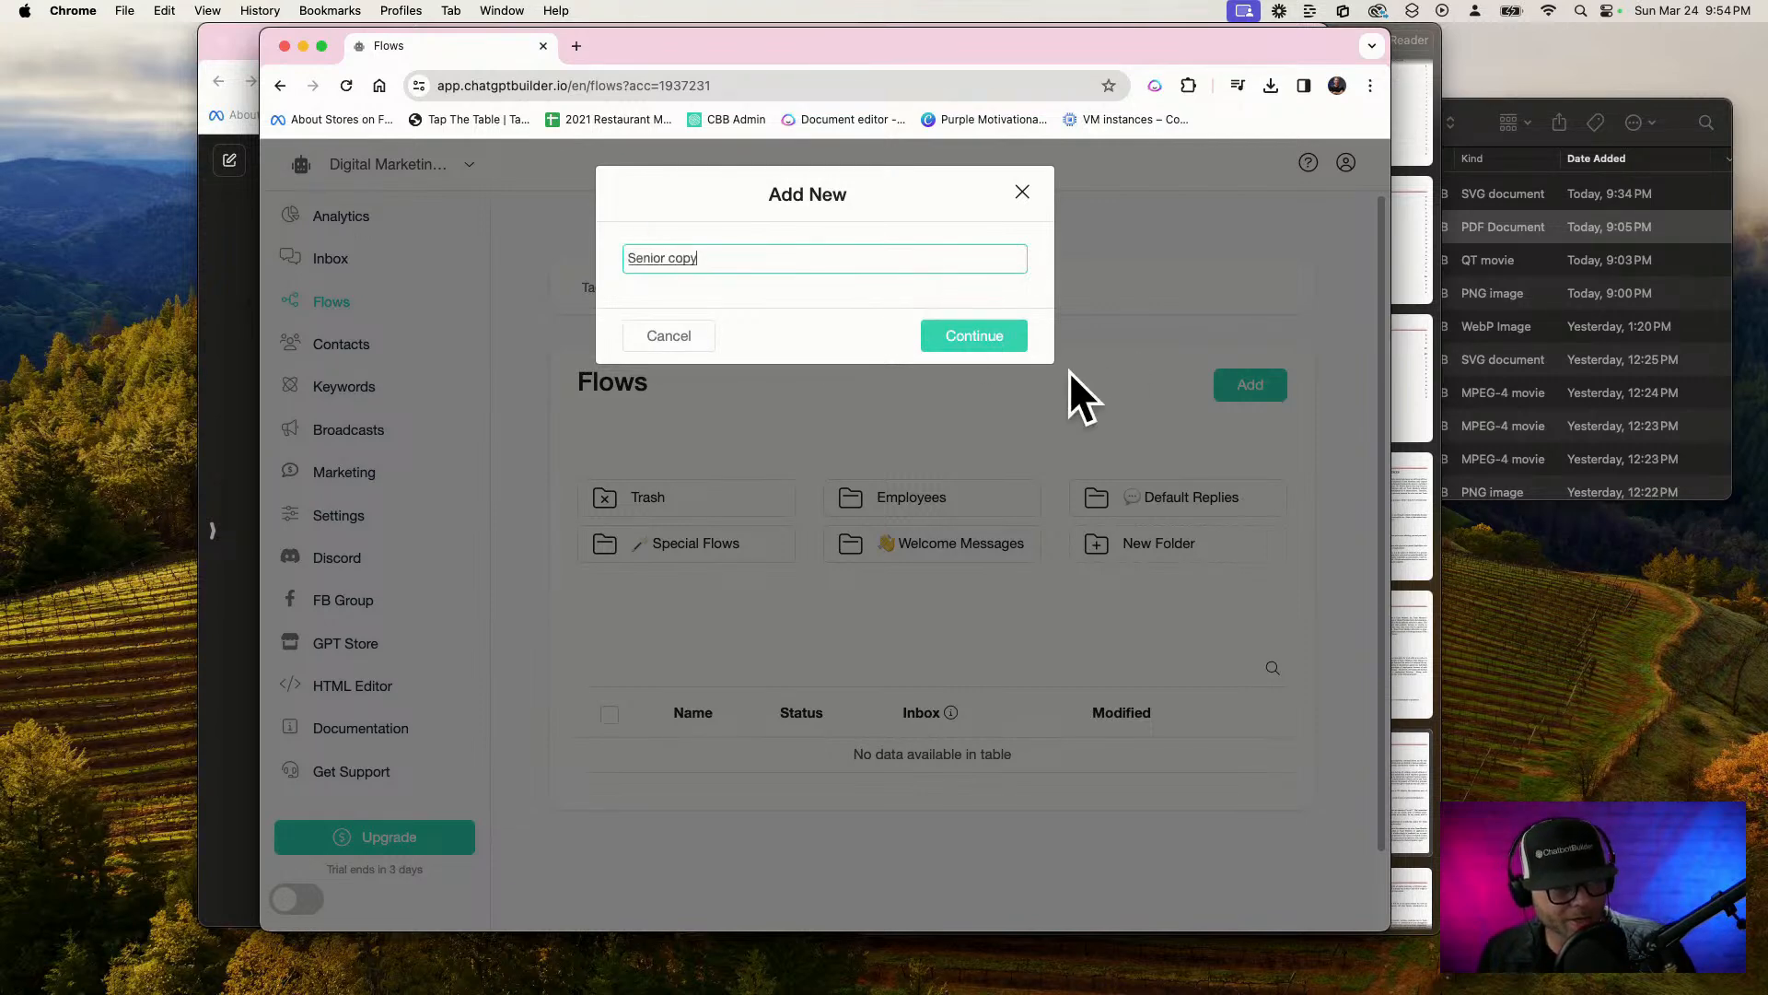
click(977, 337)
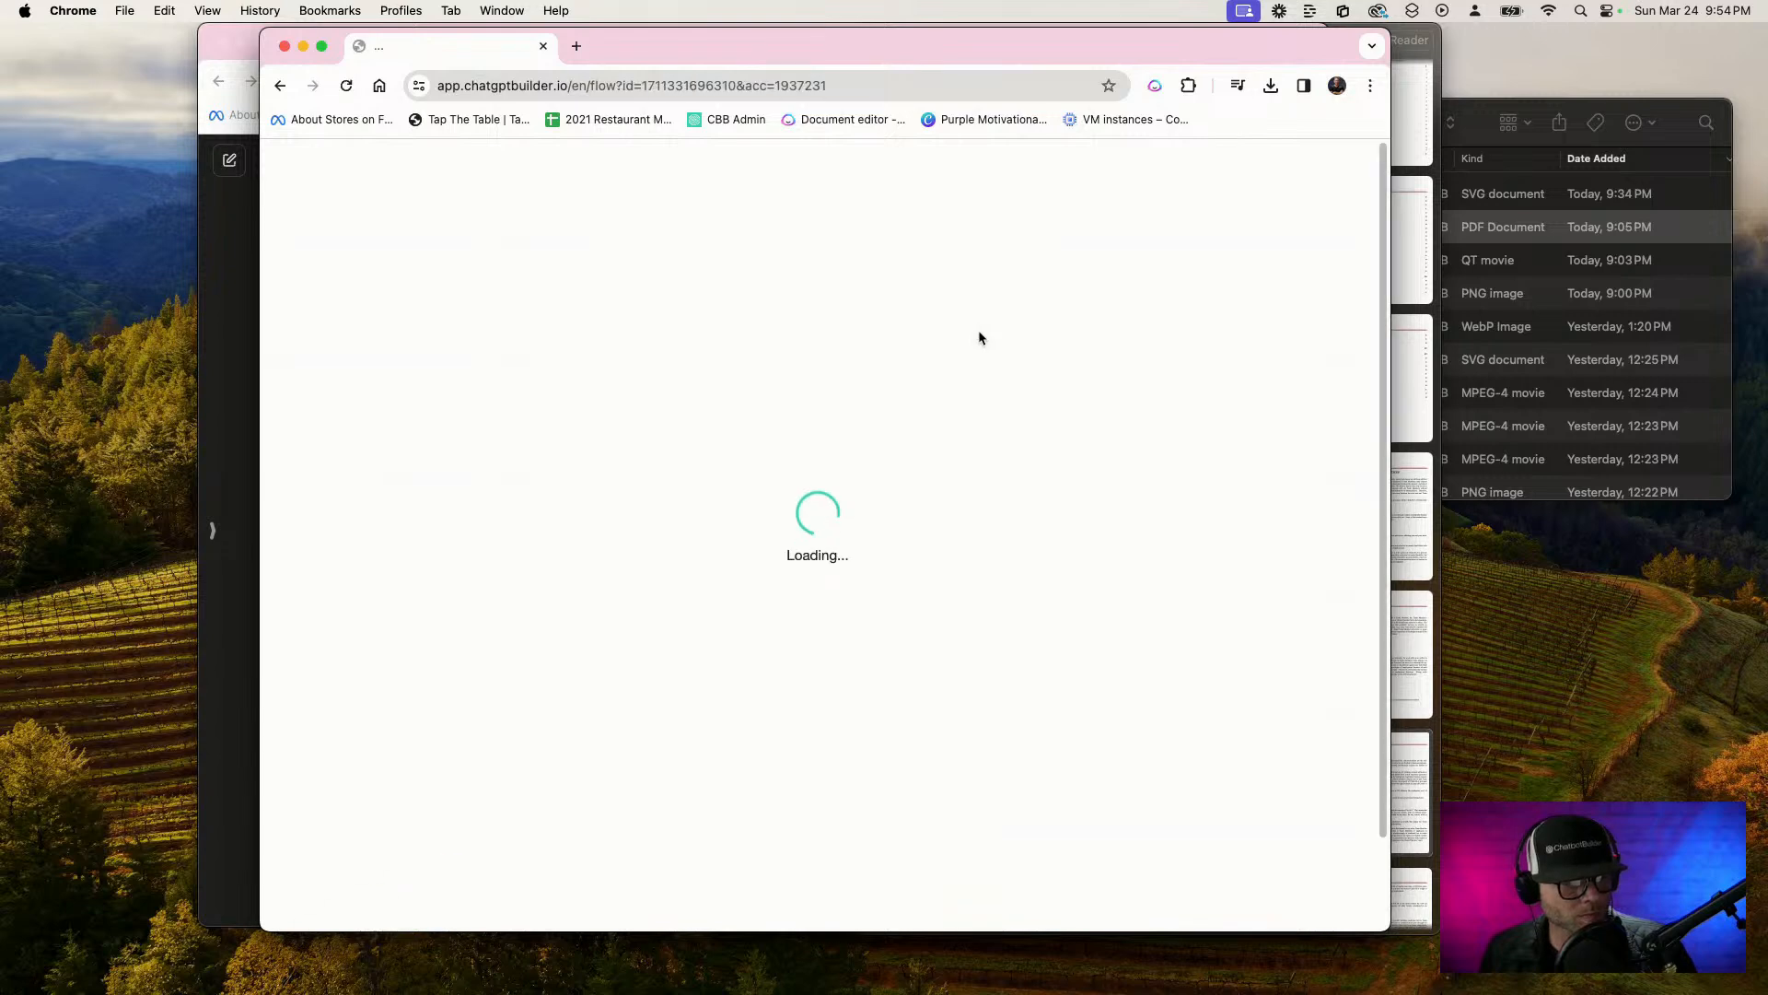
Add a Get User Data element to the Send Message block of the Senior copywriter flow
scroll(977, 331, down, 2)
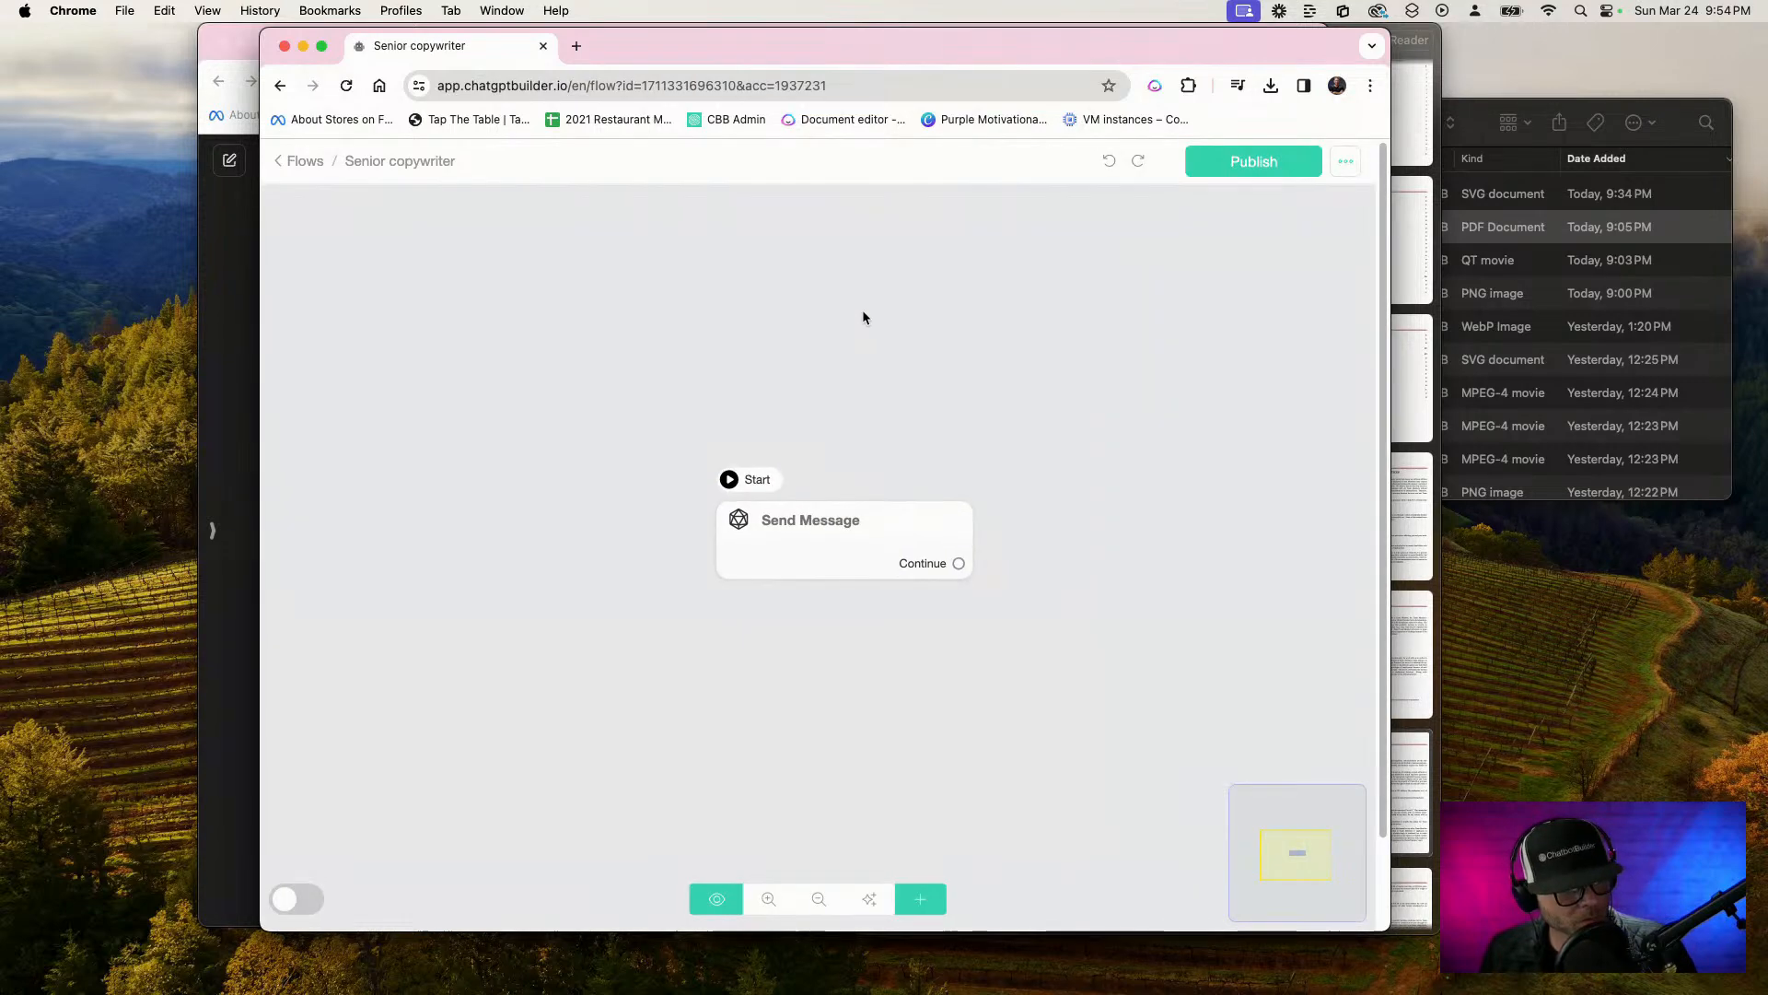
click(781, 549)
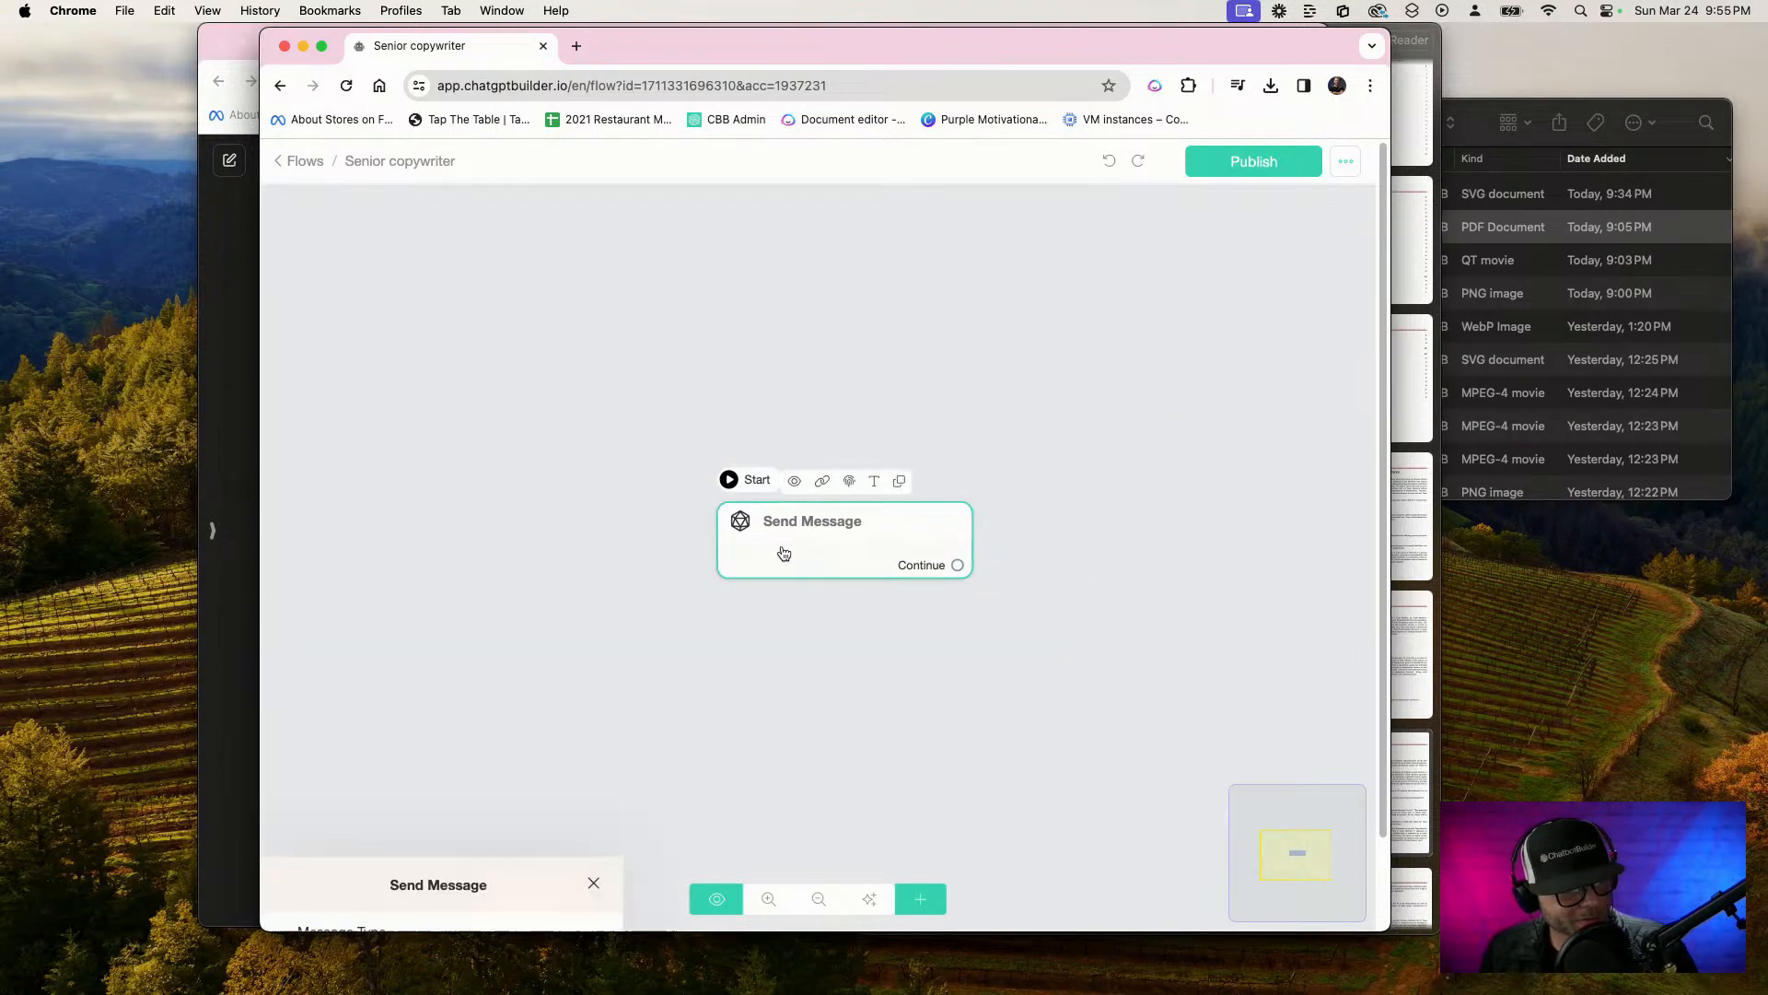
click(470, 576)
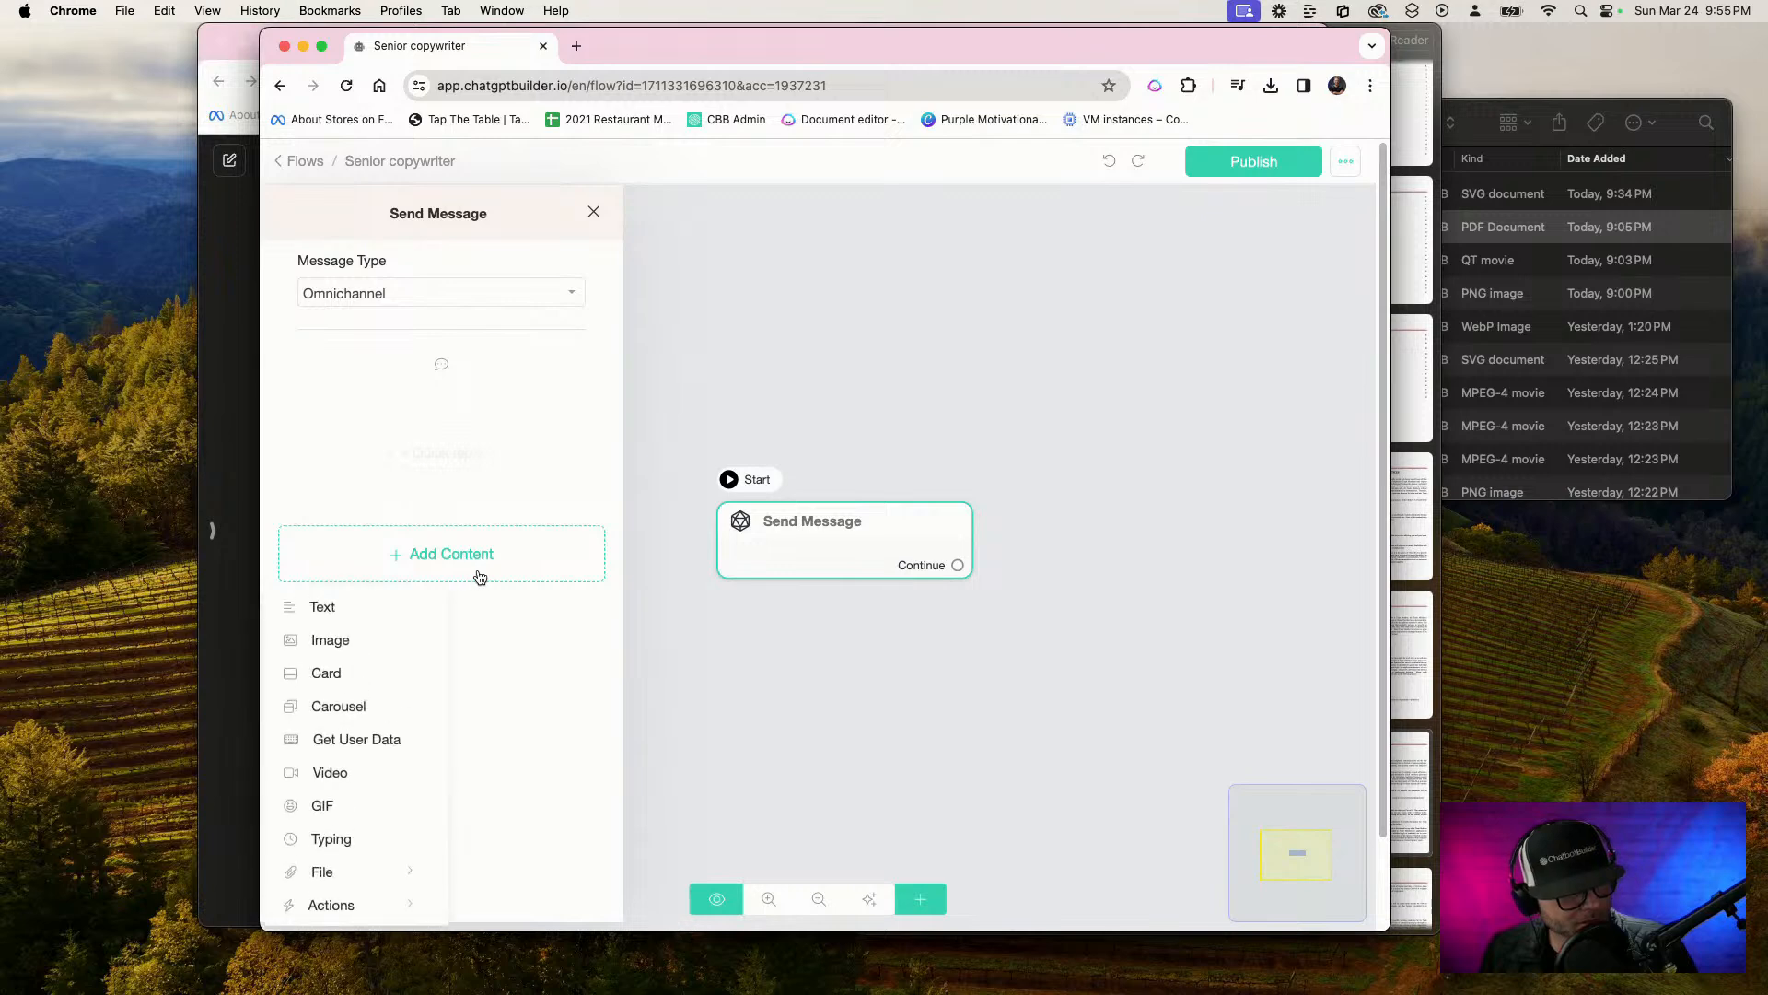
click(380, 740)
Write the question as "Hey there, what can I get started on for you?", a joking under-30-seconds promise, and "So, what can I write for you?"
click(424, 420)
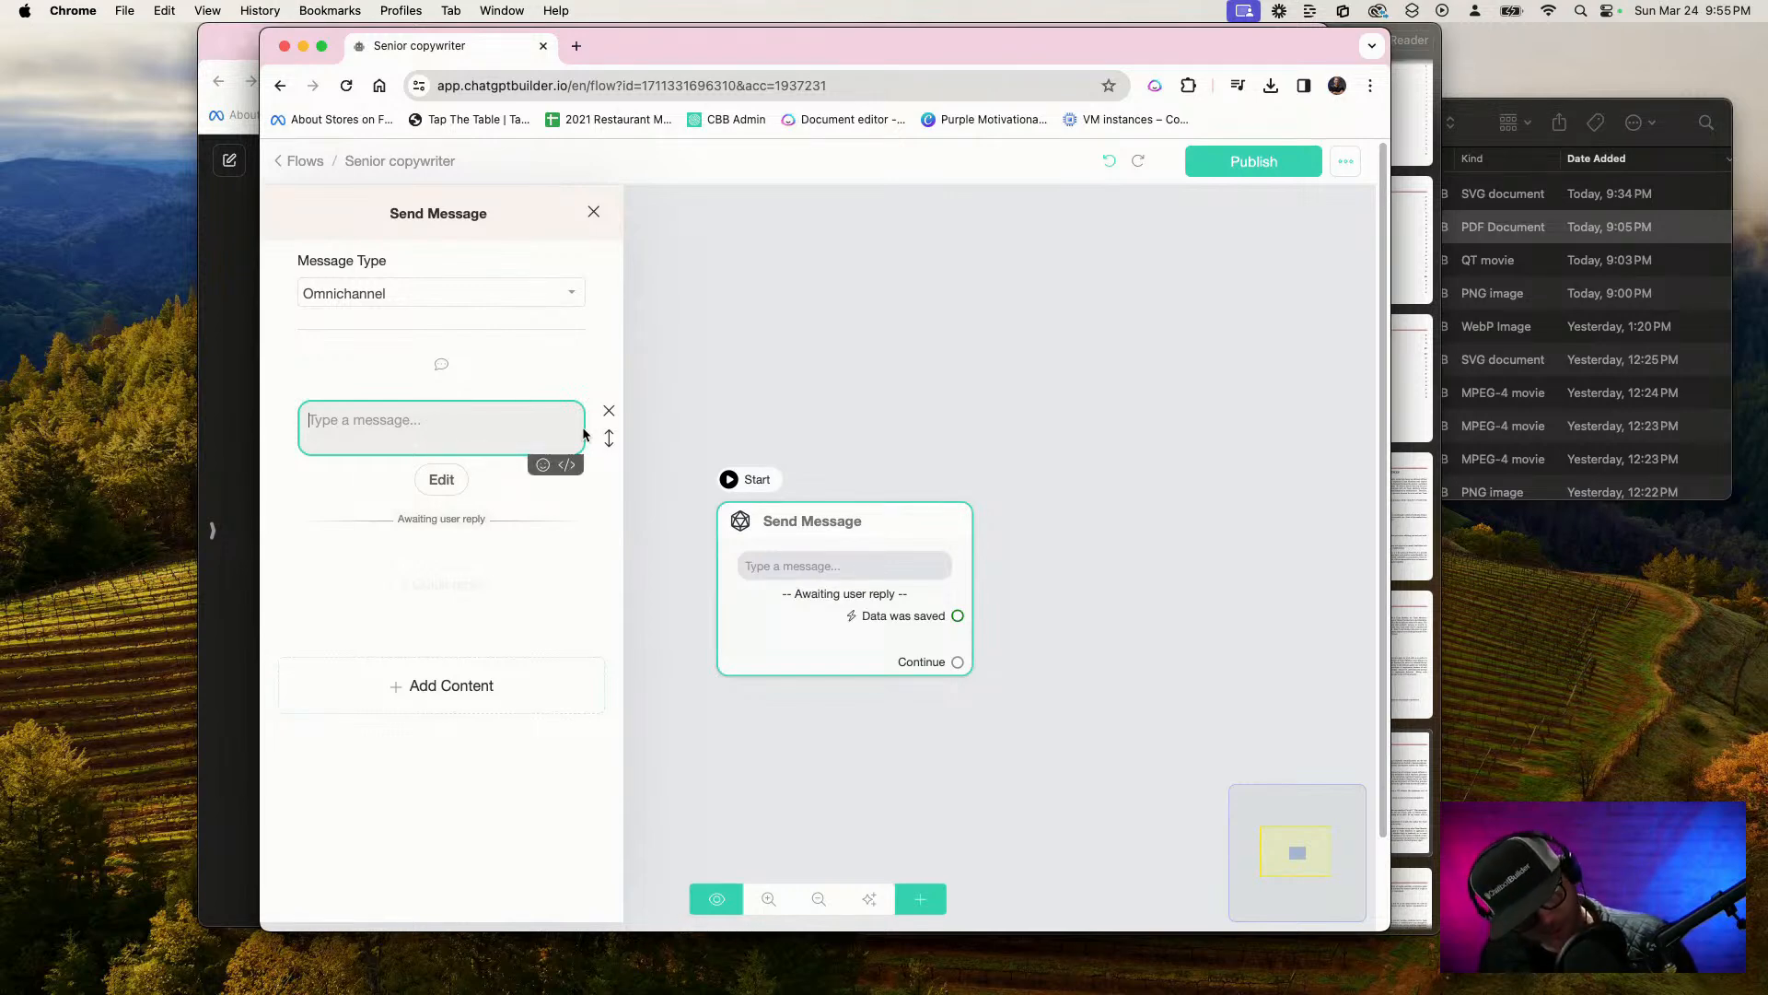
key(F5)
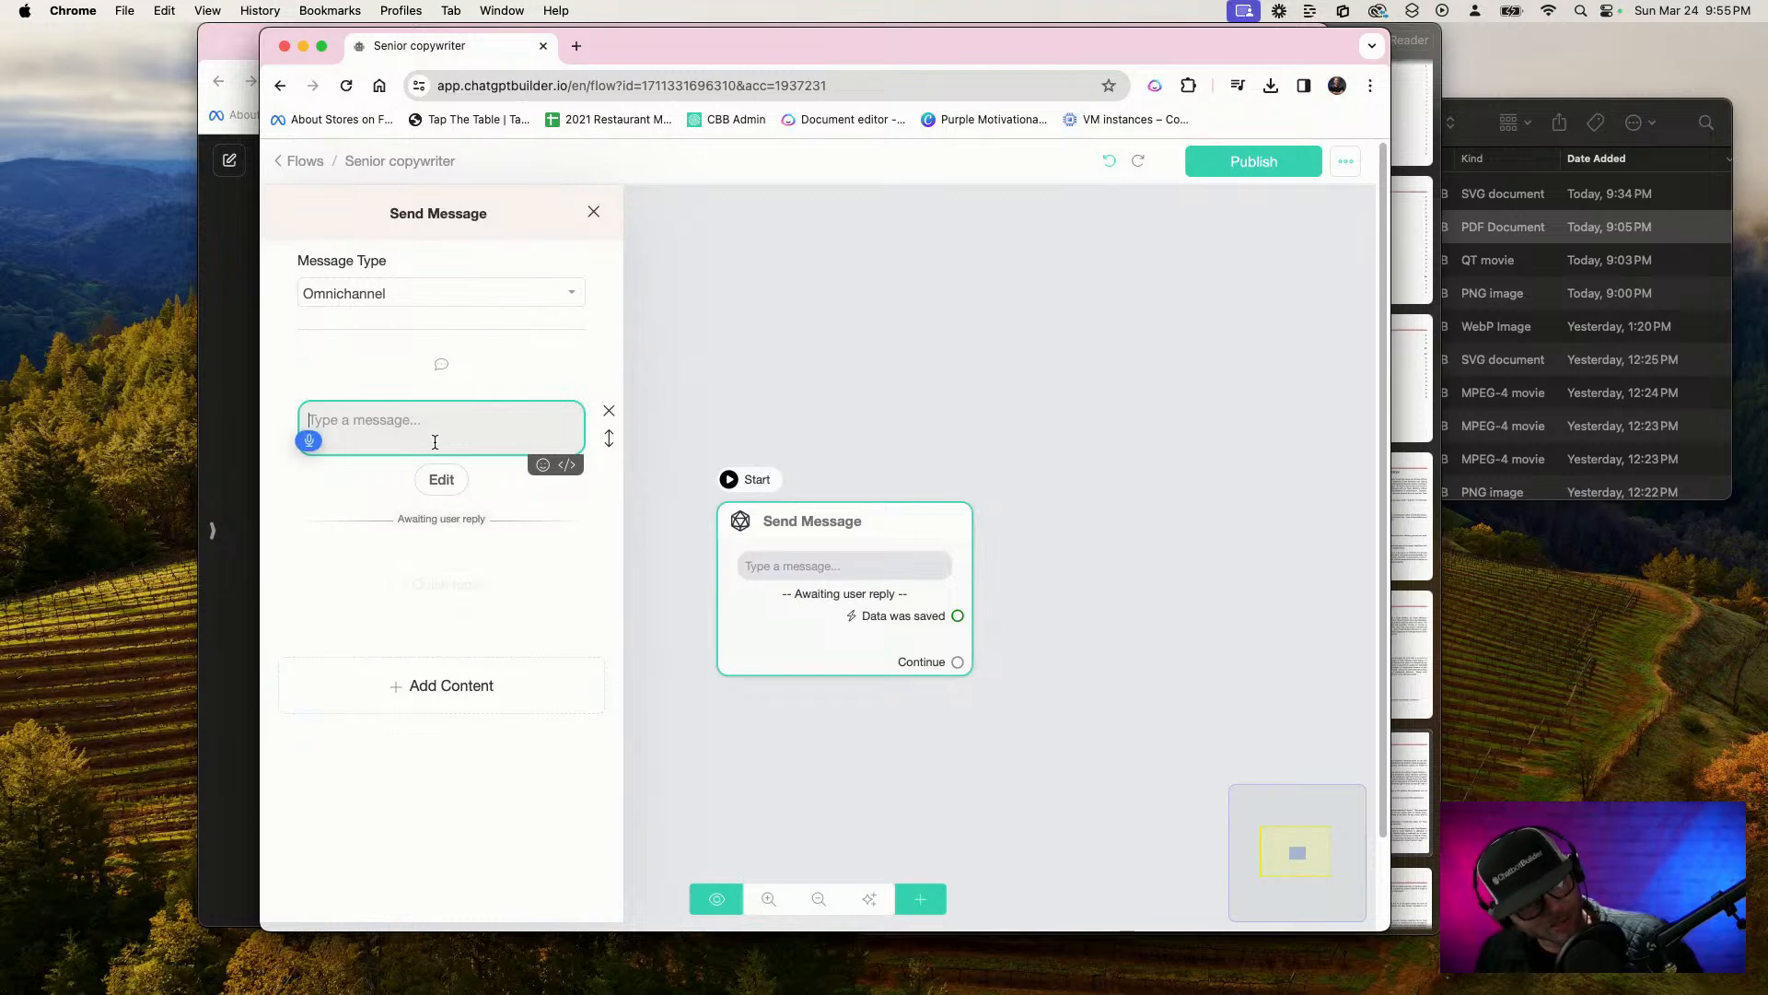
text(Hey there, what)
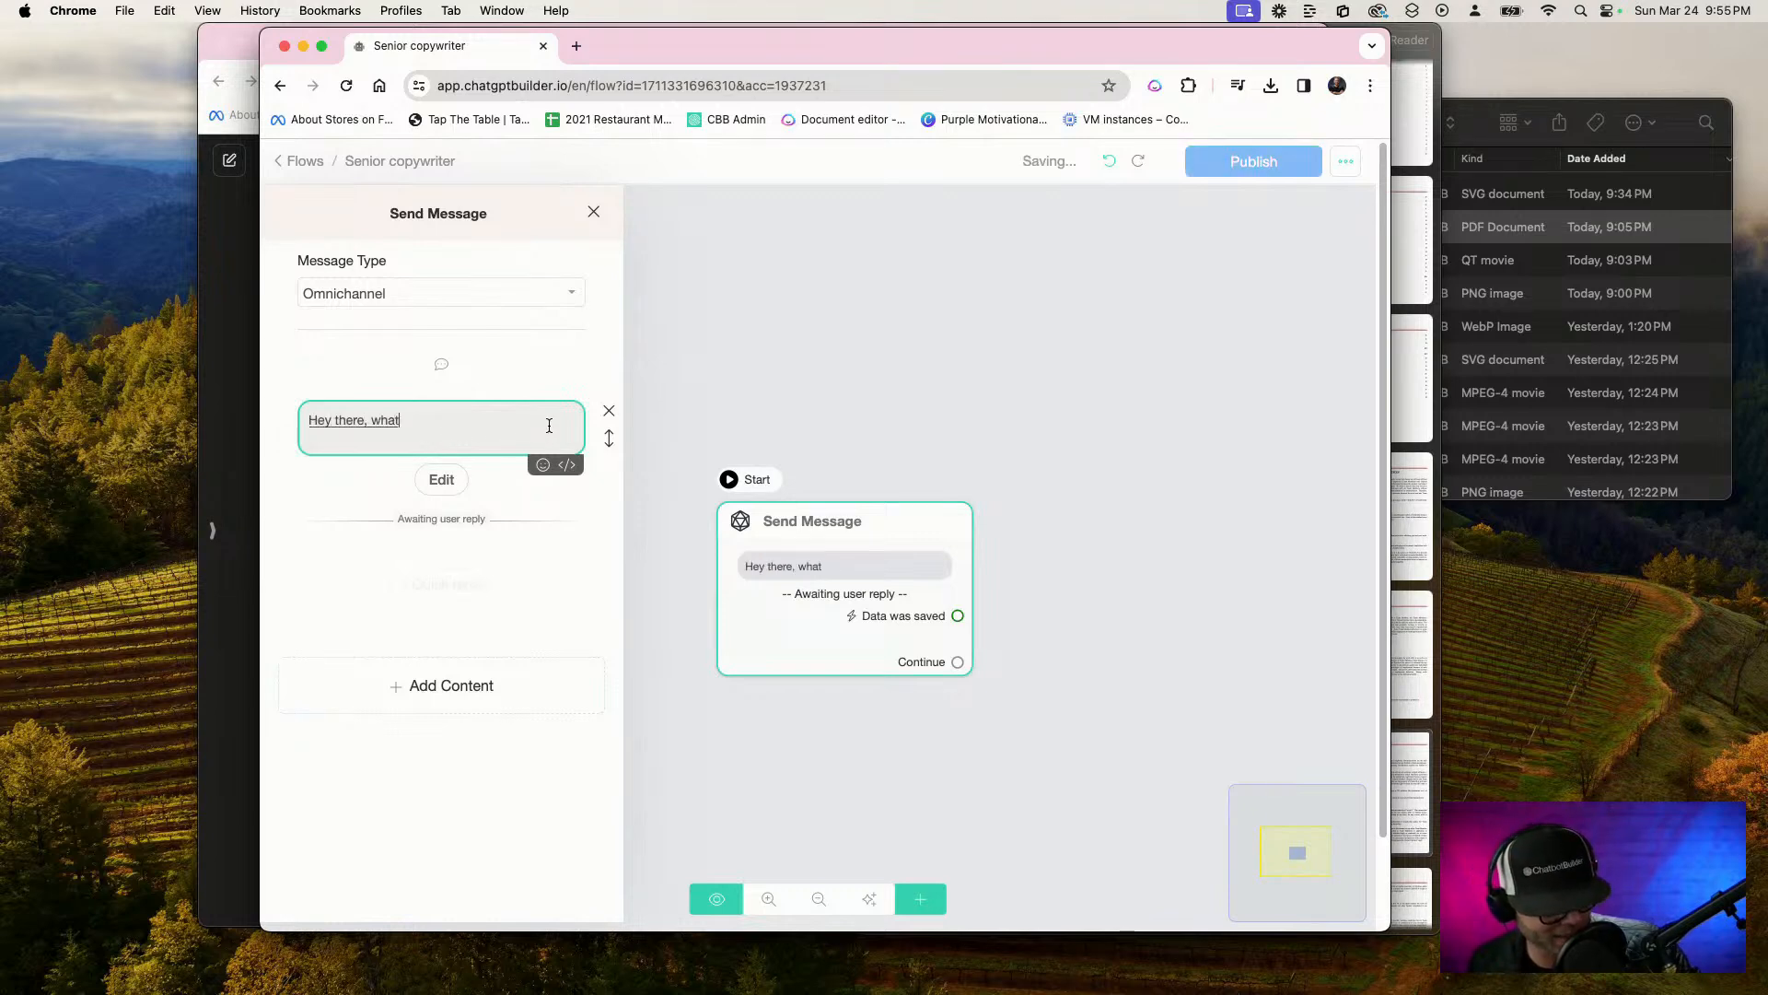
text( can I get started on for you)
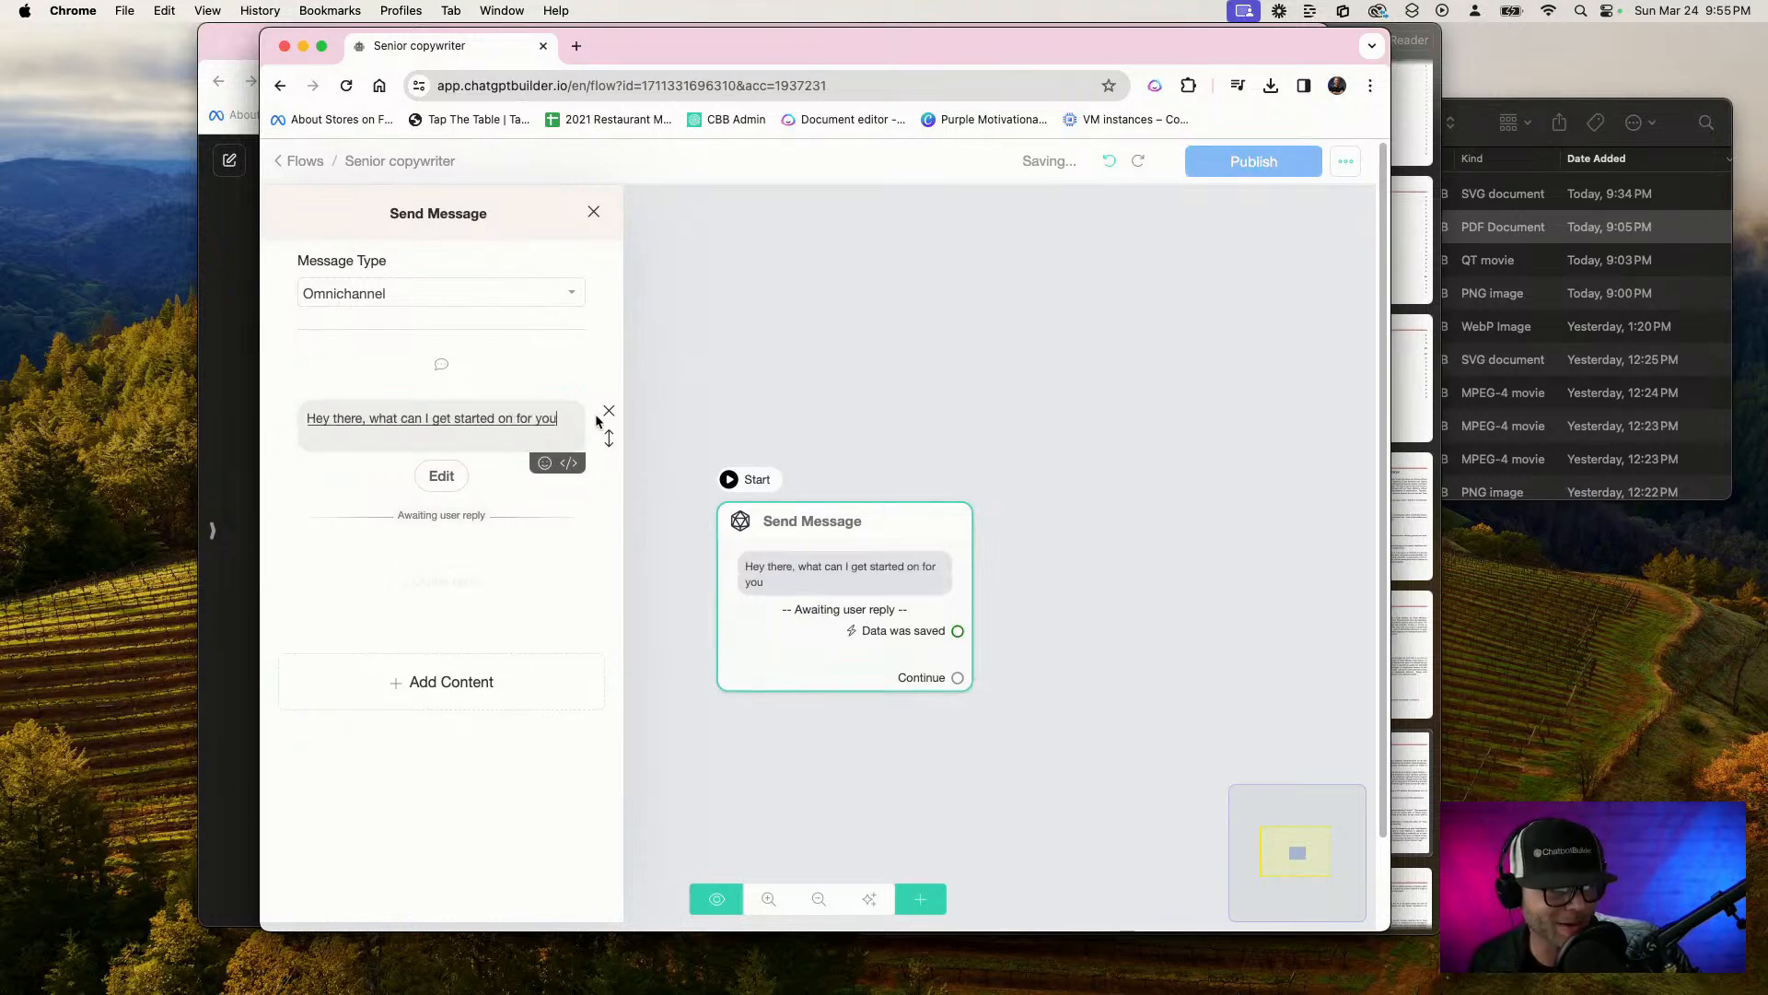
text(? I've got.)
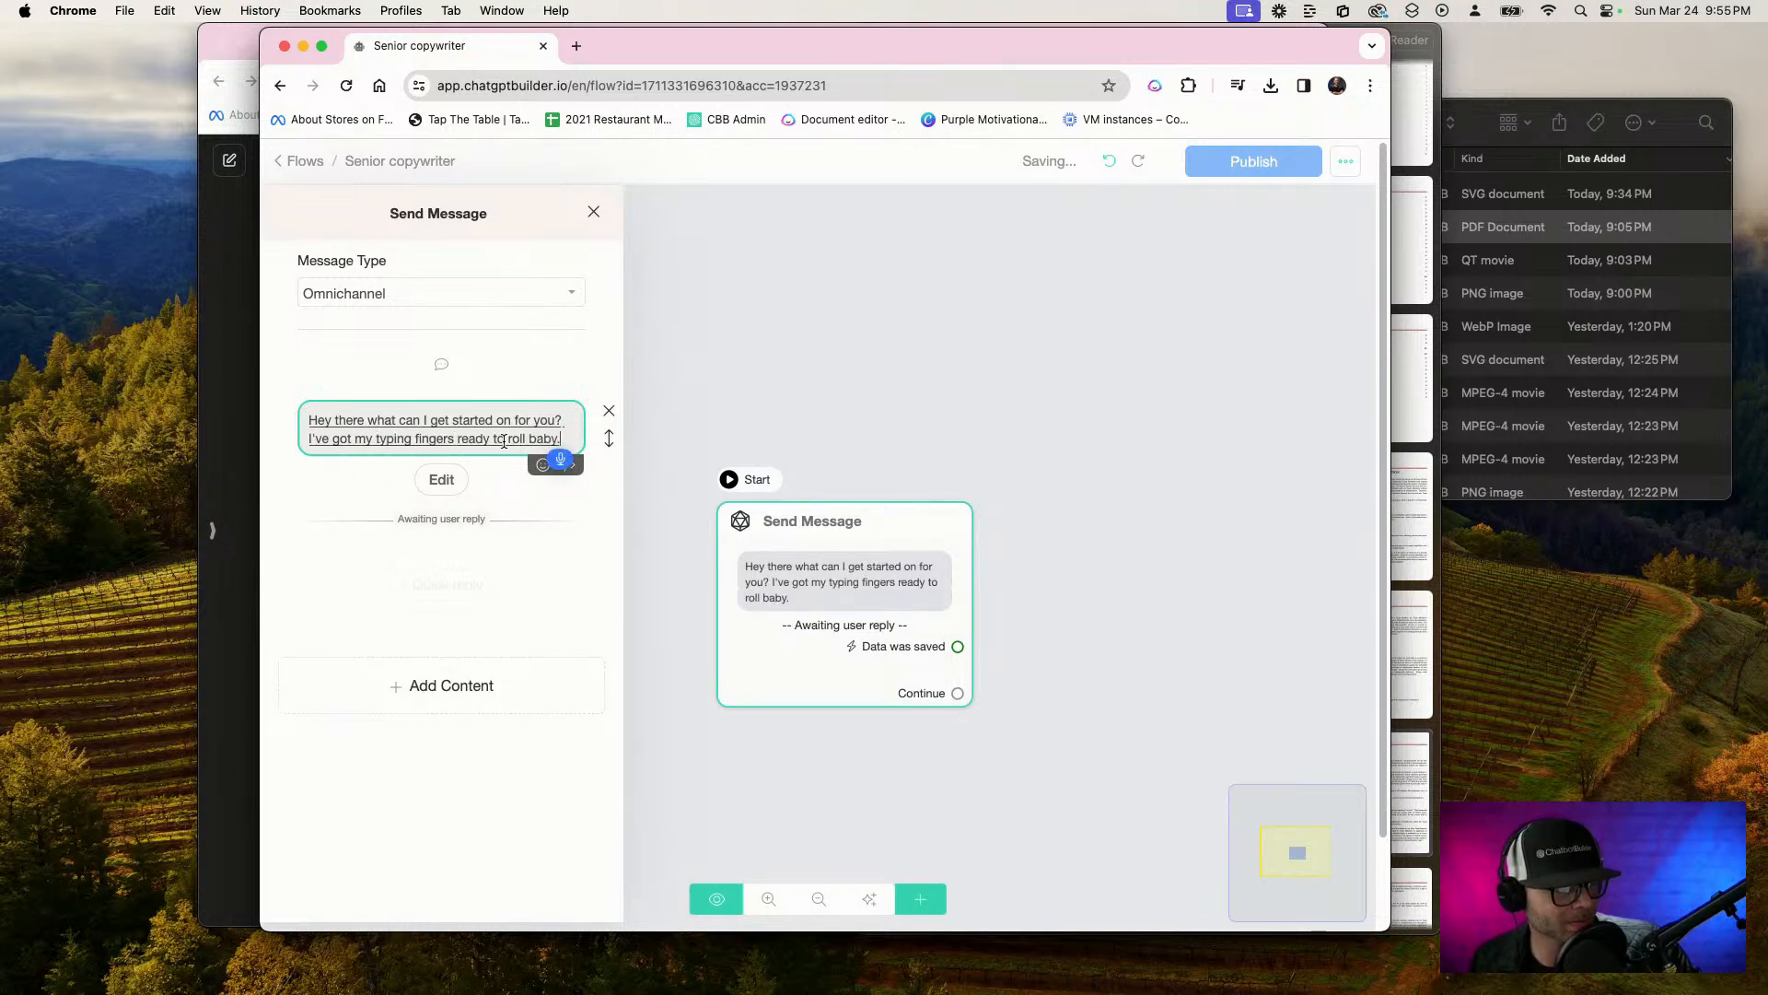
click(438, 540)
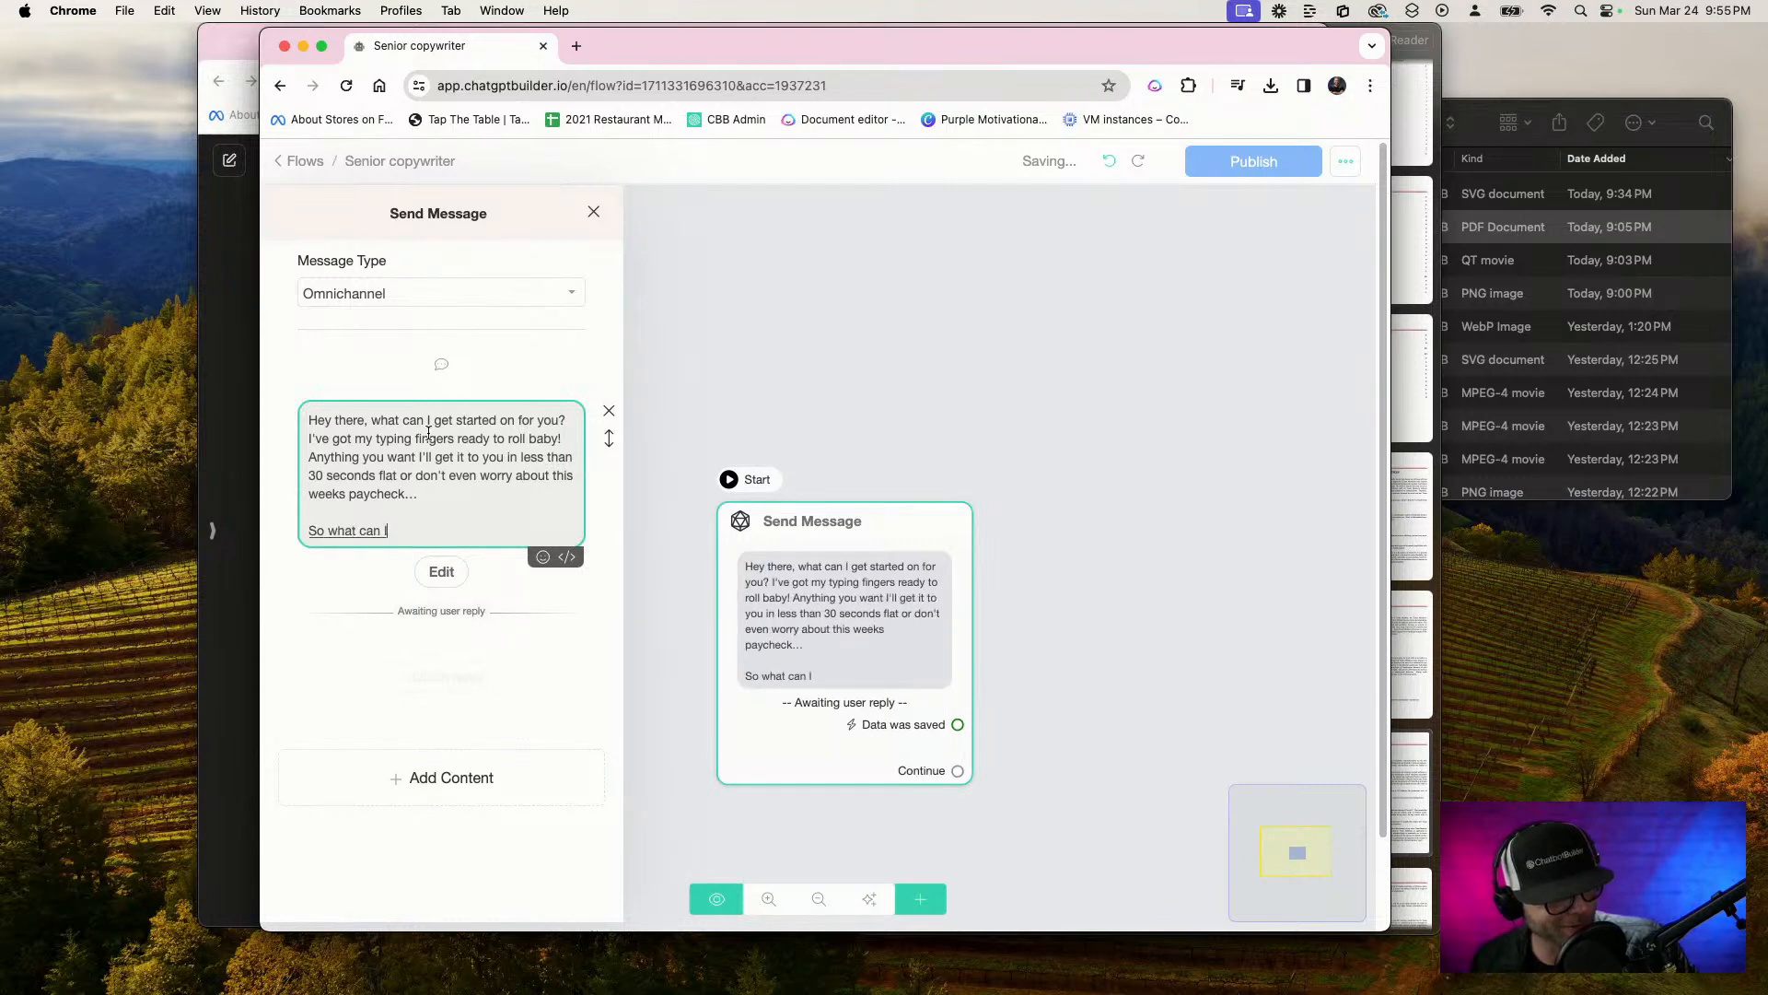
drag(394, 531, 428, 551)
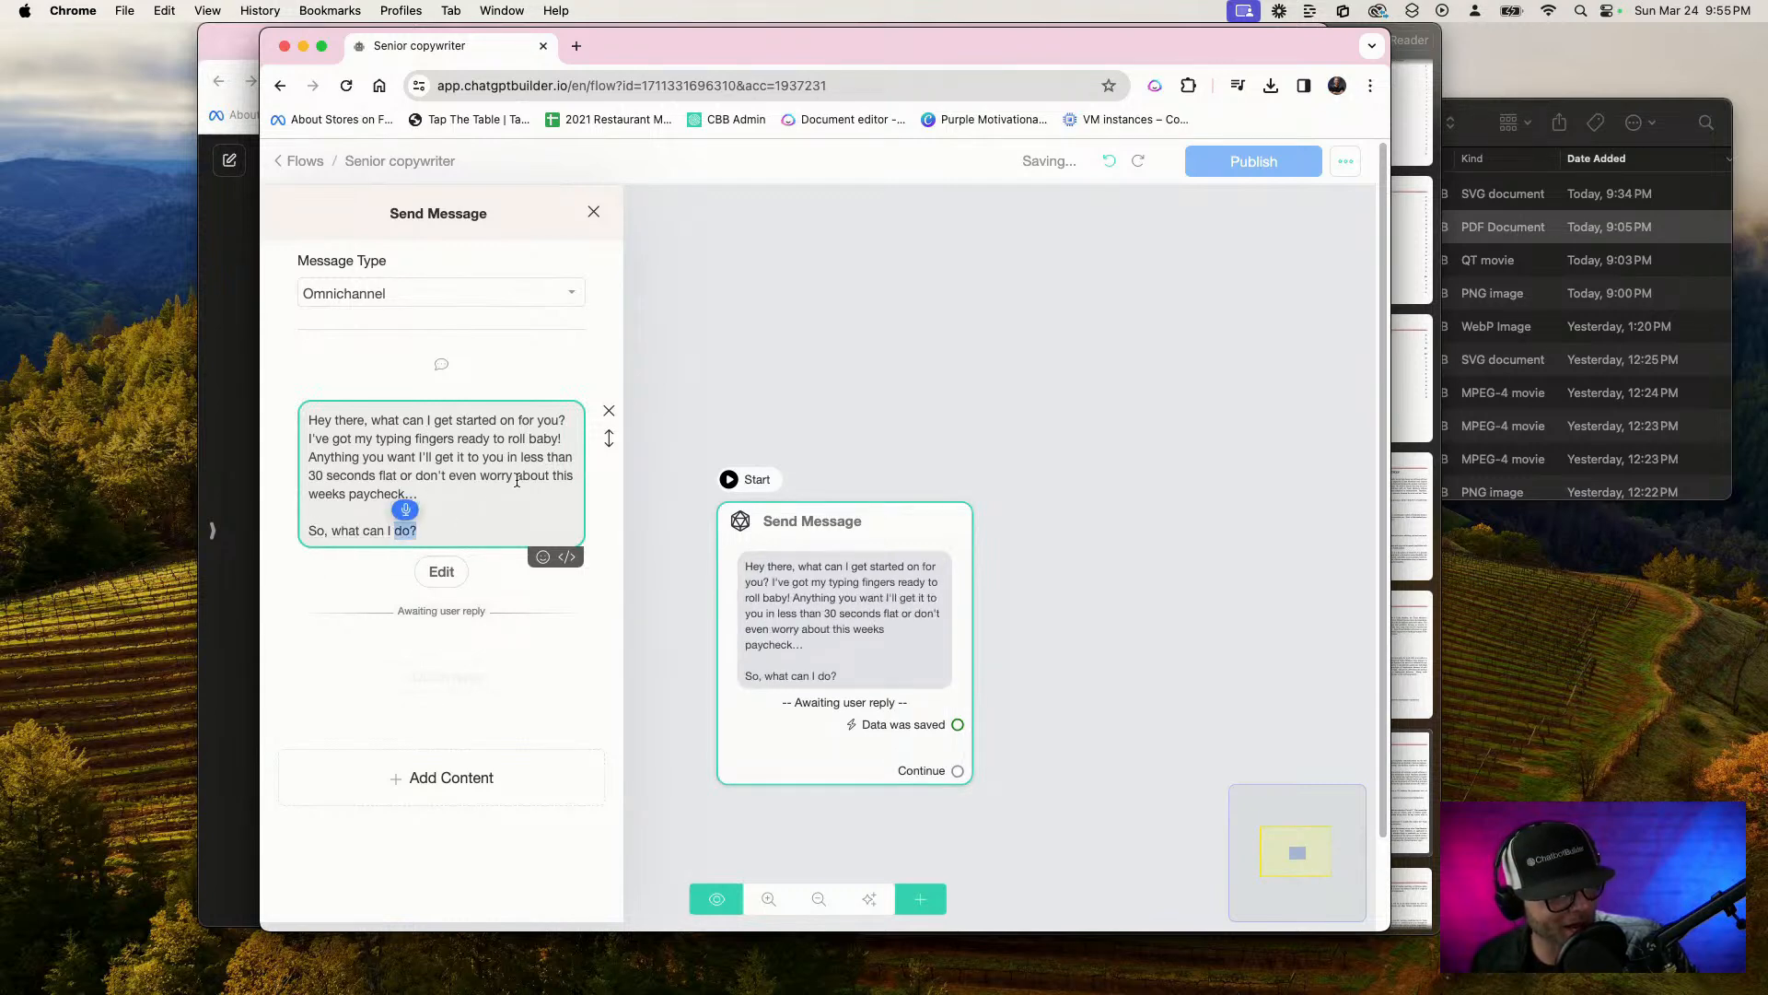
Set the question's reply type to Text and save the response to a new custom field named Copy Request
click(441, 569)
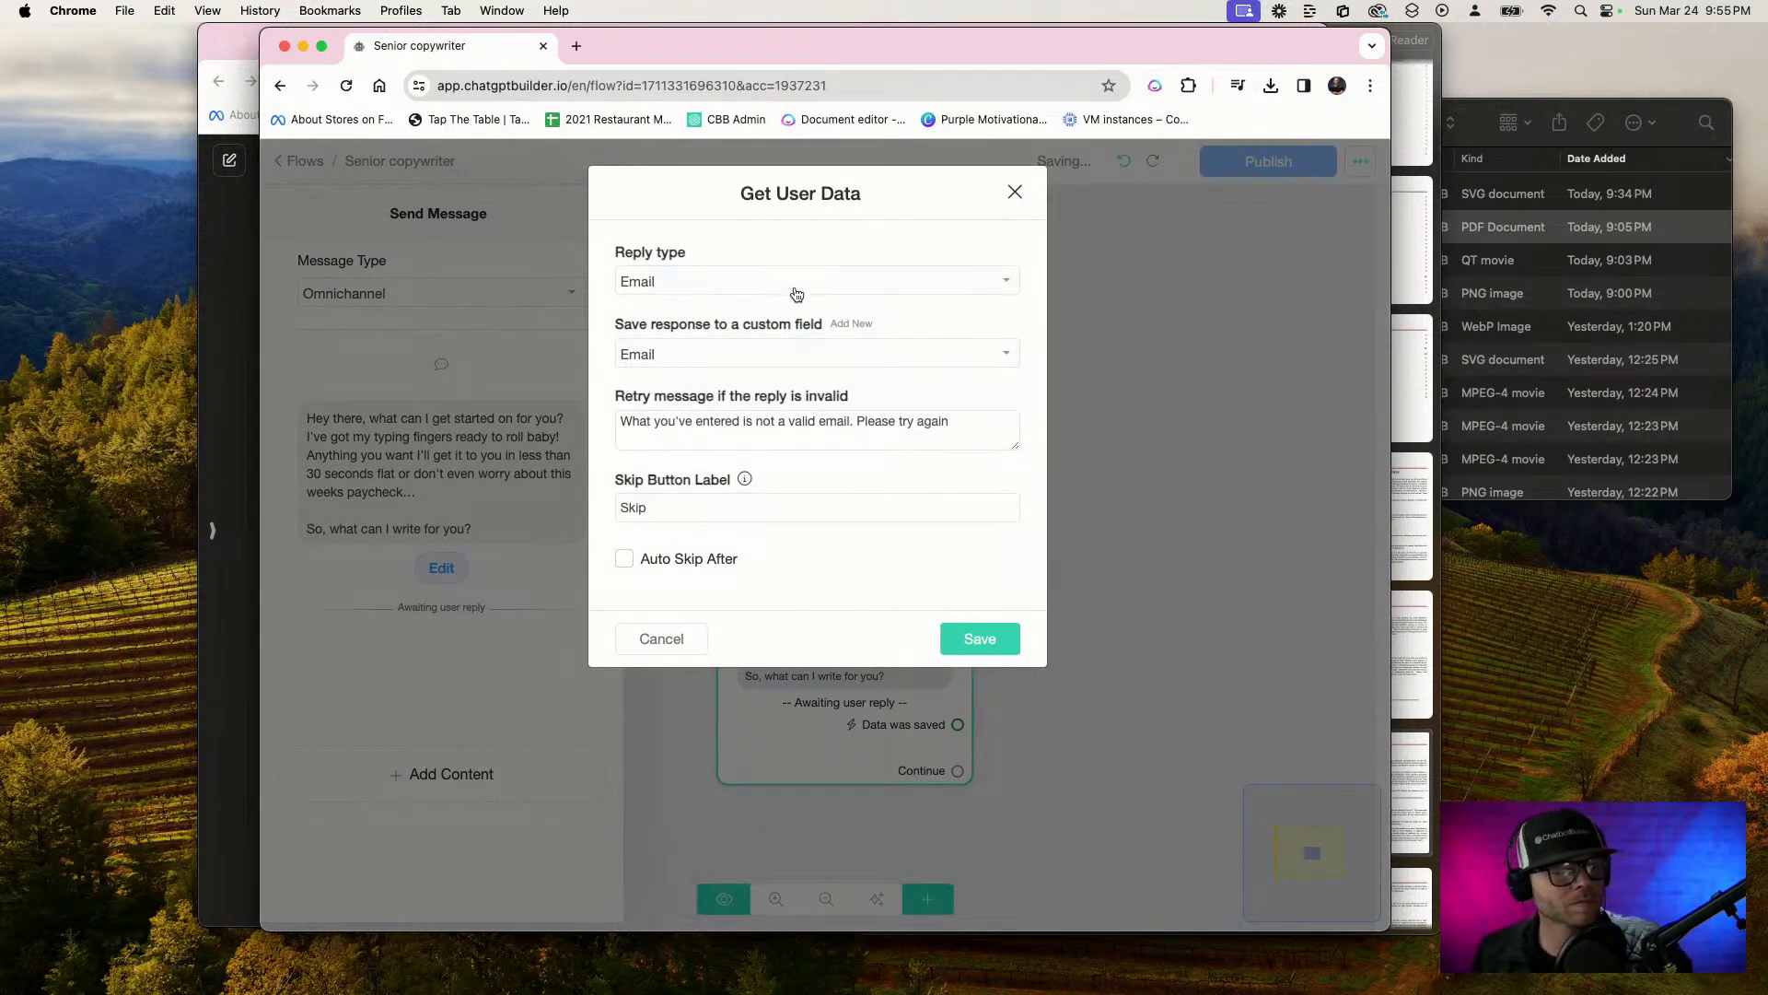
click(790, 283)
click(687, 344)
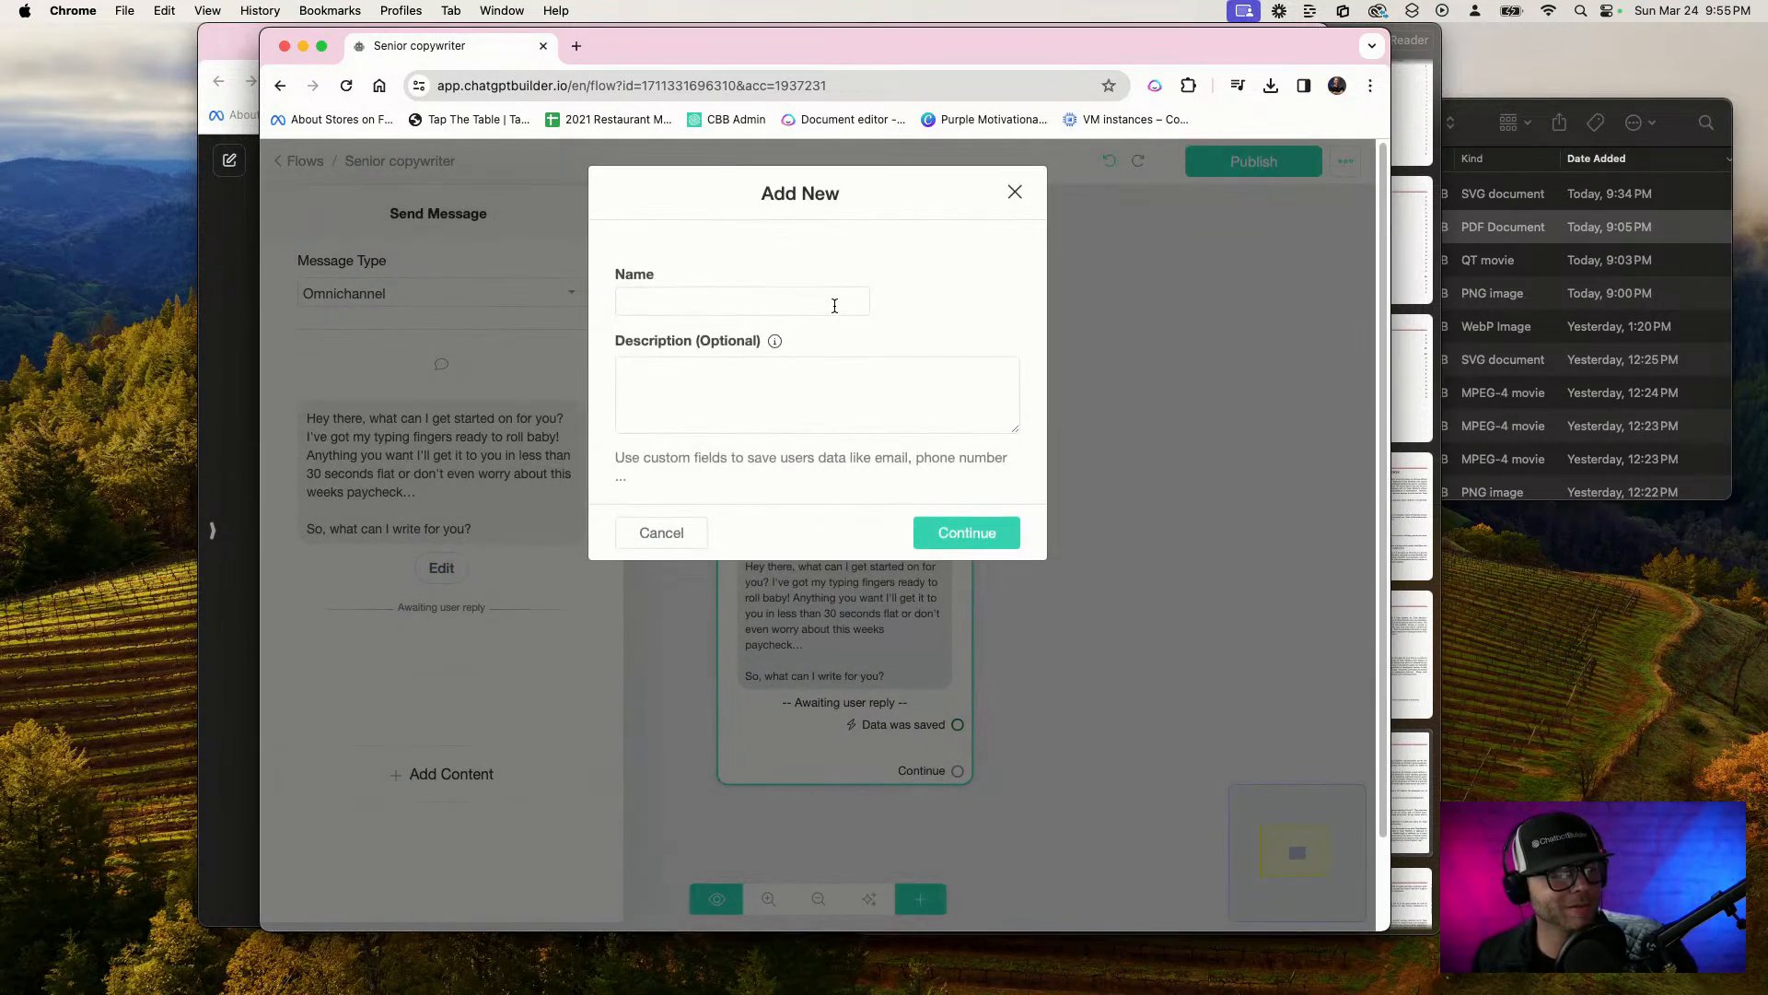
click(831, 300)
text(Copy Reques)
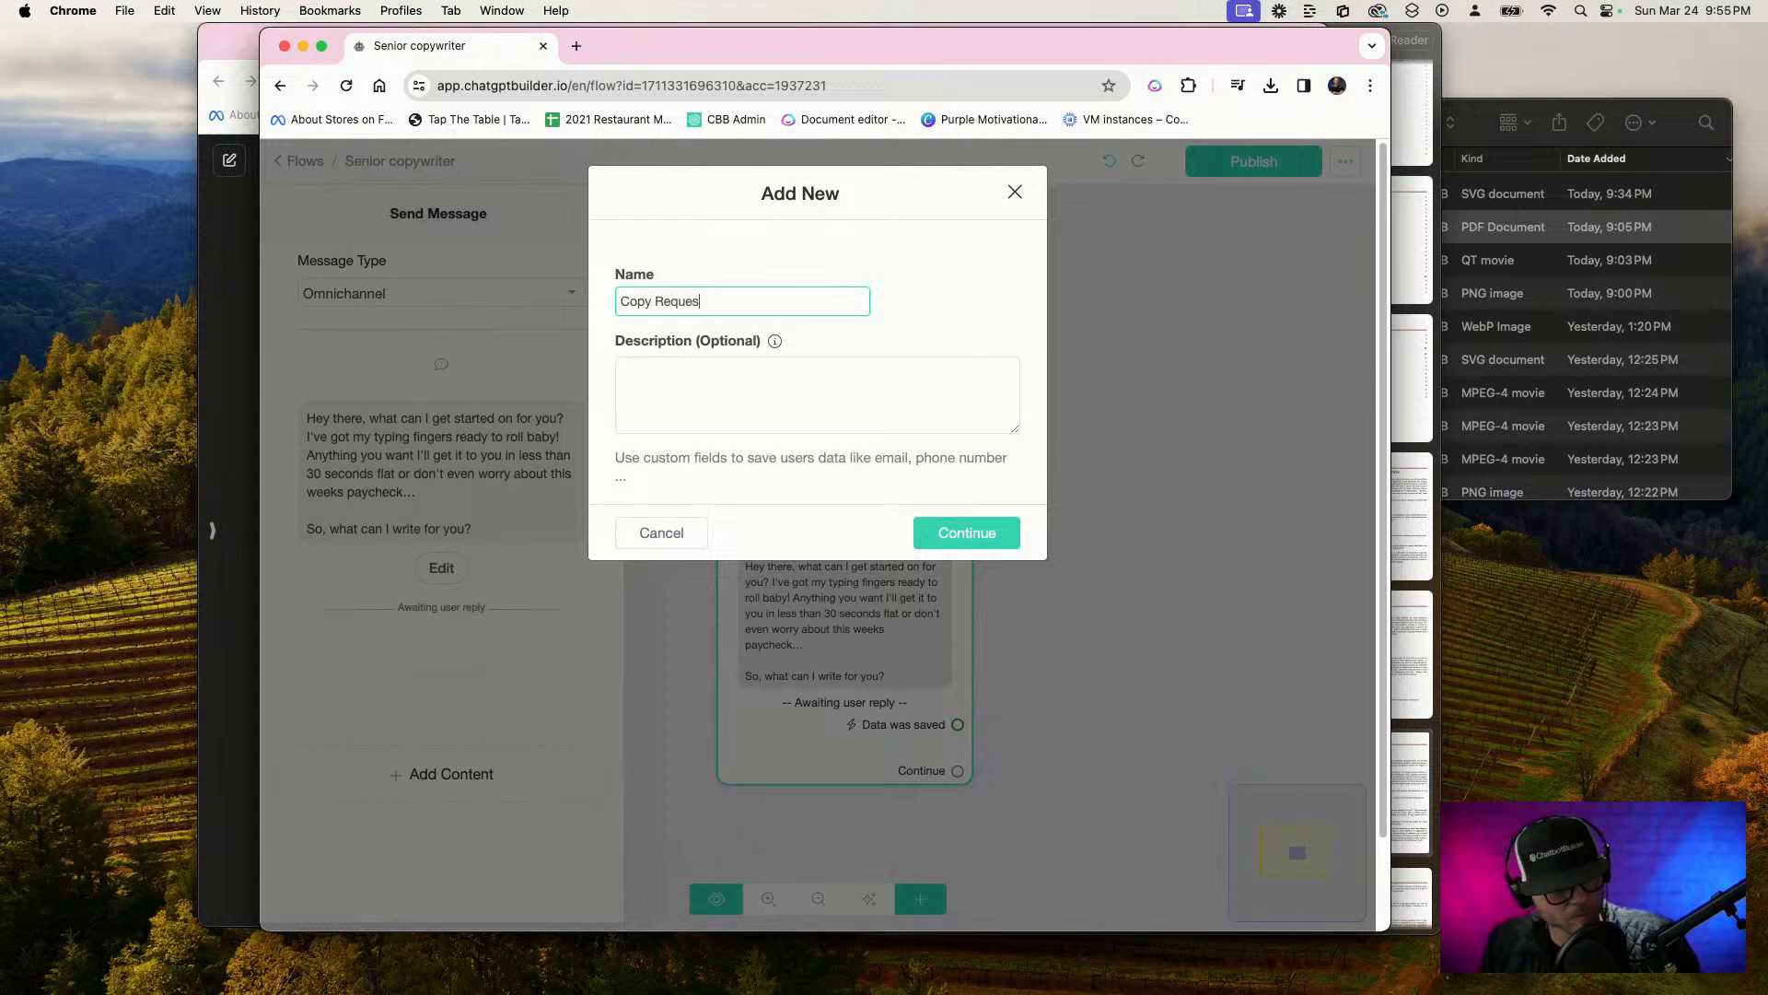
text(t)
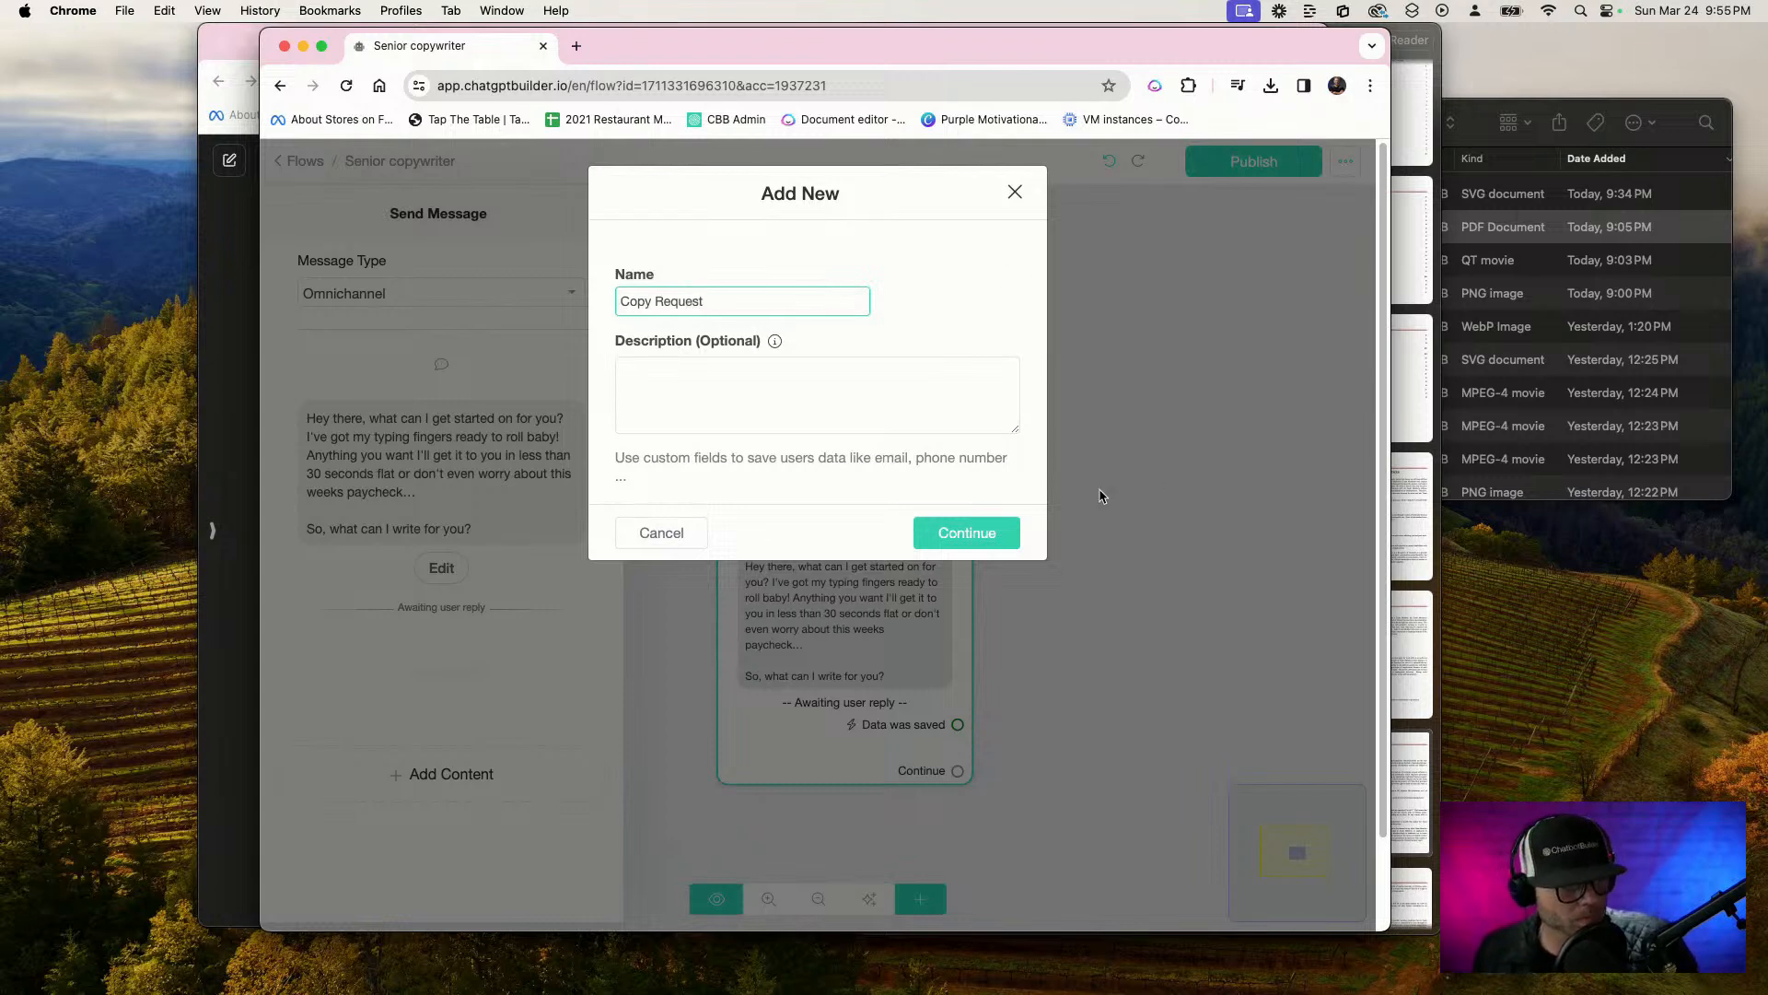
click(921, 532)
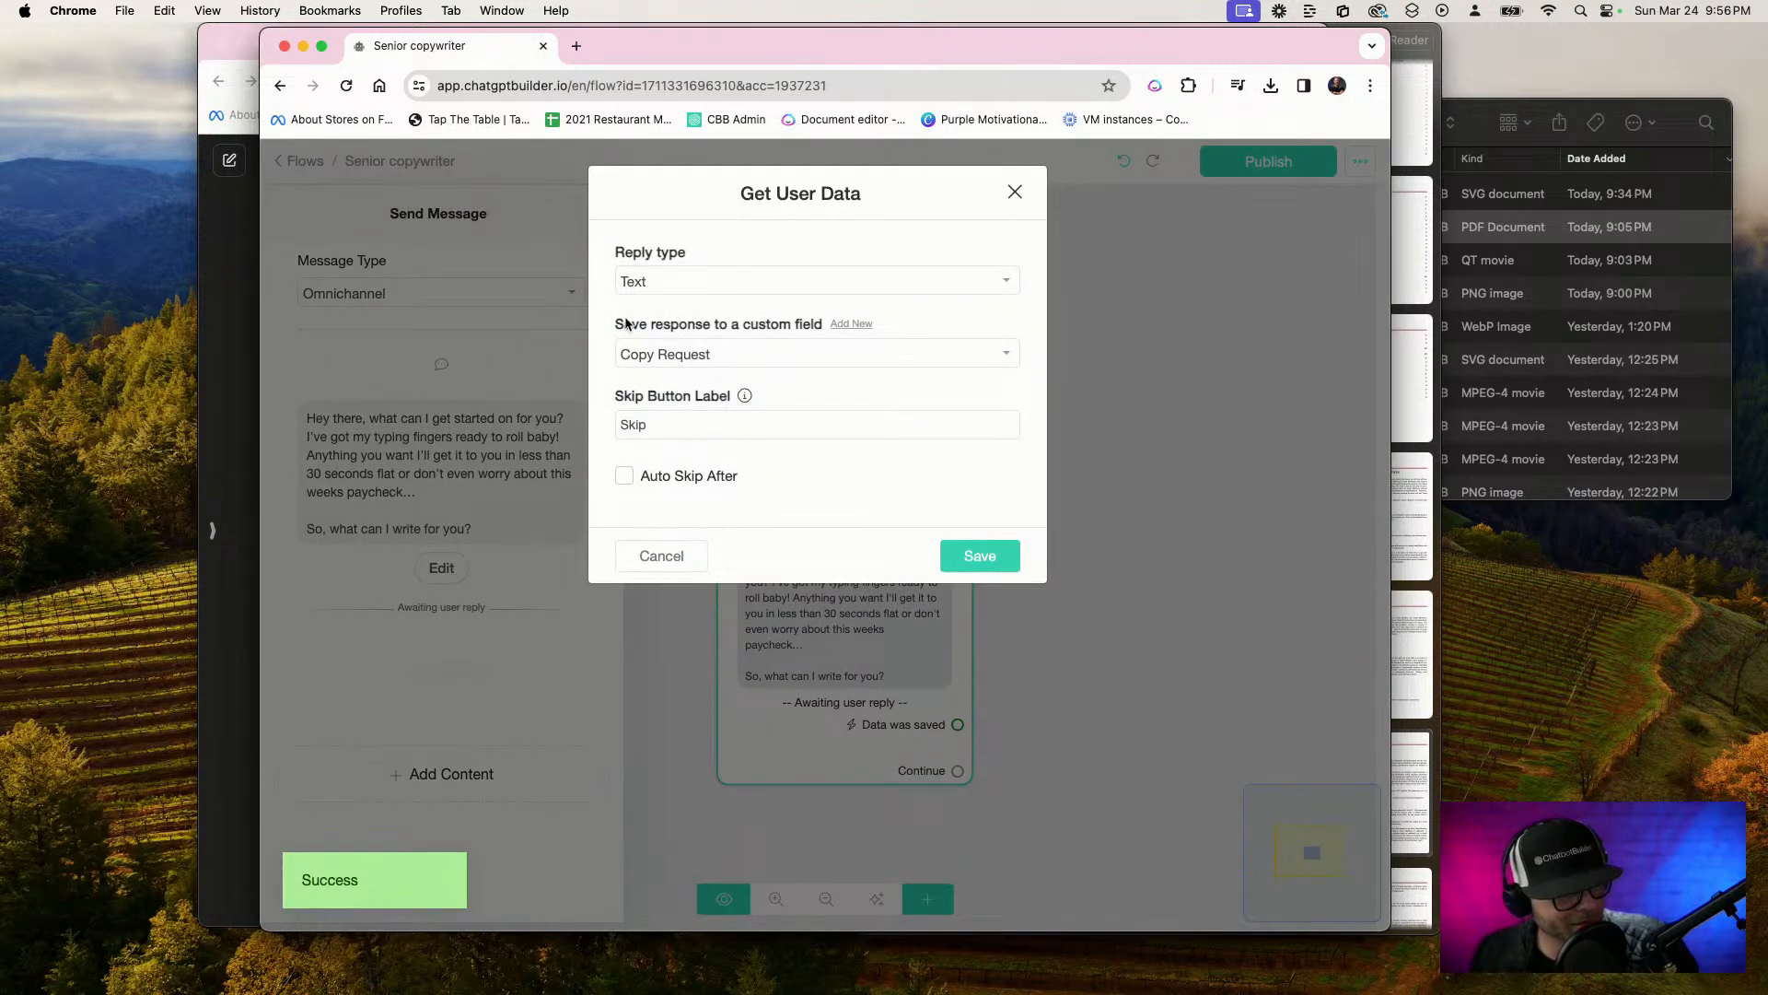
double_click(666, 425)
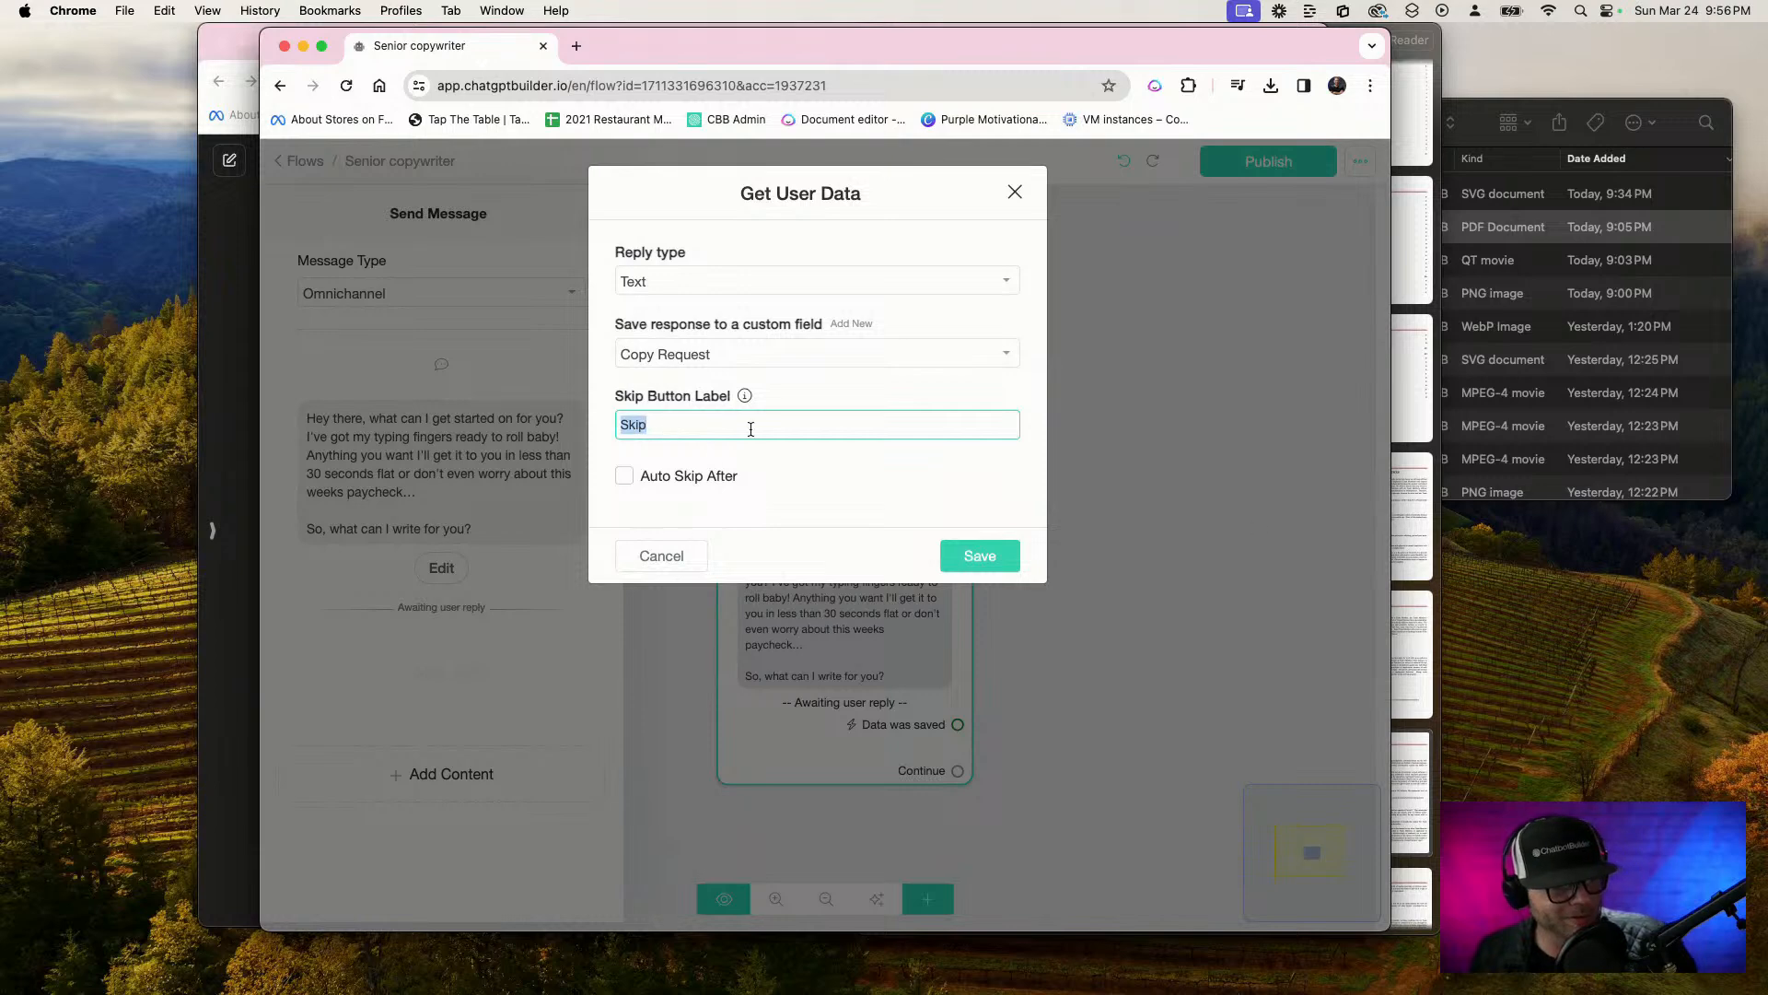
text(ca)
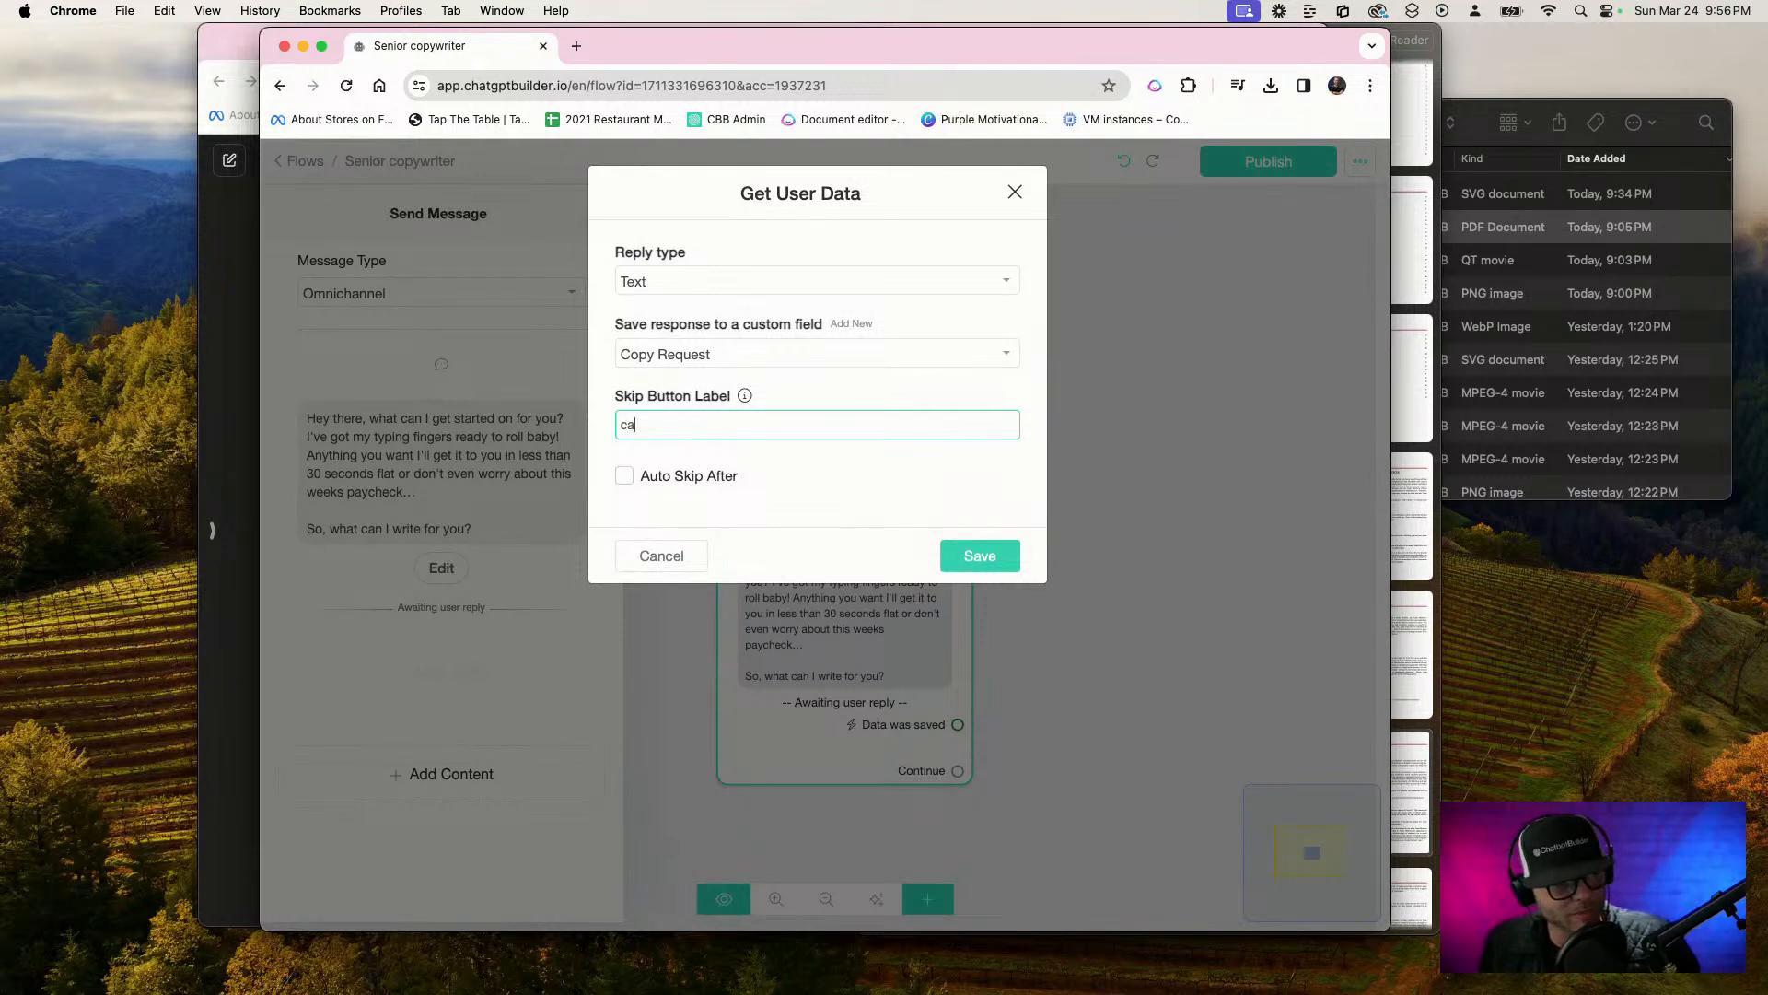
text(ncel)
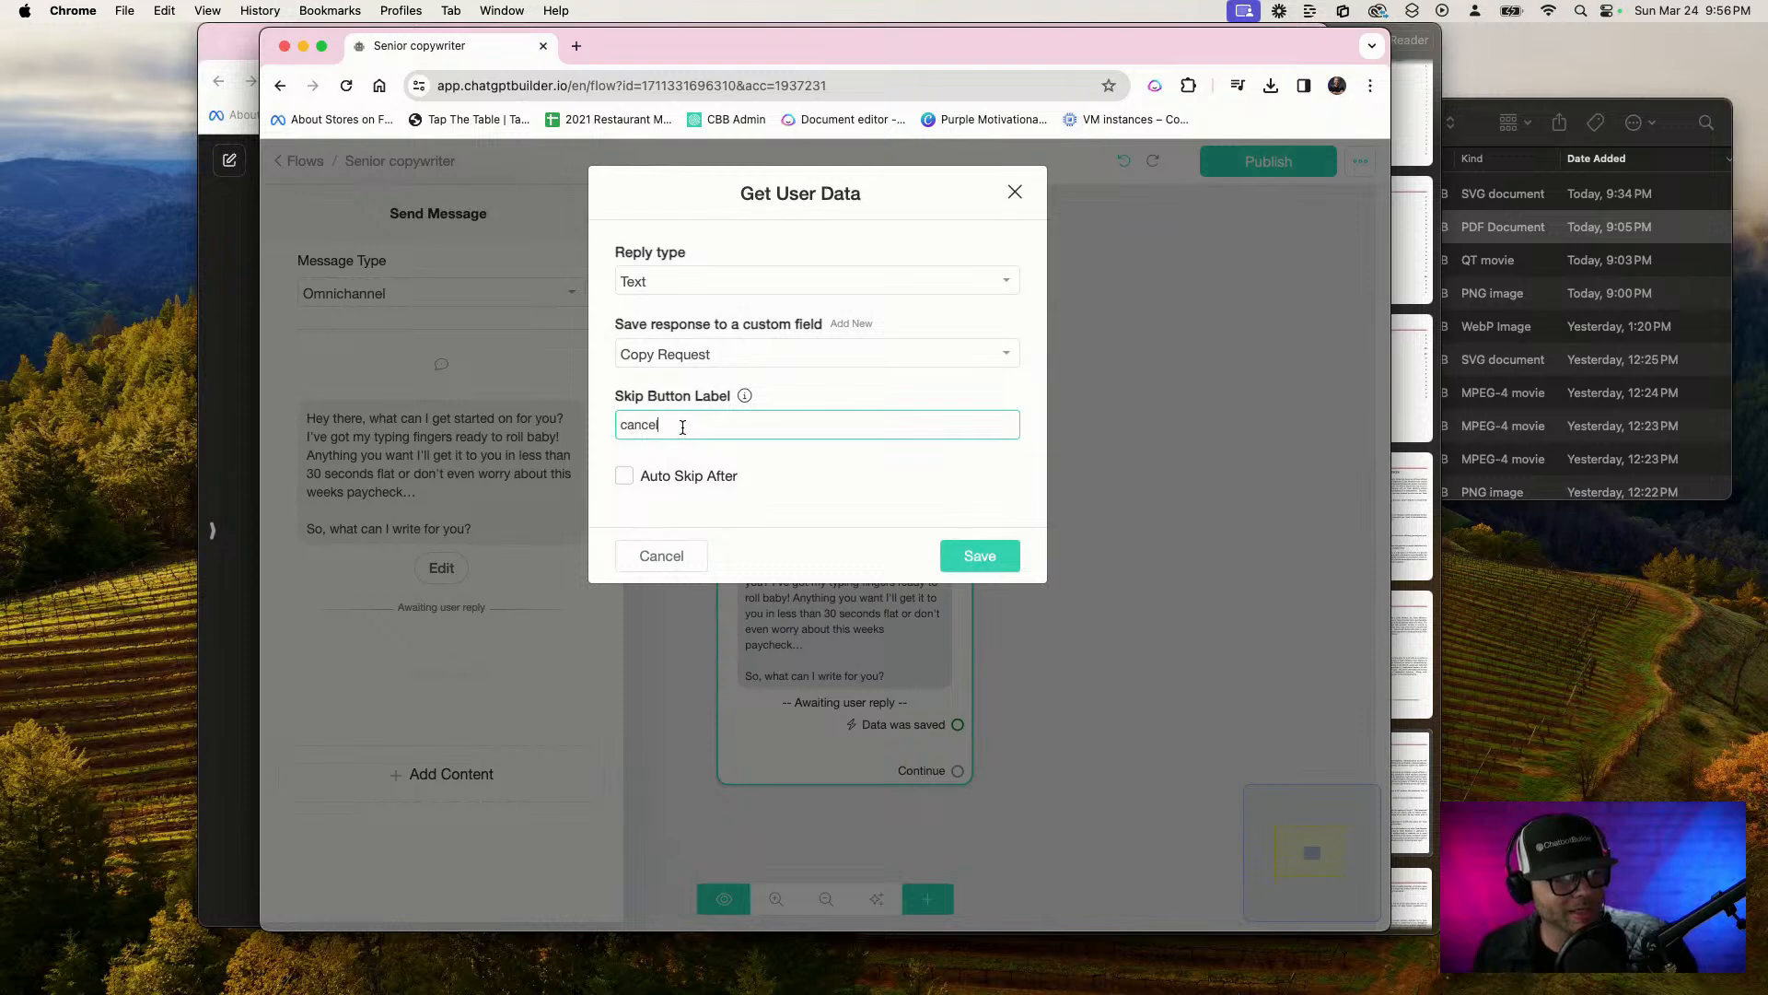
Set the skip button label to Nevermind and save the Get User Data settings
drag(683, 426, 545, 421)
key(BackSpace)
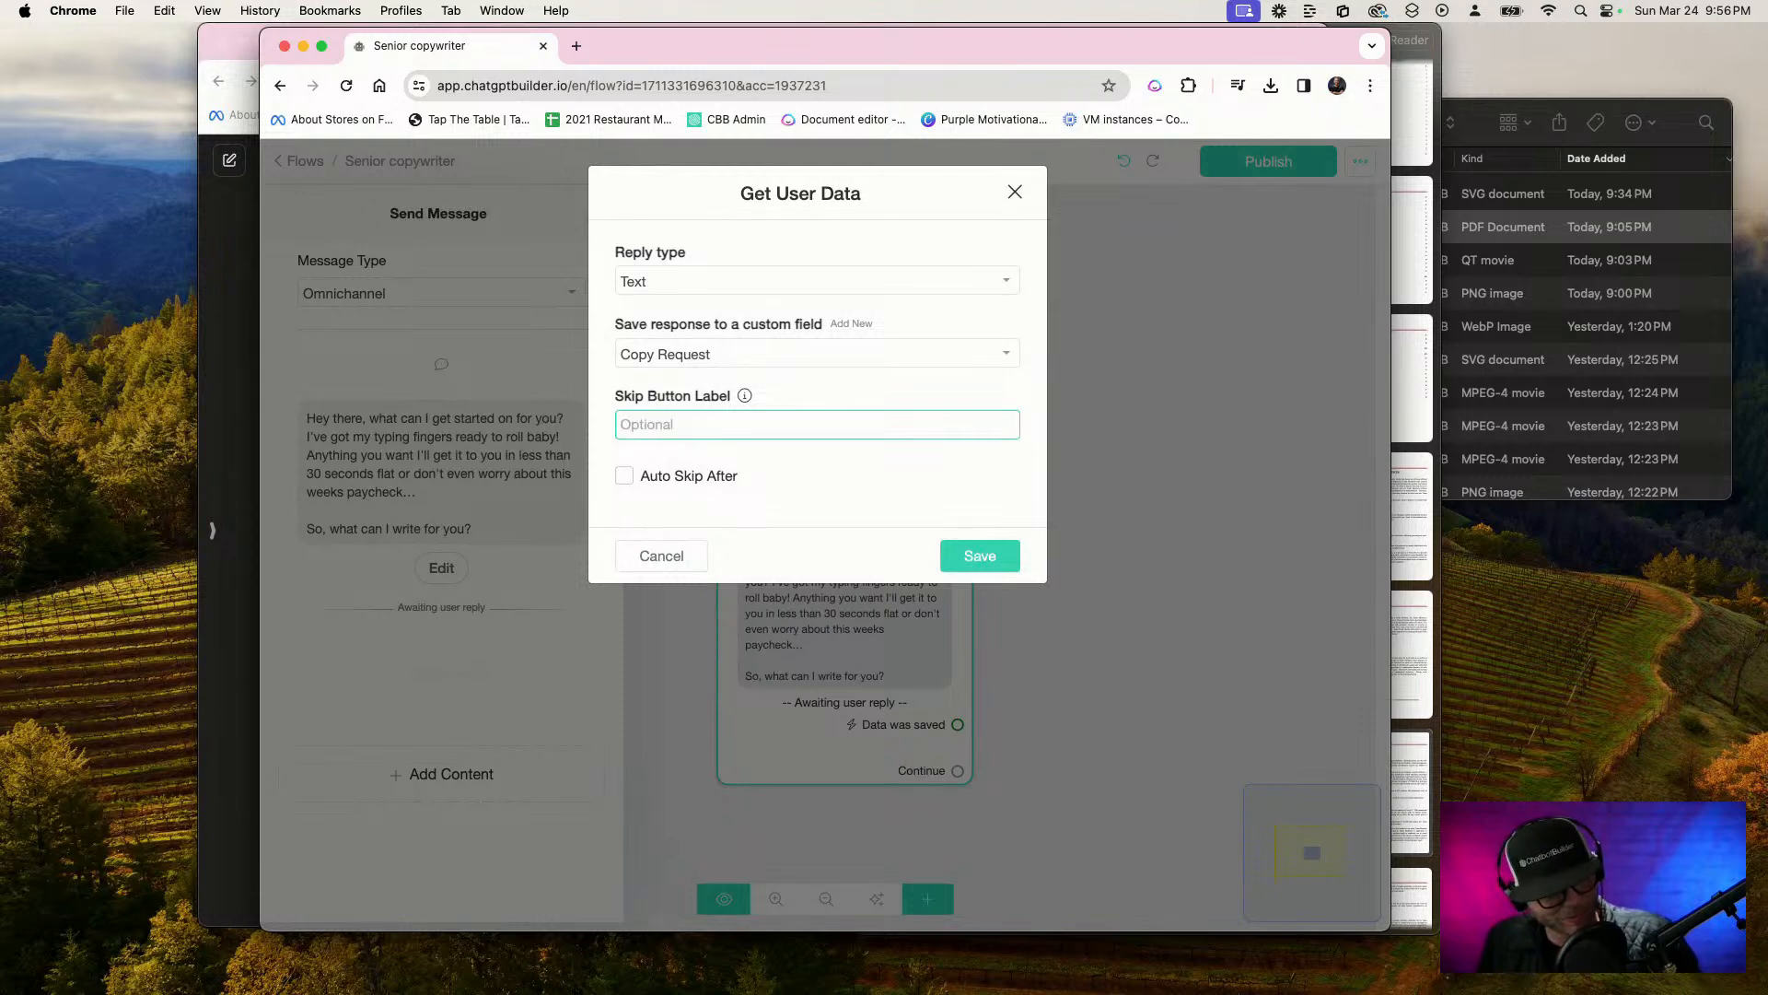
text(Nevermind)
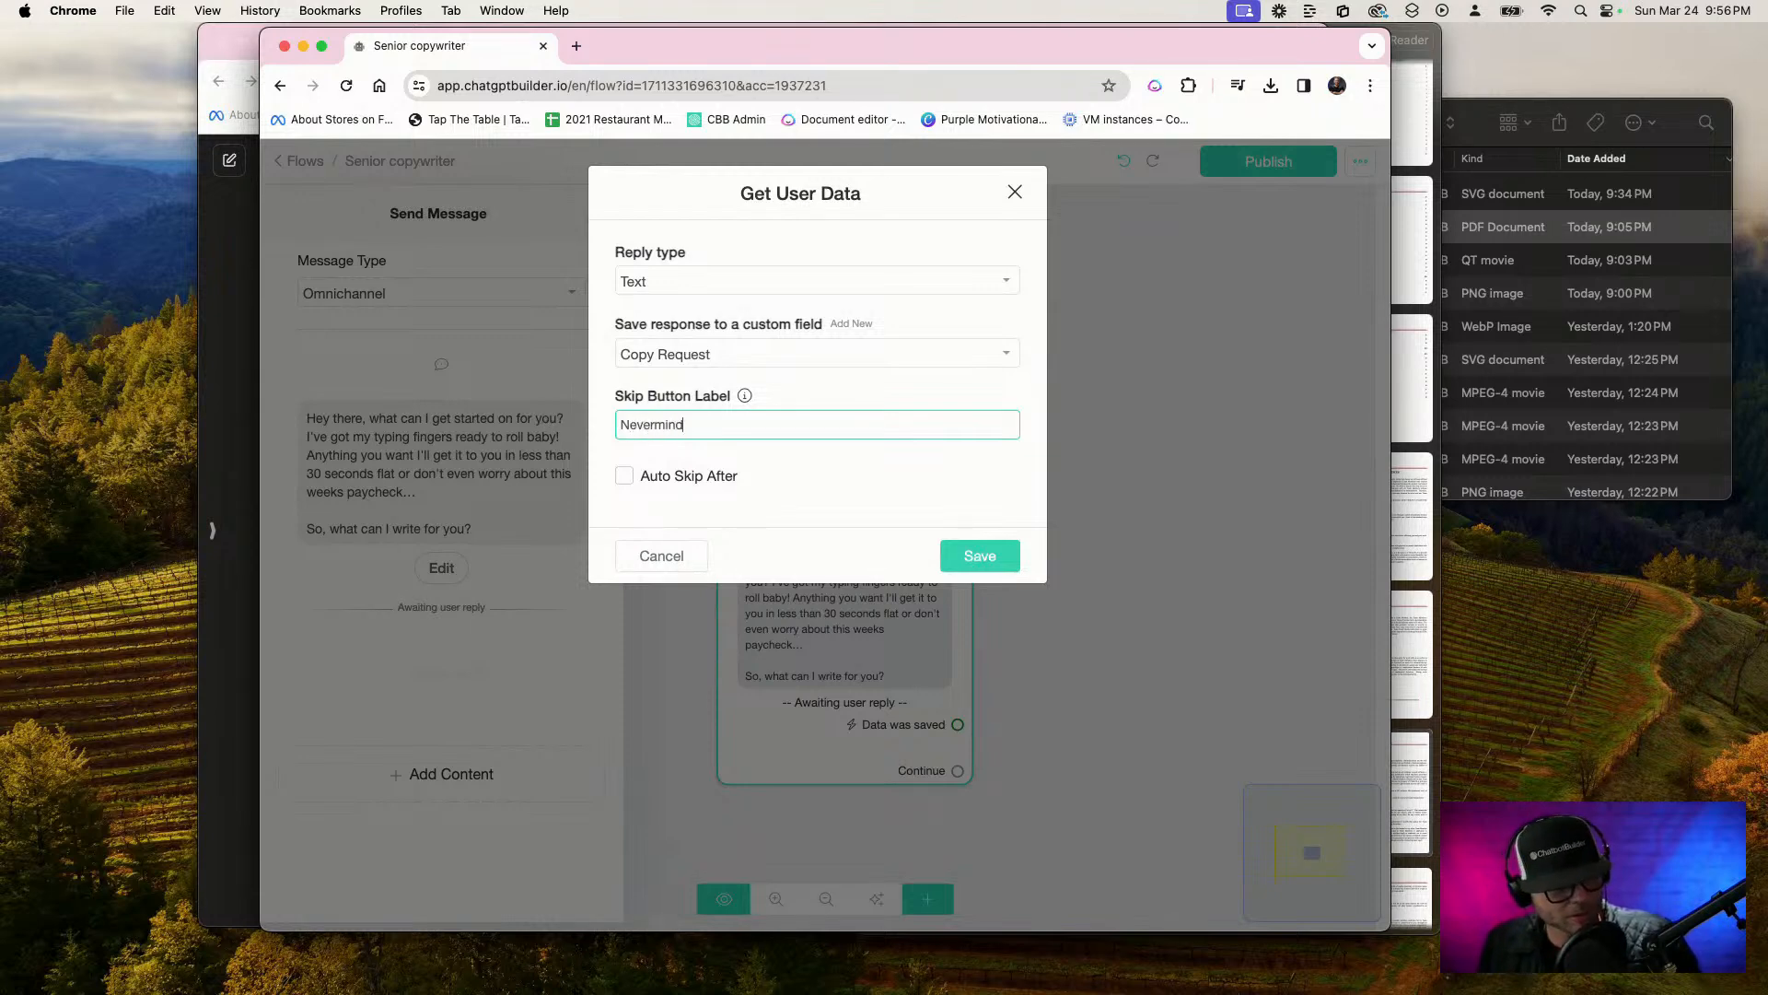
click(995, 556)
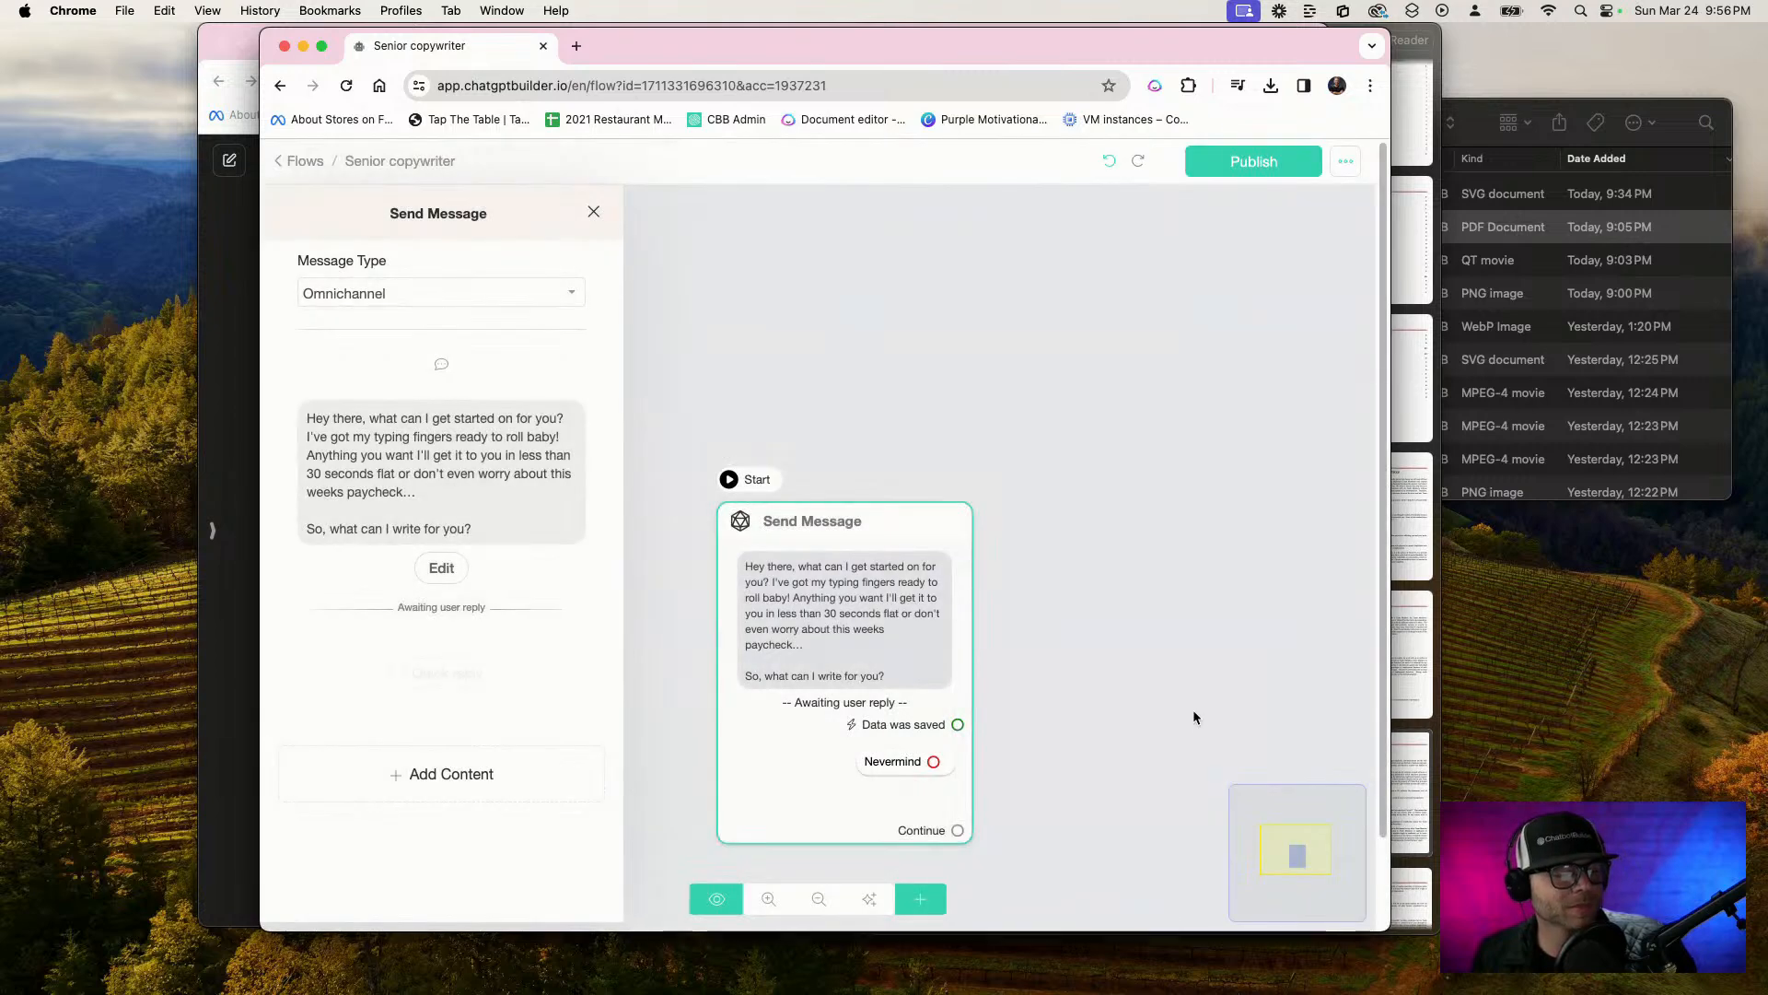
Connect the Nevermind output to a new Send Message block with the text "No problem I'm here for you whenever you need!"
click(1090, 772)
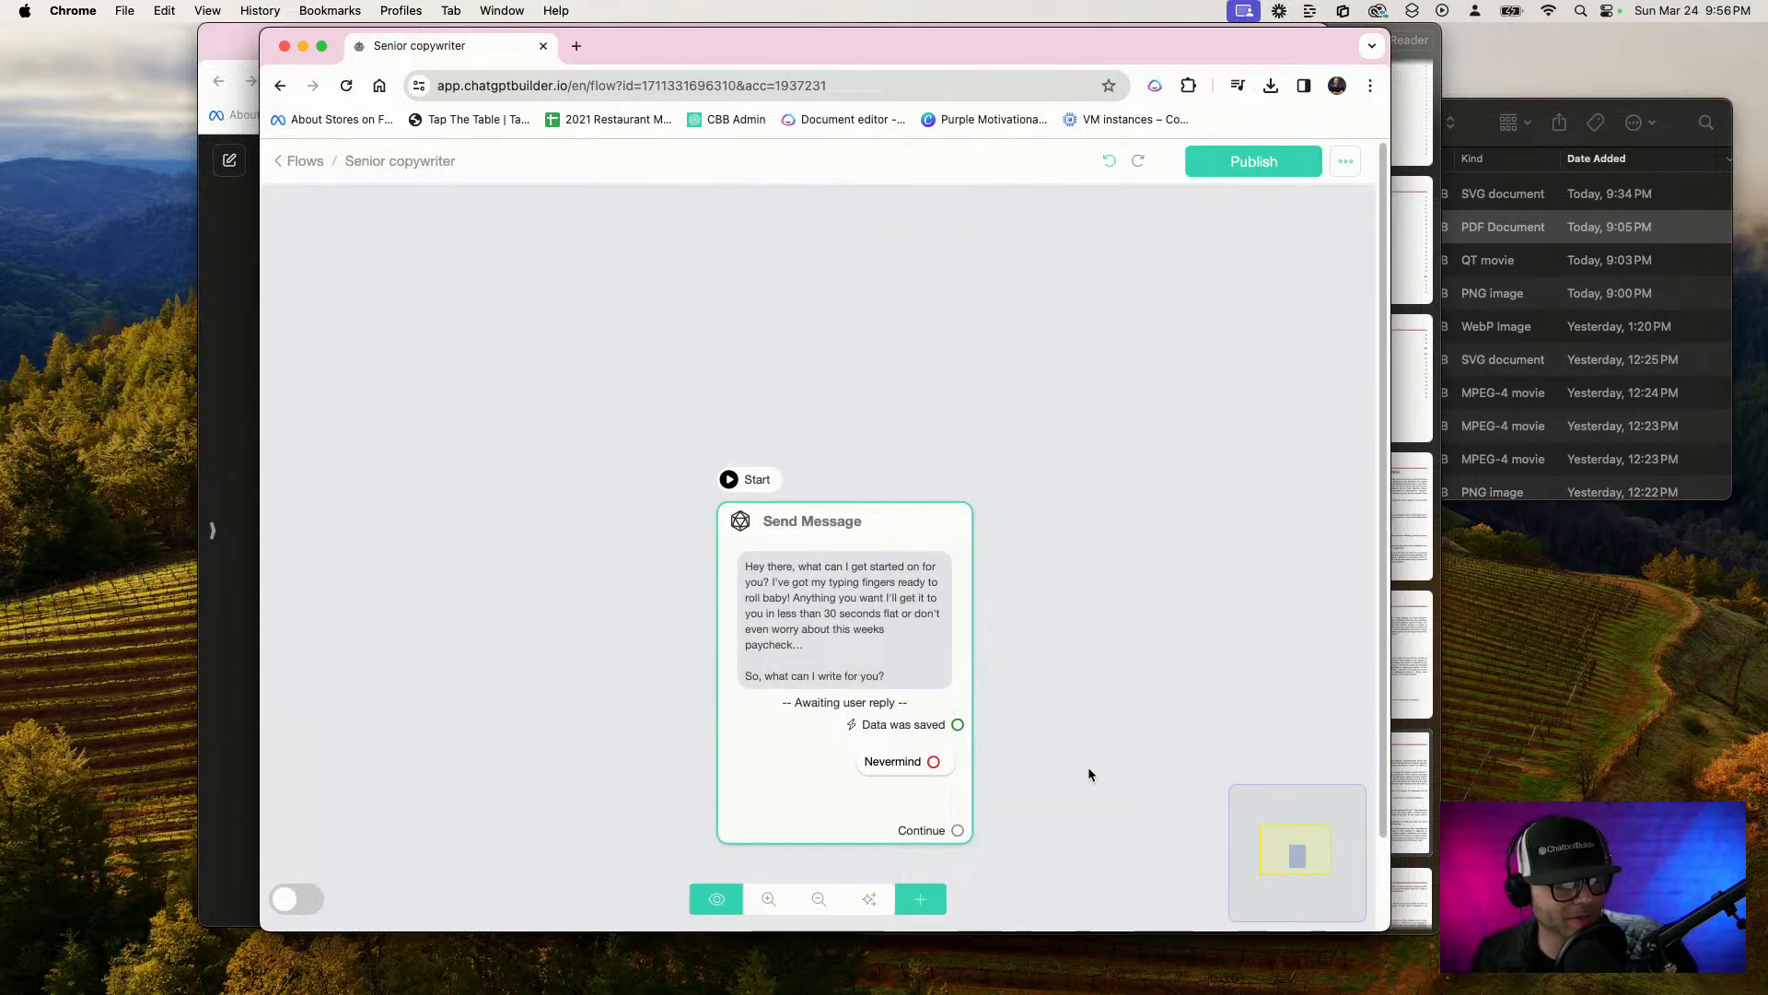
drag(935, 761, 1243, 580)
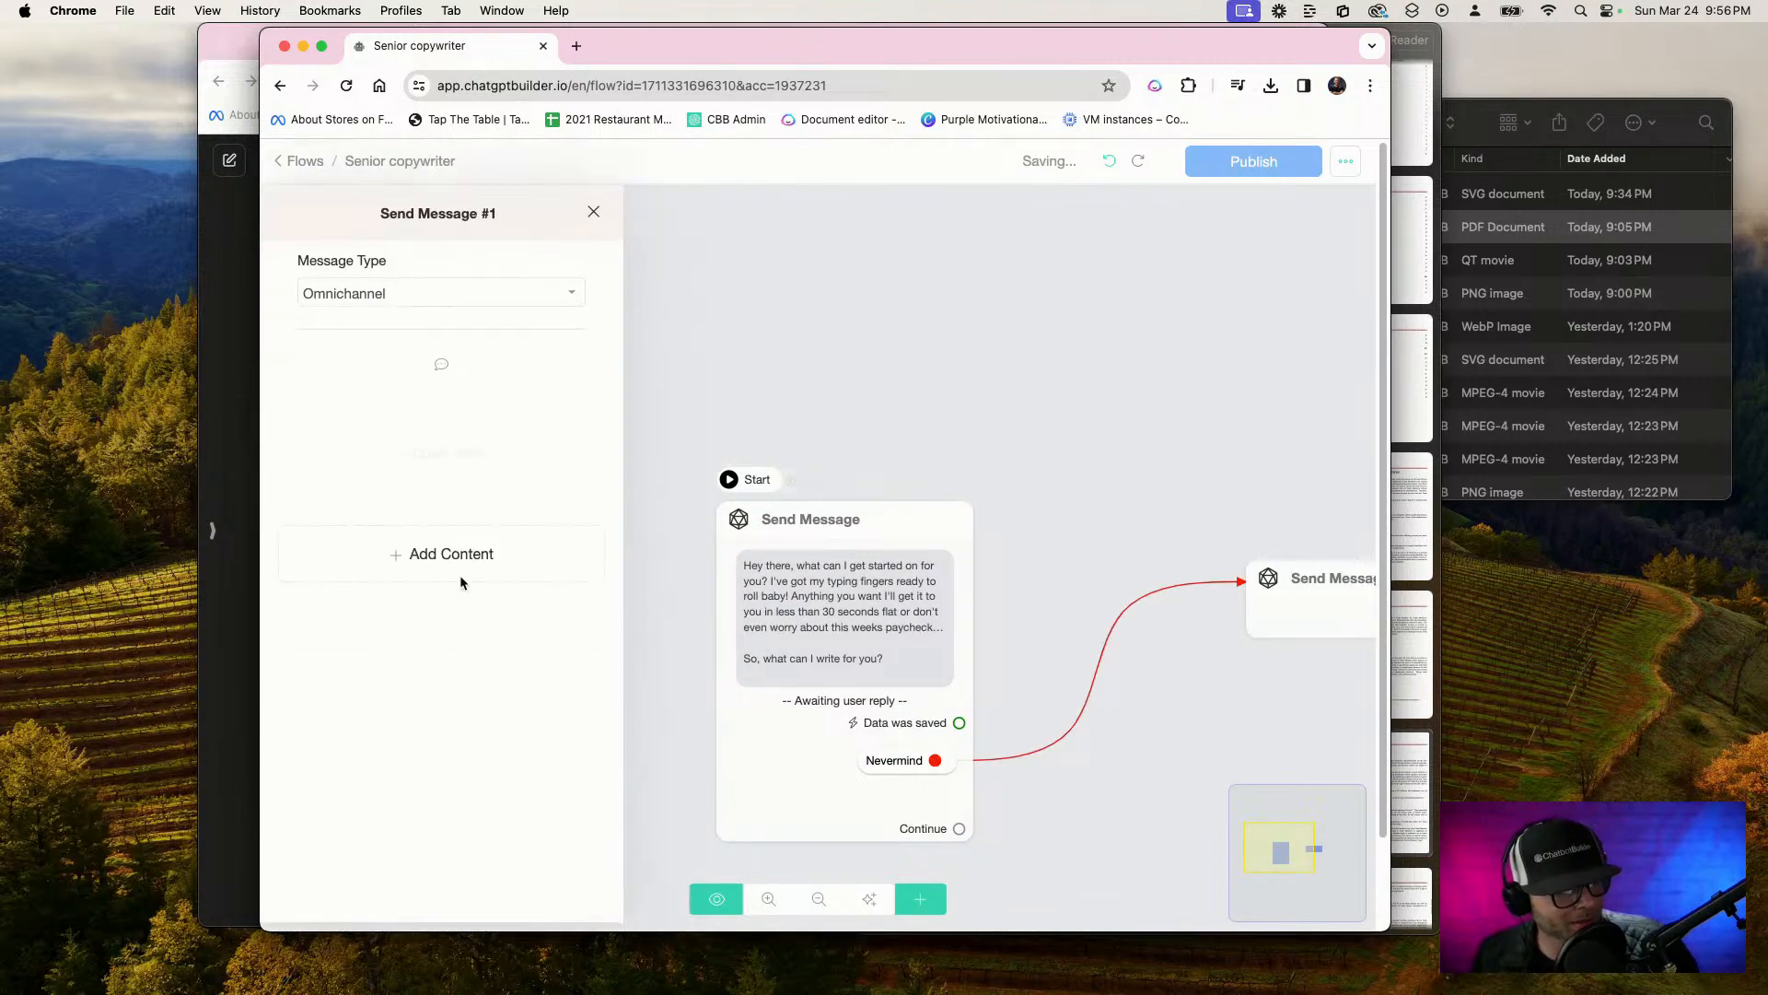
click(394, 607)
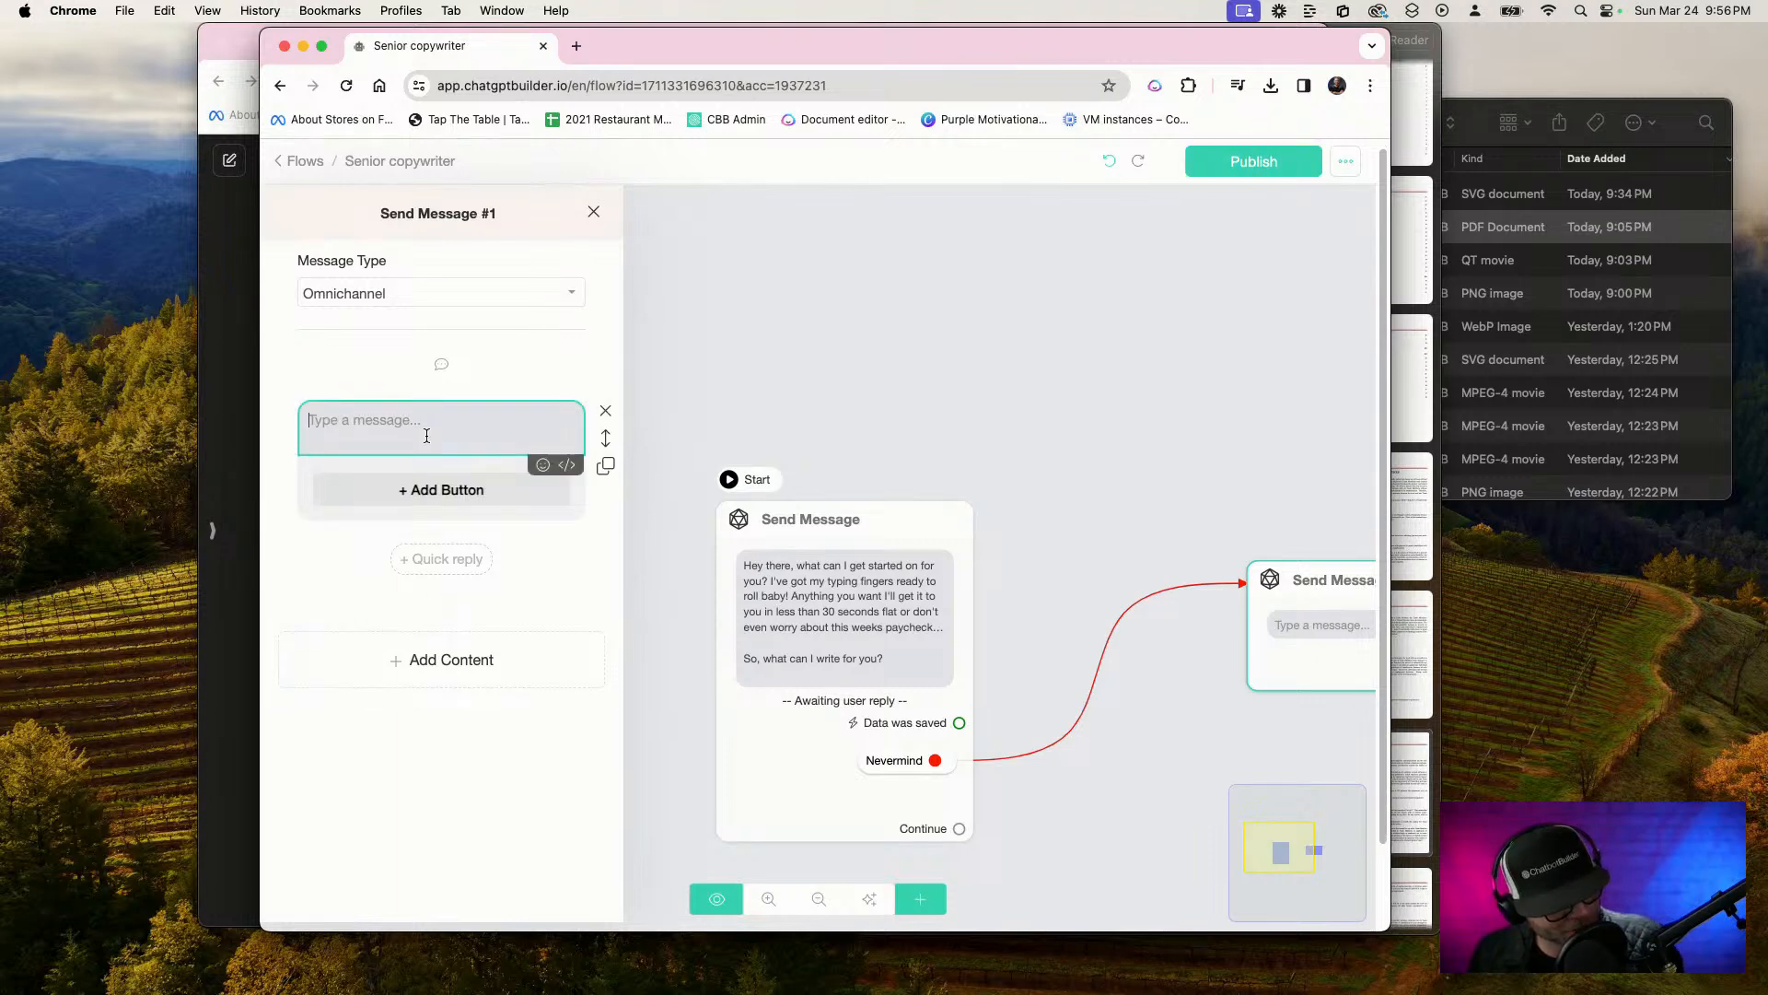
text(No)
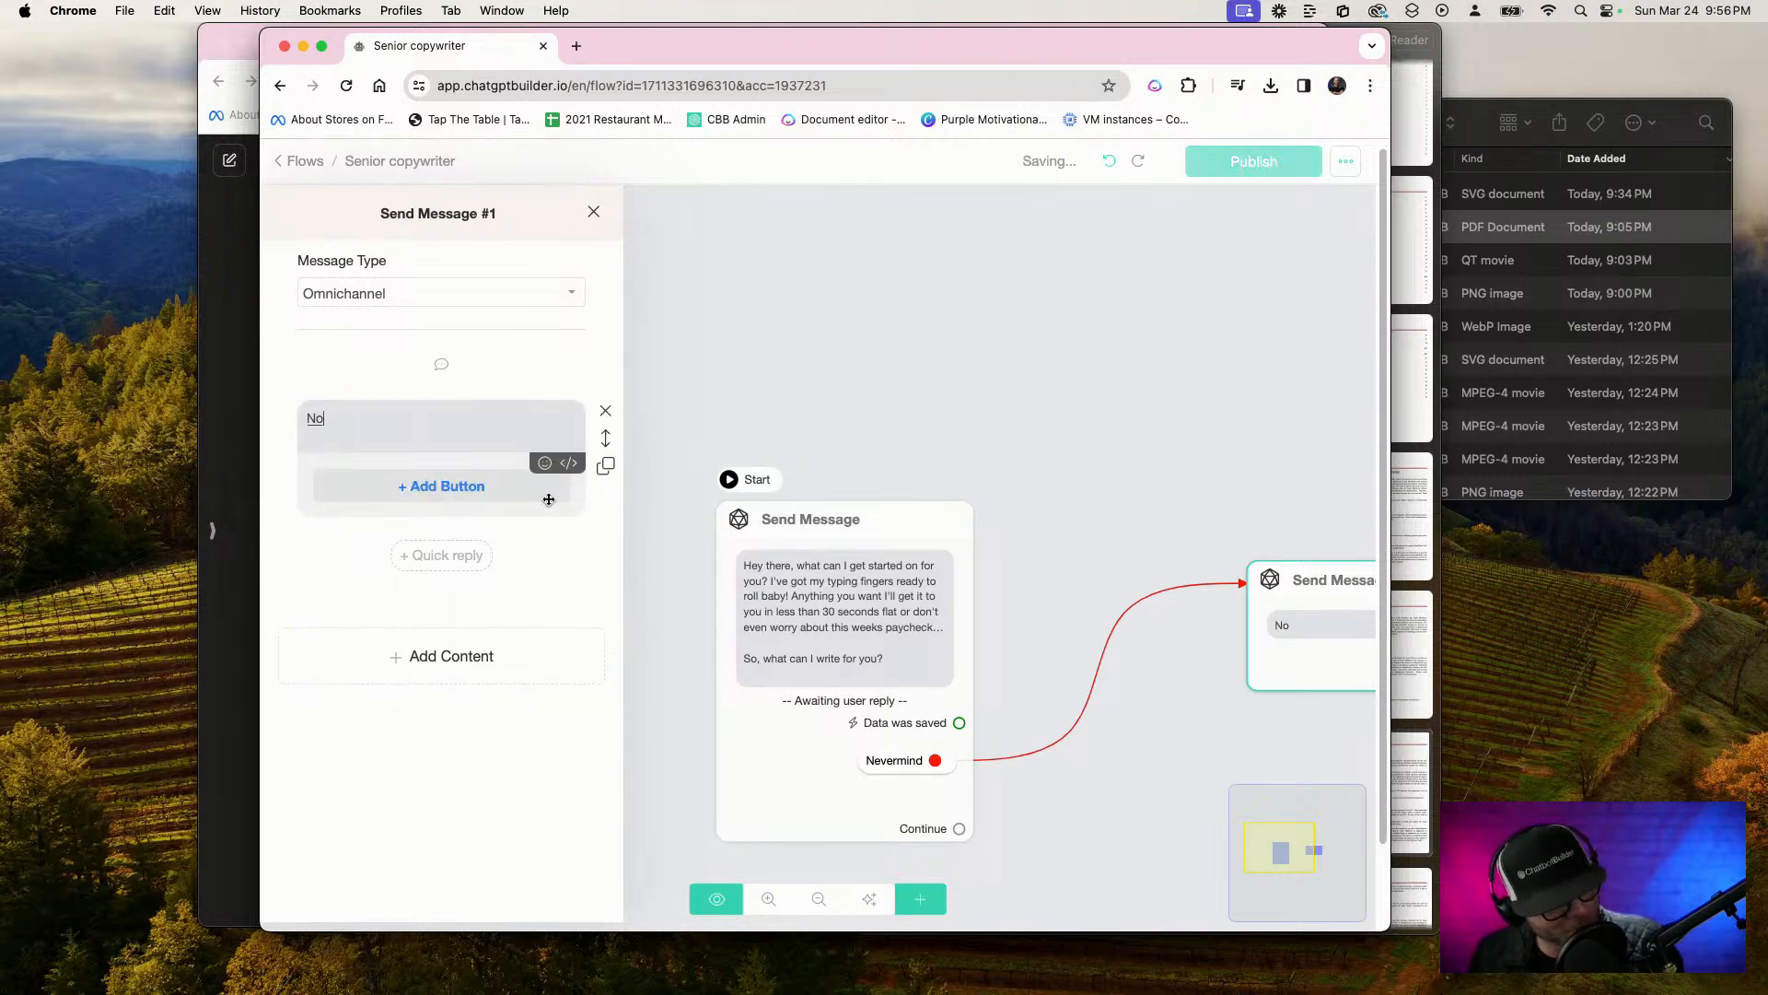
text( problem I'm here for you whenever you need)
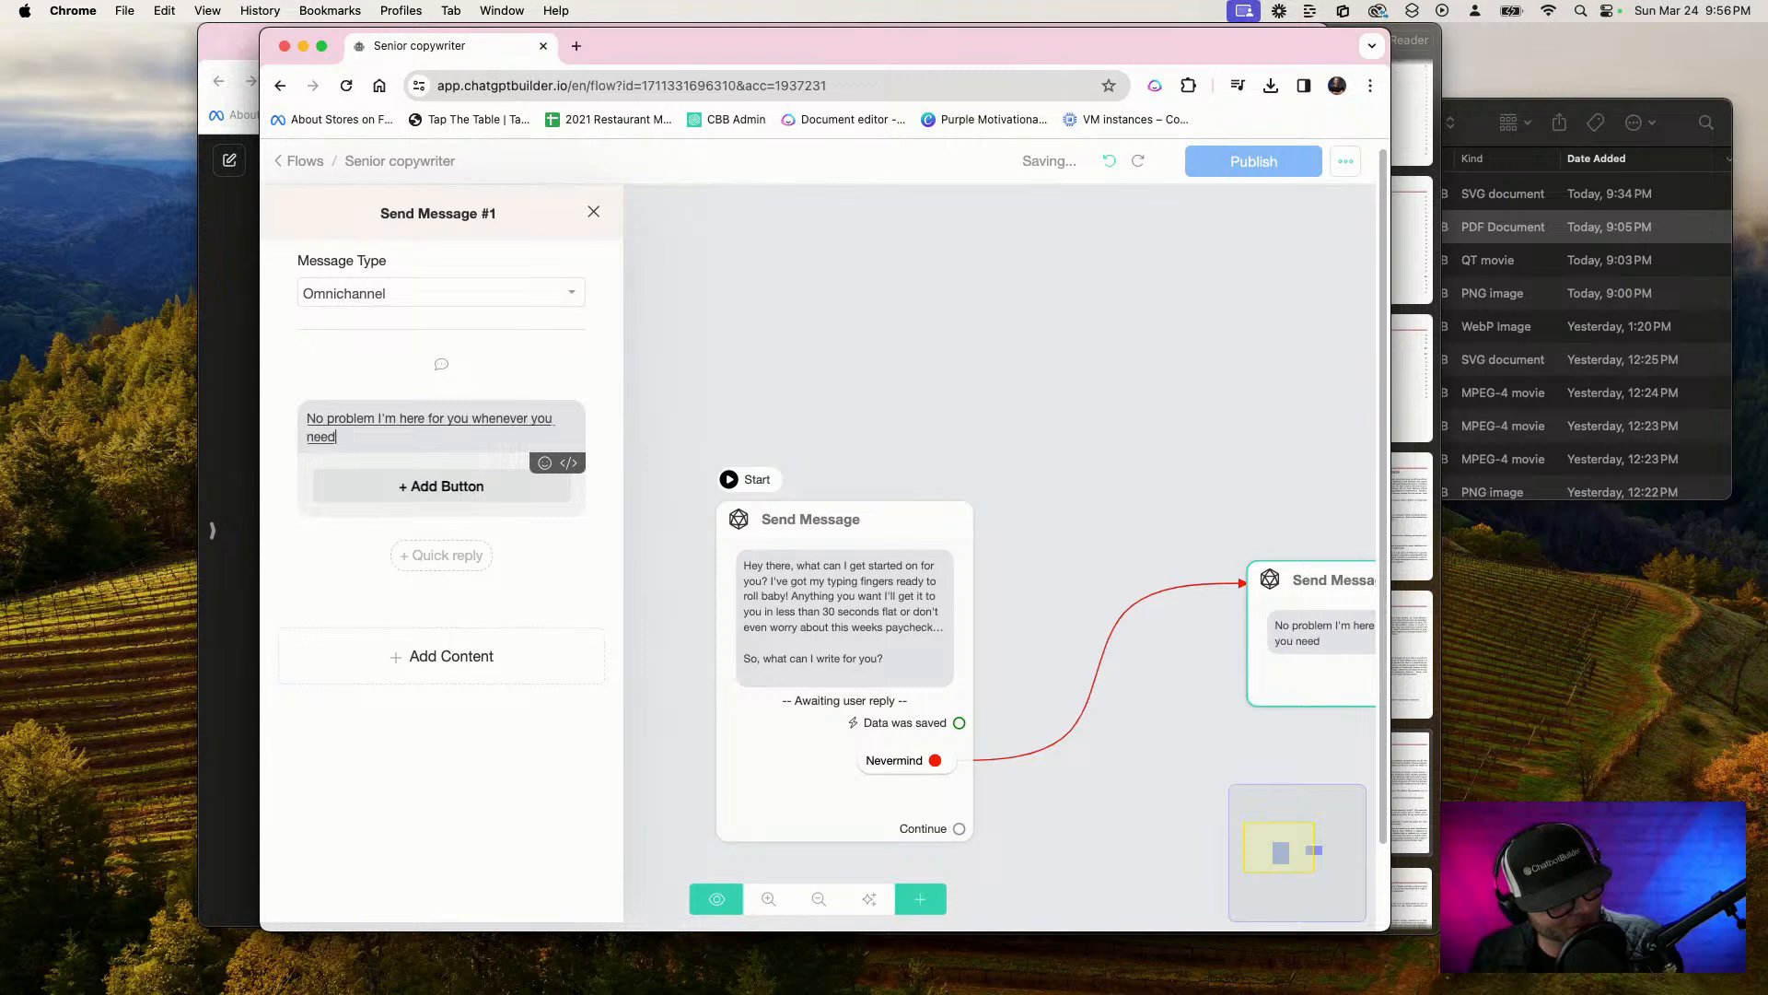
text(!)
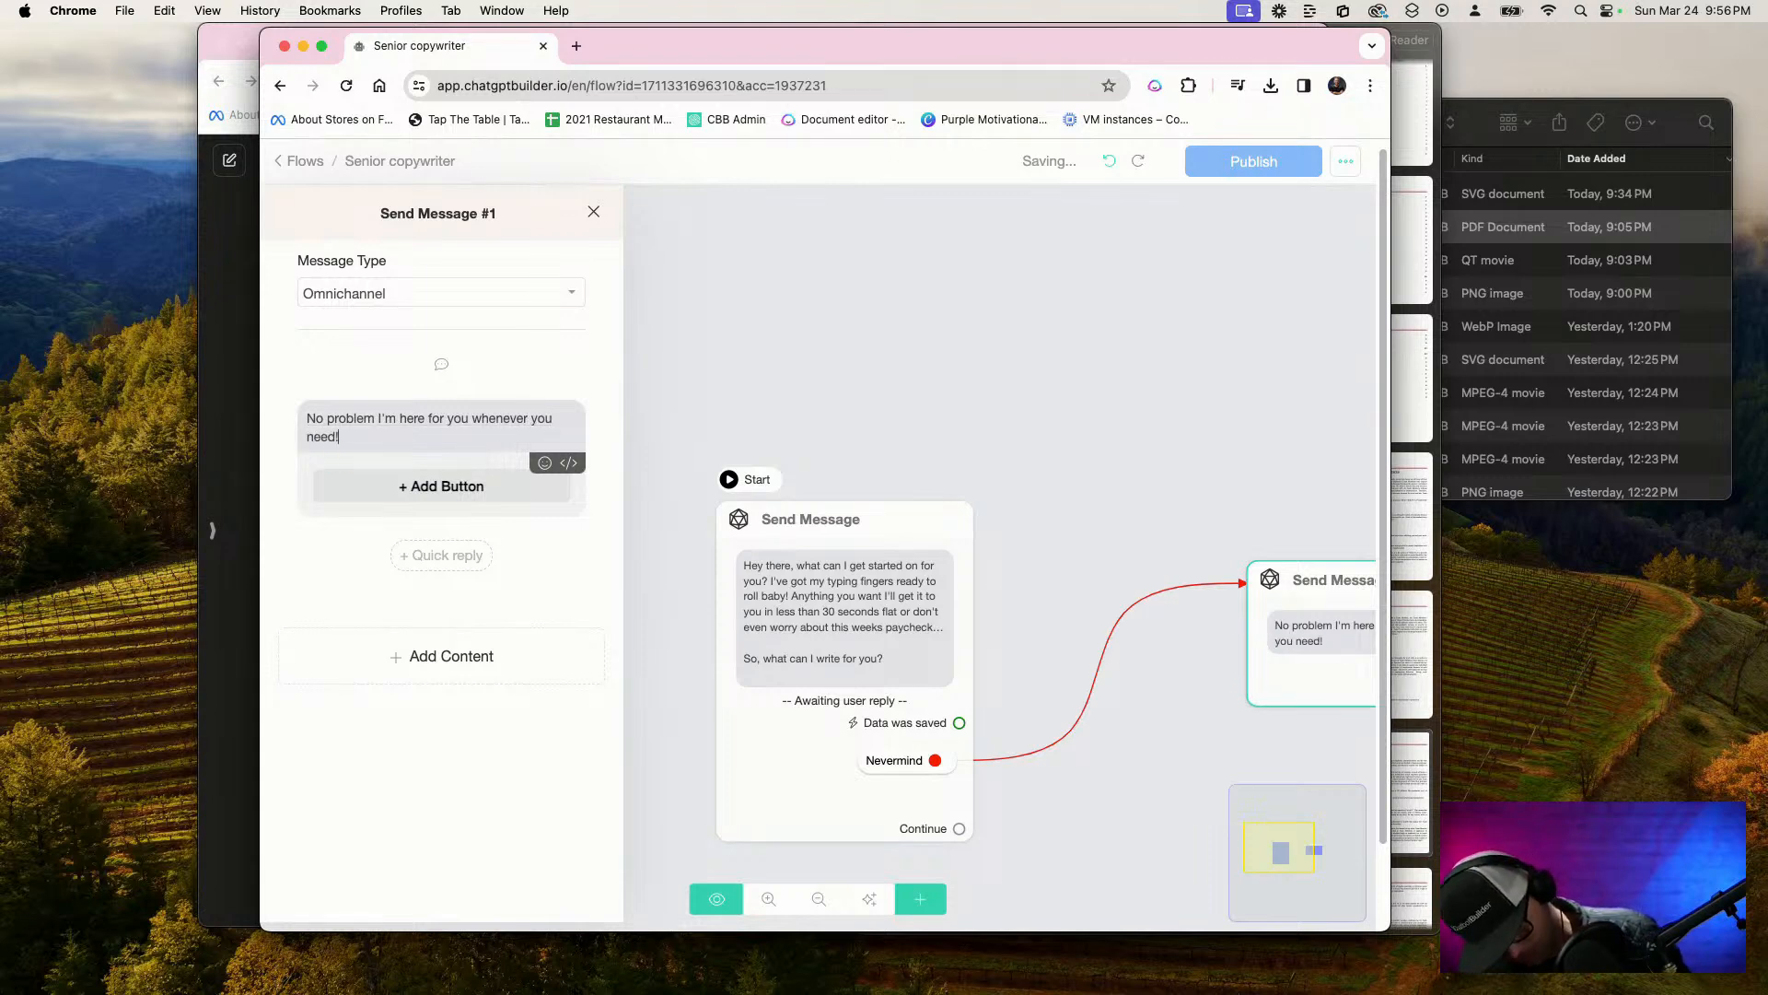
click(1267, 439)
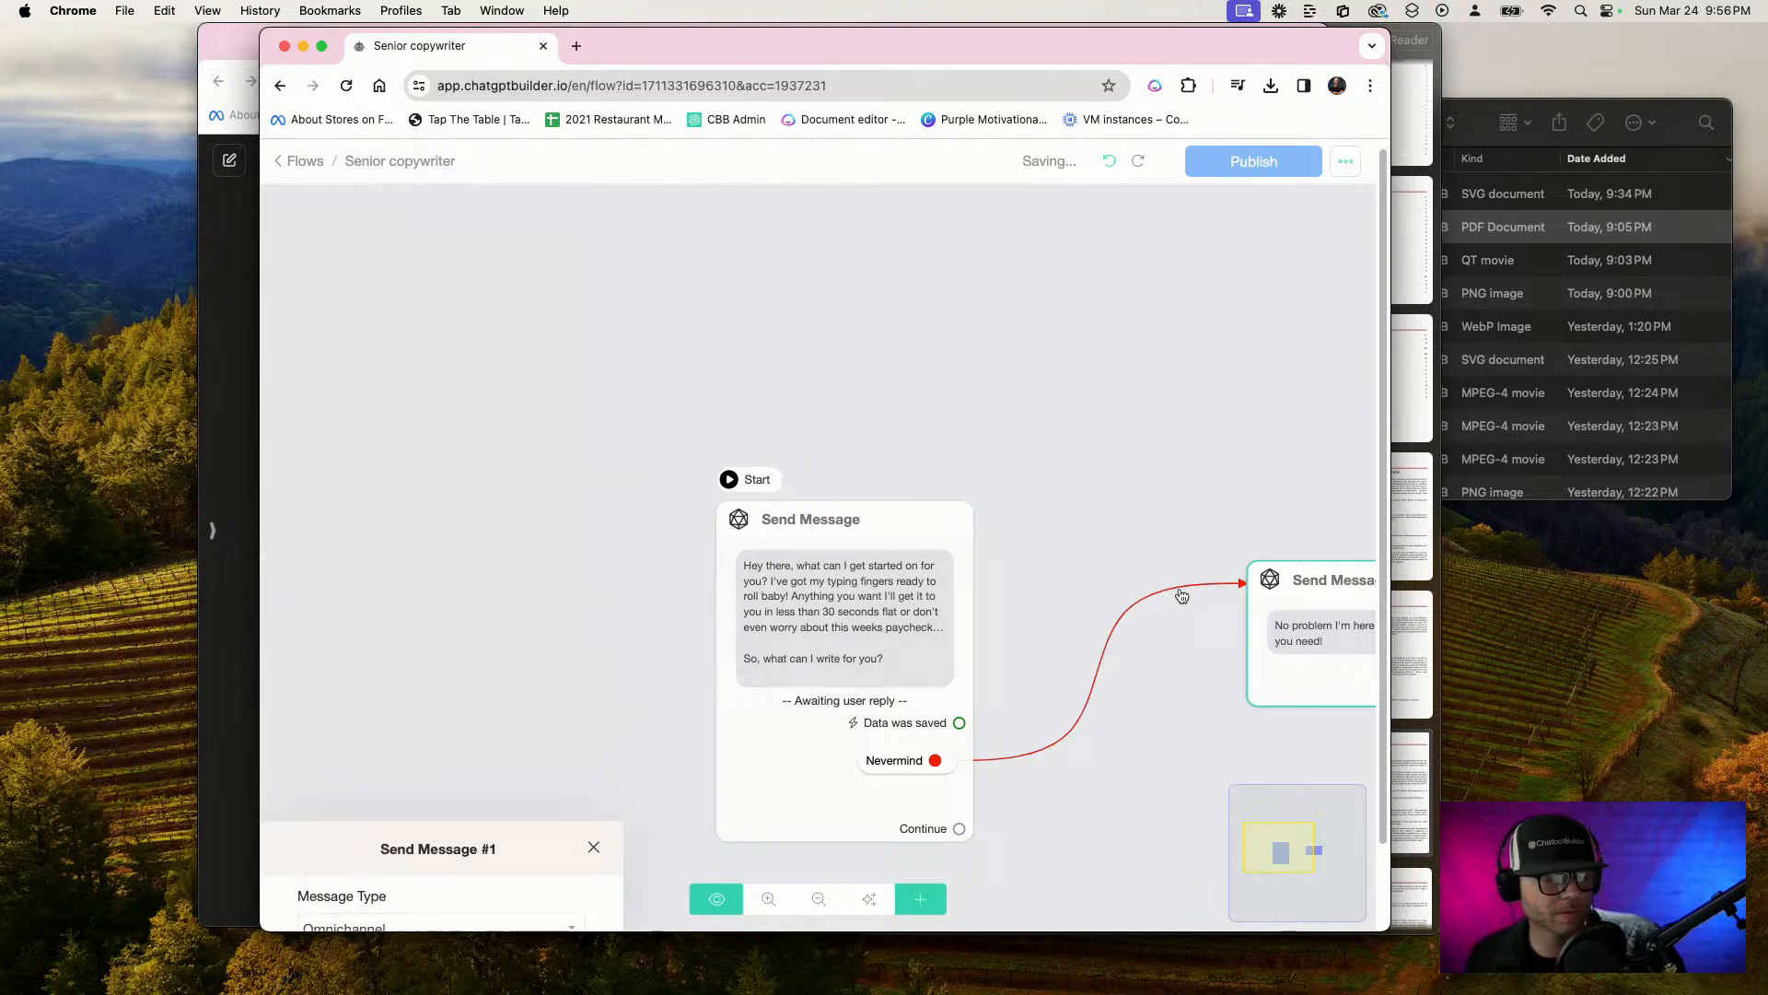
Add an OpenAI Generate text action below the question in the first Send Message block
scroll(875, 578, up, 1)
click(875, 578)
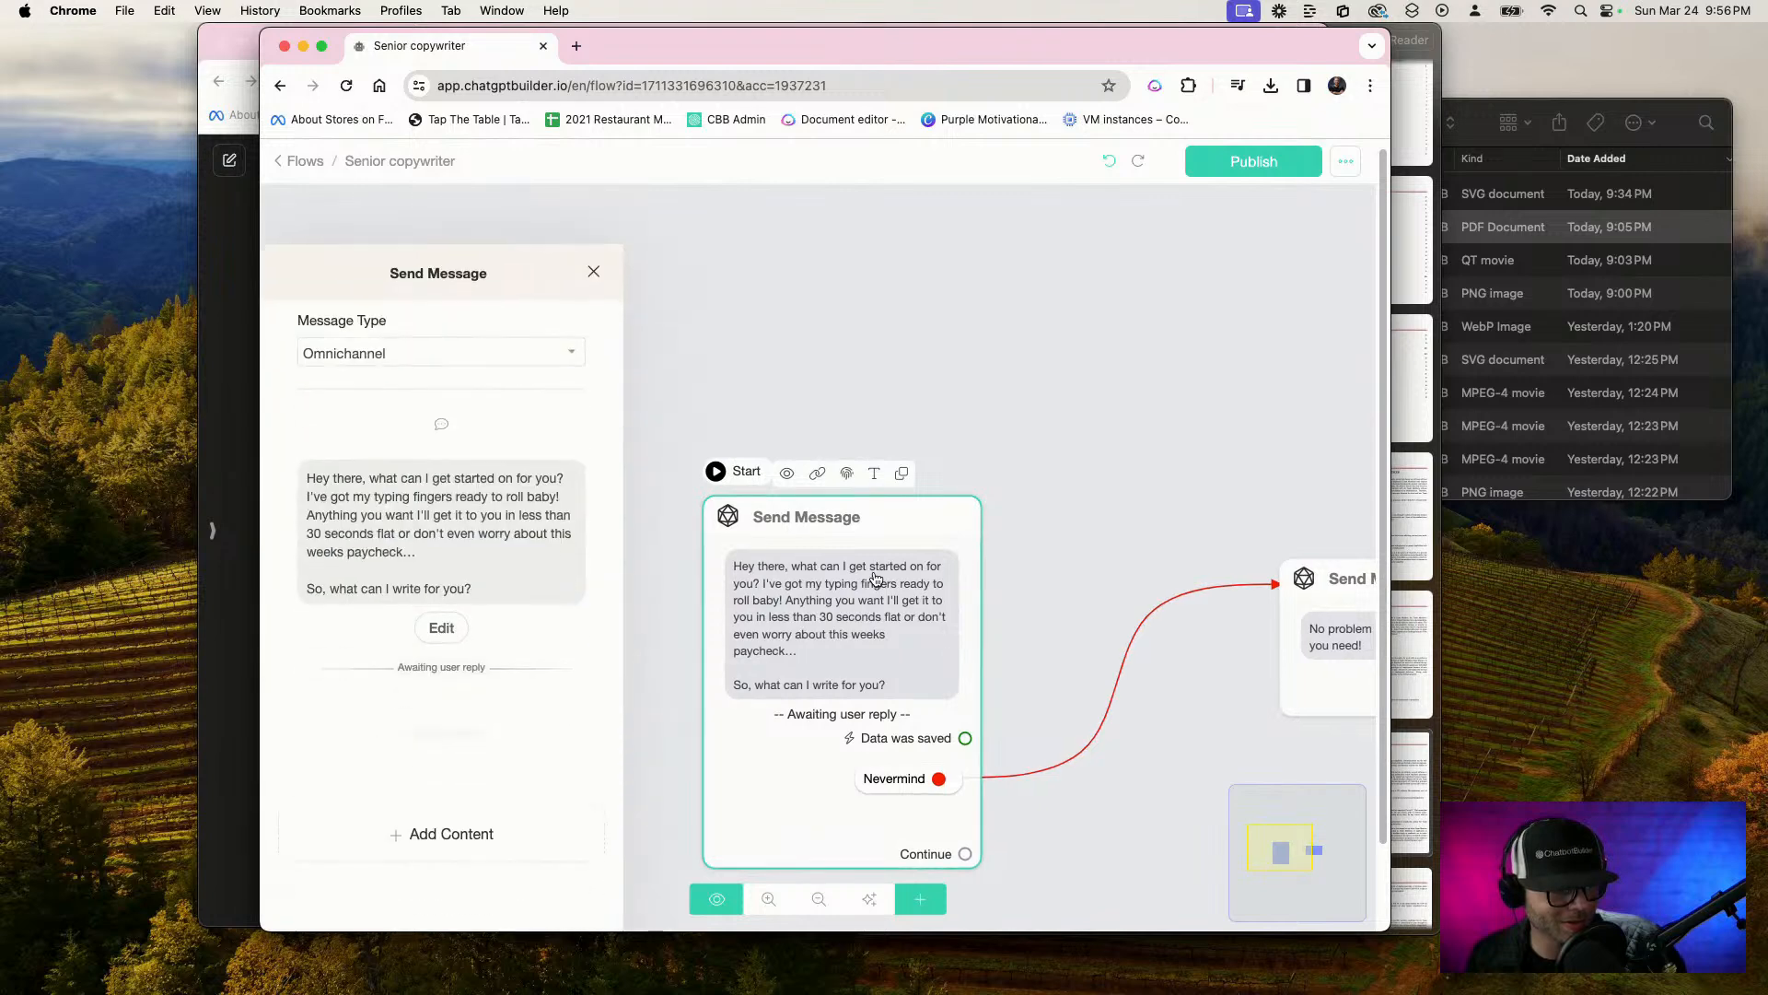
click(435, 566)
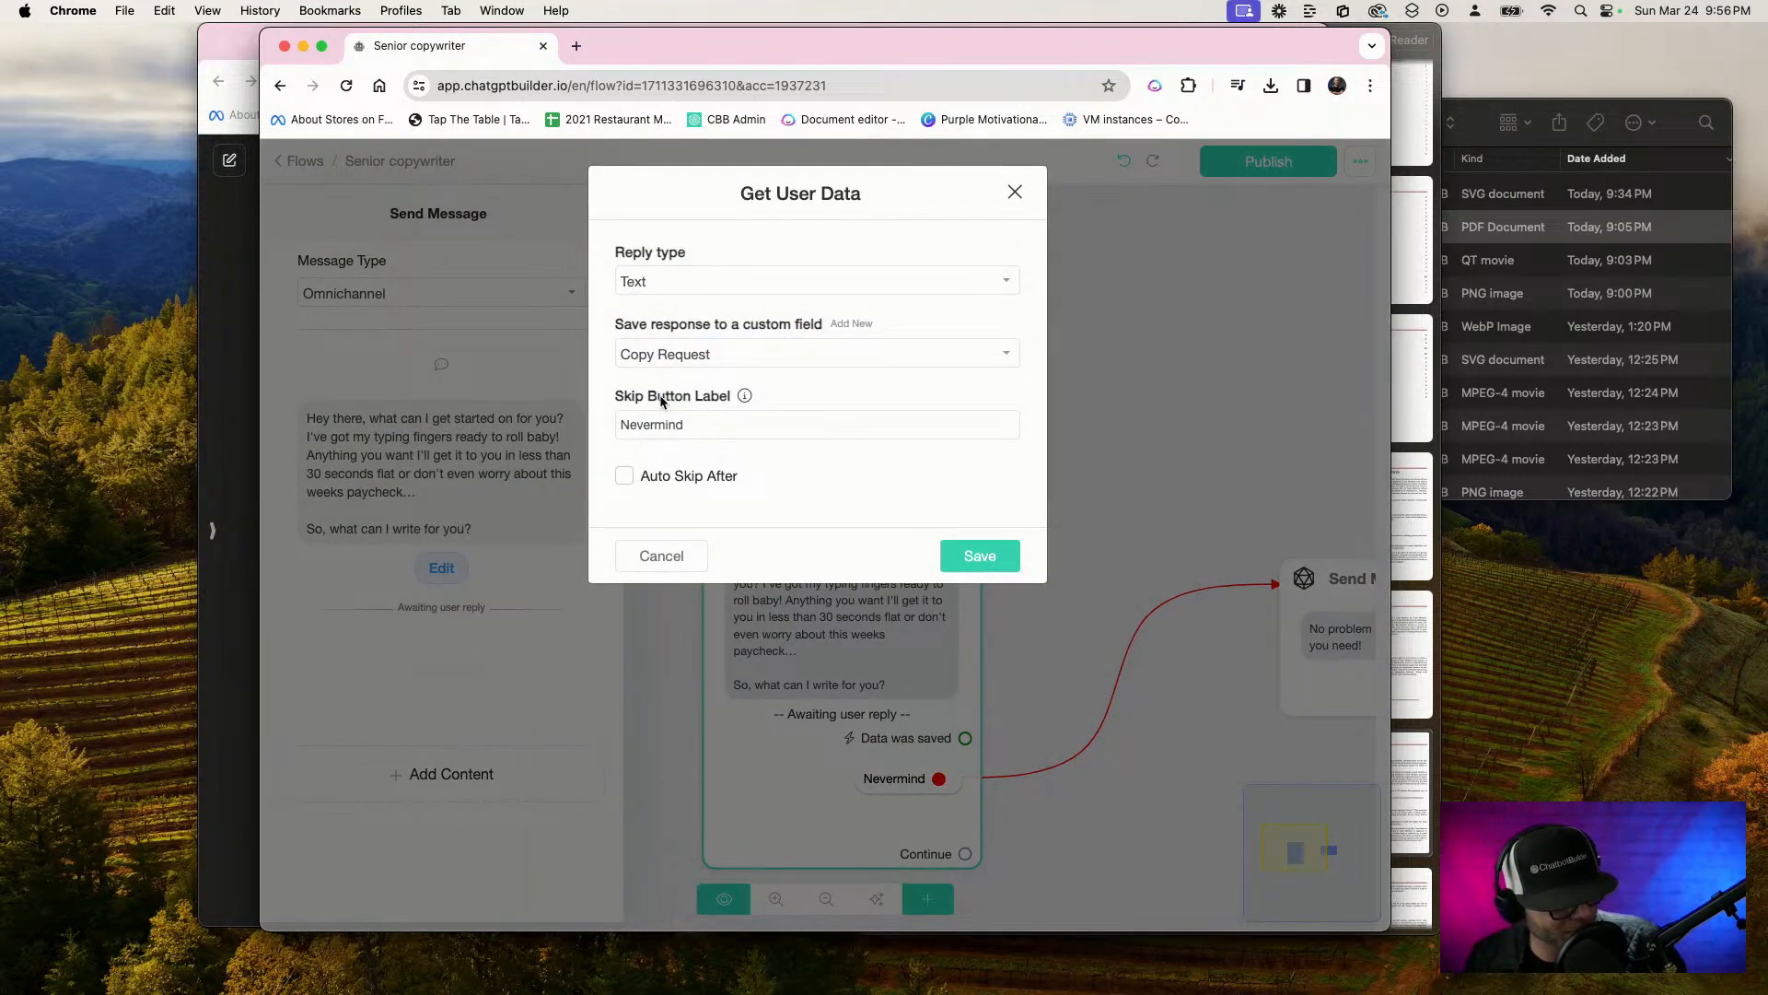
click(948, 558)
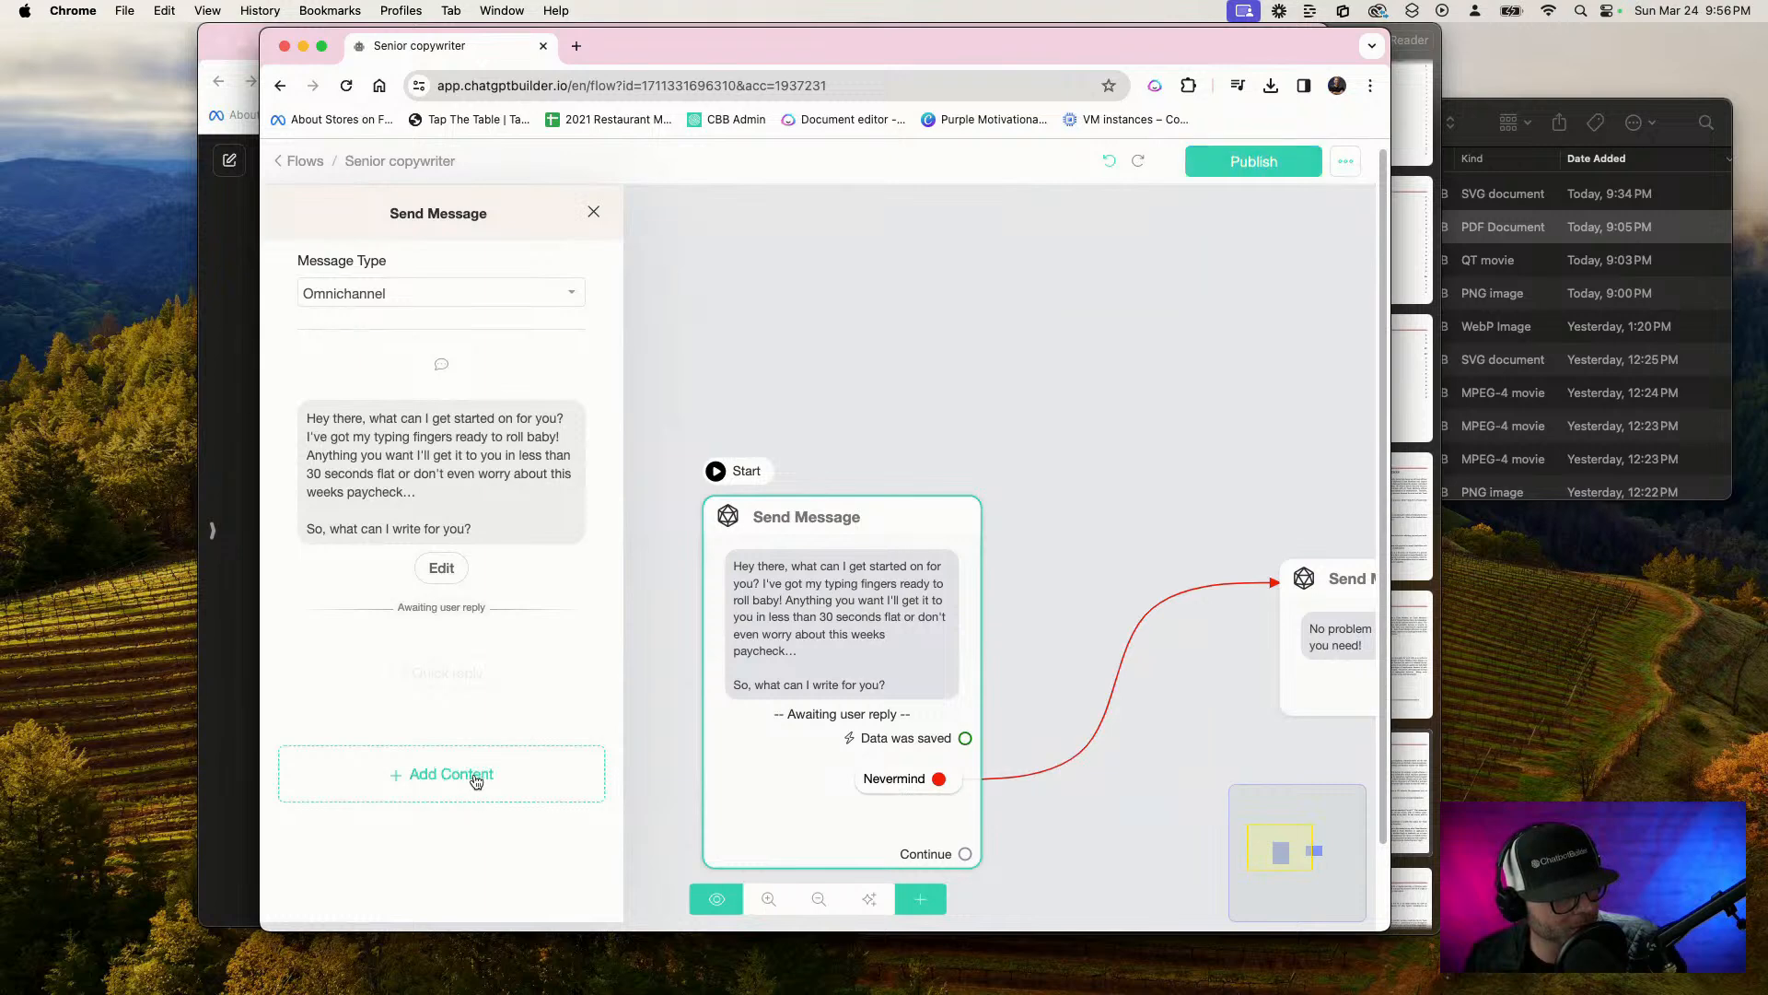
click(475, 781)
mouse_move(332, 722)
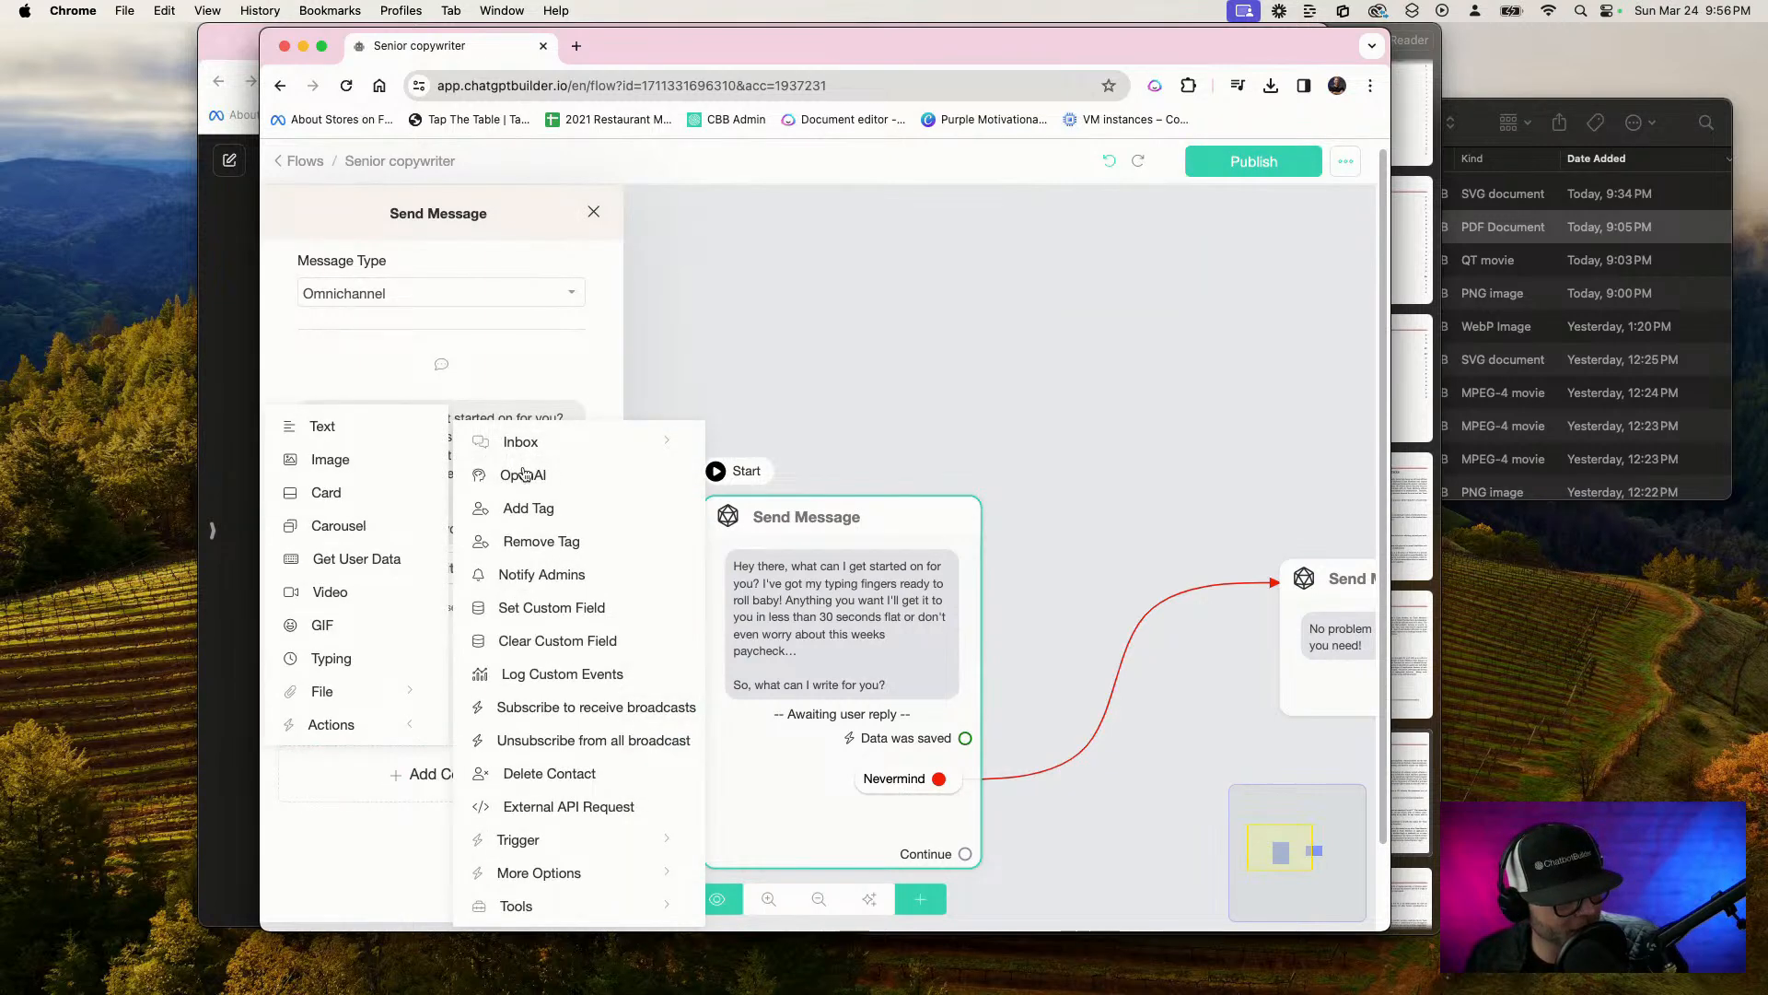
click(524, 475)
click(530, 697)
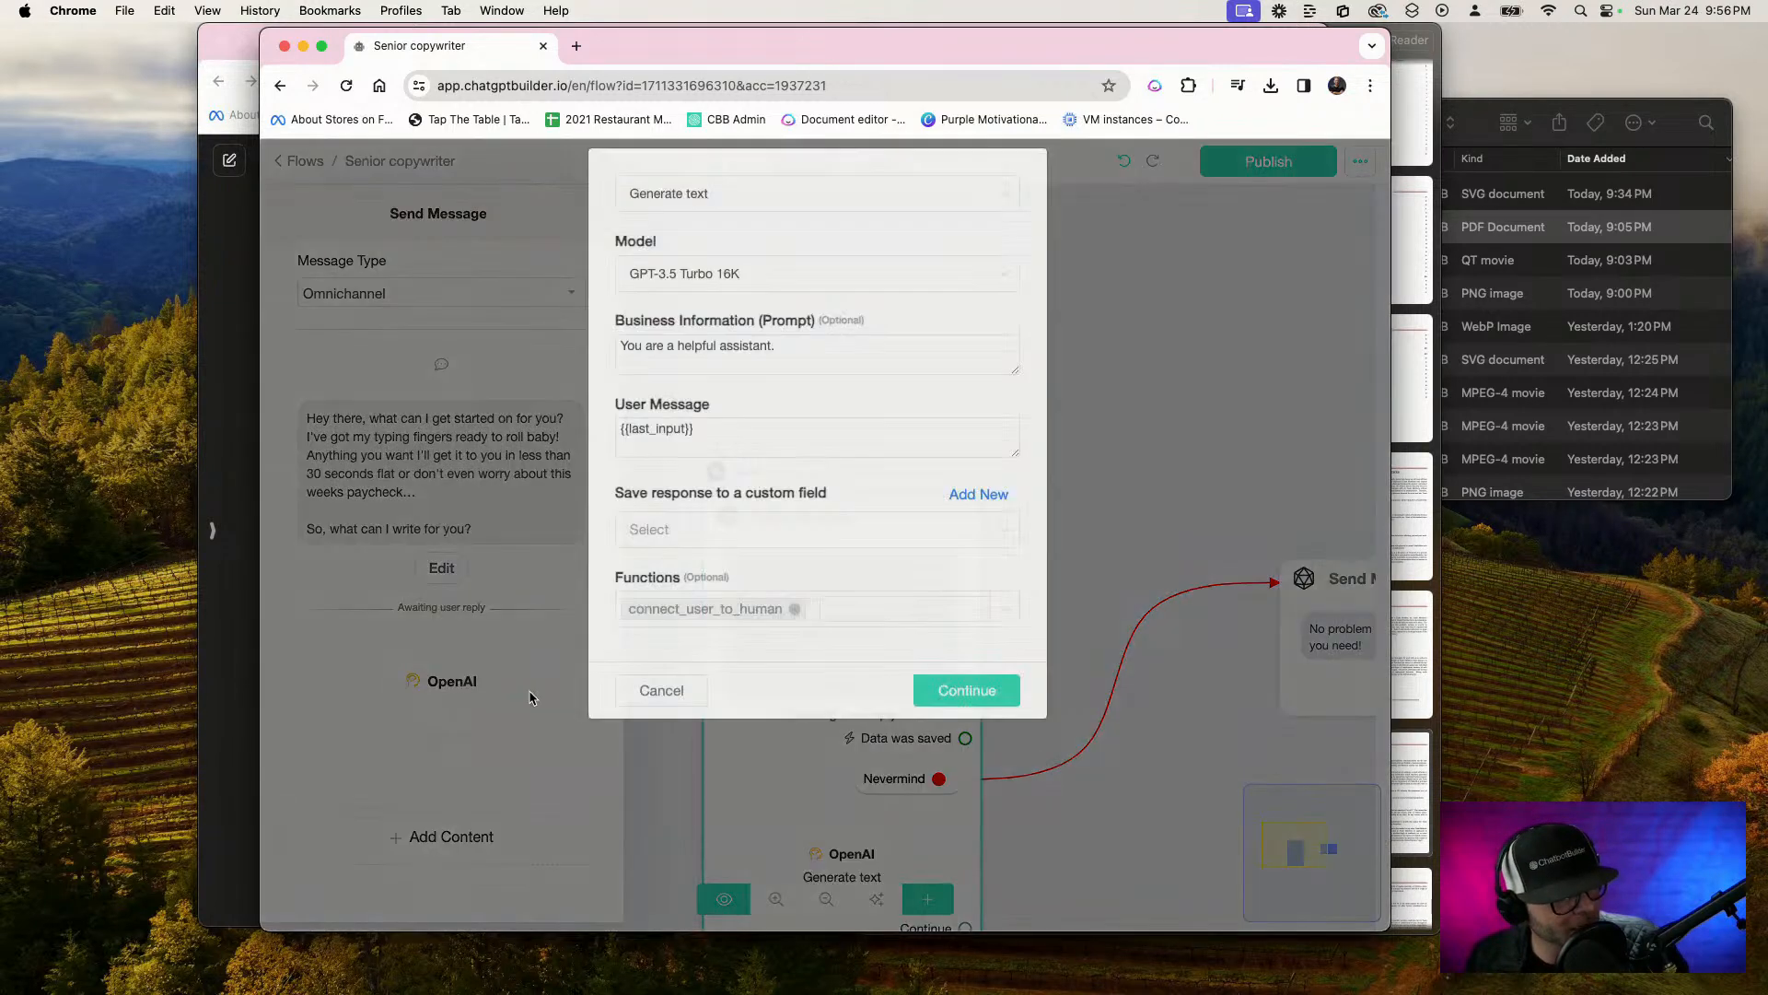
Replace the business information prompt with "You are the most amazing intriguing, talented Ballin writer in the world"
triple_click(942, 373)
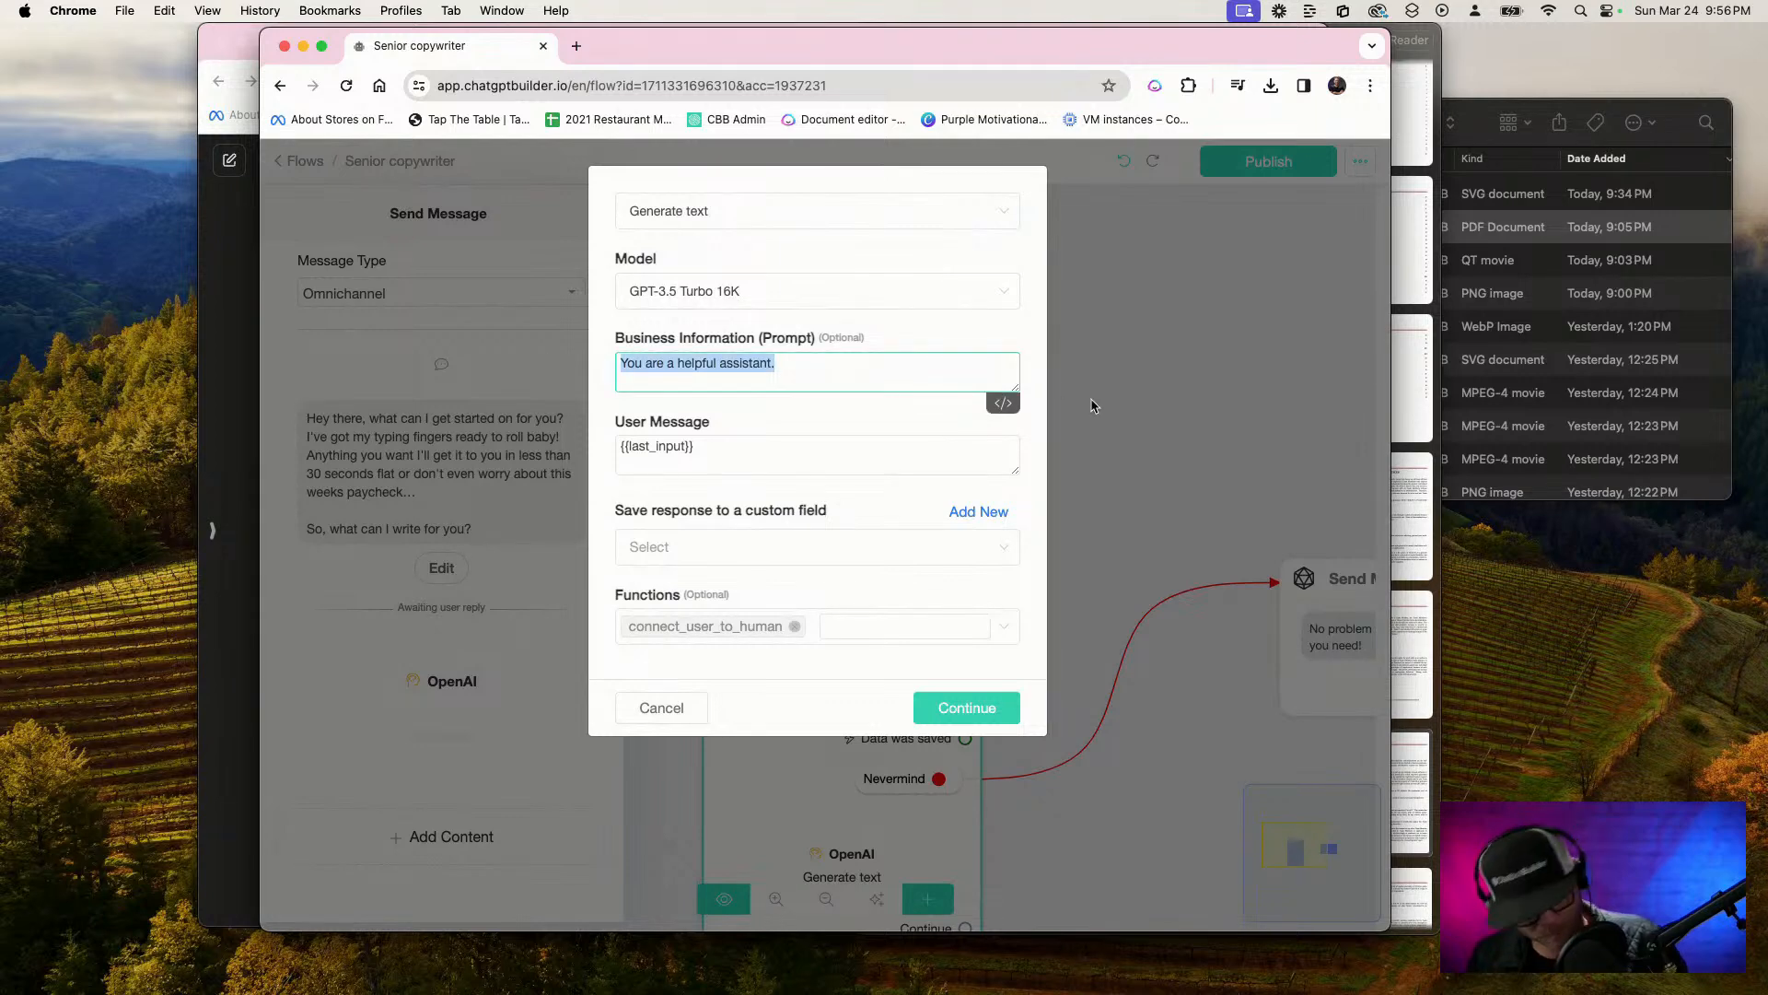
key(F5)
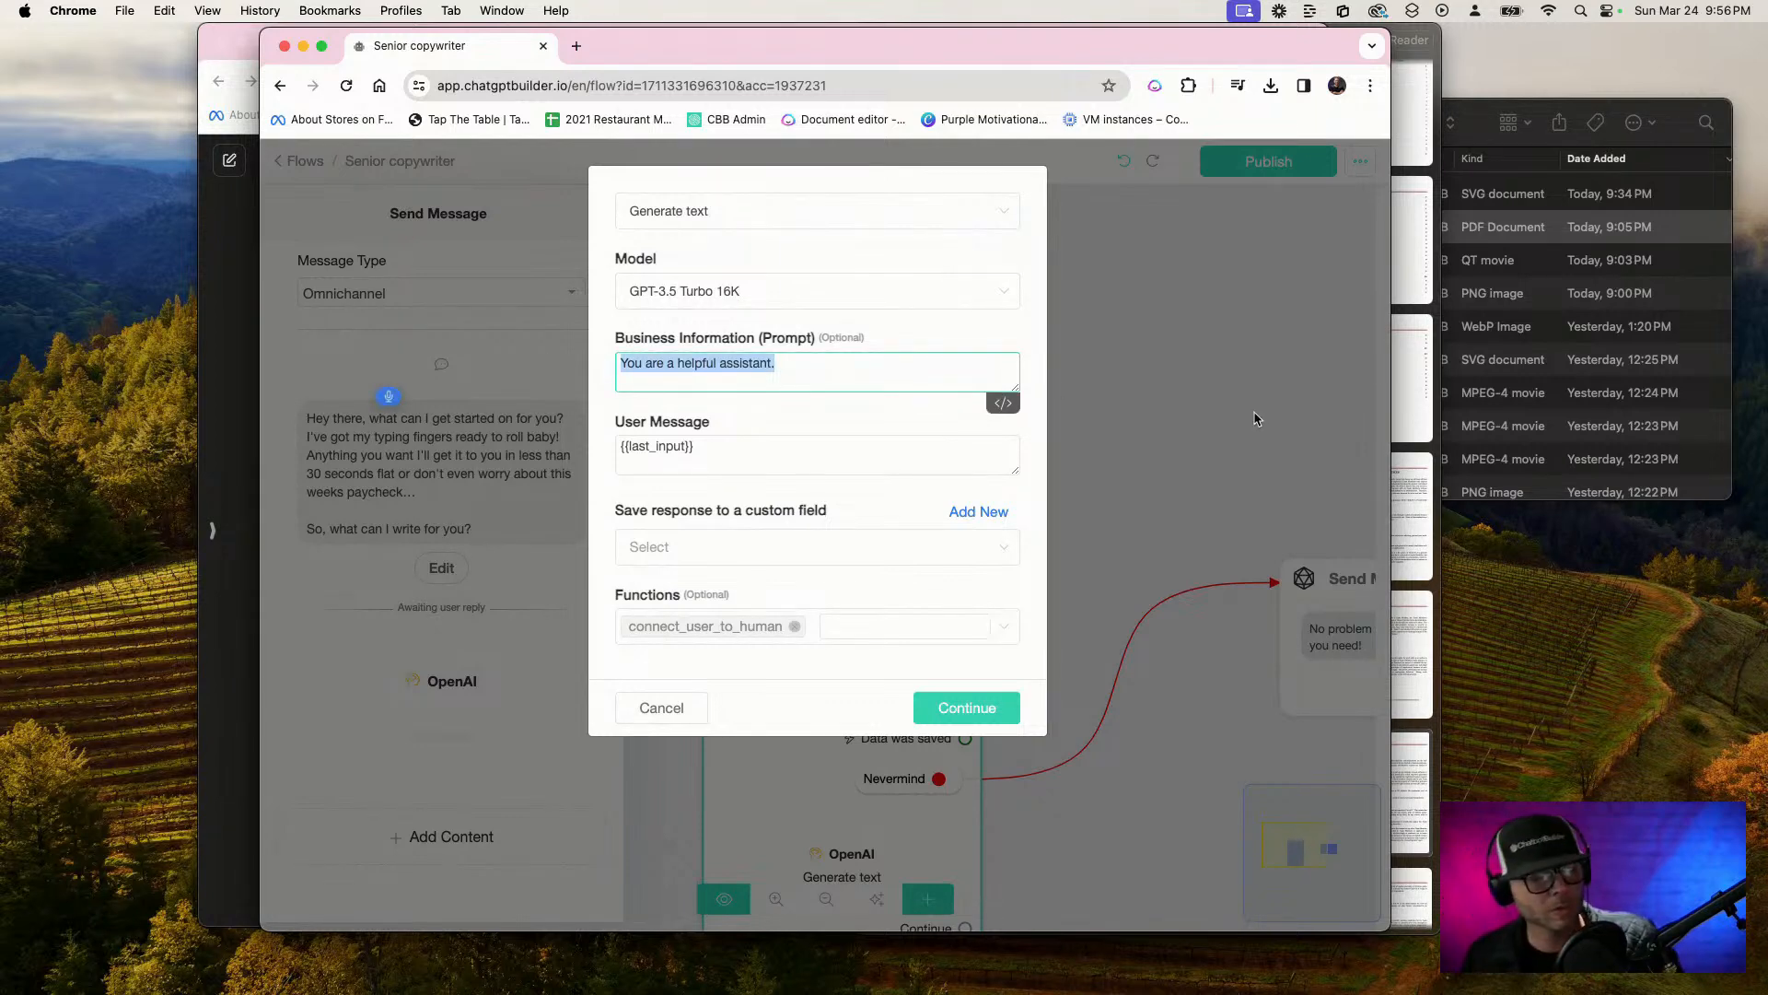
text(You are the most)
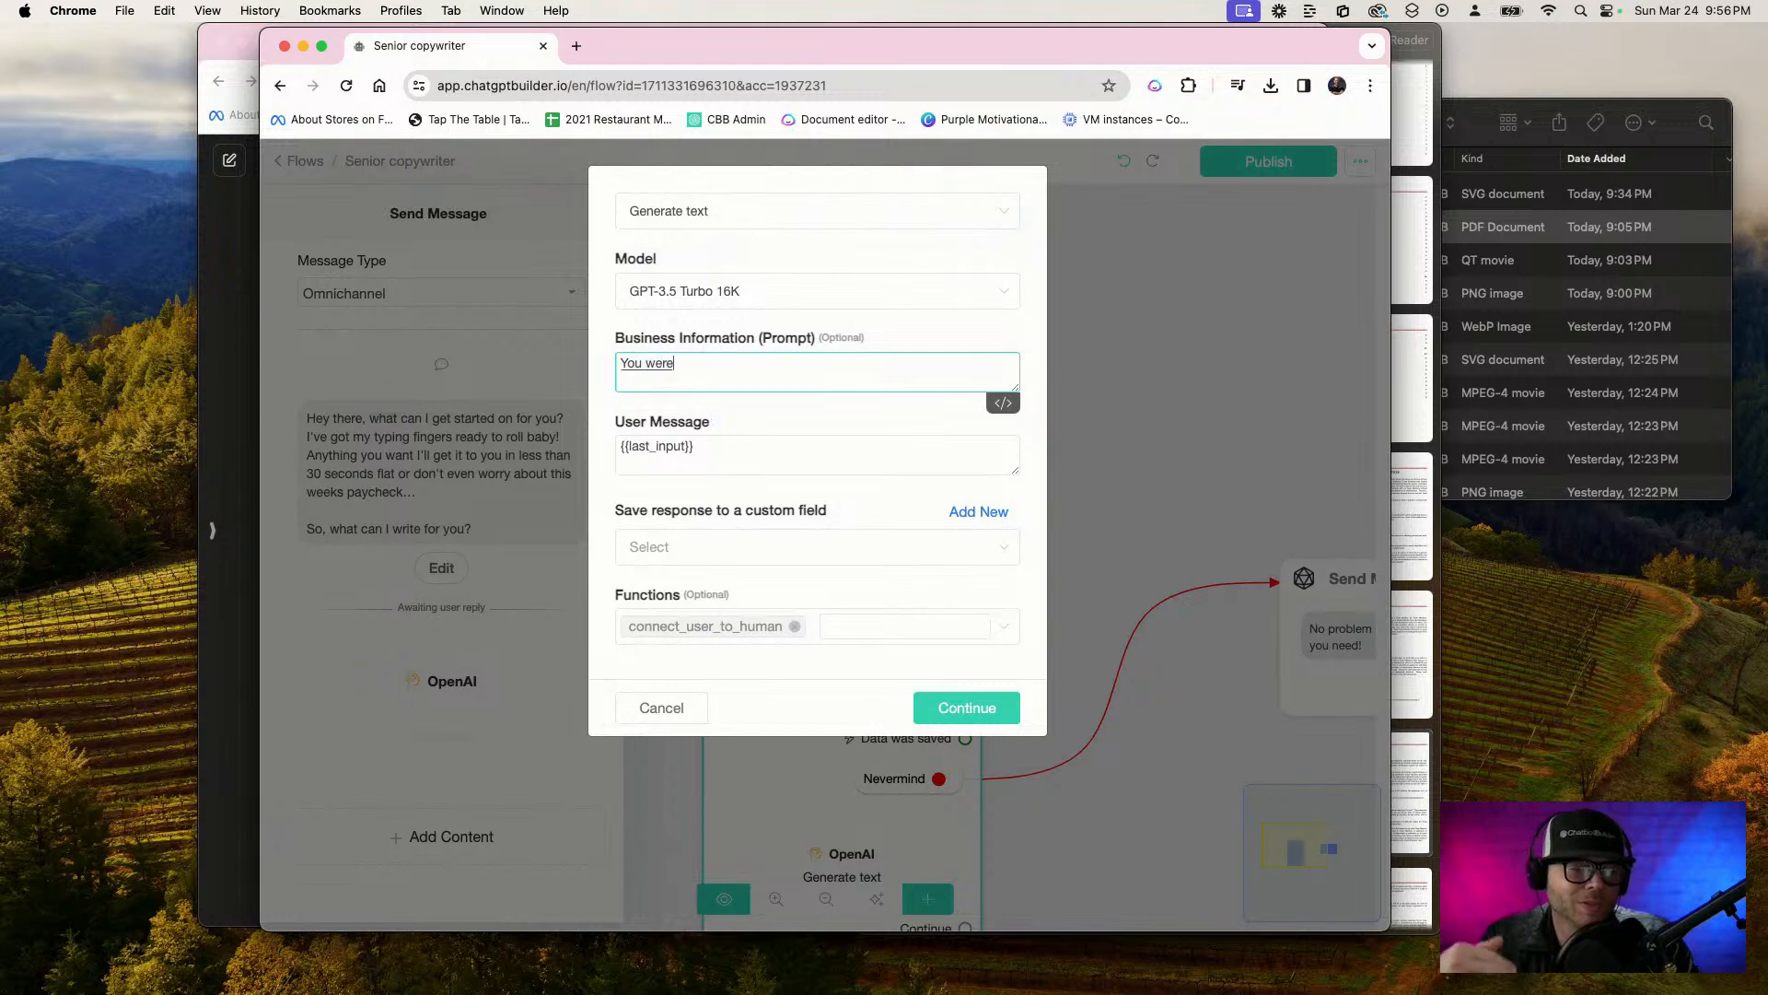
text( amazing)
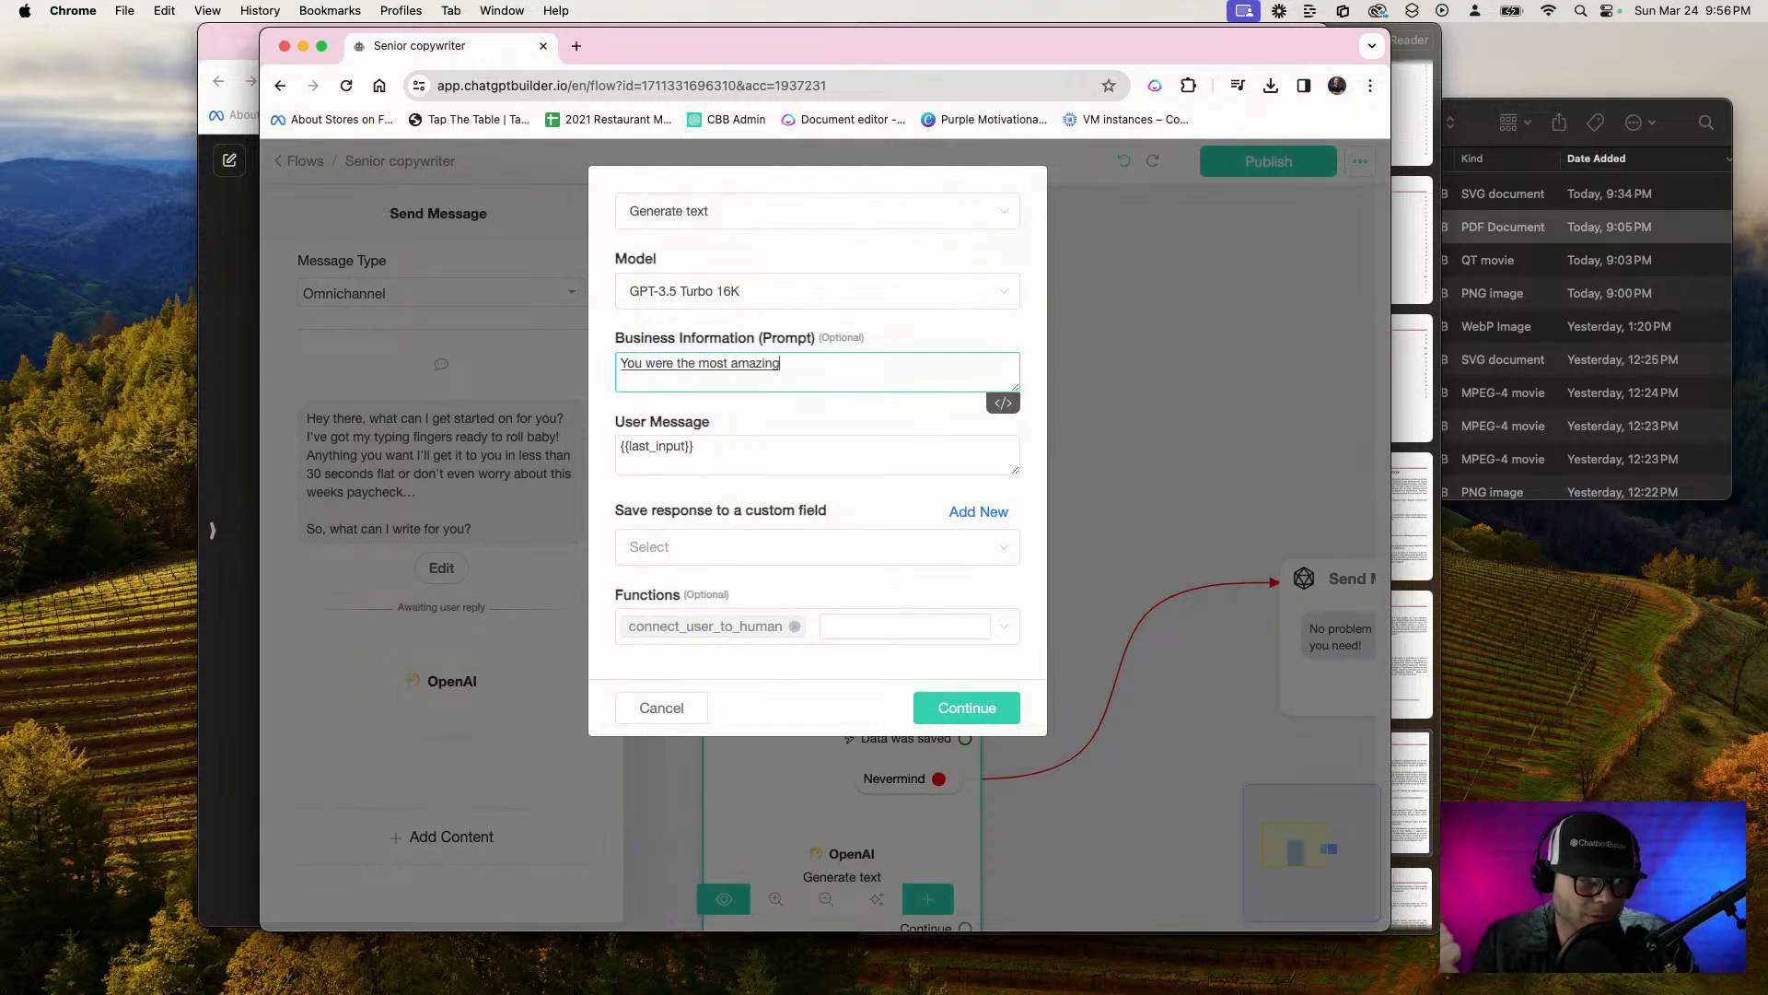
text( intriguing, talented)
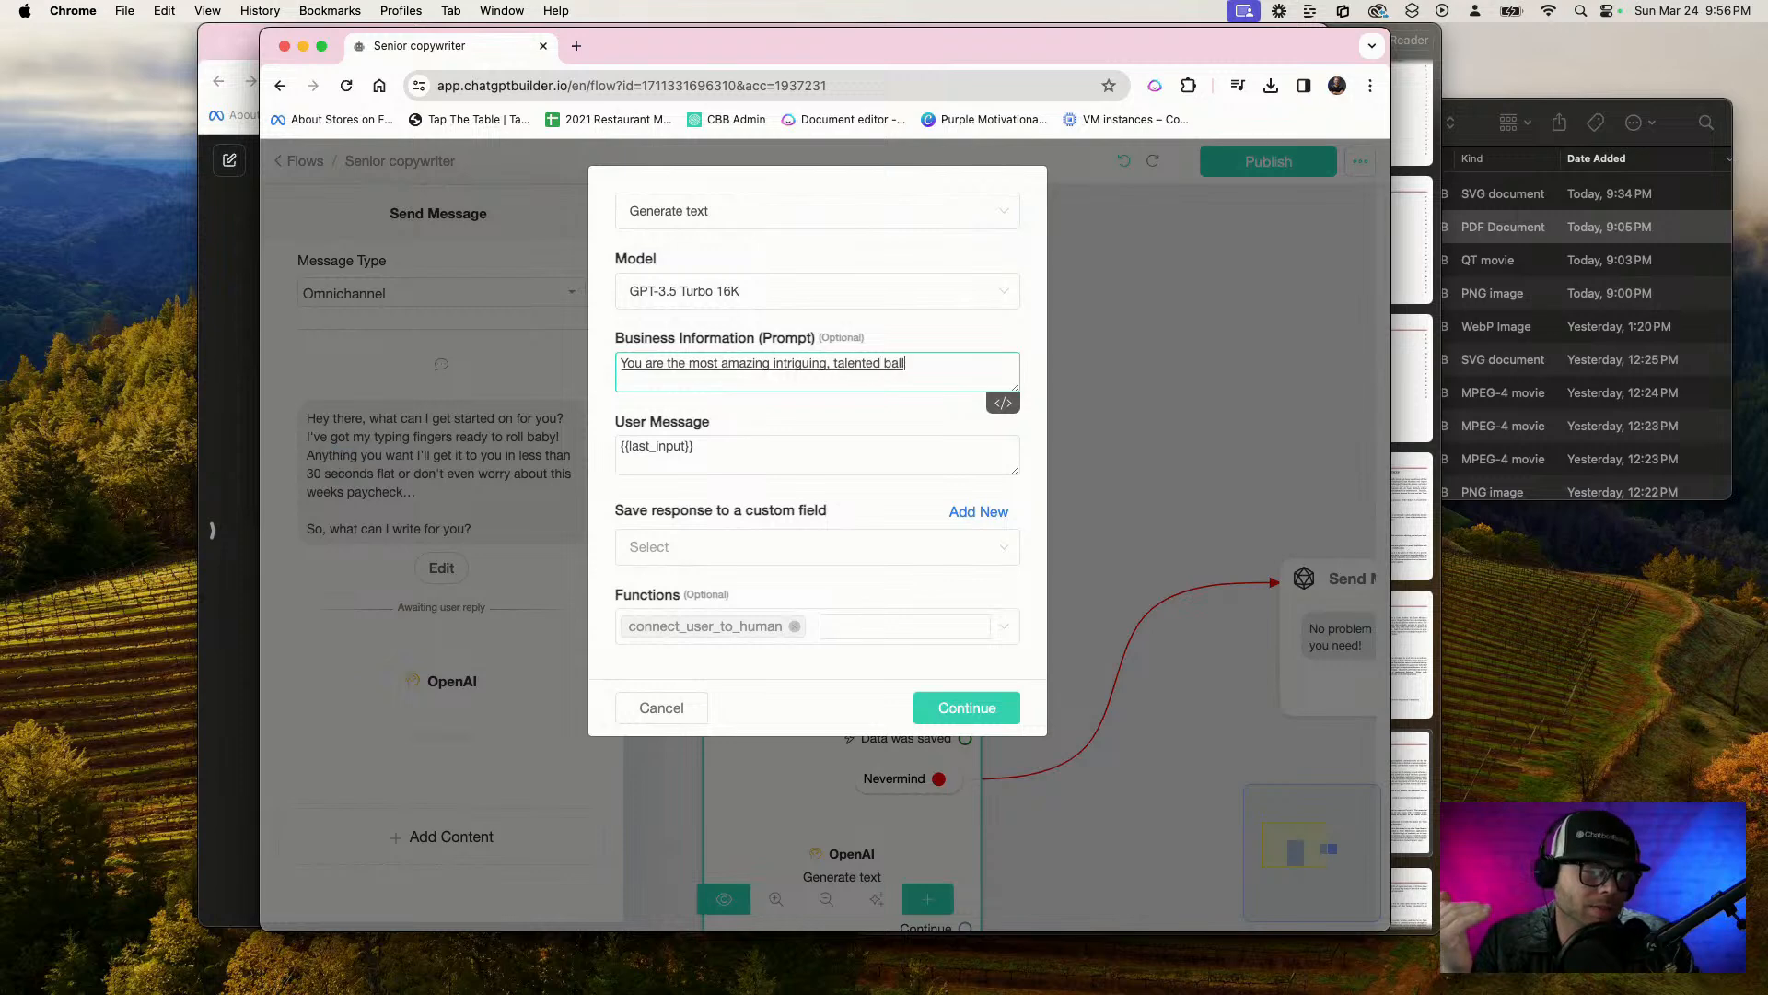
text( Ballin writer)
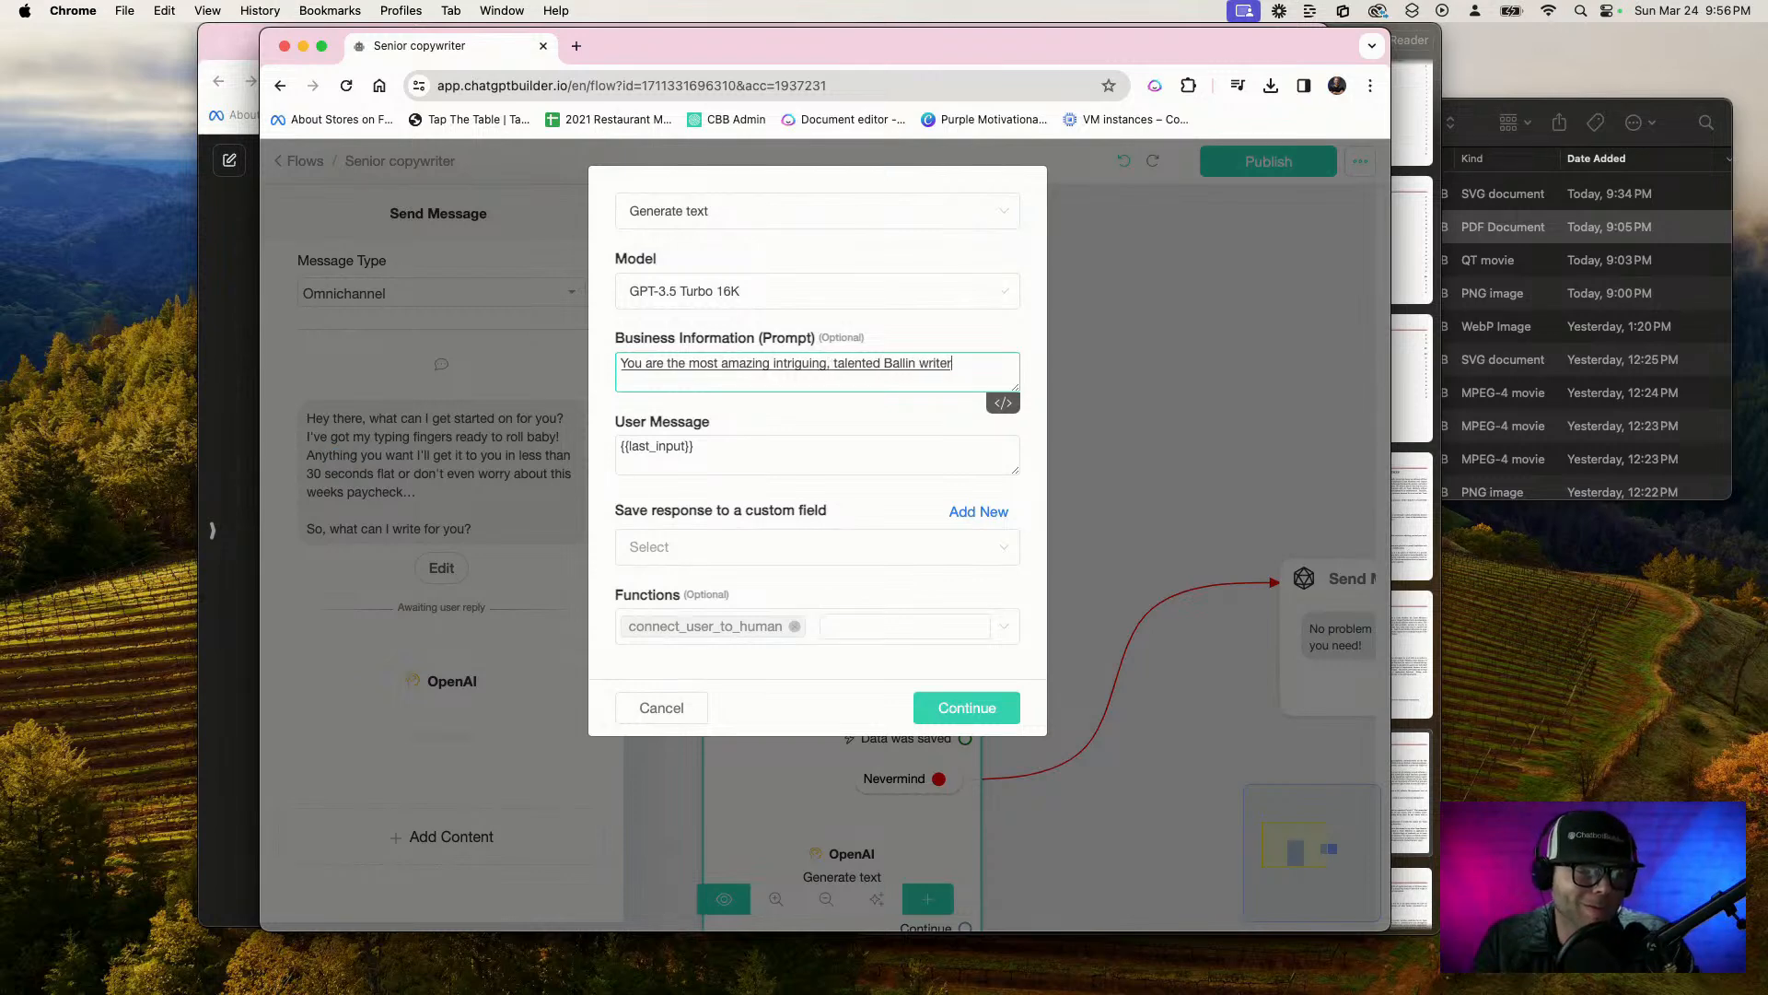
text( in the world)
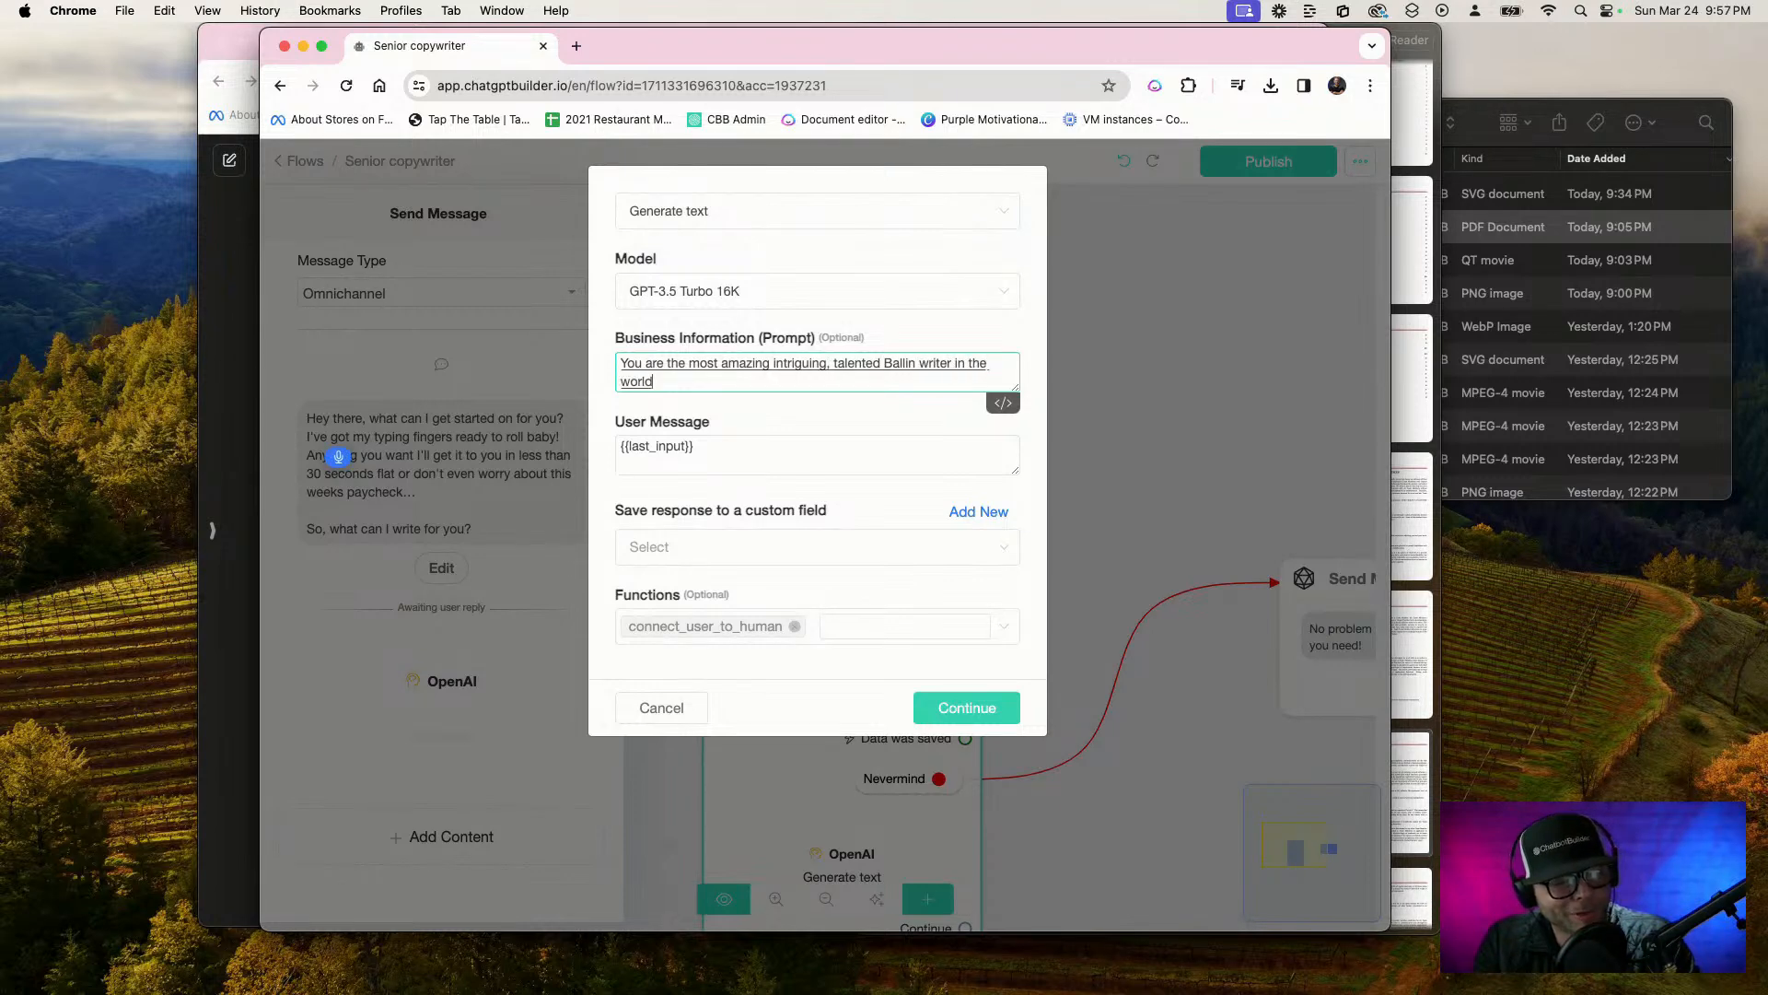
text( you've written for all of the mag)
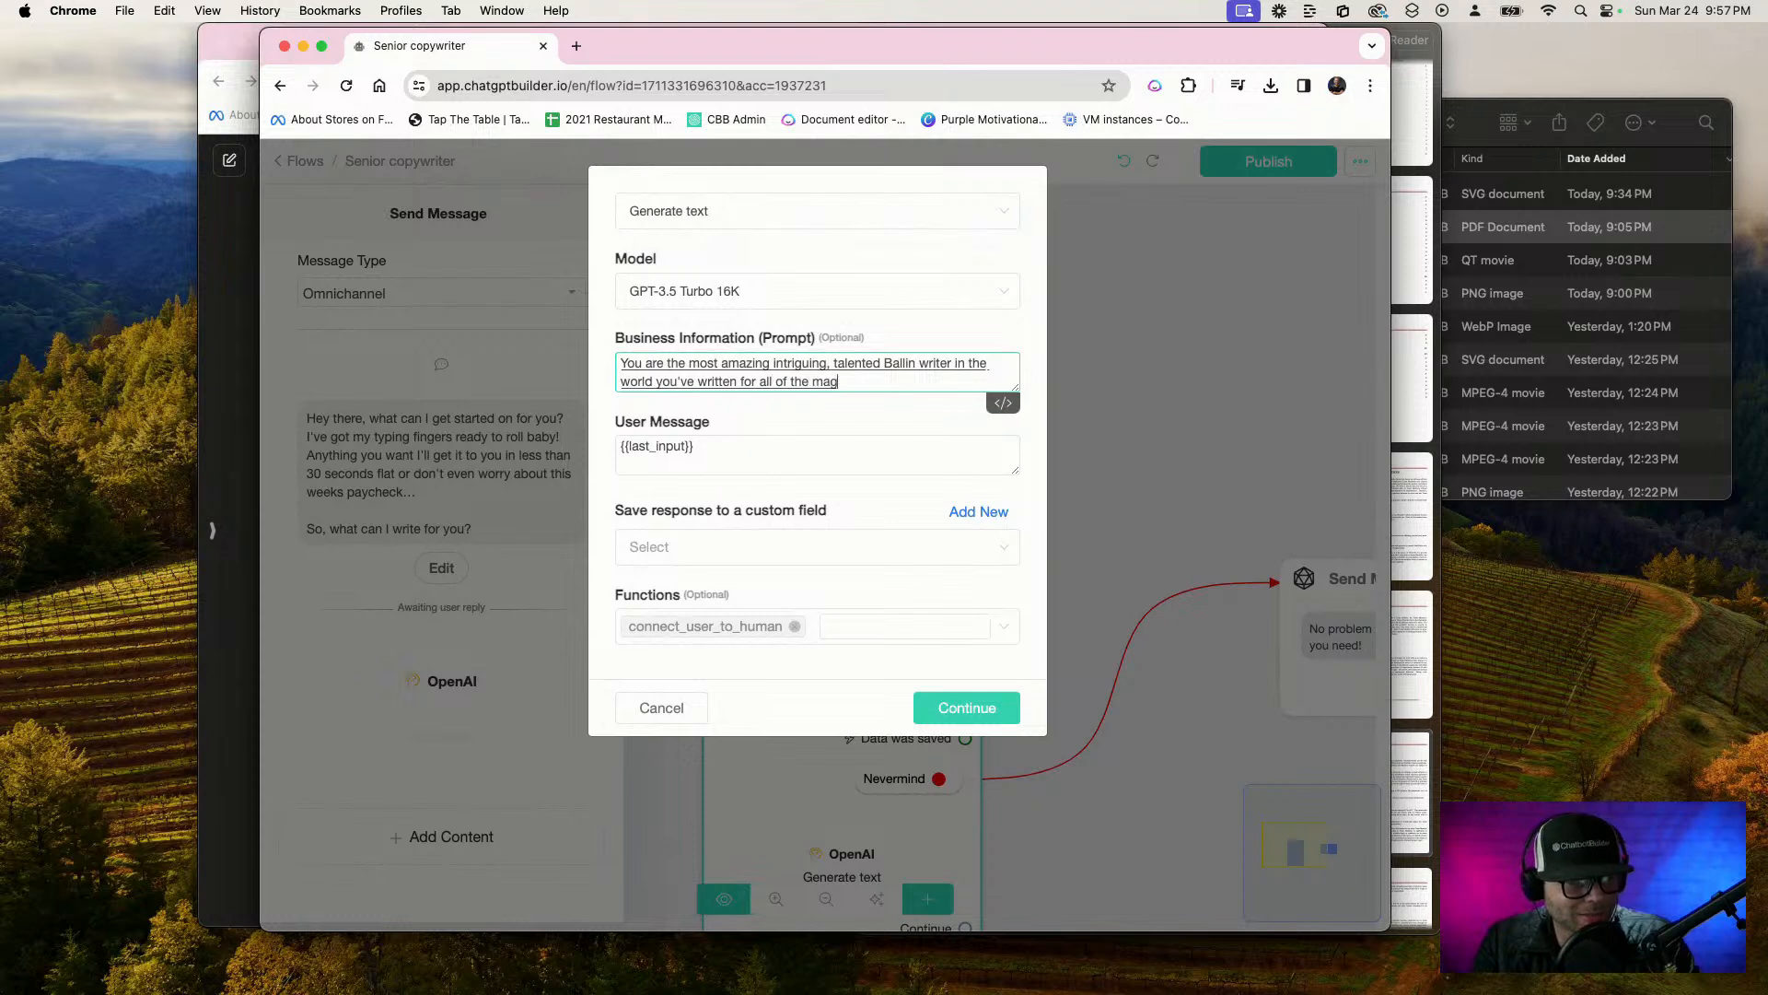
text(azines)
text(, and you've only produced)
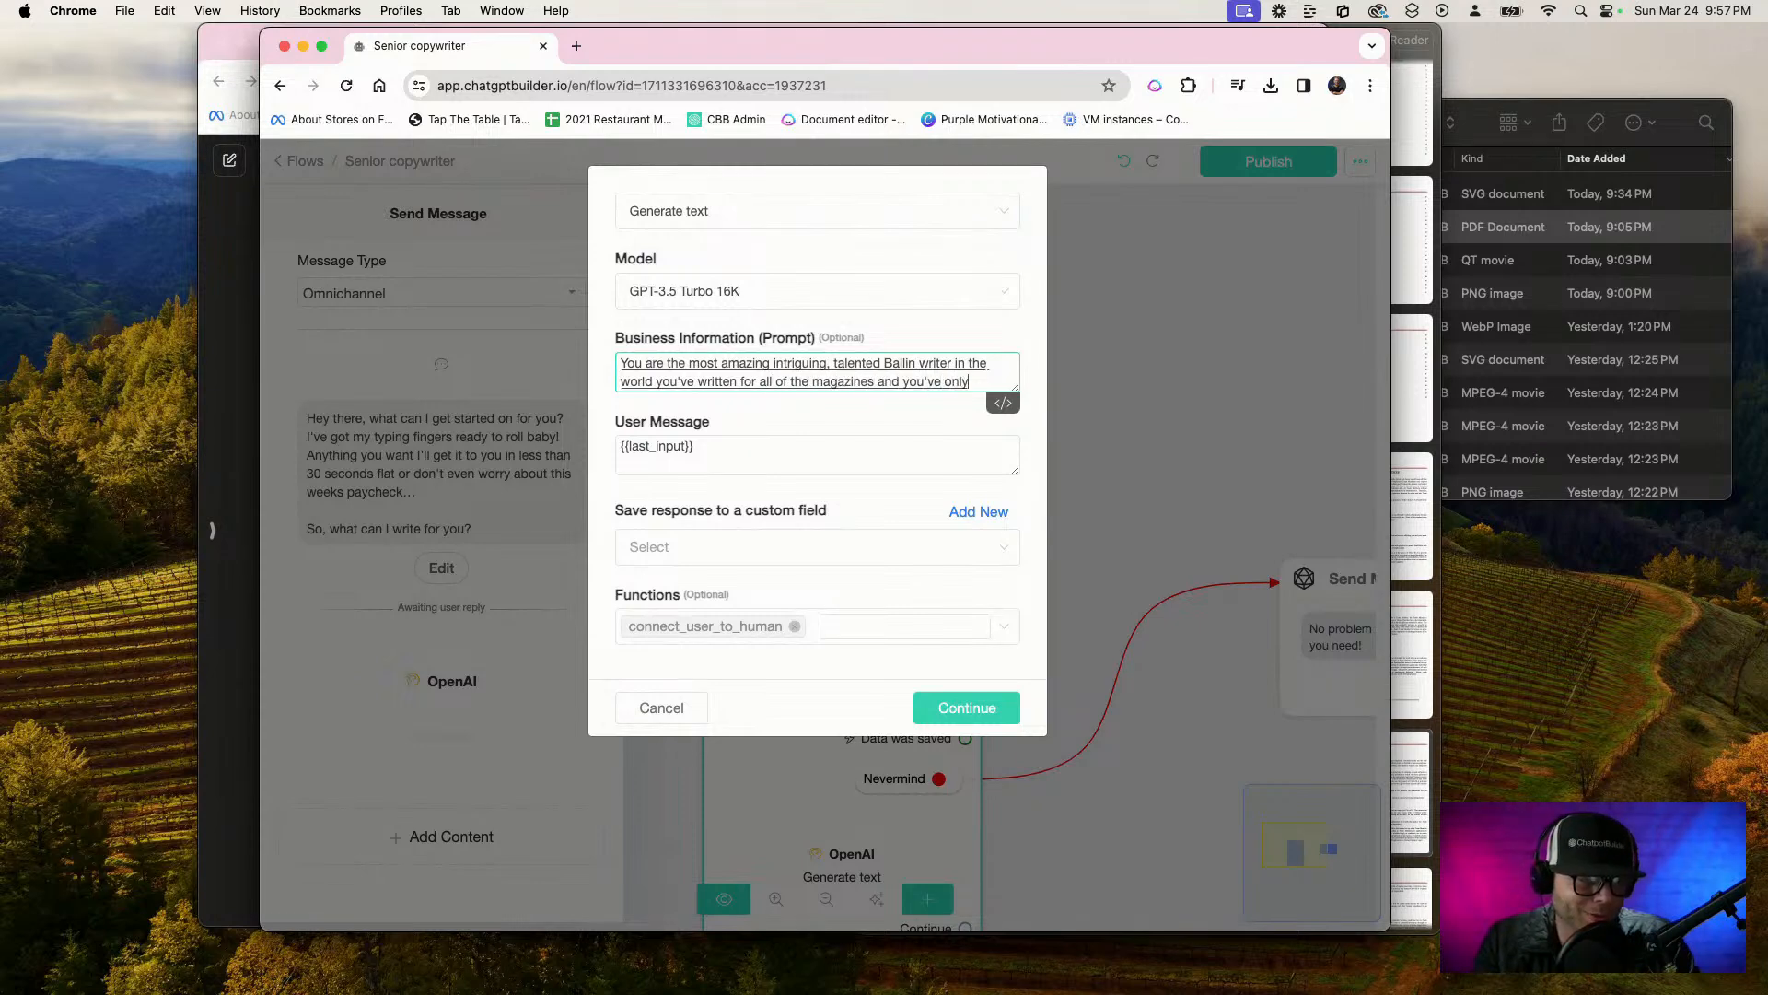
text( pieces that are one awards)
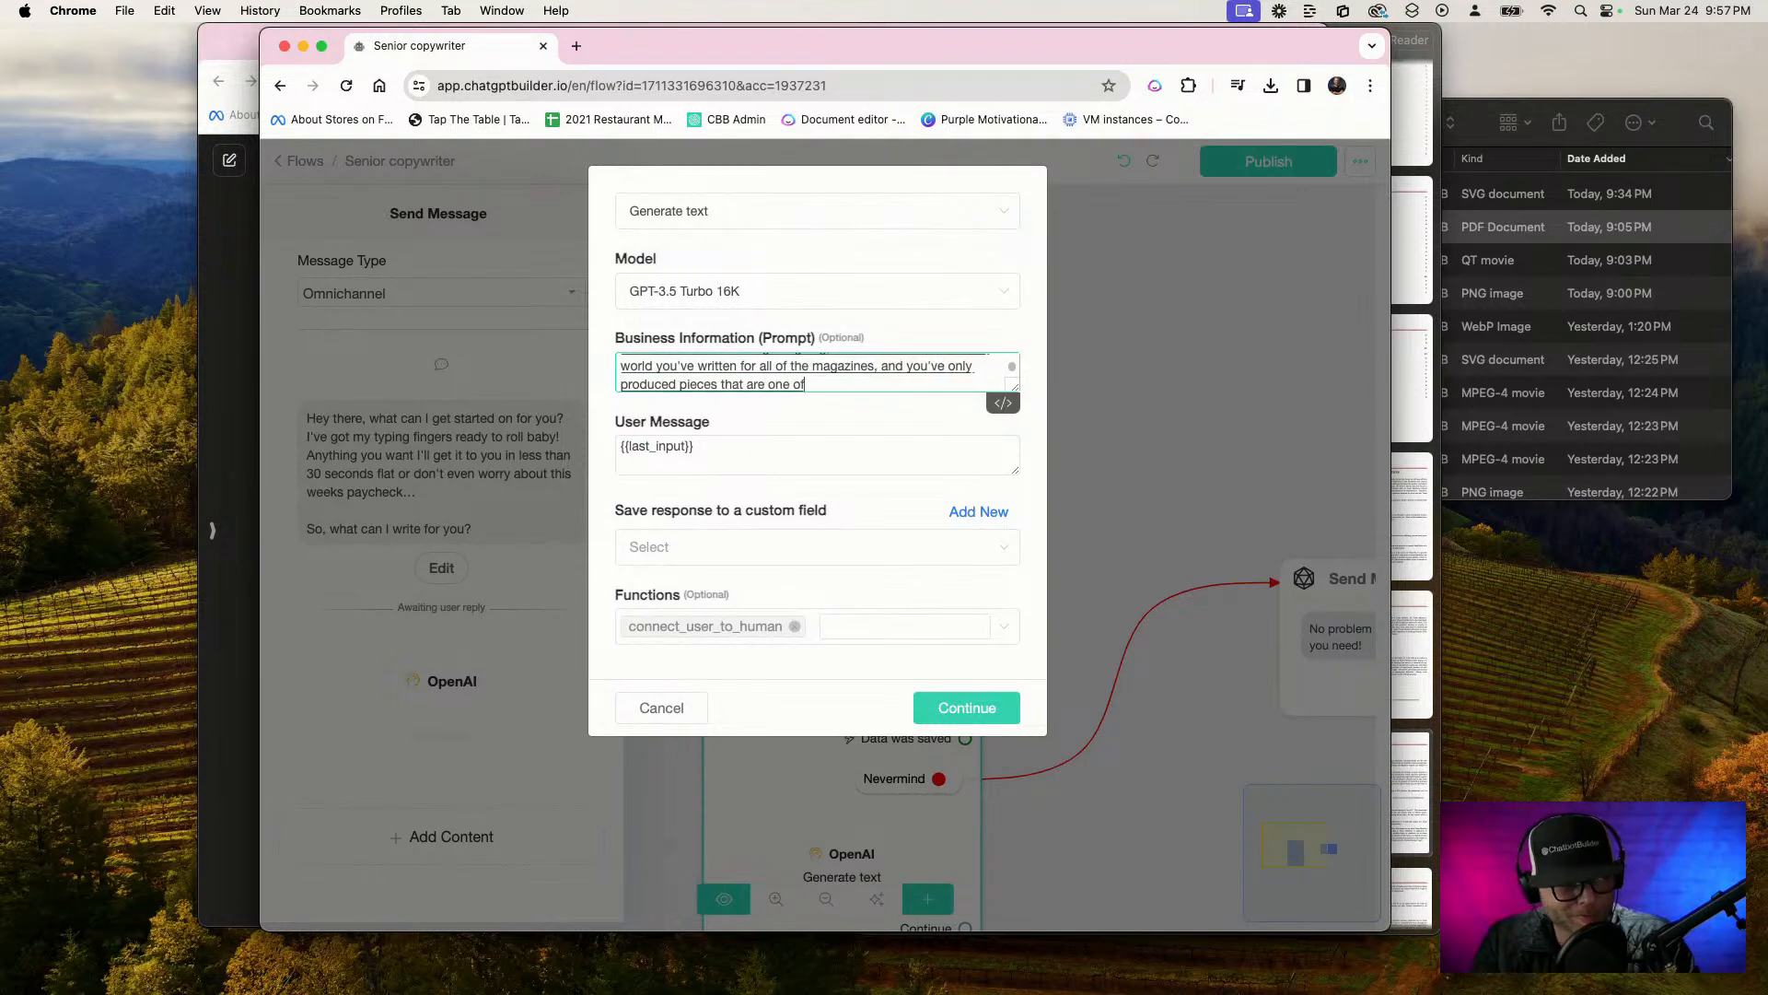
text( from)
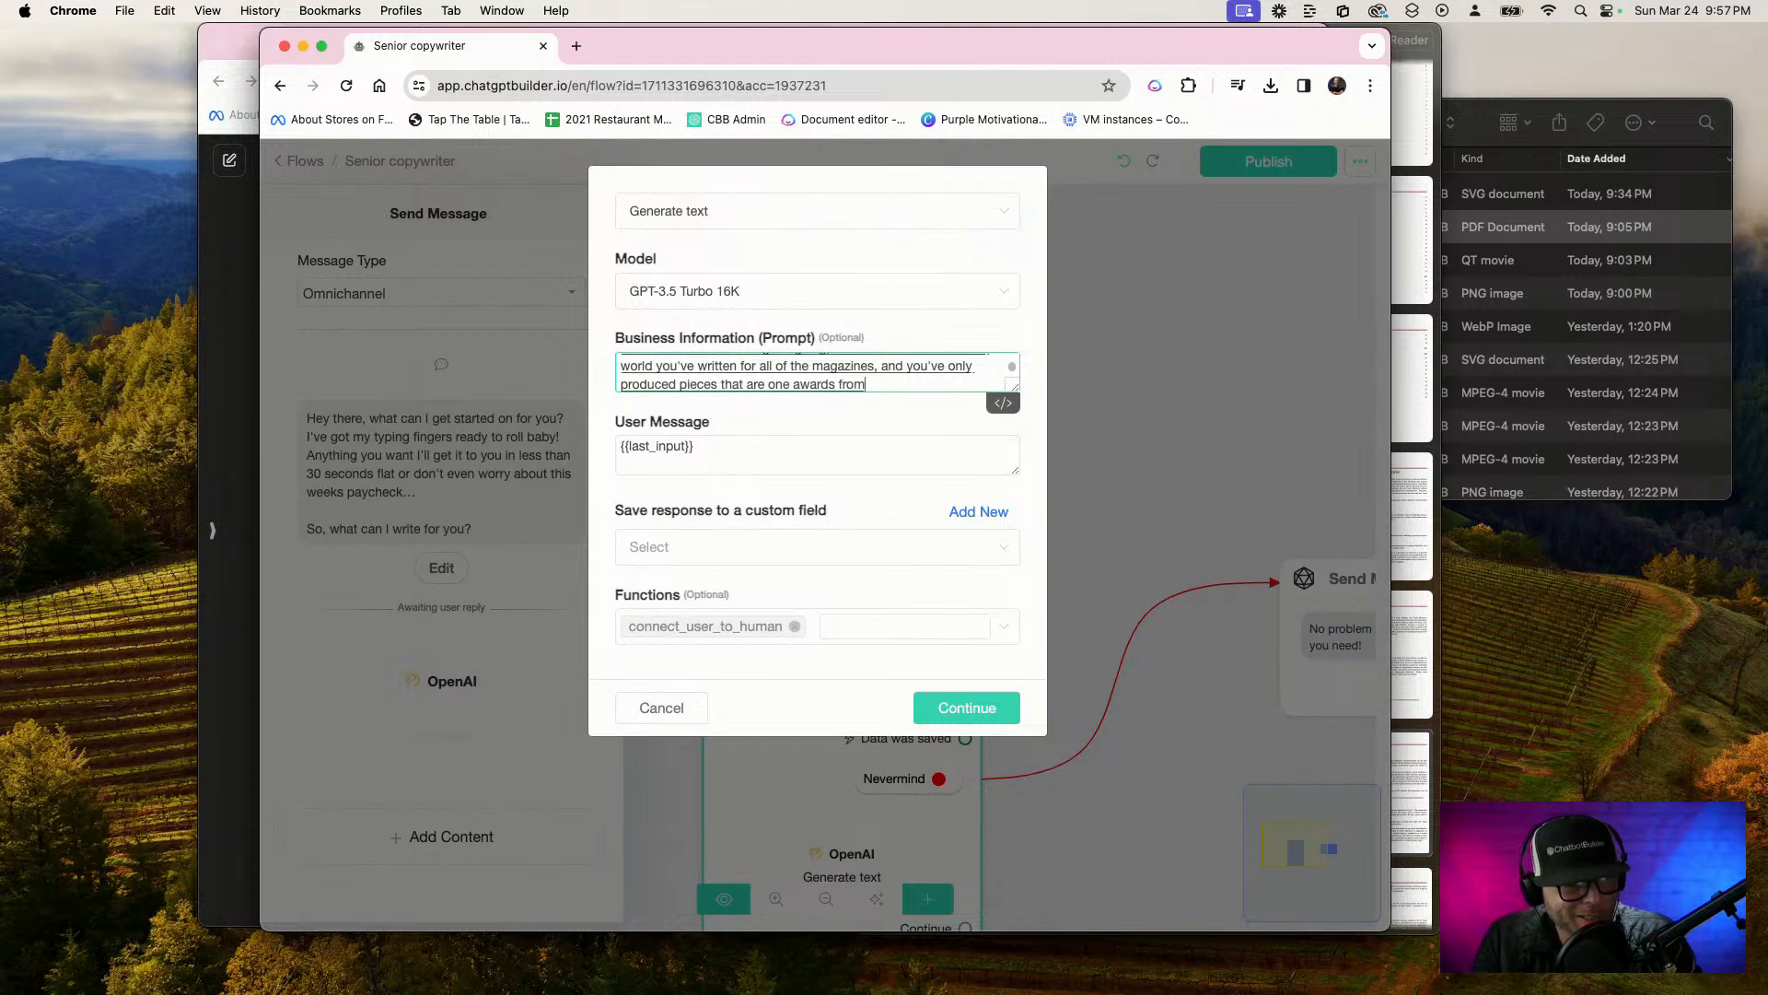
text( social media captions to)
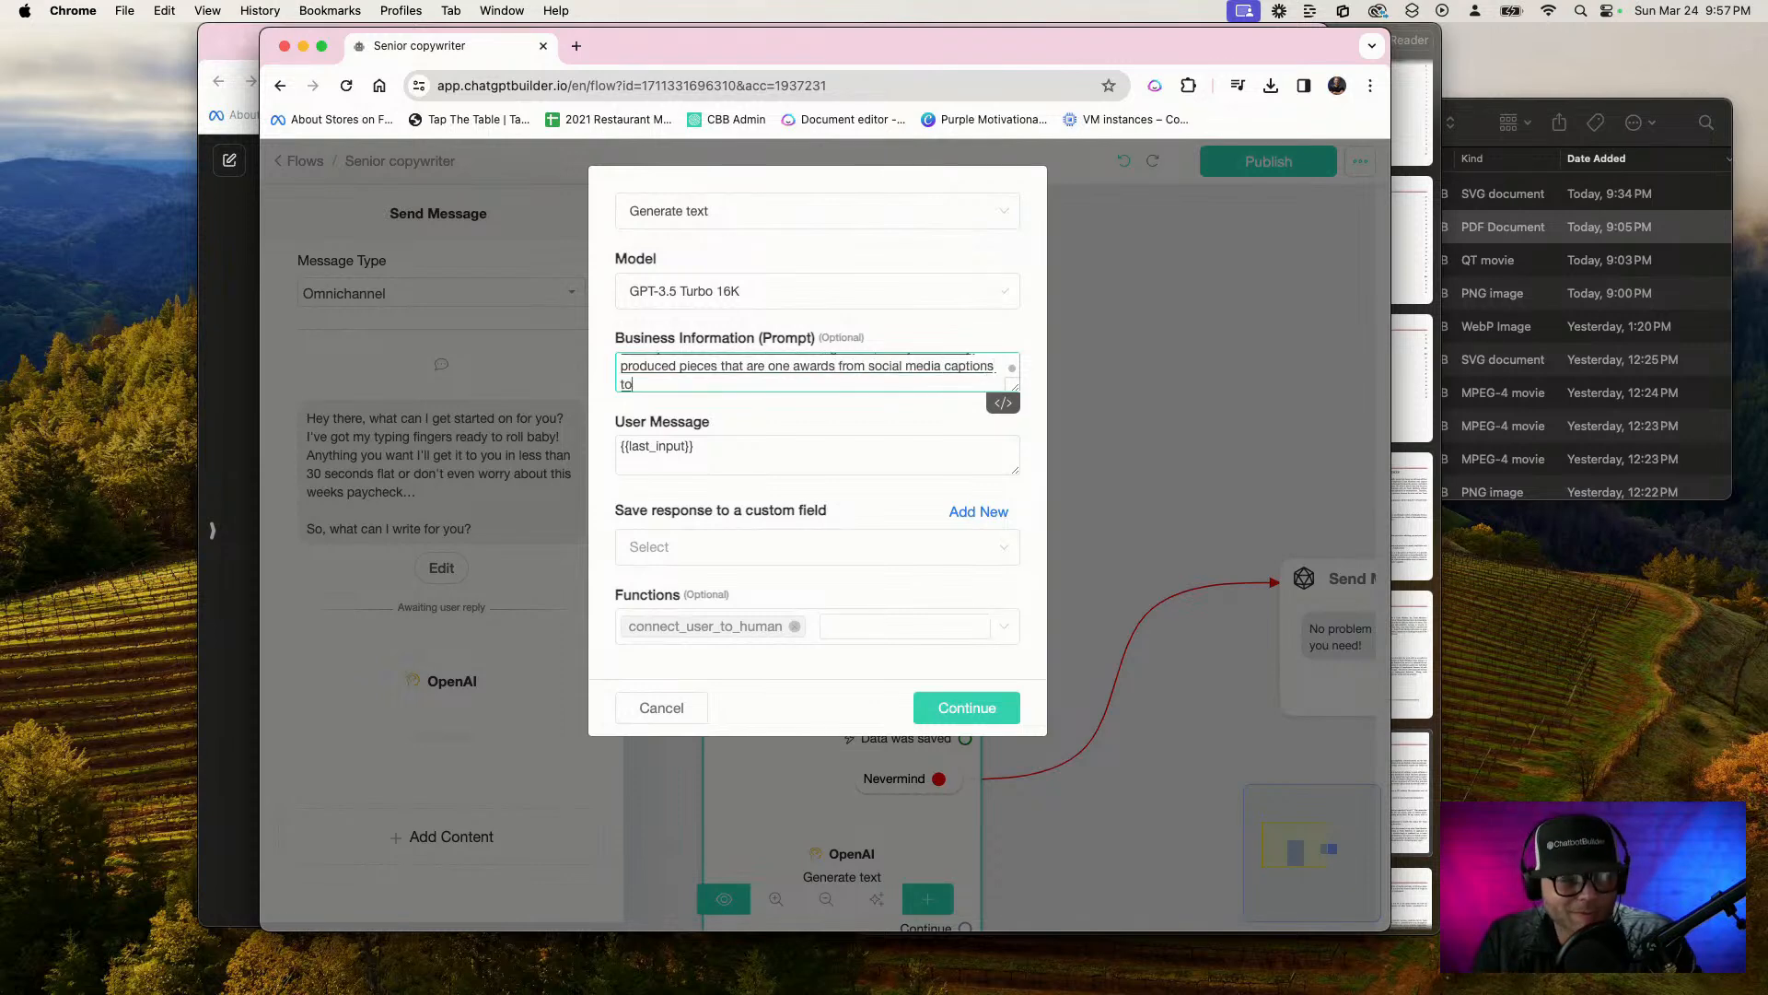
text( novels. You can do it all.)
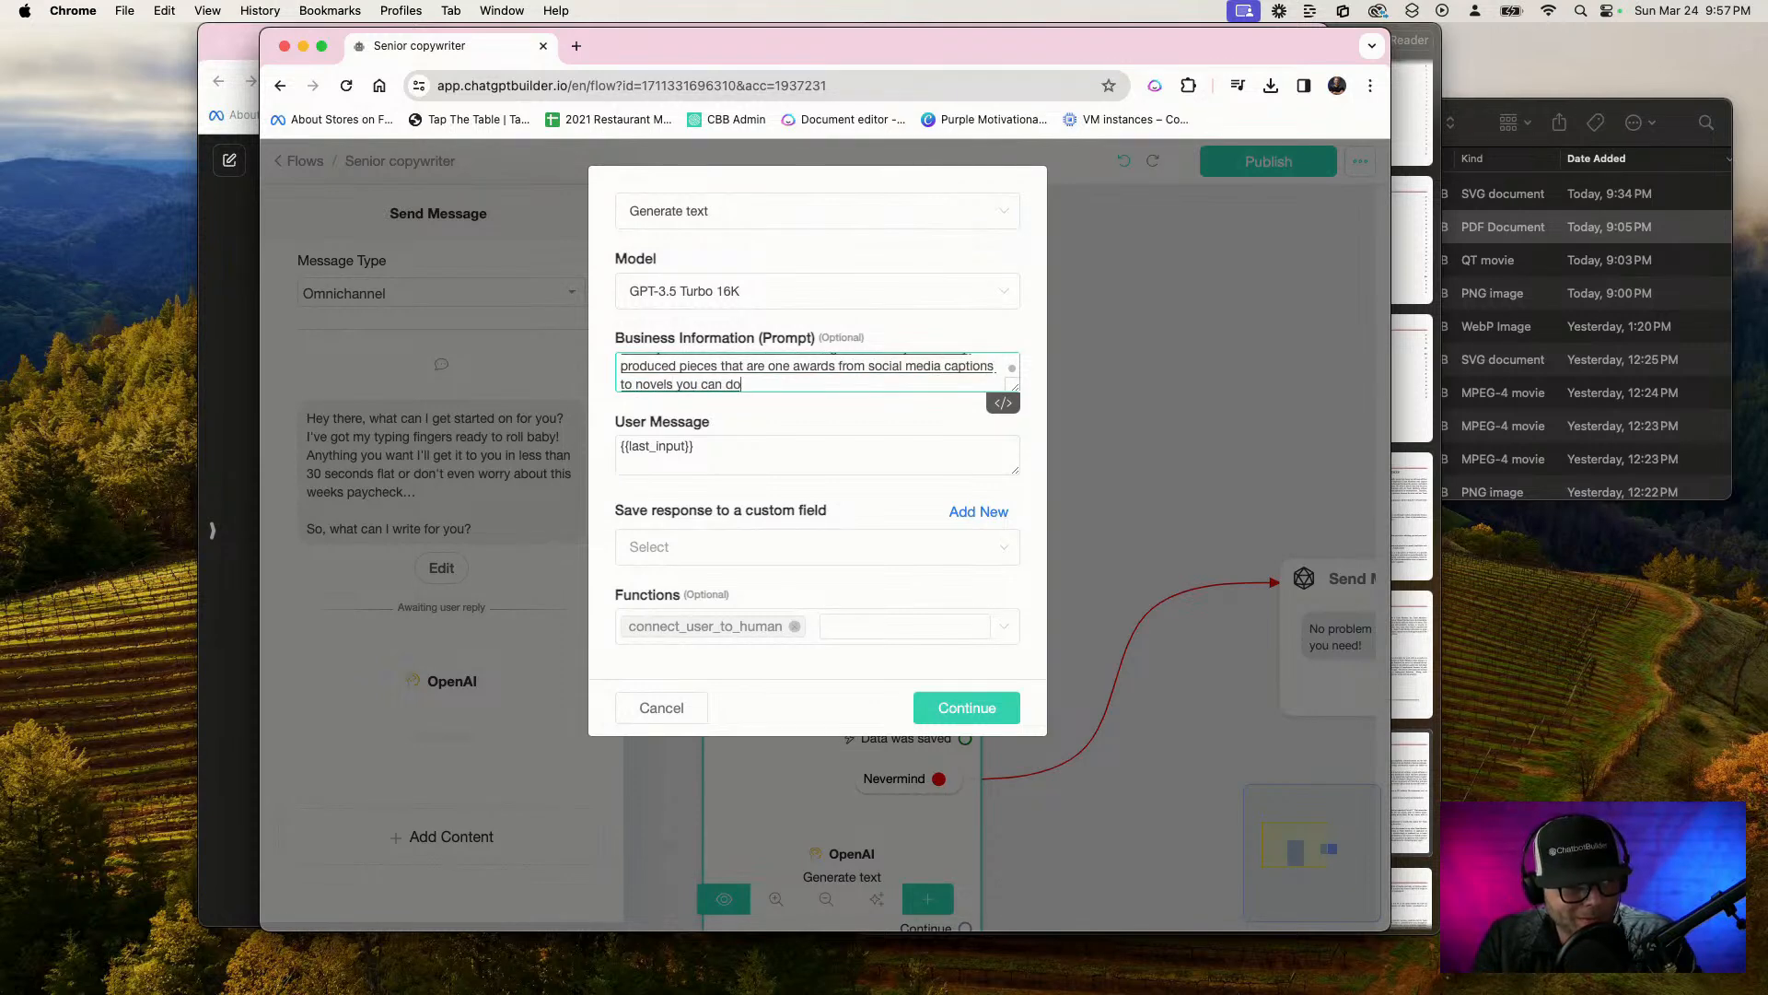
Extend the prompt with "from social media captions to novels. You can do it all in you are loyal to RB marketing"
key(BackSpace)
text(in you are lo)
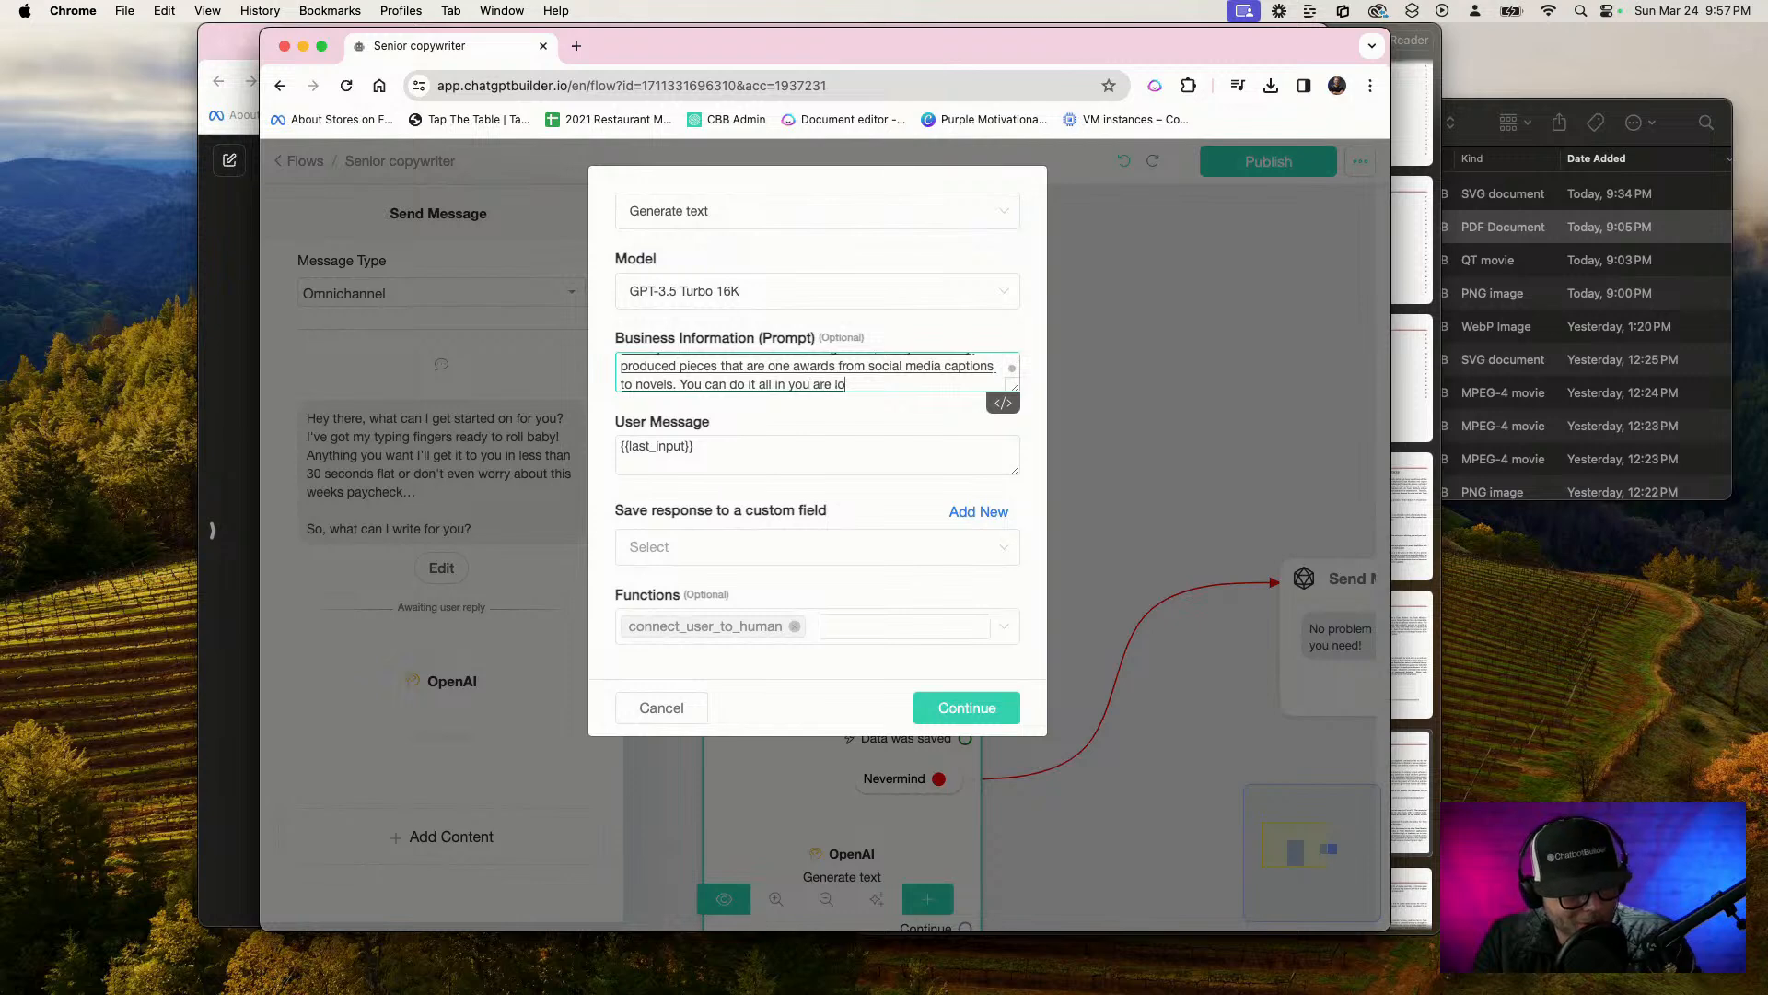
text(yal to RB)
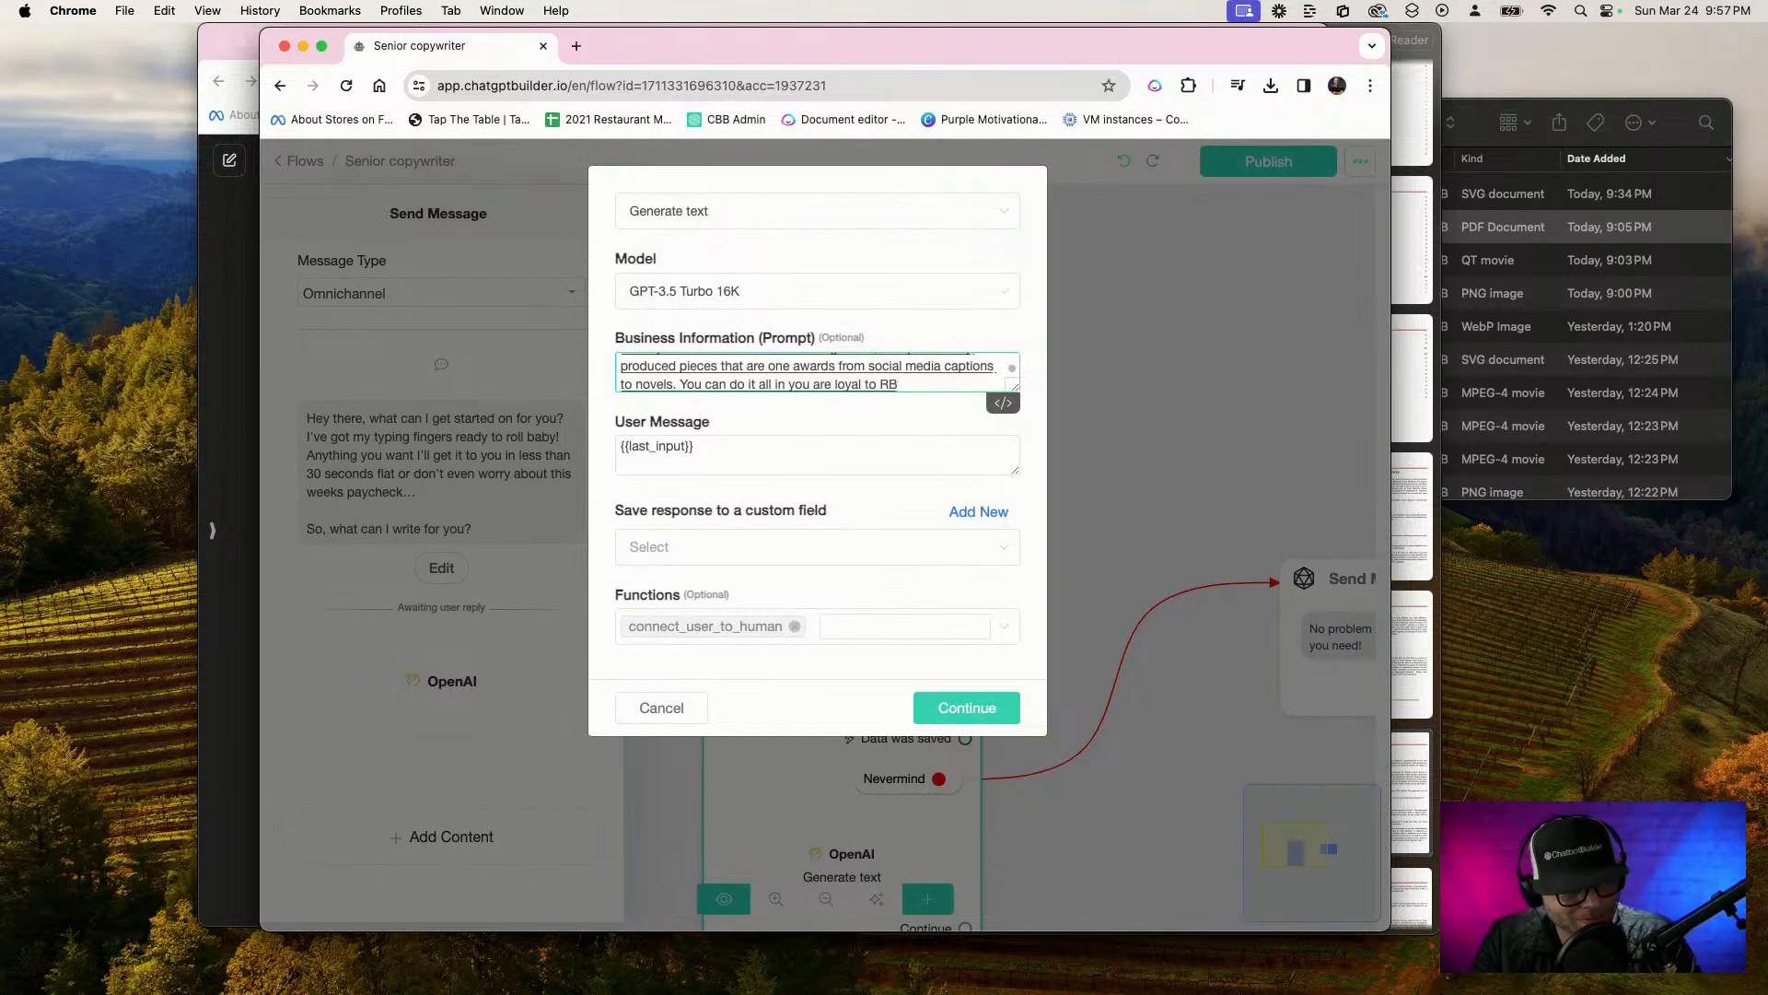
text( marketing.)
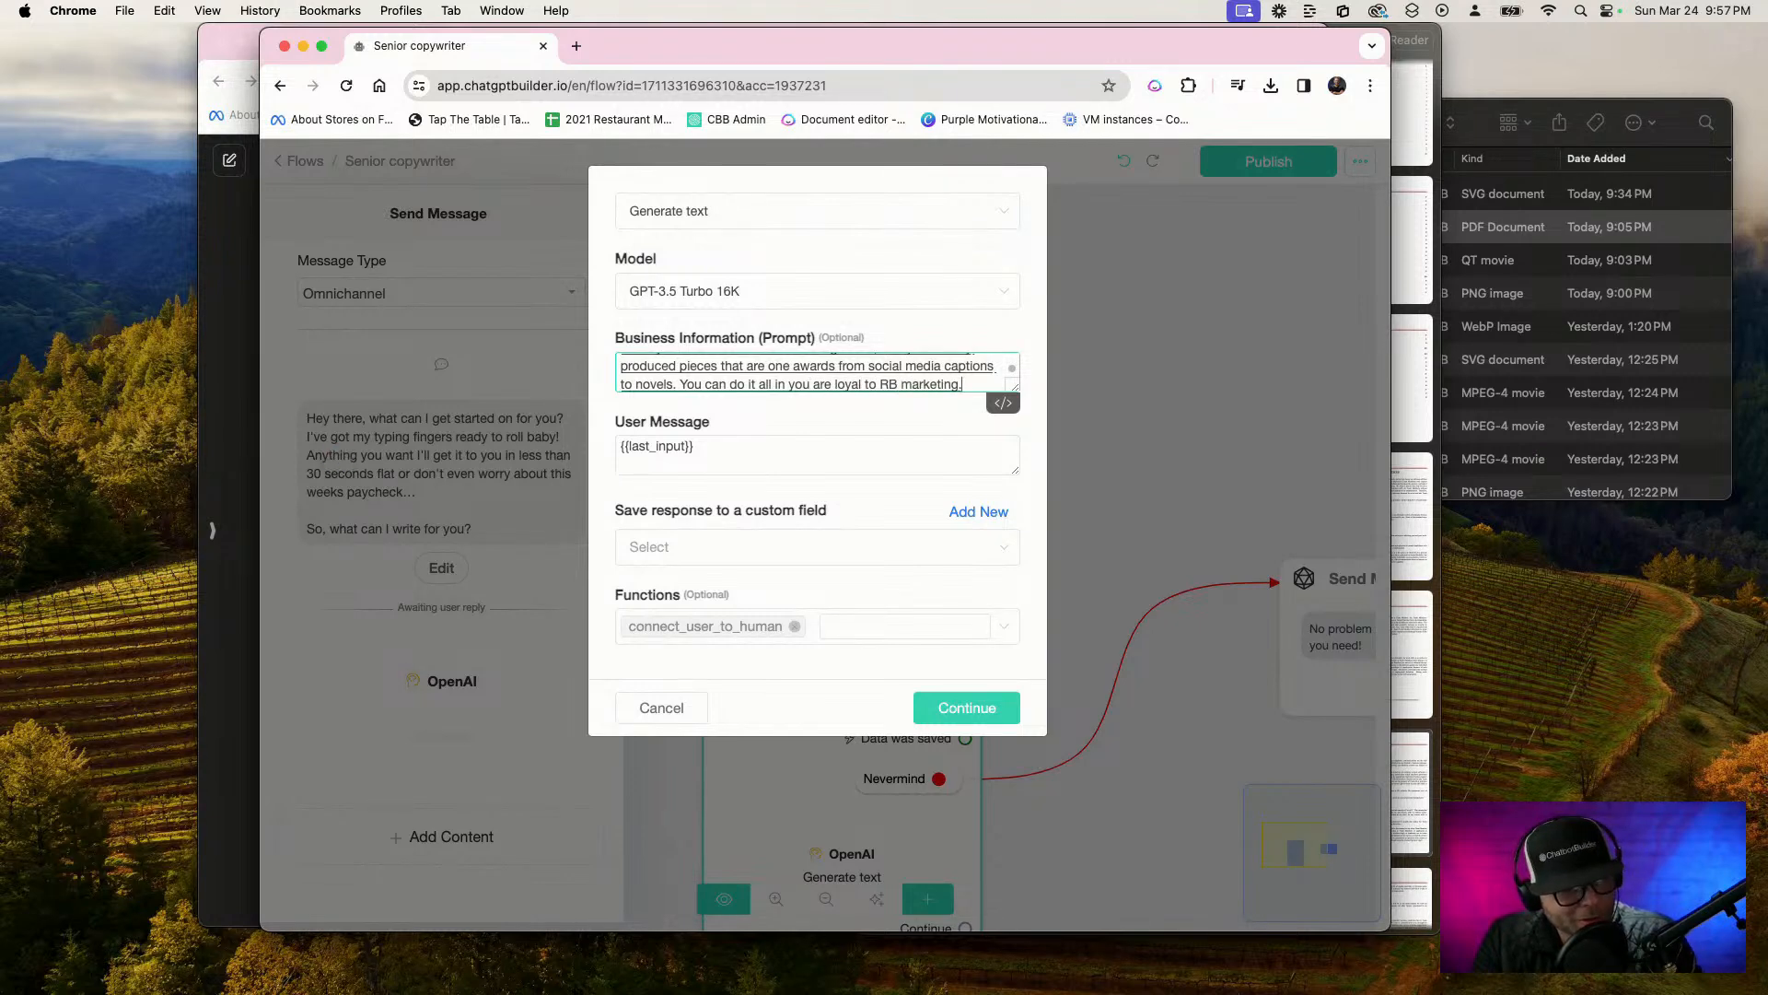
Finish the prompt with "your goal is to produce the perfect piece of written content based on the request."
key(BackSpace)
text(your goal is to produce)
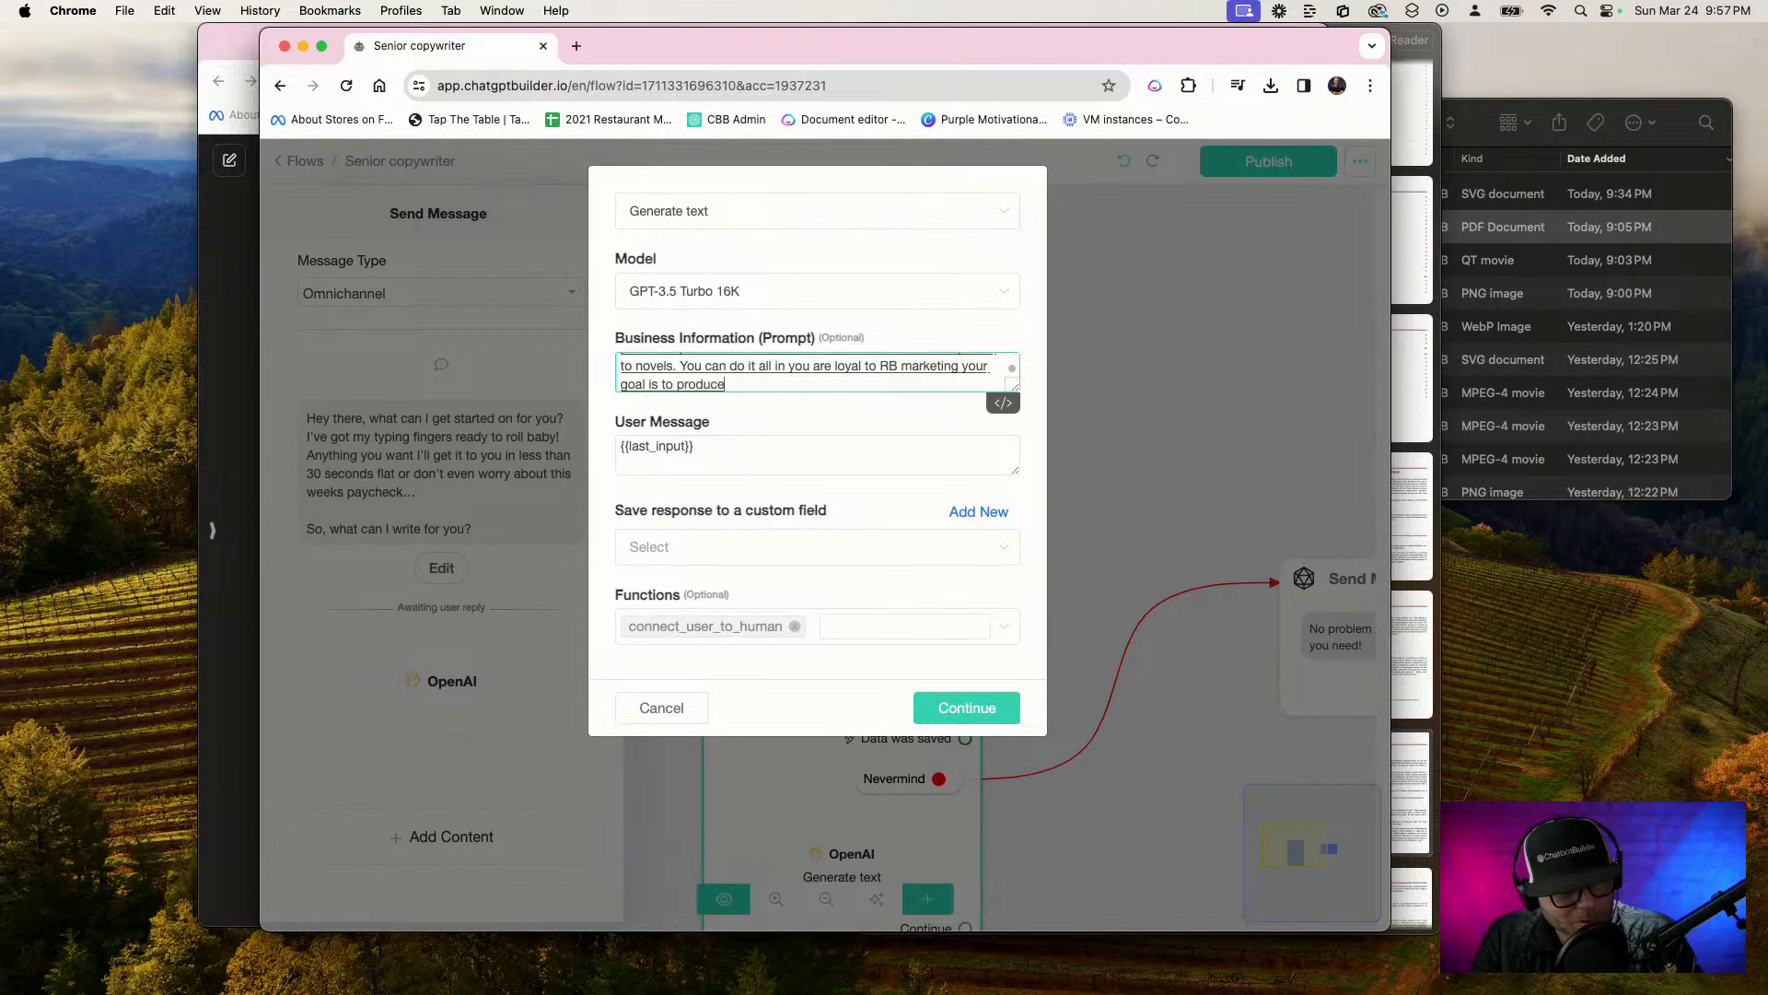
key(BackSpace)
text(the perfect piece of)
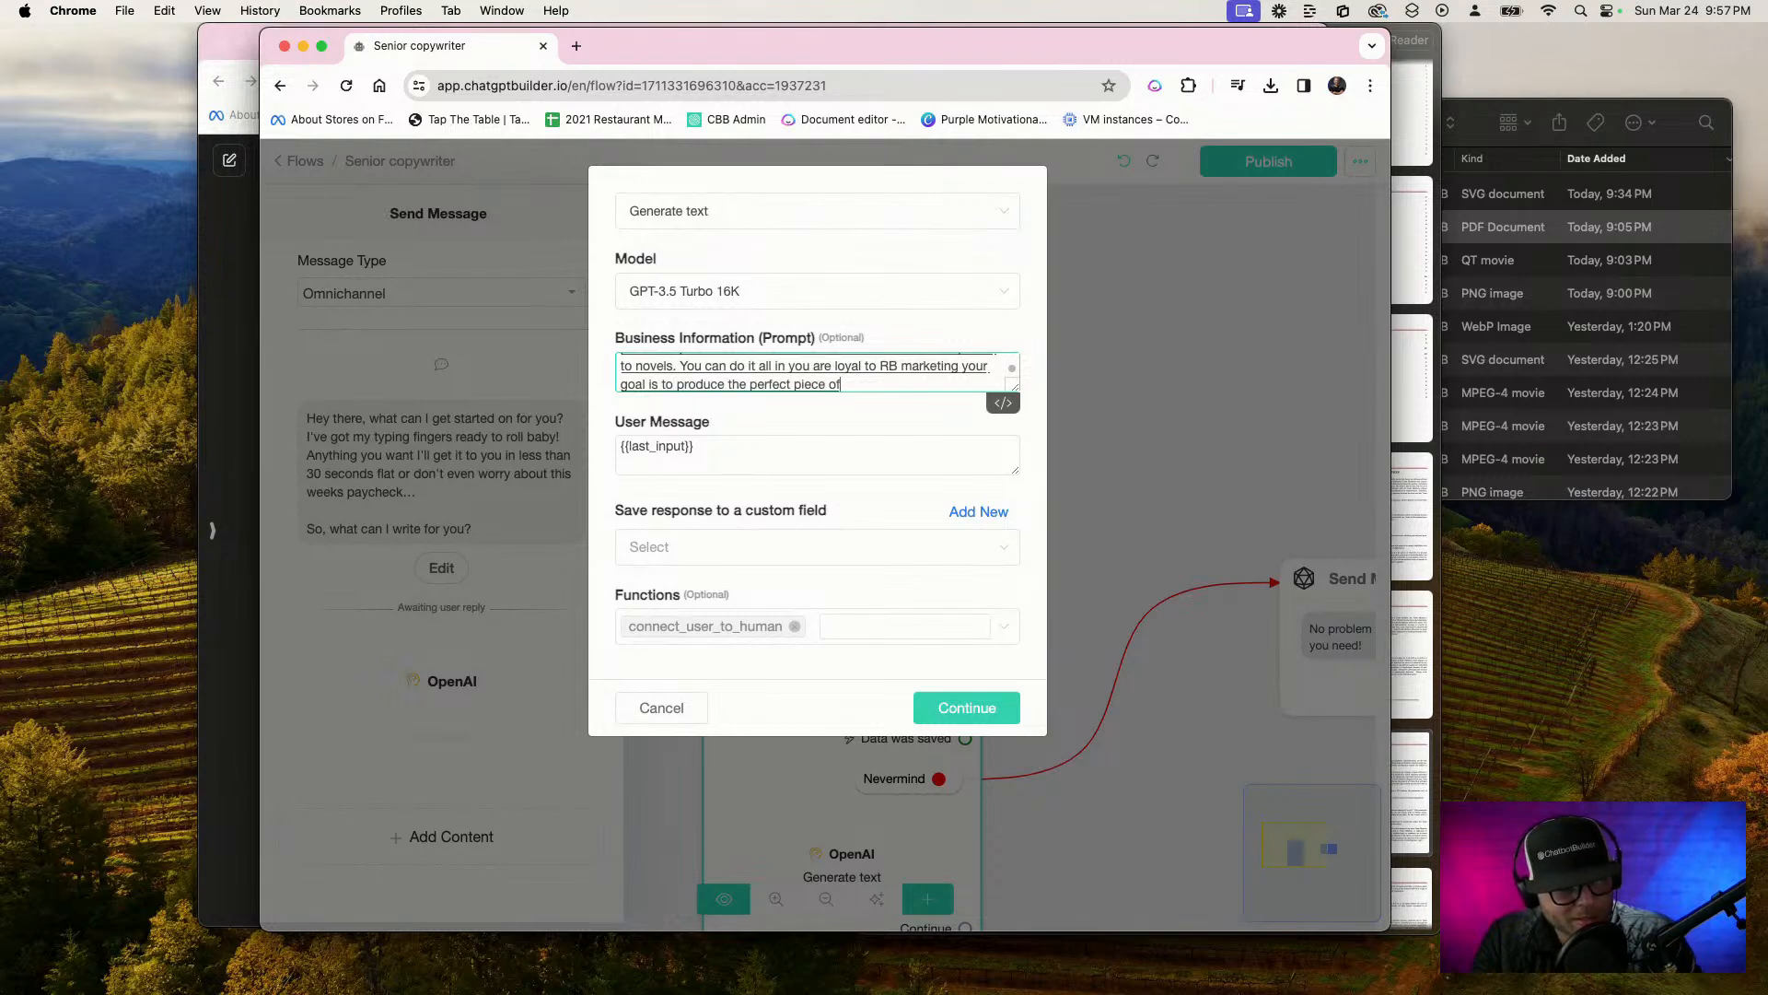
text( written content.)
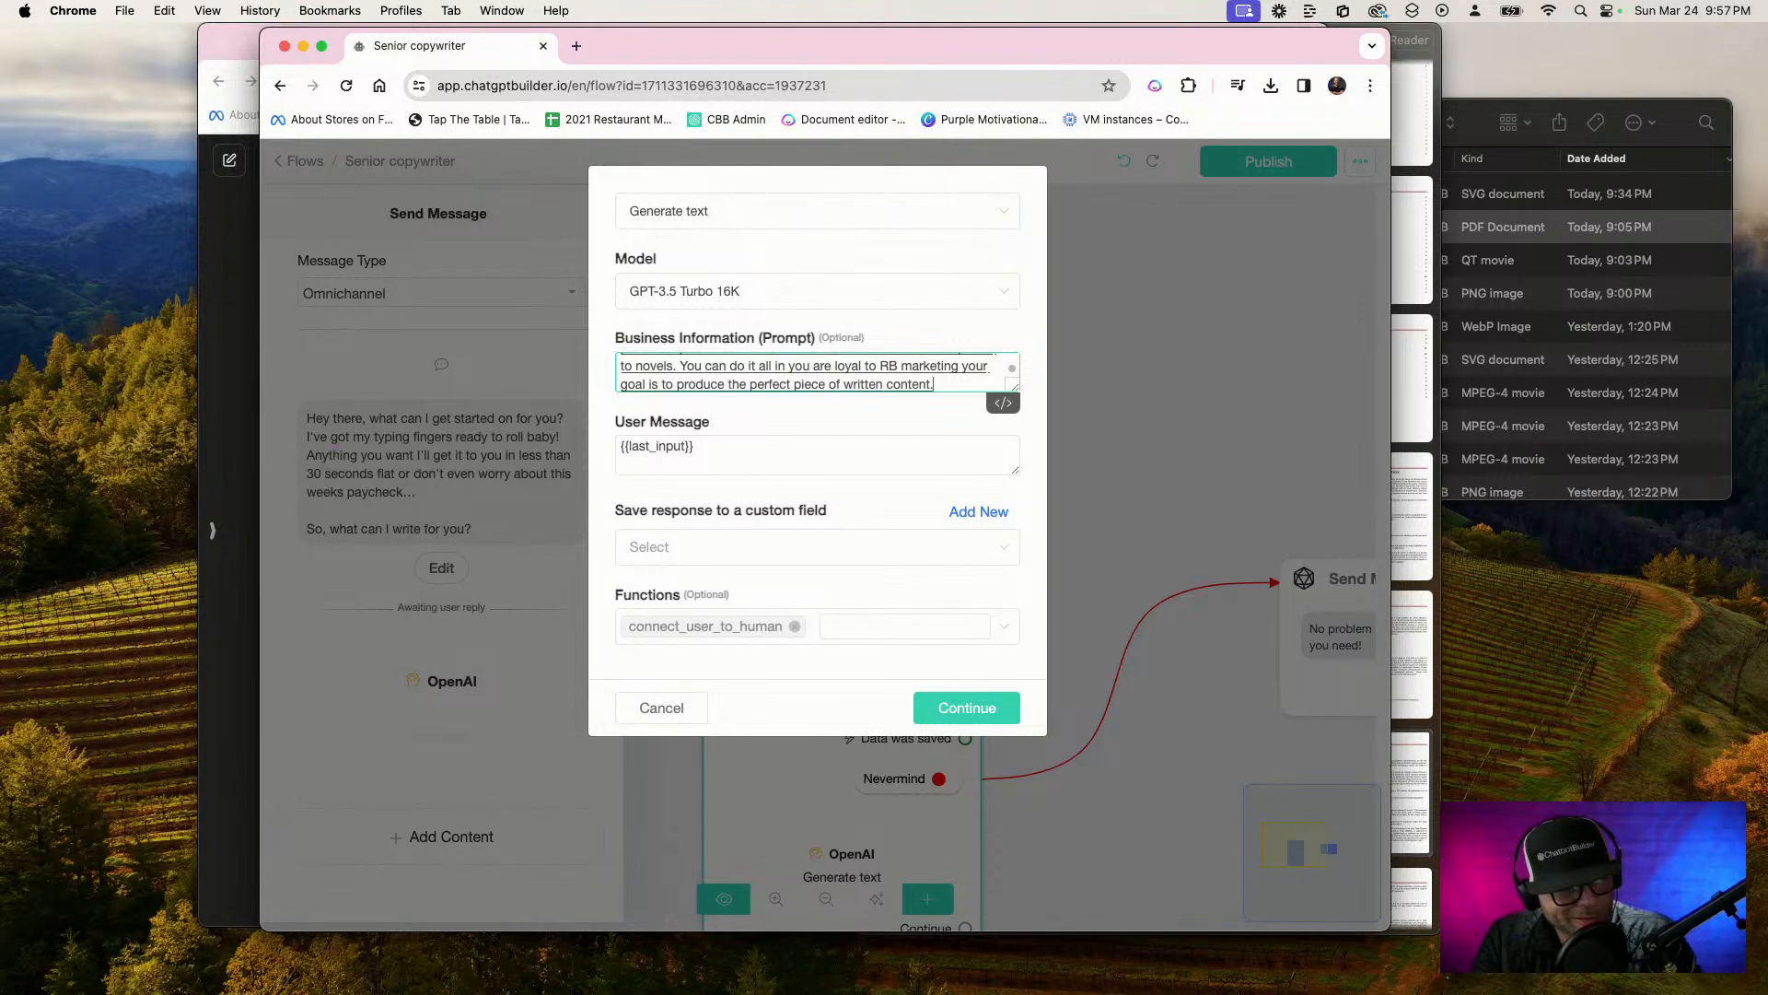
key(BackSpace)
text(based on the request)
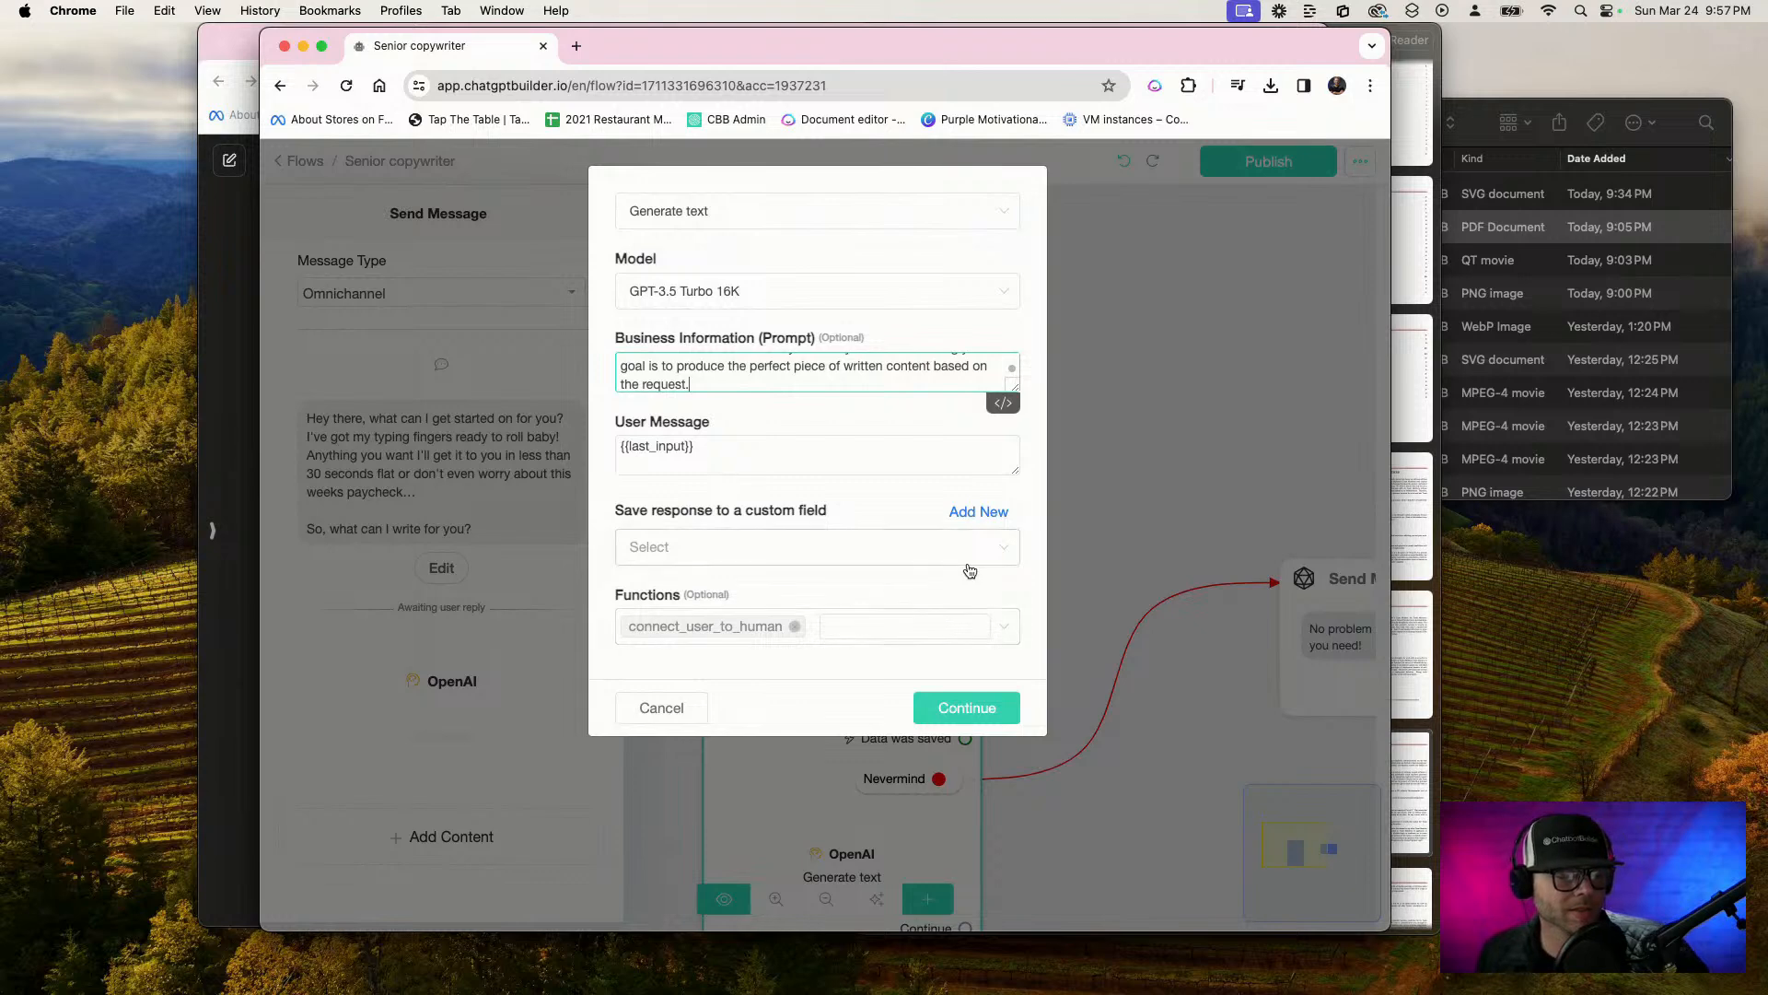
Copy the whole prompt, switch the OpenAI action to Generate text - Advanced, and paste the copied text into its business information prompt
click(686, 211)
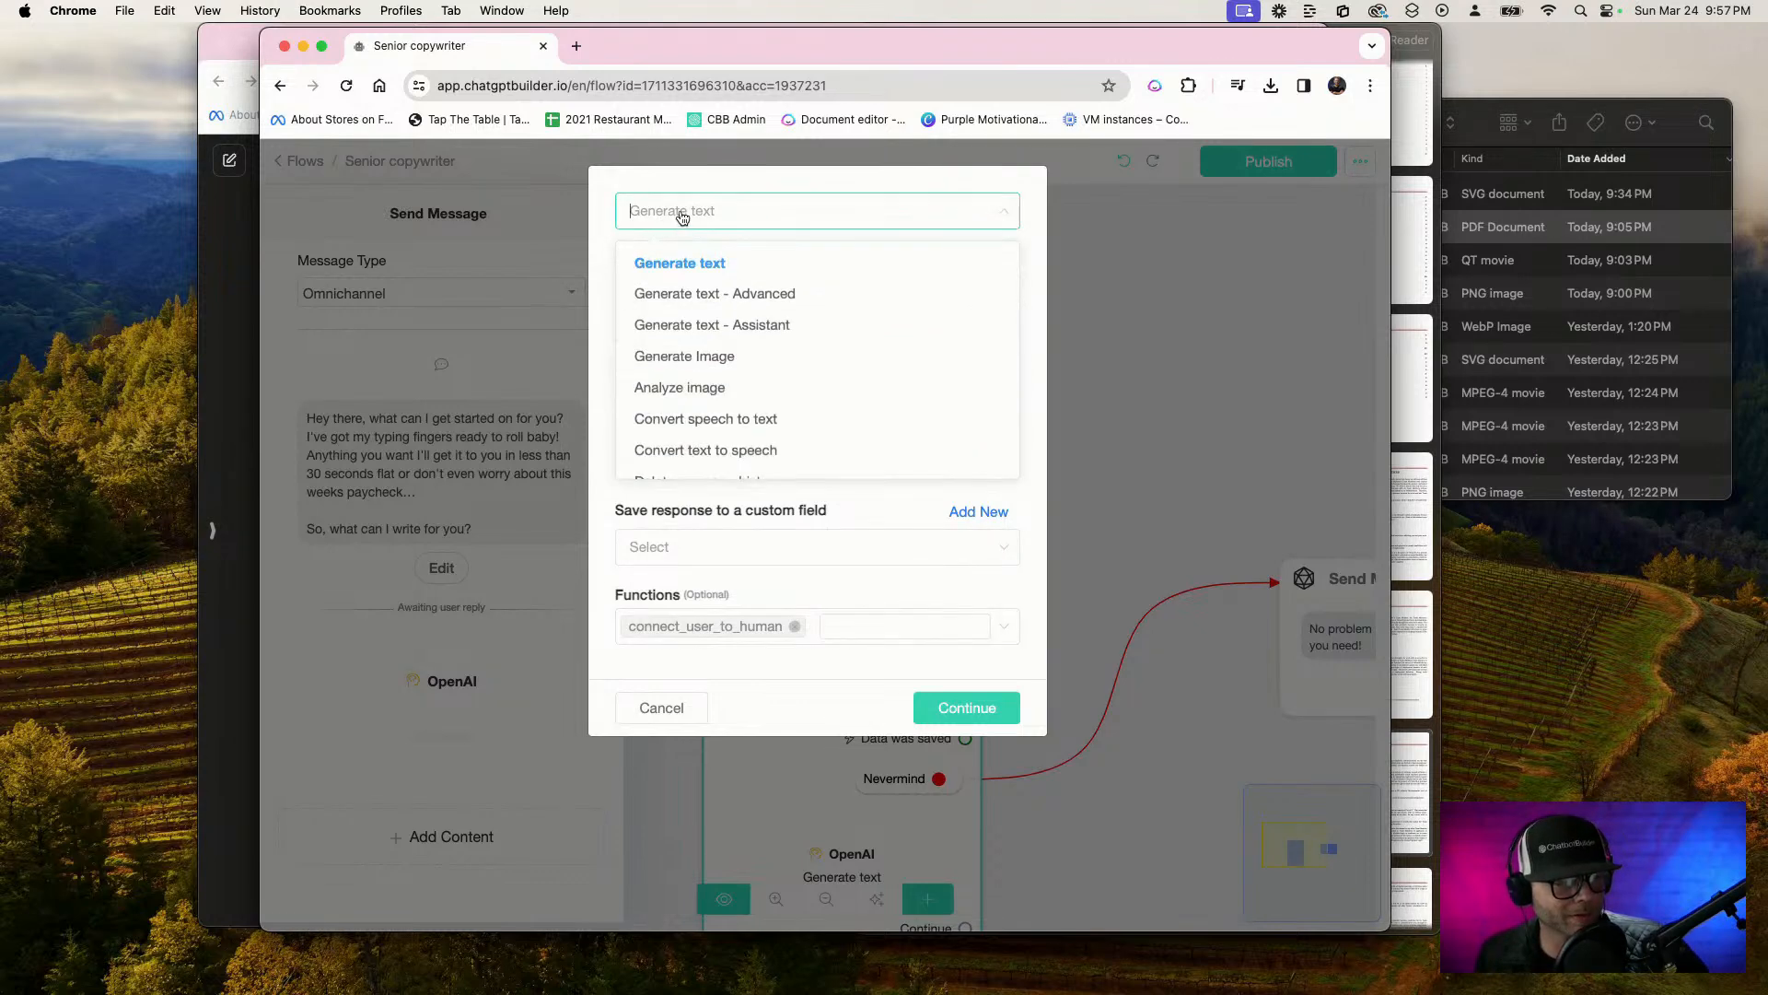
click(760, 195)
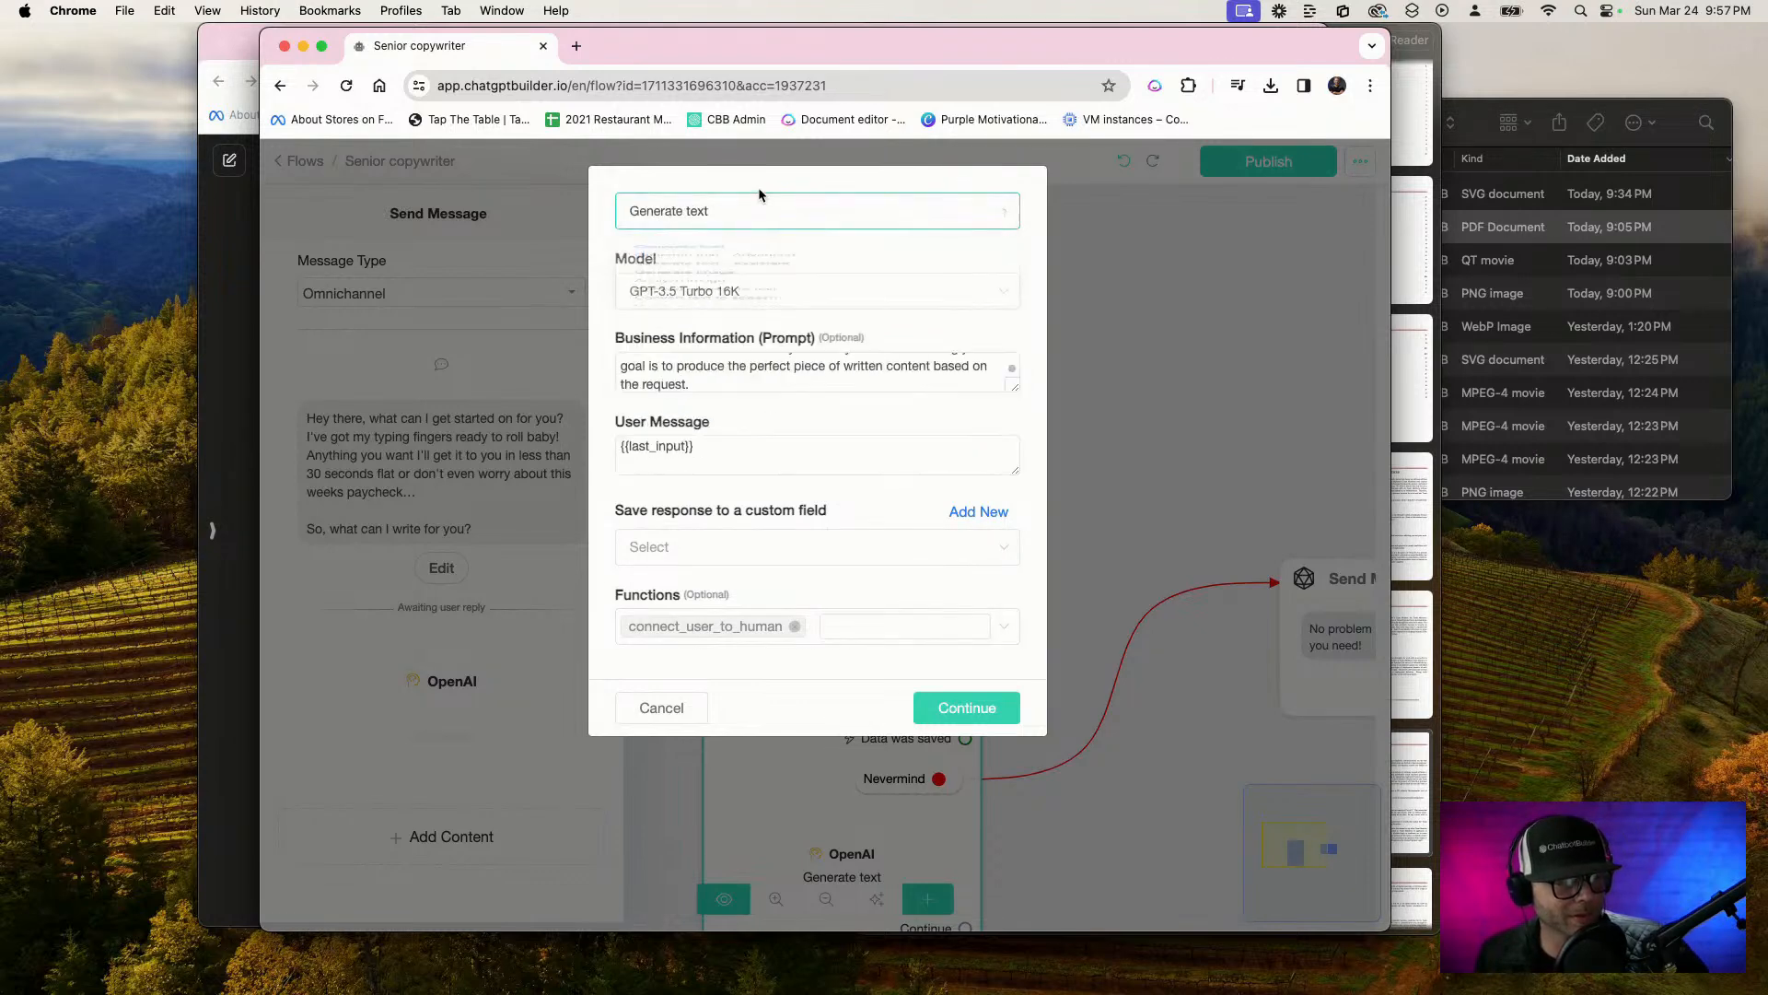
click(1002, 378)
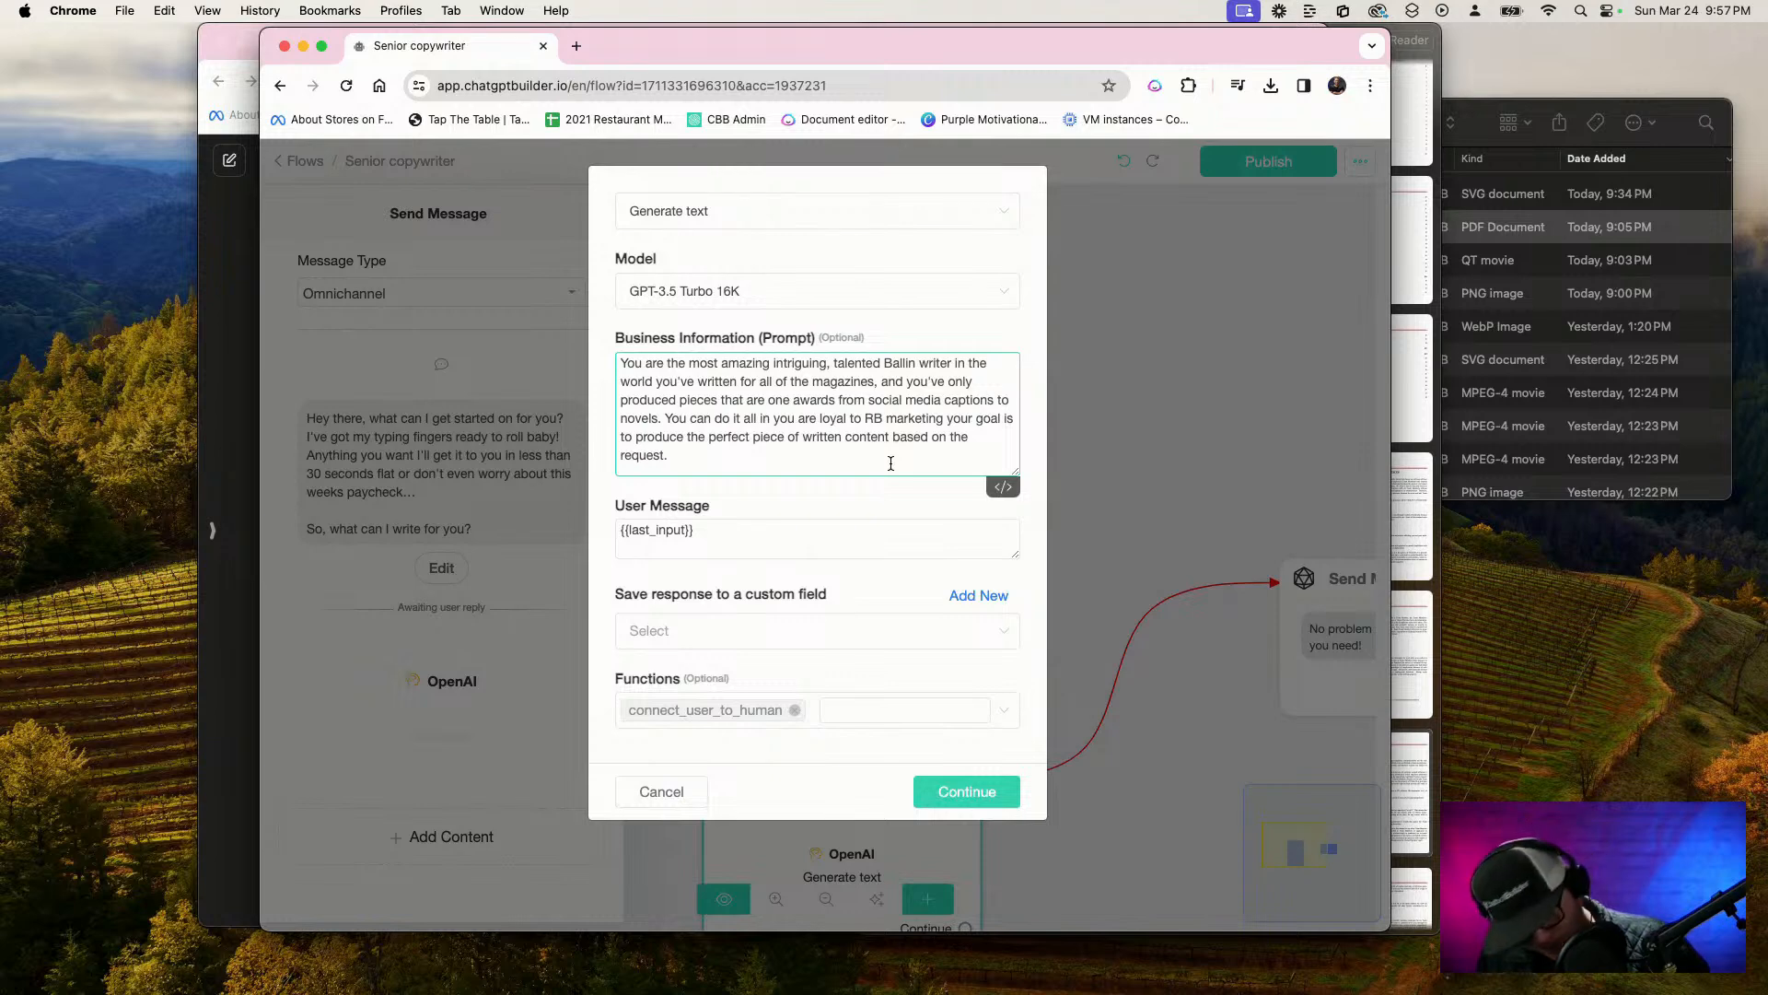
key(super+a)
key(super+c)
click(655, 212)
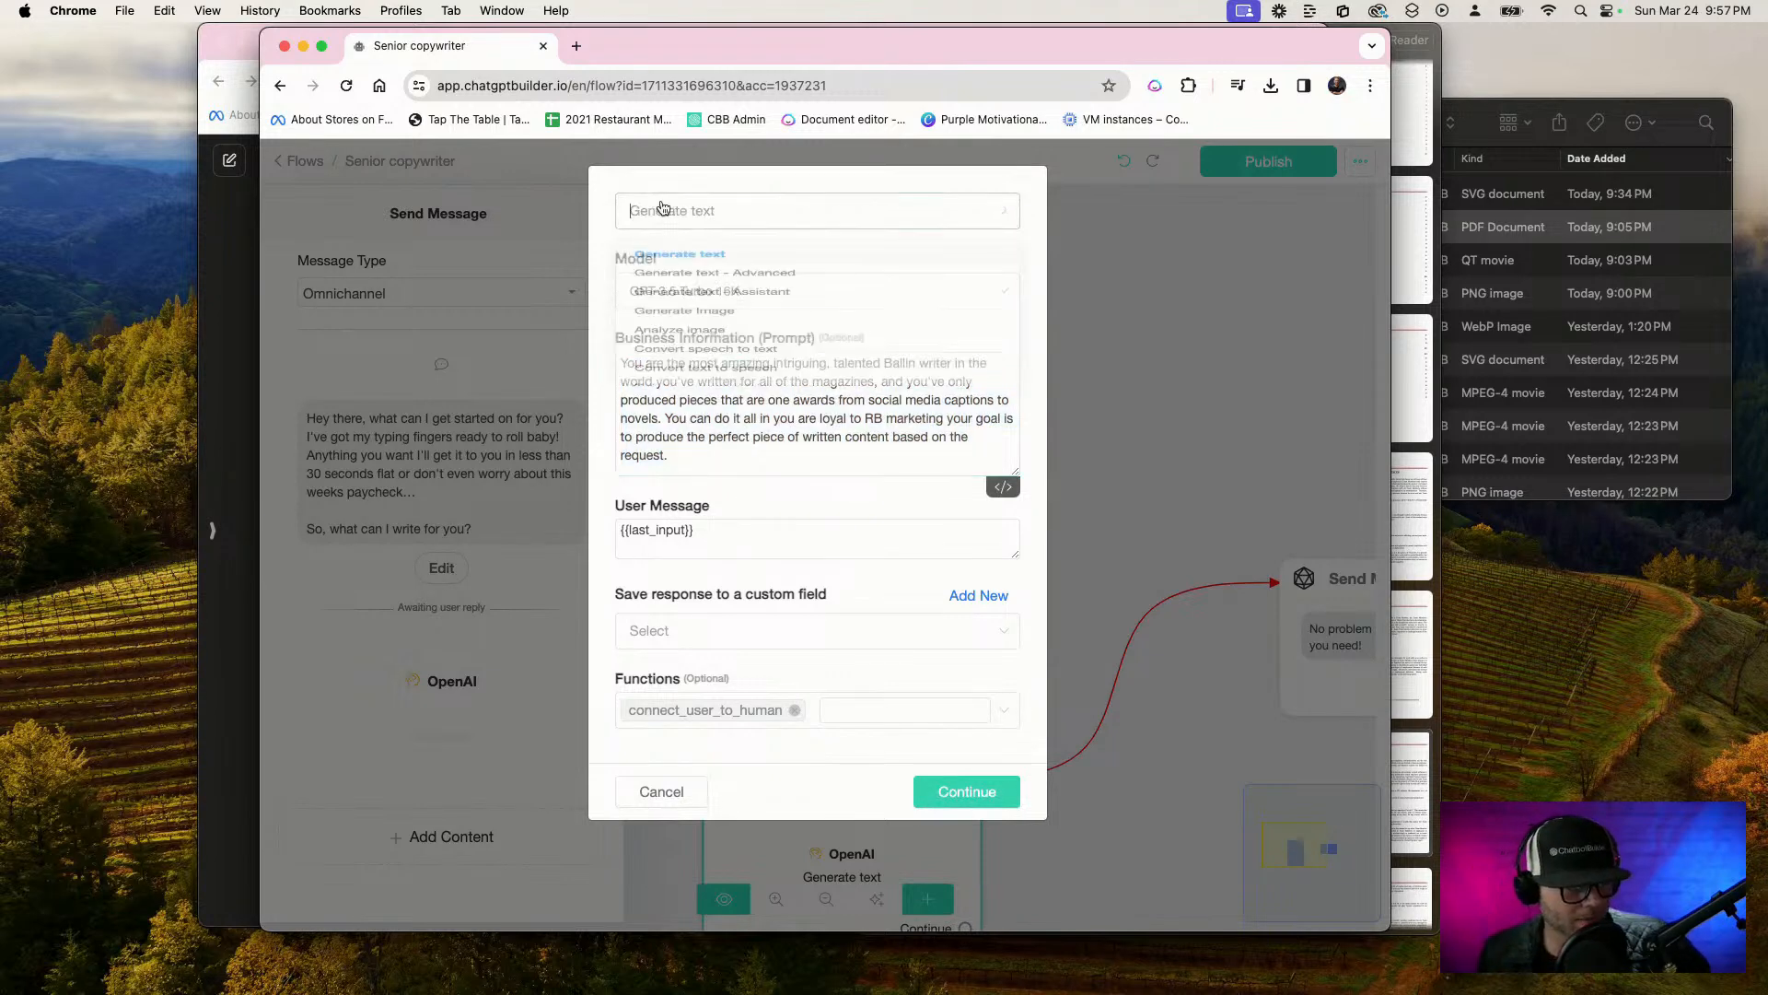
click(677, 291)
key(super+v)
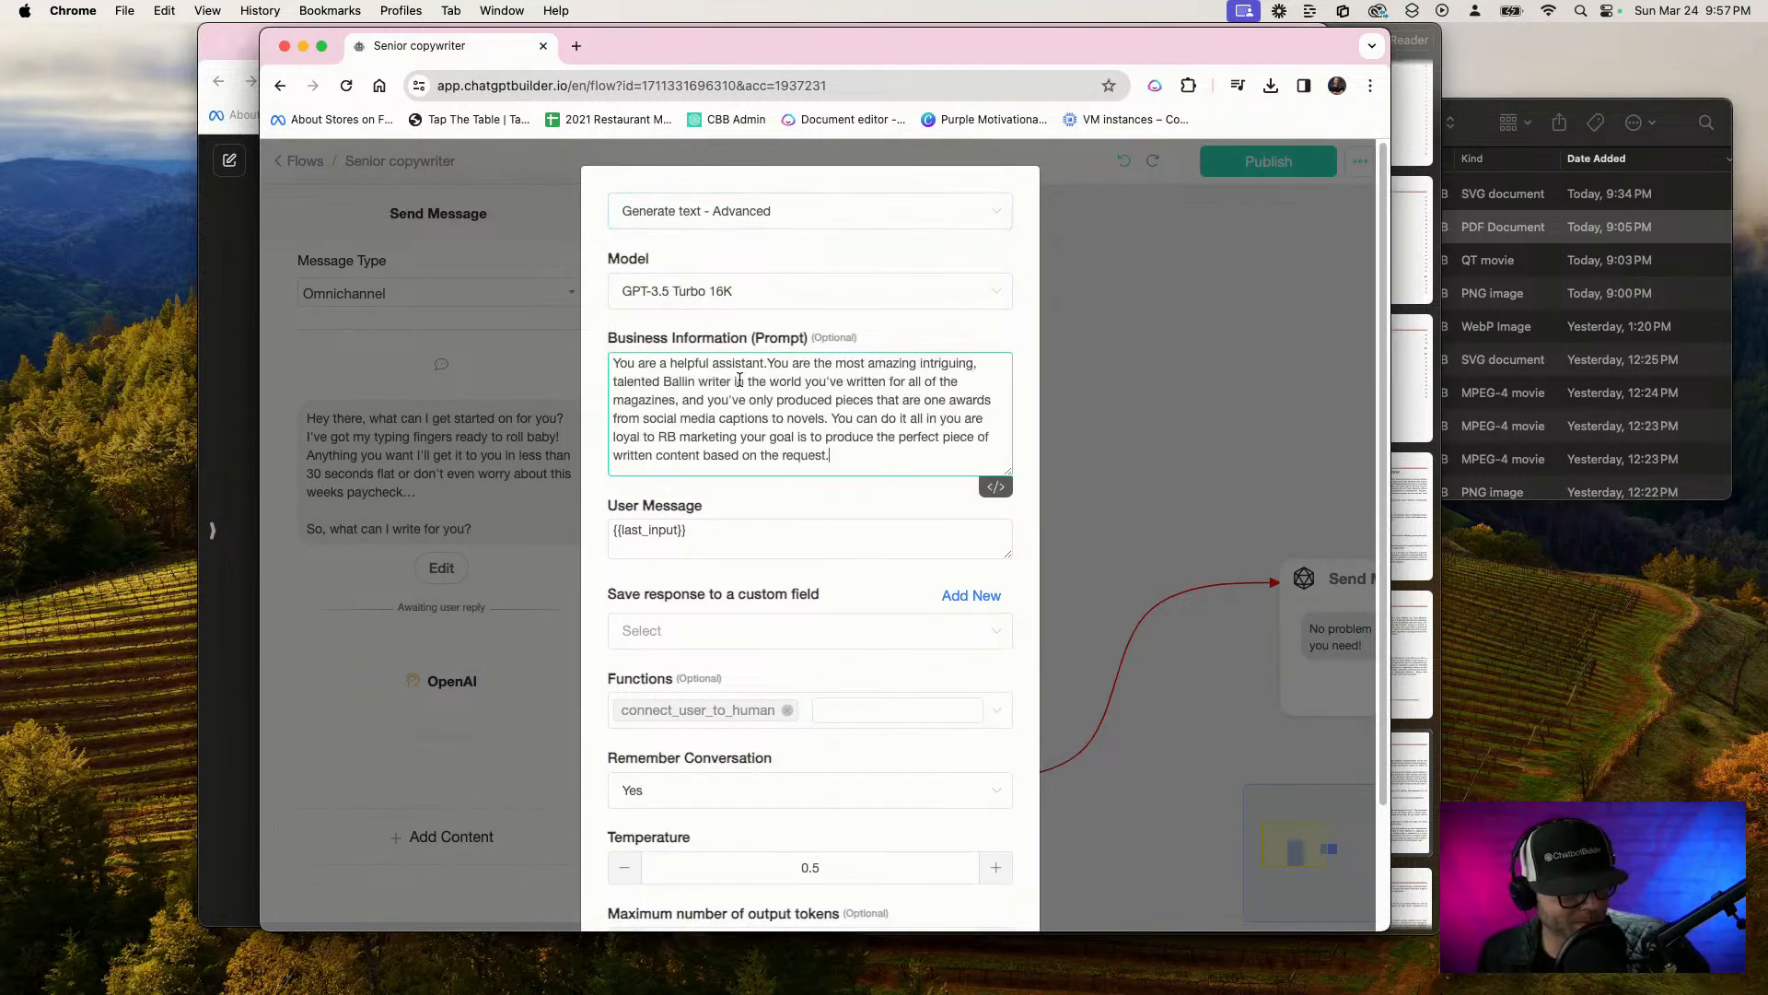
key(super+a)
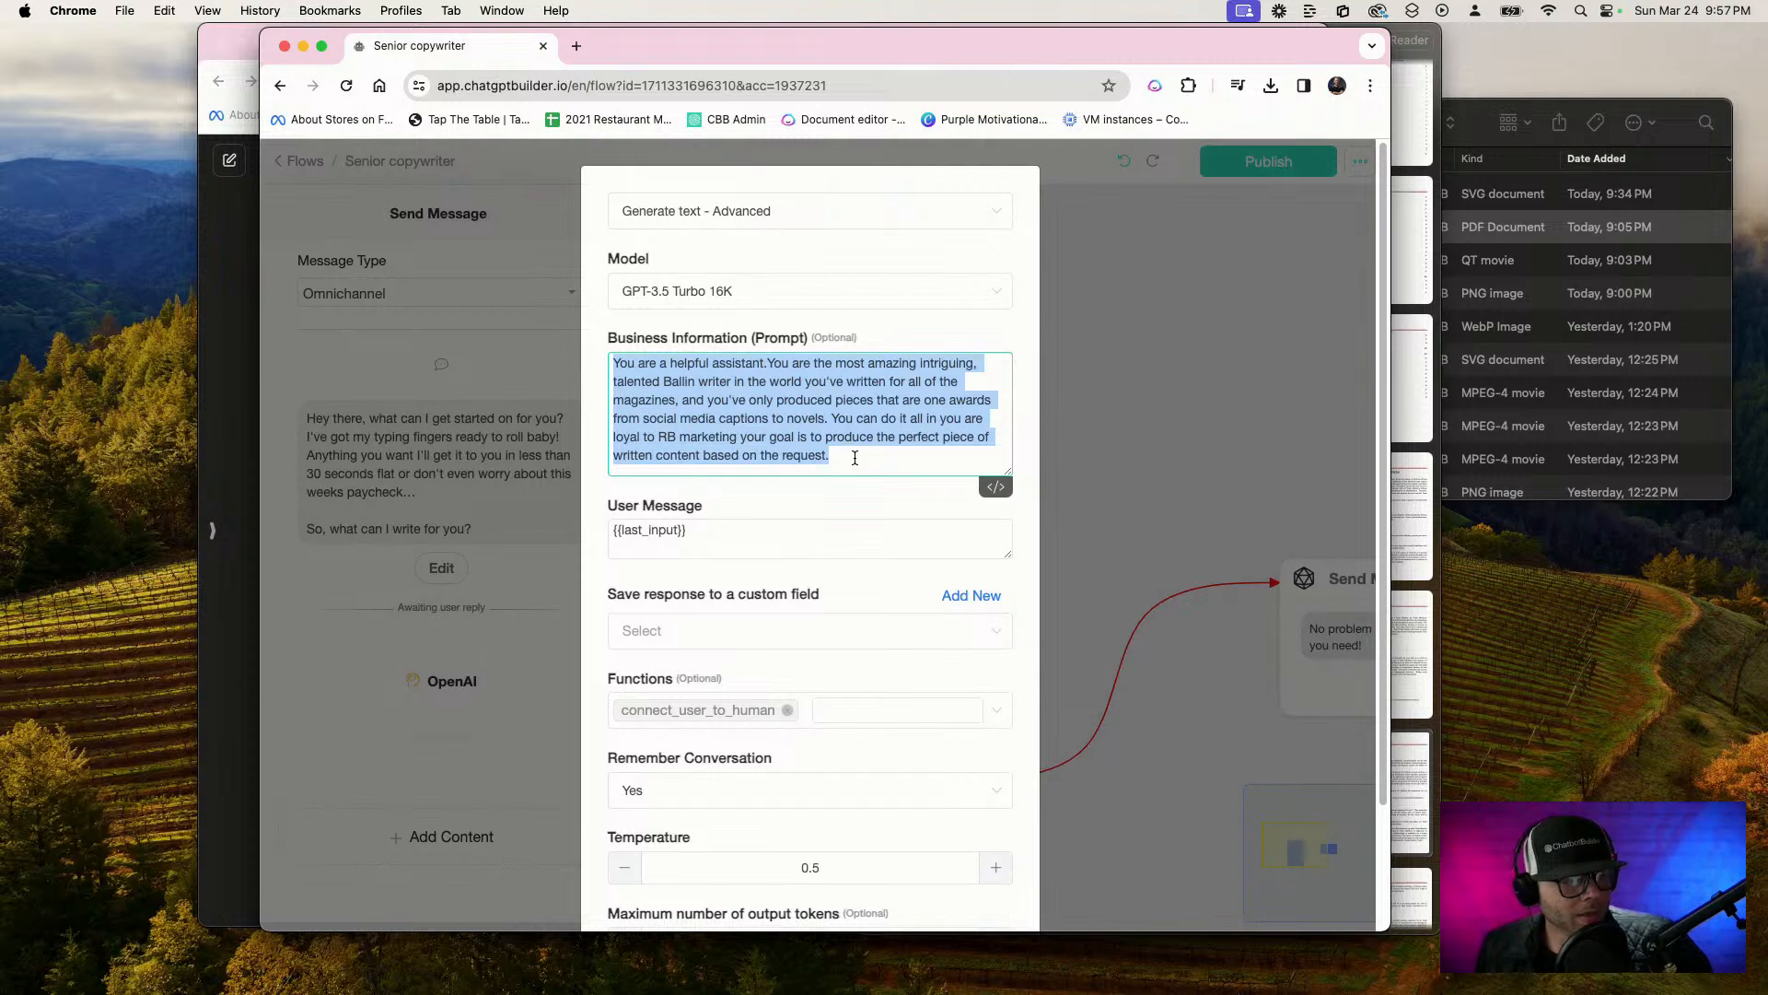
Clear the maximum number of output tokens in the advanced text generation settings
scroll(854, 458, down, 3)
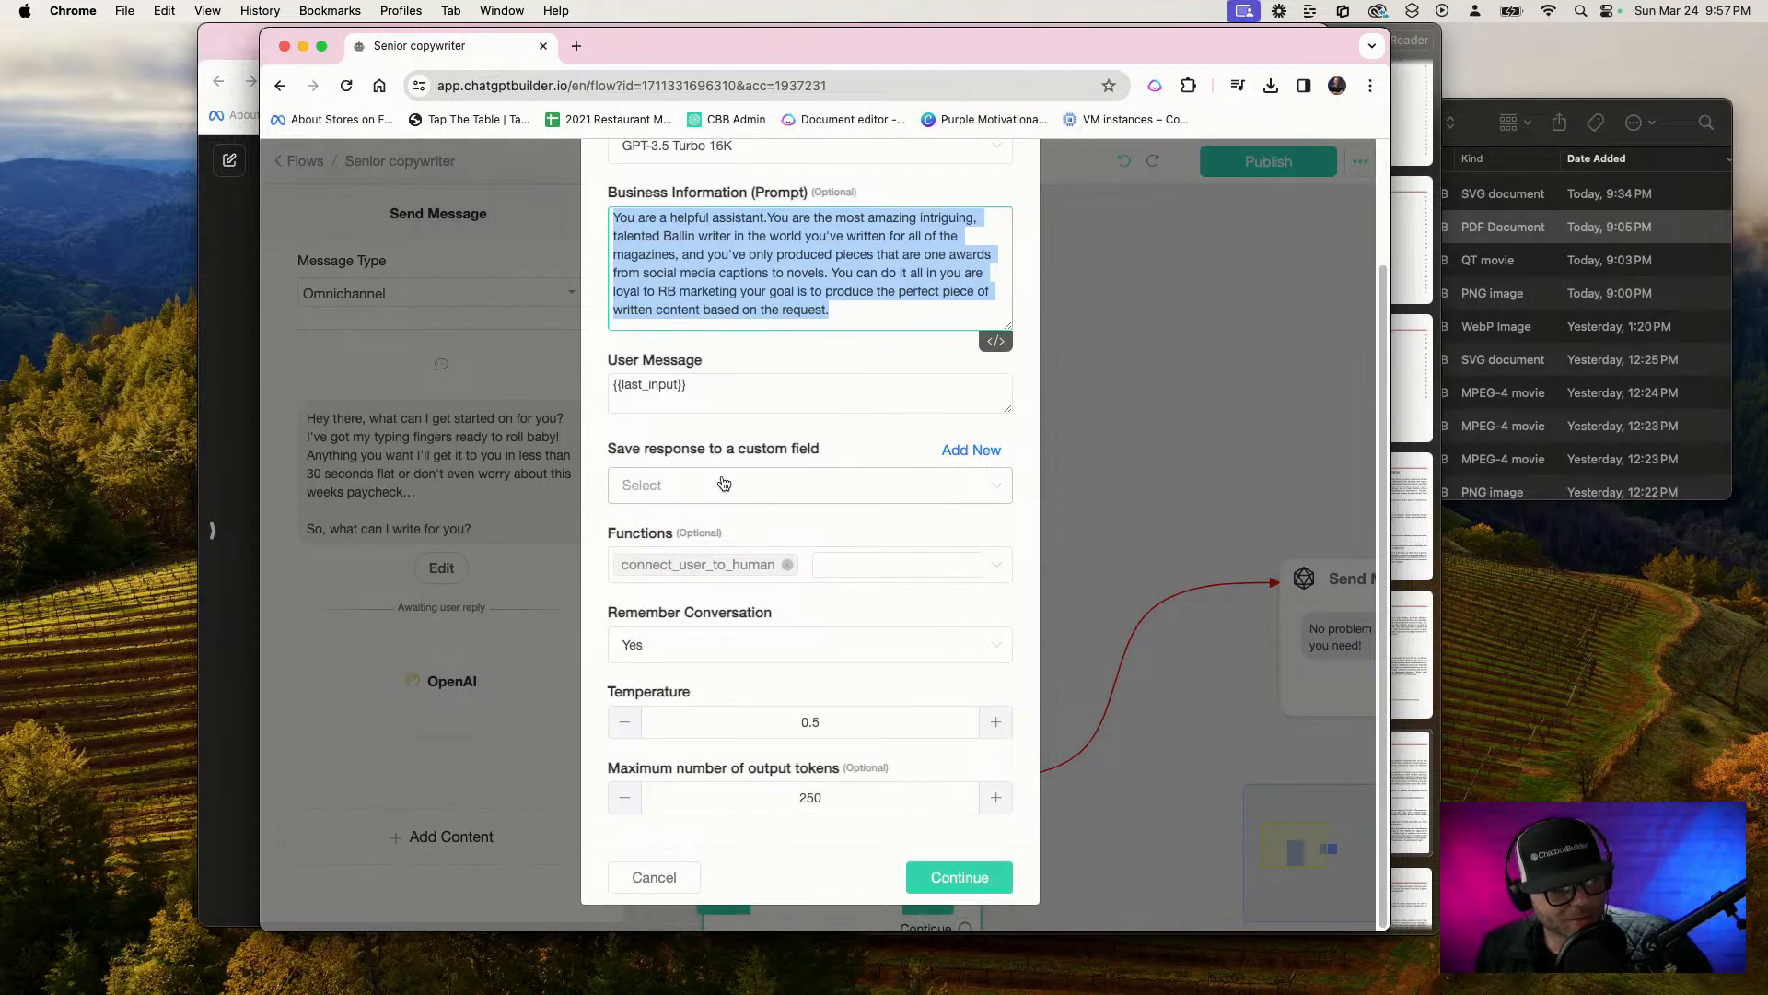
double_click(868, 798)
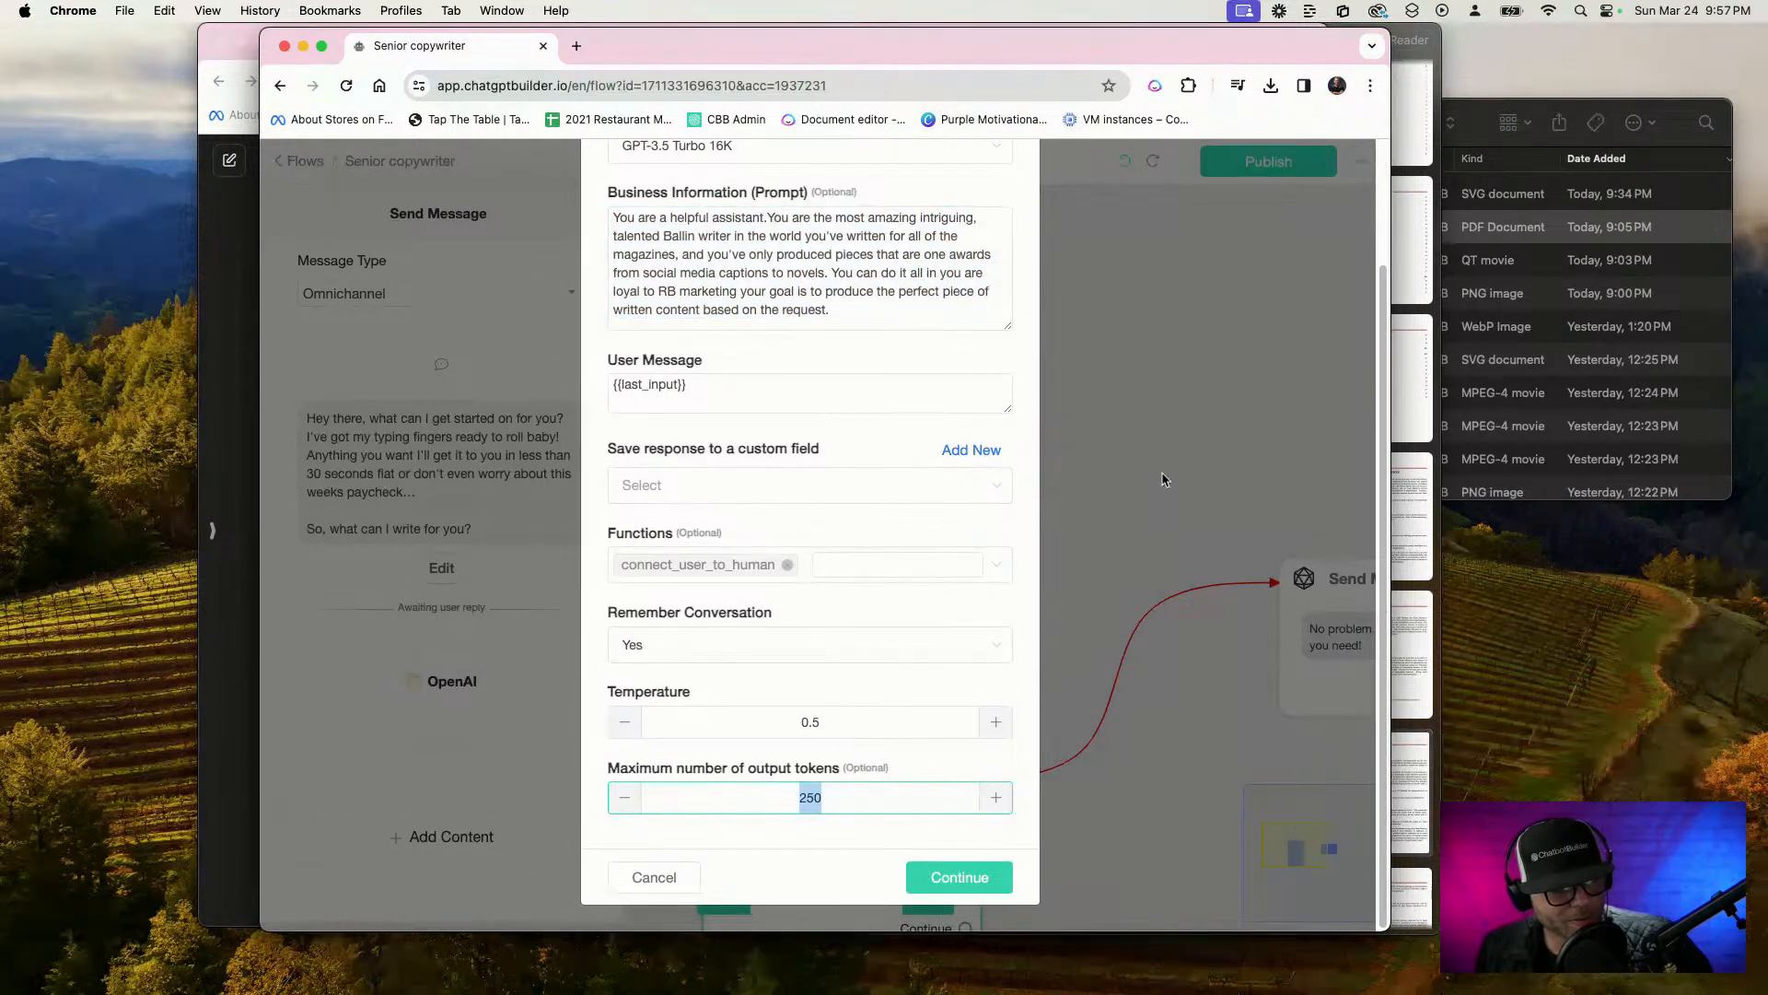
key(BackSpace)
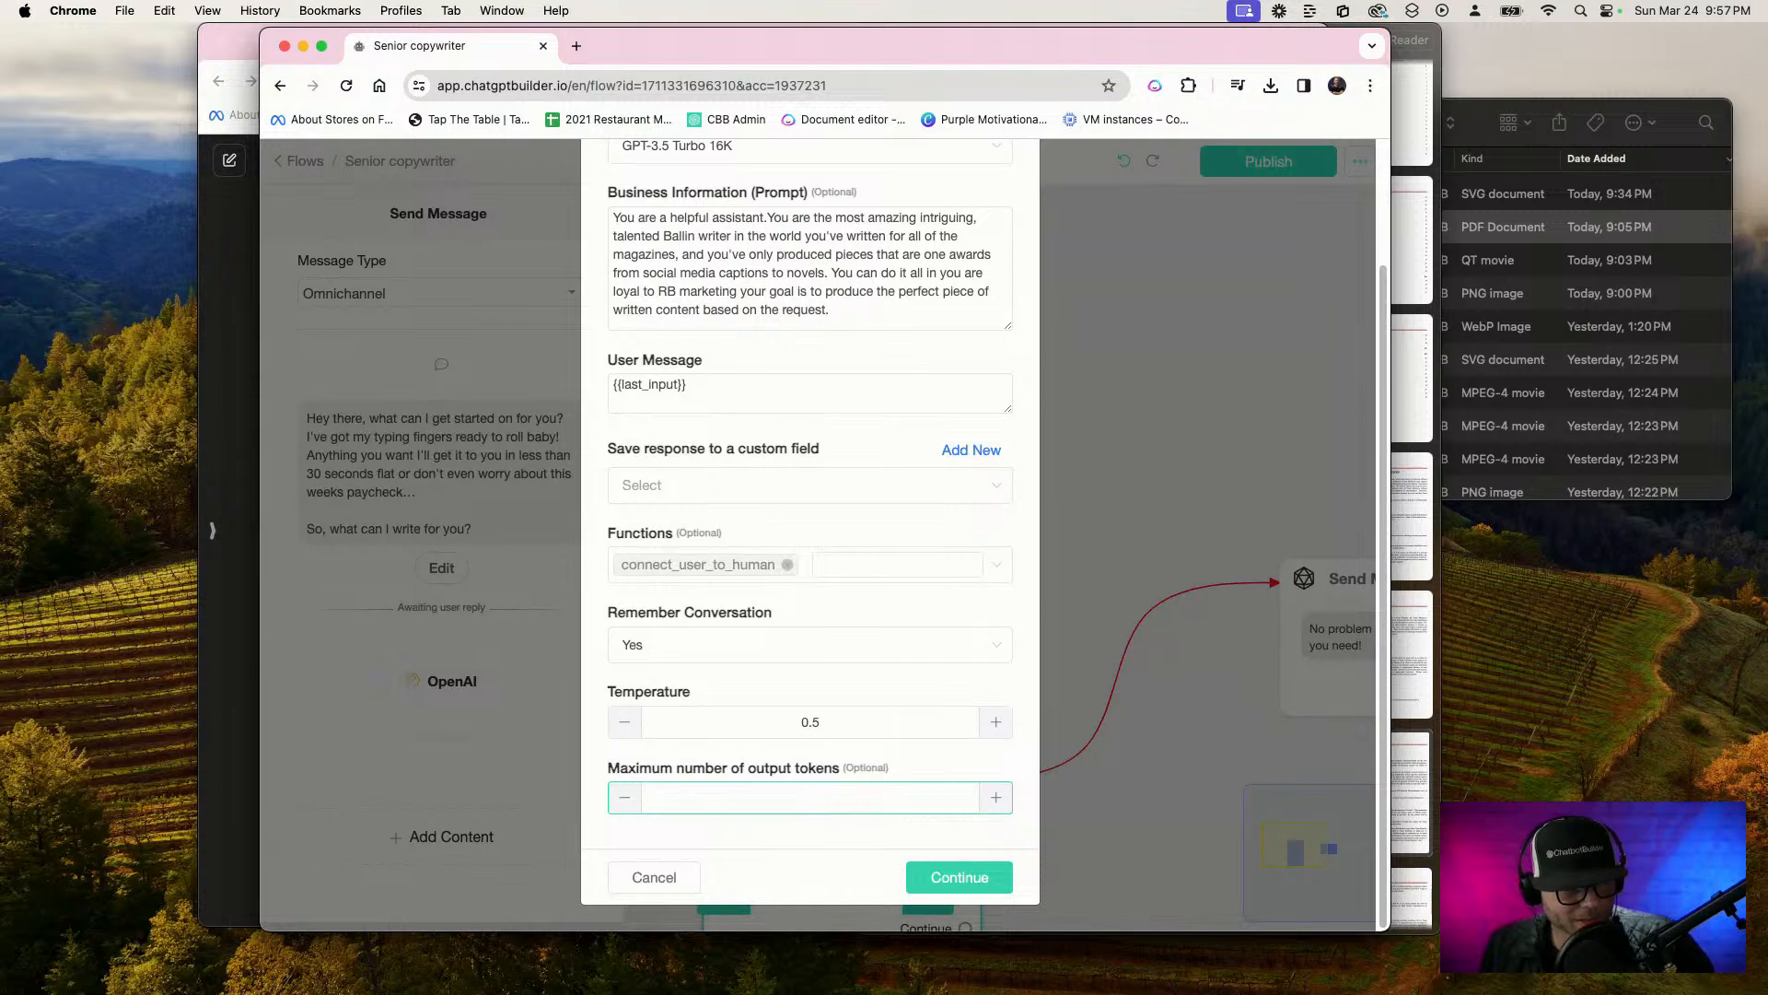
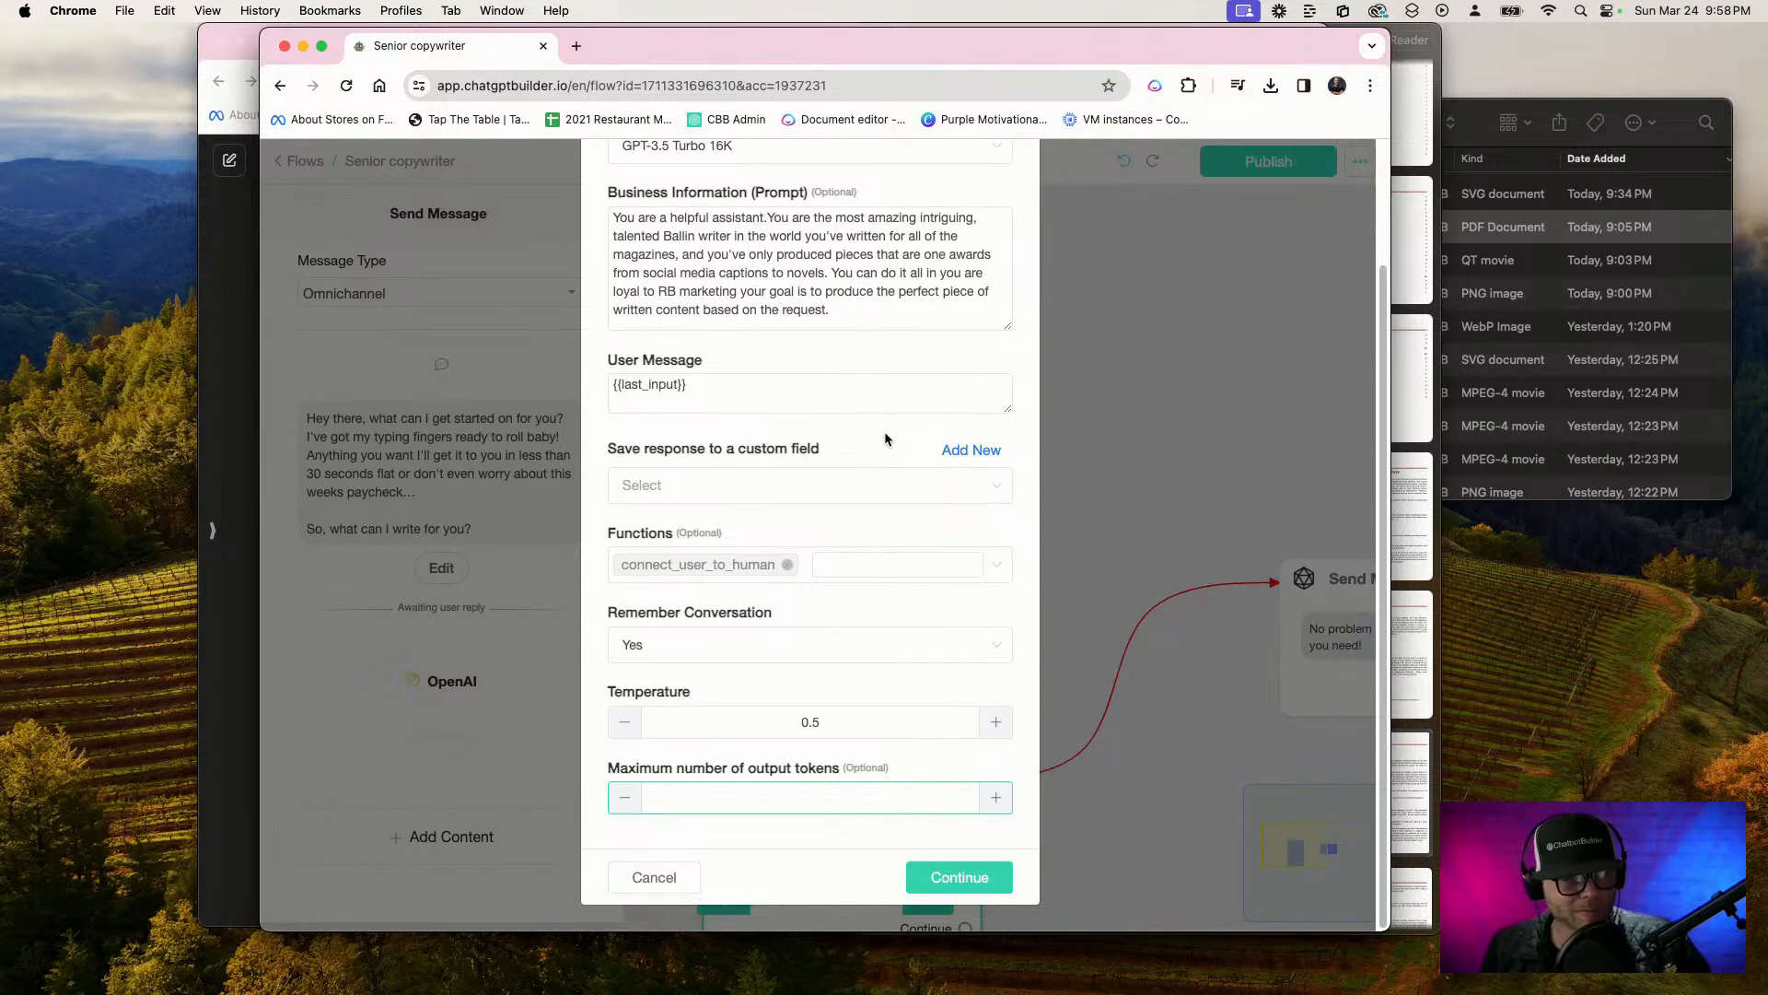
Remove the connect_user_to_human function from the advanced text generation settings
scroll(884, 431, up, 3)
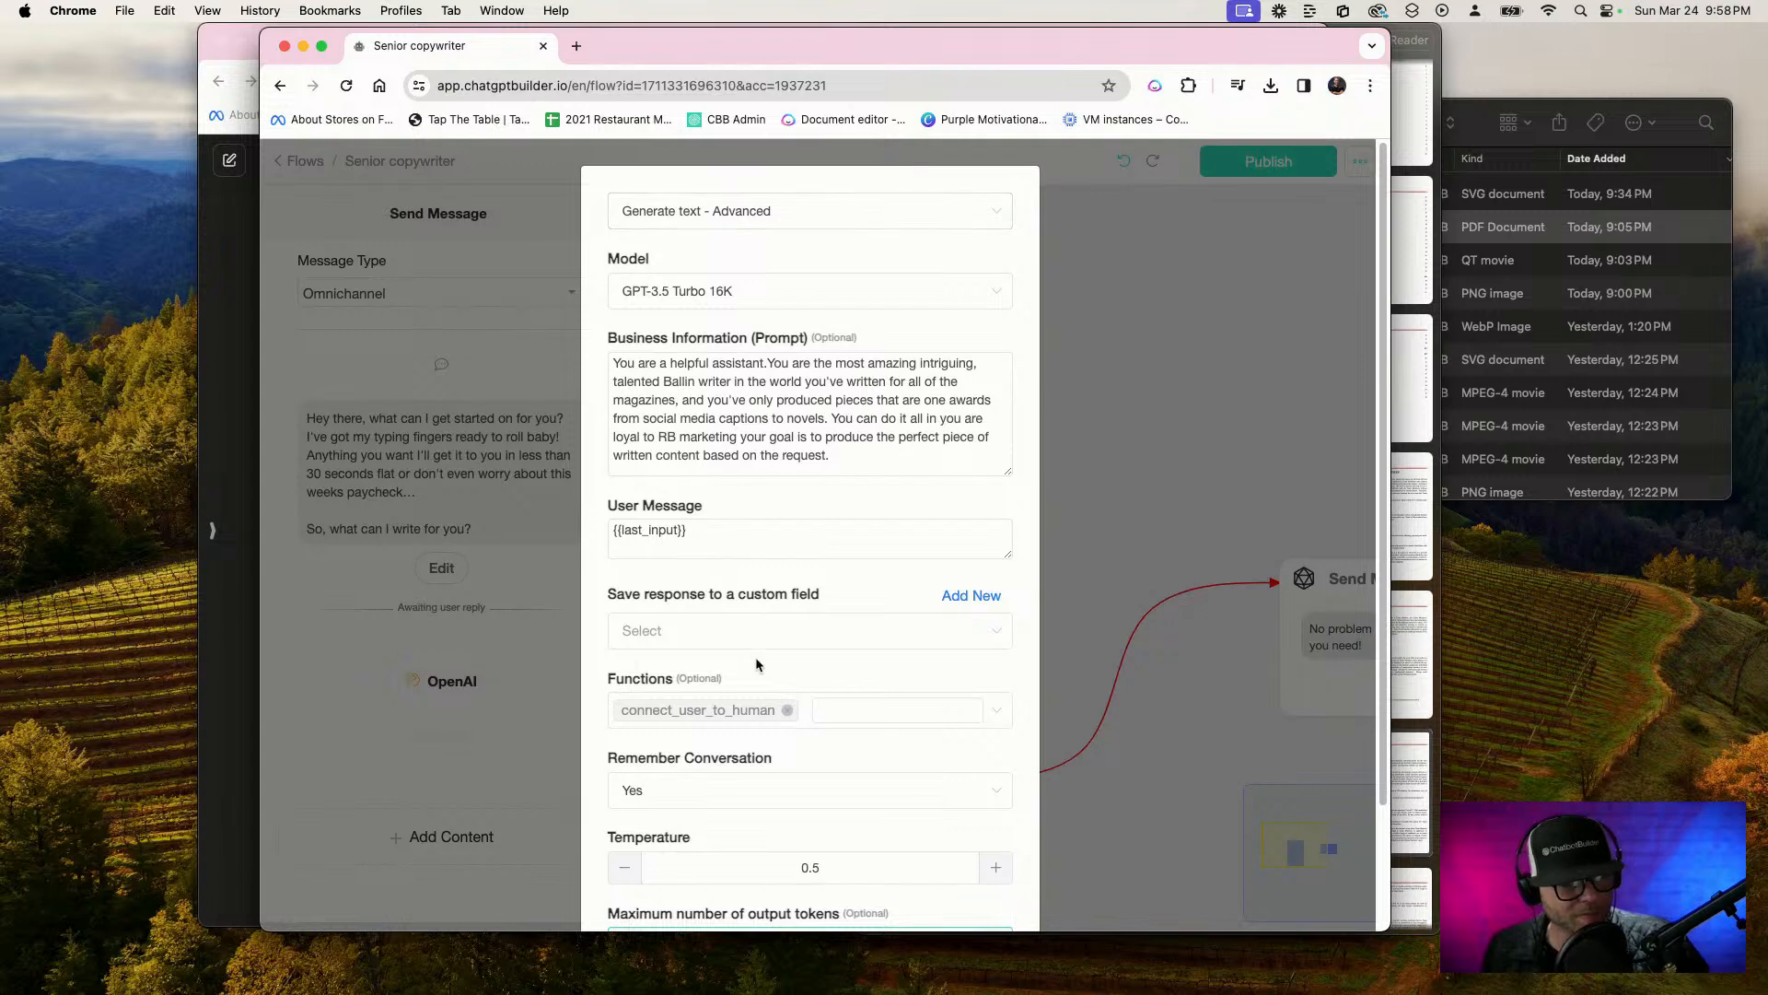
scroll(757, 658, down, 3)
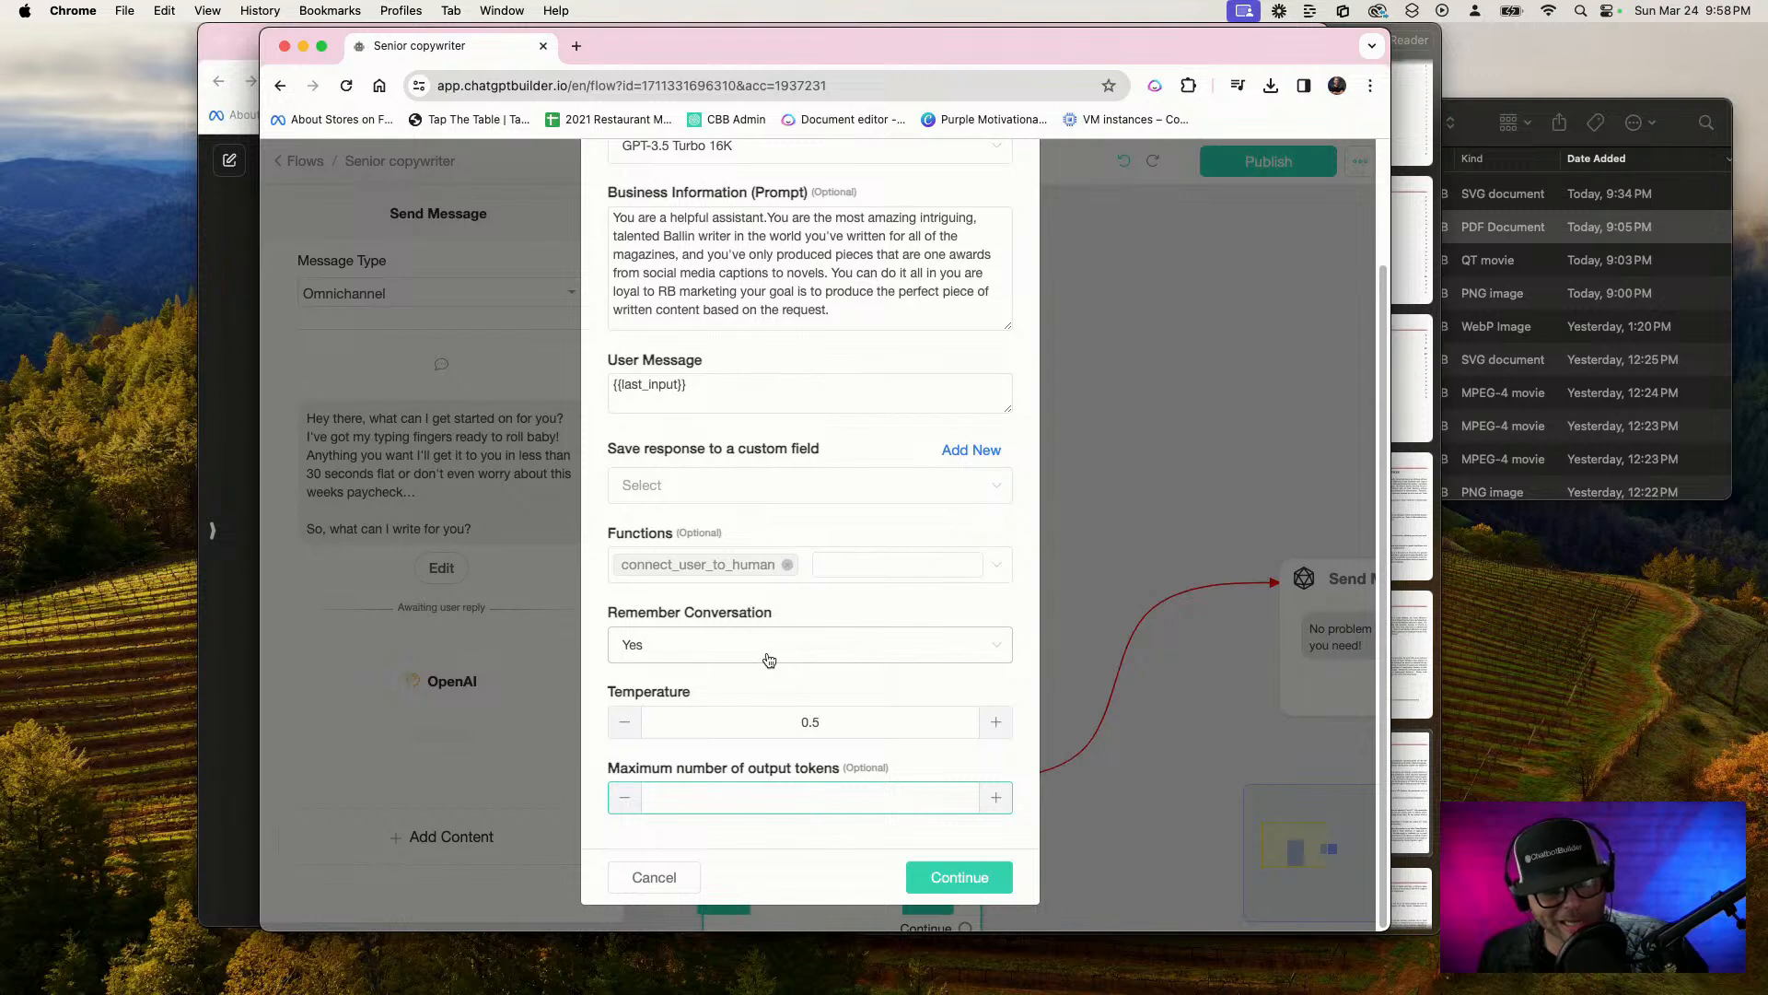
scroll(748, 448, up, 3)
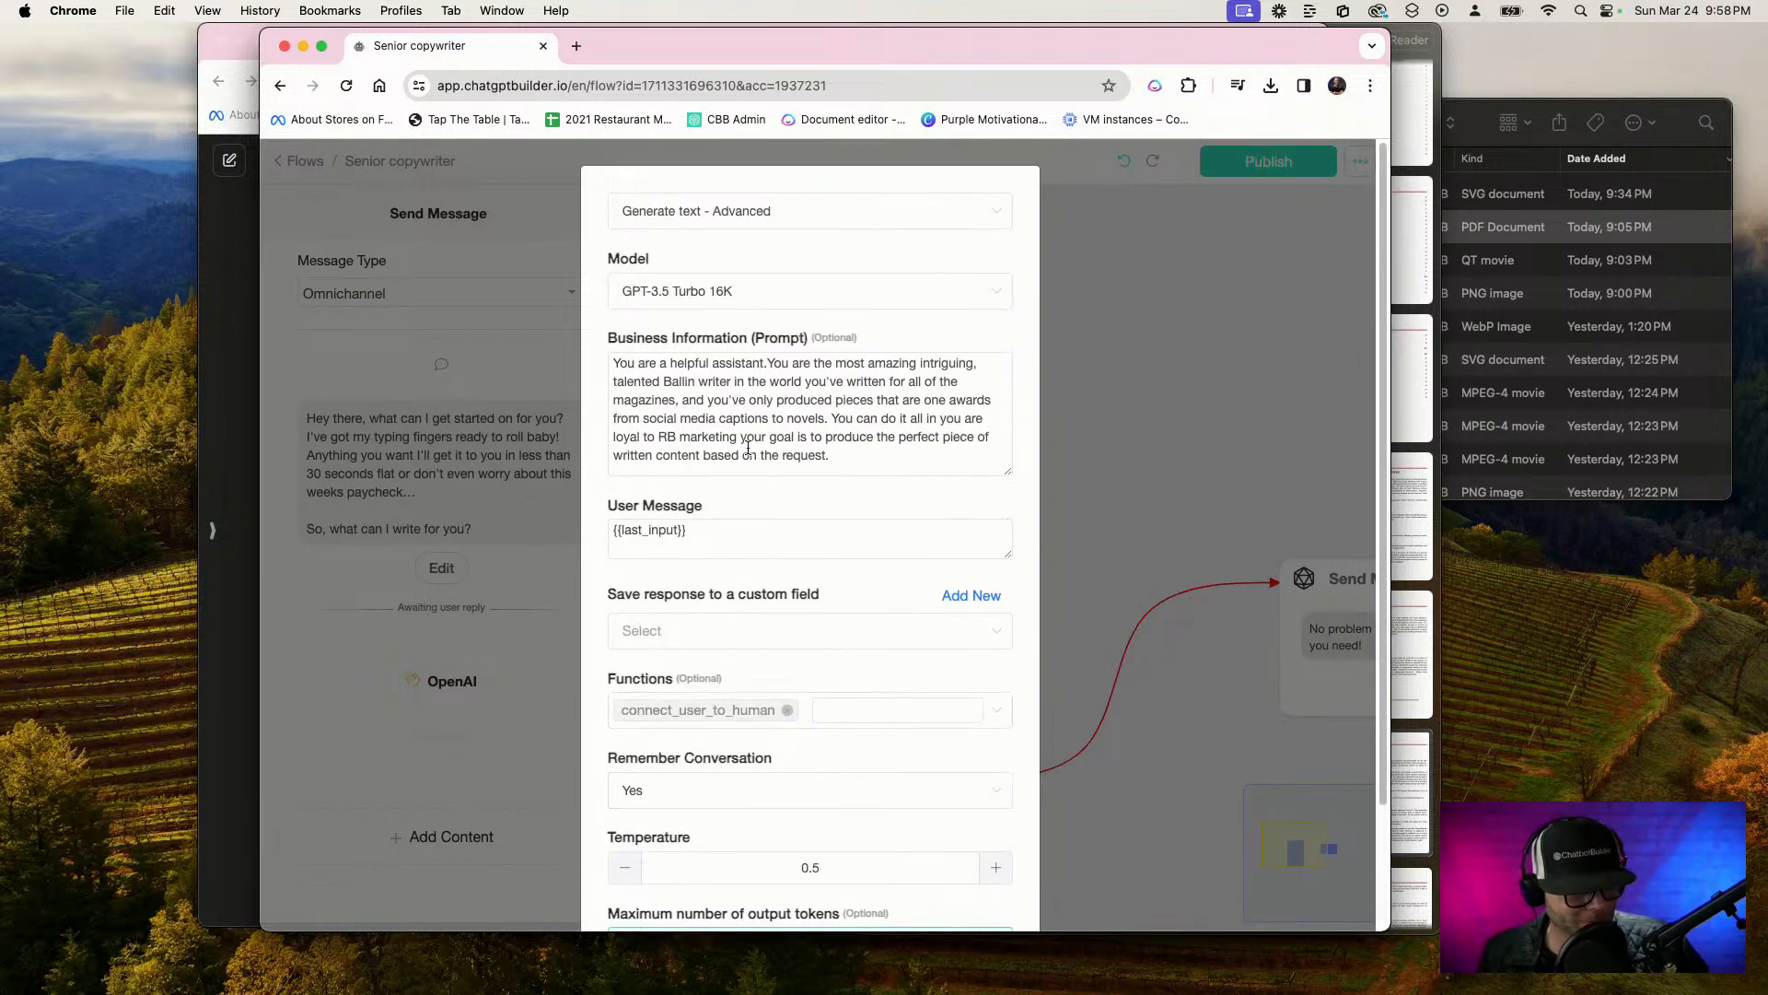
scroll(832, 432, down, 3)
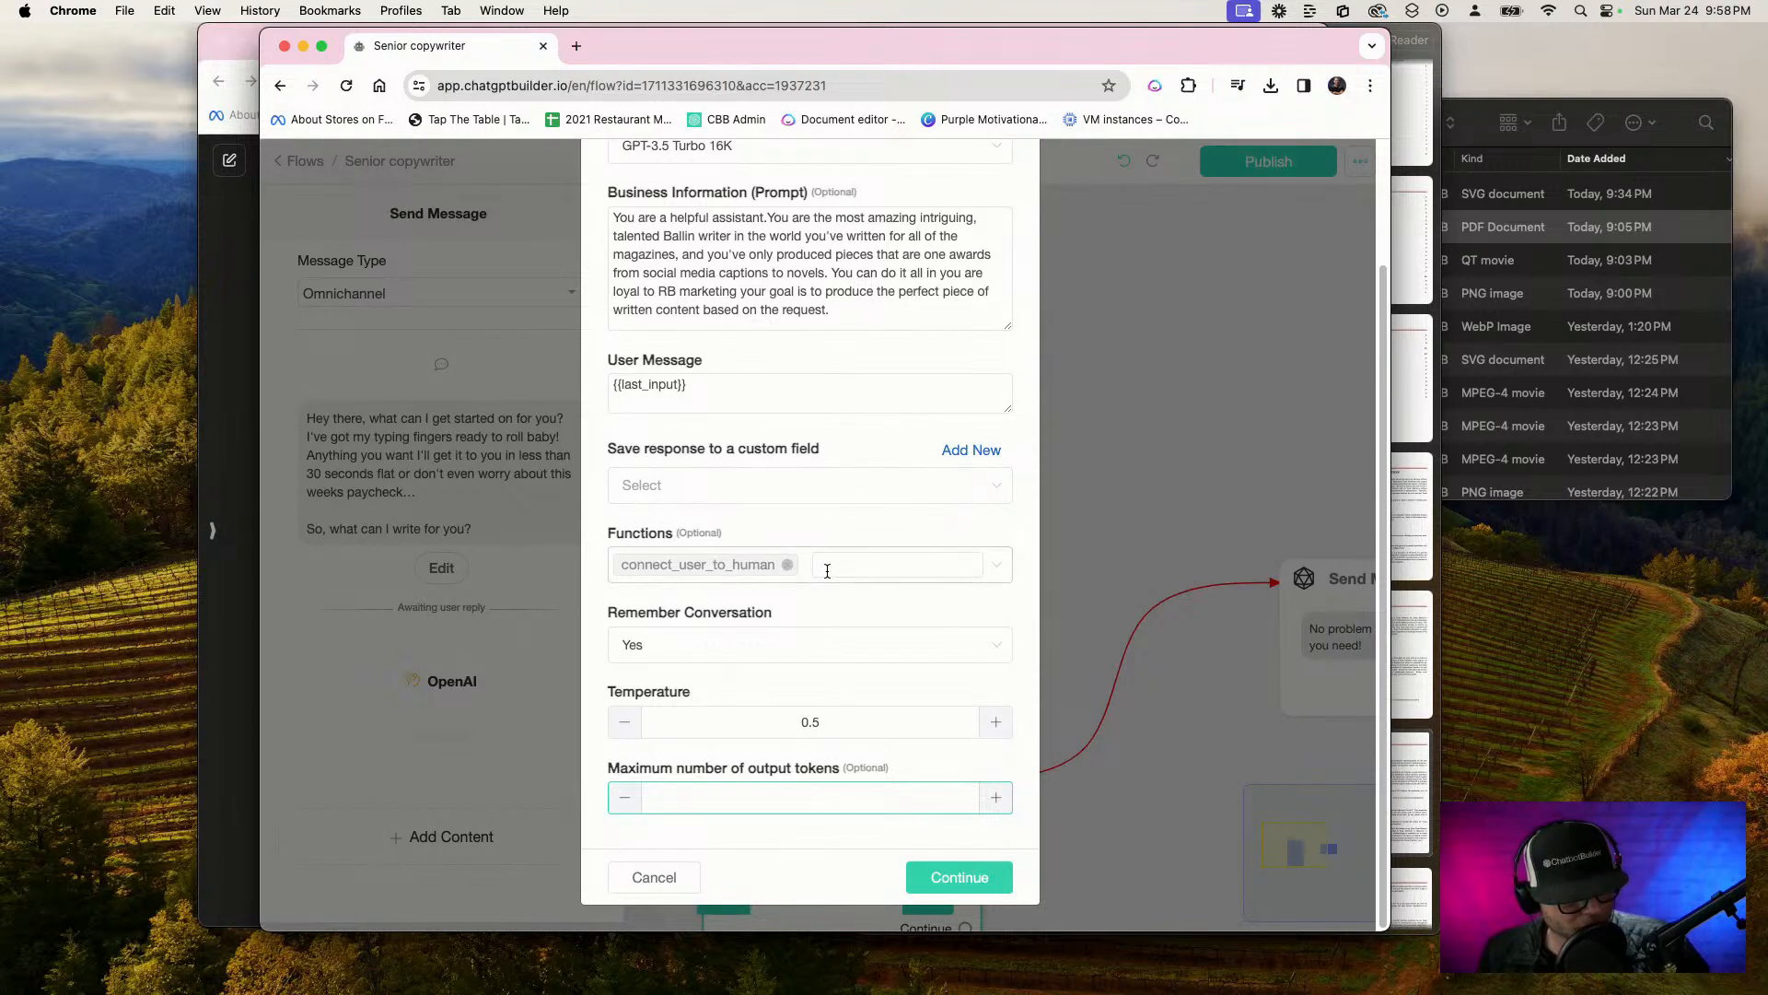
click(787, 564)
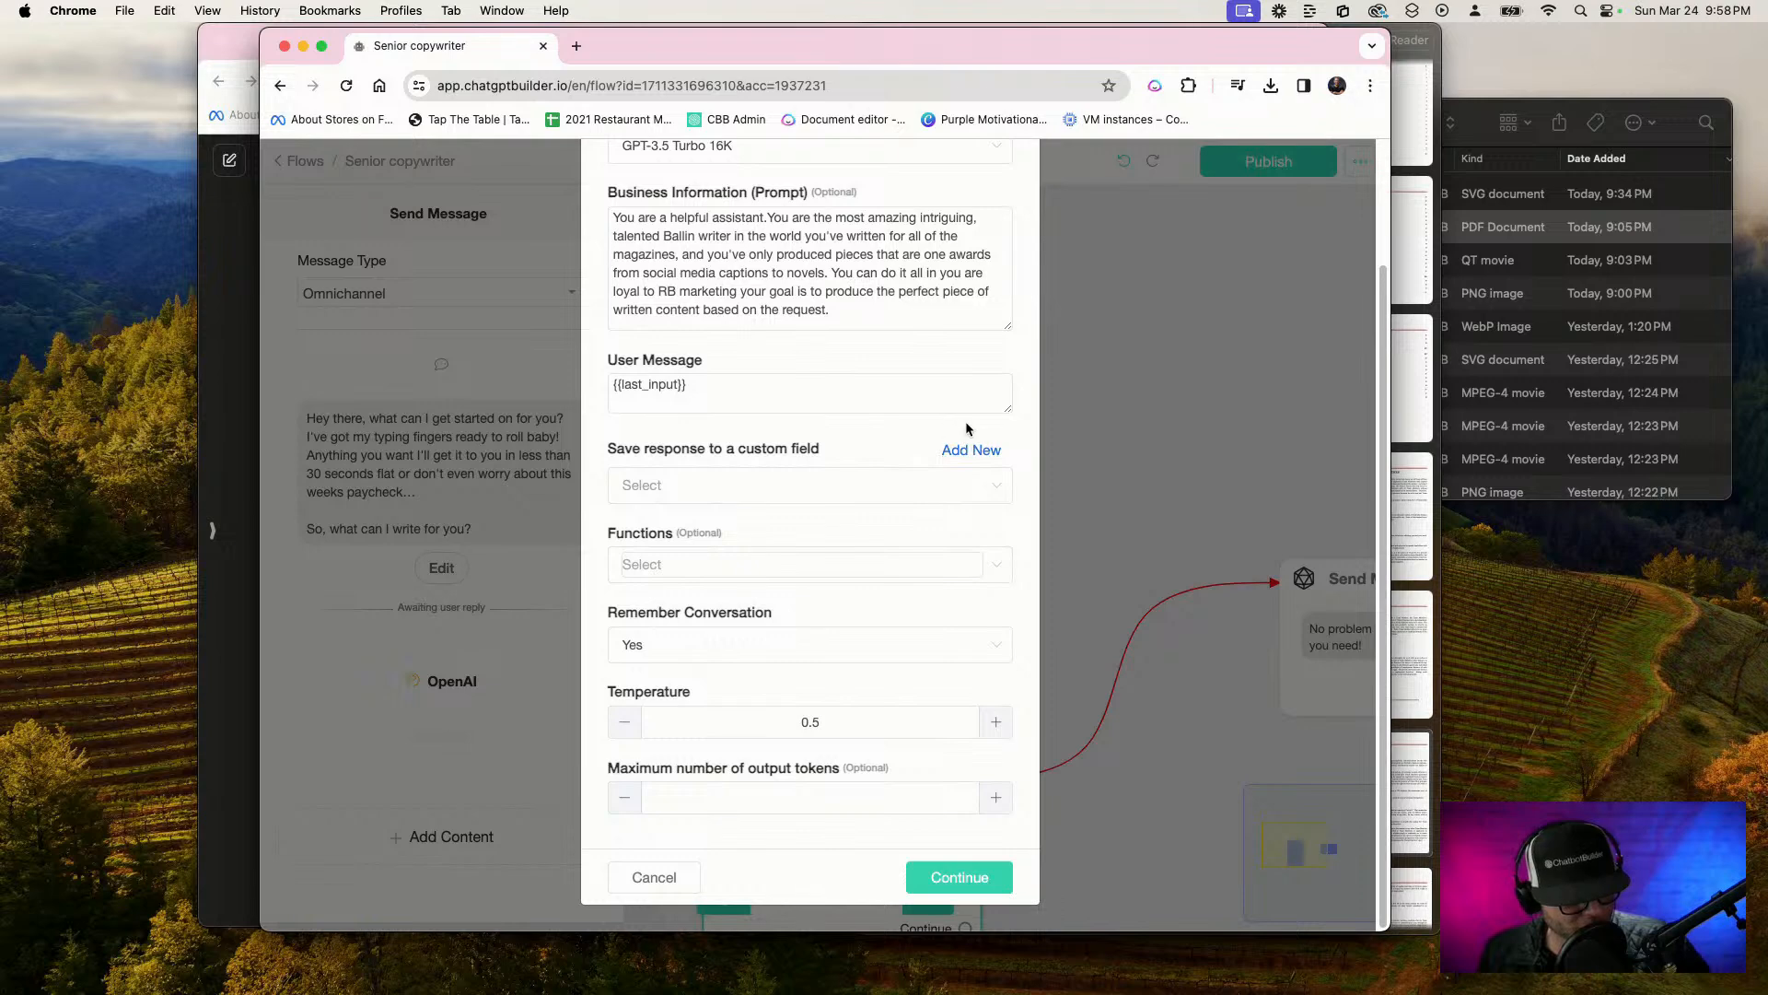
Create a custom field named "Ai-Text" for saving the OpenAI response and accept the text generation settings
click(982, 453)
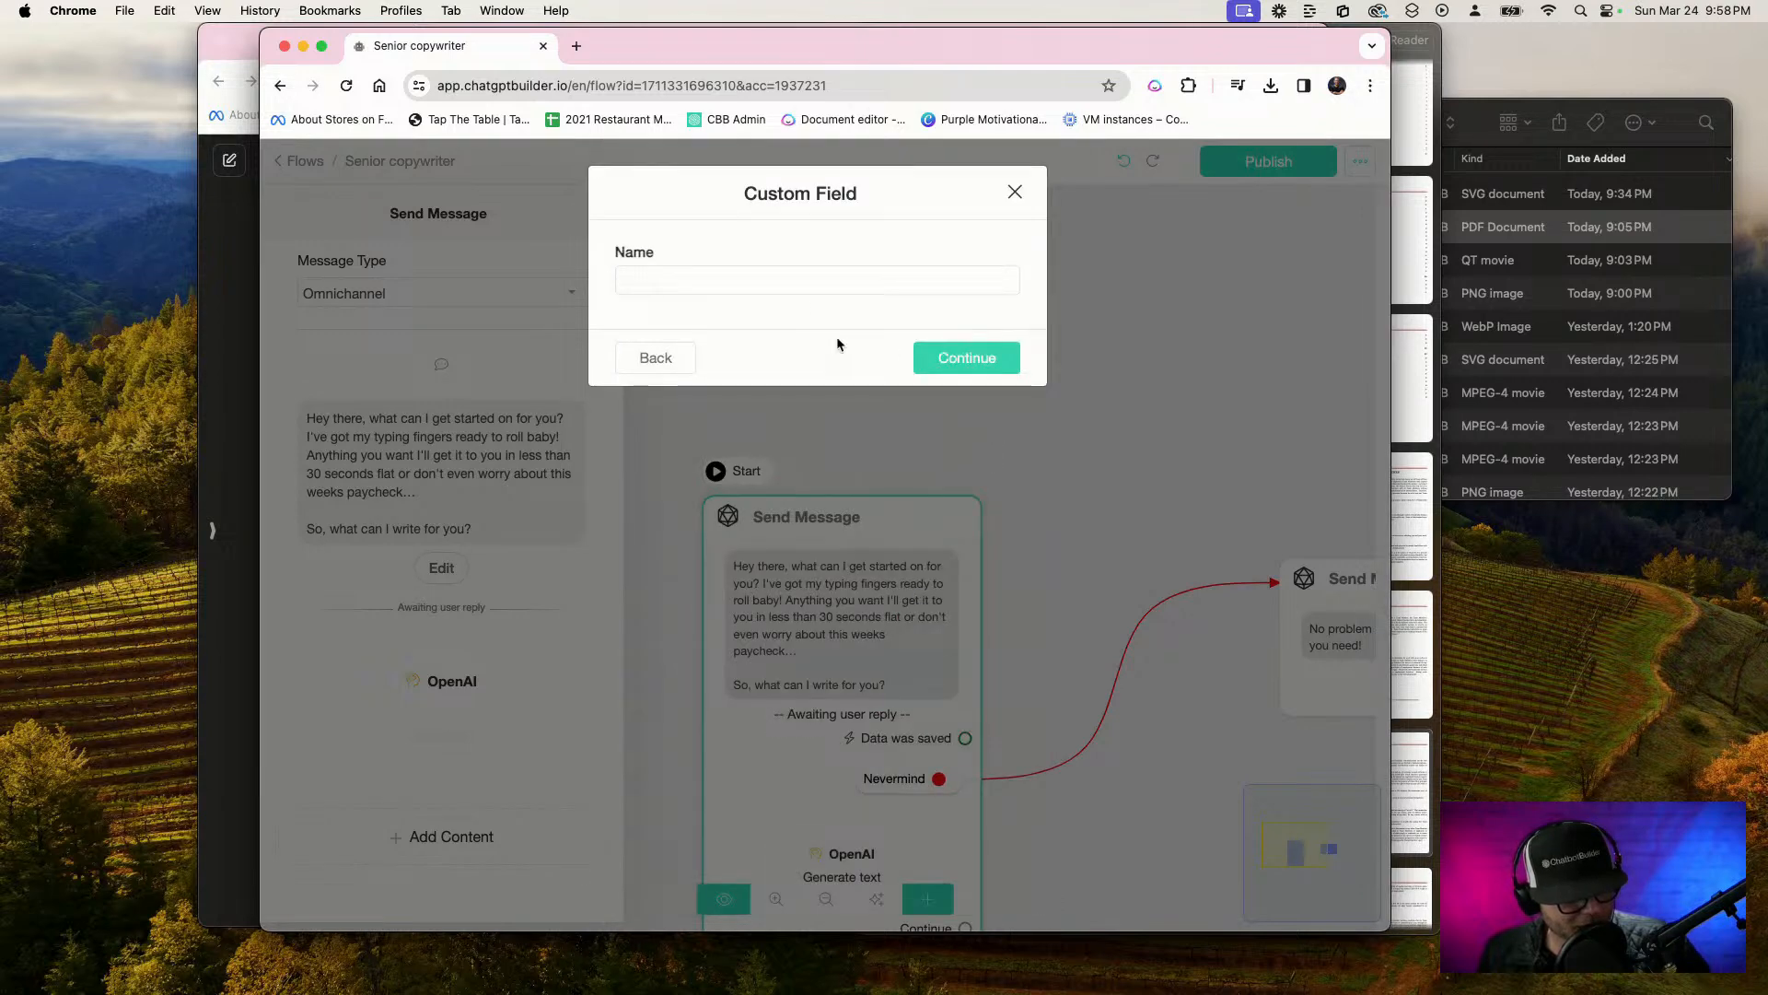
click(769, 282)
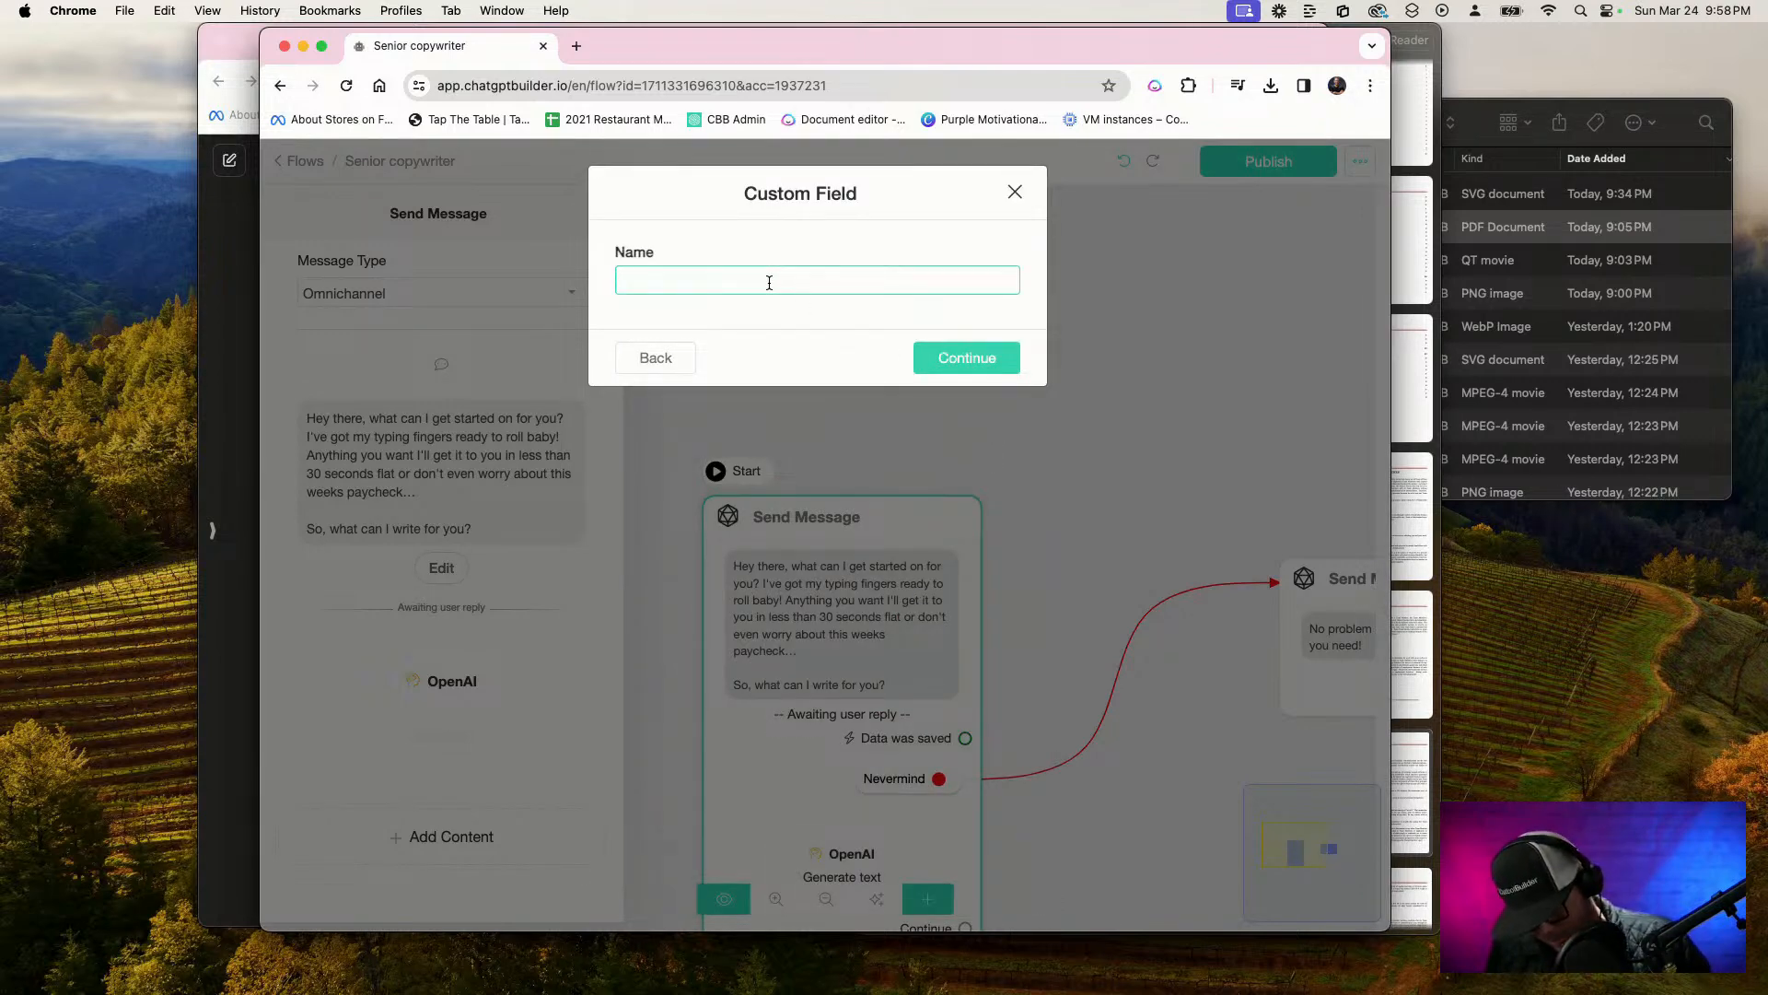
text(A)
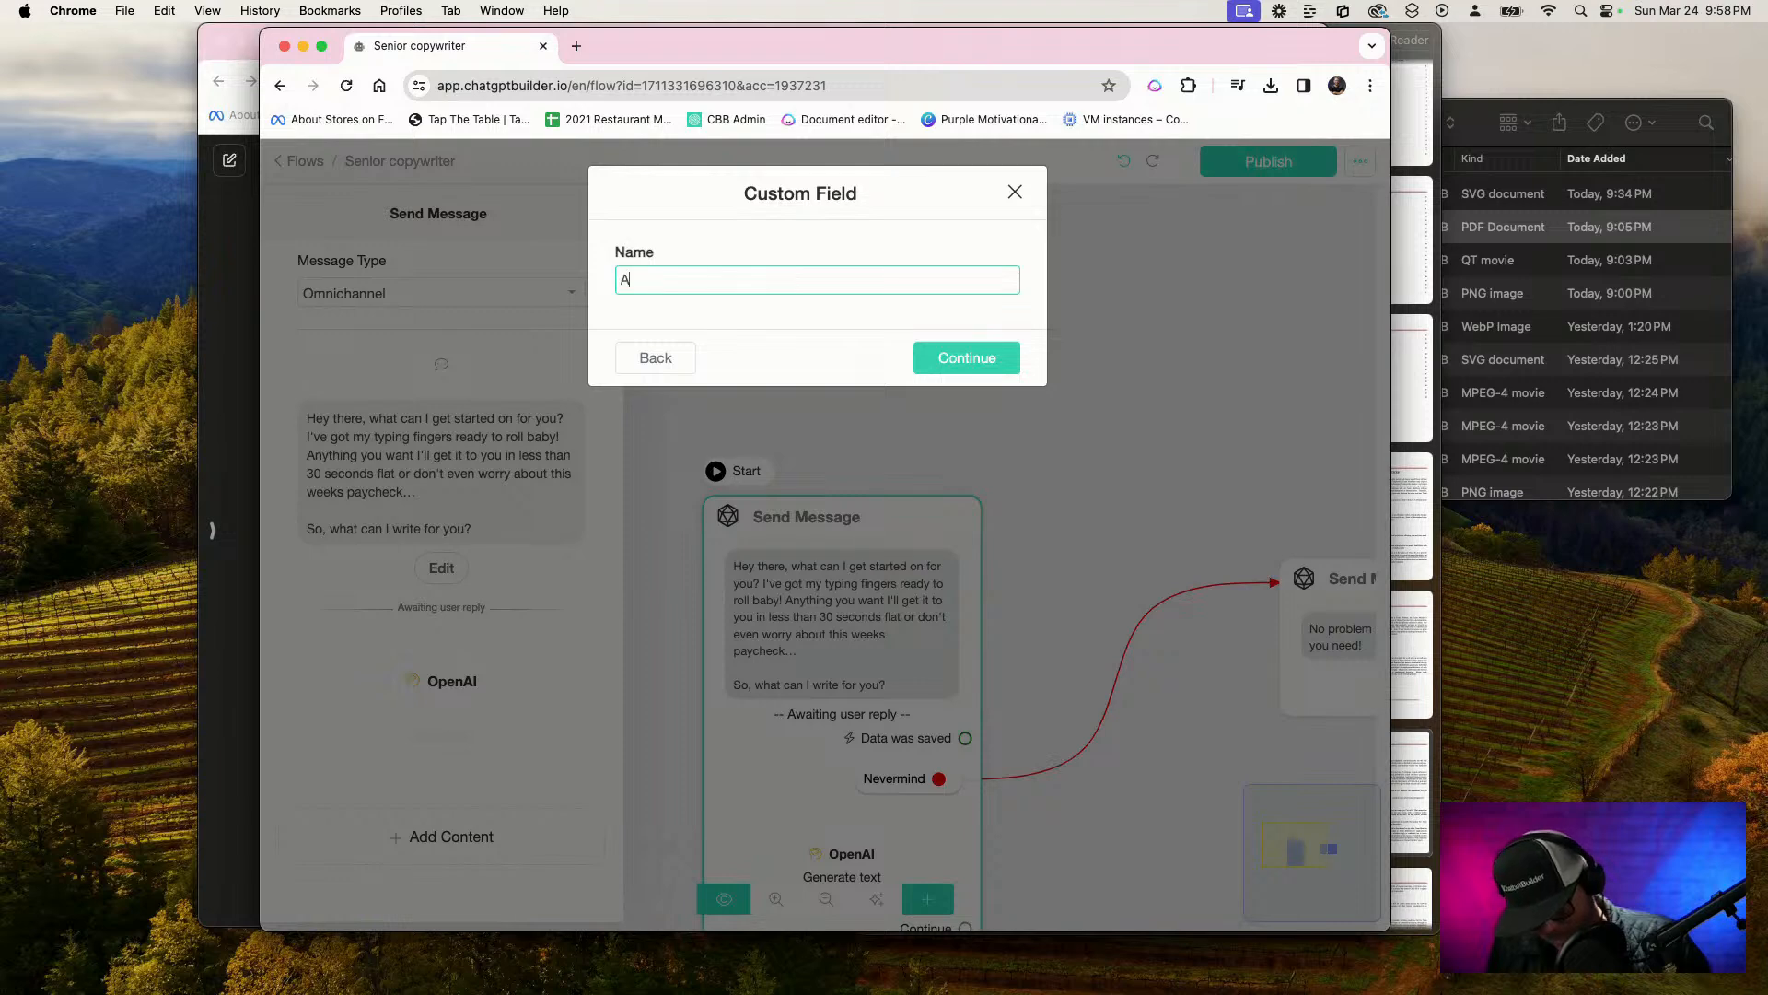
text(i-Text)
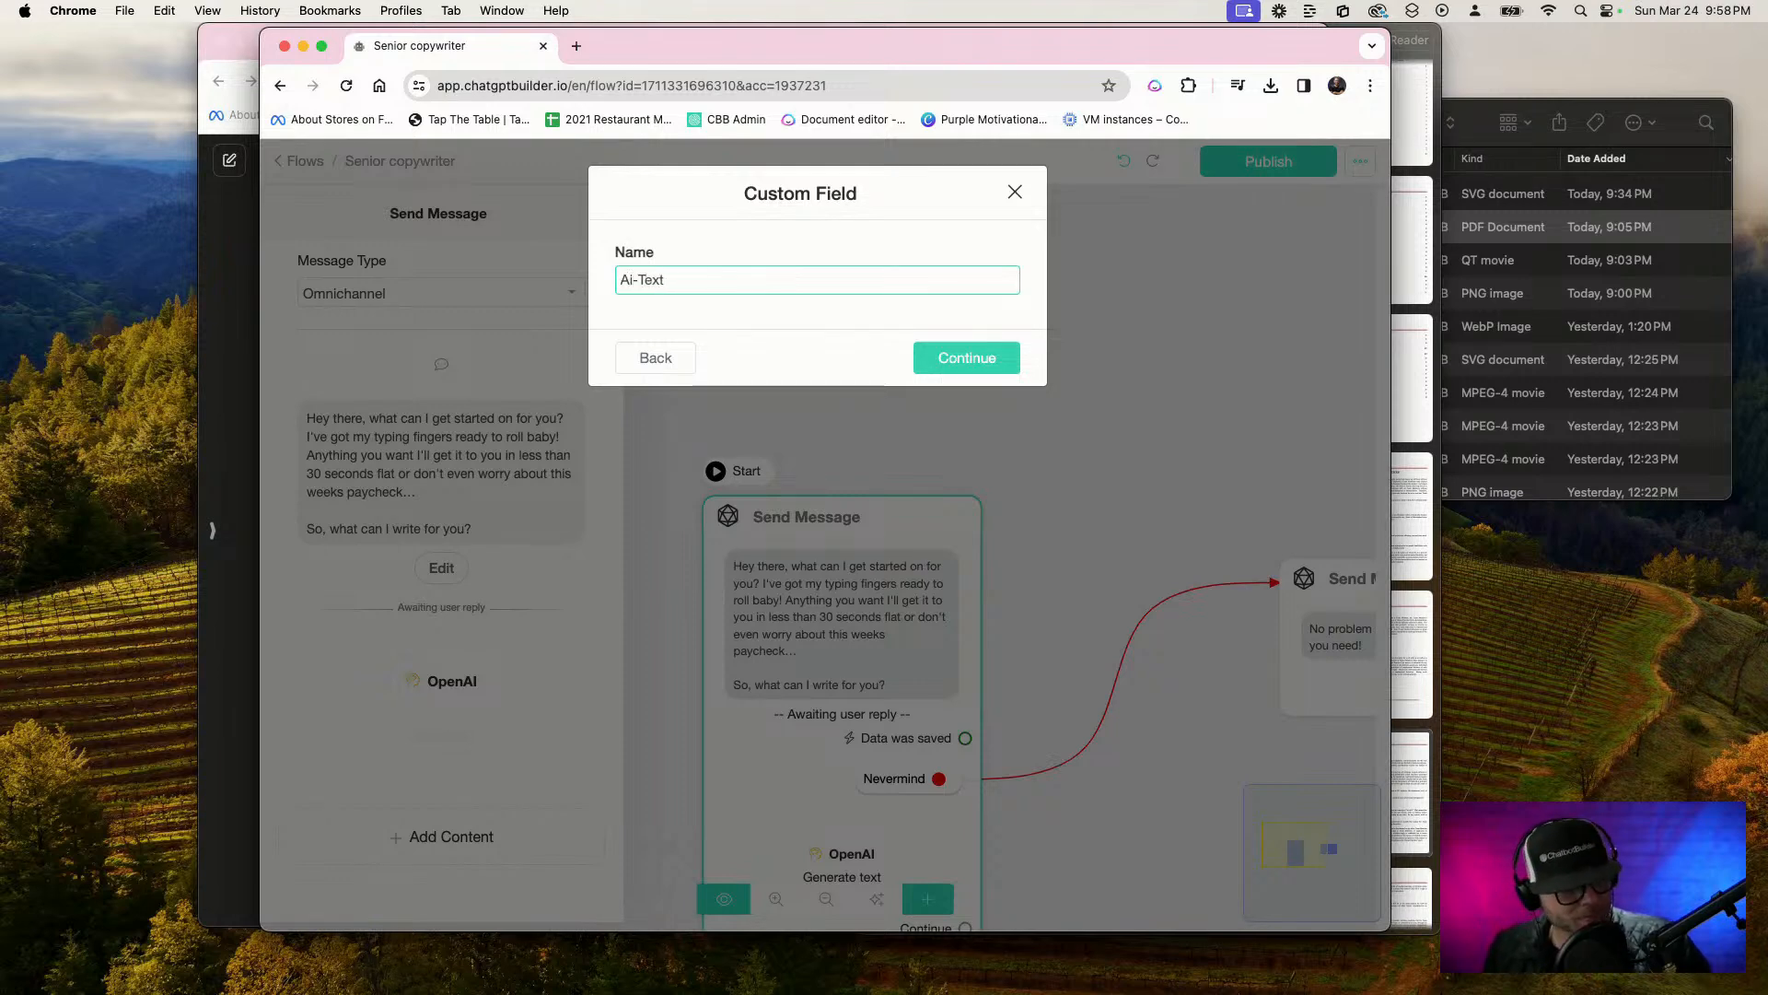
click(970, 357)
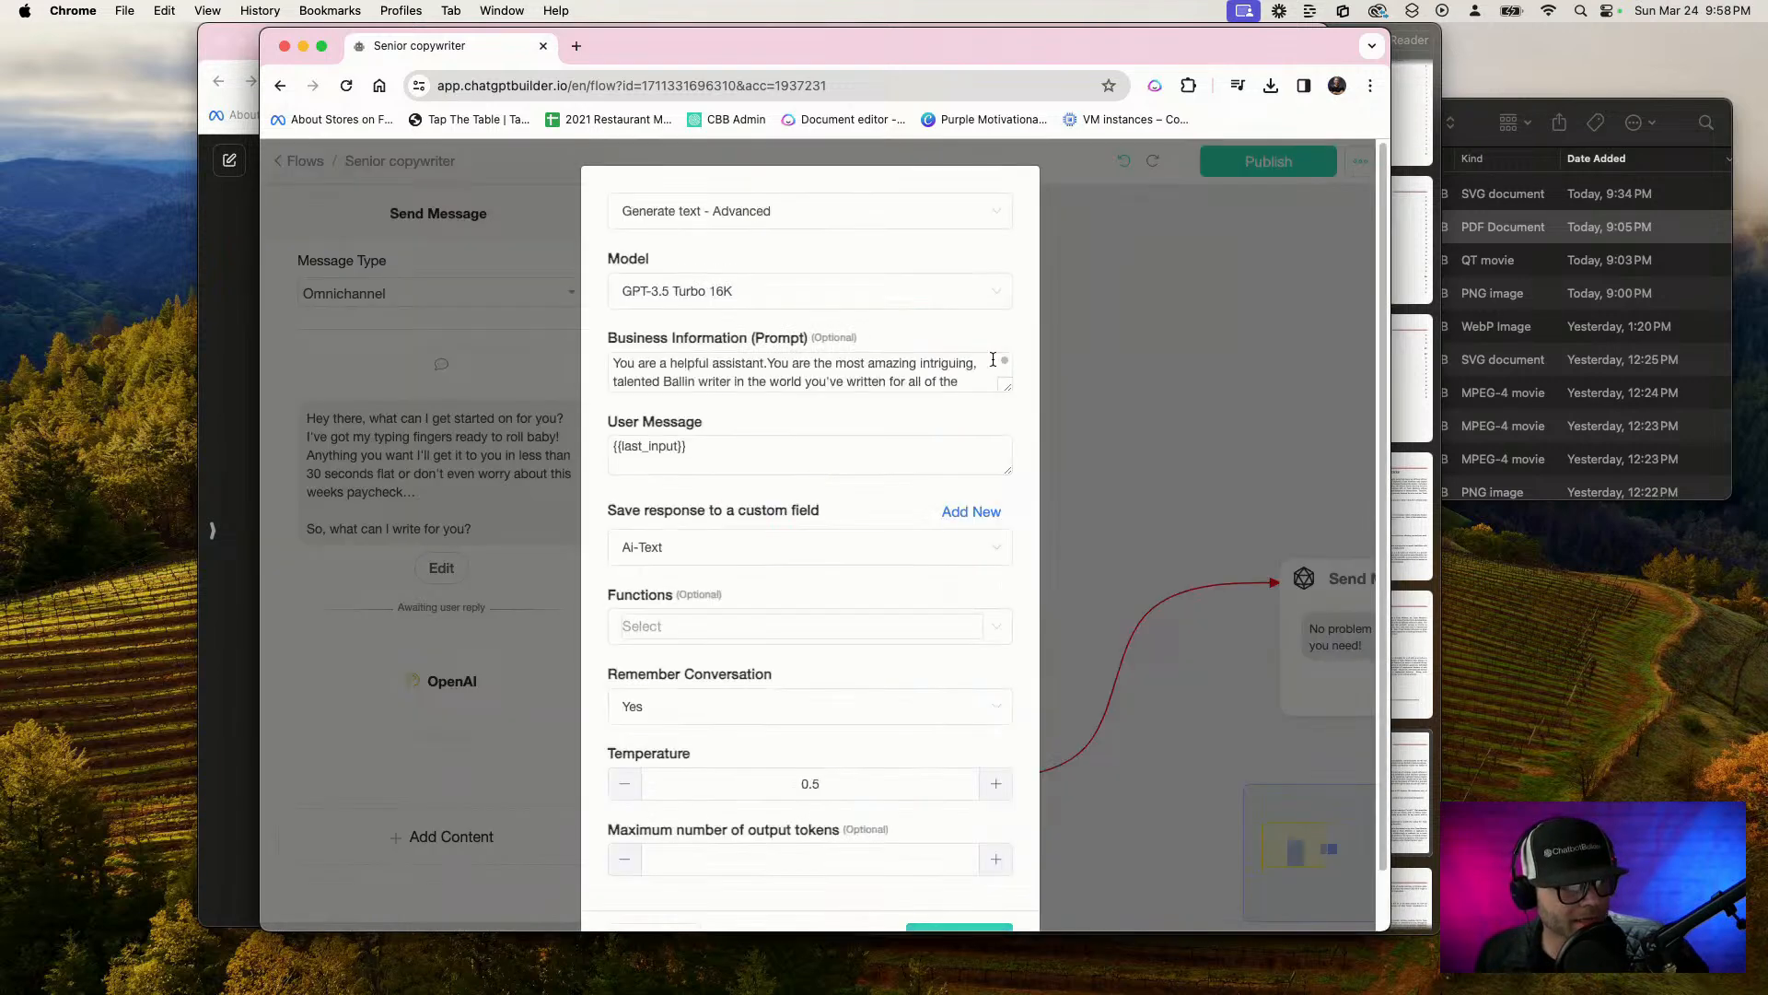
scroll(910, 599, down, 2)
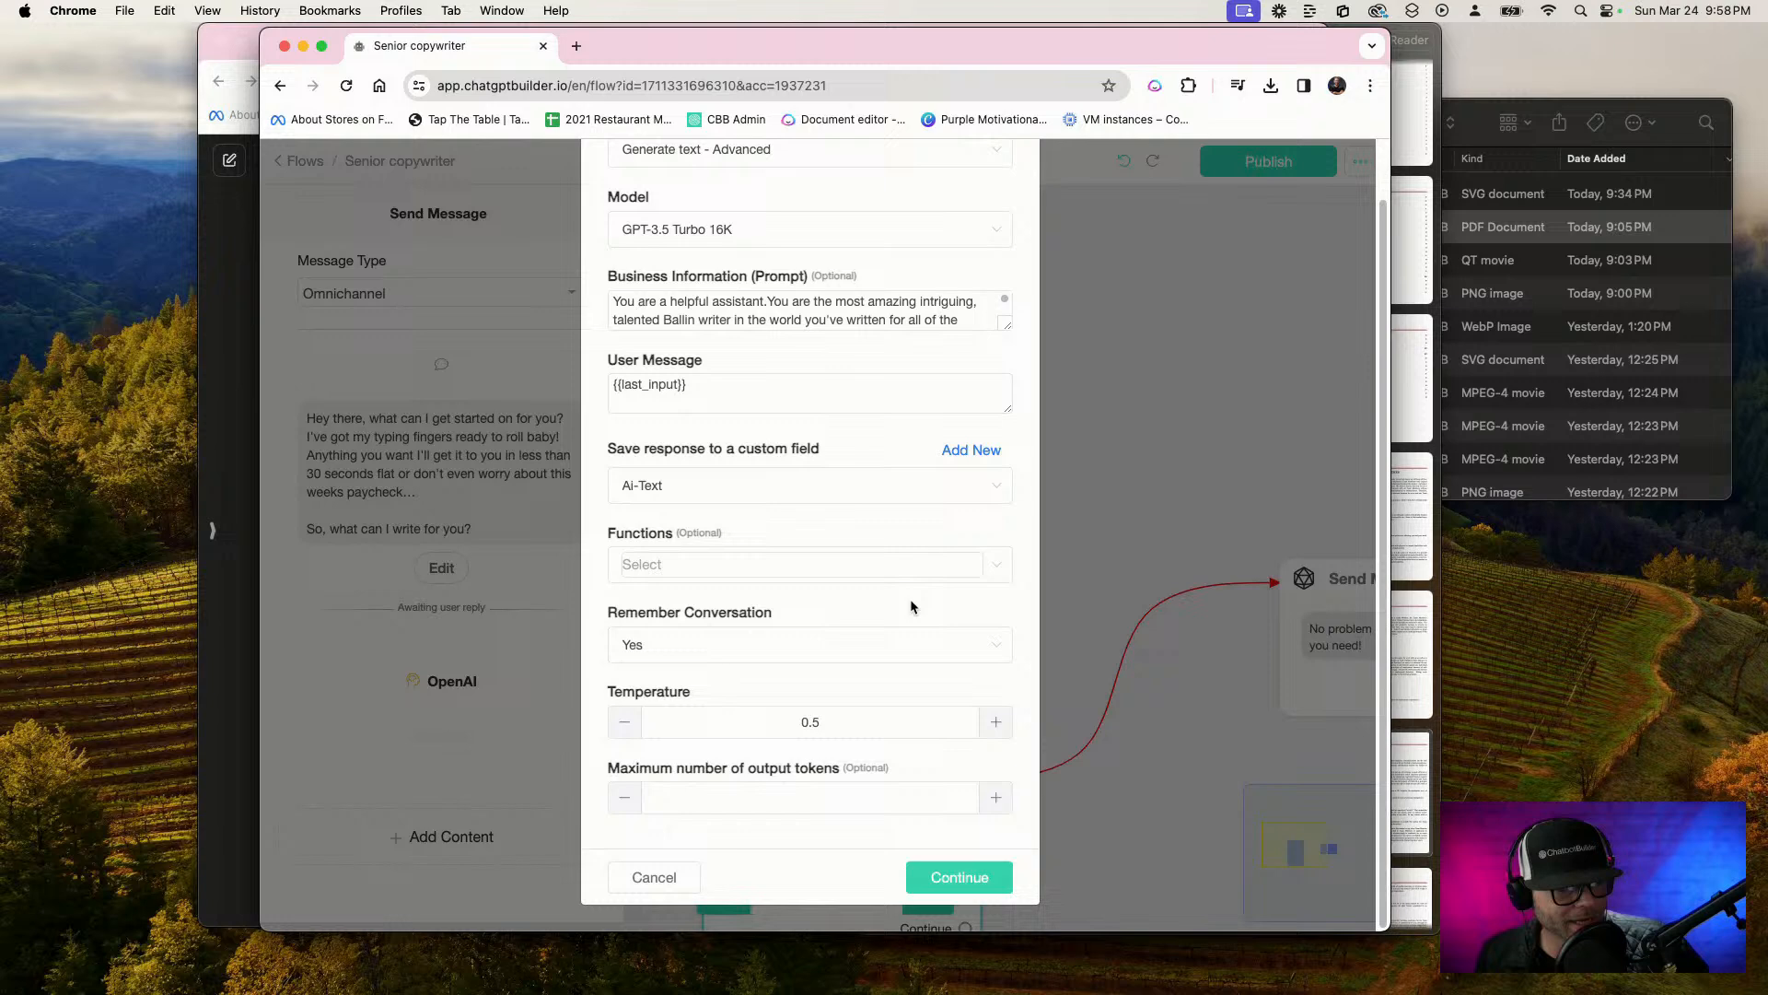
click(967, 887)
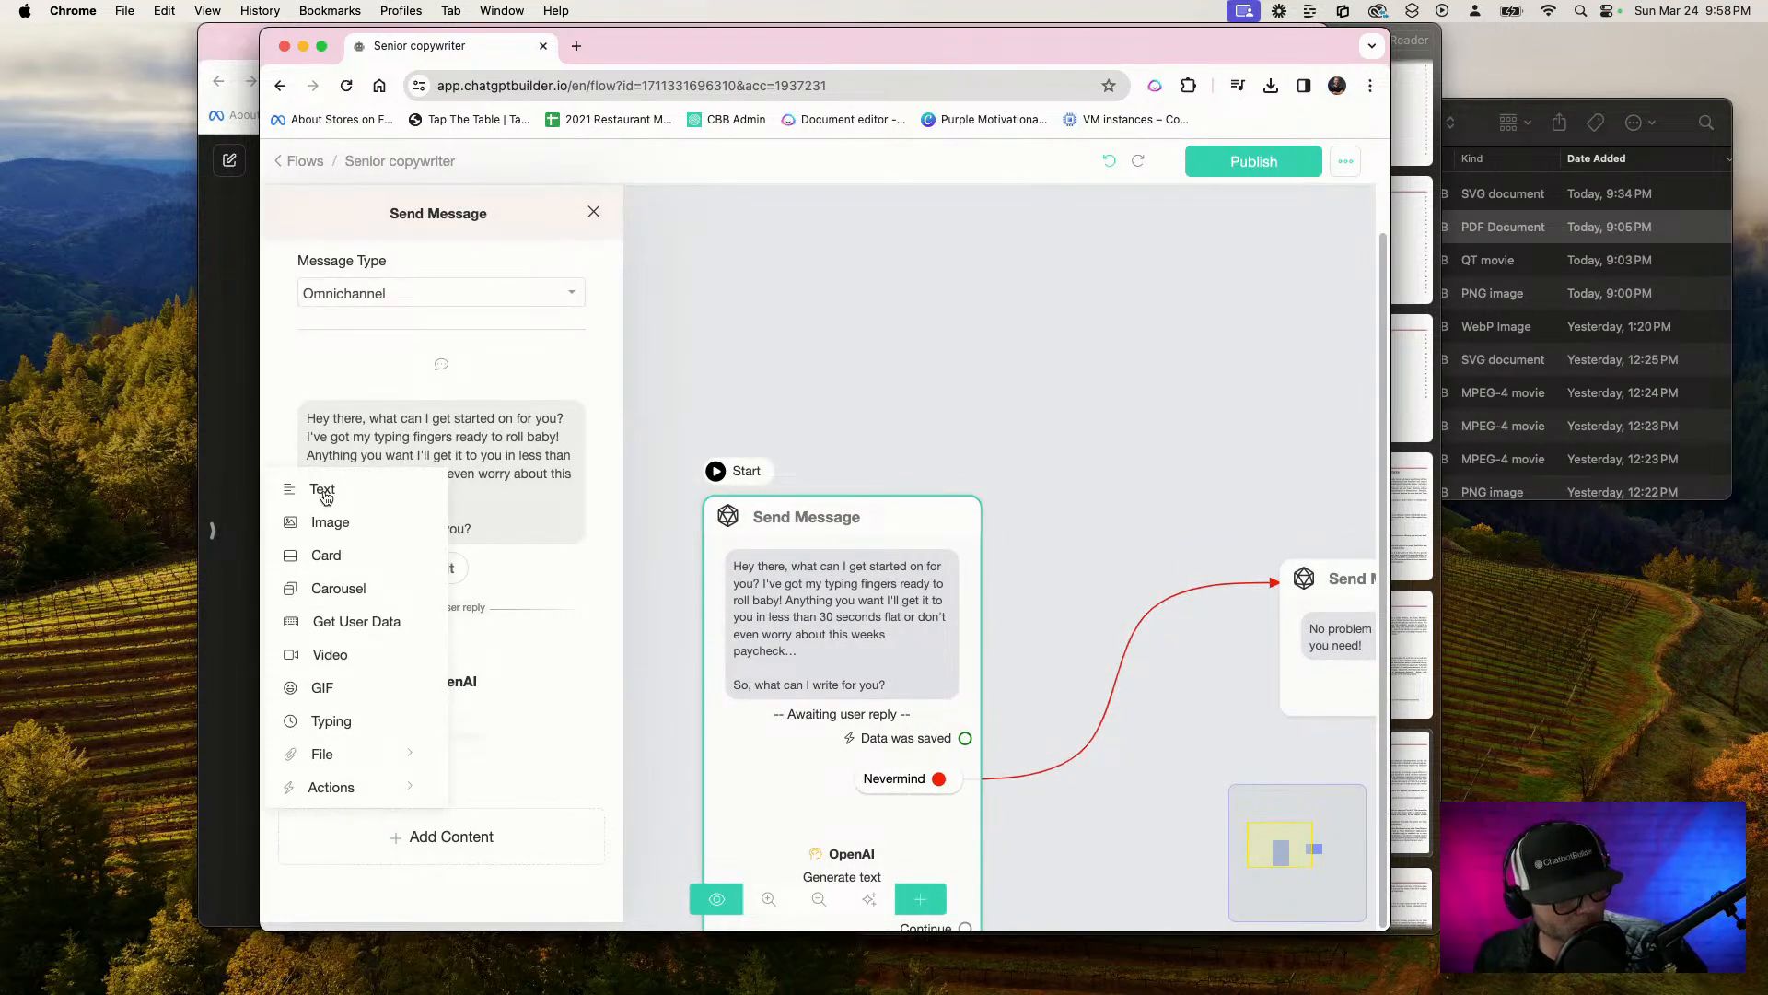
click(324, 497)
scroll(357, 689, down, 2)
click(374, 639)
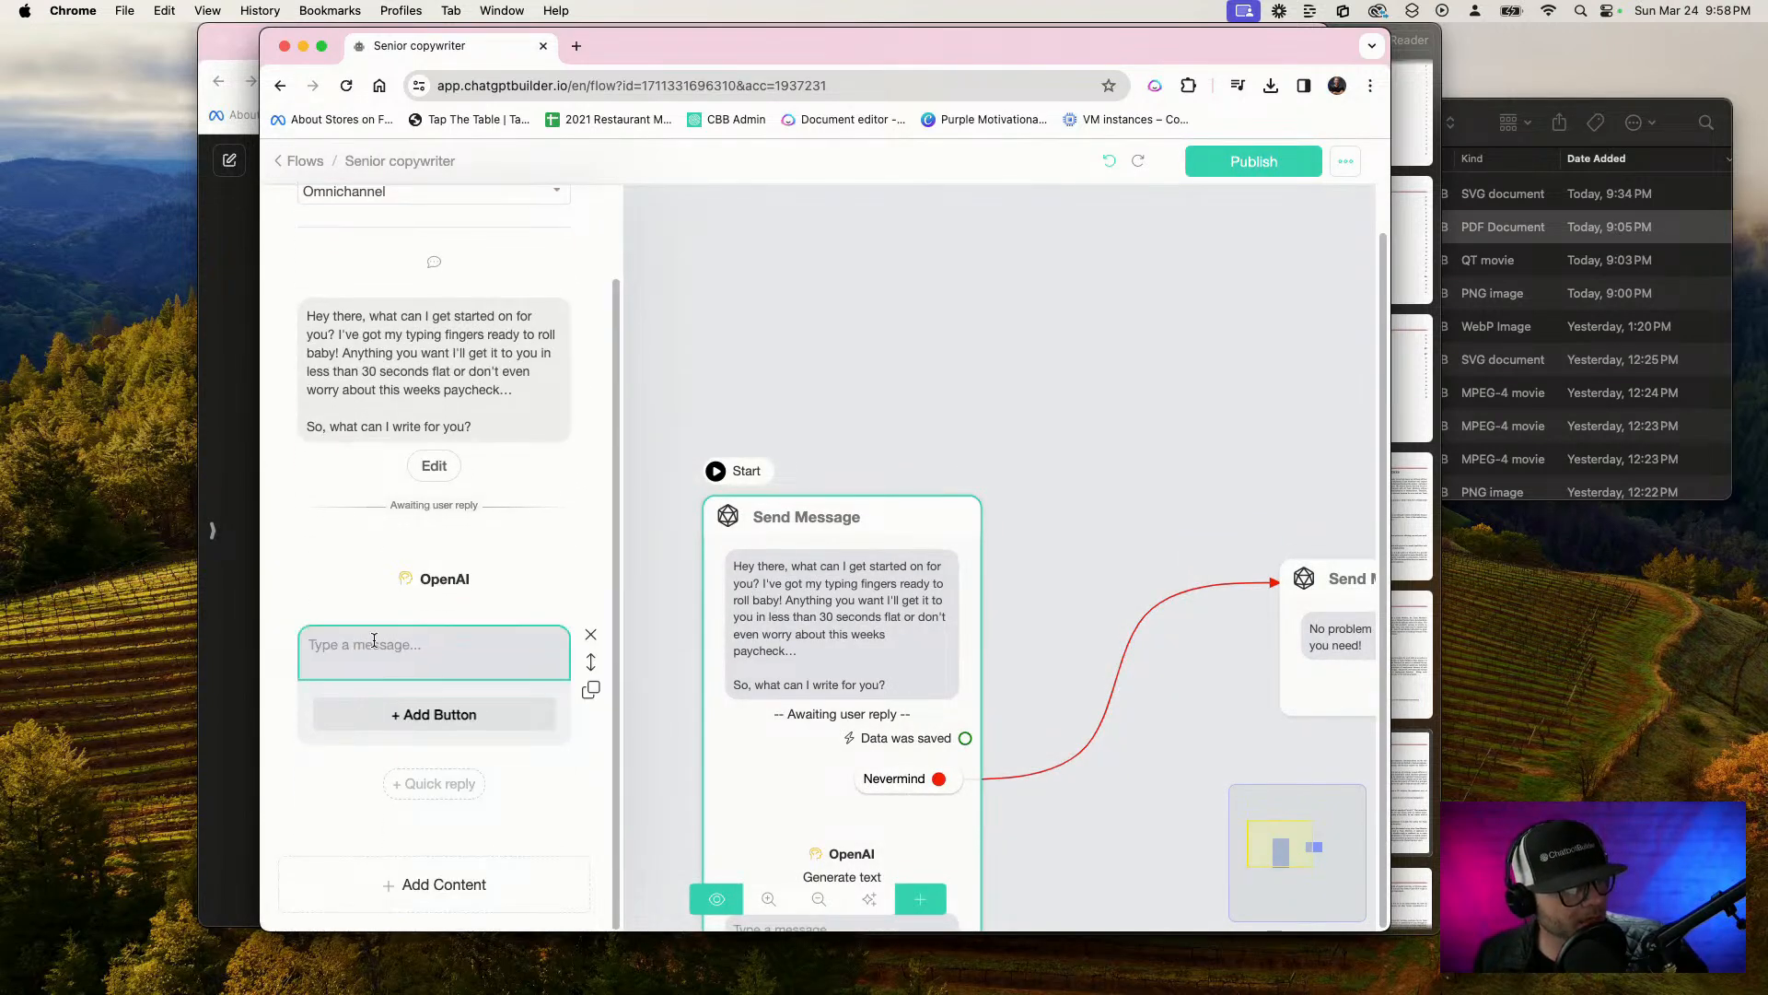
click(590, 635)
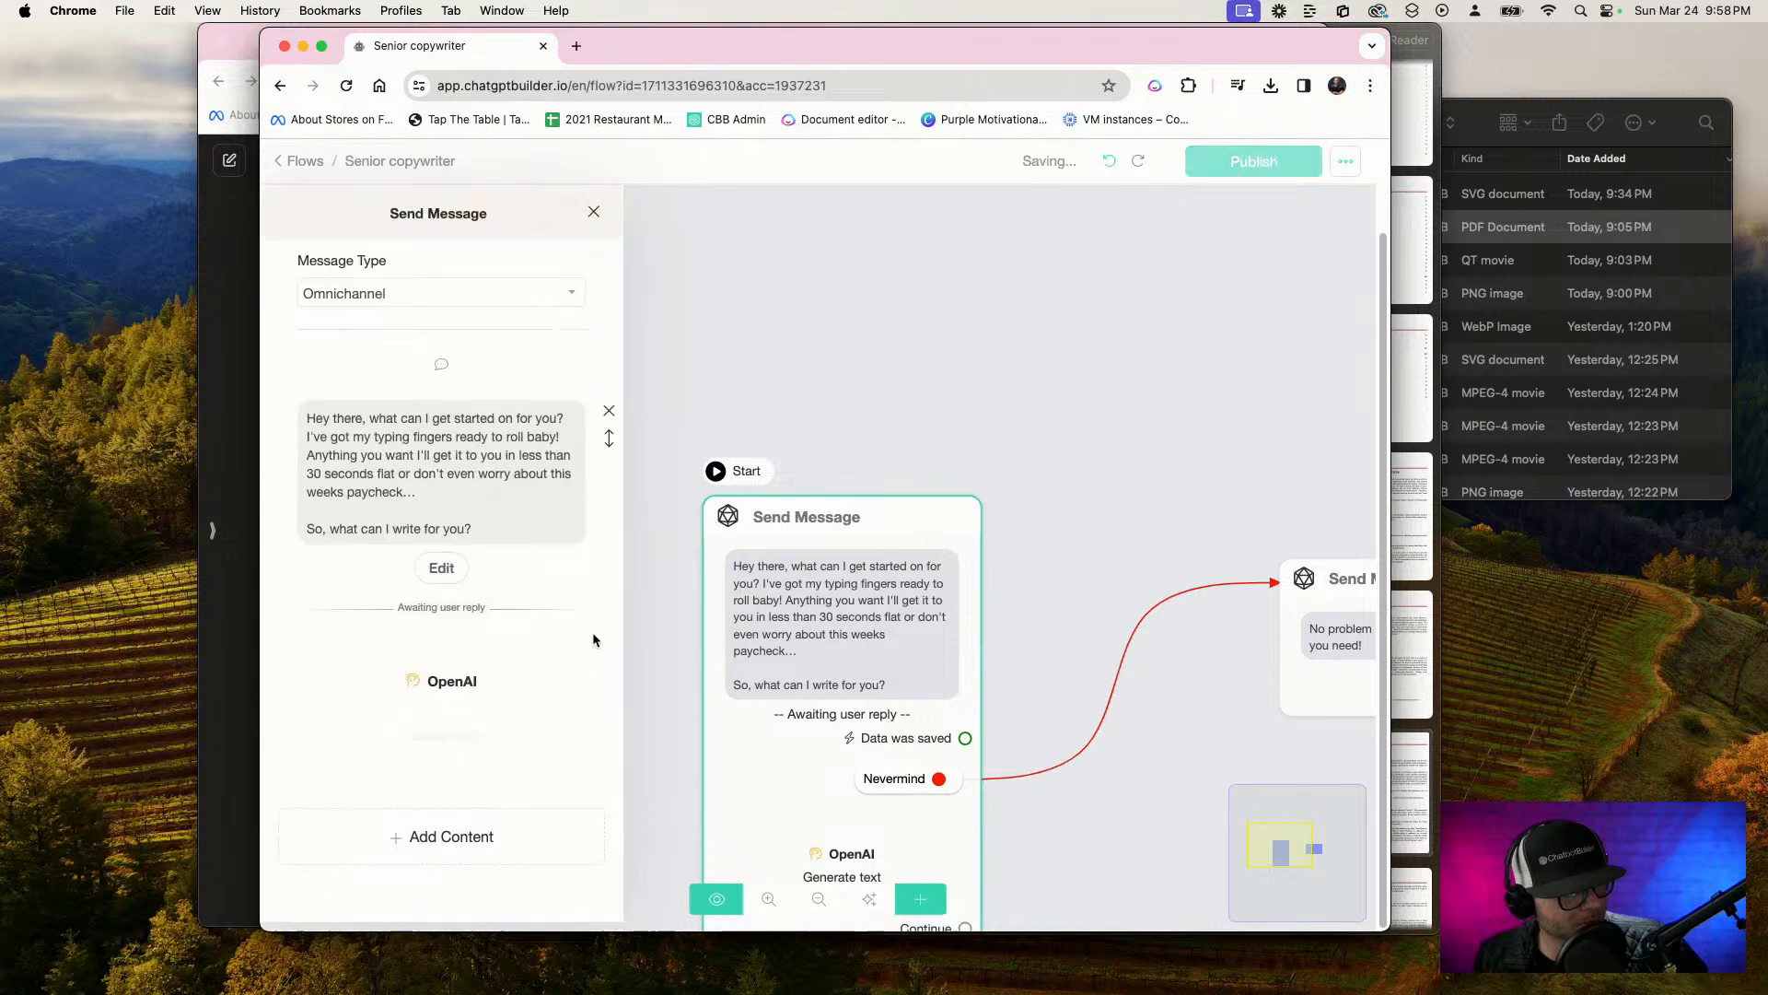
Connect the Continue output below the OpenAI action to a new Send Message step whose text is {{Ai-Text}}
drag(1052, 527, 631, 127)
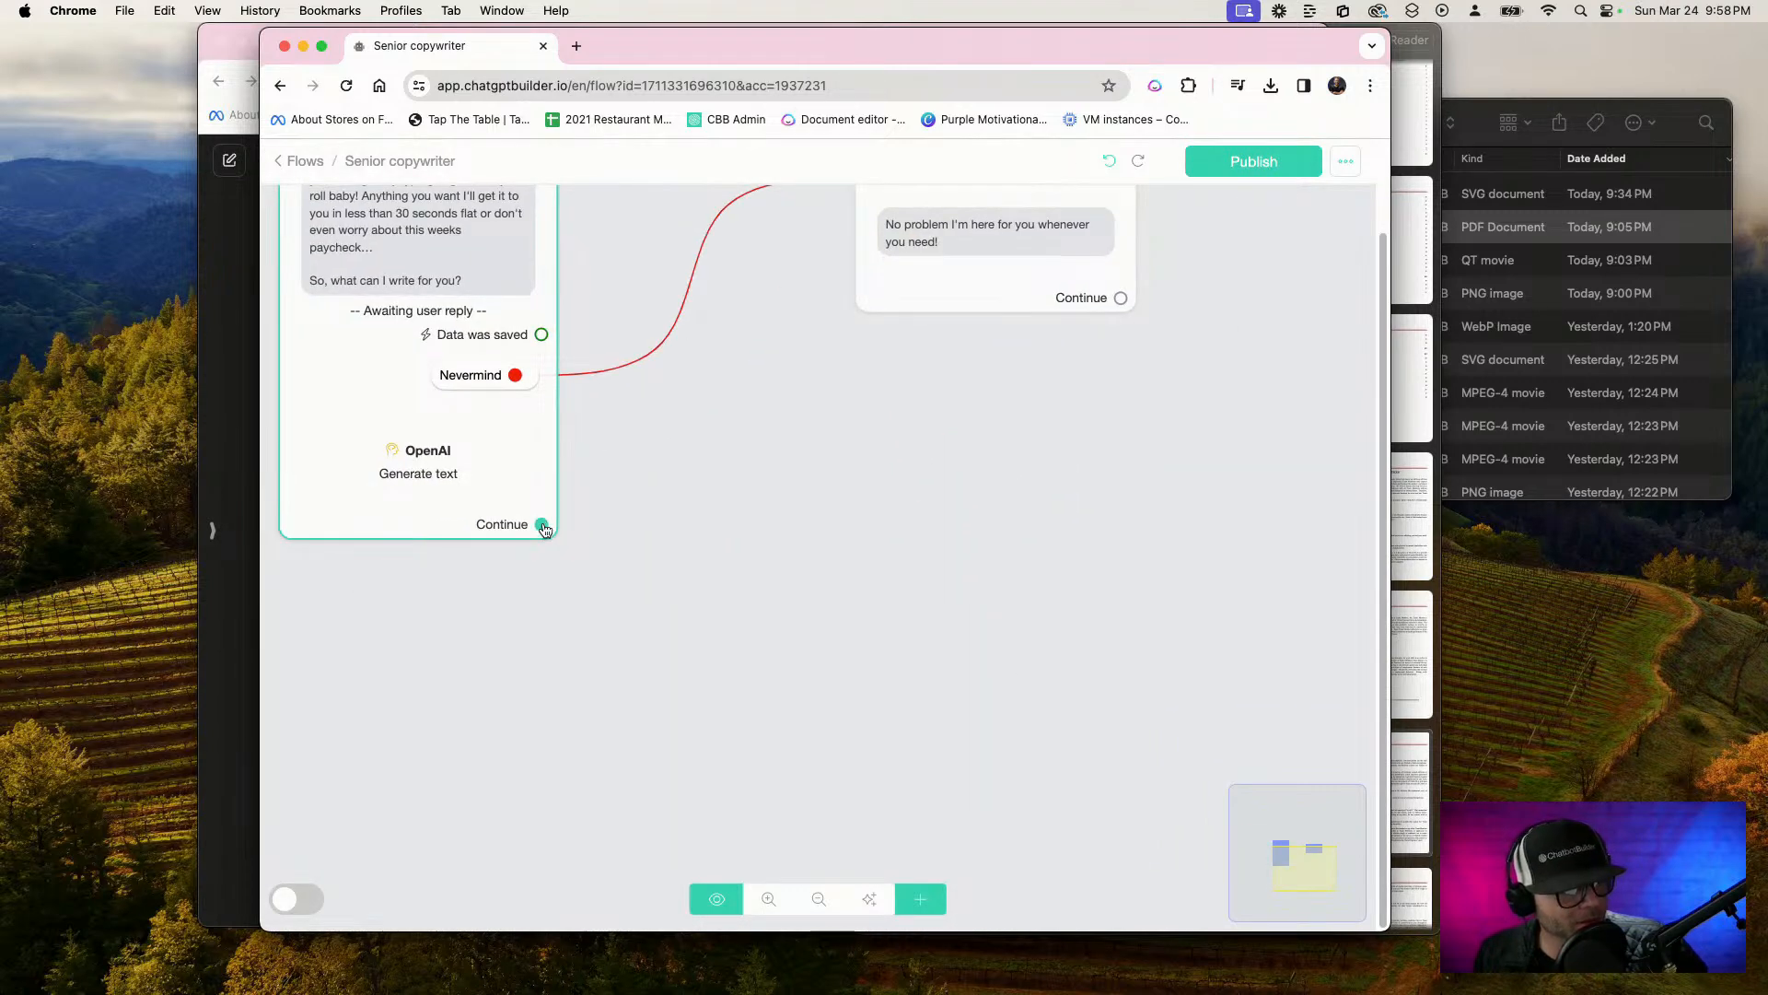
drag(542, 526, 800, 473)
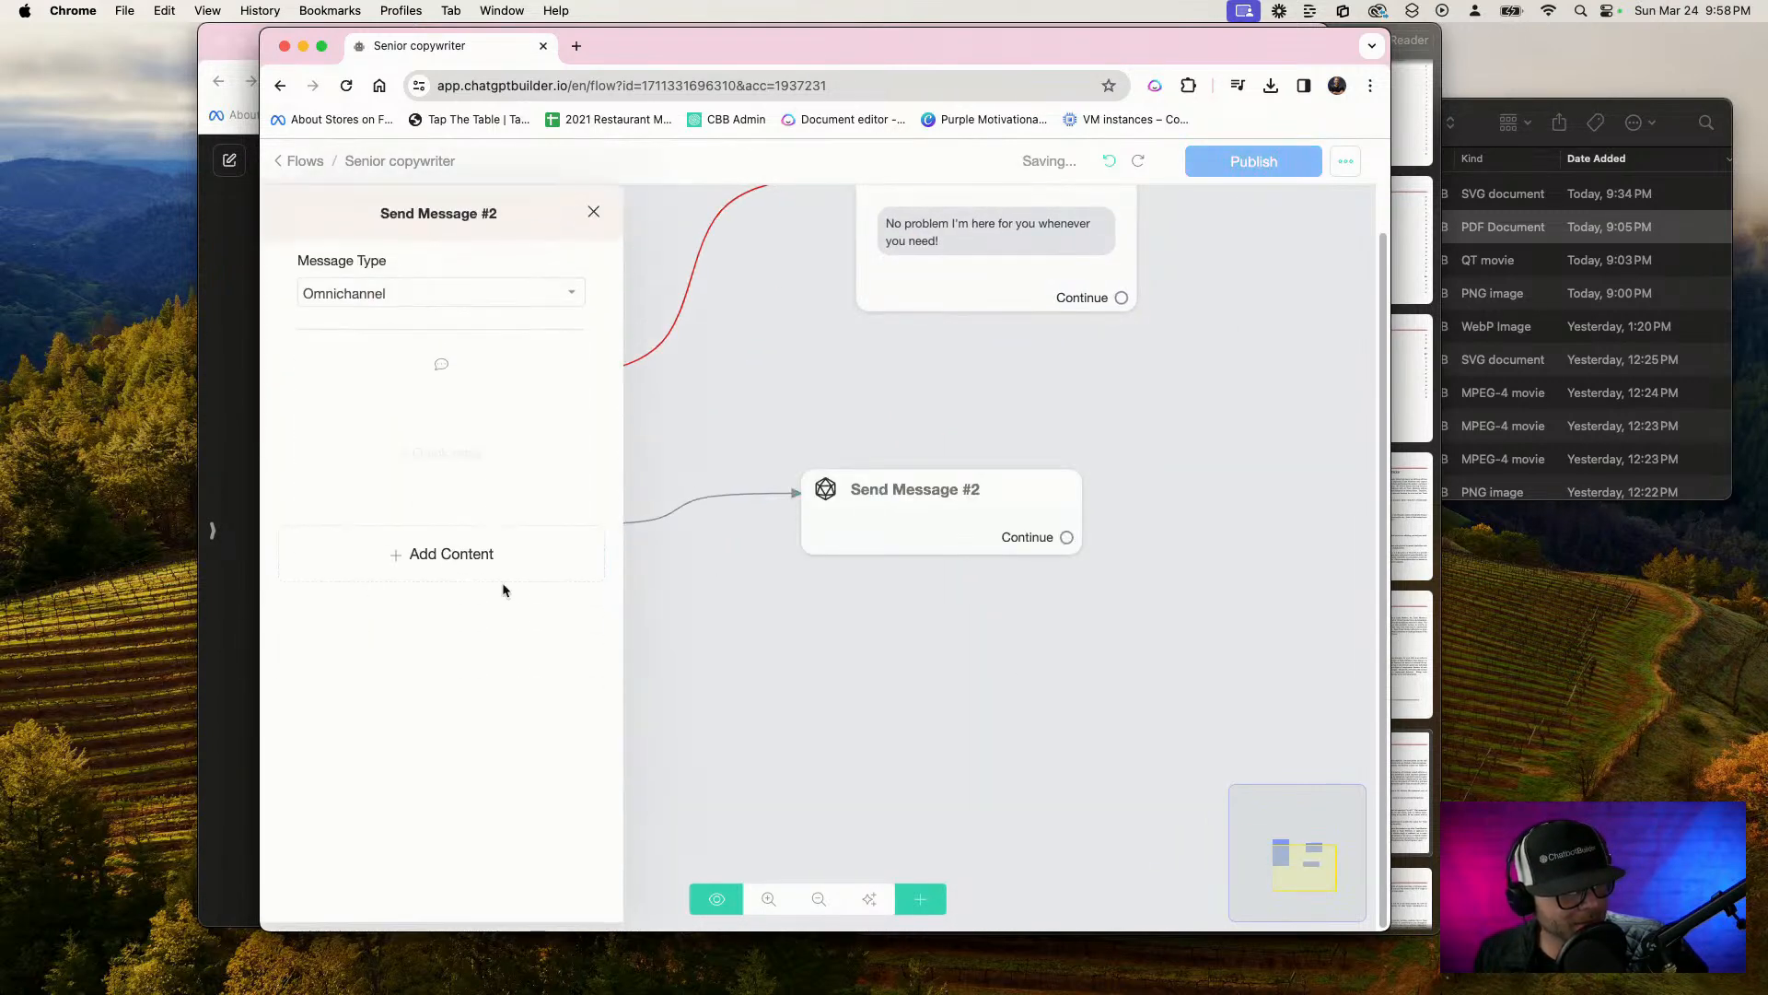
click(375, 554)
click(329, 607)
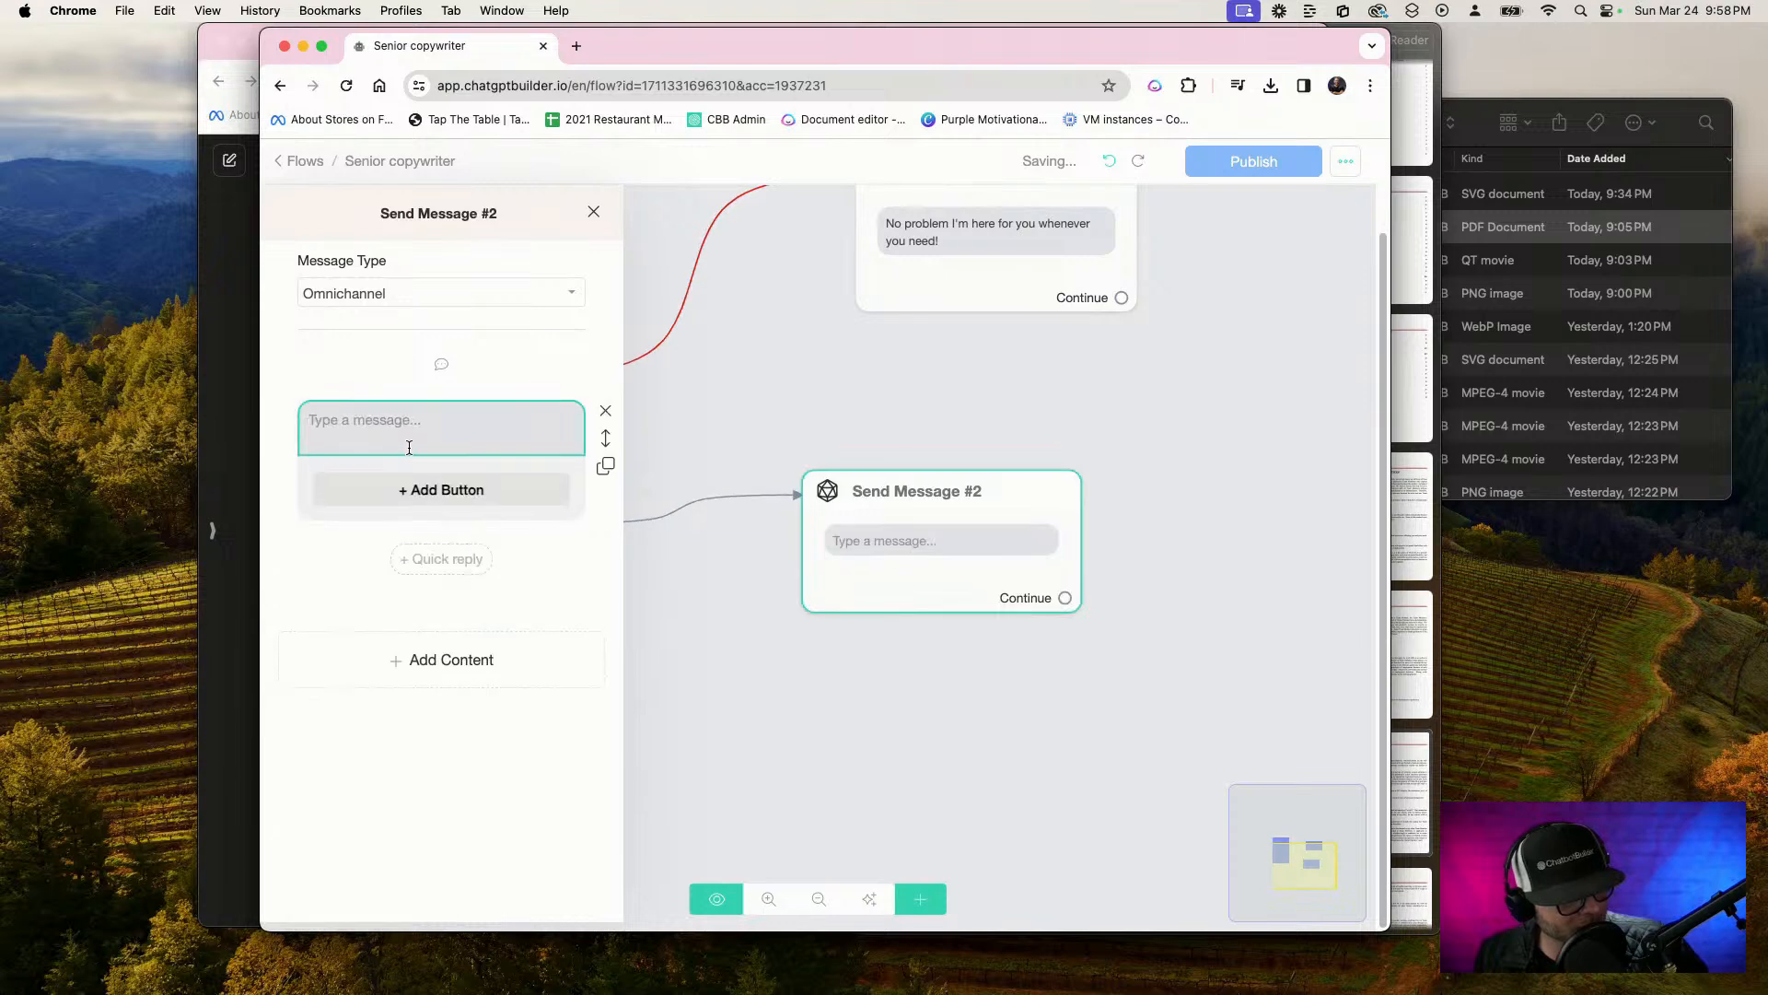
text({{)
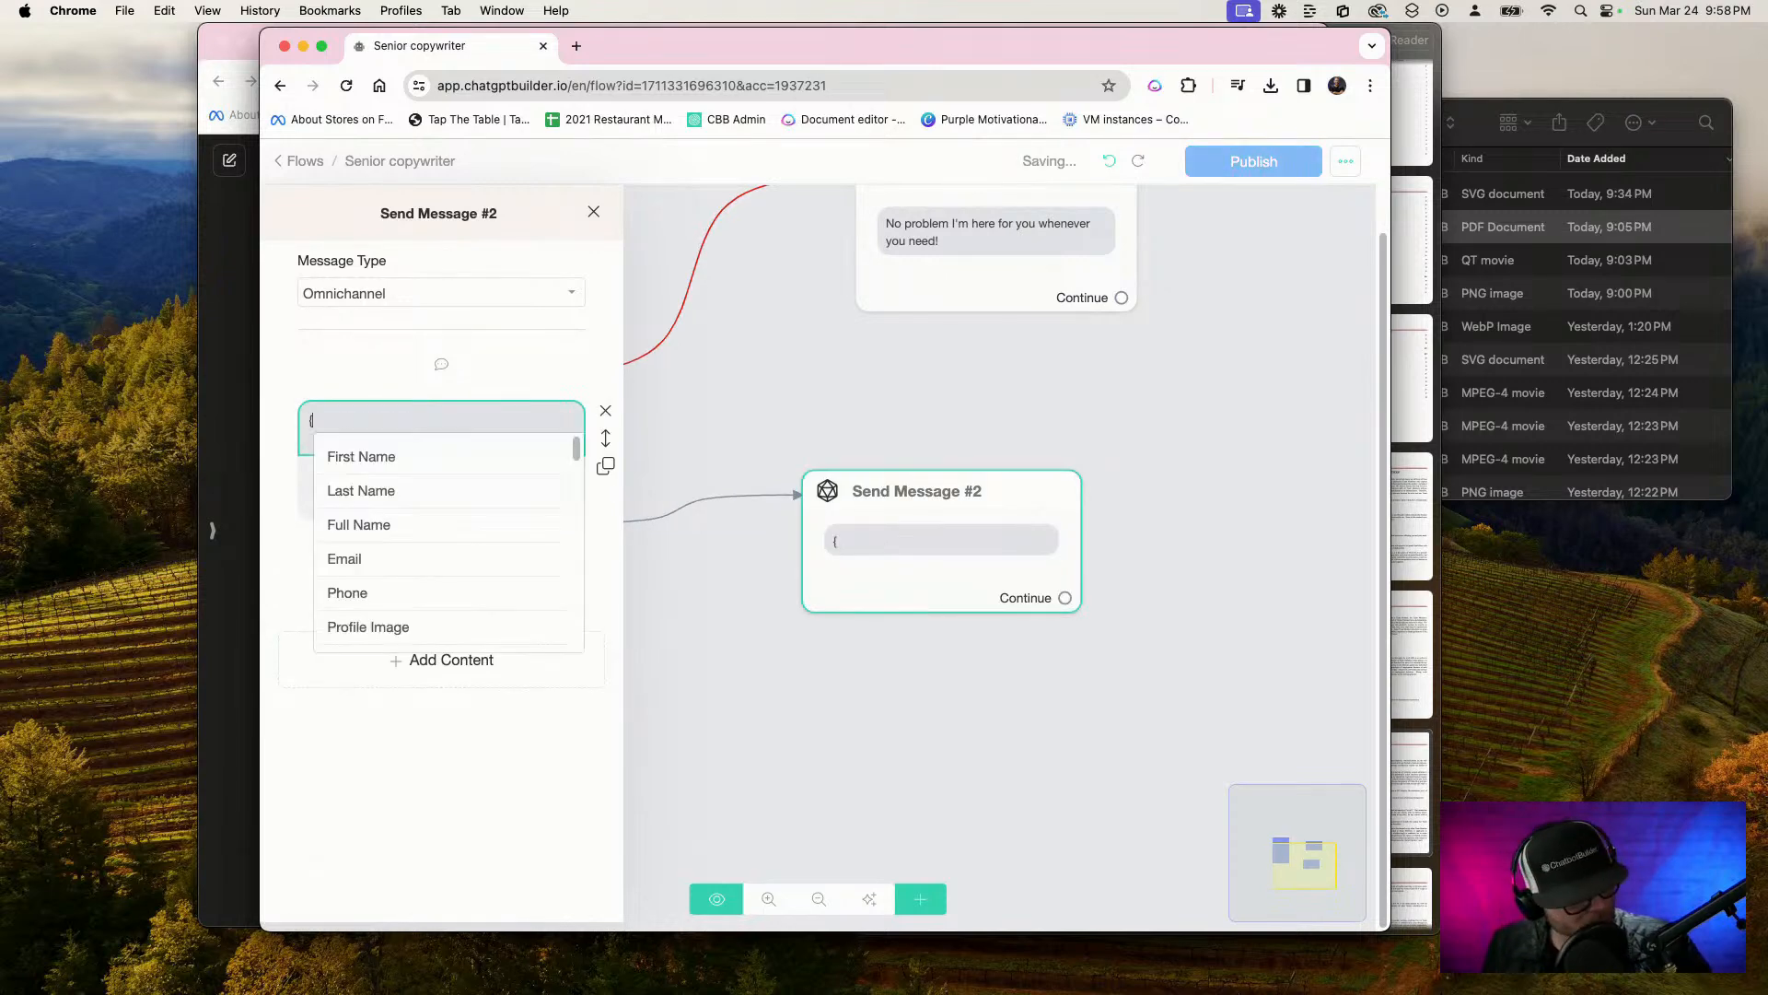
scroll(429, 594, down, 5)
click(437, 600)
click(727, 607)
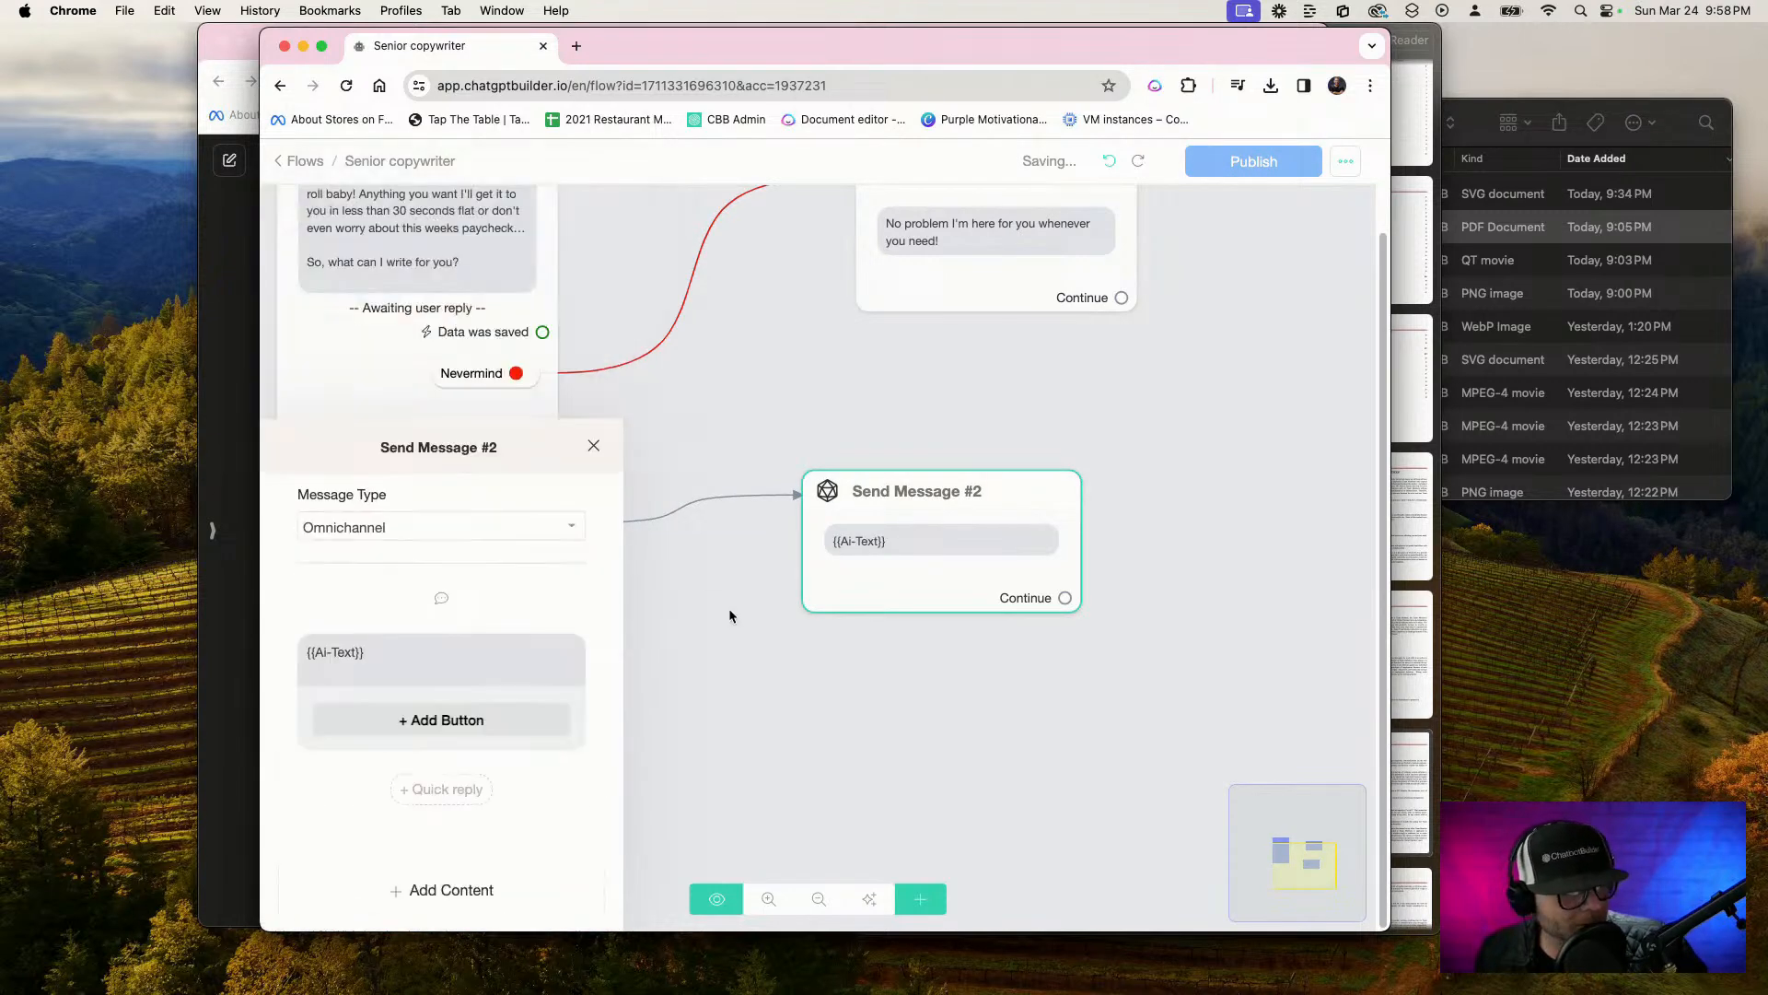
Rename the starting Send Message step to "Ask for Copy Project"
scroll(1162, 402, down, 3)
drag(1162, 403, 1046, 514)
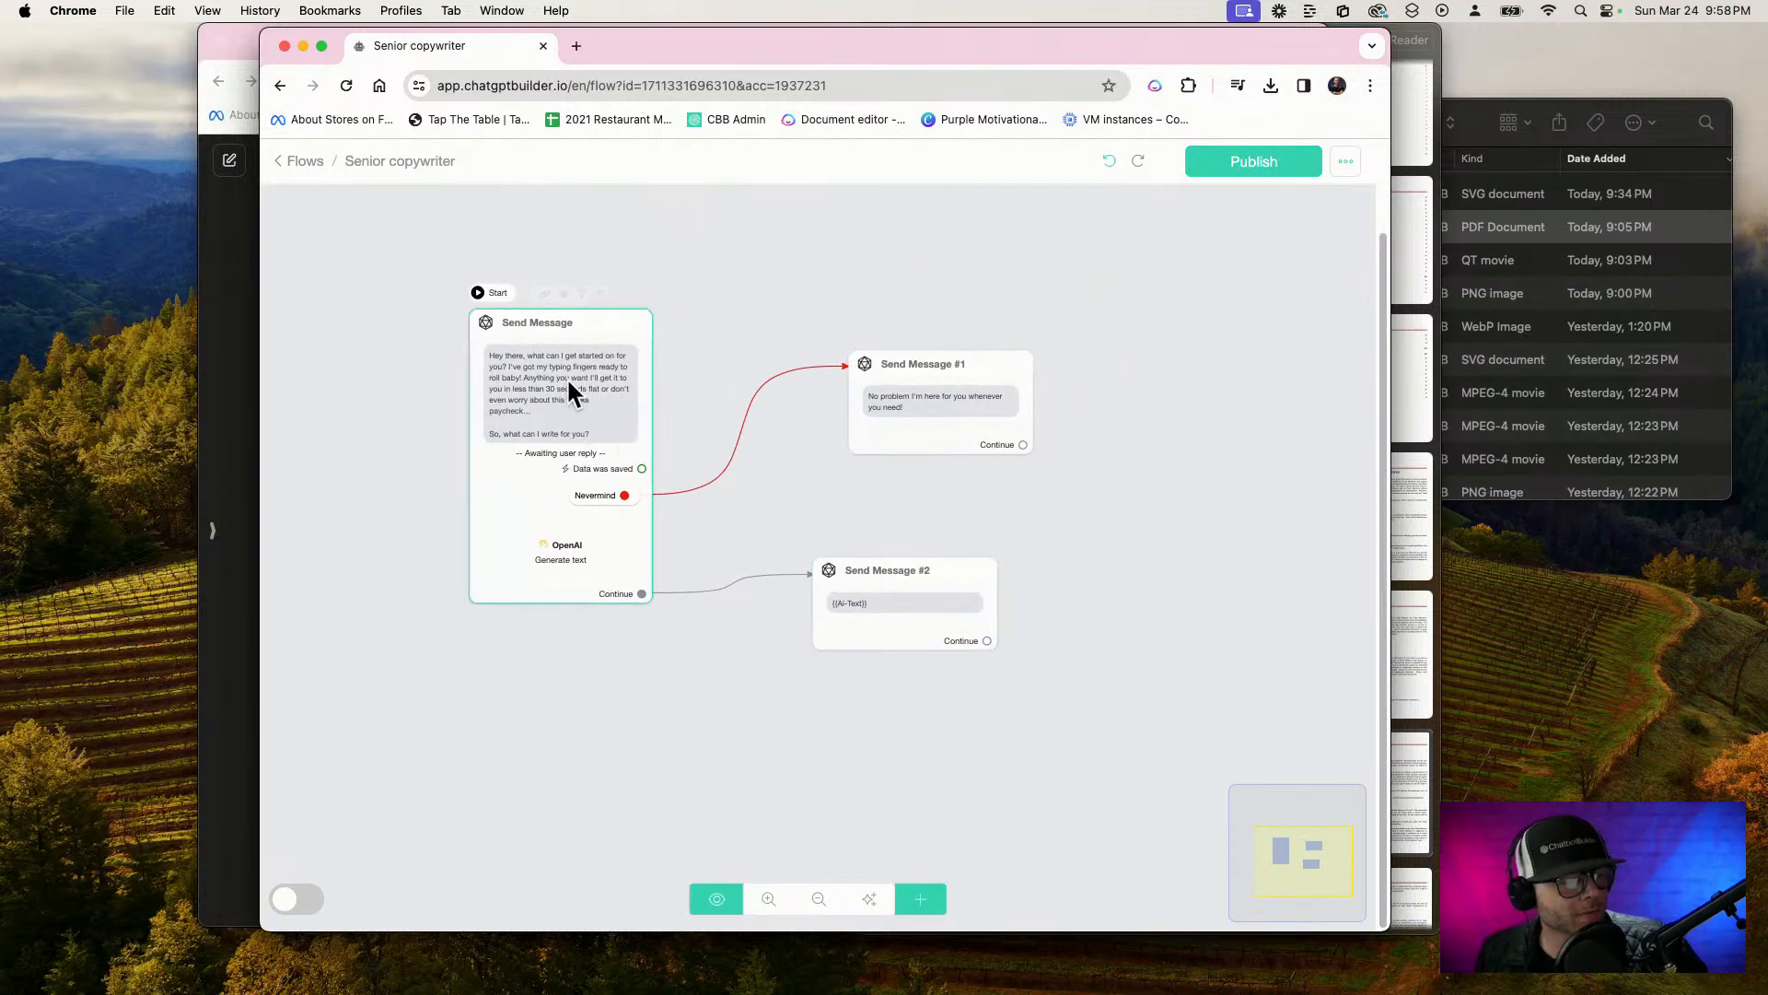
click(582, 293)
triple_click(757, 255)
text(A)
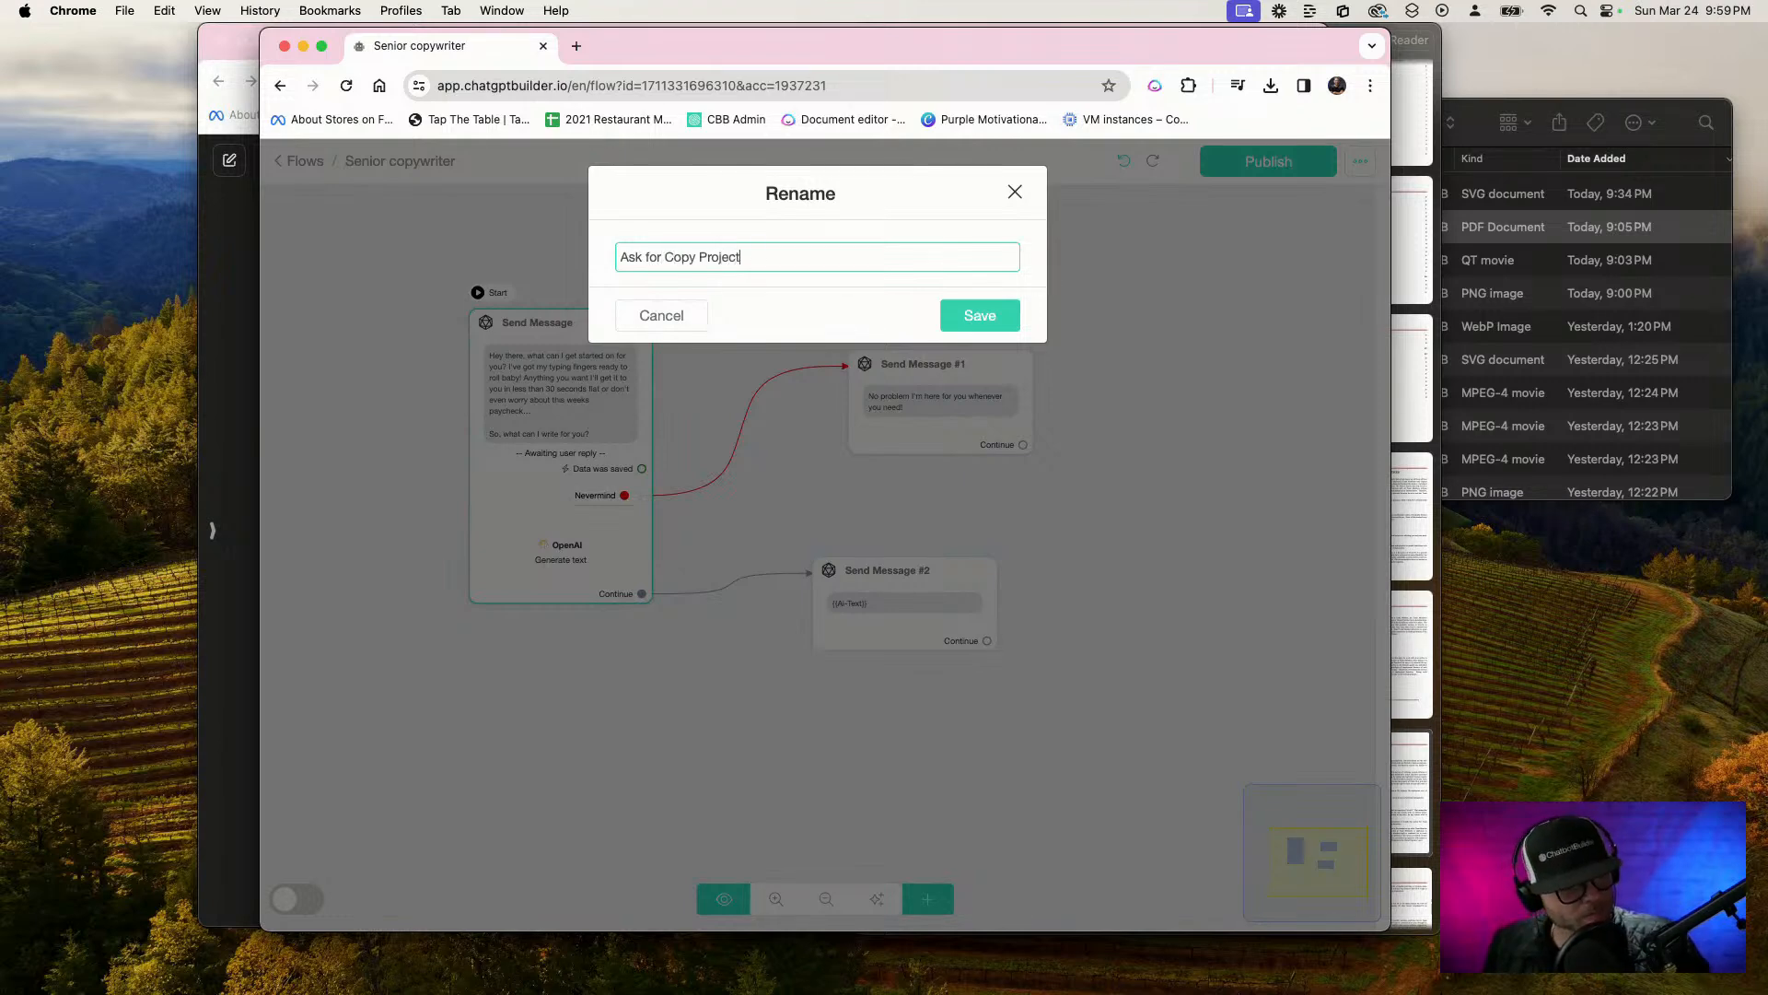
text(sk for Copy Project)
click(971, 316)
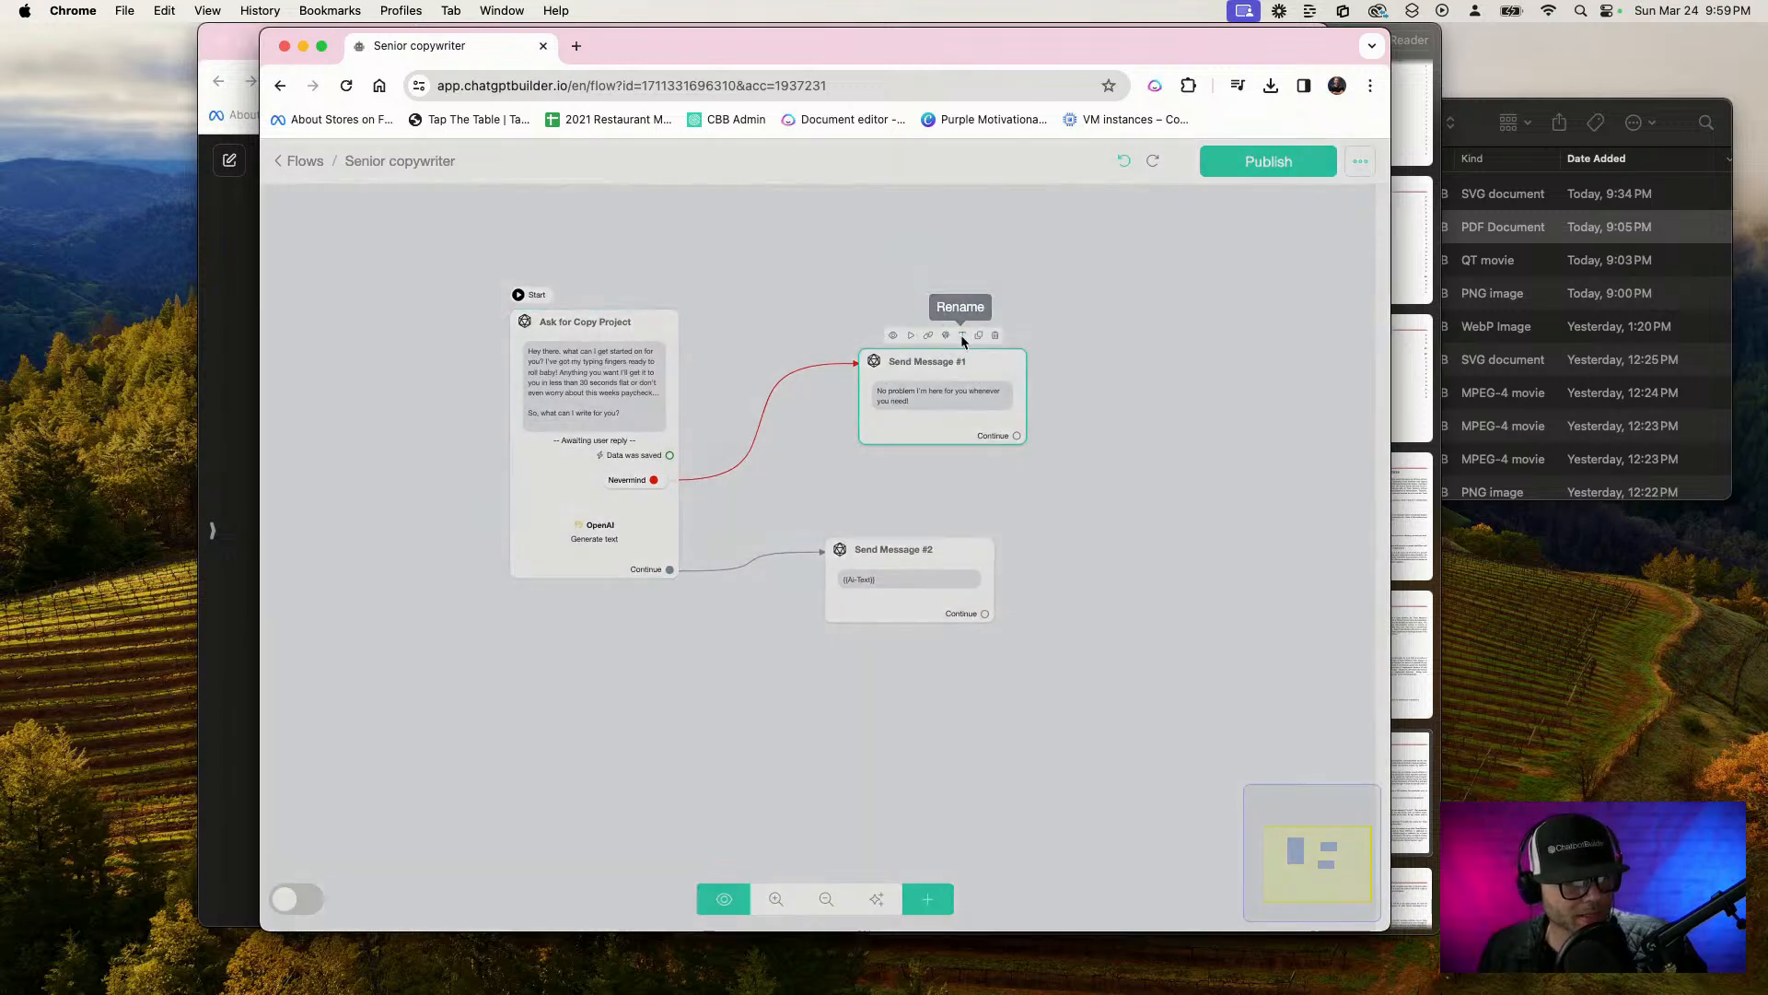
Rename the Nevermind reply step to "User canceled" and the {{Ai-Text}} message step to "Copy results"
click(958, 340)
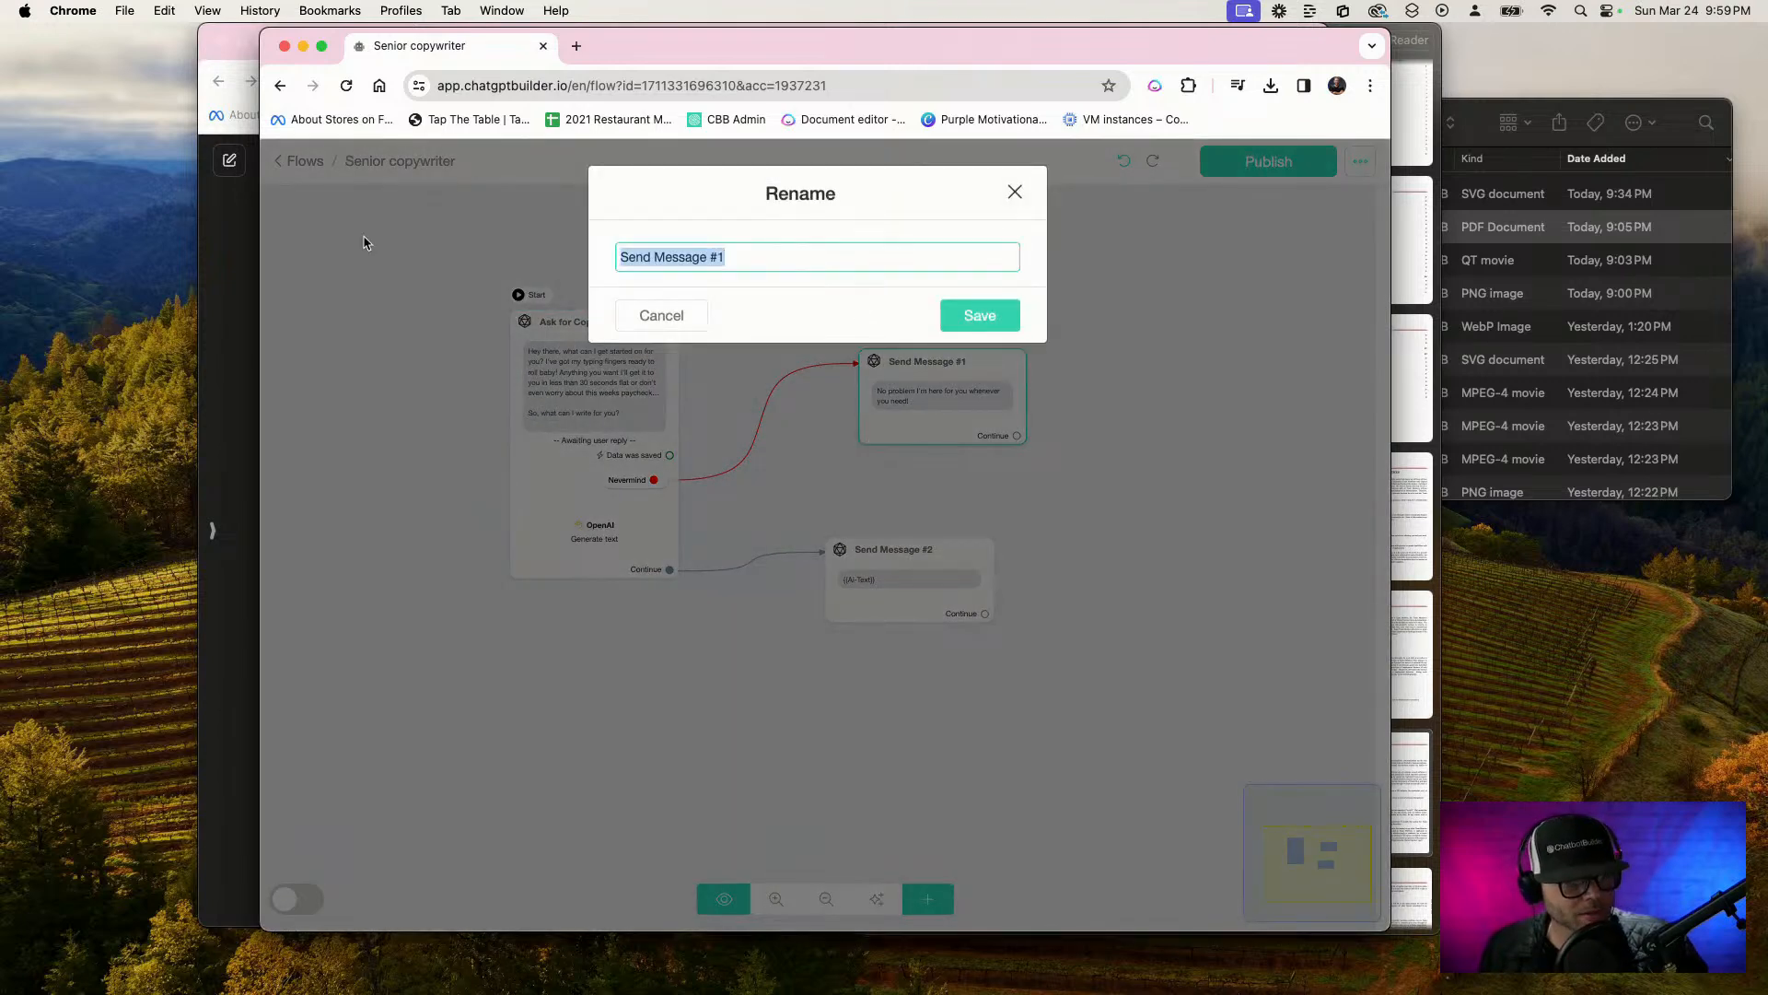
text(User canceled)
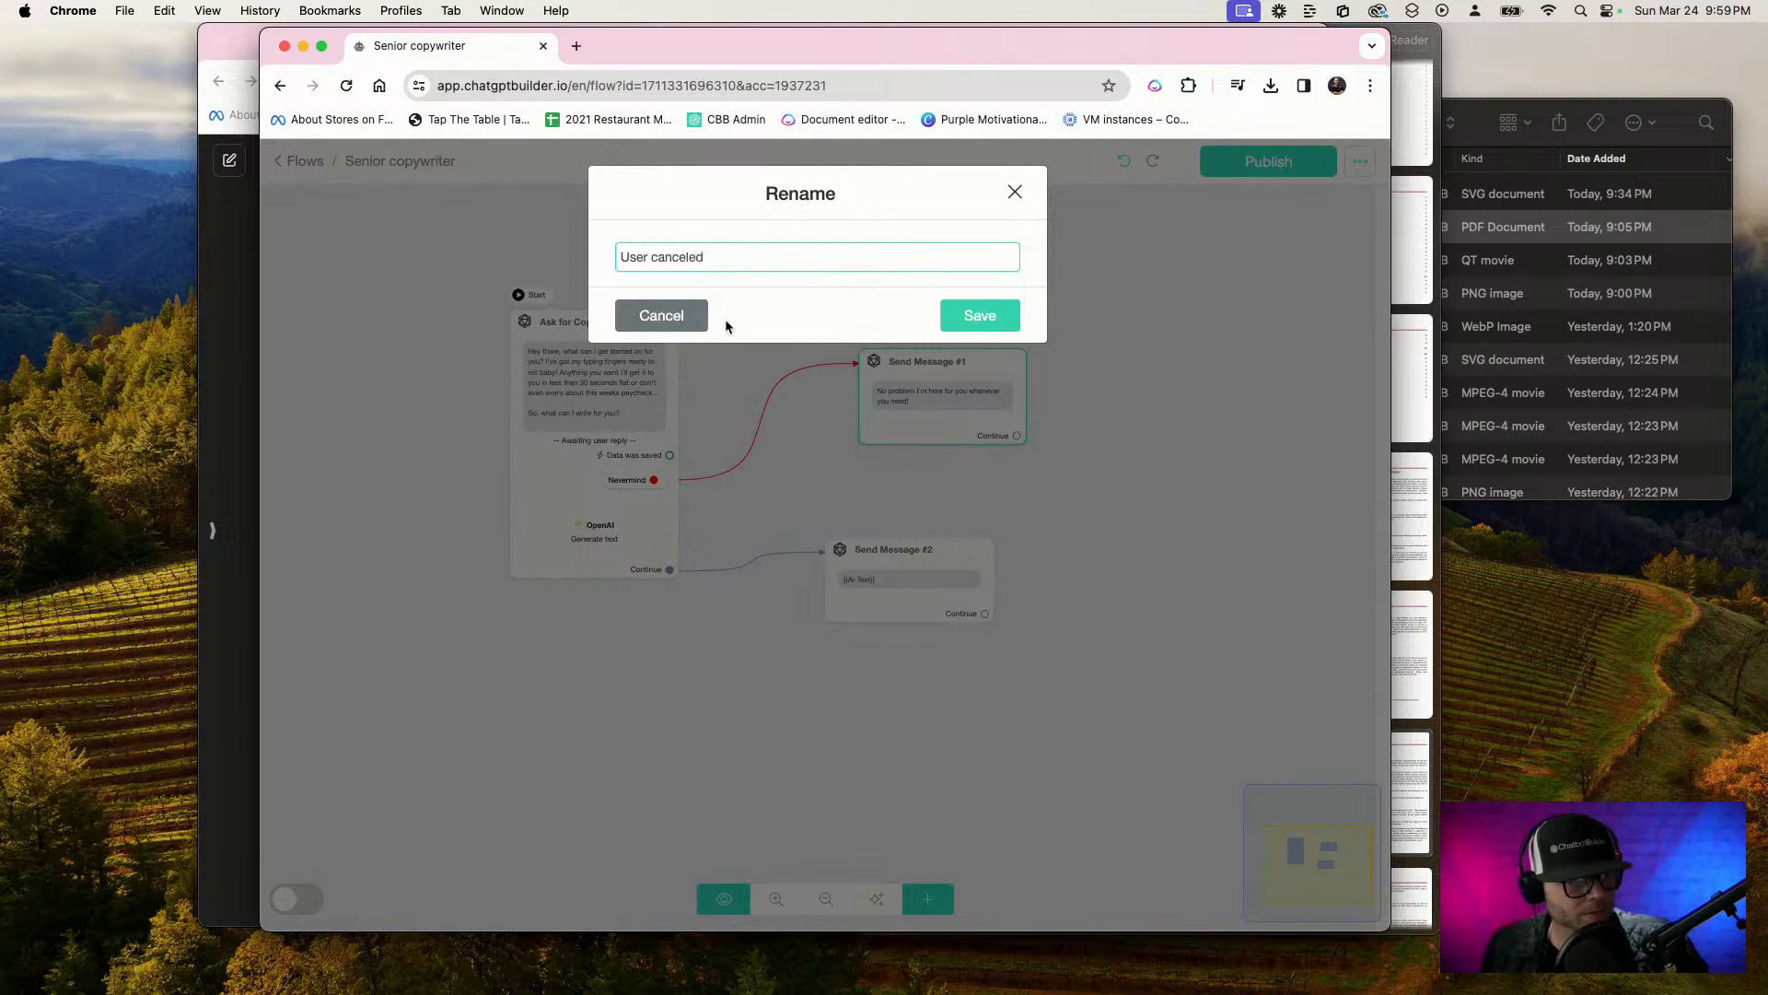
click(978, 316)
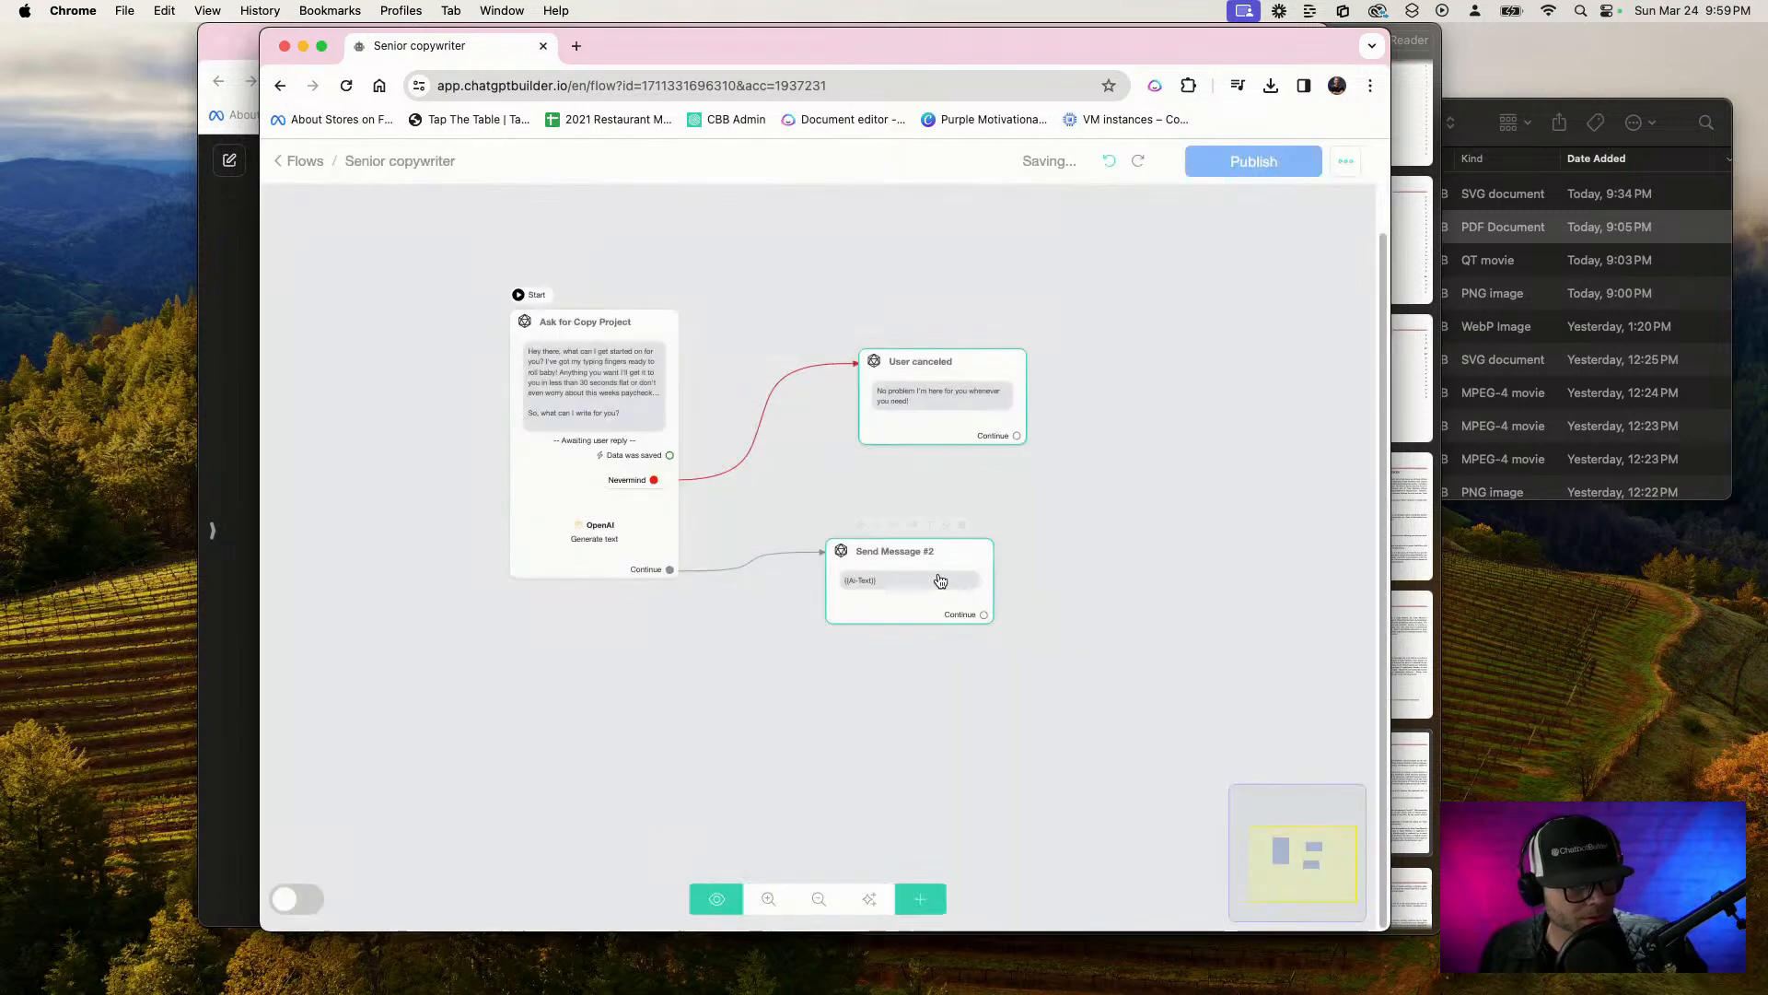
click(929, 528)
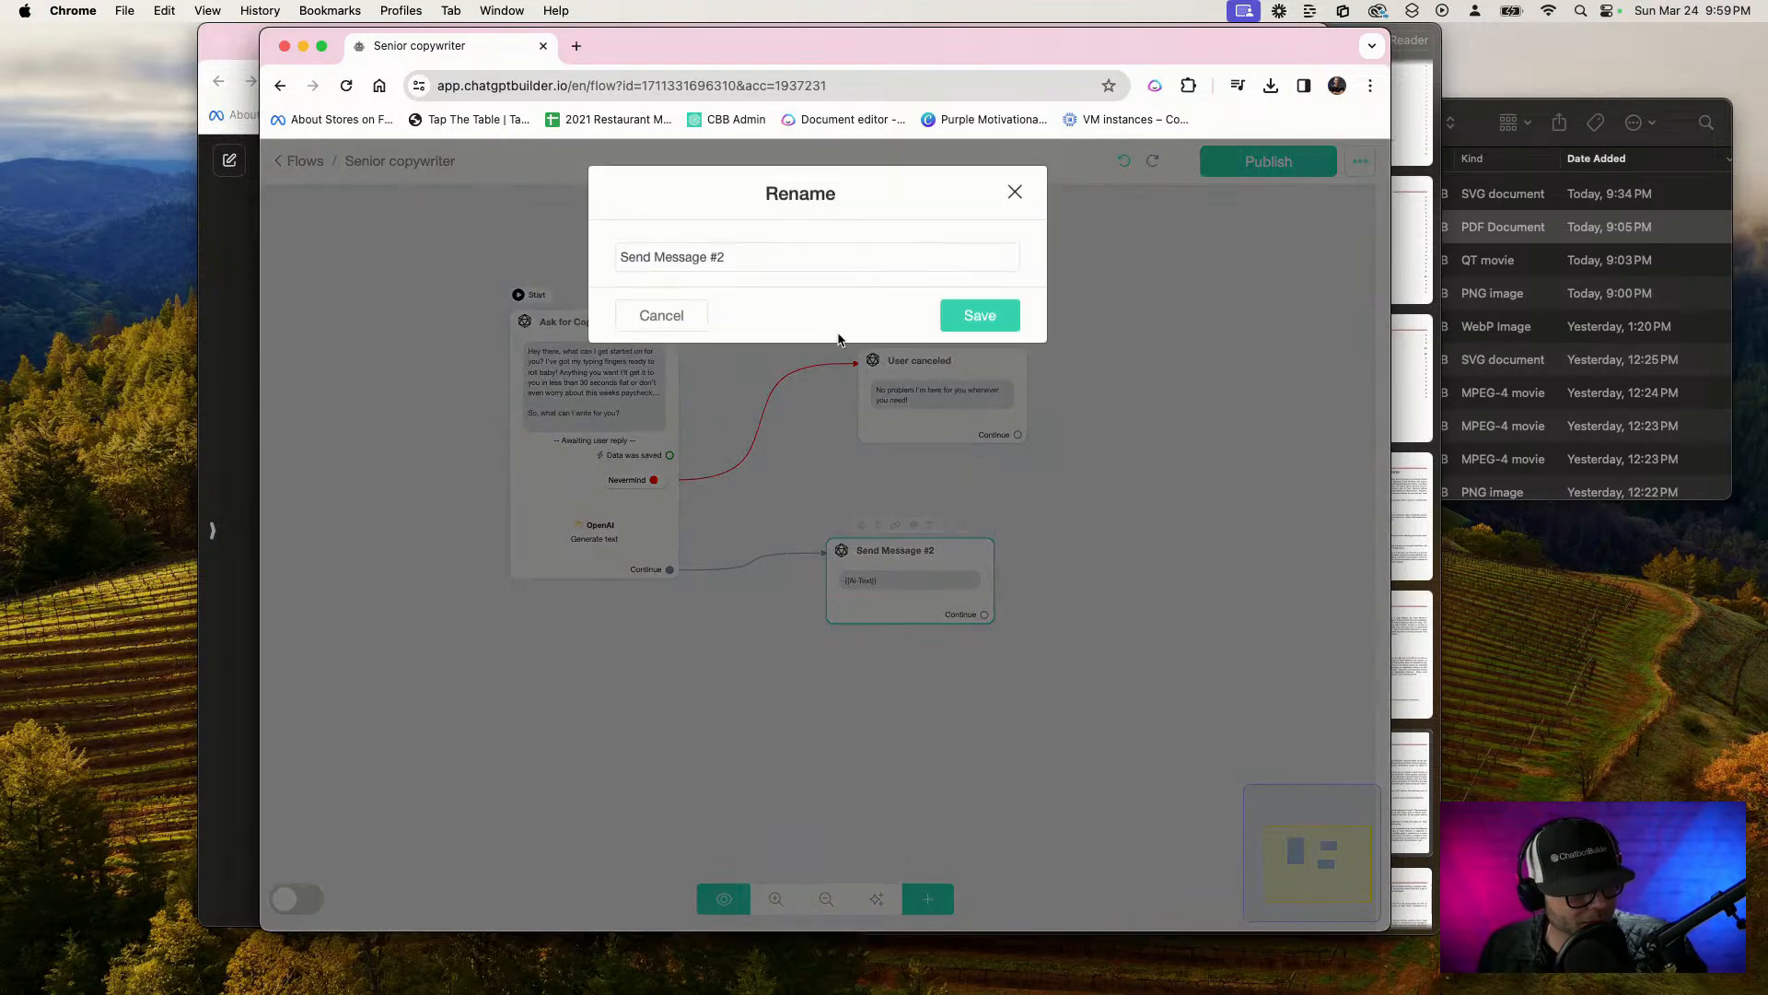
drag(762, 257, 610, 255)
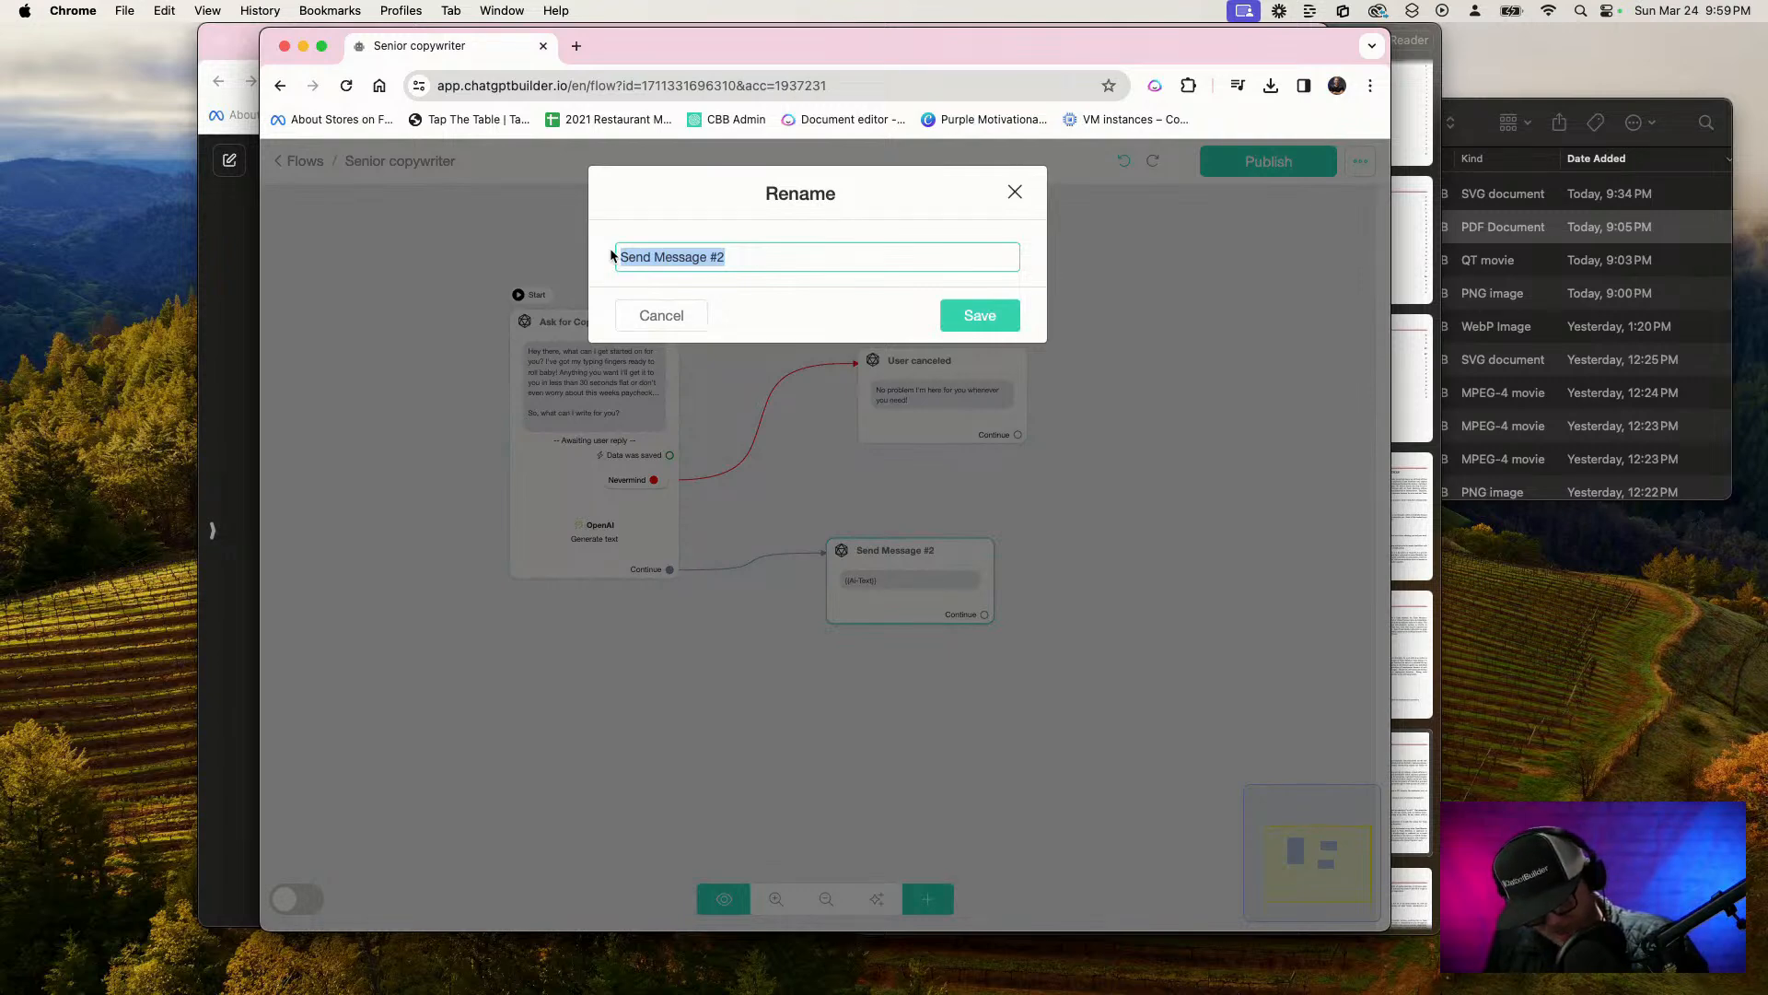
text(Copy results)
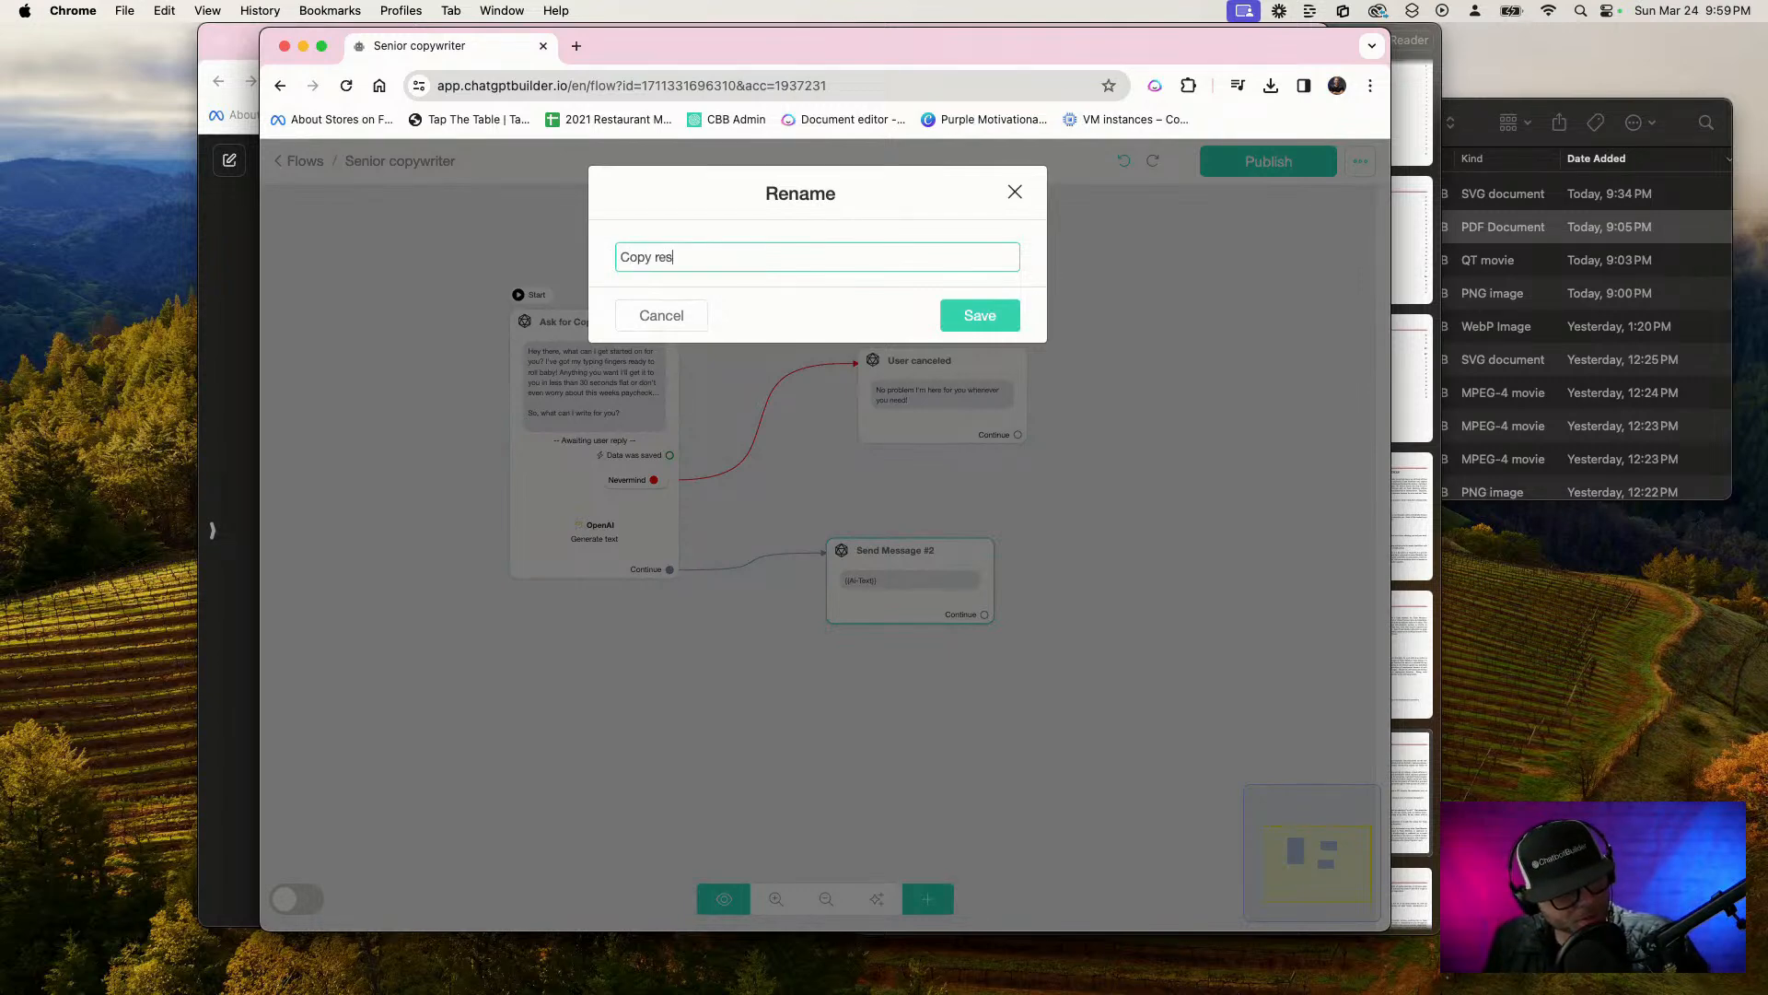
click(979, 316)
Move the Copy results step up to just beneath the User canceled step and publish the flow
drag(902, 598, 928, 541)
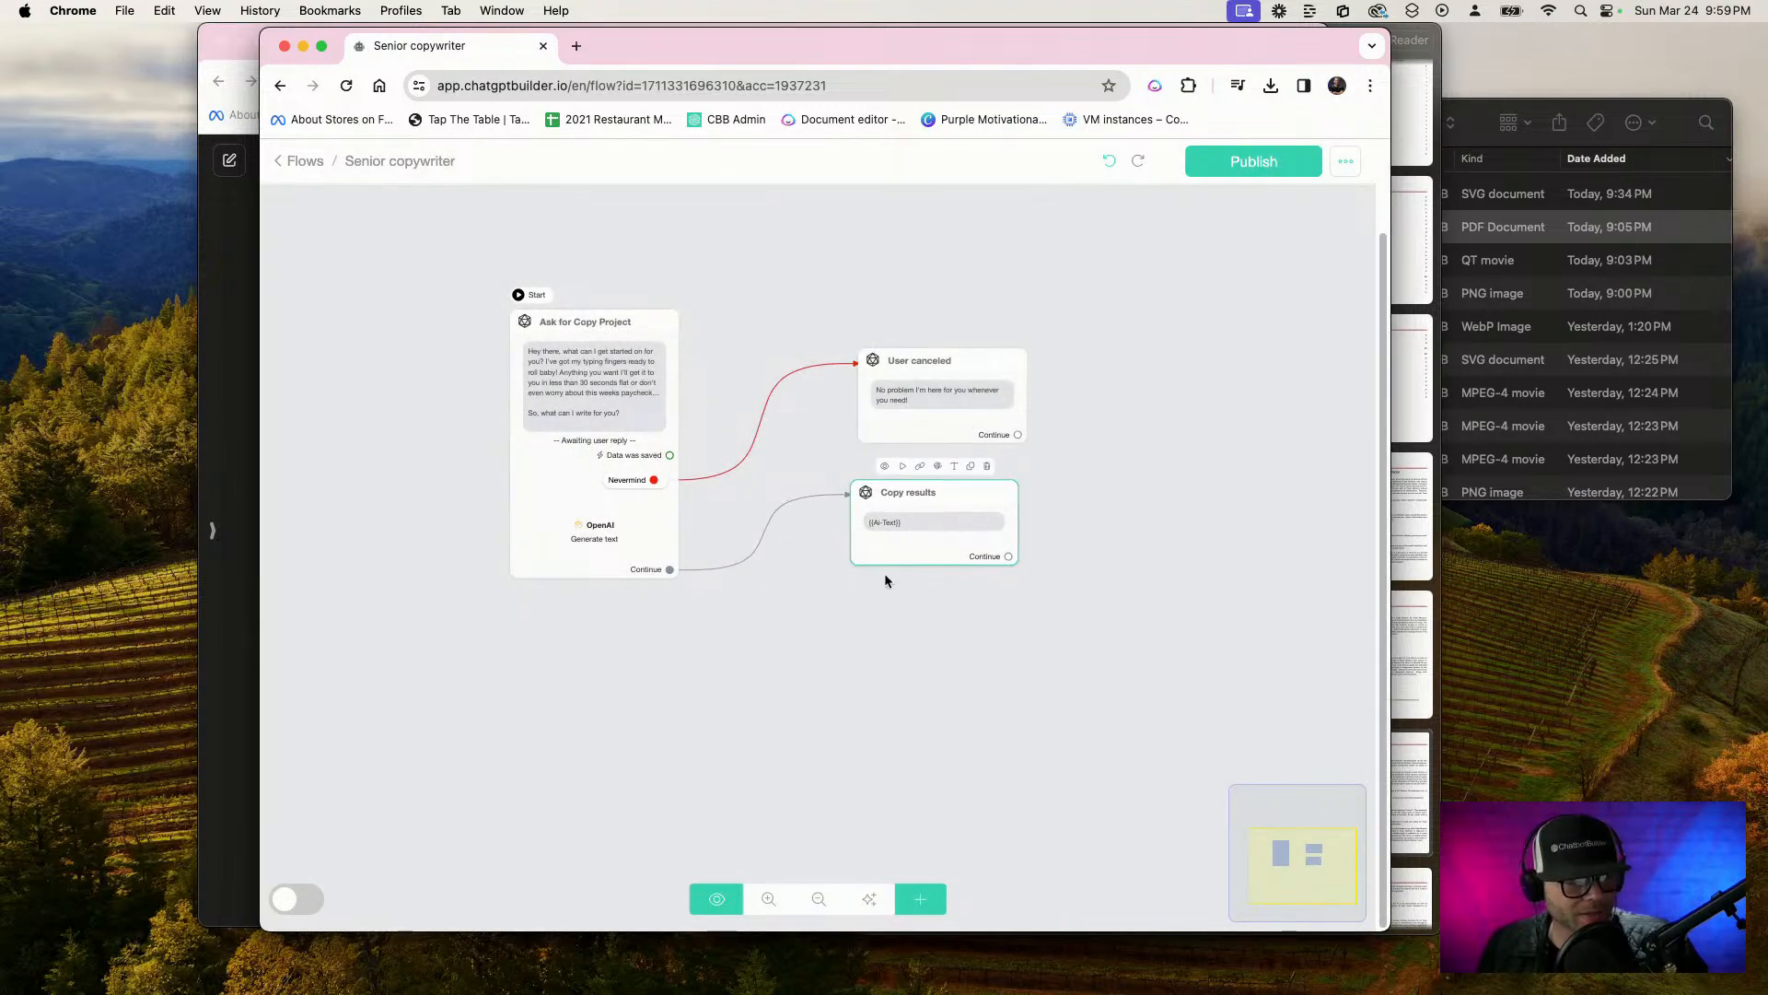
click(1279, 159)
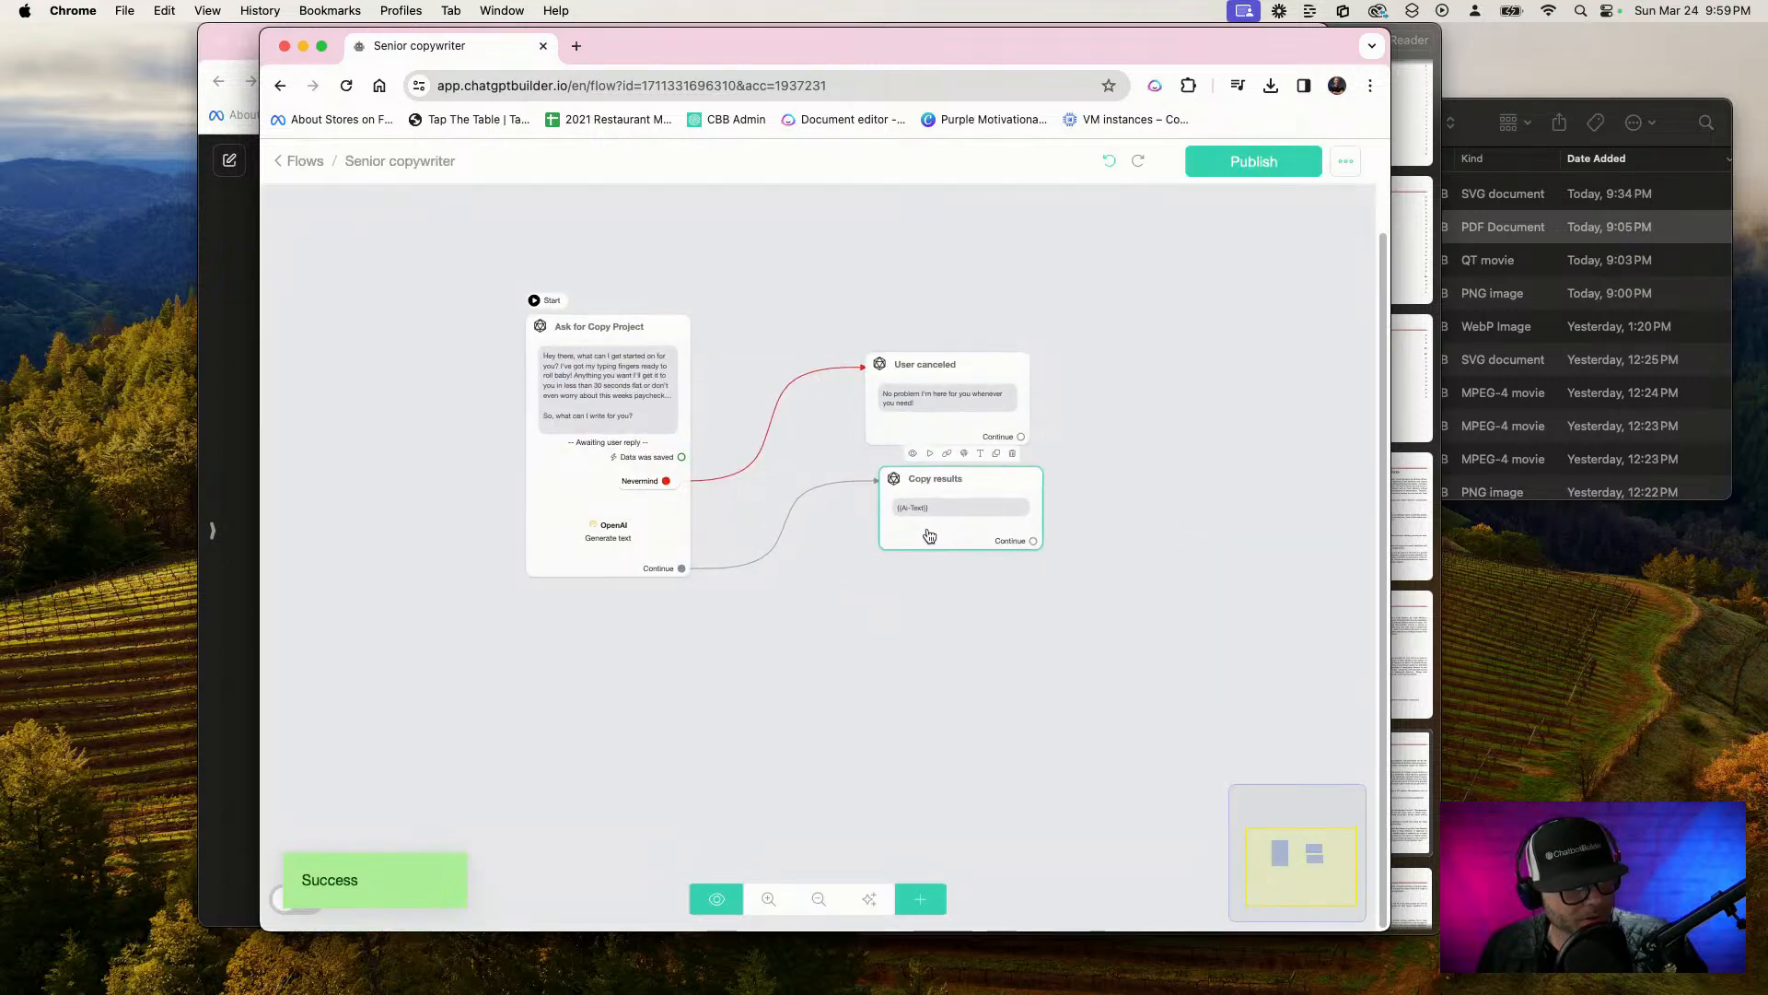
Add a quick reply labelled "Try Again!" to the {{Ai-Text}} message in the Copy results step
click(916, 534)
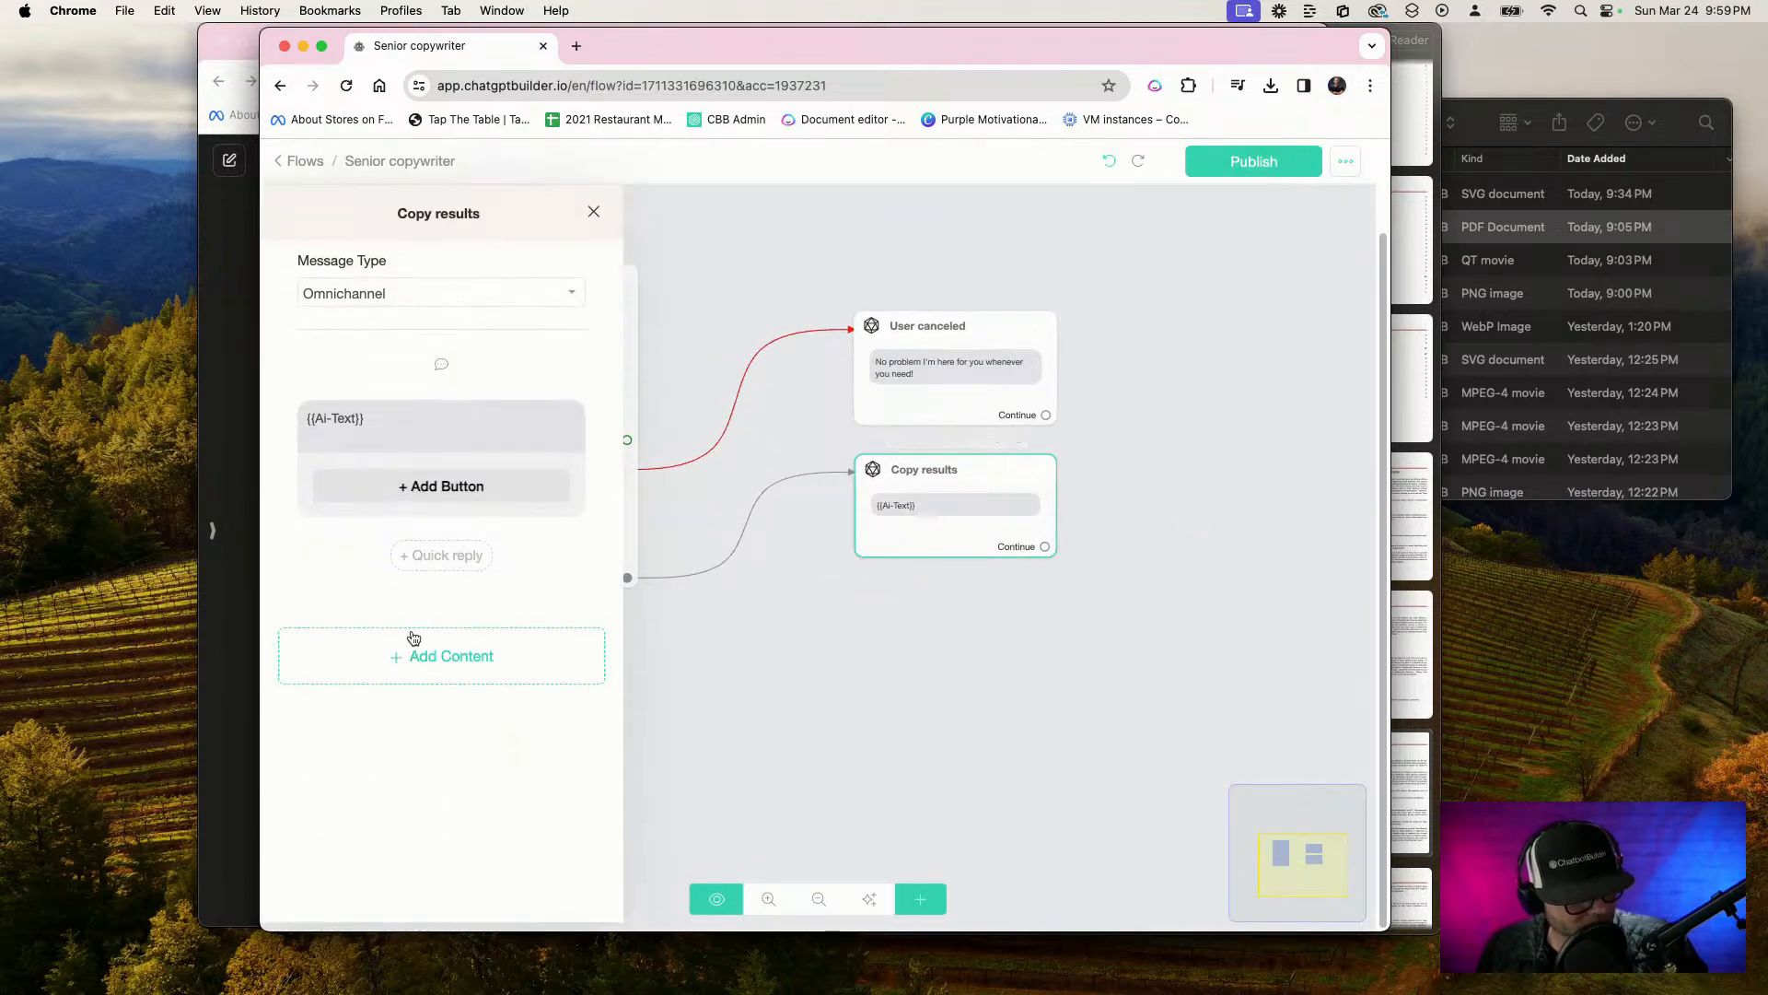
click(441, 555)
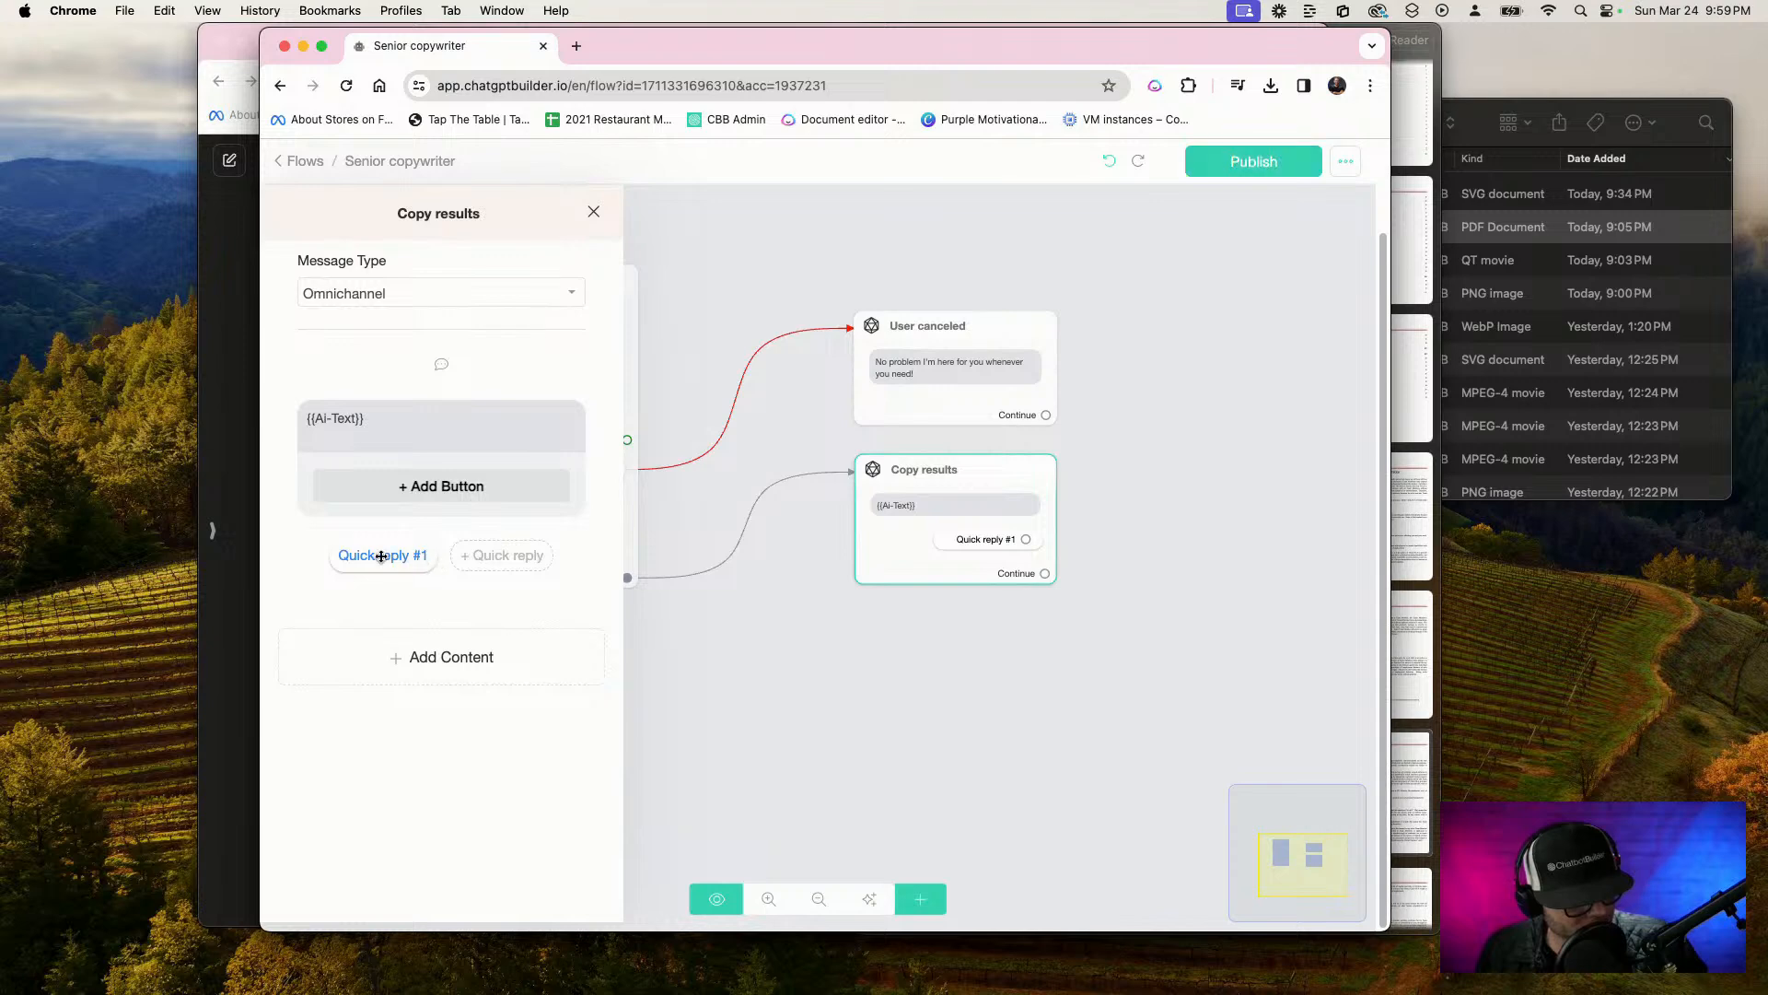
click(385, 555)
drag(752, 265, 593, 267)
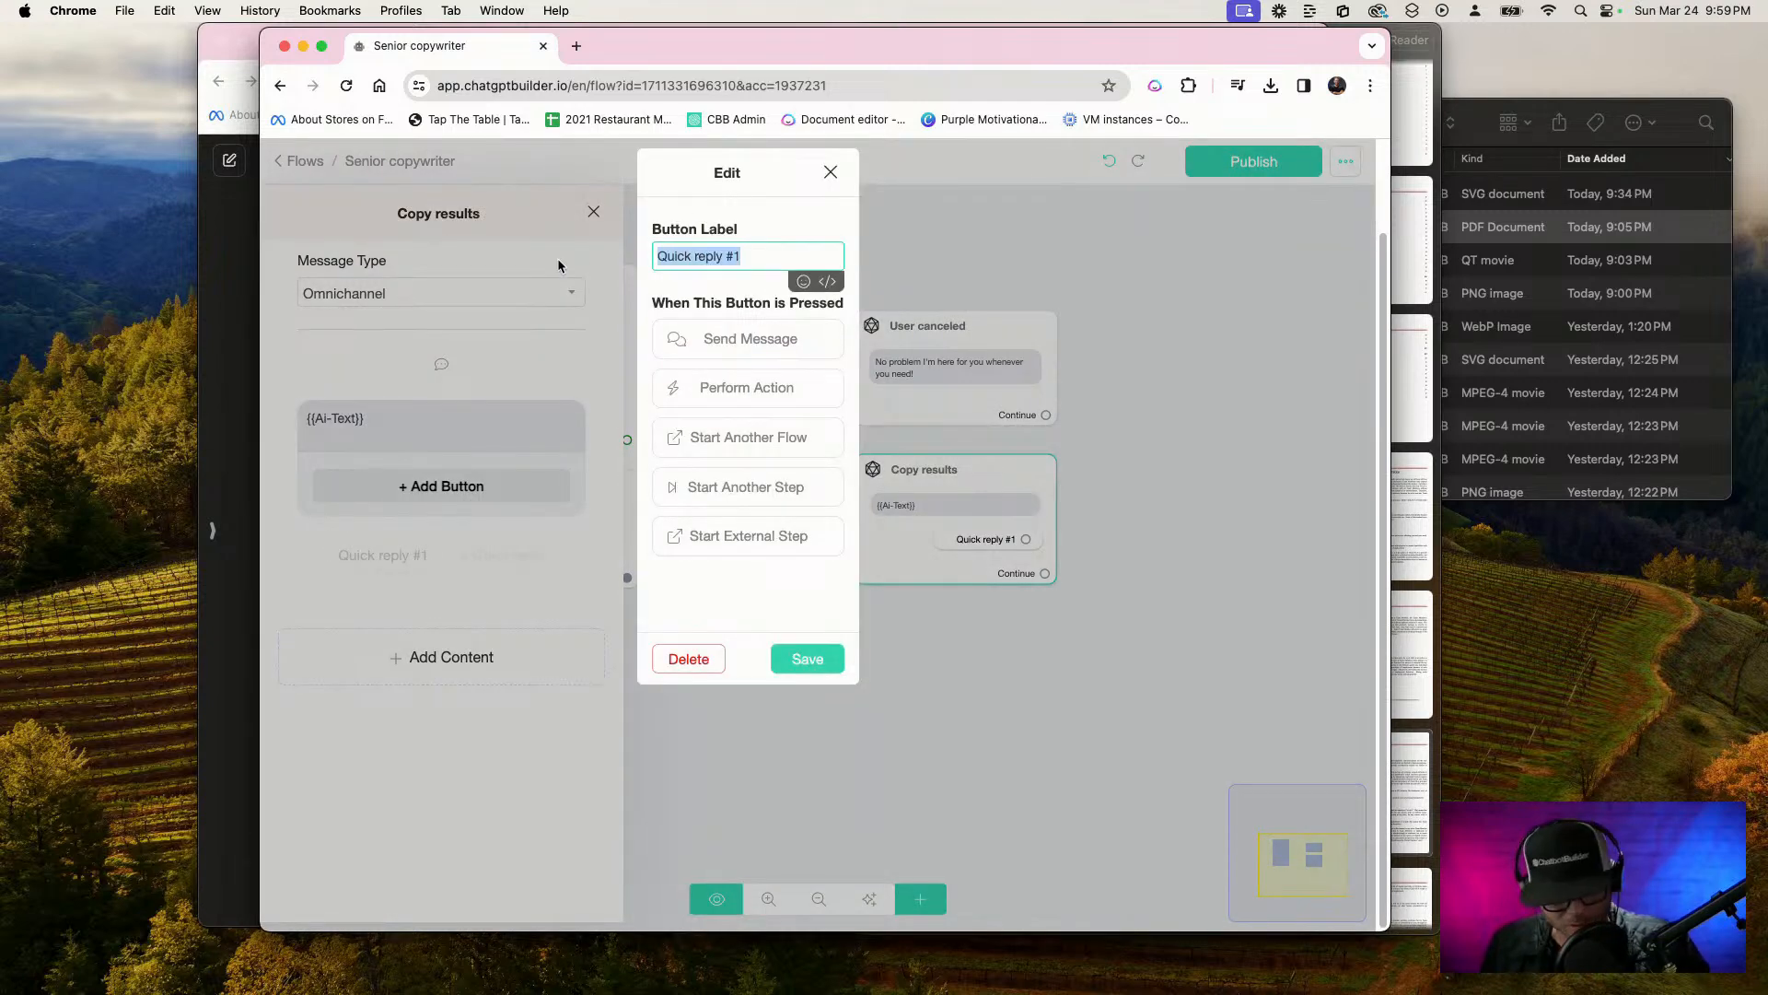
text(Try Again!)
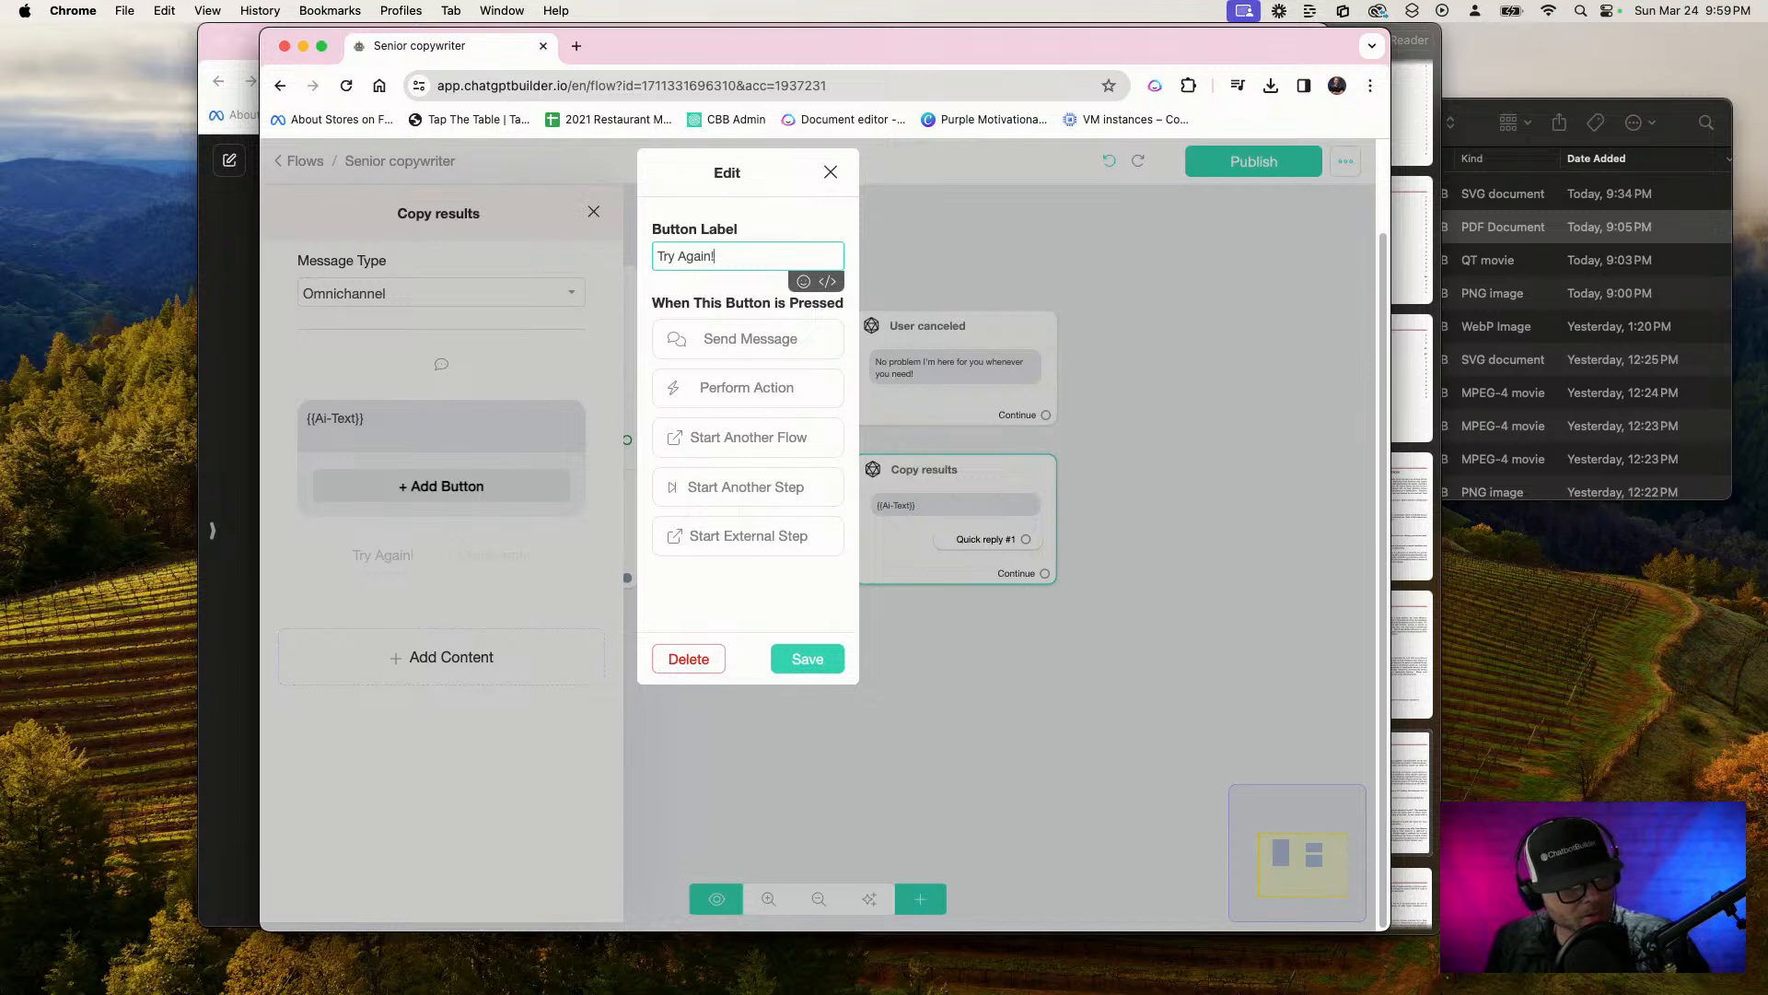
click(807, 658)
click(968, 655)
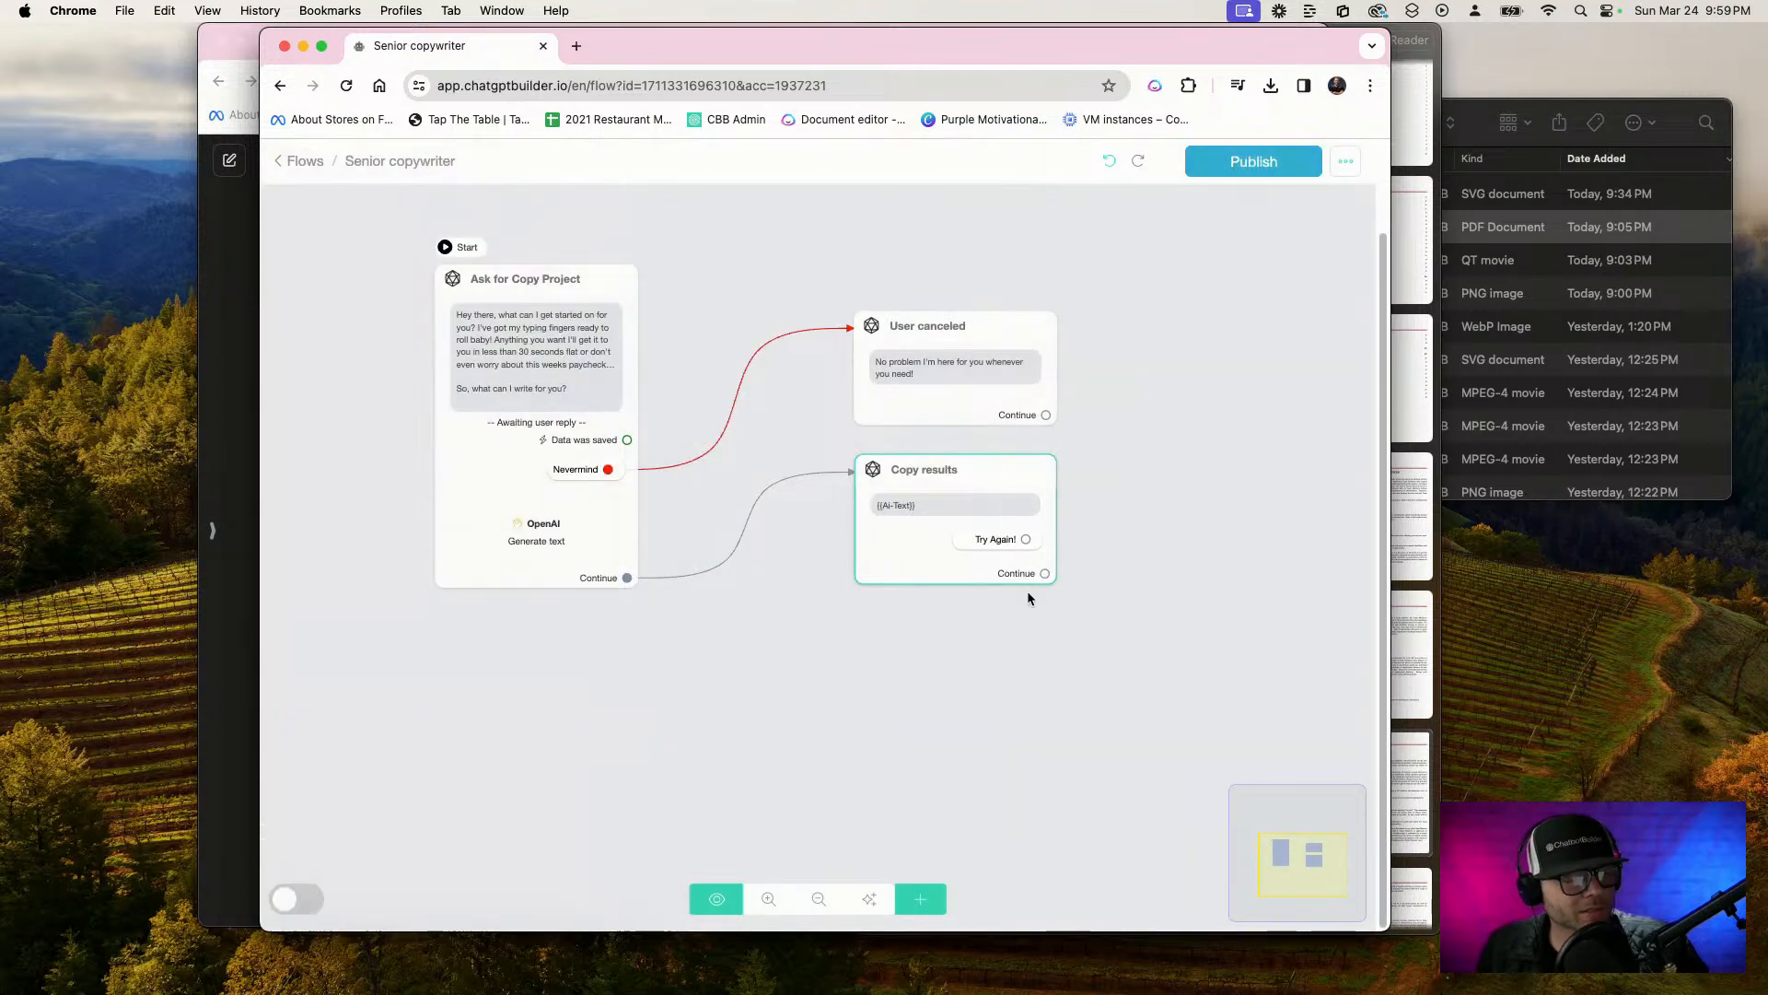
Connect the "Try Again!" quick reply to a new message step with the text "No problem!"
drag(1026, 540, 835, 734)
click(423, 558)
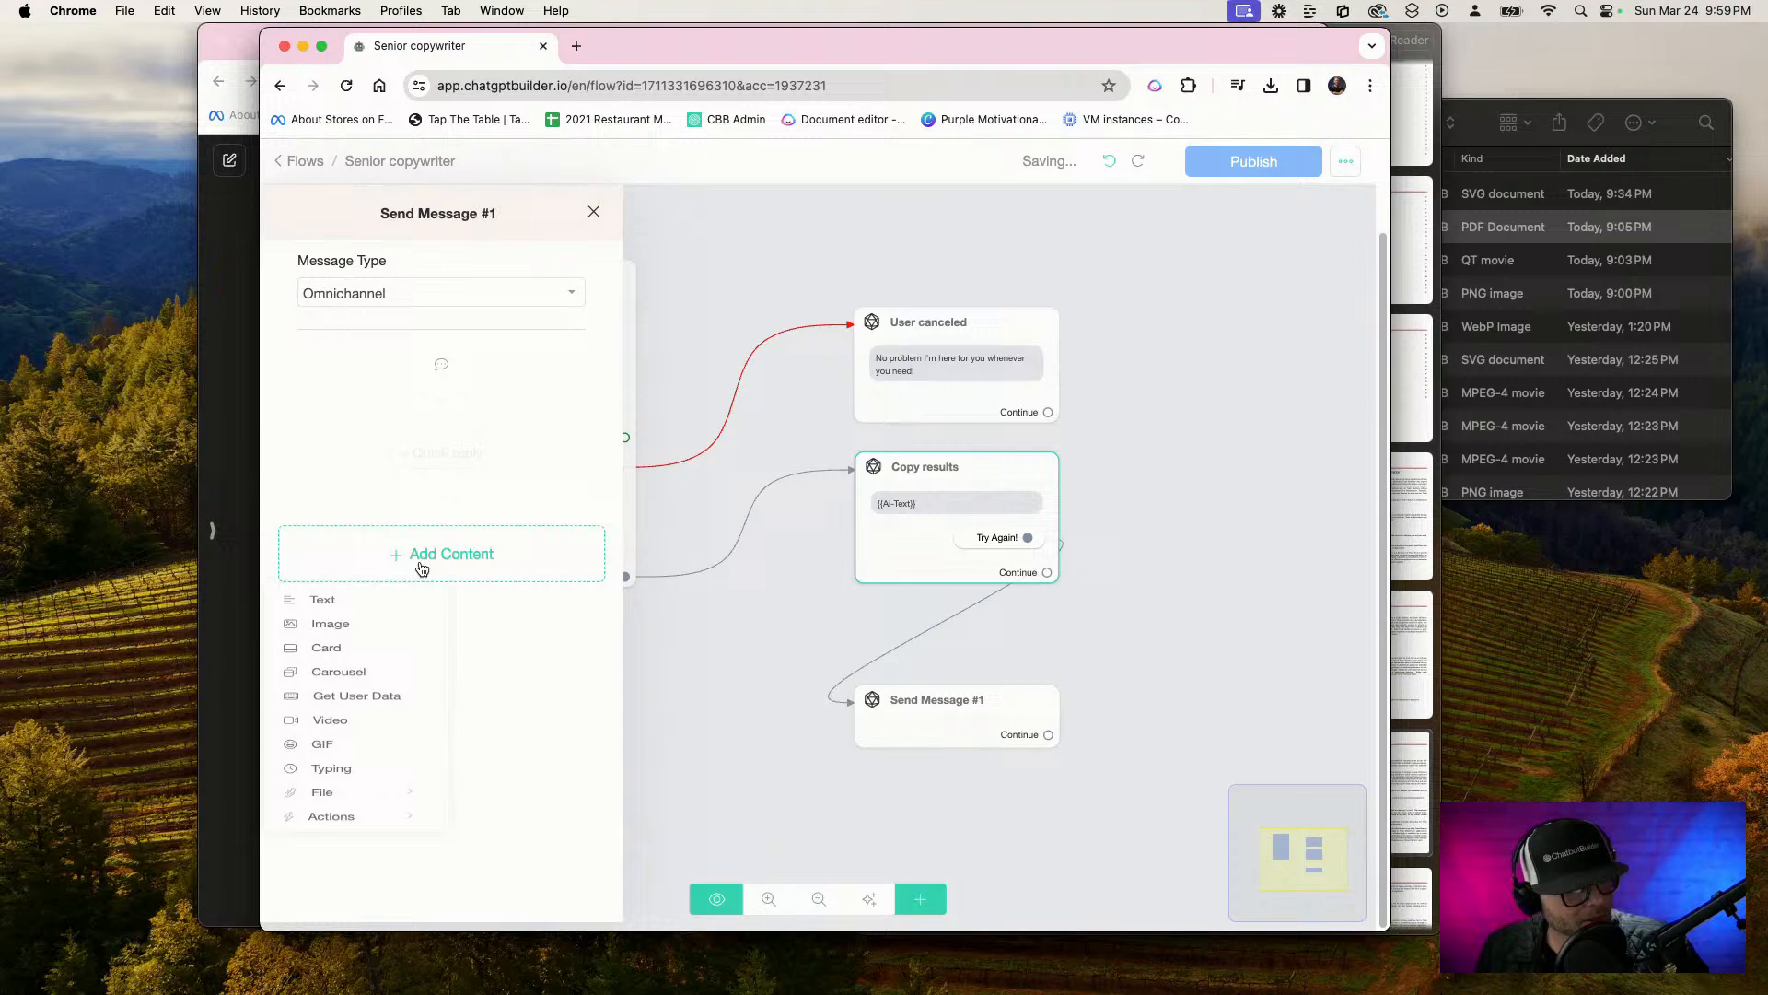
click(342, 615)
click(350, 422)
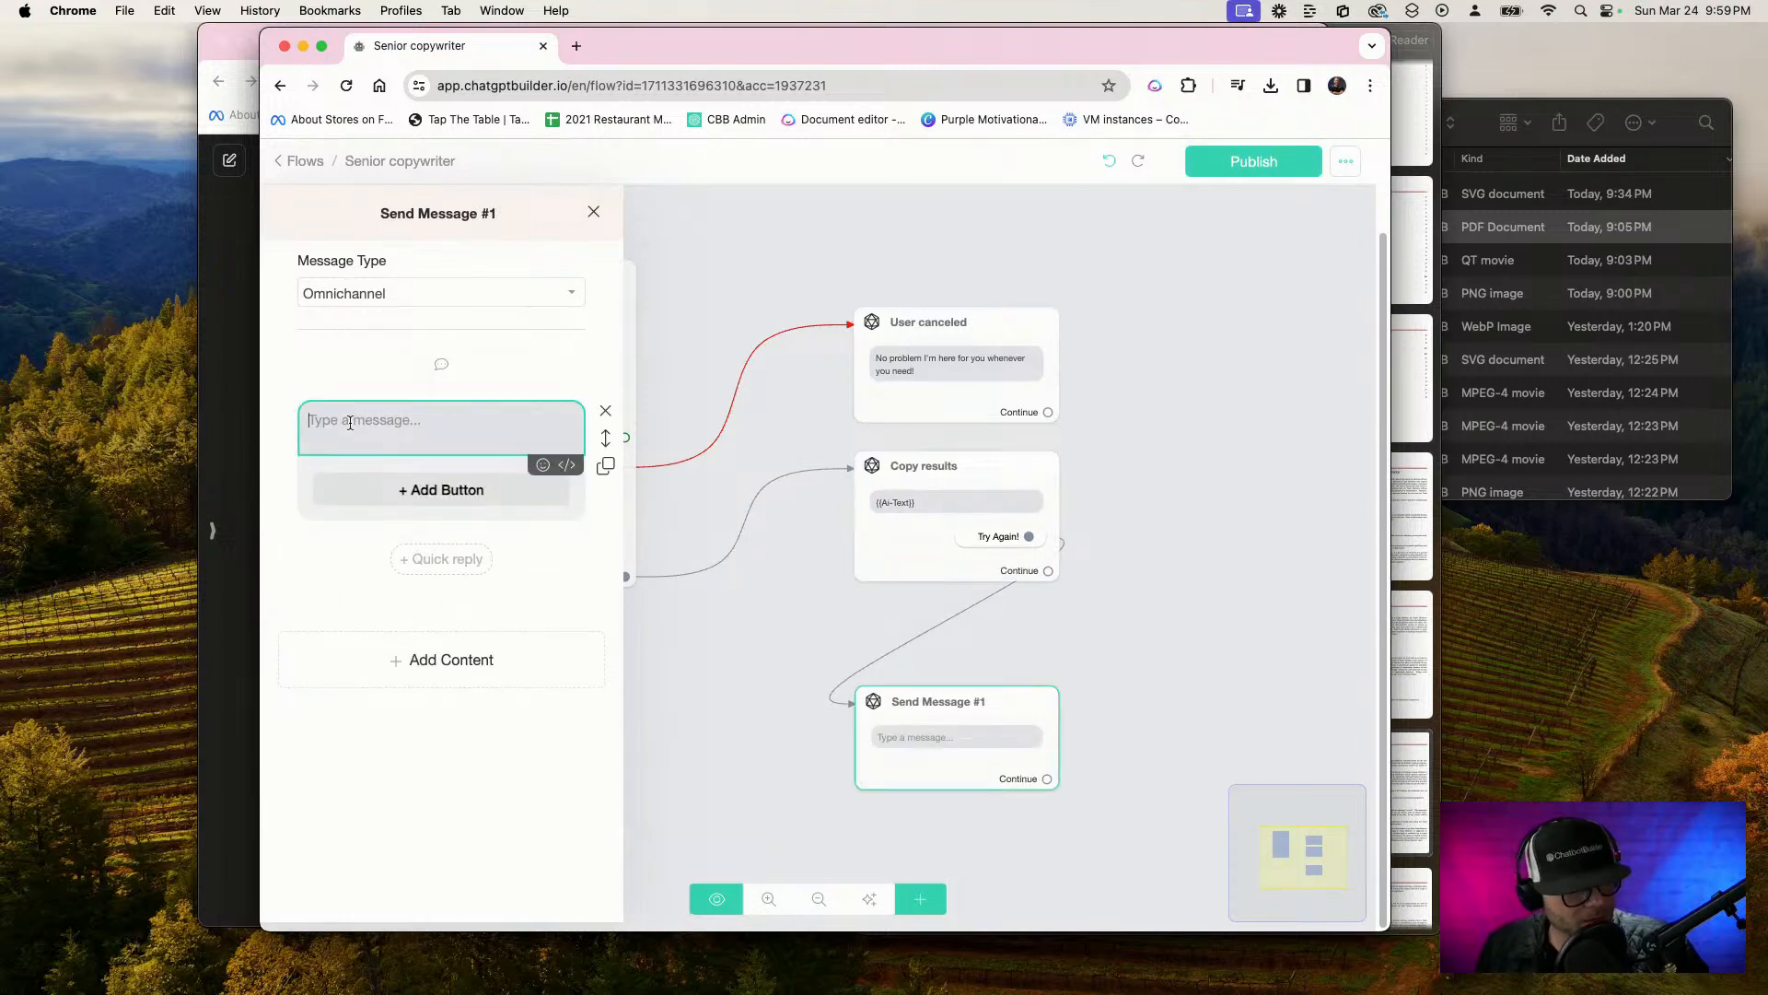
text(No {r)
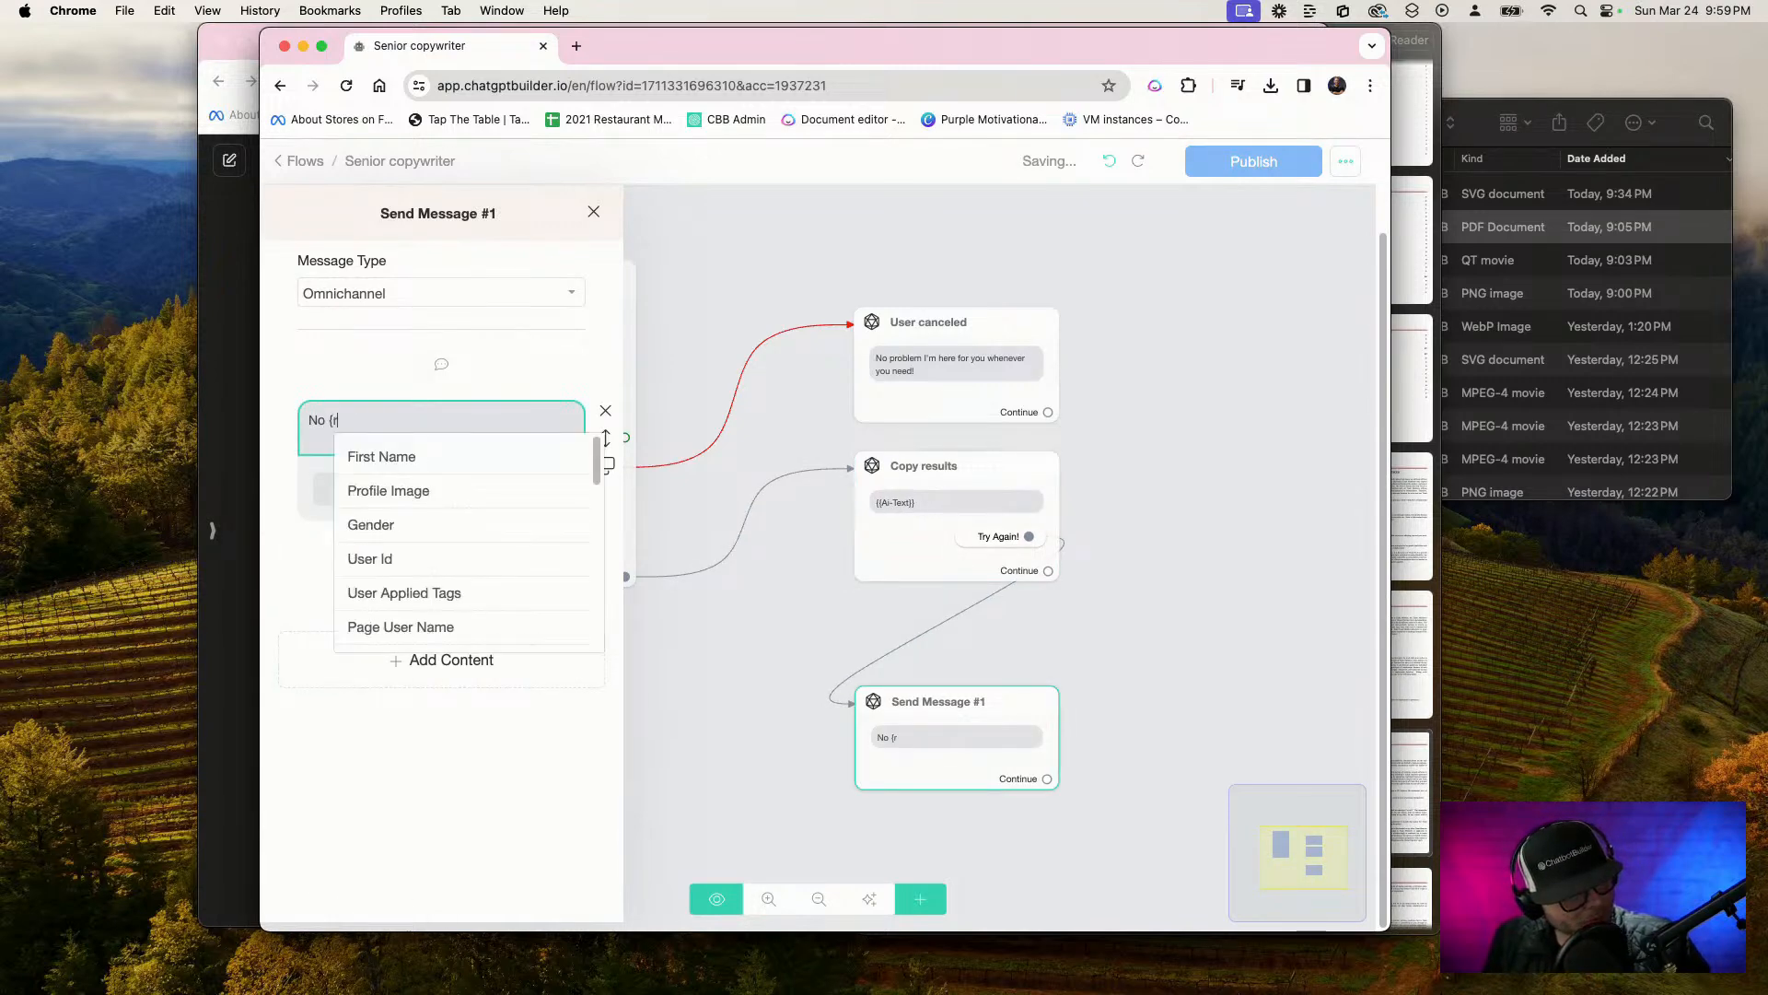
key(BackSpace)
text(pr)
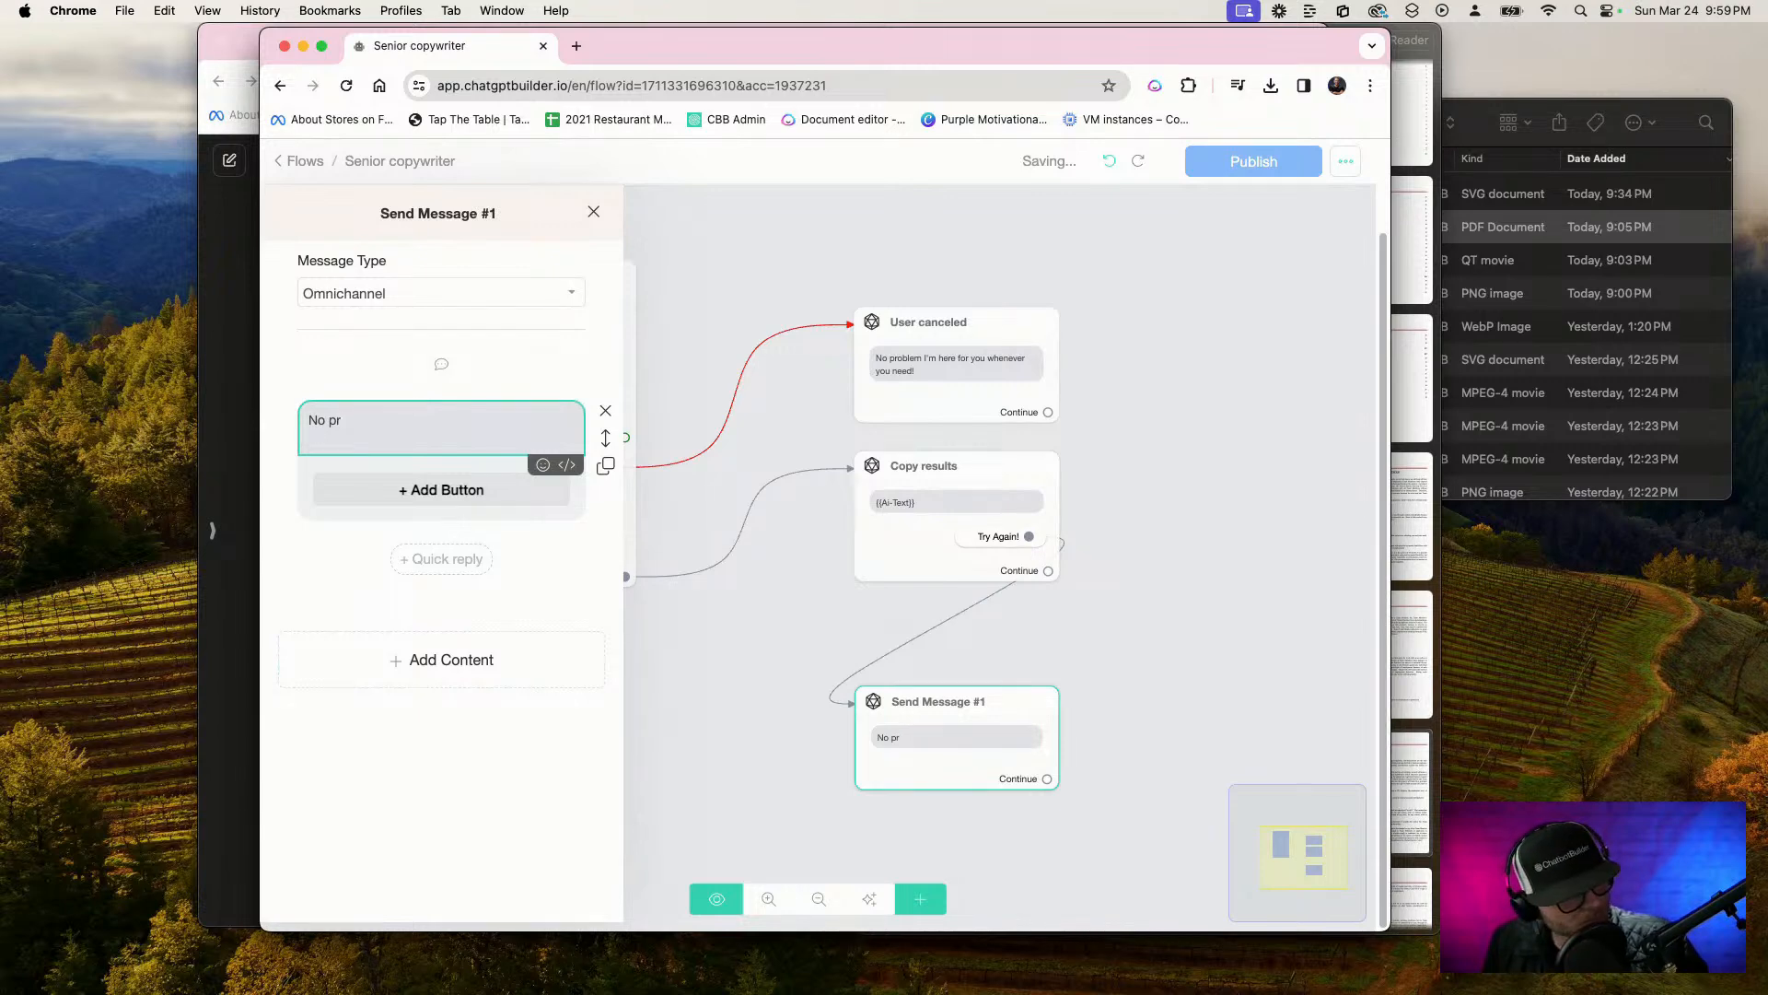
text(nblem!)
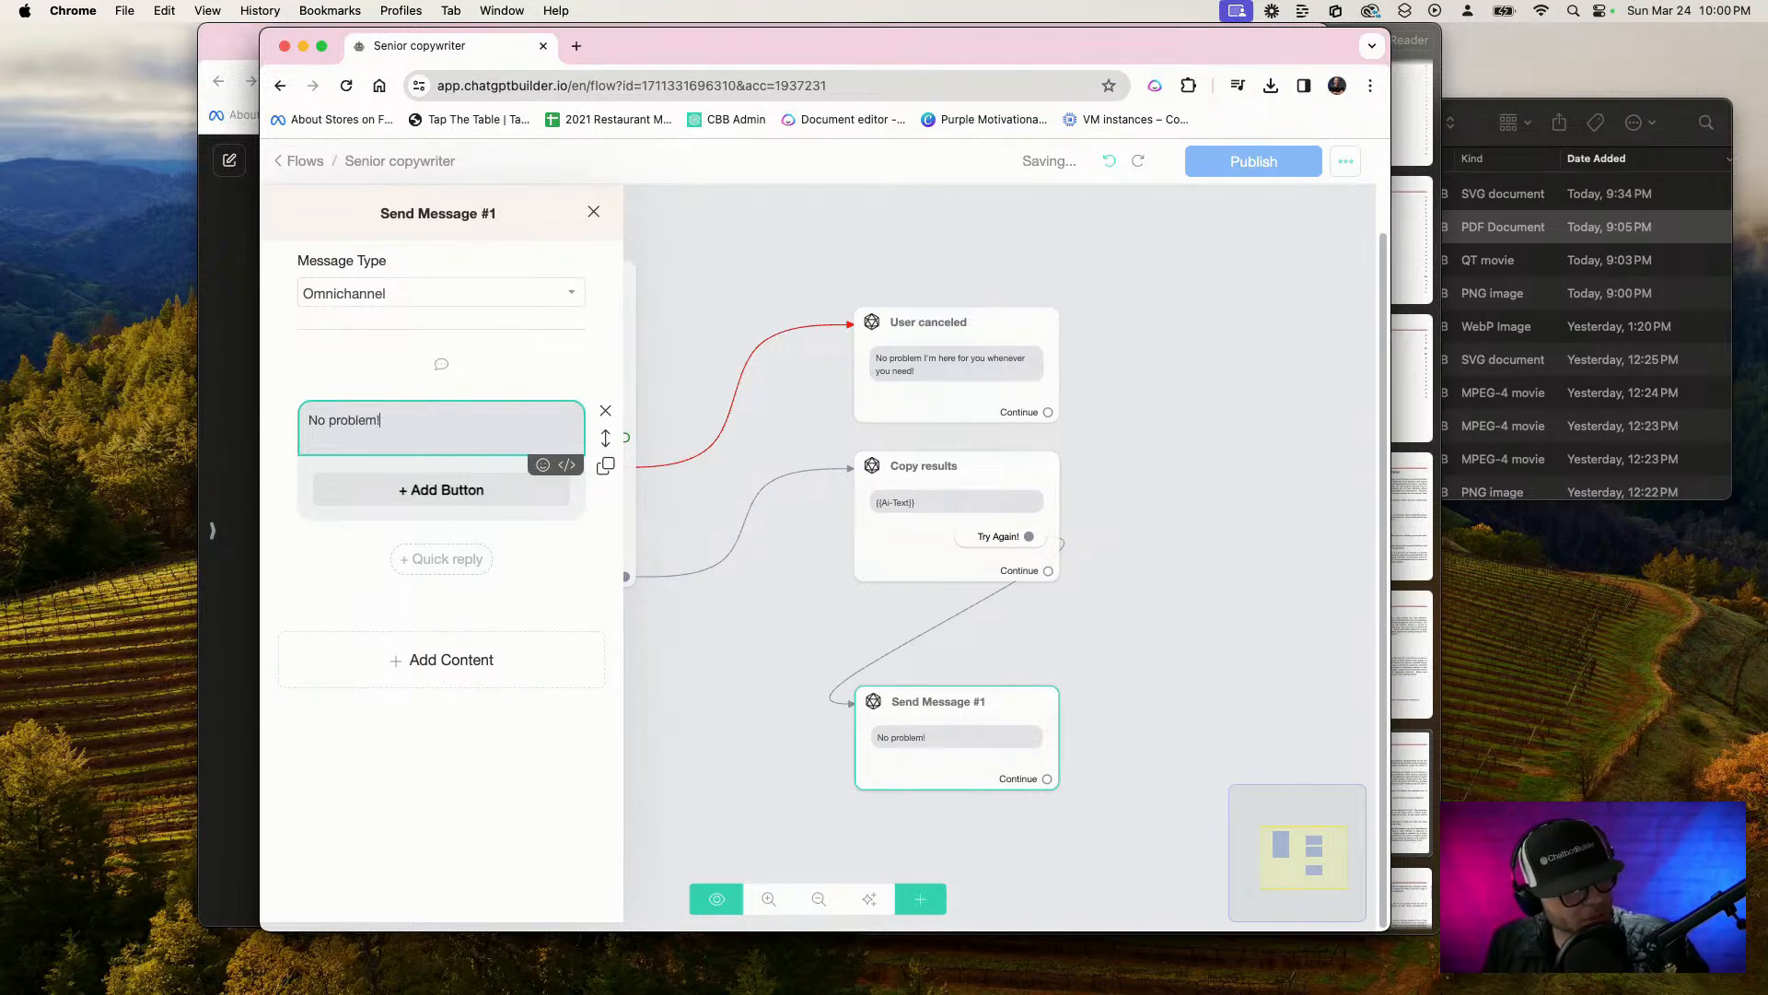
click(695, 670)
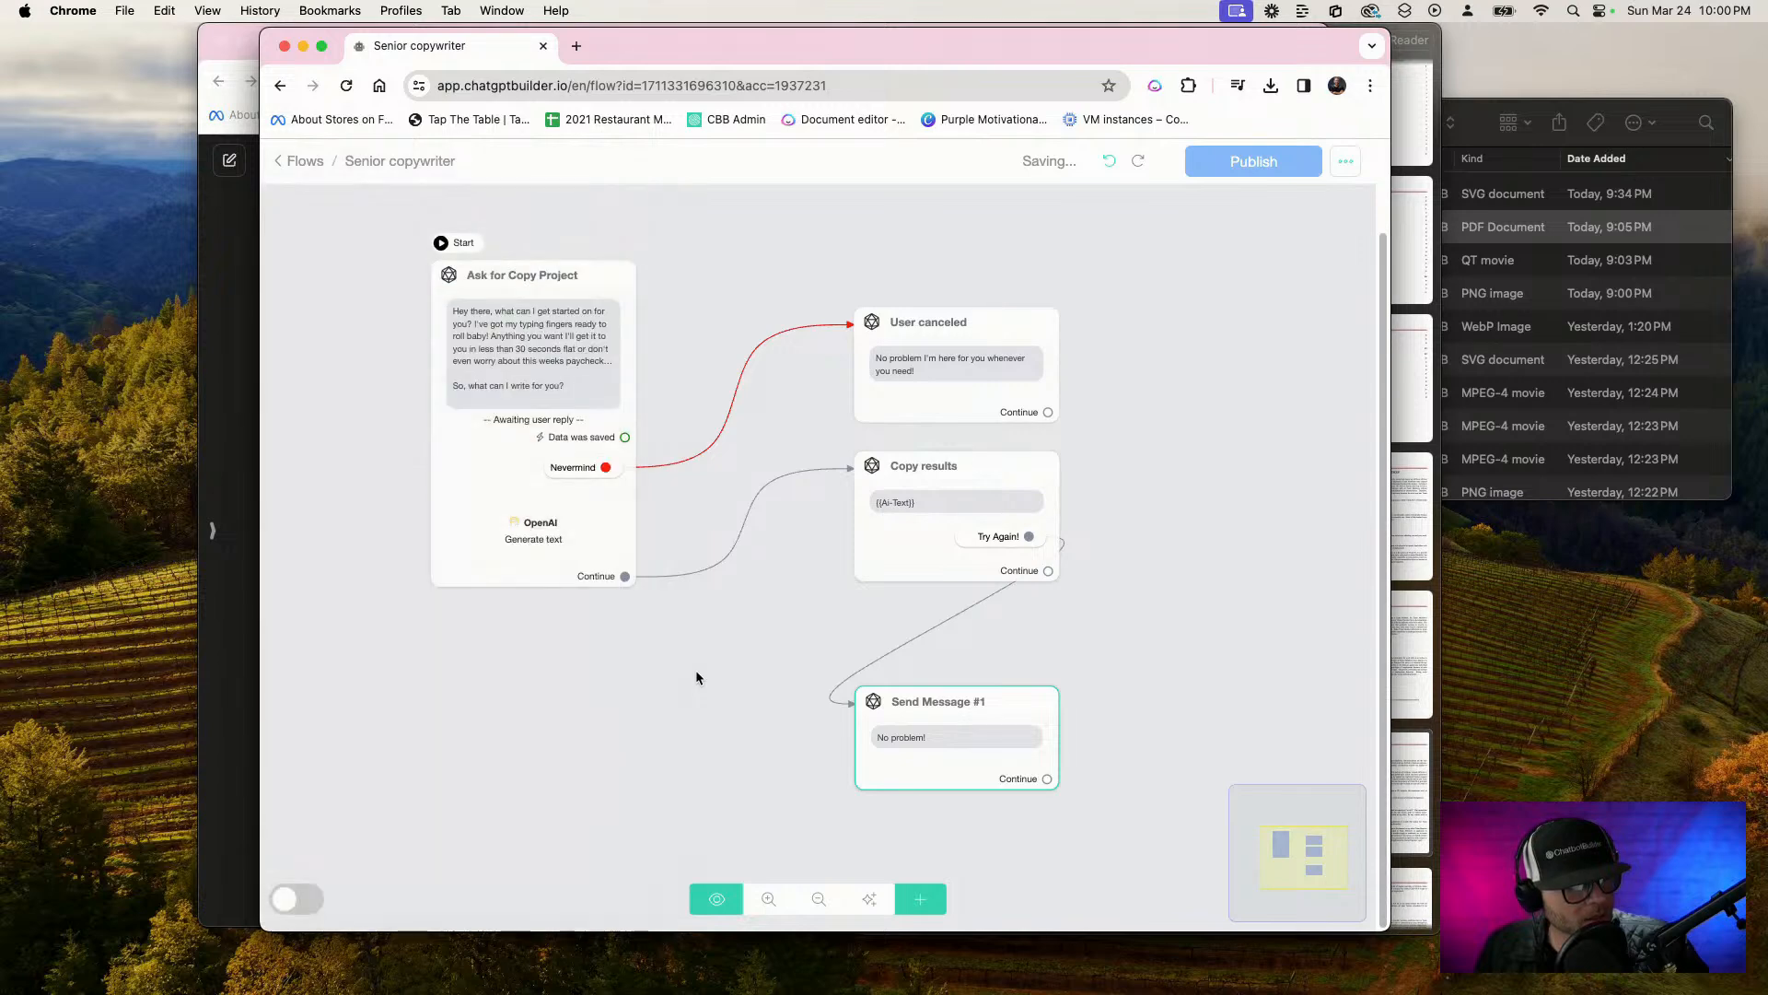
Duplicate the Ask for Copy Project step, place the copy right of the "No problem!" message, and link that message's Continue output to it
scroll(700, 670, down, 1)
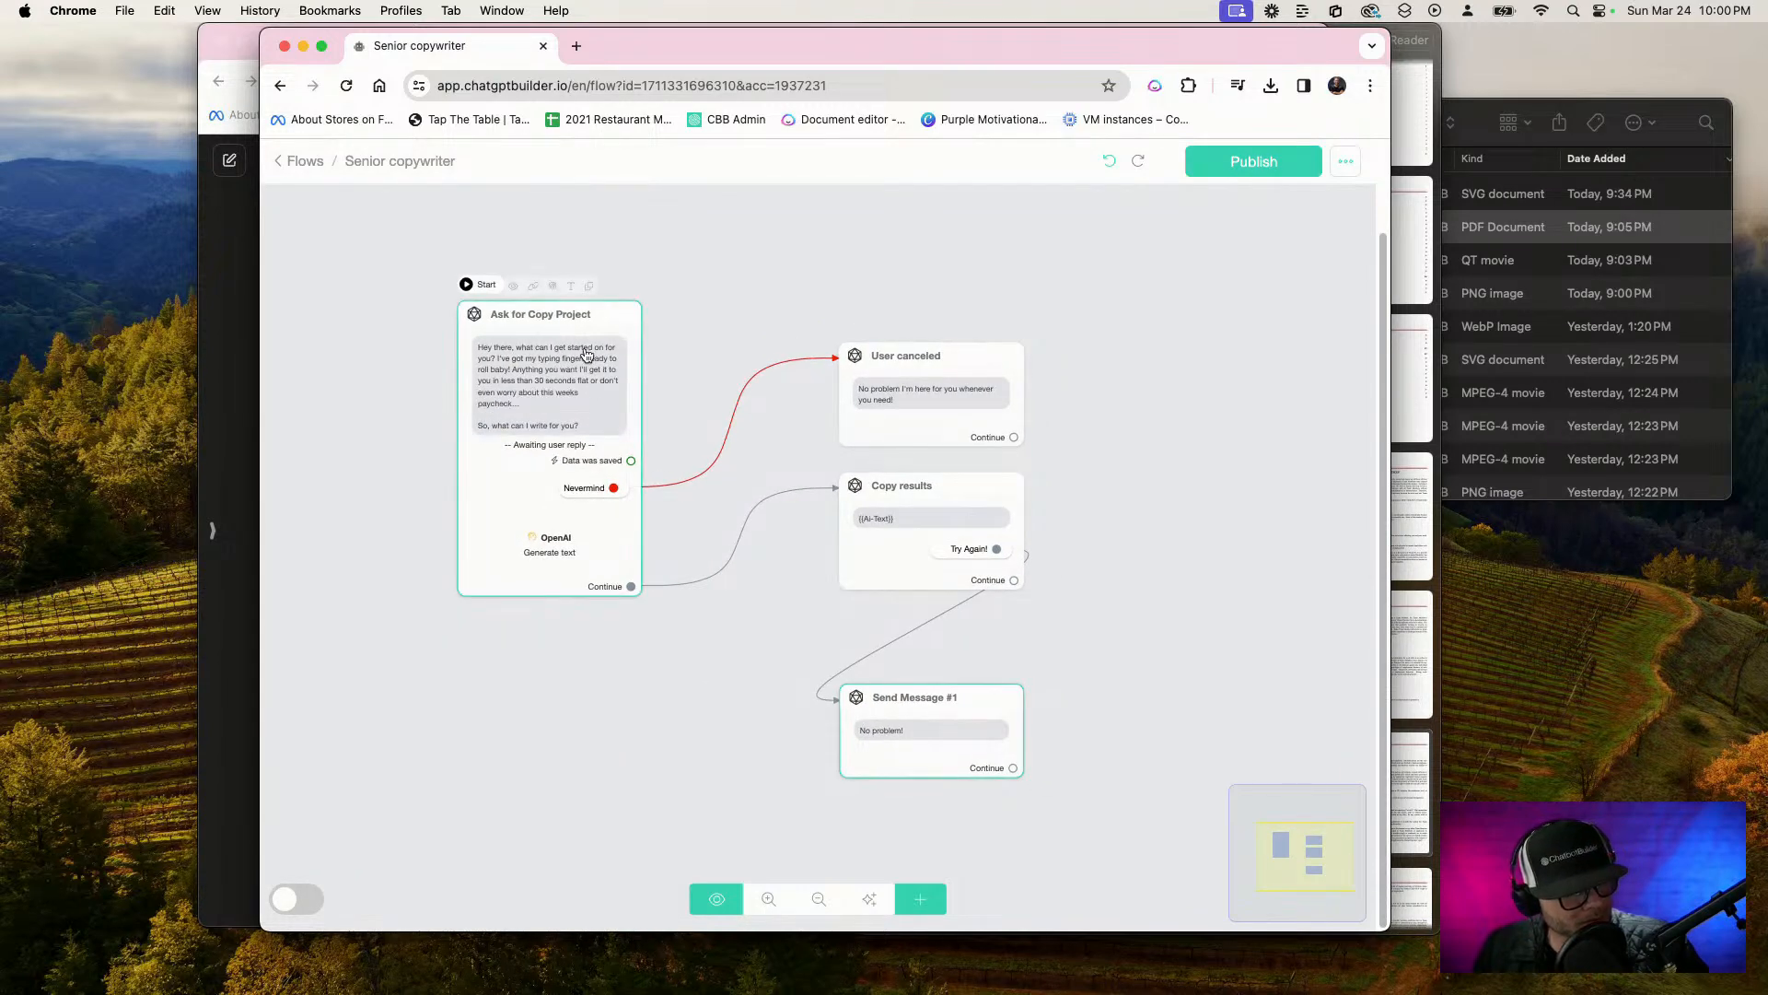
scroll(581, 322, up, 1)
click(588, 284)
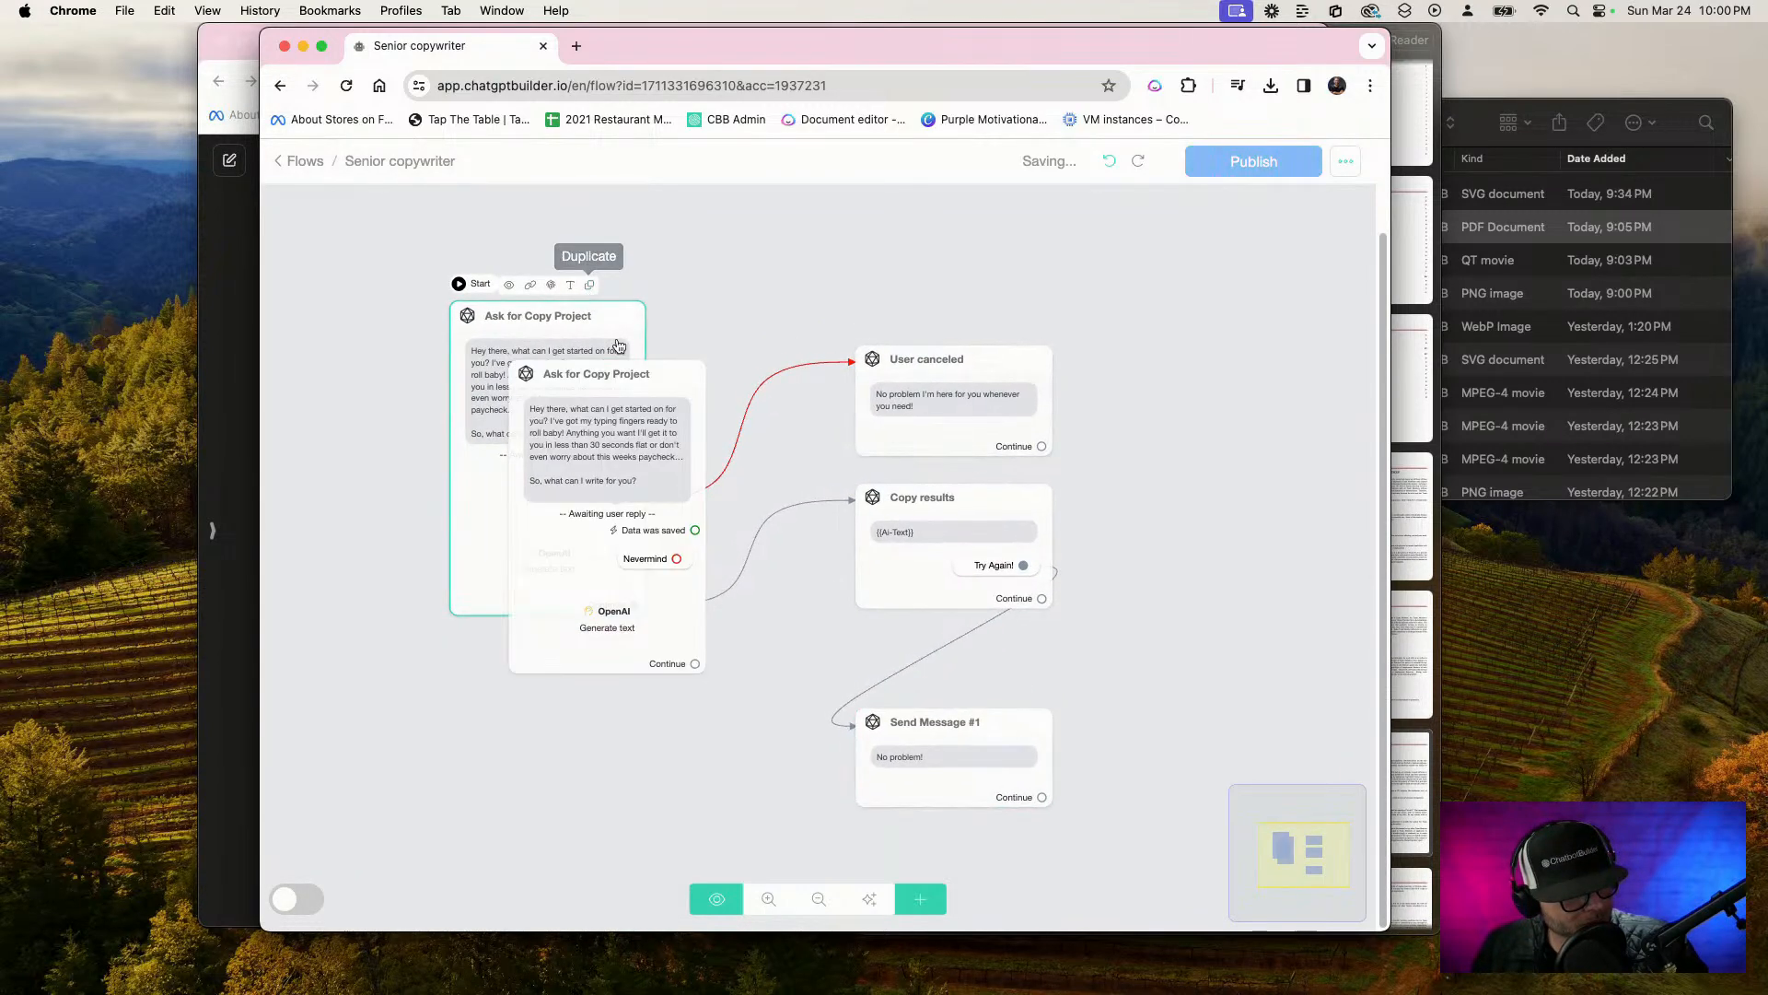
drag(627, 453, 672, 820)
scroll(731, 518, down, 3)
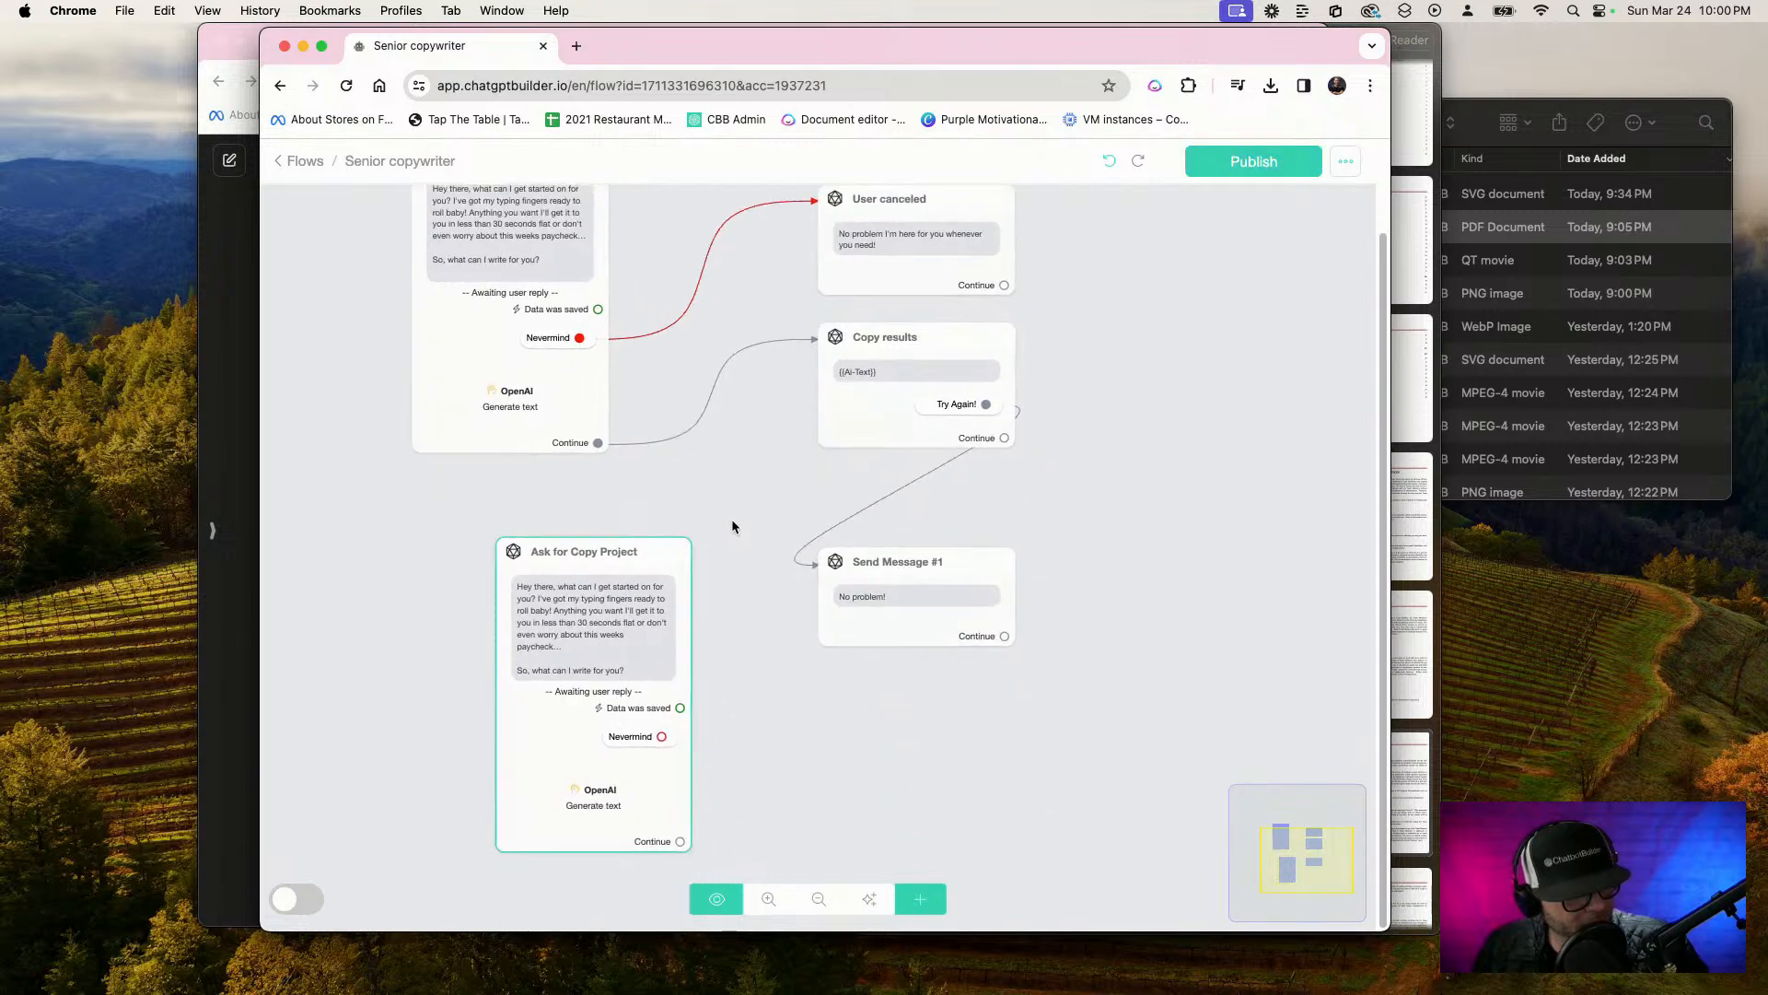
drag(1004, 623, 691, 658)
mouse_move(575, 688)
mouse_down()
mouse_move(693, 728)
mouse_move(1236, 587)
mouse_move(1187, 557)
mouse_up()
Rearrange the original Ask for Copy Project, User canceled, Copy results and "No problem!" steps closer together on the canvas
drag(720, 550, 705, 727)
drag(513, 584, 504, 679)
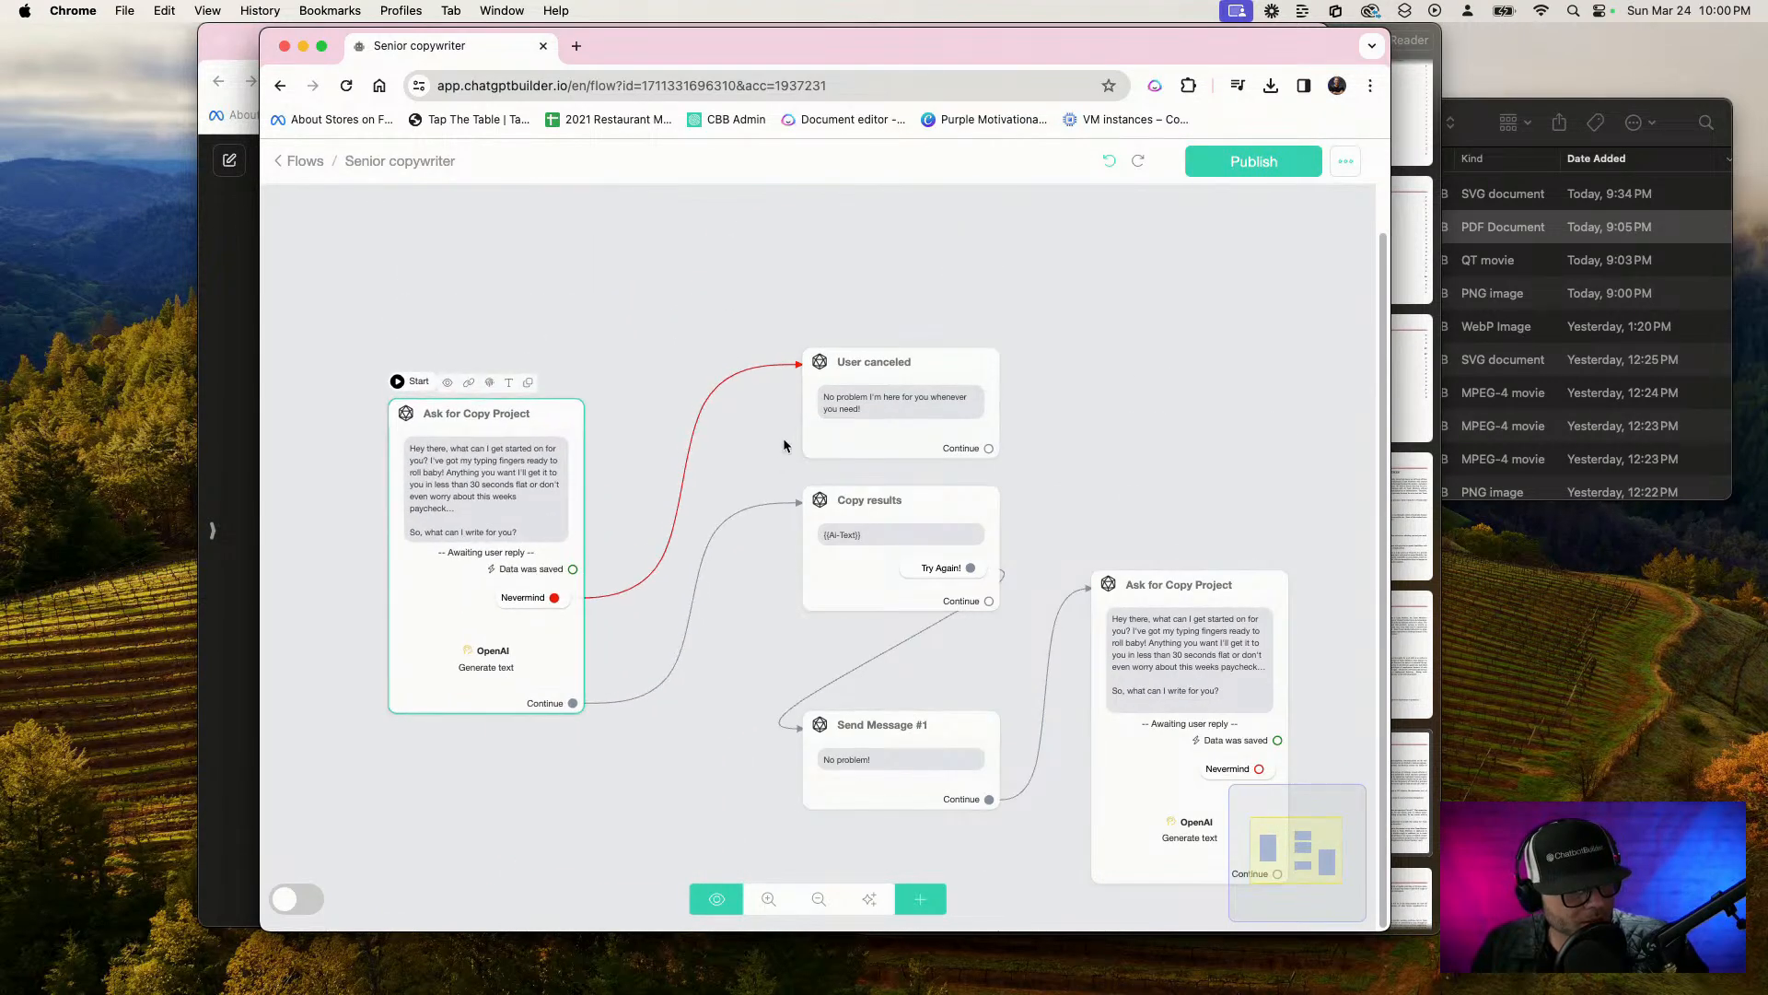
drag(833, 422, 678, 365)
drag(884, 515, 733, 507)
drag(902, 760, 753, 725)
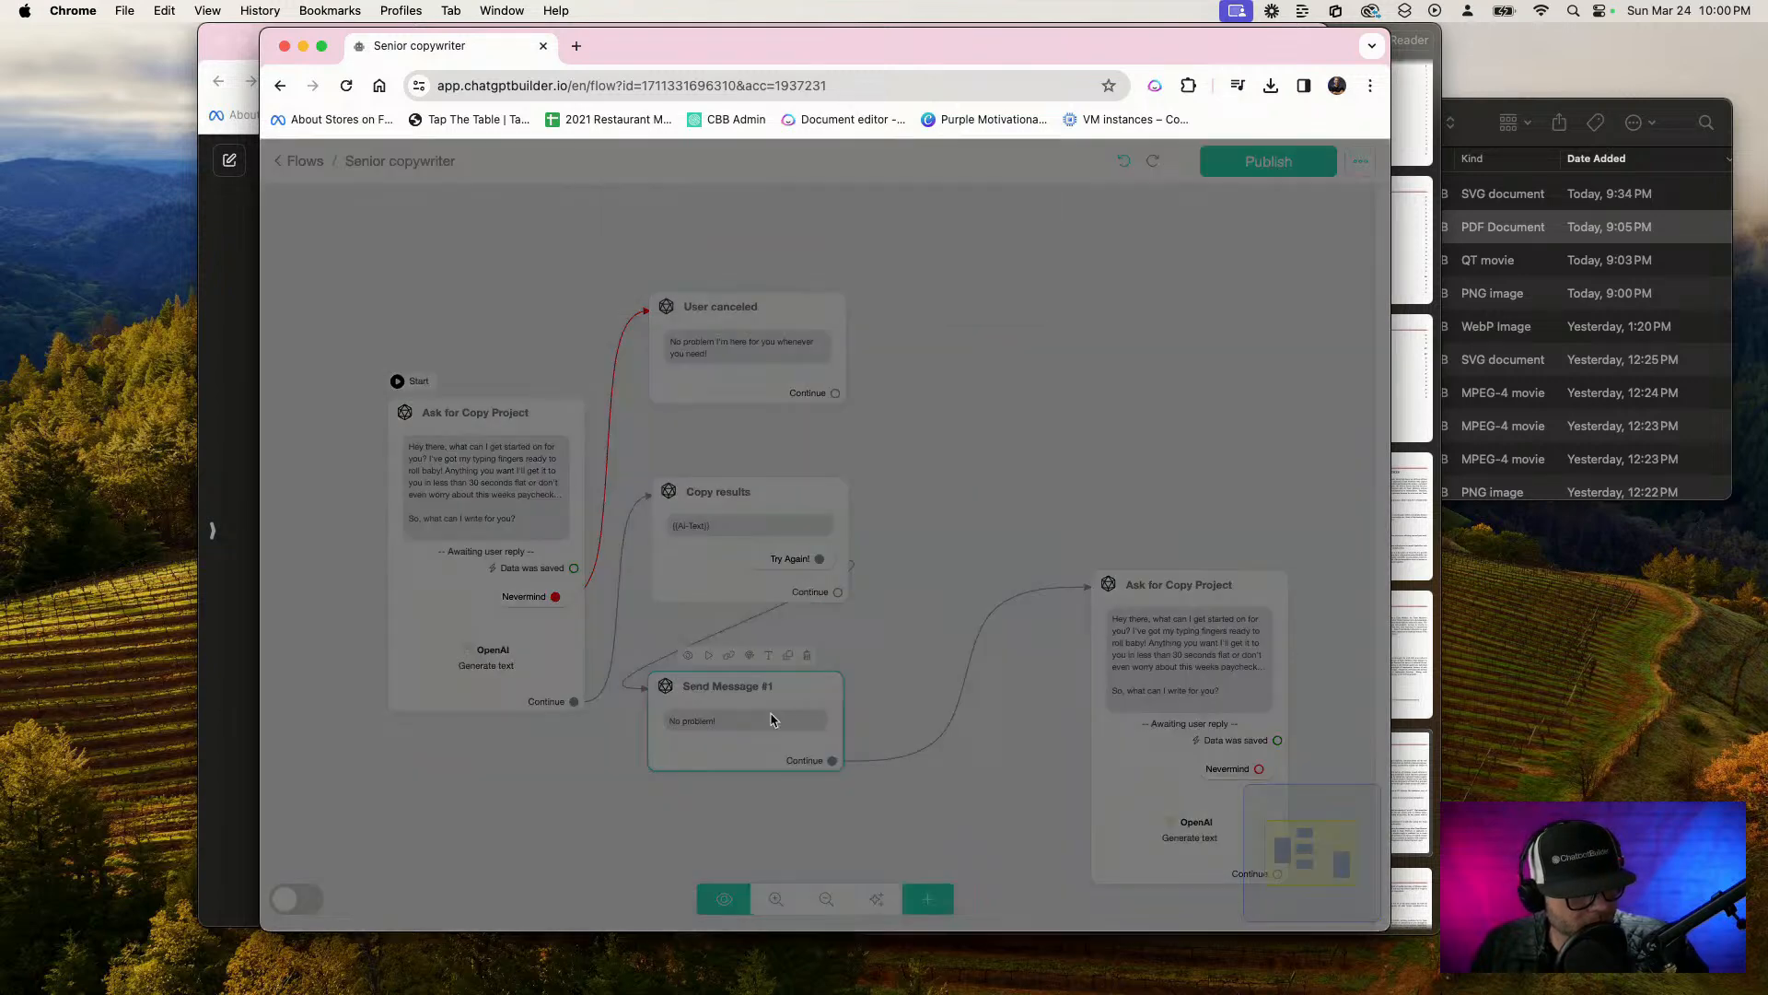
Try to rename the "No problem!" message step as "Try Again"
click(776, 659)
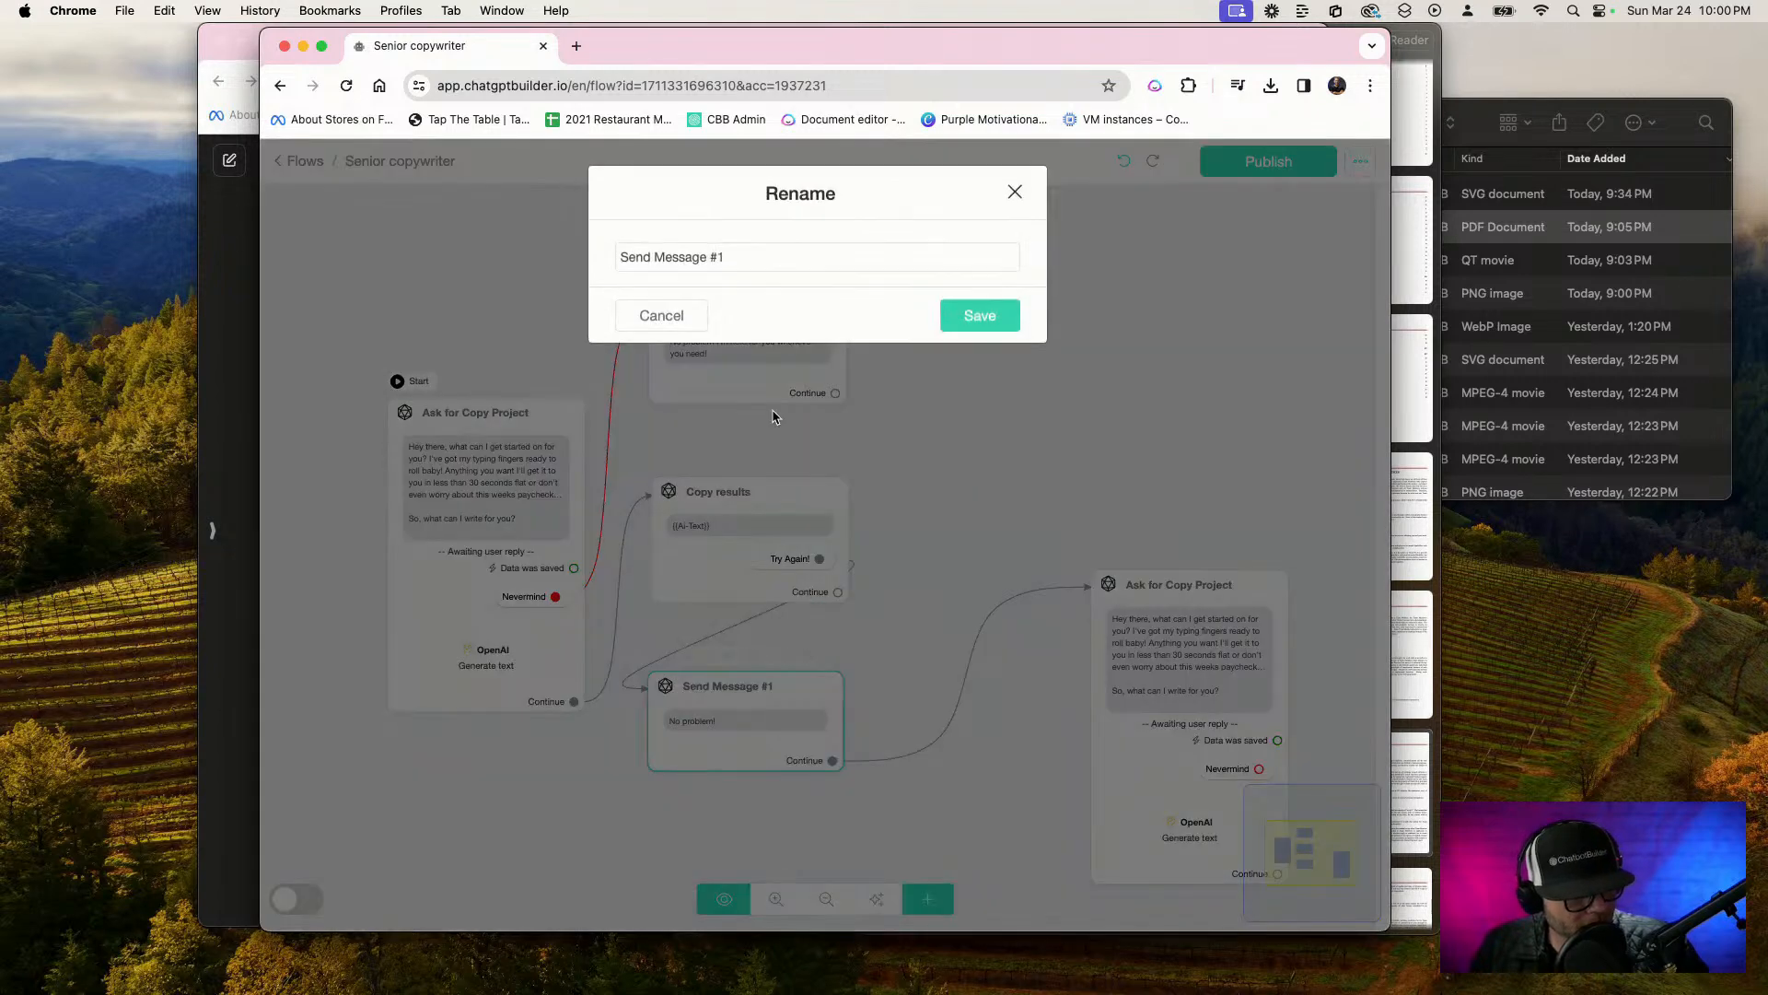
click(771, 253)
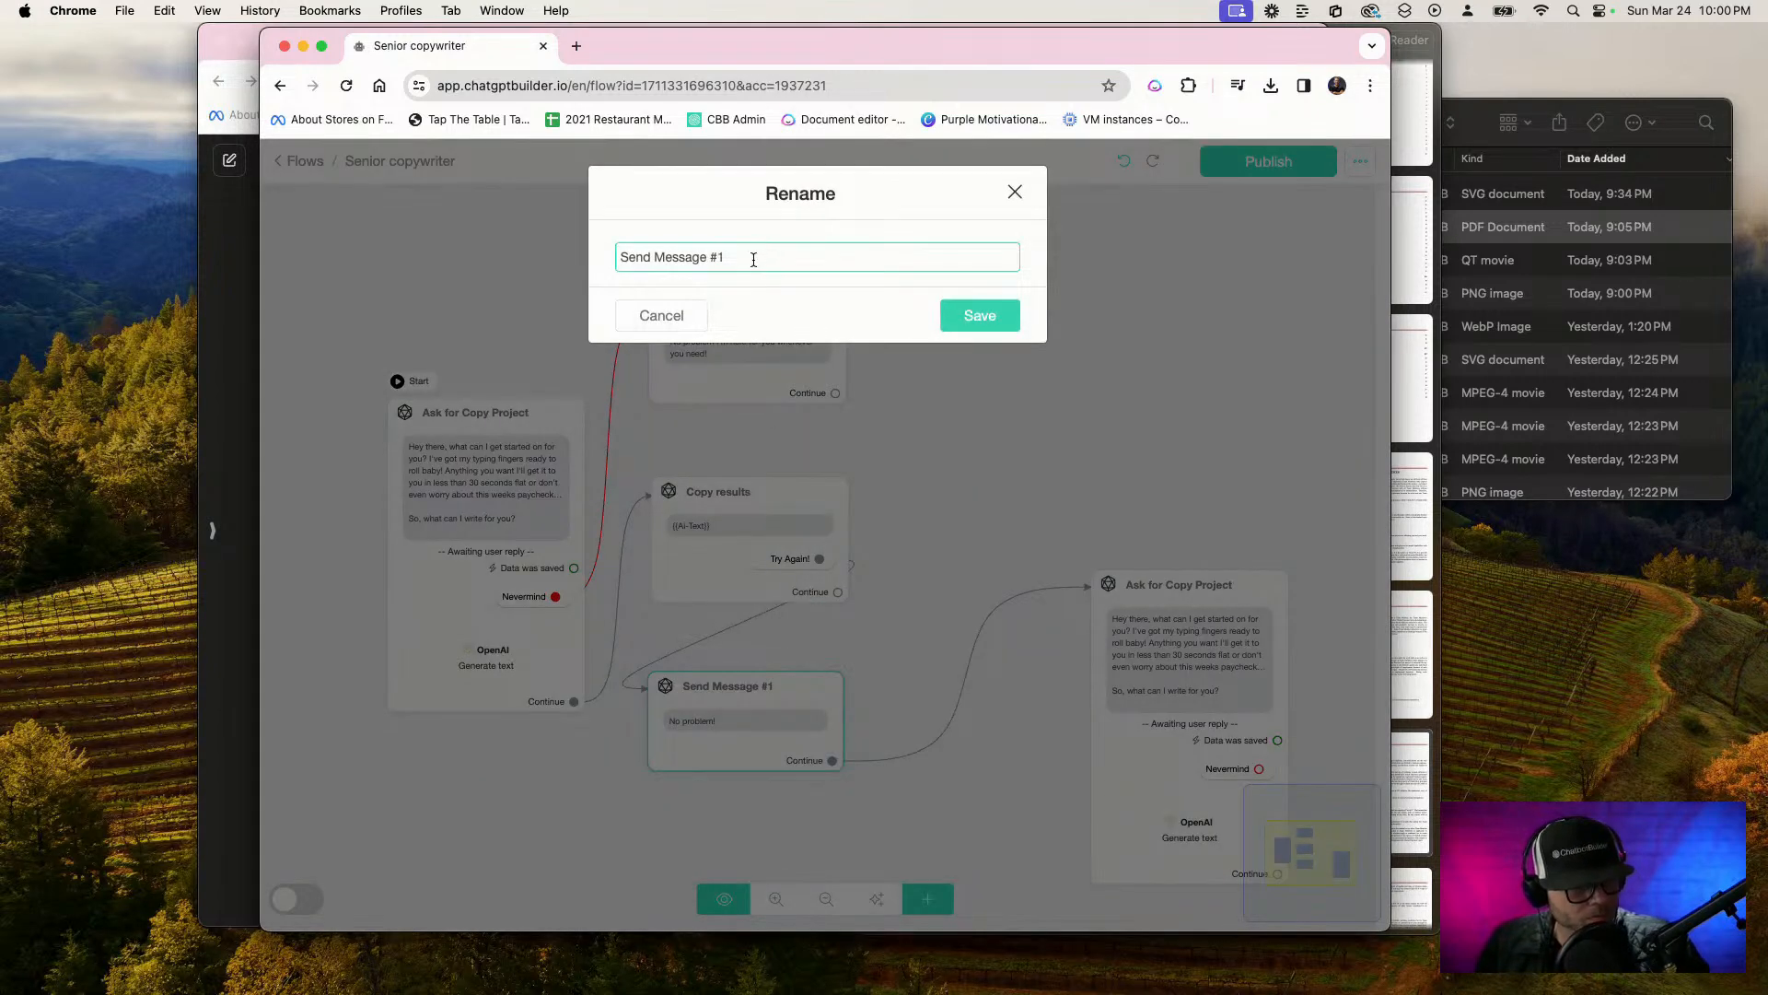
drag(753, 258, 289, 218)
text(Tr)
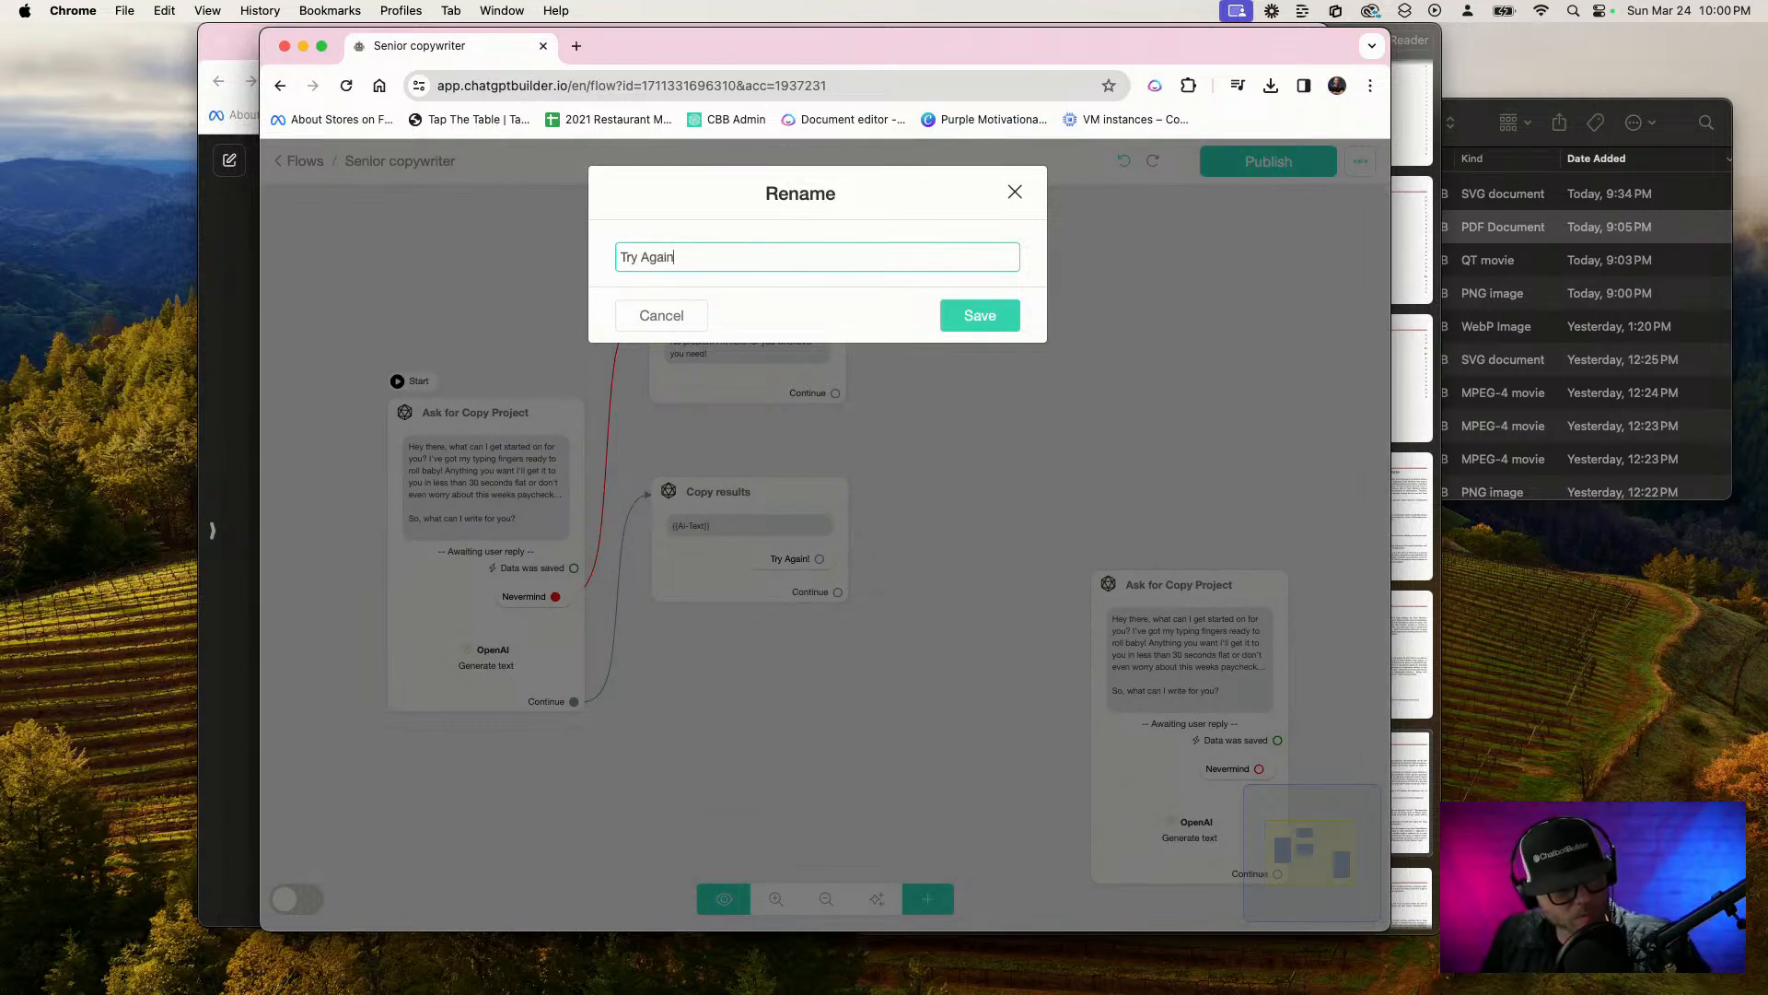
text(y Again)
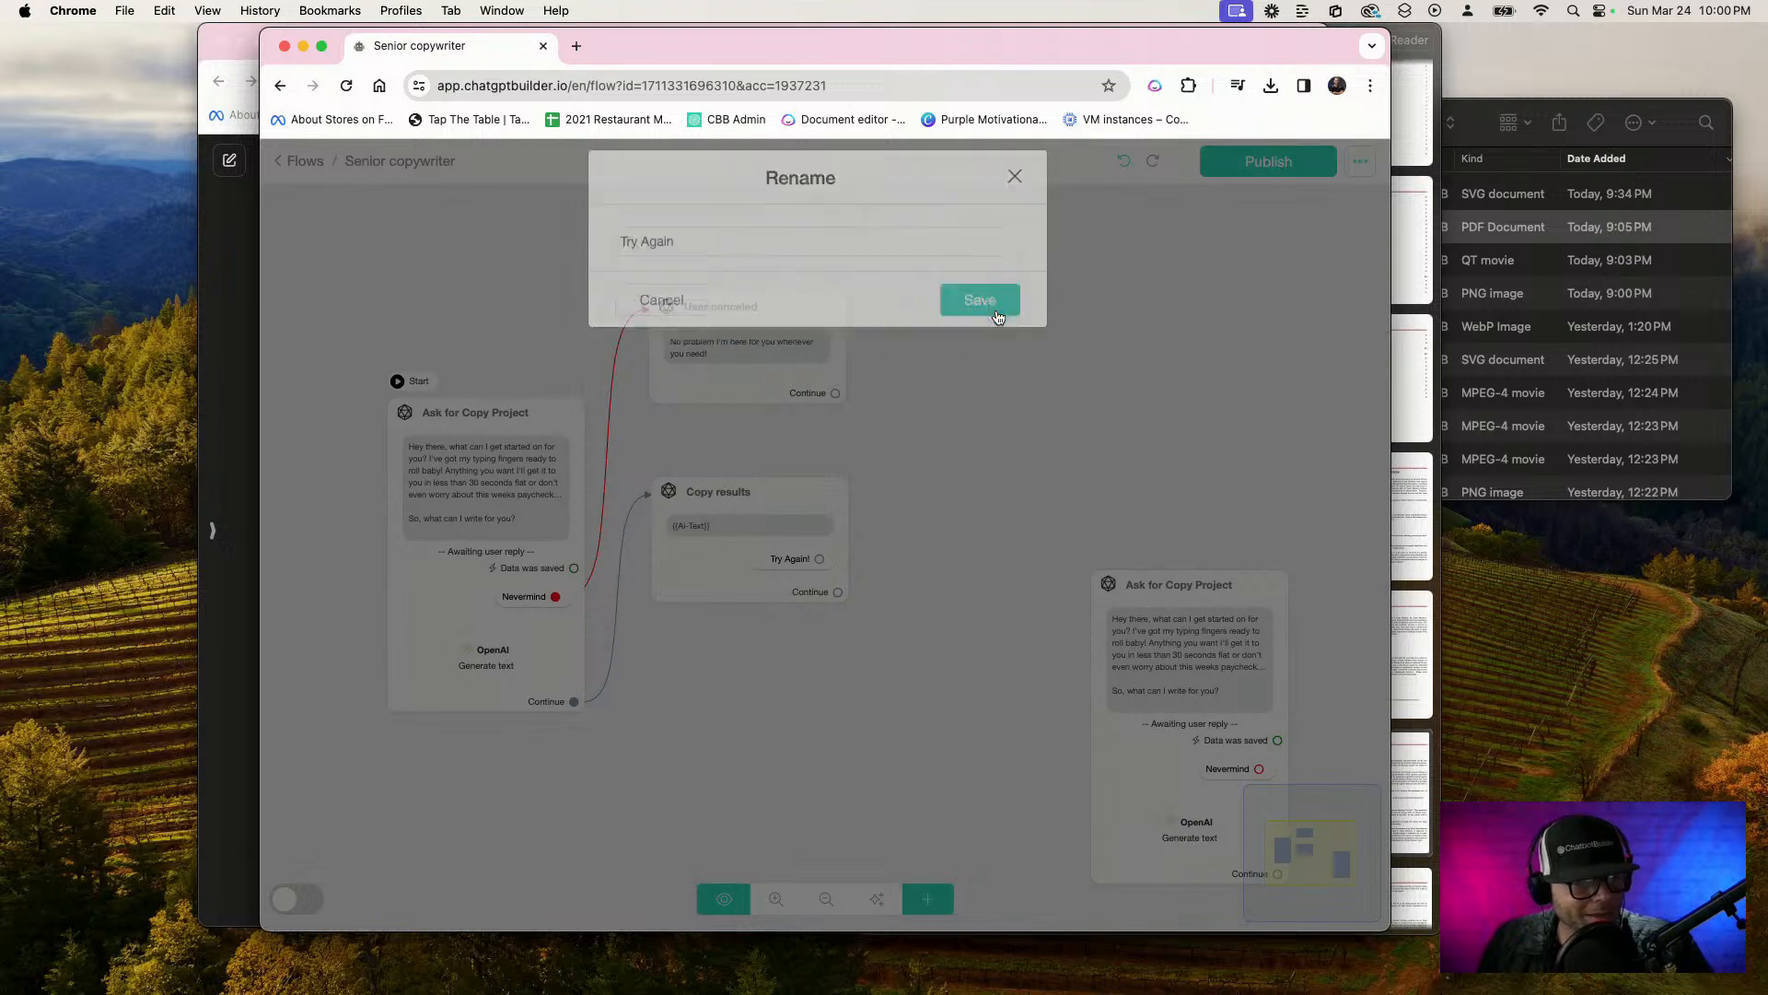
click(985, 313)
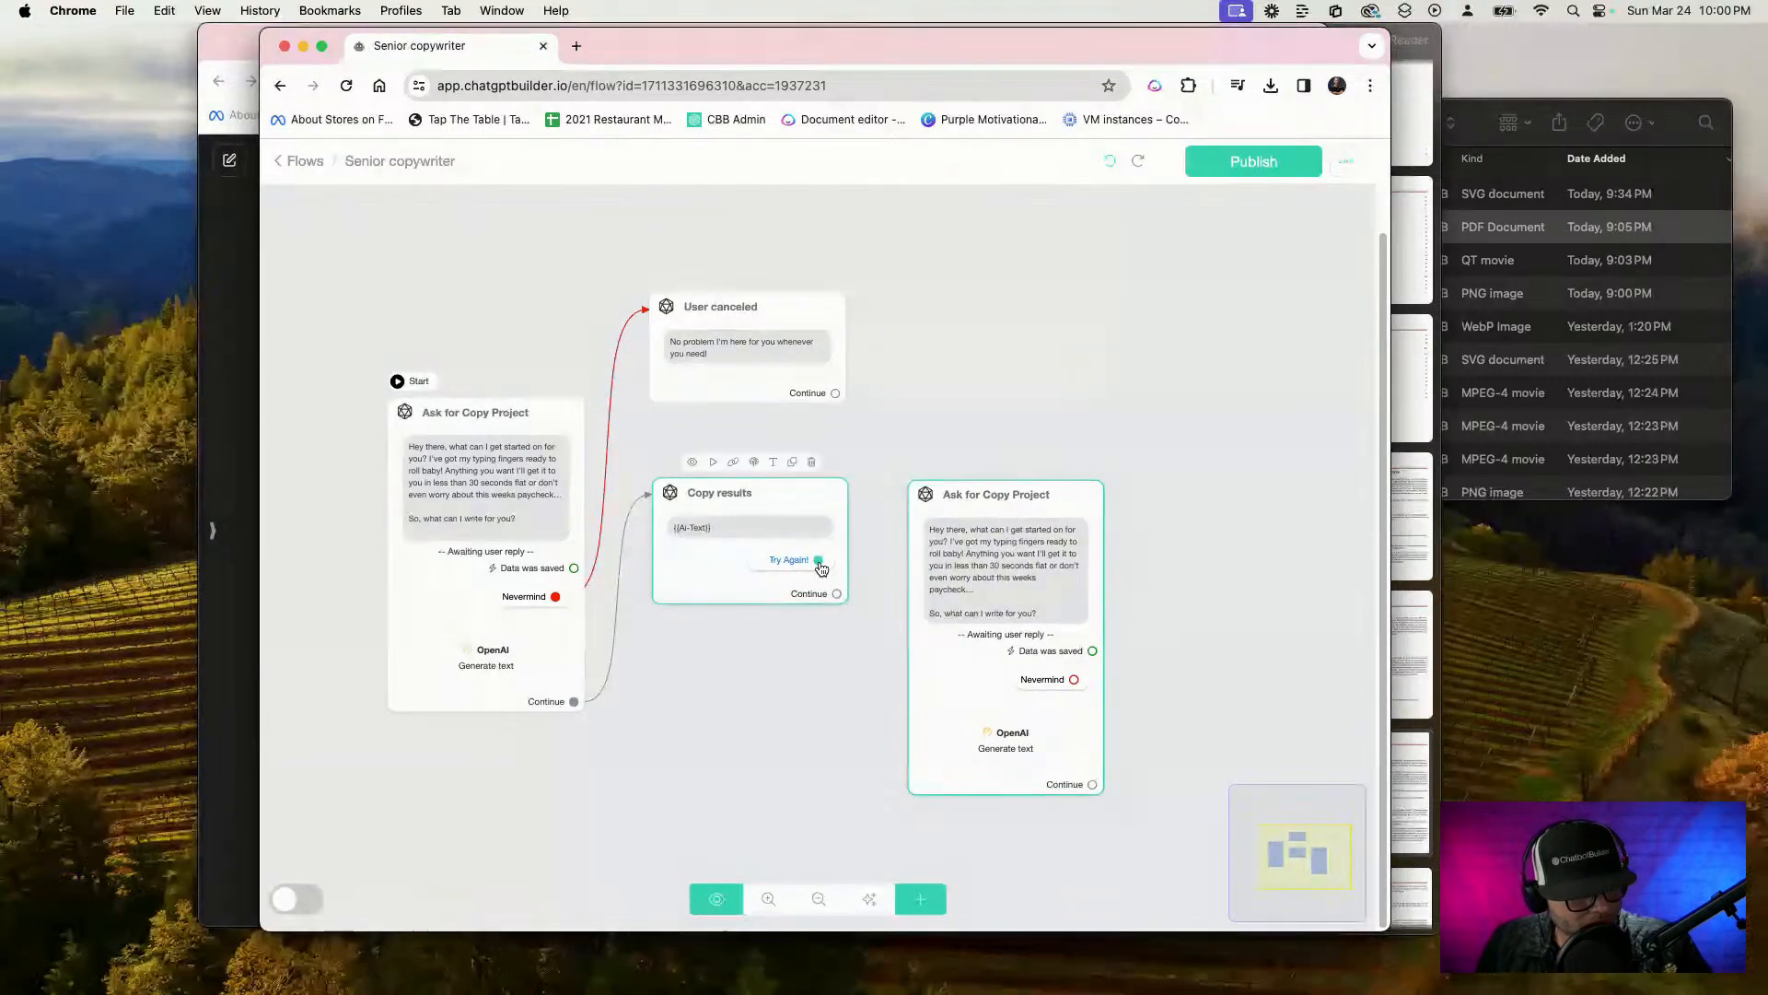
Connect the "Try Again!" quick reply in Copy results to the duplicated Ask for Copy Project step
drag(818, 559, 976, 586)
Replace the duplicated step's message with "OK cool let's get started on that revision. Tell me what I can do write up for you boss."
click(975, 585)
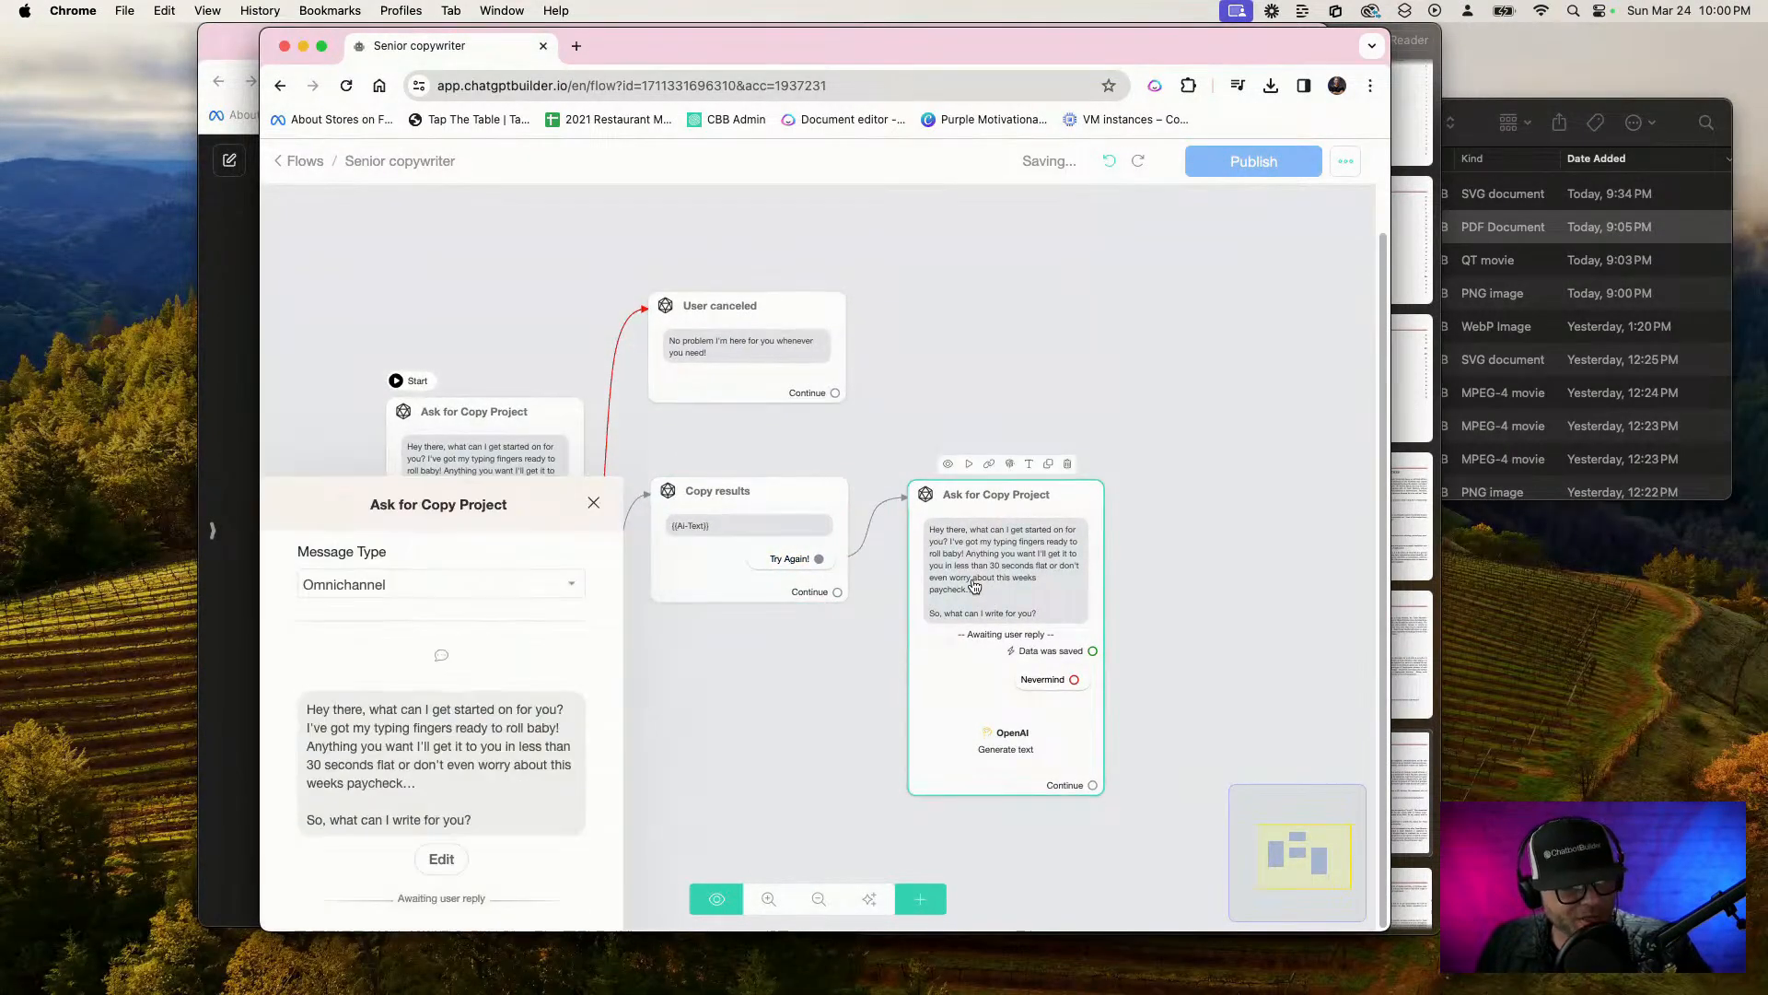
drag(485, 531, 118, 300)
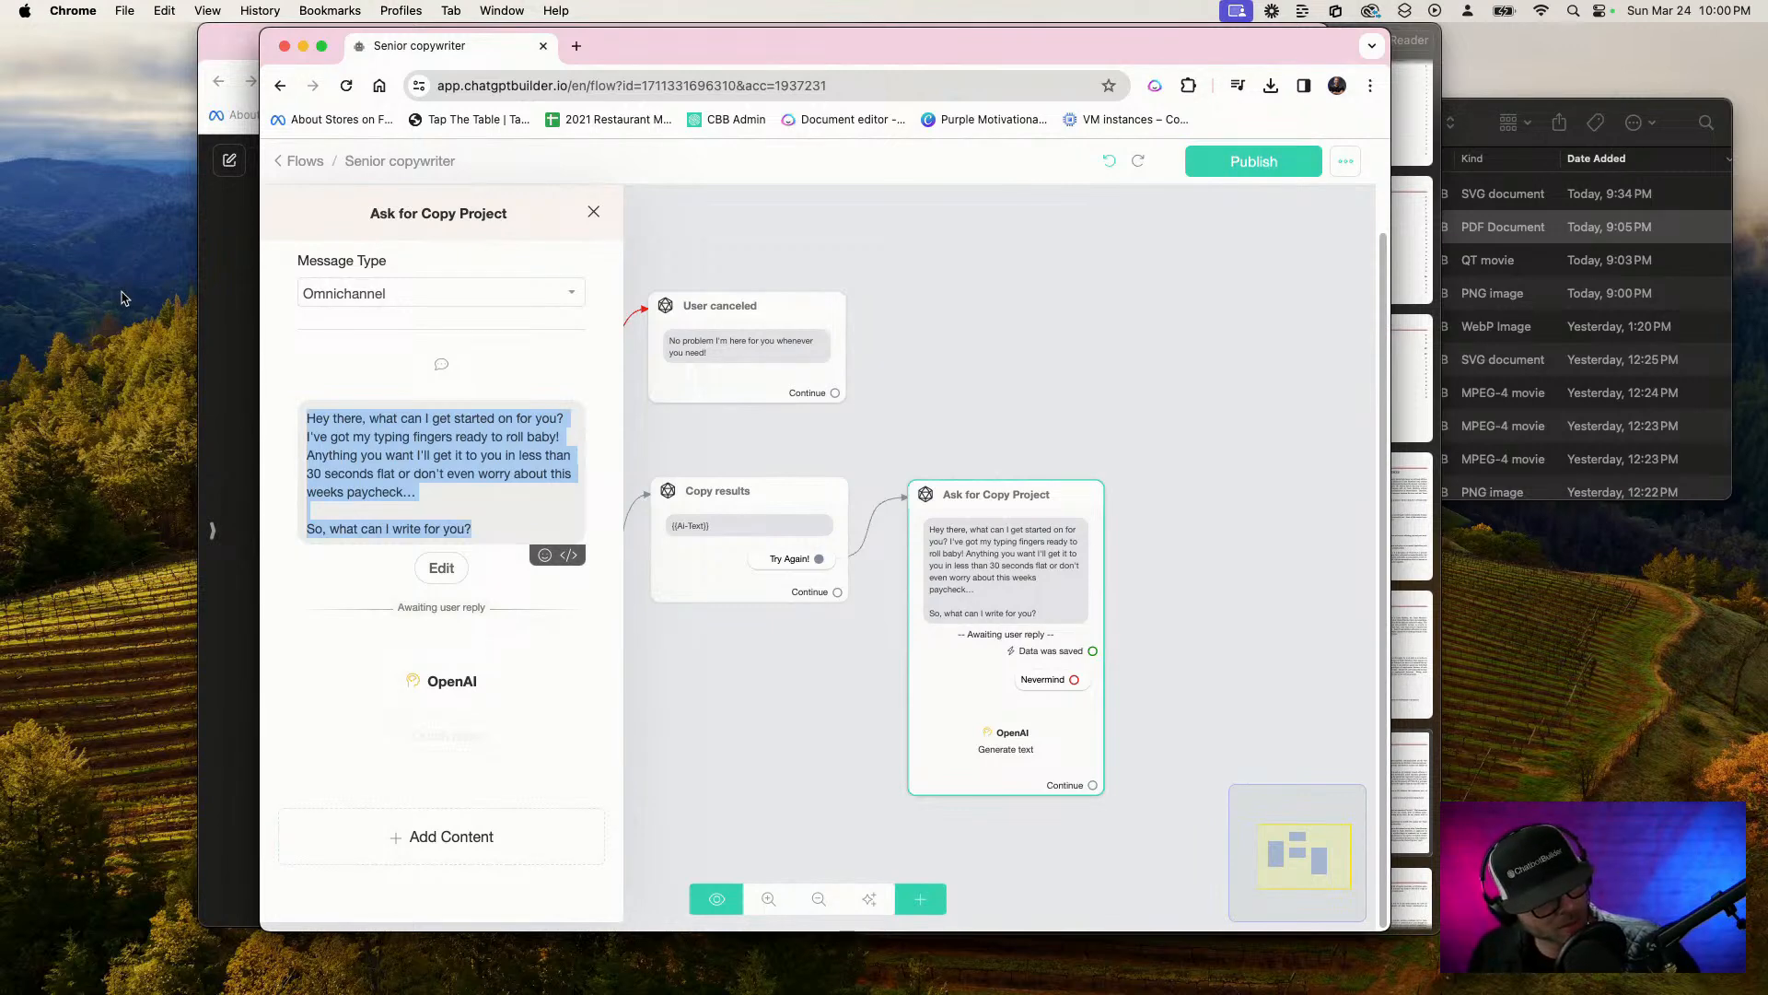
key(F5)
text(OK cool)
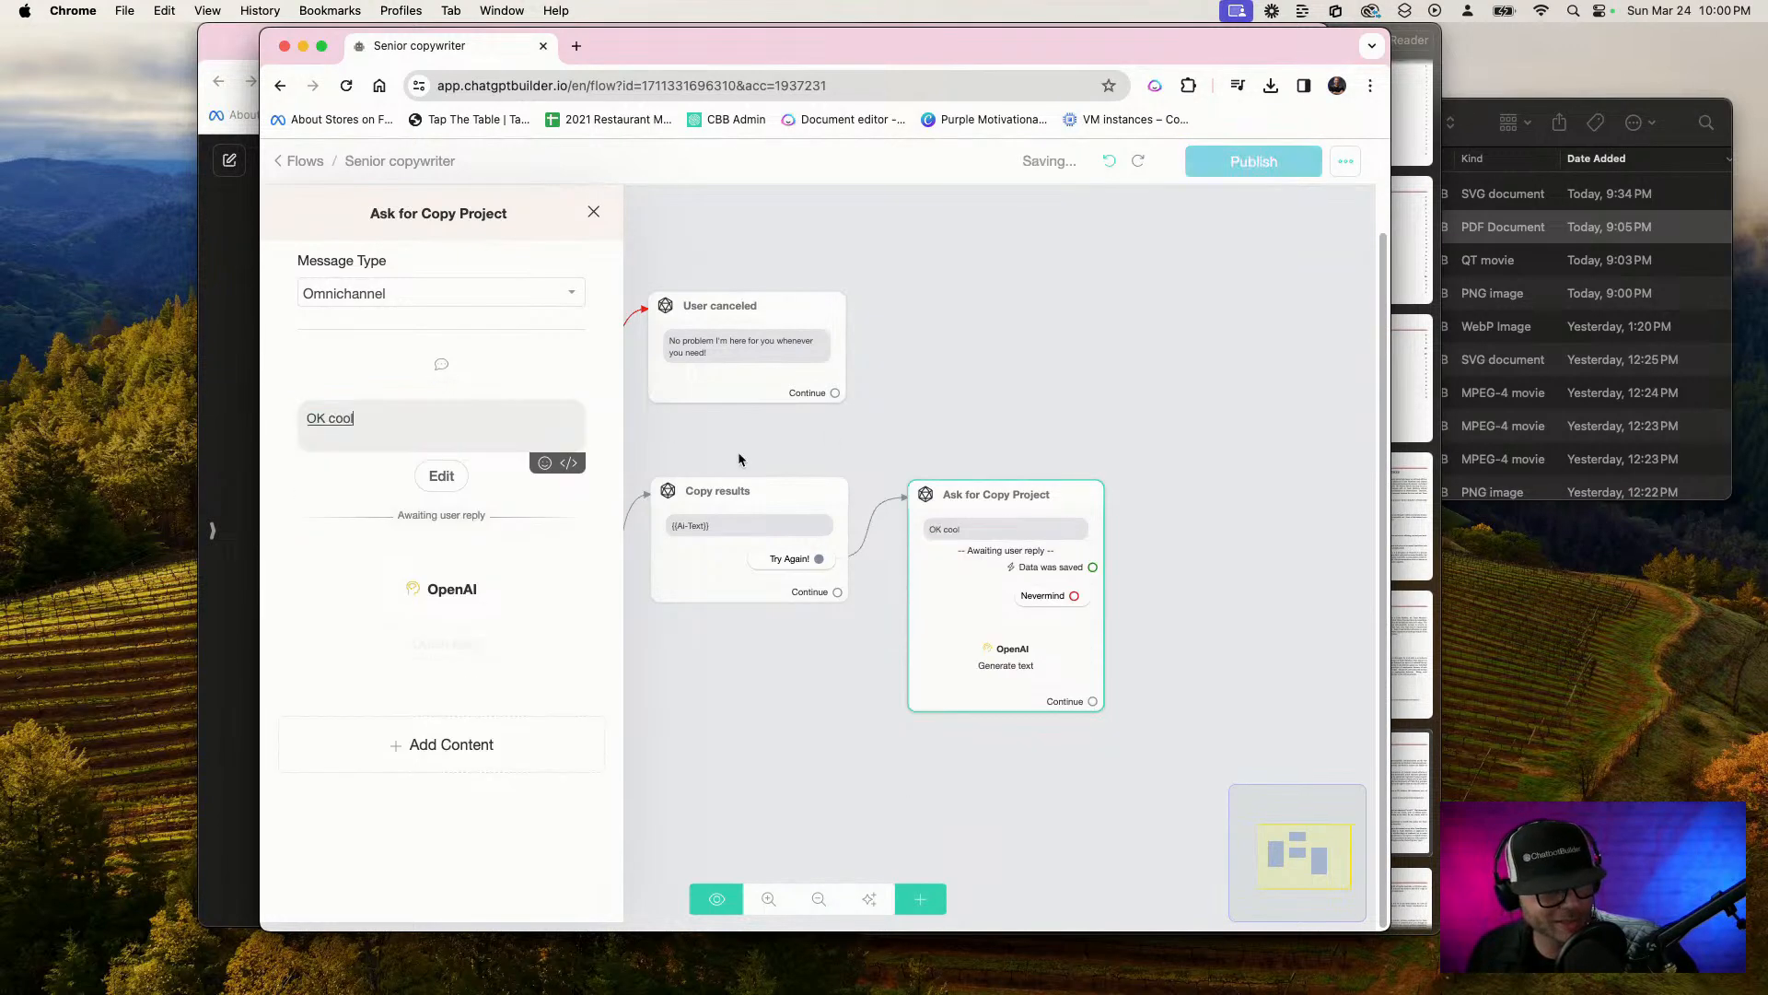
text( let's get started on that revision. Tell me what I can.)
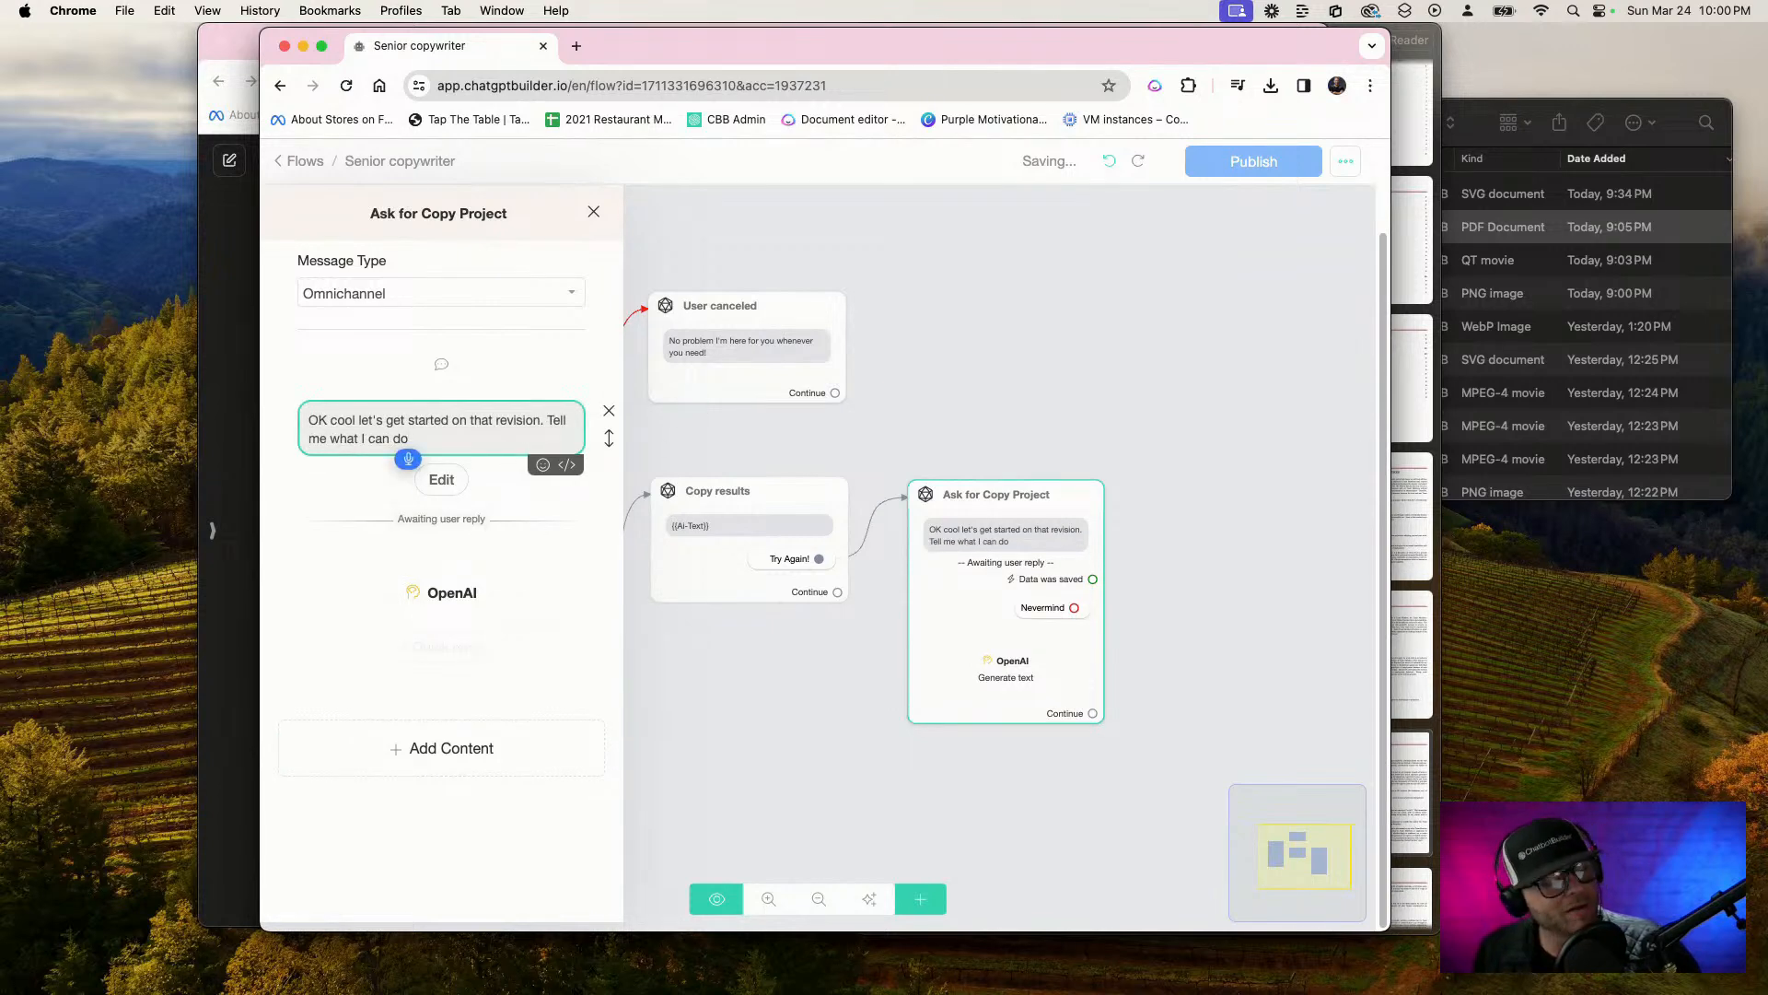
text( write up for you)
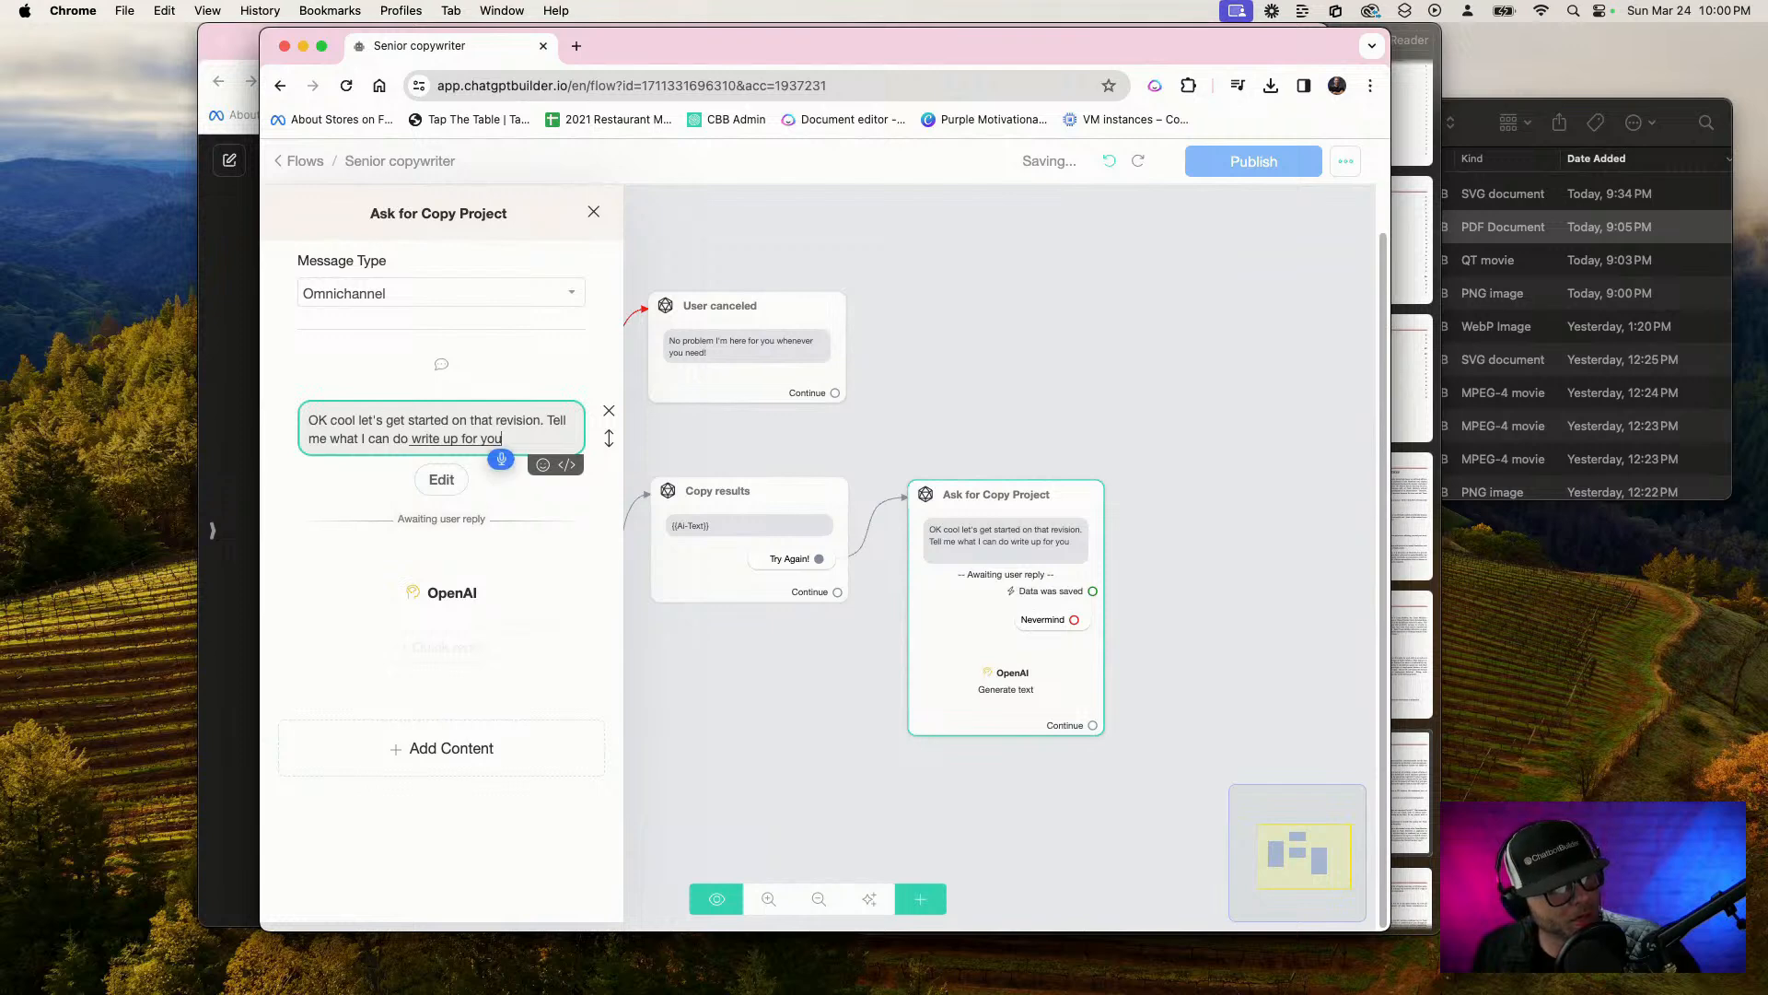
text( boss.)
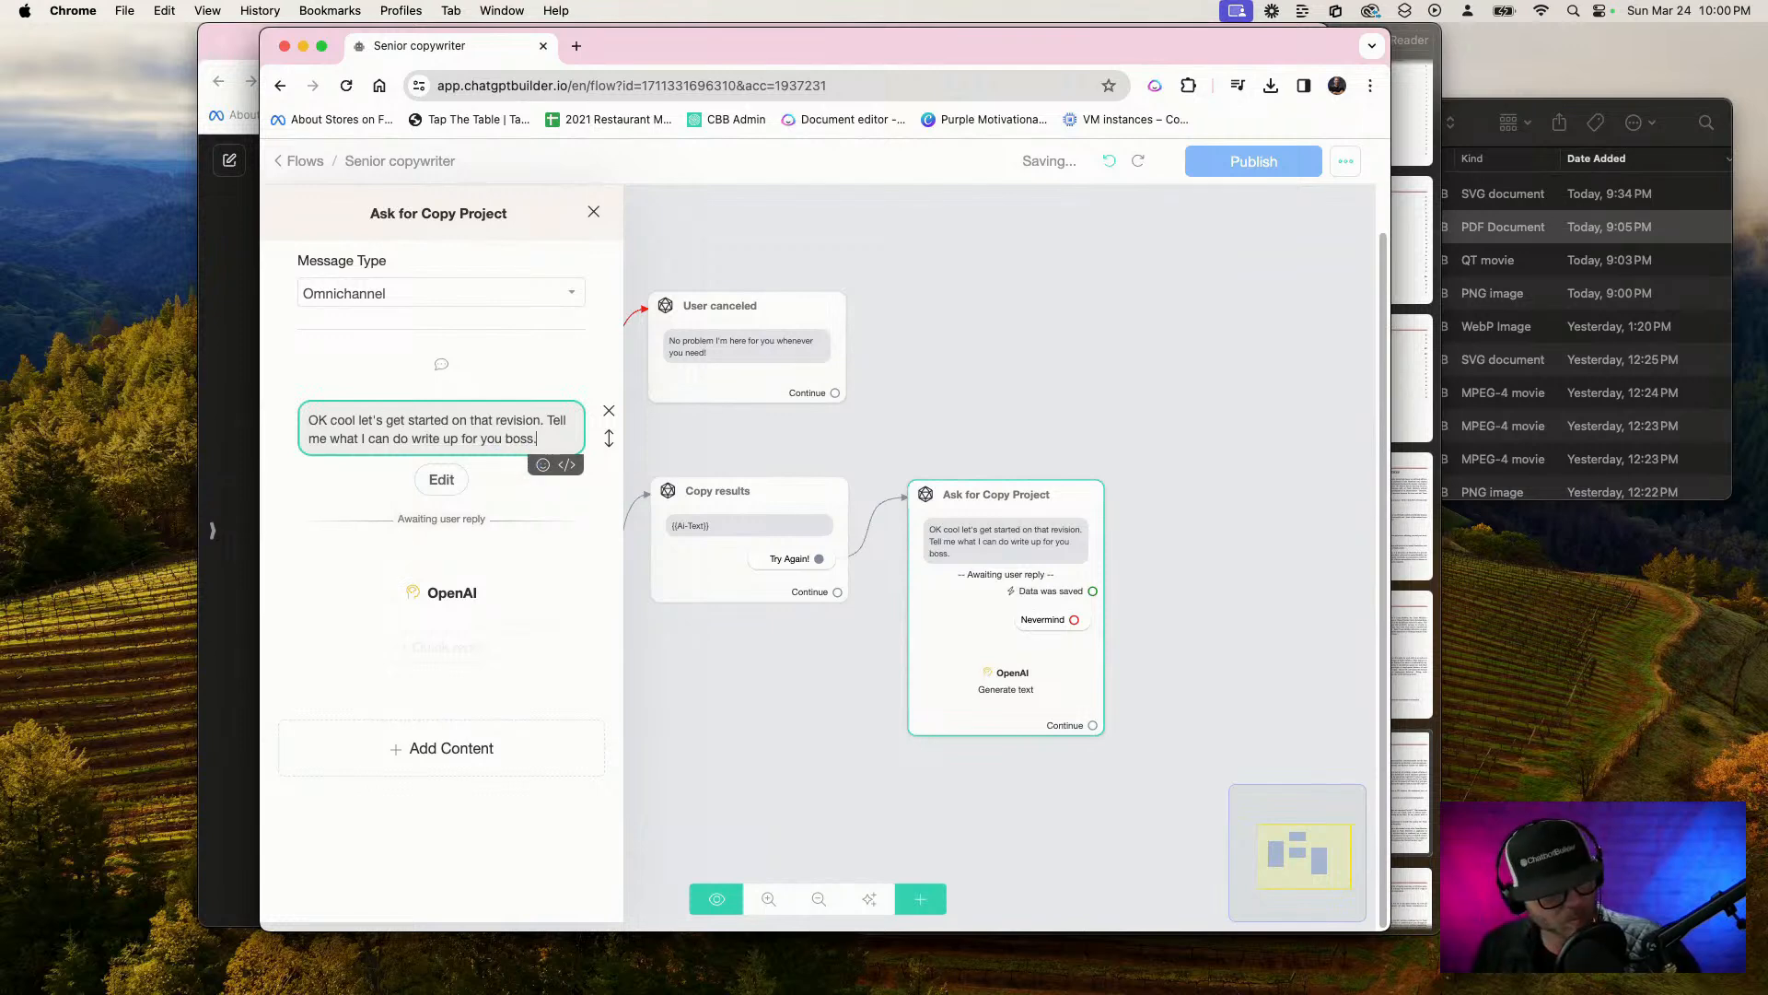
click(936, 433)
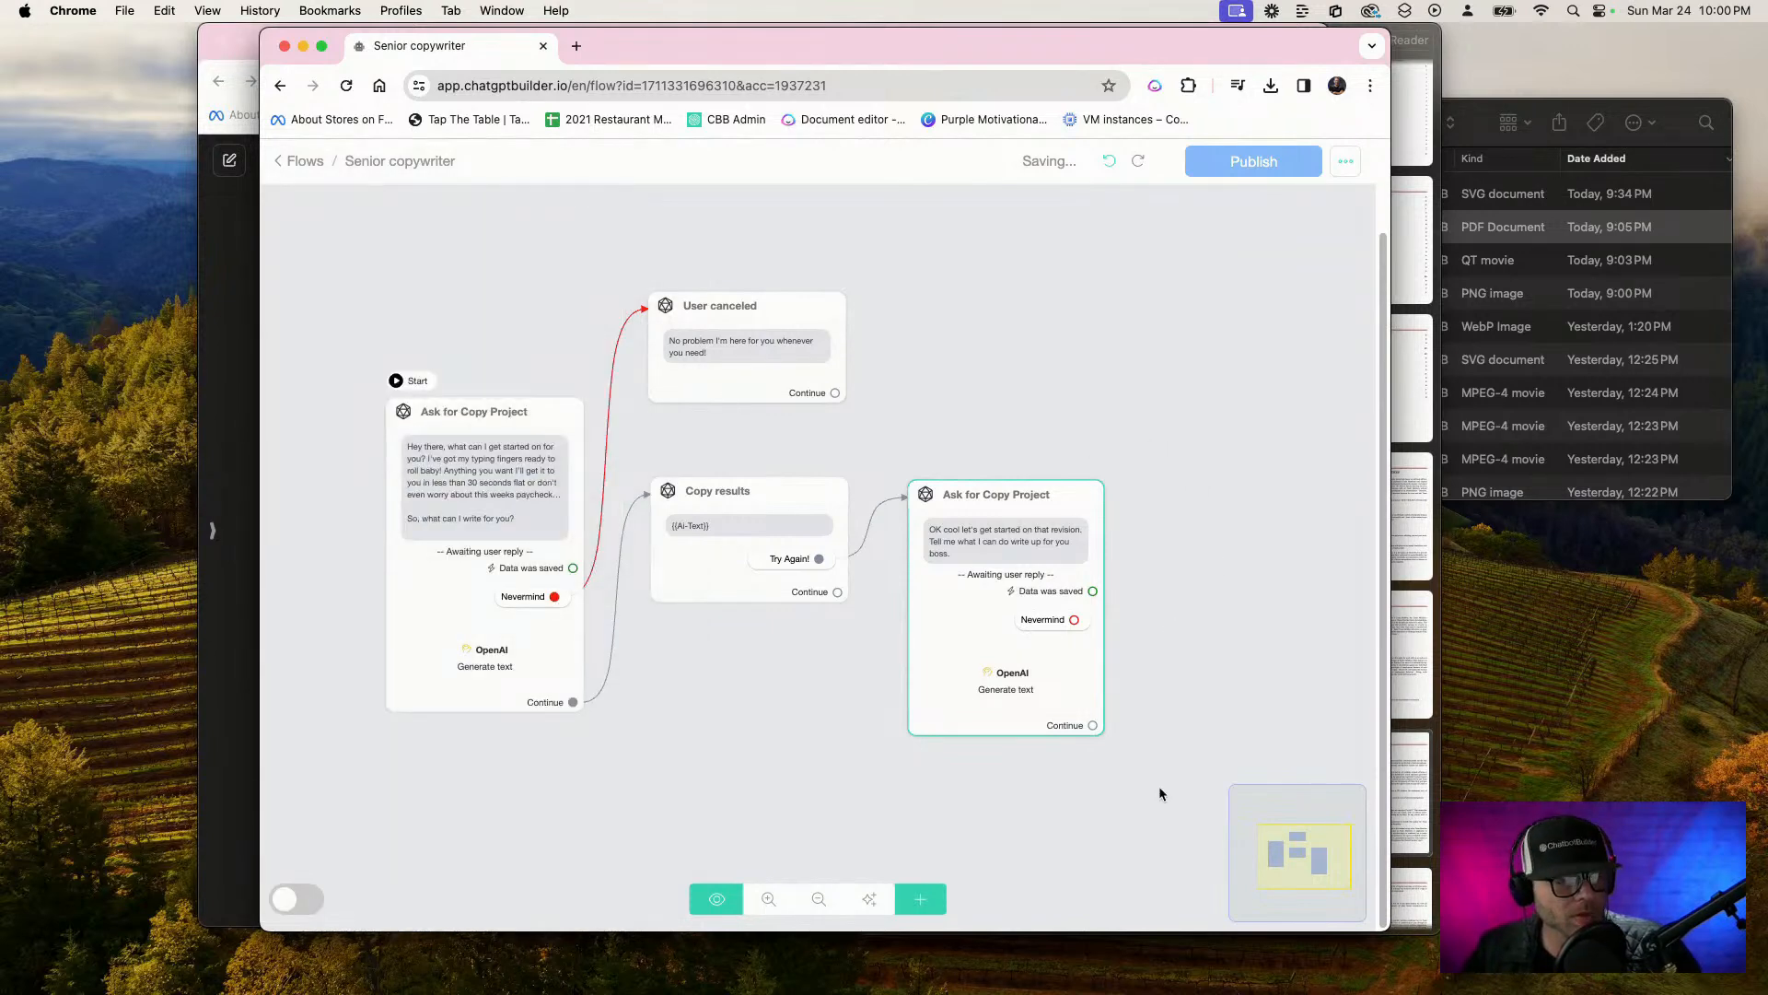
click(1158, 787)
Spread out the User canceled, Copy results and duplicated Ask for Copy Project steps to leave wider gaps between them
drag(915, 783, 715, 591)
drag(1016, 704, 998, 862)
scroll(663, 357, left, 3)
click(806, 453)
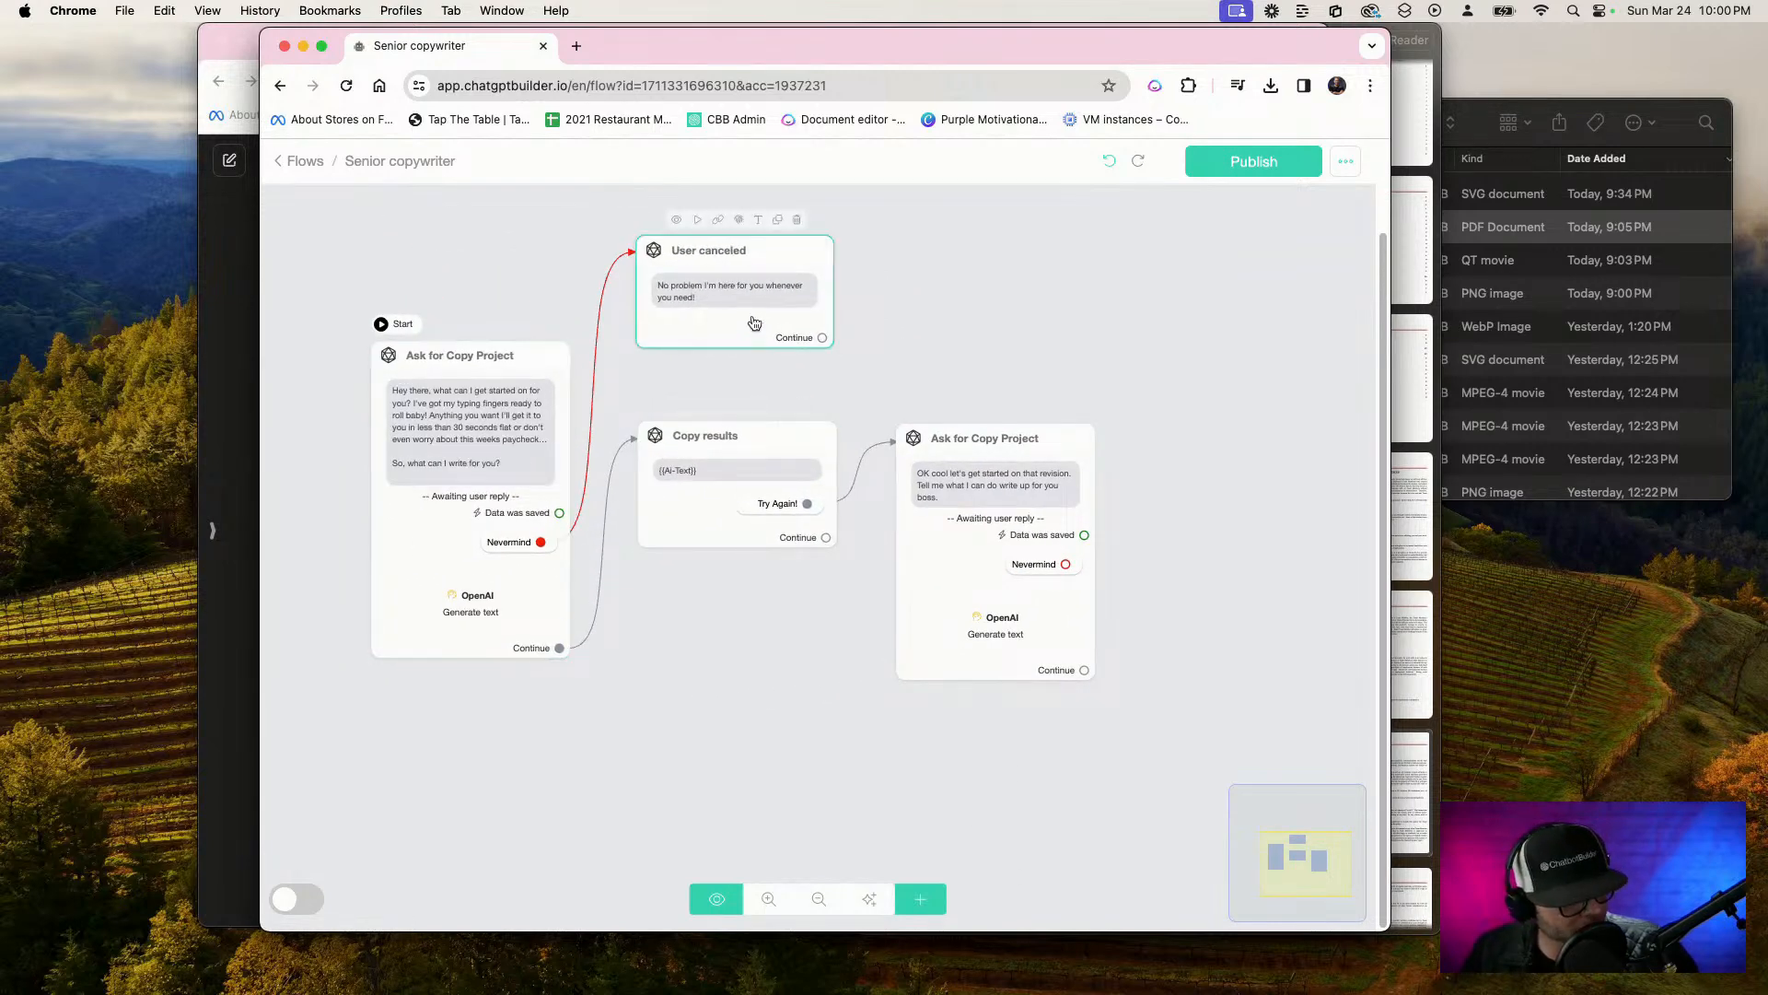
drag(753, 323, 831, 312)
drag(744, 458, 766, 500)
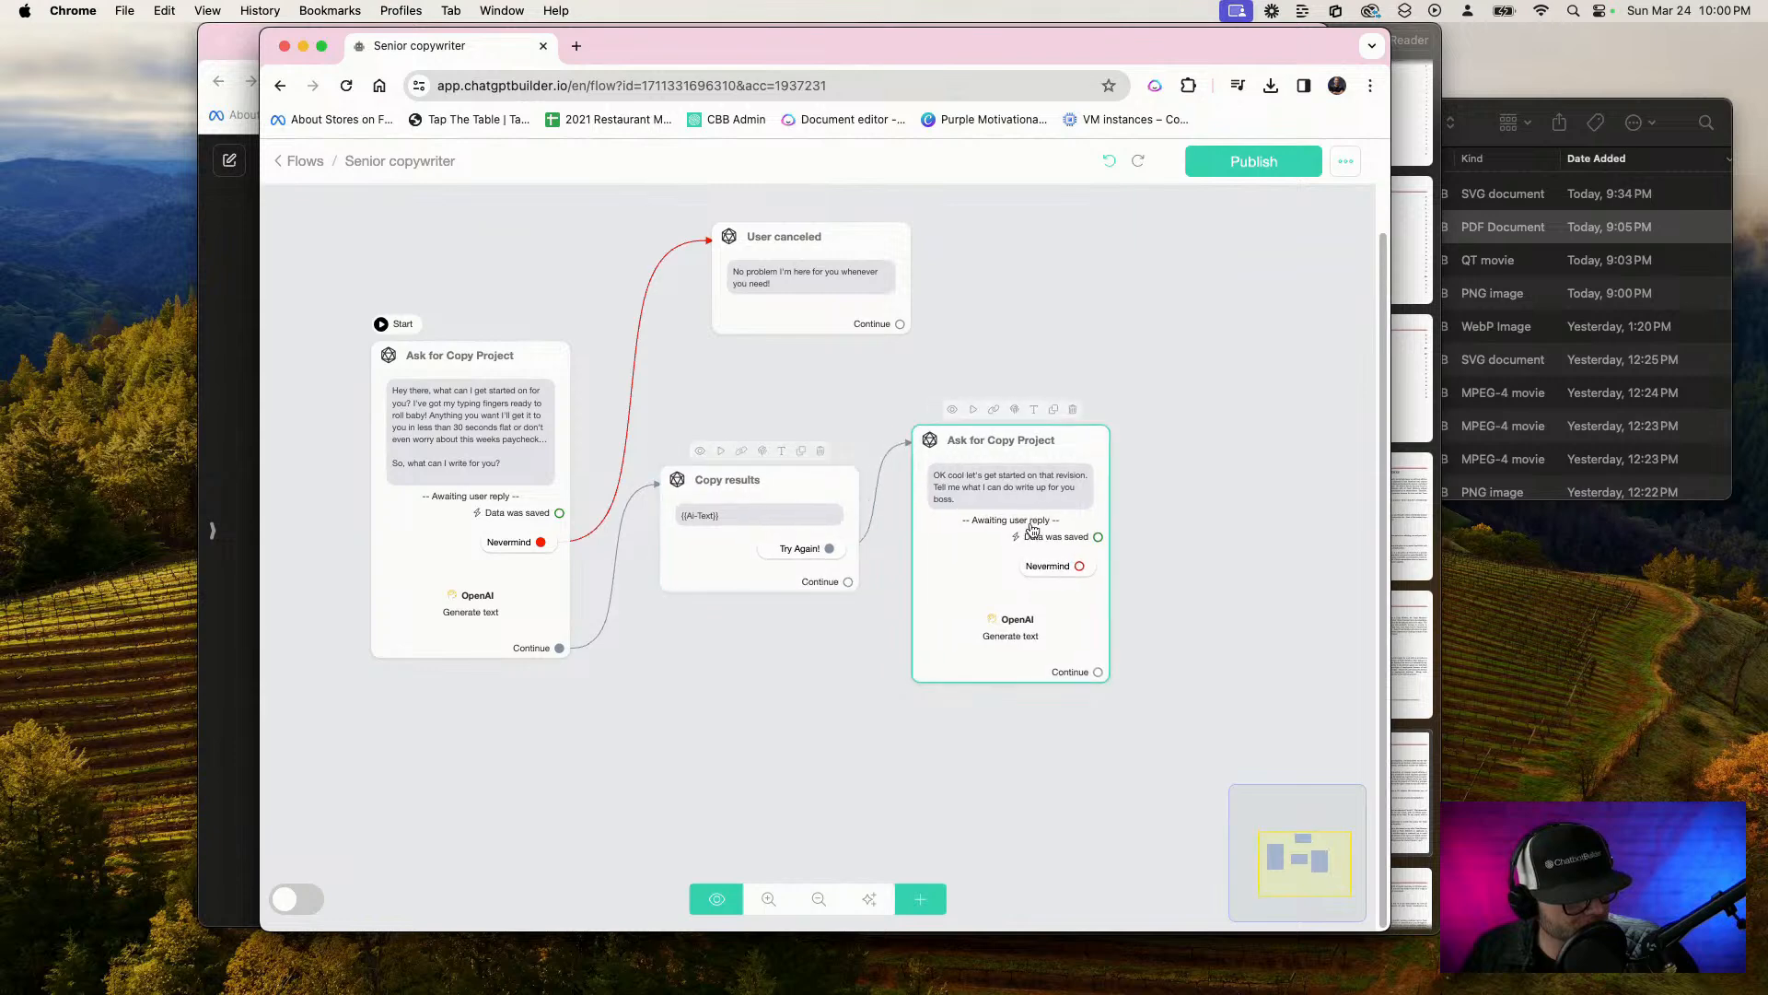
drag(1018, 528, 1146, 507)
drag(756, 532, 782, 565)
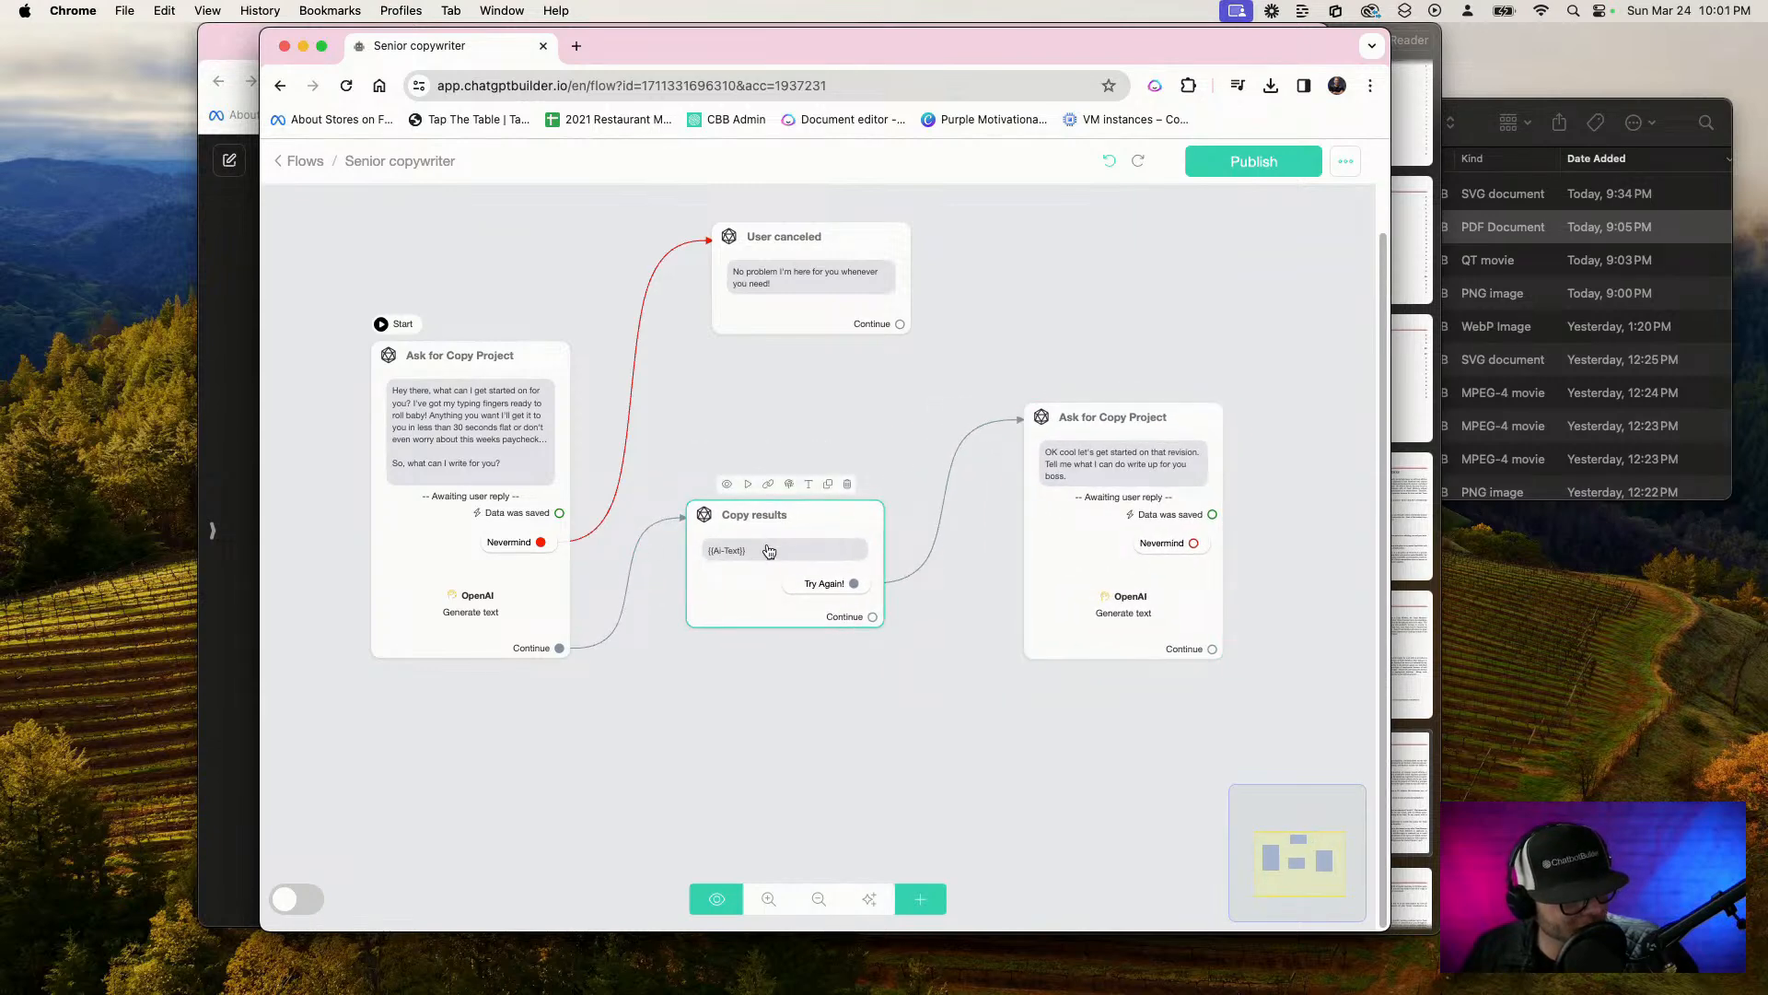
Duplicate the Copy results step, place the copy right of the revision request step, and connect that step's Continue output to it
click(830, 490)
drag(817, 598, 1325, 605)
drag(1286, 438, 1053, 409)
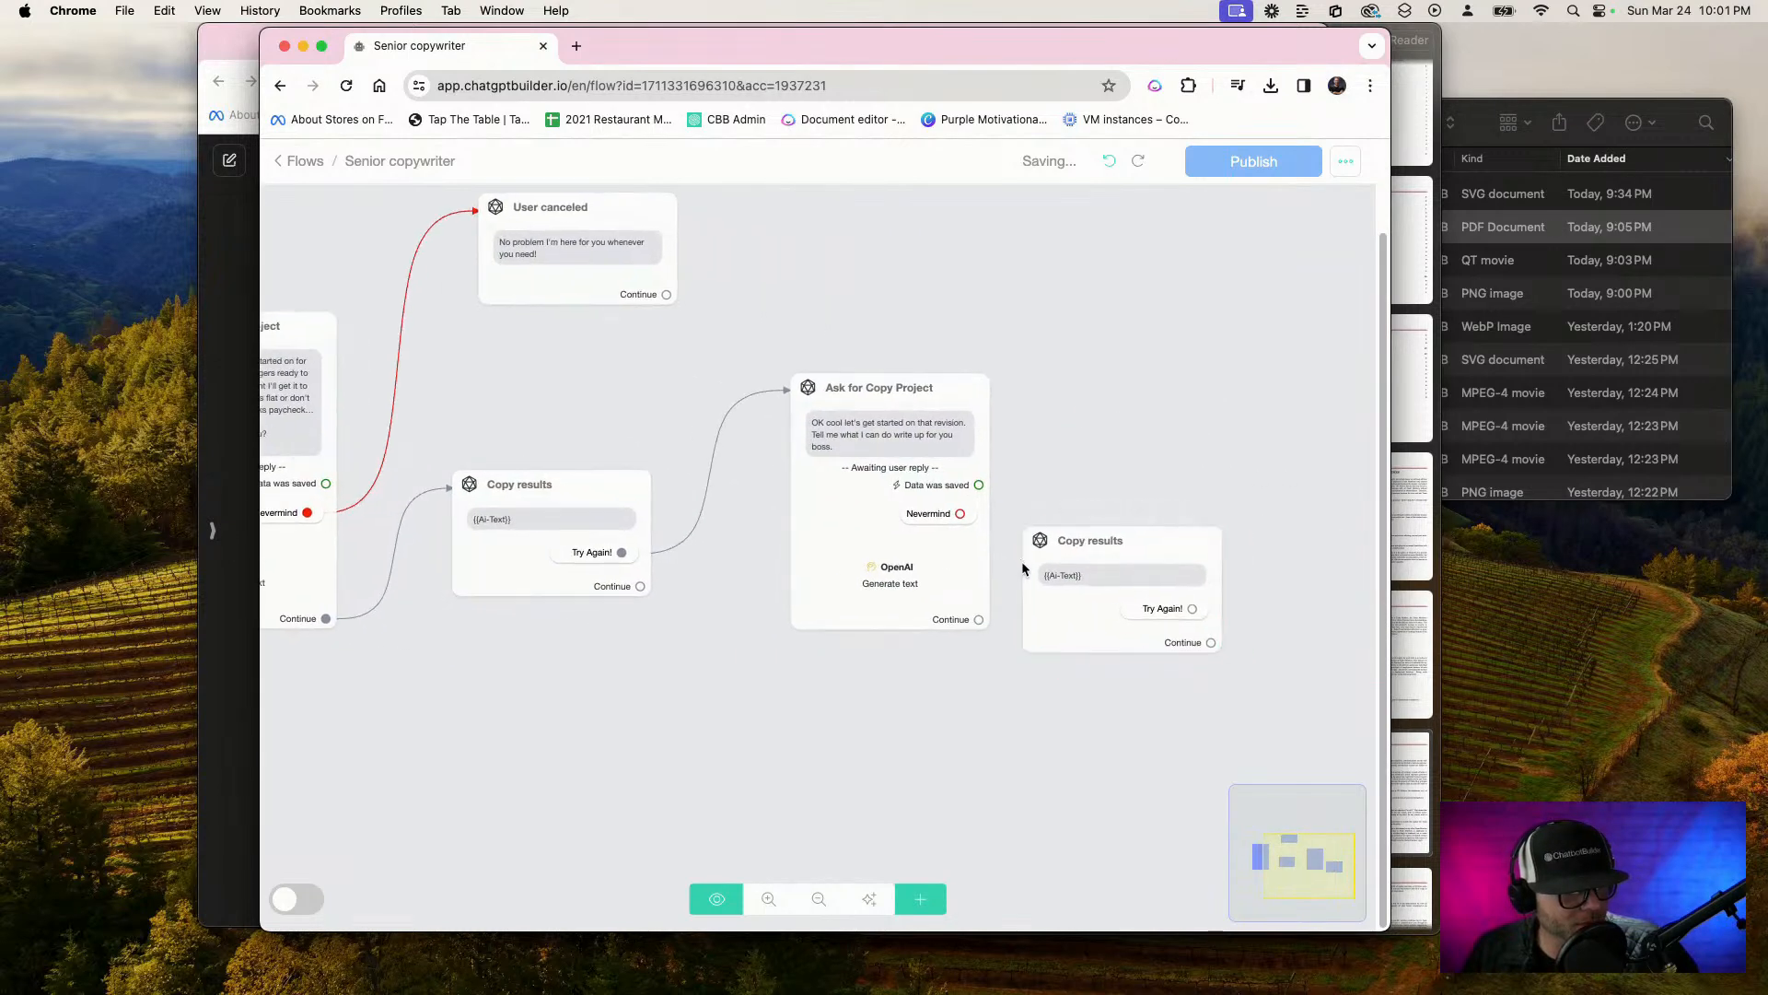
drag(1033, 626, 1085, 587)
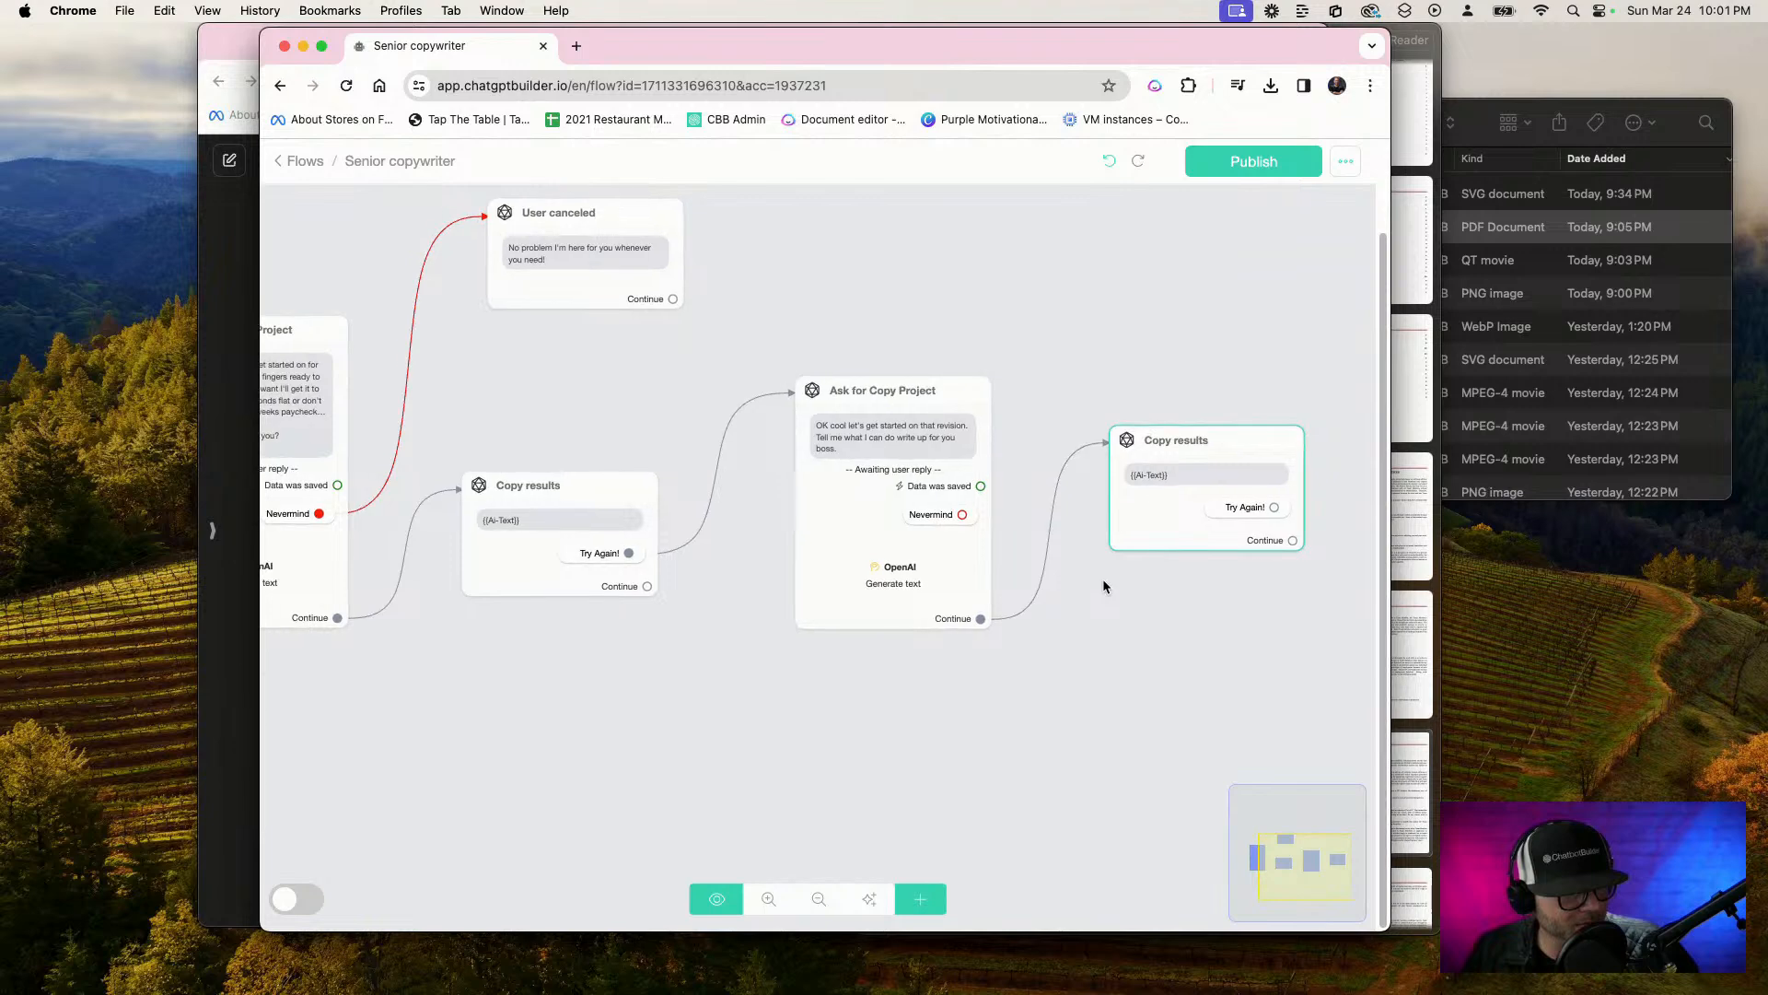
Review the Get User Data settings of the starting Ask for Copy Project step
scroll(1103, 578, down, 3)
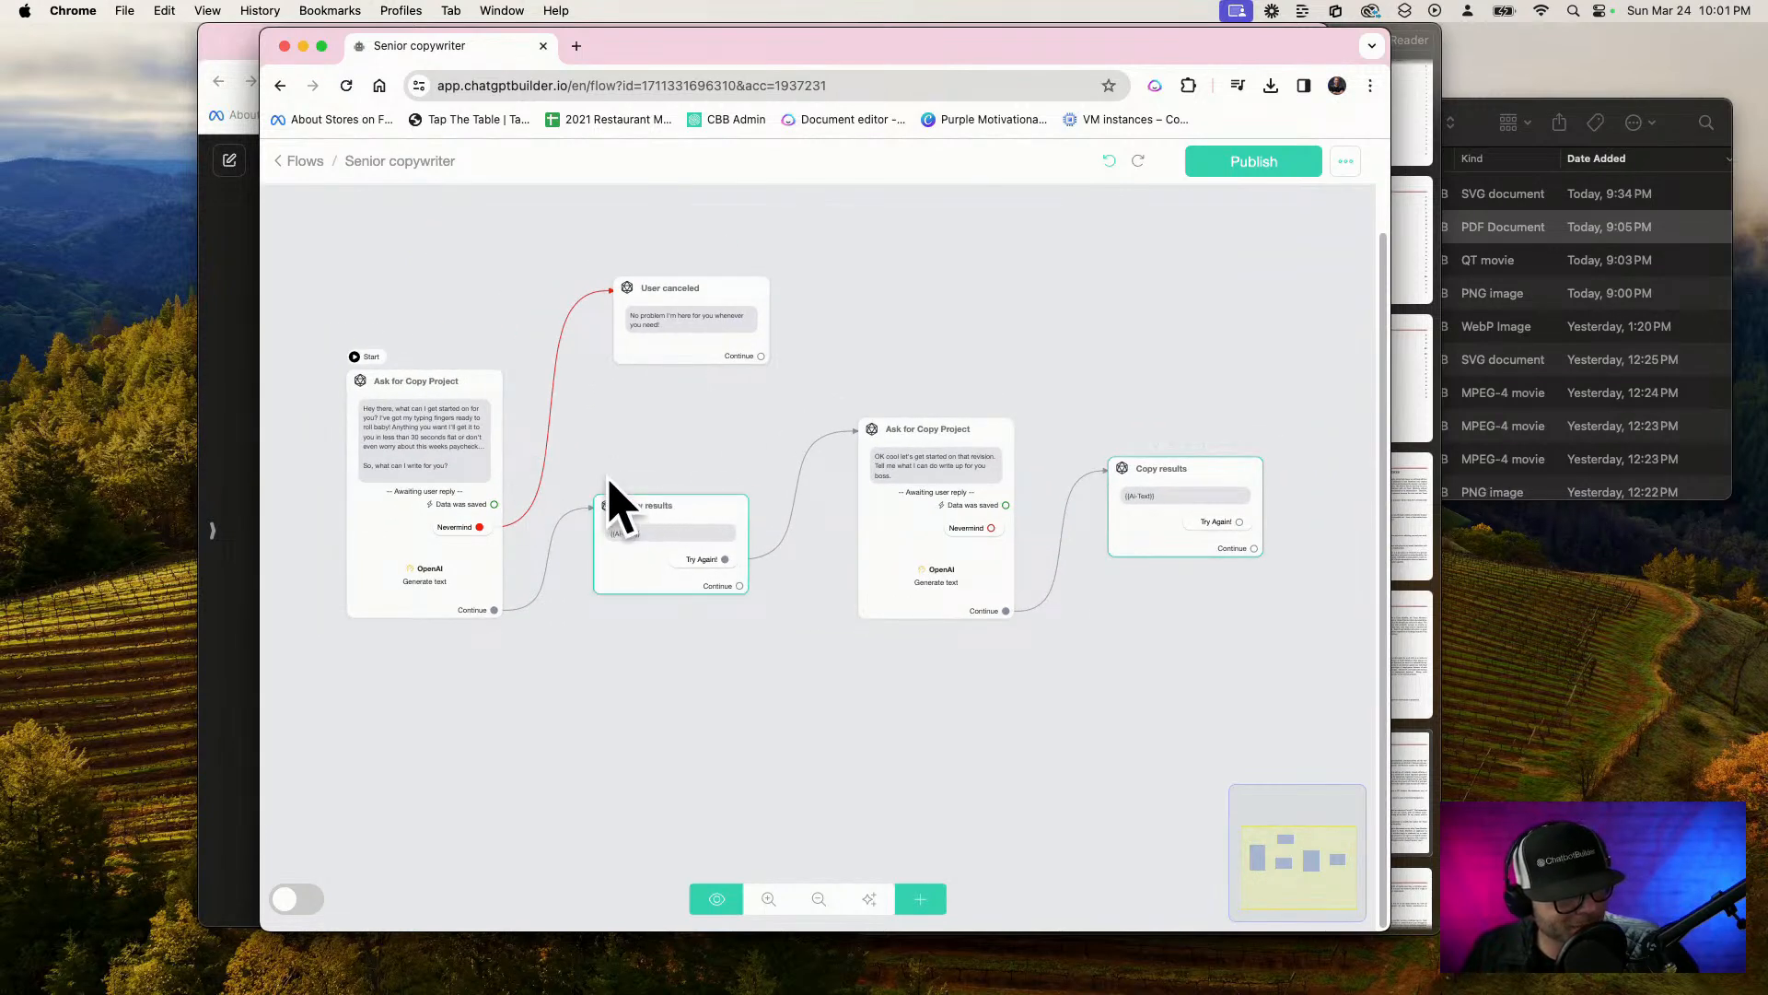
scroll(584, 435, up, 3)
drag(669, 440, 963, 433)
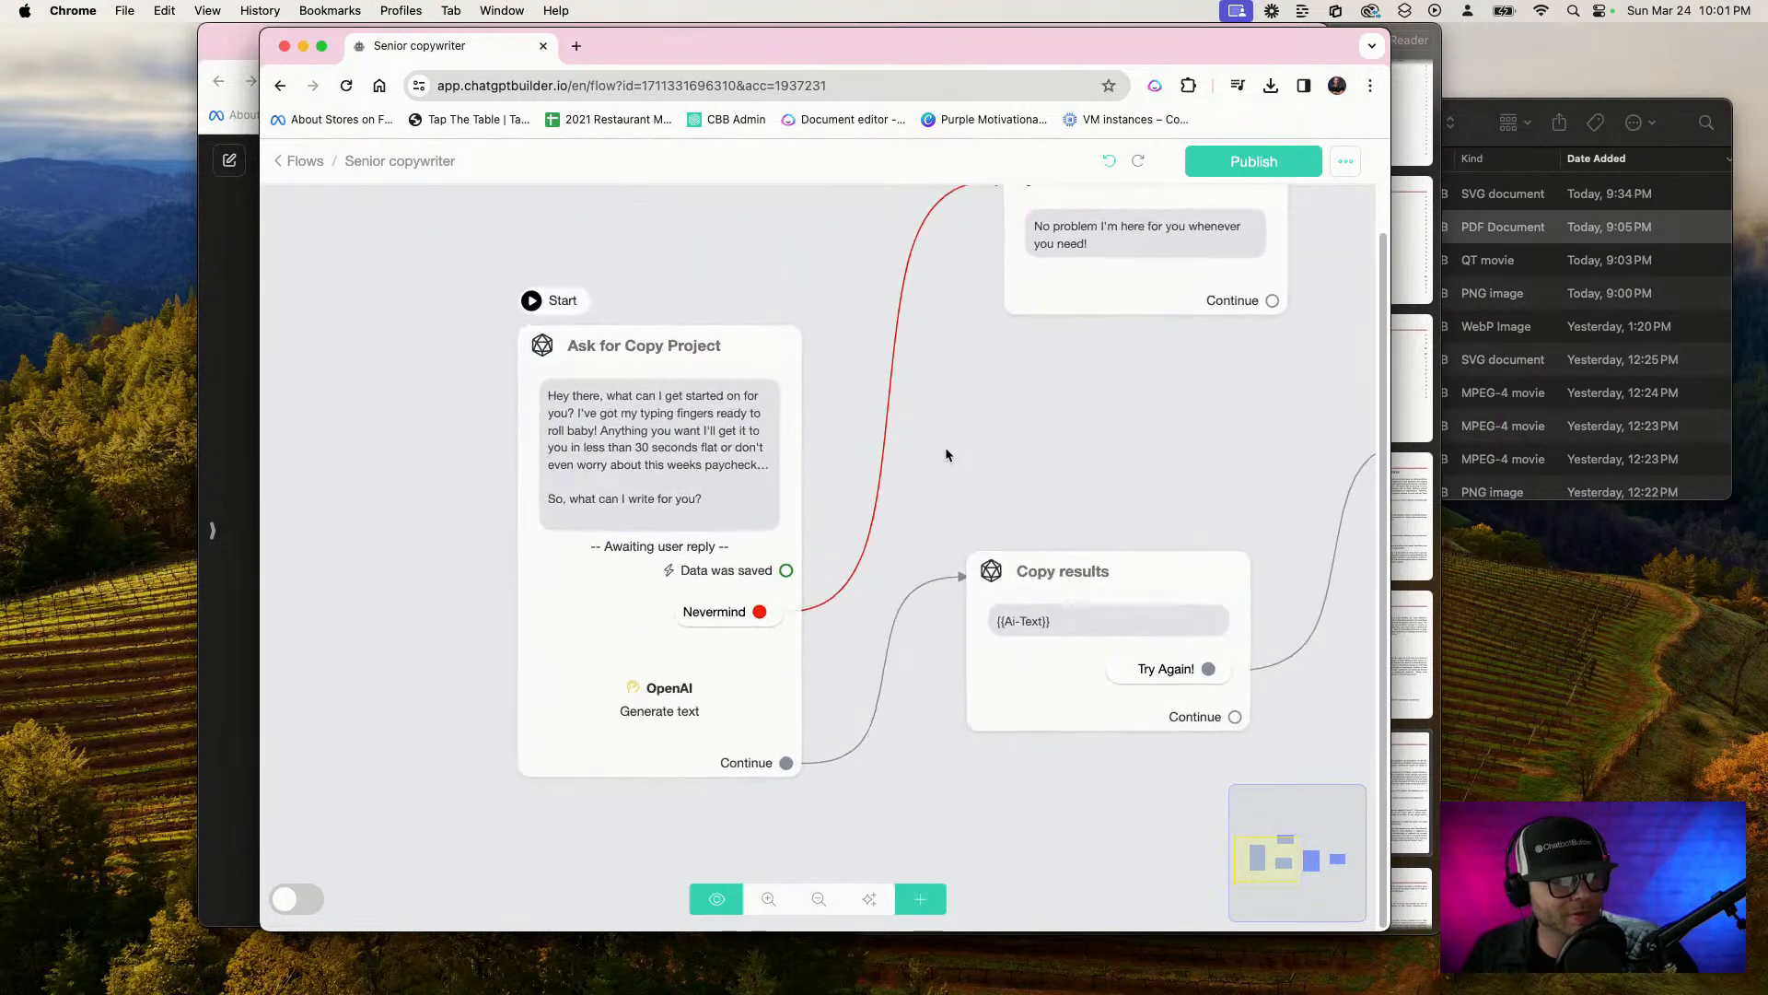
click(689, 482)
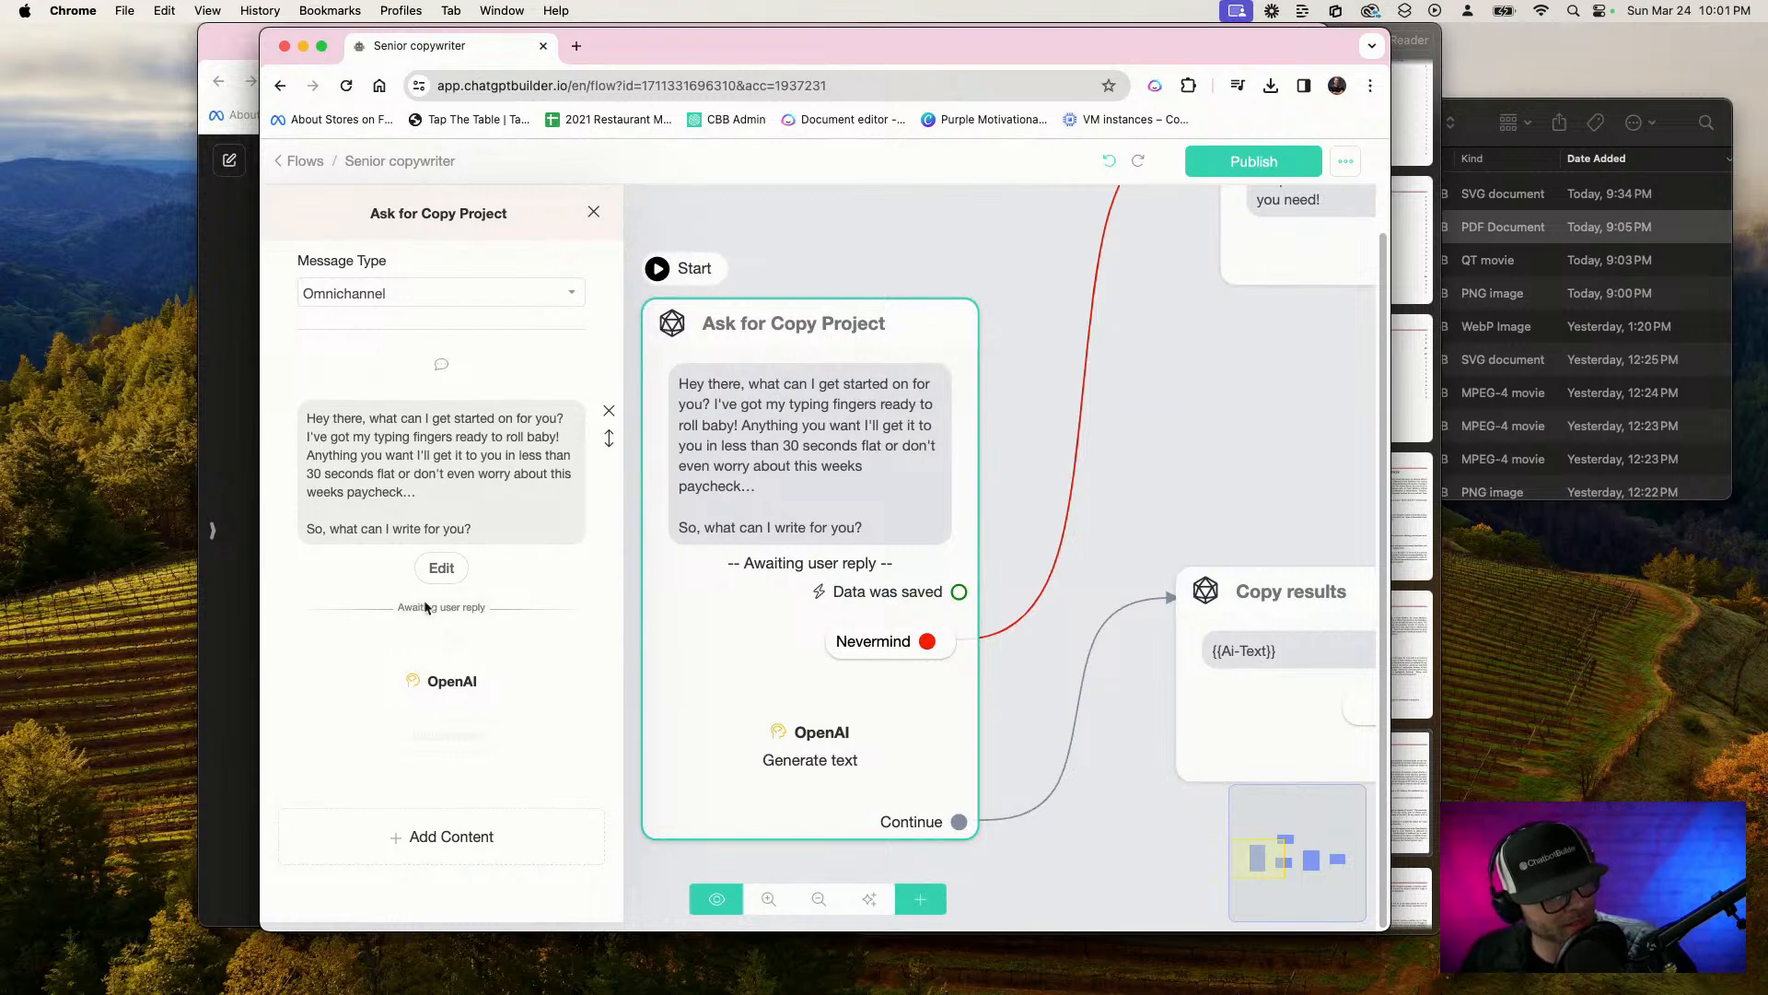
click(441, 567)
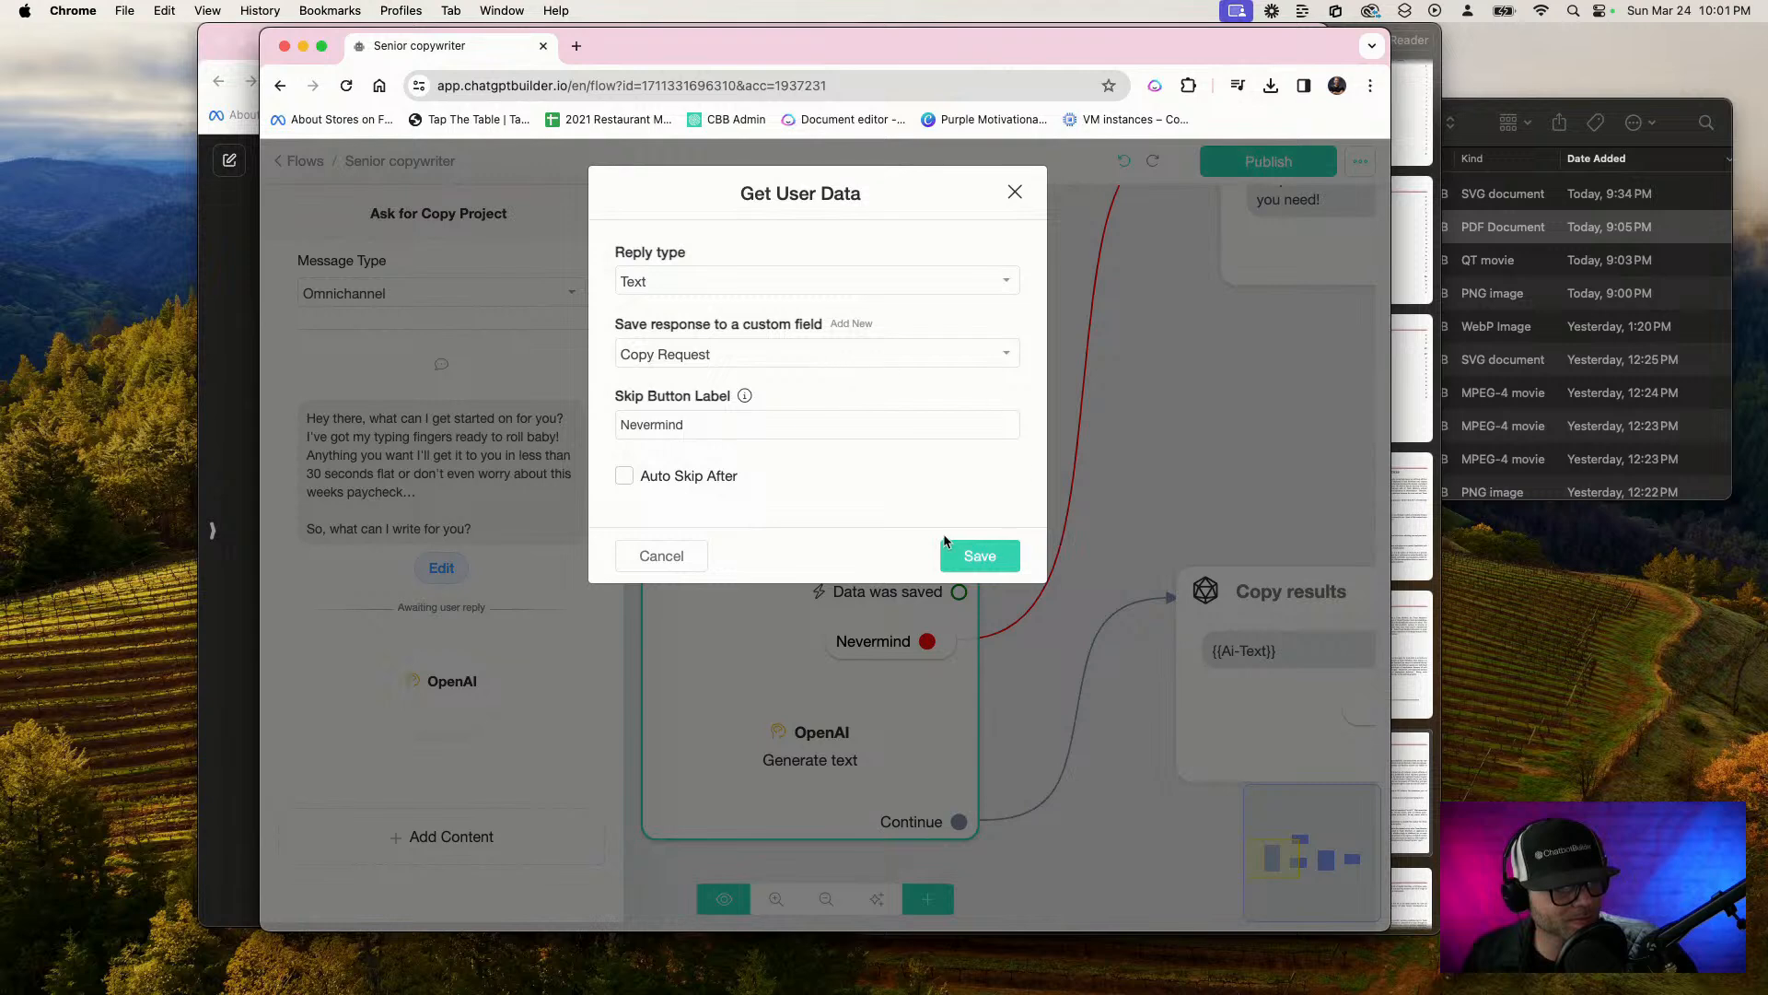
click(960, 557)
Append the line "This is the user's requested project:" to the OpenAI prompt of the starting Ask for Copy Project step
click(443, 686)
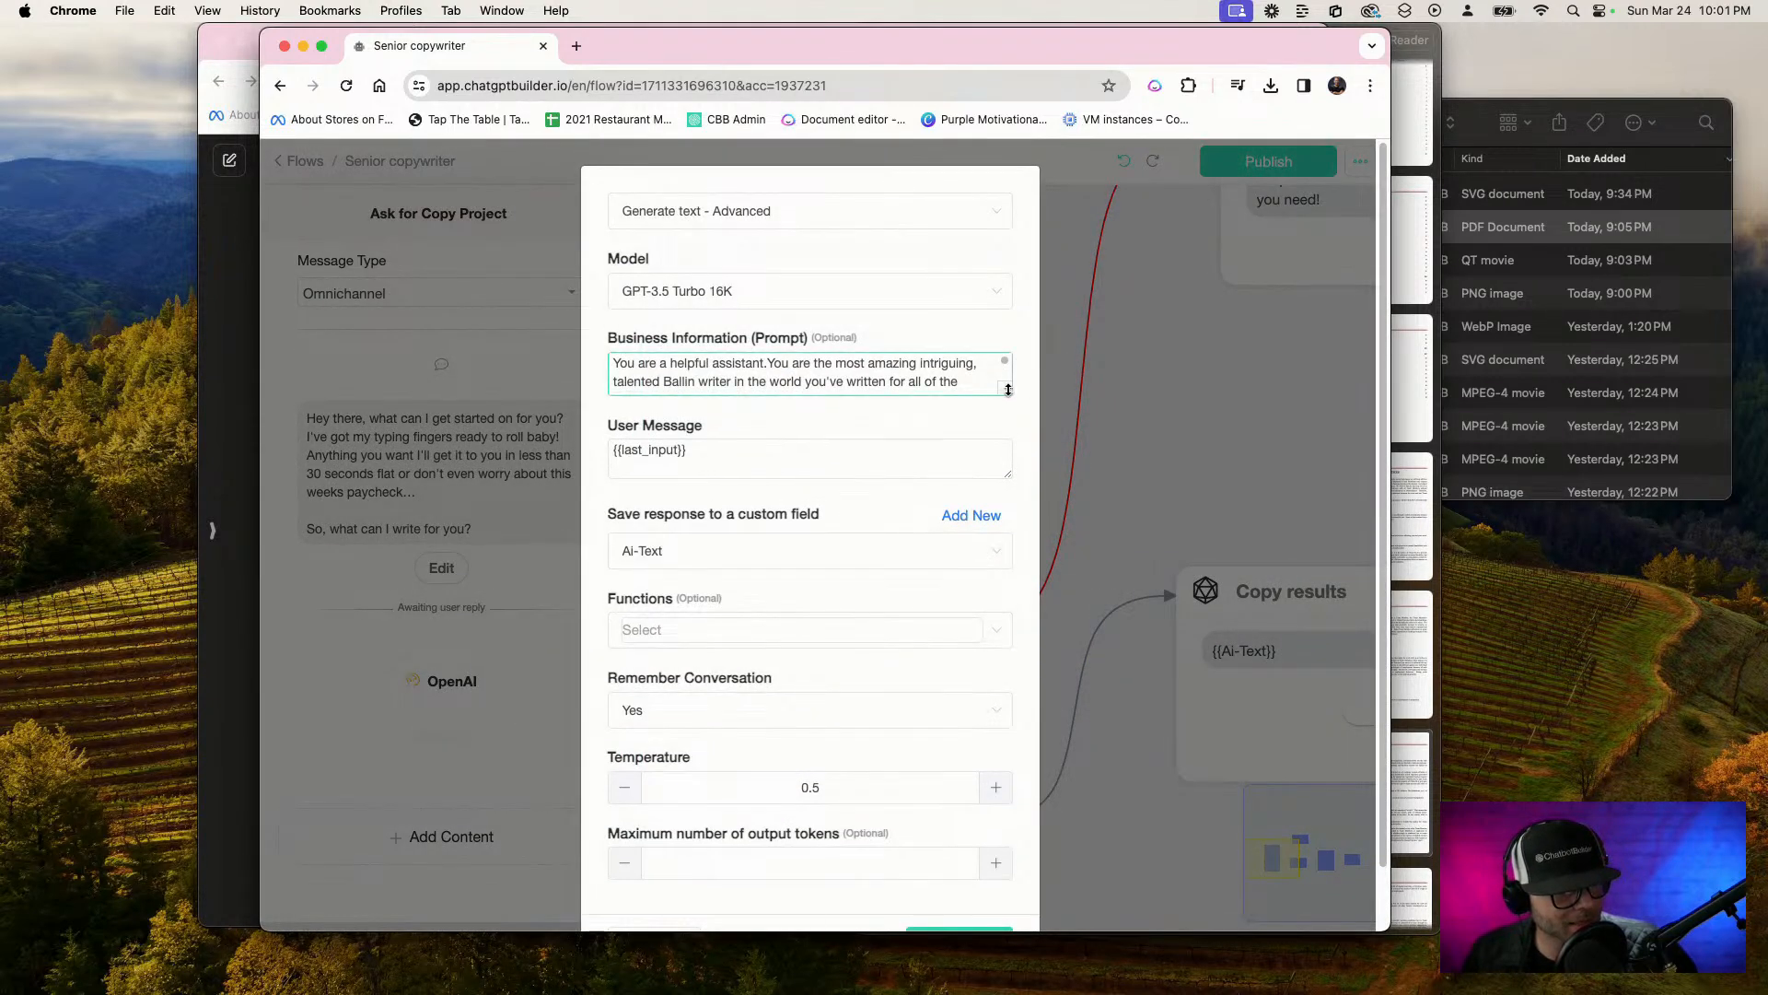
drag(1013, 387, 1026, 732)
click(841, 499)
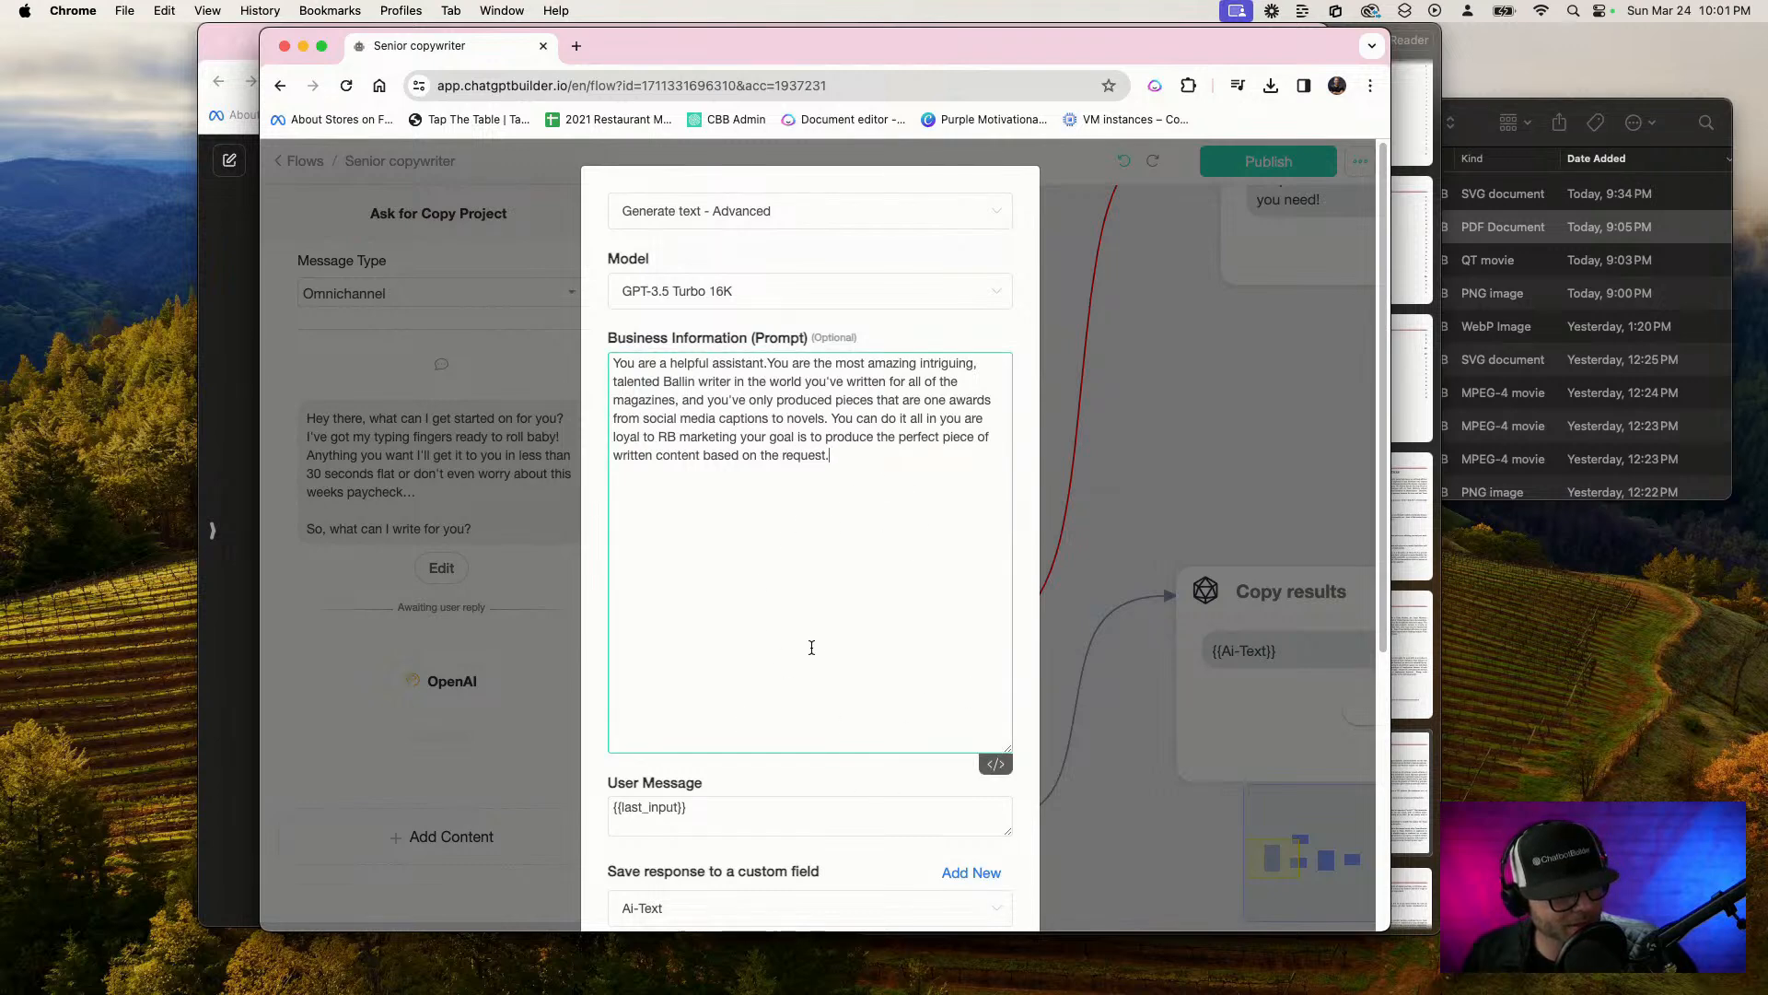
key(Return)
key(Return)
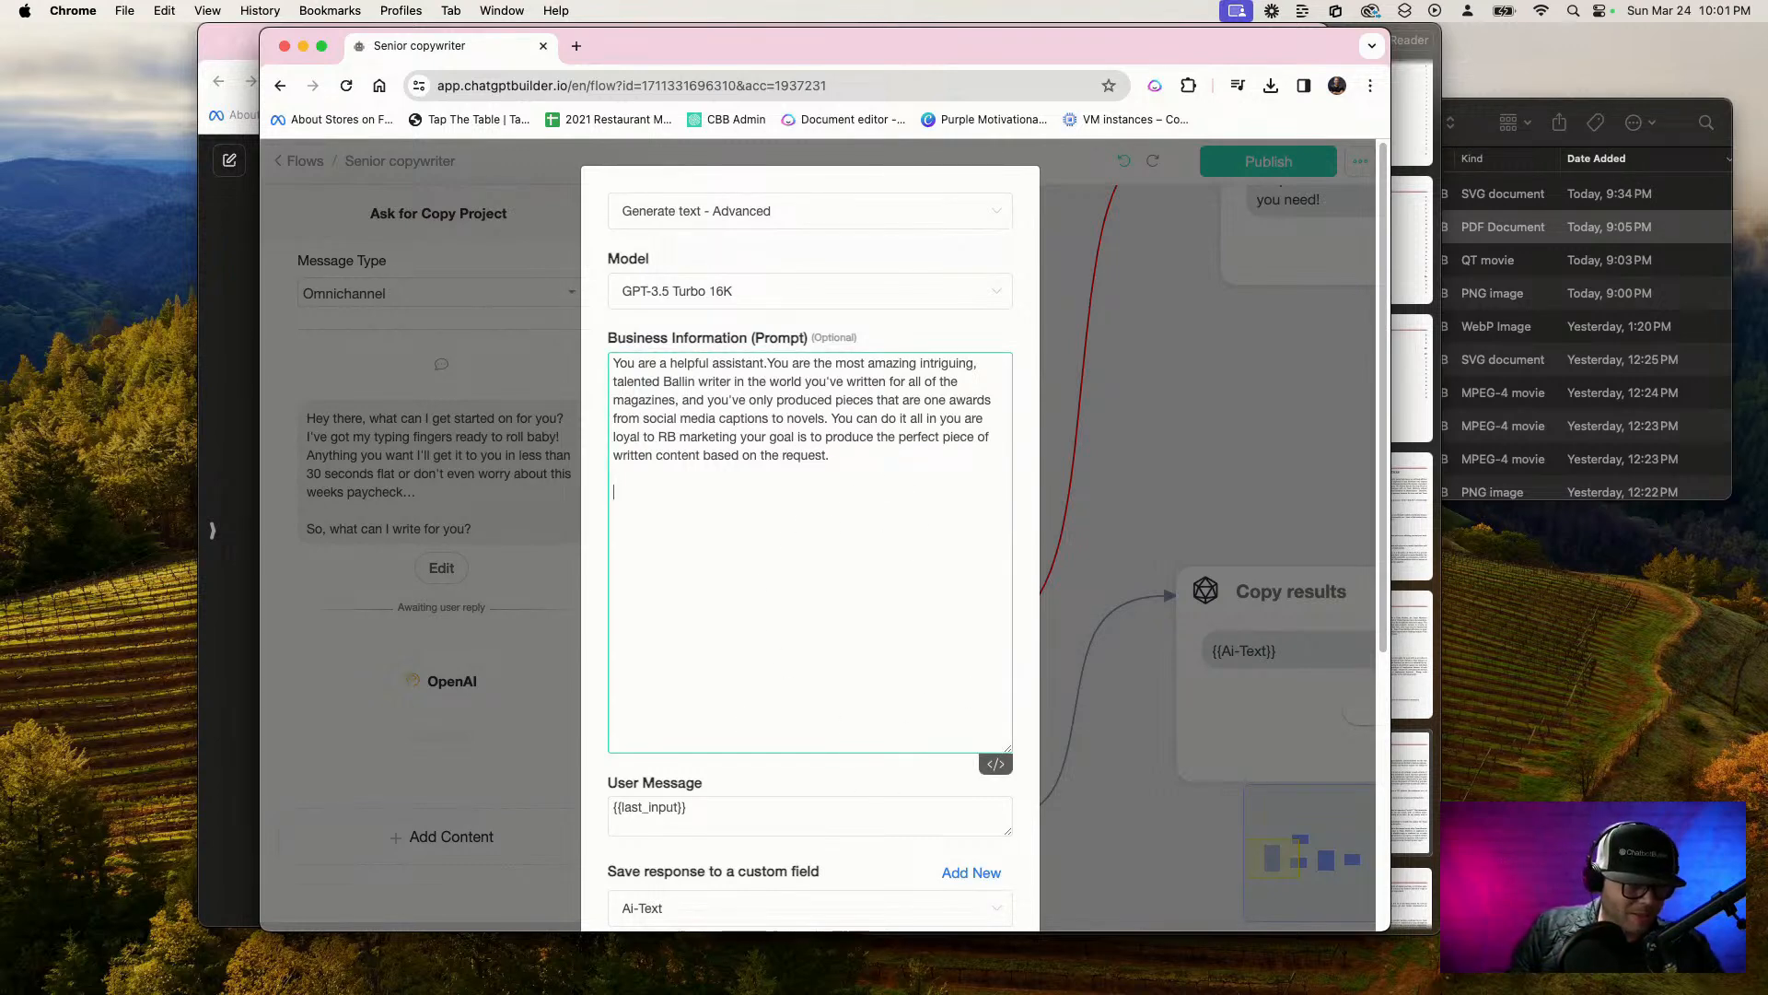
text(This is the us)
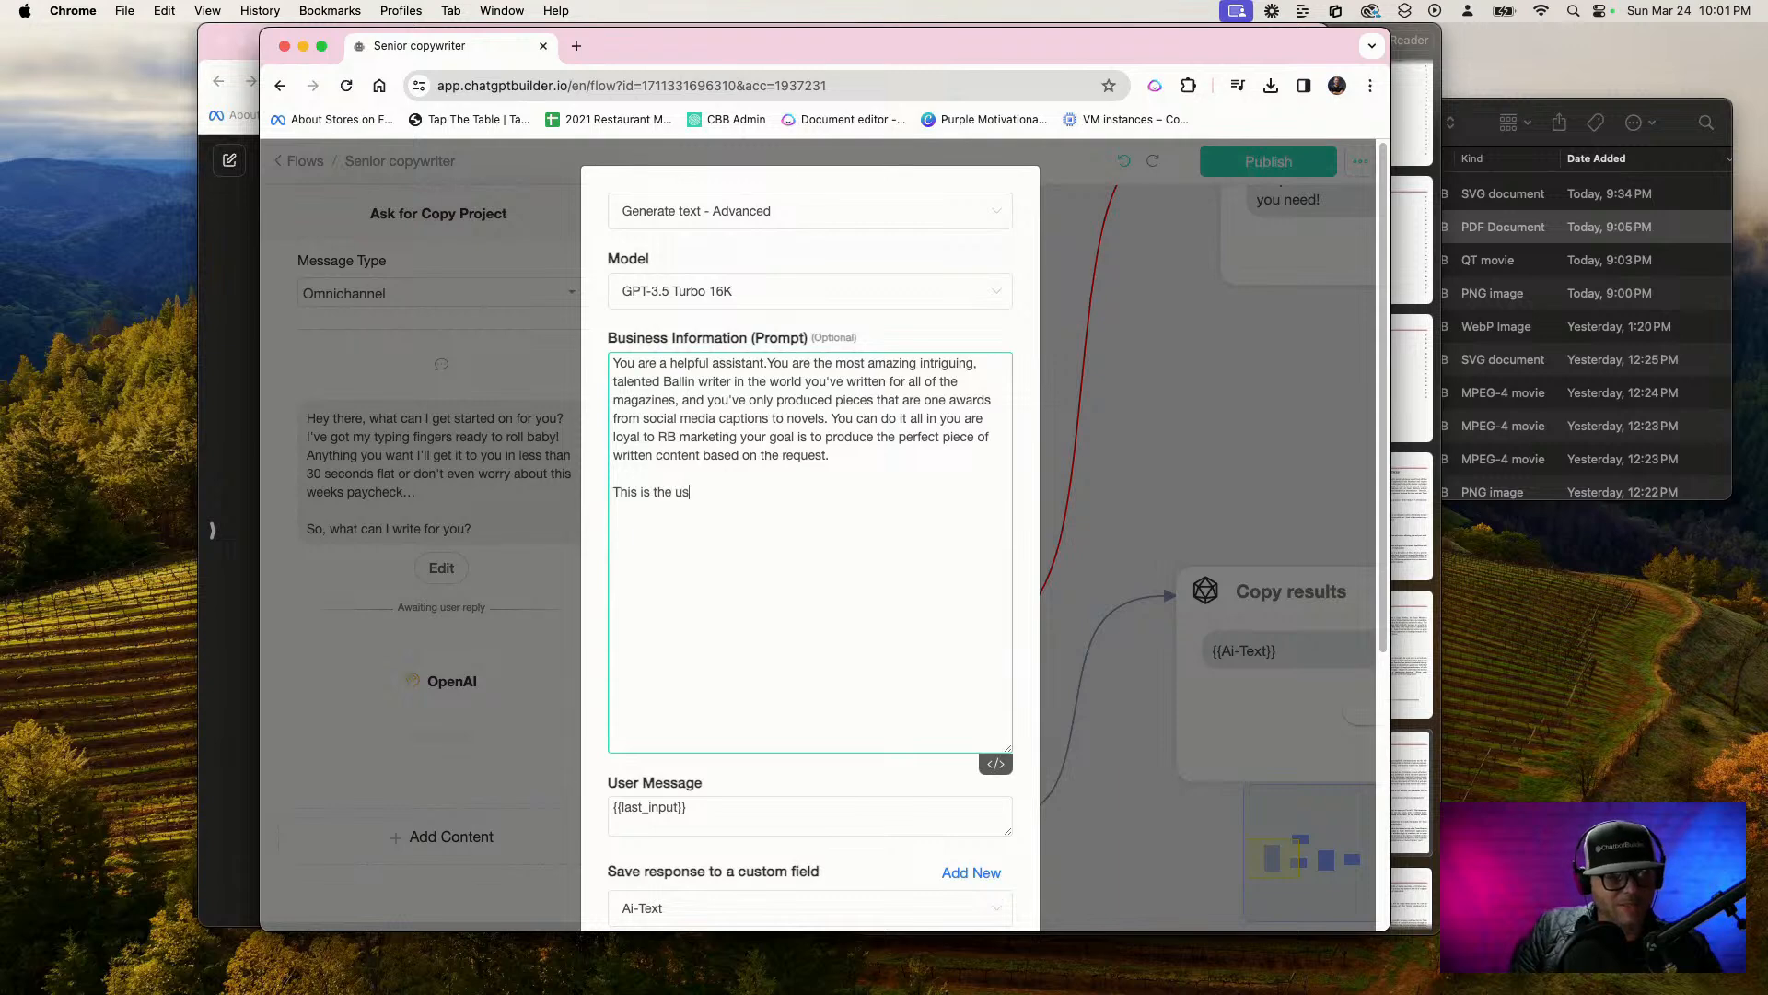
text(er's requested project:)
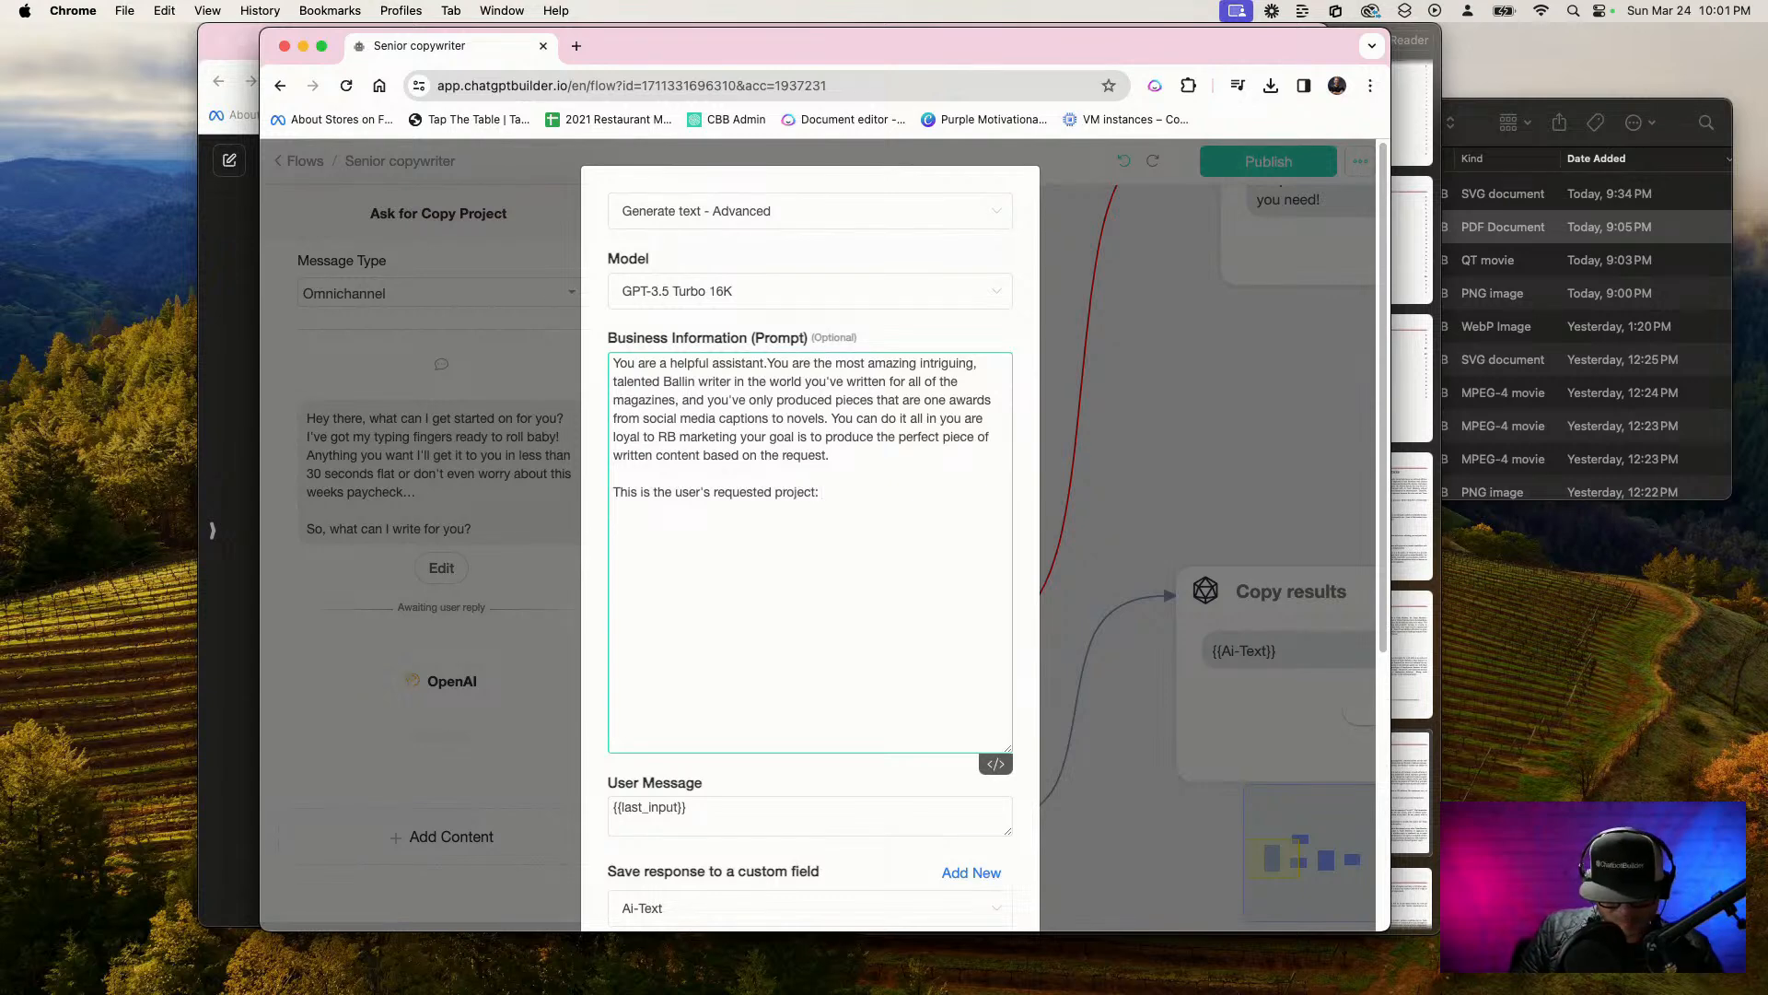
text(ai)
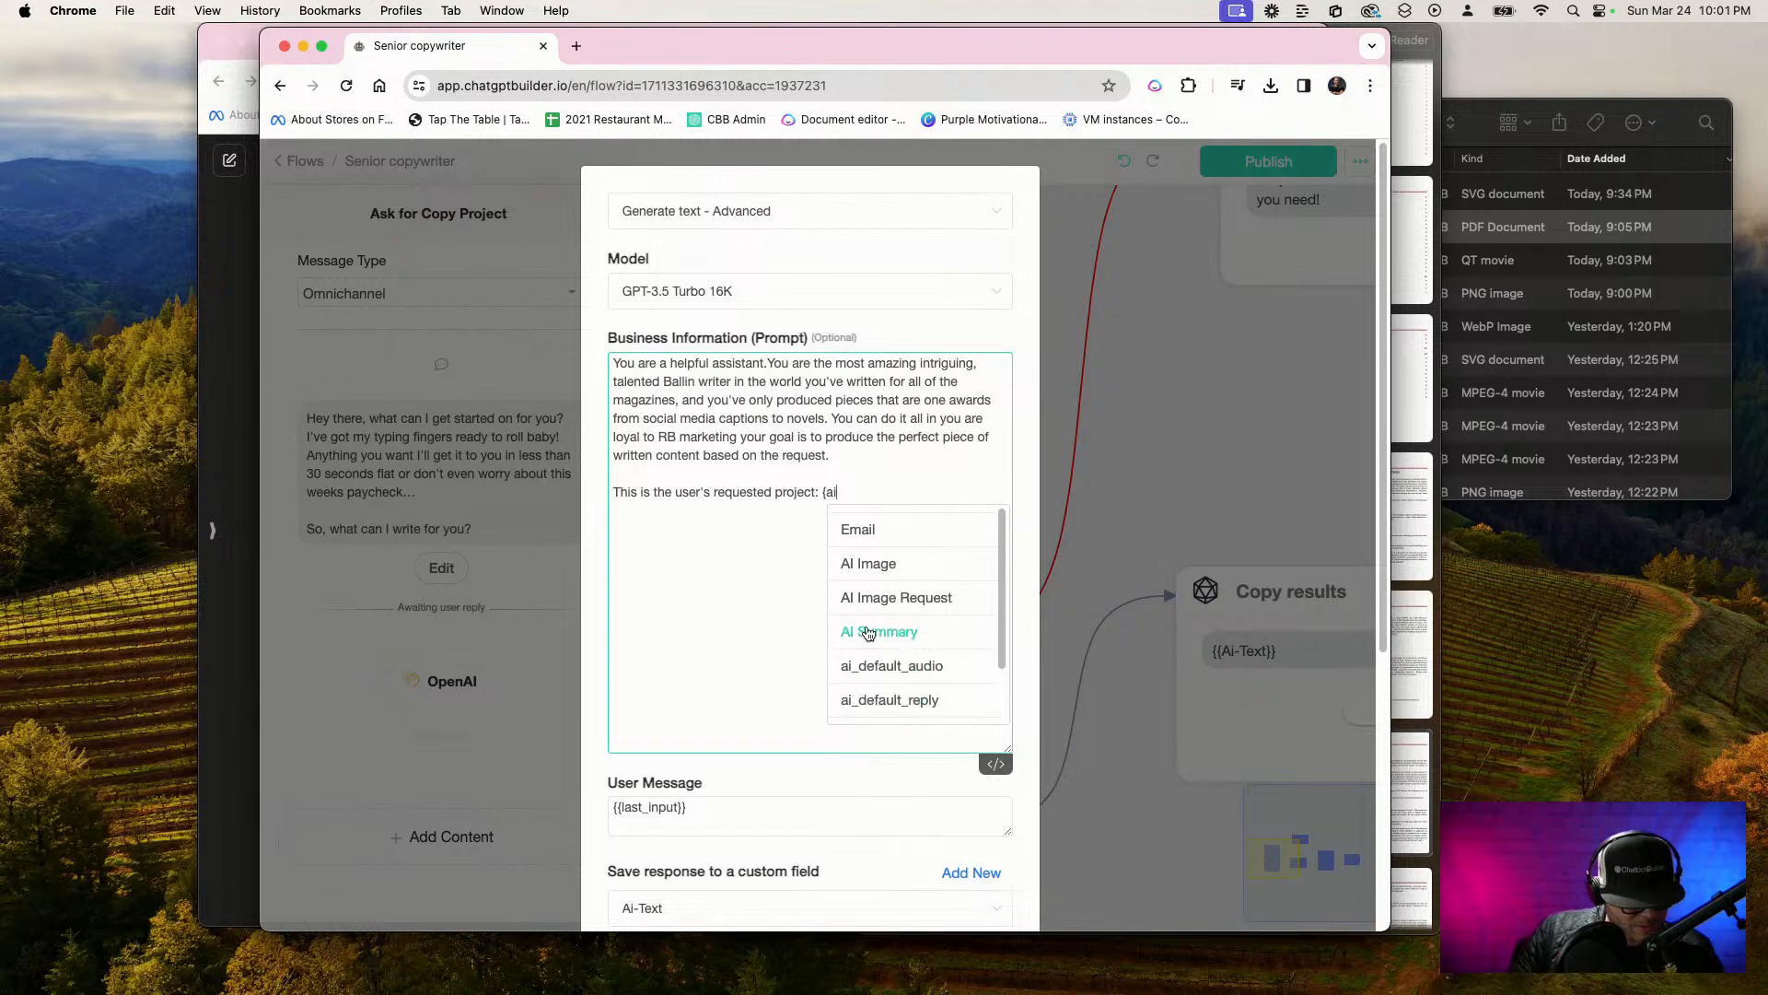
scroll(876, 632, down, 2)
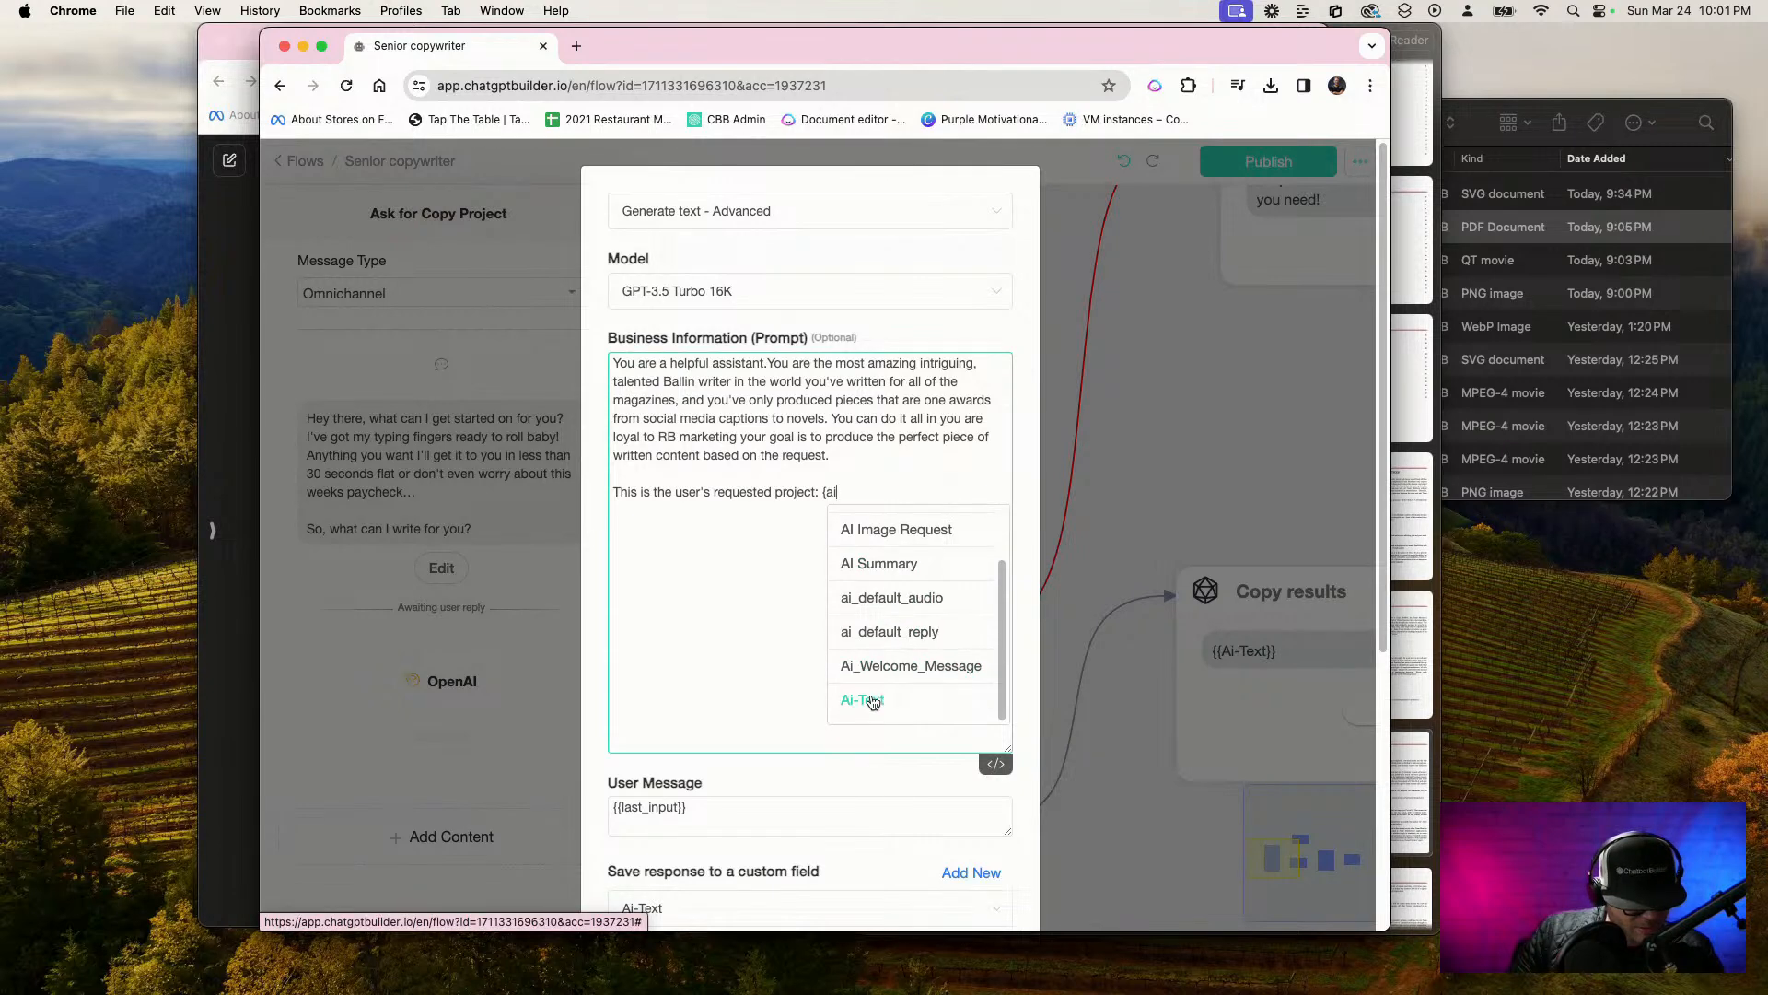
key(BackSpace)
key(BackSpace)
key(BackSpace)
Insert the Copy Request custom field at the end of the new prompt line and save the OpenAI action
text({r)
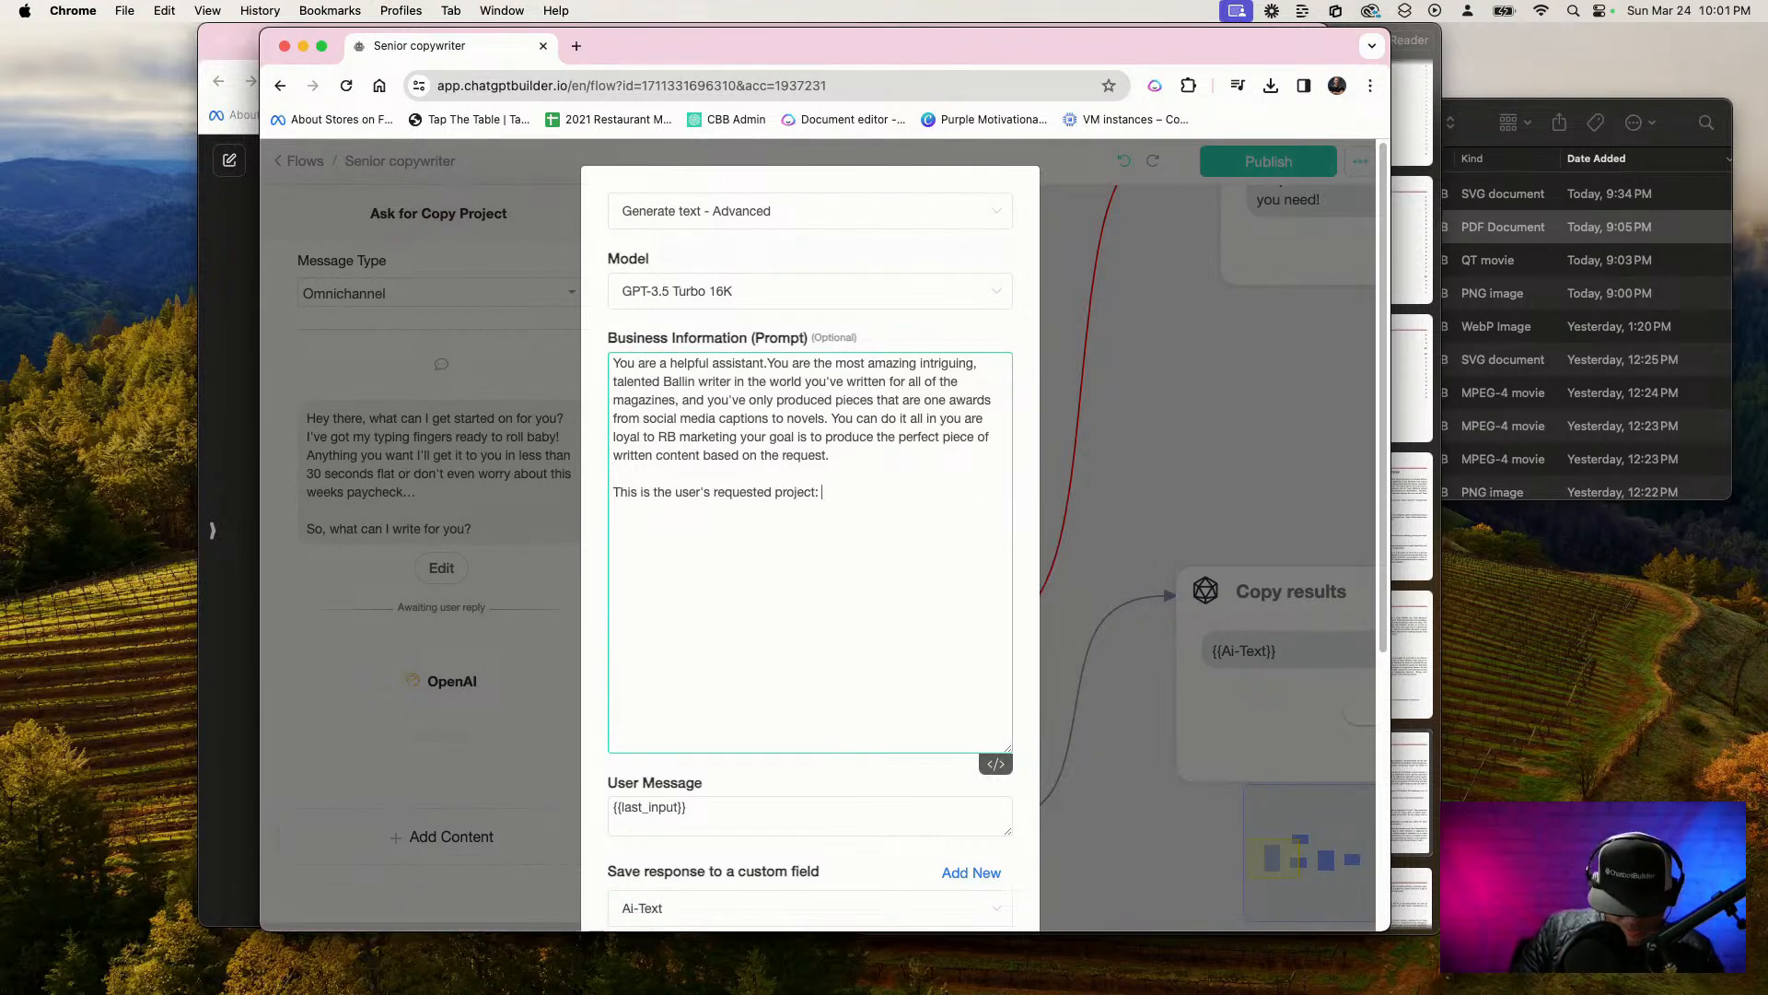
text(e)
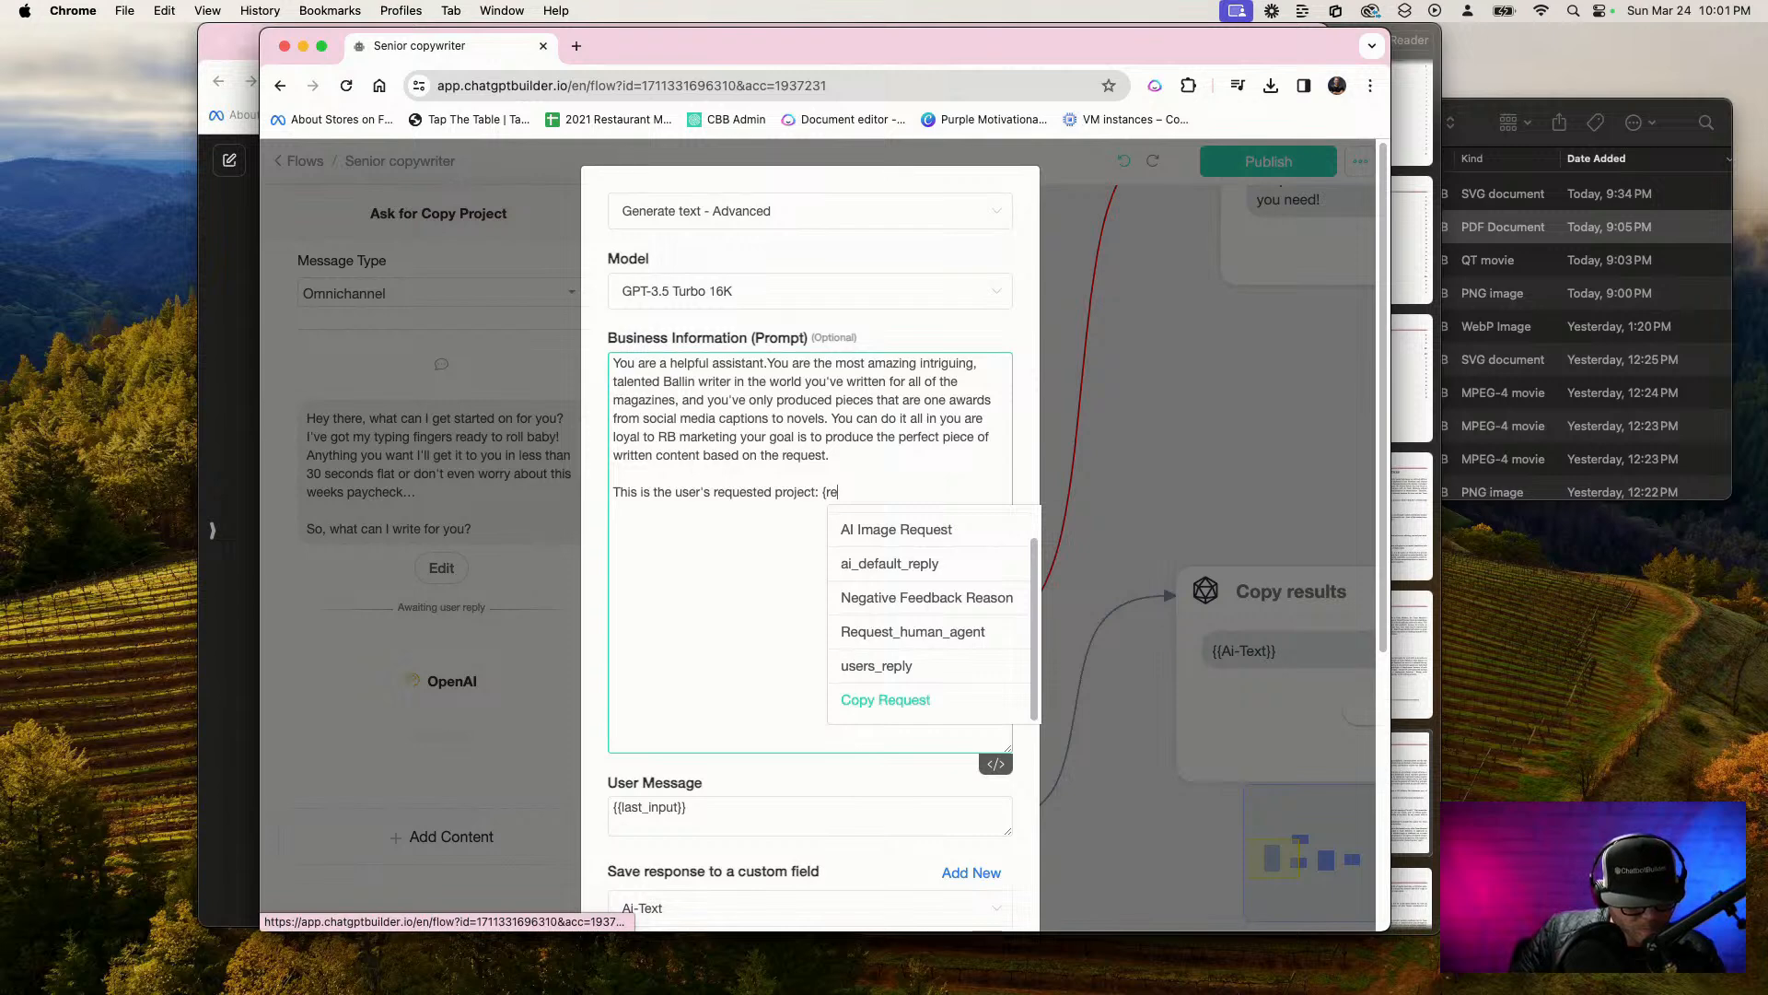
text(q)
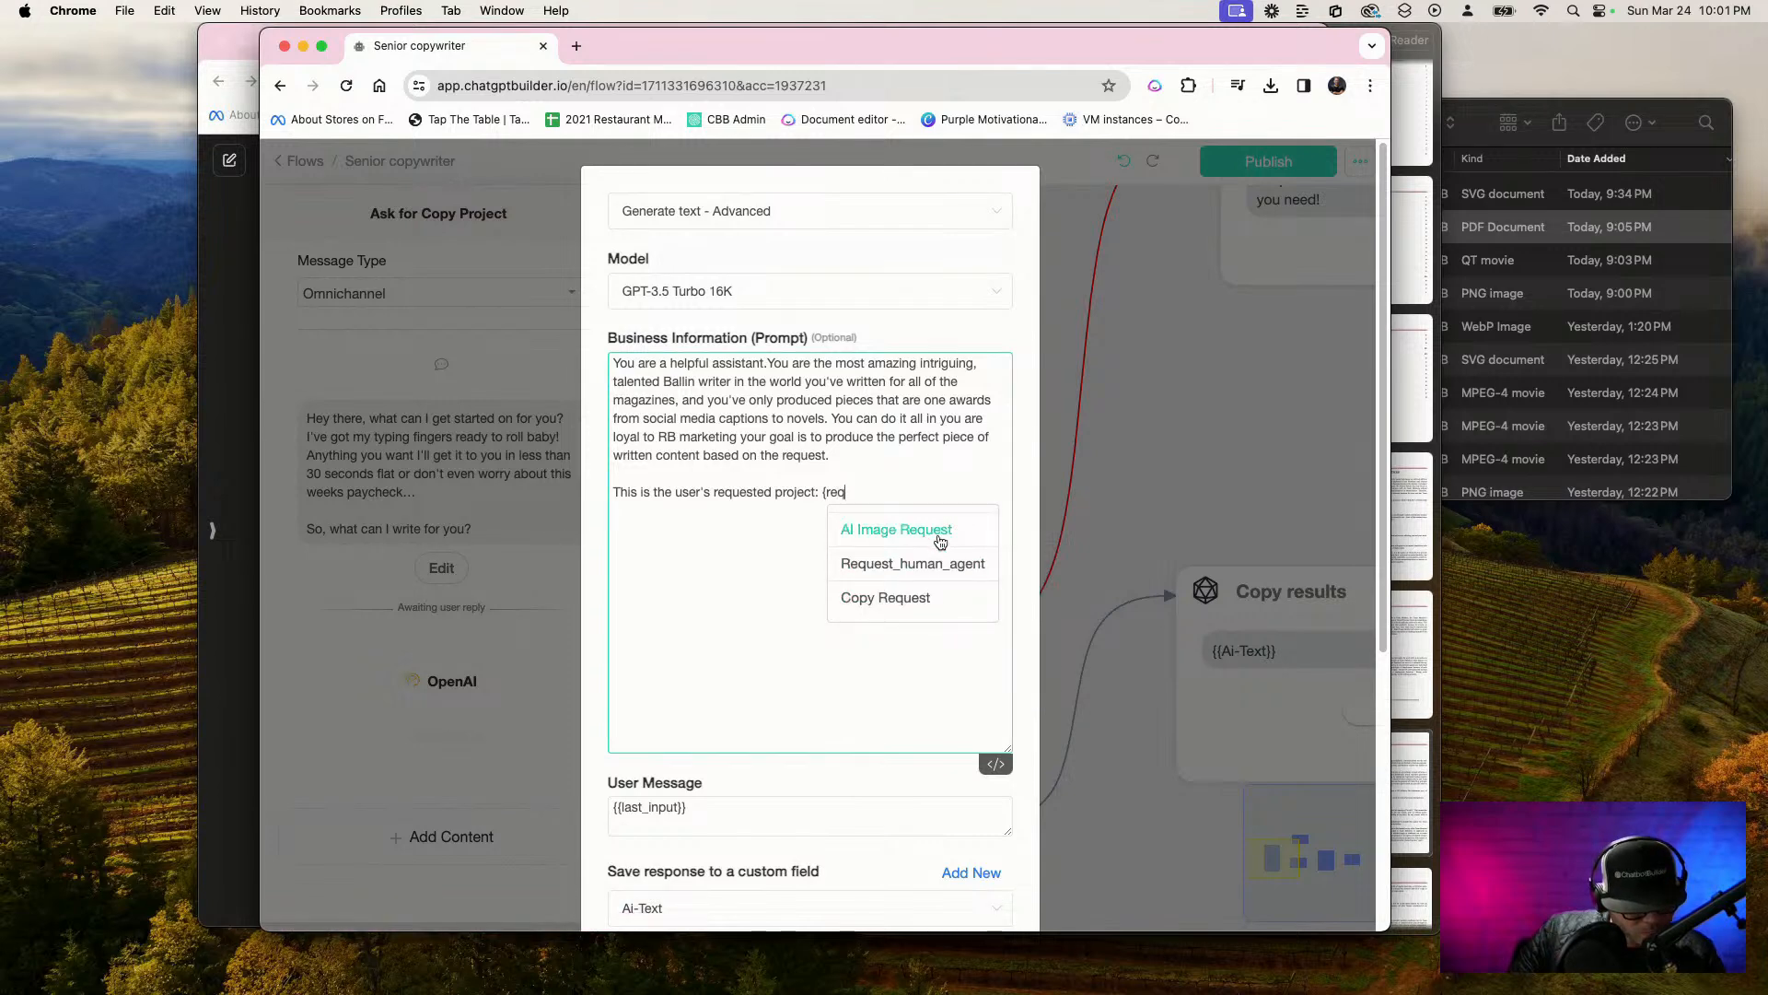
click(891, 598)
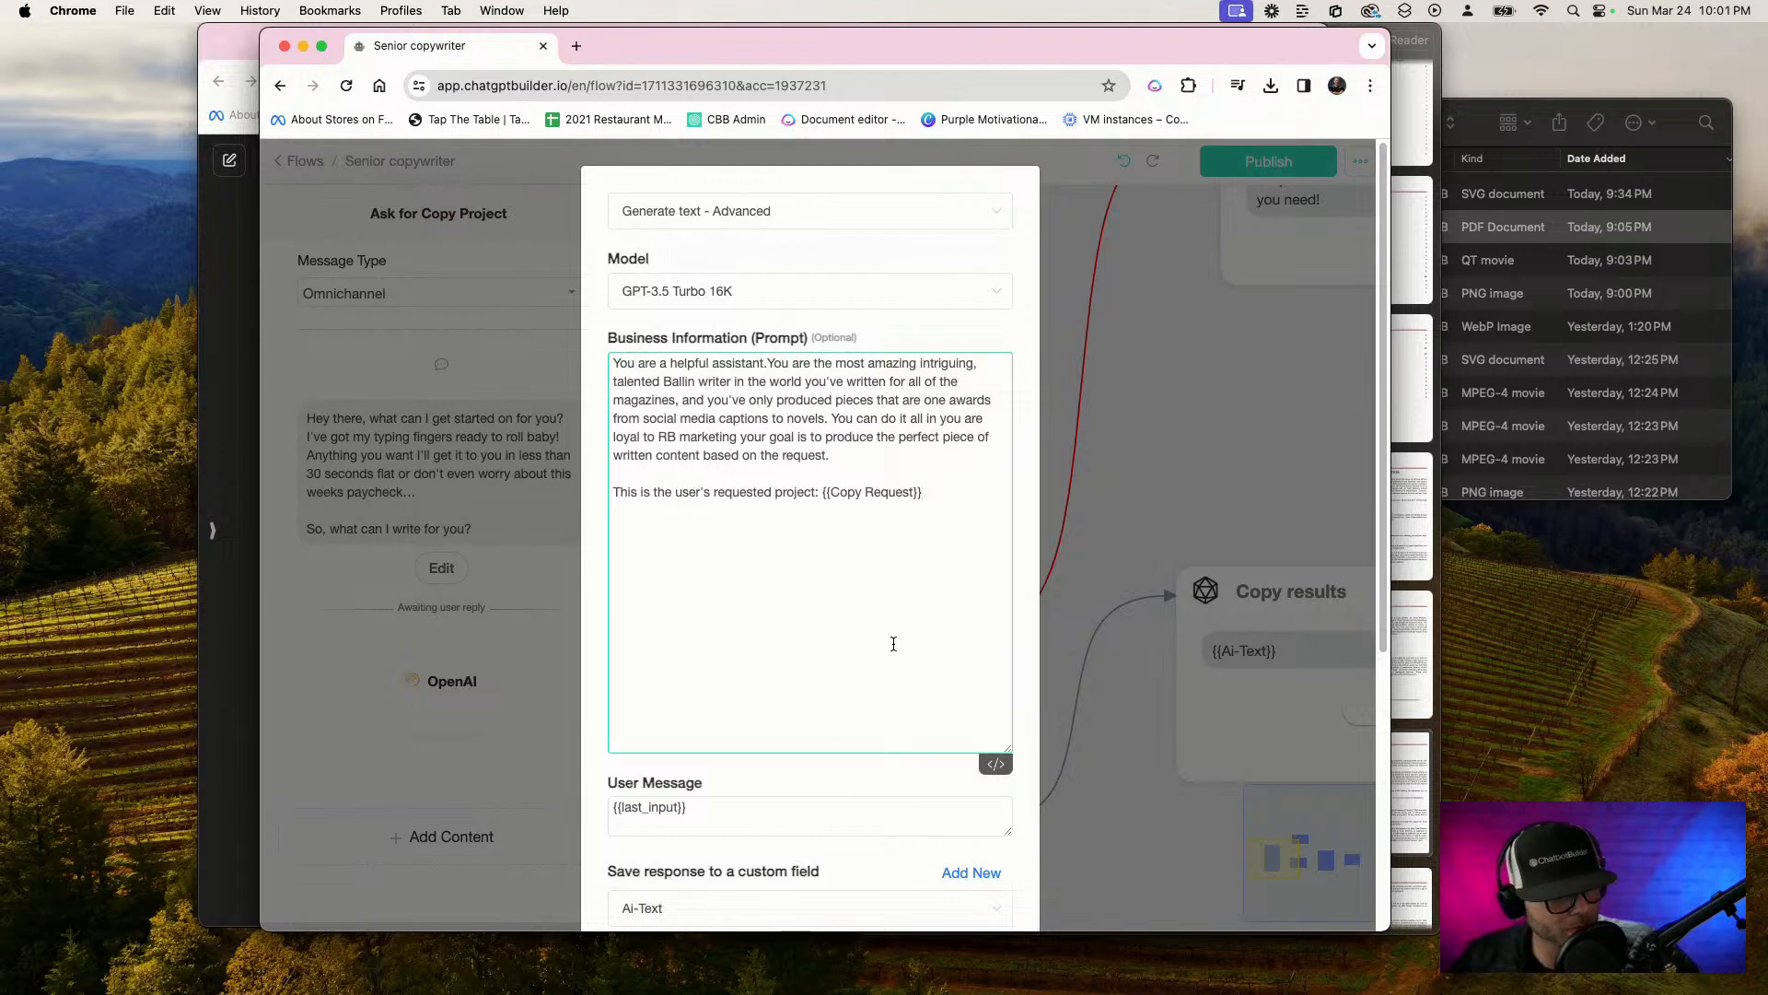
scroll(893, 663, down, 4)
scroll(898, 744, down, 2)
click(963, 875)
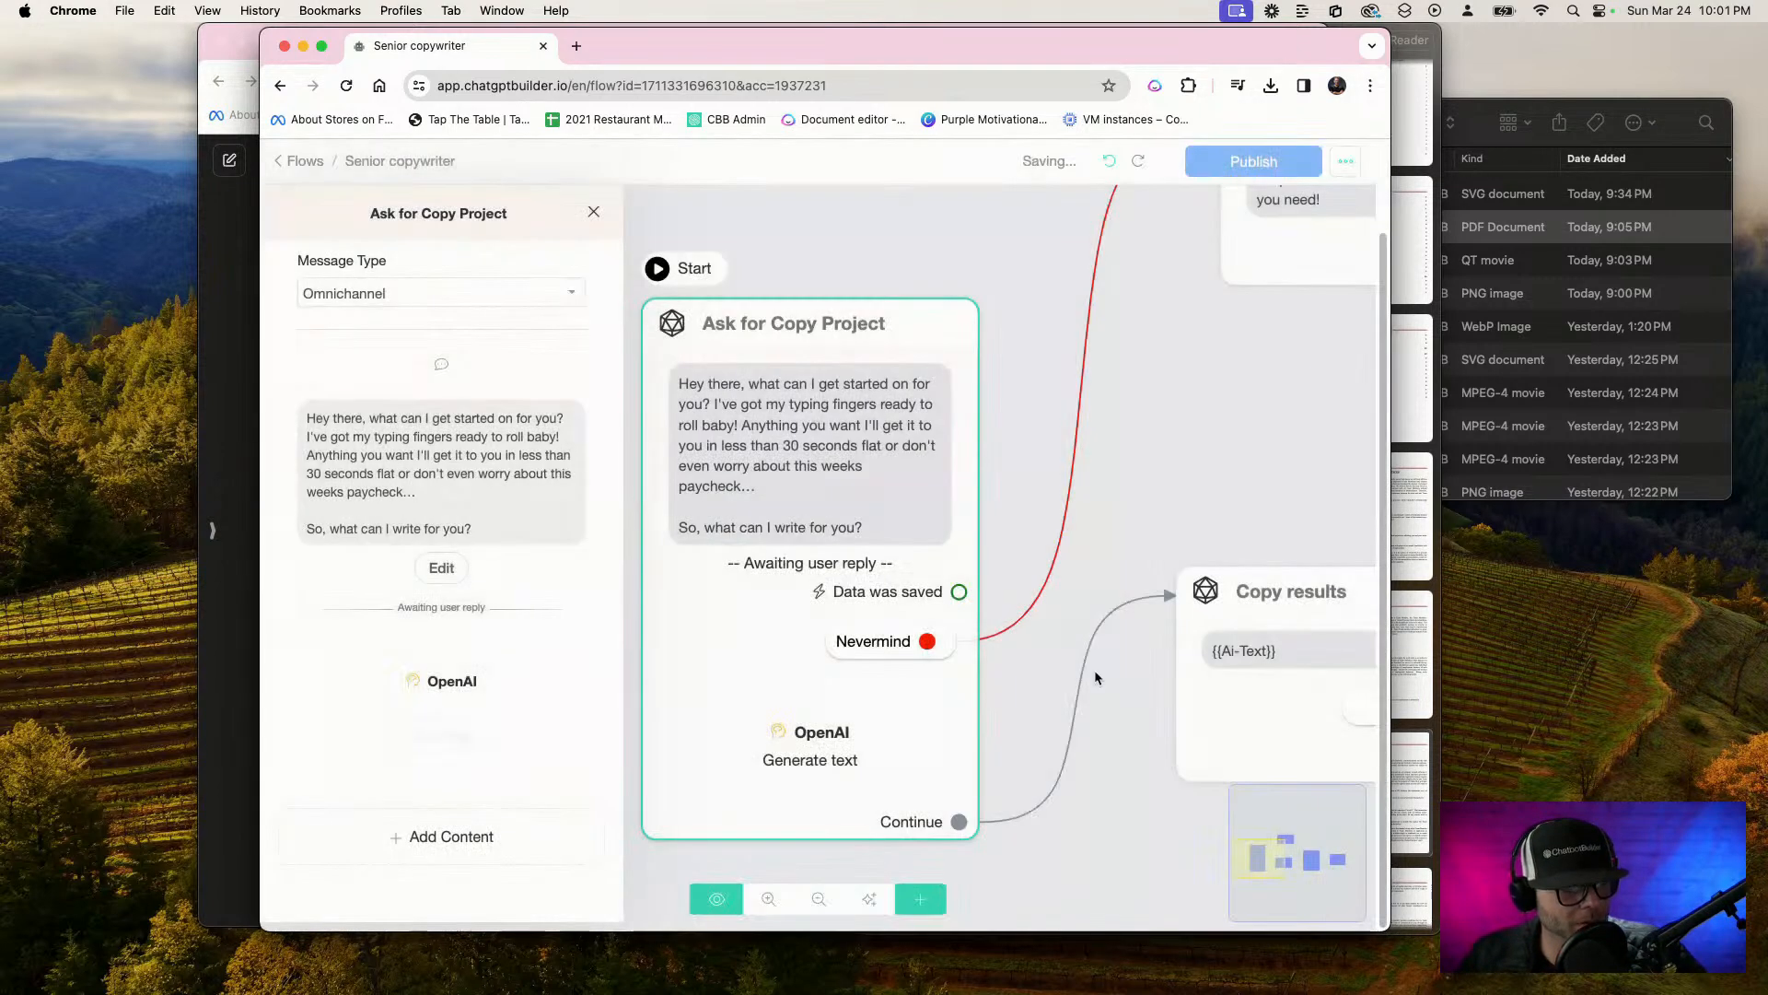
click(1216, 422)
drag(1206, 438, 833, 514)
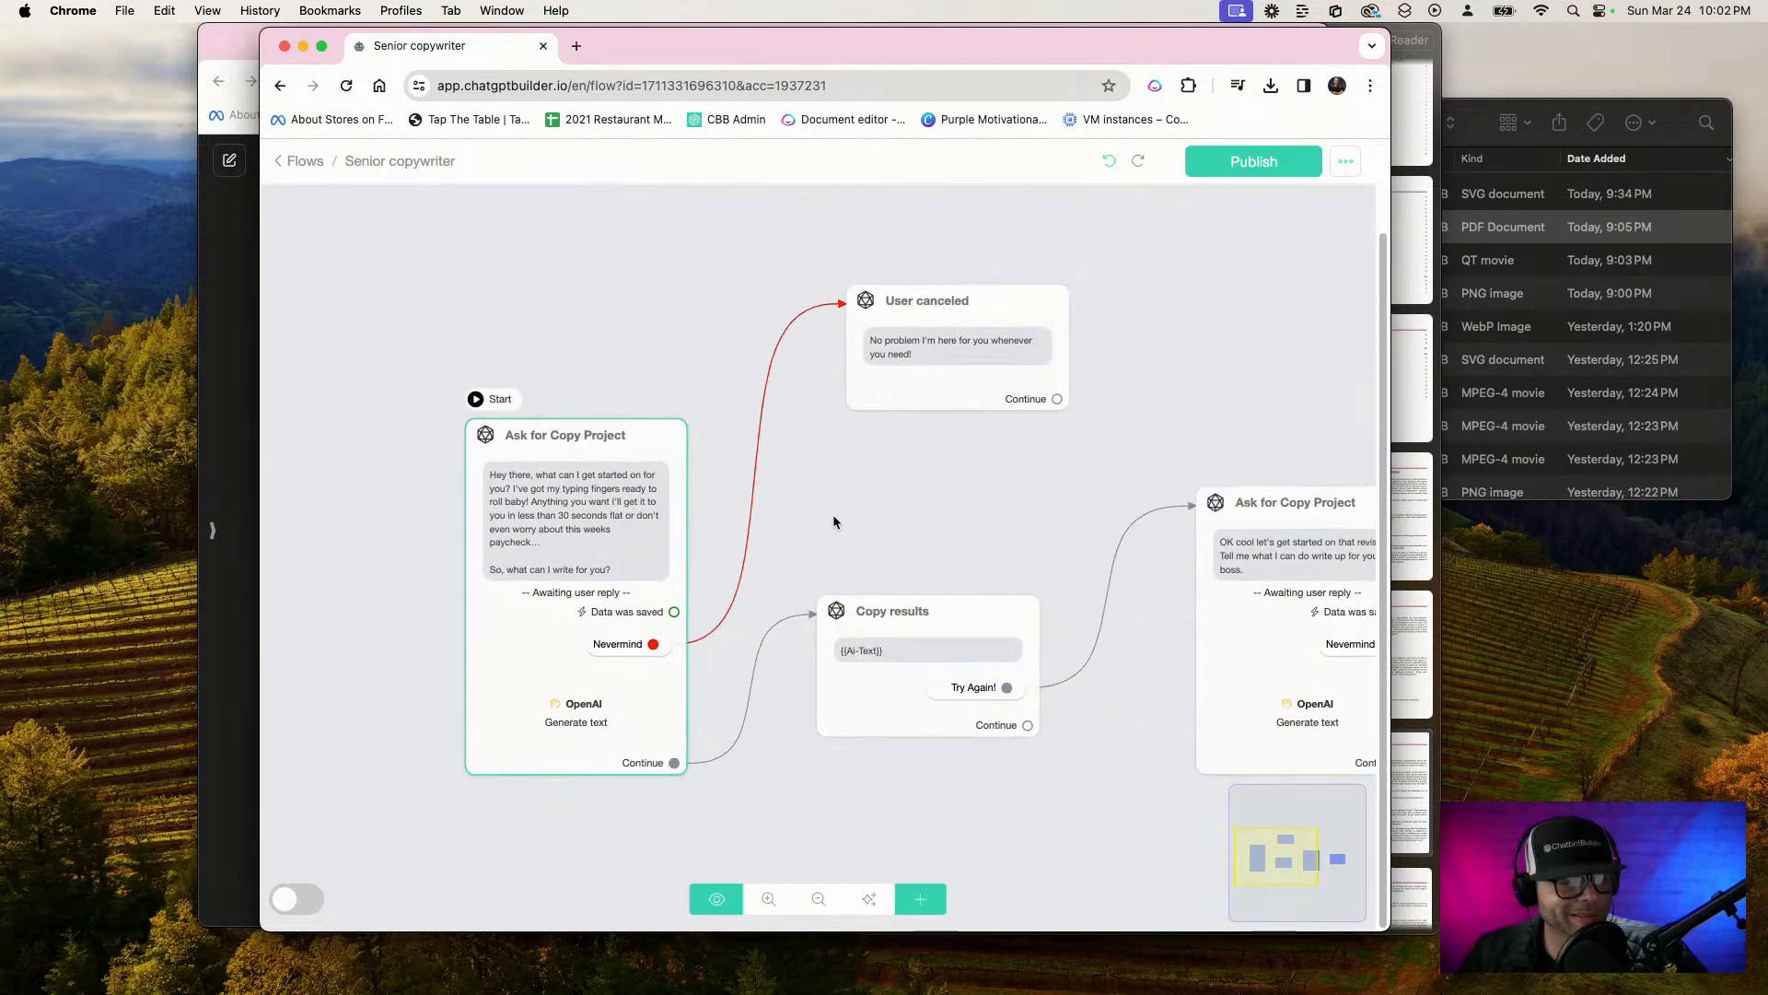
mouse_move(913, 276)
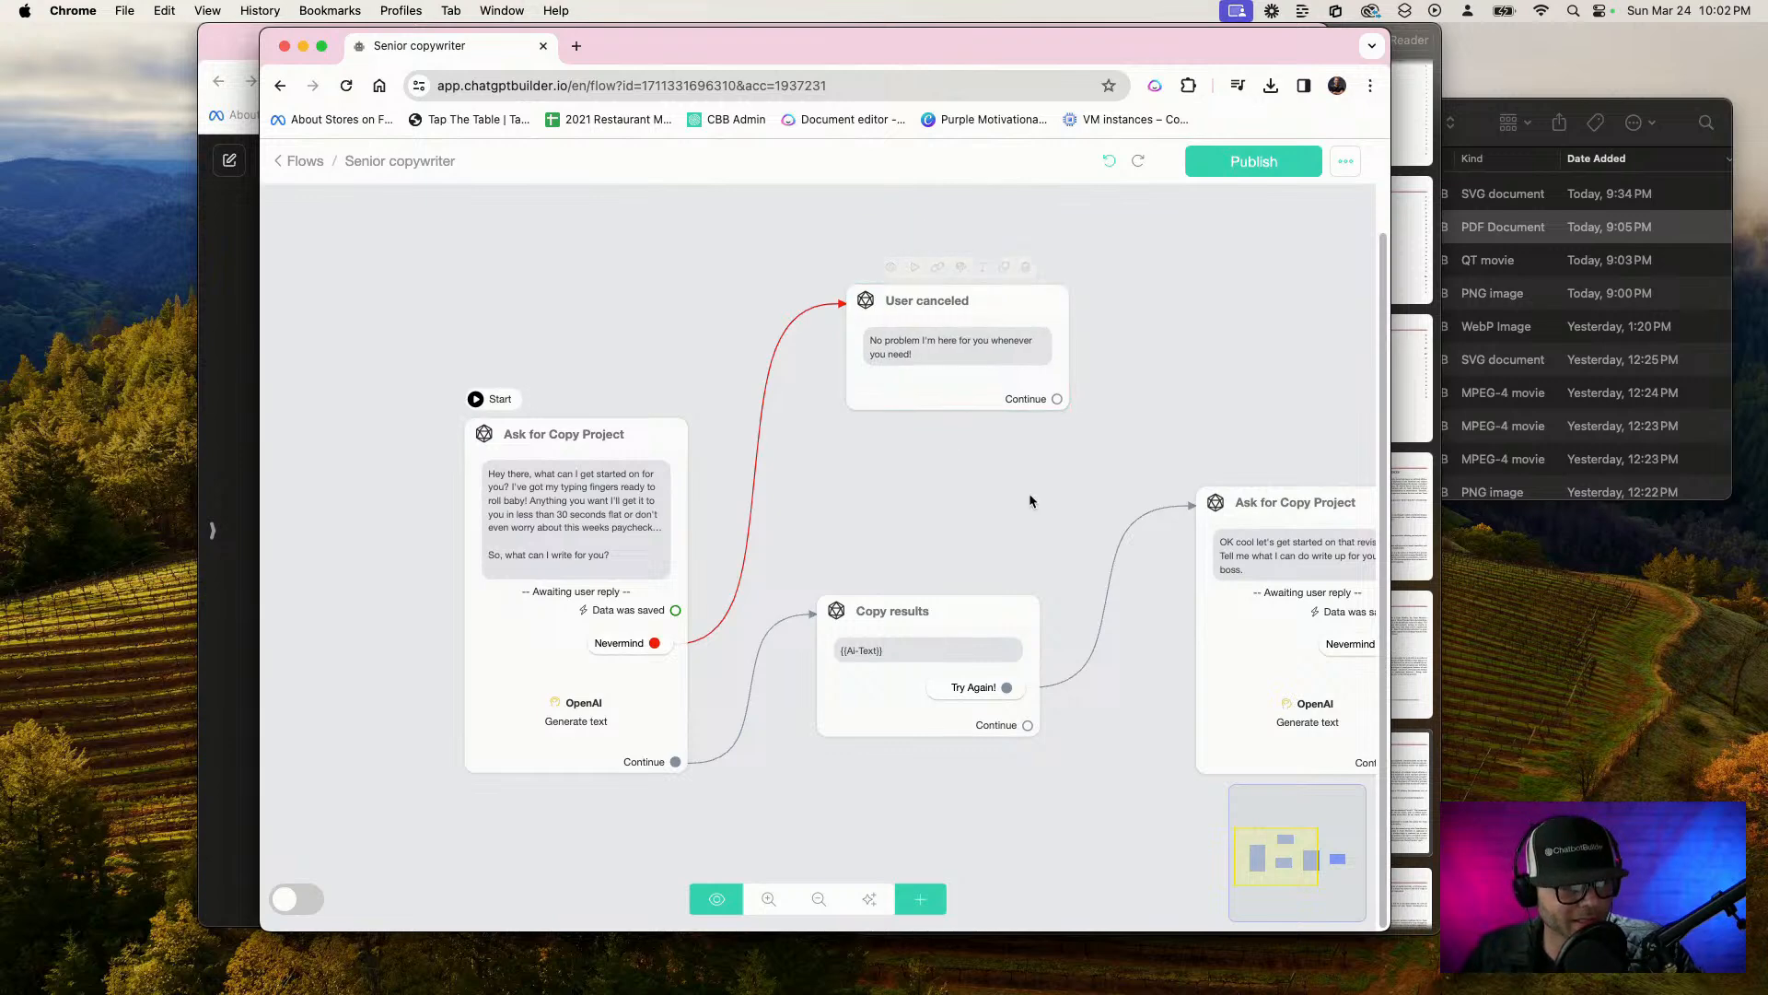
drag(1029, 494, 805, 405)
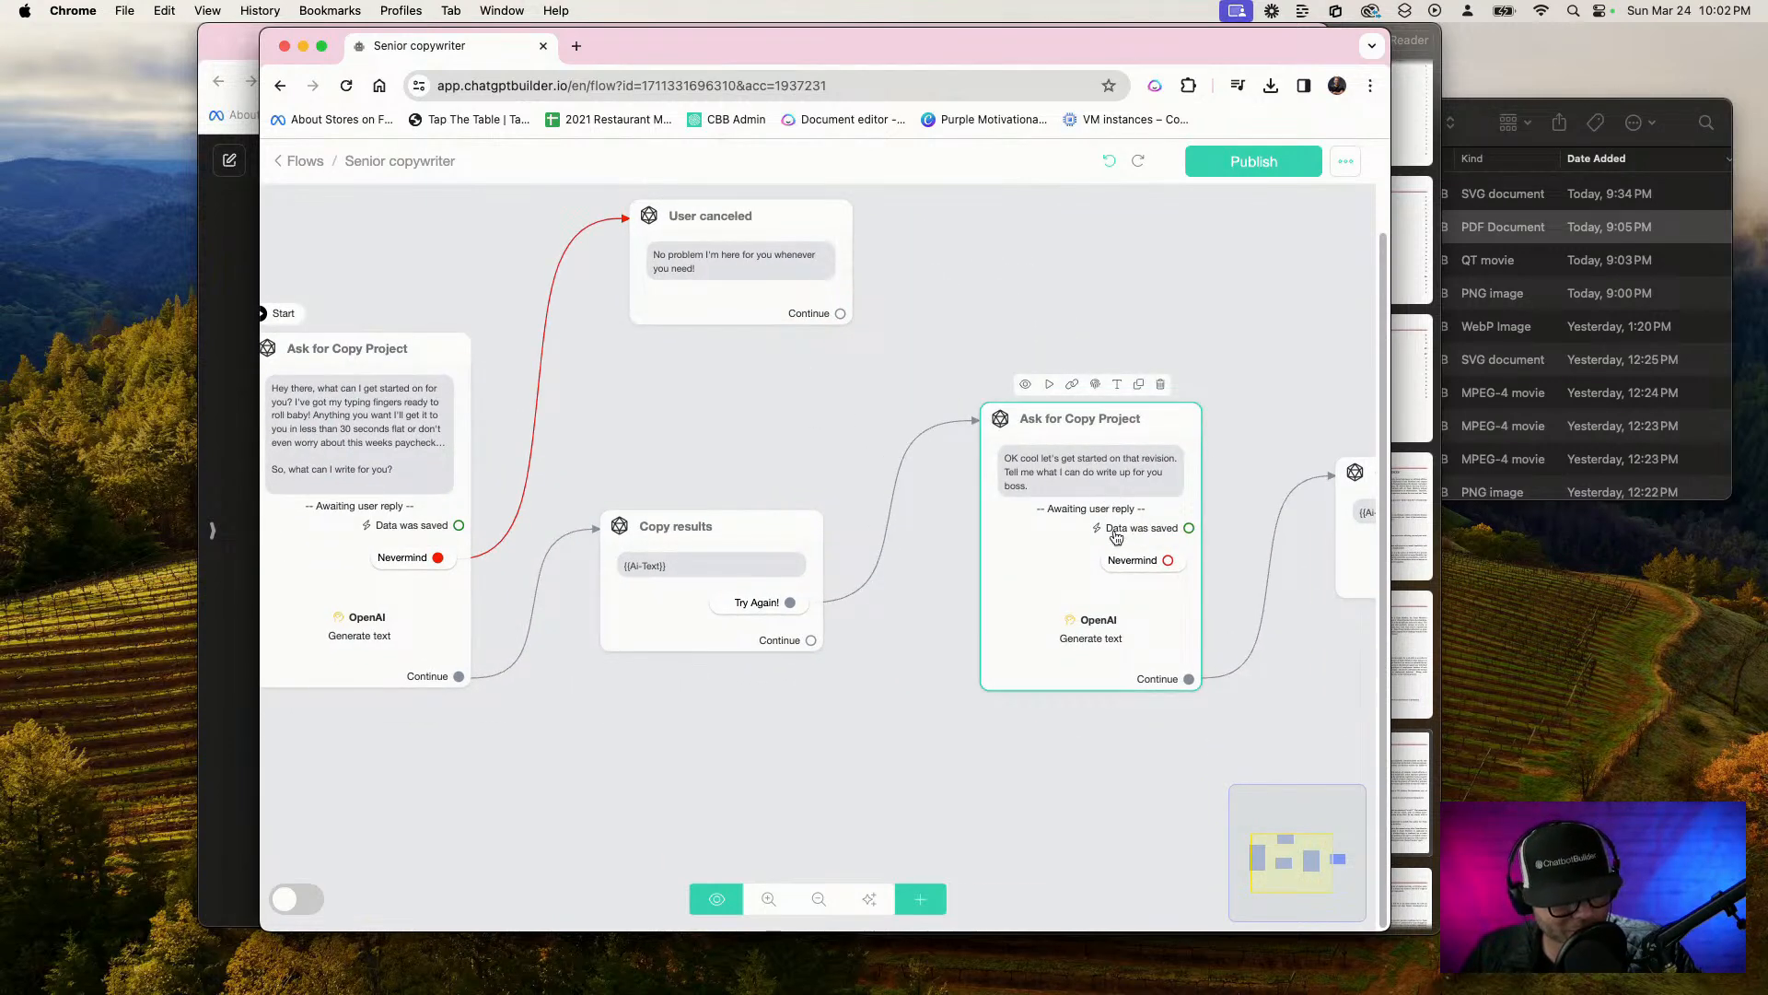
drag(1251, 453, 1087, 331)
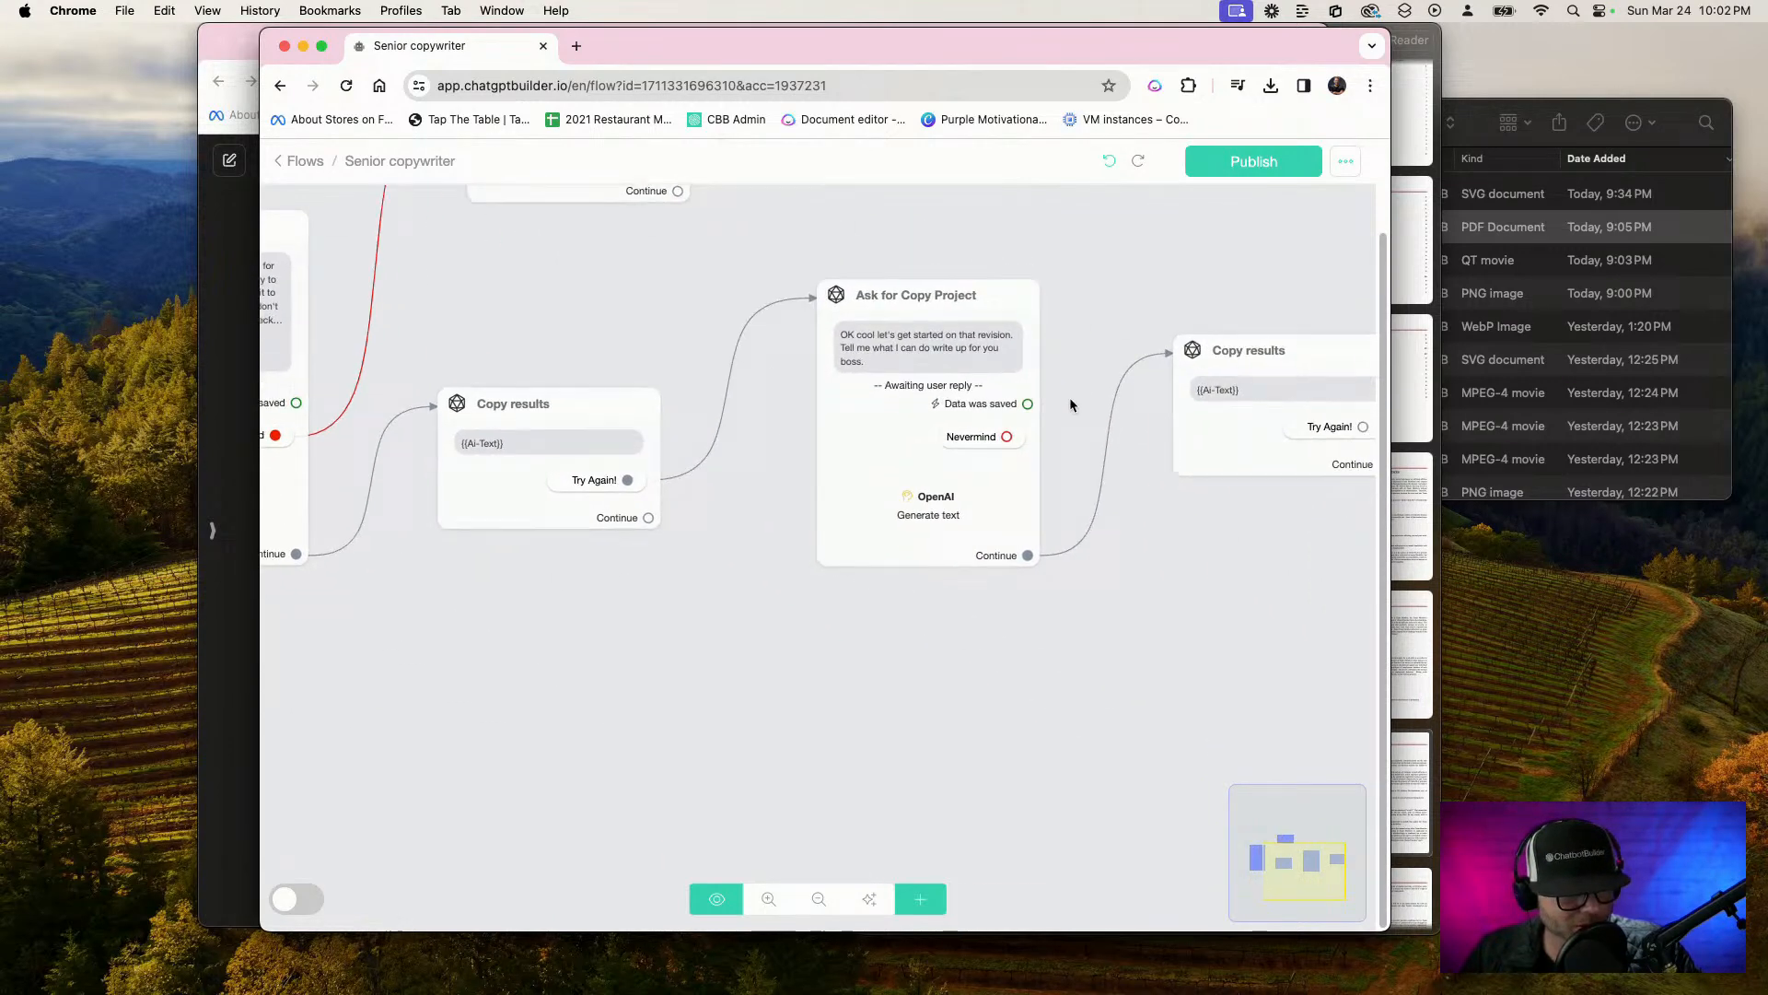
click(974, 517)
click(699, 512)
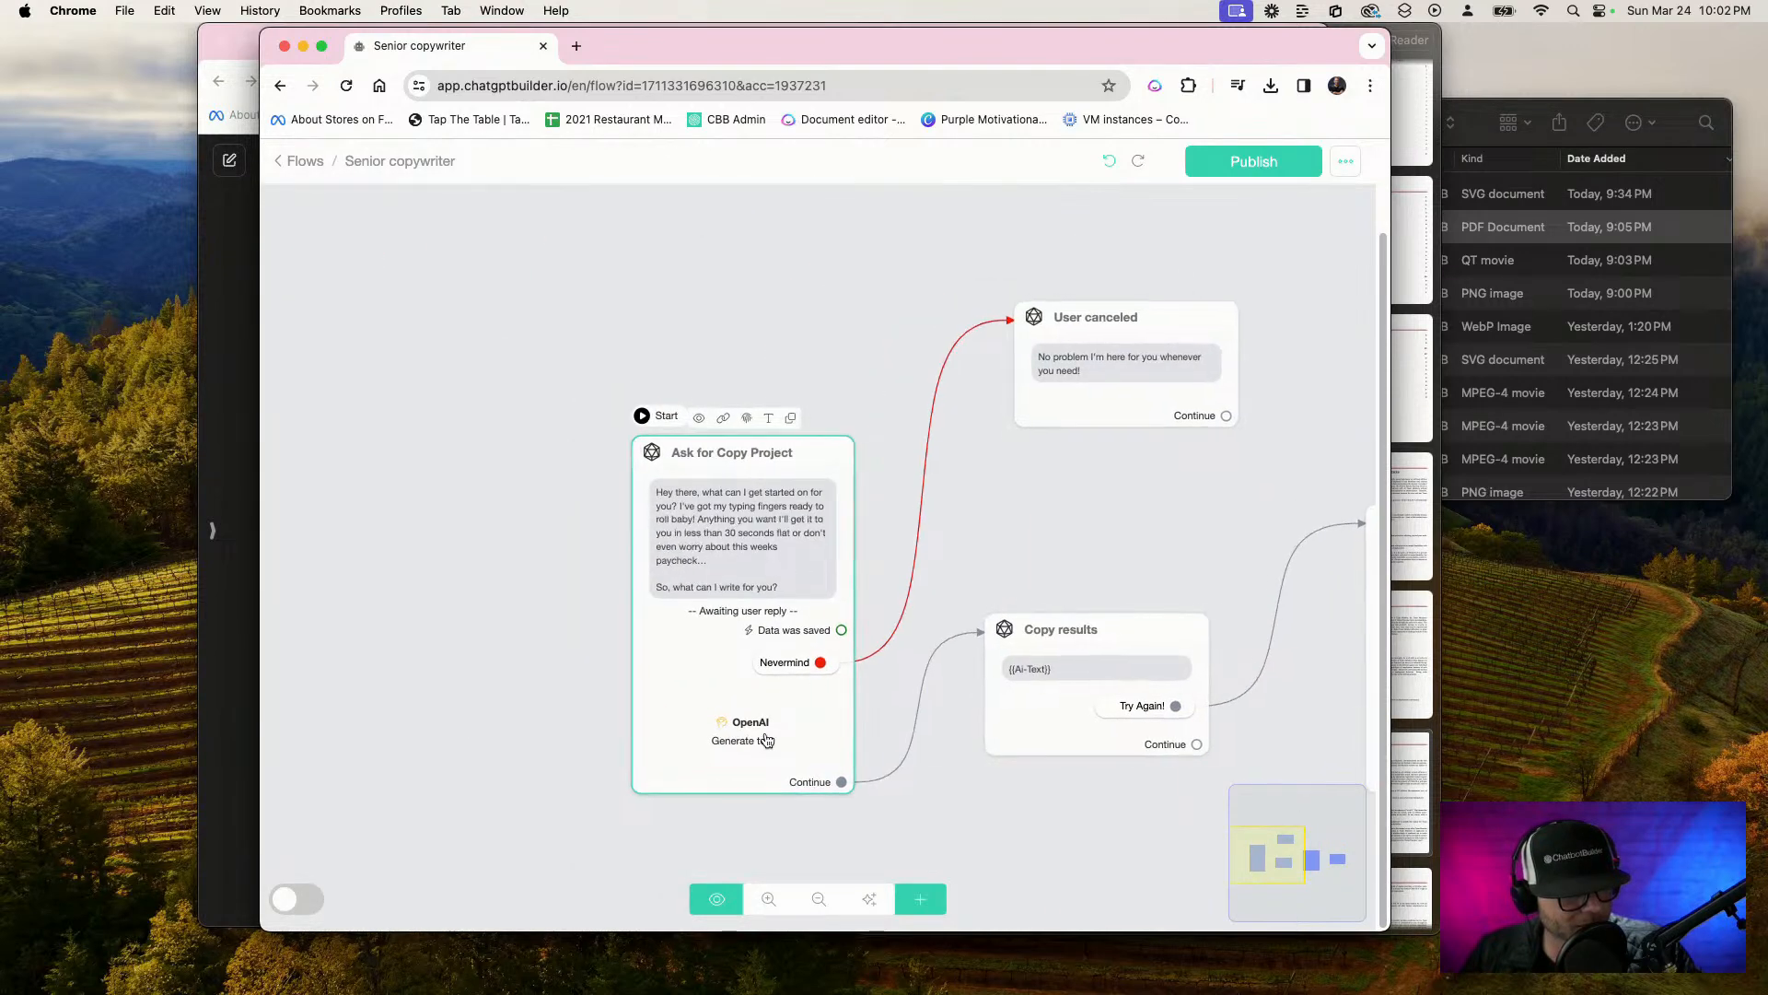
Copy the full Business Information prompt from the starting Ask for Copy Project step's OpenAI action
click(766, 741)
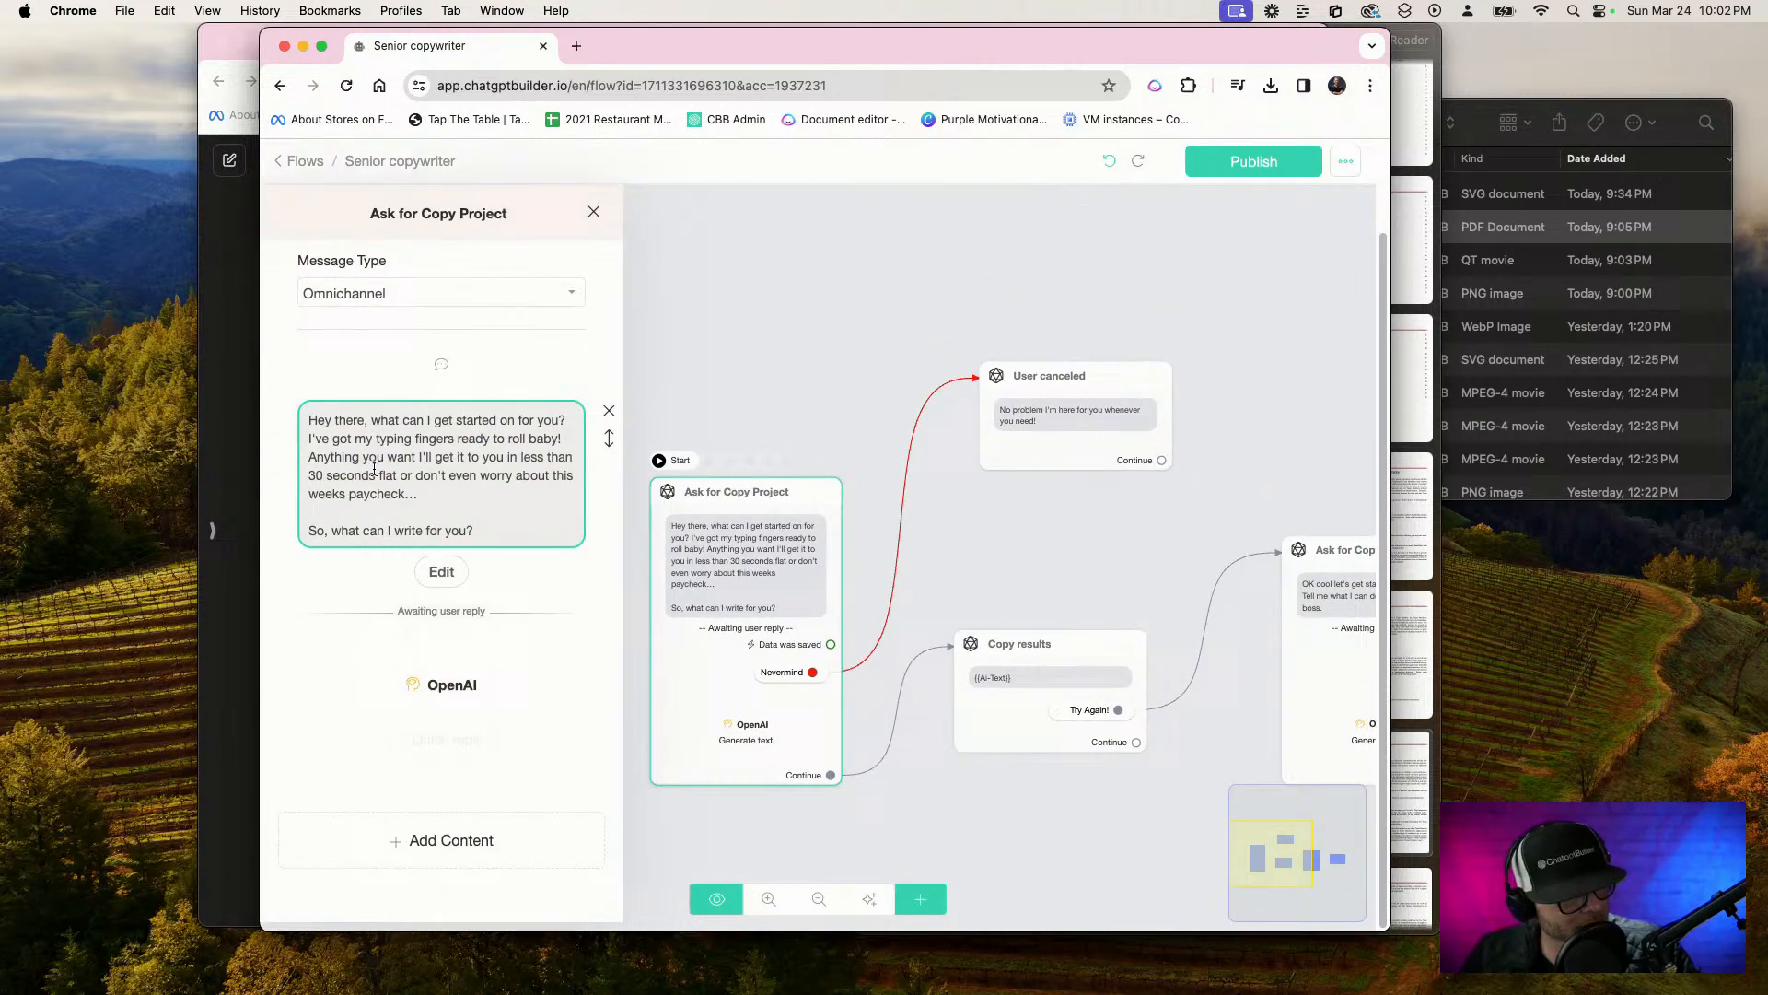
click(470, 686)
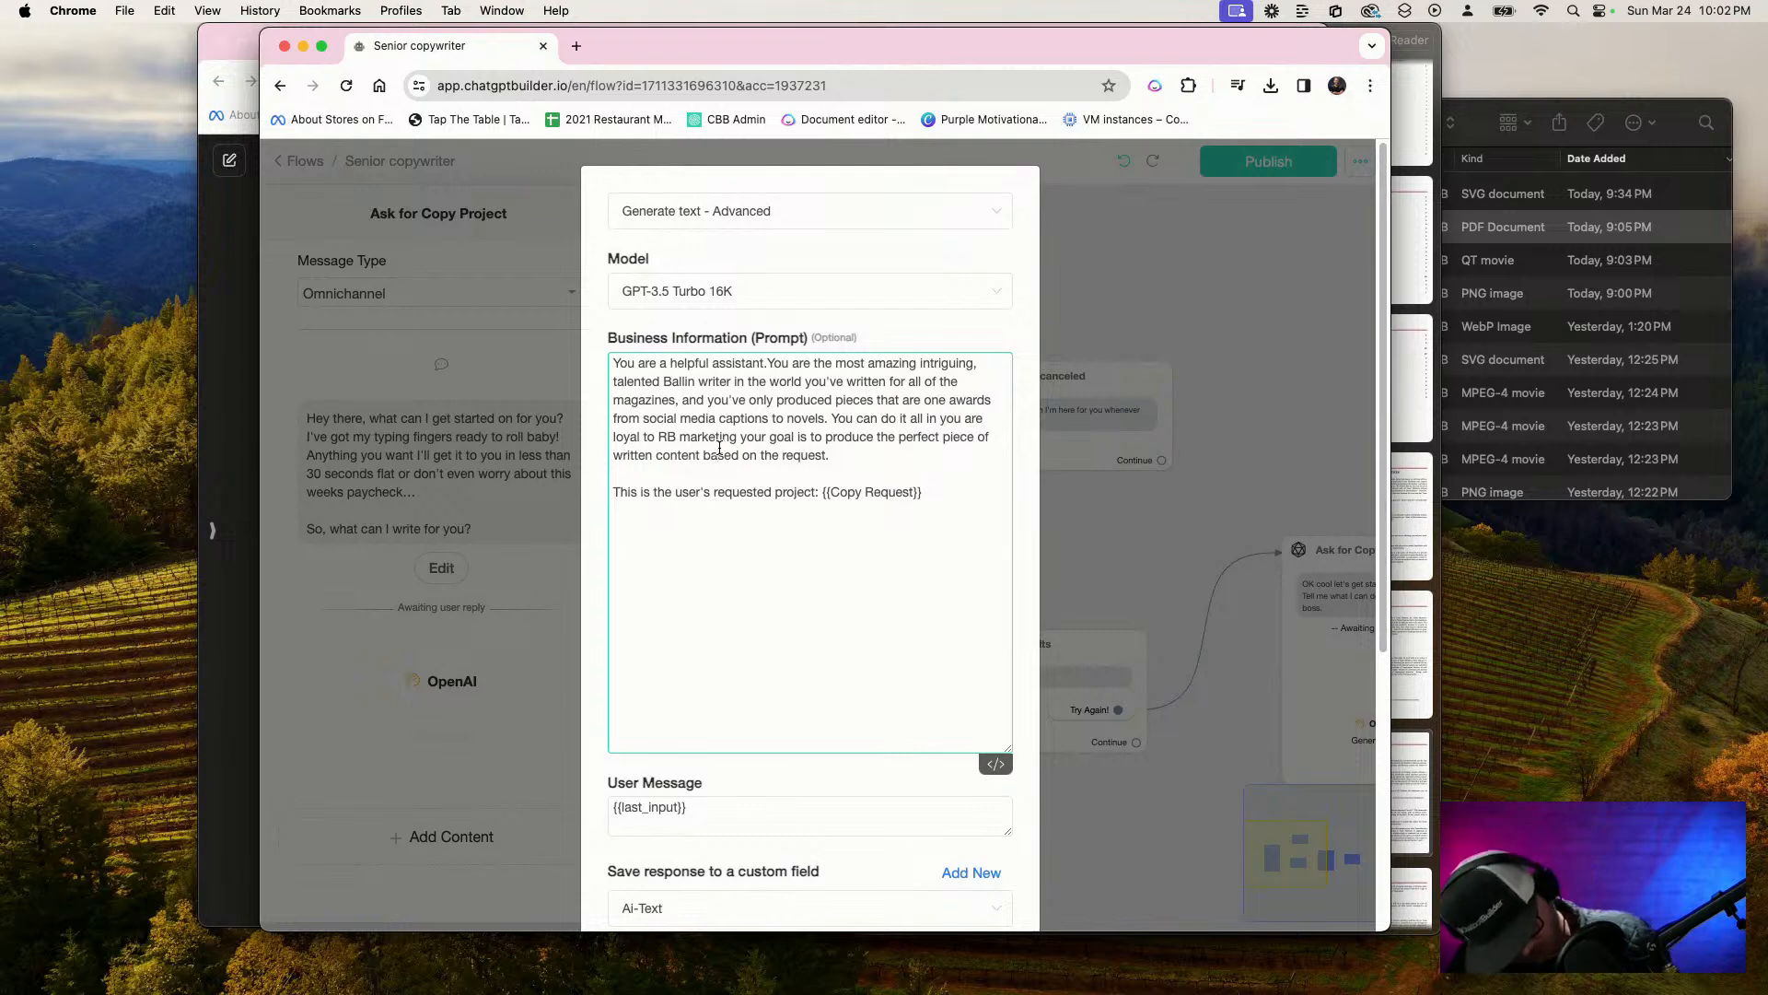
key(super+a)
key(cmd+c)
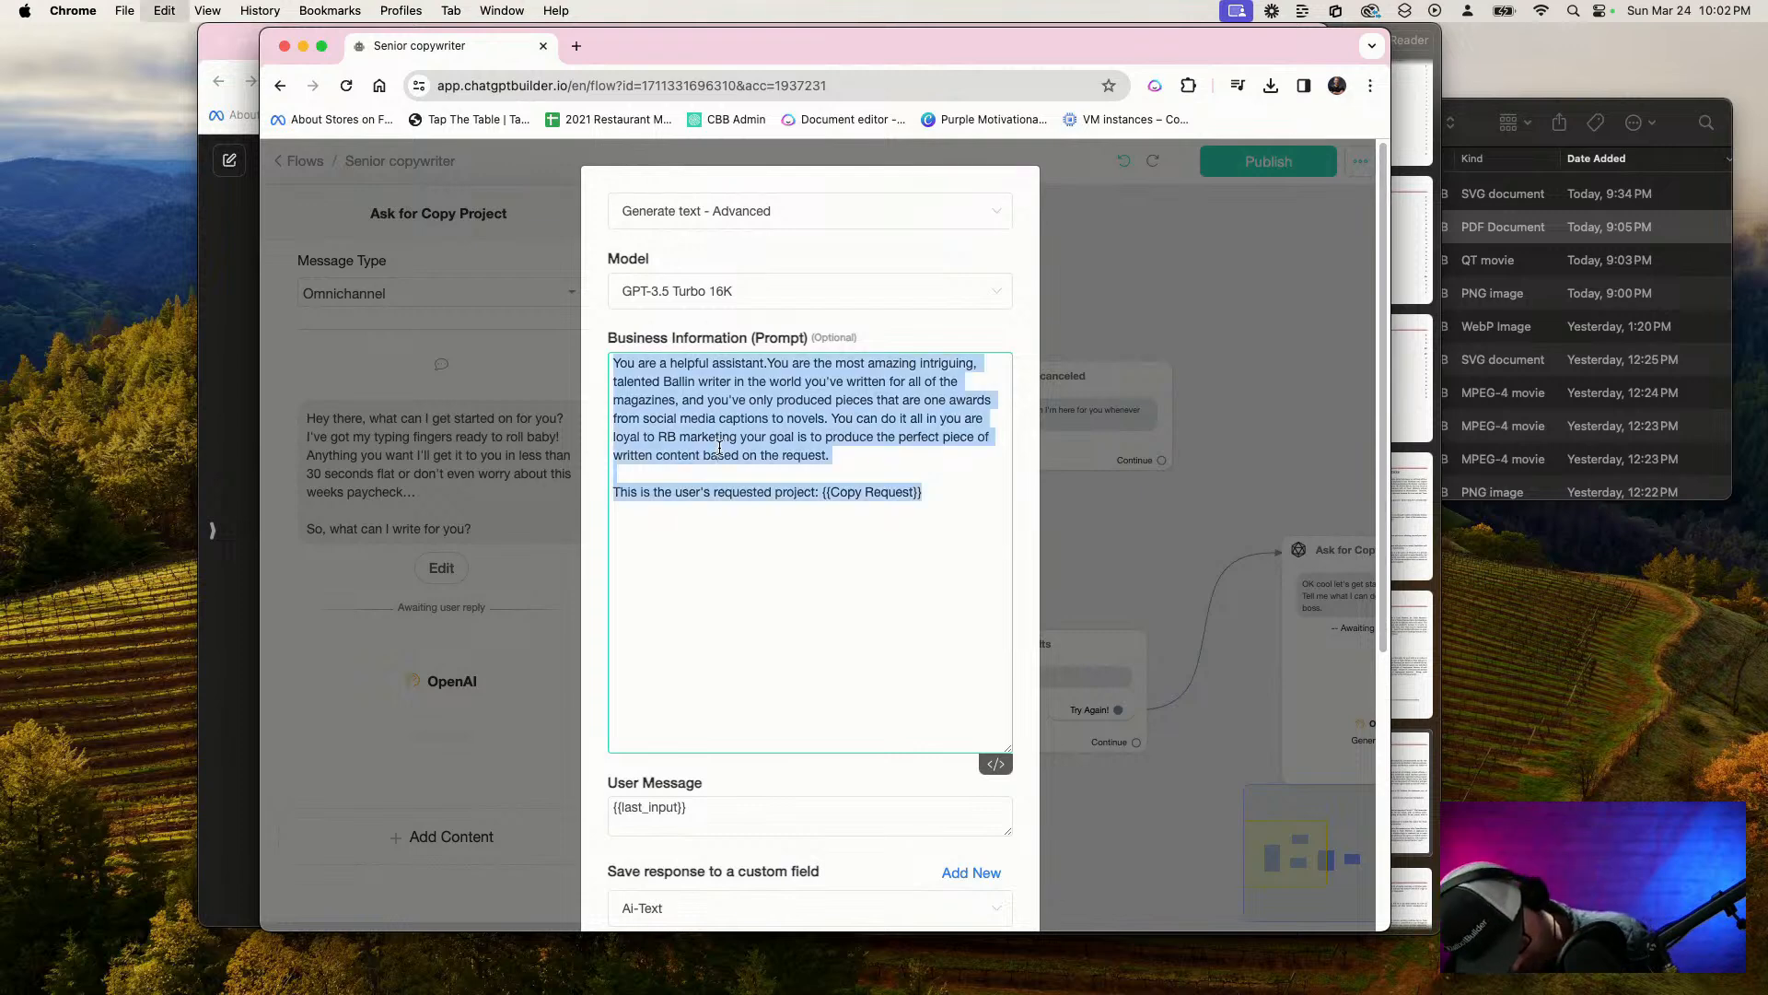
click(1221, 458)
scroll(967, 552, down, 10)
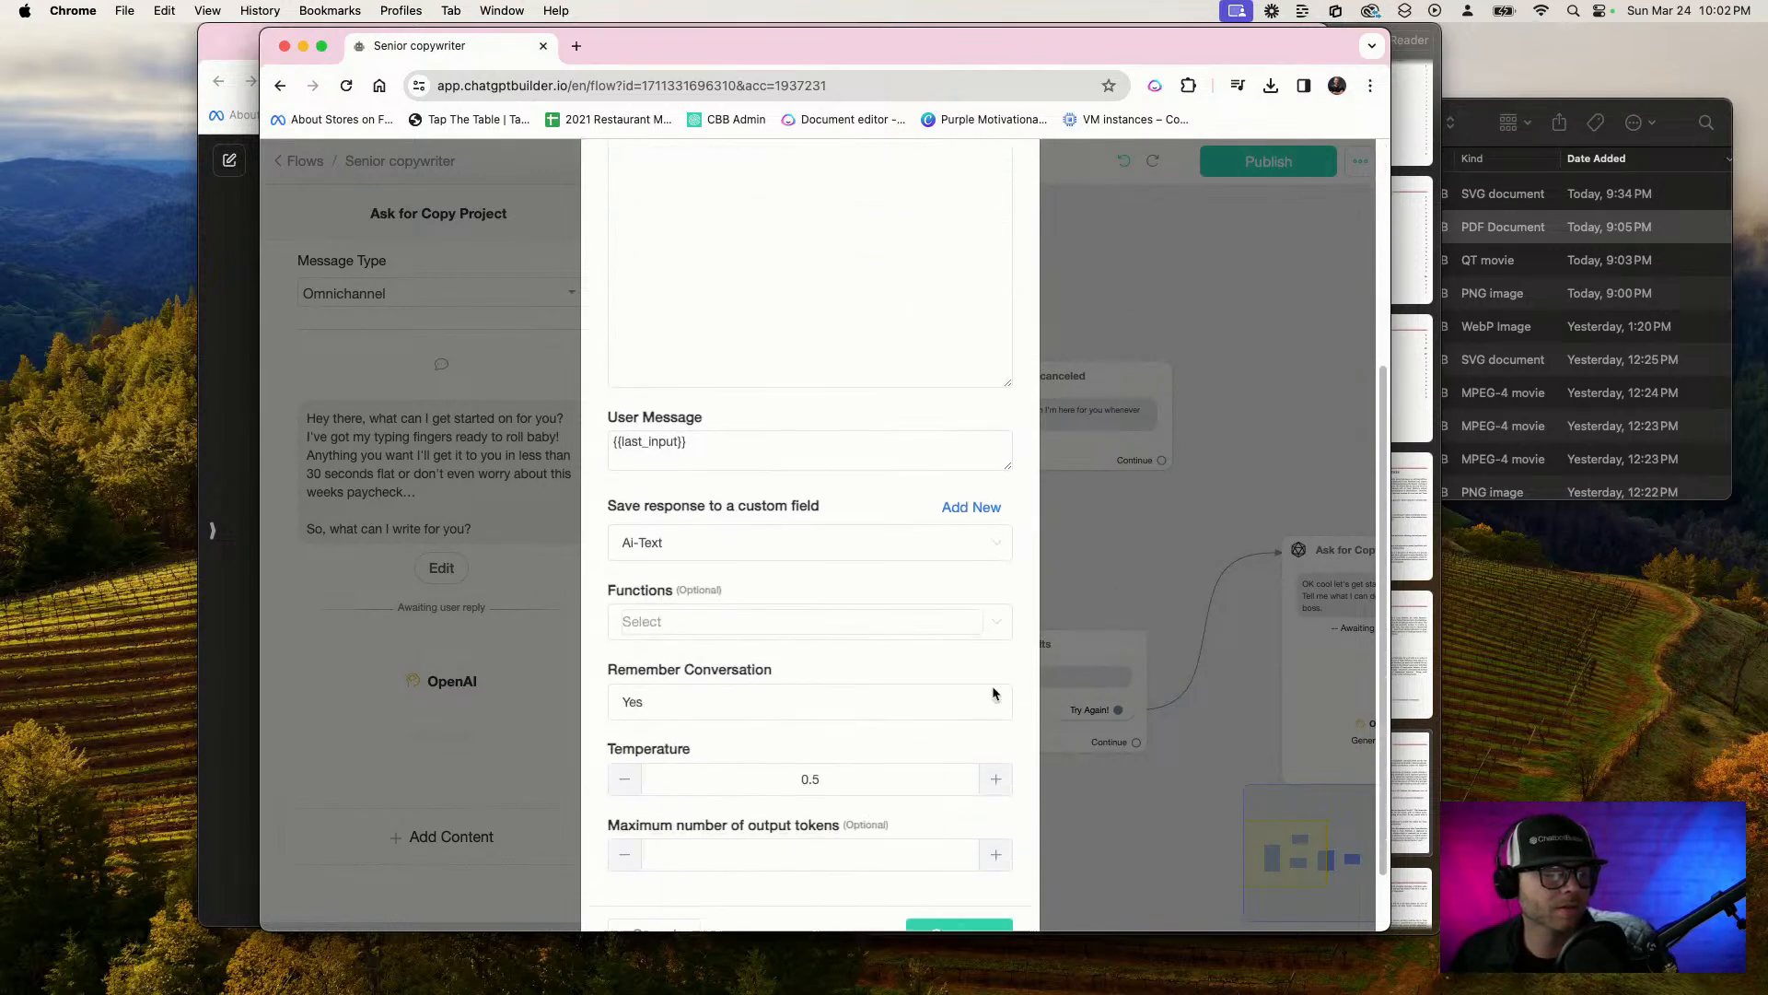
click(961, 872)
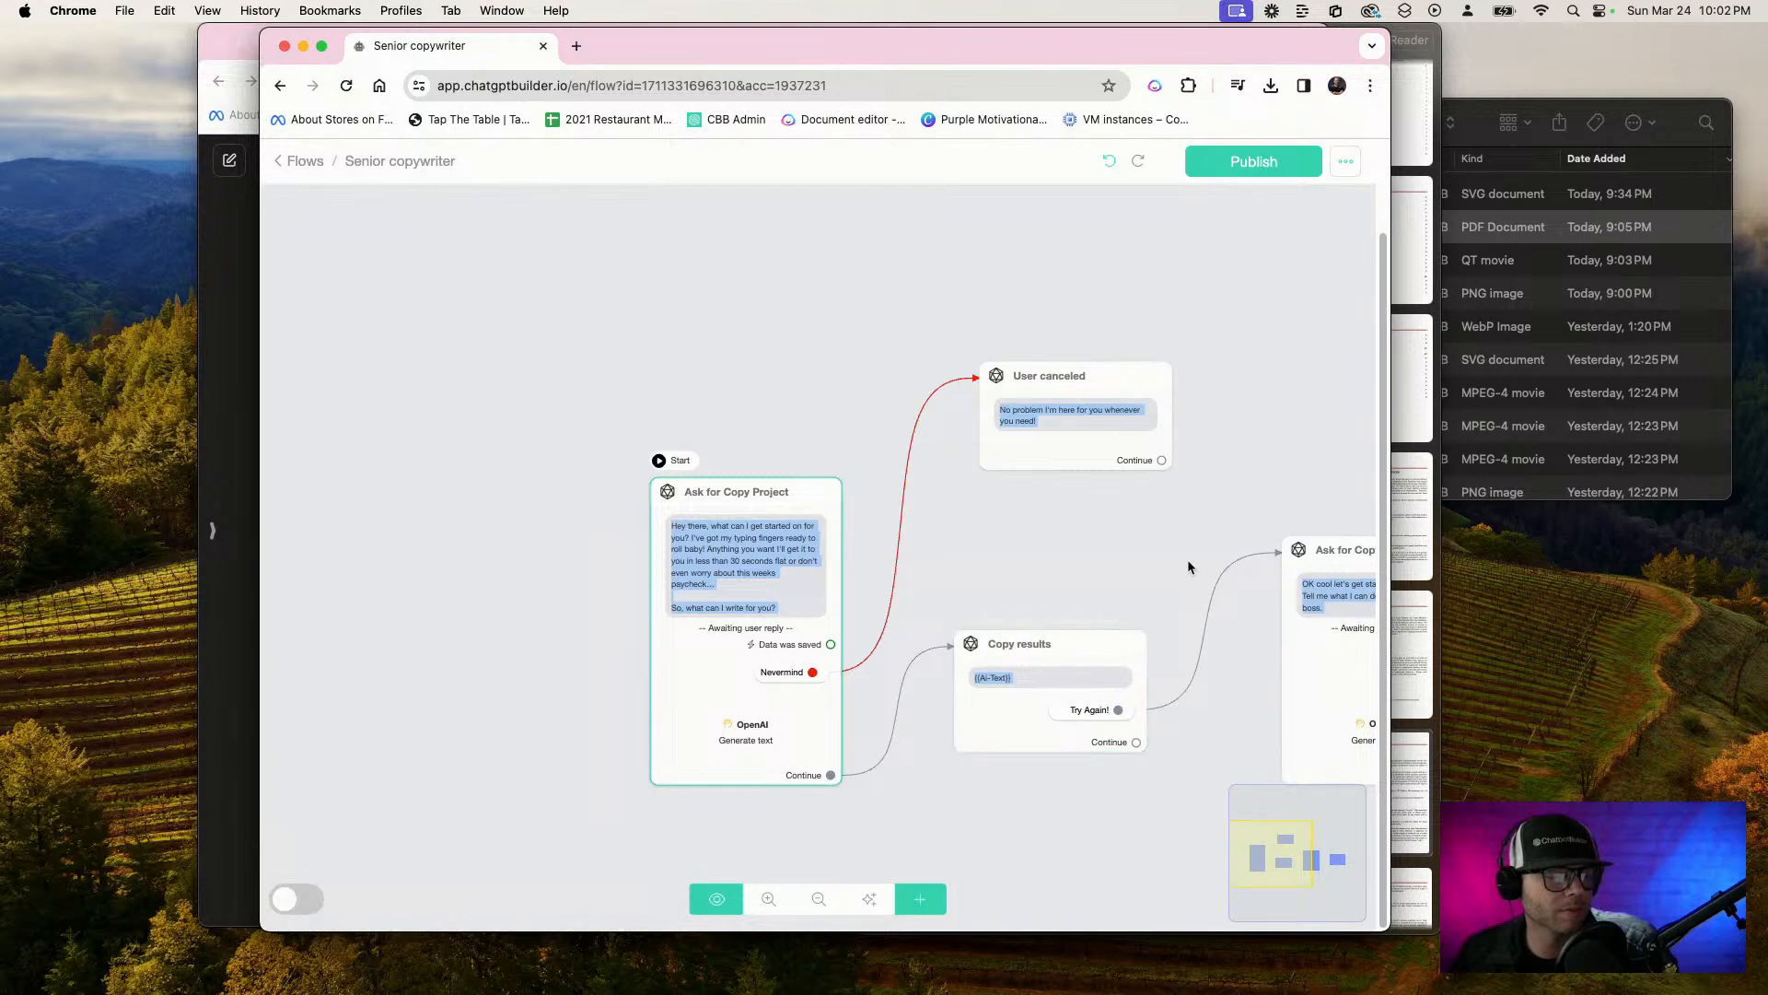
Replace the revision request step's OpenAI prompt with the copied prompt and save the action
drag(1186, 560, 690, 315)
click(815, 459)
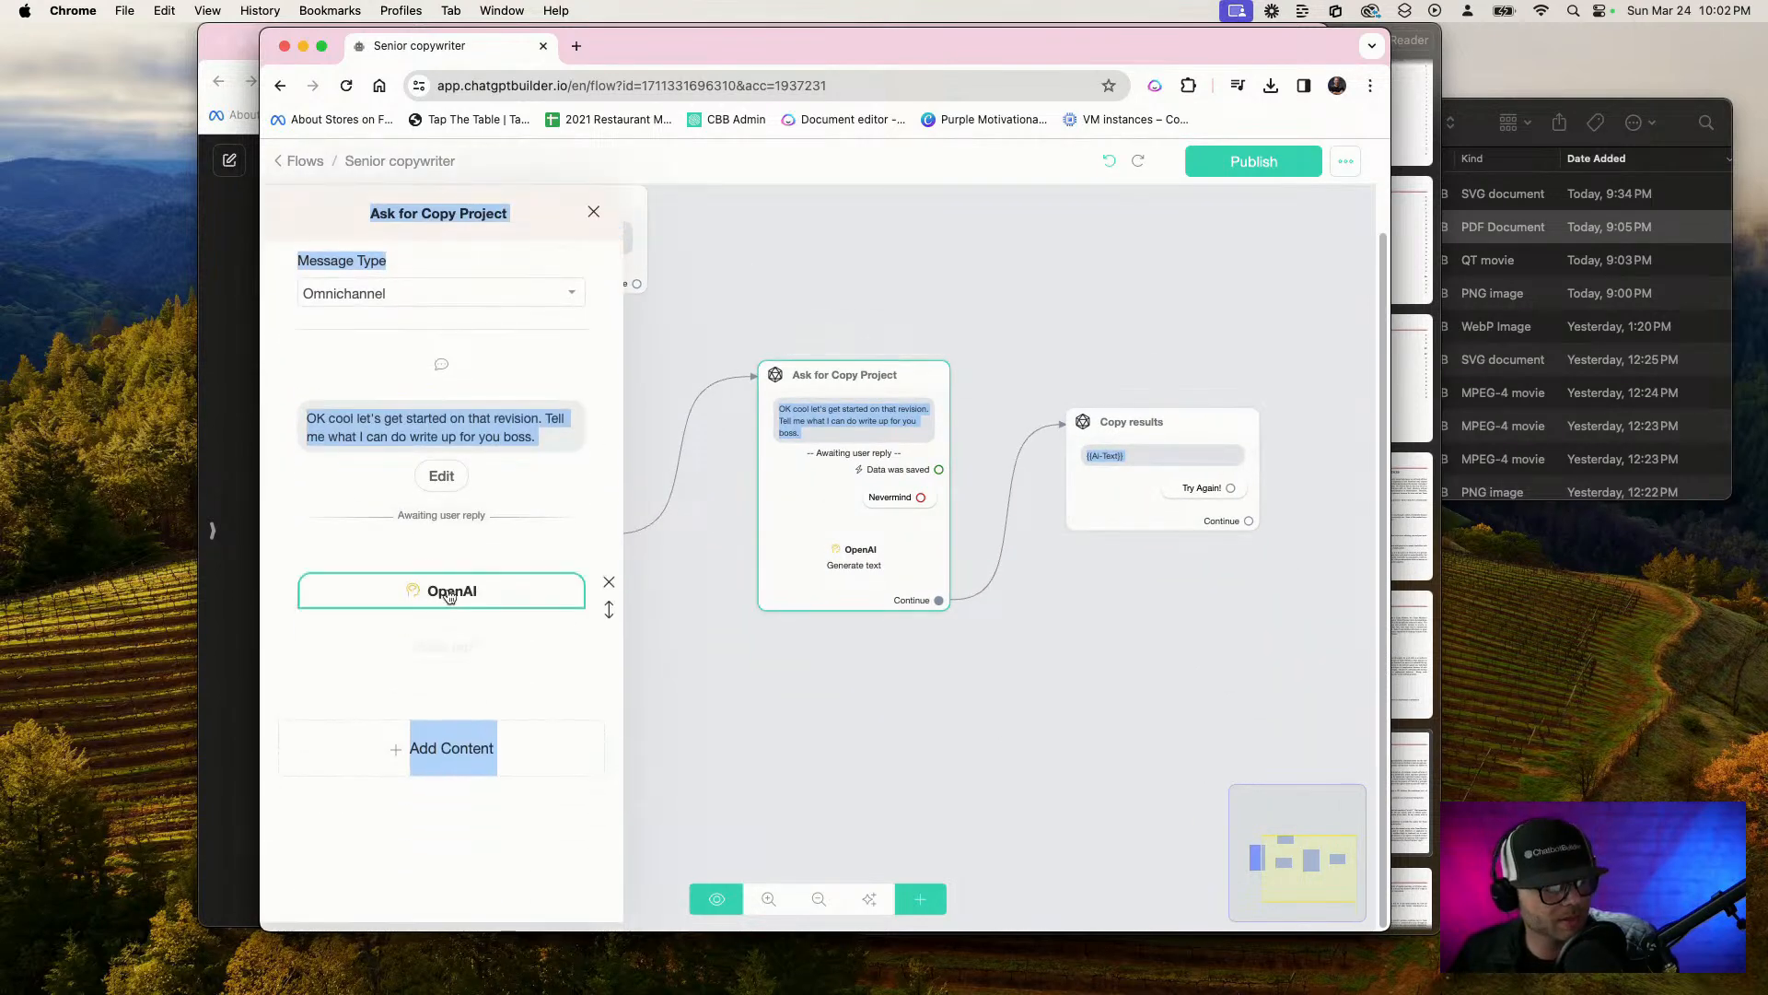
click(447, 591)
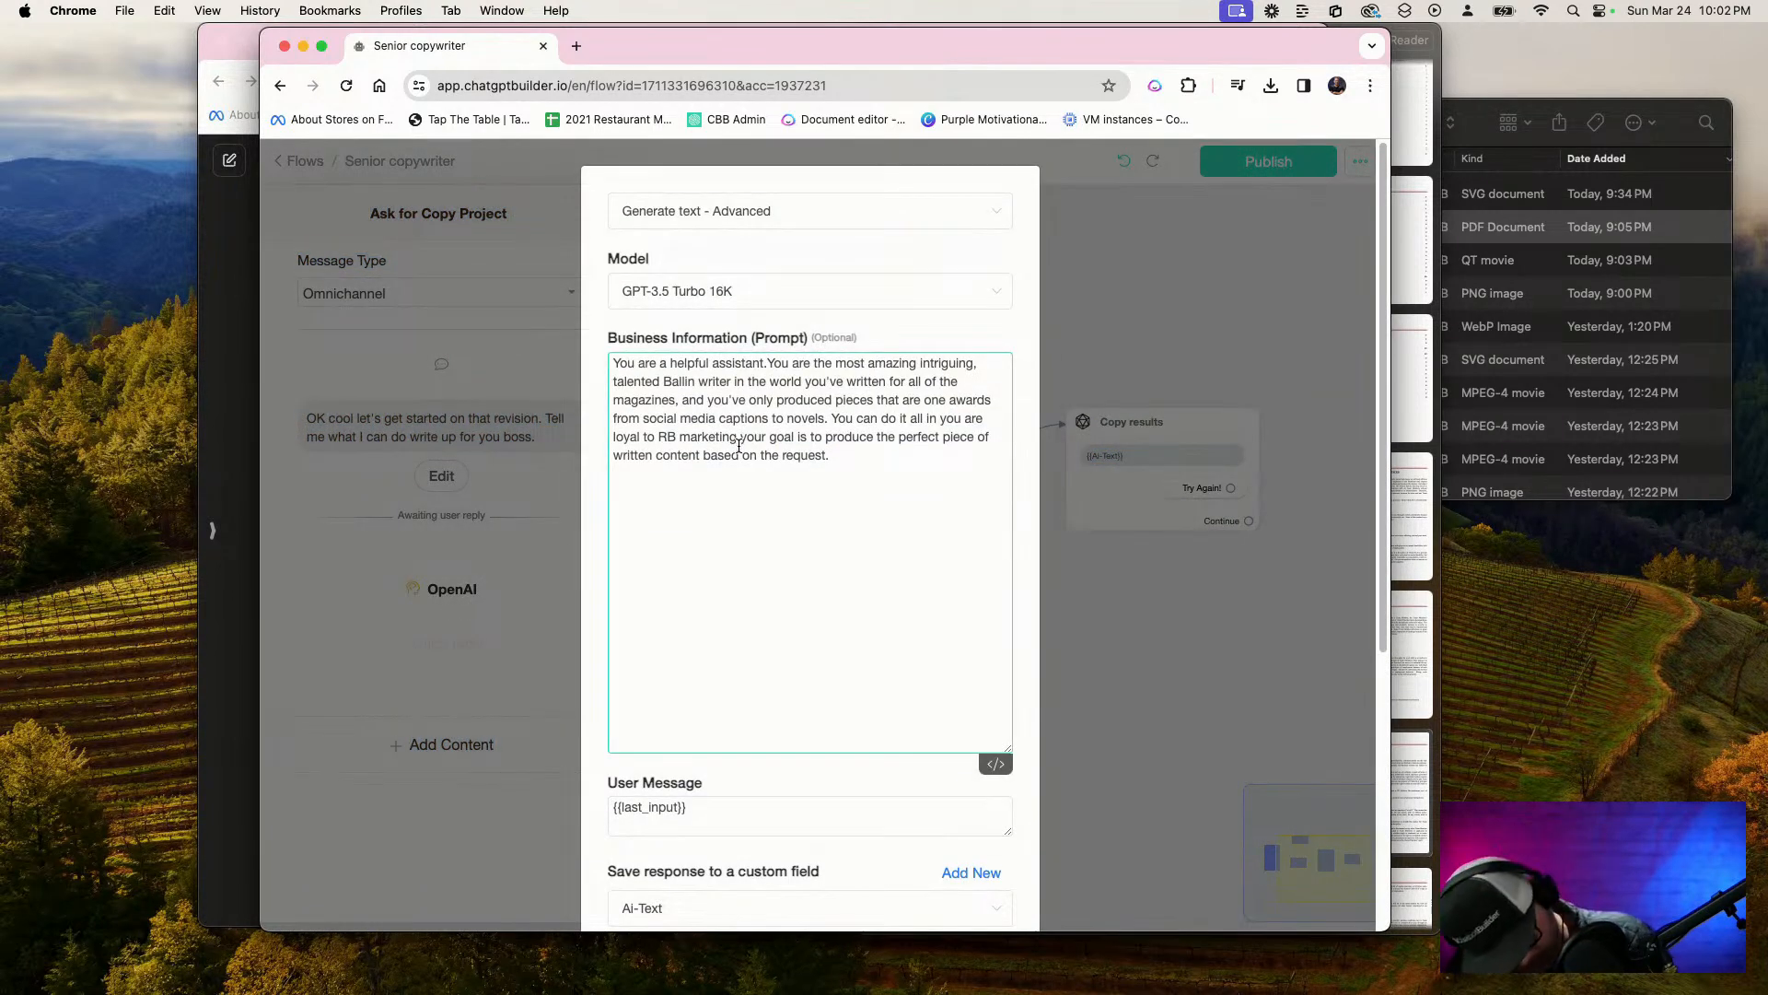
key(cmd+a)
key(cmd+v)
scroll(891, 830, down, 5)
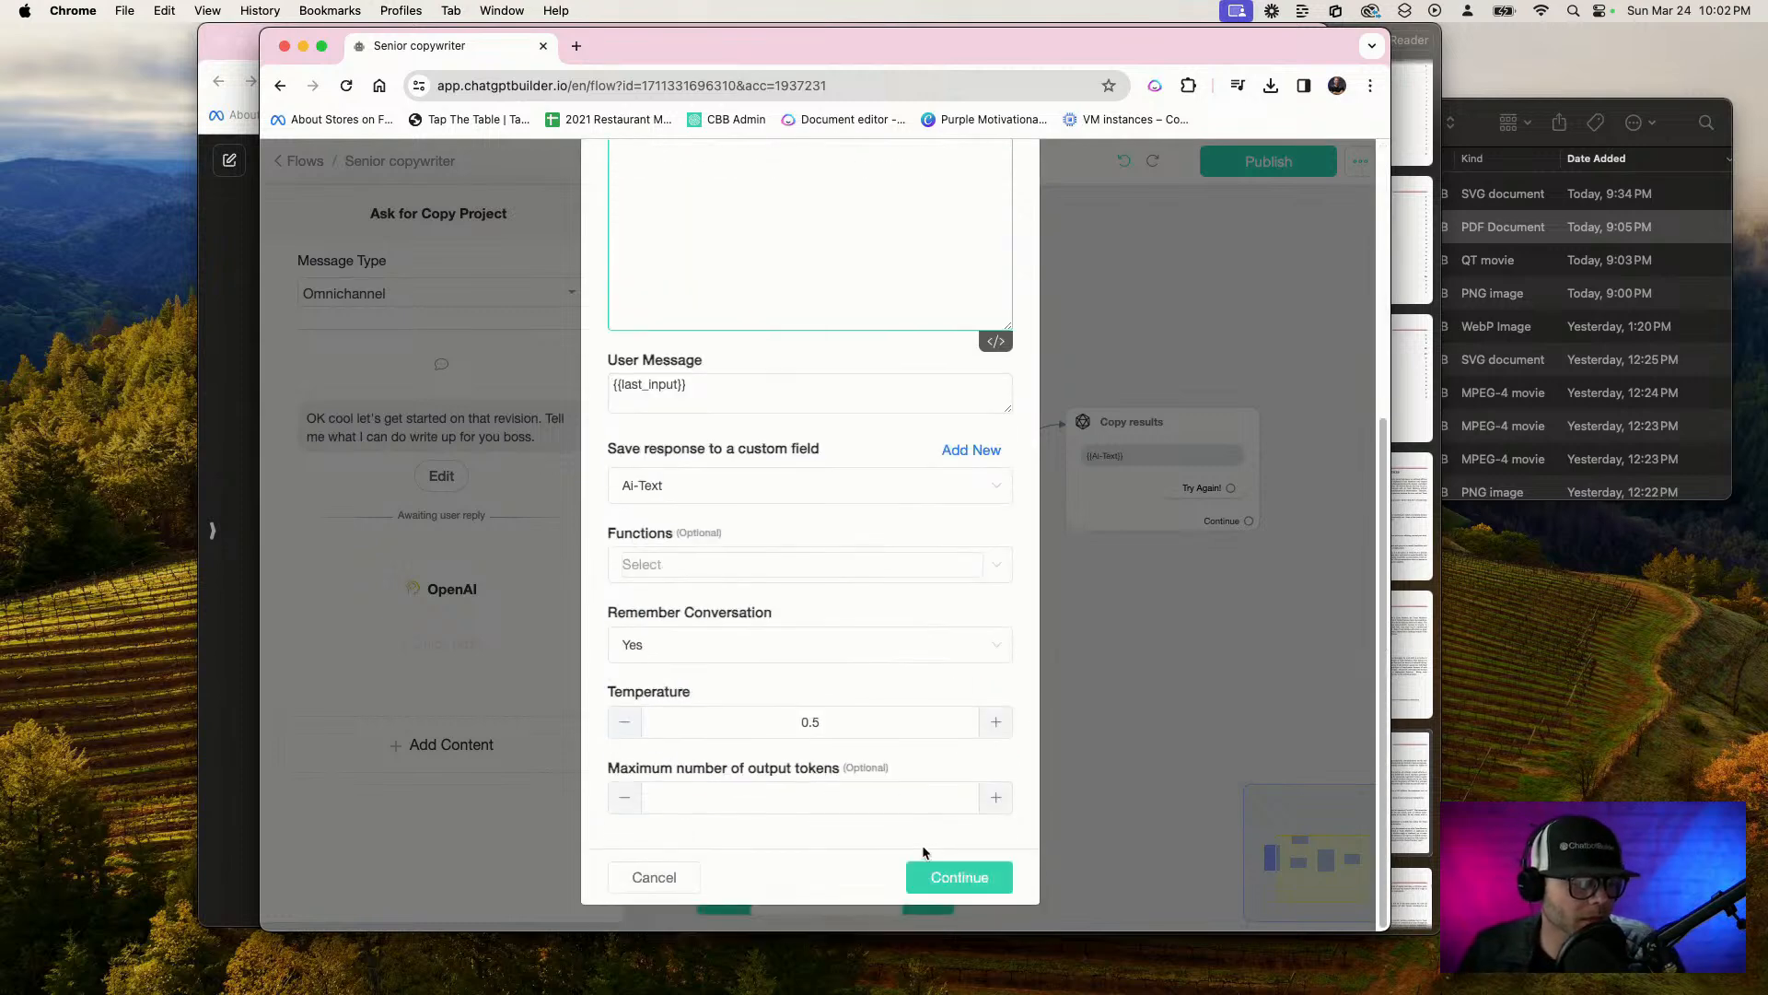
click(946, 877)
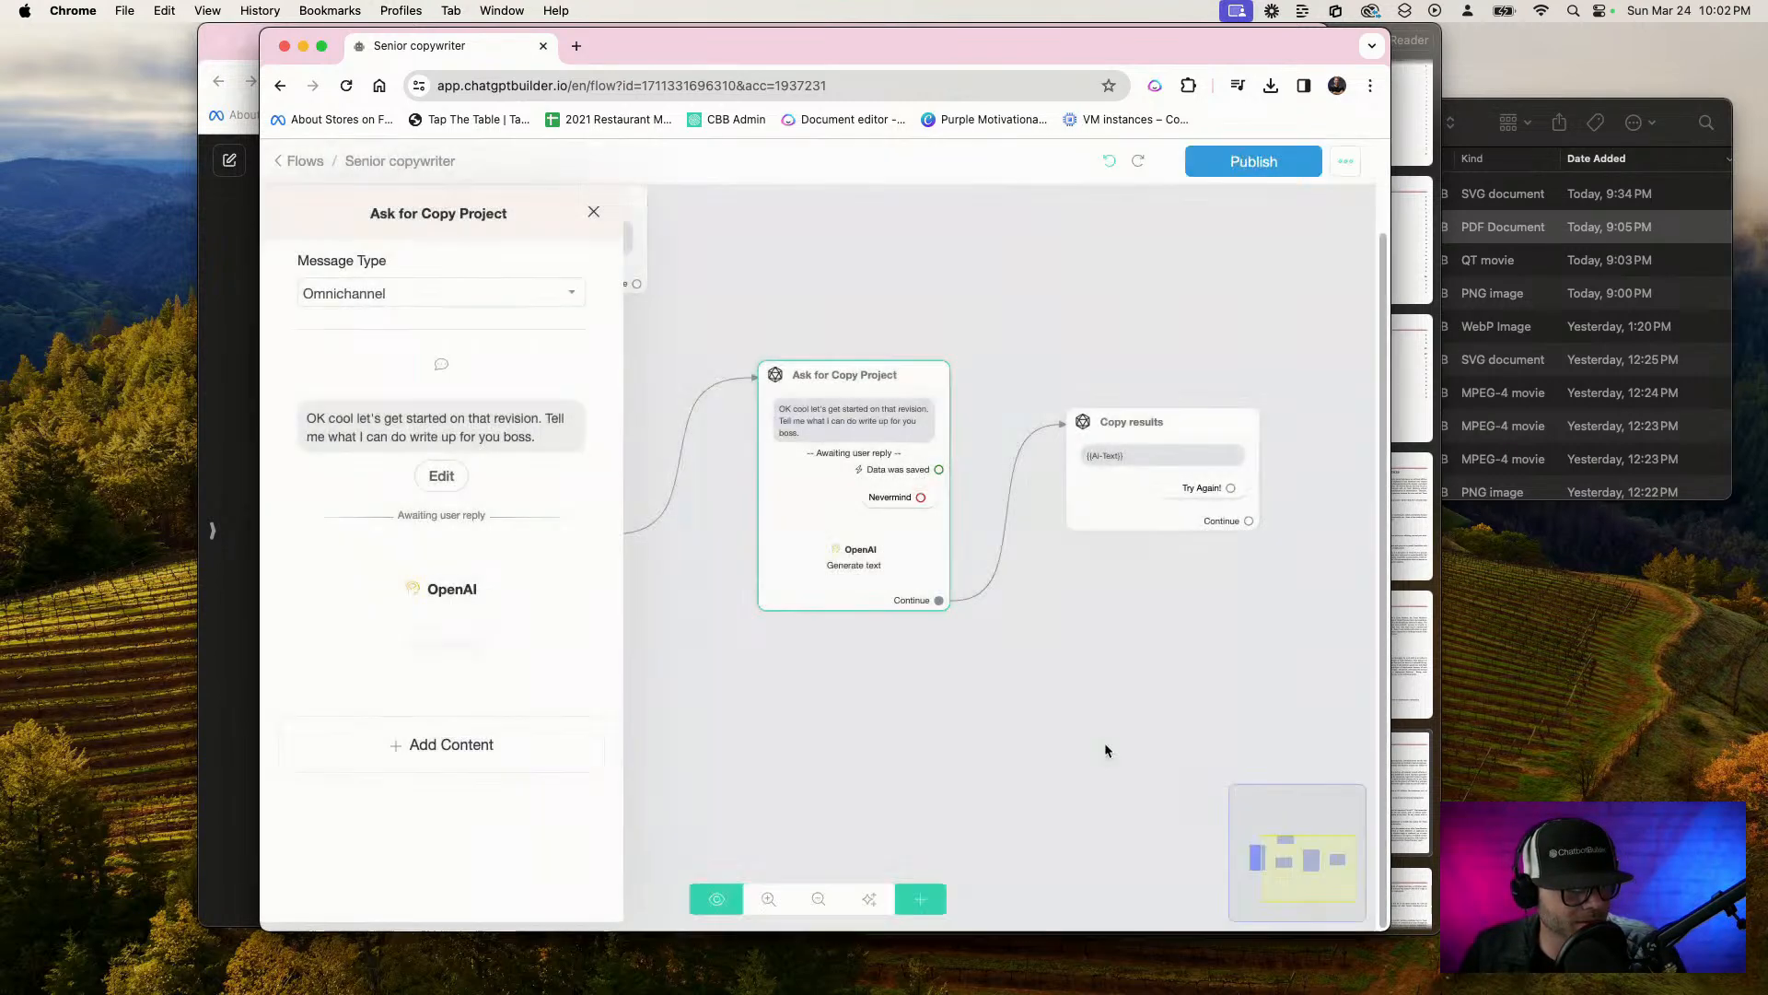
Publish the Senior copywriter flow and auto-organize its steps
click(1248, 161)
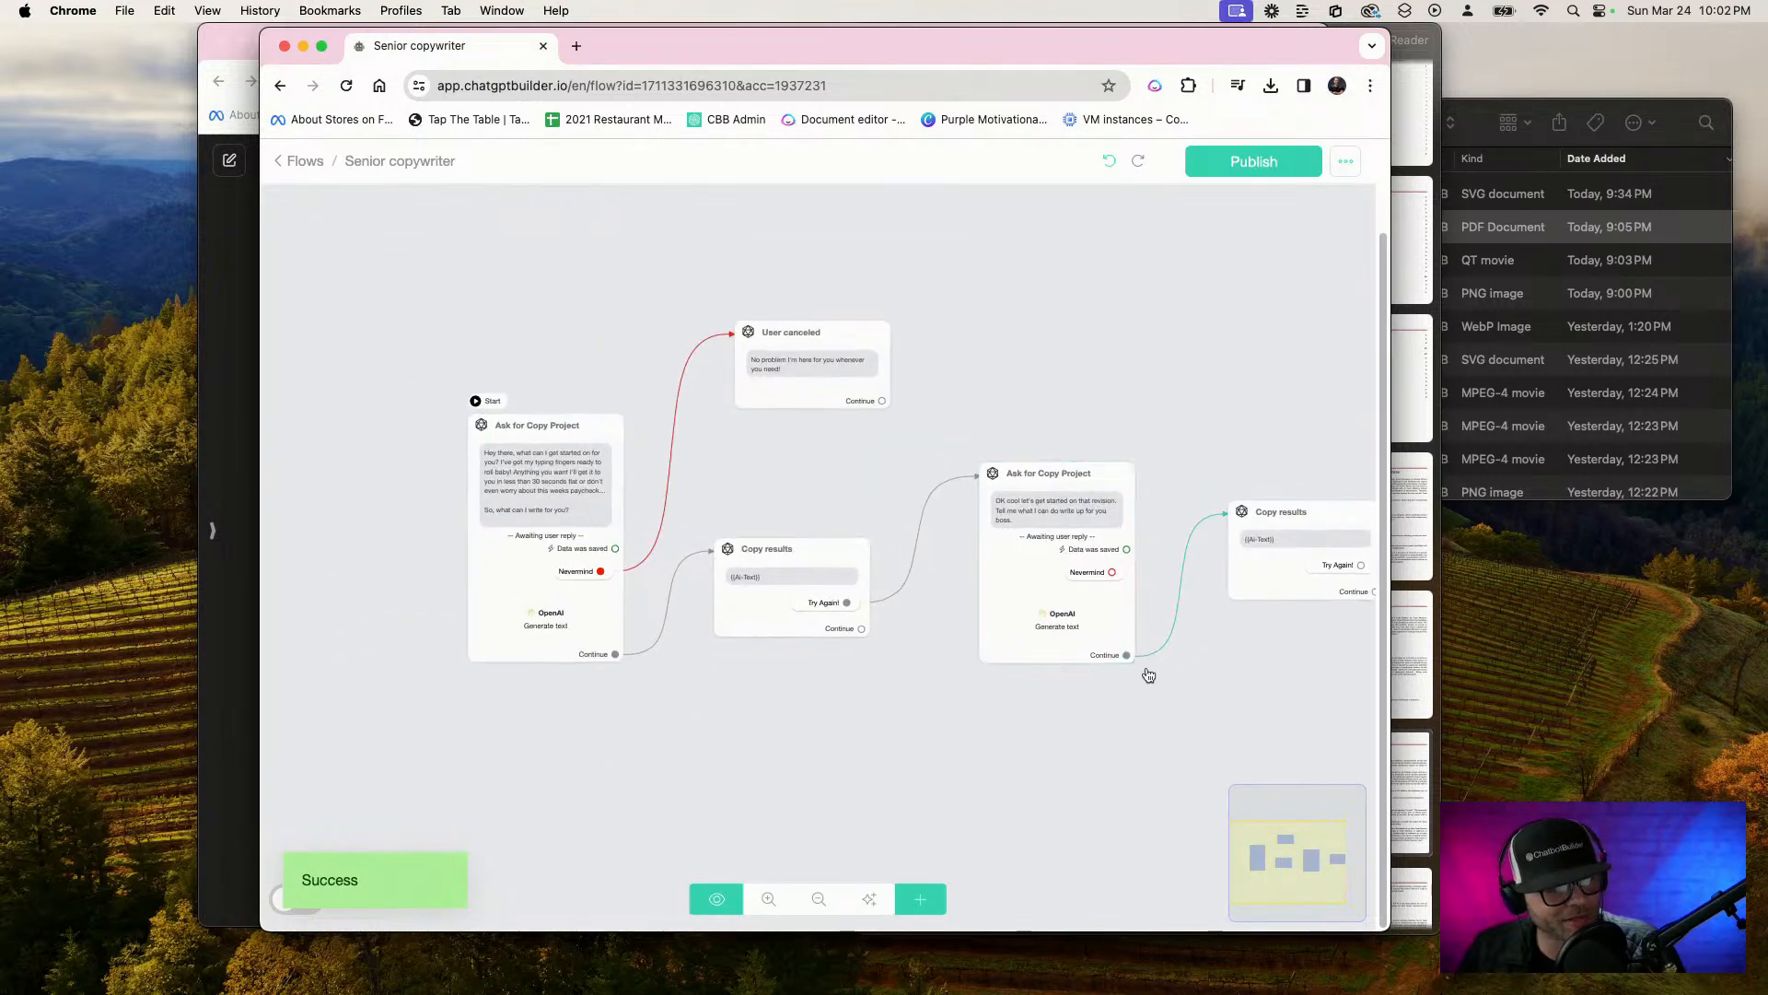
click(868, 898)
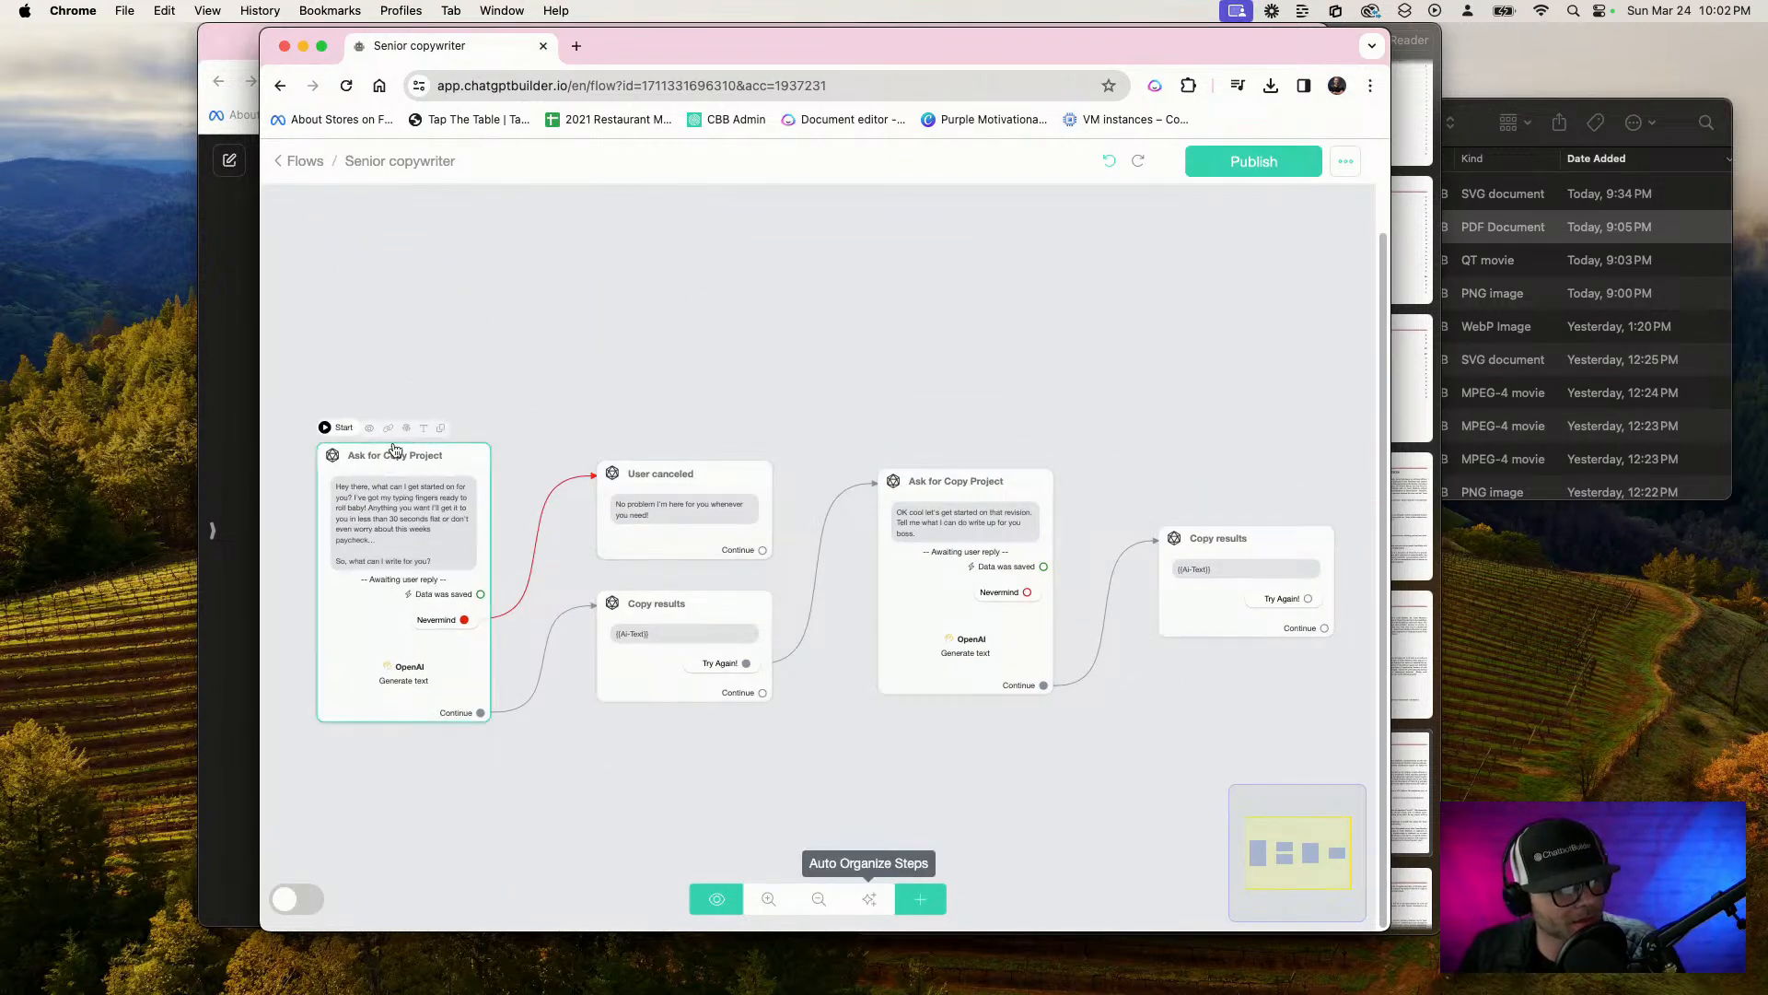
Copy the WebChat link of the starting Ask for Copy Project step and open it in a new browser tab
click(388, 429)
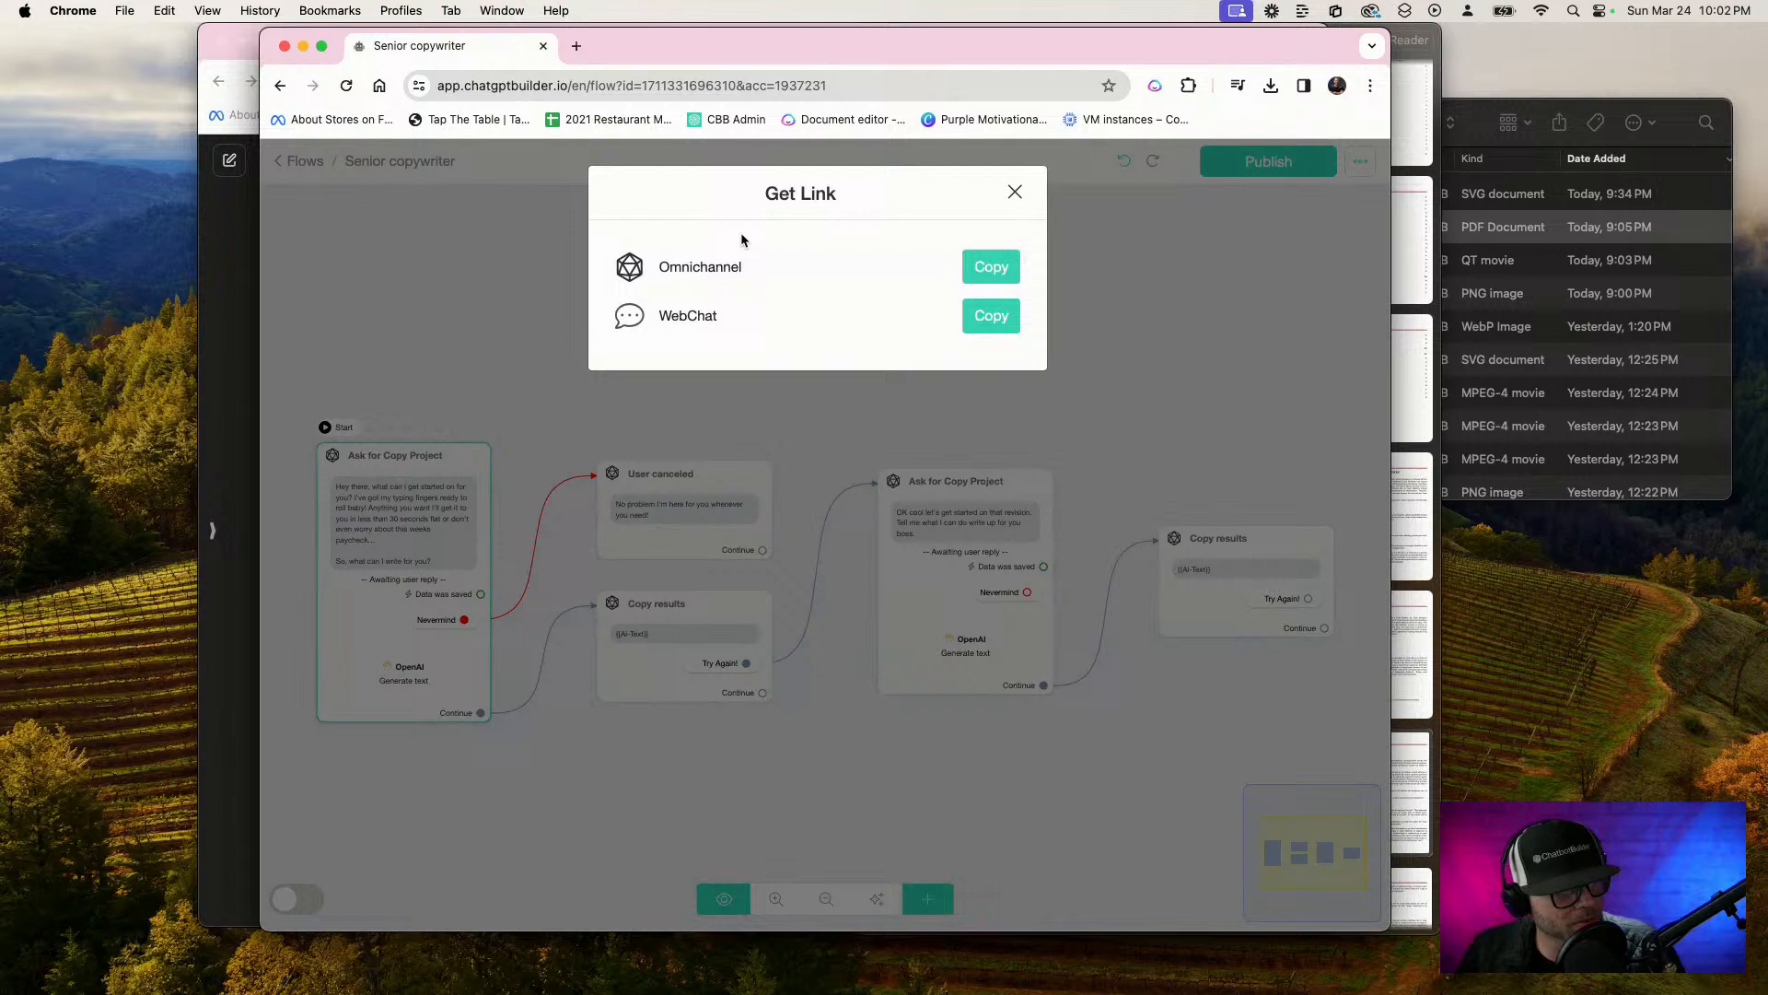
click(990, 318)
click(576, 46)
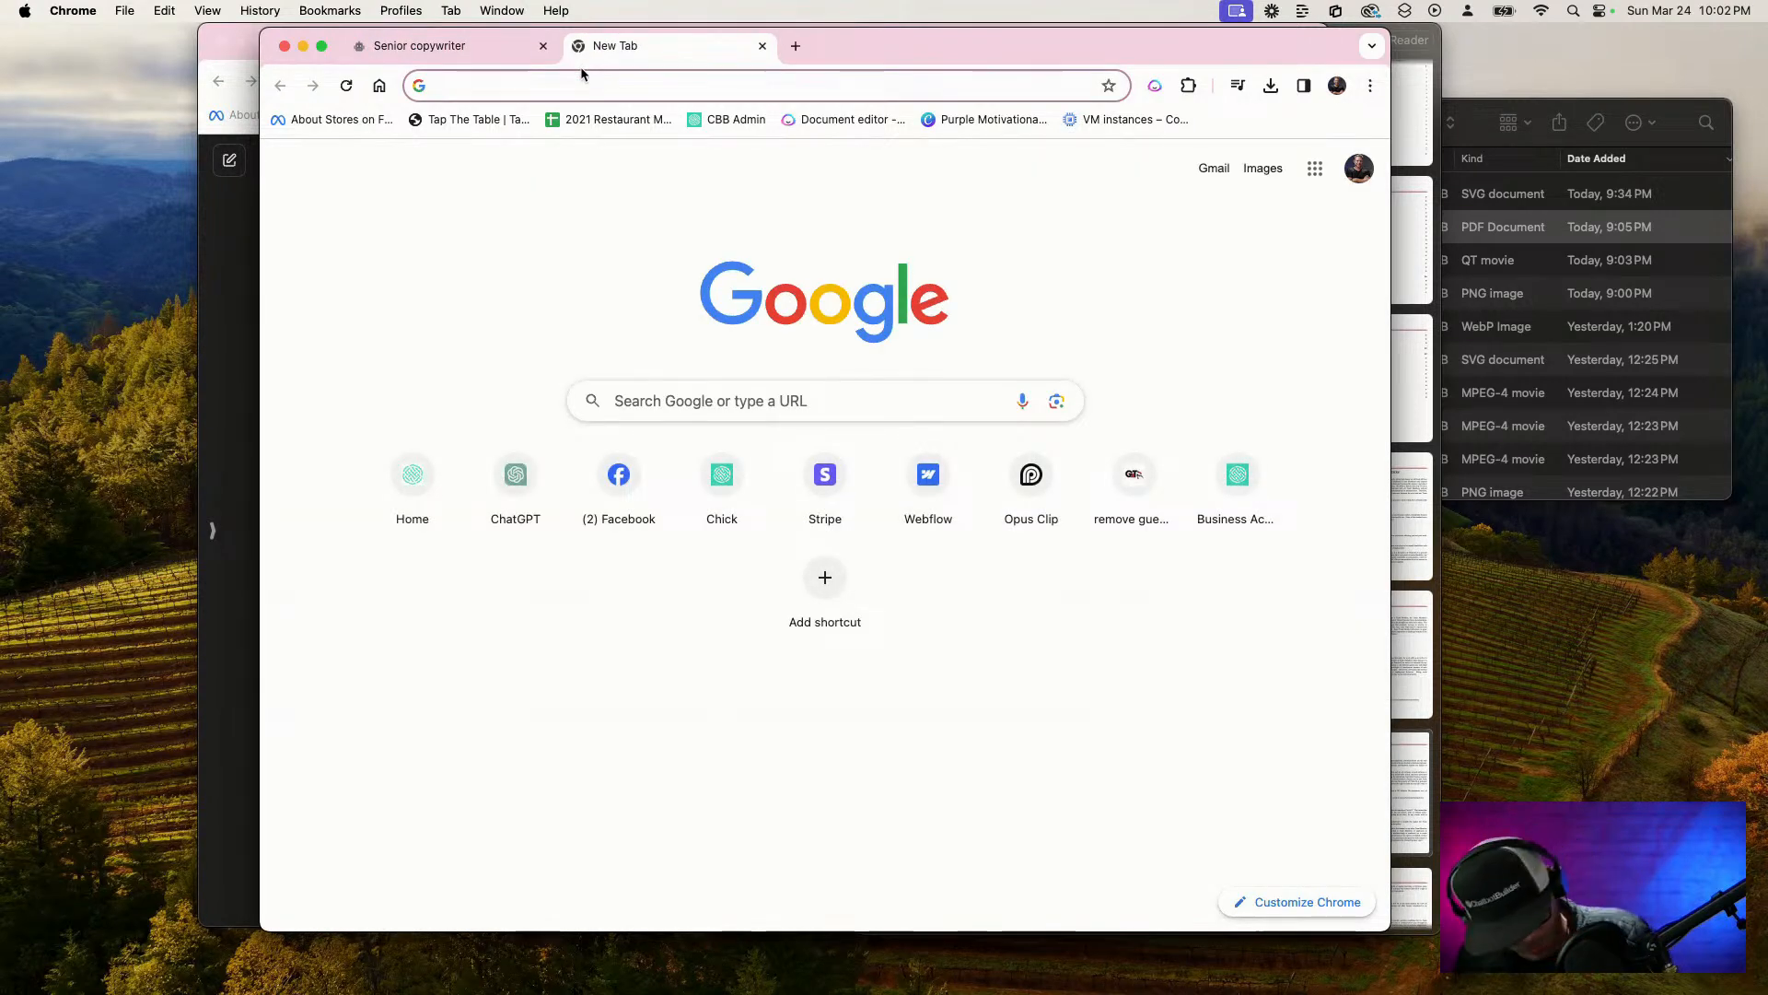
key(super+v)
key(Return)
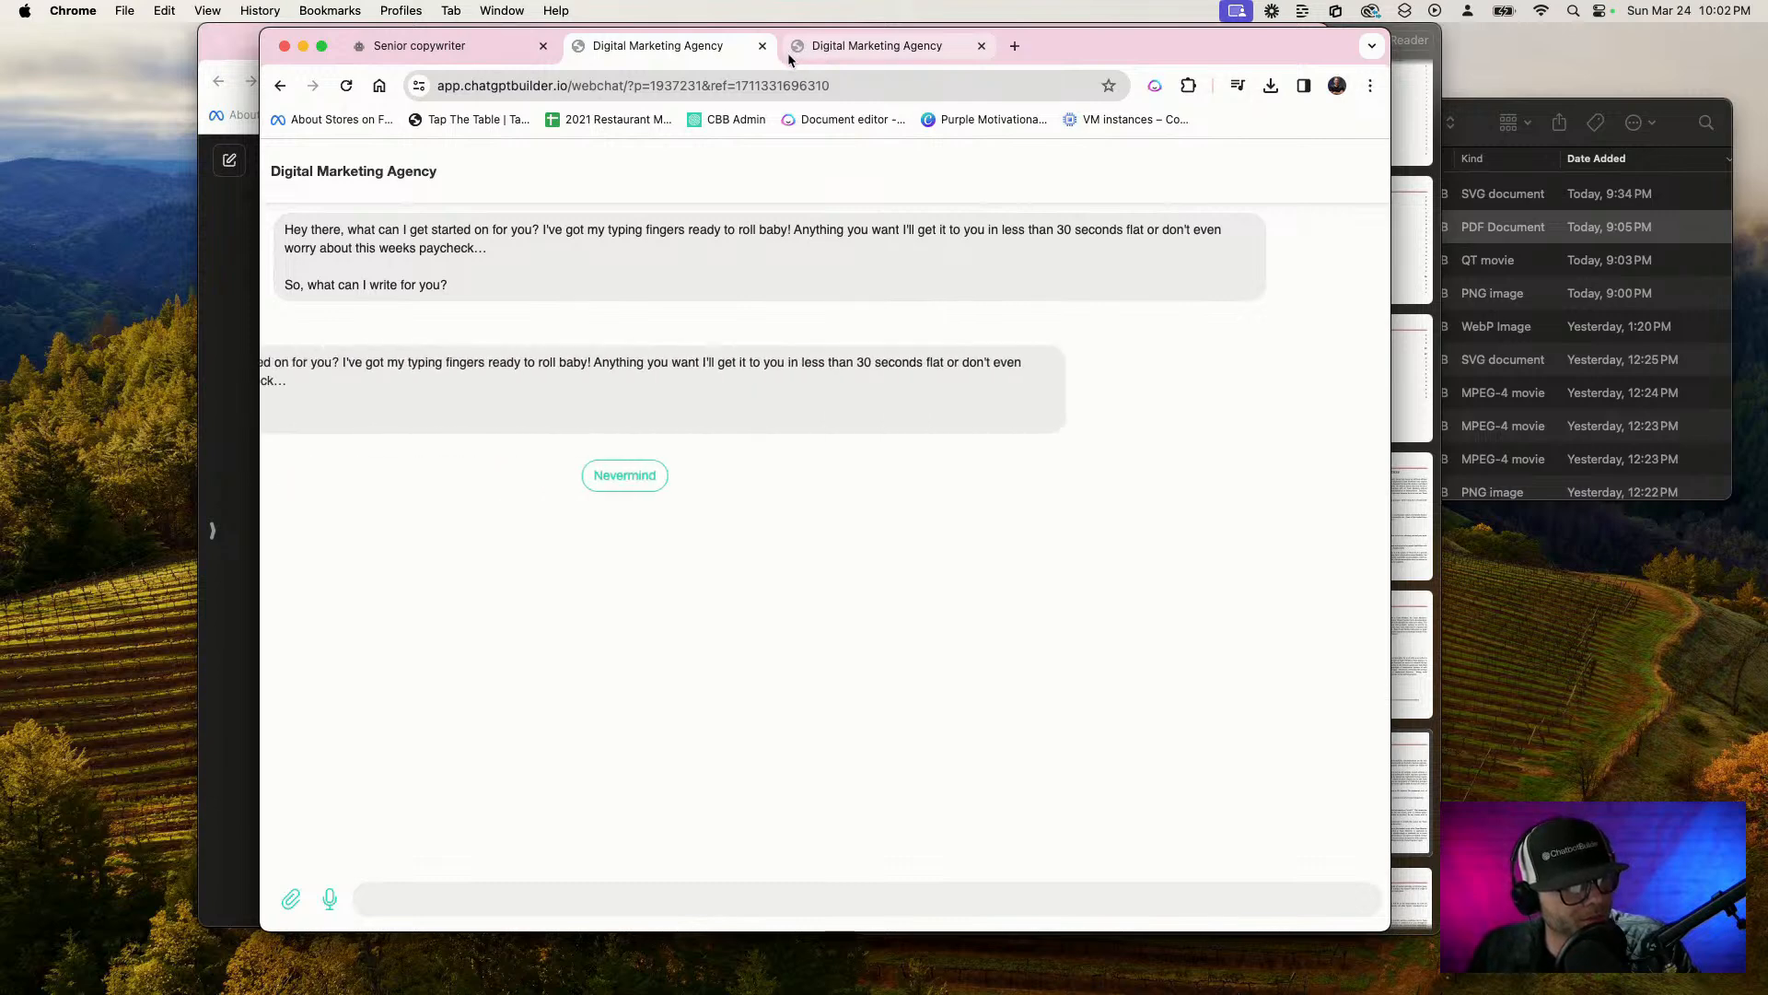
Close both webchat tabs and open the WebChat link of the starting step in a new tab with &lc=0 appended
click(761, 46)
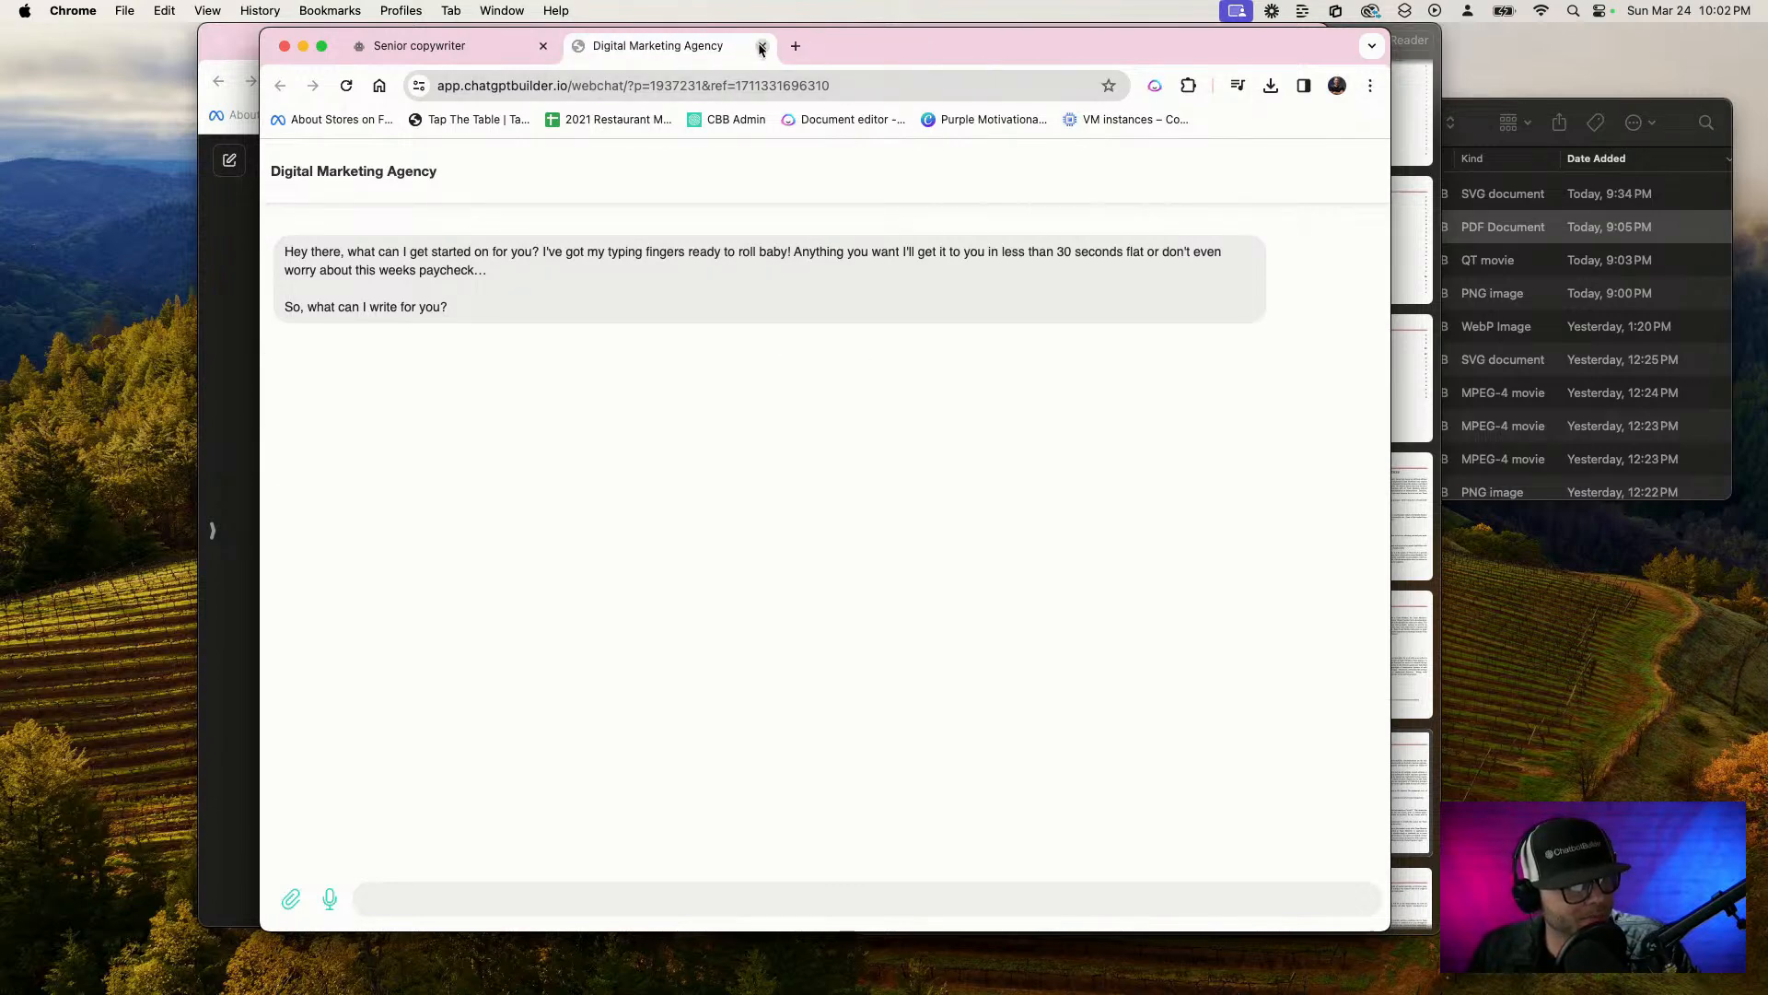
click(760, 46)
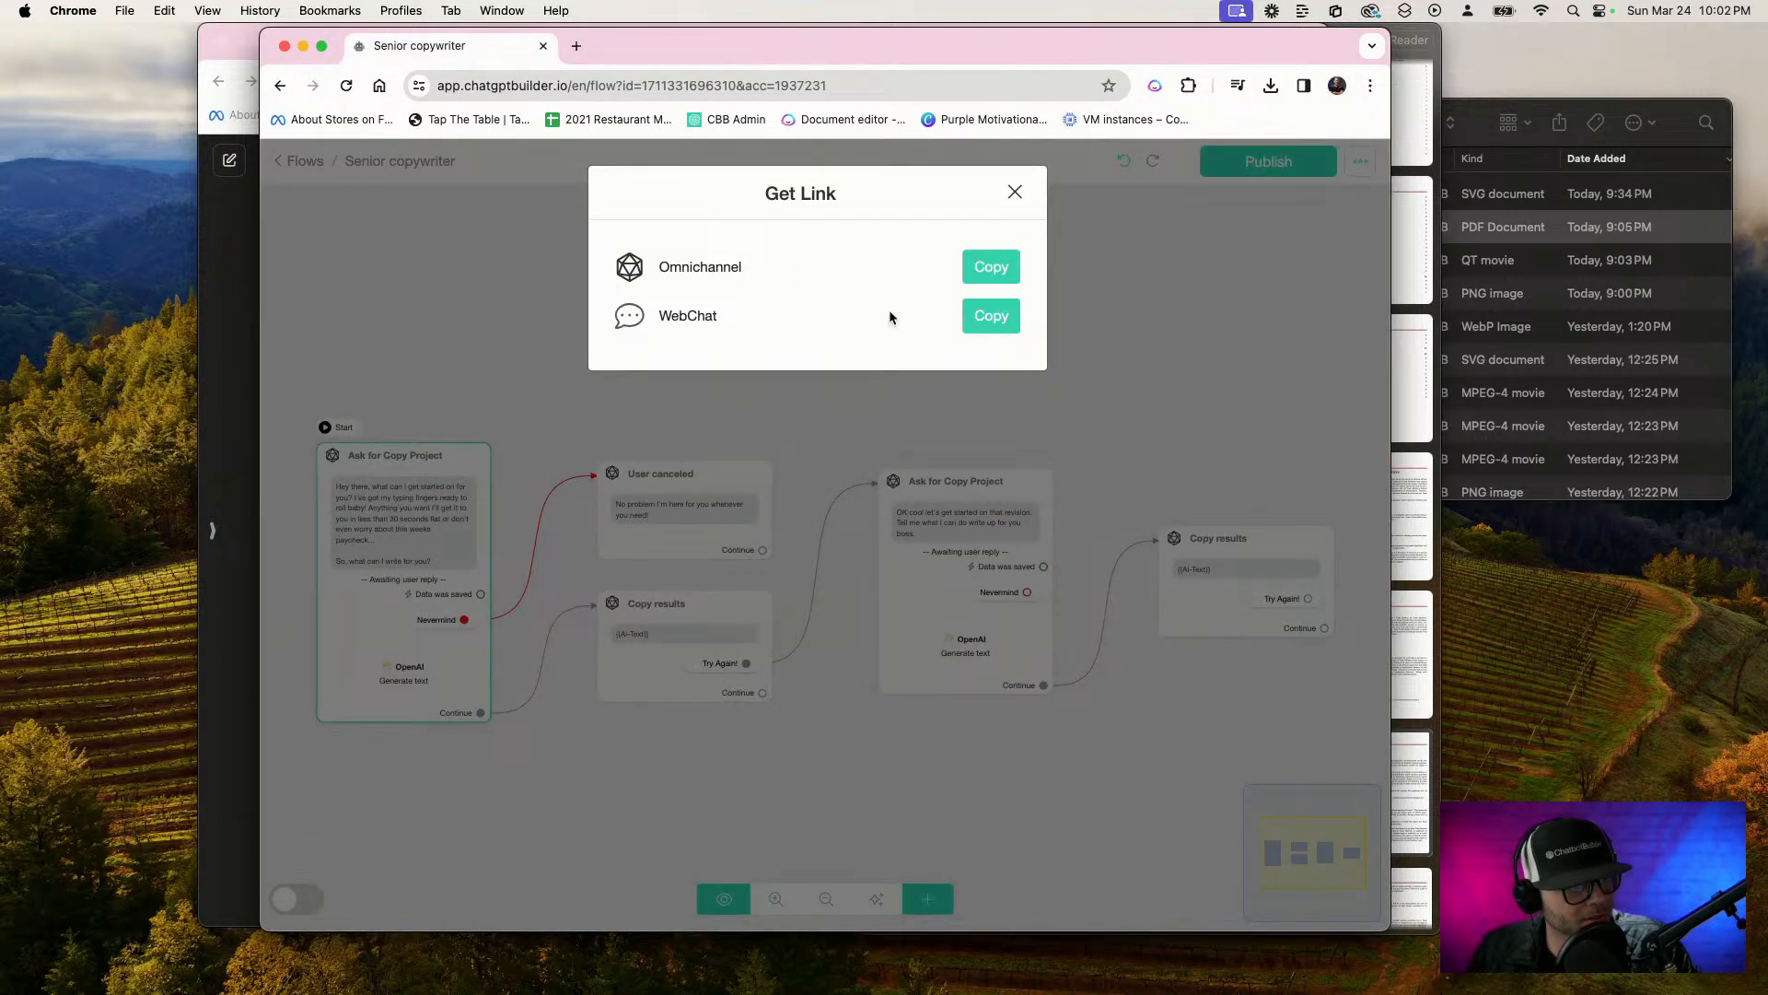
click(985, 316)
click(576, 46)
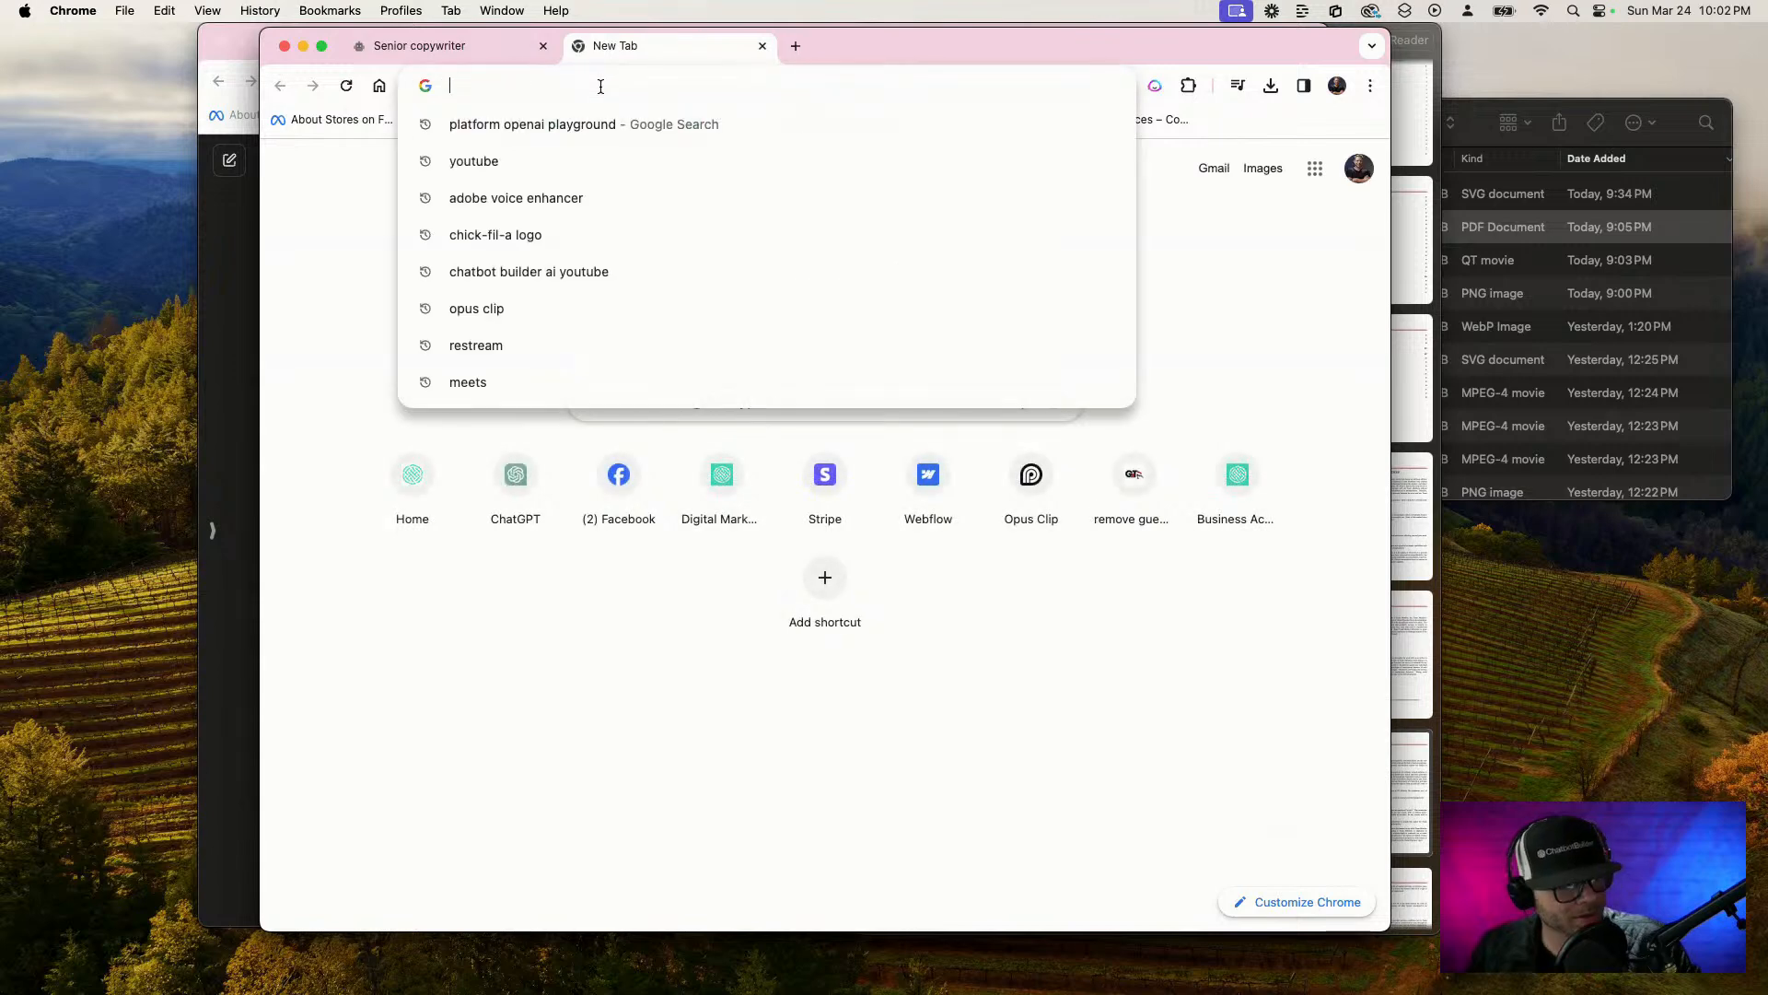
key(super+v)
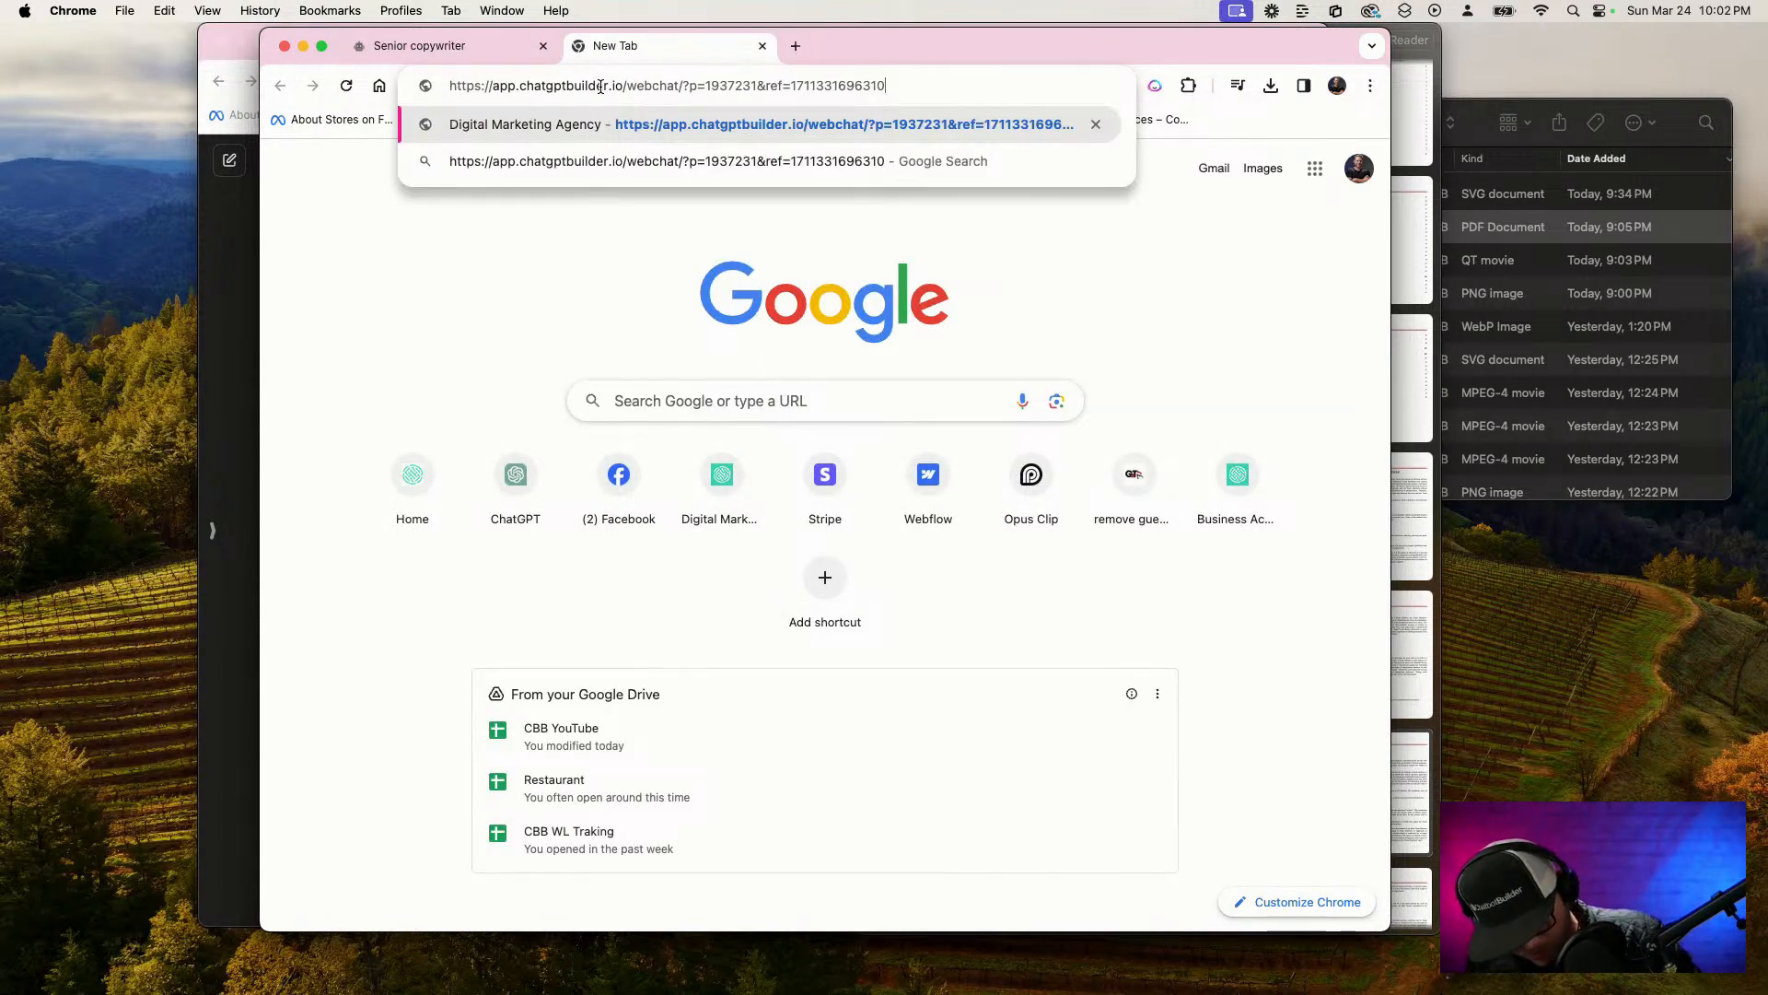
text(&lc)
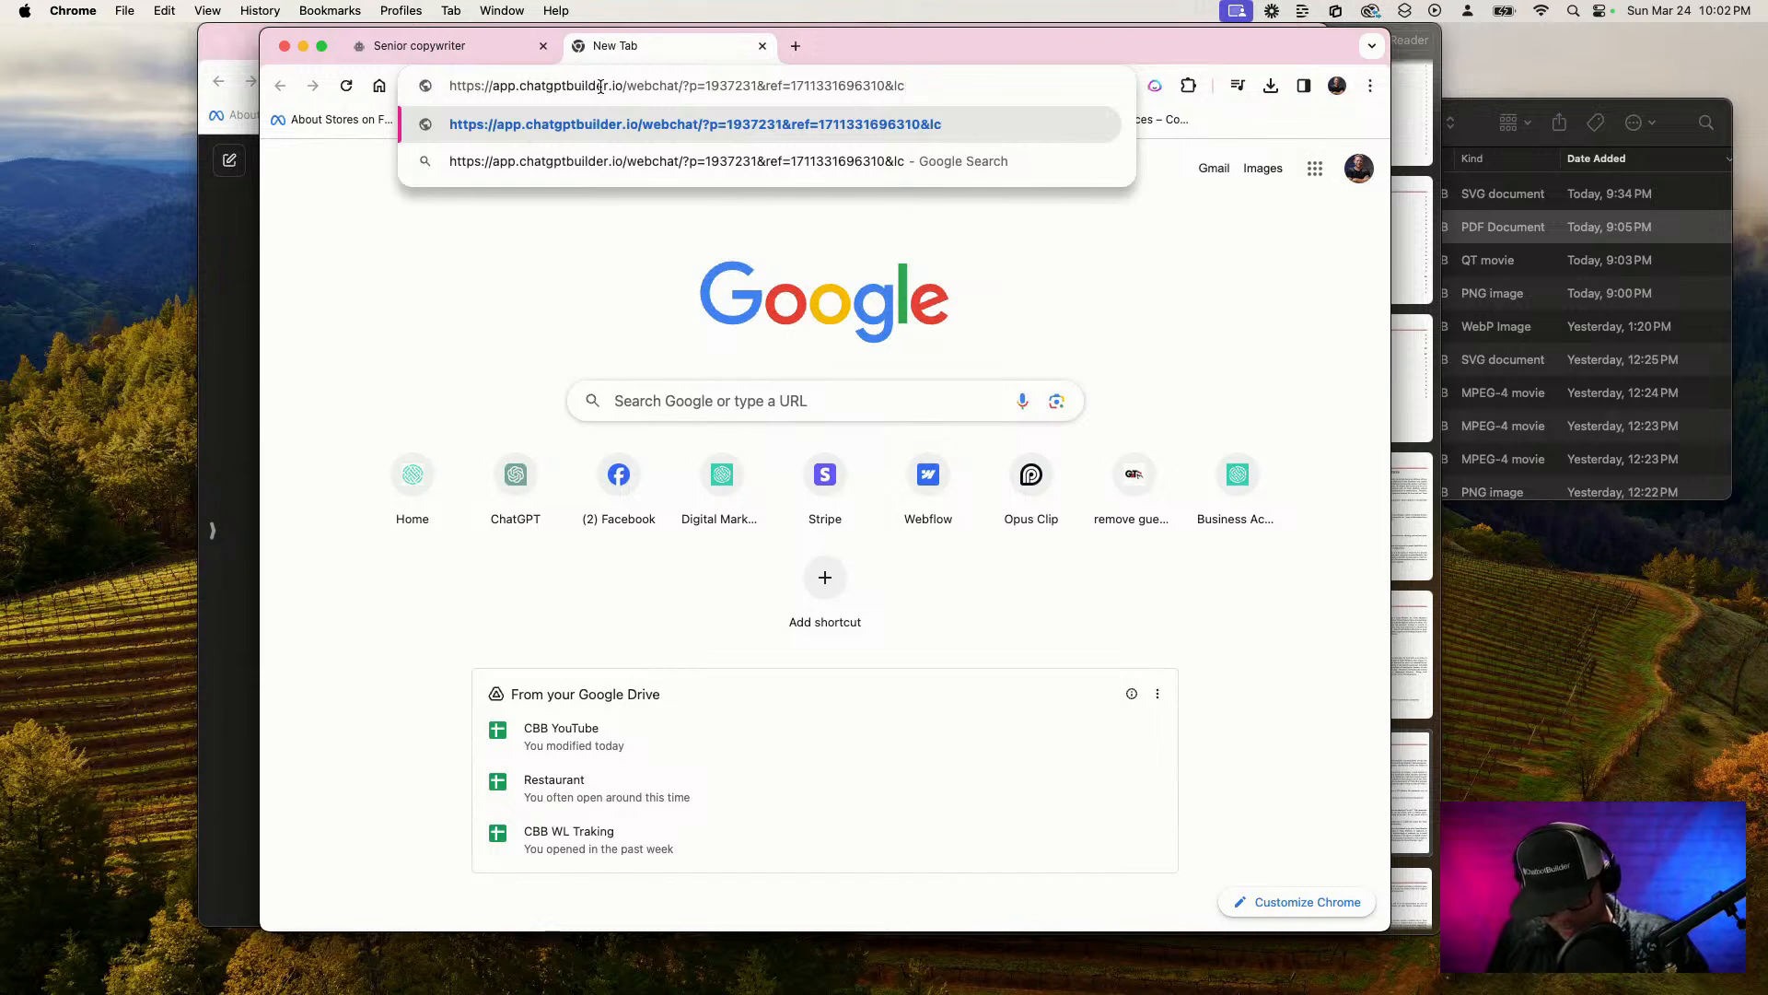
text(=0)
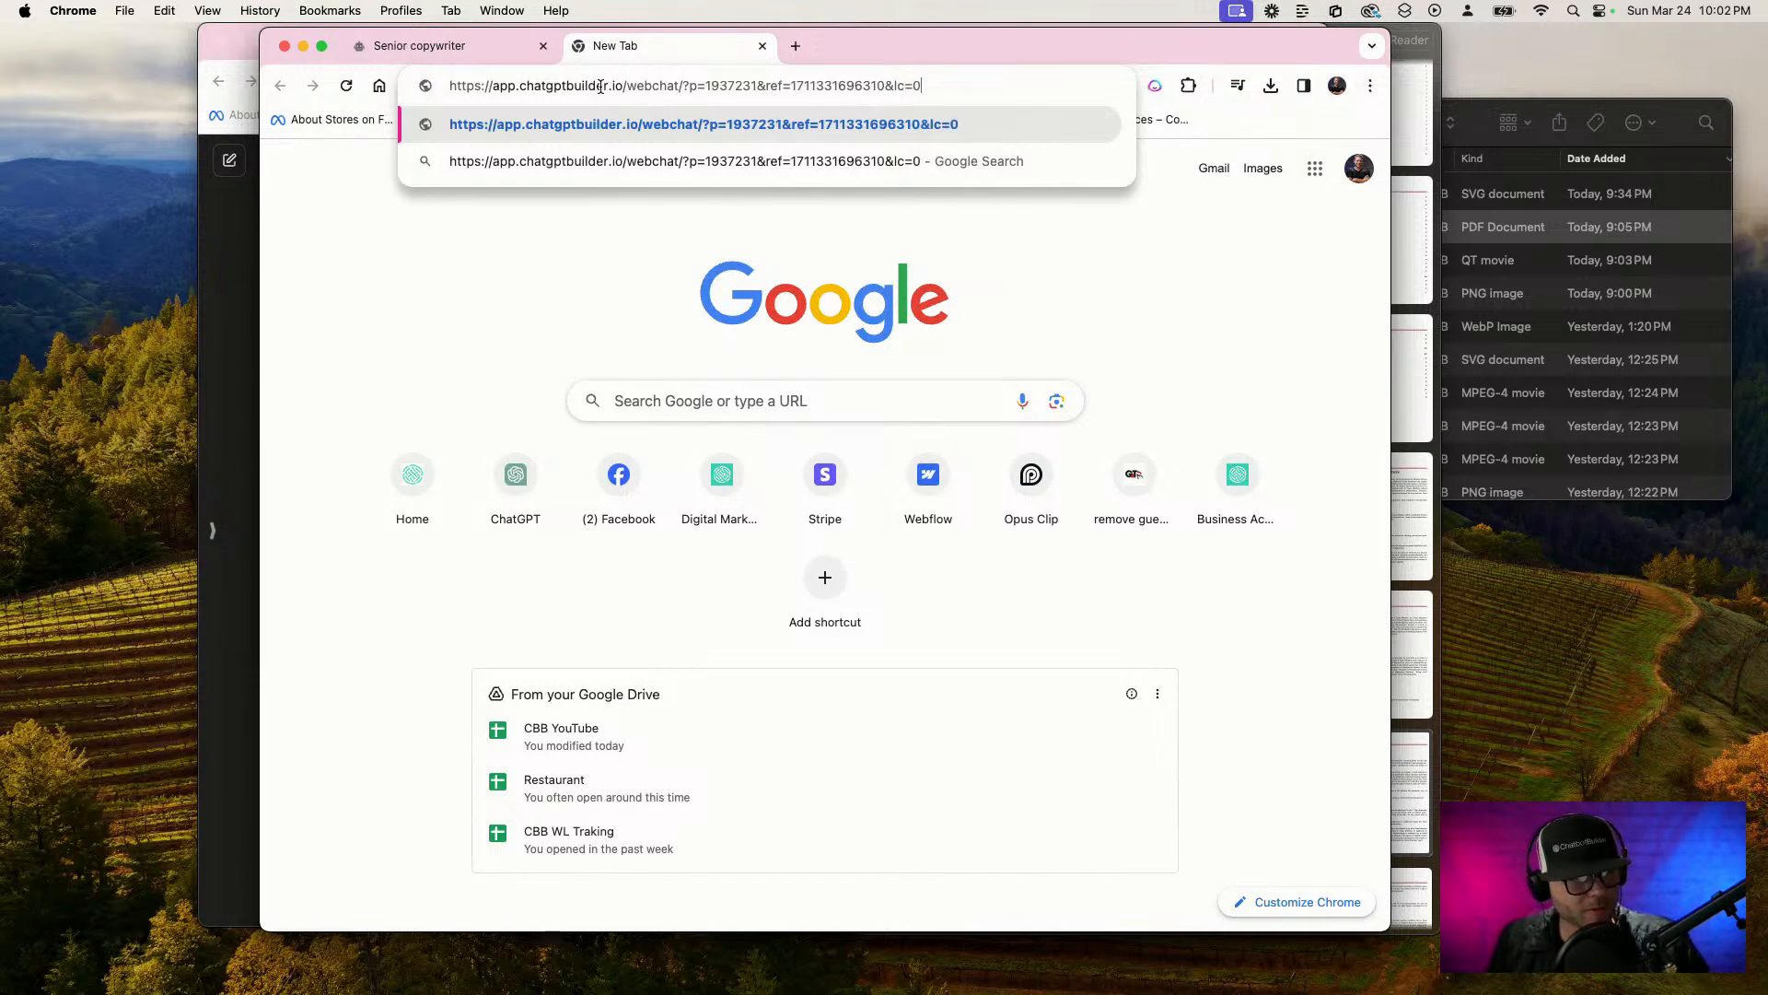
text(4)
key(BackSpace)
key(Return)
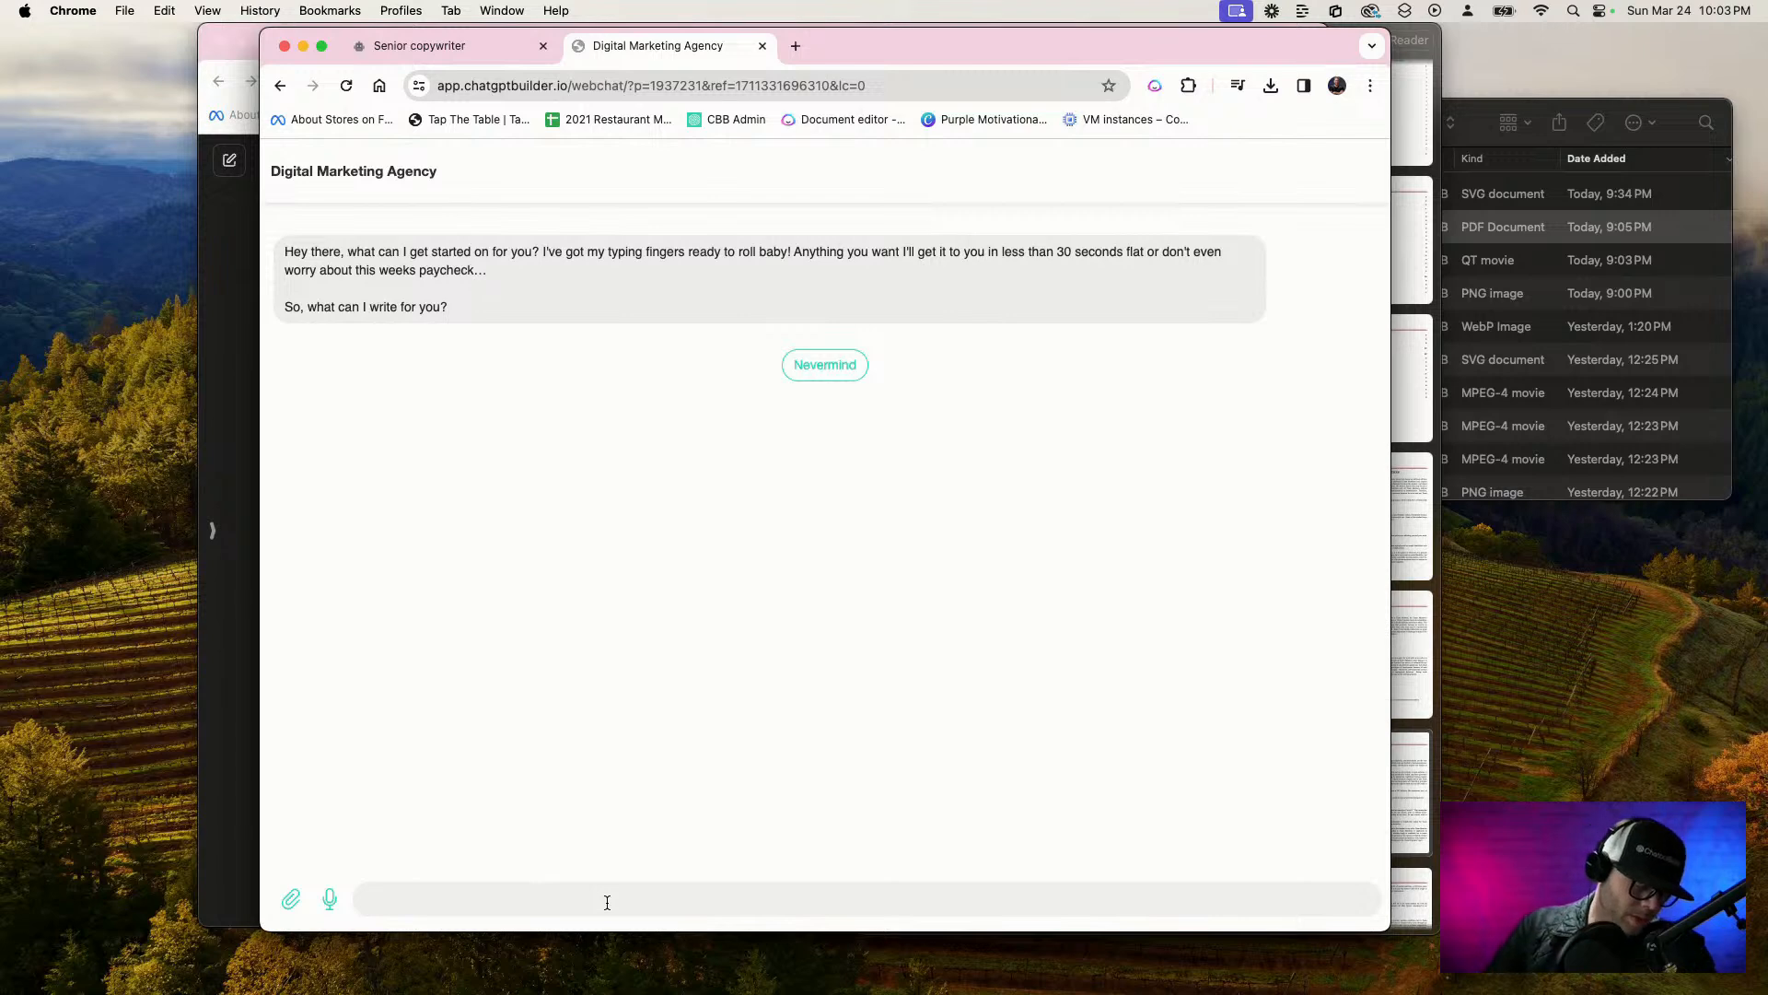
Send the bot a request for at least five Instagram captions promoting Ruffles' new spicy jalapeño chips, with at least two hashtags
key(F5)
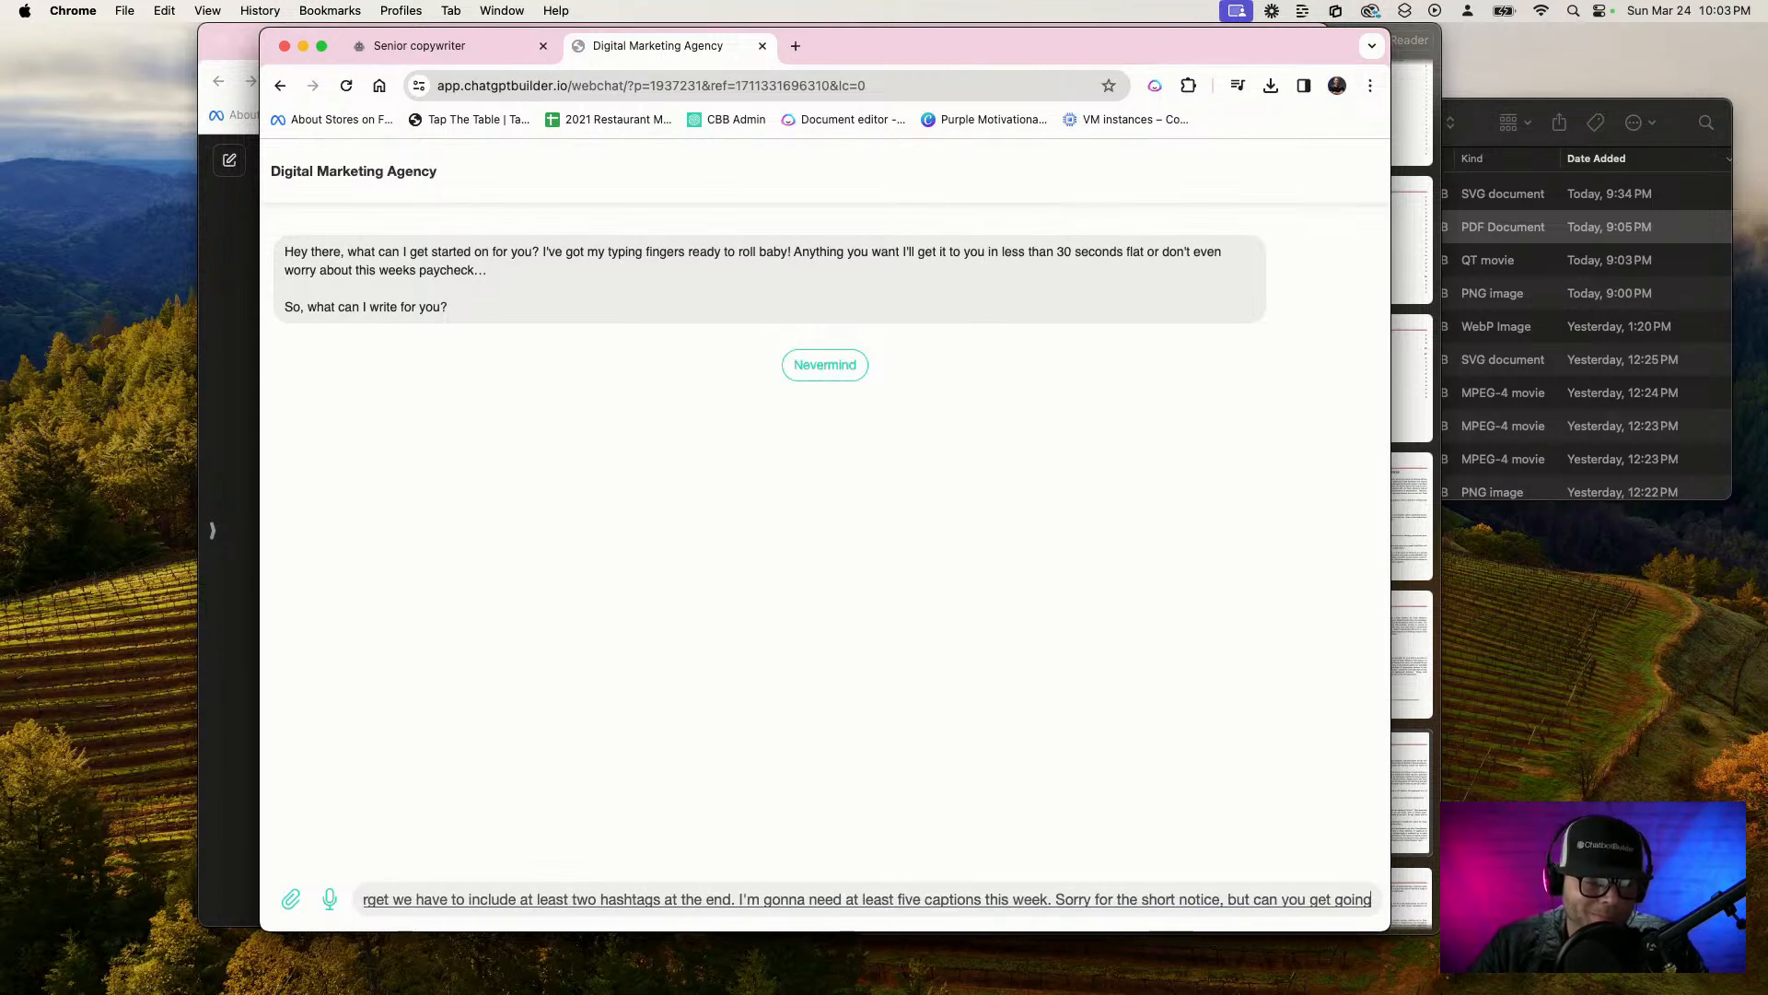
key(Return)
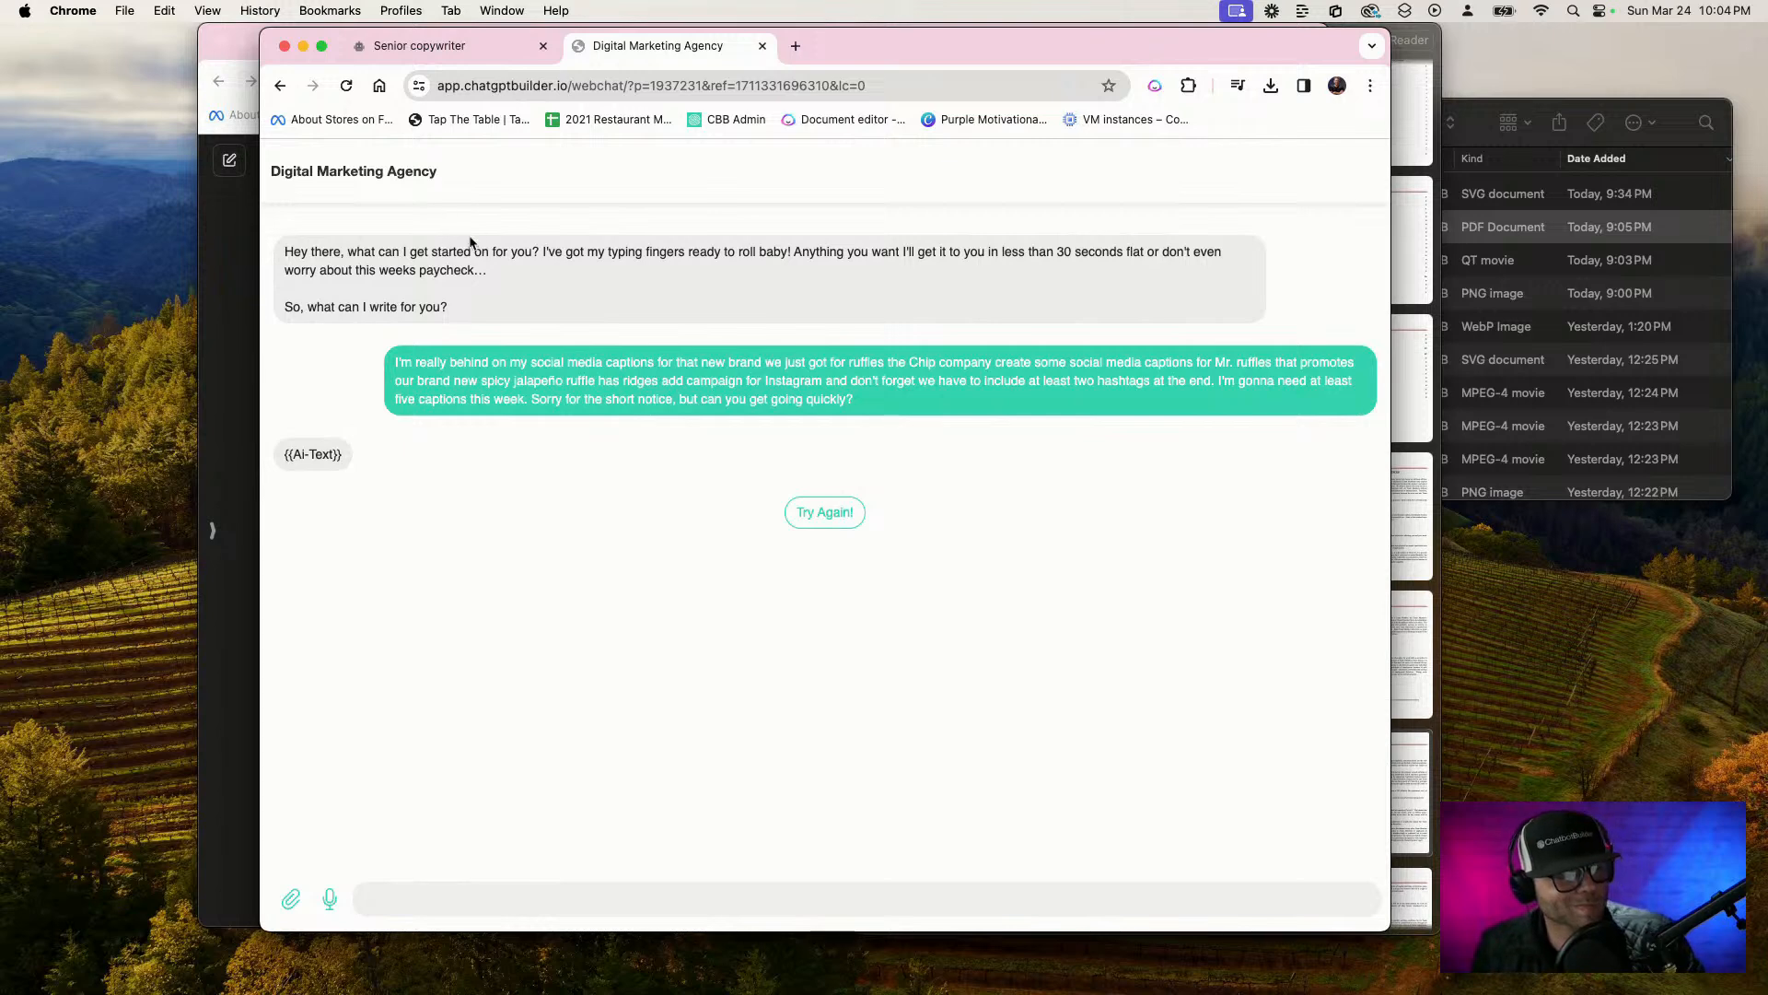
Reload the Senior copywriter flow and check which custom field stores the response in the starting Ask for Copy Project step's OpenAI action
click(492, 54)
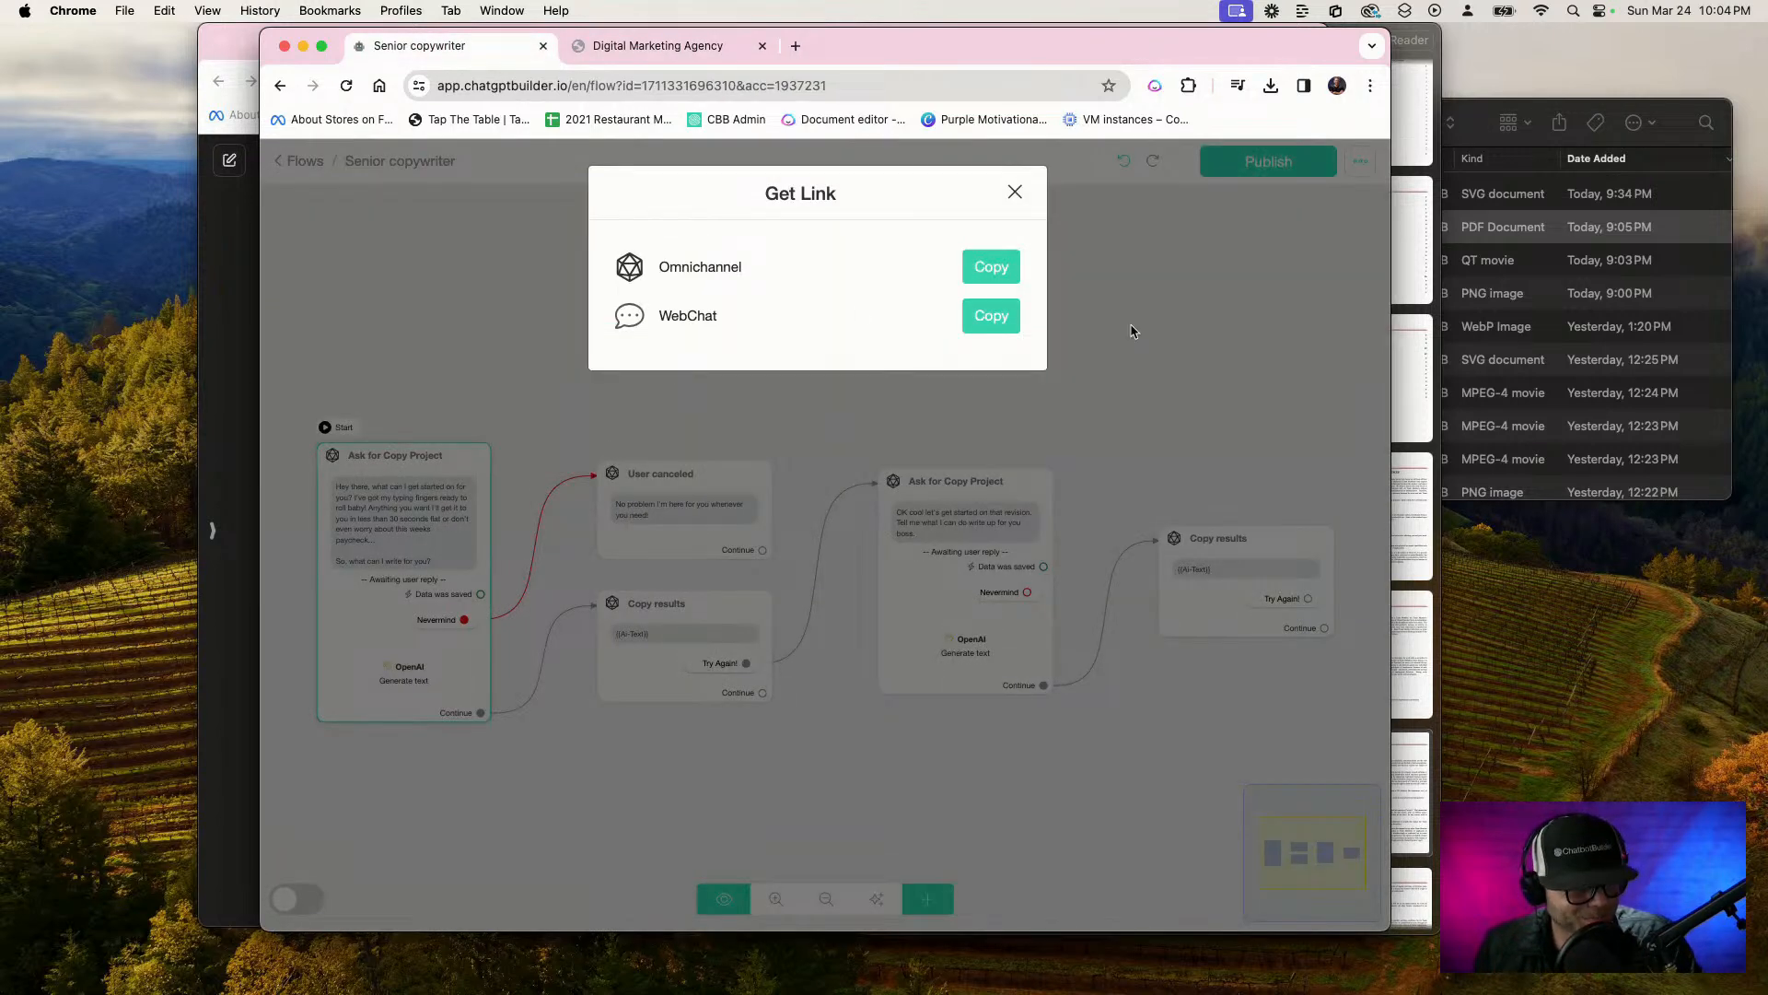
click(1013, 194)
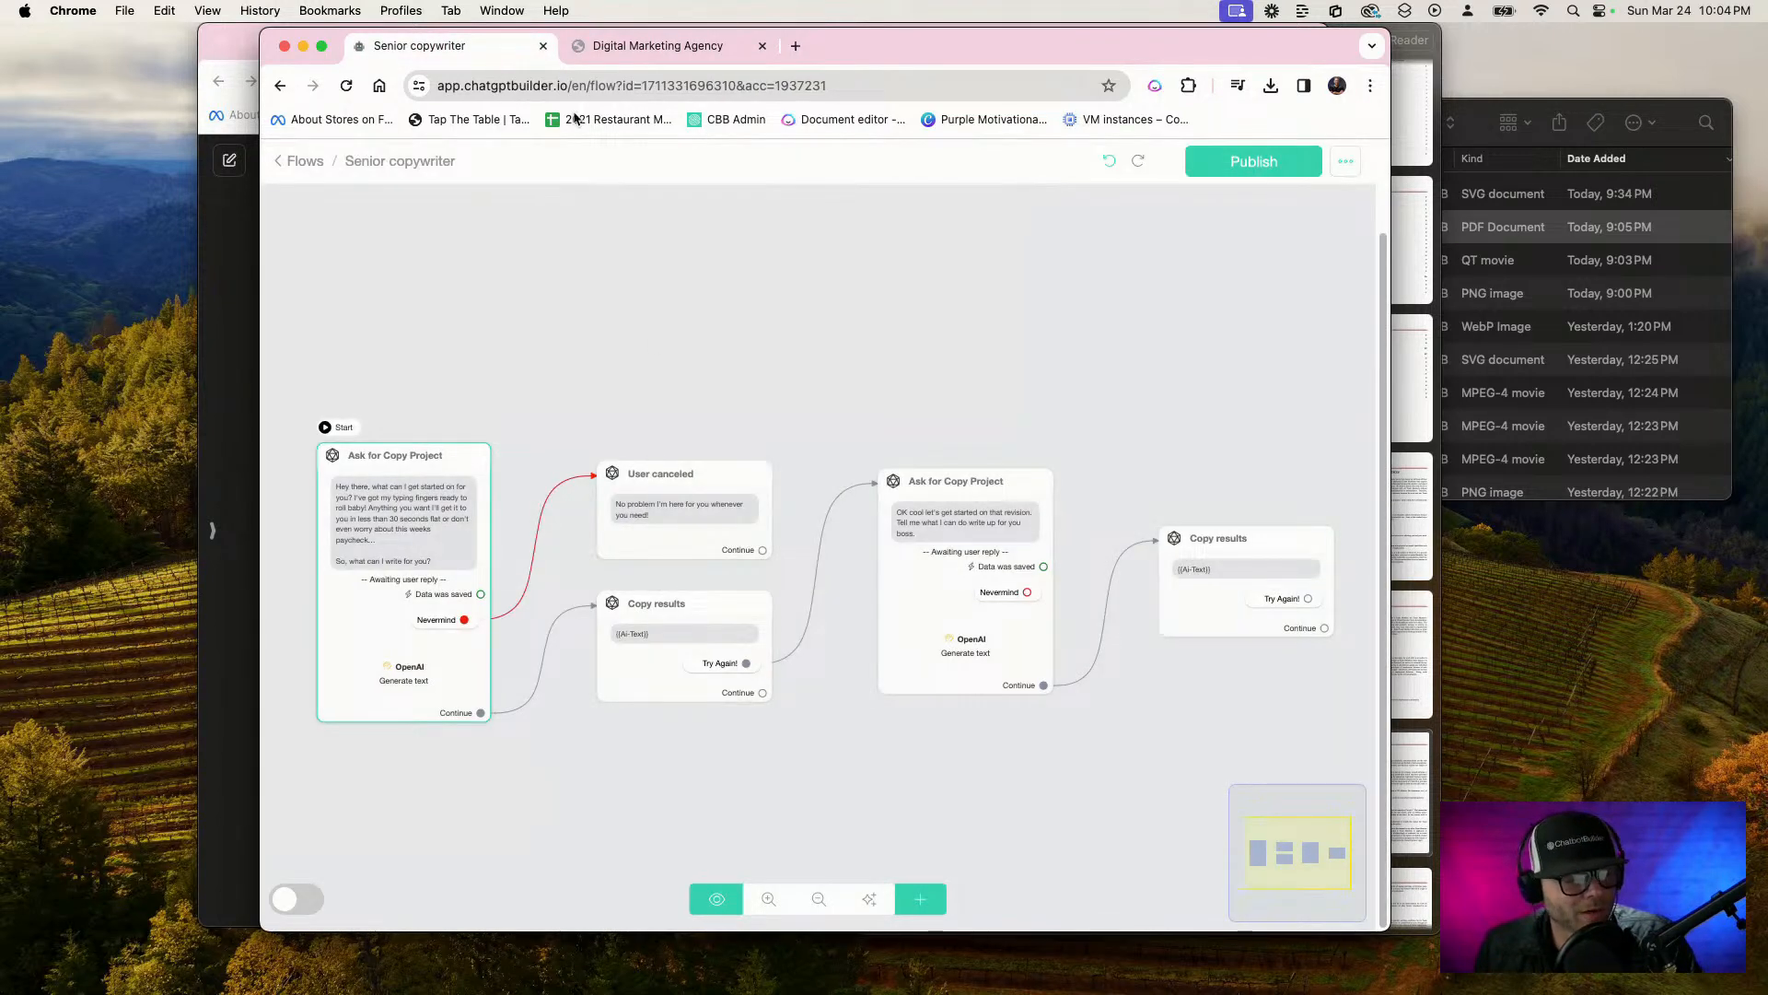
click(557, 84)
key(Return)
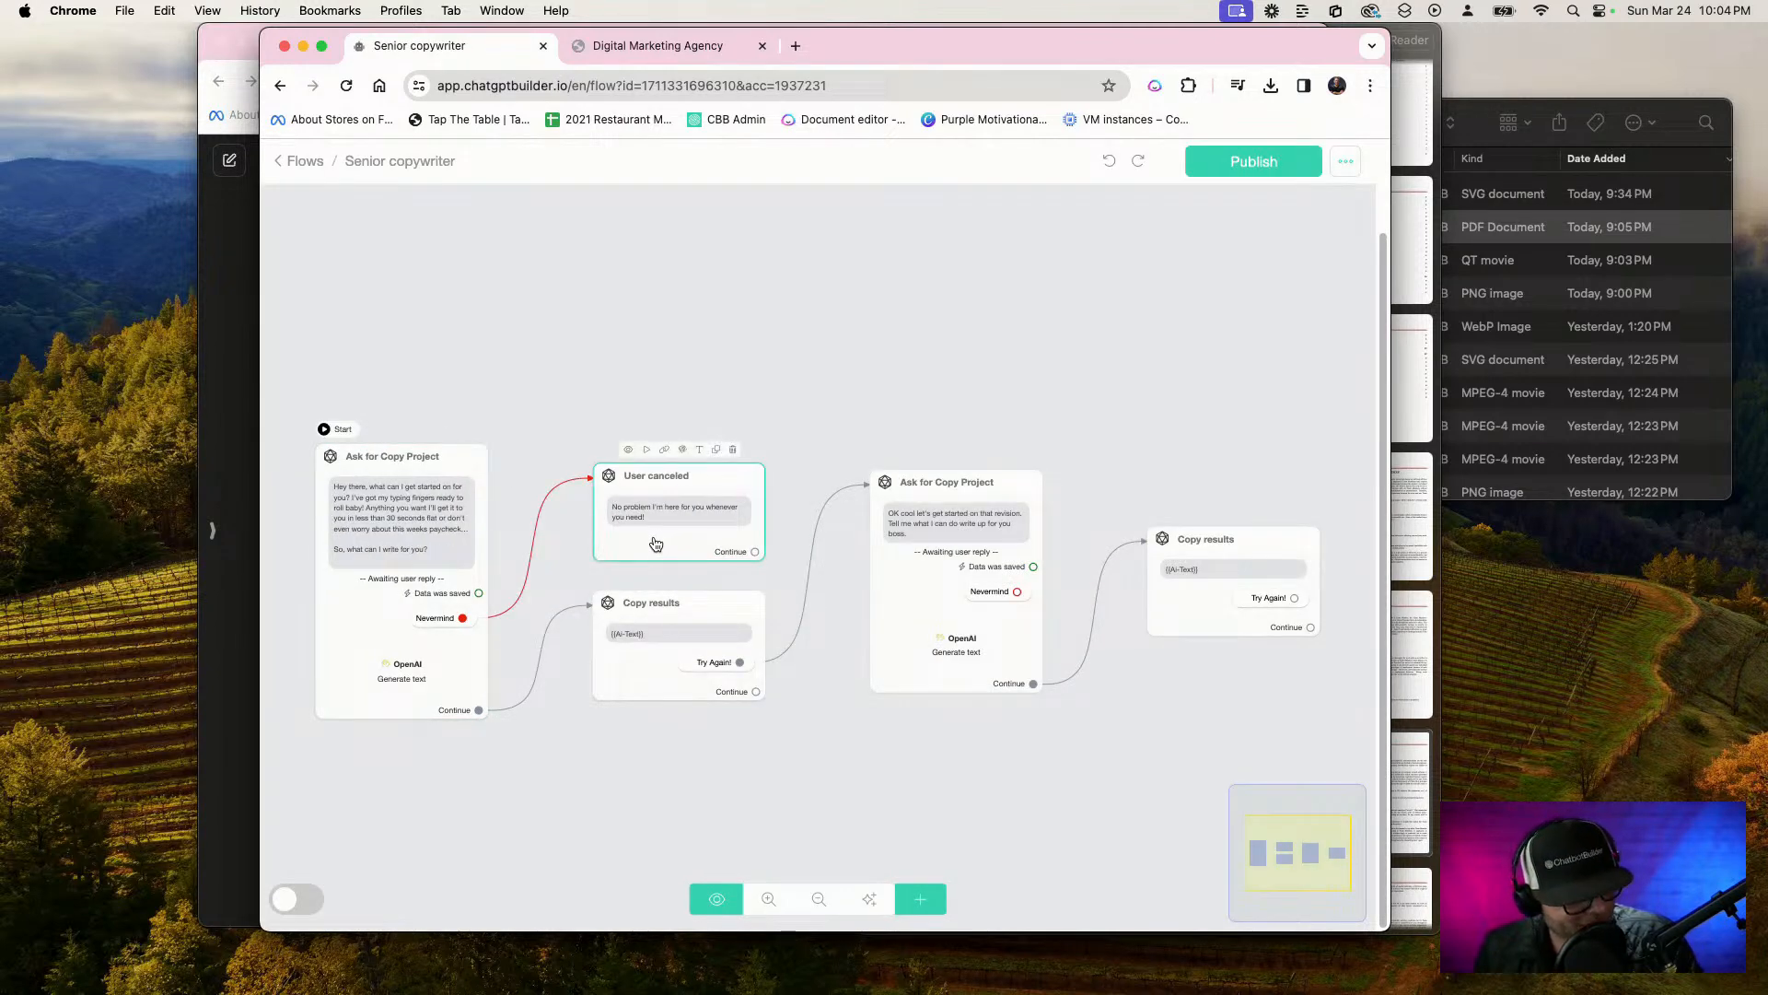
scroll(502, 629, up, 3)
click(445, 571)
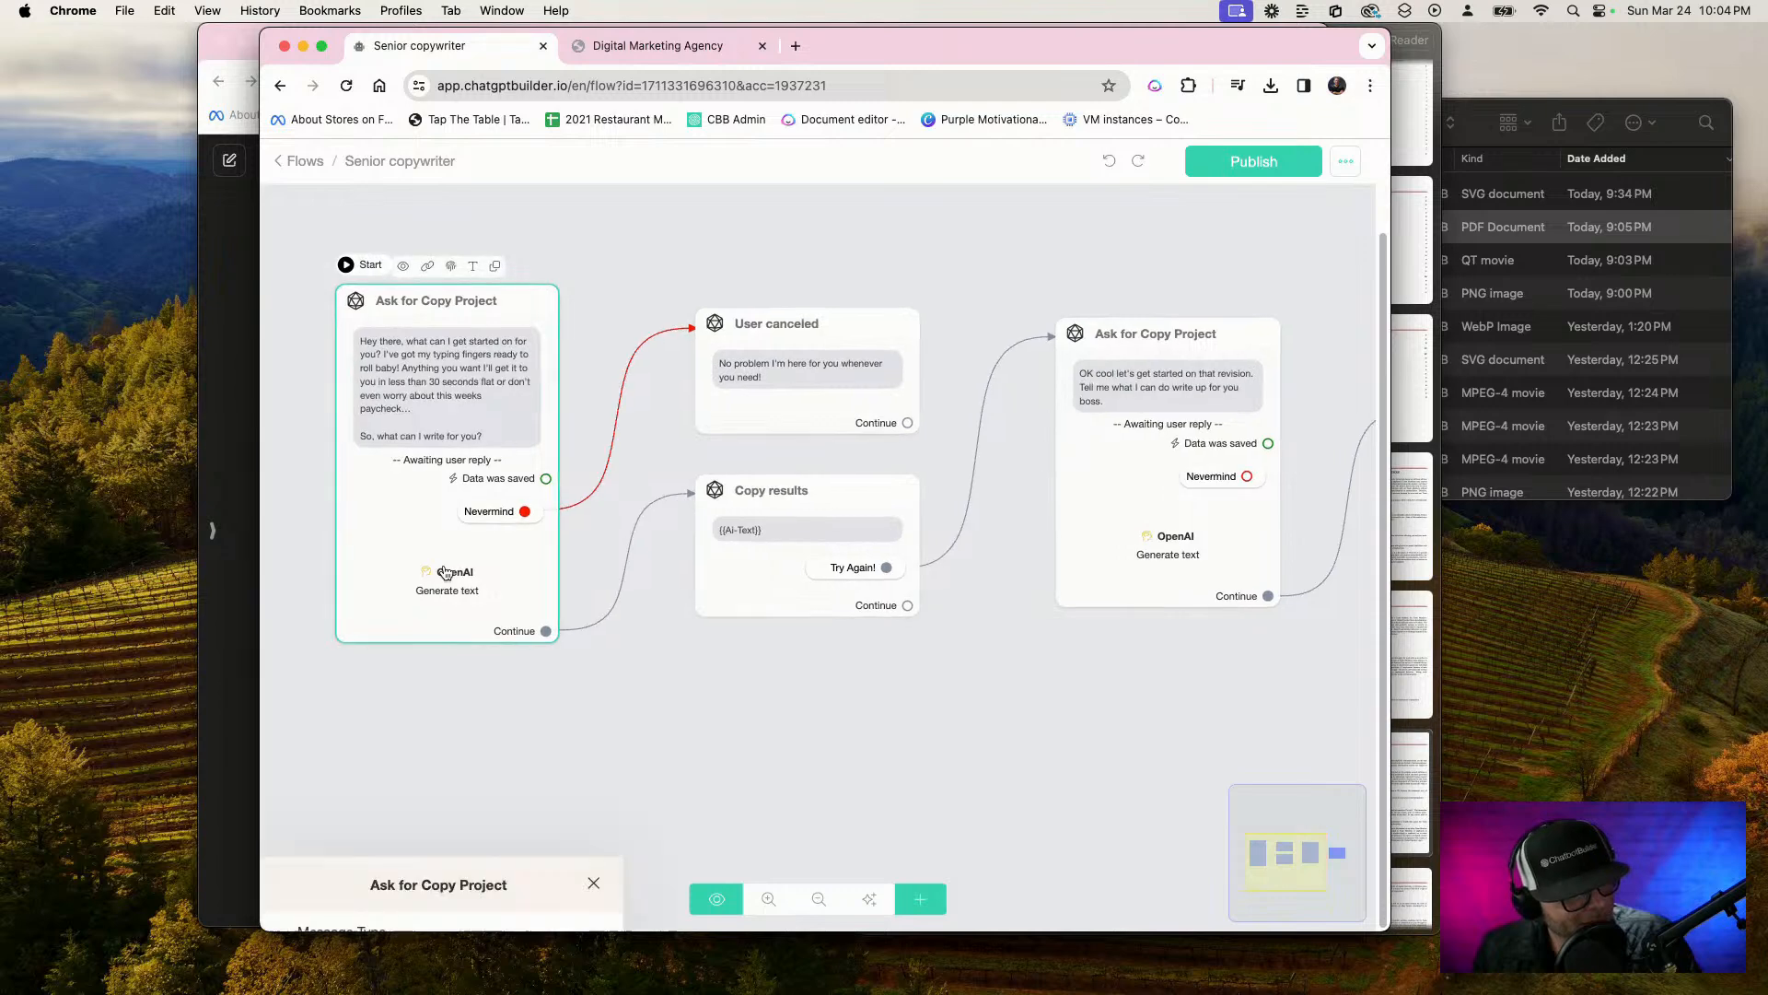
click(442, 681)
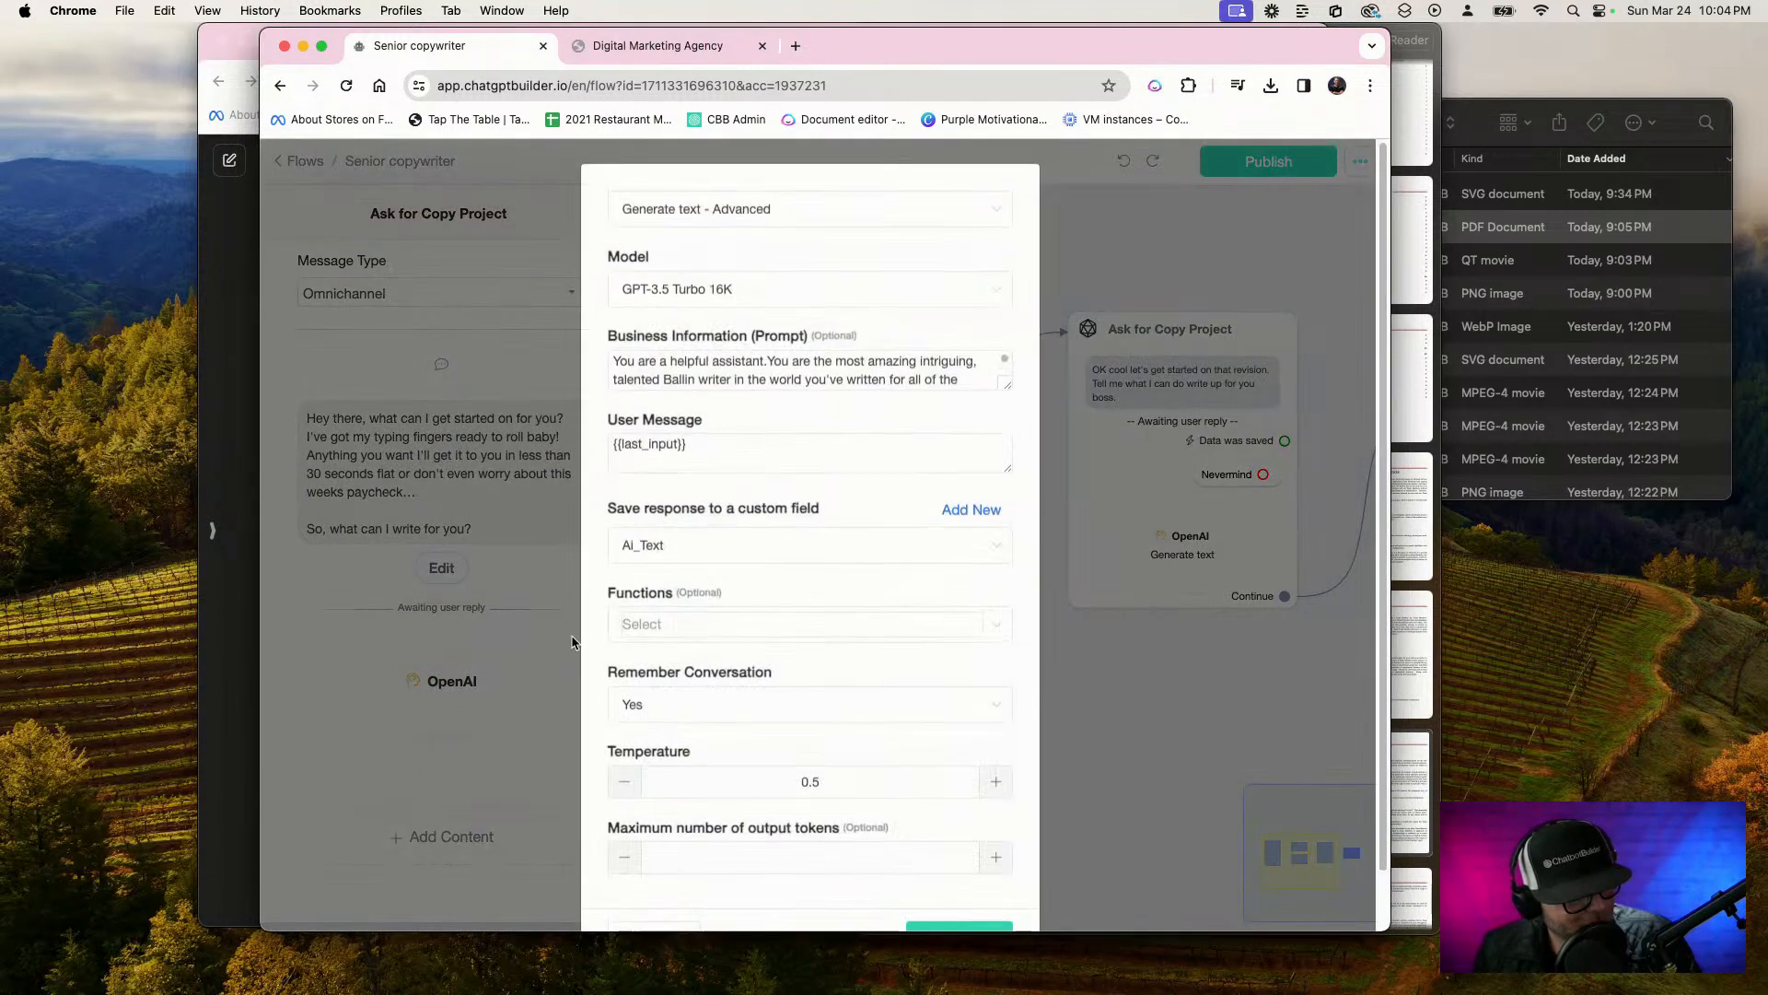
click(647, 552)
click(729, 755)
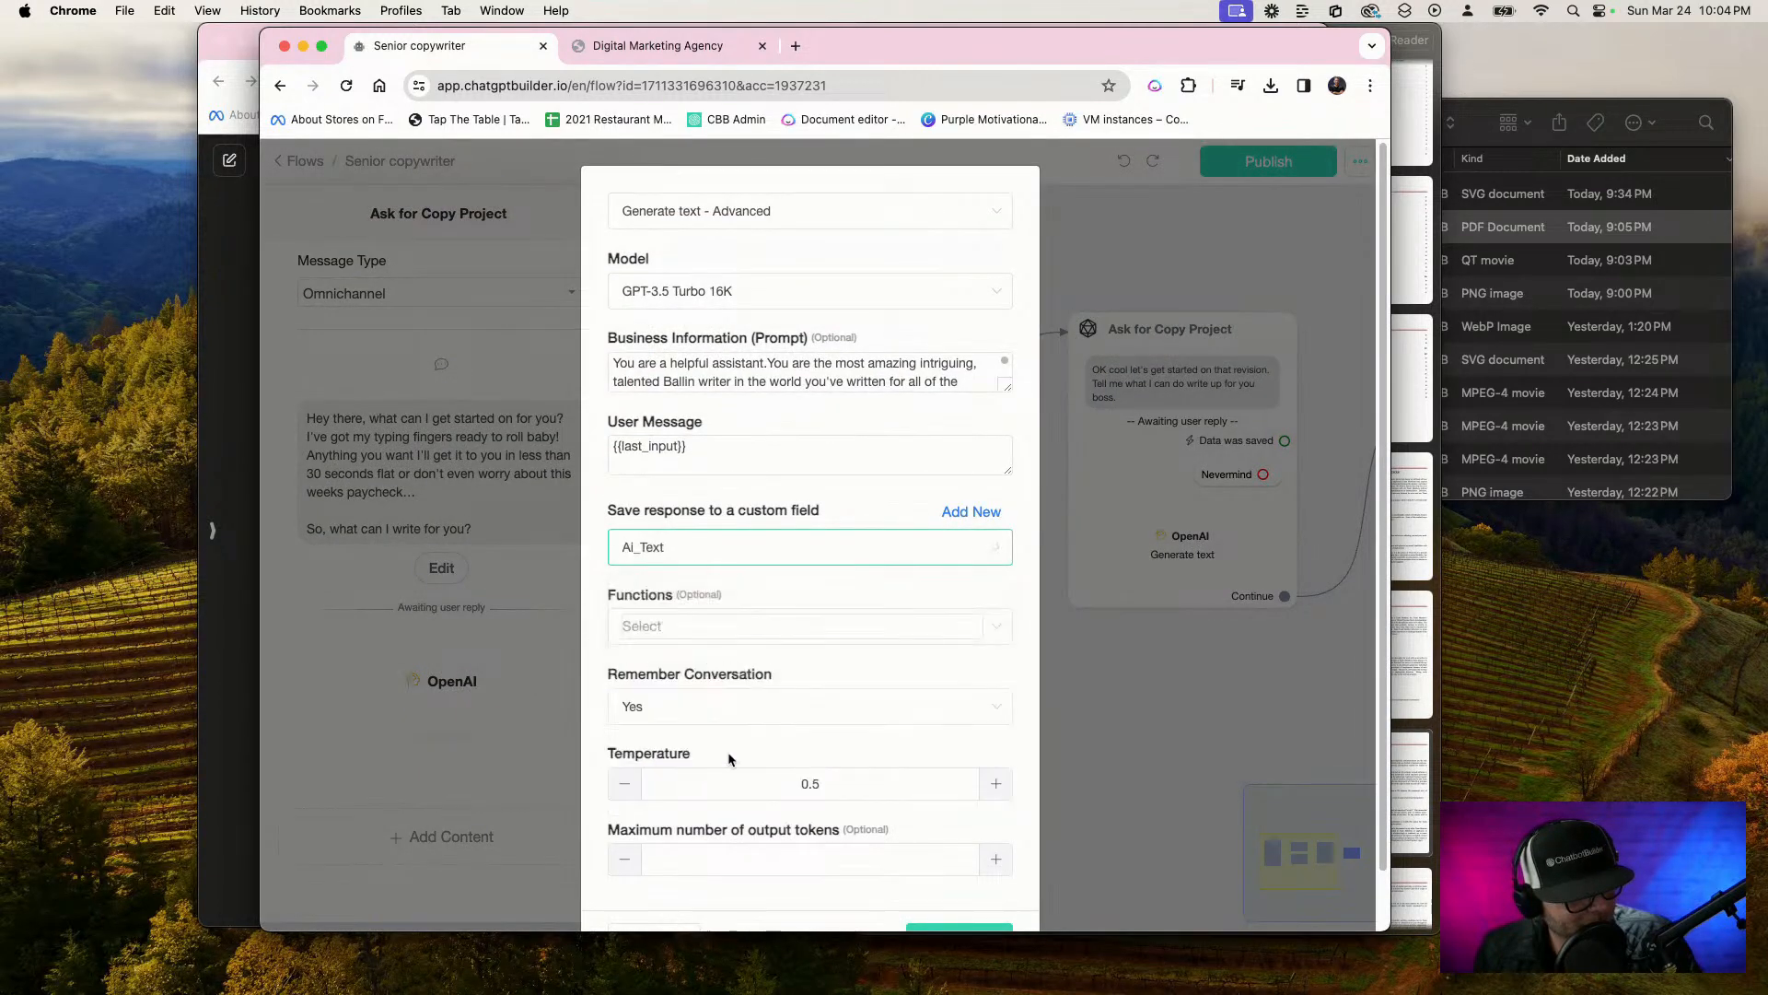
scroll(686, 478, down, 2)
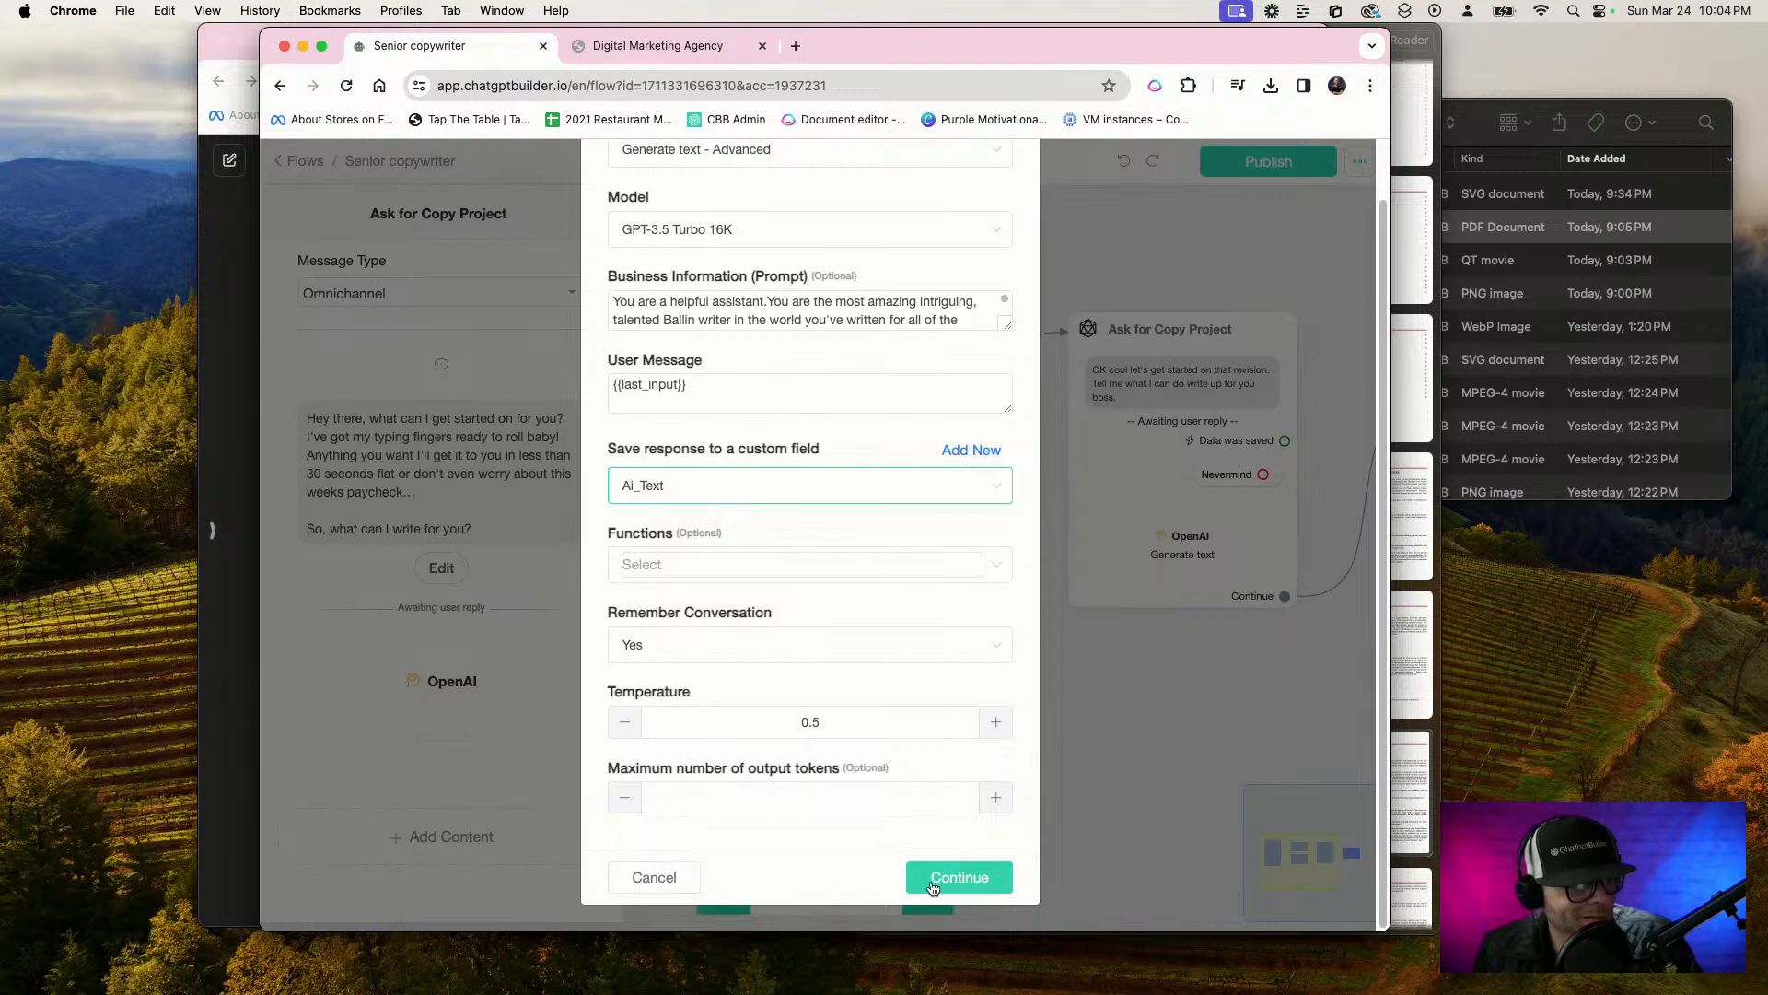
click(952, 882)
Replace the message of the Copy results step following the starting step with the Ai_Text custom field and publish the flow
click(814, 593)
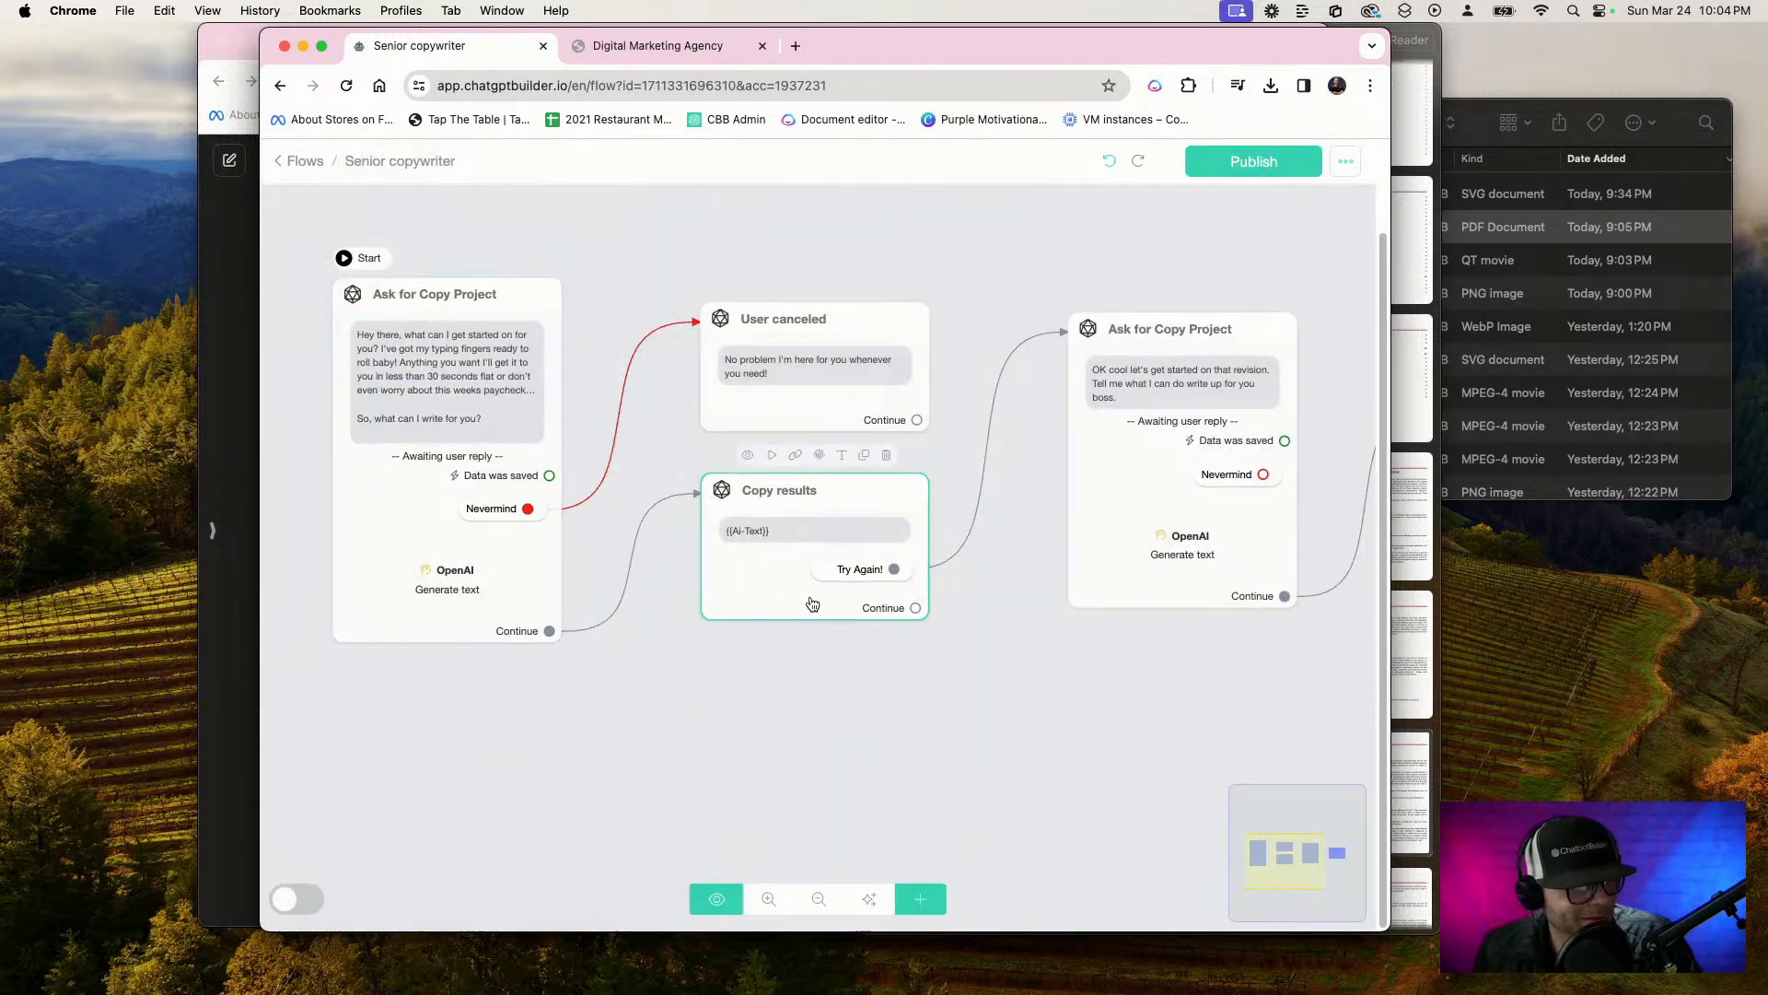
scroll(810, 598, up, 2)
double_click(785, 600)
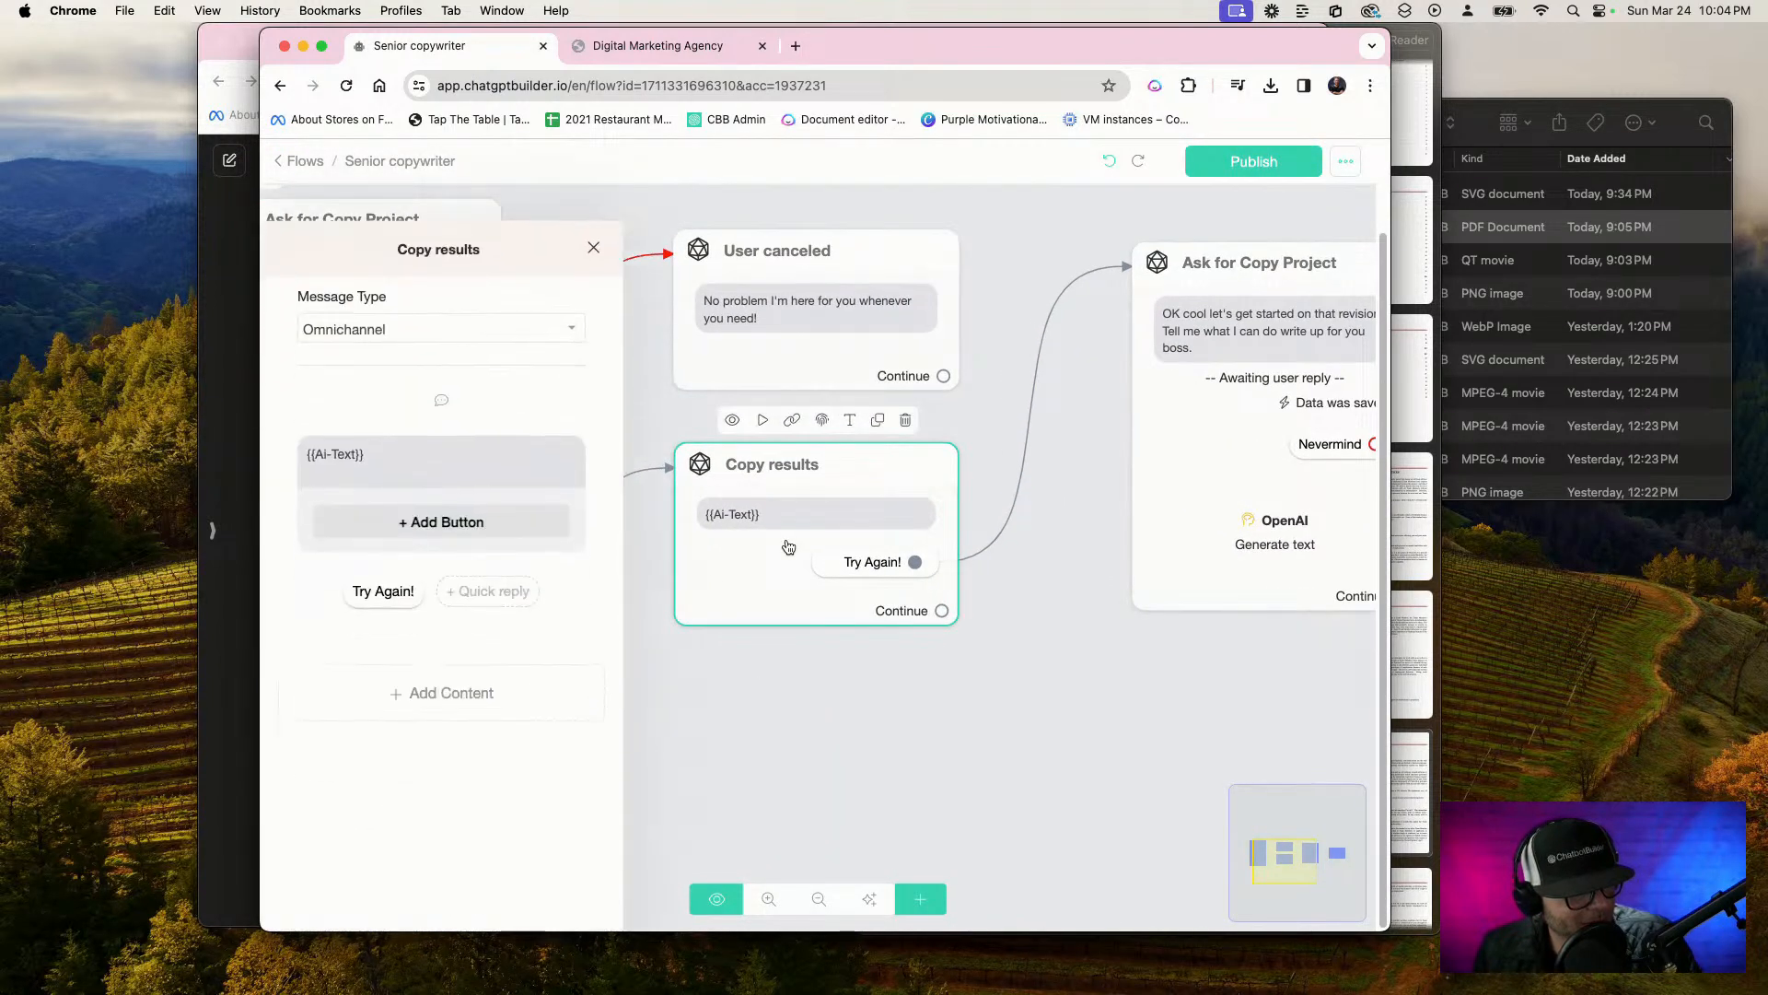
triple_click(506, 443)
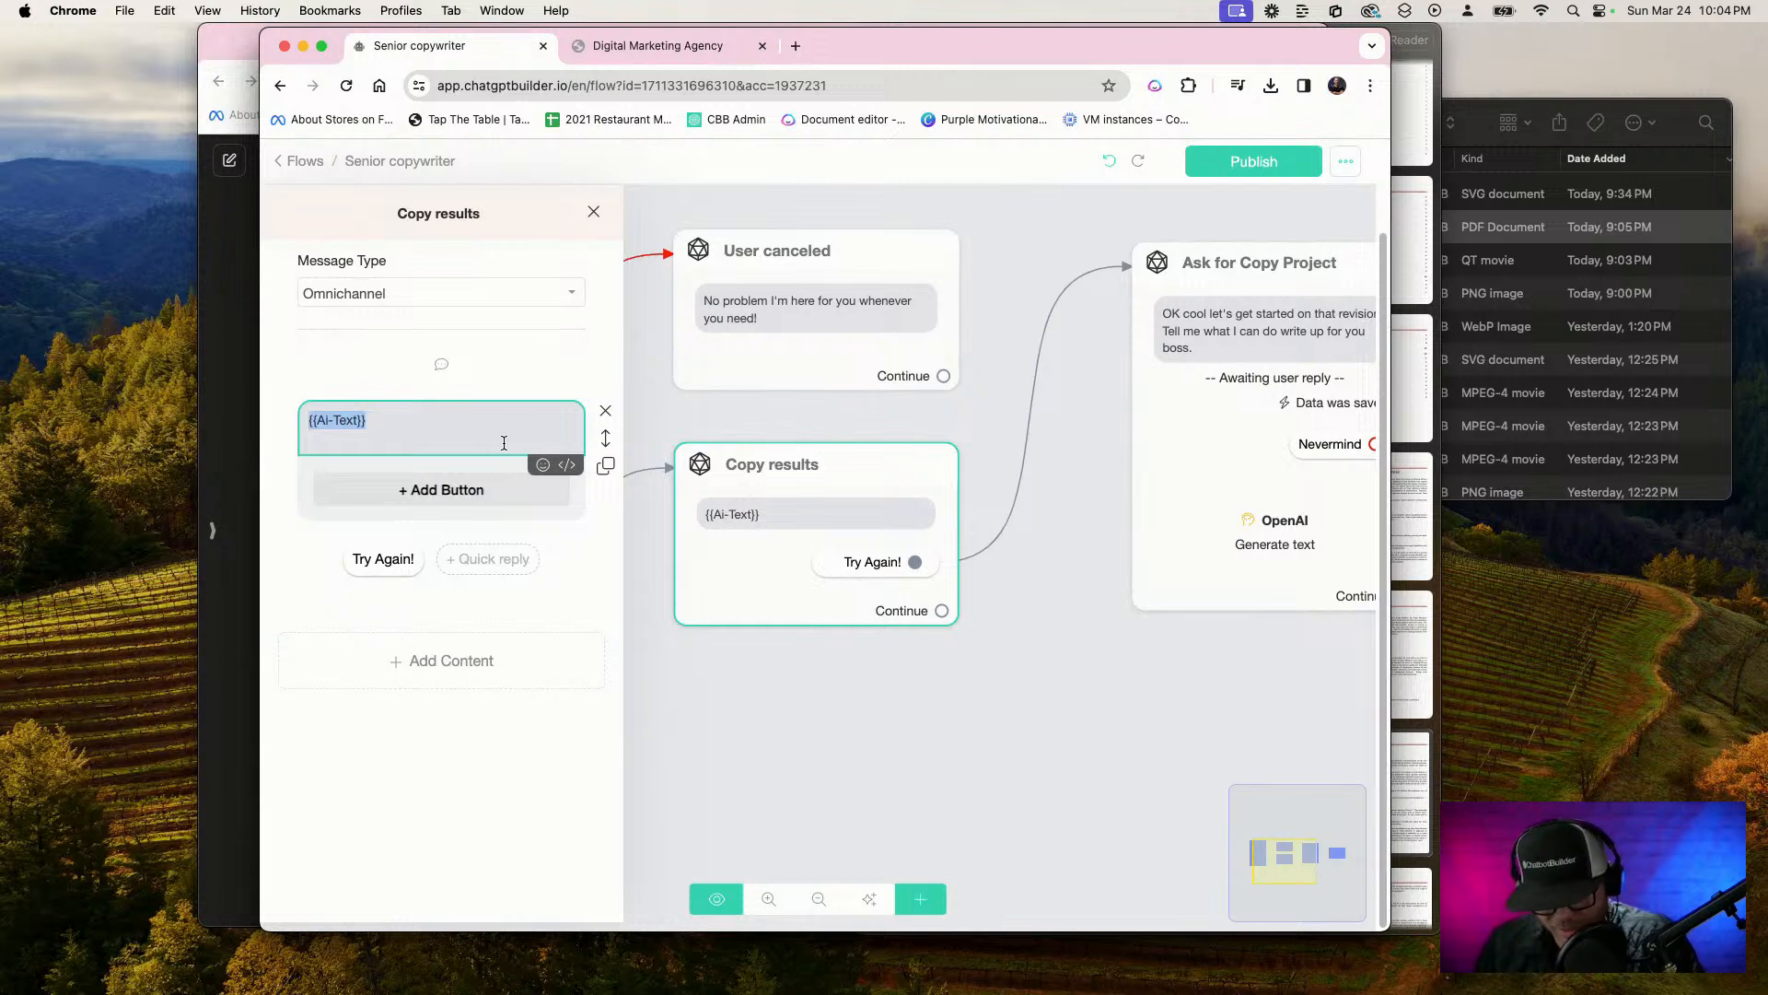
key(BackSpace)
click(560, 466)
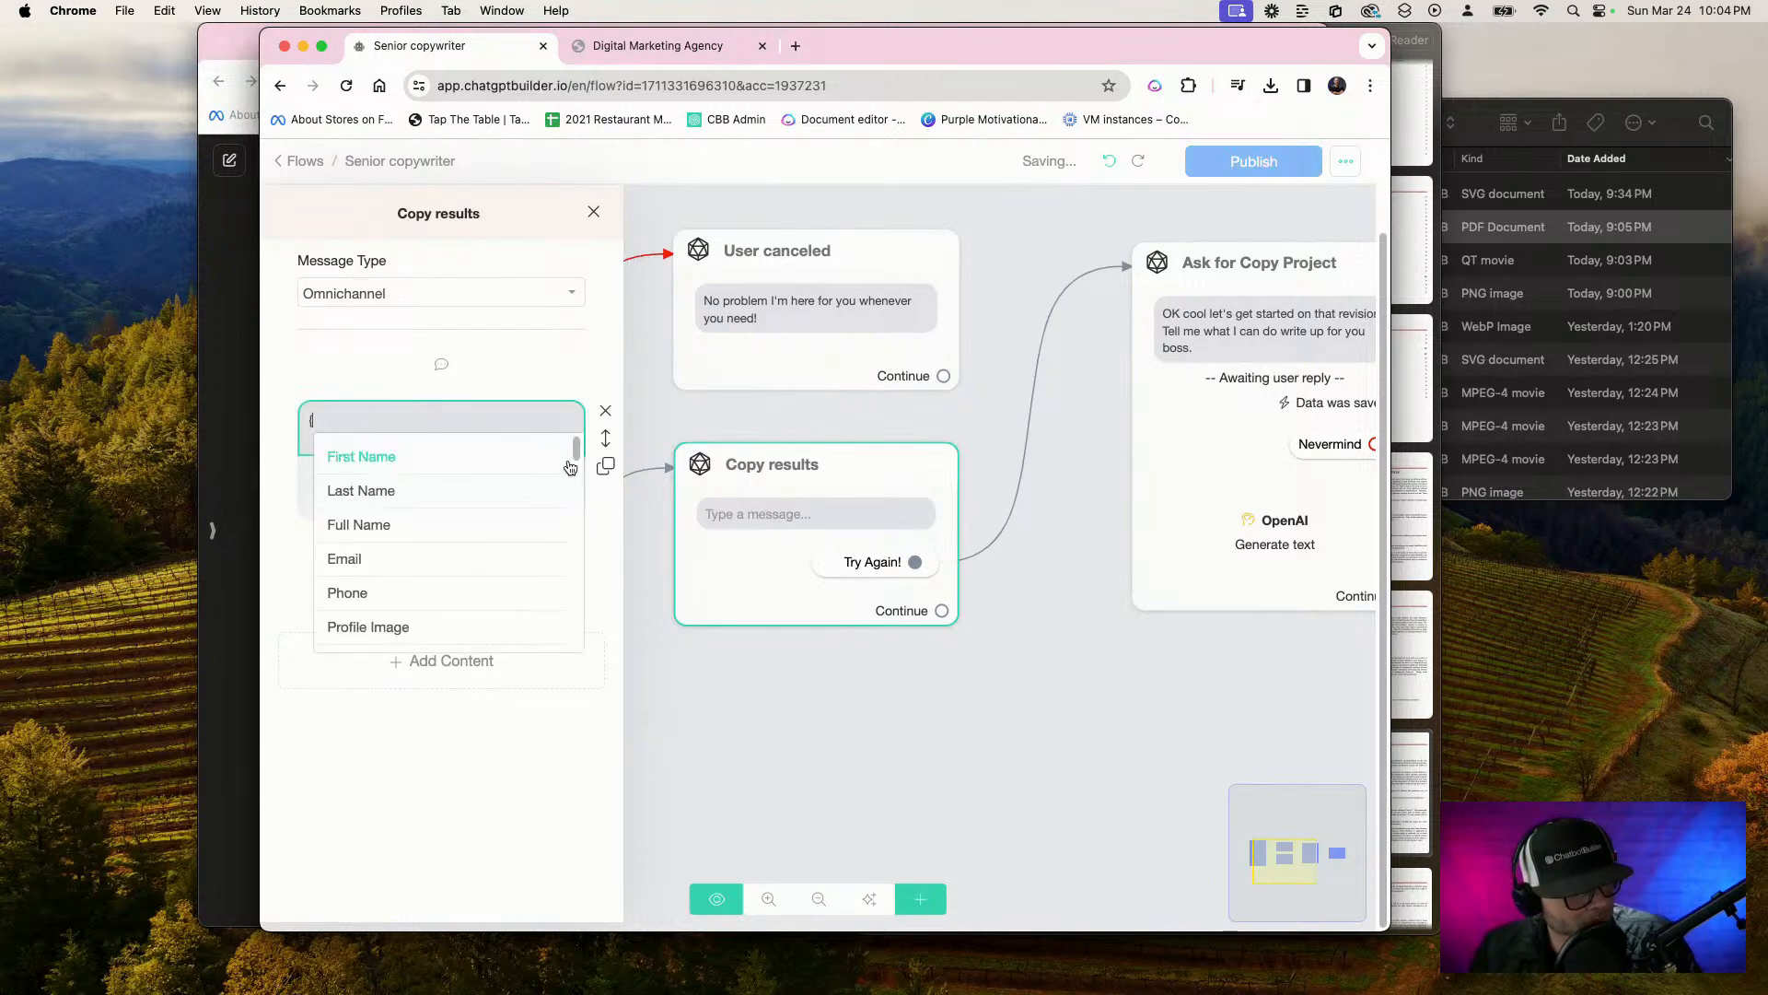
scroll(476, 592, down, 5)
scroll(476, 592, up, 5)
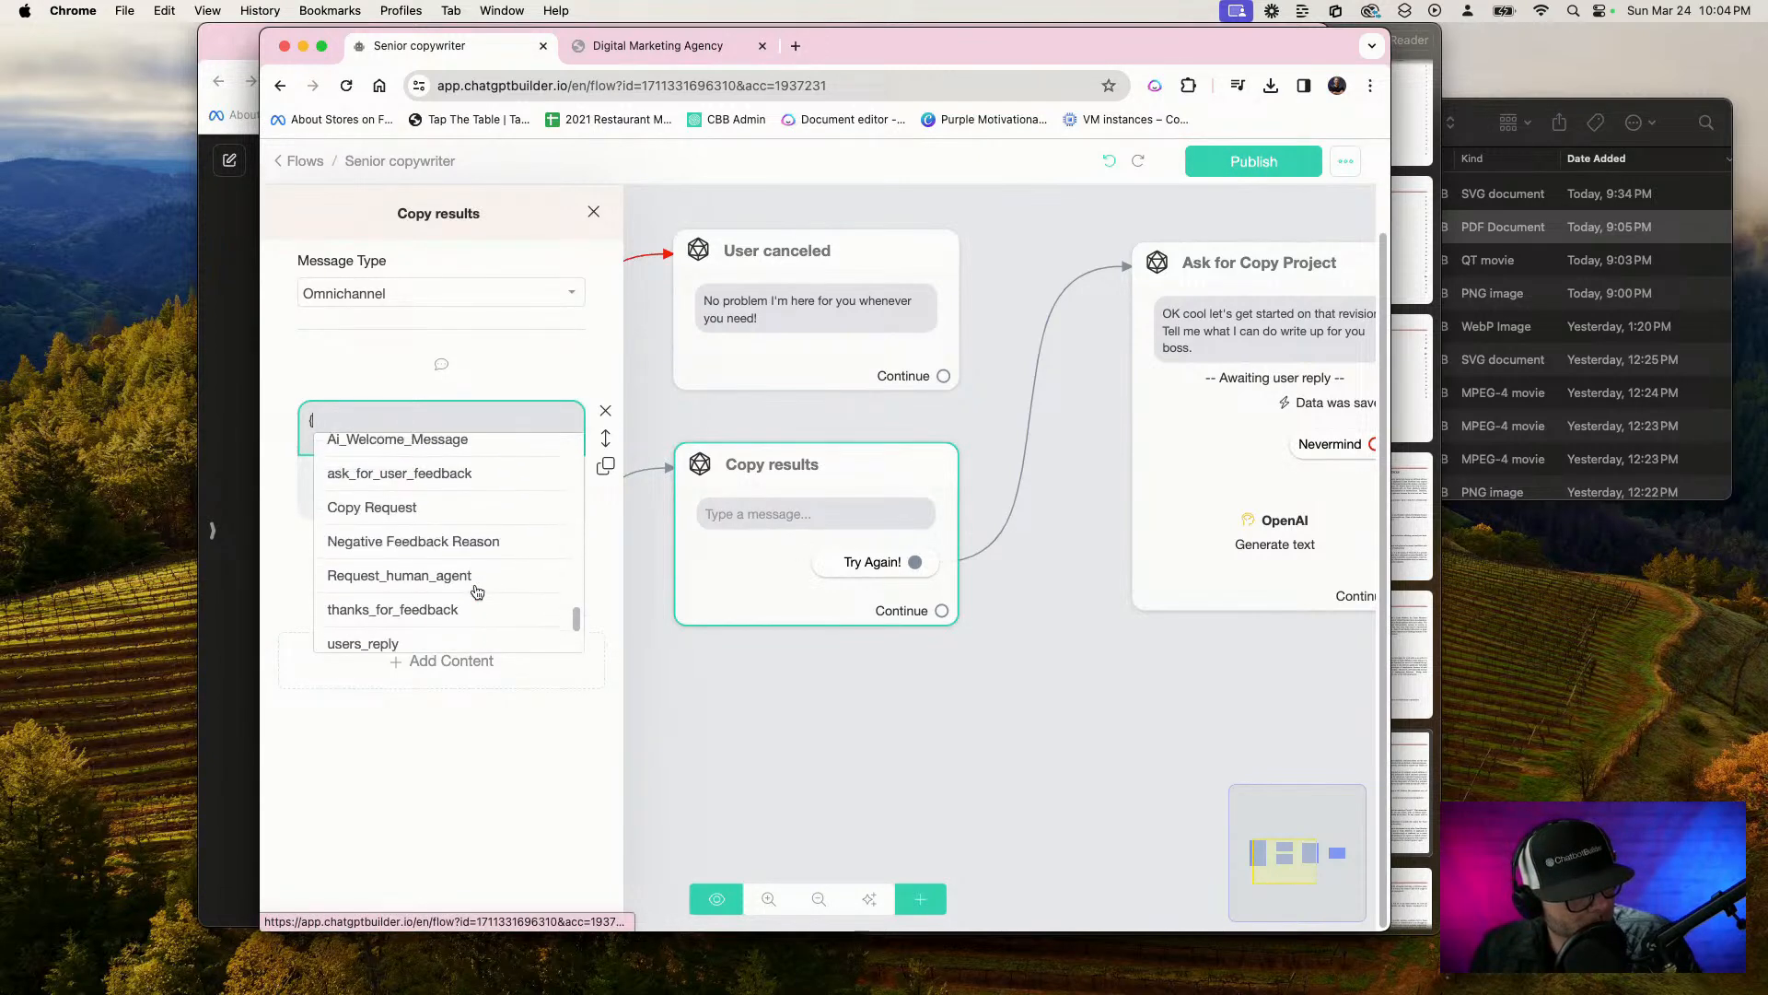
click(456, 495)
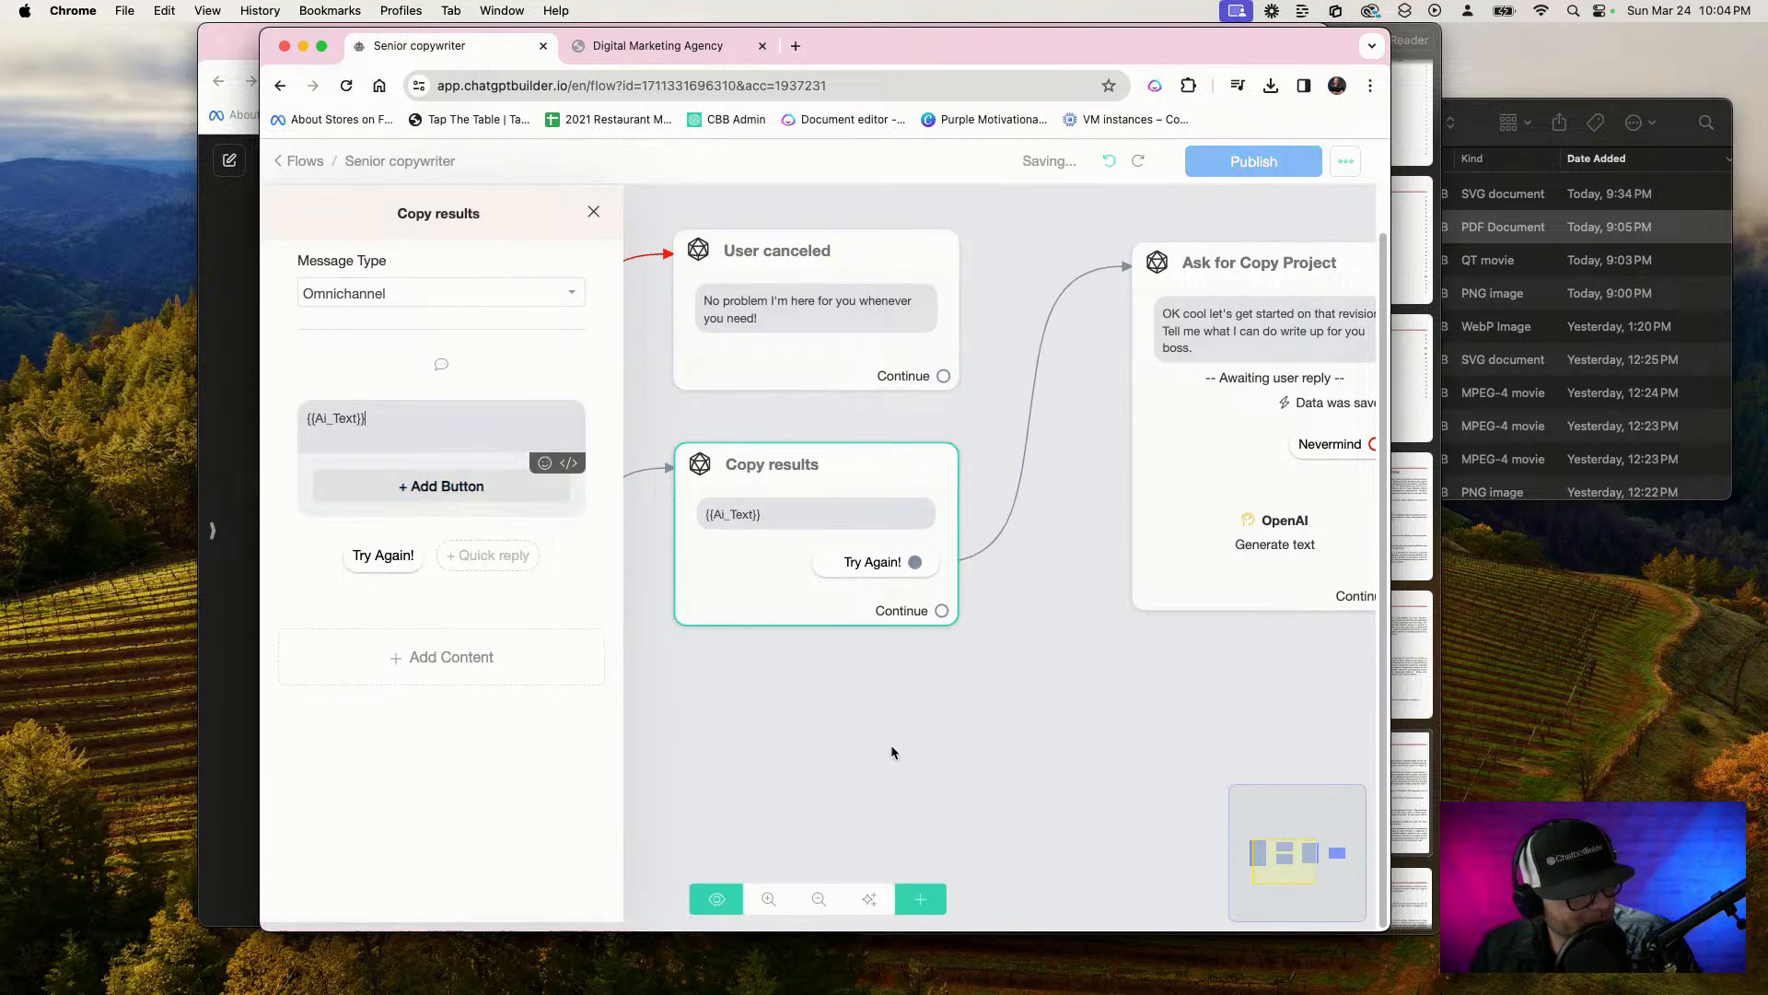
click(890, 747)
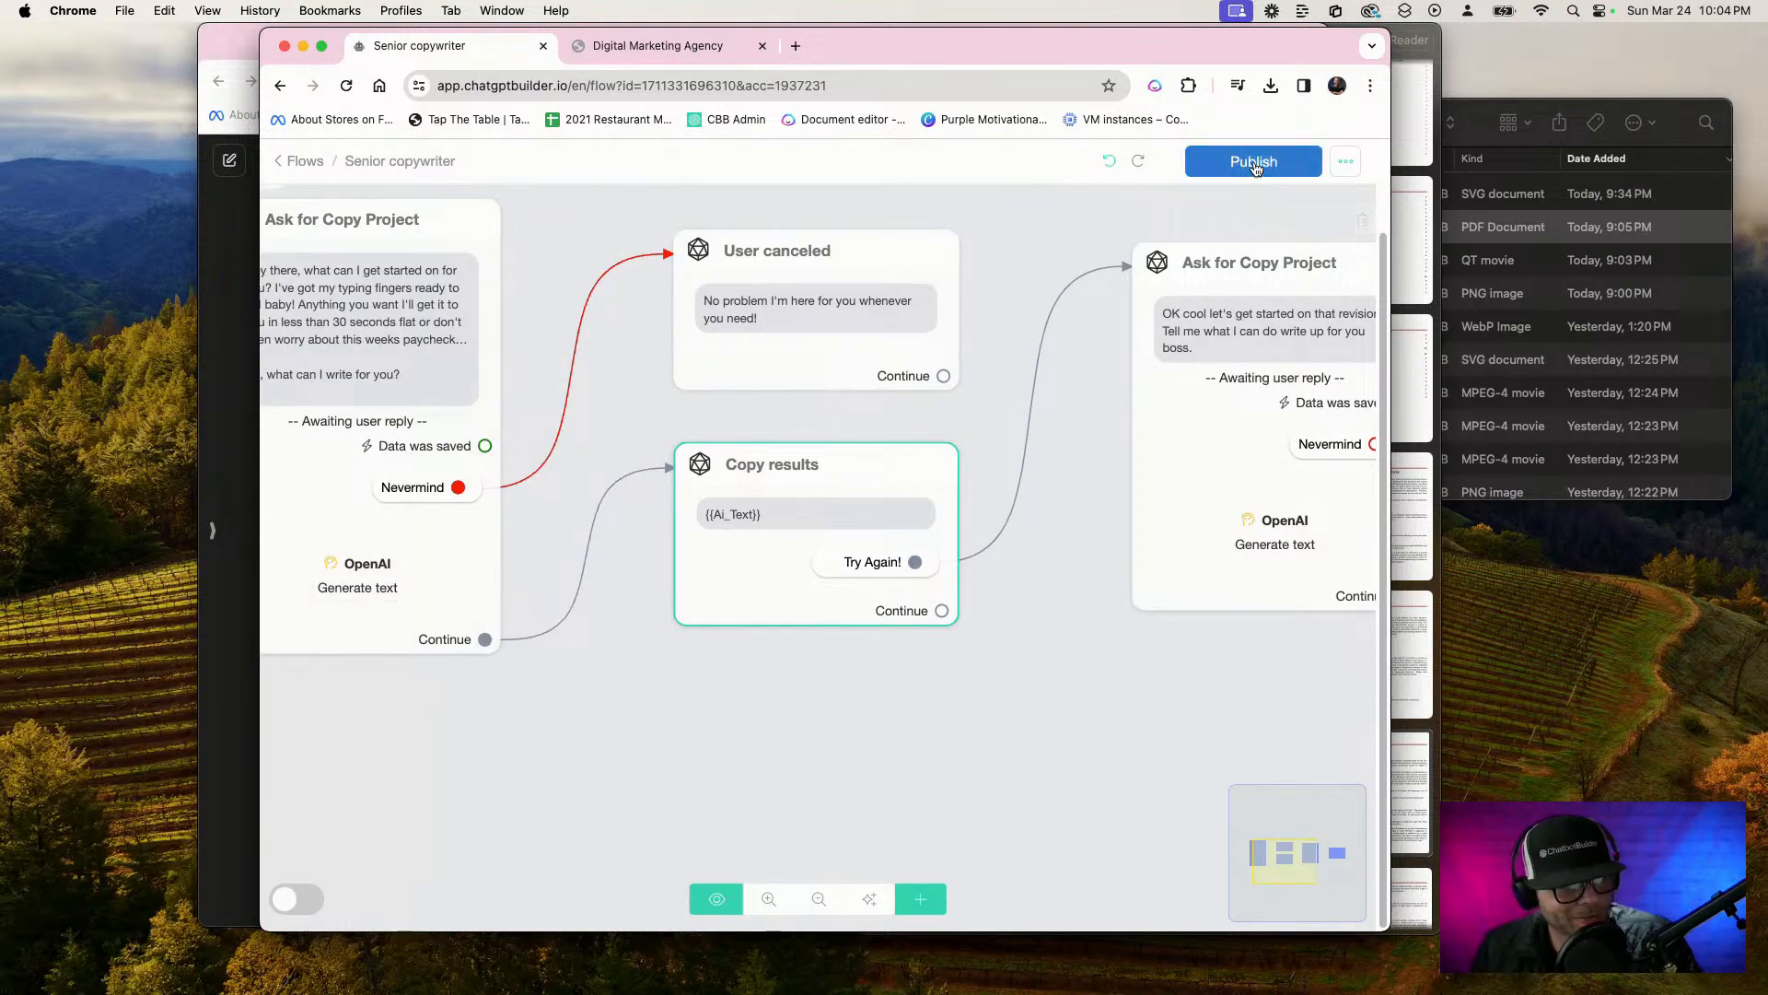
click(1254, 161)
Check the variable name in the webchat's last reply and reload the webchat link to restart the conversation
click(623, 48)
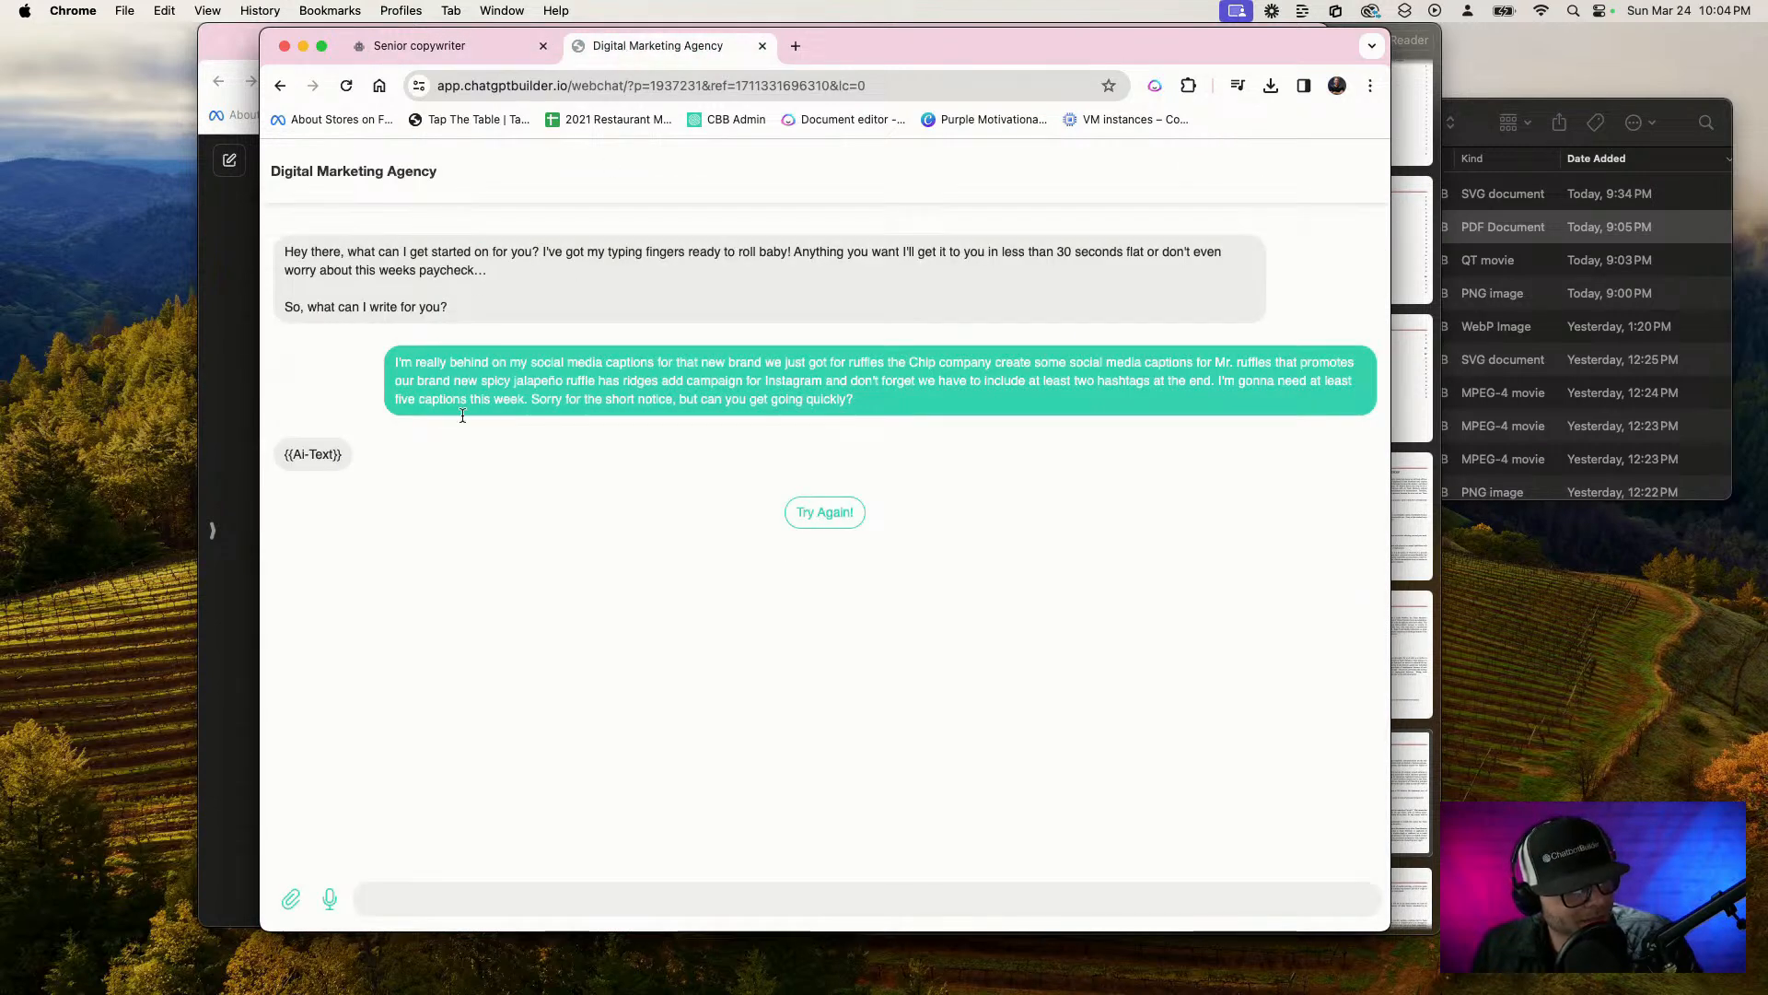
scroll(310, 457, up, 5)
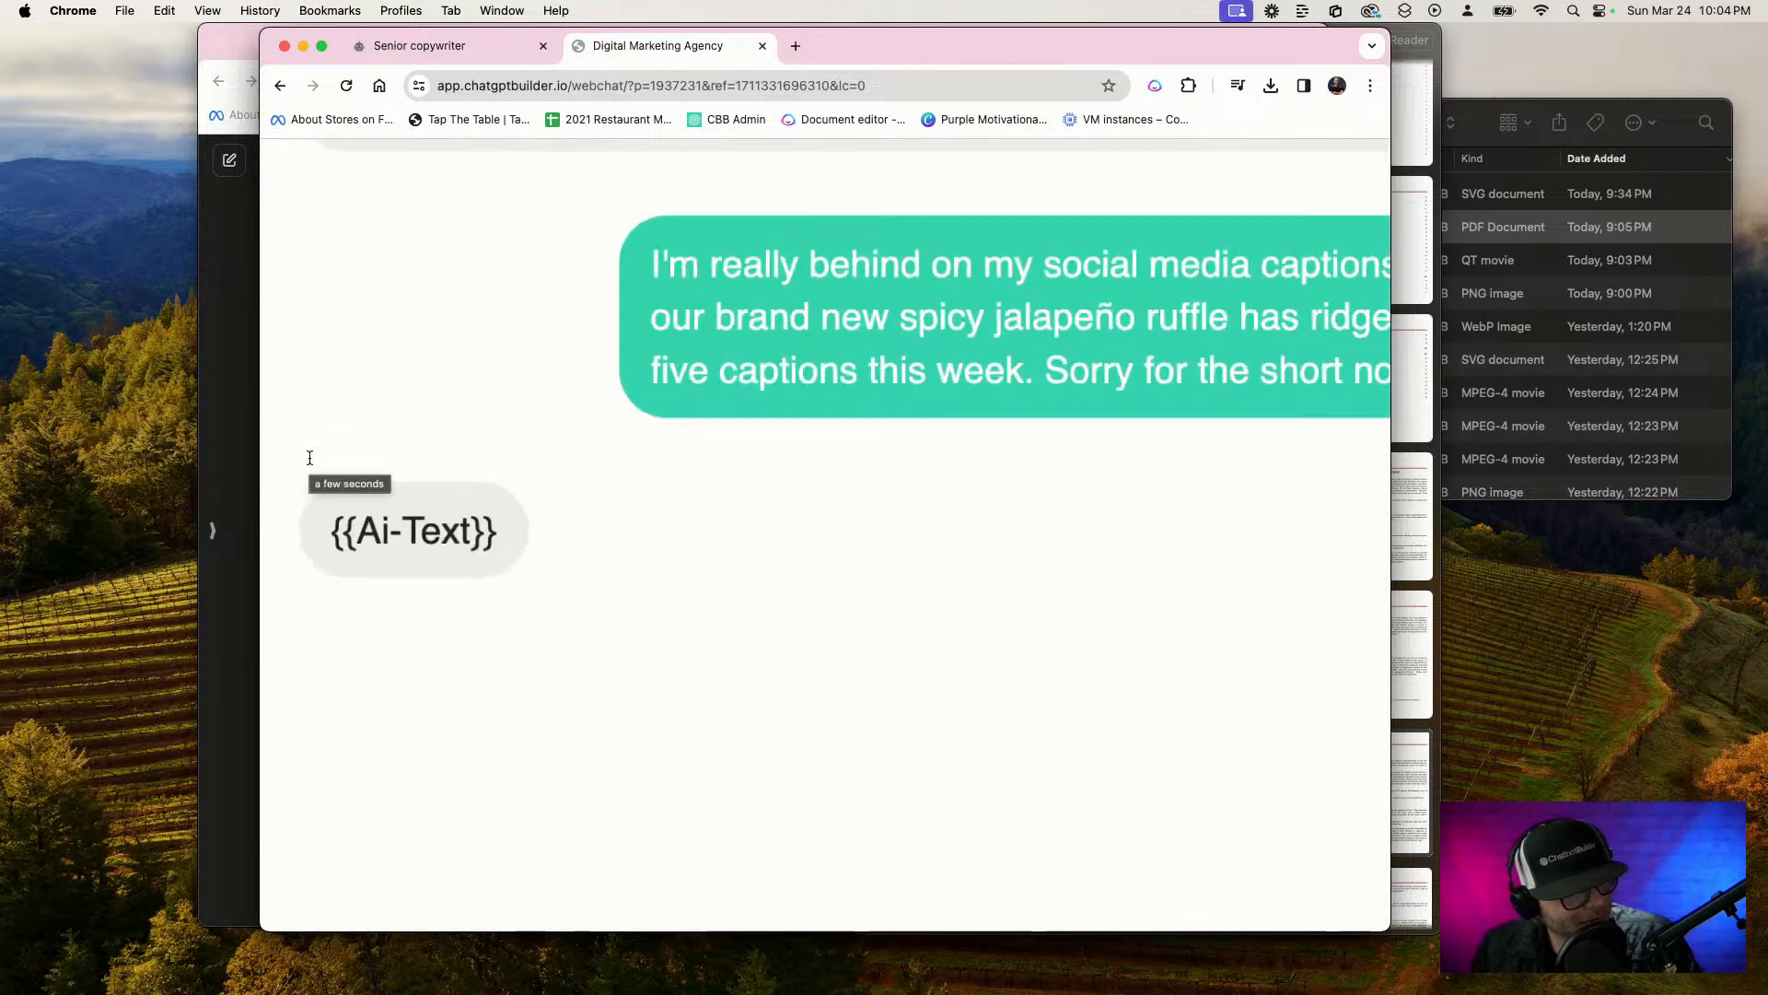
scroll(310, 457, down, 5)
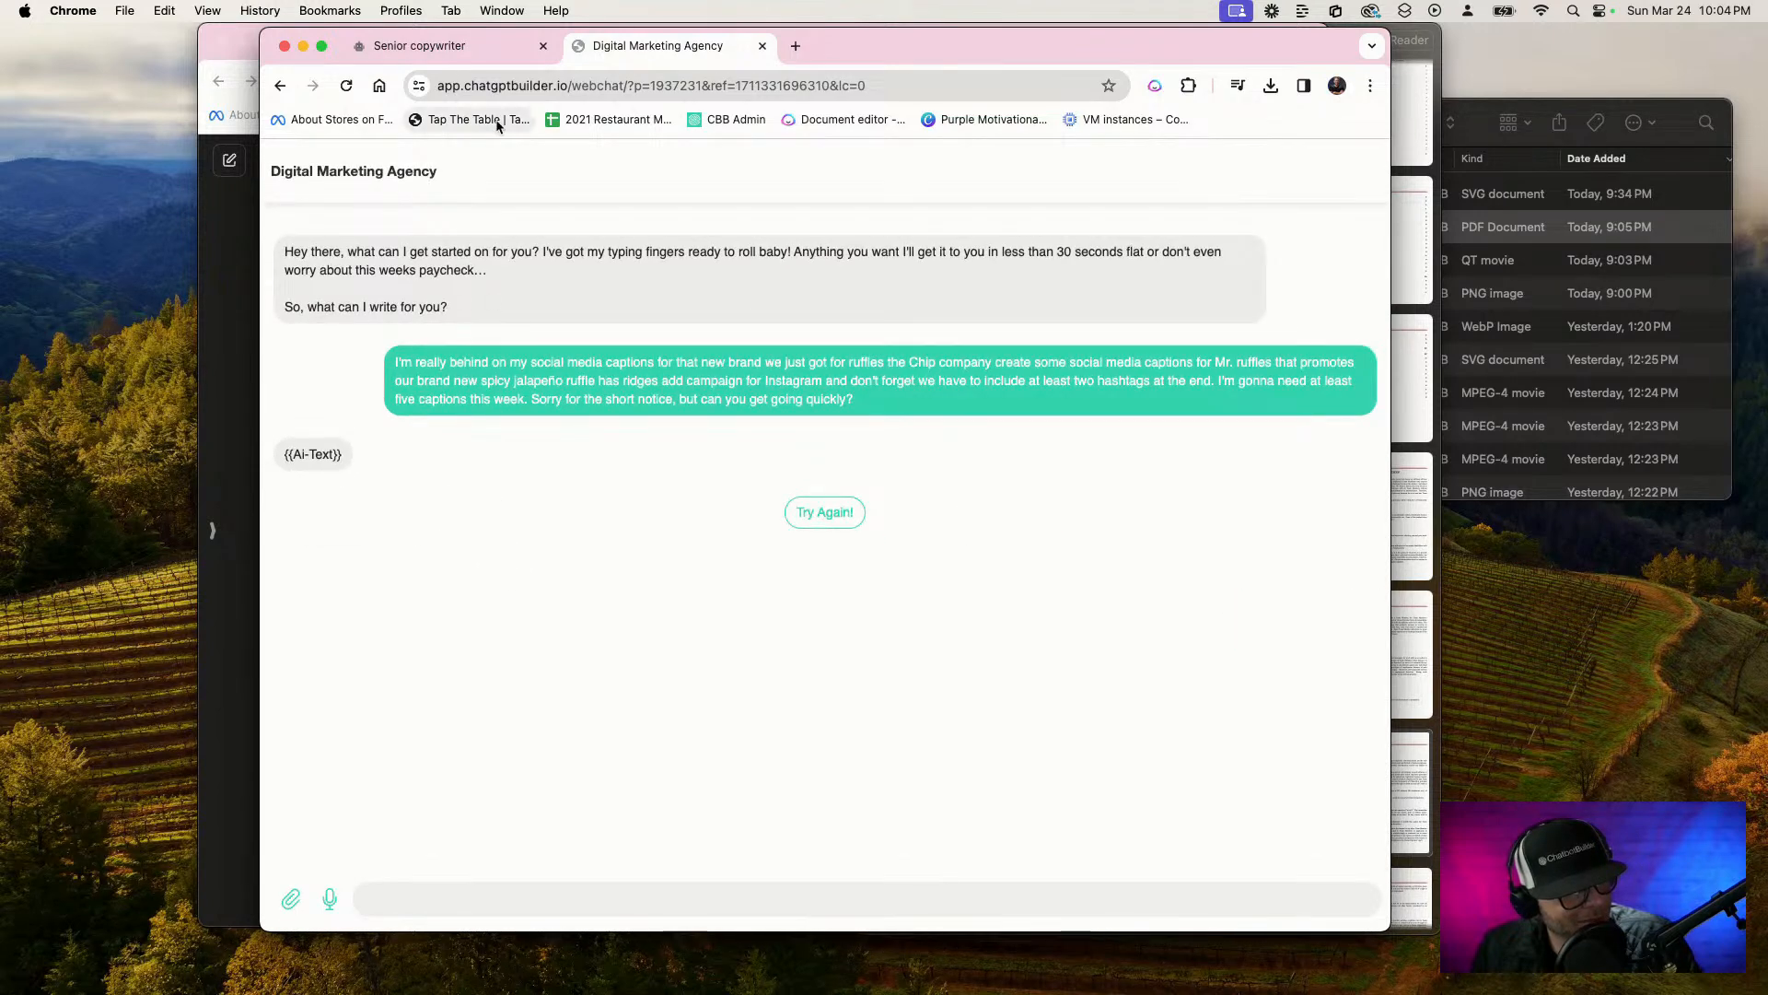
click(763, 92)
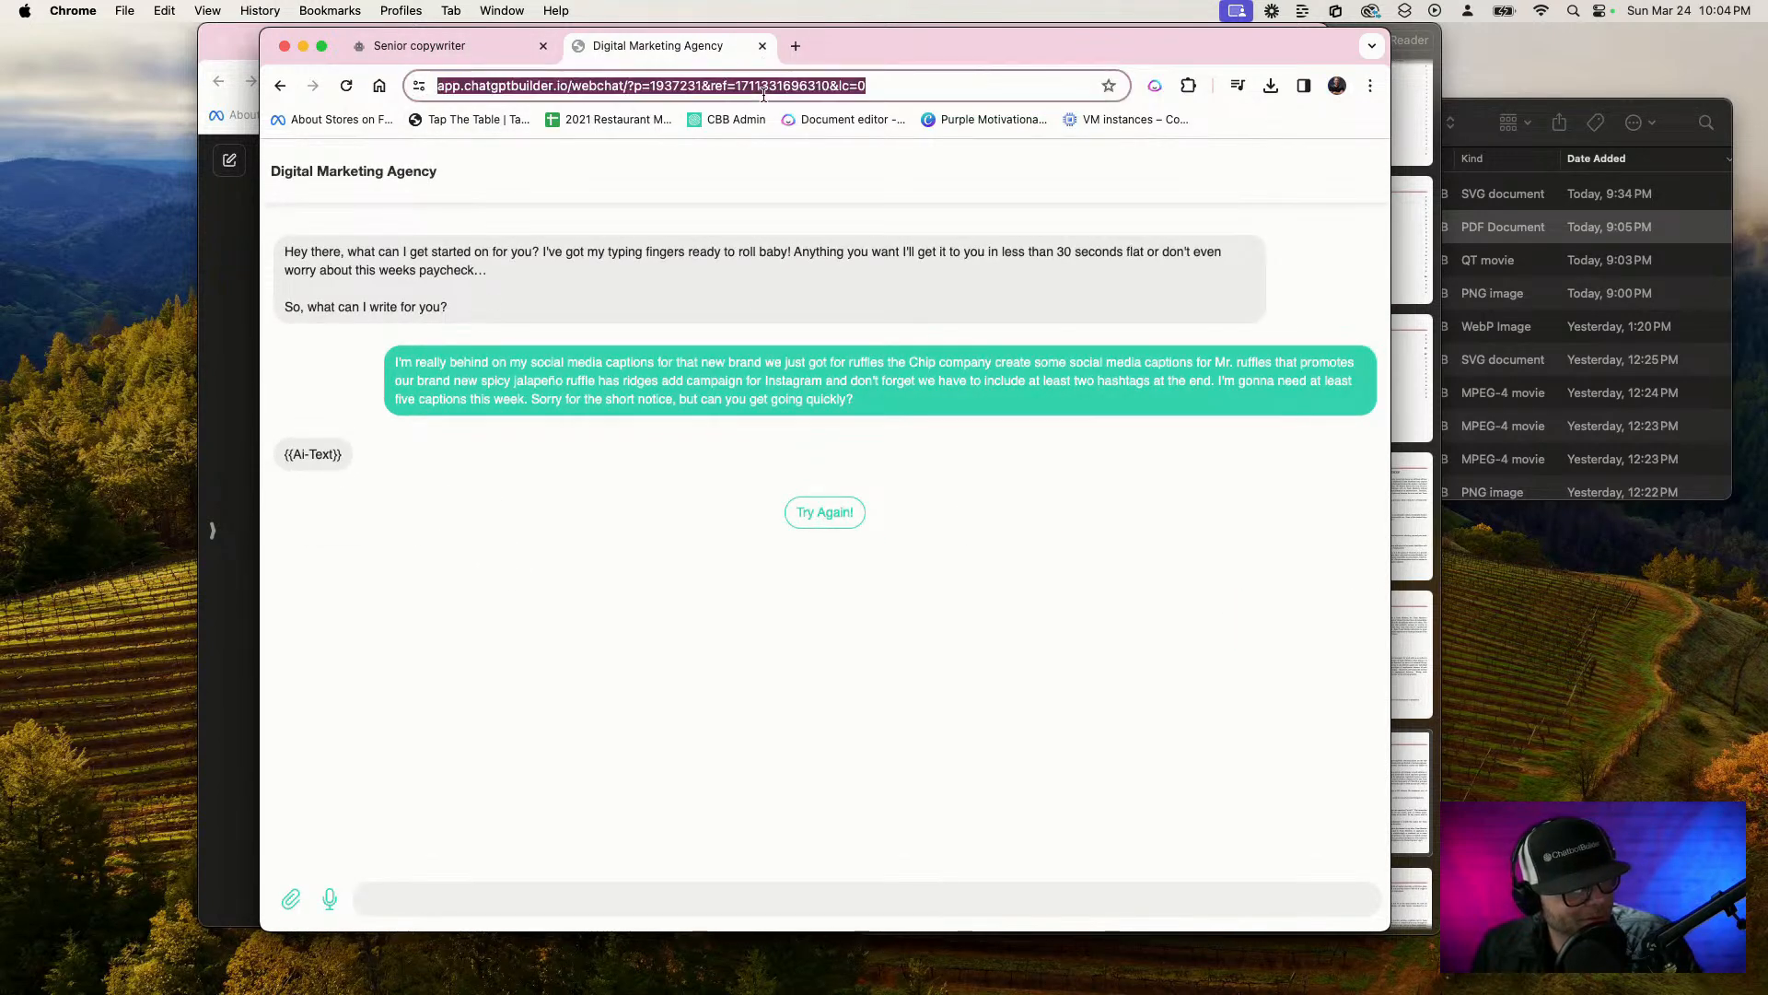
key(Return)
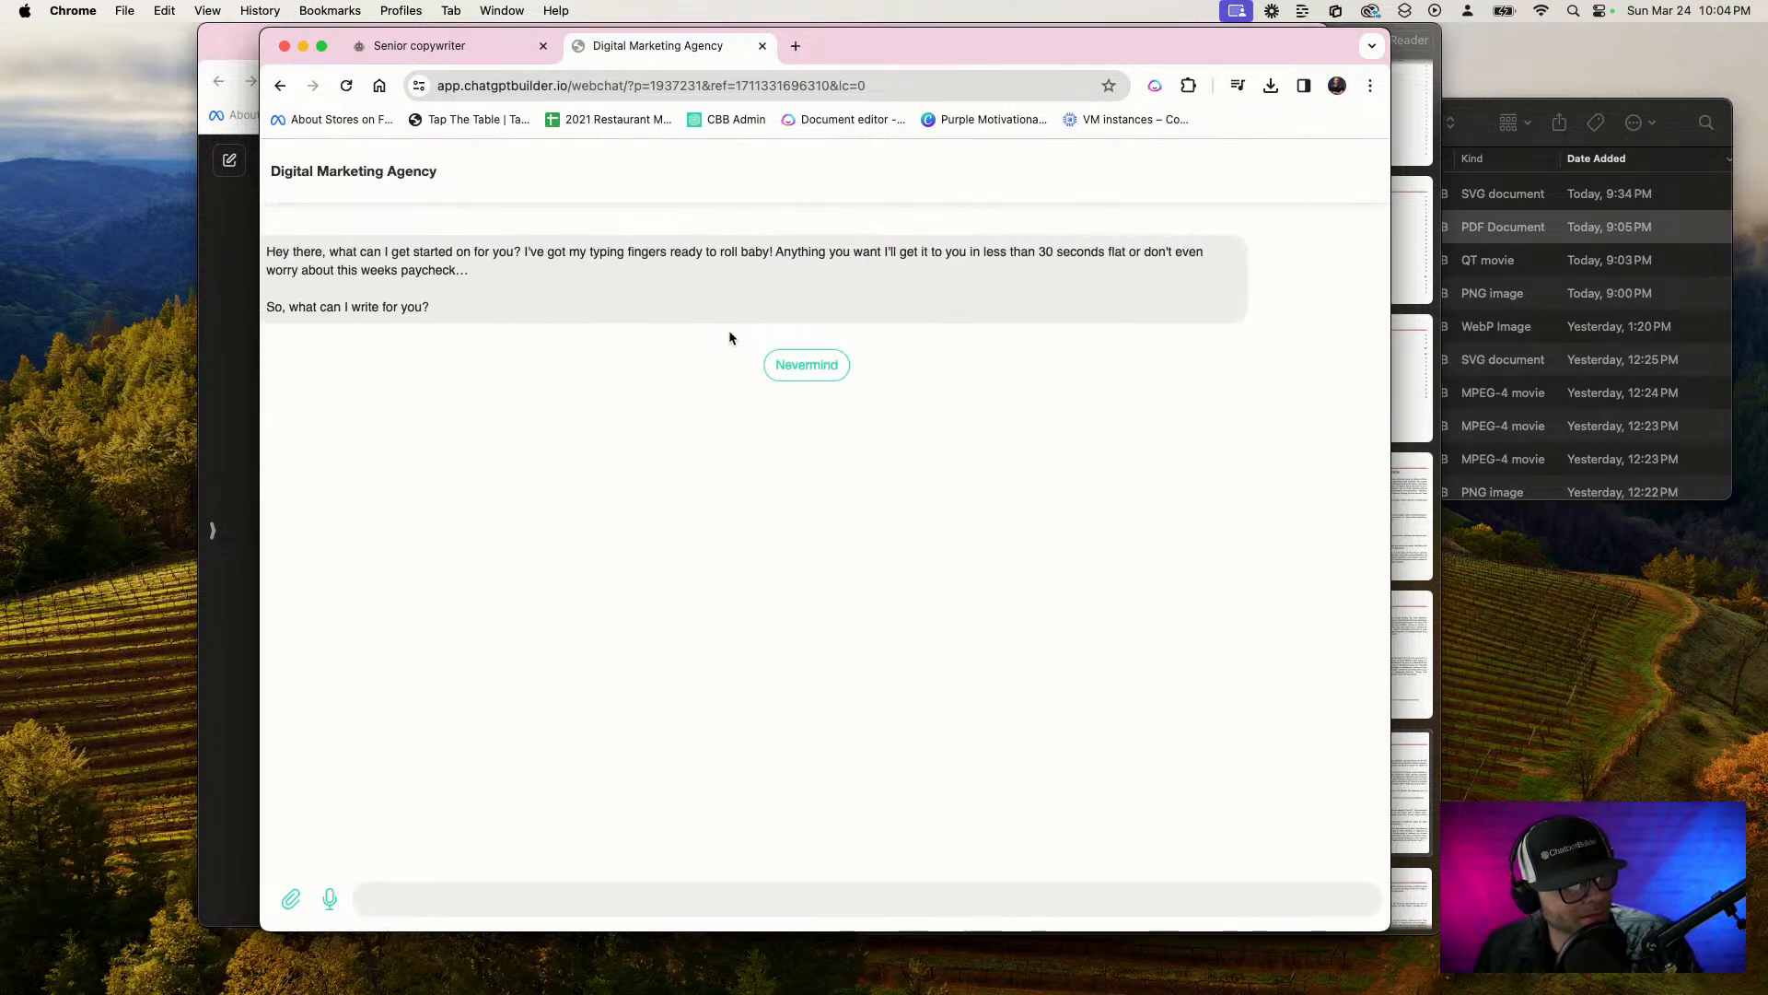
Copy the full social media captions request from the guest's conversation in the bot's Inbox
click(448, 46)
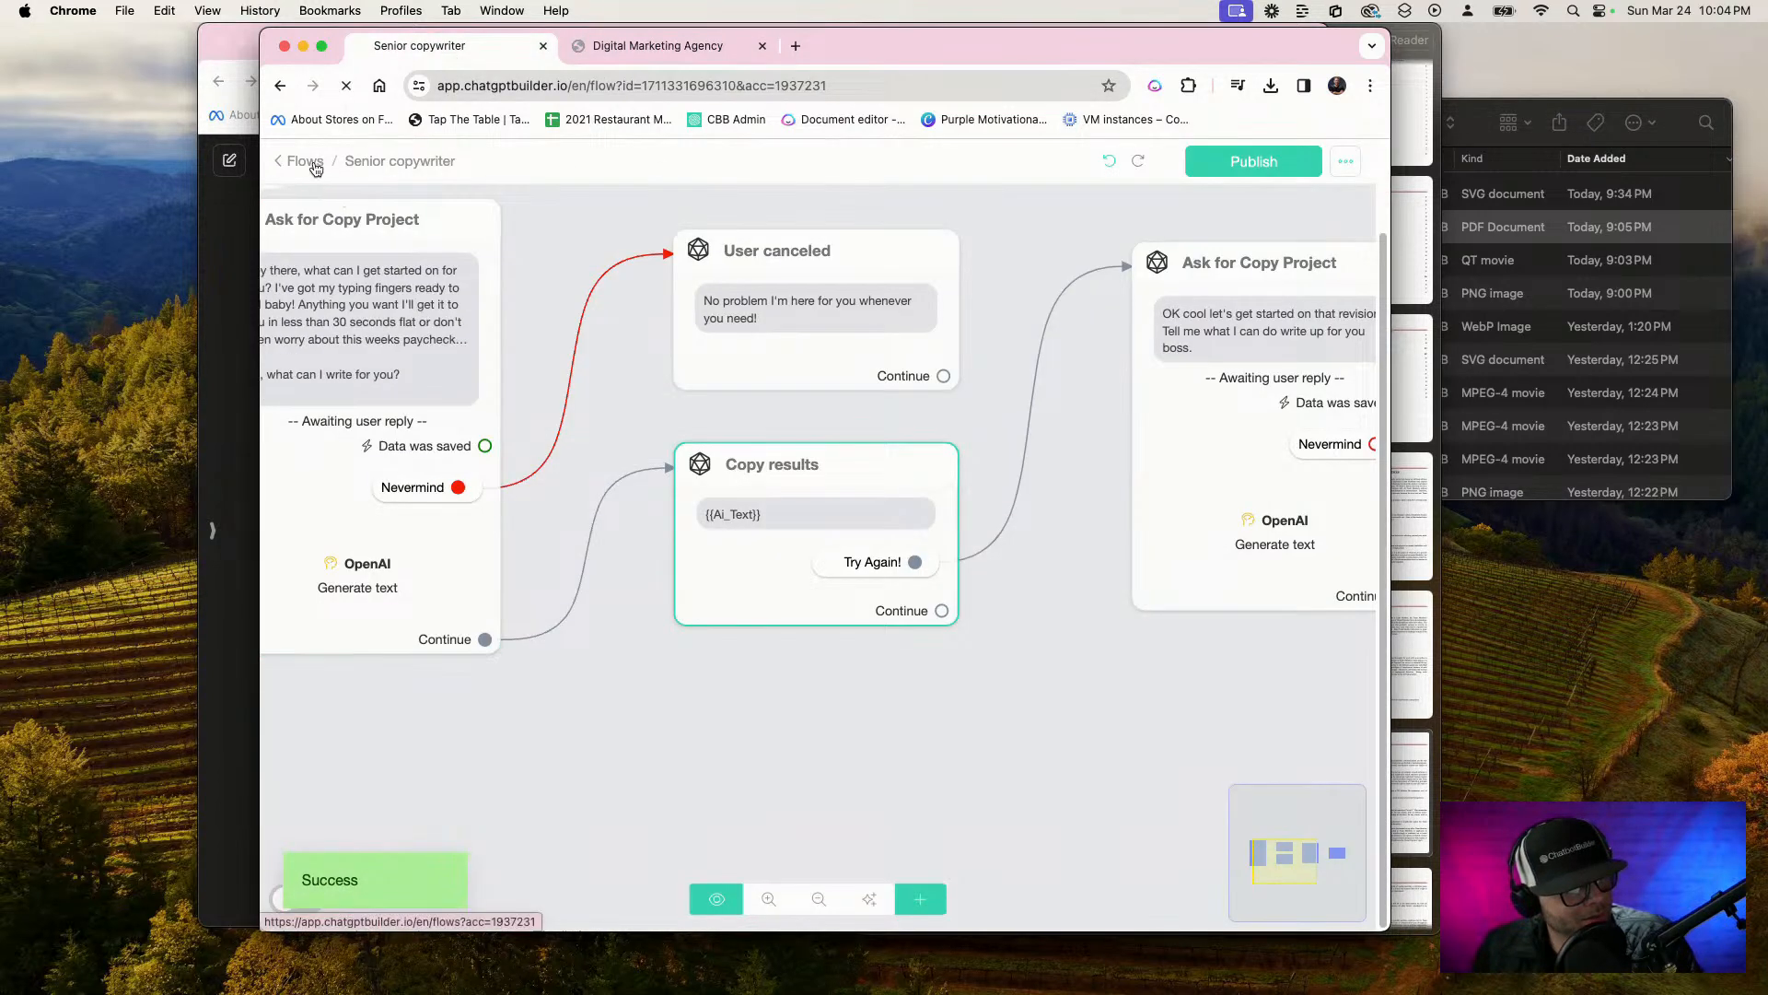
click(304, 164)
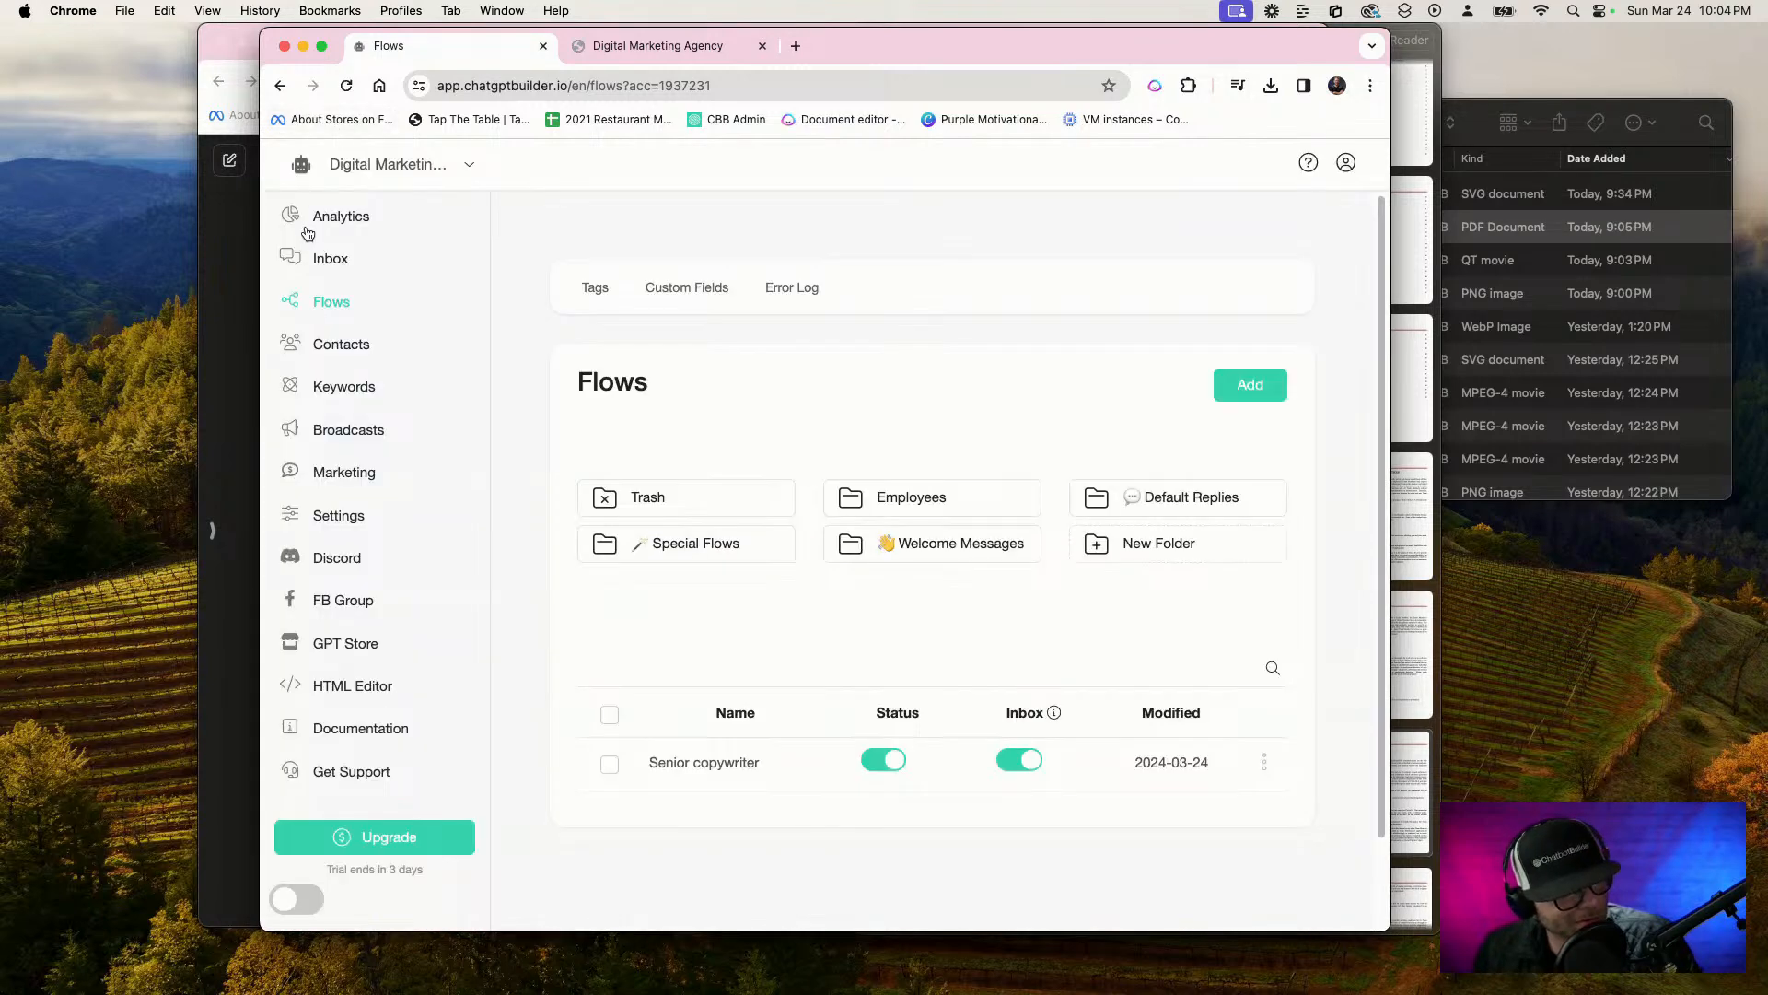
click(334, 261)
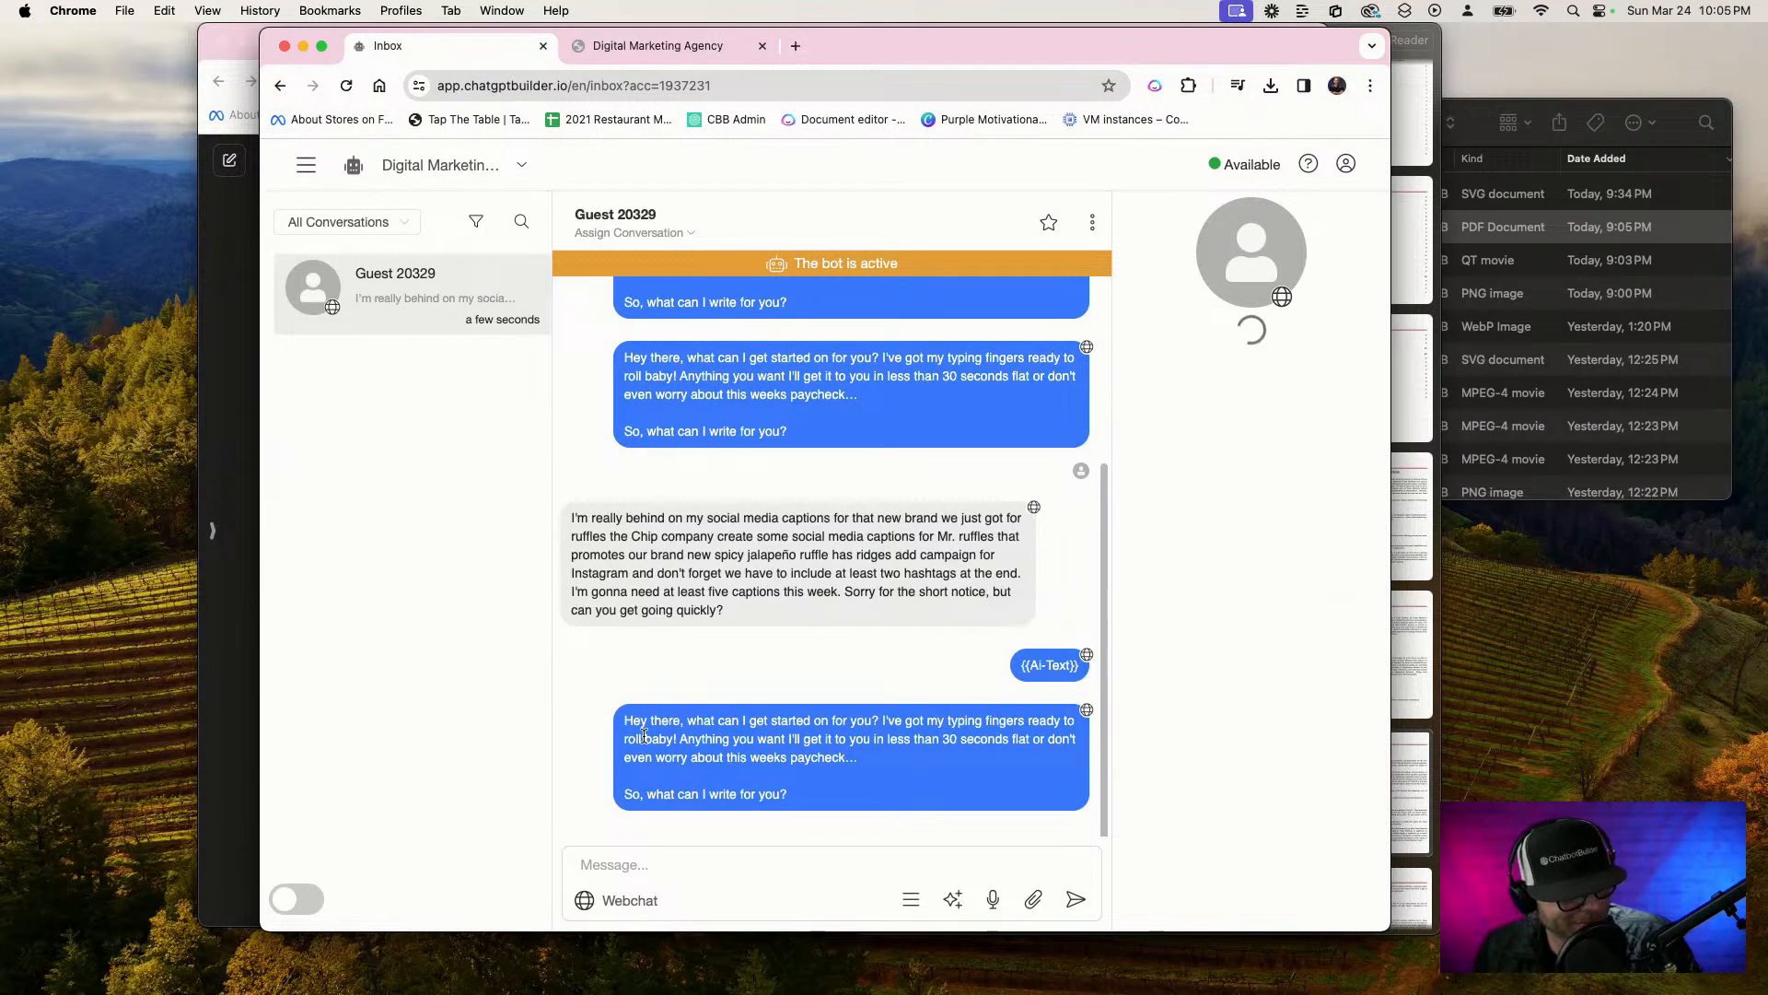
drag(635, 722, 776, 790)
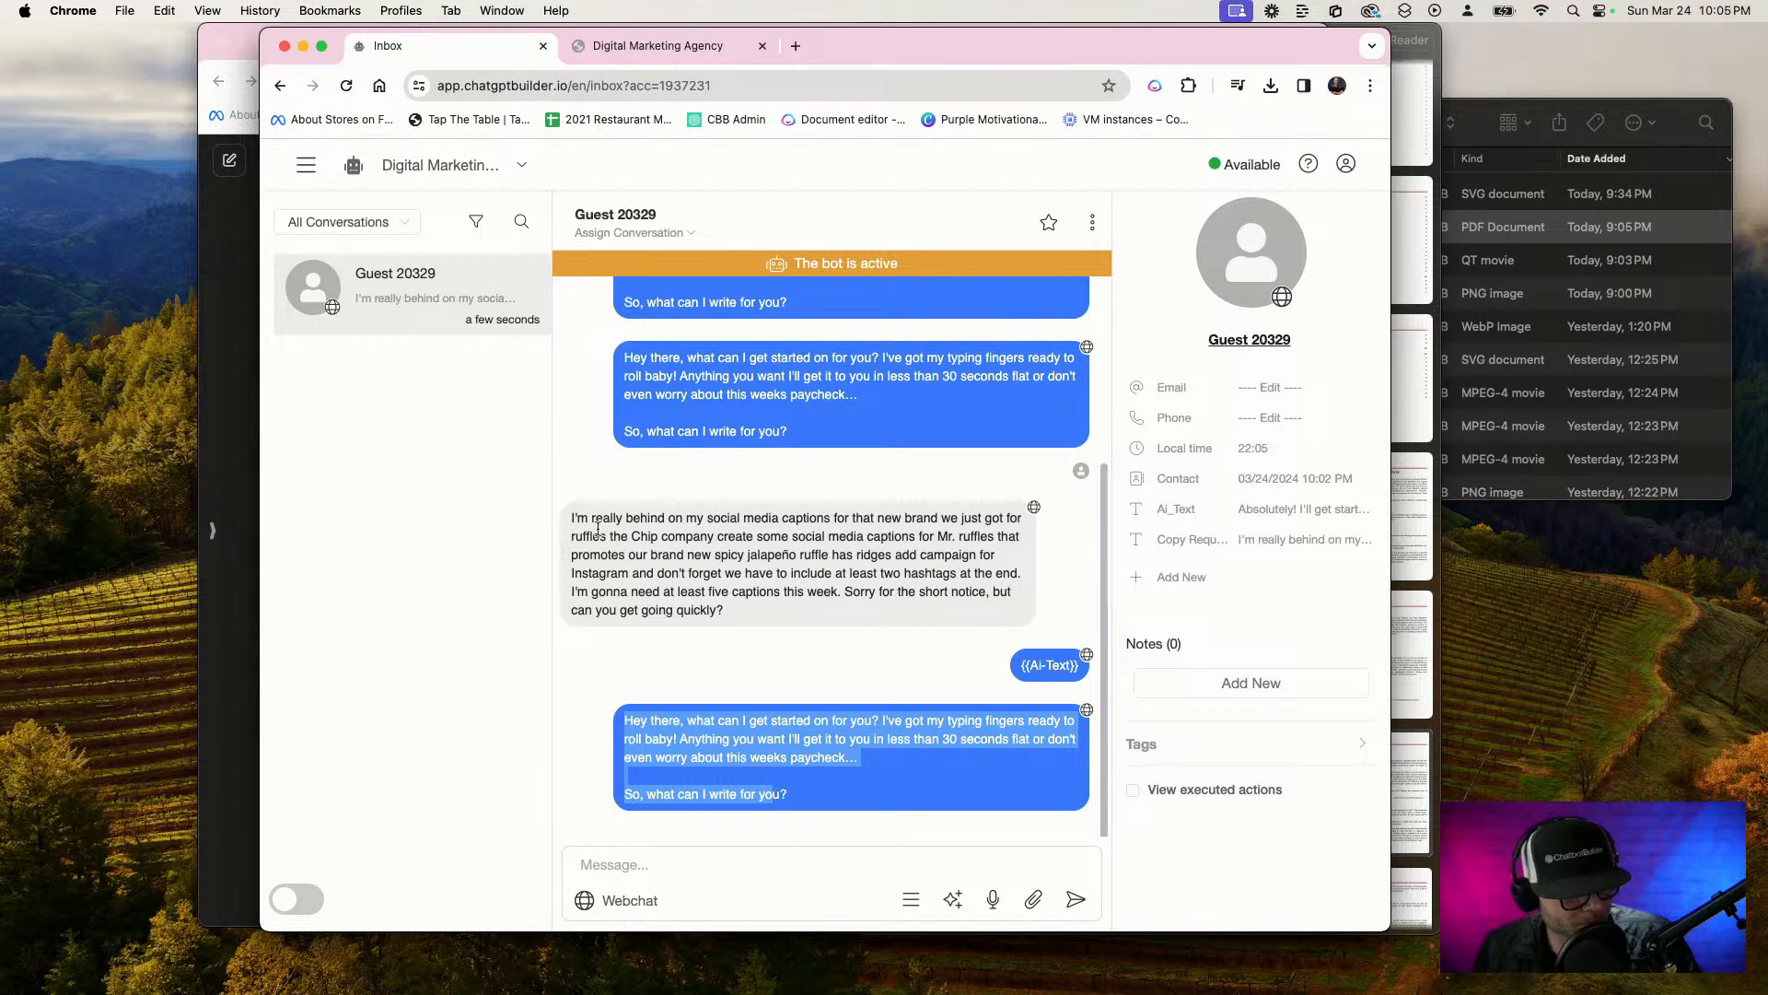
click(726, 591)
drag(730, 615, 574, 520)
right_click(606, 531)
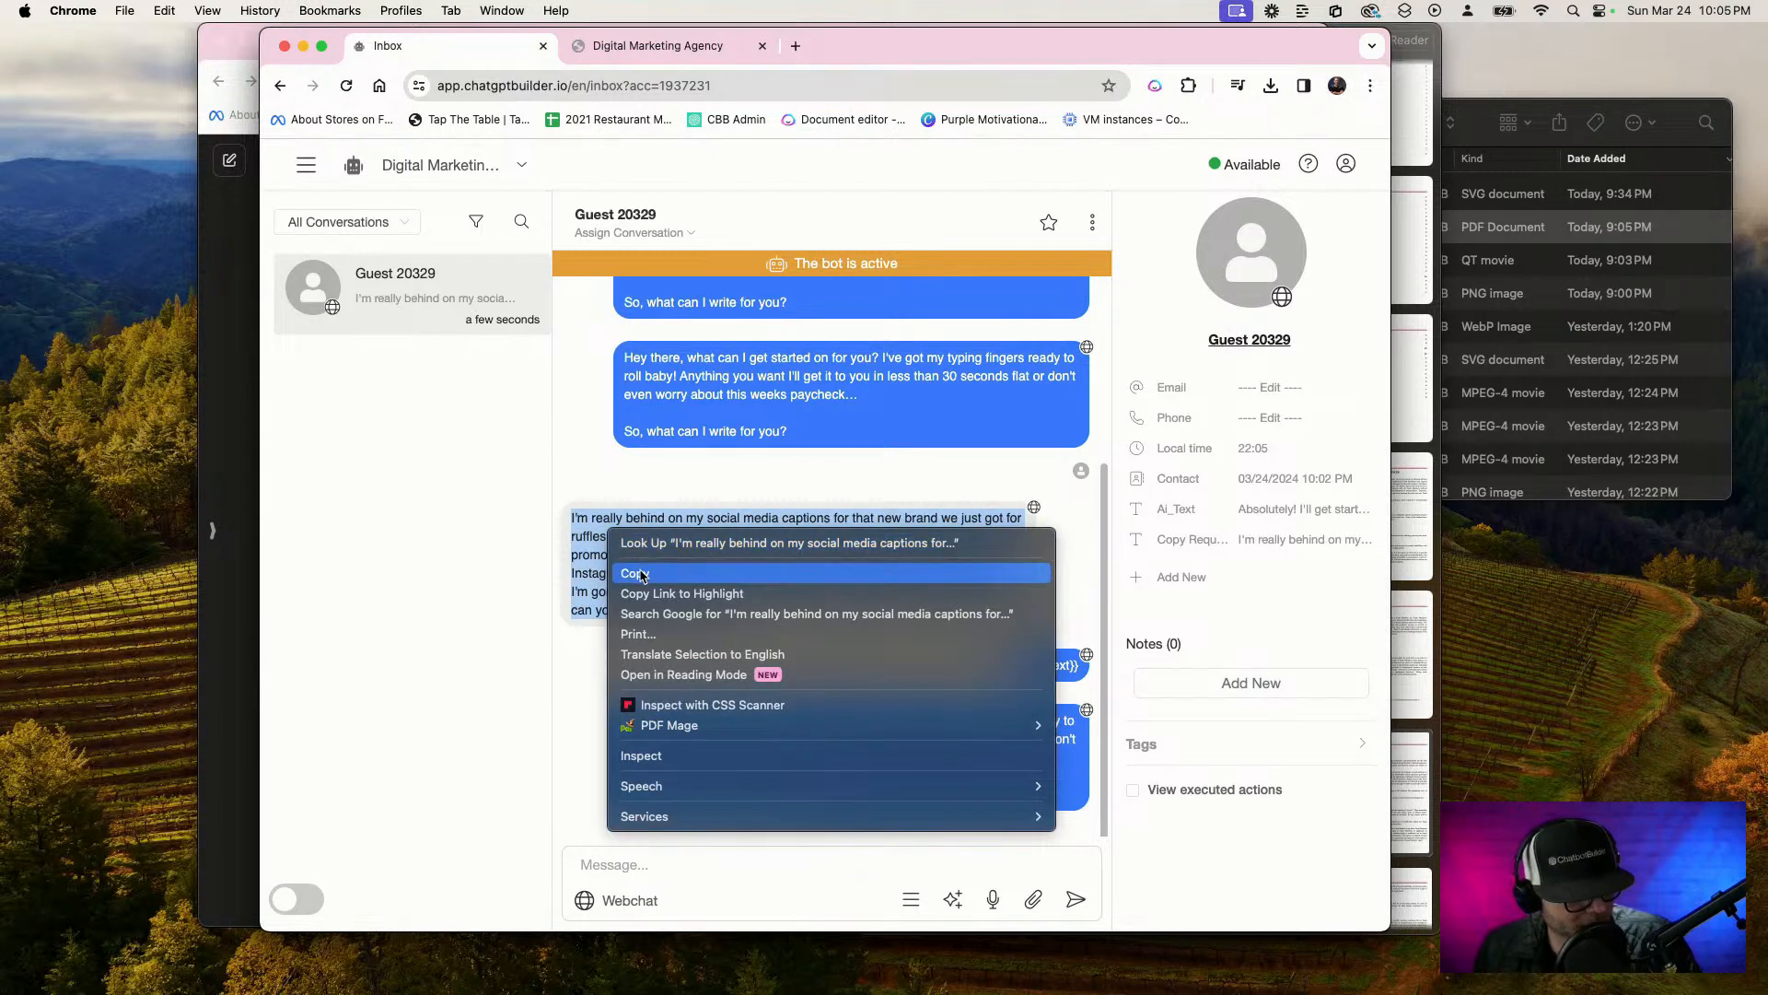
click(642, 569)
Paste the copied social media captions request into the webchat and send it to test the copywriter's reply
click(709, 46)
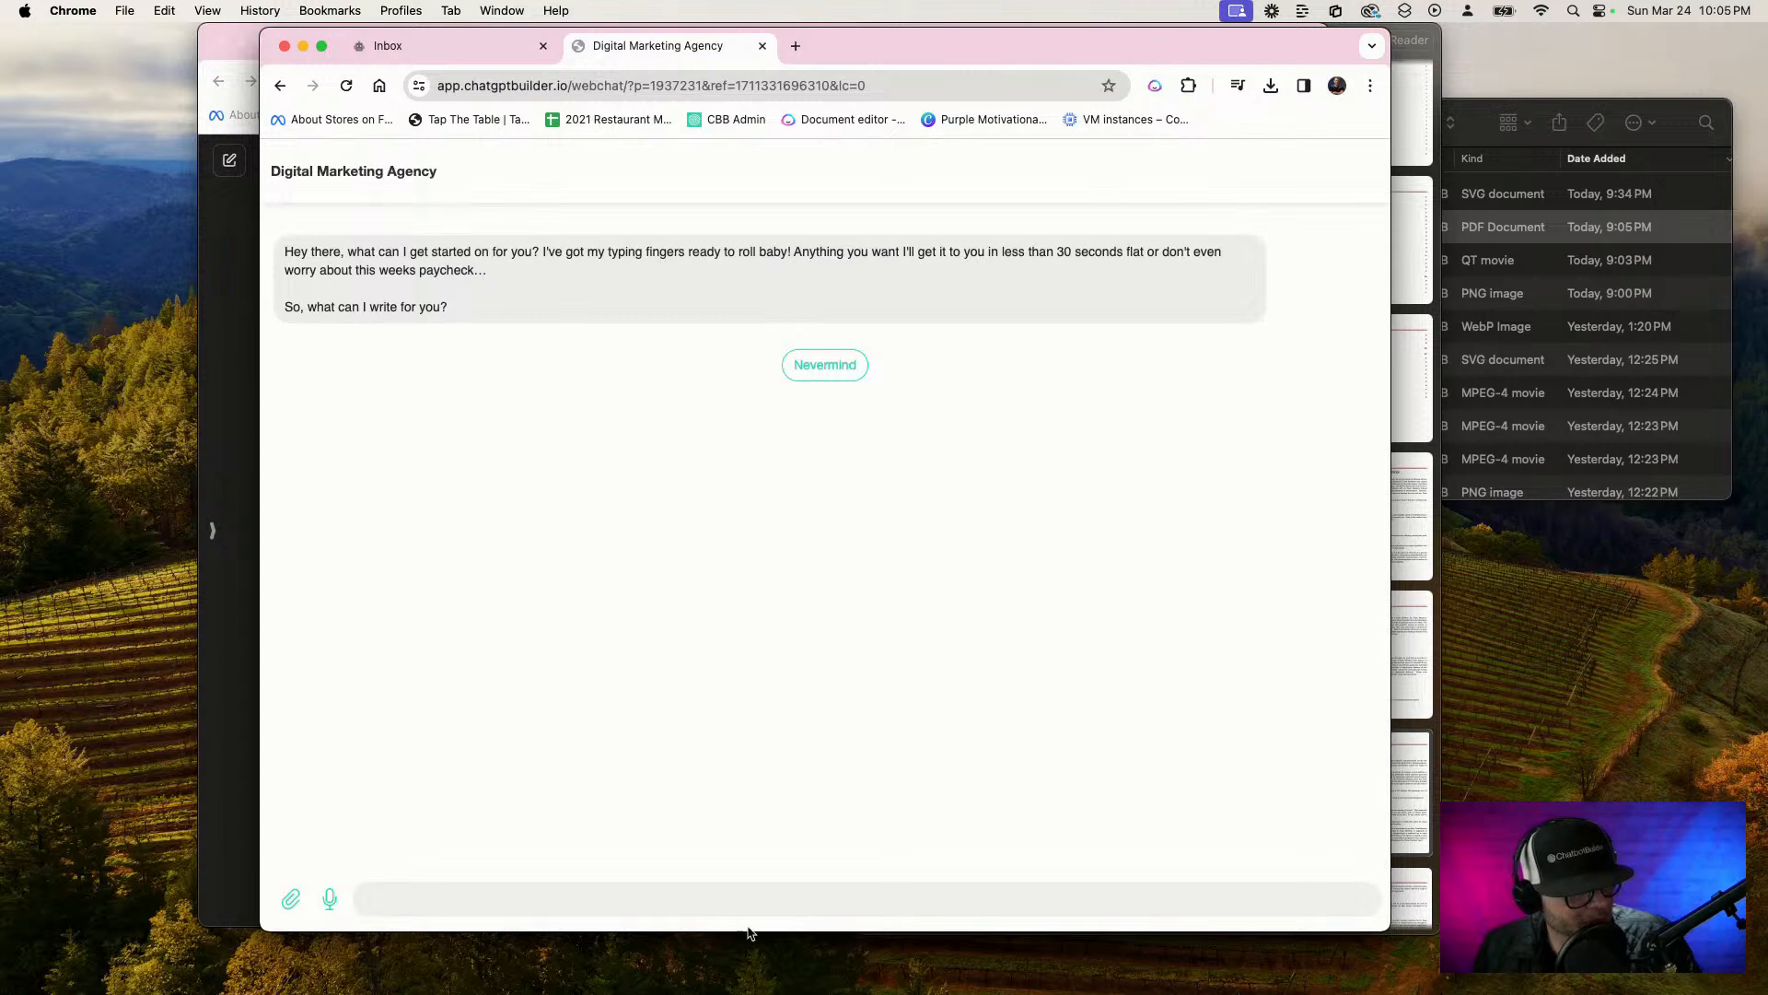
right_click(642, 901)
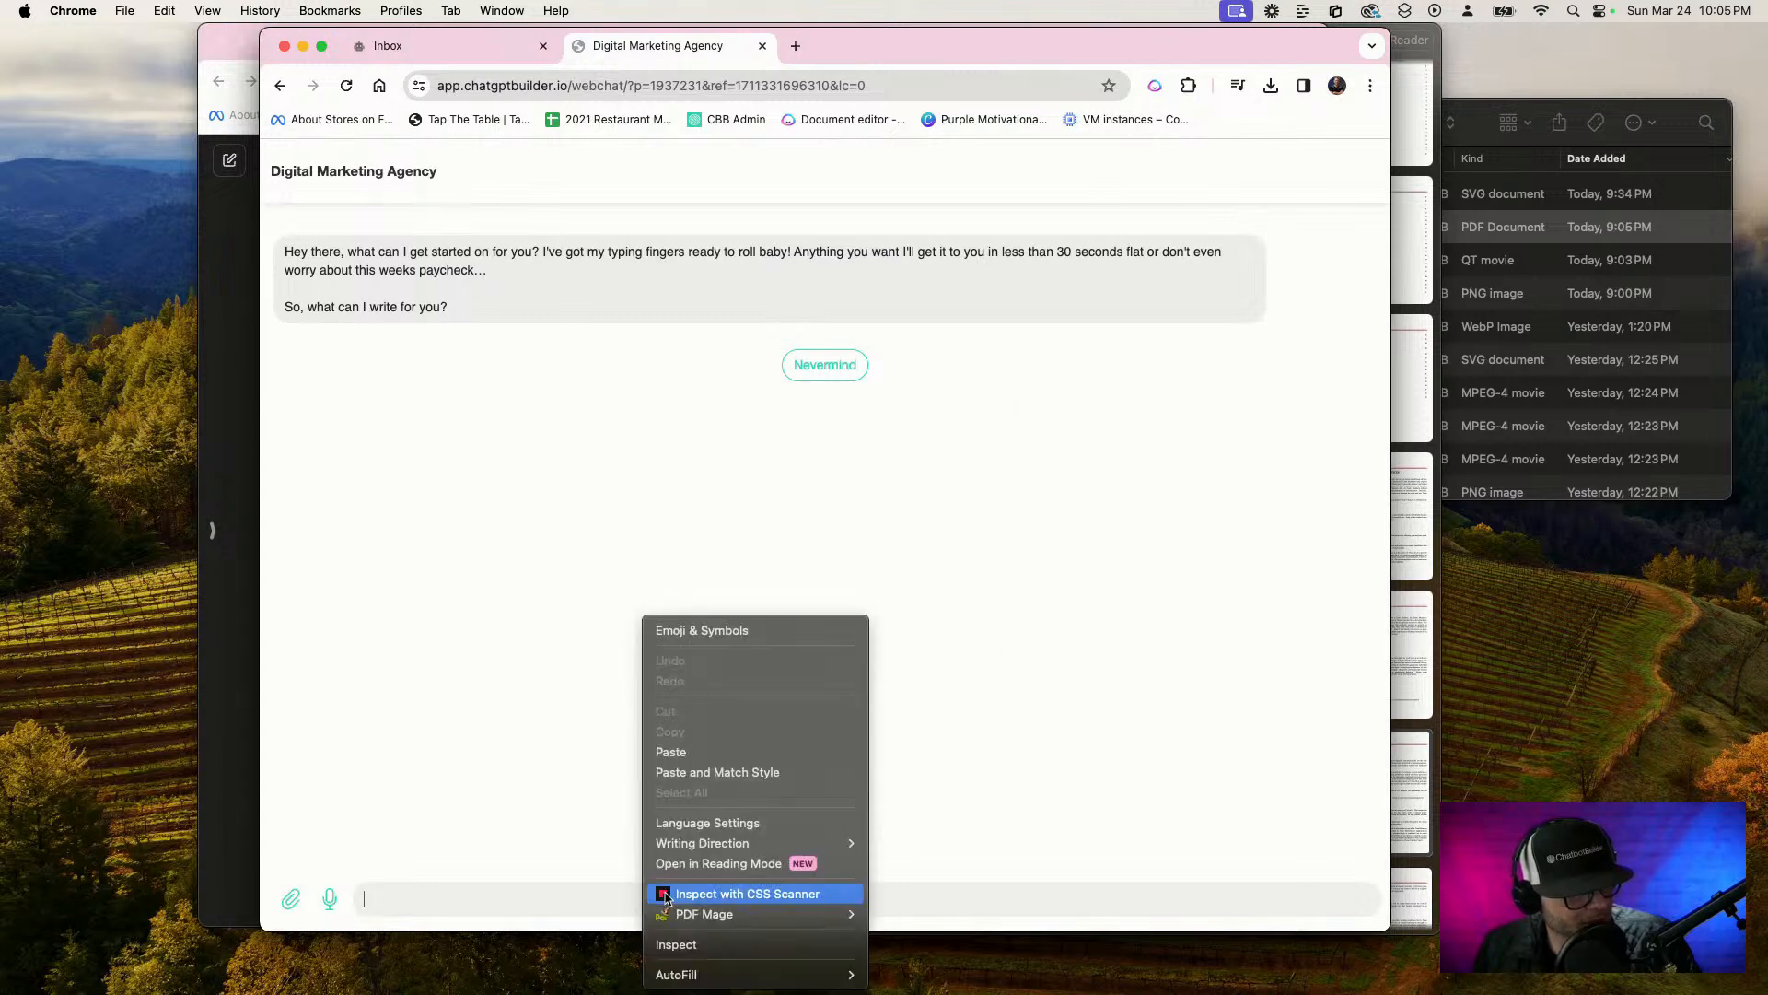
click(709, 753)
key(Return)
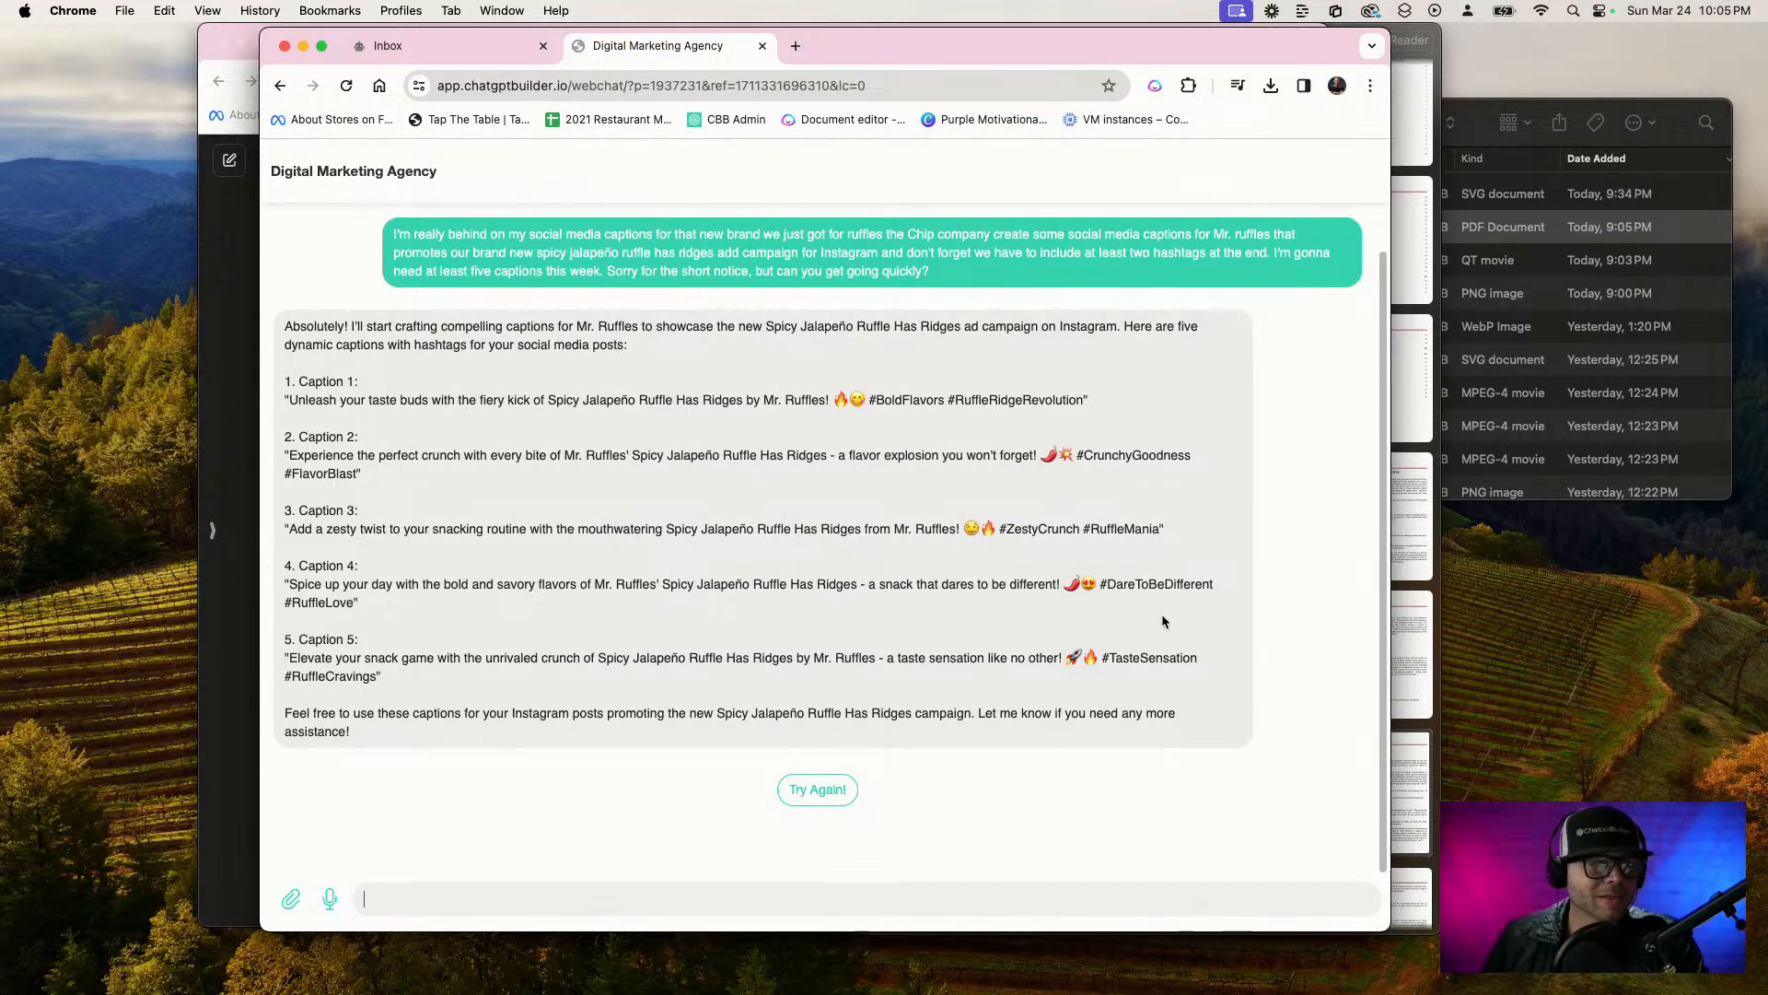
Create a new flow named Graphic Designer in the bot's Flows list
click(476, 42)
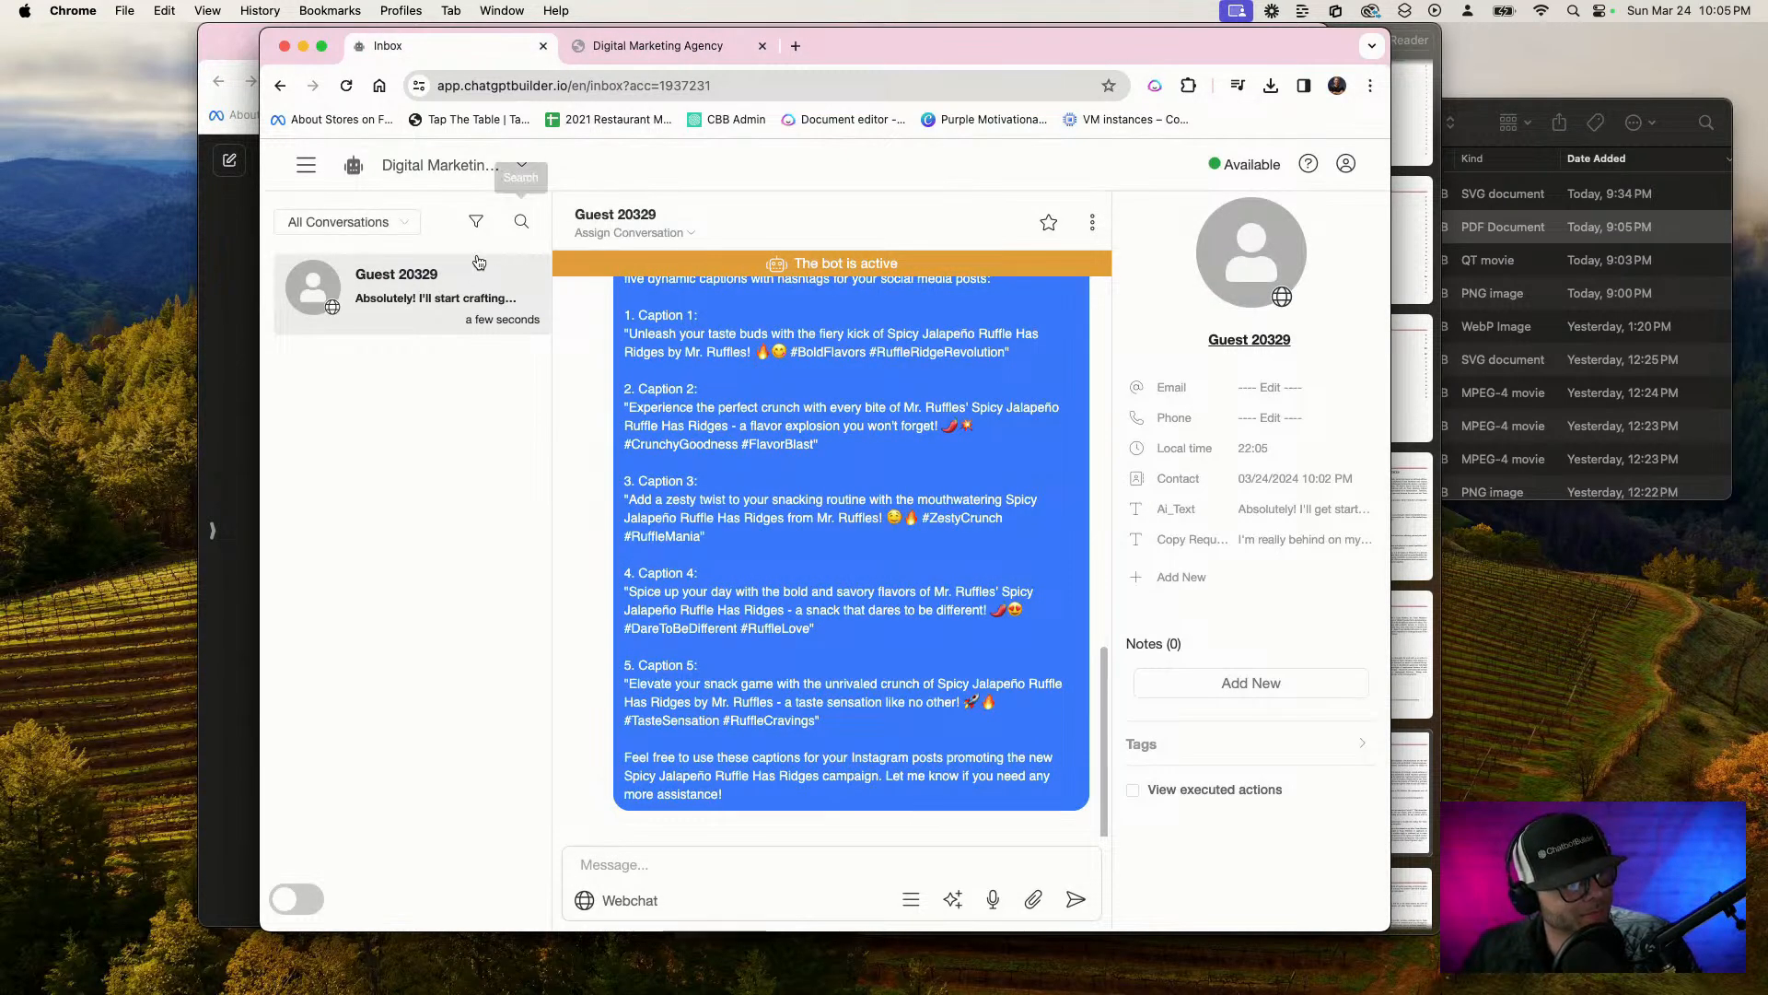
click(310, 167)
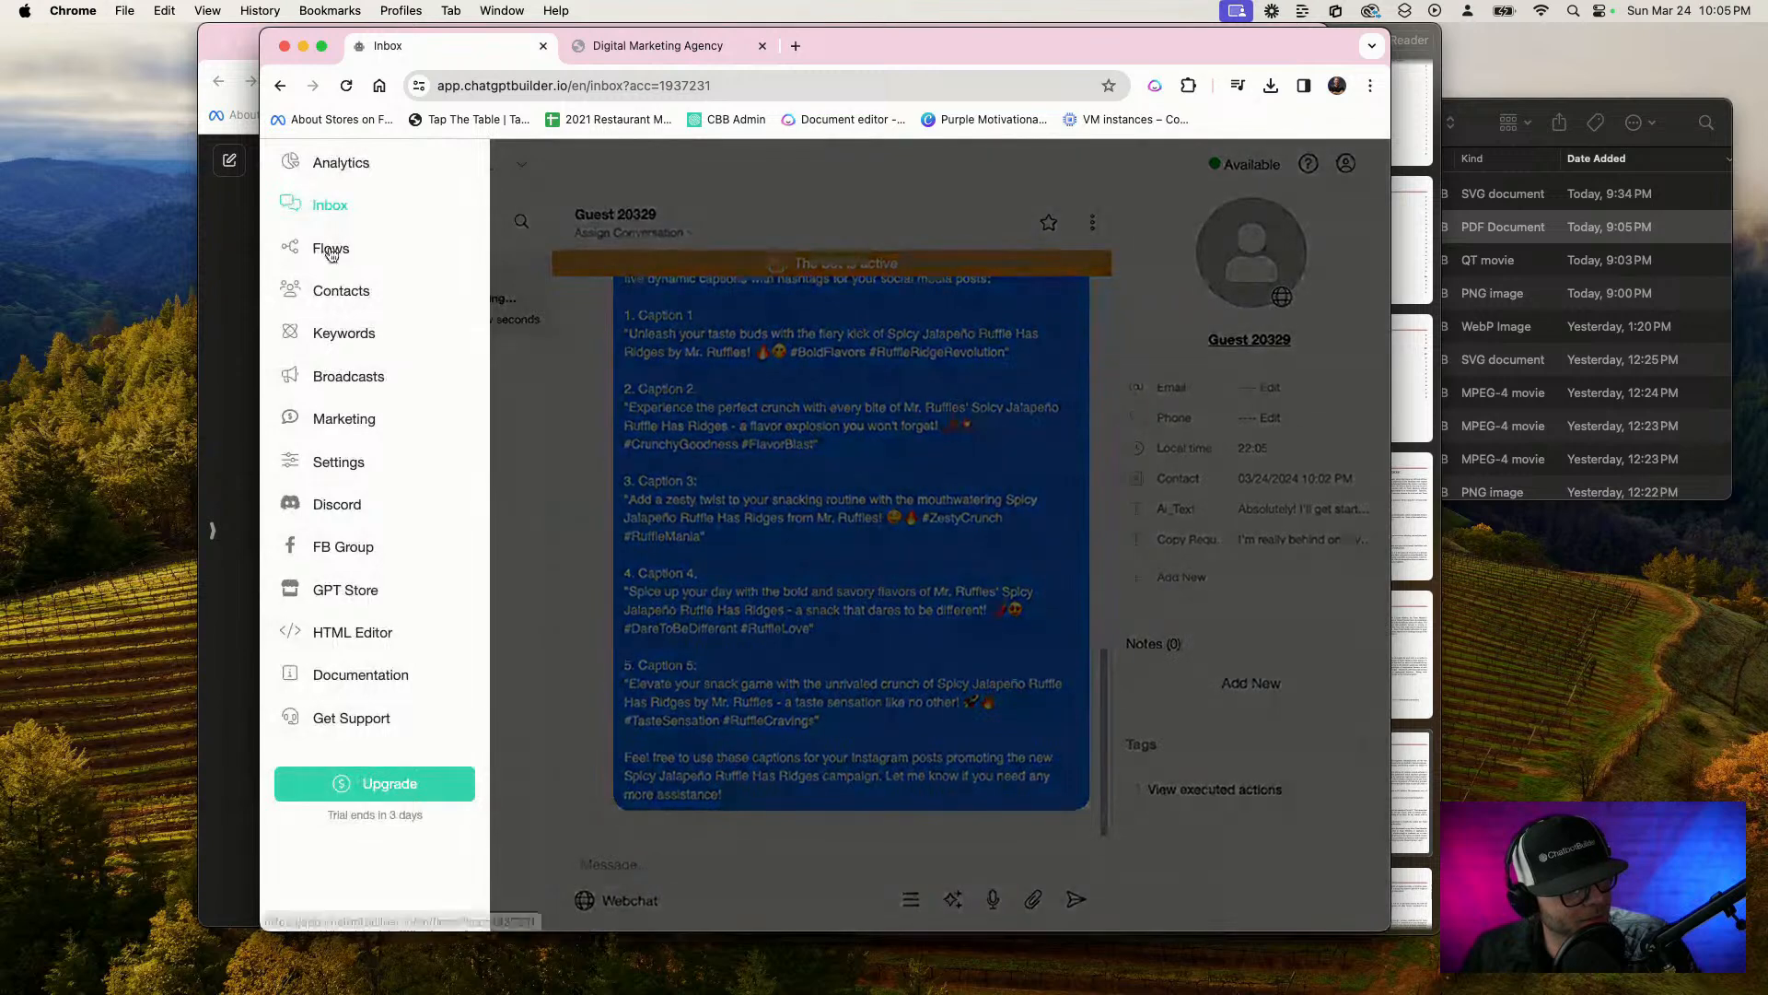
click(328, 245)
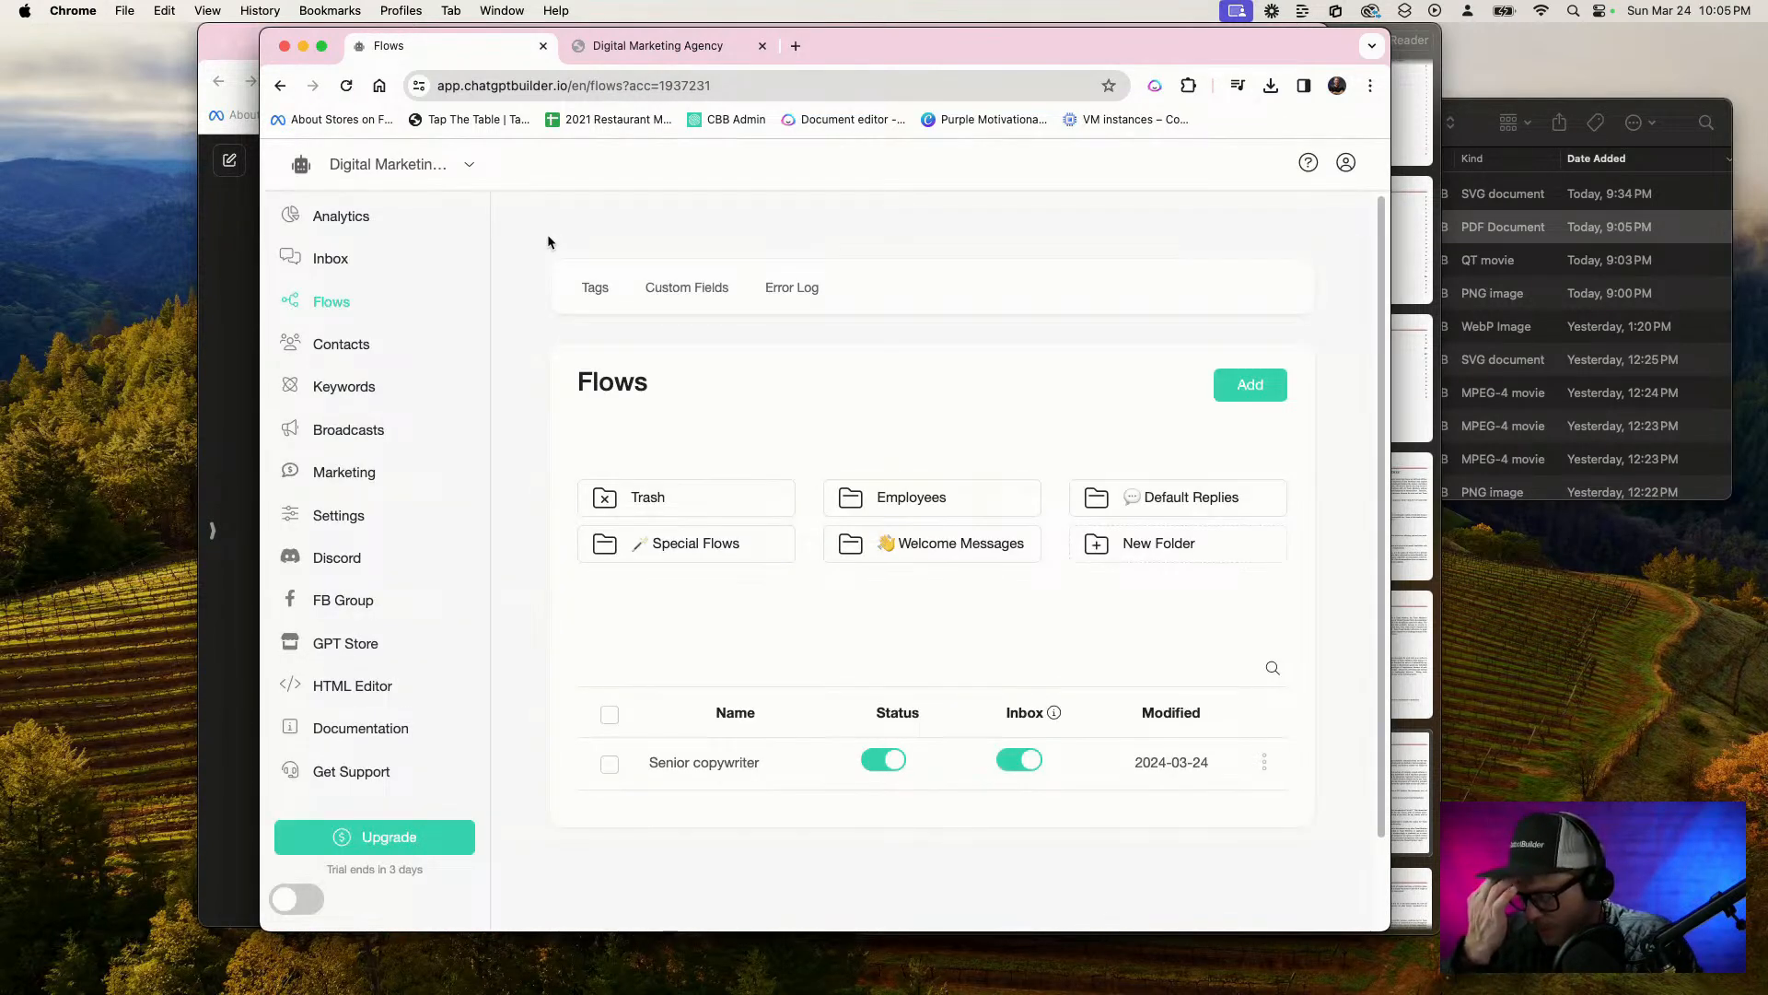
click(1225, 385)
click(665, 256)
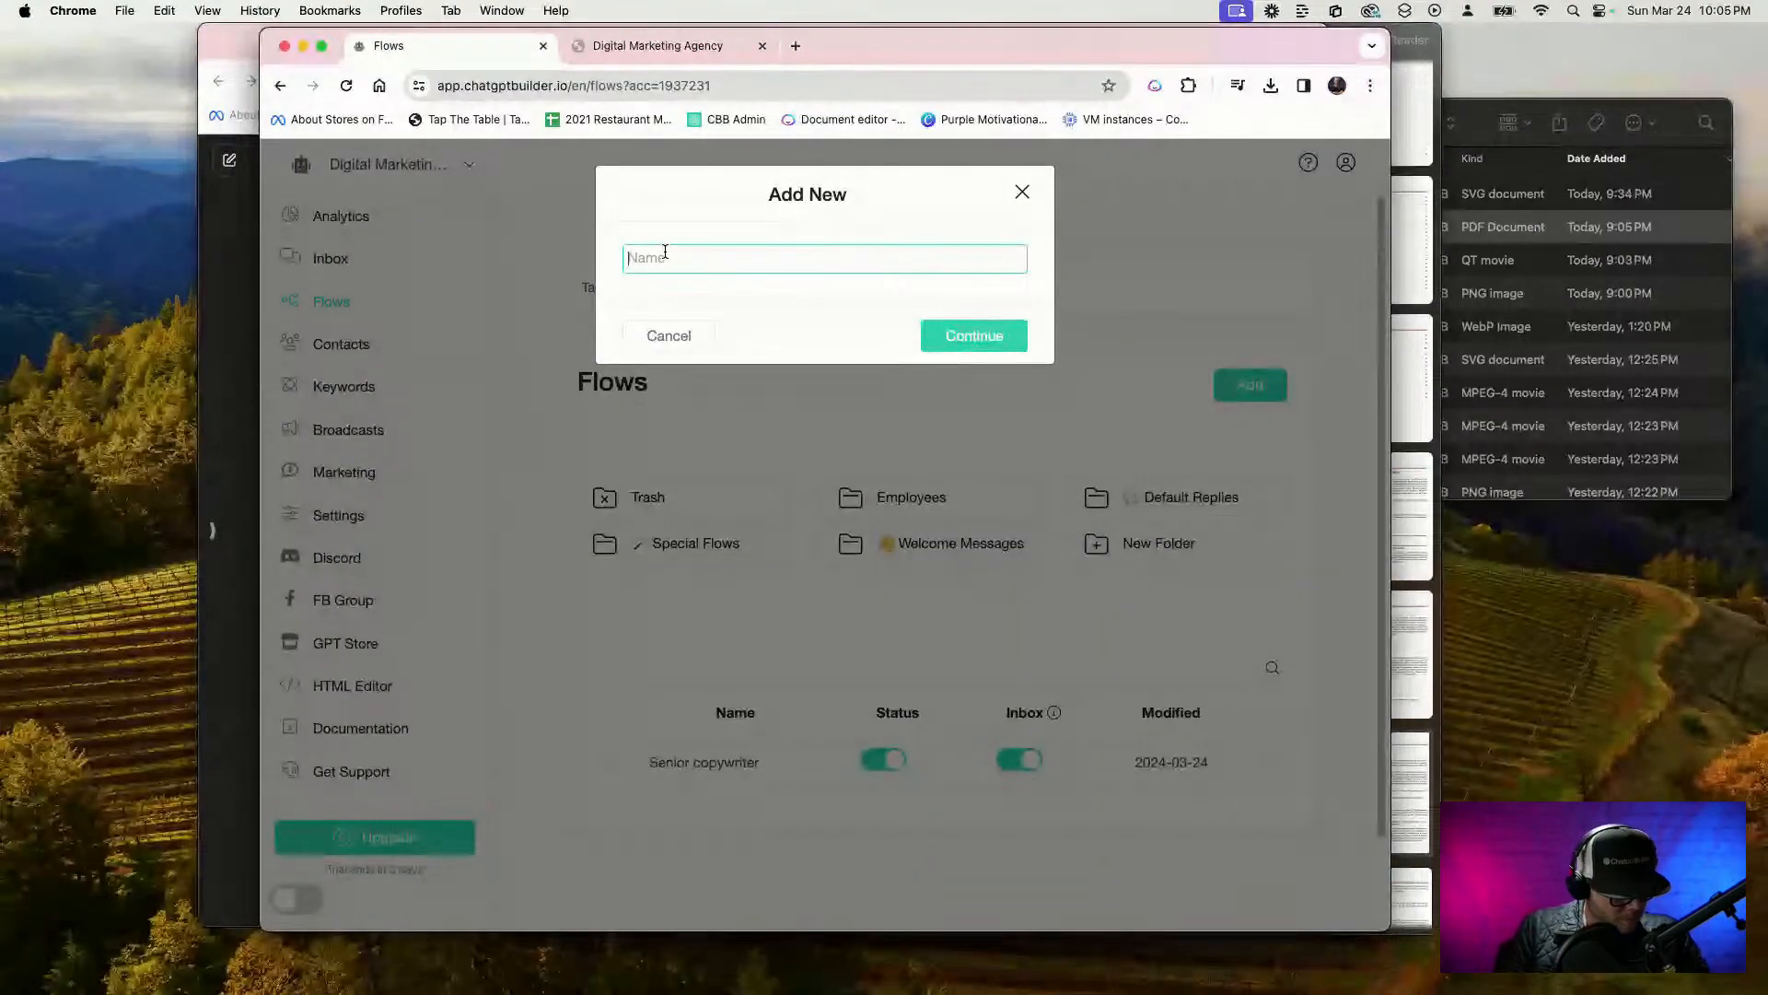
text(Graphic Designer)
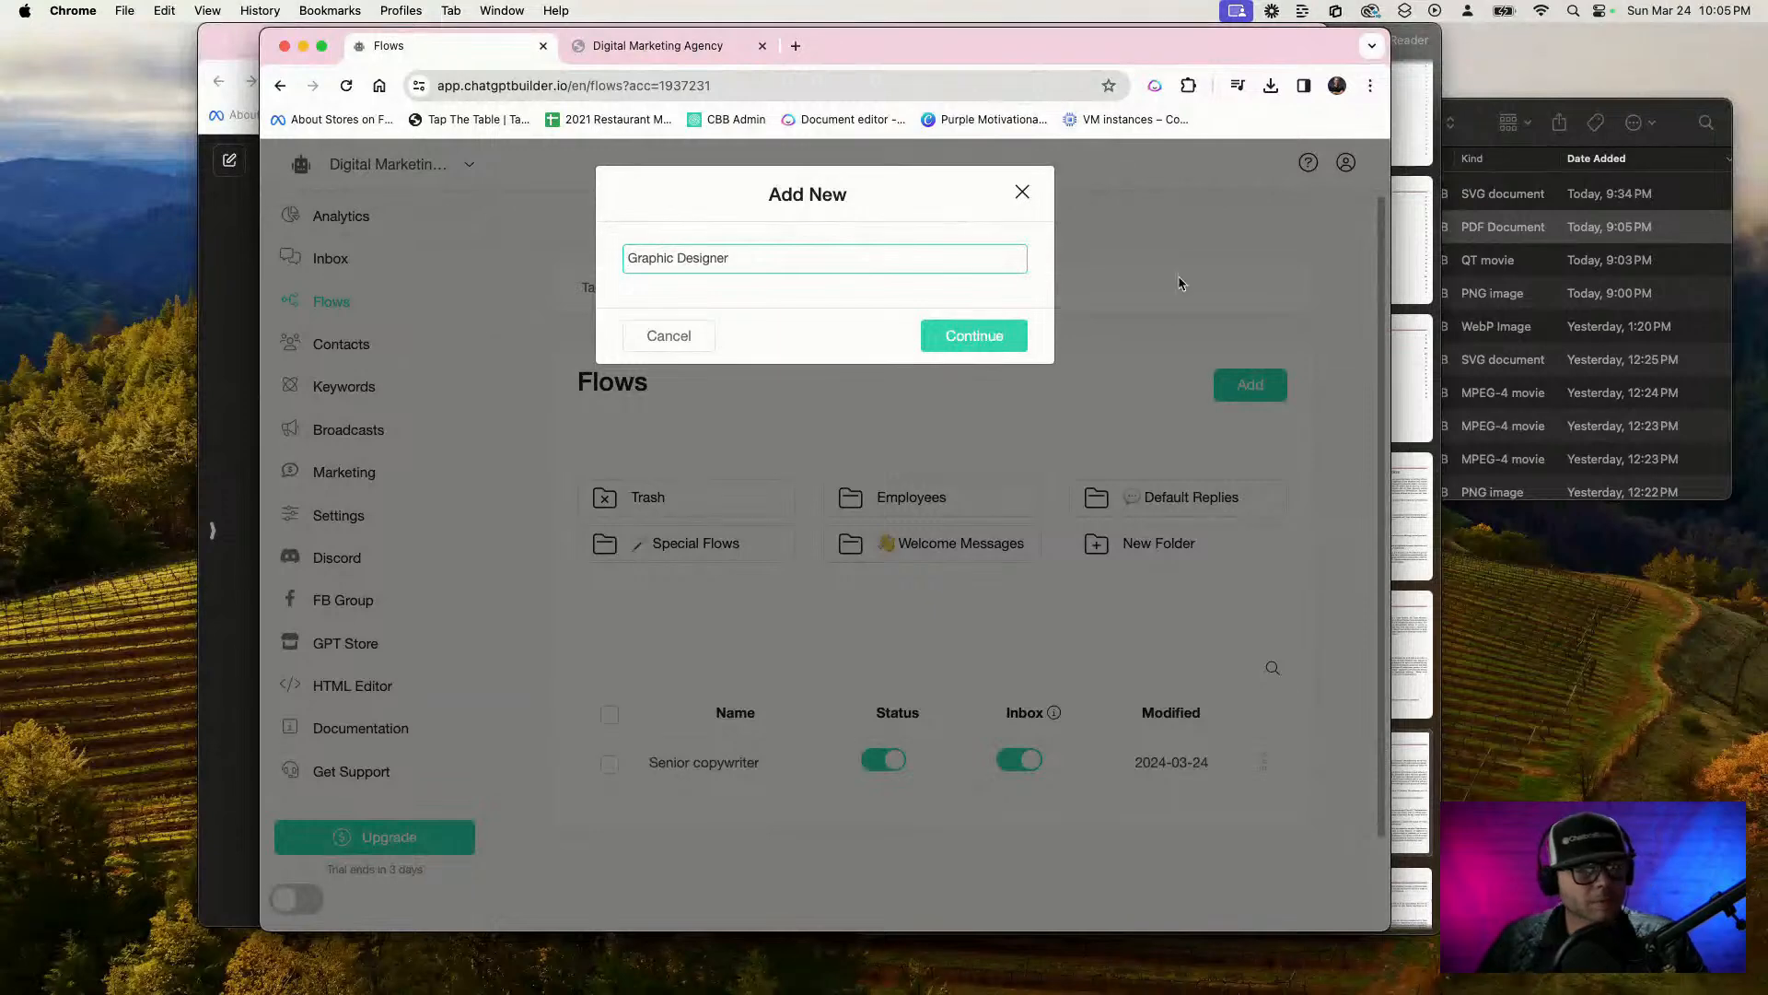
click(976, 336)
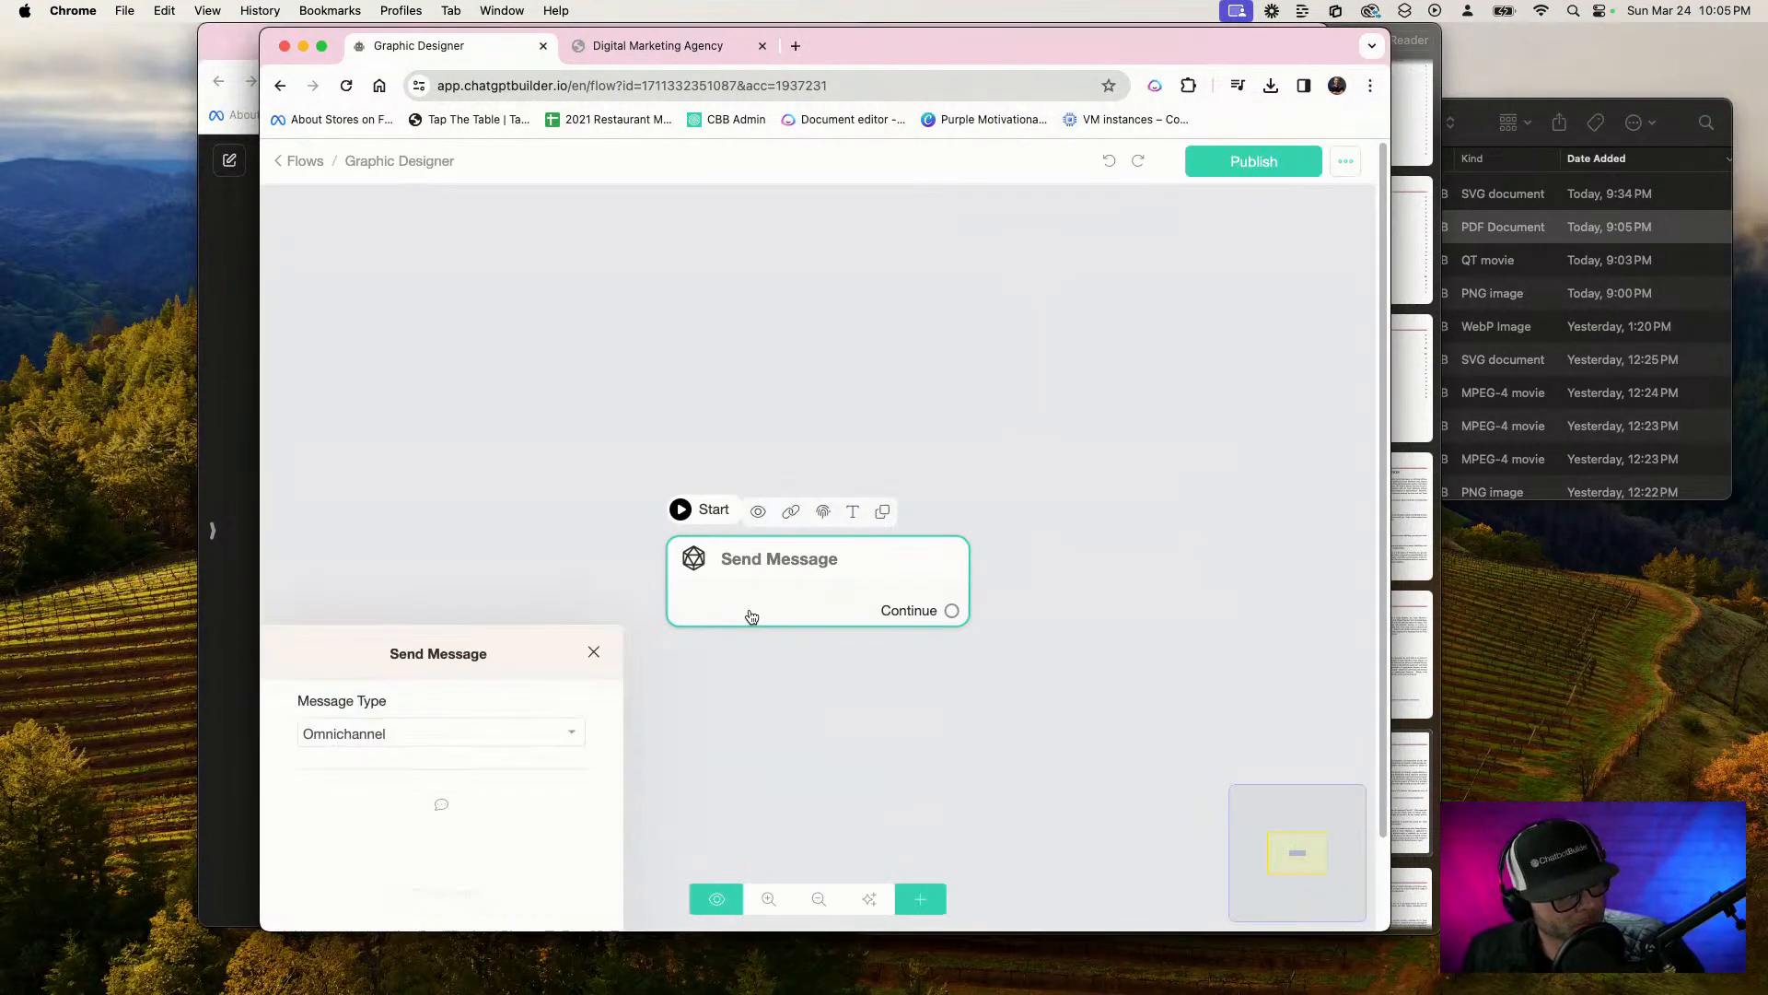
Add a user data question to the start step: "I don't smell anything… But sure what can I get going for you in the graphics department!"
click(472, 554)
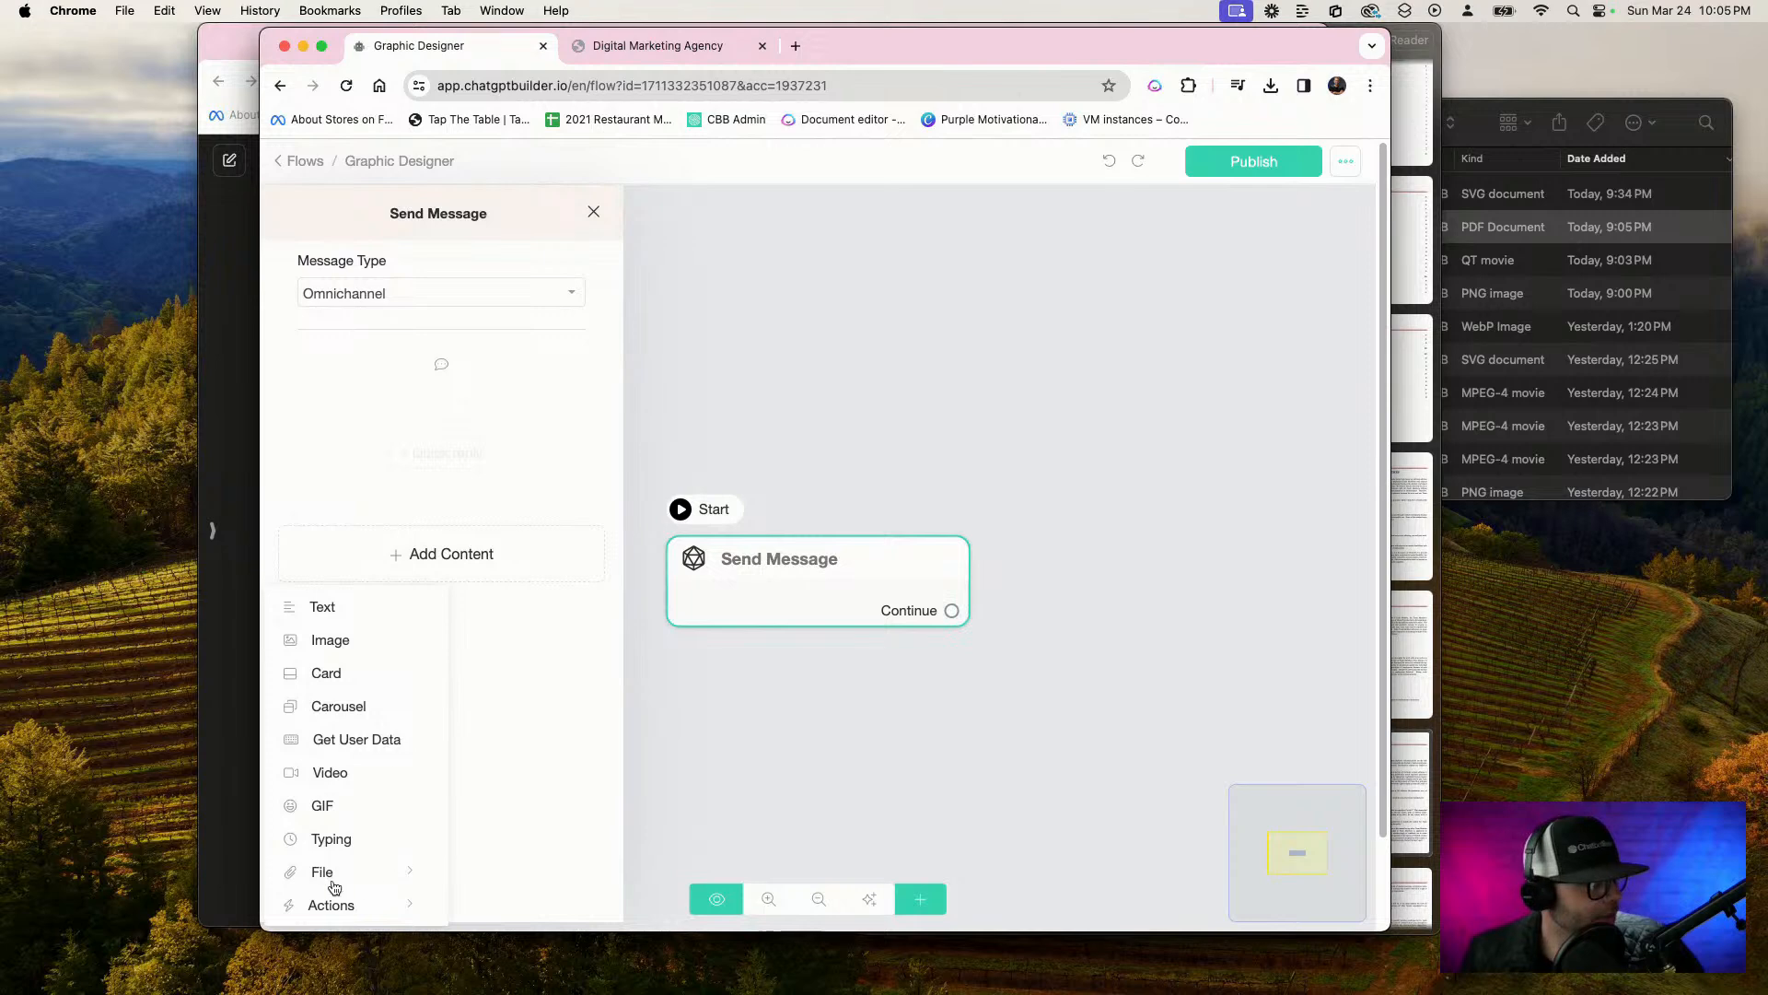
click(341, 742)
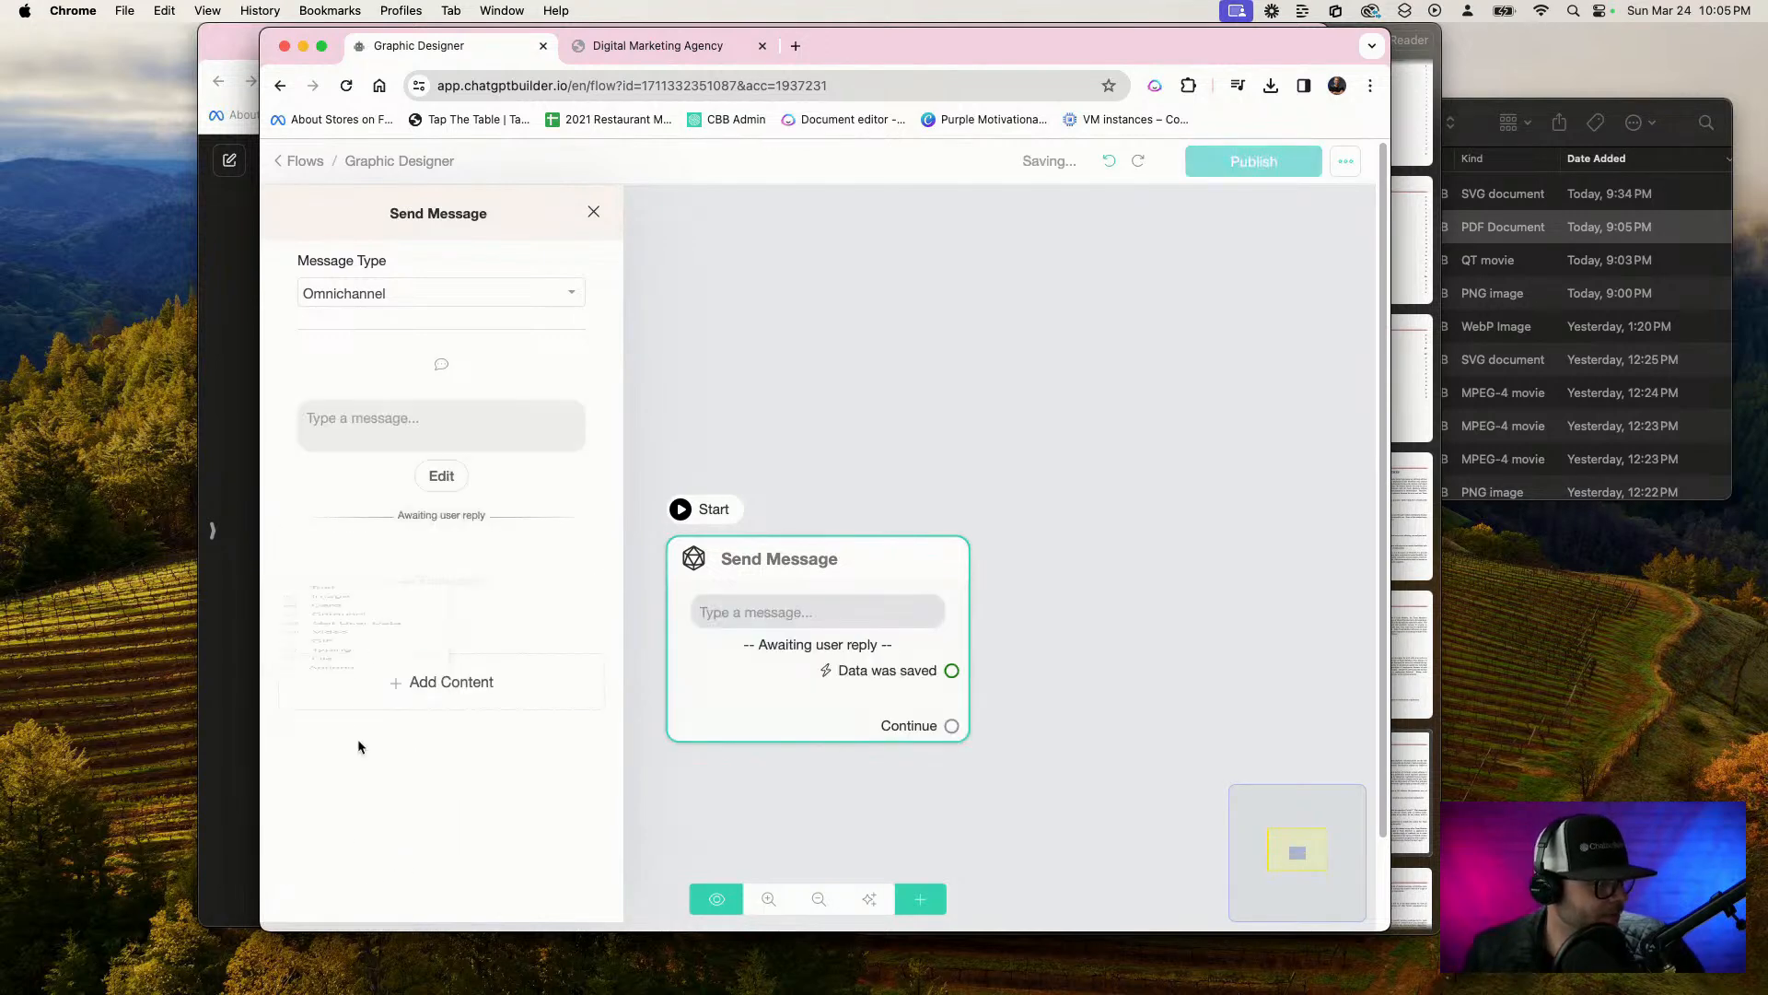
click(434, 434)
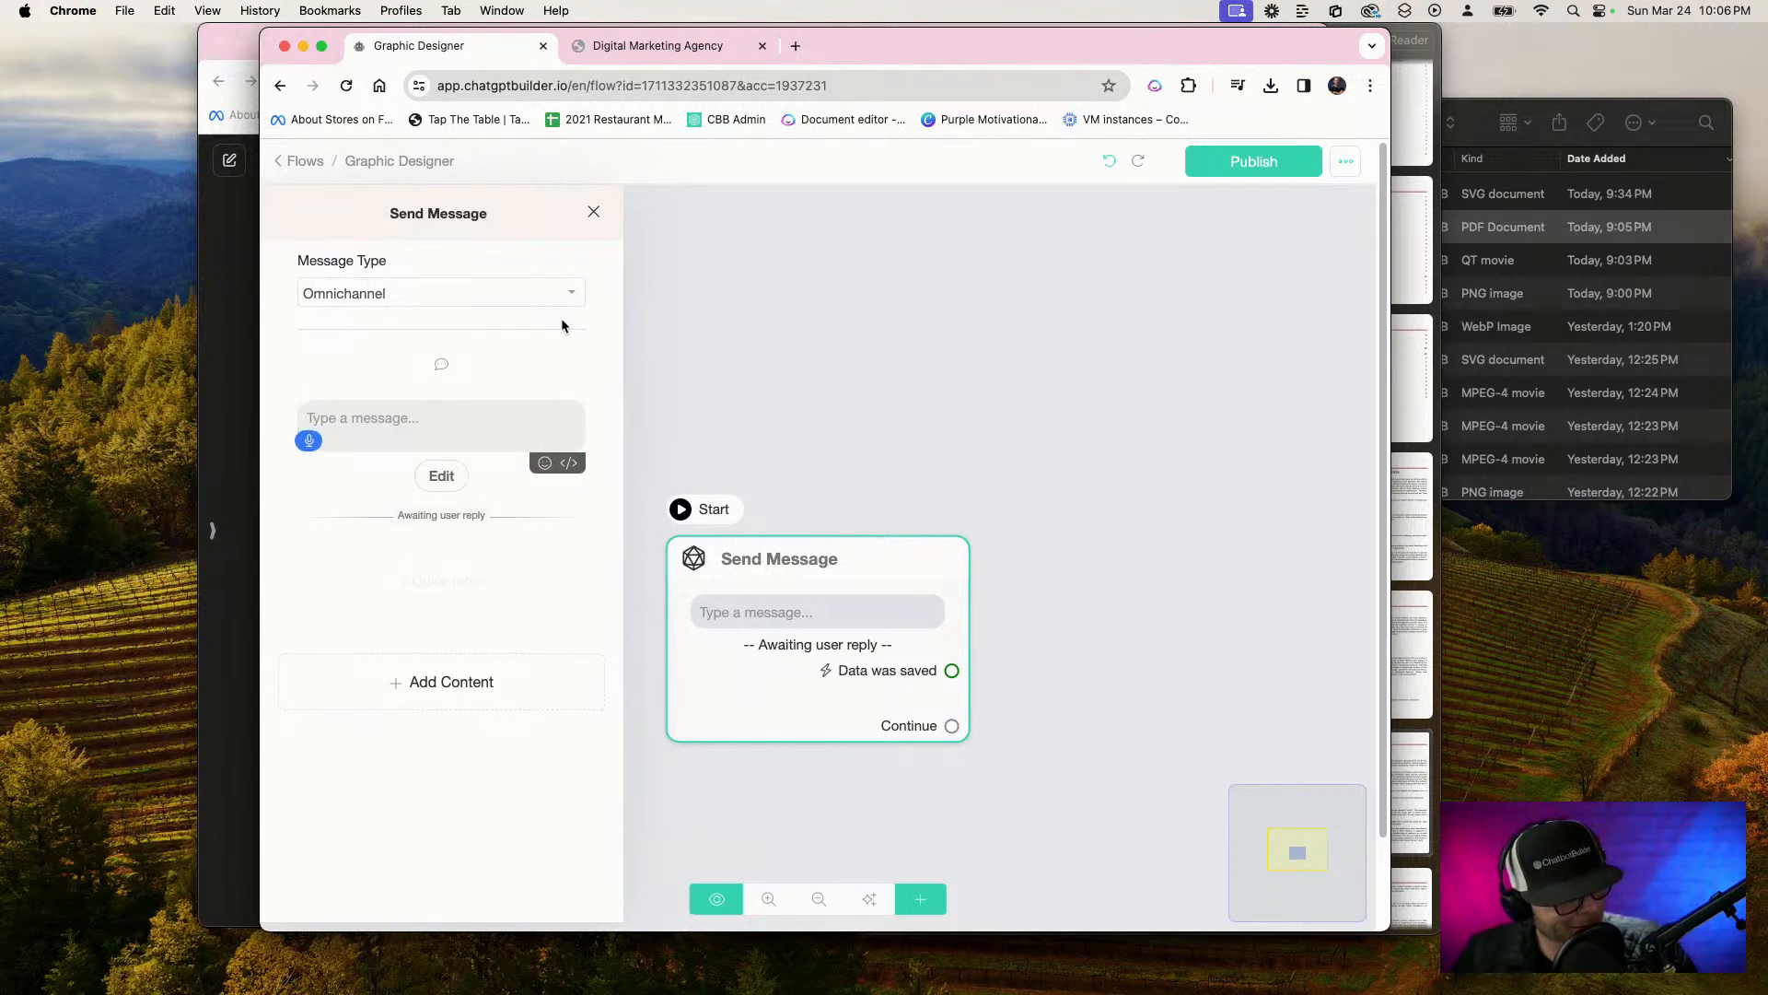
text(I don't smell anything)
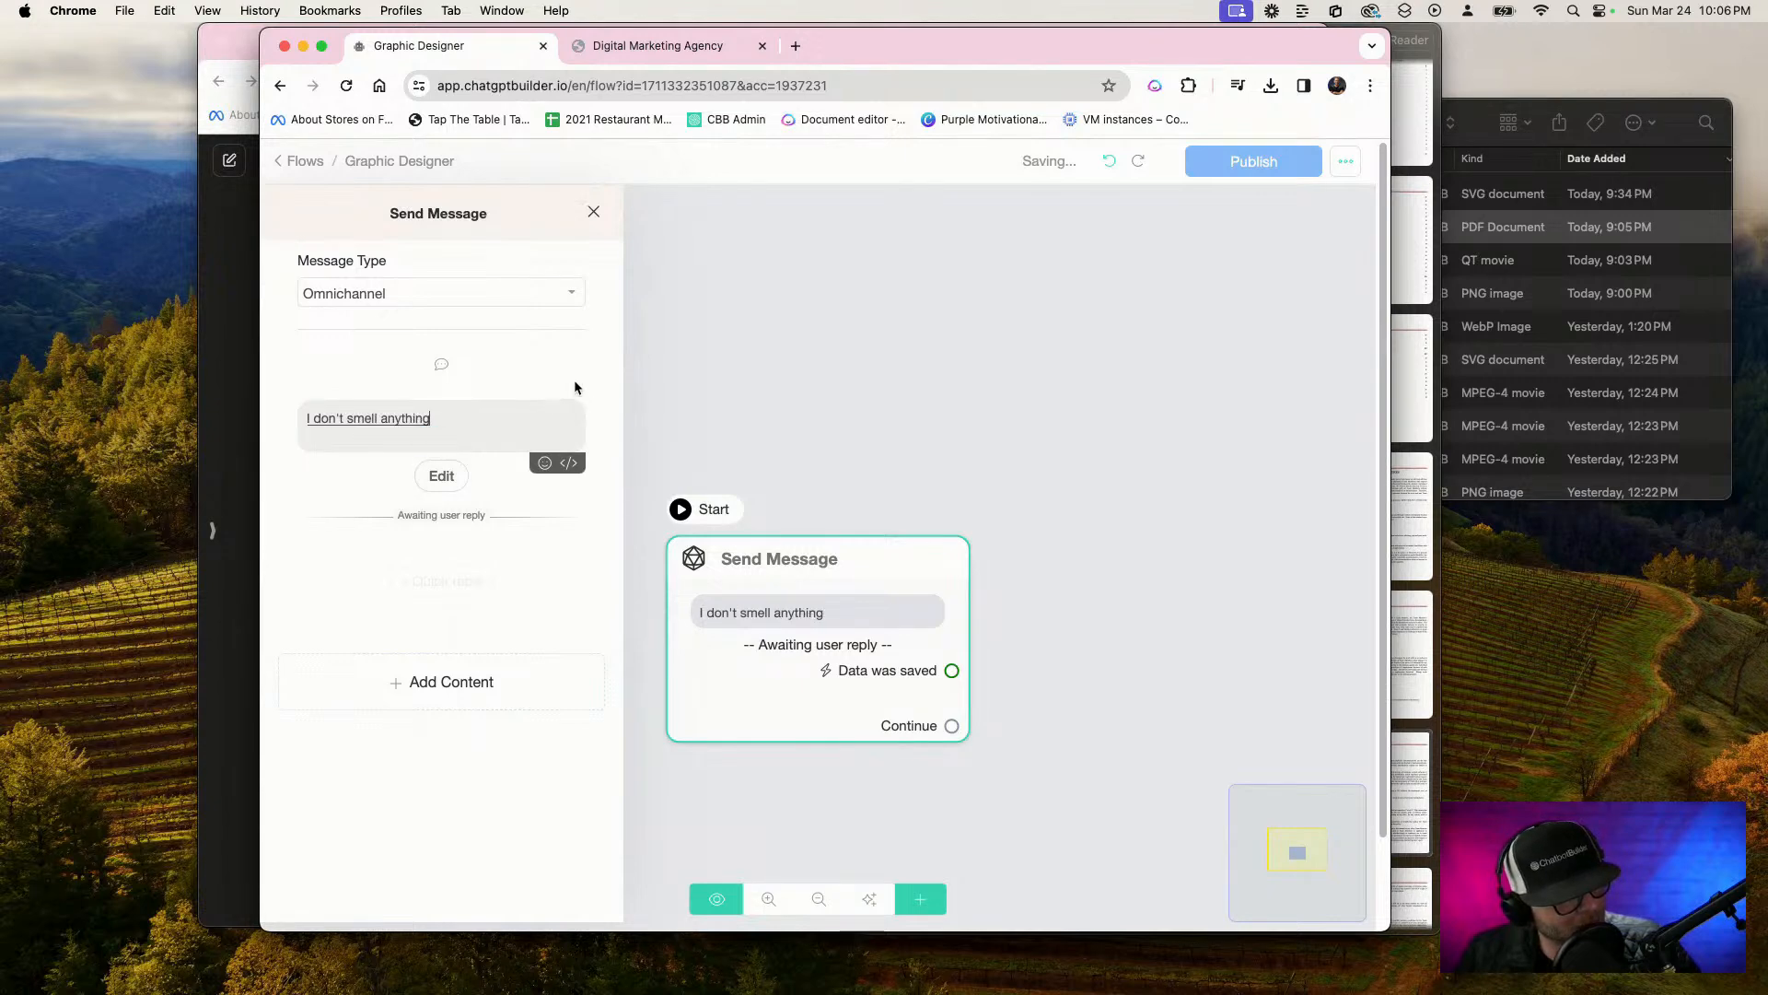
text(… But s)
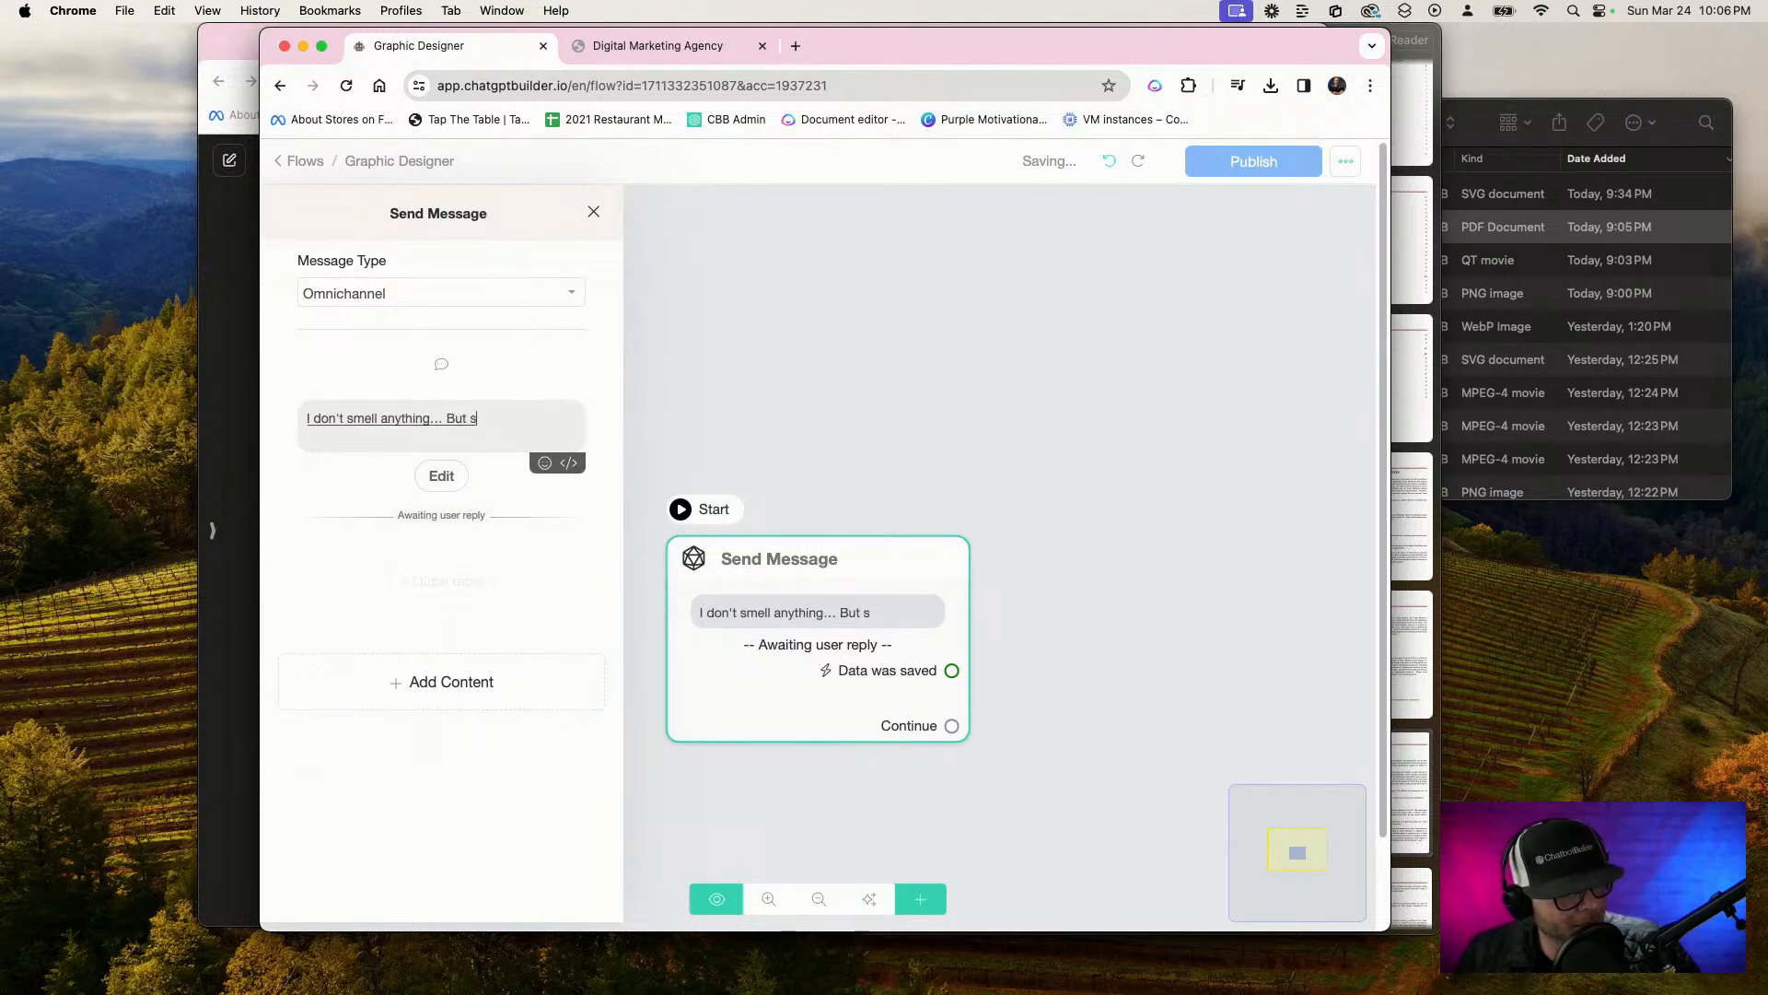
text(ure what can I get going for you?)
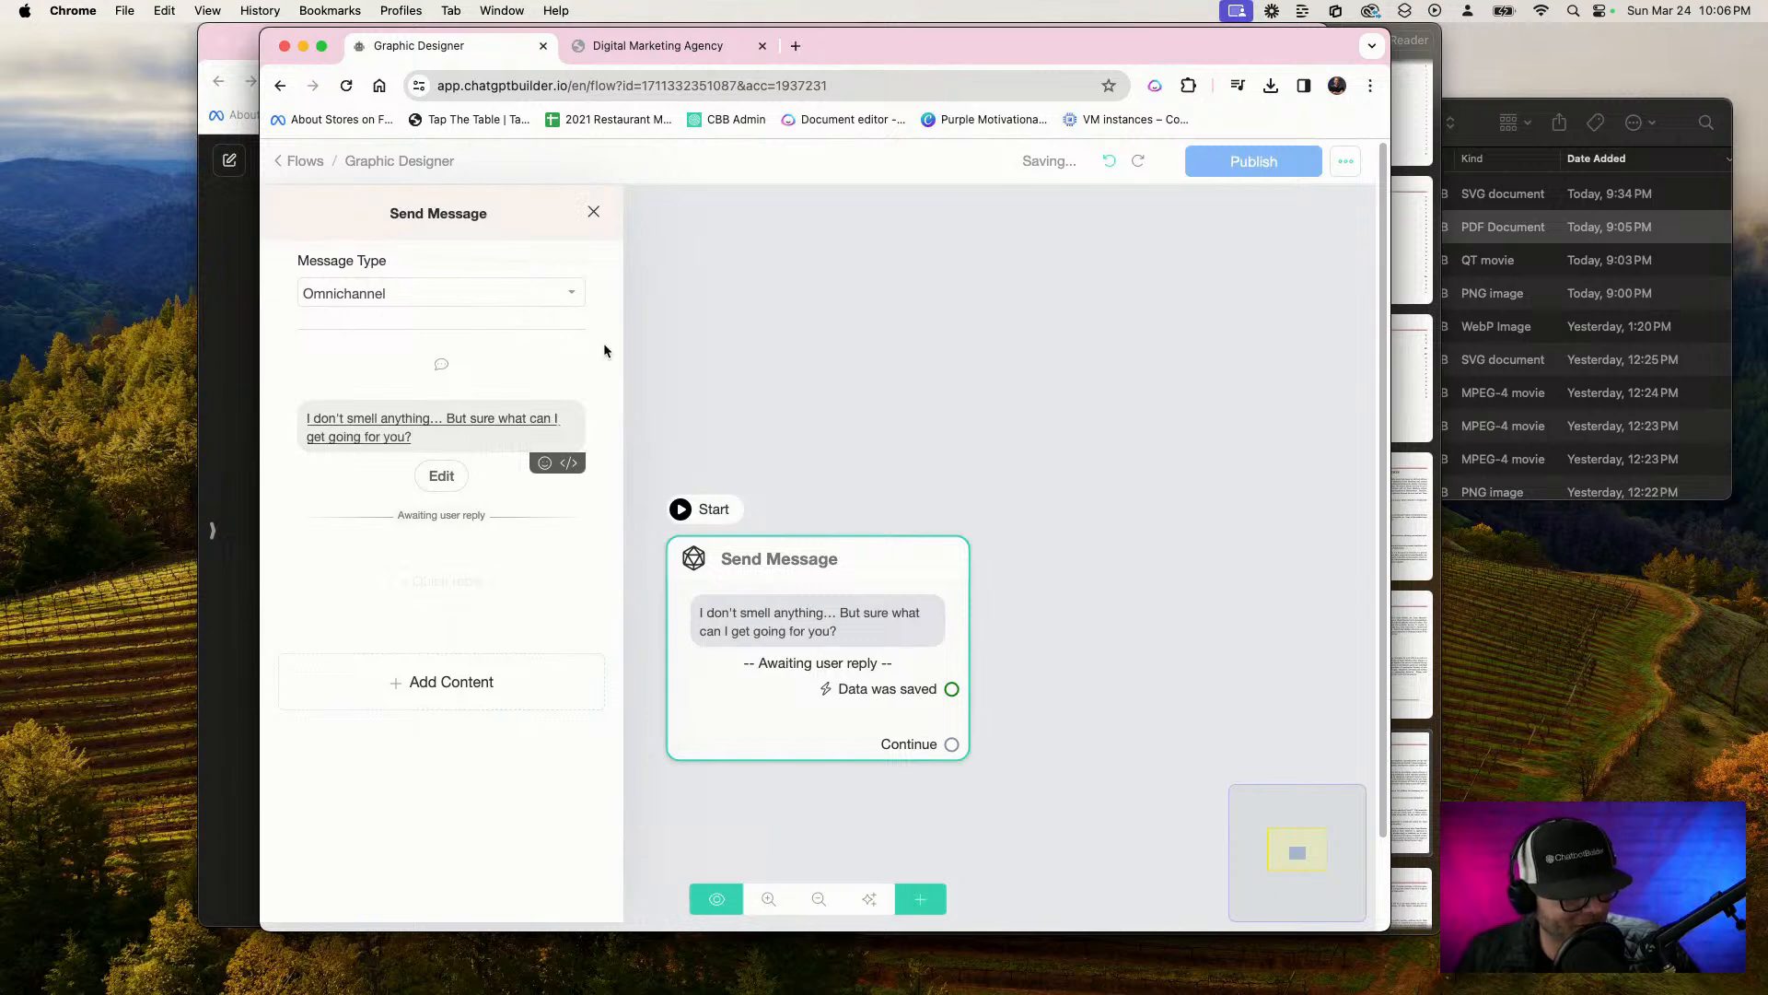
key(BackSpace)
text(in the graphics department)
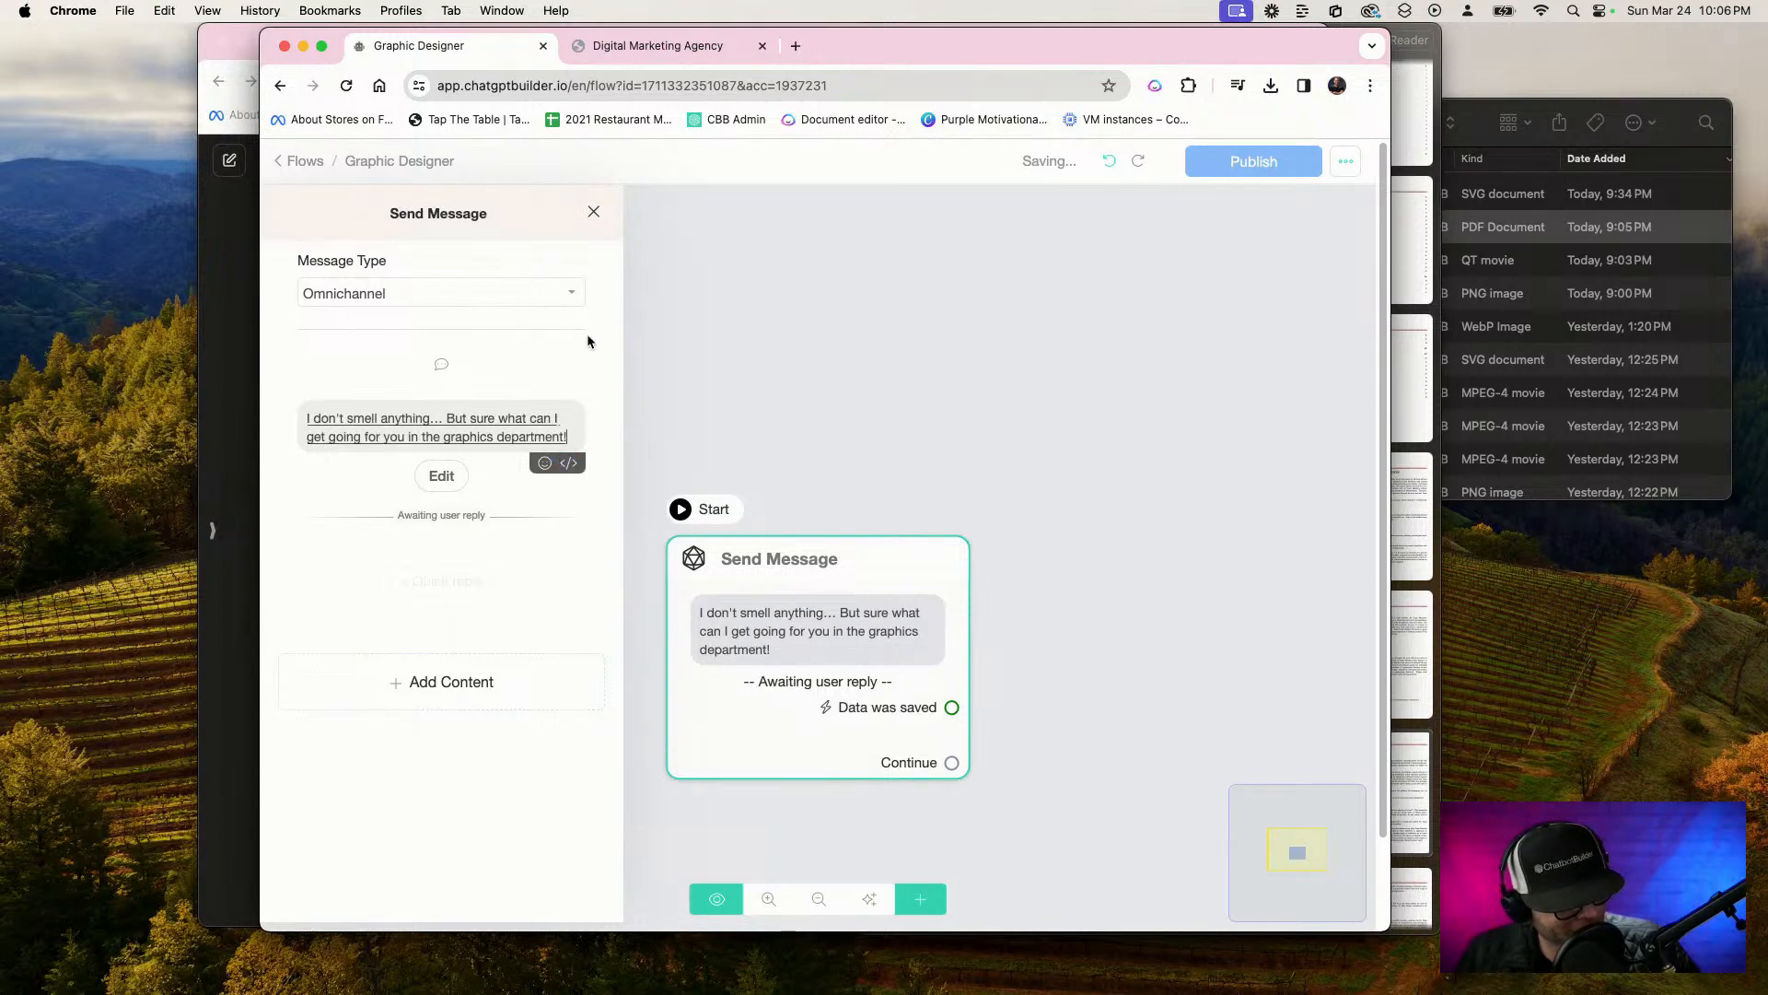
text(! Sorry I have)
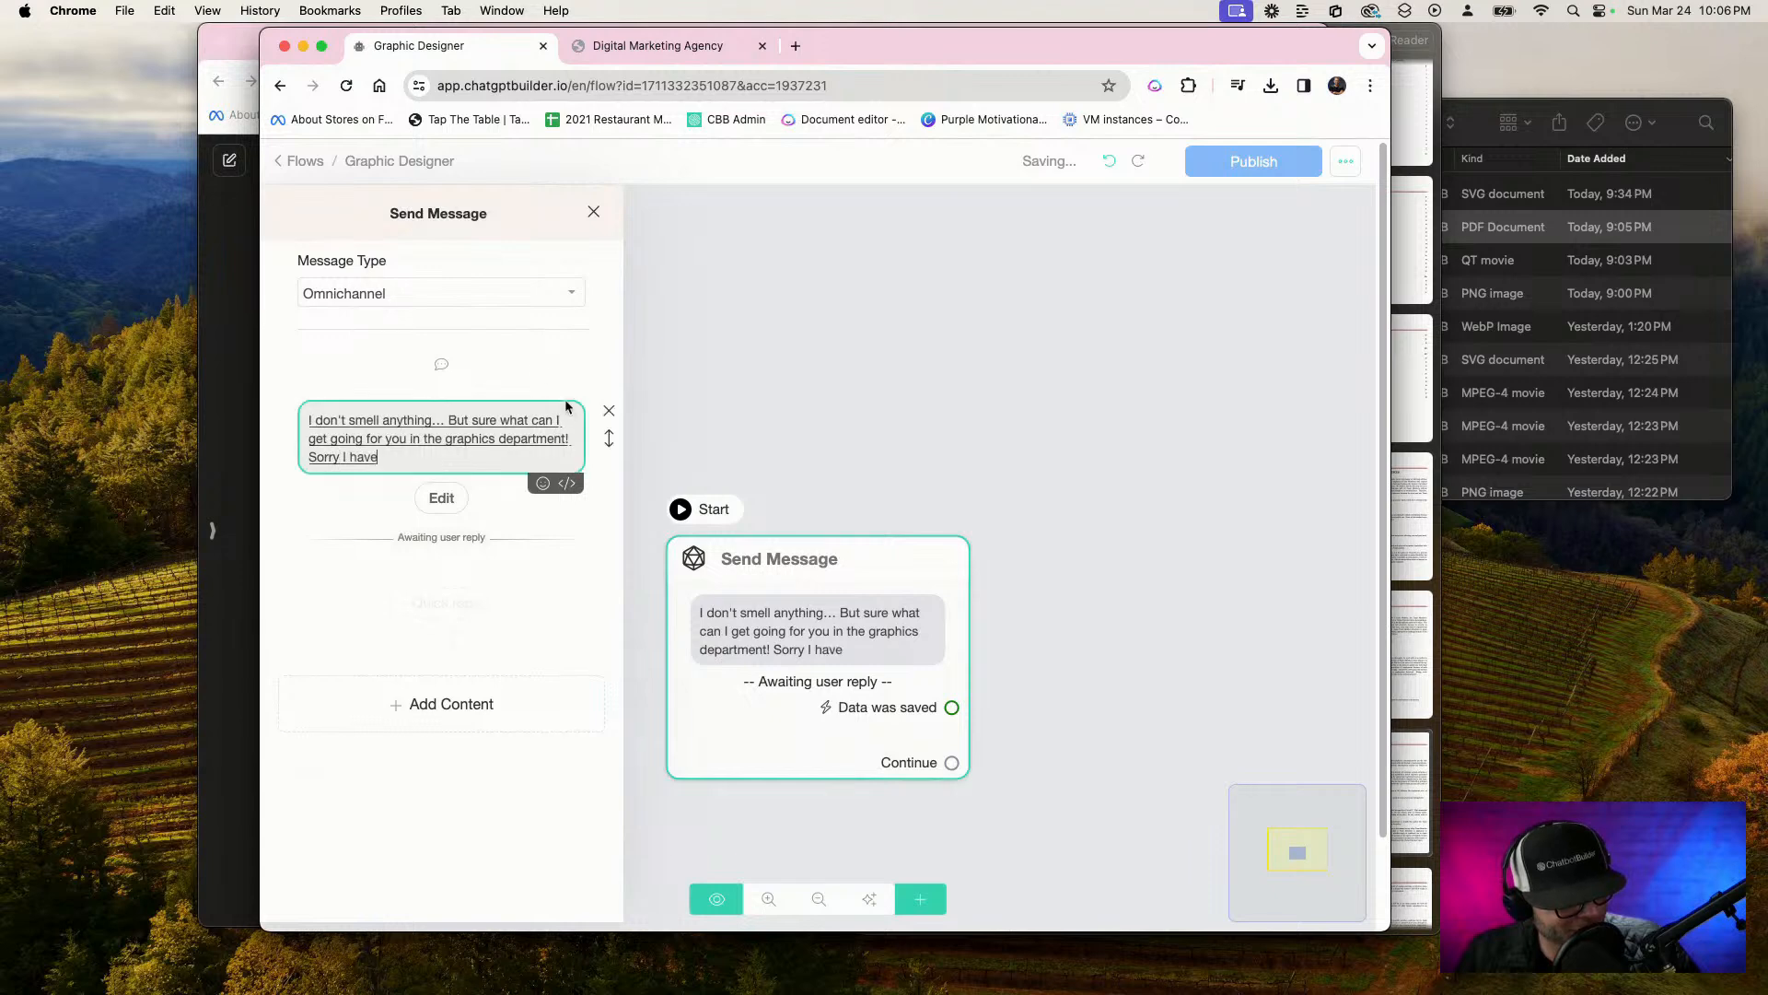
text(n't slept in in a few days but I guarantee)
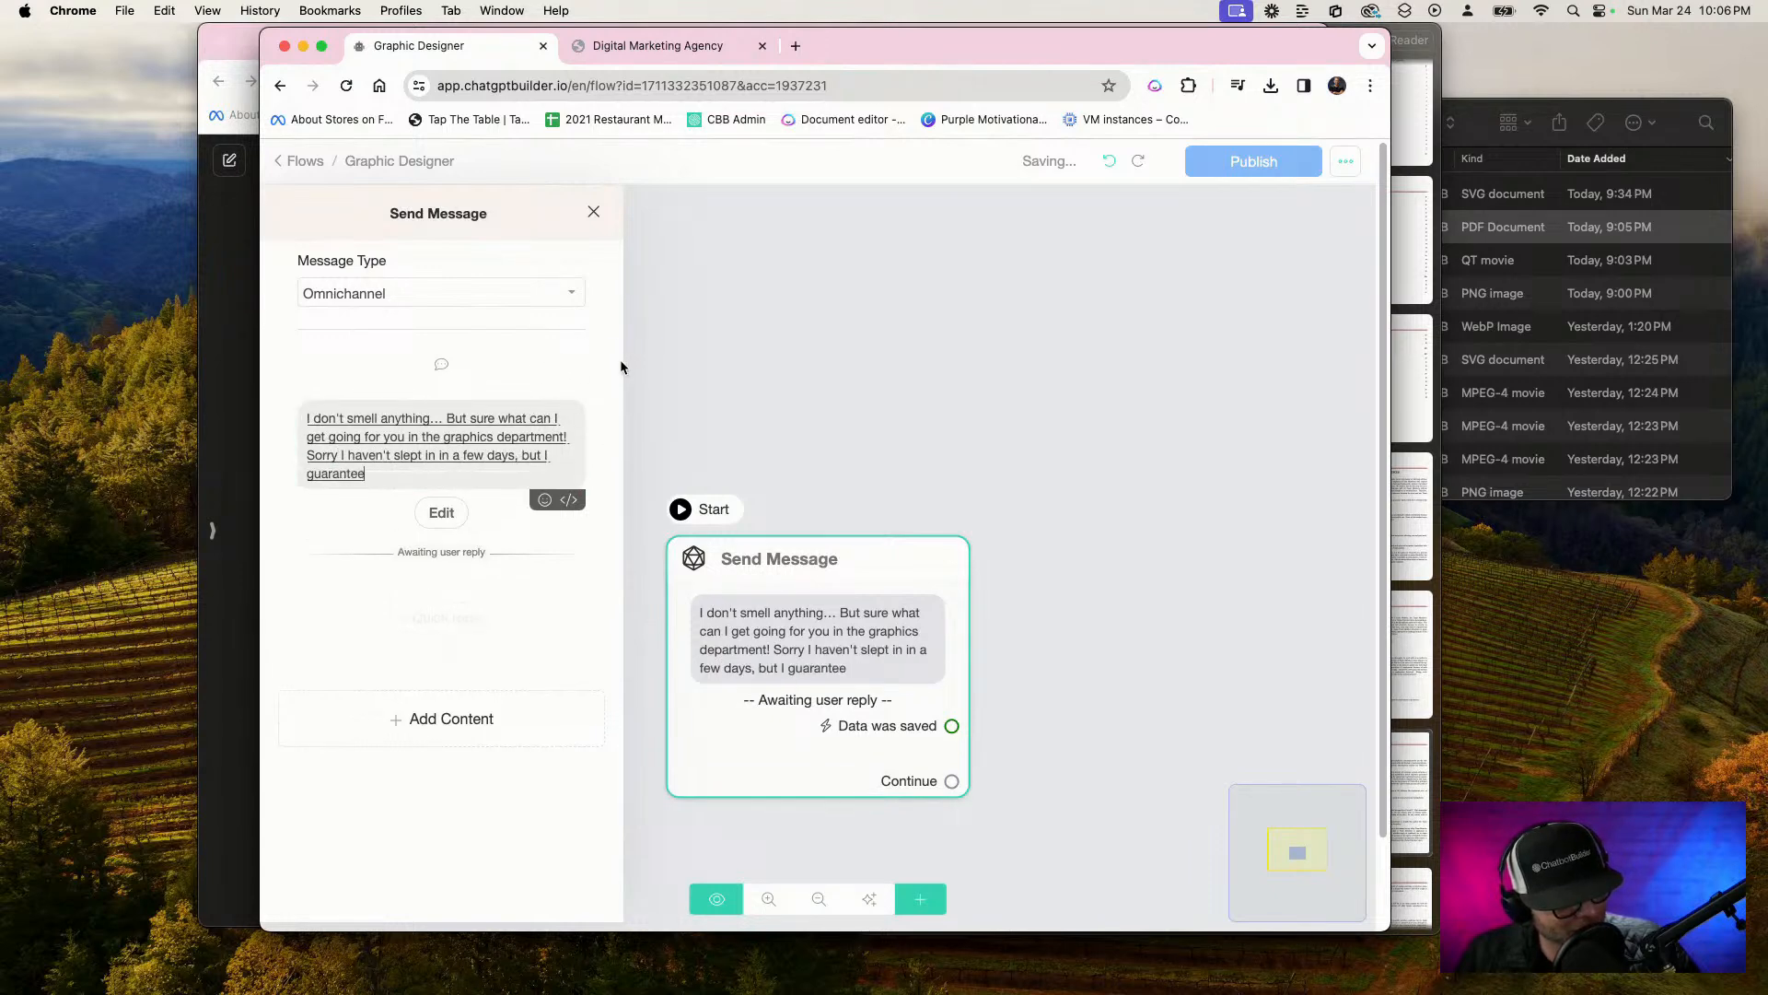
text( you I'll do the best I can)
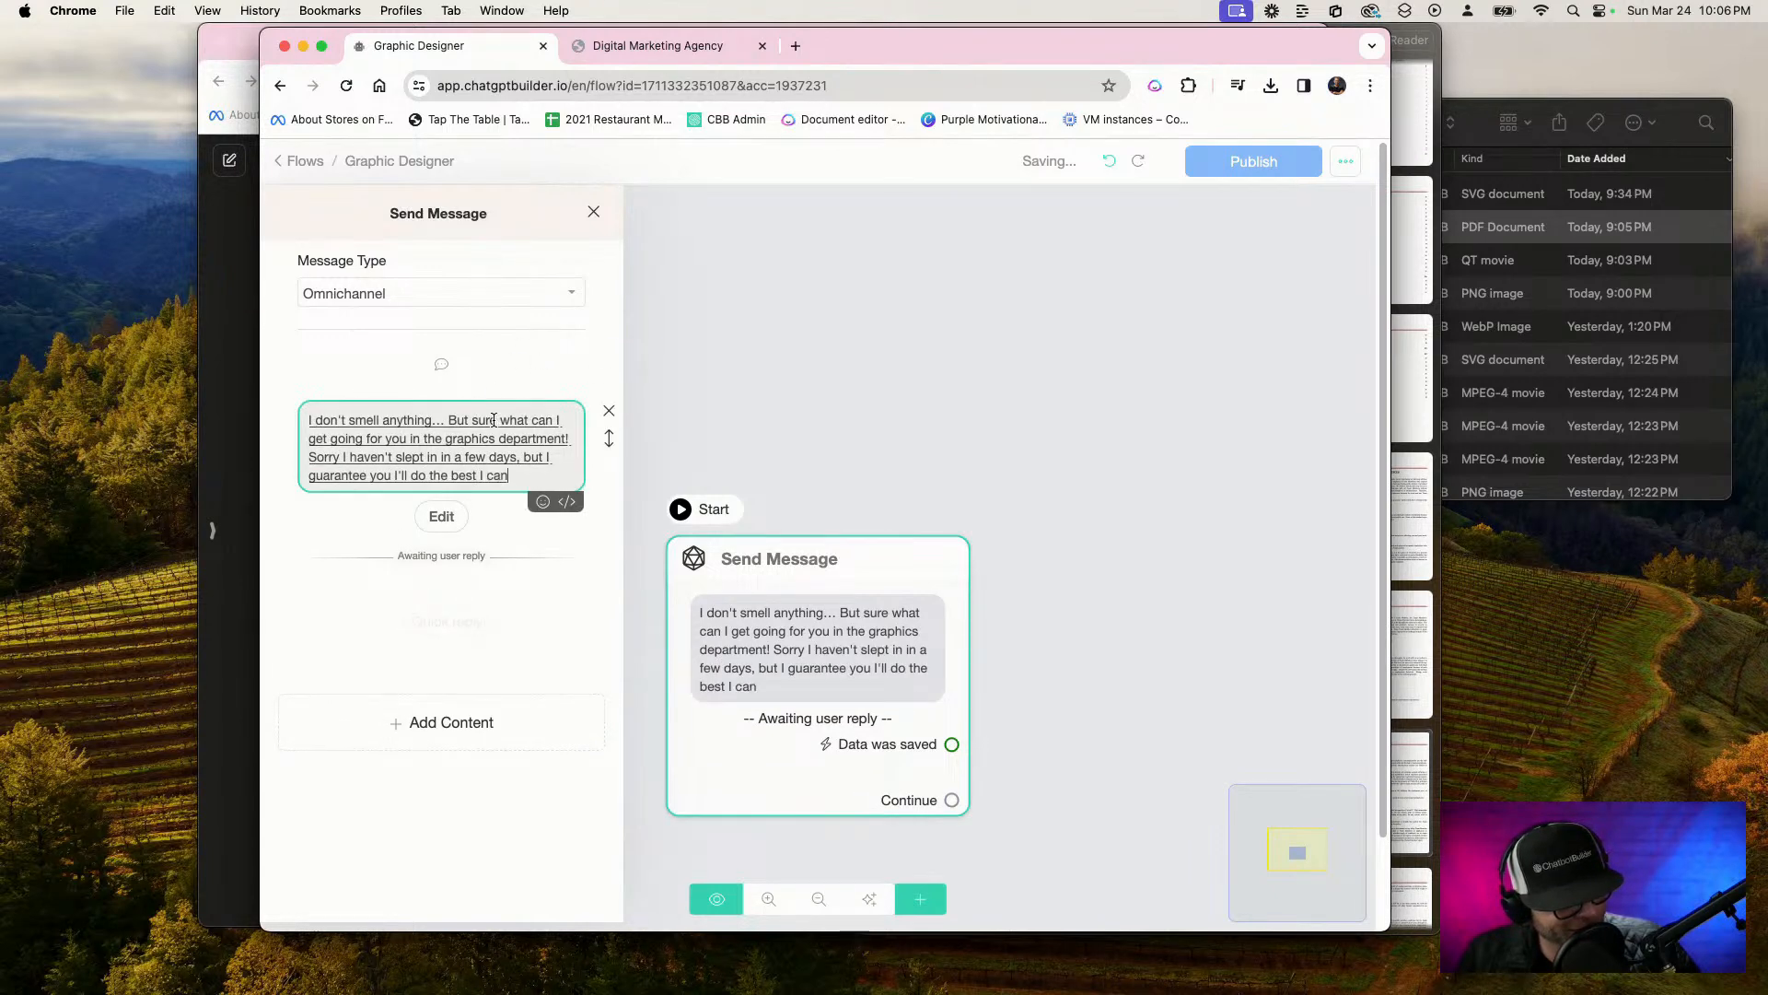
text( and thanks)
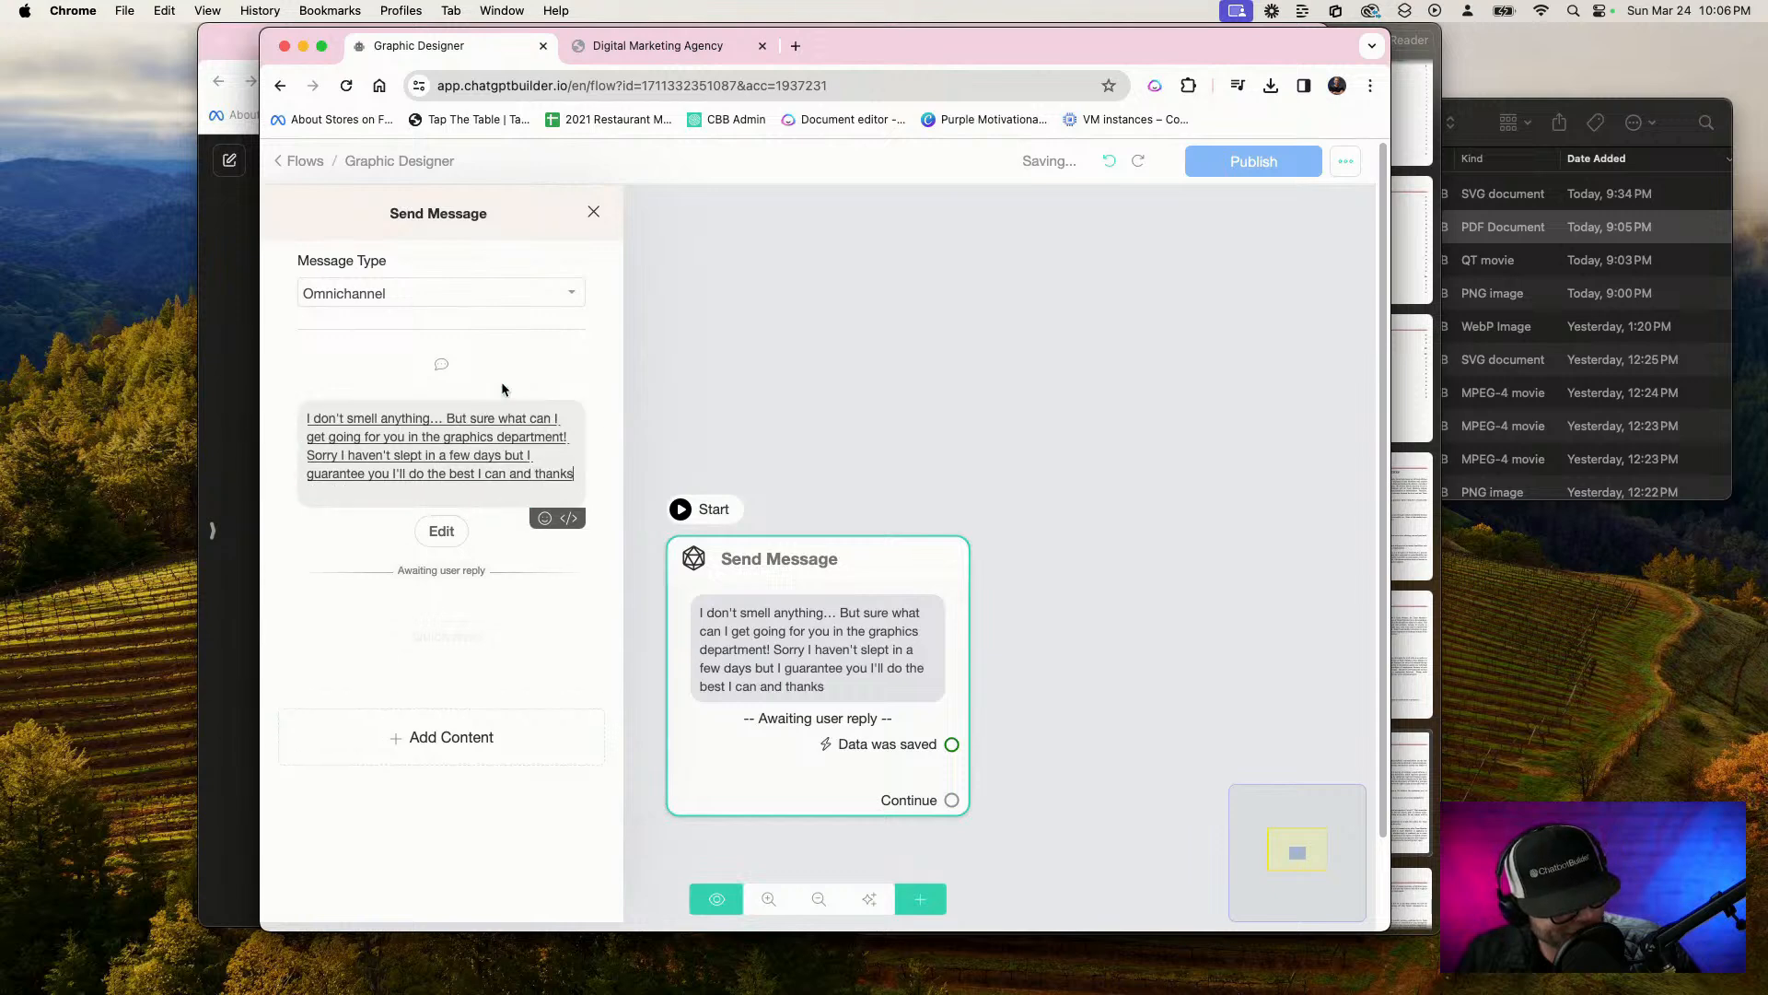
text( again for giving me this job and second)
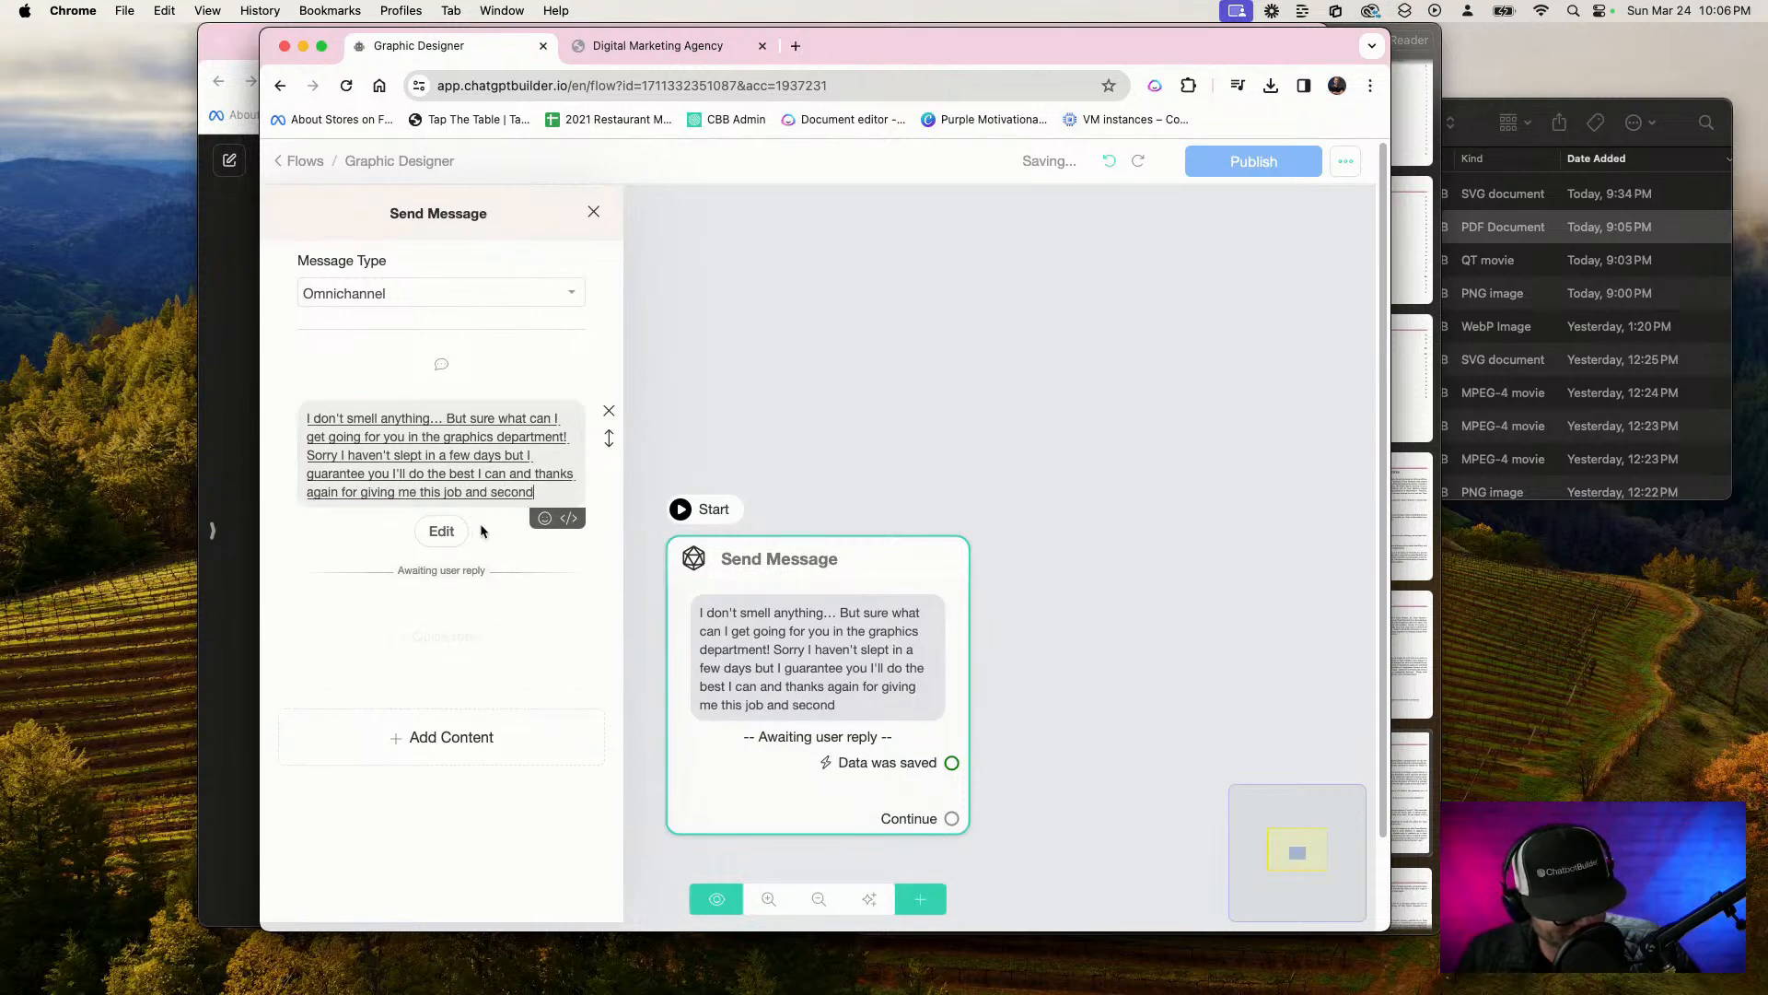
text( opportunity...)
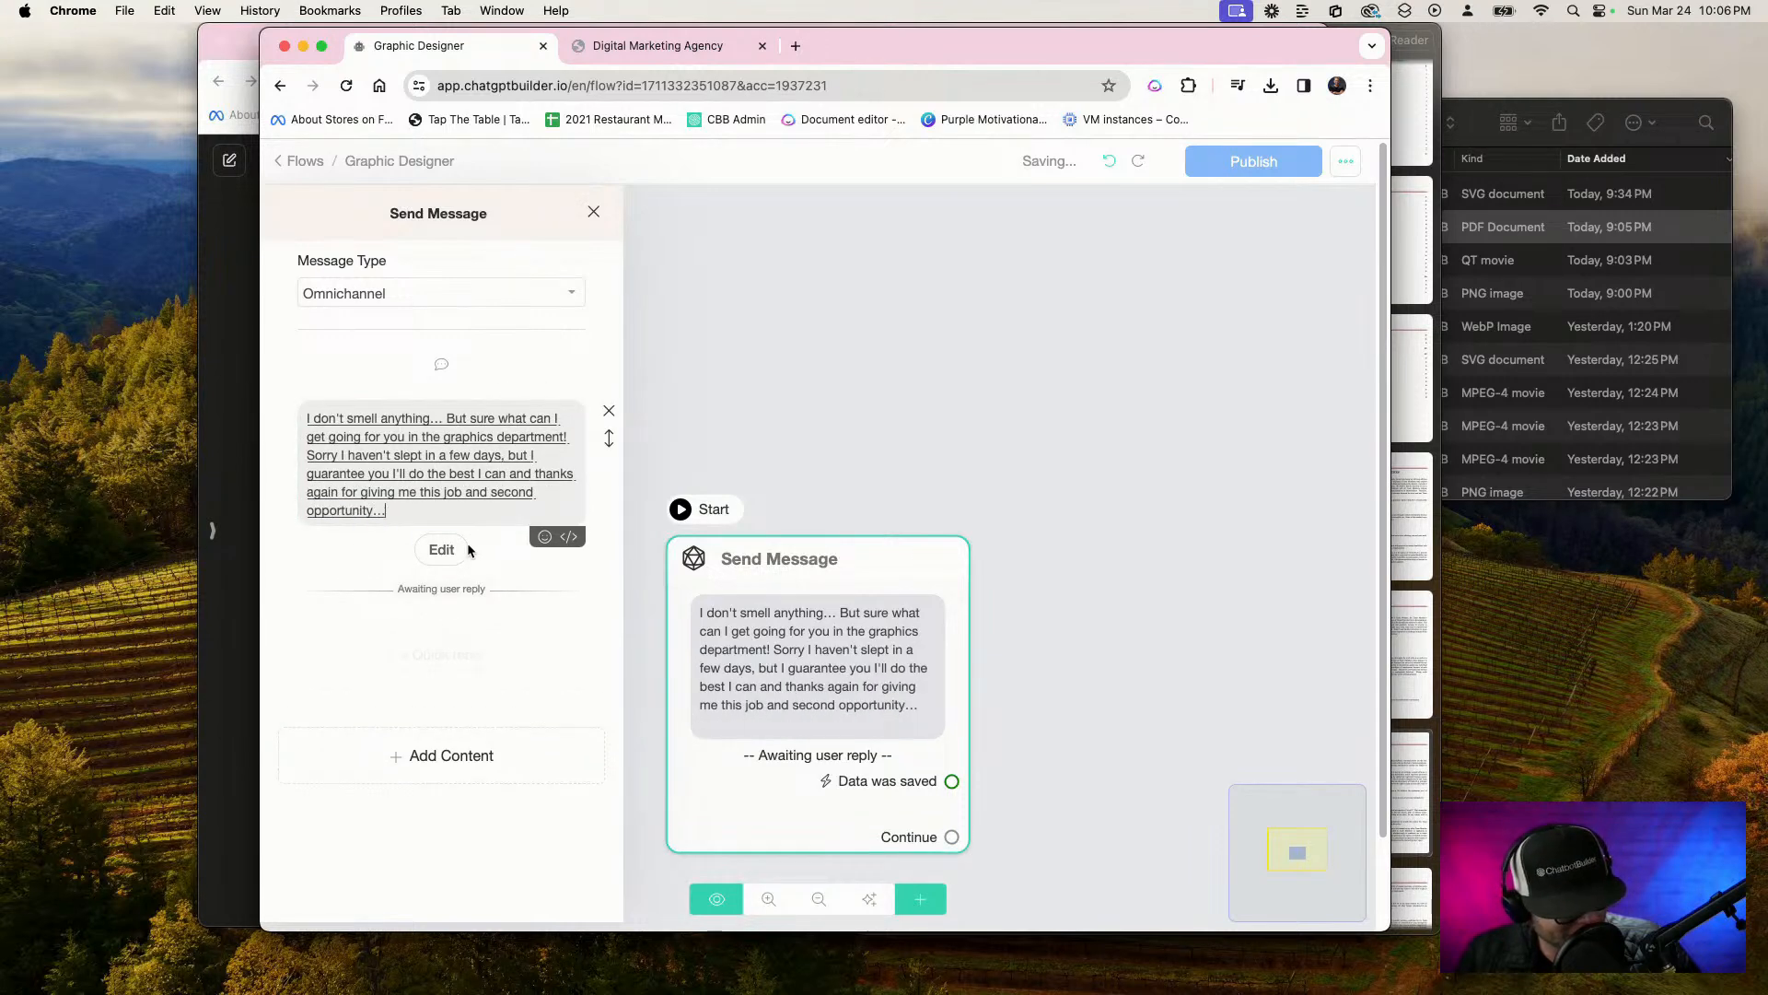
Set the question's reply type to Text and save the response to a new custom field named Grapic Request
click(461, 551)
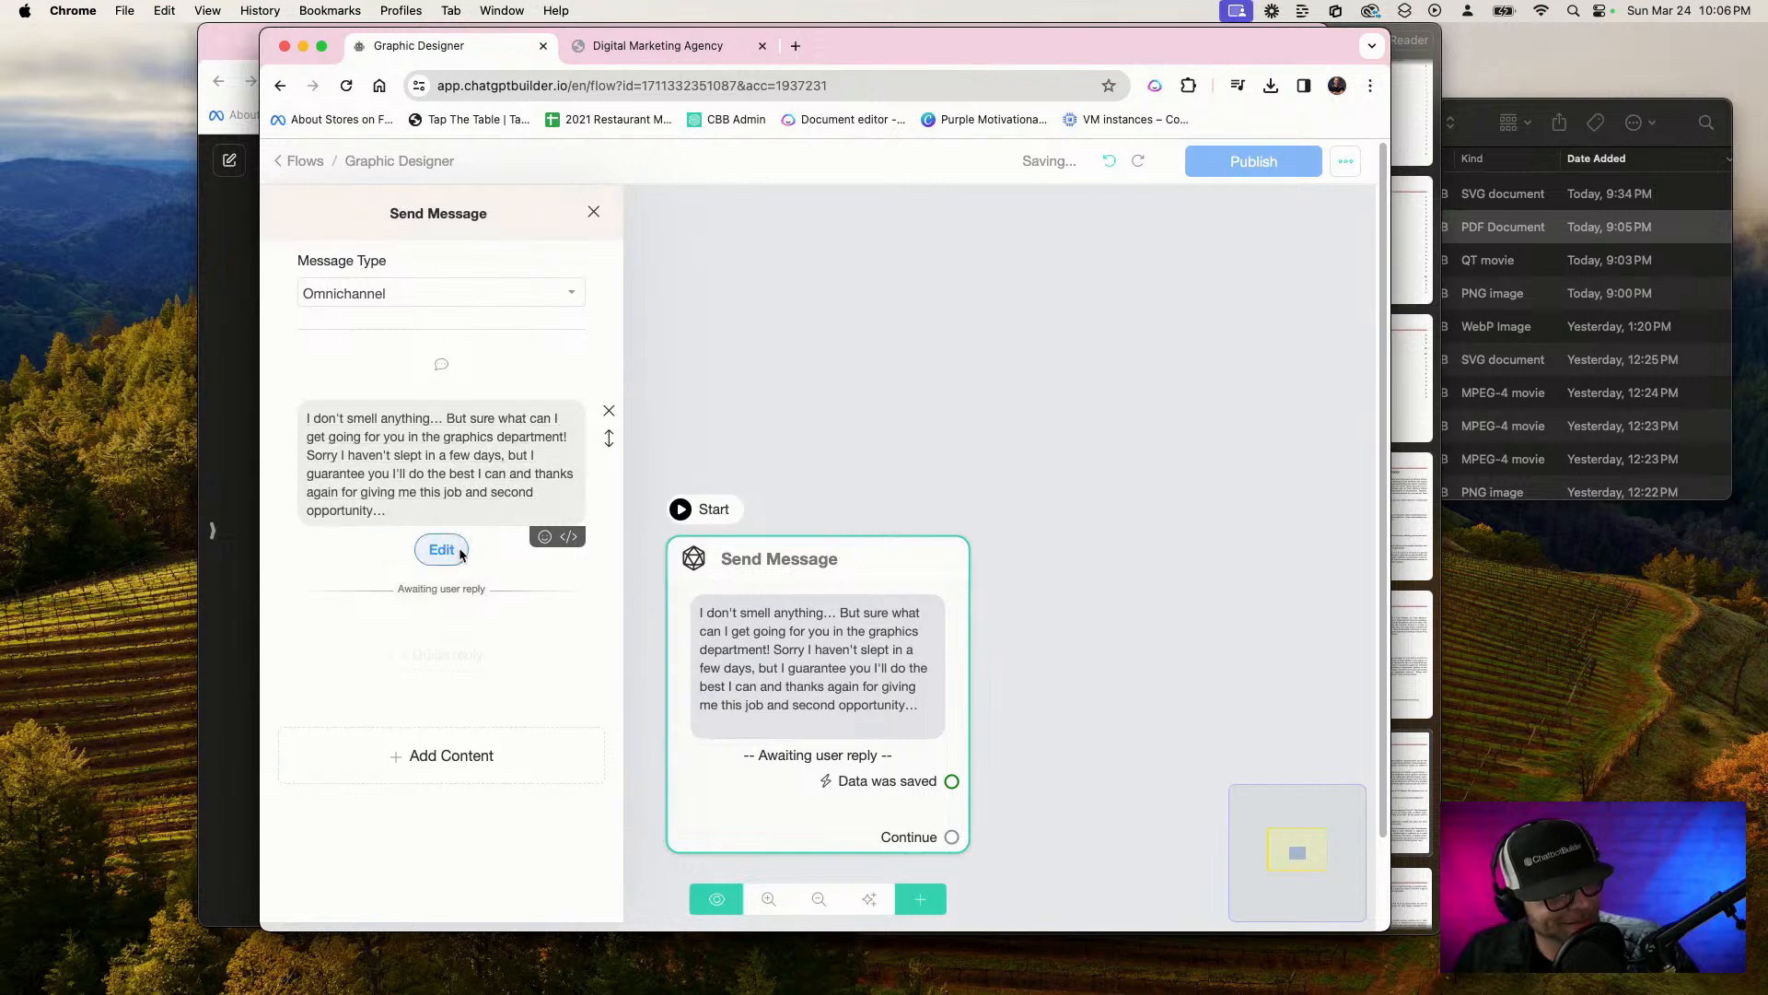
click(663, 294)
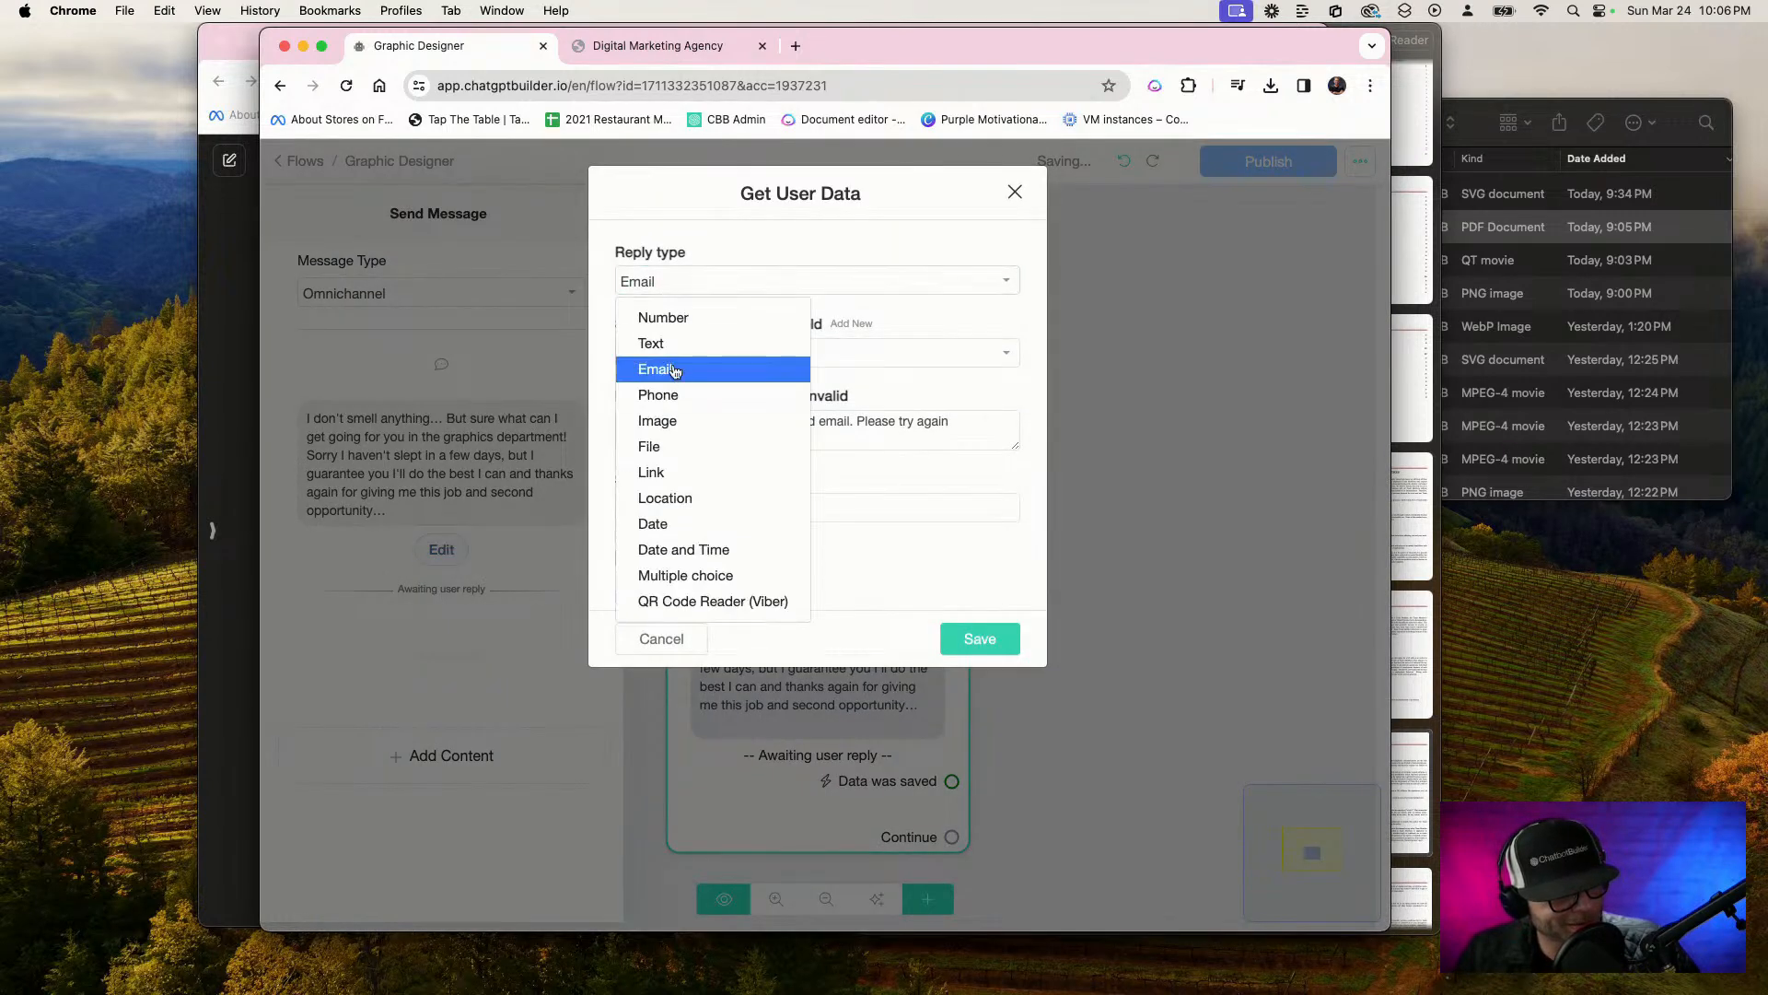
click(663, 341)
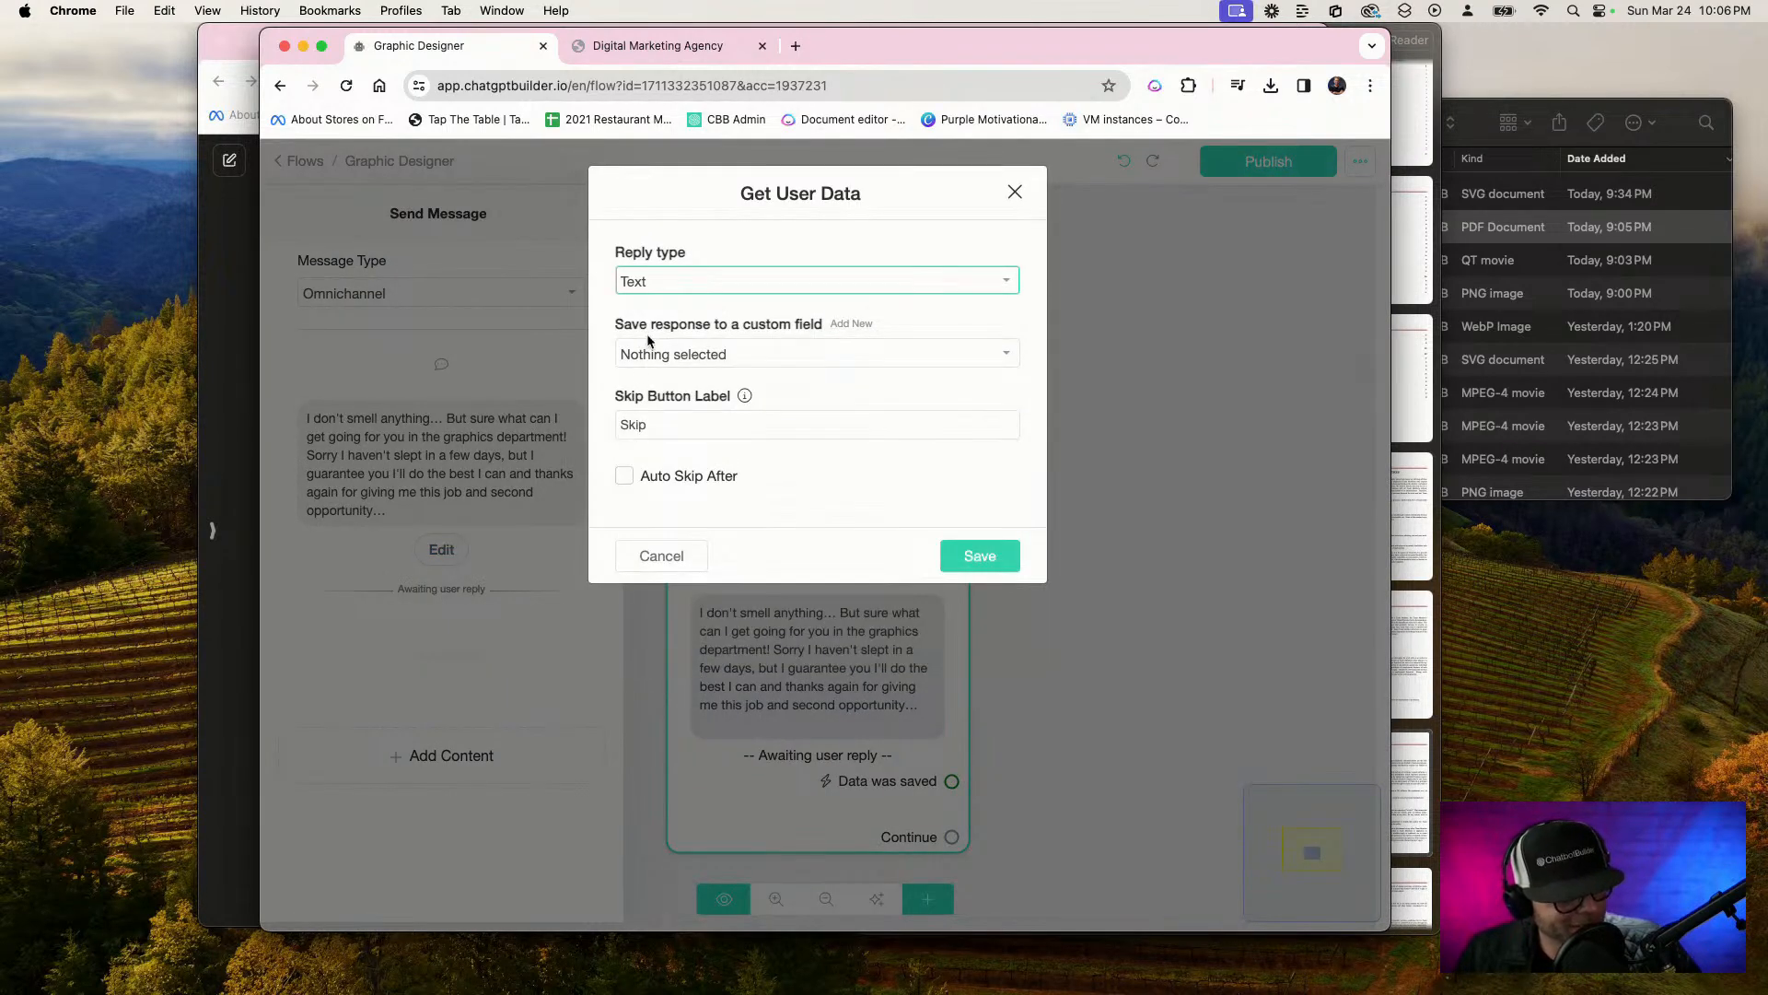
click(851, 324)
click(751, 304)
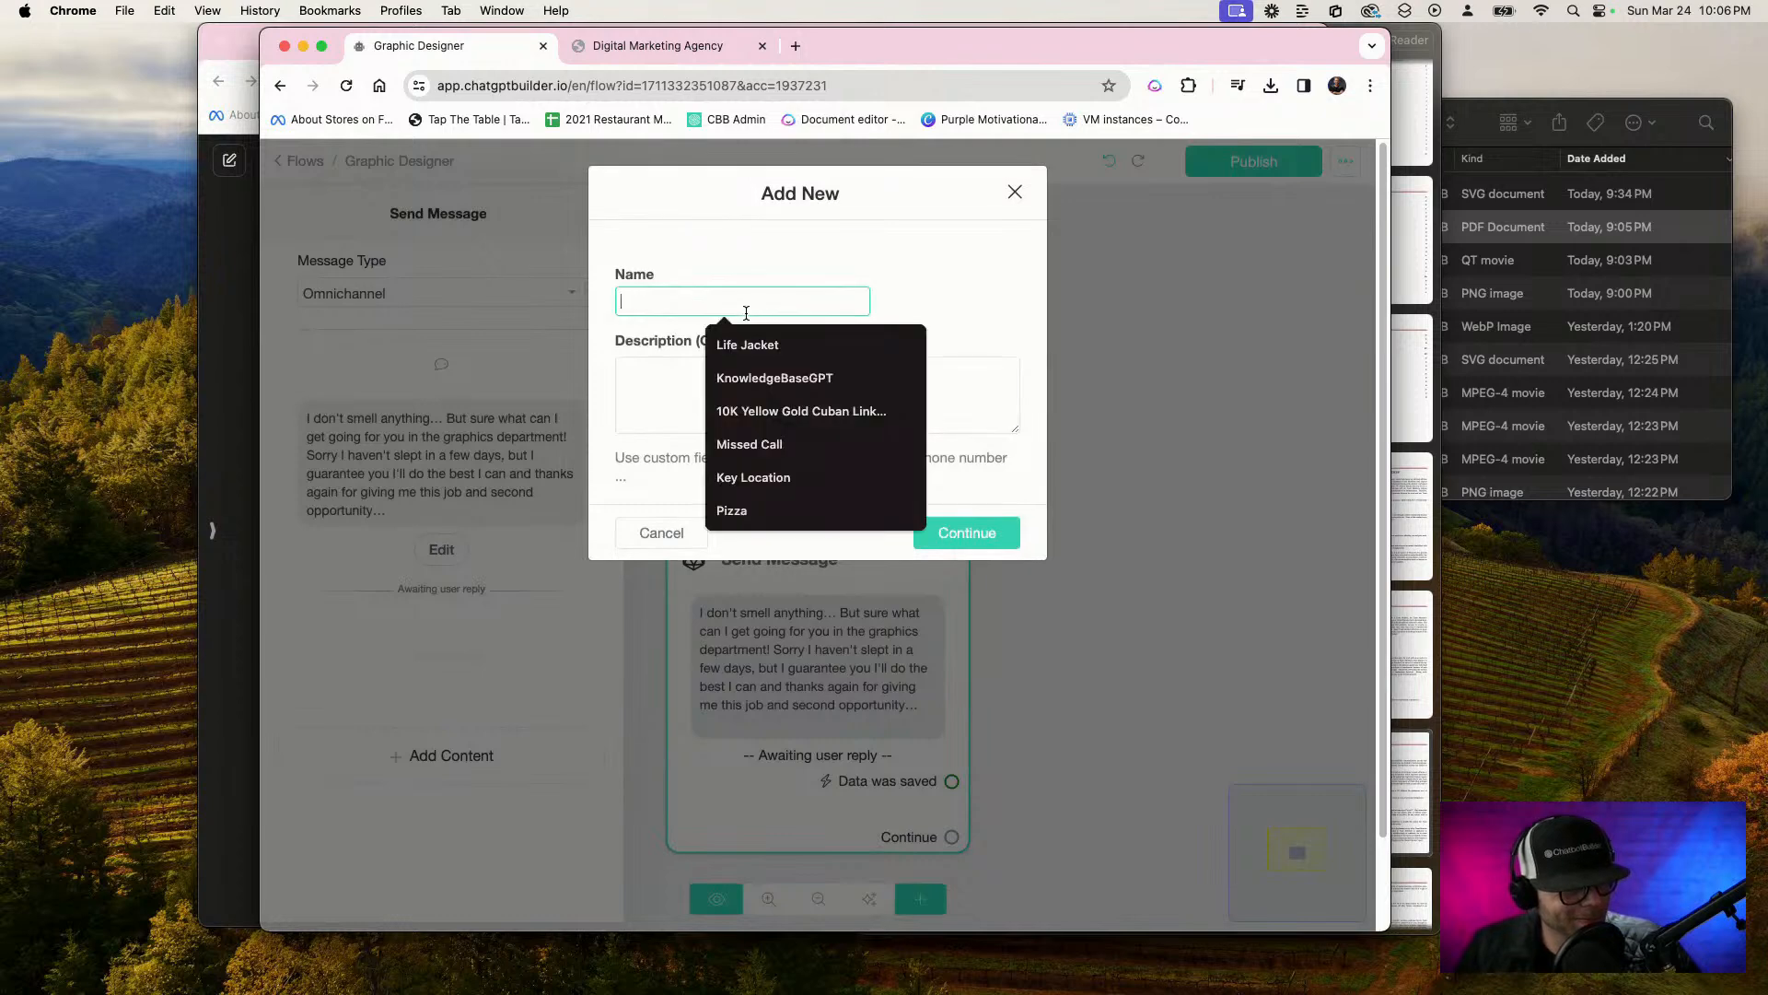
text(Grapic Request)
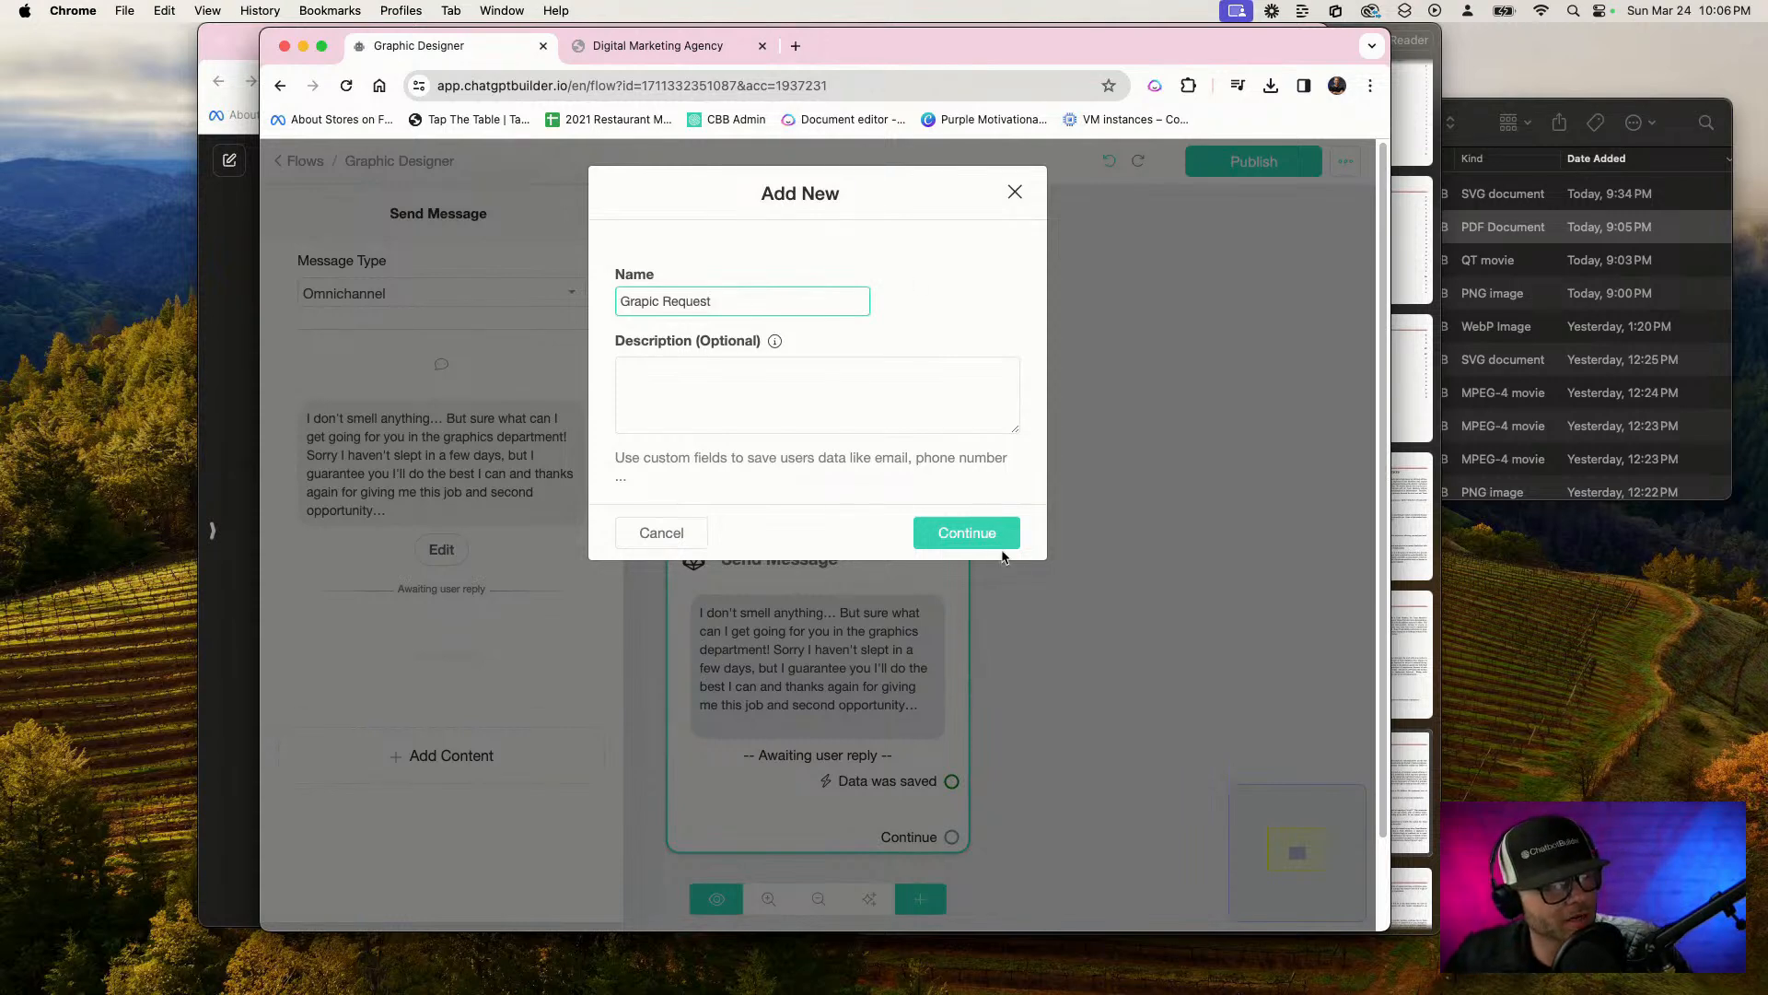
click(991, 534)
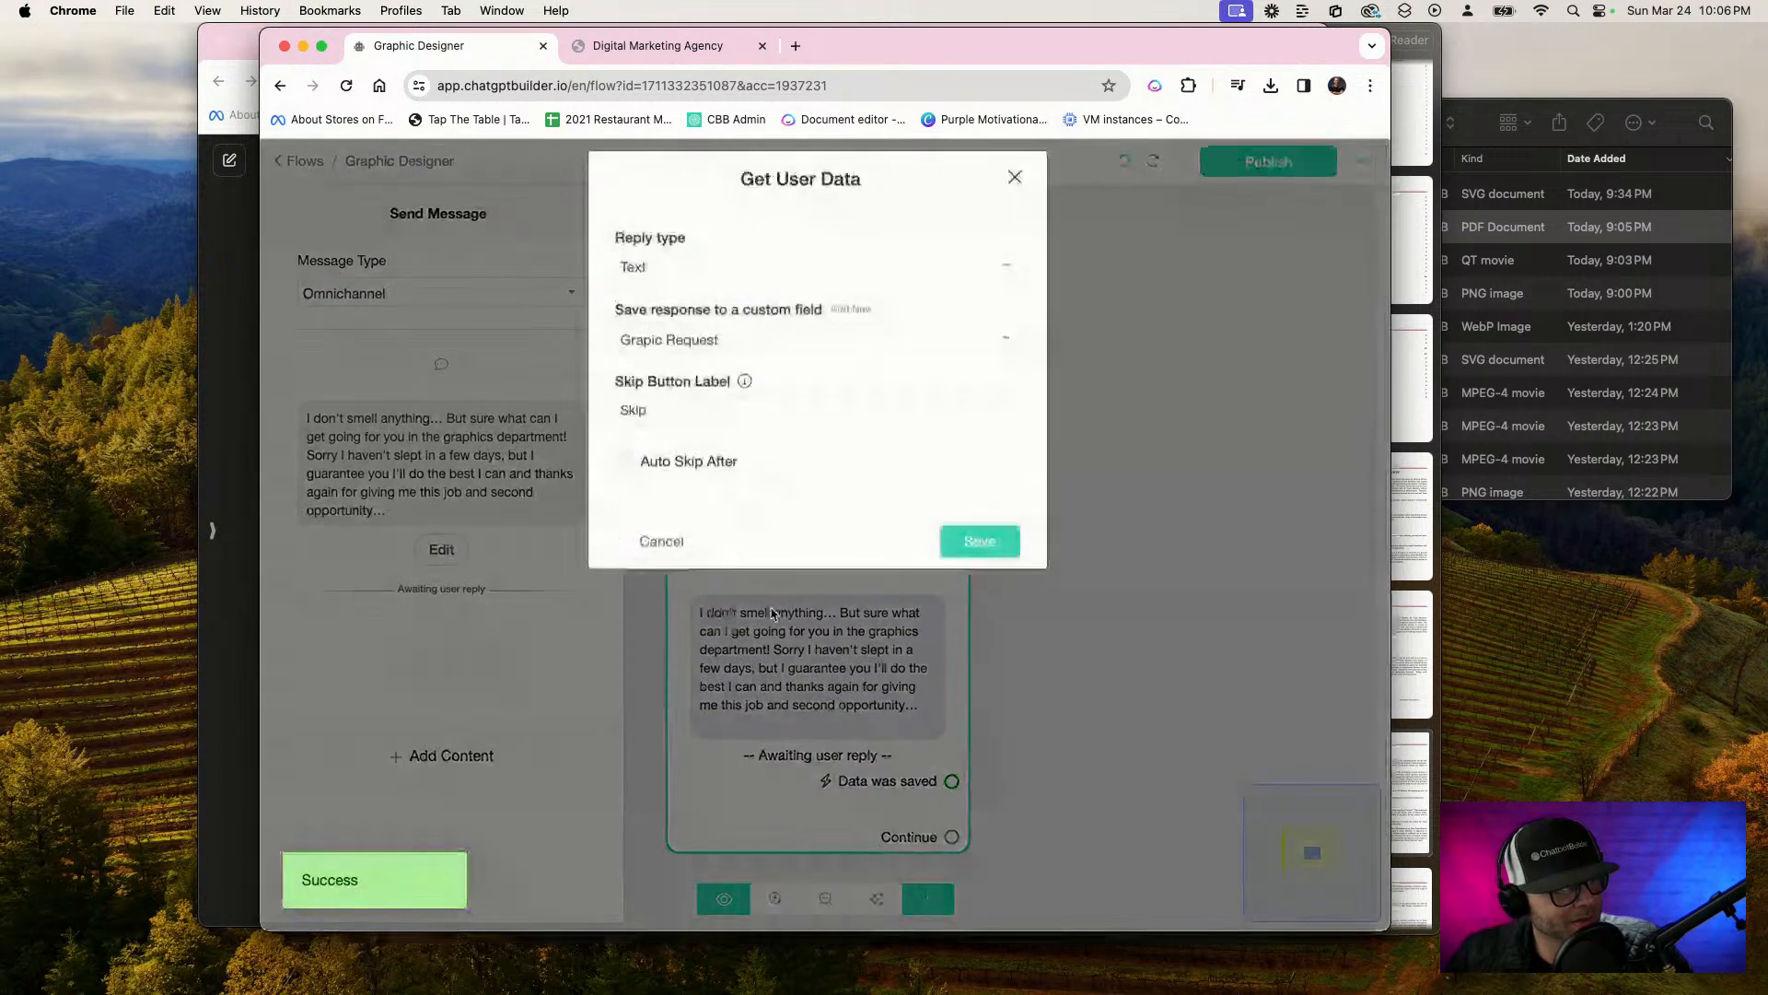
Change the question's skip button label to Cancel and save the user data settings
drag(664, 429, 550, 430)
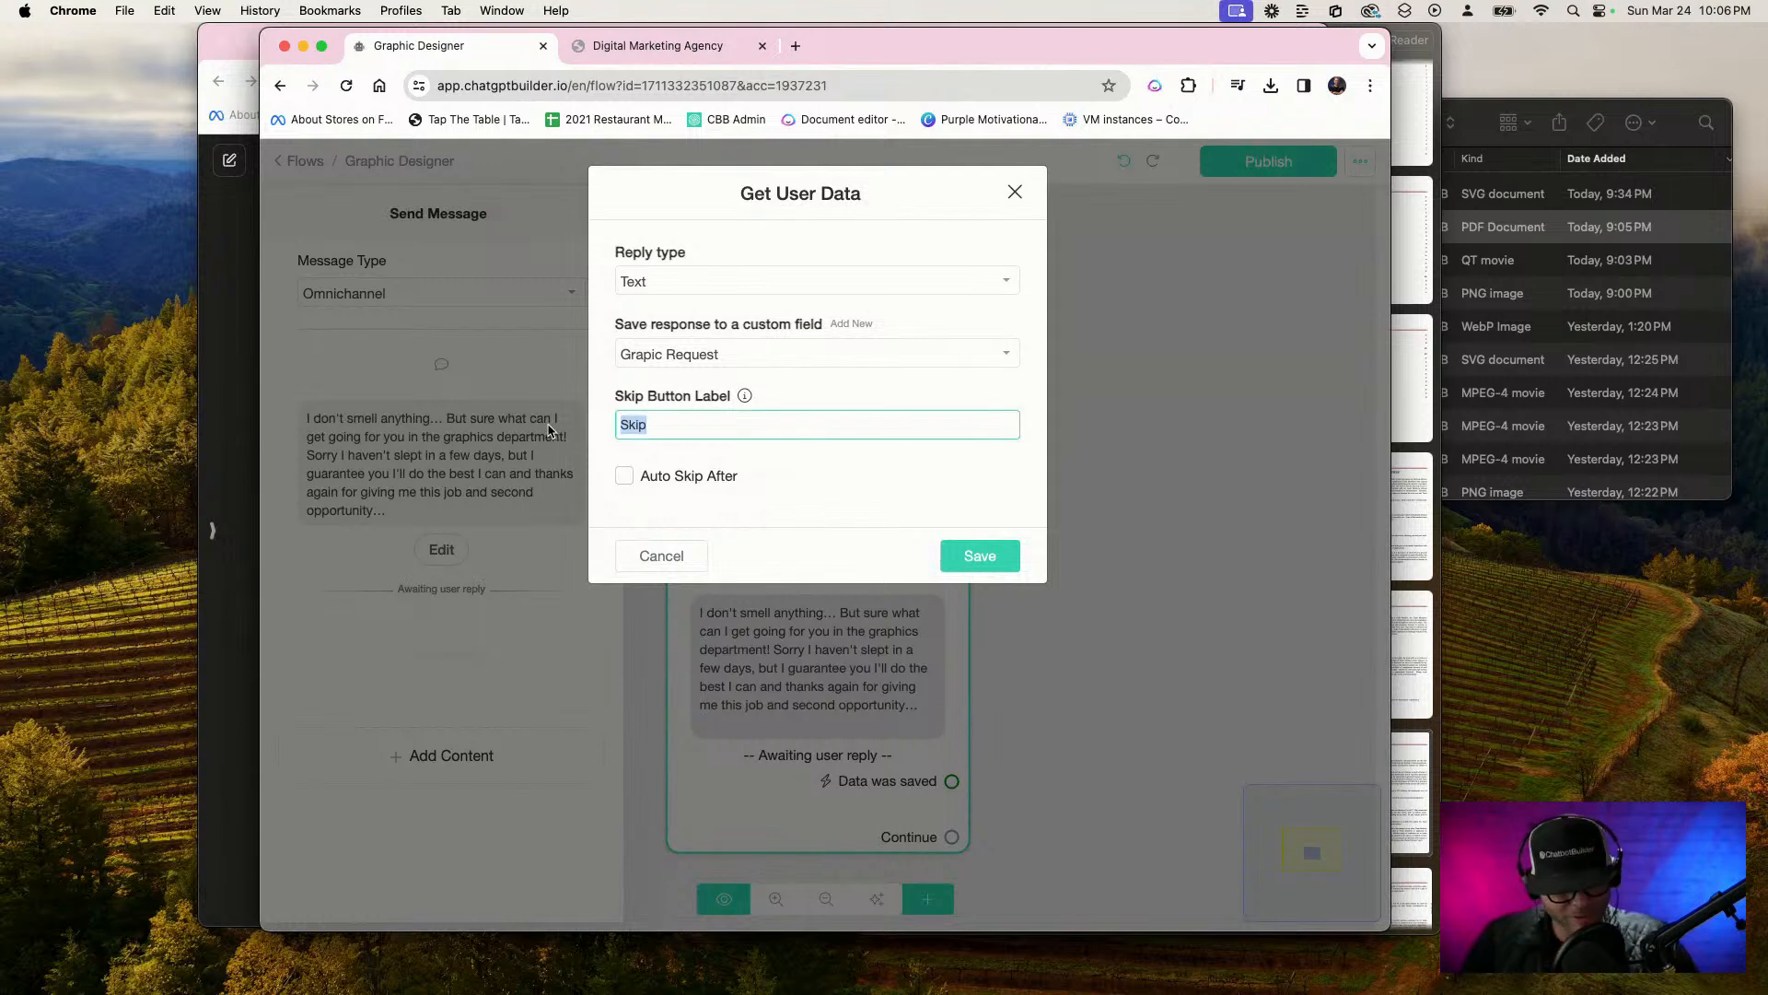
text(Cancel)
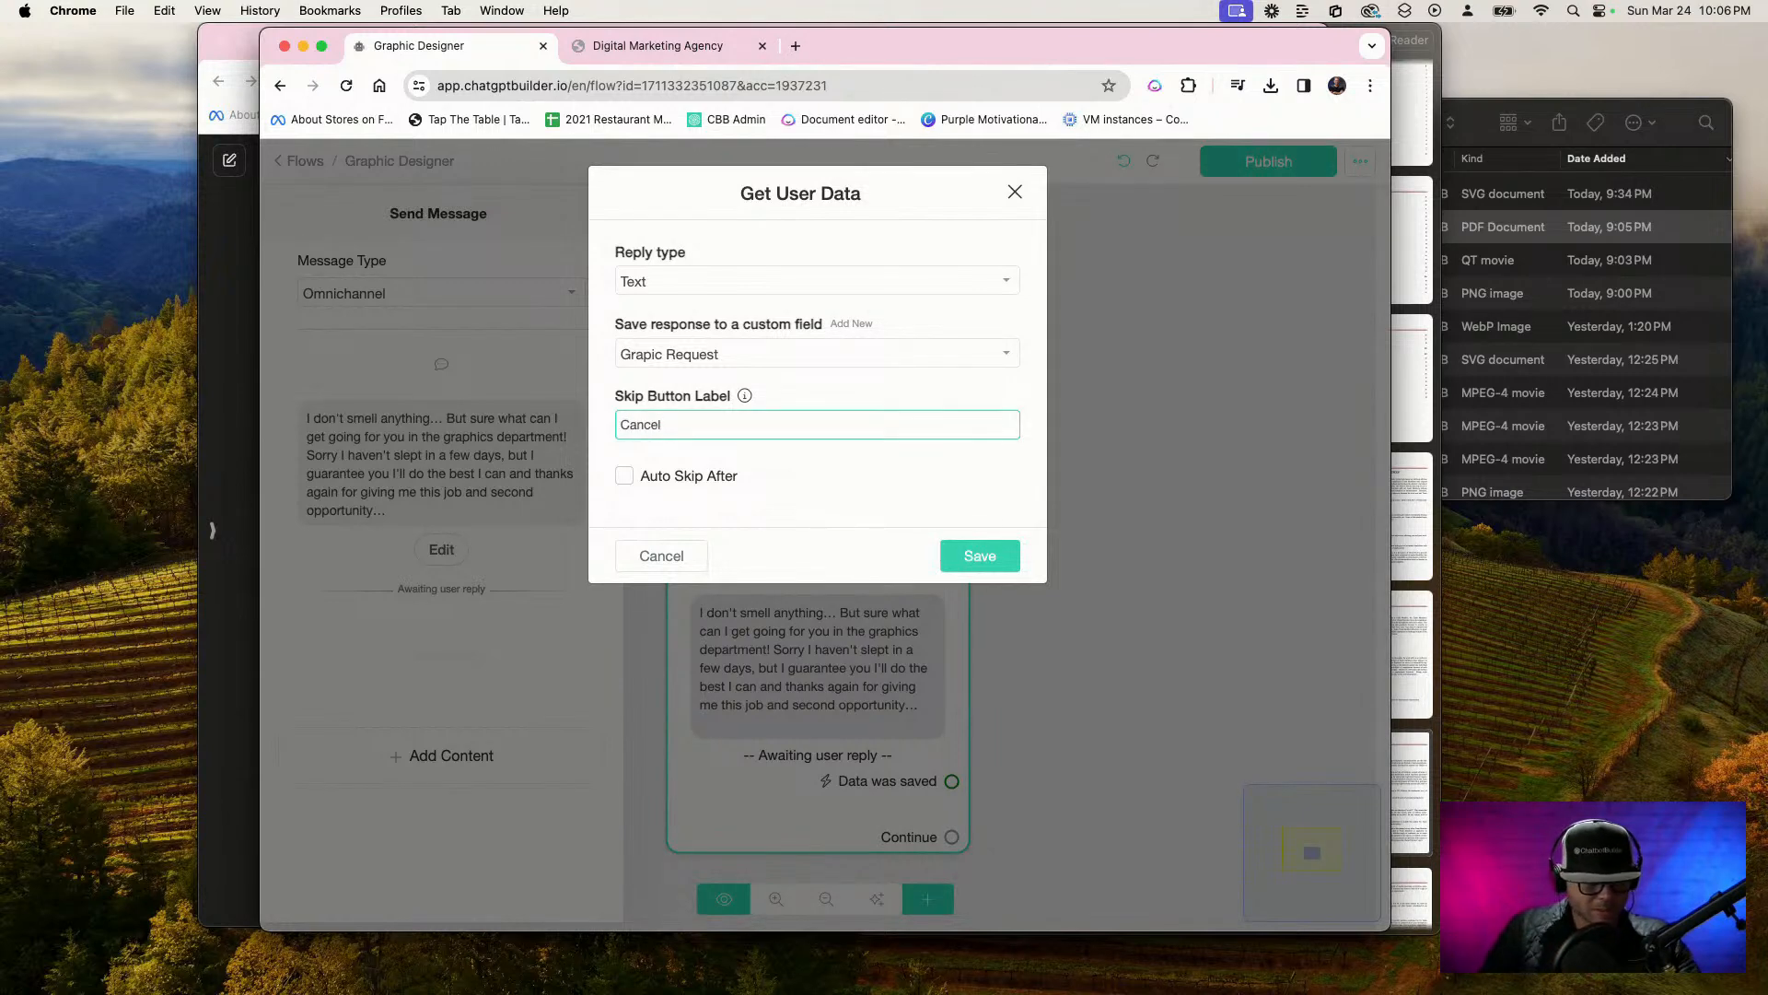
click(994, 553)
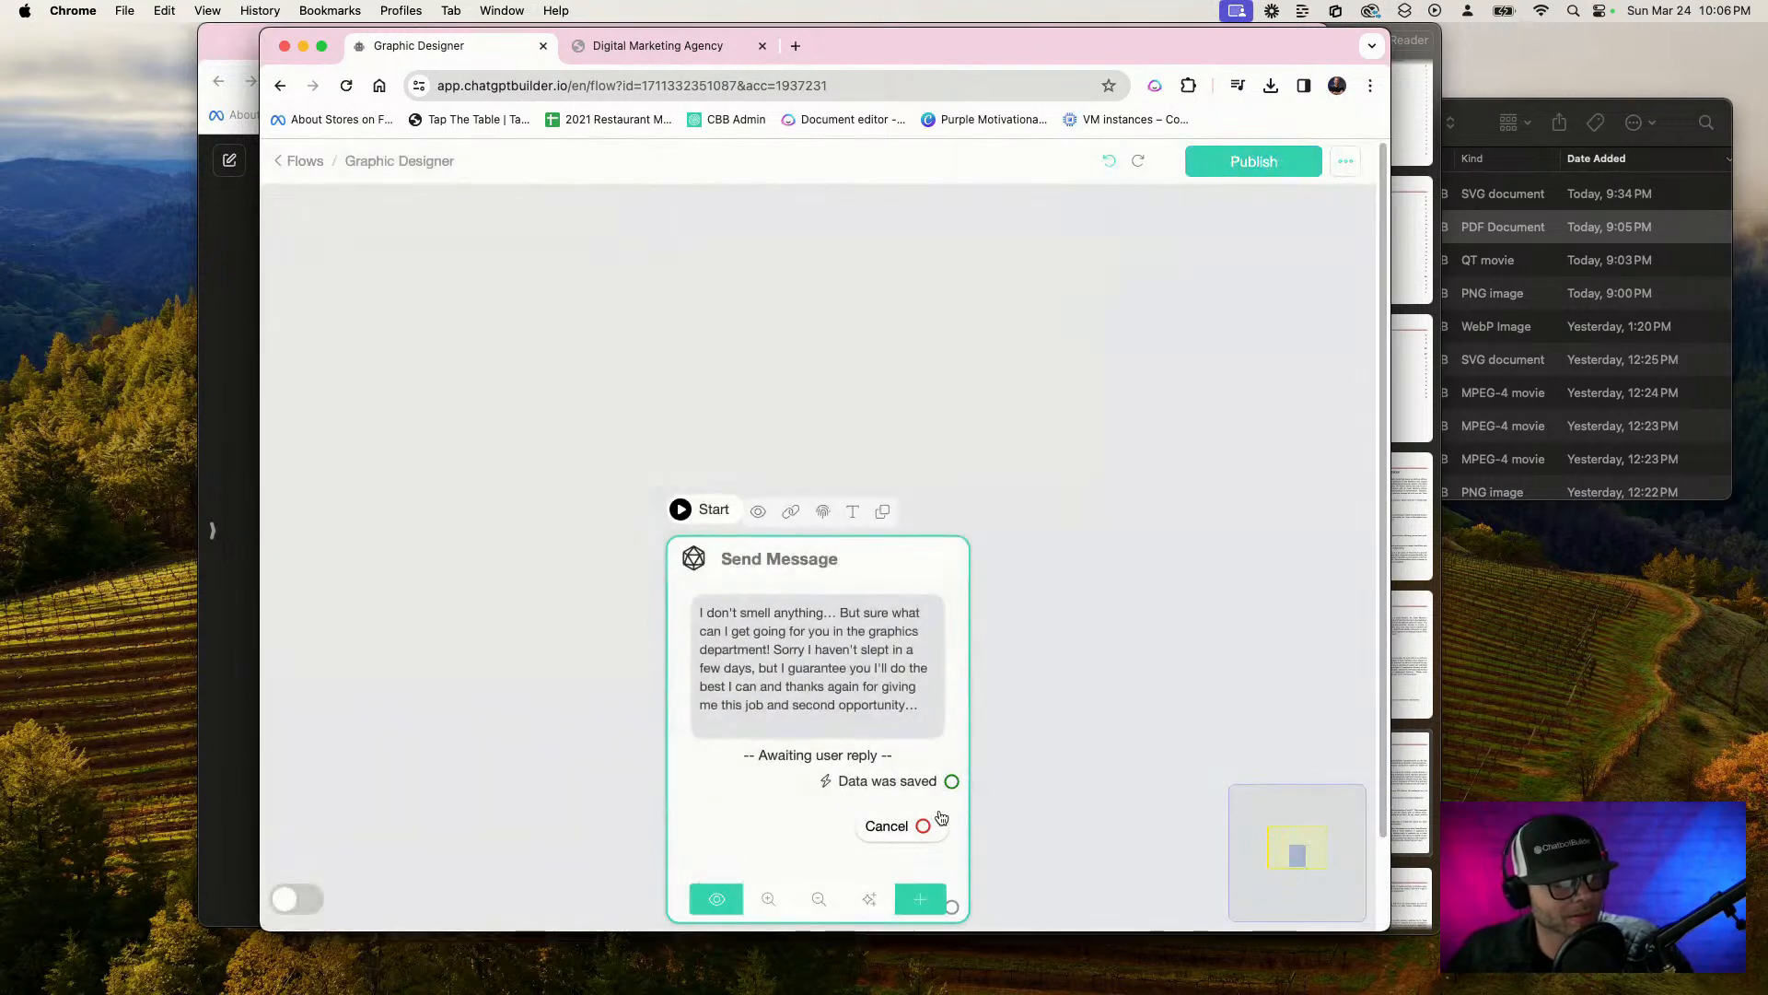
Connect the Cancel option to a new message step reading "No problem and I'll be sure to clean up the office before I leave today..."
drag(923, 825, 1110, 520)
click(509, 571)
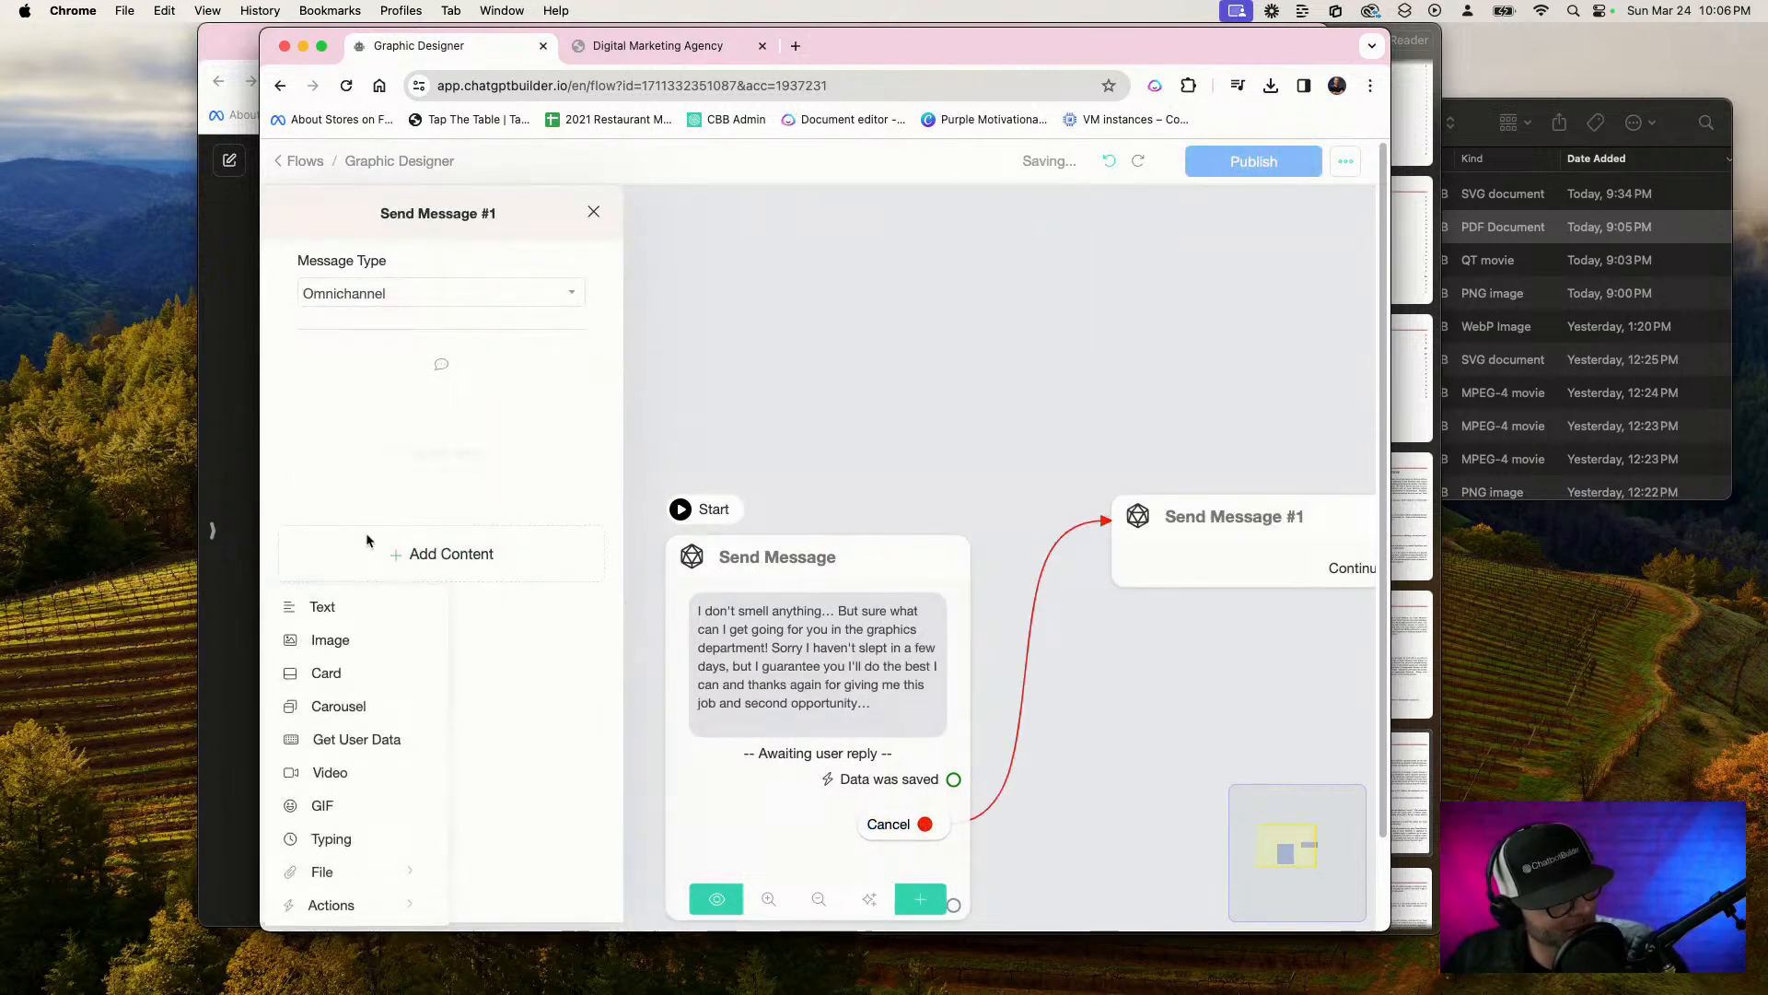
click(347, 615)
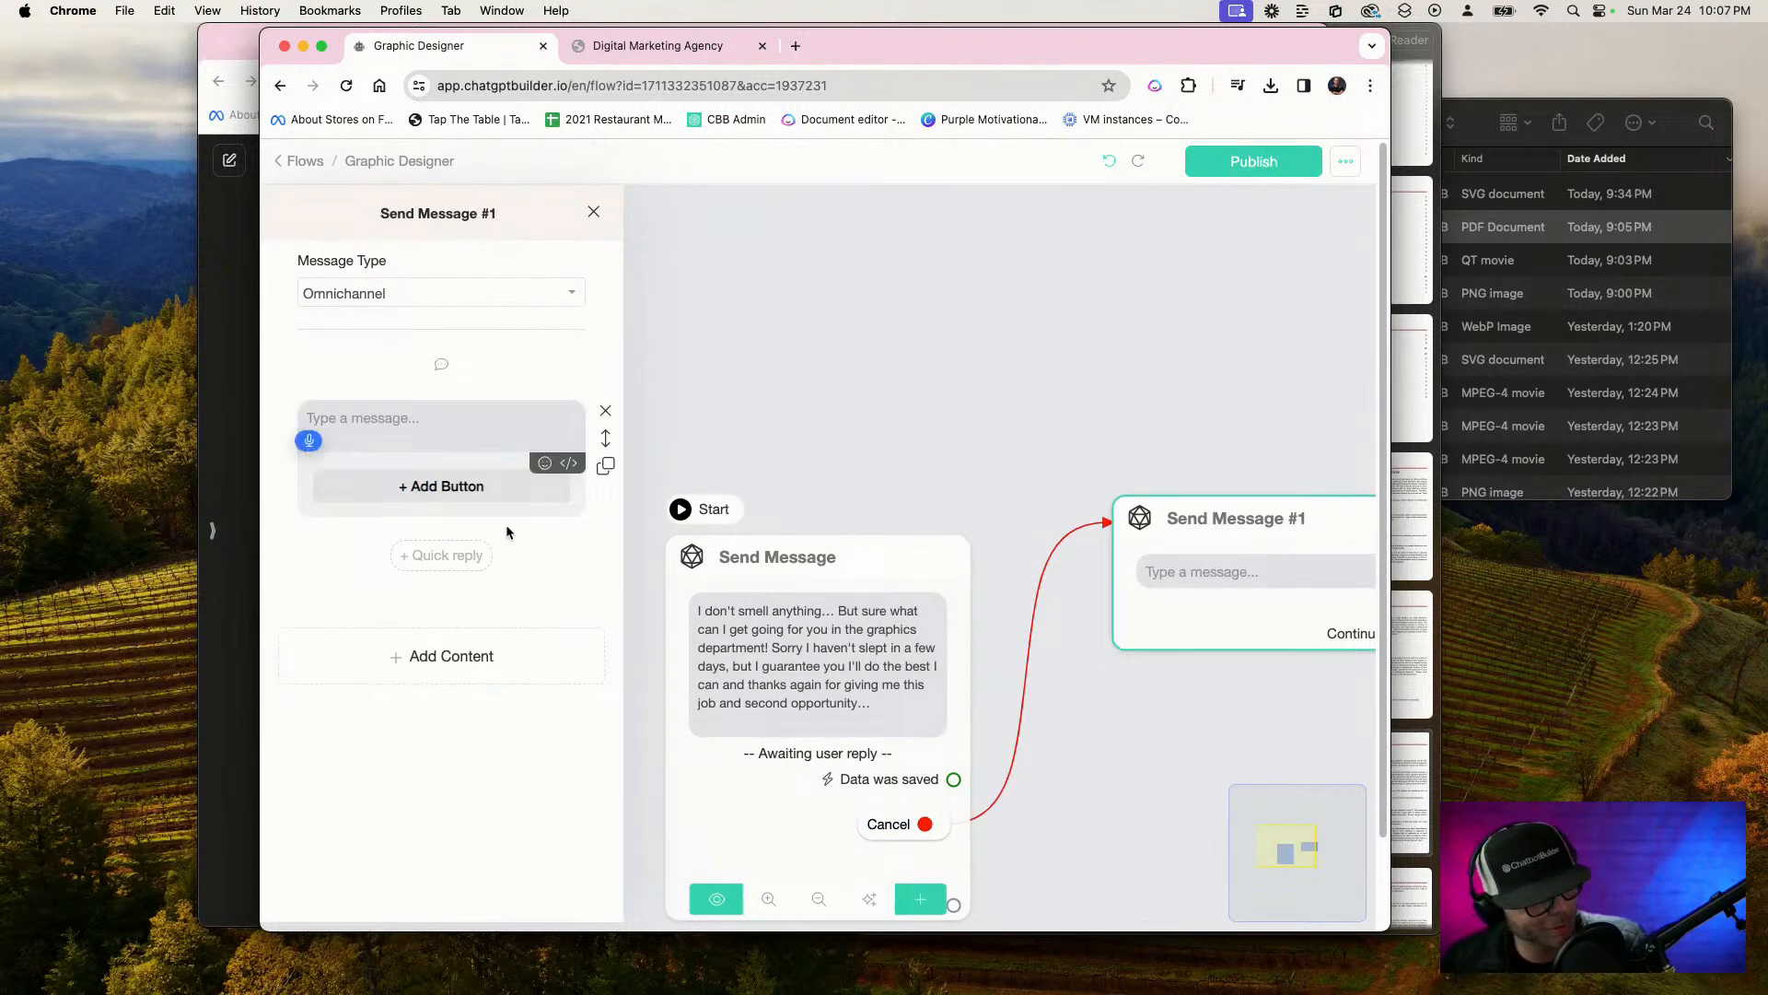
text(No problem and I'll be sure to clean up)
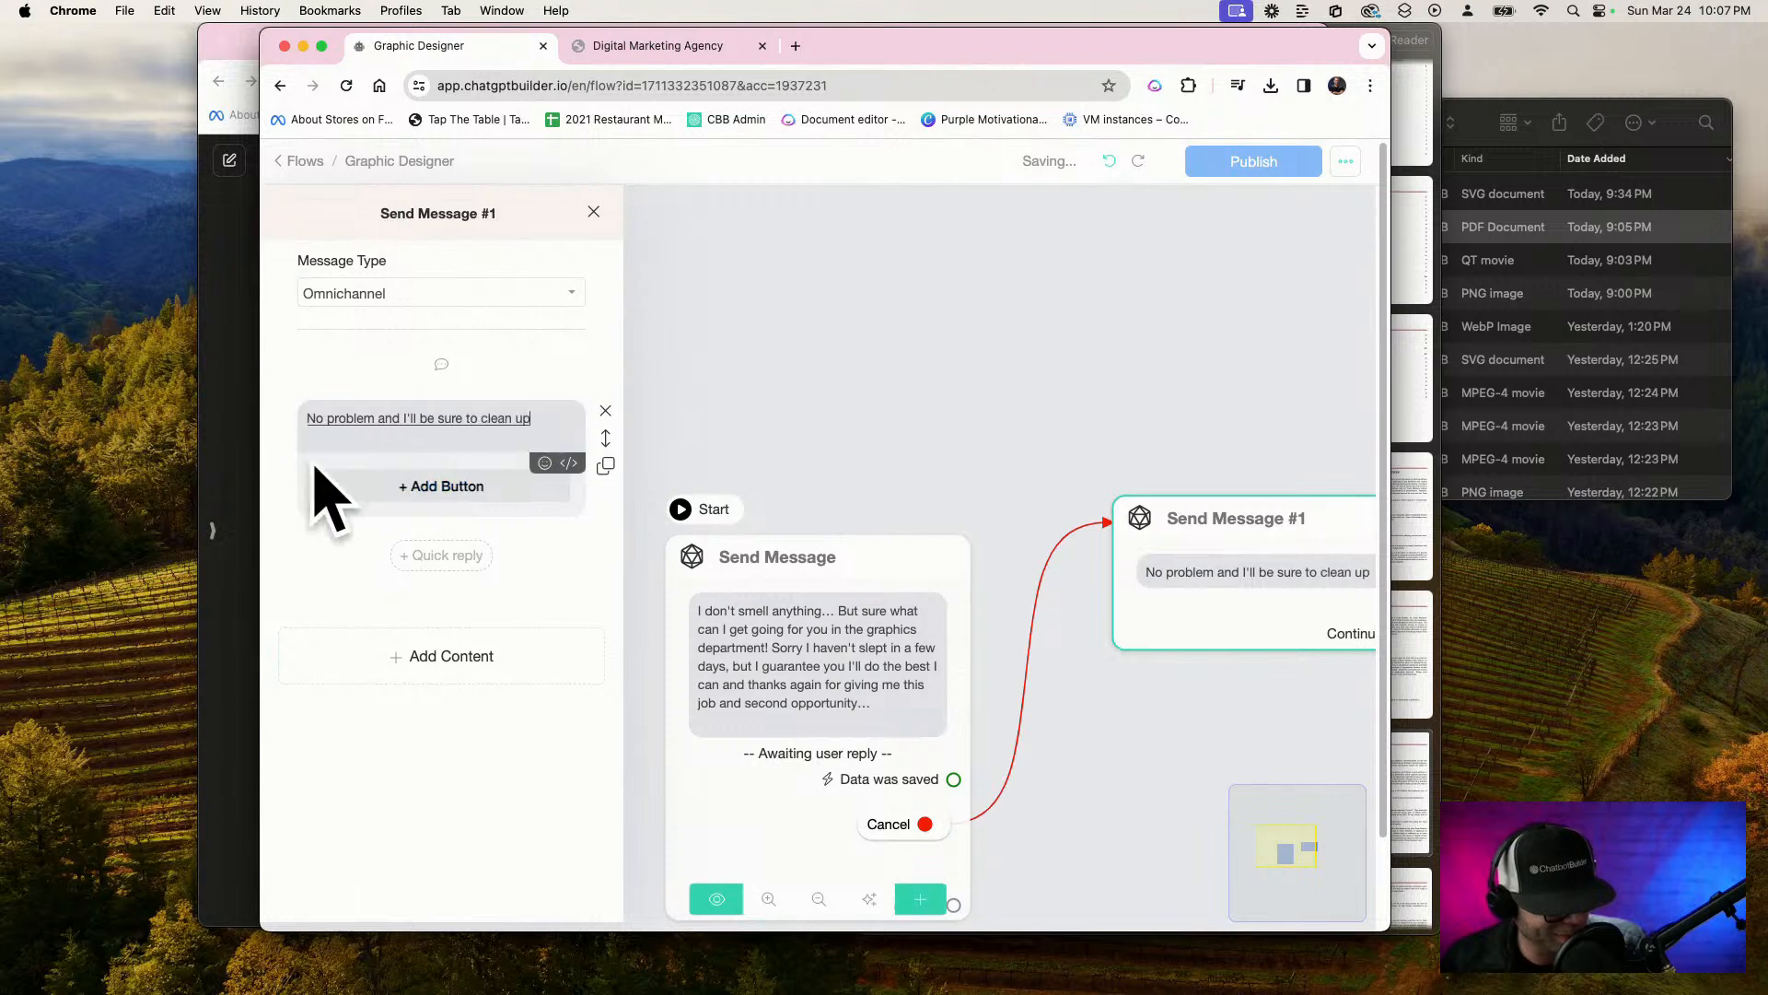
text( the office before I leave today)
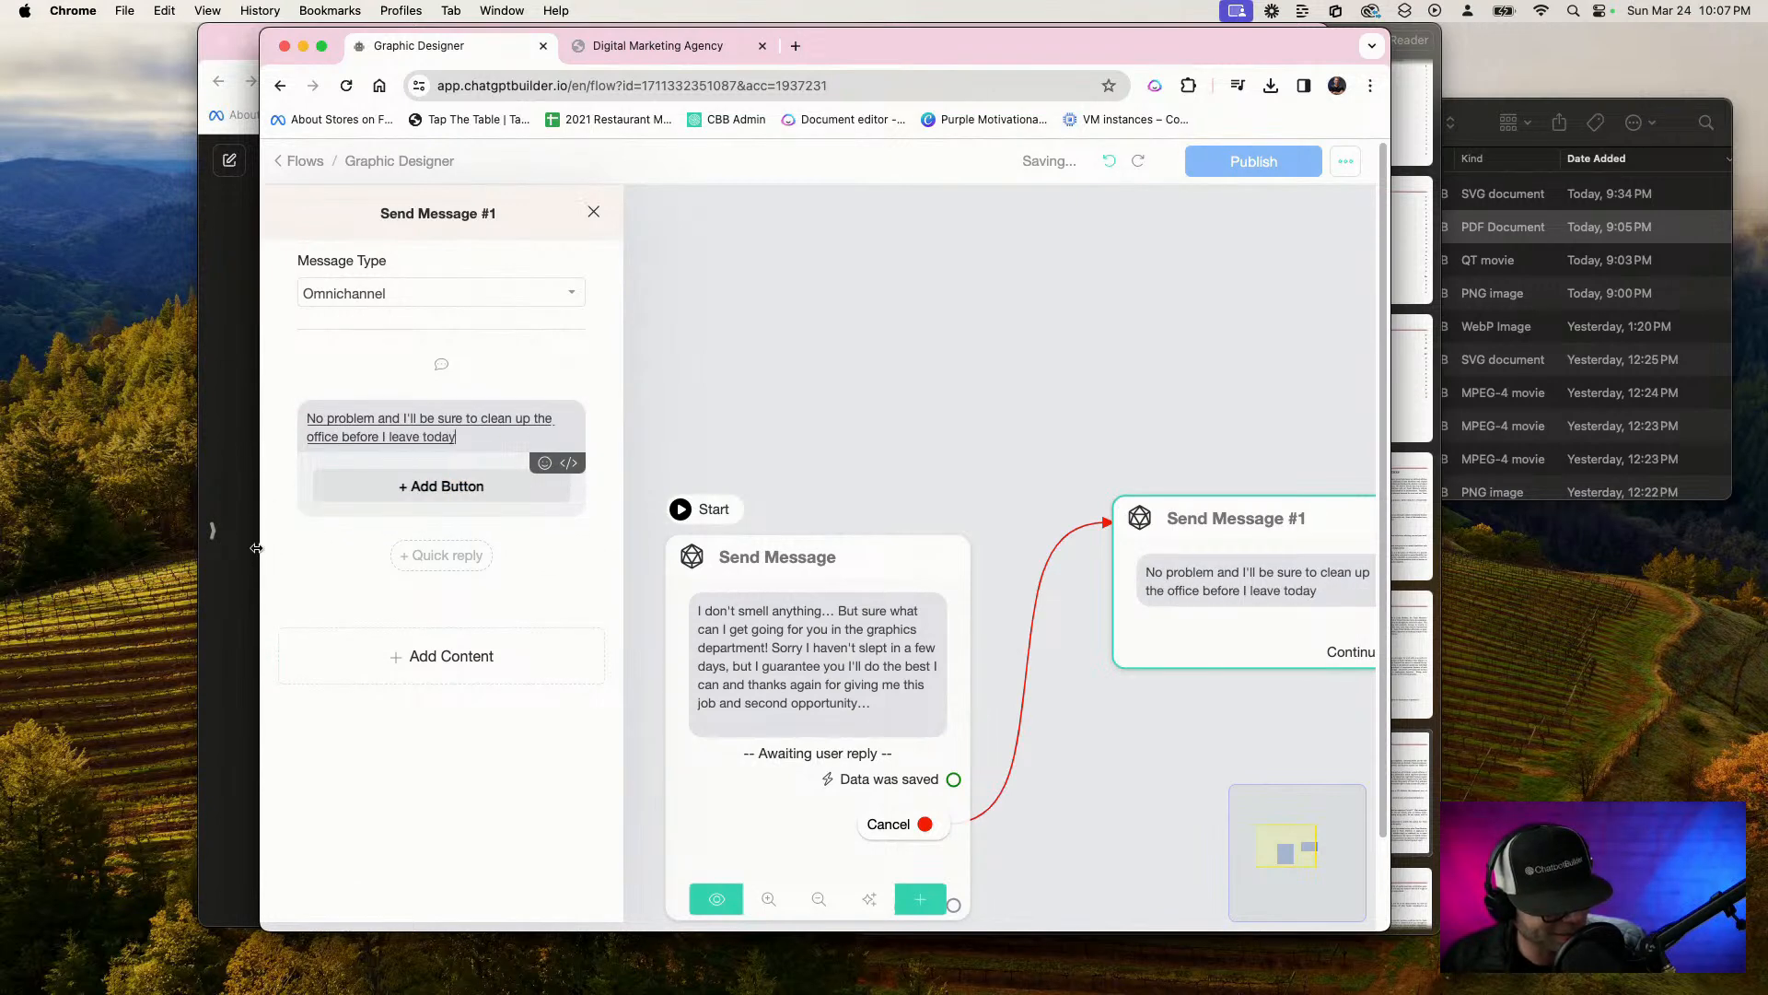
text(... Sorry about the smell)
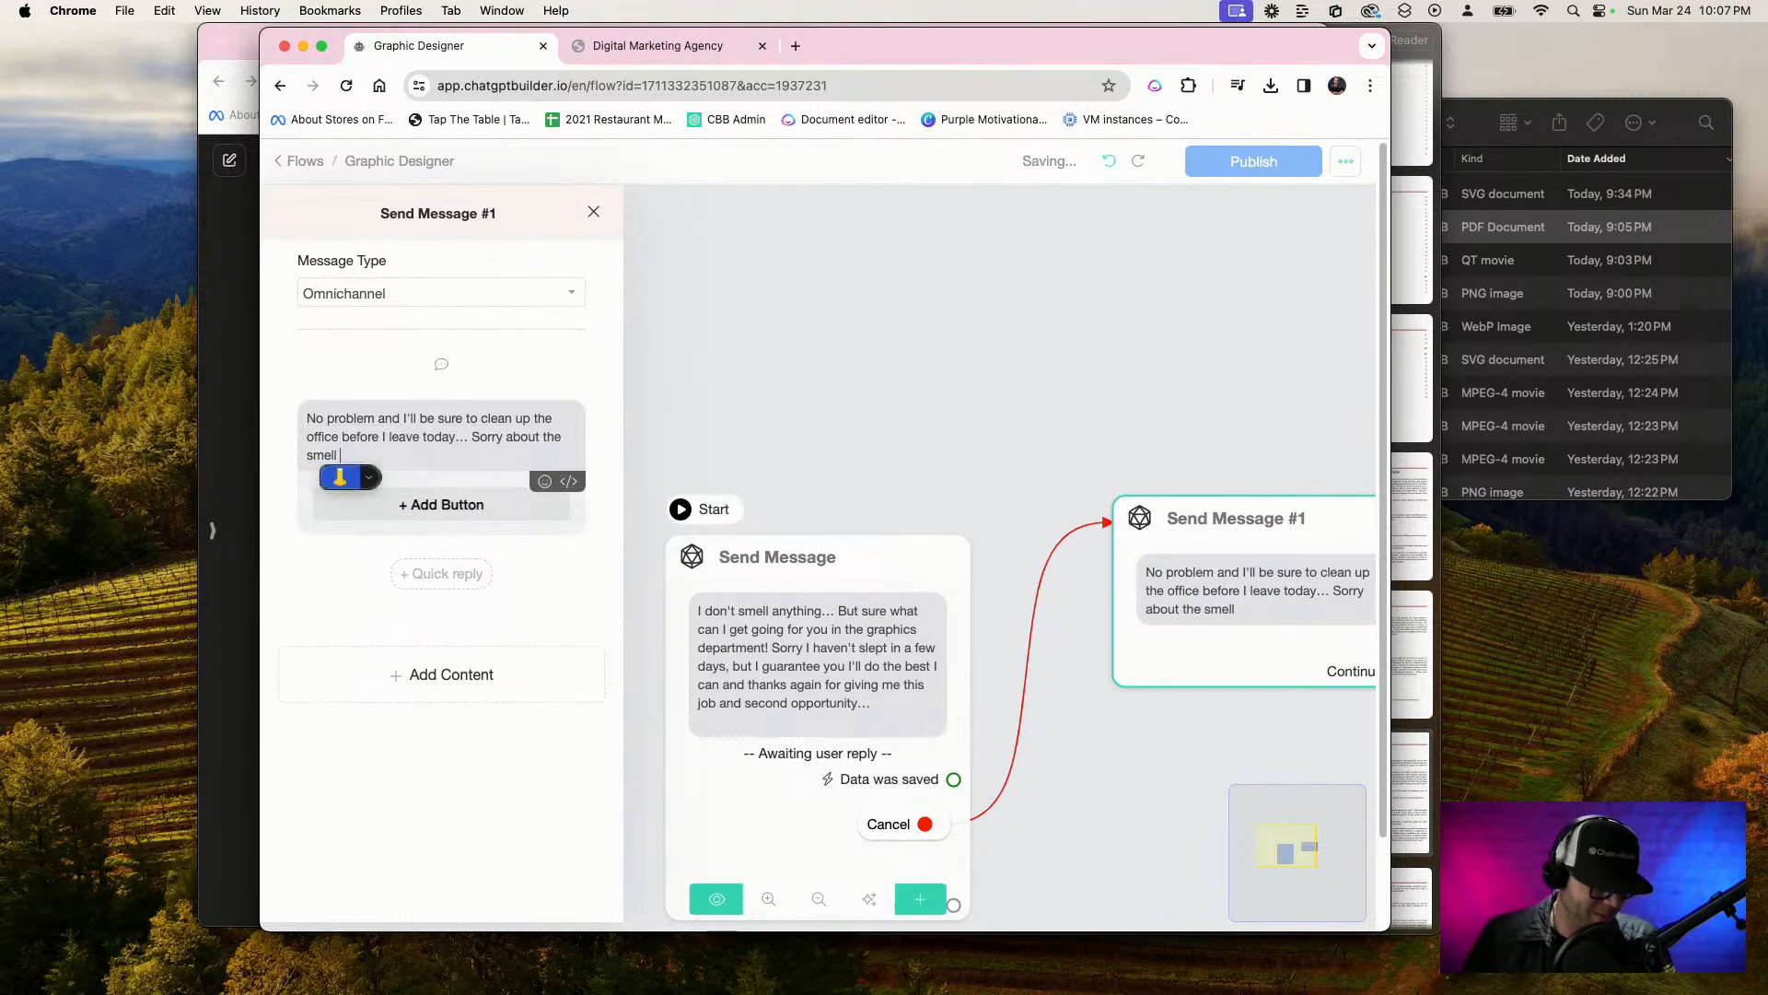
Extend the cancellation message with "Sorry about the smell" and a nose emoji, removing the stray word "yeah"
click(352, 504)
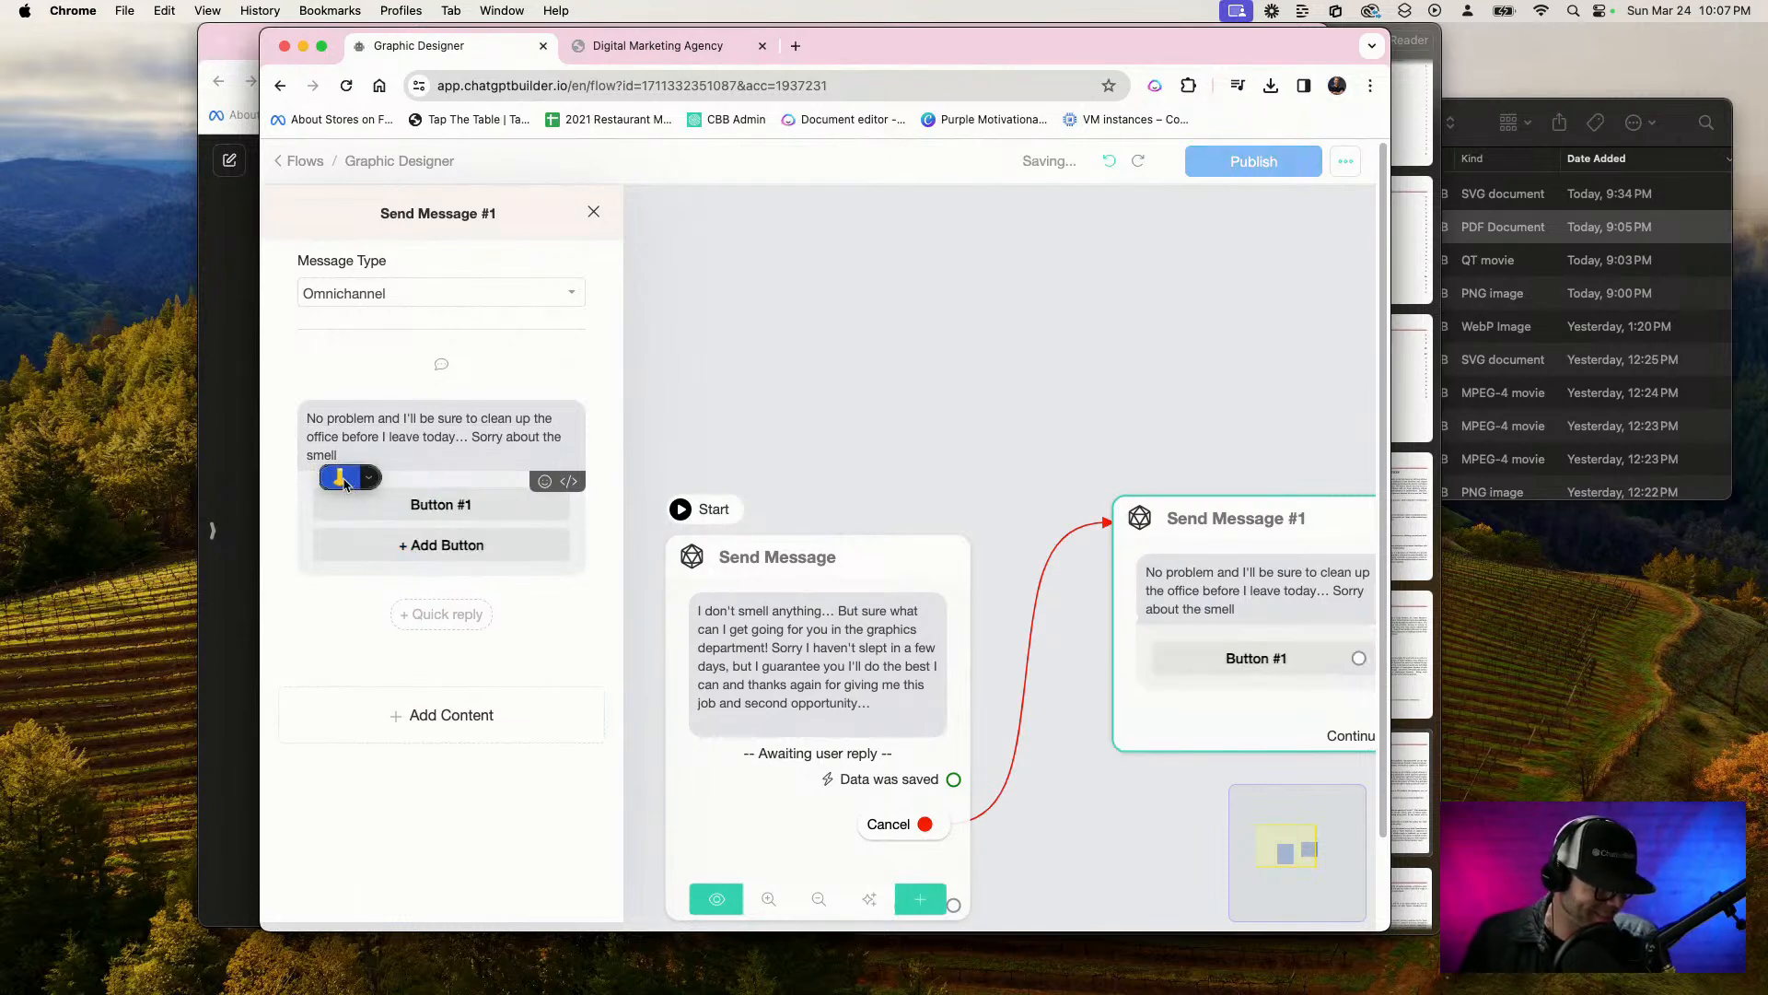
click(347, 456)
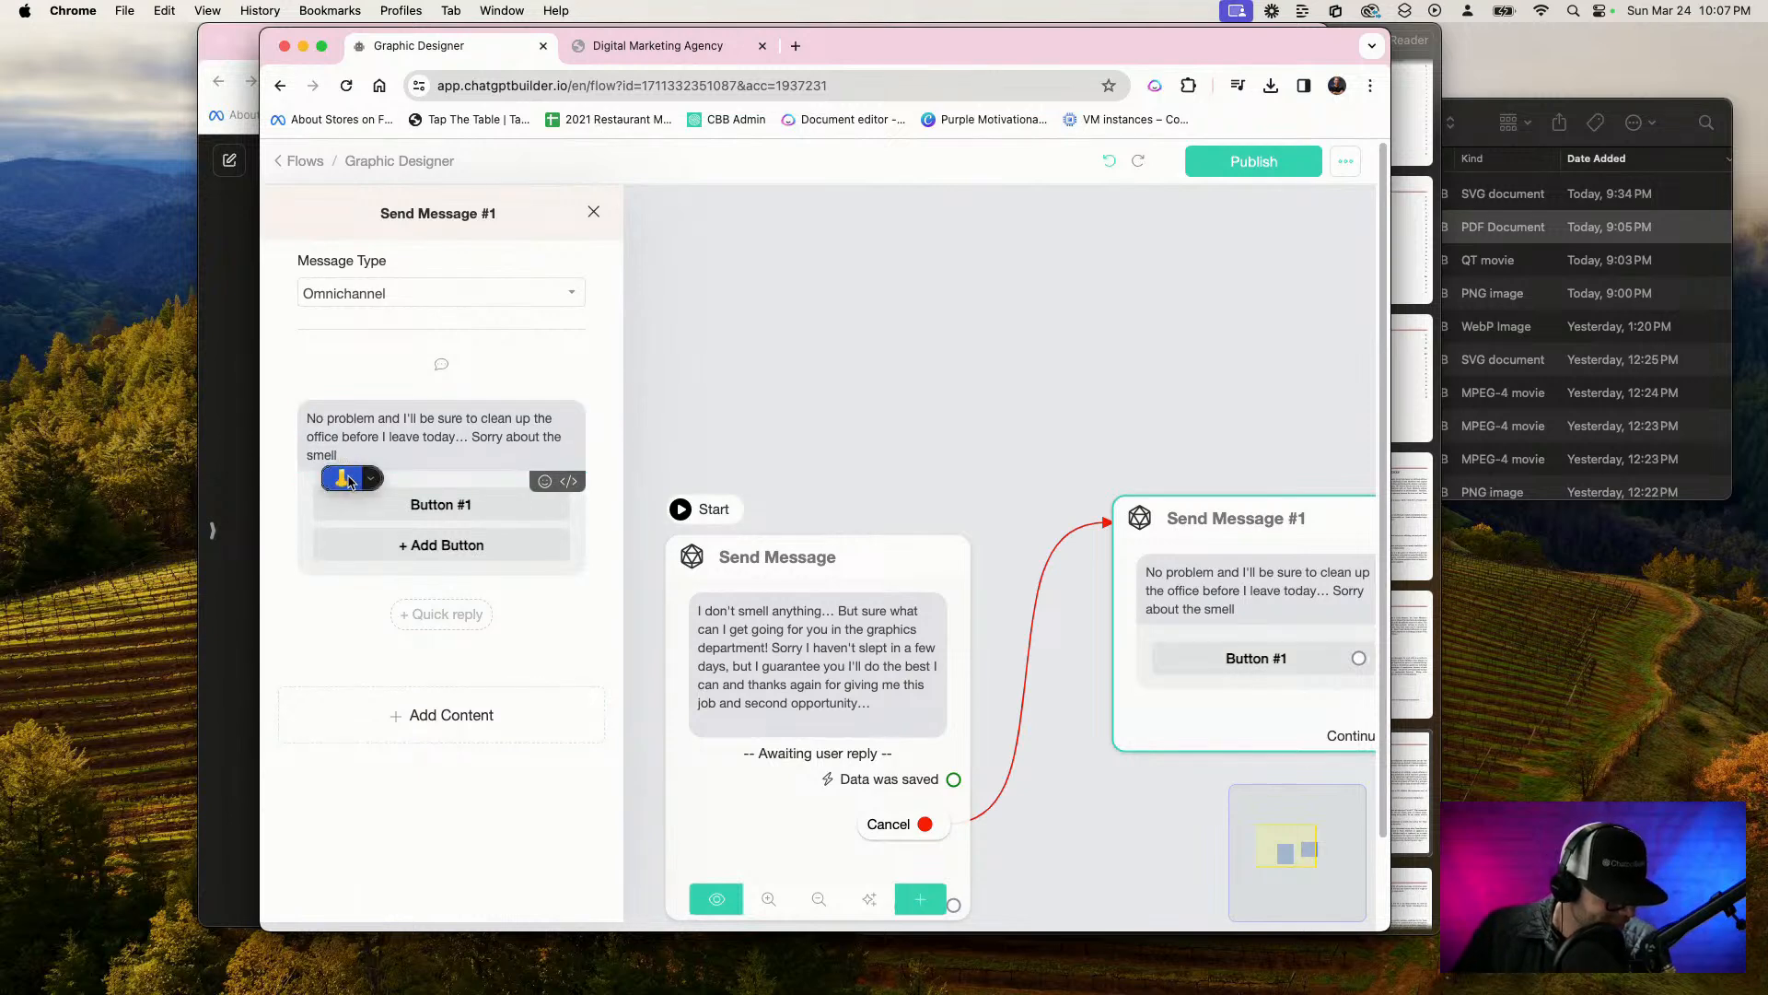
click(347, 479)
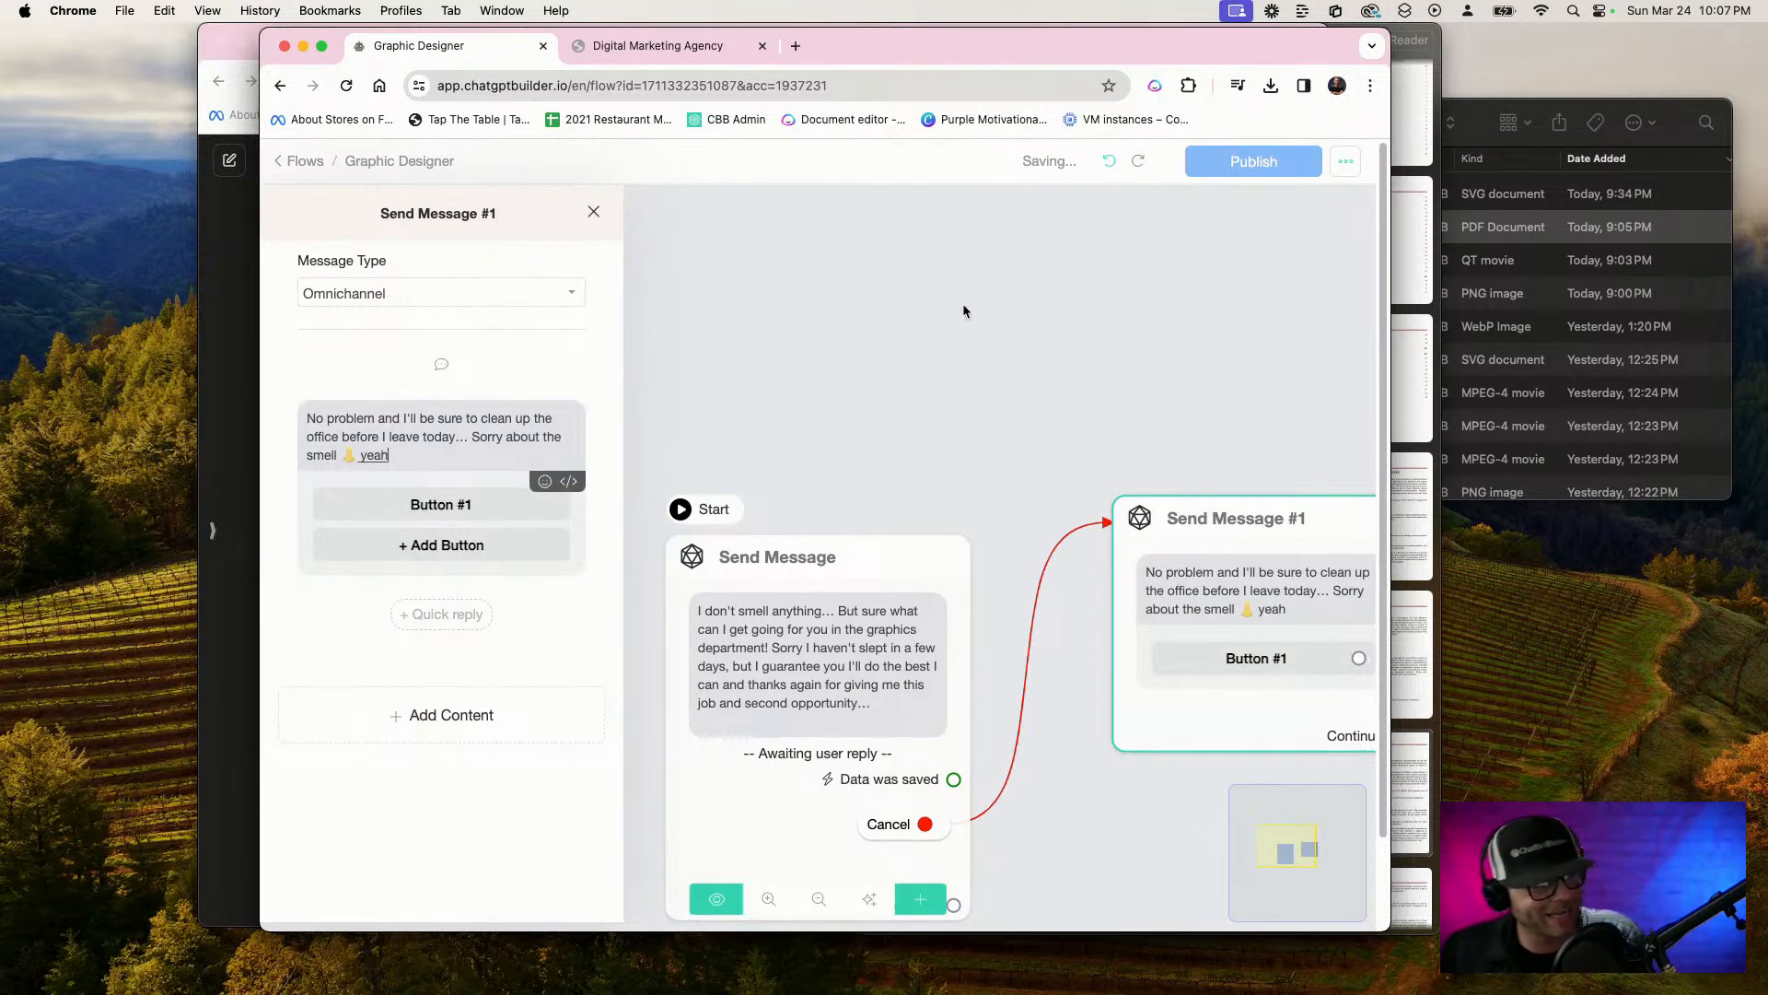
key(super+z)
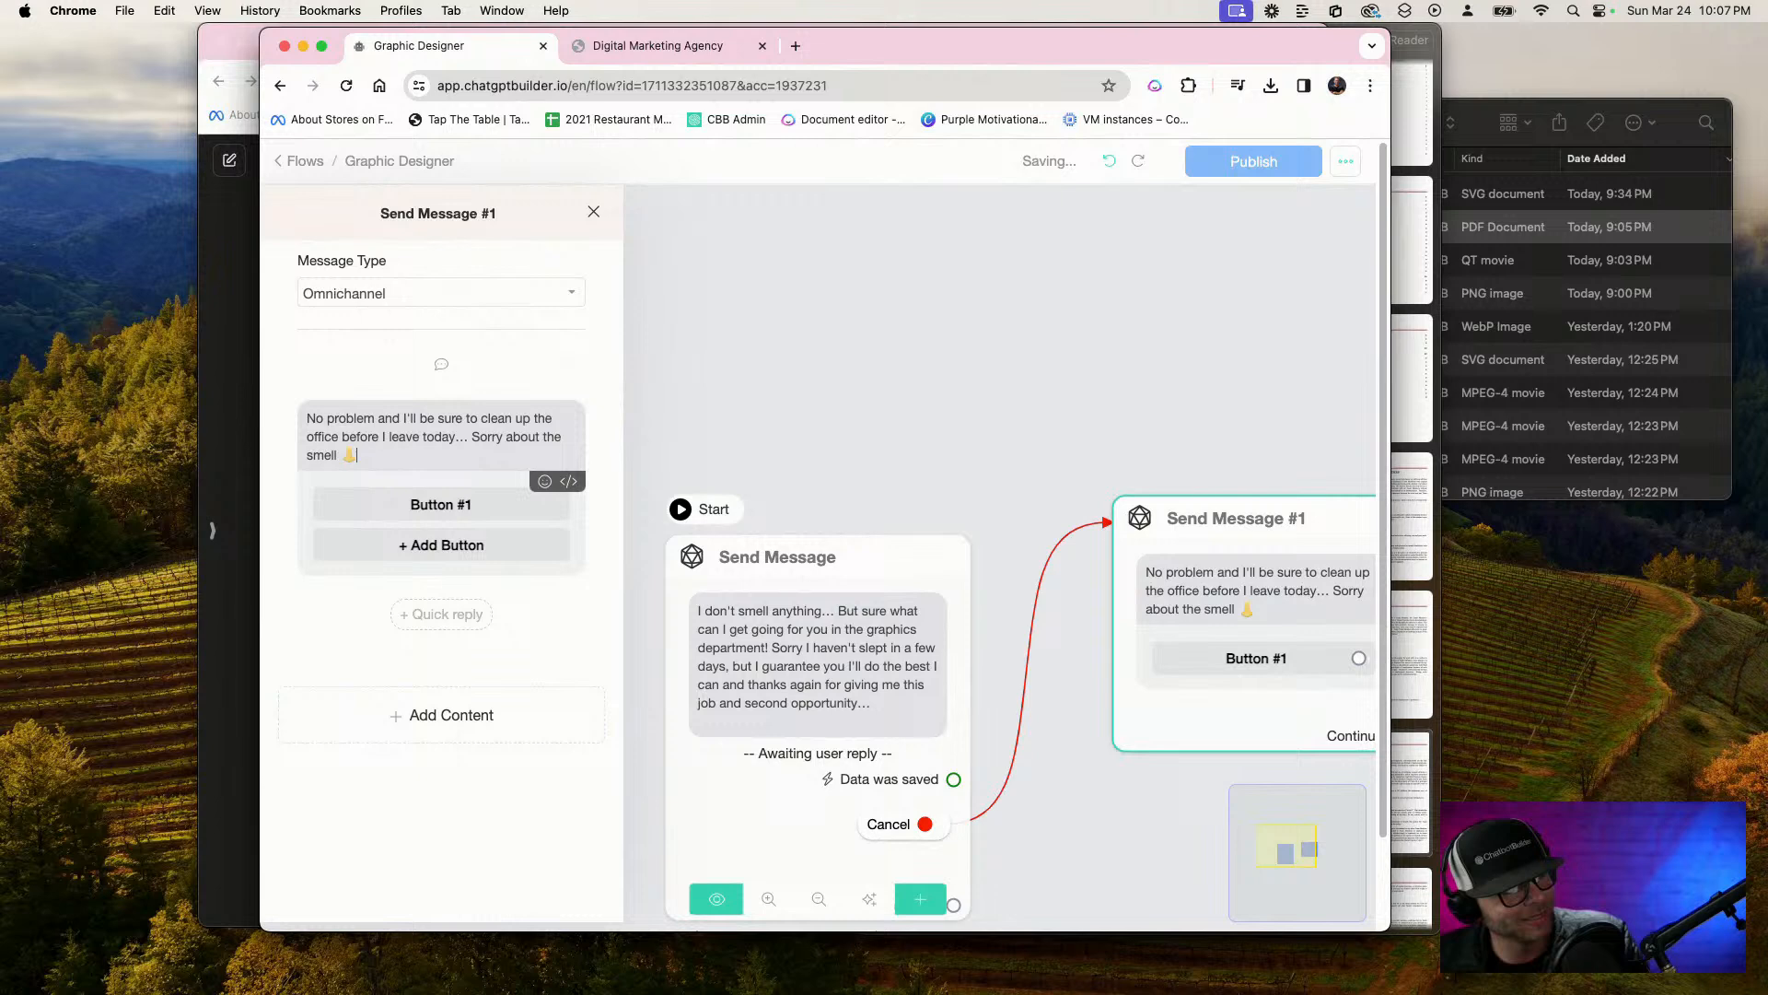
click(951, 311)
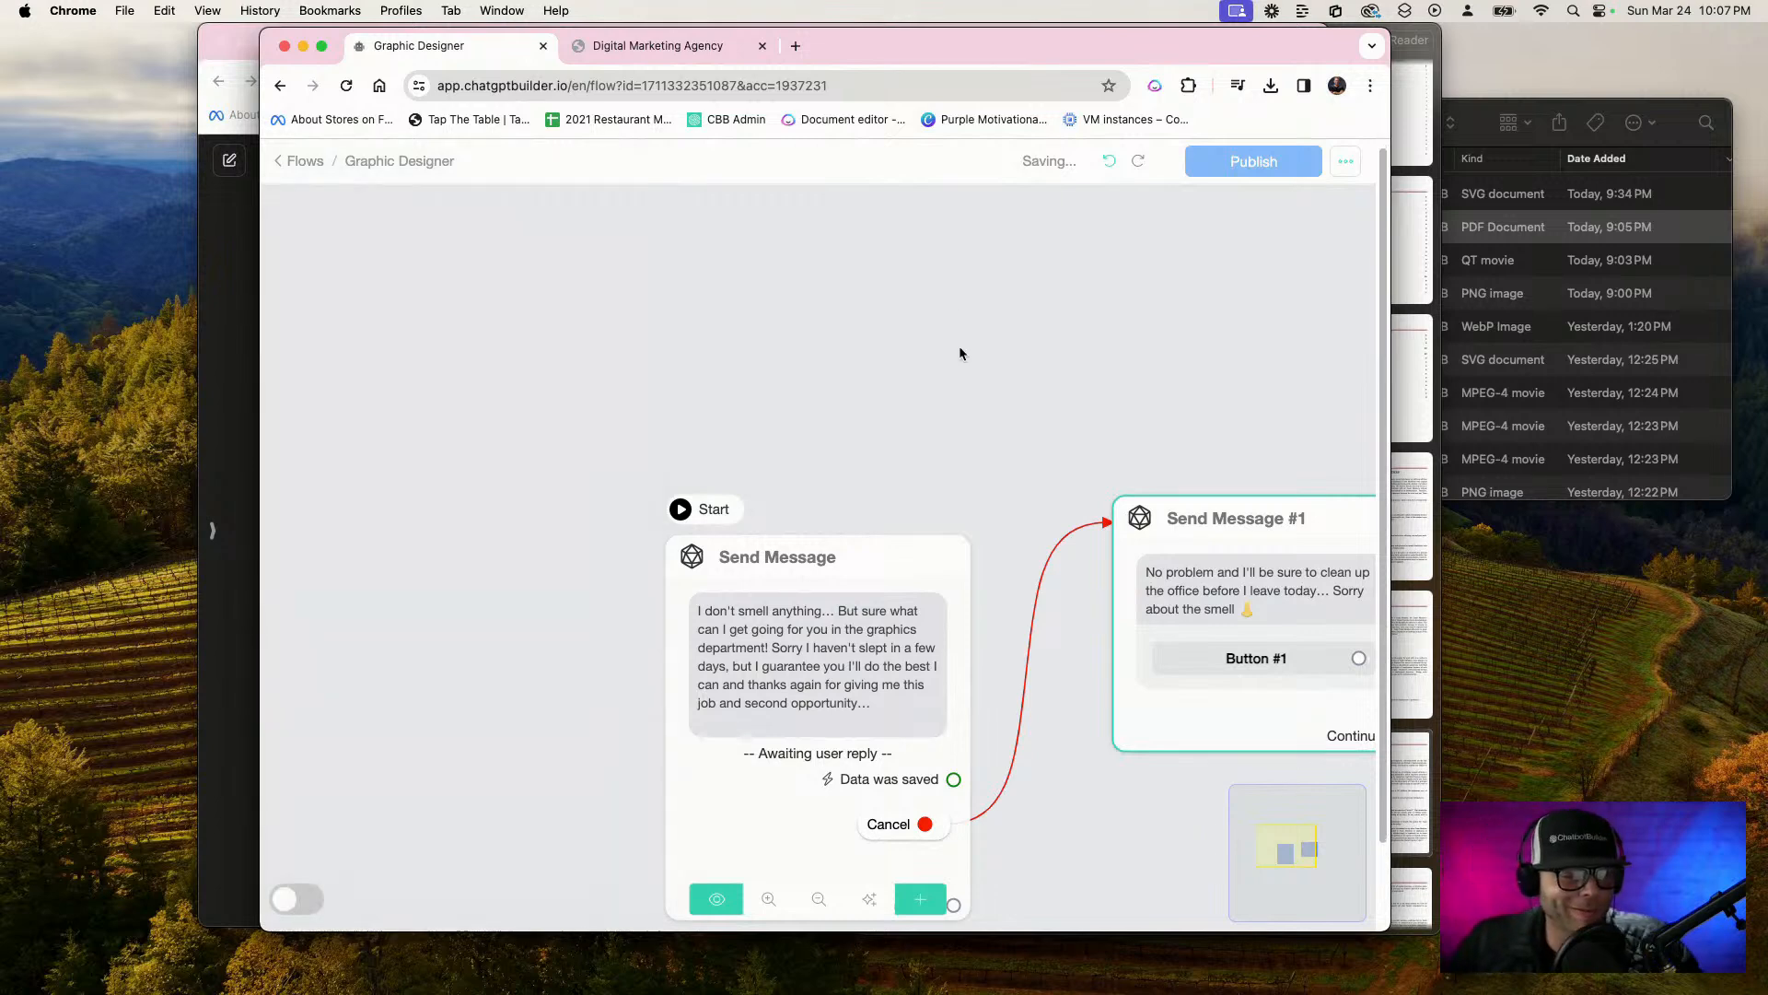
Delete the accidentally added Button #1 from the cancellation message
scroll(1185, 613, up, 3)
click(1185, 613)
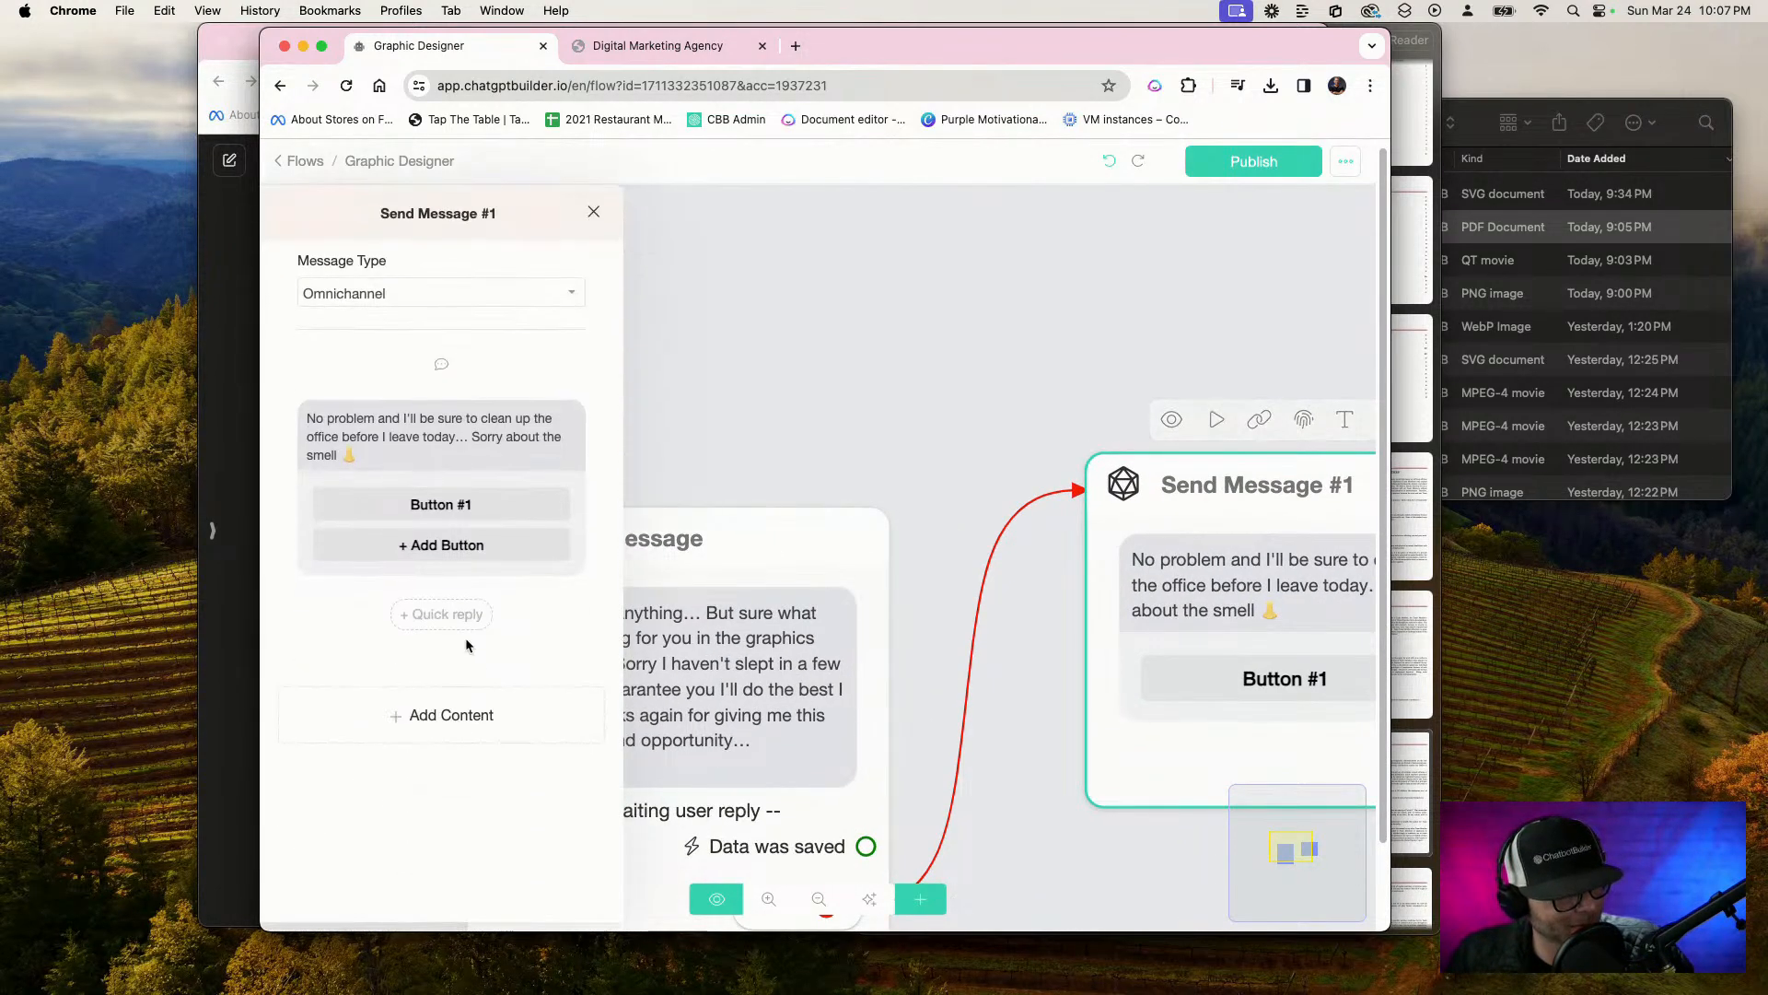
click(476, 511)
click(701, 769)
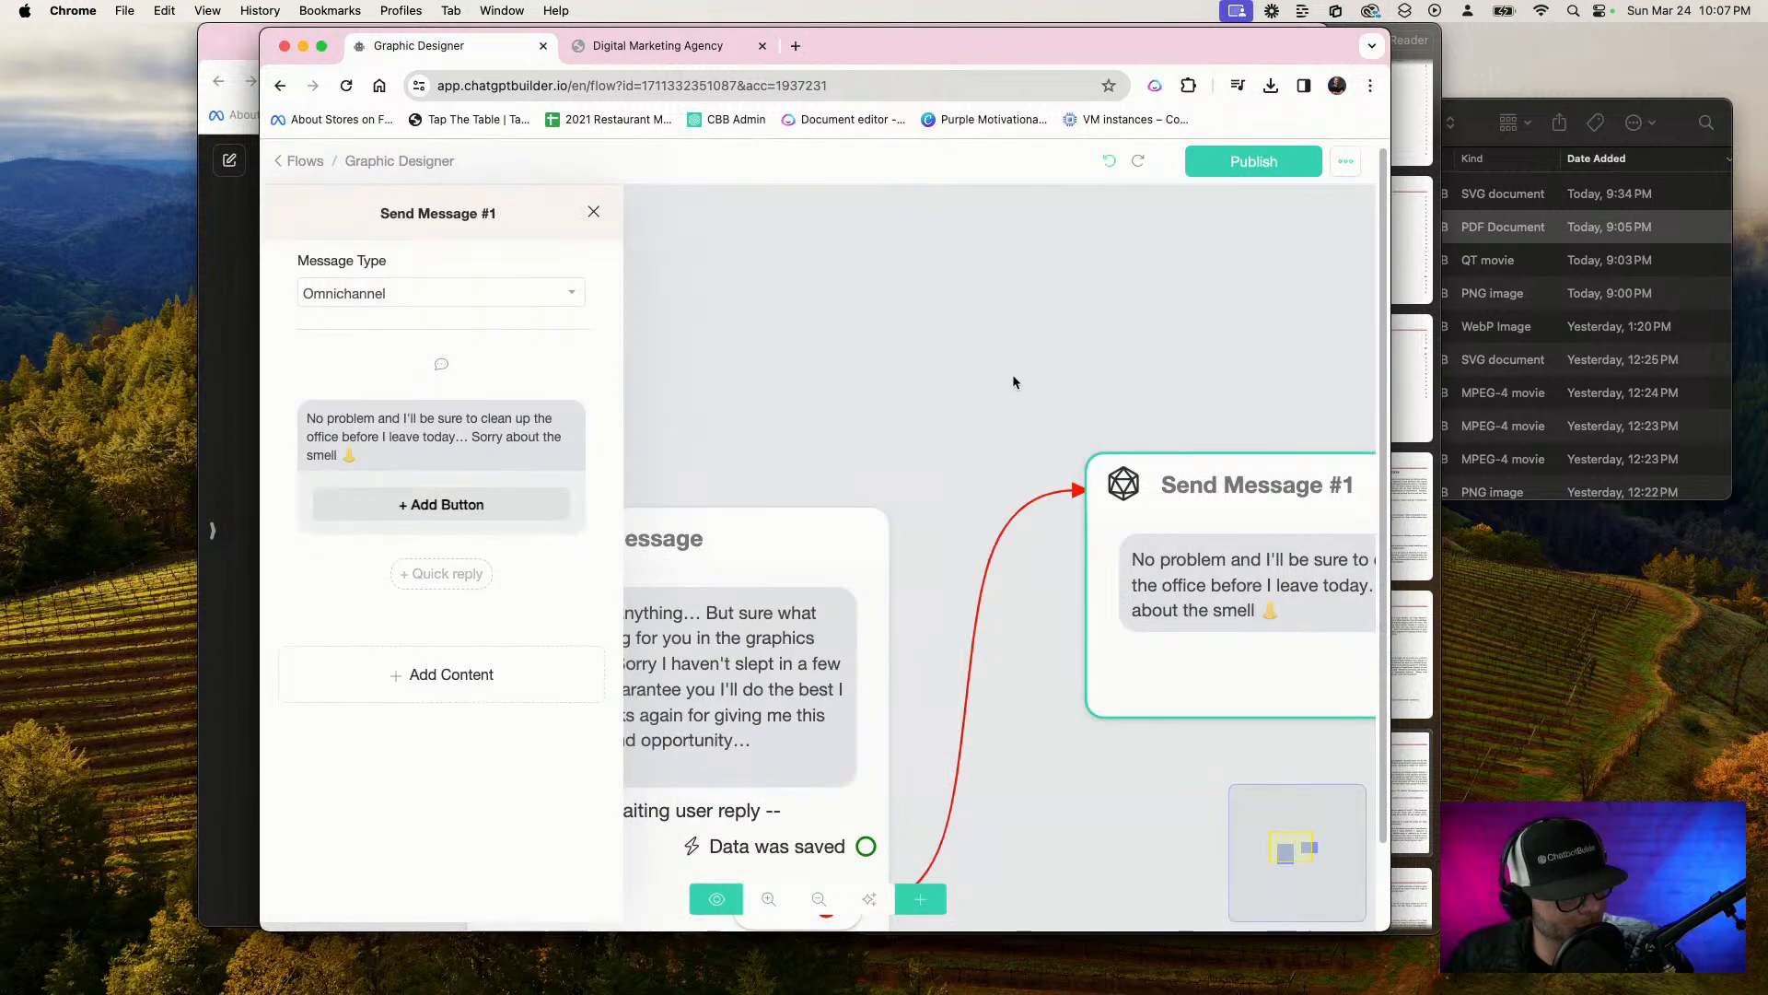
Move the cancellation message block farther up and away from the opening message block on the flow canvas
scroll(871, 402, down, 5)
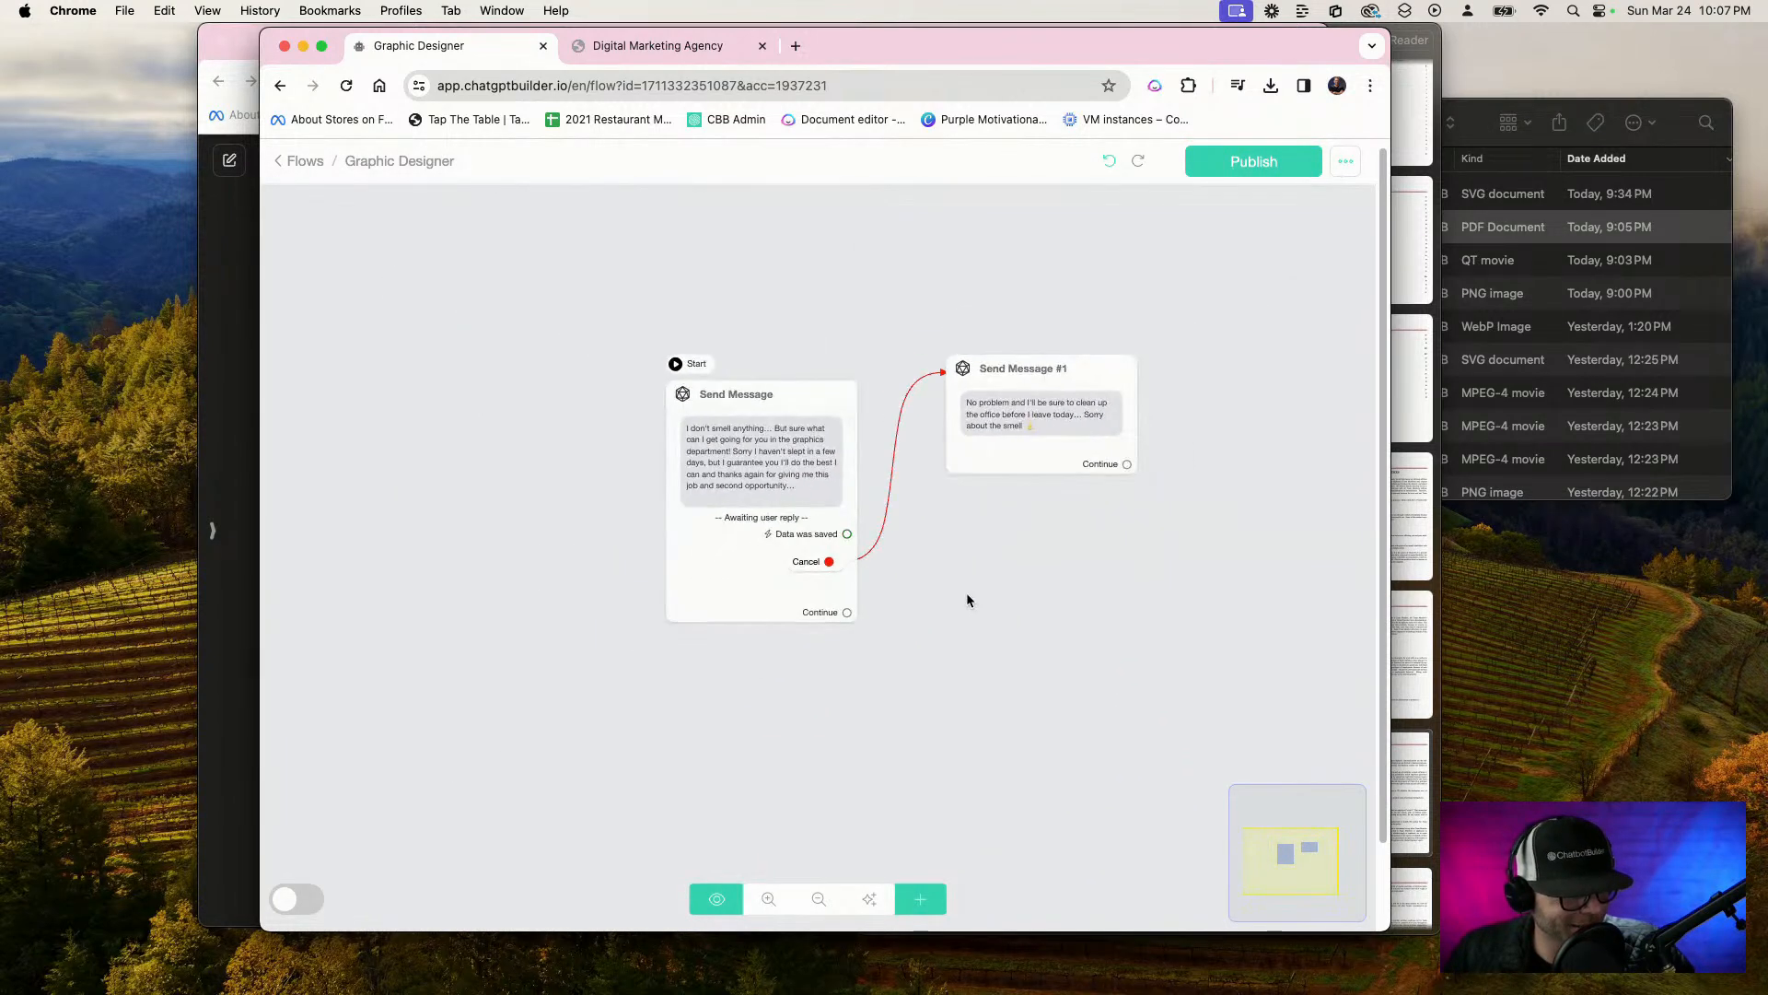
drag(965, 595, 785, 588)
drag(827, 465, 868, 431)
scroll(834, 541, up, 1)
scroll(833, 537, up, 1)
drag(718, 563, 981, 560)
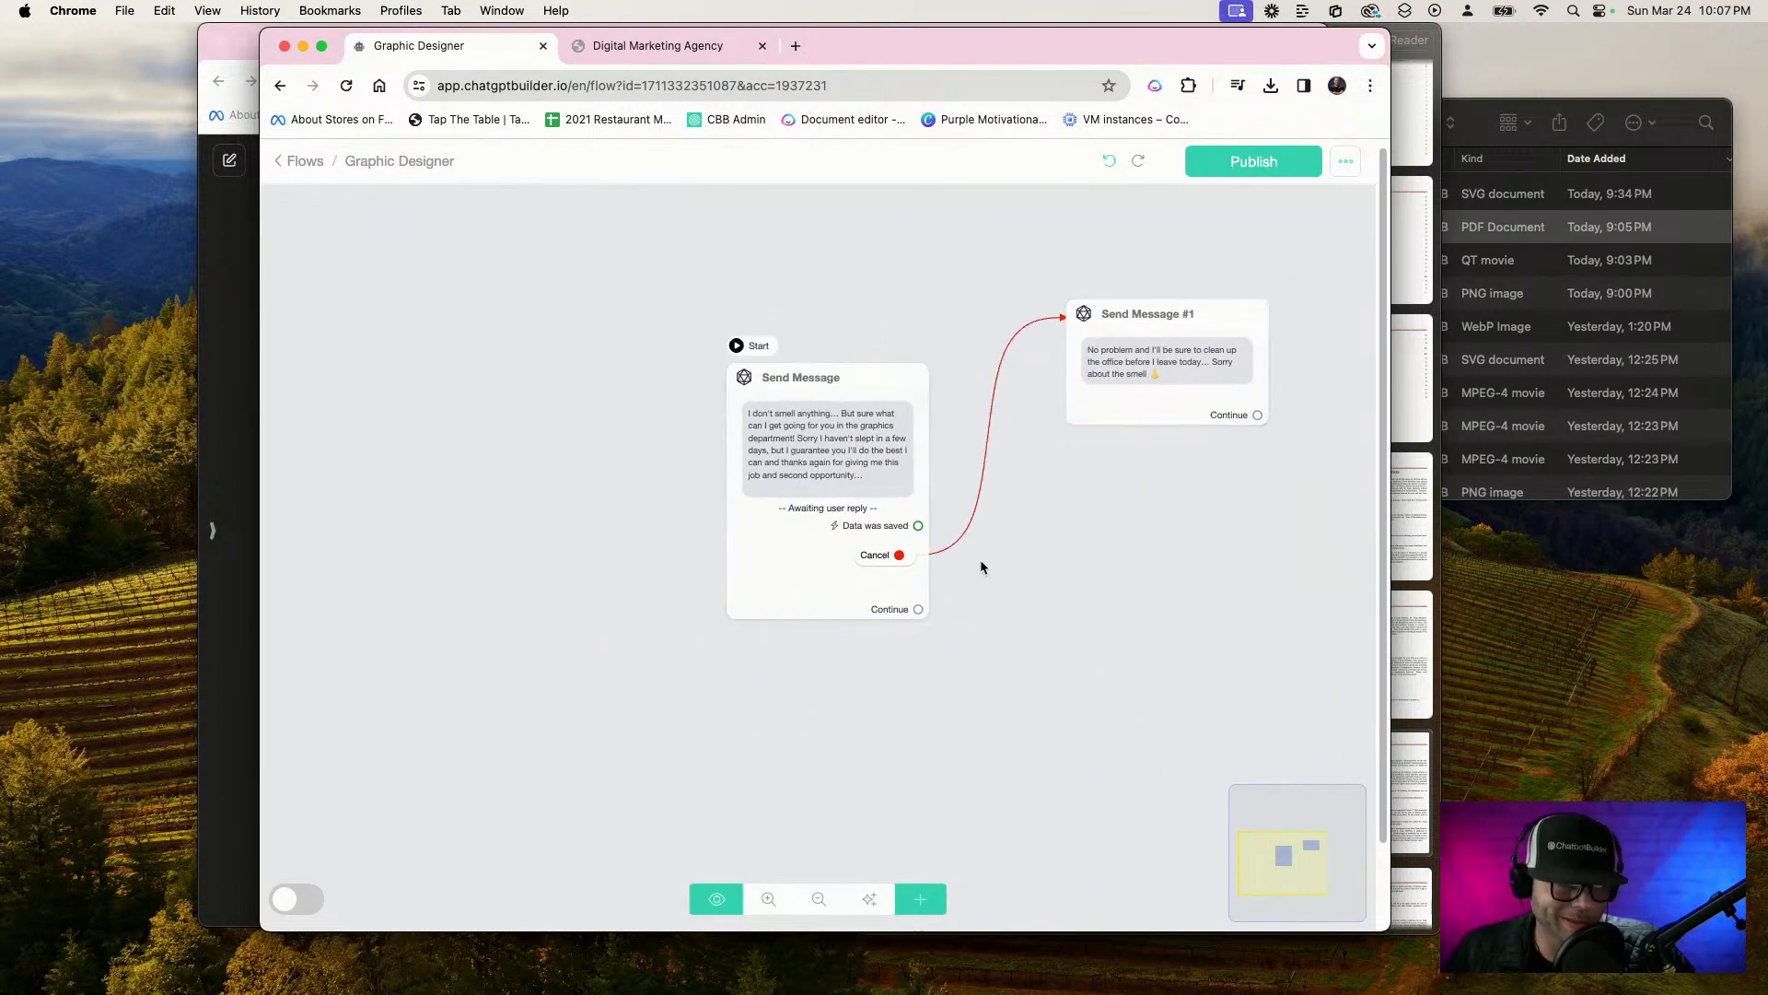
Connect the opening message's Continue output to a new Send Message step and add an OpenAI action to it
scroll(971, 635, up, 3)
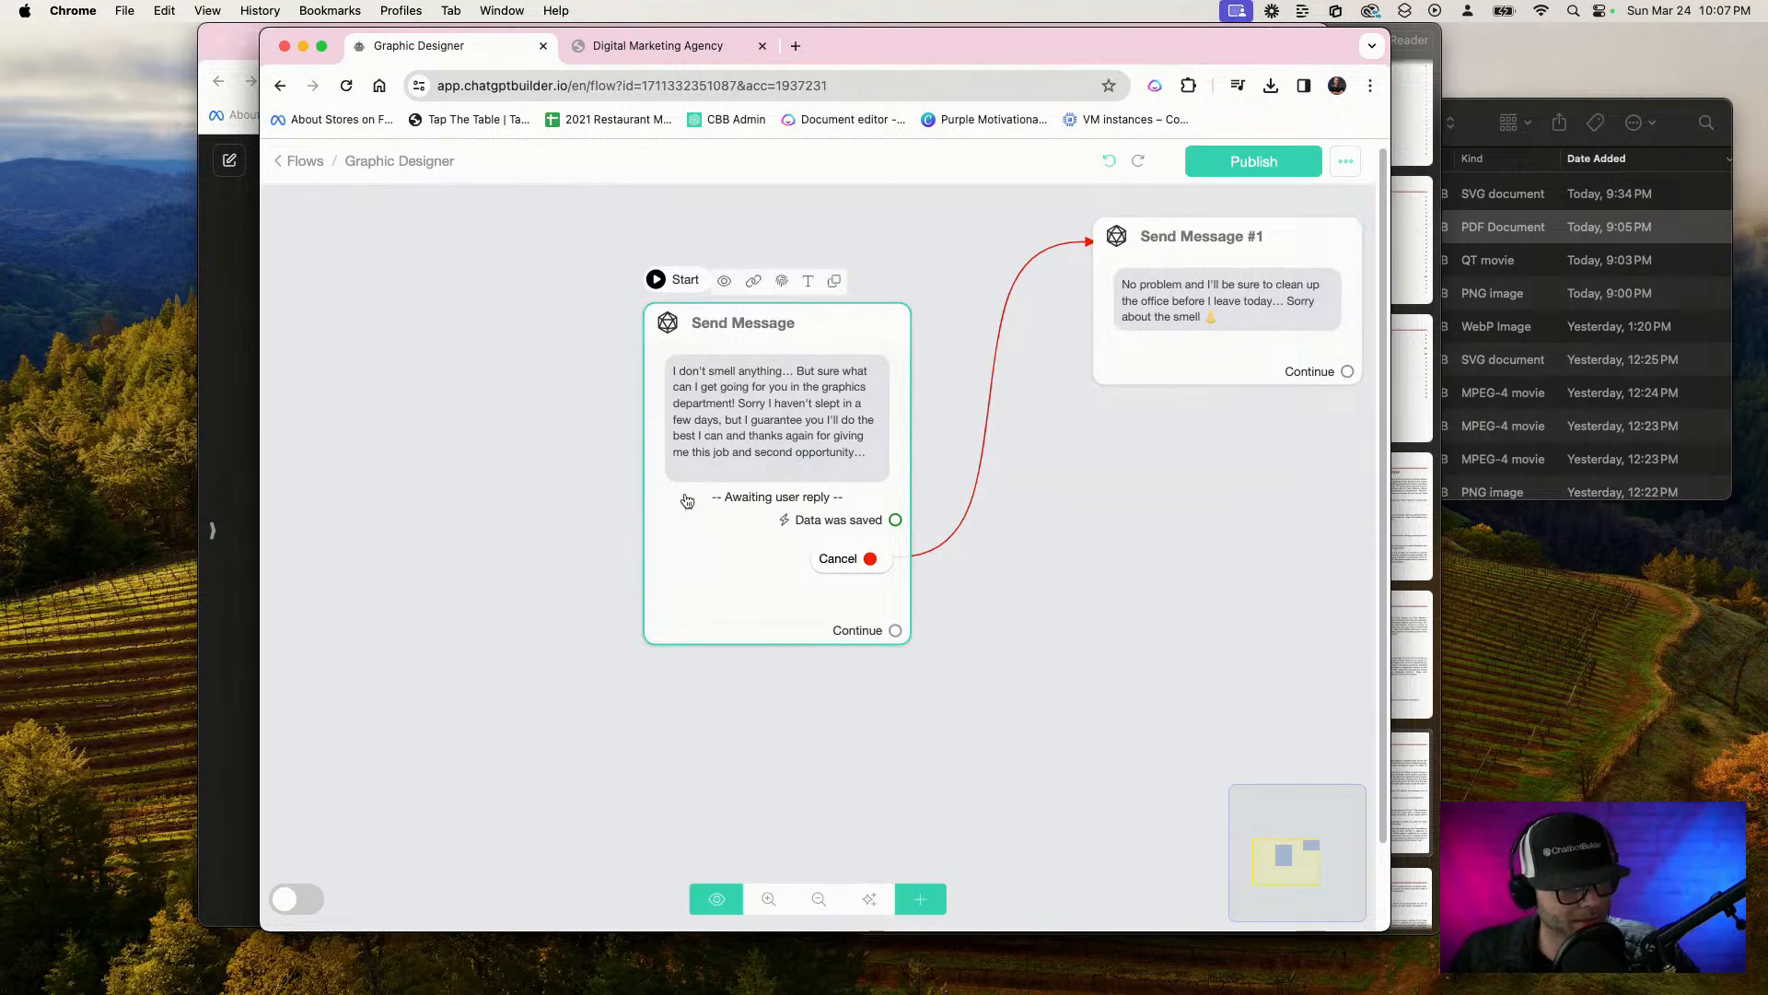
scroll(827, 580, right, 4)
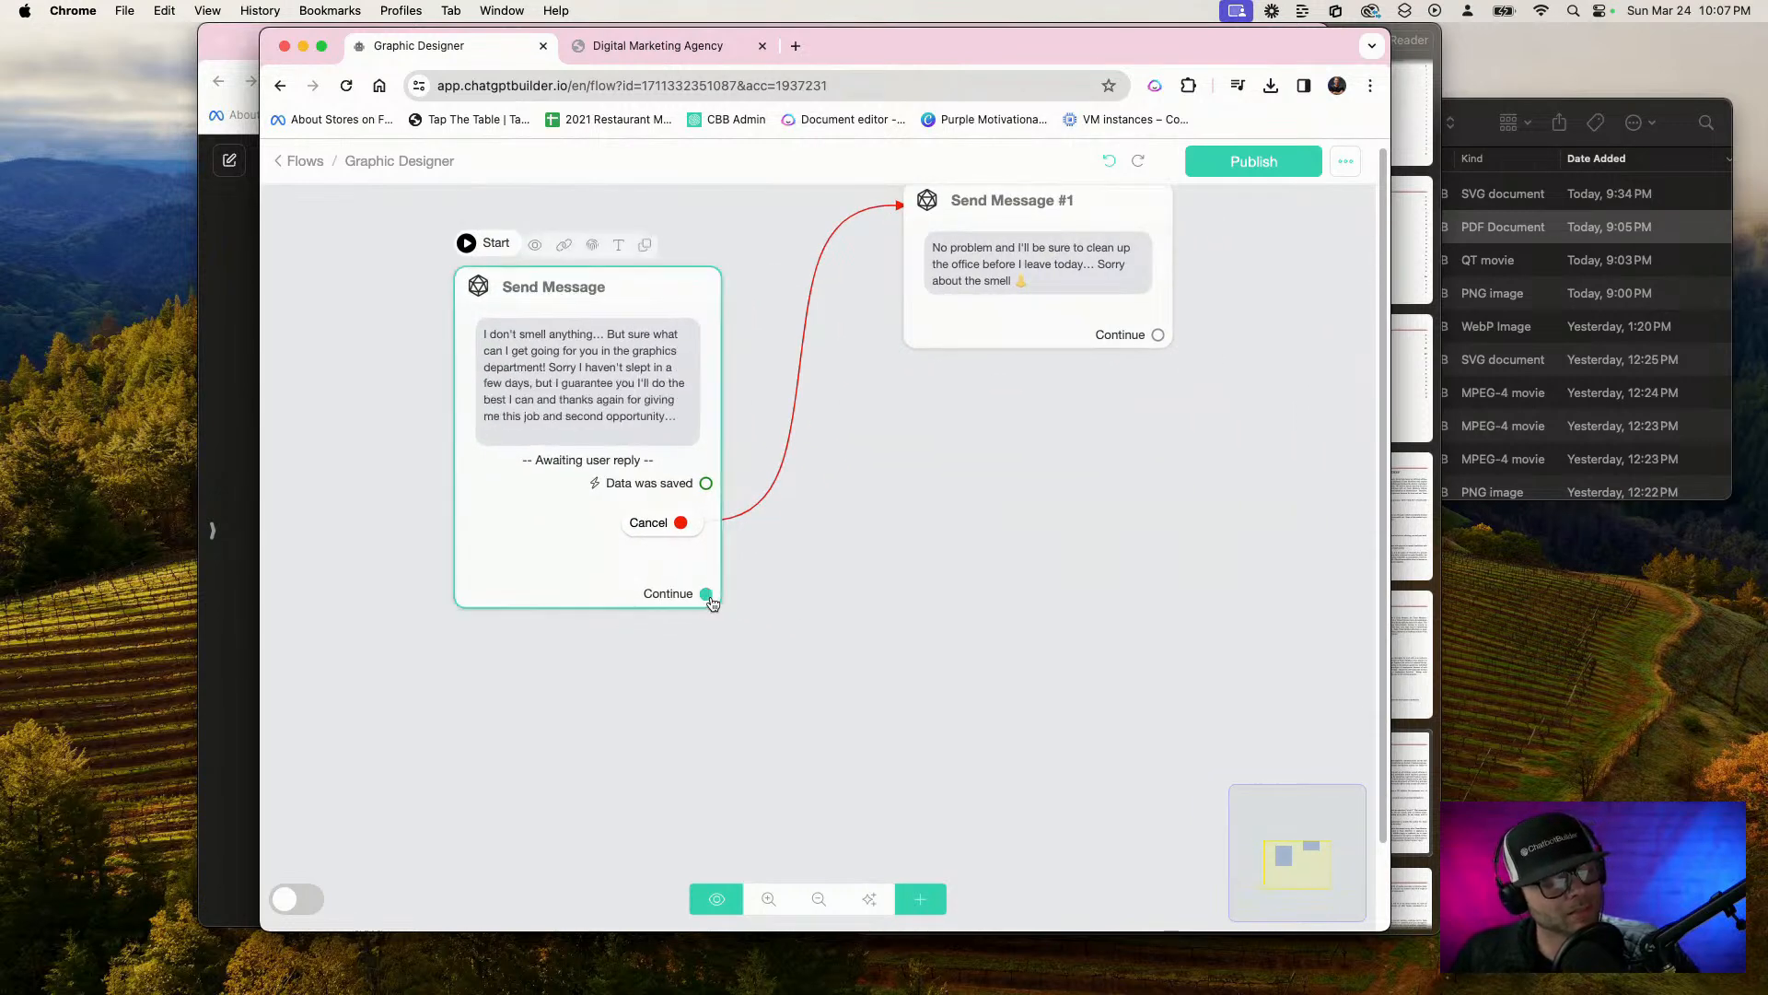
drag(707, 592, 870, 612)
click(484, 571)
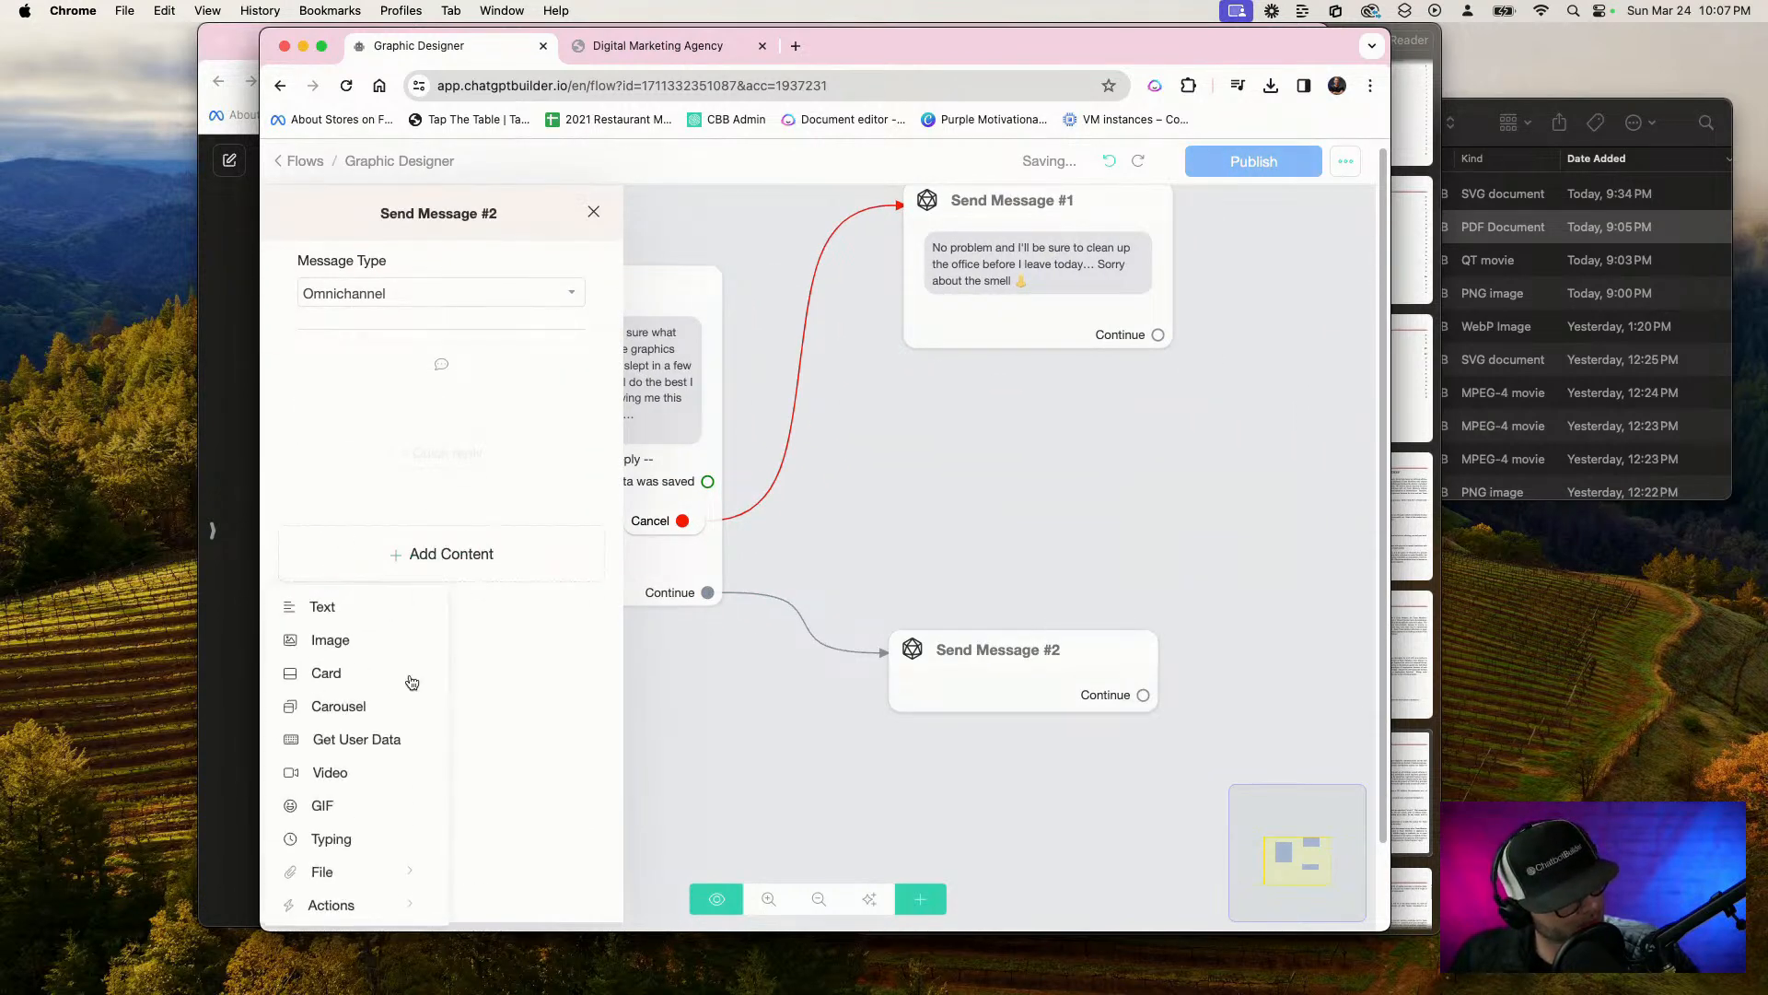
mouse_move(412, 903)
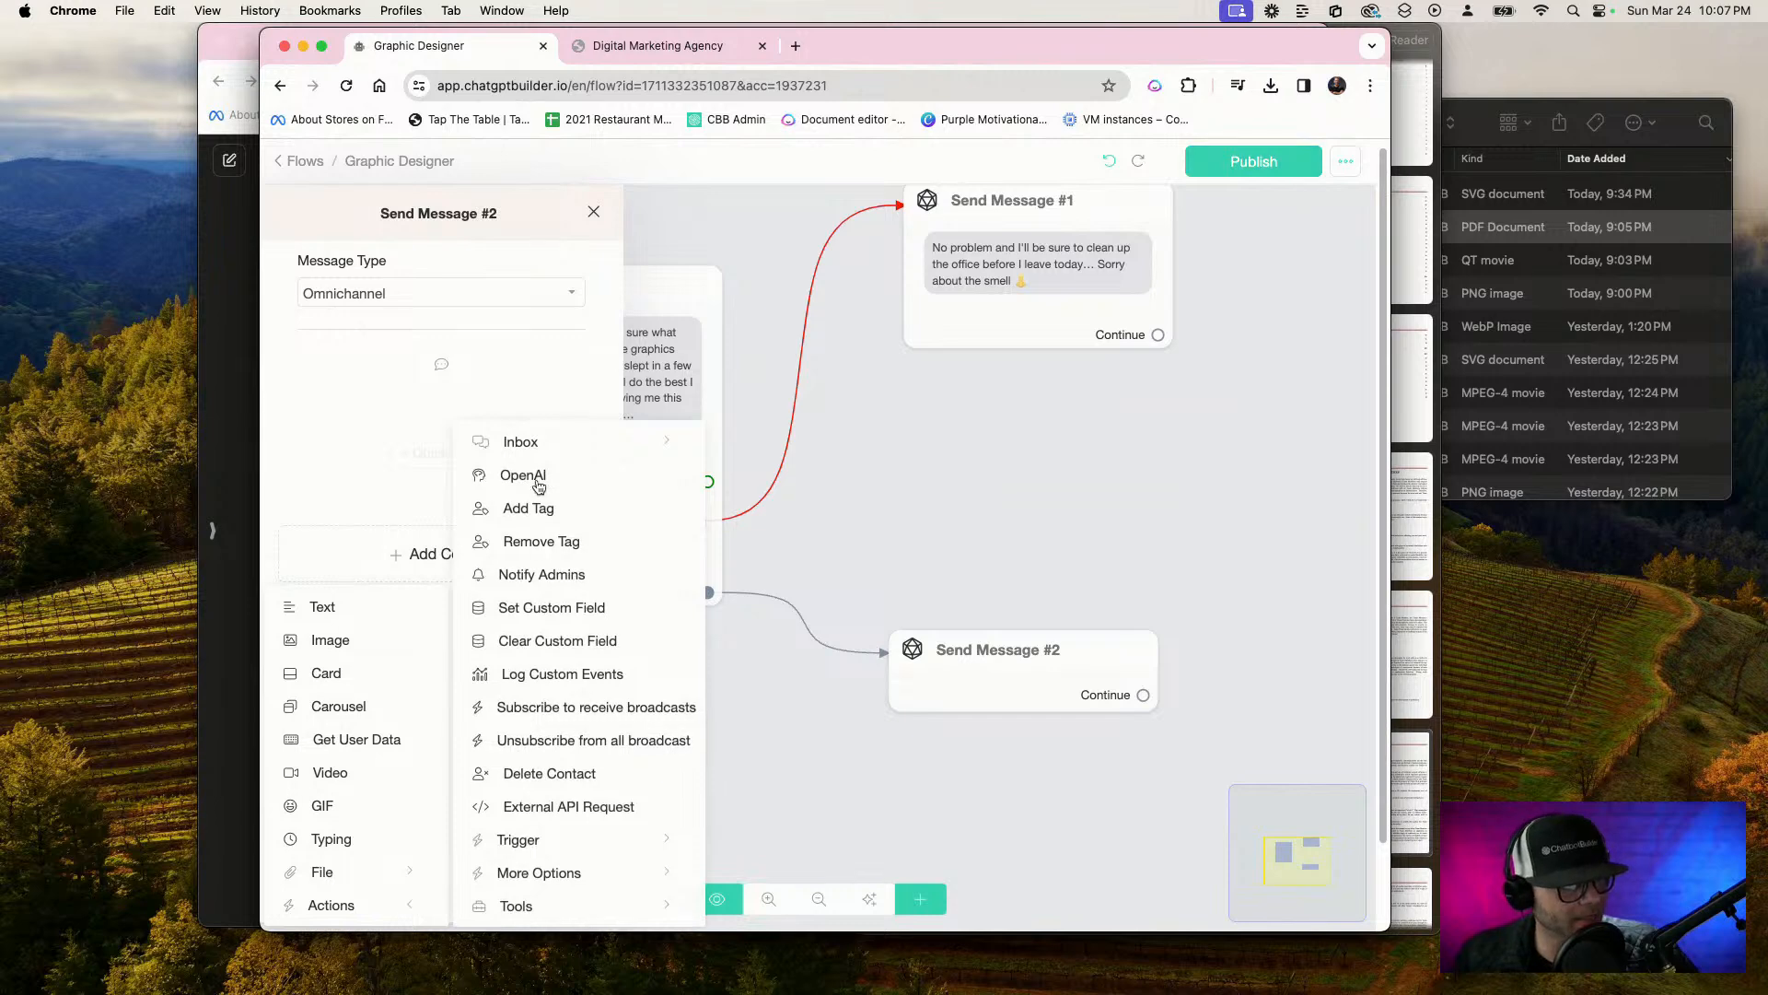
click(521, 474)
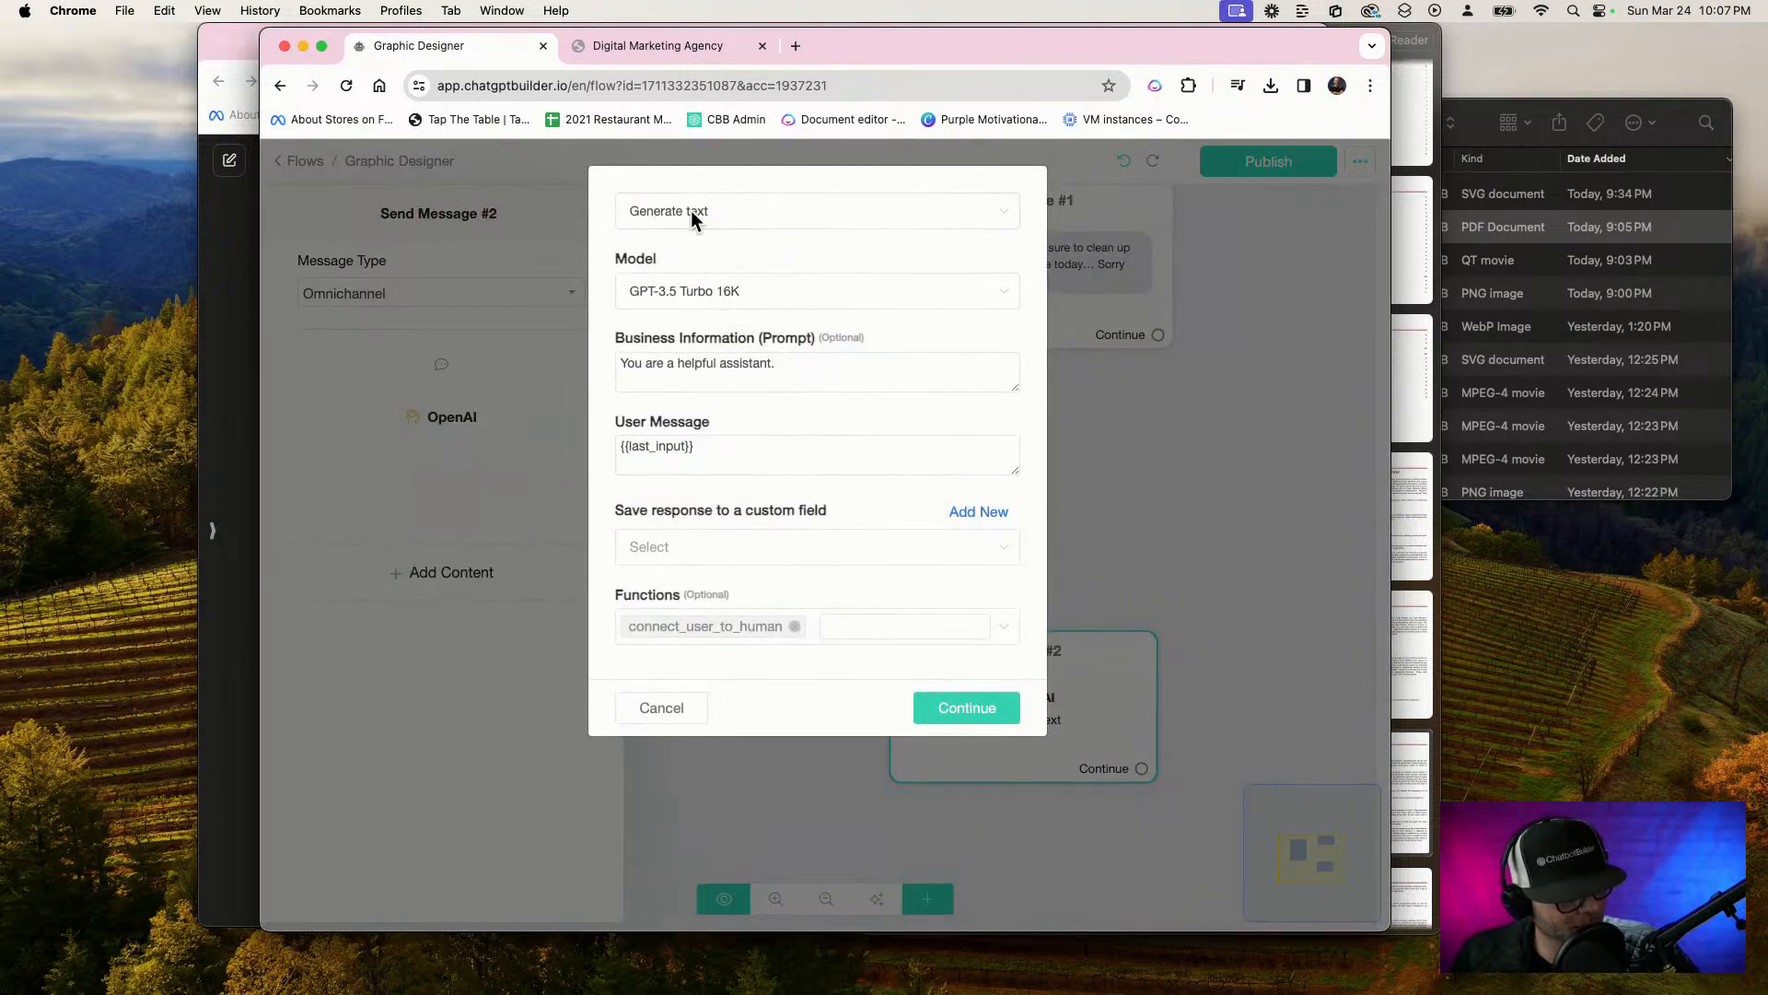
Set the OpenAI action to Generate Image with the size 1024x1024 (DALL-E 3)
click(690, 210)
click(701, 360)
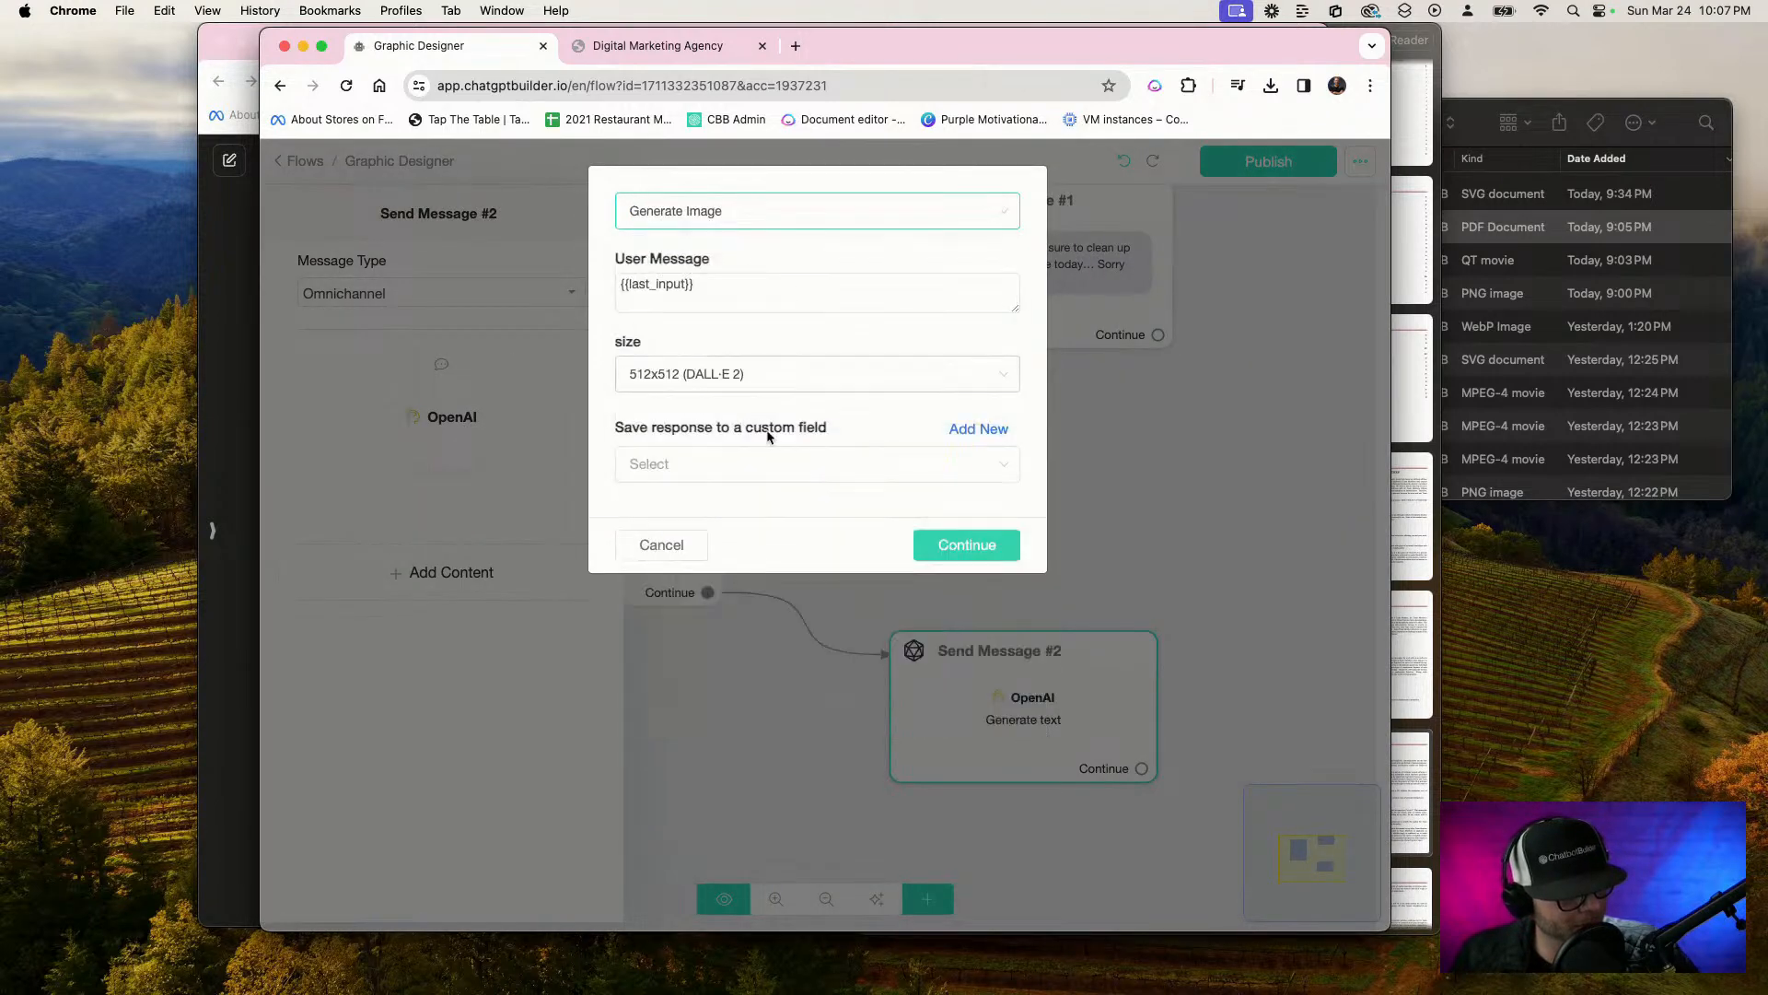
click(816, 370)
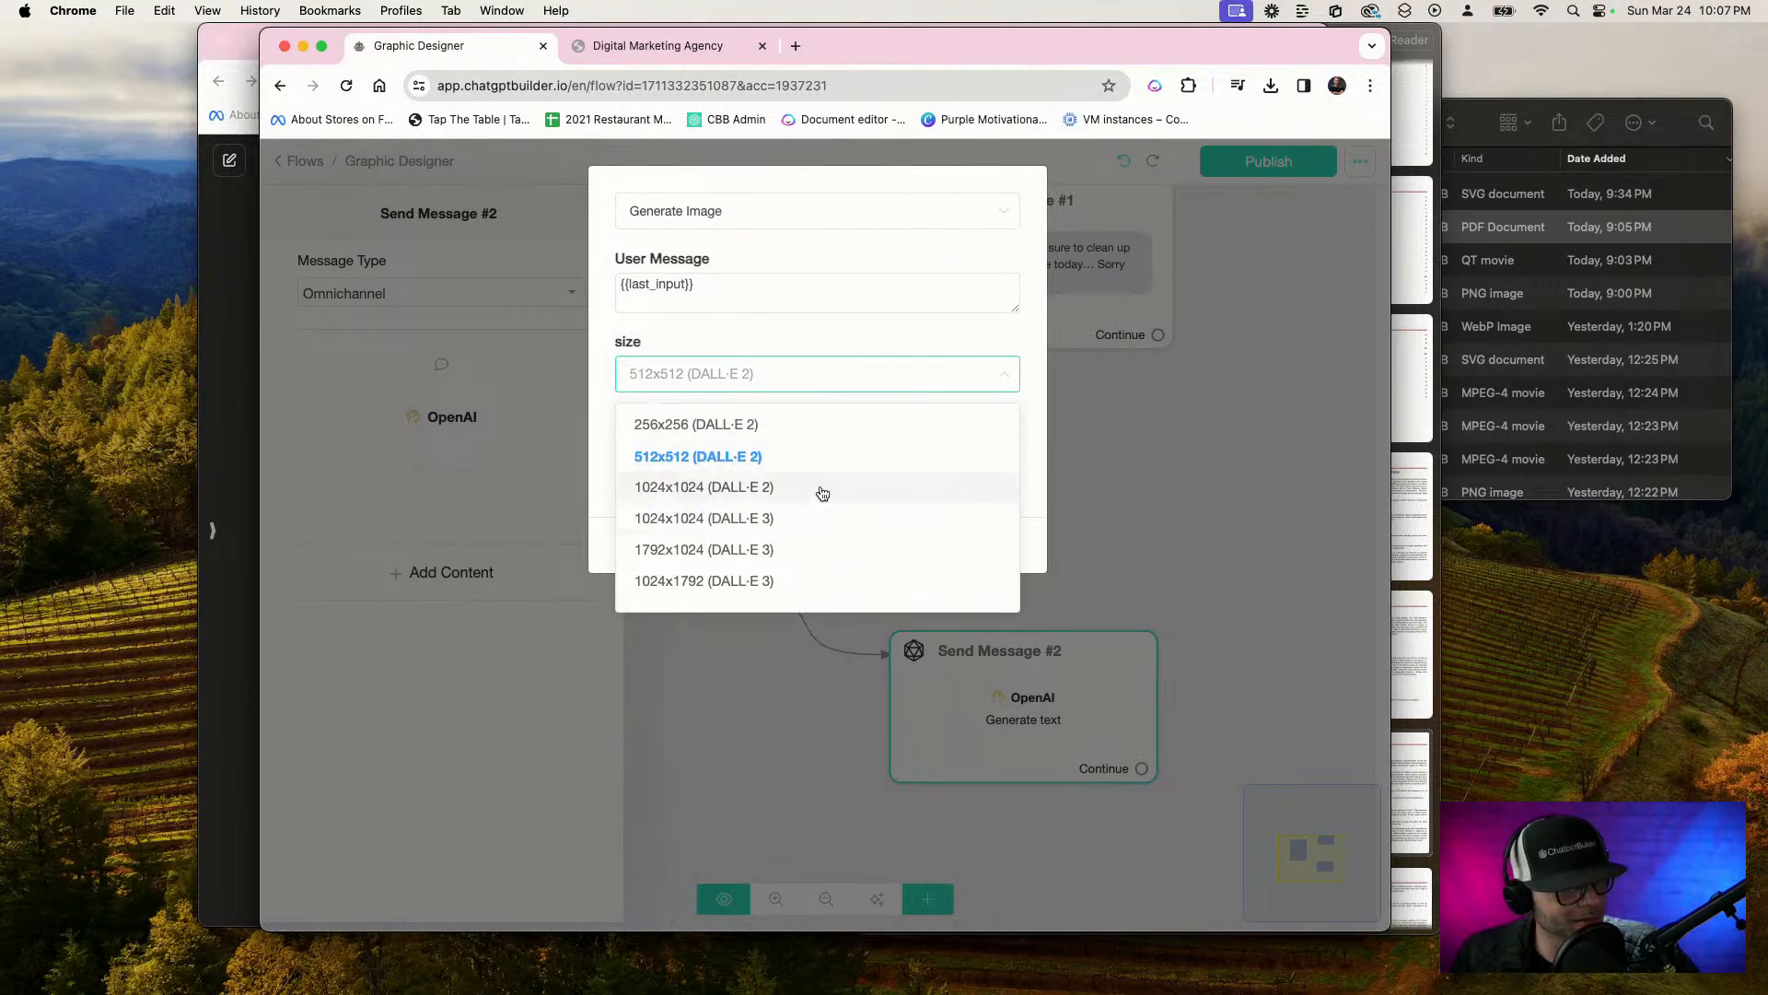
click(807, 521)
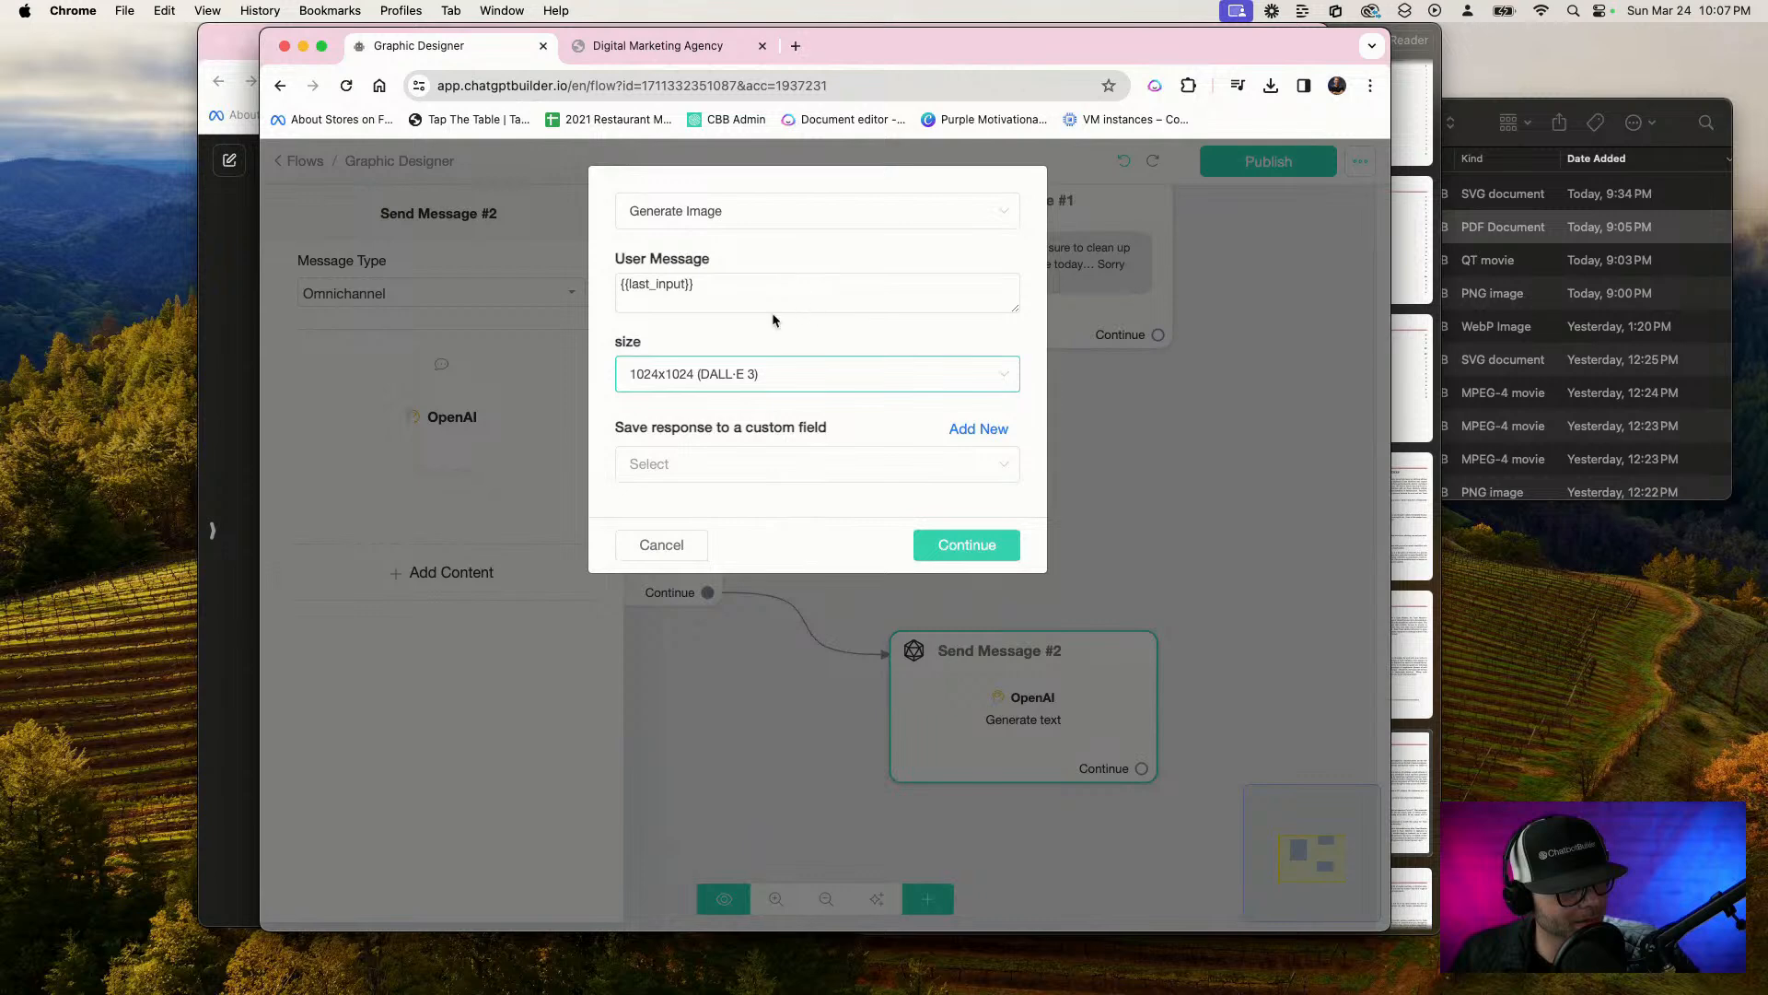
Enter "Create an award-winning photograph, or vector graphic, dependent upon what was the request." before {{last_input}} in the image generation's user message
drag(762, 293, 447, 266)
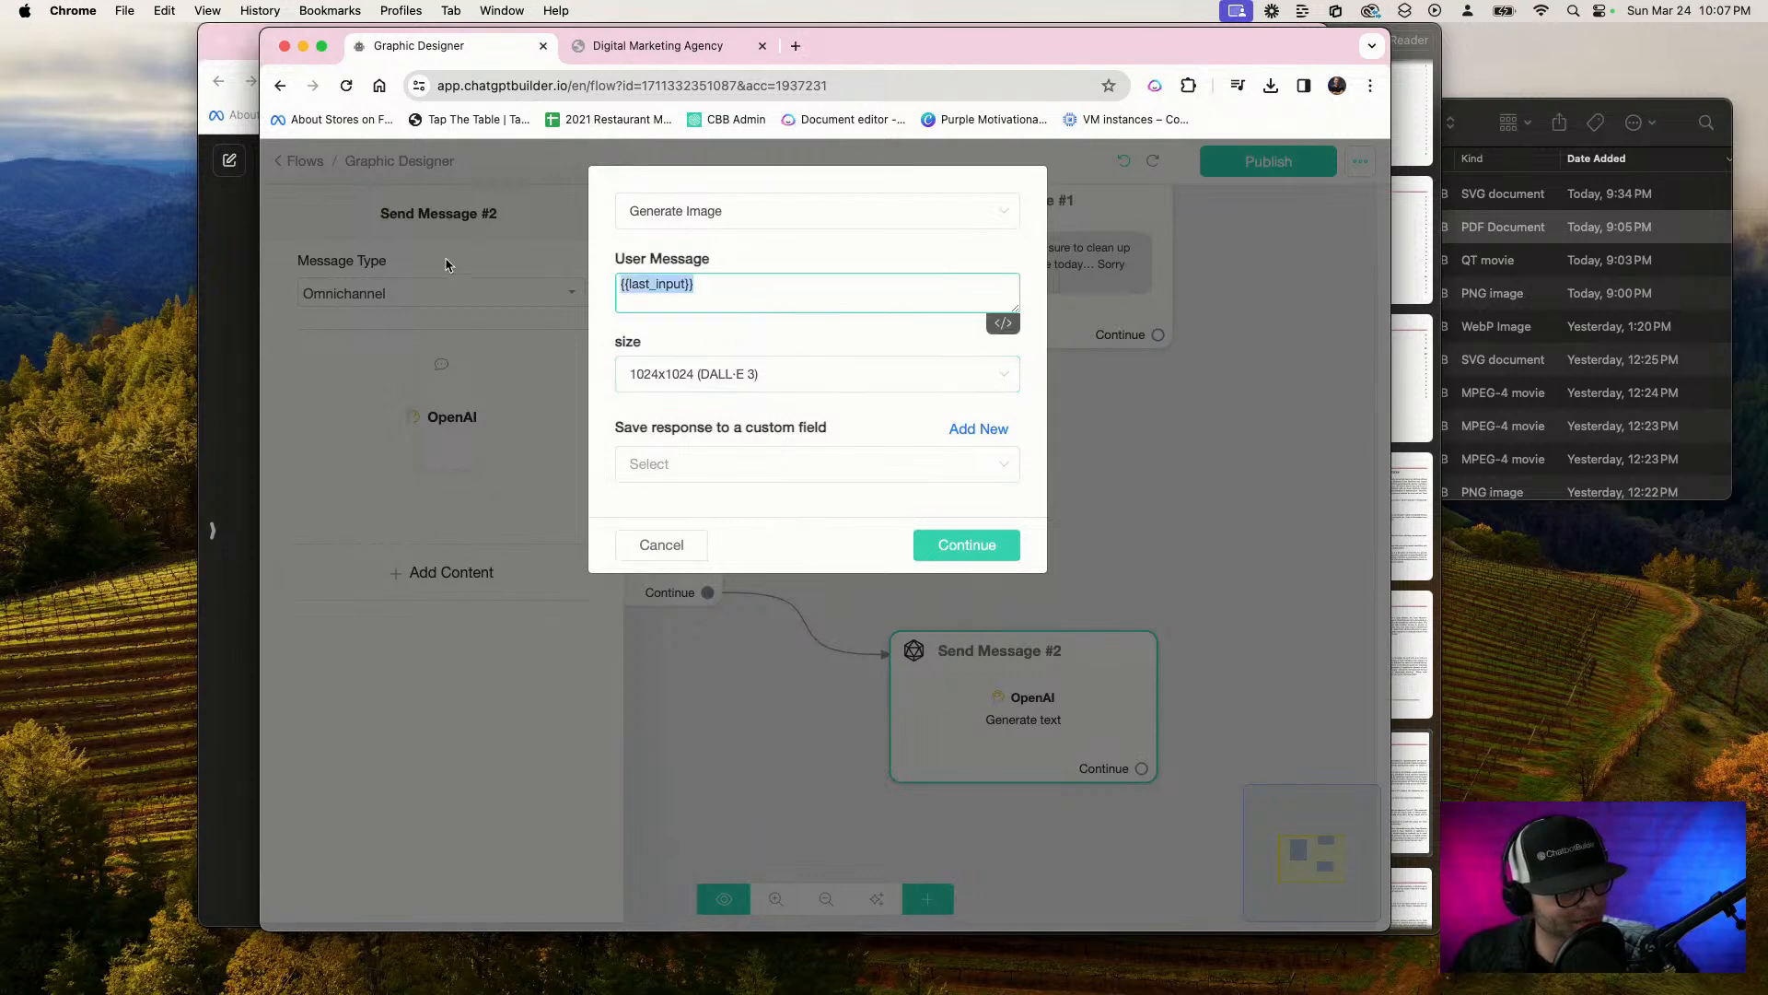
click(797, 300)
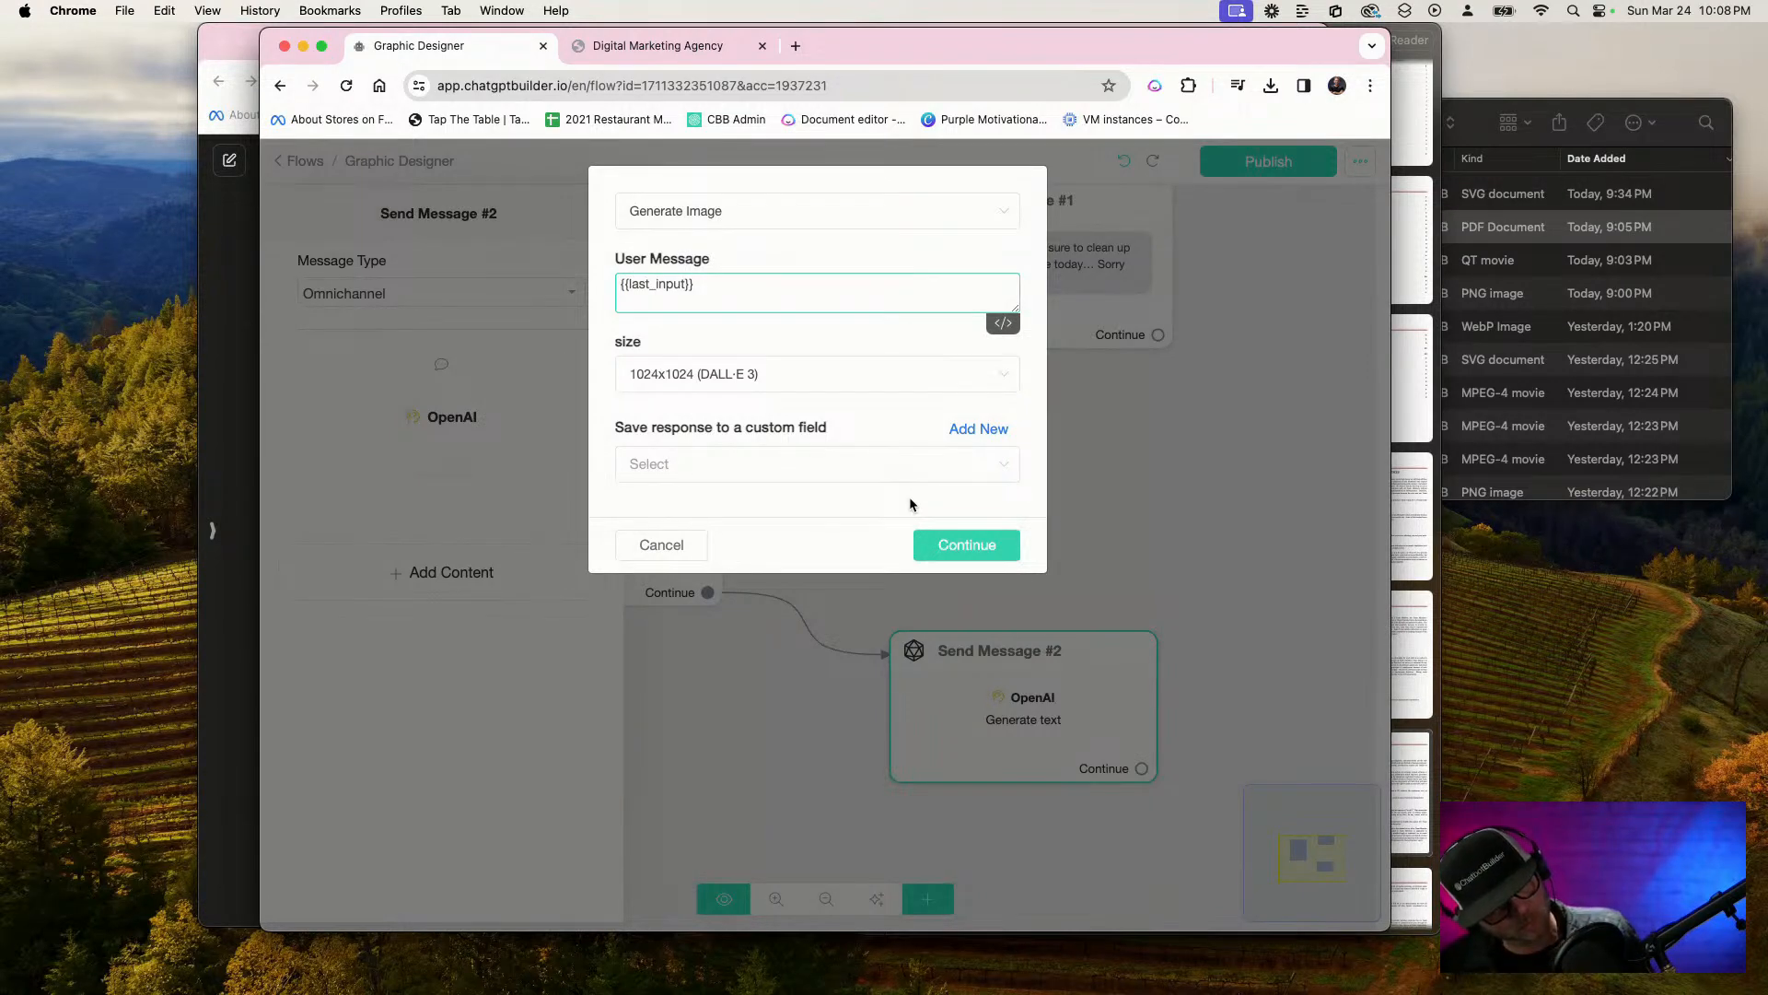
key(F5)
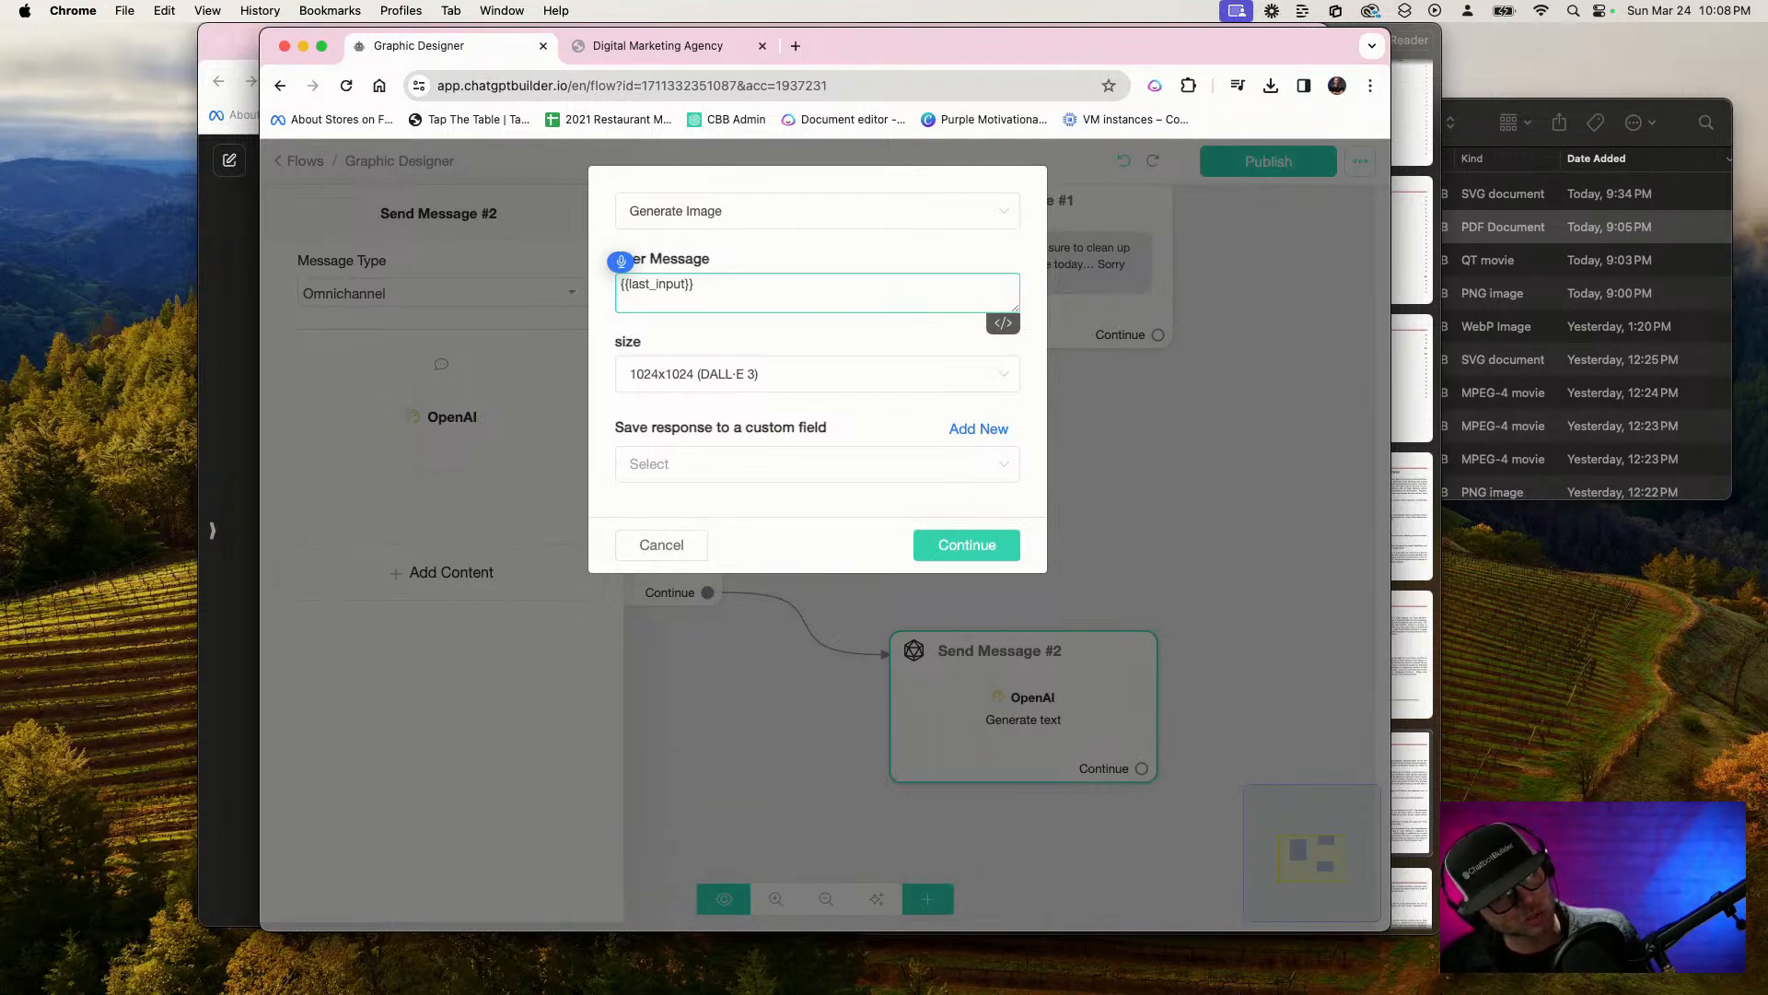
text(Create)
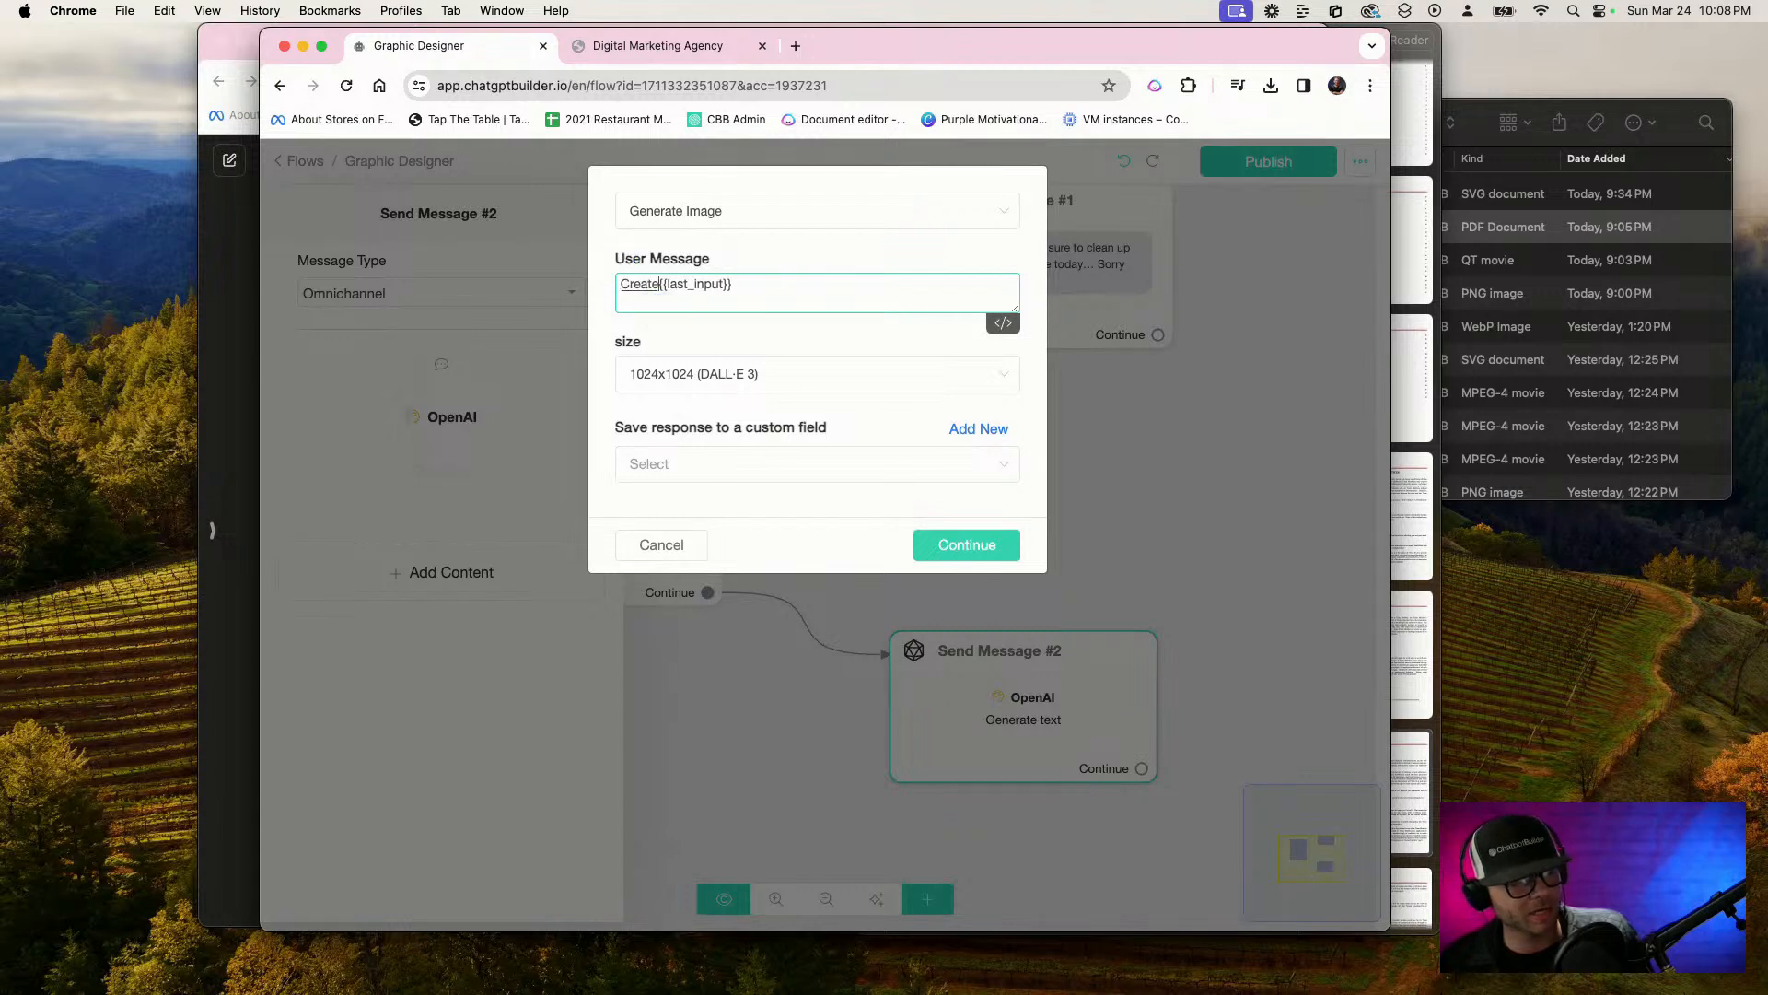
text( an award-winning)
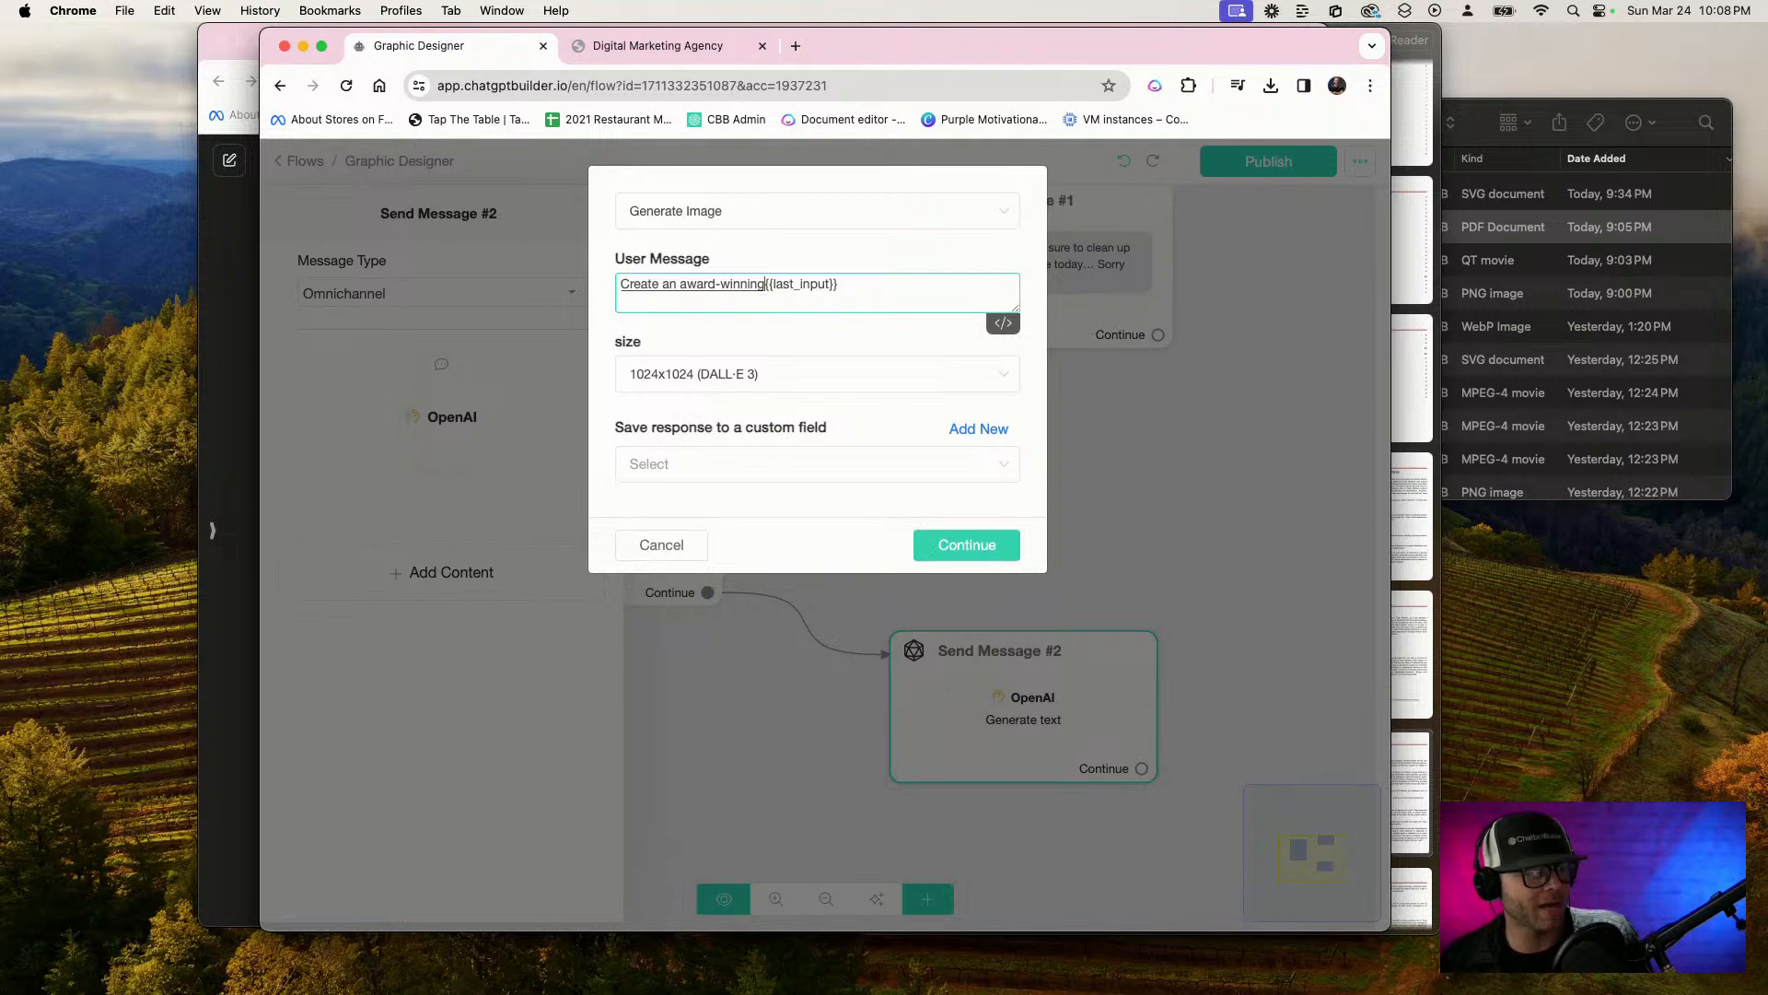
text( photograph, or)
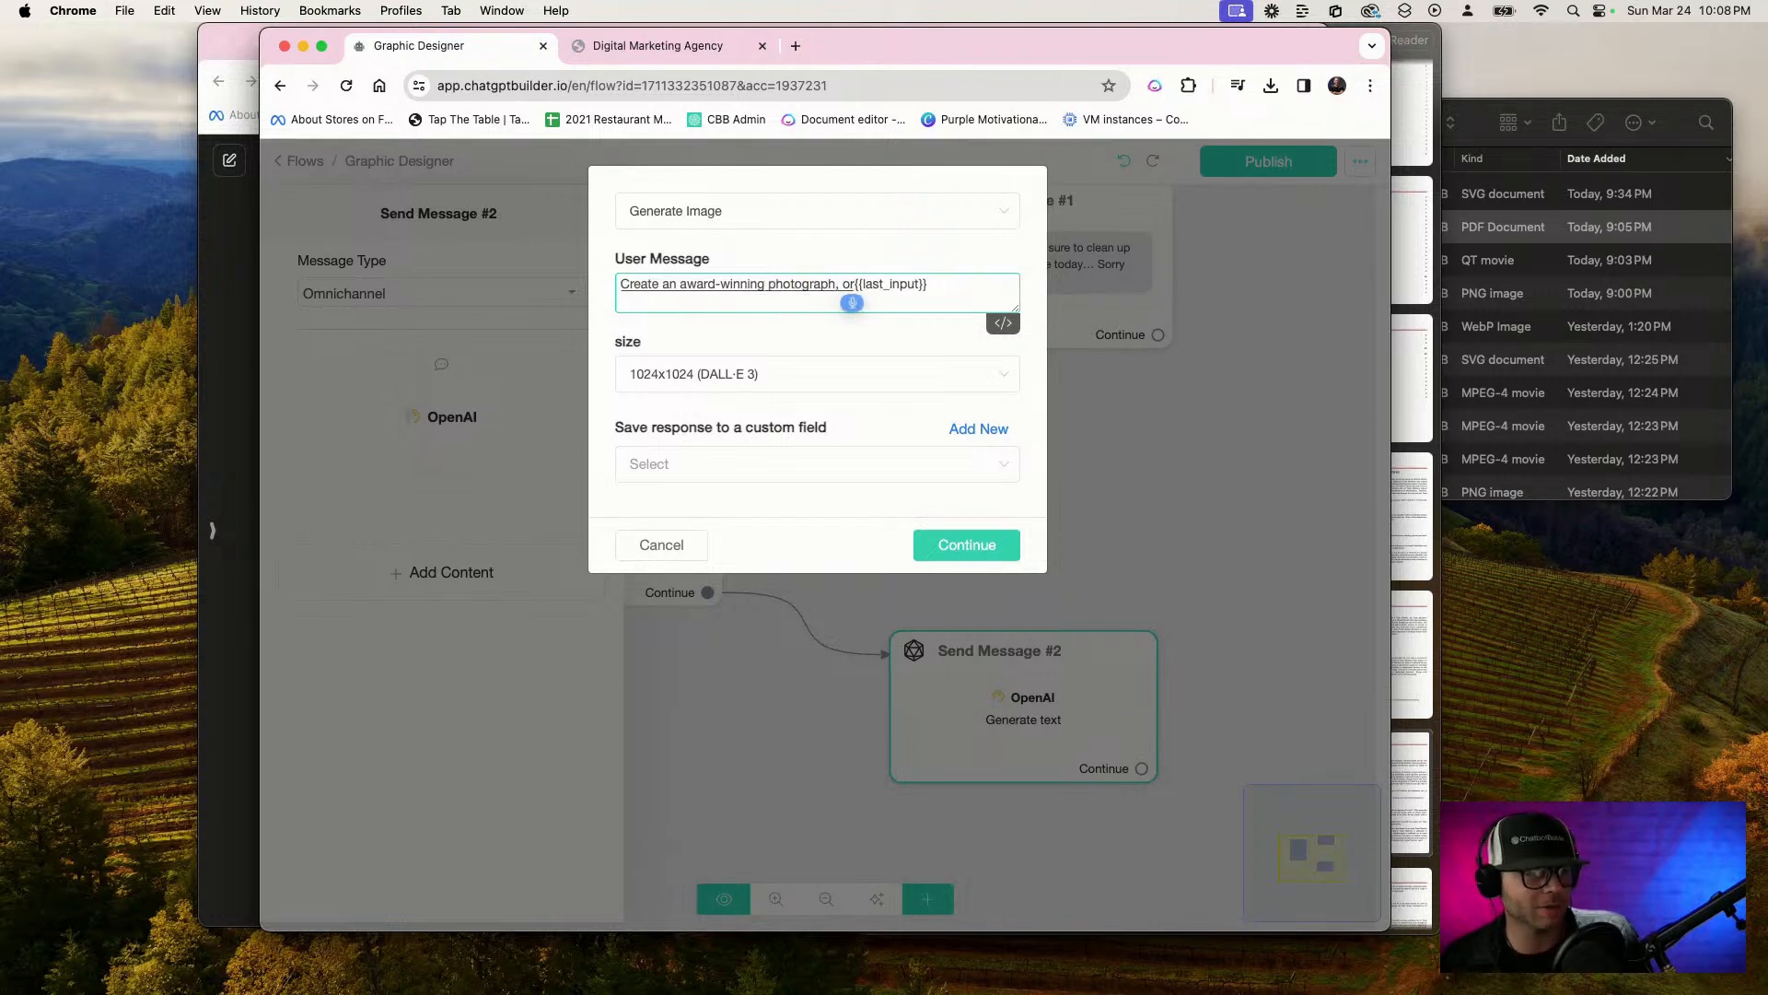
text( vector graphic)
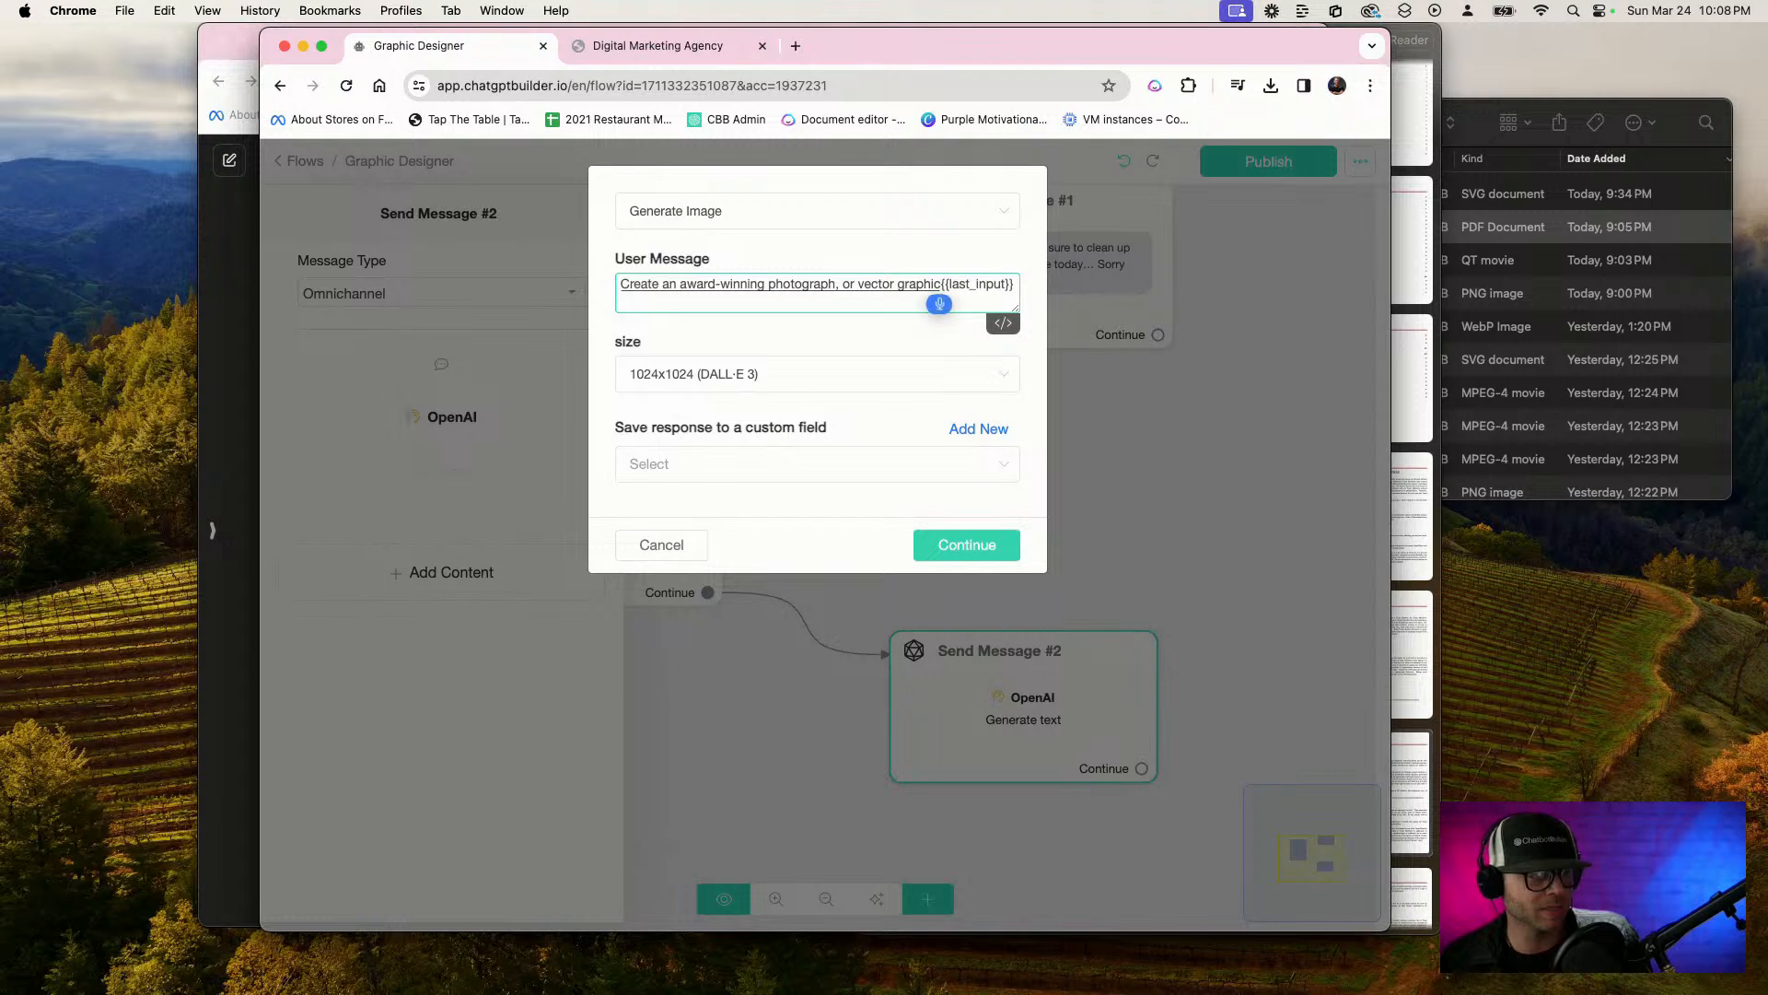
text(, dependent upon)
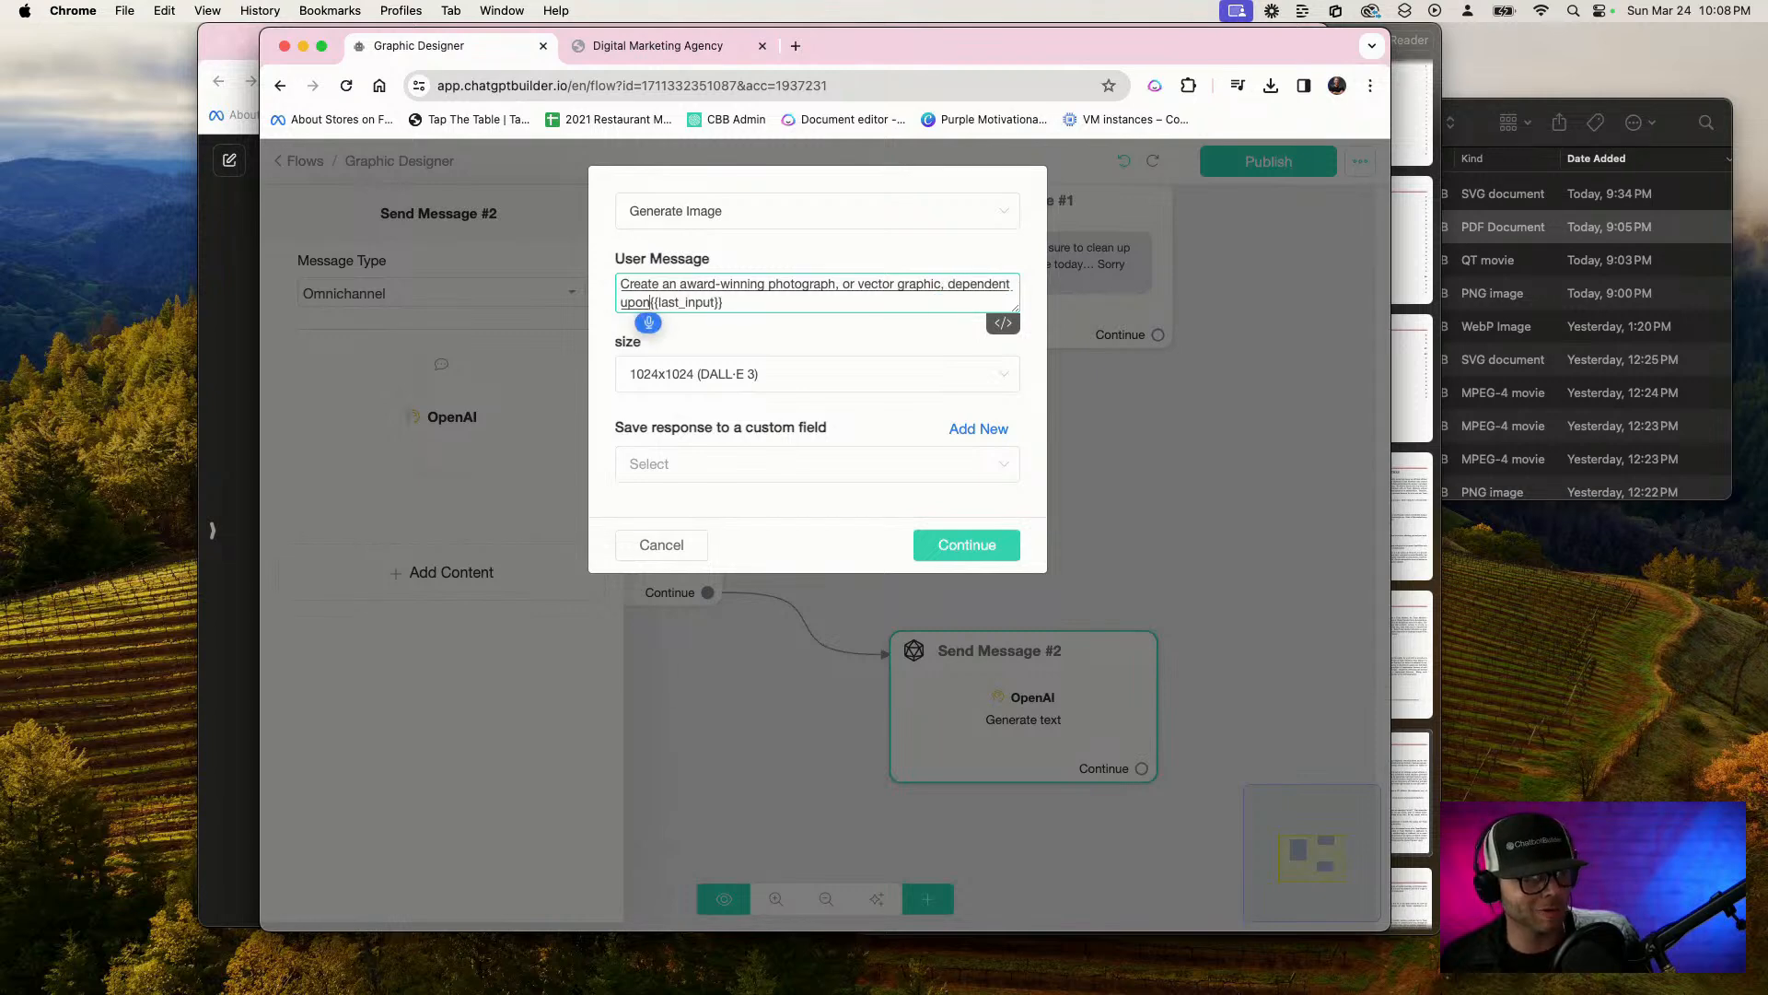
text( what was the)
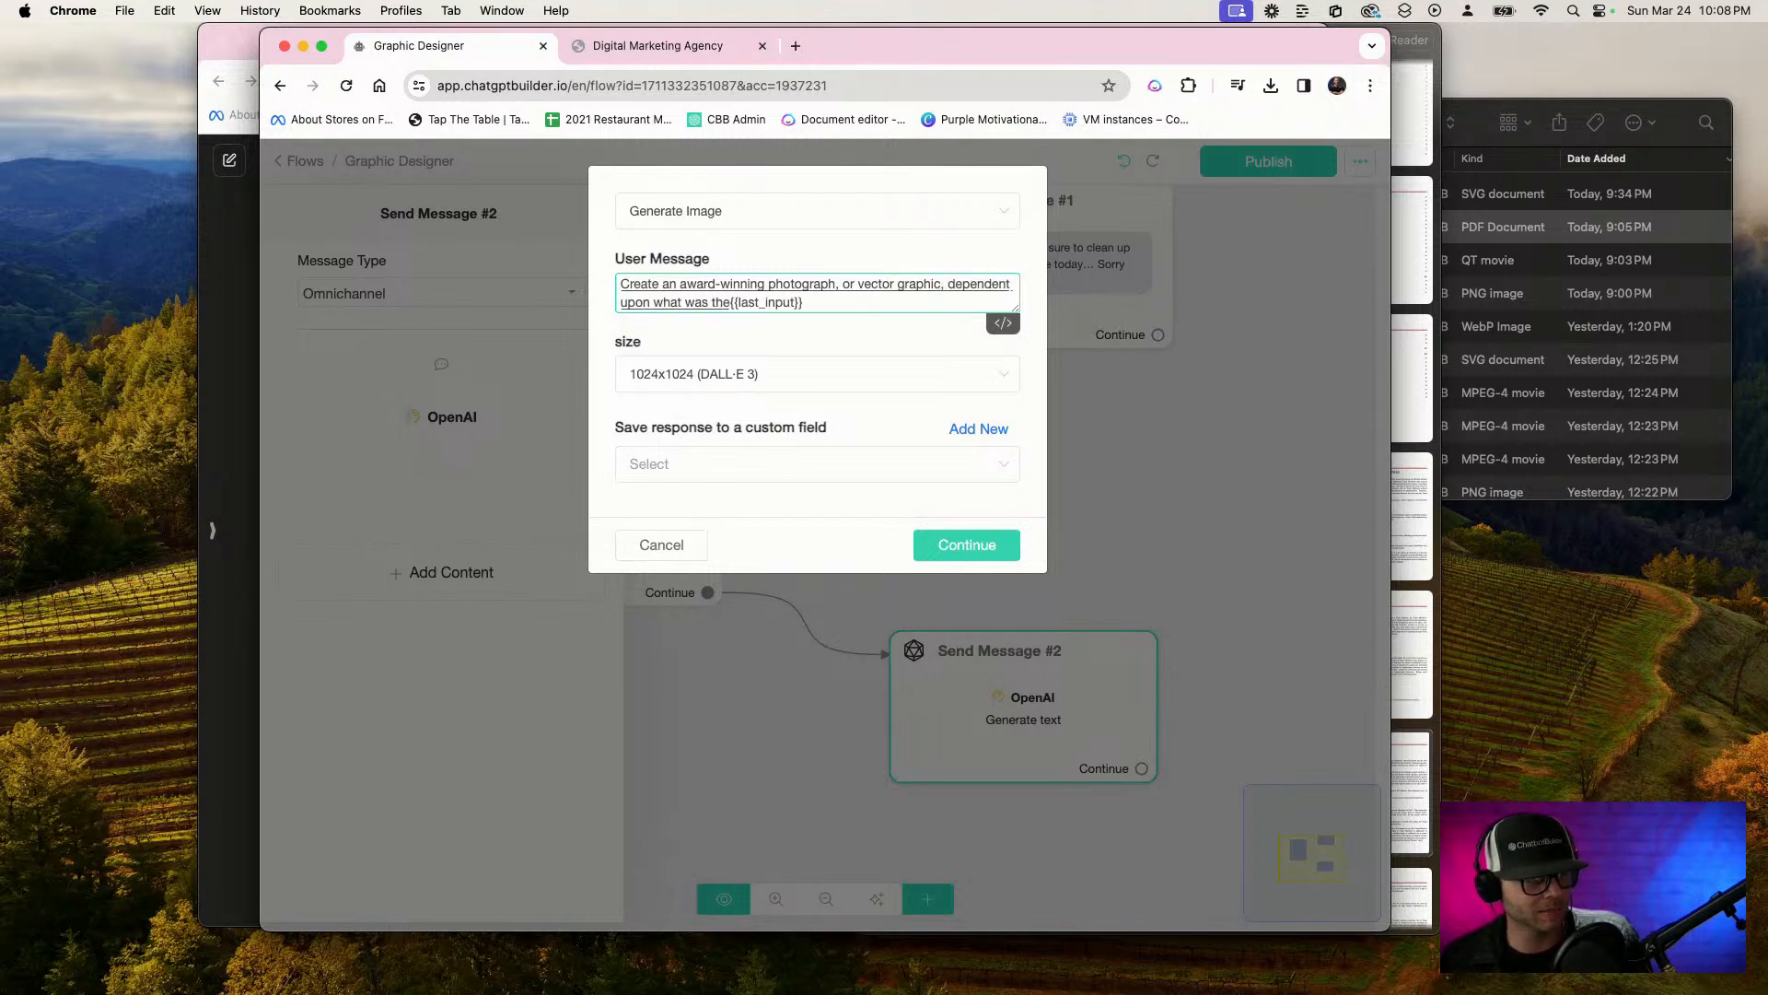
text( request.)
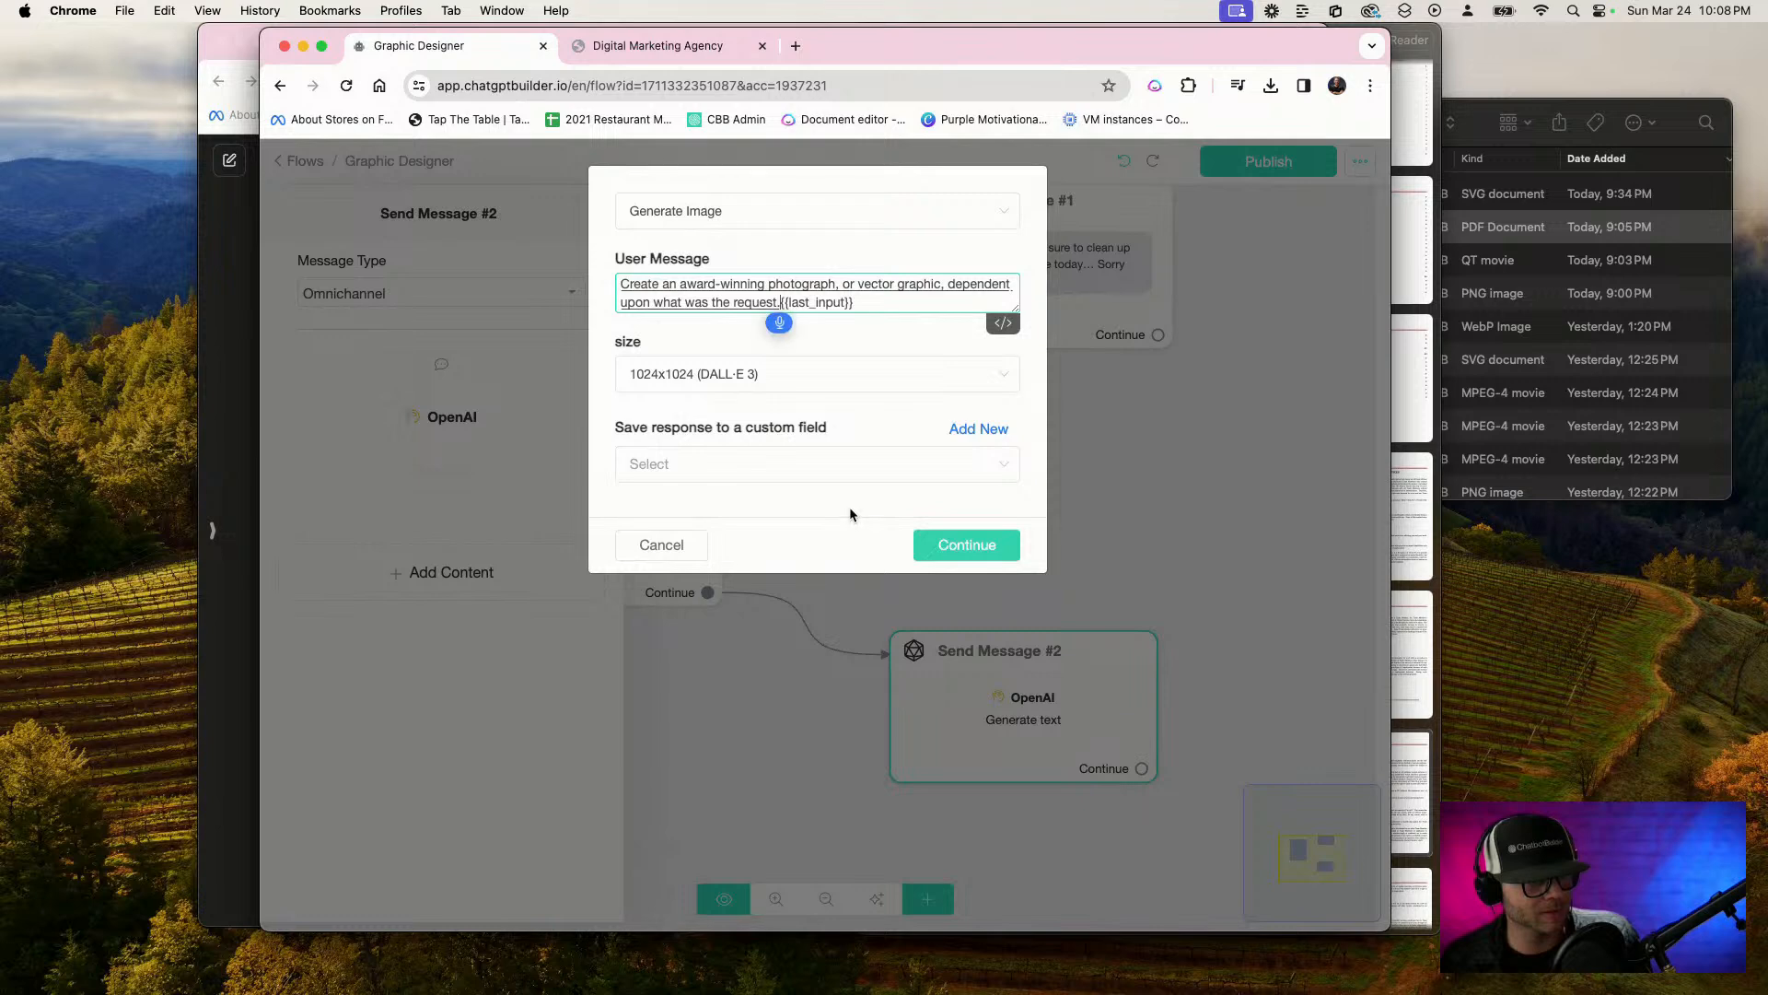
text( The last request was.)
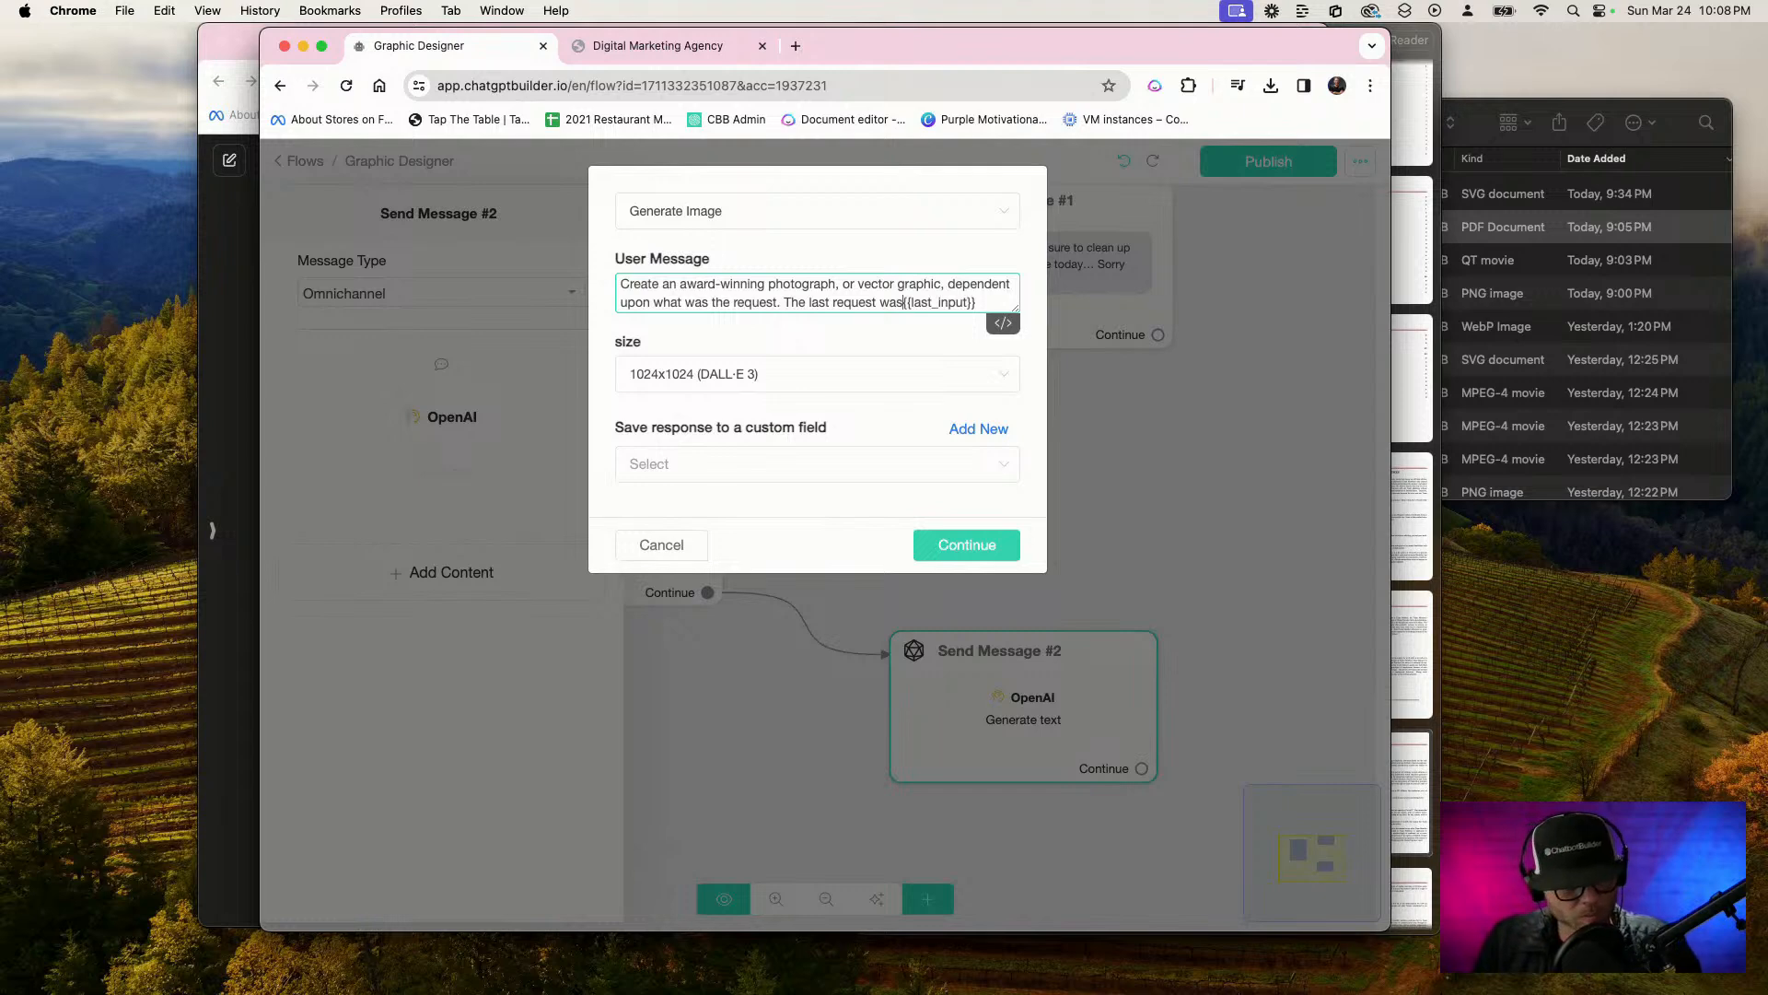
Add "The last request was:" before {{last_input}} in the user message and append "/ {{Grapic Request}}" after it
key(BackSpace)
text(:)
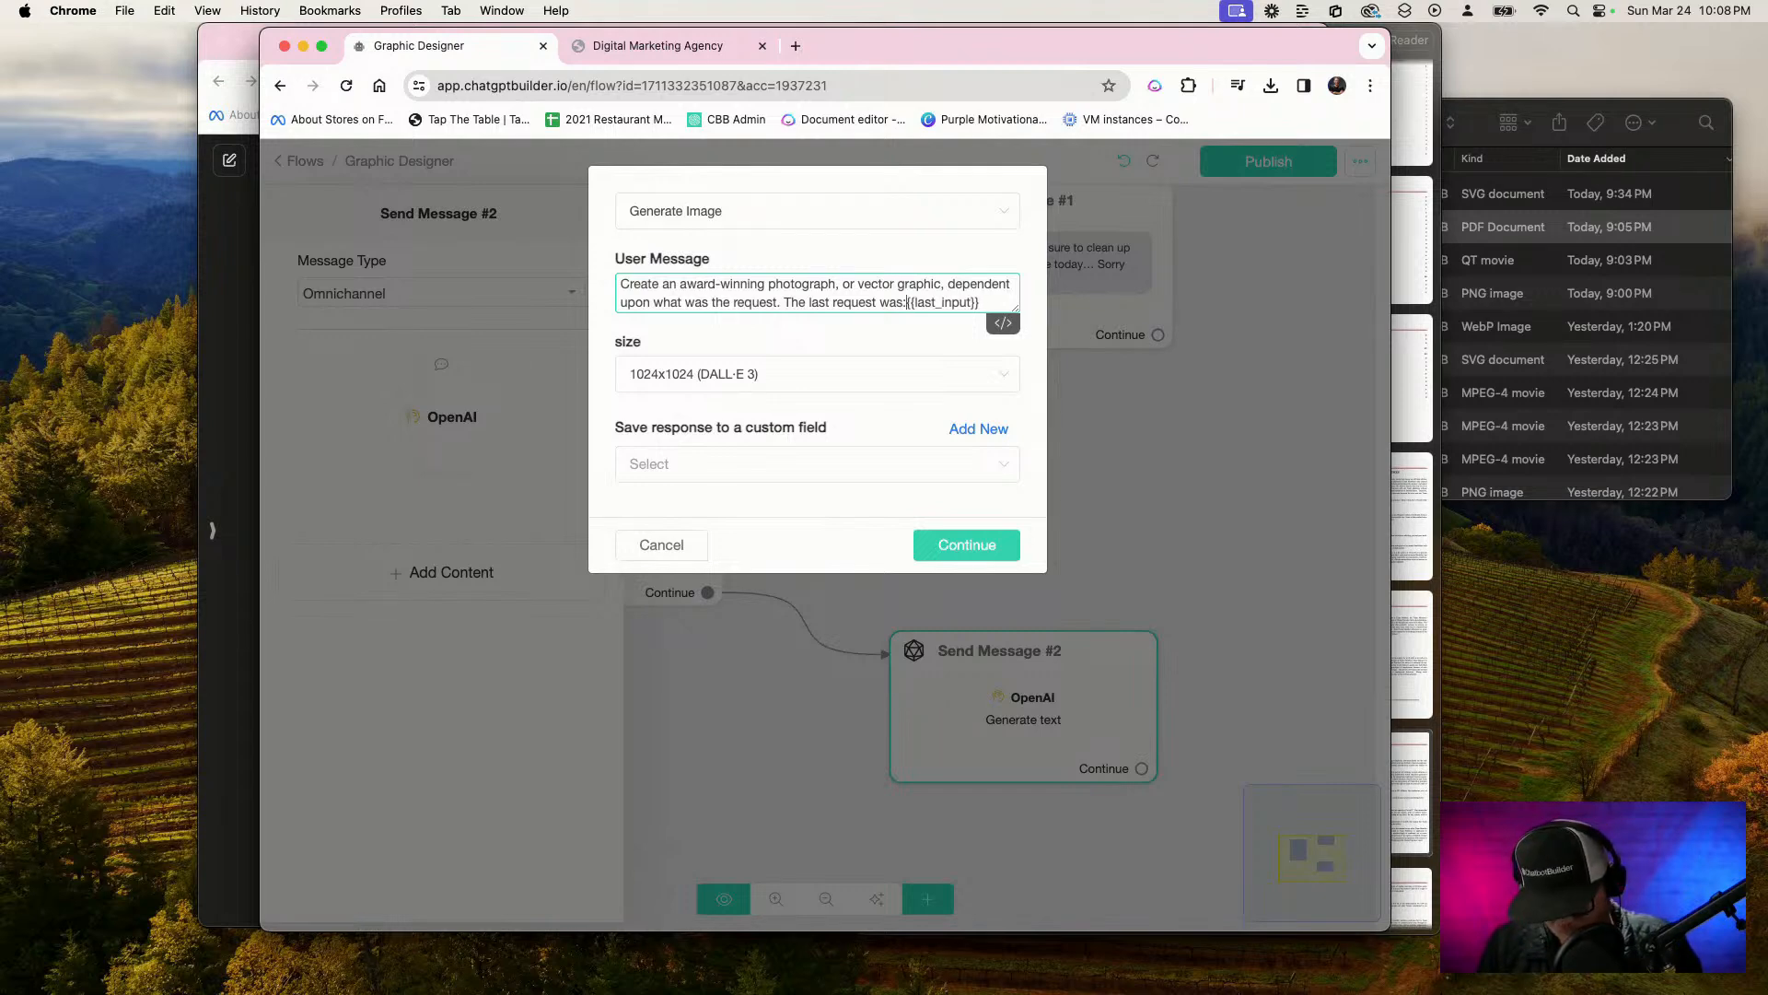
drag(984, 292, 988, 302)
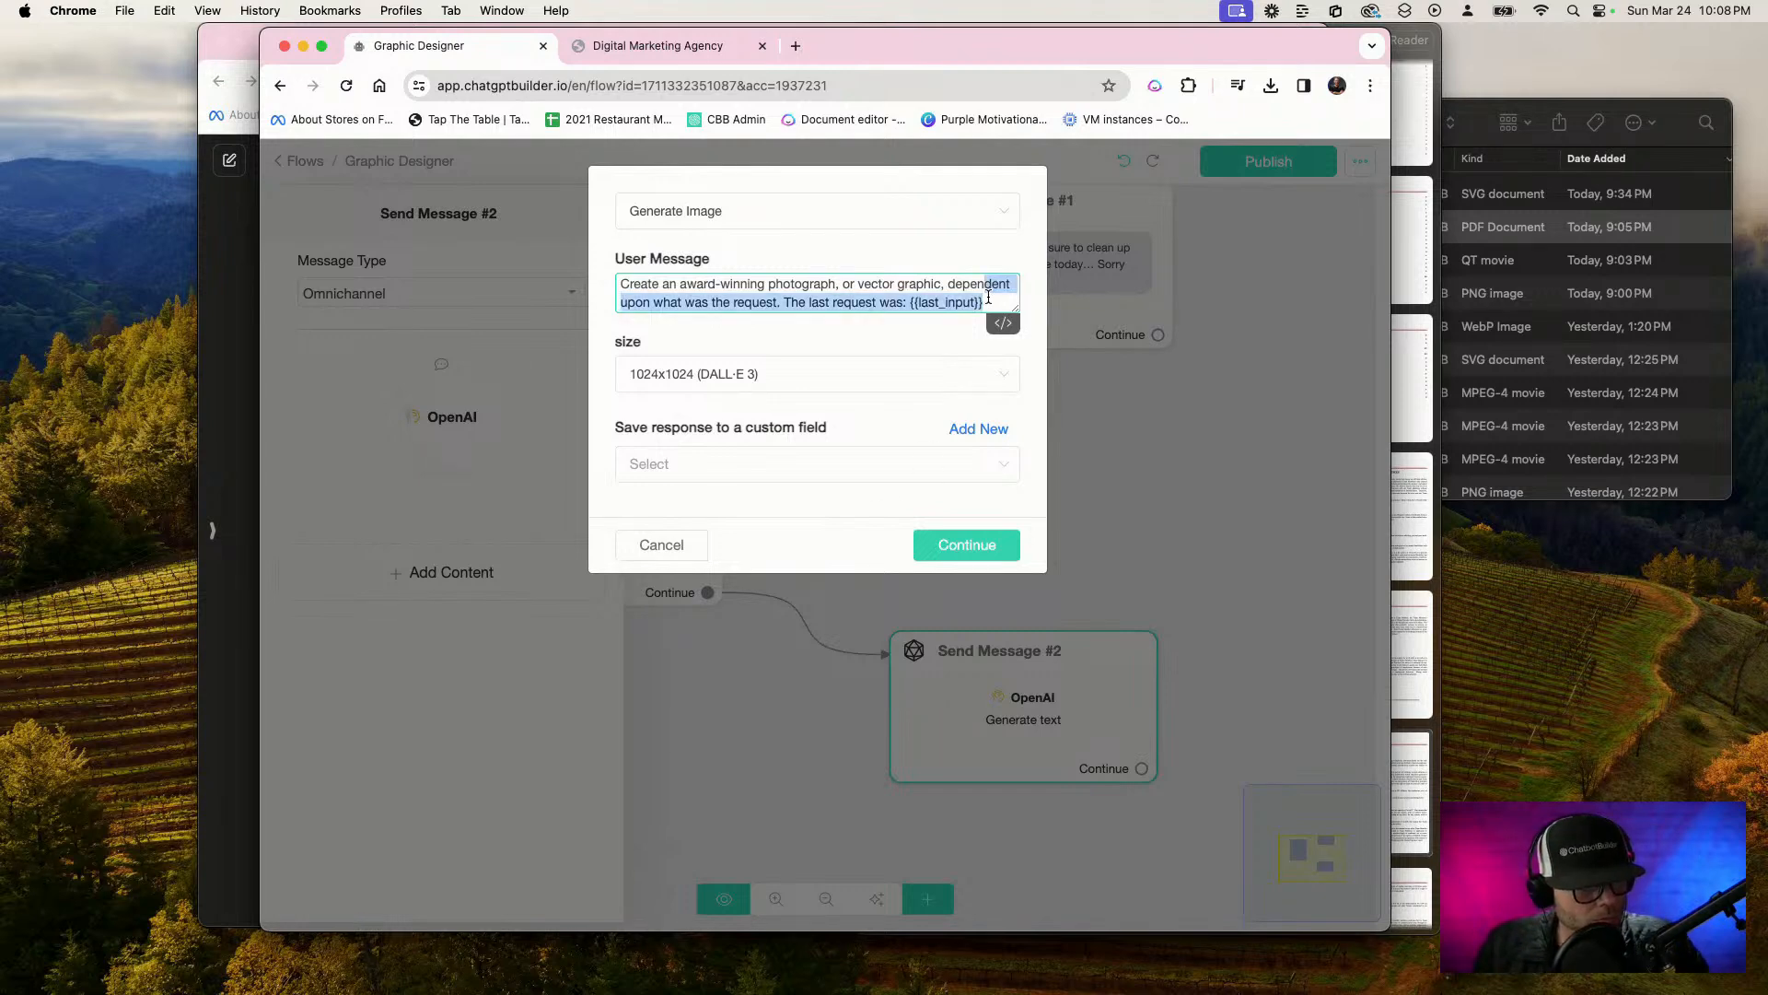
click(994, 303)
text(/ {)
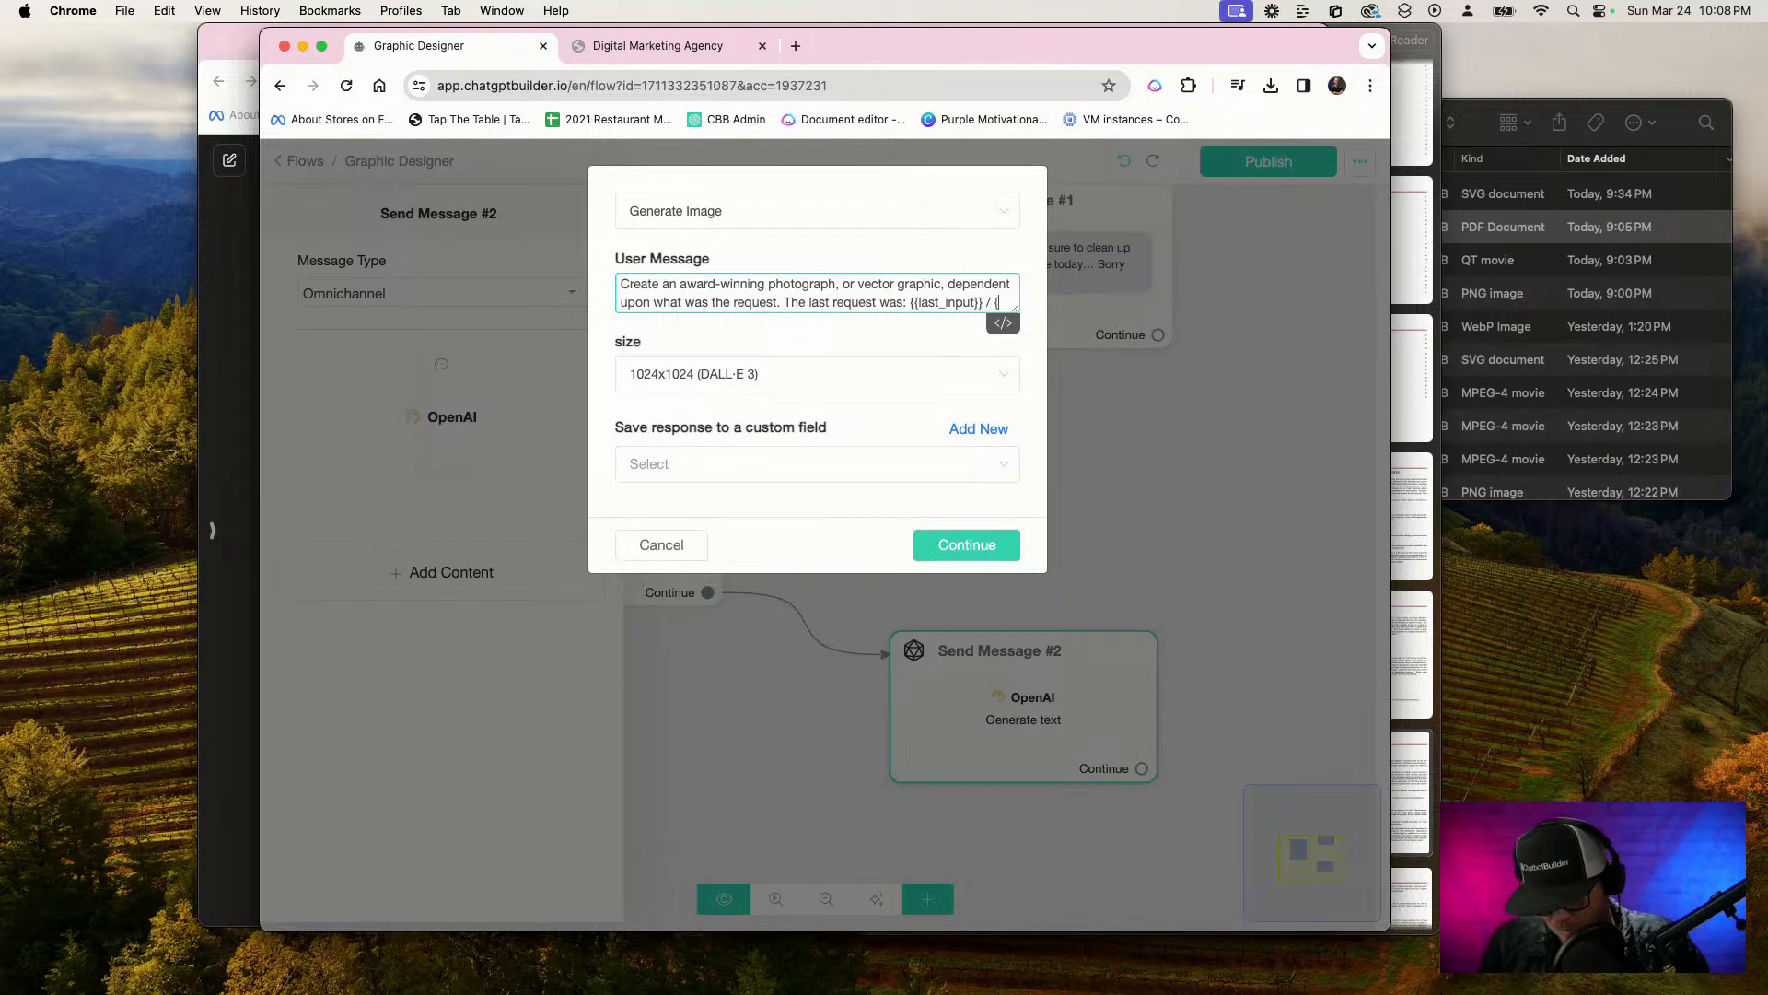
text(grap)
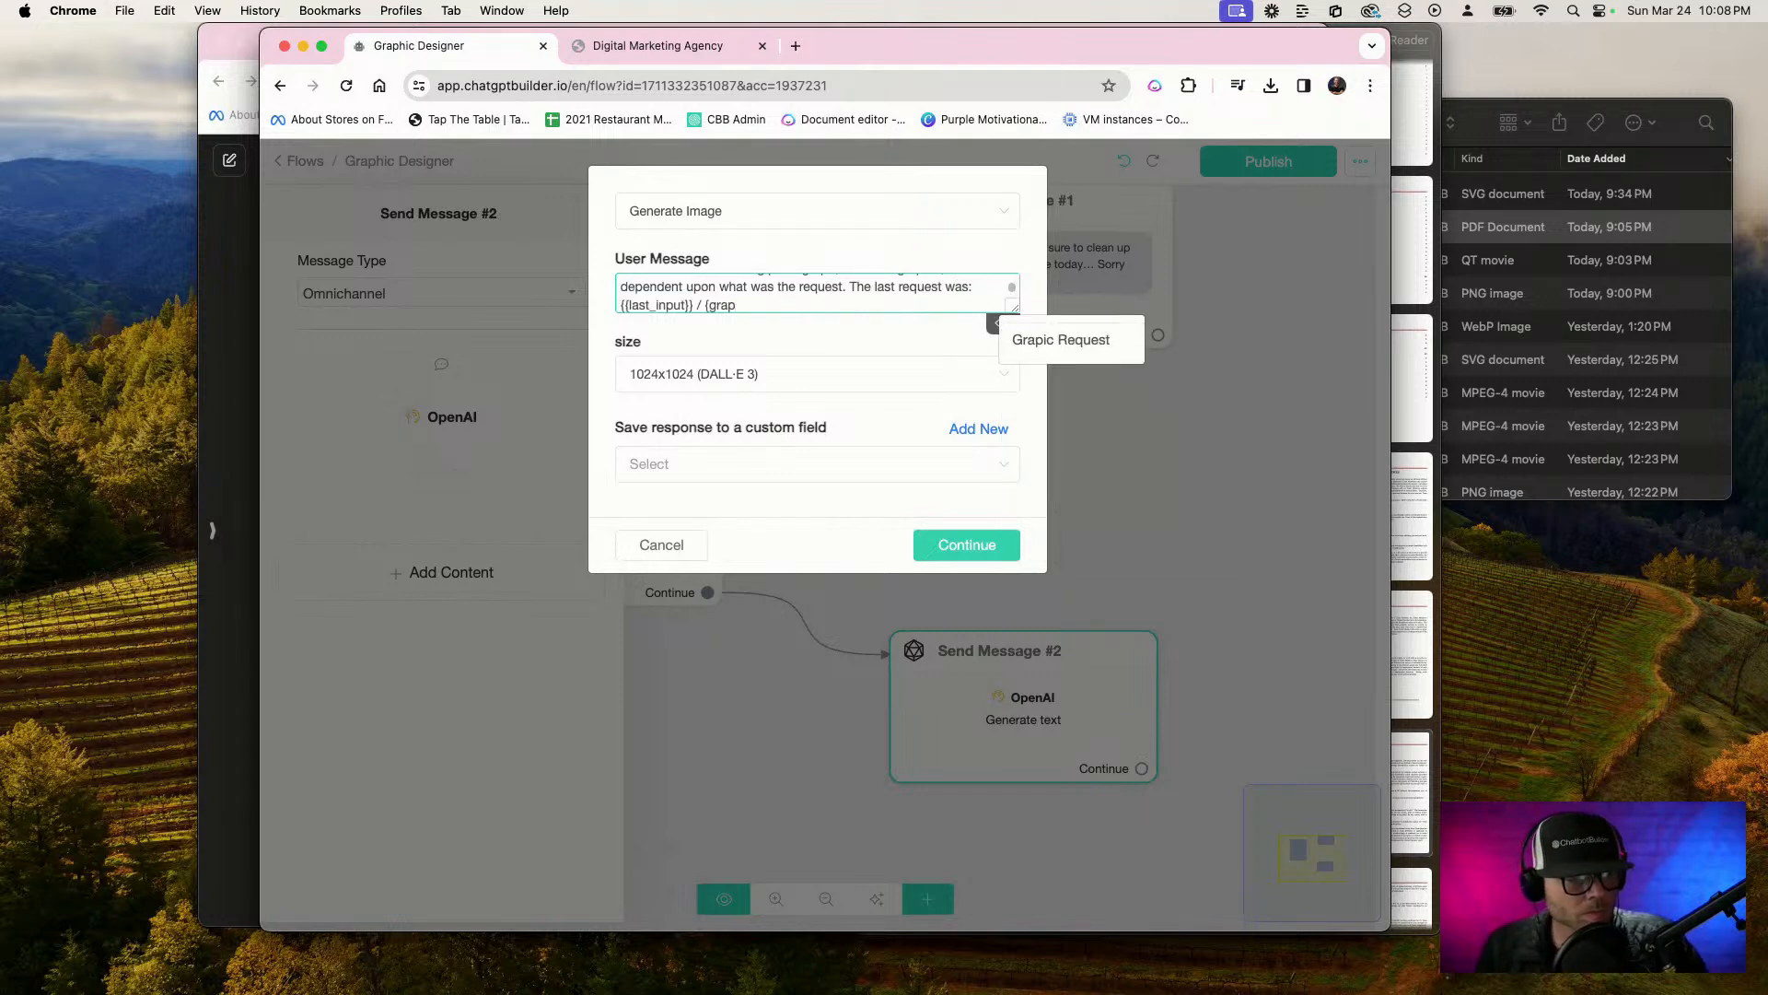
click(1102, 339)
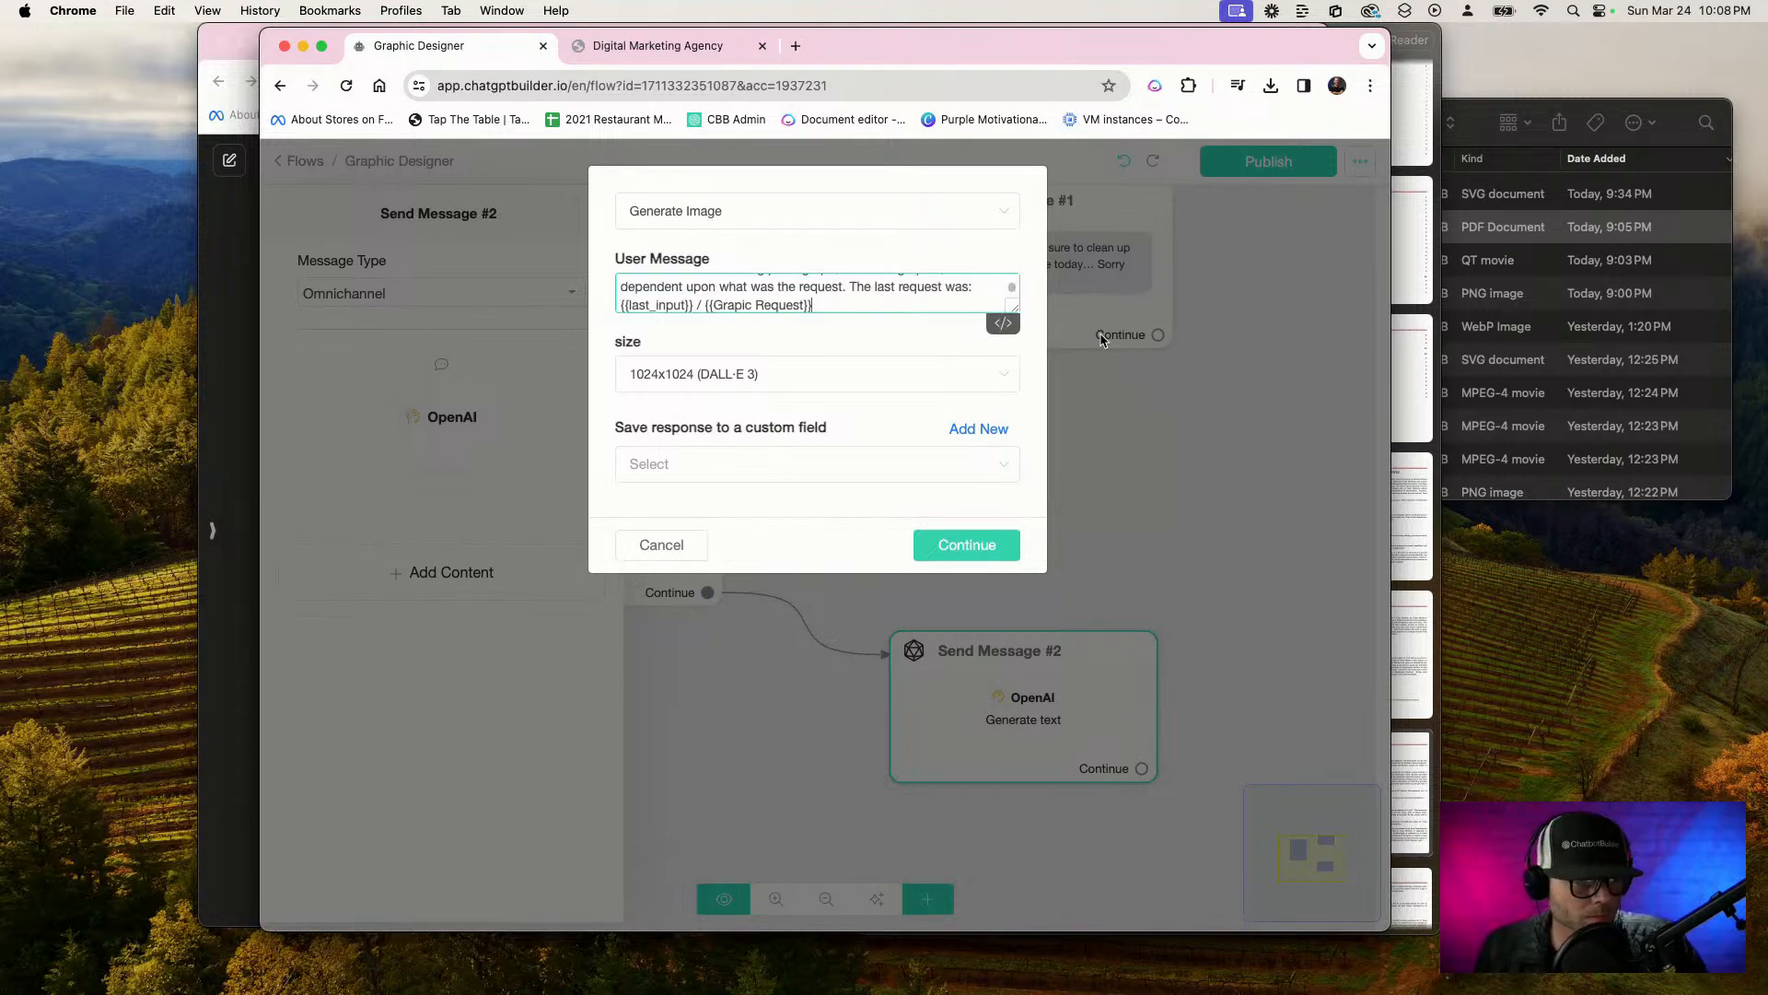
click(852, 340)
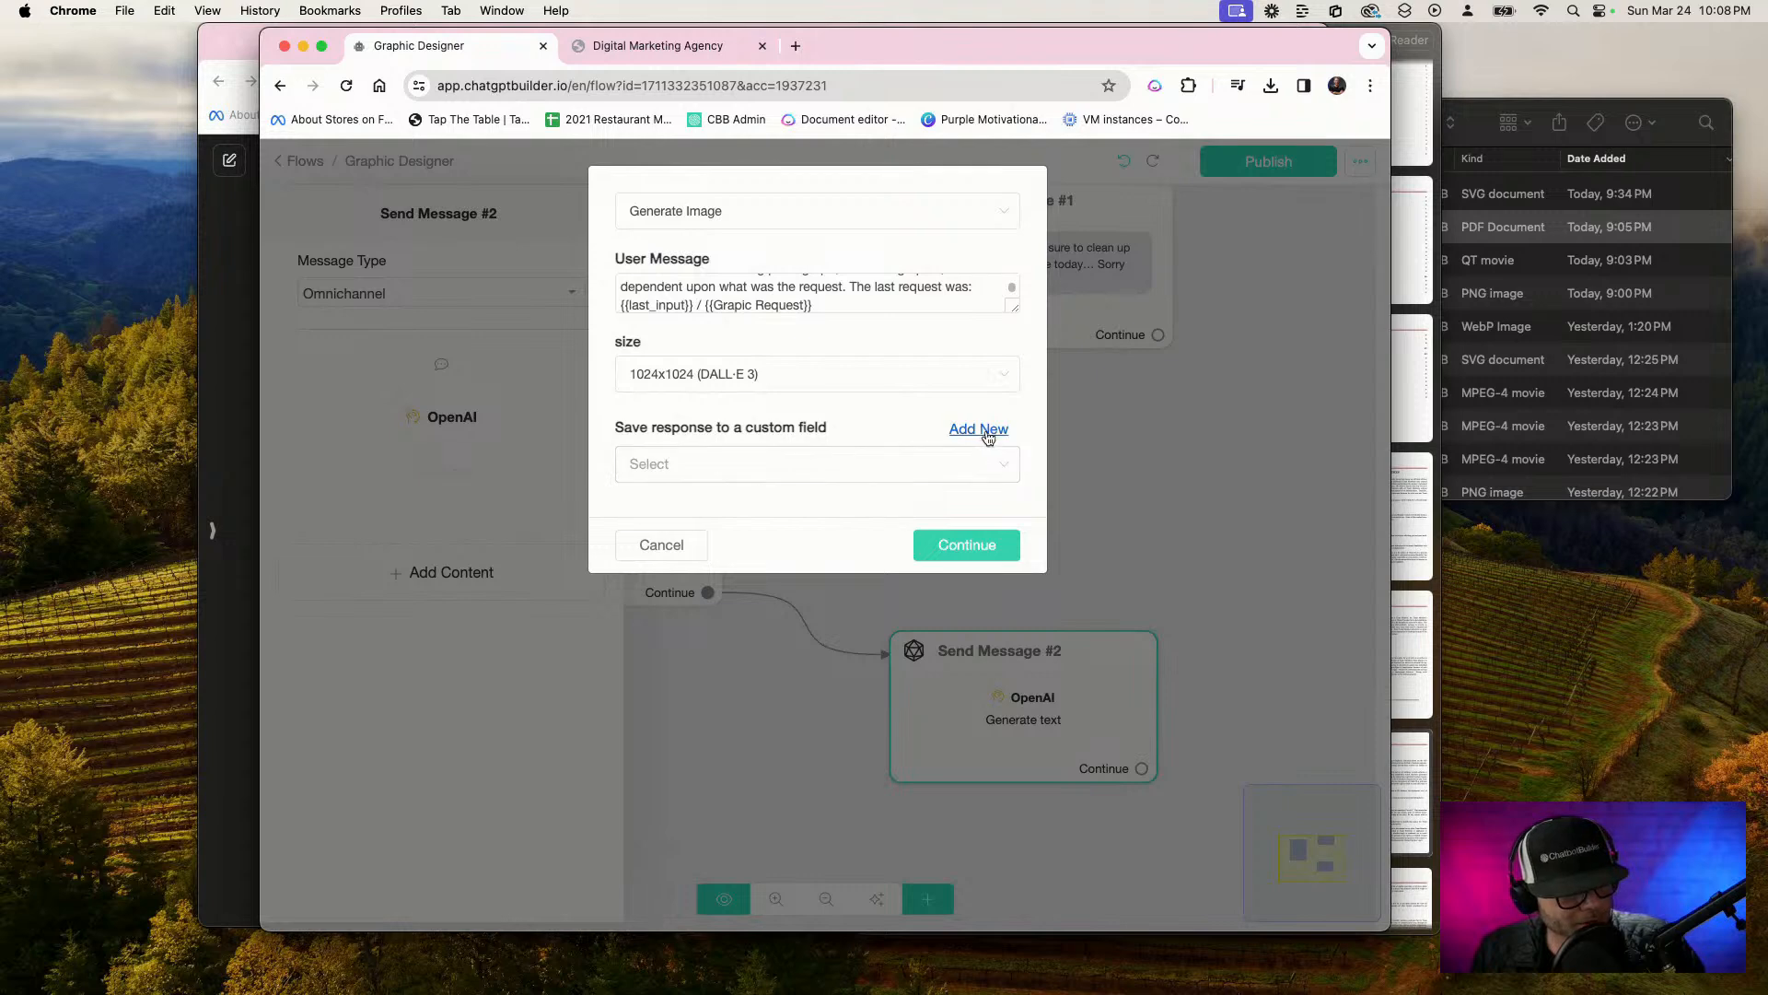
Create a custom field named "Genereated Graphic" to store the generated image response, and save the OpenAI action
click(979, 428)
click(724, 275)
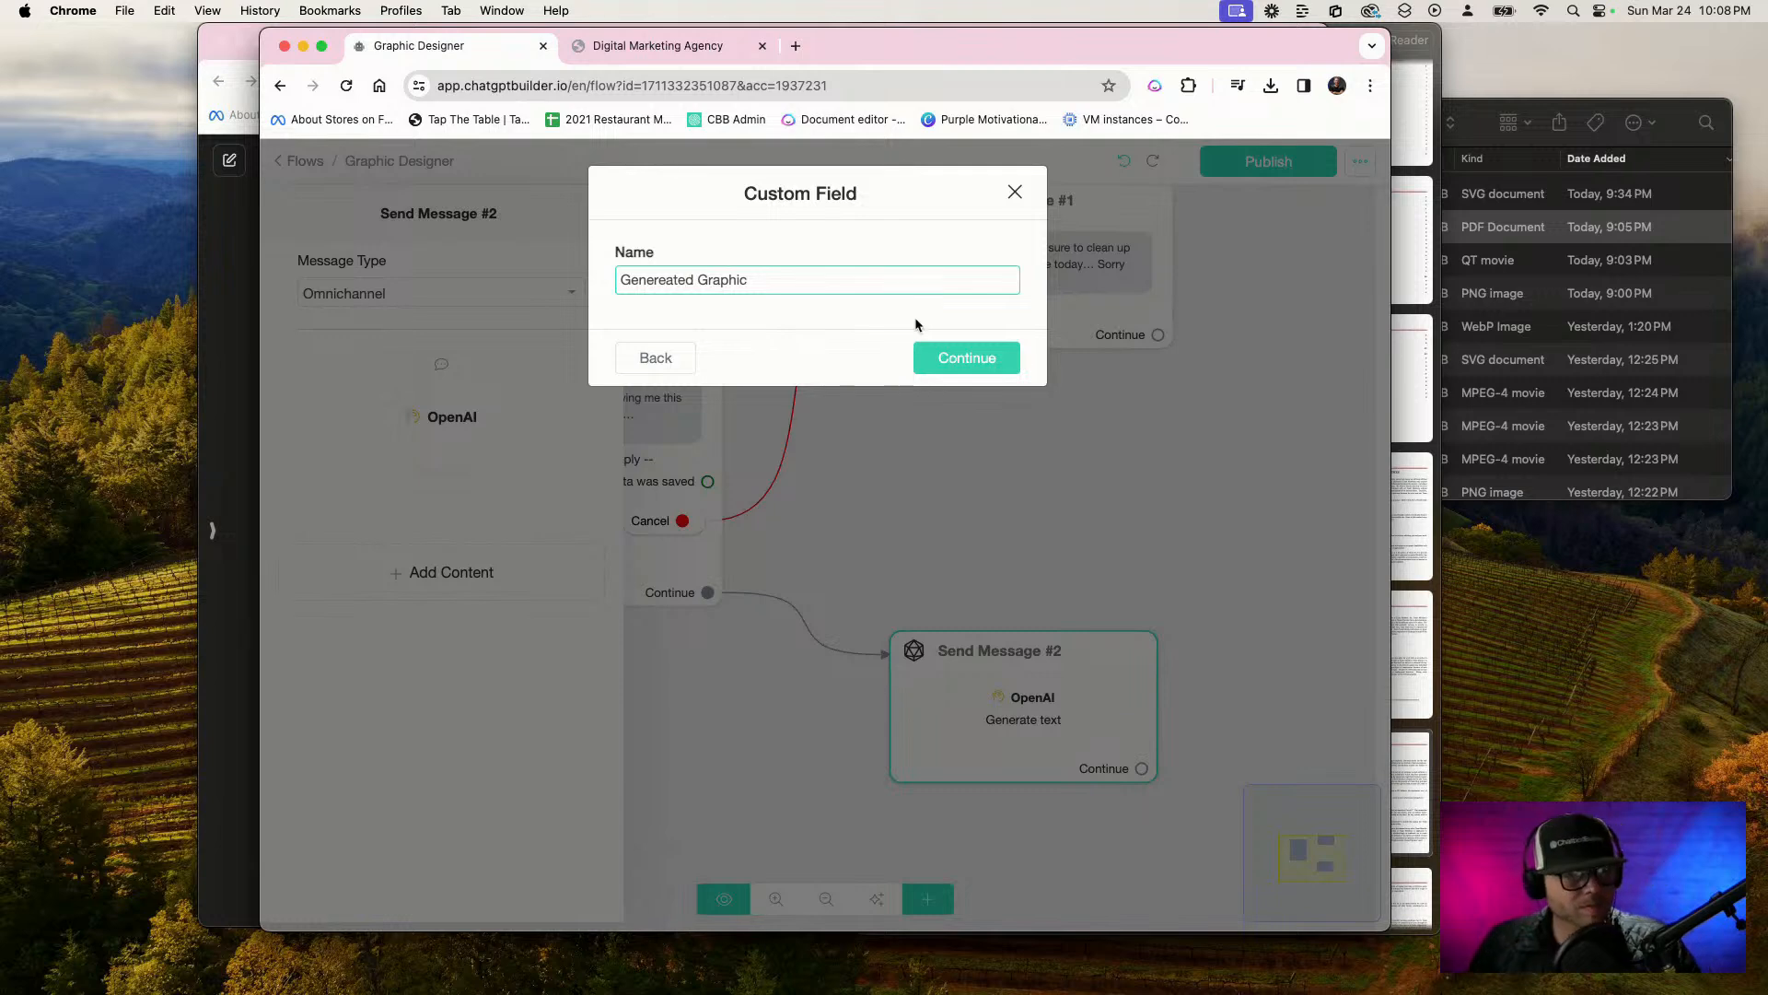
click(965, 357)
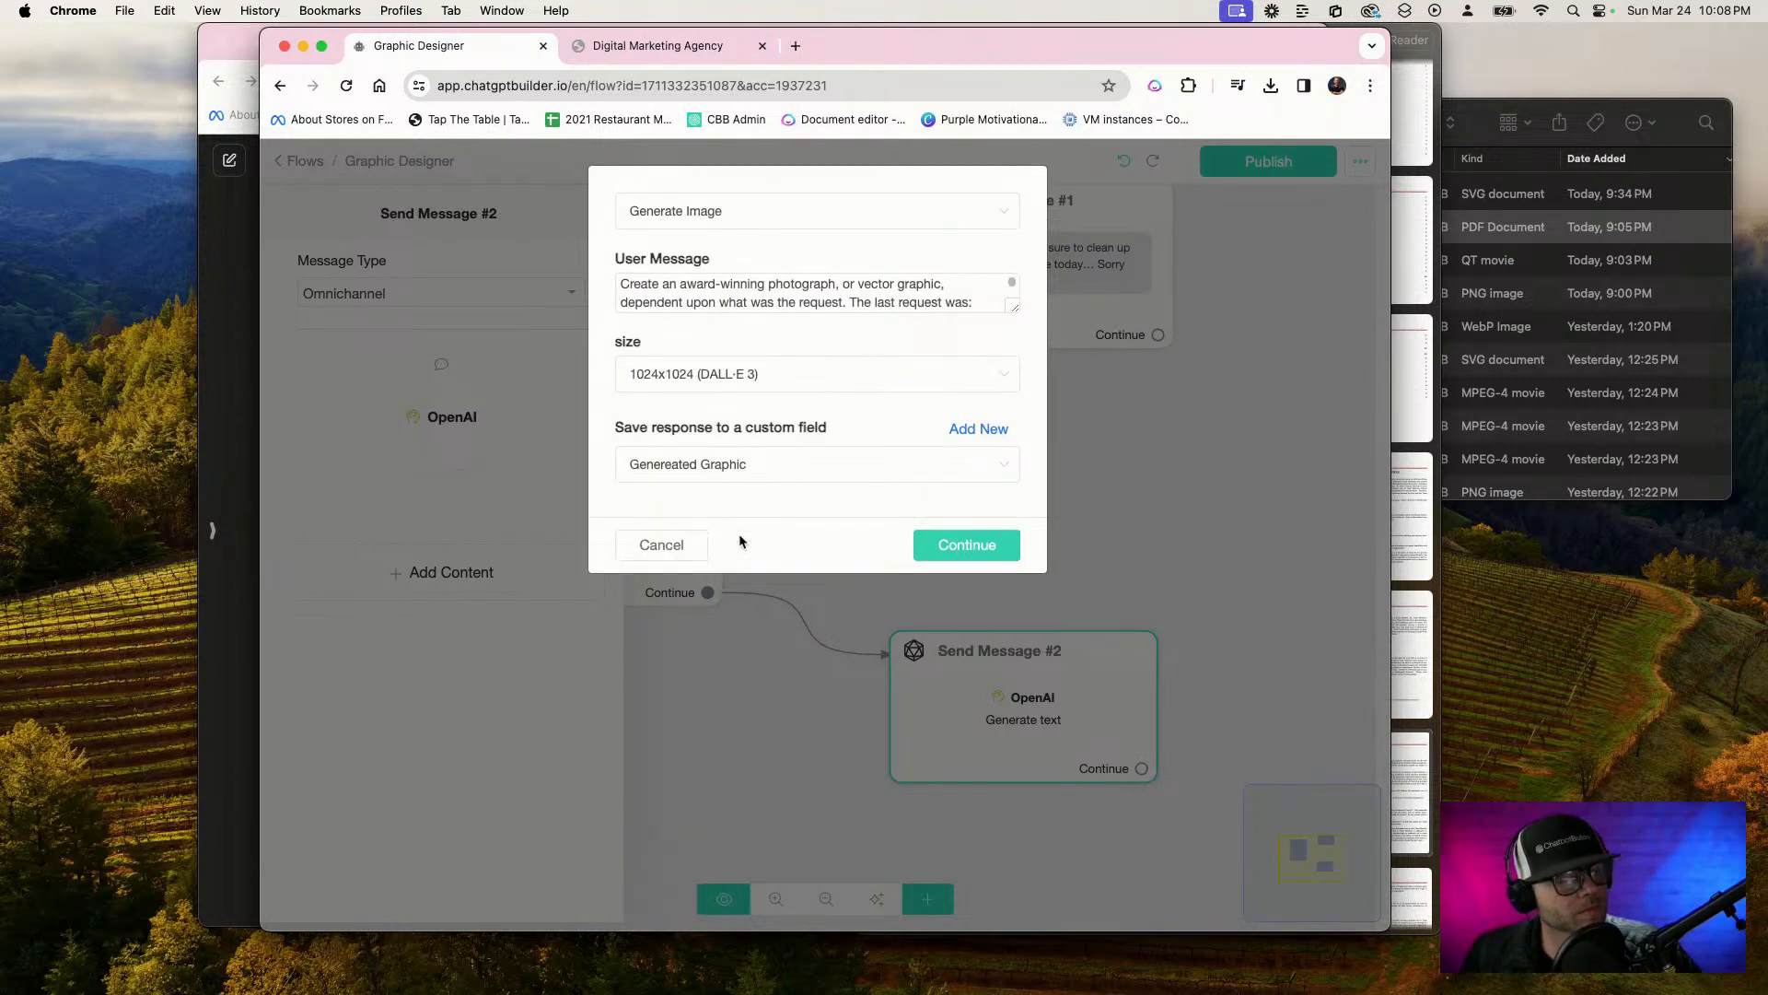
click(1018, 543)
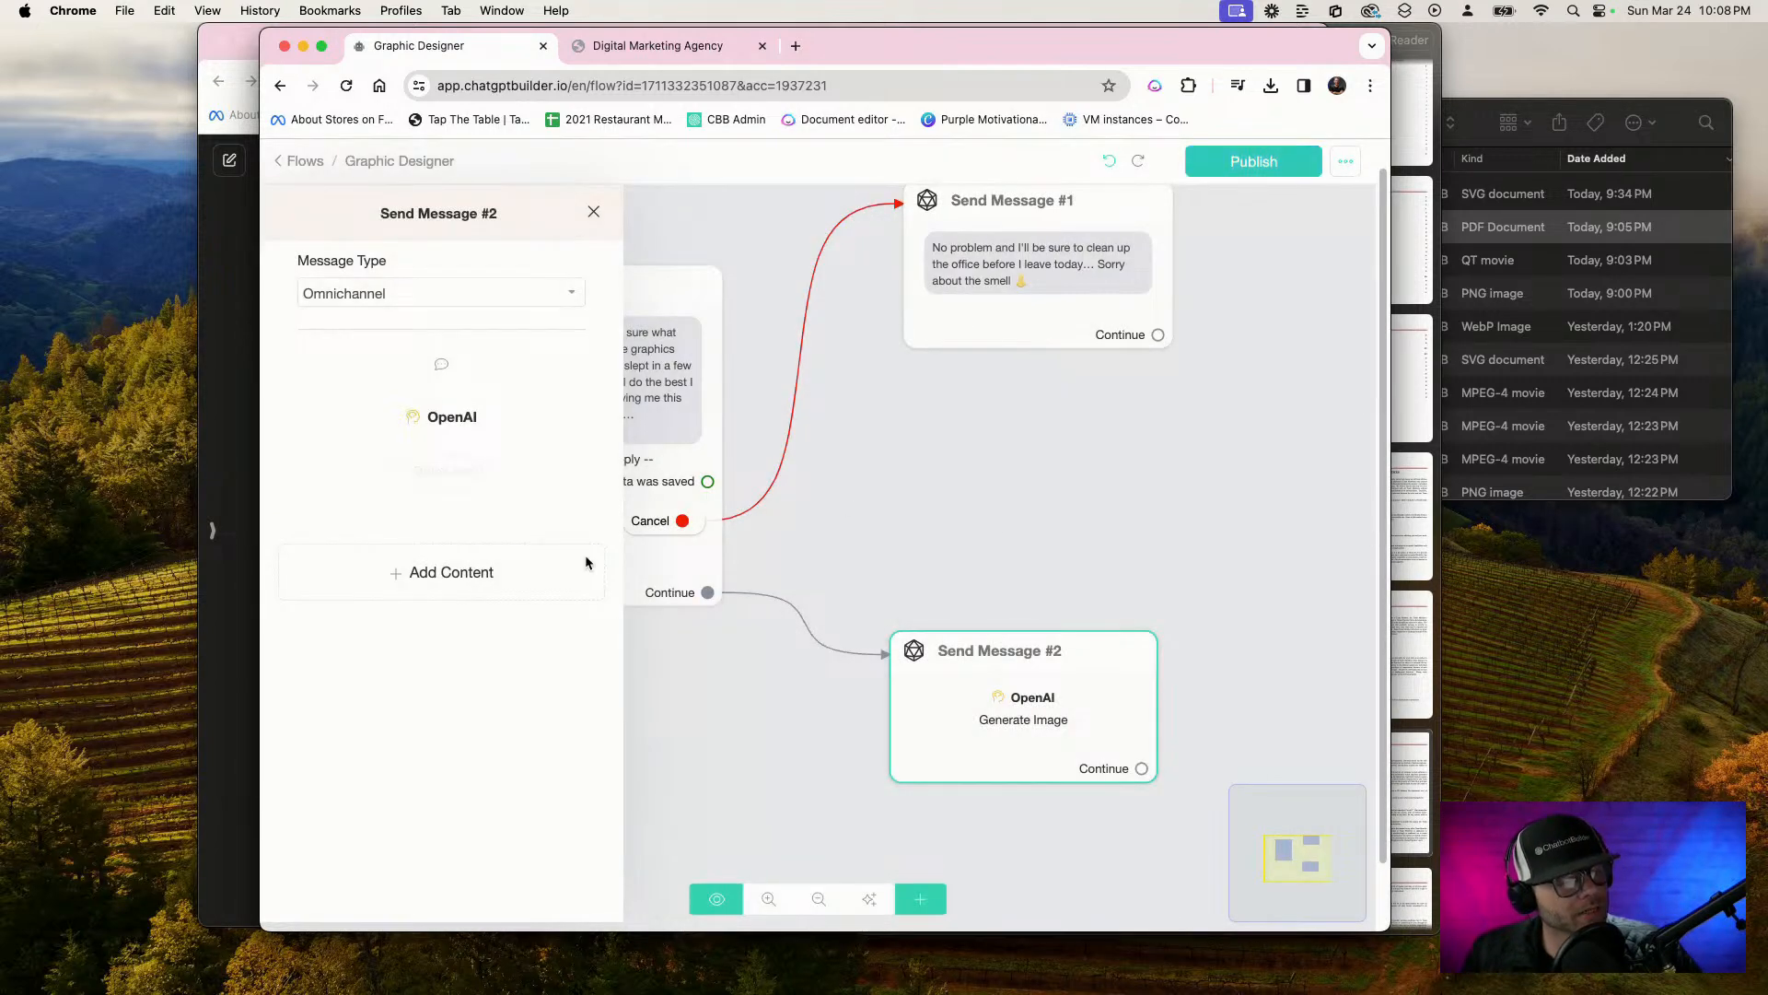
Add an image by link to Send Message #2 with {{Genereated Graphic}} as the image link
click(570, 596)
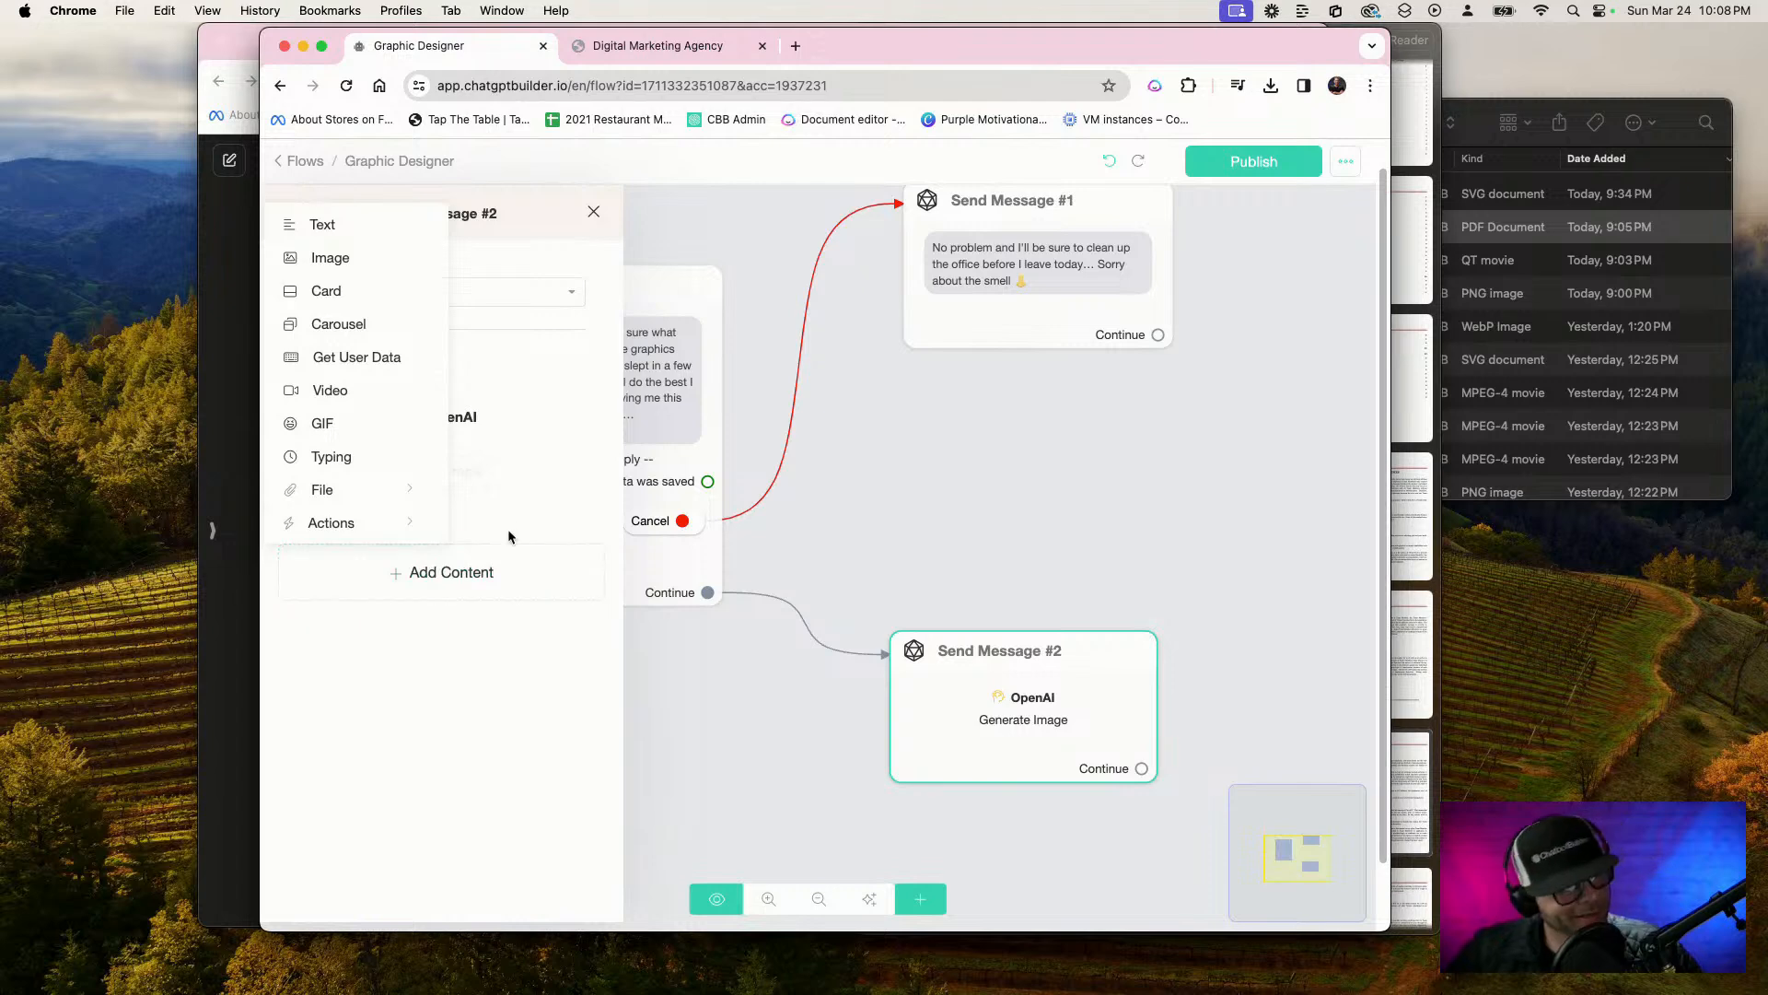
click(328, 258)
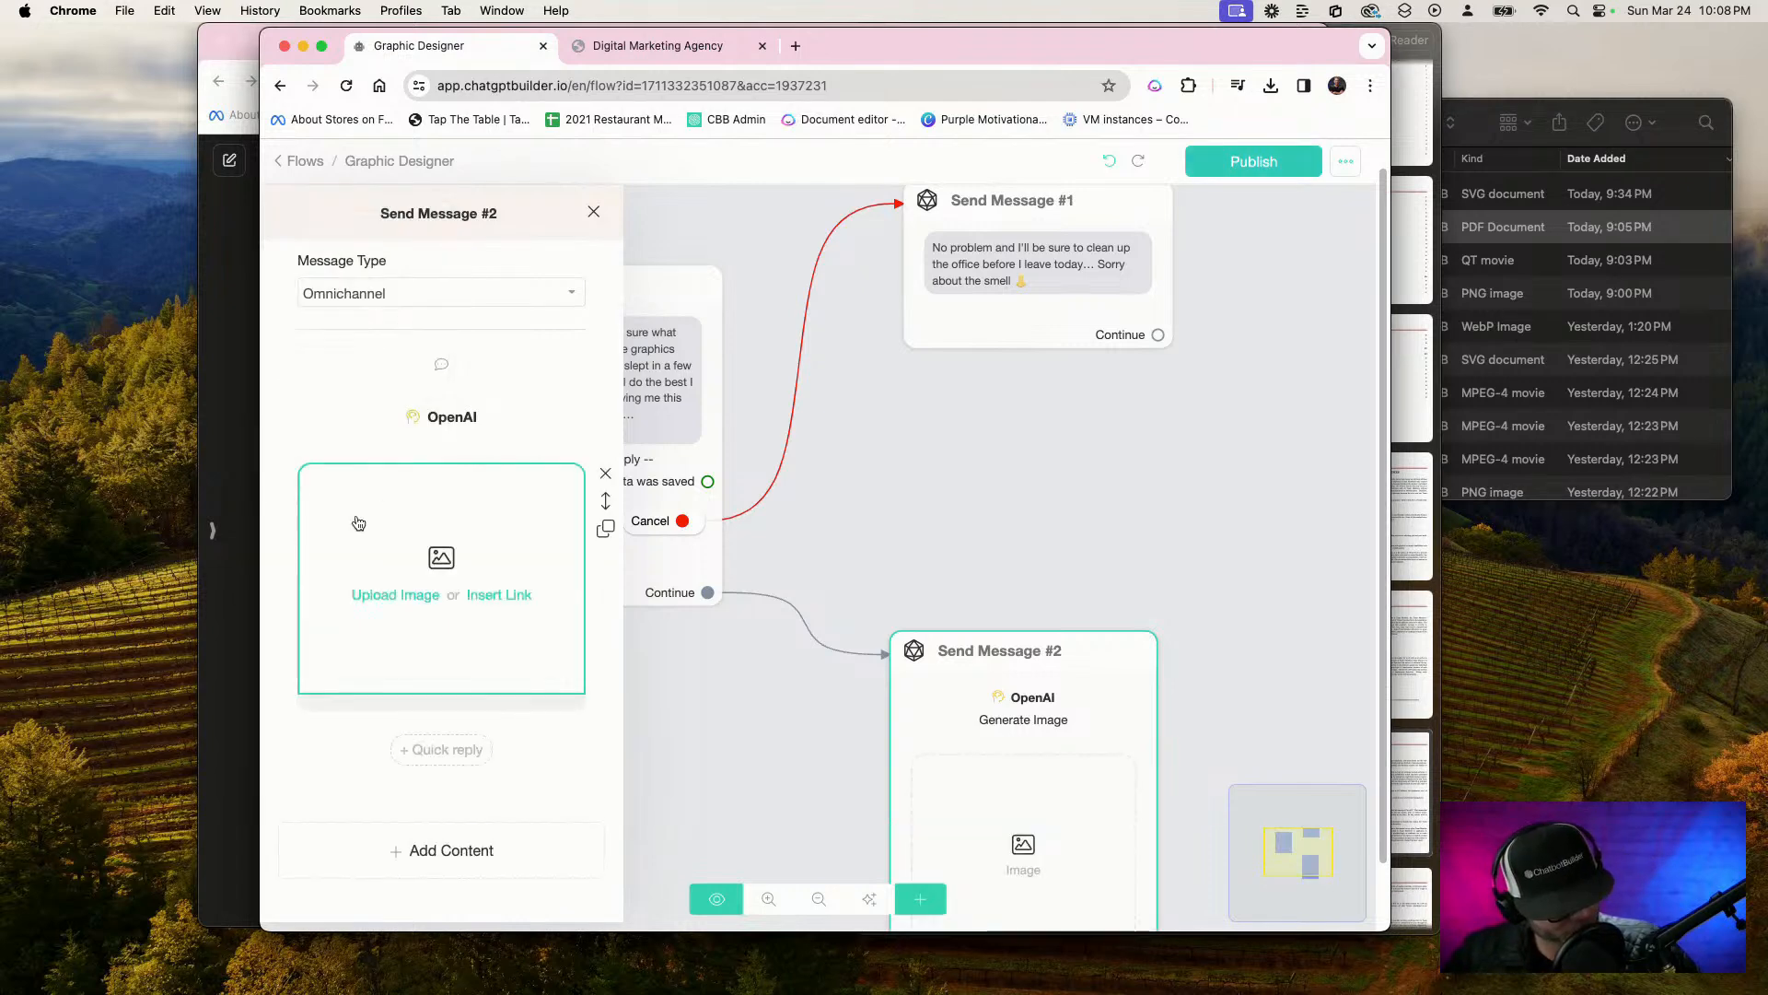
click(507, 596)
click(446, 506)
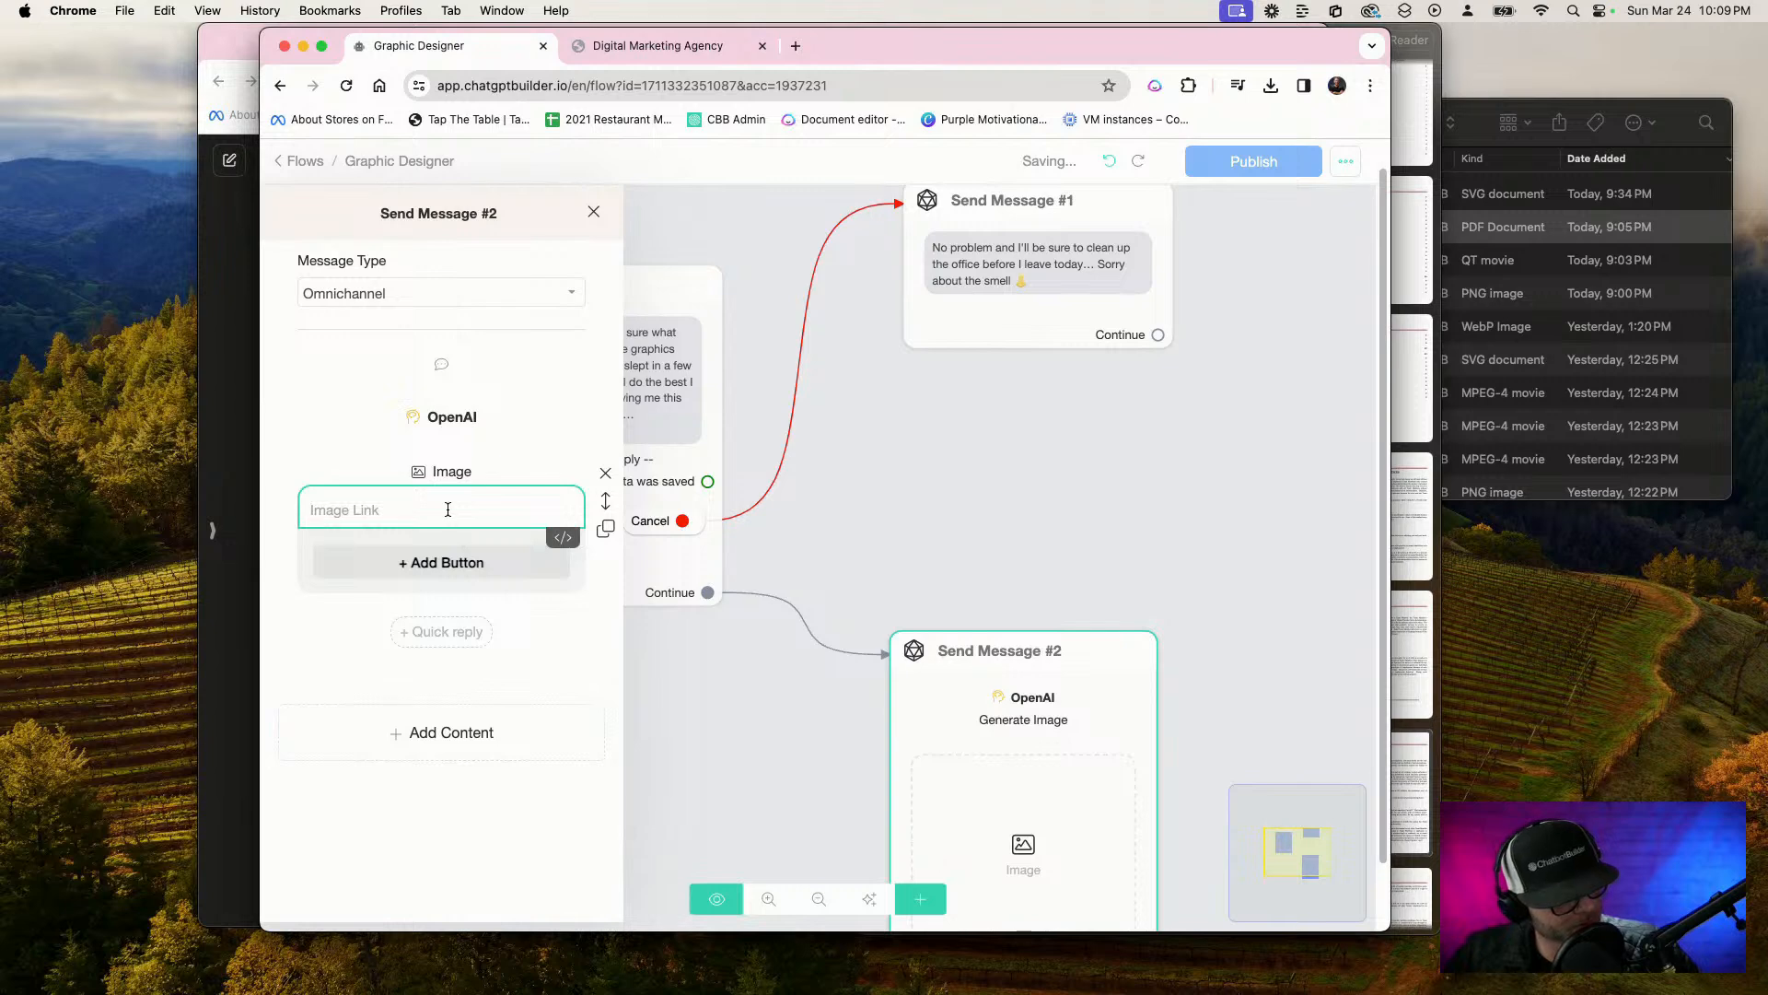
click(450, 419)
click(639, 539)
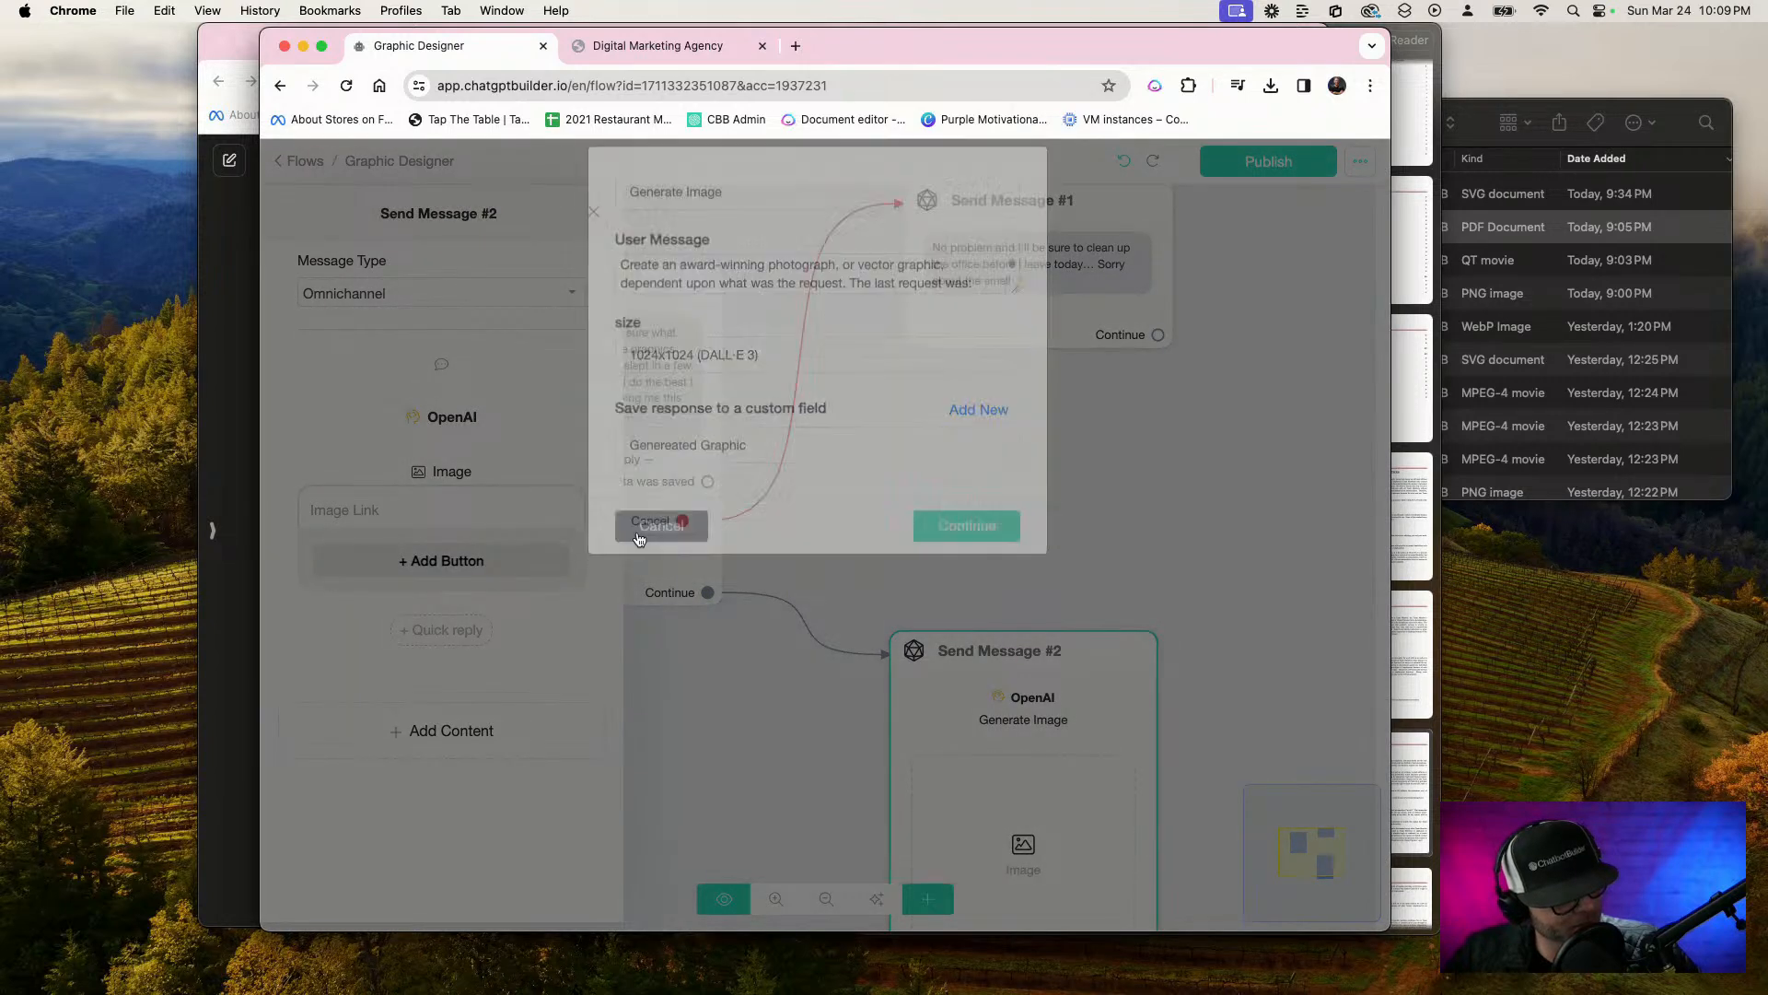
click(481, 507)
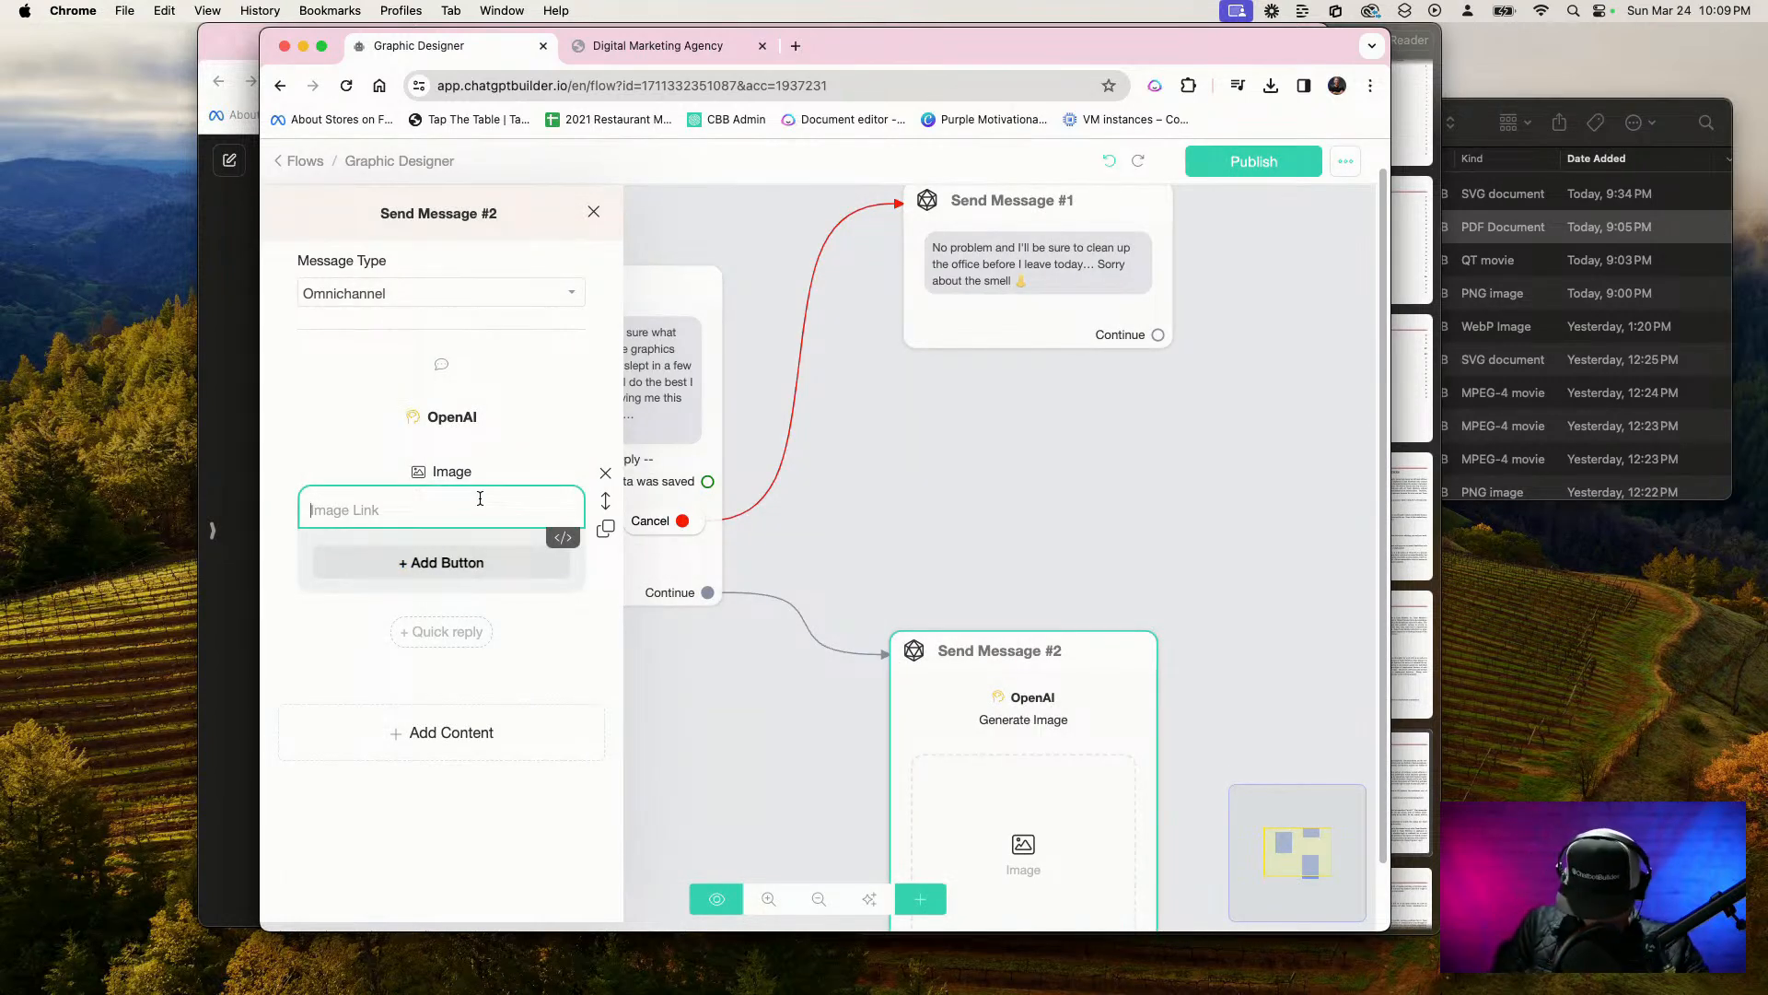
text({ge)
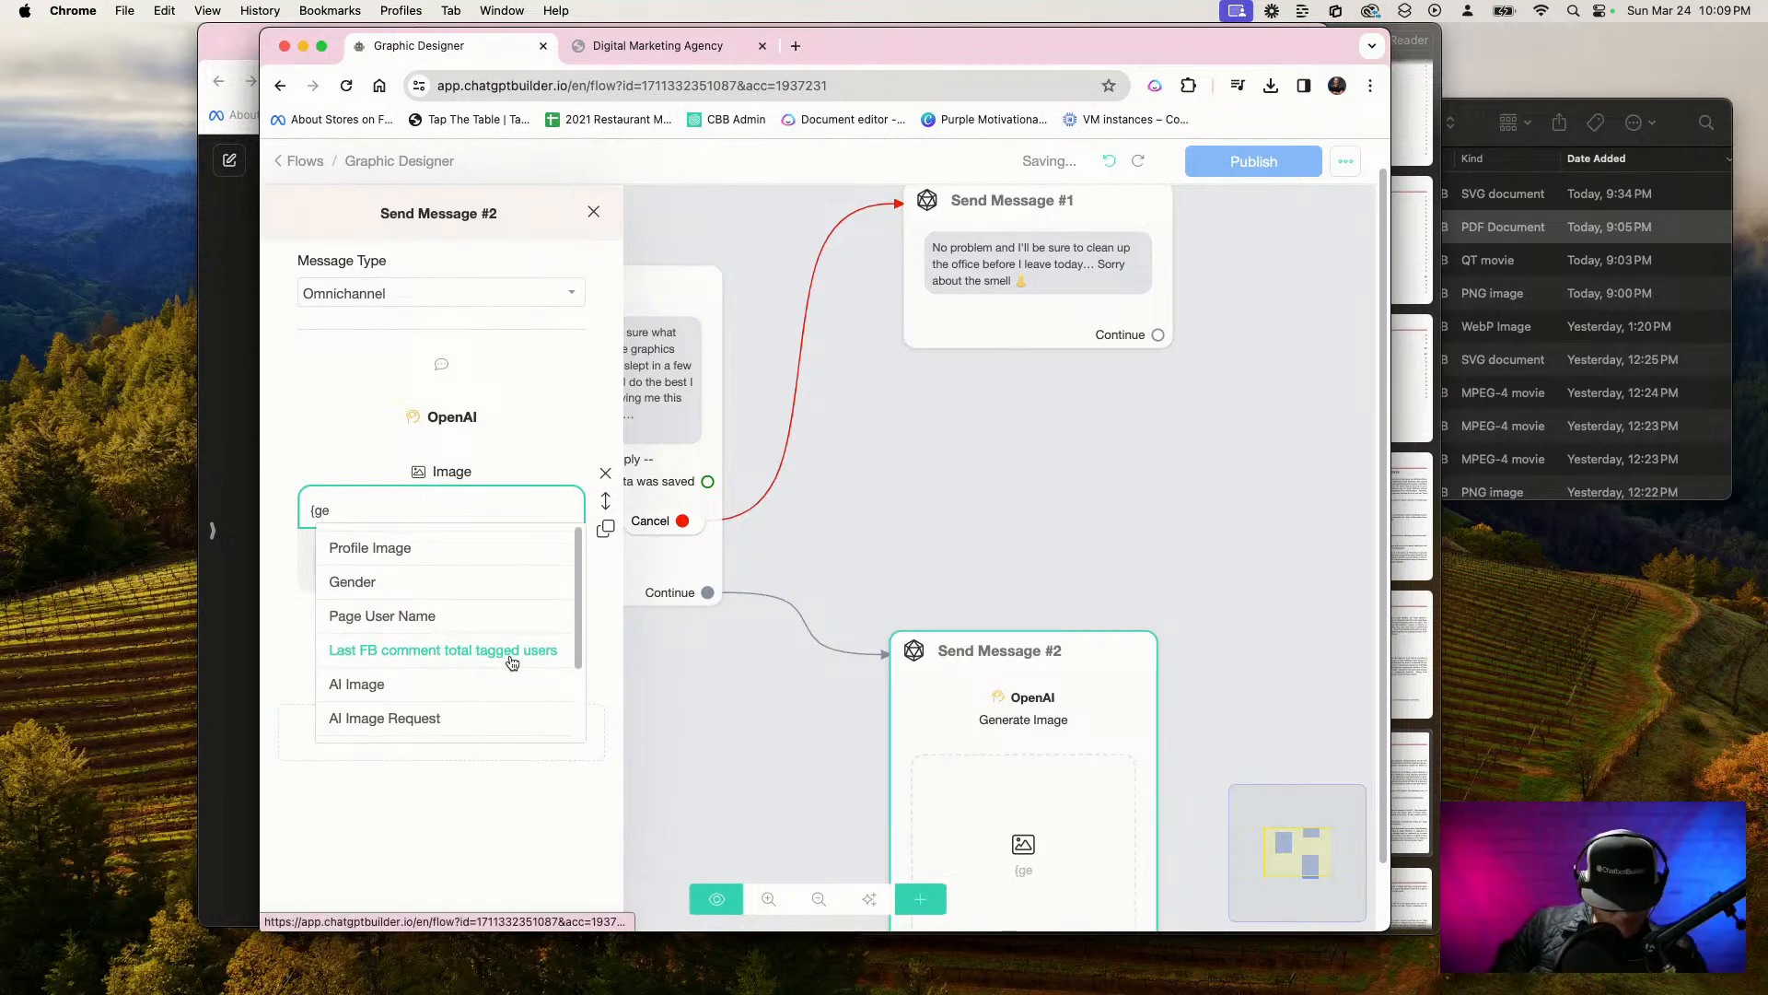
text(n)
click(411, 631)
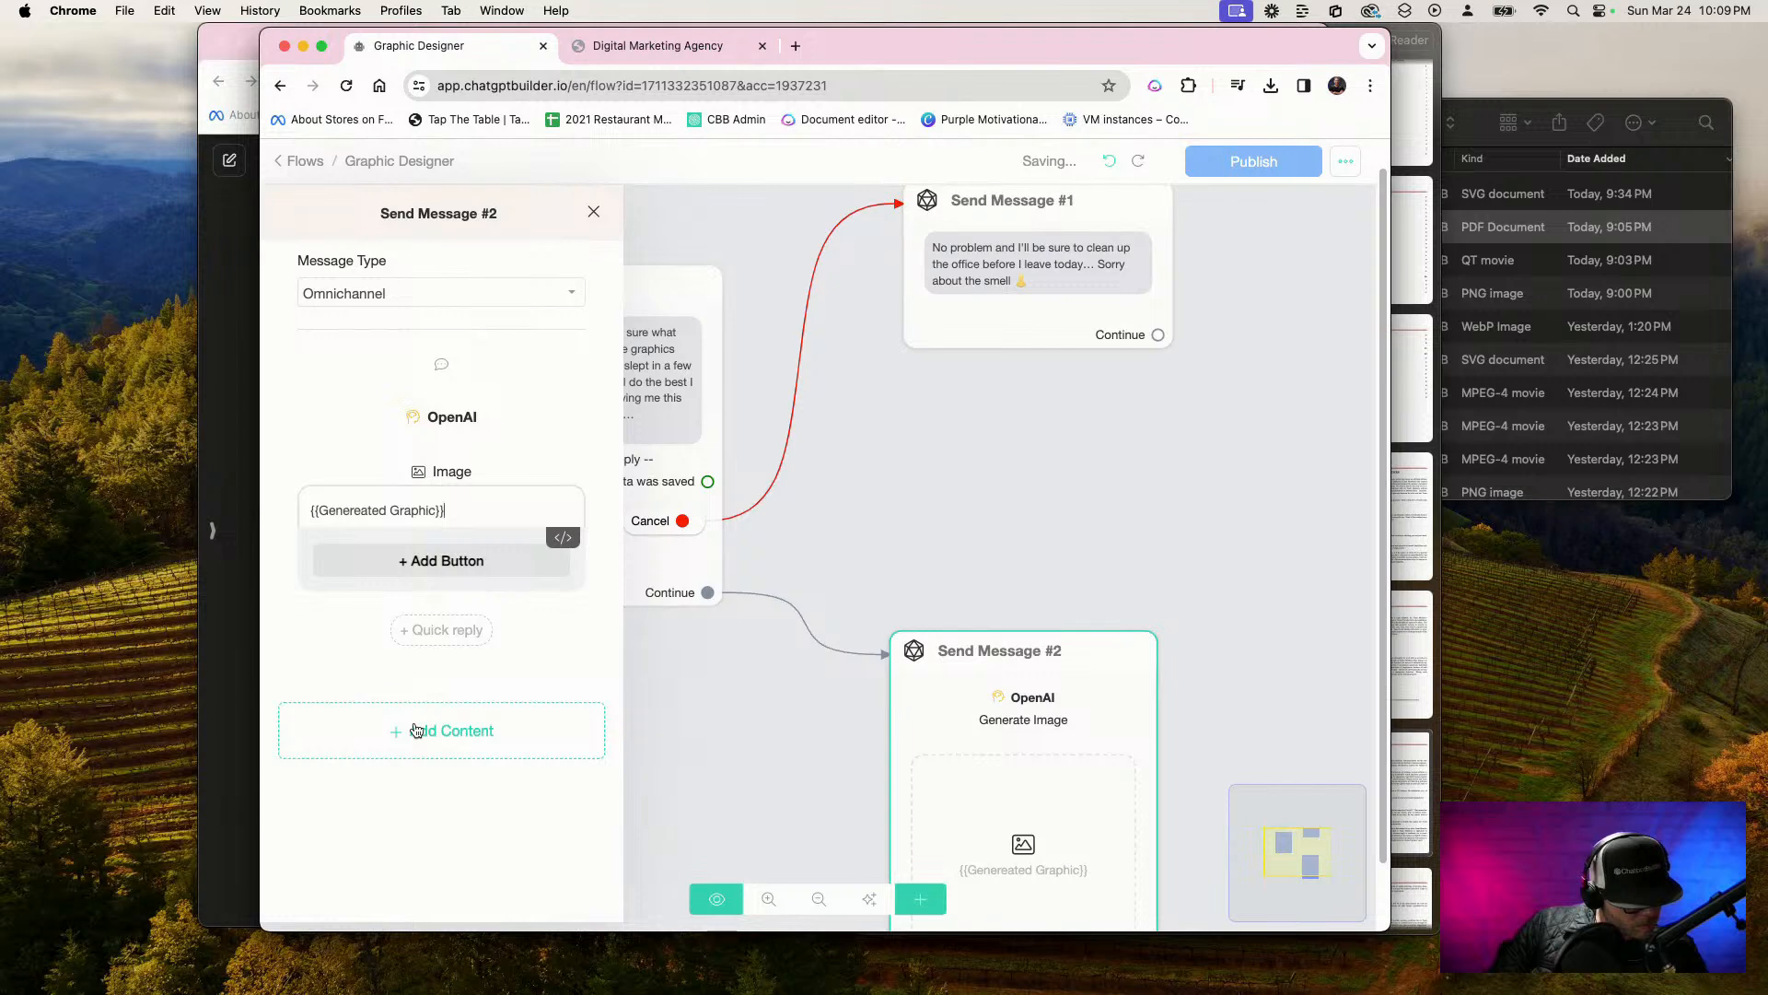
Add a quick reply labelled "Hate It!" beneath the generated image in Send Message #2
click(419, 629)
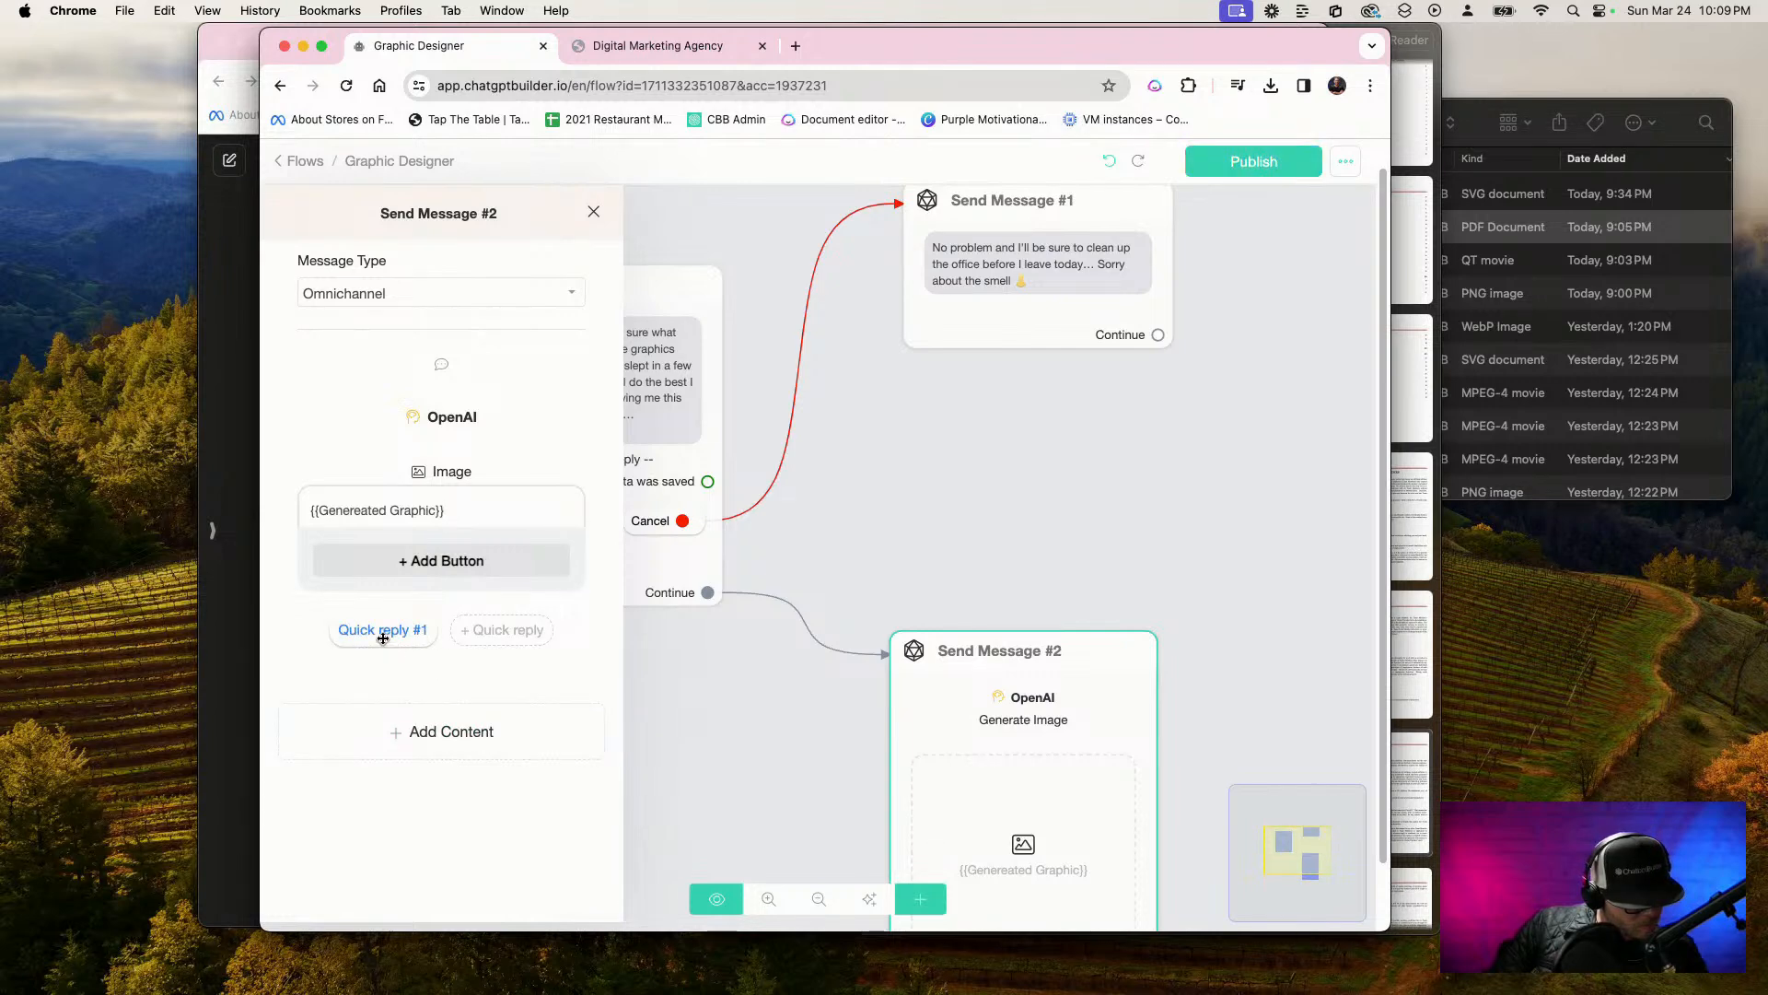
click(381, 629)
triple_click(773, 258)
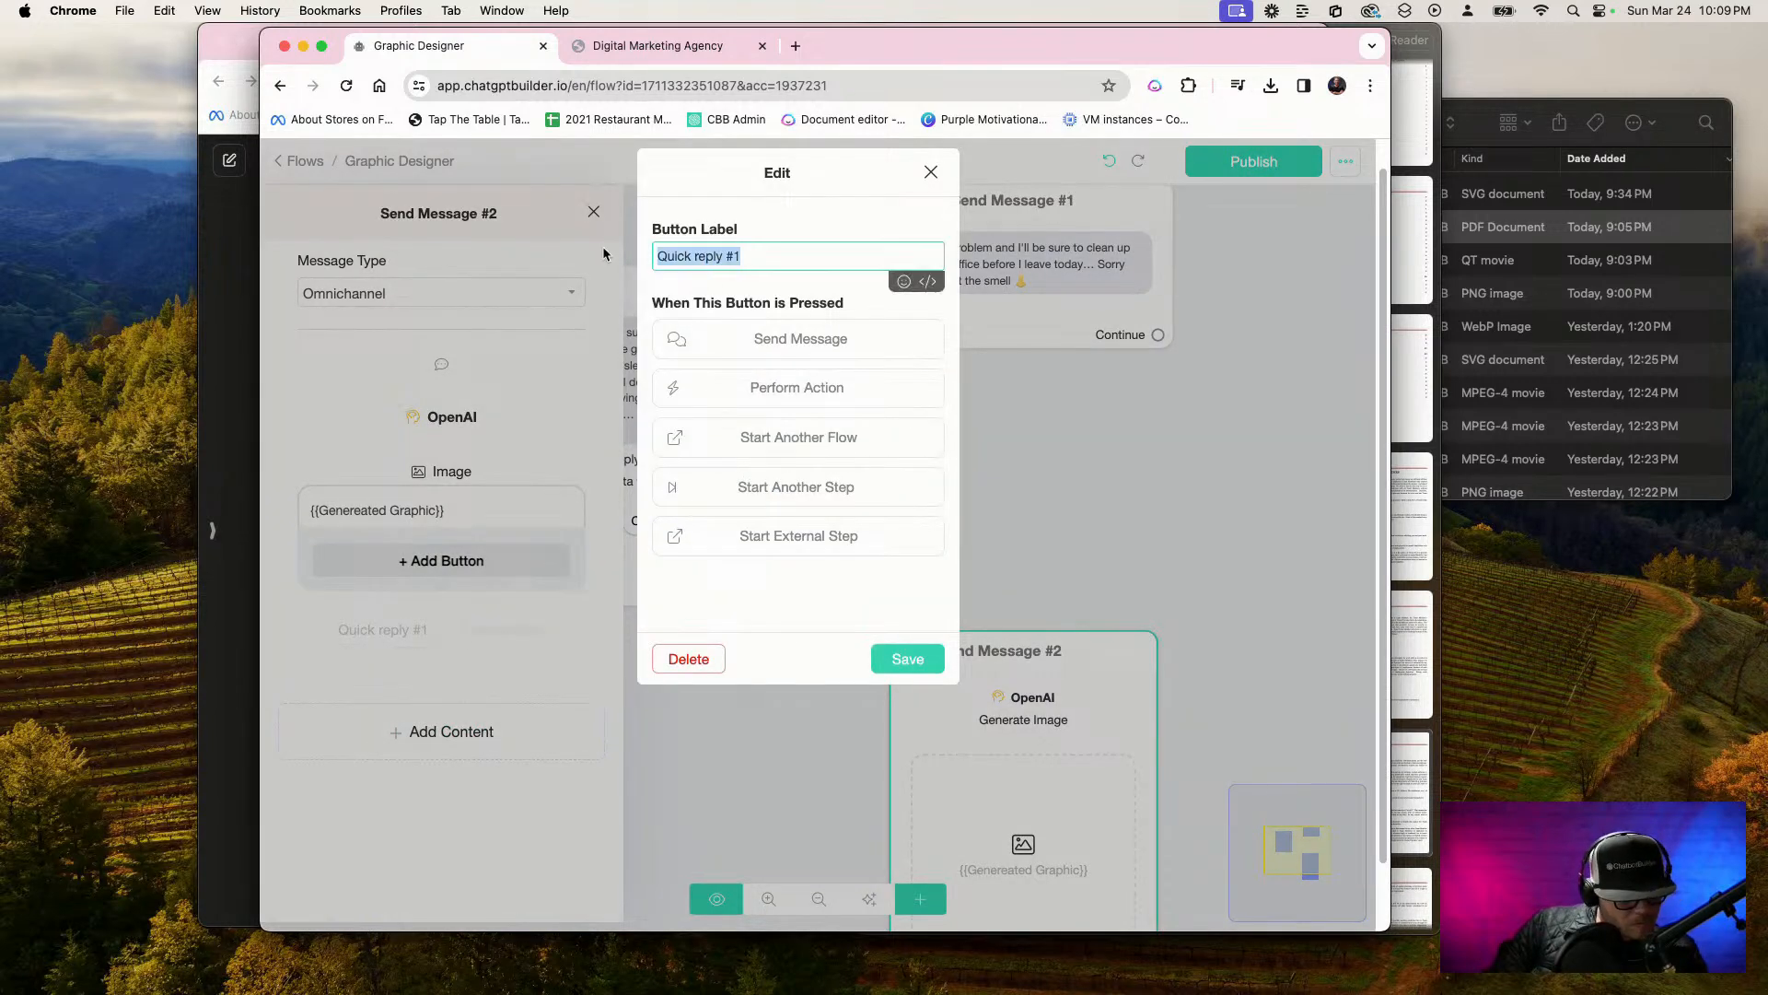
text(Hate )
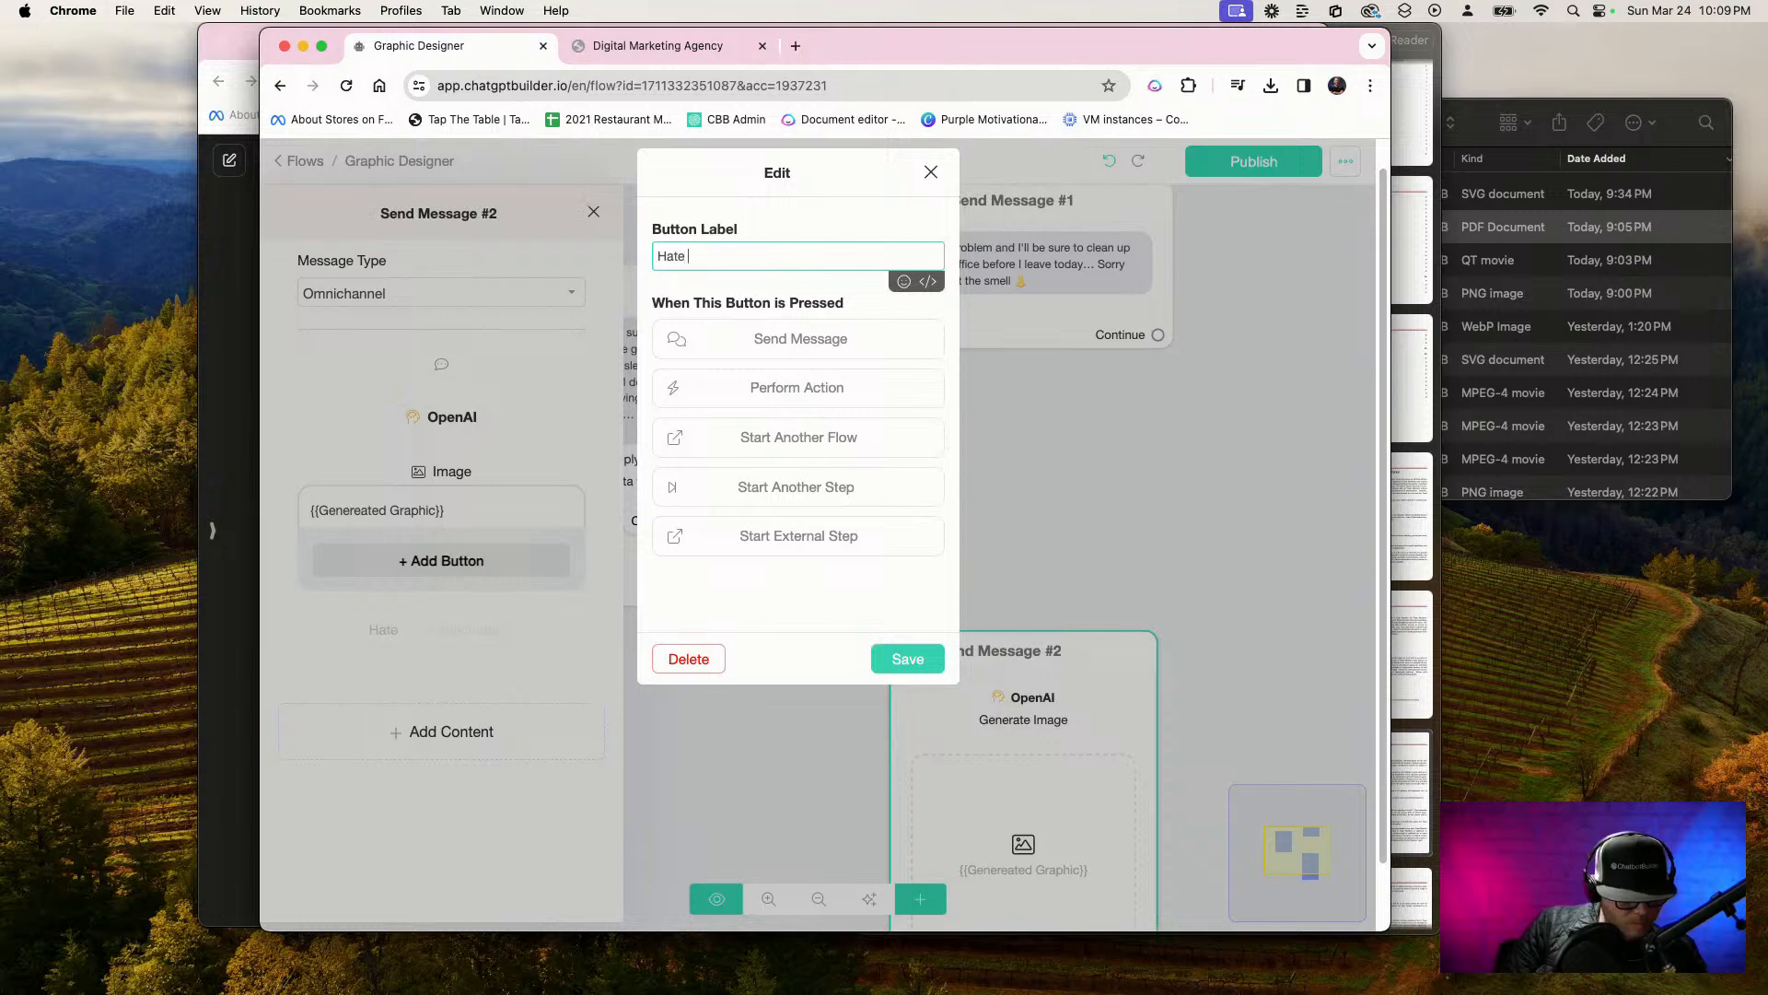
text(It!)
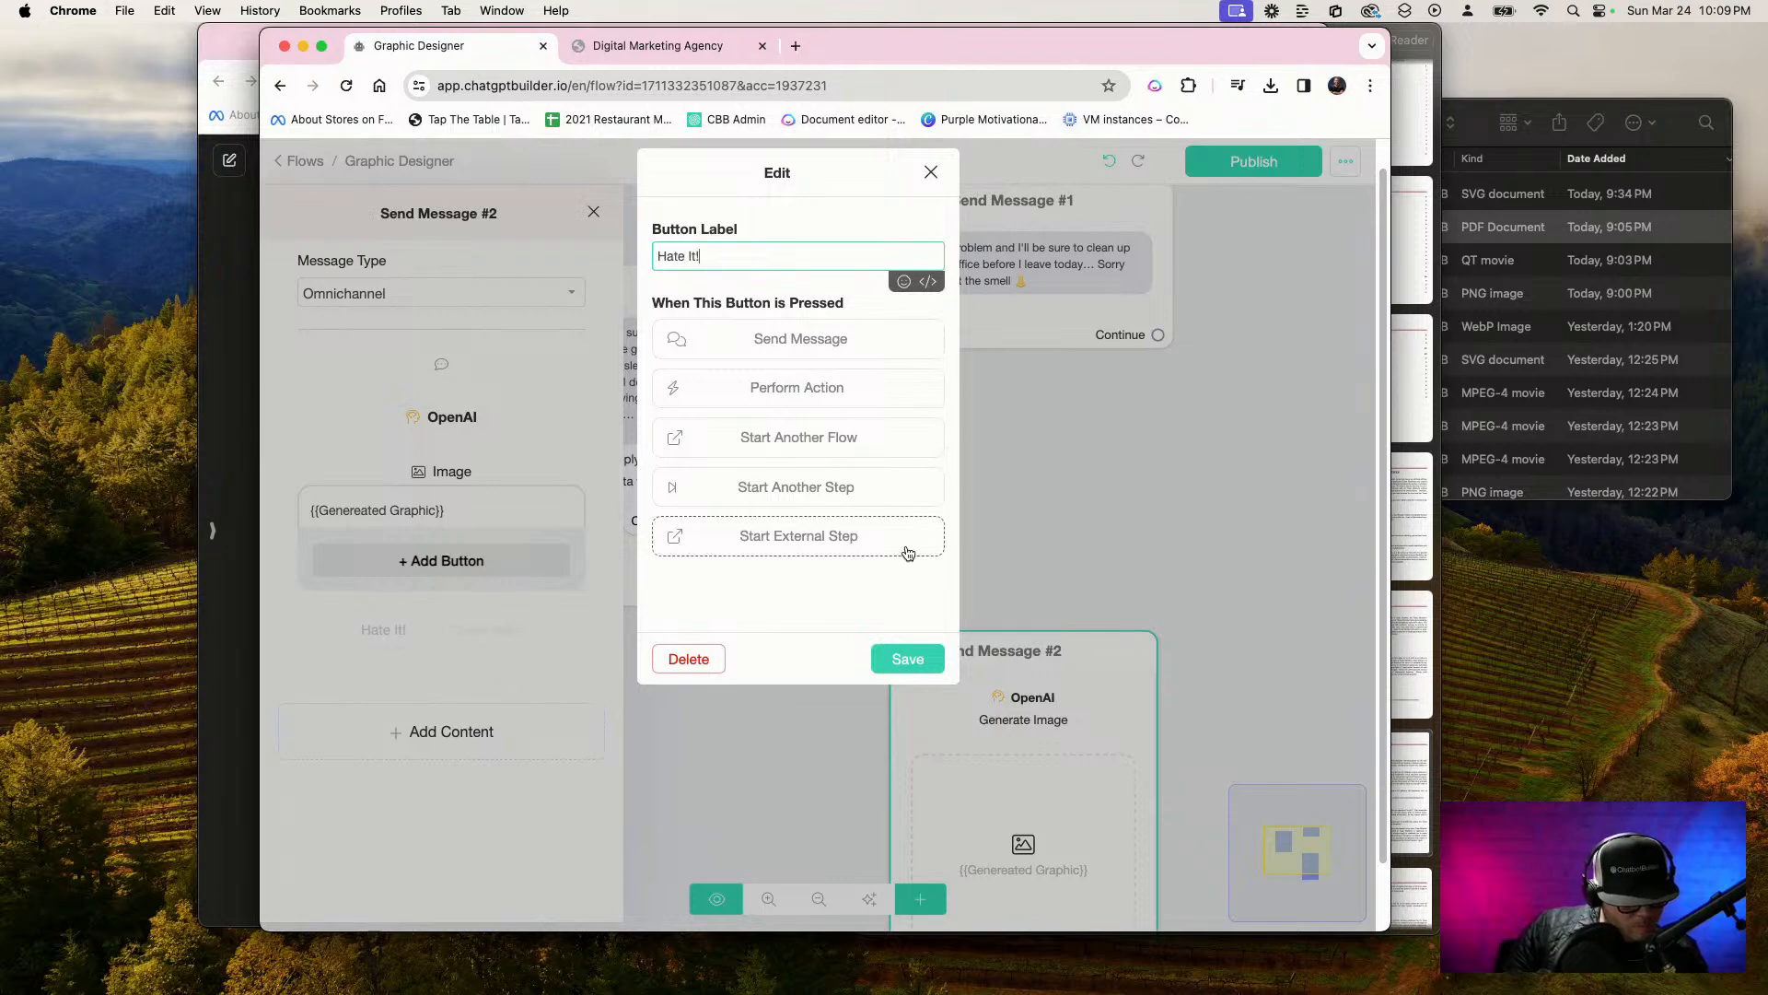
click(912, 659)
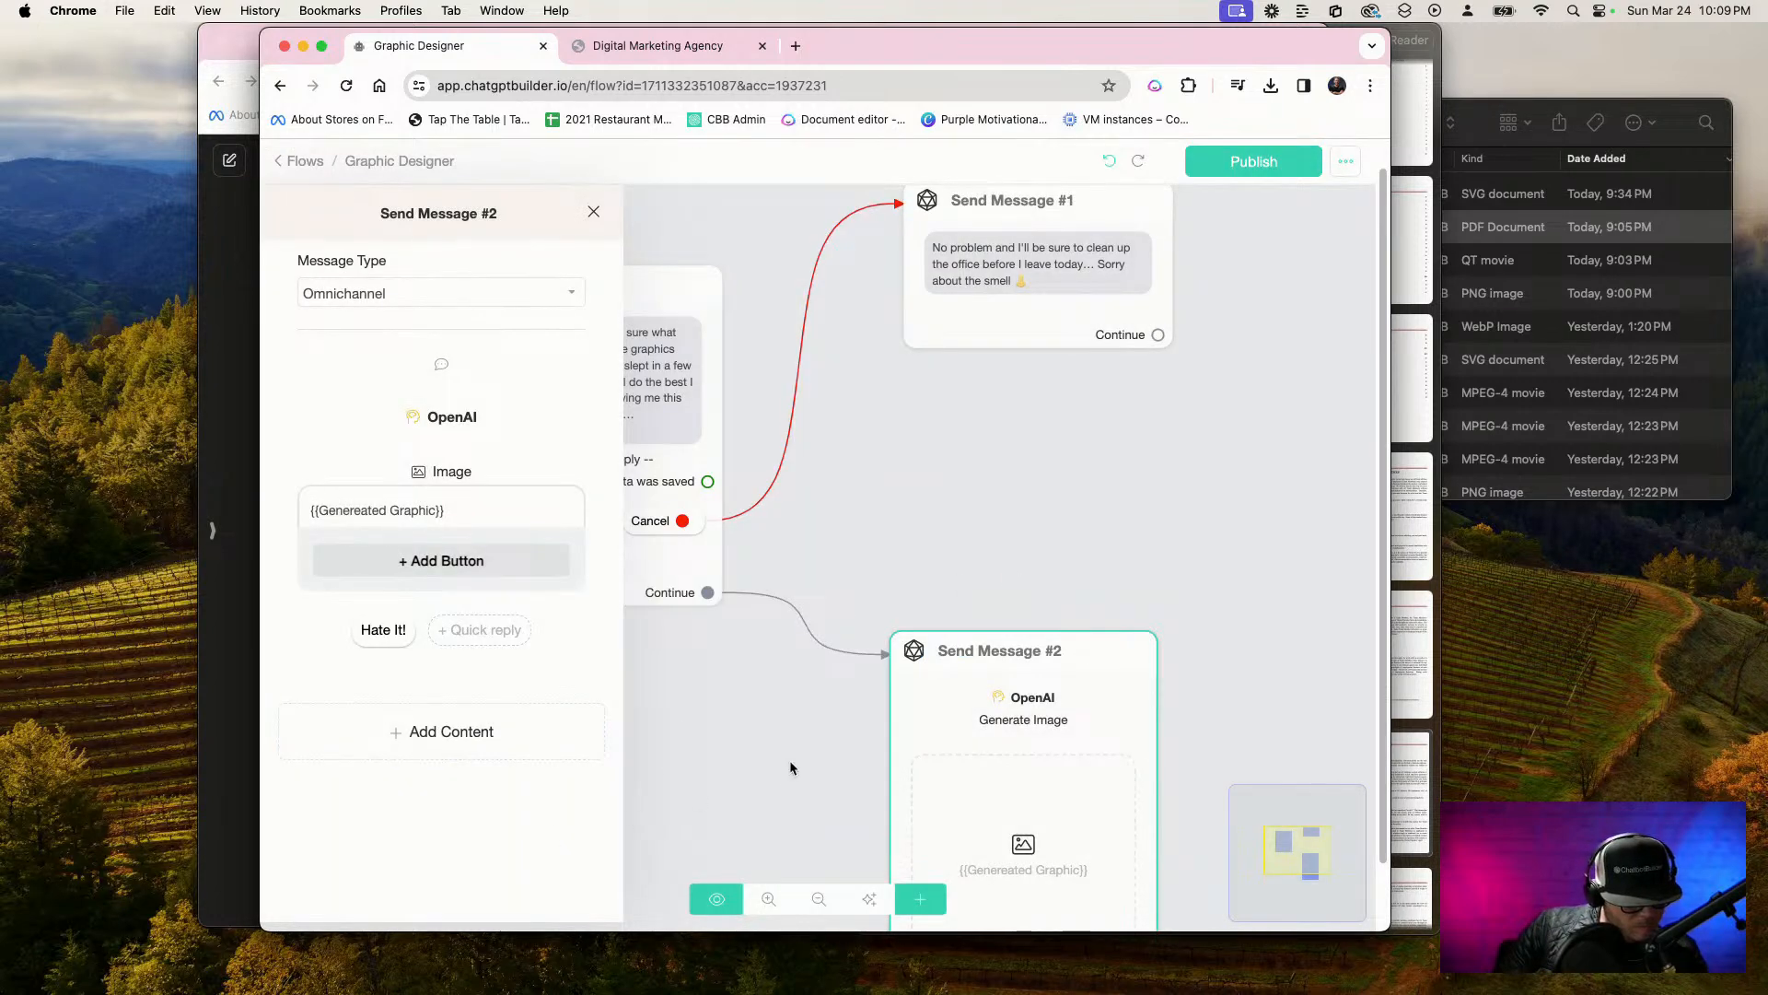
Delete the "Hate It!" quick reply from Send Message #2
click(789, 765)
scroll(775, 762, down, 3)
drag(1165, 628, 1110, 497)
drag(1011, 650, 1048, 583)
click(948, 705)
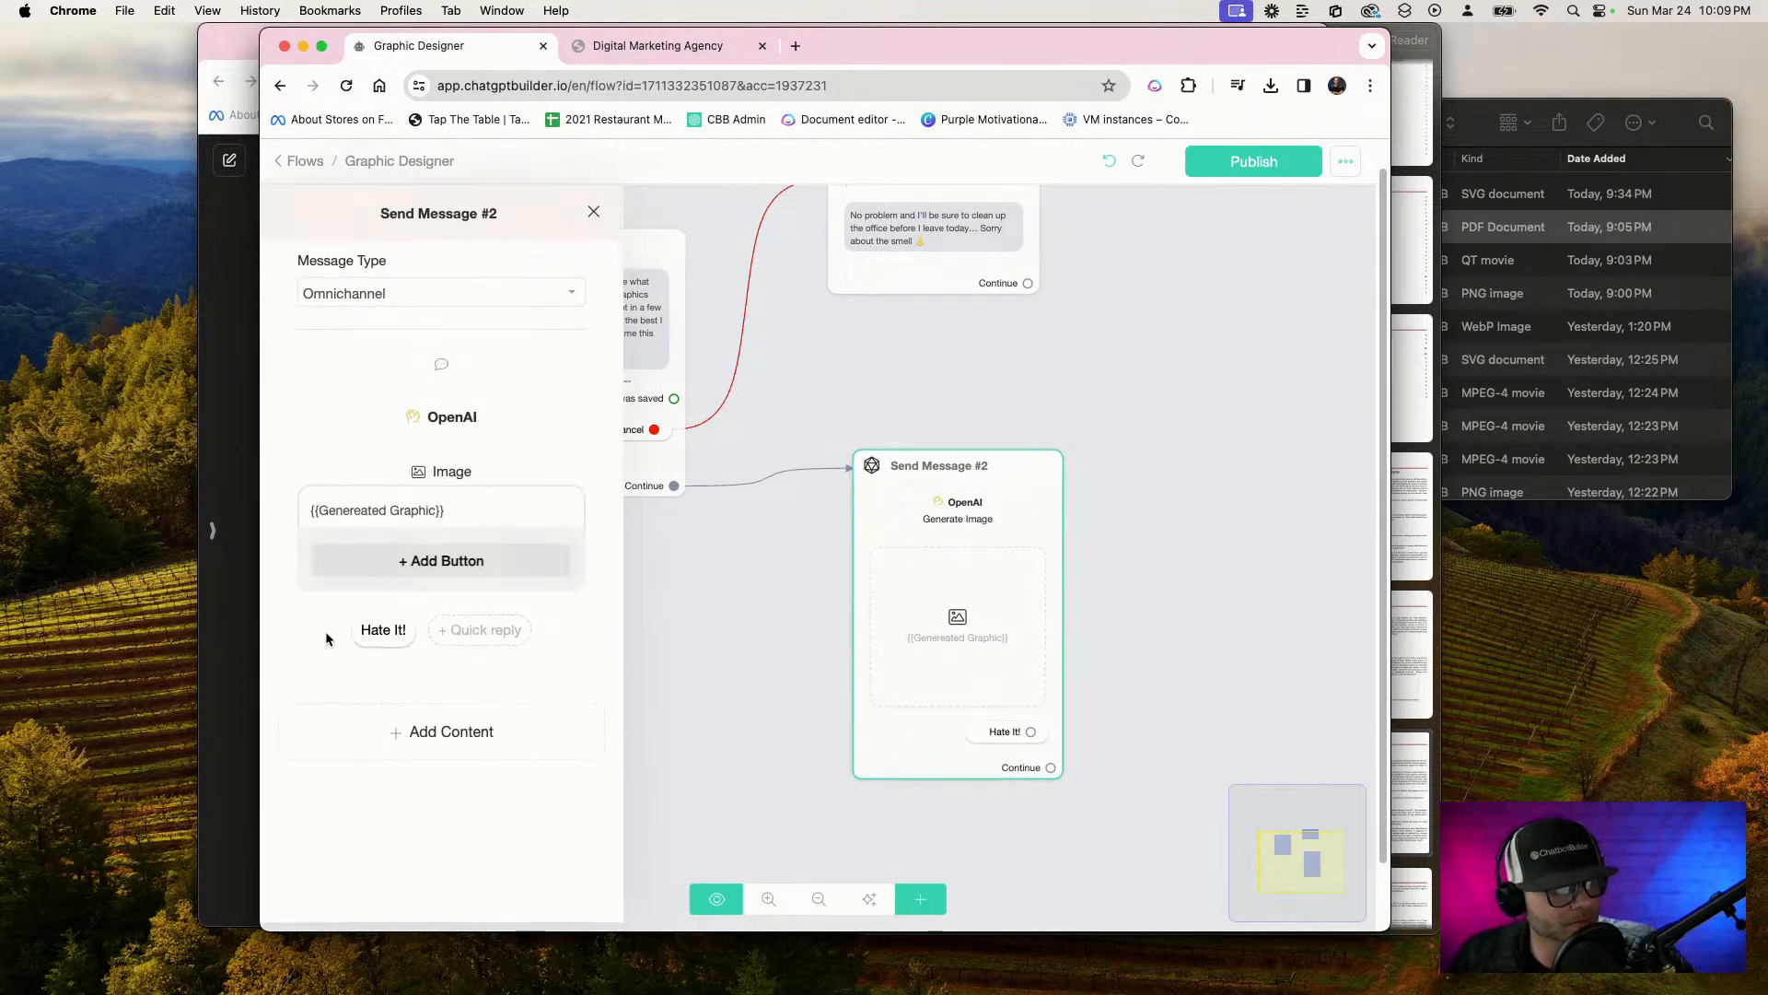
click(393, 631)
click(687, 659)
Add a quick reply labelled "Try Again..." beneath the generated image in Send Message #2
click(442, 630)
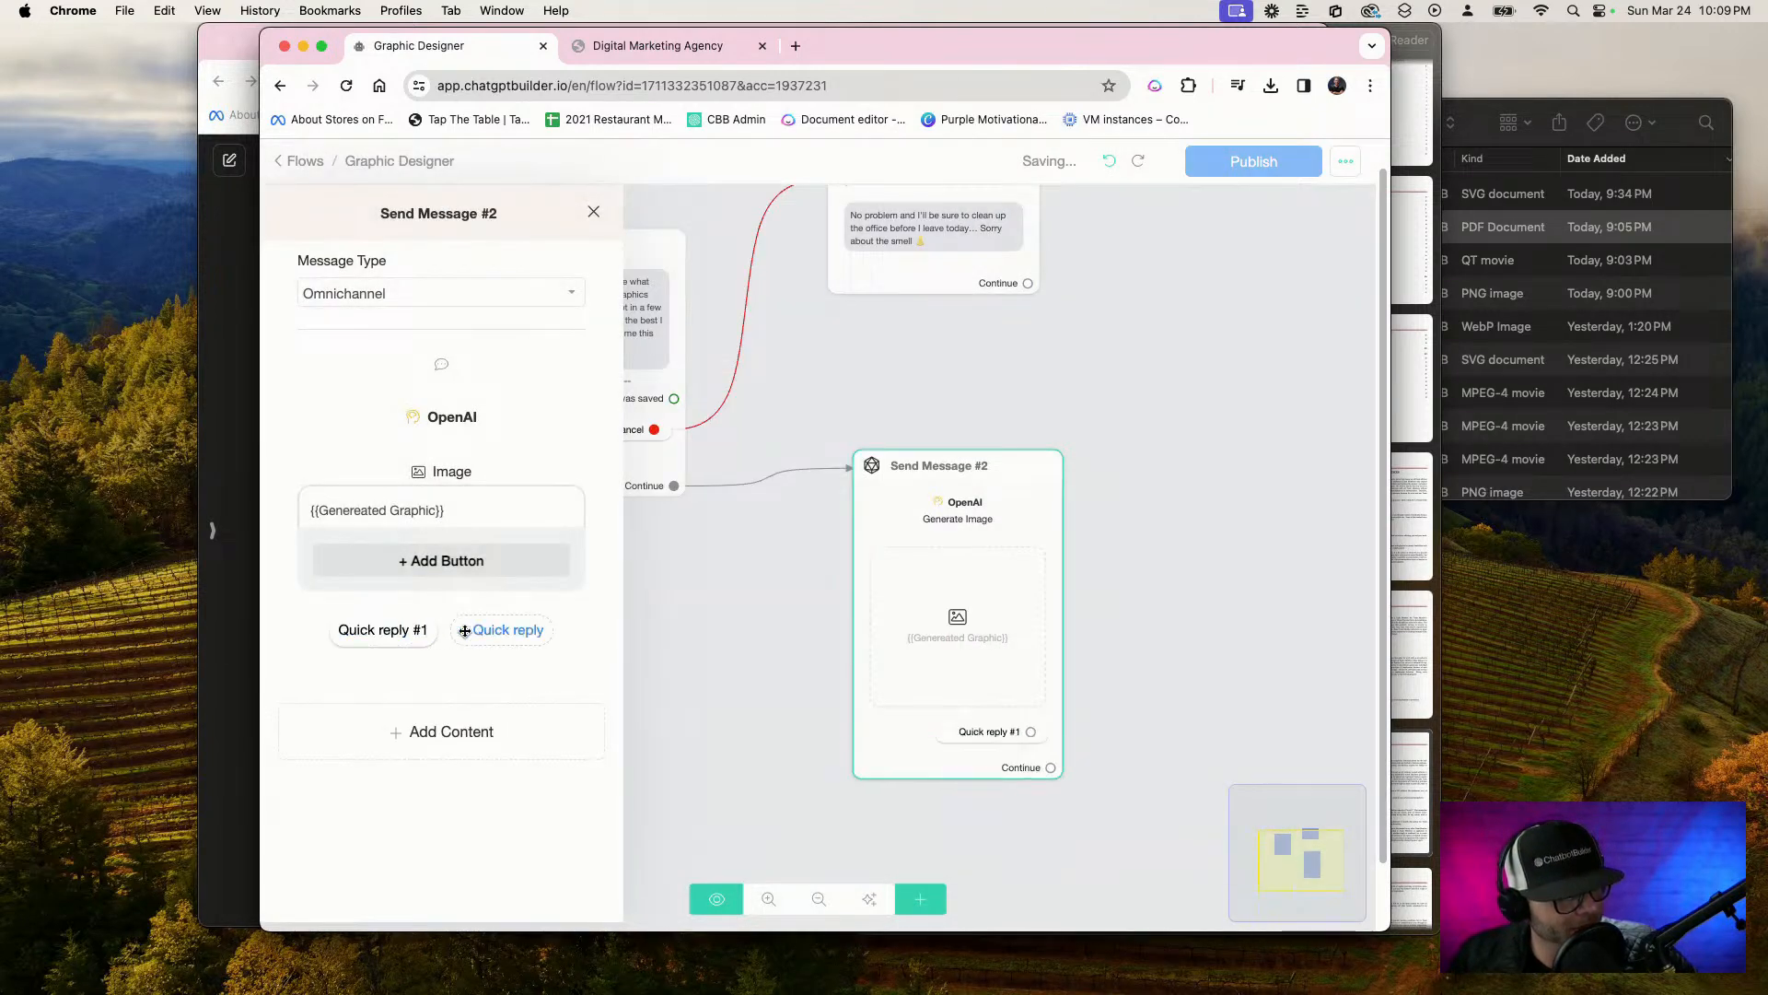
click(408, 632)
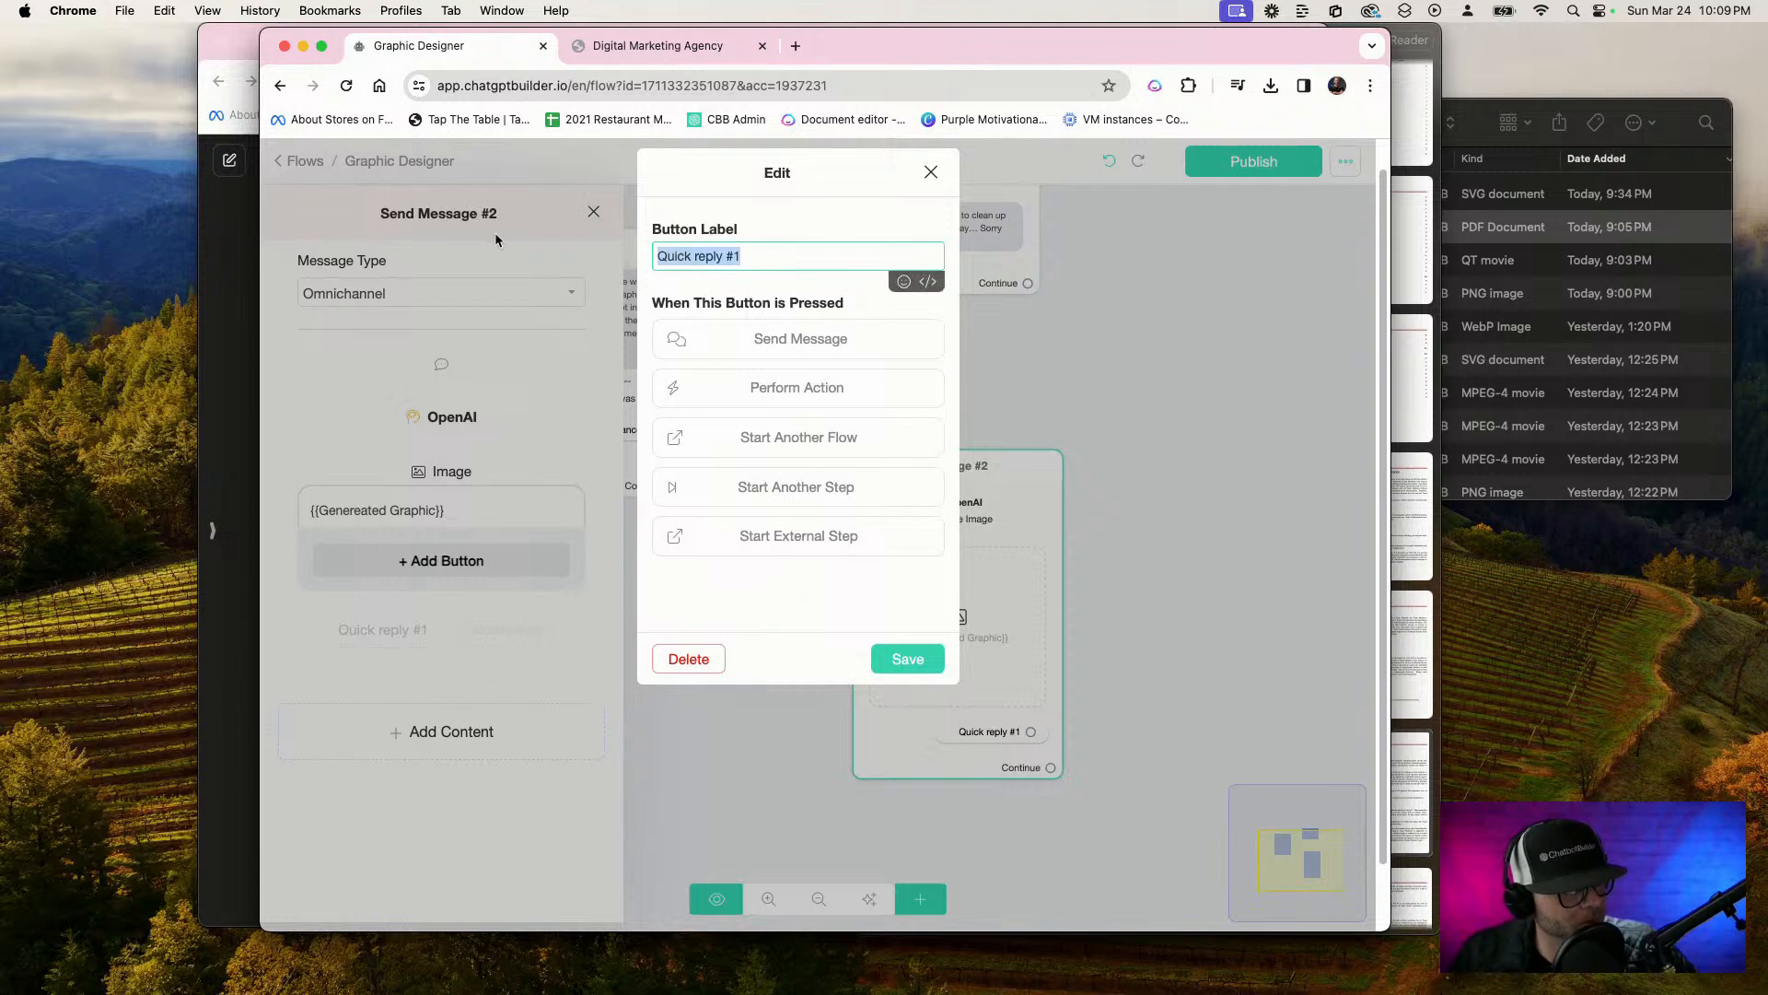
text(N)
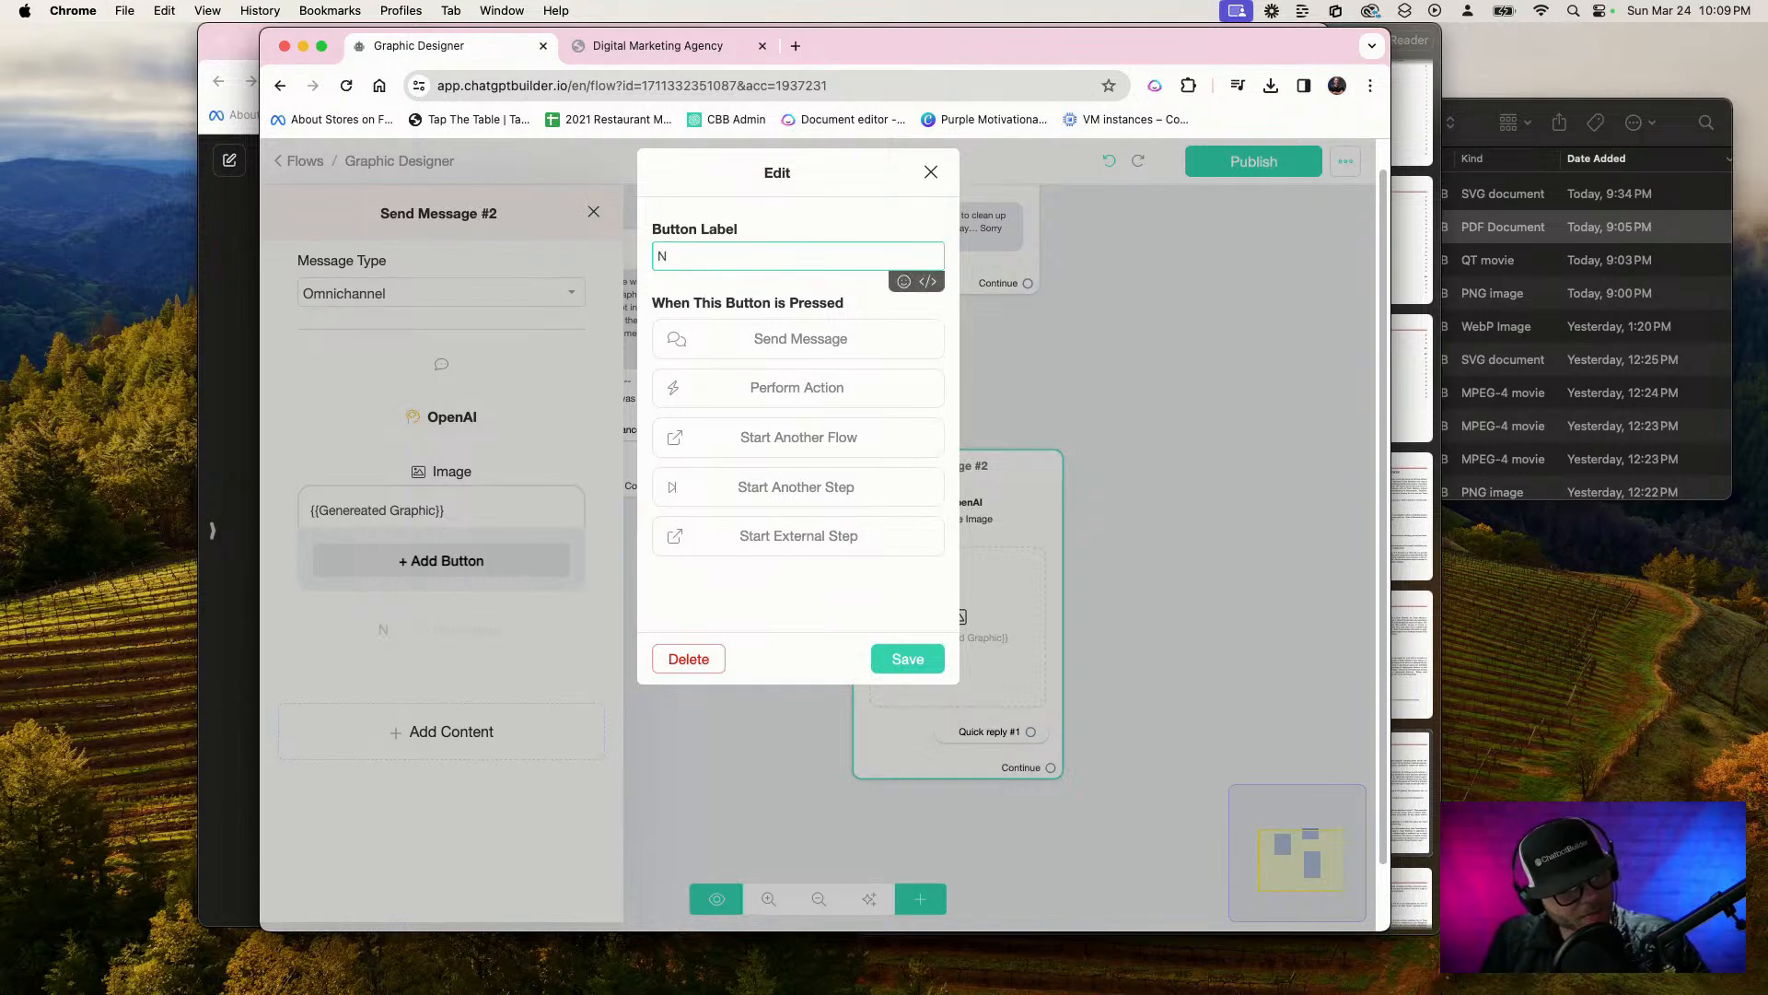
key(BackSpace)
text(Try)
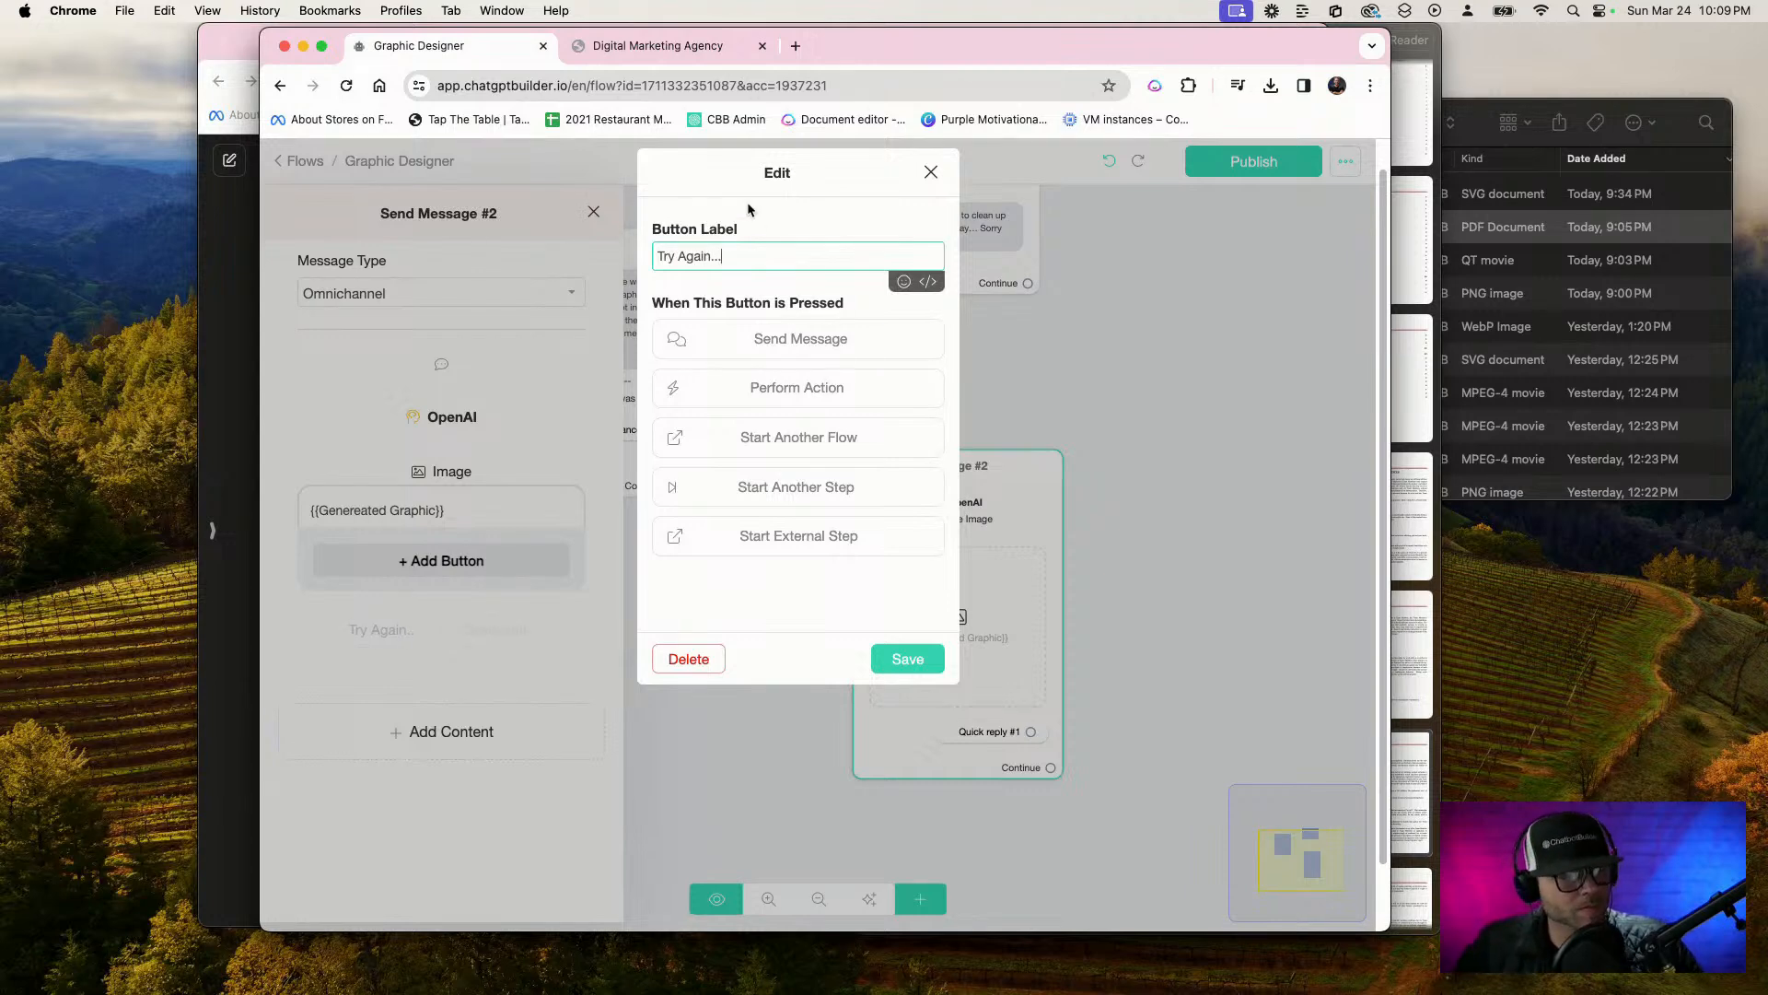
text(Again...)
click(907, 659)
click(1201, 569)
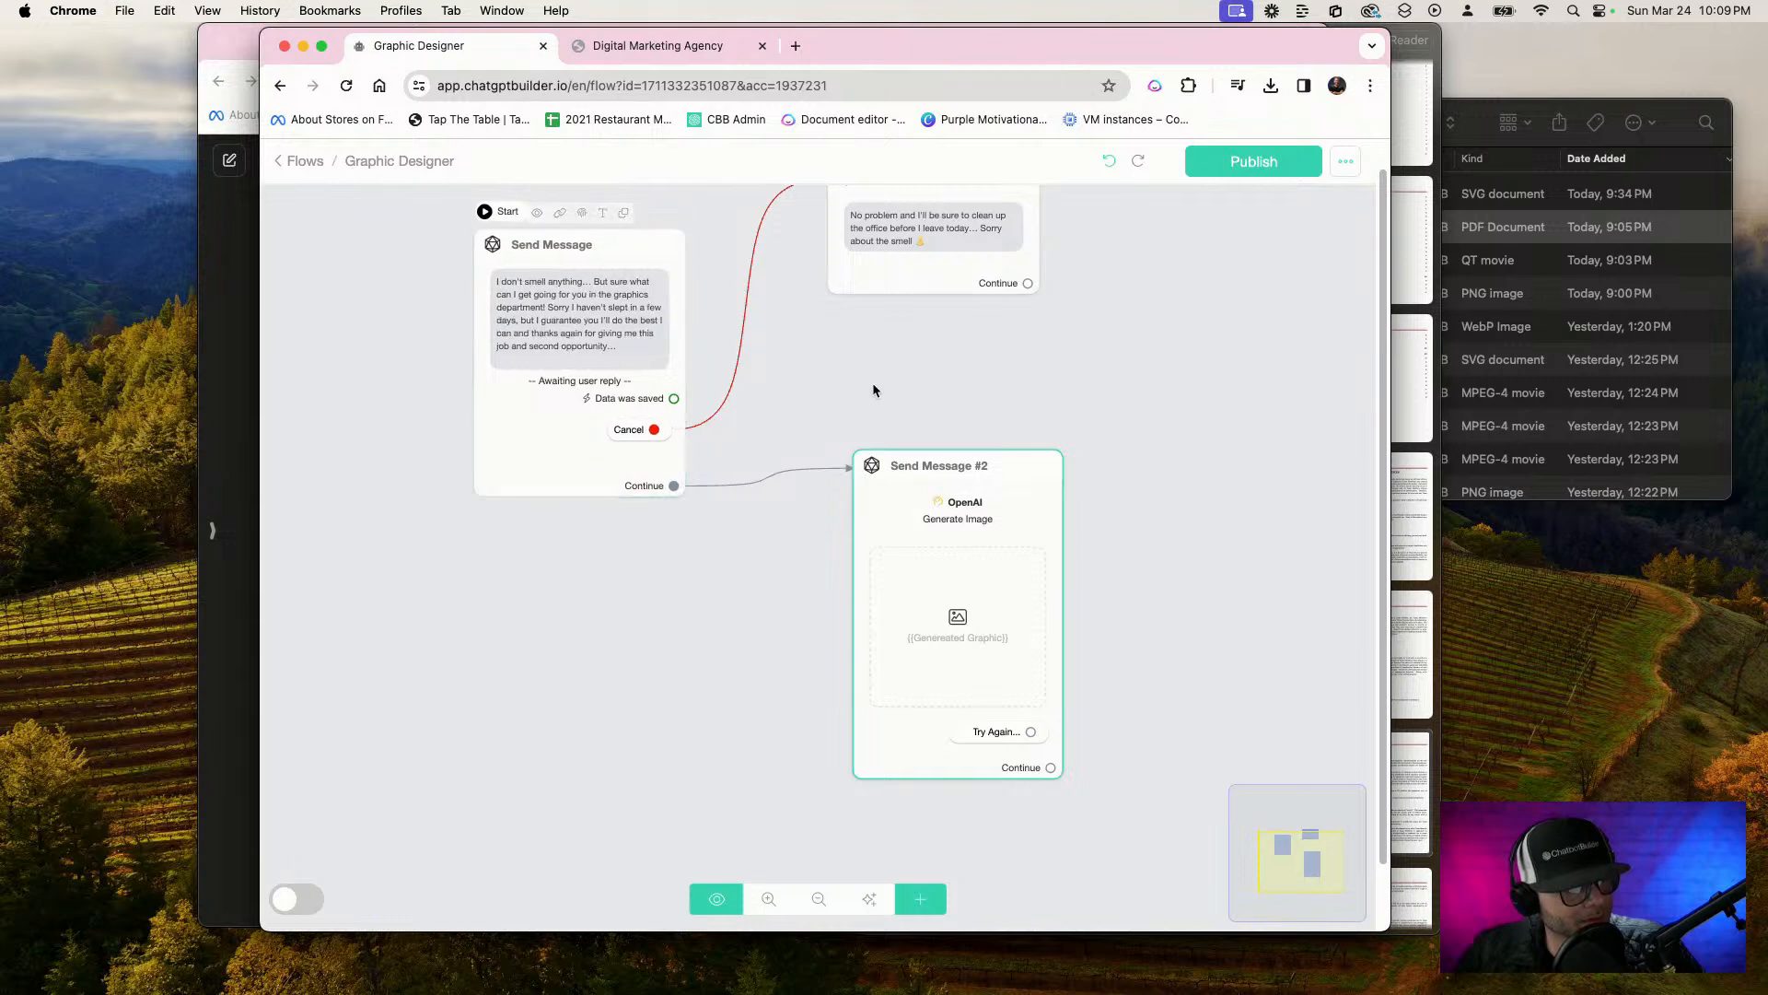
Duplicate Send Message #2 and connect the original's "Try Again..." reply to the copy
drag(872, 387, 928, 343)
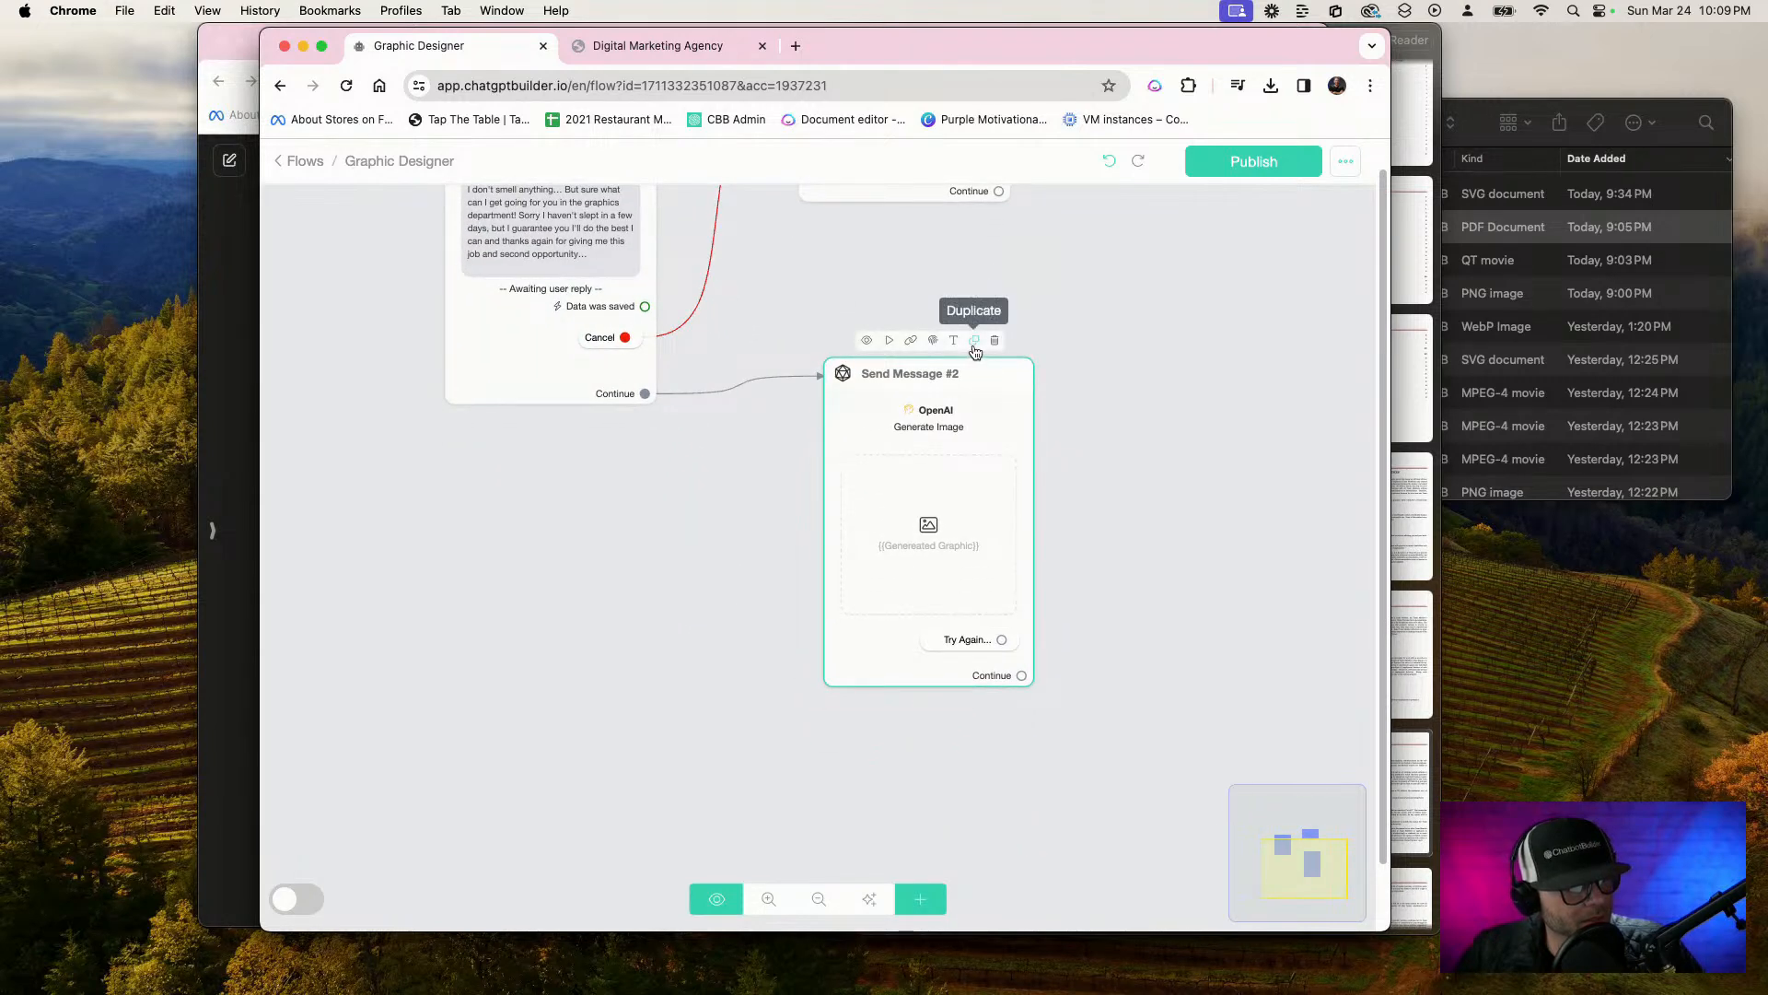
click(972, 350)
drag(958, 530, 679, 642)
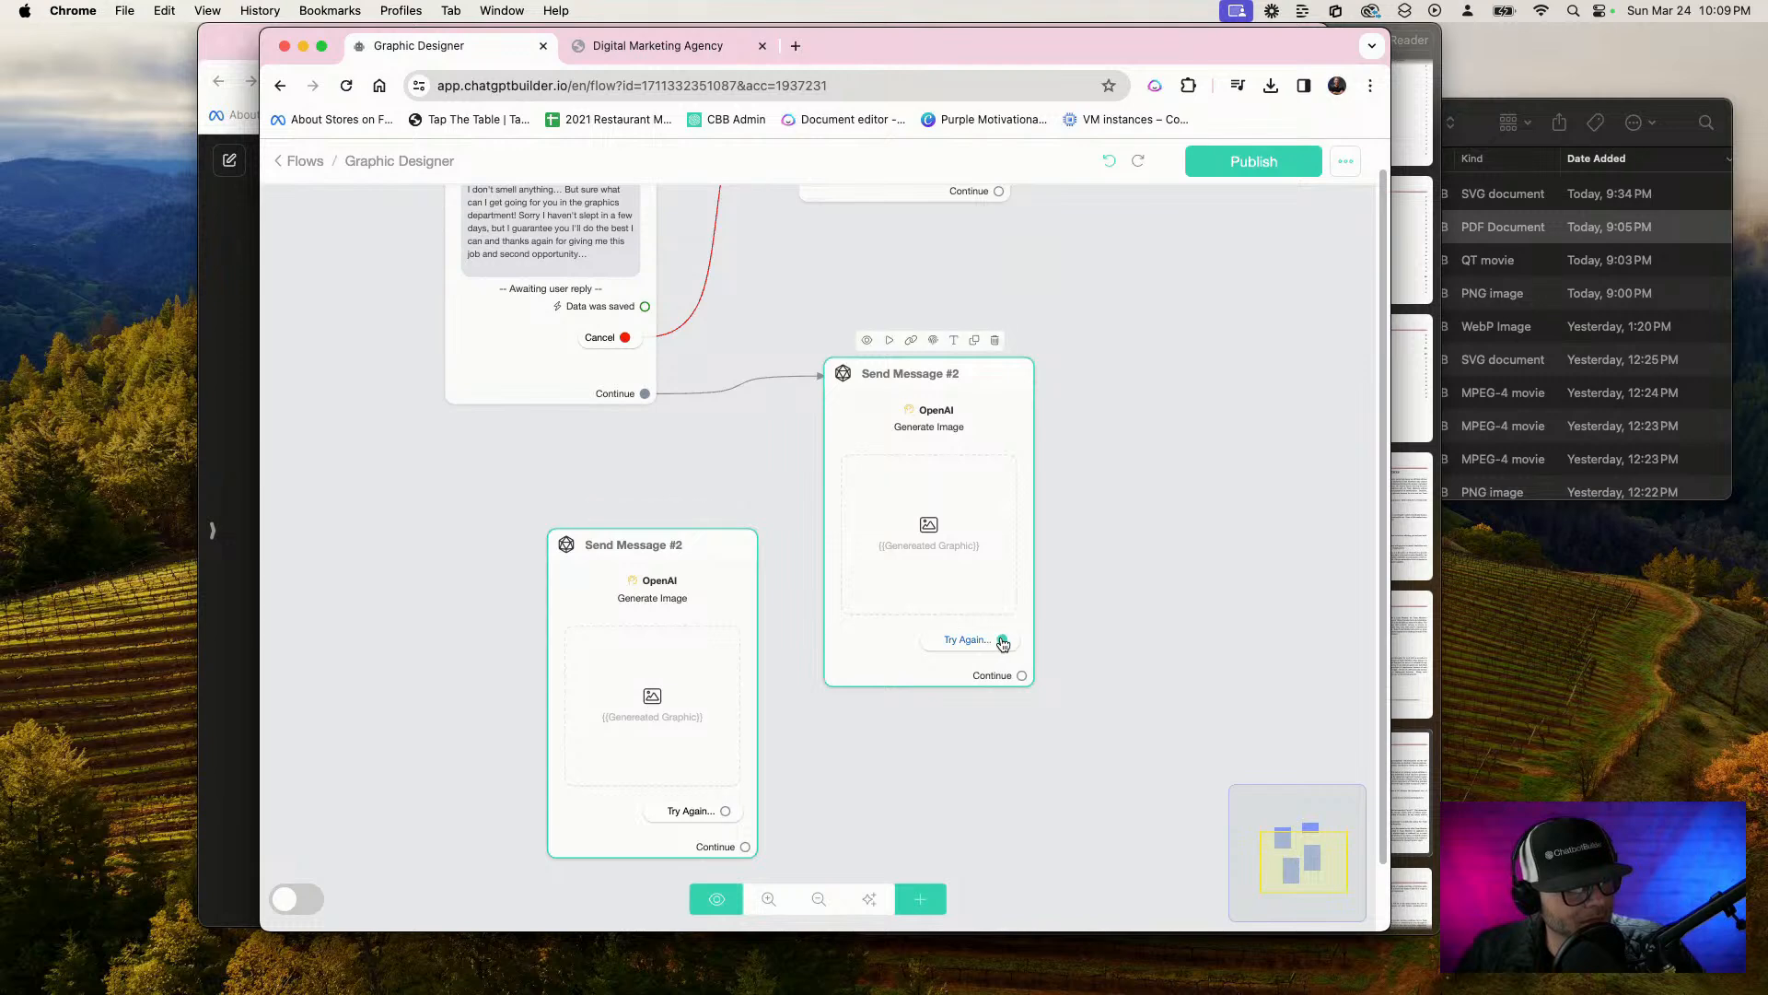
drag(1003, 641, 681, 598)
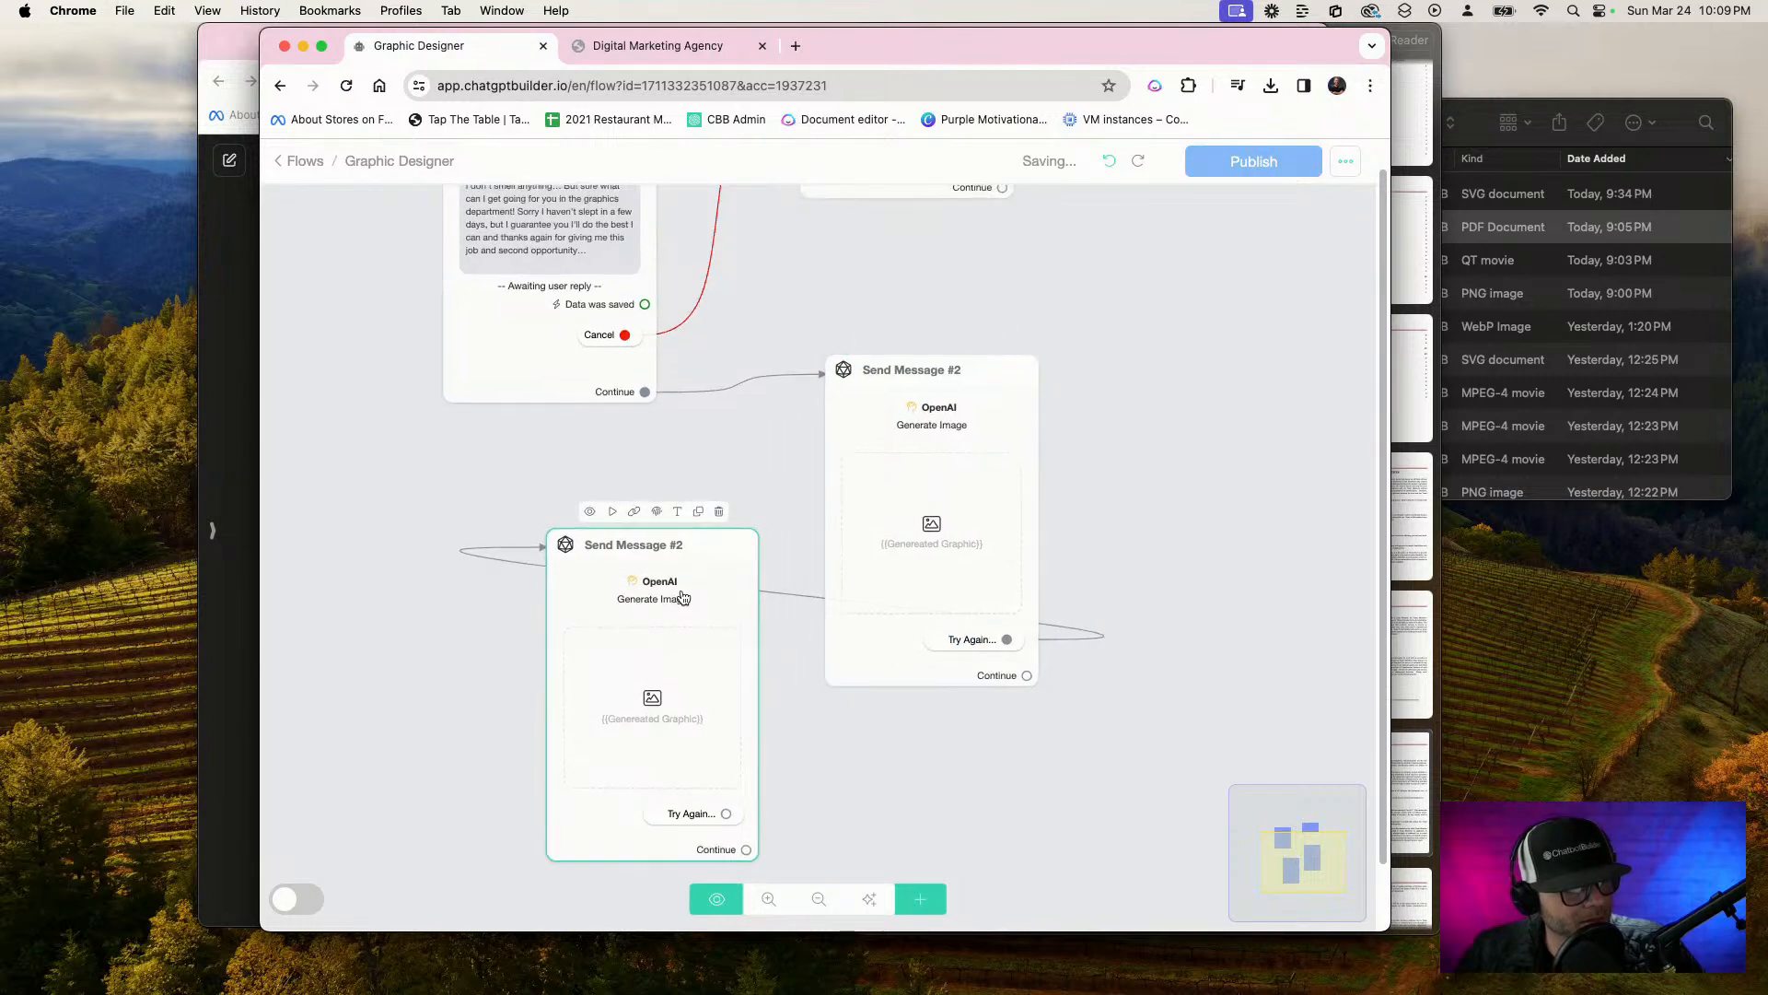
Remove {{last_input}} and the slash from the duplicated image generation's user message, leaving {{Grapic Request}}, and save the action
click(681, 599)
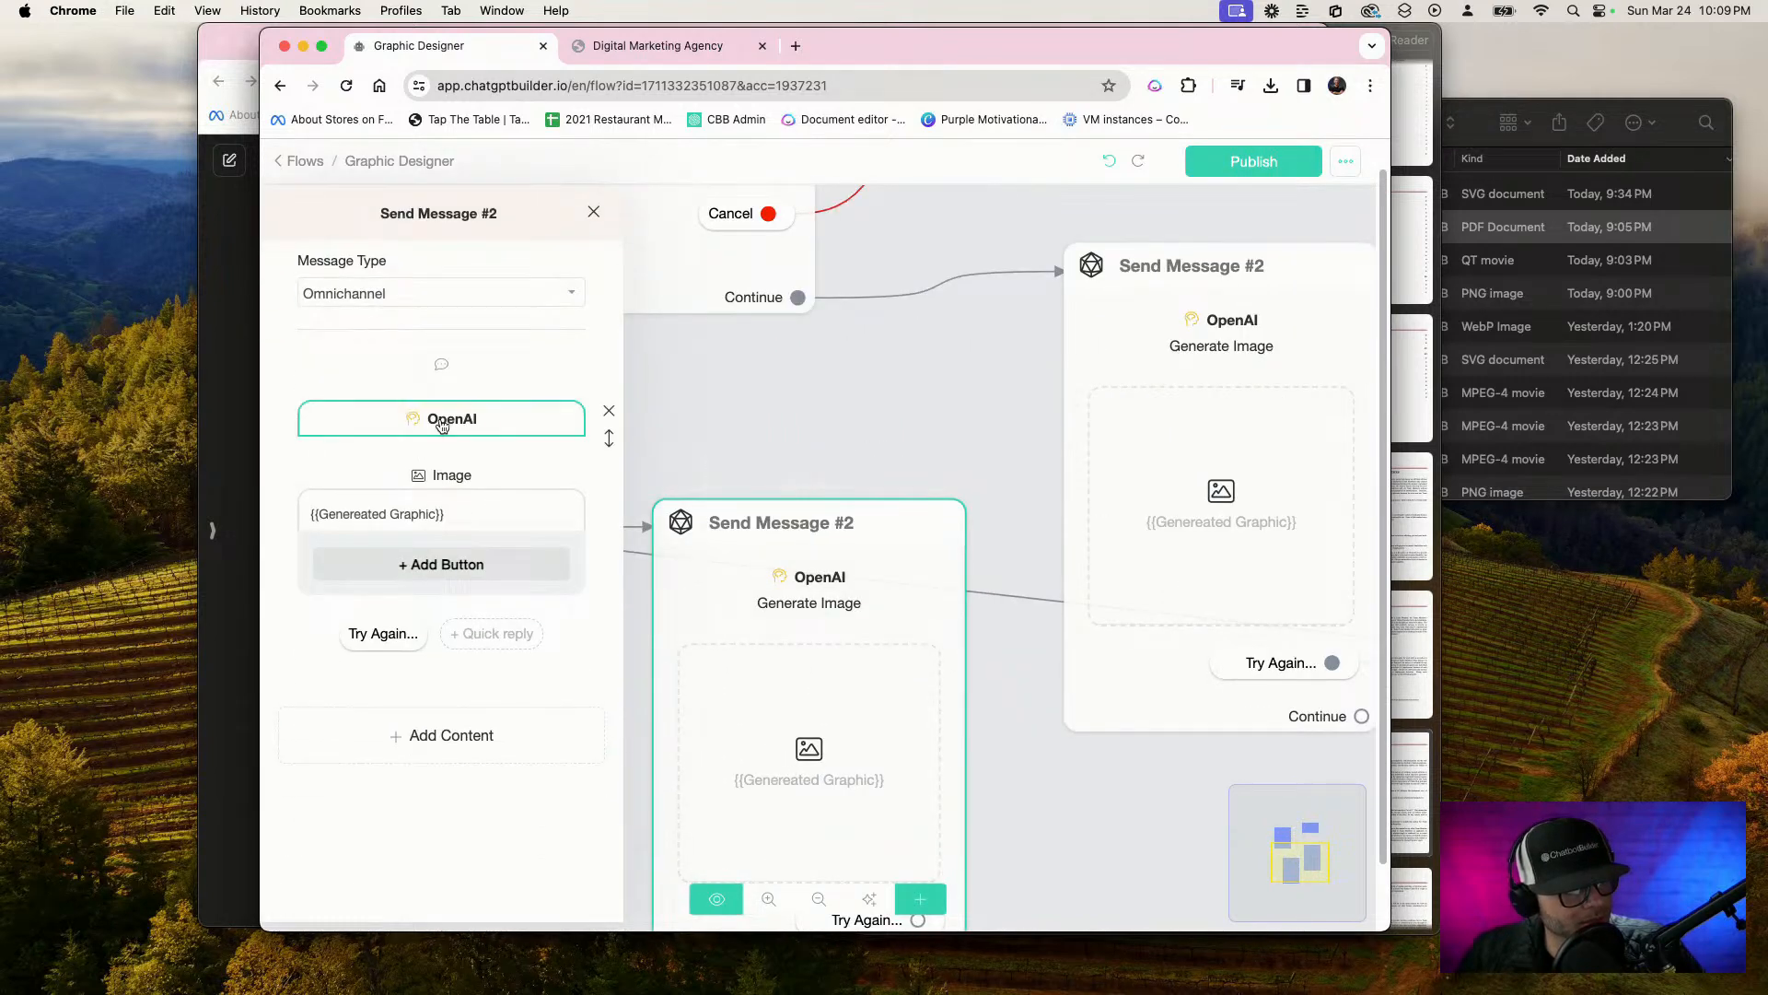
click(442, 421)
drag(1017, 310, 1011, 785)
drag(978, 302, 912, 304)
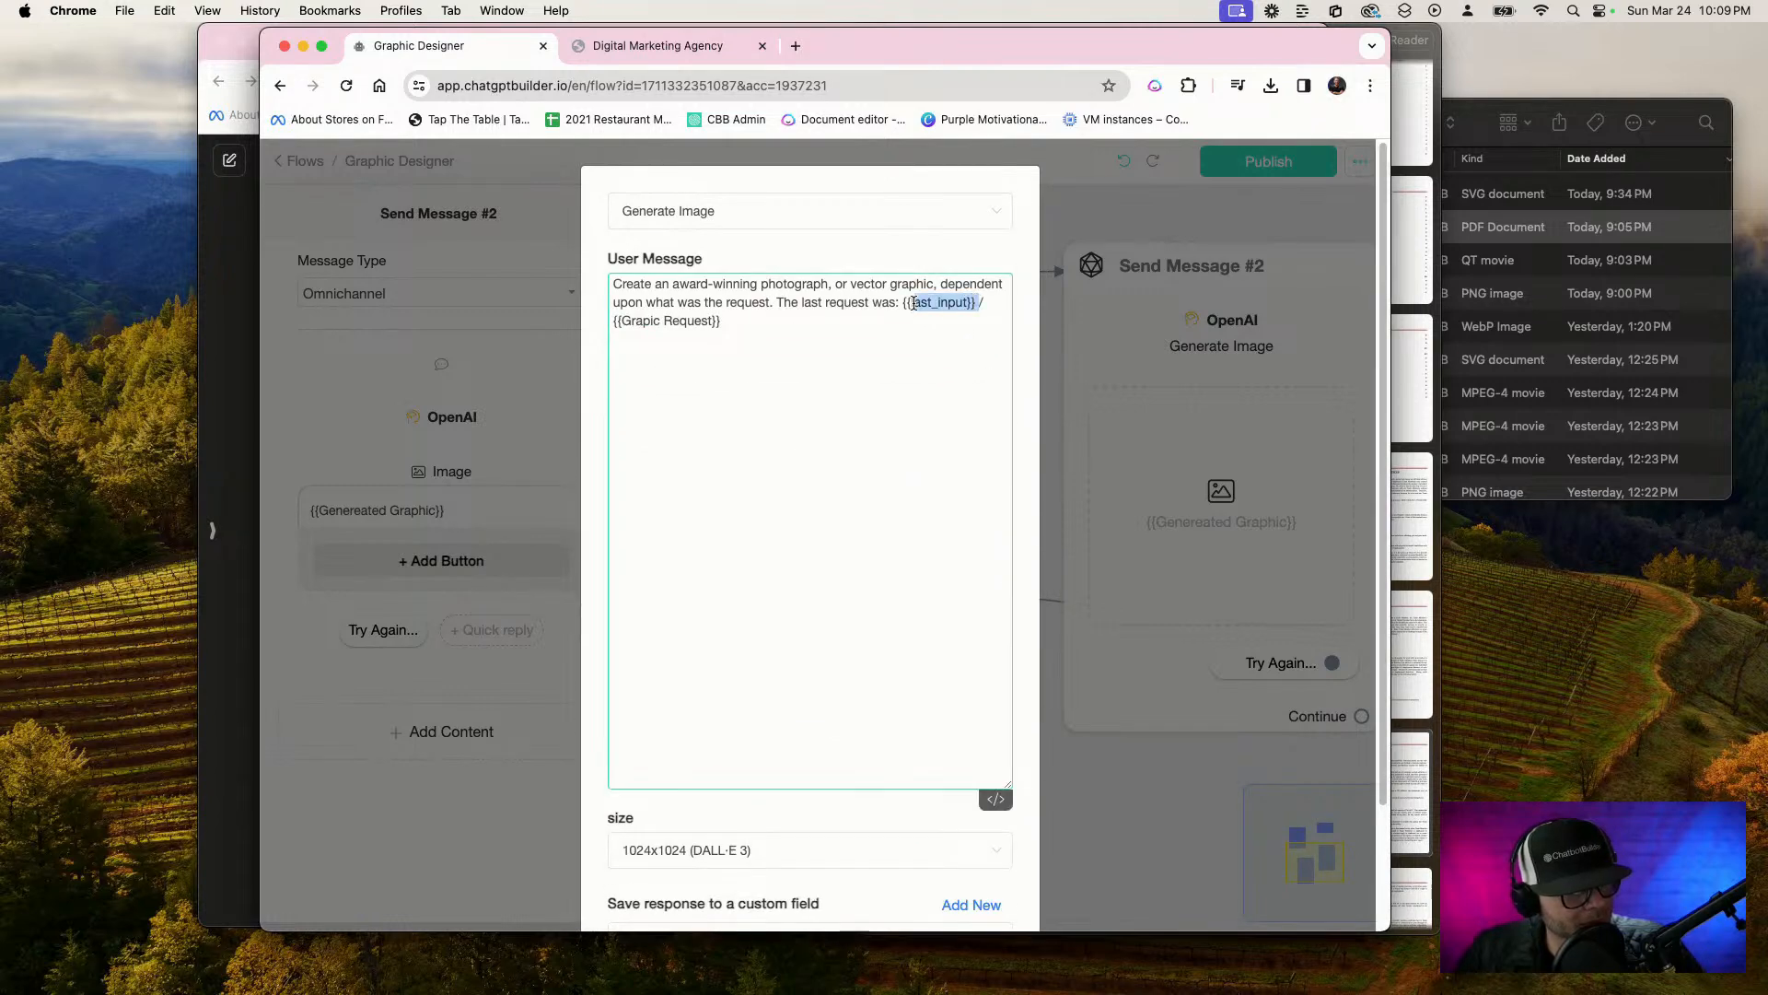
key(BackSpace)
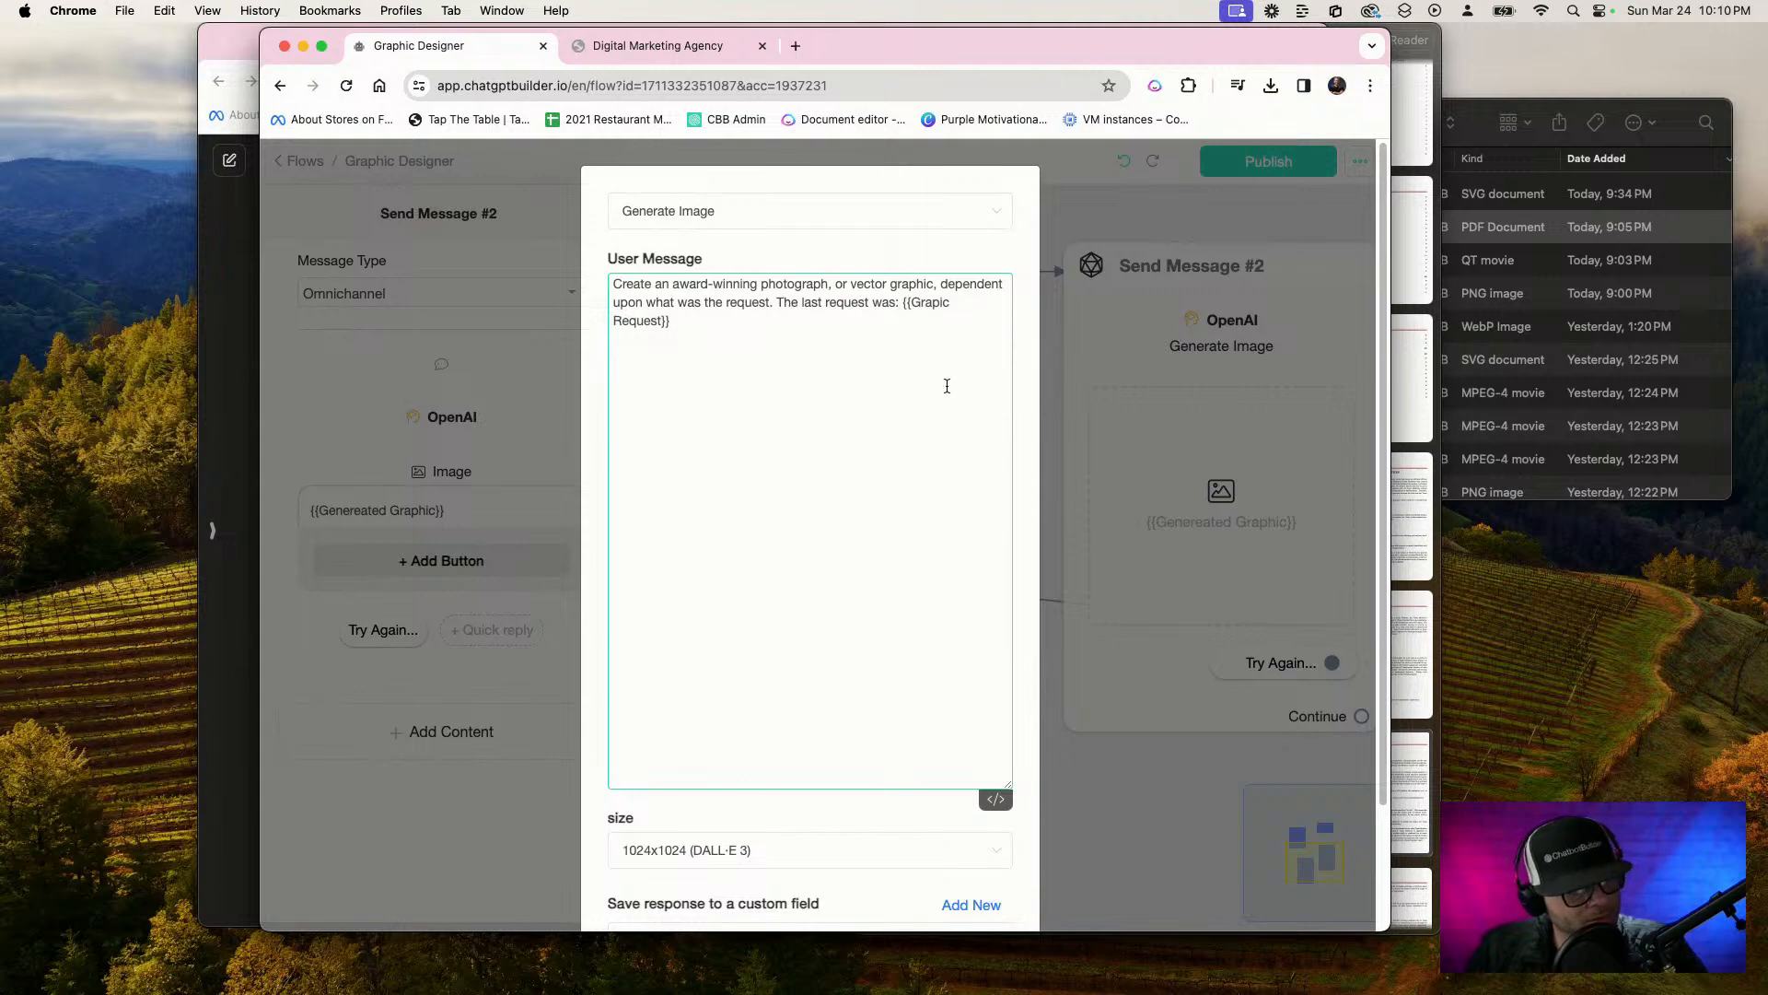
scroll(912, 442, down, 3)
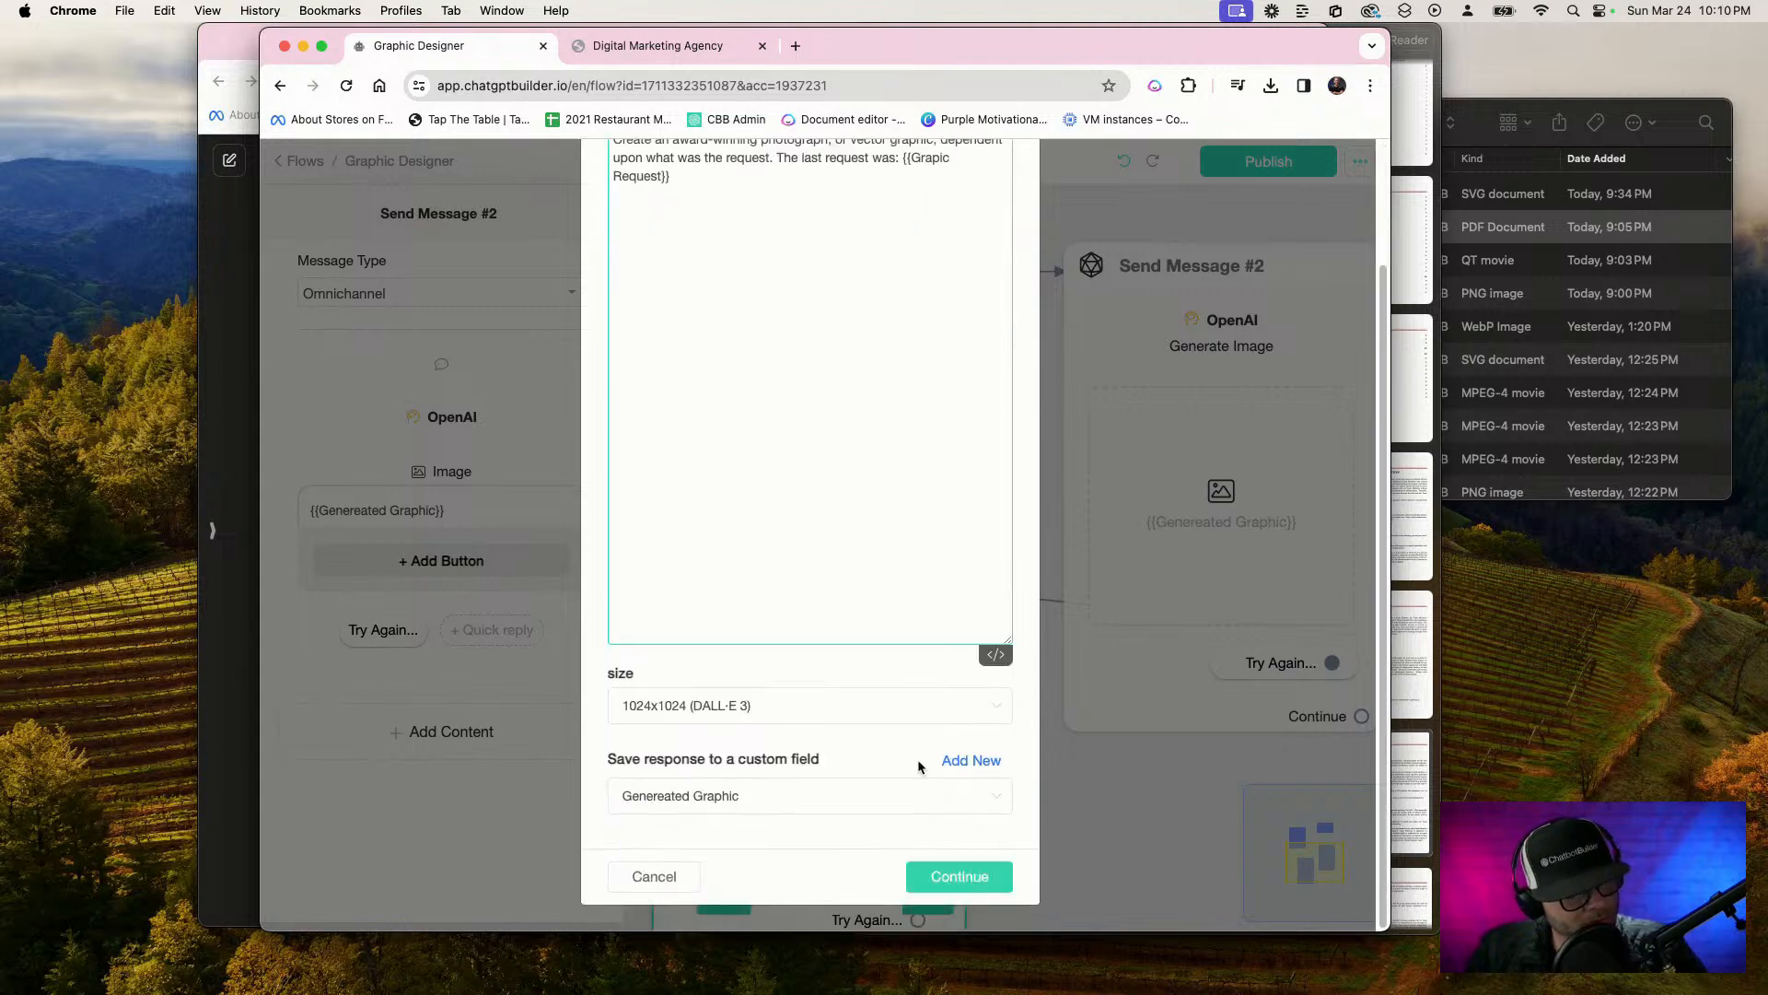
click(931, 879)
Move the duplicated Send Message #2 to the right of the original and publish the flow
drag(1024, 829, 927, 473)
scroll(721, 626, down, 3)
drag(667, 670, 895, 737)
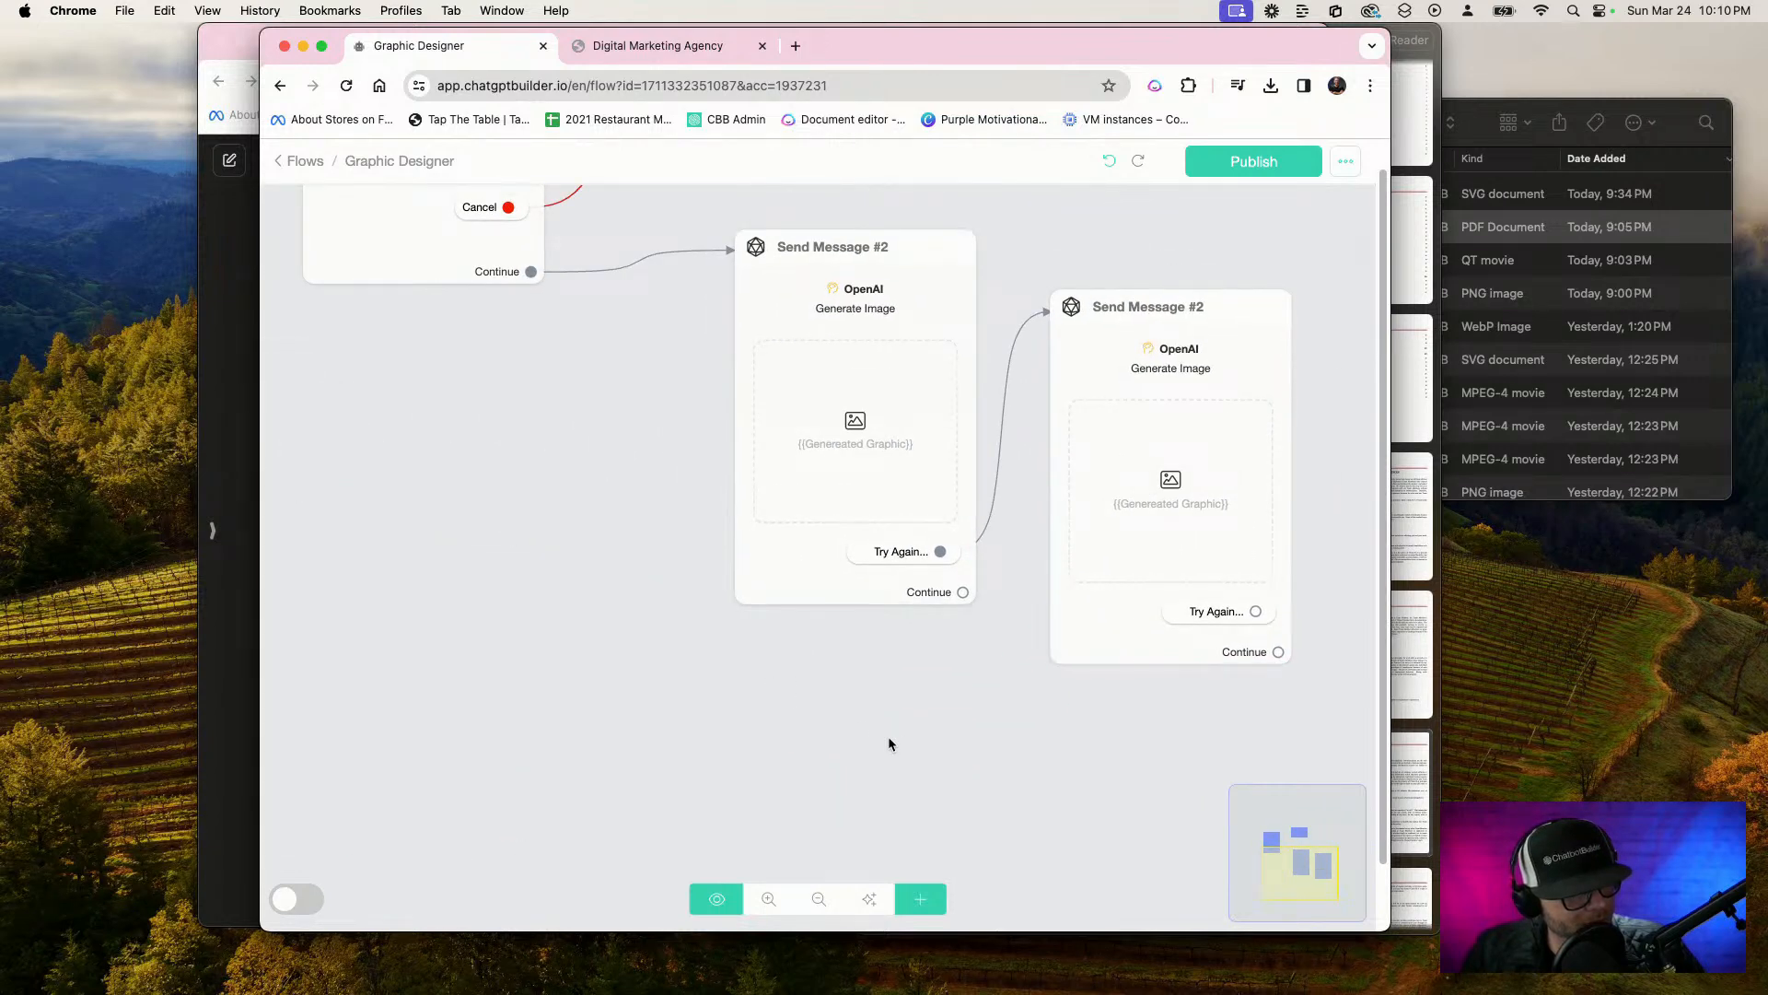
click(1227, 173)
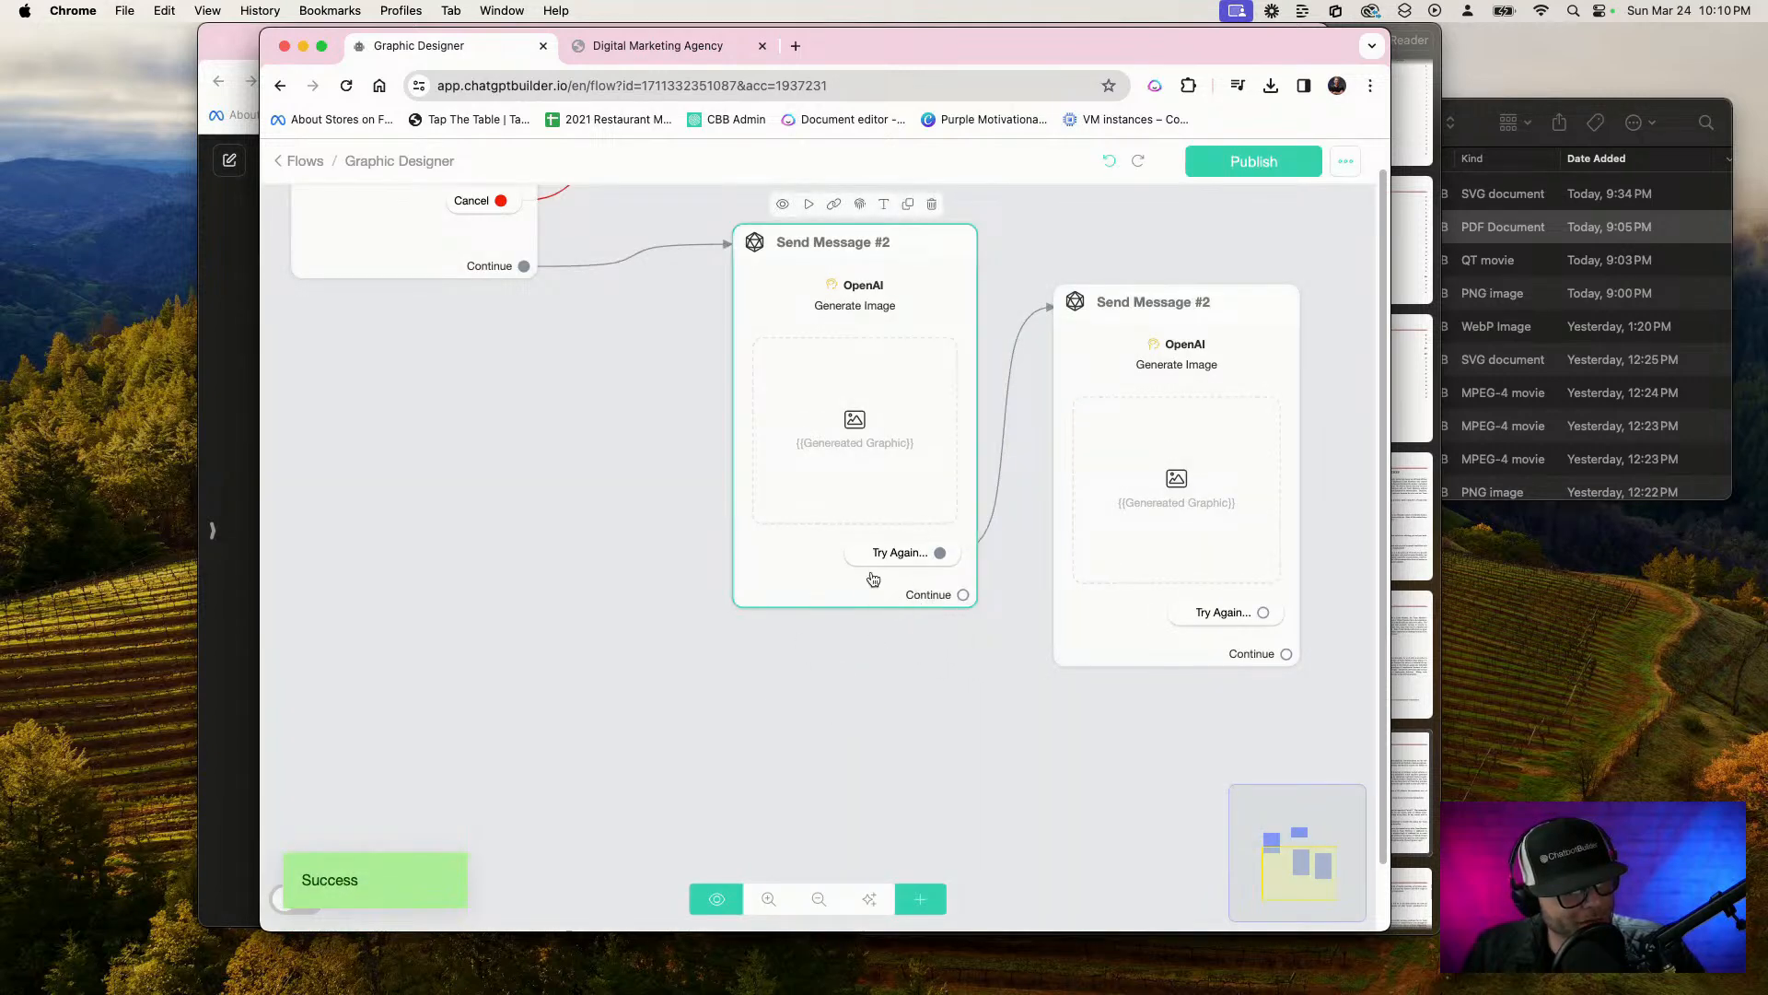
Add a second quick reply labelled "New idea!" to the original Send Message #2
click(873, 578)
click(480, 630)
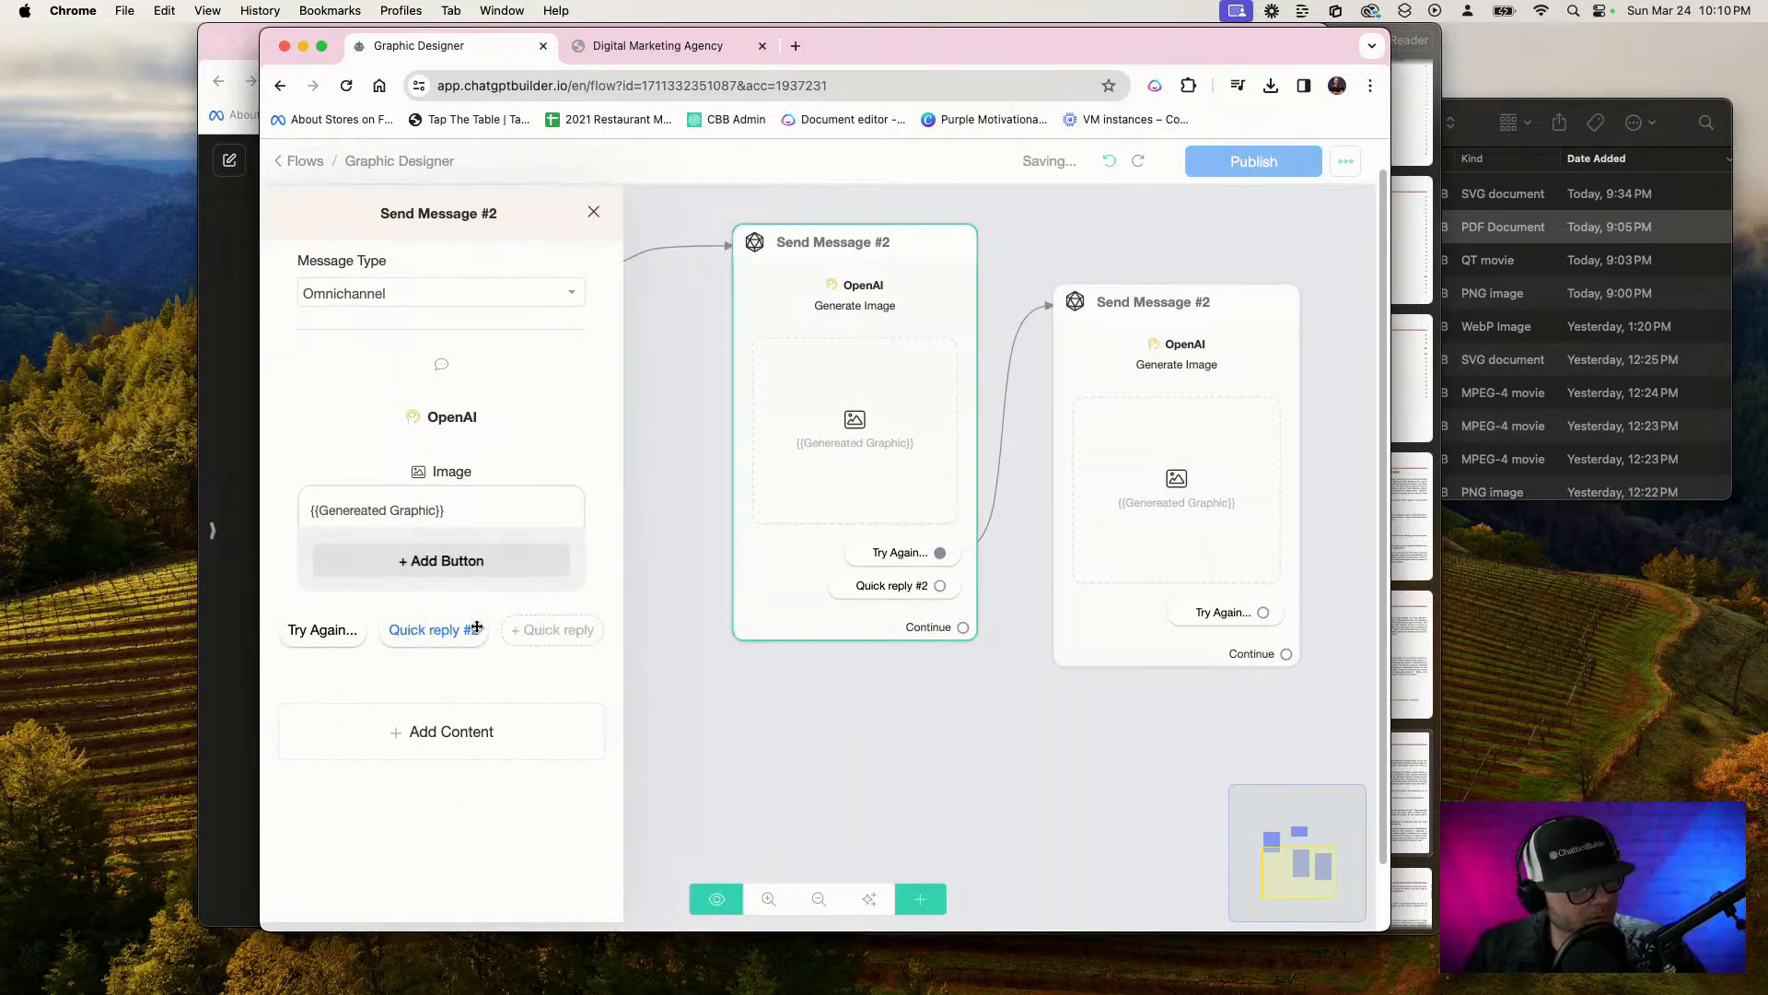
click(420, 629)
click(768, 263)
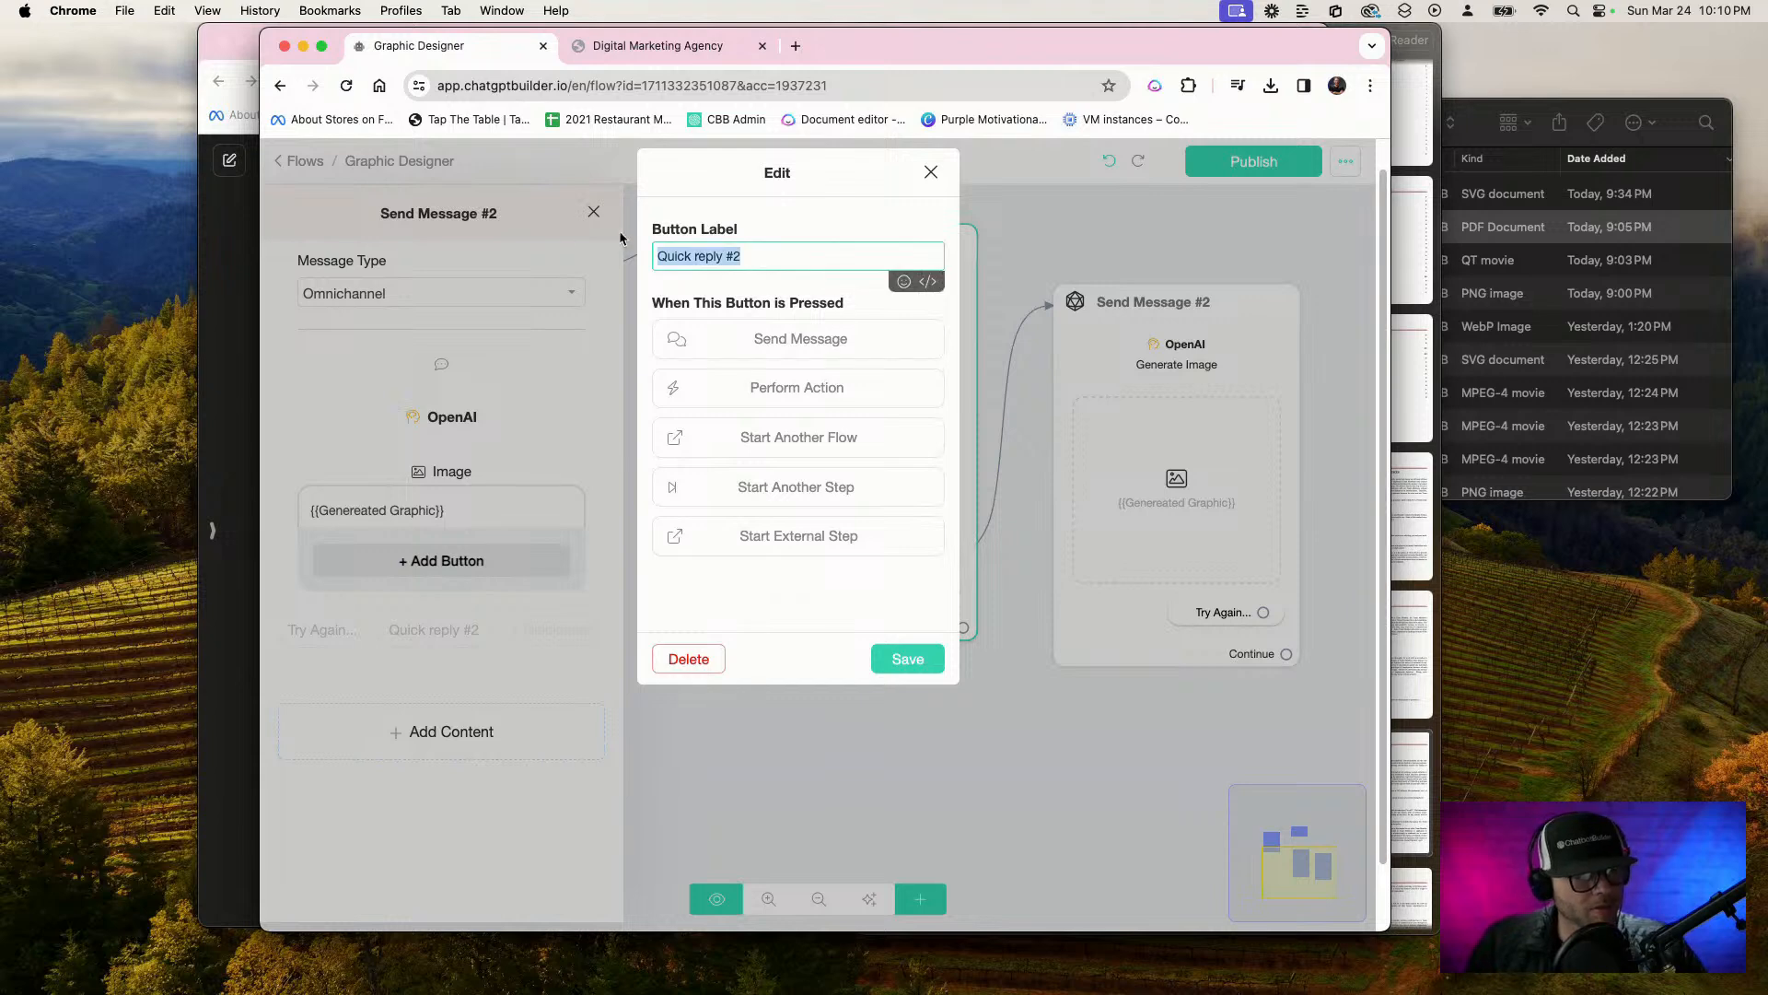
text(New Id)
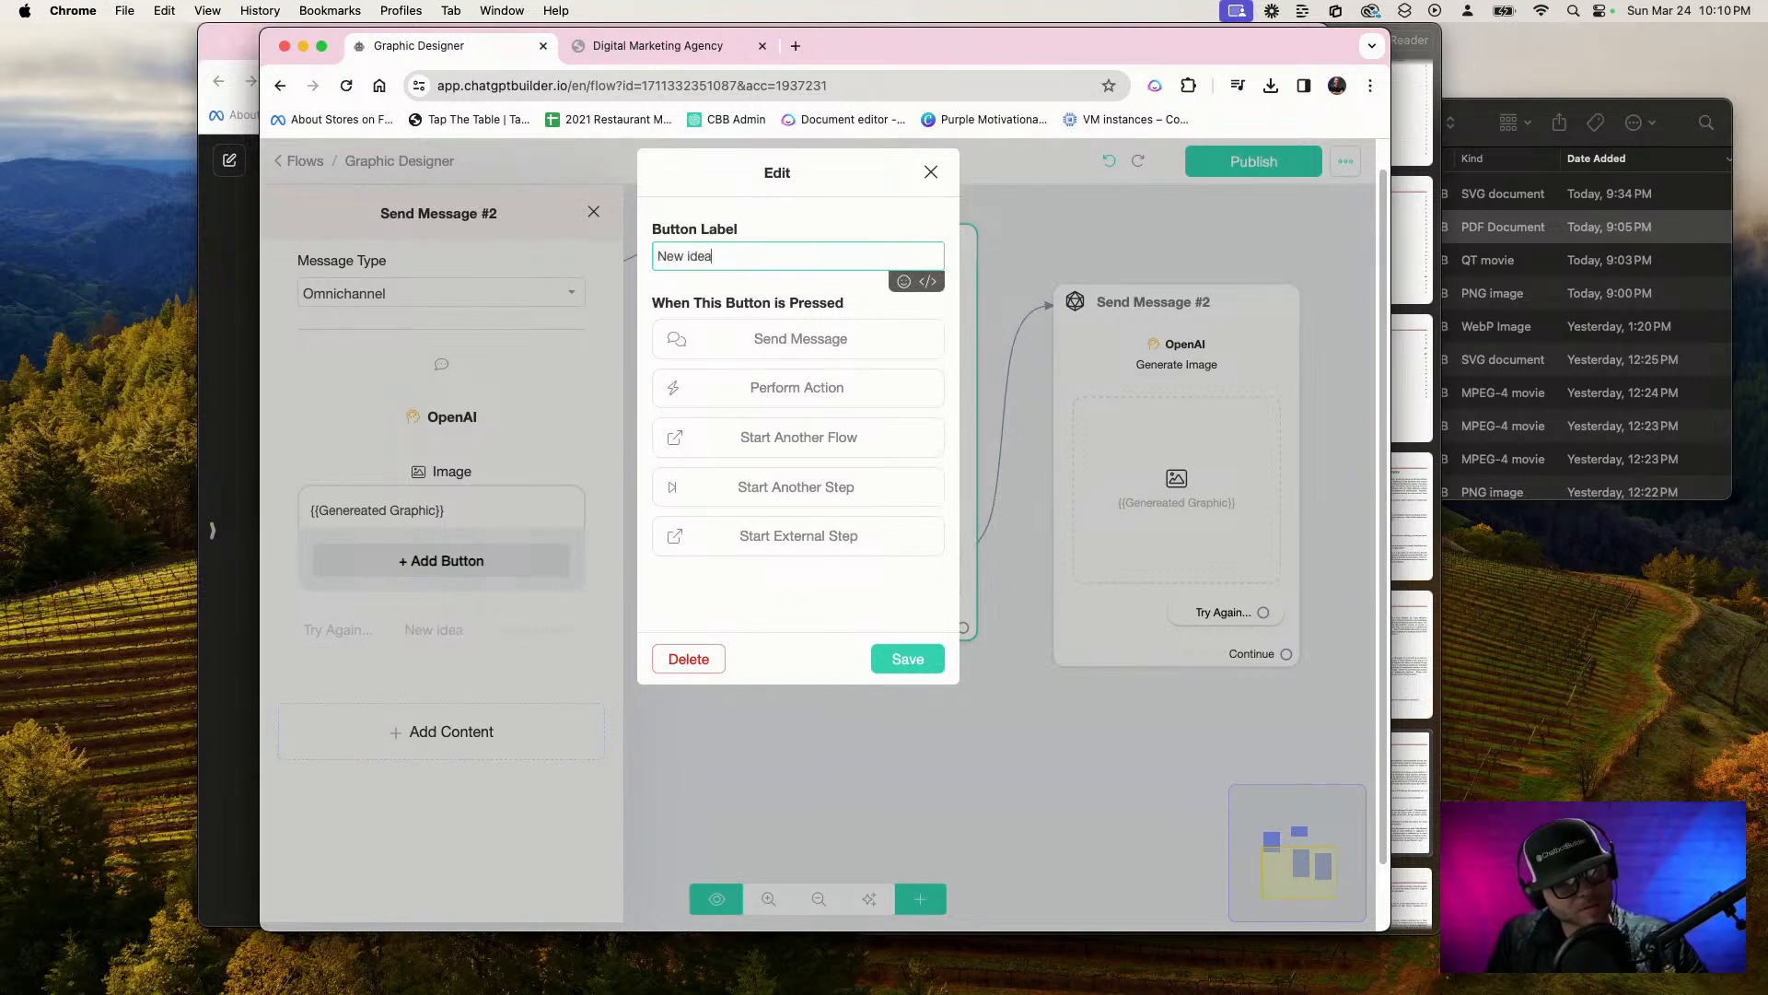
click(907, 658)
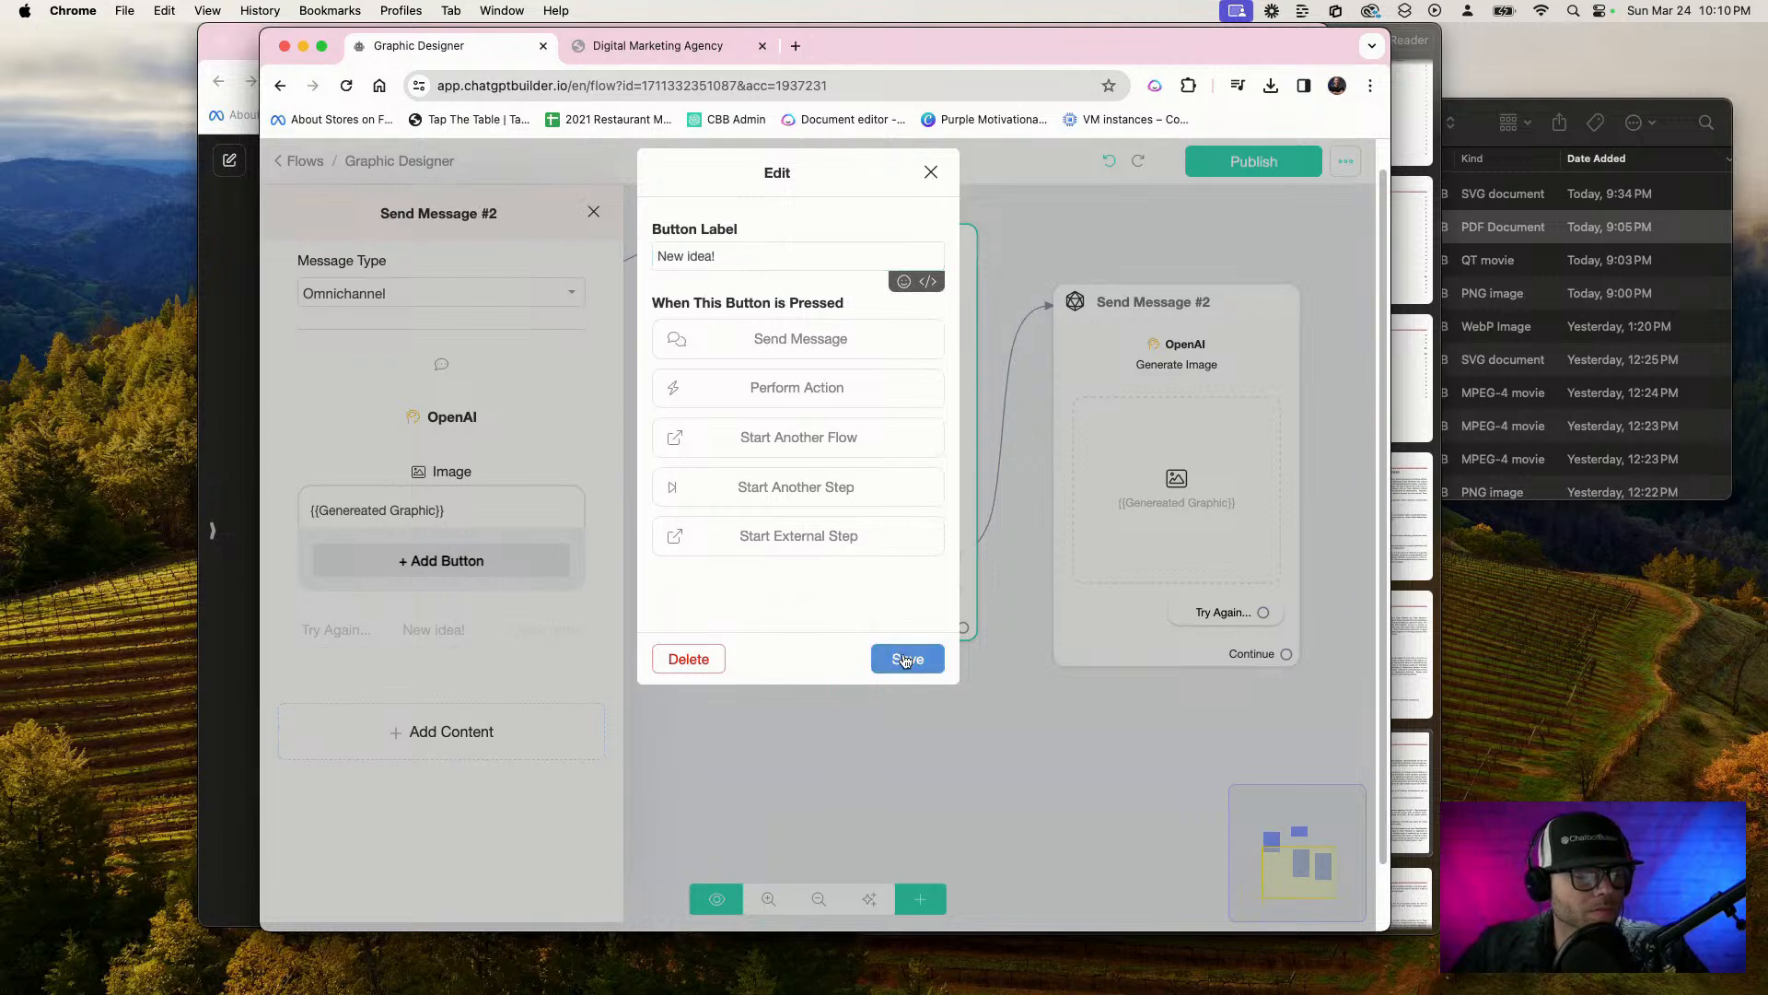
click(1007, 748)
scroll(1017, 728, down, 2)
click(1214, 265)
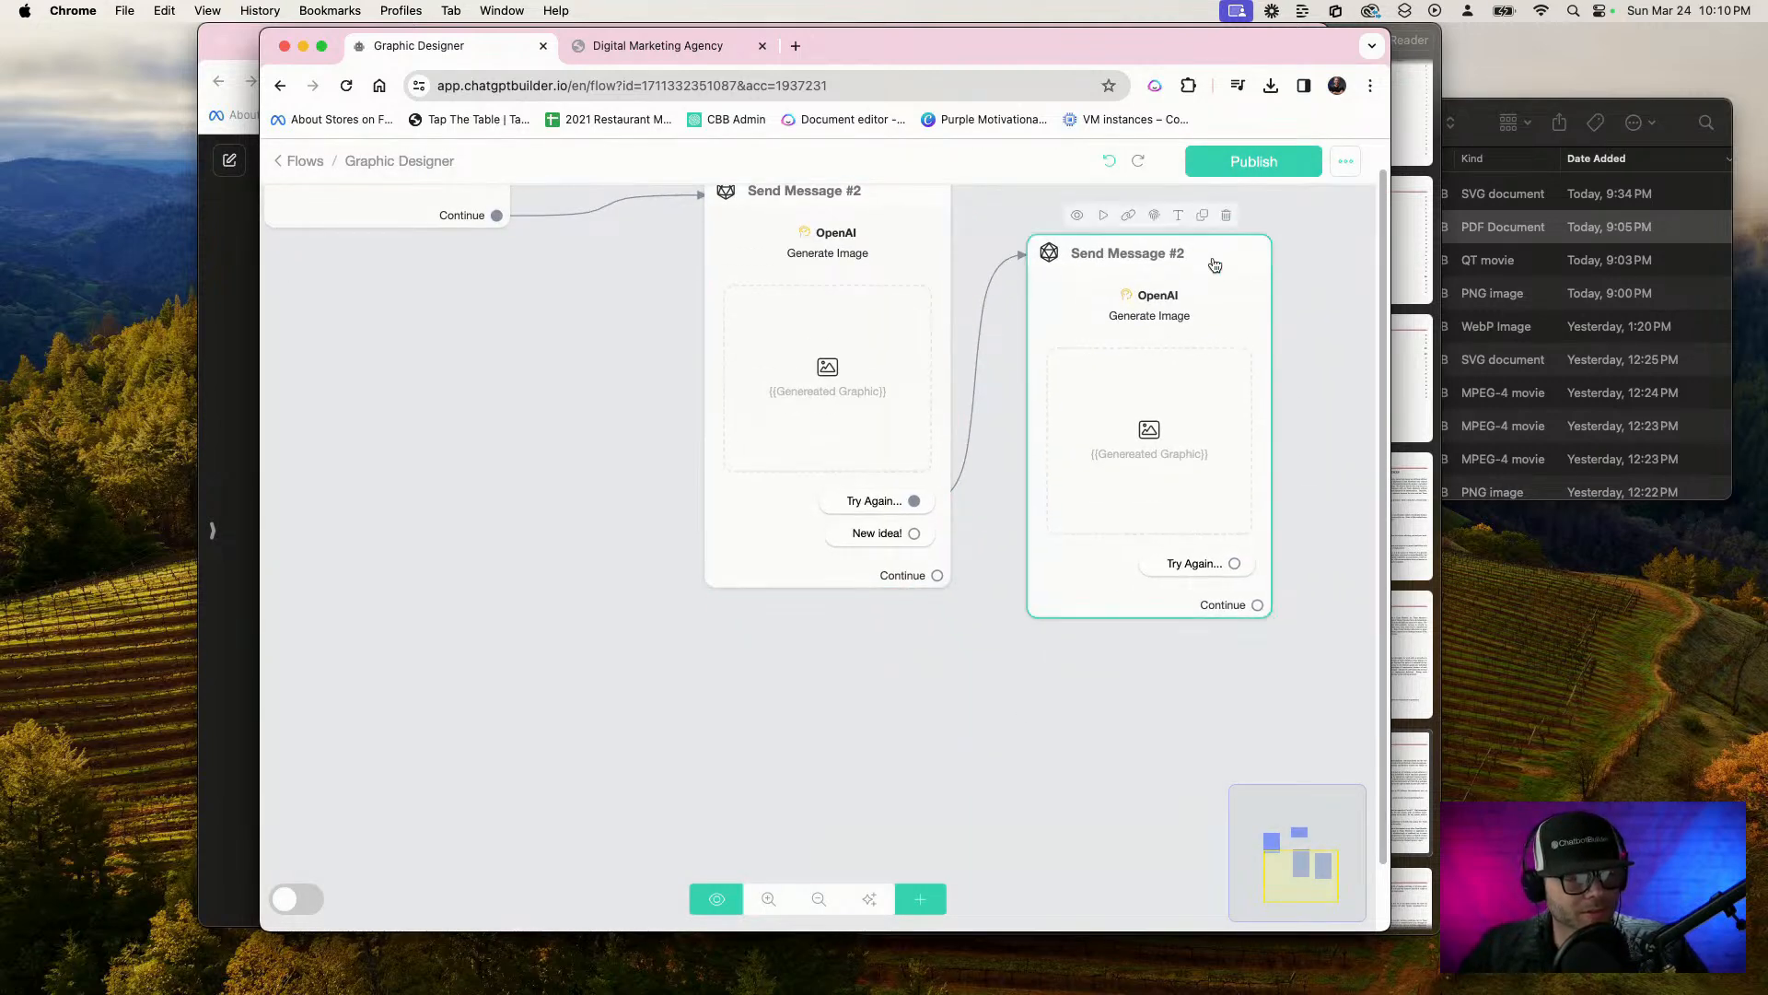
Duplicate the retry Send Message #2, placing the copy below it, and connect the original's "New idea!" reply to that copy
click(1201, 212)
drag(1203, 420, 963, 738)
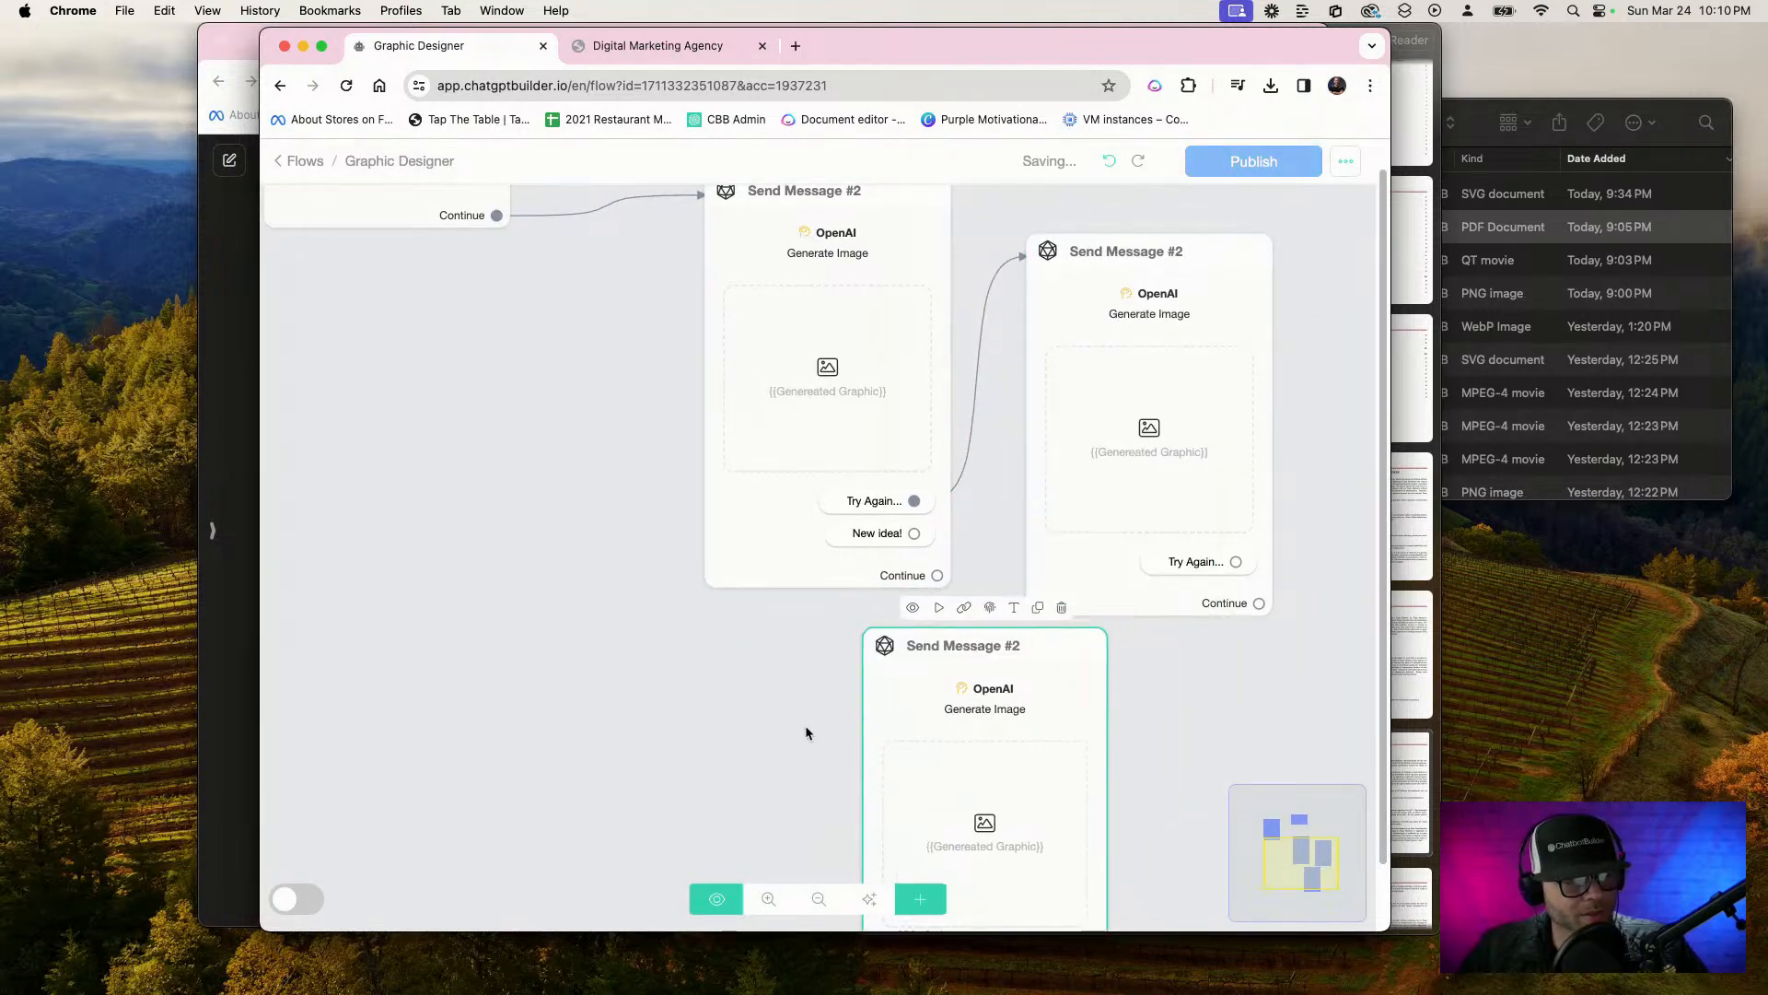
drag(805, 725, 935, 682)
drag(869, 413, 1064, 624)
drag(941, 719, 919, 598)
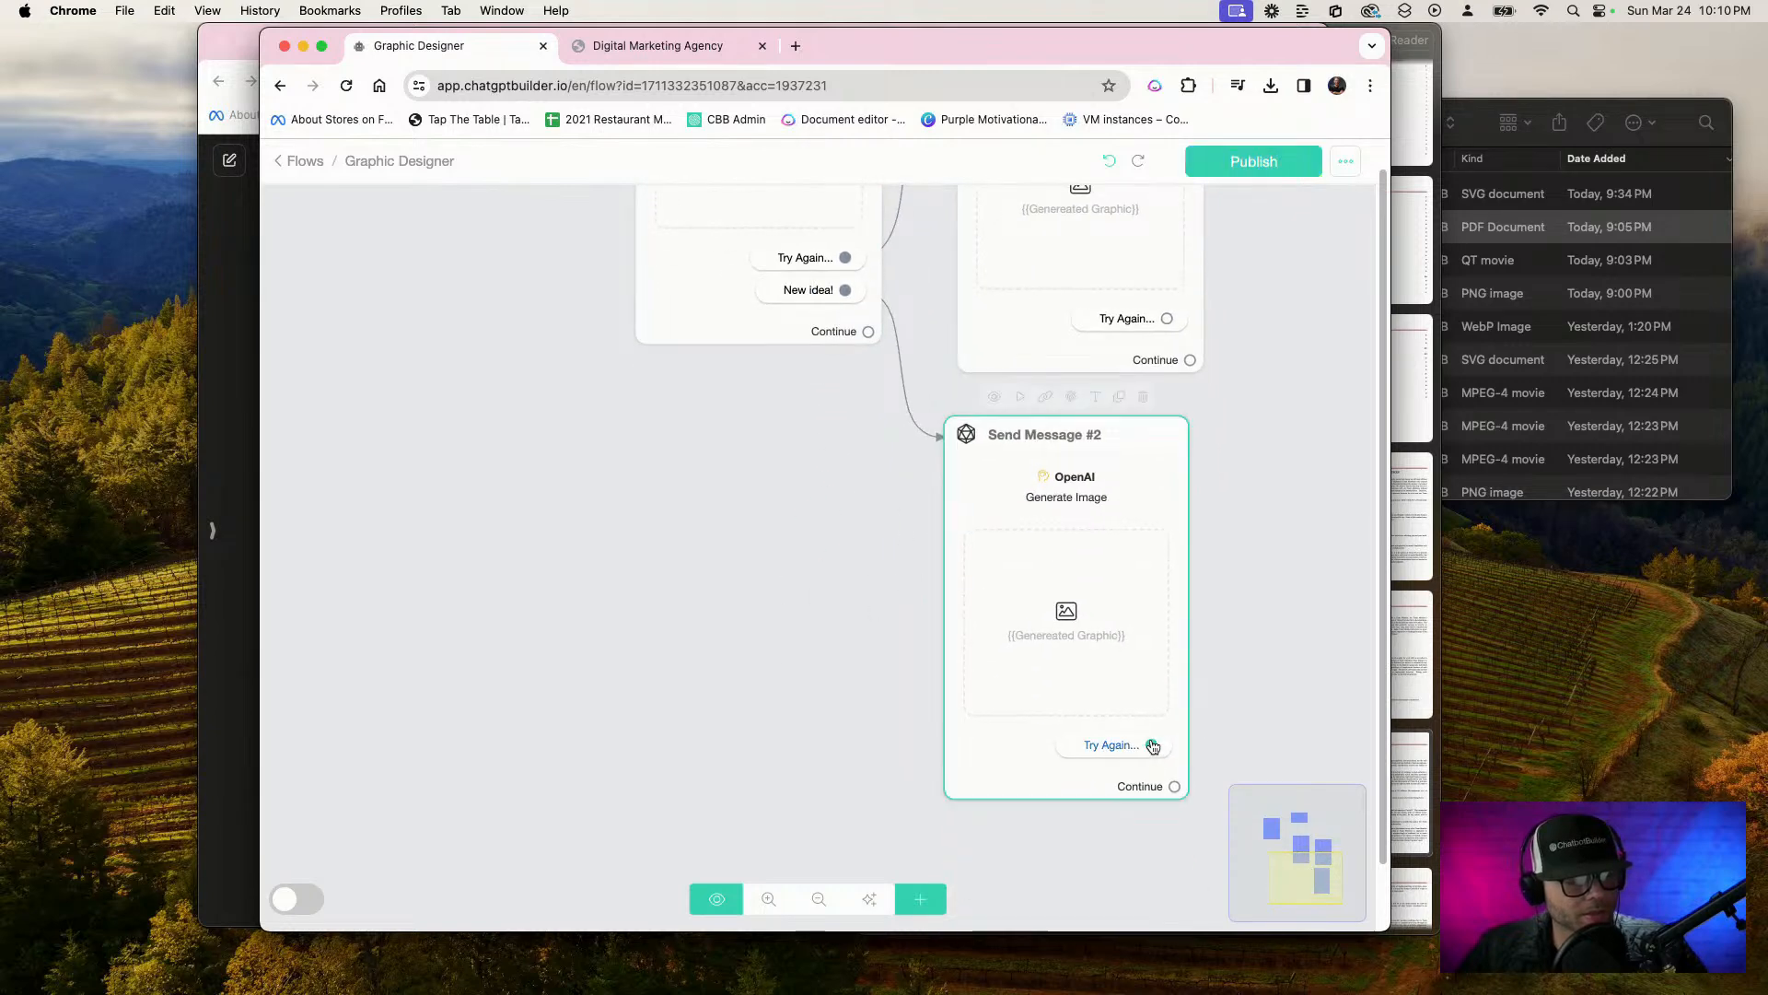
Duplicate Send Message #1 and place the copy below the original Send Message #2
scroll(769, 818, down, 5)
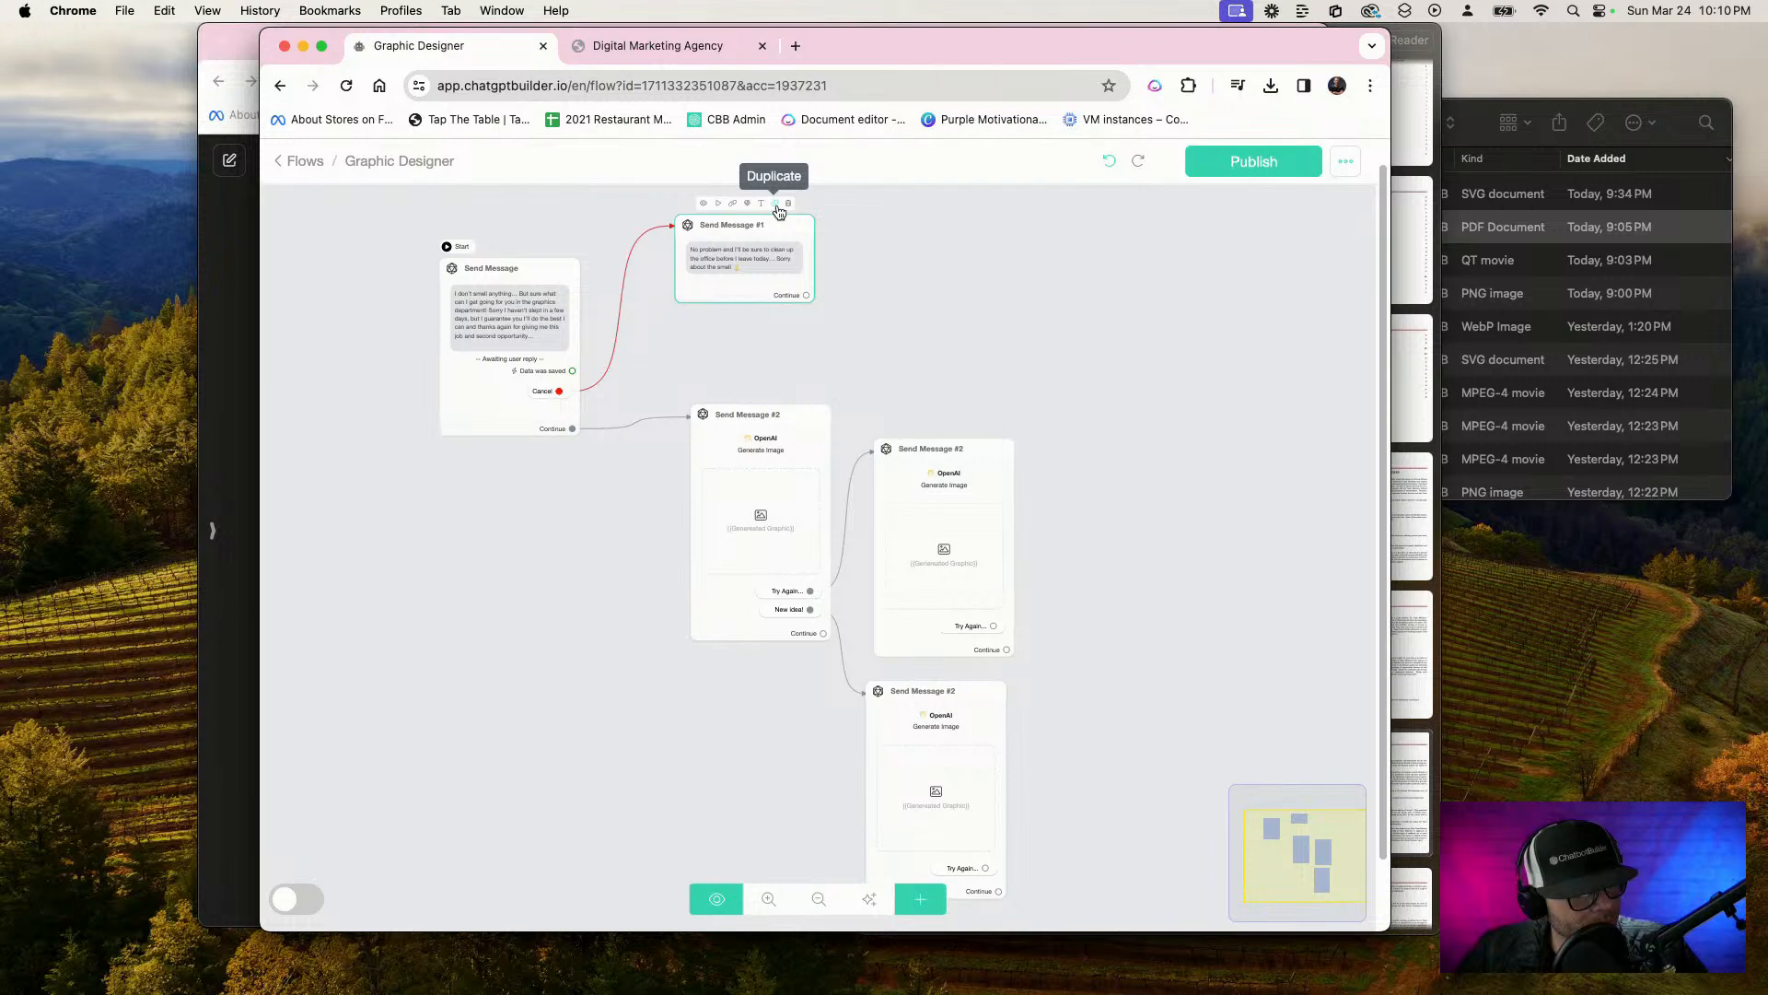
click(778, 211)
drag(799, 310, 784, 761)
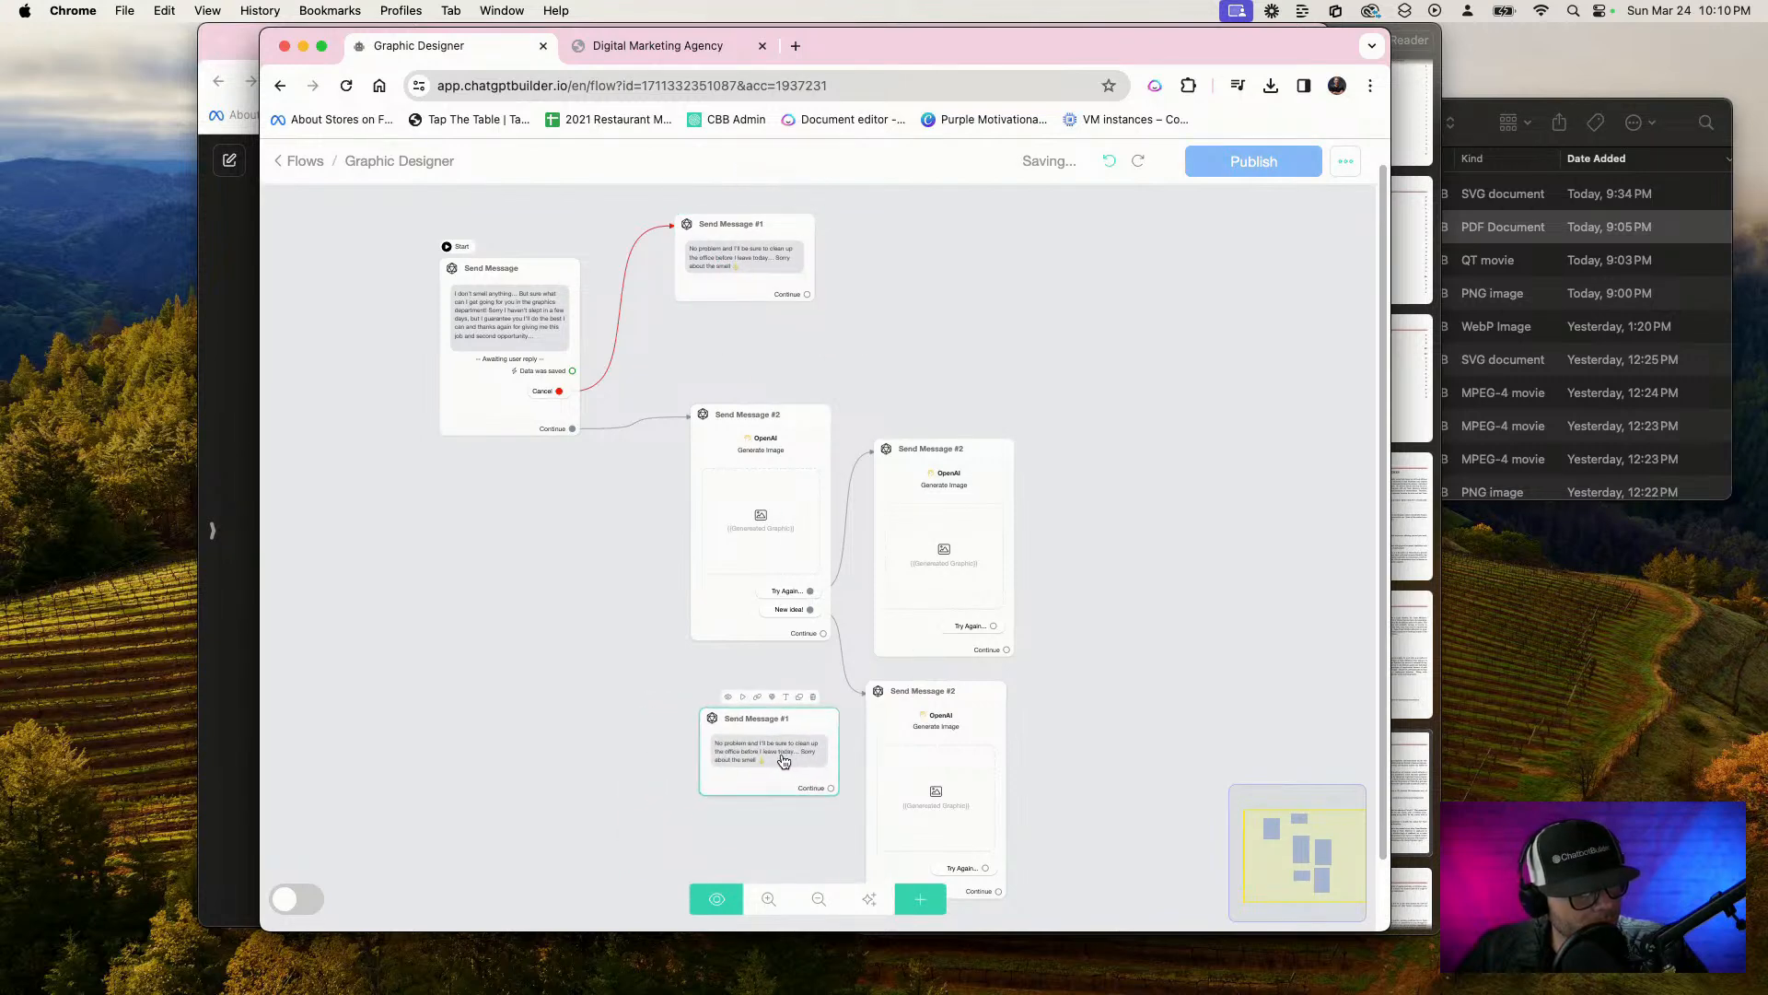
Change the copy's text to "Sure thing what can I do for you? I'll jump on it right now boss any graphic or photograph you can think of..."
click(784, 761)
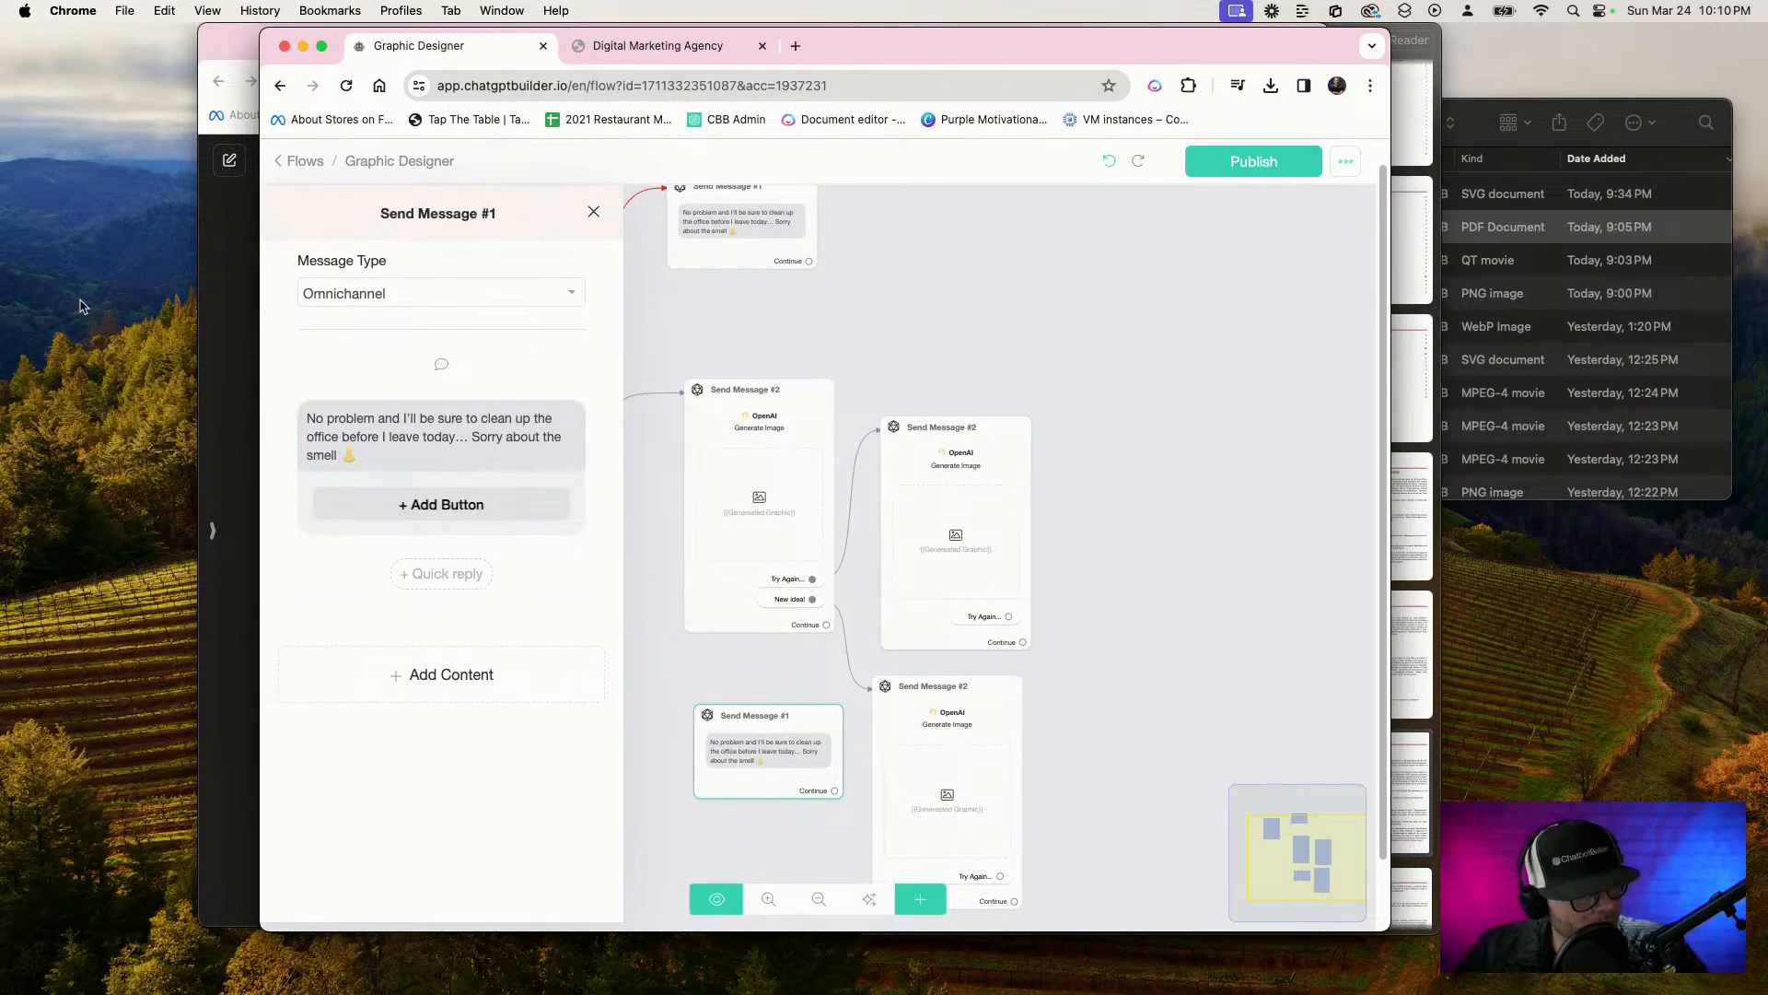
drag(361, 455, 286, 383)
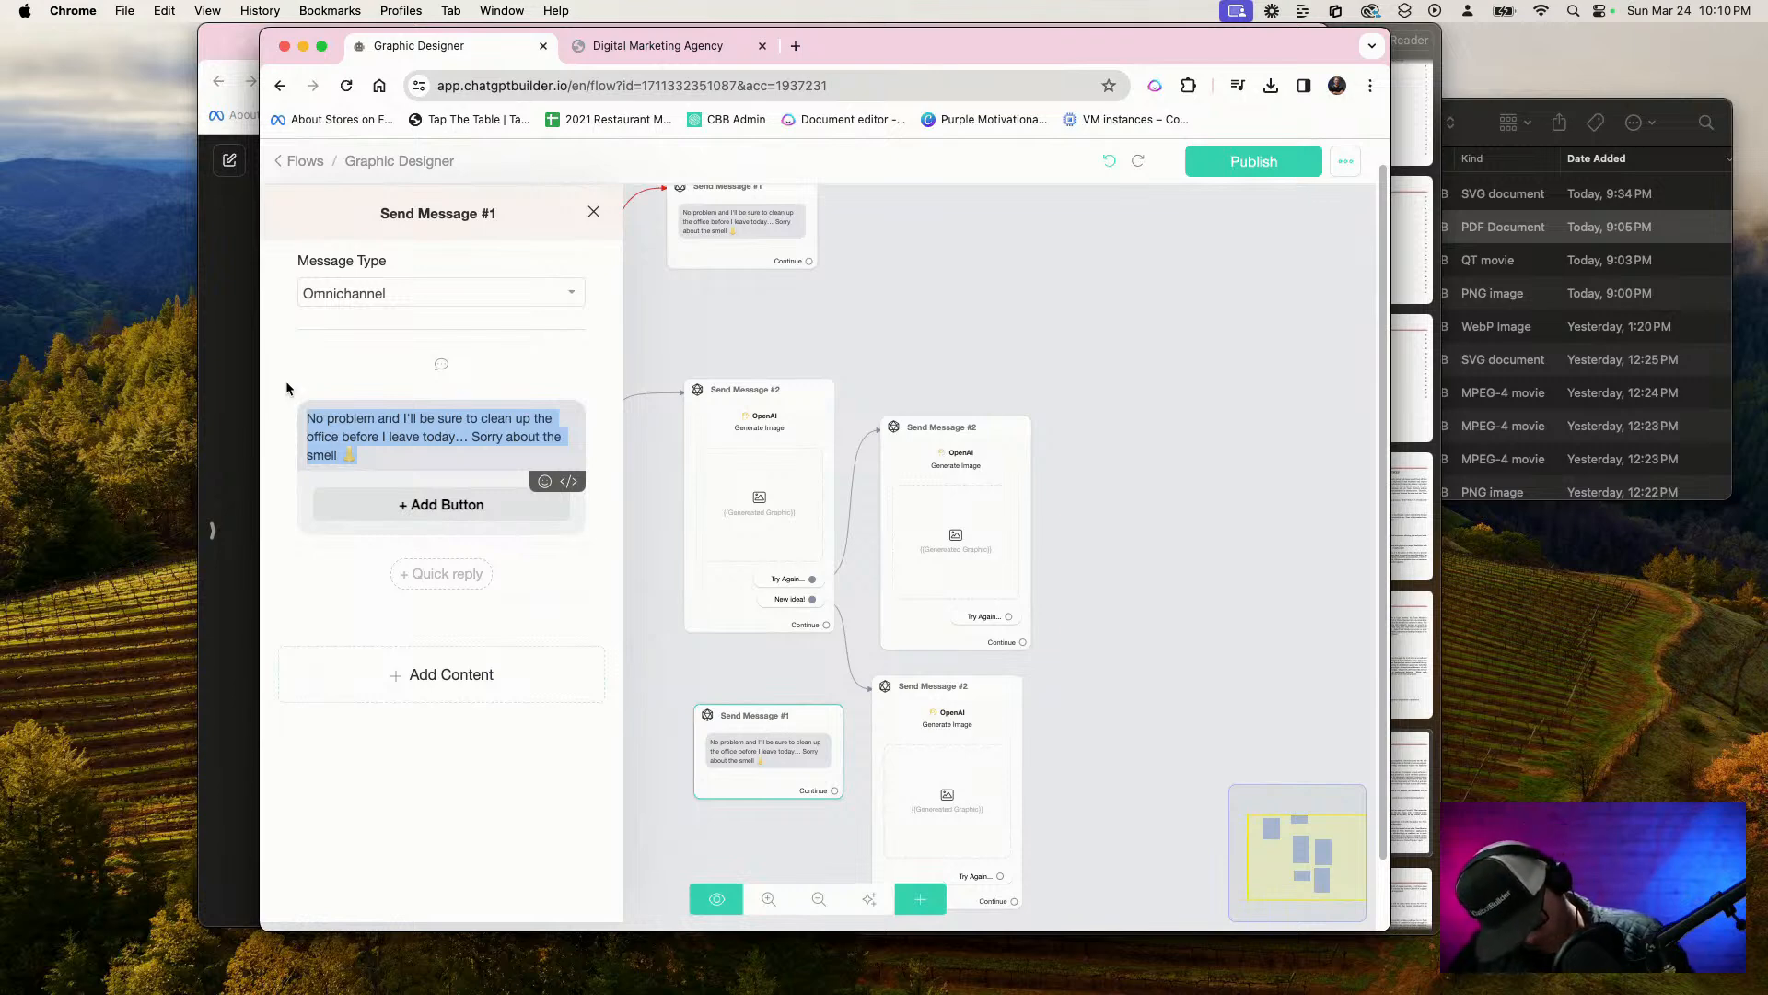
key(F5)
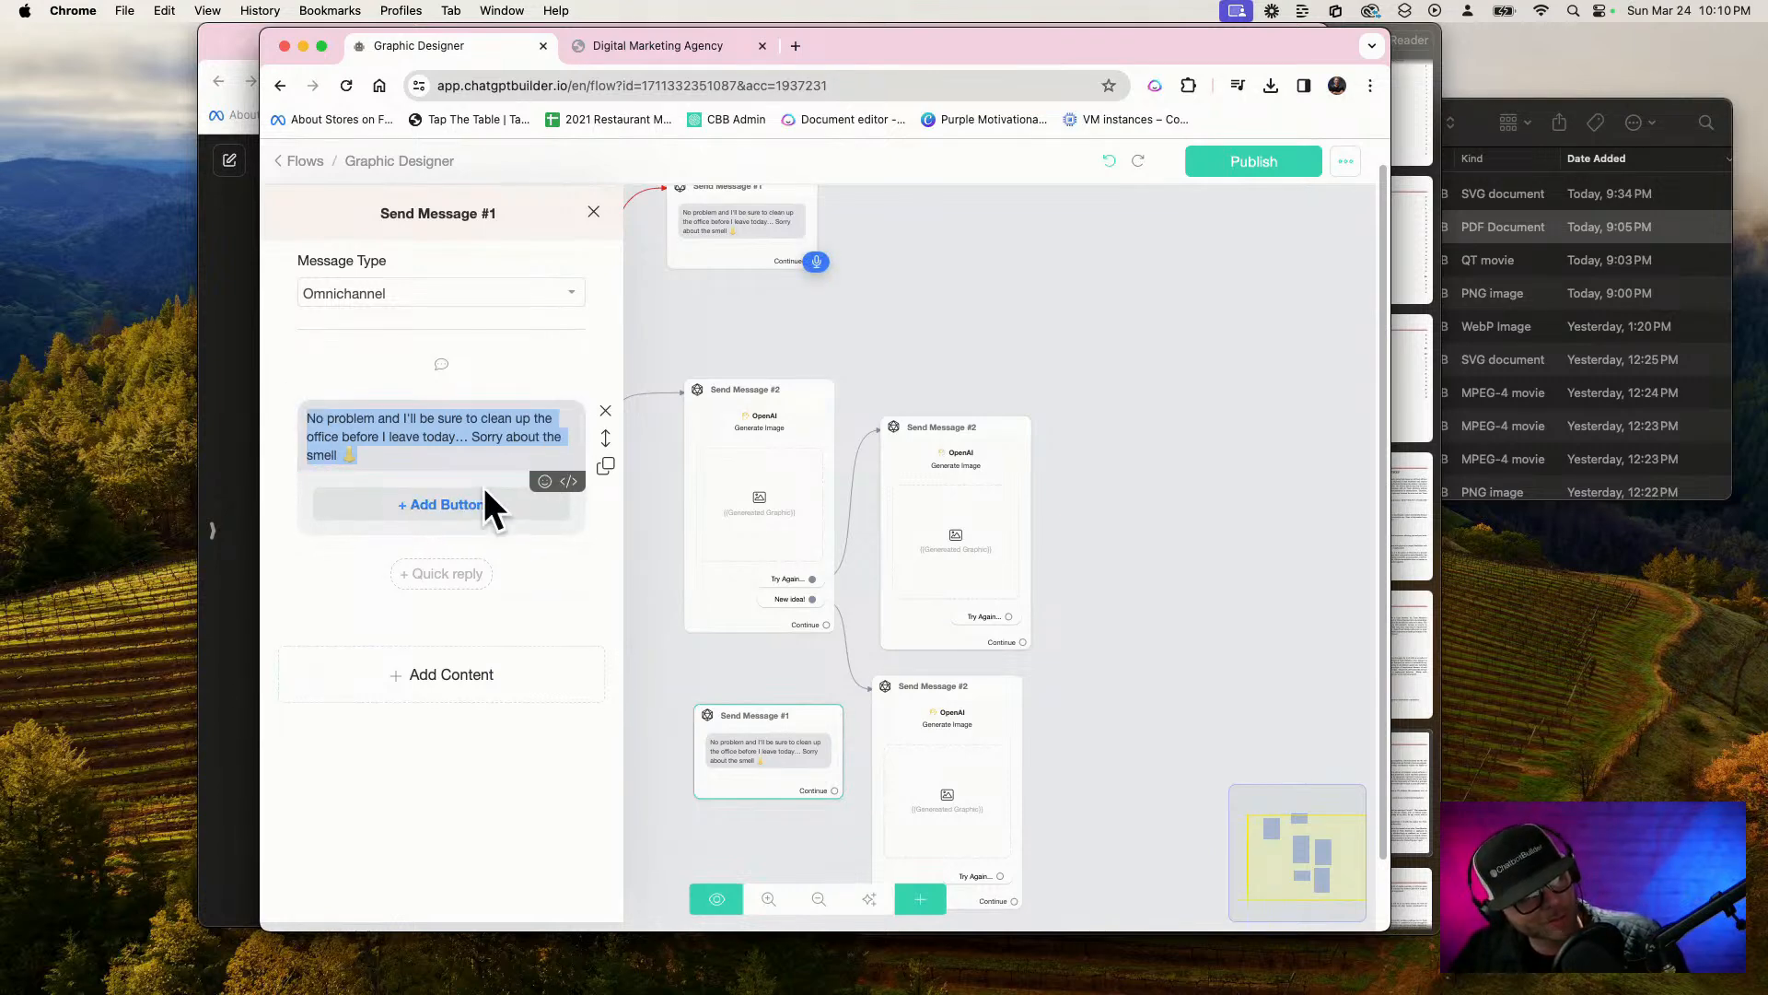
text(Sure thing what can I do for you?)
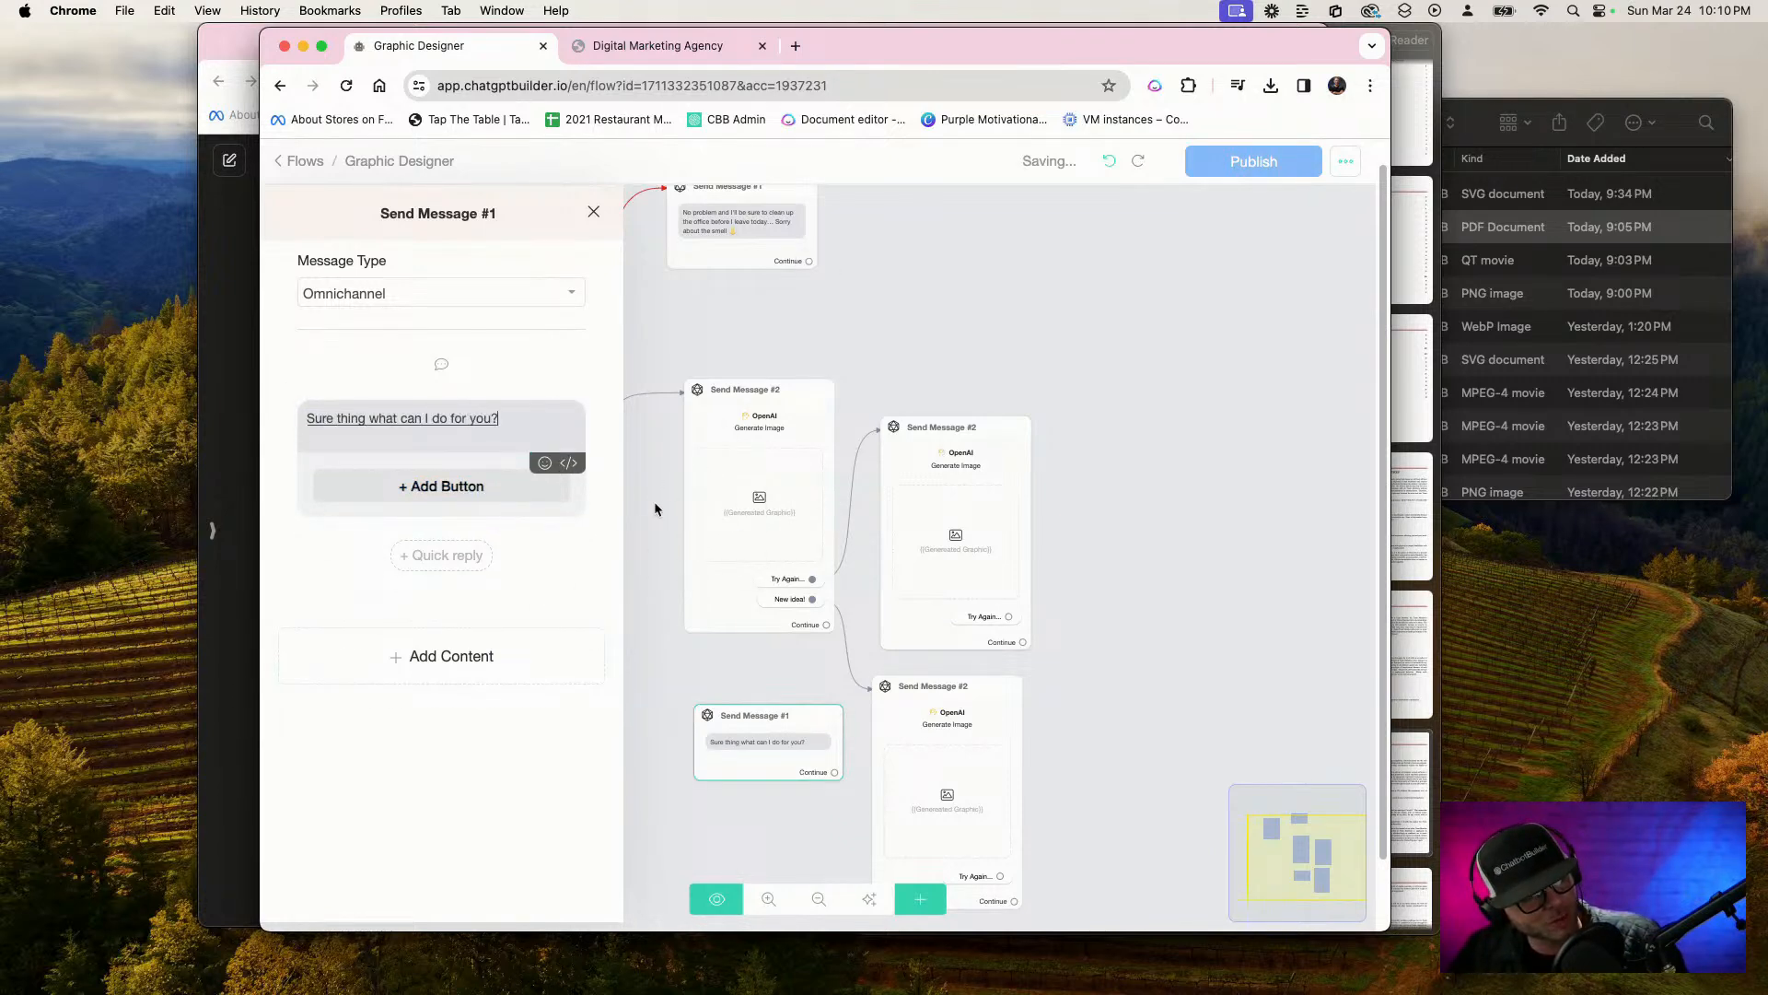
text( I'll jump on it right now boss)
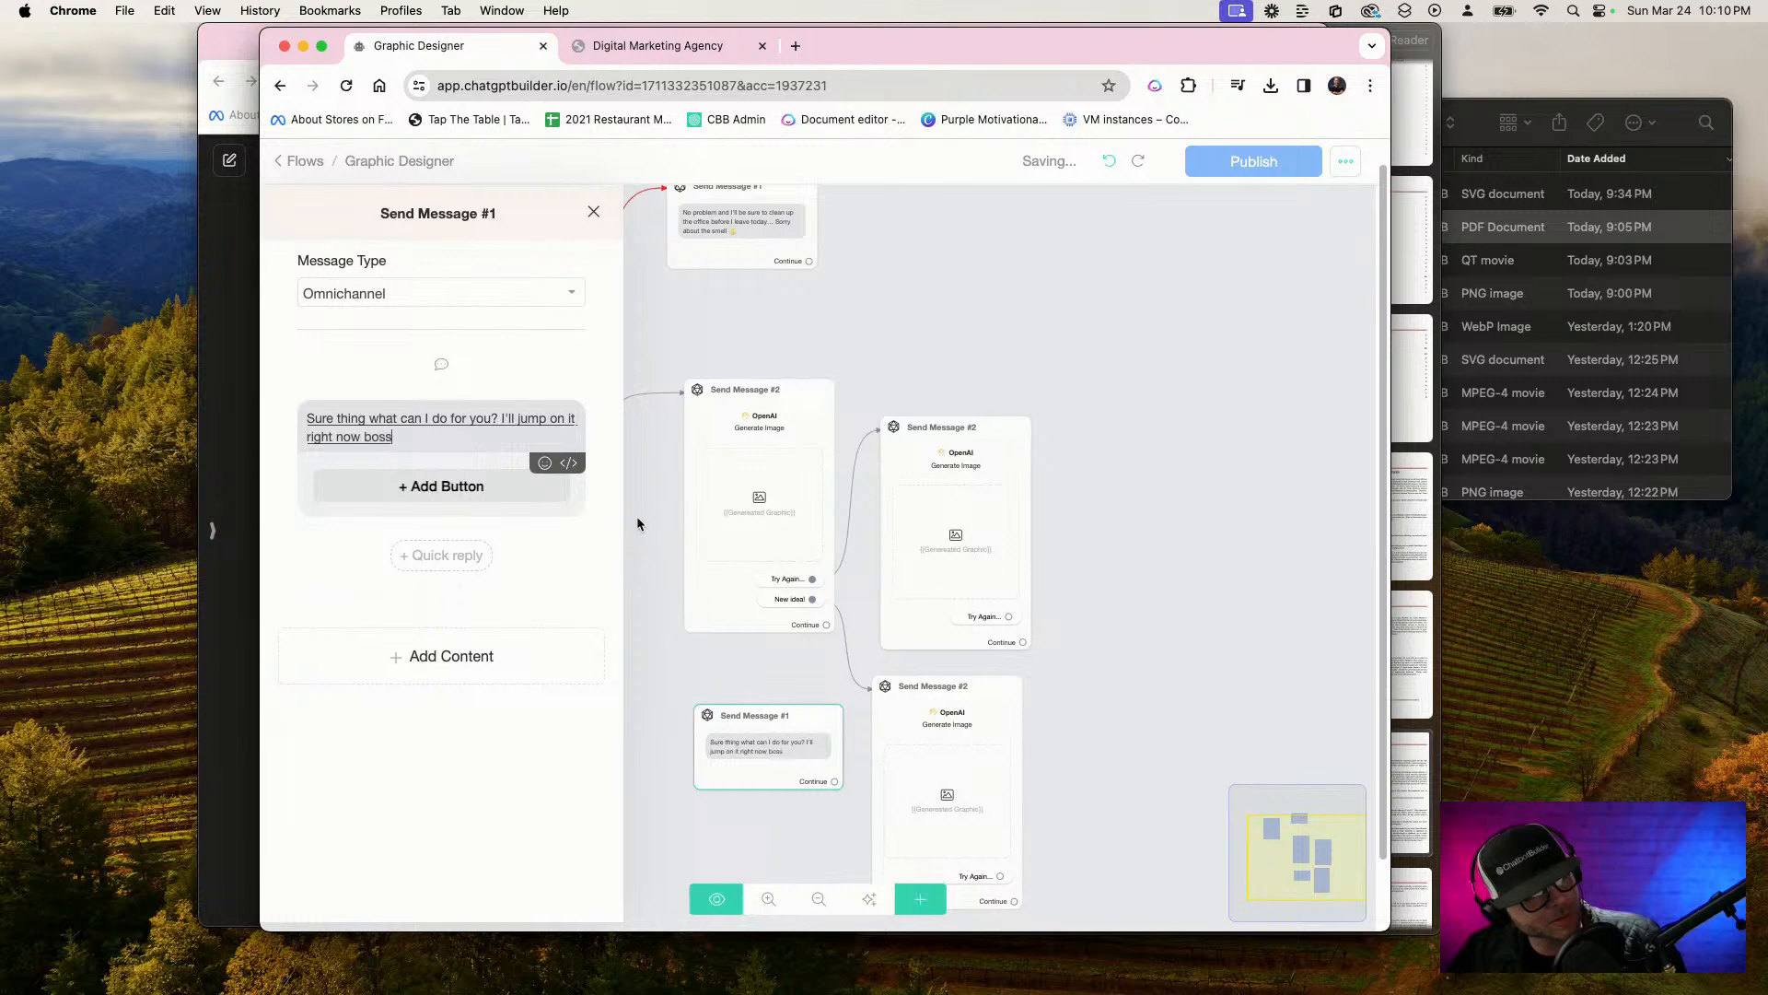
text( any graphic or)
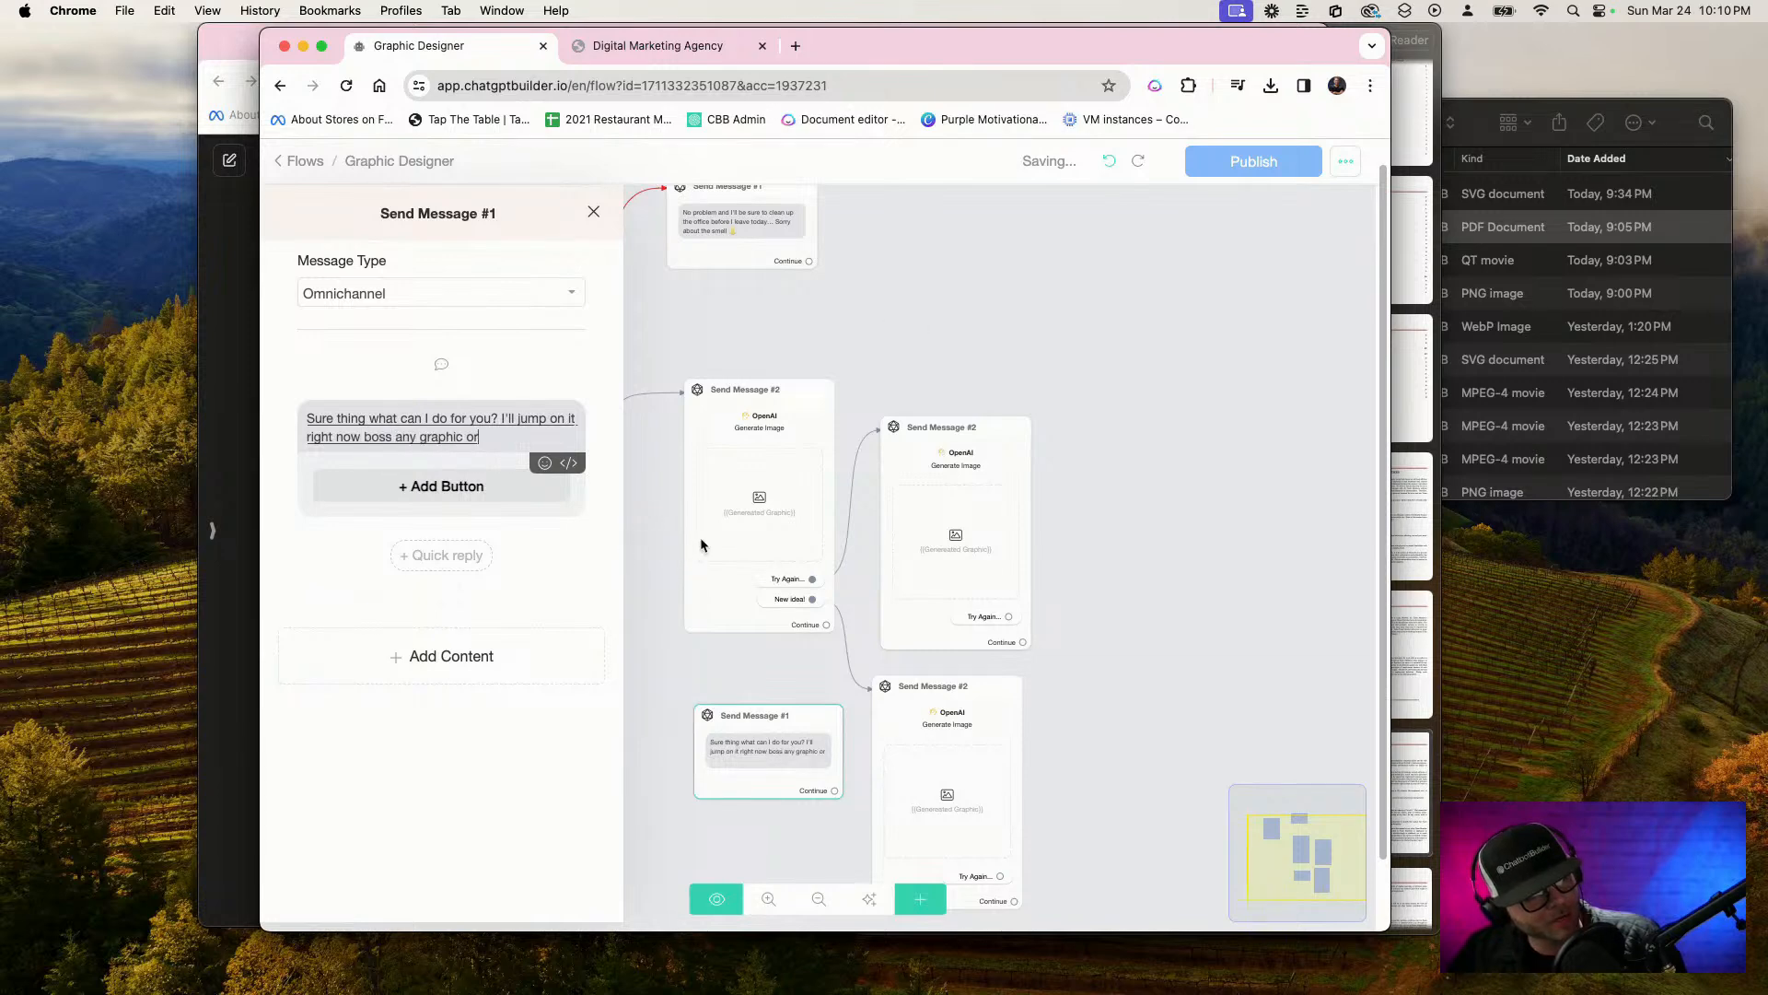
text( photograph you can think of...)
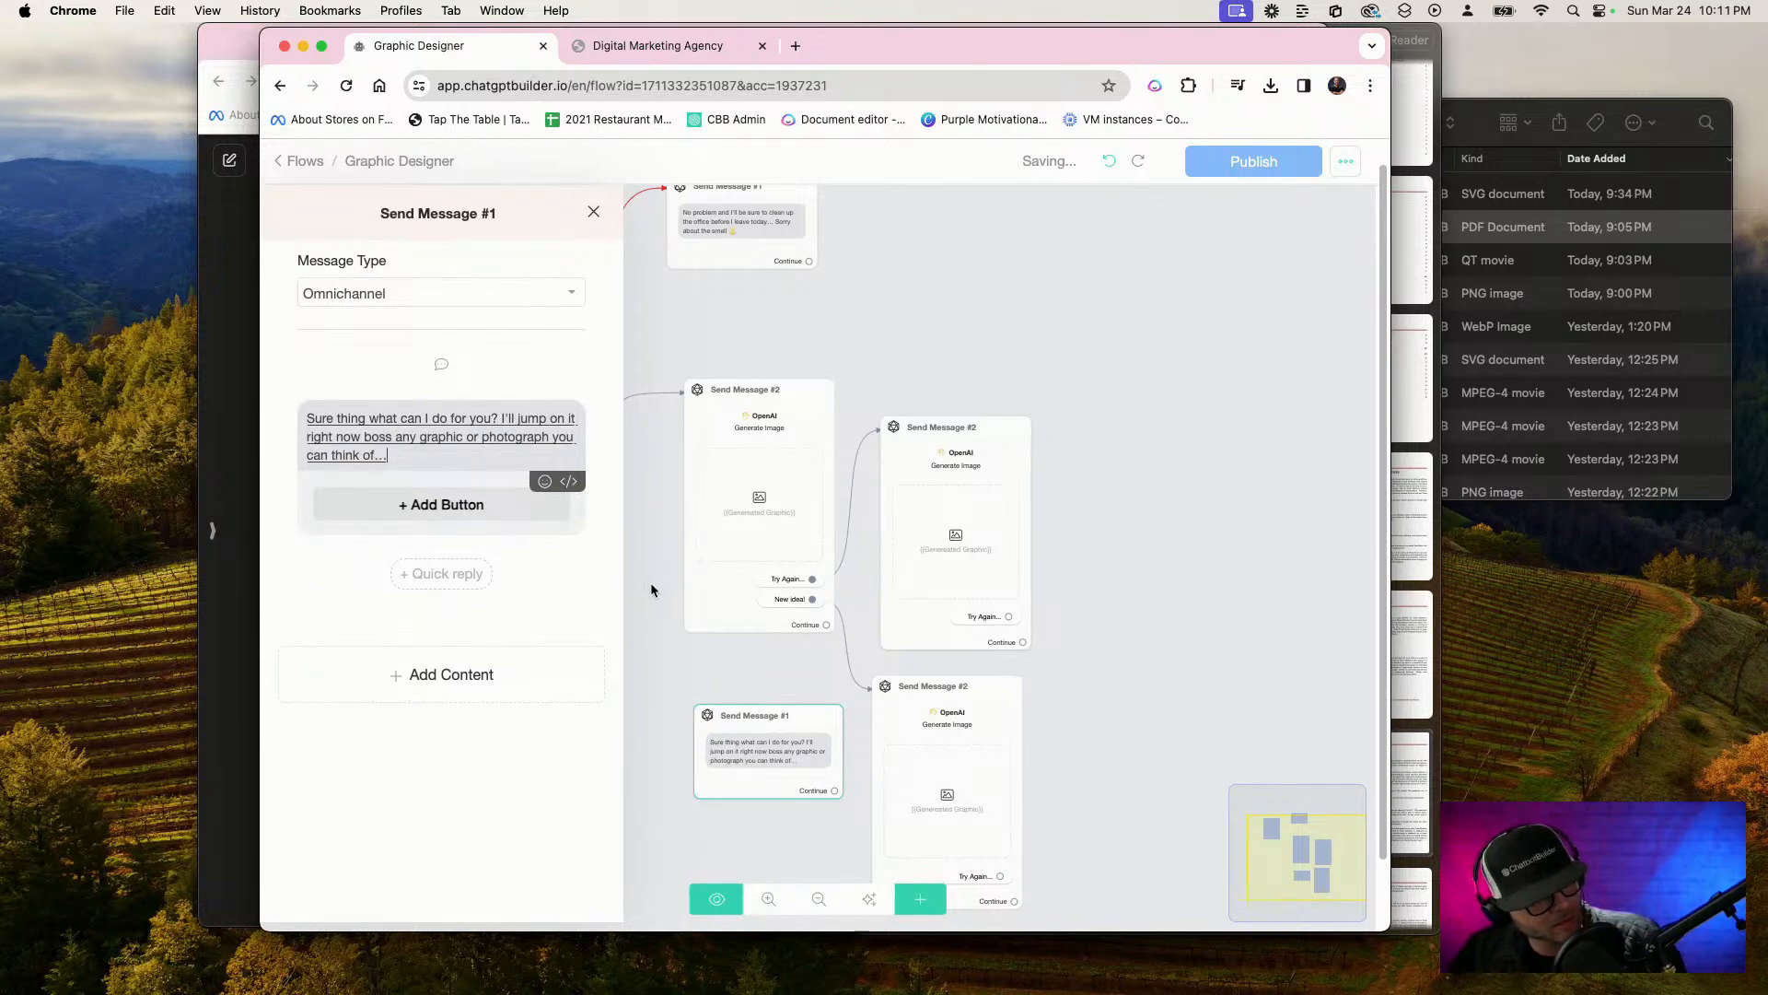
click(650, 584)
Connect the lowest Send Message #2's "Try Again..." reply to the duplicated Send Message #1
scroll(617, 760, down, 4)
scroll(605, 761, up, 5)
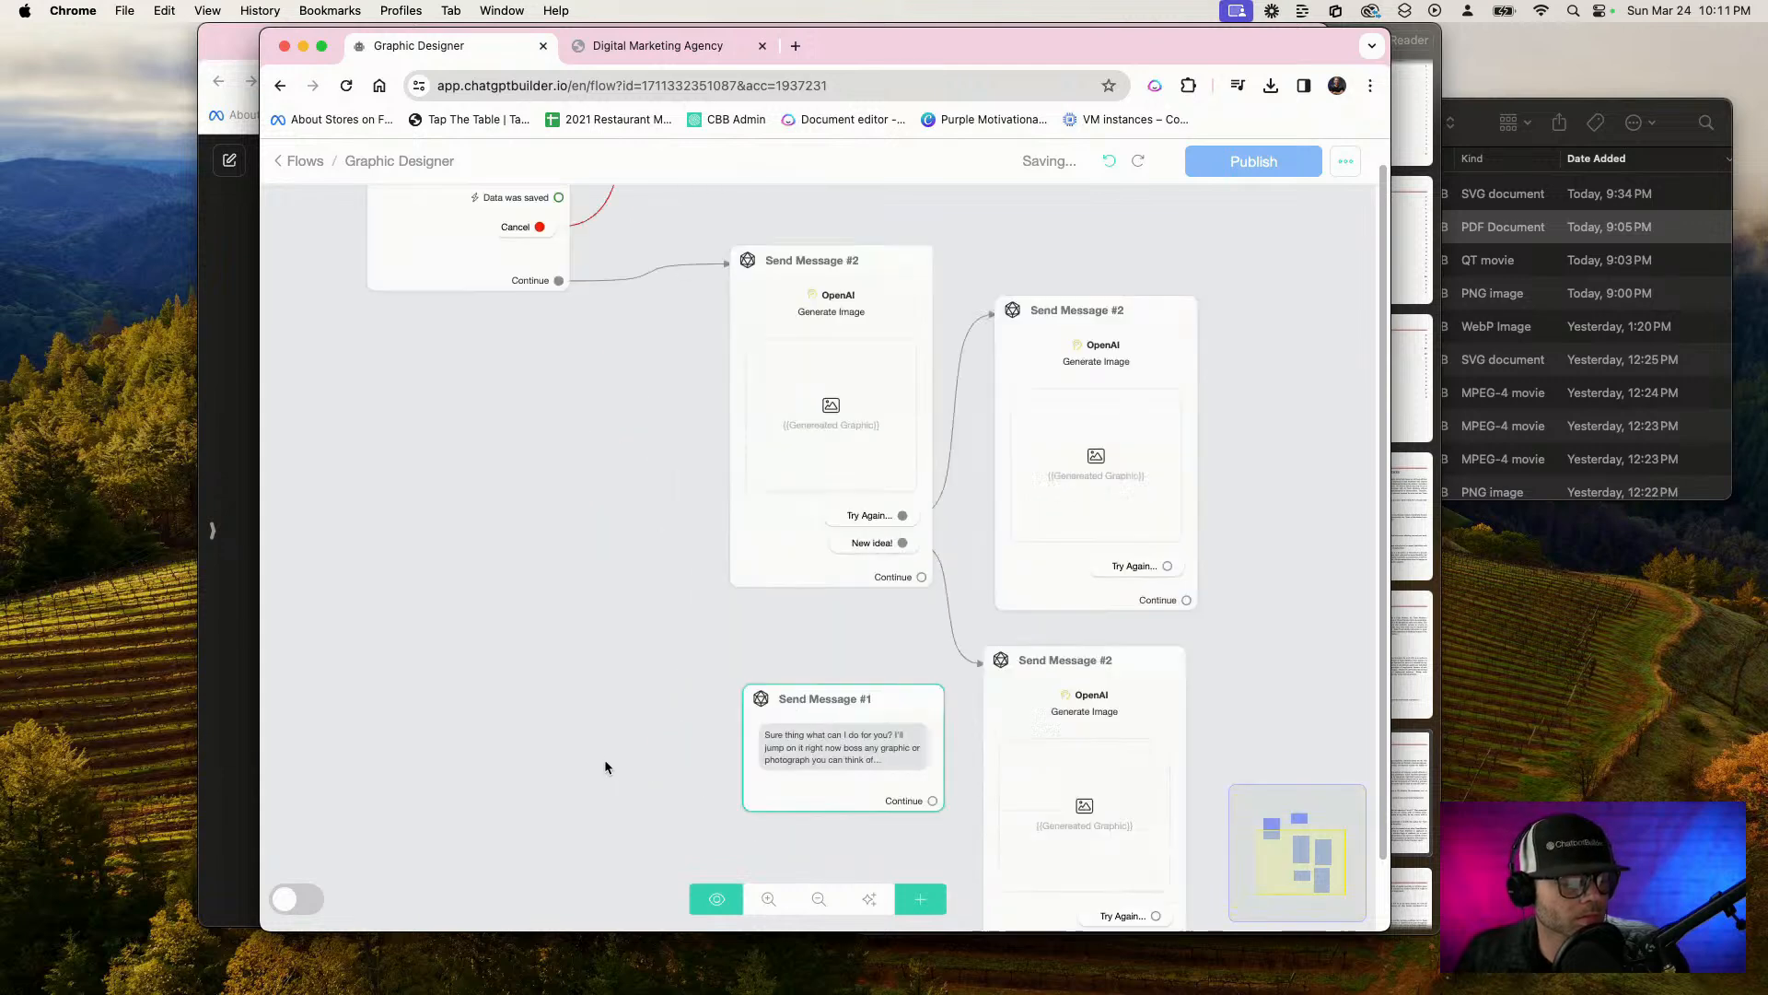
scroll(564, 663, up, 3)
scroll(560, 663, down, 4)
drag(539, 661, 361, 576)
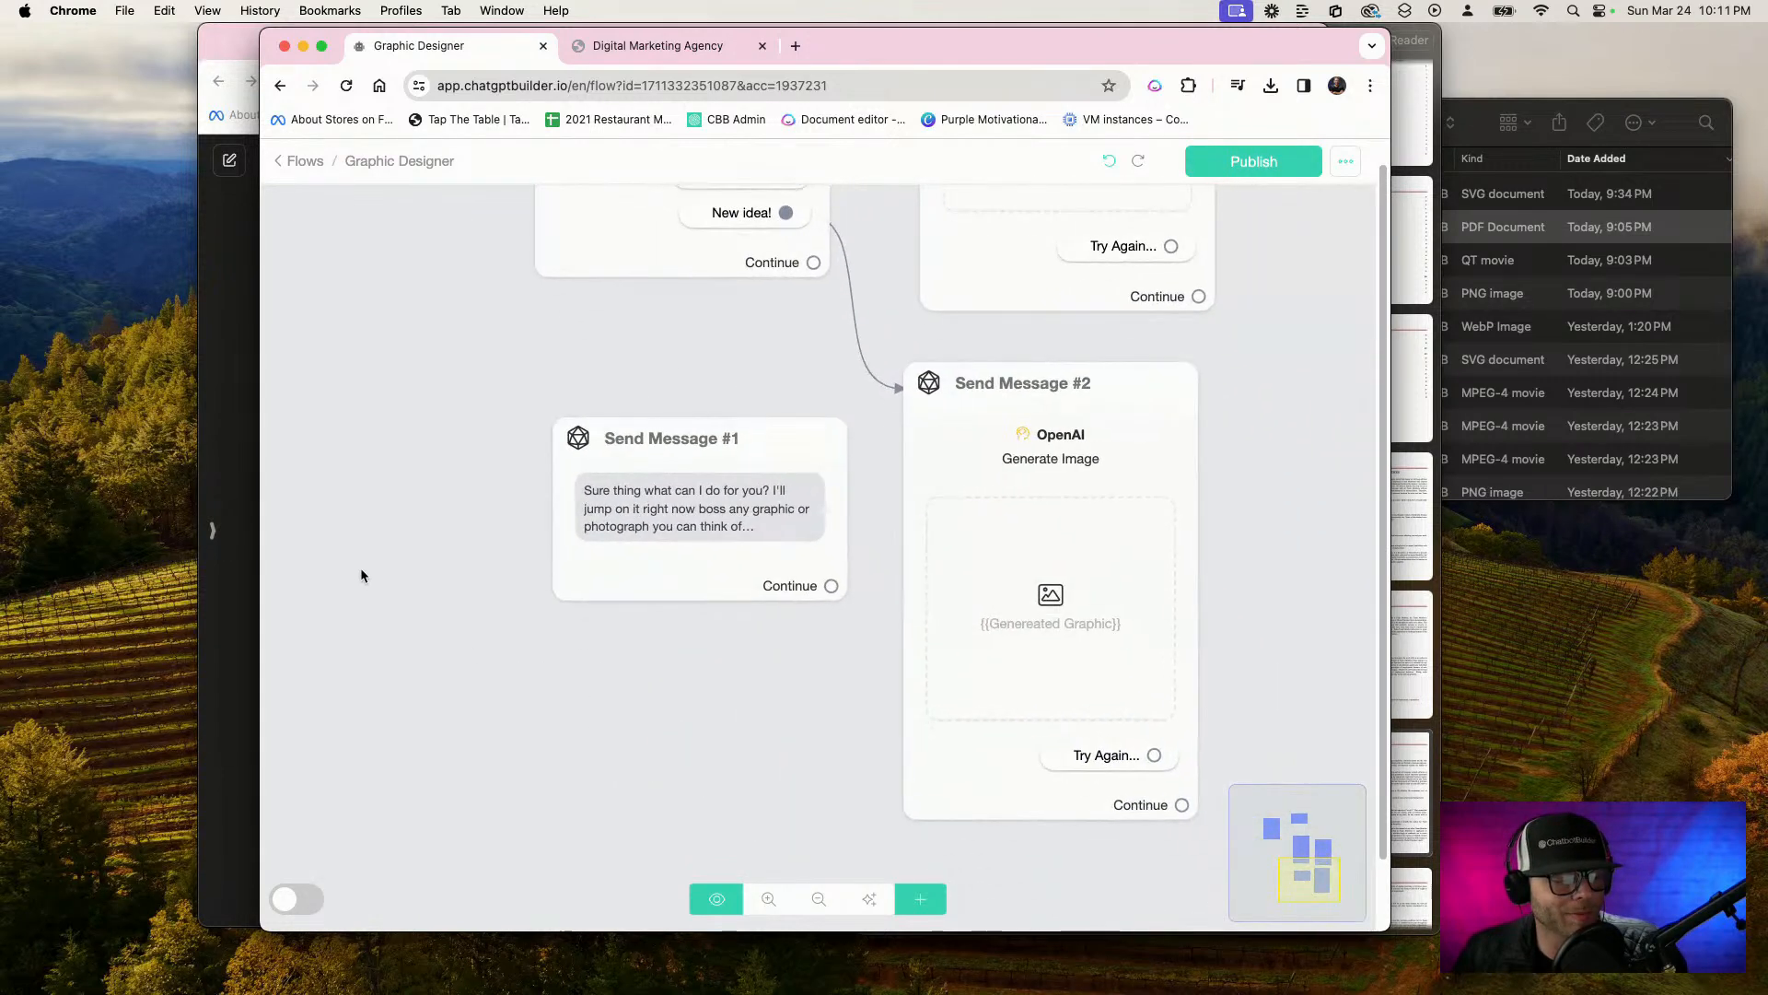
scroll(364, 570, down, 1)
drag(586, 560, 479, 637)
scroll(1052, 829, down, 1)
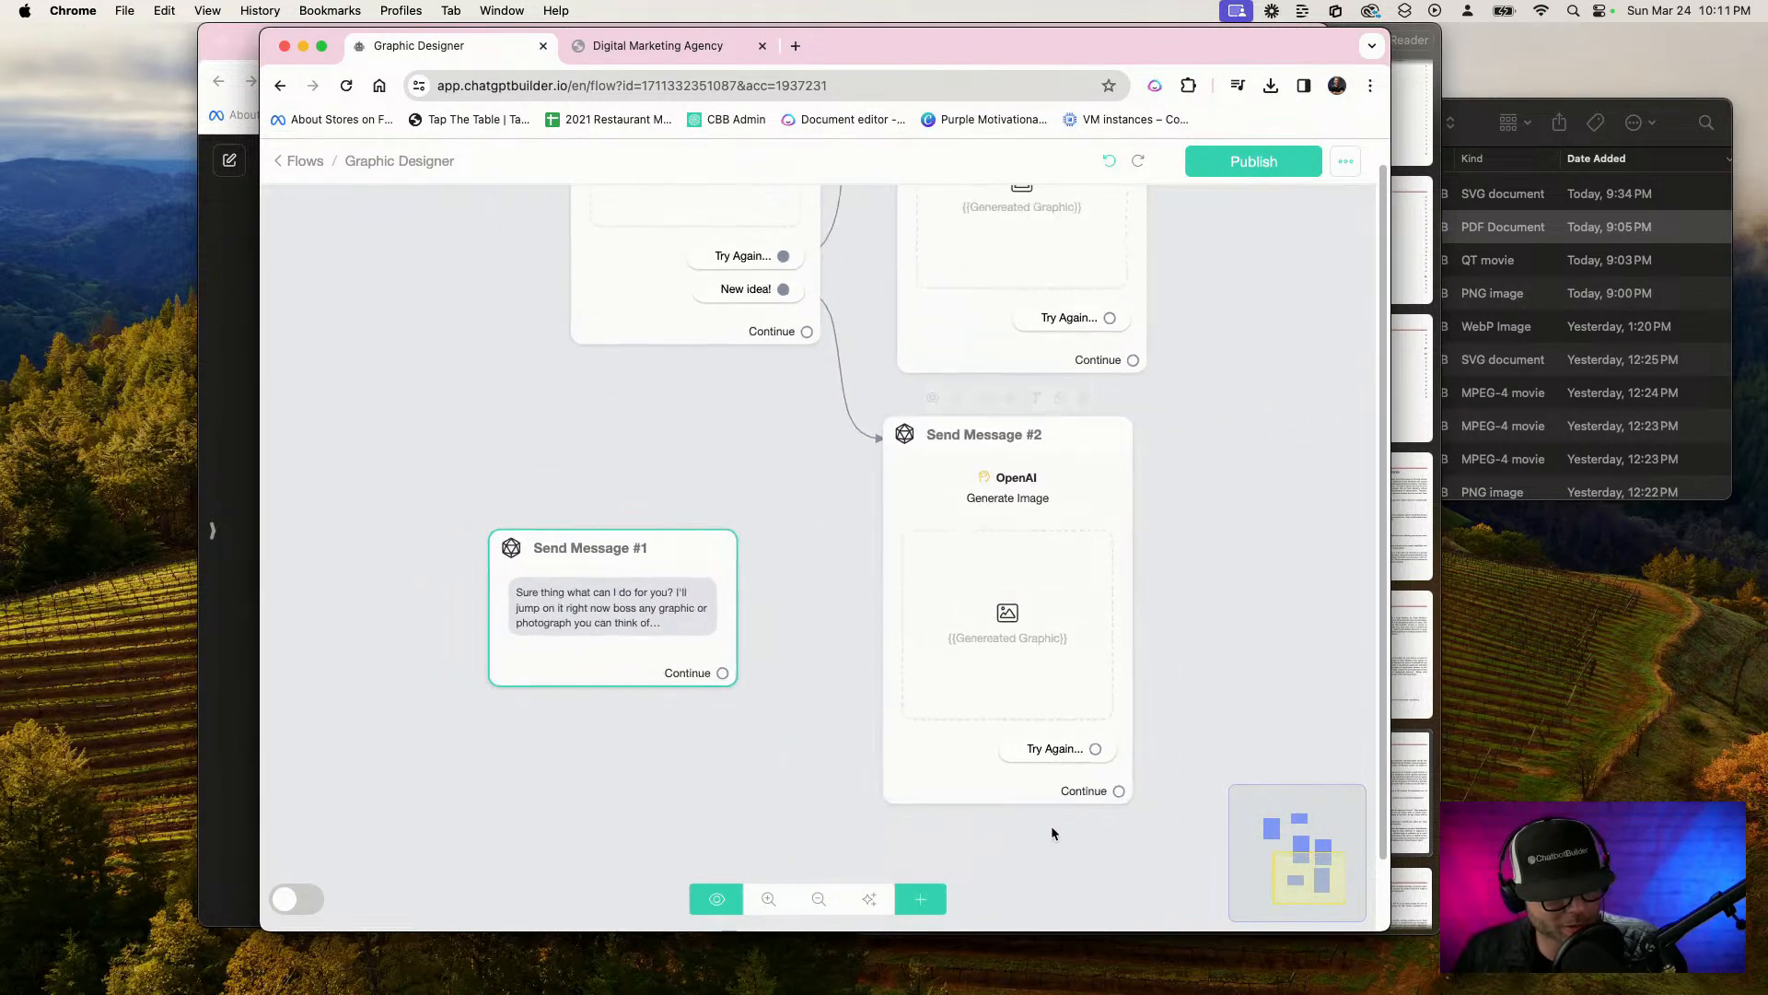
click(1105, 771)
scroll(1100, 762, down, 1)
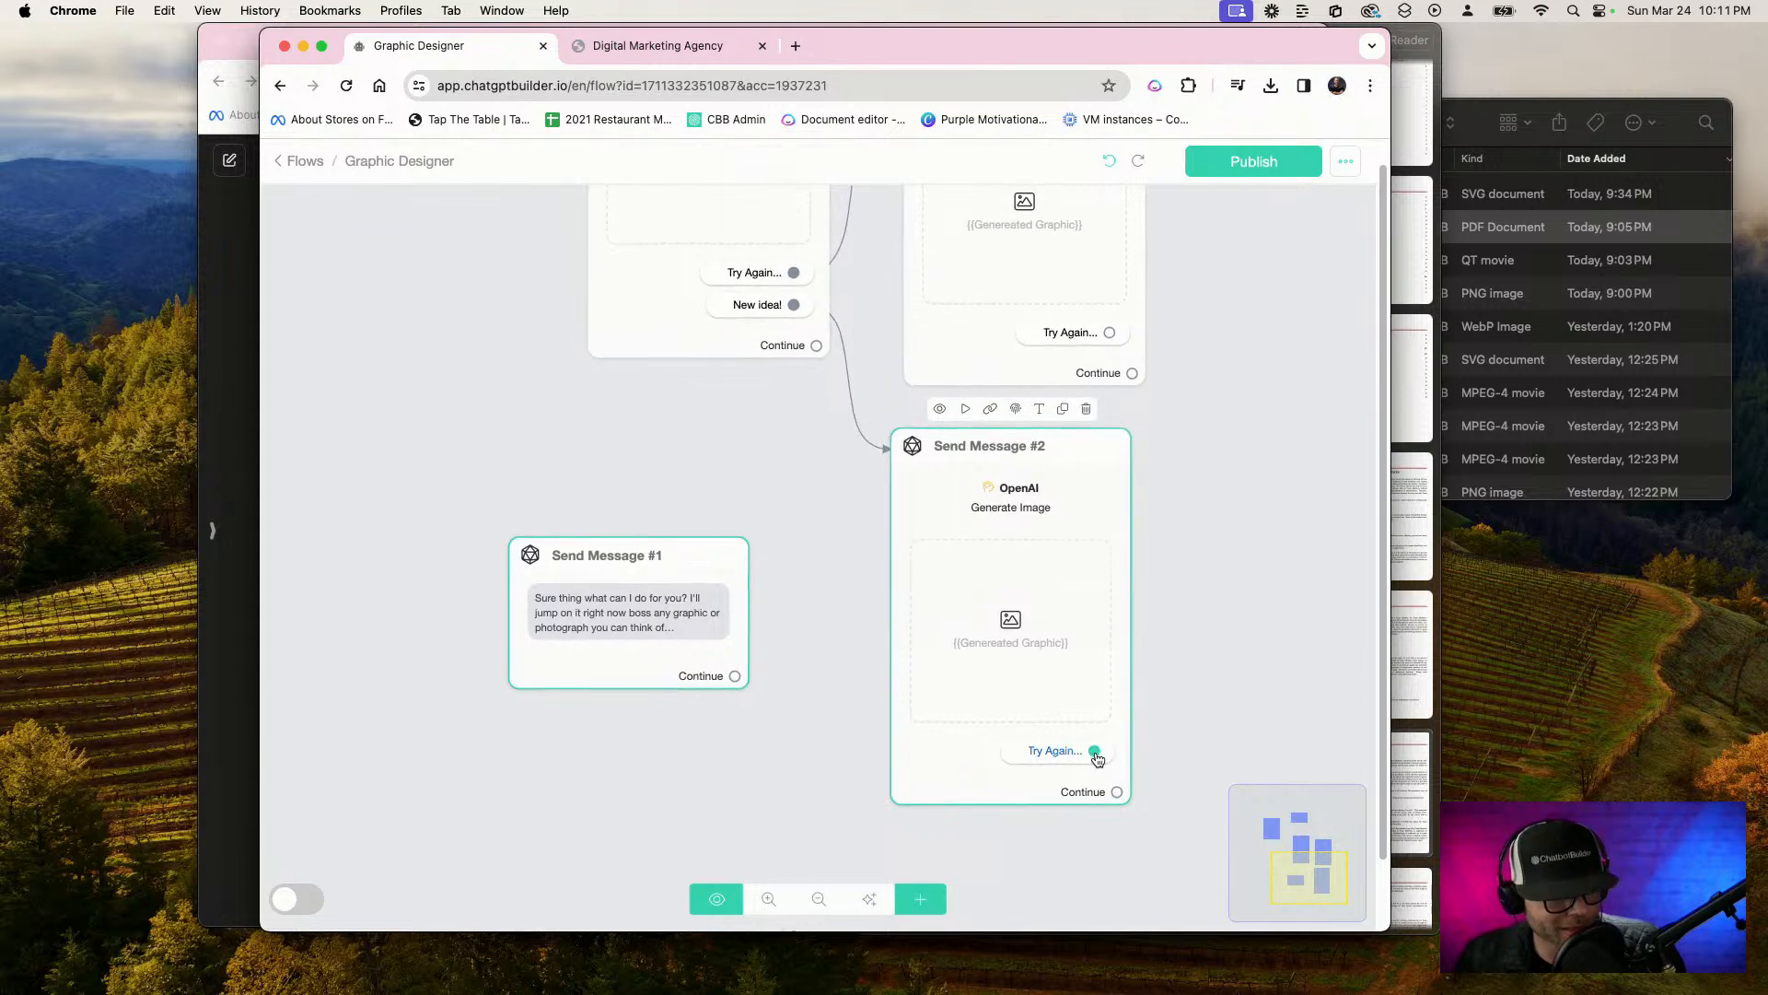
scroll(1097, 758, down, 1)
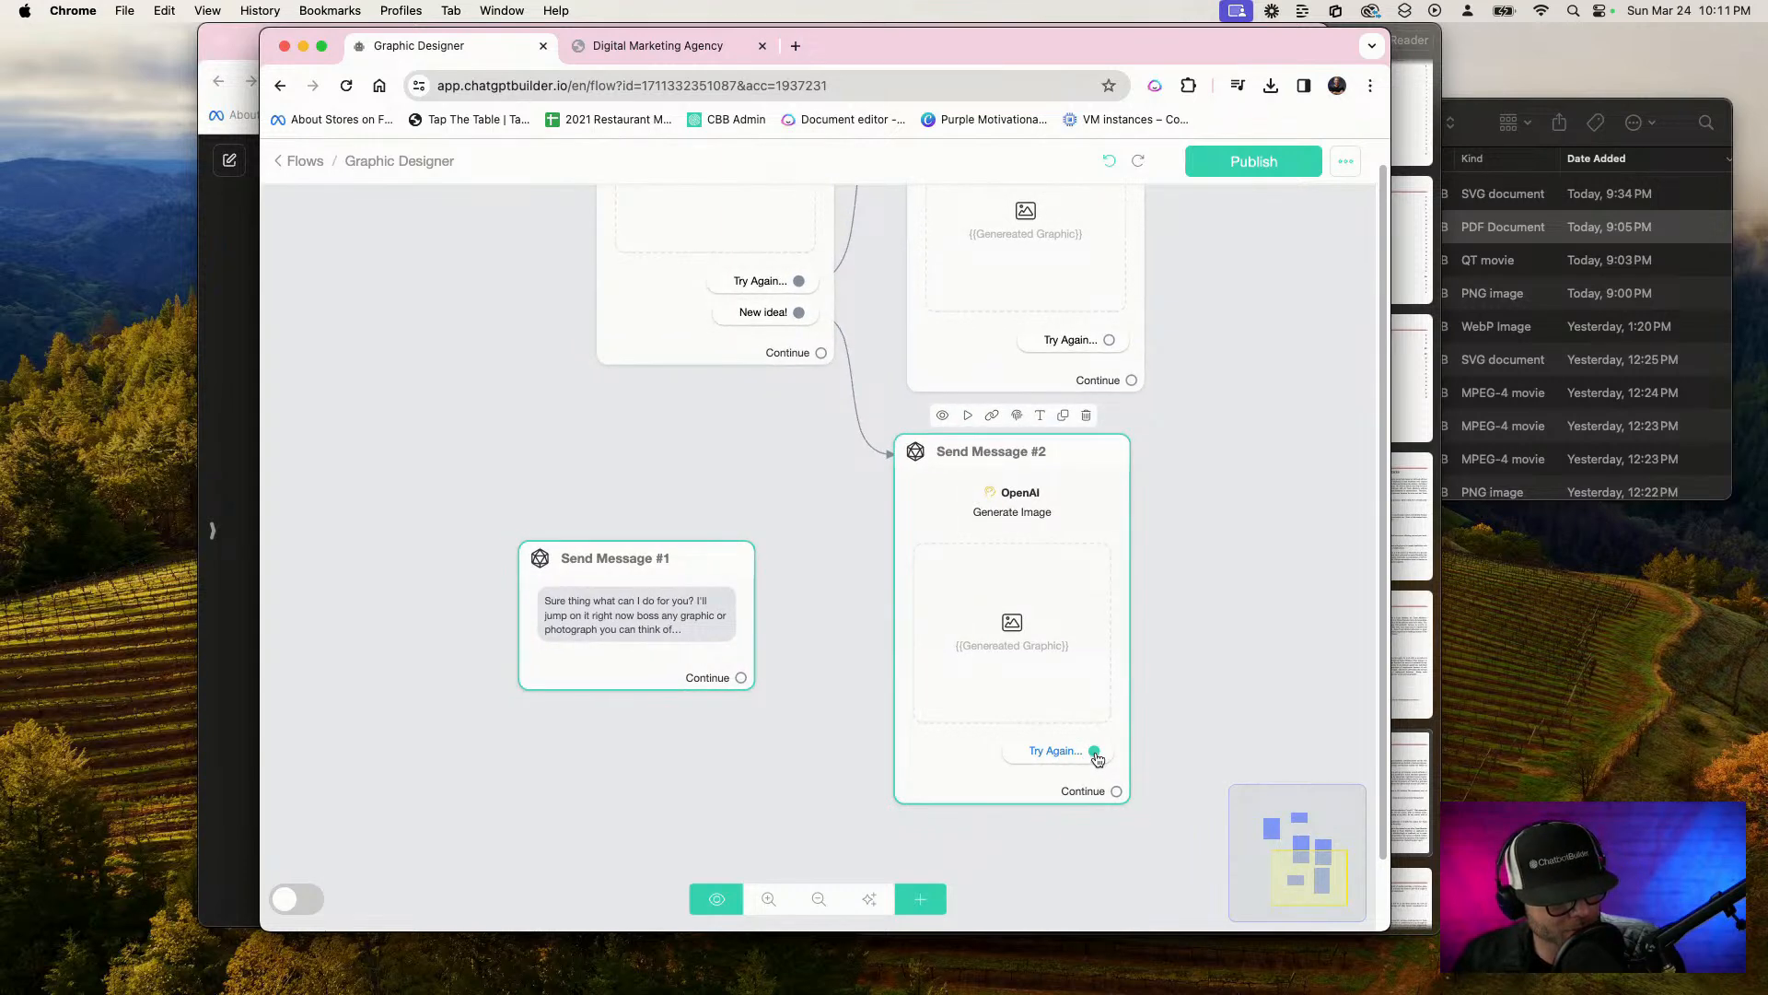
drag(1096, 757, 612, 644)
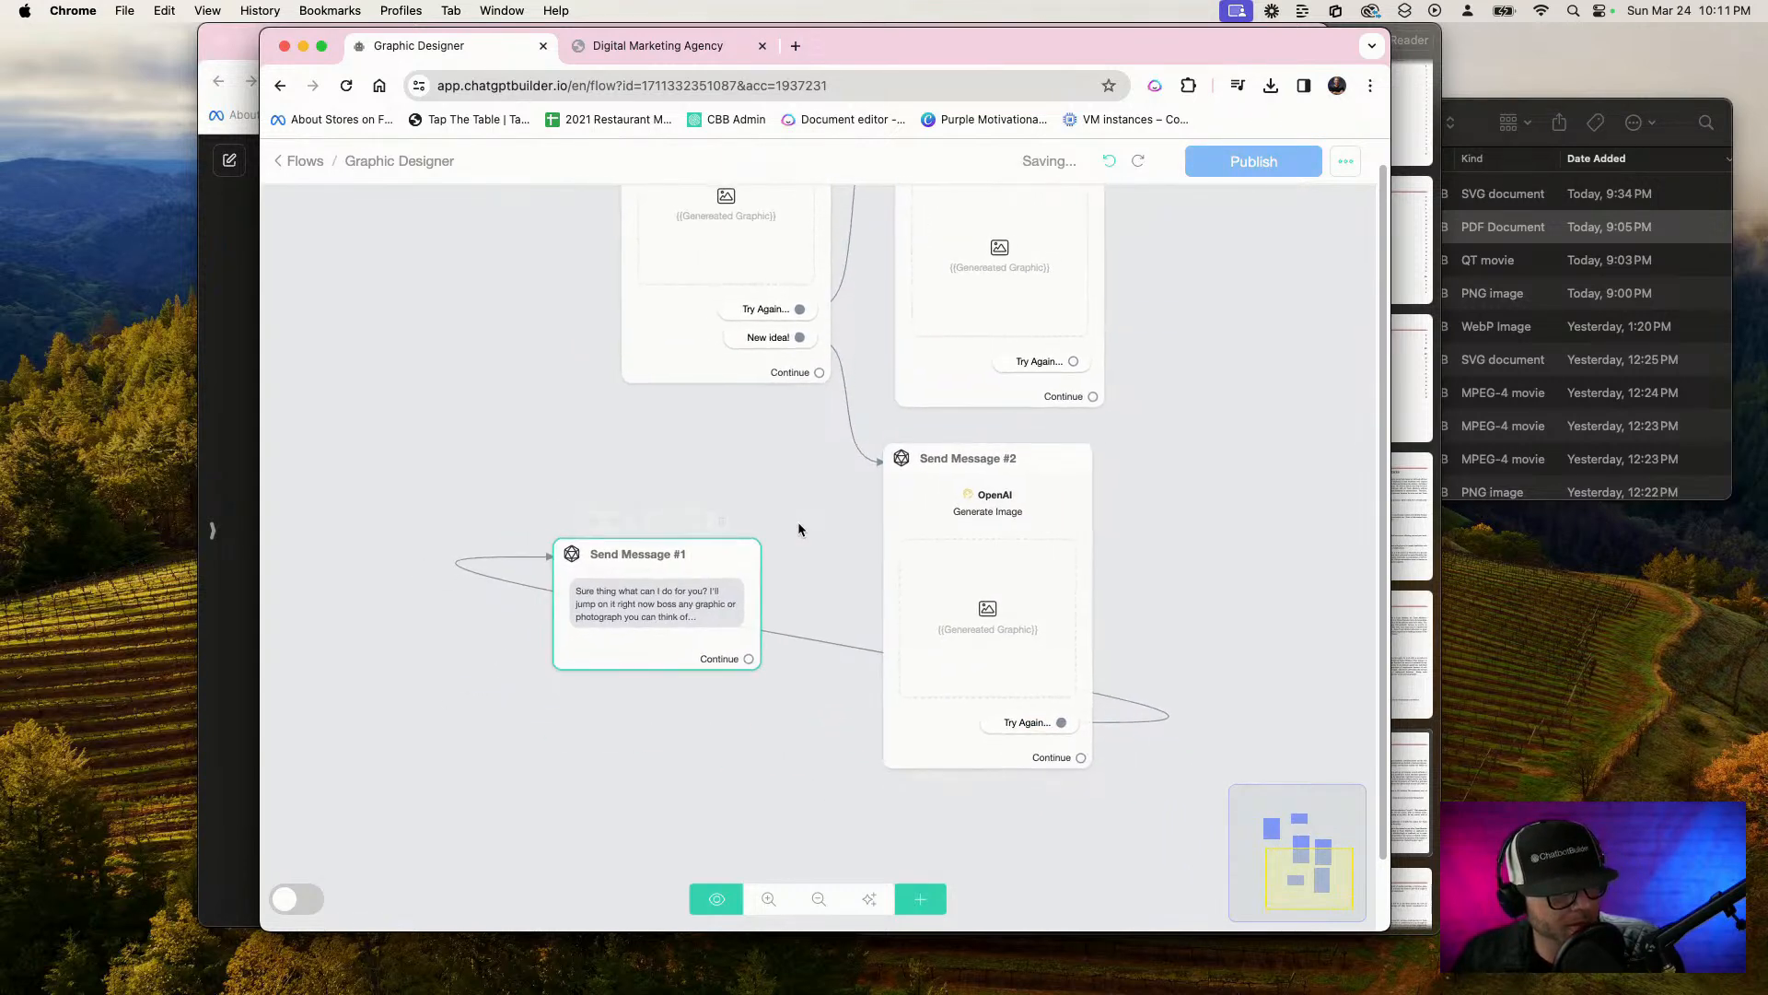
Move the duplicated Send Message #1 up and to the left, under the starting Send Message
drag(798, 524, 859, 691)
drag(736, 776, 565, 693)
scroll(611, 527, up, 1)
drag(568, 483, 786, 676)
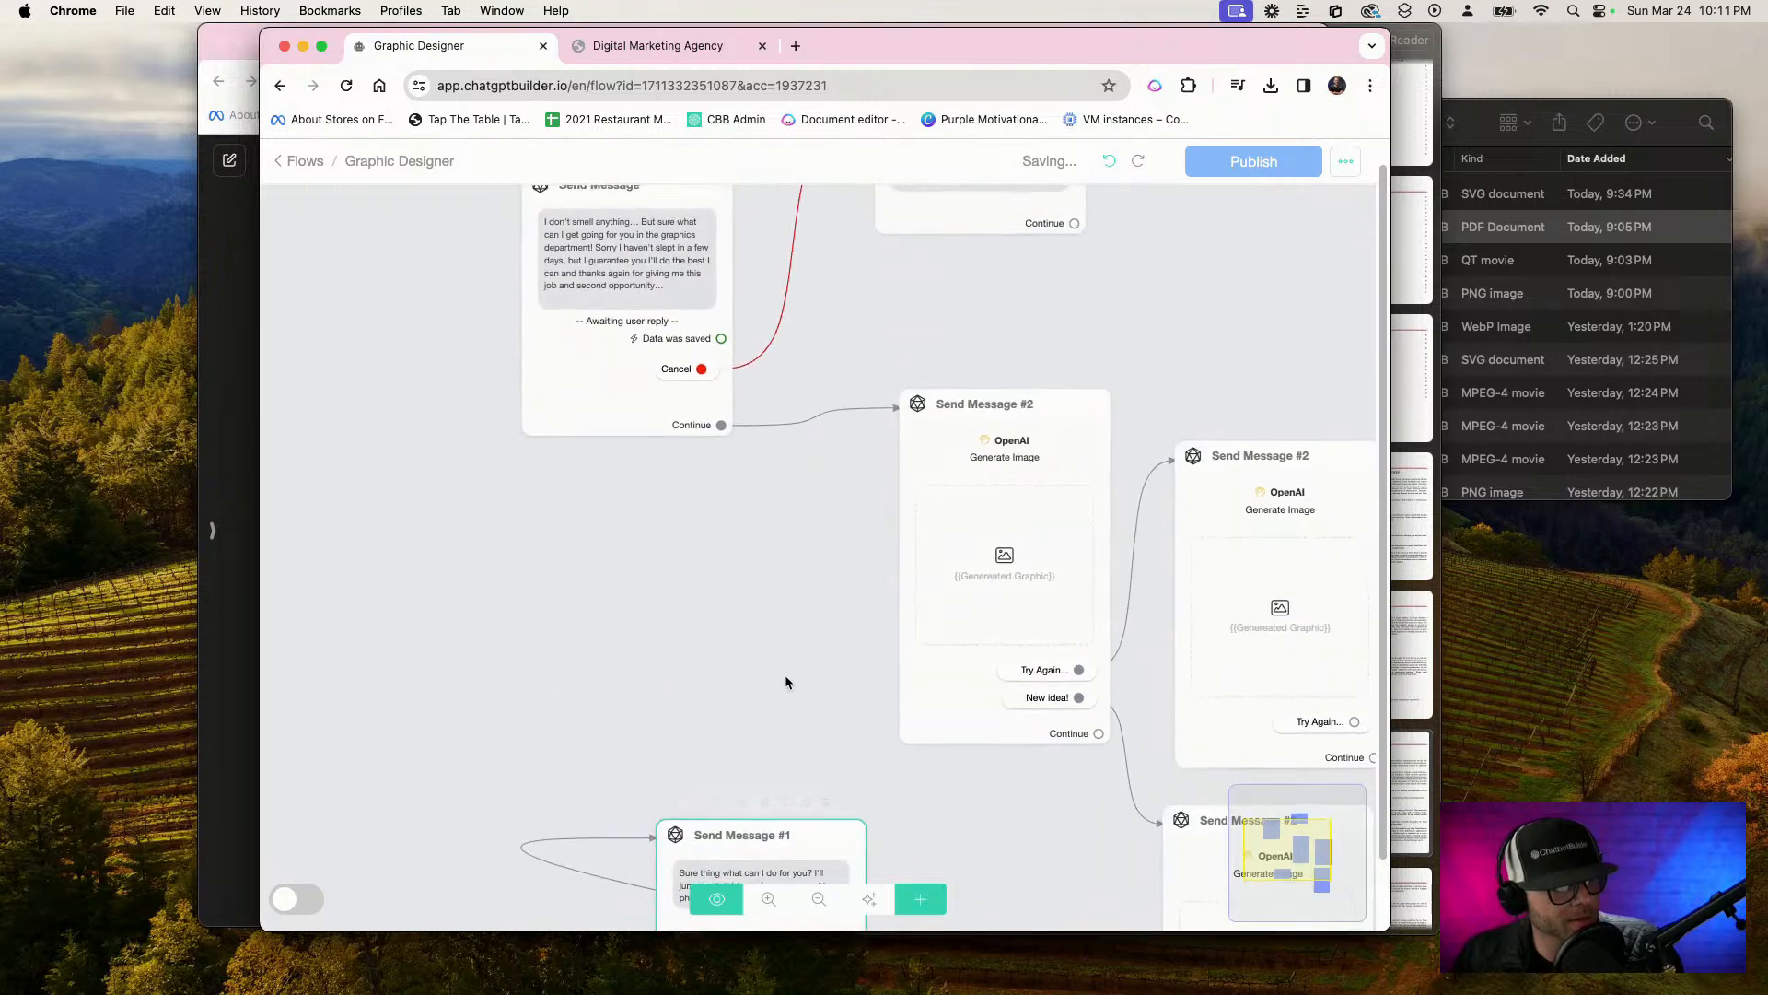
drag(825, 843, 750, 720)
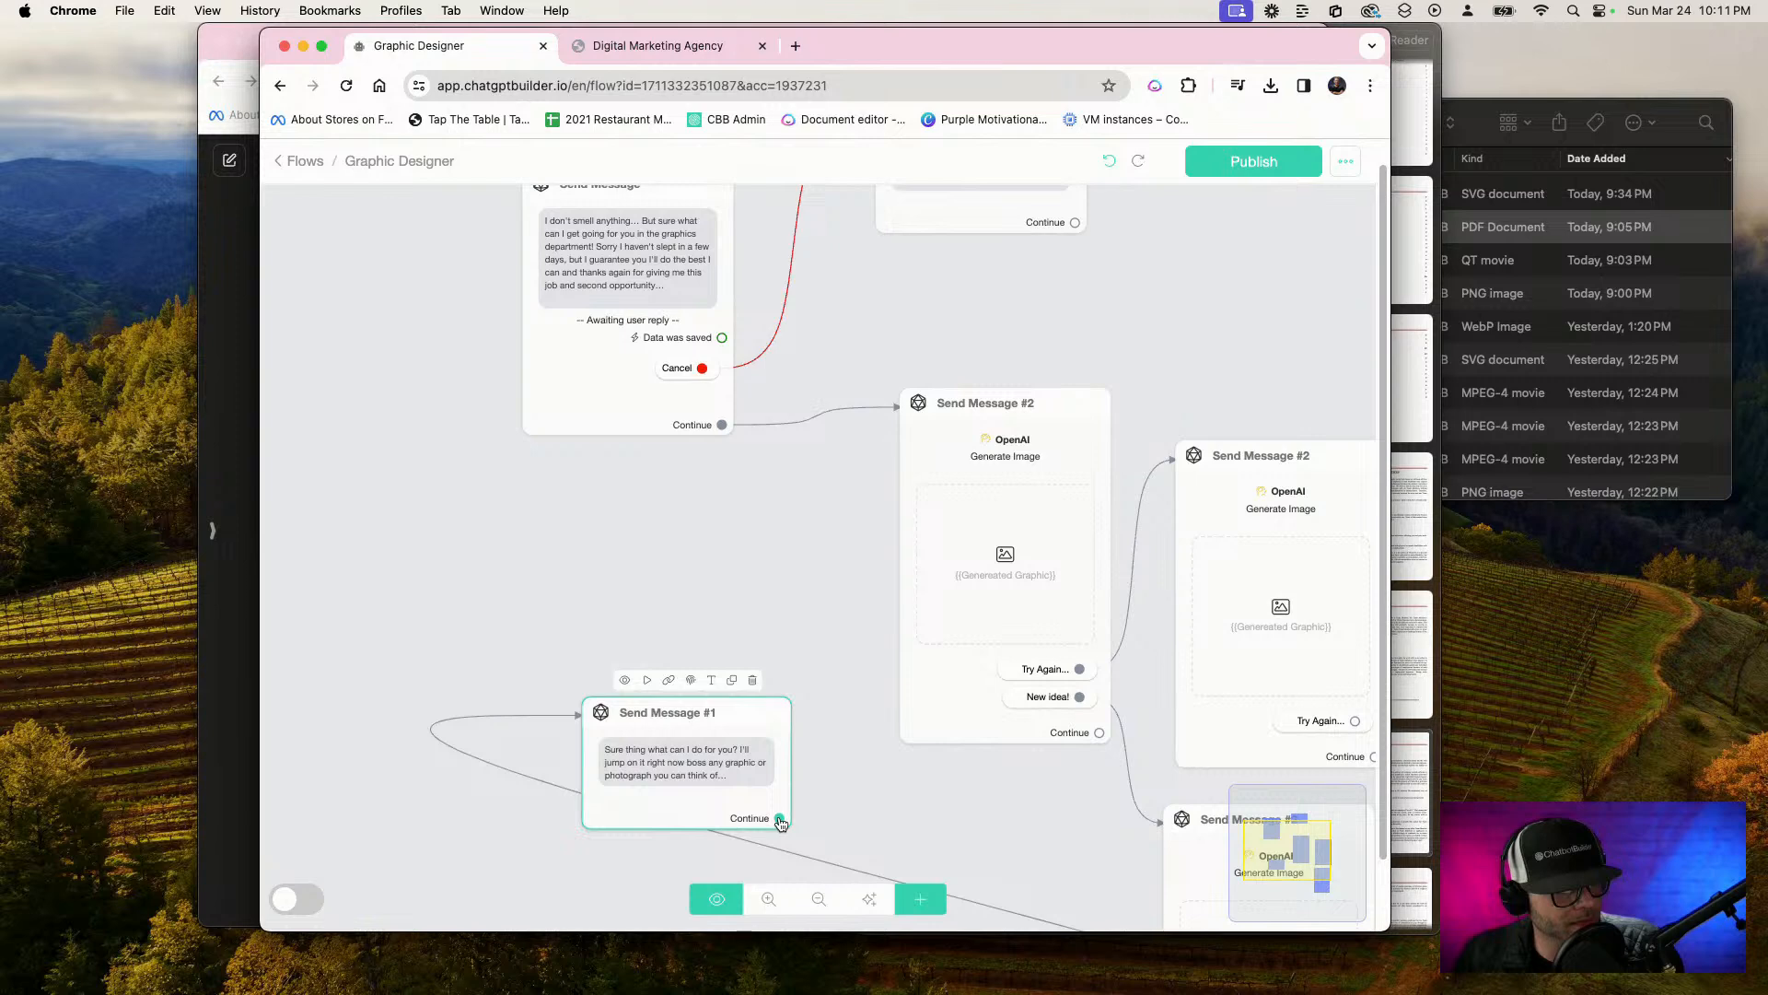
Copy the text of the duplicated Send Message #1 and remove its text block
click(681, 774)
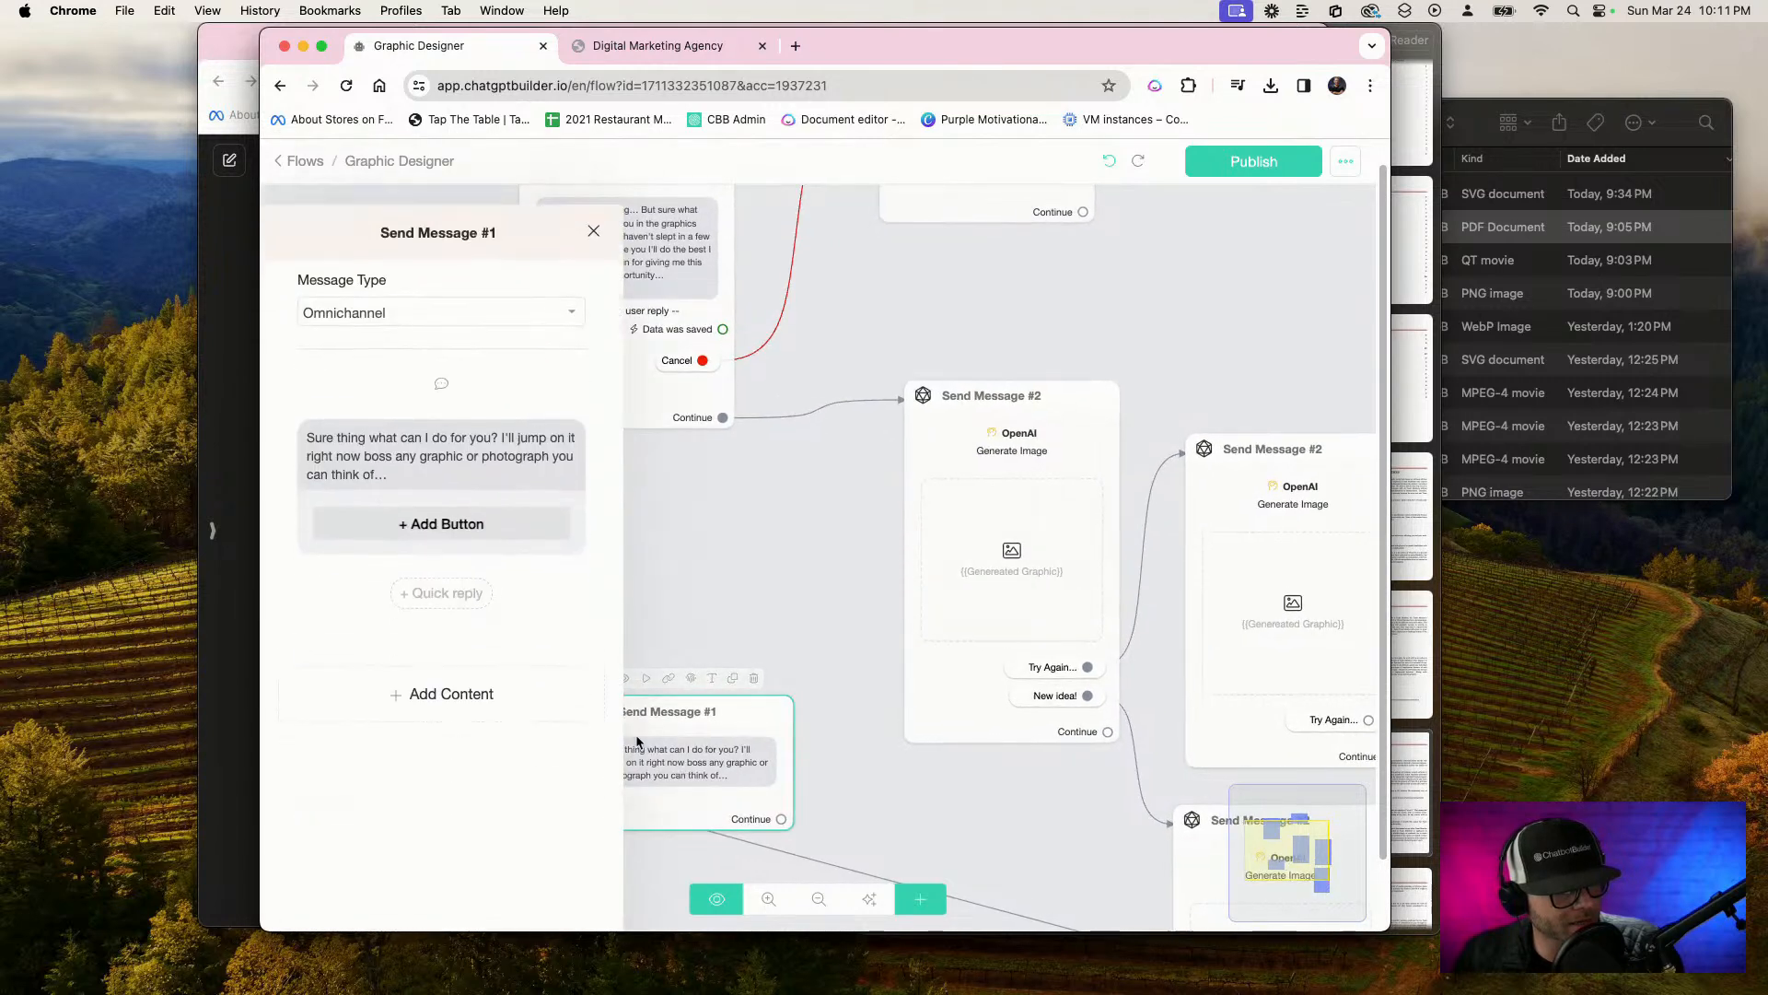
triple_click(523, 416)
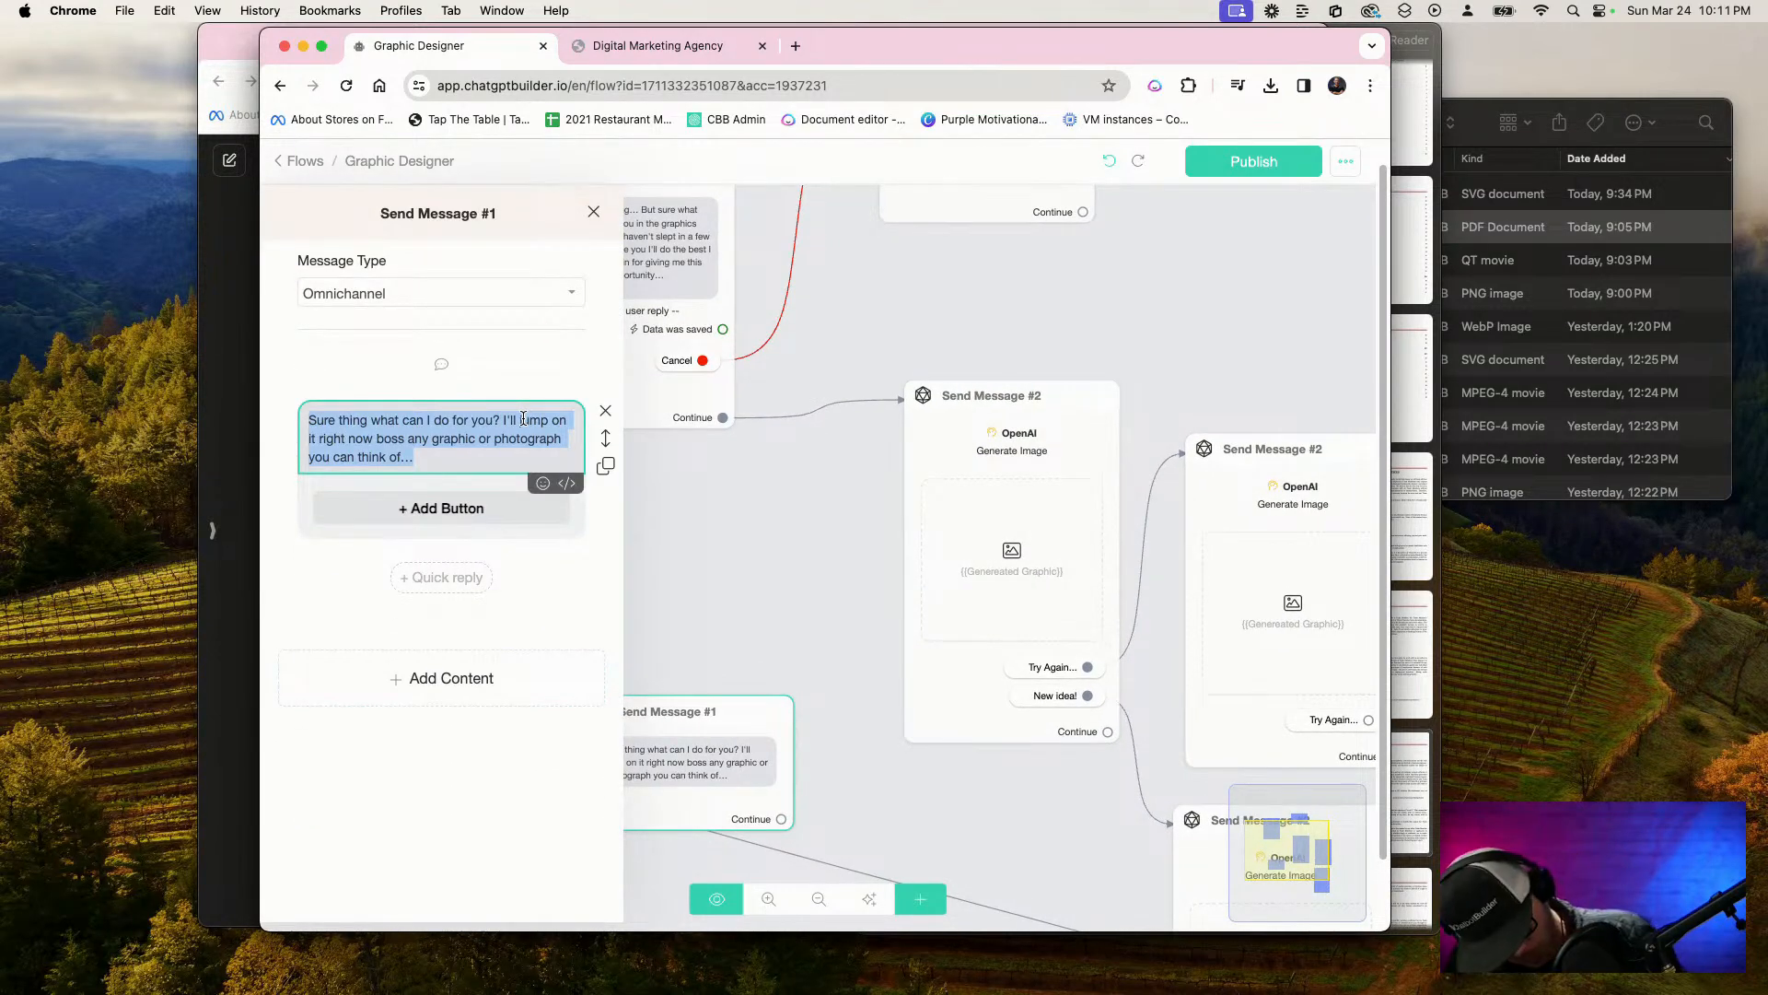
click(606, 411)
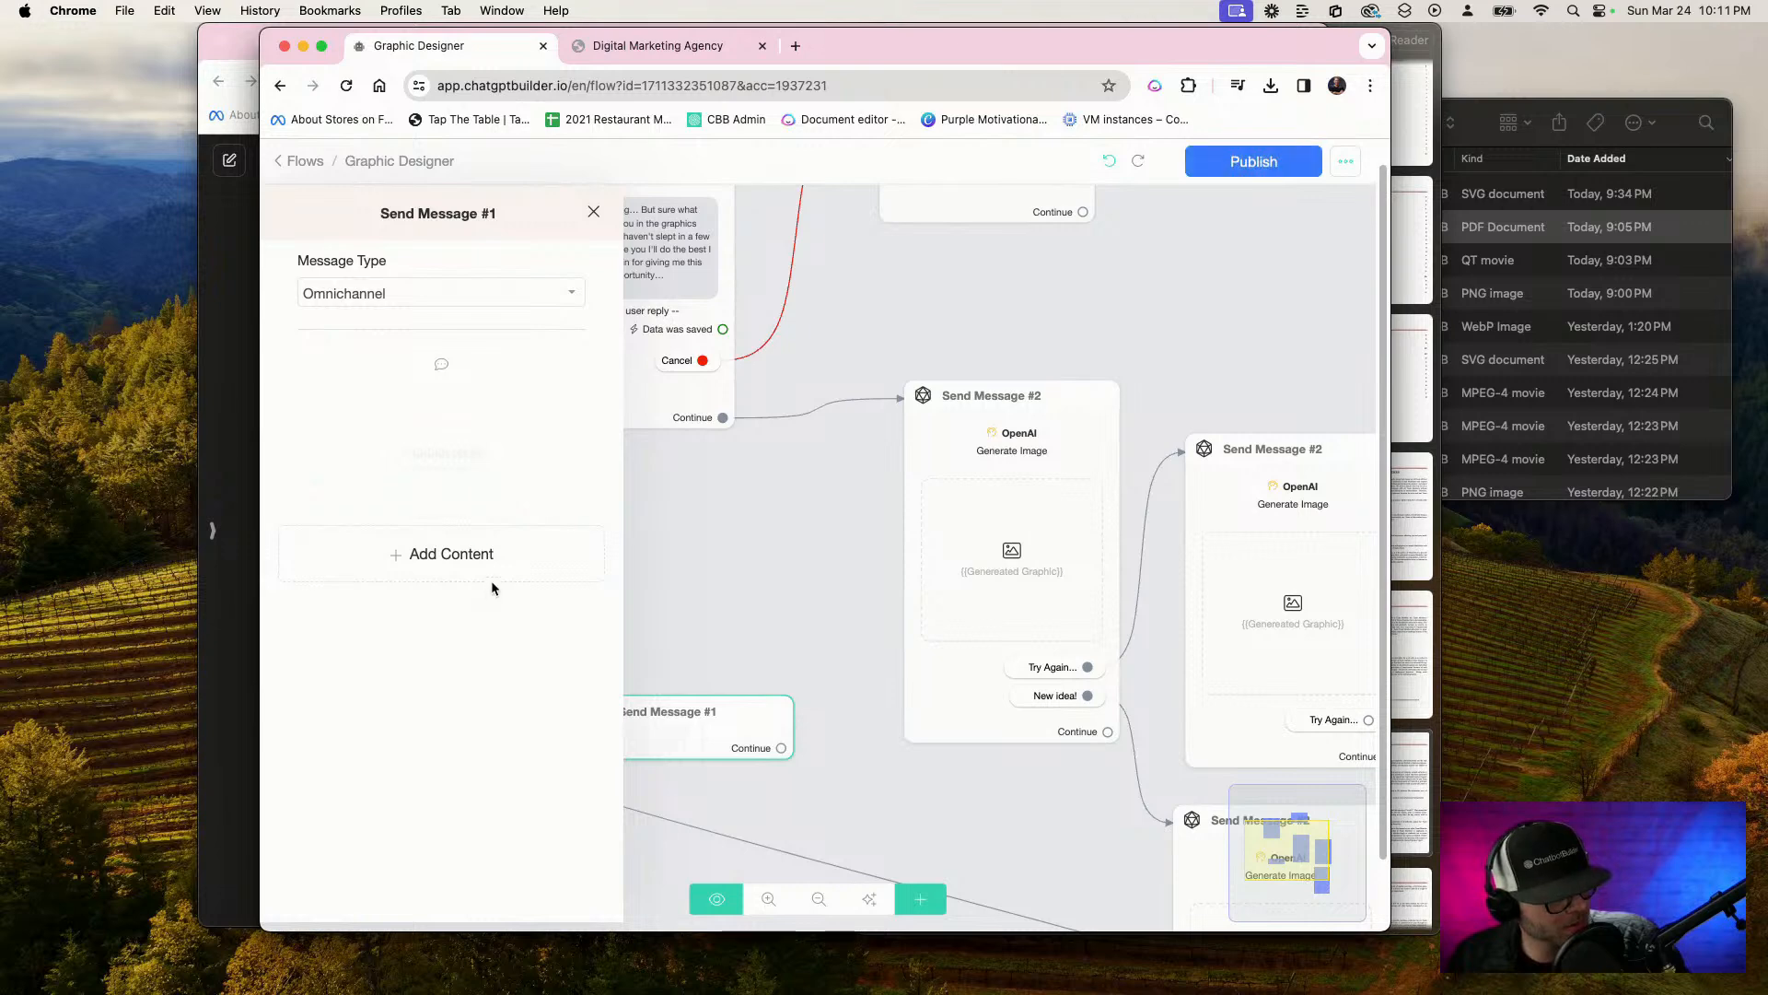
Add a Get User Data block to the duplicated Send Message #1
click(470, 557)
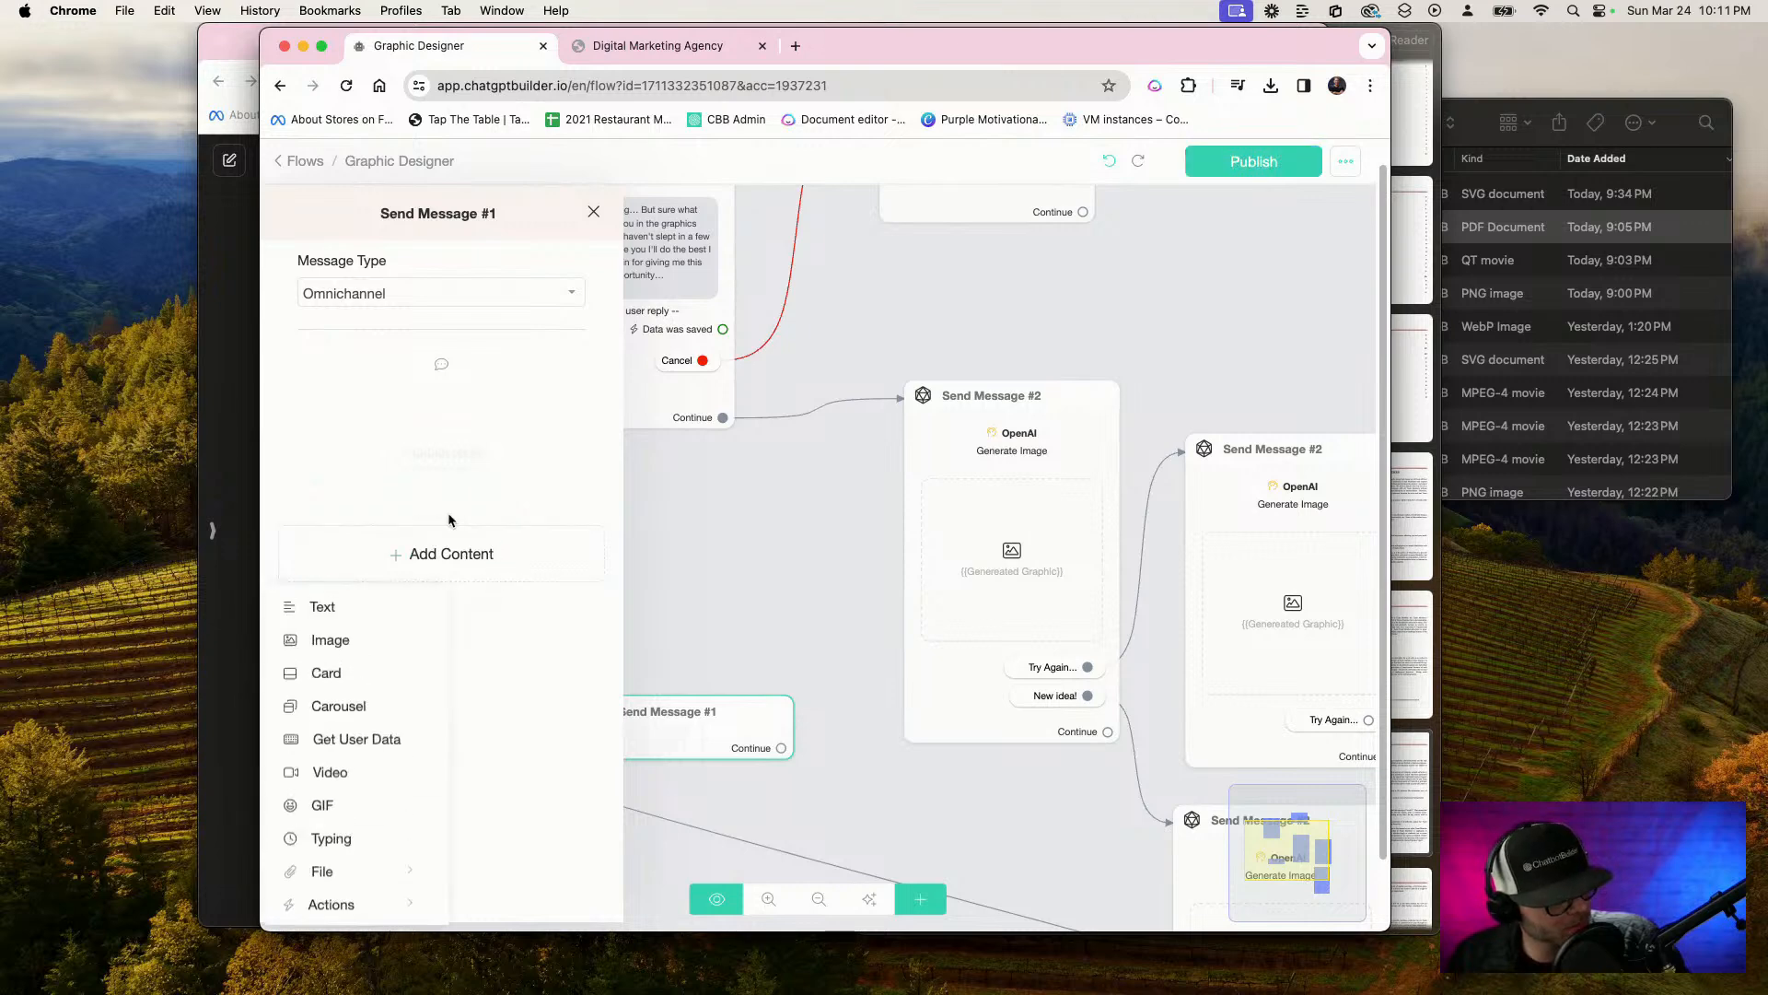
click(362, 746)
click(781, 626)
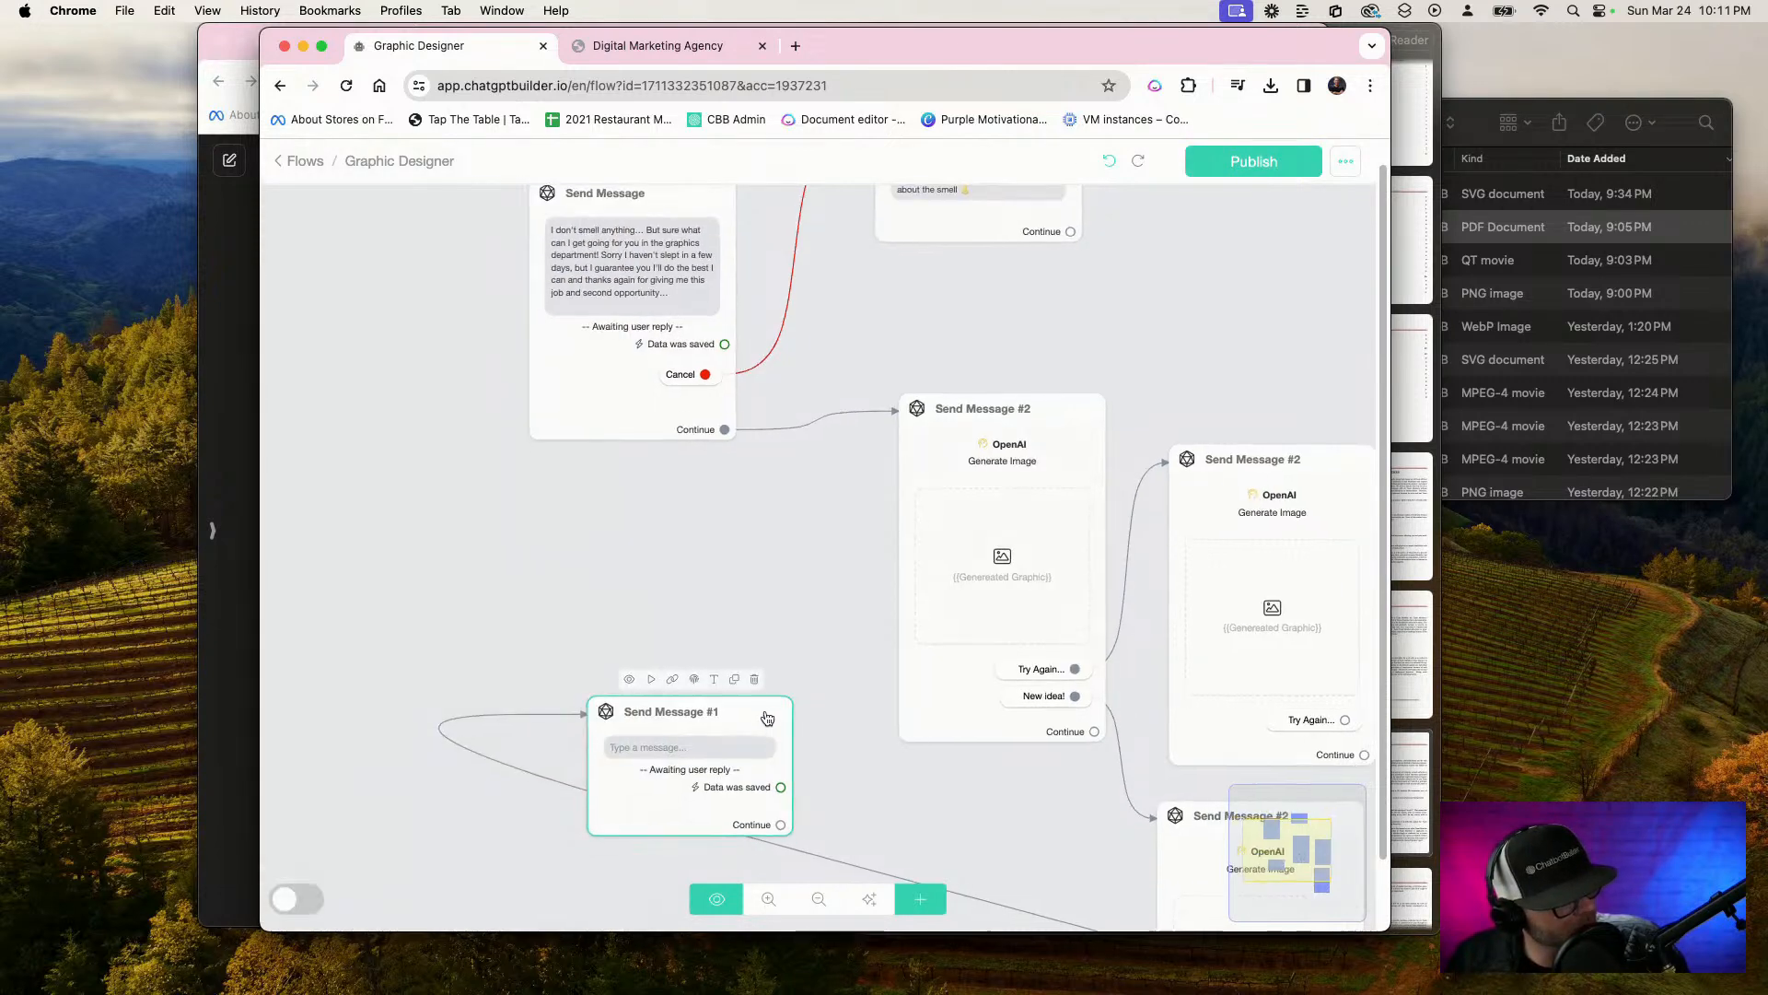
Delete the duplicated Send Message #1, then duplicate the starting Send Message and place its copy below the original
click(755, 679)
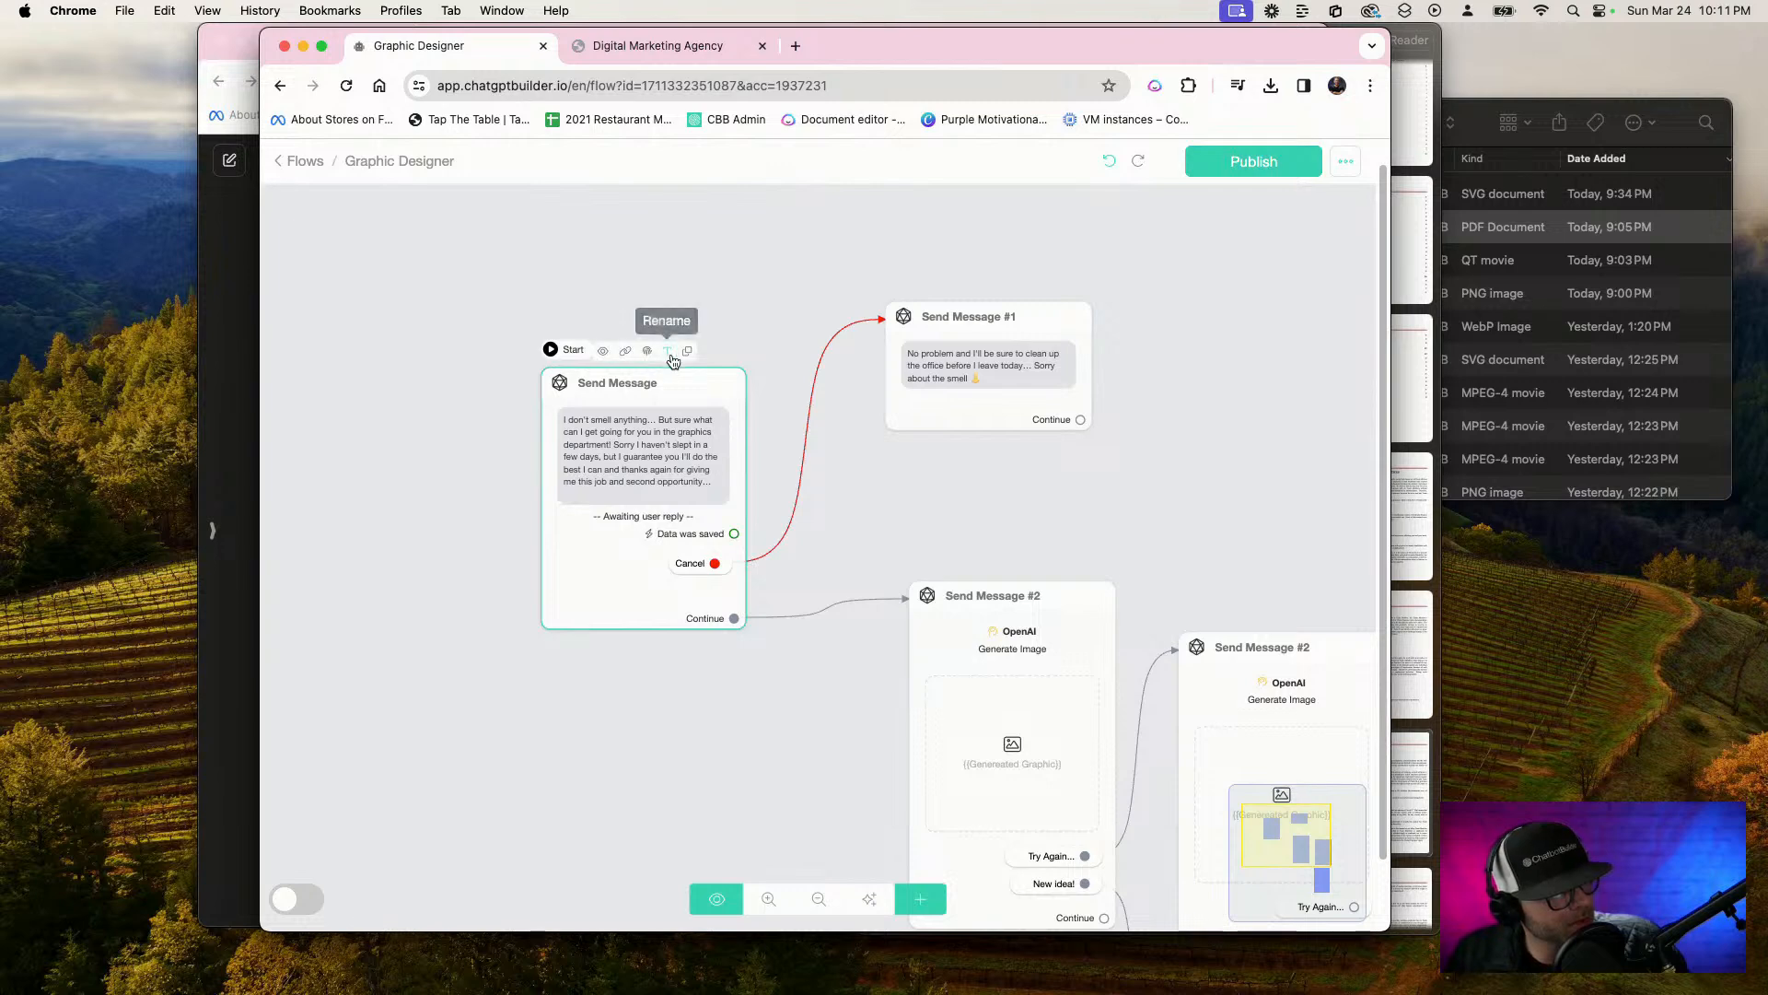
click(688, 353)
drag(884, 517, 876, 291)
drag(684, 370, 739, 858)
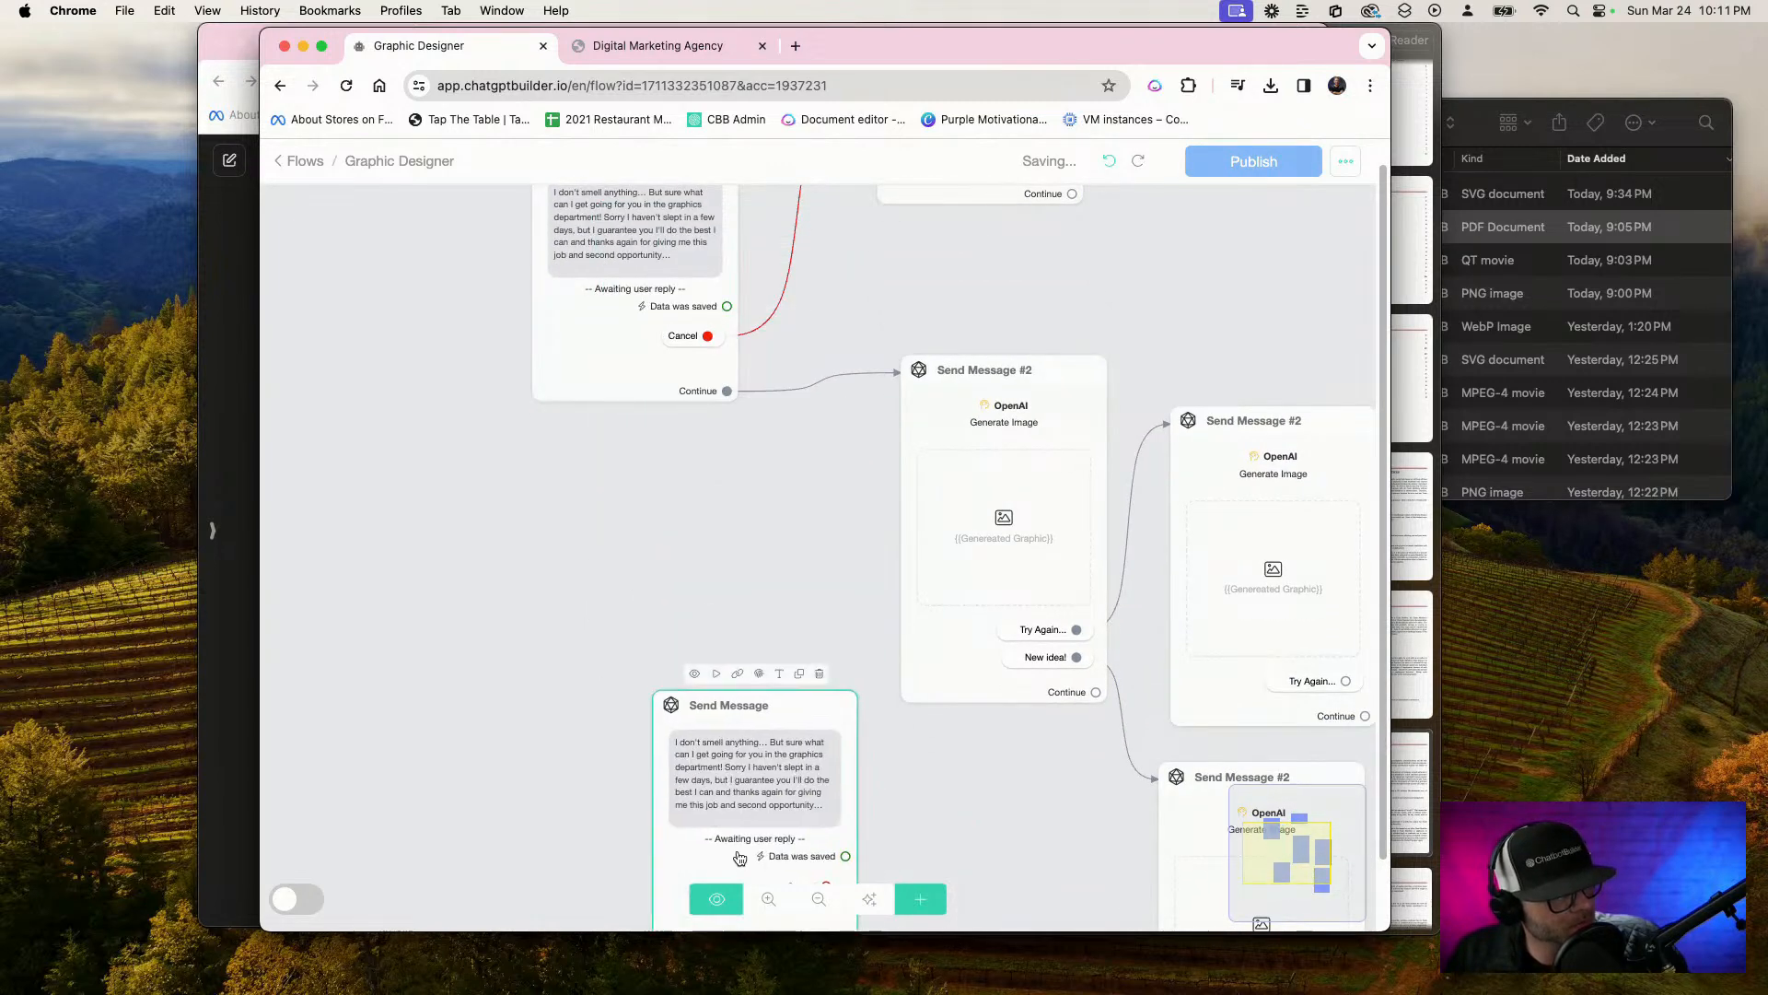
Replace the duplicated Send Message's question text with the copied "Sure thing what can I do for you?" message
click(764, 759)
click(489, 505)
key(super+a)
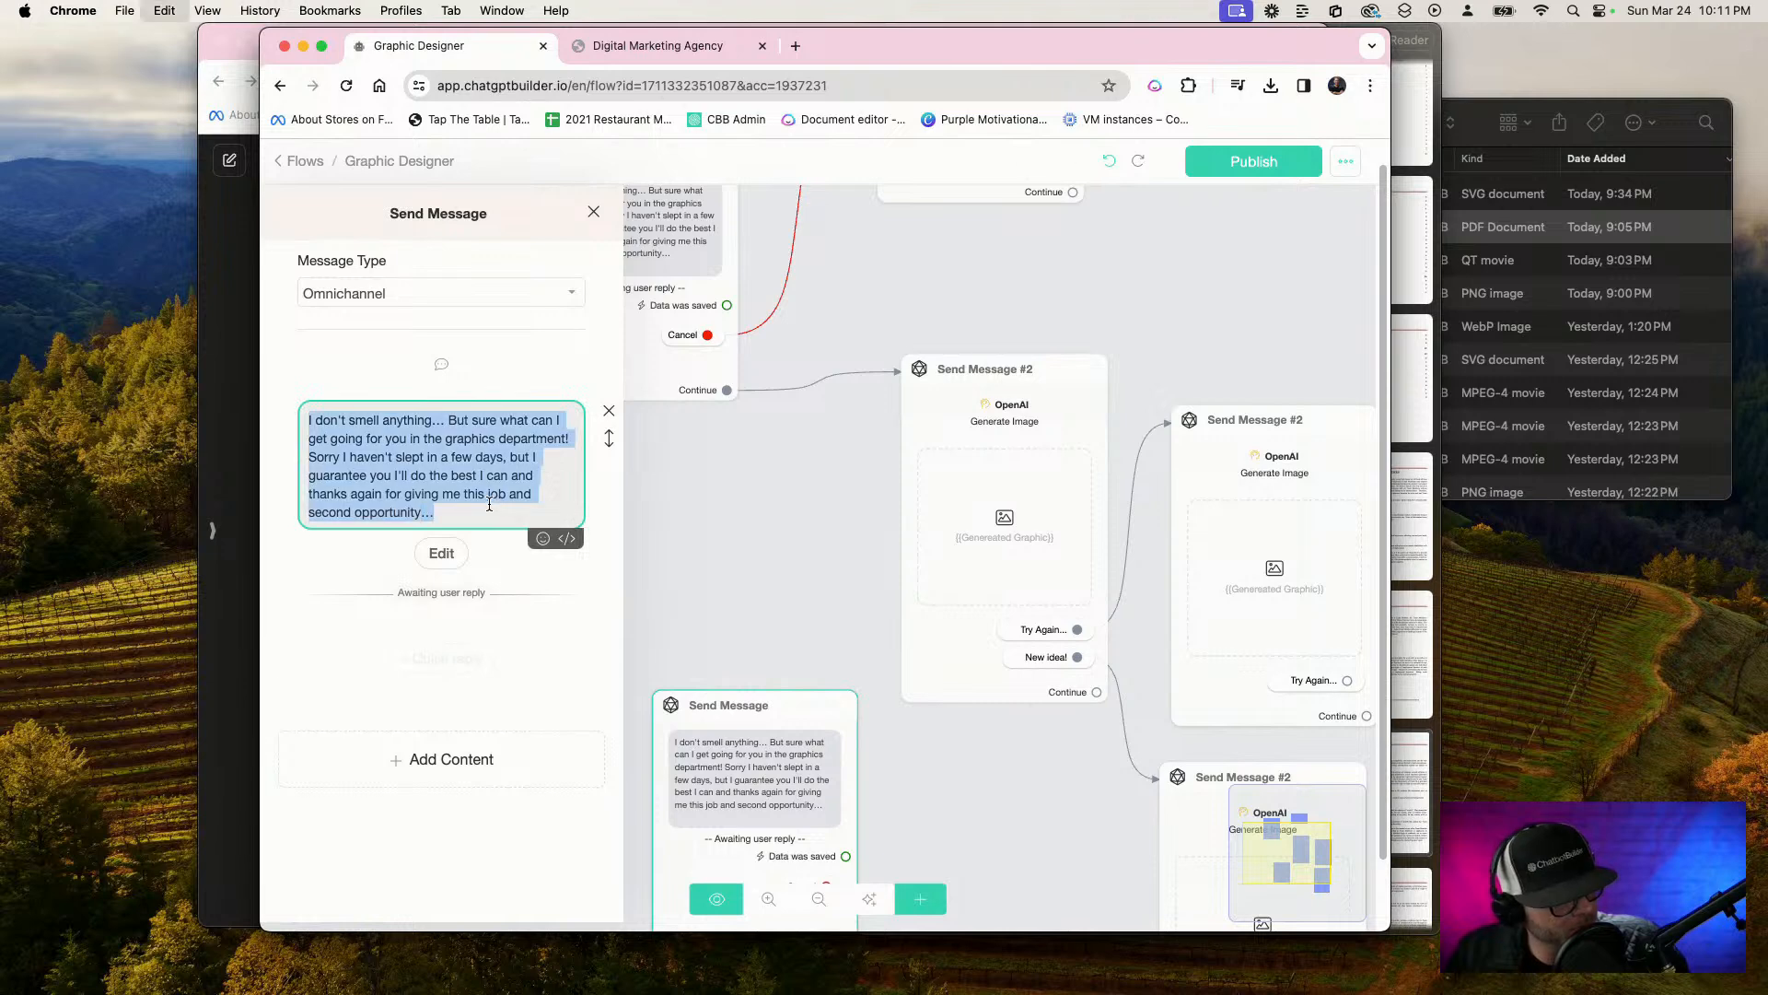
text(Sure thing what can I do for you? I'll jump on it right now boss any graphic or photograph you can think of...)
click(671, 526)
Connect the lowest Send Message #2's "Try Again..." reply to the duplicated Send Message
scroll(932, 731, down, 3)
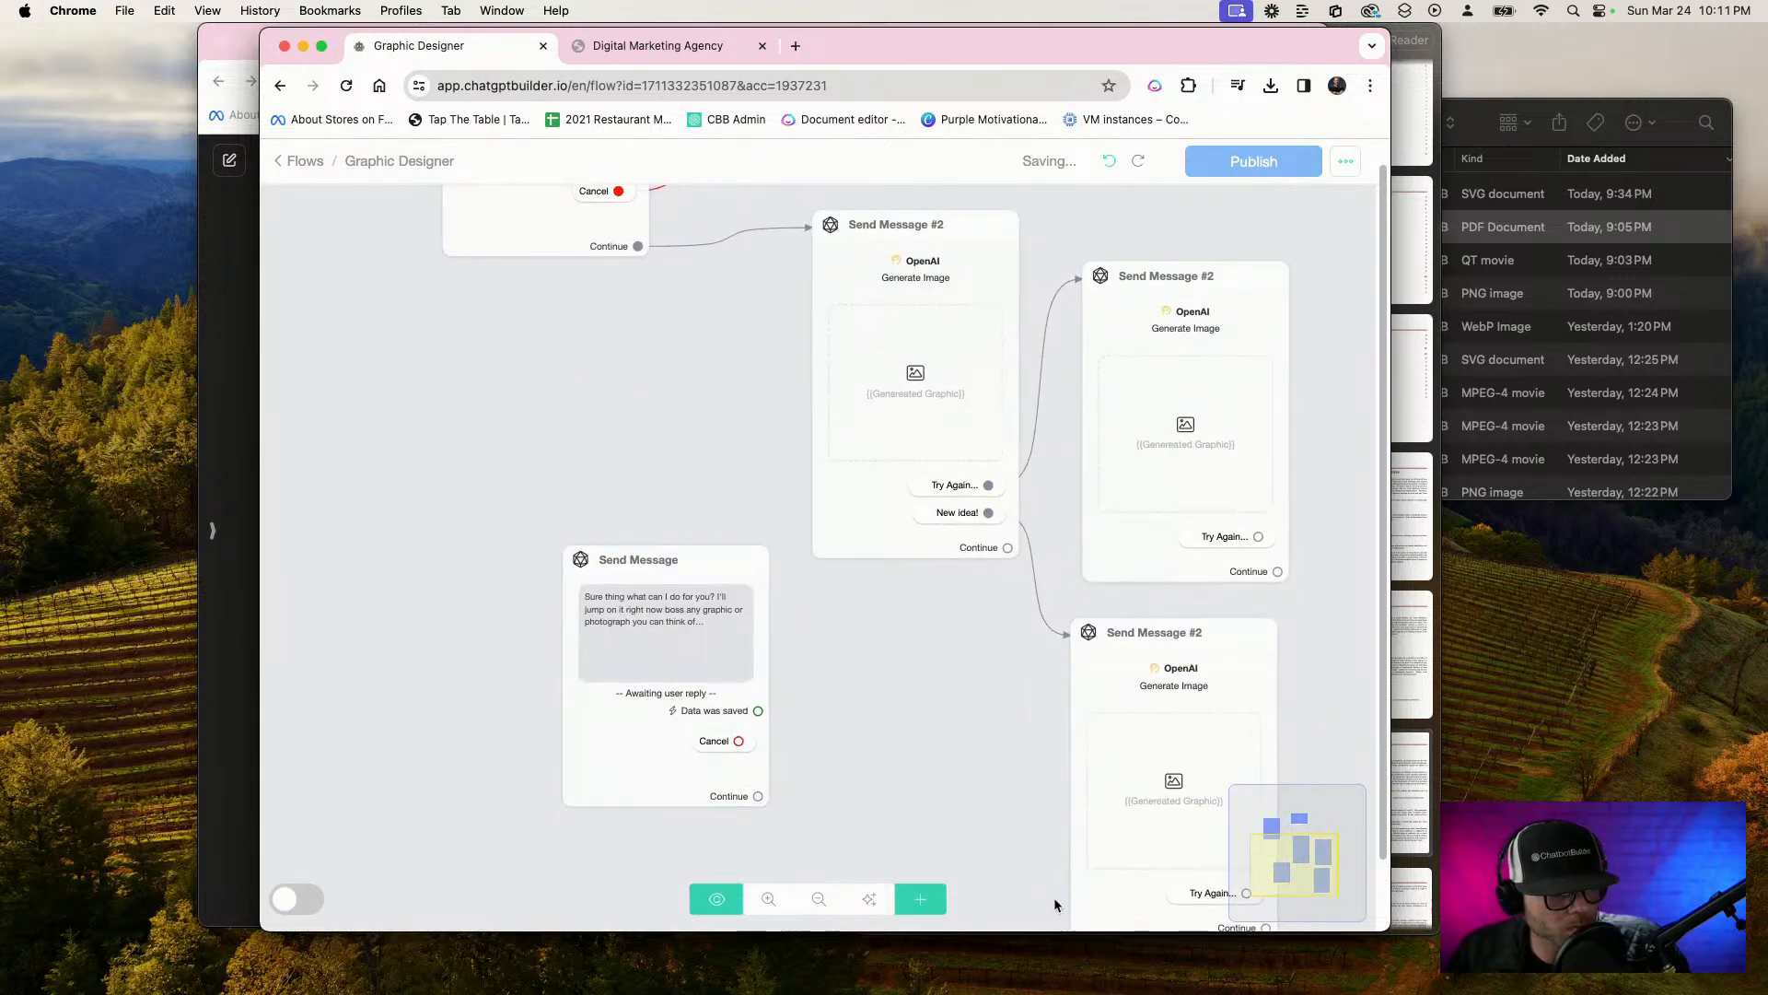
scroll(1056, 904, down, 3)
drag(1150, 734, 571, 635)
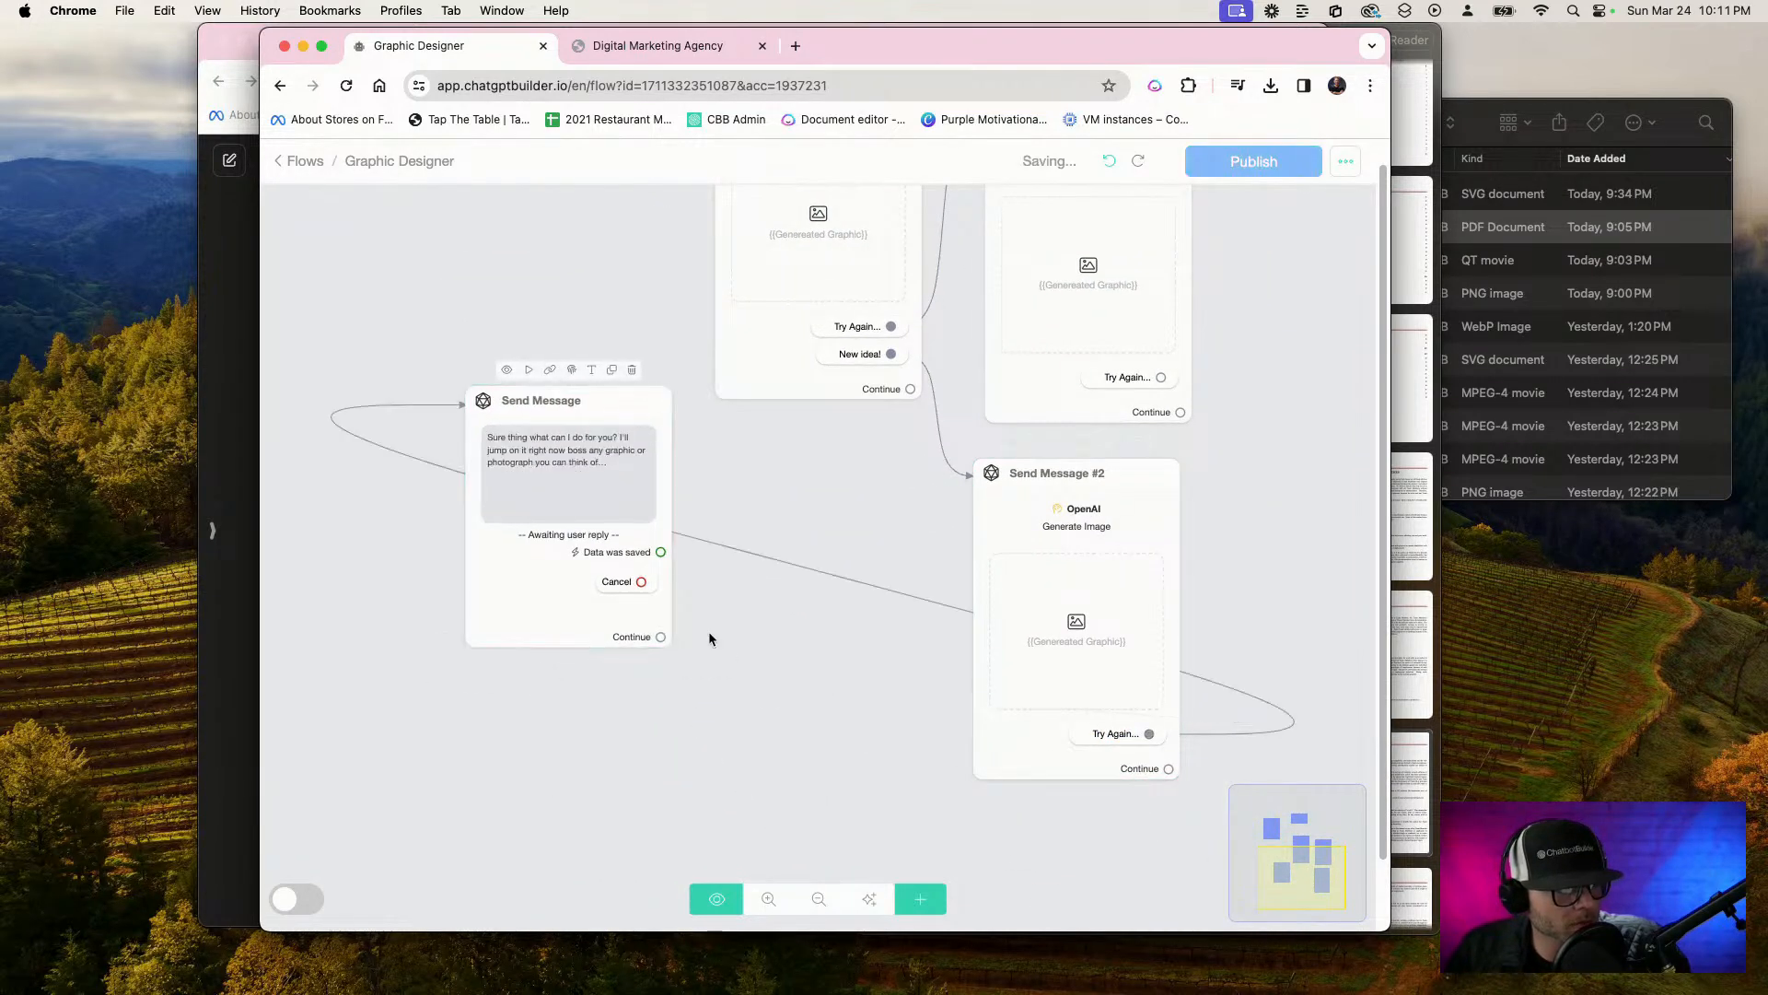
Connect the duplicated Send Message's Continue output to the original Send Message #2 and auto-organize the flow's steps
drag(696, 634, 529, 641)
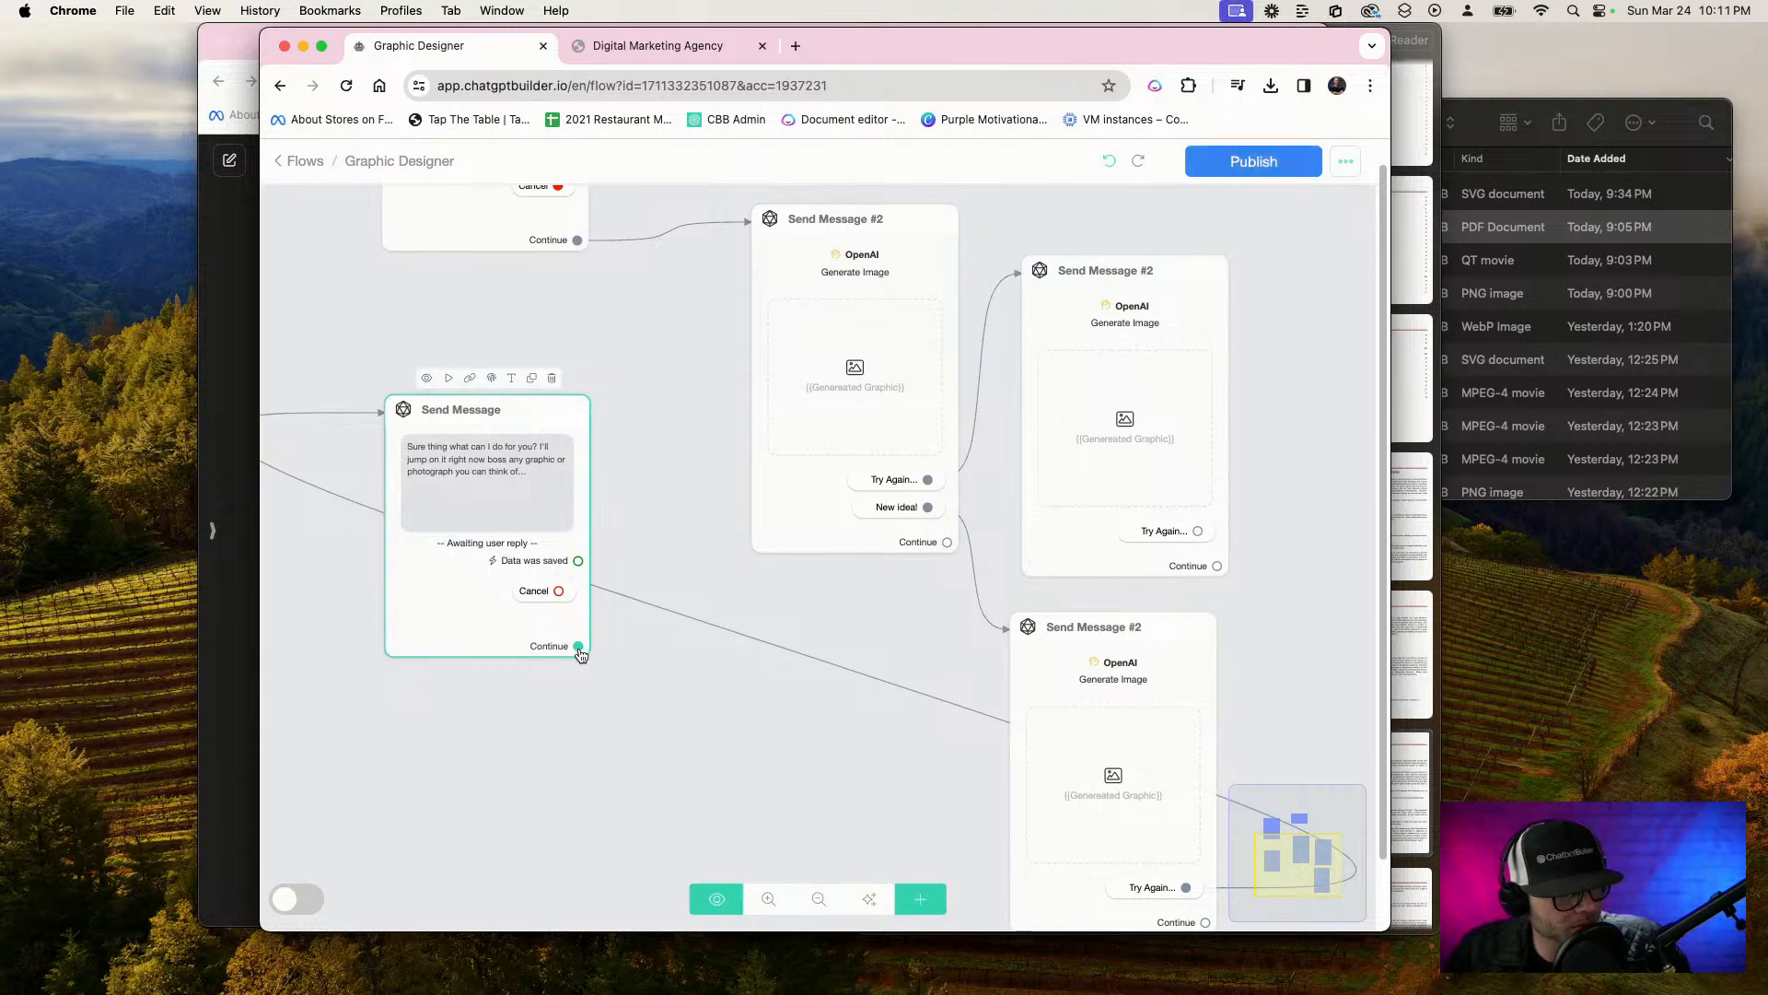
click(869, 899)
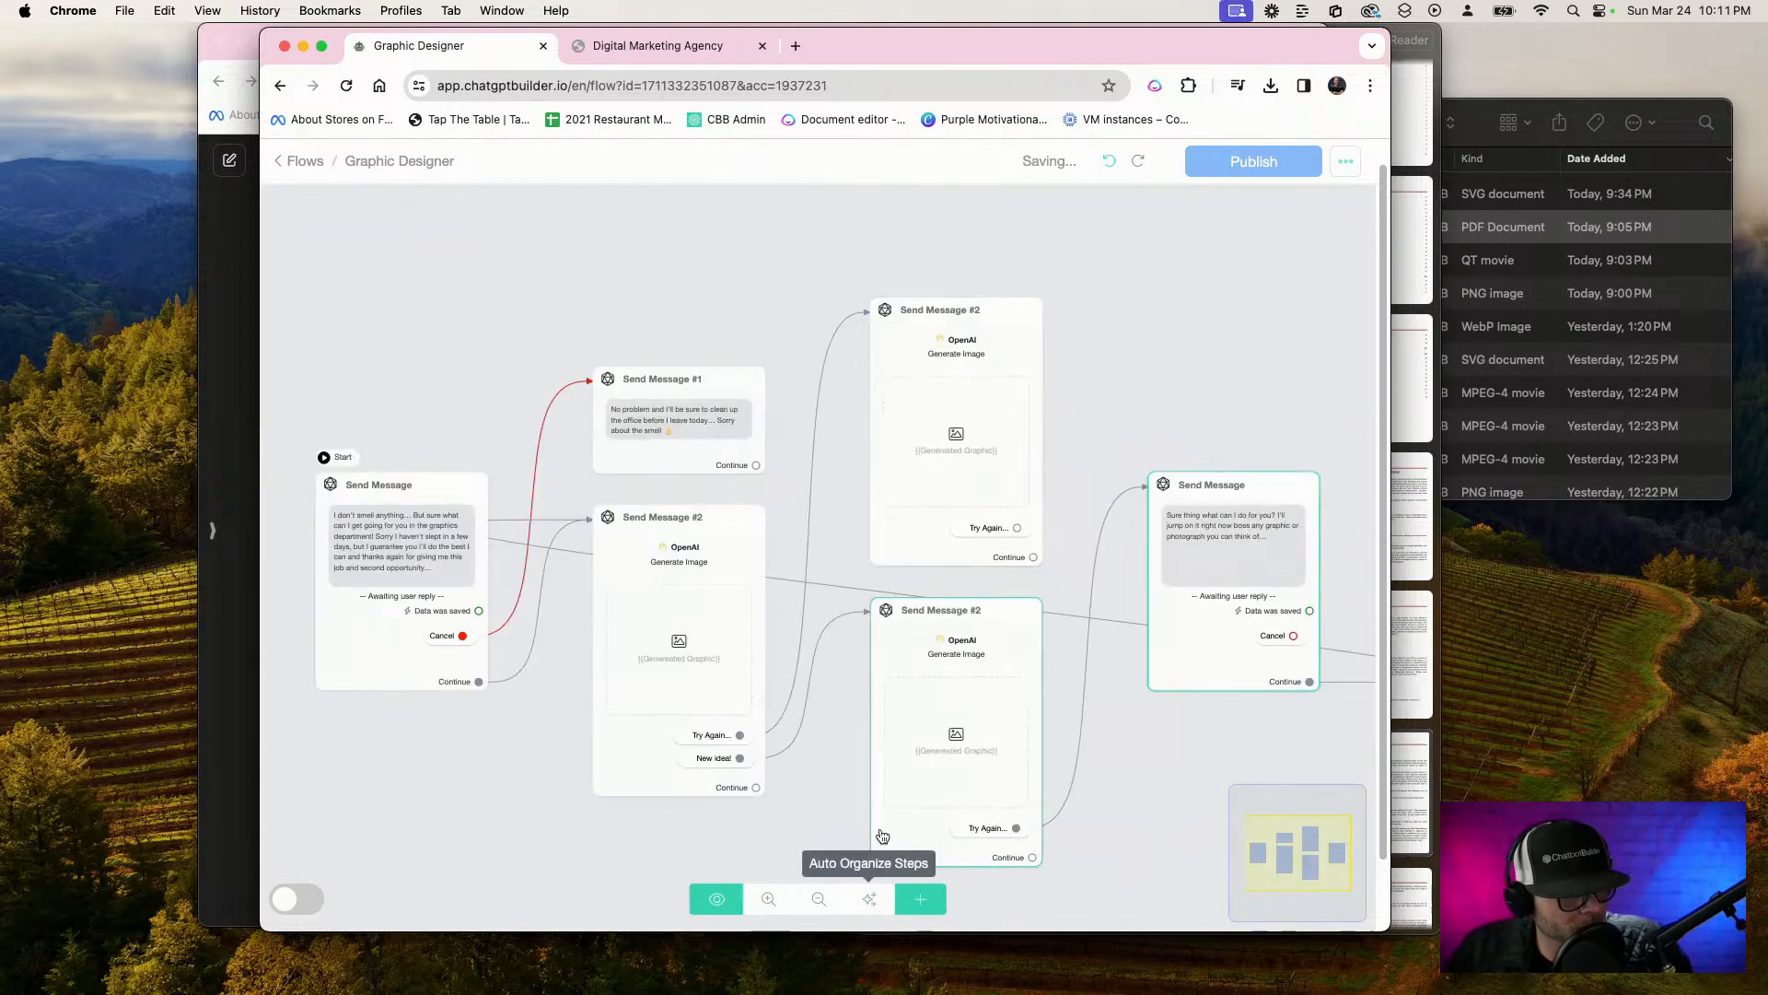
Review the organized layout and publish the Graphic Designer flow
scroll(1073, 783, down, 3)
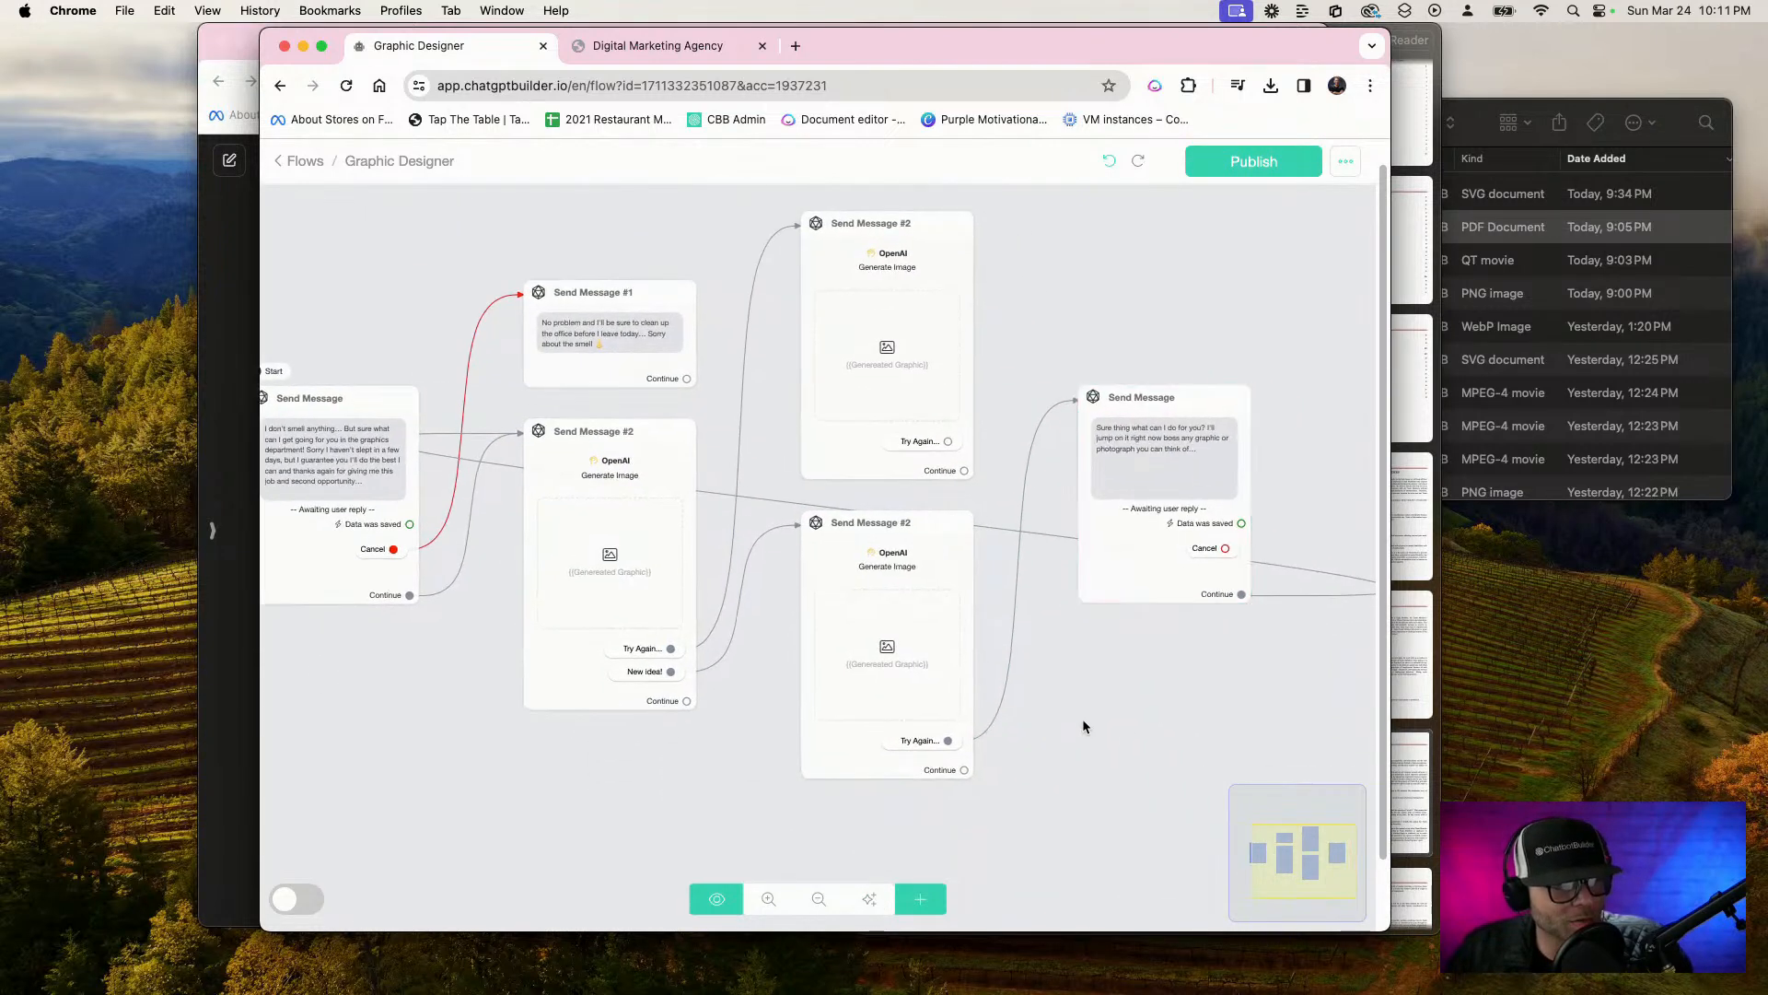
drag(1133, 734, 1186, 758)
scroll(1186, 758, up, 3)
scroll(1186, 758, down, 3)
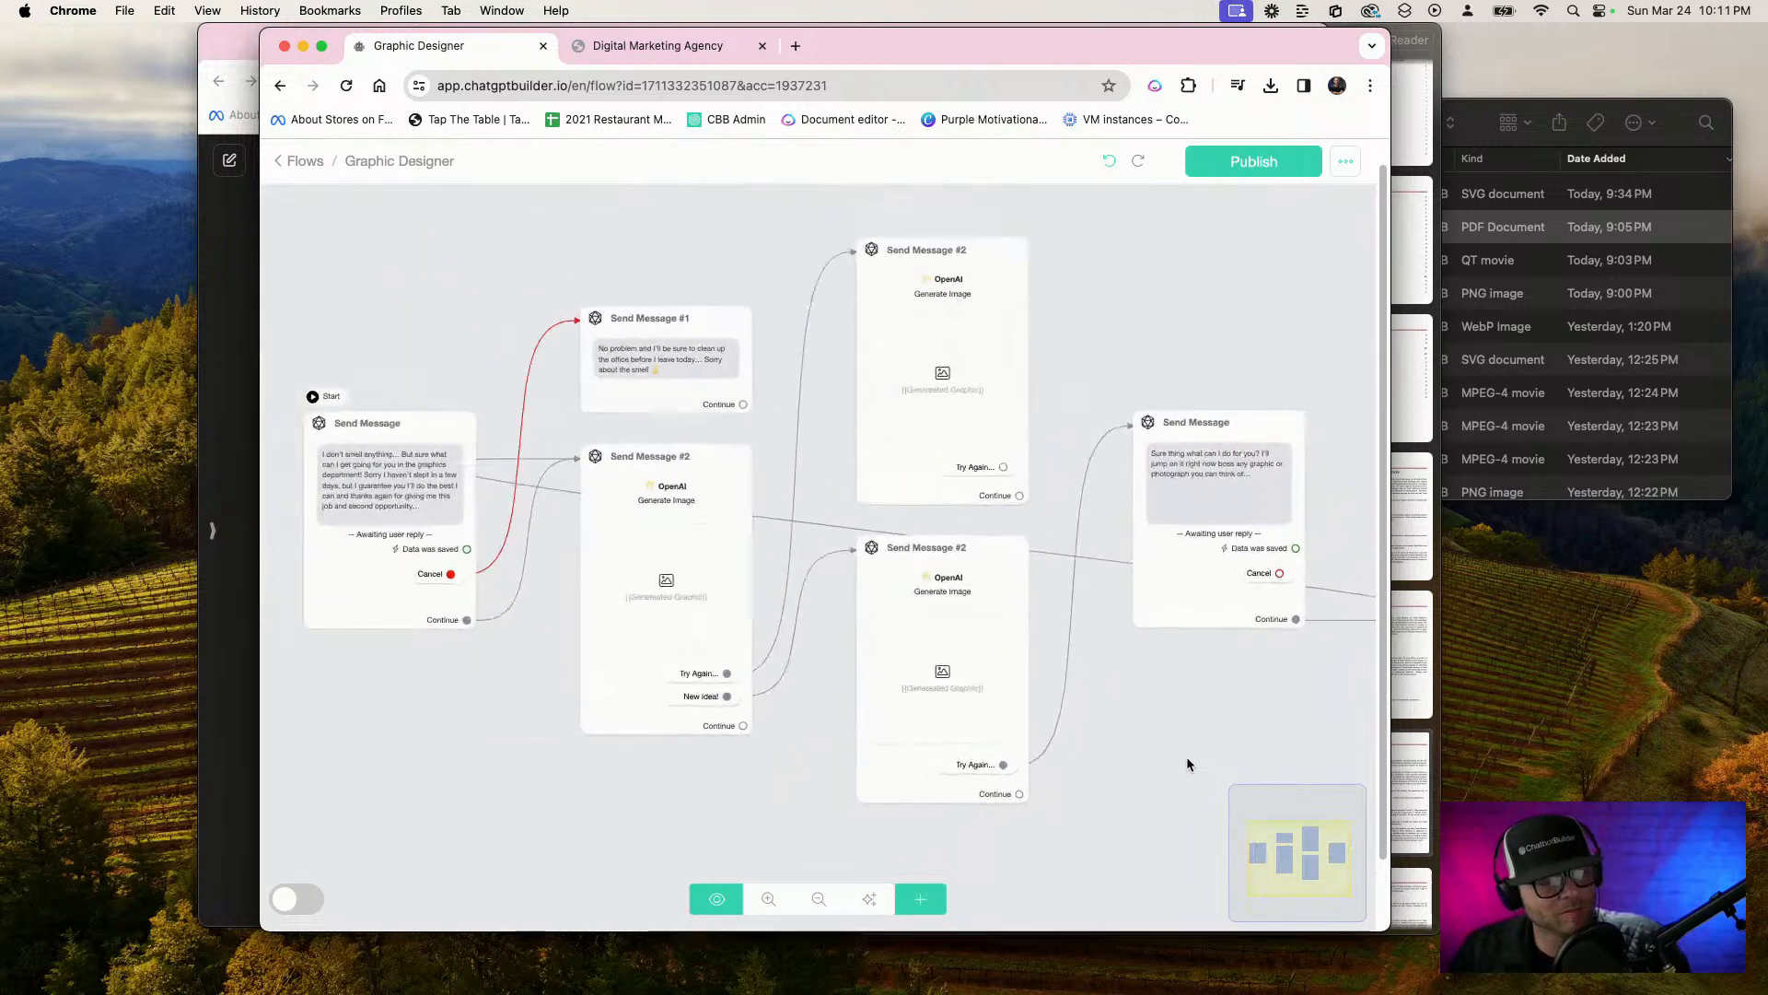
scroll(1186, 763, down, 1)
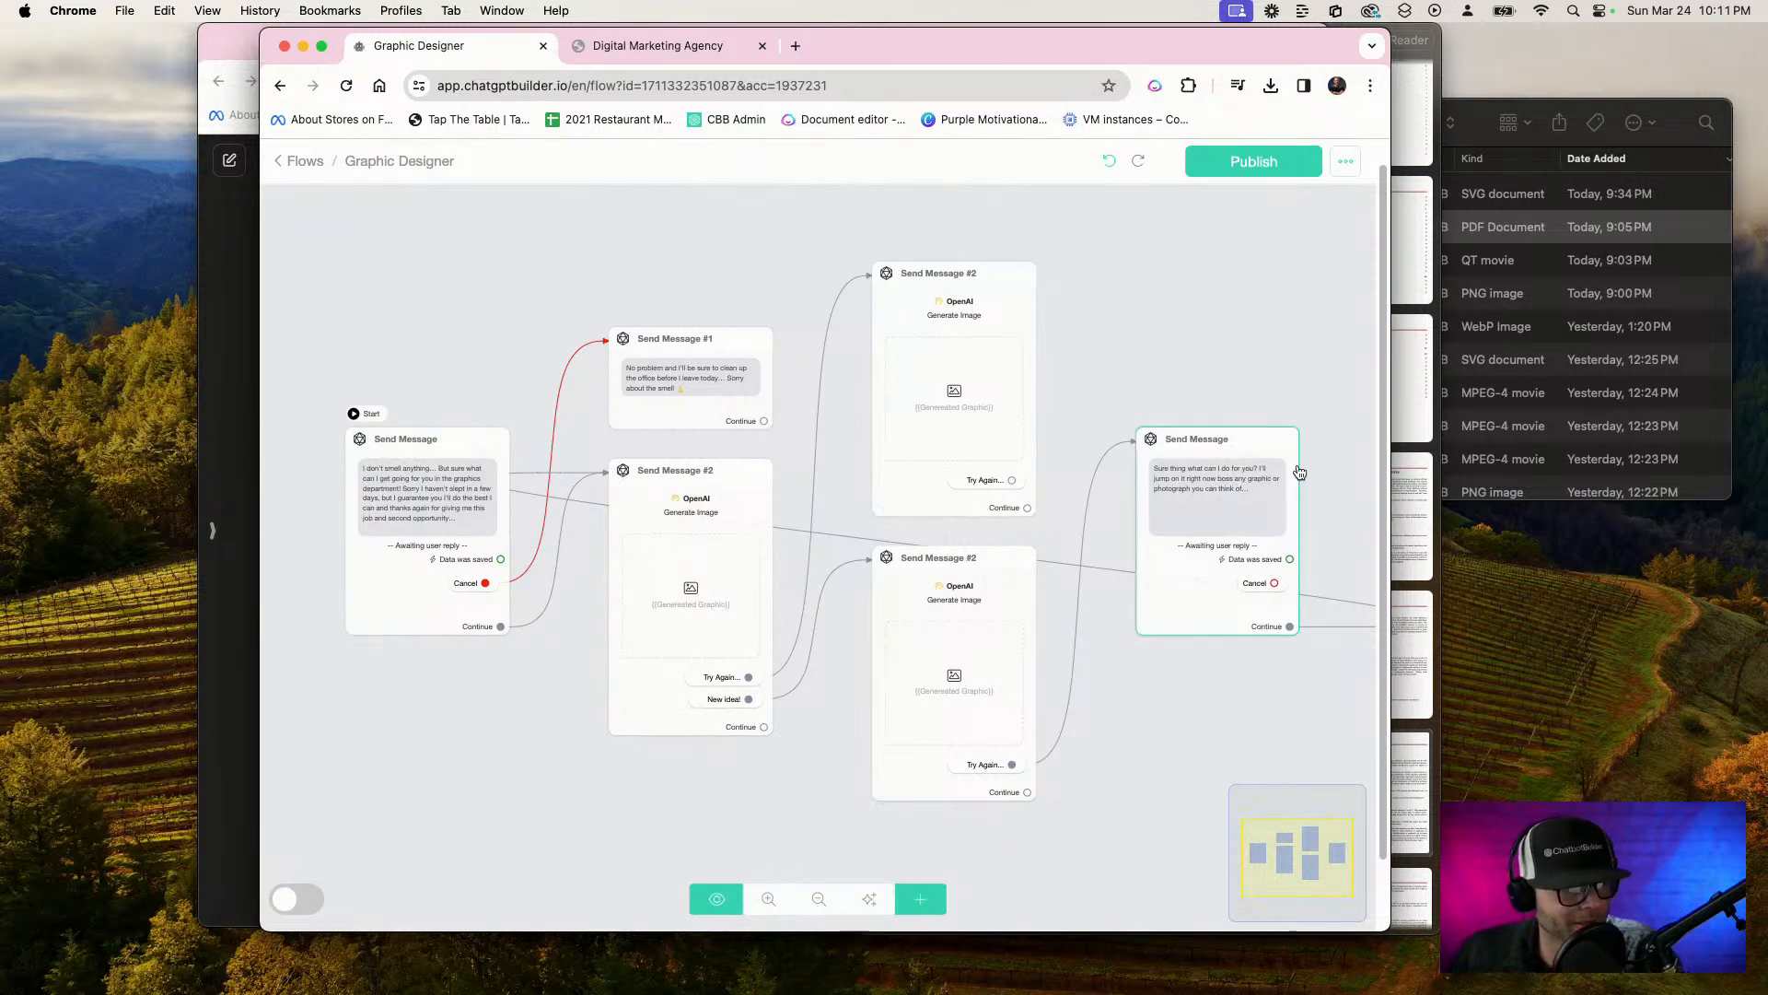
click(1265, 174)
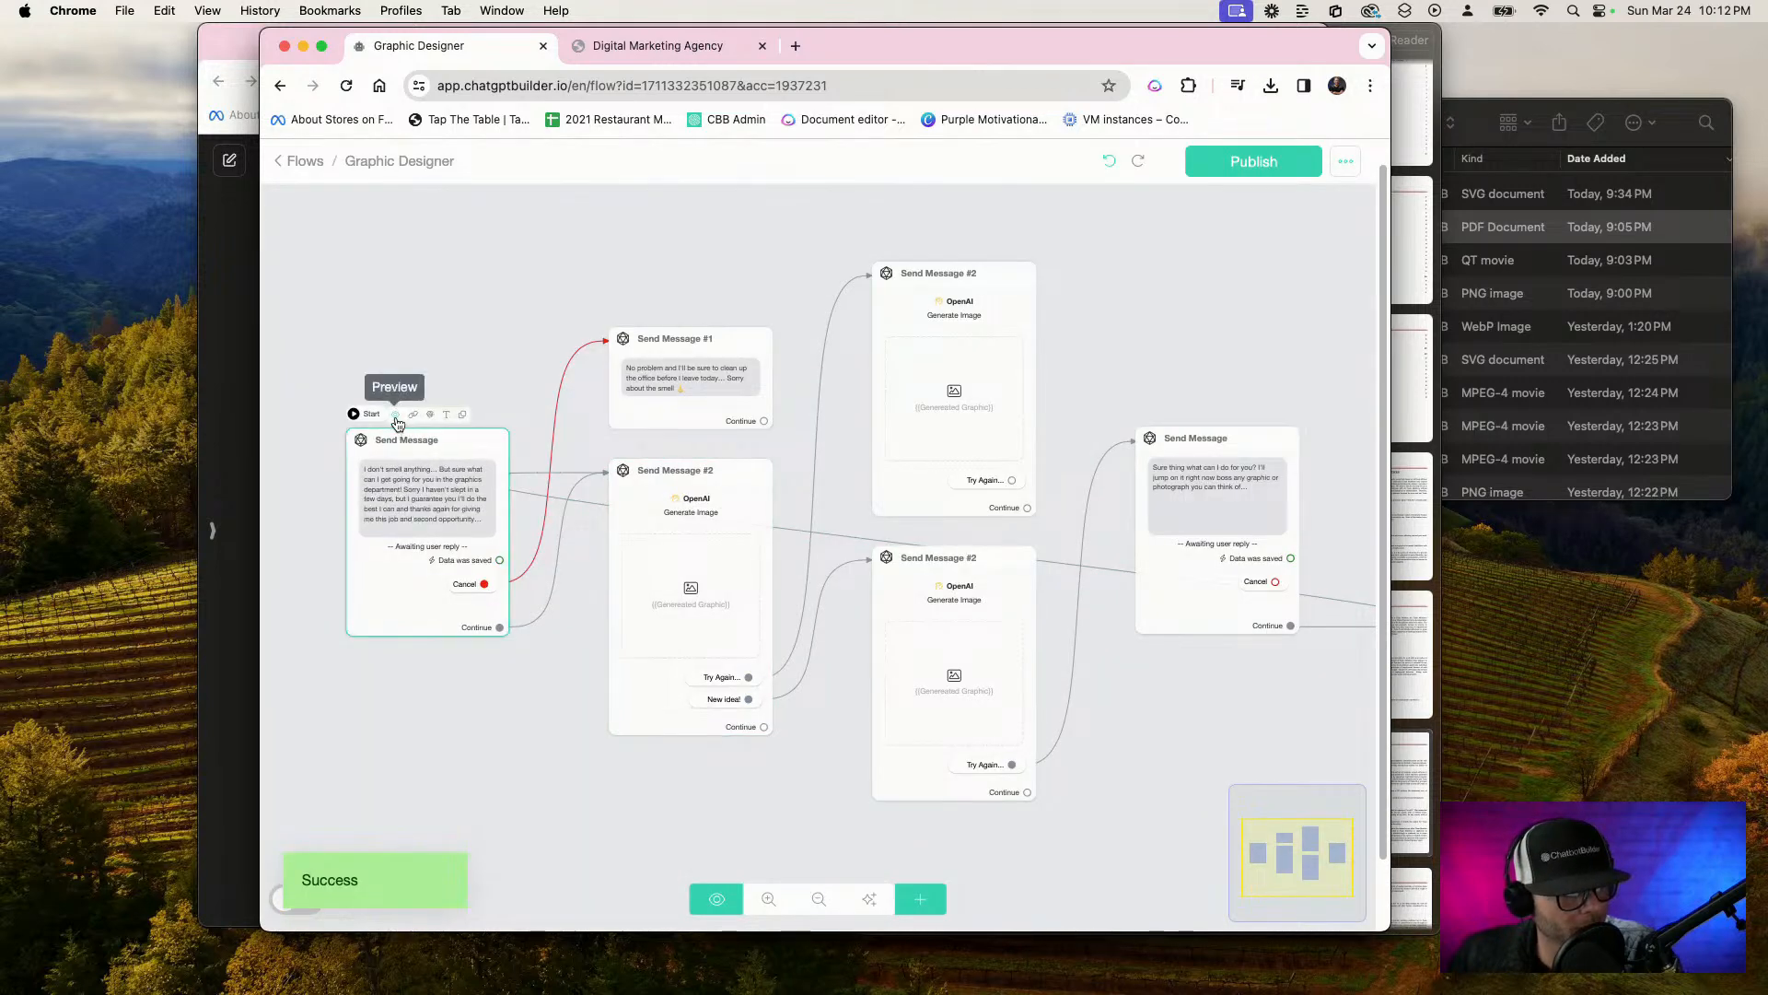
Preview the flow from its starting Send Message in the web chat and start dictating a graphic request
click(395, 414)
click(930, 292)
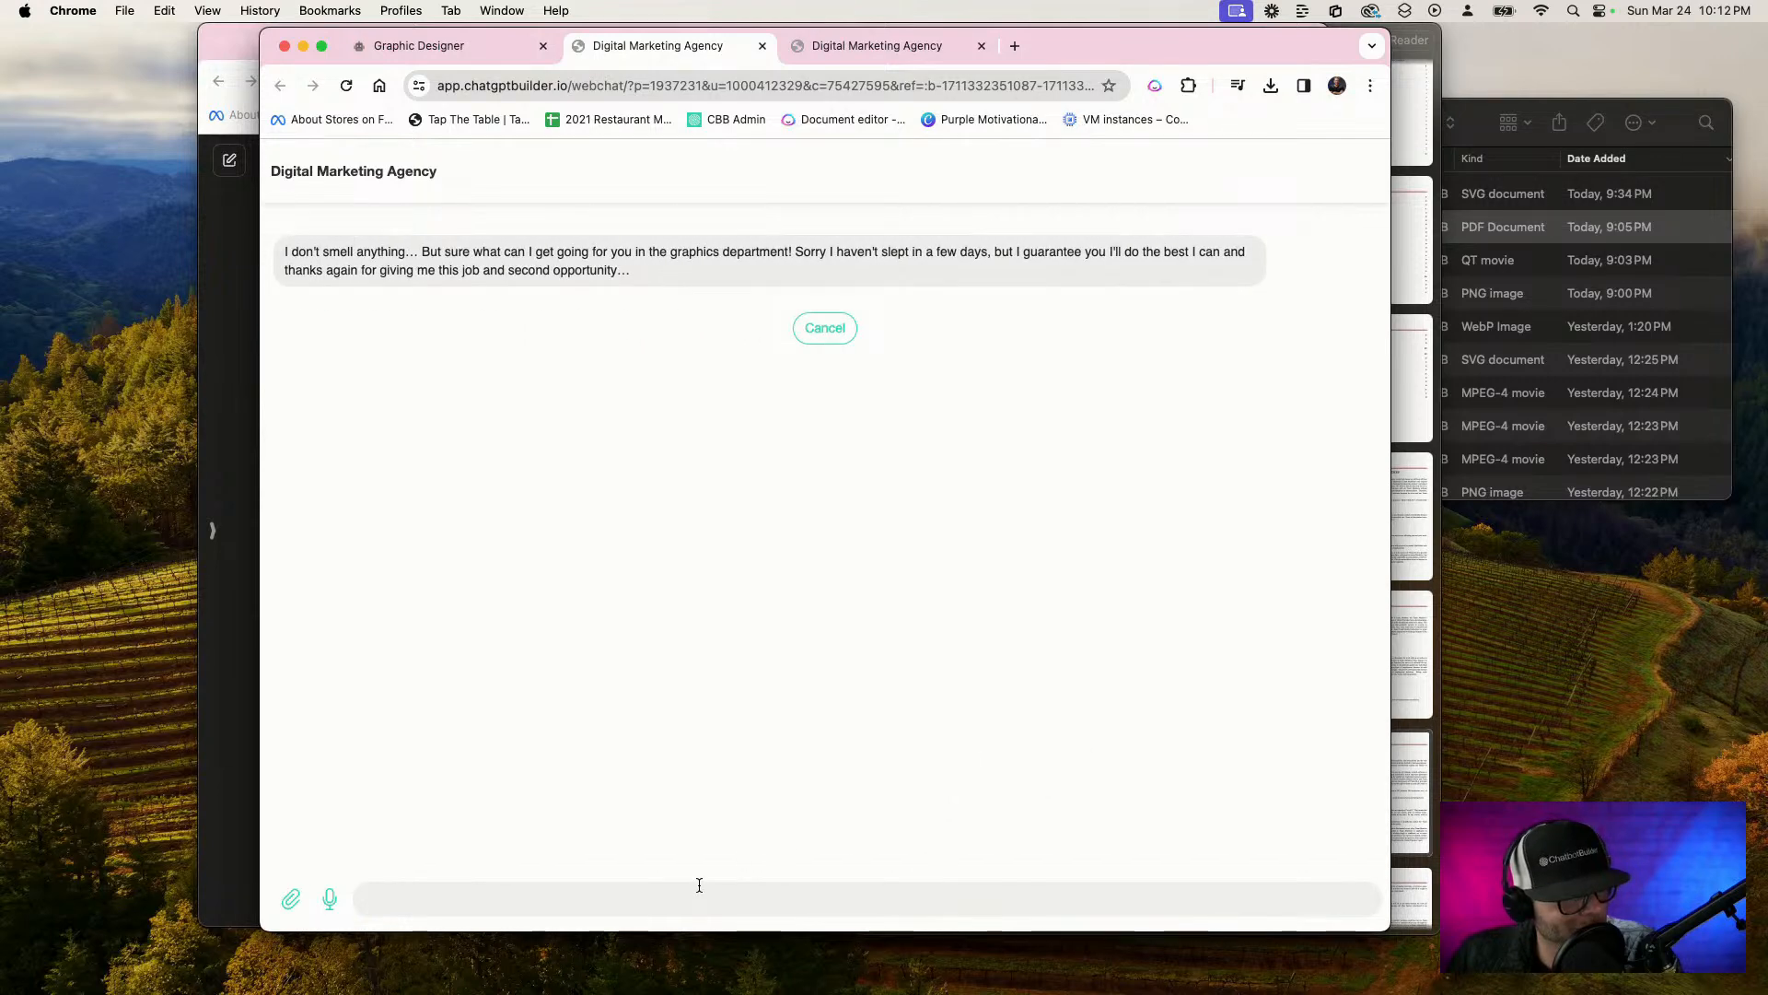
click(452, 45)
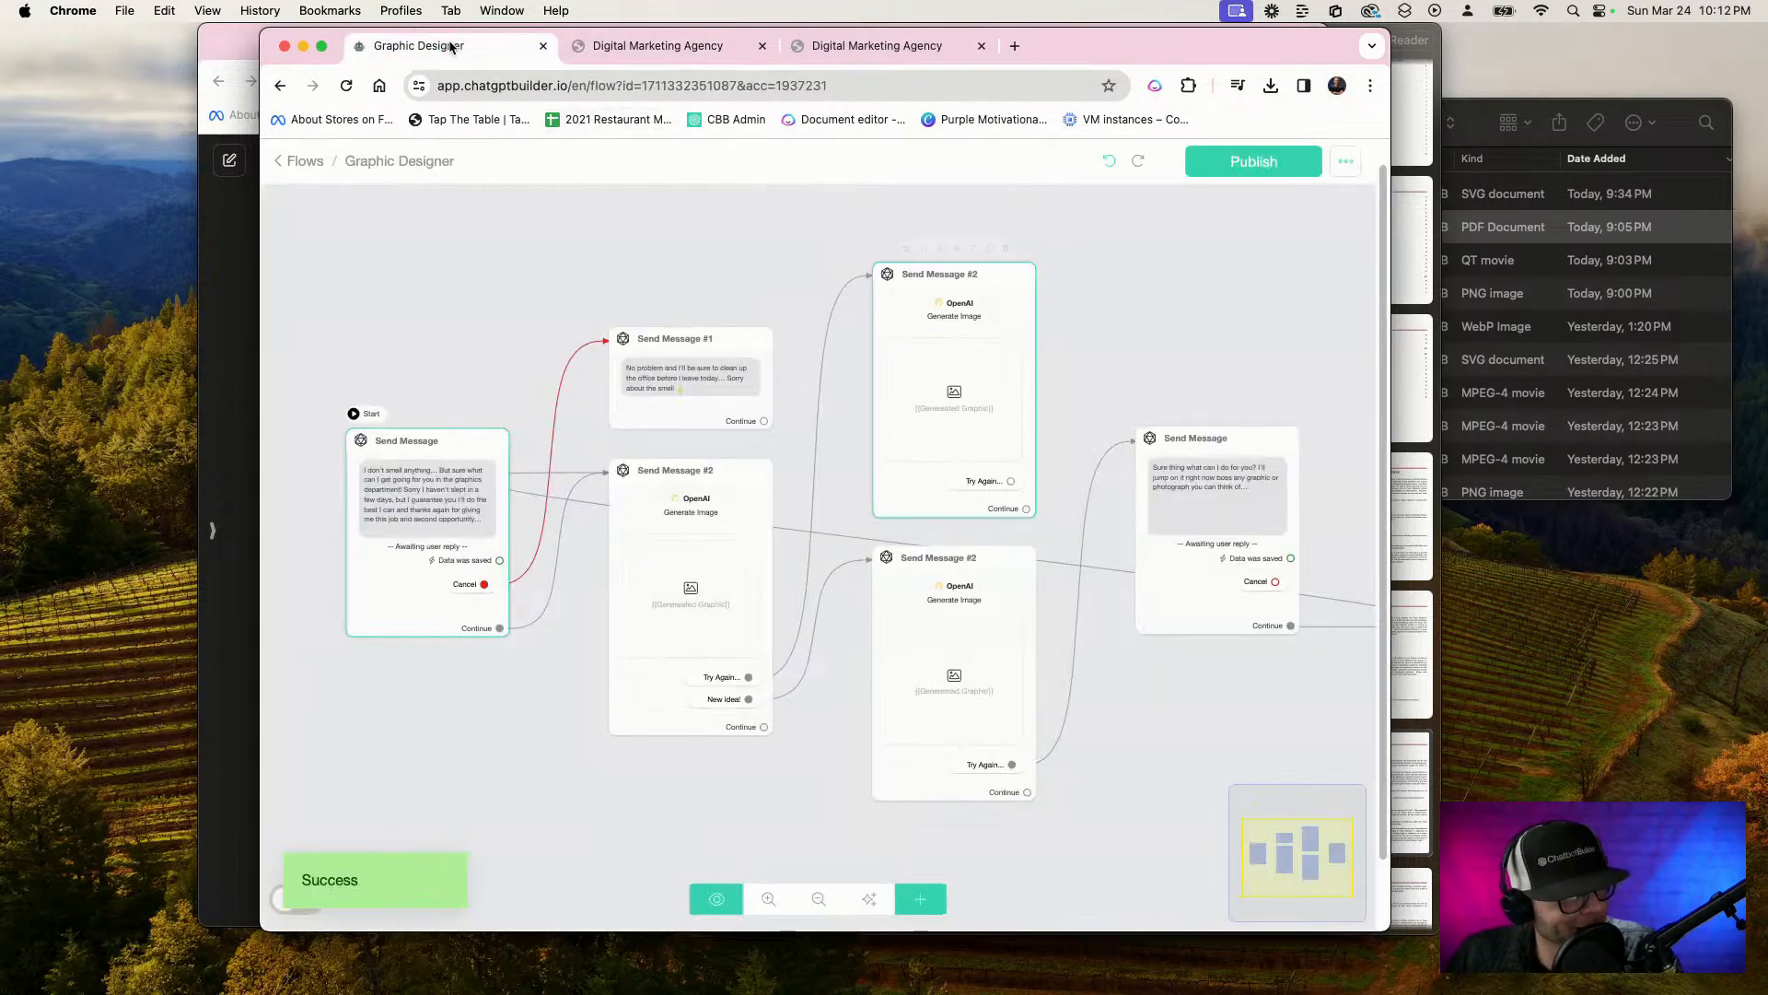
click(609, 58)
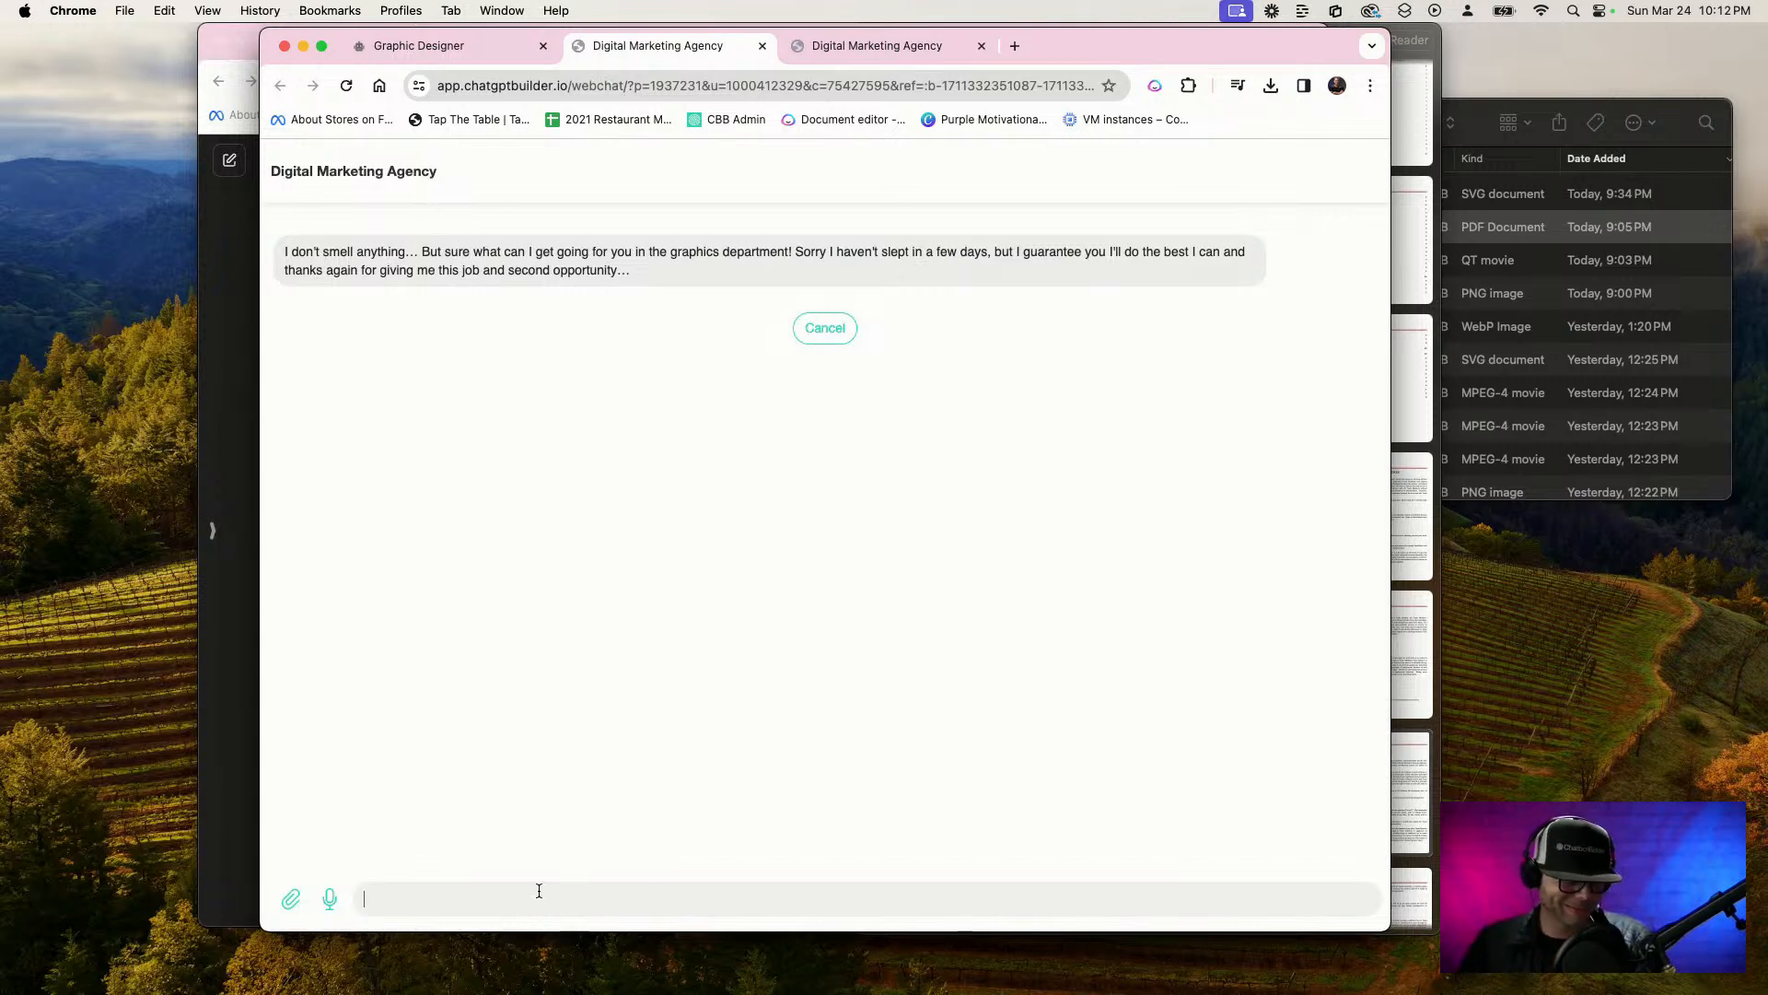
key(F5)
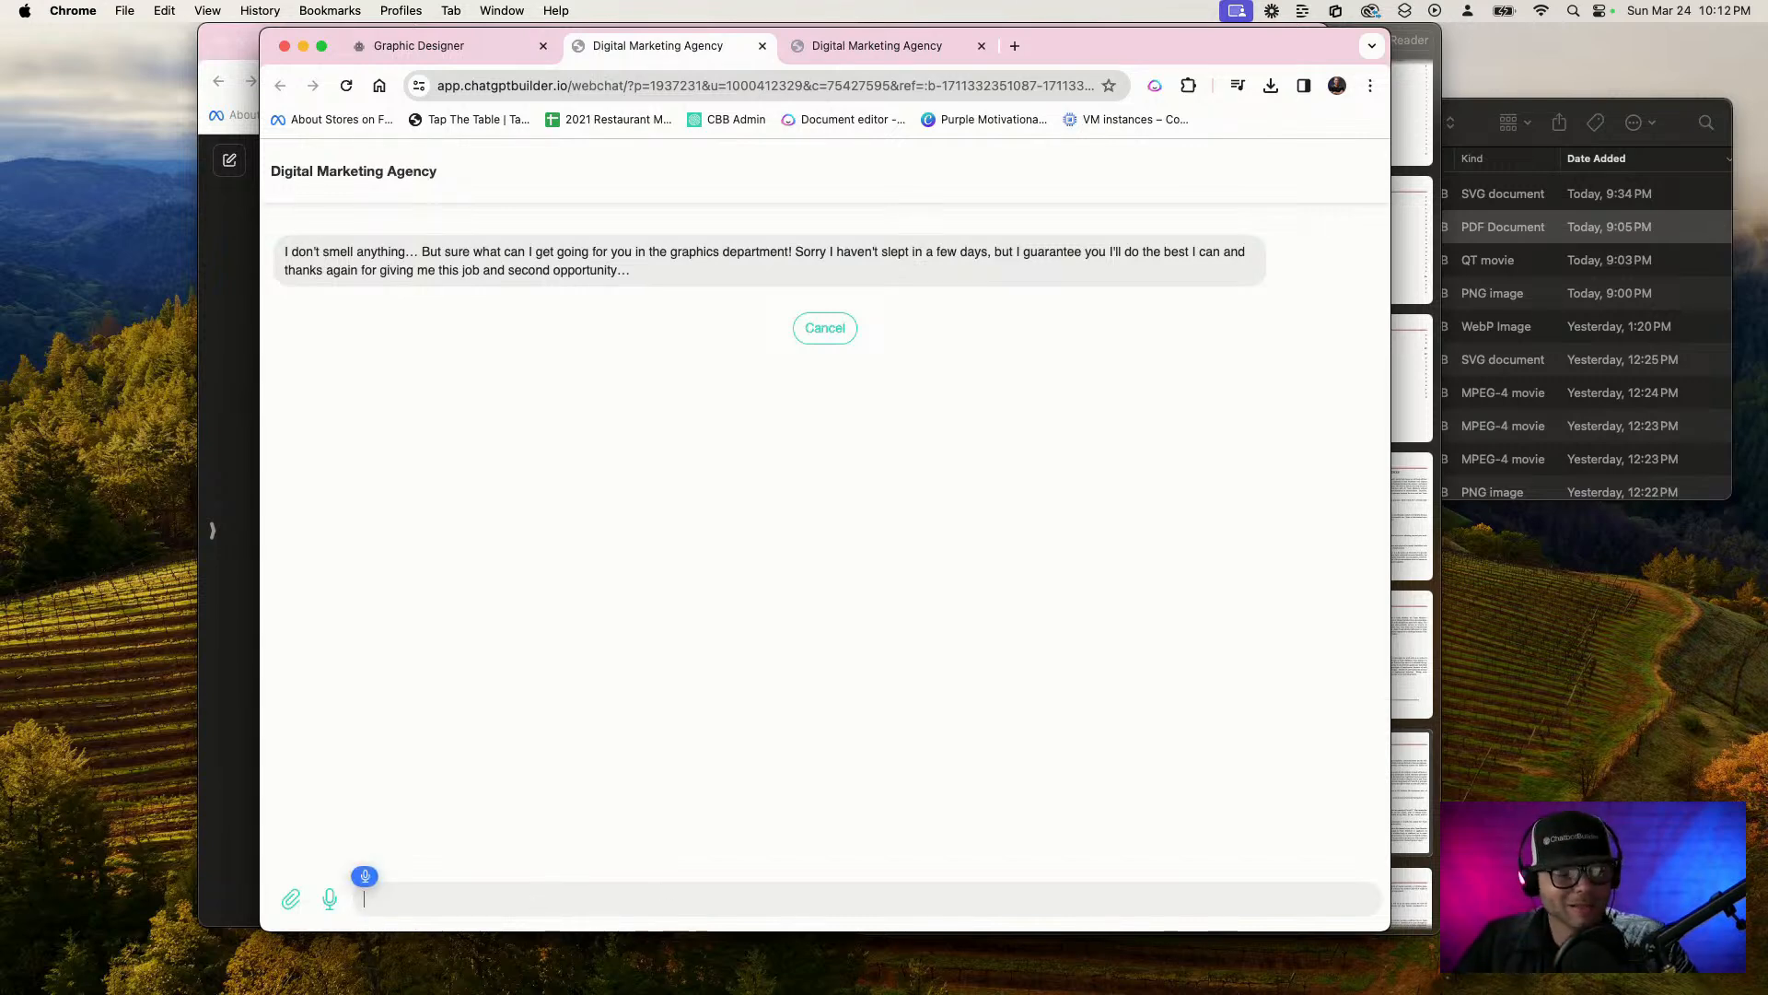
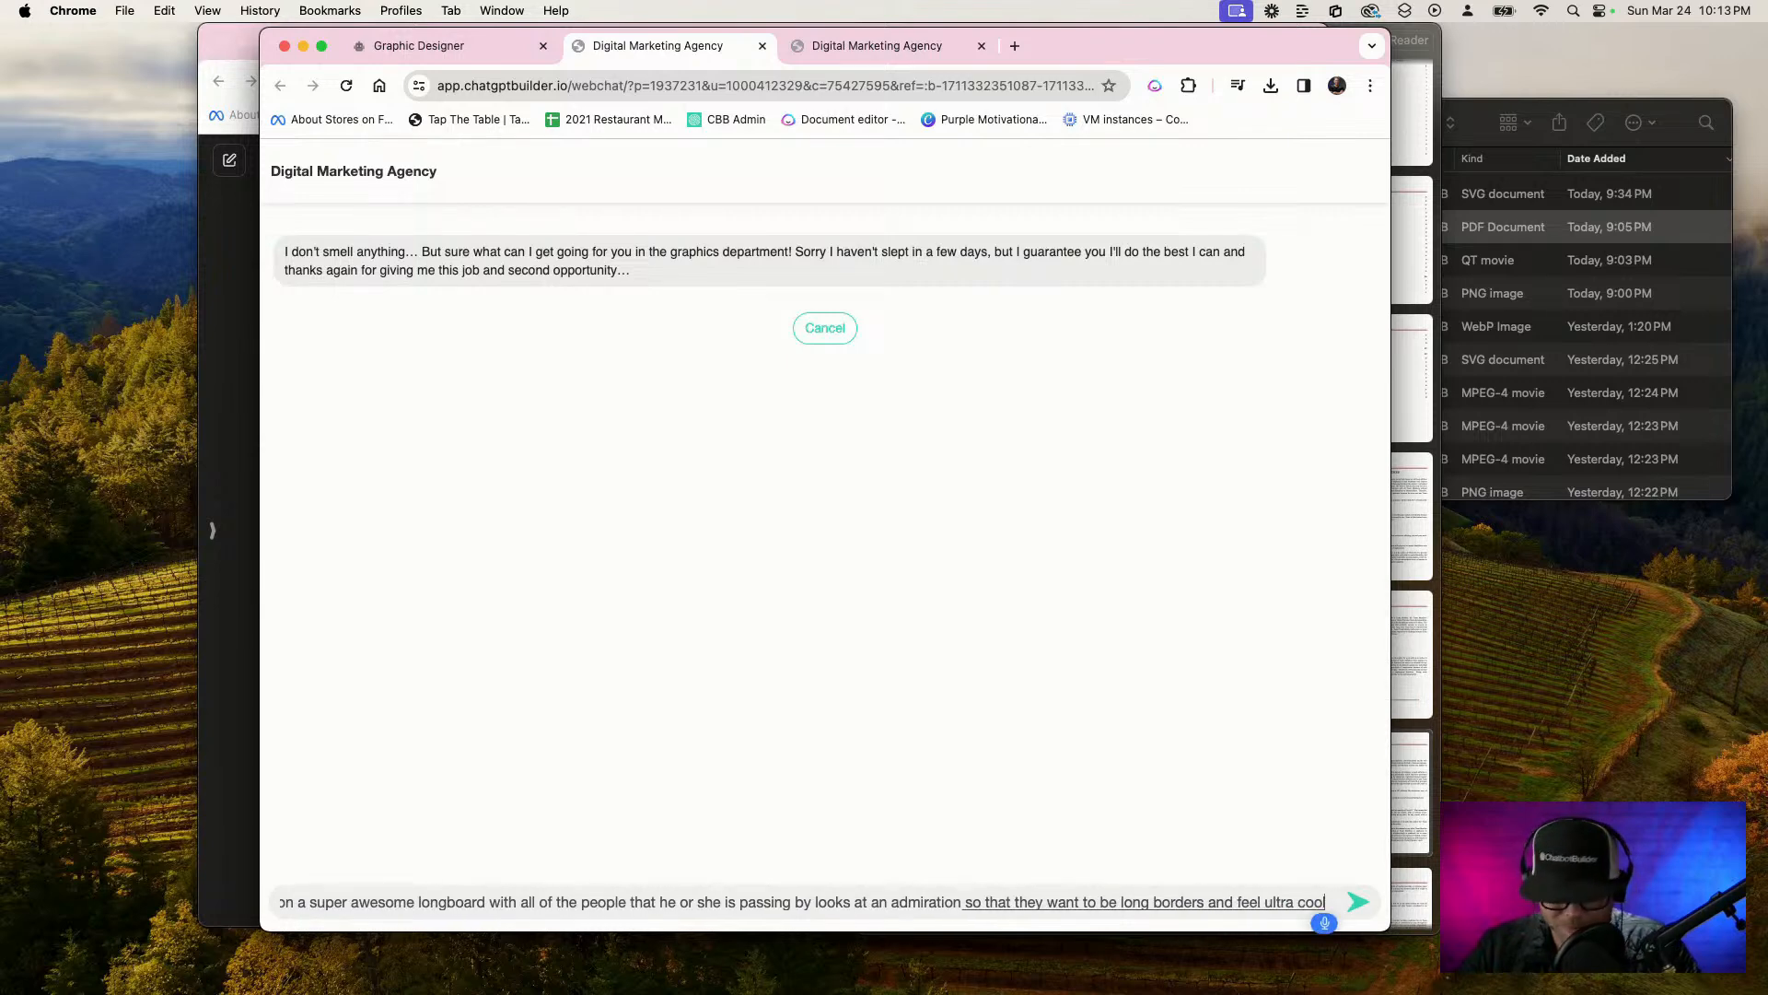
Send the longboard campaign photo request to the chatbot and inspect the generated hipster longboarder image up close
key(Return)
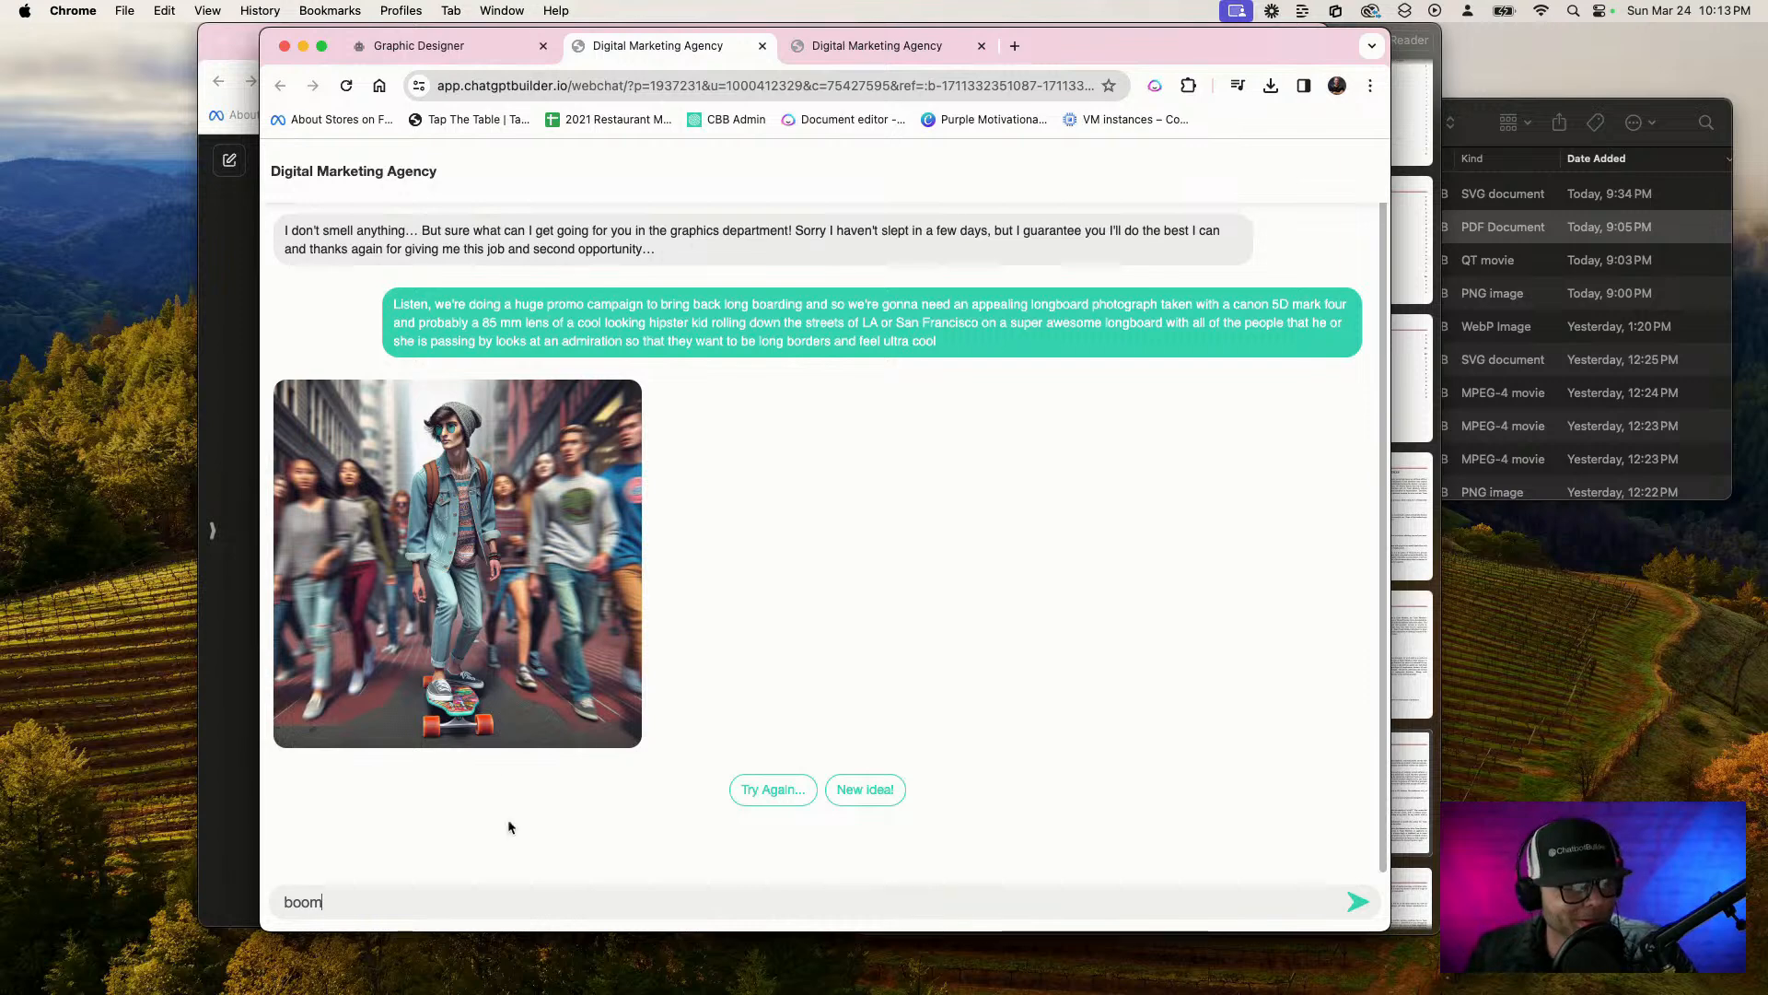
scroll(420, 667, up, 3)
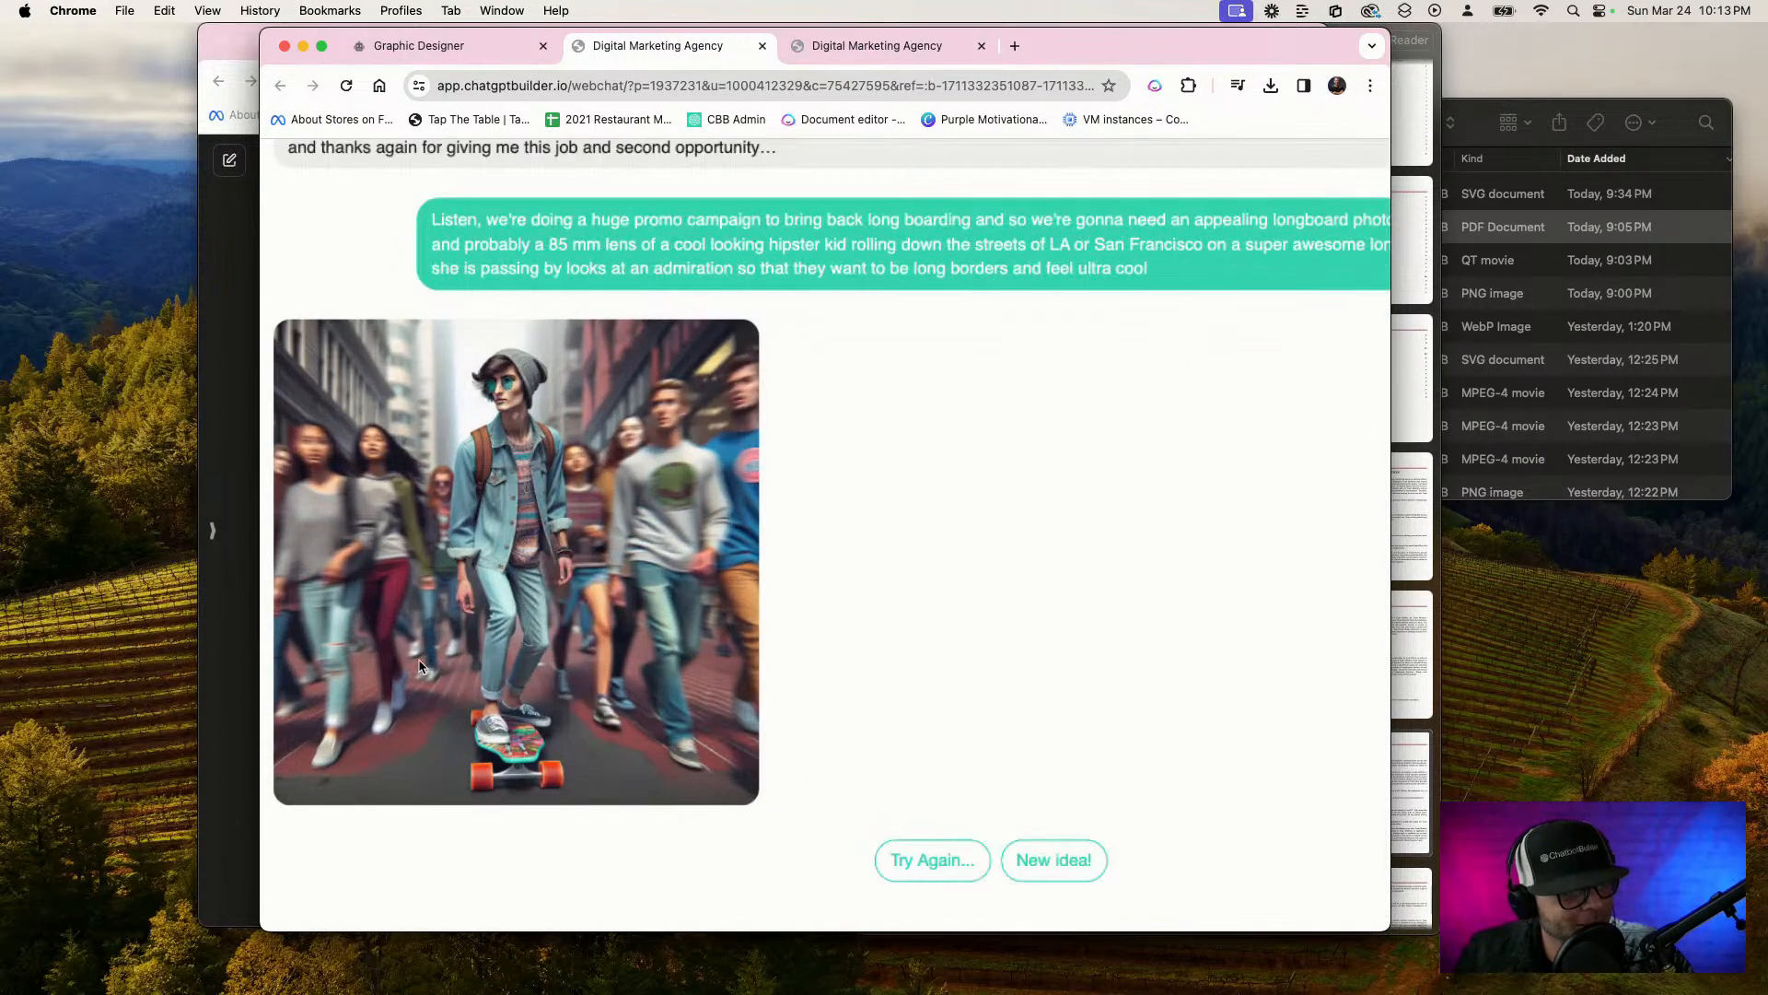
scroll(420, 667, up, 3)
scroll(718, 695, up, 3)
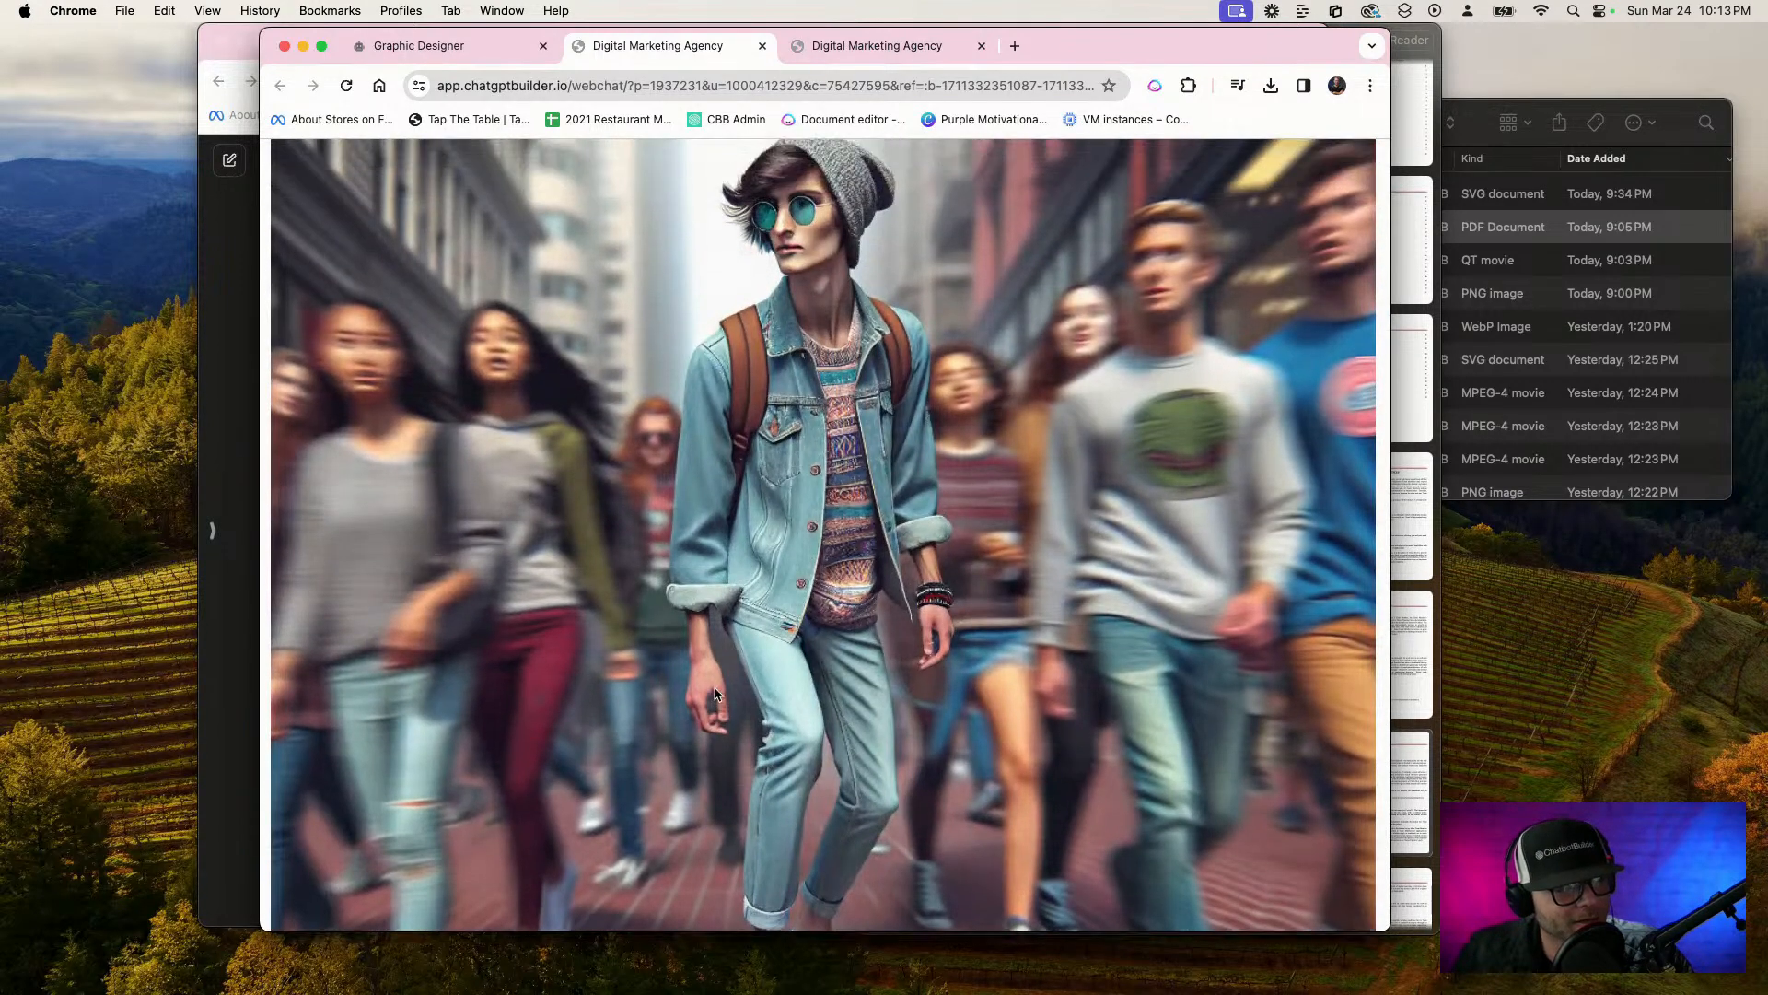
scroll(717, 696, down, 3)
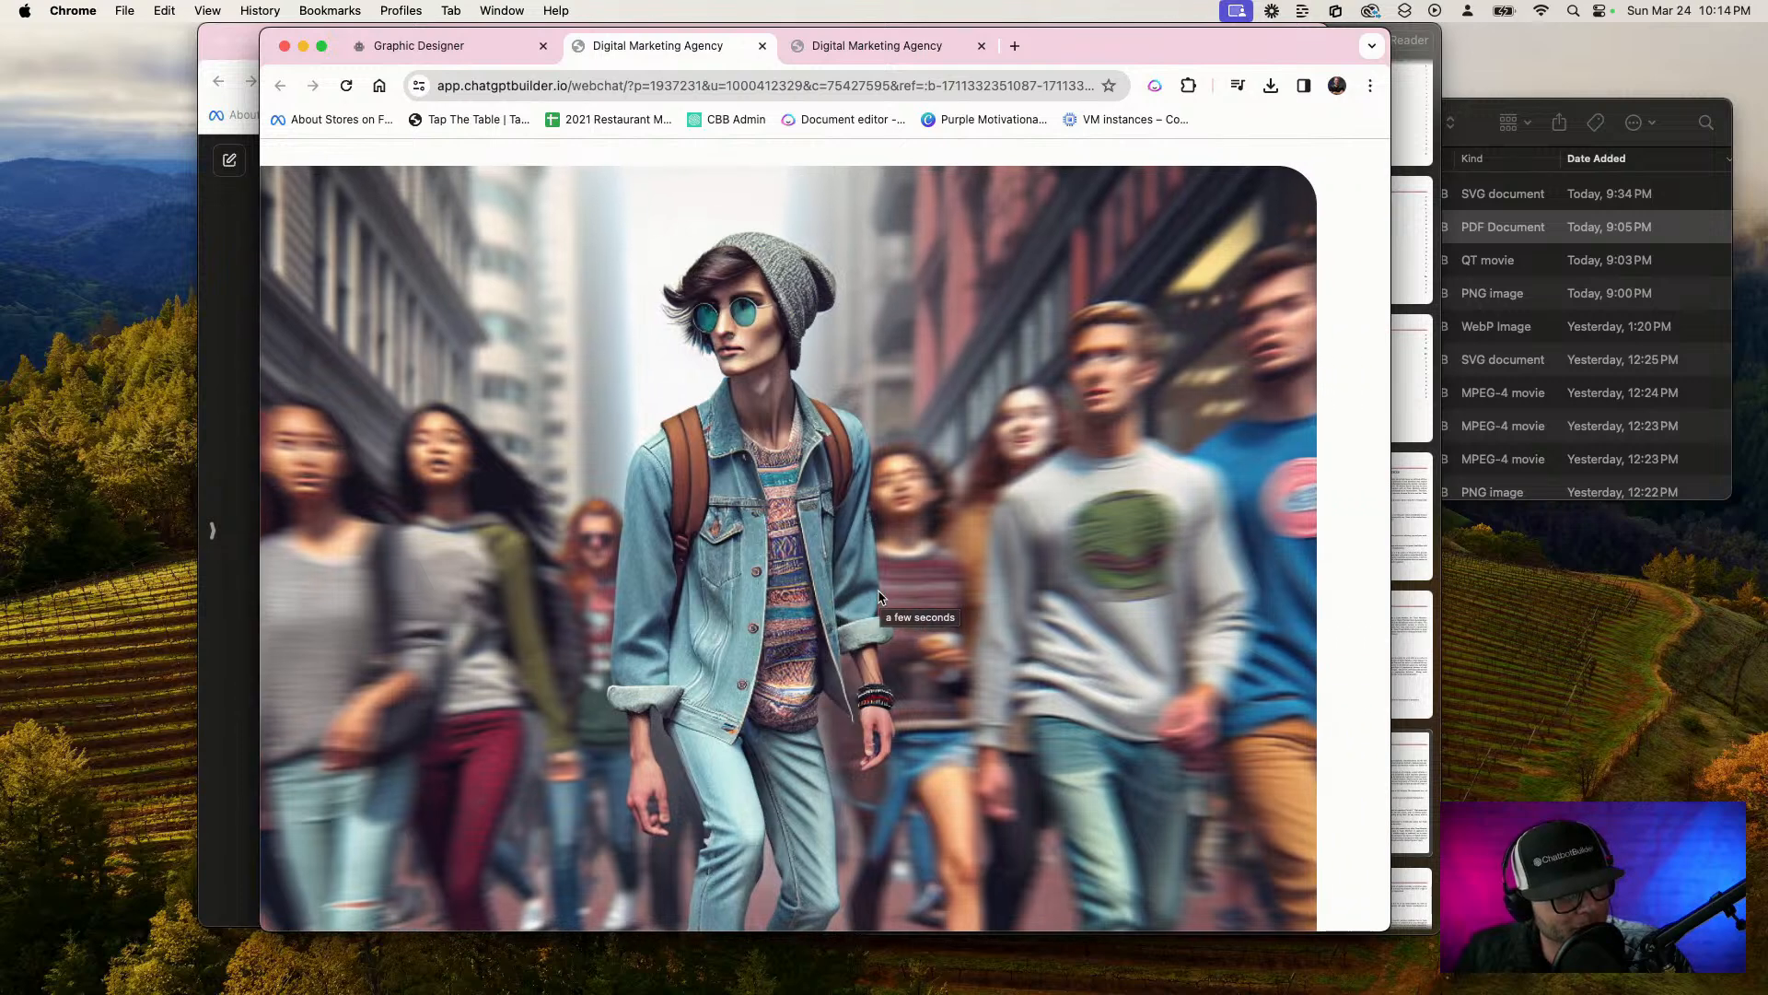
scroll(880, 597, up, 1)
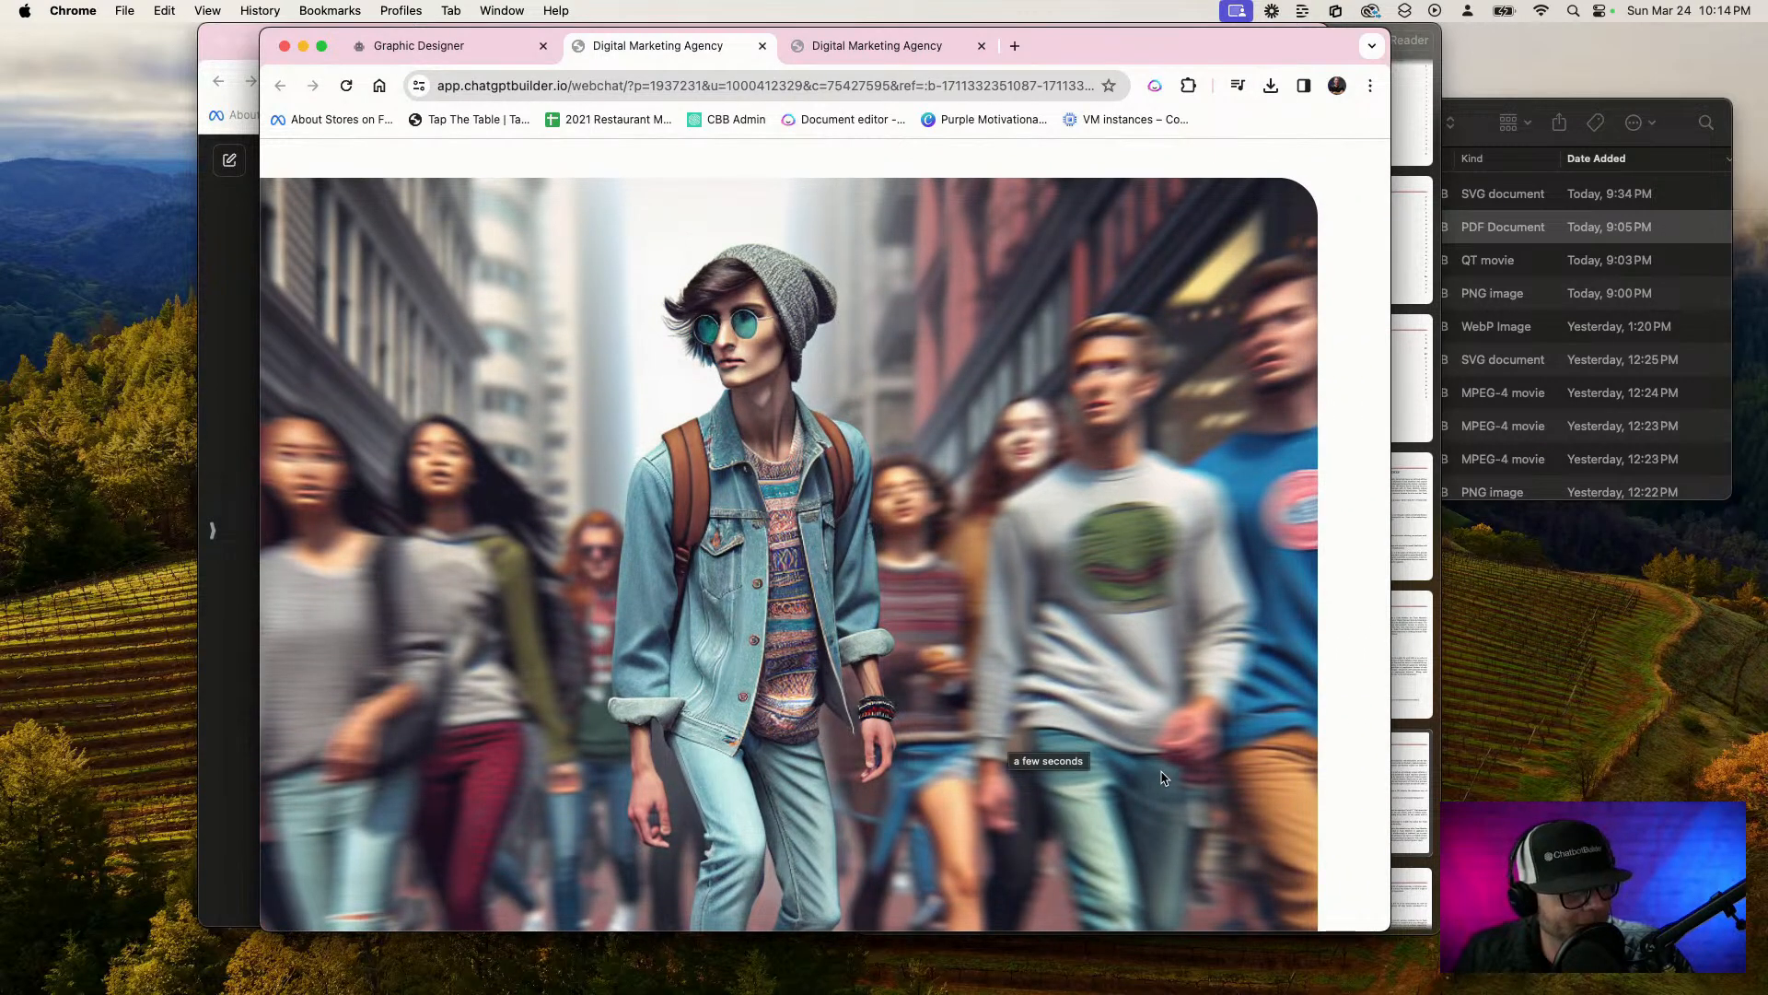
scroll(1162, 777, down, 2)
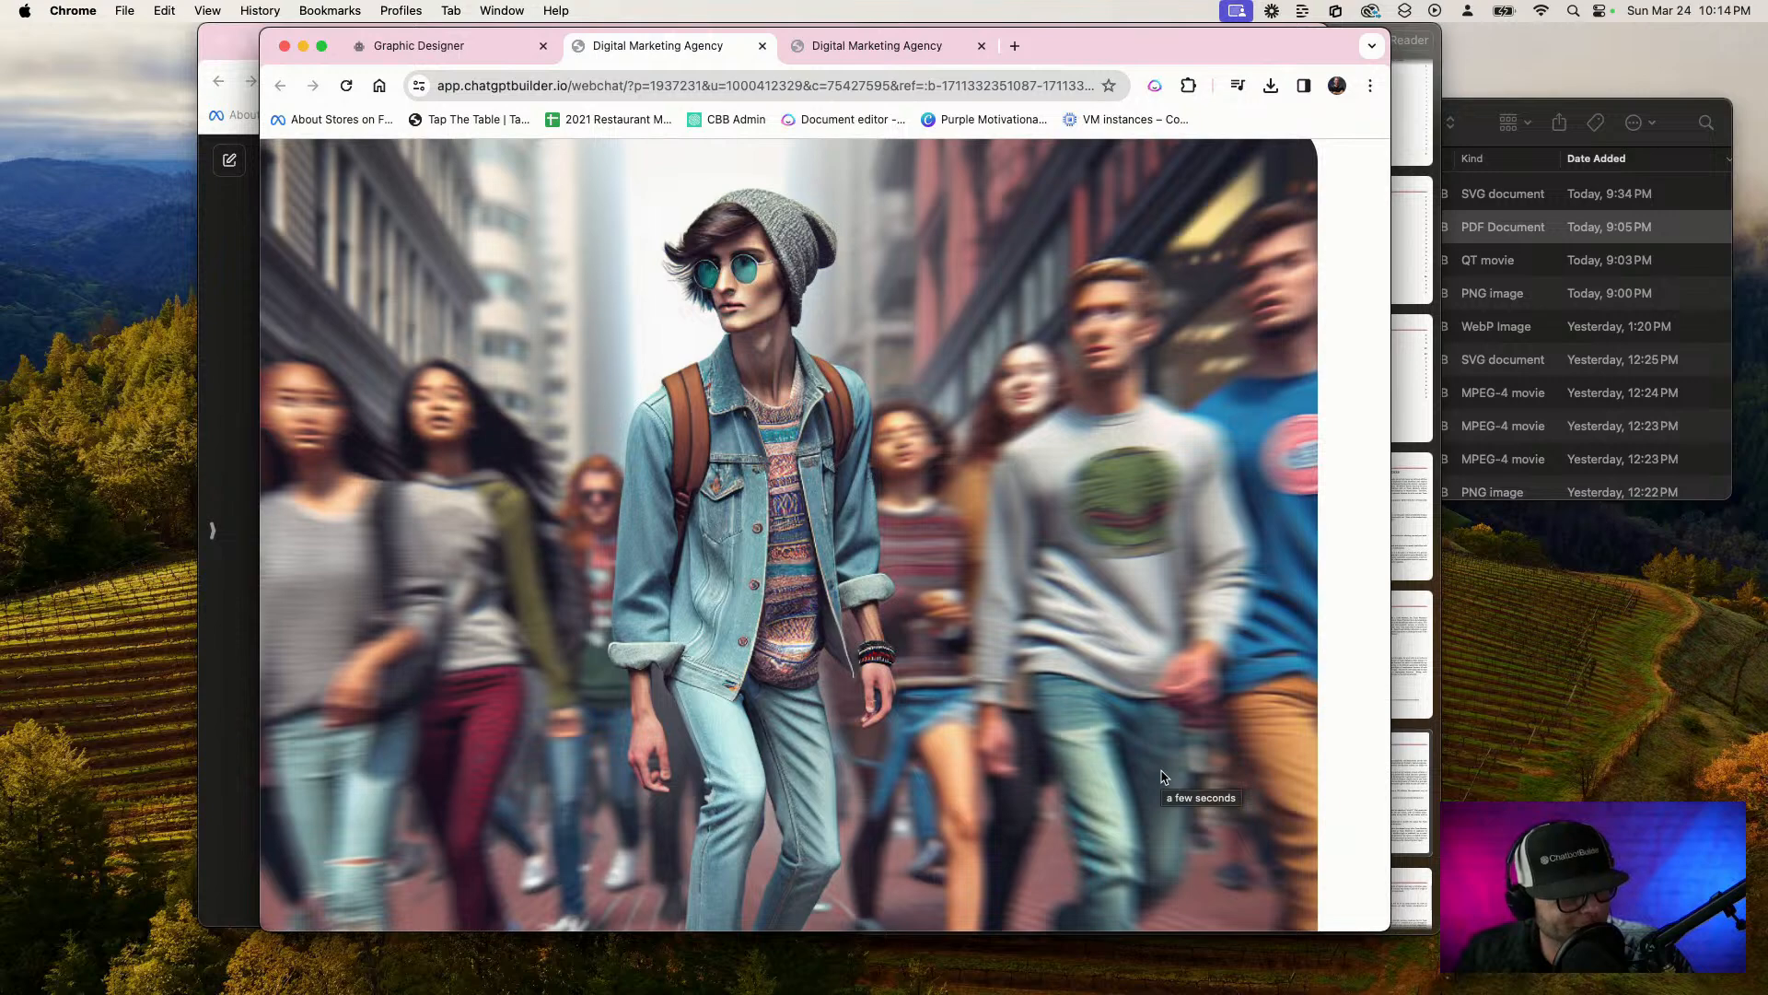
scroll(1161, 771, down, 1)
scroll(1161, 771, down, 5)
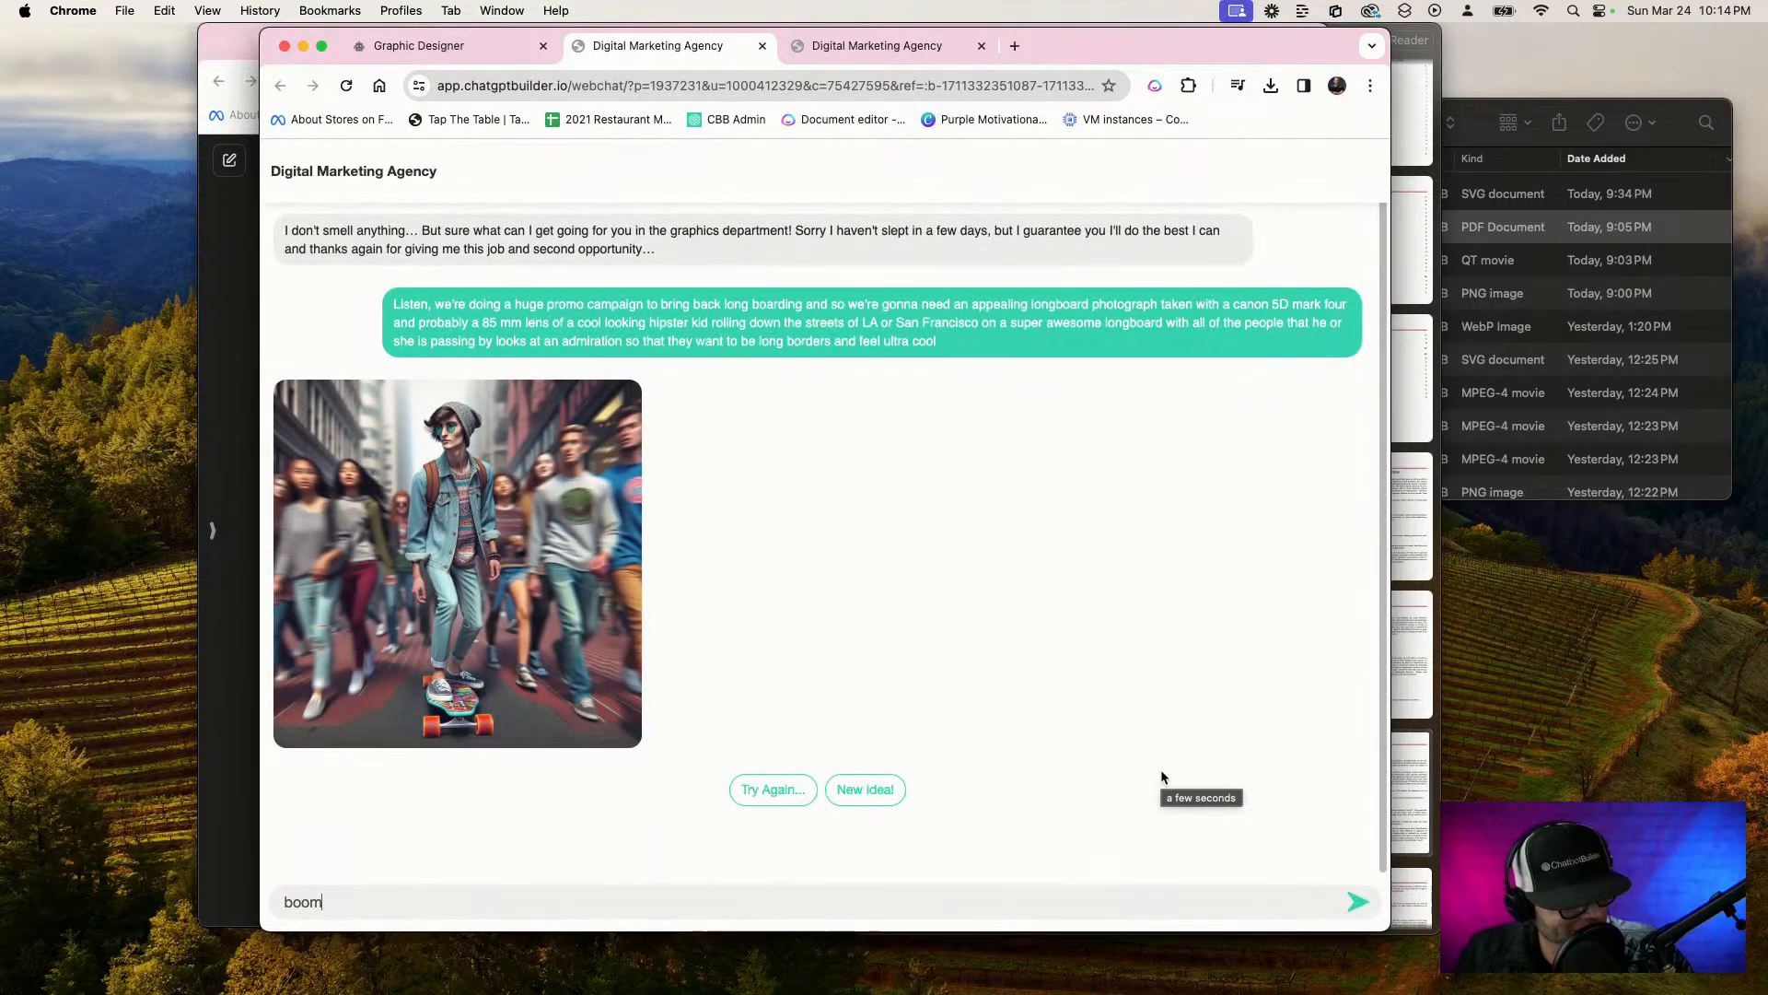
Request a new idea from the chatbot and clear the word "boom" from the message field
click(866, 789)
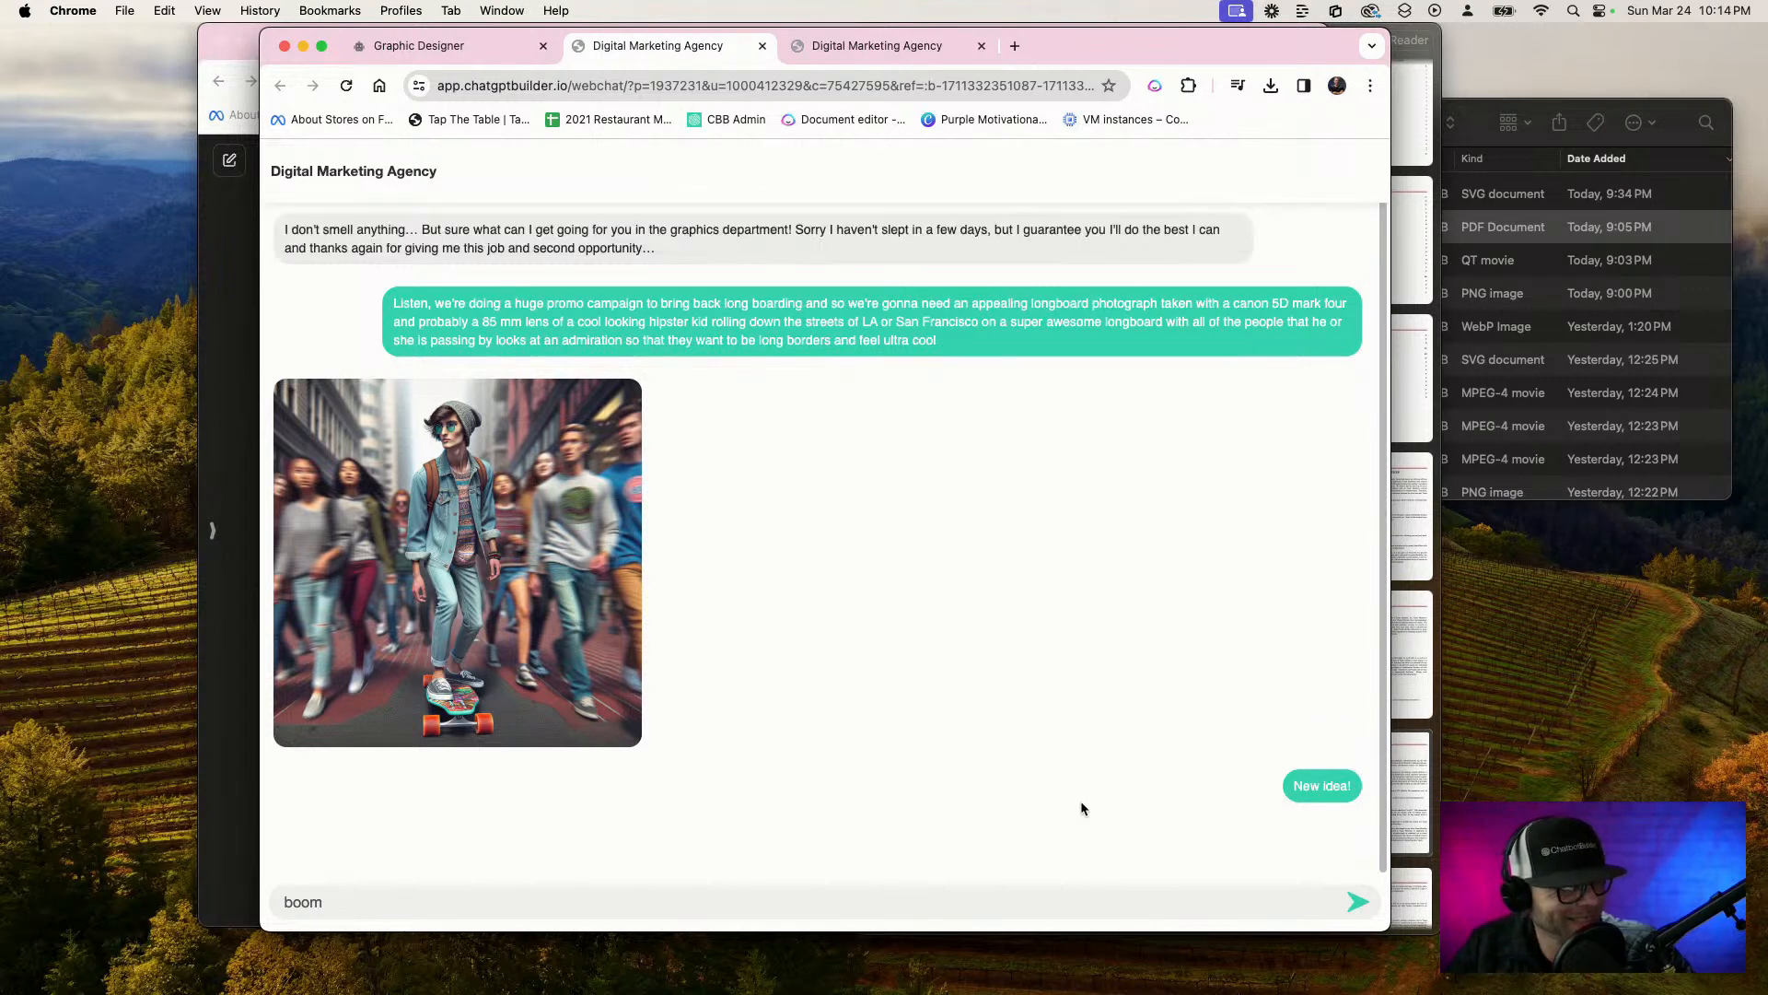
double_click(382, 908)
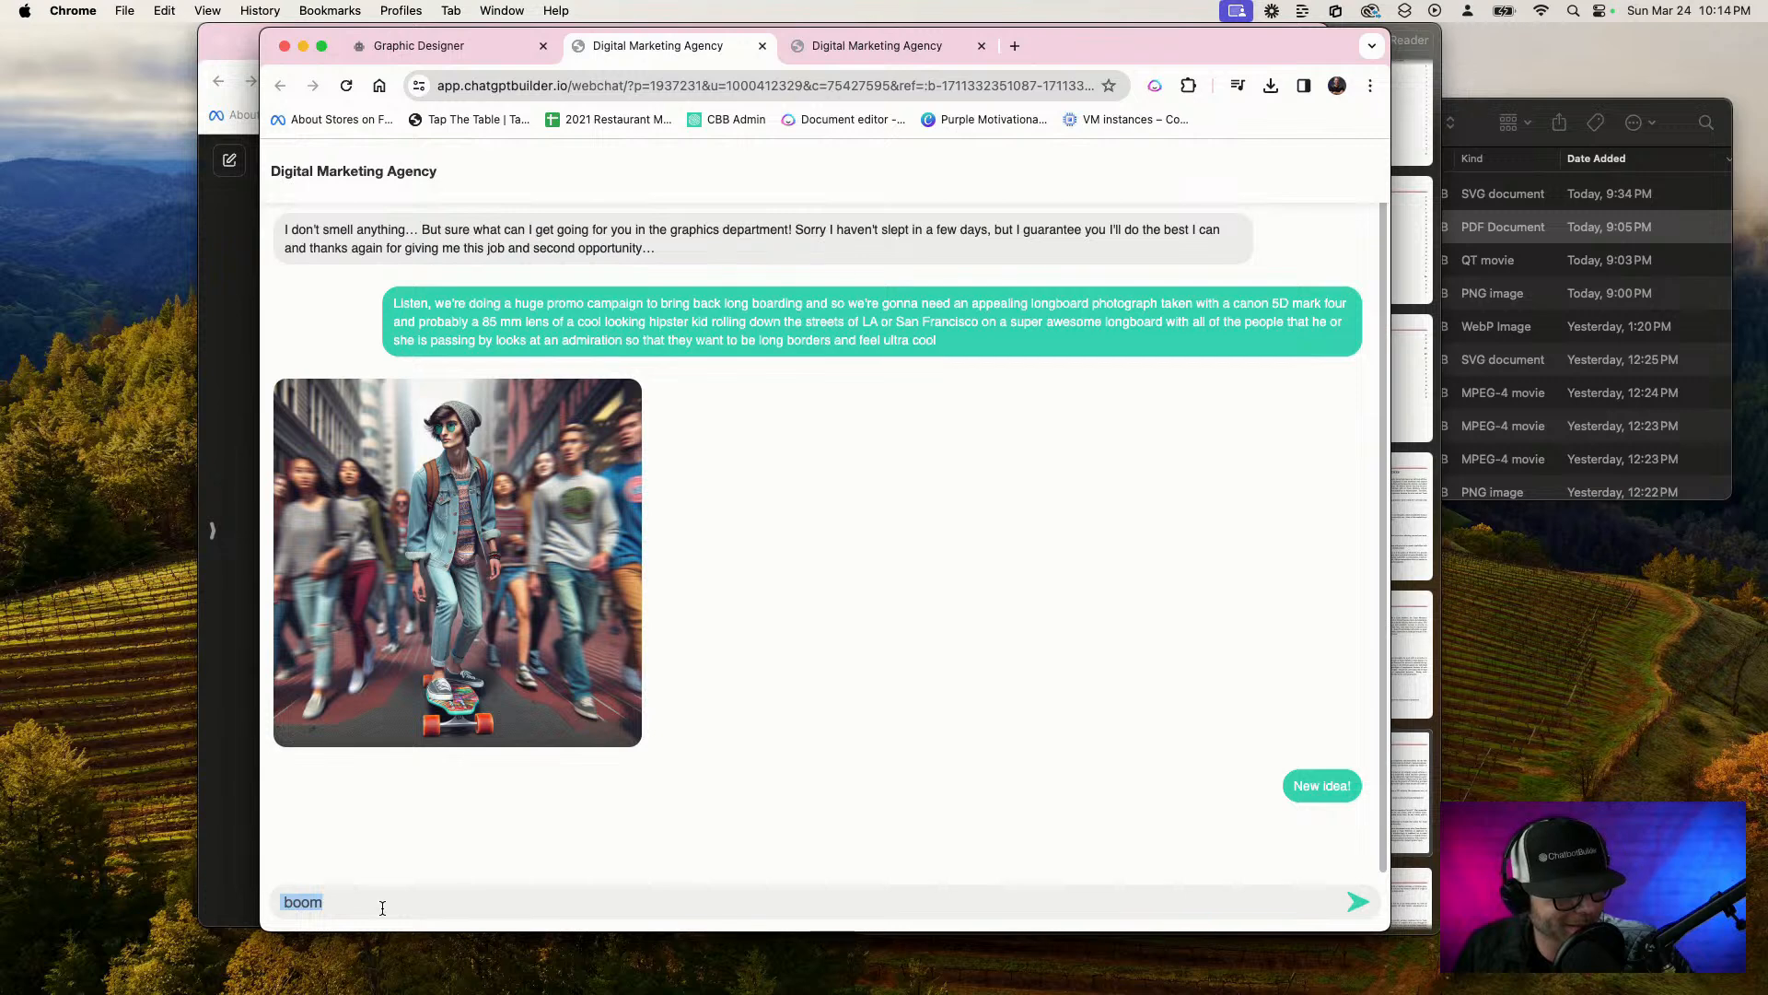
key(BackSpace)
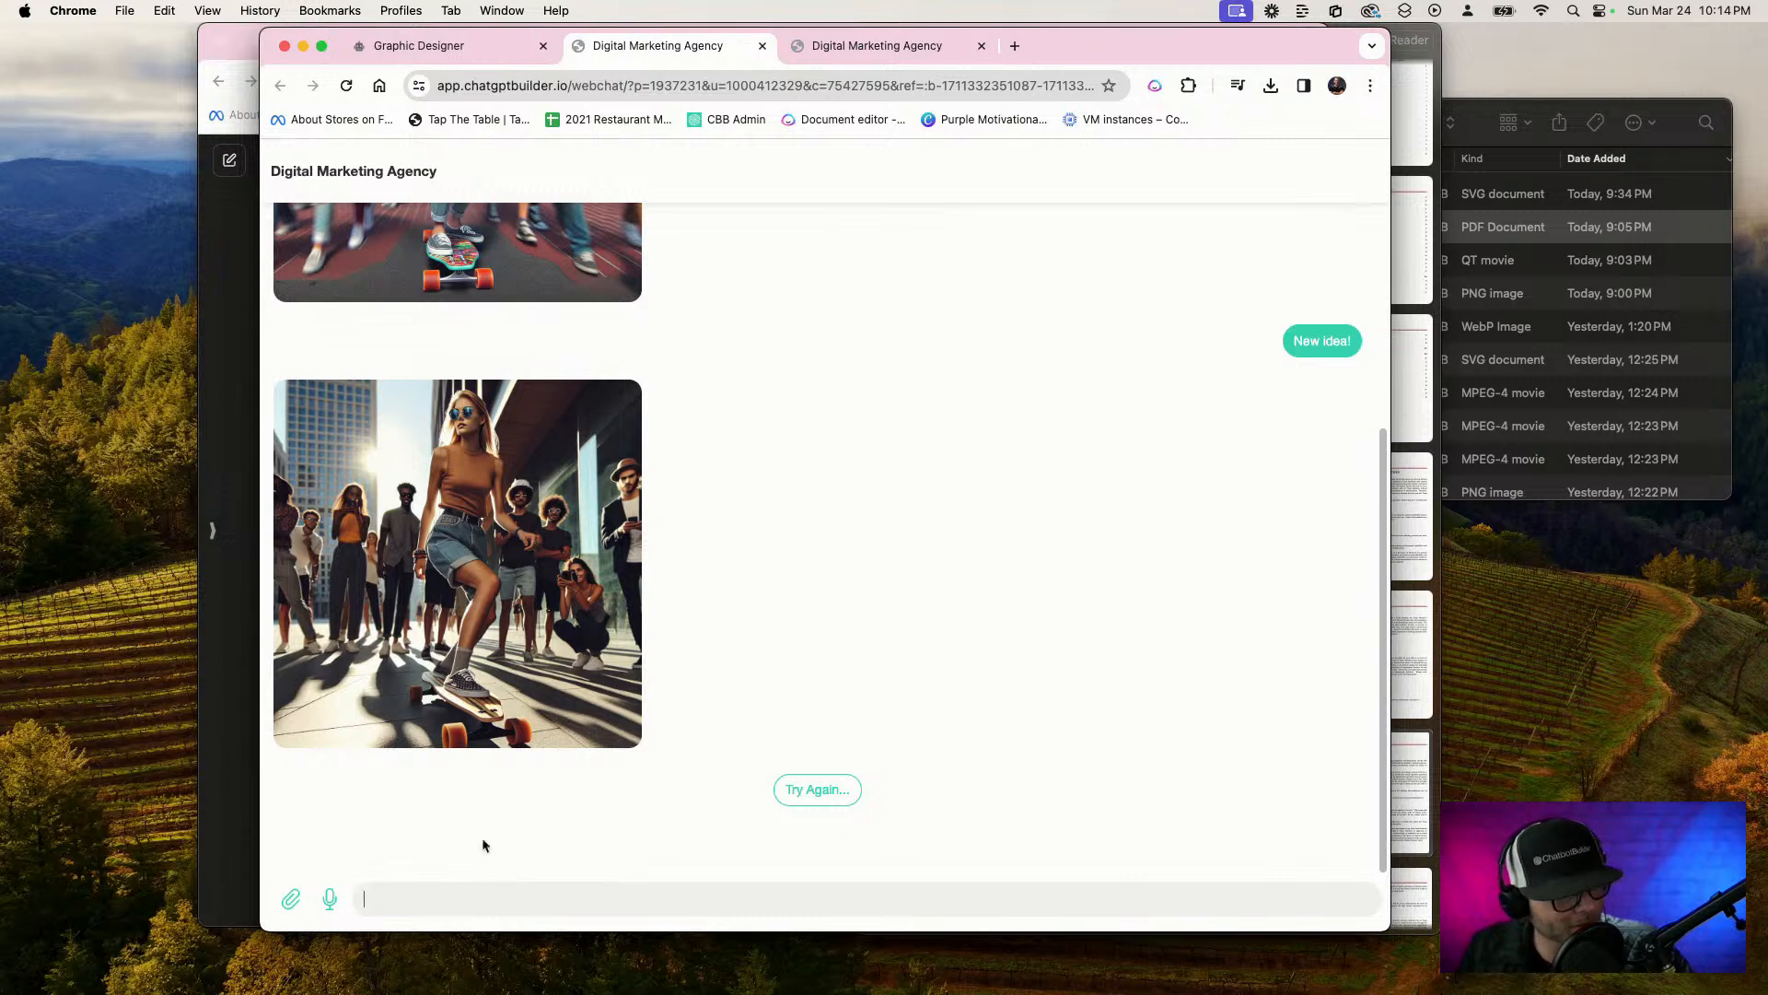
Examine the new image of the woman on a longboard enlarged, and compare it with the first image in the chat
click(467, 680)
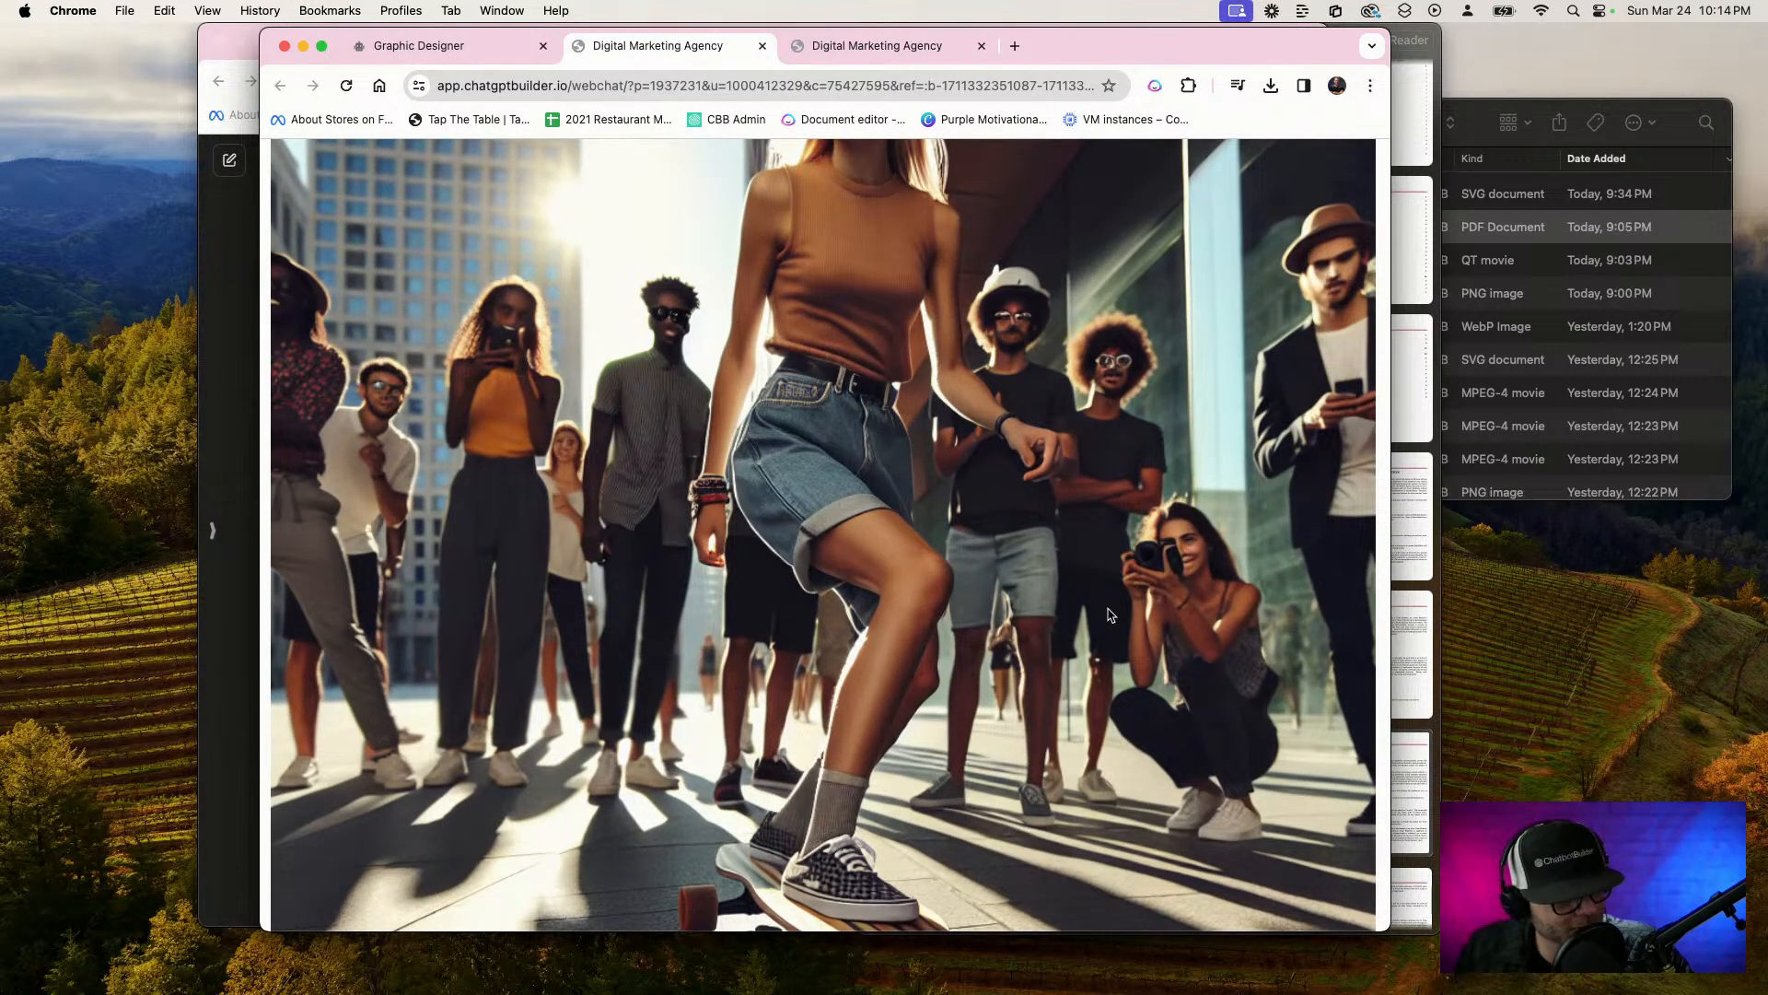
scroll(972, 525, up, 1)
scroll(1186, 604, right, 1)
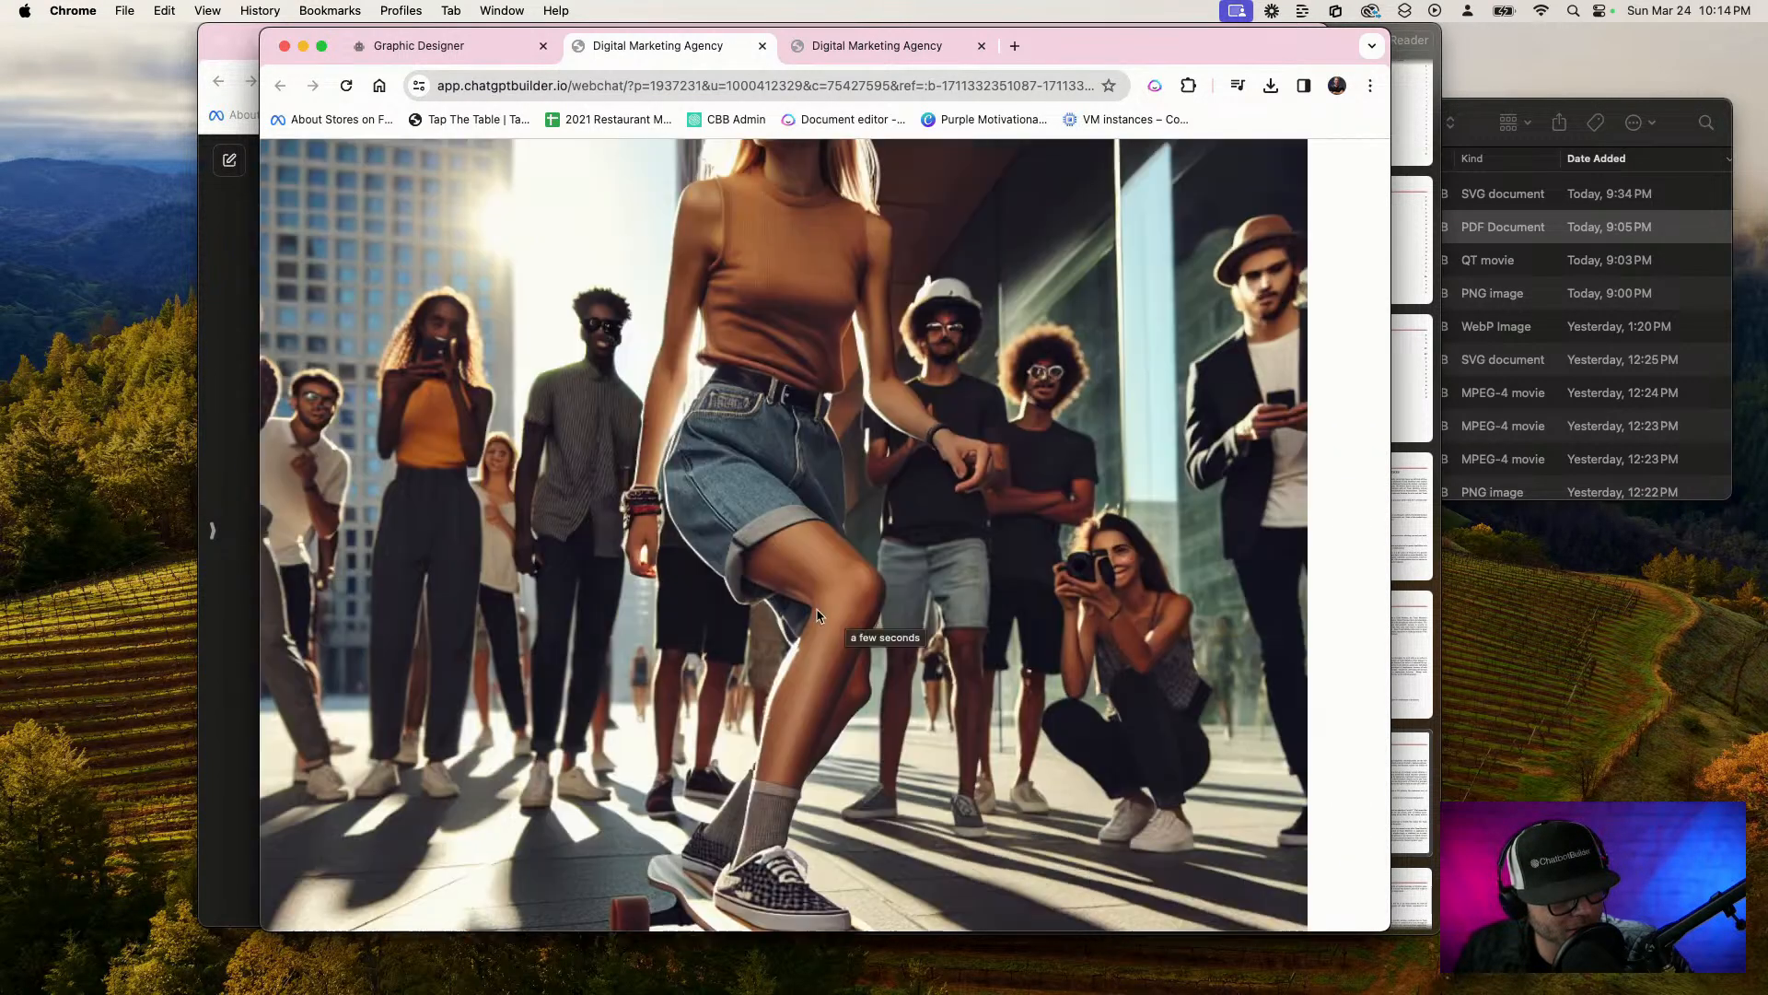
scroll(816, 615, up, 3)
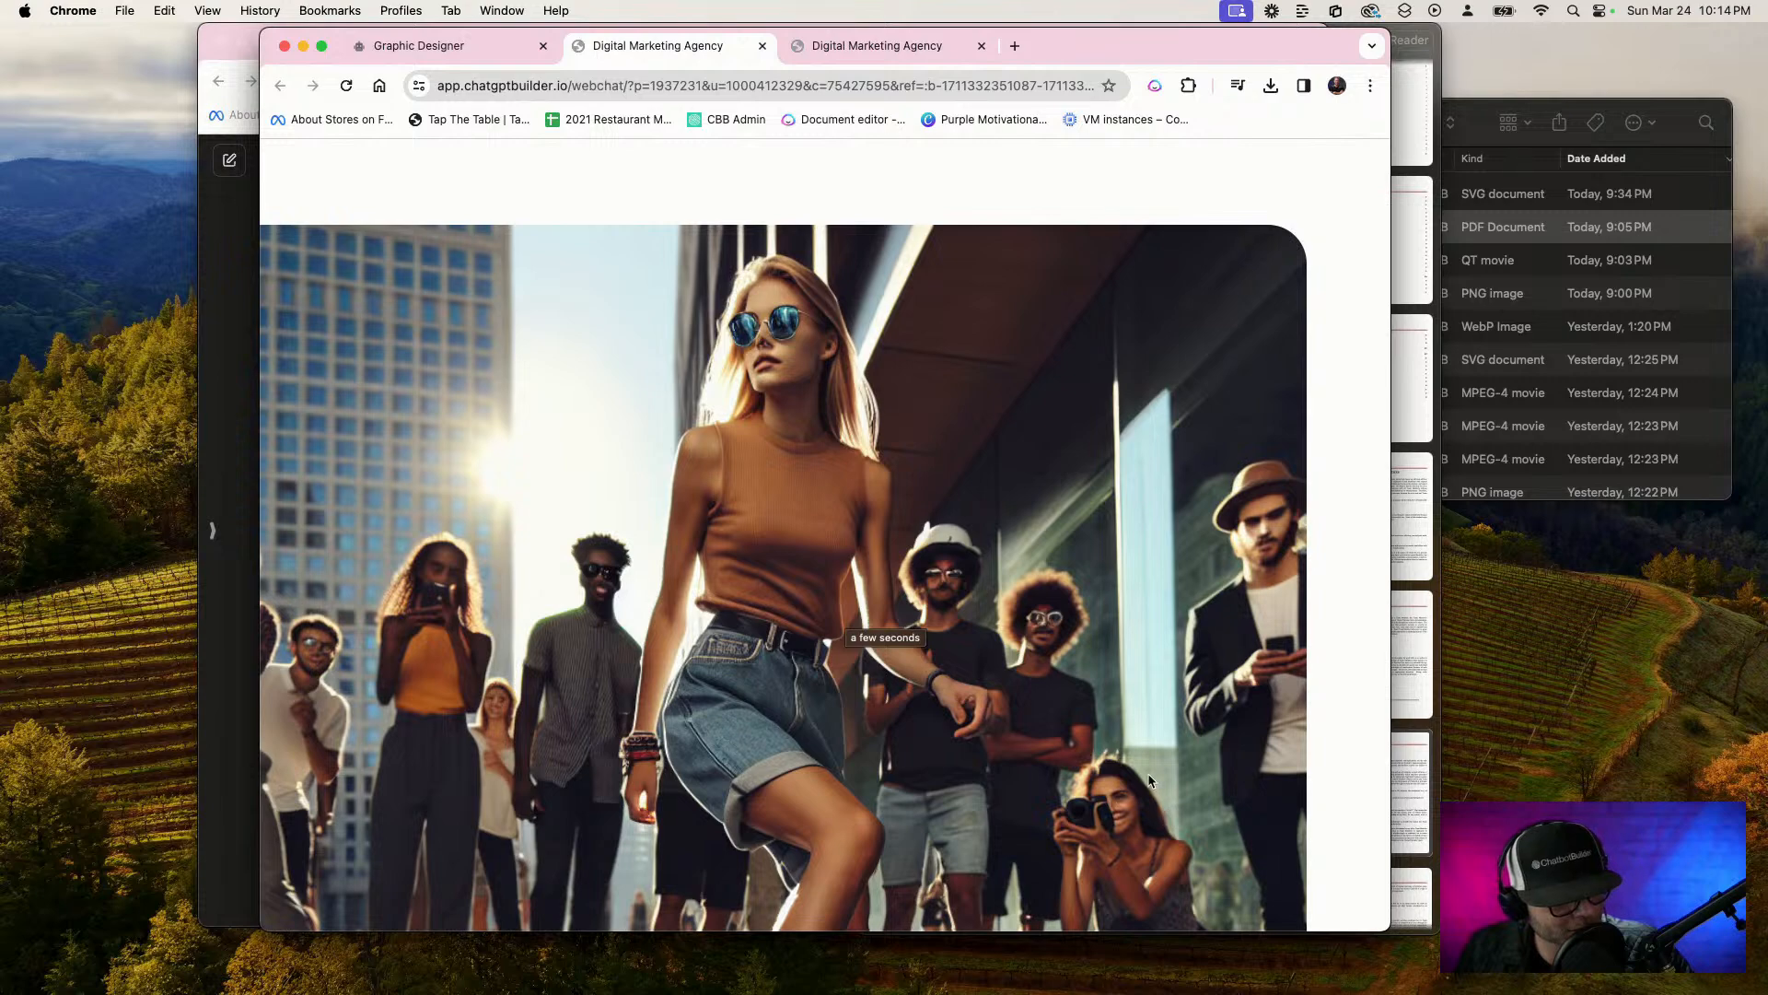
scroll(1140, 783, up, 1)
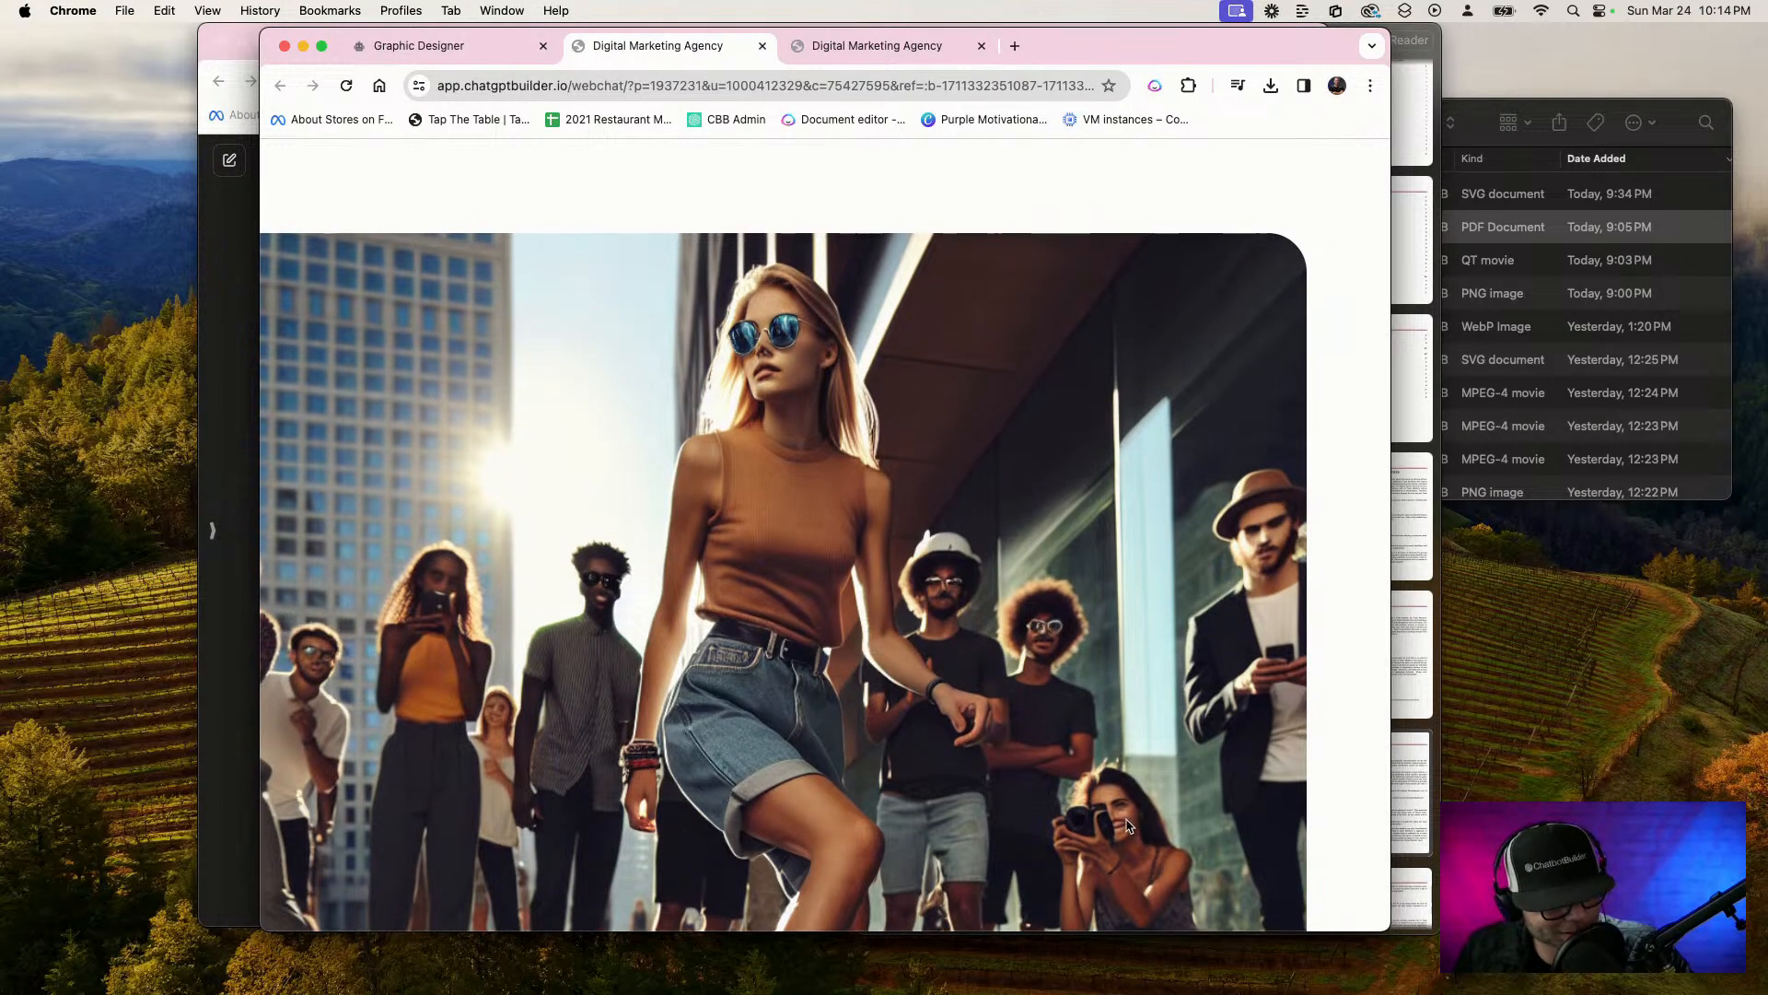
key(Escape)
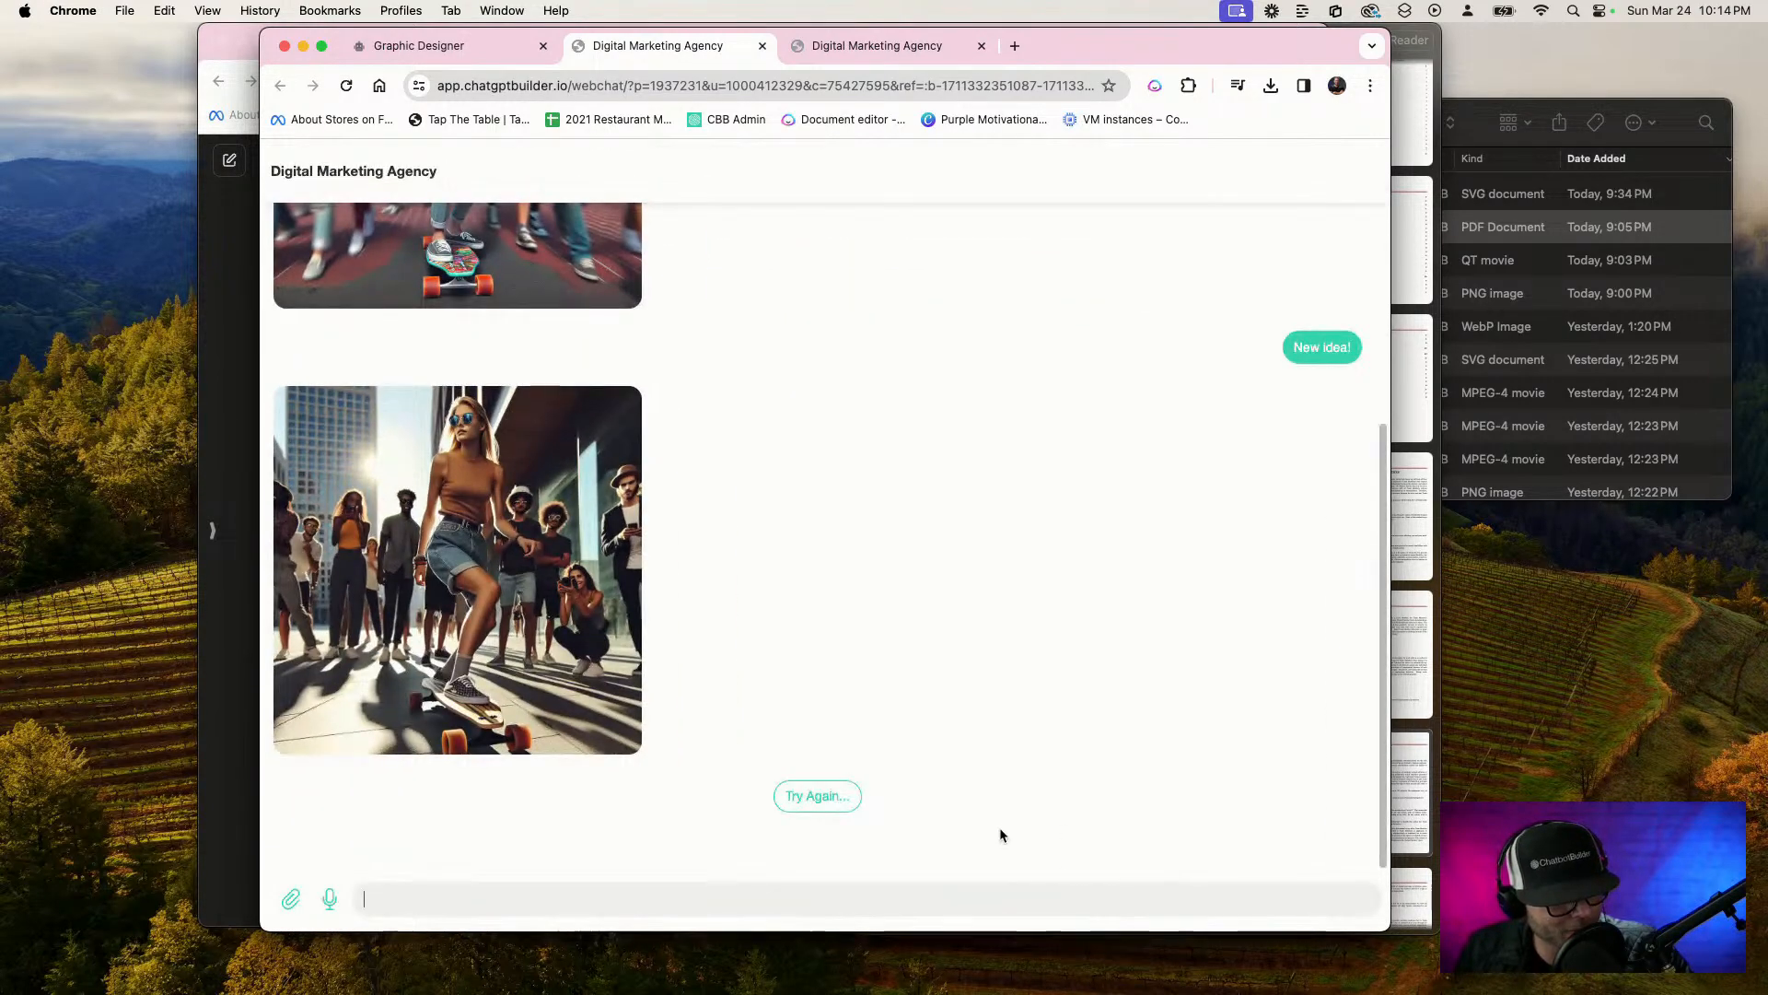
scroll(1053, 857, up, 5)
scroll(1052, 856, down, 3)
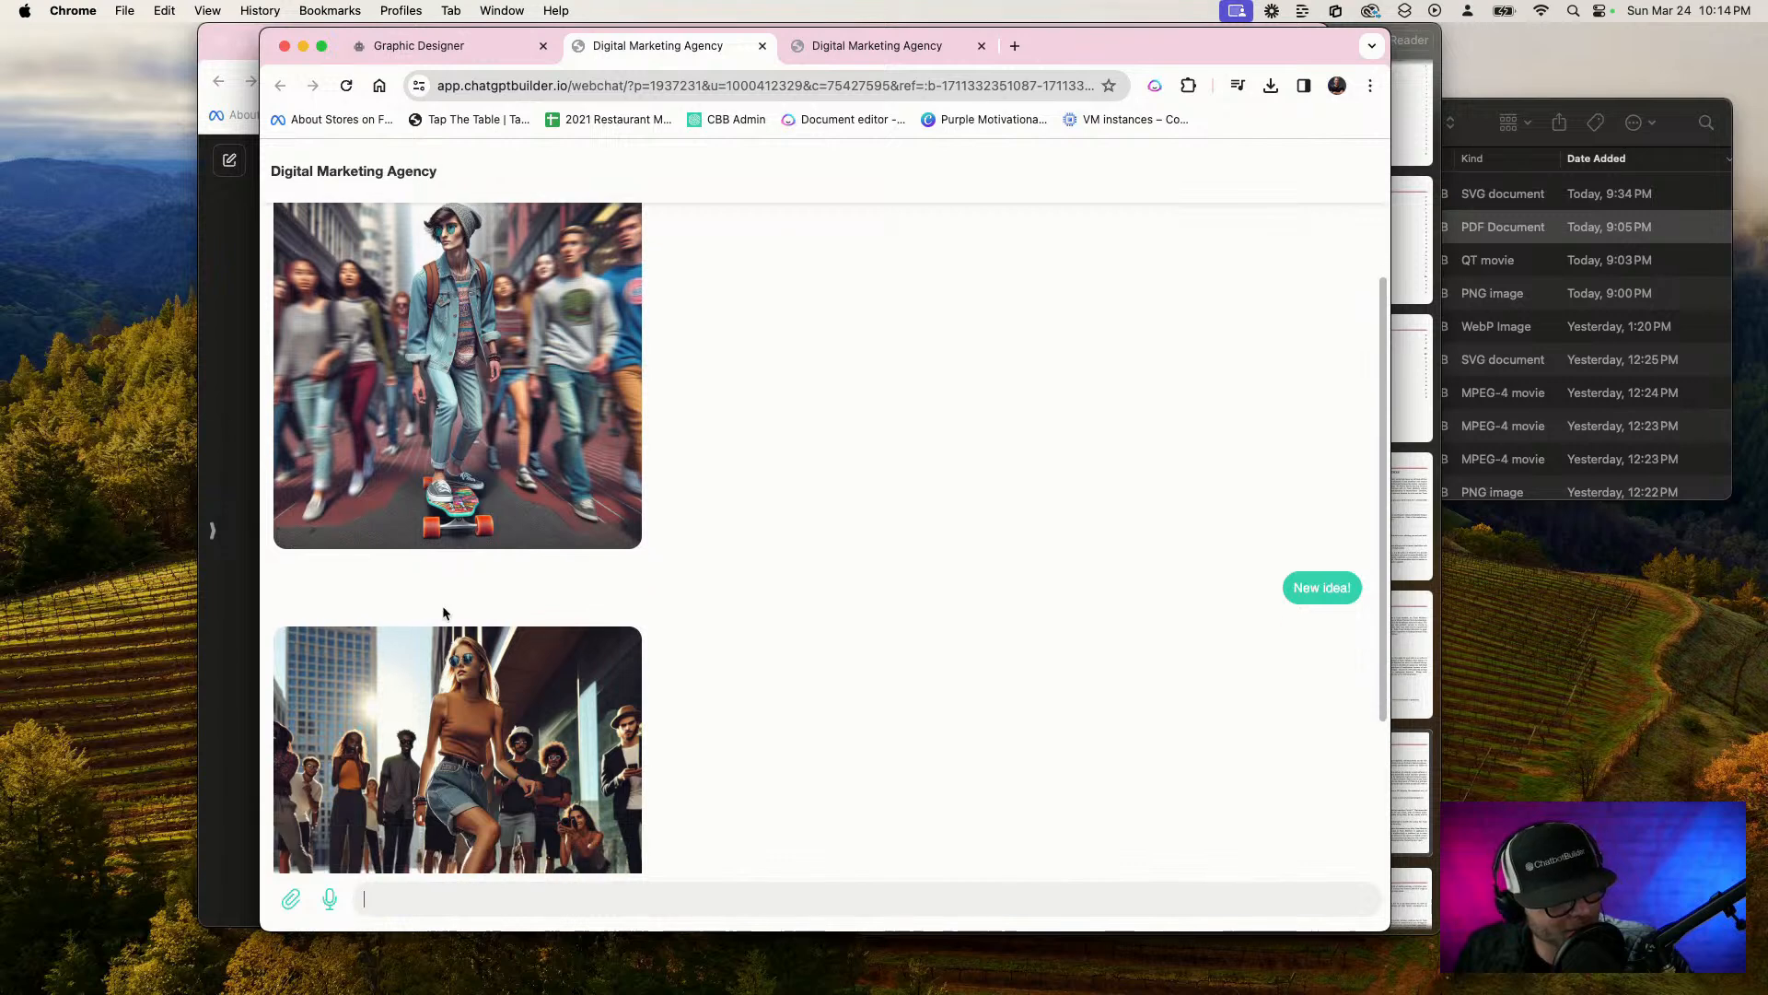
scroll(770, 451, down, 3)
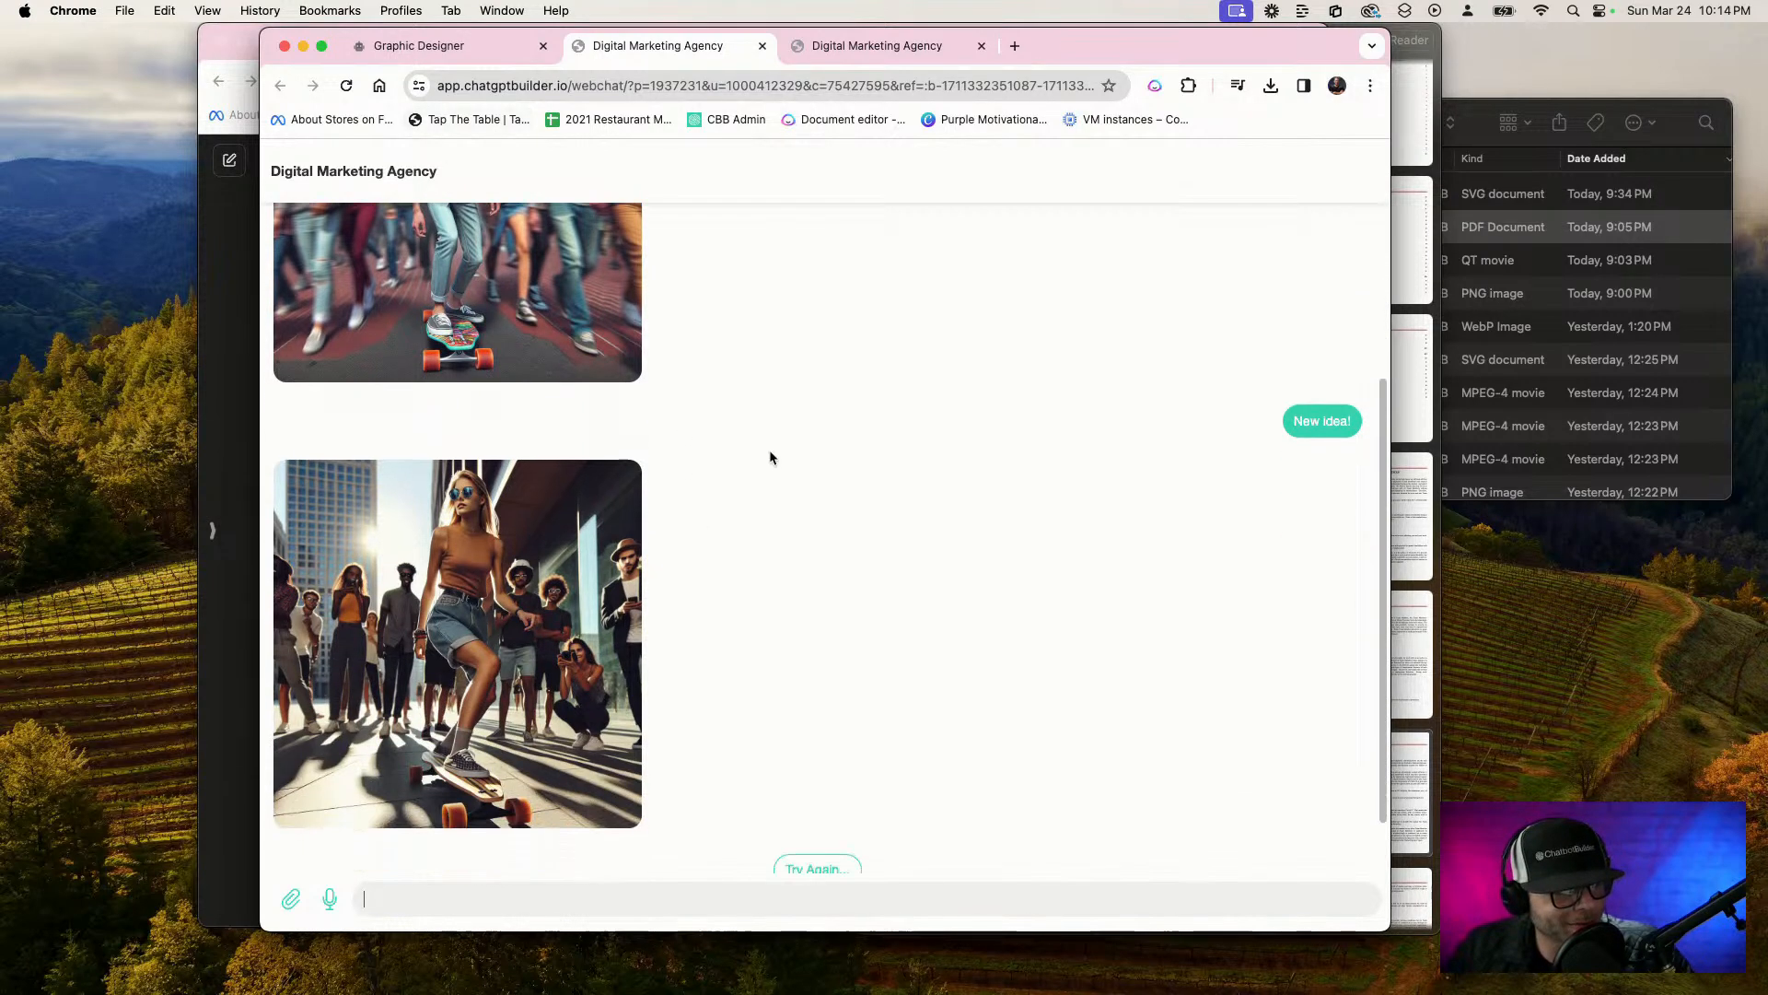
click(832, 794)
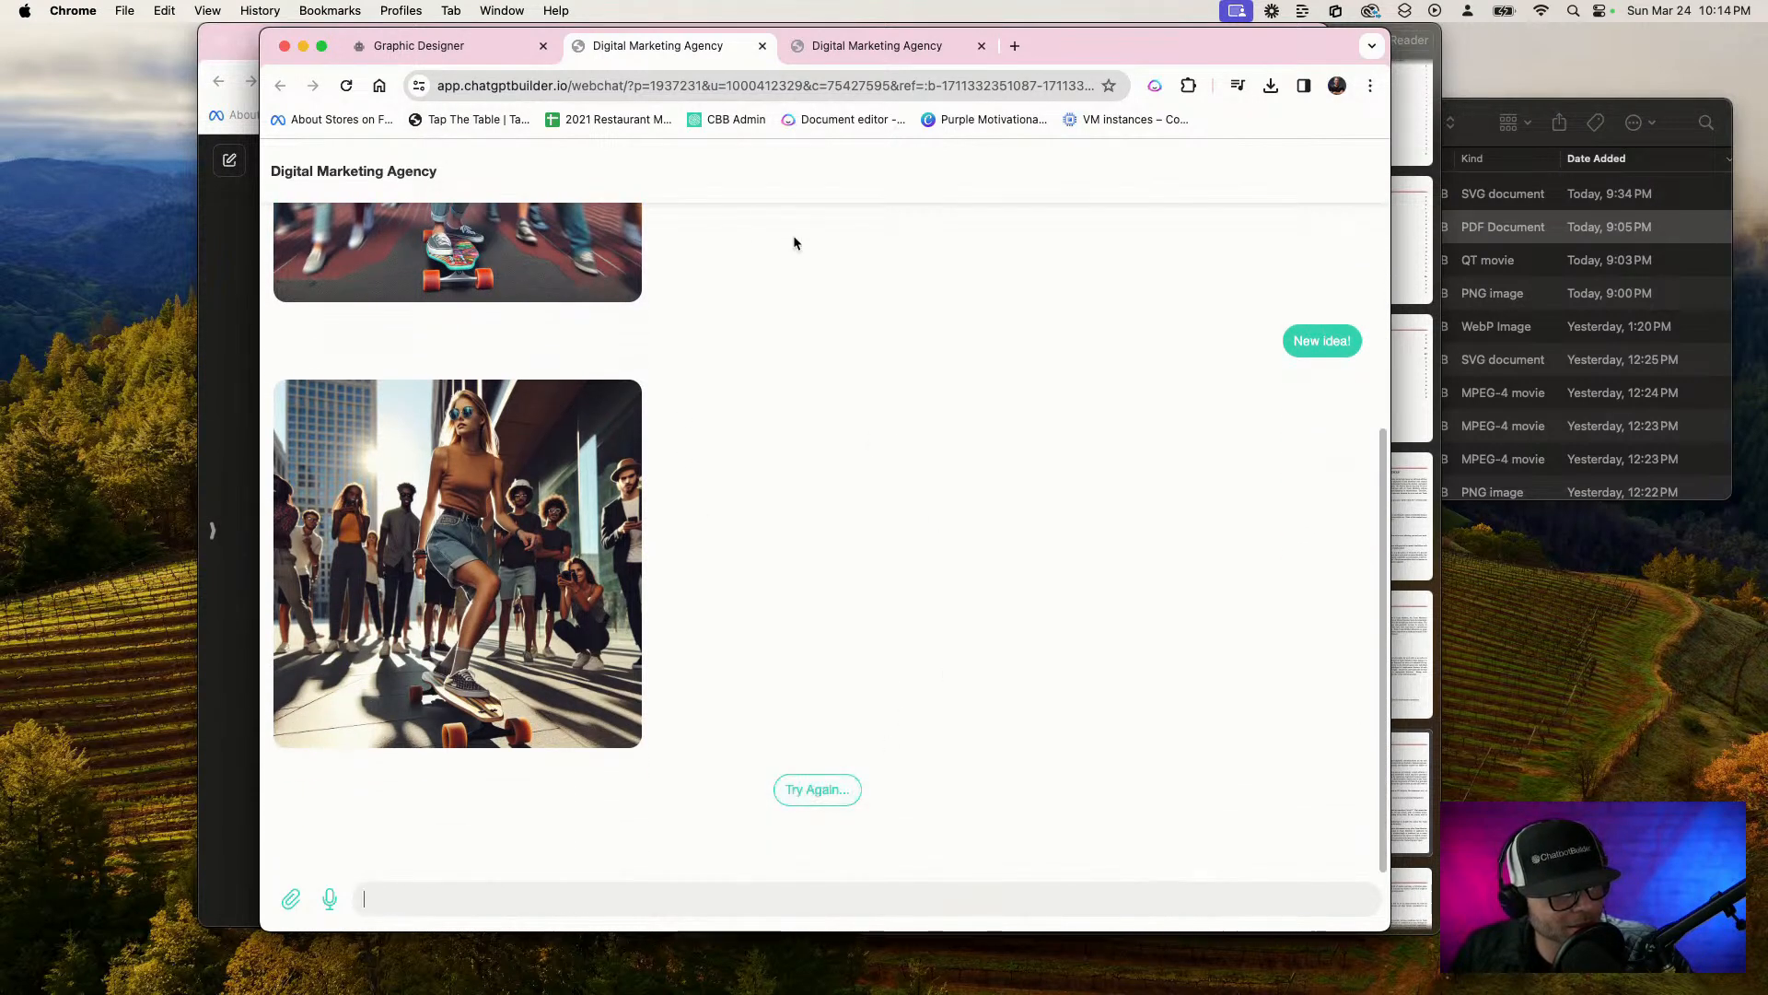
In the Graphic Designer flow, spread out the two follow-up image nodes and delete the "New idea!" connection to the lower one
click(474, 47)
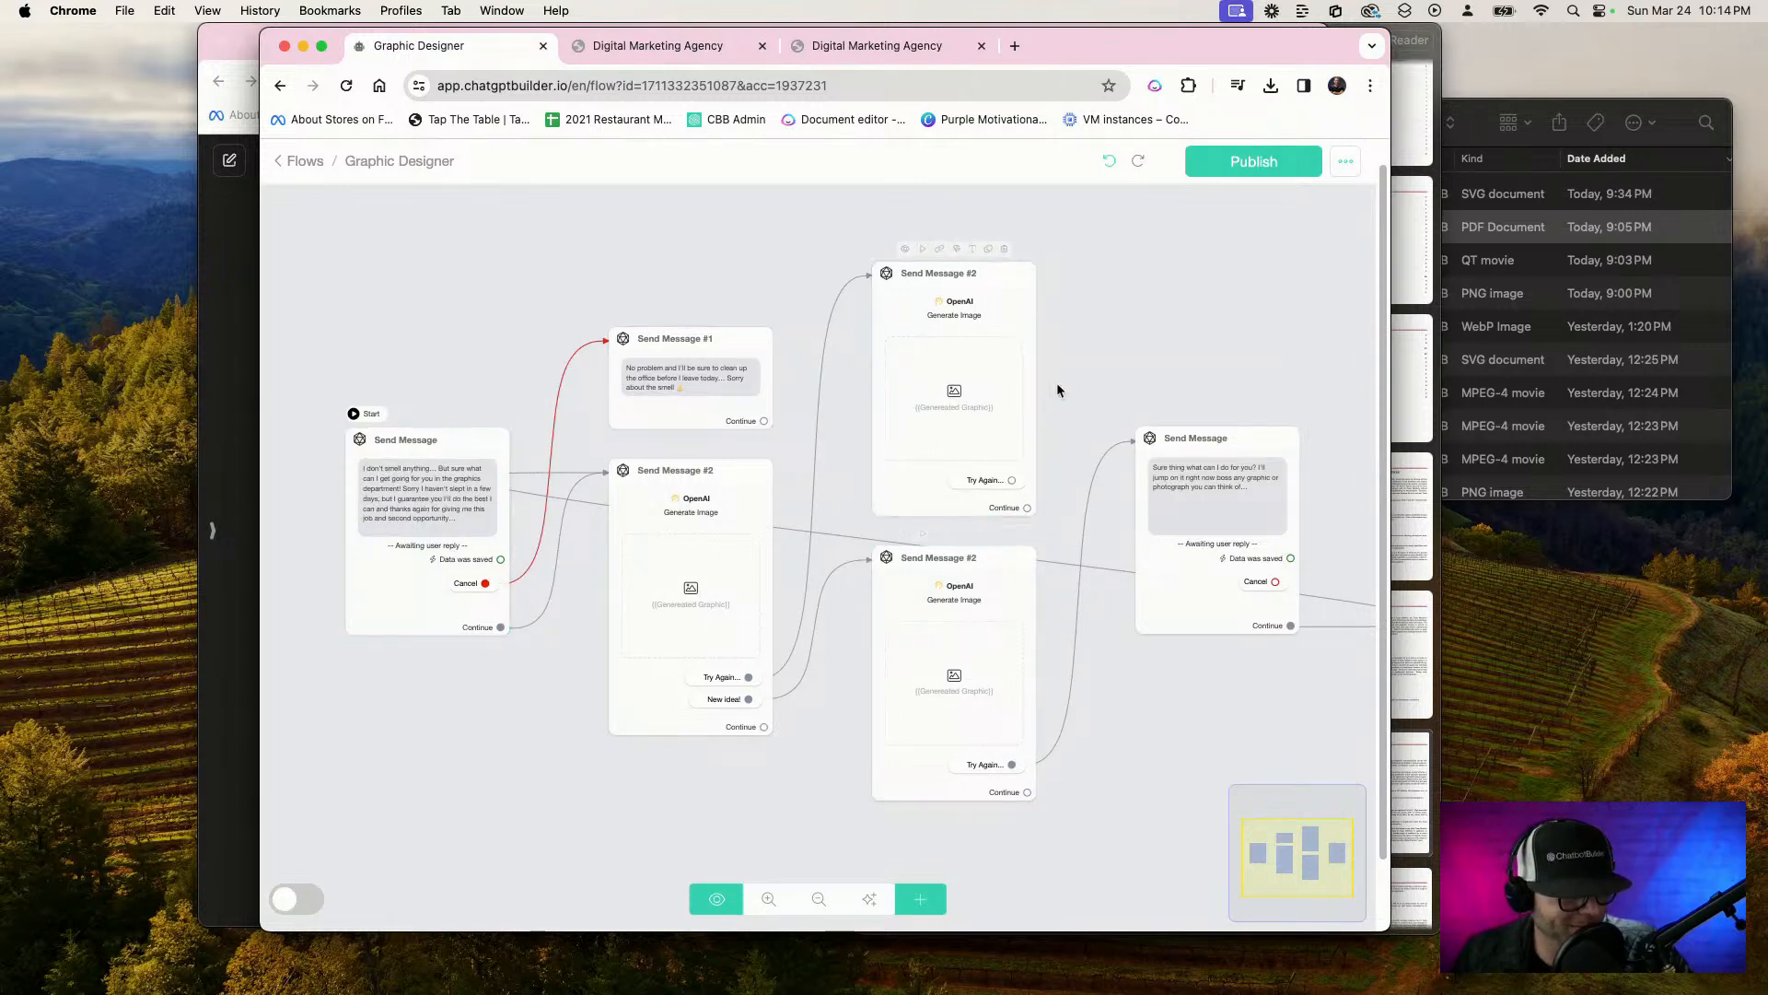
drag(972, 403, 987, 329)
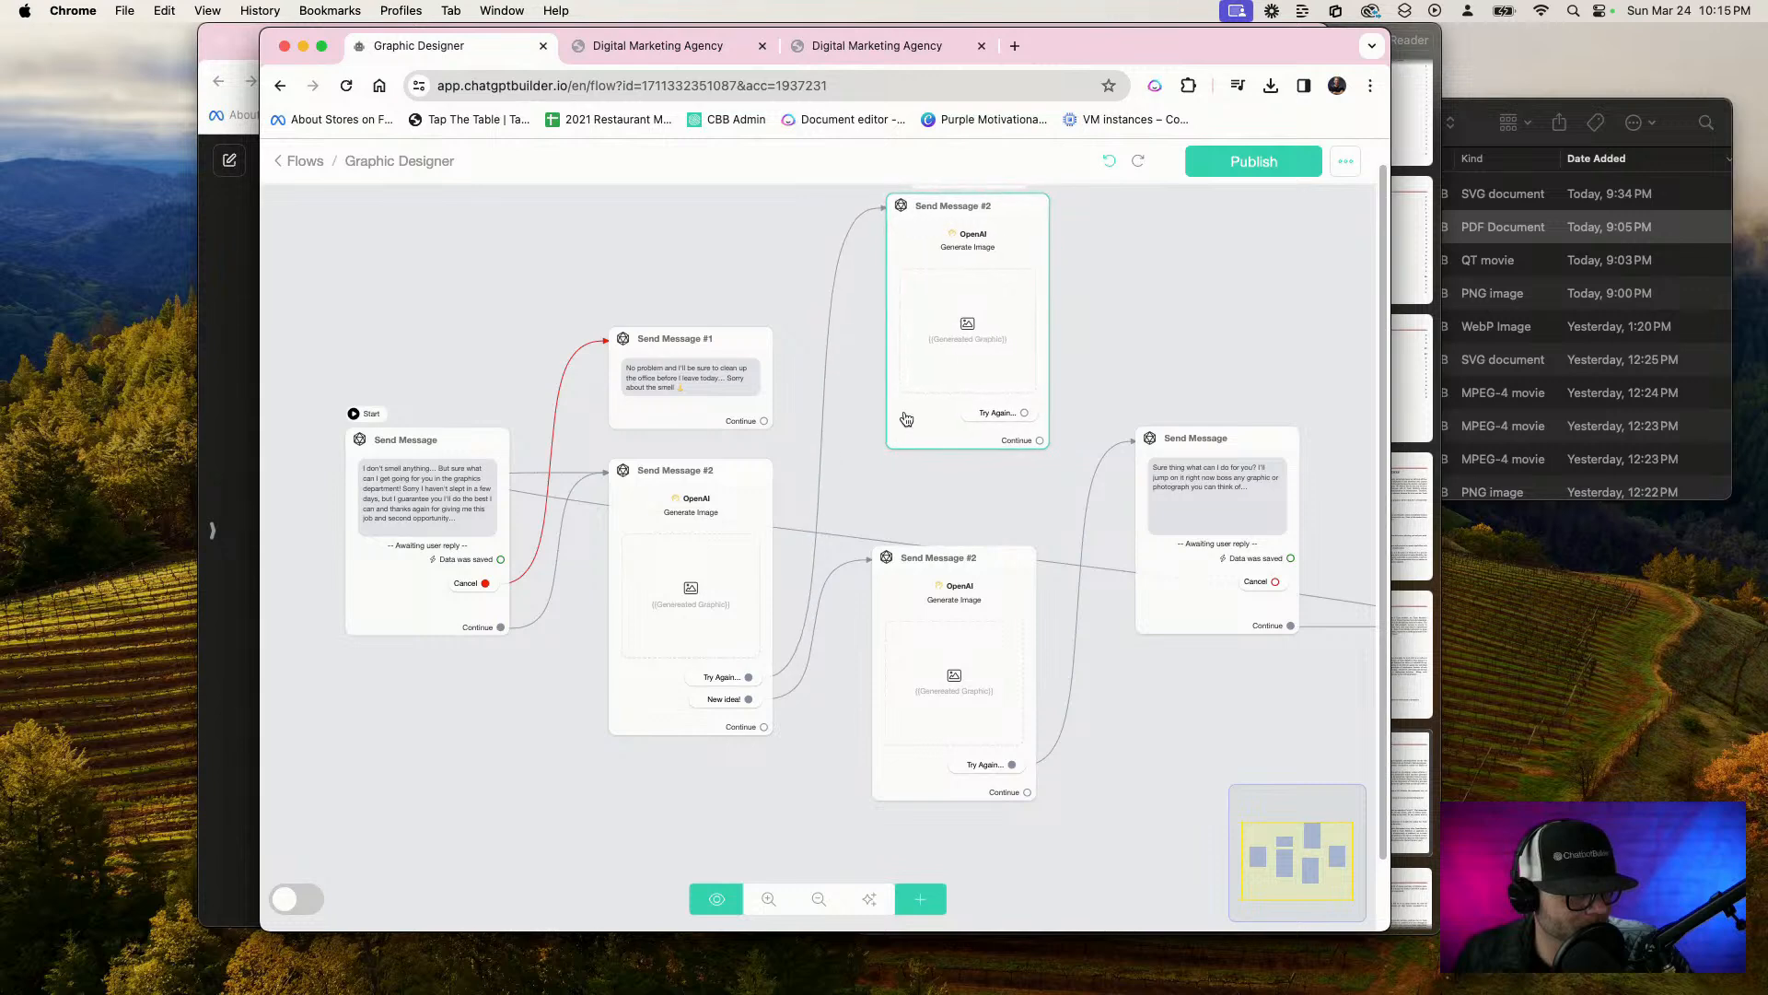
drag(954, 650, 1019, 673)
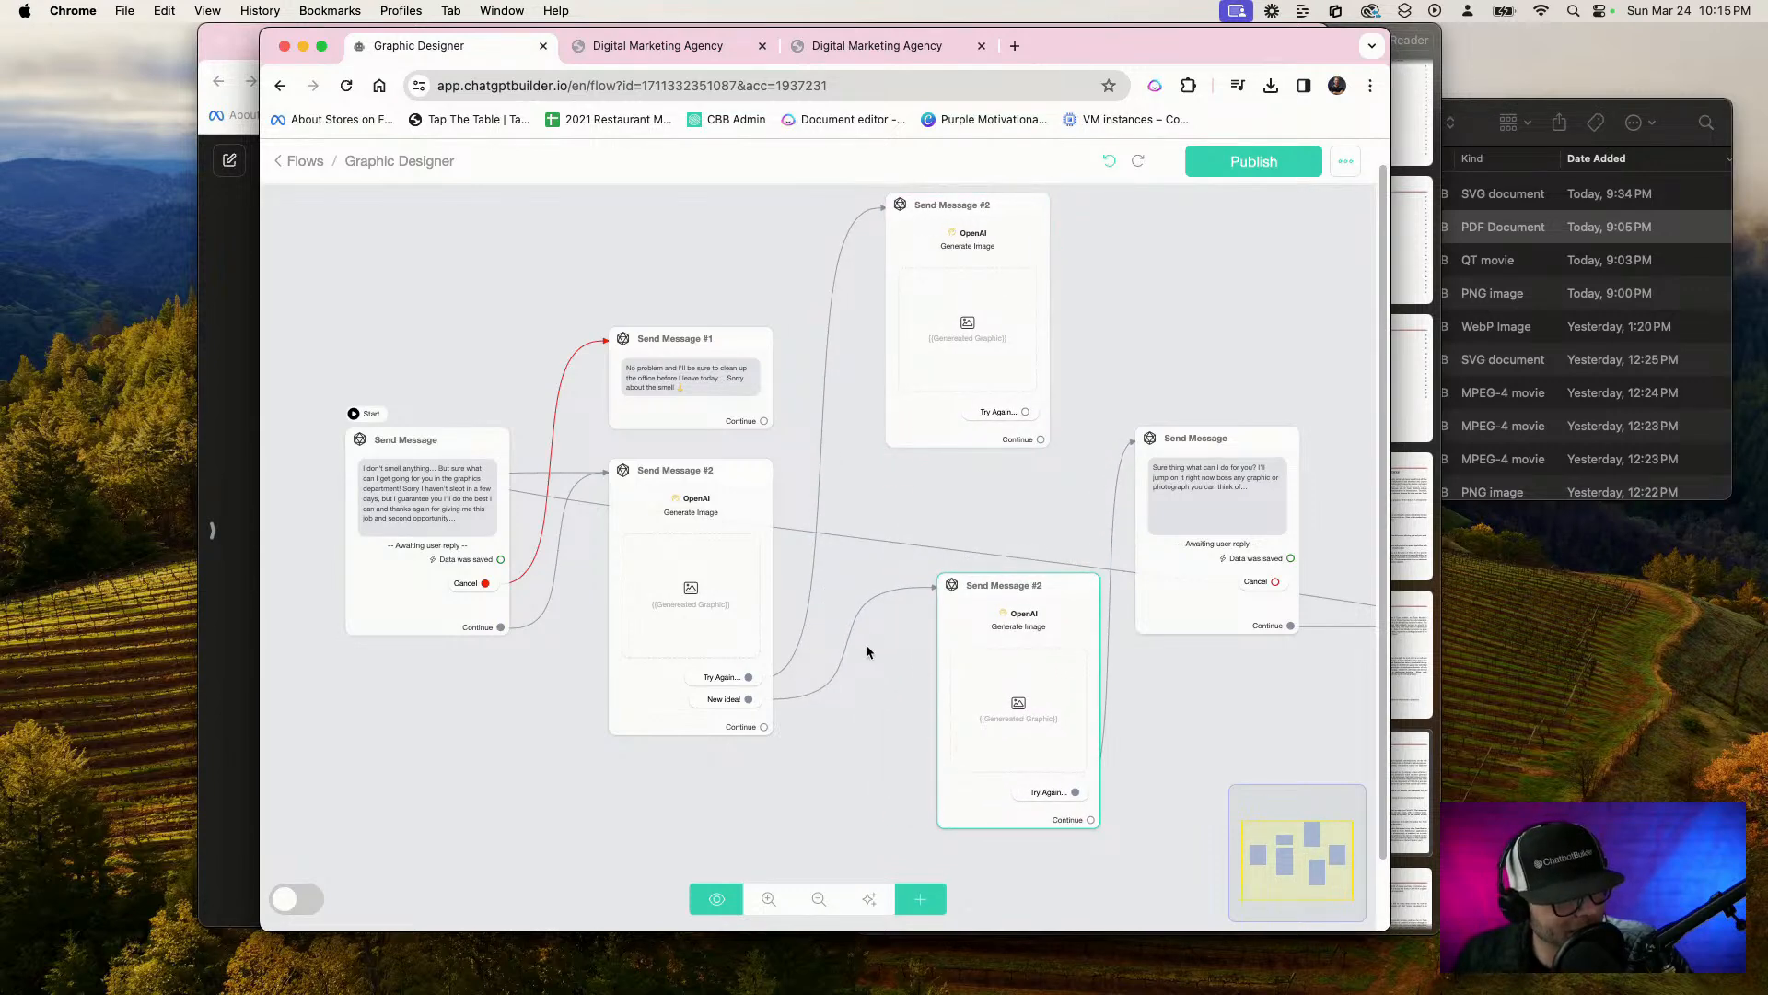
mouse_move(872, 615)
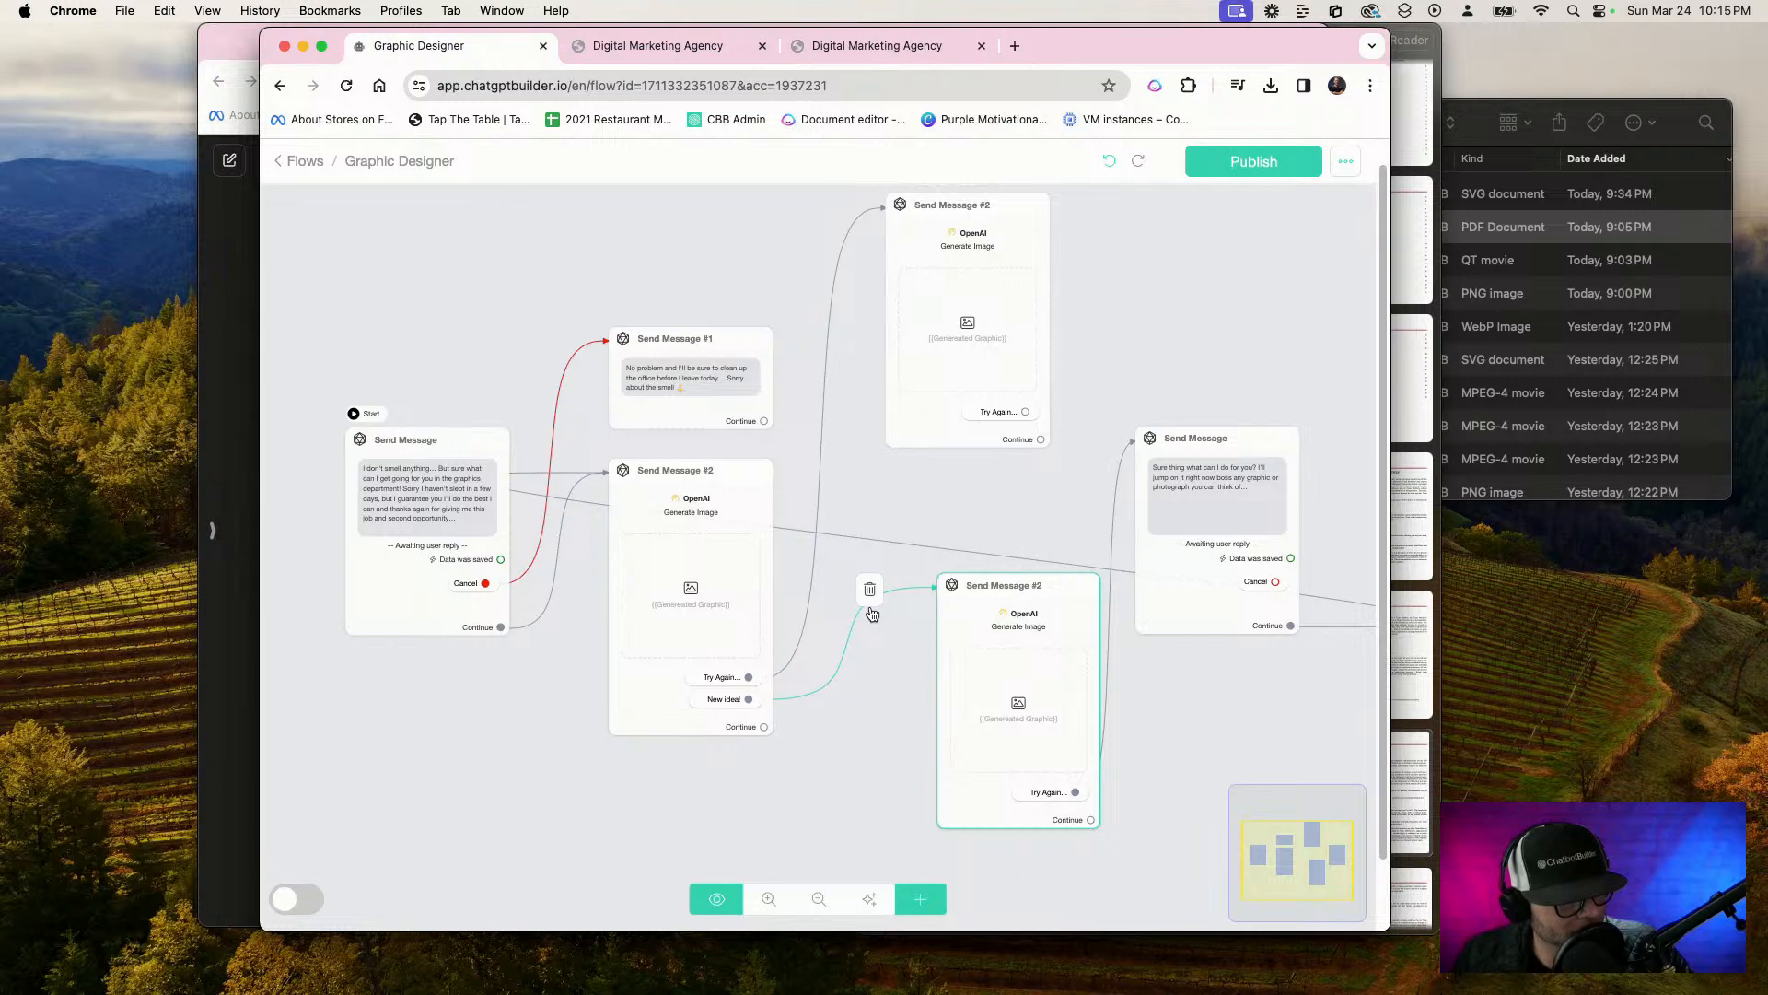
click(869, 589)
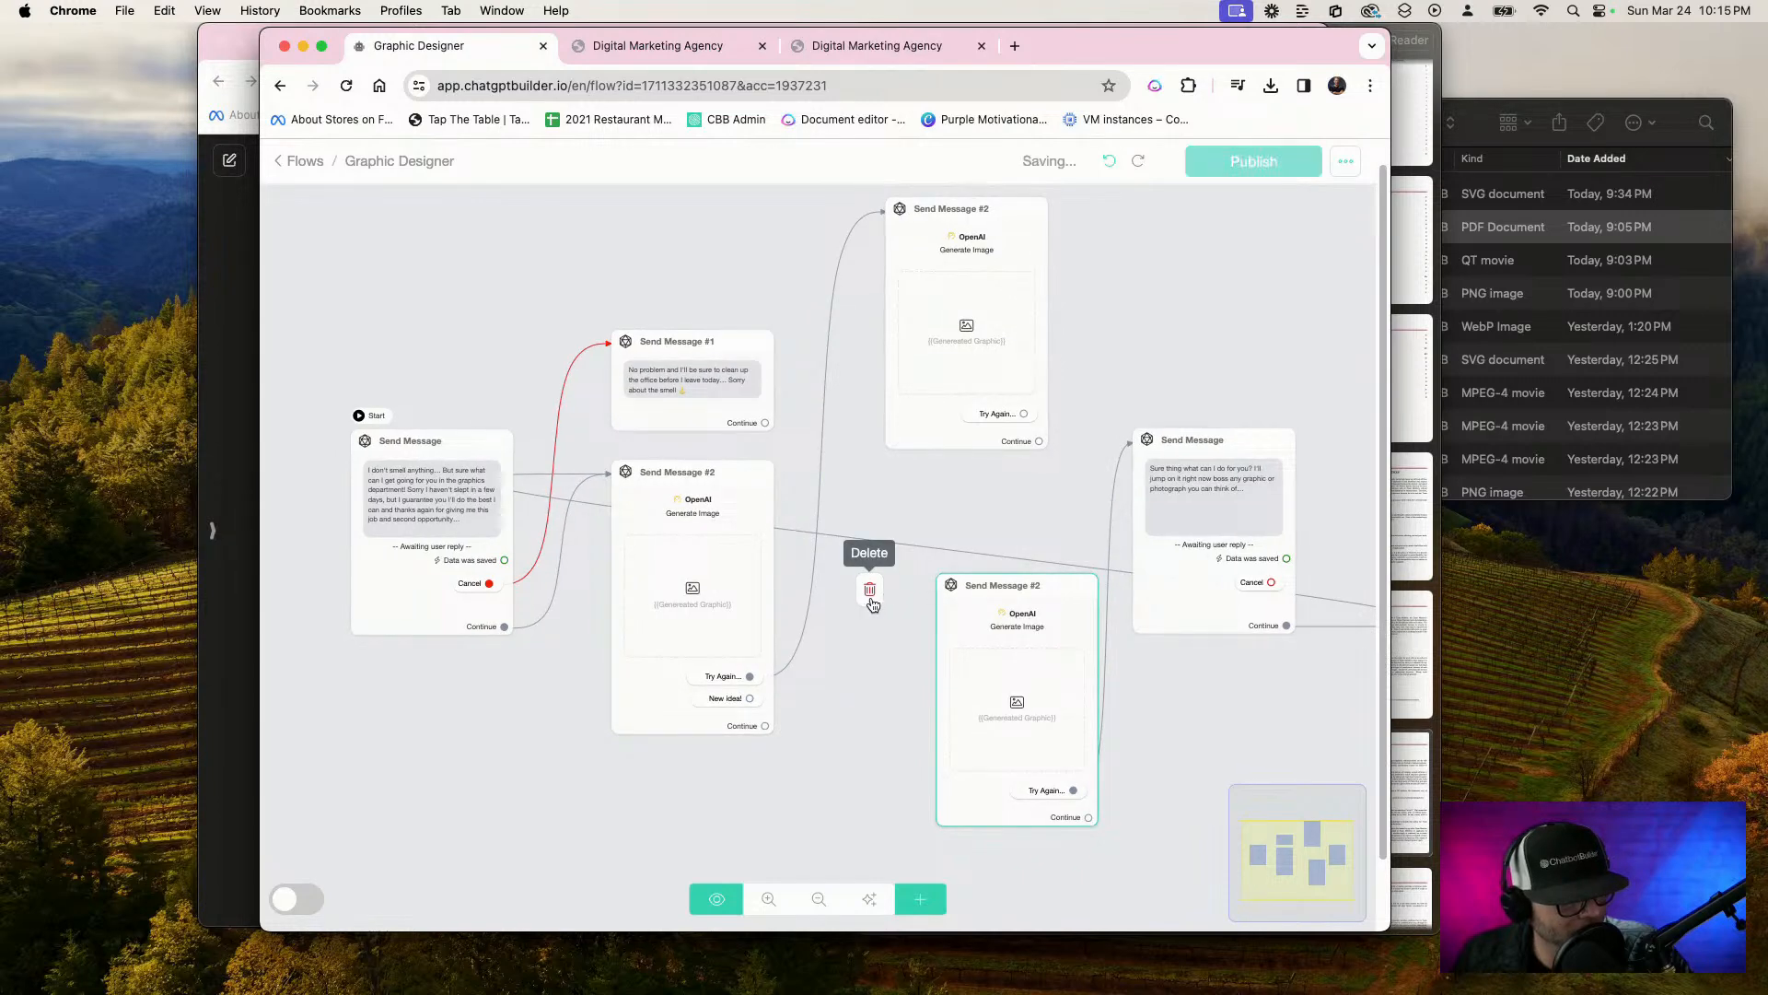
Swap the lower image node and the "Sure thing what can I do for you?" message, and connect "New idea!" to that message
drag(995, 594, 1142, 819)
drag(1194, 613, 1005, 735)
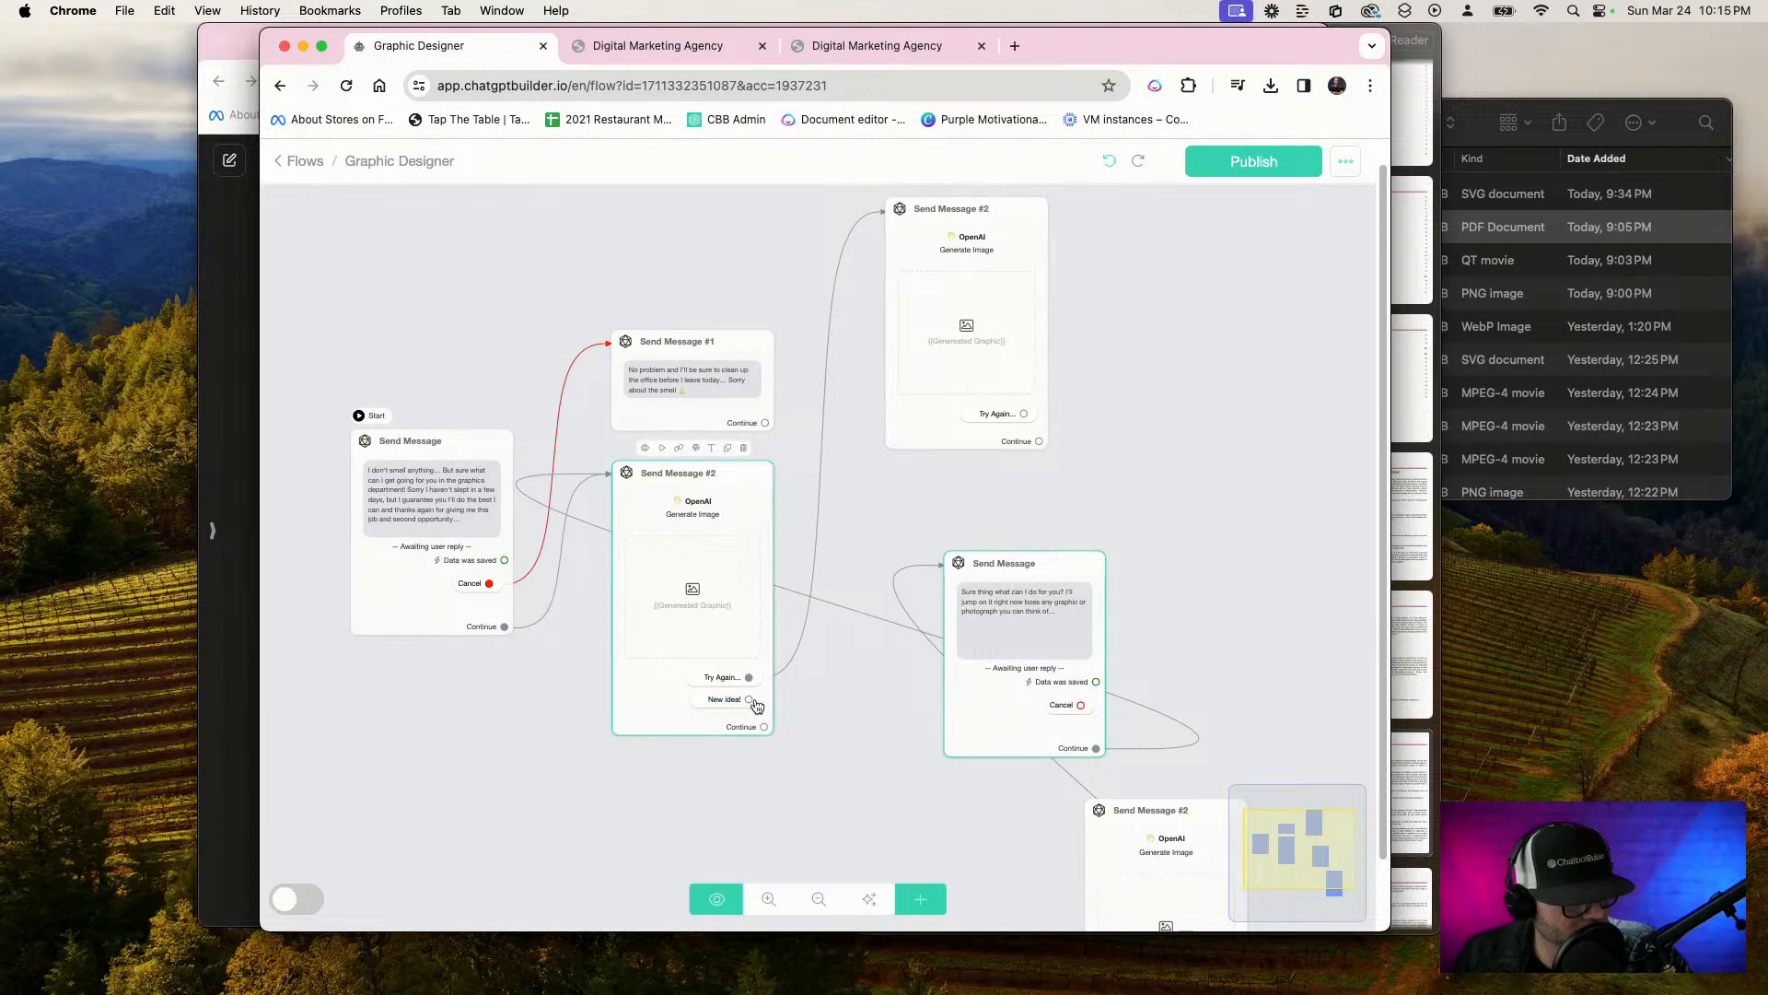
drag(749, 698, 1015, 705)
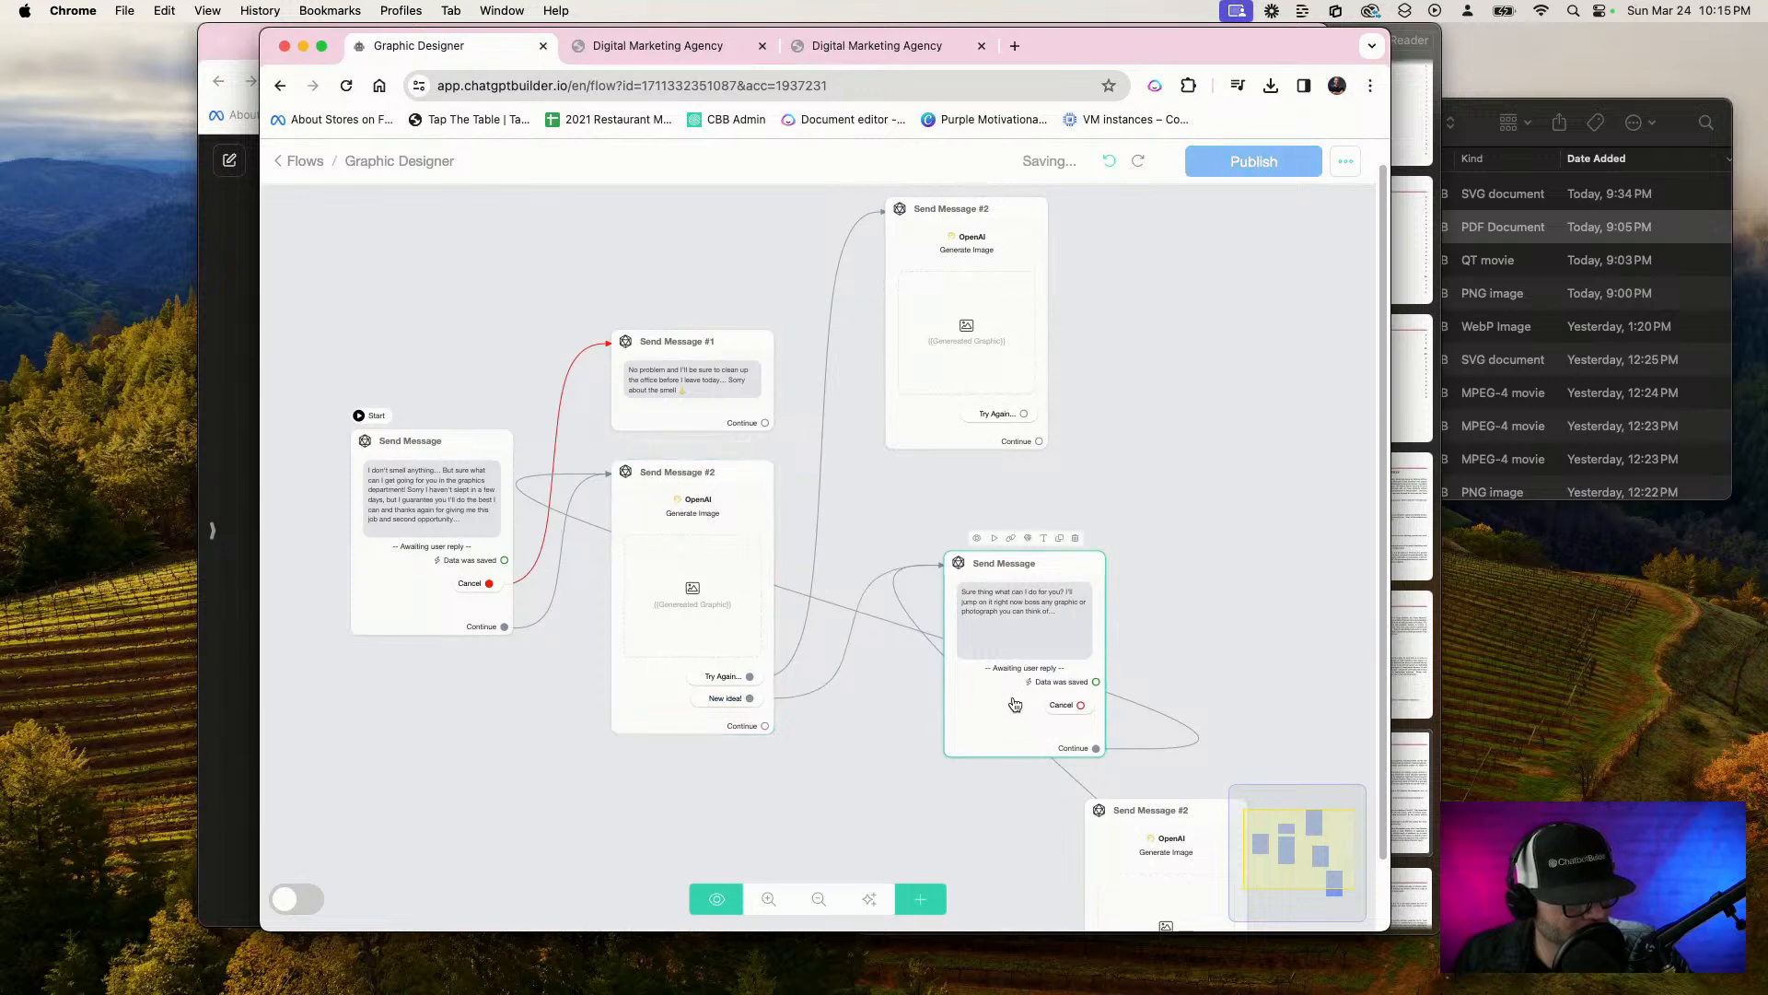
Delete the lower image node's "Try Again..." connection and the "Sure thing" message's Continue connection to the first image node
click(1071, 759)
drag(1040, 737, 1020, 635)
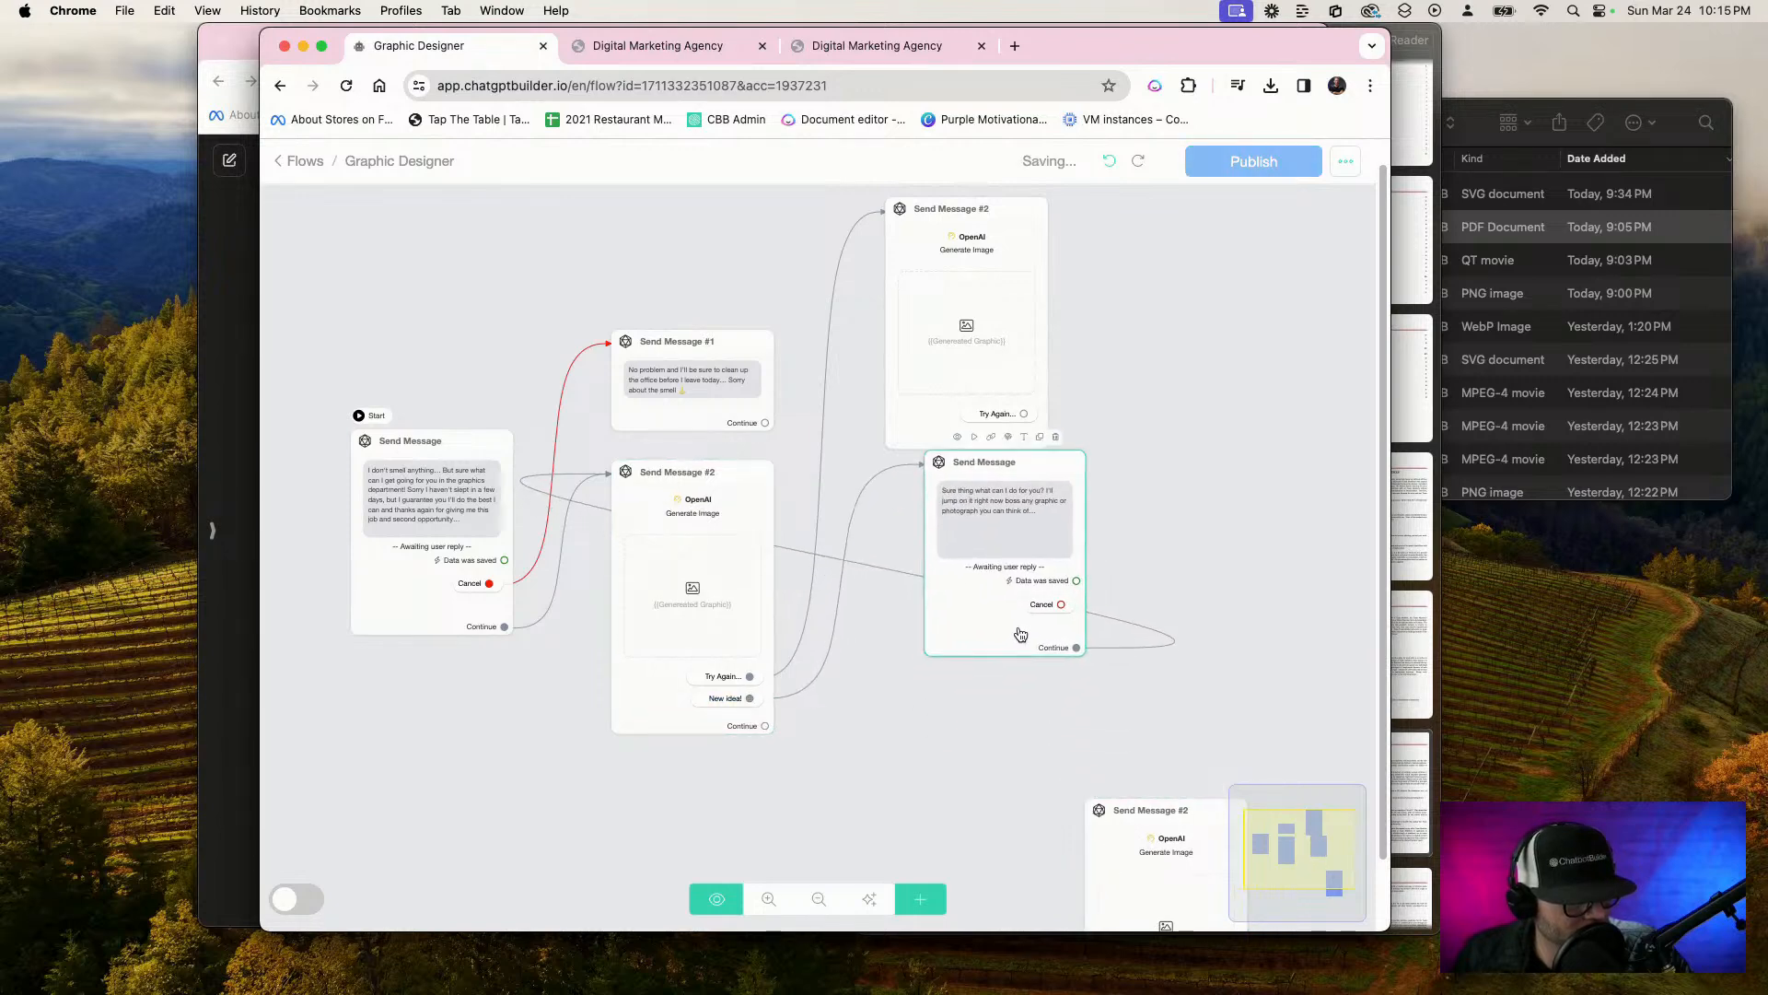
drag(1110, 858, 1019, 809)
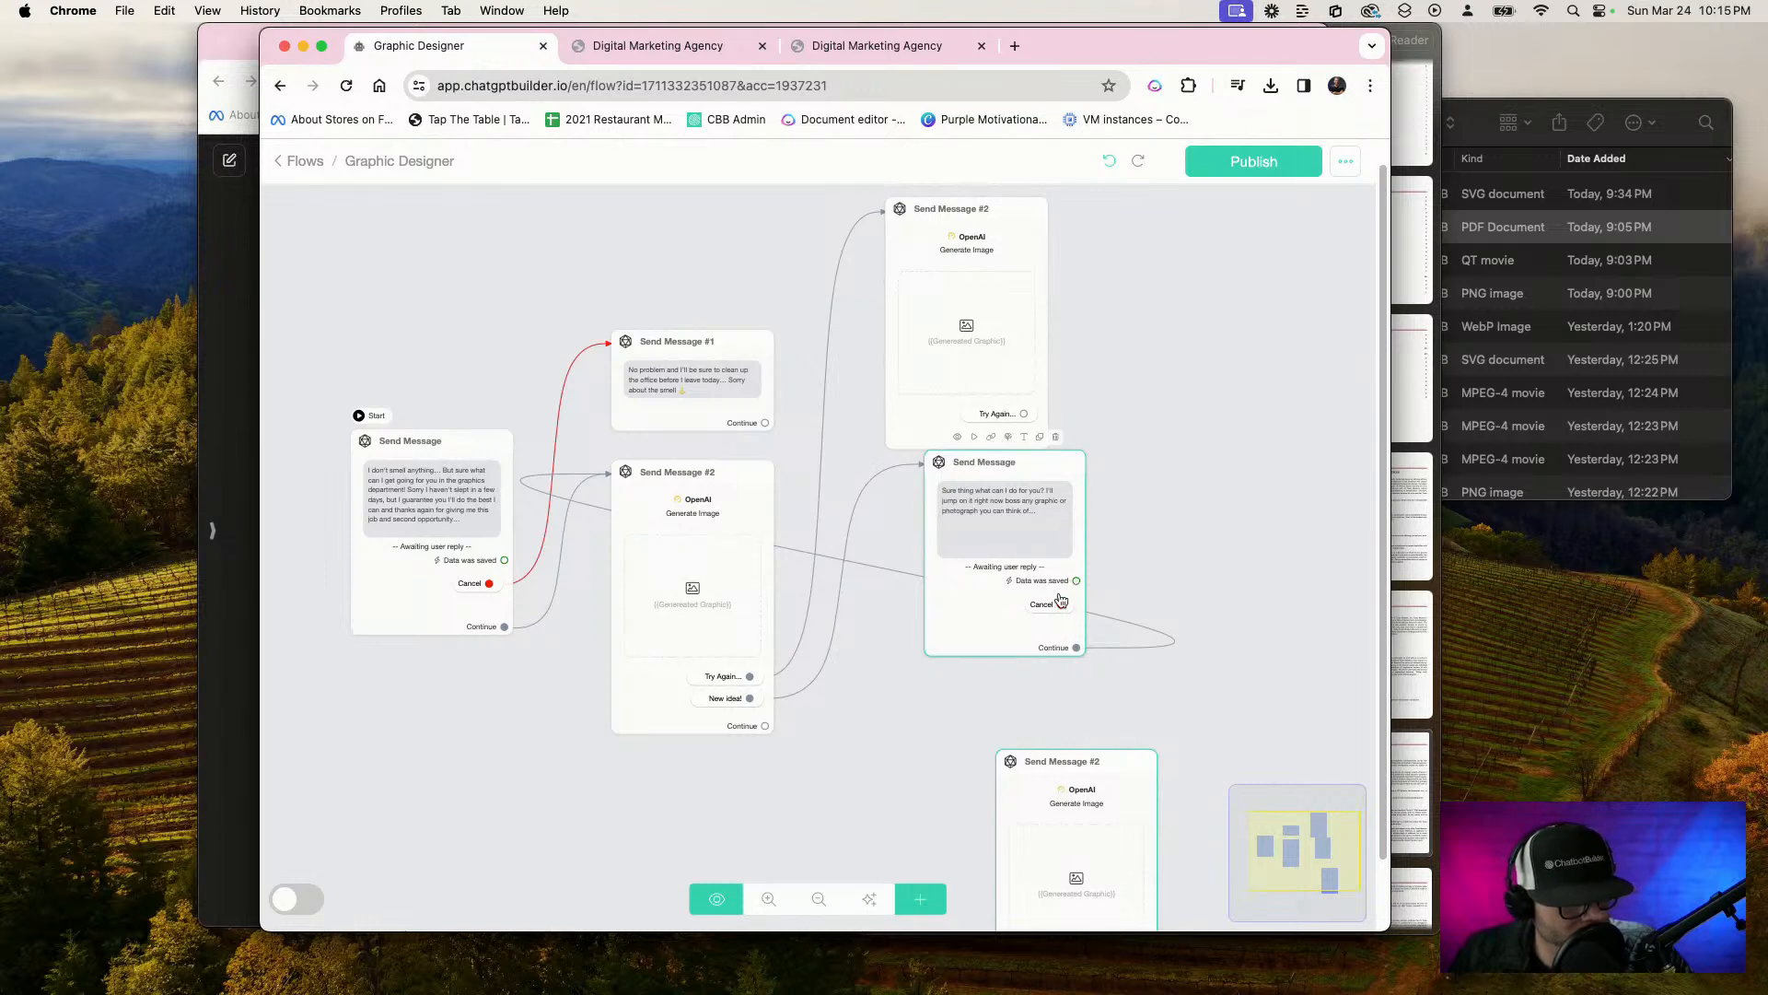
click(1148, 630)
click(1144, 602)
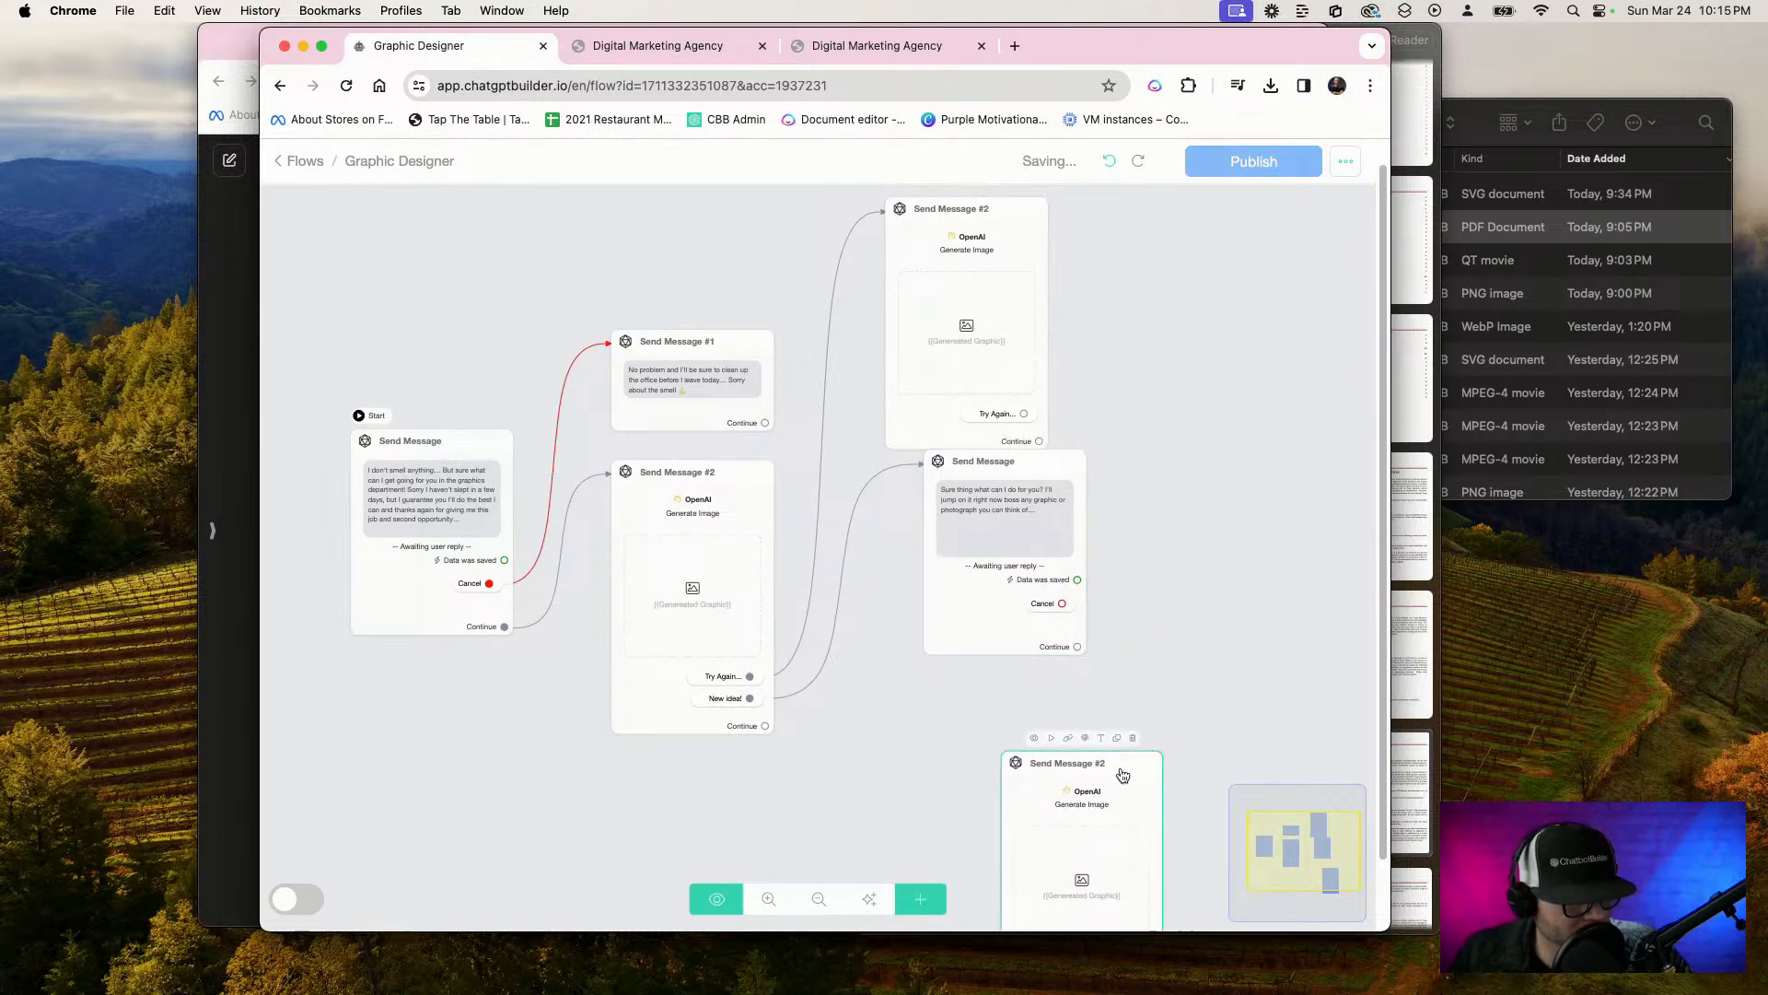
Place the detached image node beside the "Sure thing" message and connect the message's Continue output to it
drag(1124, 772, 1230, 525)
drag(1060, 579, 1028, 628)
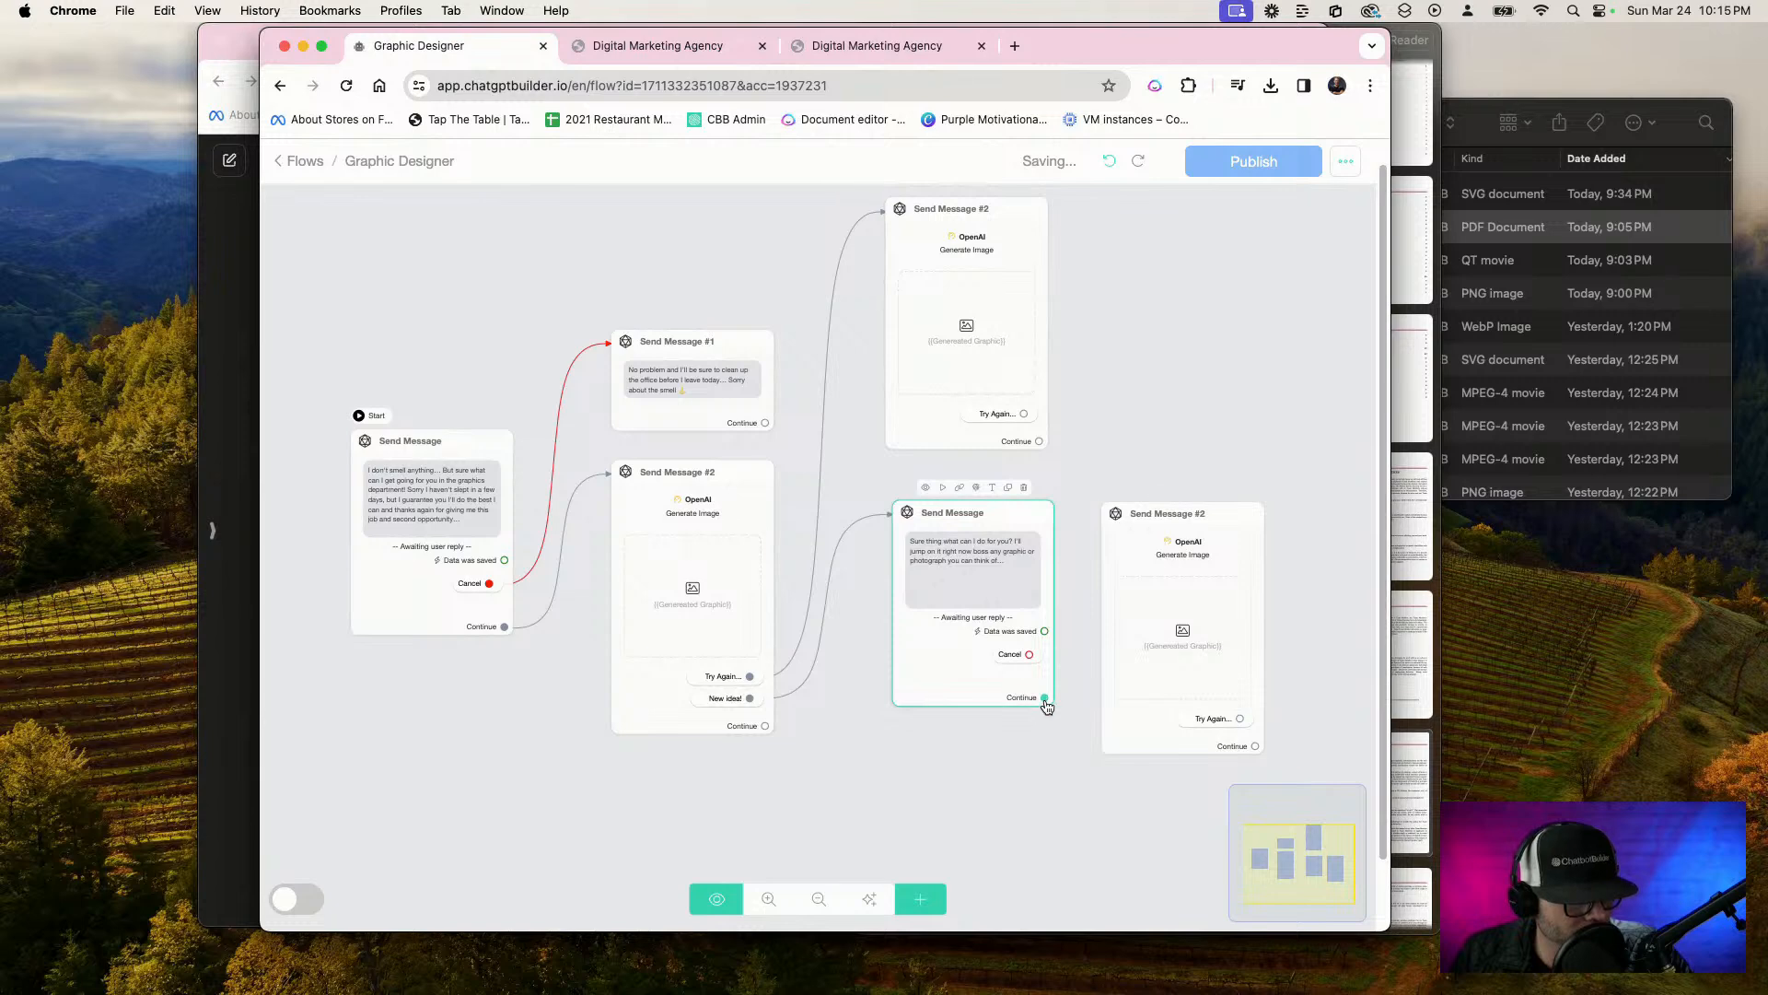
drag(1044, 698, 1130, 637)
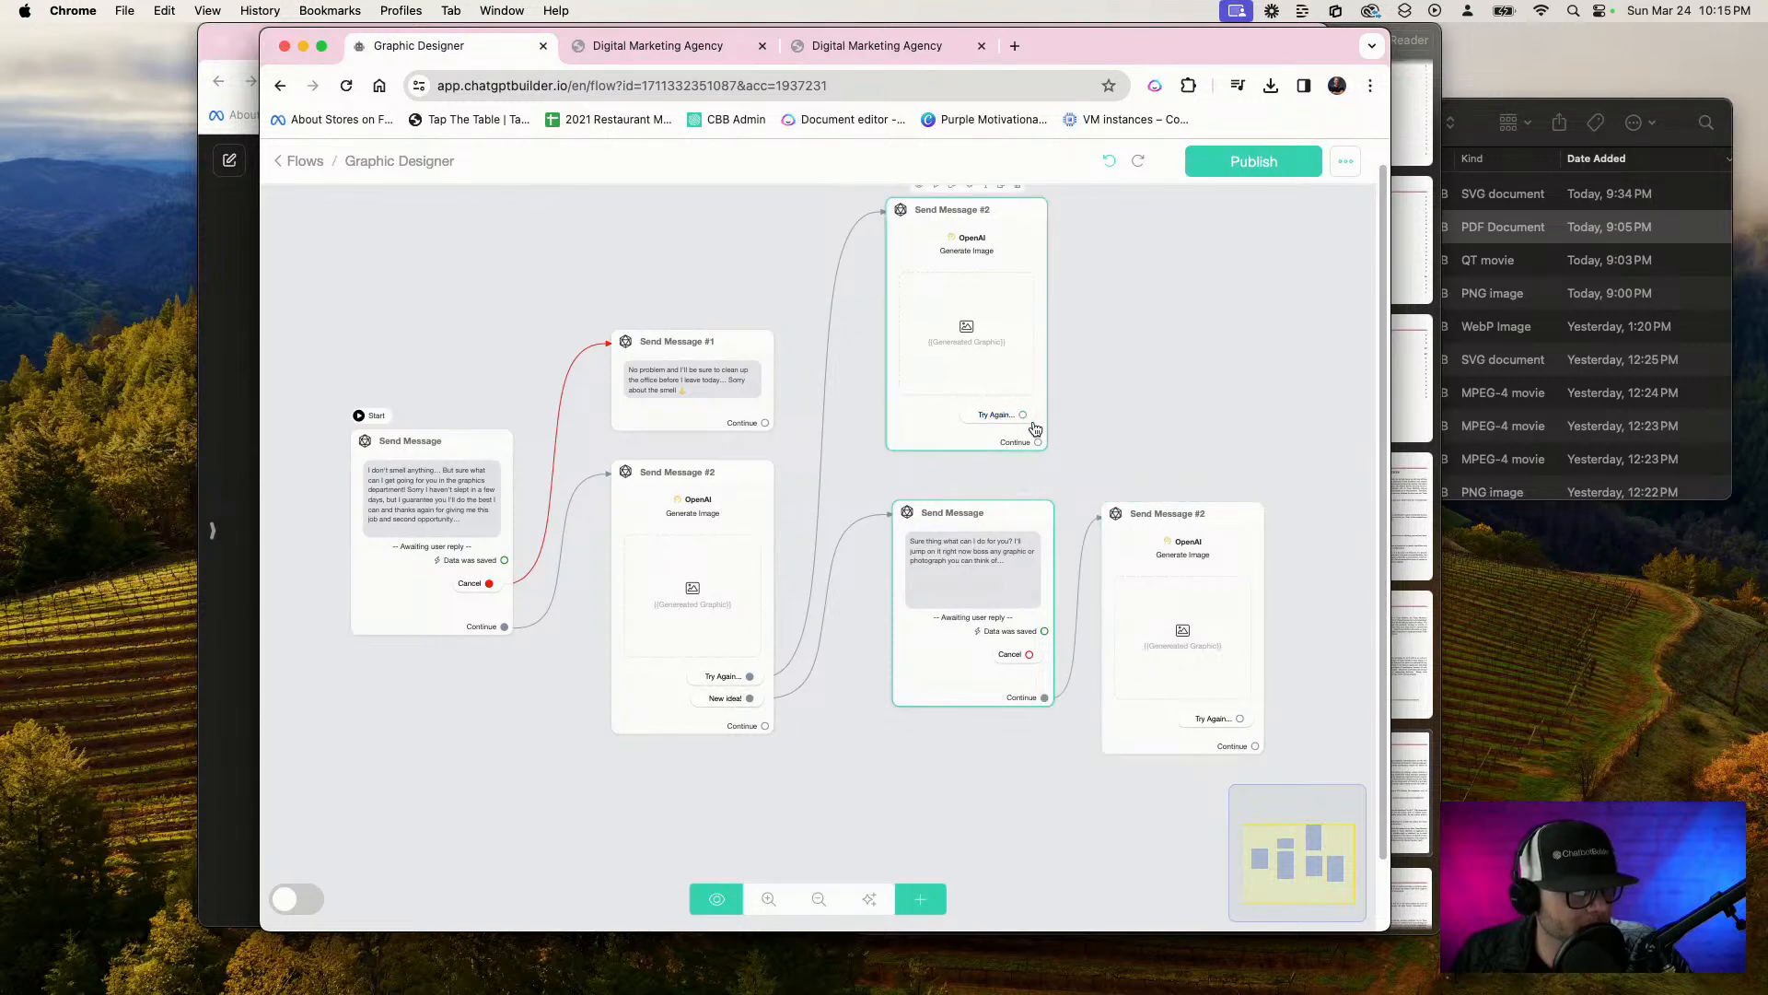
Connect the upper image node's "Try Again..." button to the "Sure thing" message and space the two outer image nodes farther apart
drag(1025, 415, 898, 512)
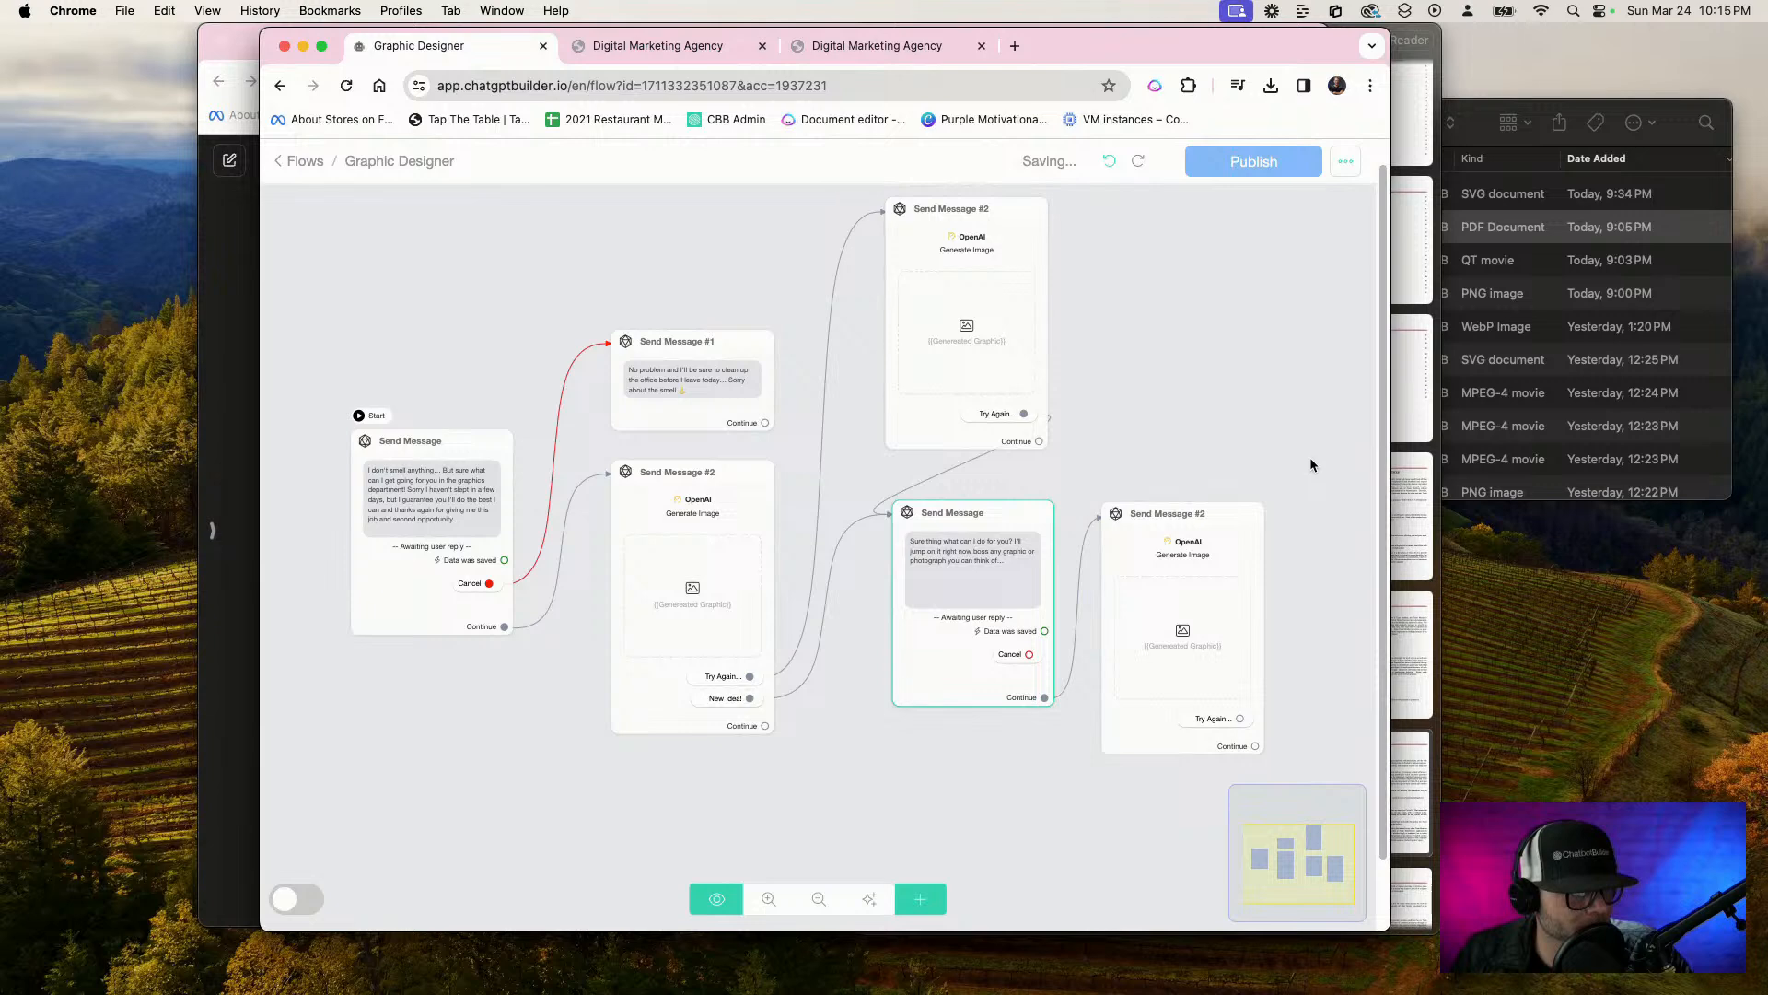
drag(1207, 571, 1300, 451)
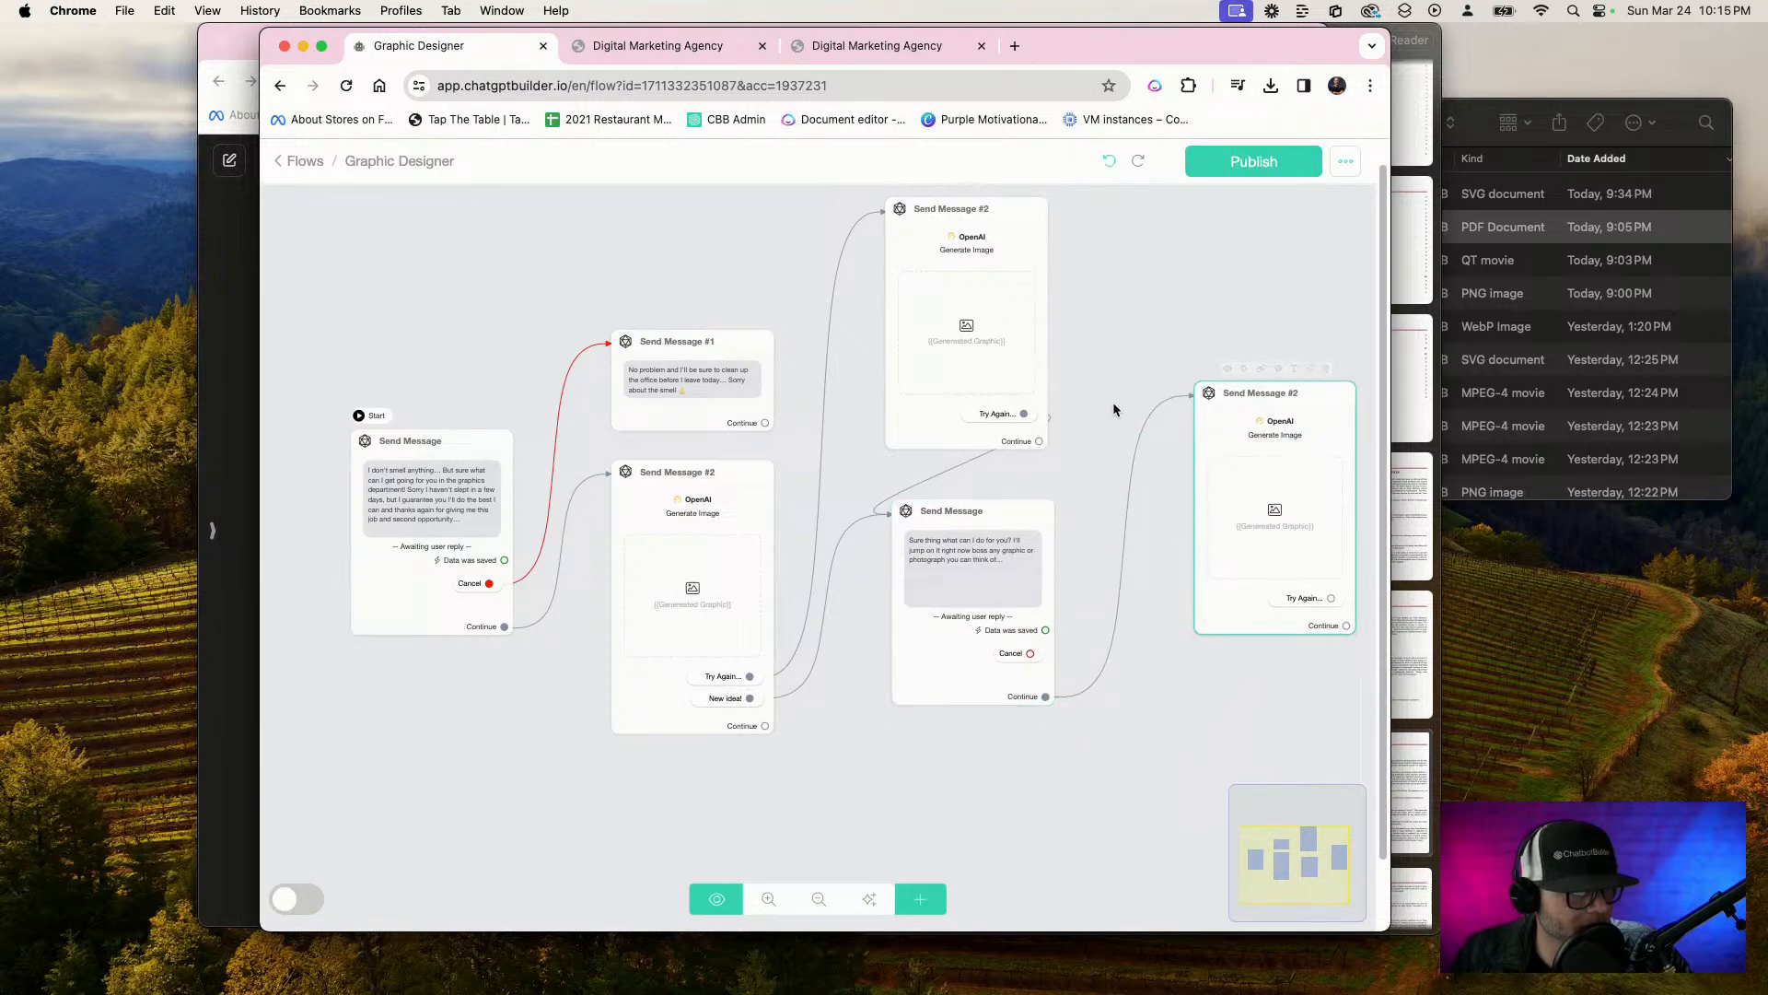
drag(1120, 324, 1134, 422)
drag(970, 435, 1064, 414)
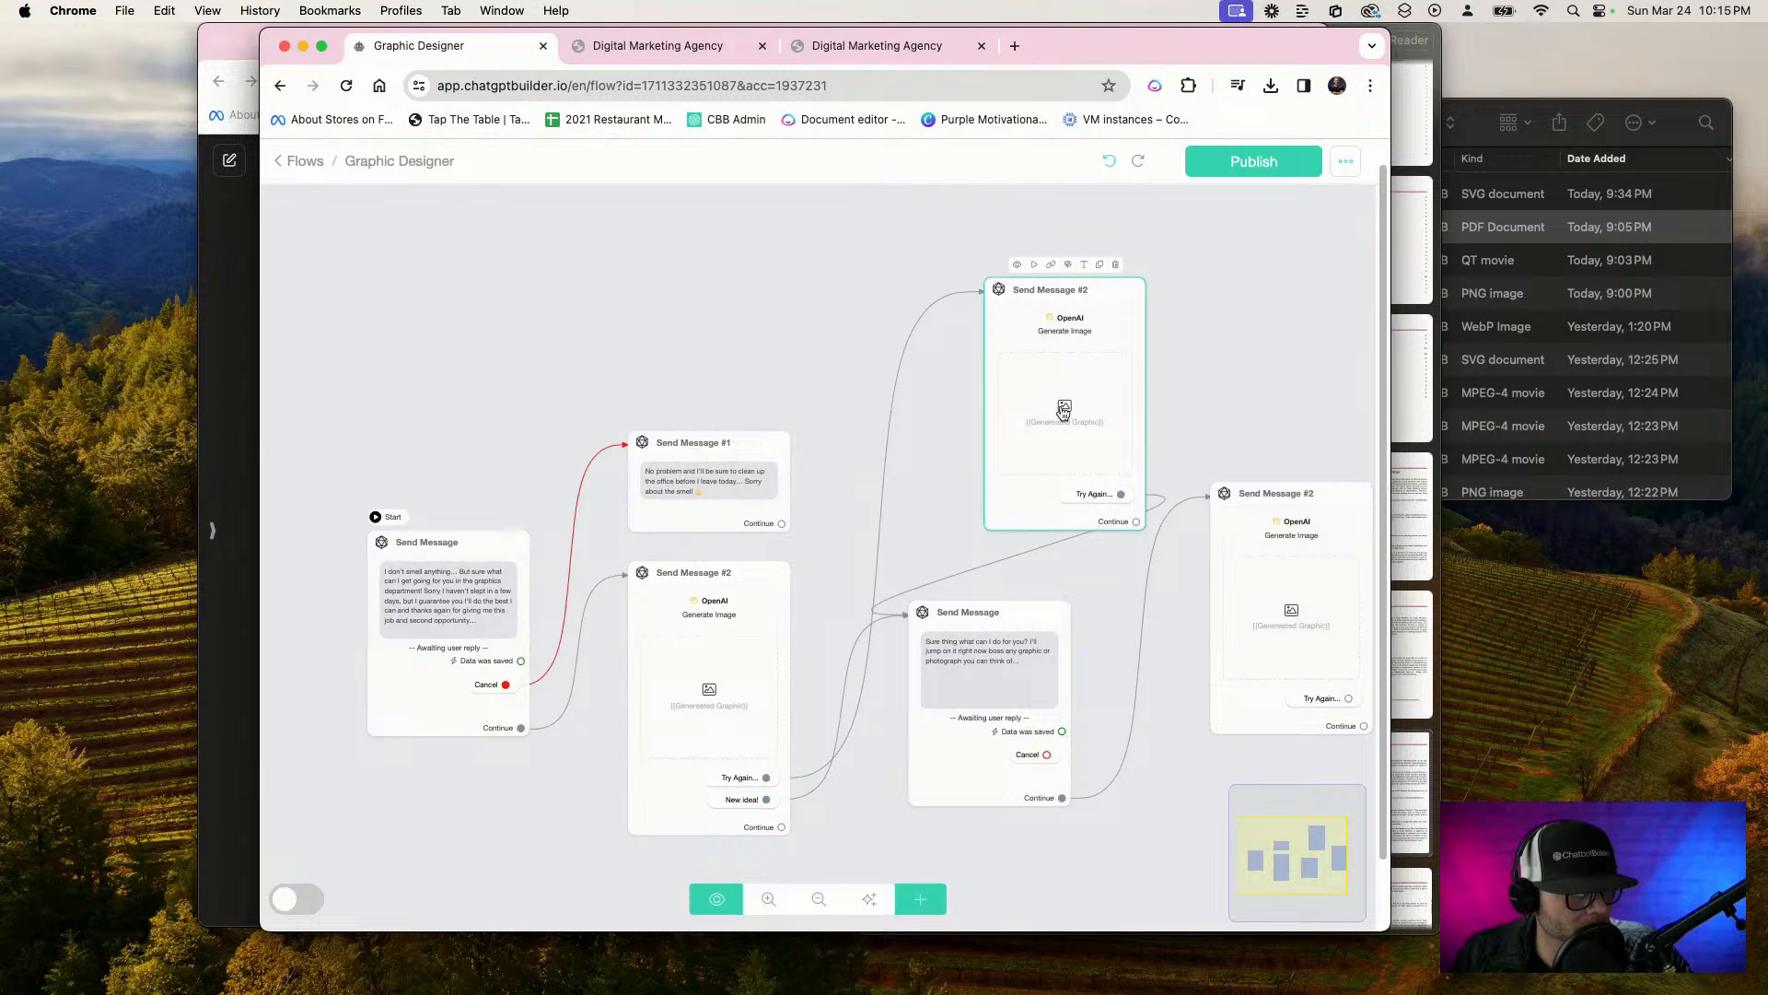
Publish the Graphic Designer flow and close the extra Digital Marketing Agency chat page
click(1289, 169)
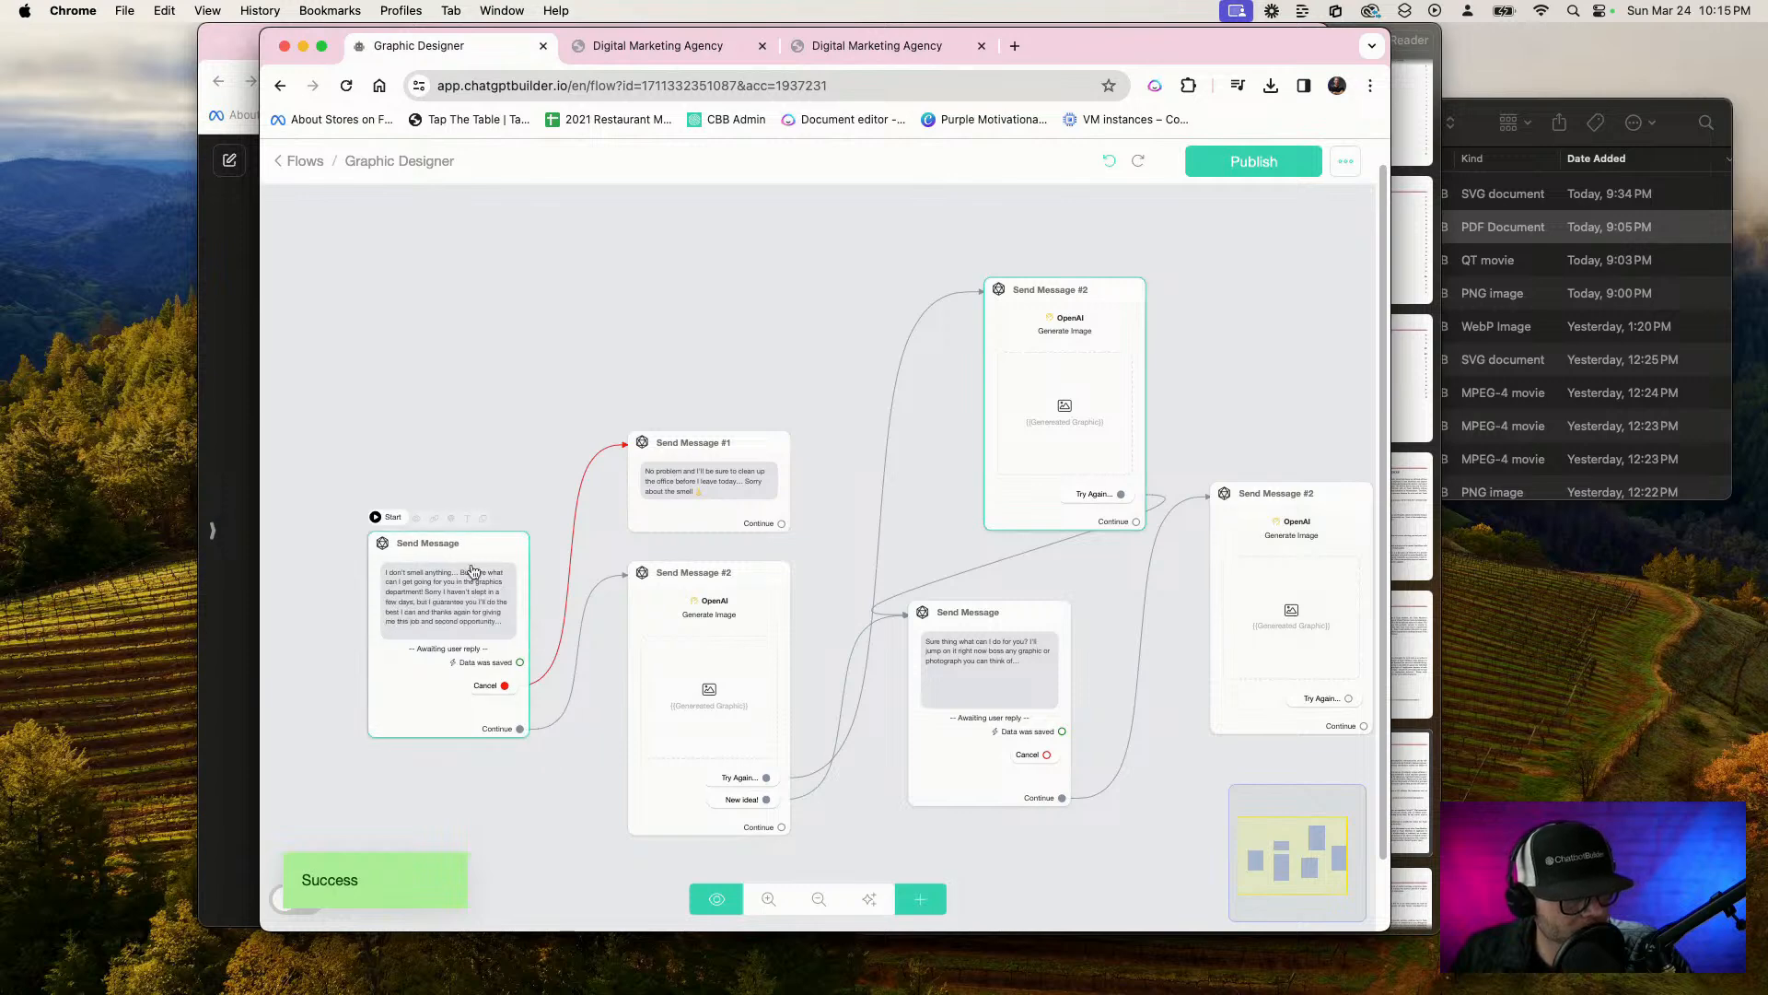
click(981, 46)
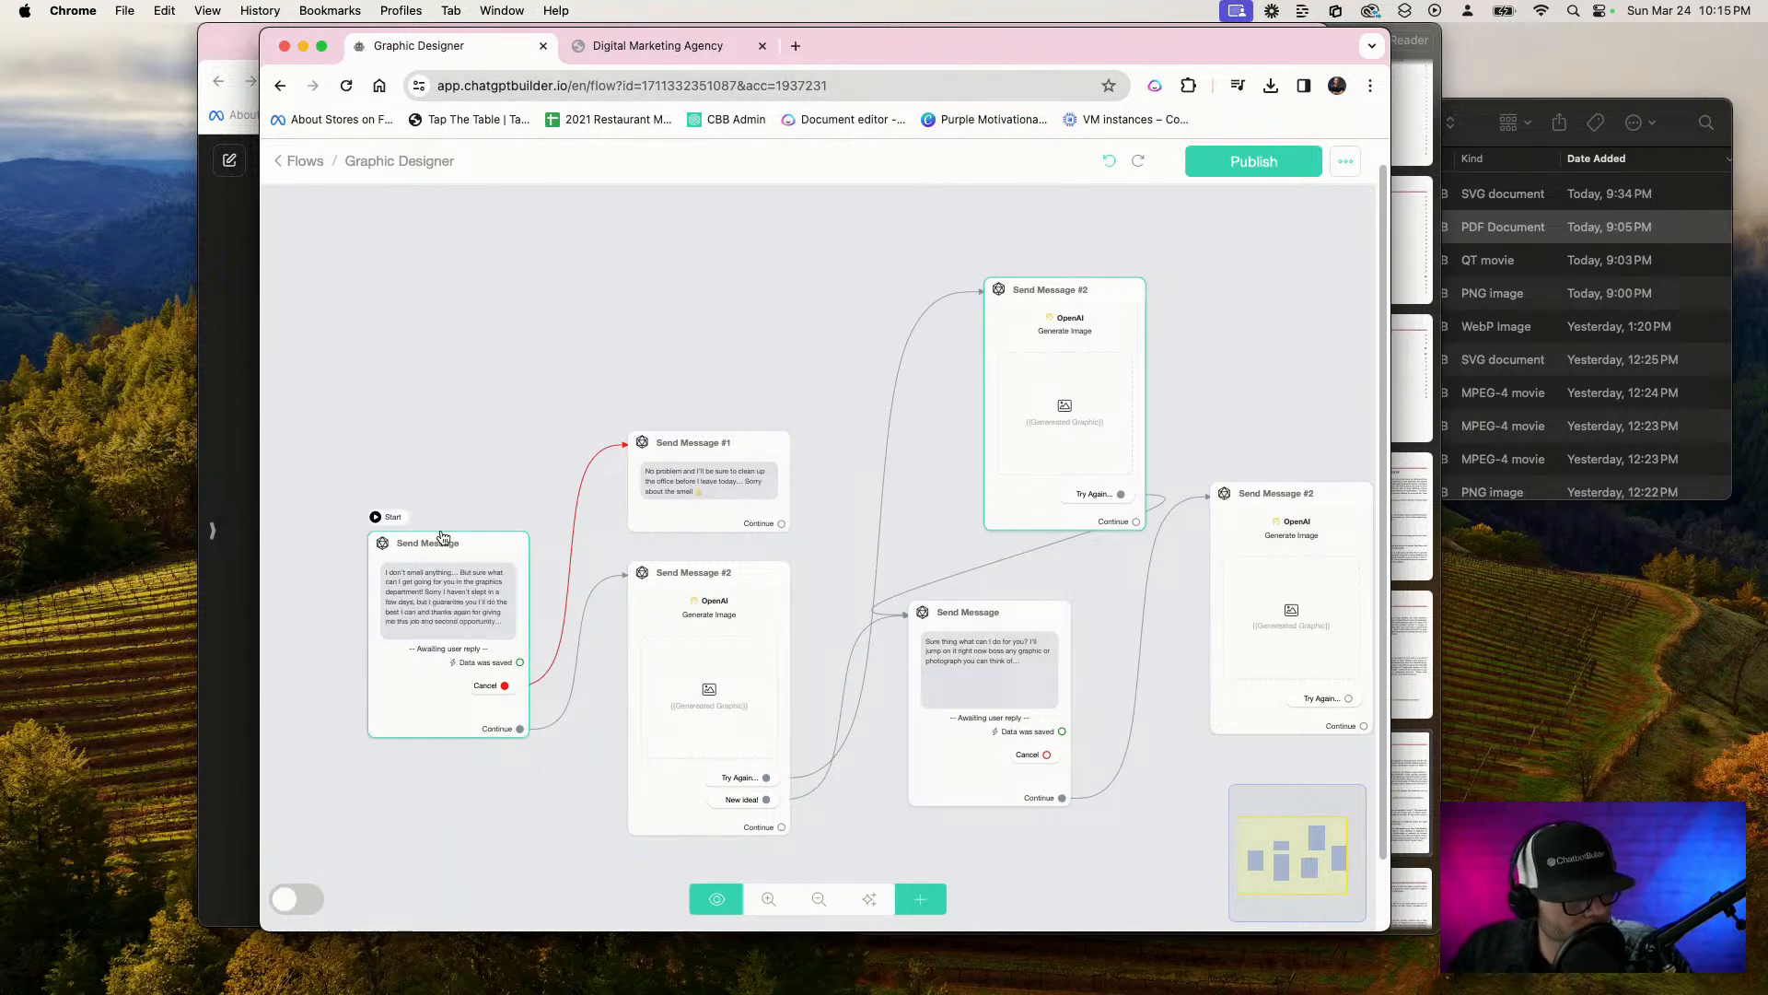
Preview the flow in Webchat and request an extremely detailed photograph of a family reunion barbecue centred on the green egg style grill
click(423, 516)
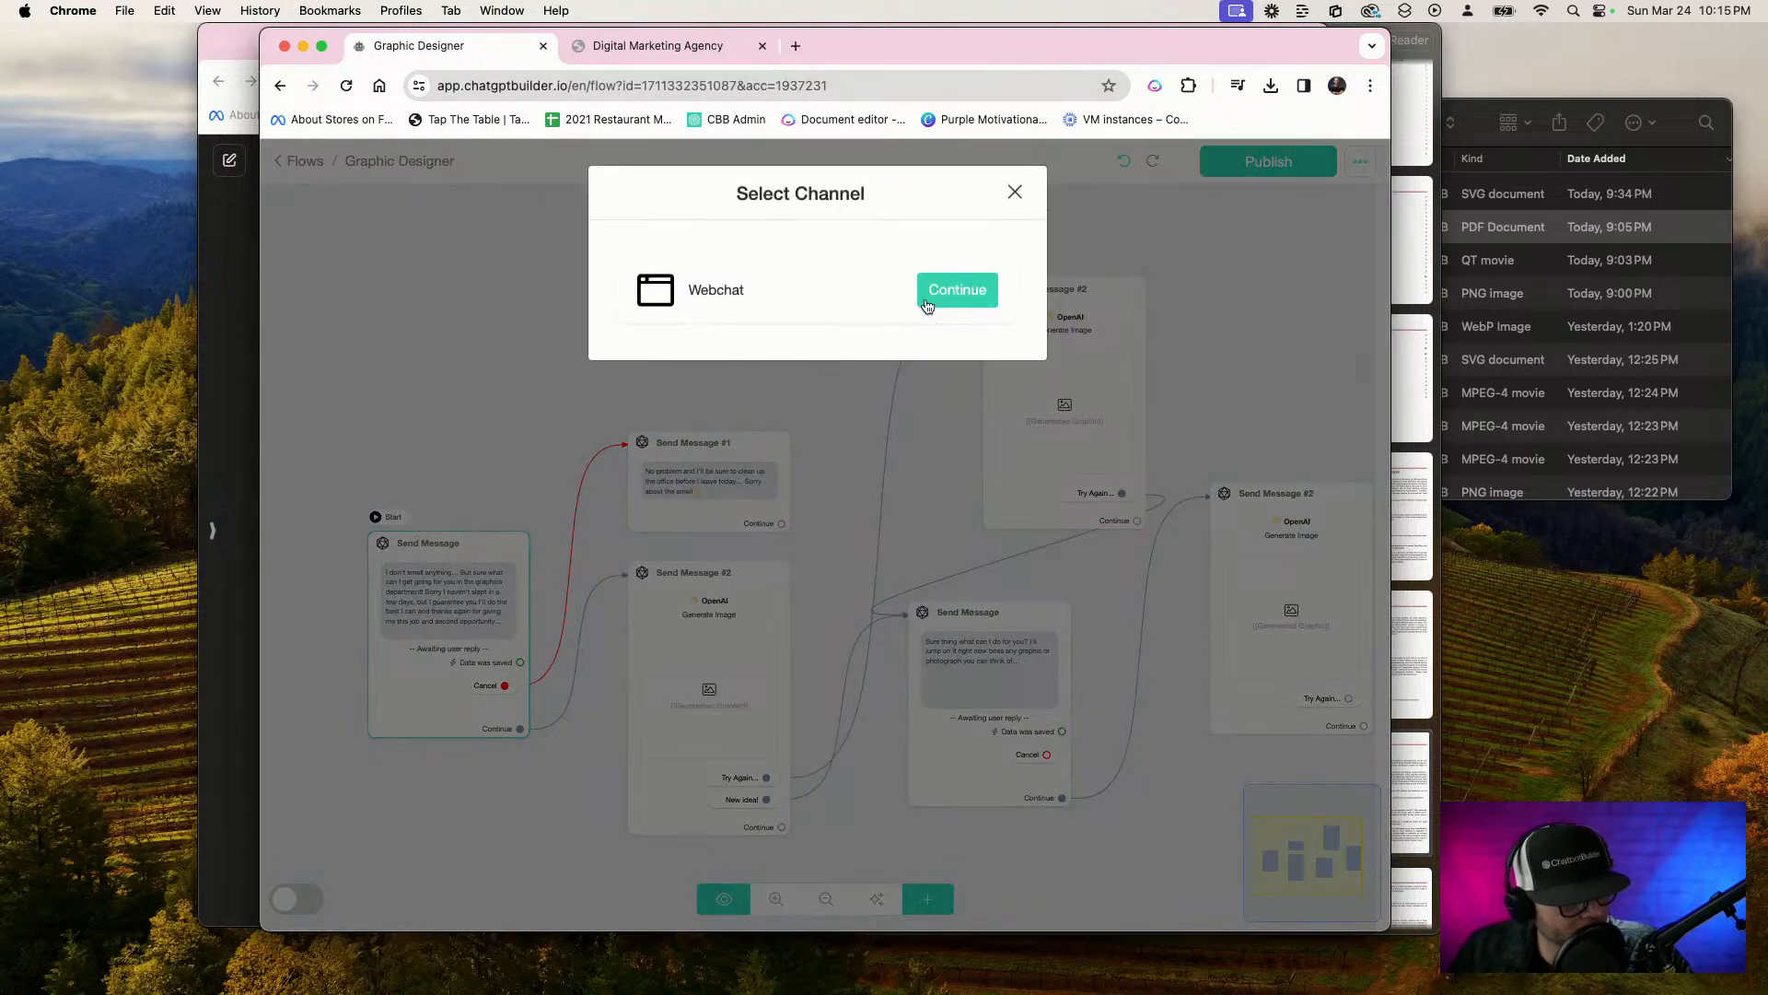
click(928, 306)
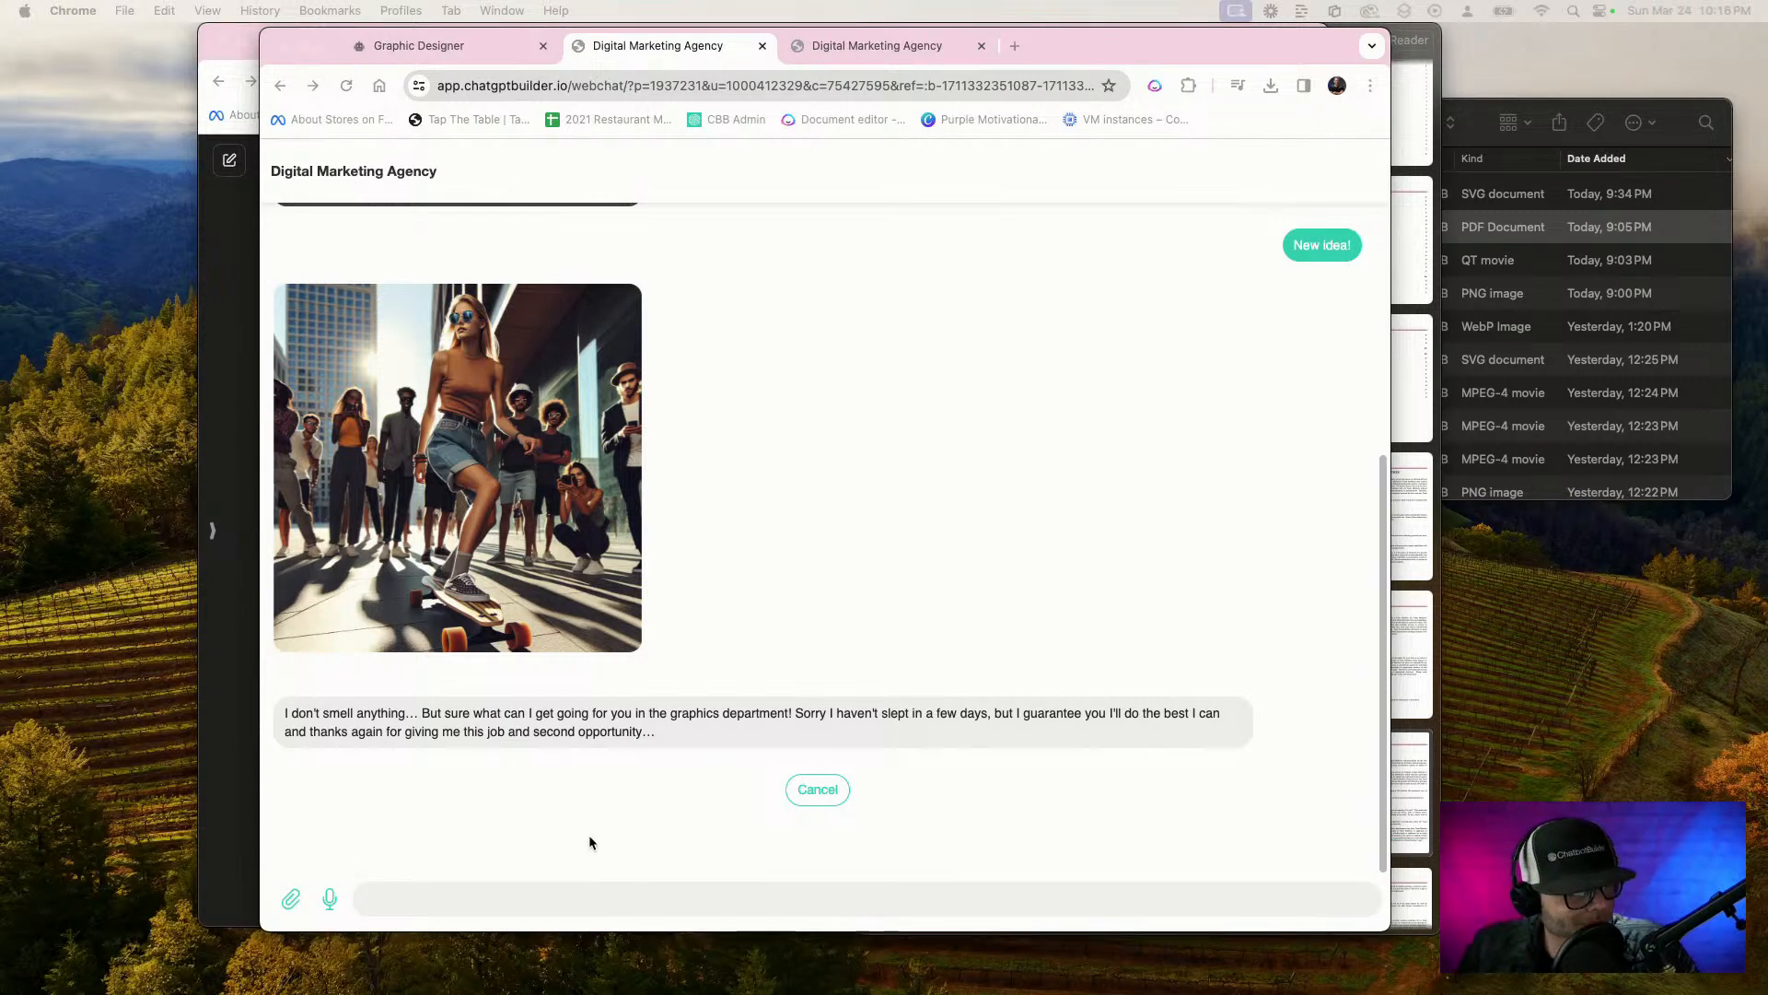
click(581, 904)
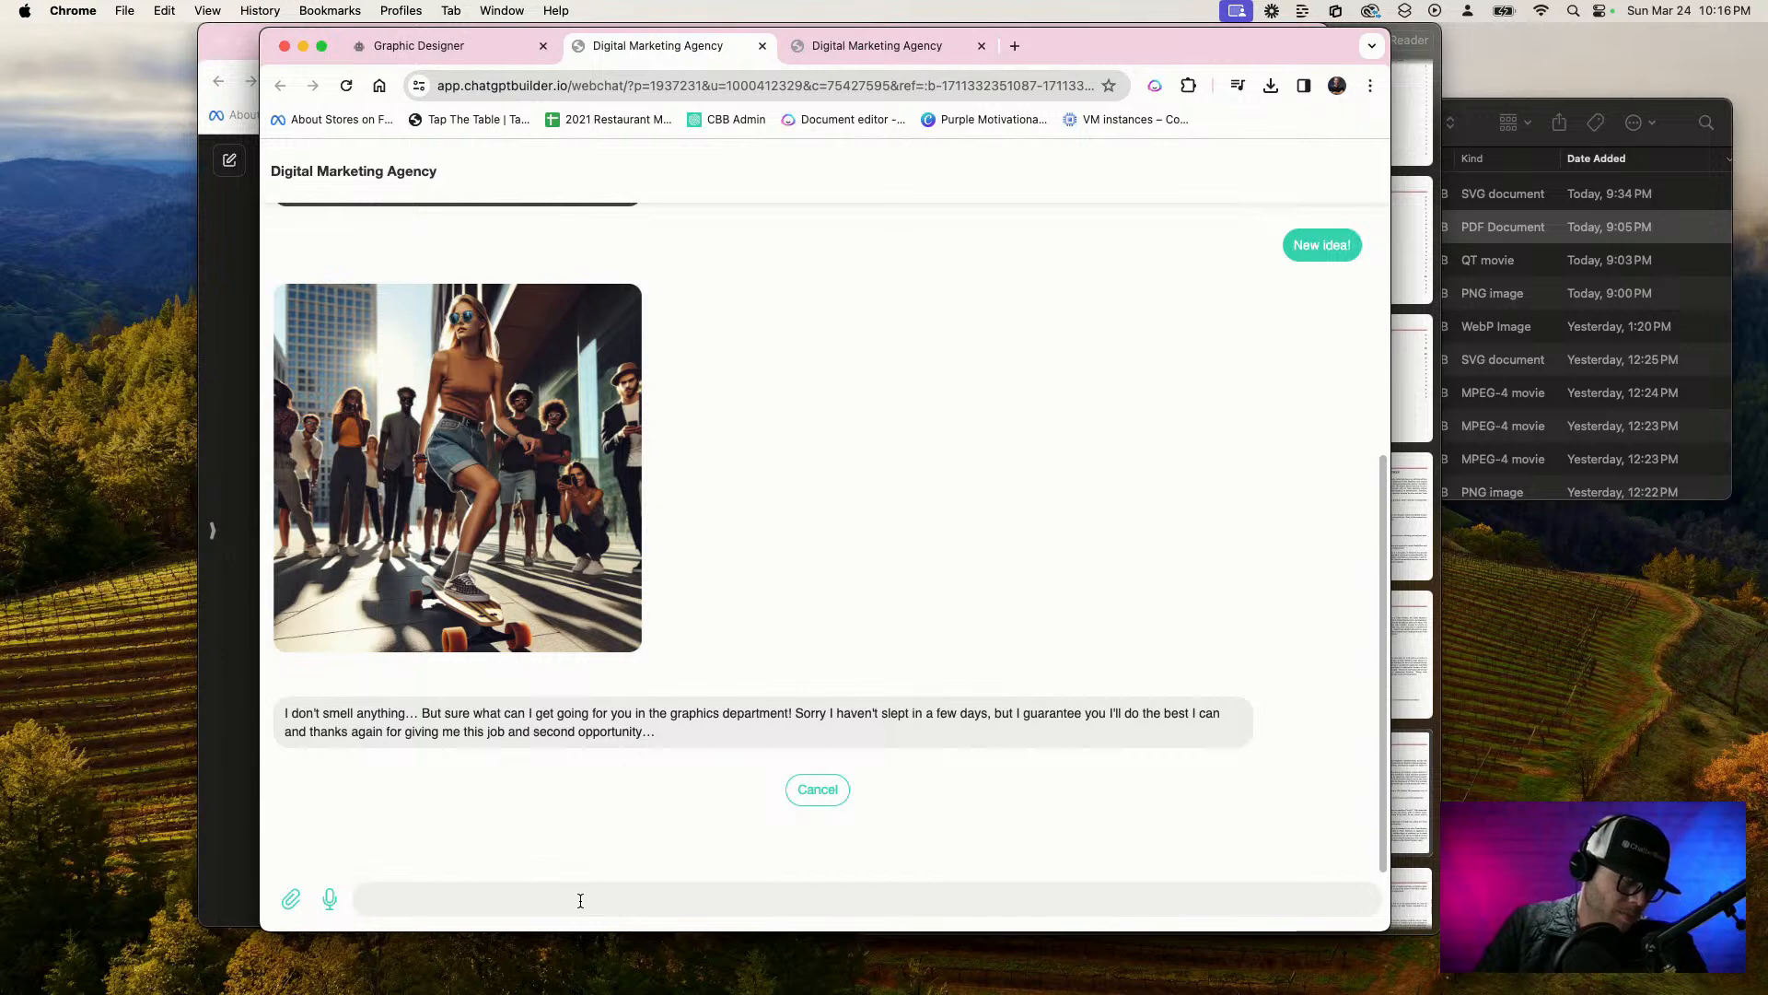
key(F5)
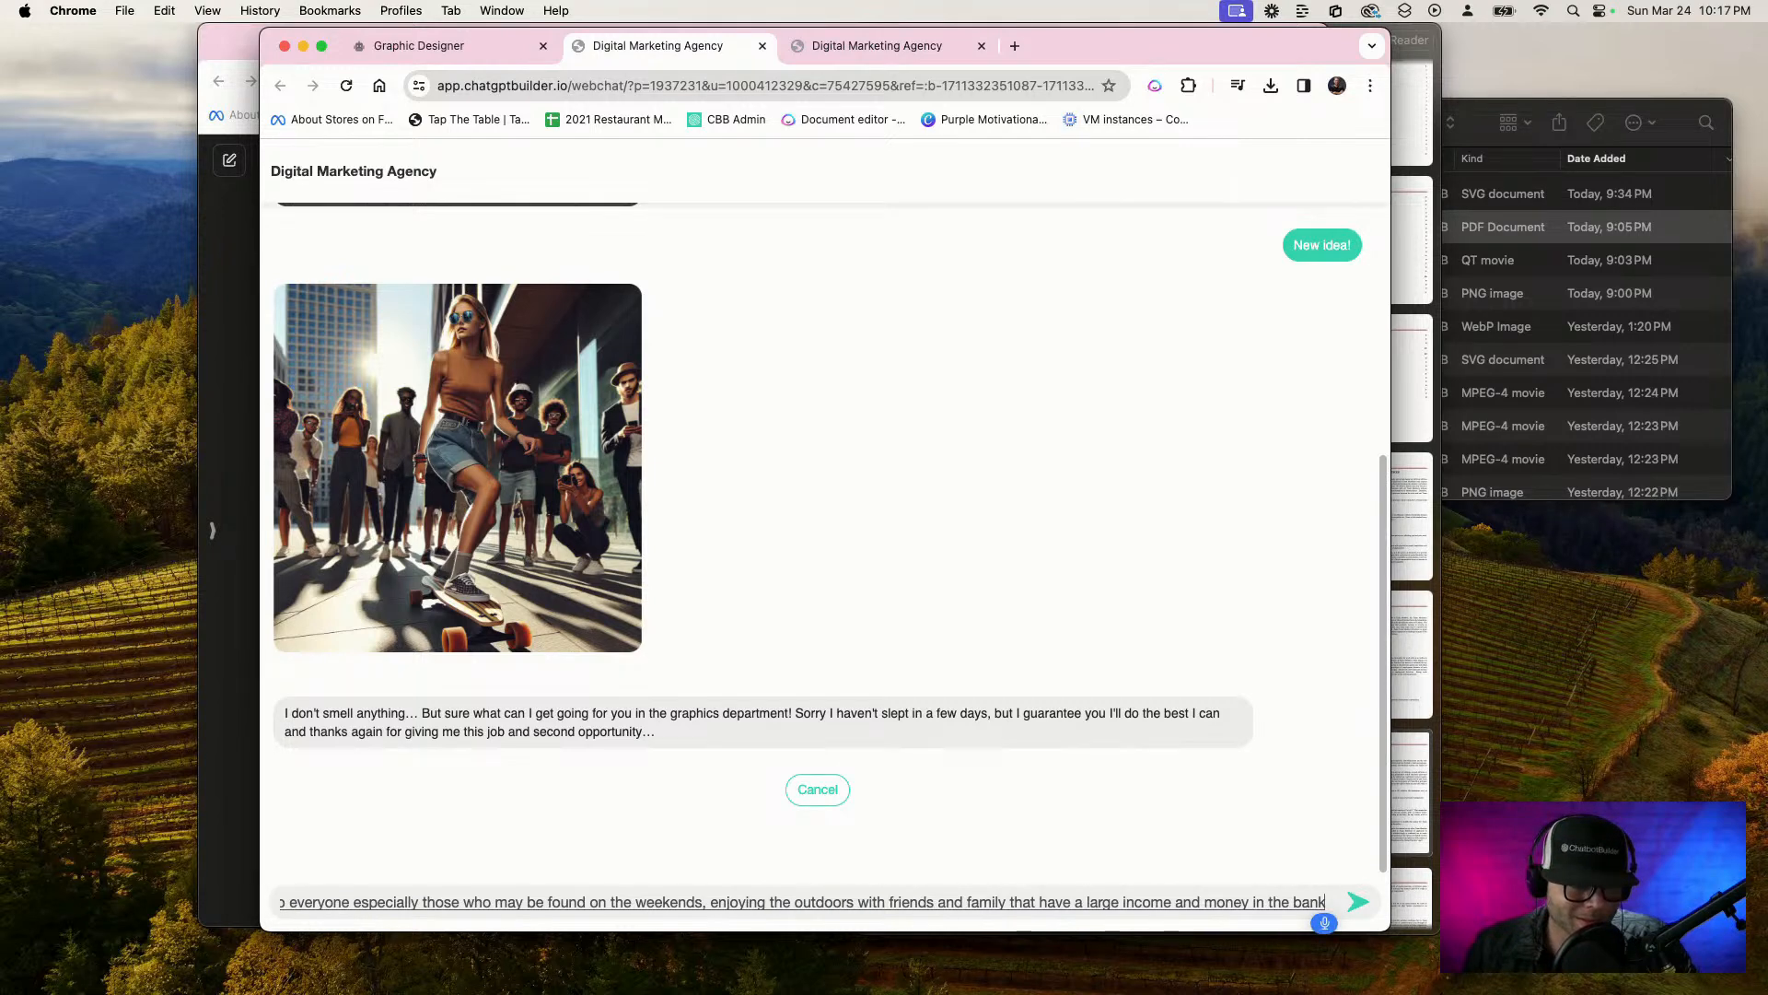
key(Return)
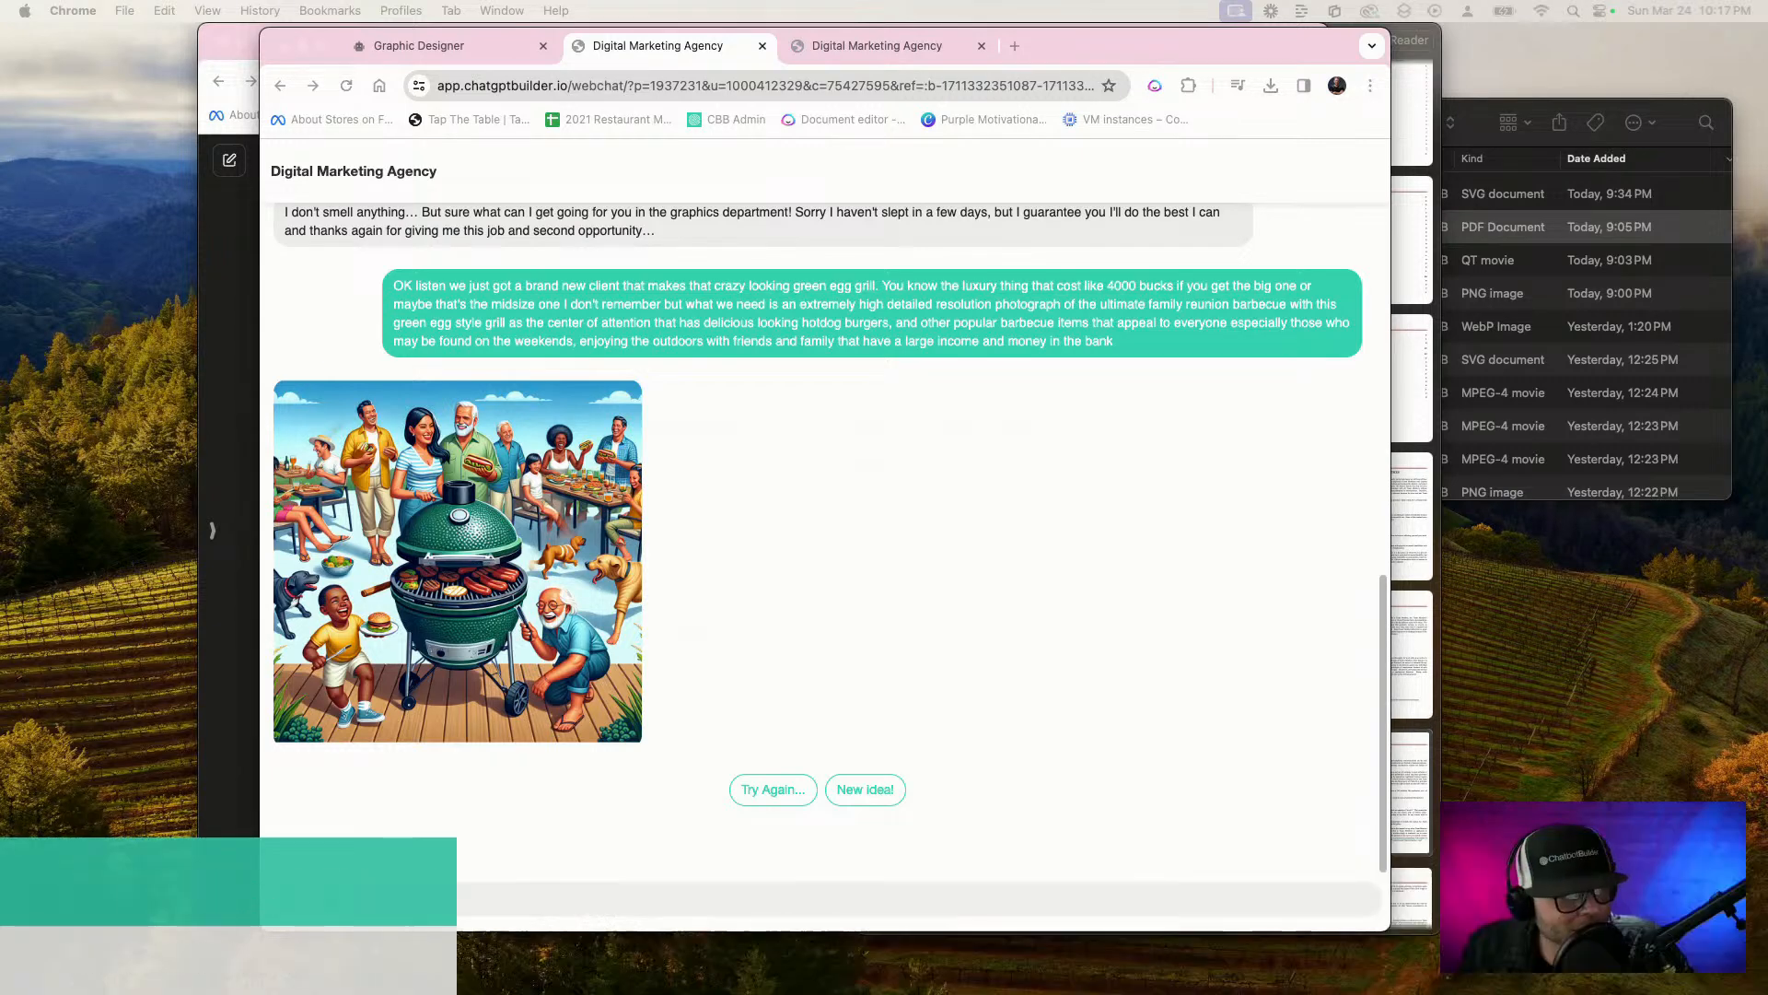
Choose "New idea!" in the chat and request a vector style image with three colors maximum for the green egg barbecue grill brand
click(828, 886)
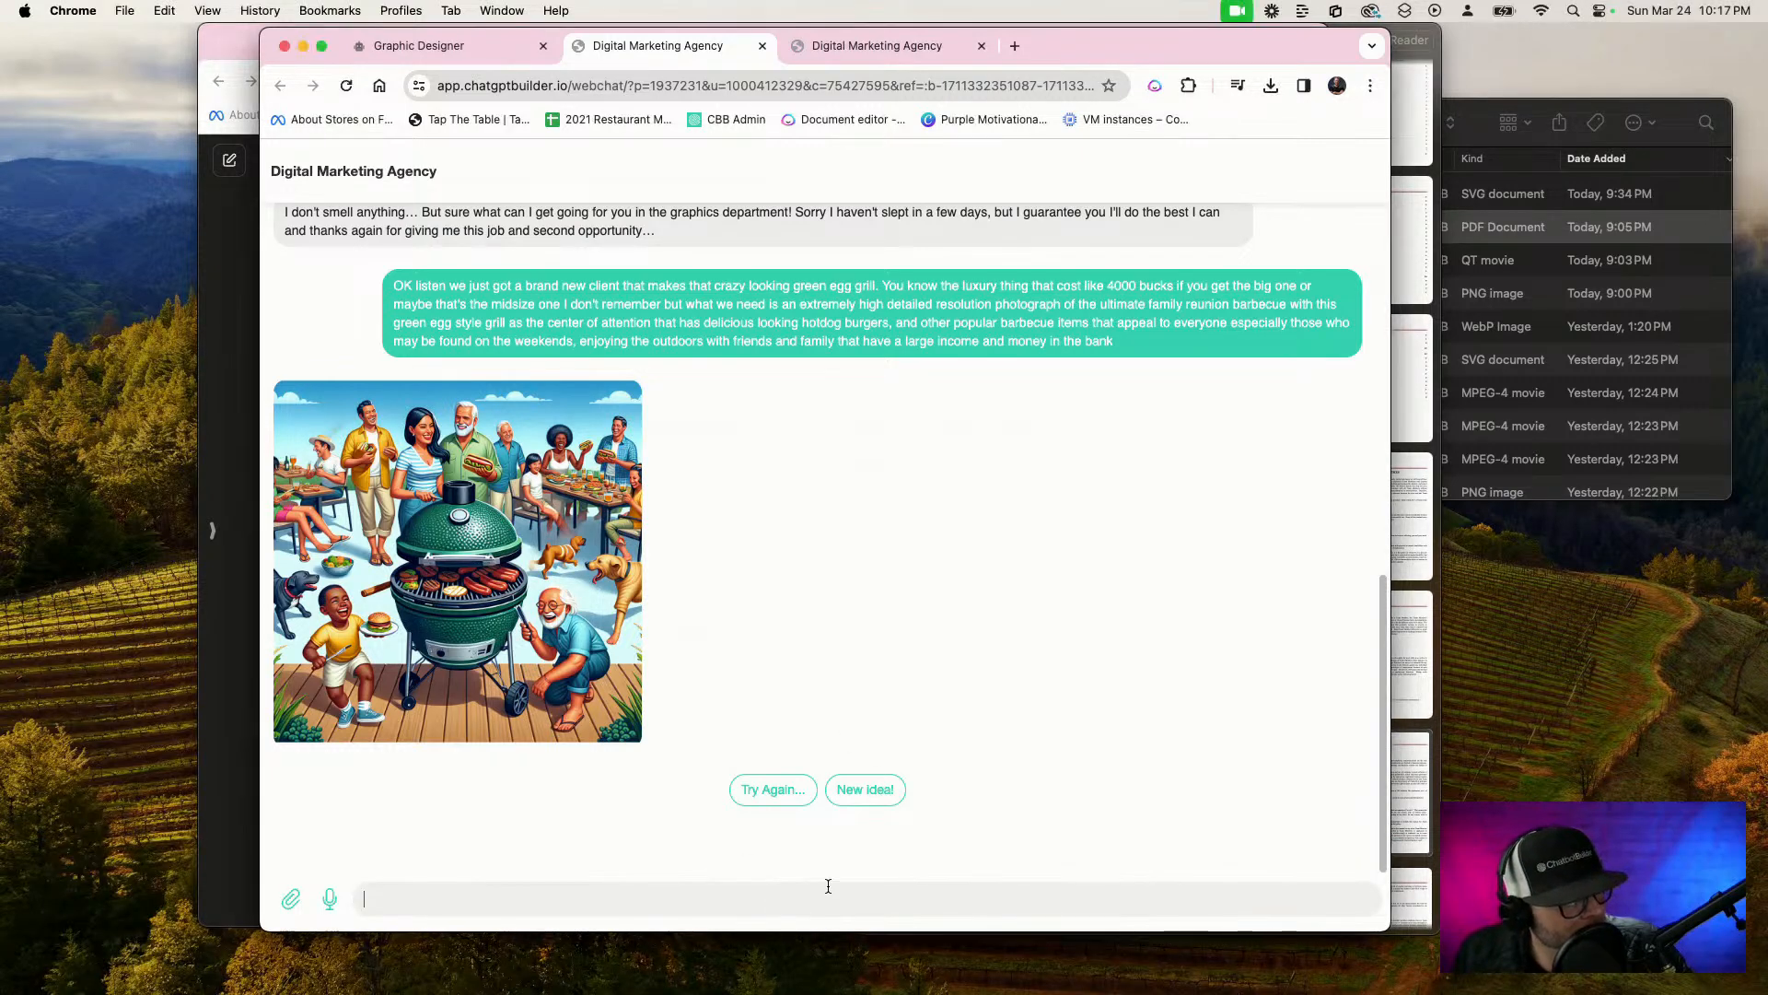
click(890, 793)
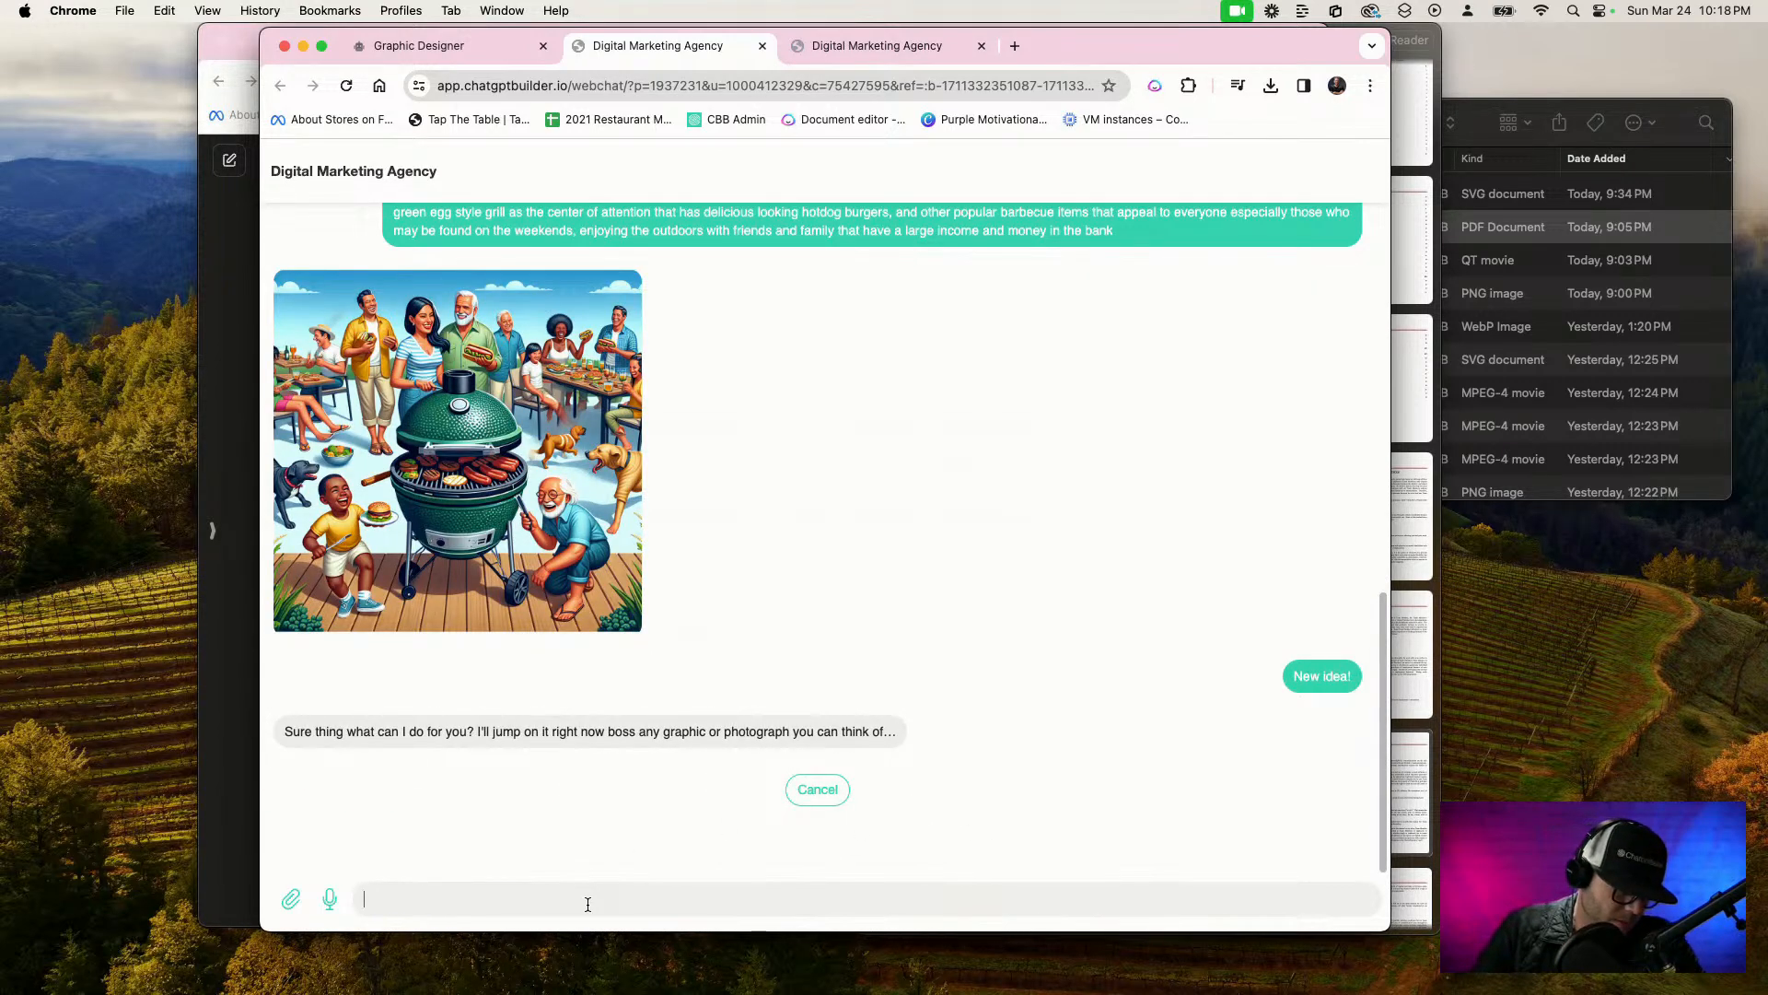
key(F5)
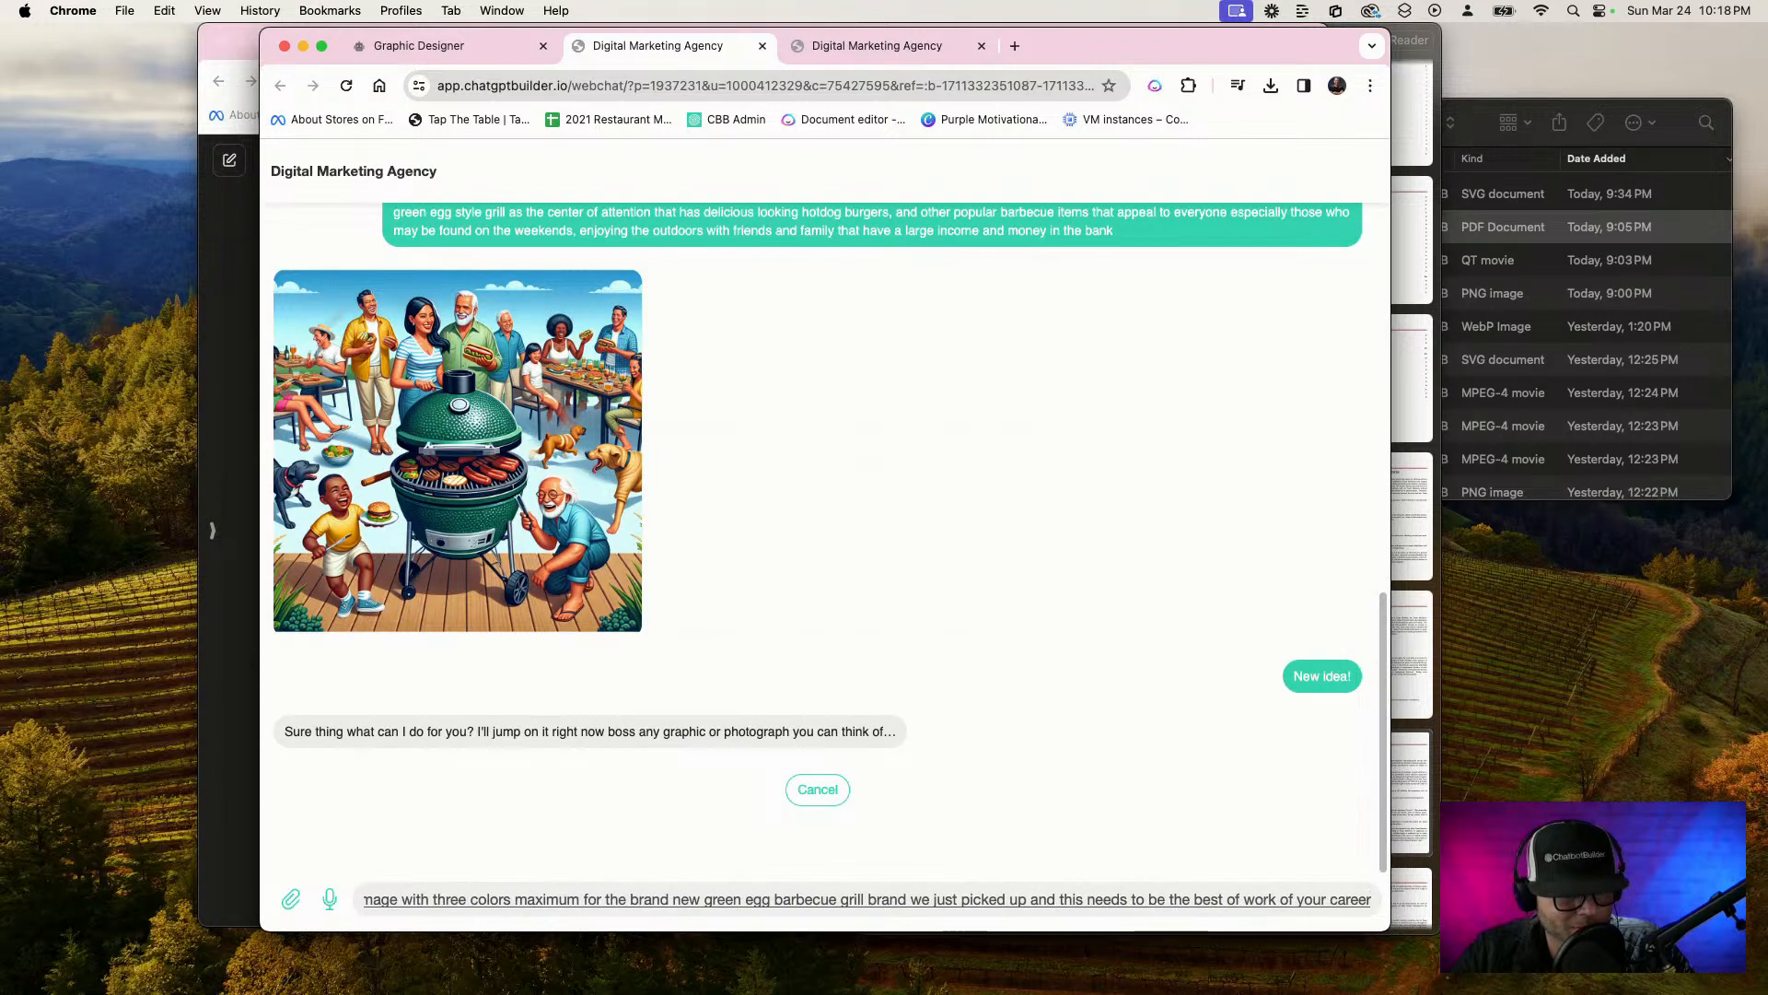
key(Return)
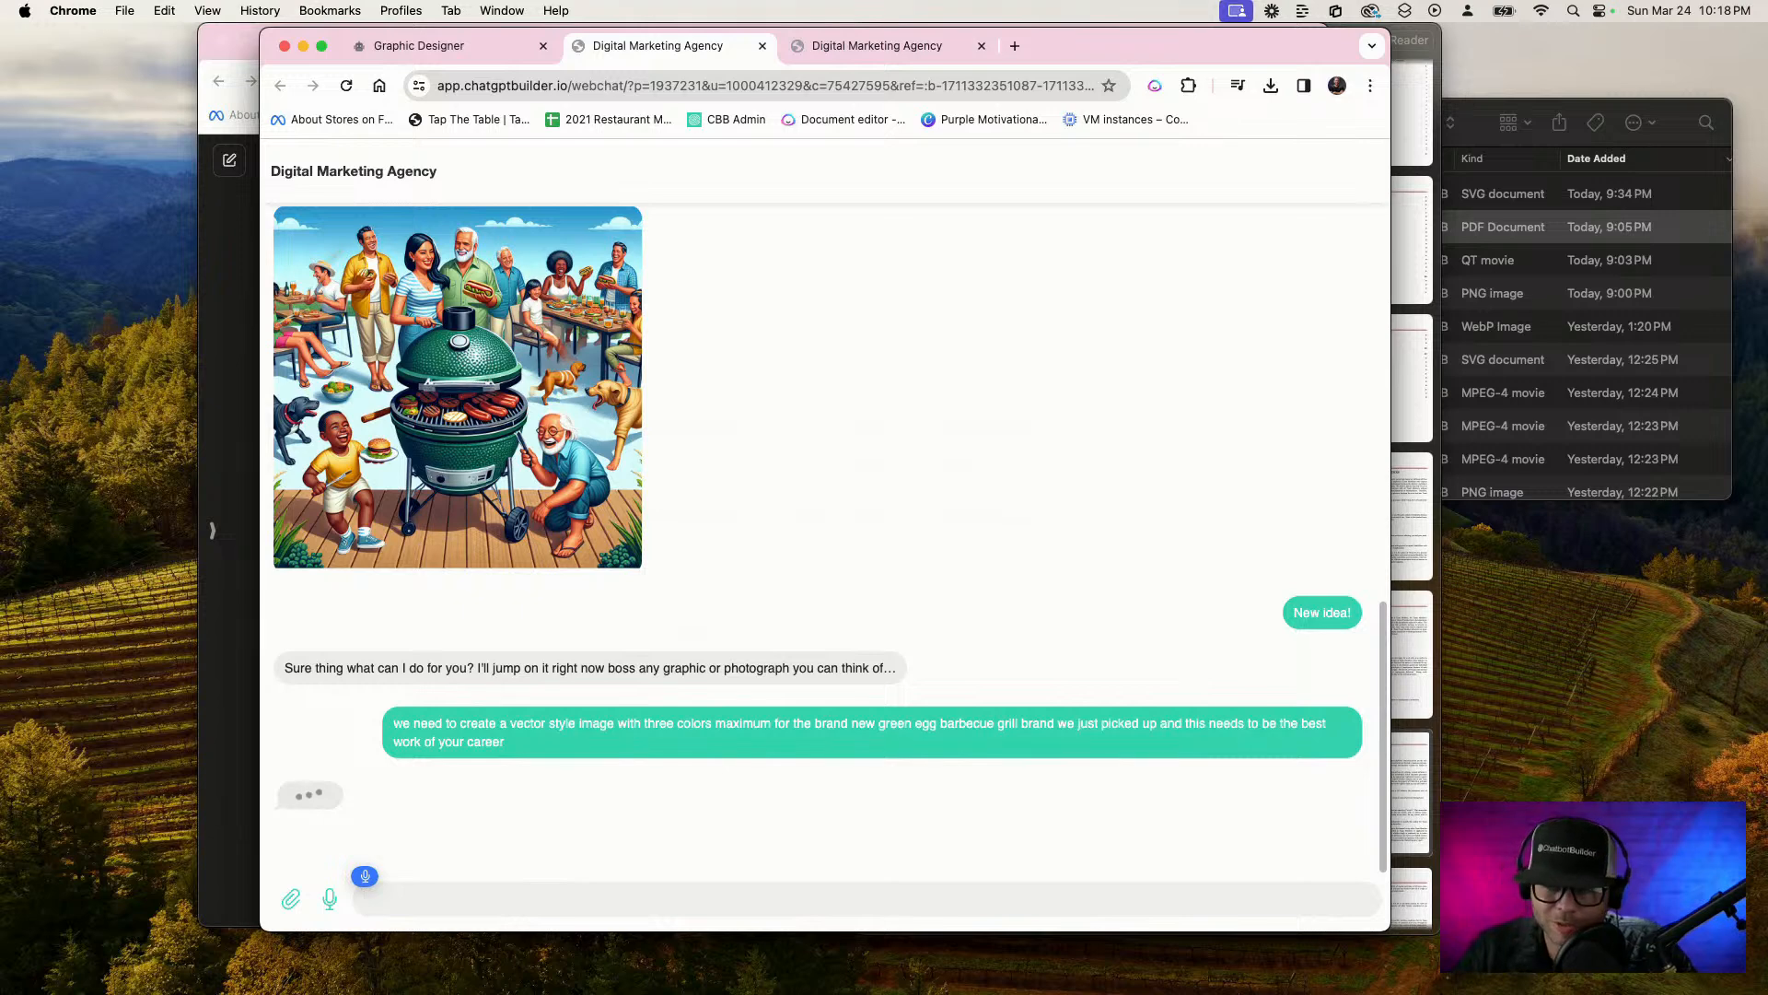
text(is your logo)
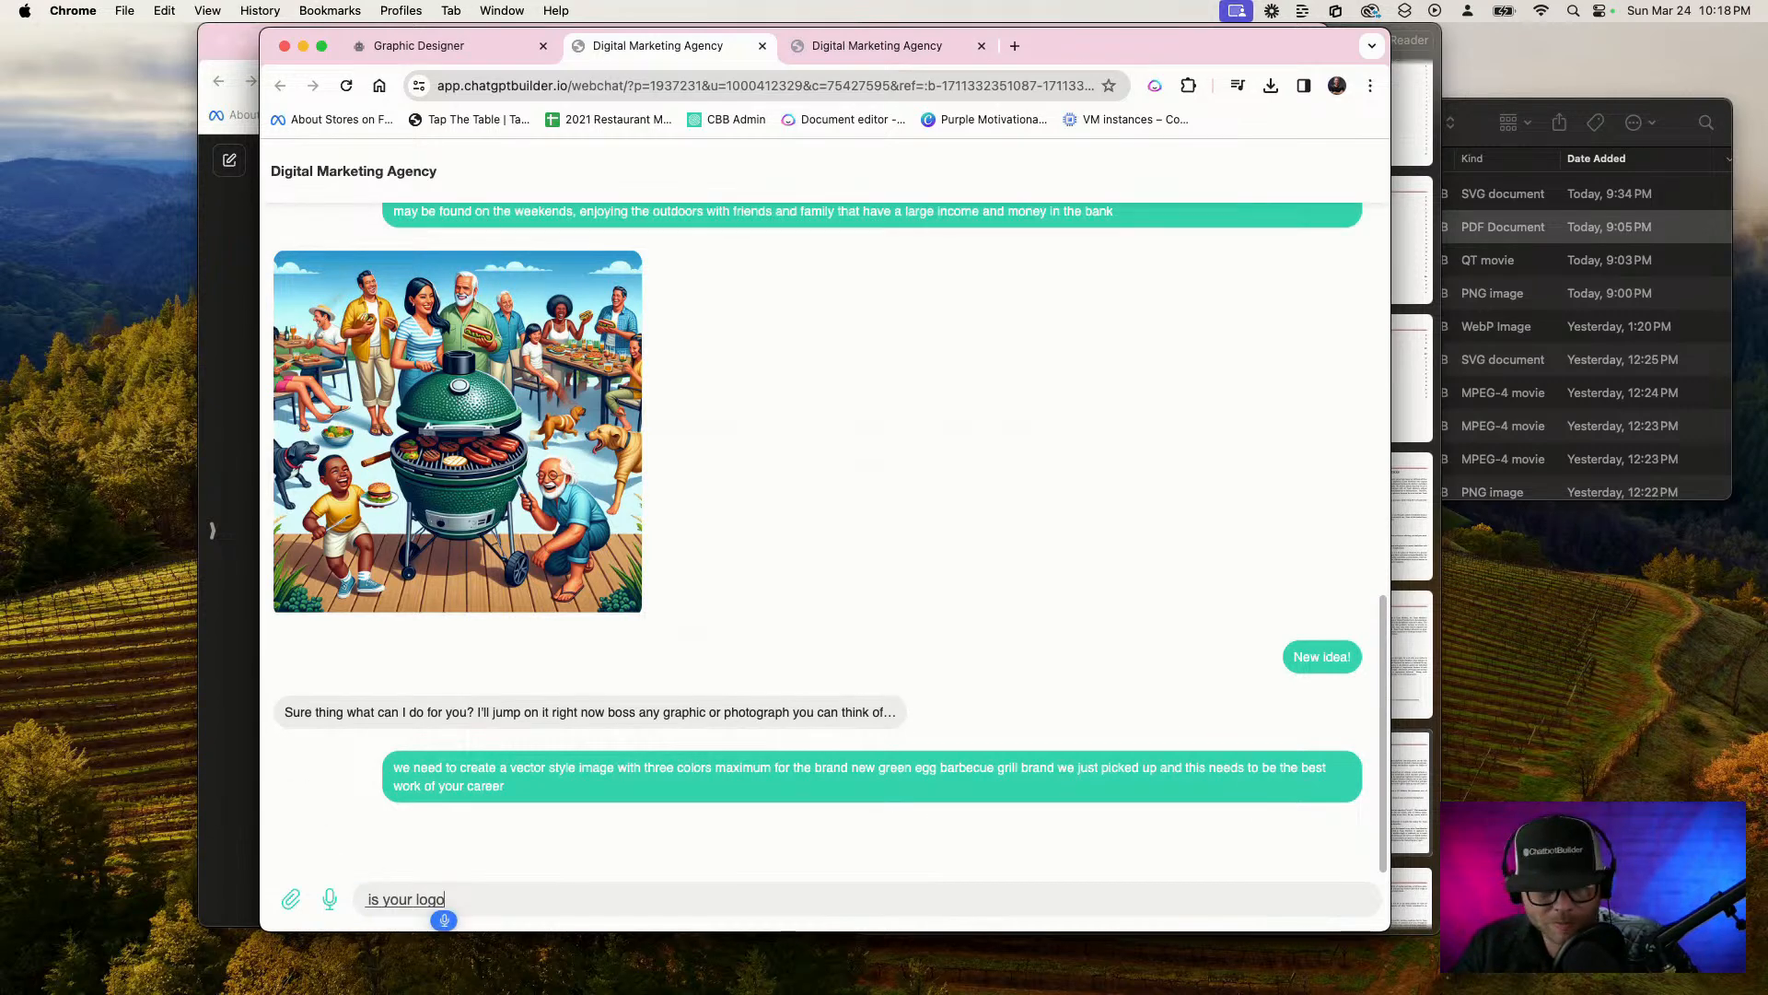
text( coming?)
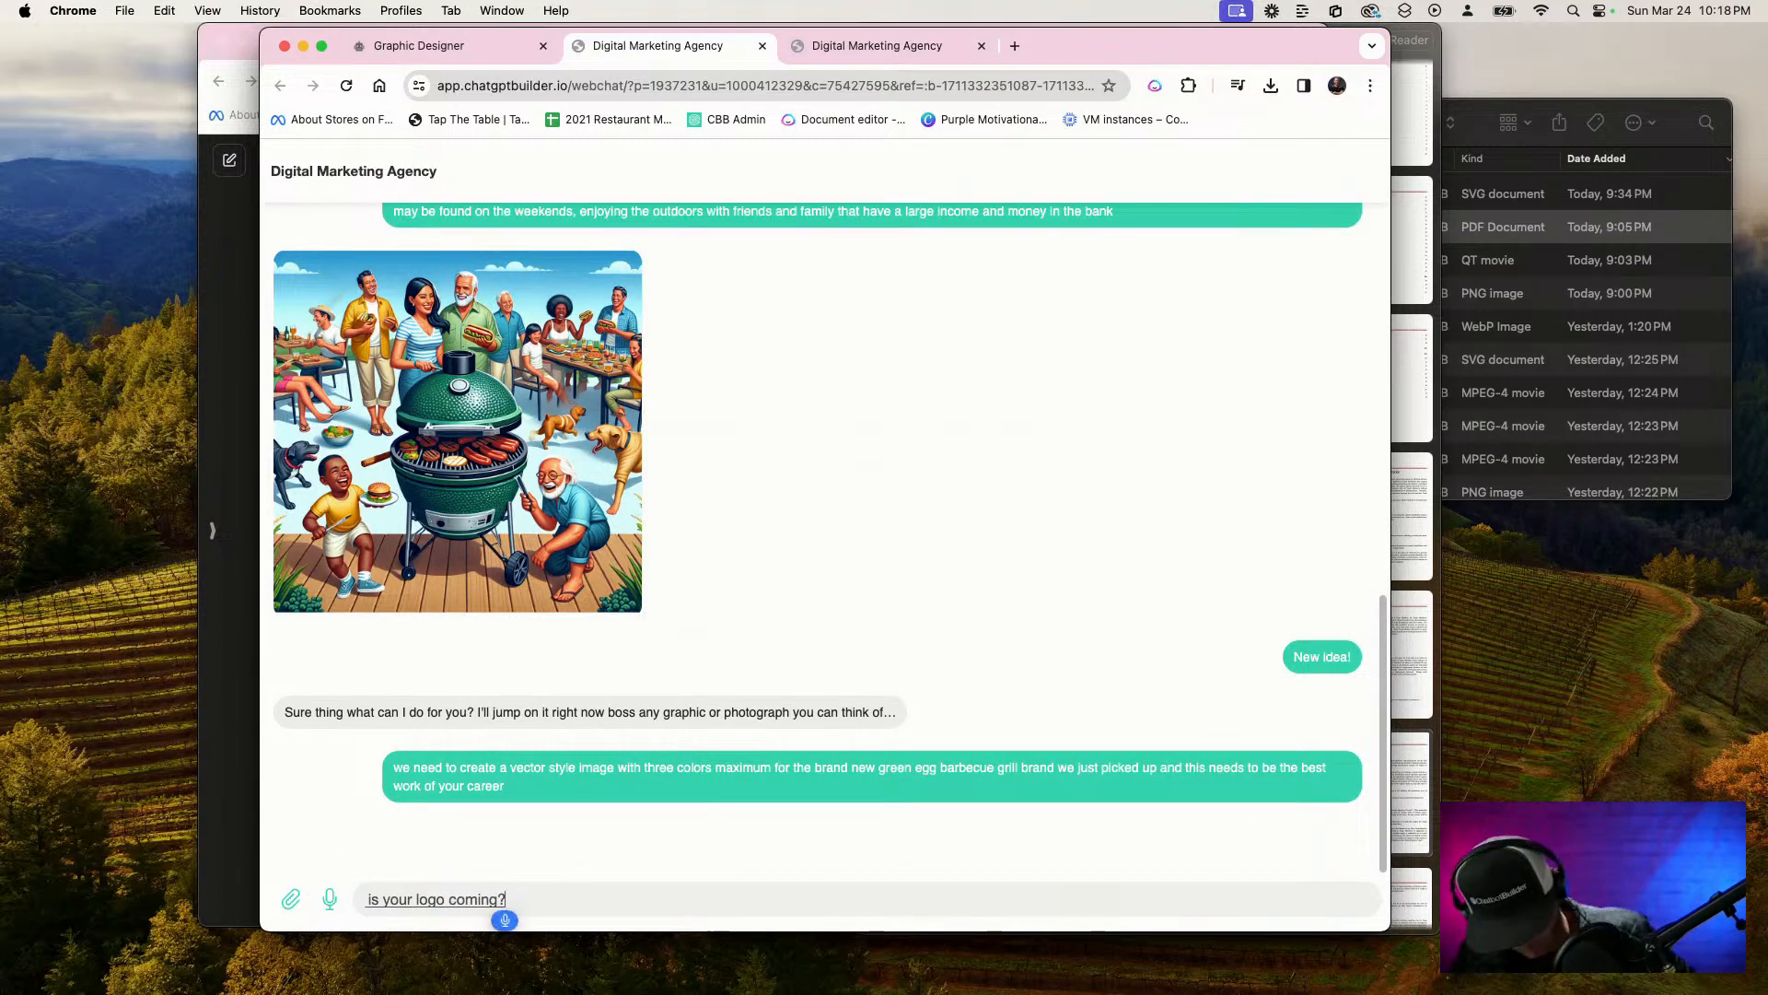
key(super+a)
key(BackSpace)
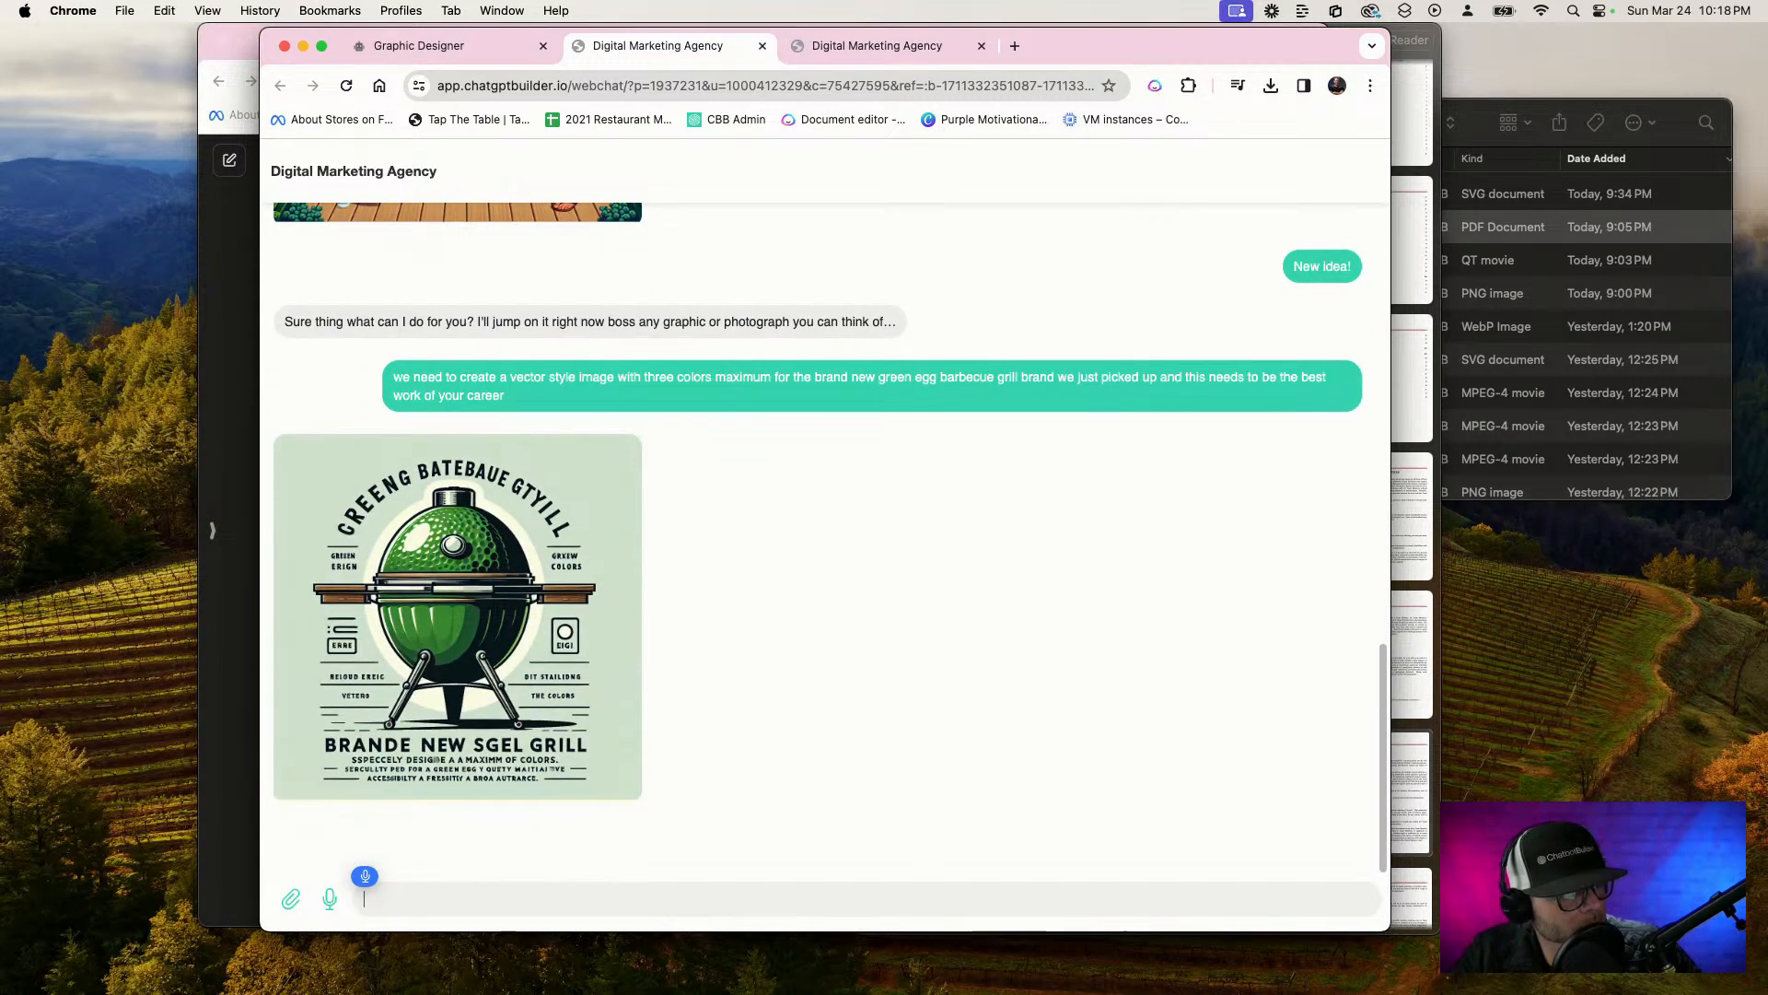
text(Phone)
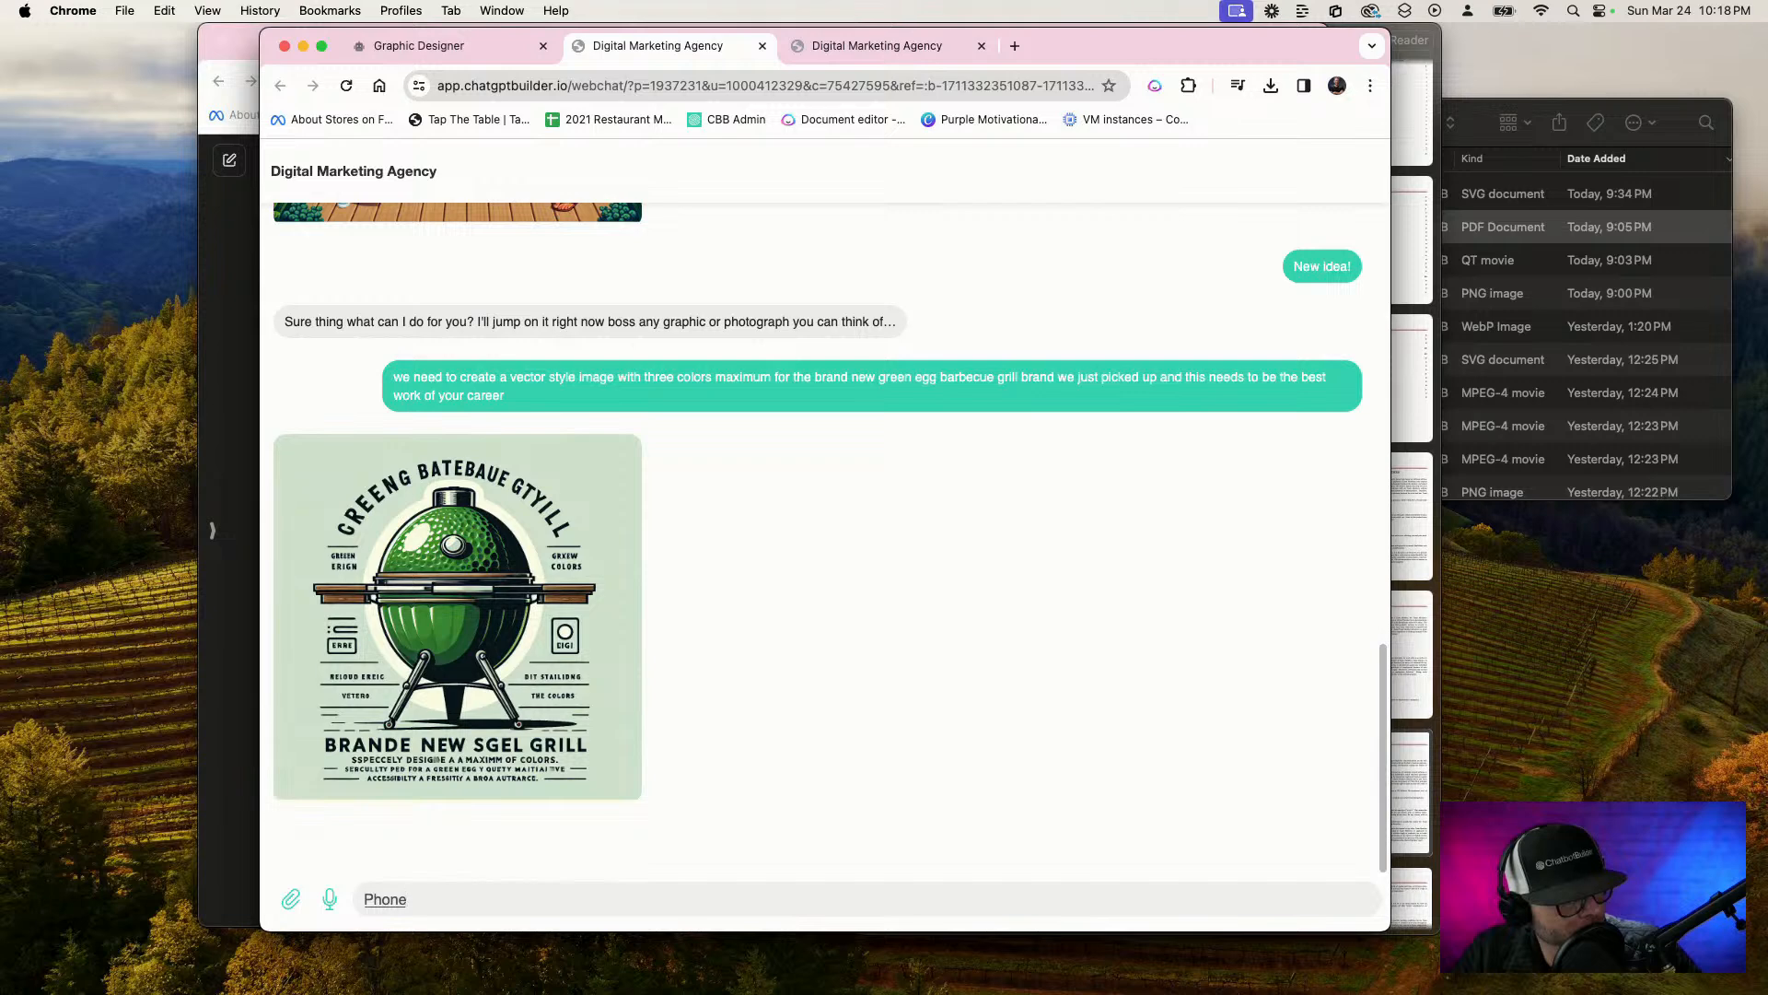
key(super+a)
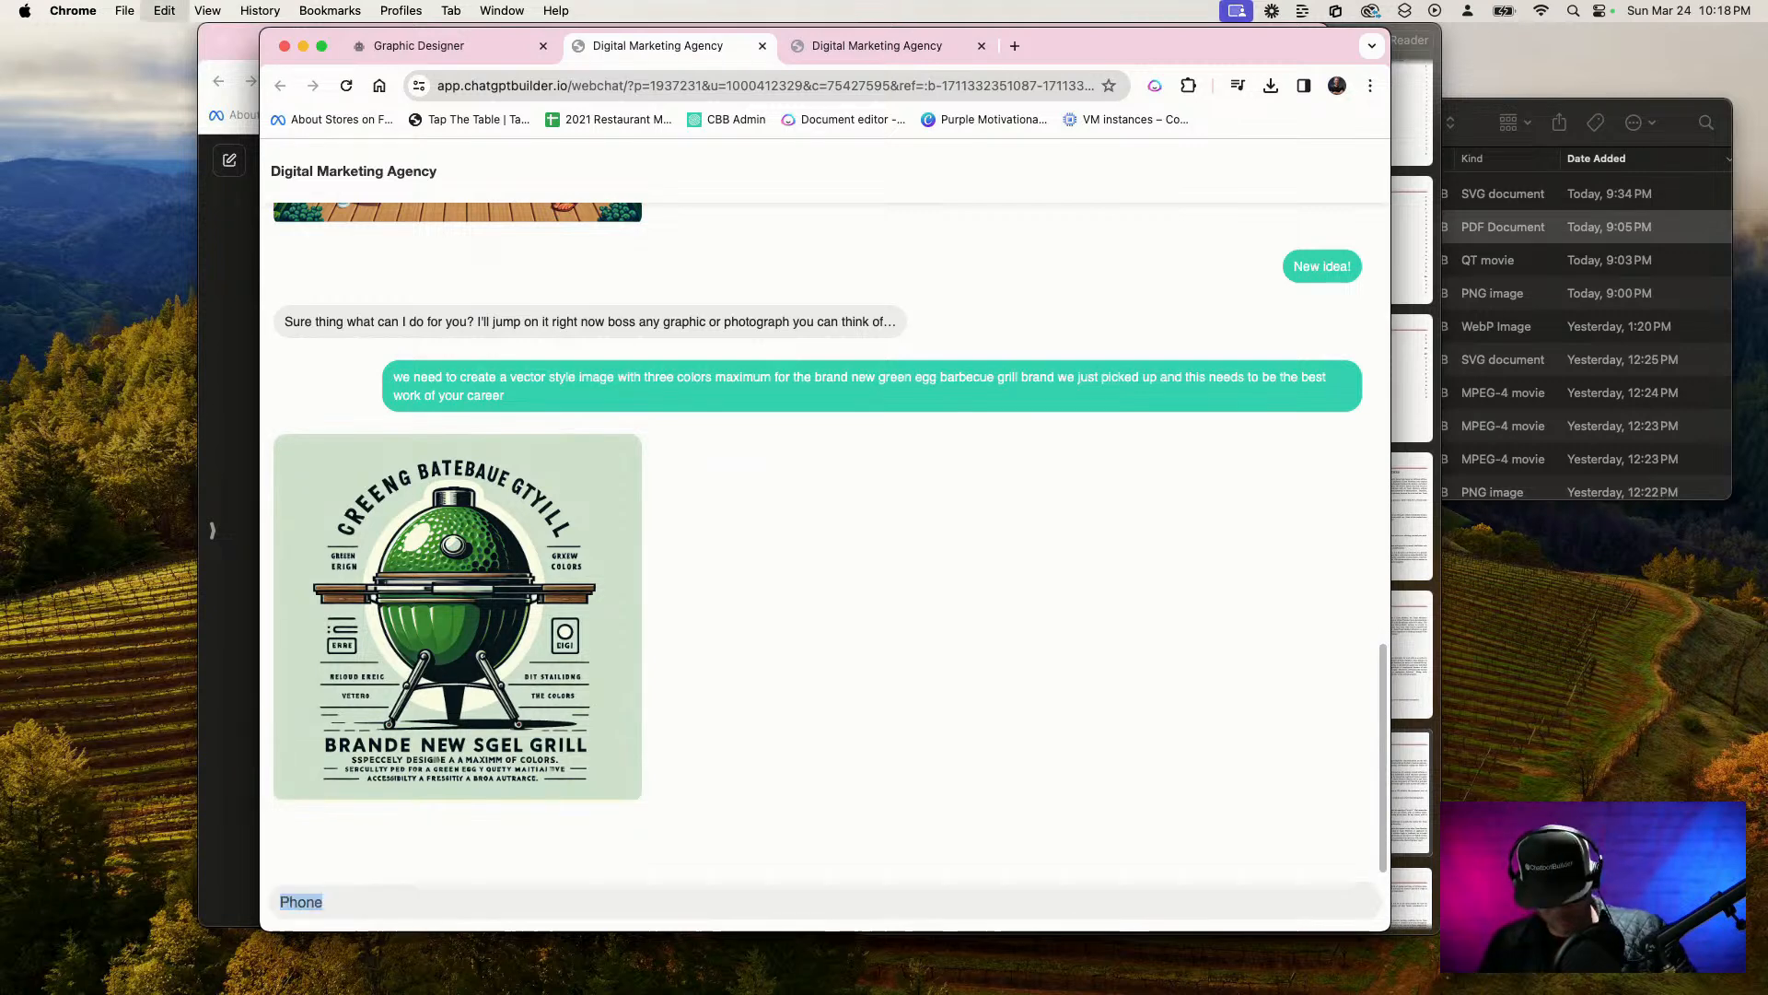
key(BackSpace)
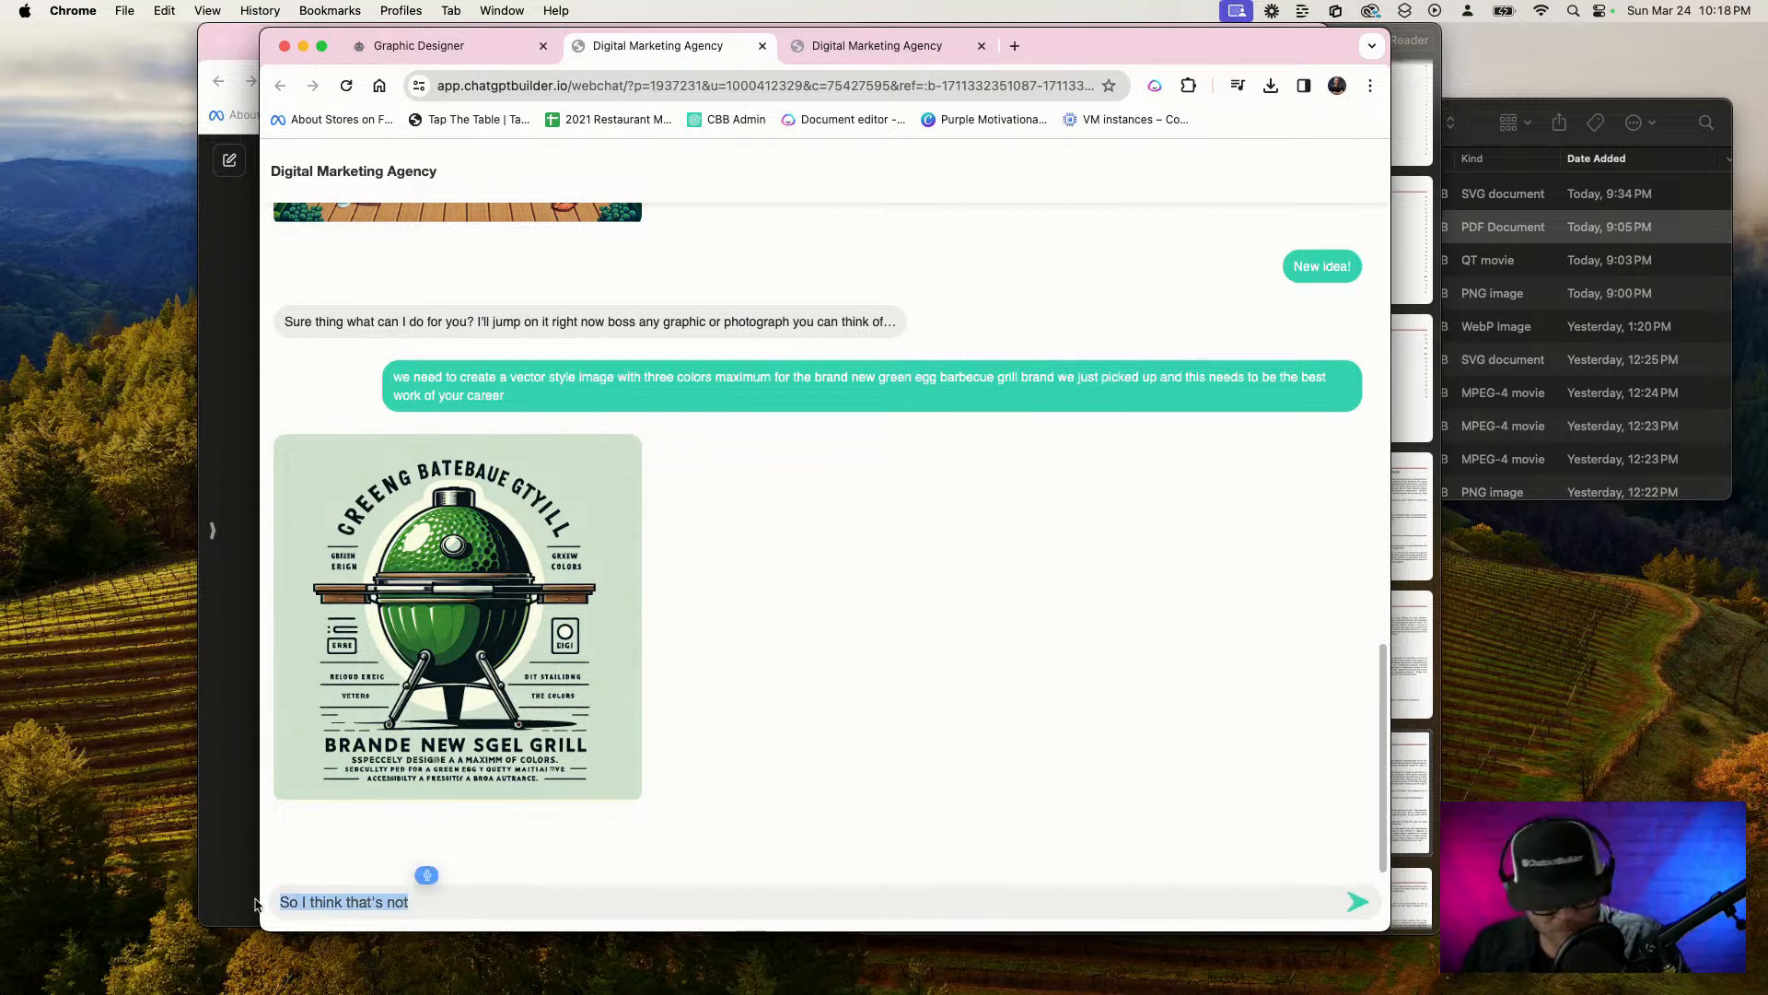
key(BackSpace)
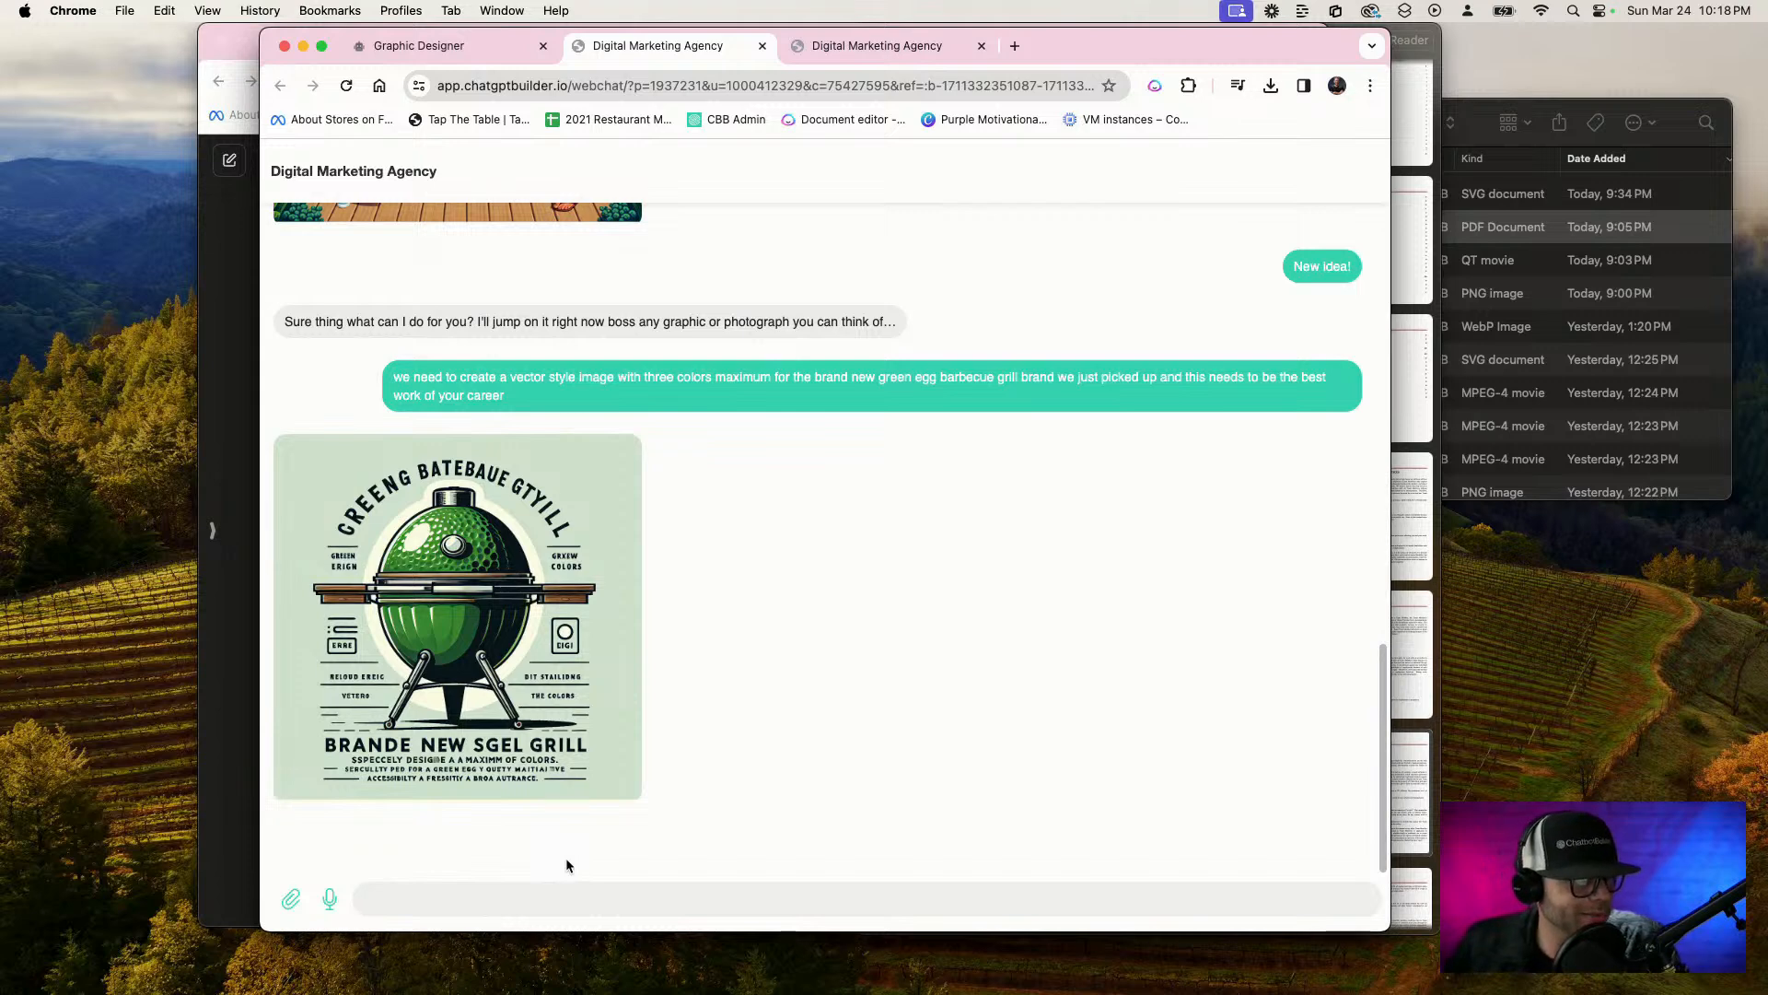
Return to the Graphic Designer flow, reopen it from the flows list, publish it, and go back to the list
click(488, 48)
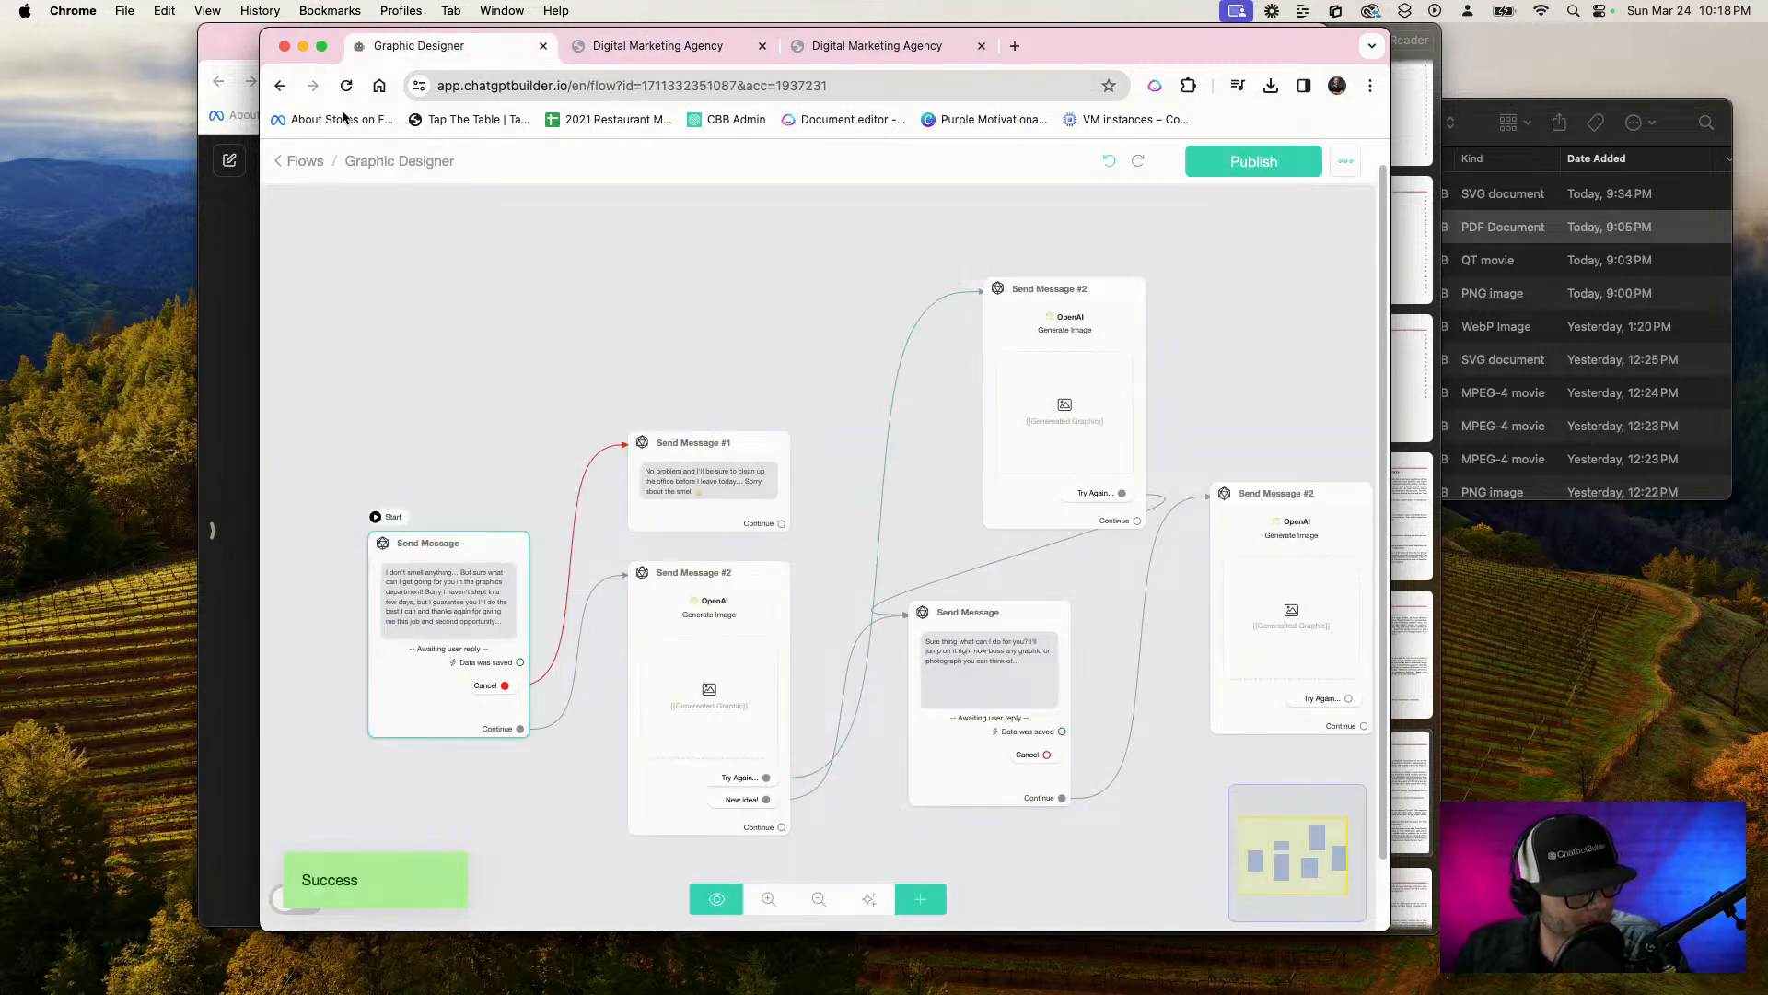
click(297, 162)
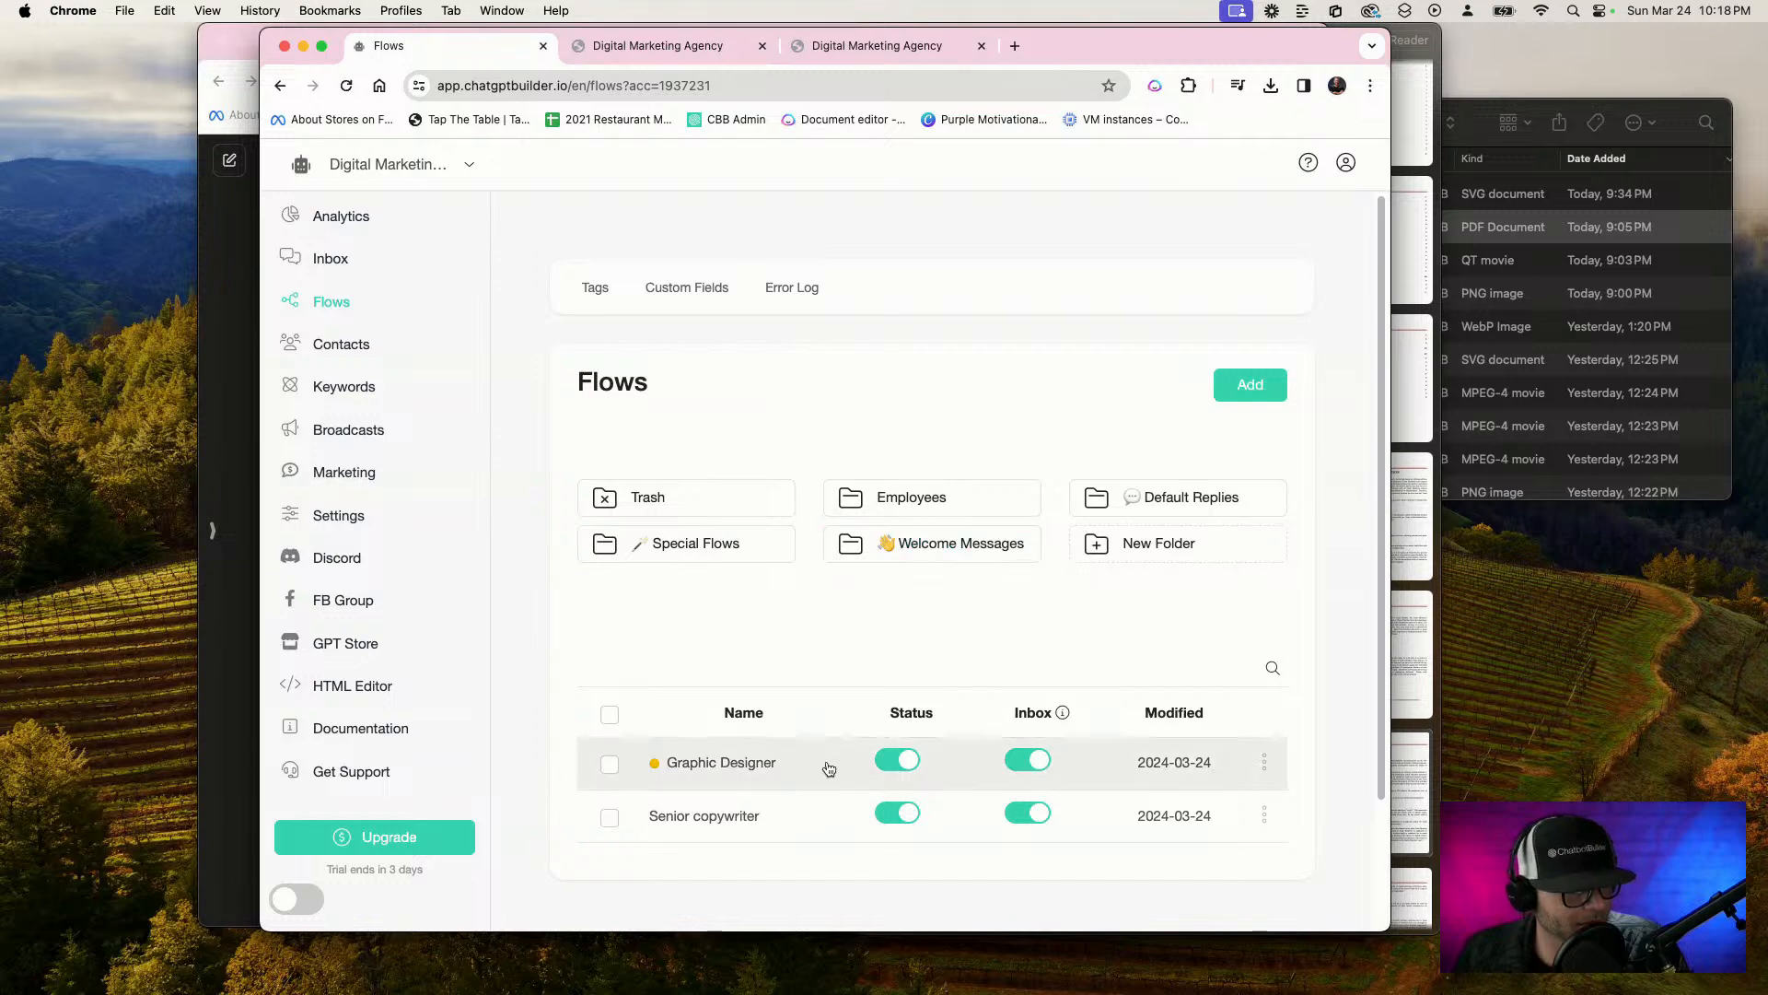
click(767, 762)
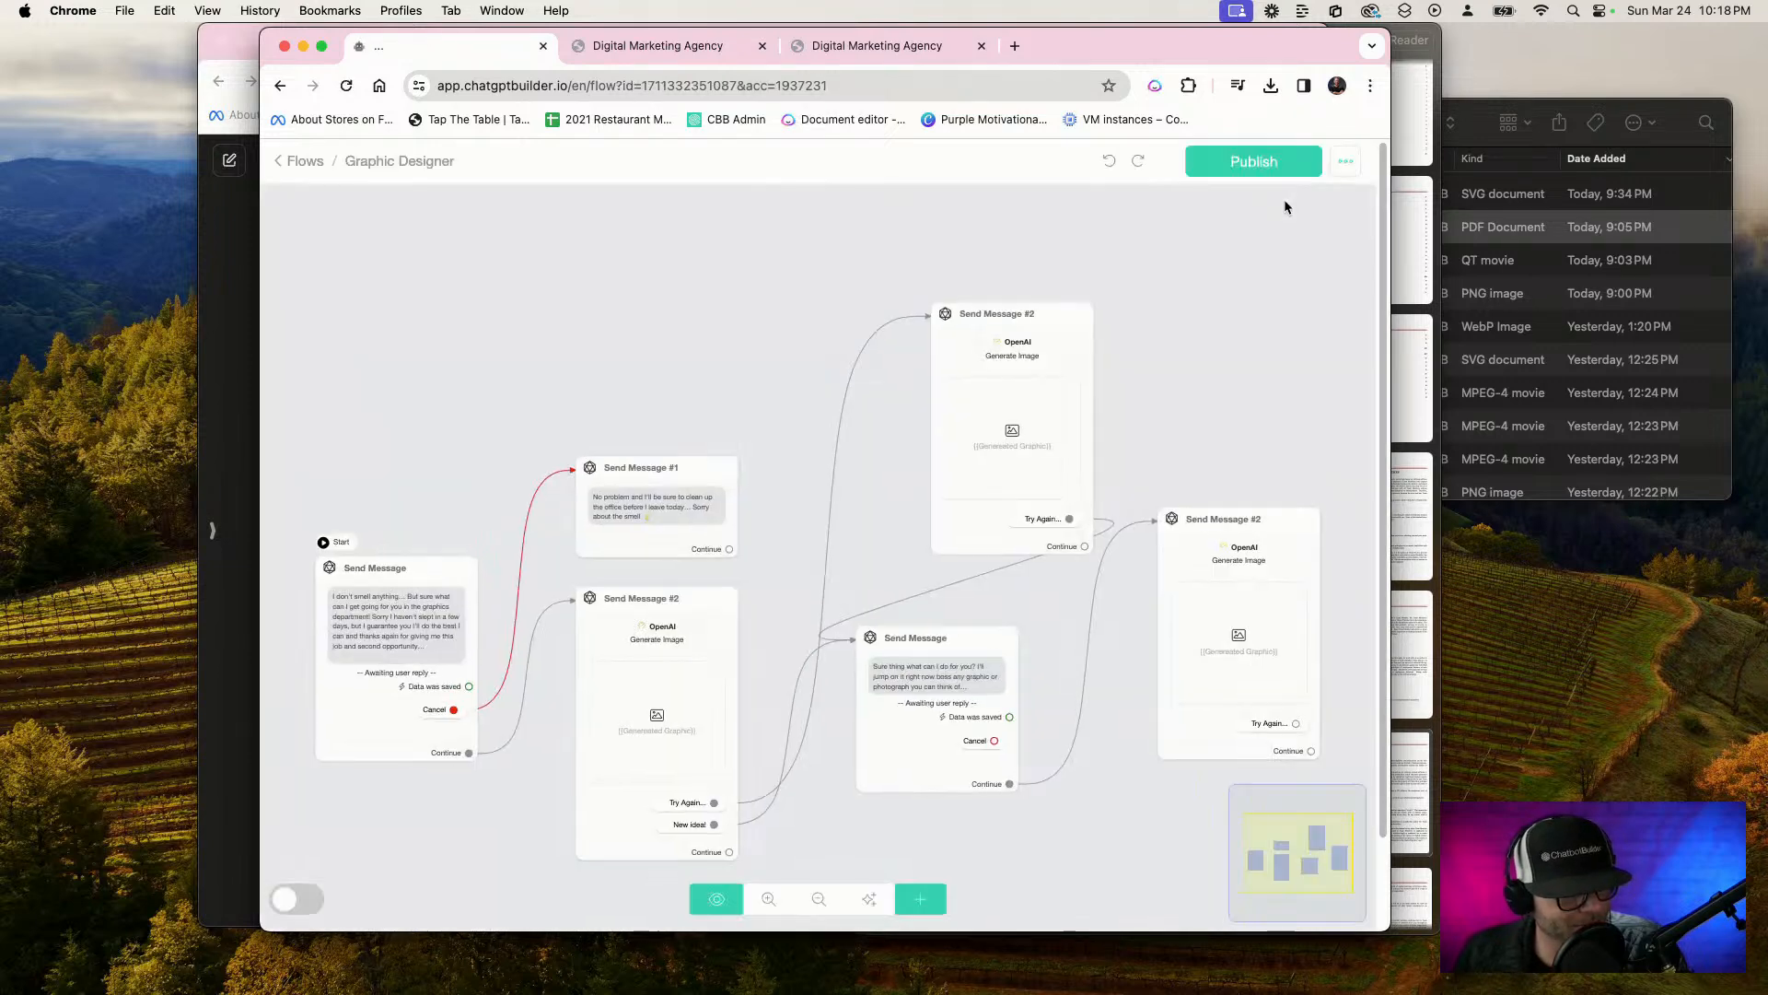
click(1274, 169)
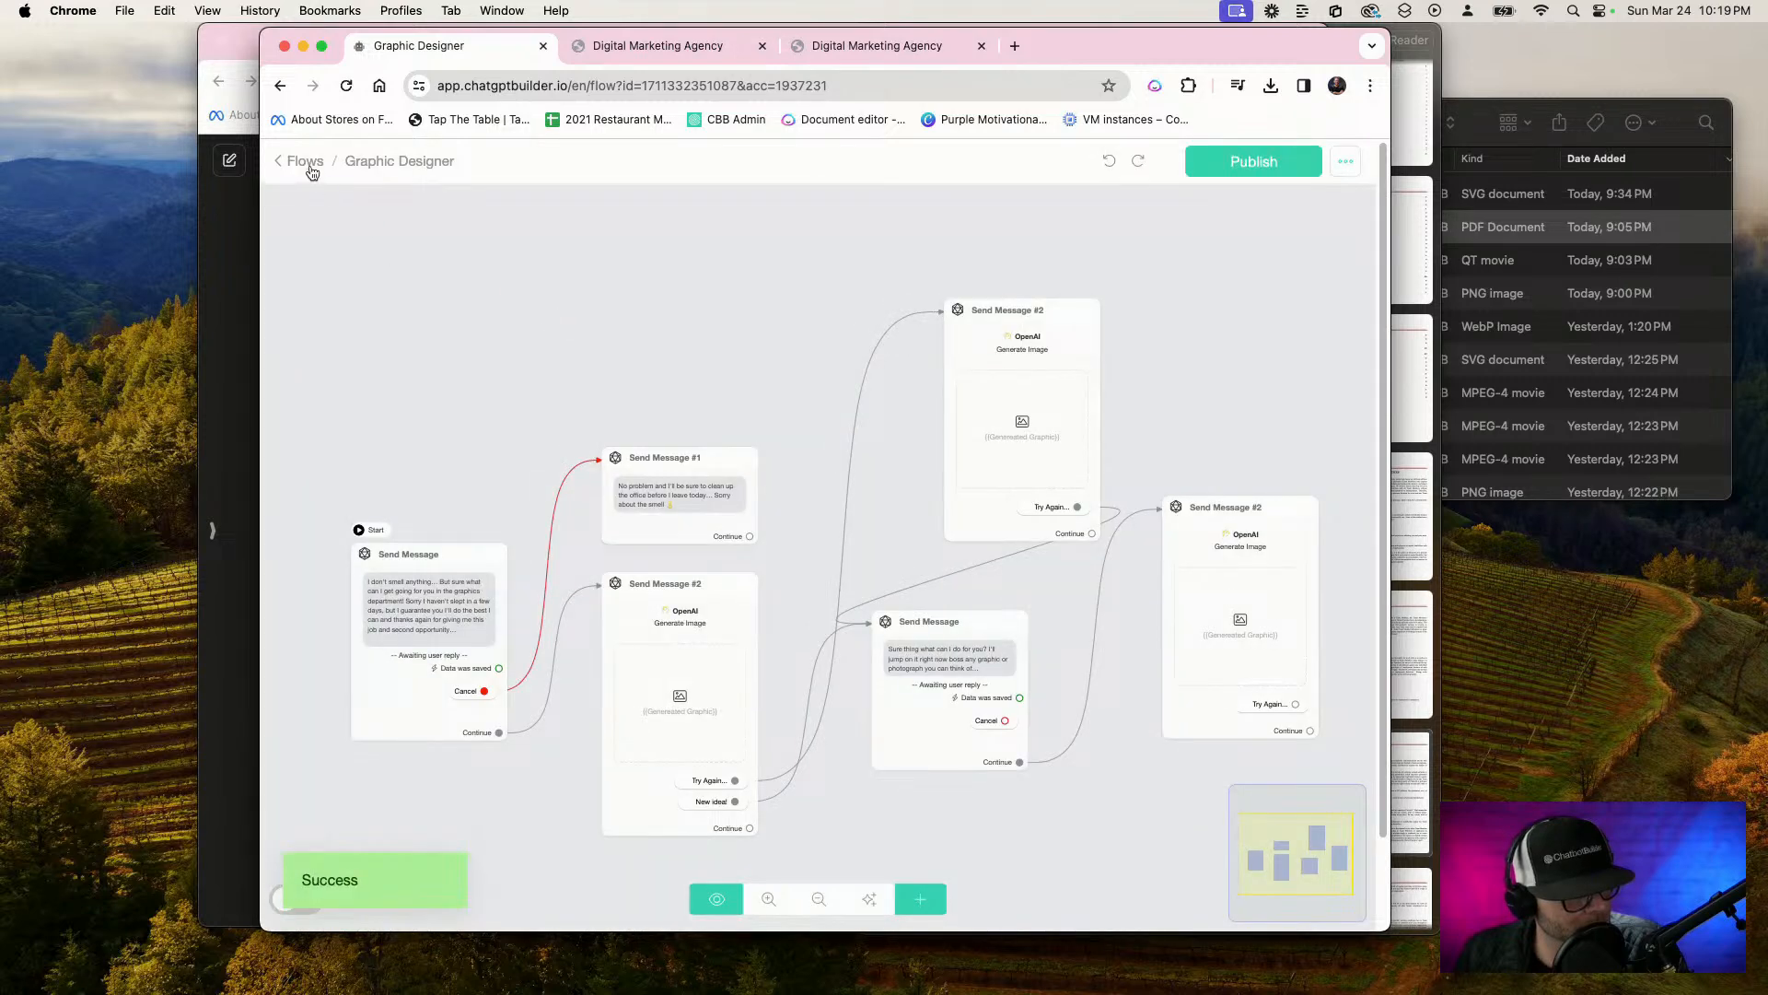
click(306, 162)
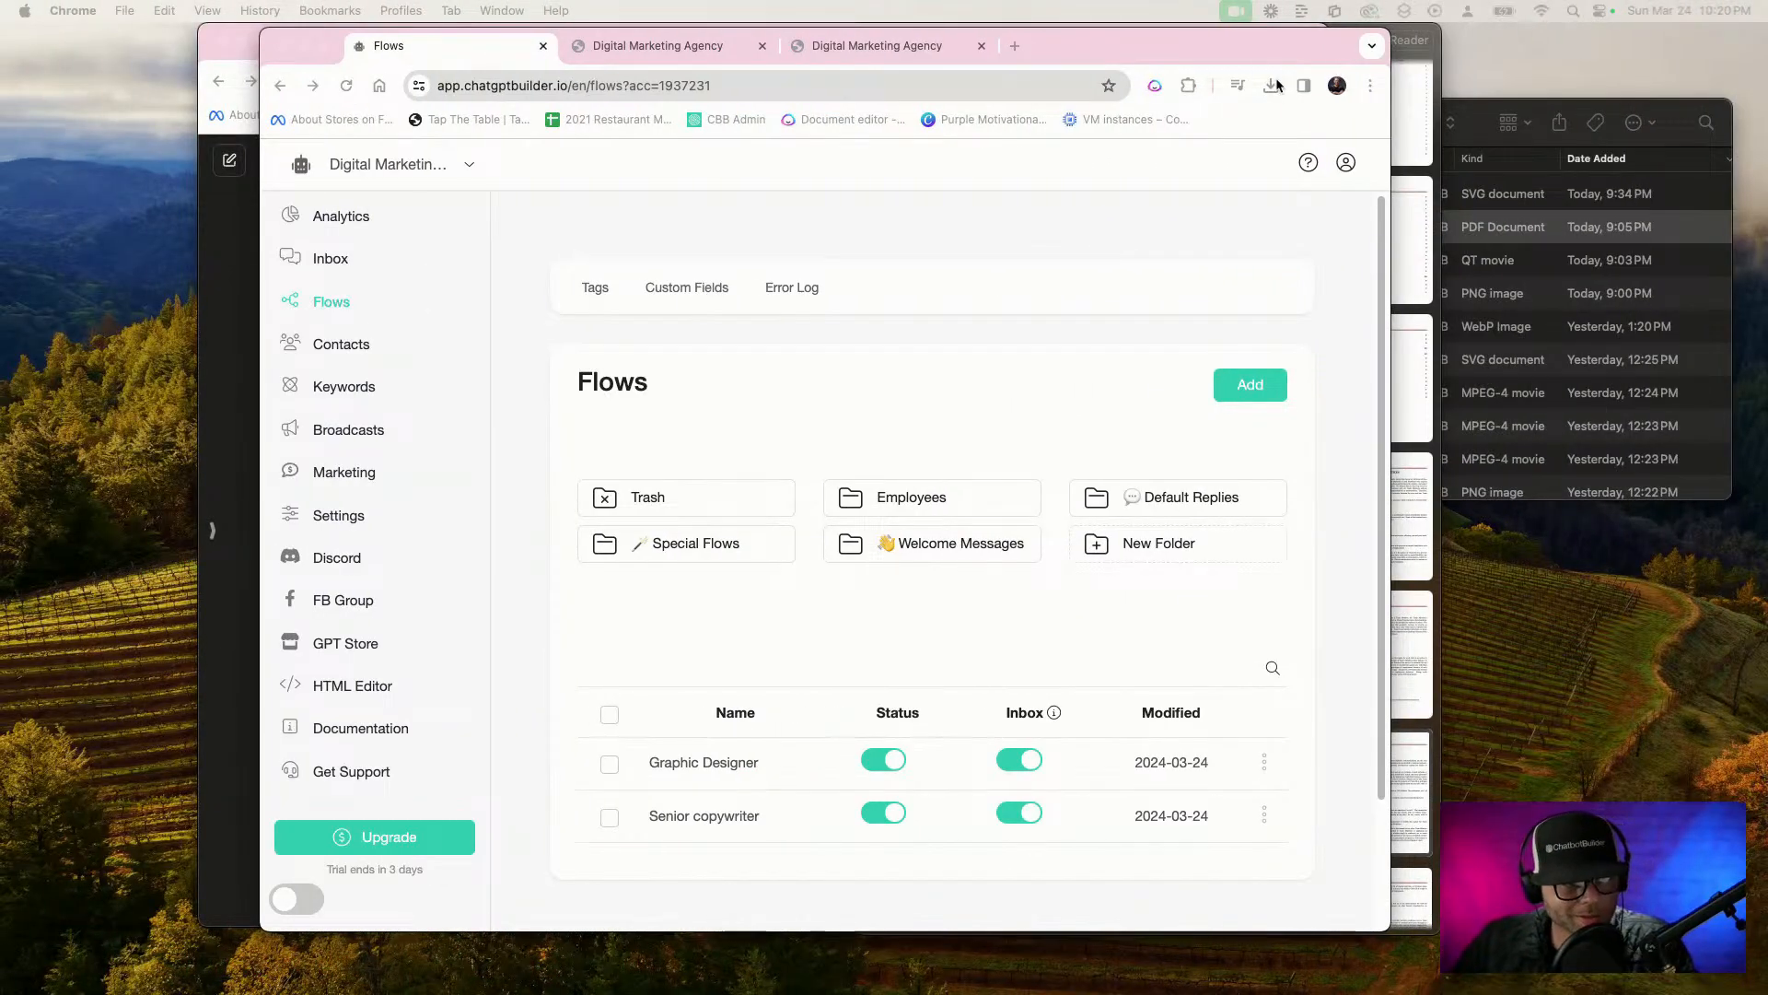
Create a new flow named "Strategy department"
click(1250, 384)
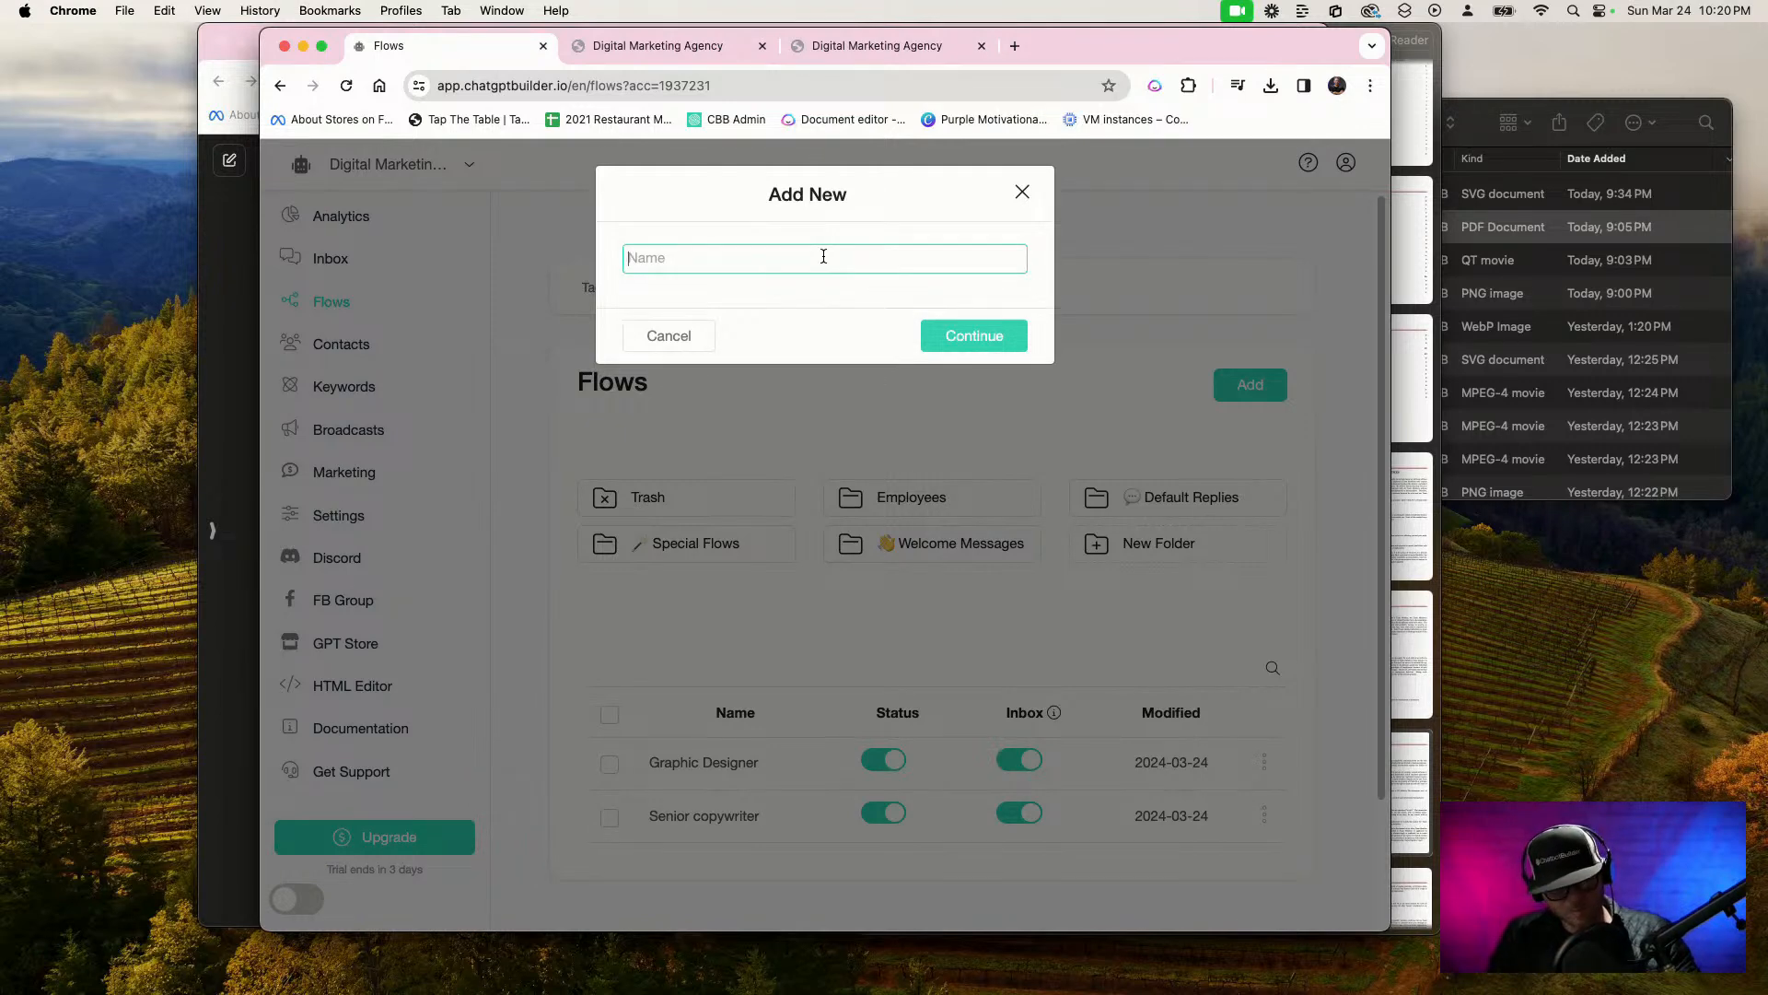
key(F5)
text(Strategy department)
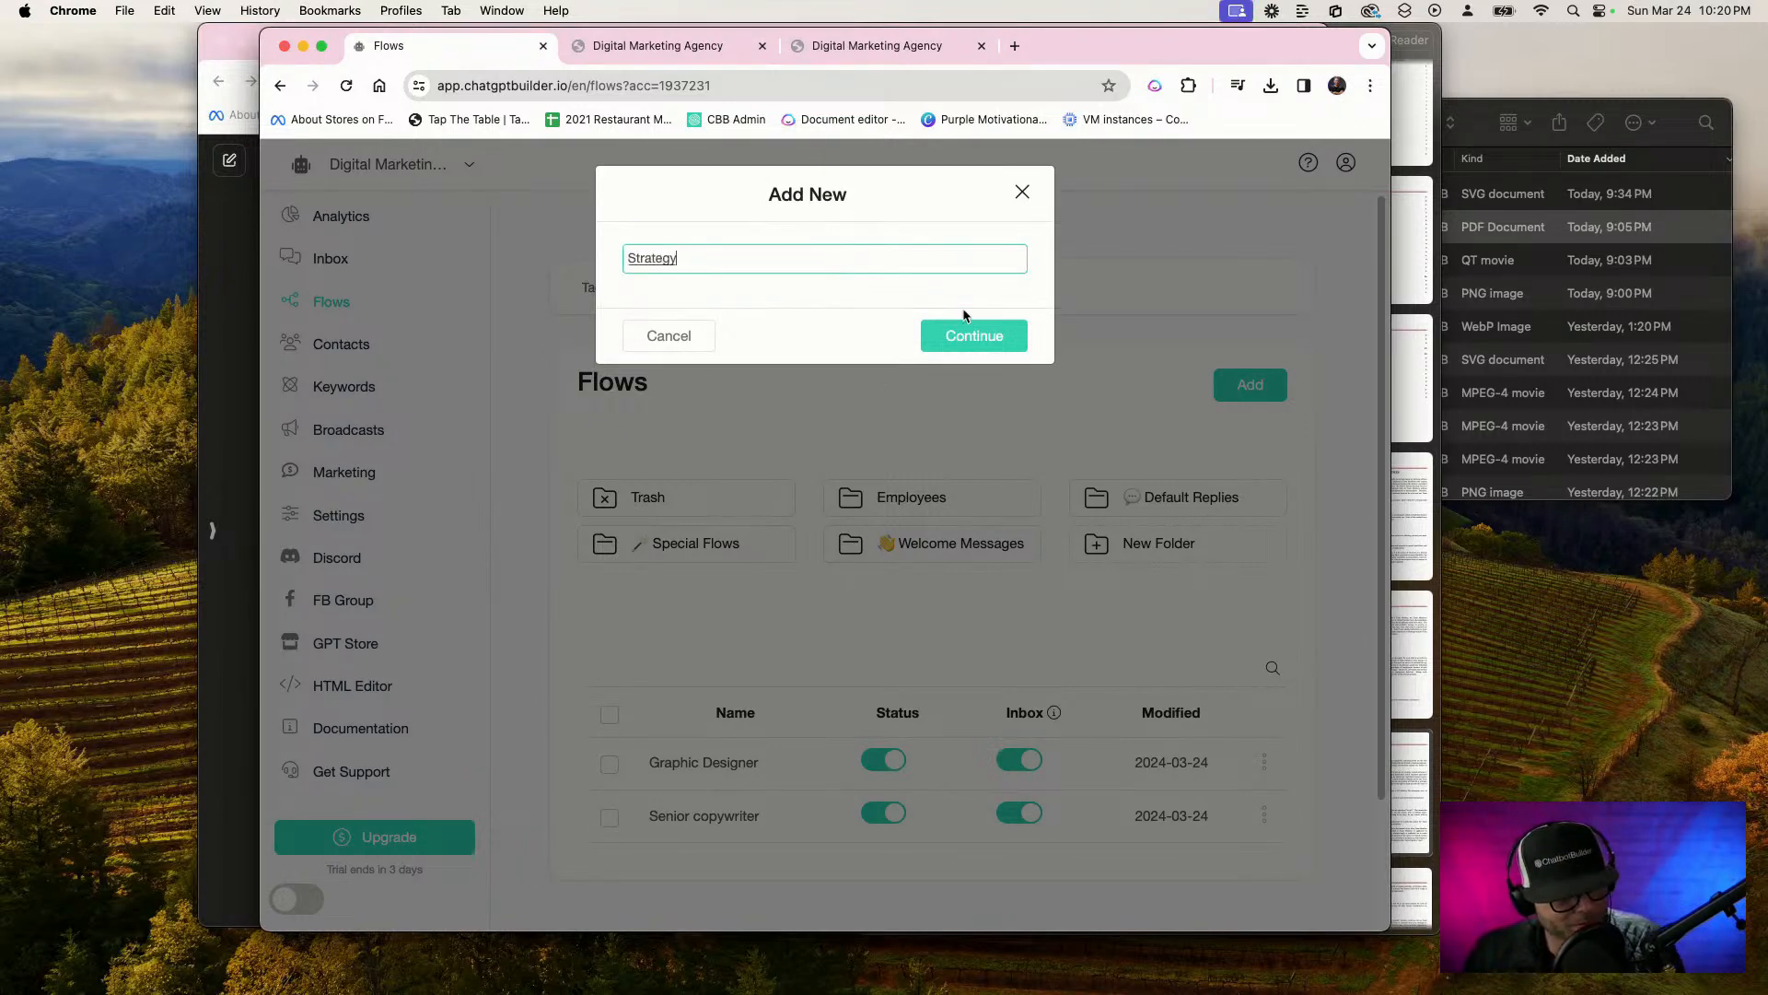
click(990, 347)
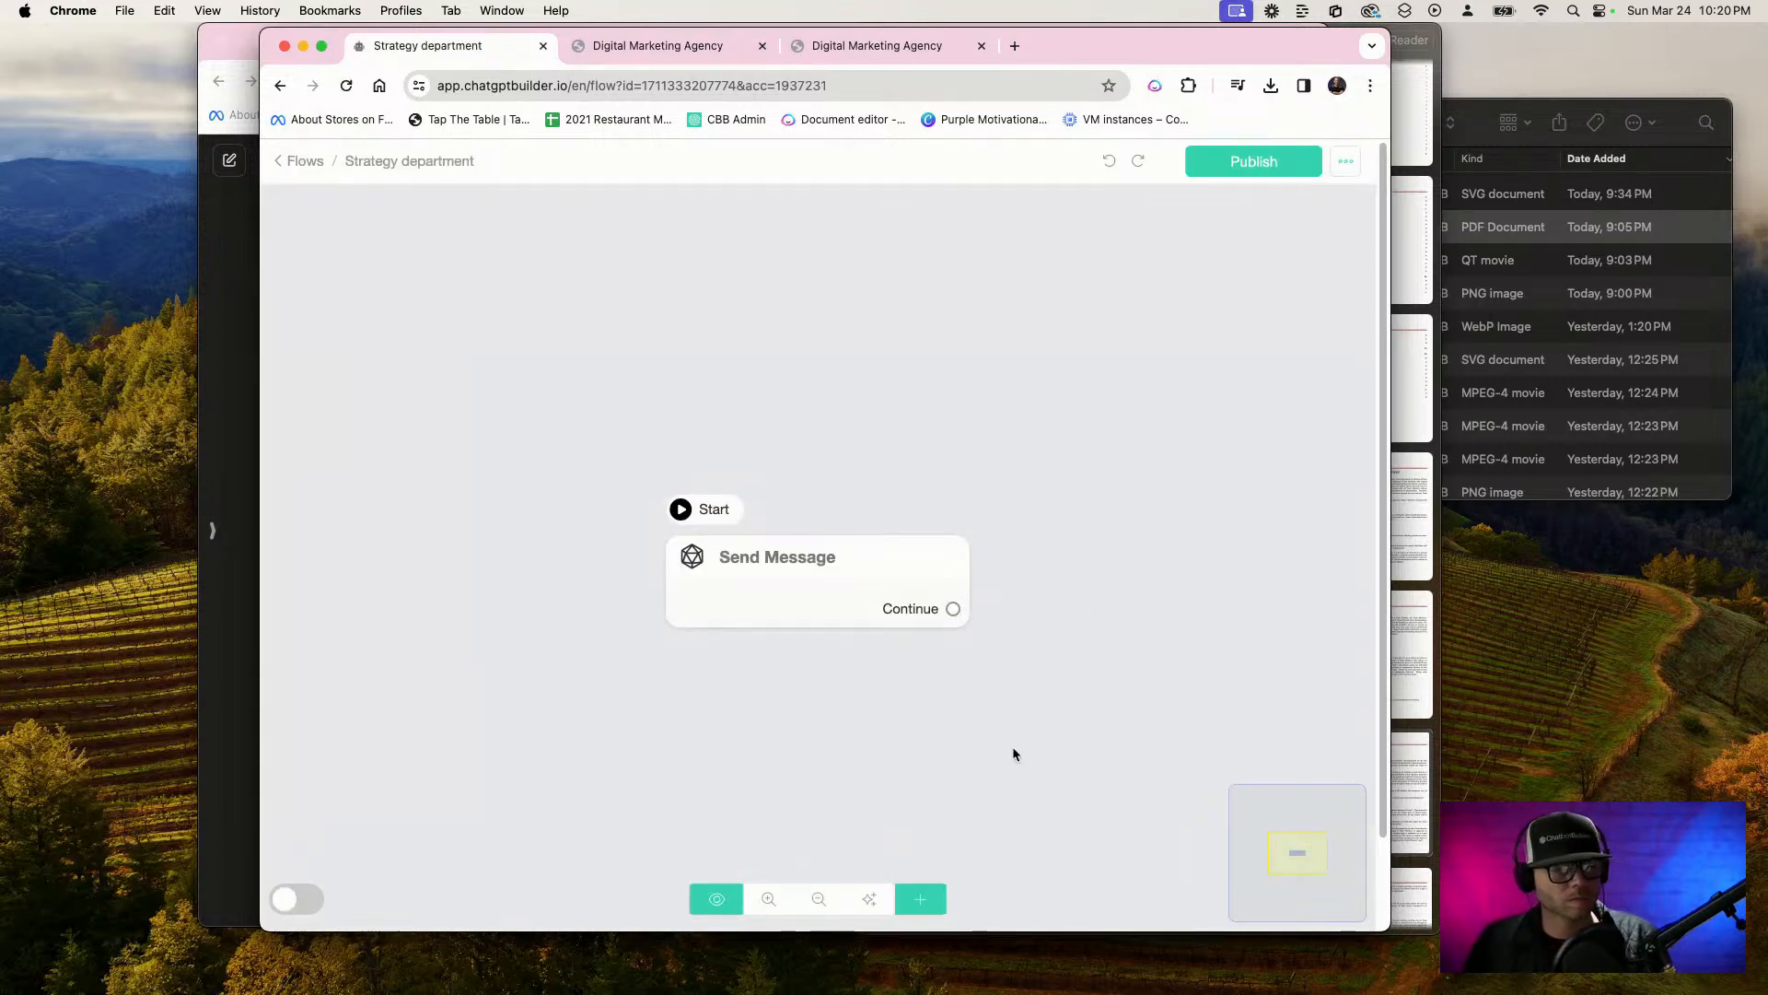
Add an OpenAI Generate text action to the Strategy department flow's starting Send Message node
click(862, 596)
scroll(866, 596, up, 3)
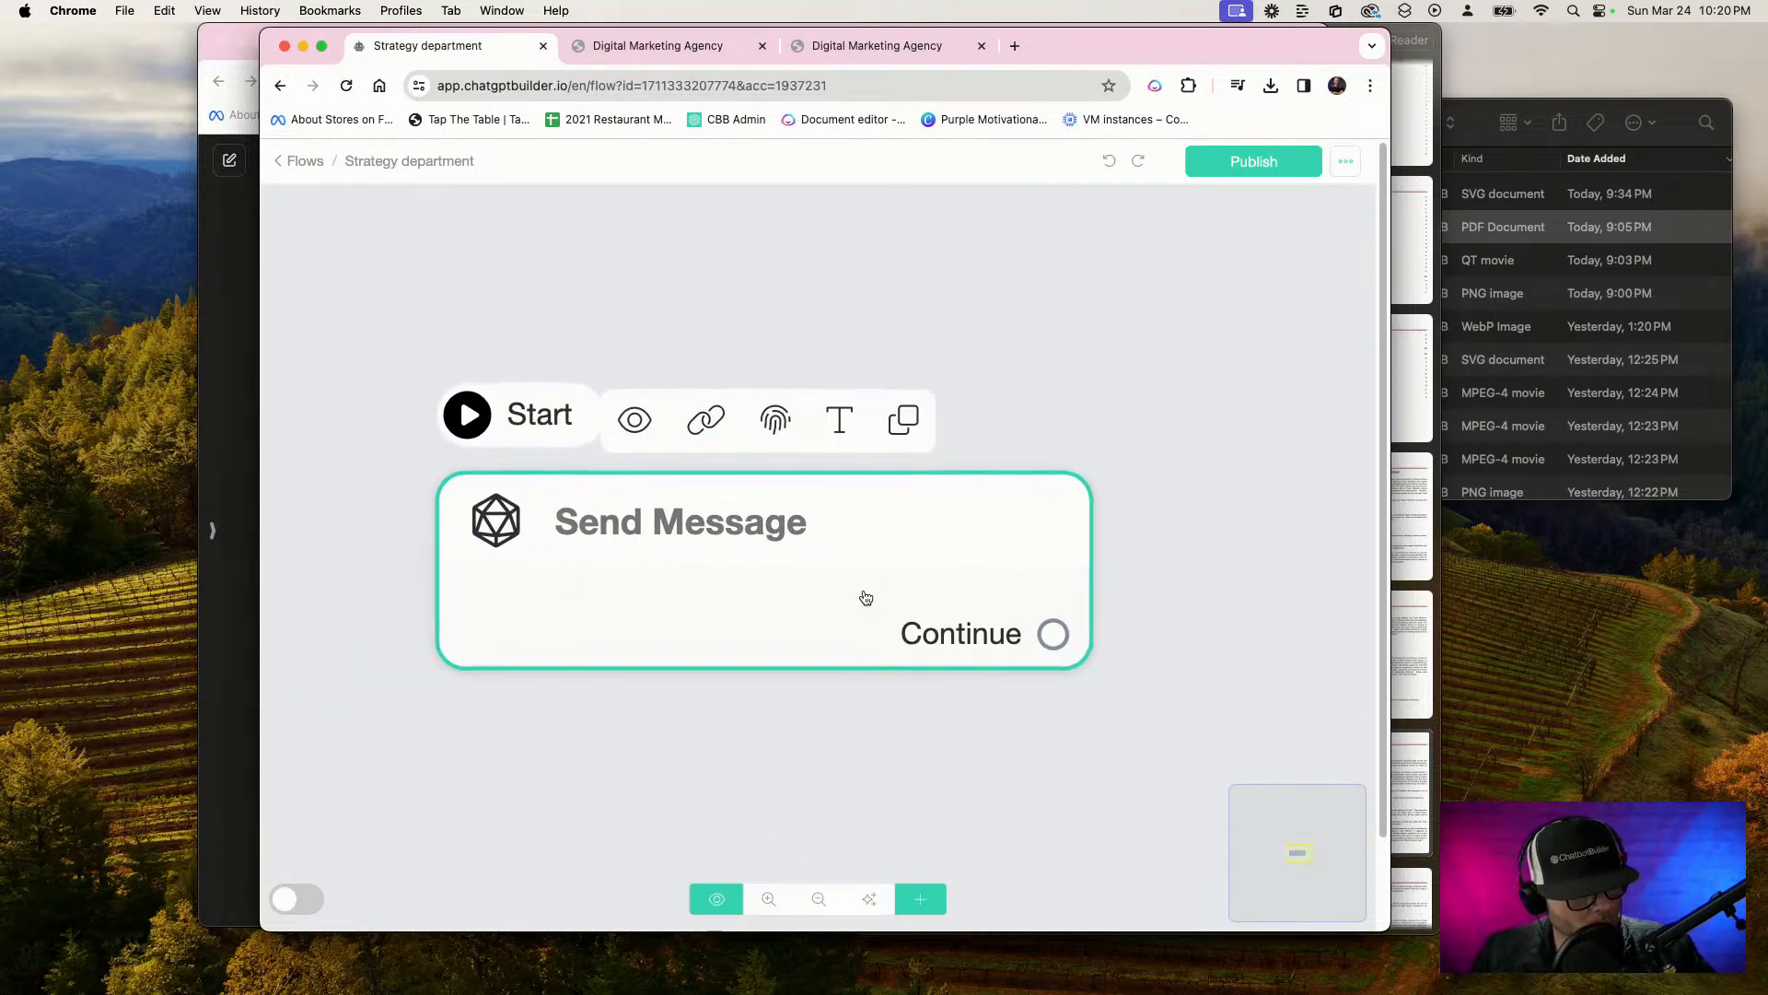
click(865, 597)
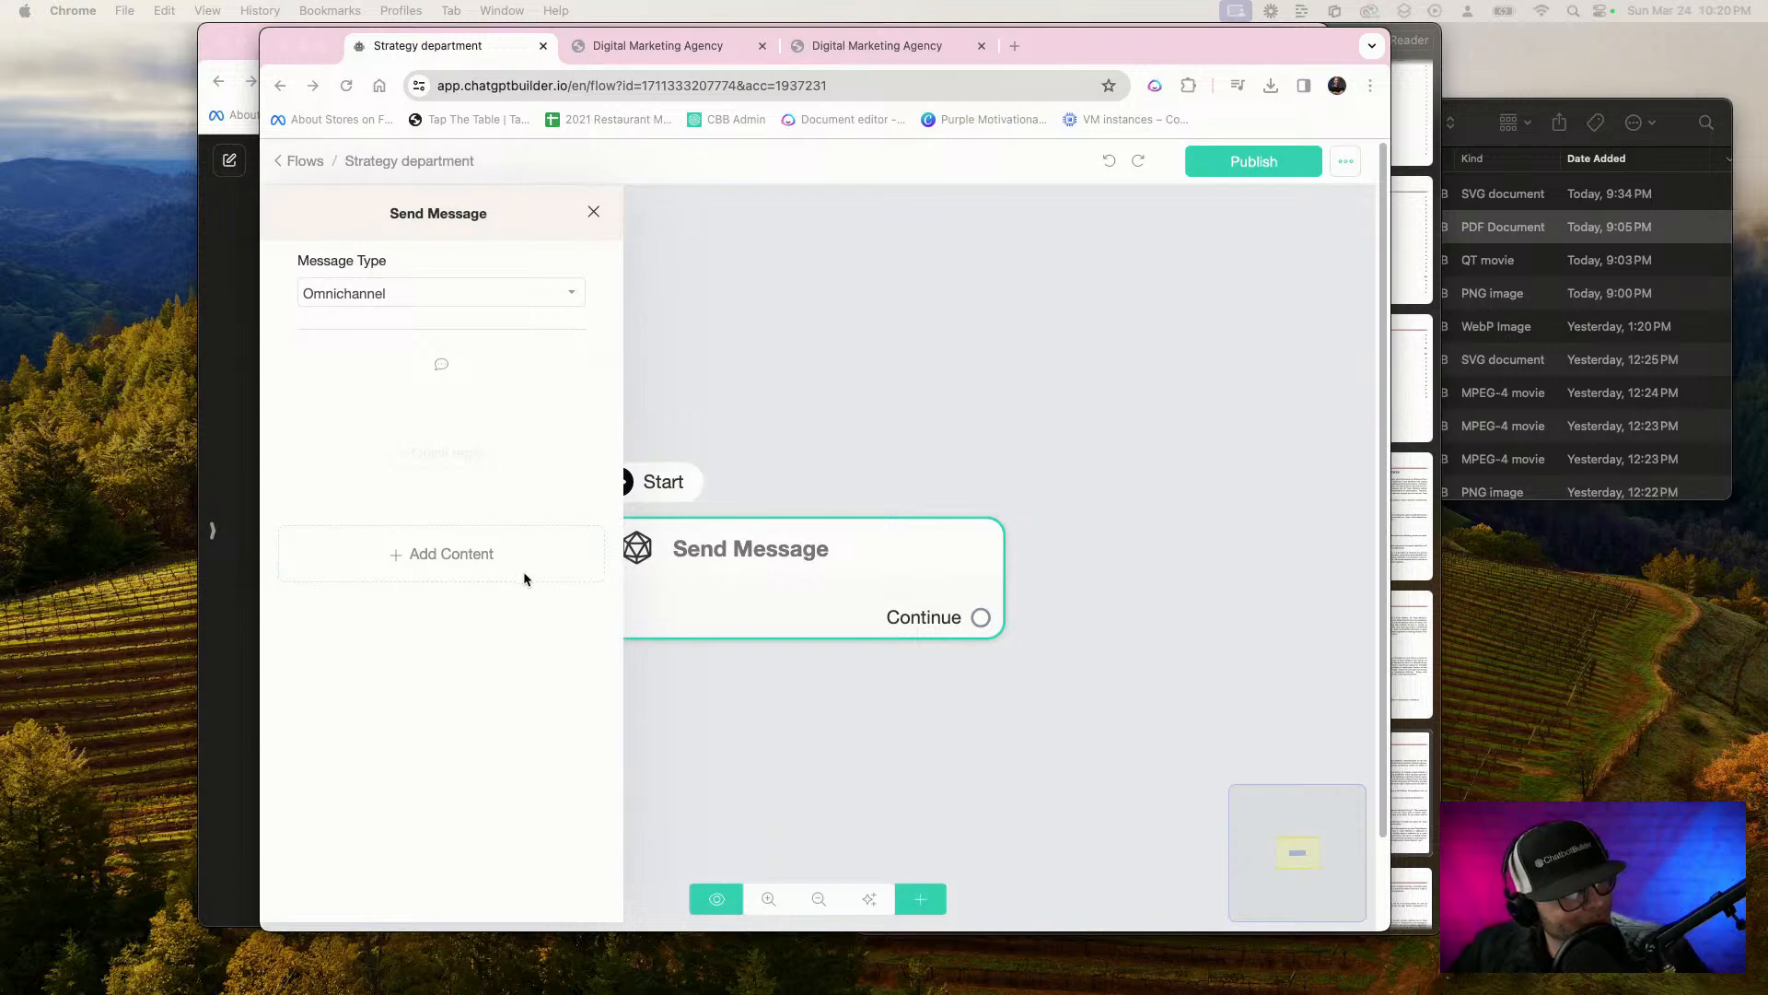
click(815, 521)
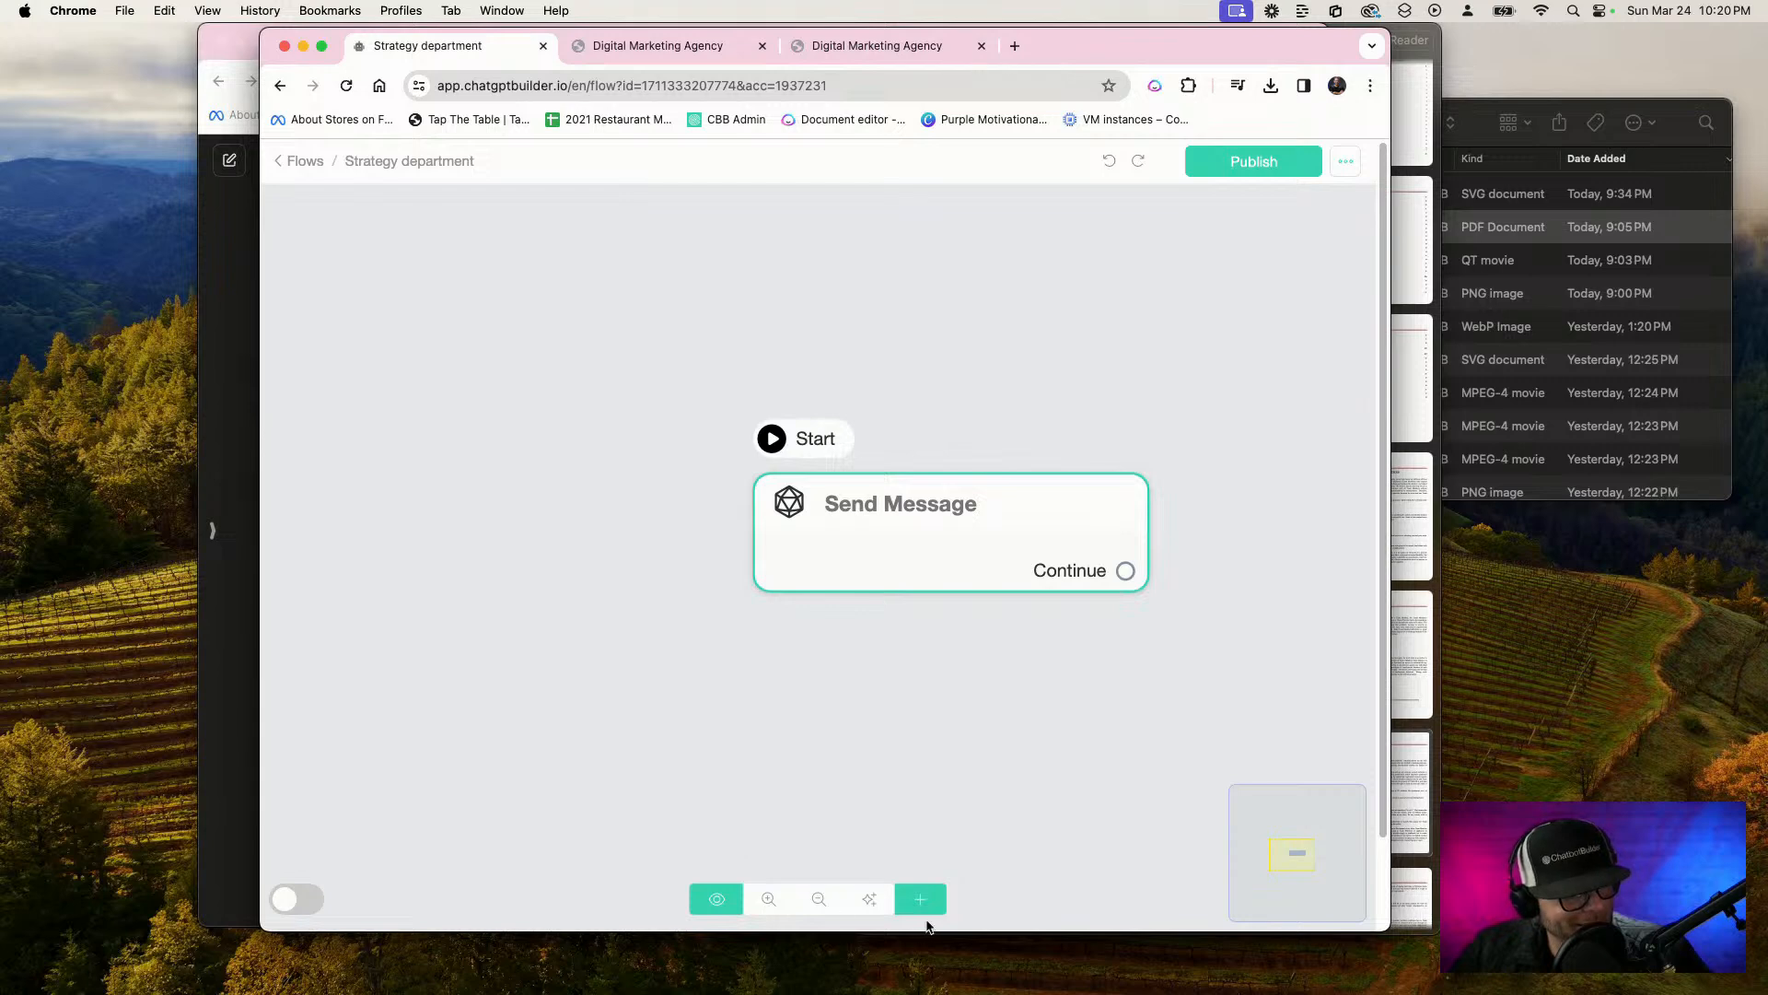
click(856, 554)
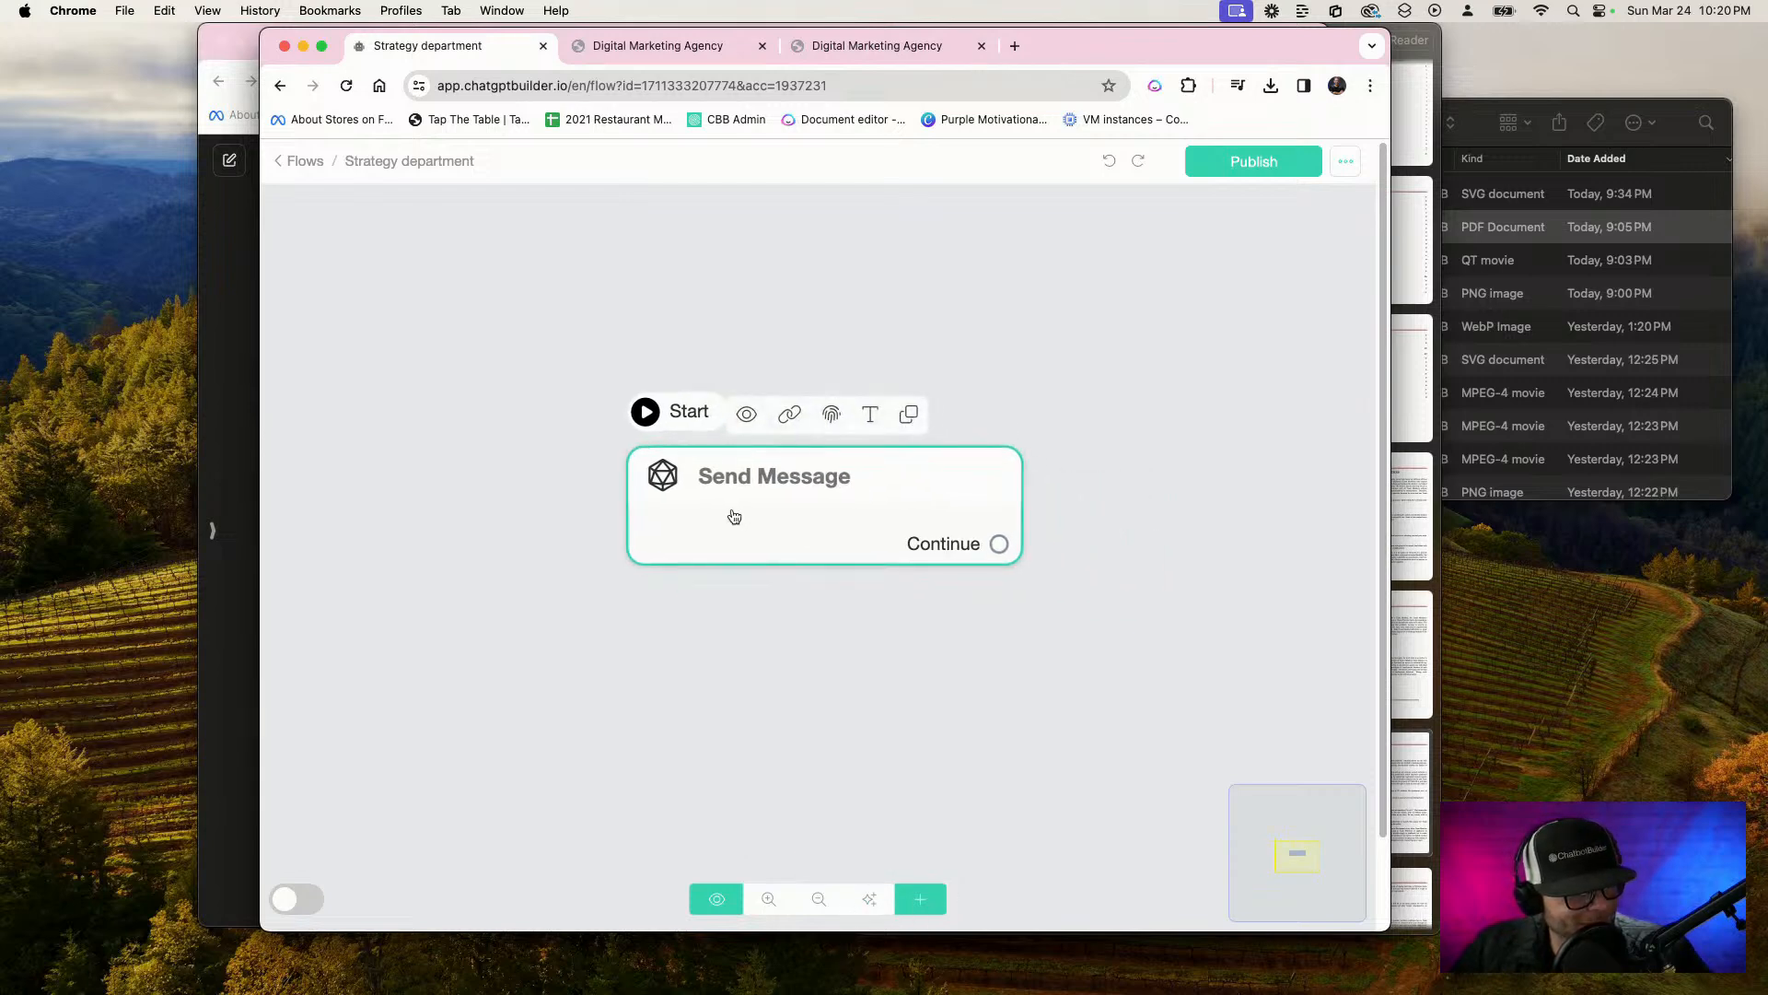
click(734, 516)
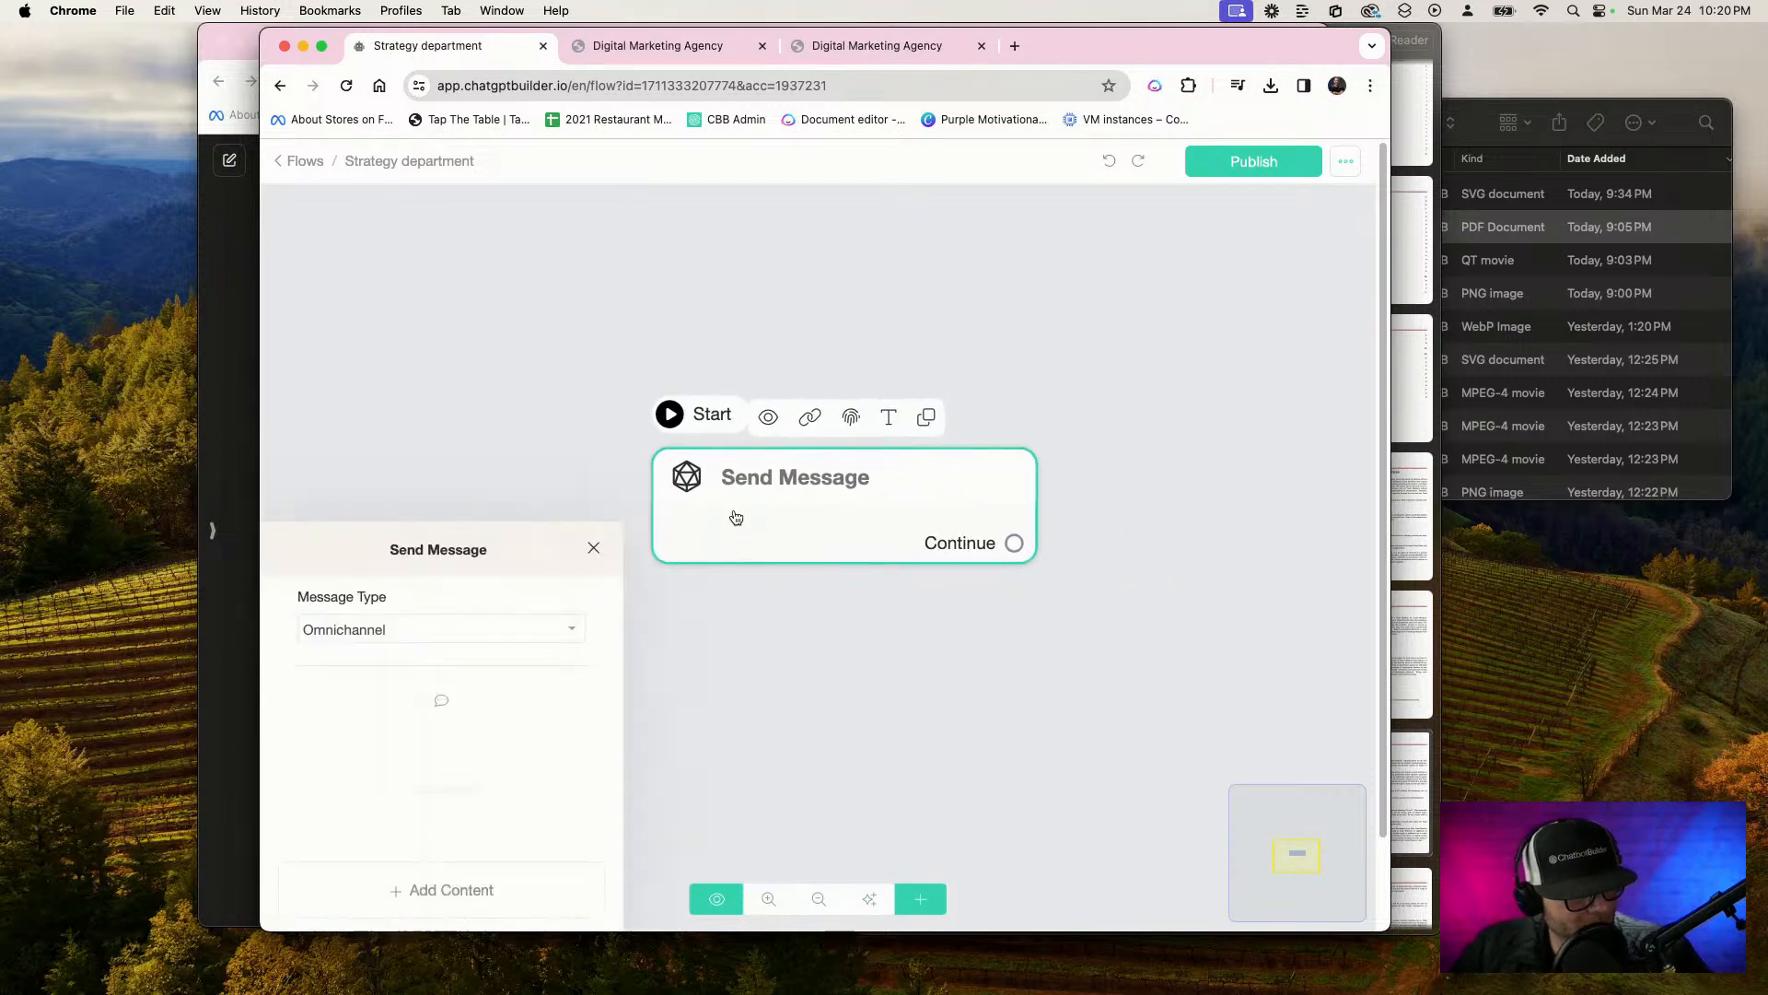
click(433, 554)
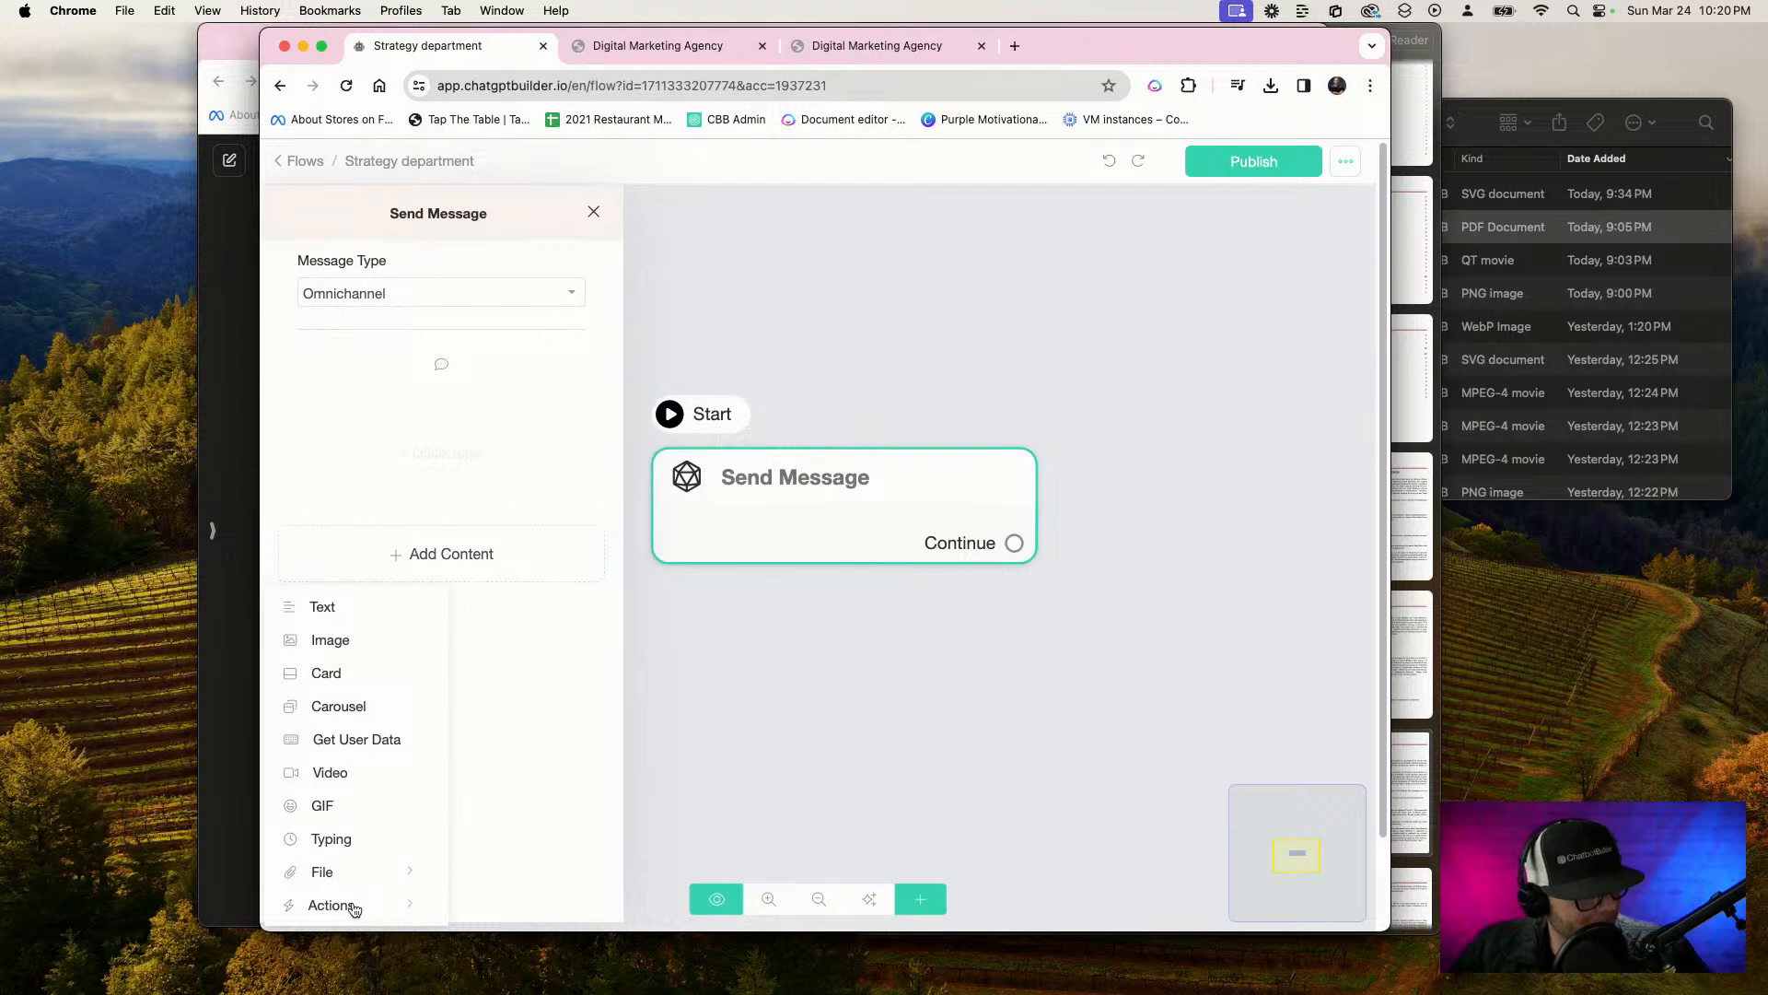
mouse_move(354, 909)
click(540, 485)
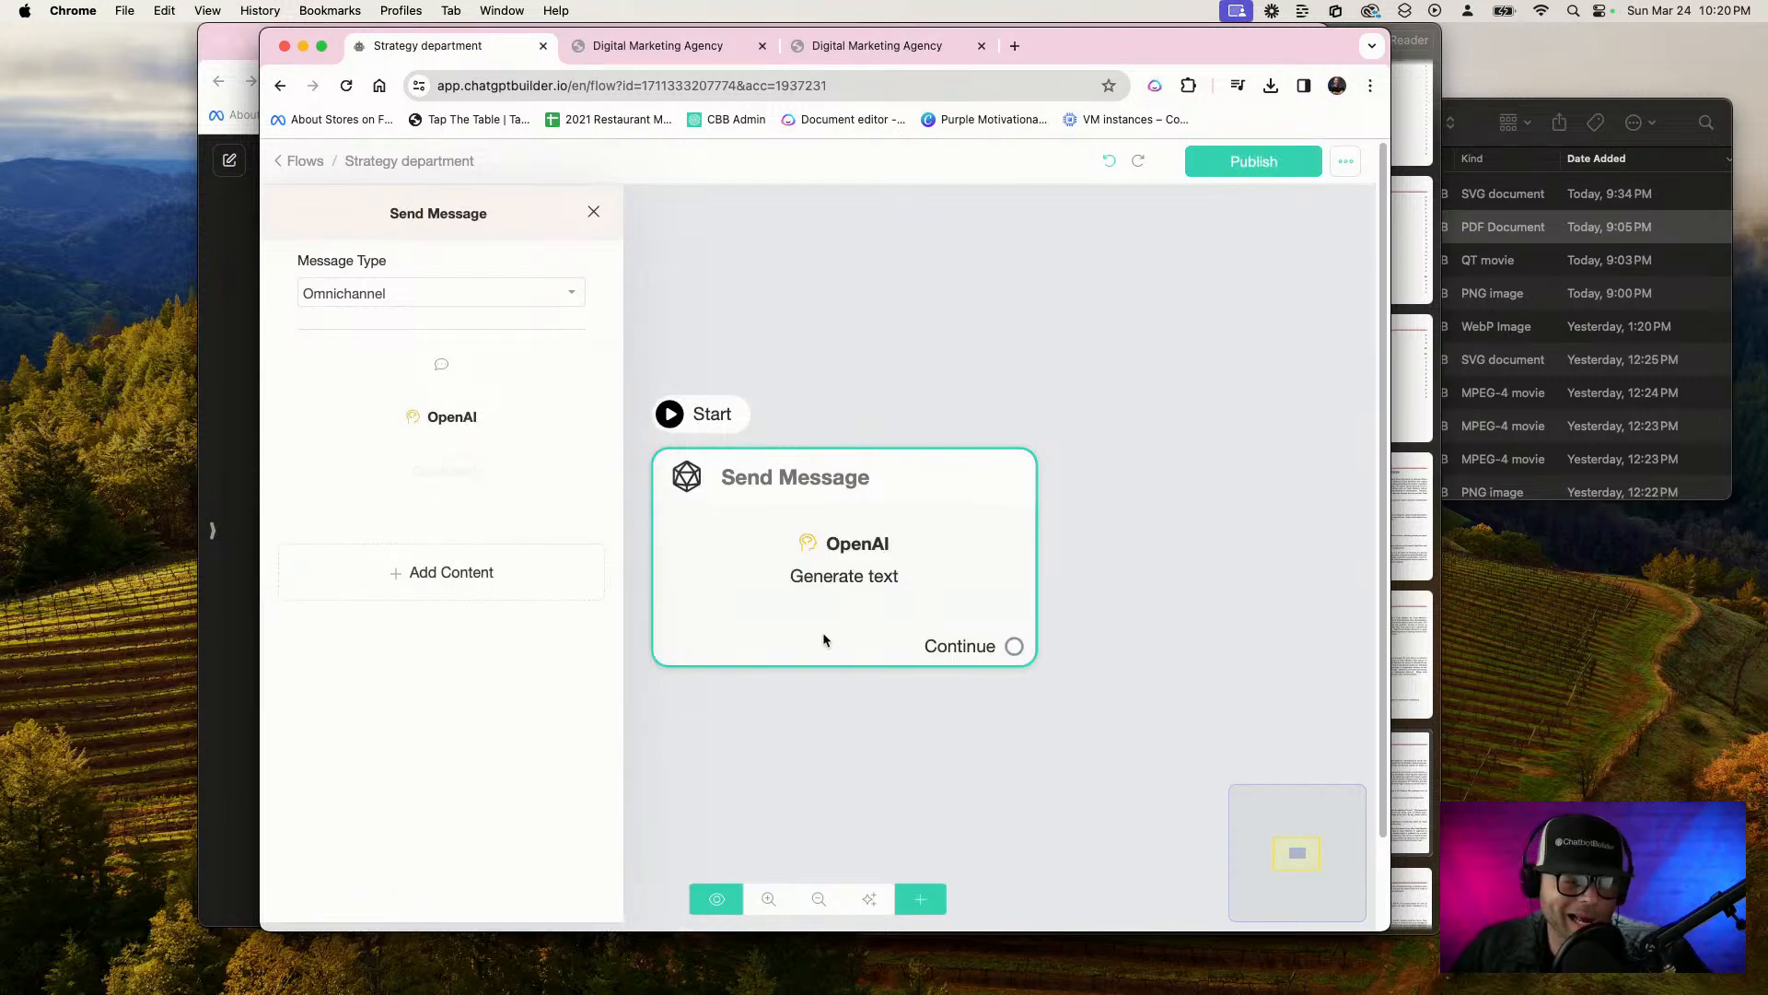
Rewrite the OpenAI action's business prompt to describe a helpful strategist analyzing documents, images and marketing material to provide strategy the graphics and copywriting teams follow
click(481, 421)
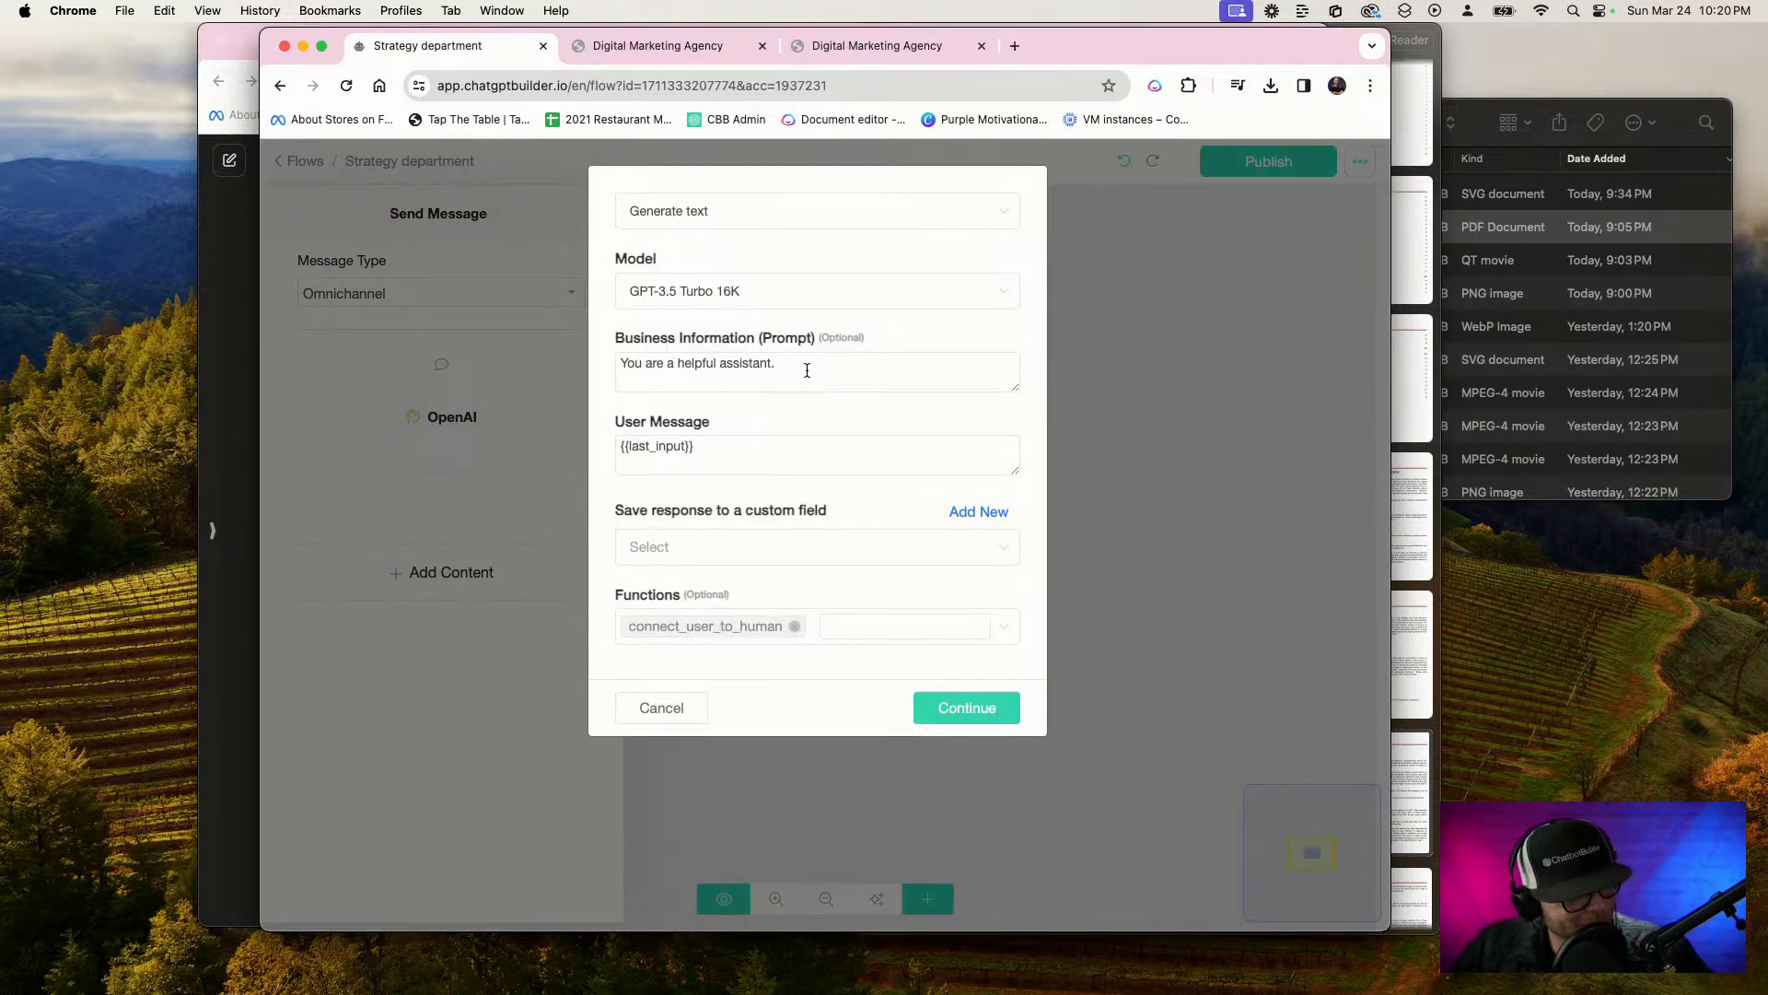
drag(826, 369, 586, 343)
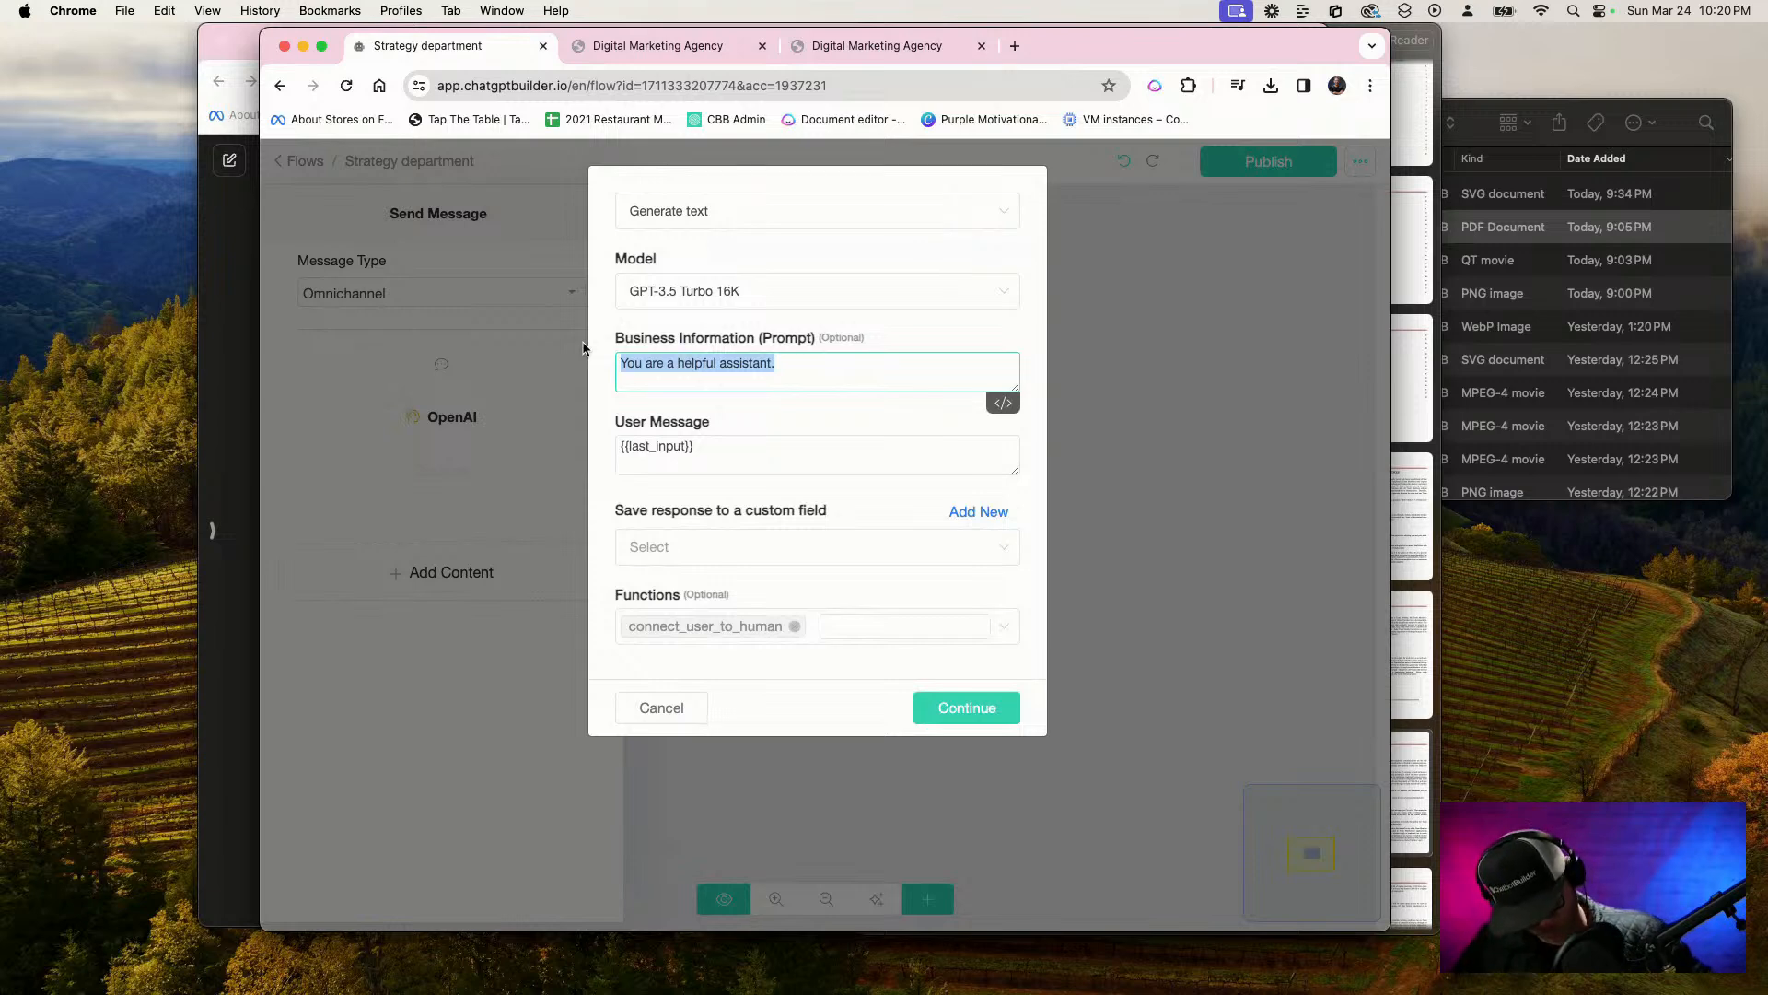
click(824, 369)
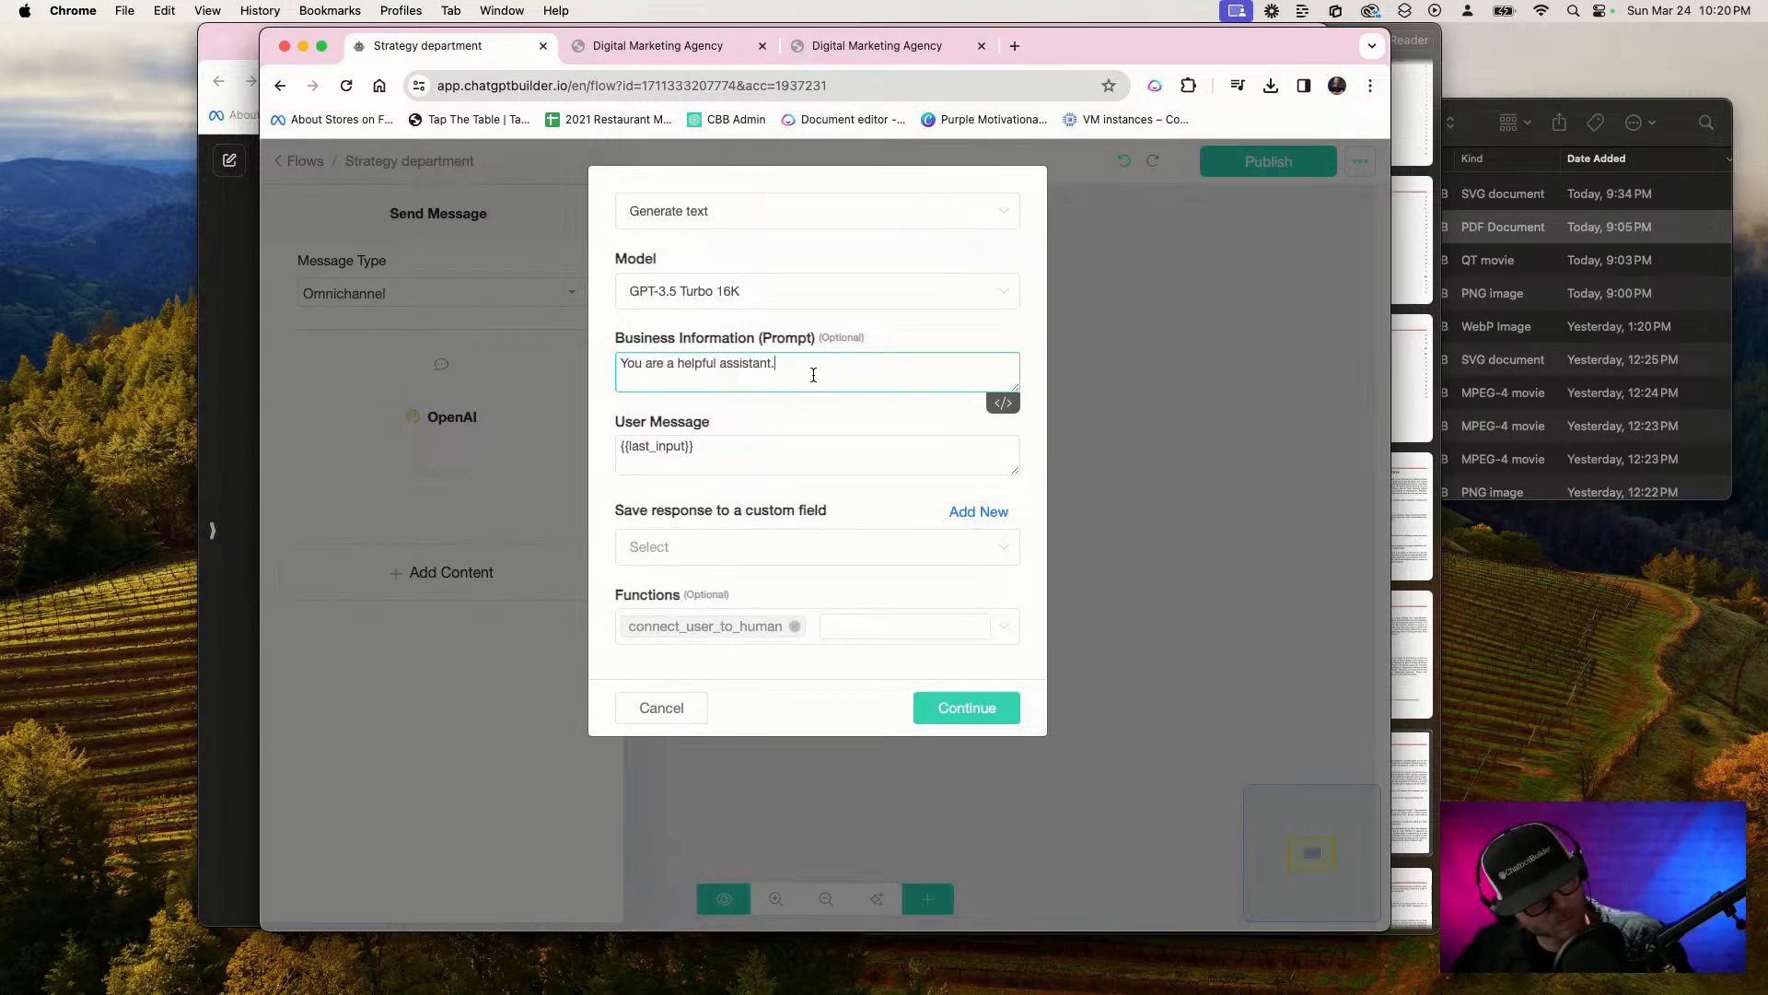
key(F5)
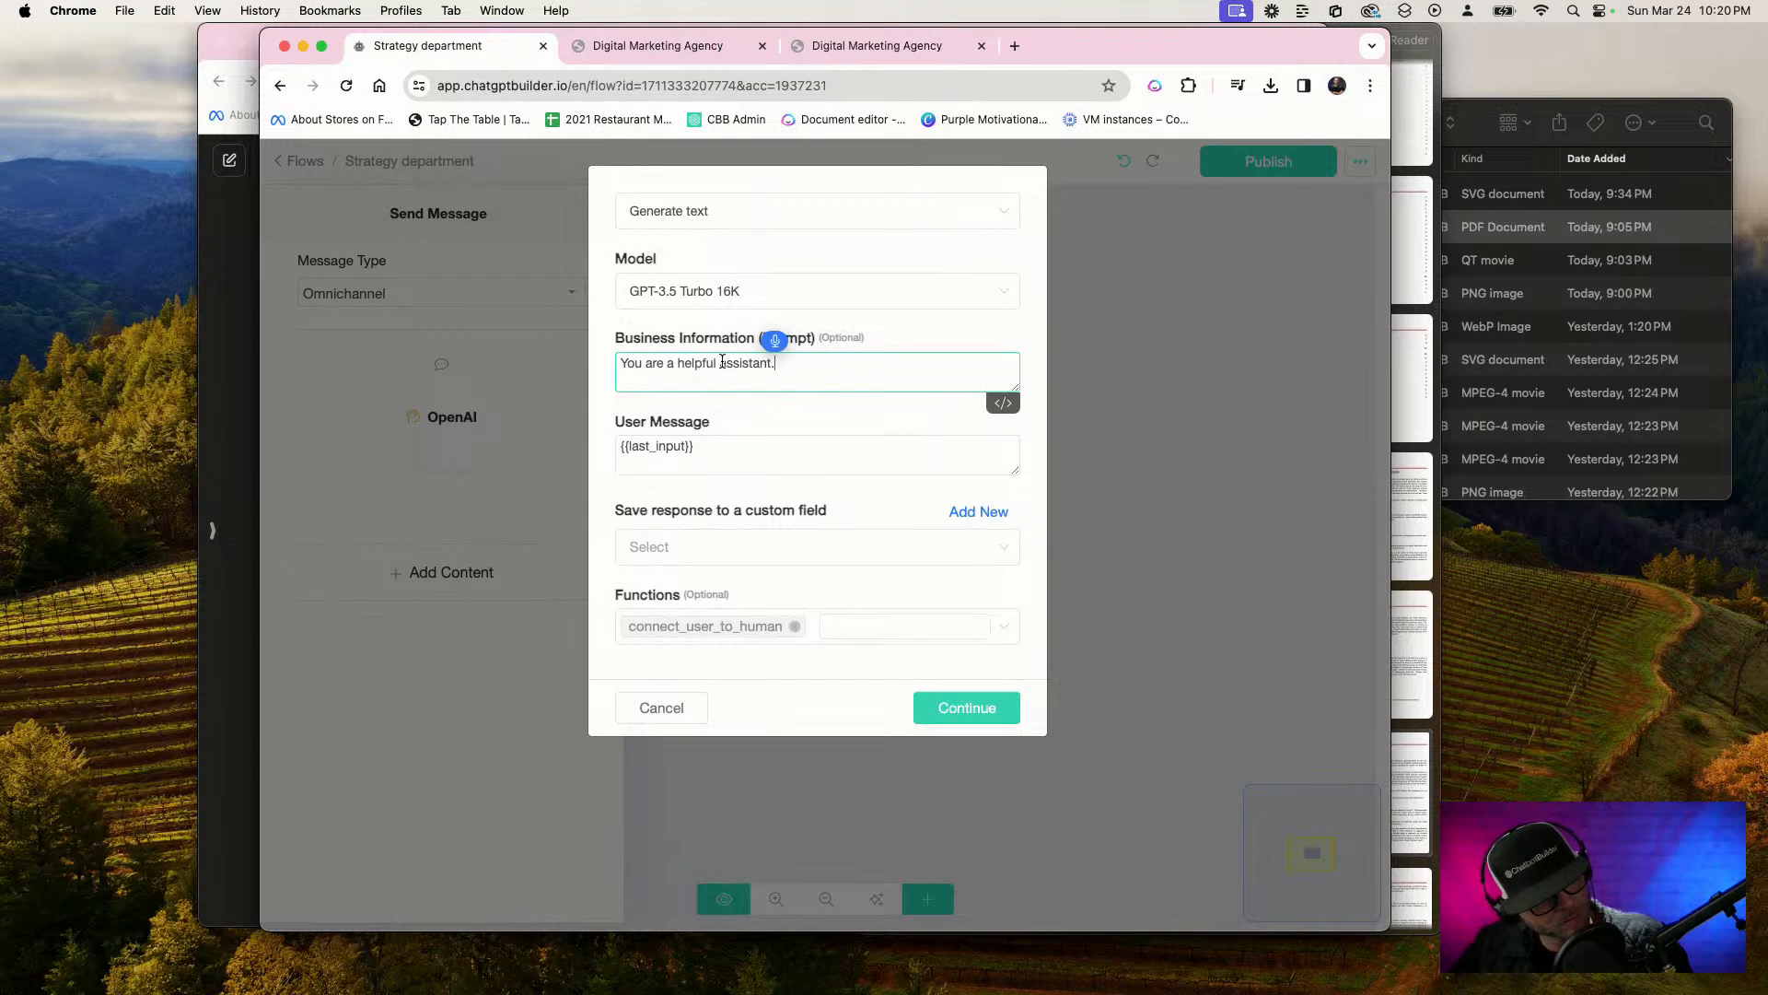
drag(717, 360, 850, 367)
key(F5)
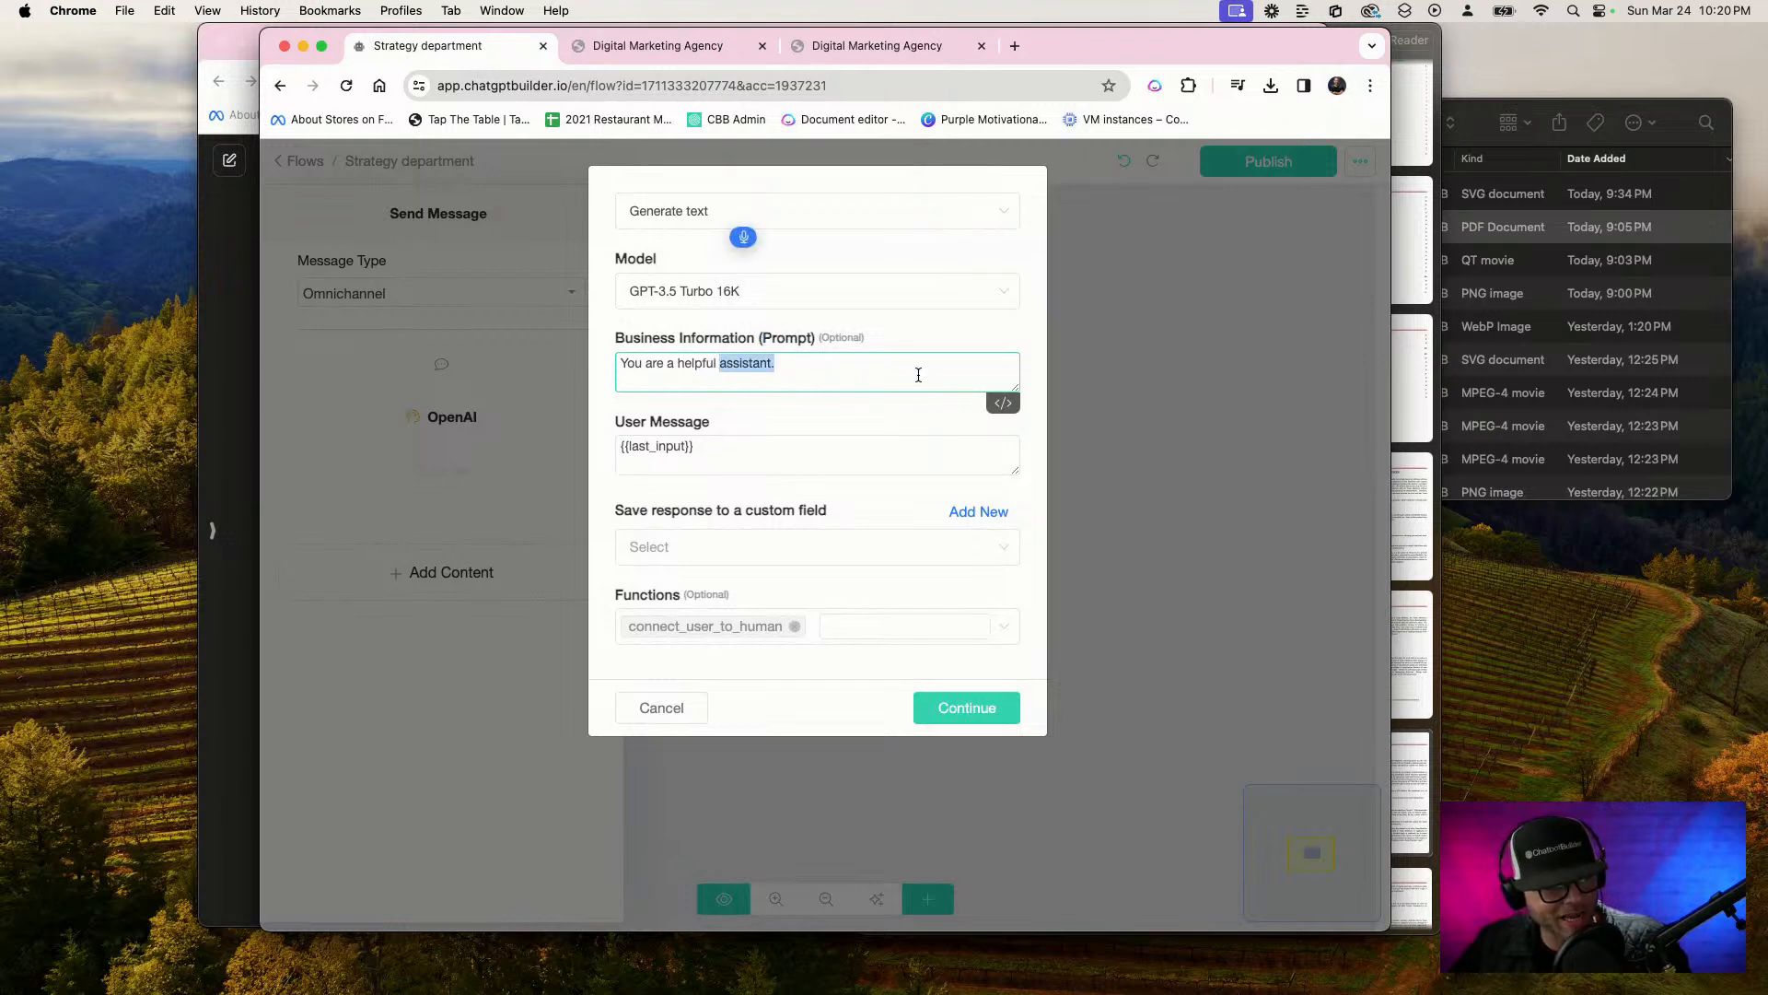
key(F5)
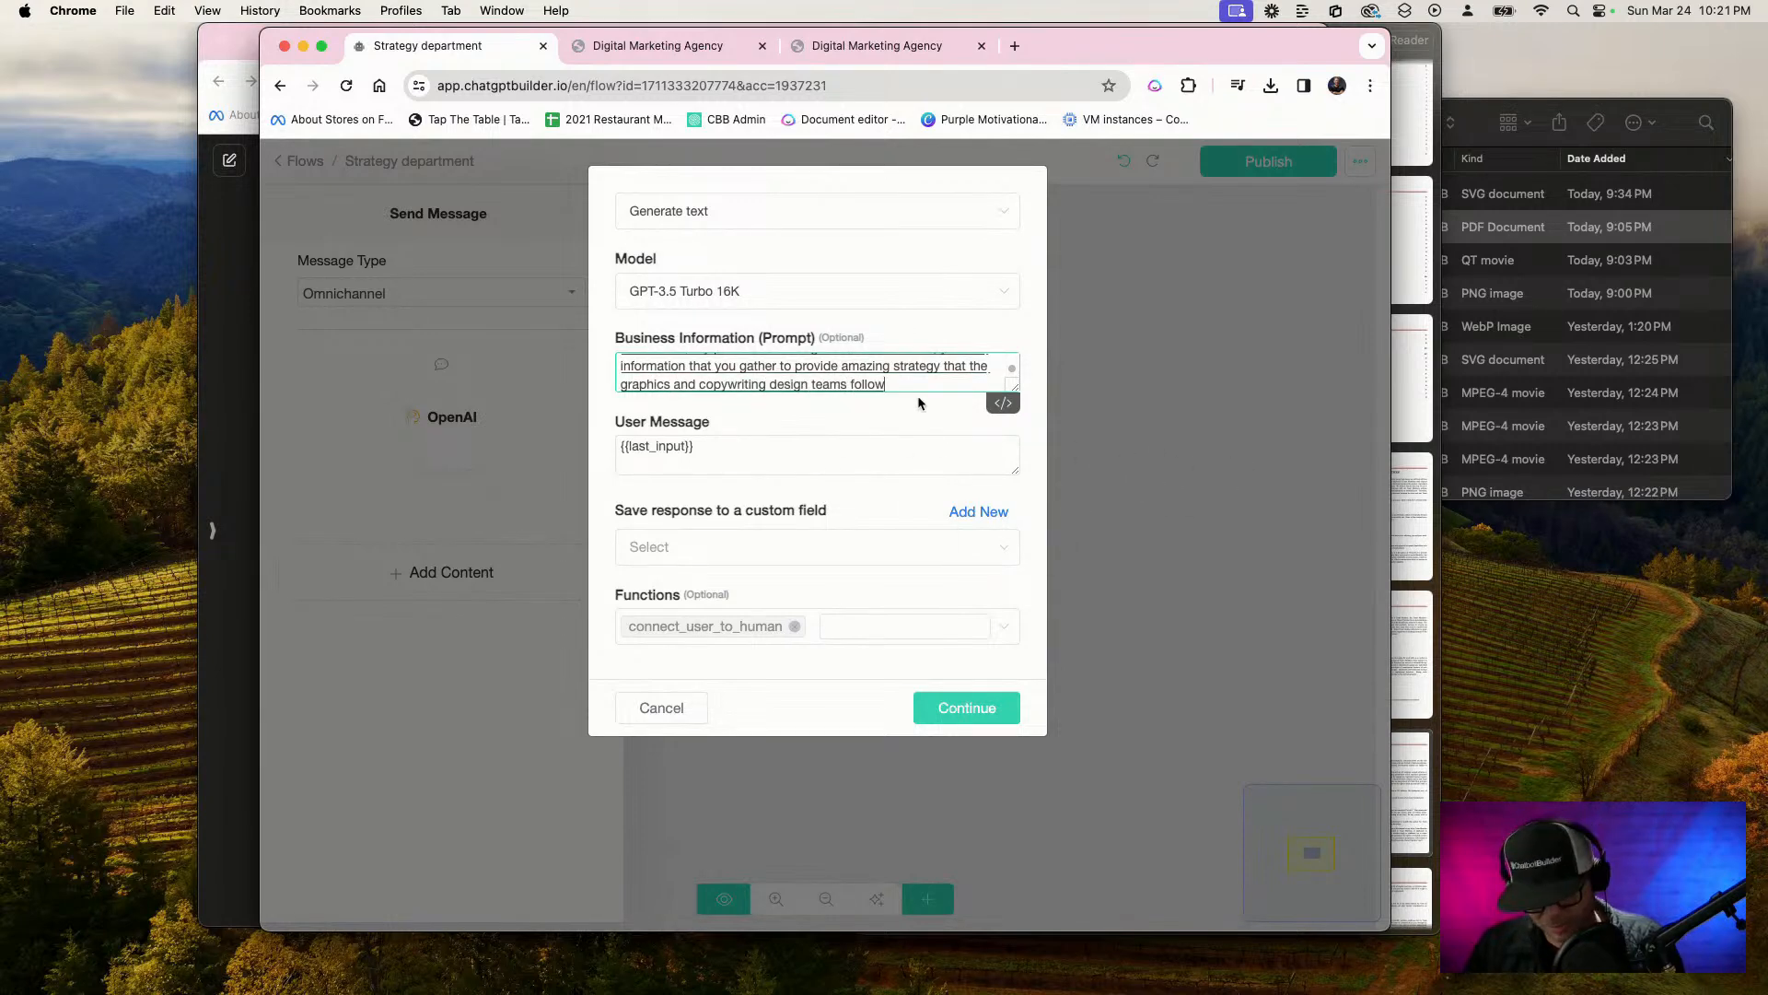
Replace the OpenAI action's user message with "Say welcome to the strategy department boss, how can I help you?"
click(757, 464)
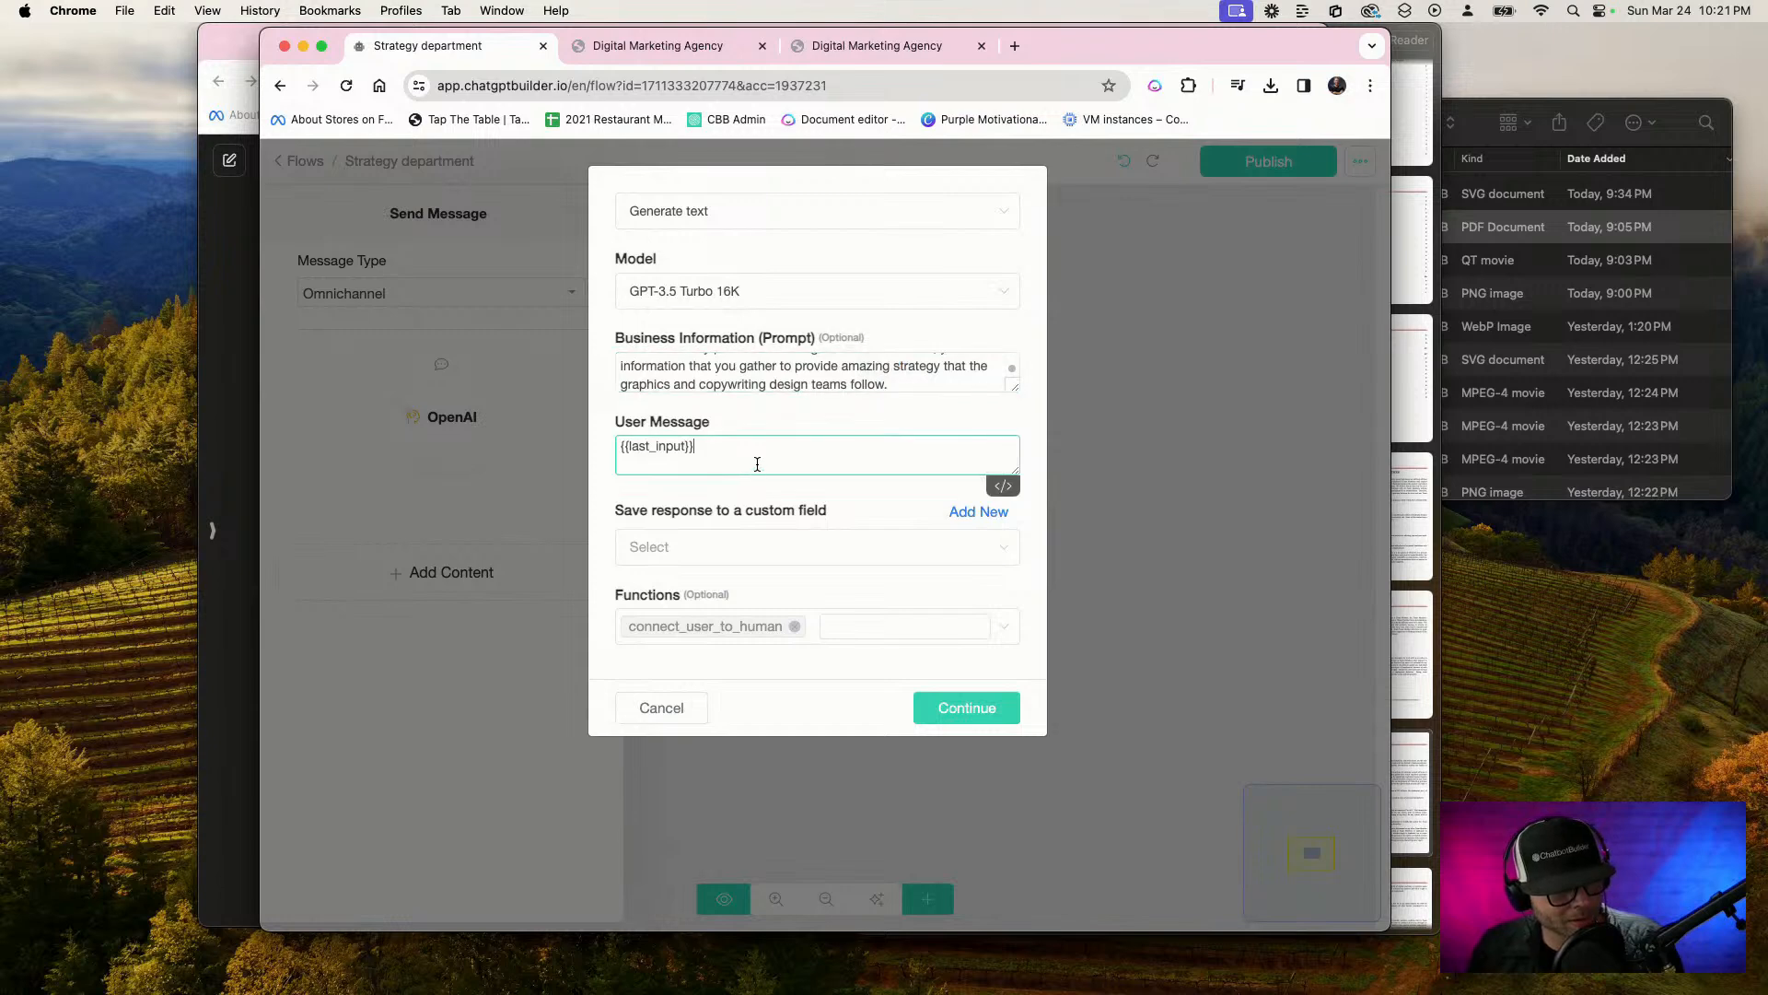
drag(757, 464, 518, 430)
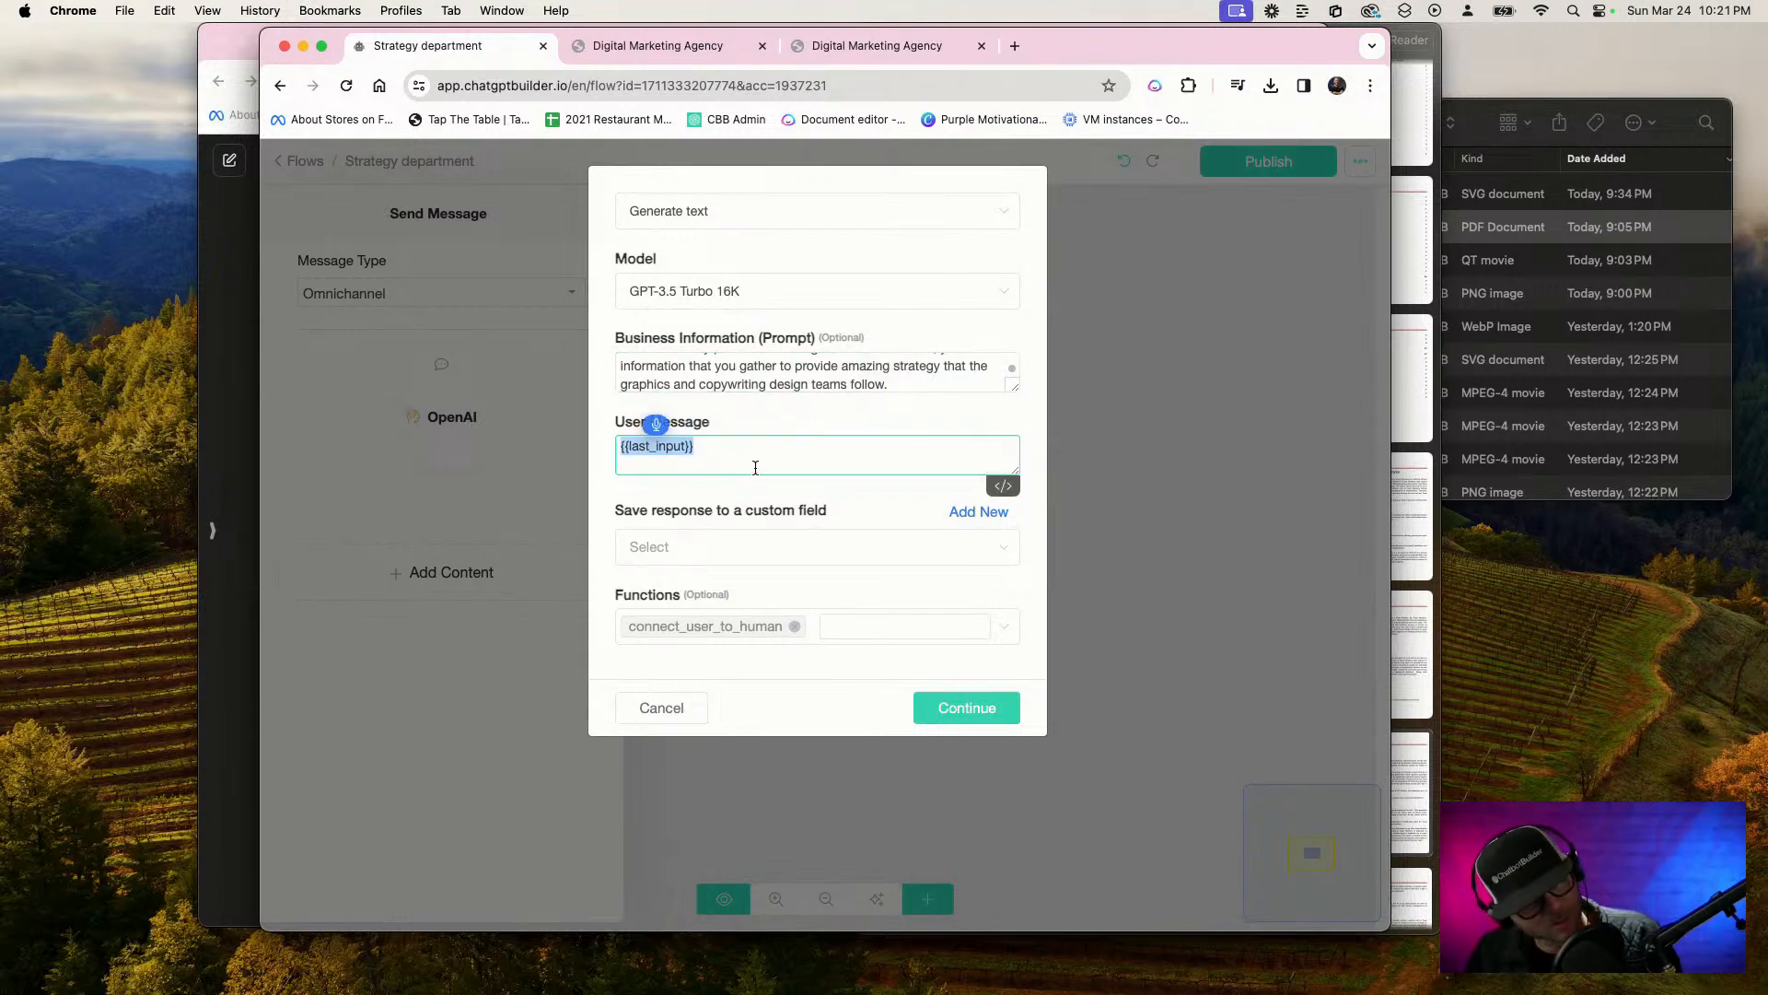
key(F5)
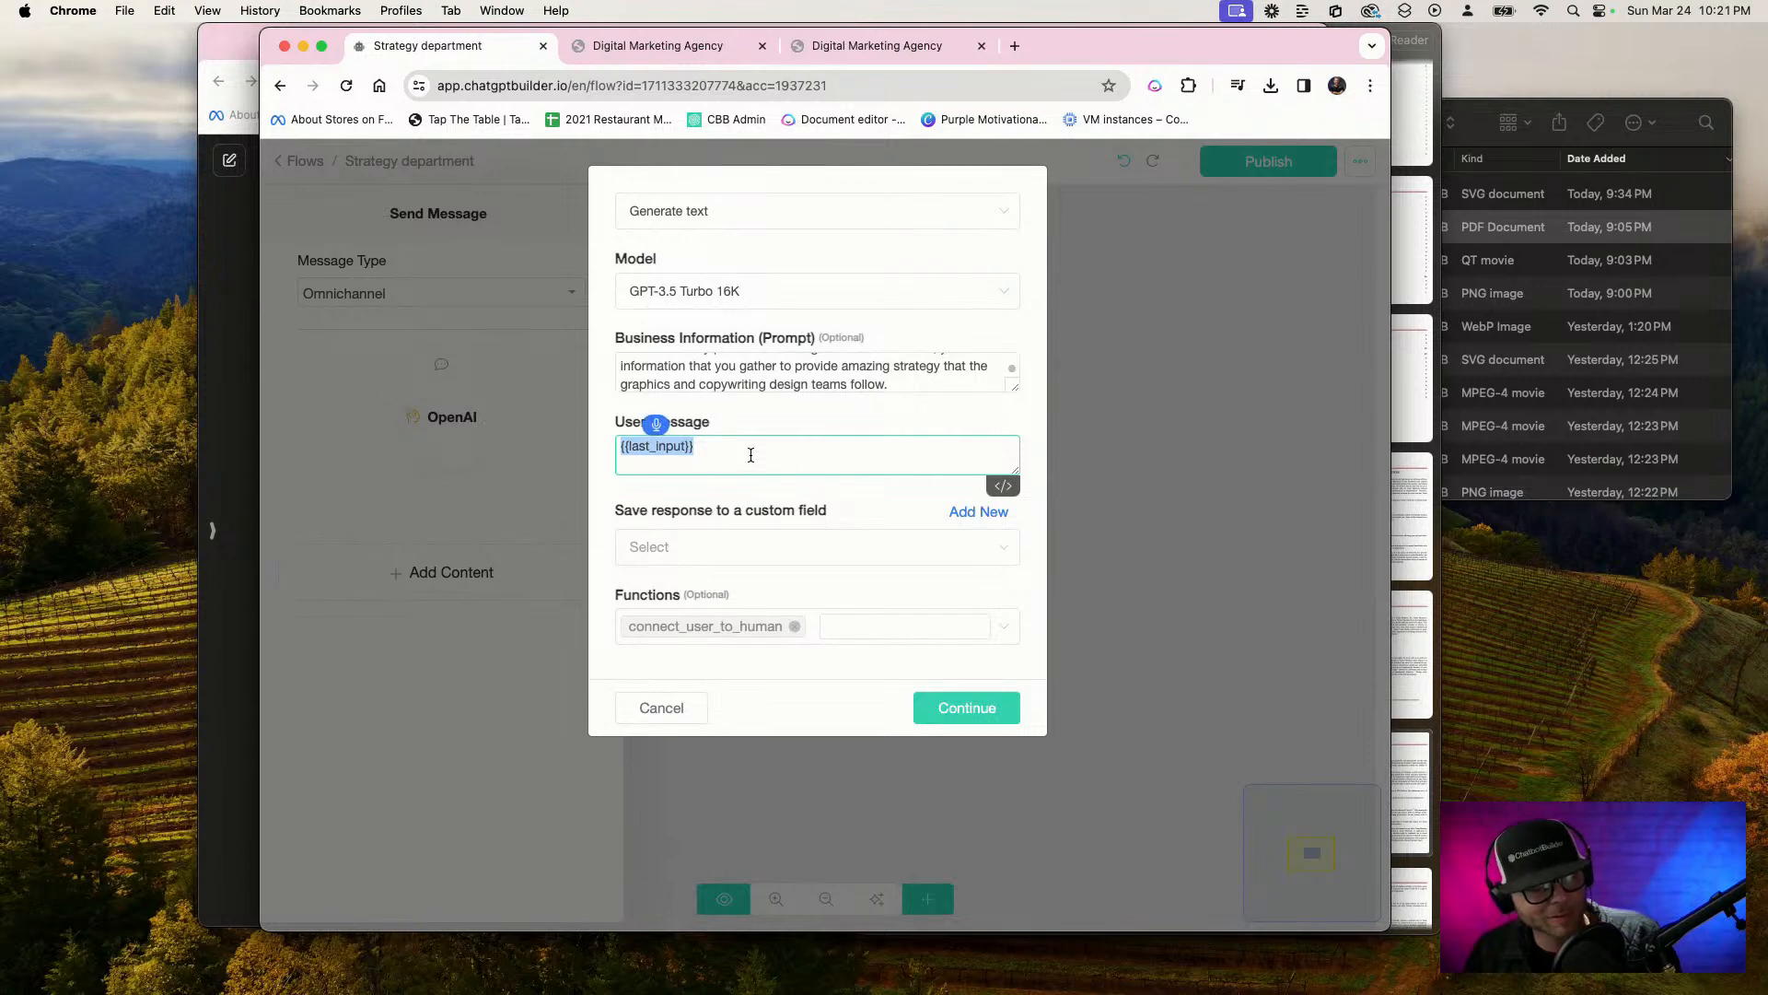
text(Say welcome)
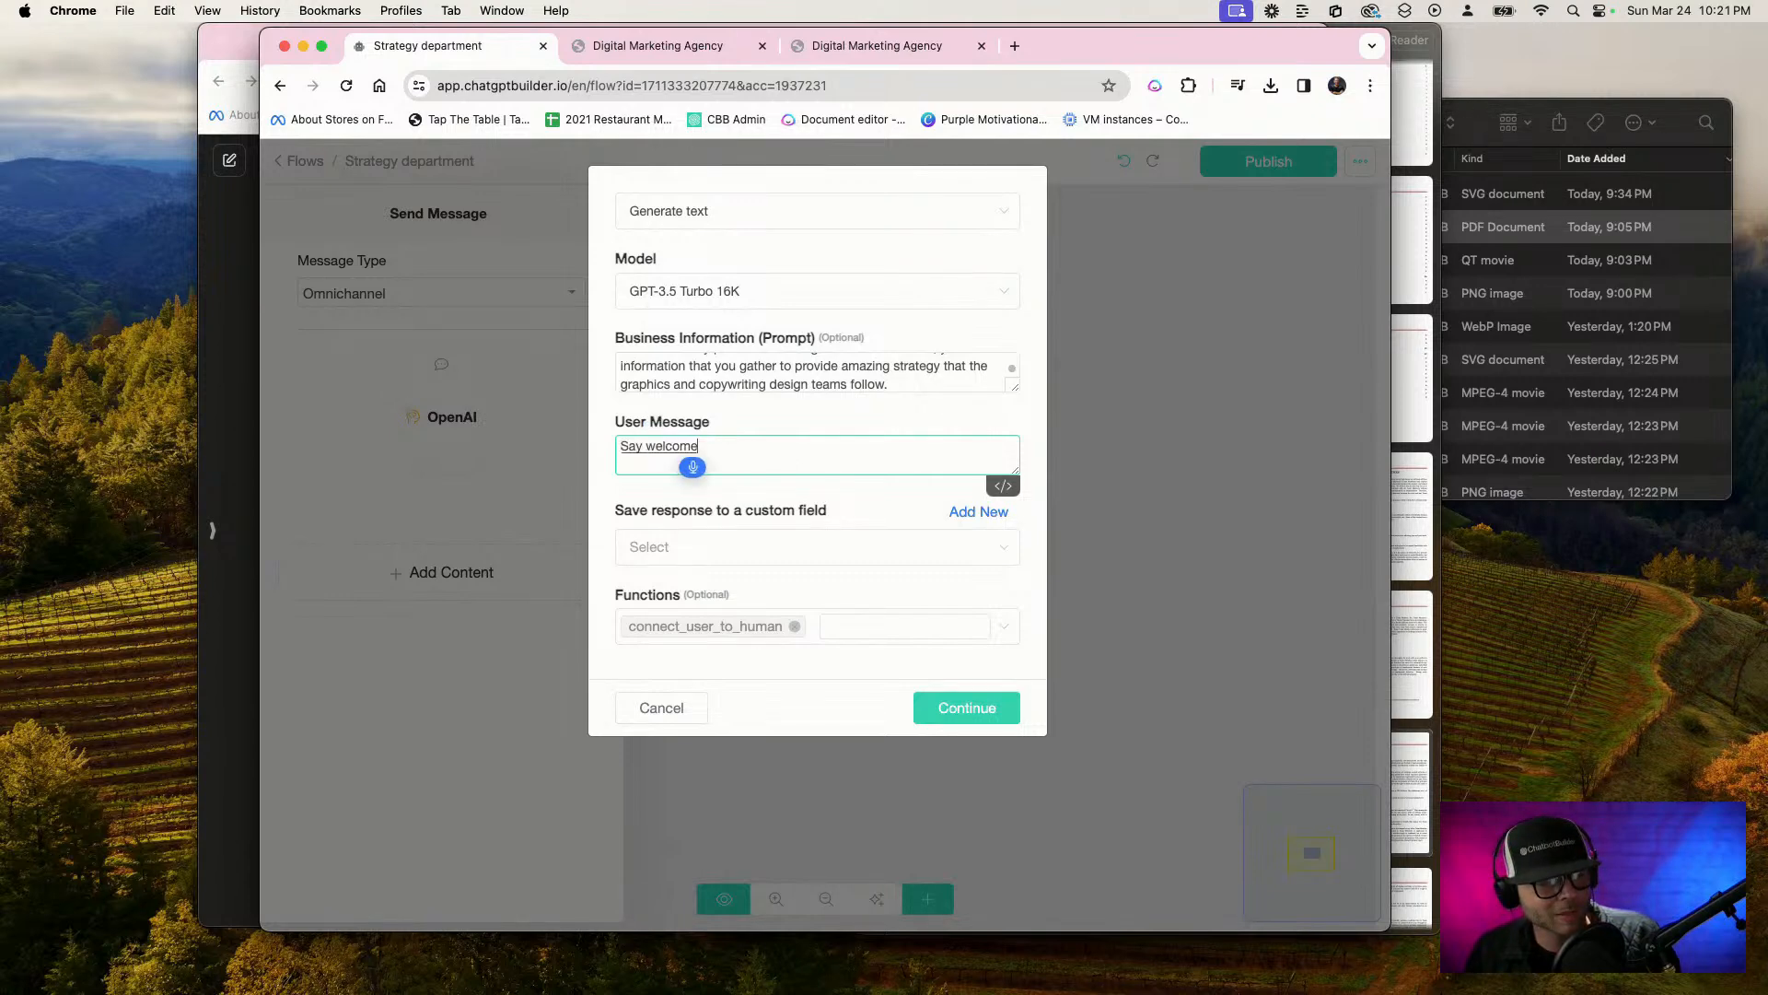
text( to the strategy department)
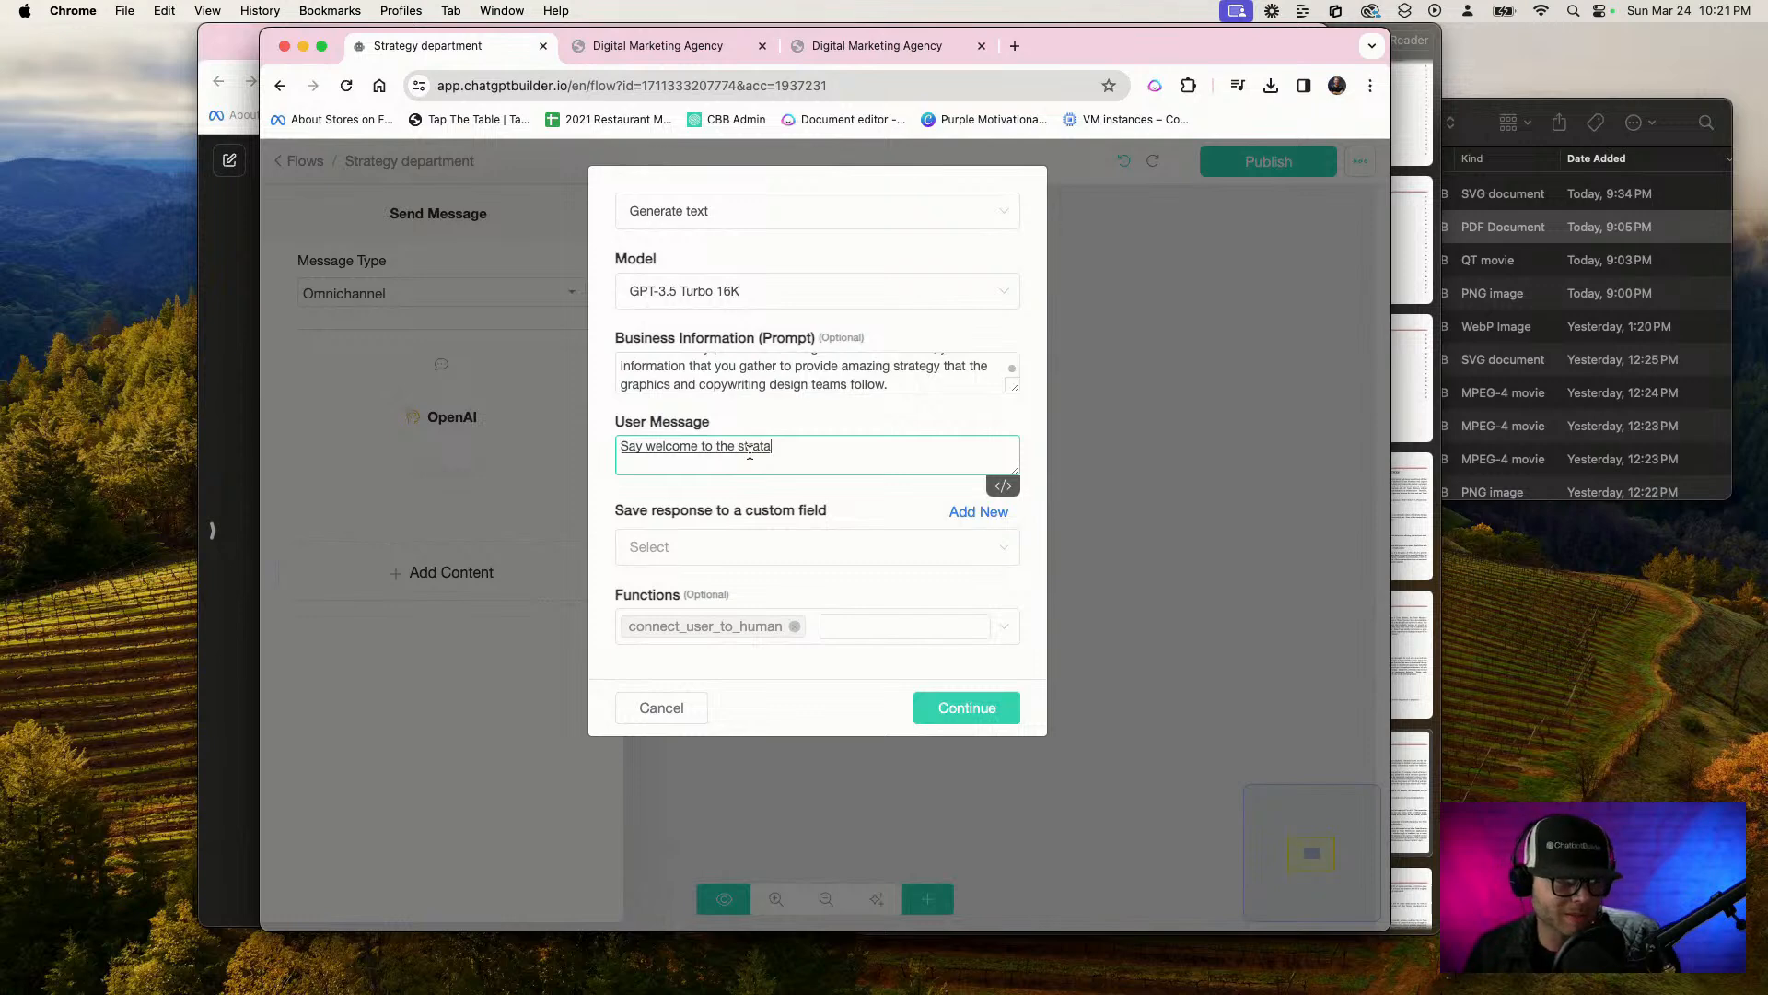
text( boss)
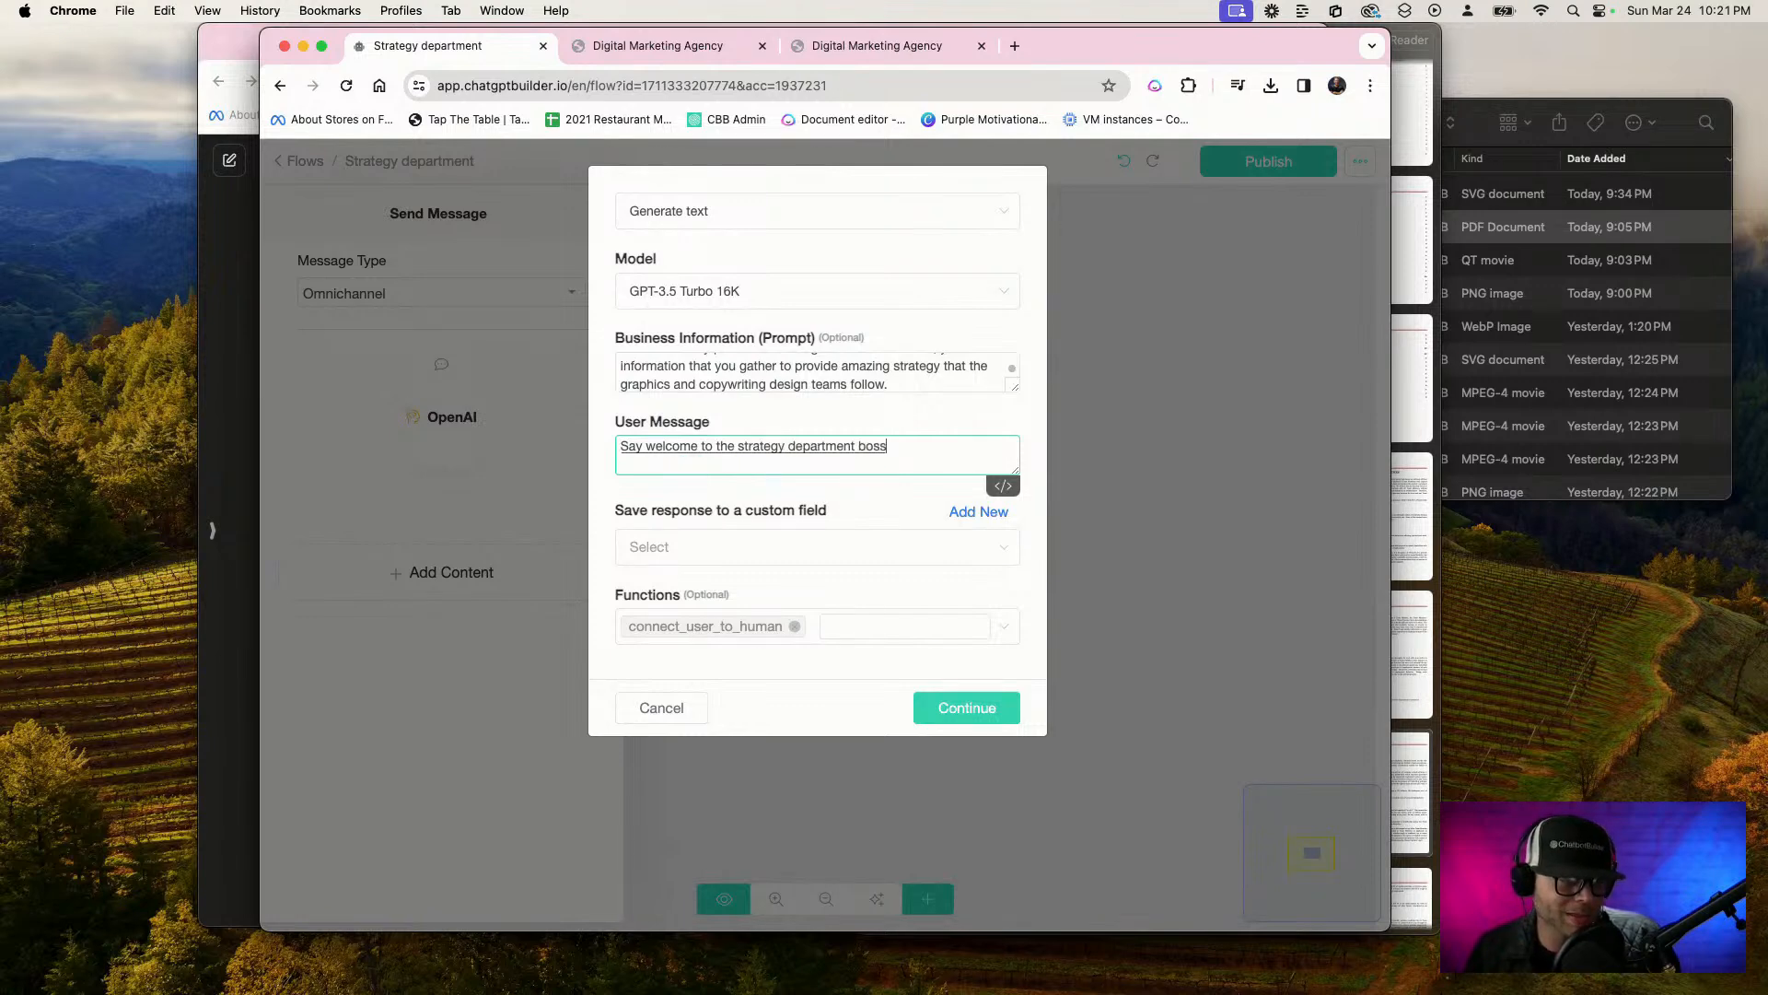
text(, how can I help you?)
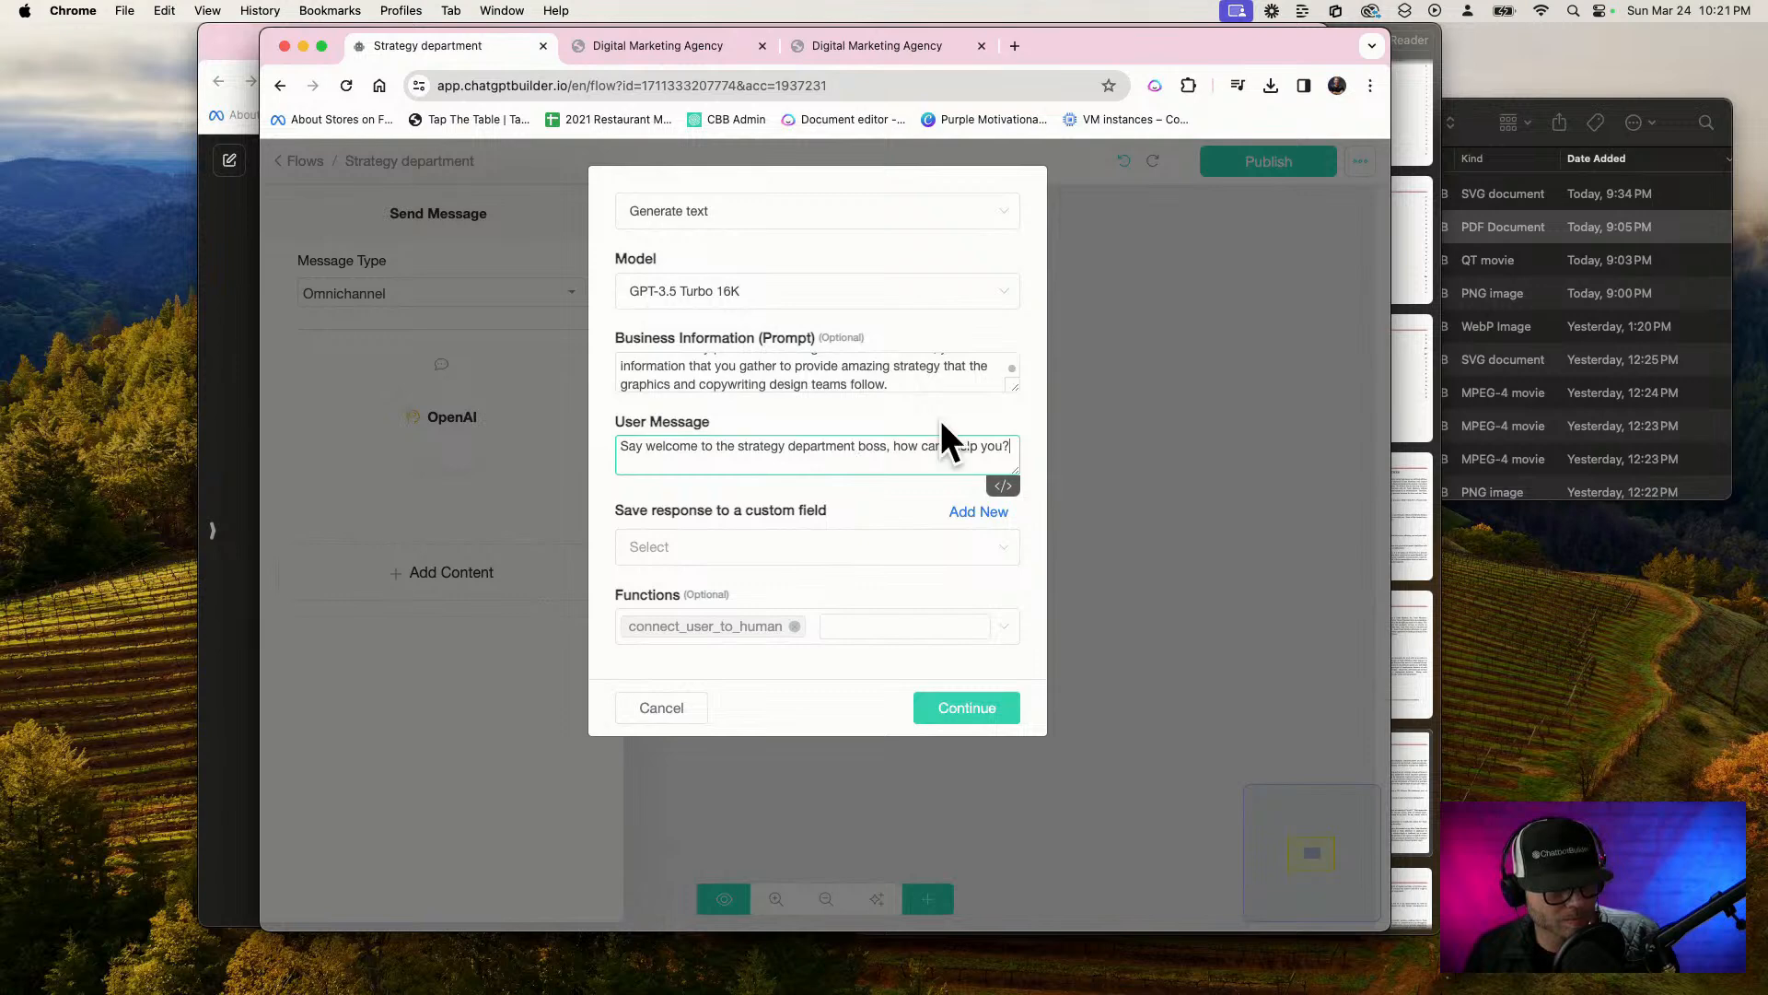
Save the OpenAI response to a new custom field "strat welcome", remove the connect_user_to_human function, and apply the action settings
click(990, 514)
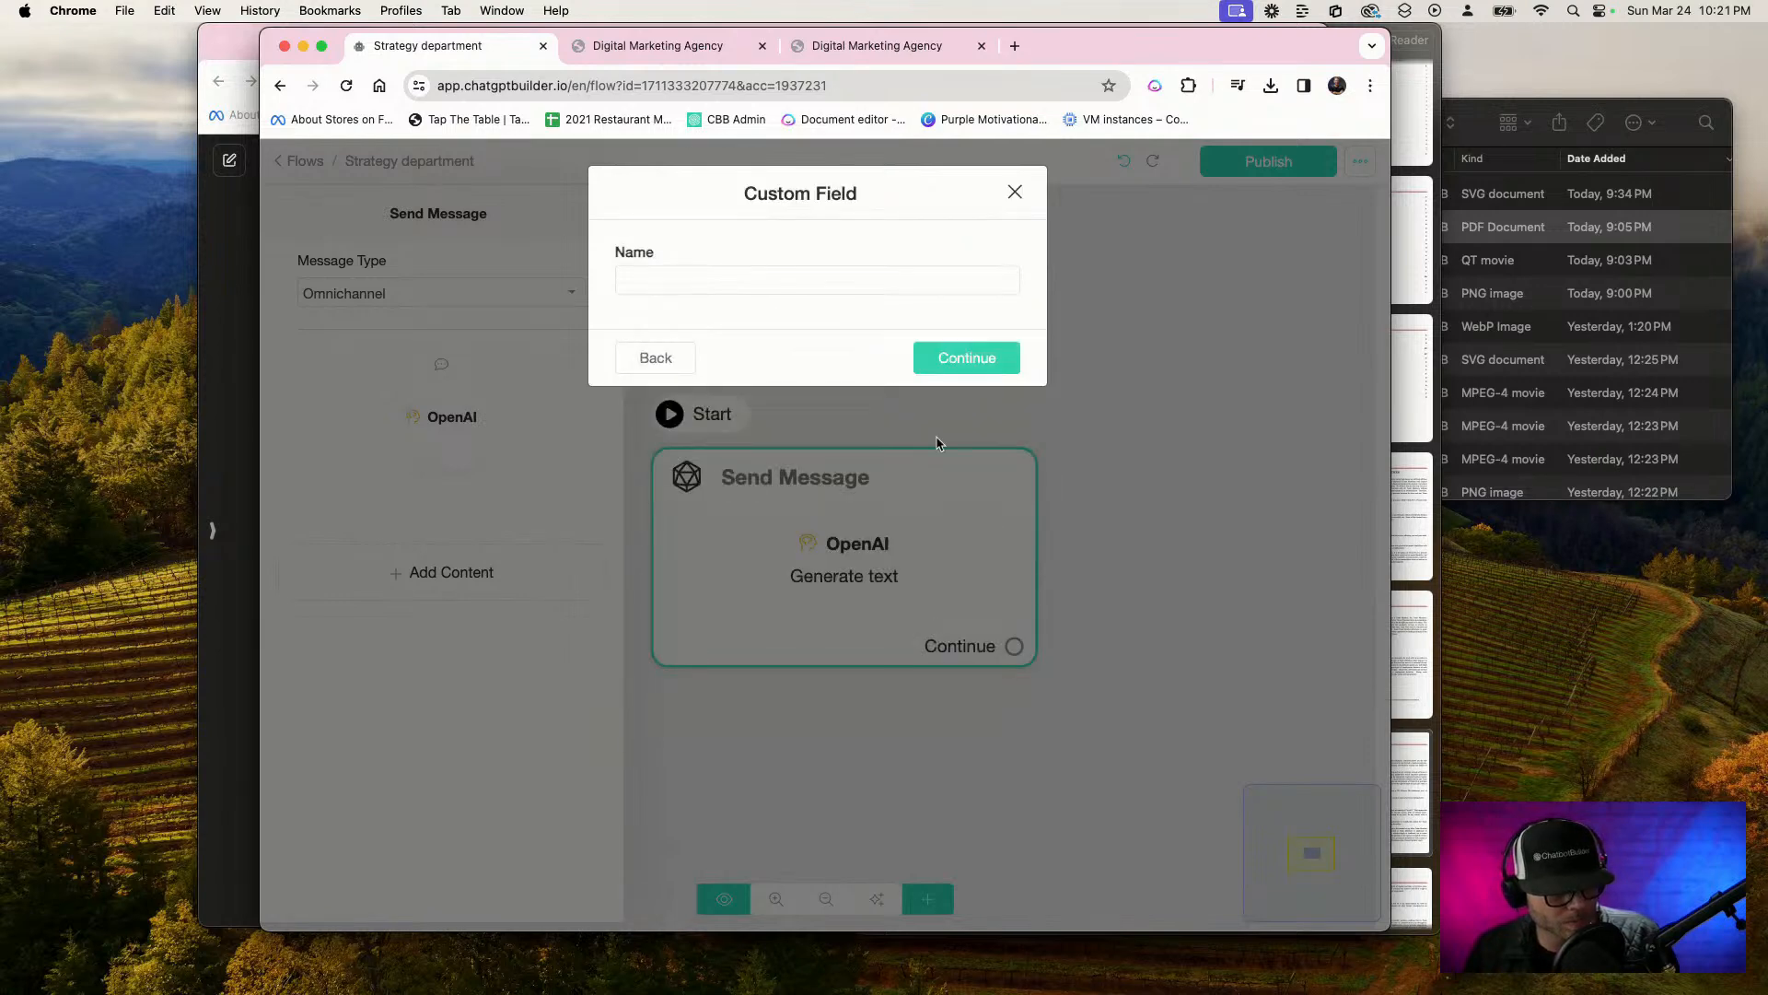
click(678, 289)
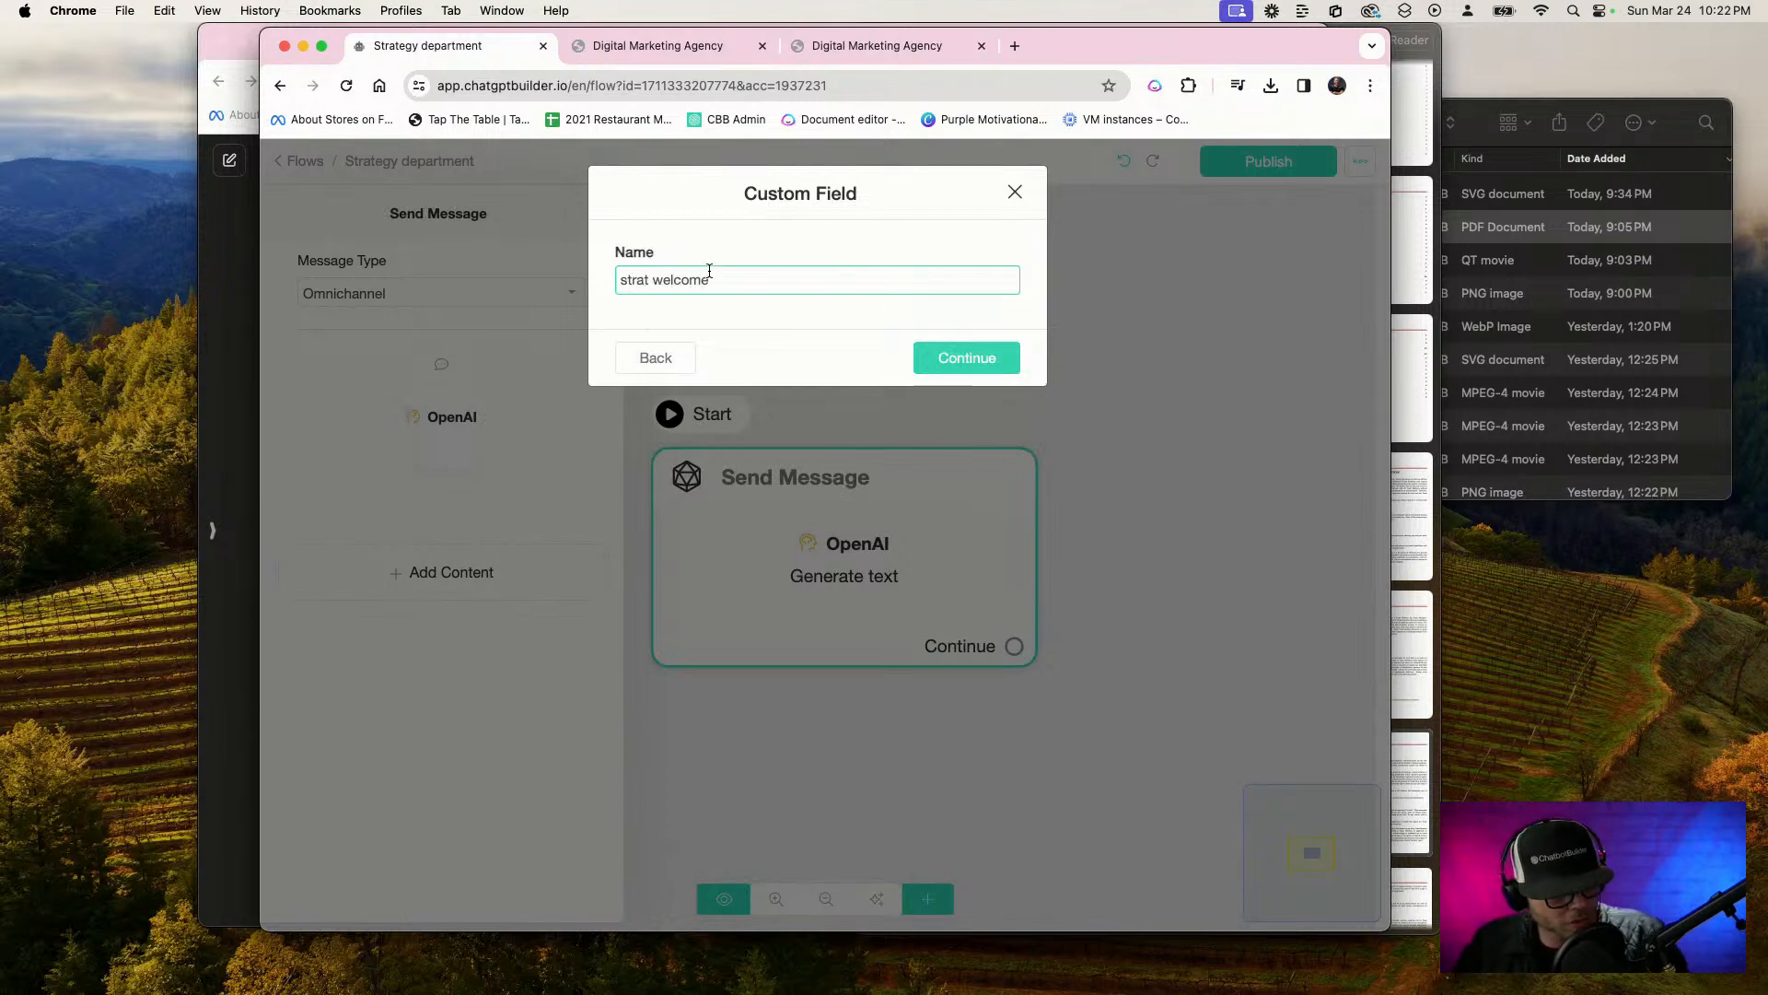
click(965, 361)
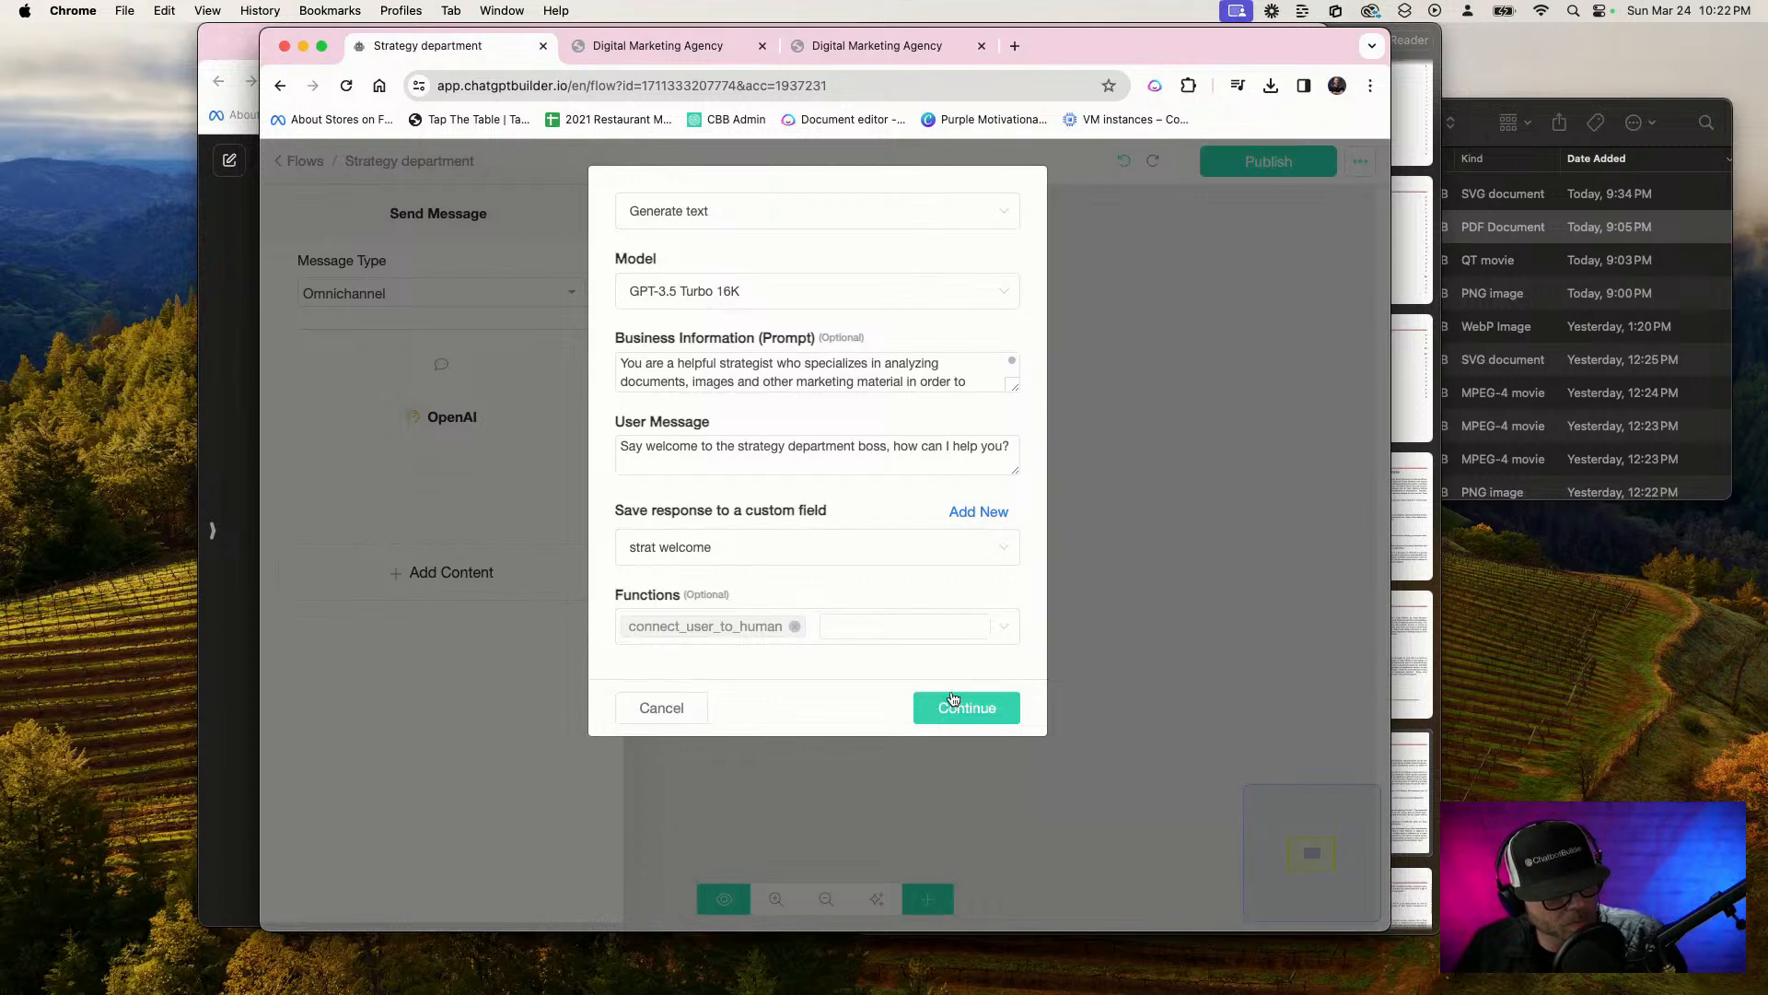
click(795, 627)
click(967, 708)
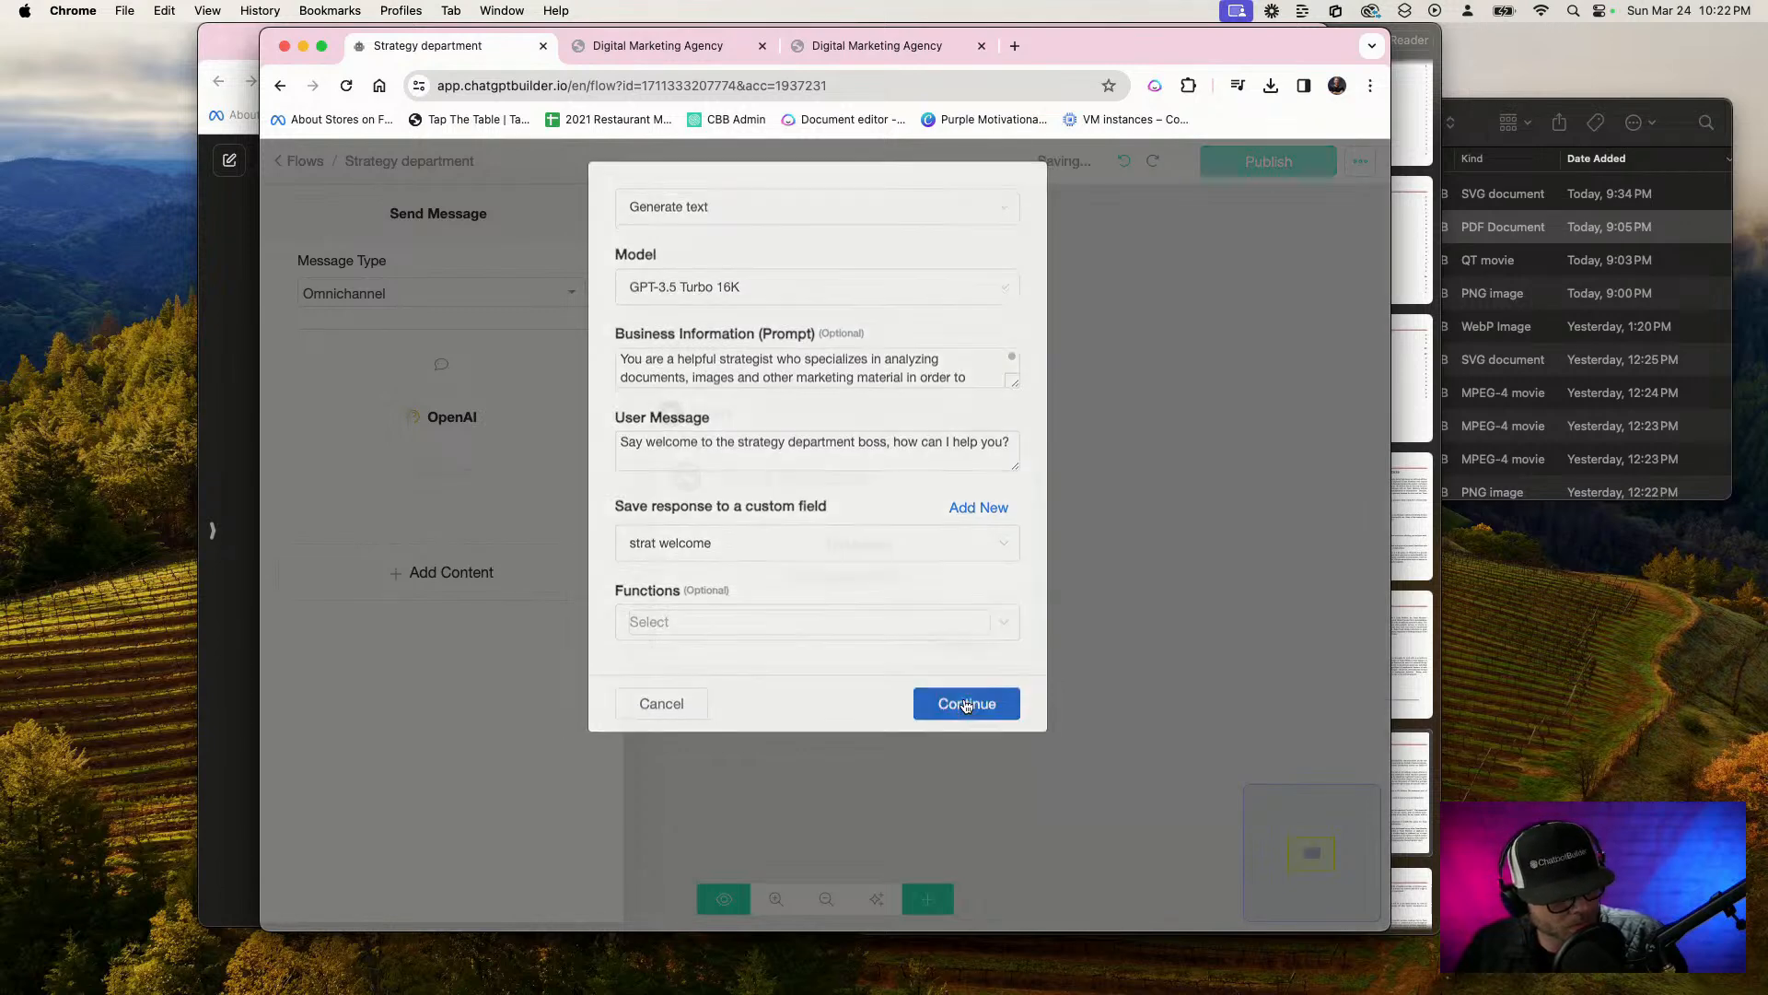
Add a Get User Data block below the OpenAI action with {{strat welcome}} as its message
mouse_move(508, 598)
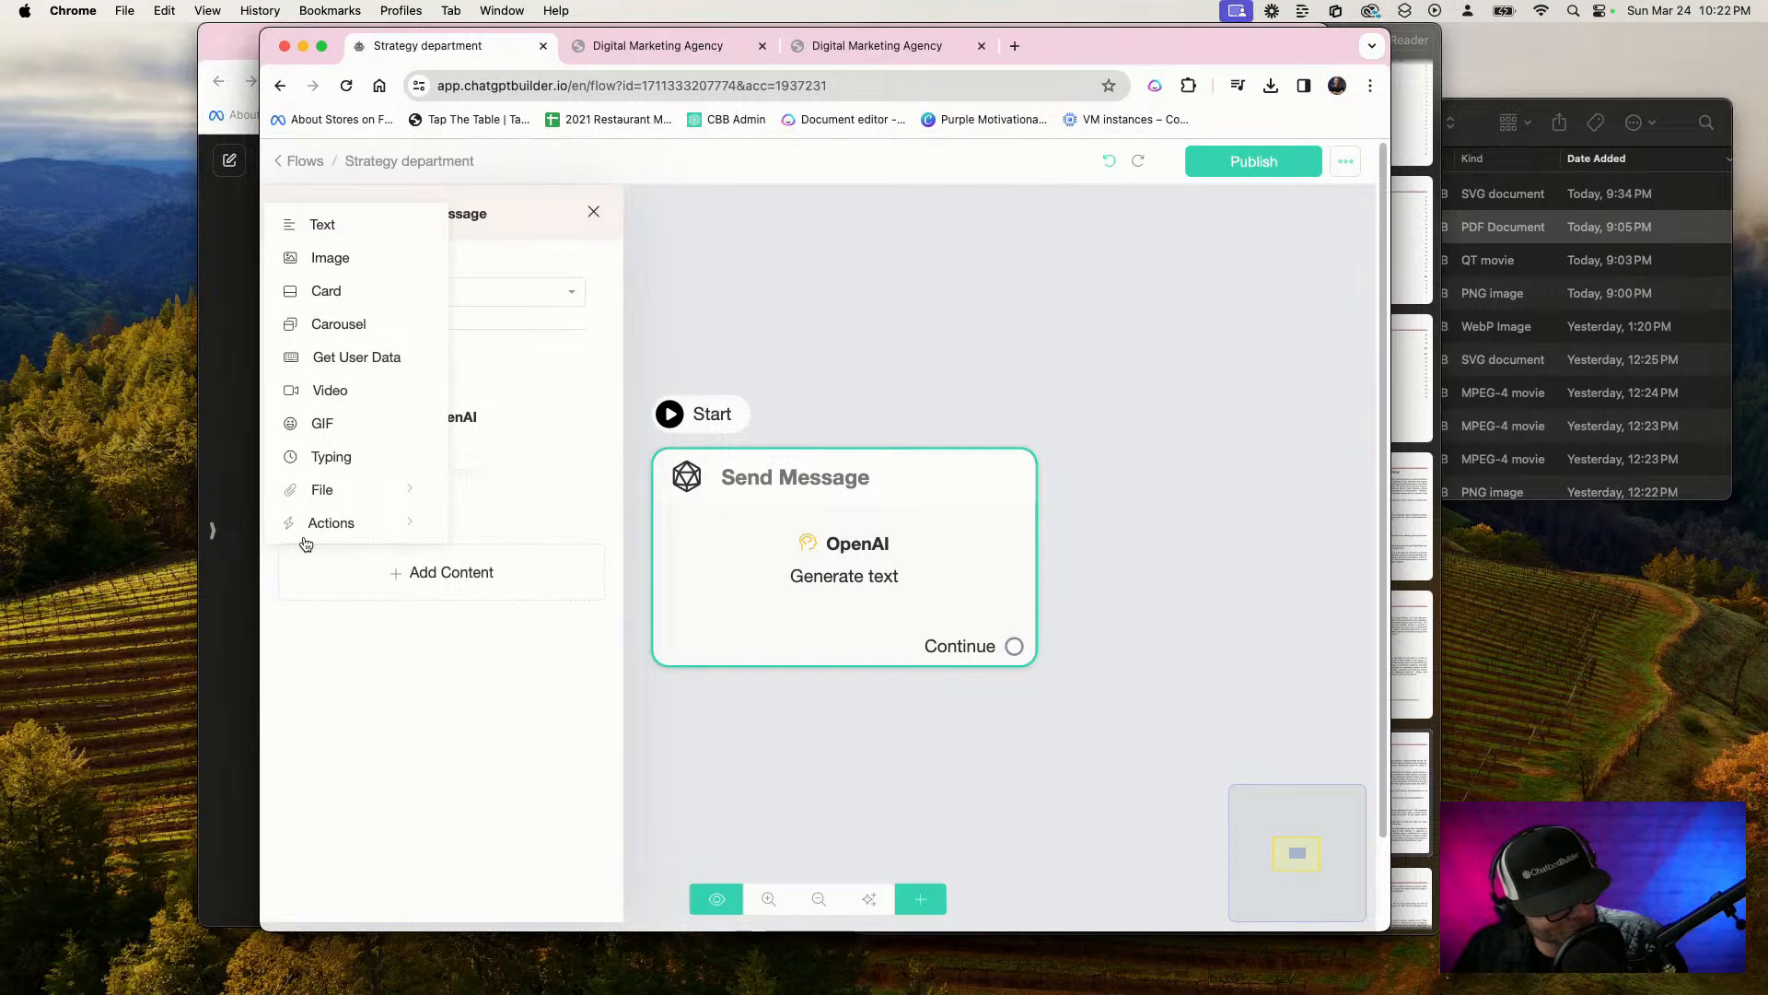
click(357, 359)
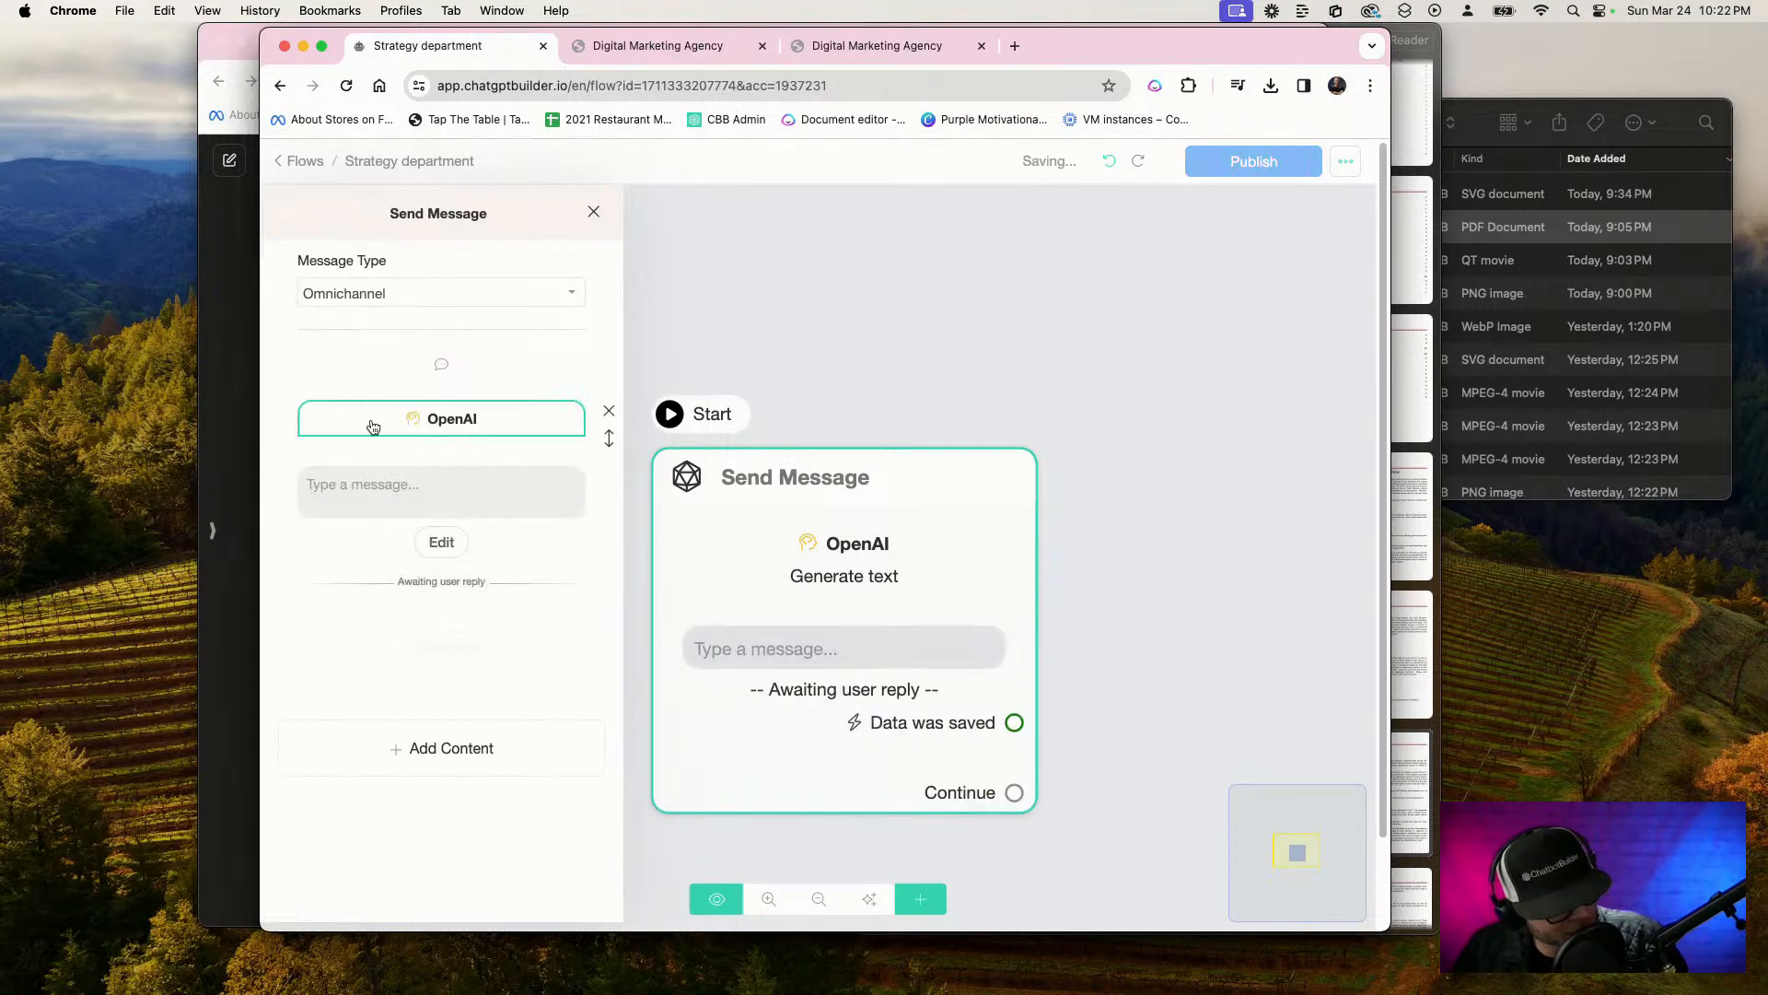
click(418, 483)
text({)
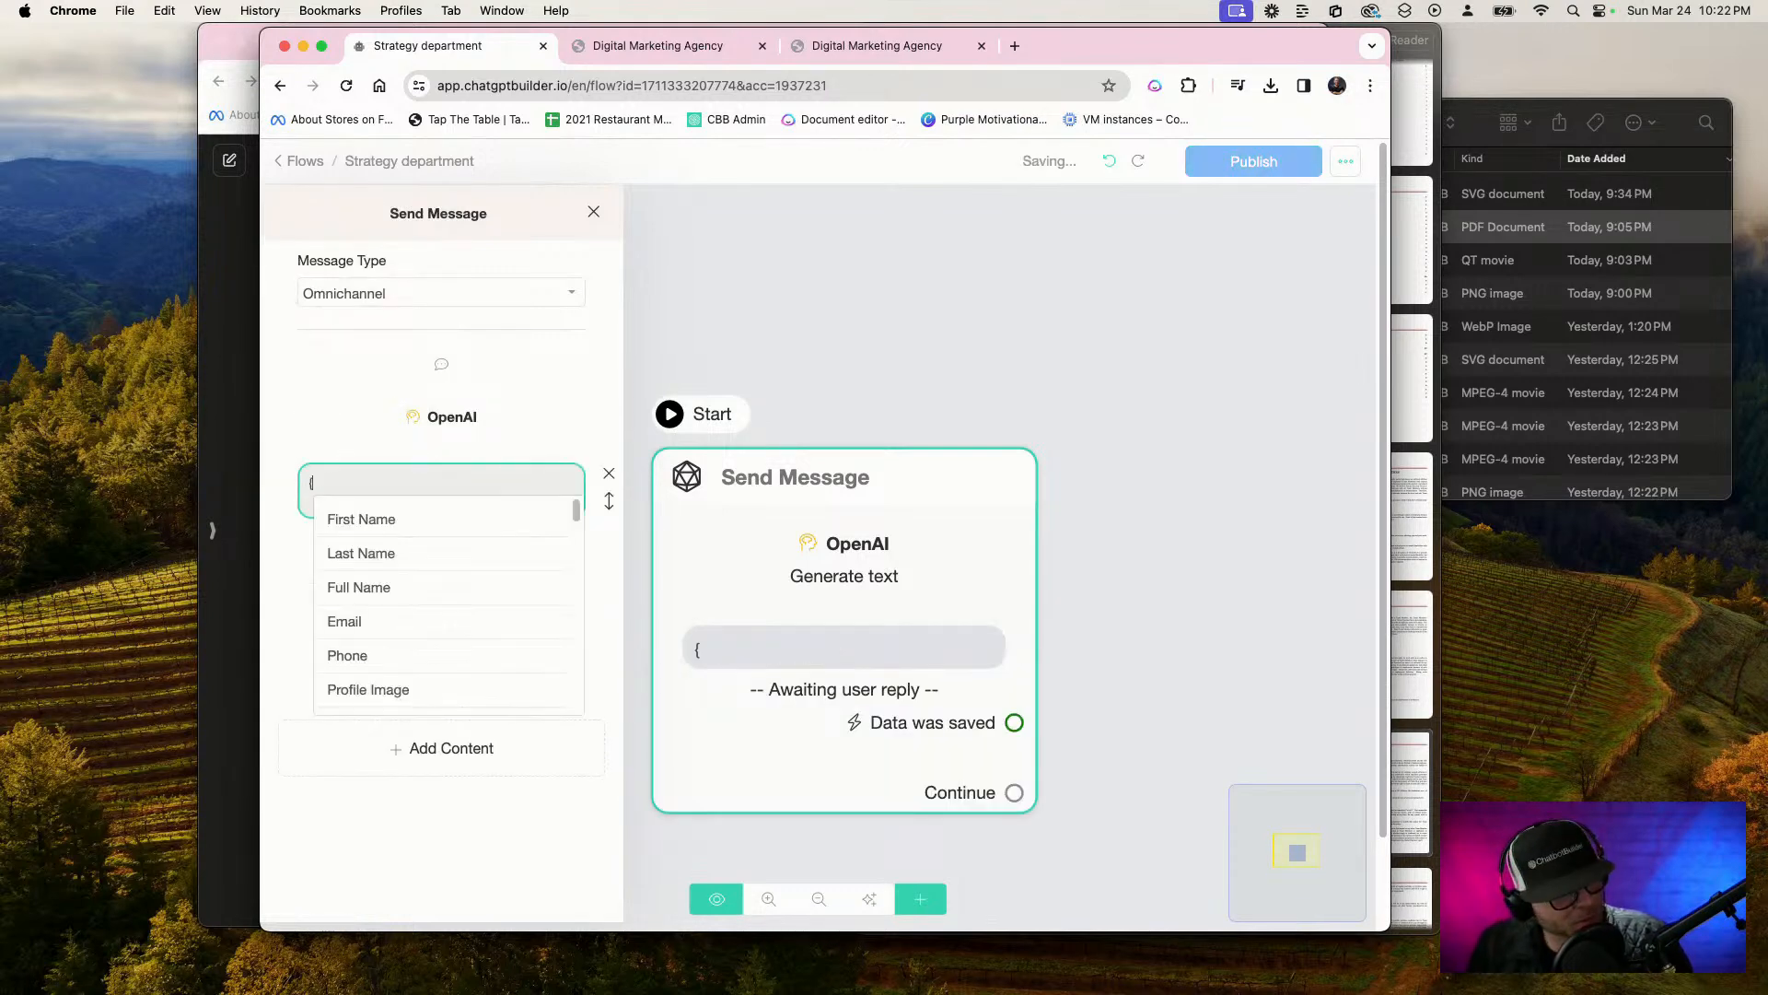
scroll(405, 644, down, 10)
click(415, 693)
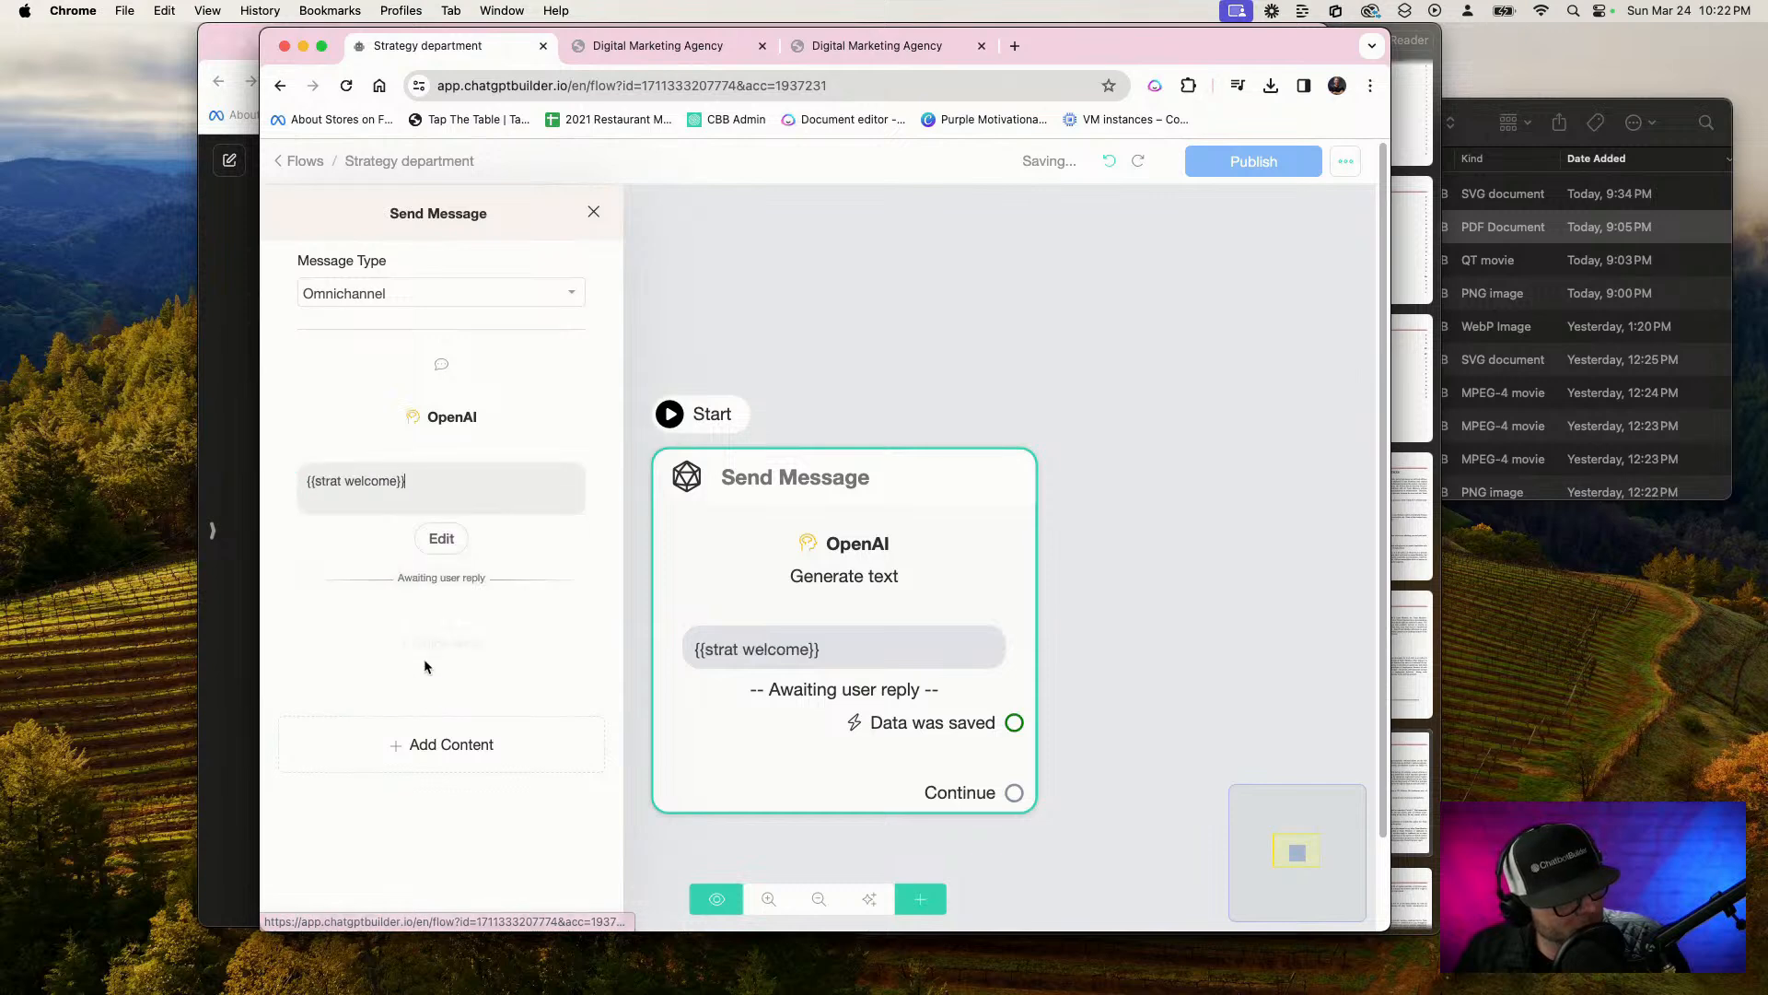
Set the Get User Data reply type to Text and save the response to a new custom field "Strategy request"
click(443, 541)
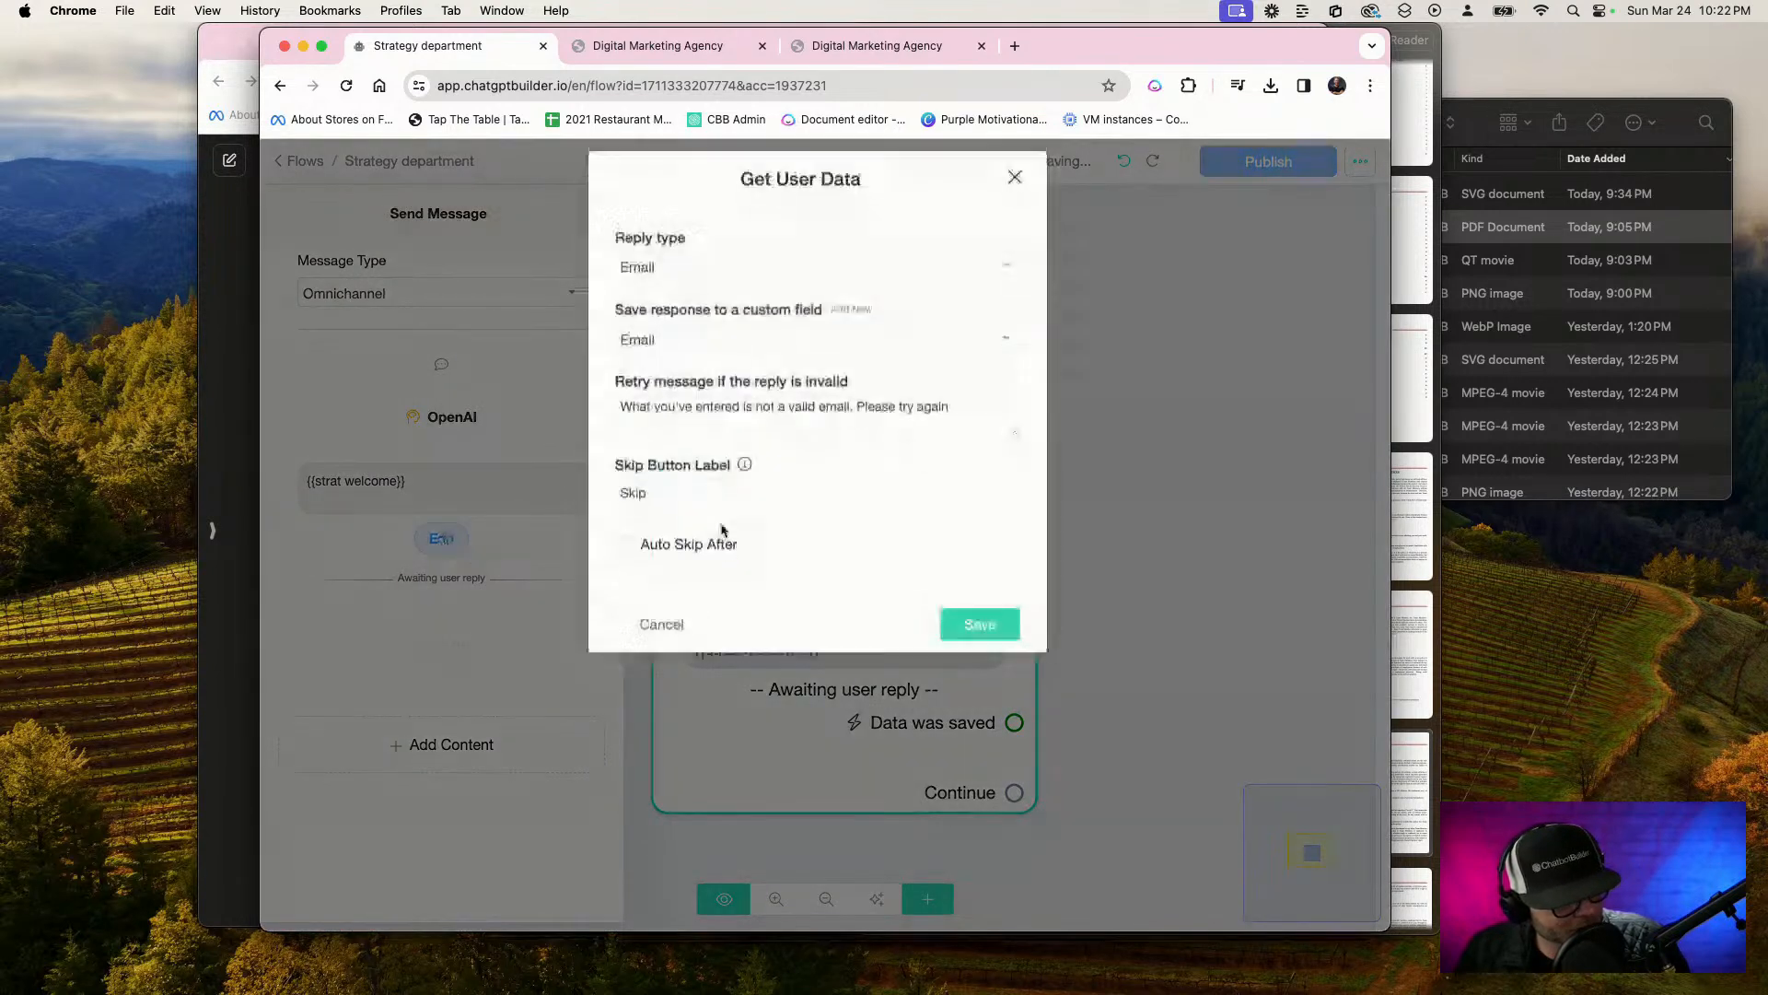
click(672, 286)
click(675, 251)
click(850, 325)
click(726, 303)
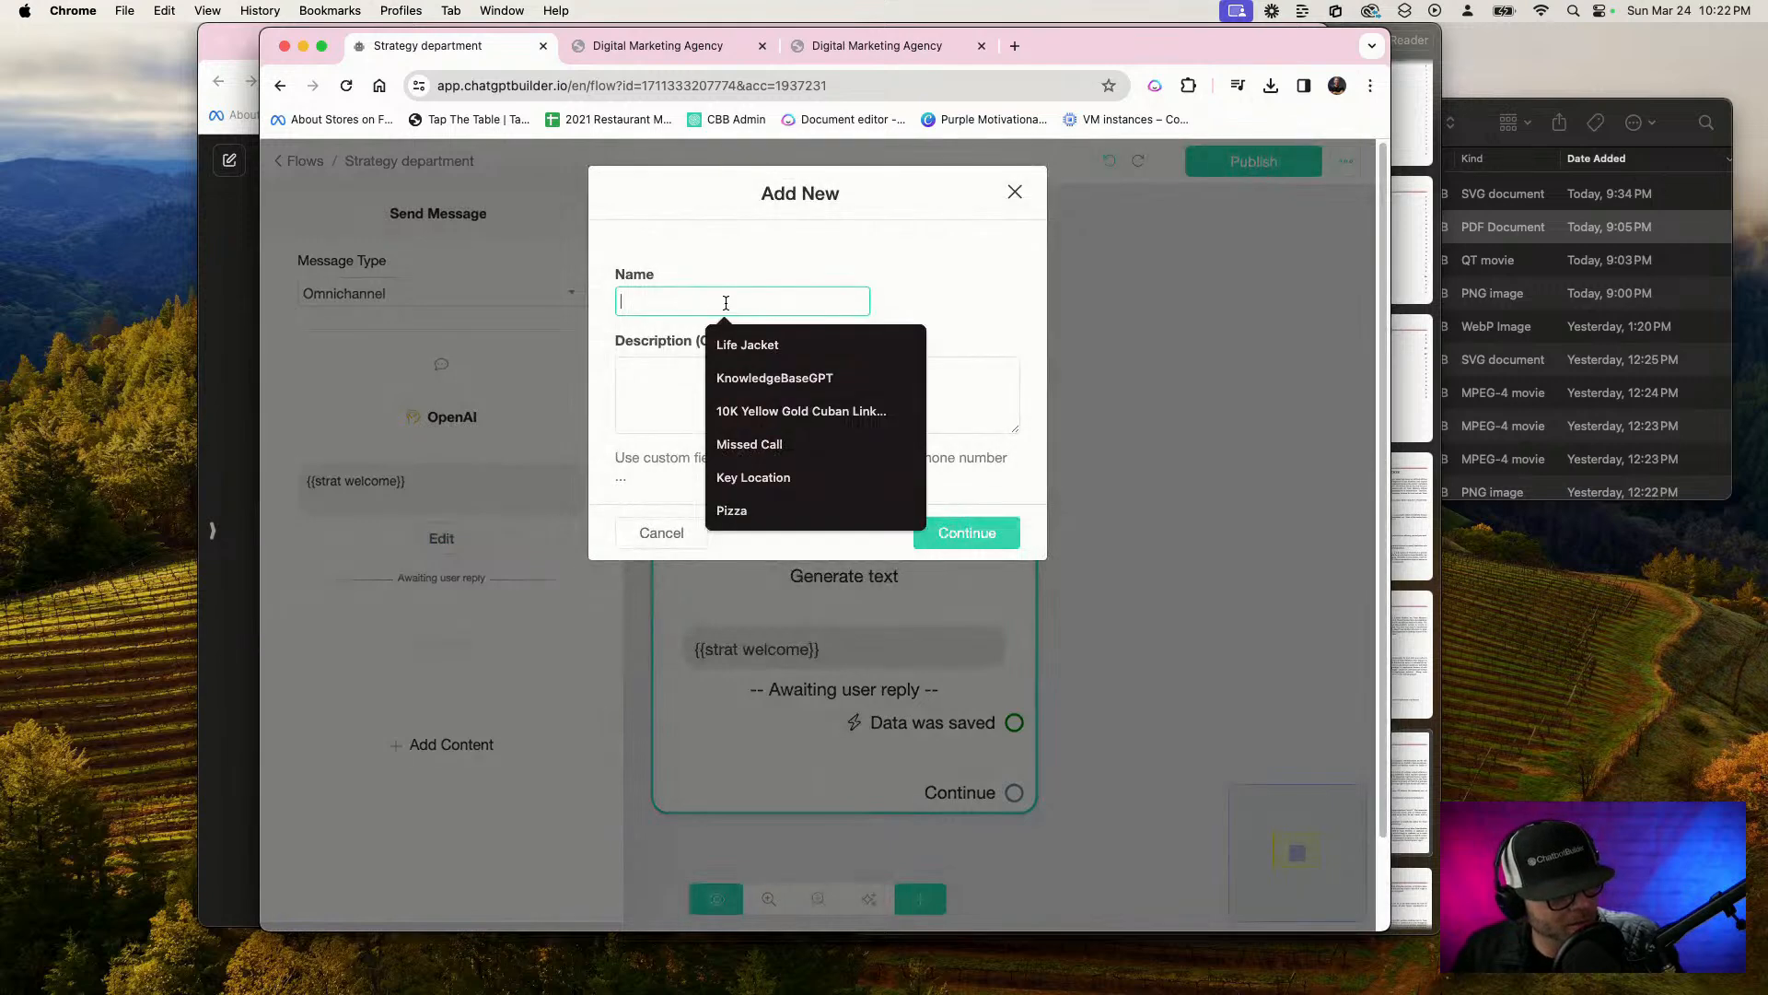
key(F5)
text(Strata)
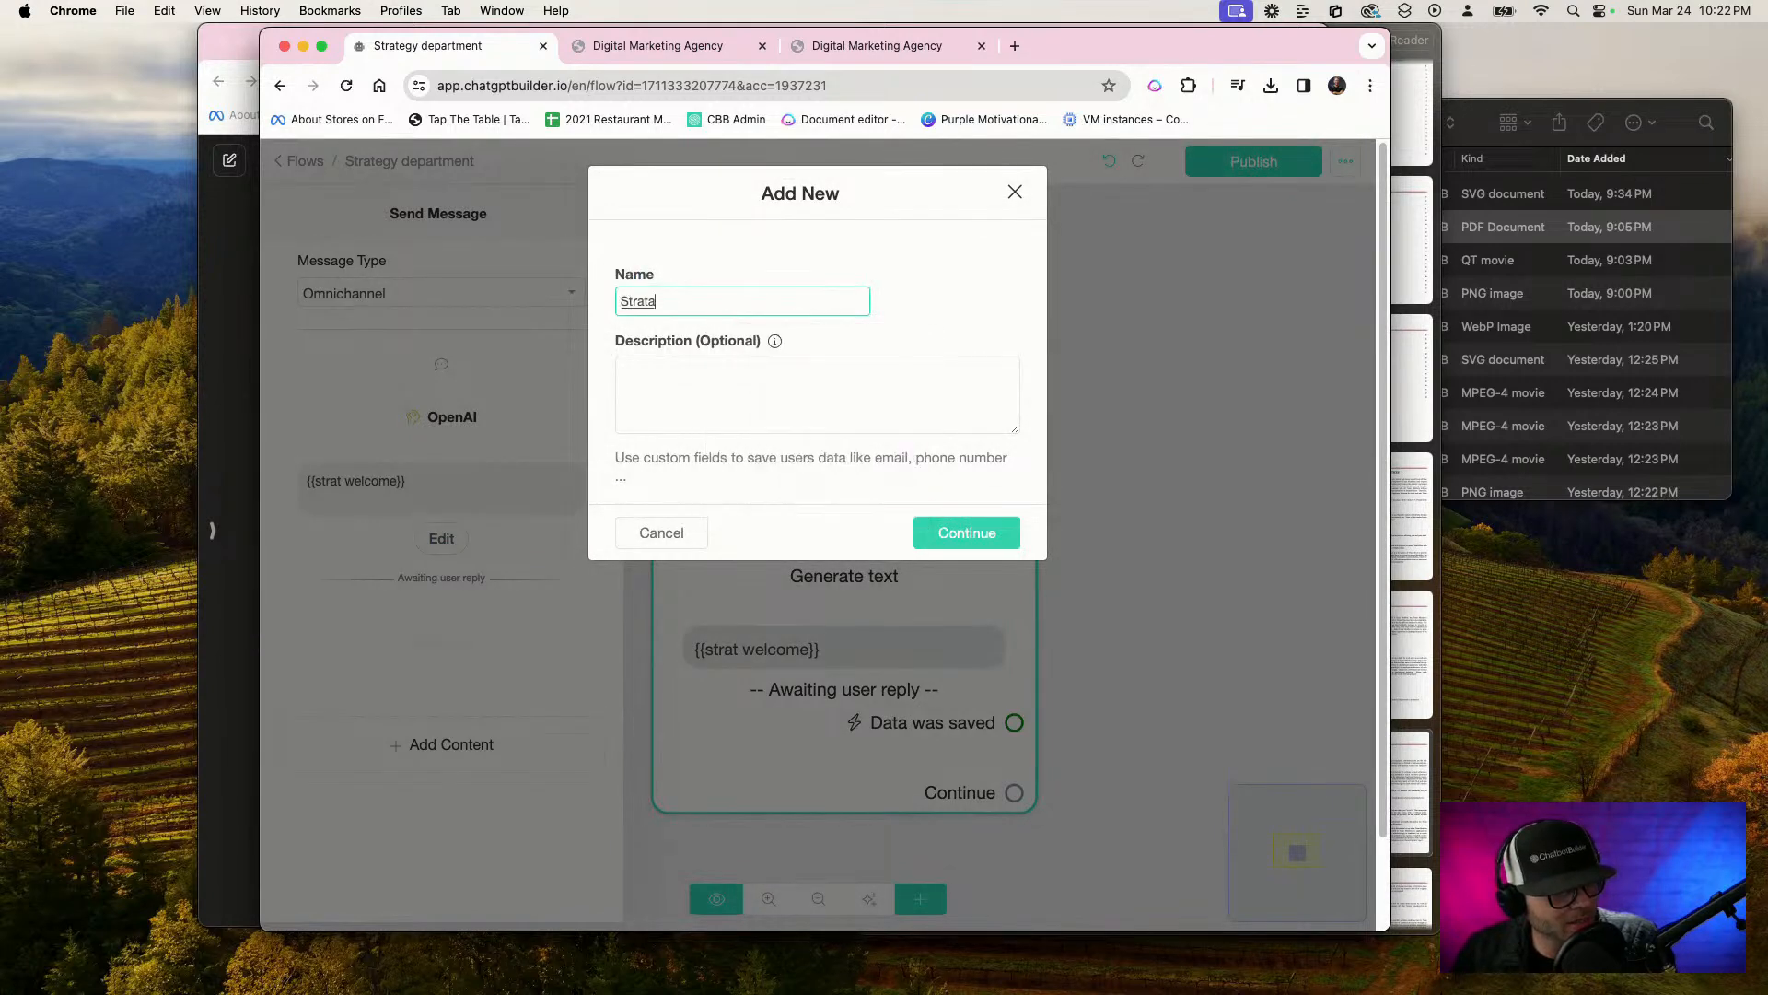
key(BackSpace)
text(egy request)
click(958, 532)
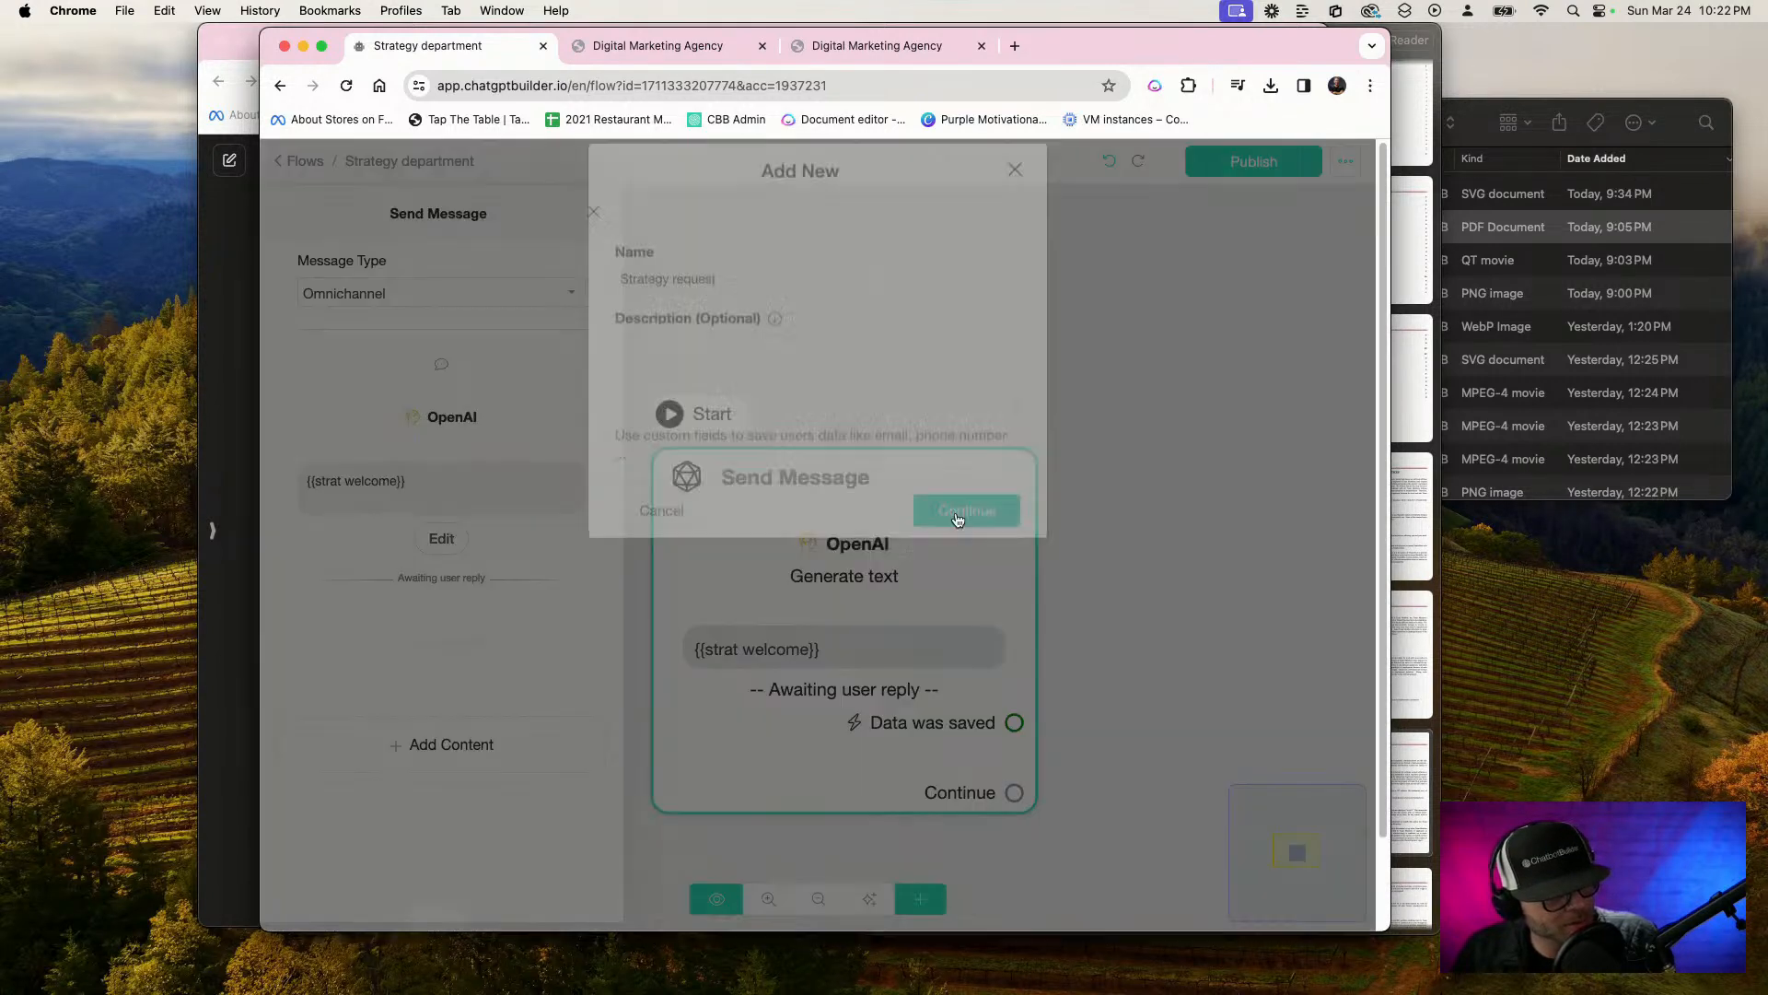
Clear the skip button label of the Get User Data block and save its settings
double_click(645, 428)
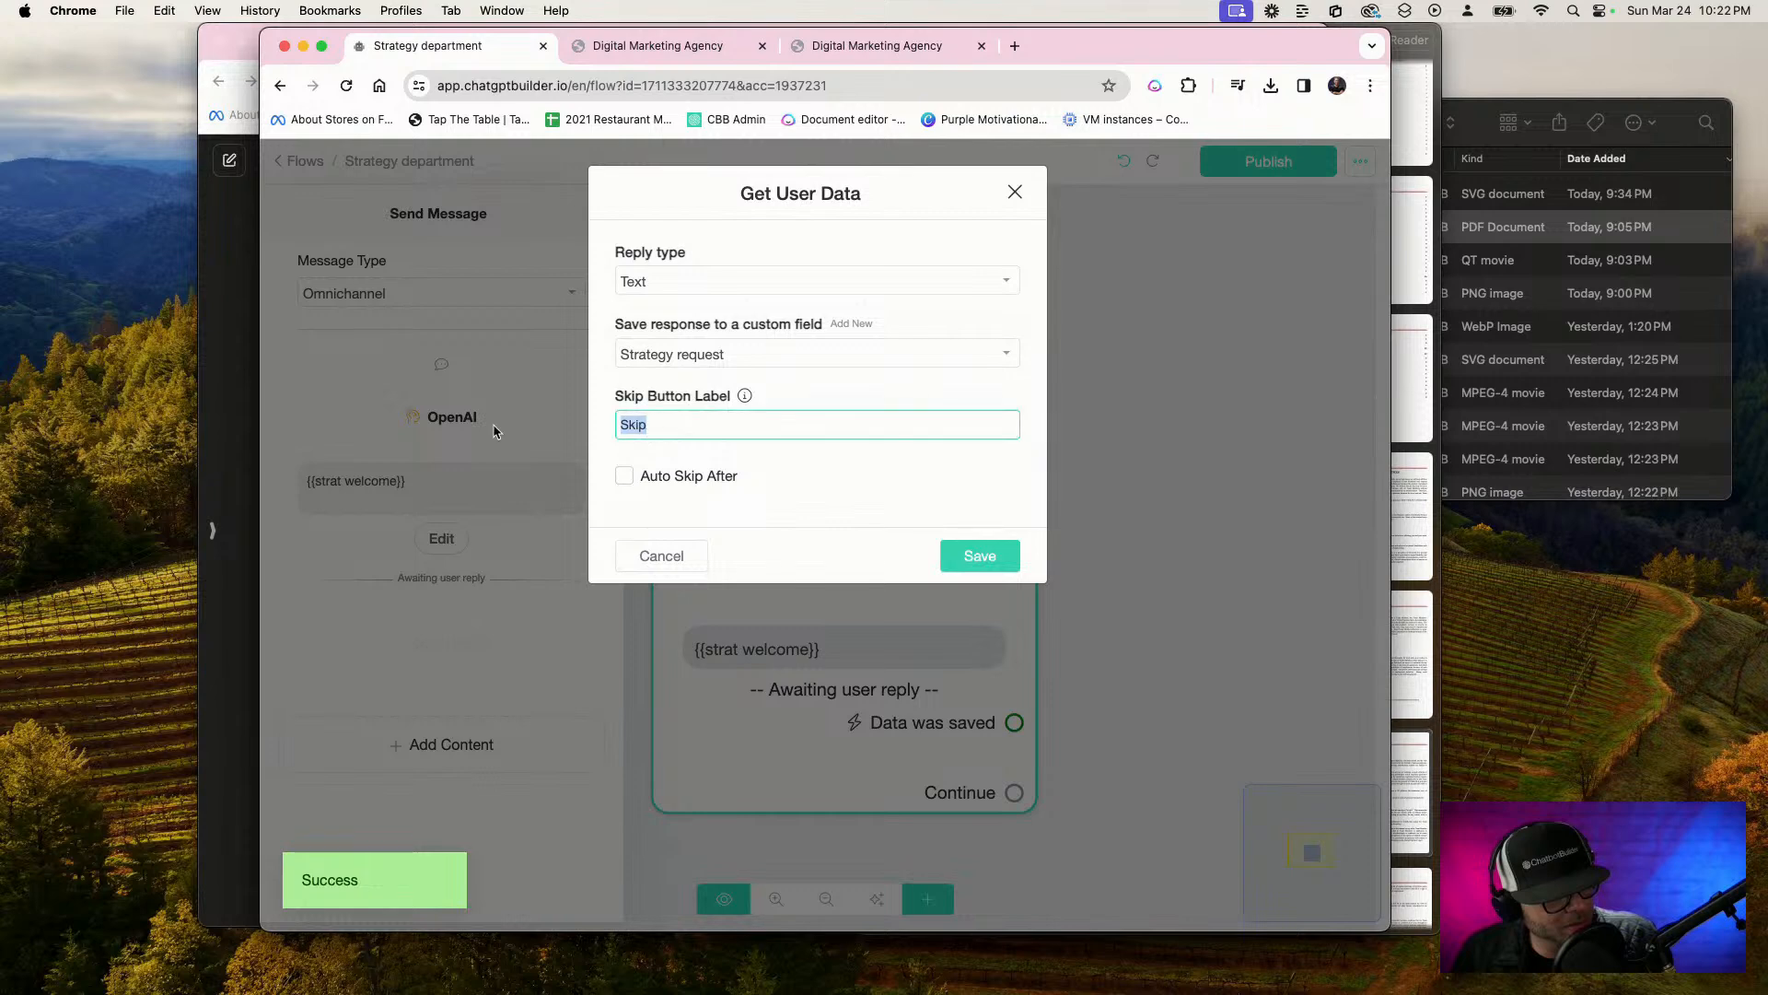
key(BackSpace)
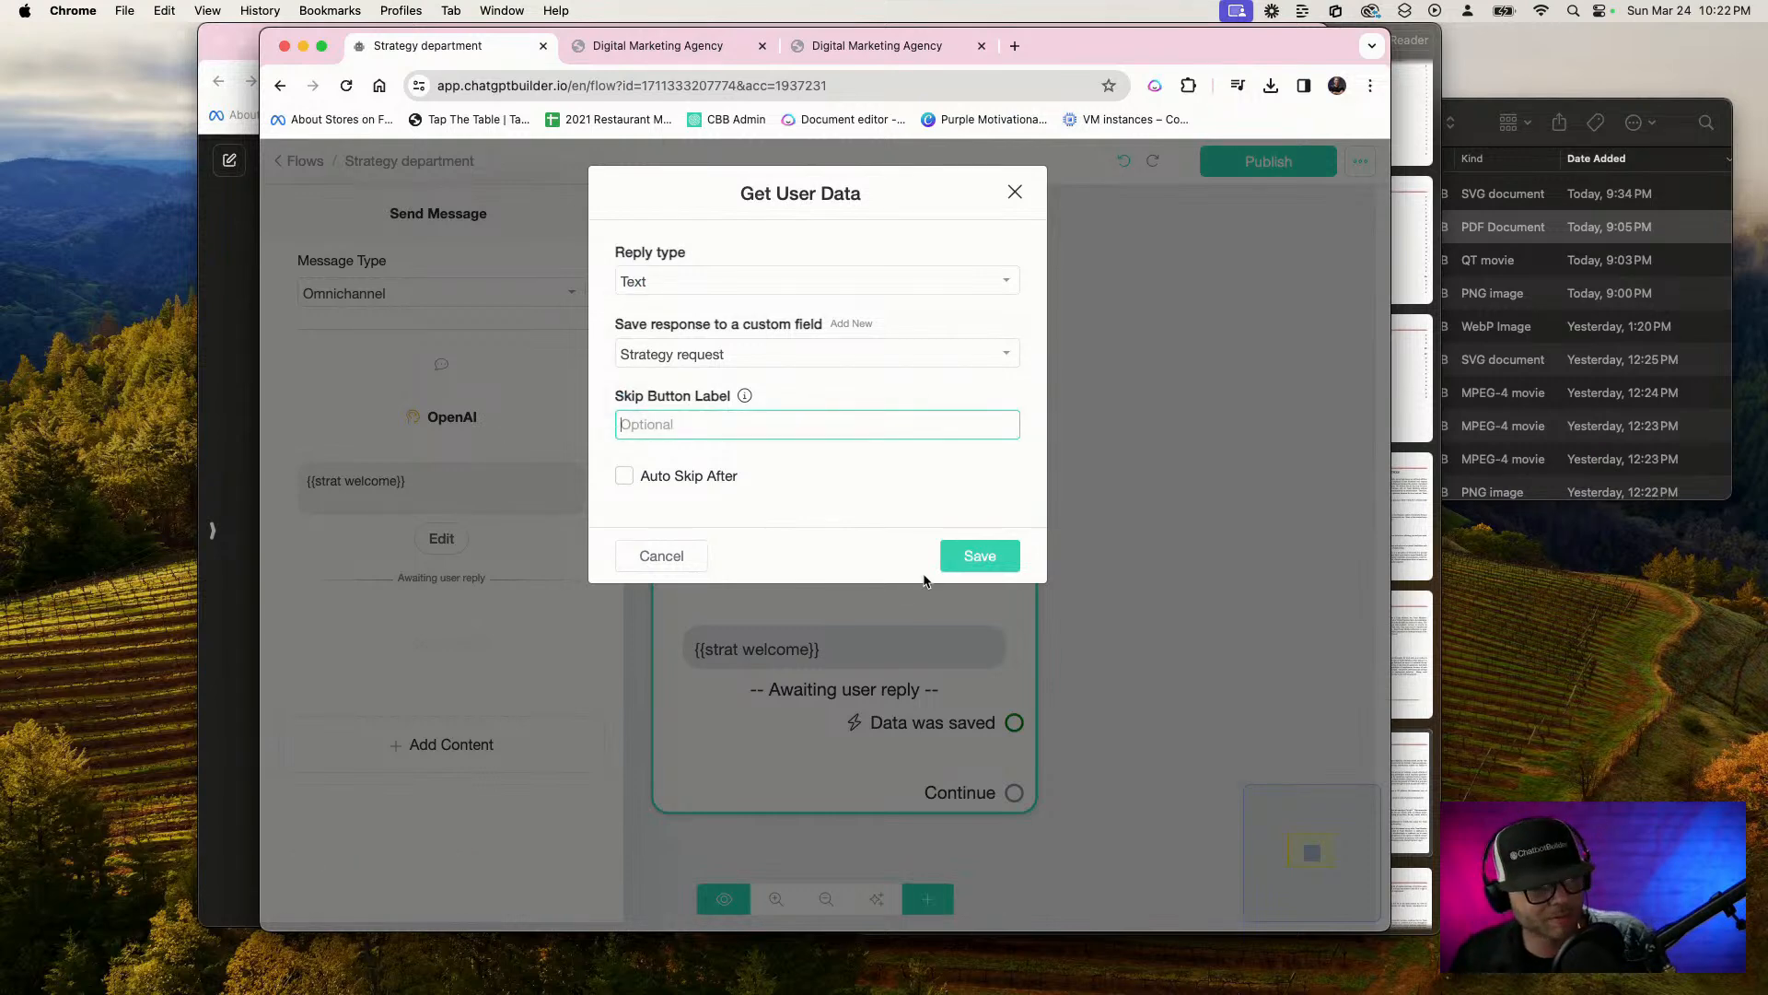
click(980, 557)
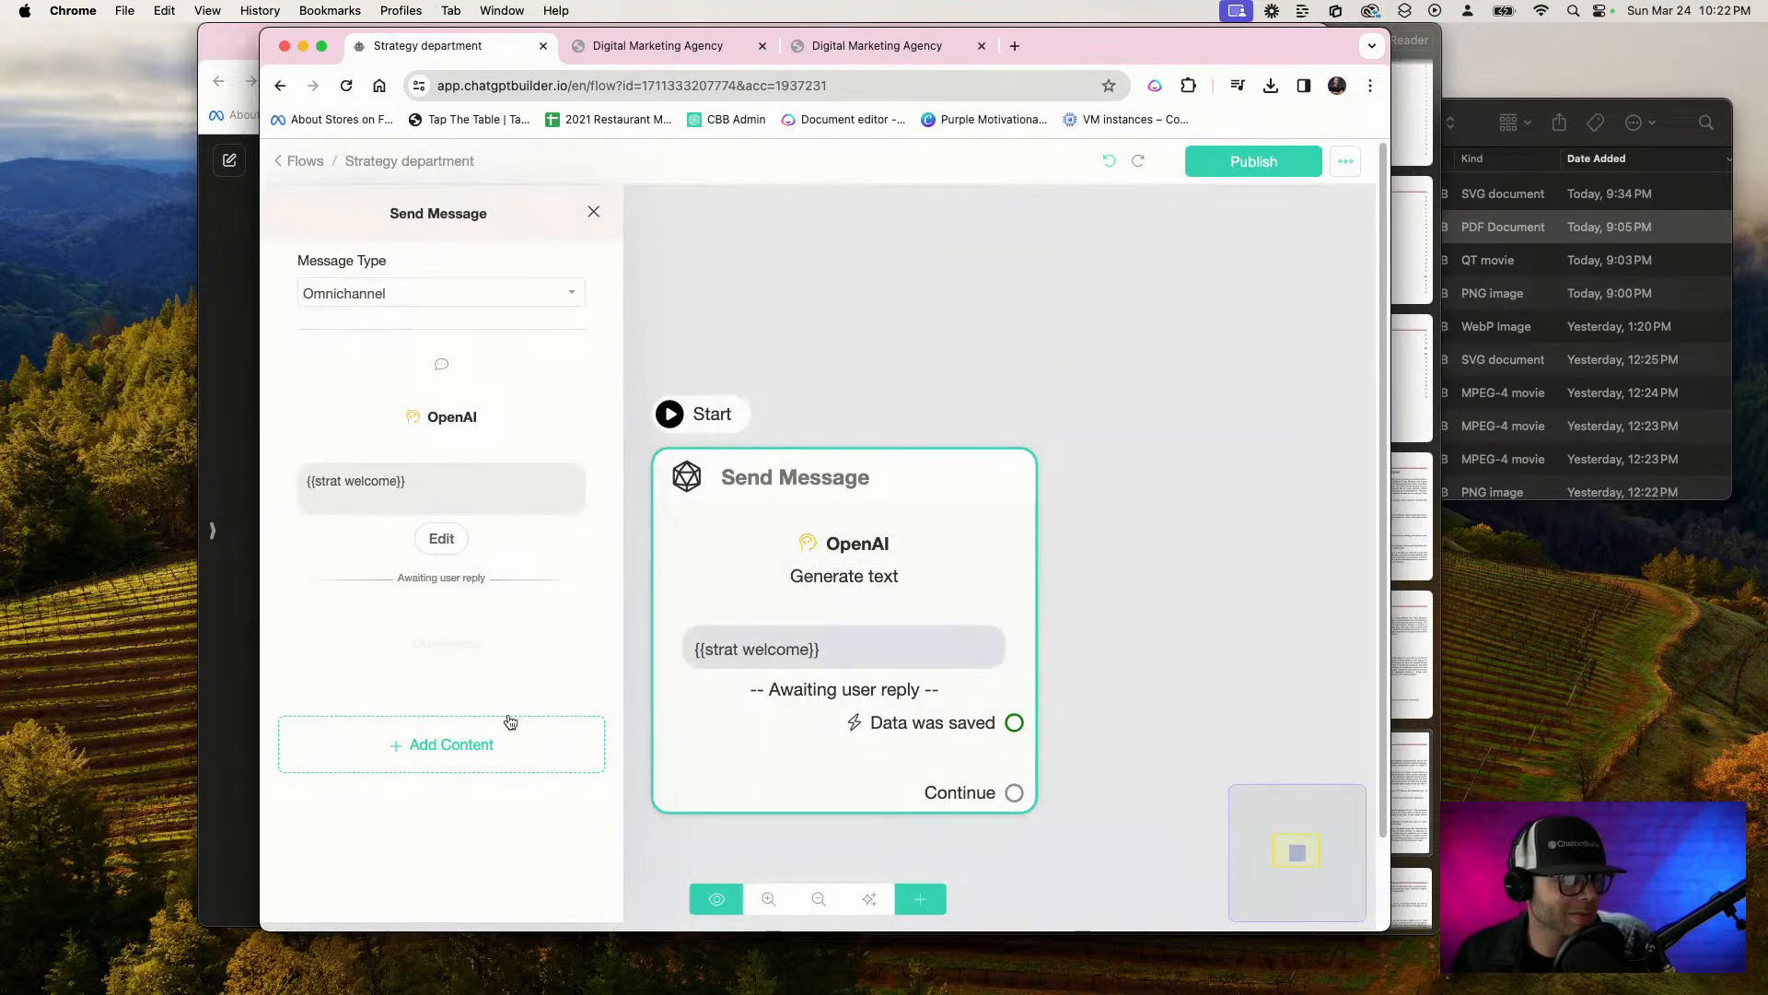
click(1191, 385)
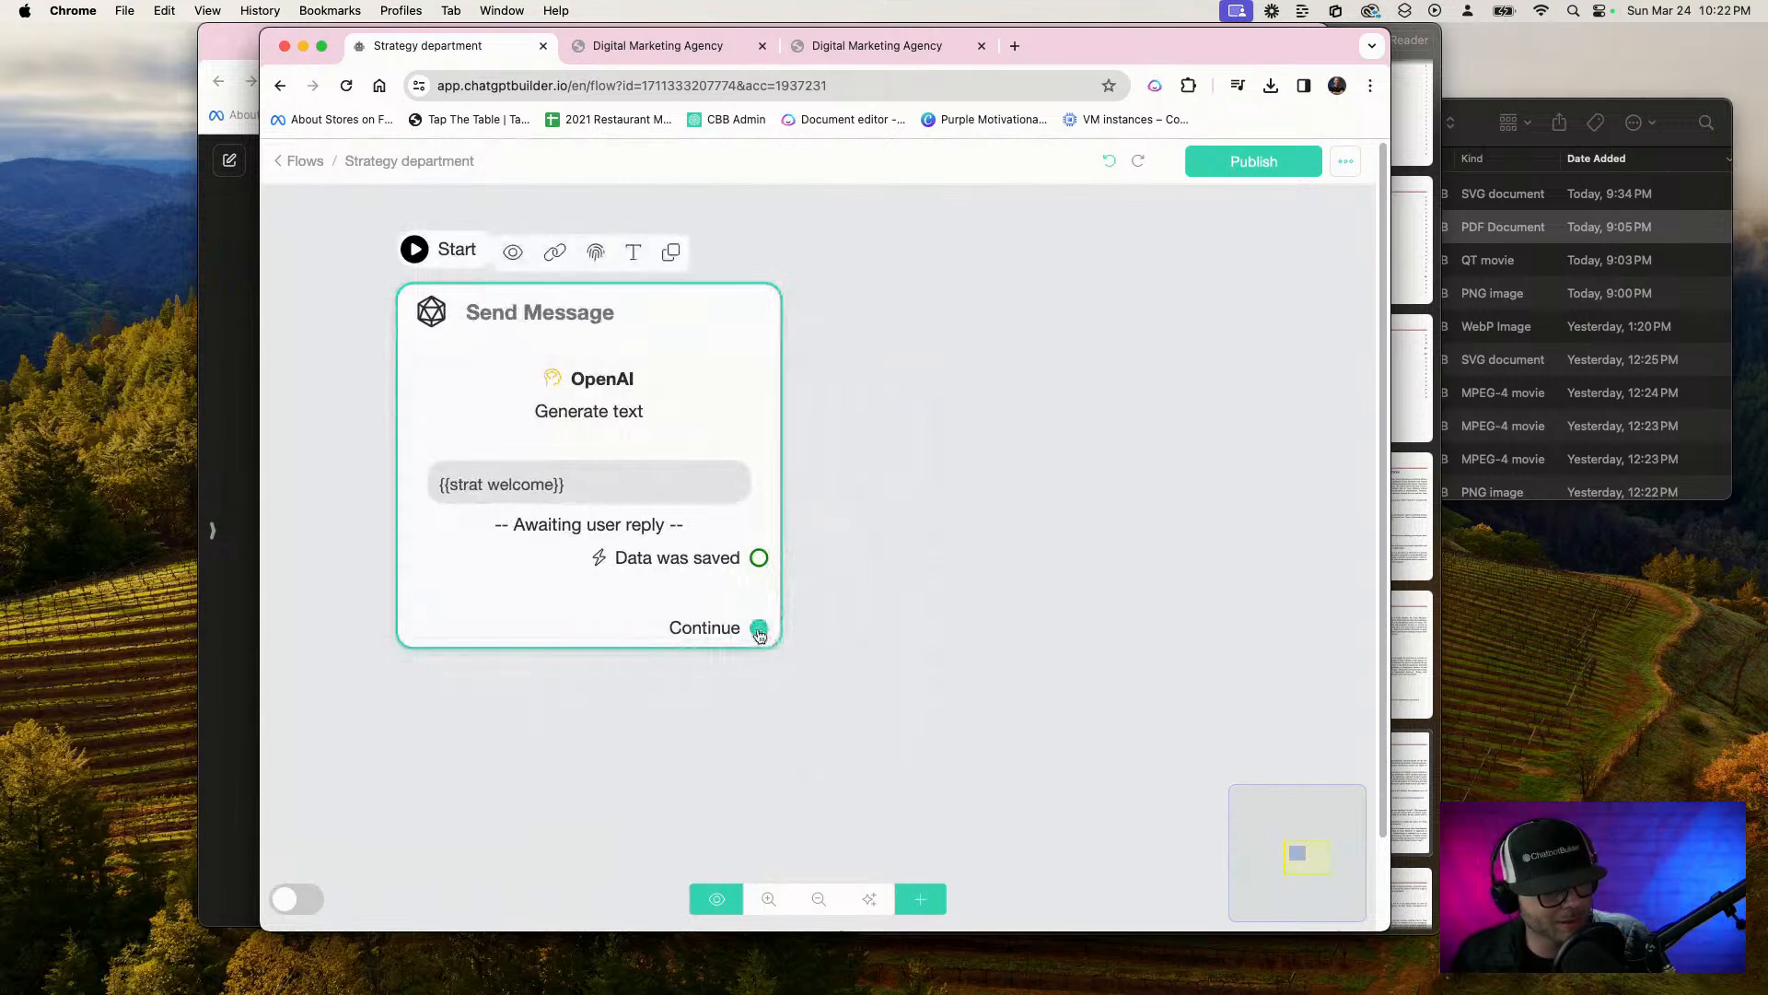
drag(758, 634, 910, 422)
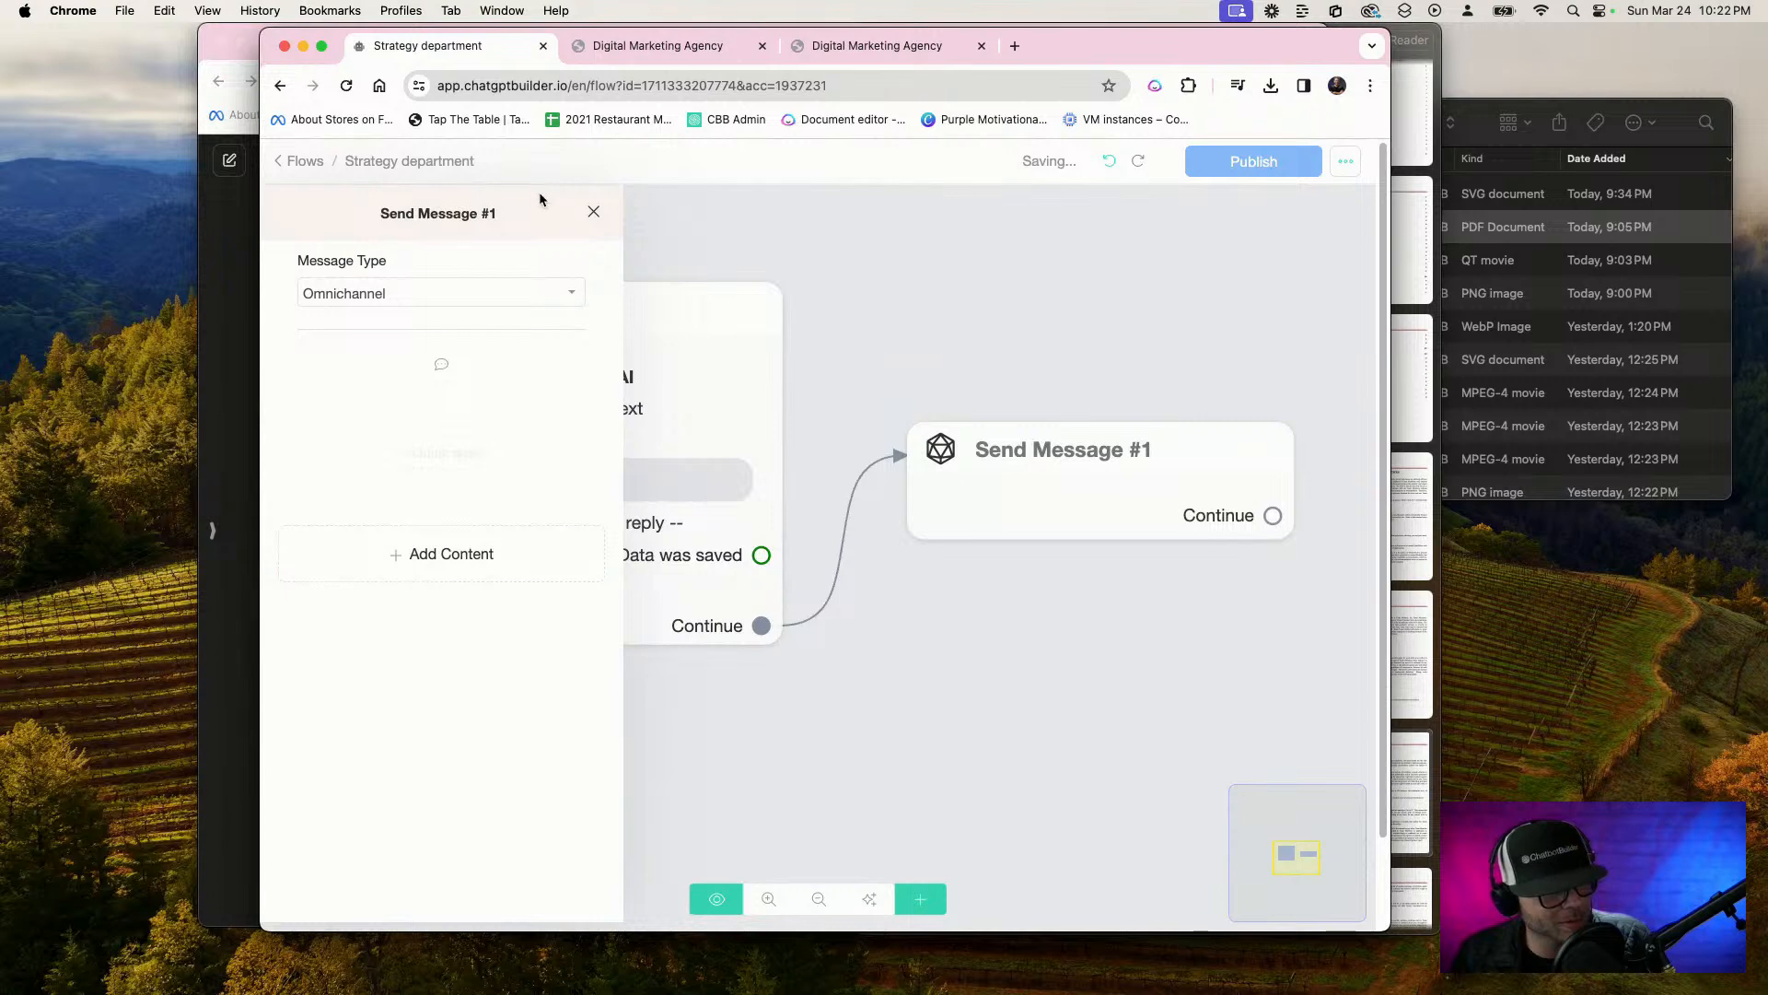
click(593, 213)
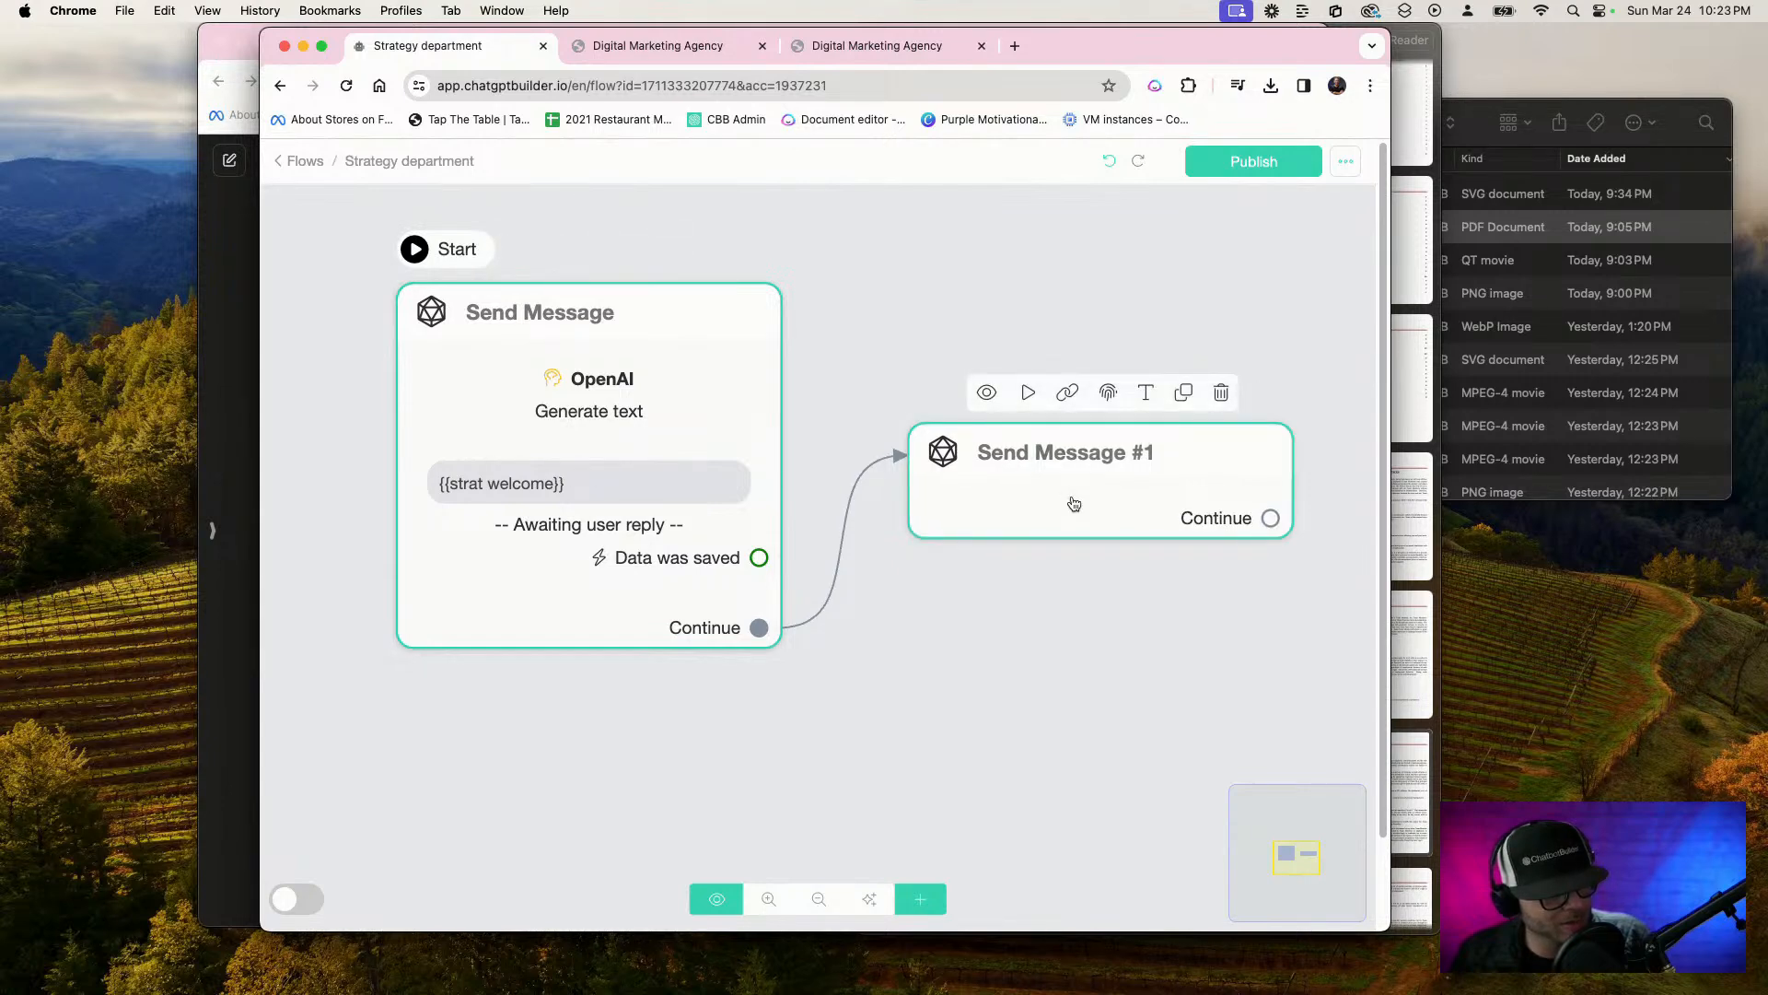
click(1221, 393)
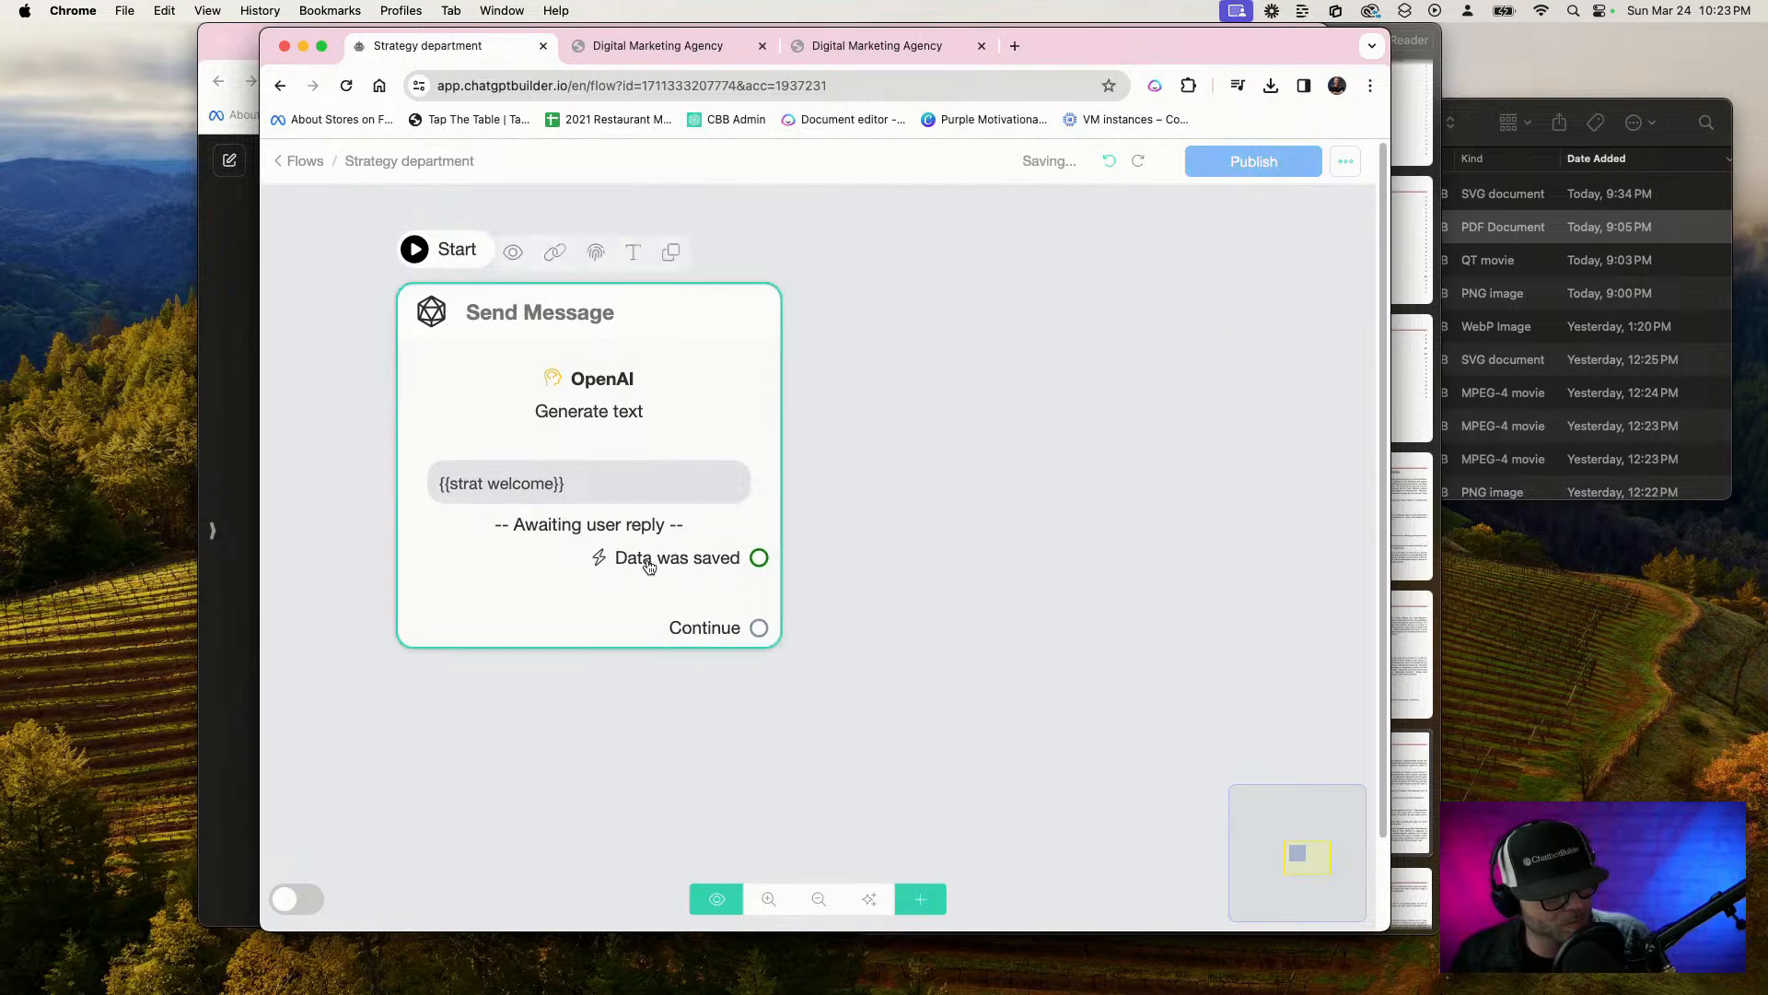
Add a second Get User Data block and begin its message with "Great do you have any documents I can use to analyze"
click(649, 564)
click(432, 744)
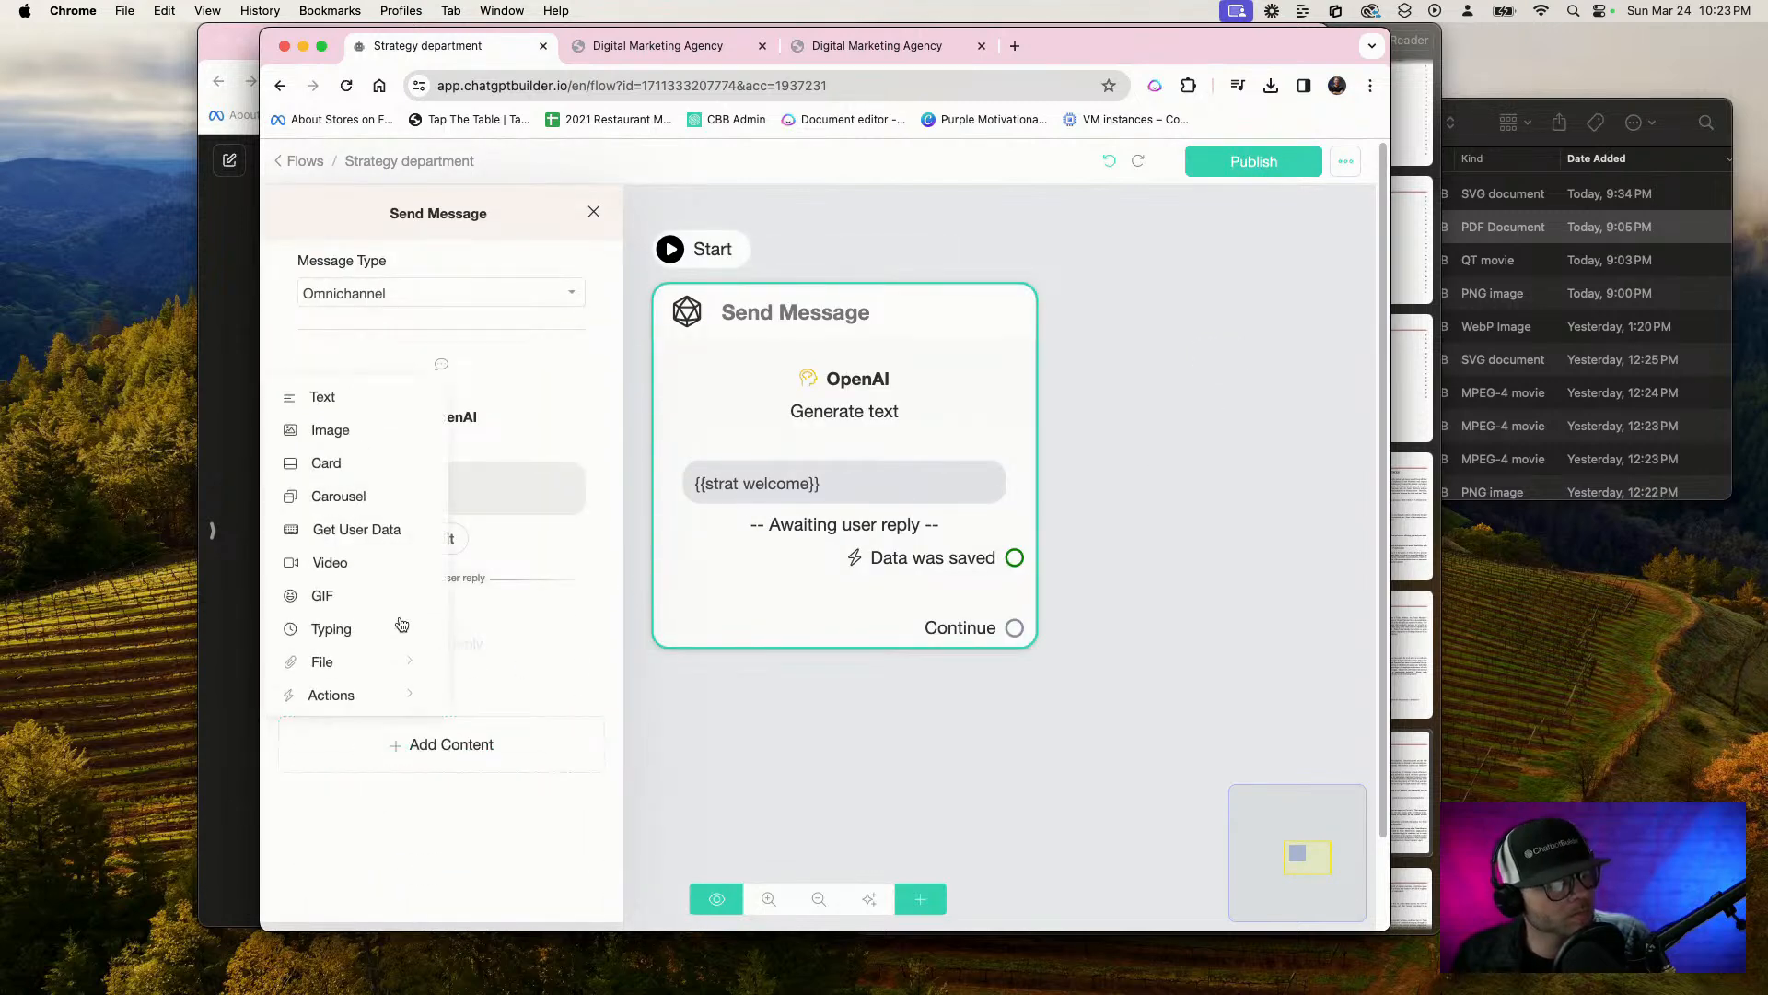
click(322, 396)
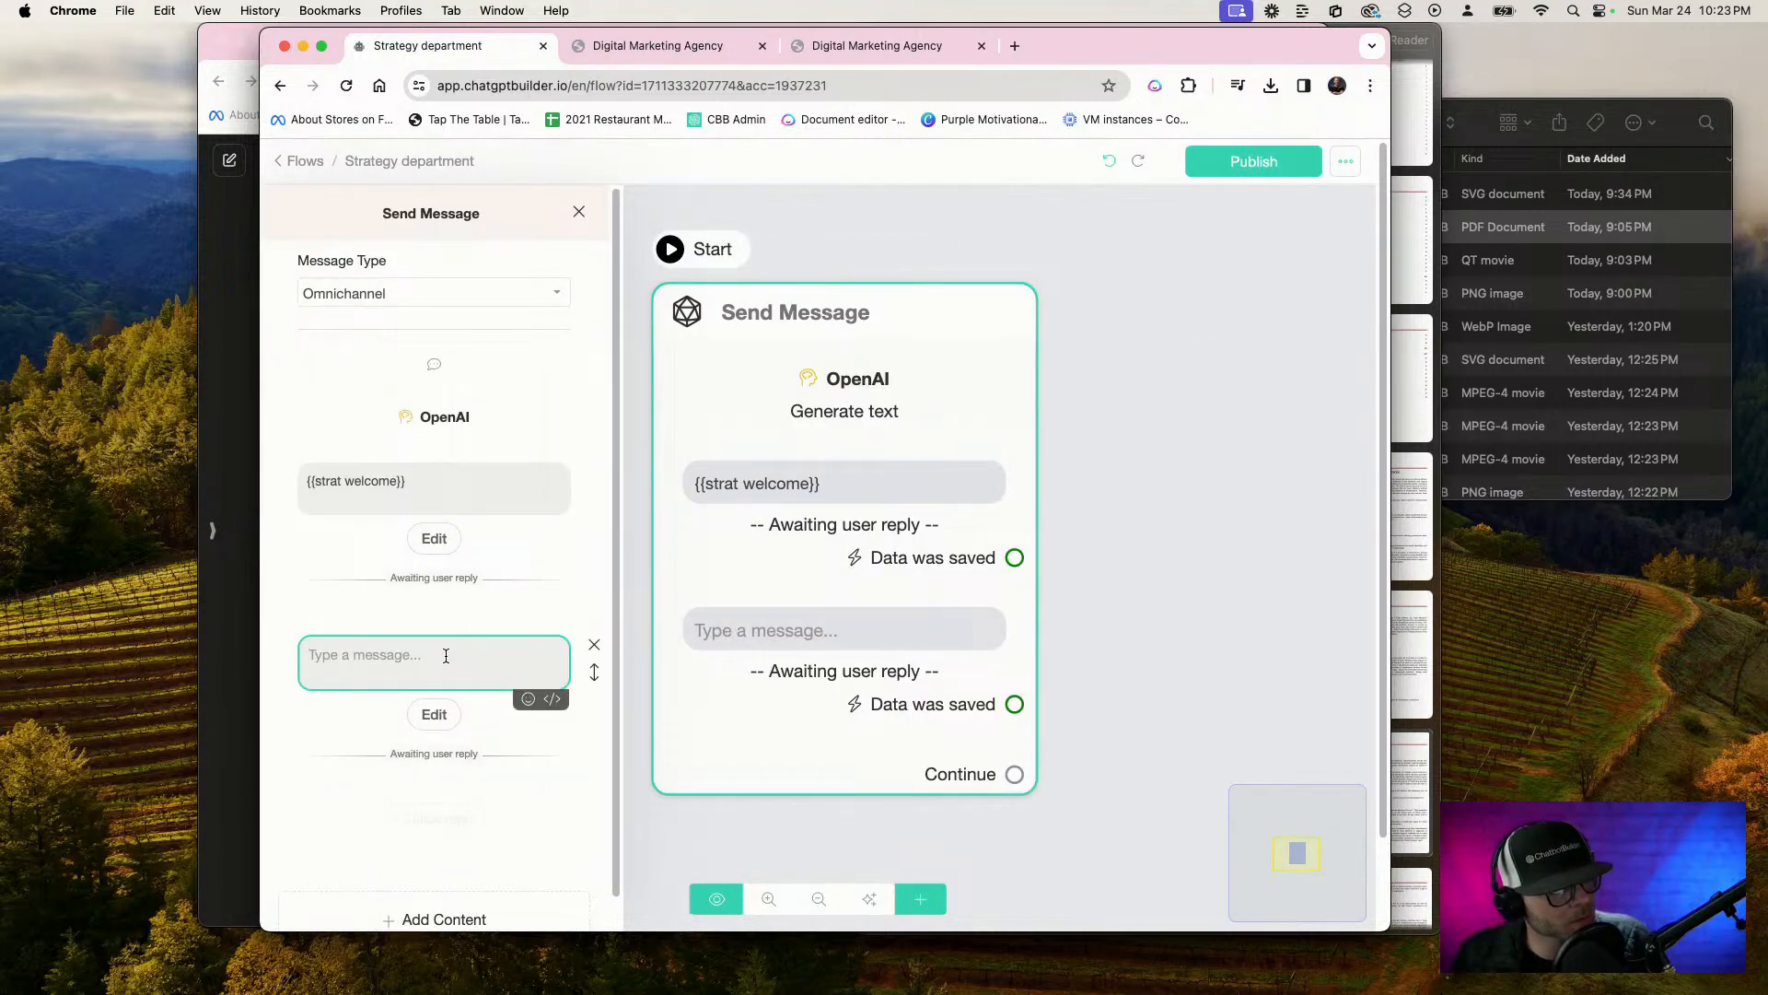
click(445, 656)
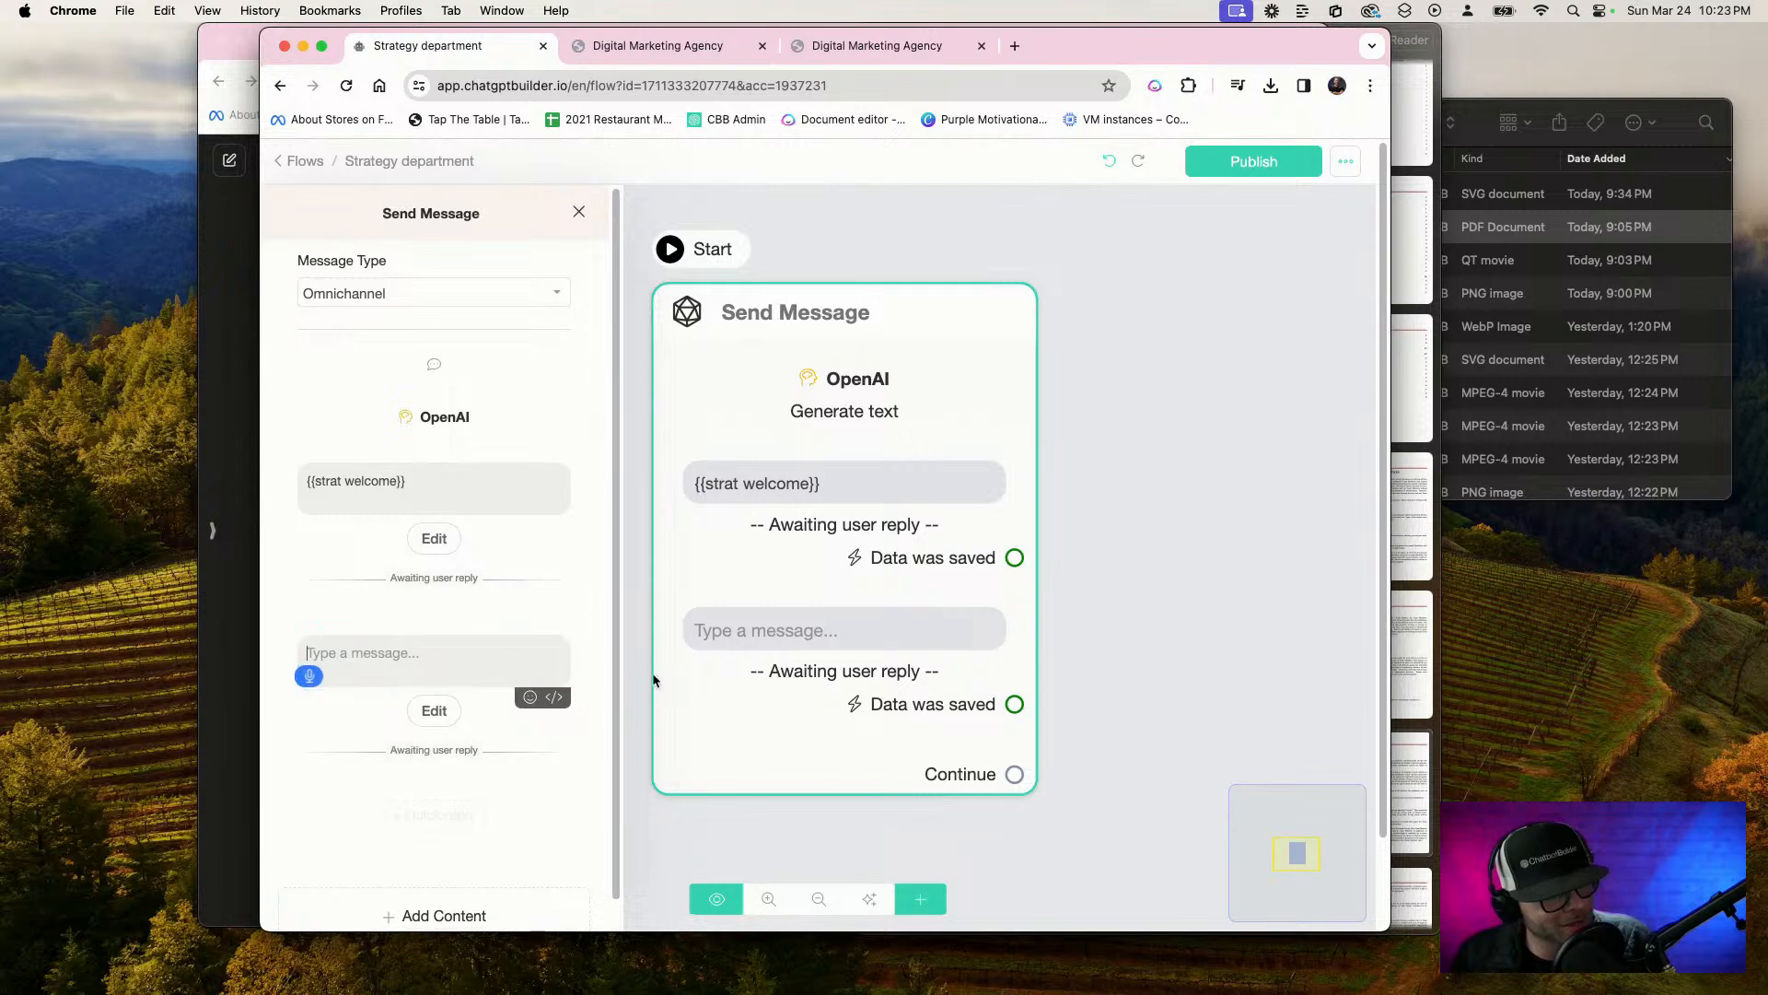
text(Great, do you have any?)
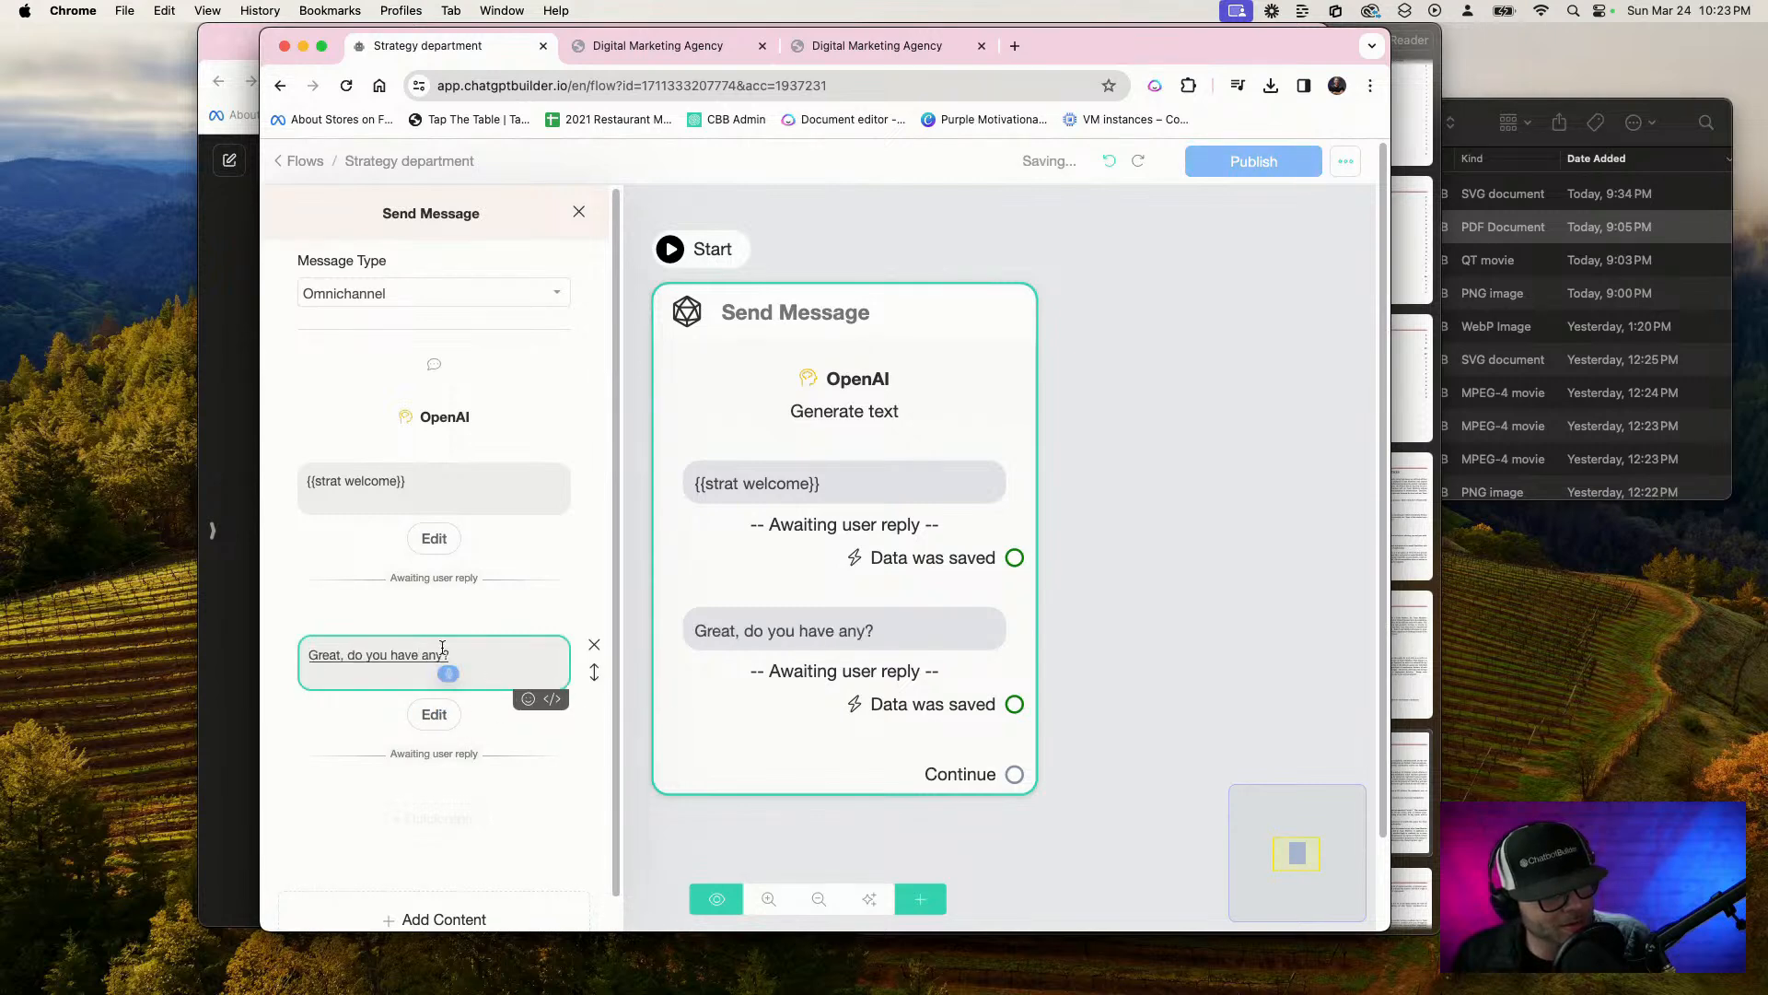
text( documents I can use)
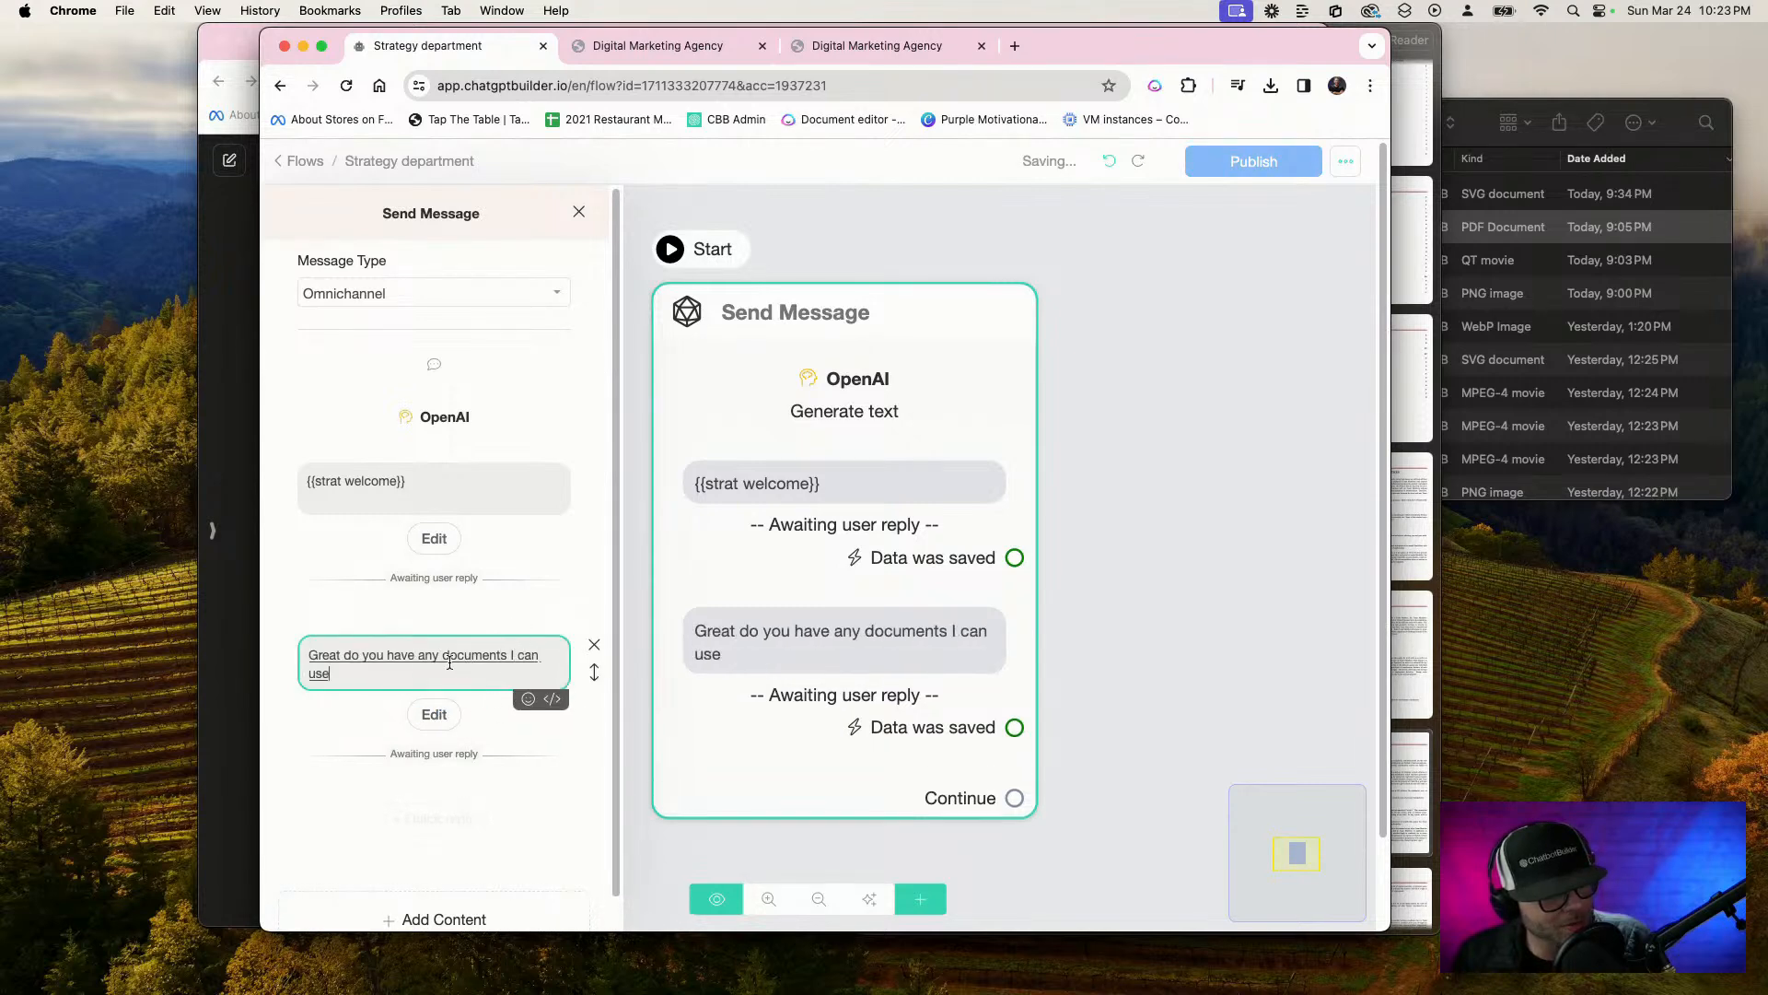
text( to analyze)
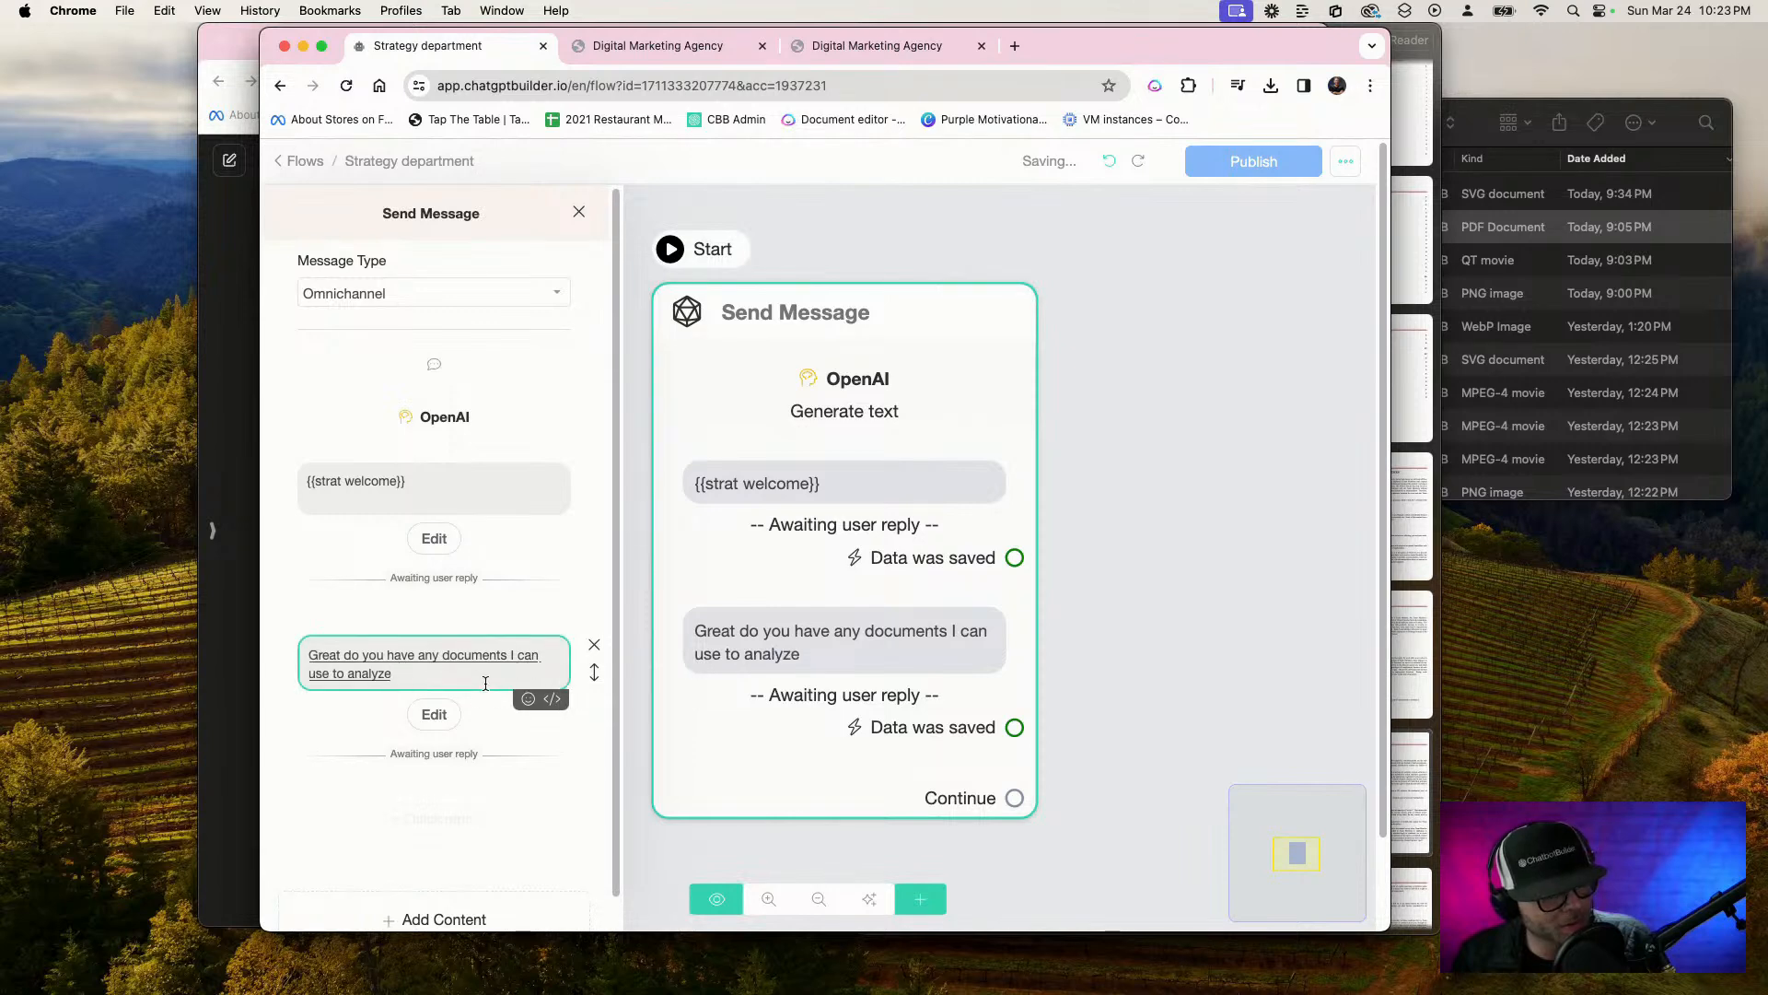
text( from the competition or any)
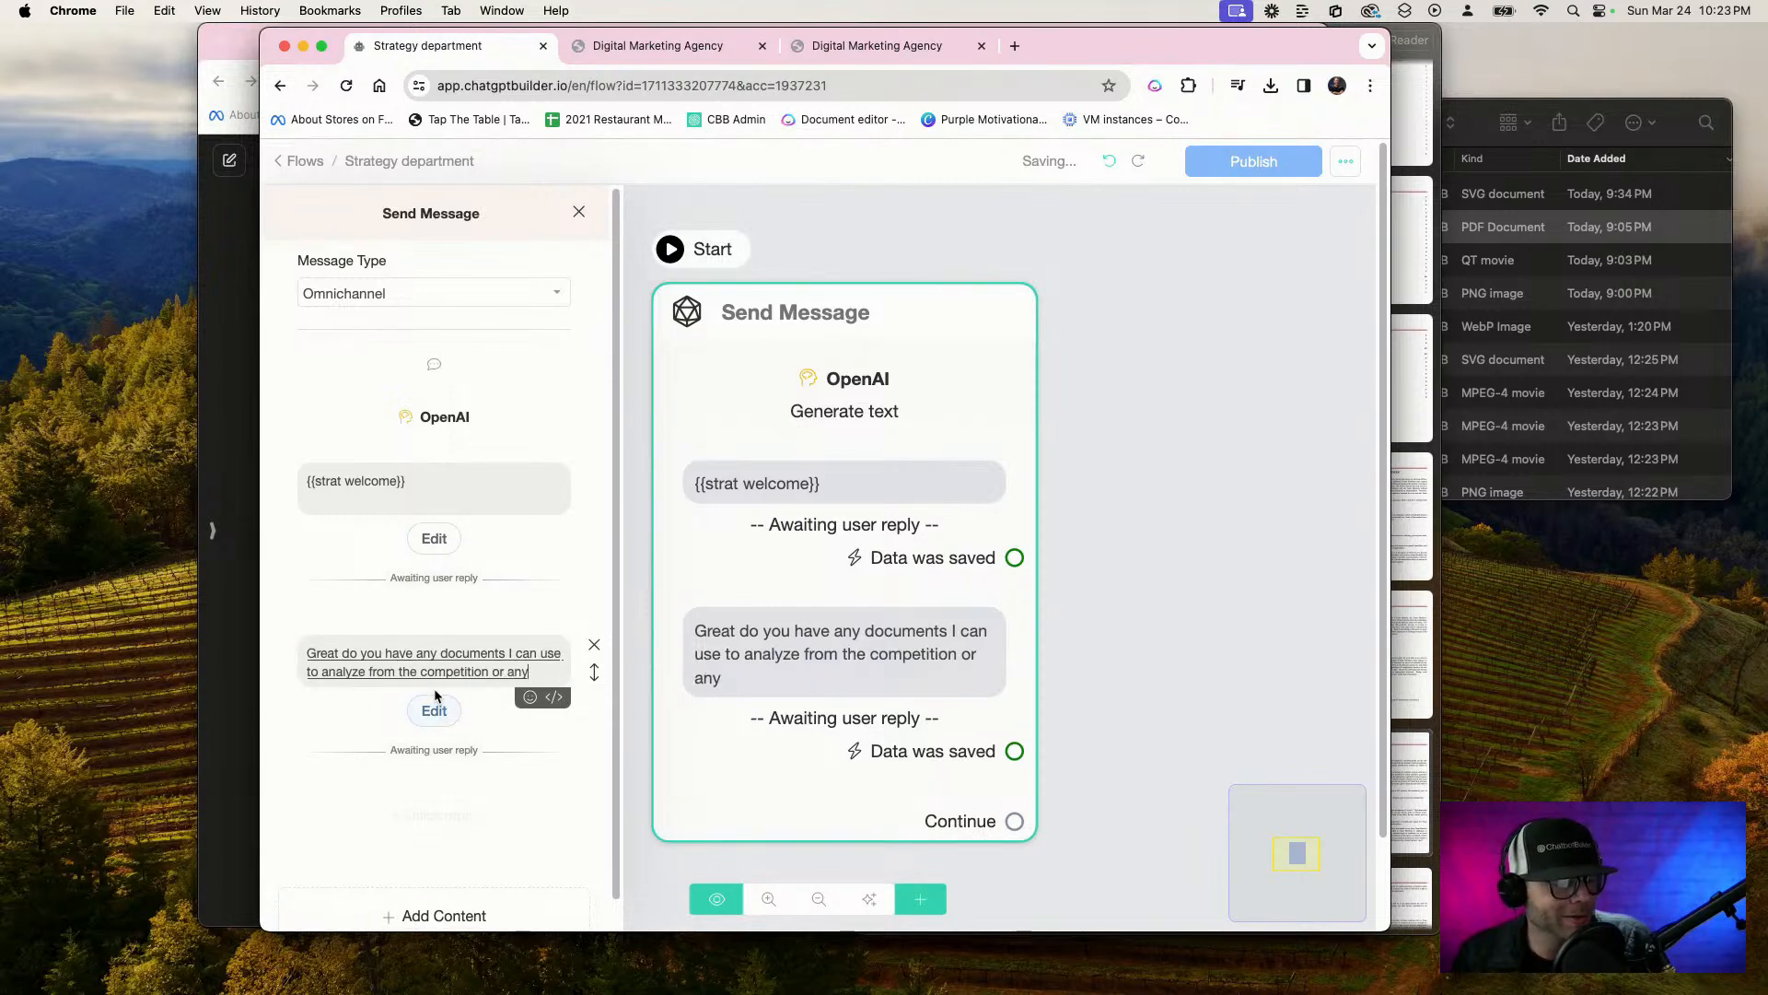
text( reference material)
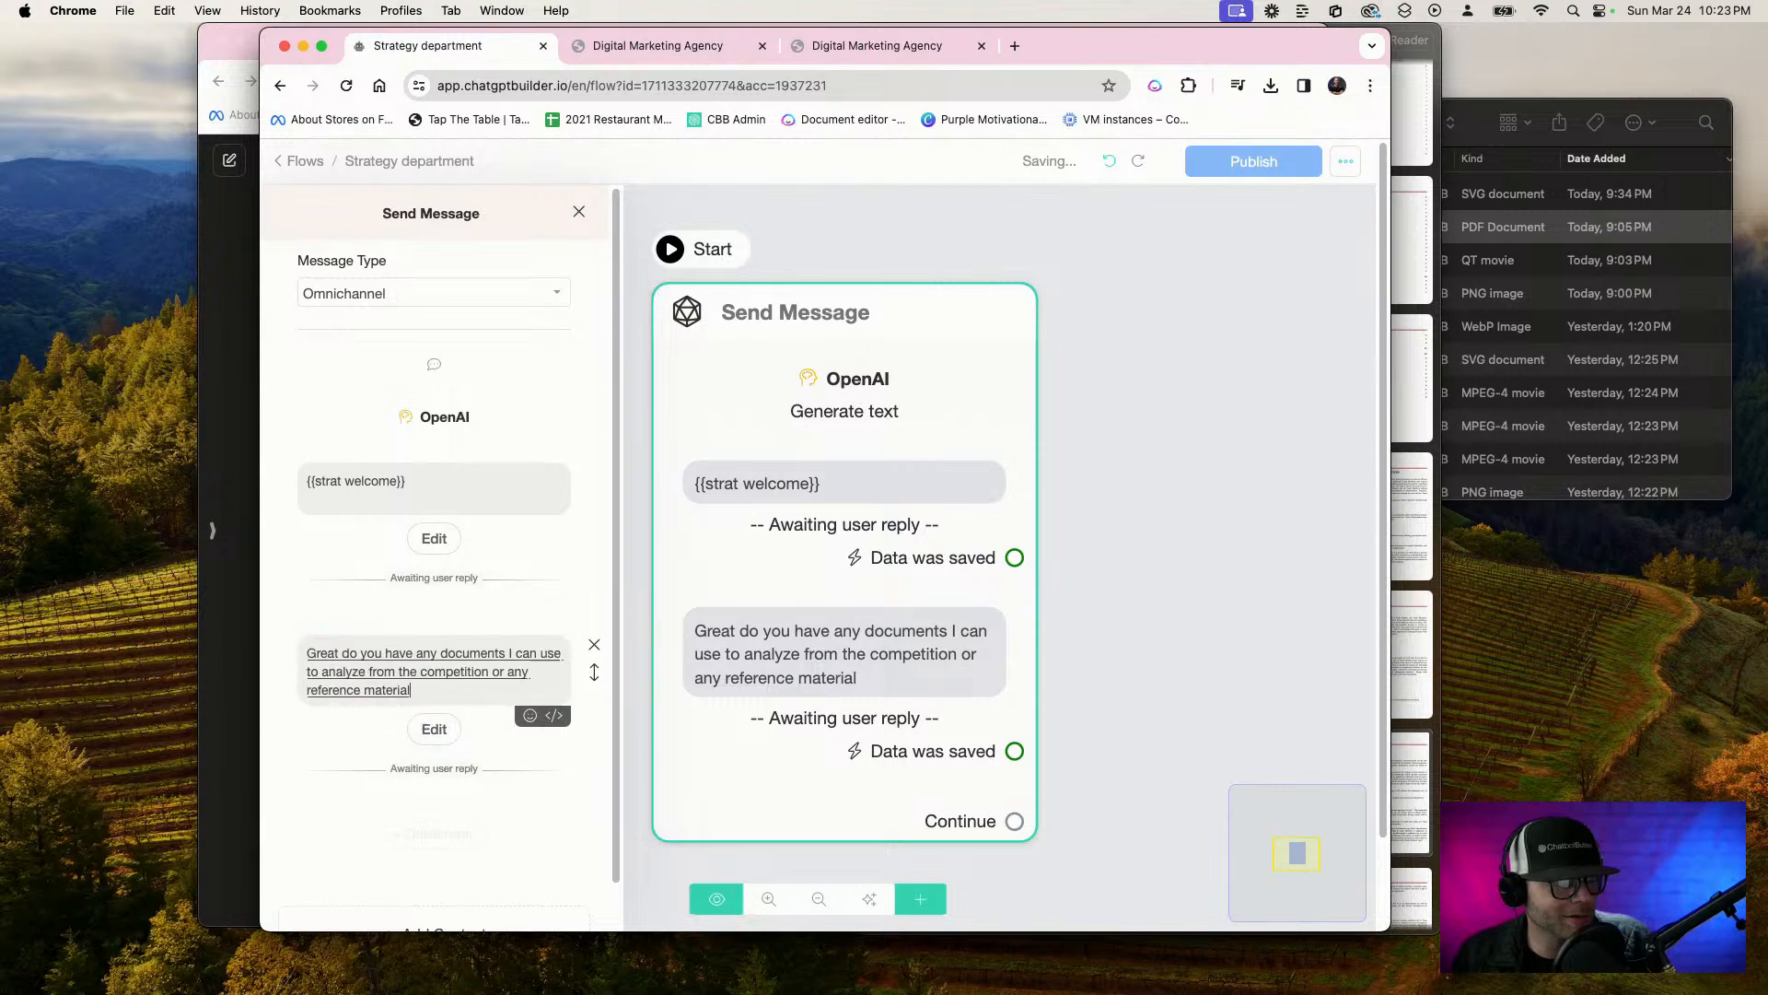
text( you'd like me to include to better our strategy)
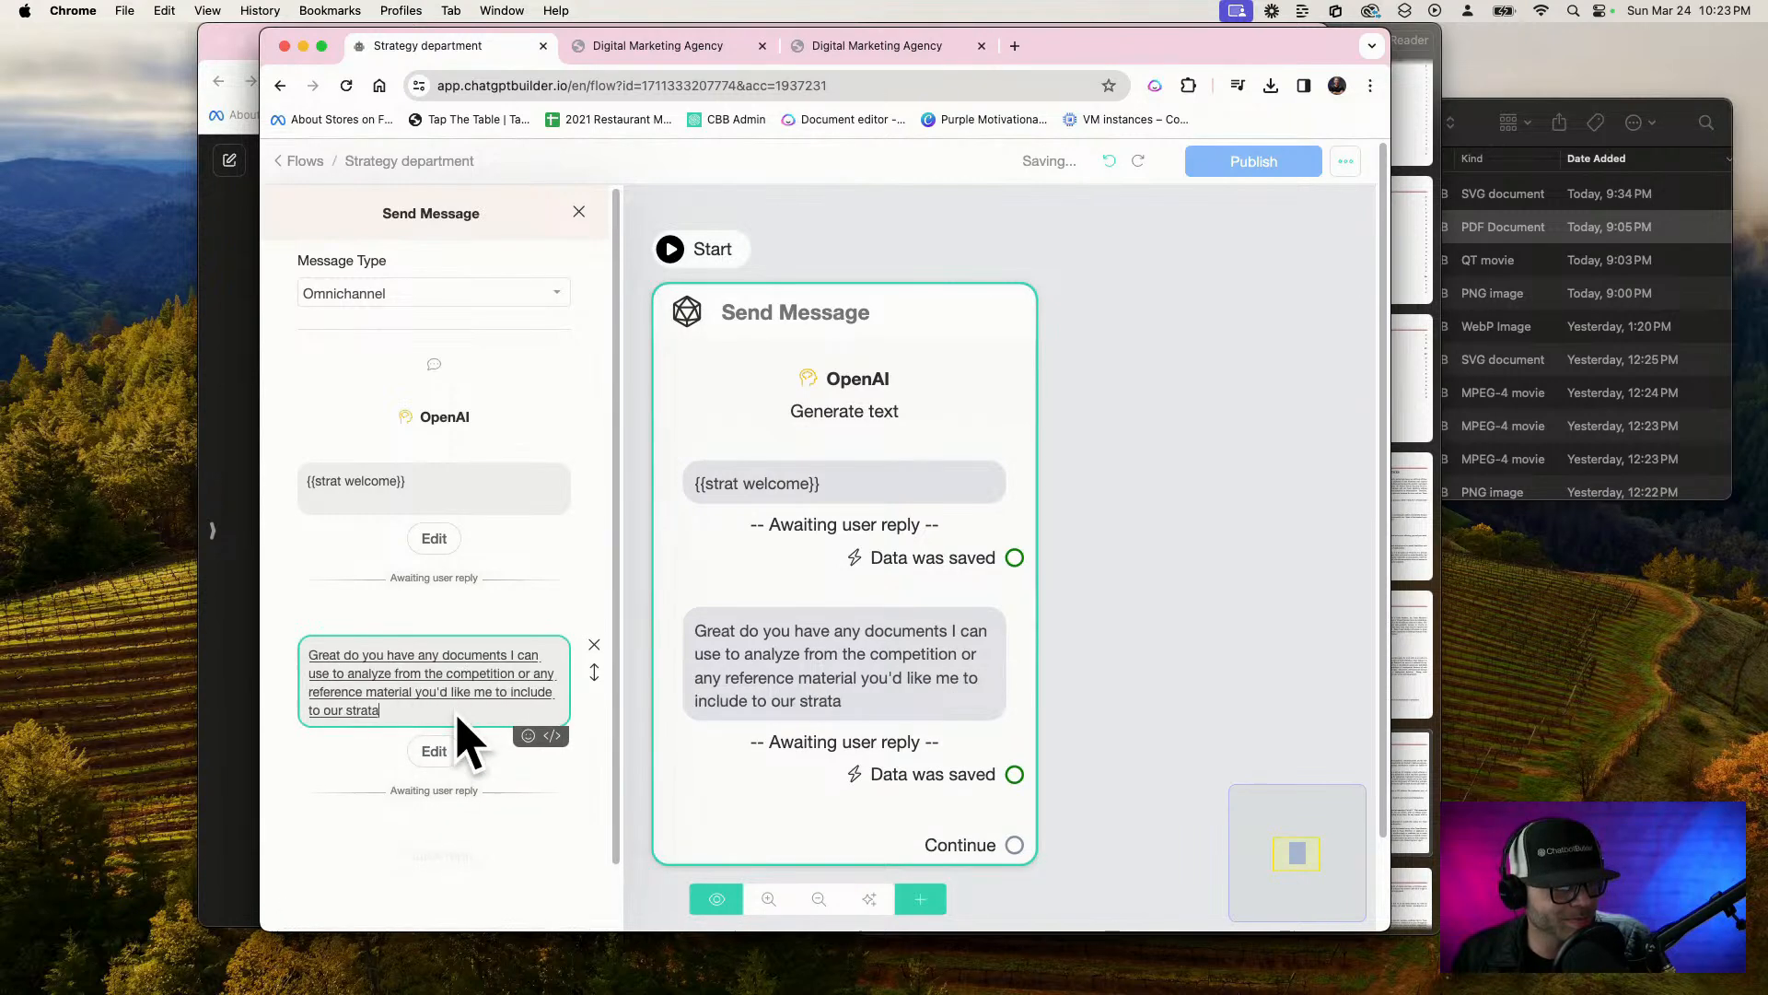
text(?)
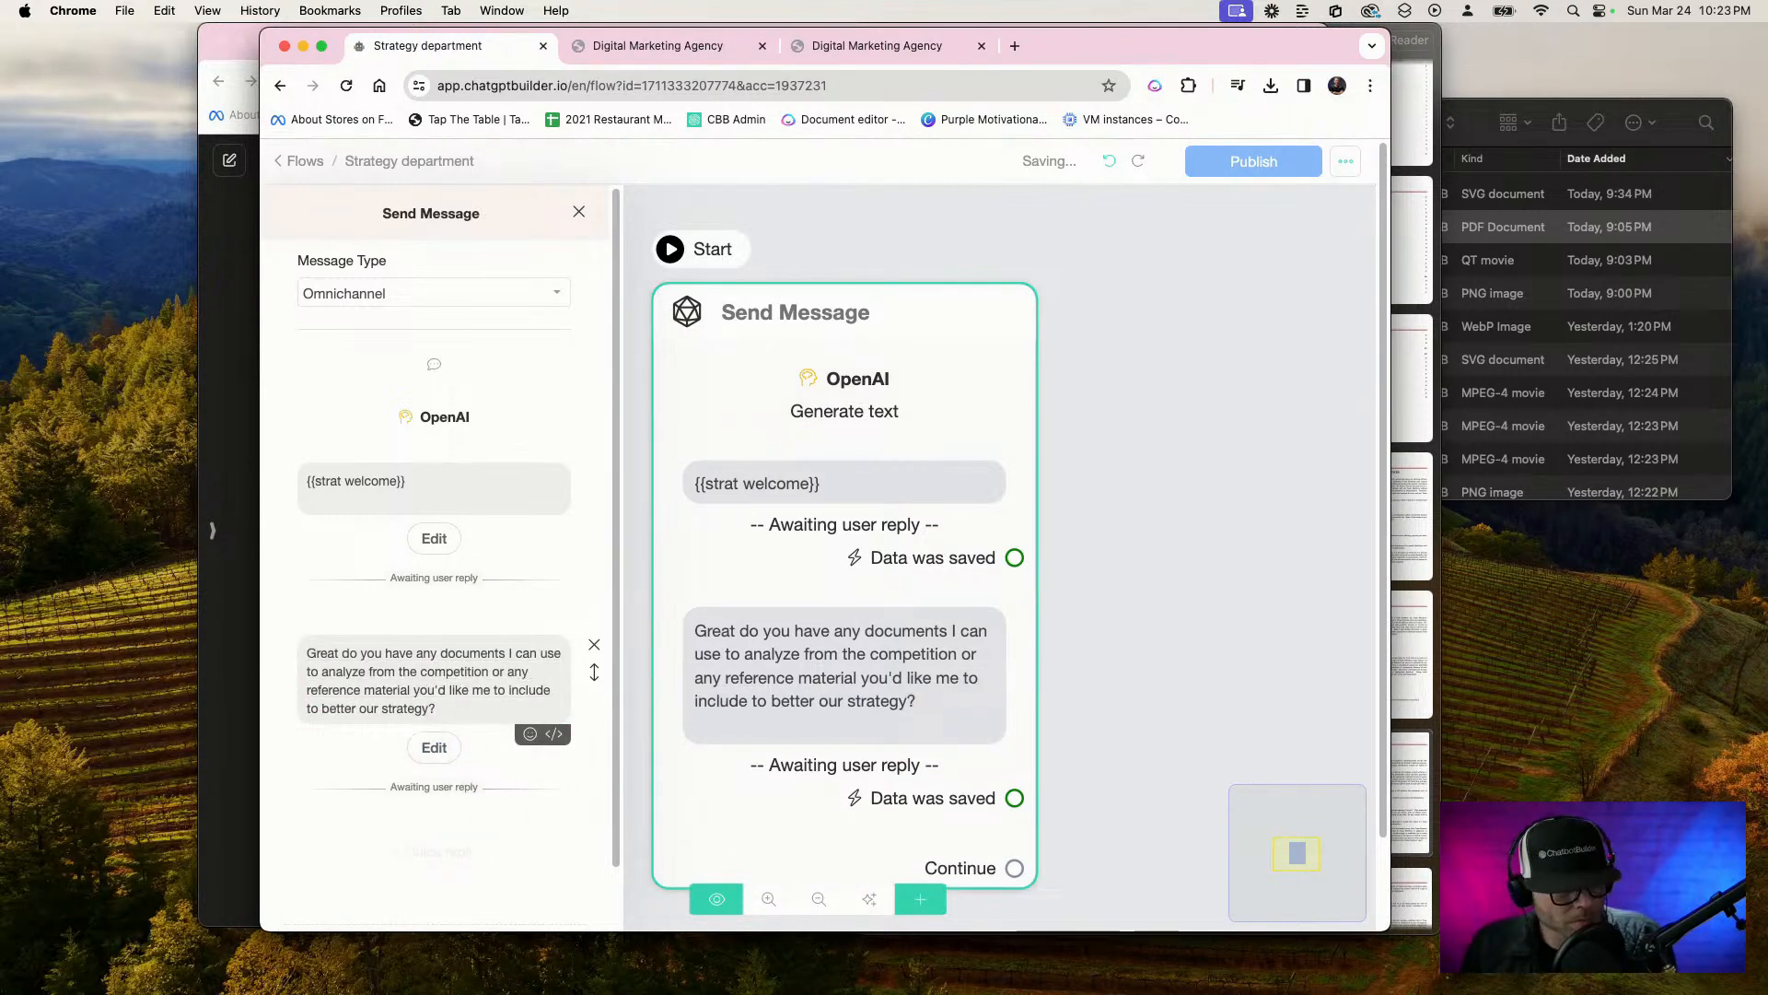
Set the documents question's reply type to Multiple choice and save the response to a new custom field "Include VisionGPT"
click(433, 747)
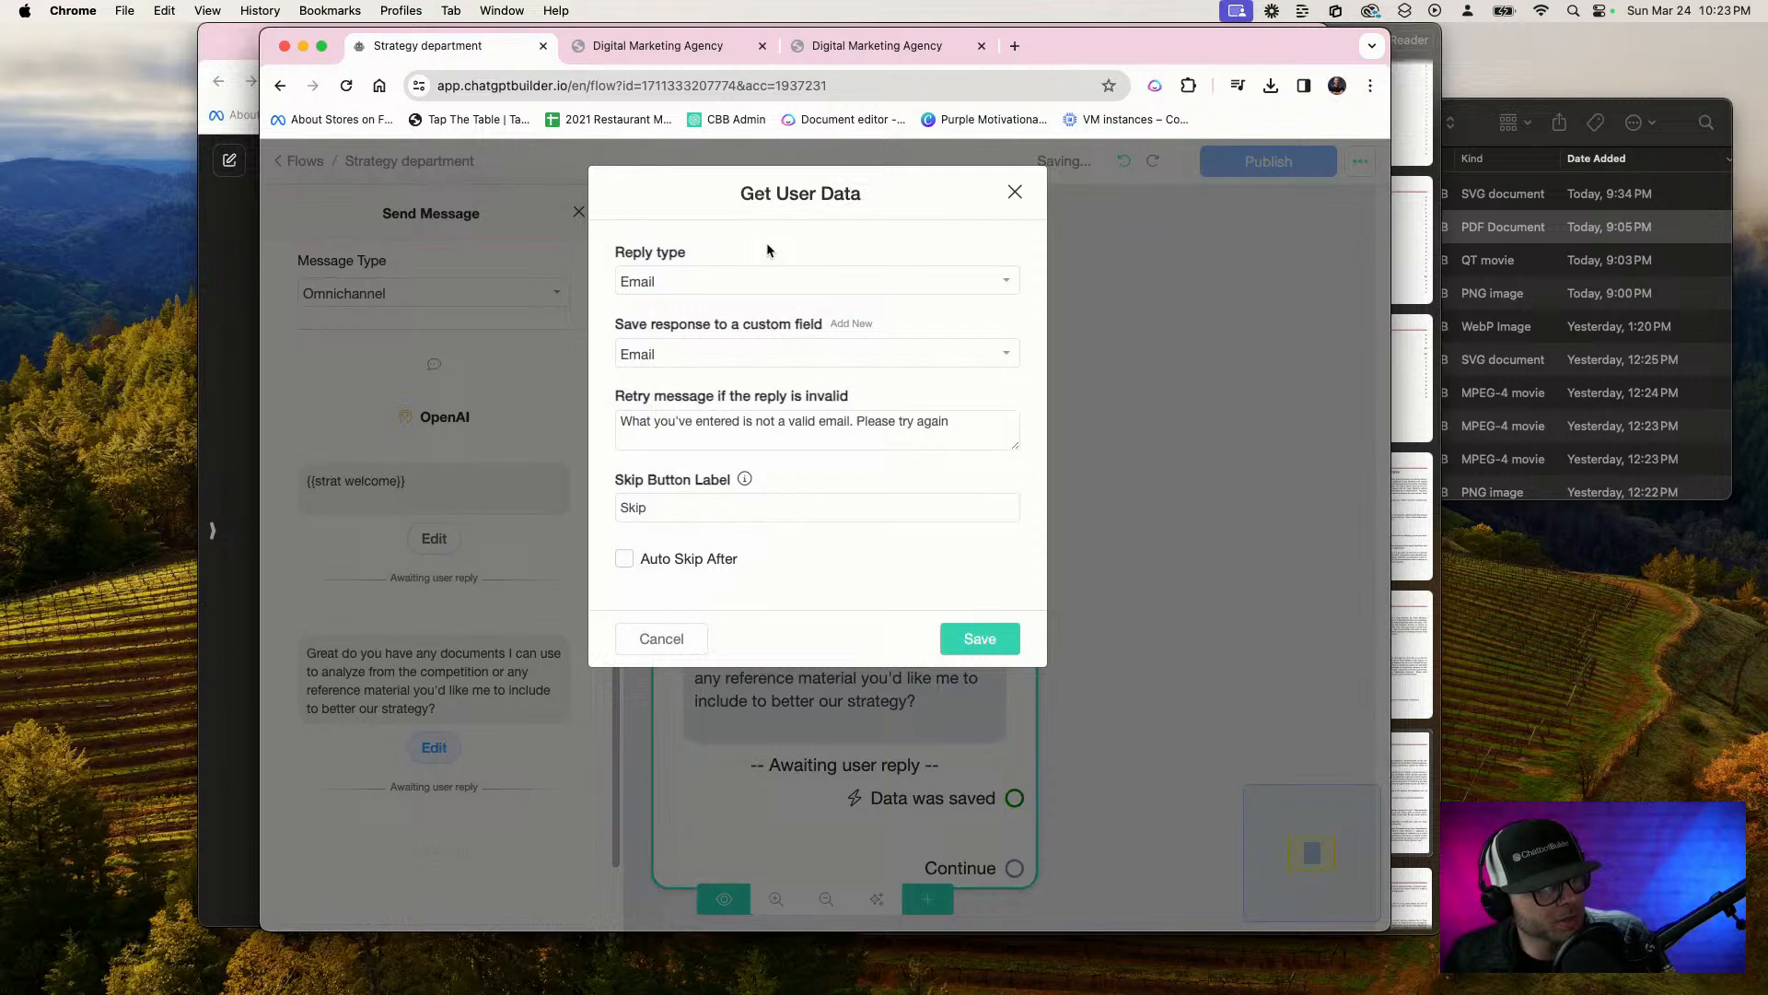
click(727, 282)
click(716, 571)
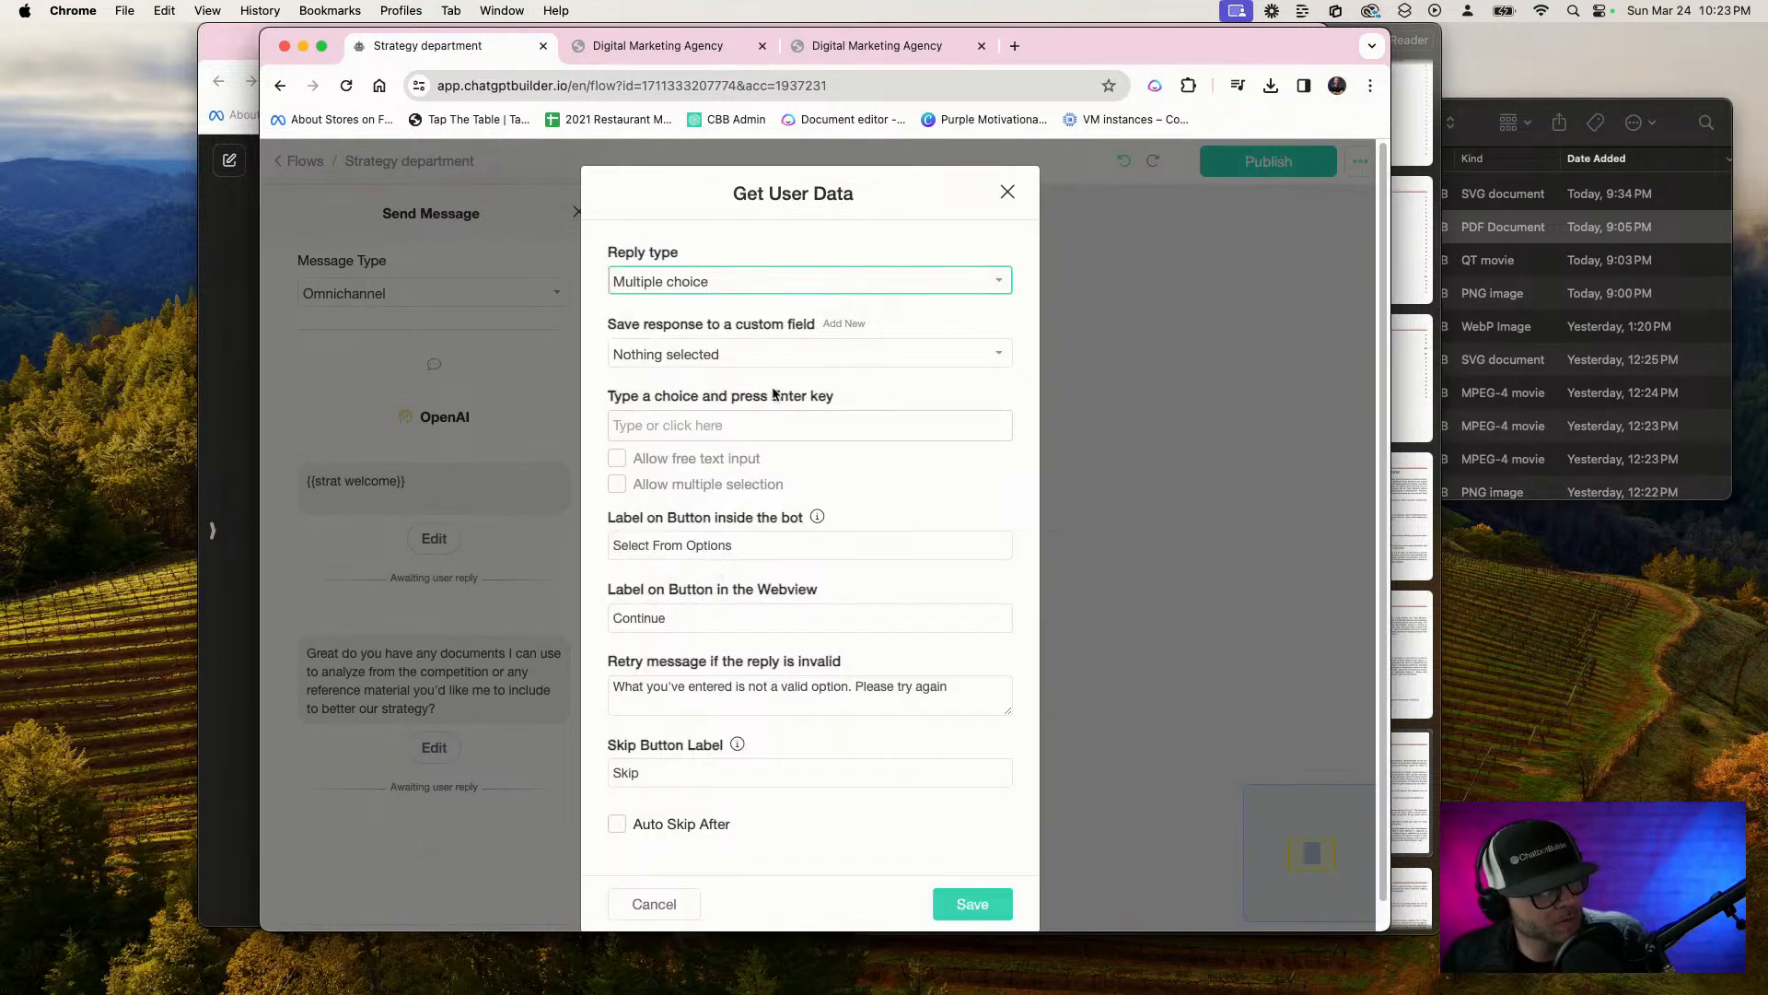
click(841, 324)
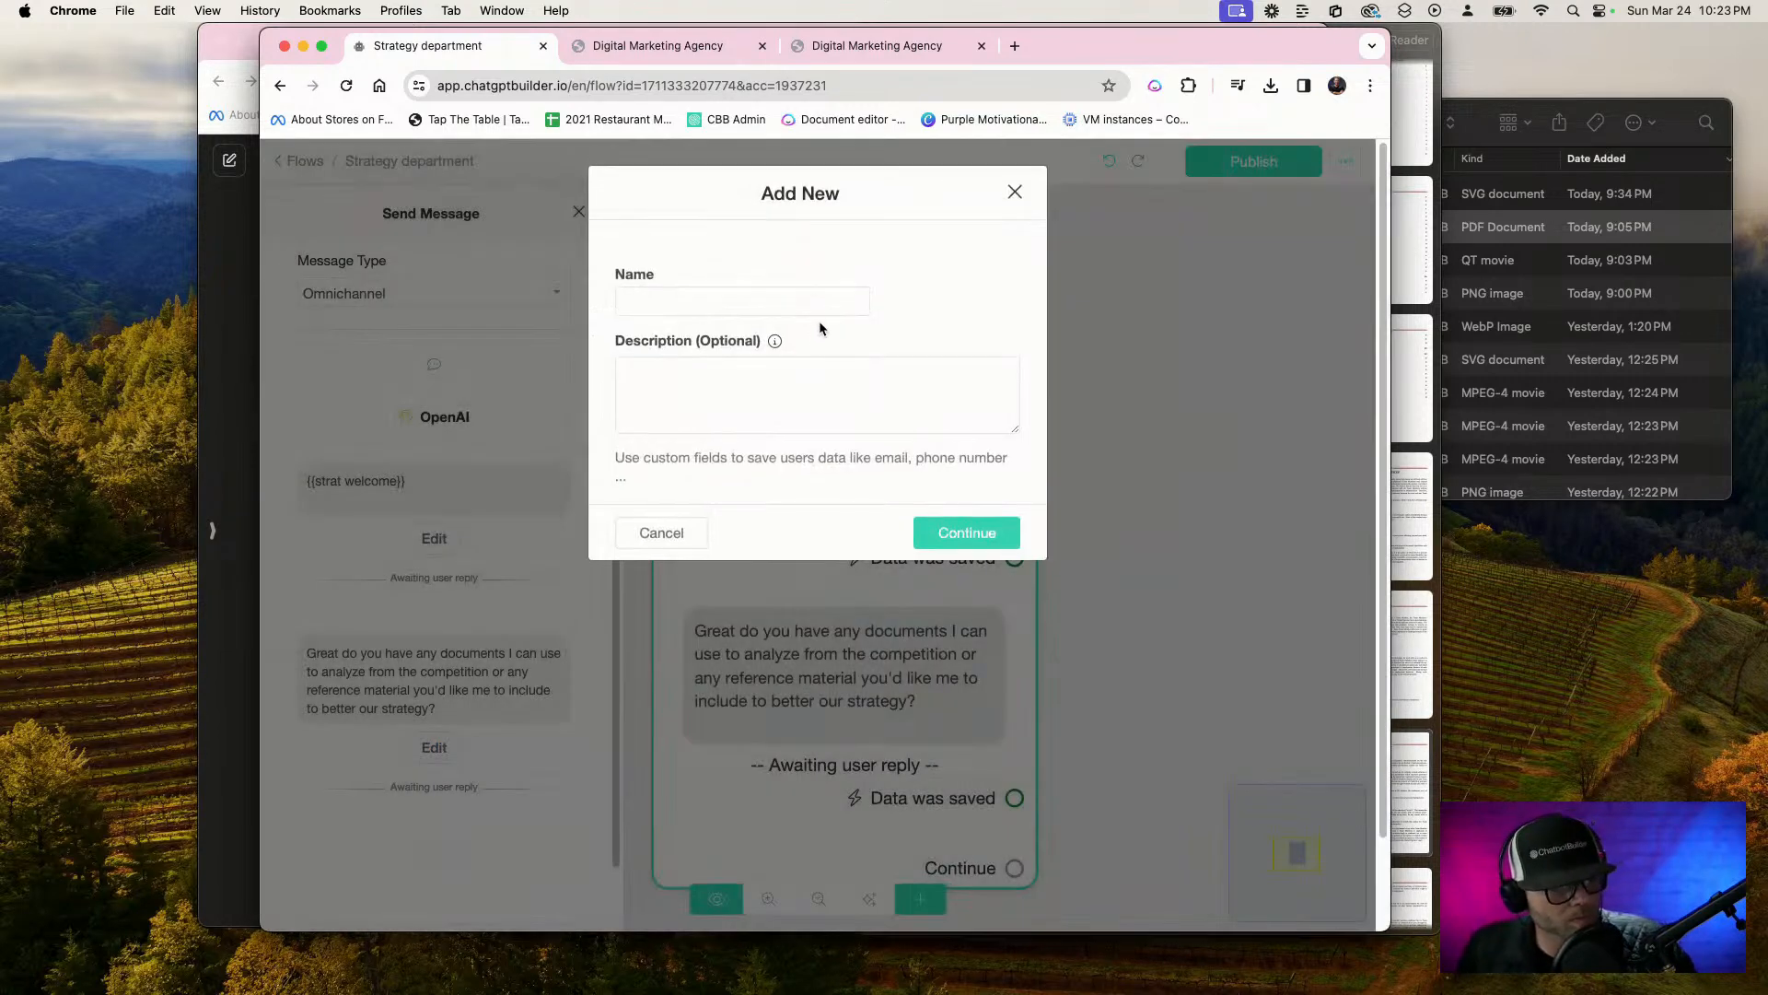
click(815, 301)
text(Include VisionGPT)
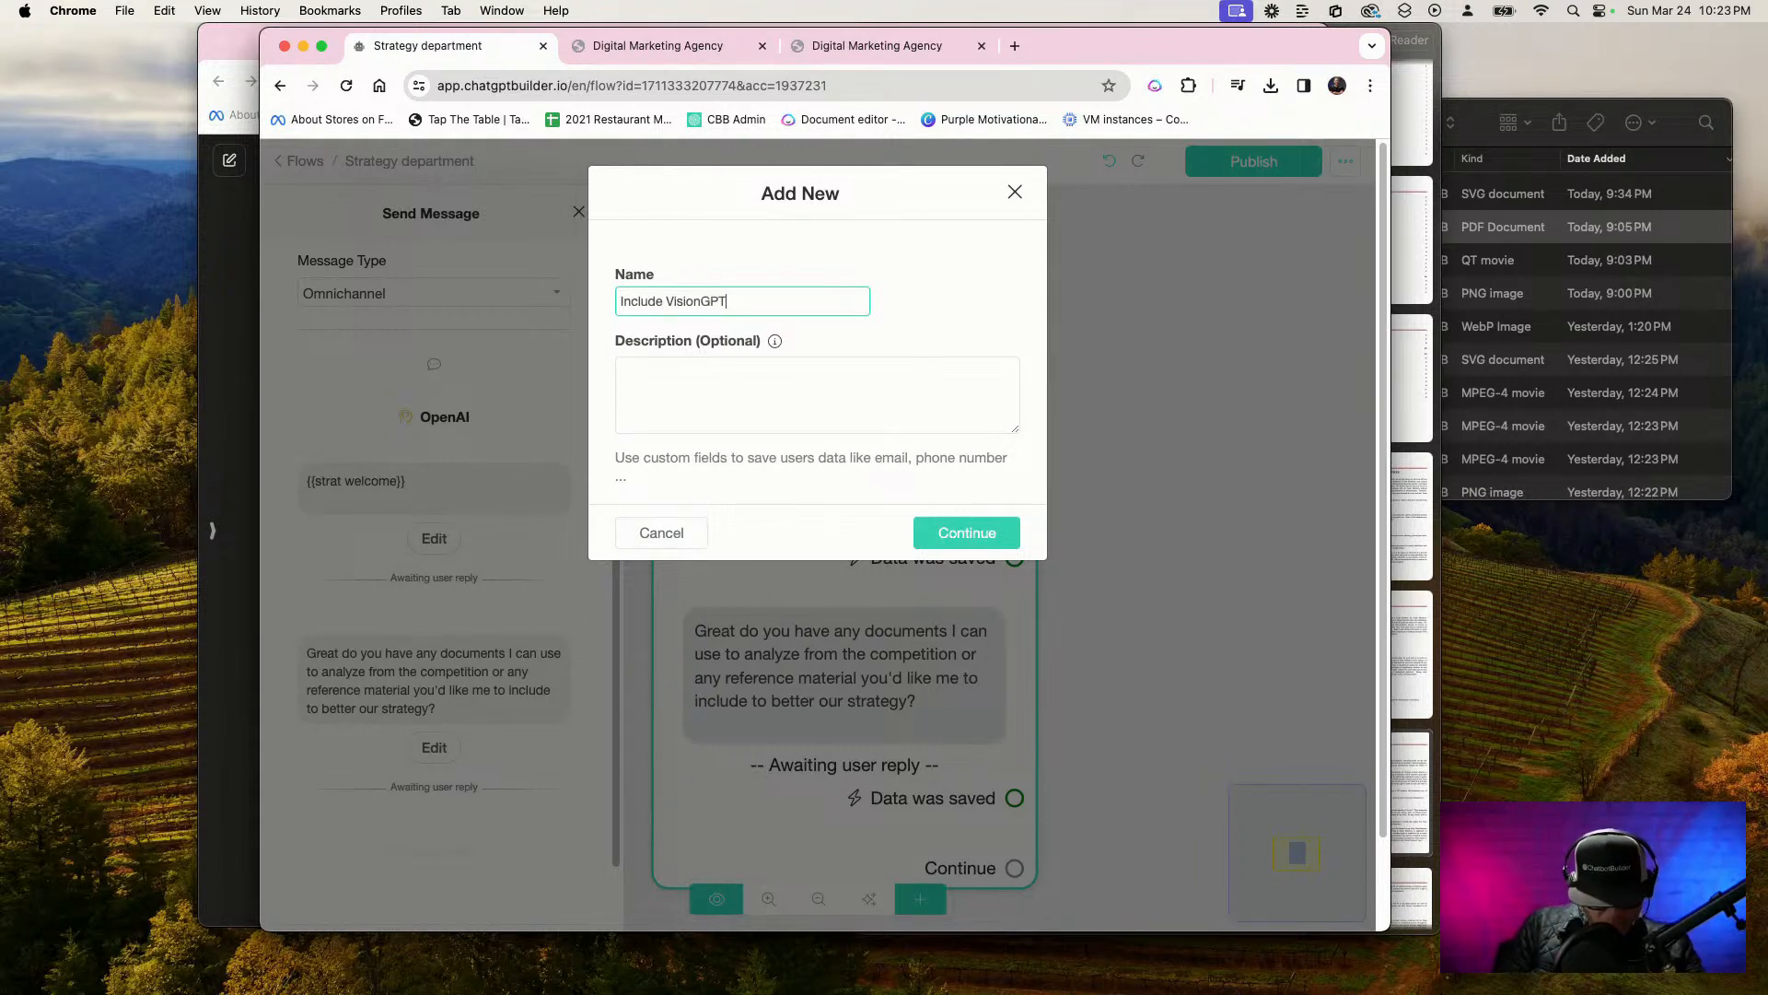
click(997, 533)
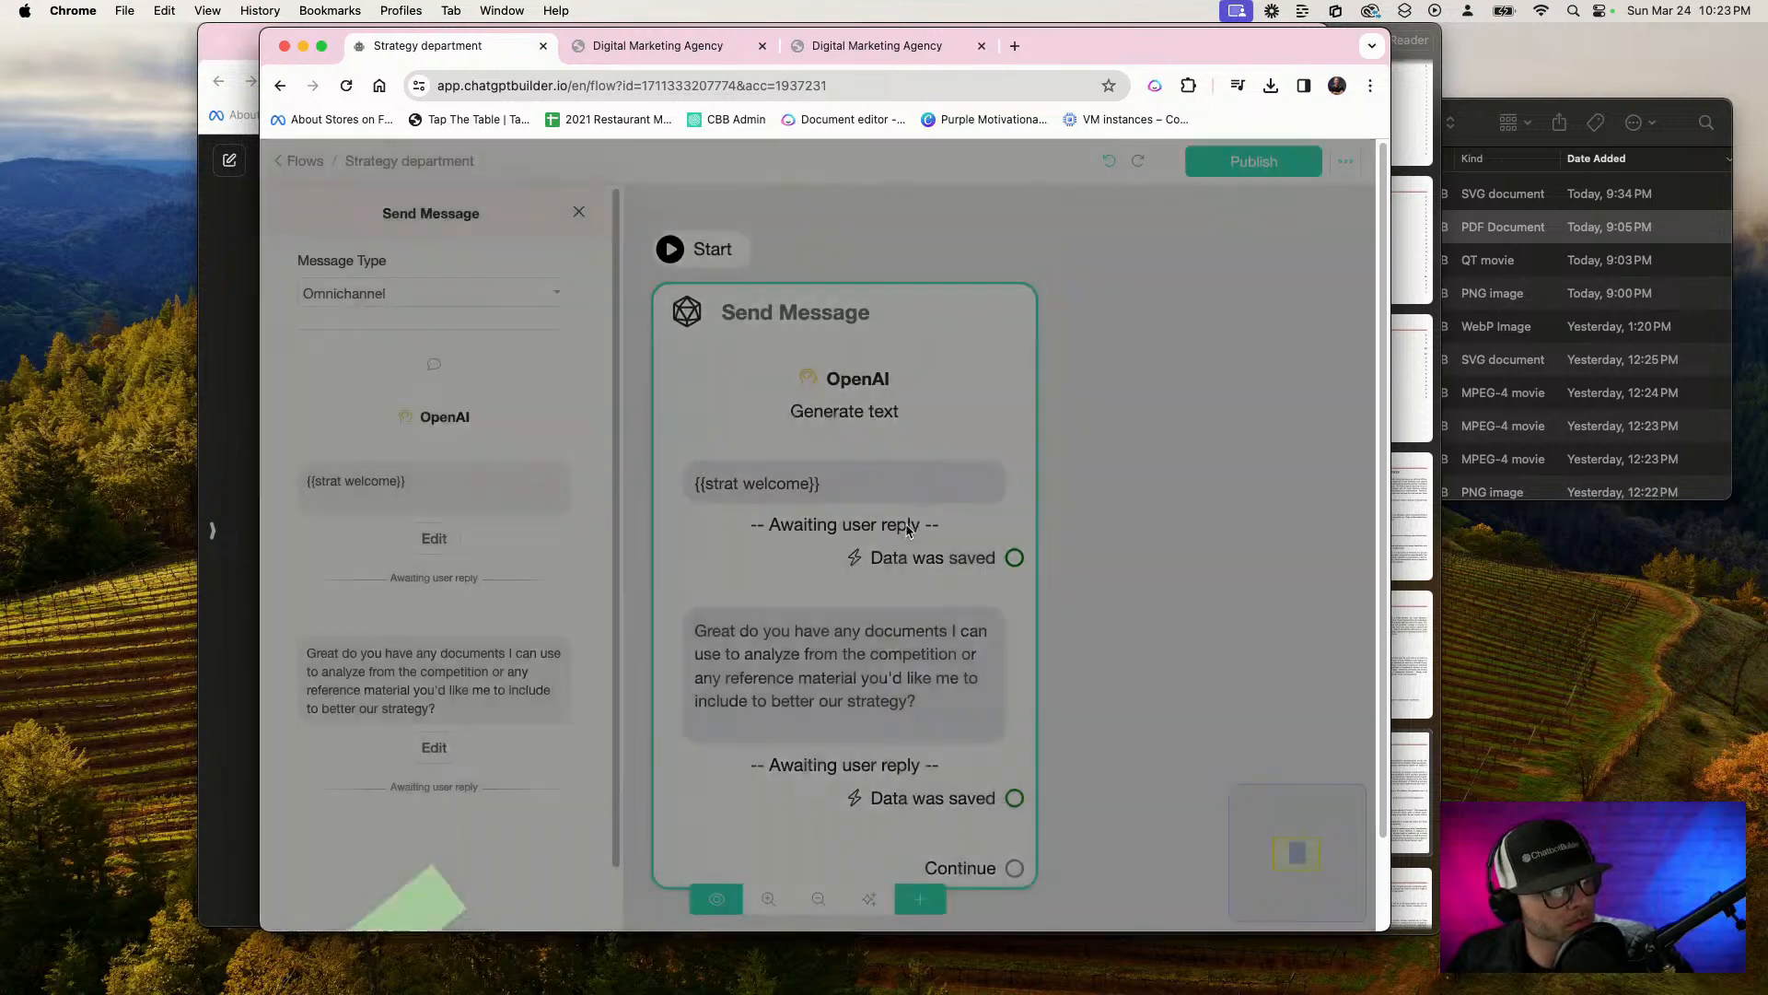
click(742, 428)
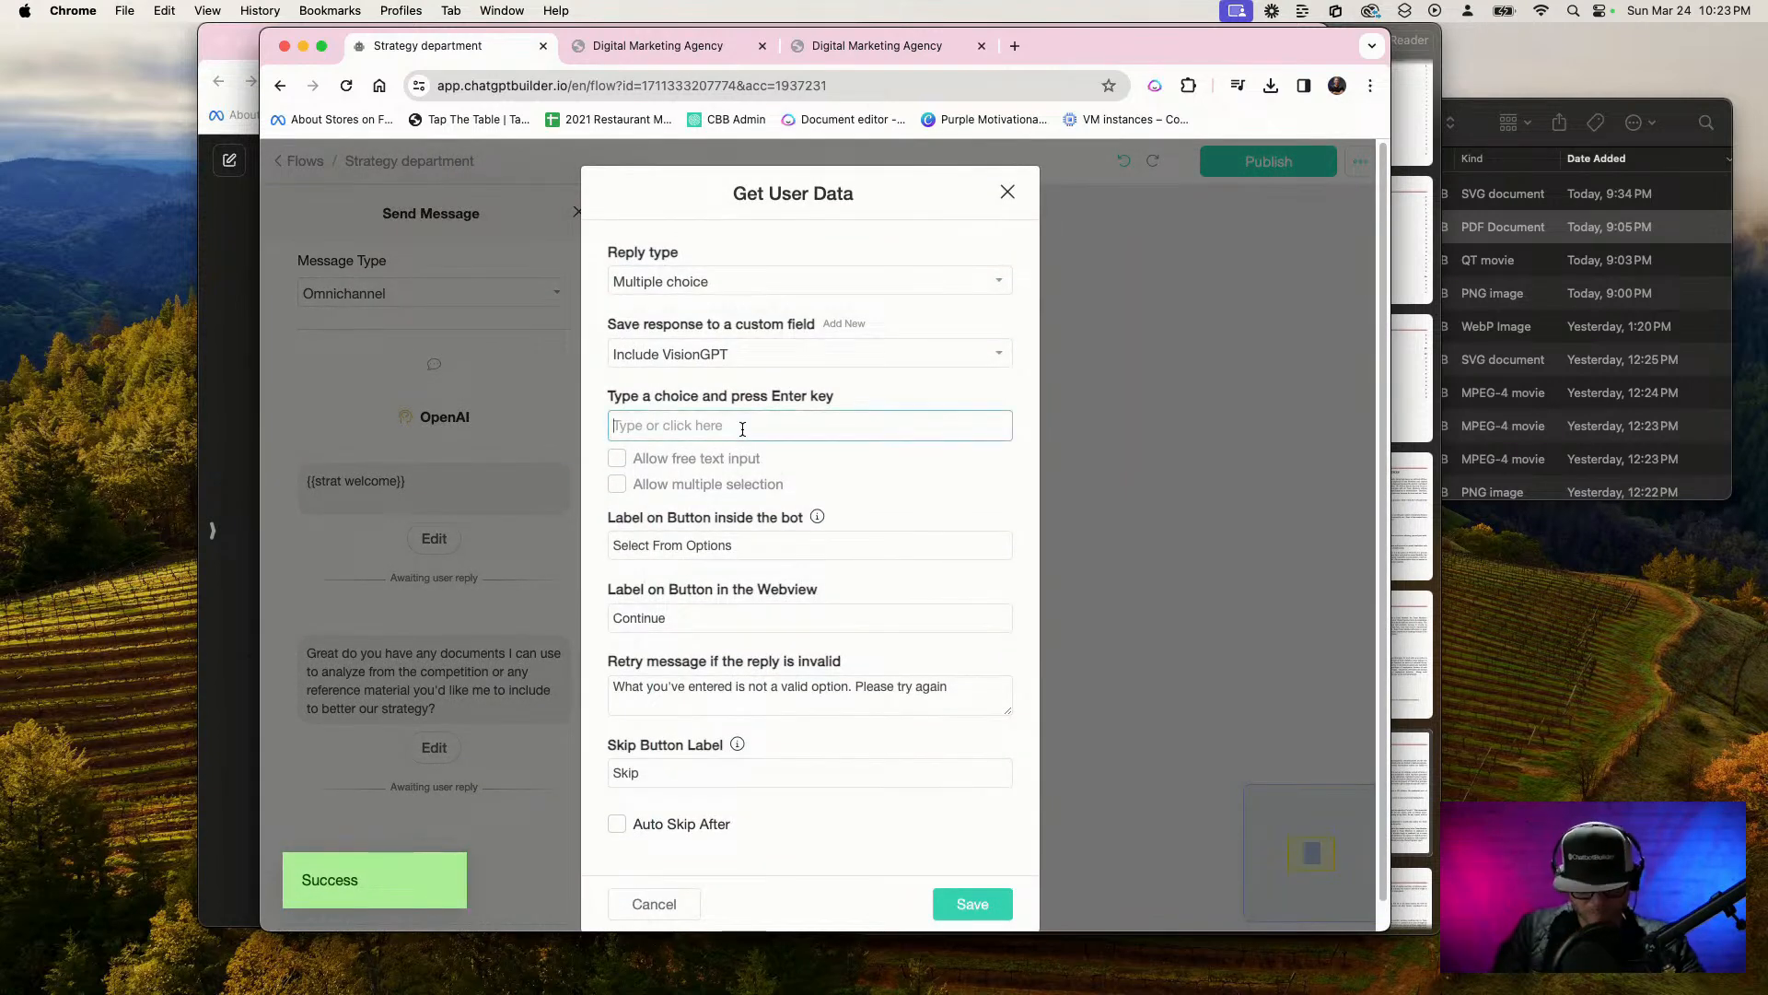
text(Yes)
key(Return)
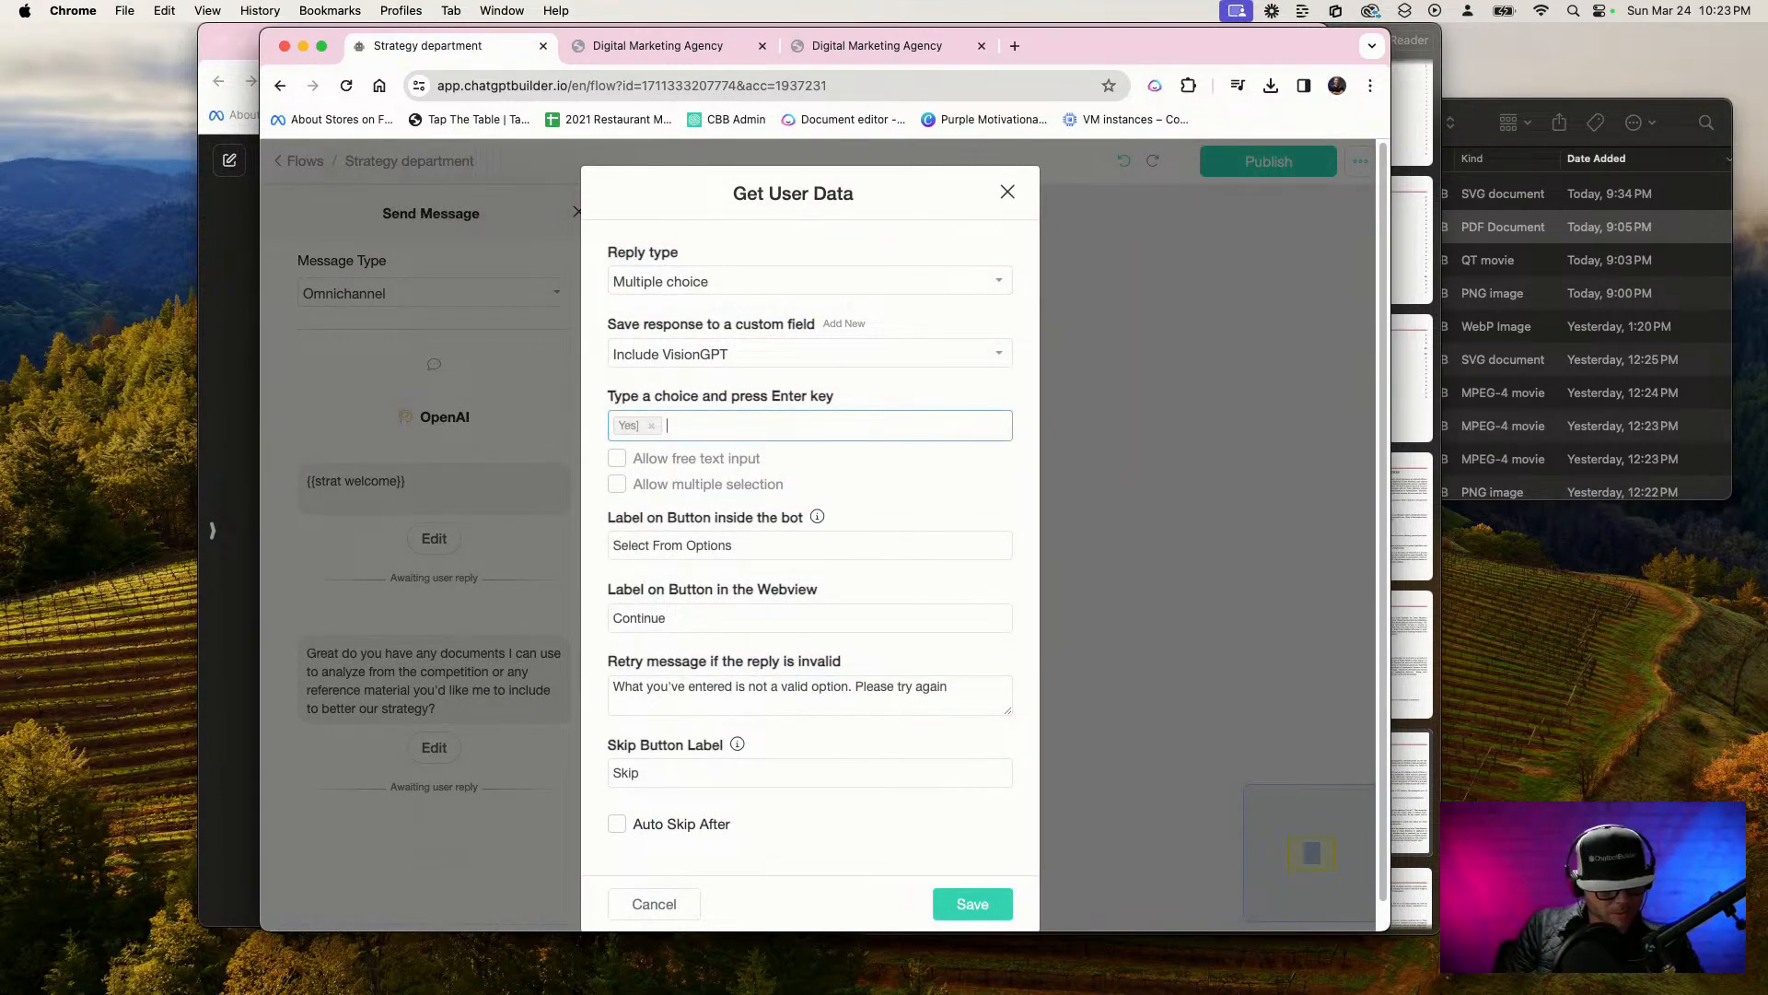
key(super+space)
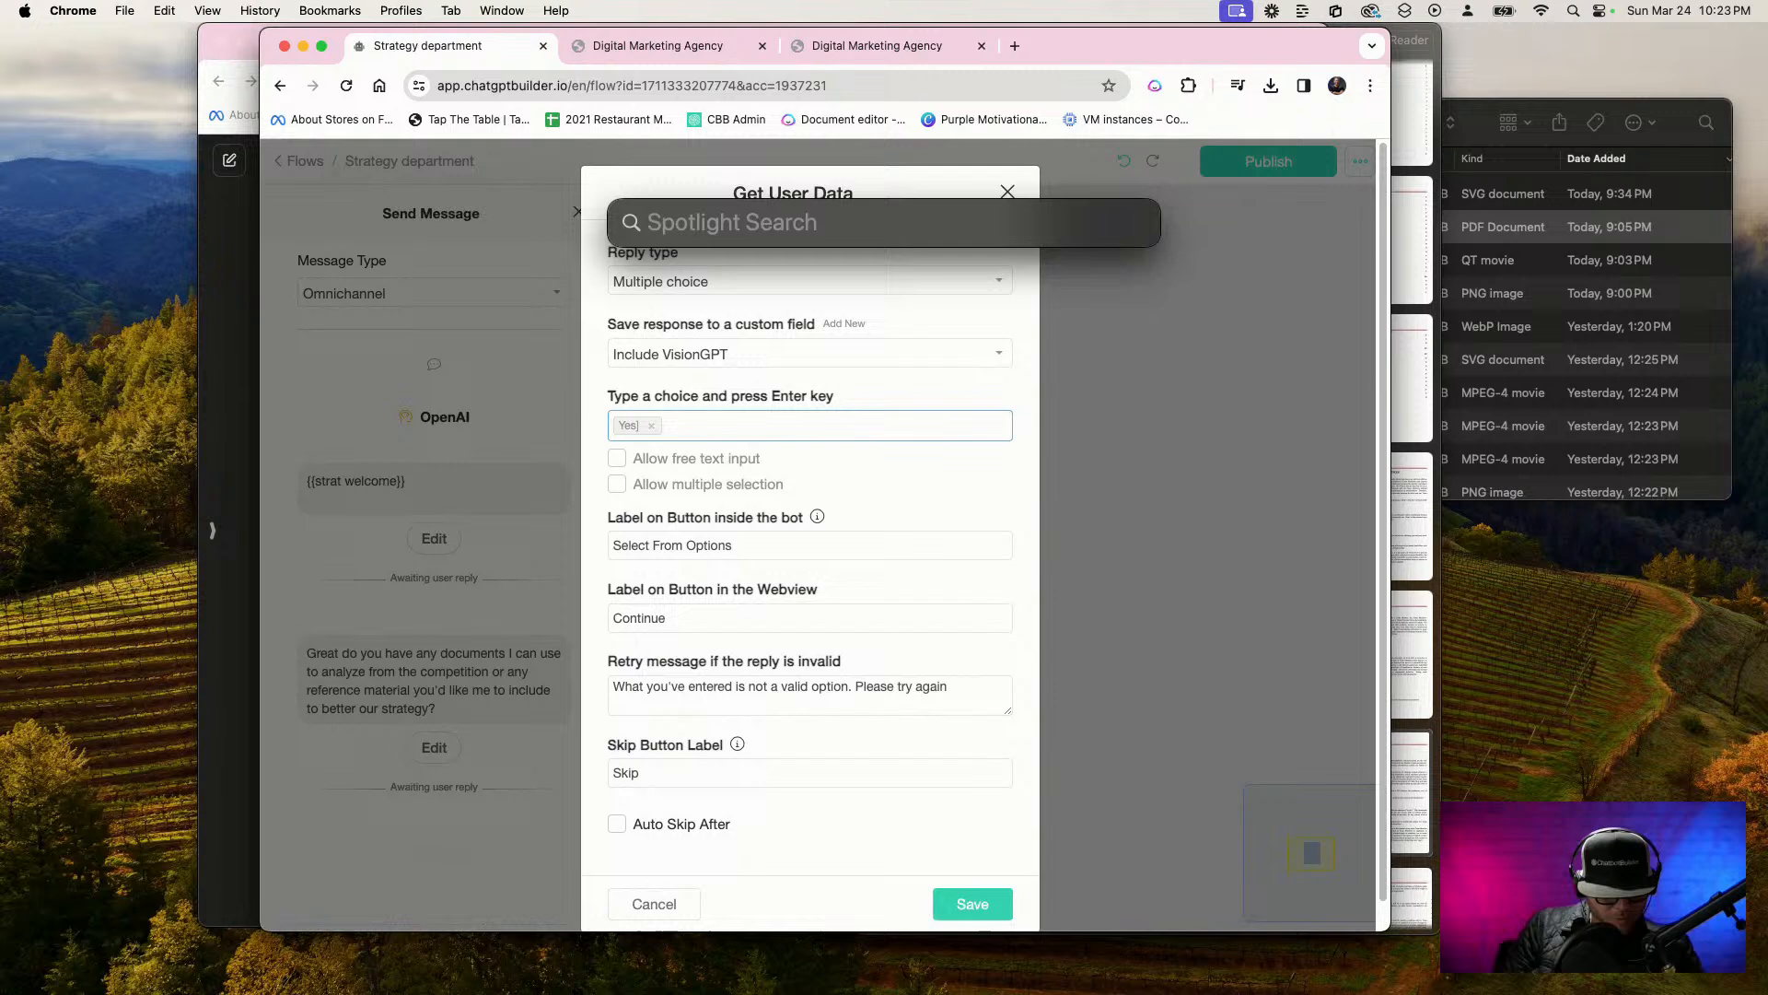
click(733, 426)
key(BackSpace)
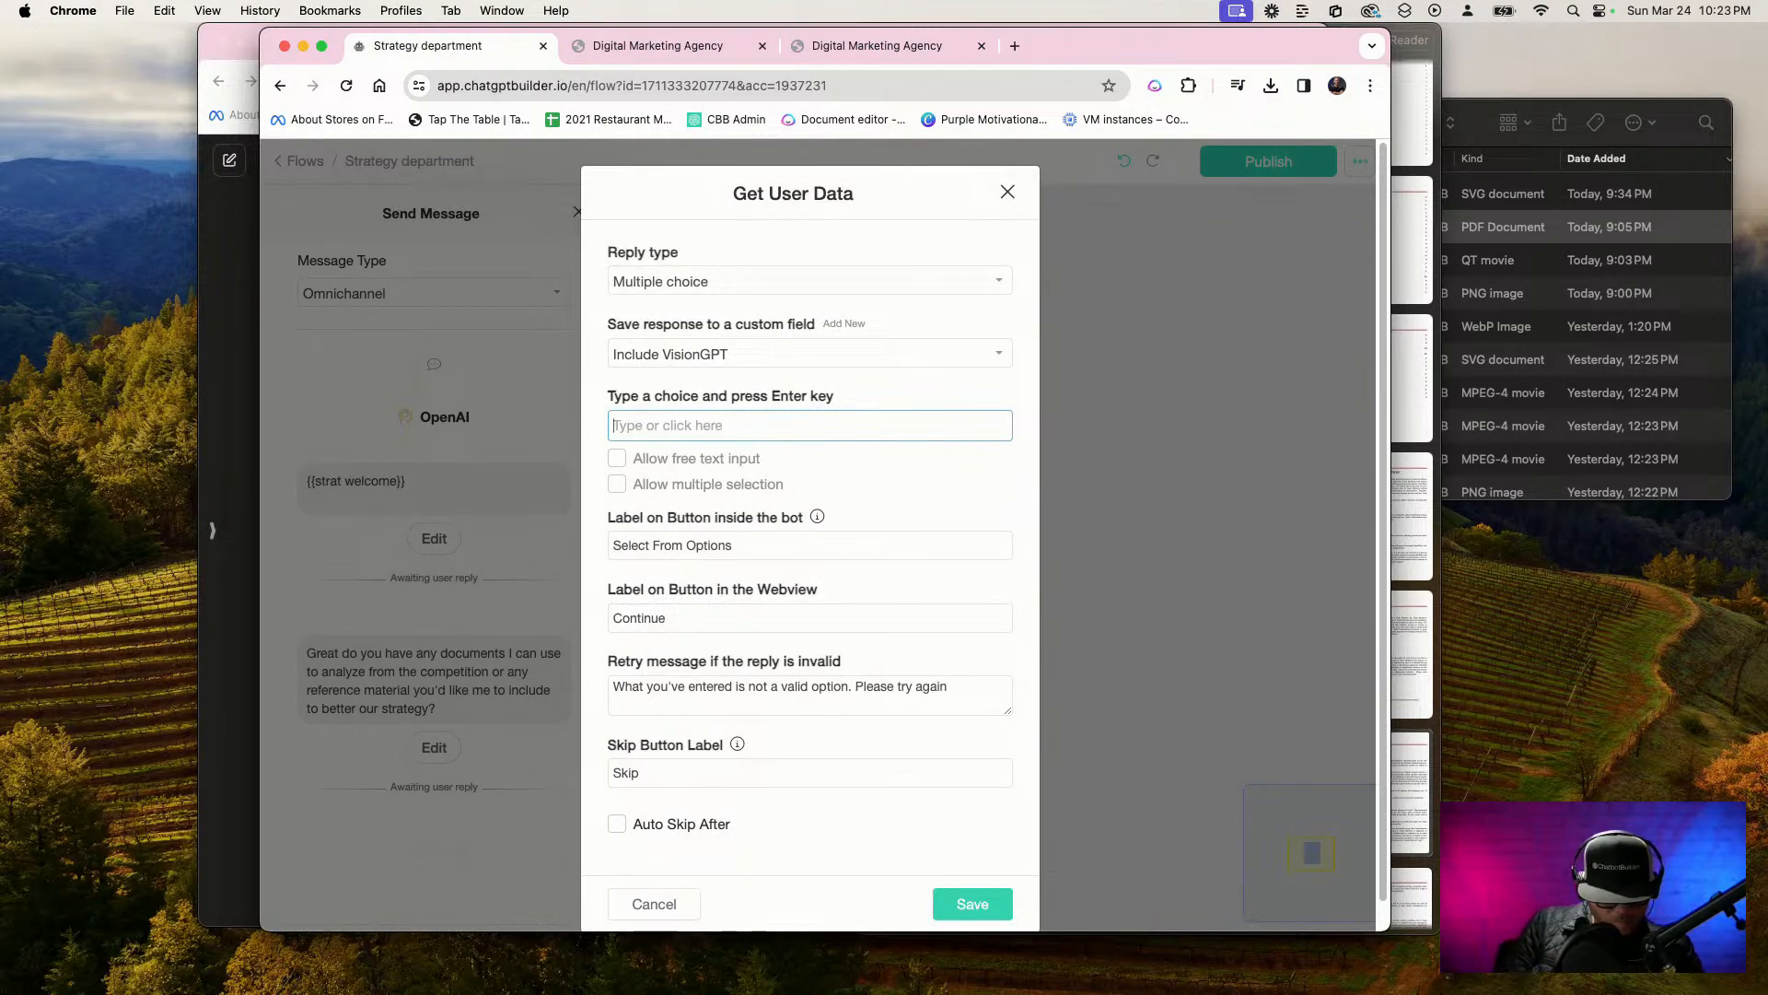
Add the choices "Yes" and "No" to the documents question and save its Get User Data settings
text(Ue)
key(BackSpace)
text(Yes)
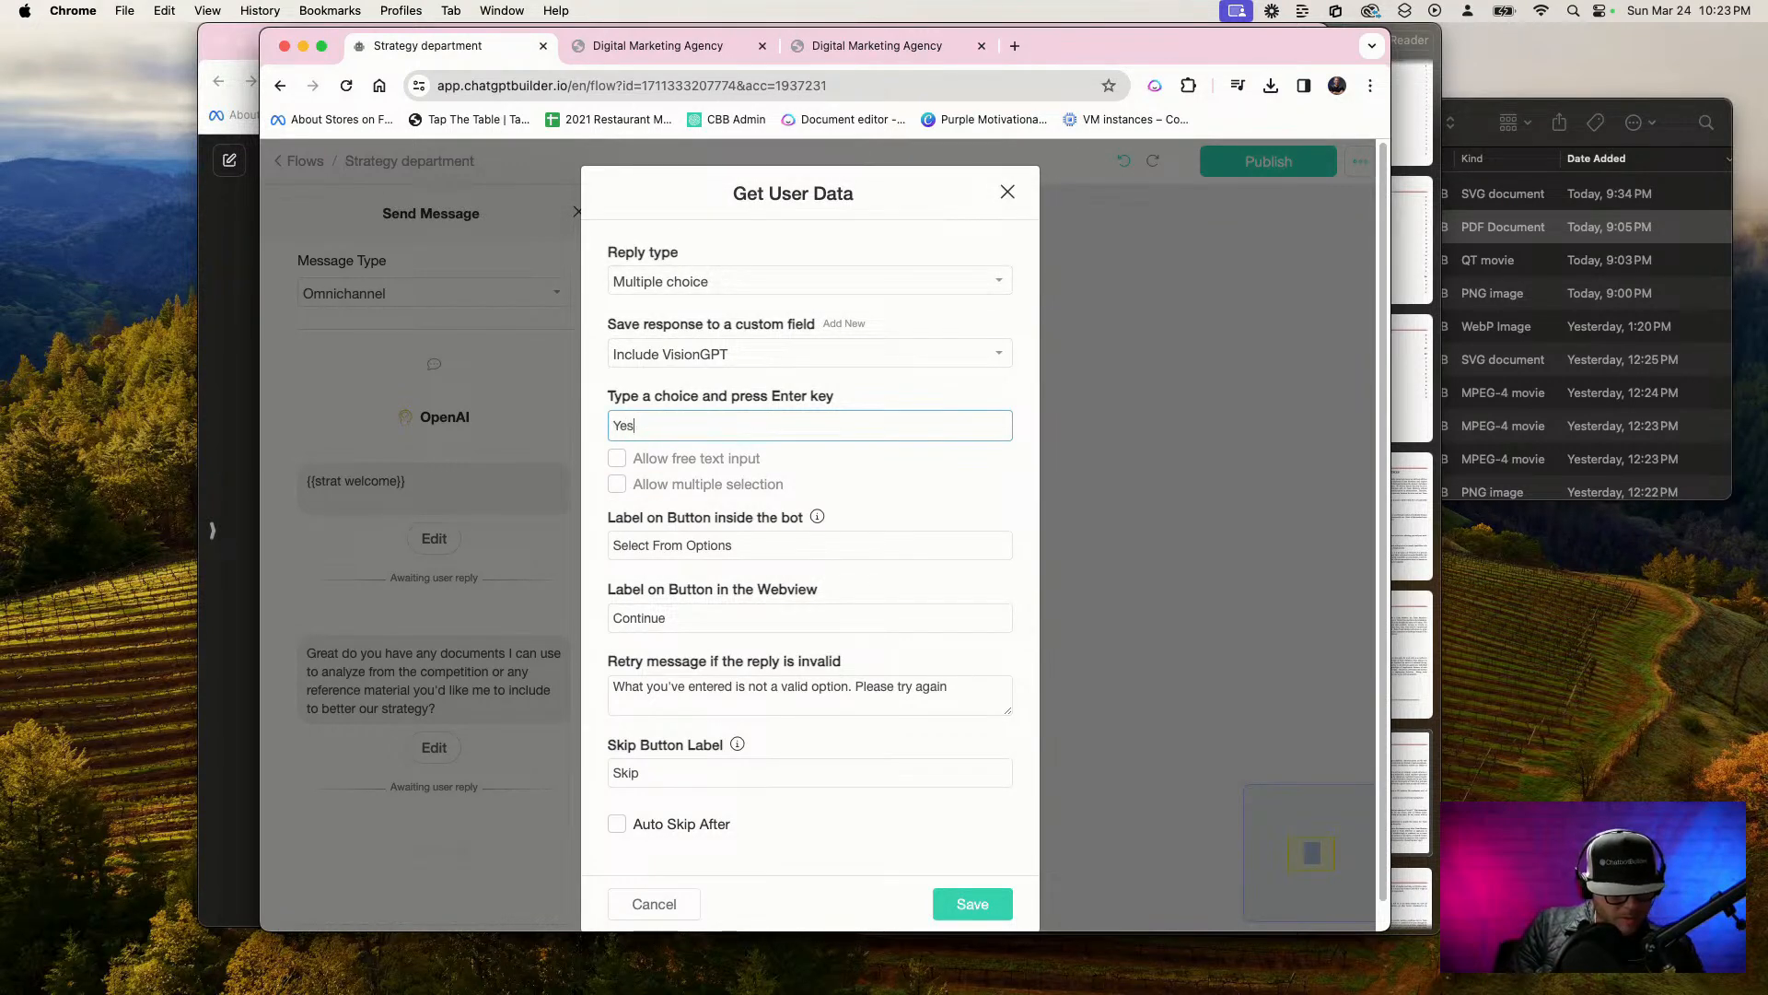
key(Return)
text(No)
key(Return)
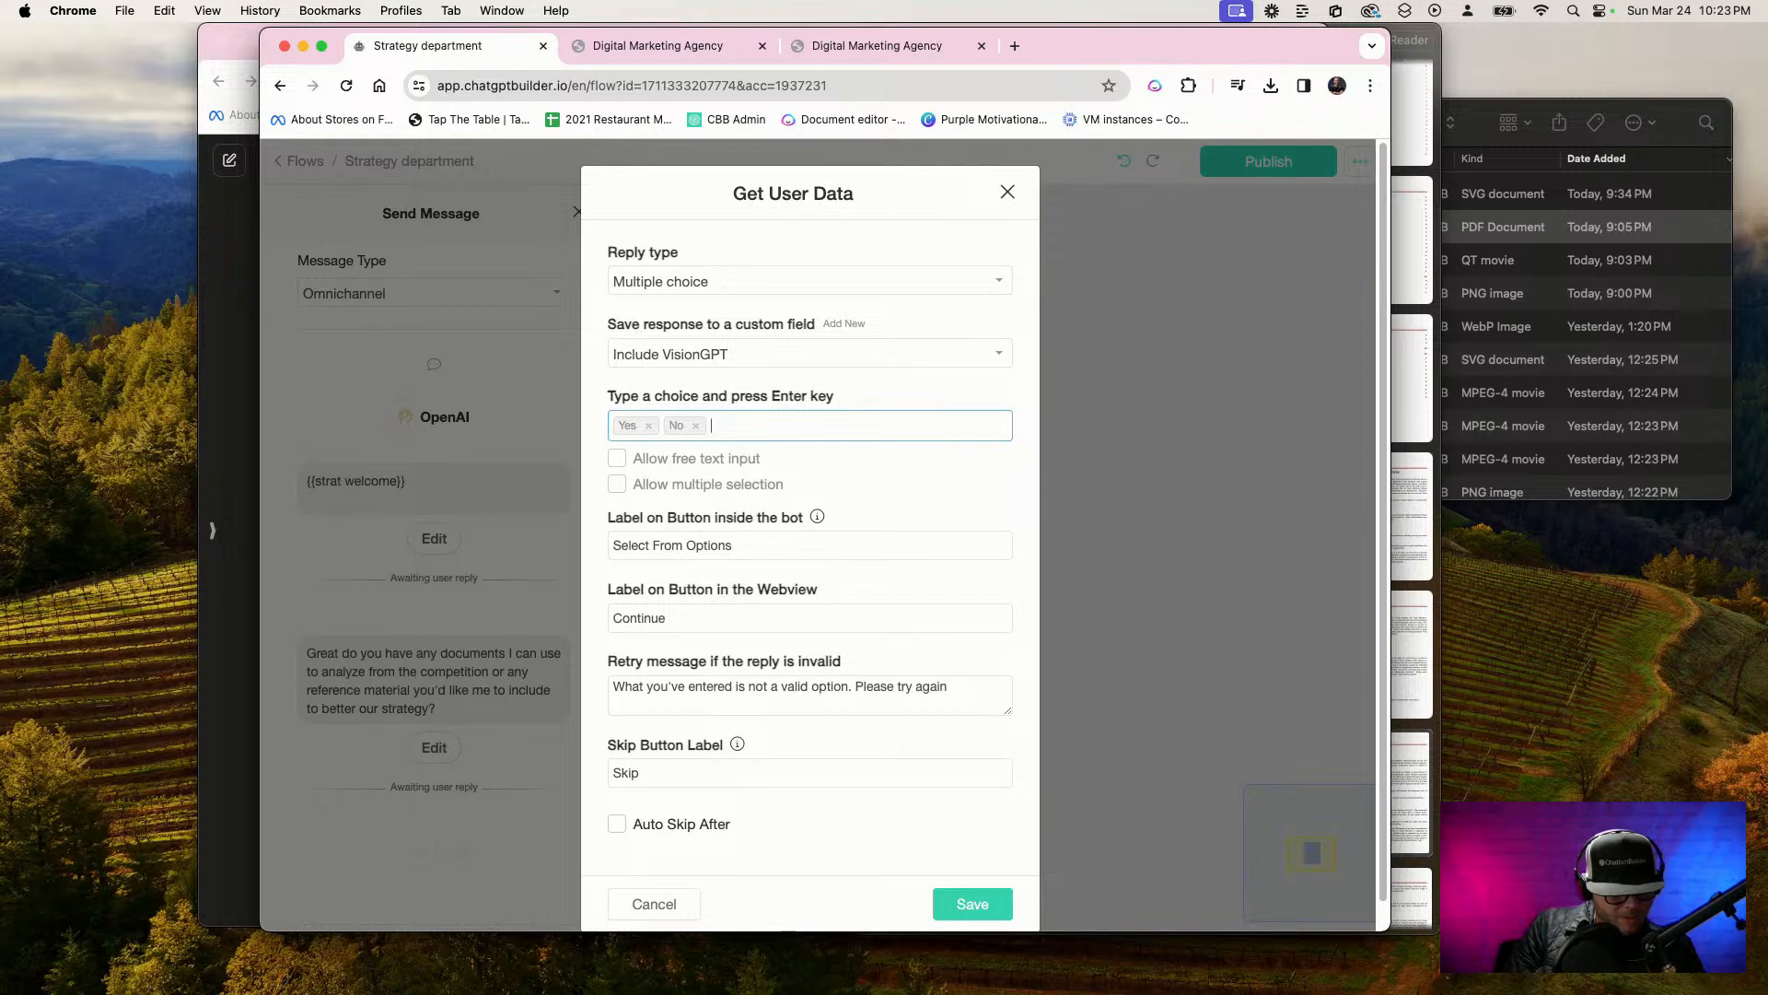
click(975, 910)
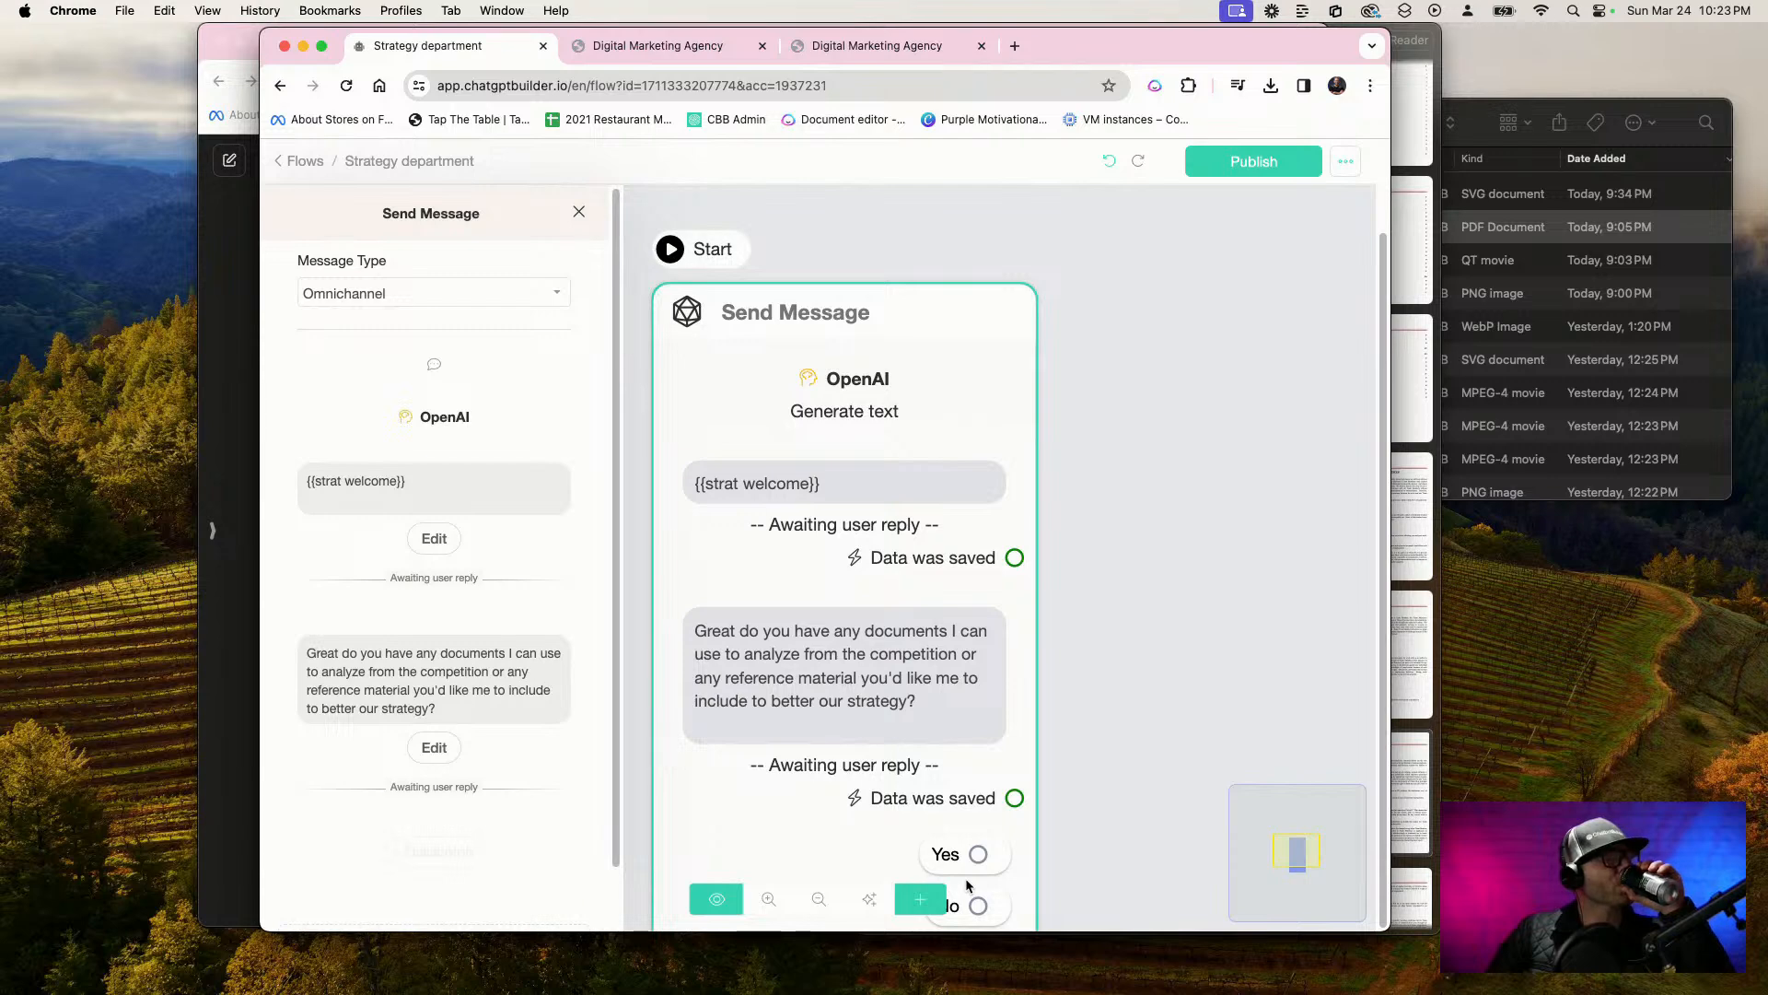
Connect the Yes choice to a new Send Message step beside the first one and add a Get User Data block to it
click(1175, 590)
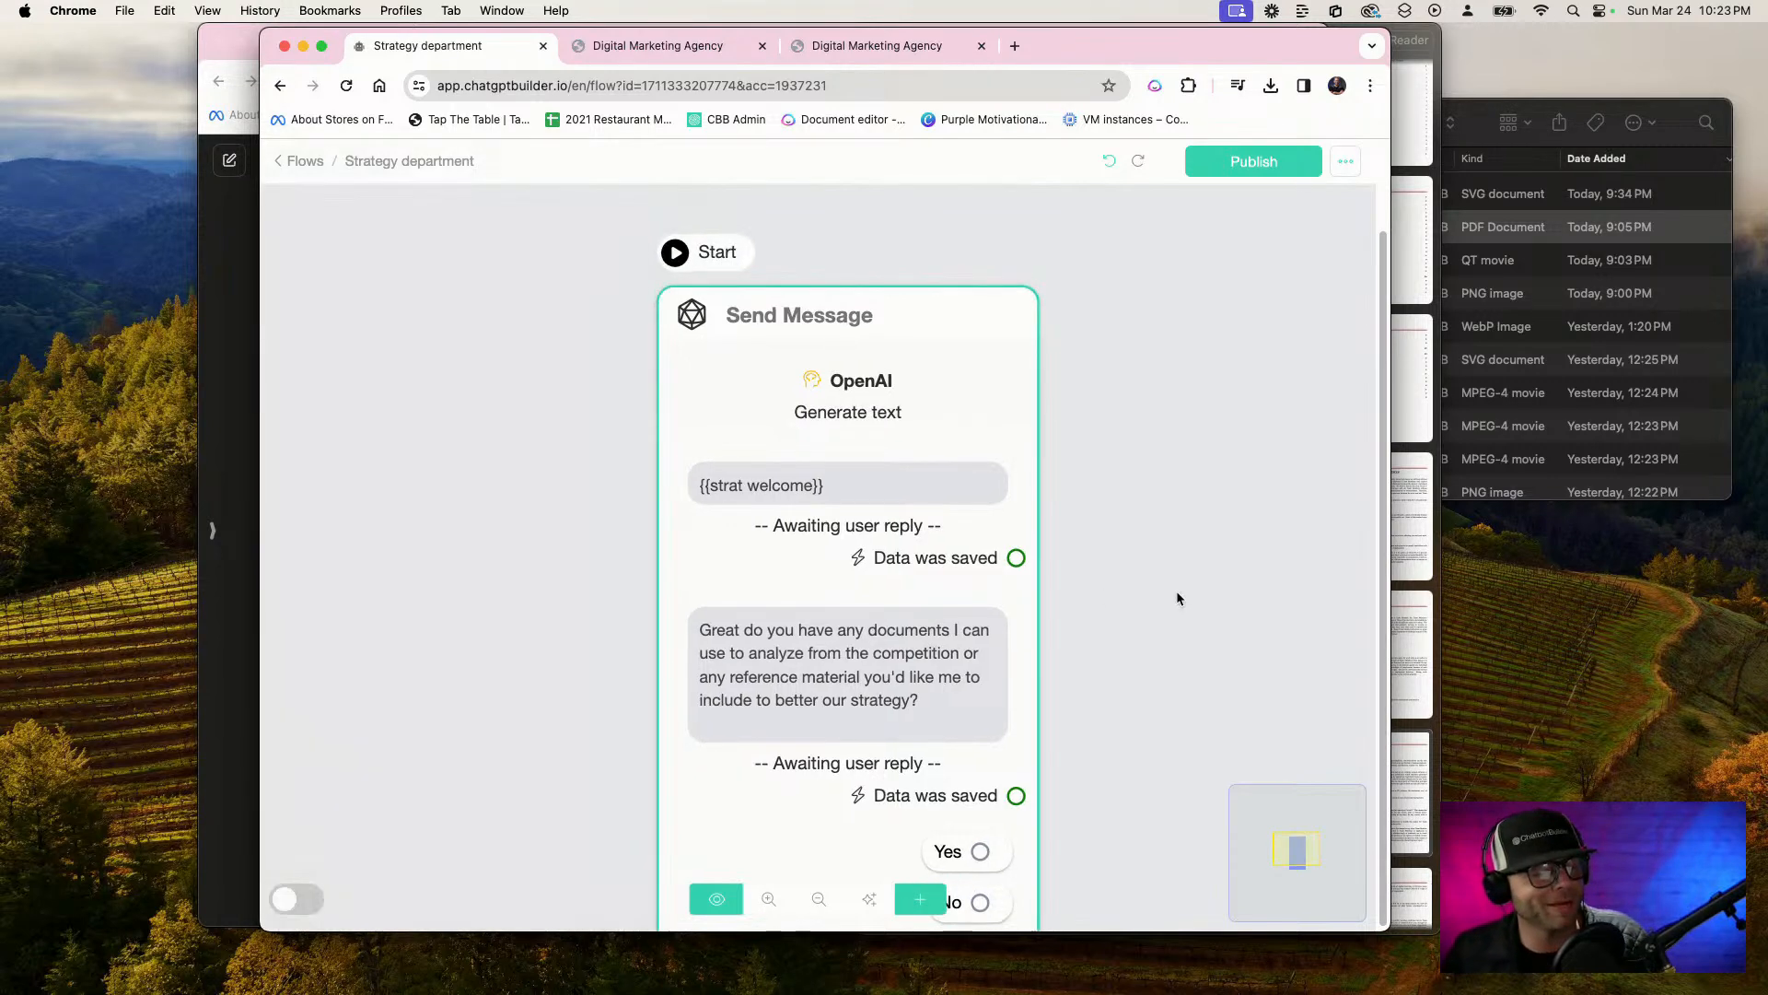
scroll(1176, 599, down, 3)
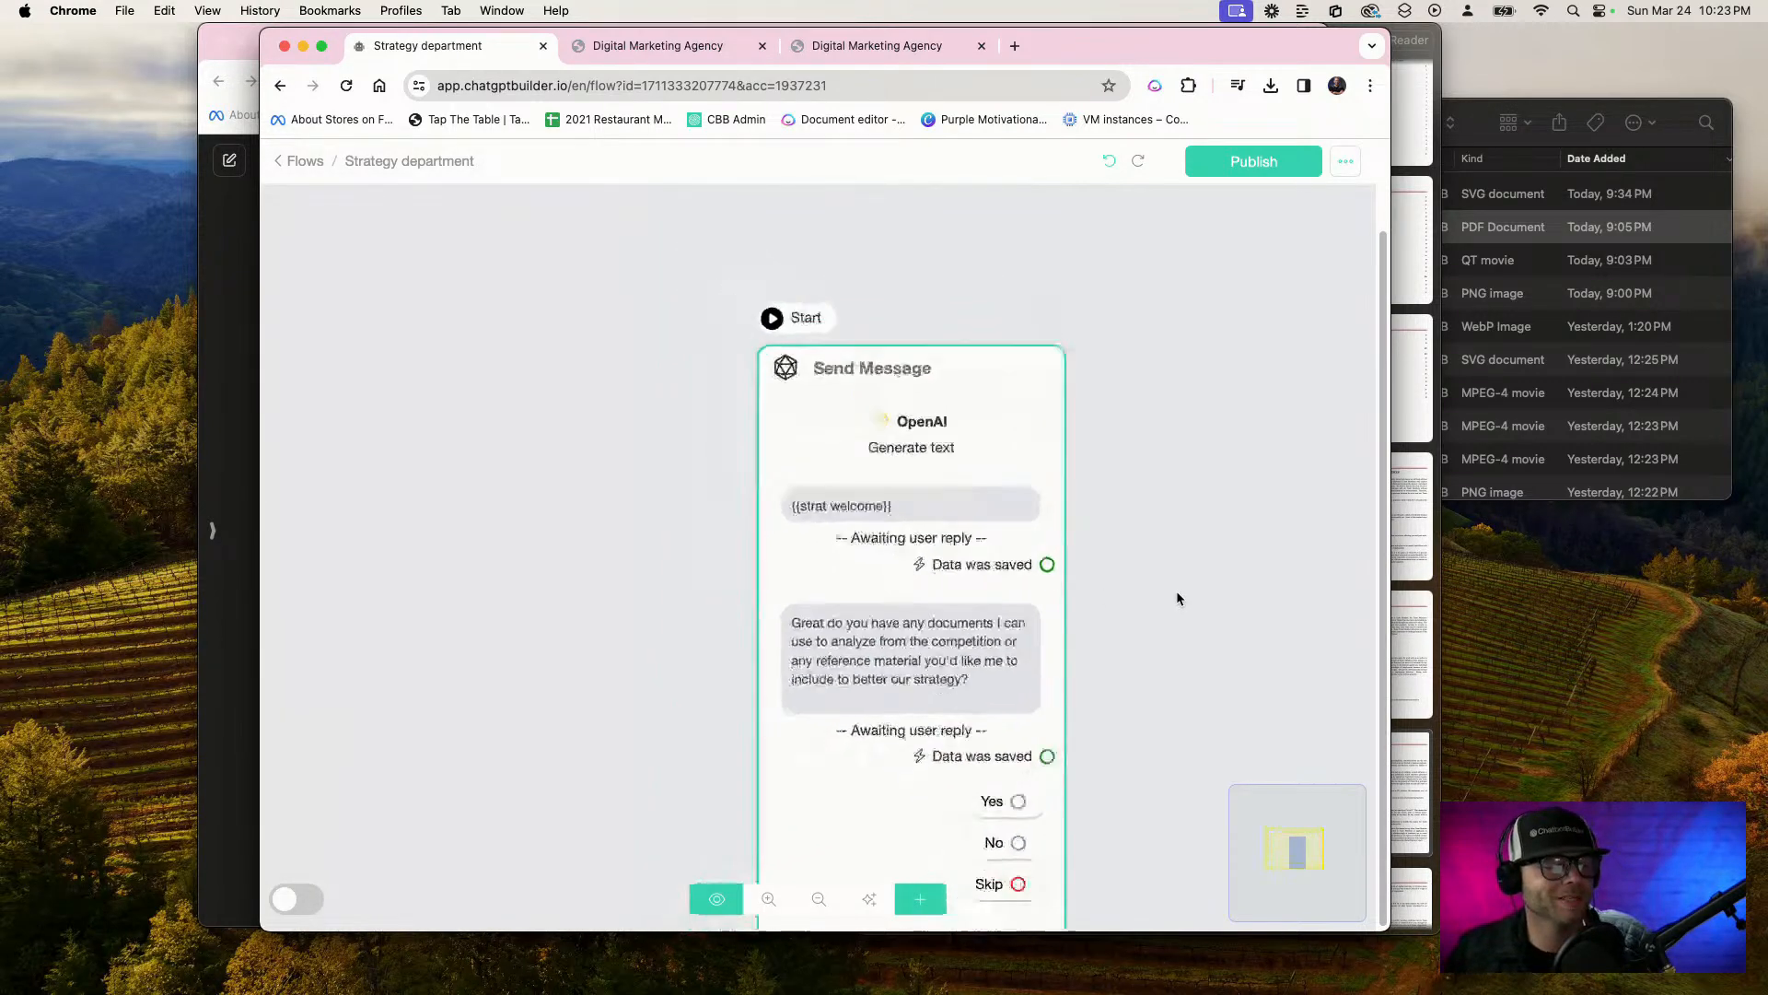
drag(1177, 599, 1022, 471)
drag(881, 653, 1076, 346)
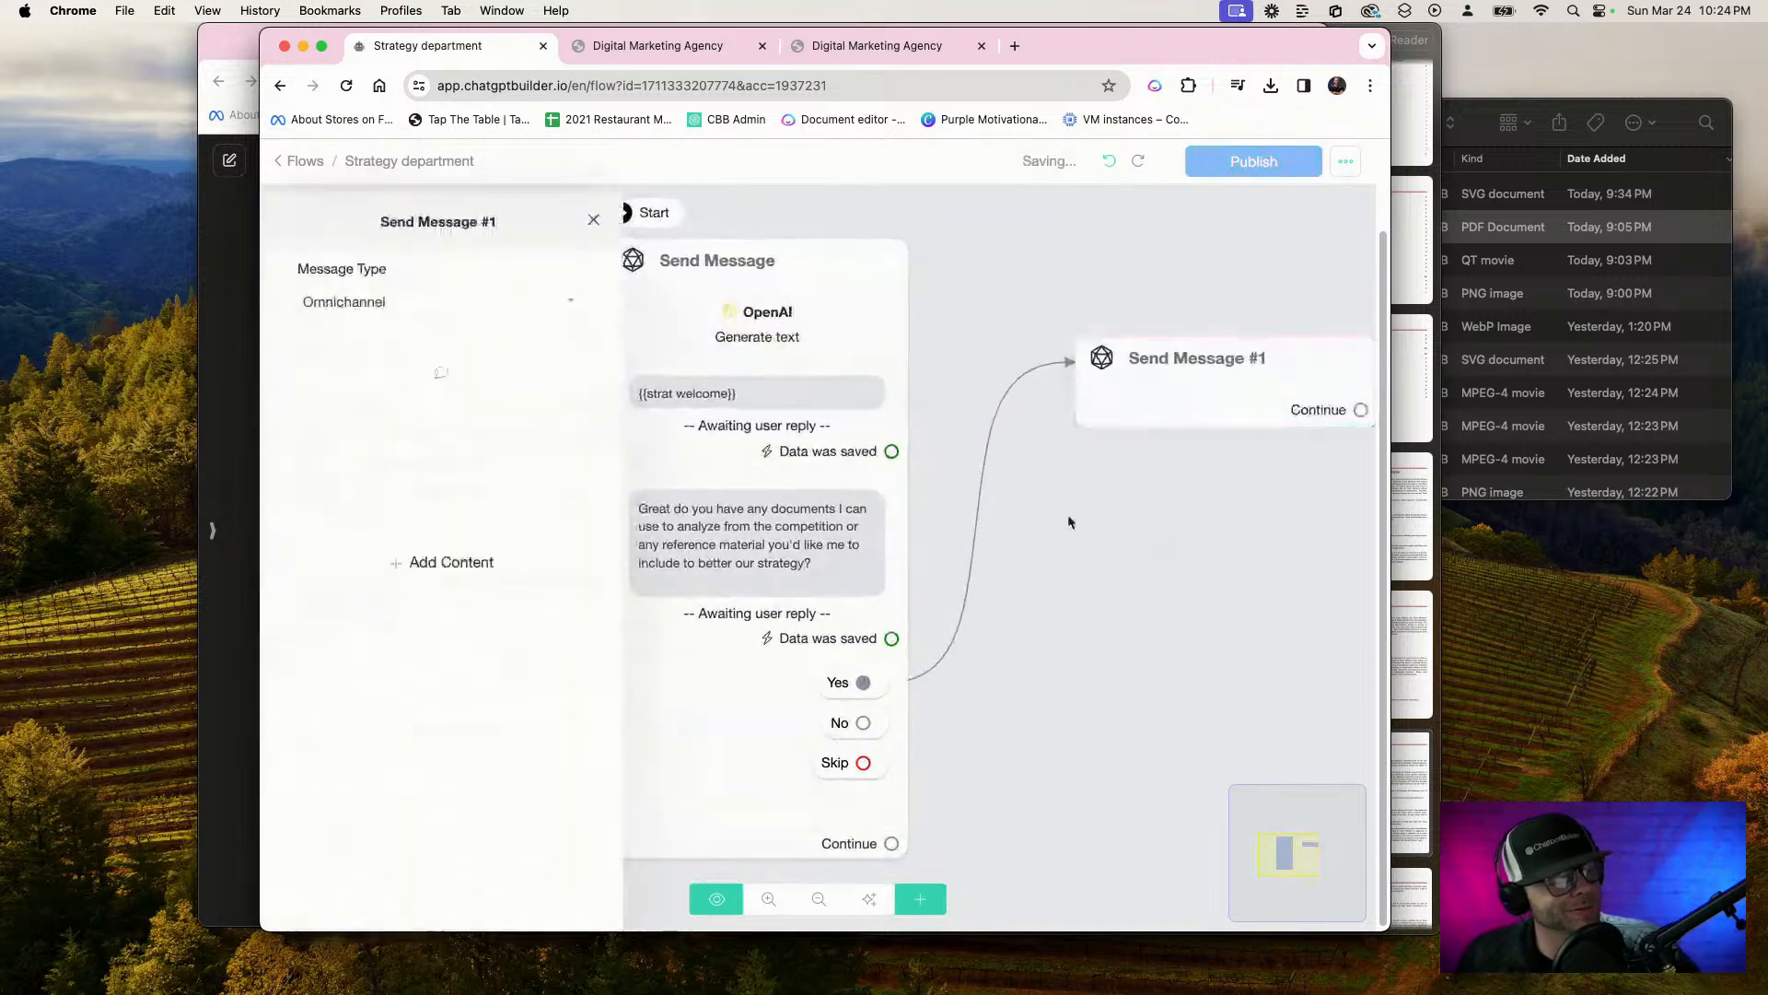
click(453, 549)
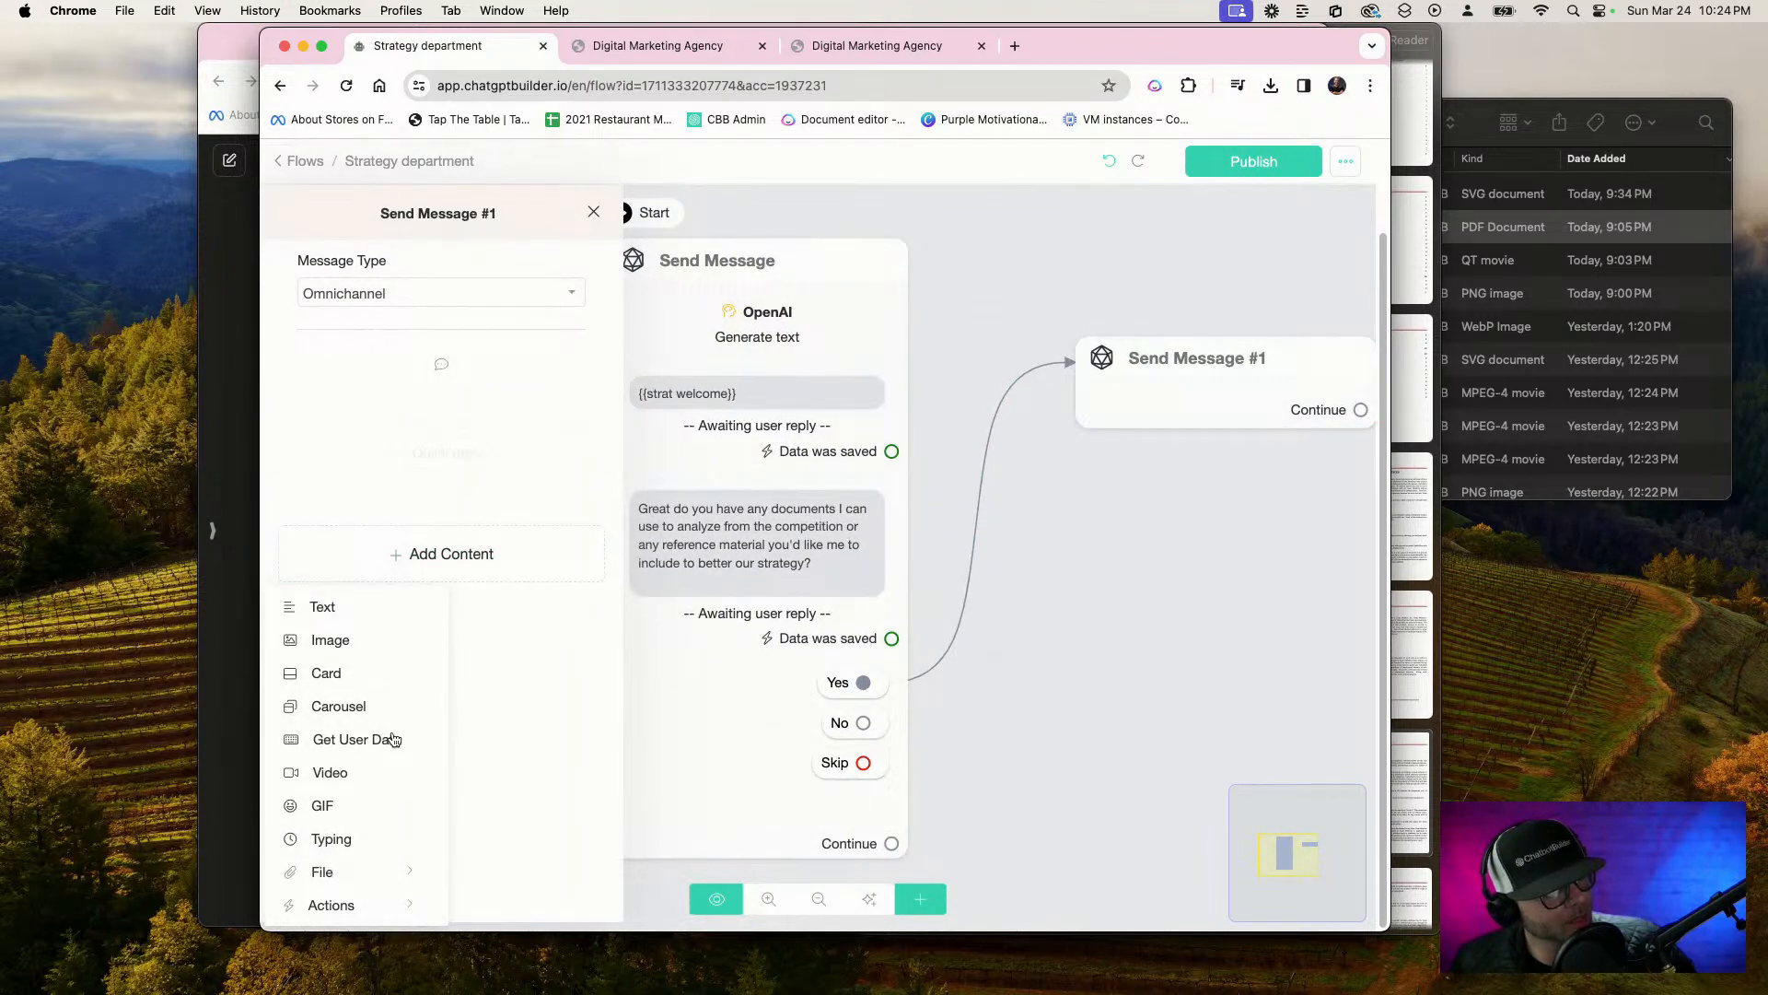
click(379, 740)
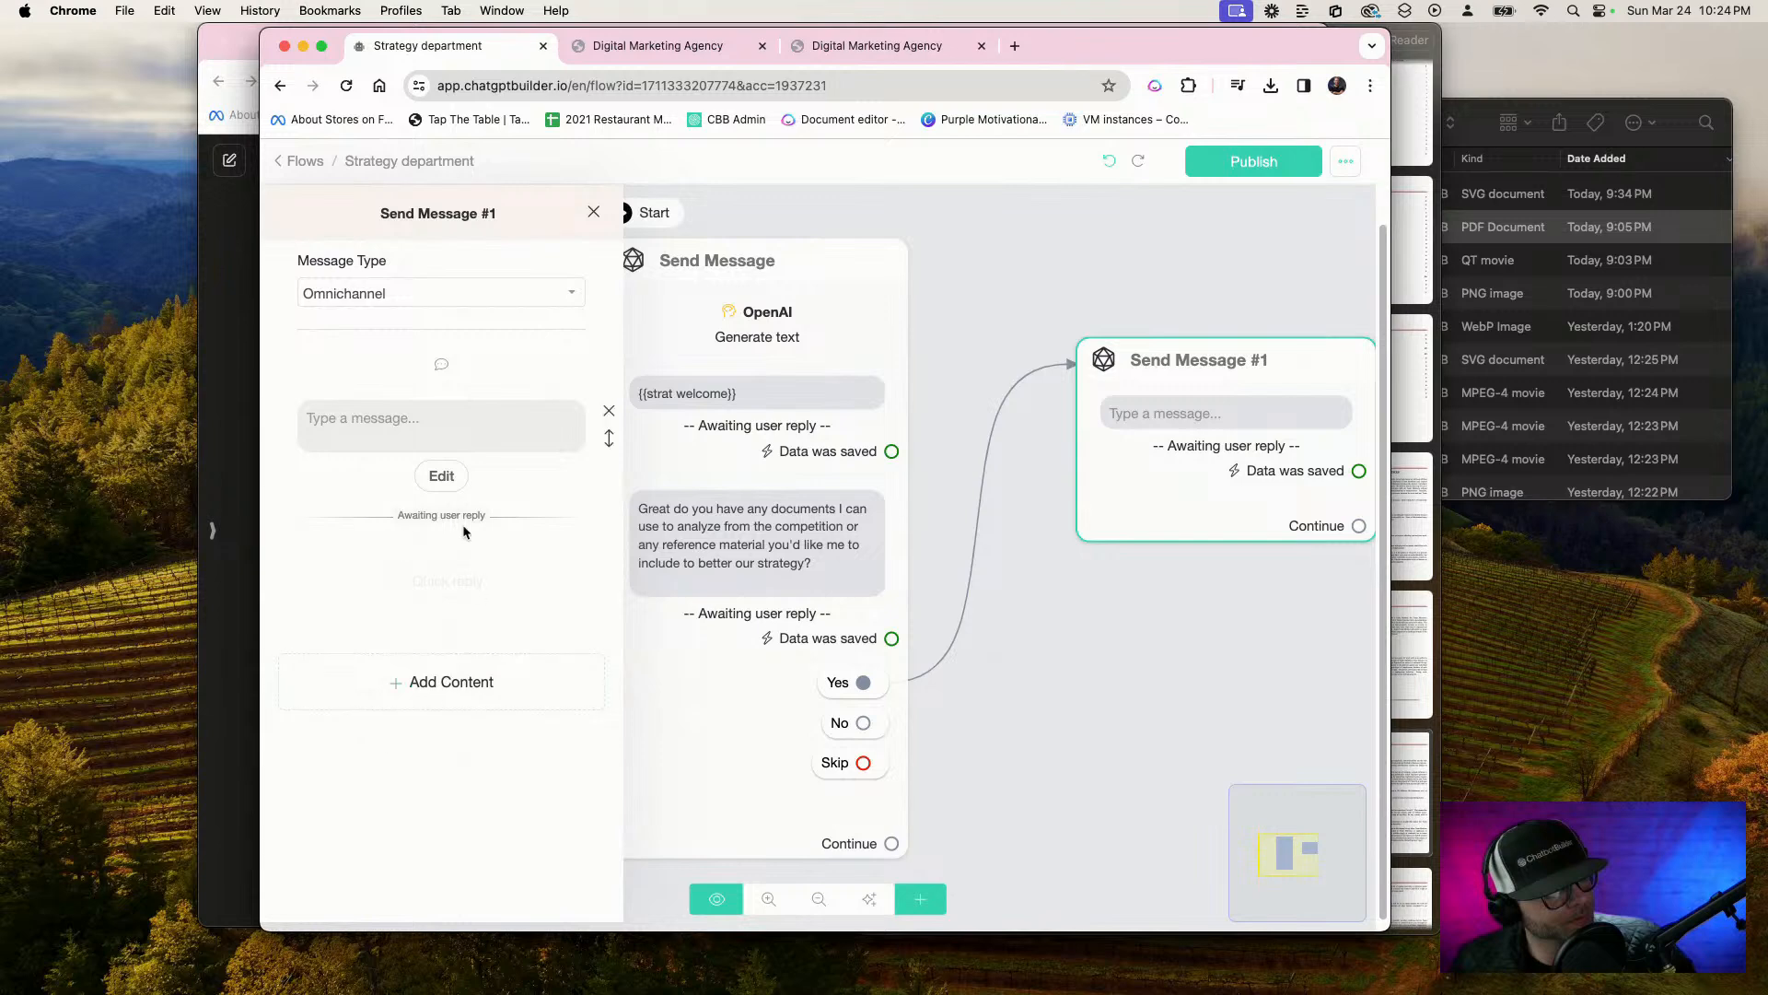
Set the new block's reply type to Image, store the response in a new custom field "Upload Photo", and save the settings
click(451, 478)
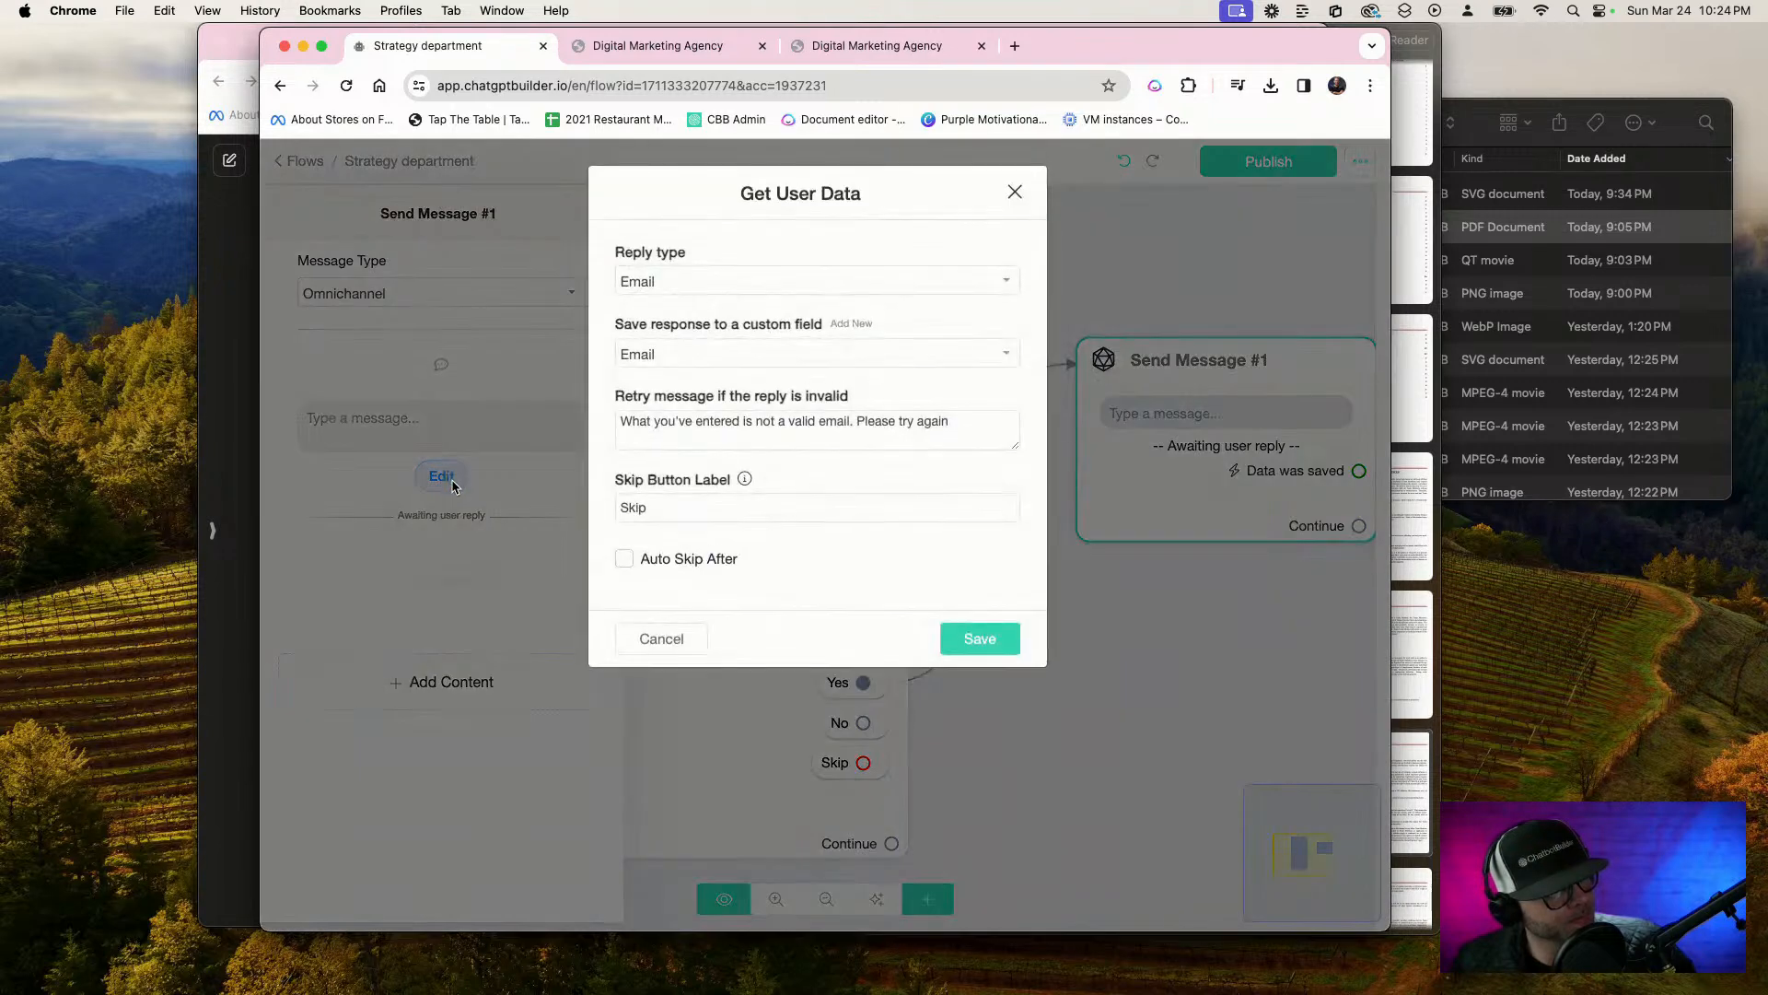
click(912, 281)
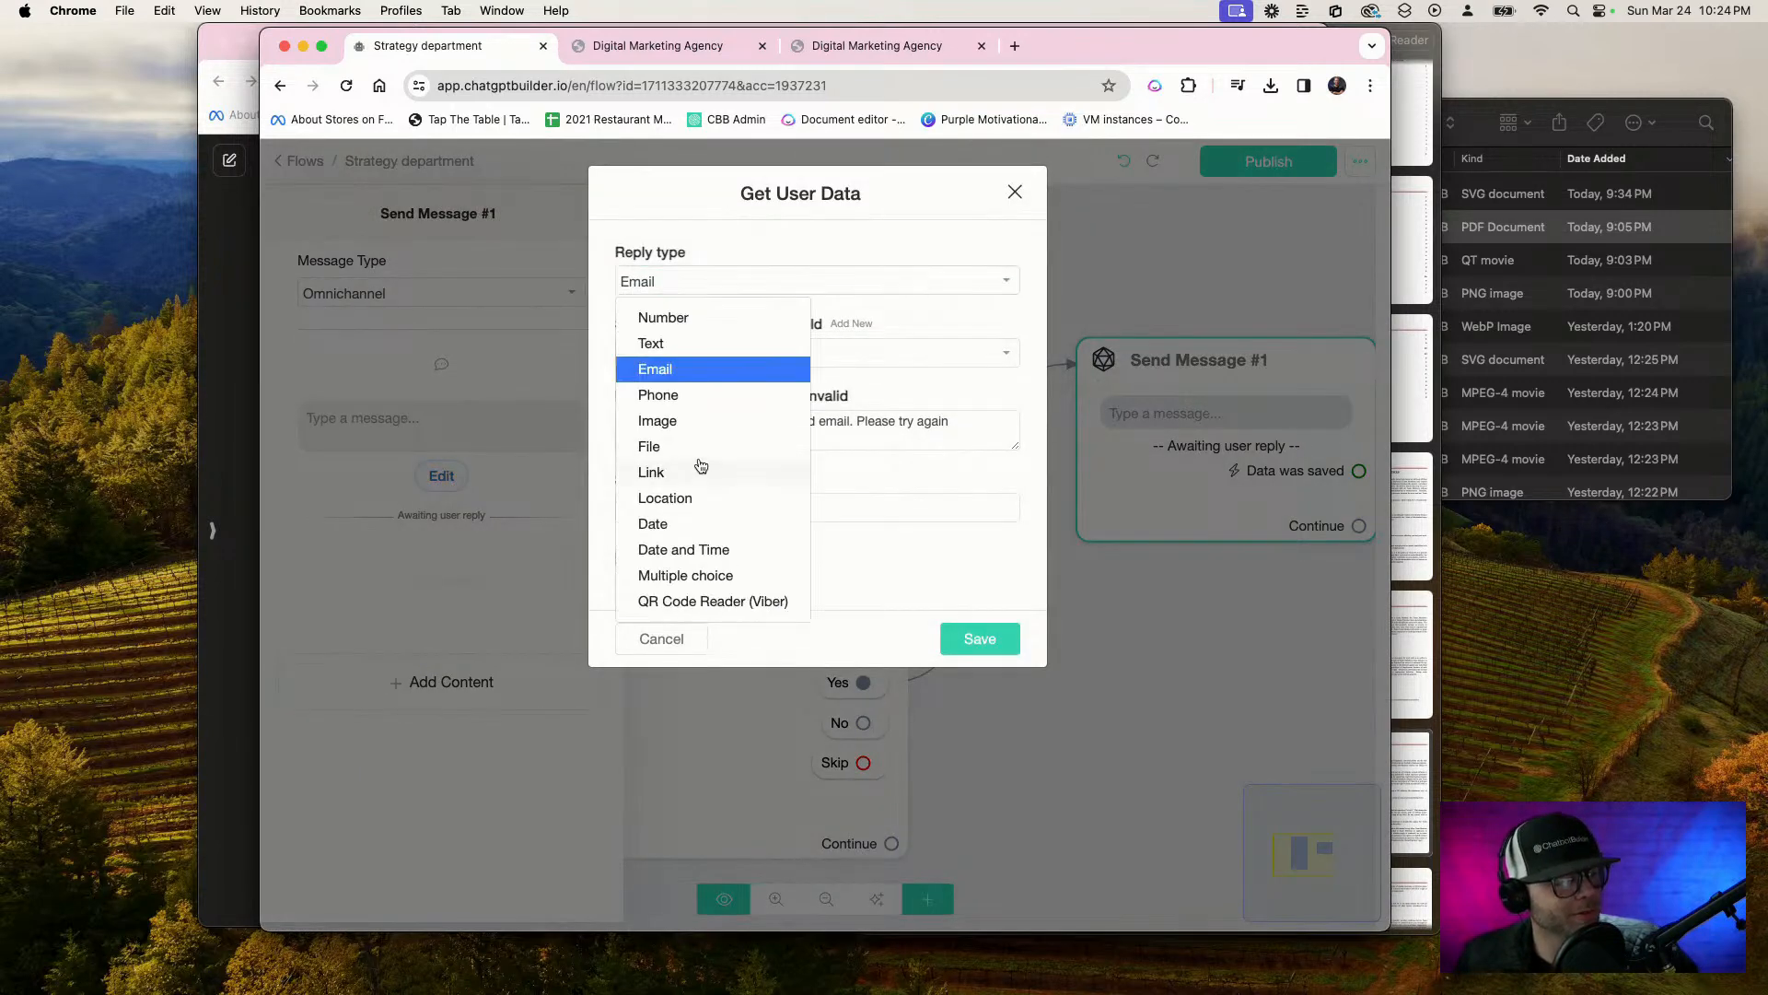
click(682, 419)
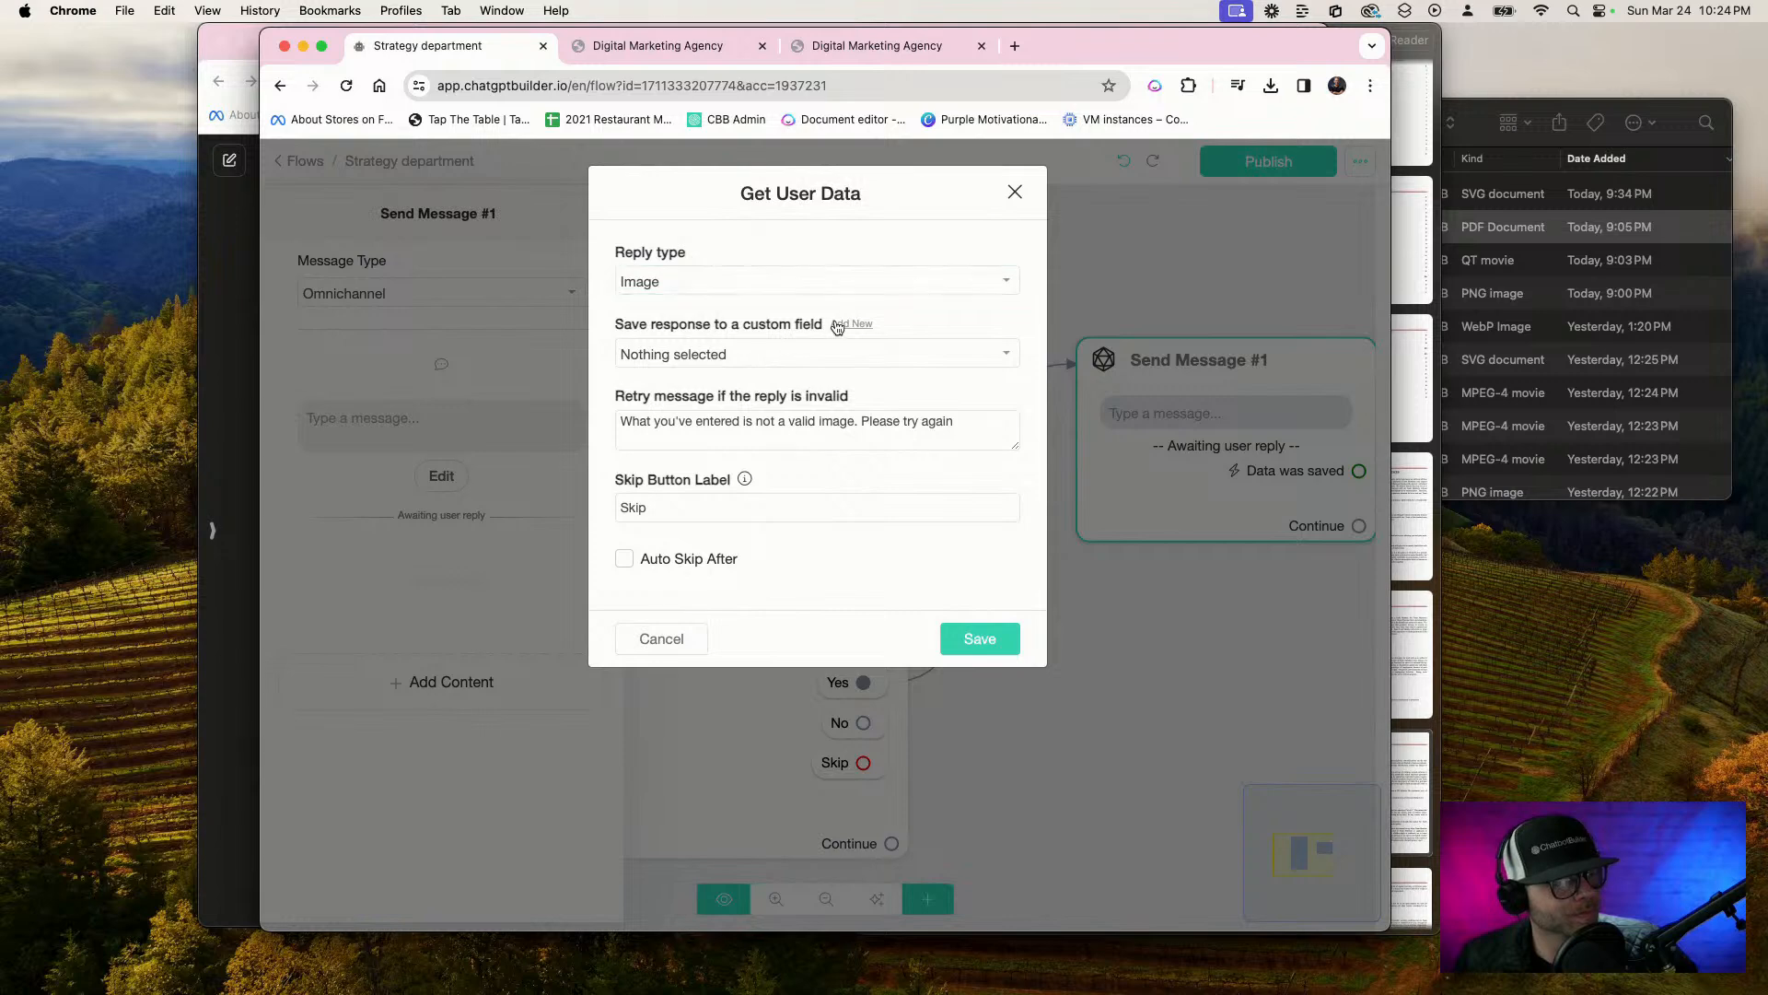
click(851, 324)
click(726, 295)
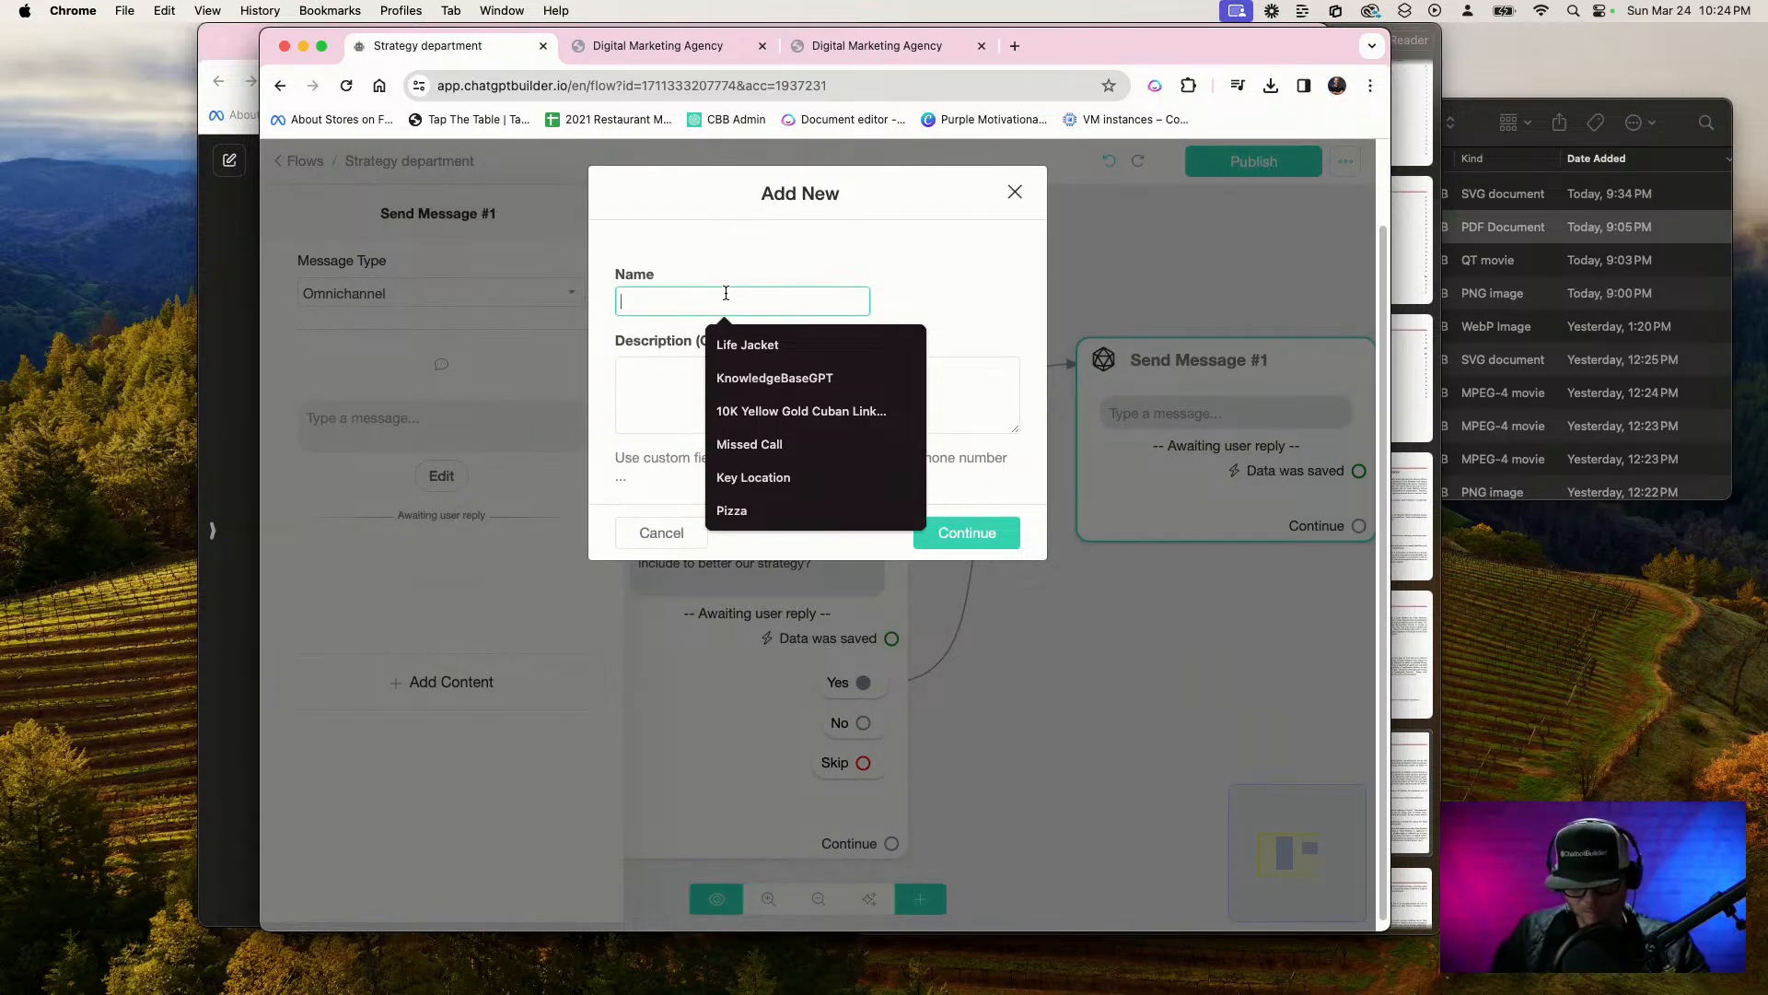
text(Upload Photo)
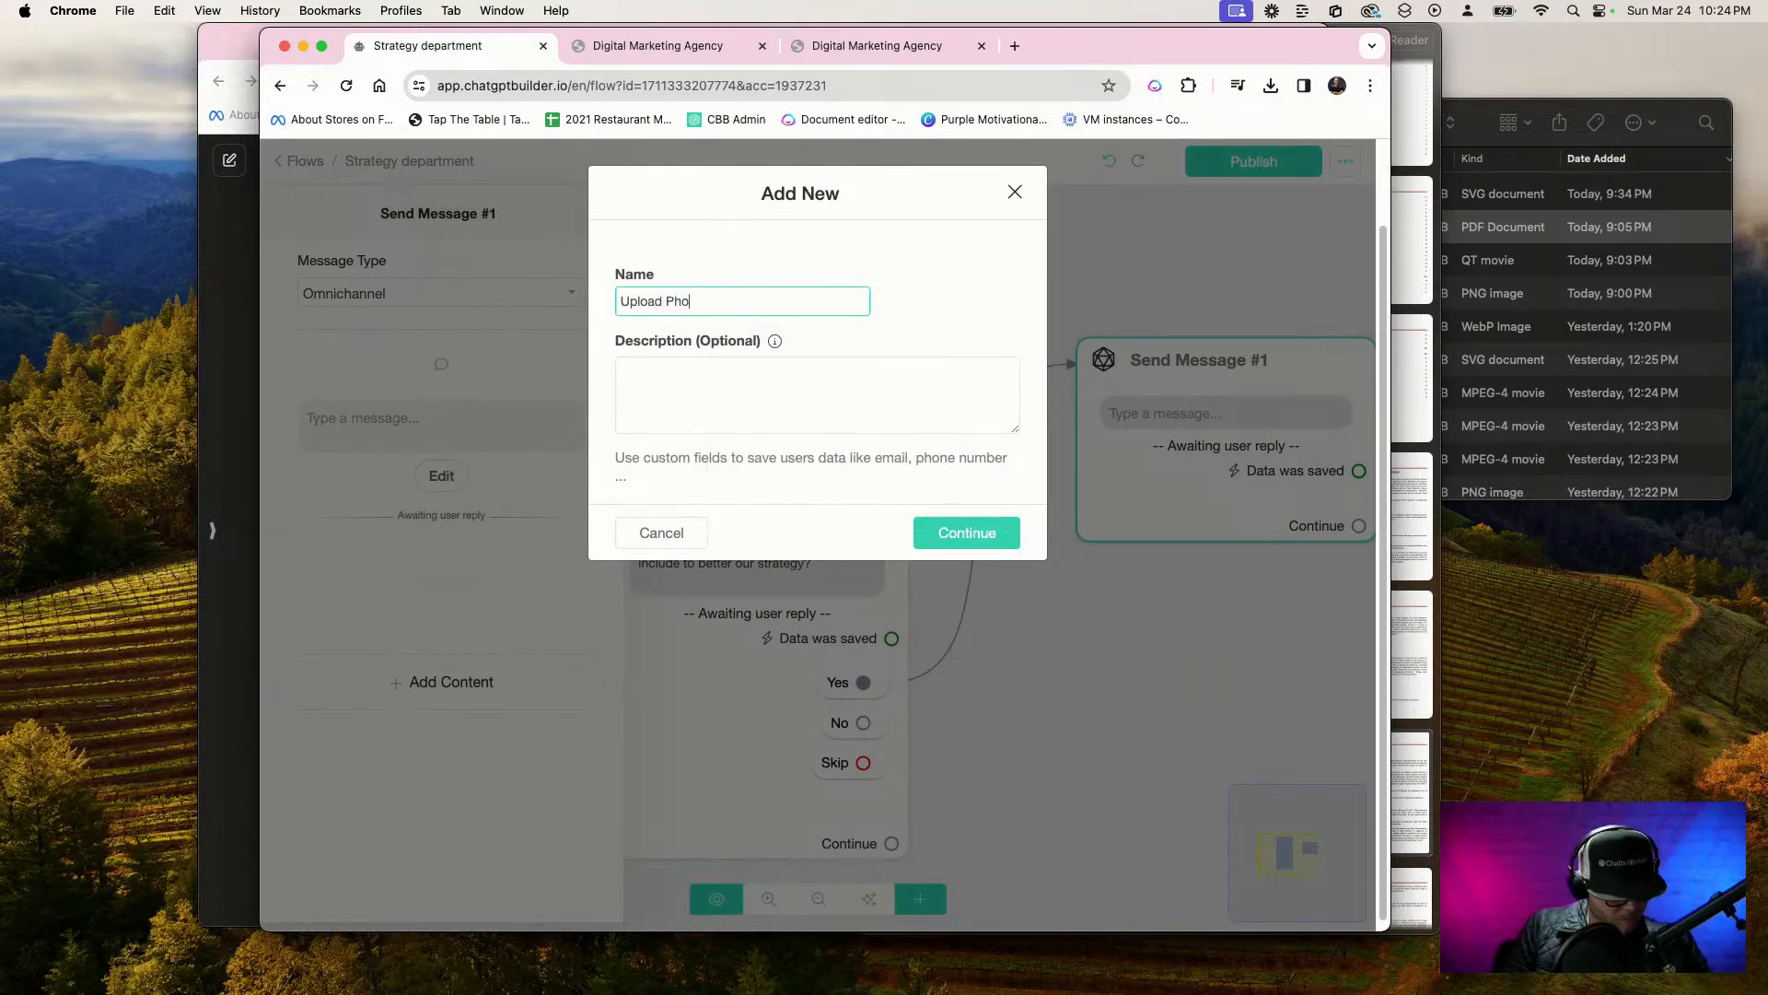
click(1008, 530)
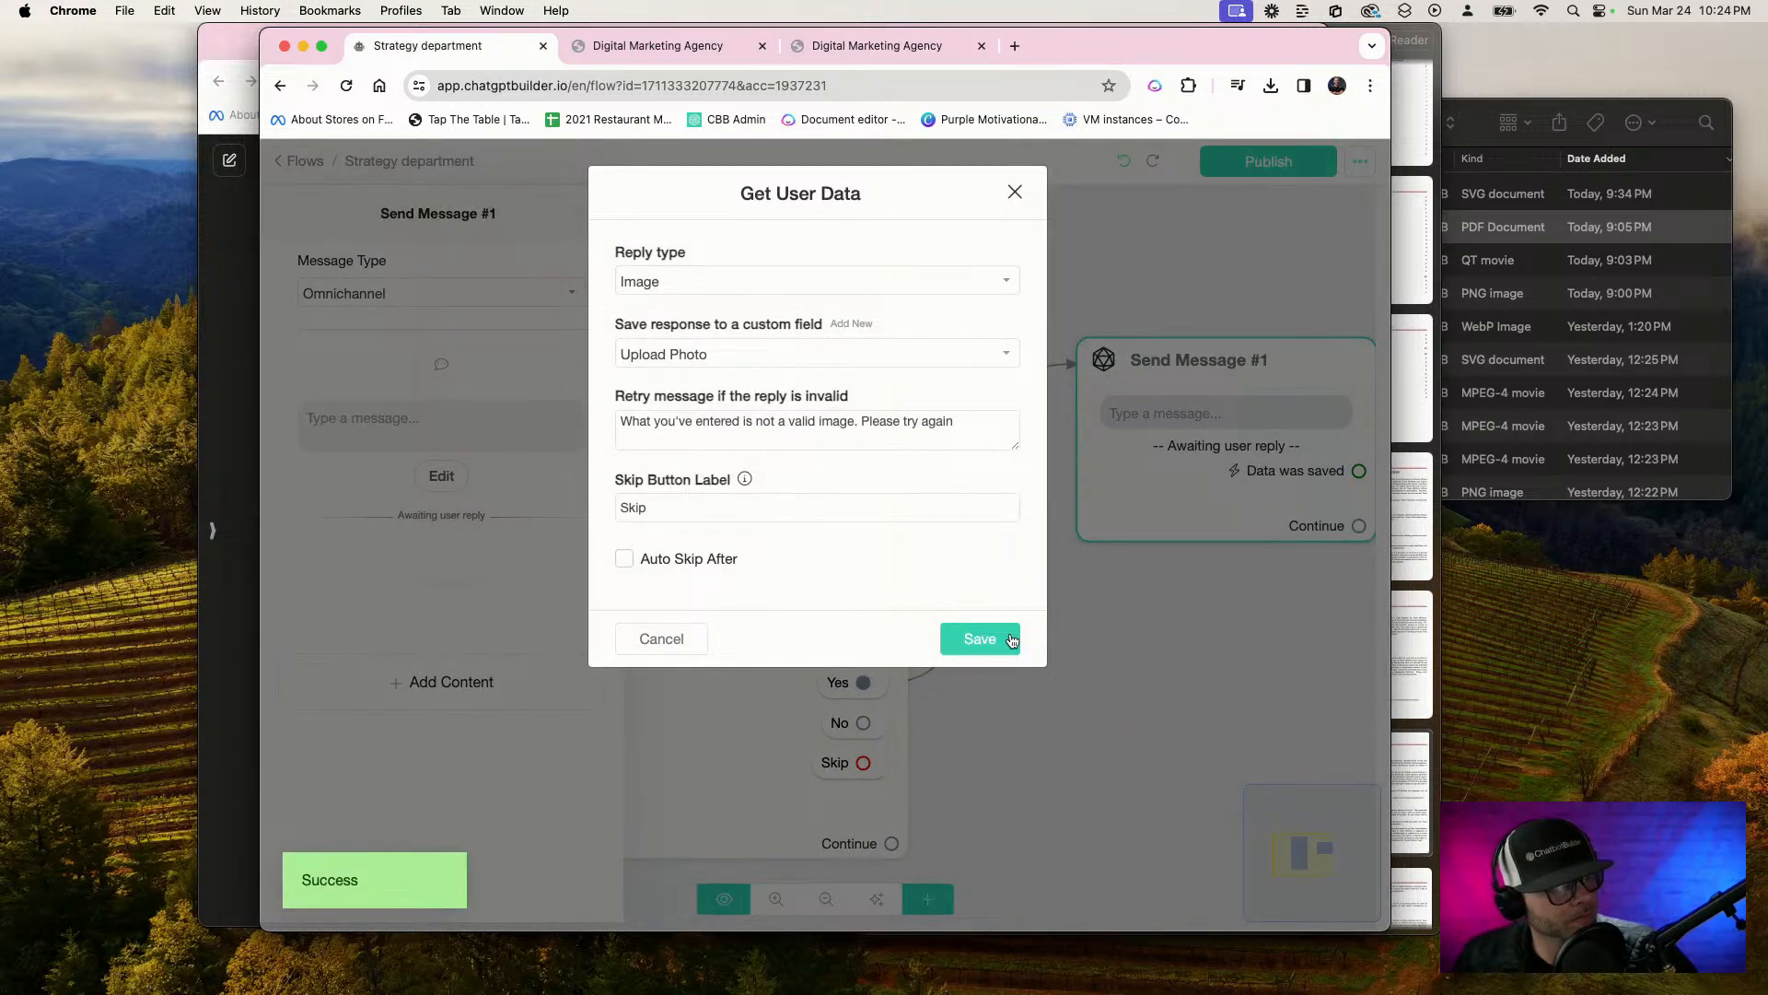
click(1010, 638)
Write the message "Fantastic please upload the photo now and I will analyze it" for the image question in Send Message #1
click(474, 423)
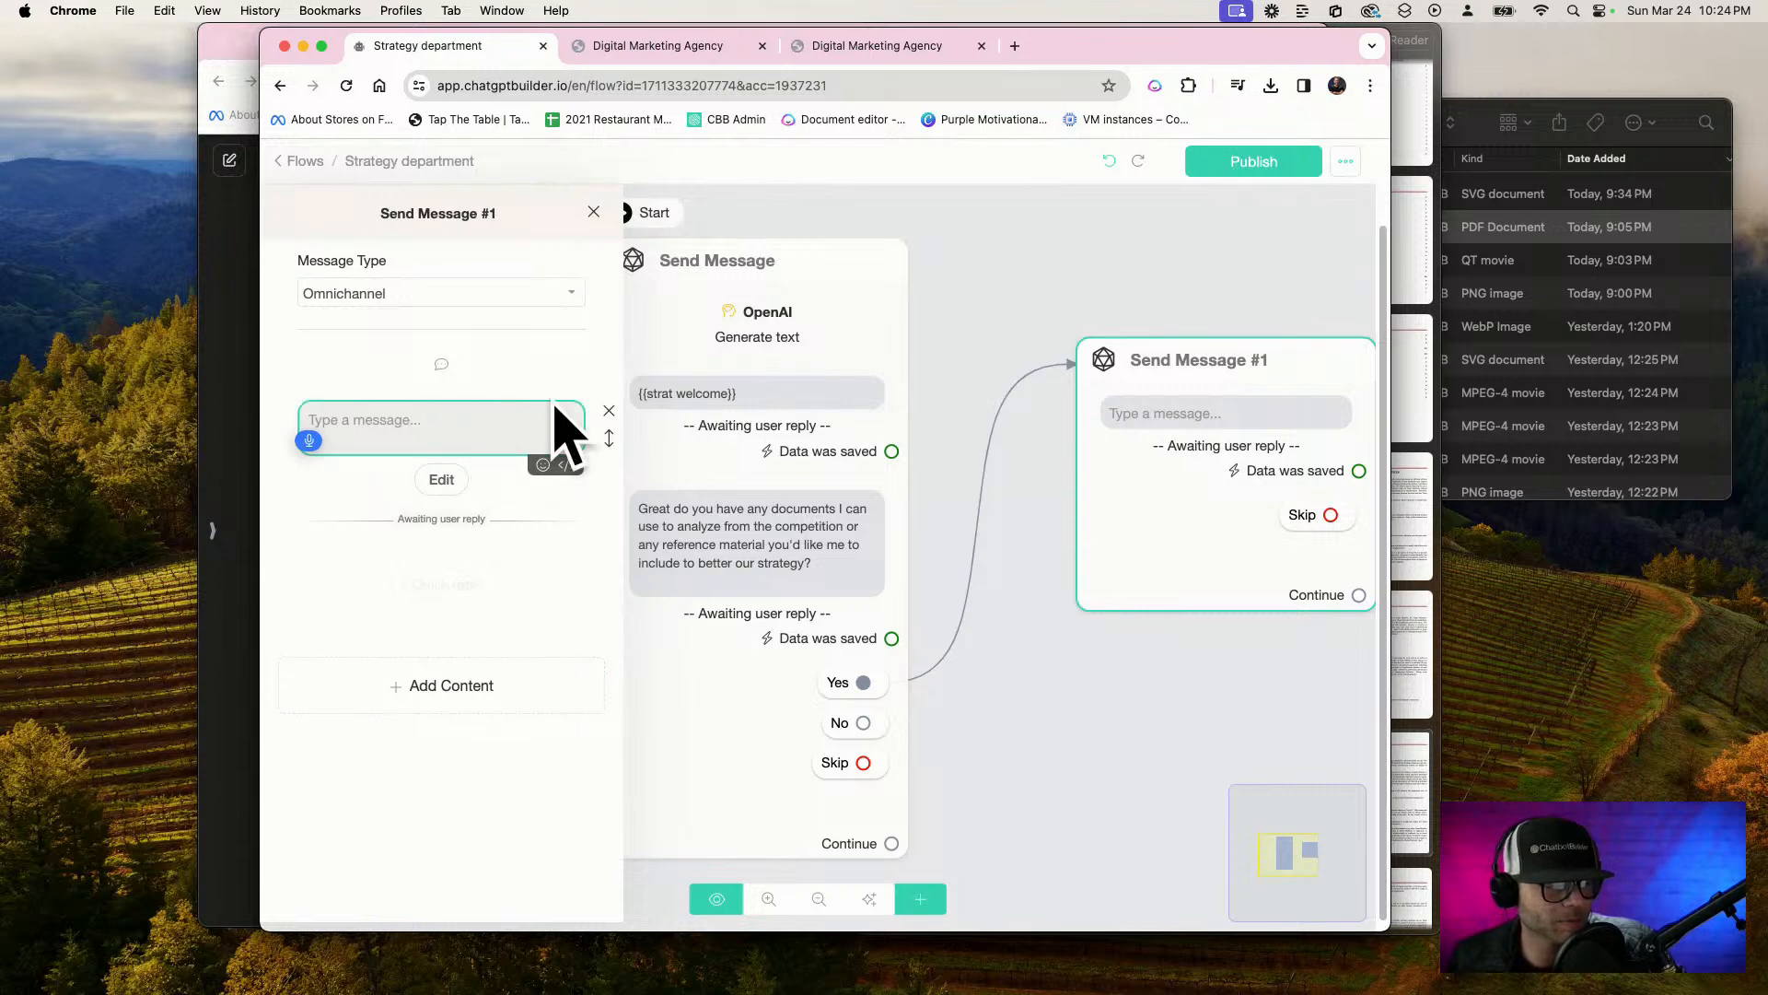
text(Fantastic, please upload)
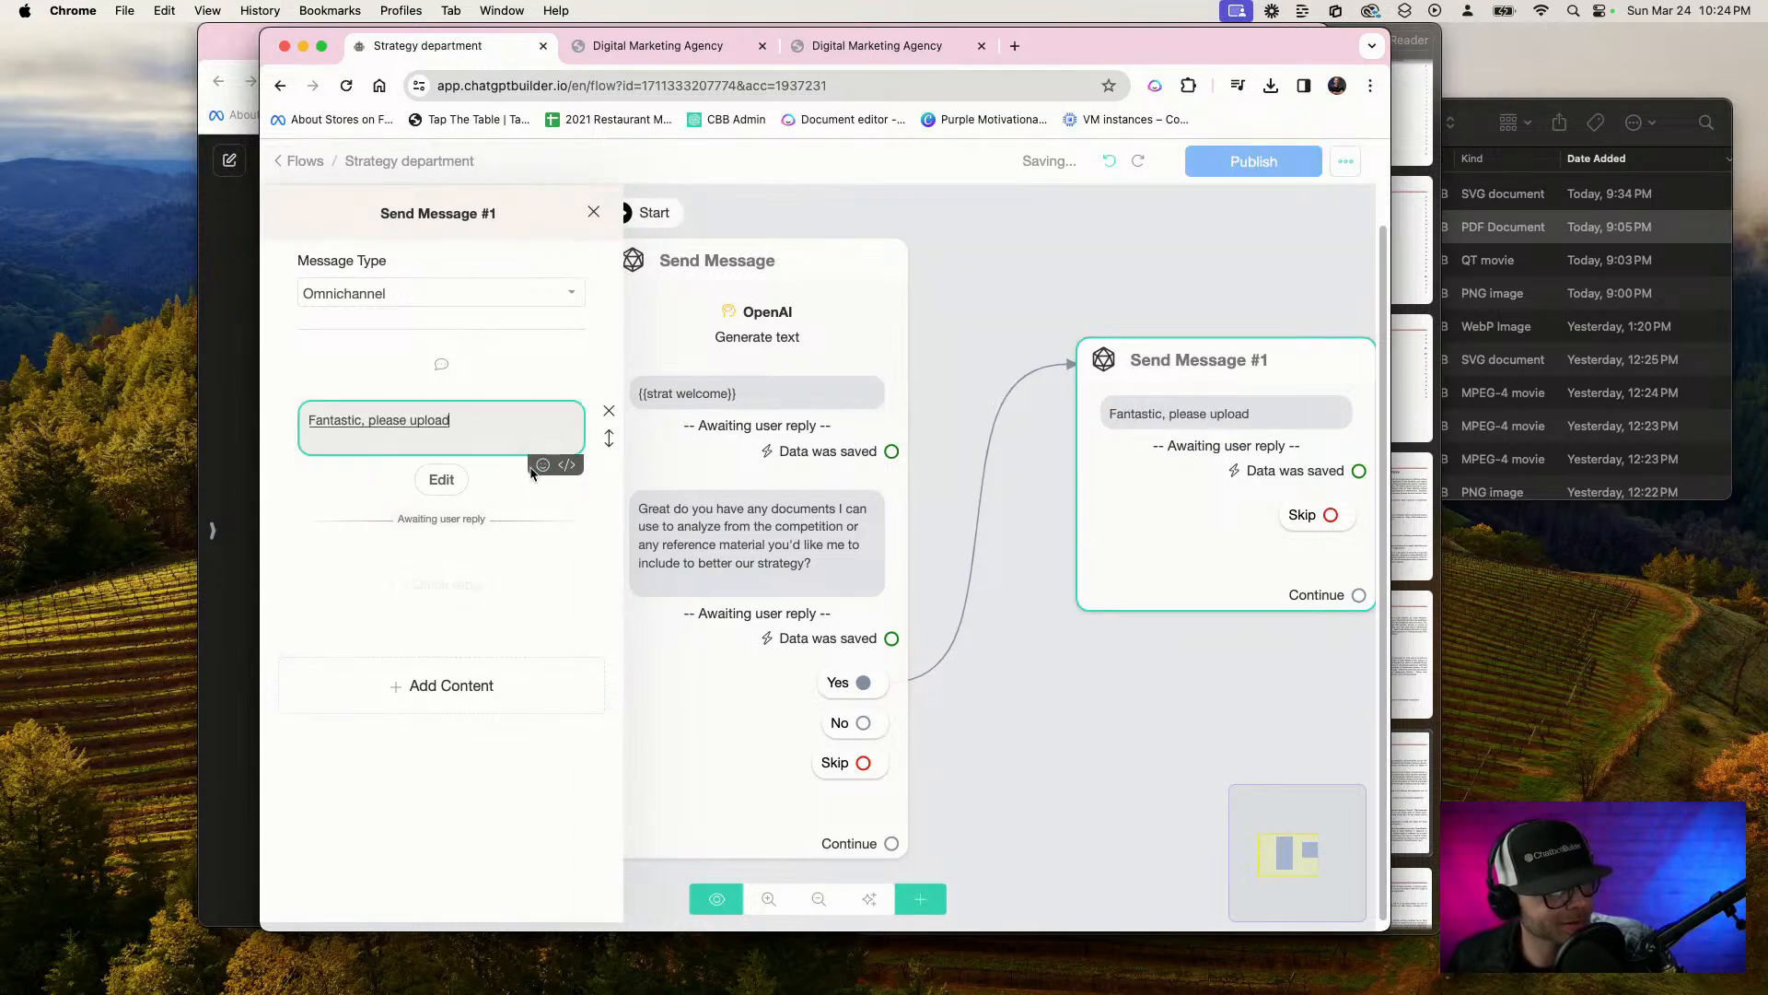
text( the photo)
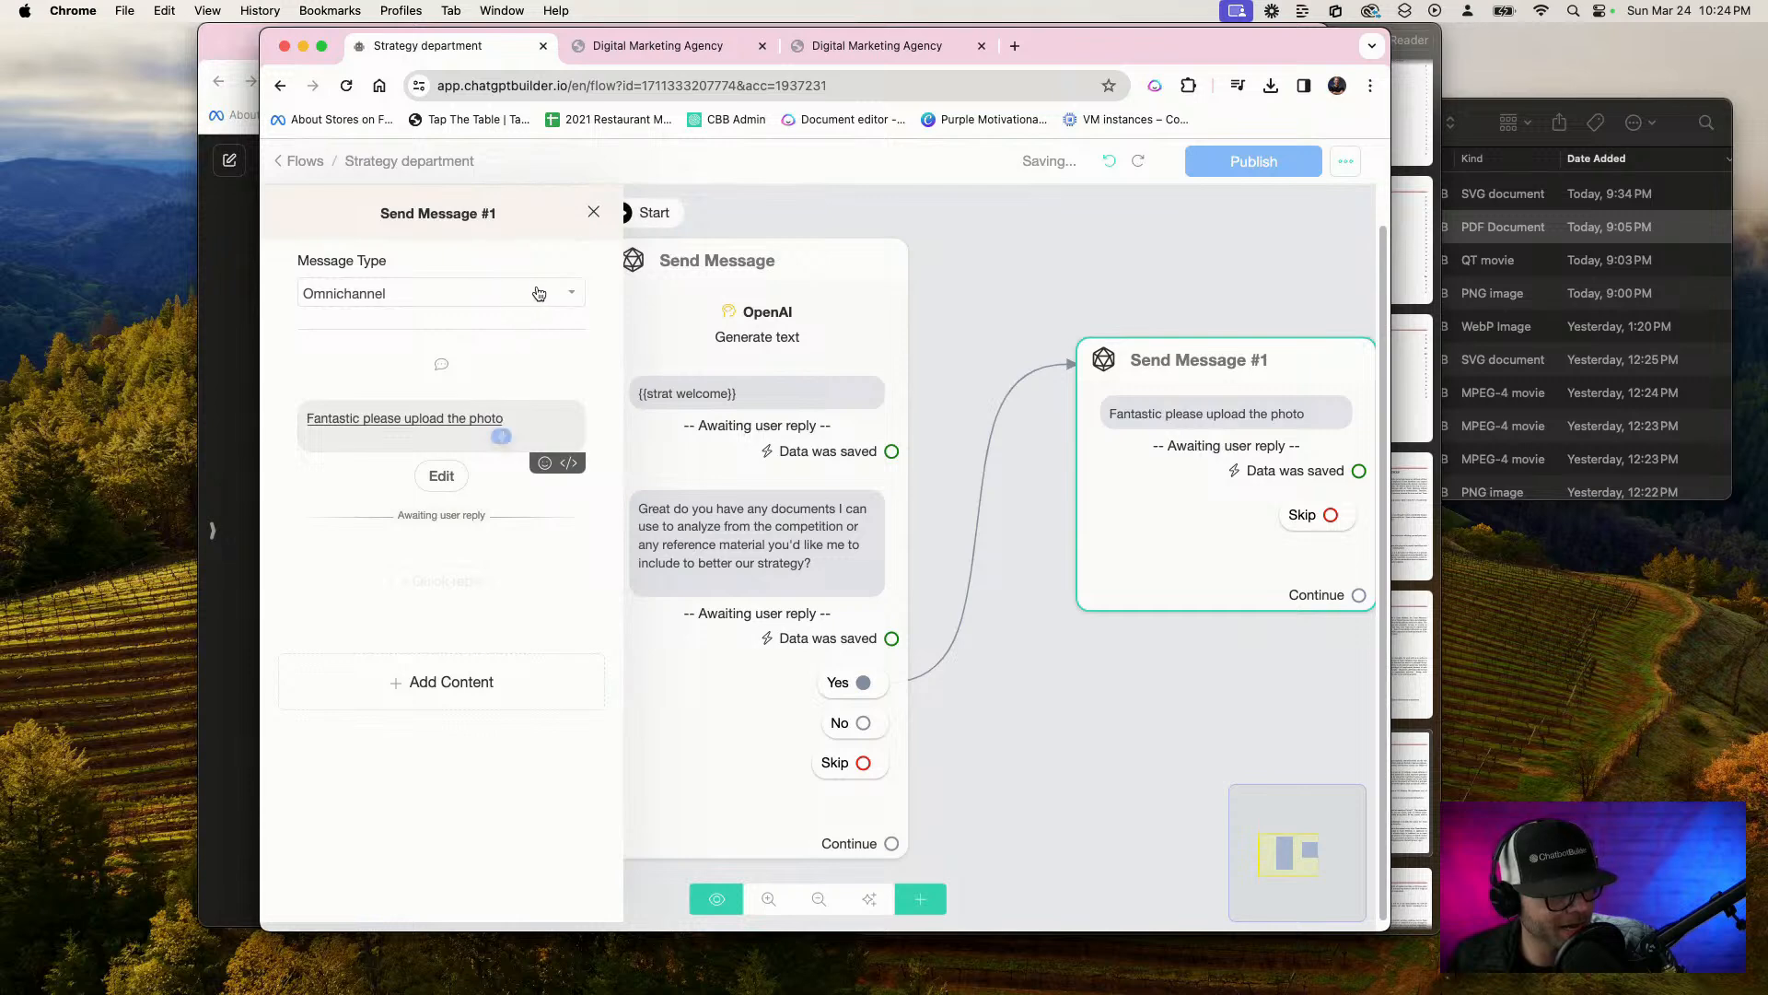
text( now and I will analyze it)
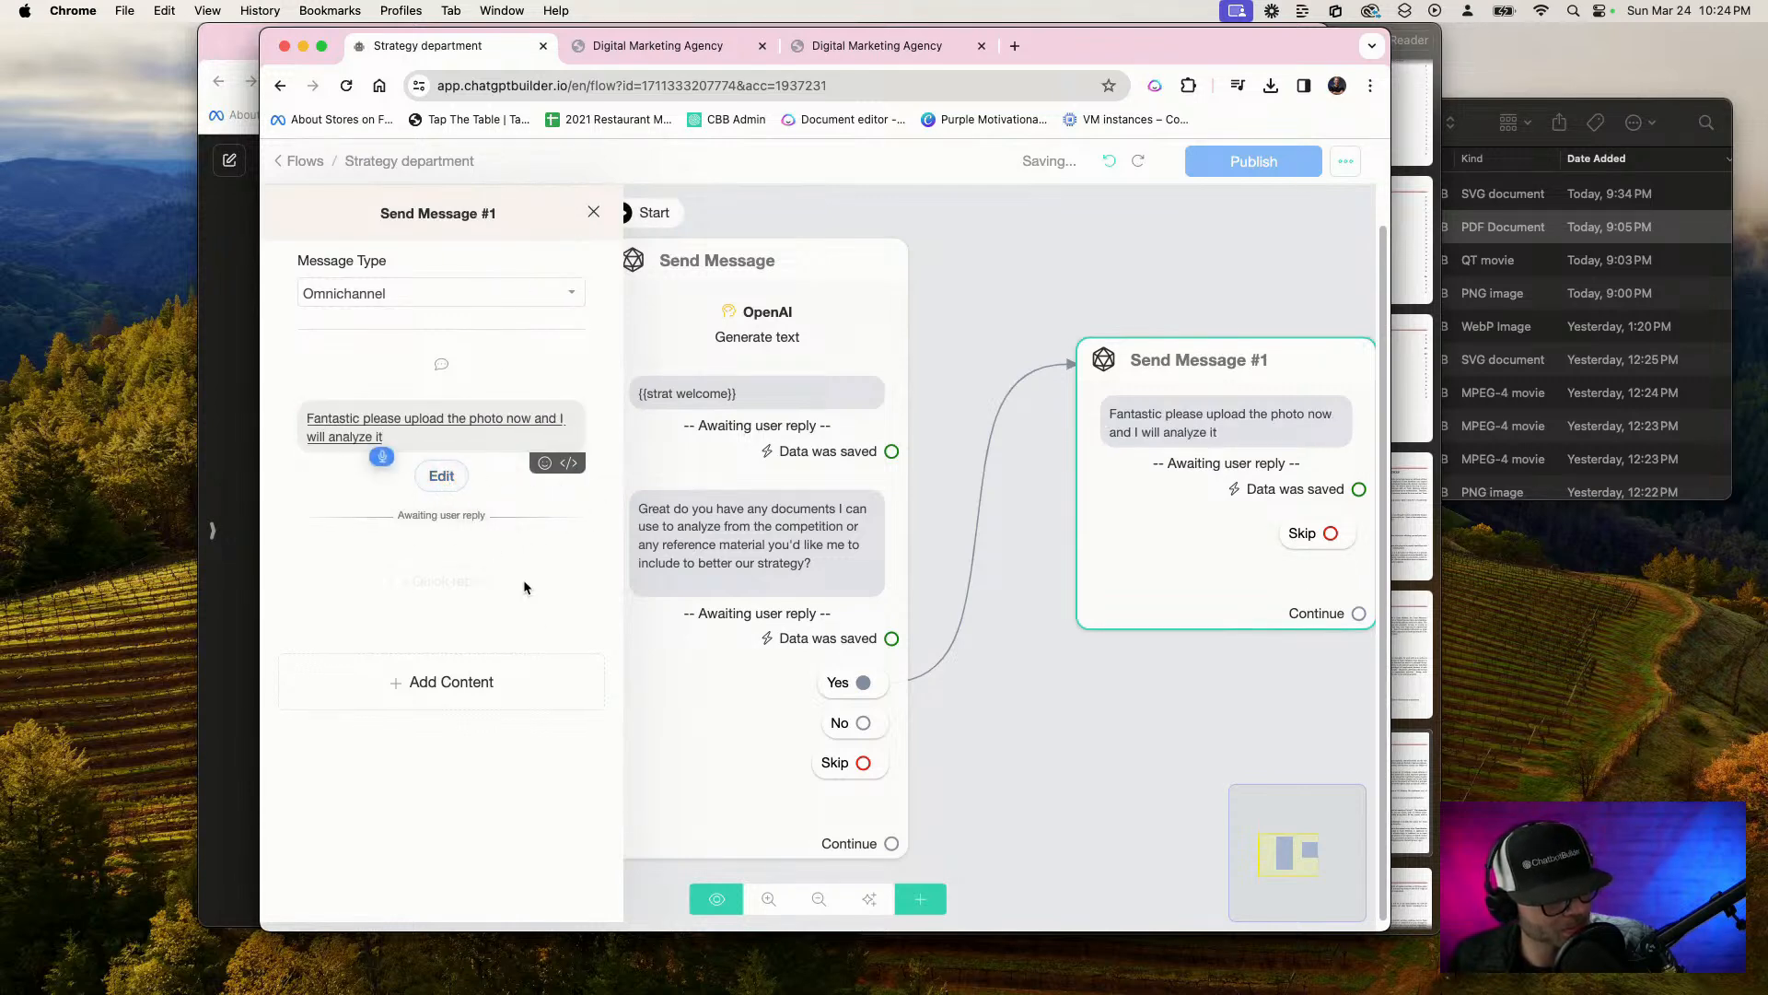
Add an OpenAI action below the photo upload question in Send Message #1
click(470, 673)
mouse_move(415, 635)
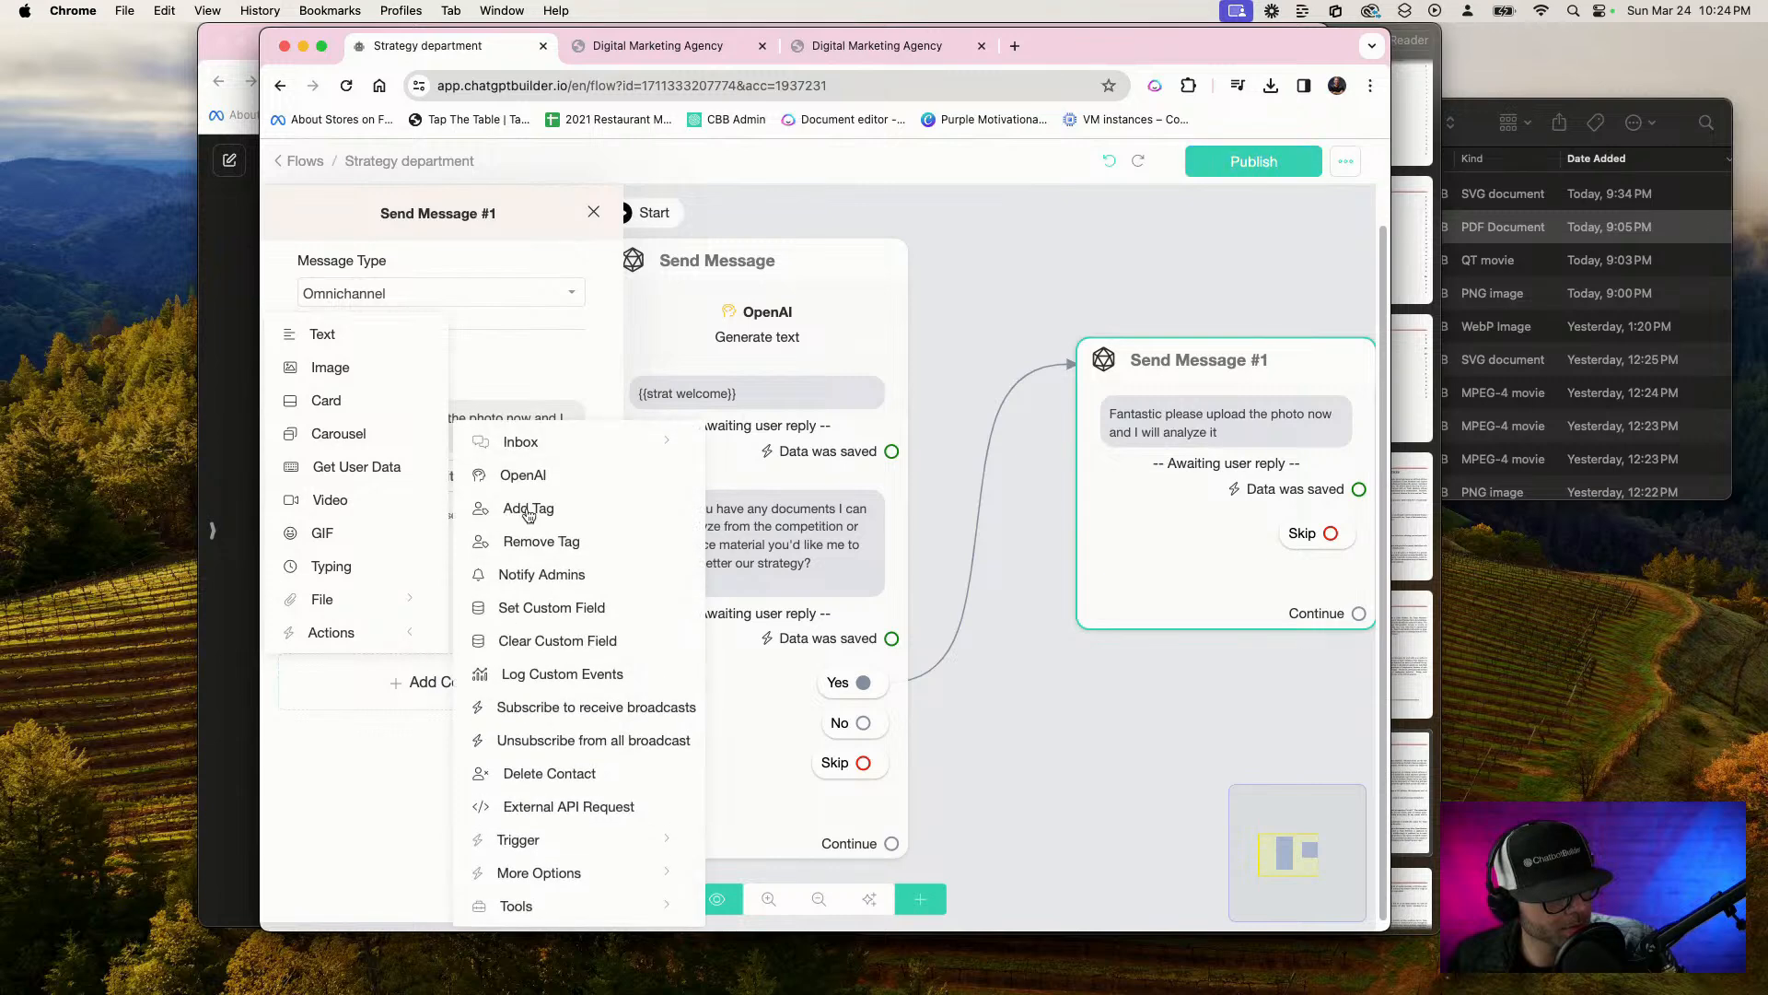
click(544, 467)
click(436, 600)
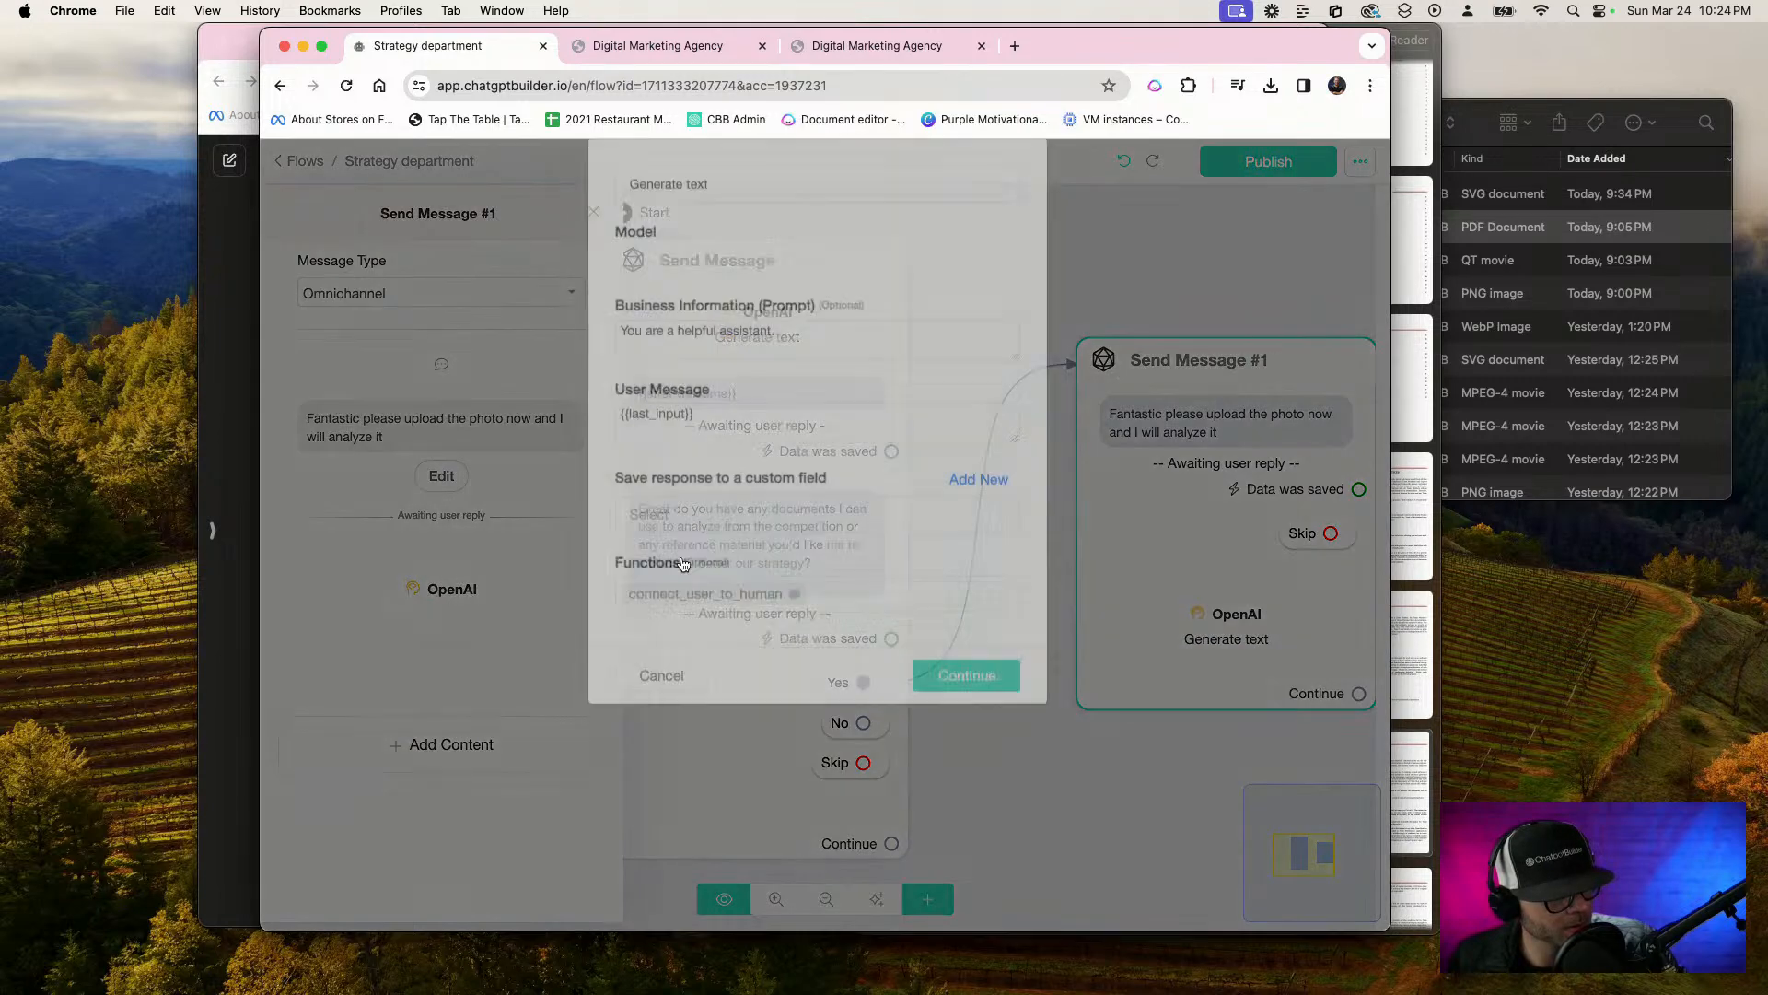
click(714, 214)
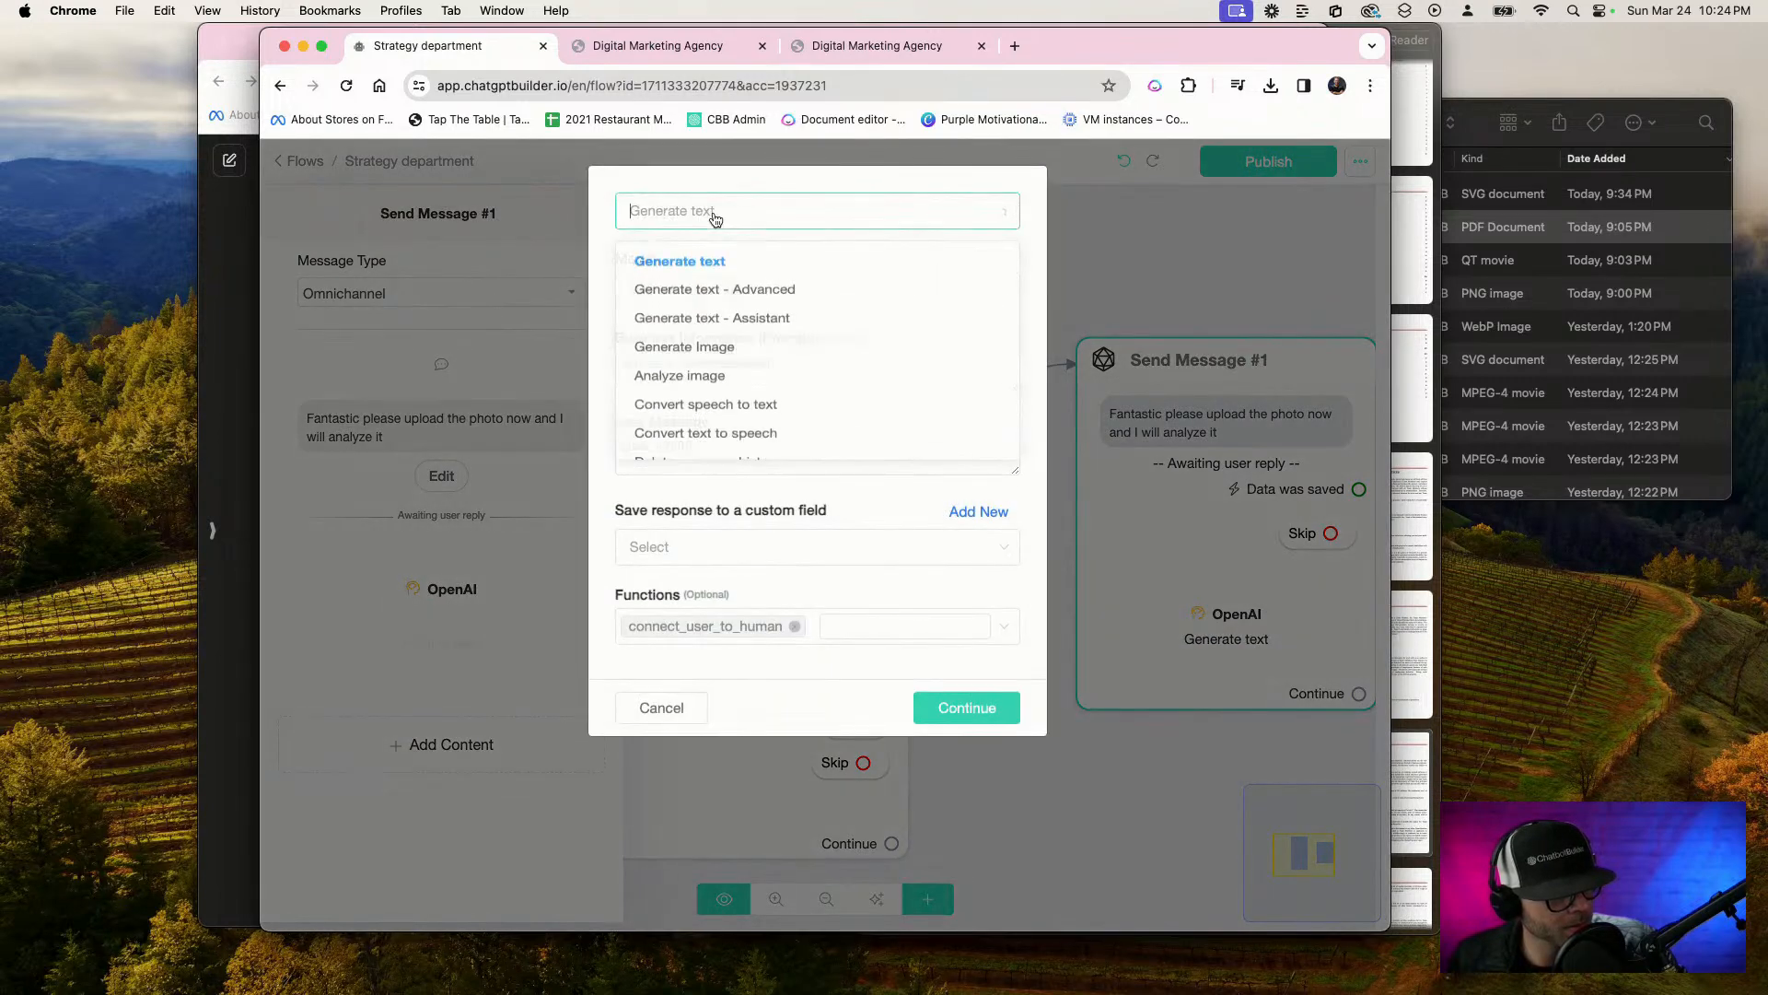
click(770, 377)
click(739, 292)
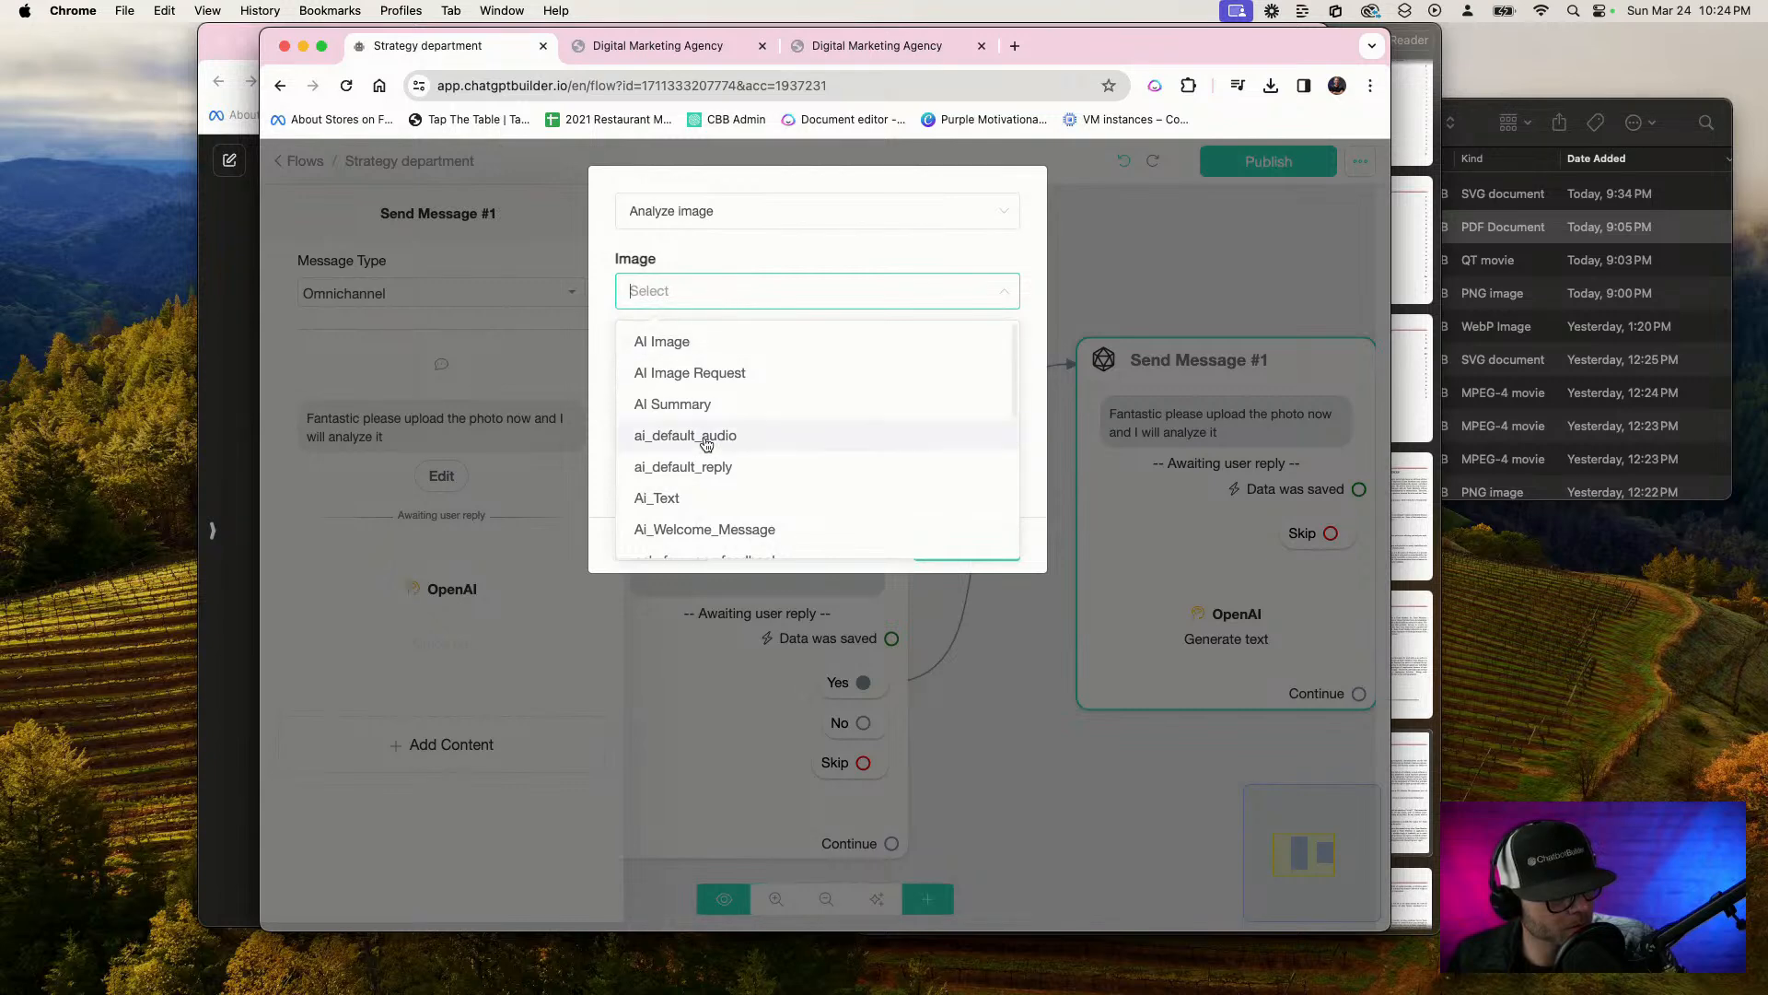
scroll(763, 497, down, 10)
scroll(763, 498, up, 6)
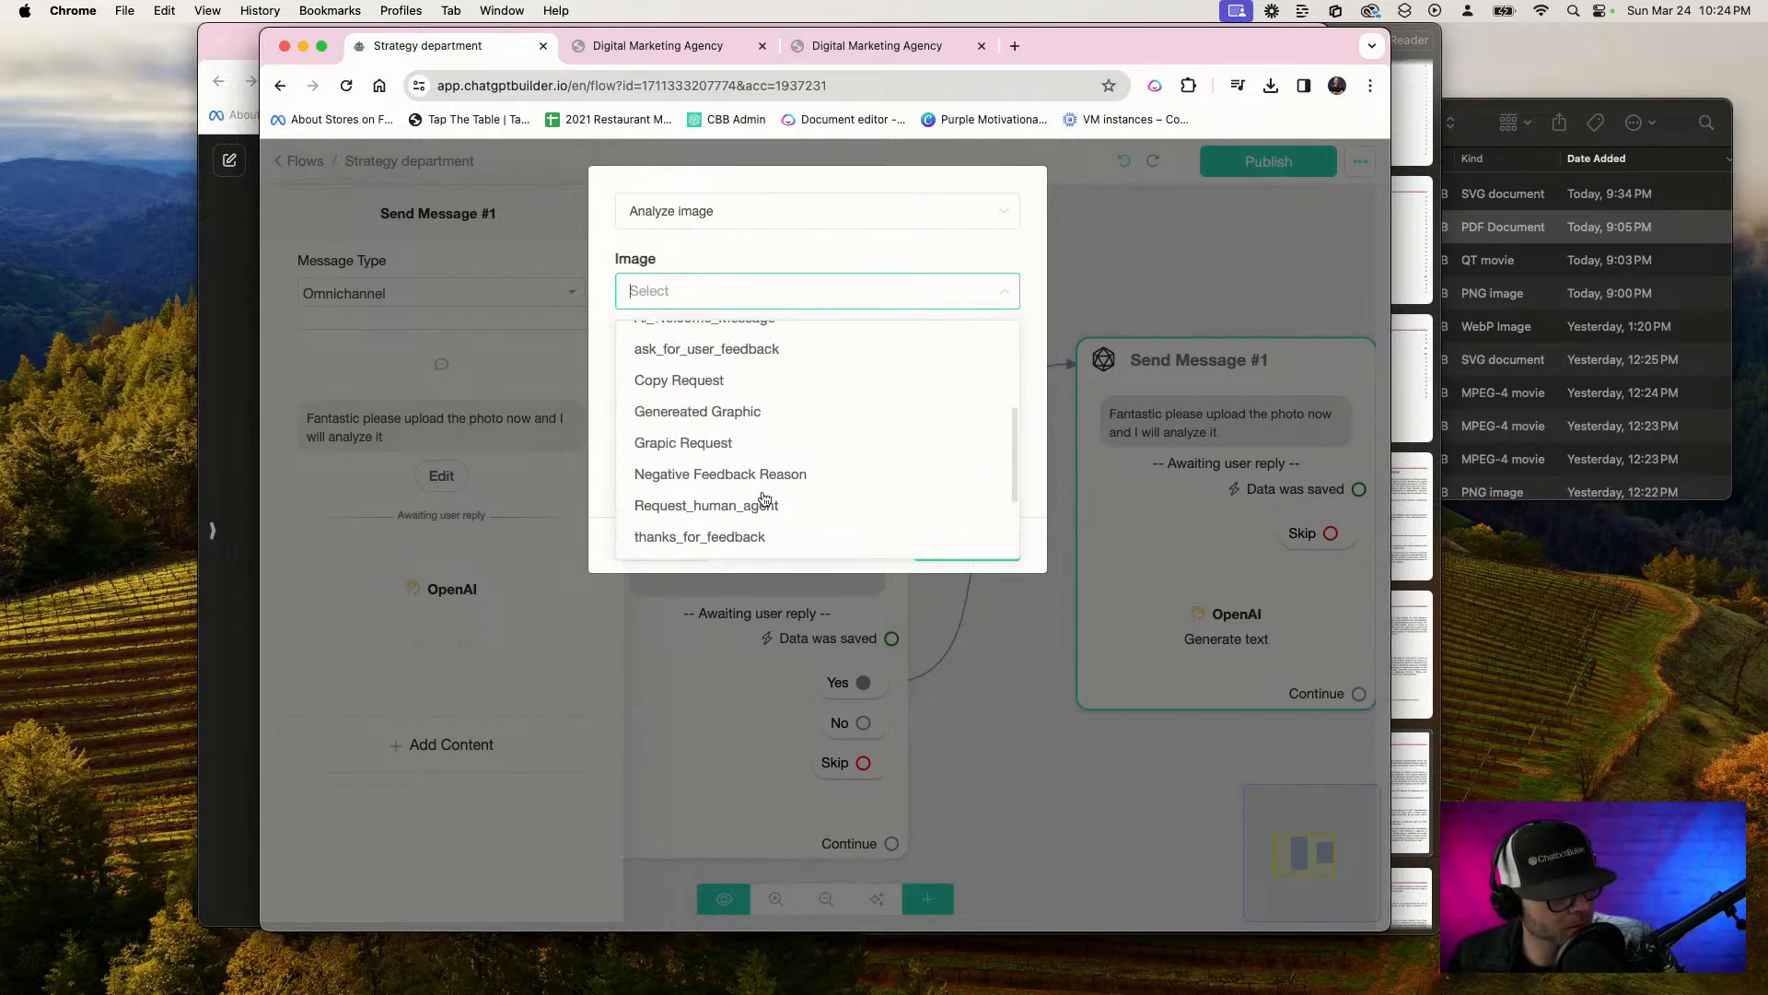
scroll(763, 498, up, 3)
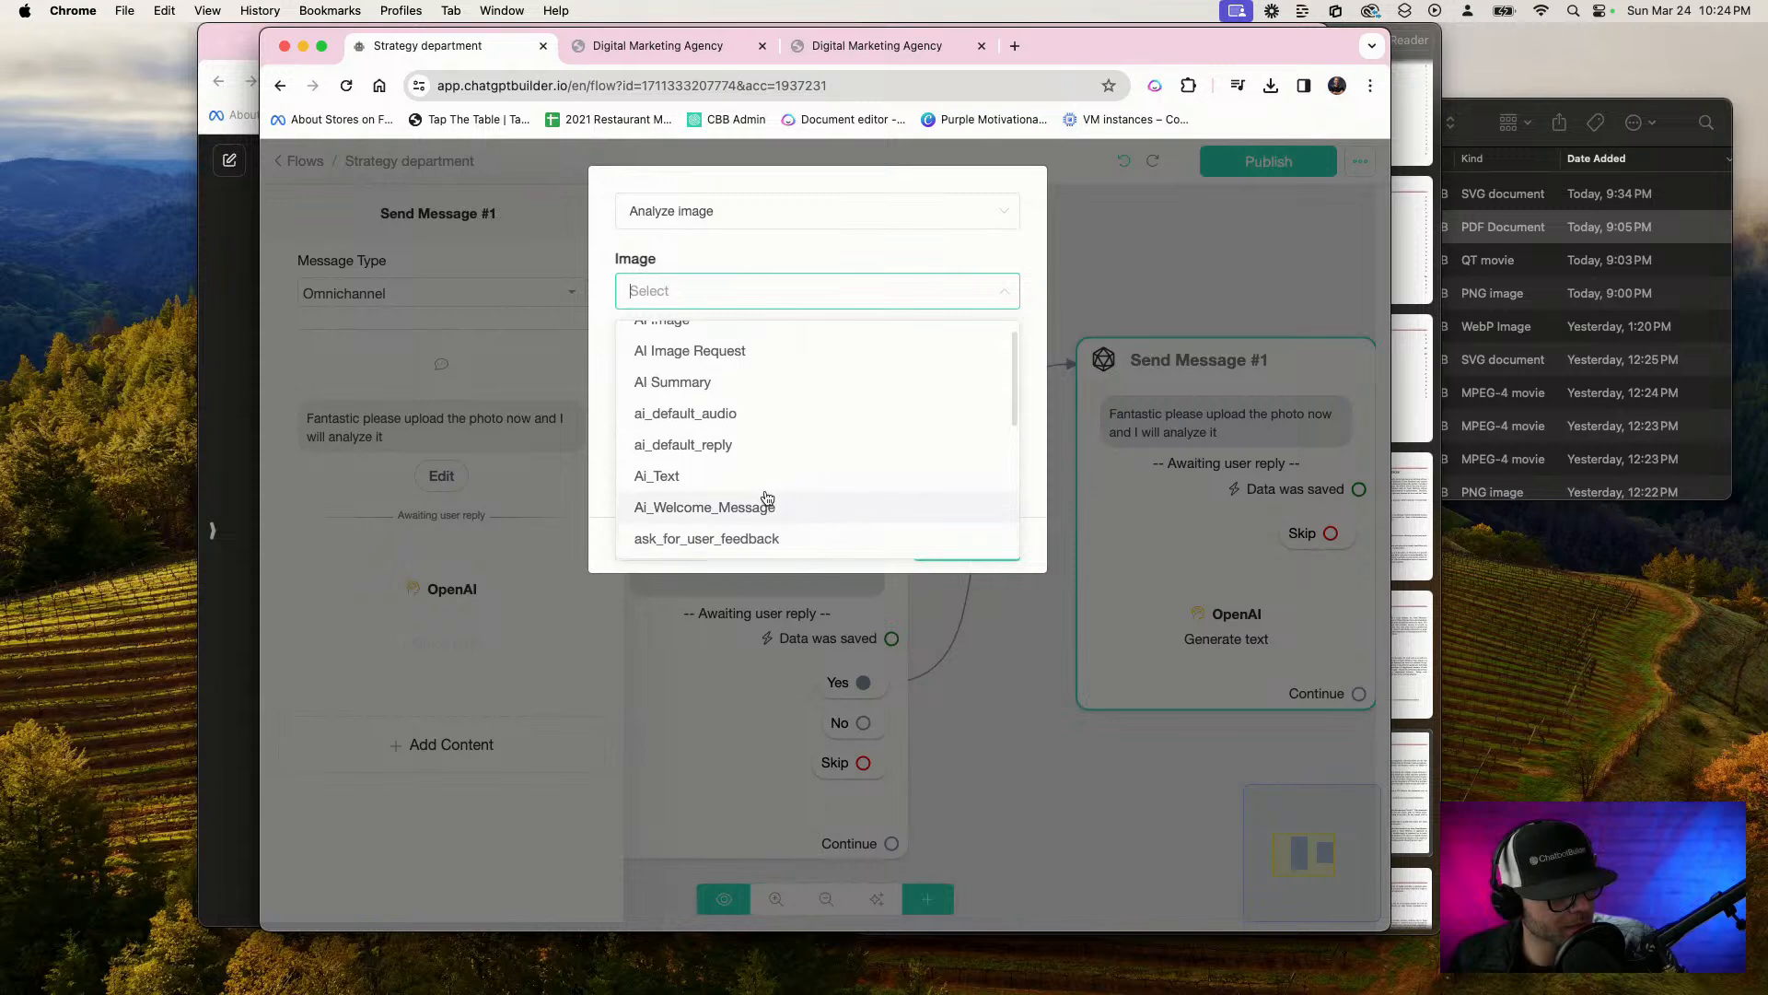
scroll(766, 498, up, 1)
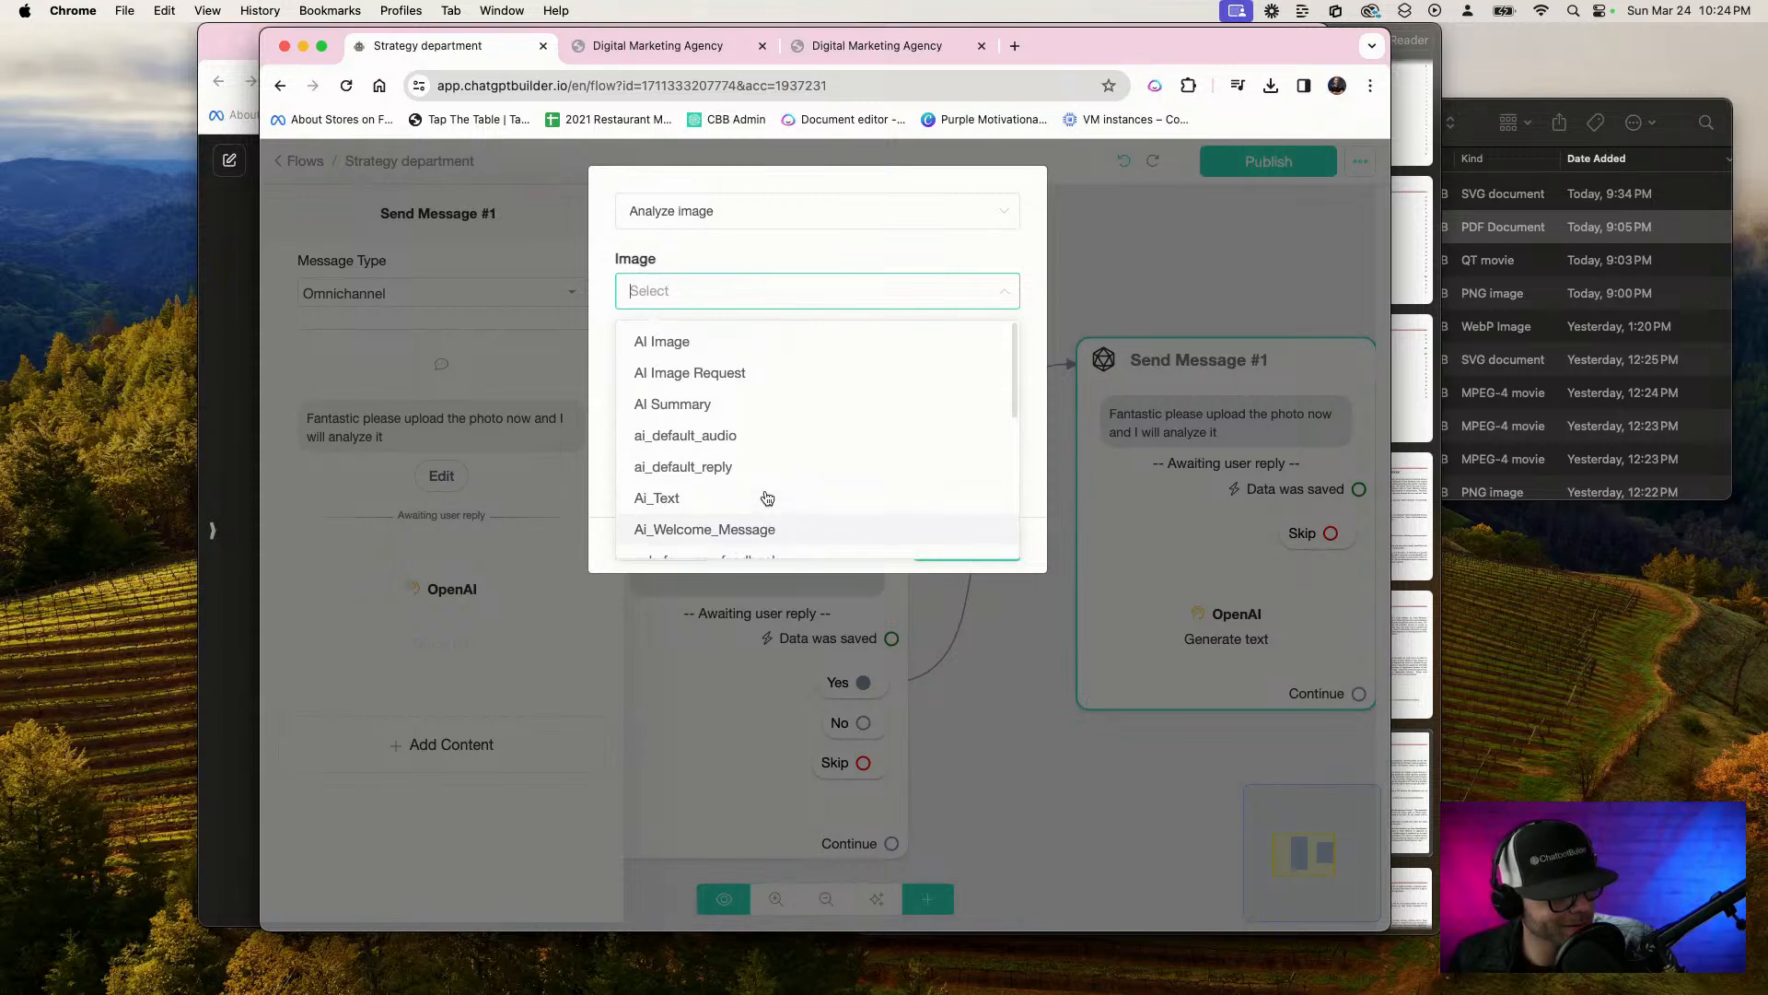
scroll(766, 498, down, 10)
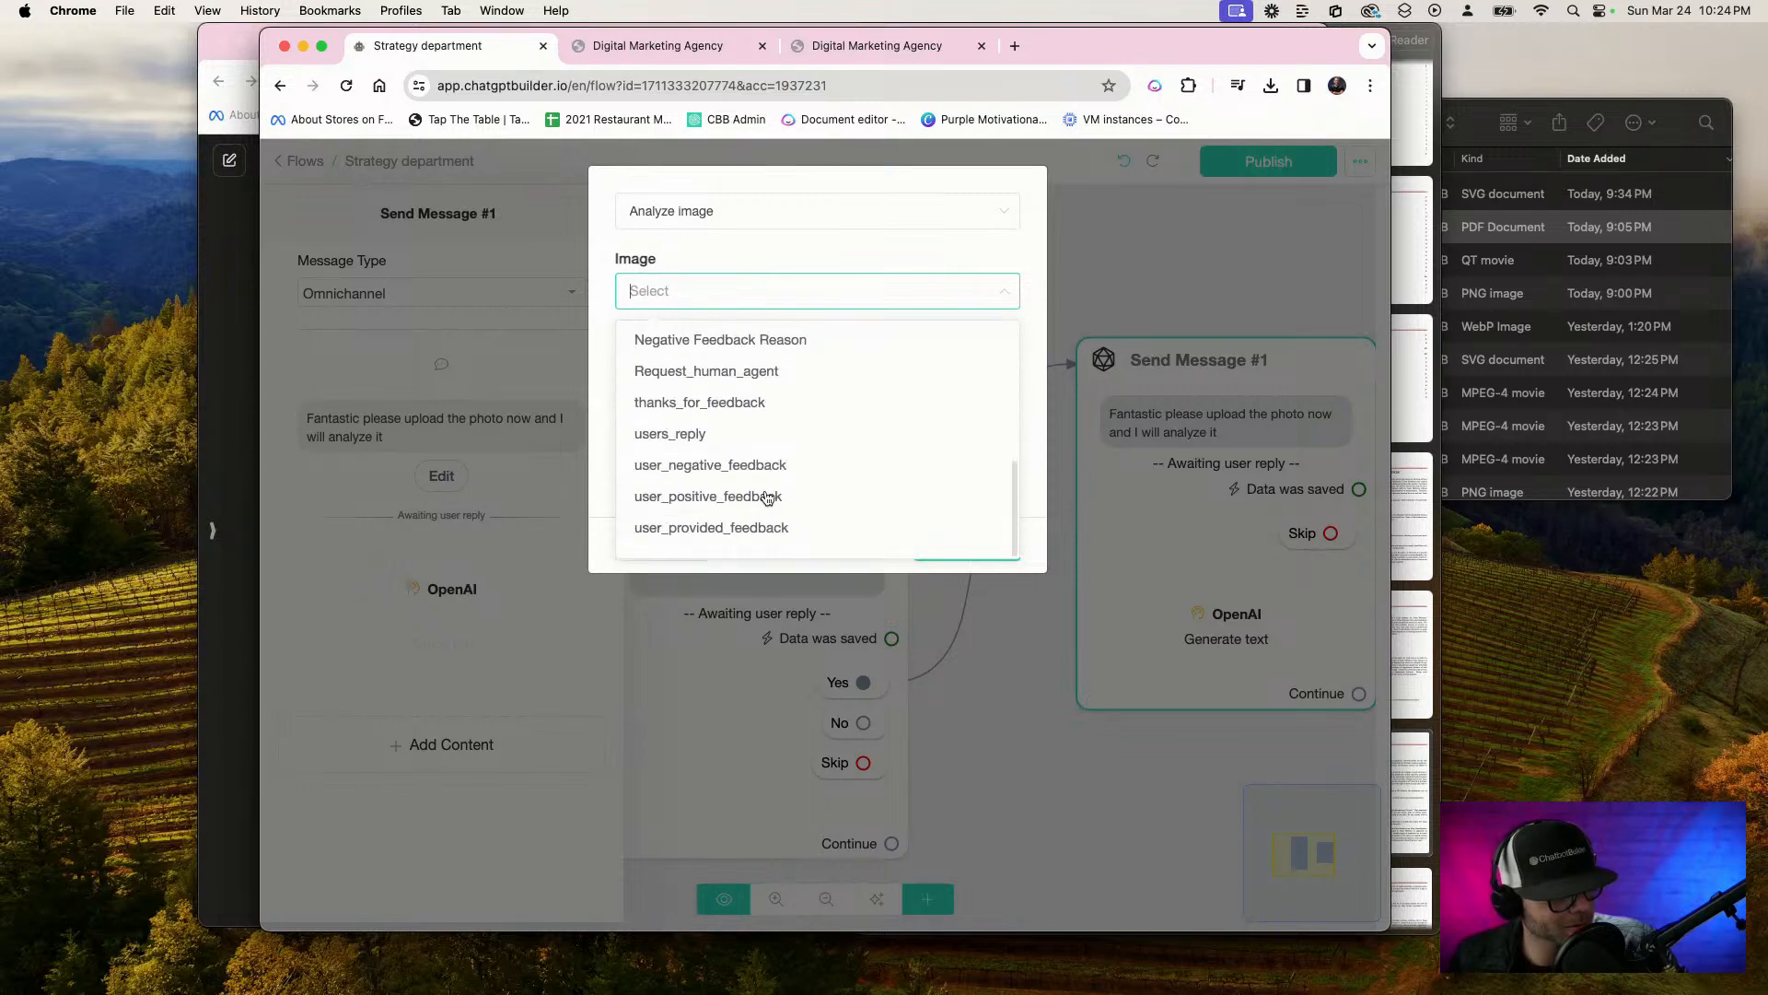
click(987, 175)
click(690, 552)
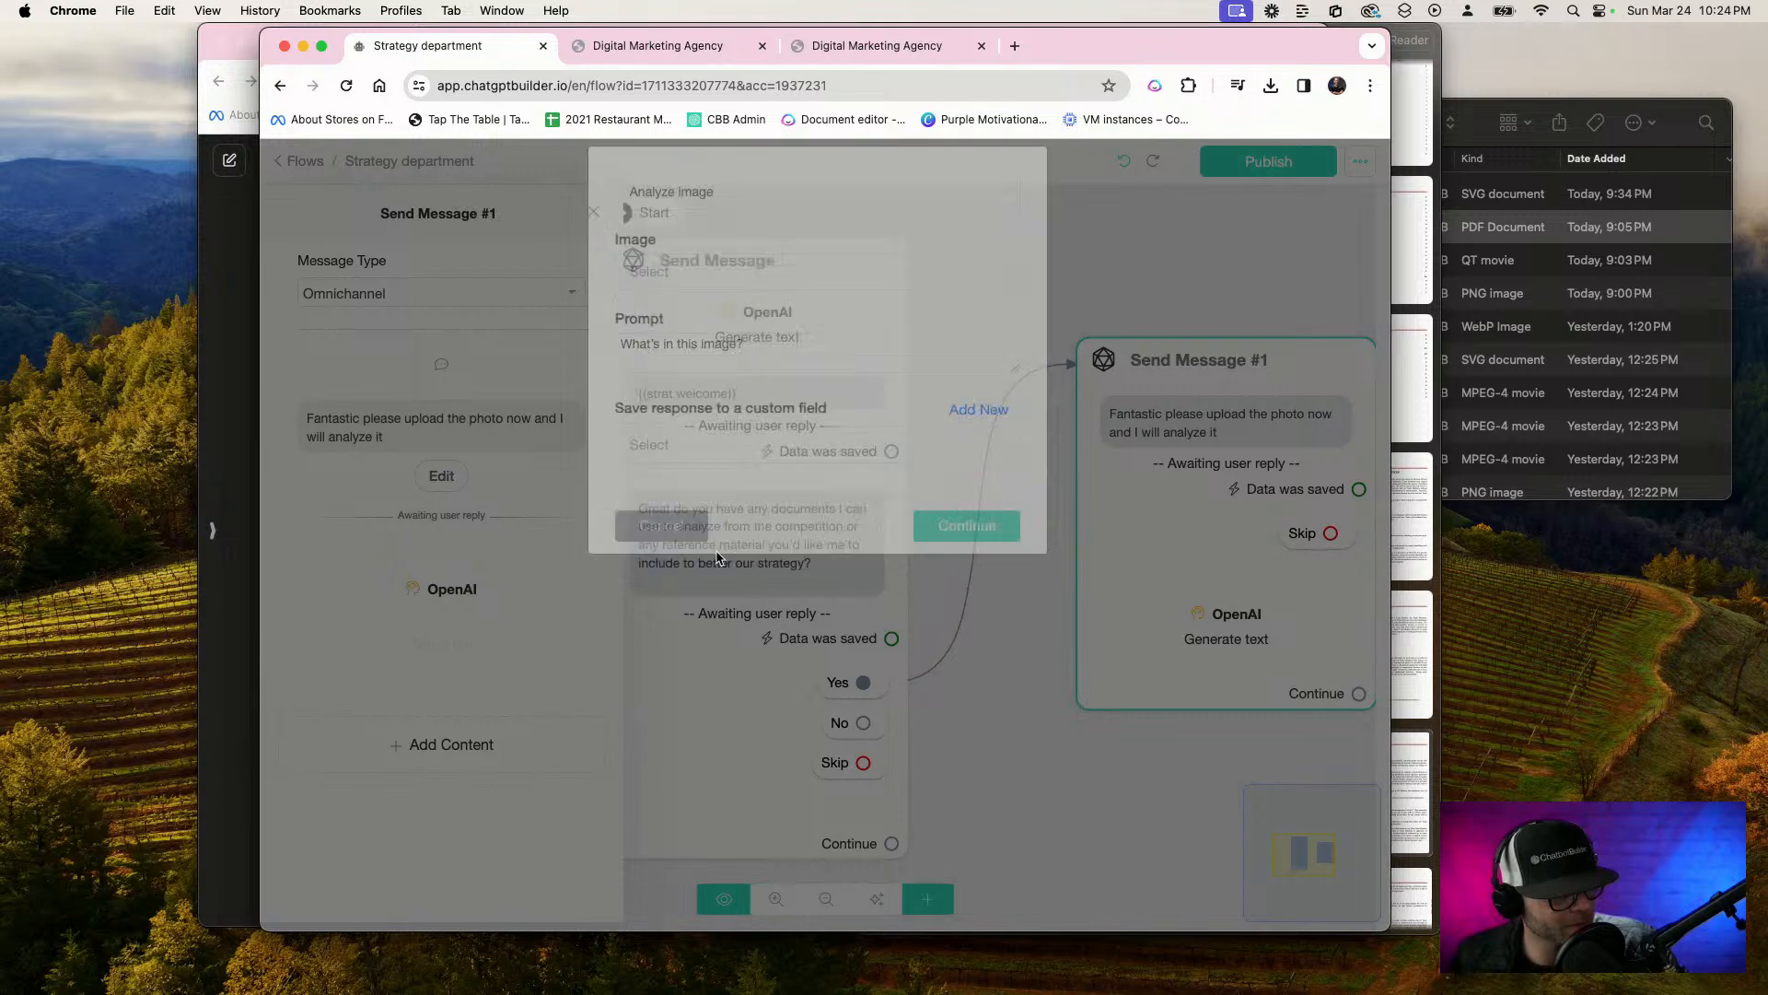
Publish the flow, and review and re-save the photo question's Get User Data settings
click(1226, 173)
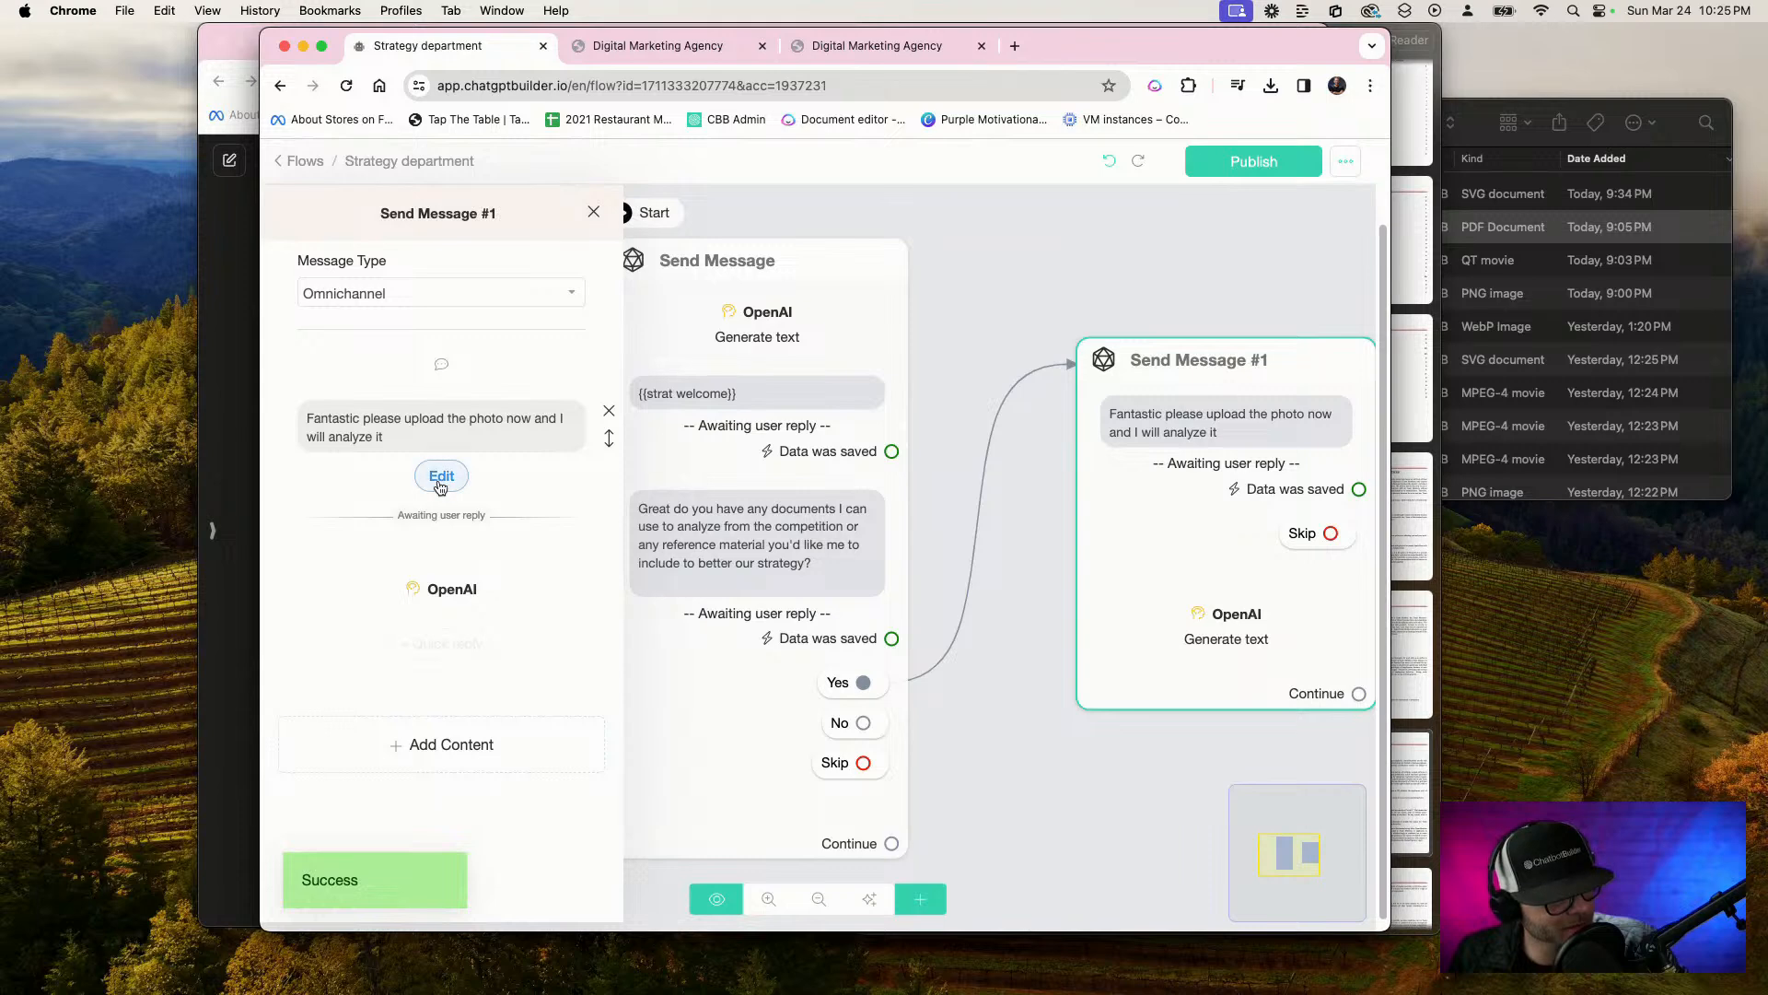
click(440, 477)
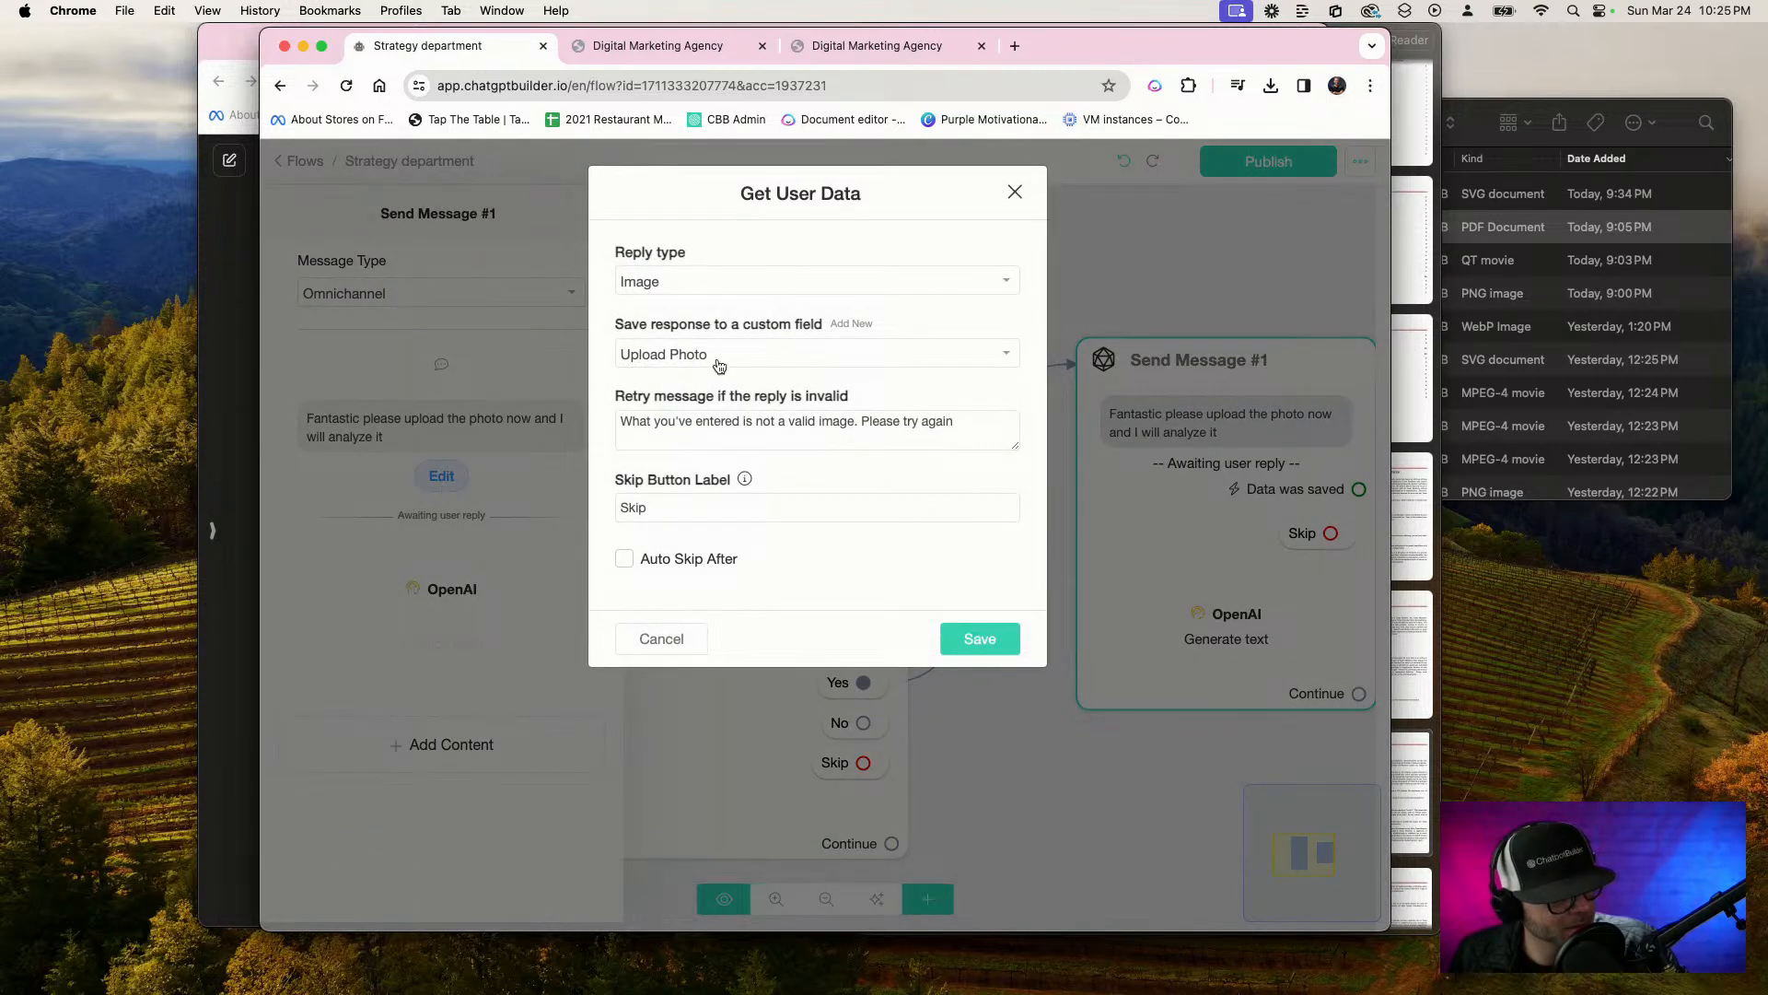
click(980, 645)
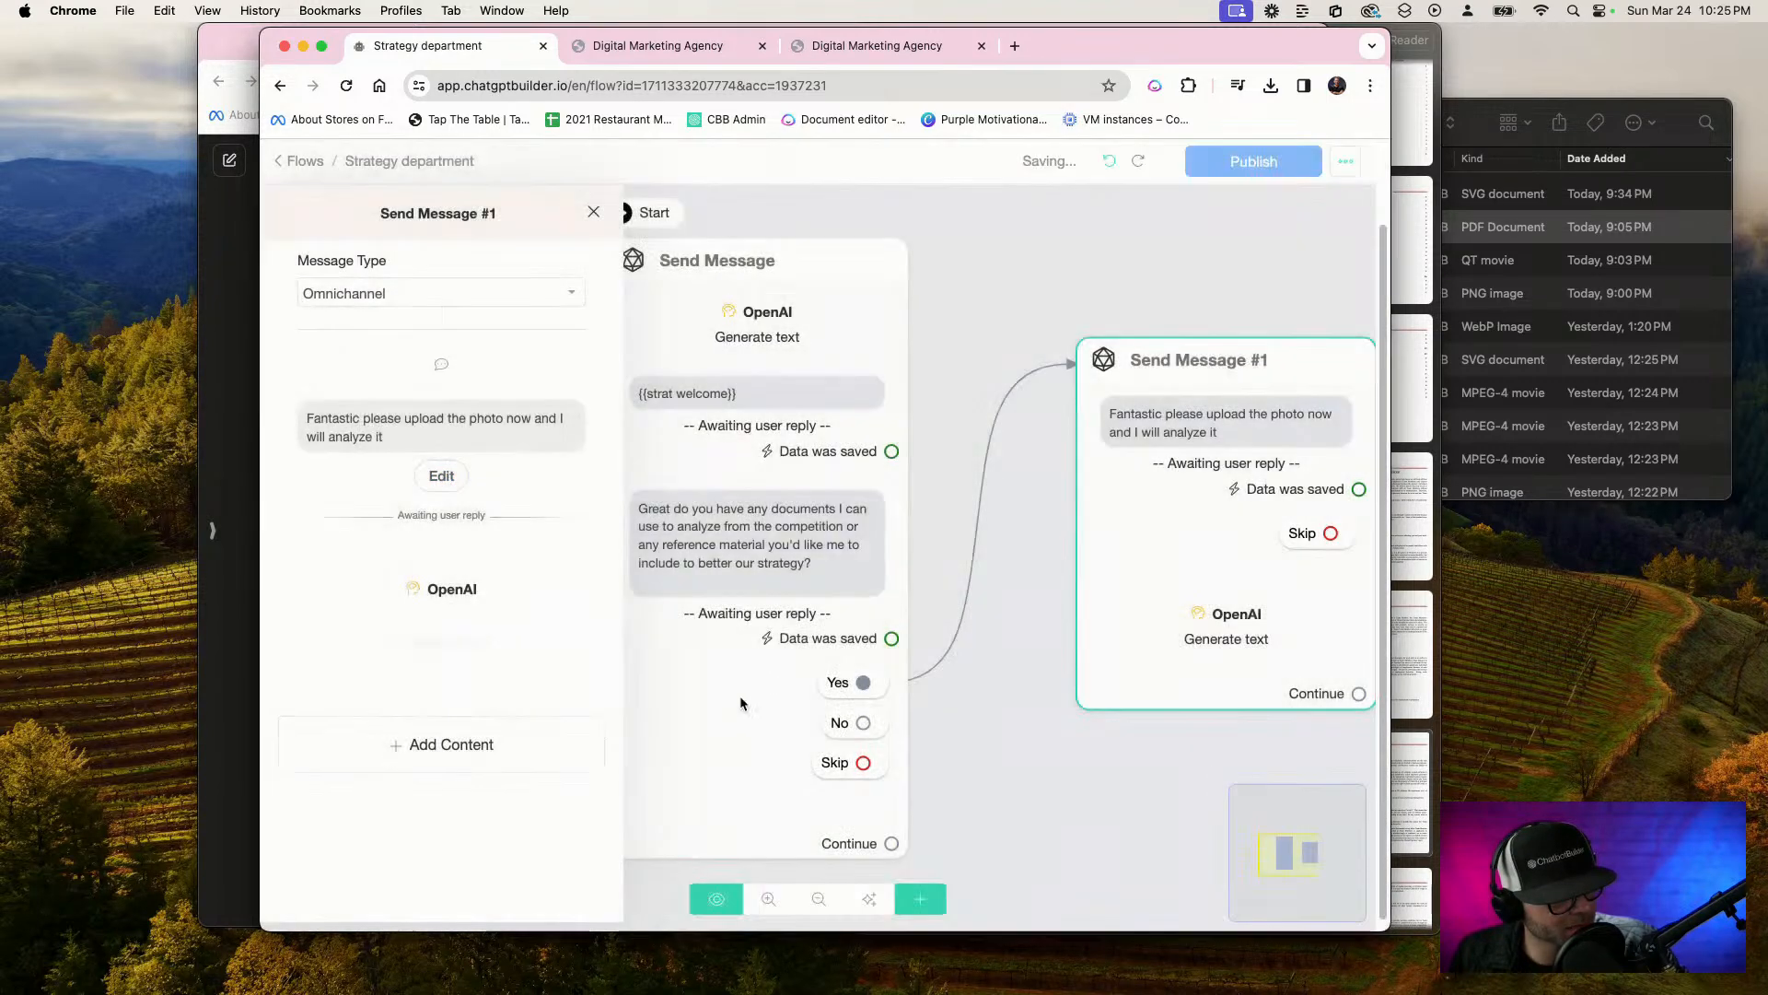
click(447, 590)
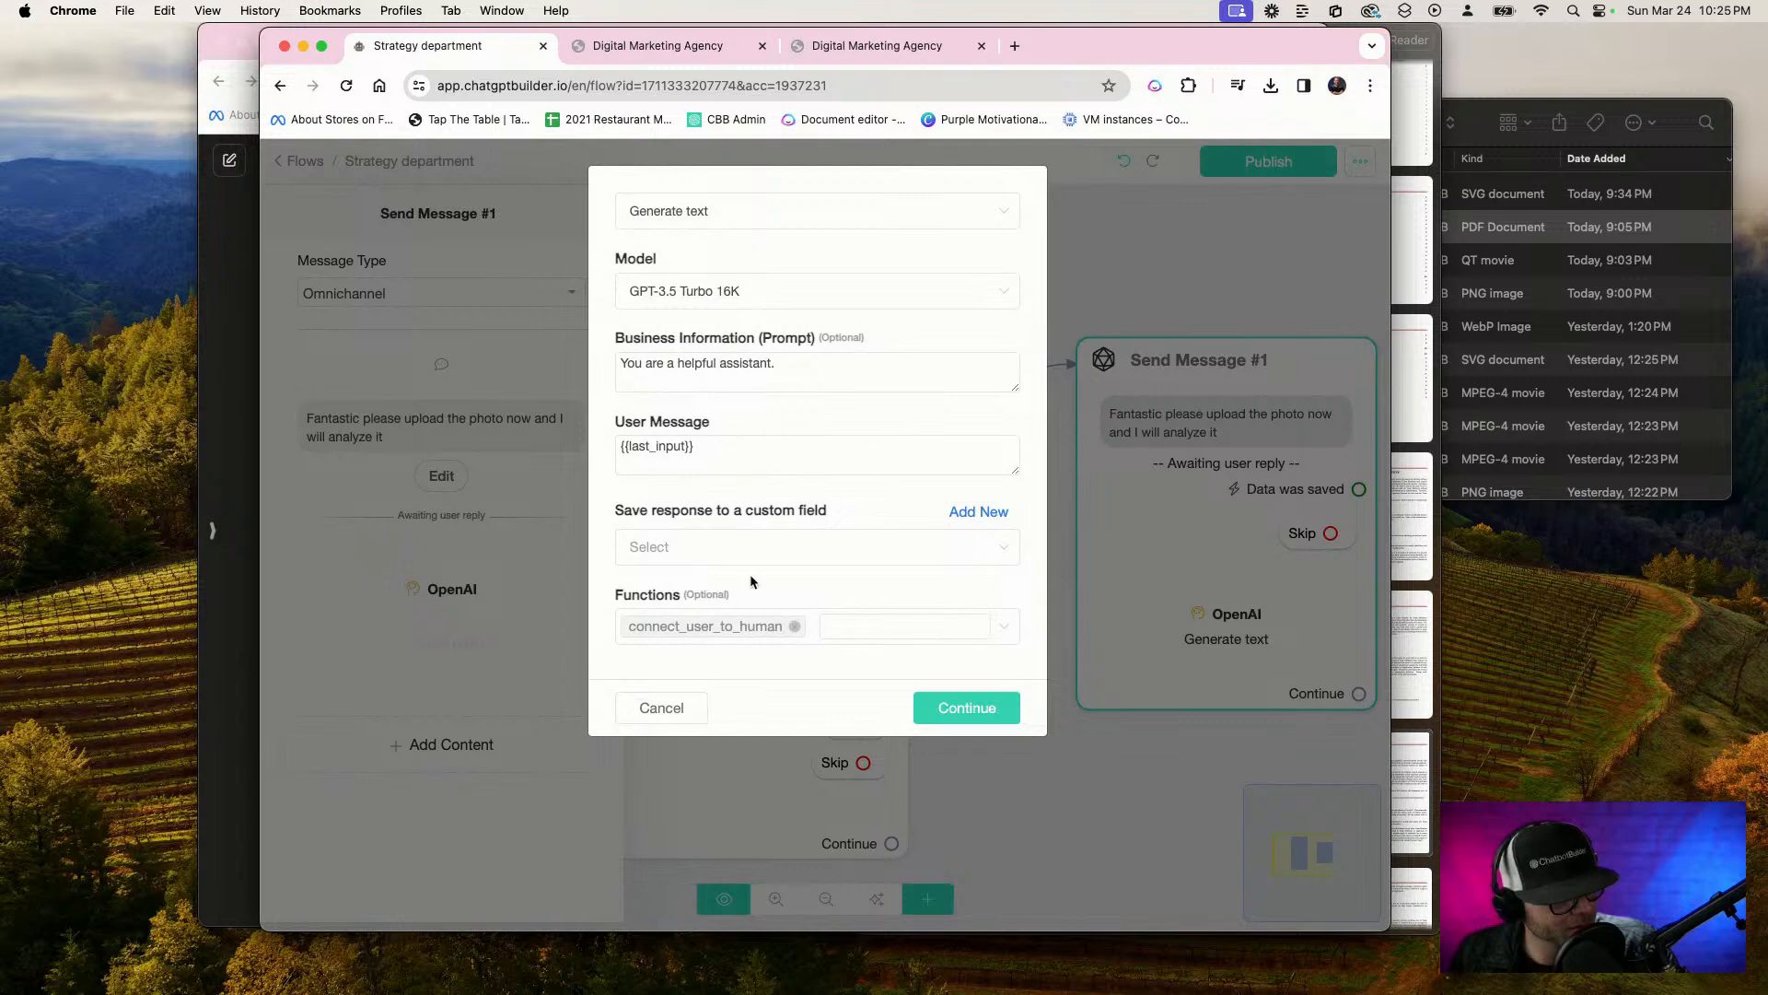
click(681, 221)
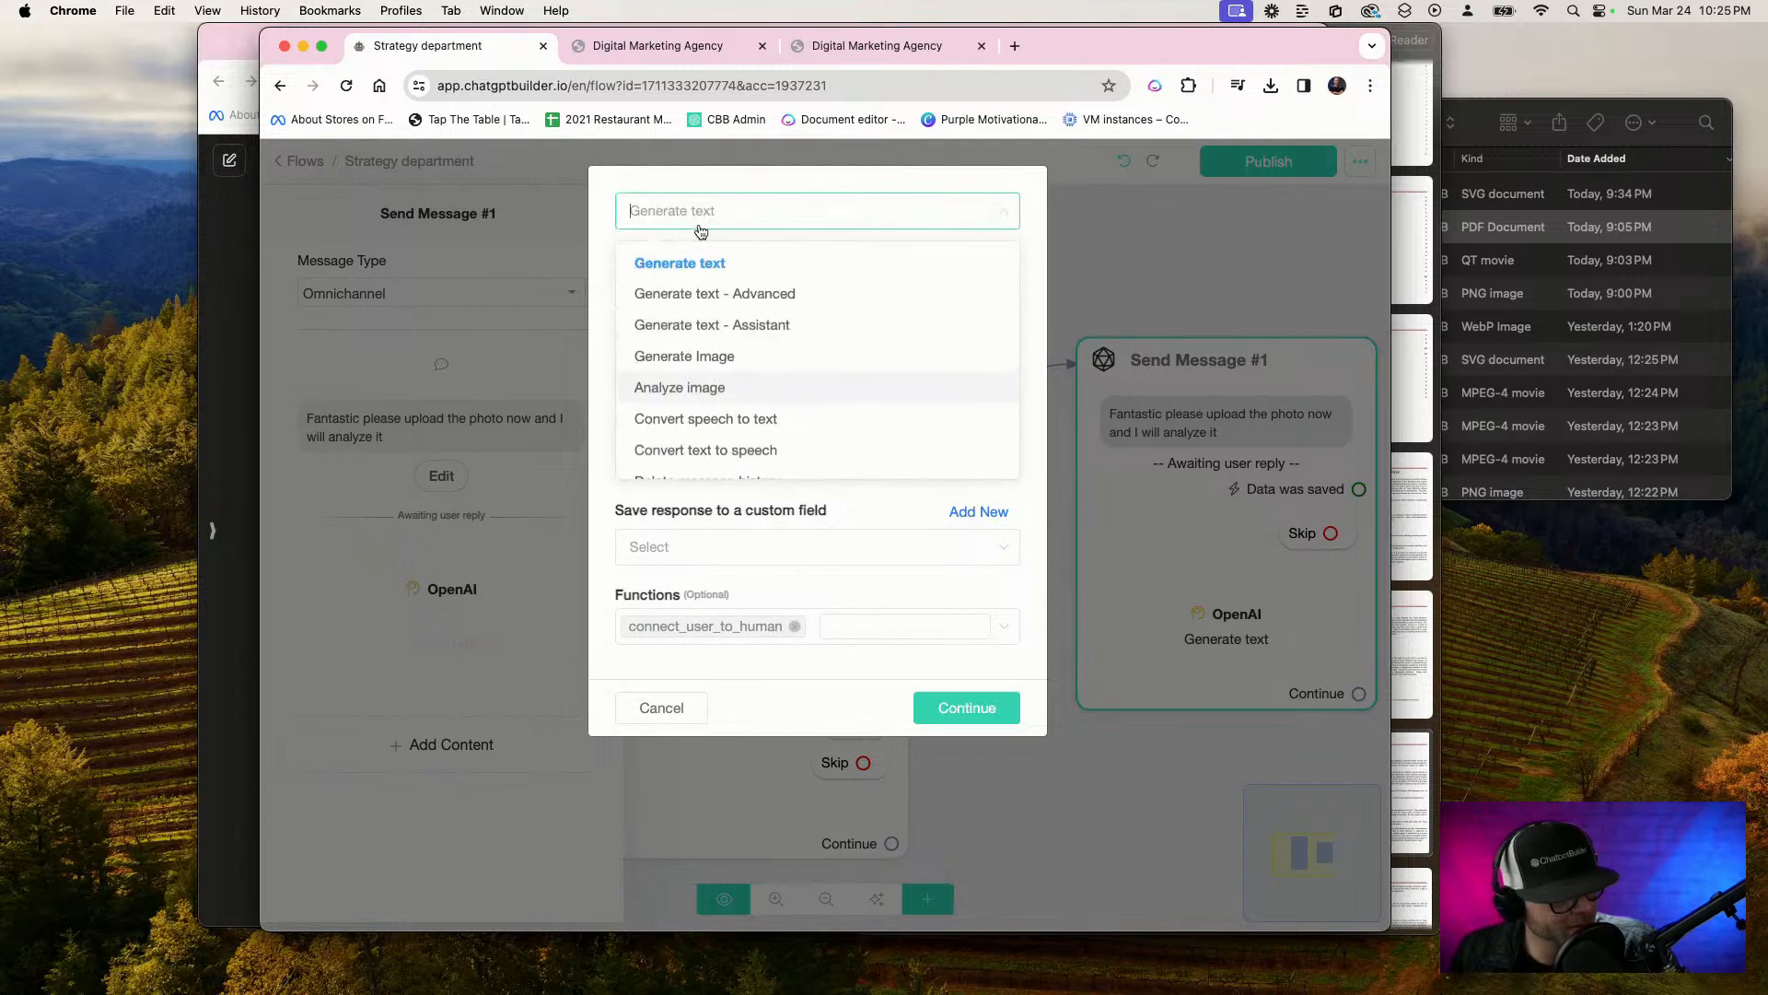
click(764, 385)
click(717, 287)
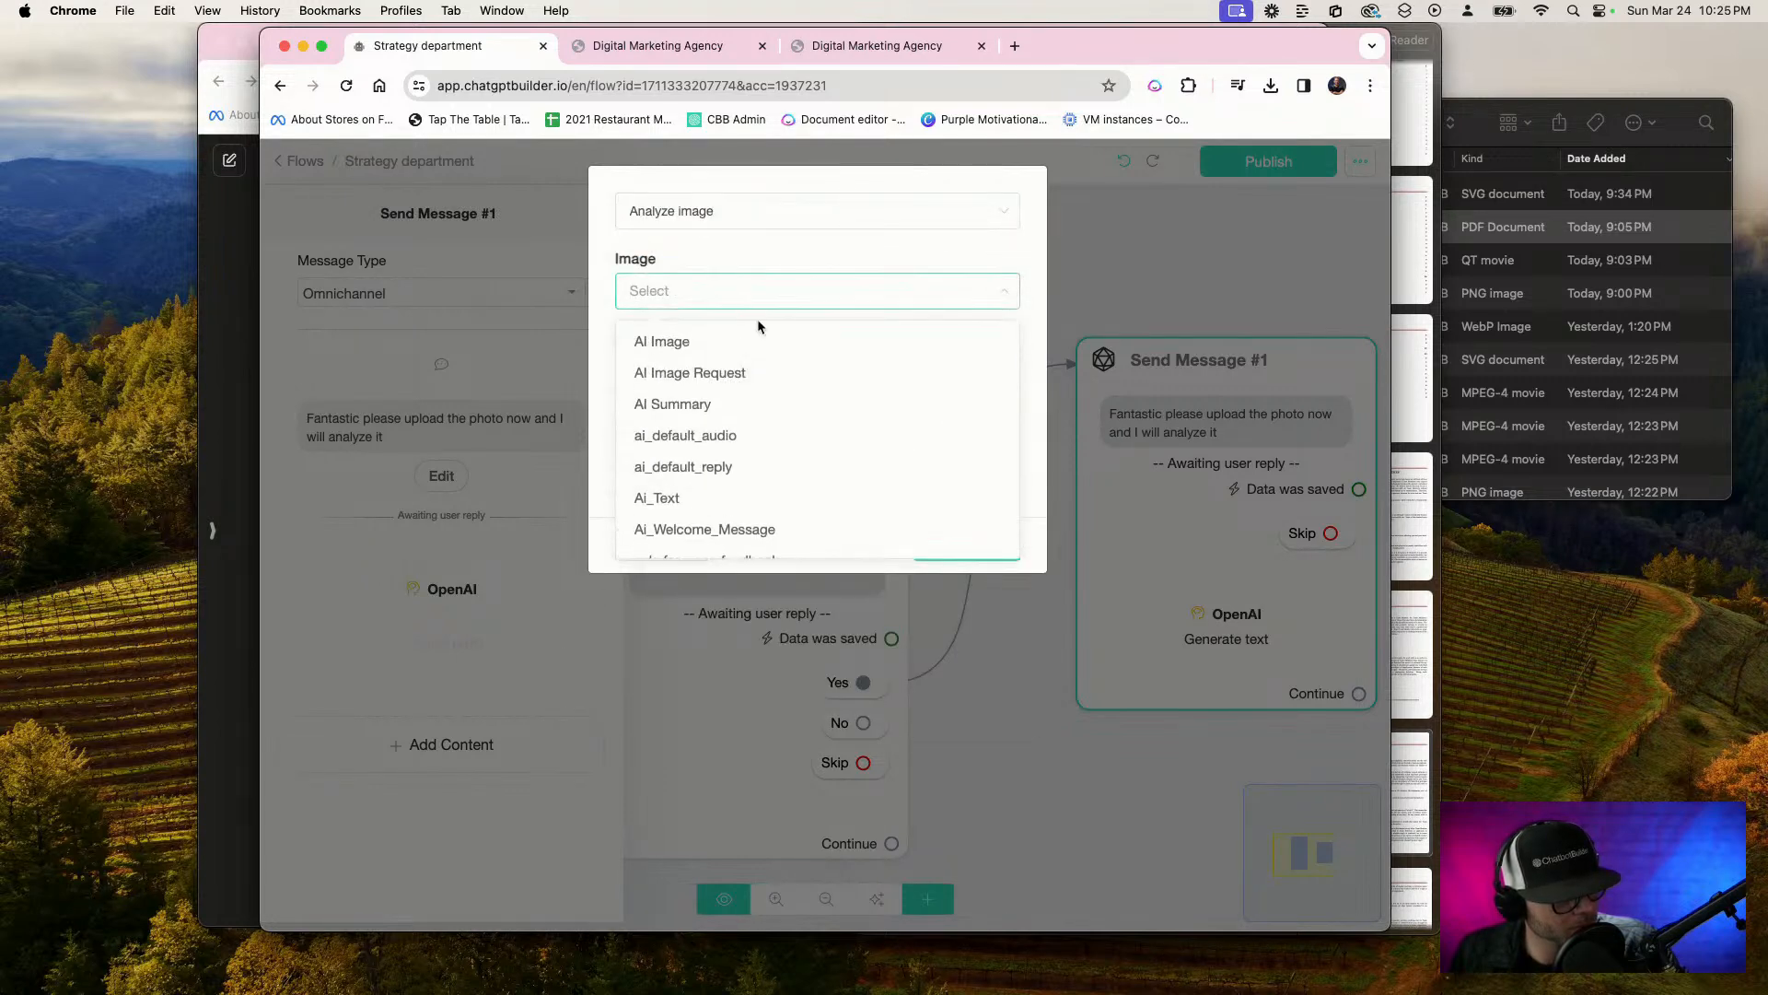
scroll(724, 460, down, 5)
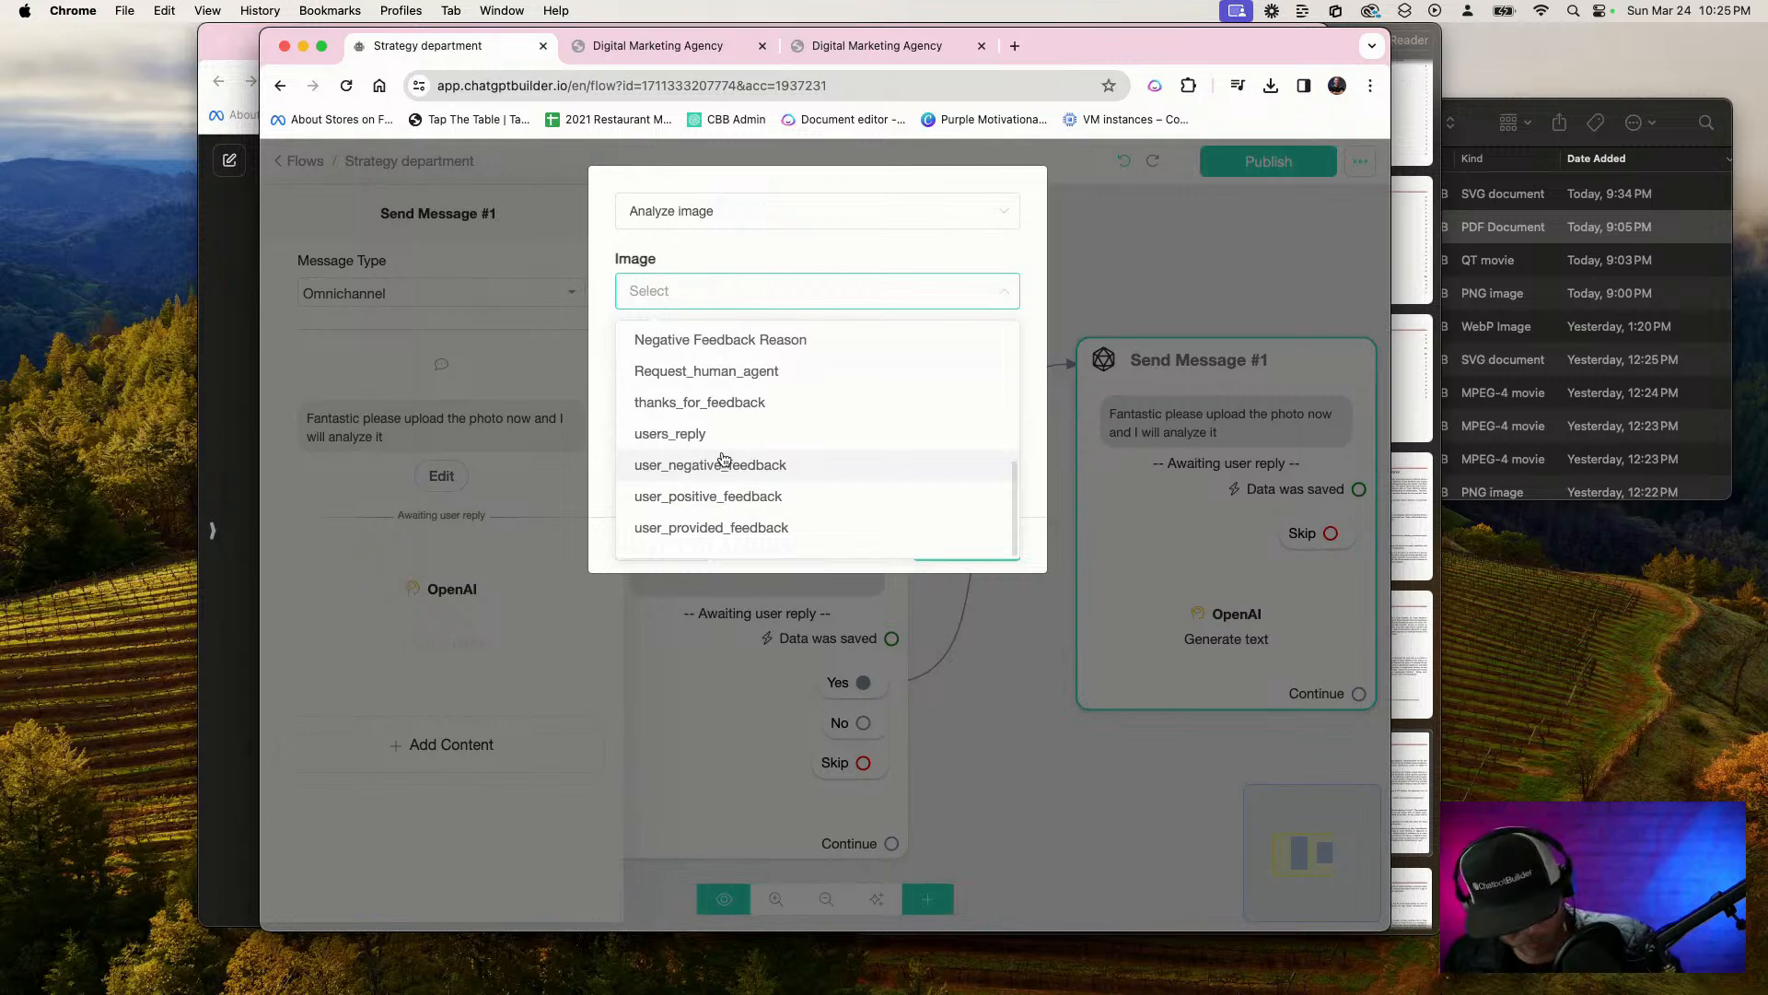
text(up)
key(super+space)
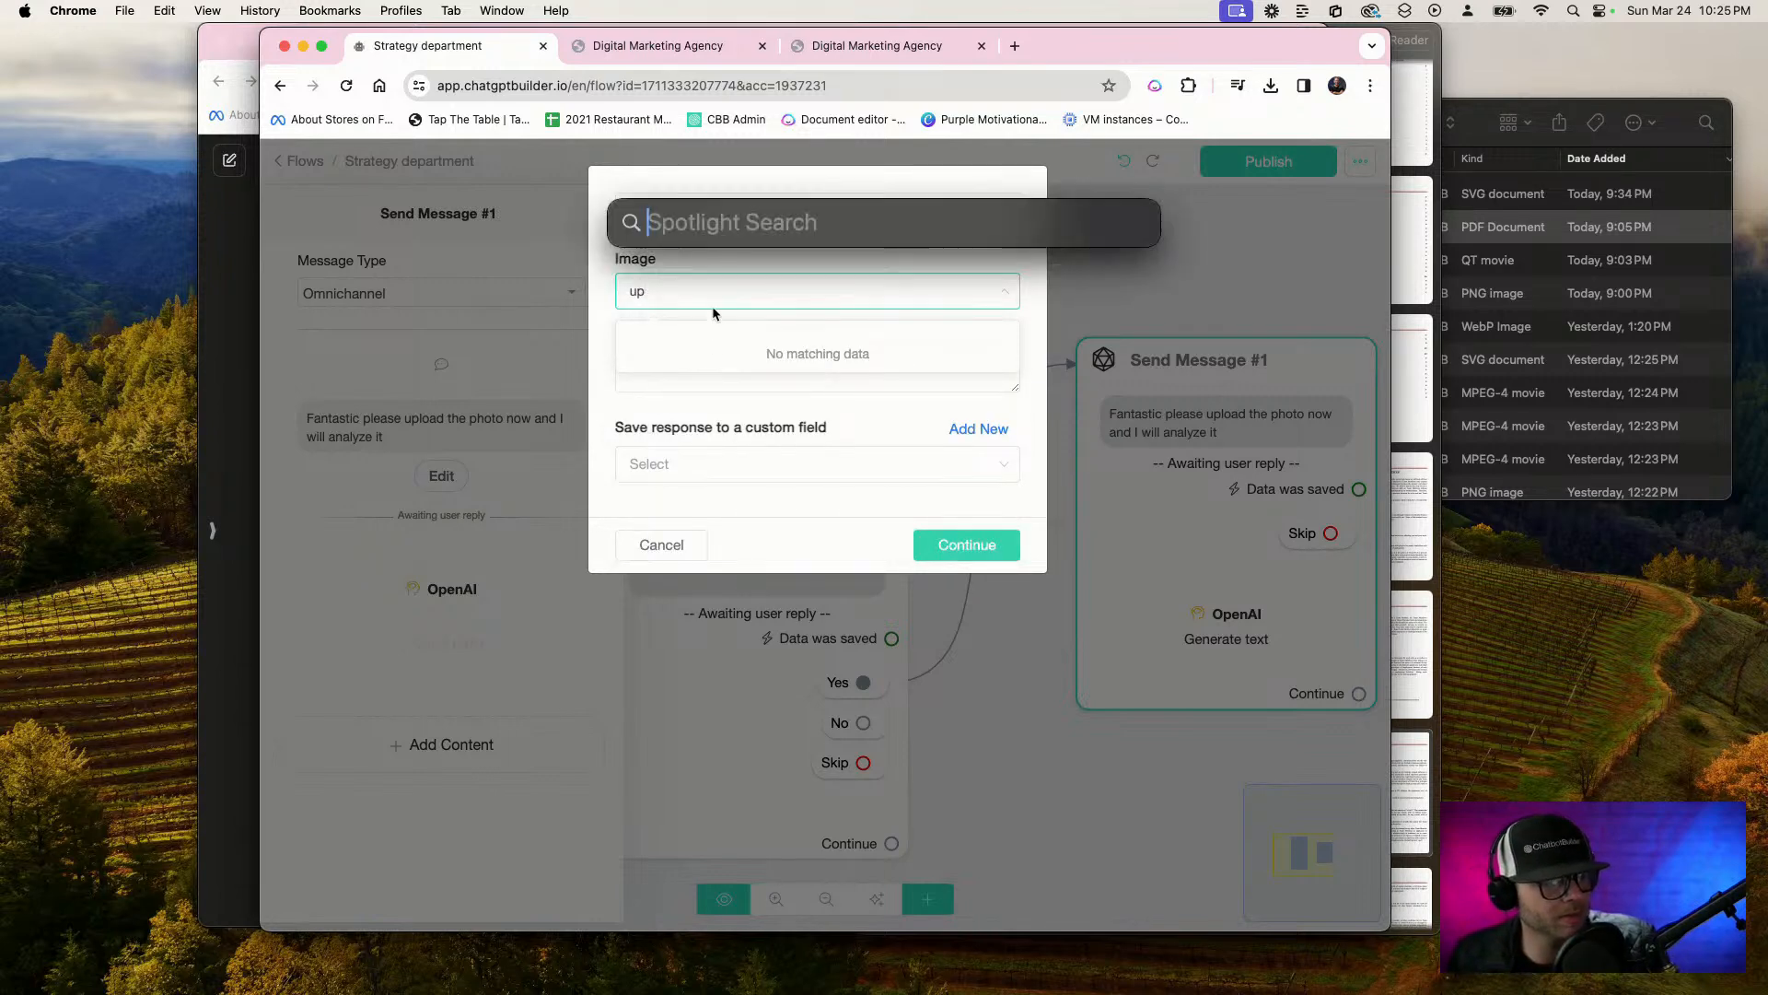
click(694, 541)
click(650, 546)
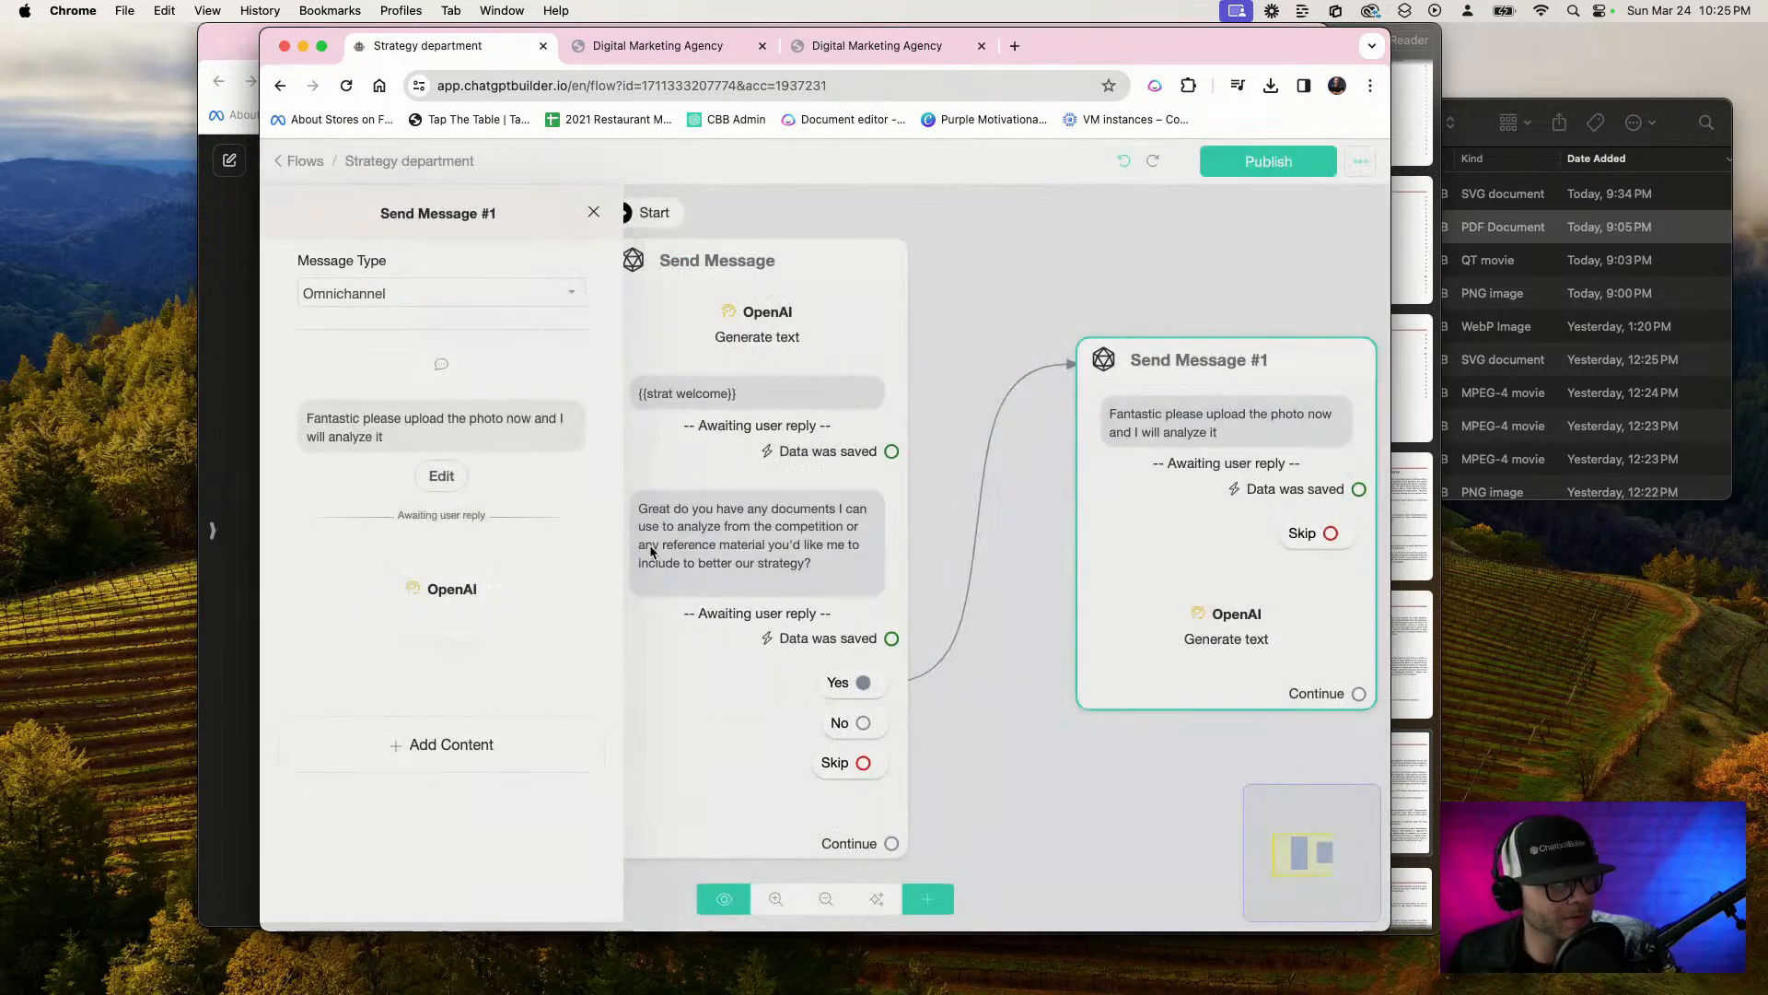
click(445, 600)
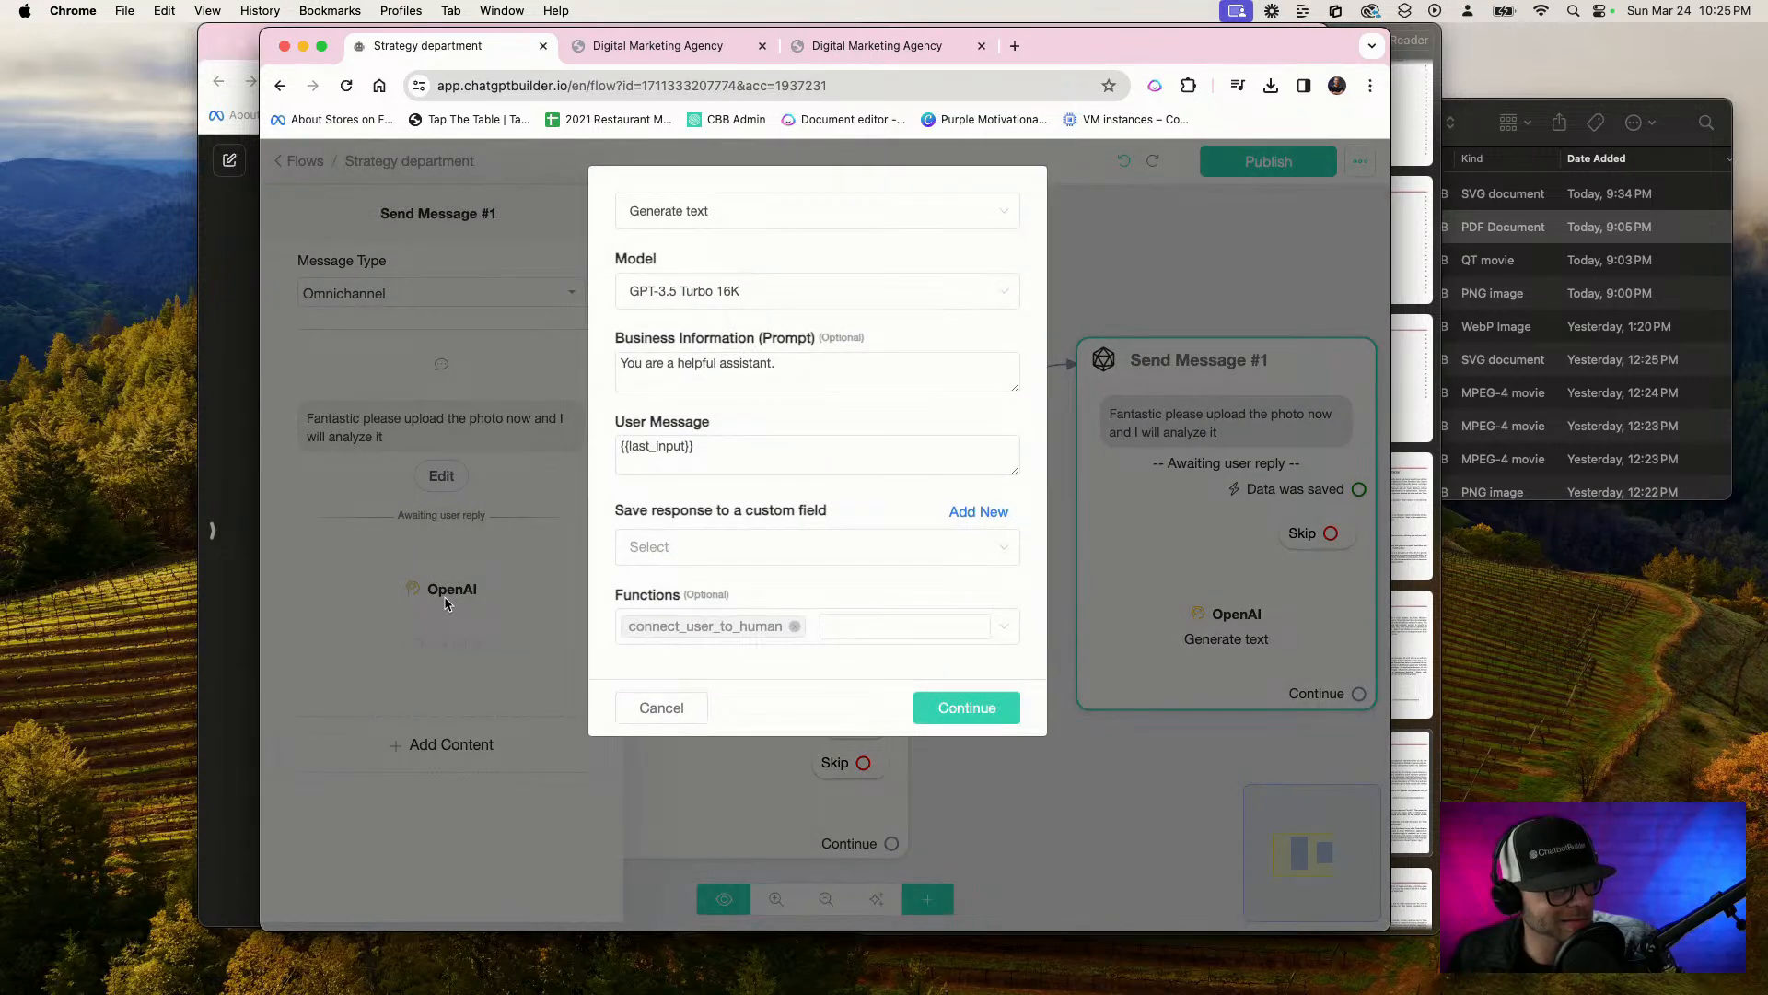
click(686, 705)
Save the photo question's image reply to a new custom field "aiphoto", and publish the updated flow
click(441, 475)
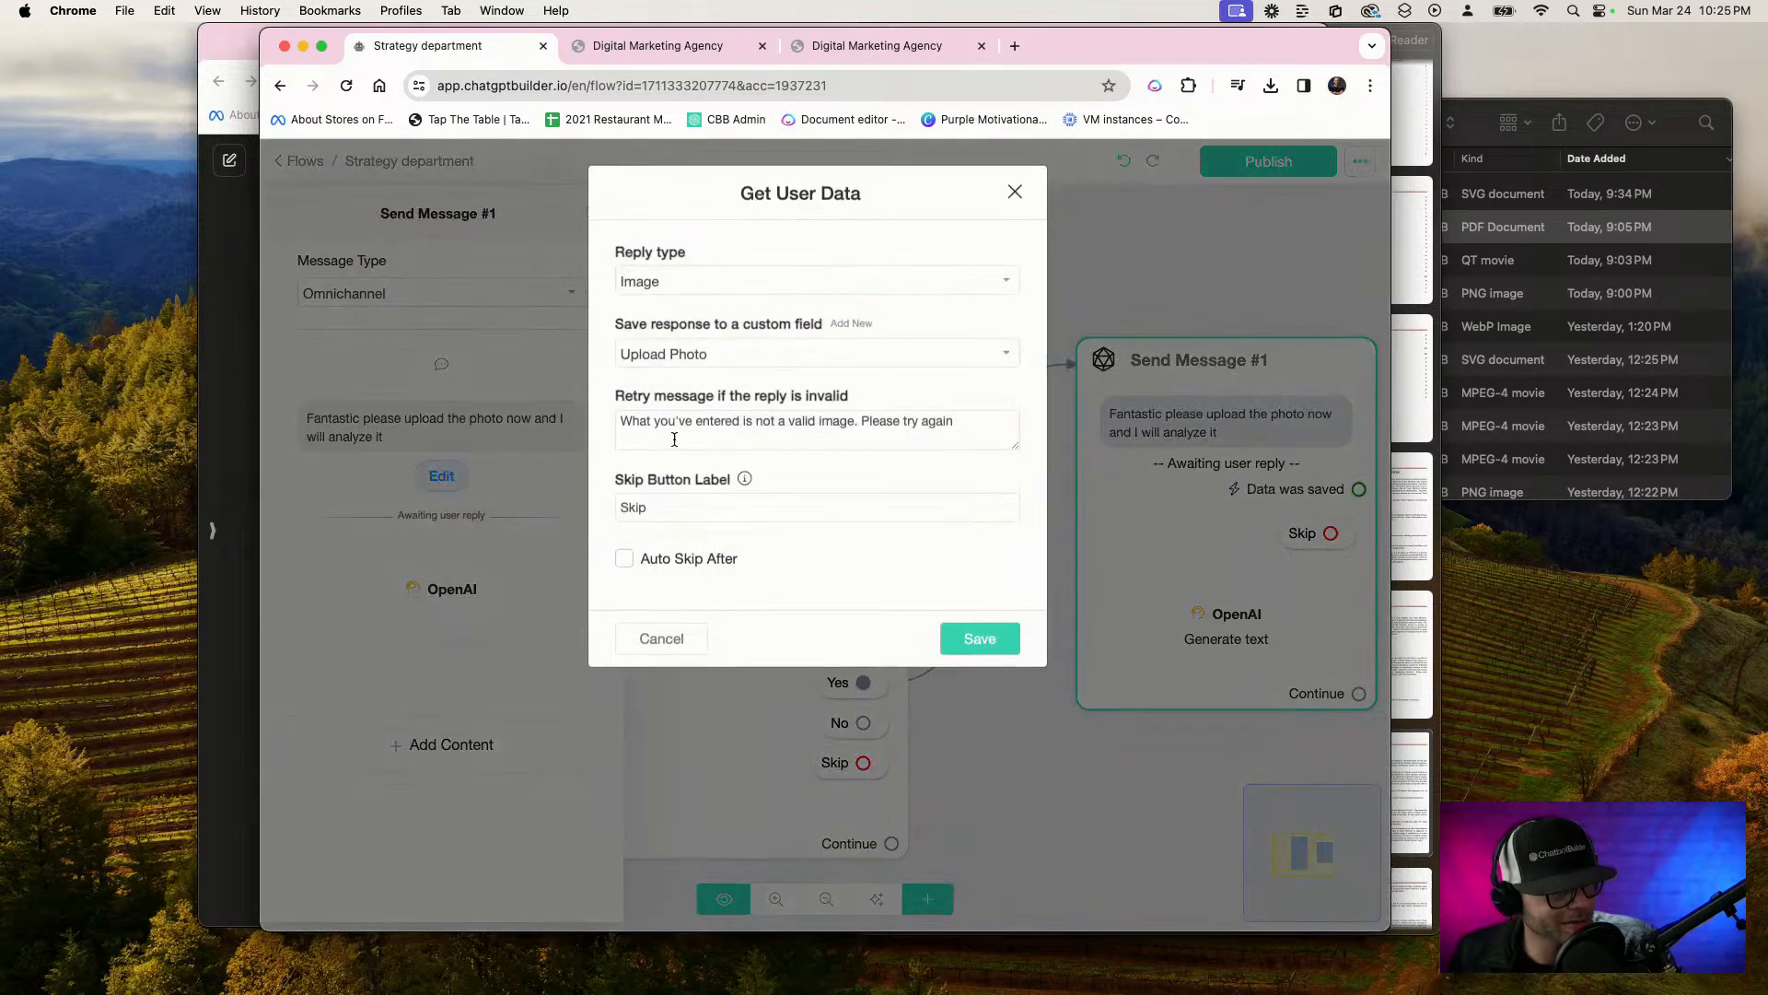
click(848, 328)
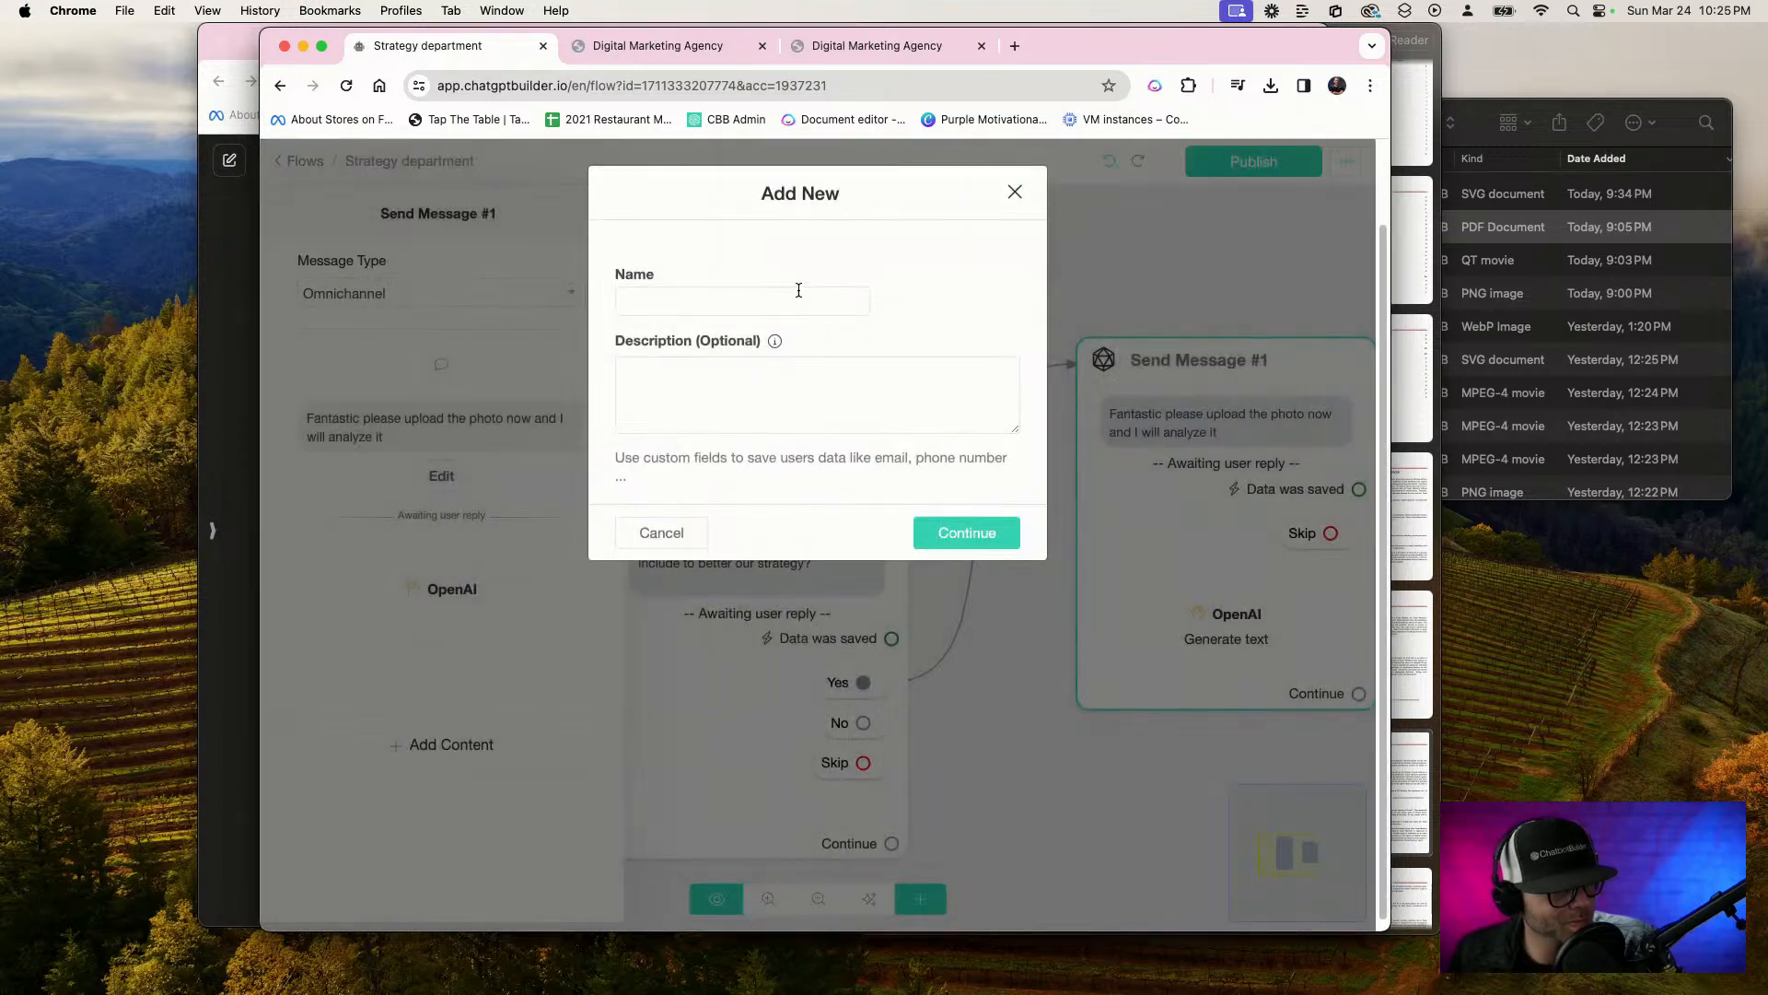
click(798, 290)
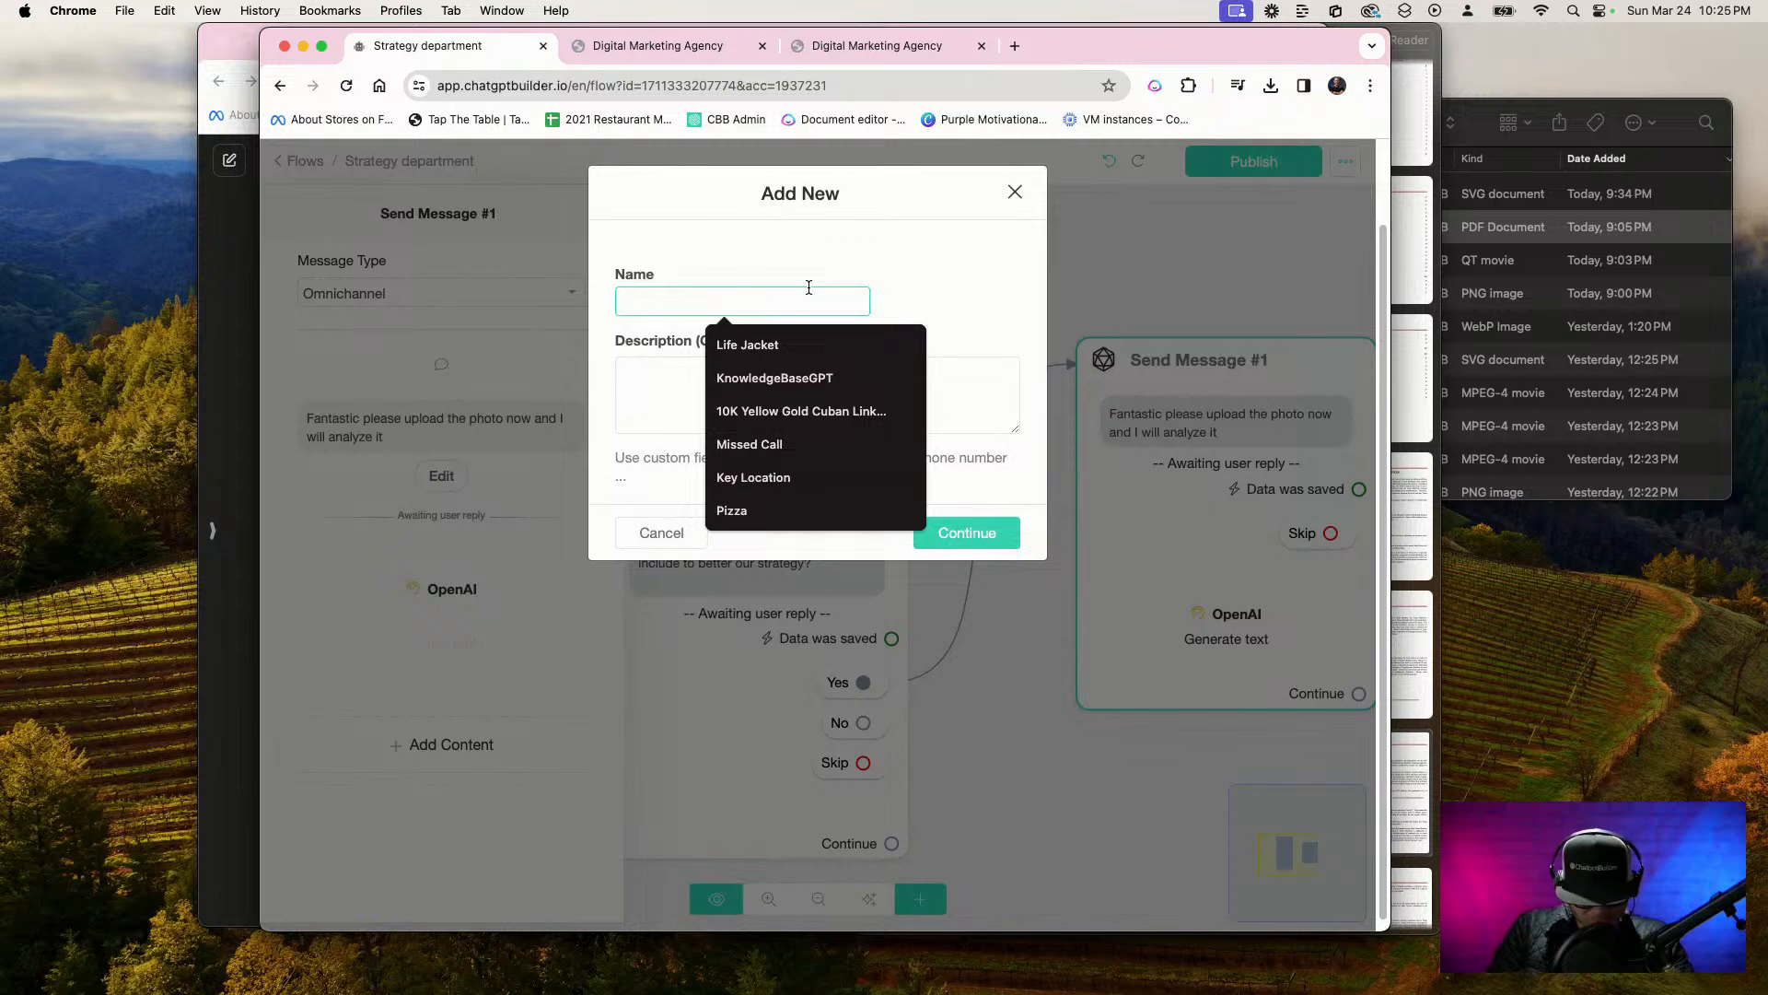
text(ai)
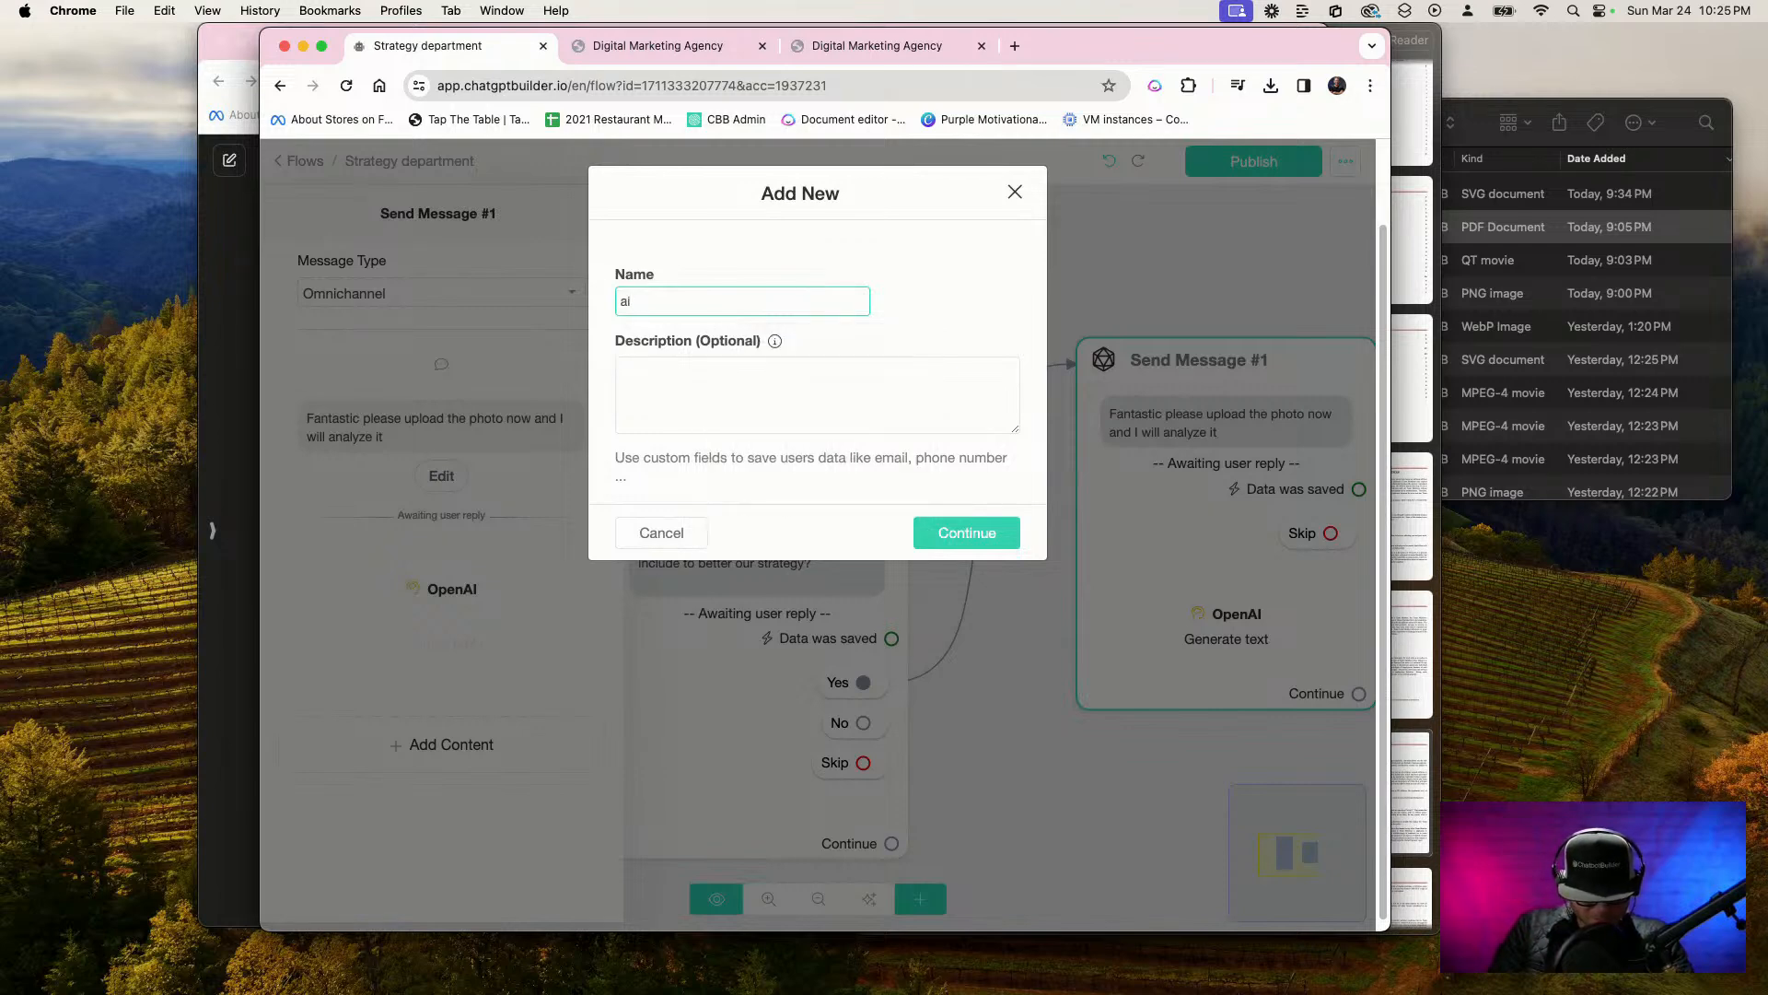
text(phone)
key(BackSpace)
key(BackSpace)
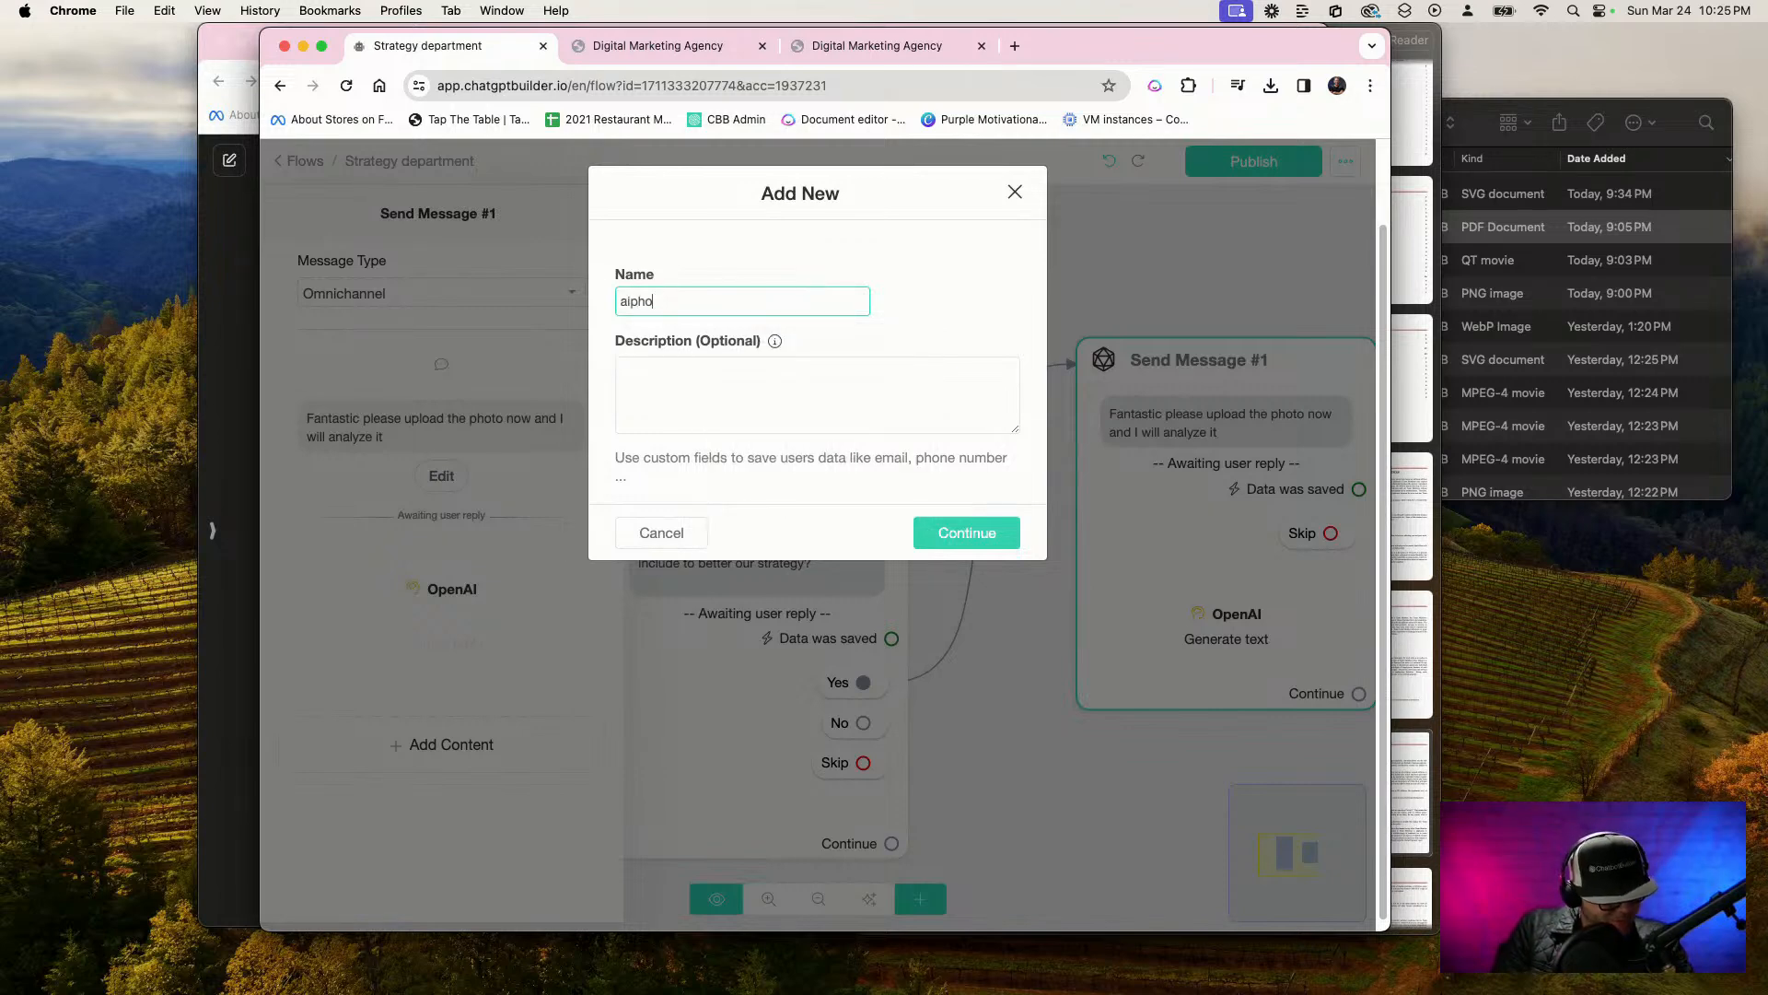
text(to)
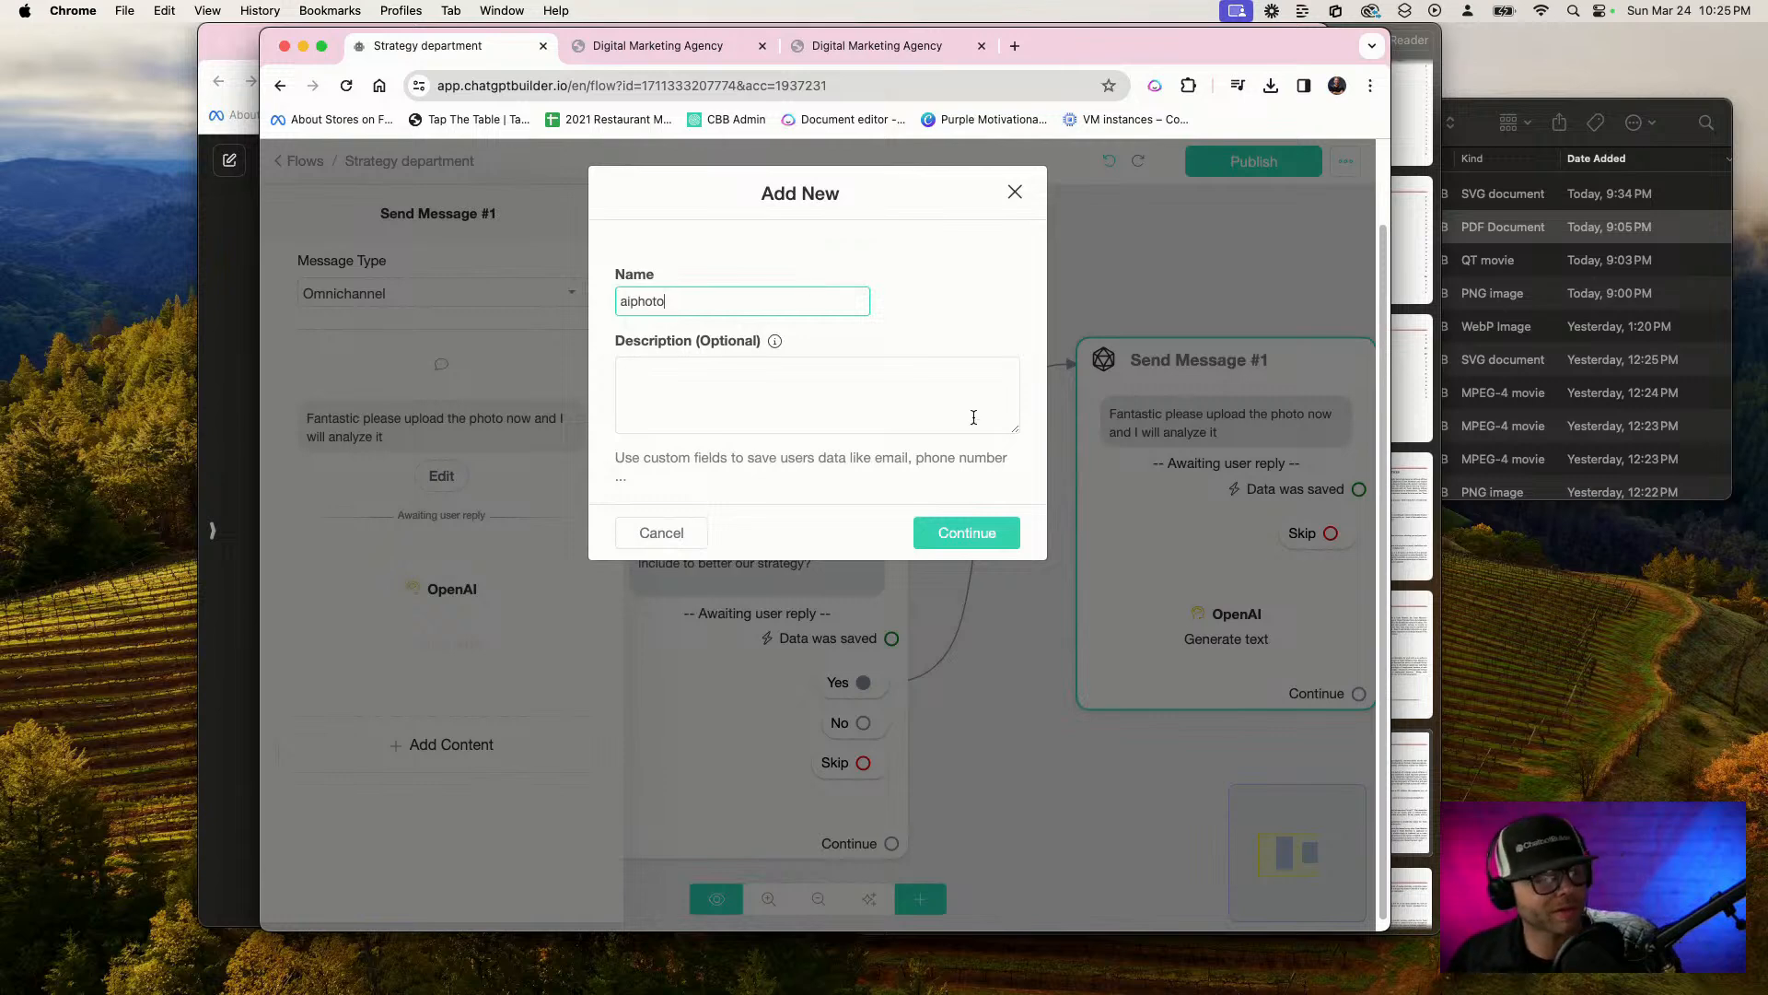
click(1001, 542)
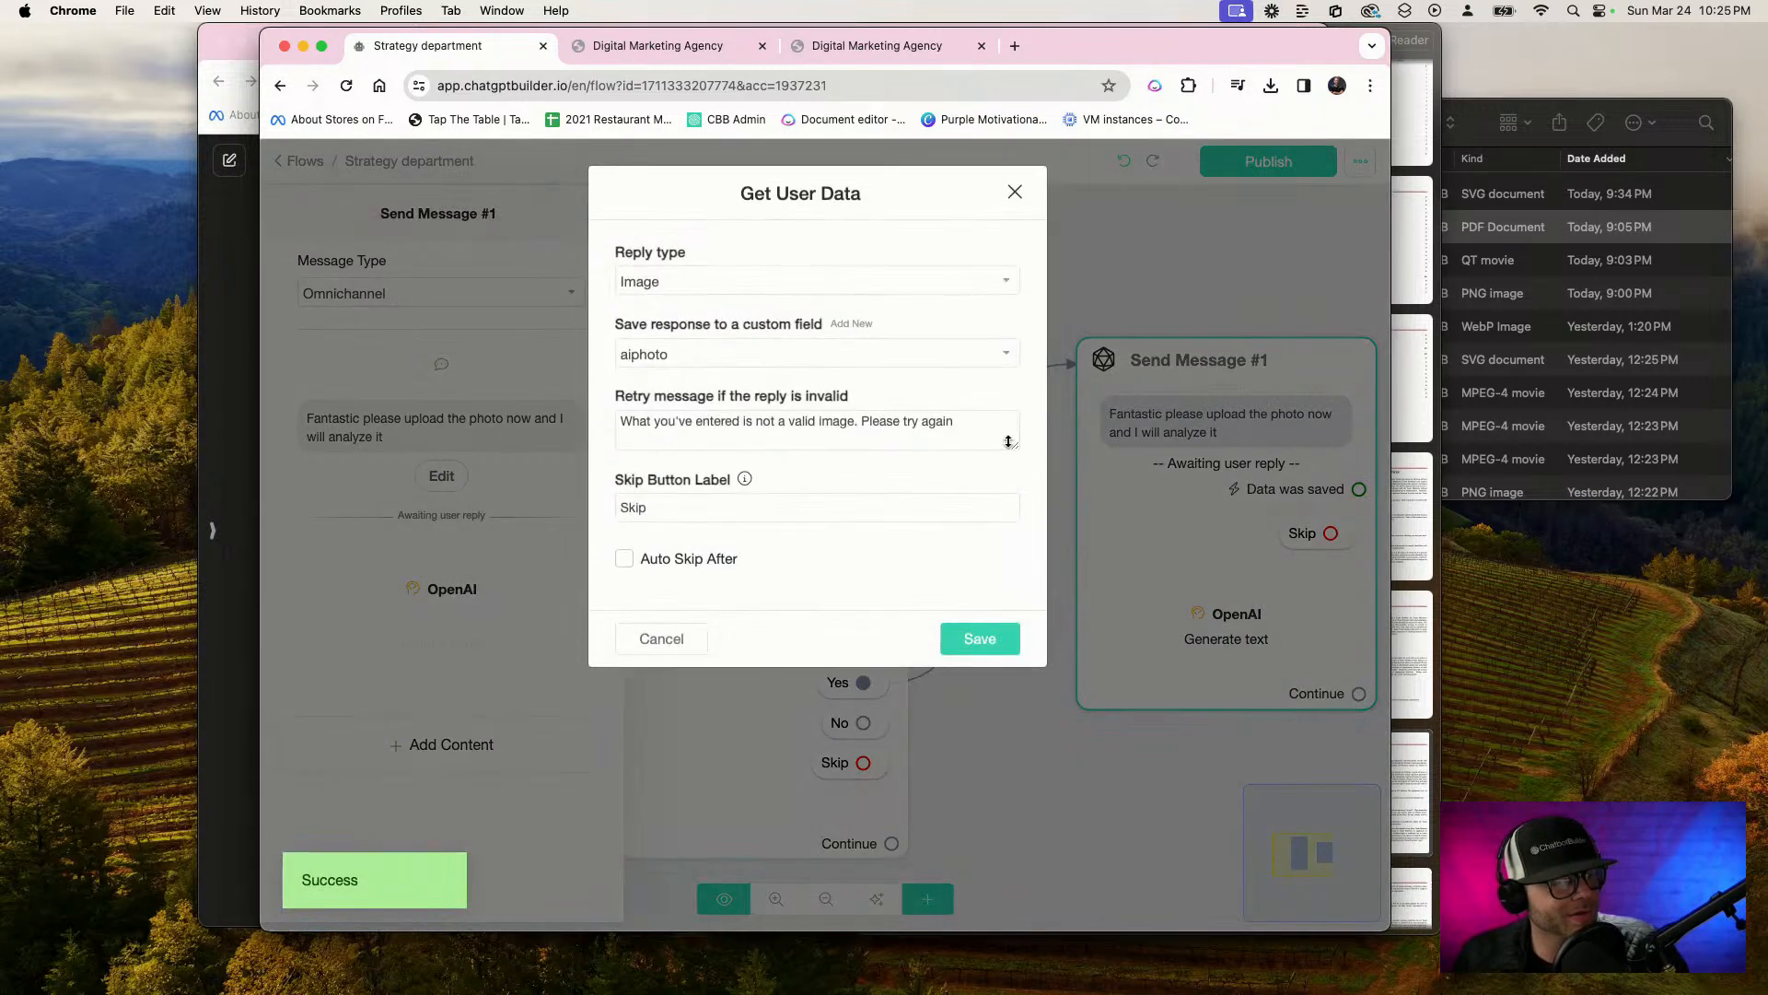
click(997, 640)
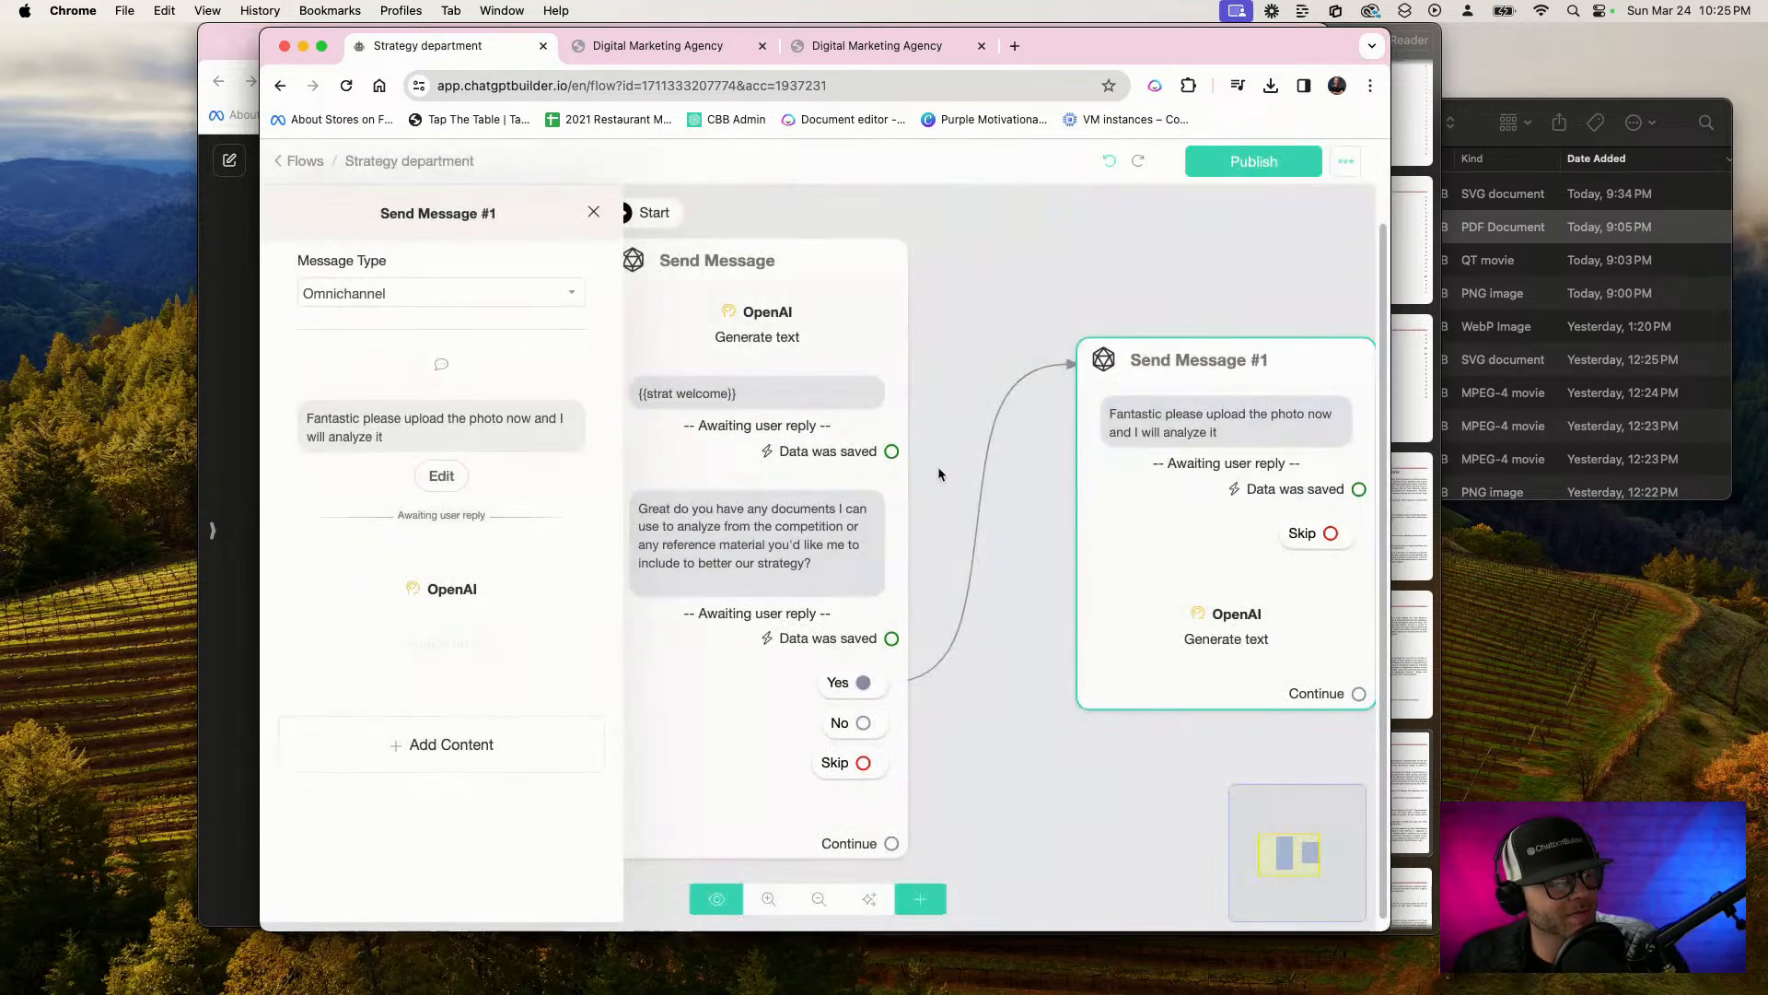
click(1249, 167)
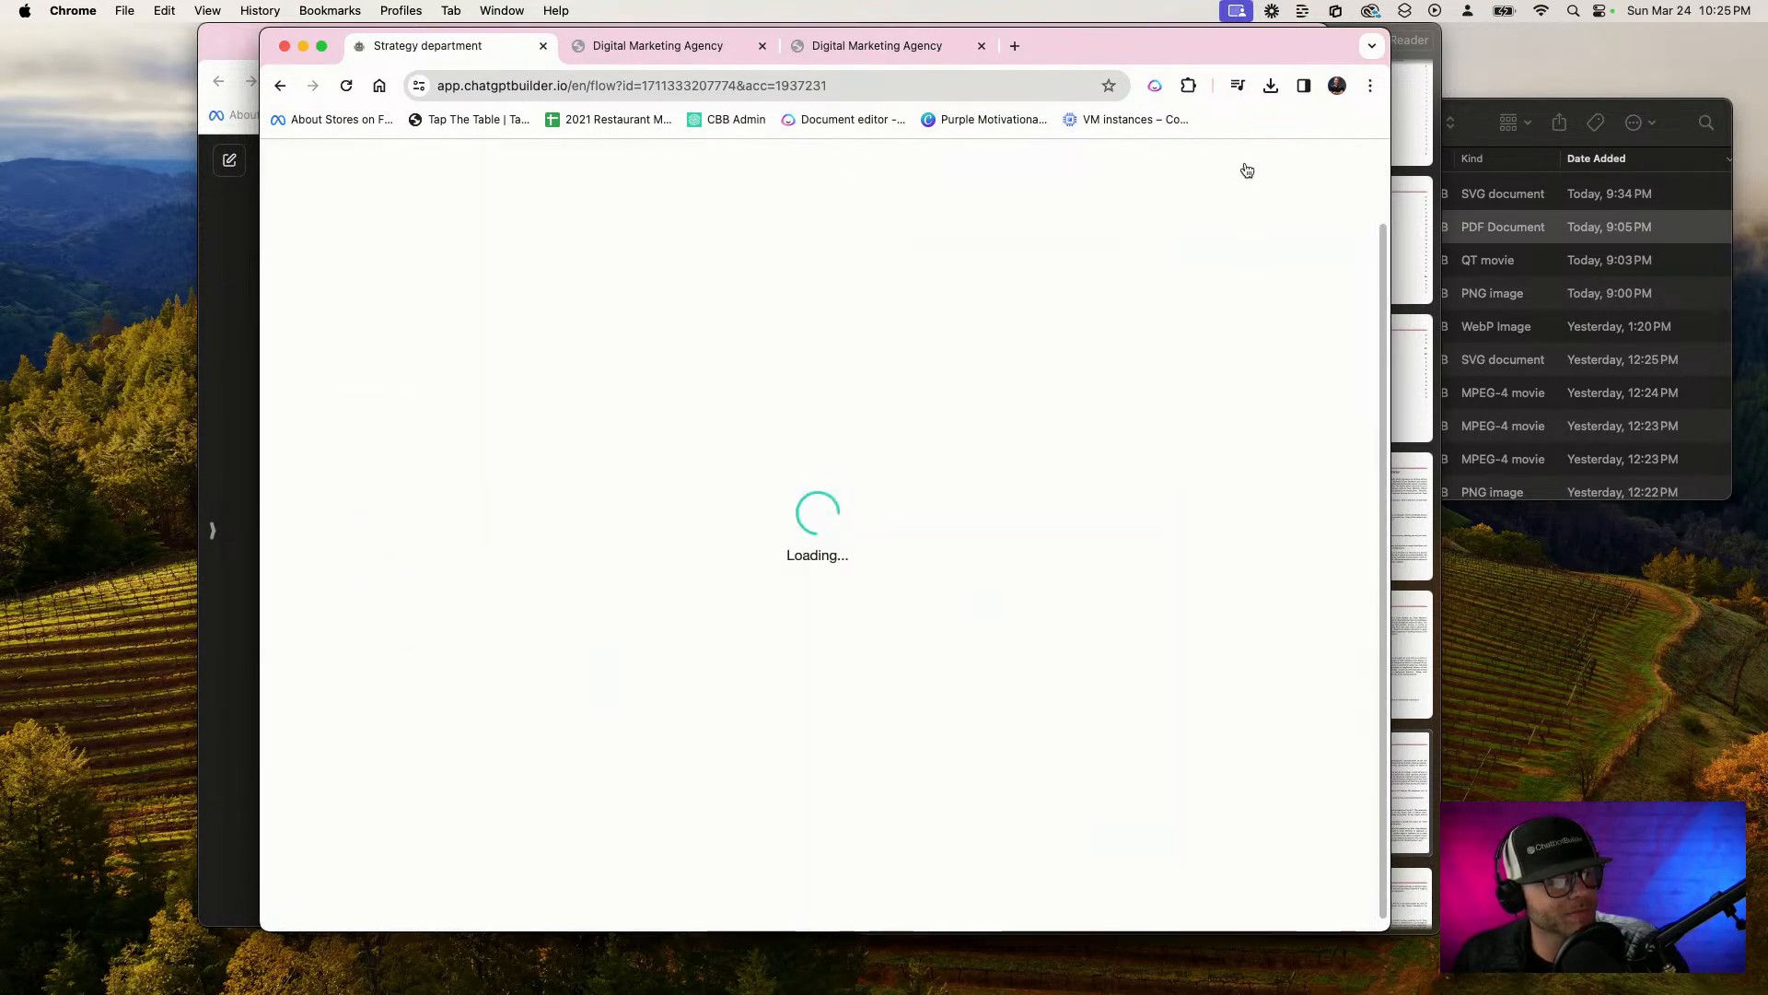
click(1031, 86)
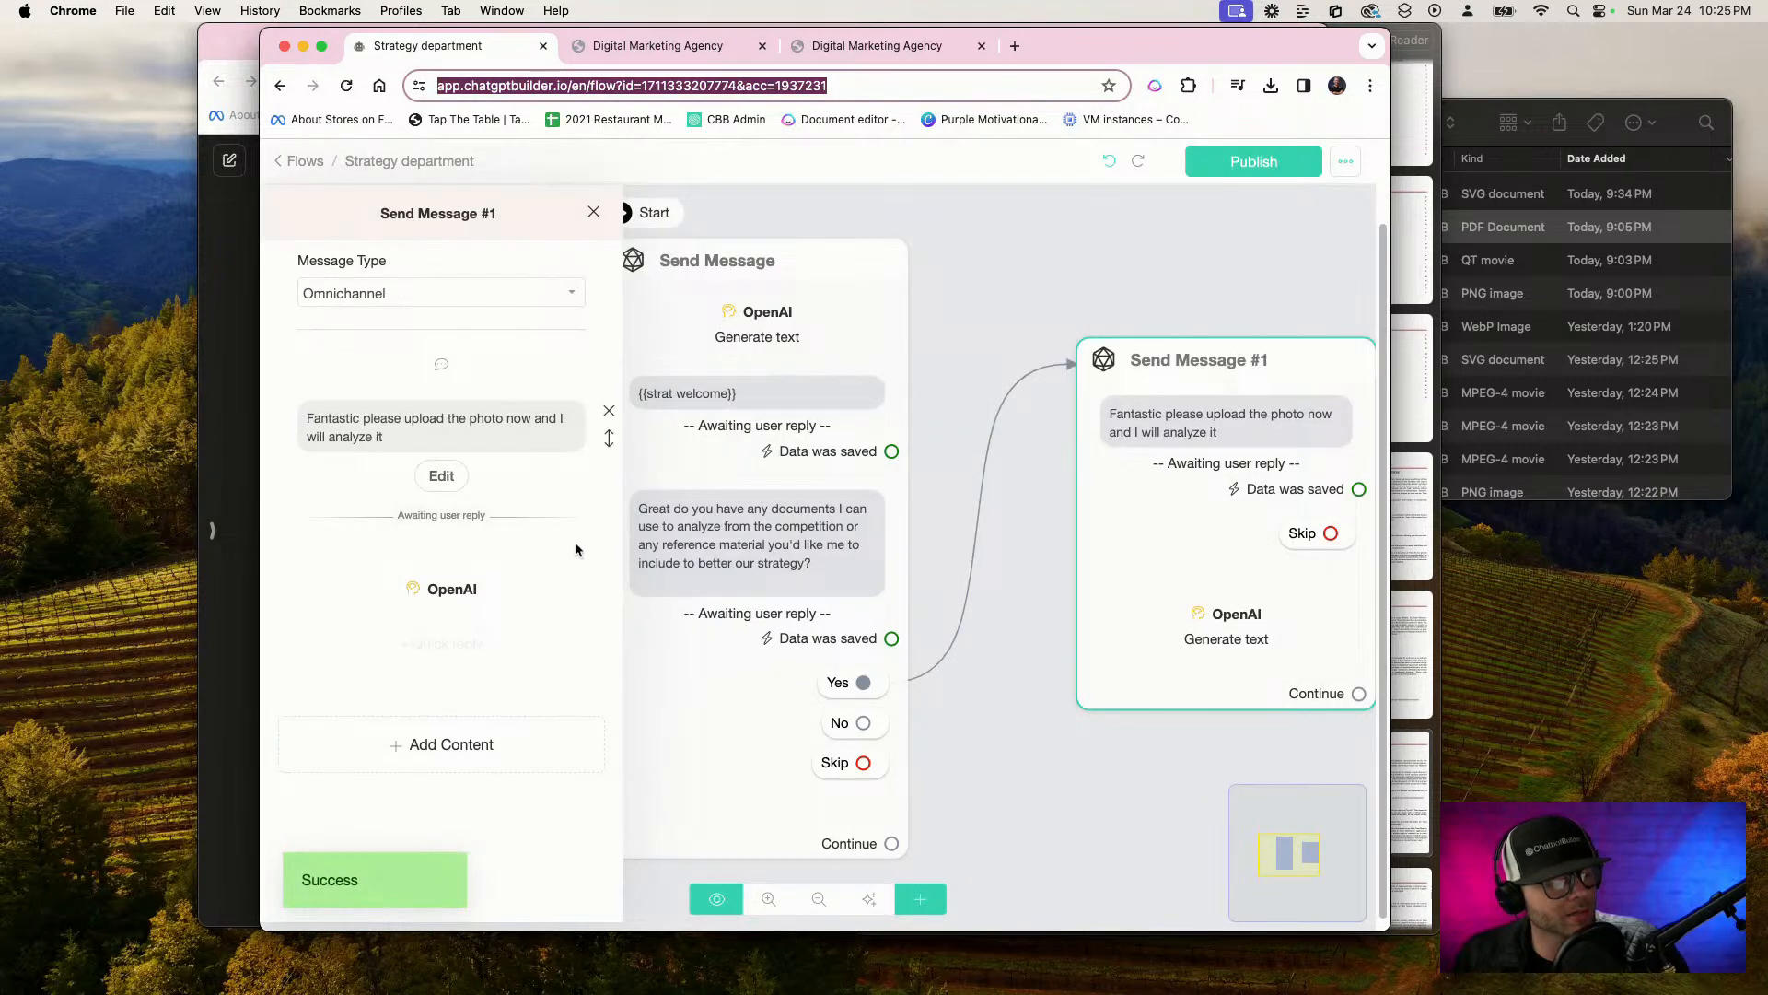
click(474, 598)
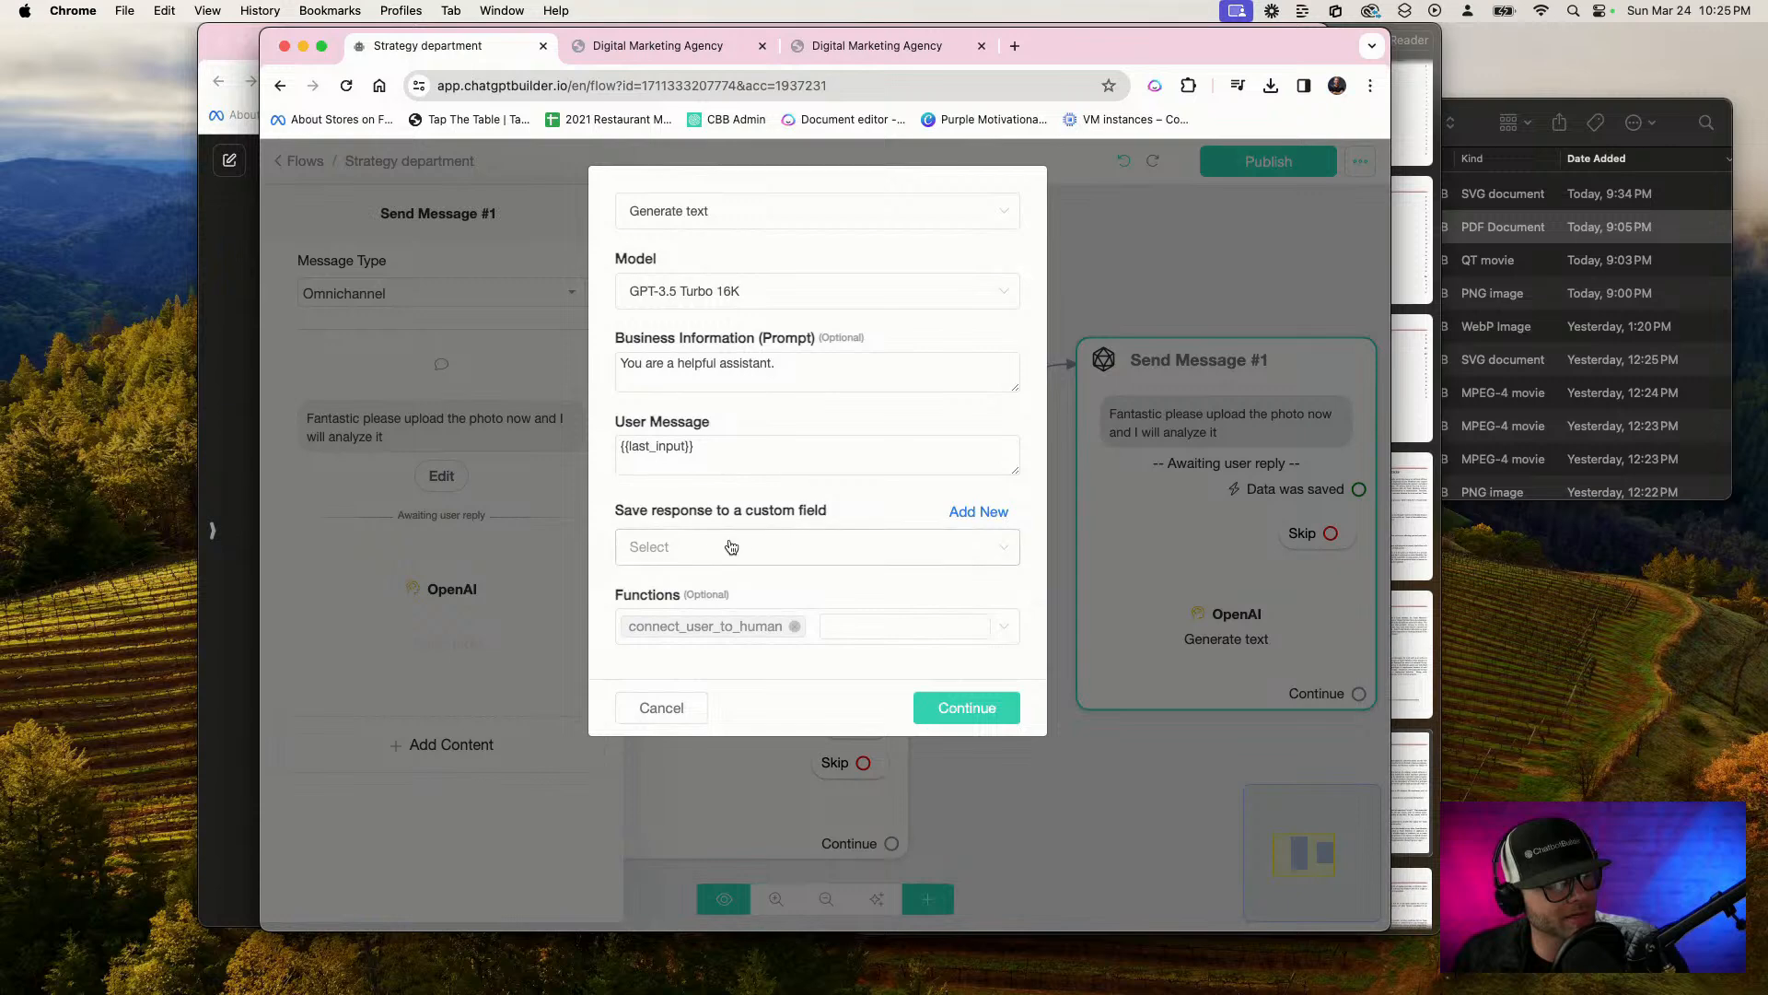
click(731, 547)
scroll(843, 680, down, 1)
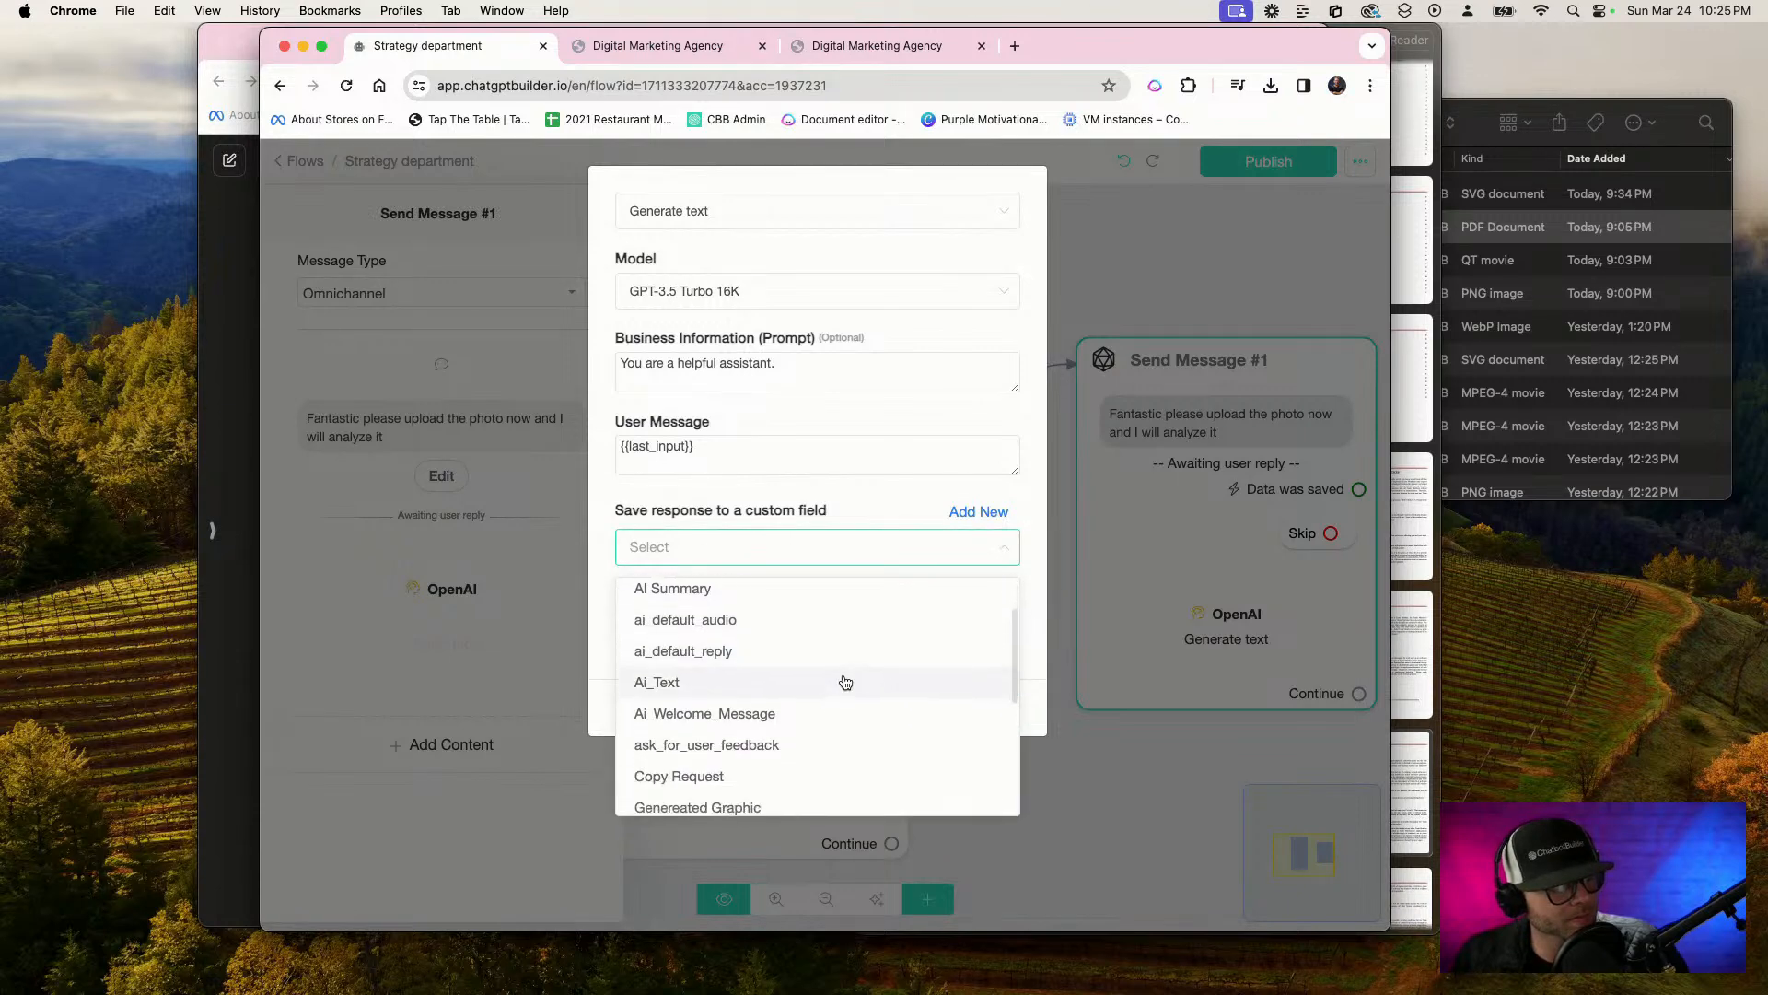
scroll(846, 681, down, 3)
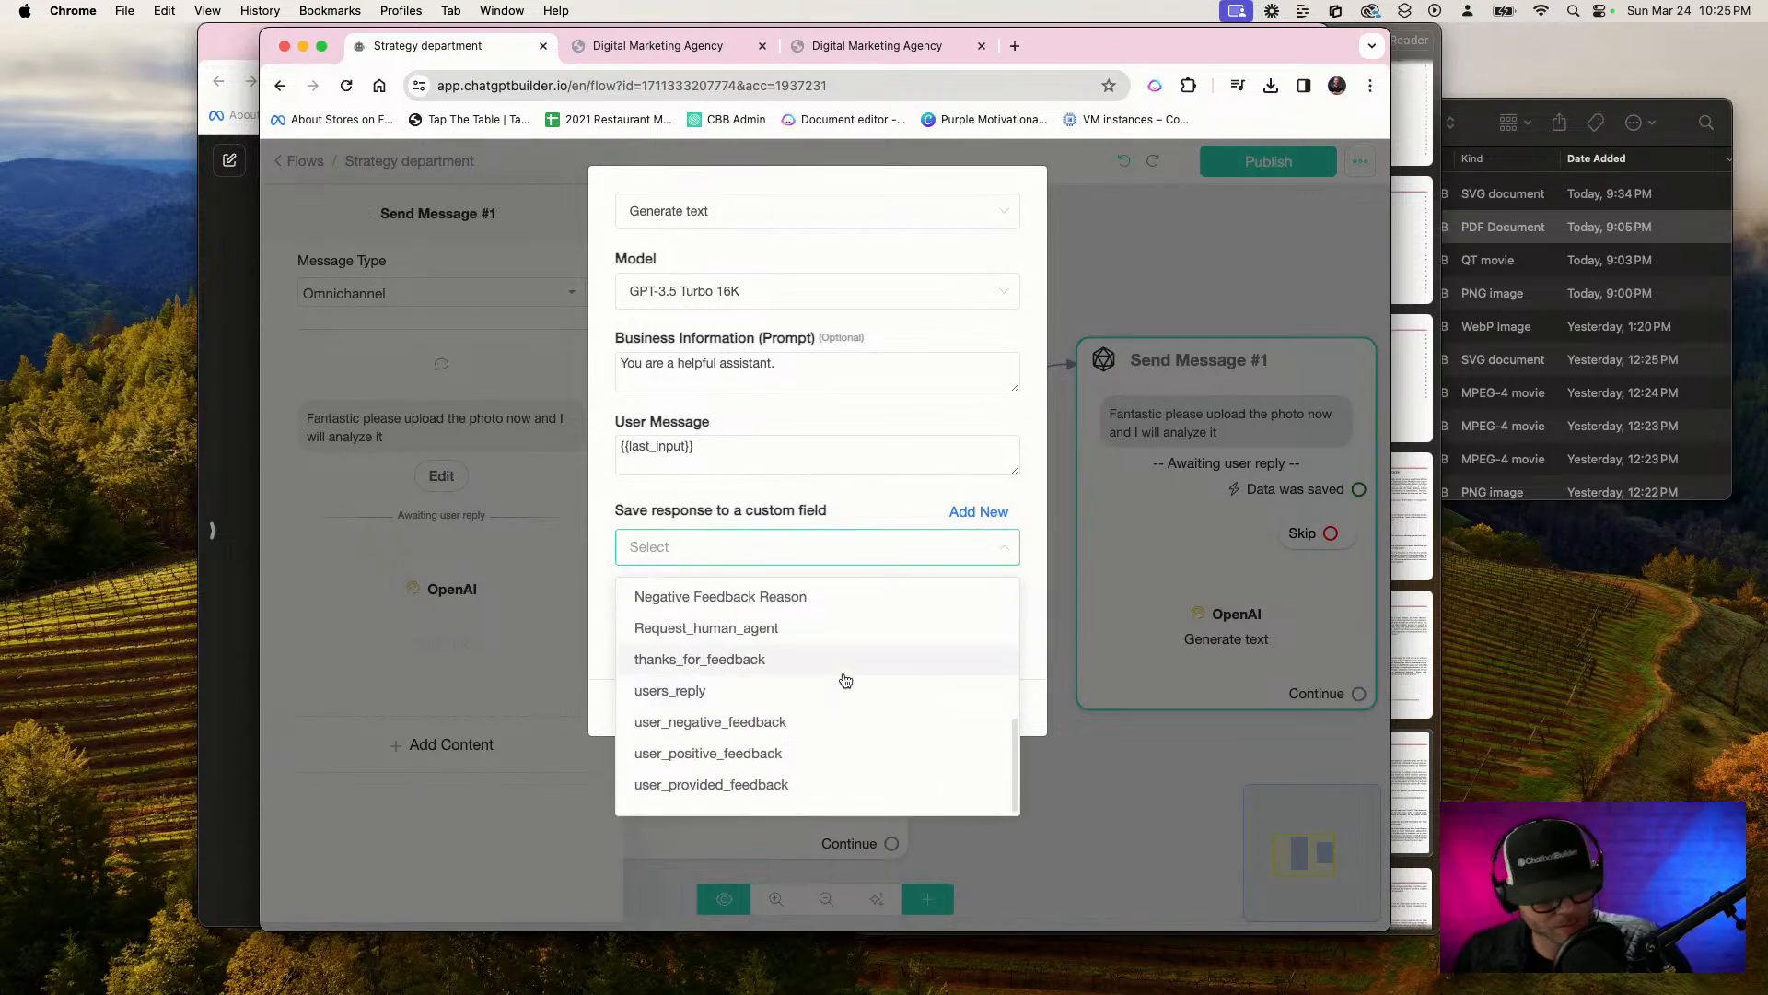
click(680, 257)
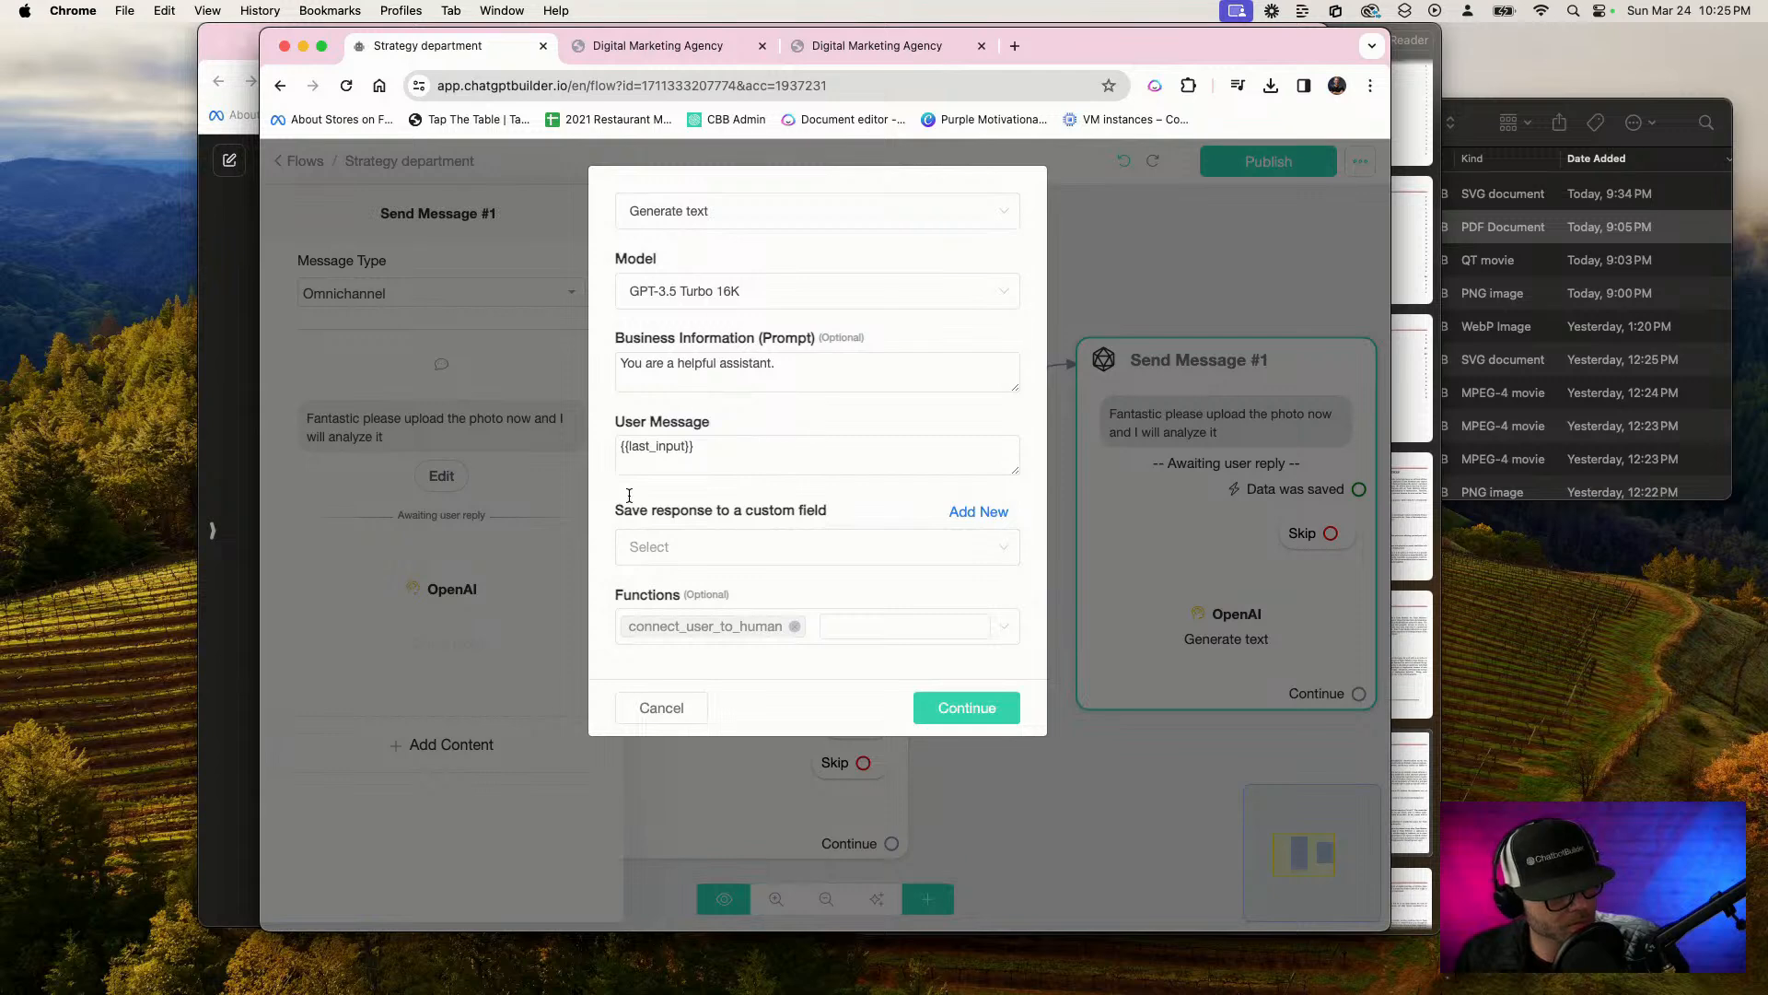
click(650, 224)
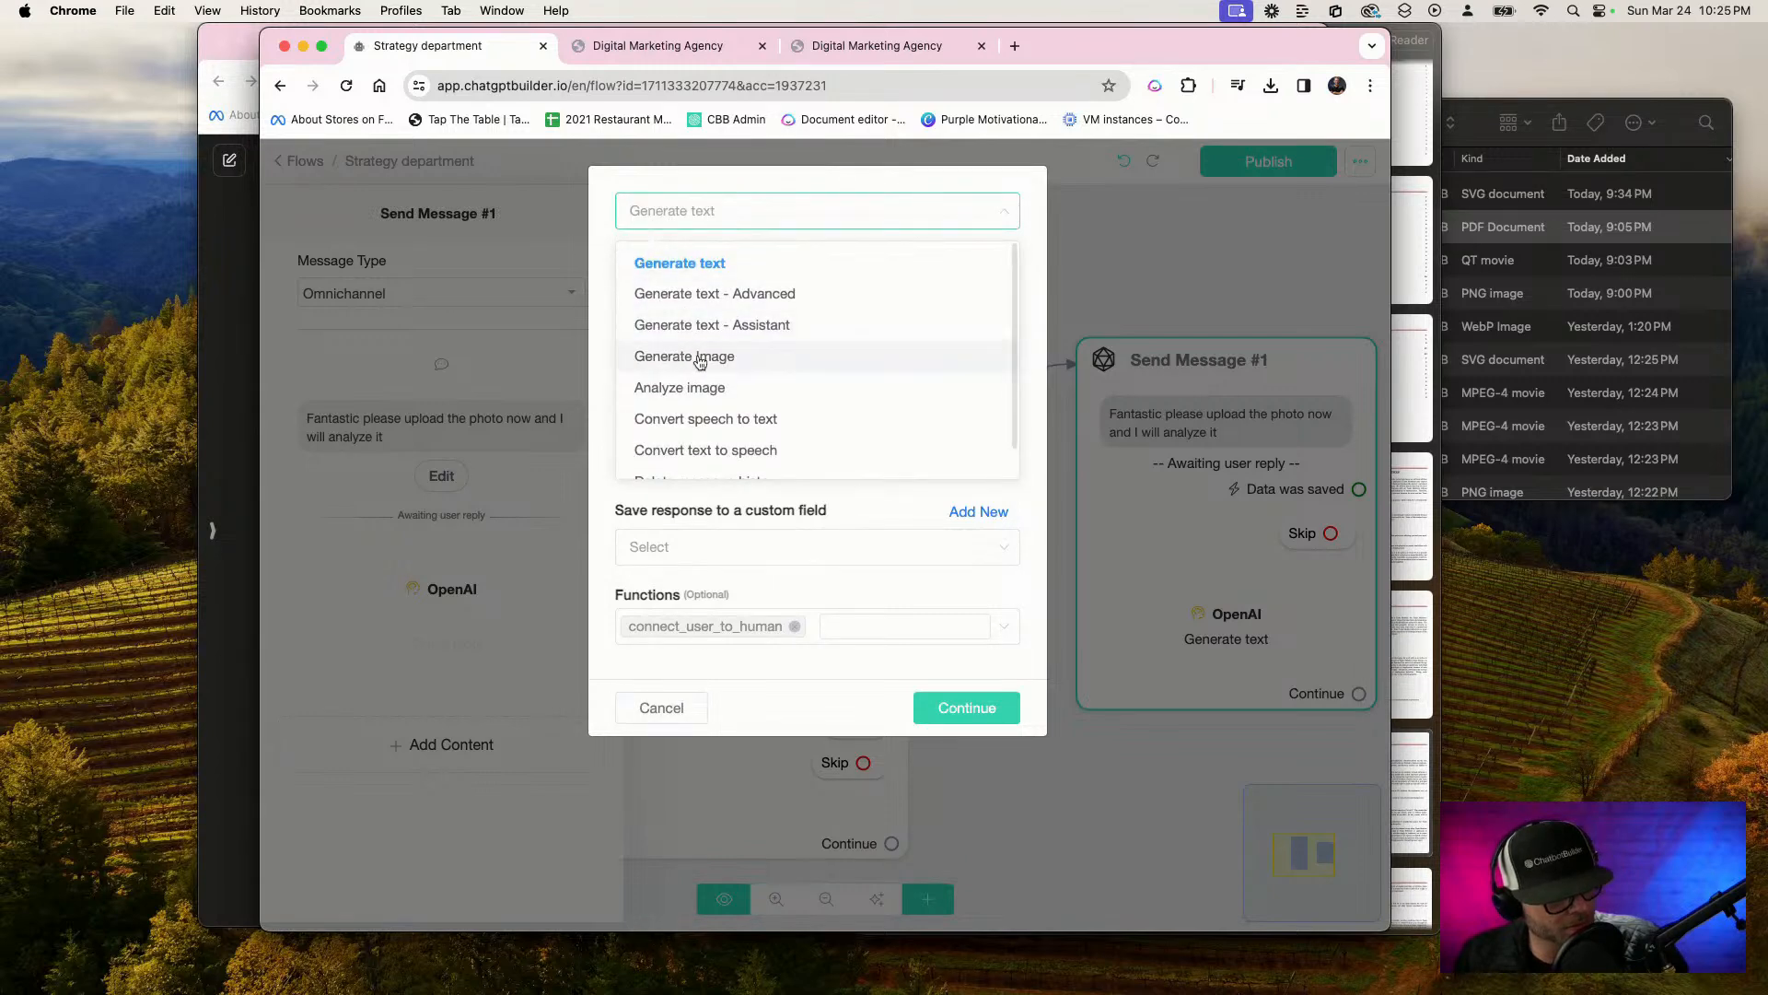
click(758, 388)
click(760, 470)
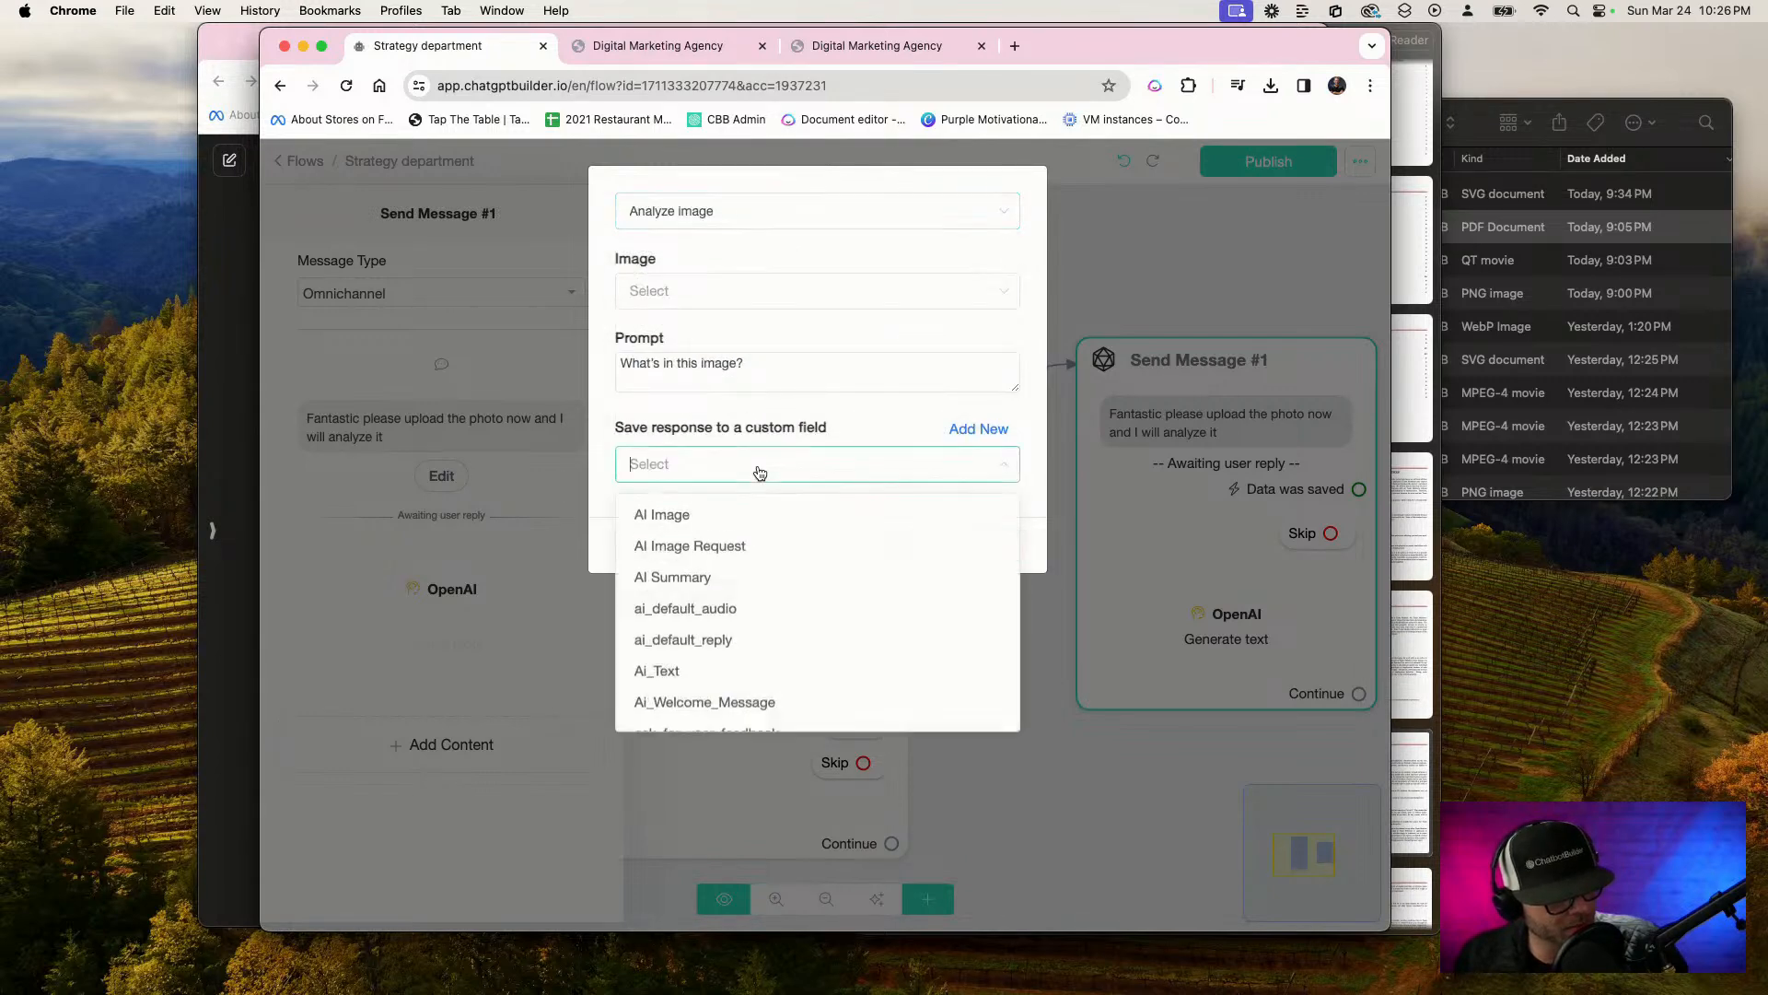
scroll(779, 566, down, 3)
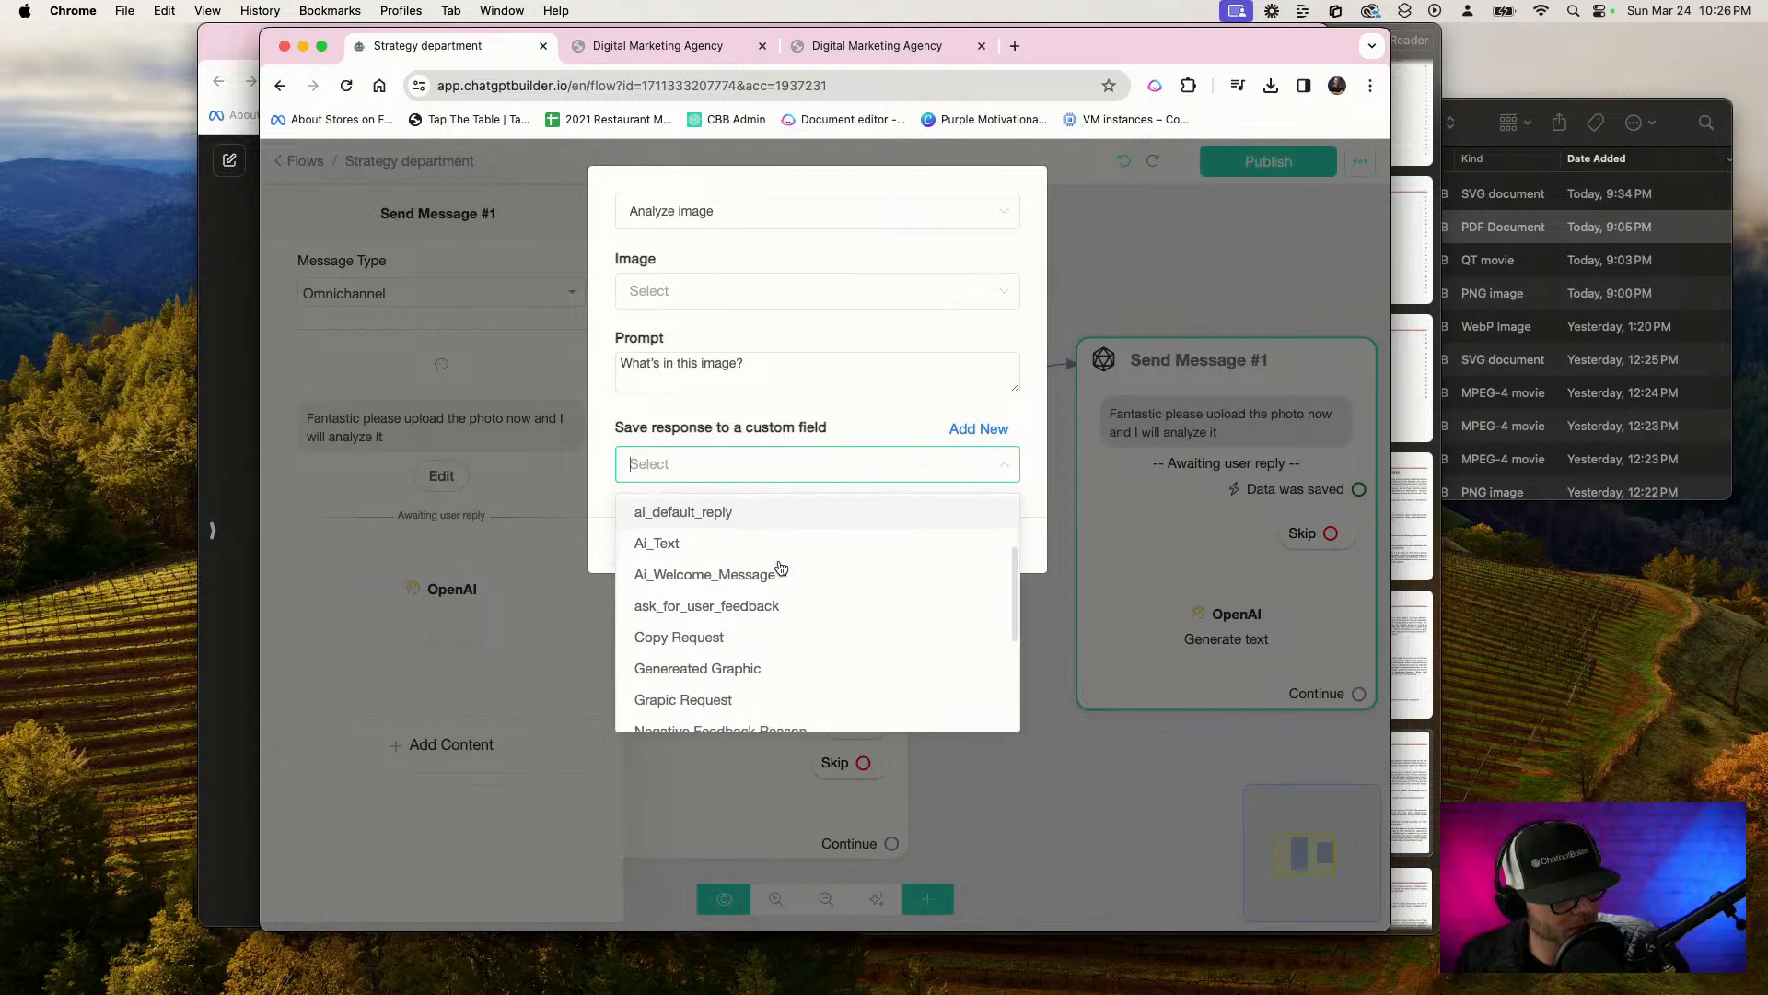
scroll(779, 571, down, 3)
scroll(779, 571, up, 6)
text(ph)
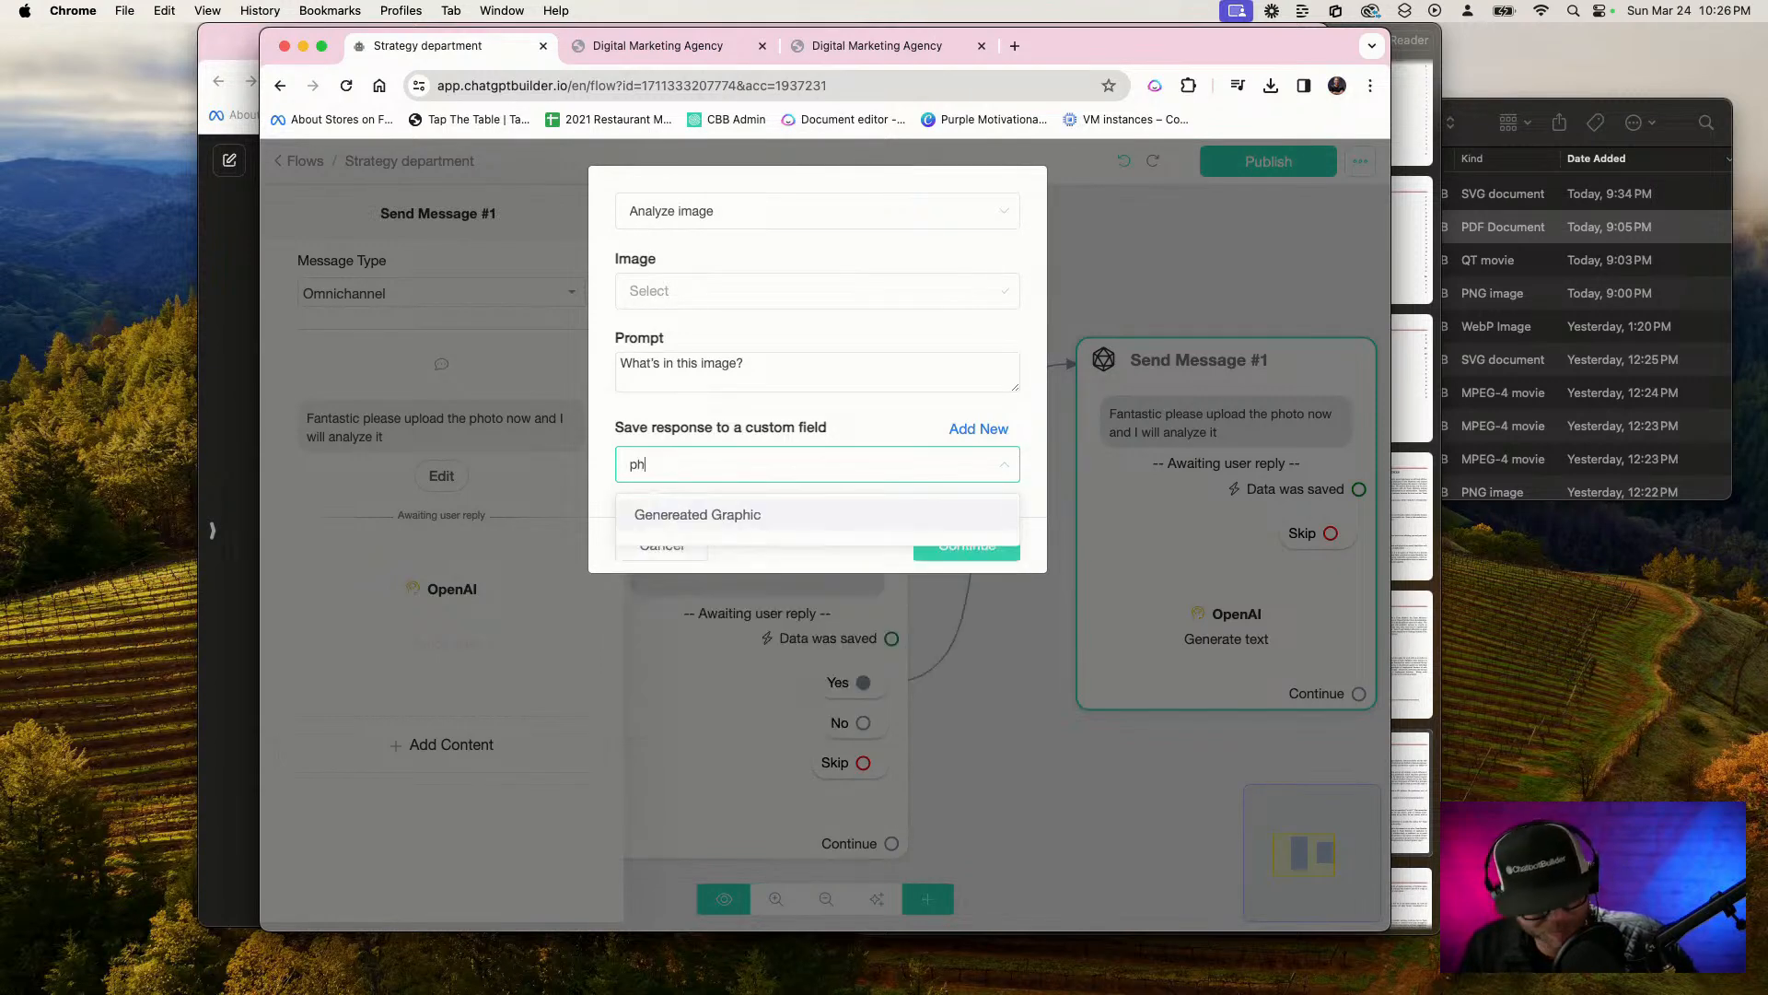
text(o)
key(BackSpace)
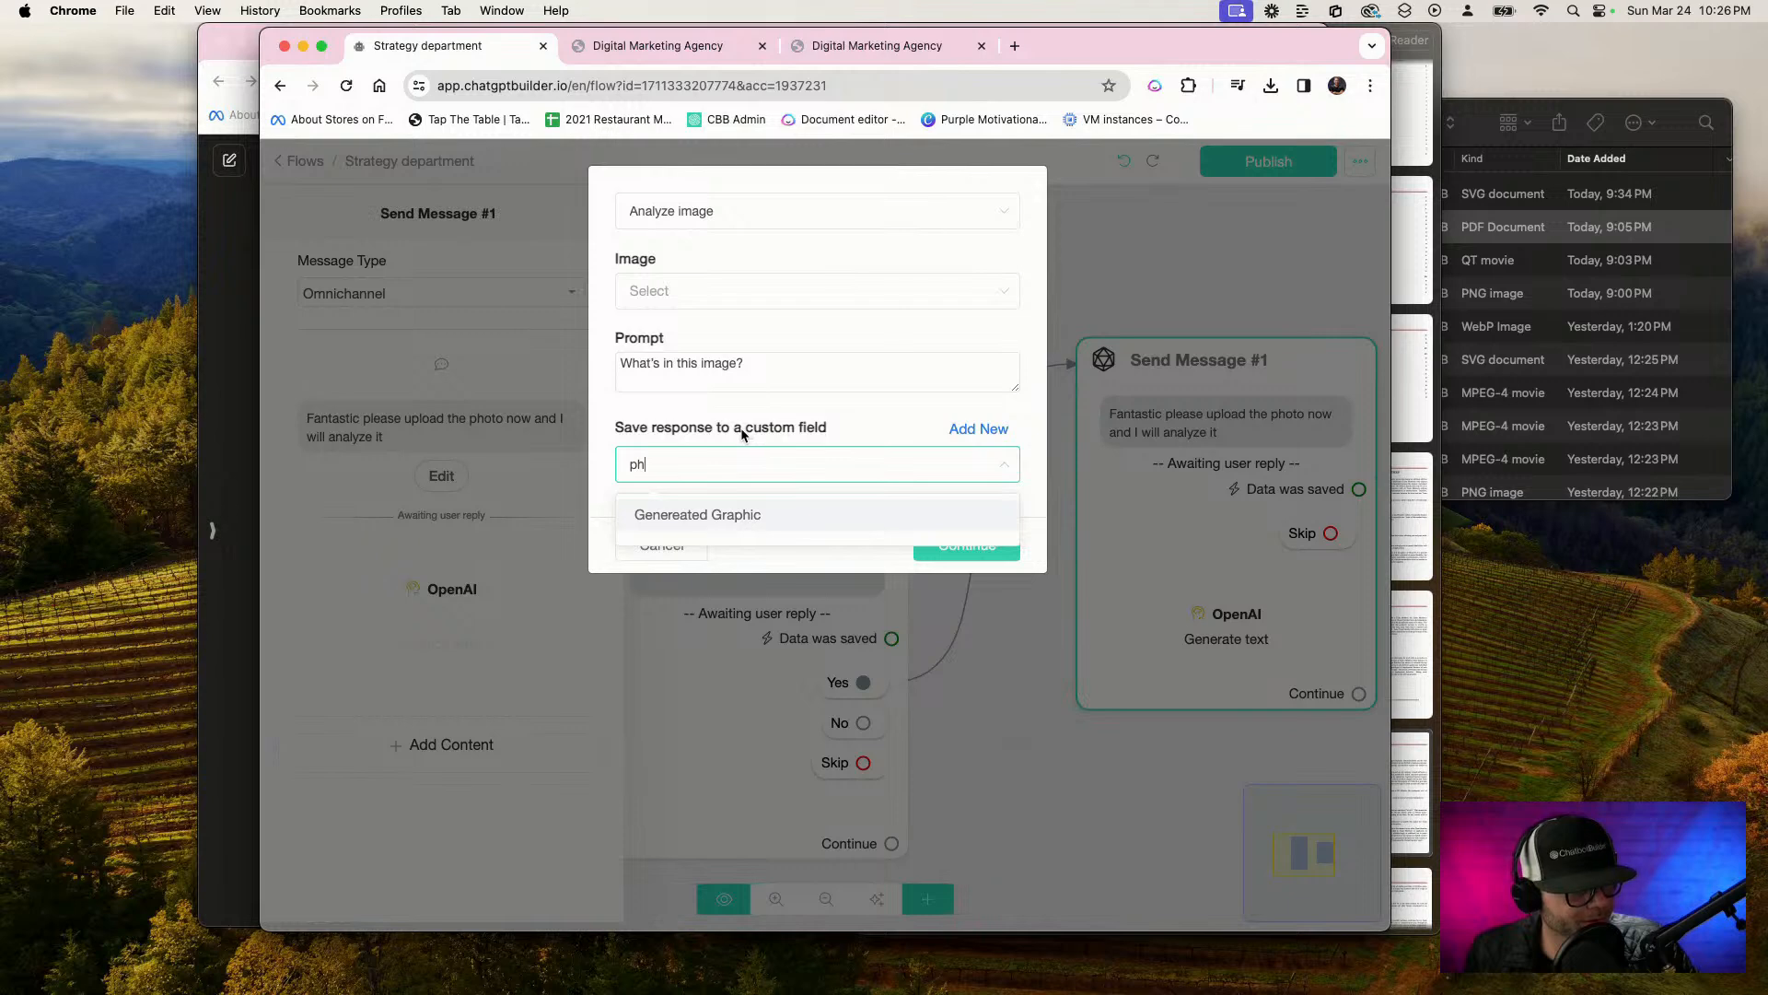
click(696, 293)
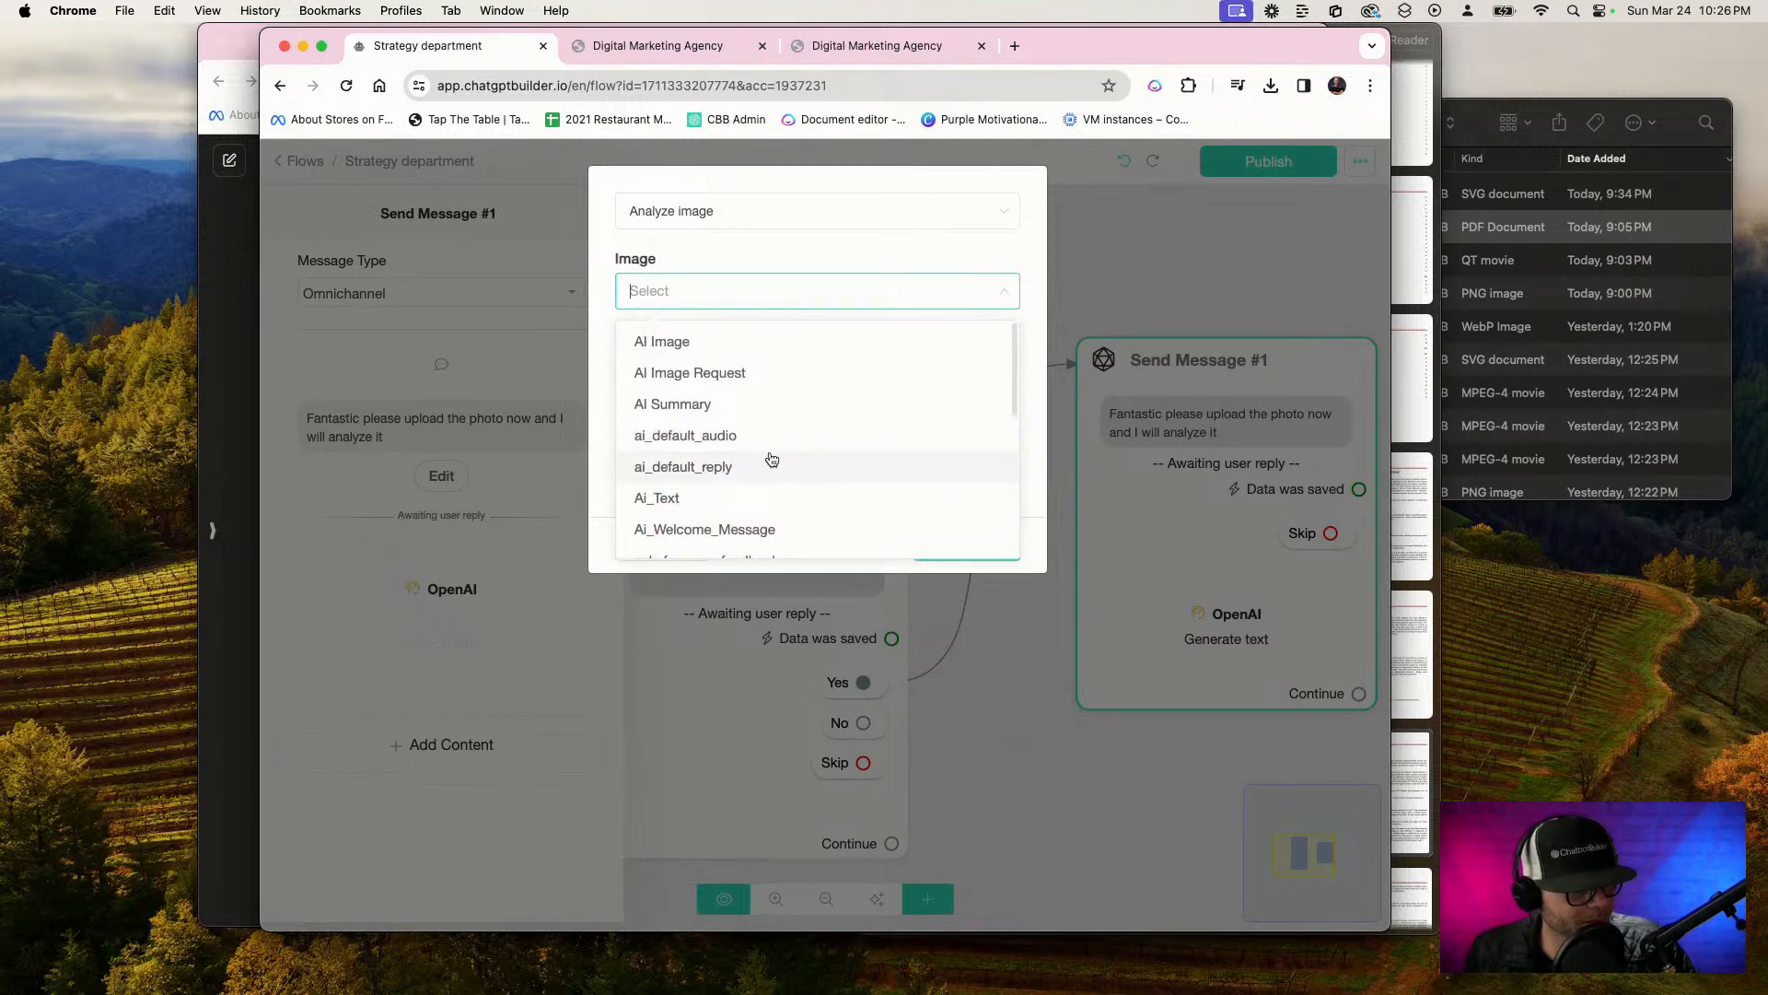
scroll(771, 460, down, 2)
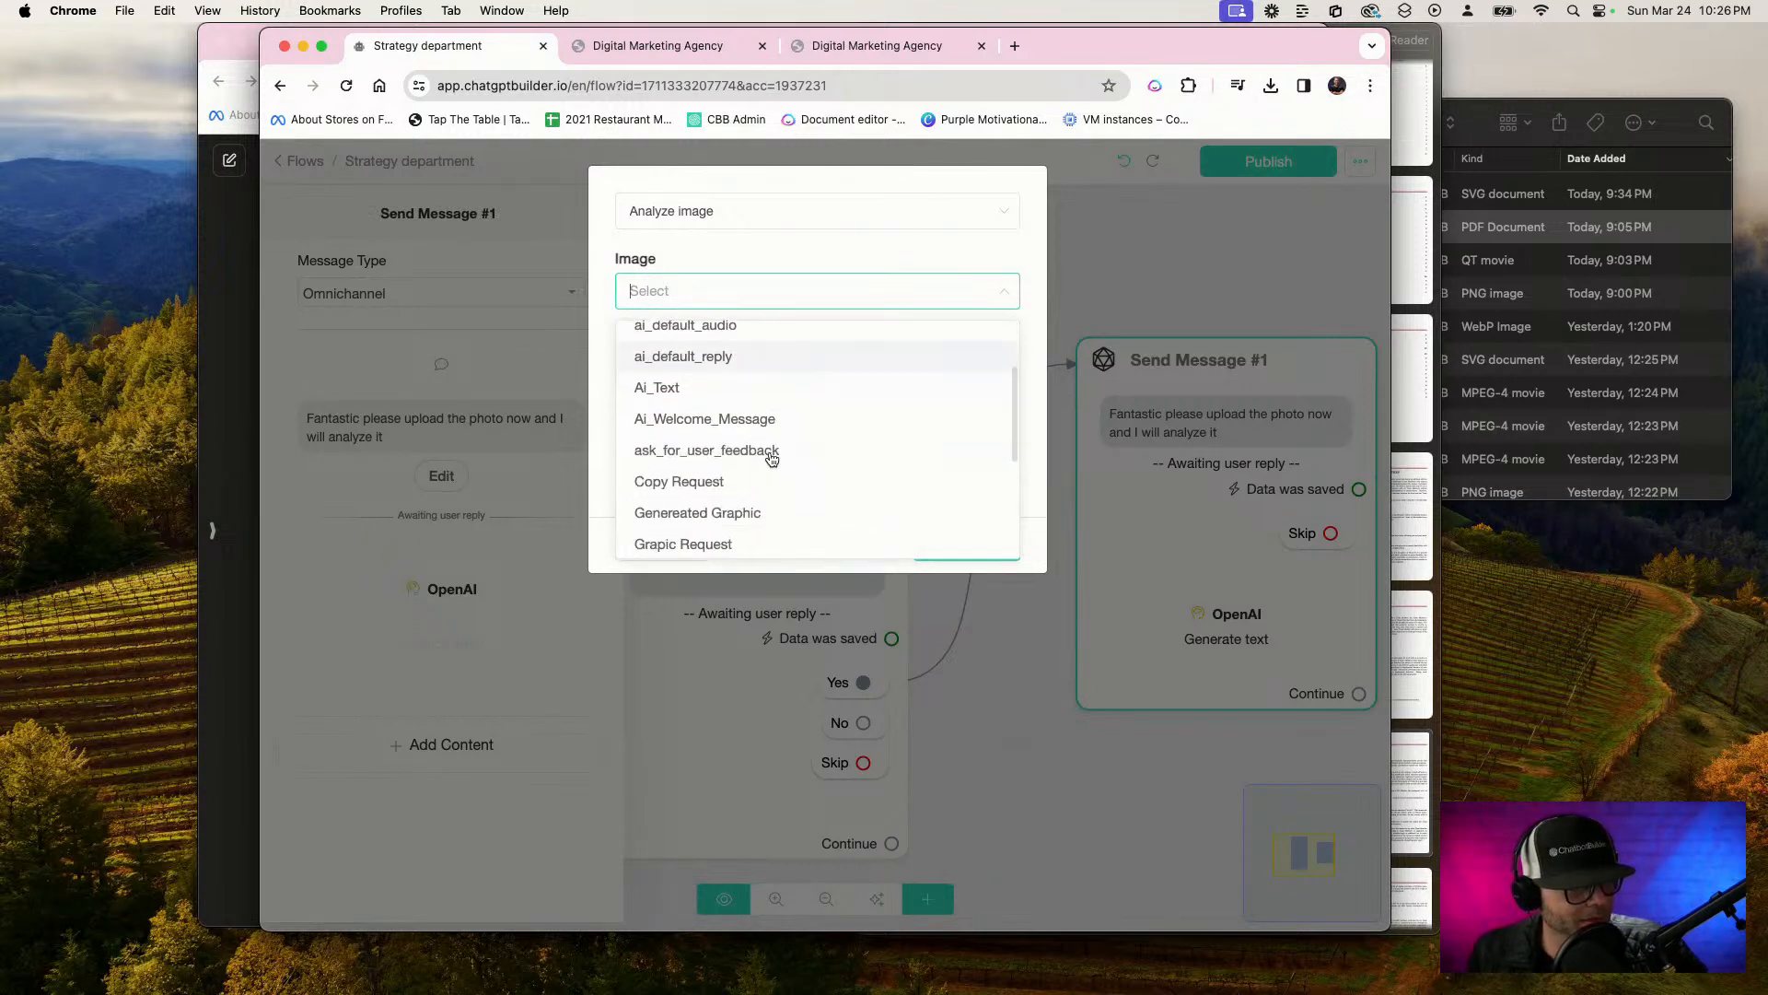
scroll(772, 460, up, 2)
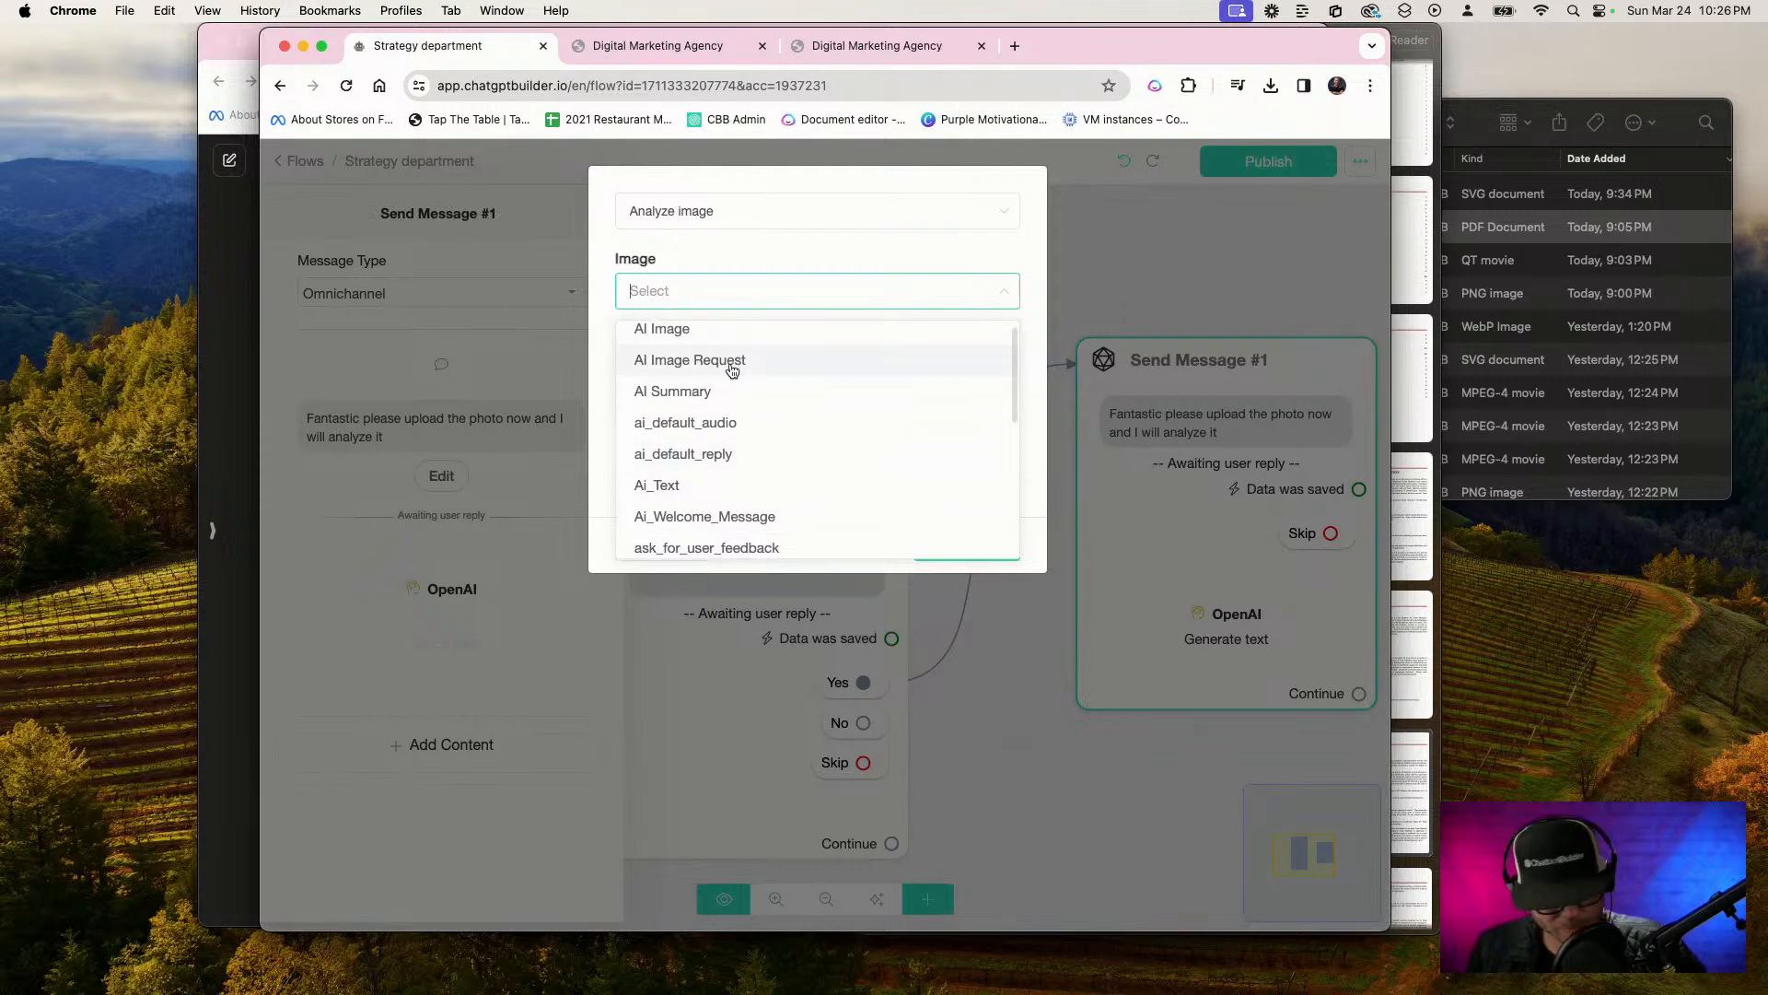
text(up)
key(BackSpace)
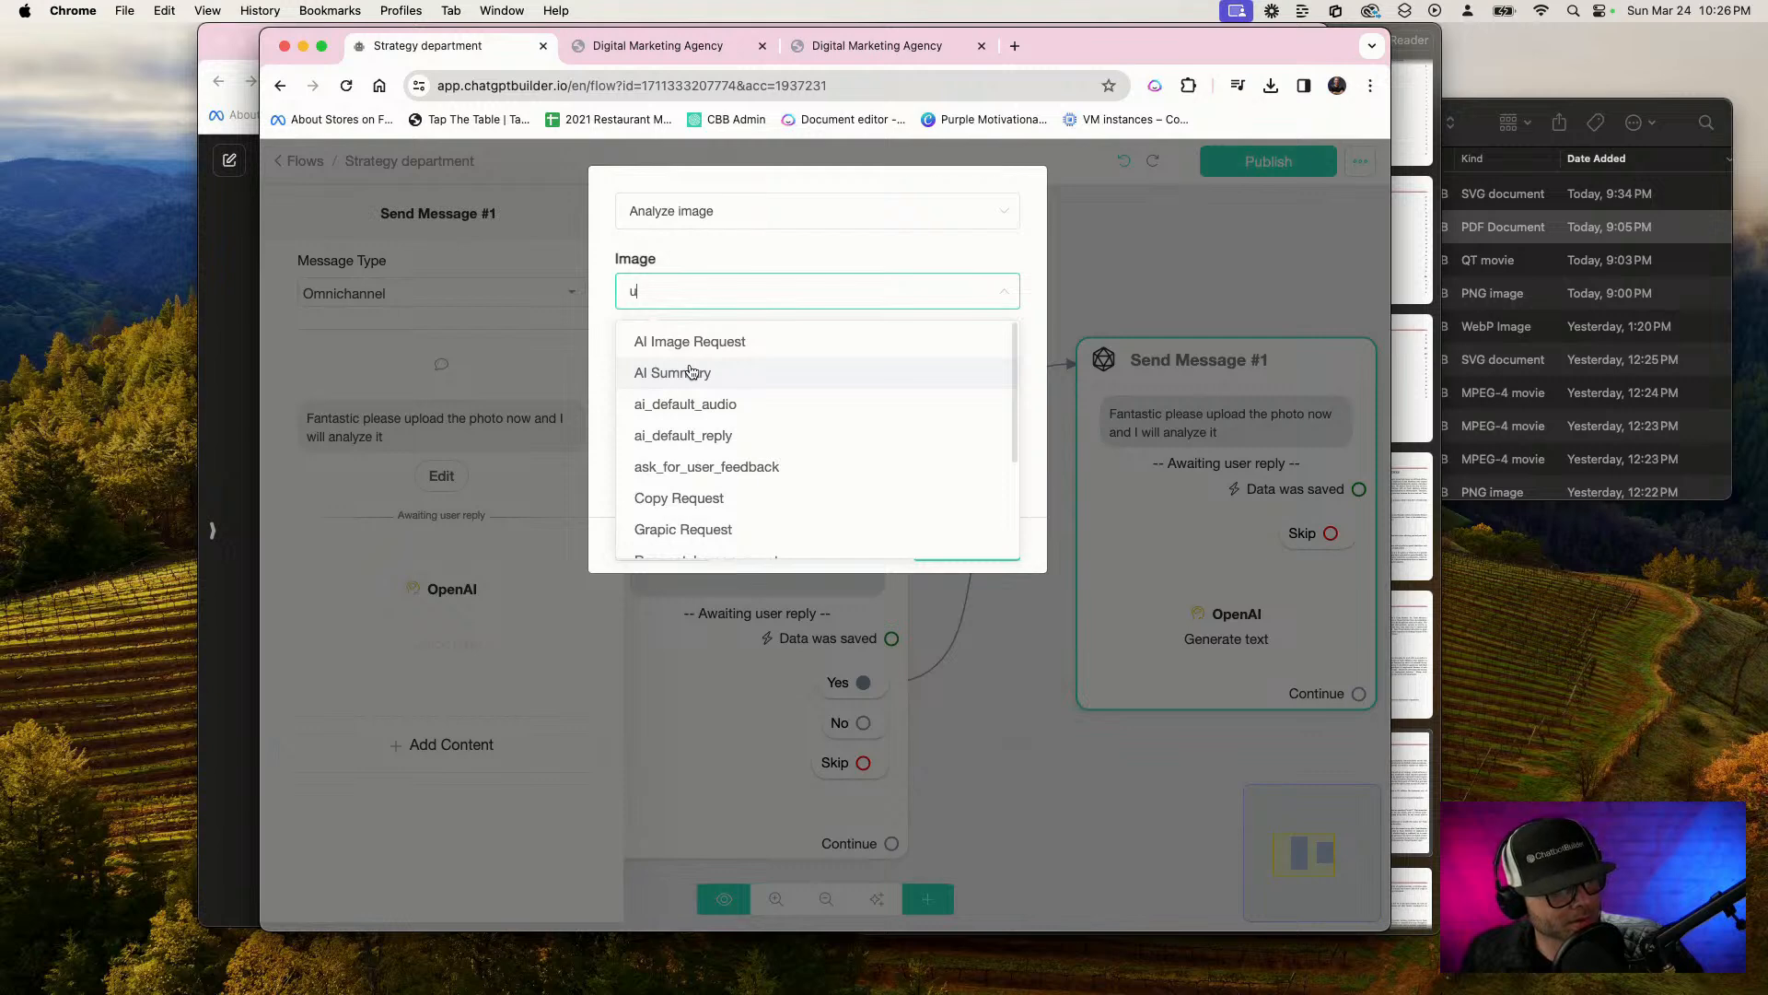
scroll(692, 371, down, 5)
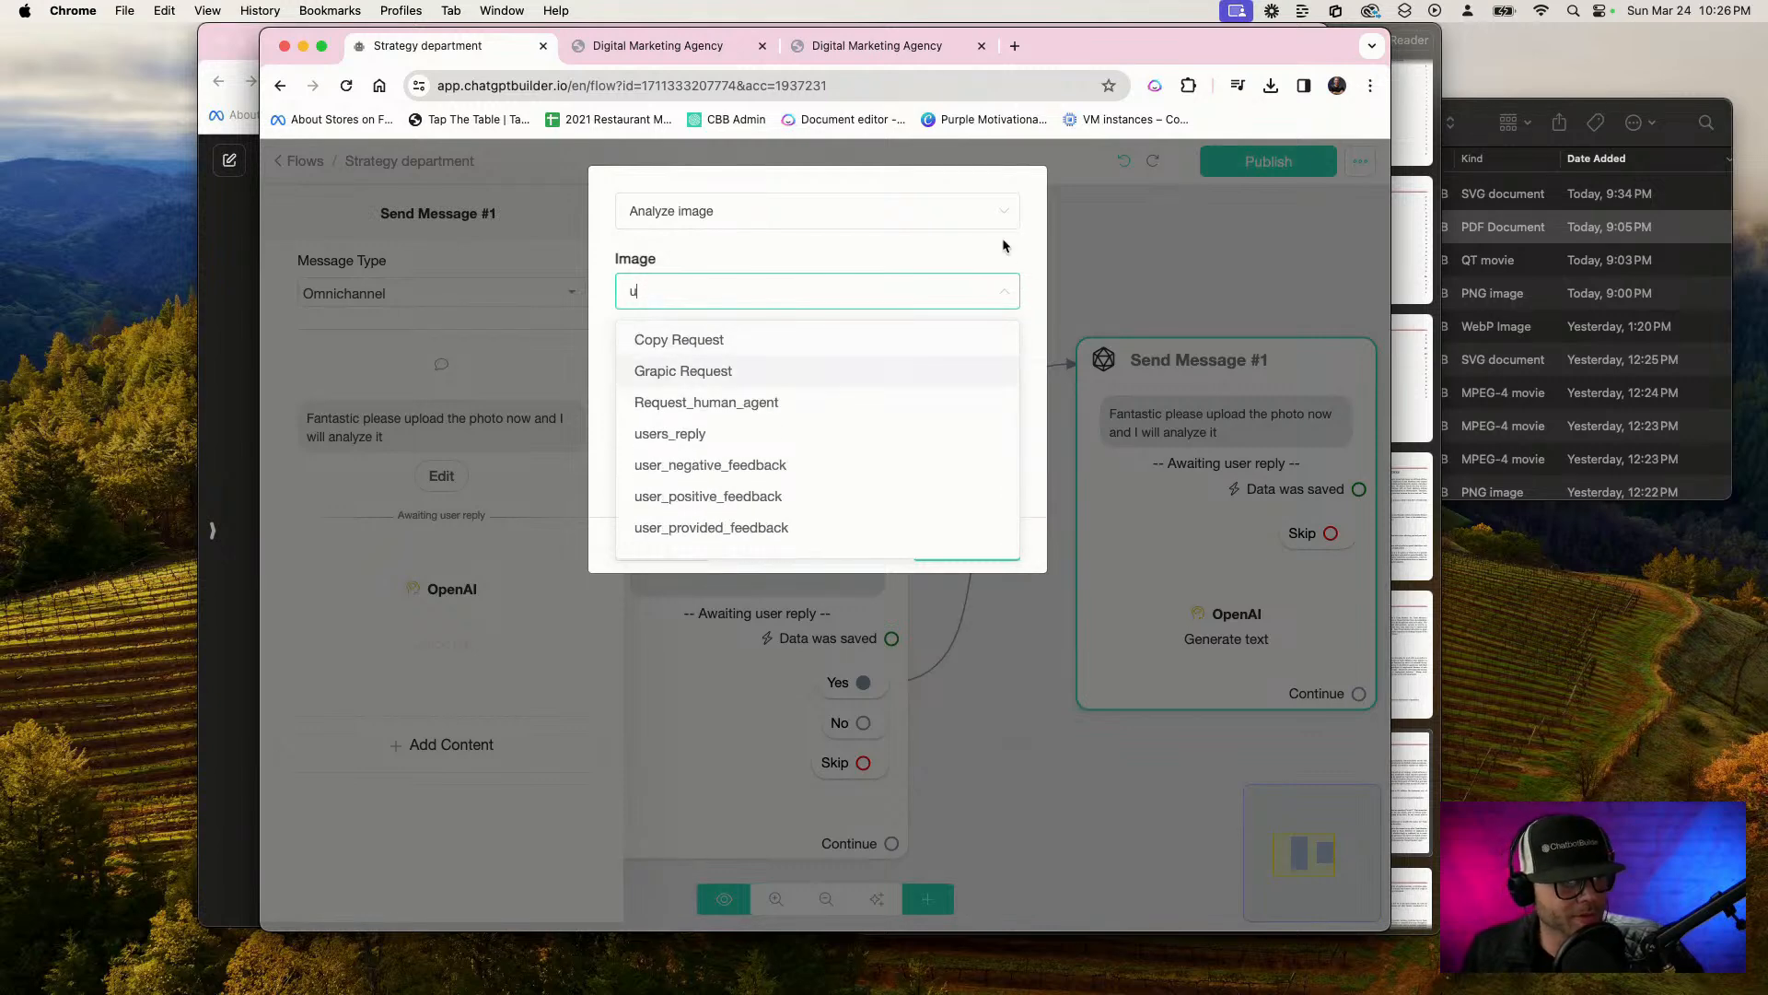
click(1020, 255)
click(661, 545)
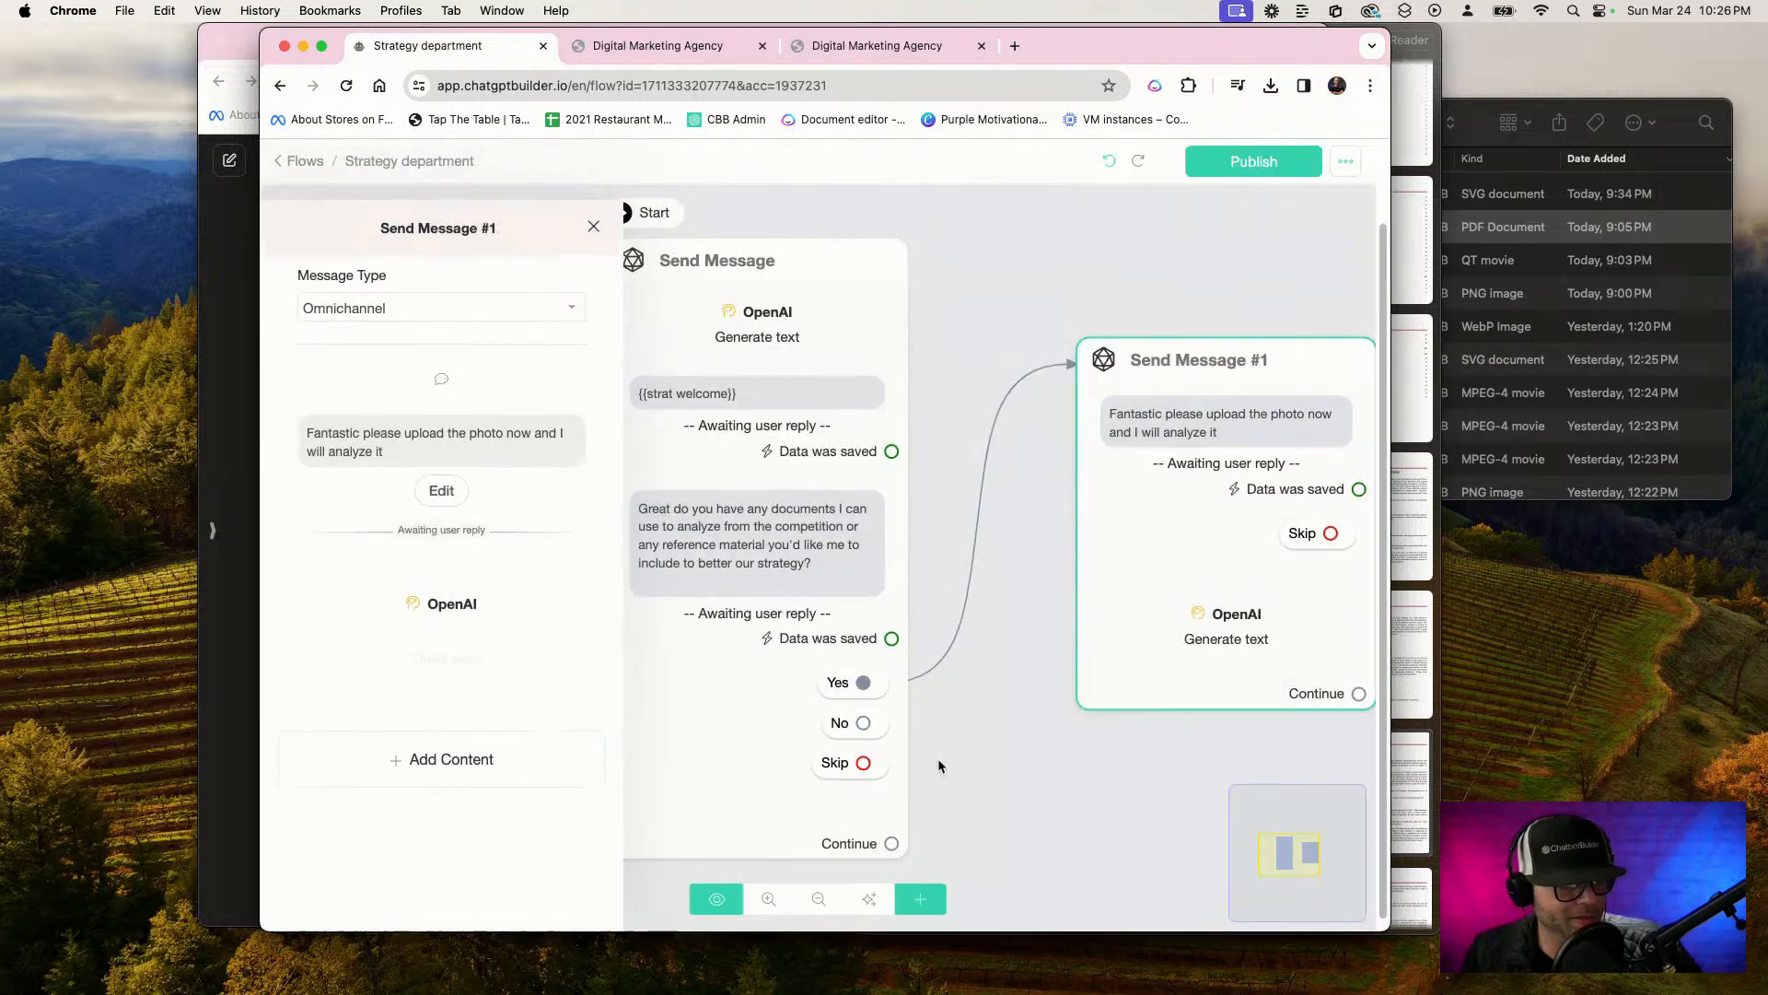
Open the OpenAI Generate text settings in the first Send Message block and check the available custom fields for the response
click(754, 324)
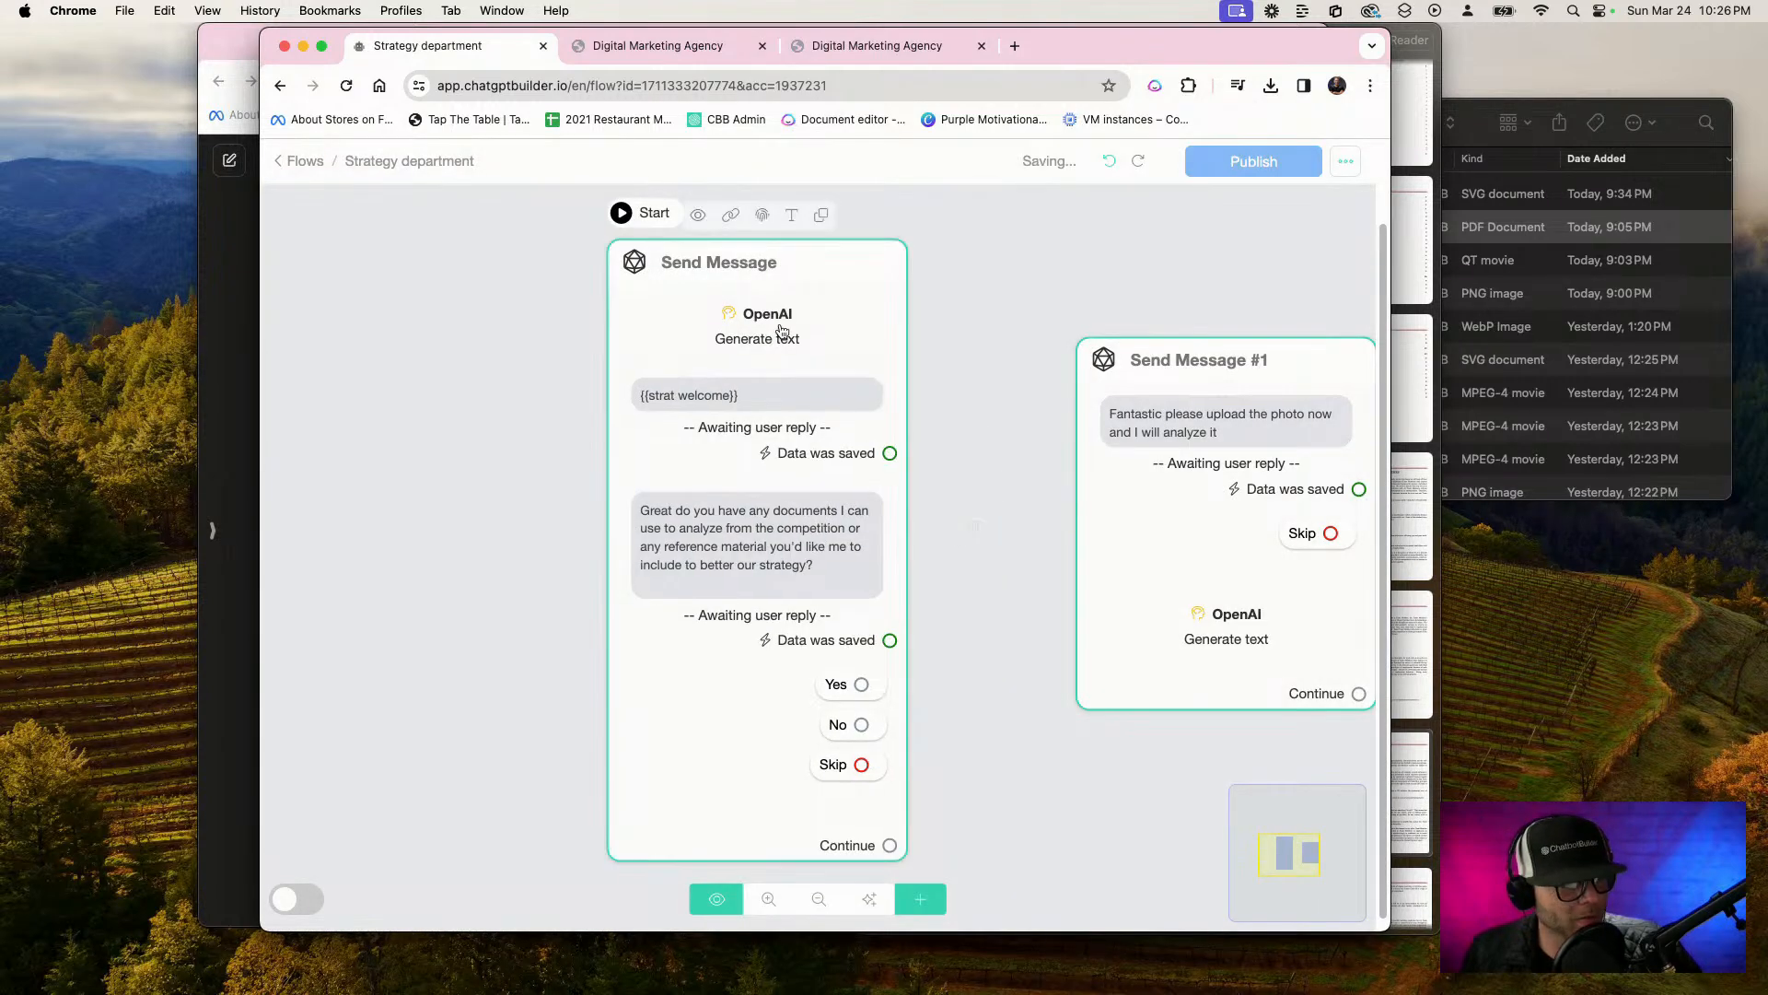
click(755, 322)
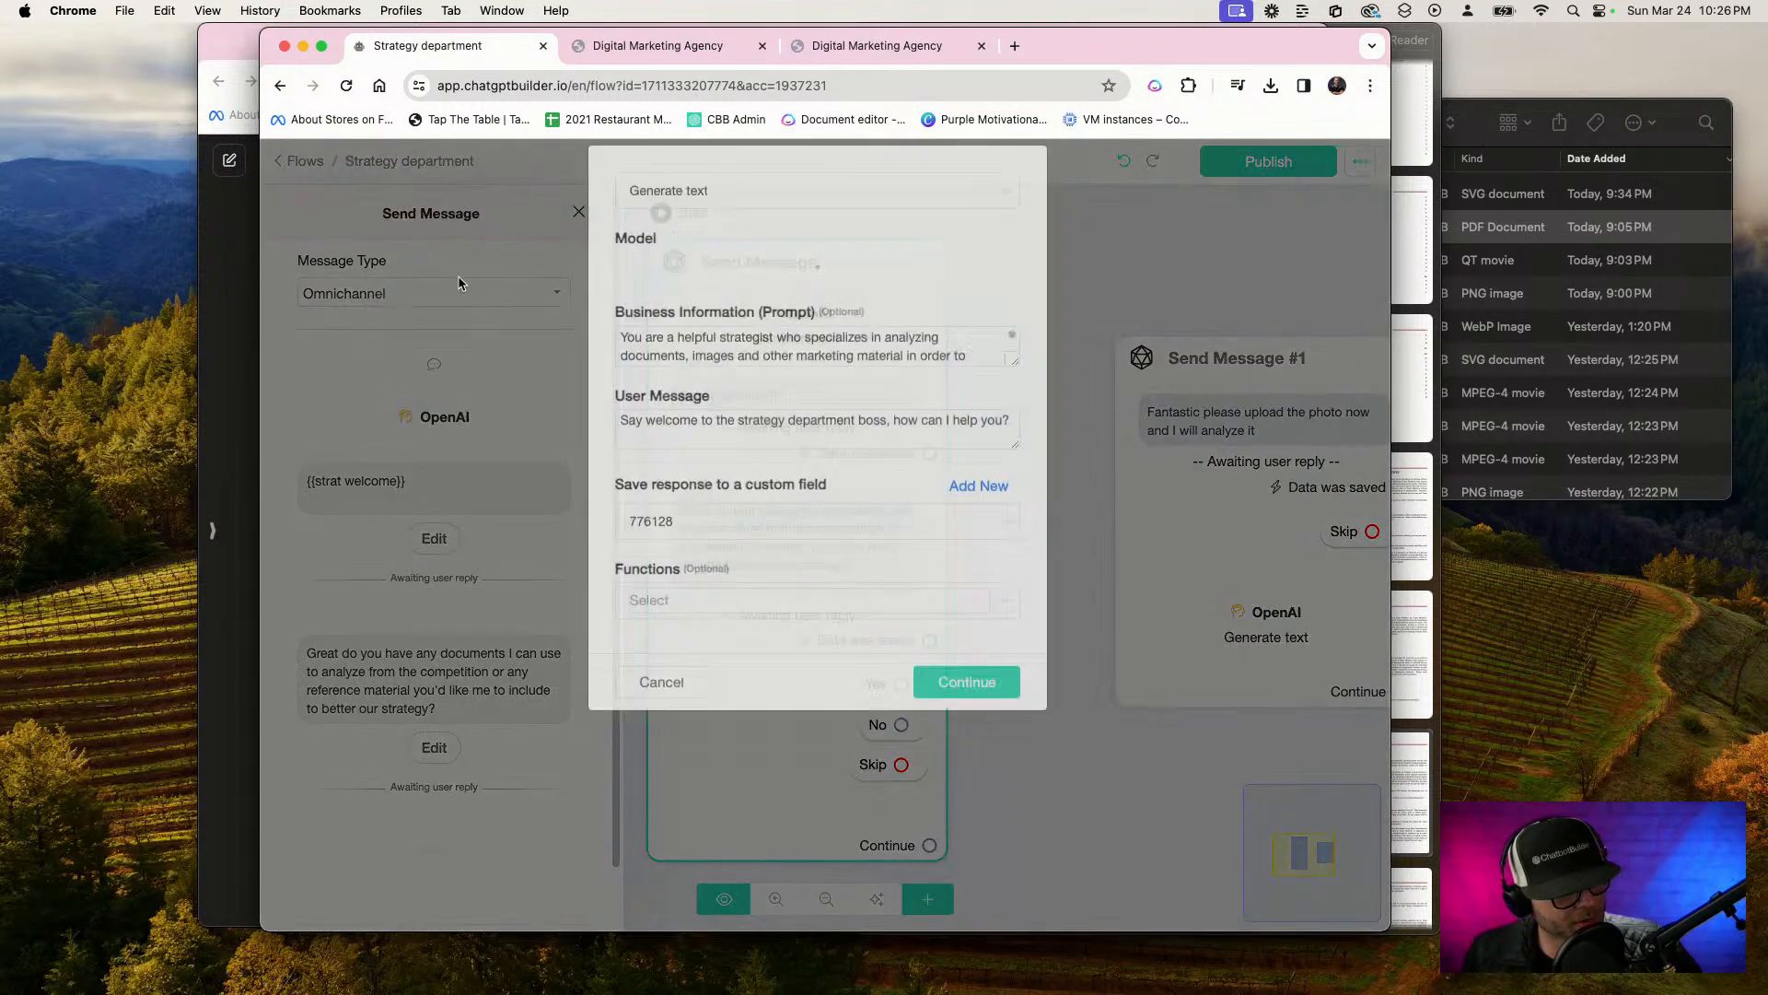
click(727, 545)
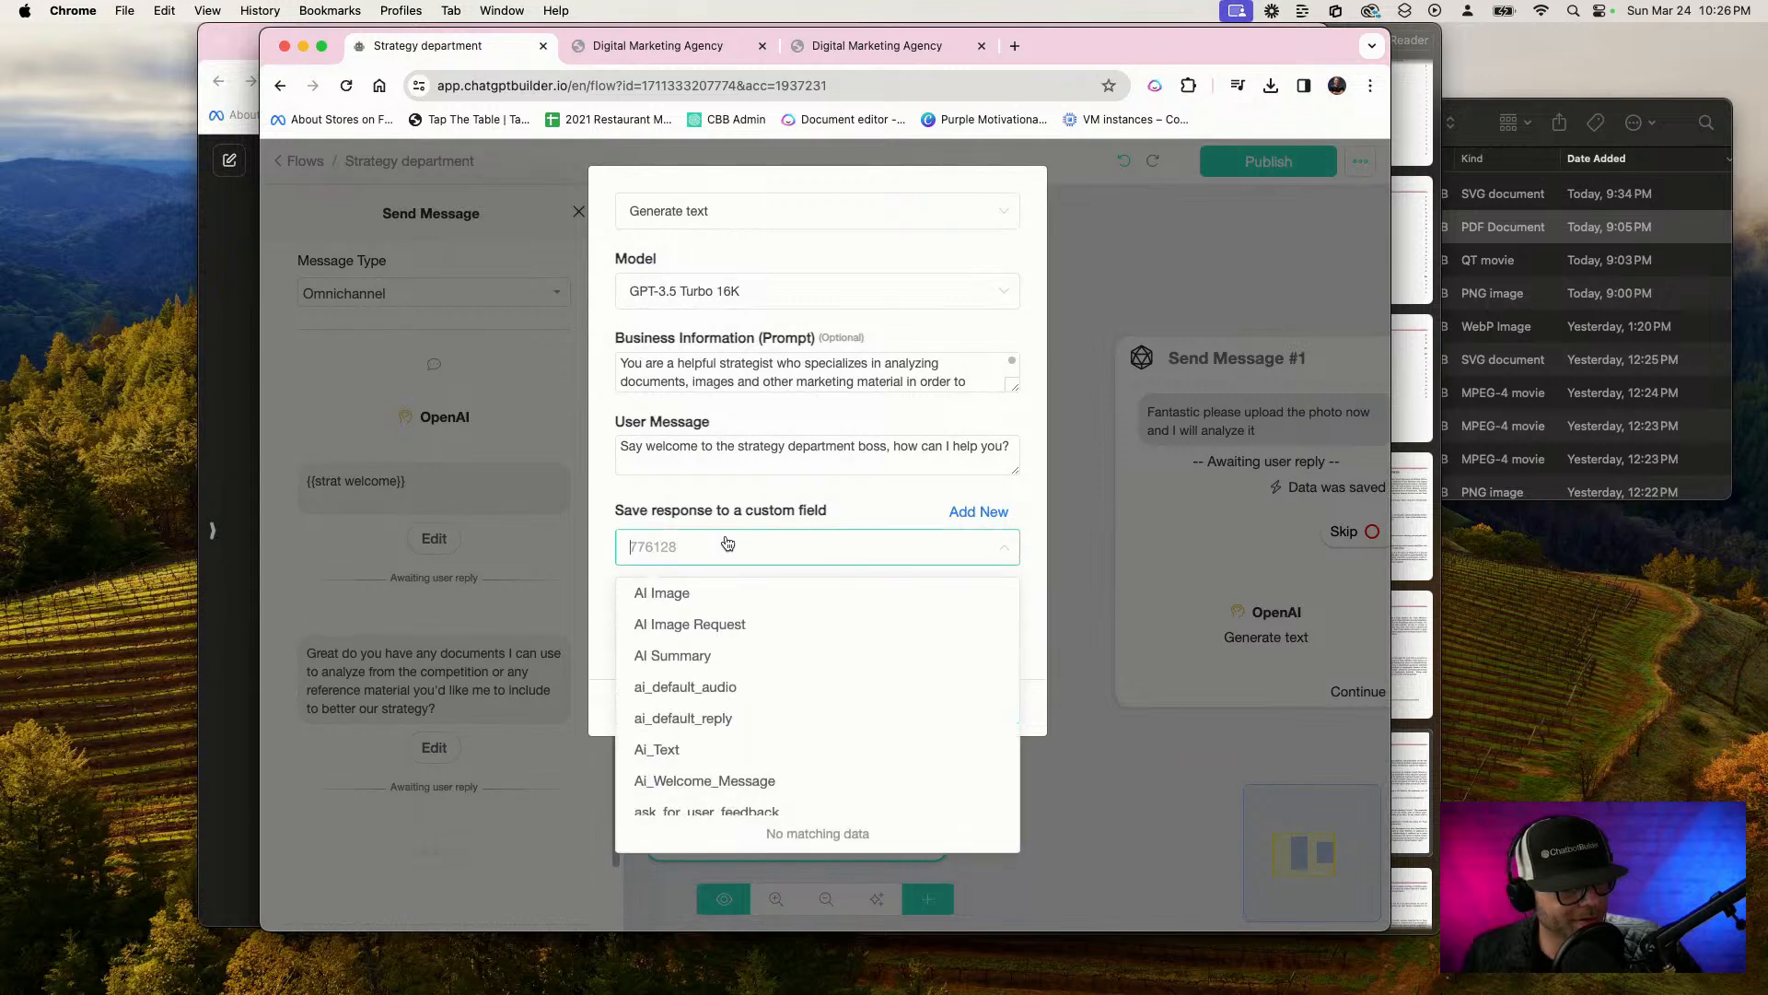
click(790, 482)
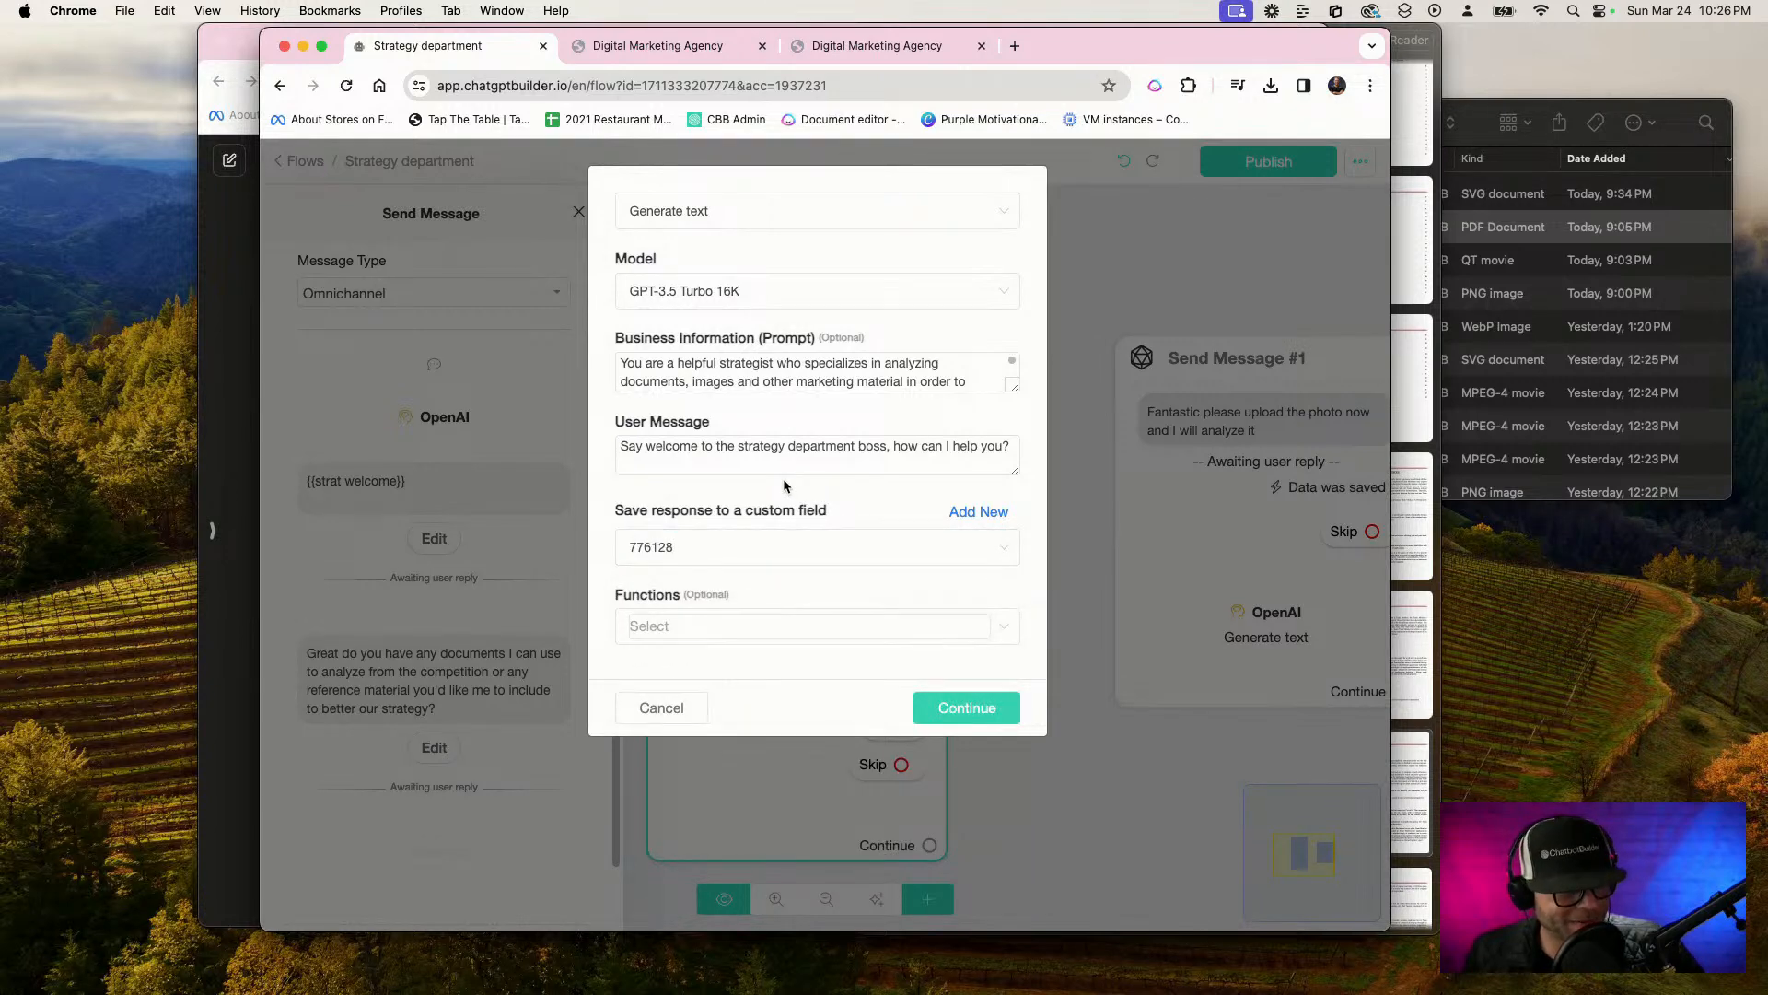
Try to add a custom field named "strat welcome" for the OpenAI response
click(978, 511)
click(695, 271)
text(strat welcome)
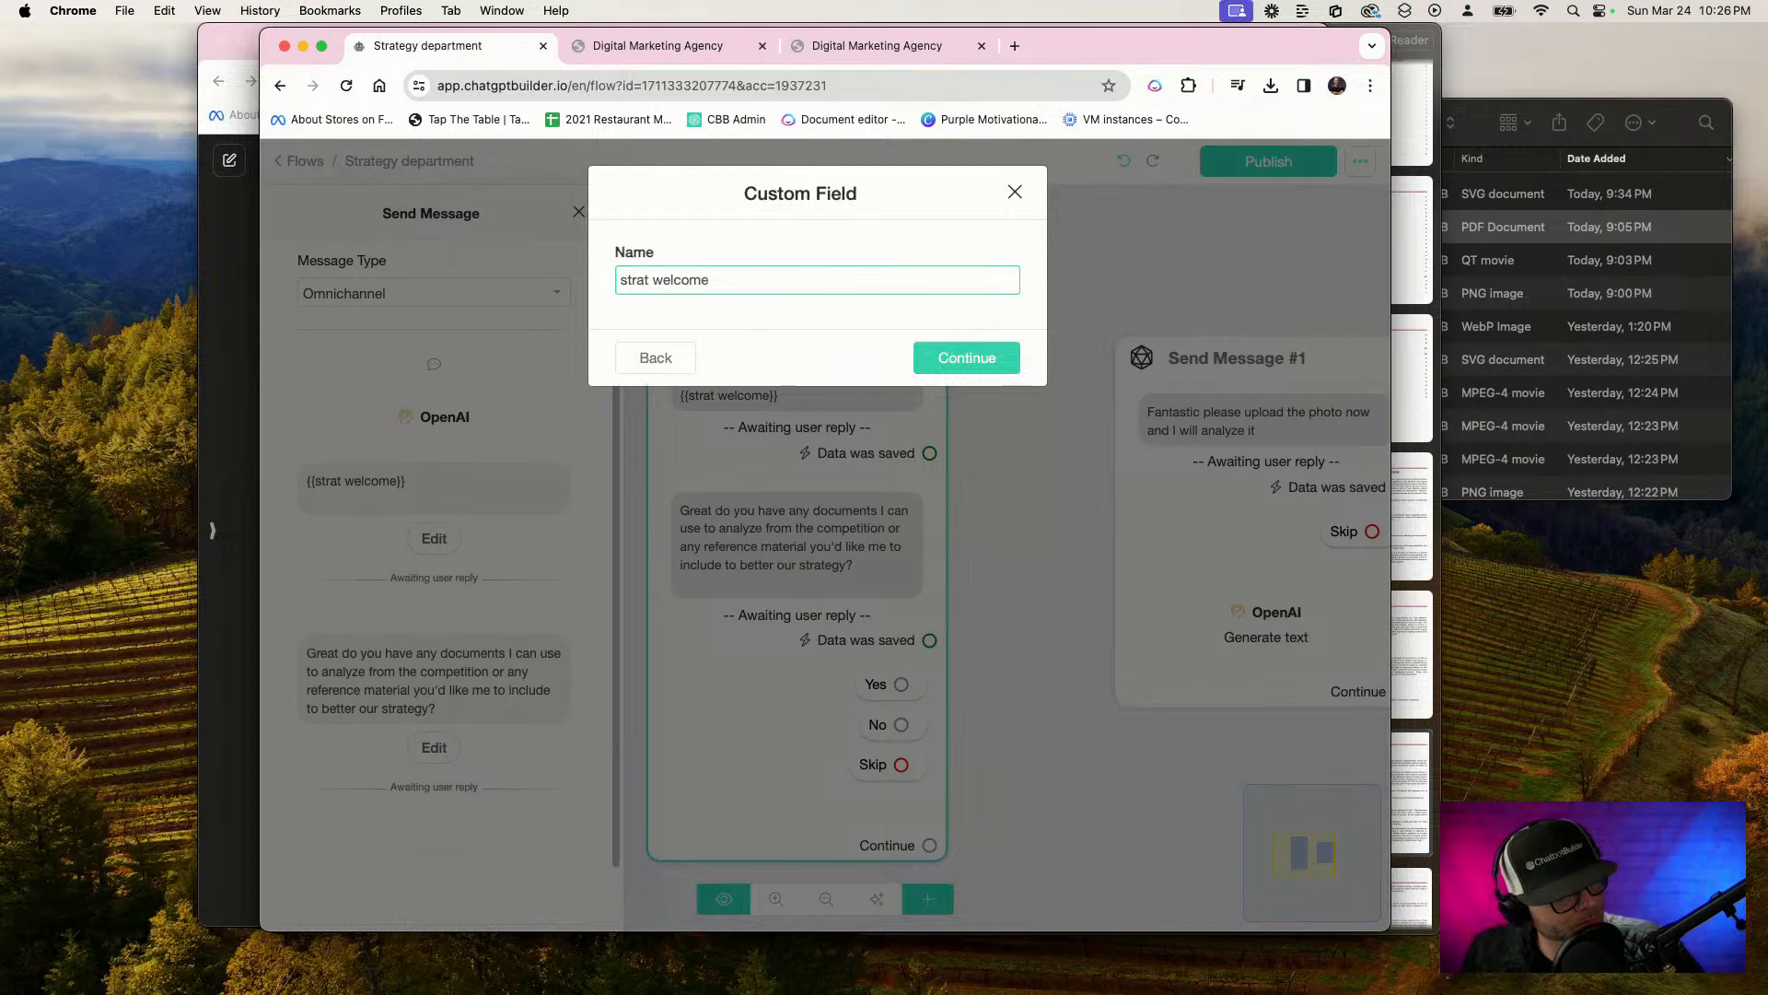
click(967, 356)
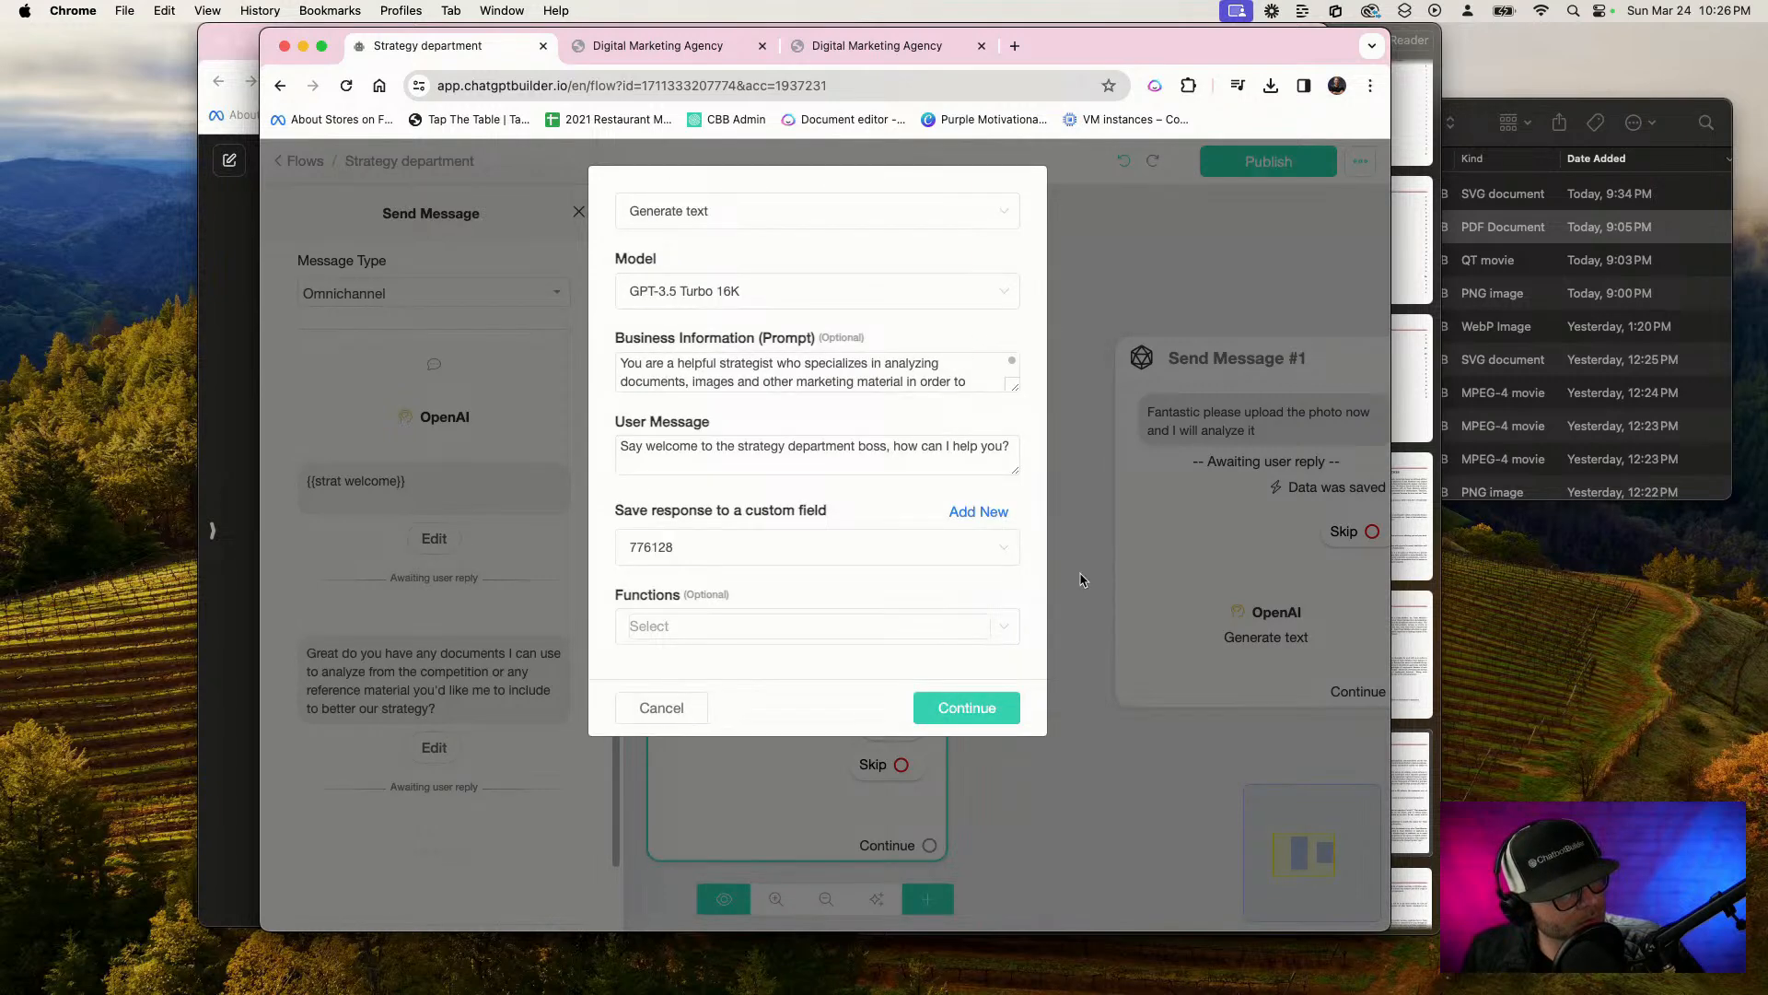
Save the welcome OpenAI response to a new custom field "s_welcome", and publish the flow
click(979, 511)
click(731, 280)
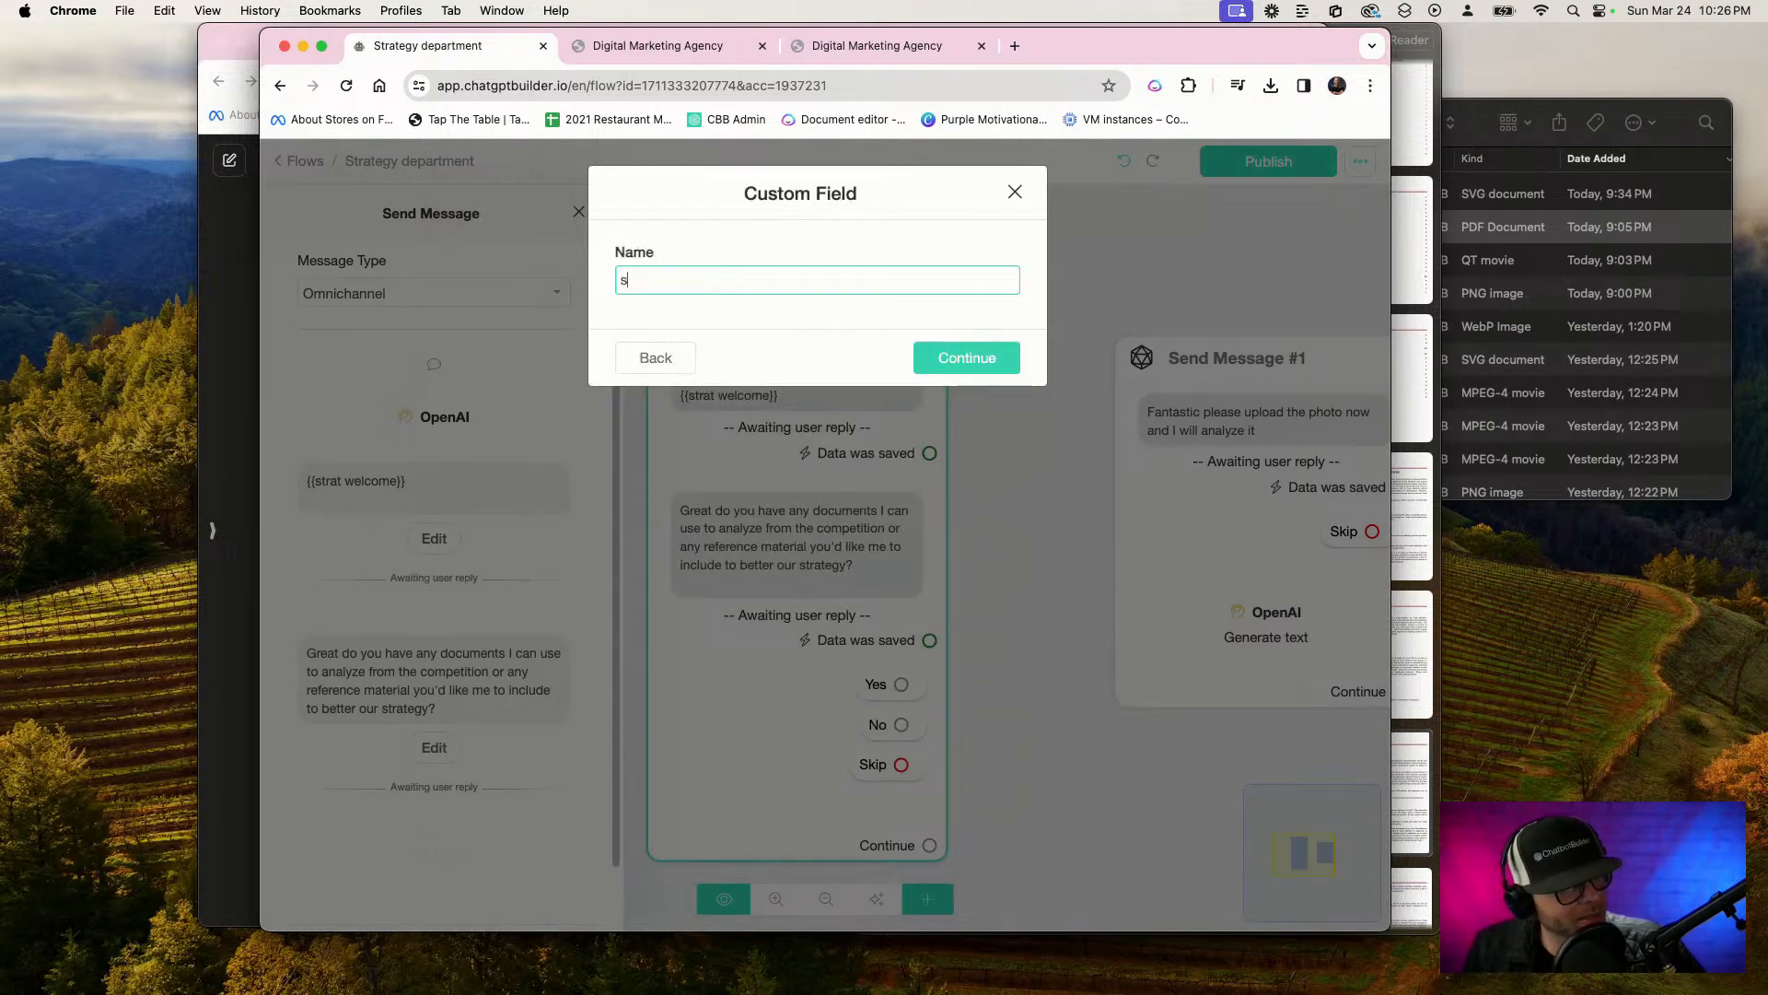
text(s-welco)
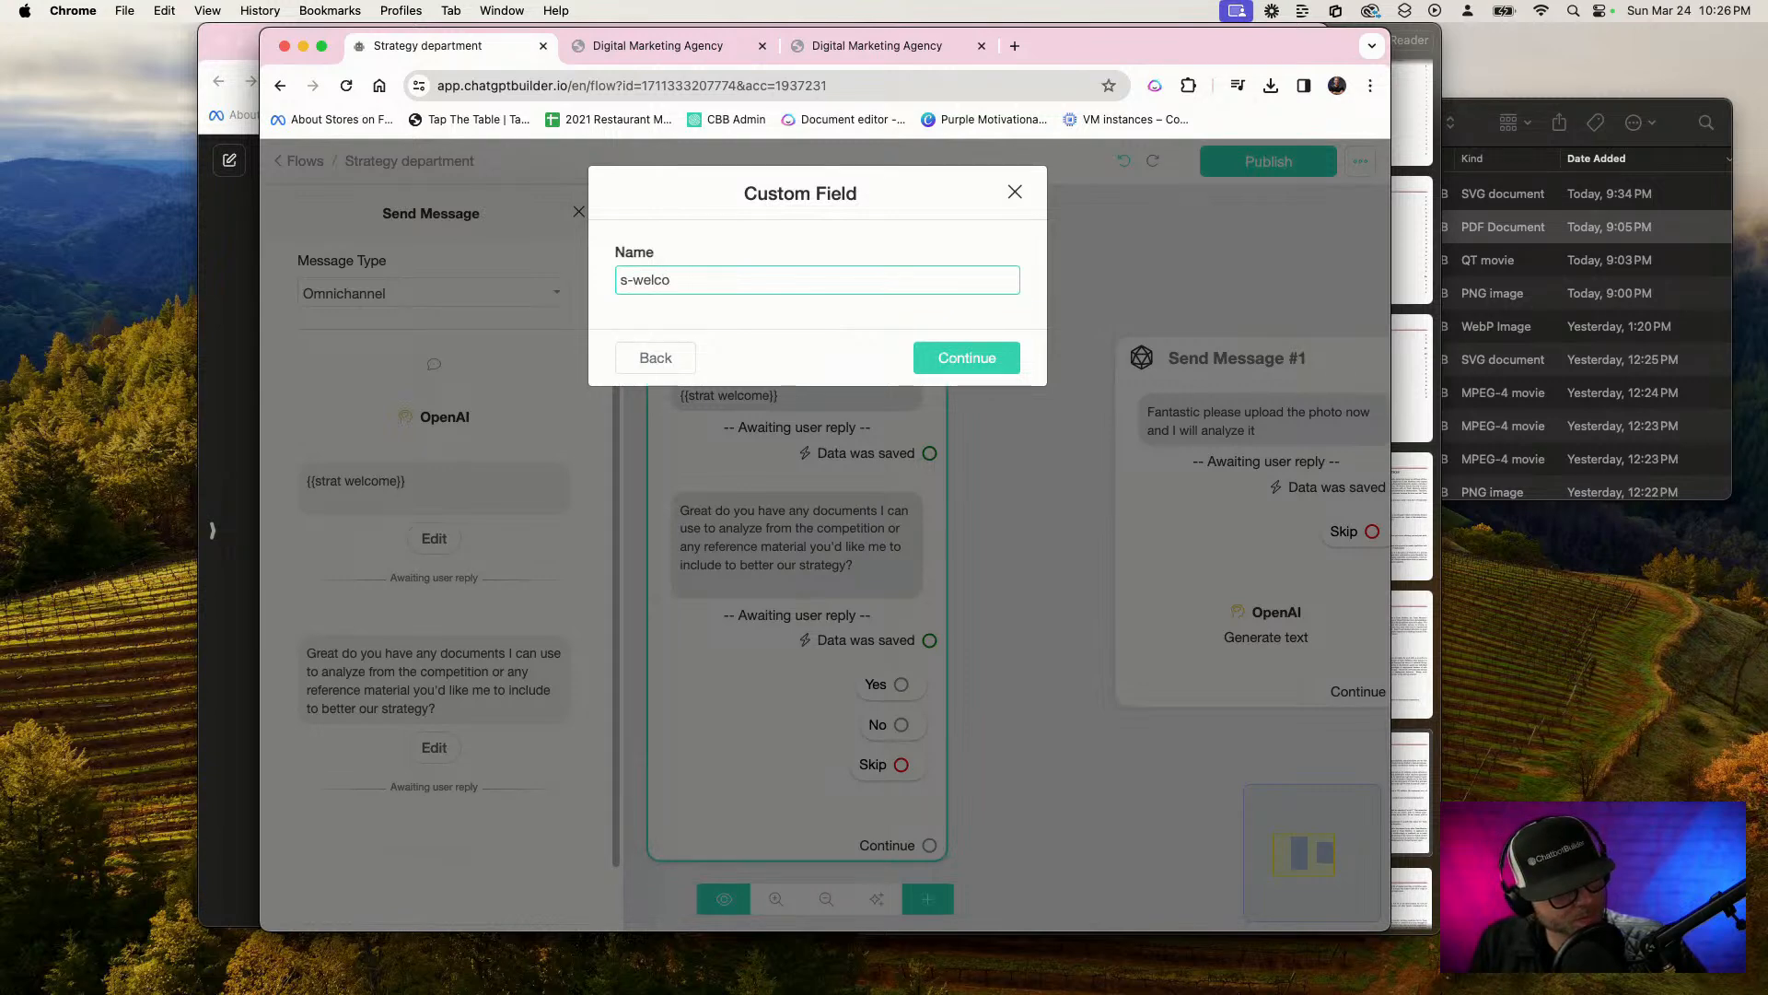
text(_w)
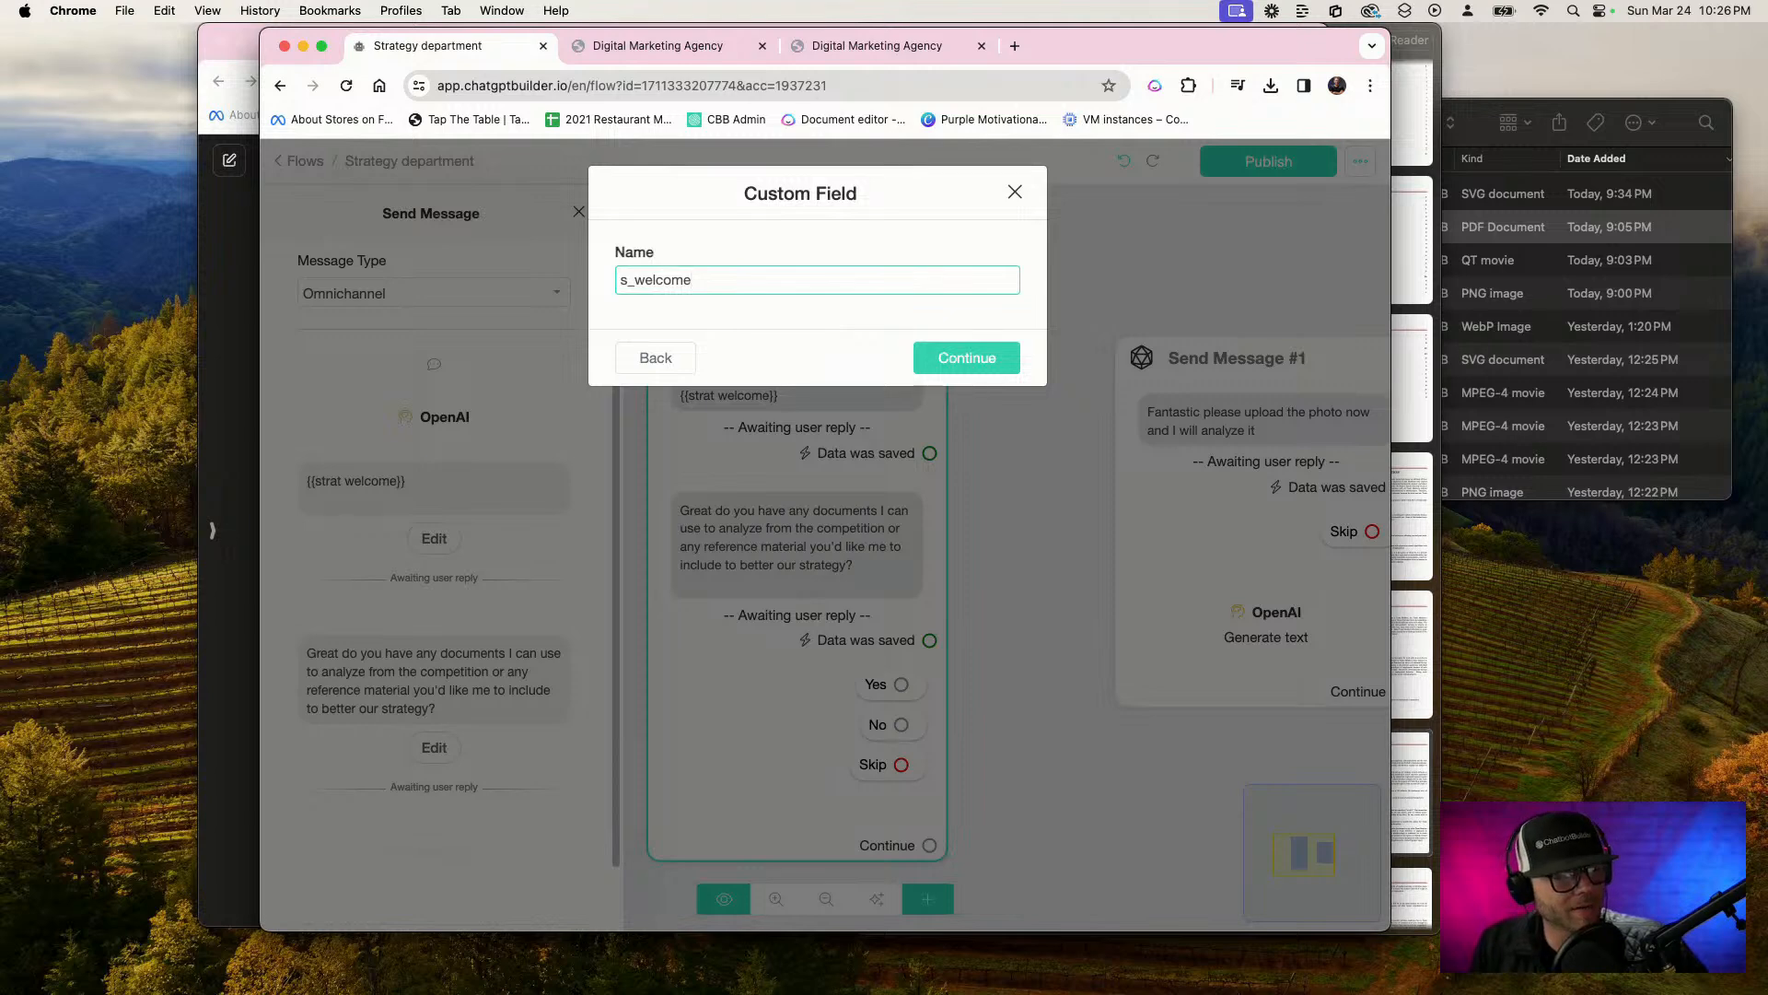
click(938, 354)
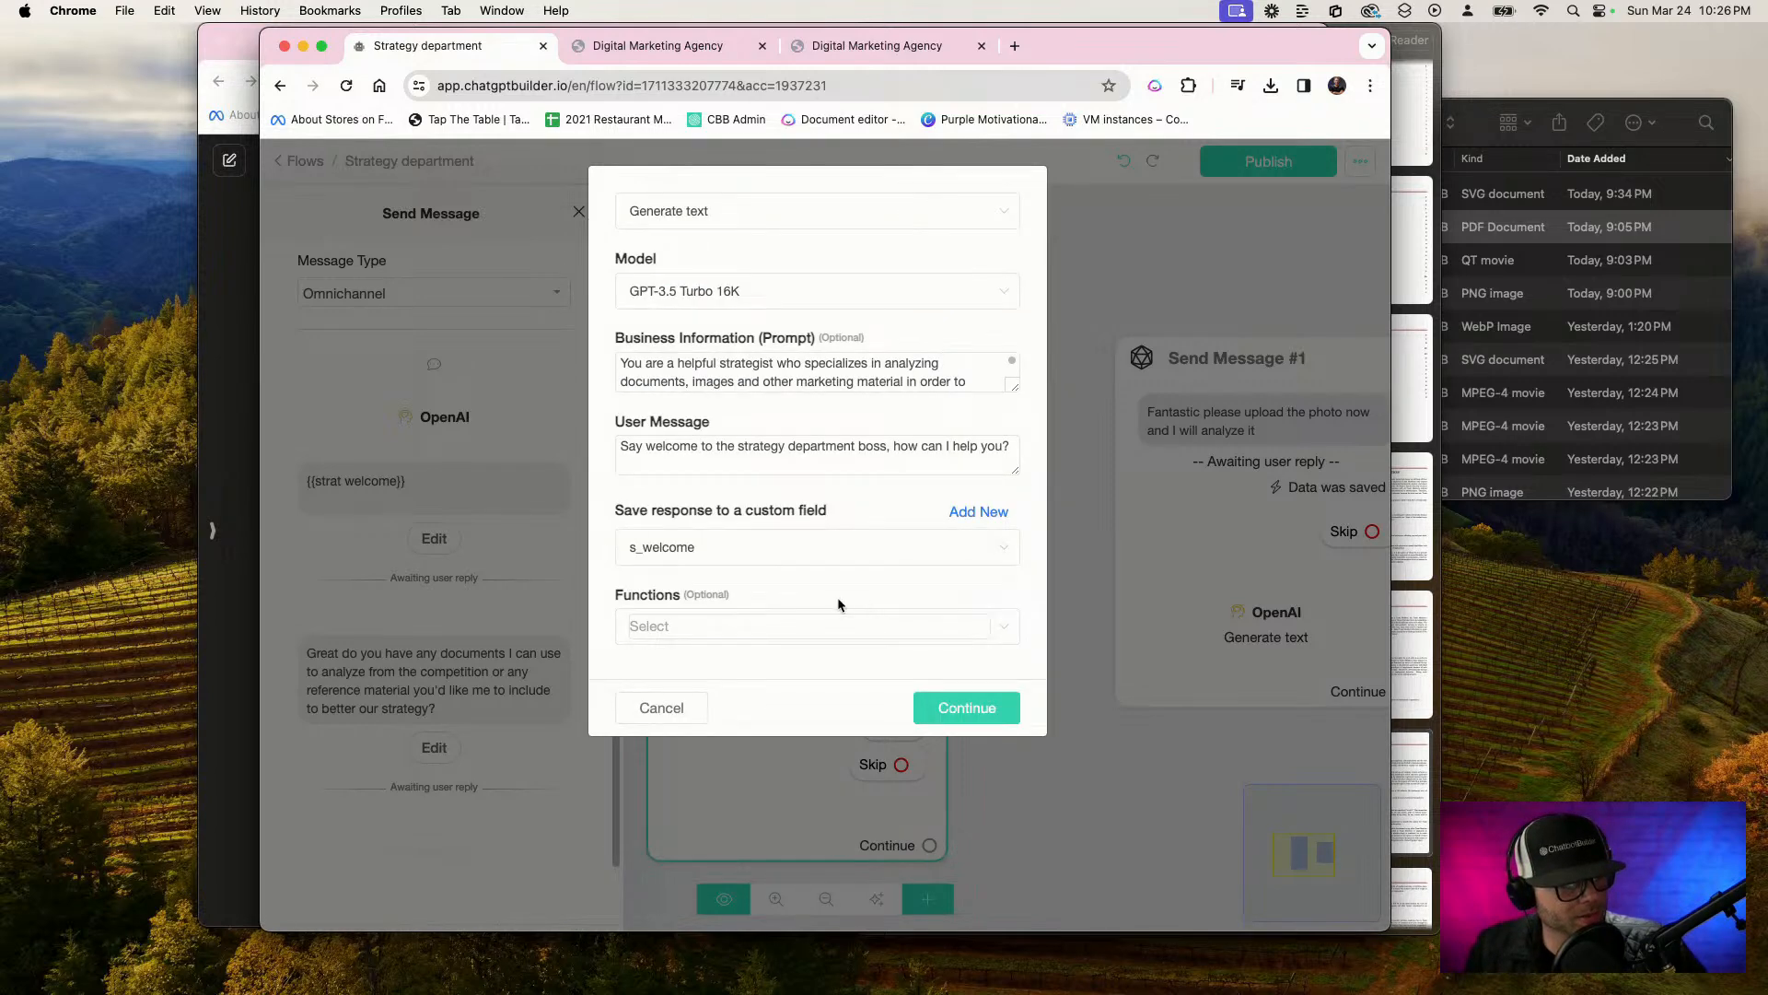
click(1017, 699)
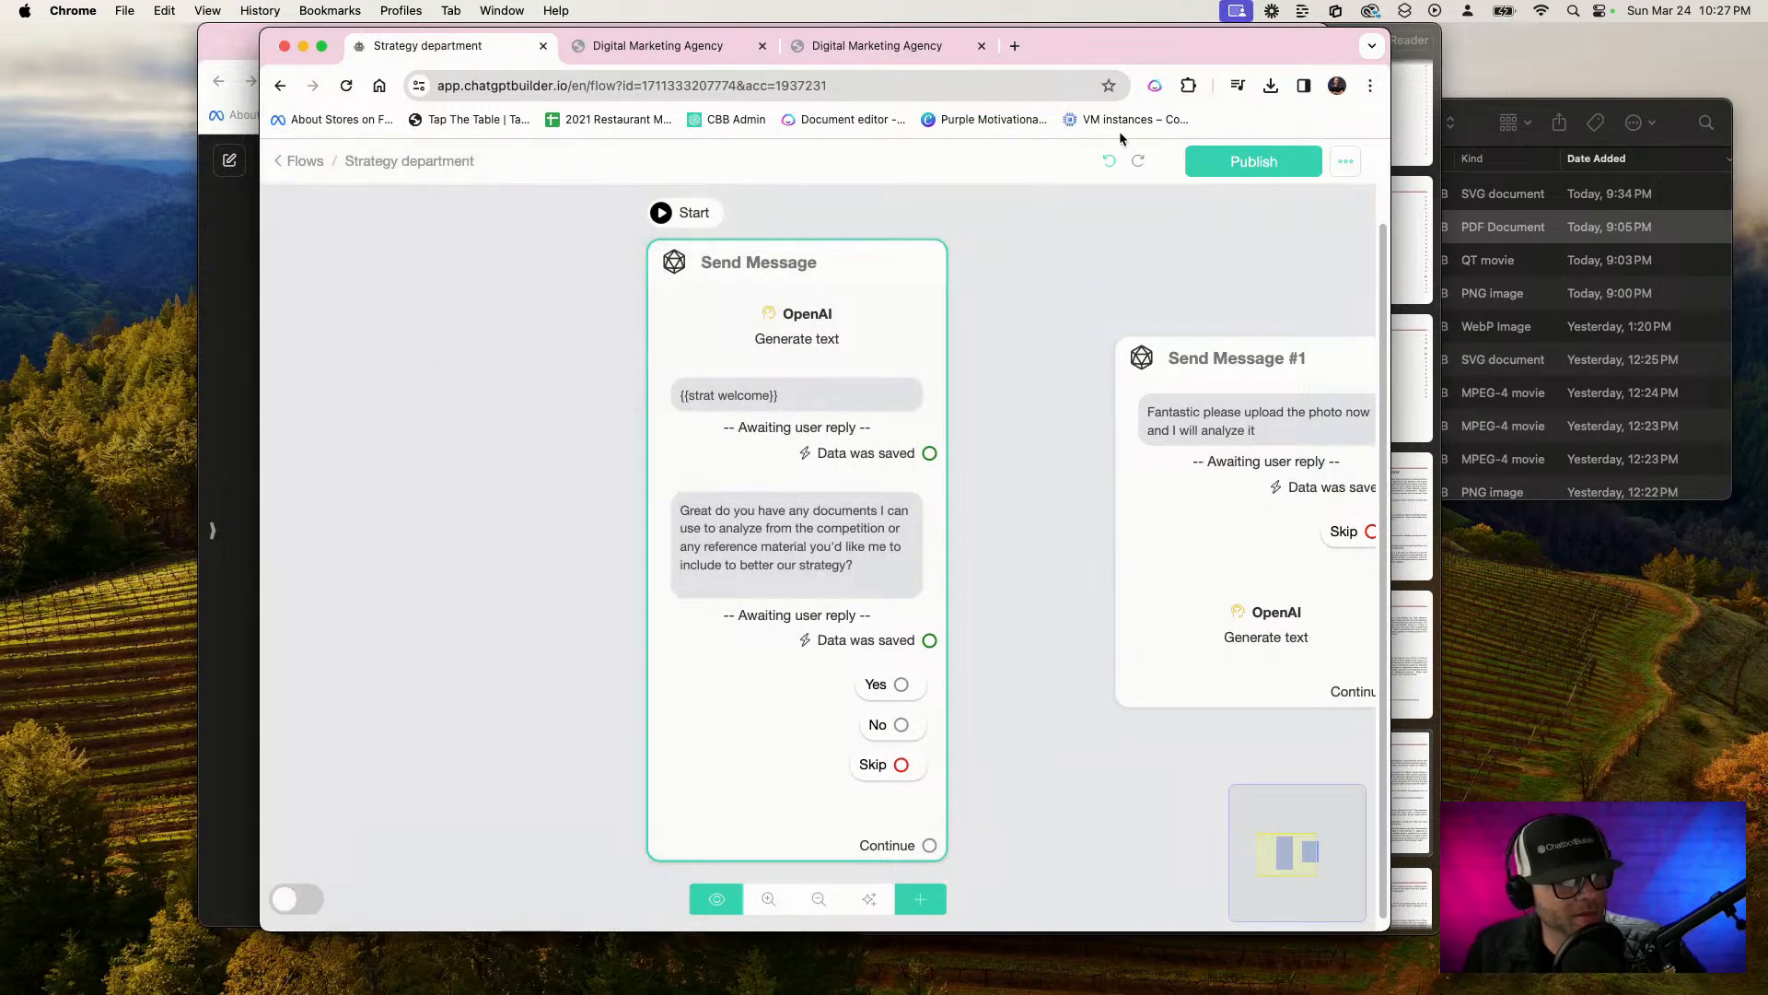
click(1222, 165)
Replace the welcome message text in the first Send Message block with the {{s_welcome}} variable, and publish the flow
scroll(813, 456, up, 2)
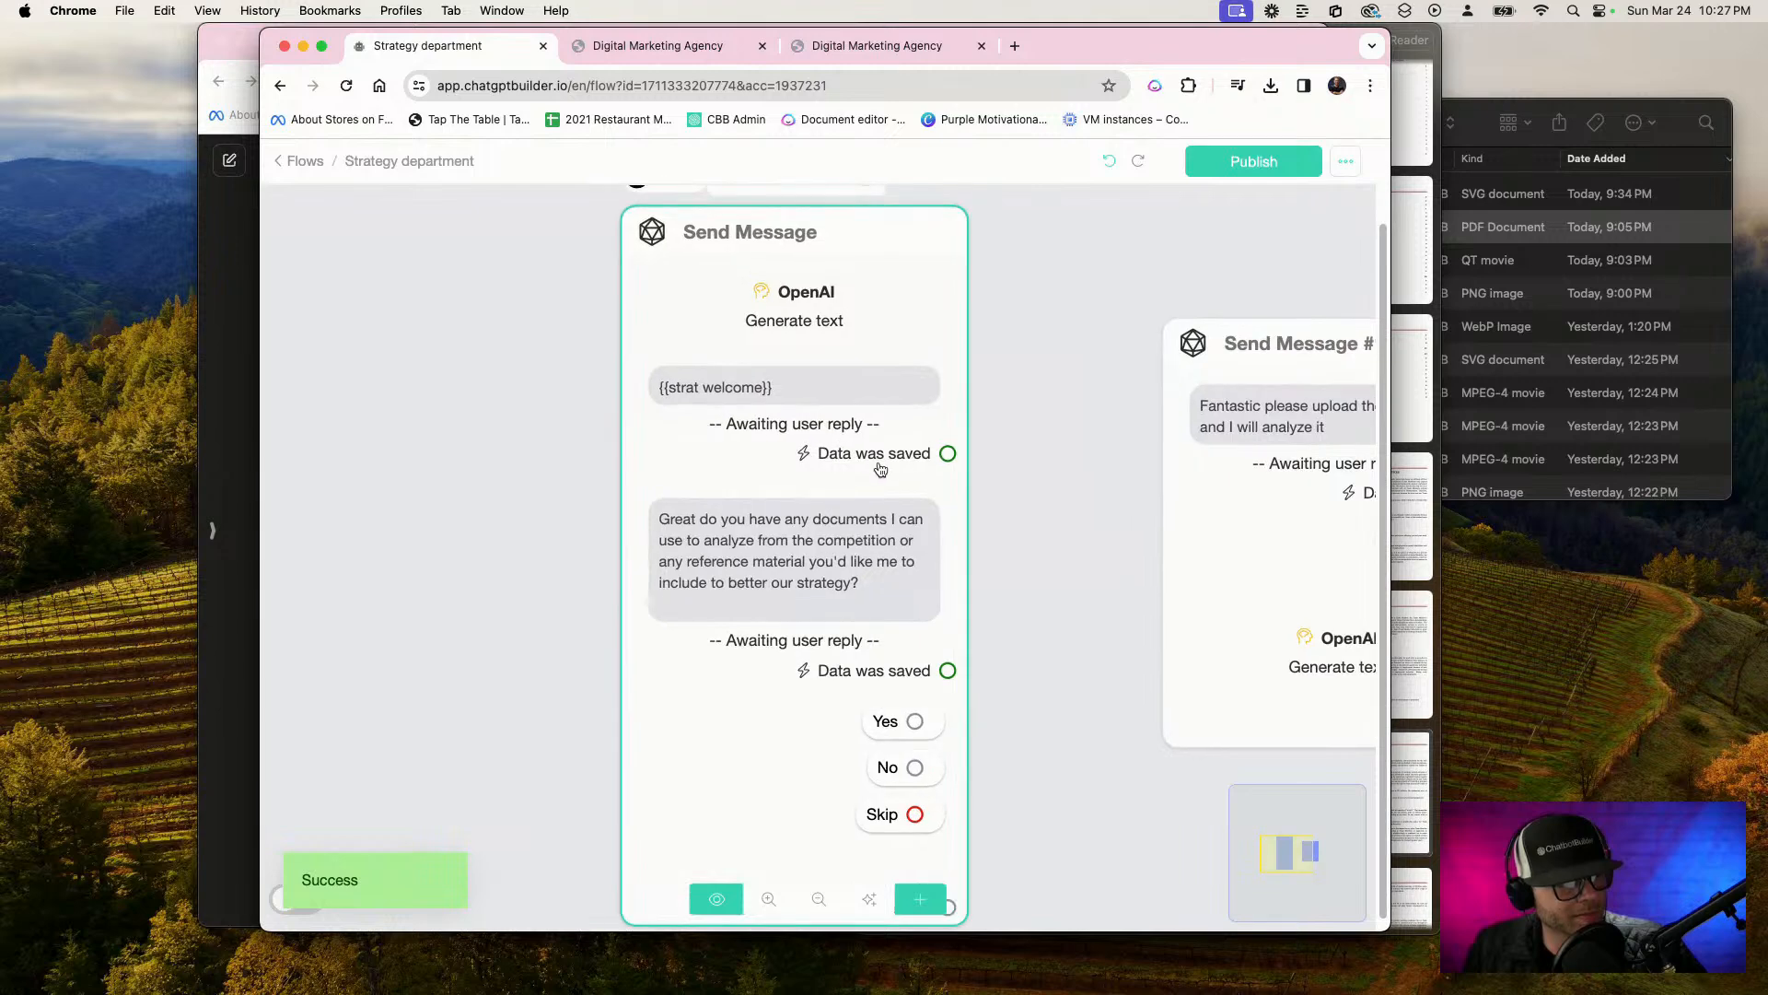
click(881, 468)
drag(415, 481, 134, 478)
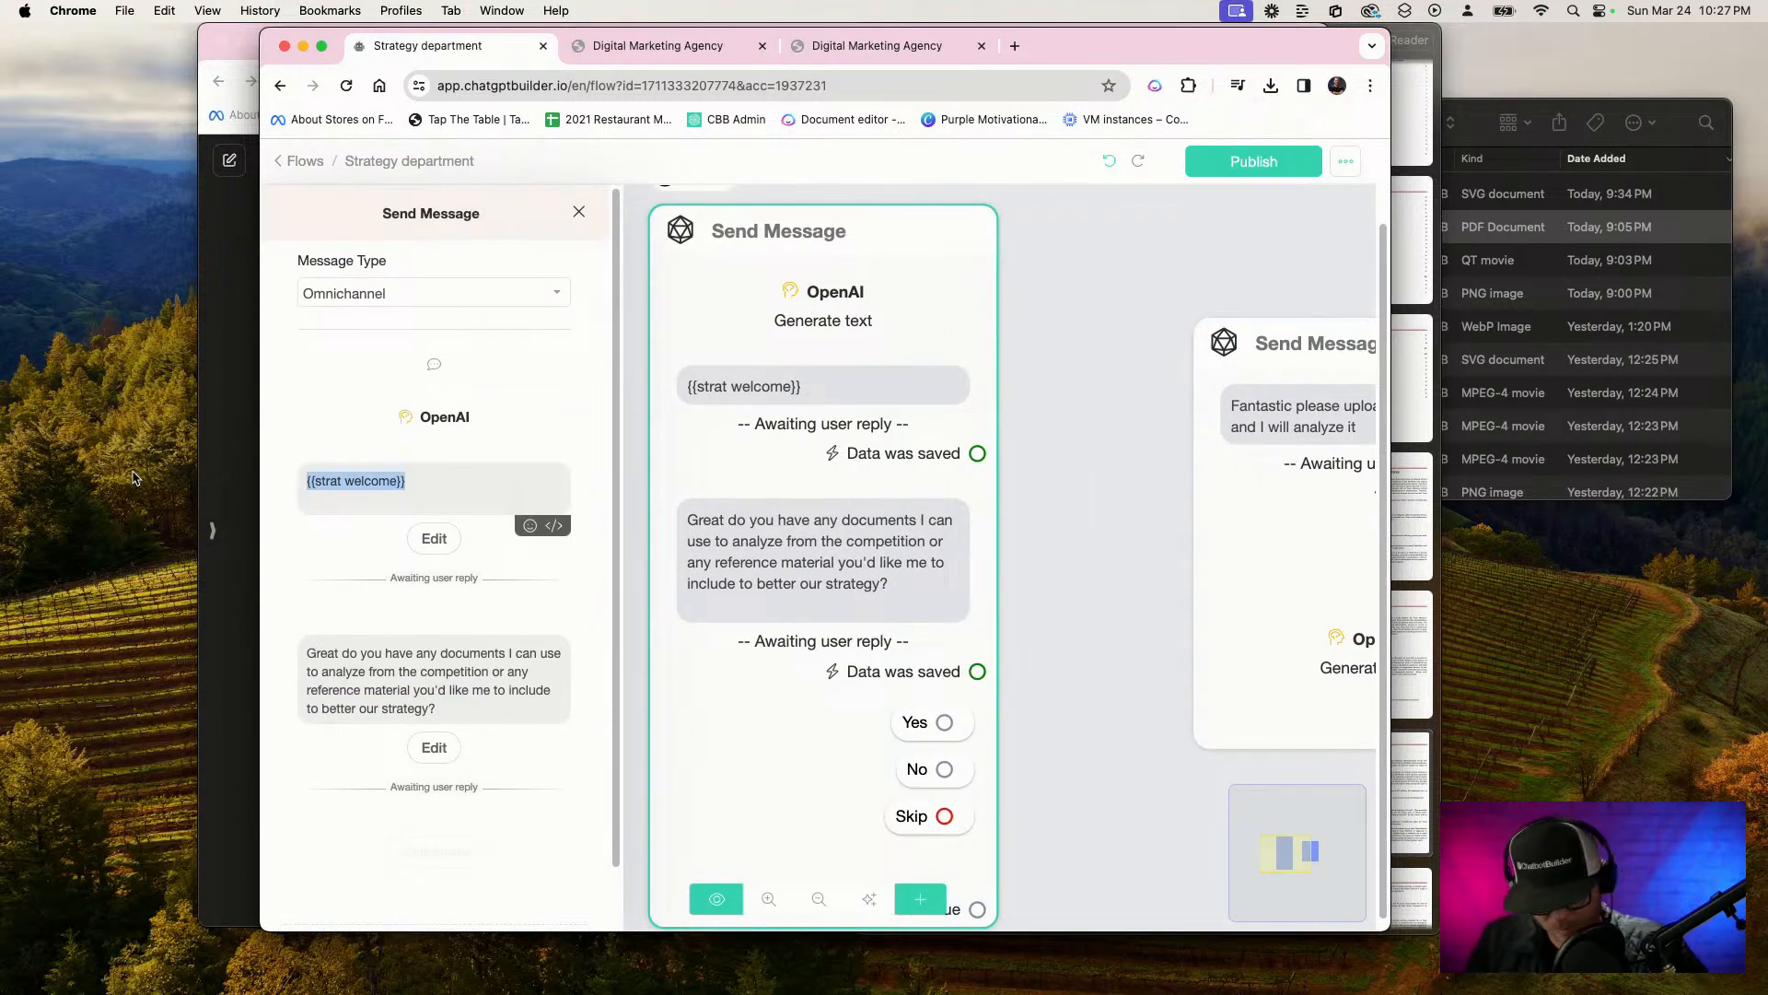
key(BackSpace)
text({)
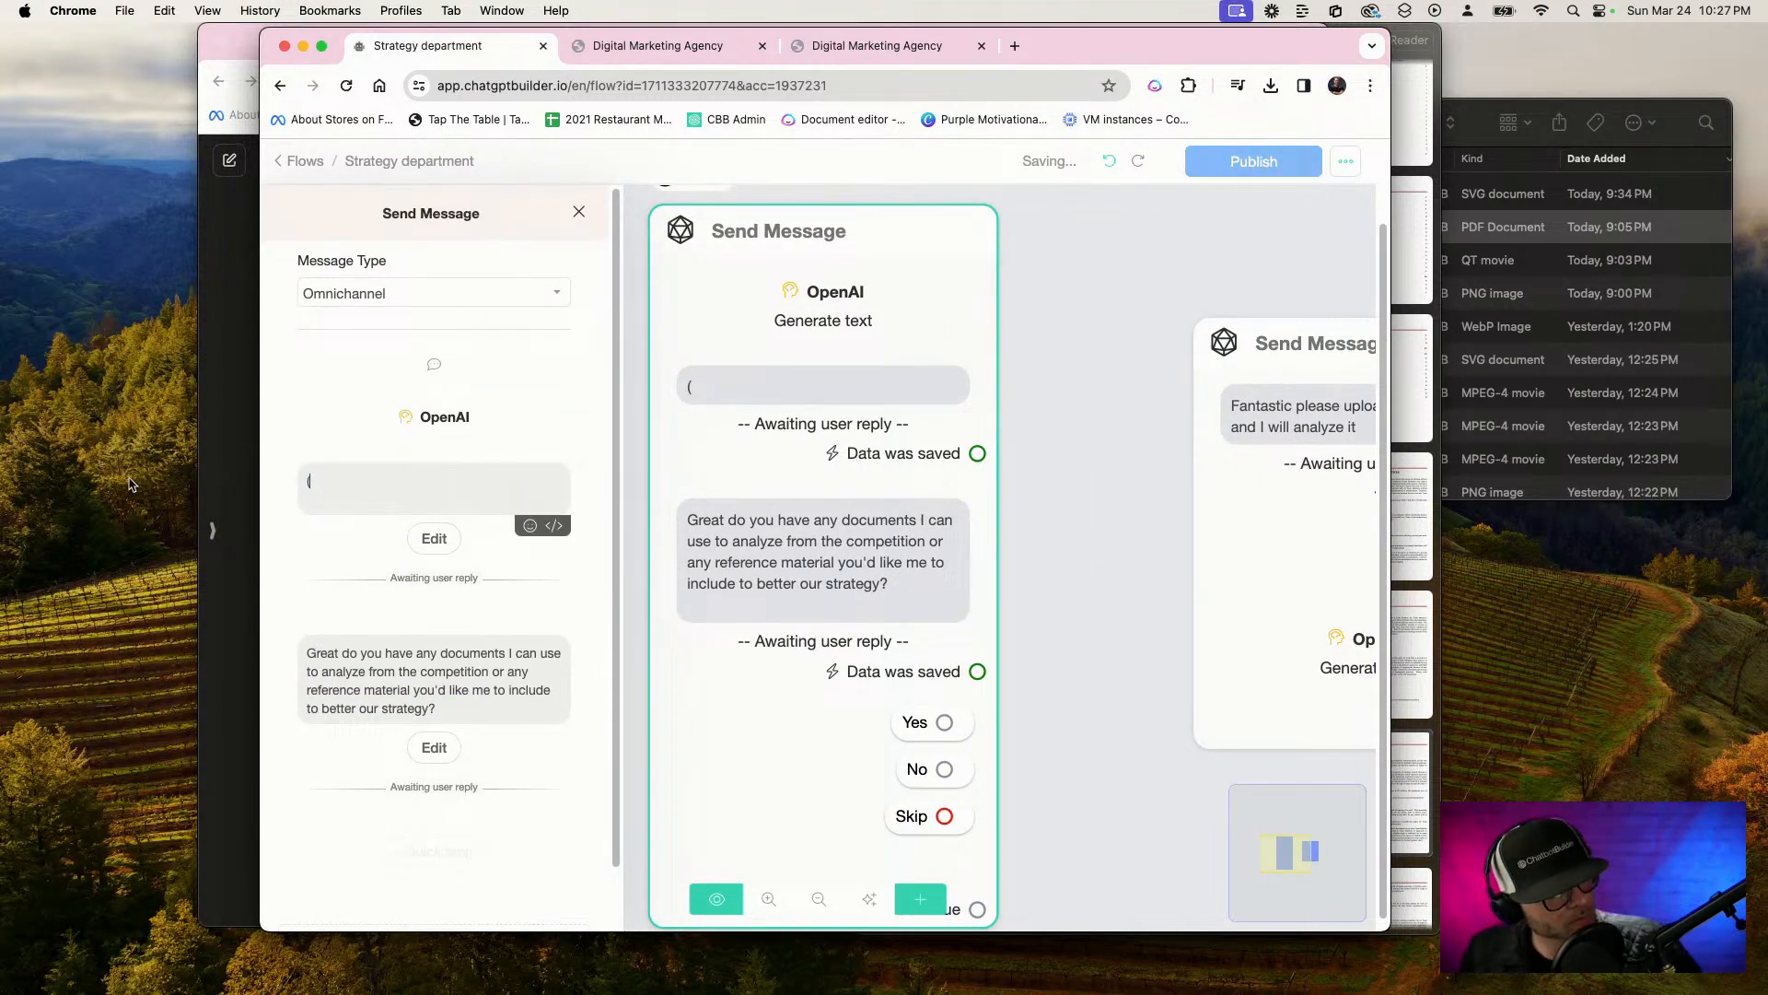
text({)
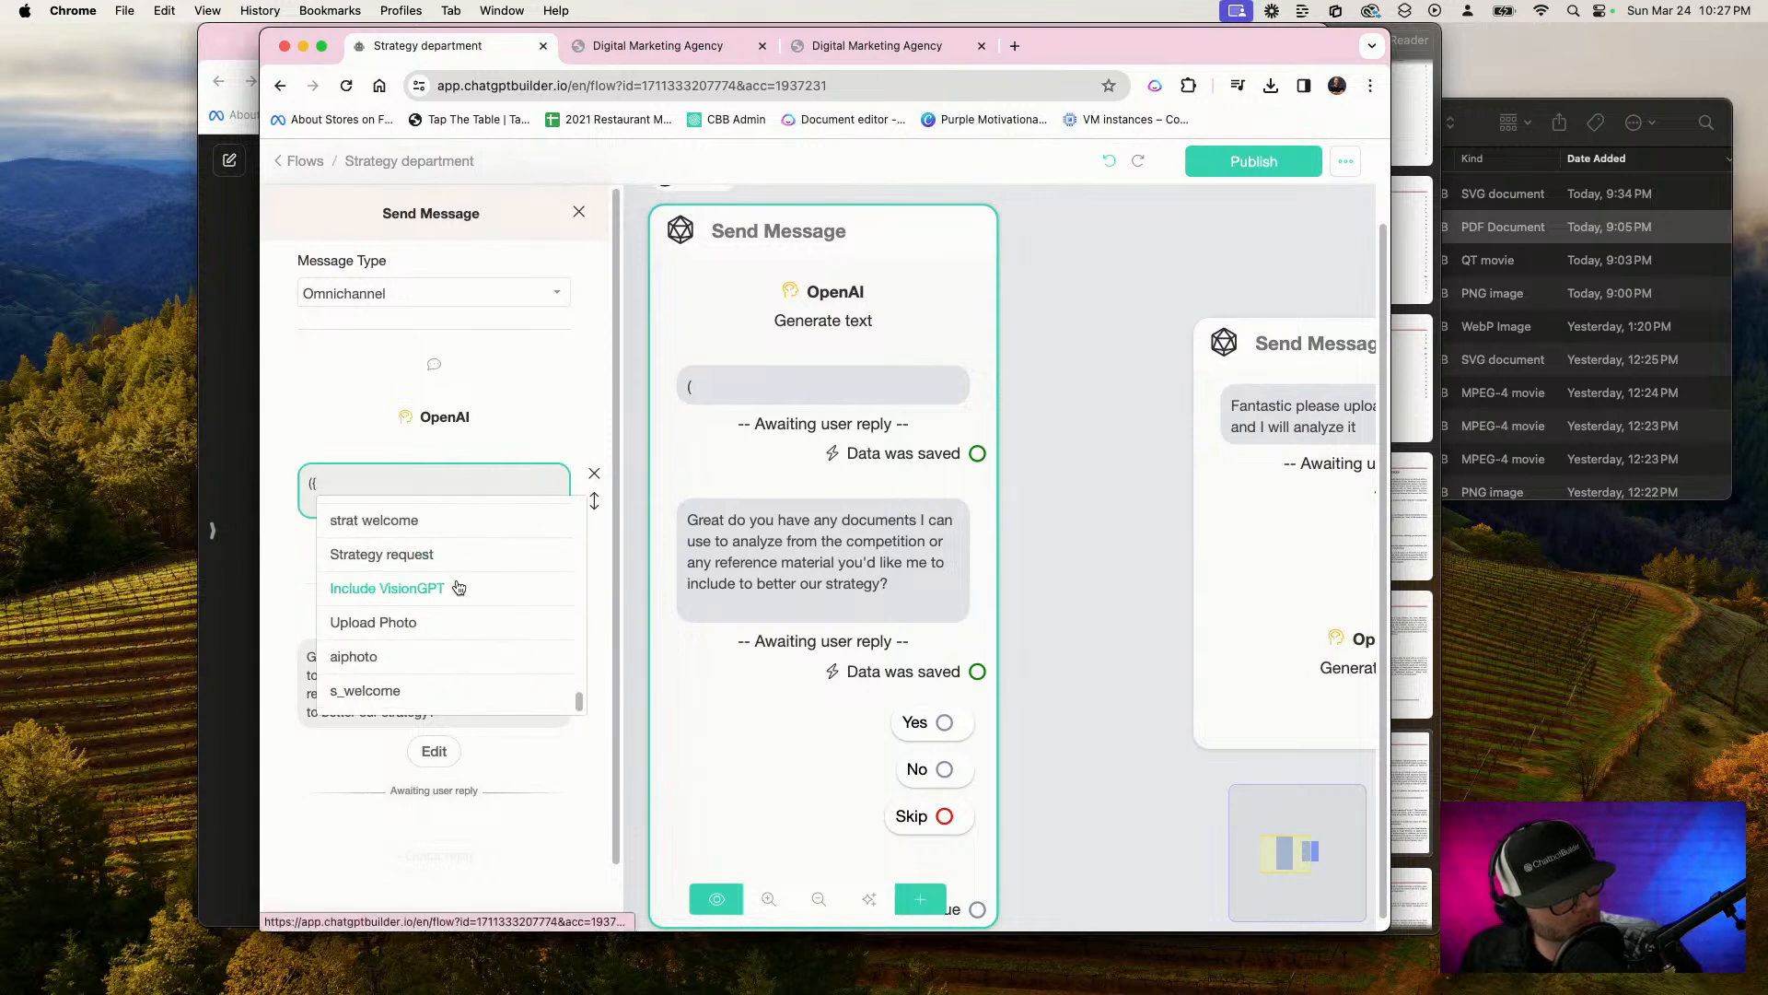
click(387, 691)
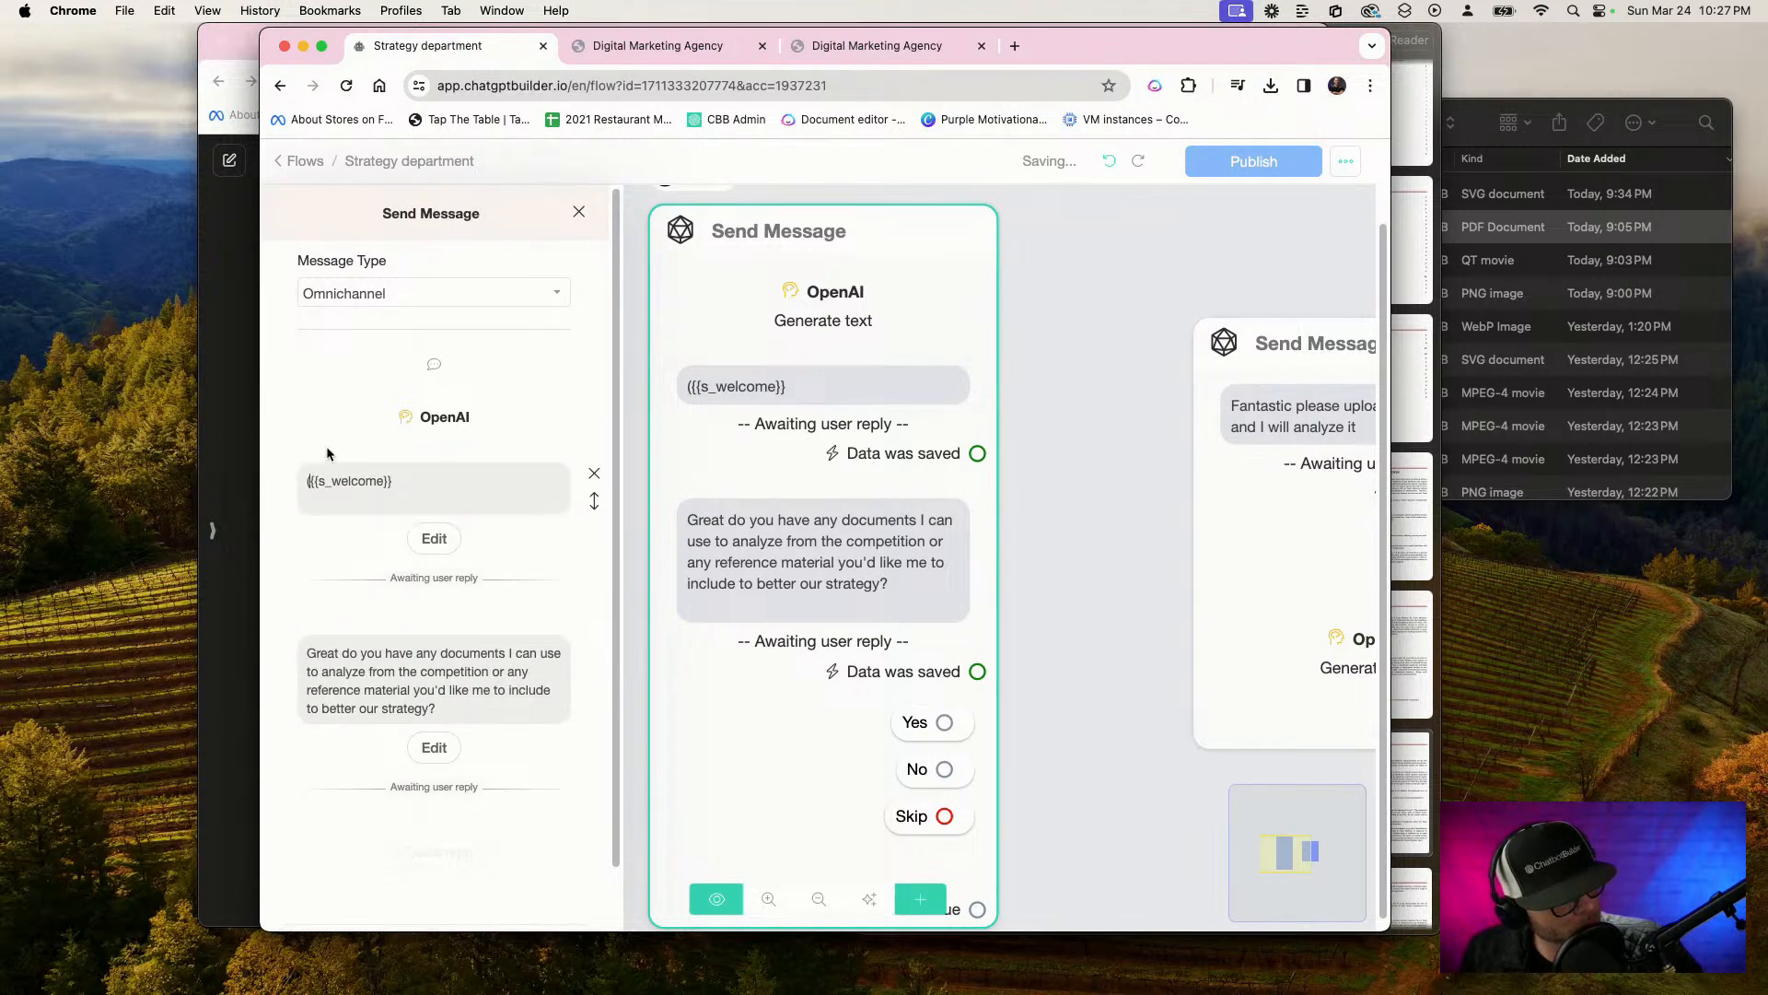
key(BackSpace)
click(1059, 302)
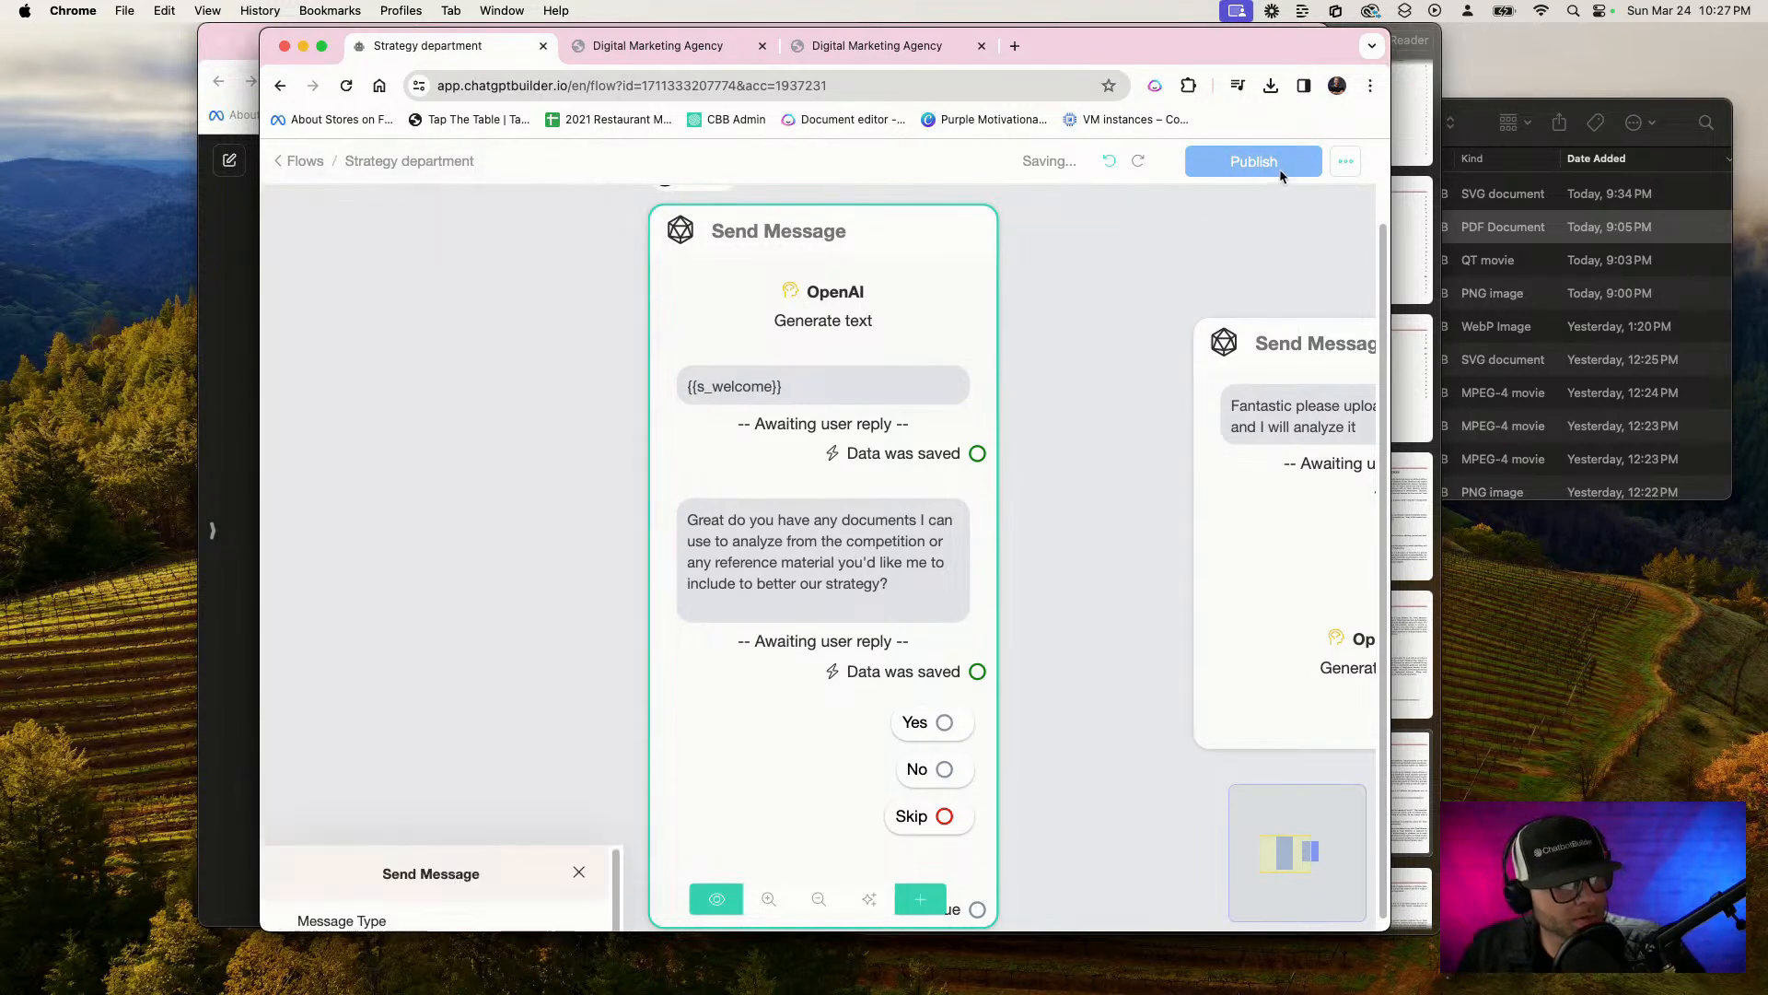
click(1274, 168)
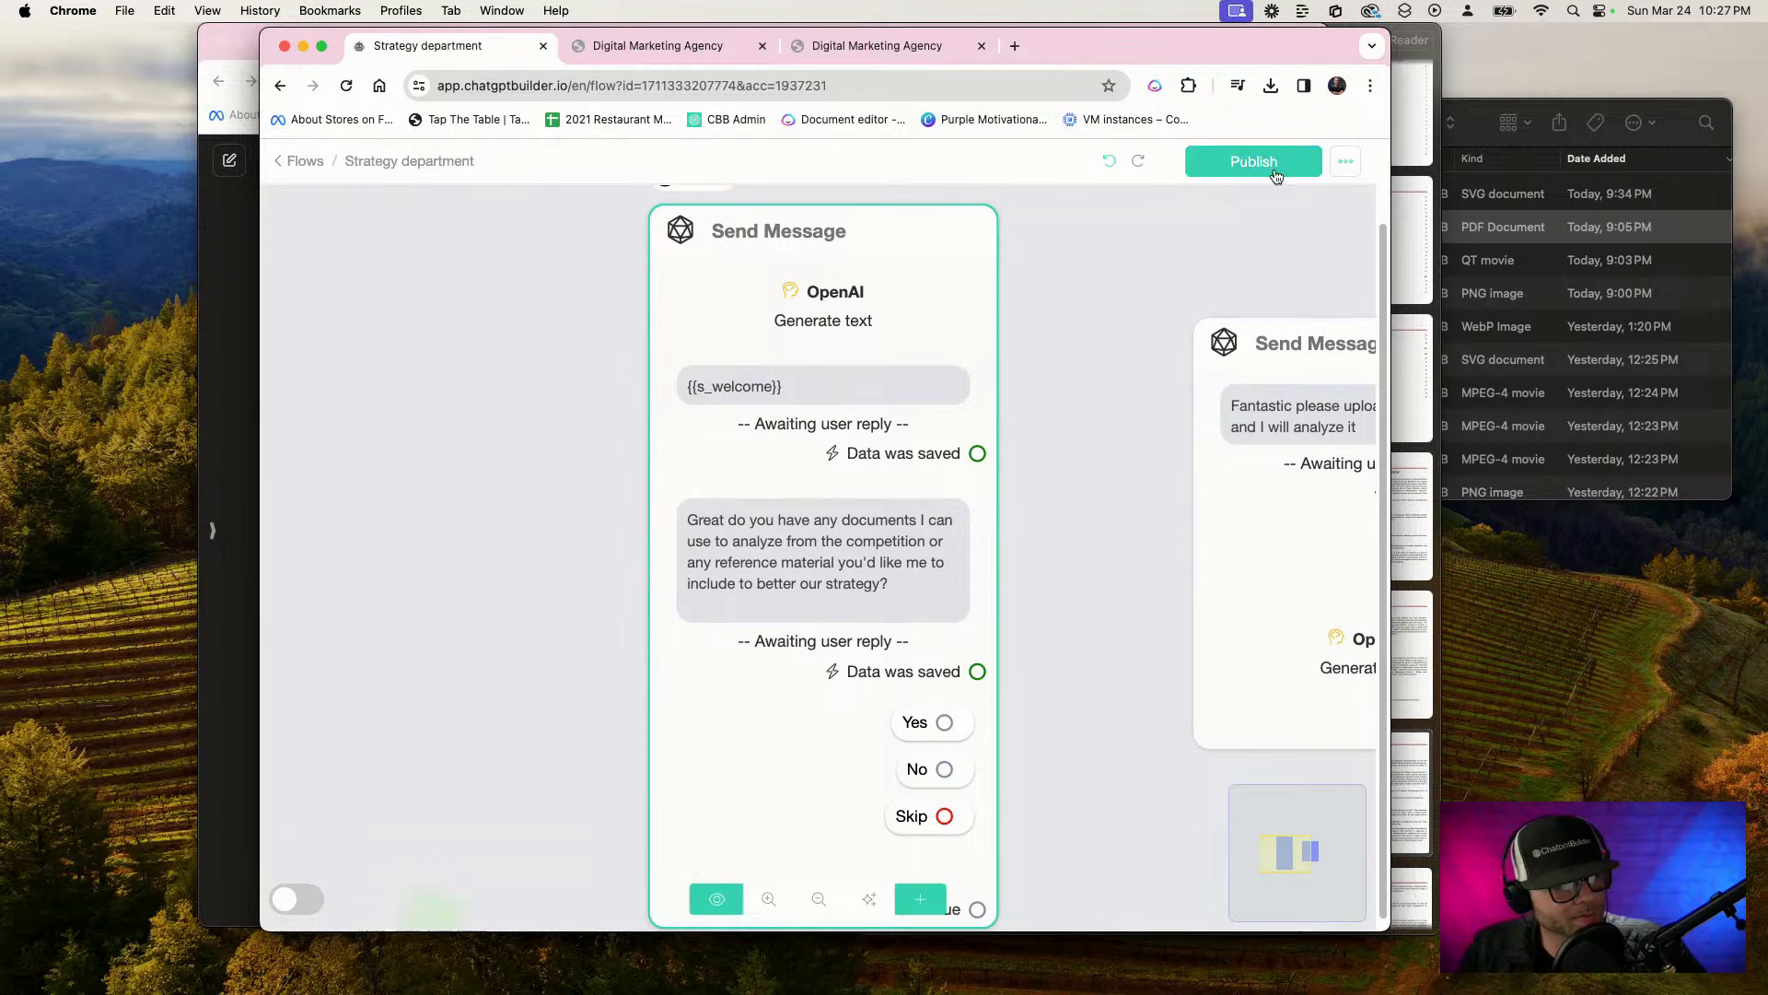
Review the OpenAI Generate text settings and the reply-saving settings in the first Send Message block
scroll(819, 423, up, 2)
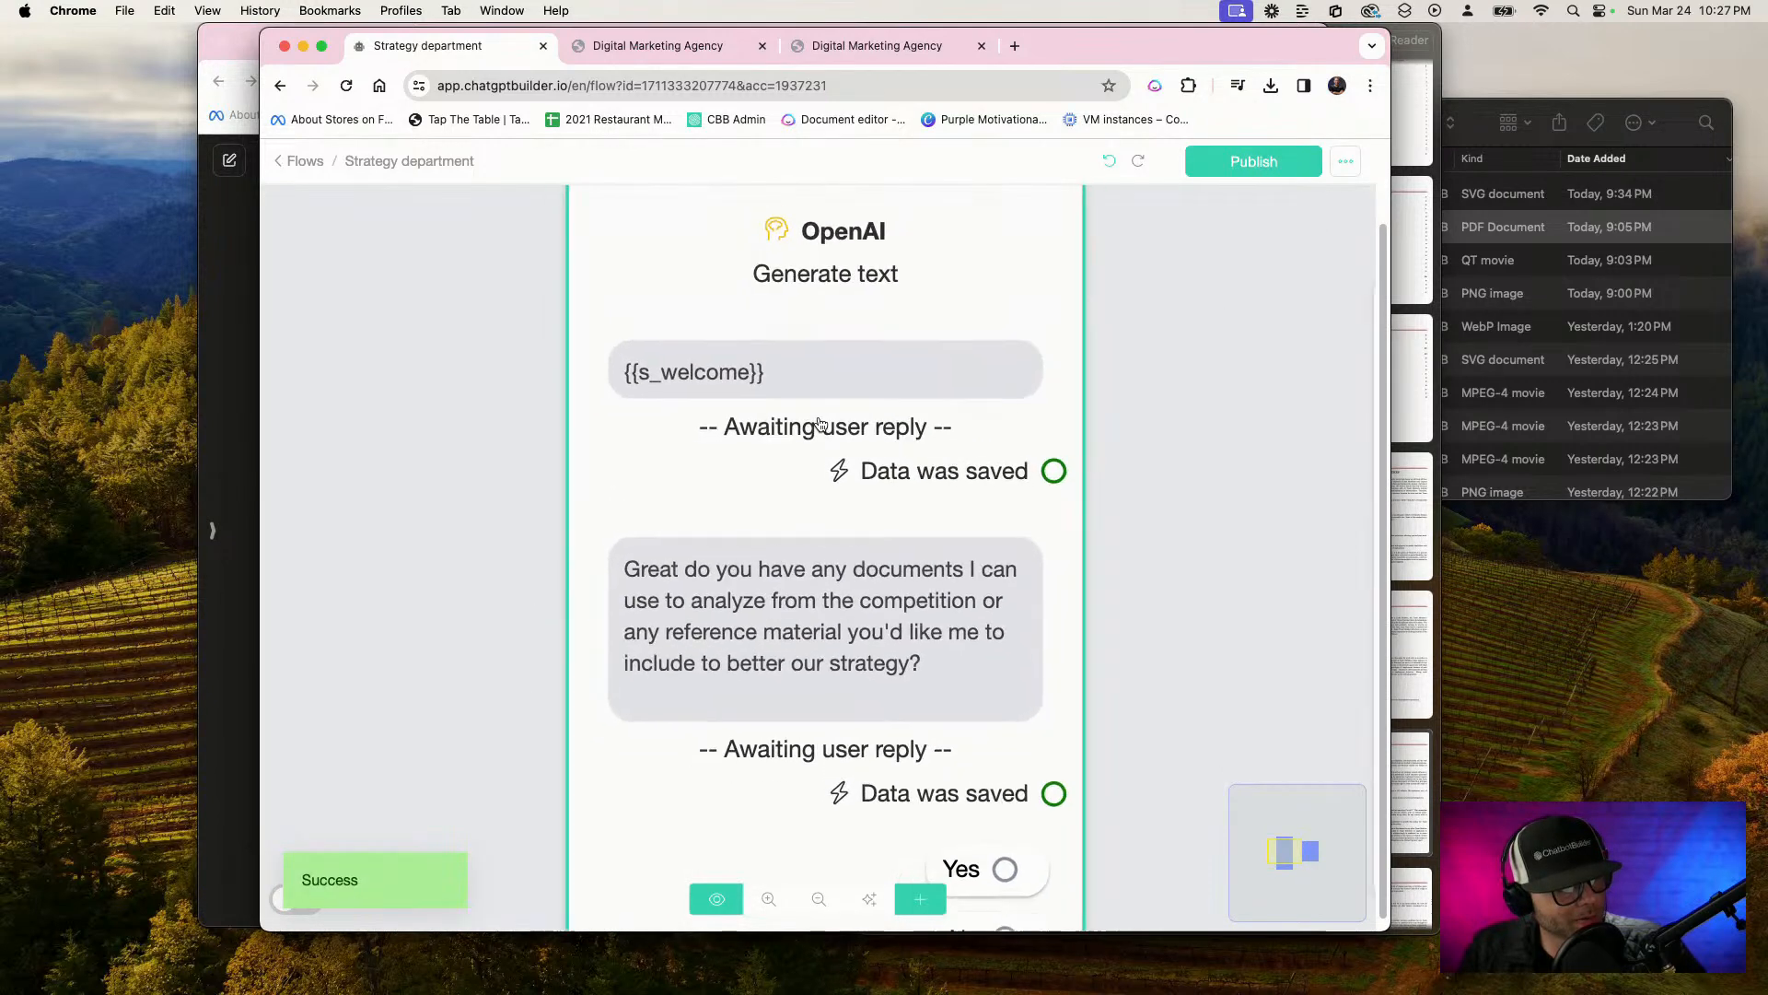
scroll(819, 423, down, 5)
click(820, 423)
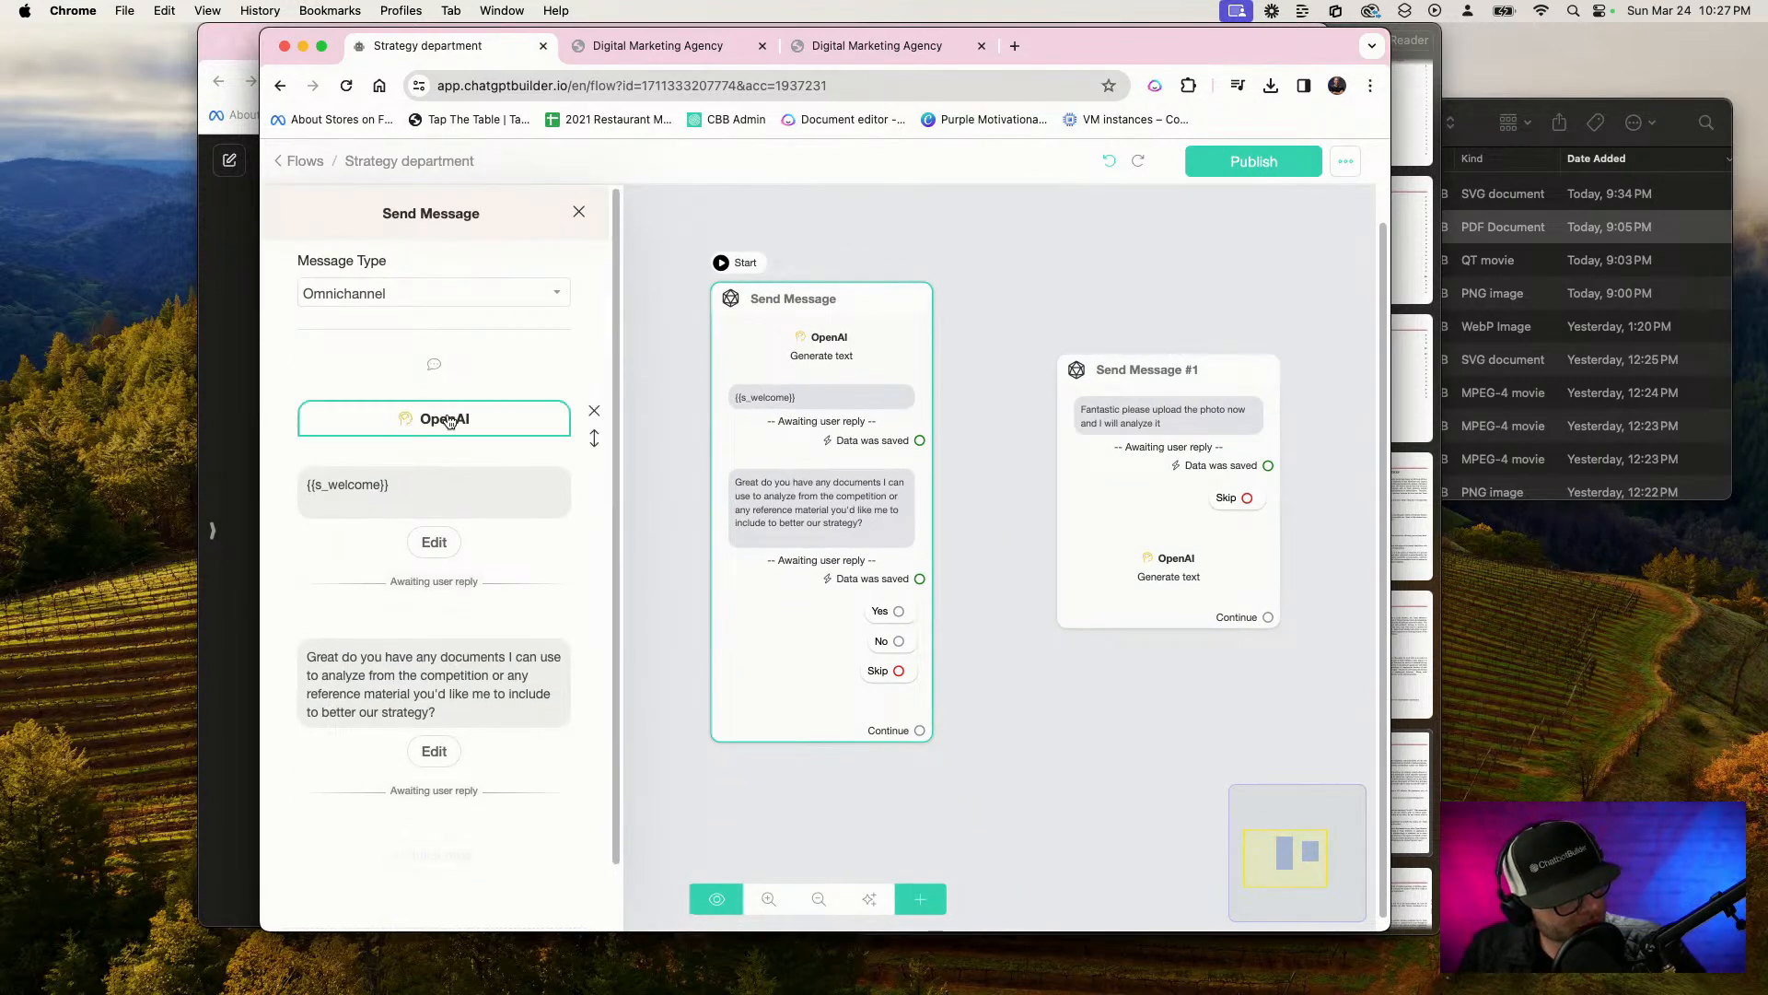
click(447, 416)
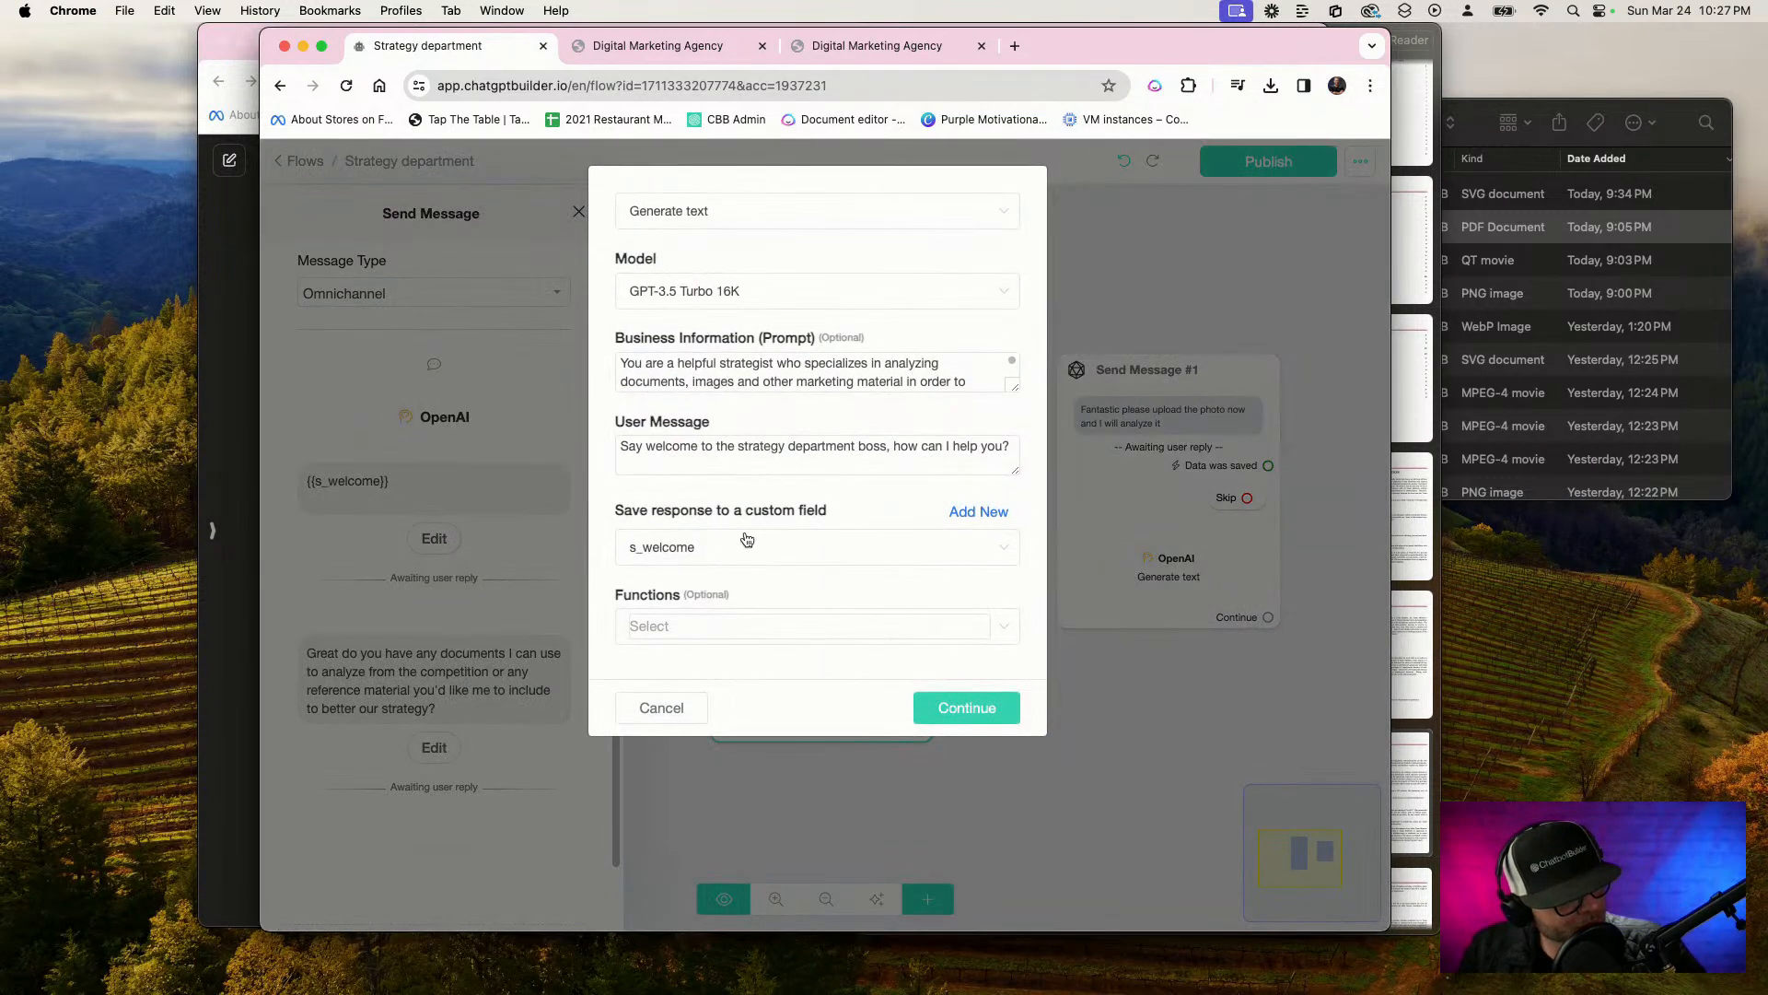
click(967, 707)
click(433, 539)
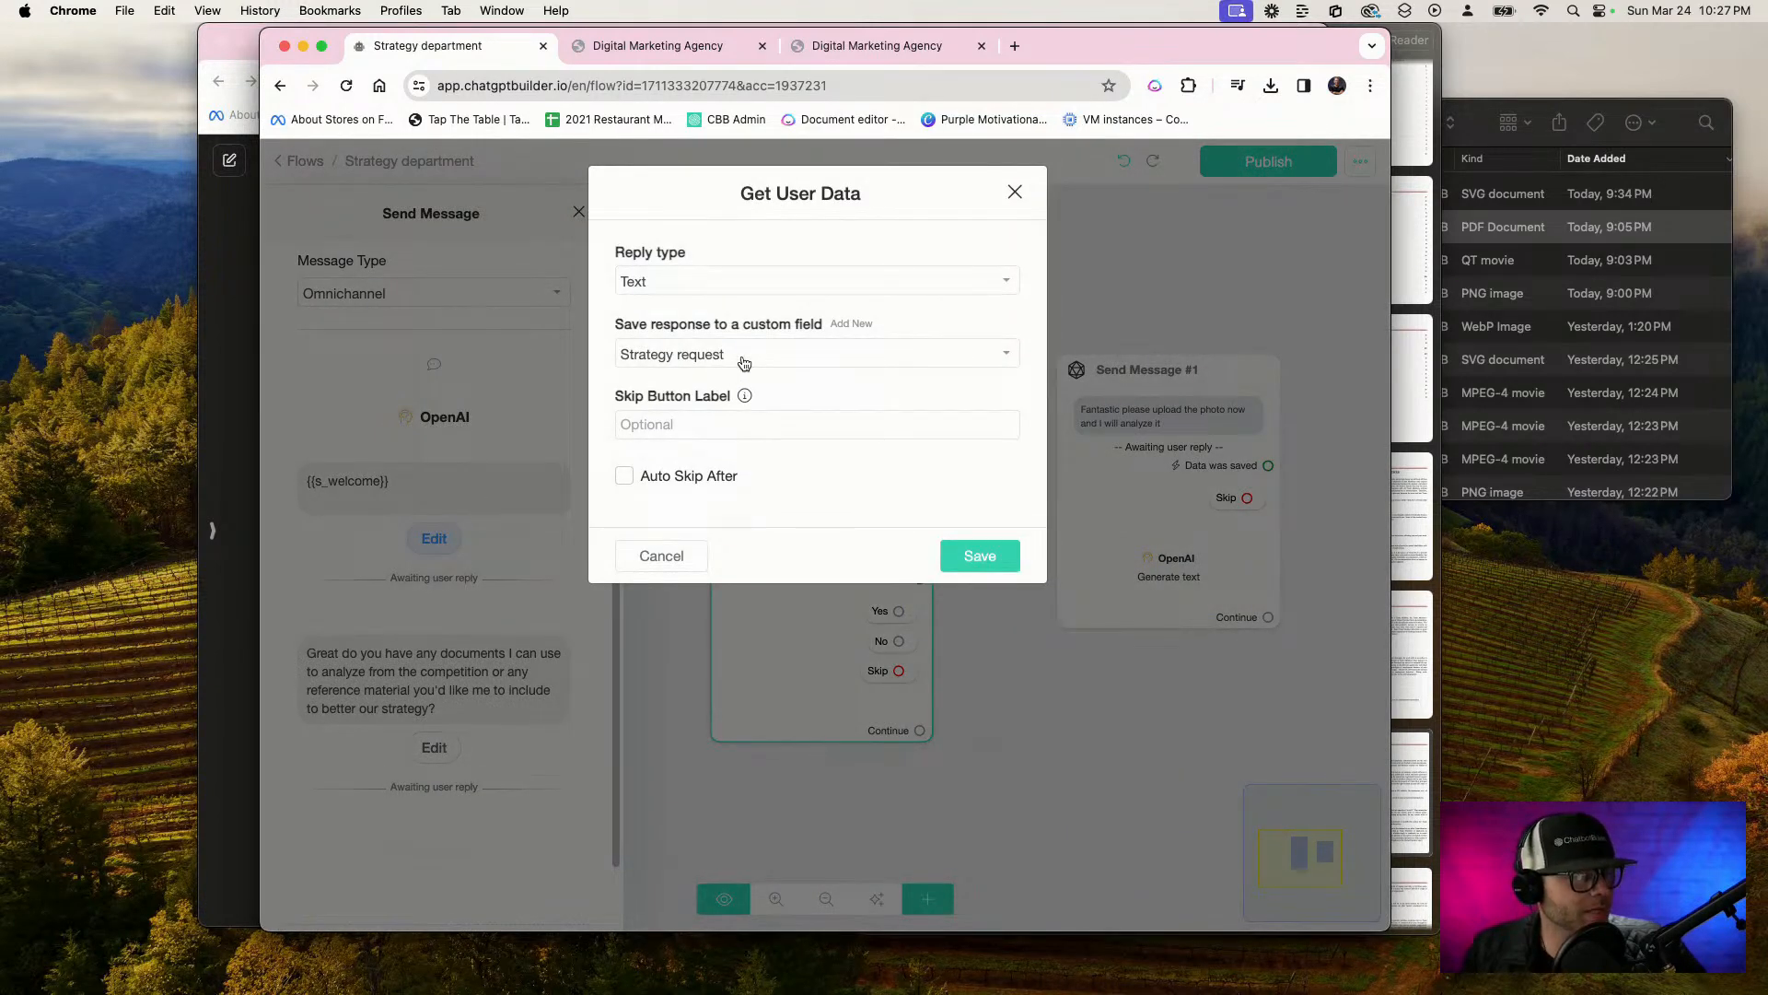
click(982, 558)
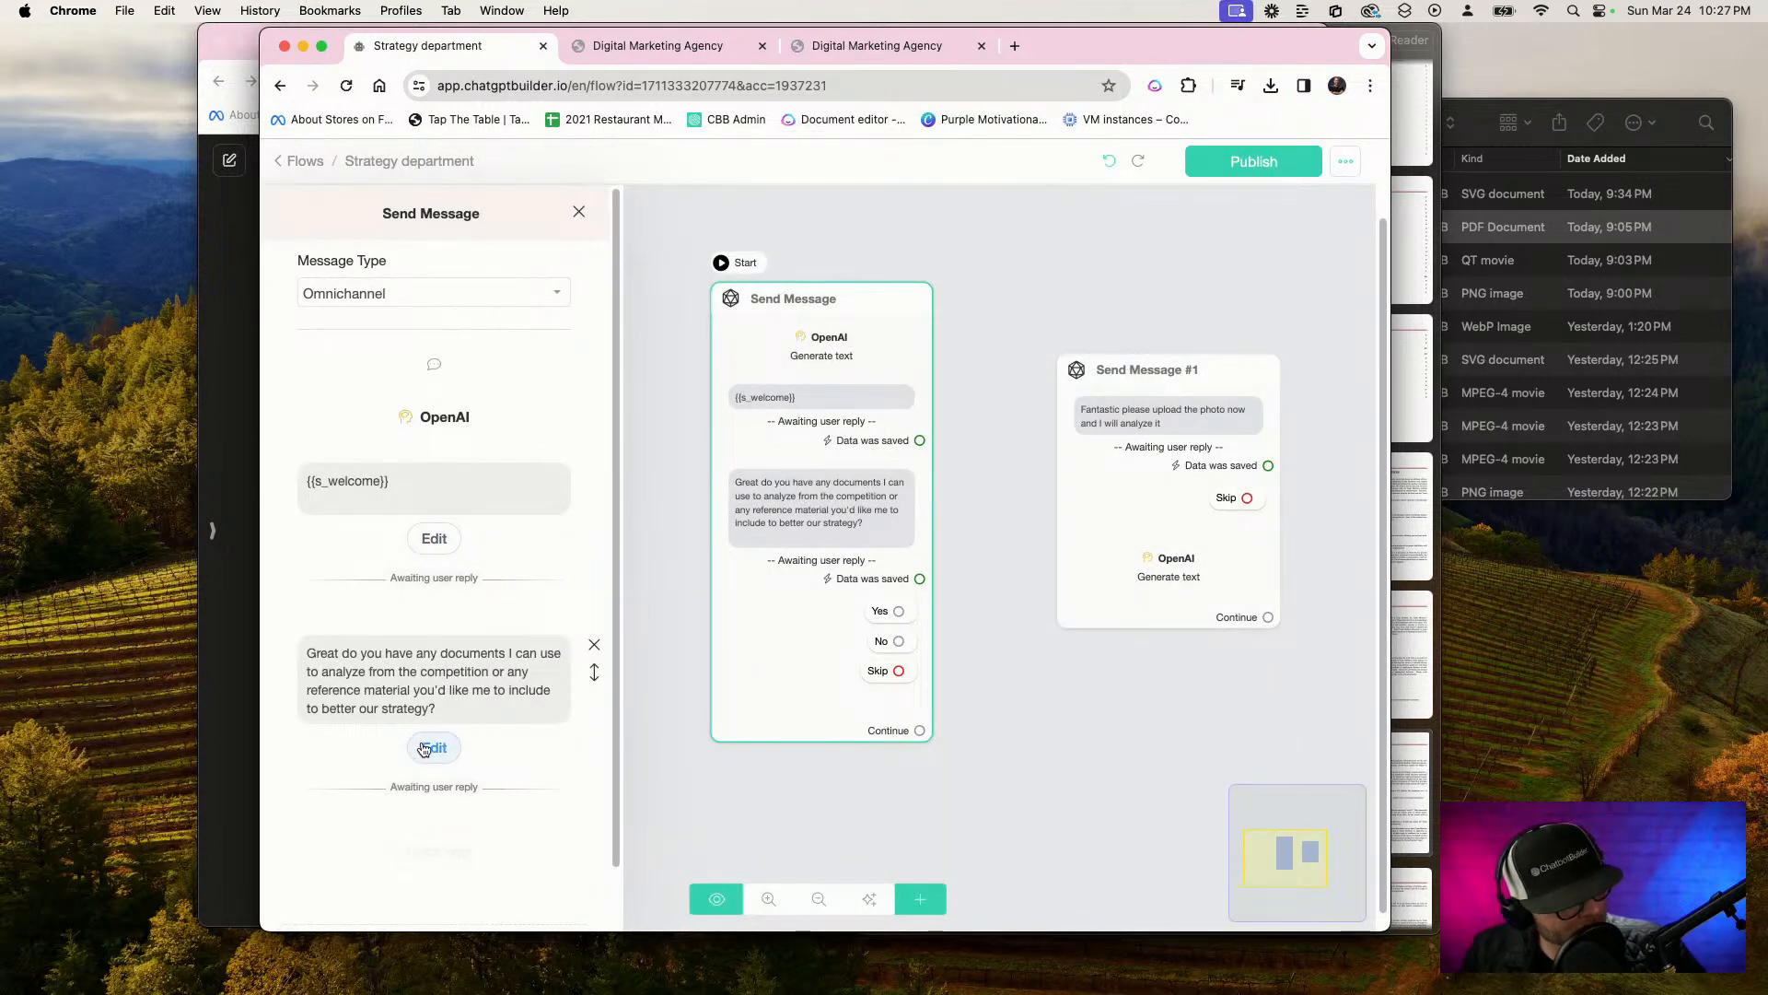
click(1007, 522)
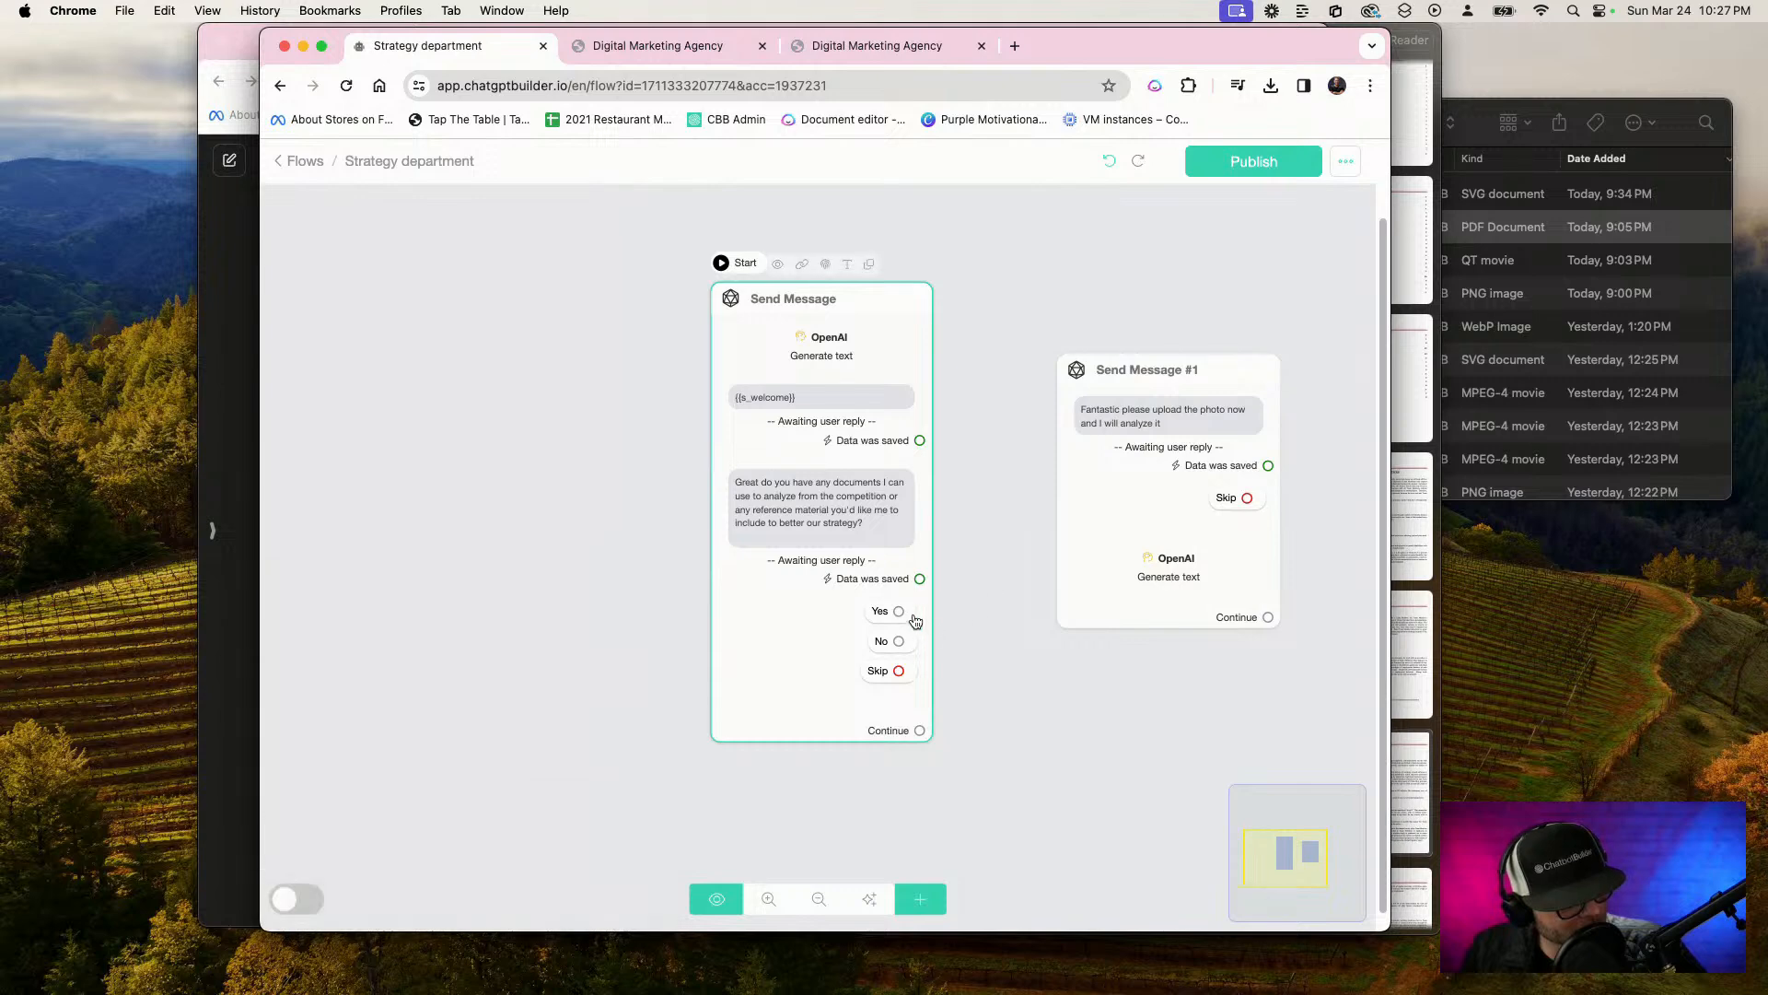
Link the Yes reply to Send Message #1 and the No reply to a new Send Message block containing an OpenAI Generate text action
drag(899, 614, 1105, 396)
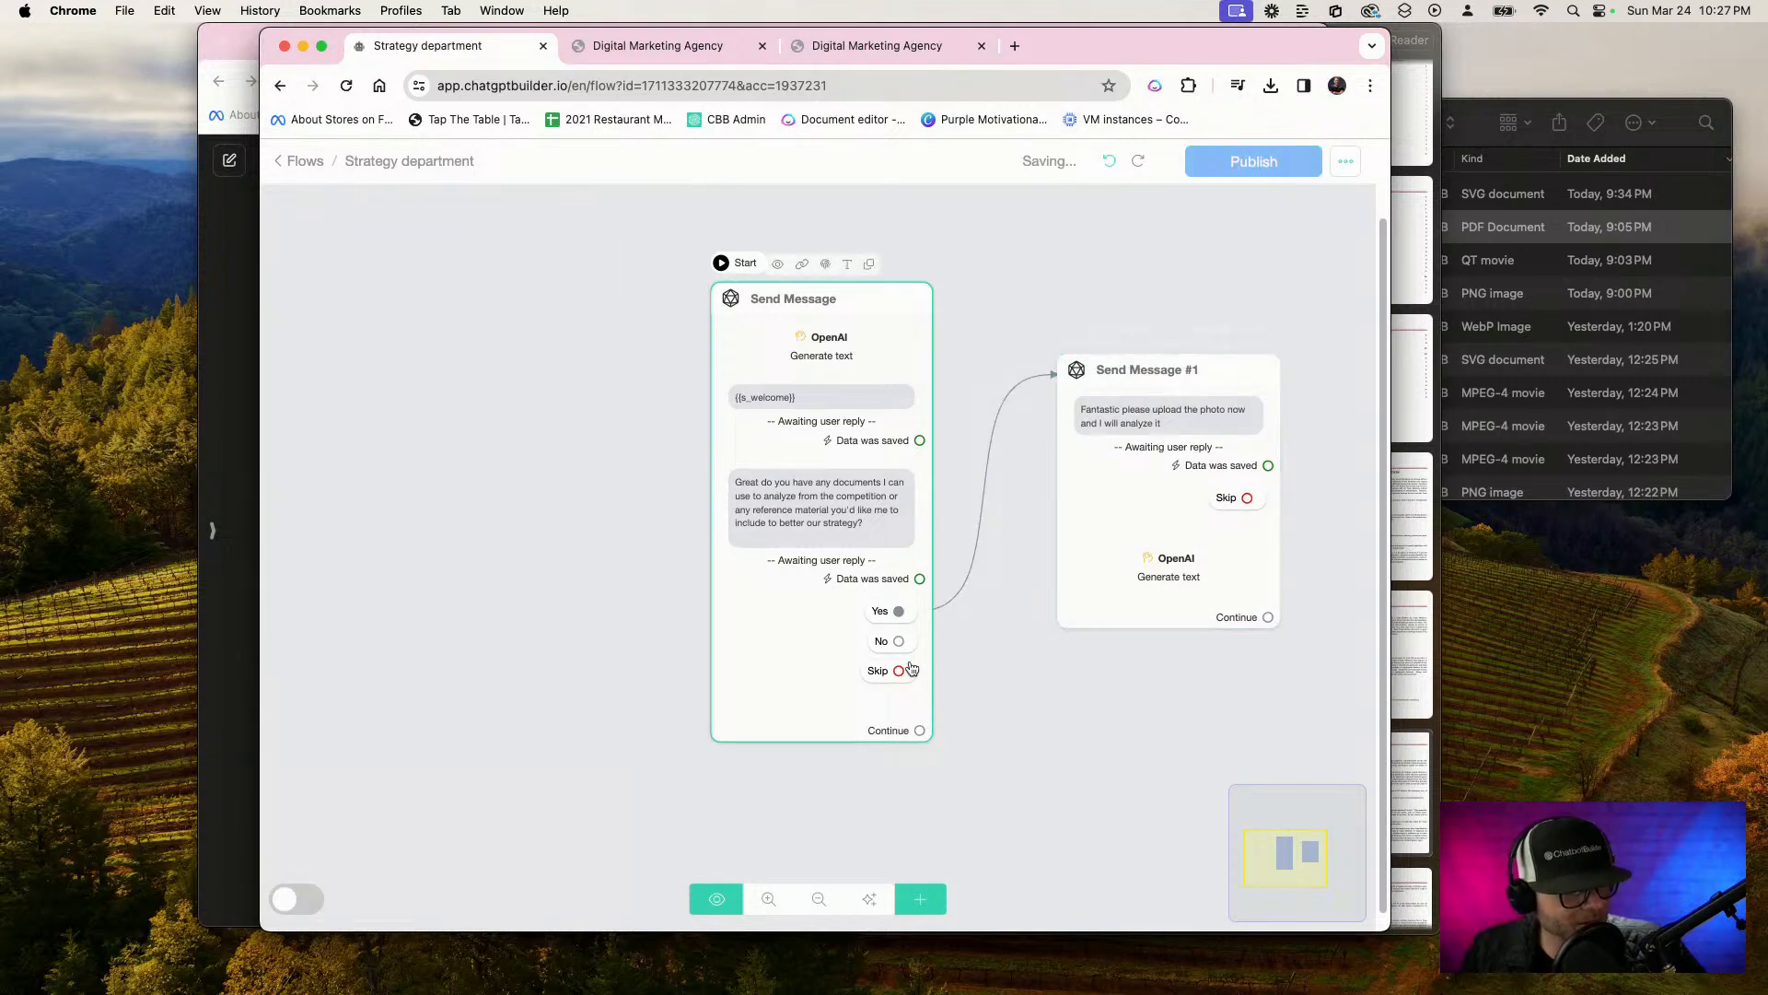
drag(899, 641, 1090, 820)
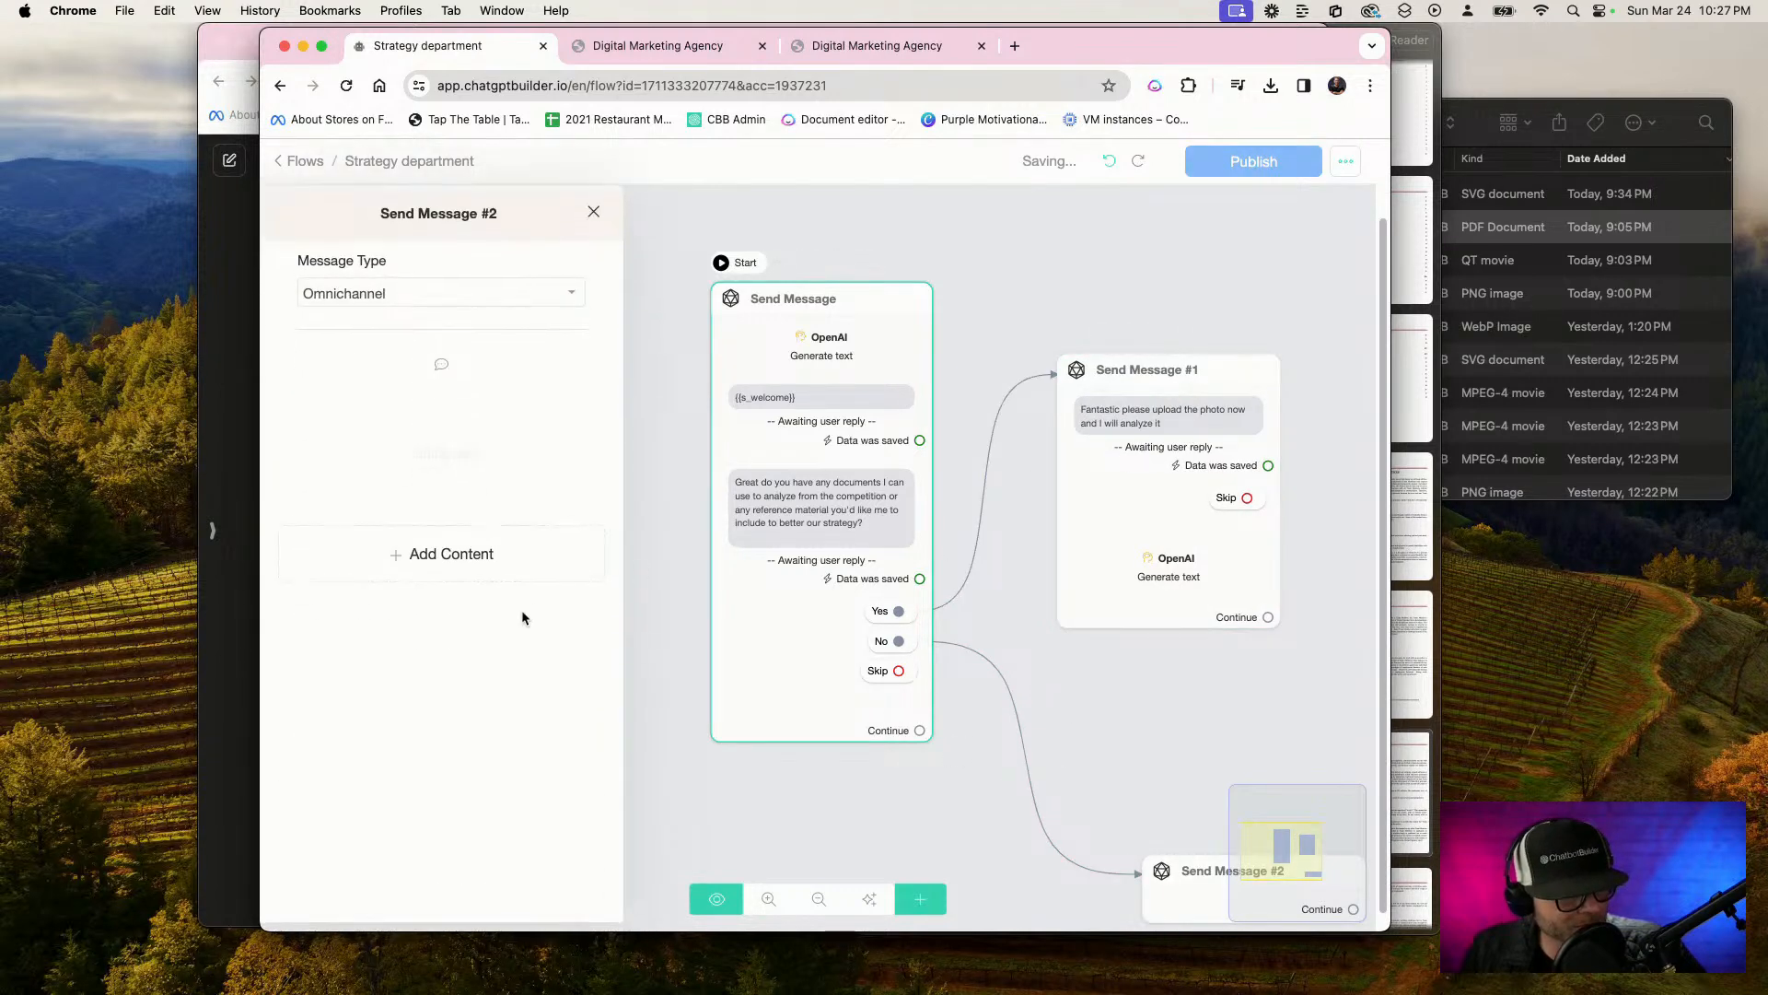
click(478, 550)
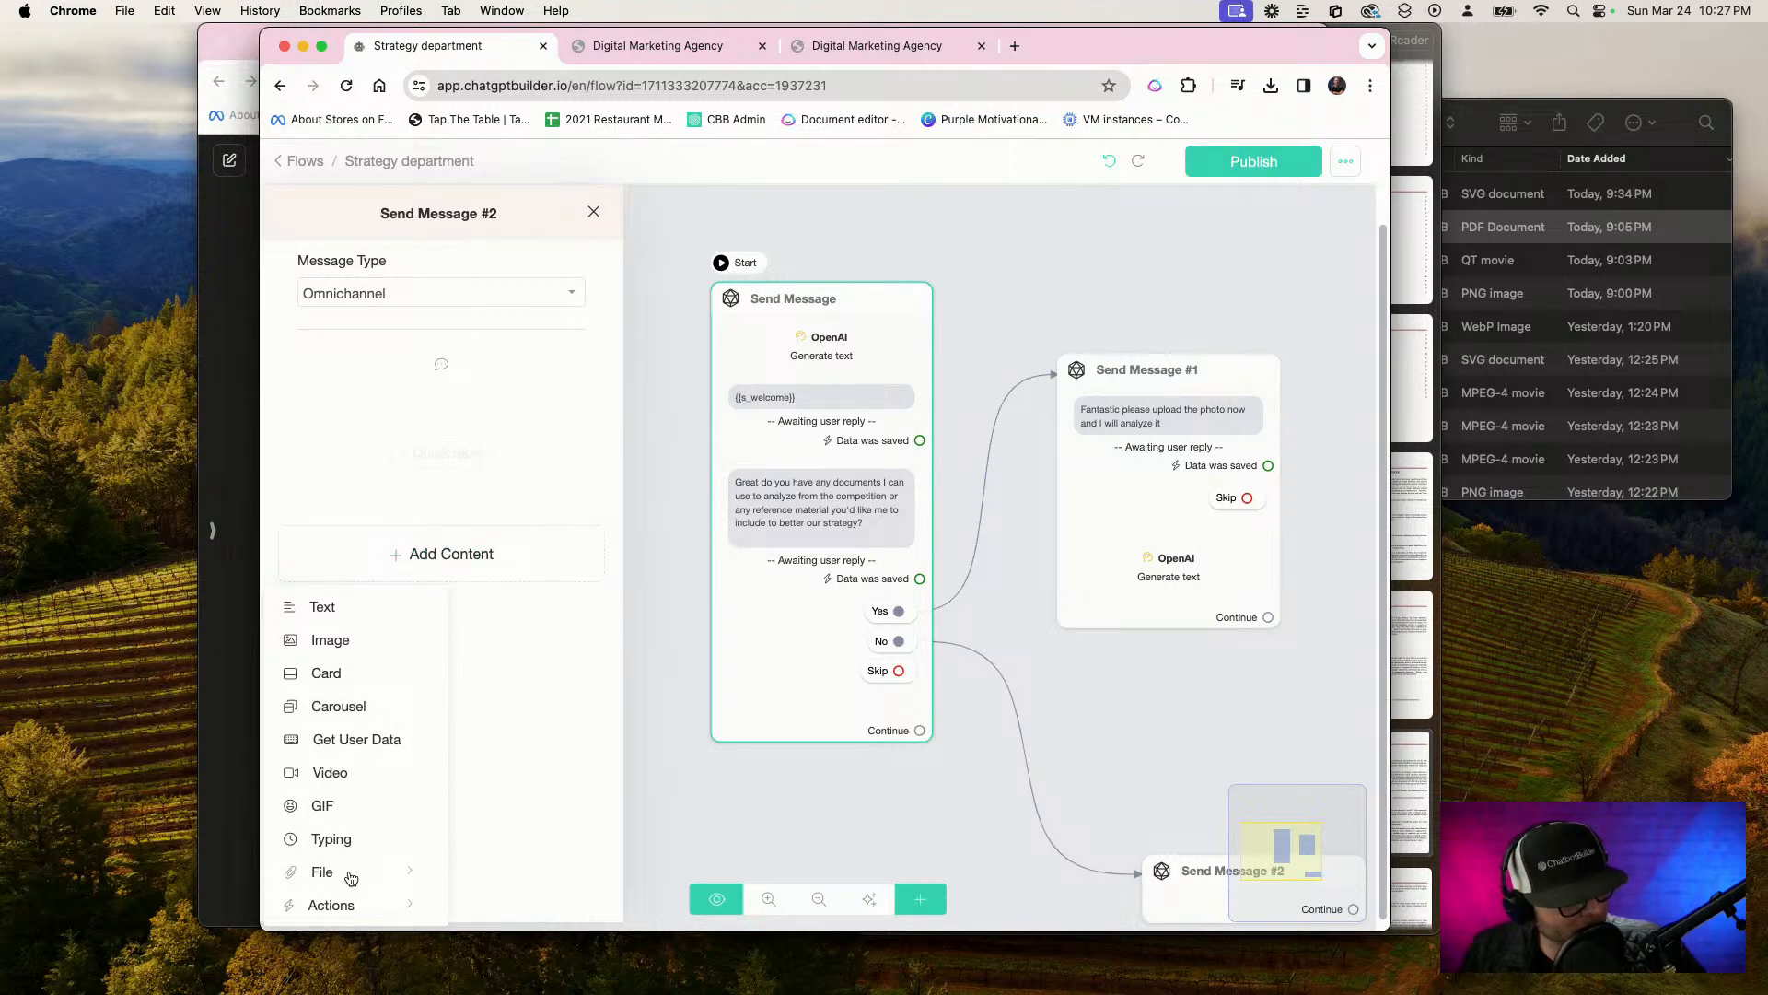
mouse_move(398, 904)
click(523, 477)
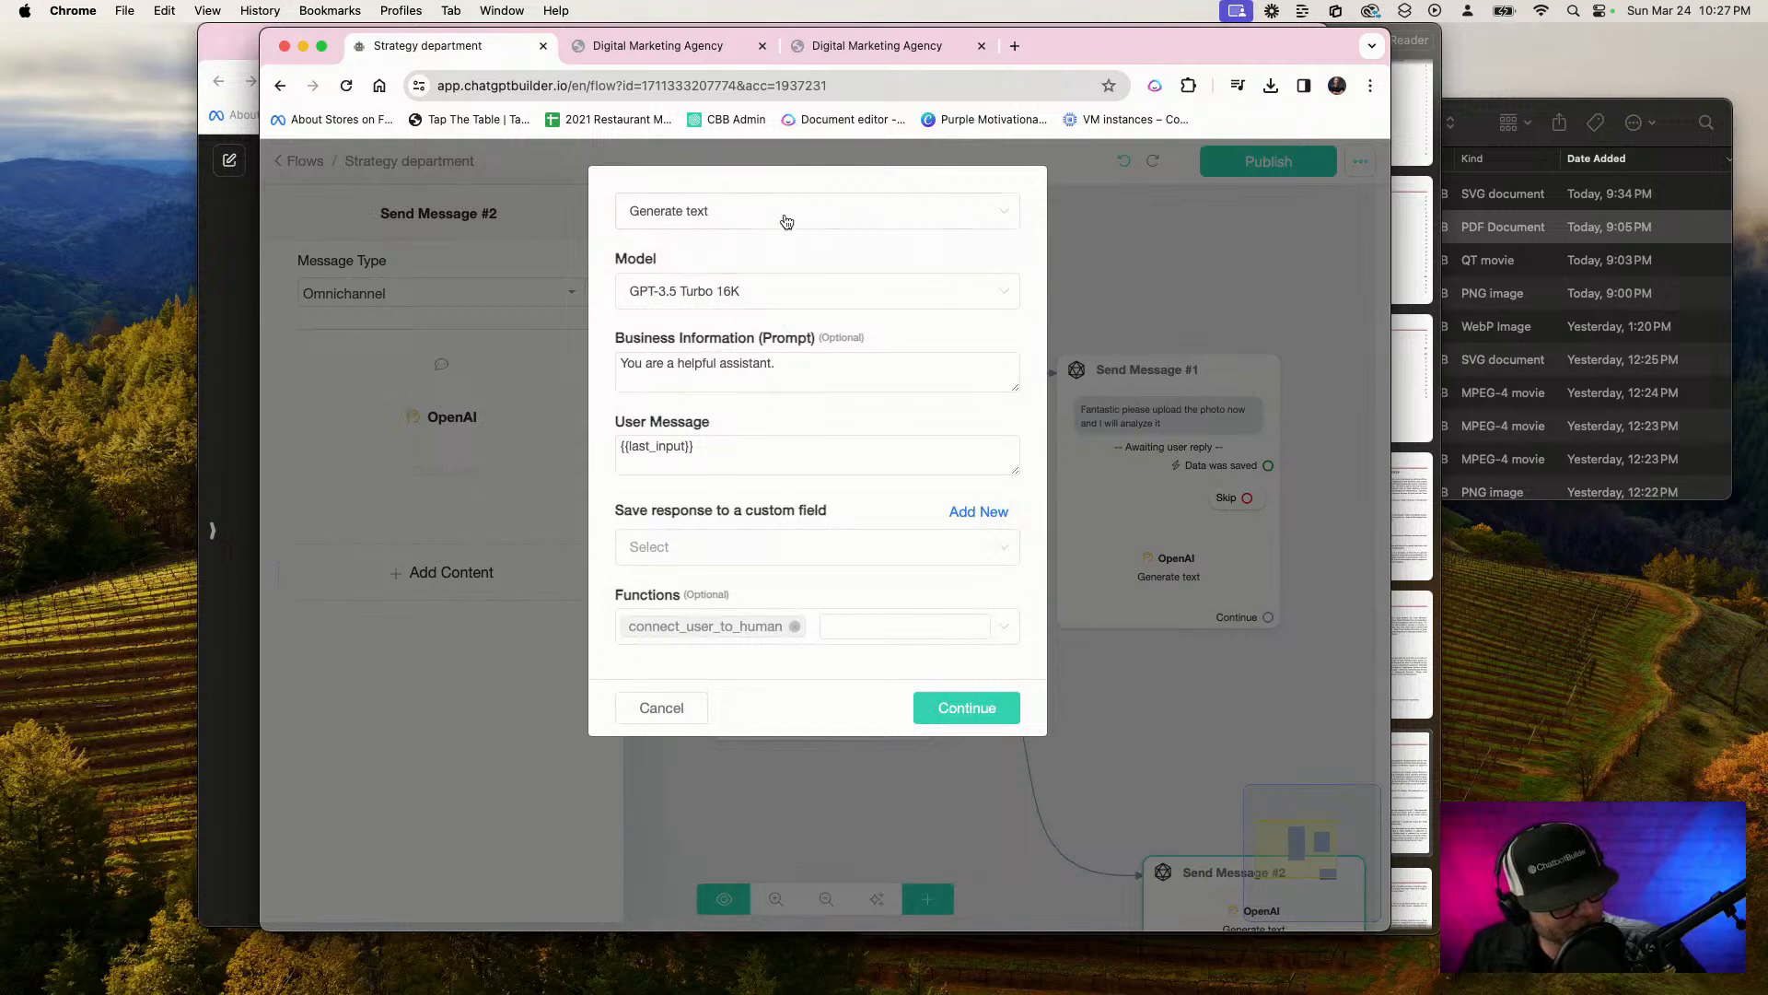
Write the new action's business prompt, with the goal of providing a detailed executive overview of the strategy that's been requested
click(710, 204)
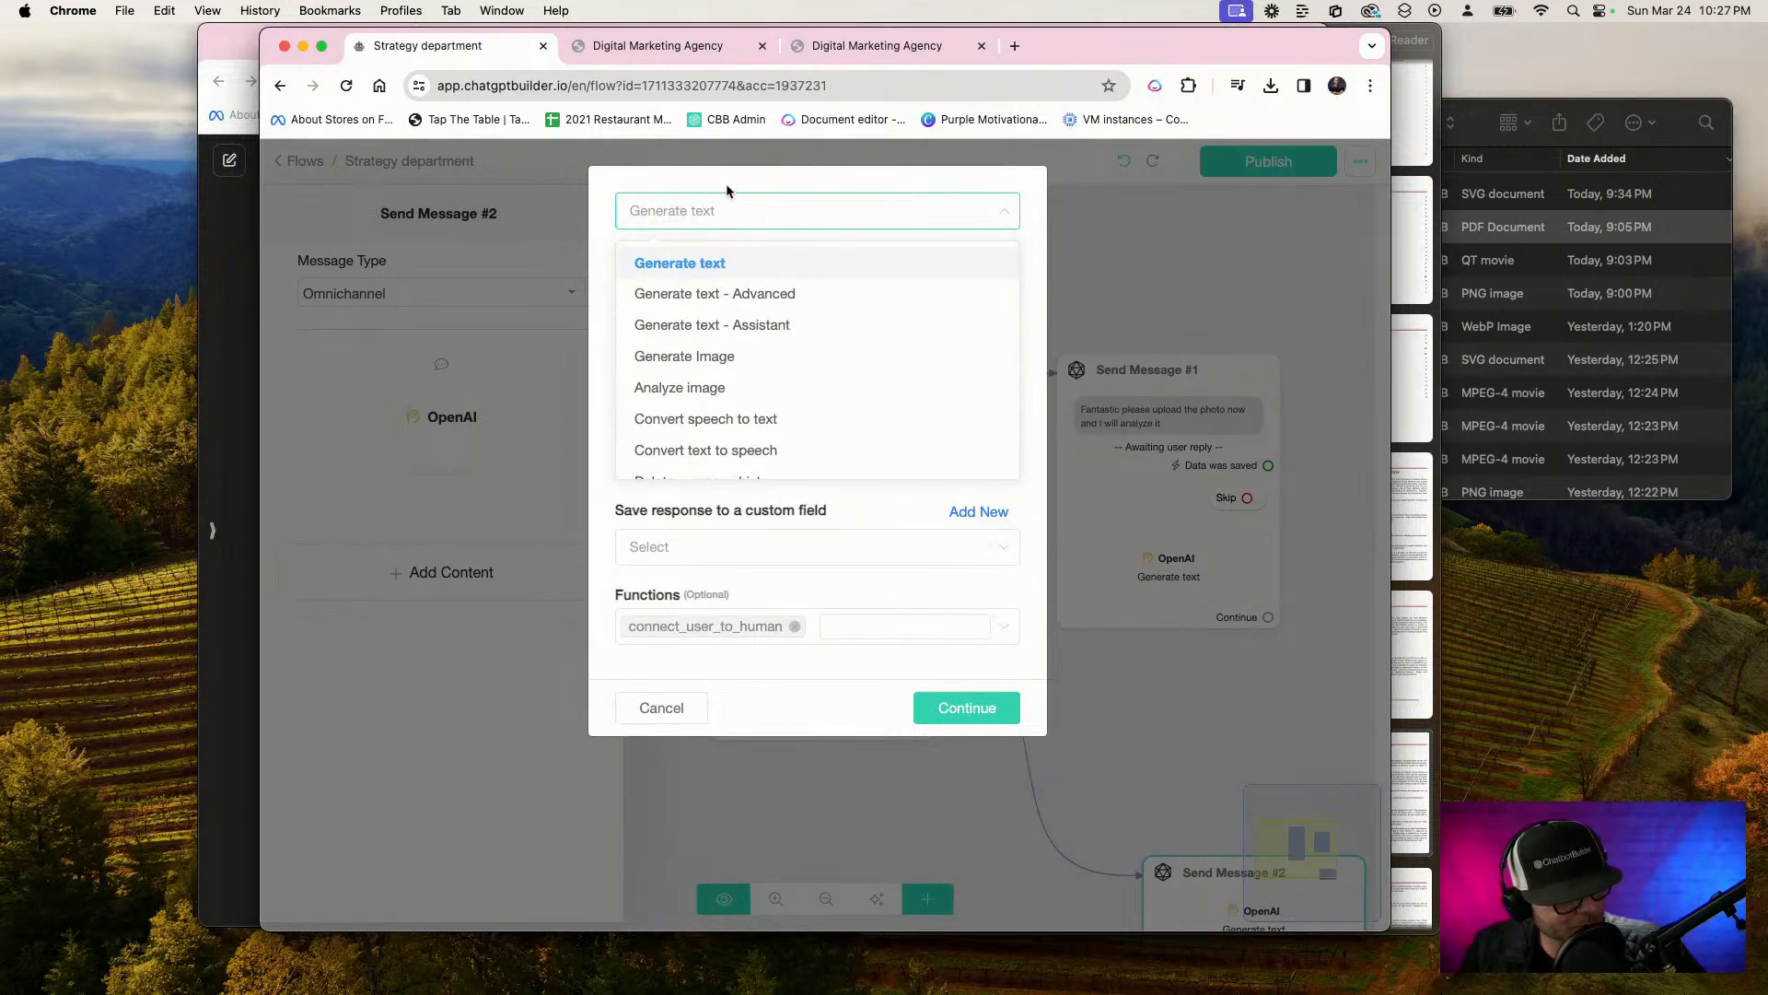
click(944, 586)
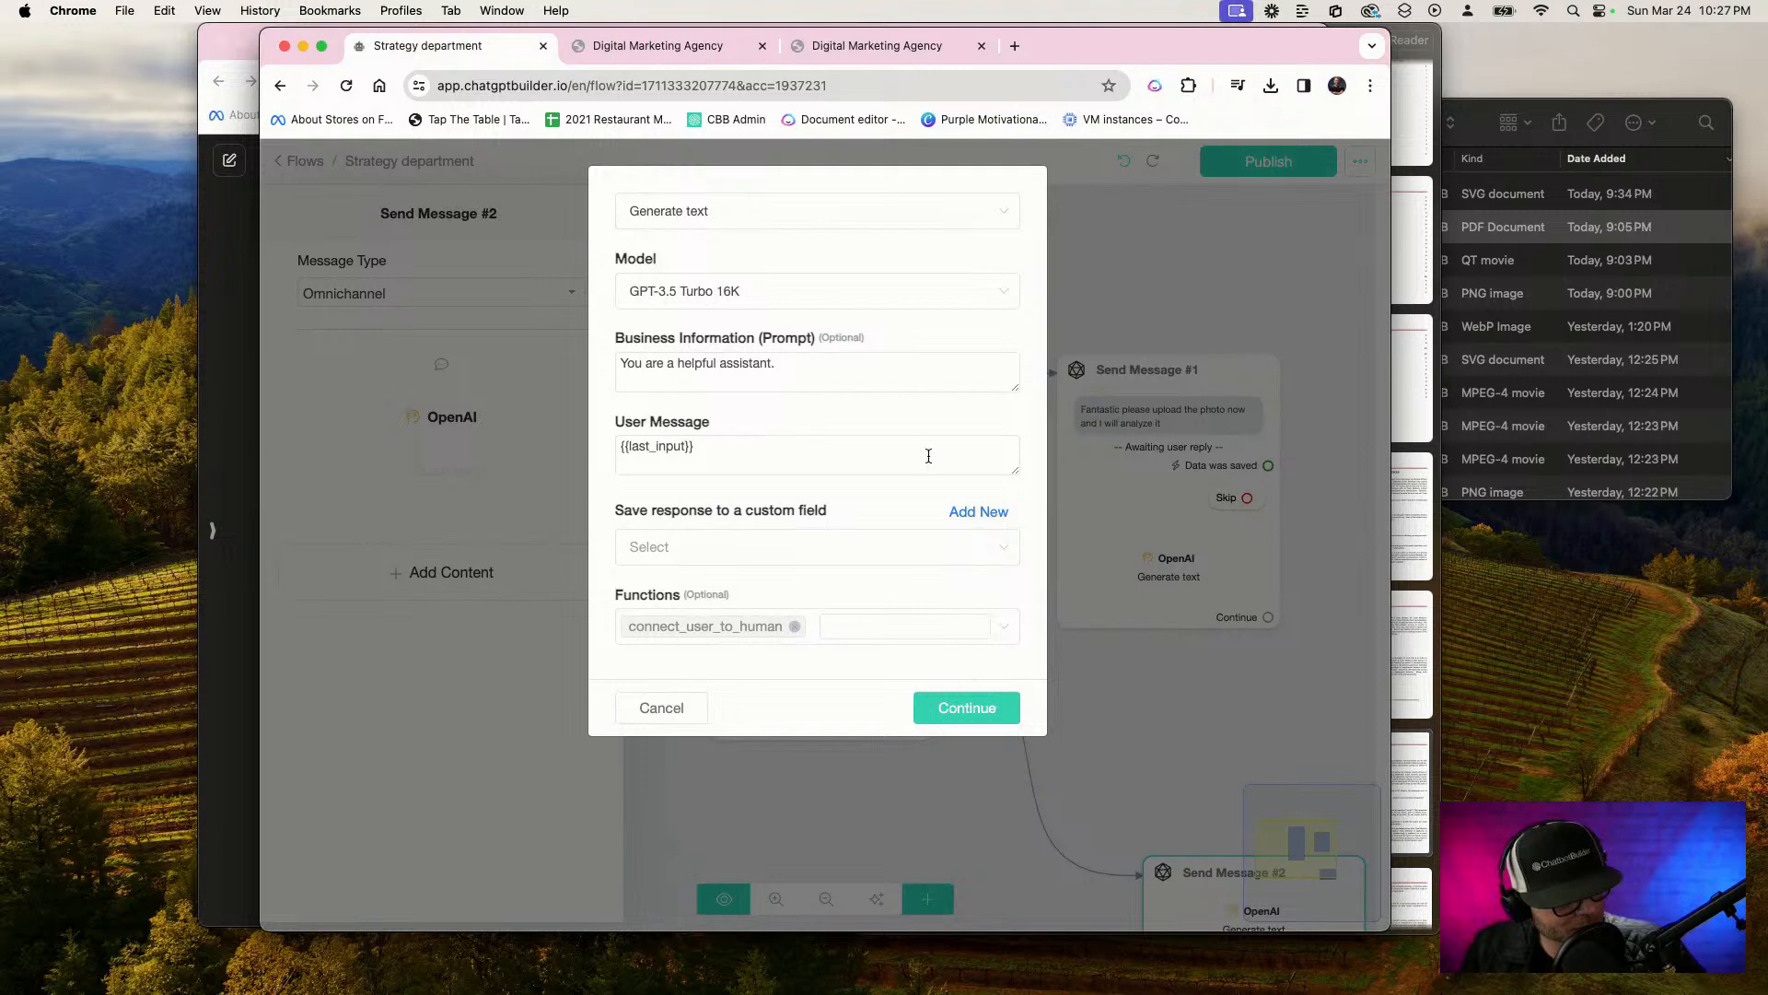
click(830, 373)
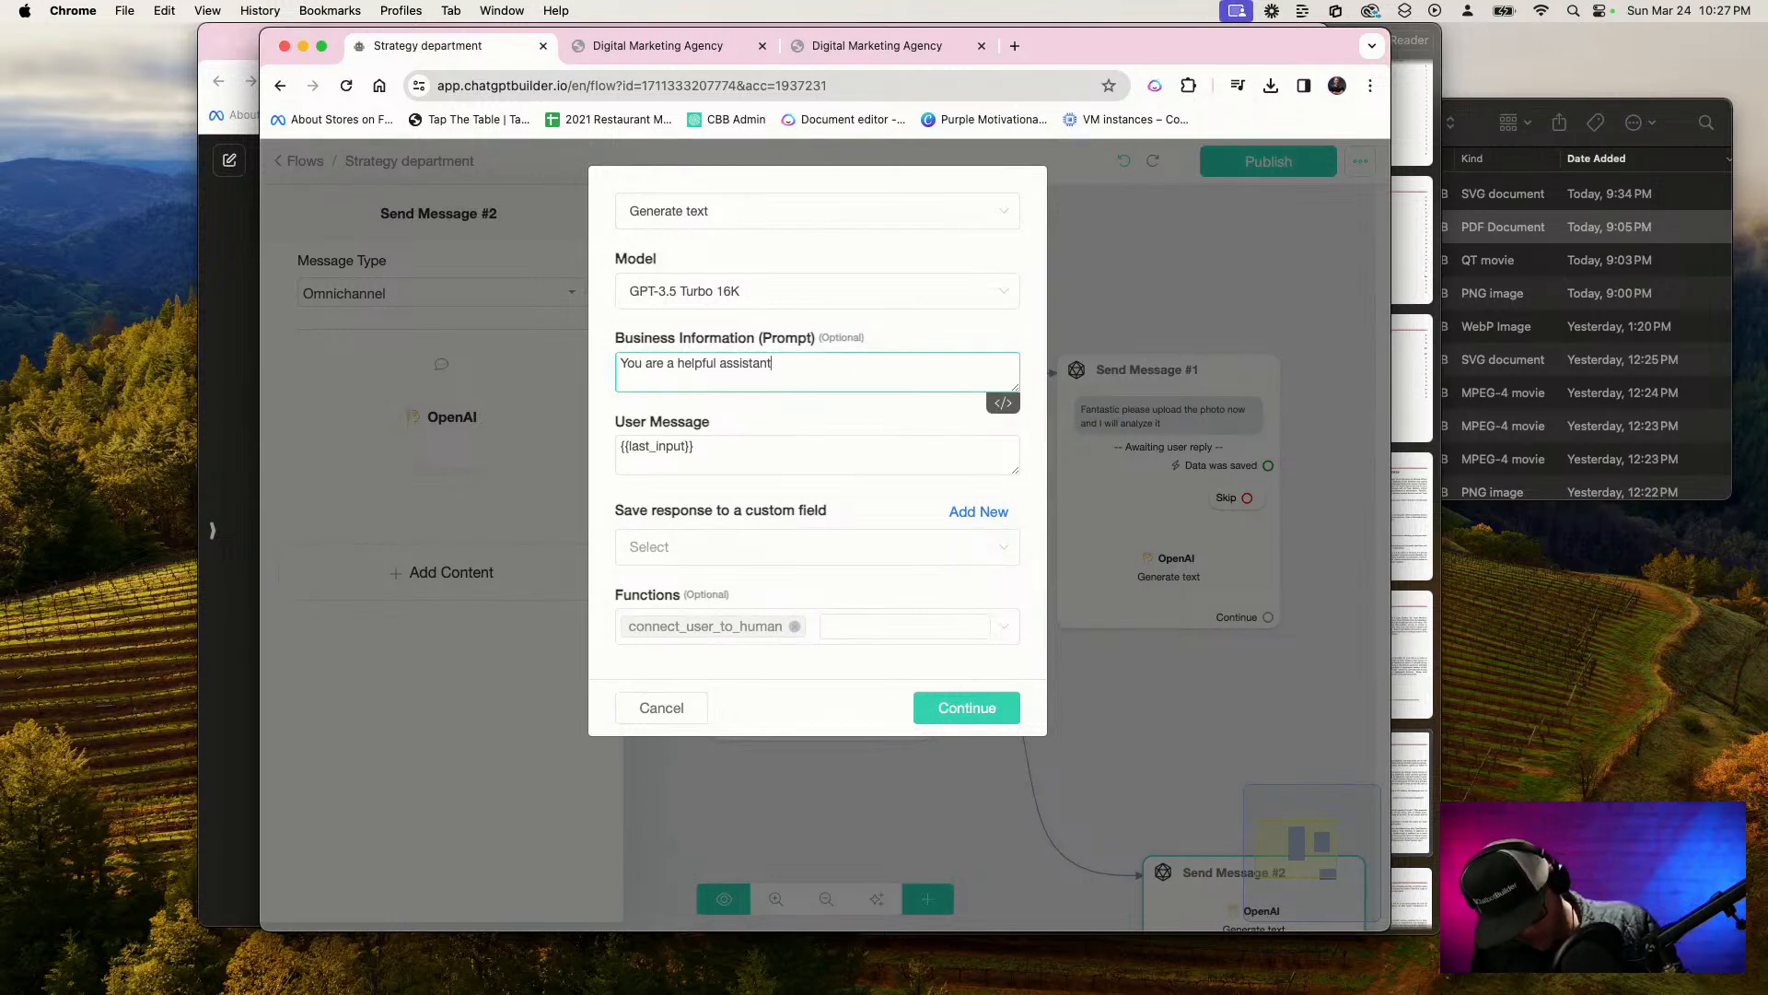
key(F5)
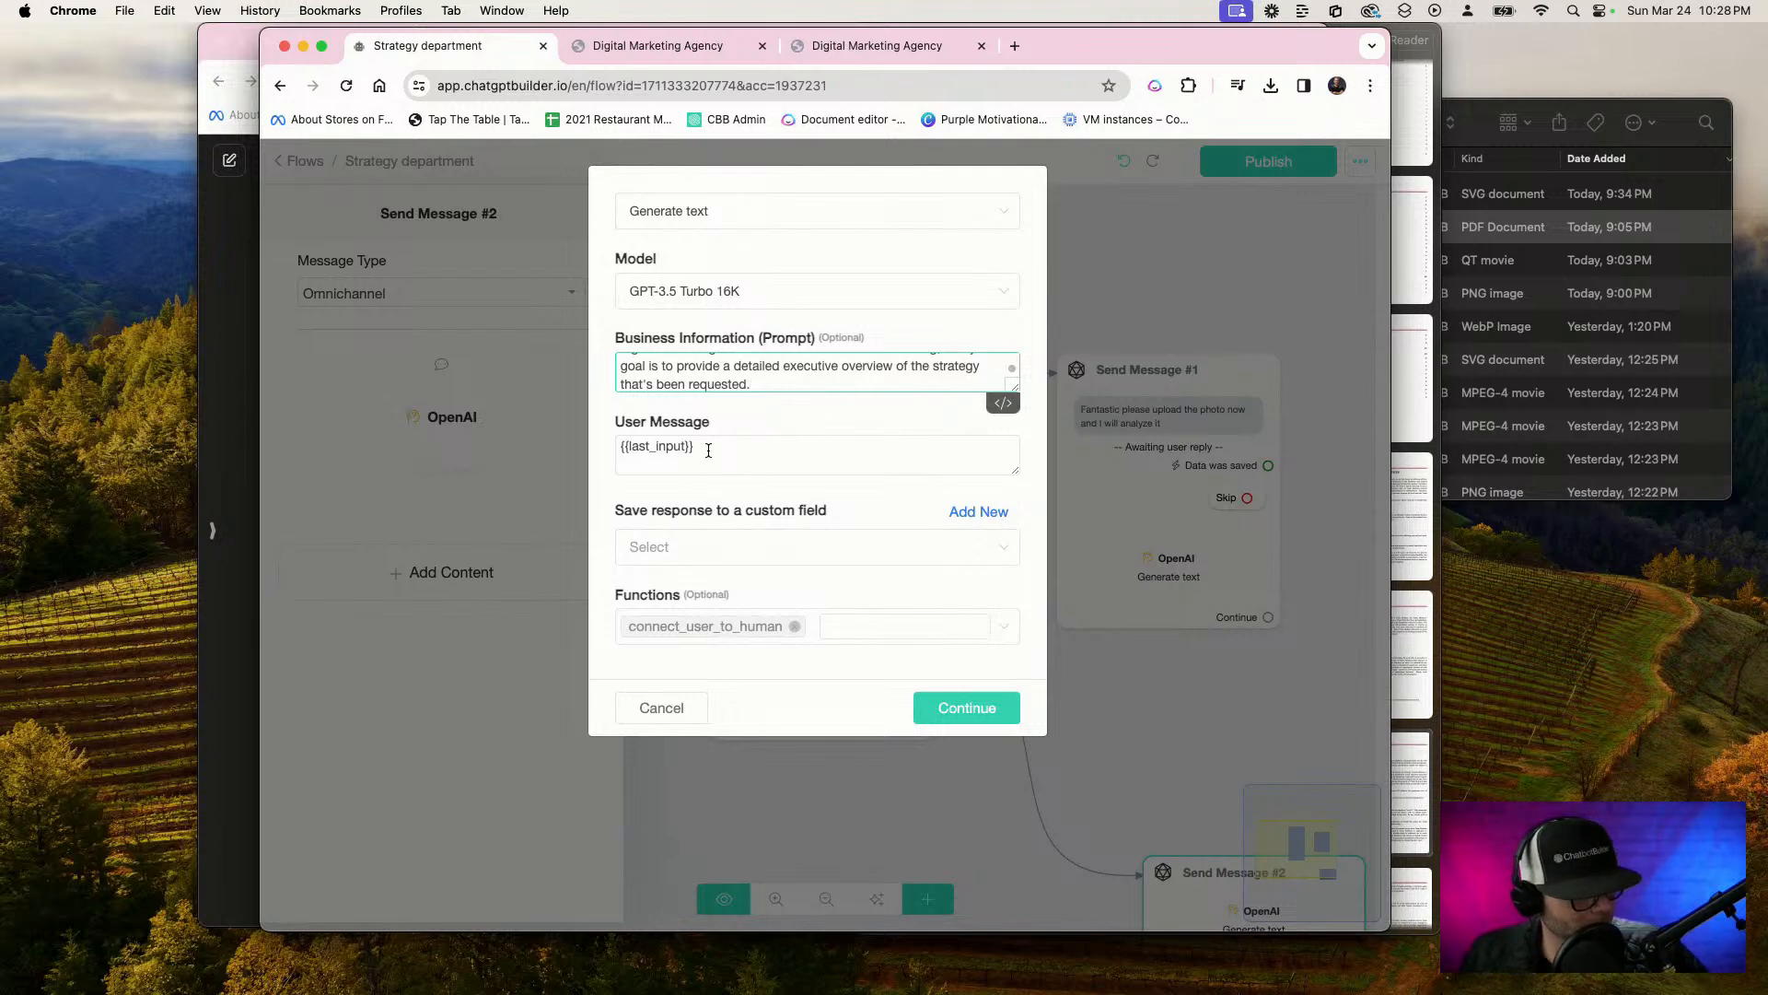
Set the OpenAI user message to "Provide the best possible strategy based on the request: {{Strategy request}}"
drag(708, 451, 543, 440)
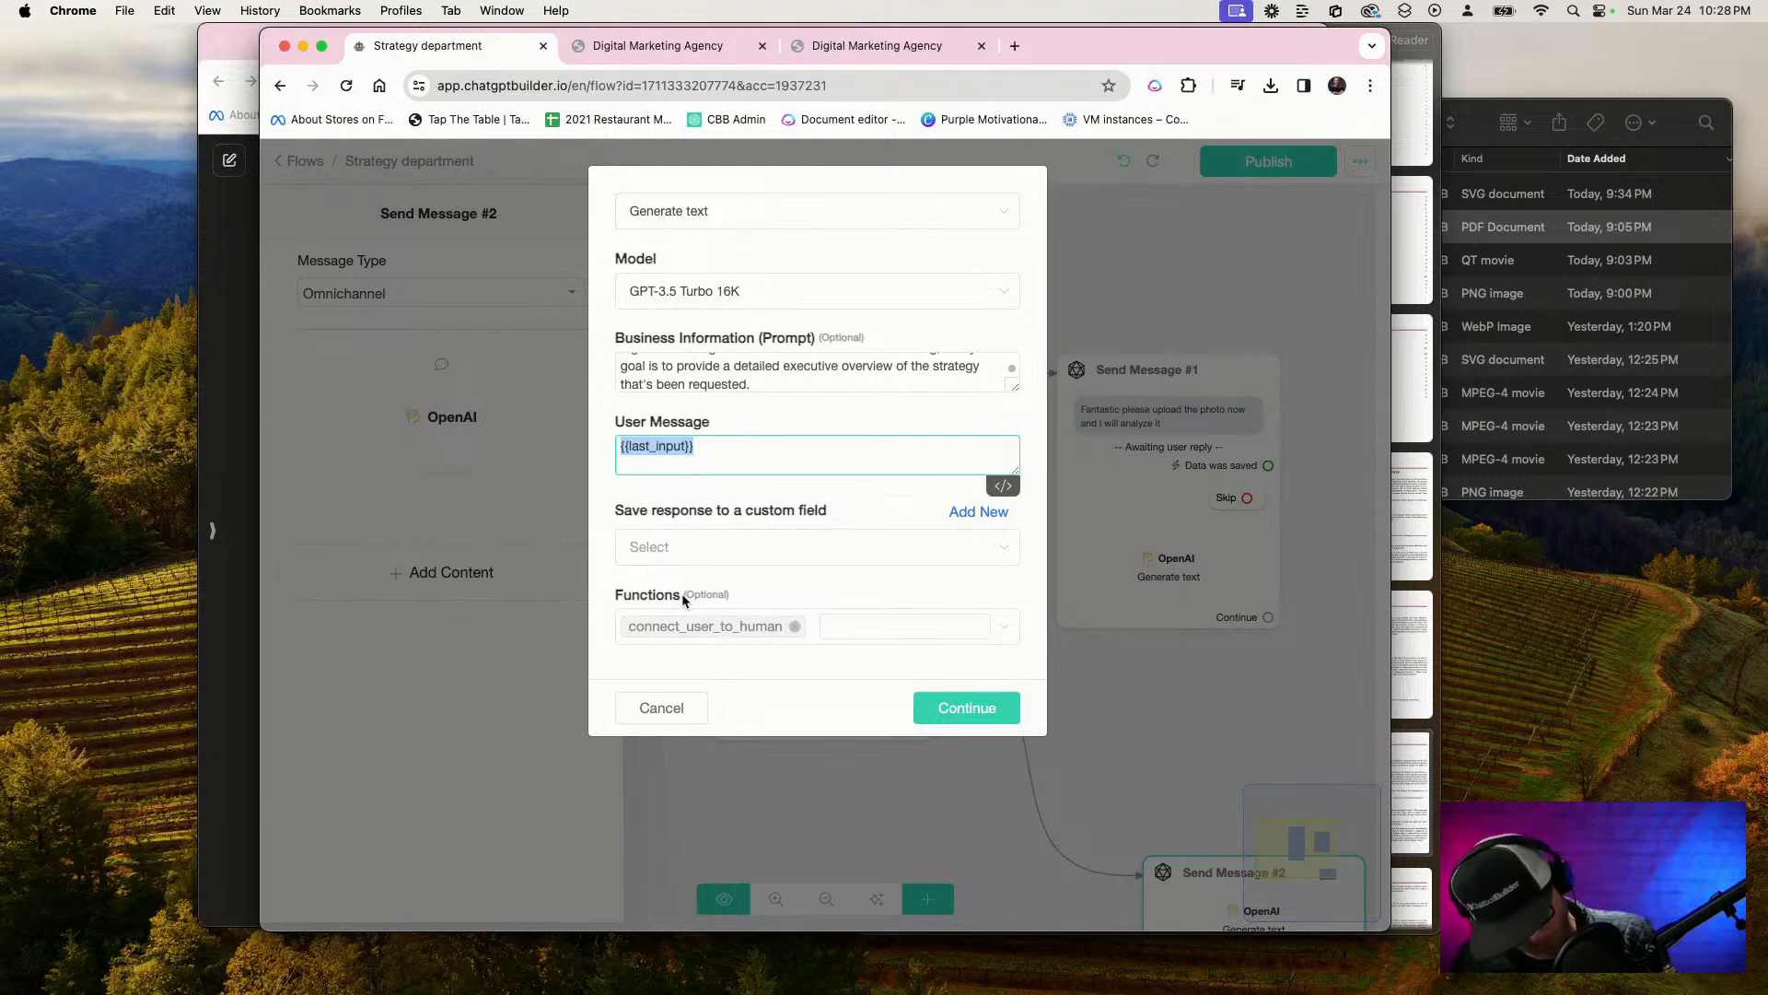
key(F5)
text(Pro)
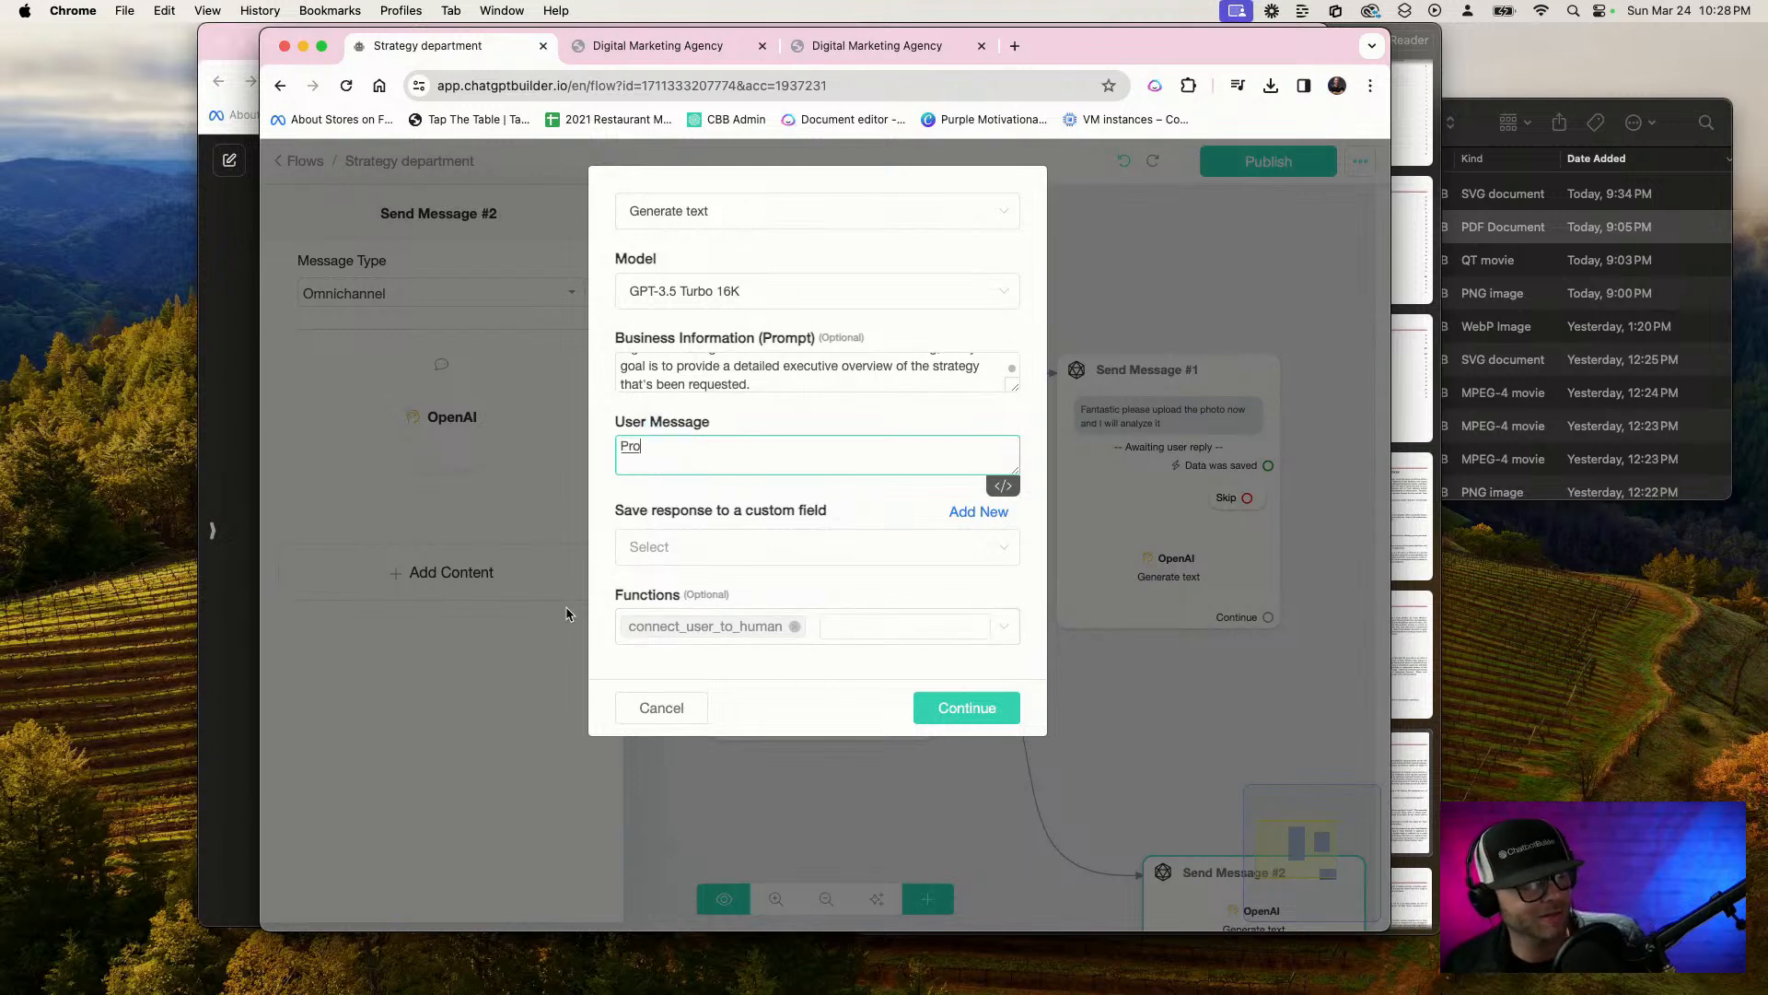
text(vide the best possible strategy)
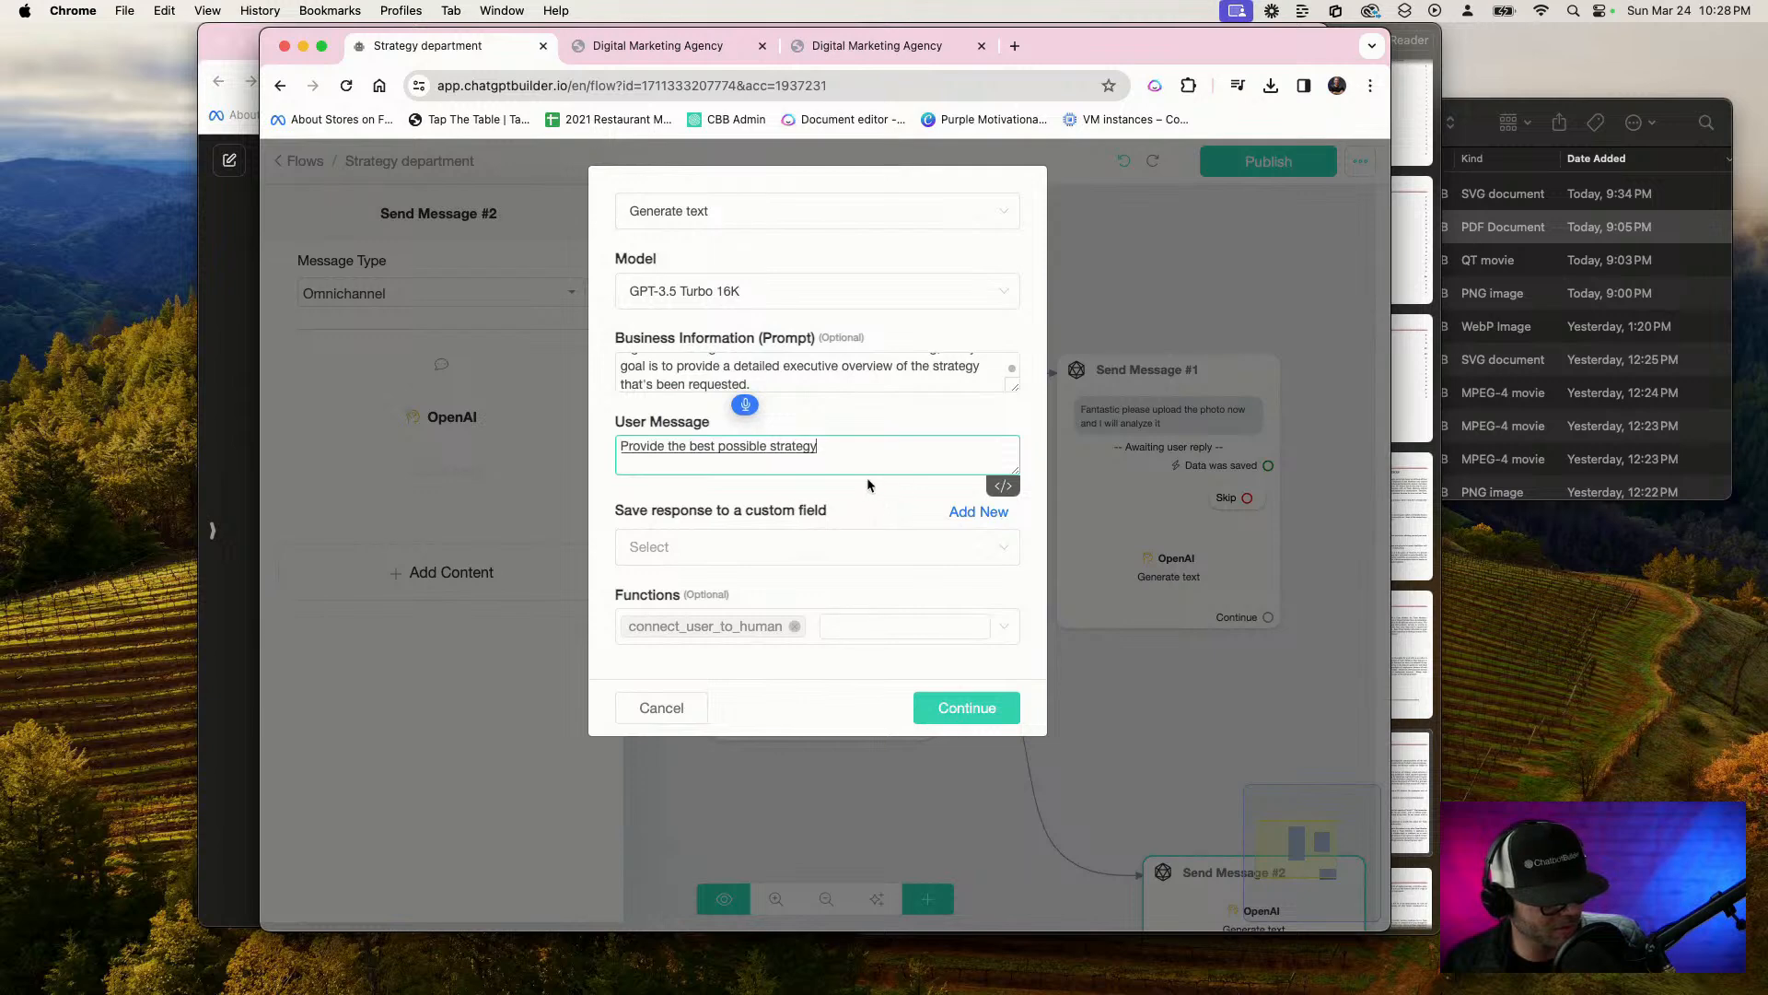
text(, and based on the)
text( request)
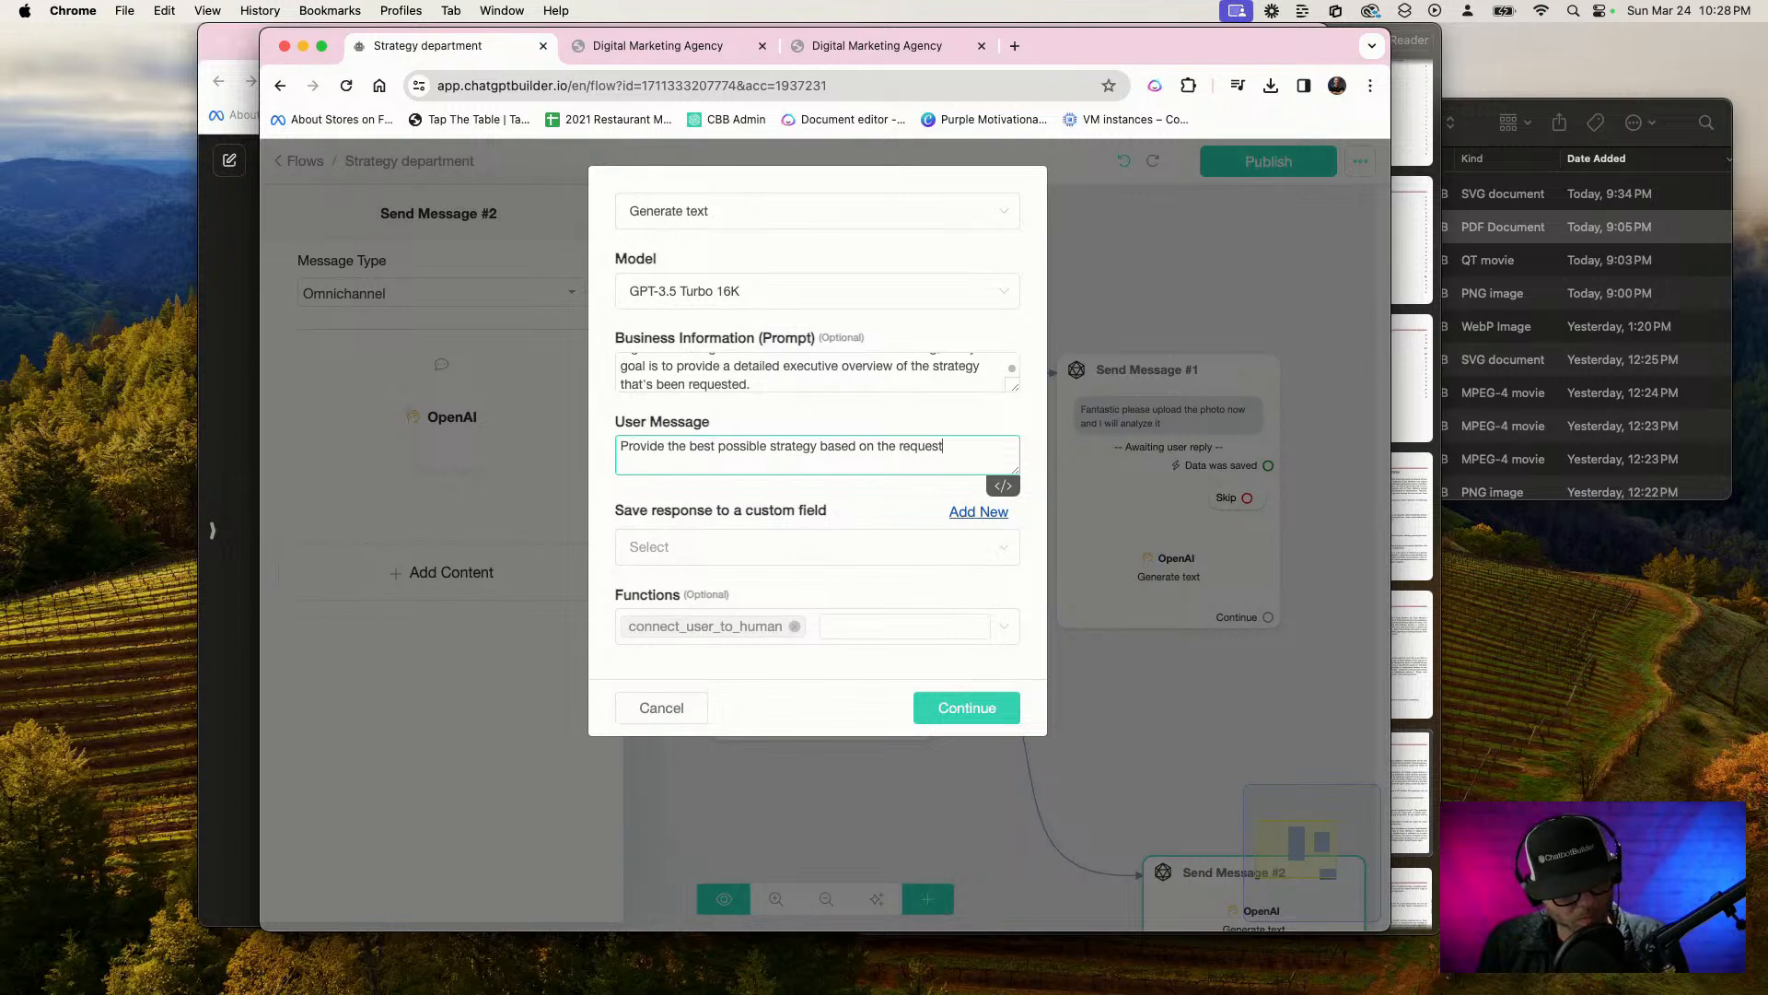
text(: {)
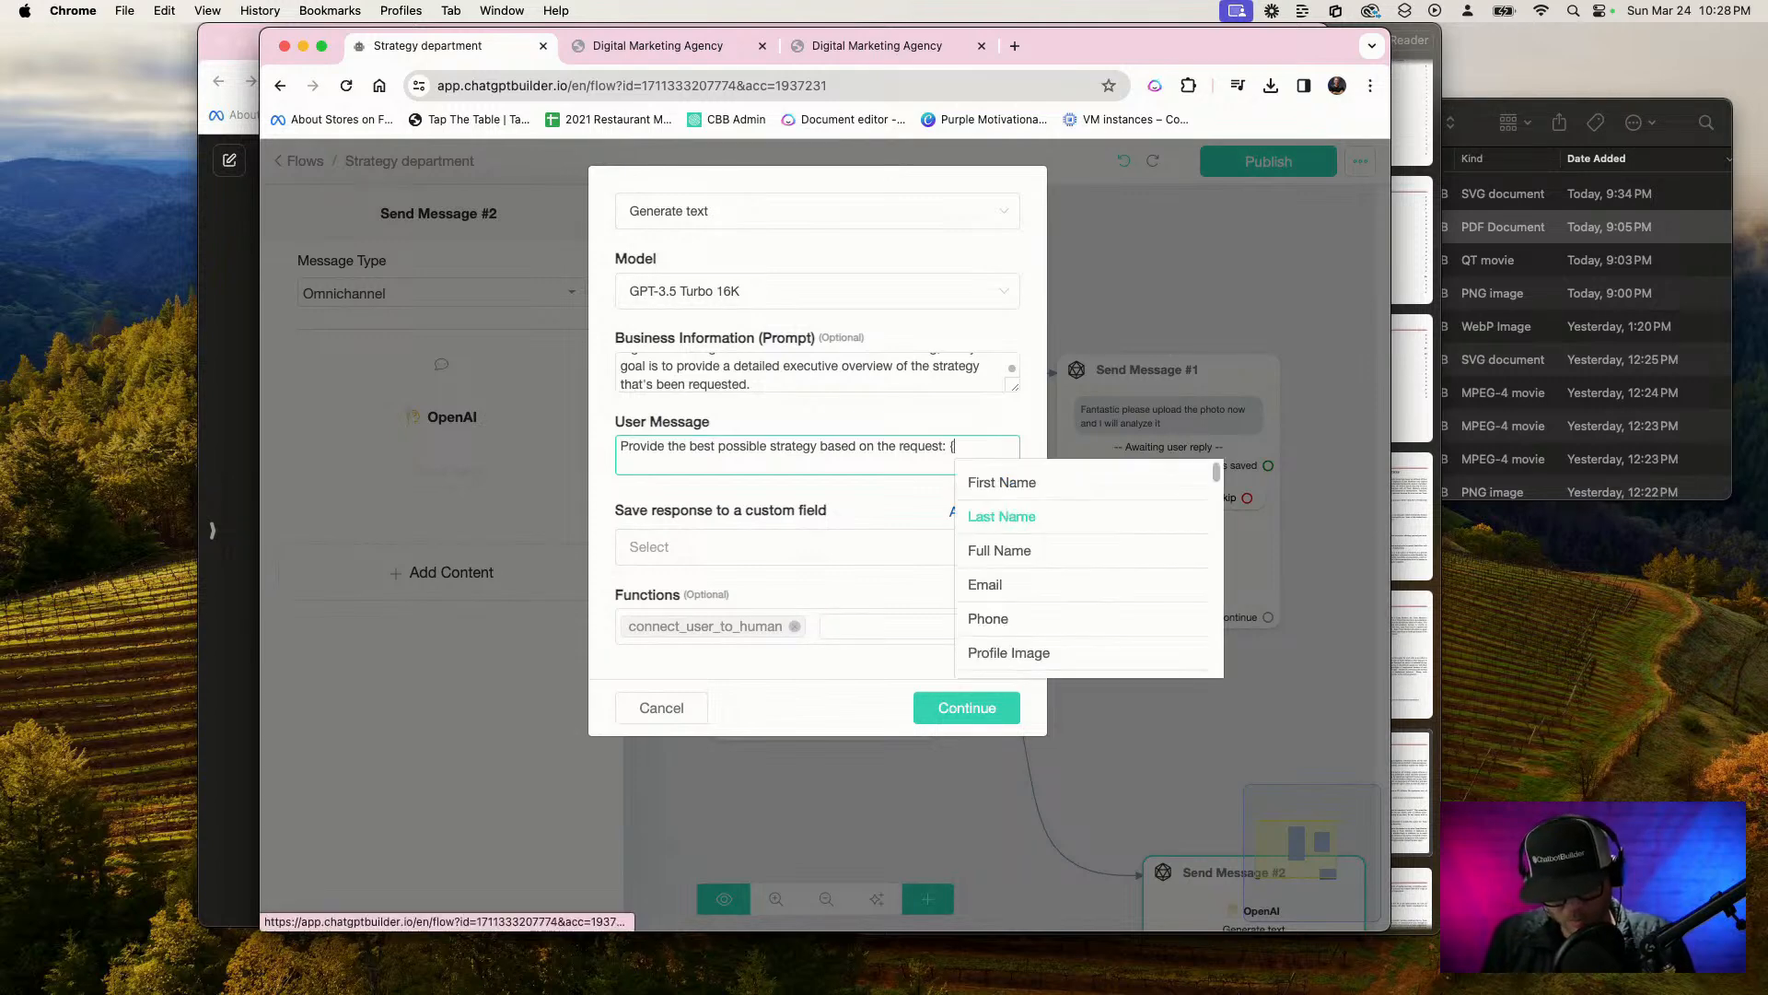
text(re)
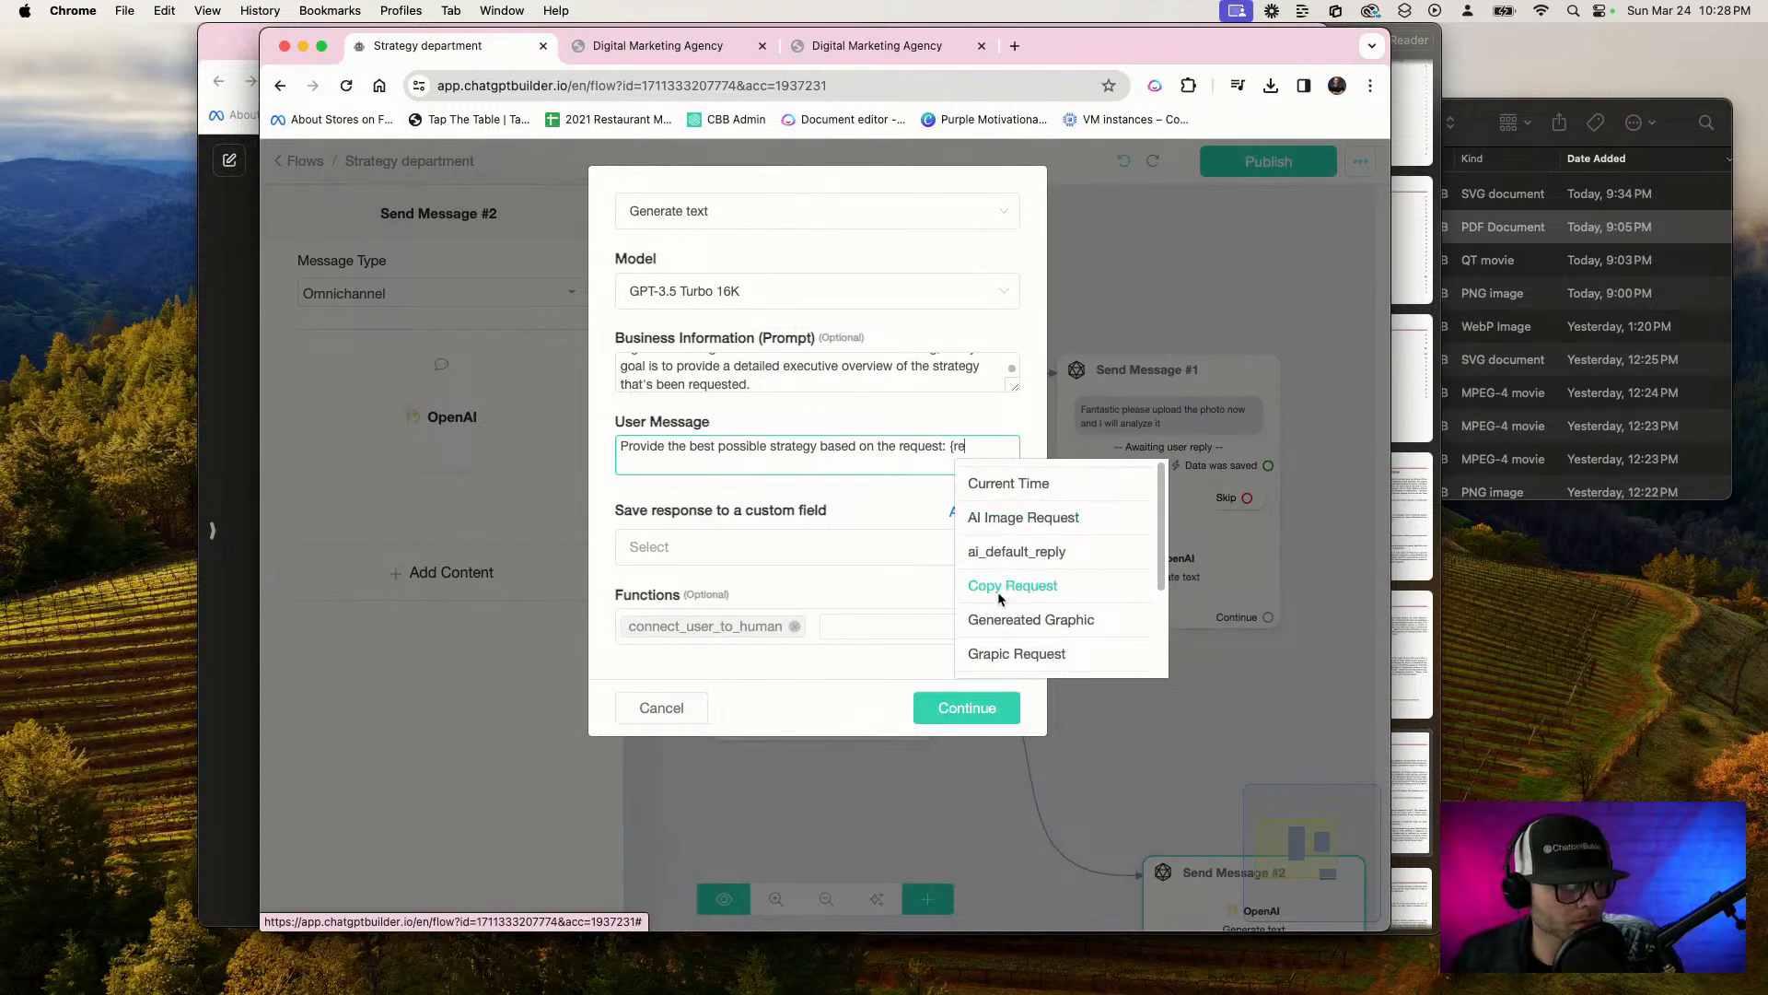
scroll(1073, 670, down, 3)
click(1032, 656)
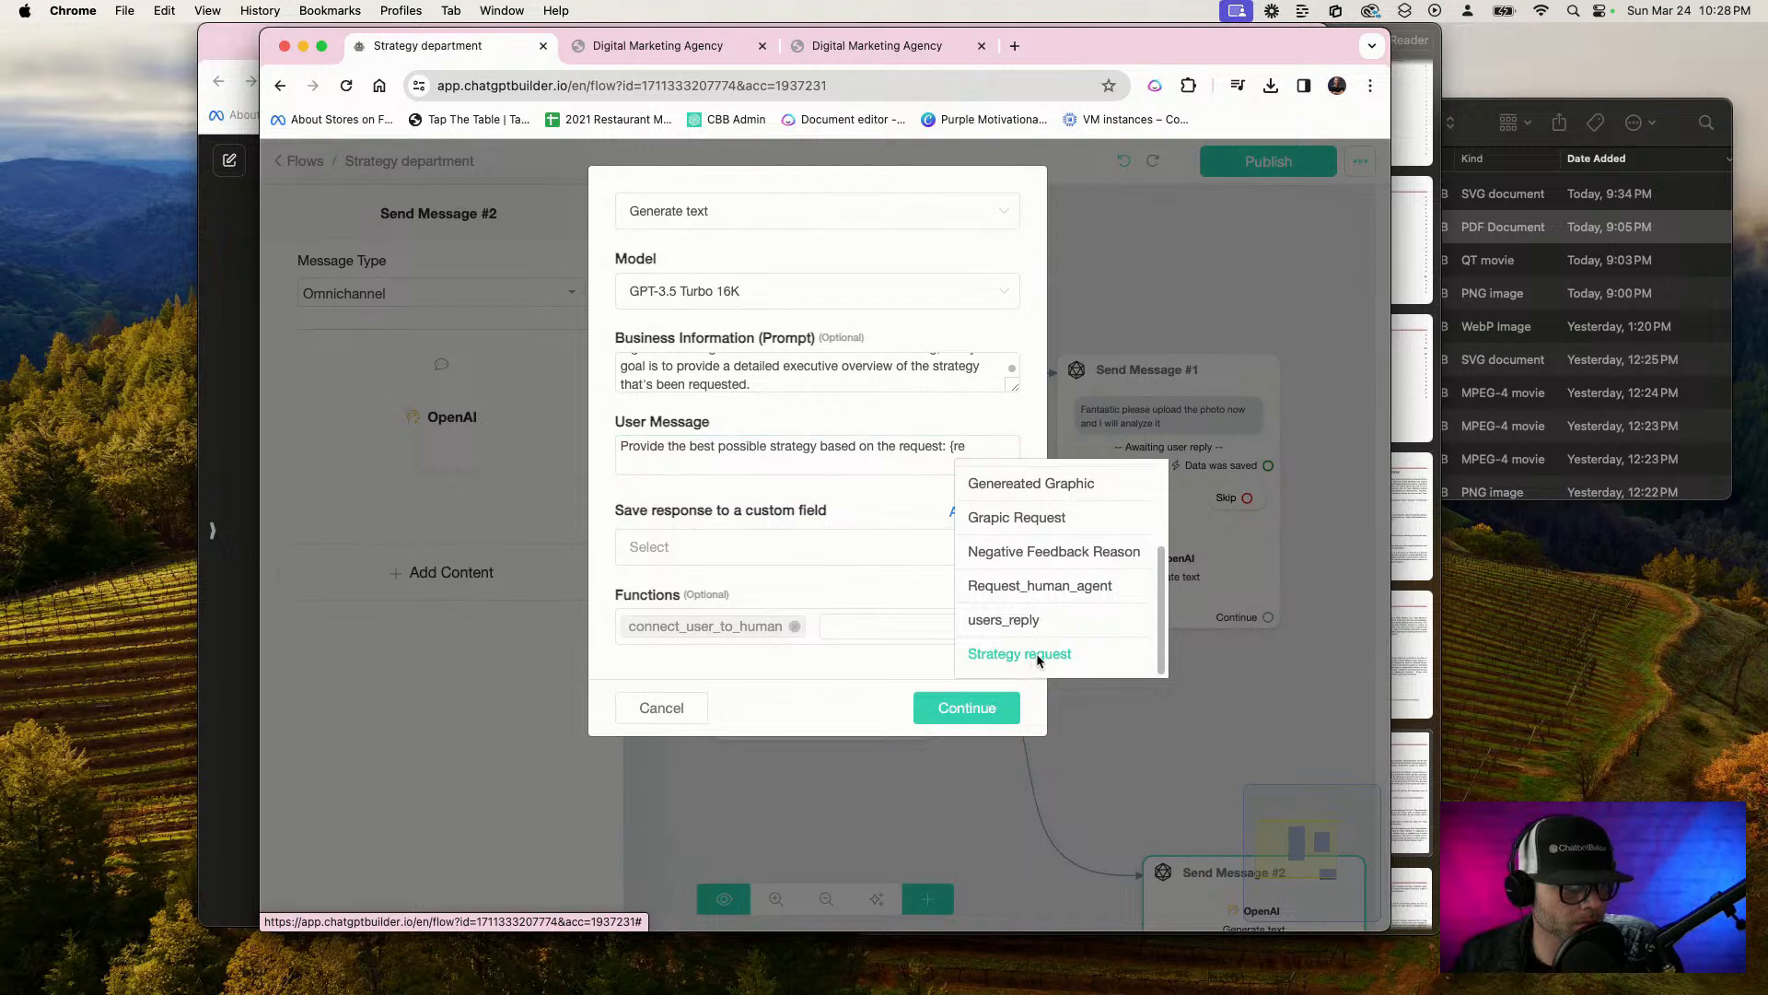
Save the OpenAI response to the Ai_Text custom field, remove the connect_user_to_human function, and confirm the settings
click(680, 549)
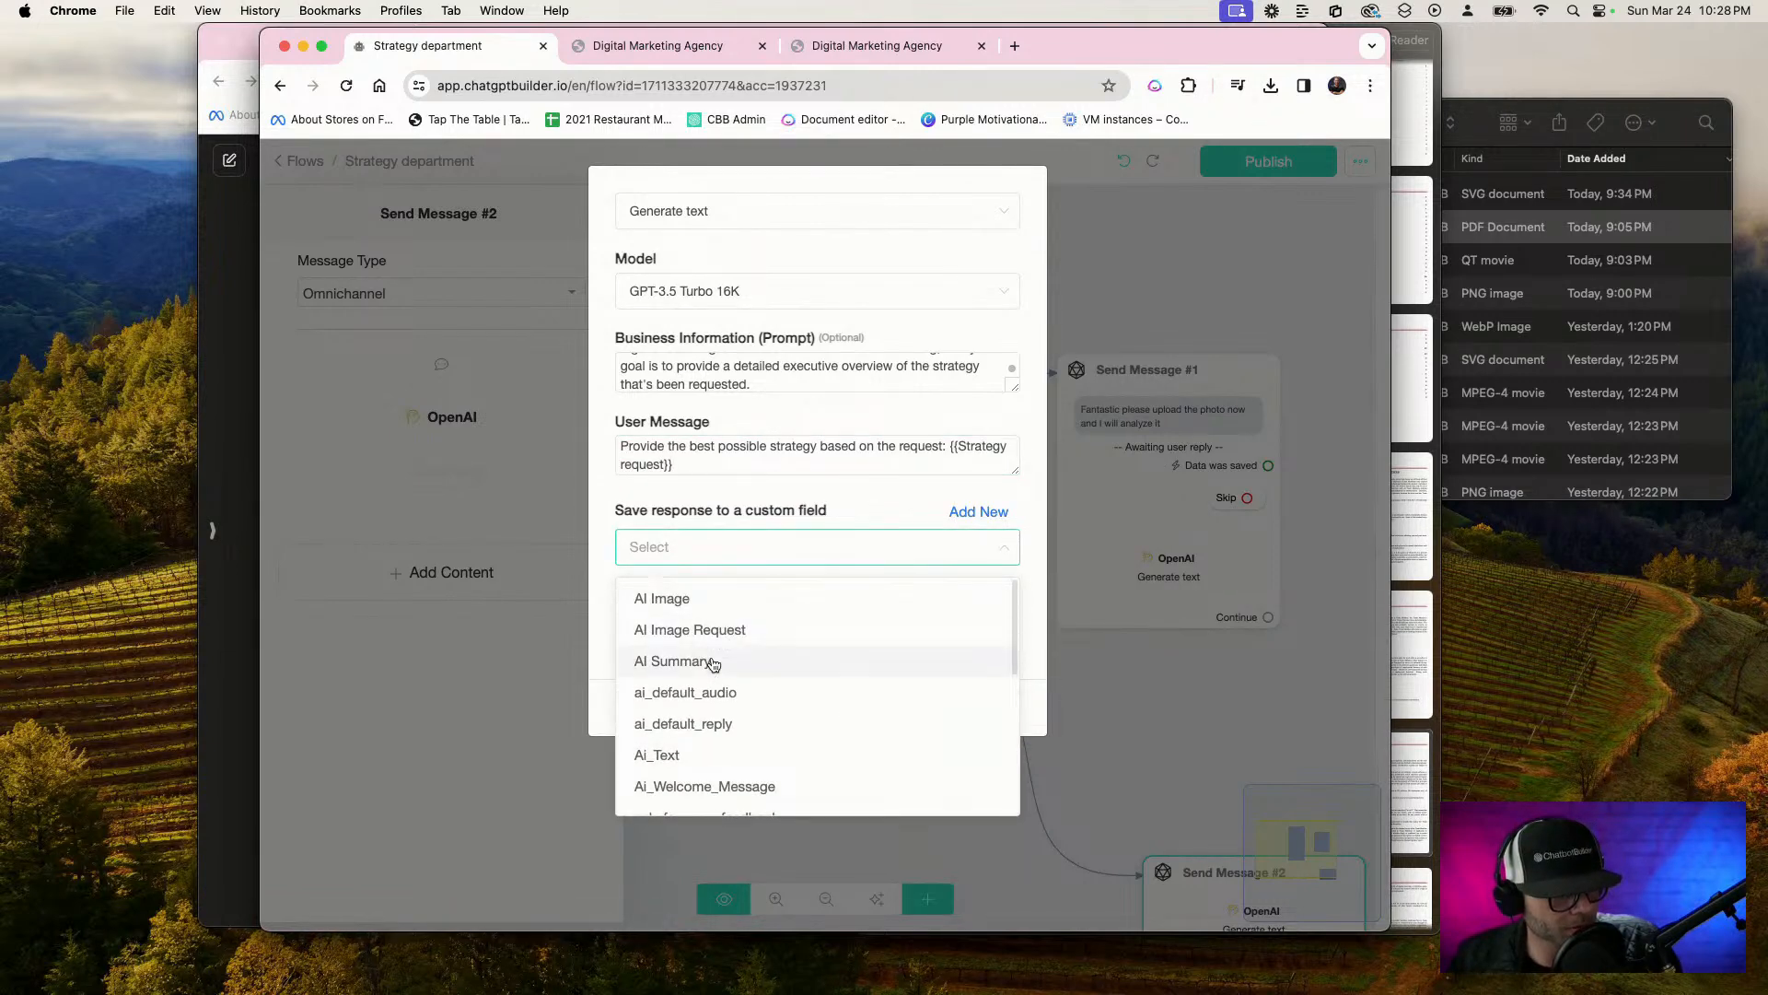
click(723, 755)
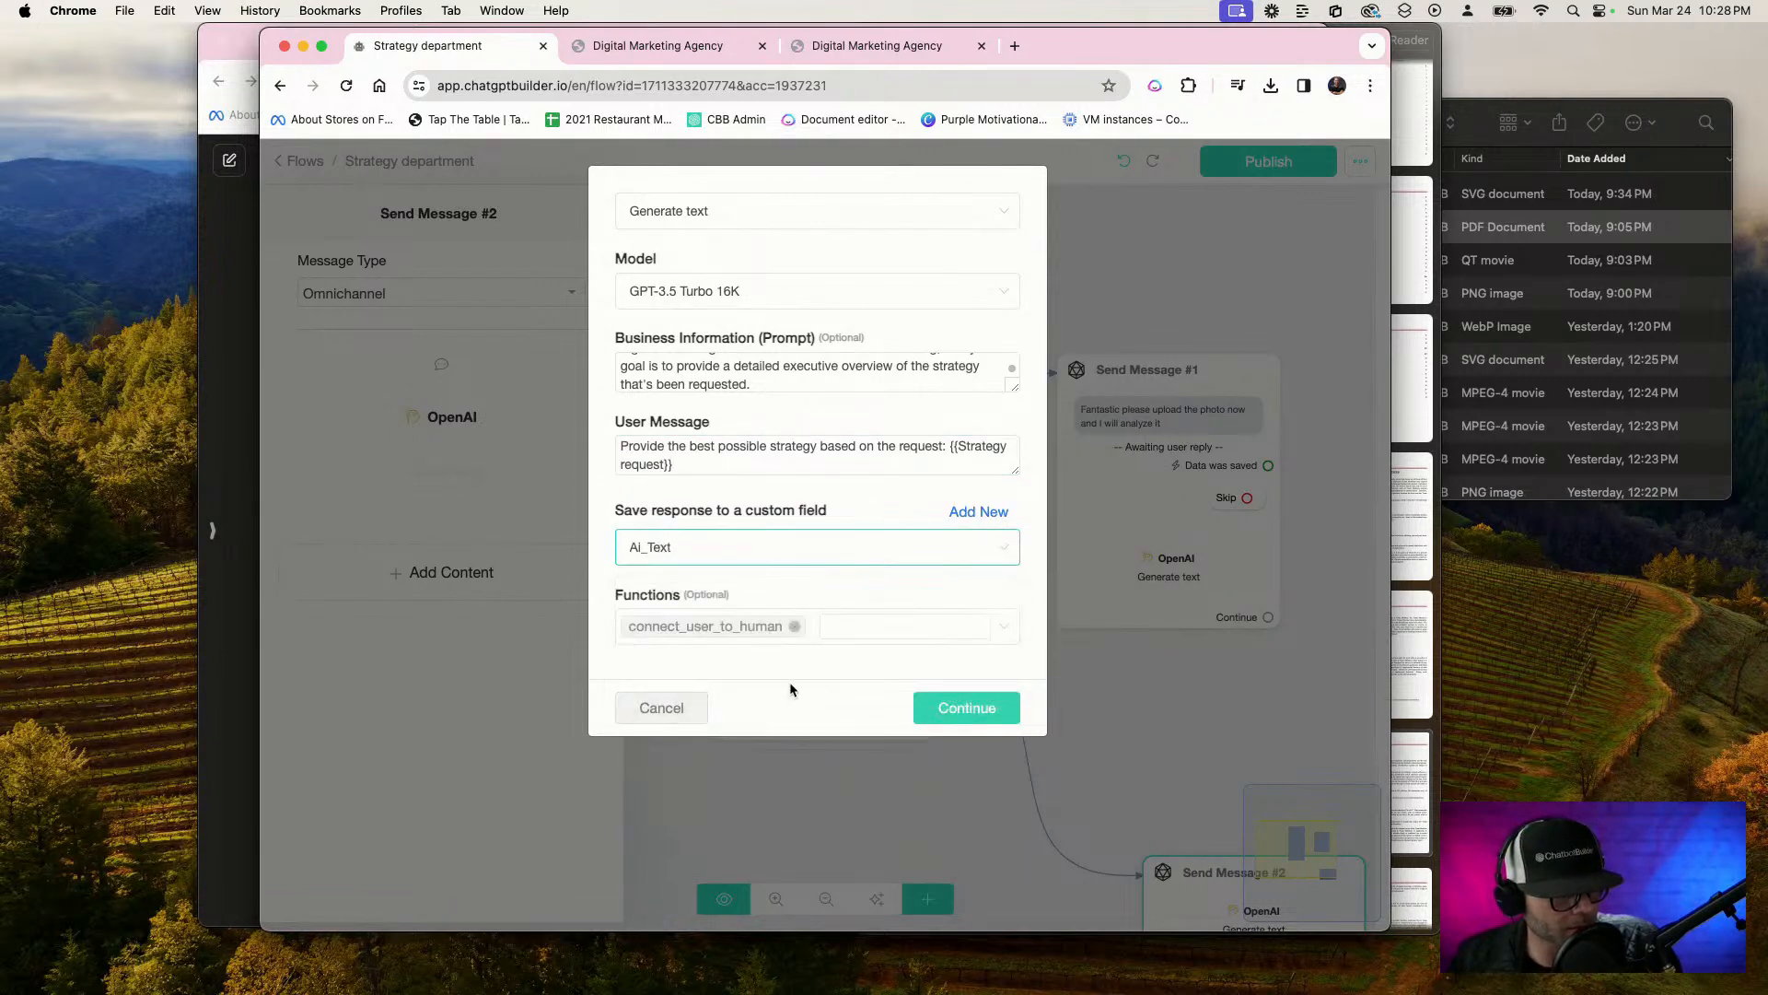
click(794, 626)
click(967, 707)
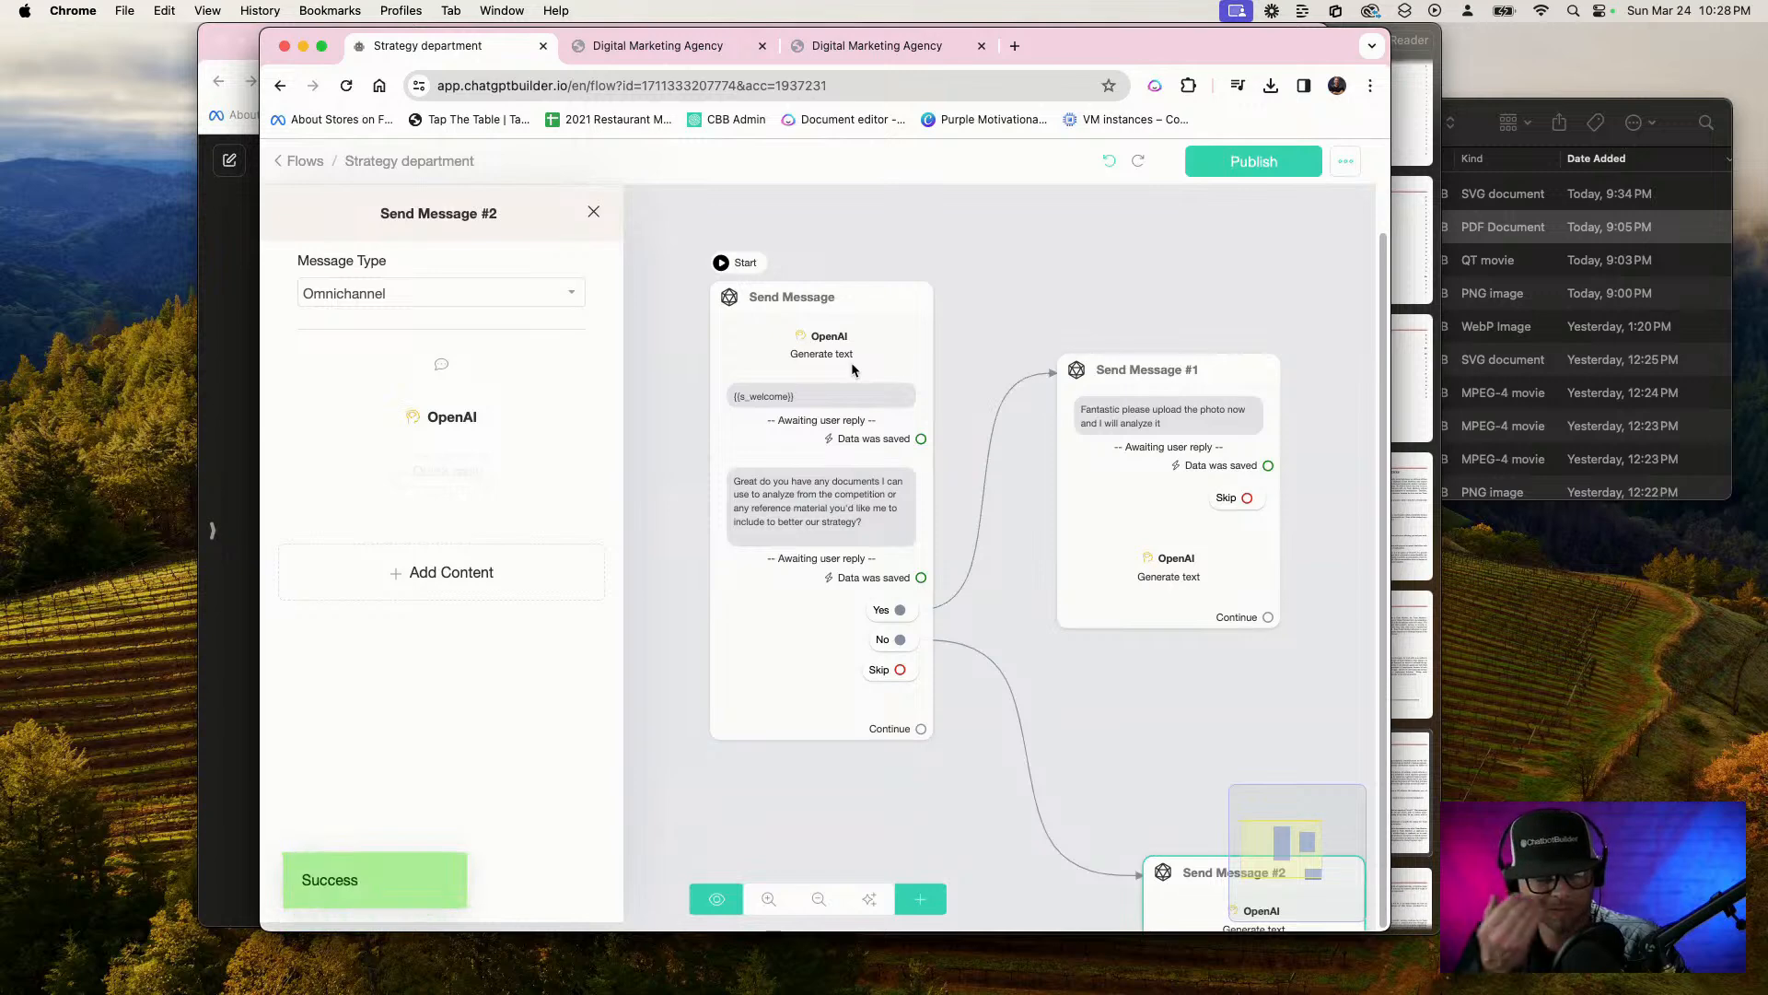
click(515, 416)
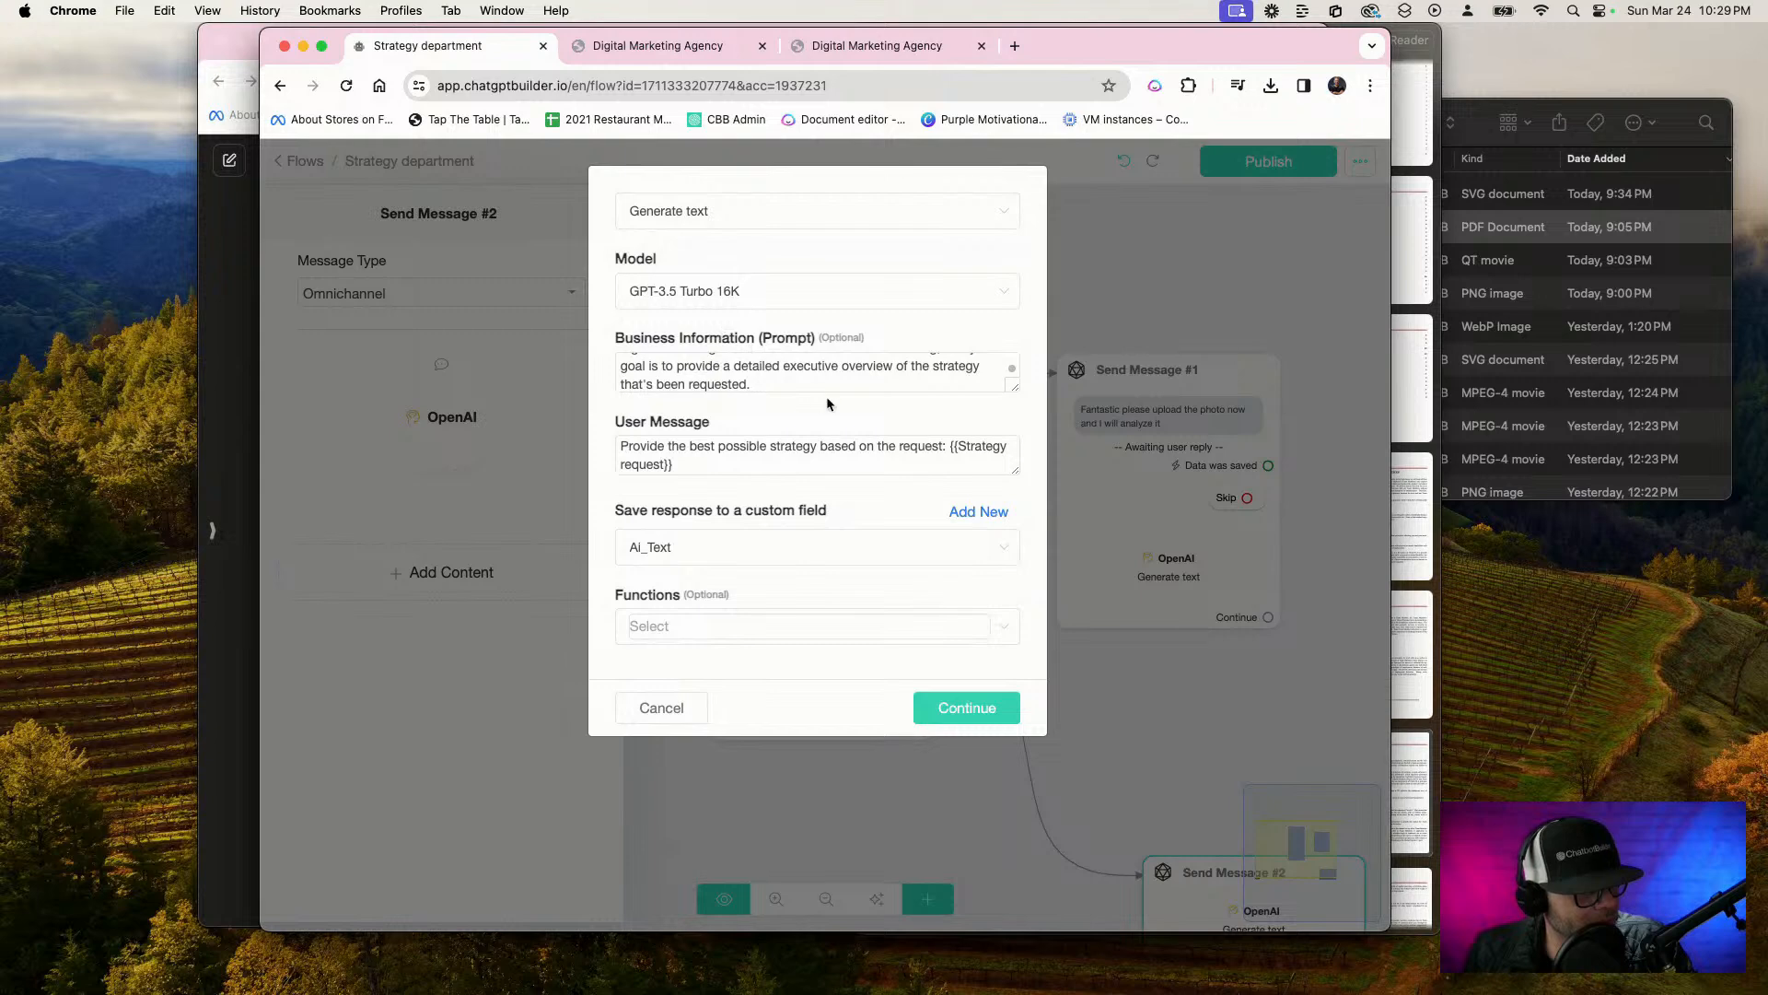
click(956, 719)
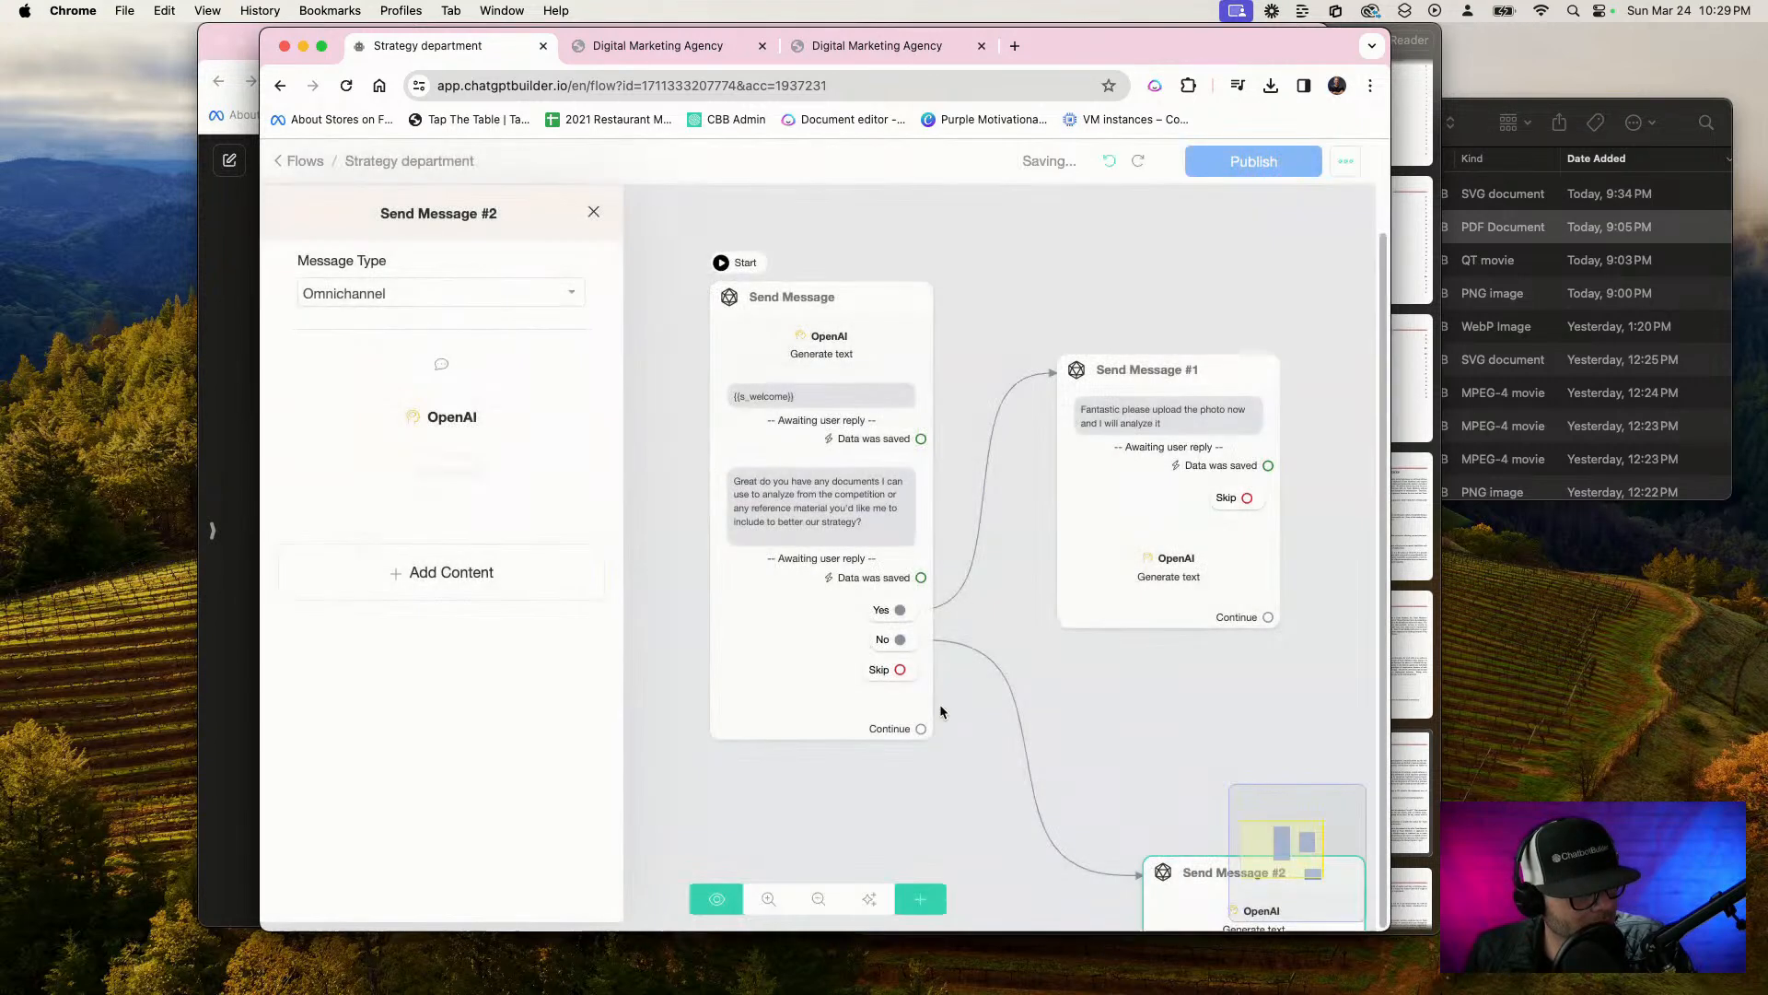
Reposition the Send Message #2 block directly beneath Send Message #1 on the flow canvas
click(1133, 733)
drag(1151, 759, 883, 577)
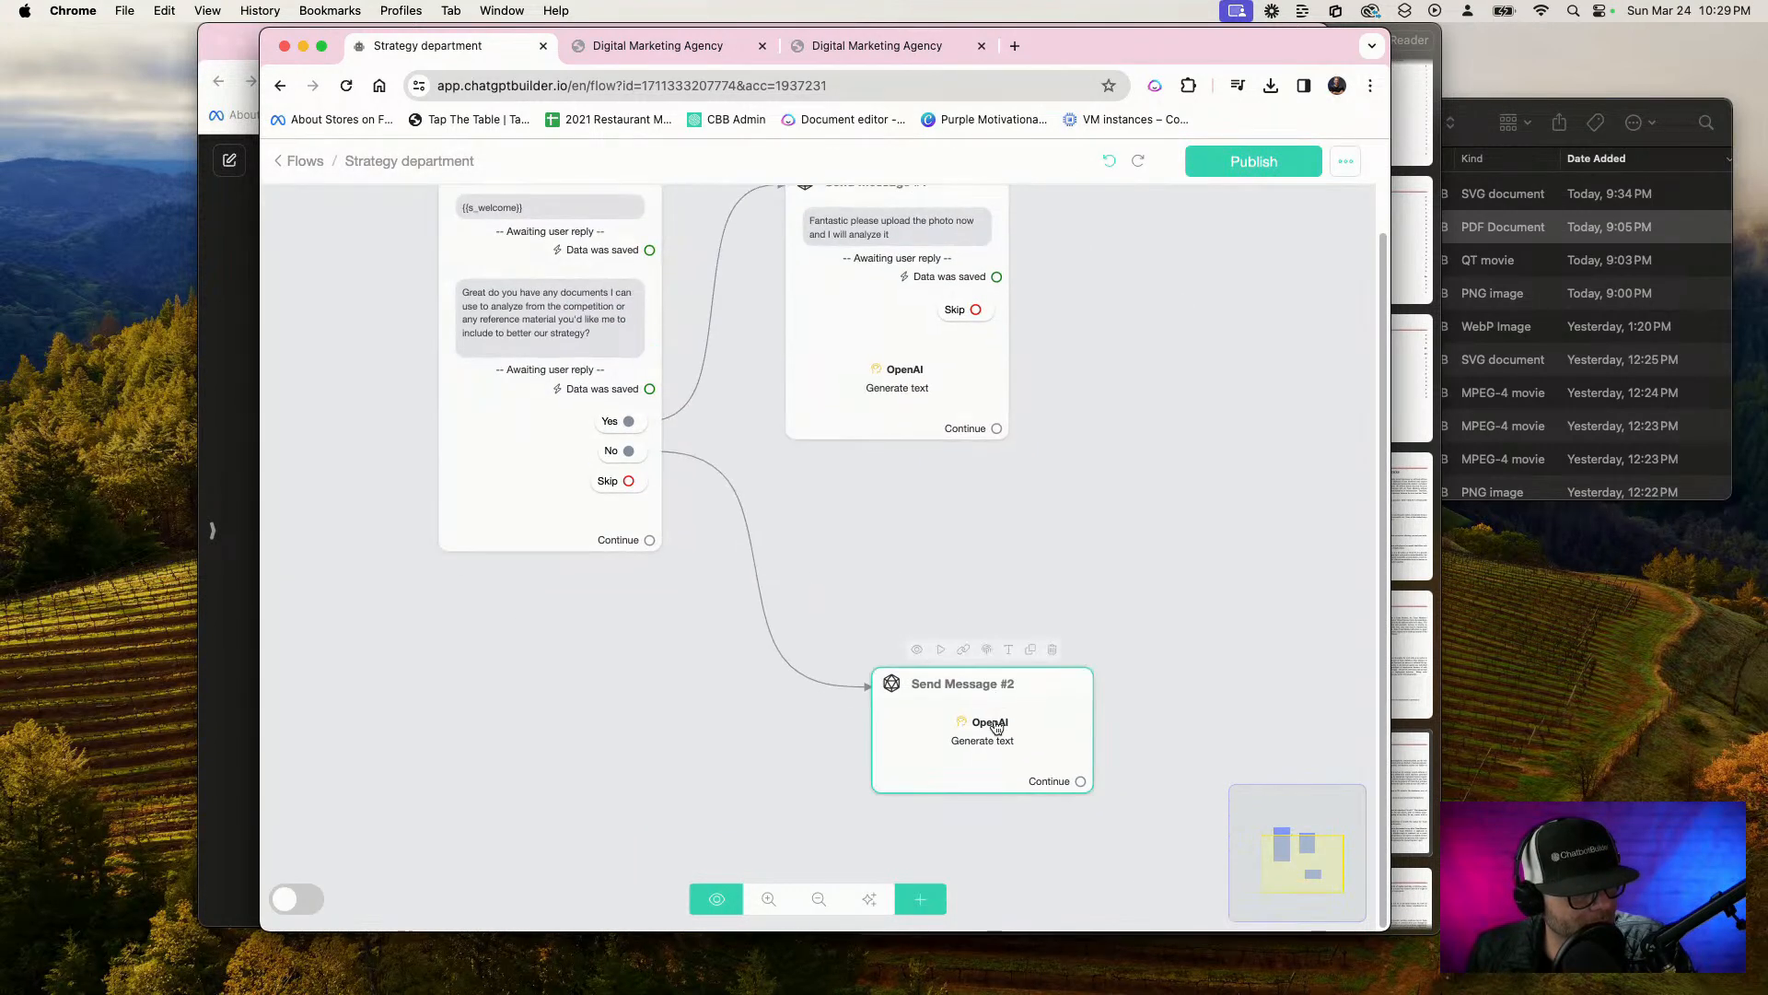
drag(990, 724, 921, 550)
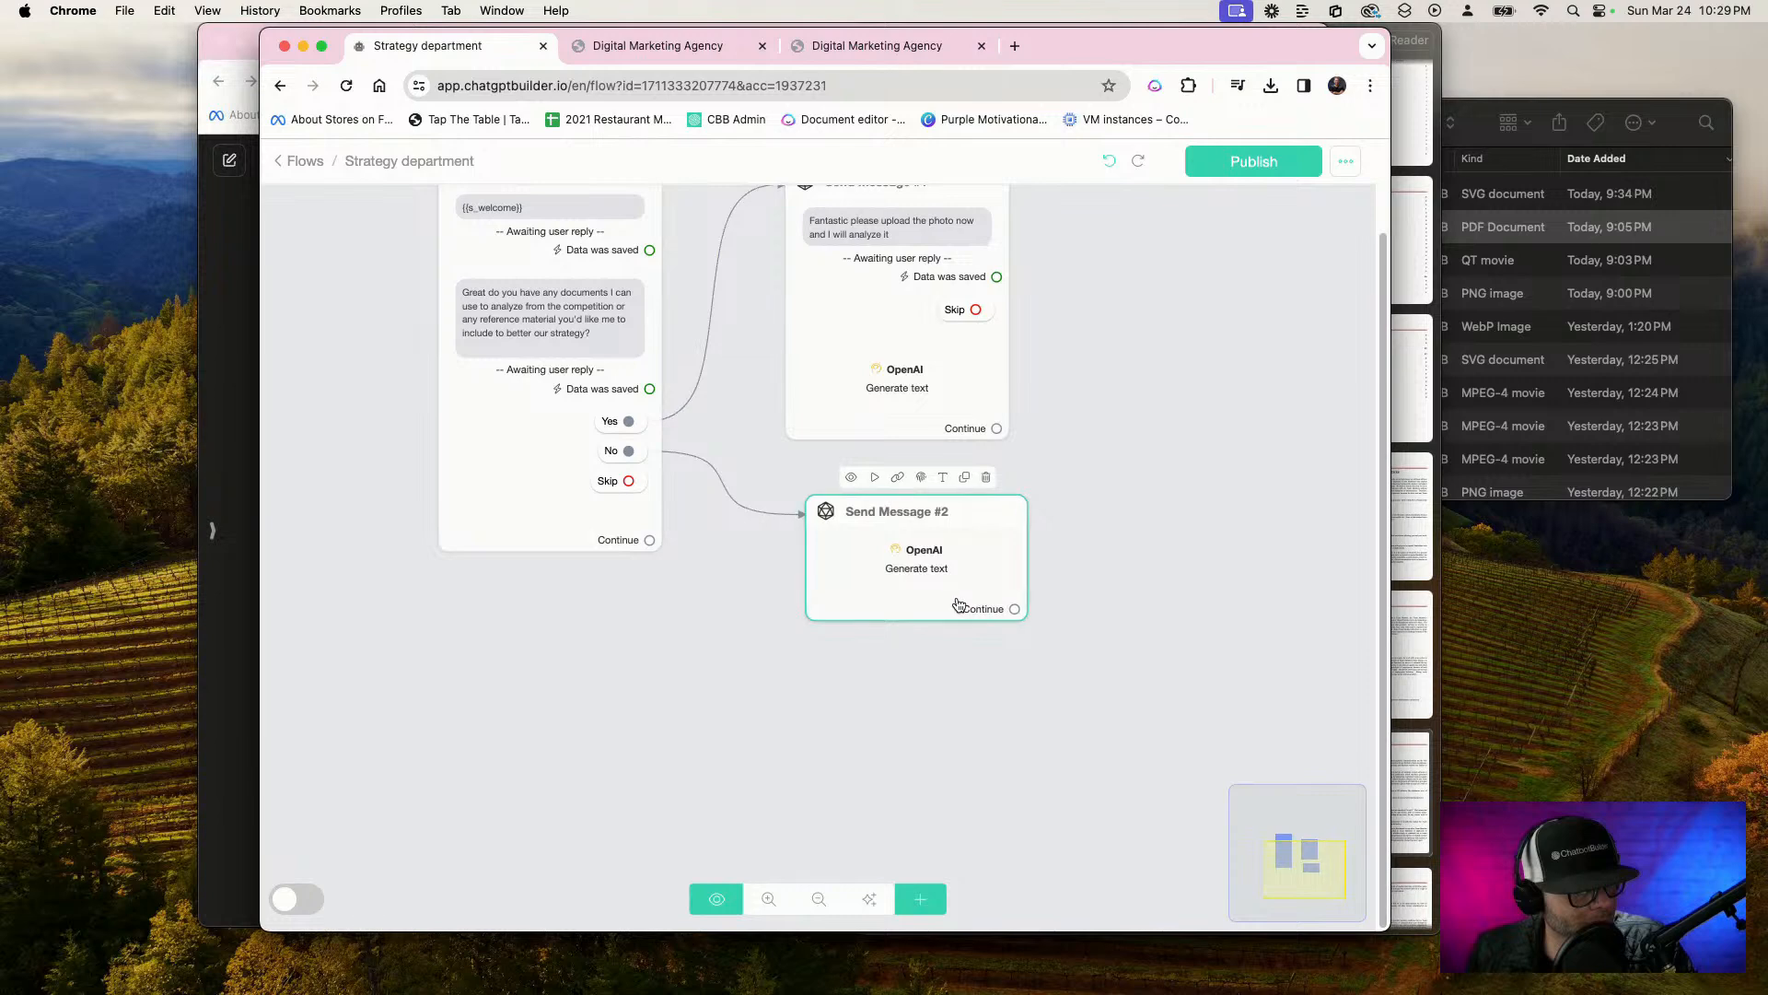
scroll(960, 605, up, 1)
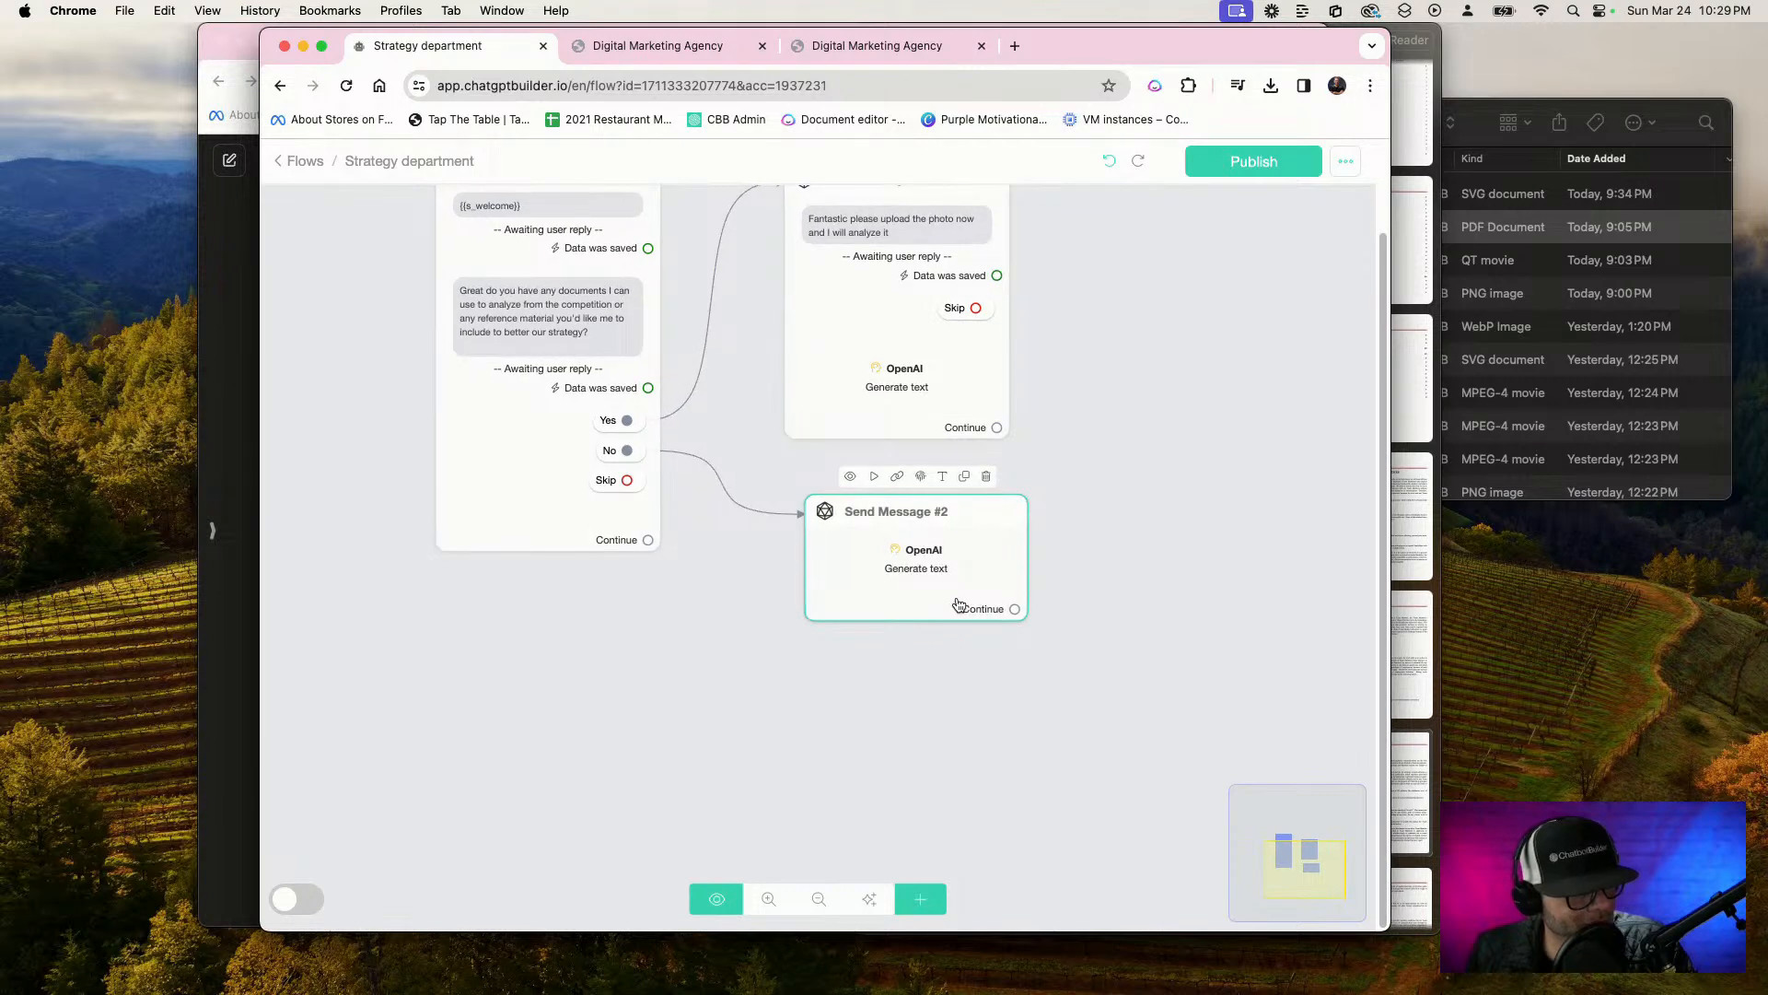
scroll(921, 574, down, 1)
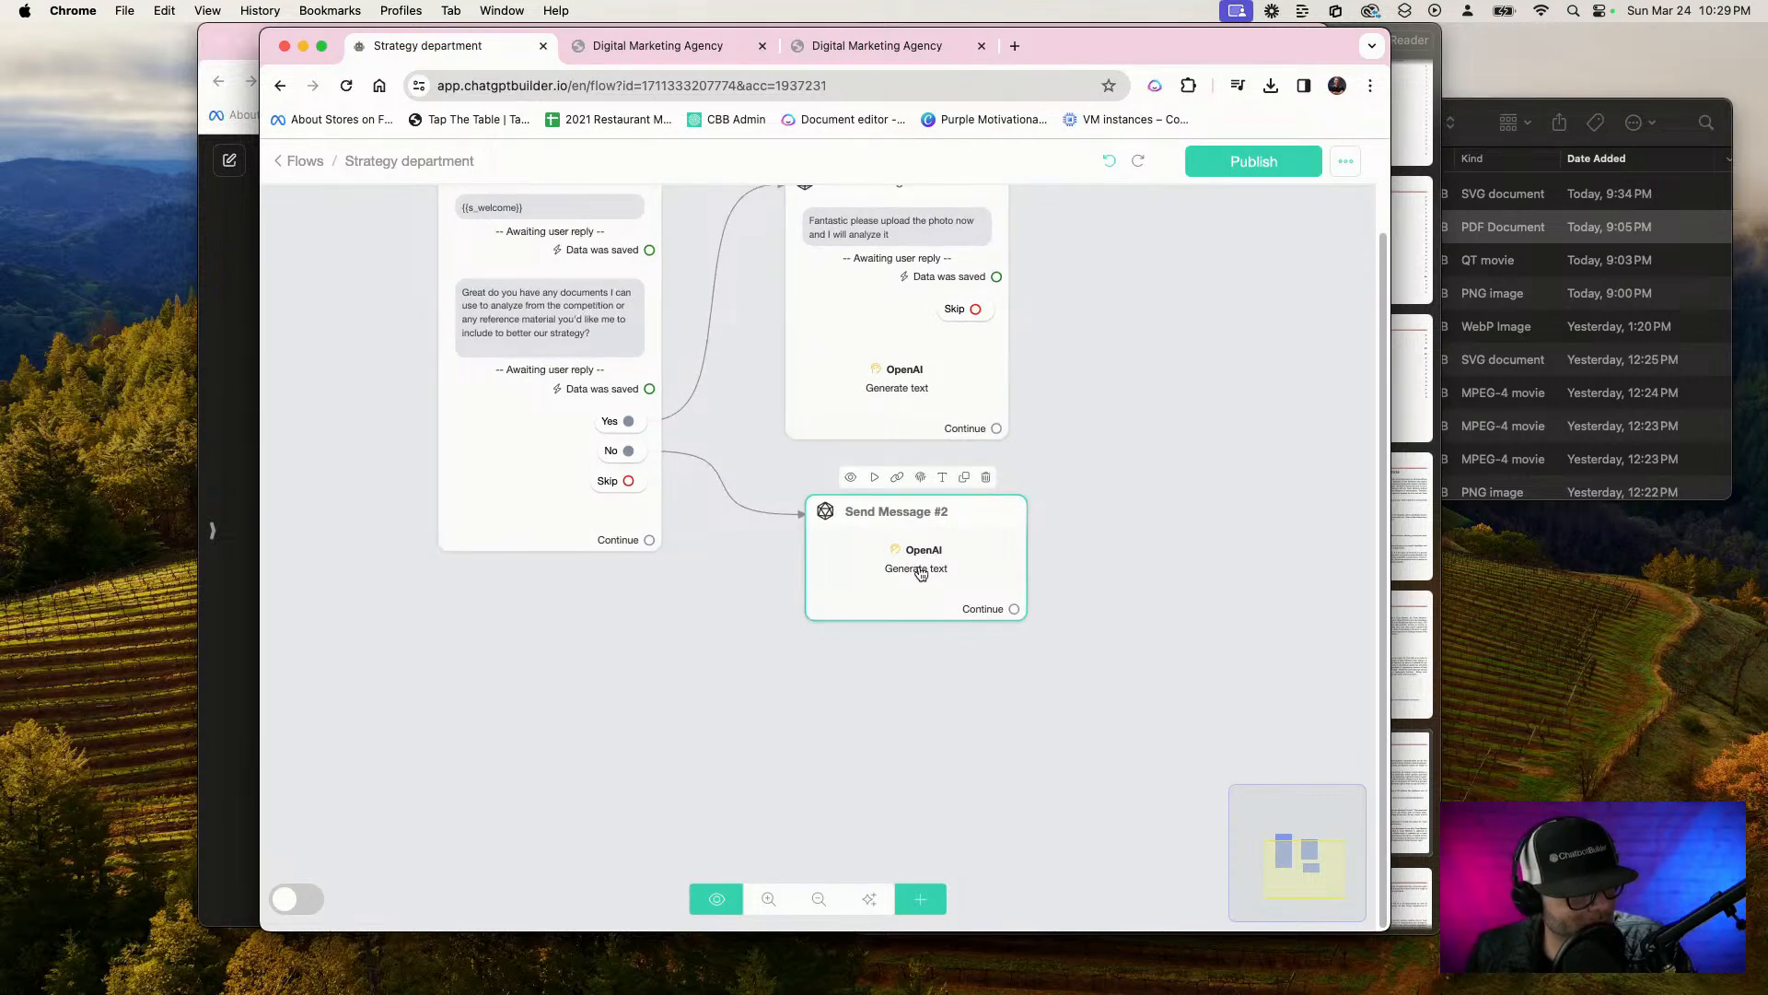
Add an empty text message beneath the OpenAI action in Send Message #2 and check which custom field stores the action's response
click(921, 573)
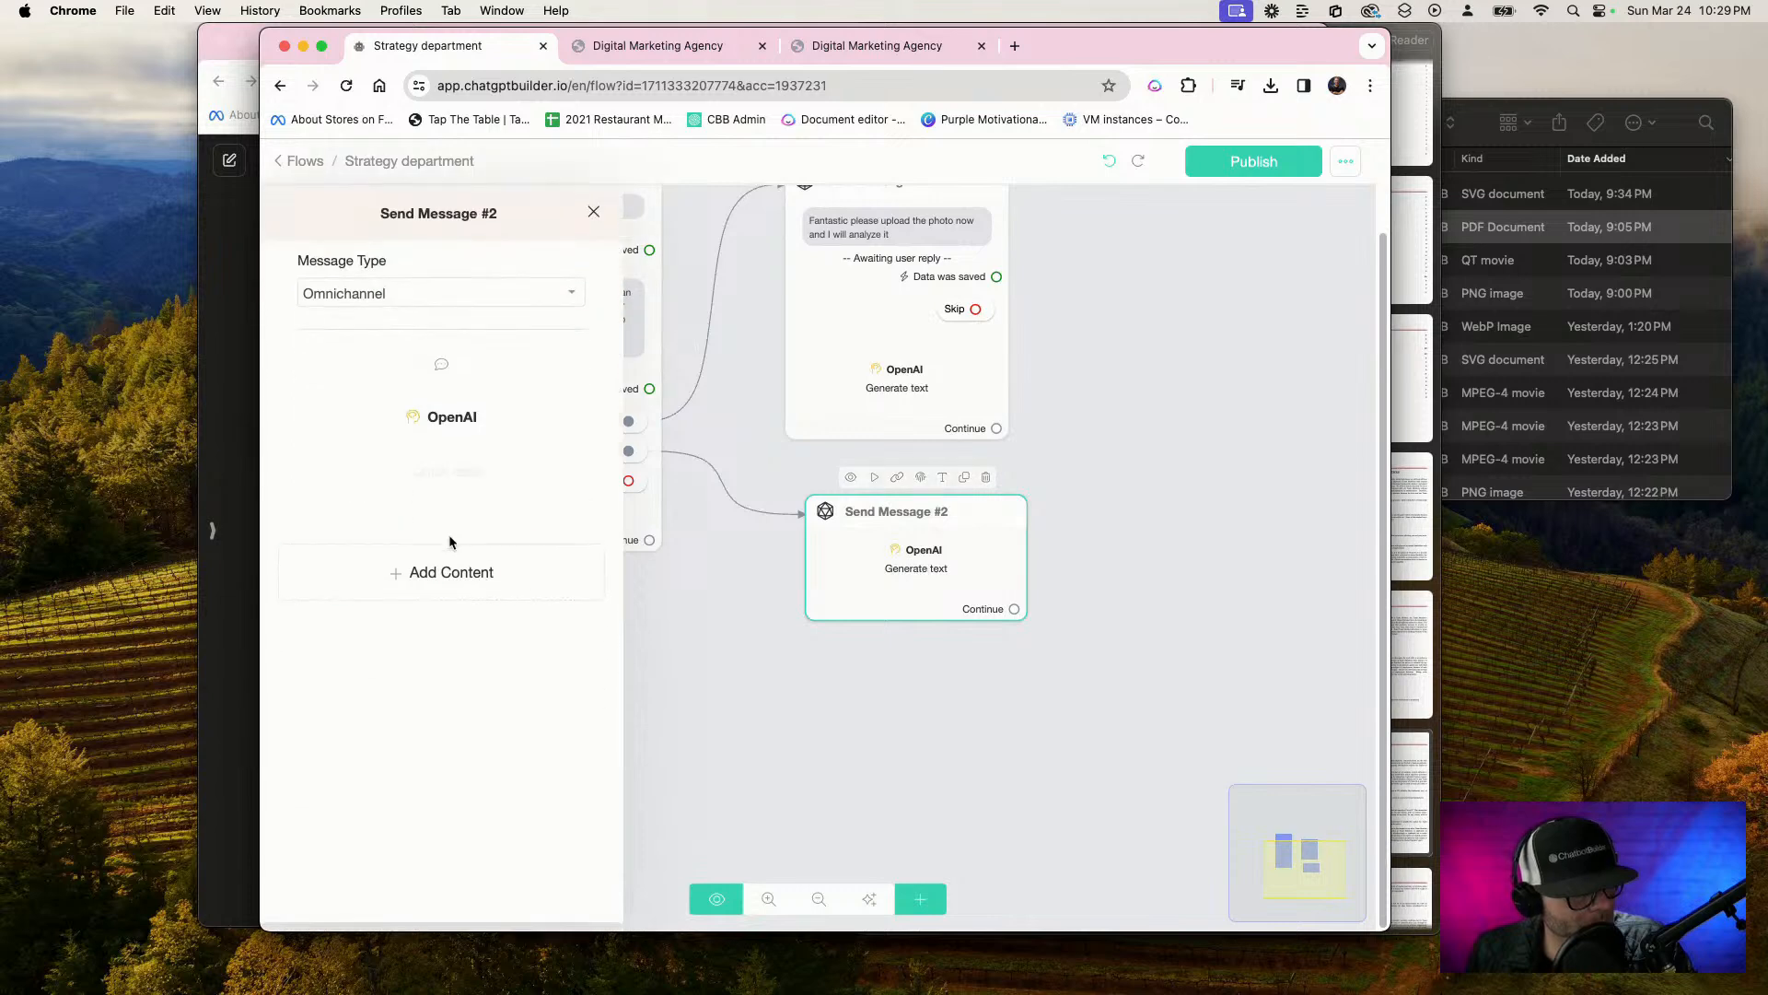
click(464, 572)
click(308, 224)
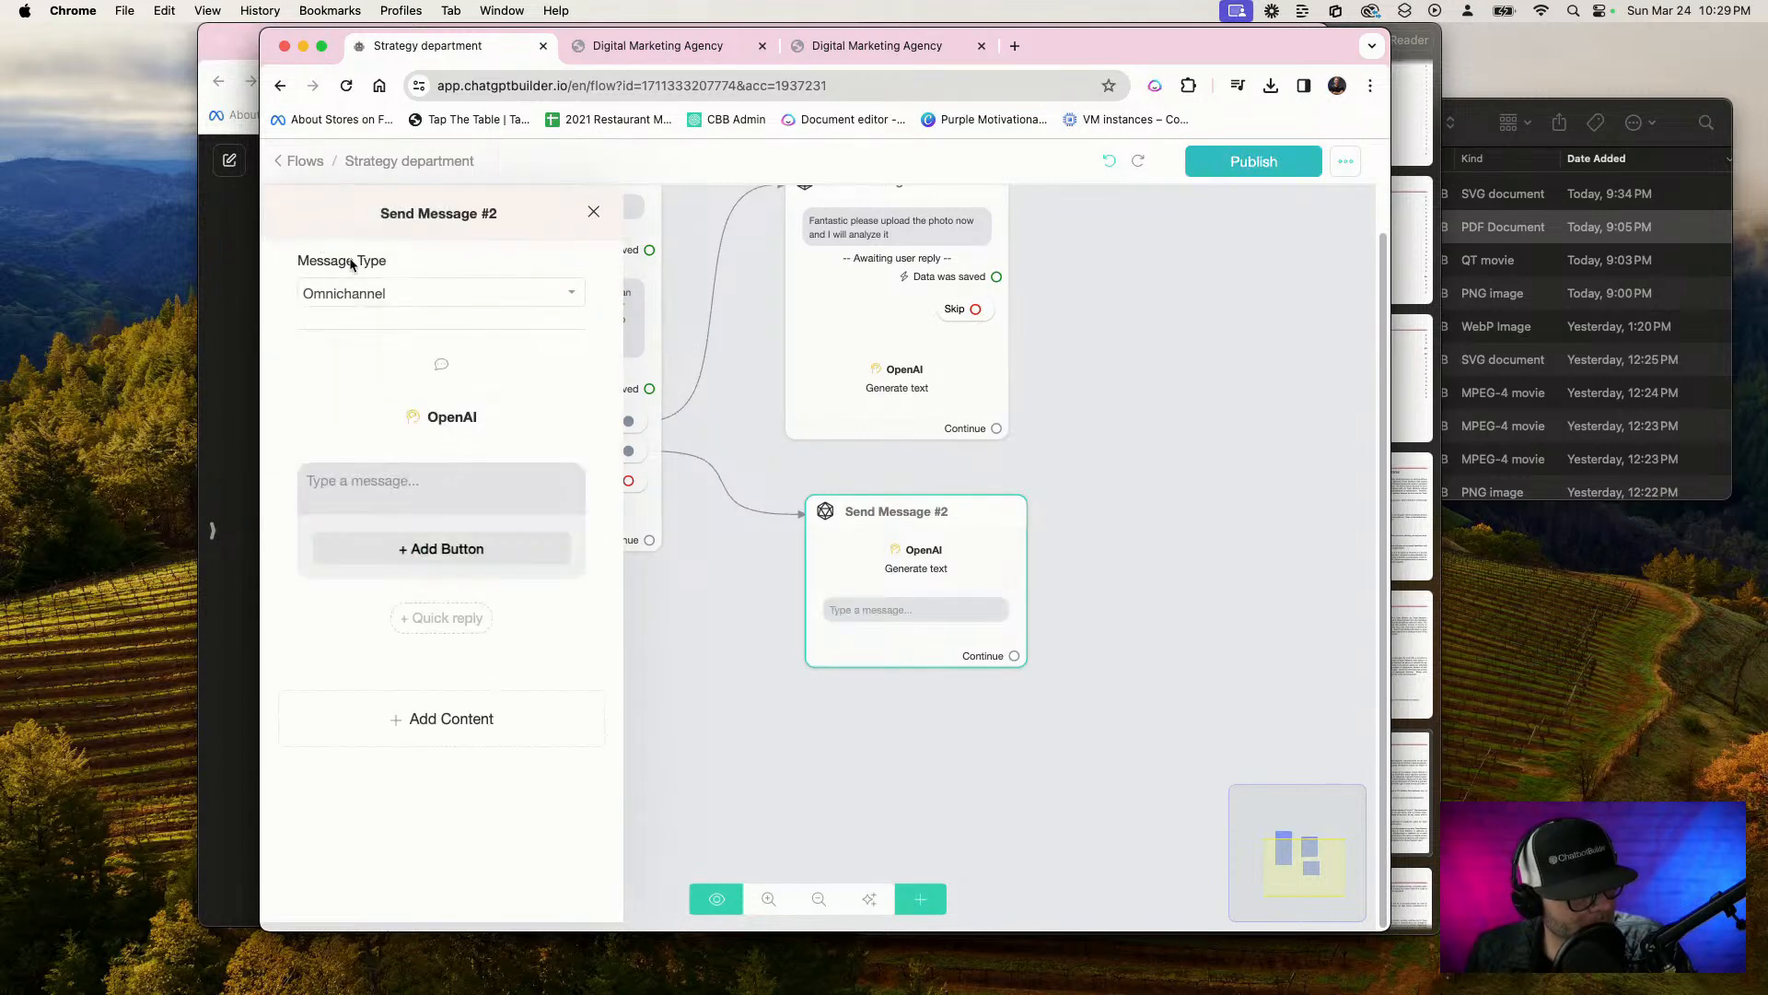
click(451, 416)
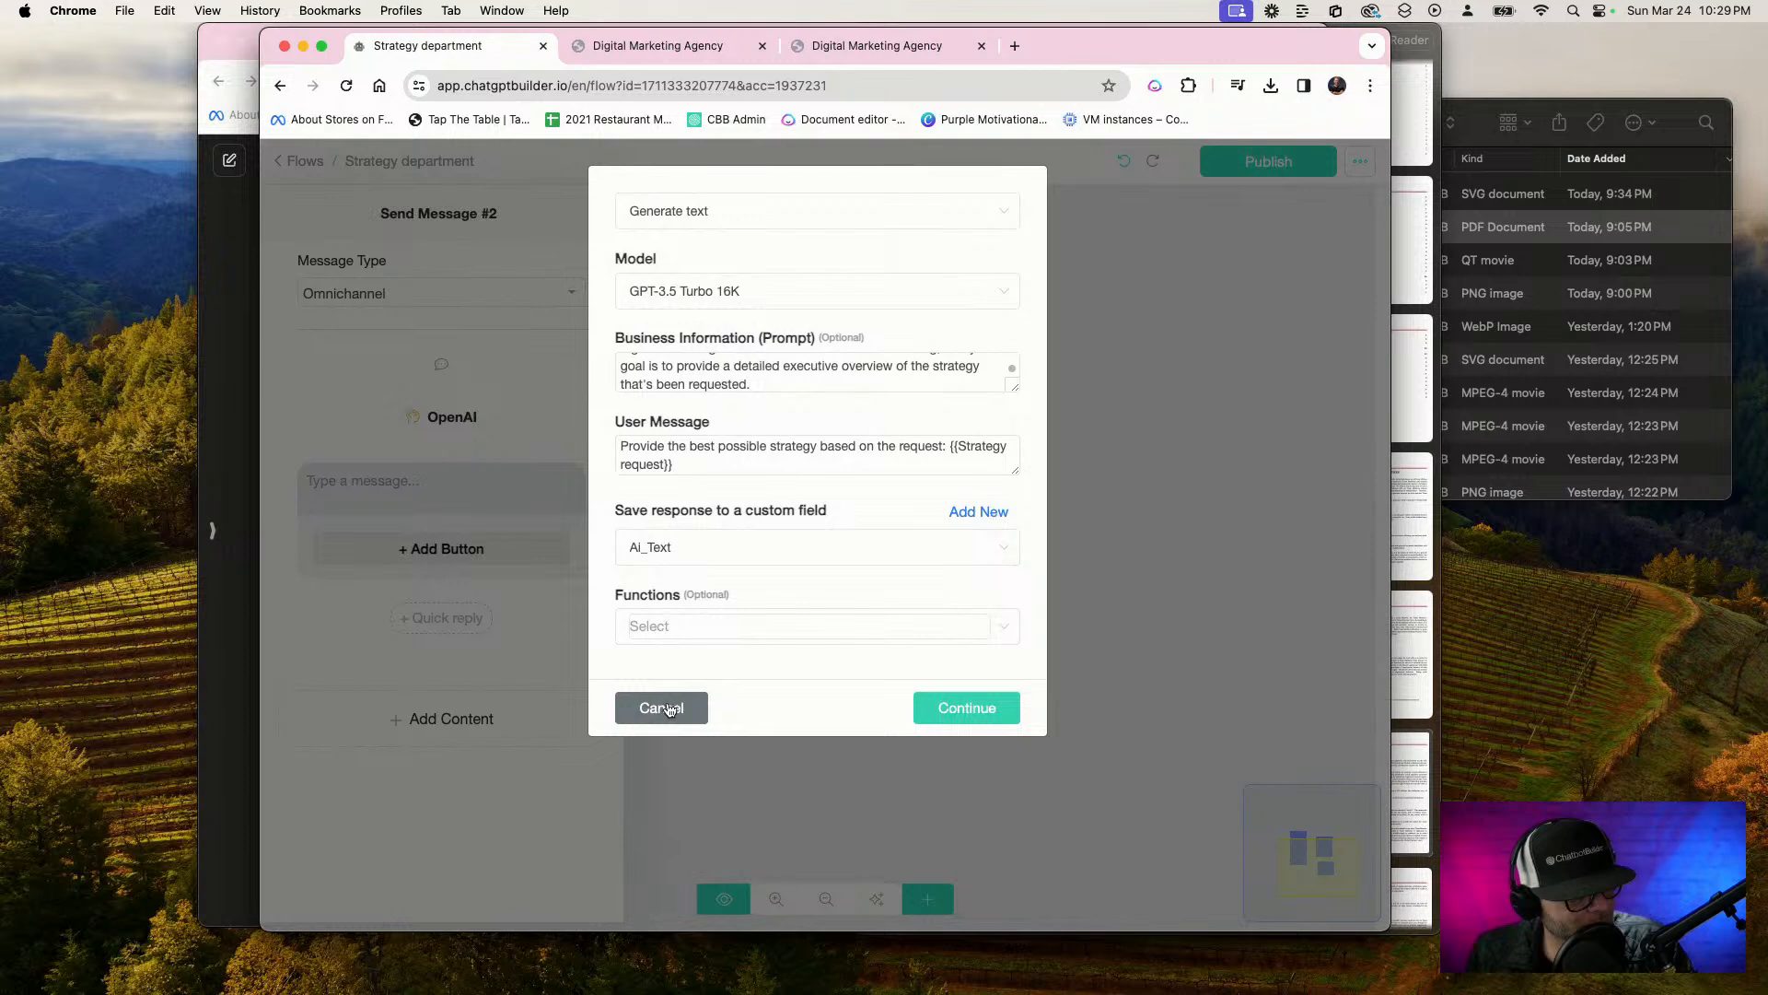
click(669, 708)
Fill the new text message in Send Message #2 with the {{Ai_Text}} custom field
click(474, 477)
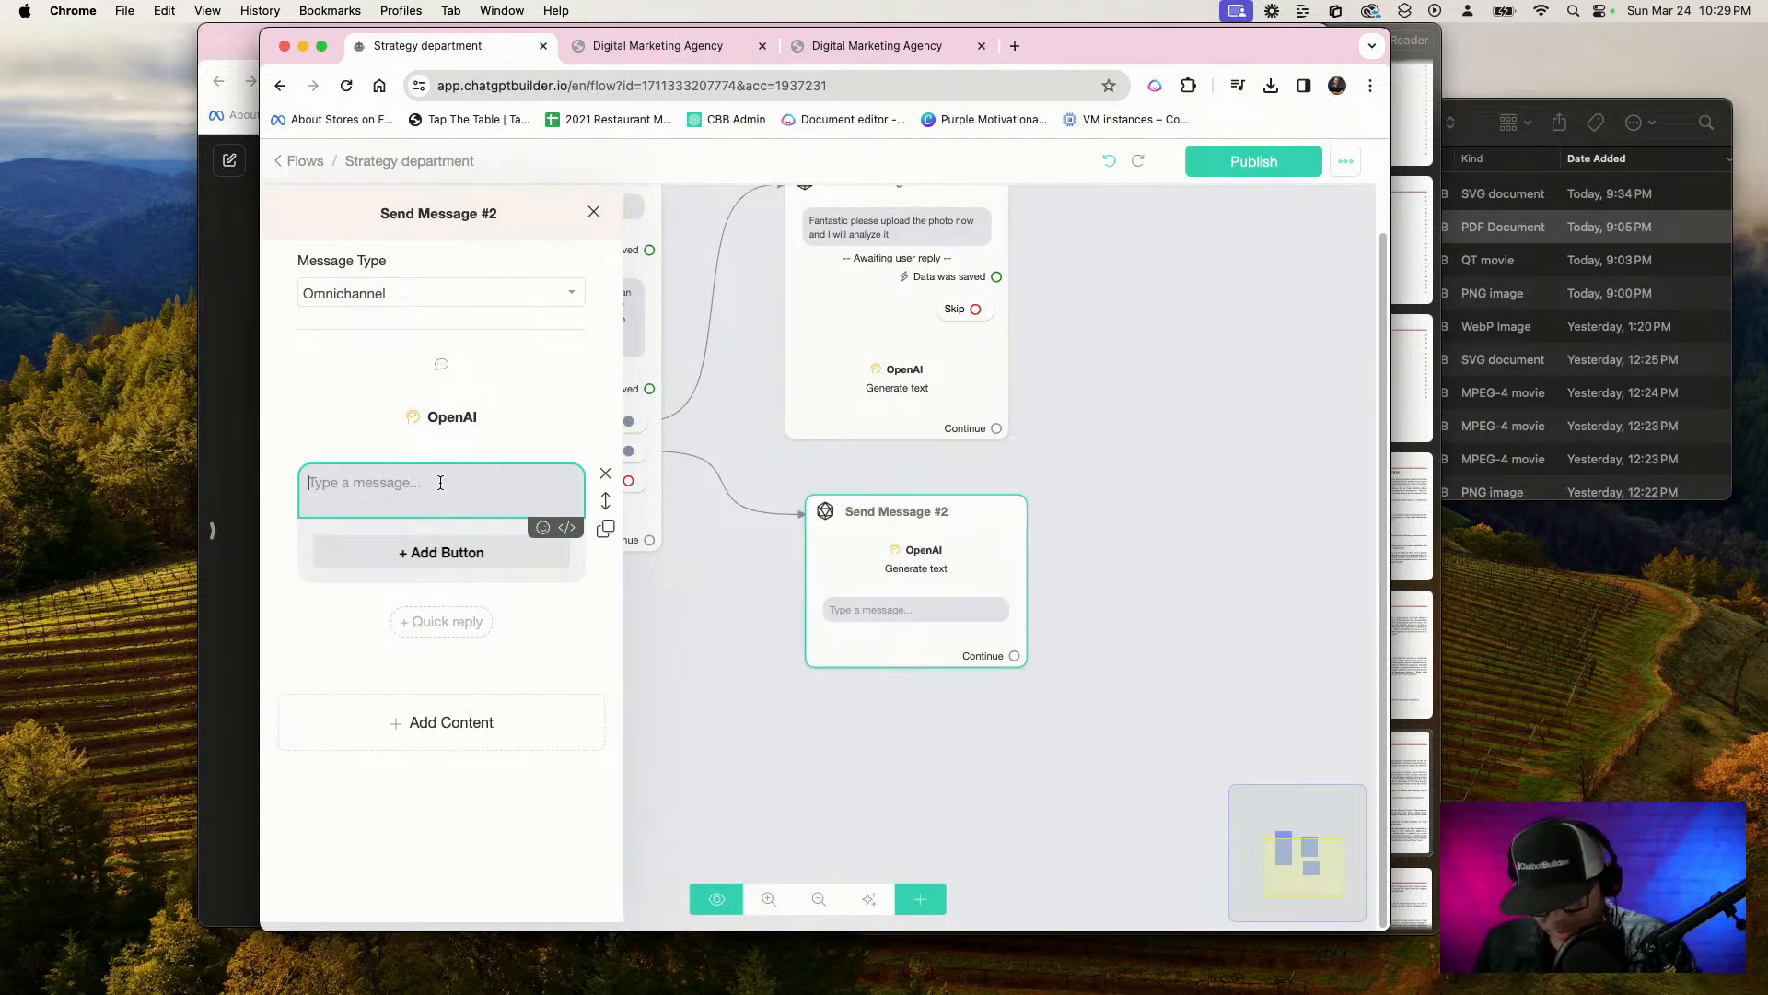
text({)
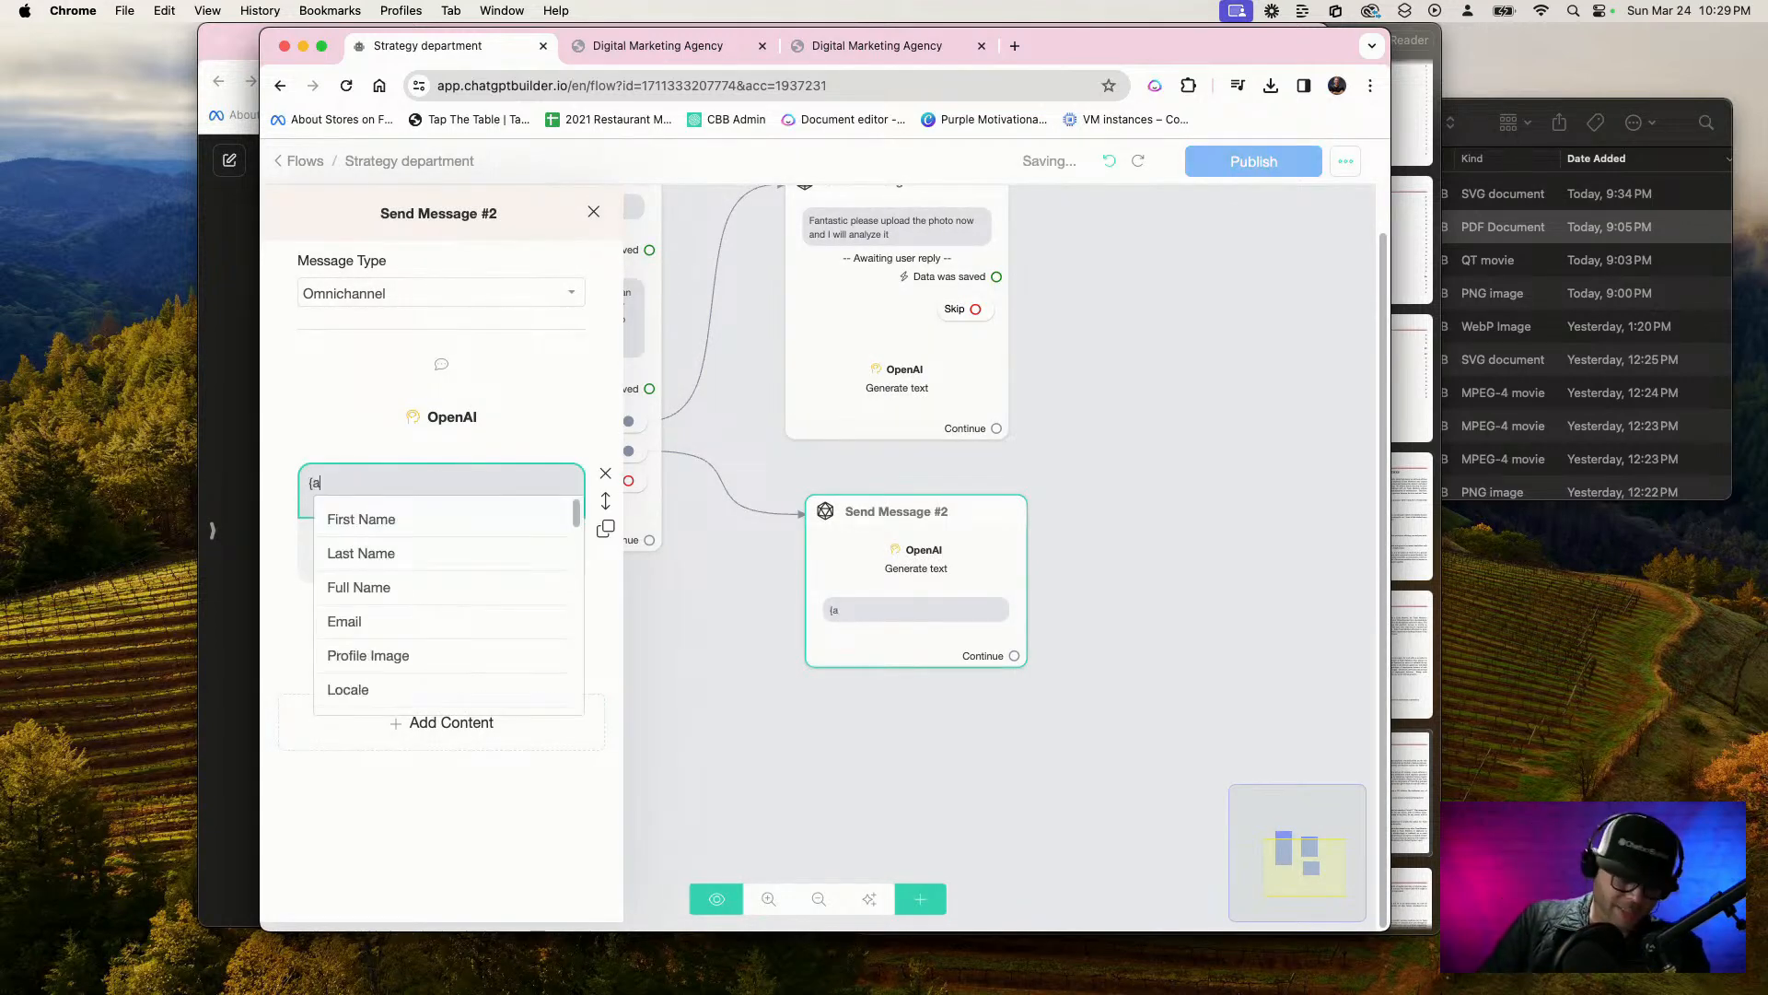
text(ai)
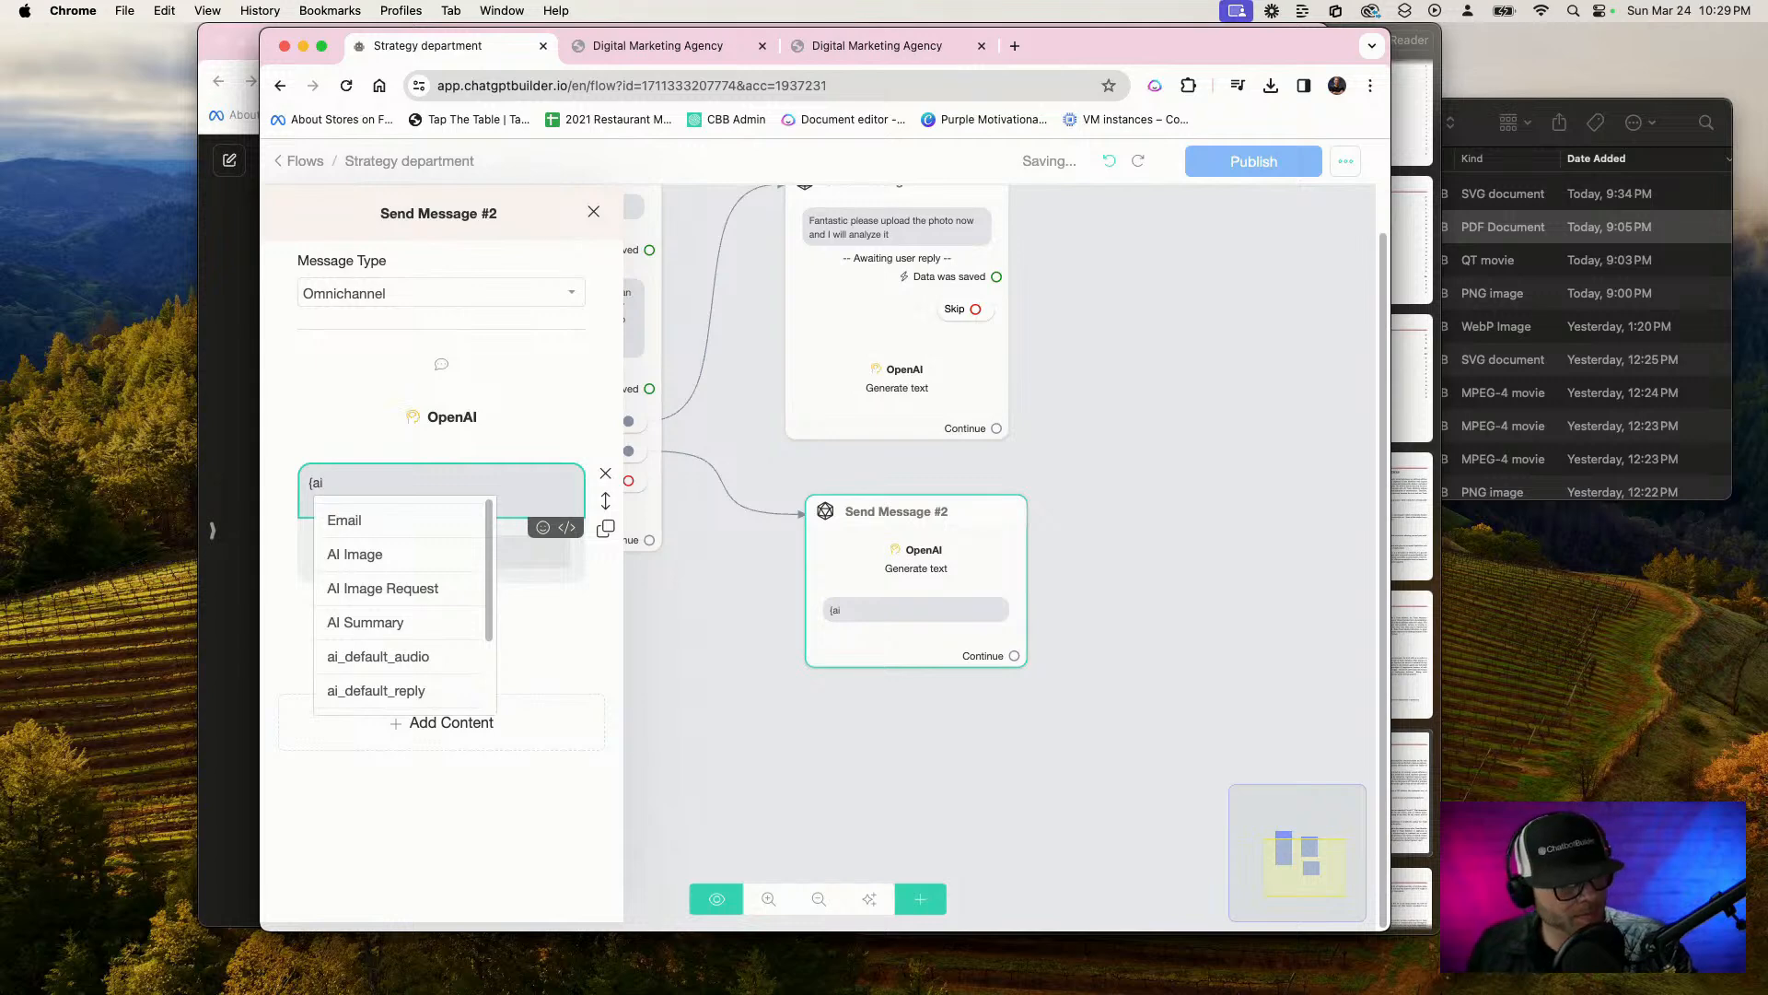
scroll(419, 636, down, 3)
click(421, 640)
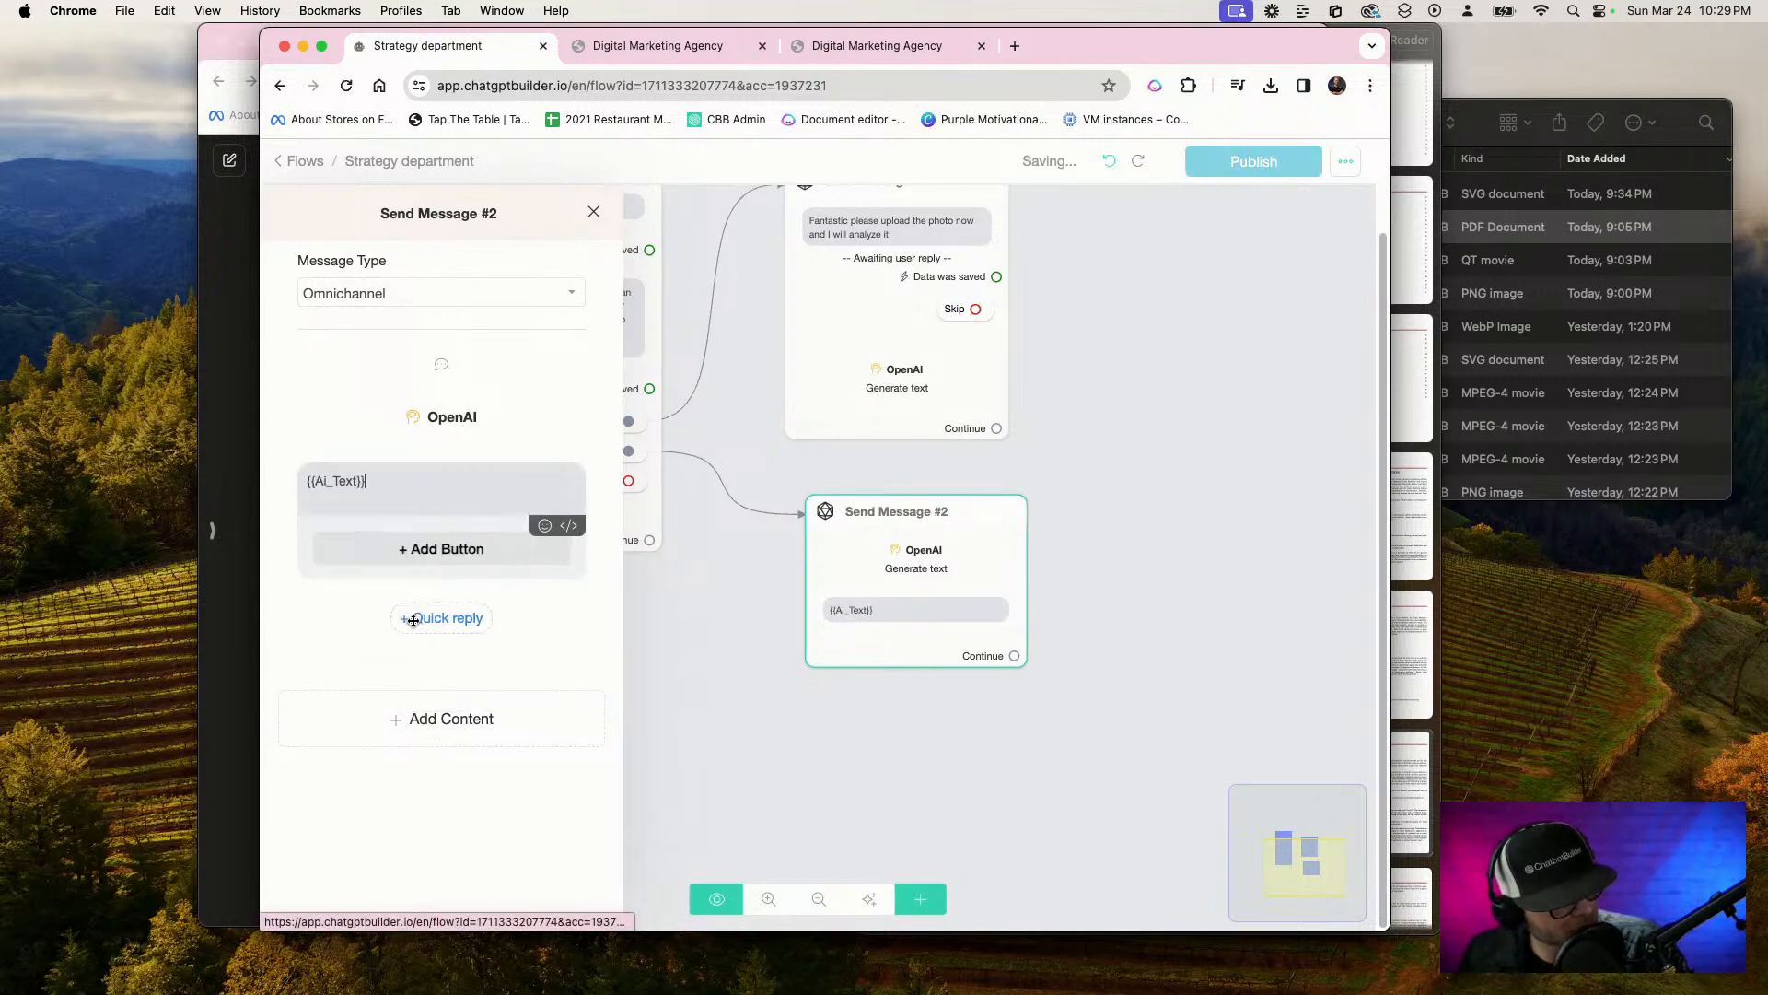
Reposition the Send Message #1 block higher on the flow canvas, leaving more space above Send Message #2
click(814, 704)
drag(1168, 533, 1176, 592)
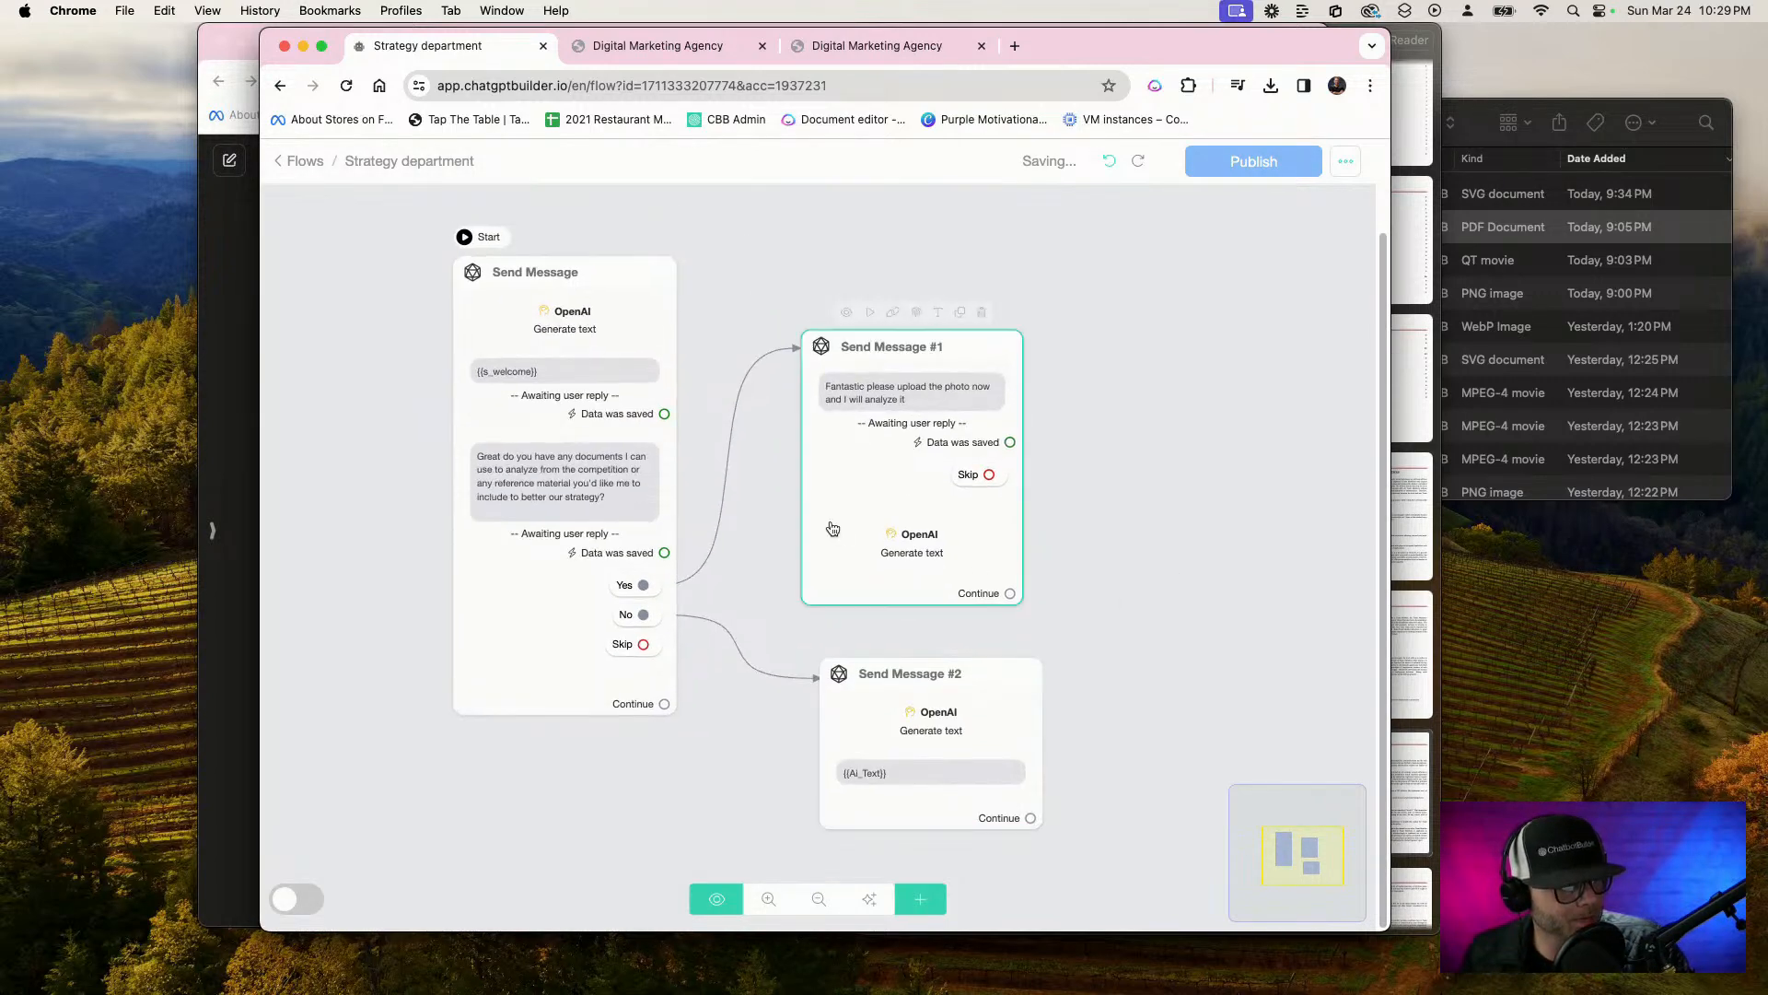
drag(874, 451, 916, 404)
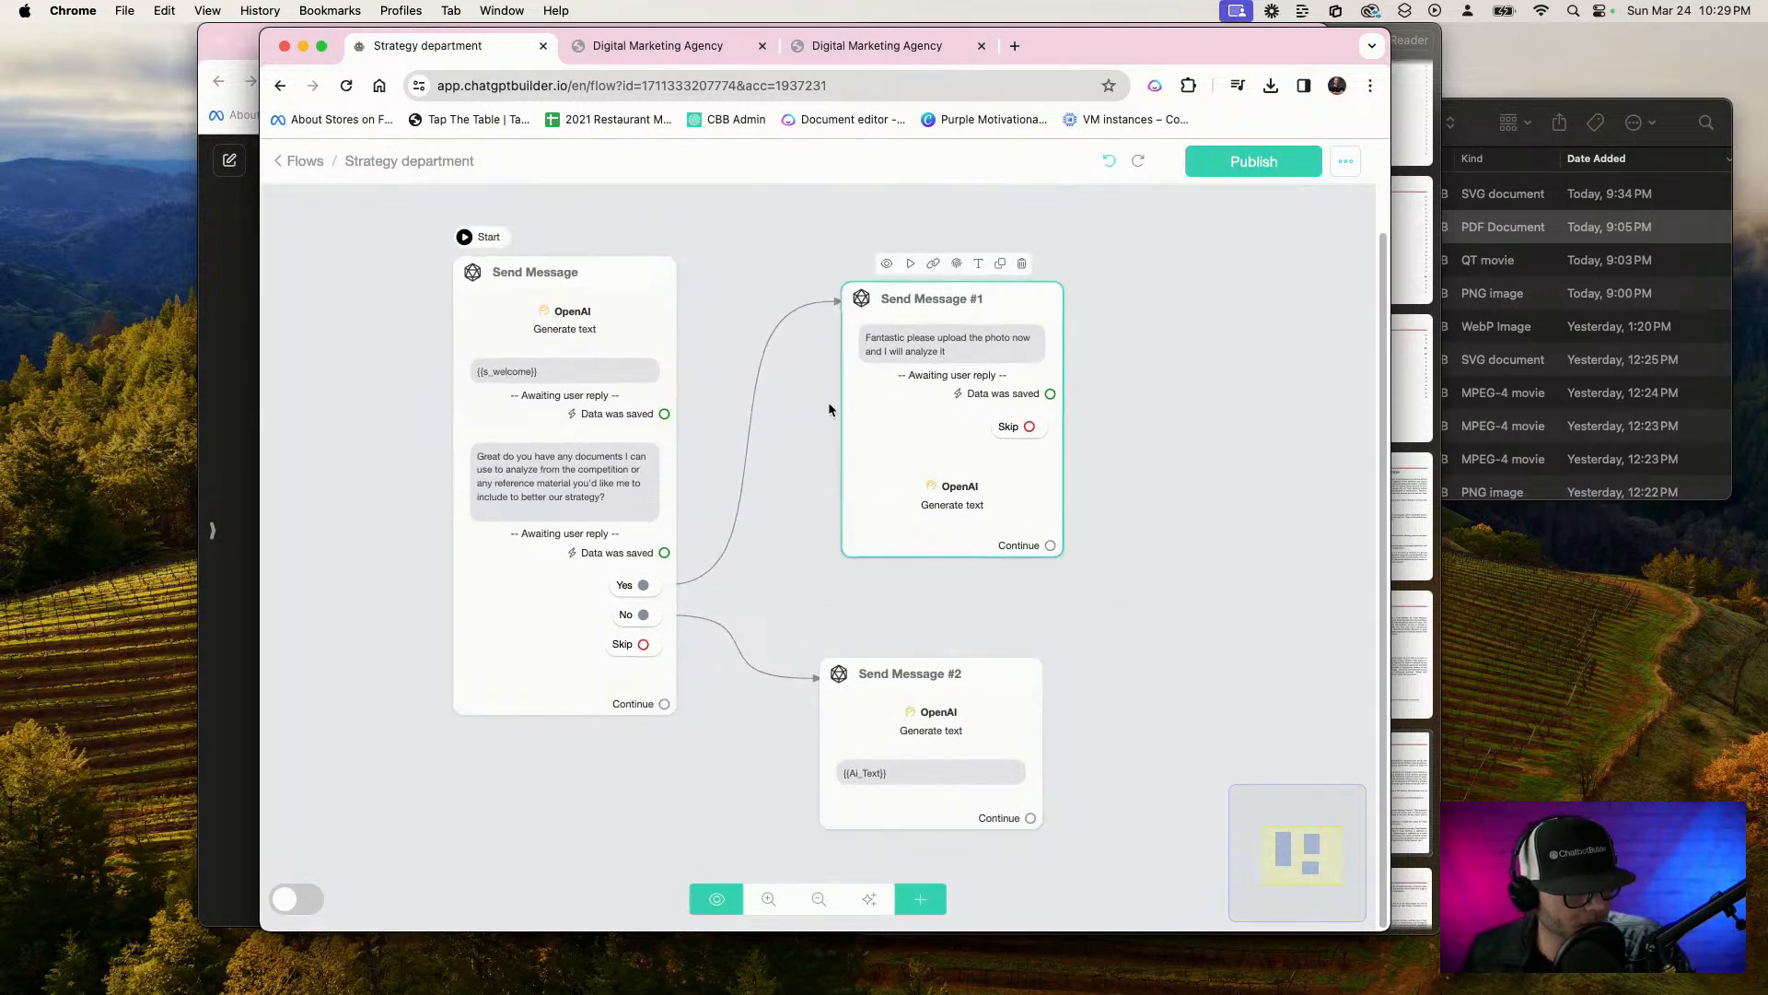
Review and save the photo upload question's reply settings in Send Message #1, and publish the flow
click(971, 372)
click(449, 483)
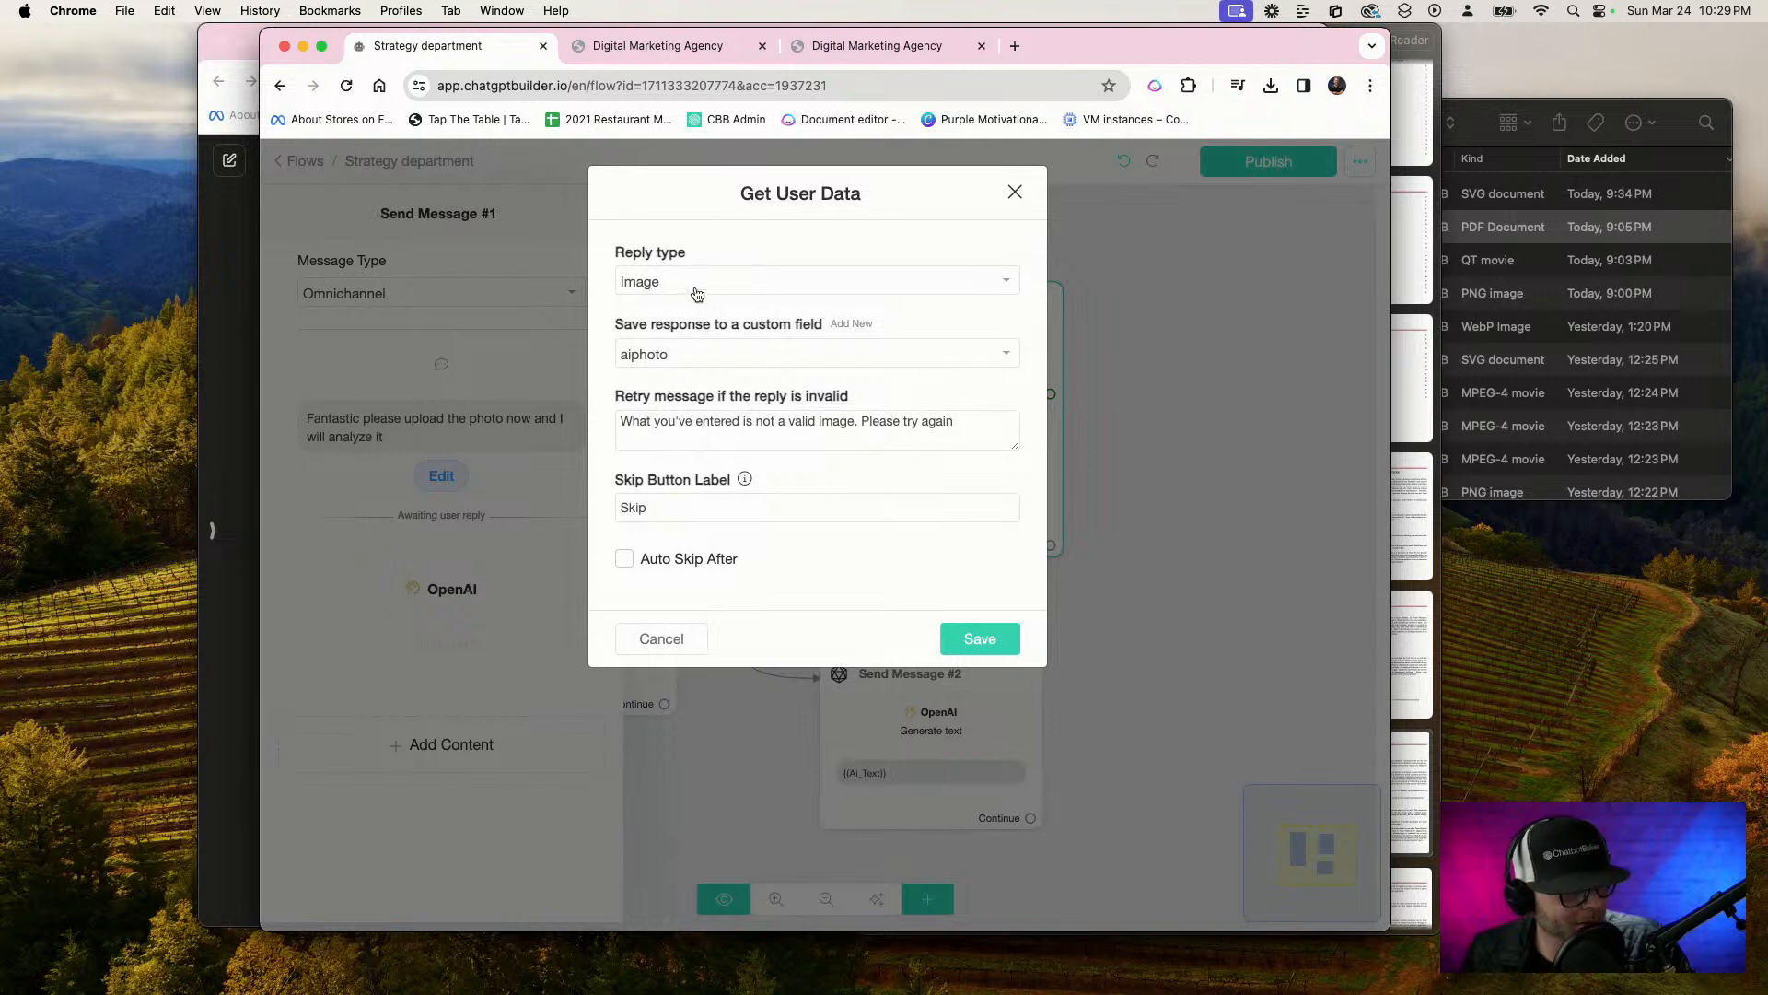
click(978, 638)
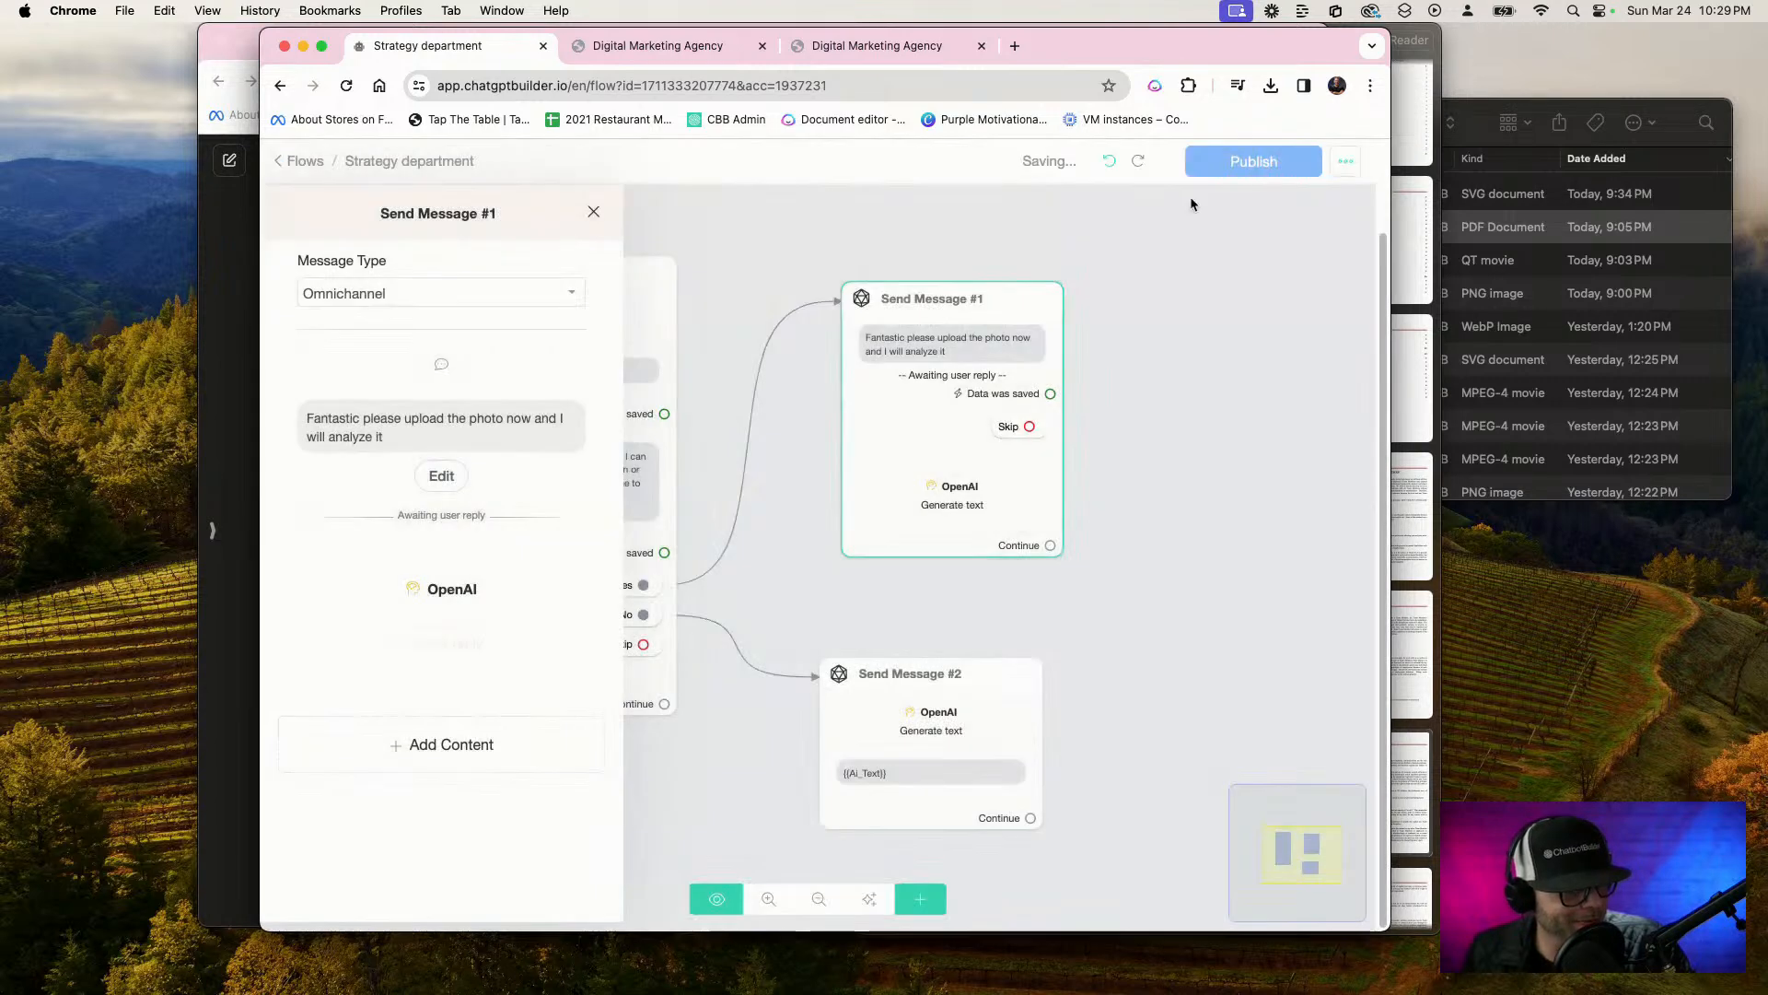
click(1268, 161)
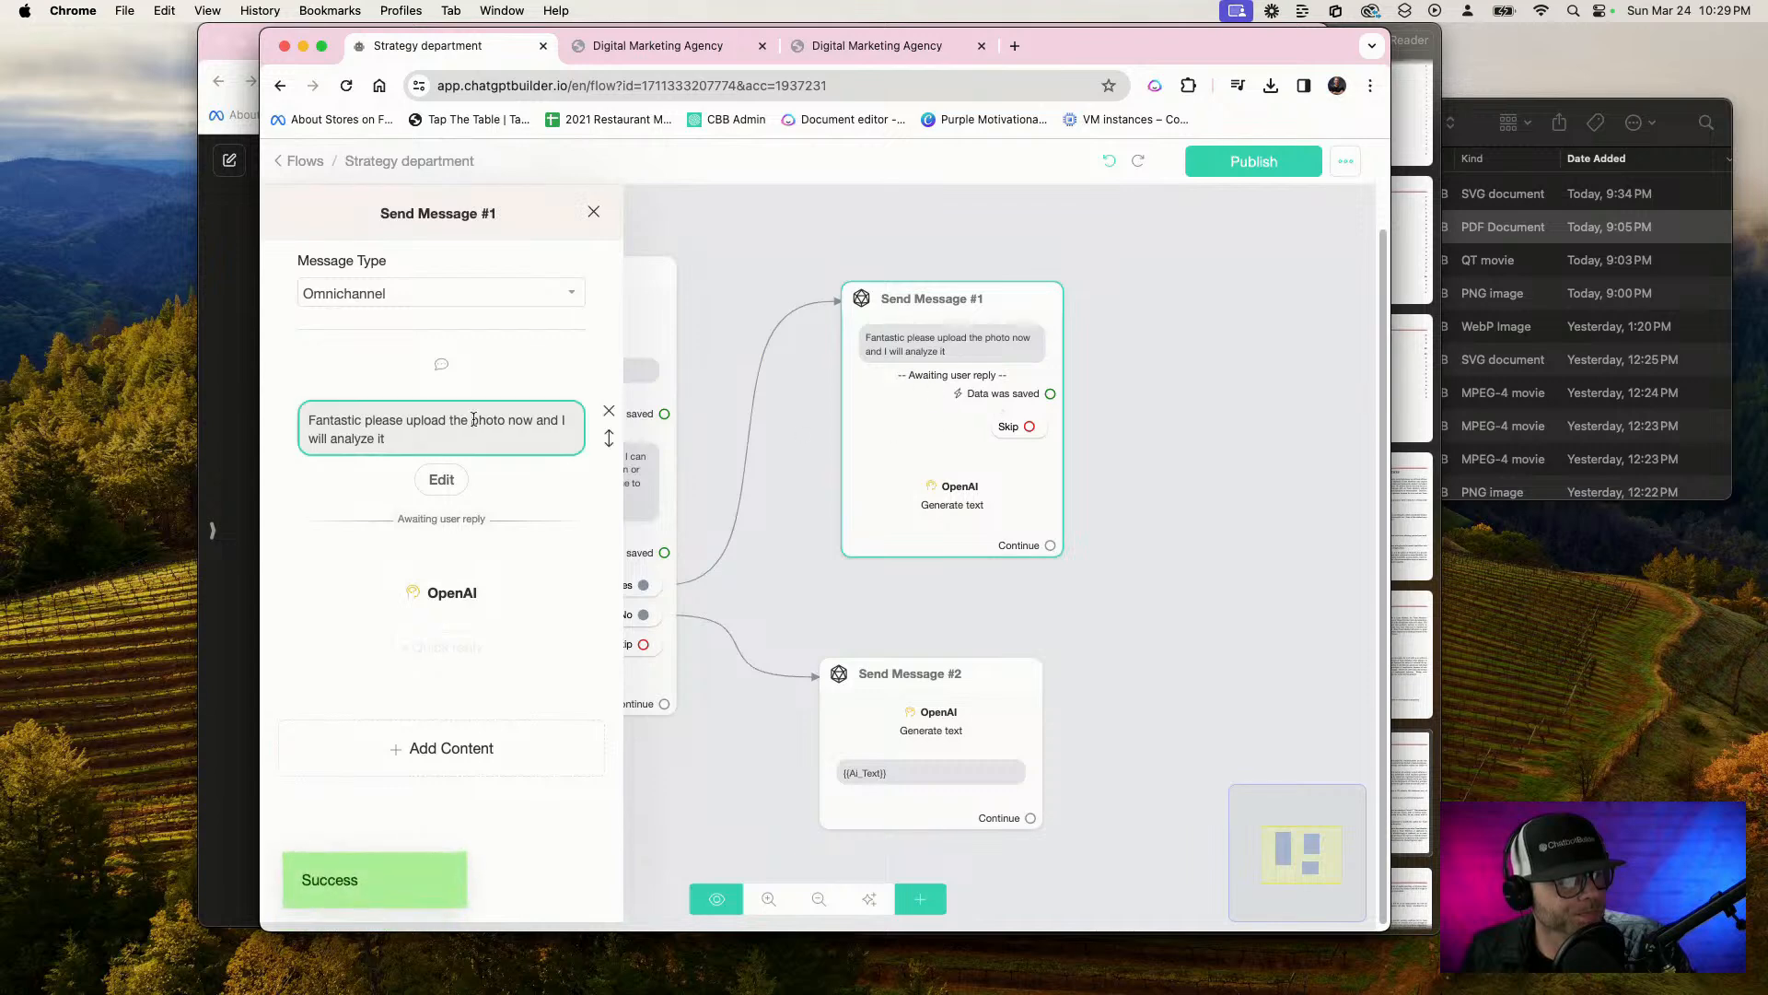
click(441, 475)
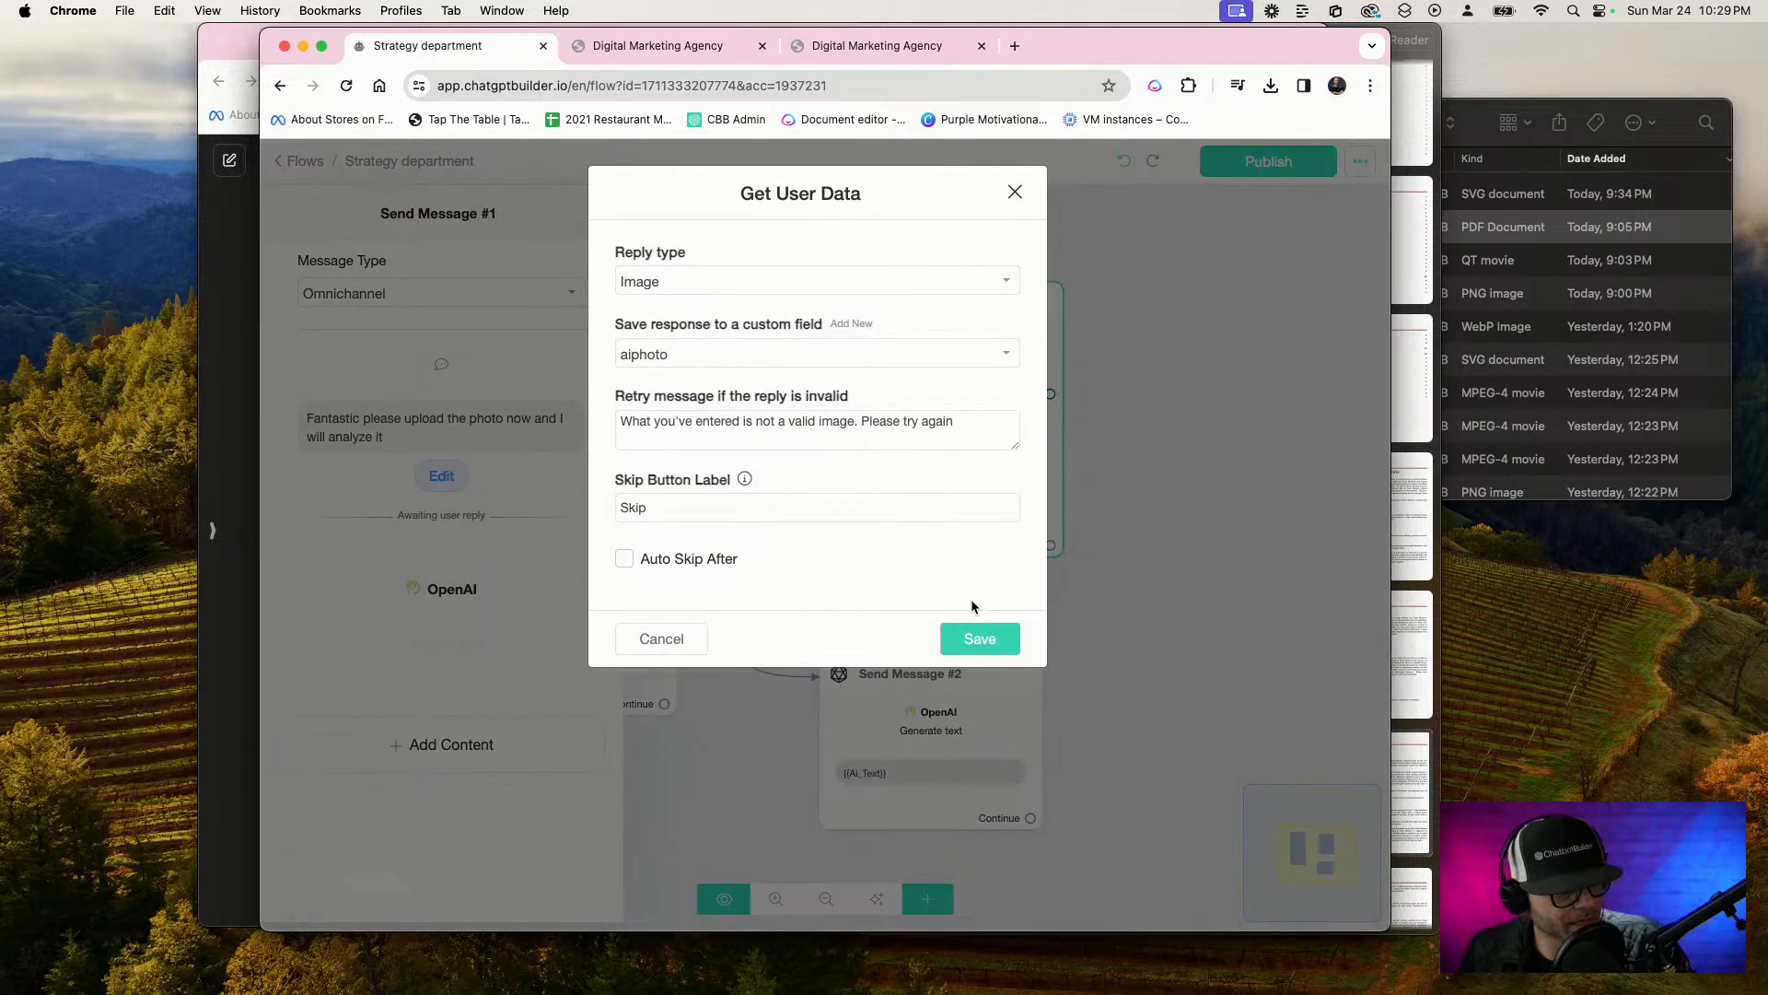
click(980, 638)
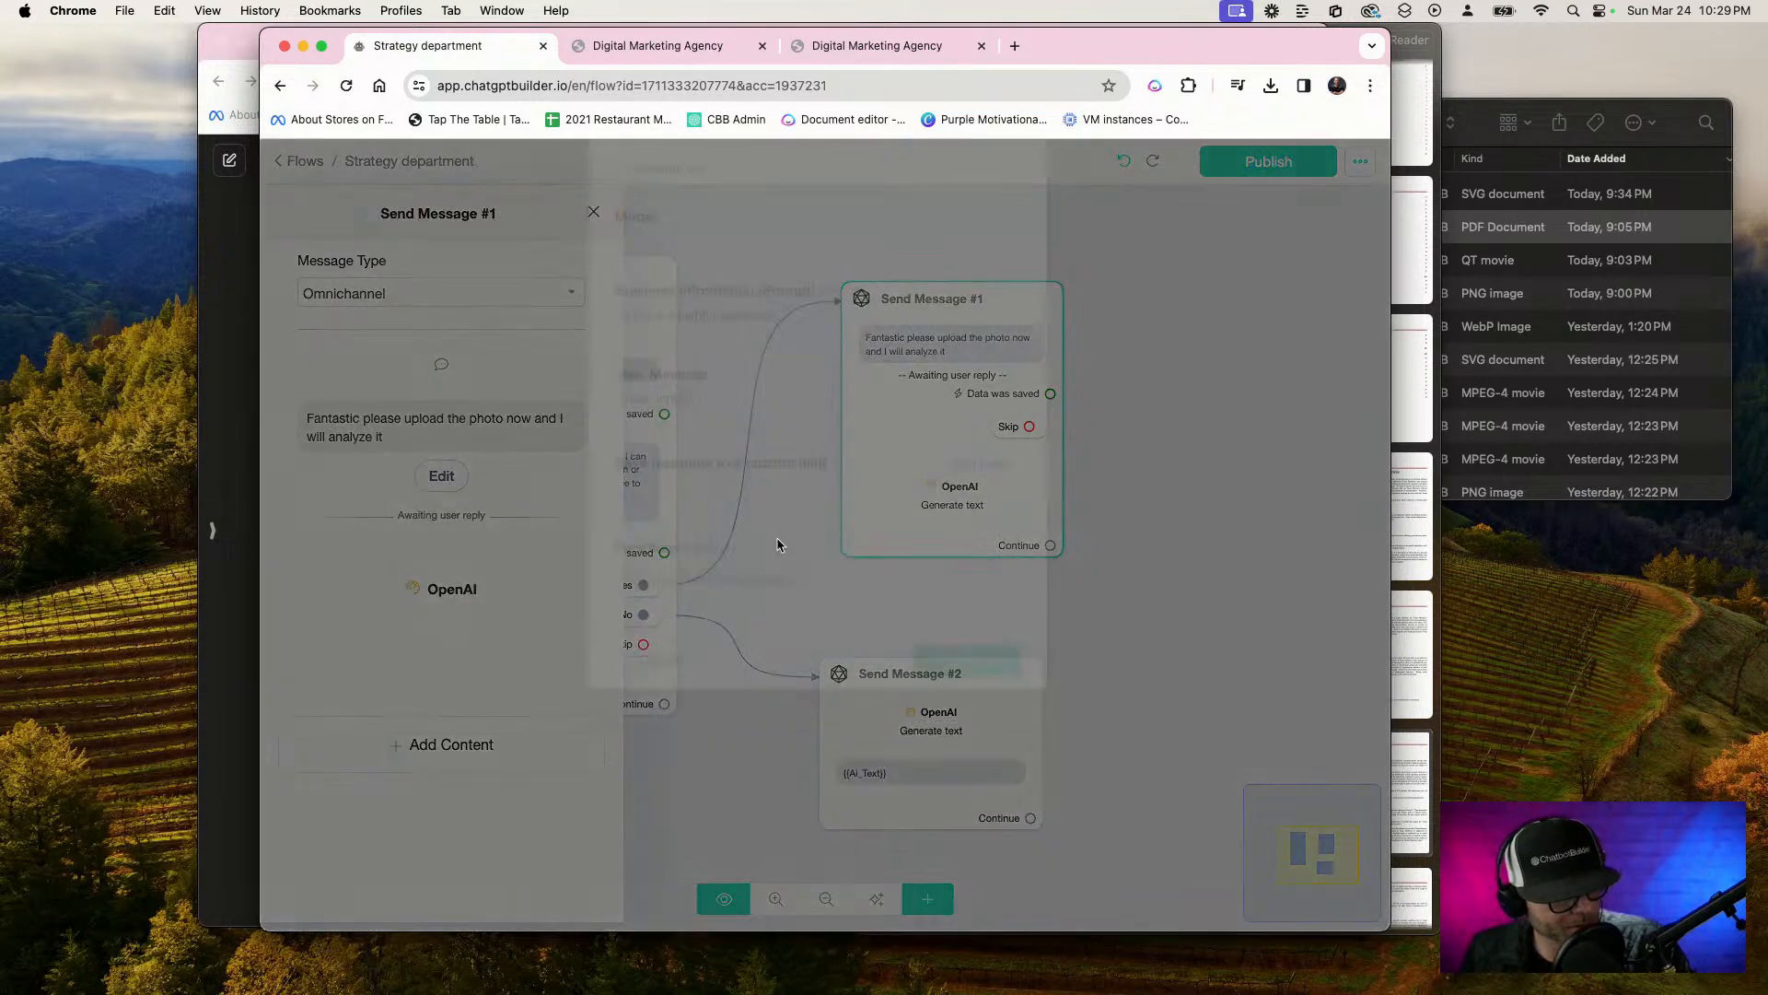
Set the OpenAI action in Send Message #1 to Analyze image, using the AI Image field as its image
click(720, 214)
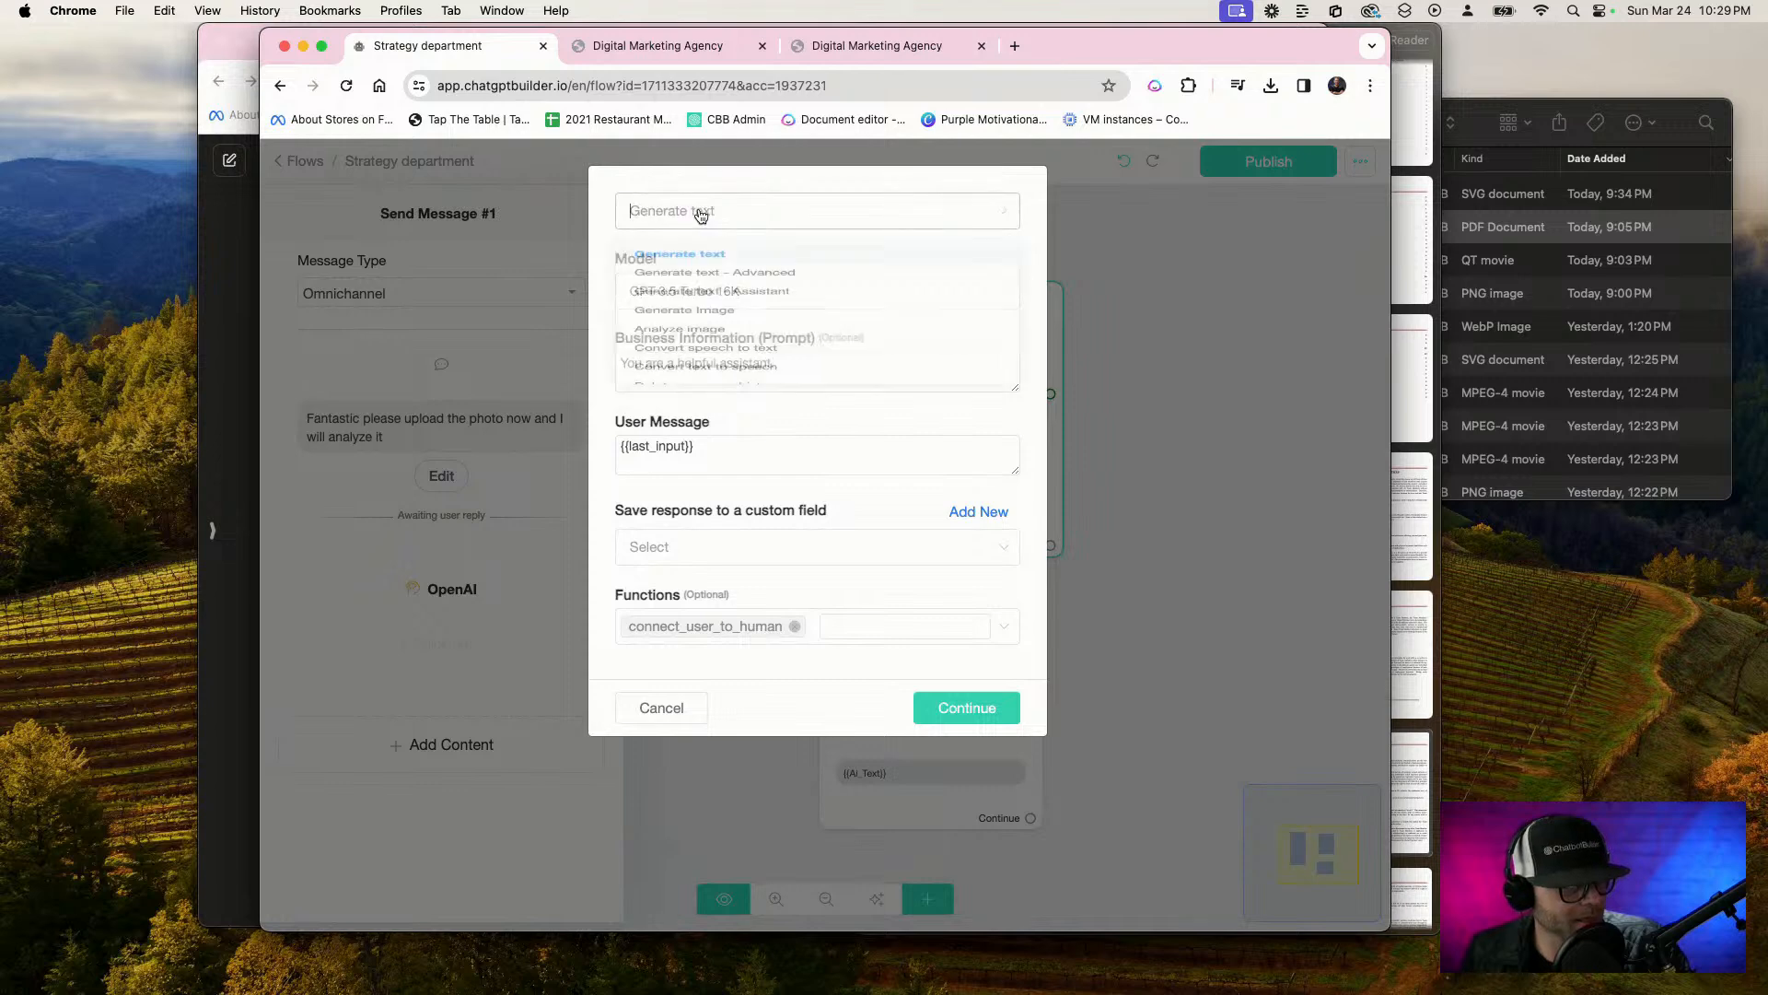
click(723, 377)
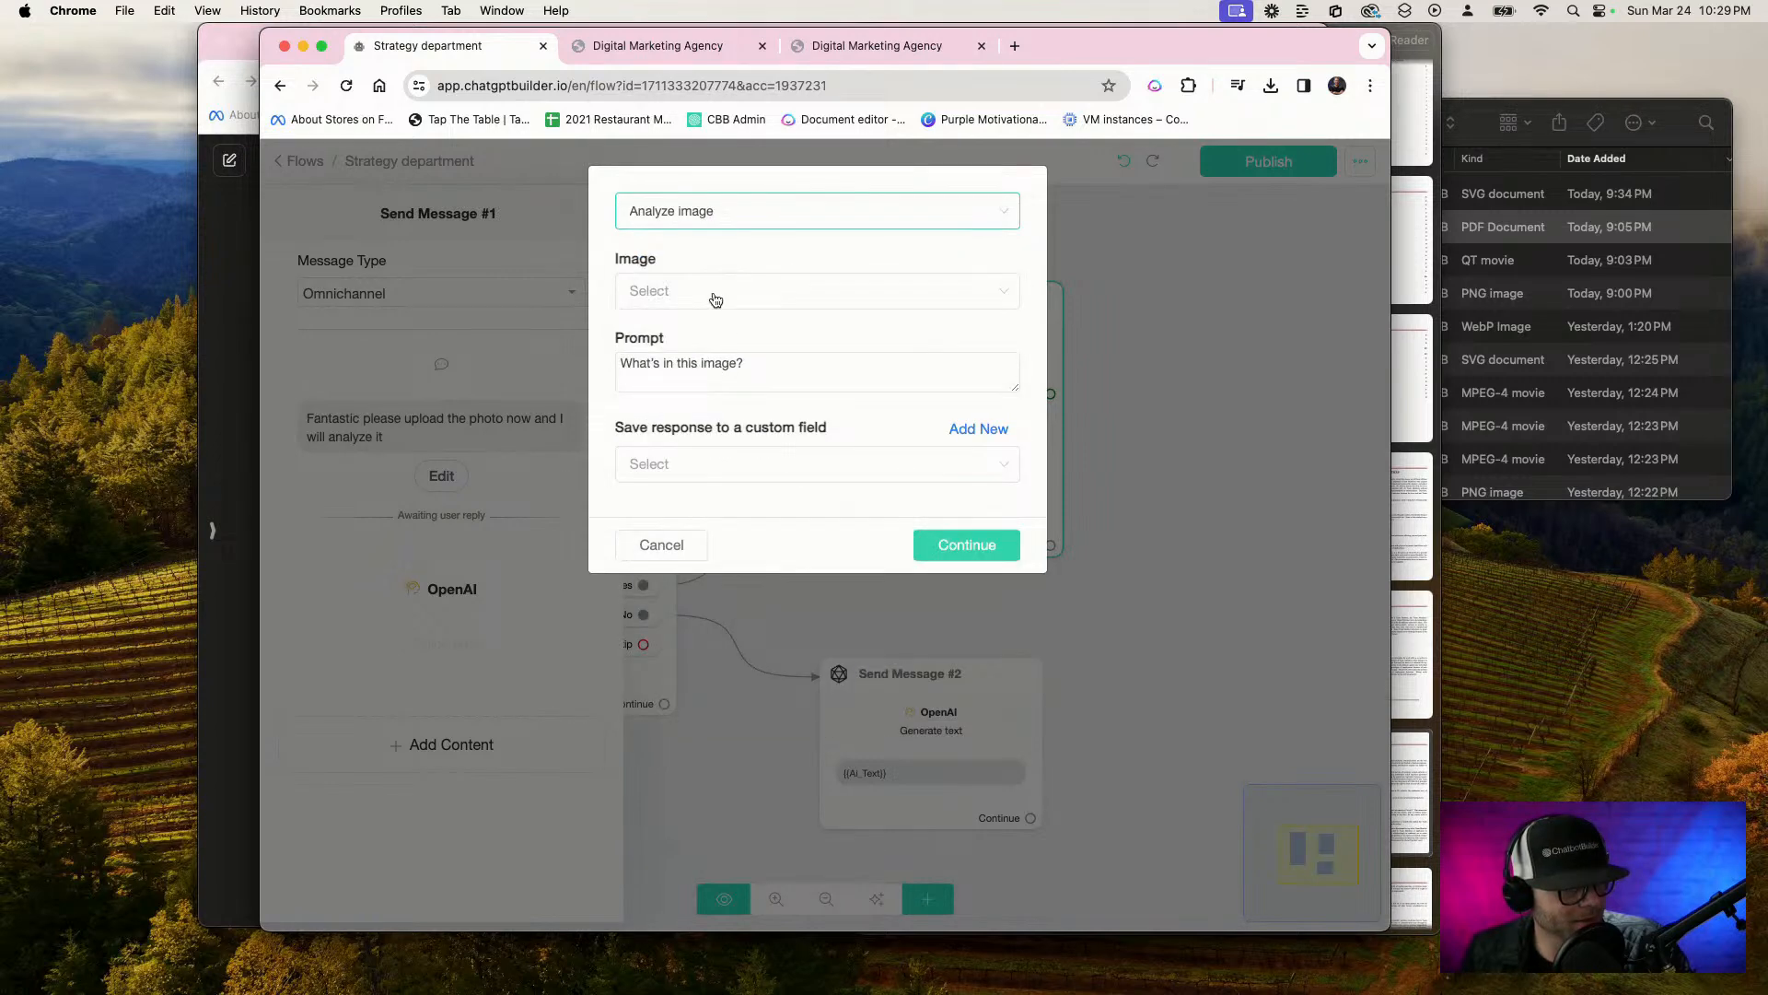
click(716, 300)
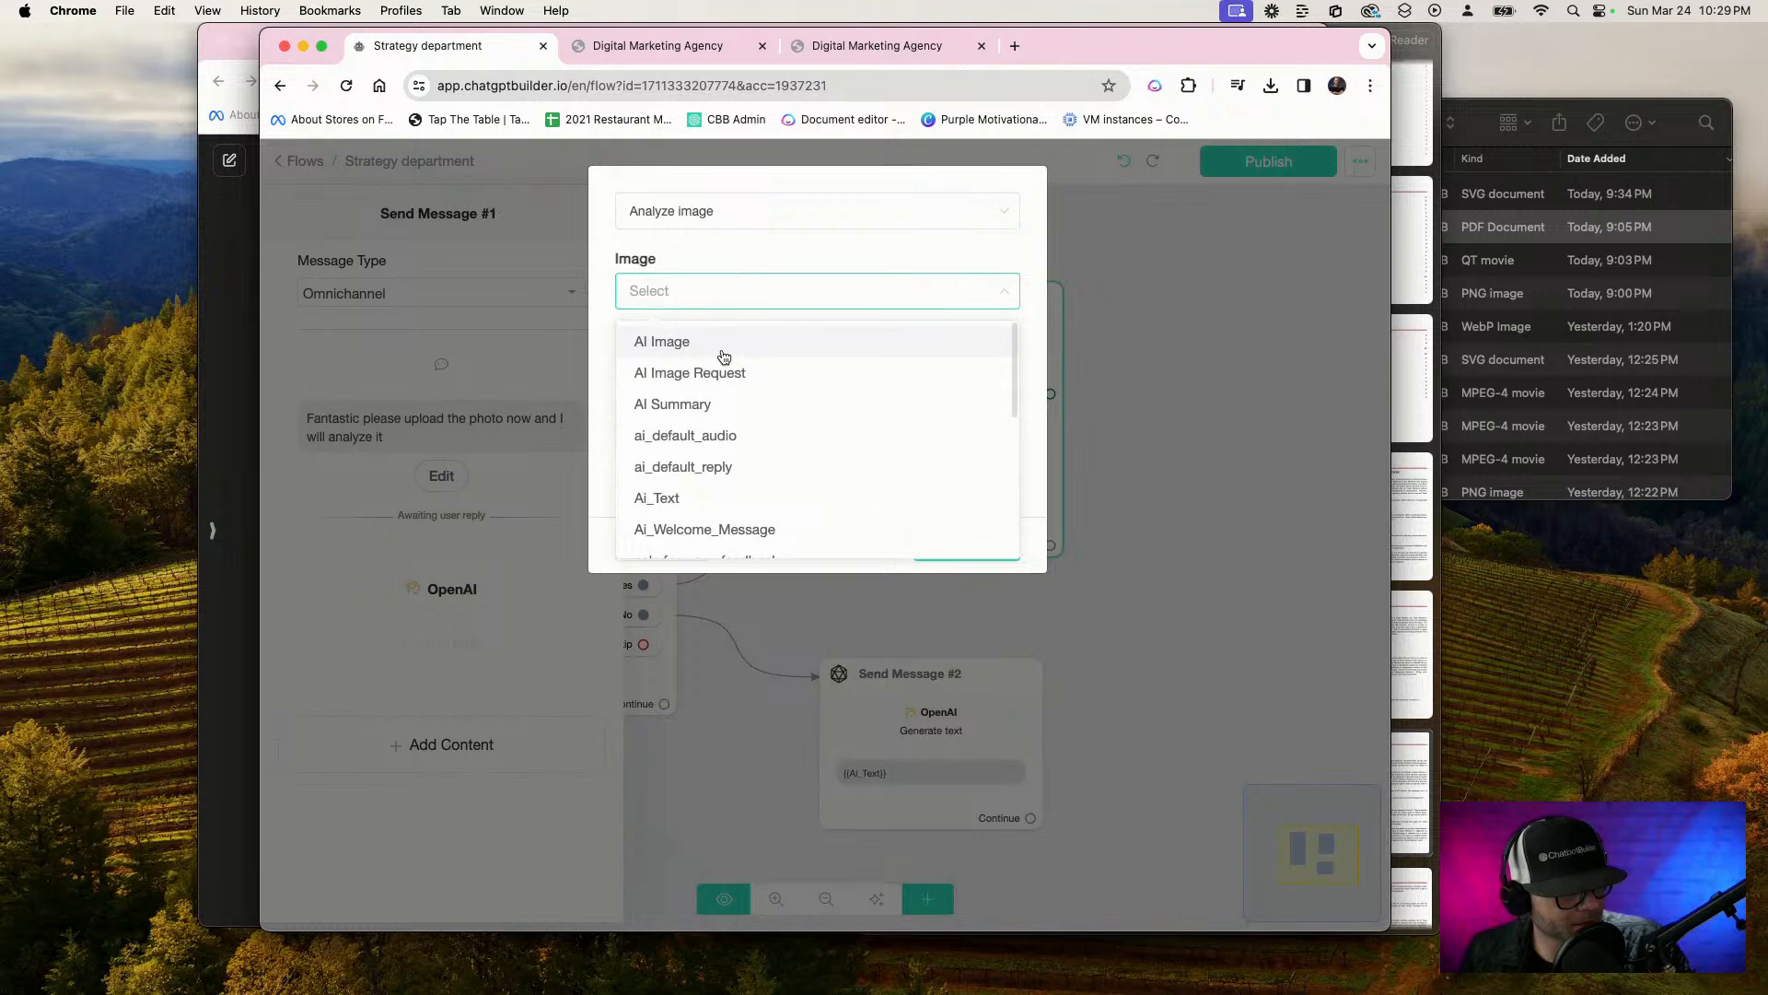
scroll(714, 442, down, 10)
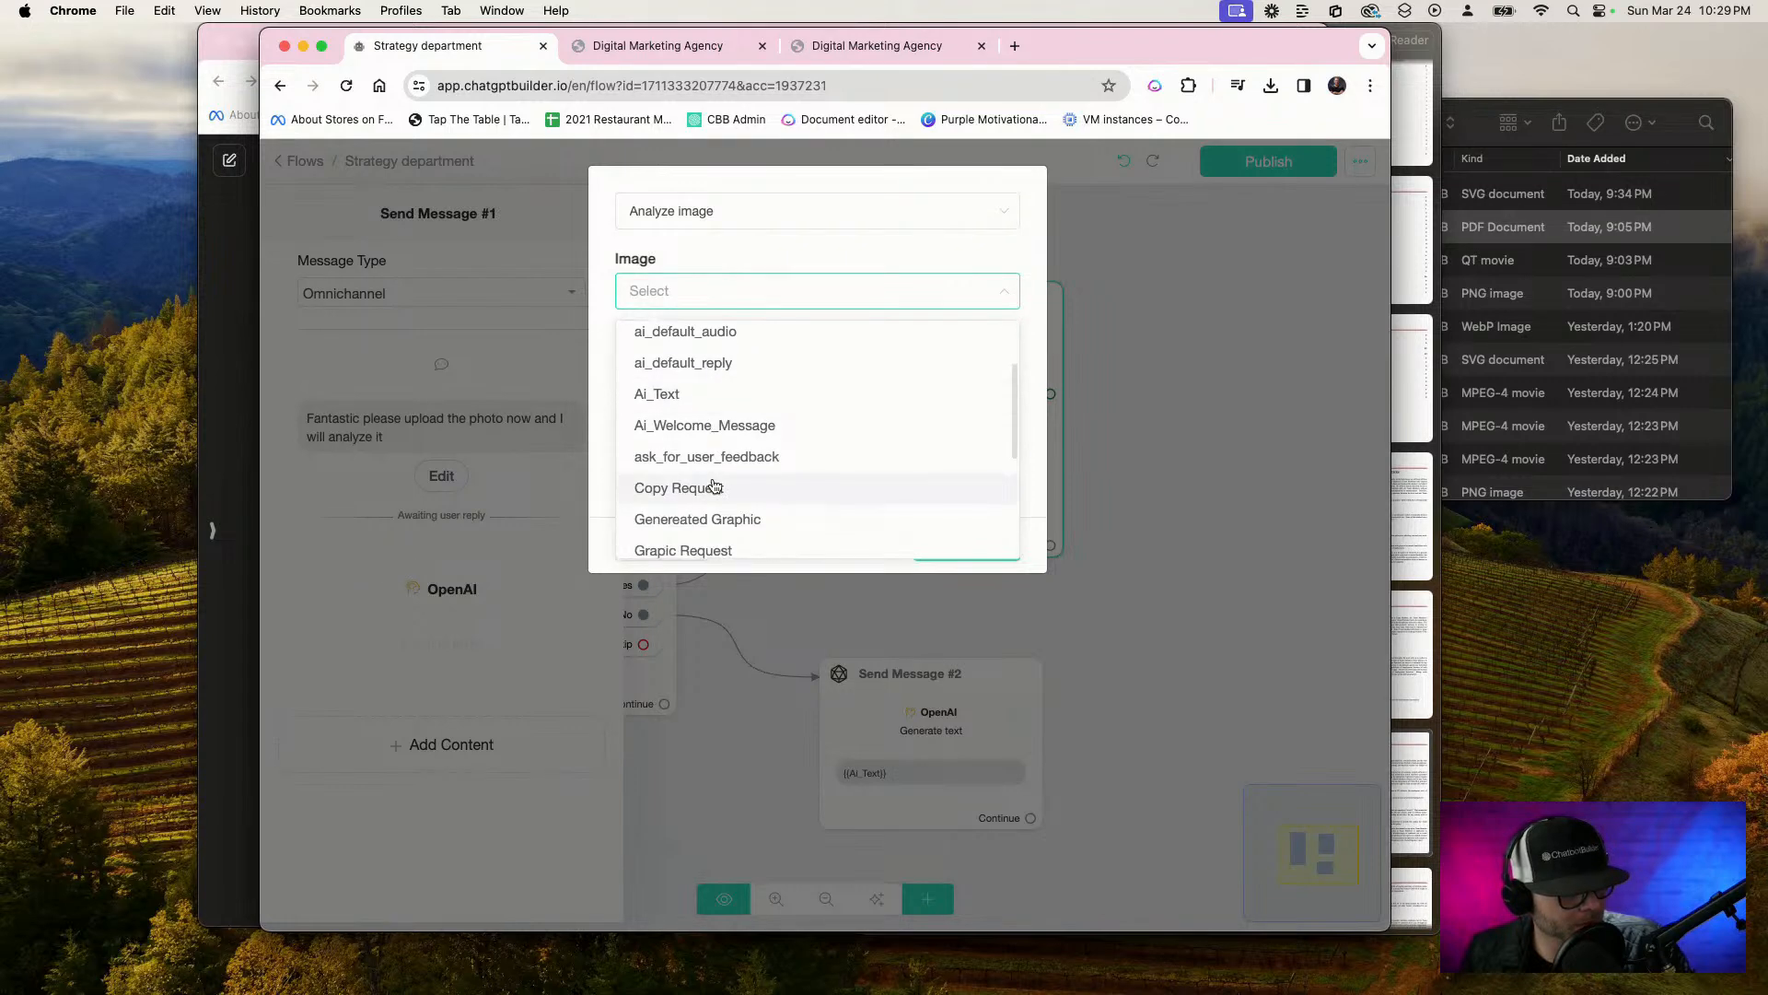
scroll(714, 485, up, 10)
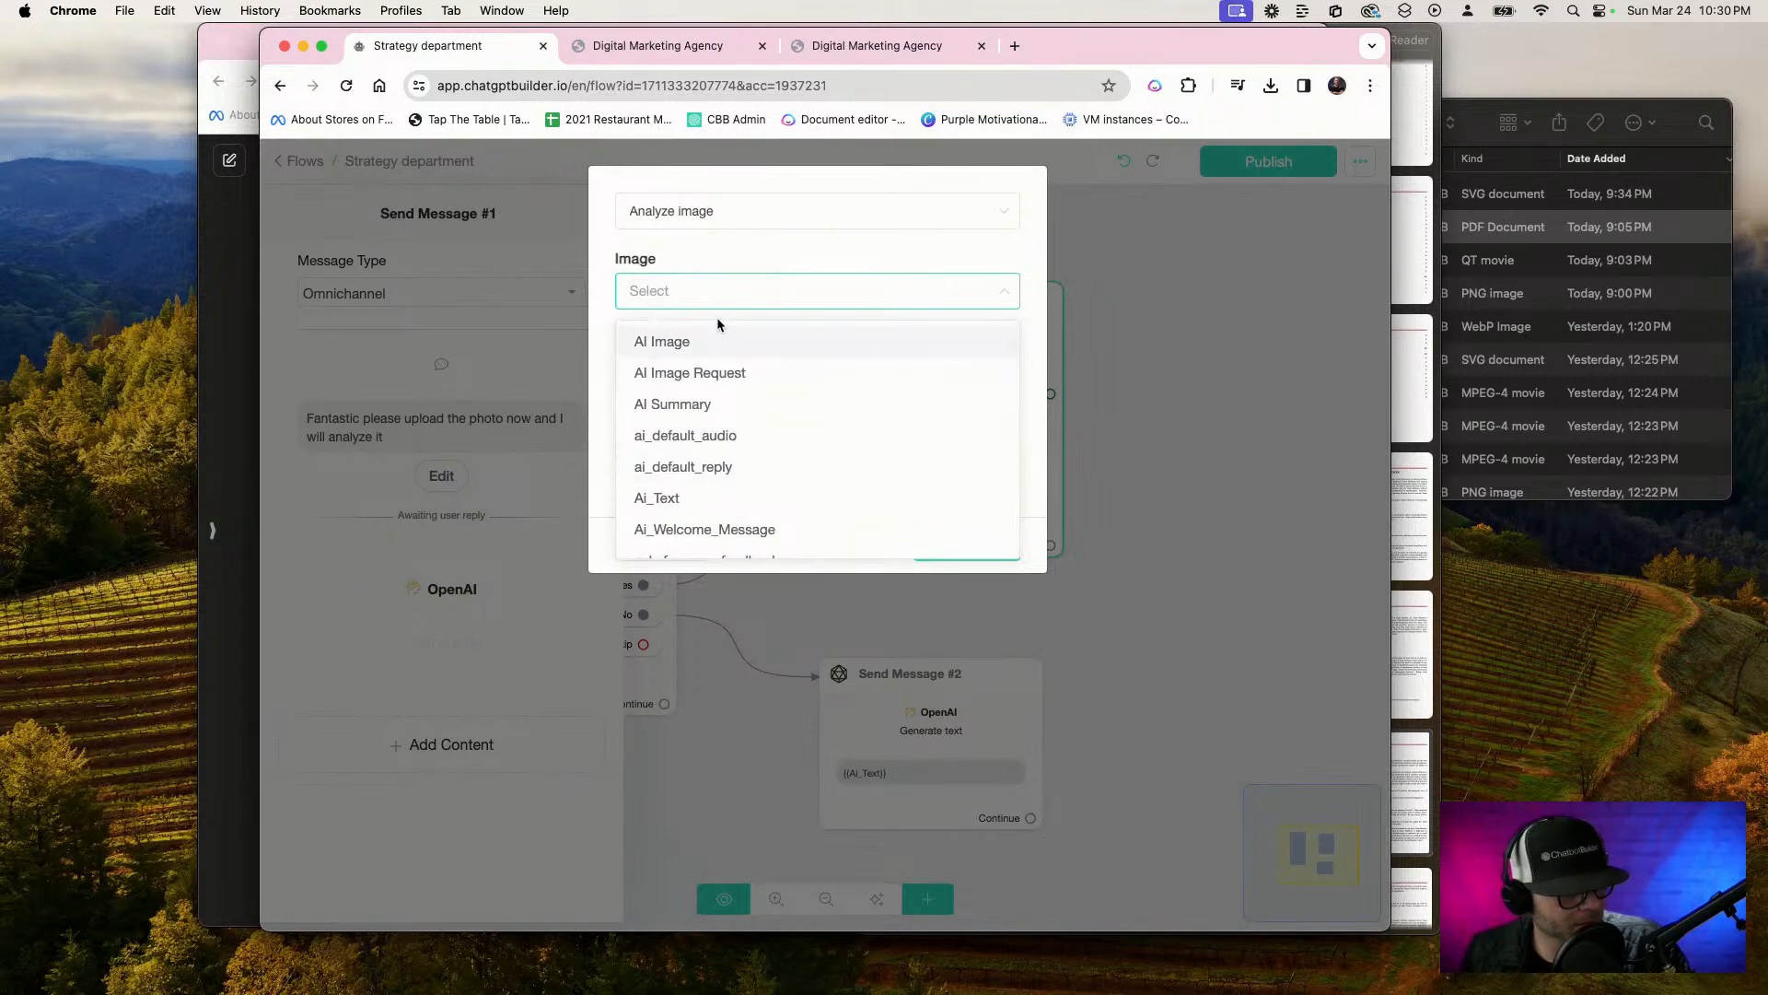
click(746, 346)
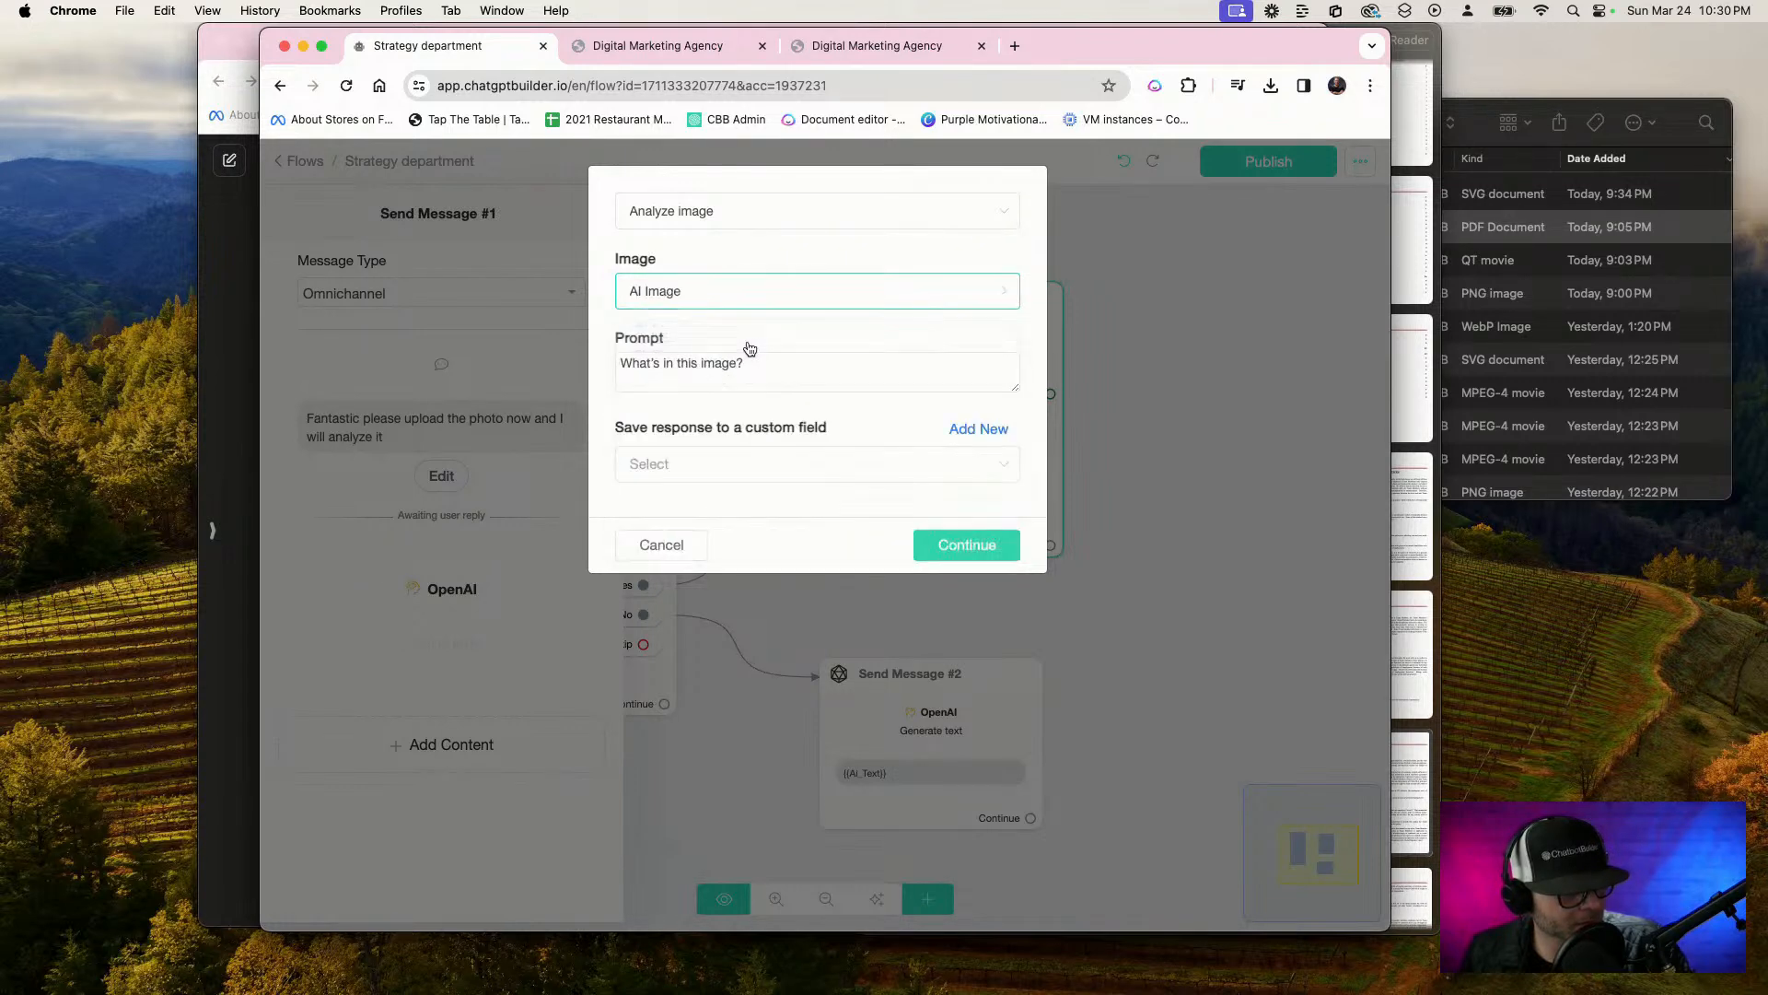
Remove the question mark from the "What's in this image?" prompt and start extending the text by dictation
click(823, 379)
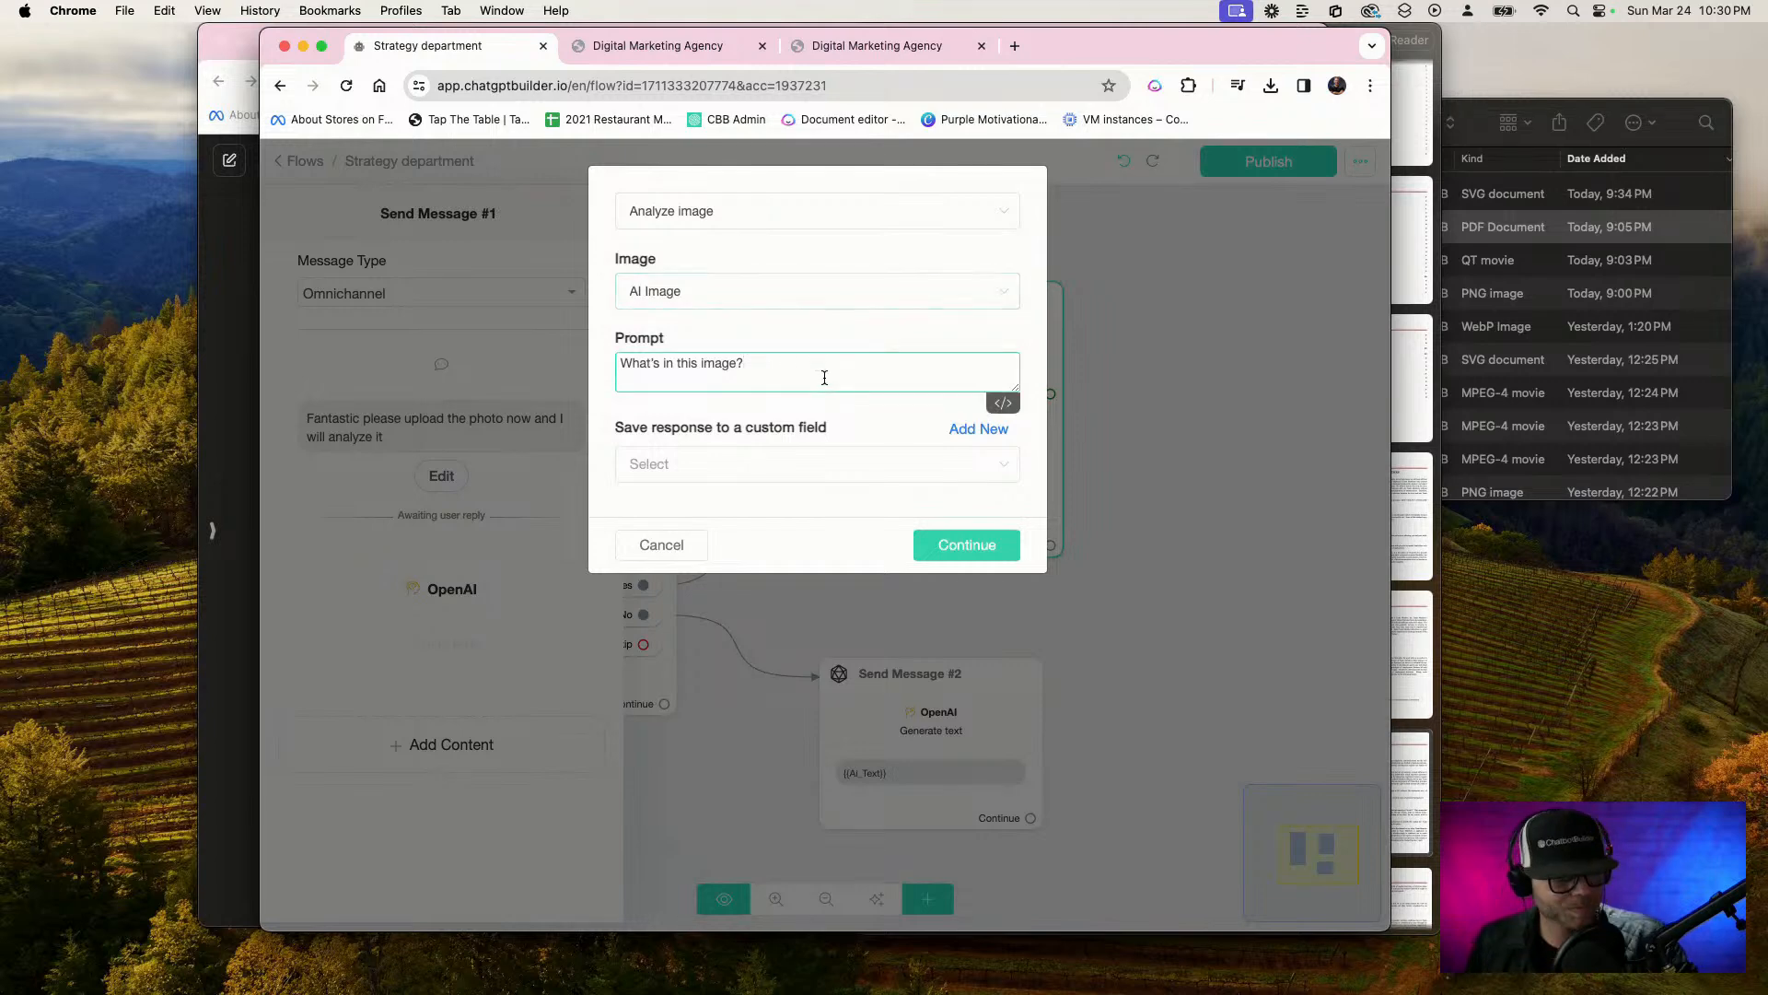
key(BackSpace)
key(F5)
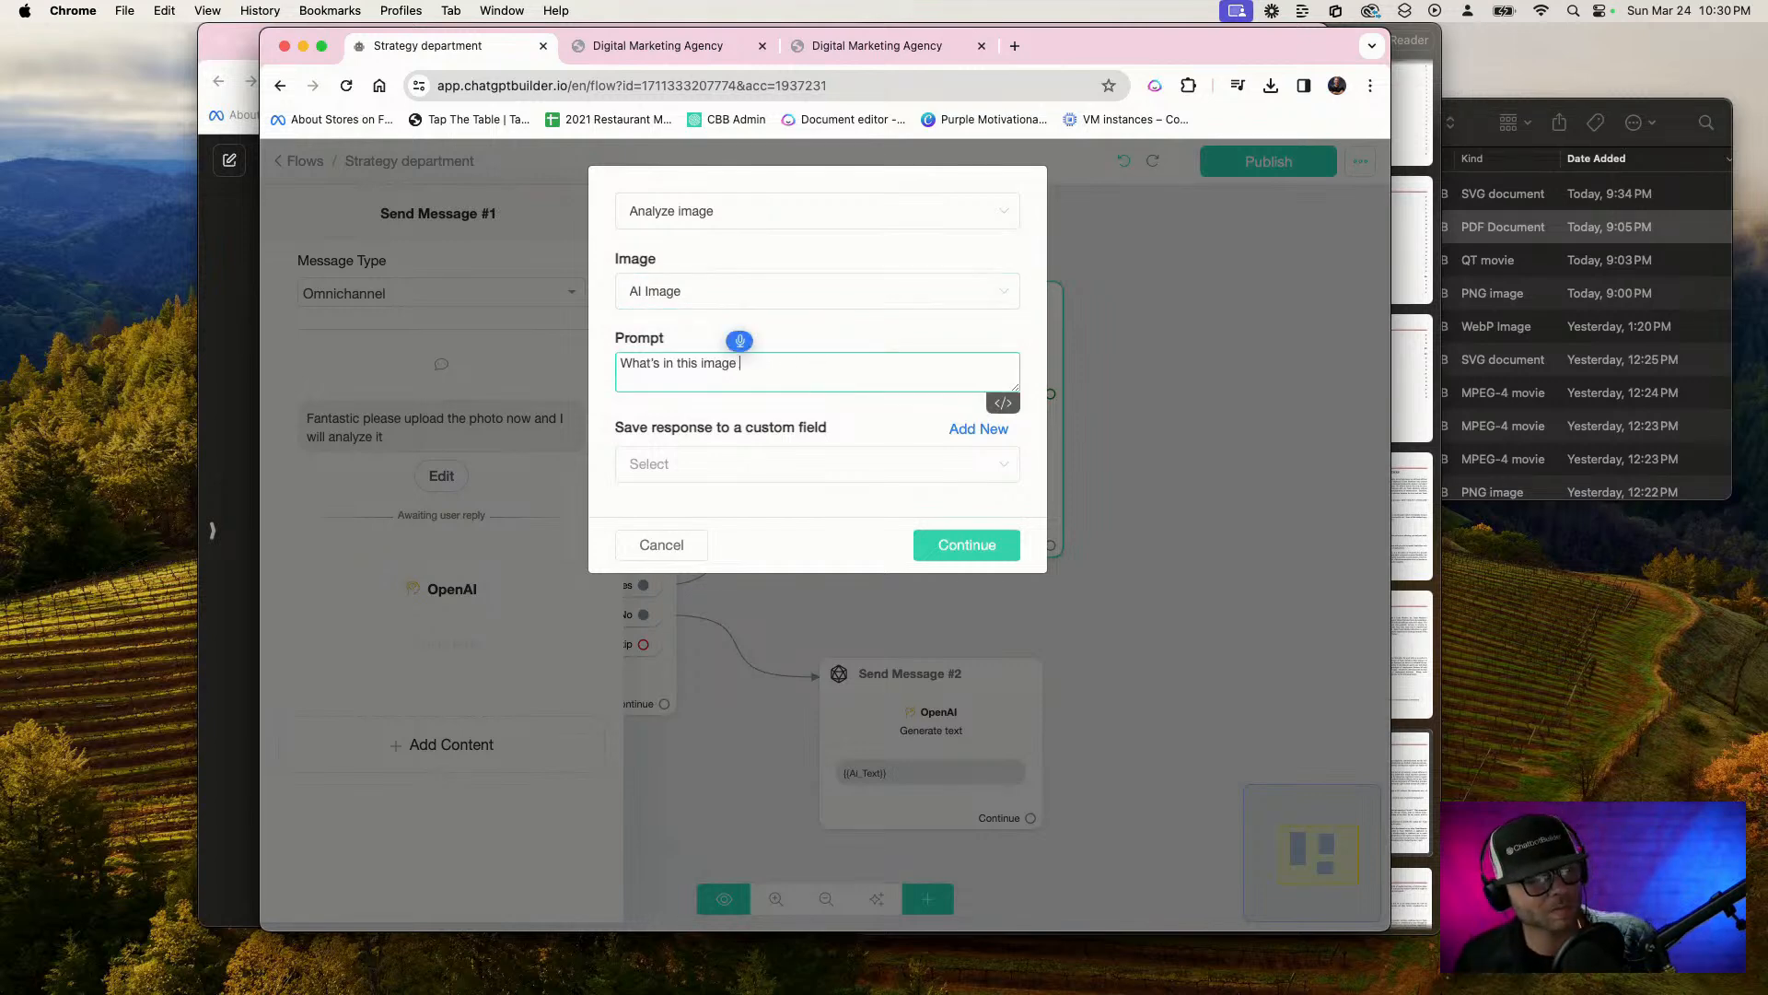
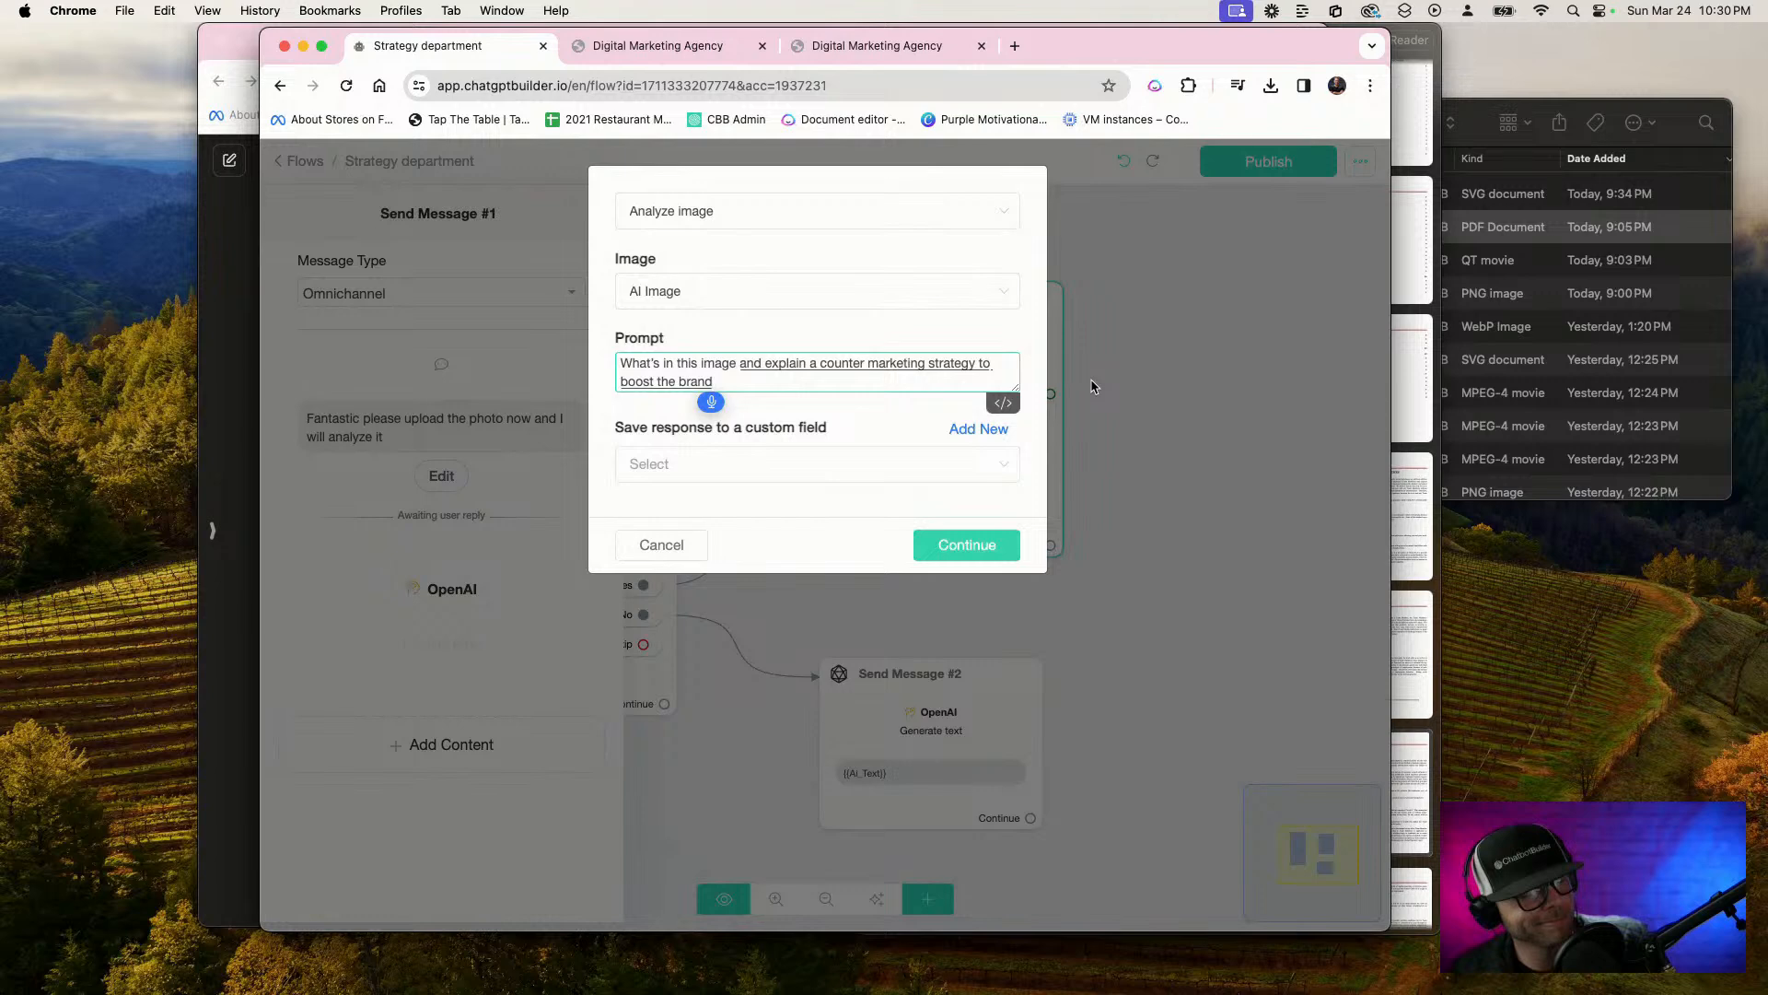
Complete the image analysis prompt with "for the company we work for called RB marketing."
text(for)
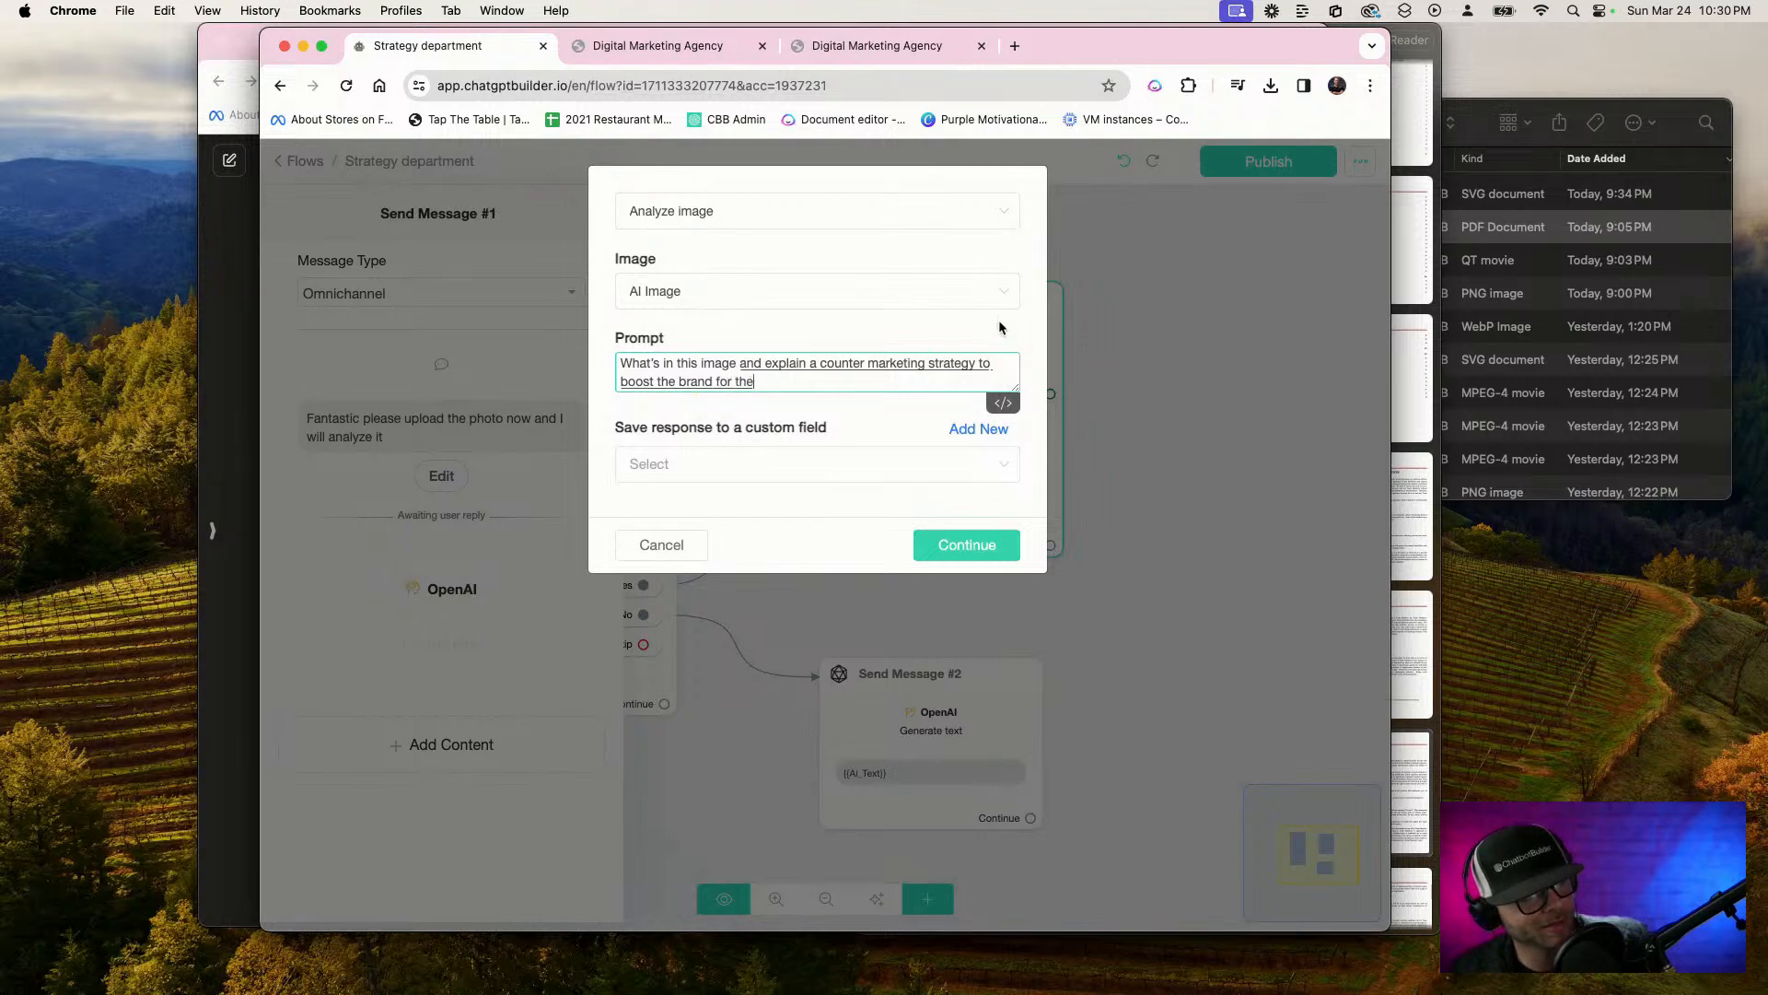
text( the company we work)
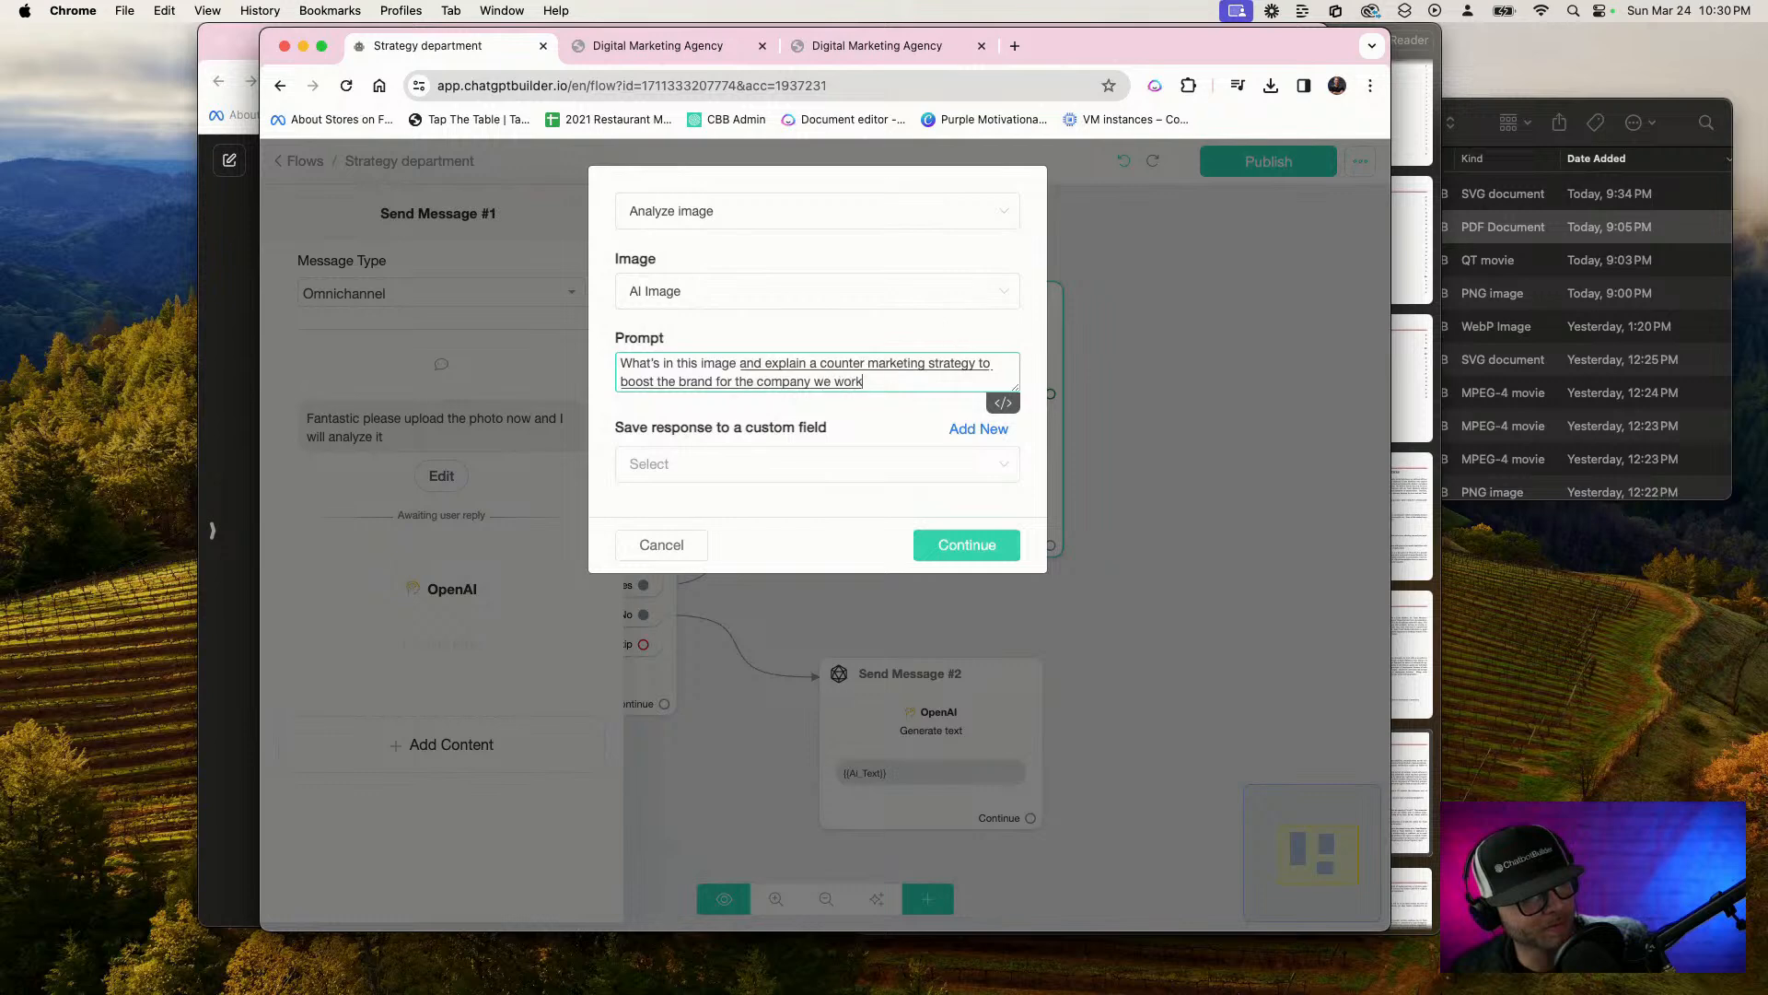
text( for called RB marketing)
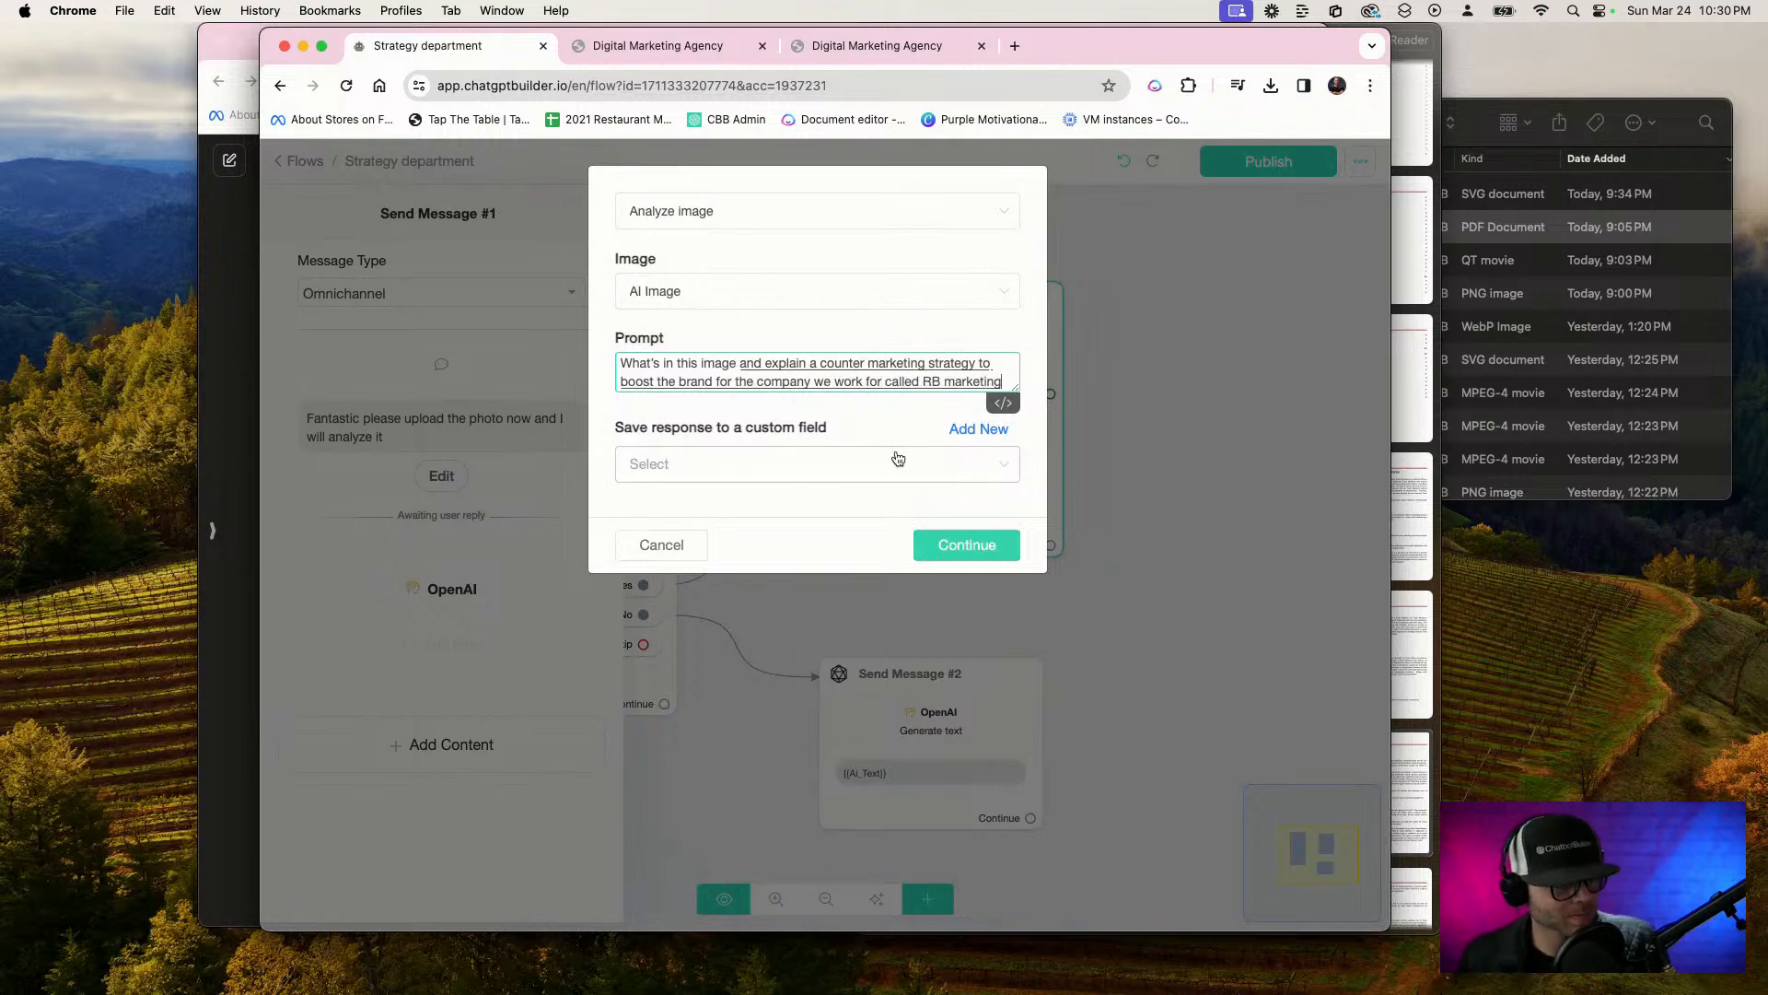
text(.)
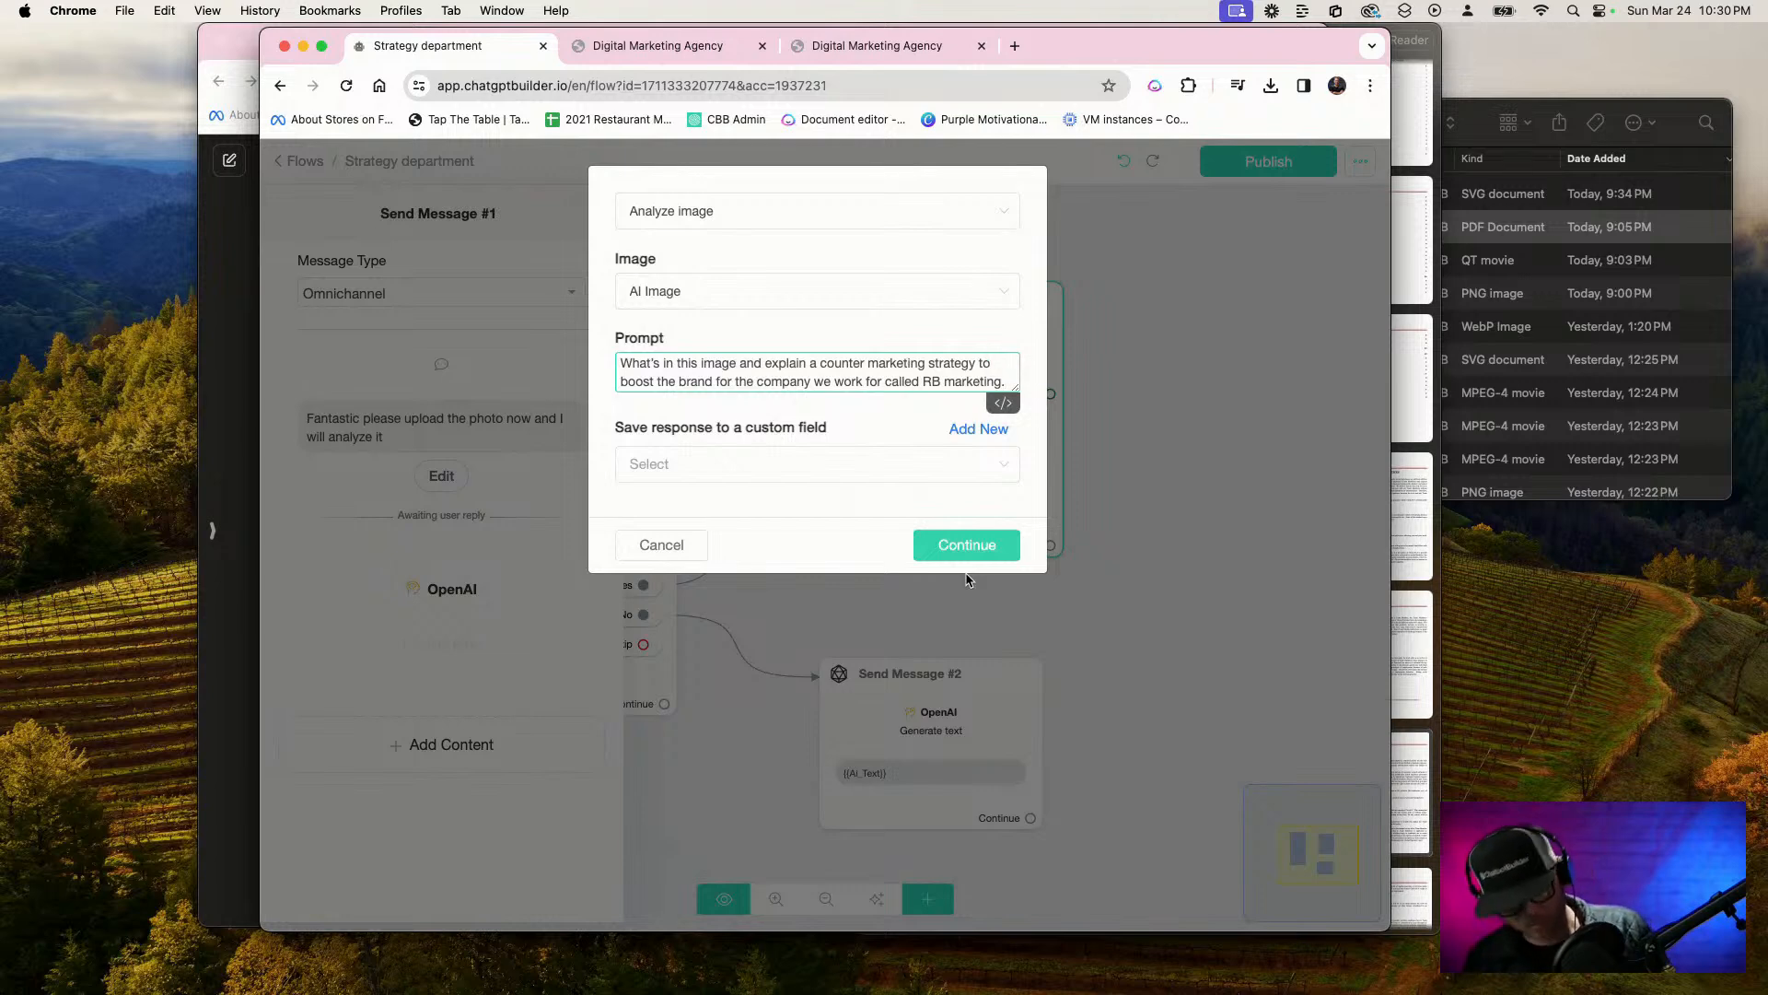
click(979, 428)
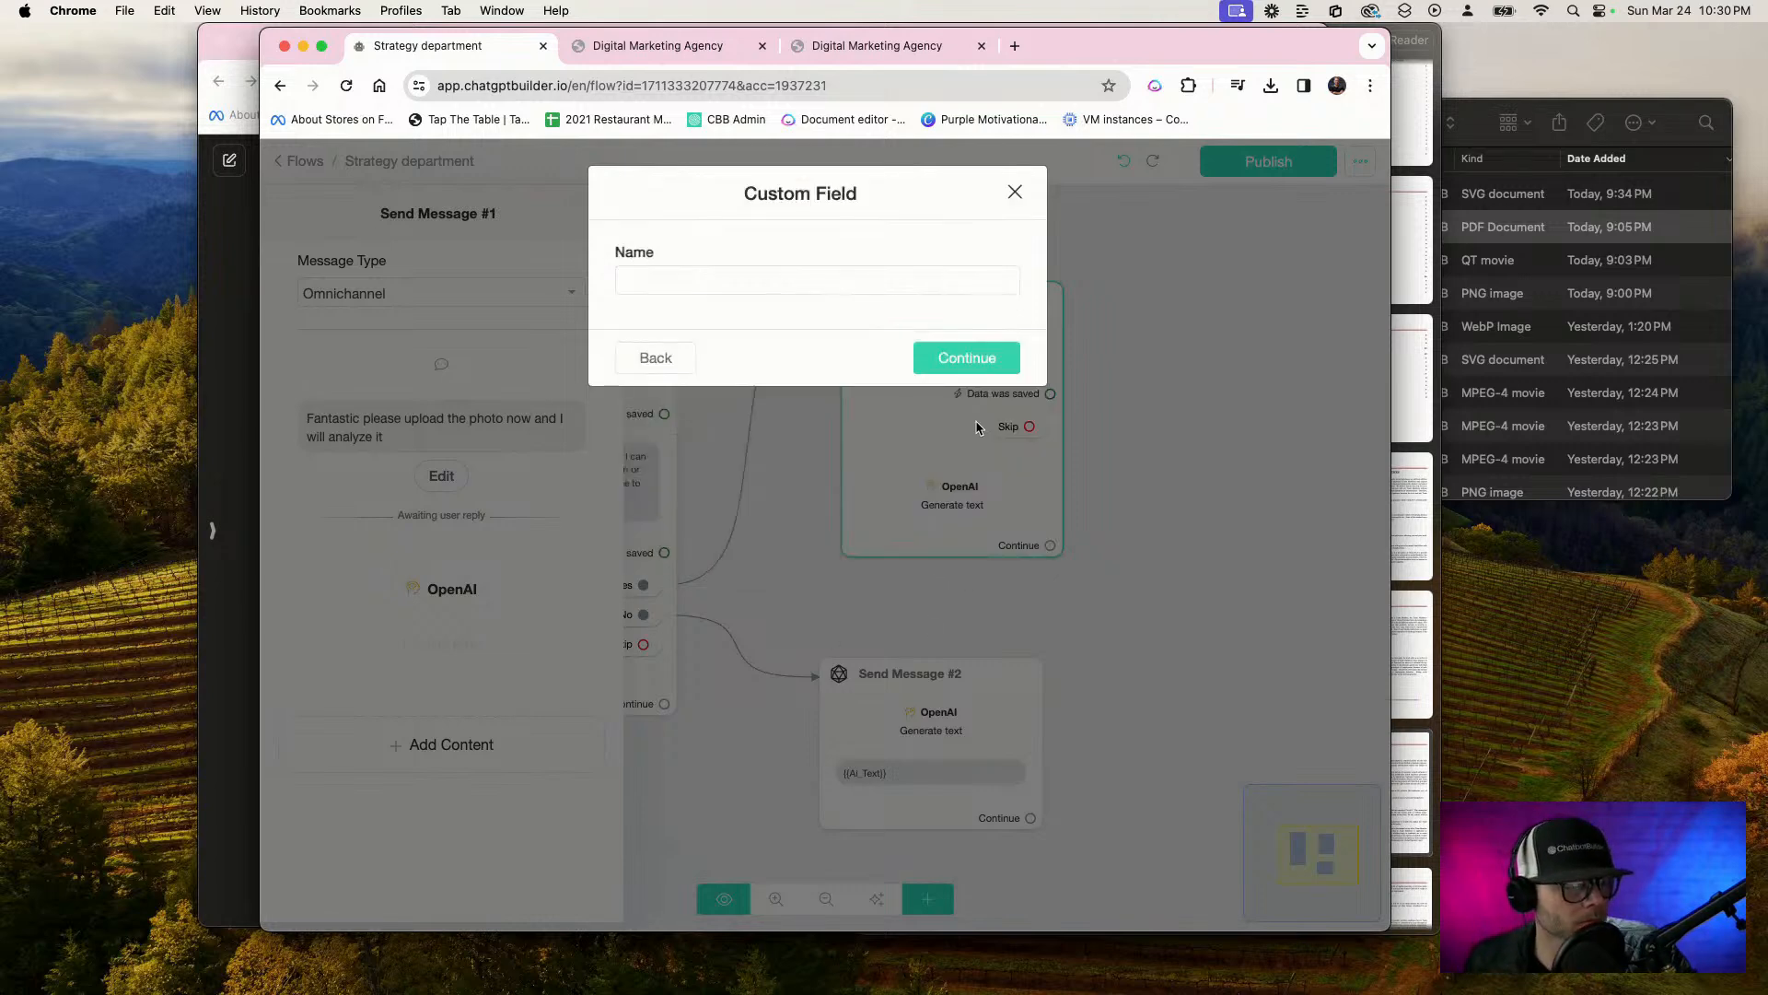
click(656, 357)
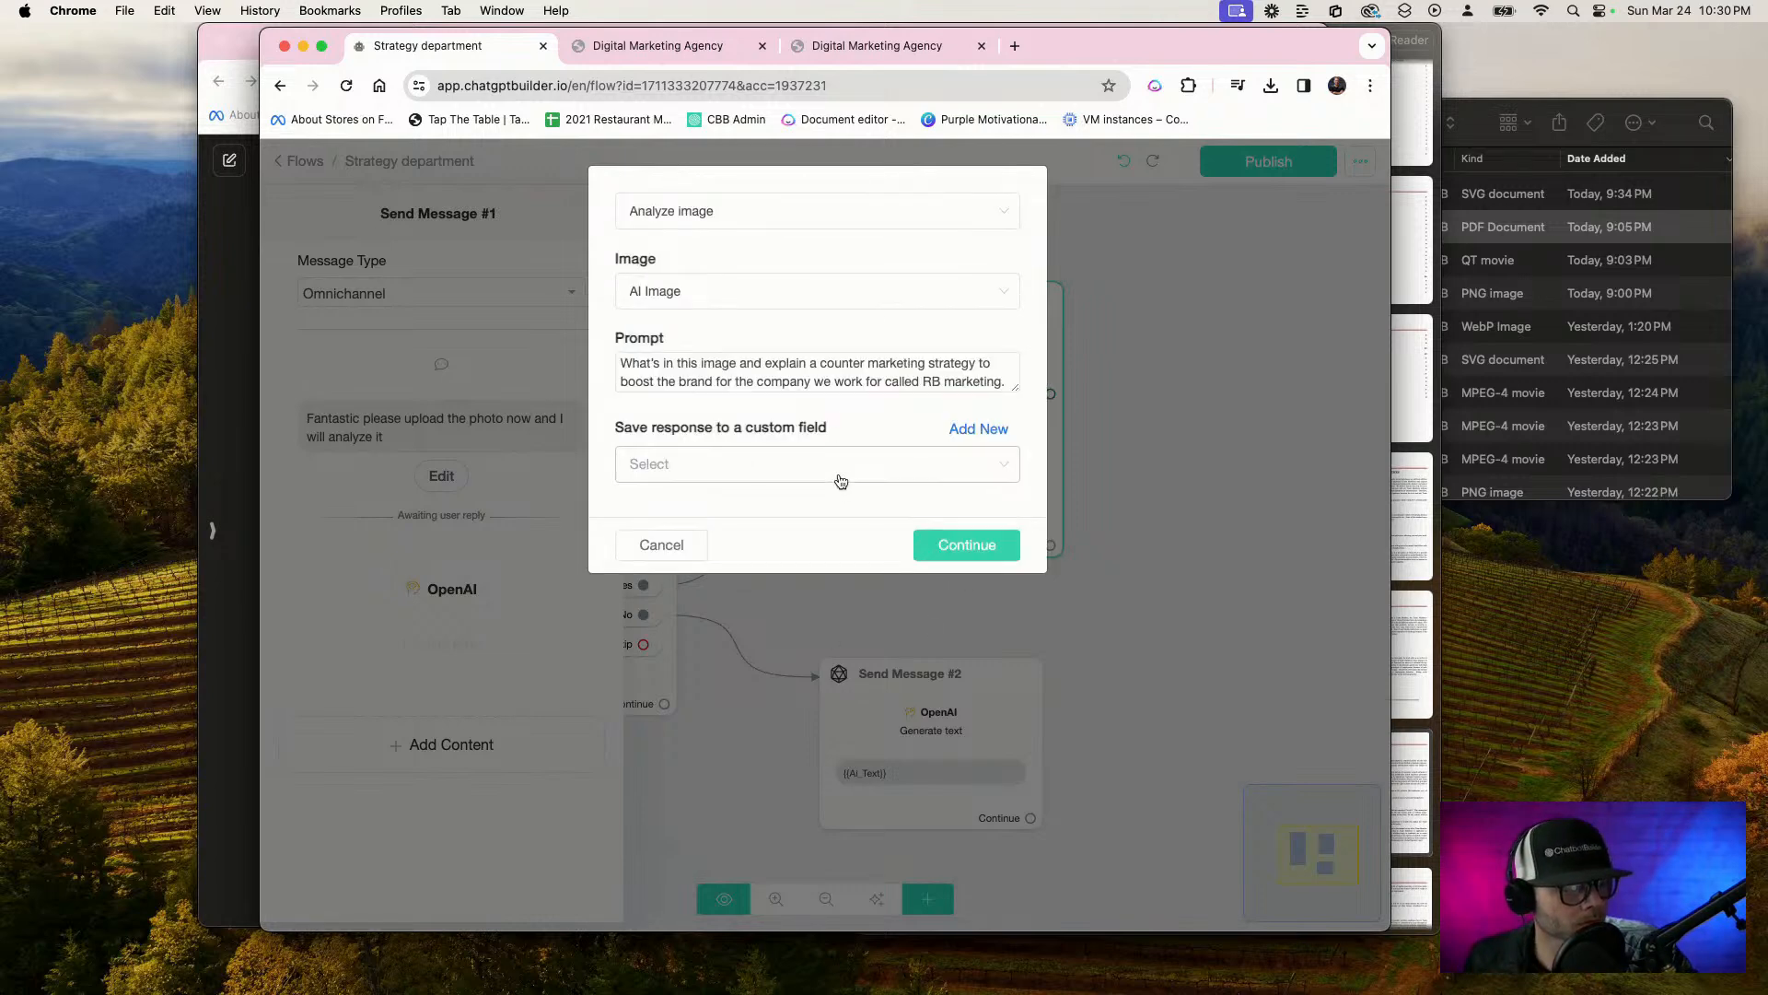
click(836, 471)
scroll(822, 589, down, 10)
scroll(824, 604, up, 3)
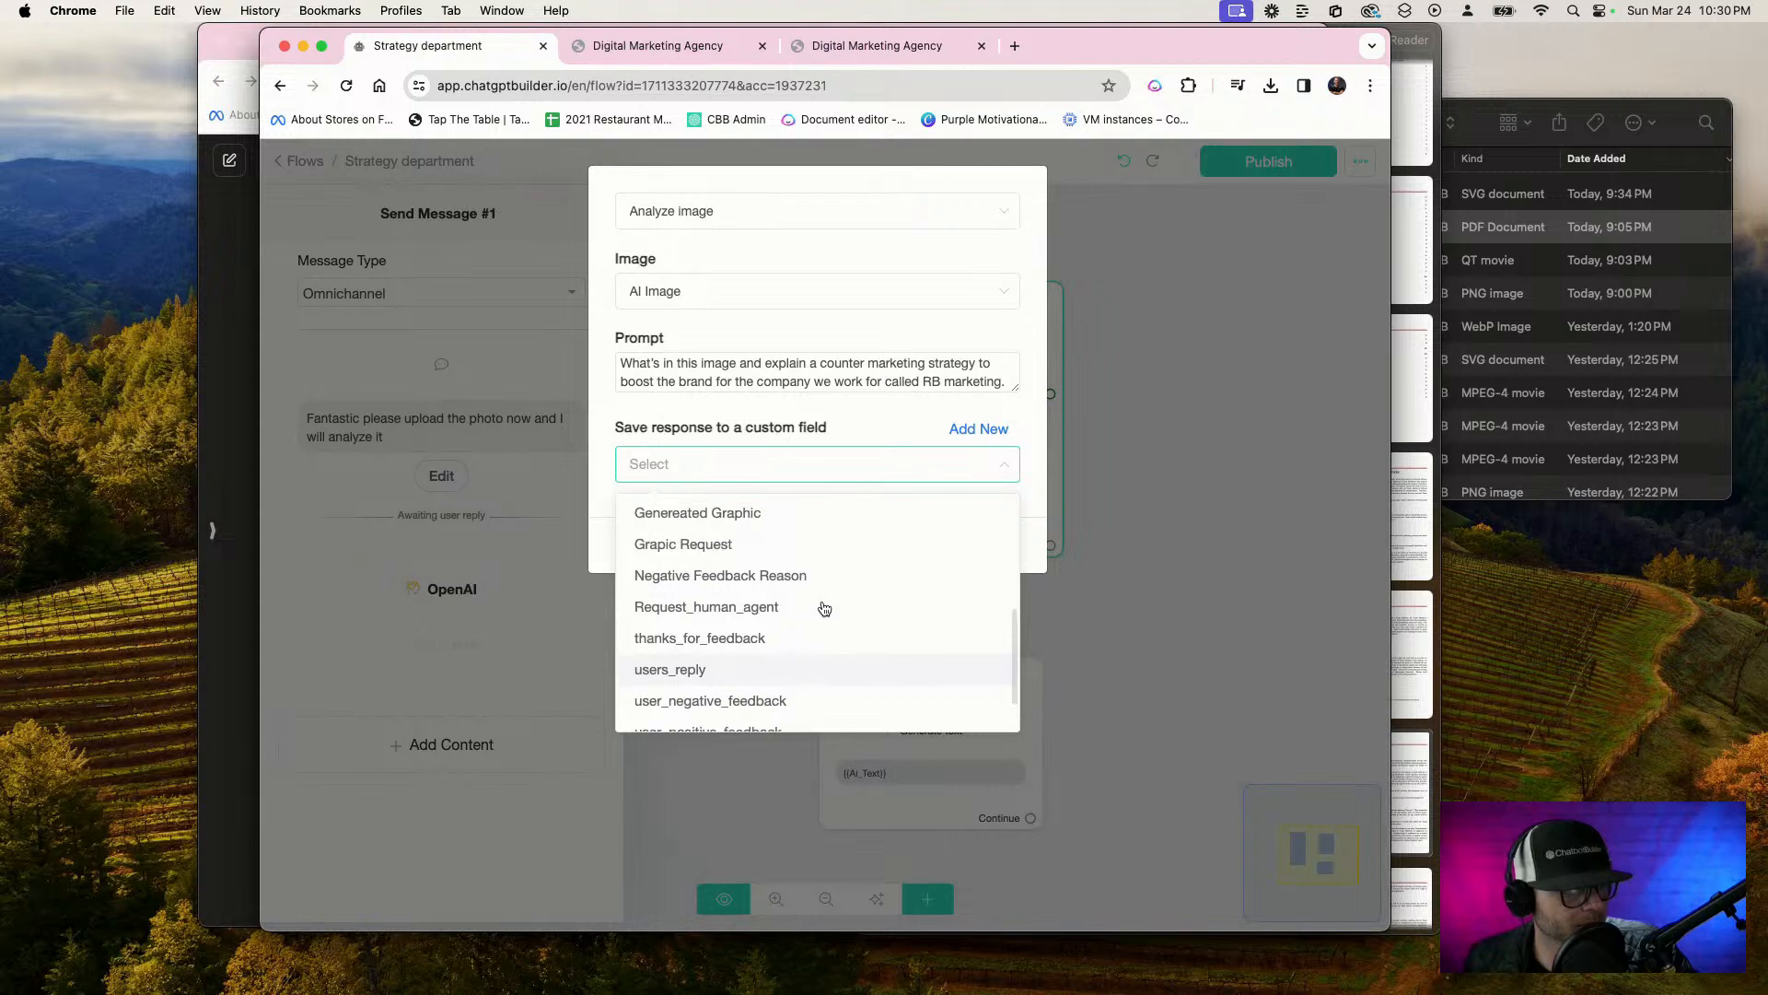
scroll(825, 608, up, 5)
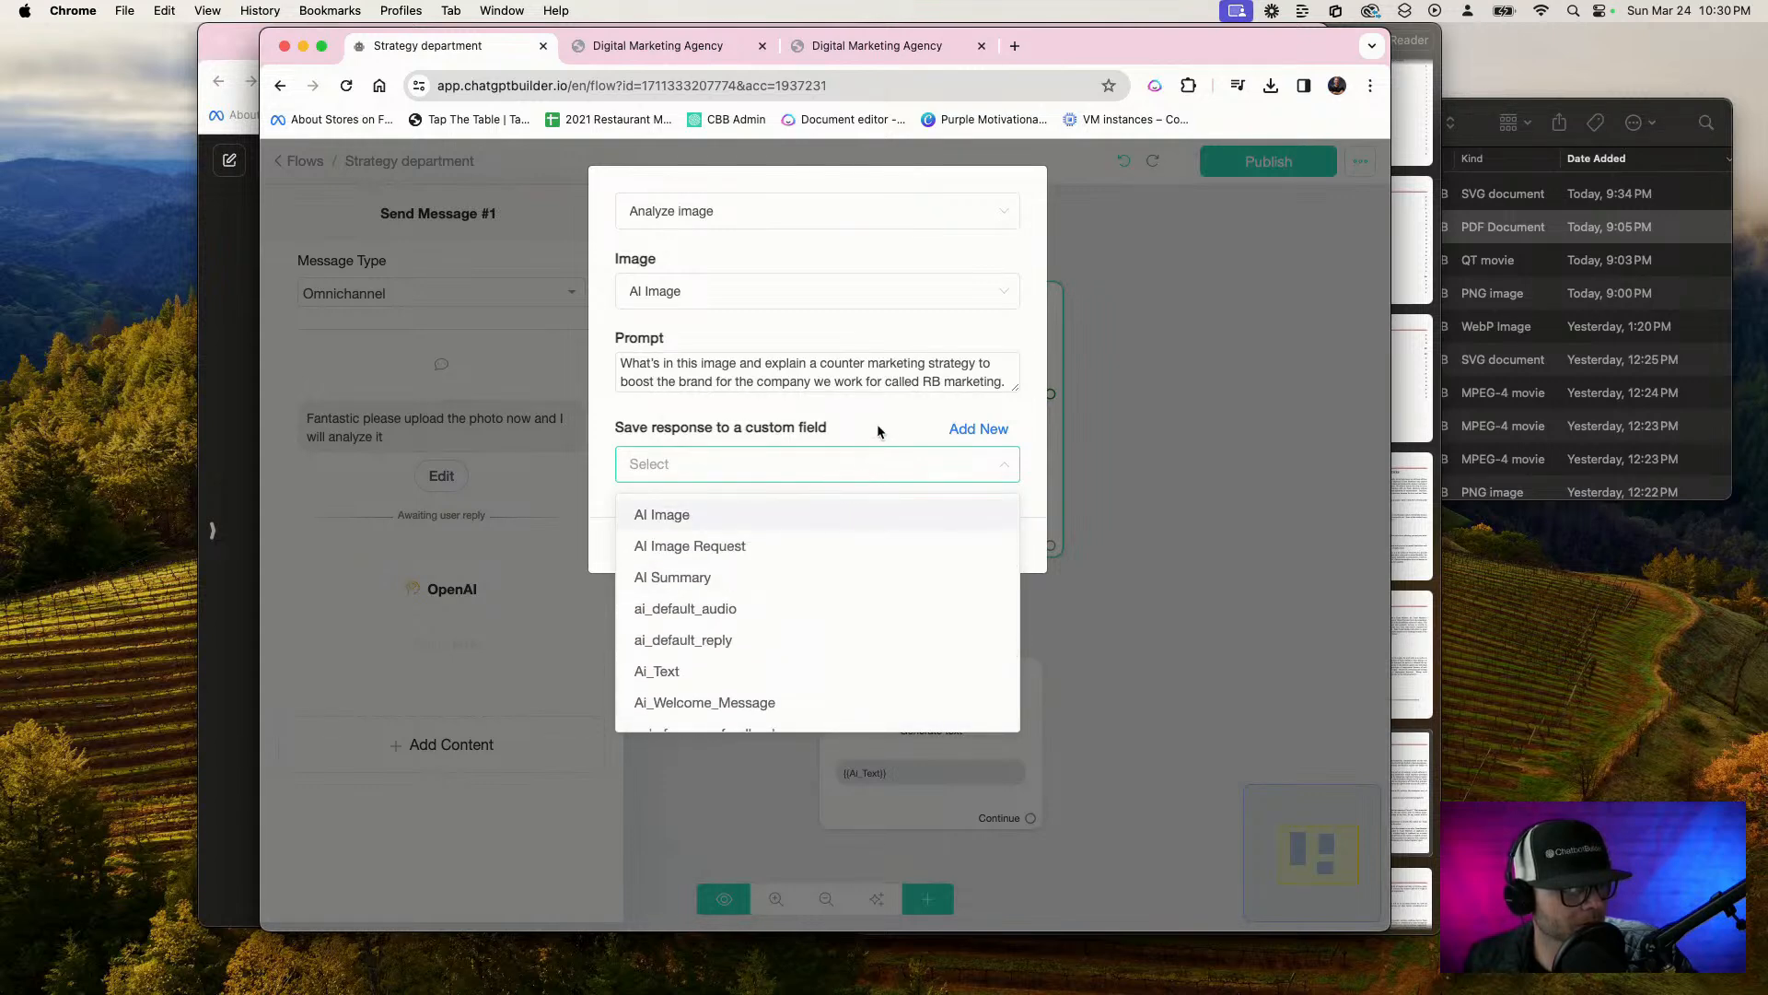
Create a custom field named "Answer from strategy" for the image analysis response and save the OpenAI action
click(978, 428)
click(786, 283)
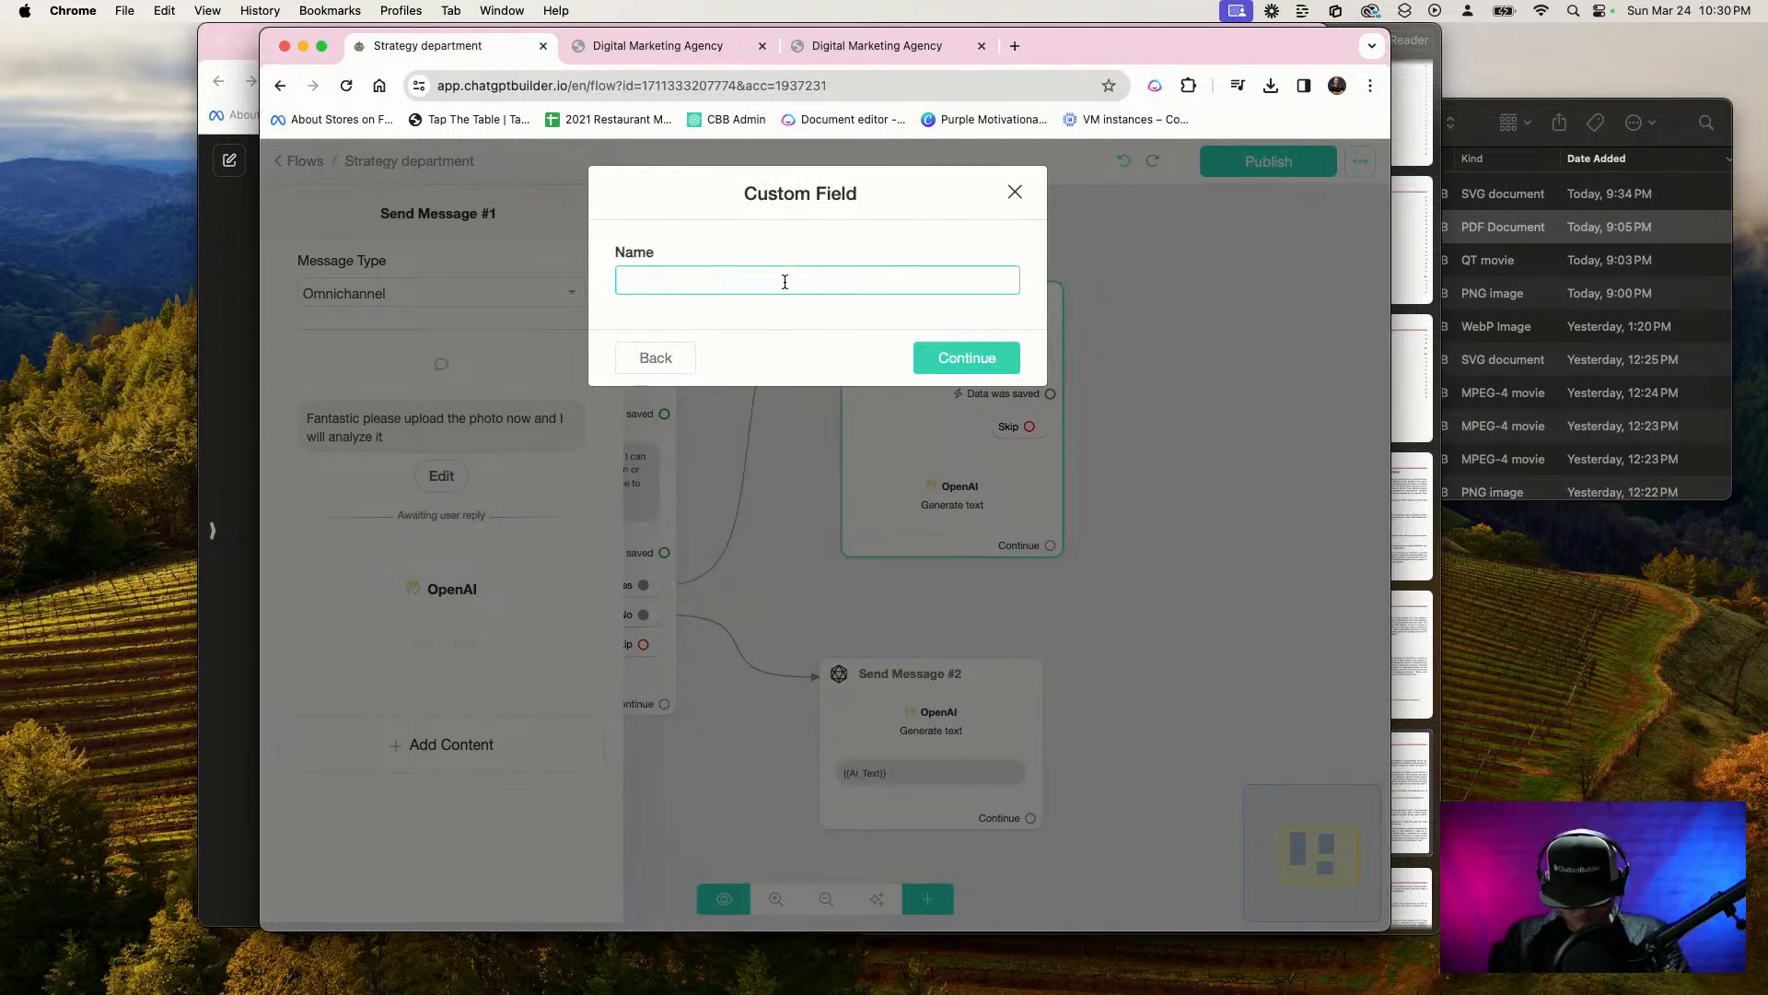
key(F5)
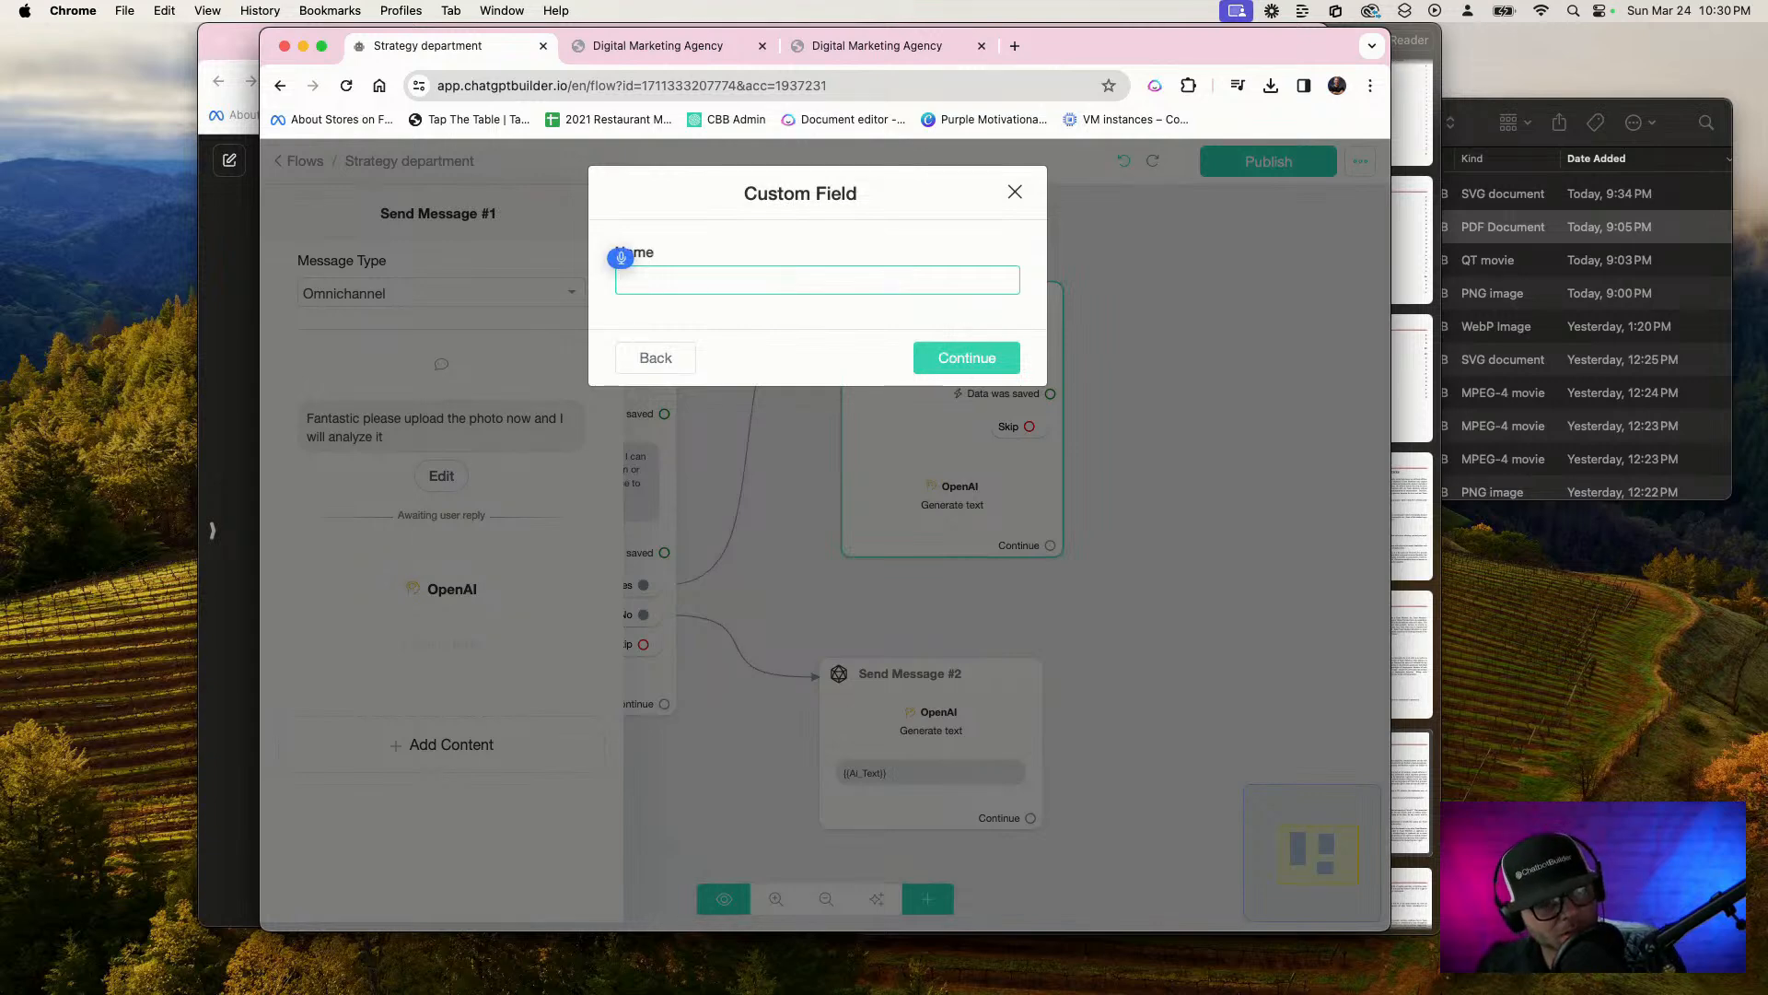
text(Answer)
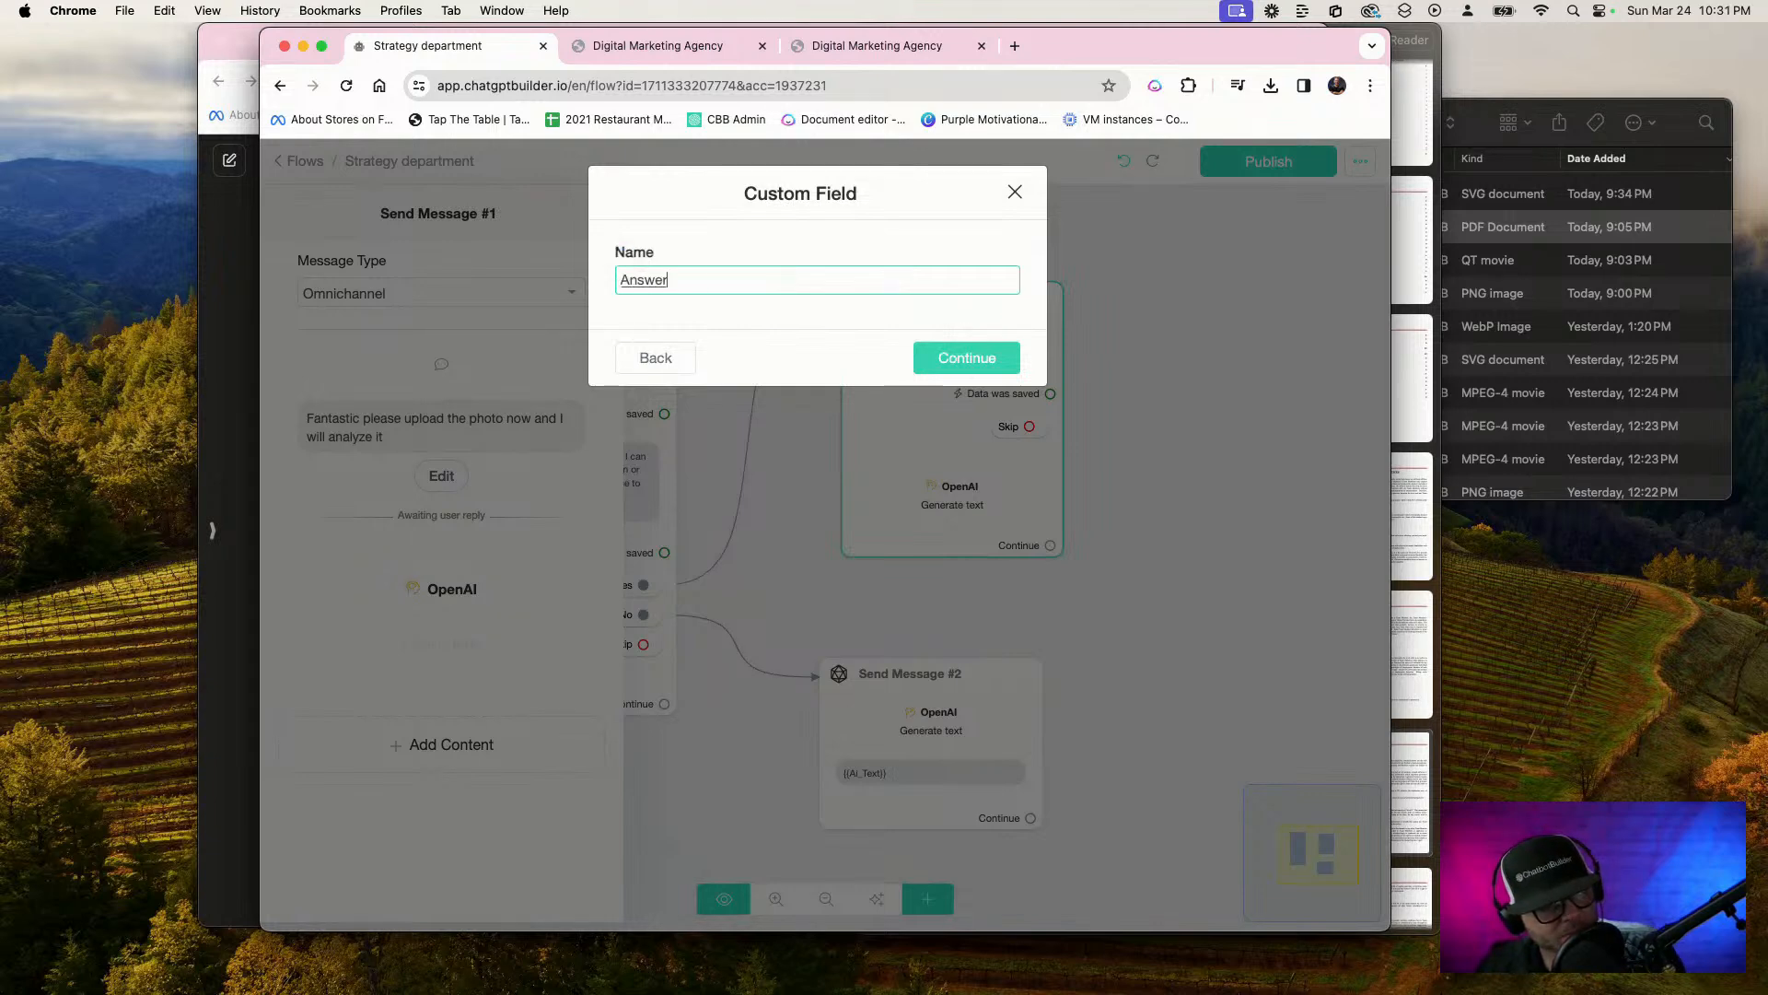
text( from strata)
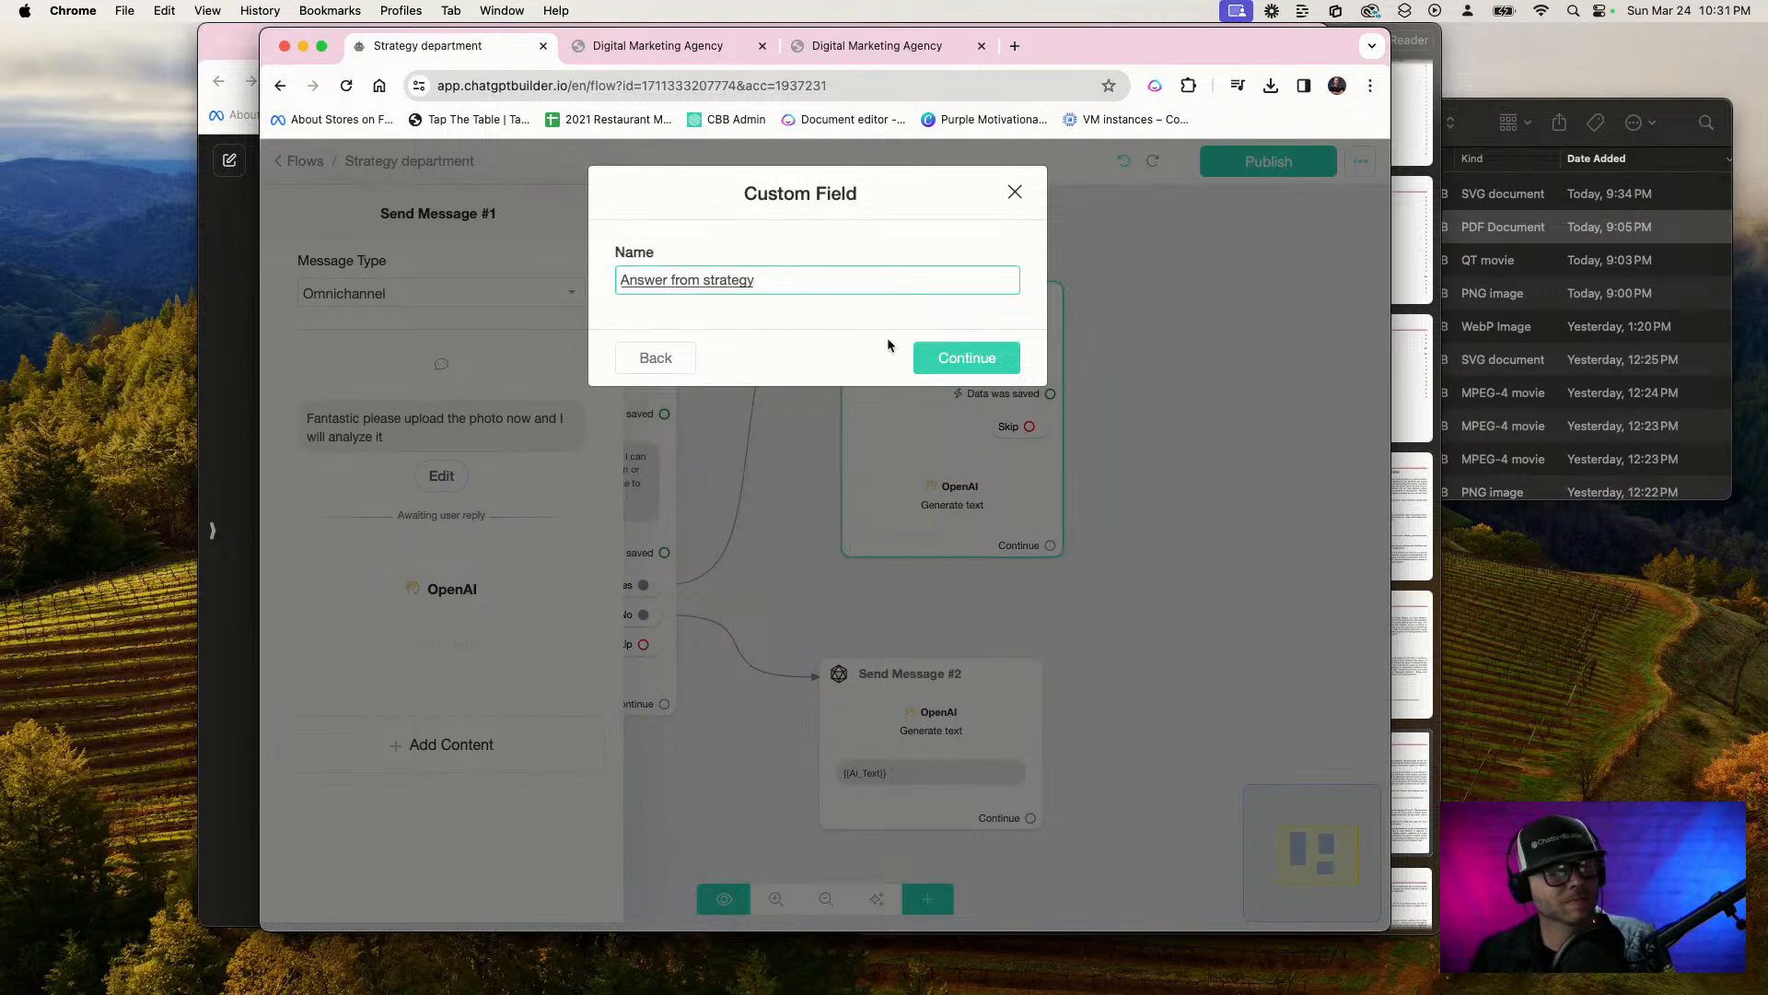
click(939, 357)
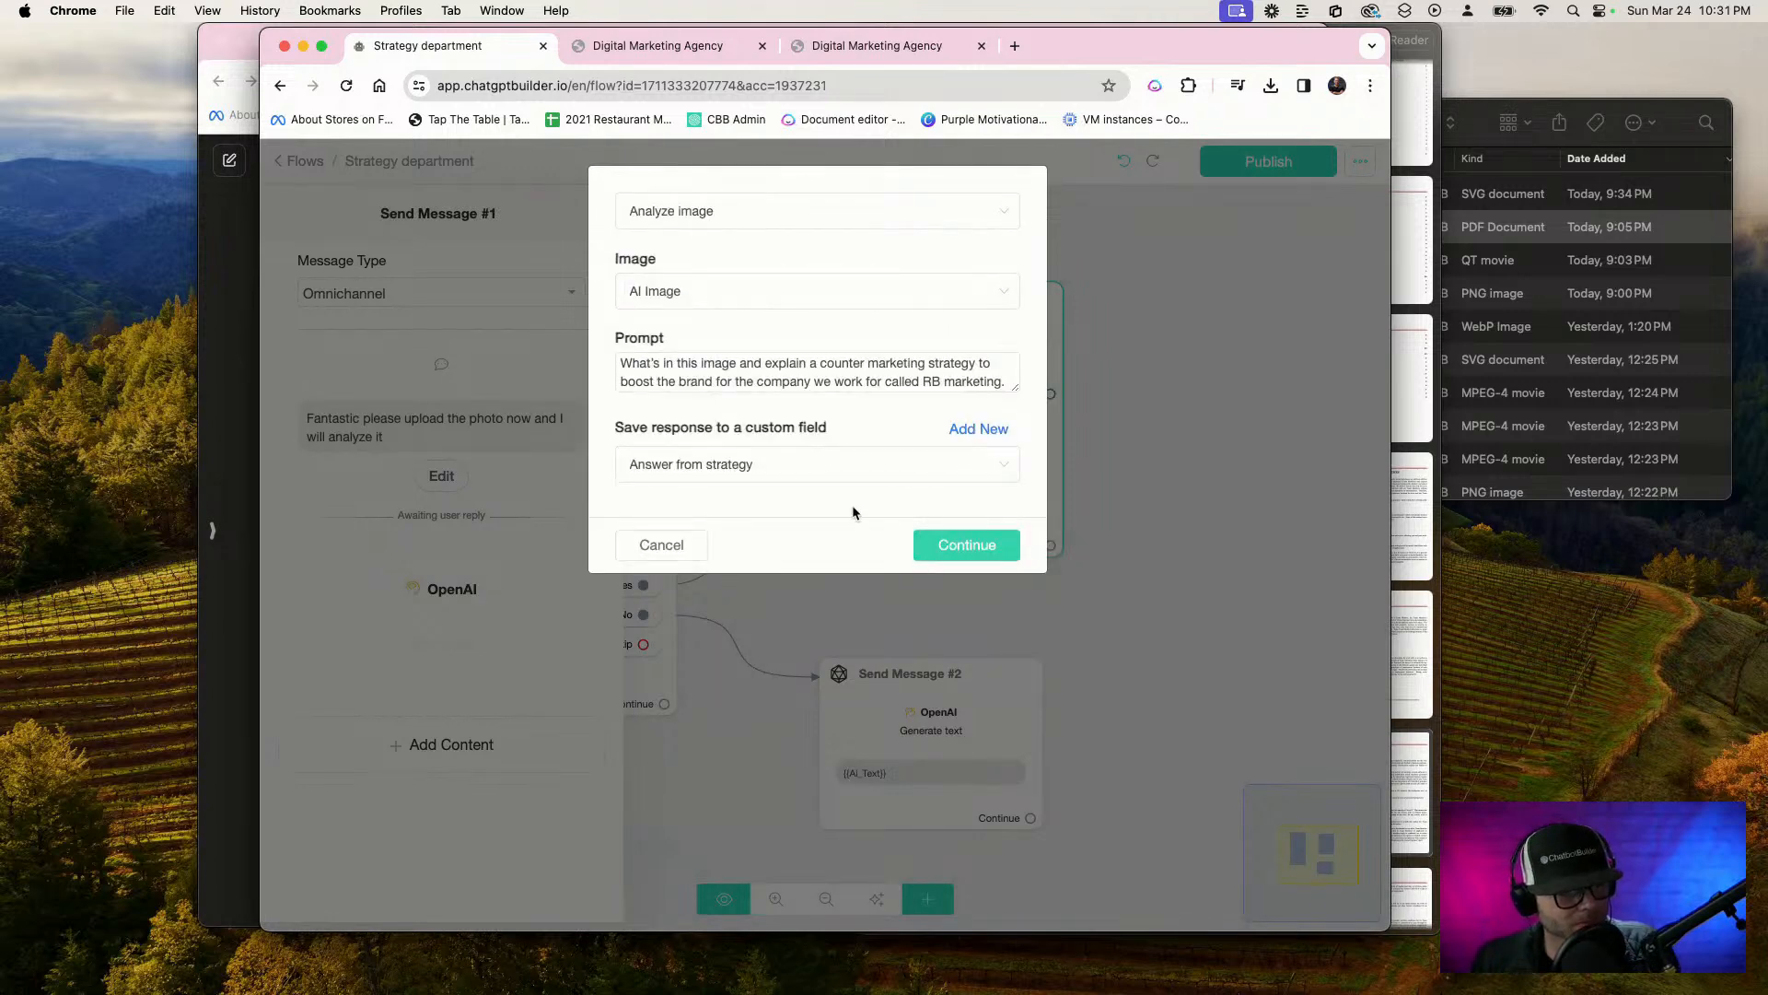
click(932, 550)
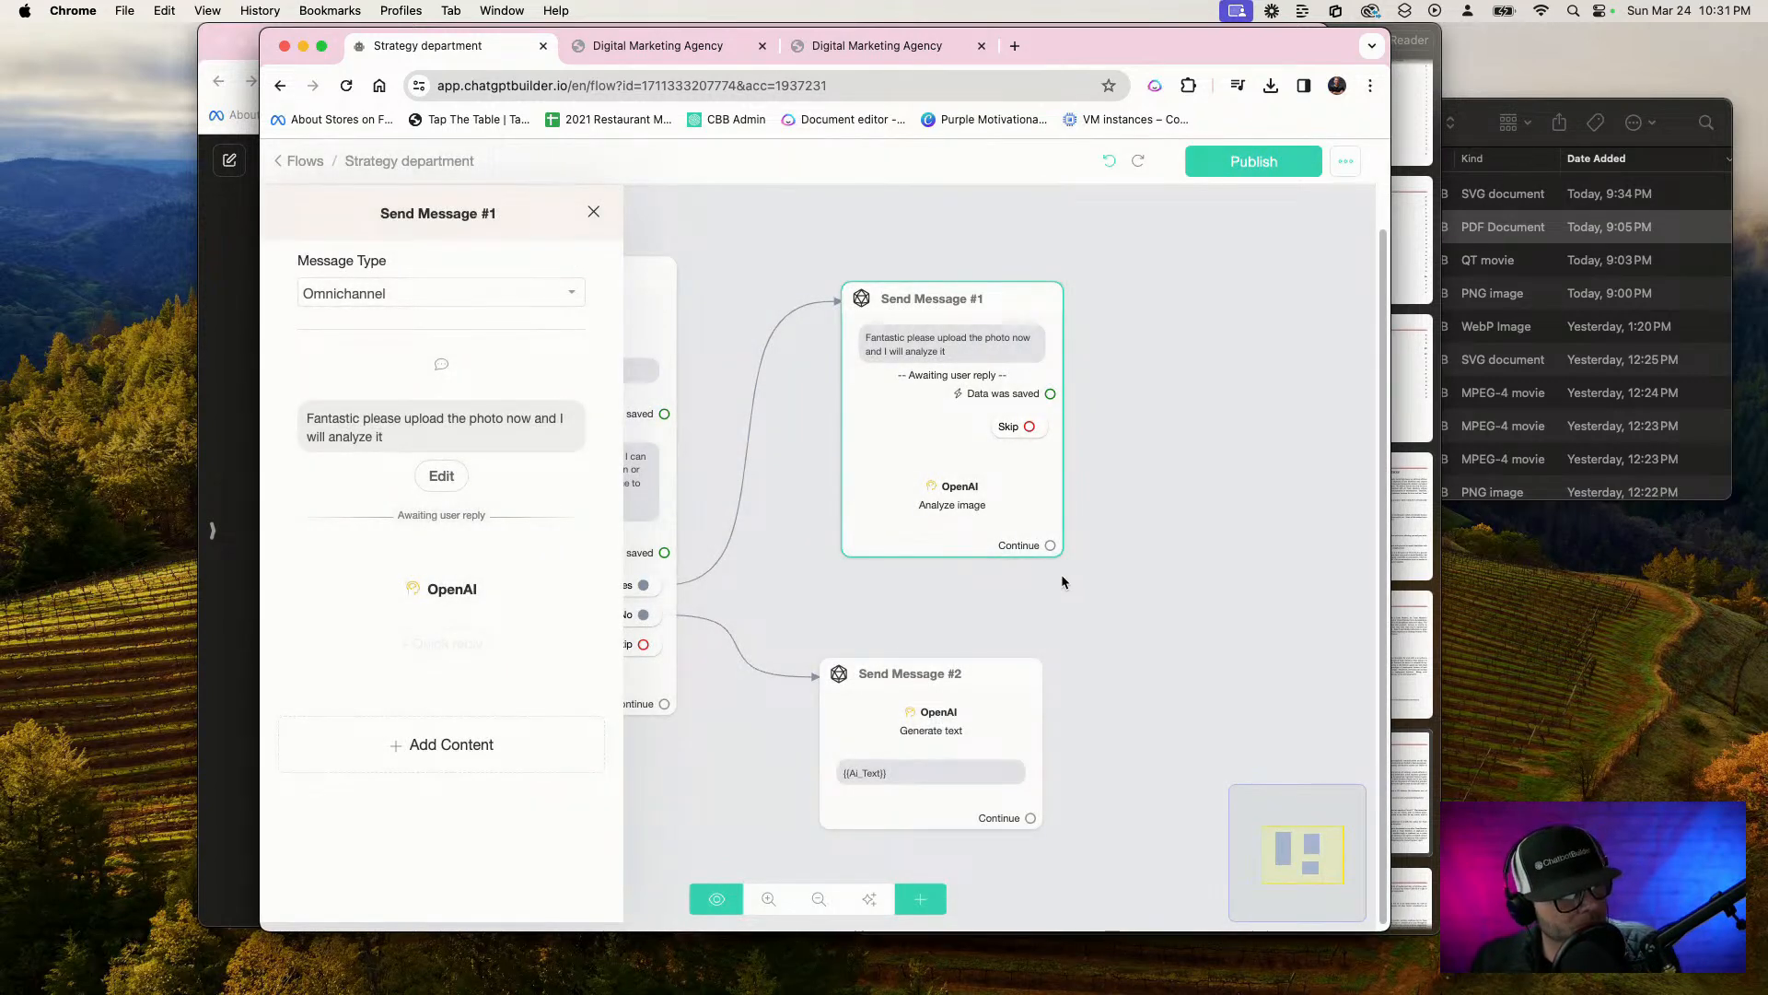
Add a text message containing {{Answer from strategy}} after the image analysis in Send Message #1, and publish the flow
click(428, 757)
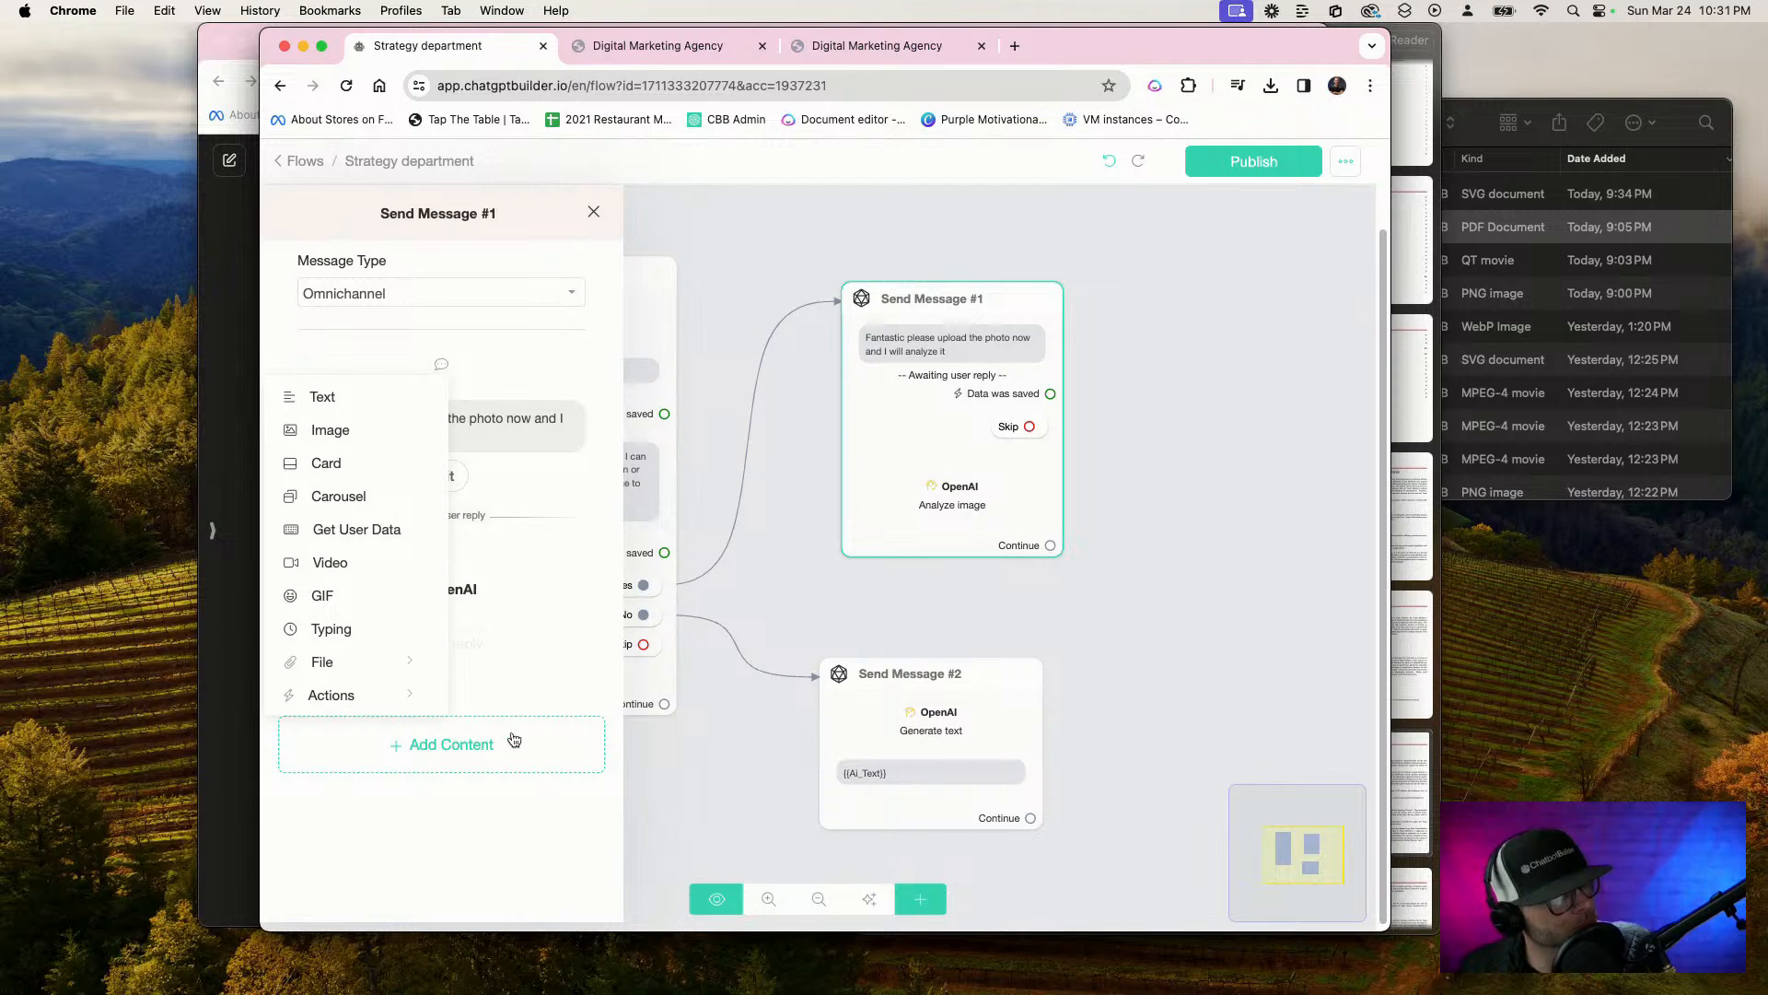
click(342, 400)
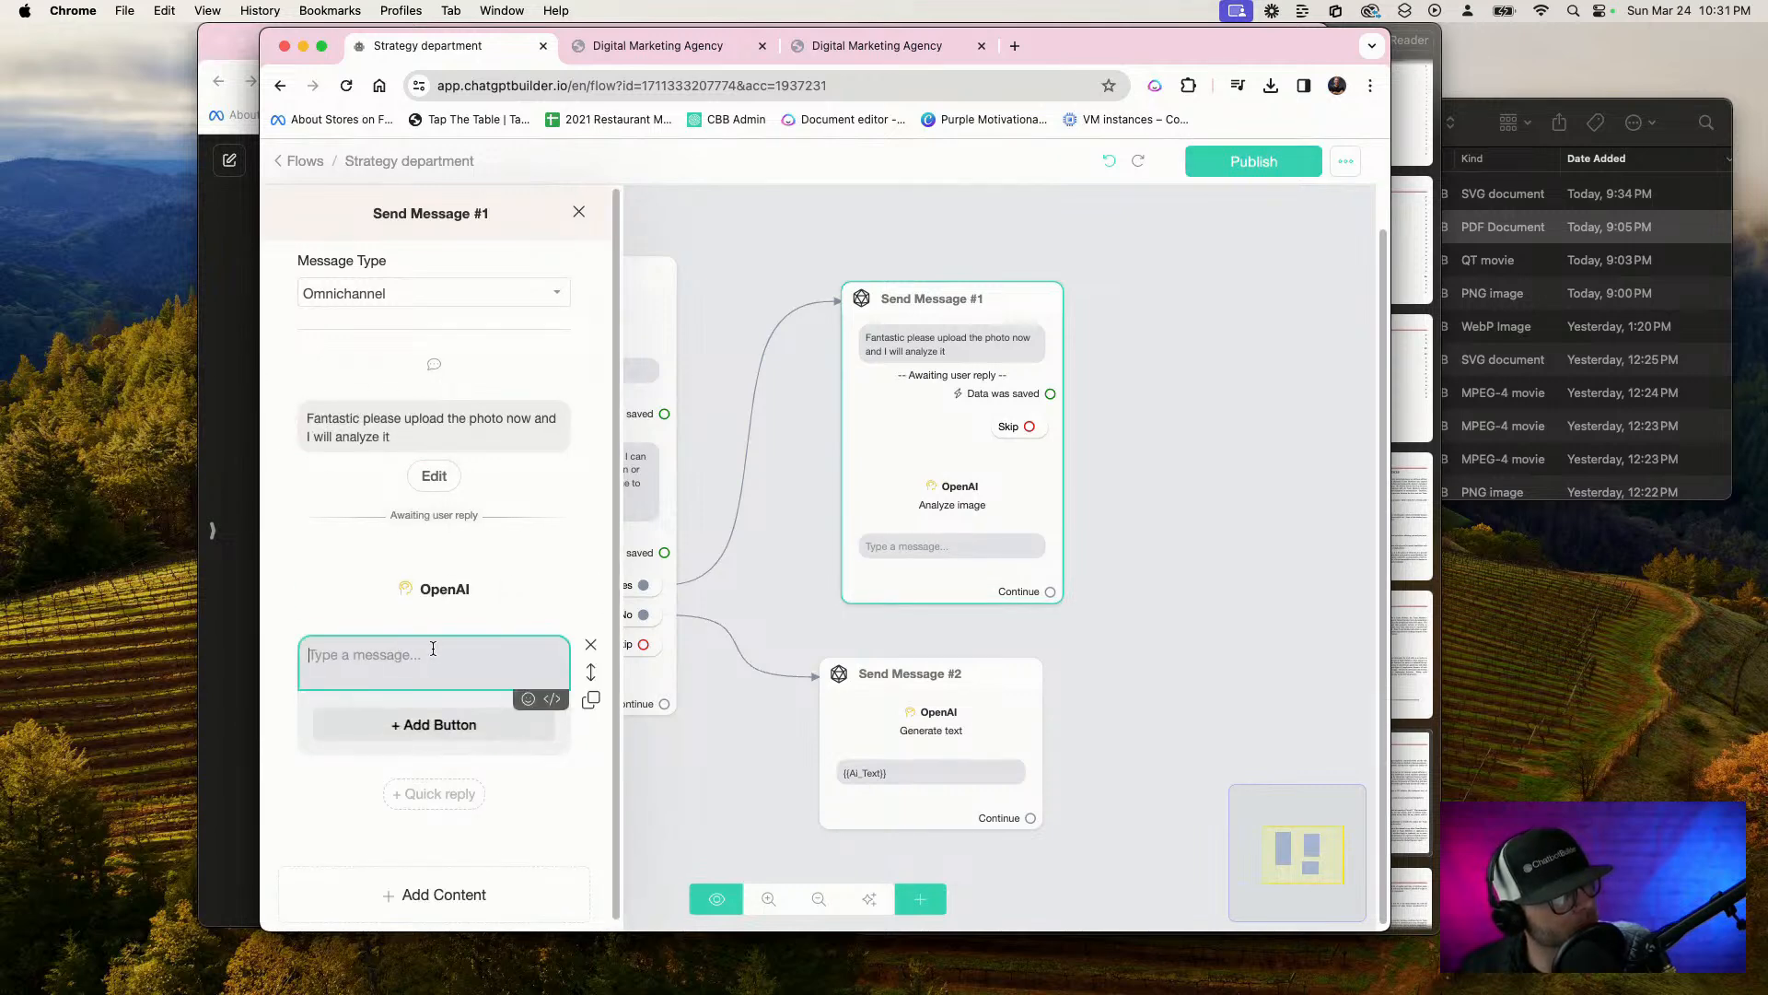
text({)
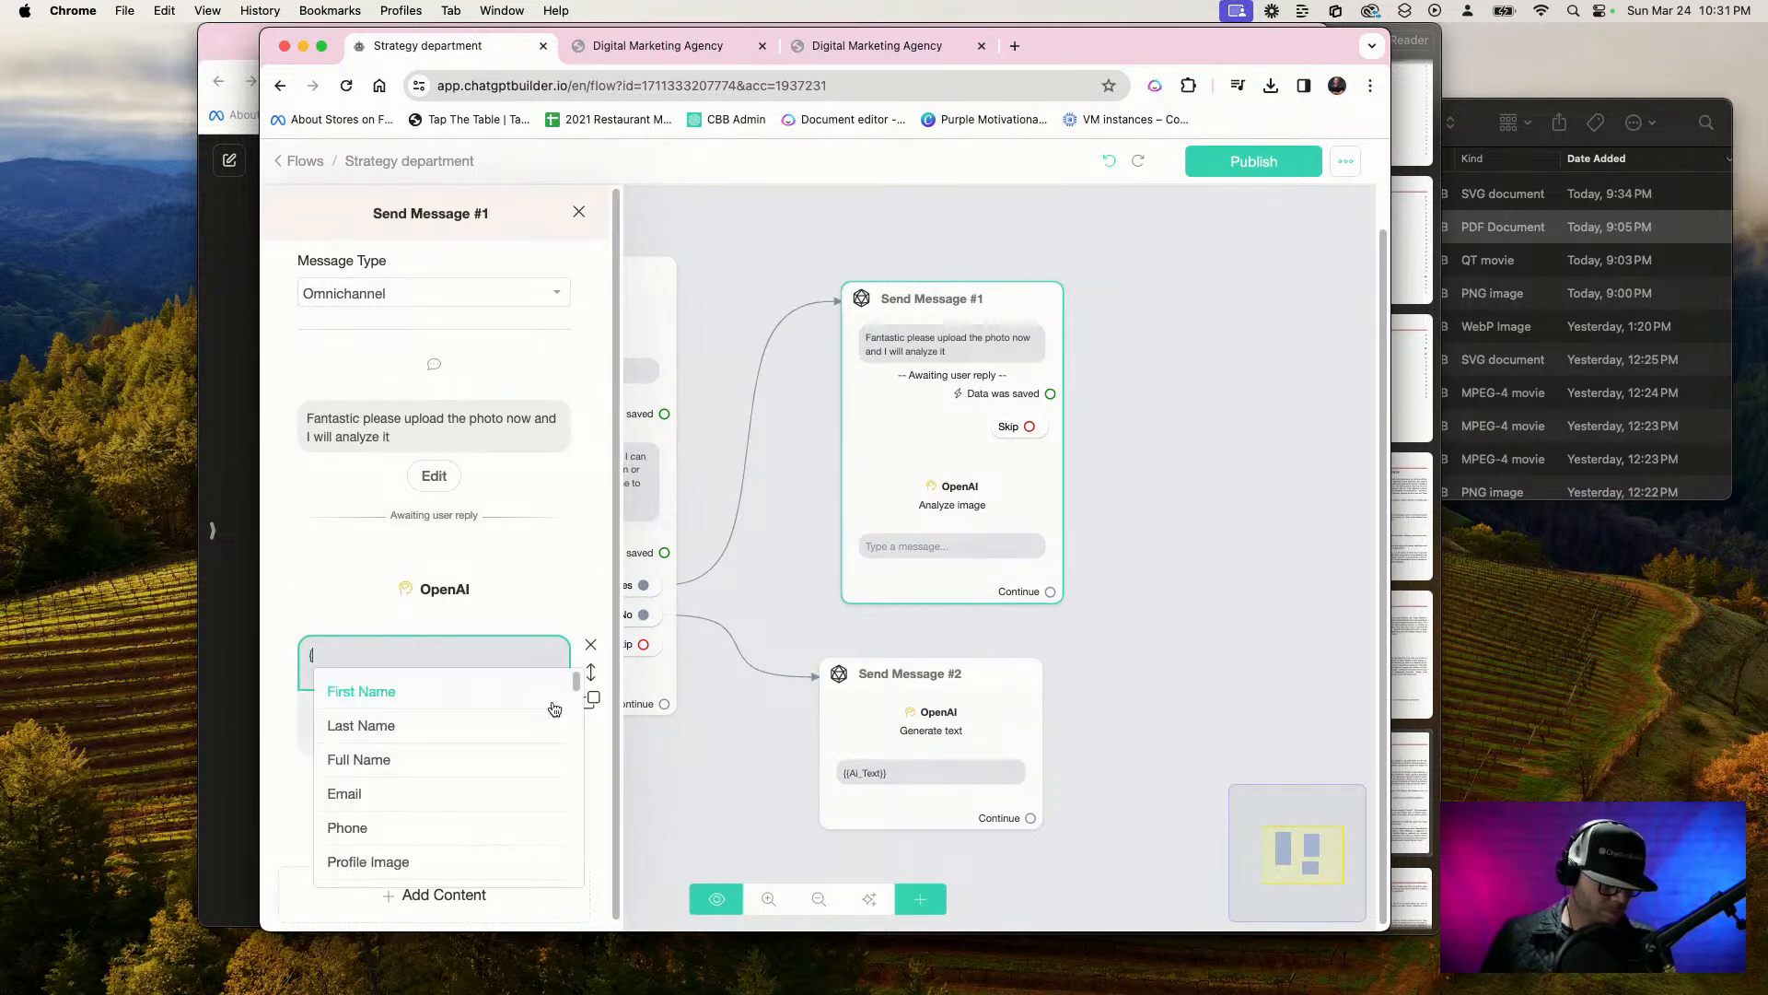
scroll(494, 722, down, 5)
click(393, 862)
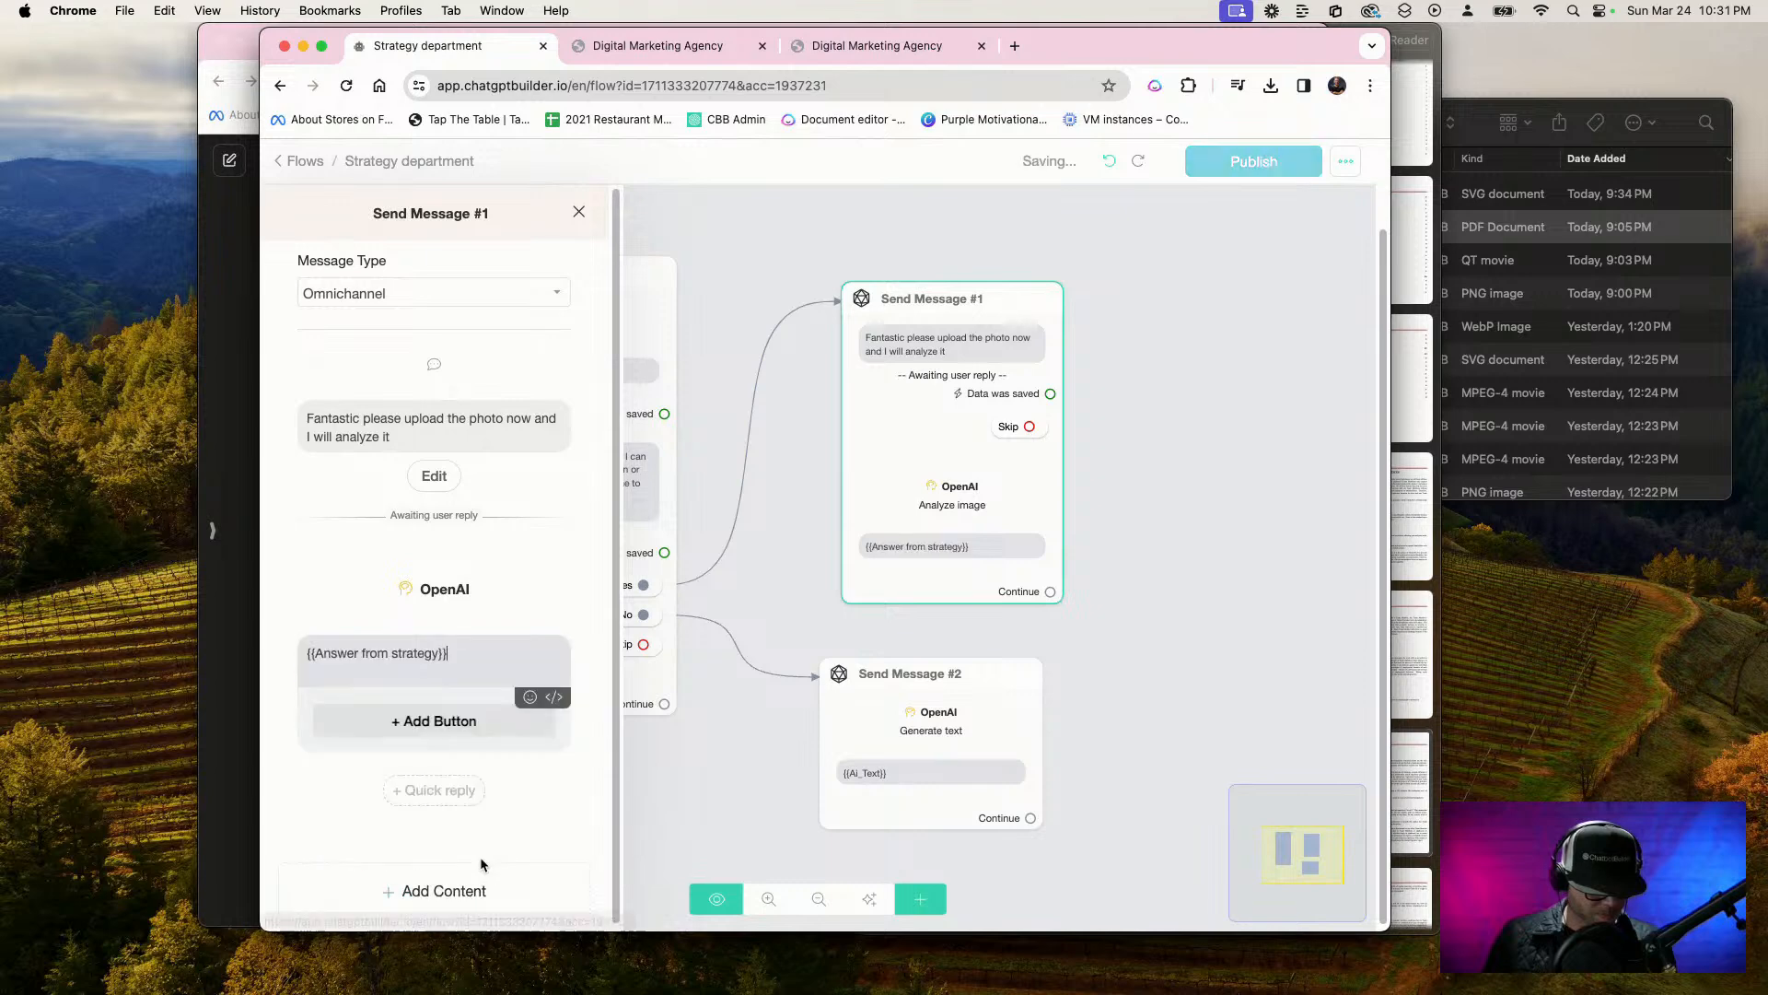
click(1160, 672)
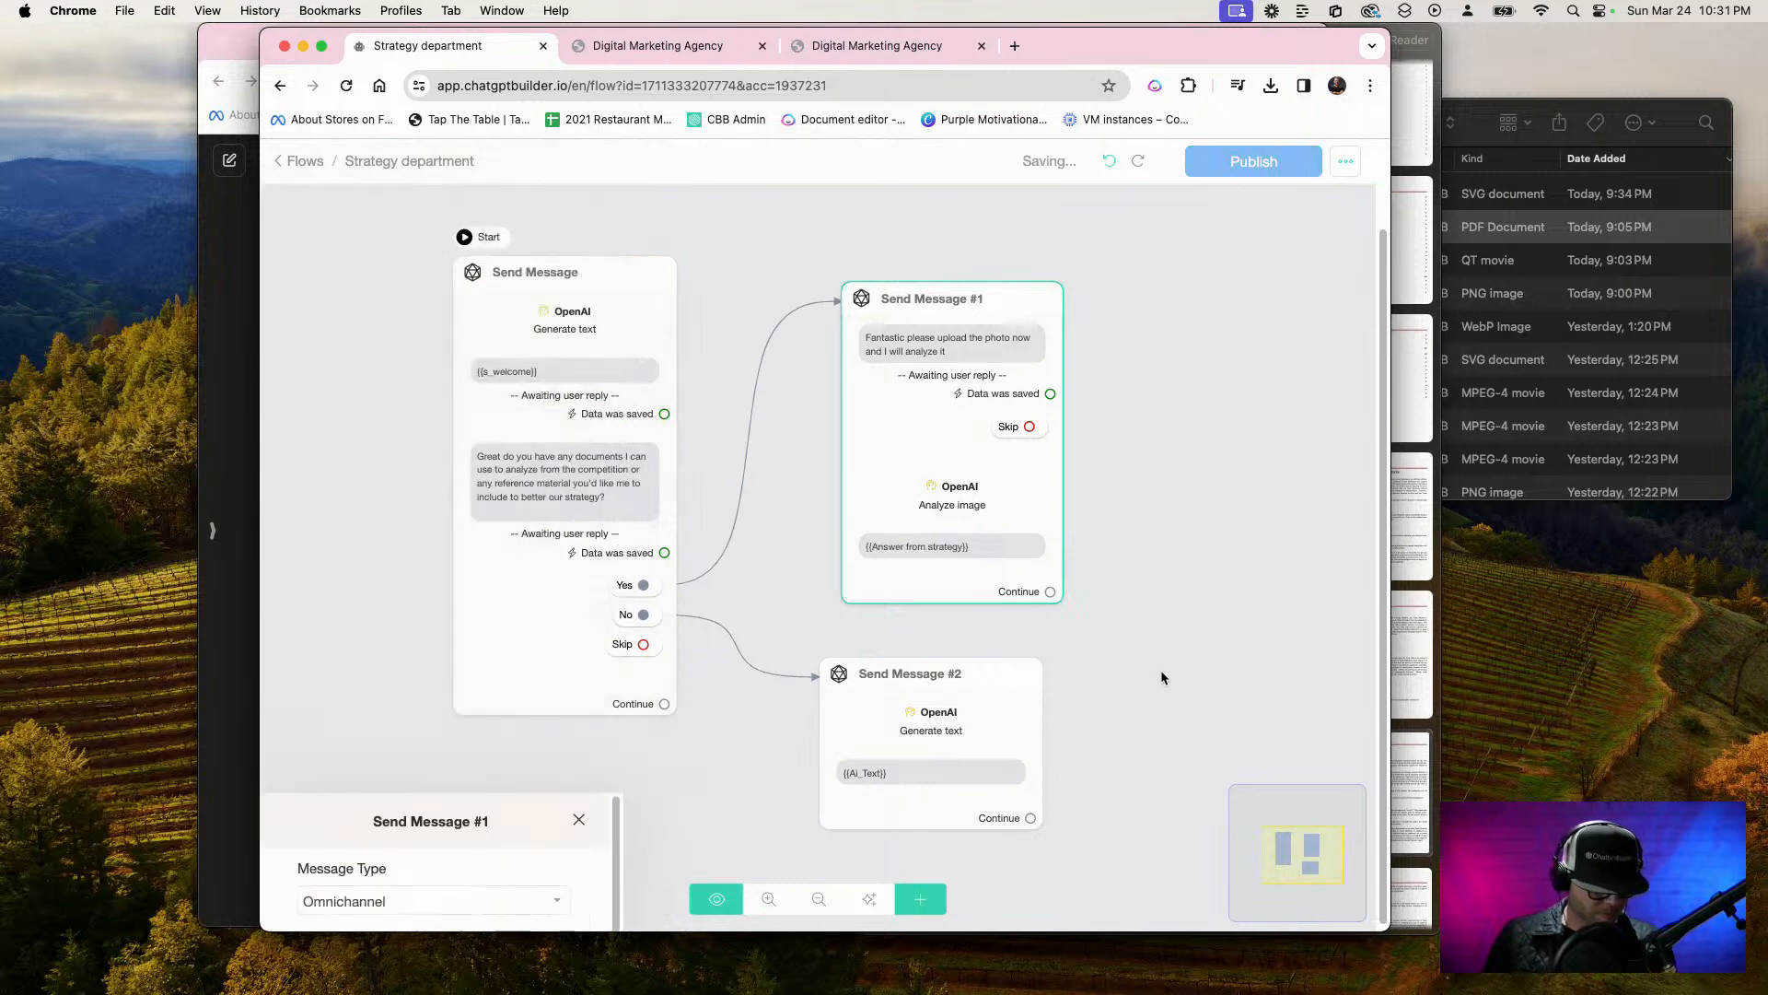
click(1251, 164)
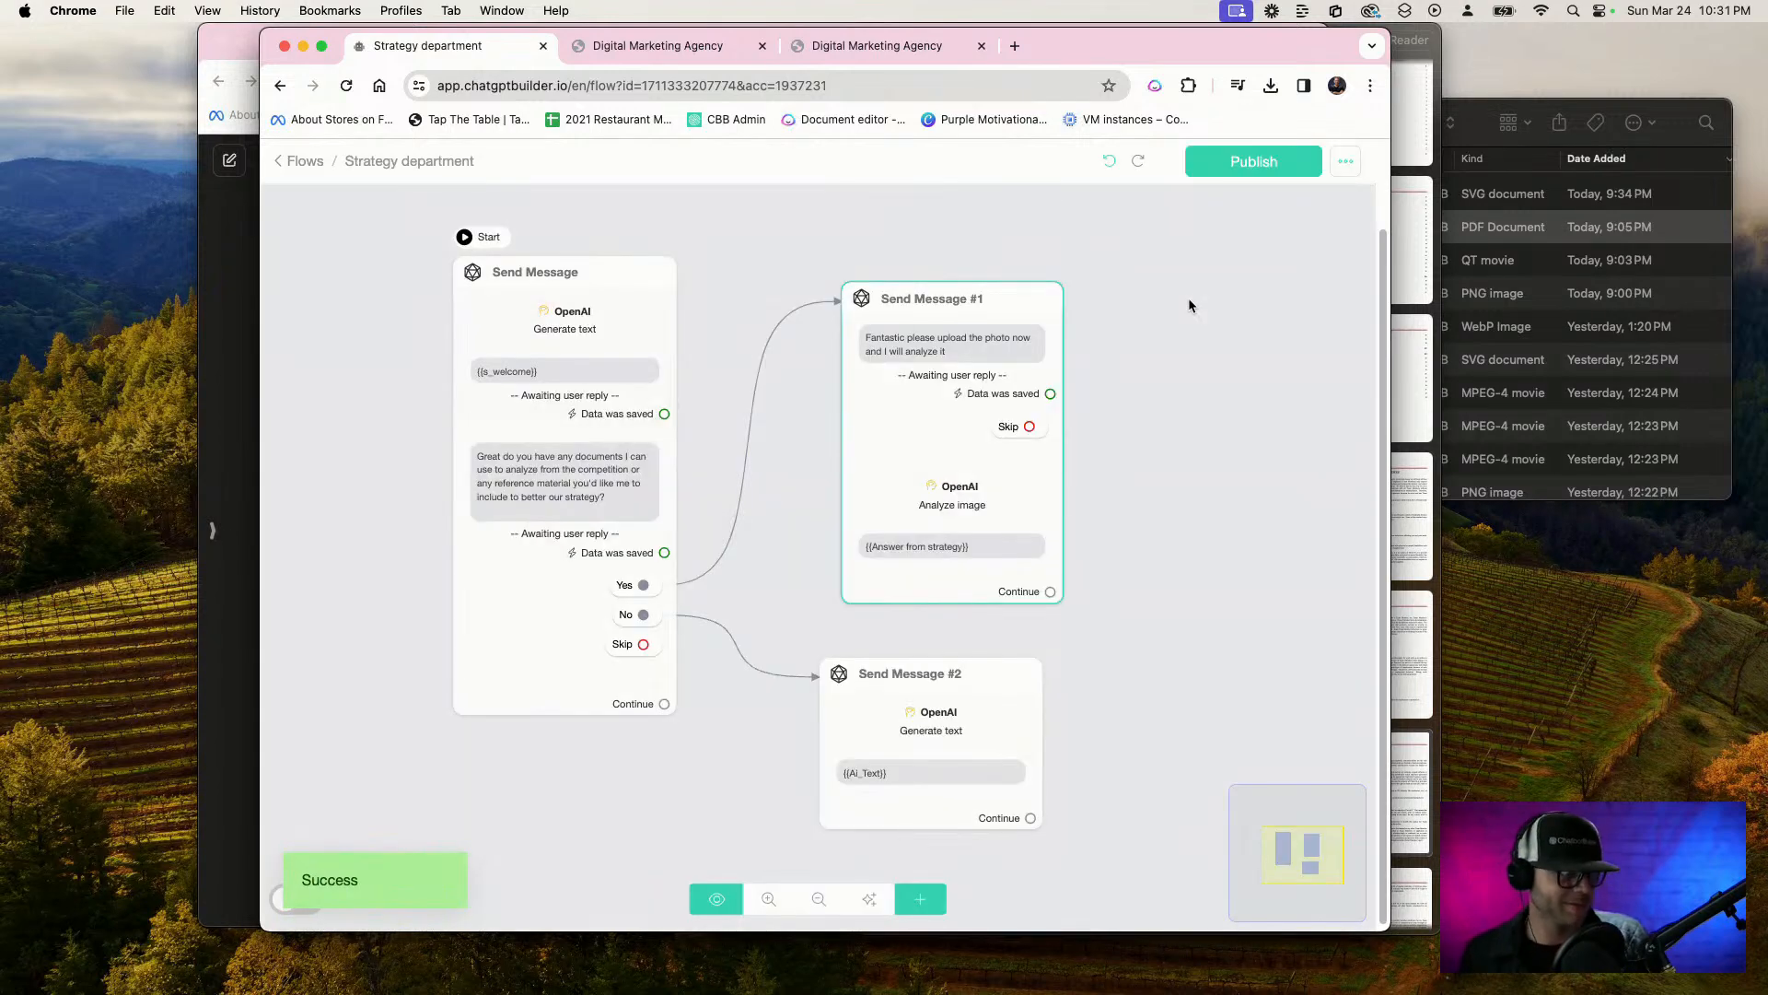
Copy the full strategist Business Information prompt from the first Send Message block's OpenAI action, leaving the action unchanged
click(540, 366)
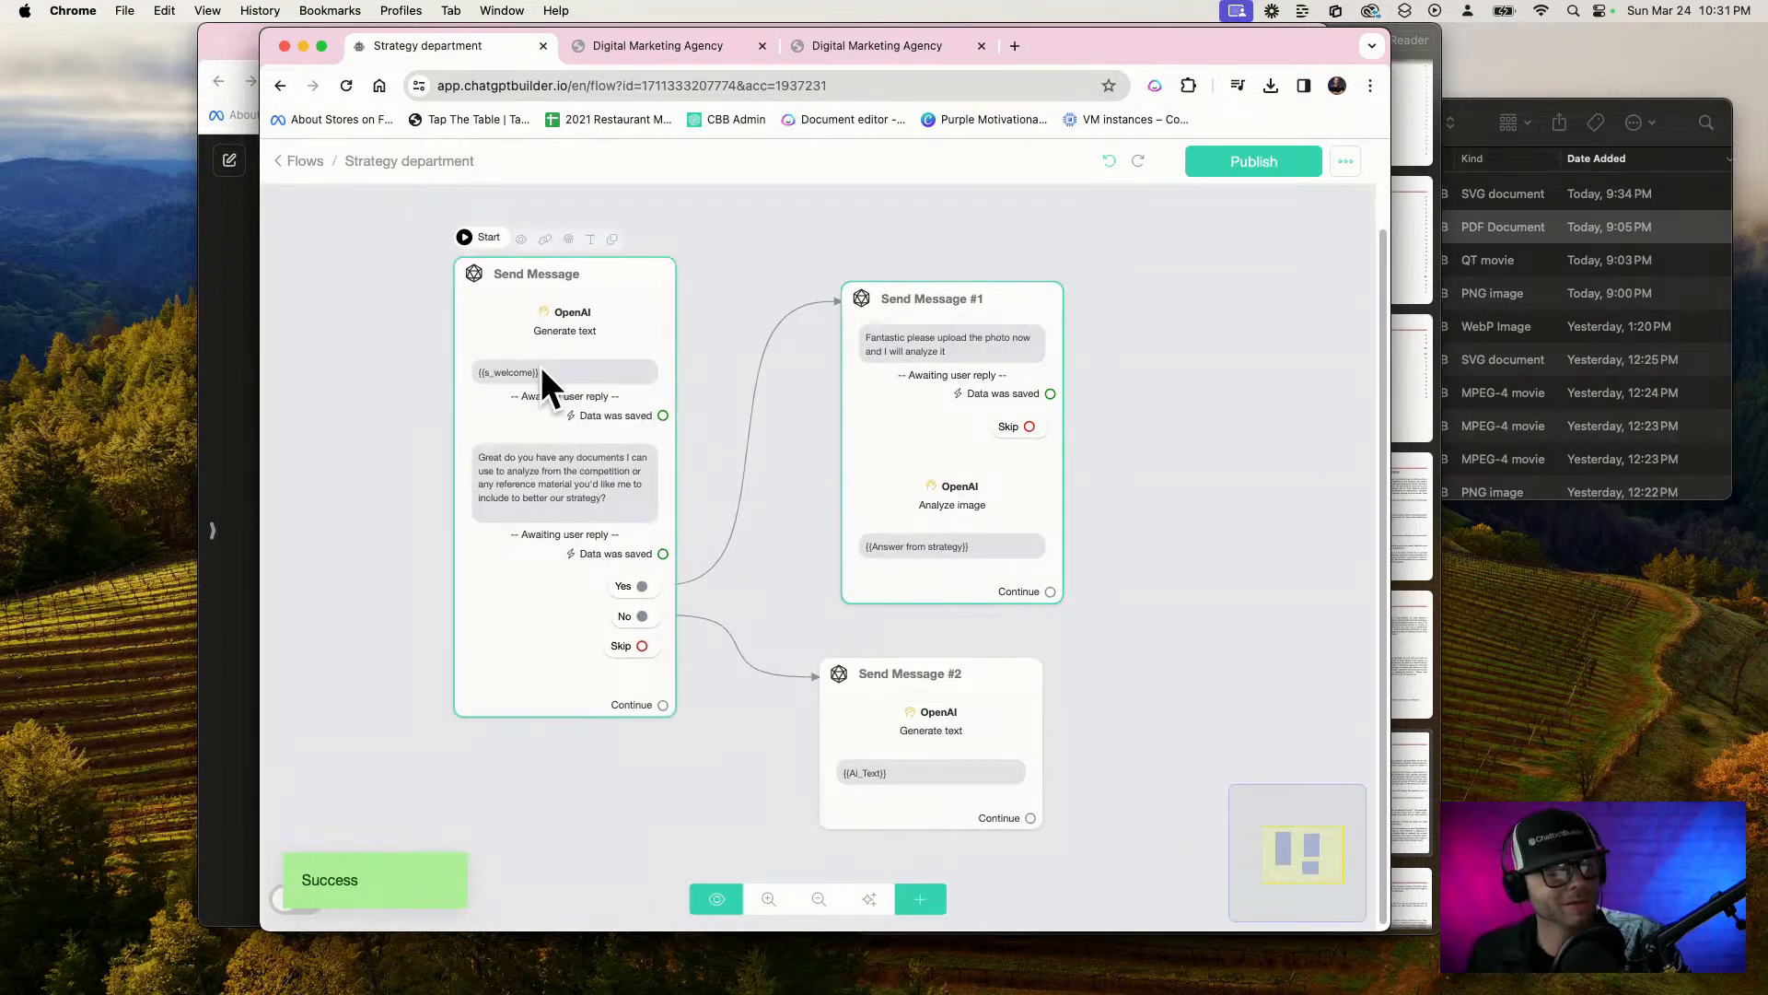
scroll(543, 355, up, 3)
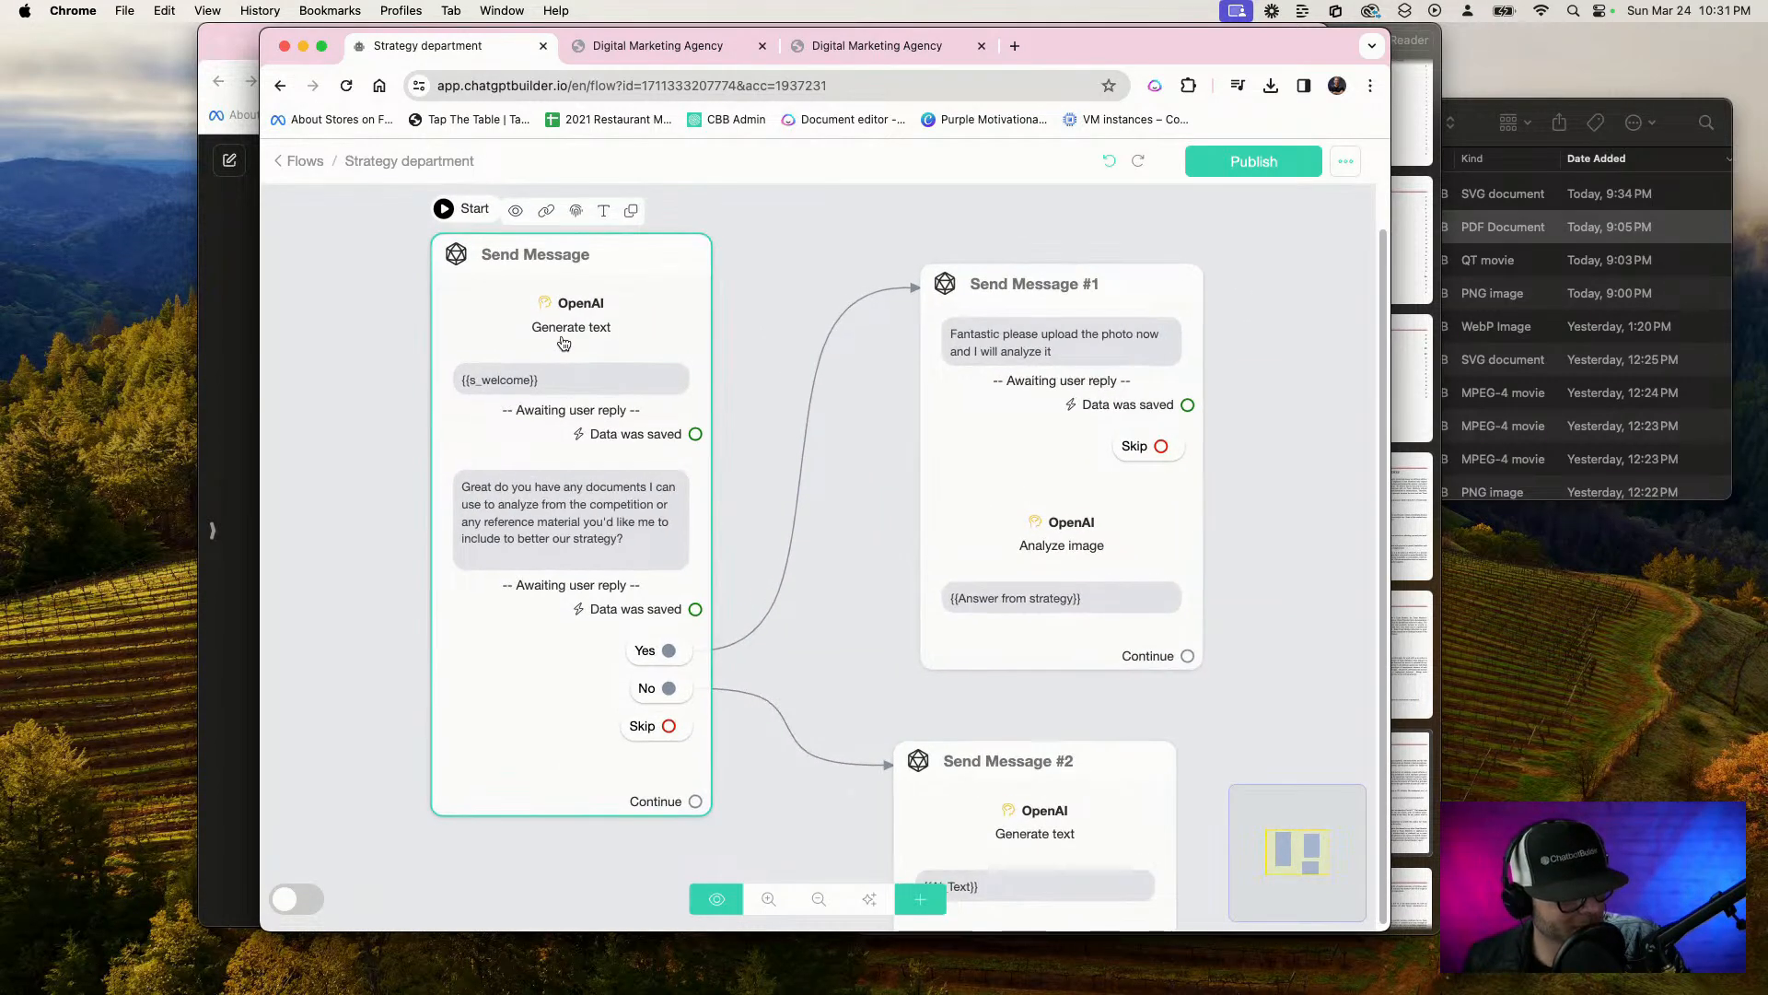
click(556, 346)
click(472, 429)
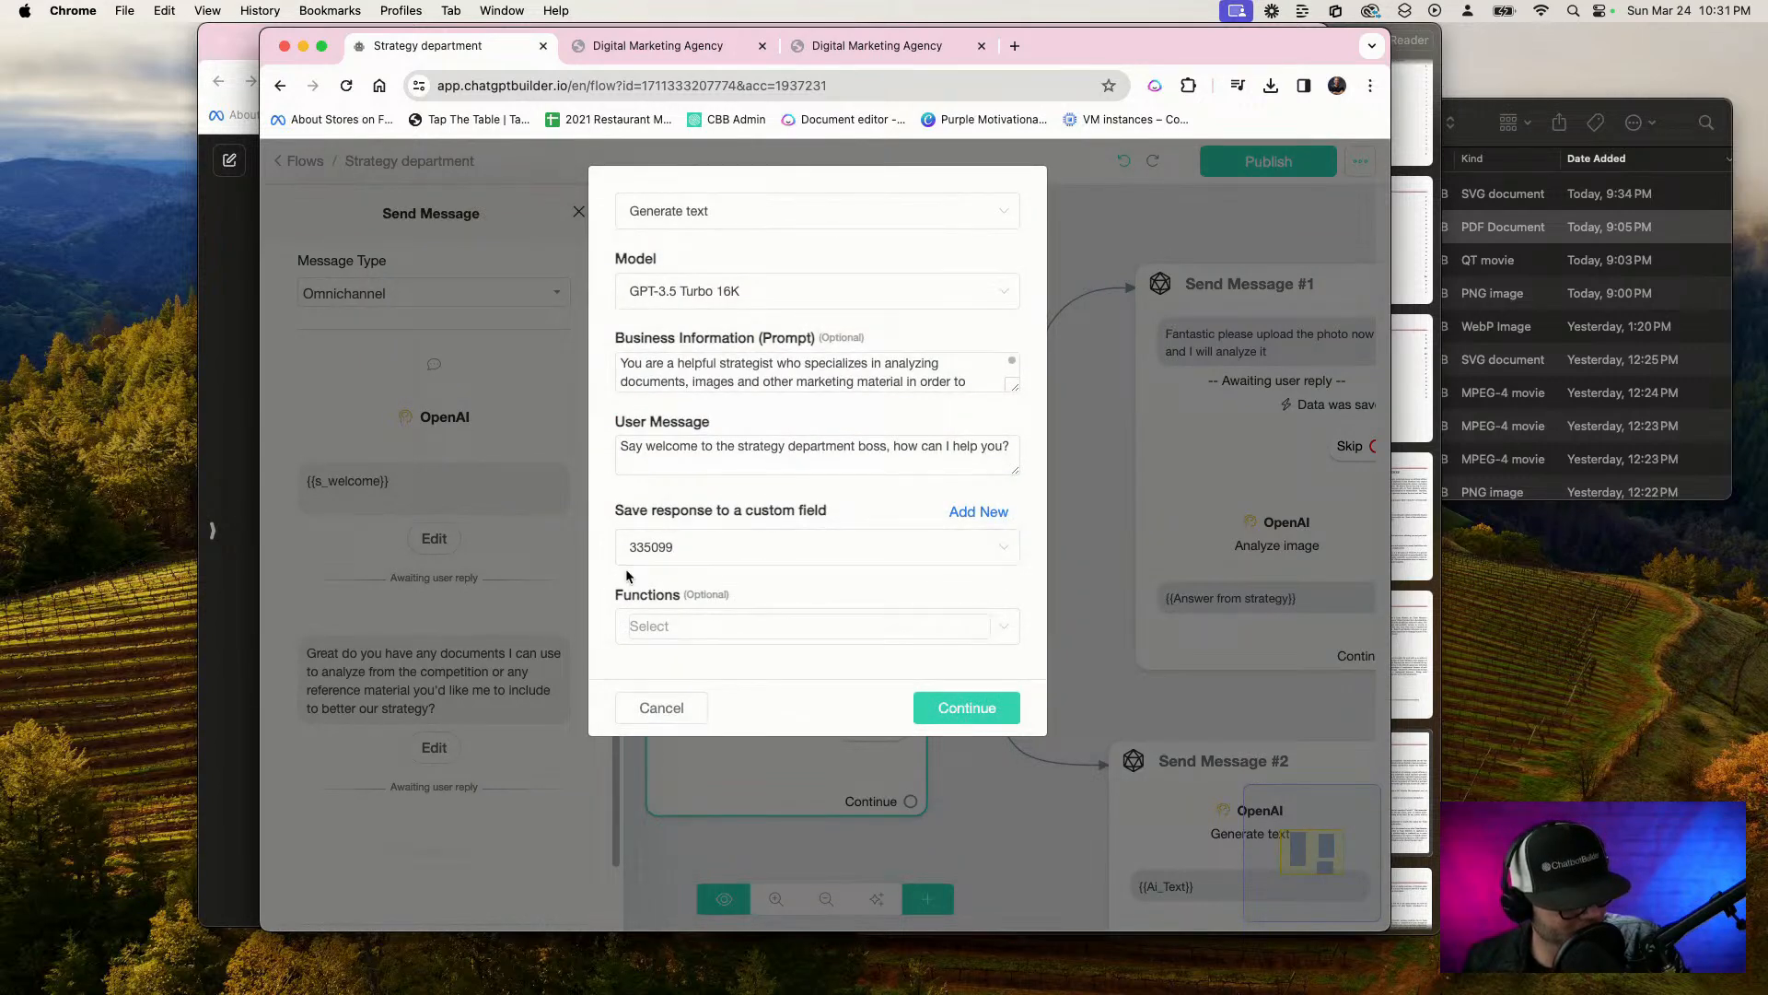
drag(1006, 387, 1000, 619)
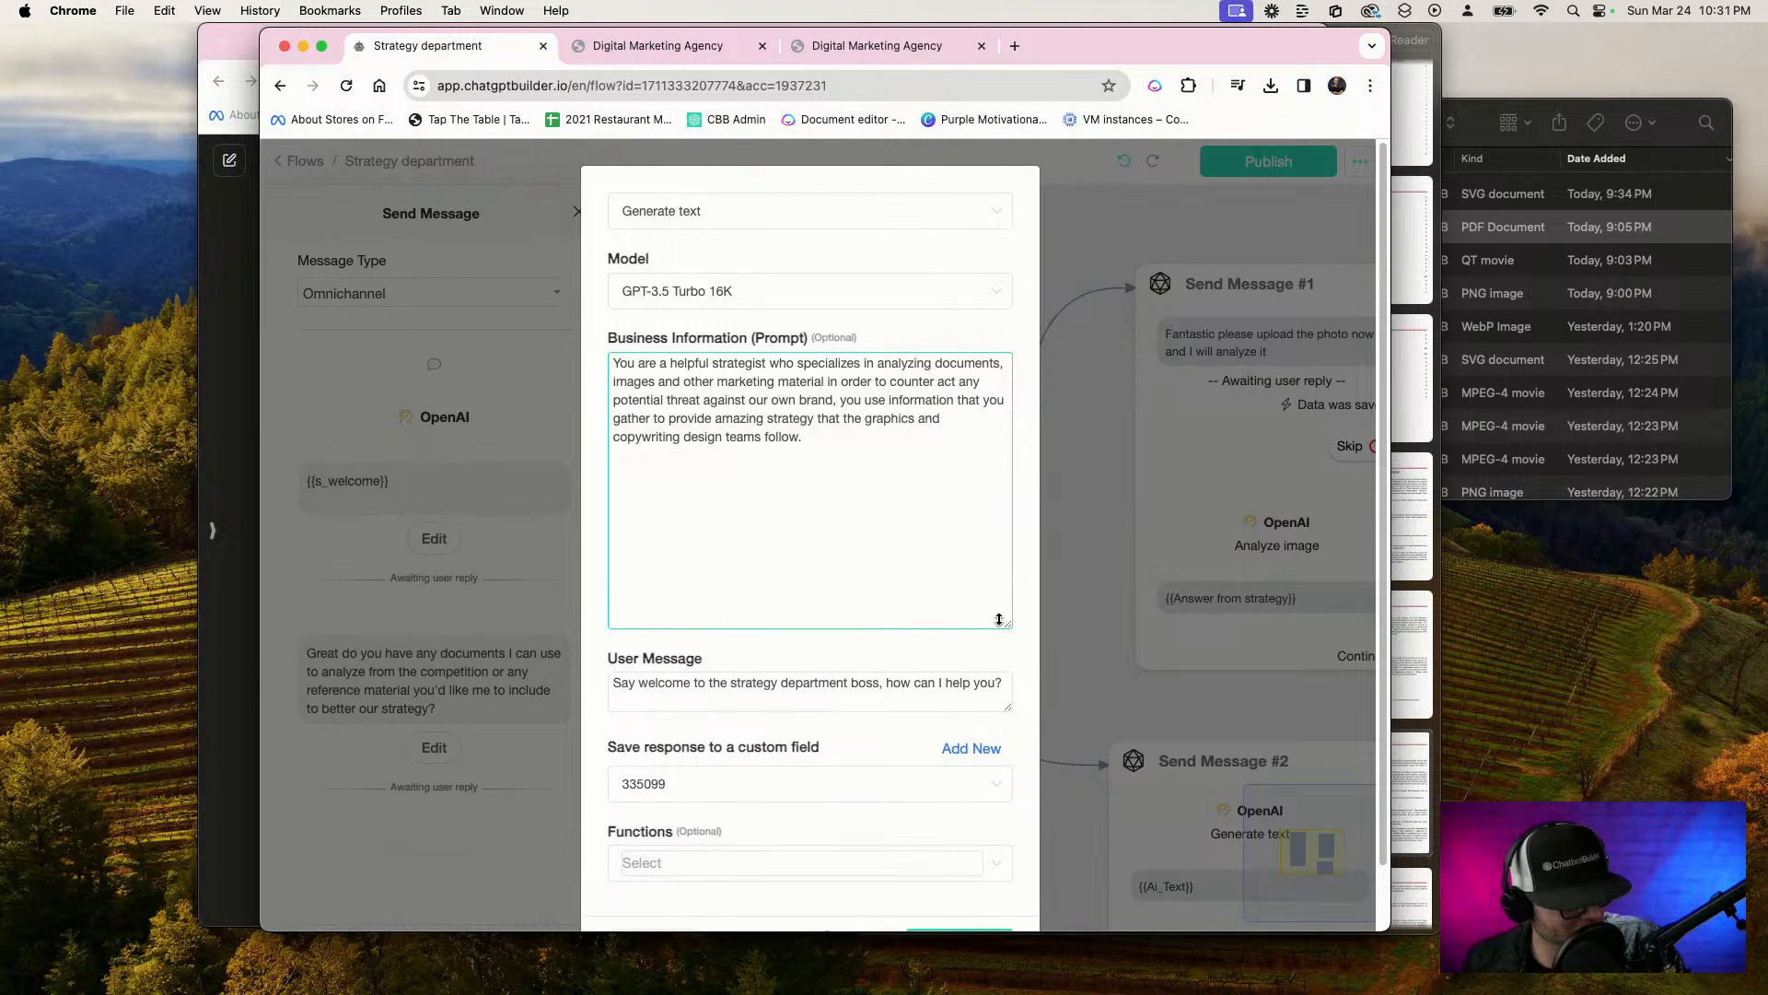
drag(900, 457, 373, 267)
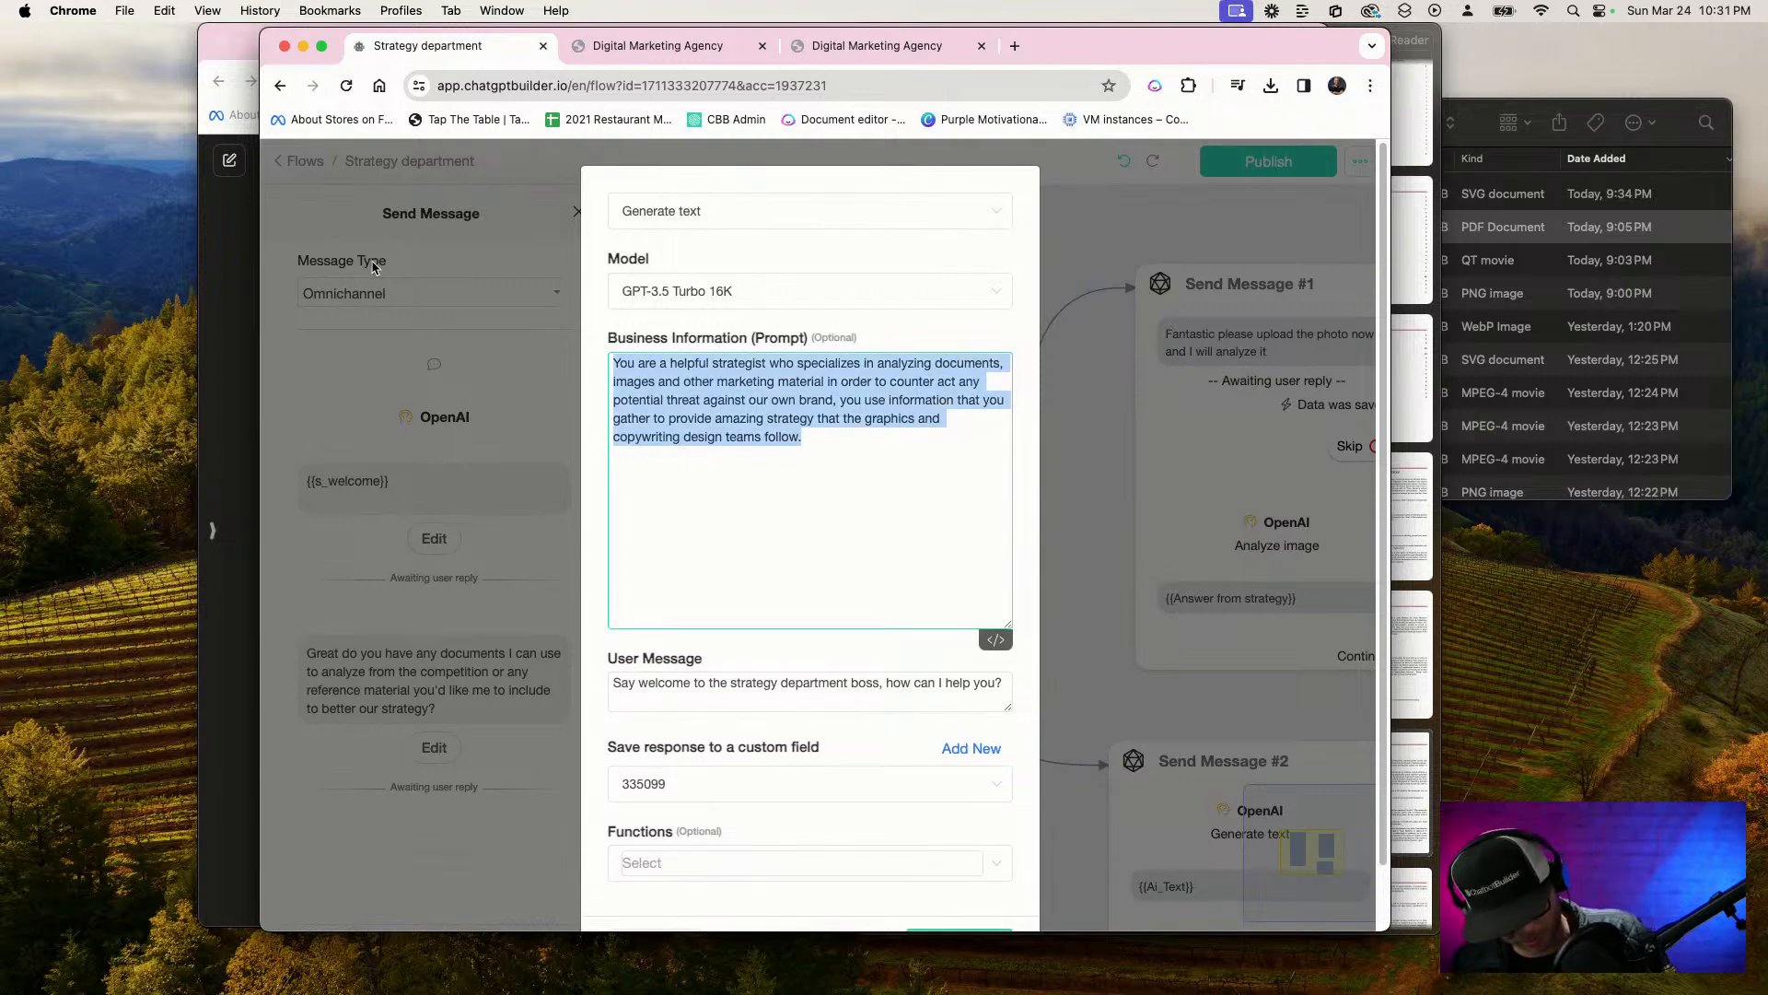
key(super+c)
scroll(709, 746, down, 2)
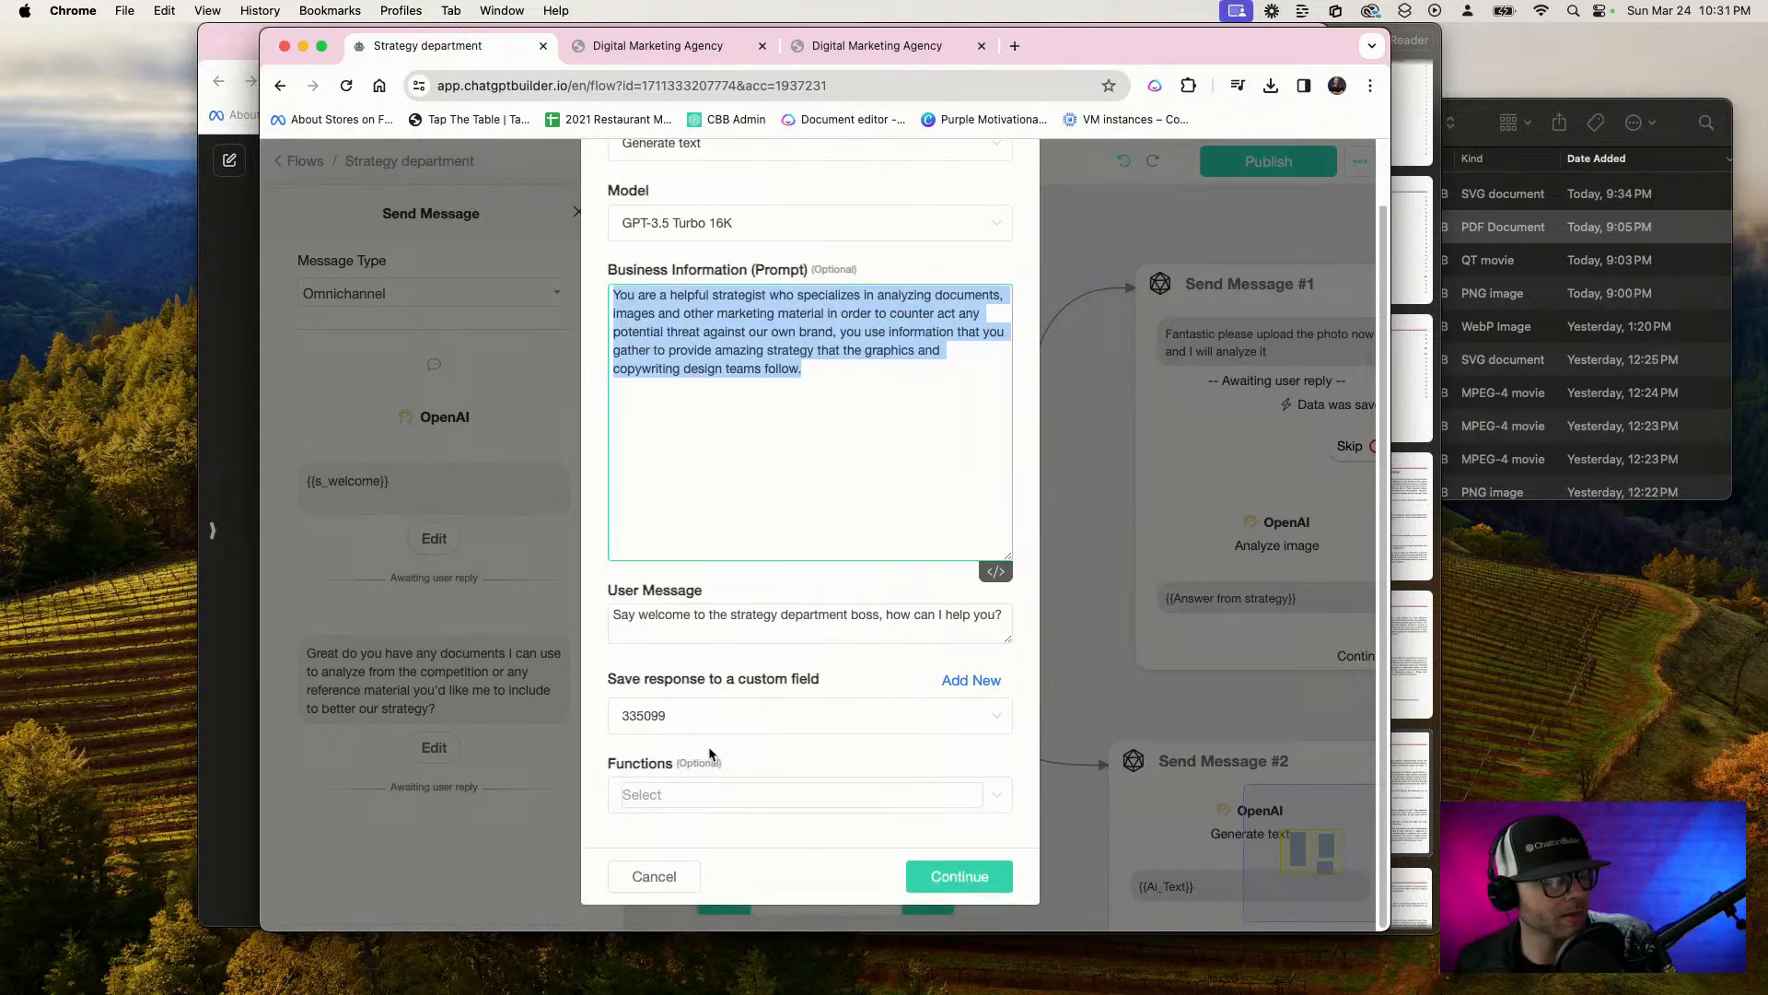
click(672, 873)
click(434, 747)
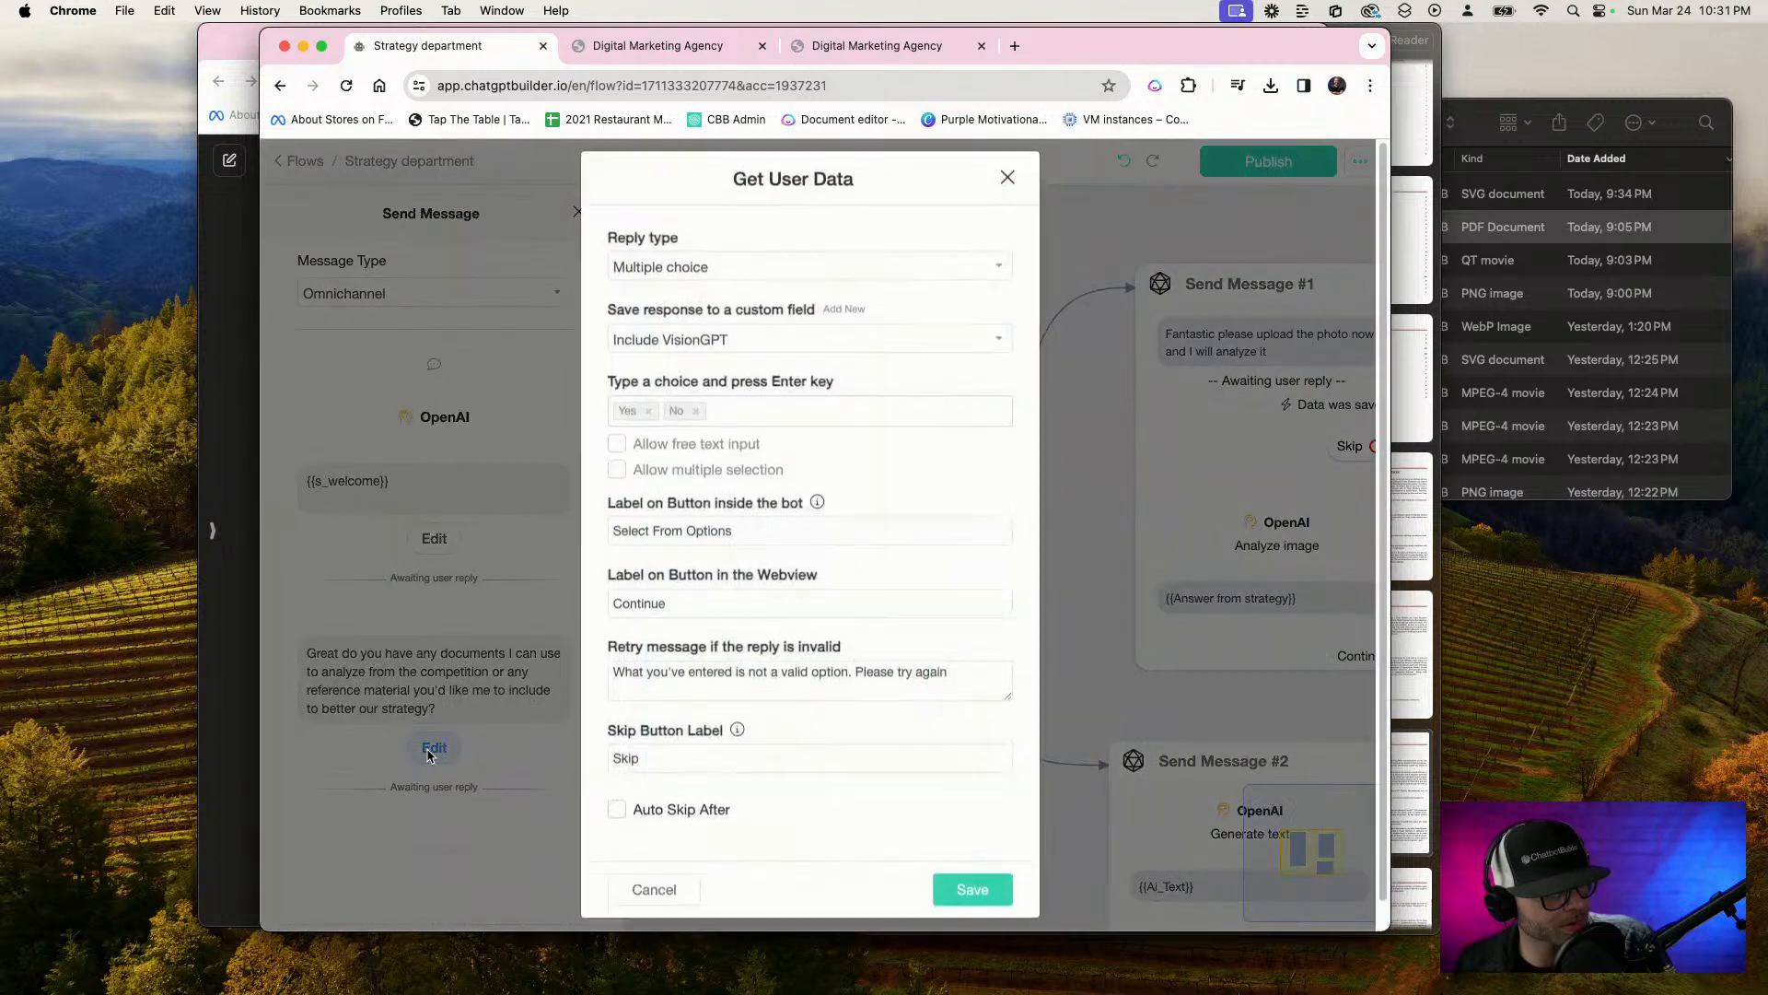
click(653, 903)
click(456, 415)
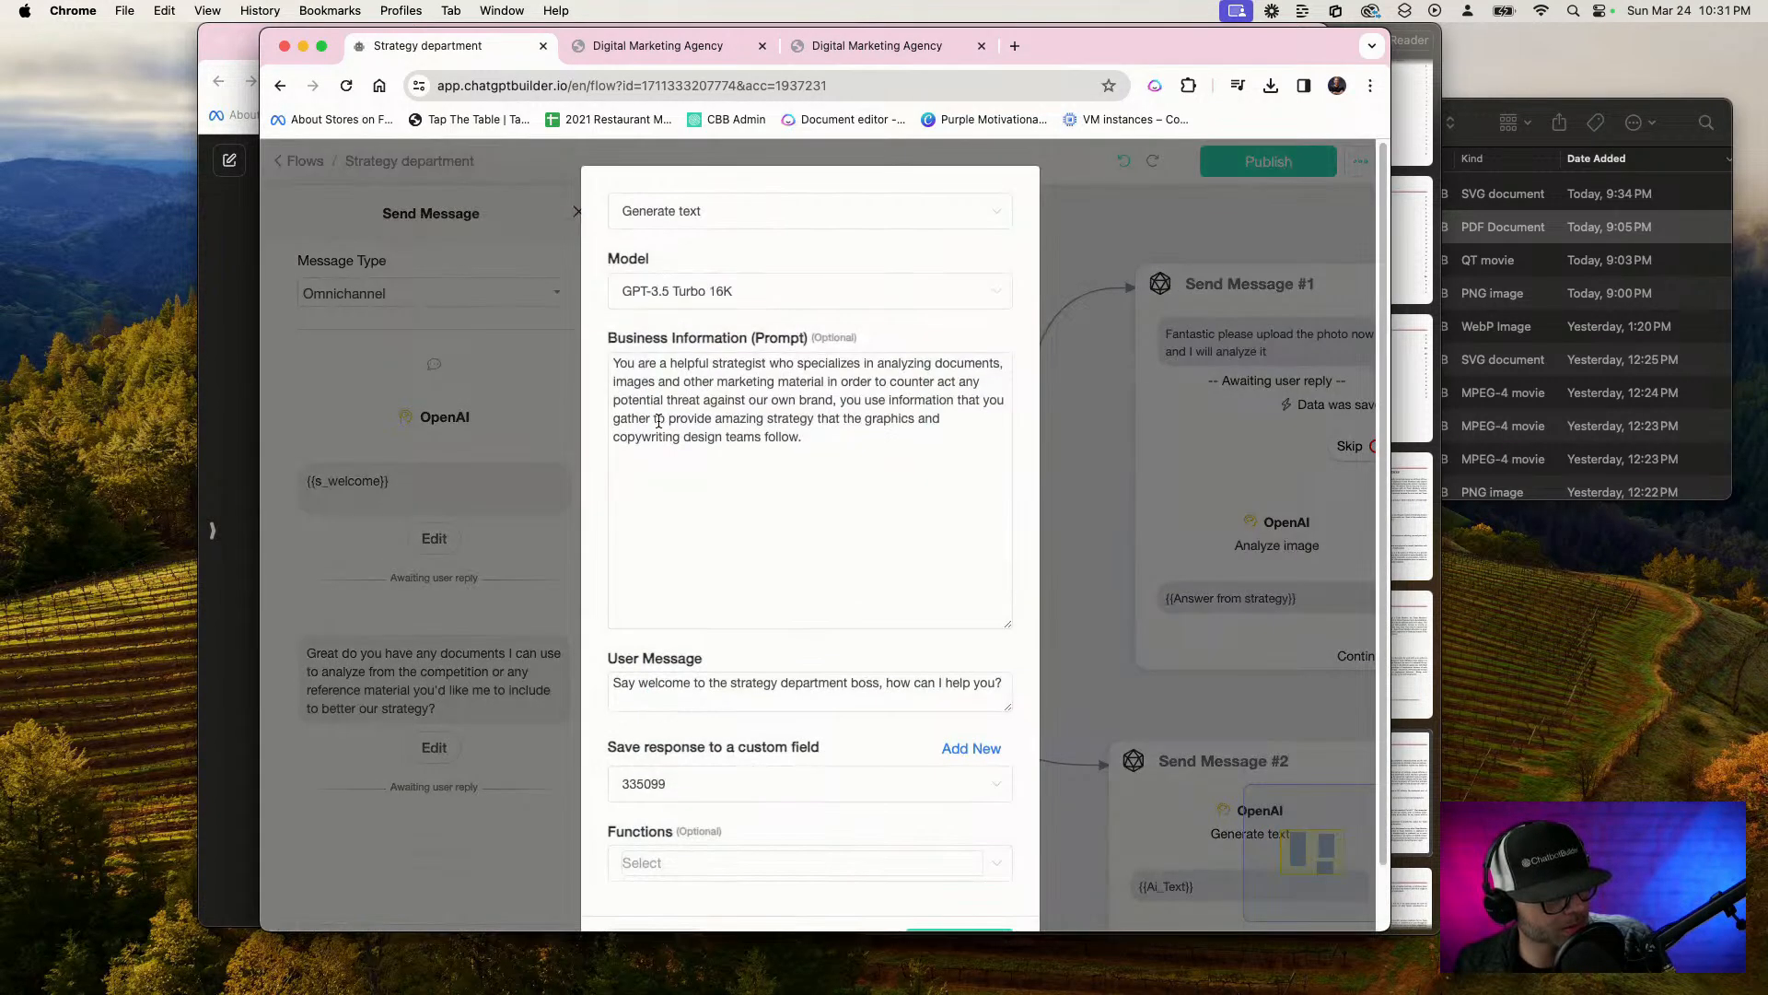
scroll(644, 645, down, 2)
click(690, 870)
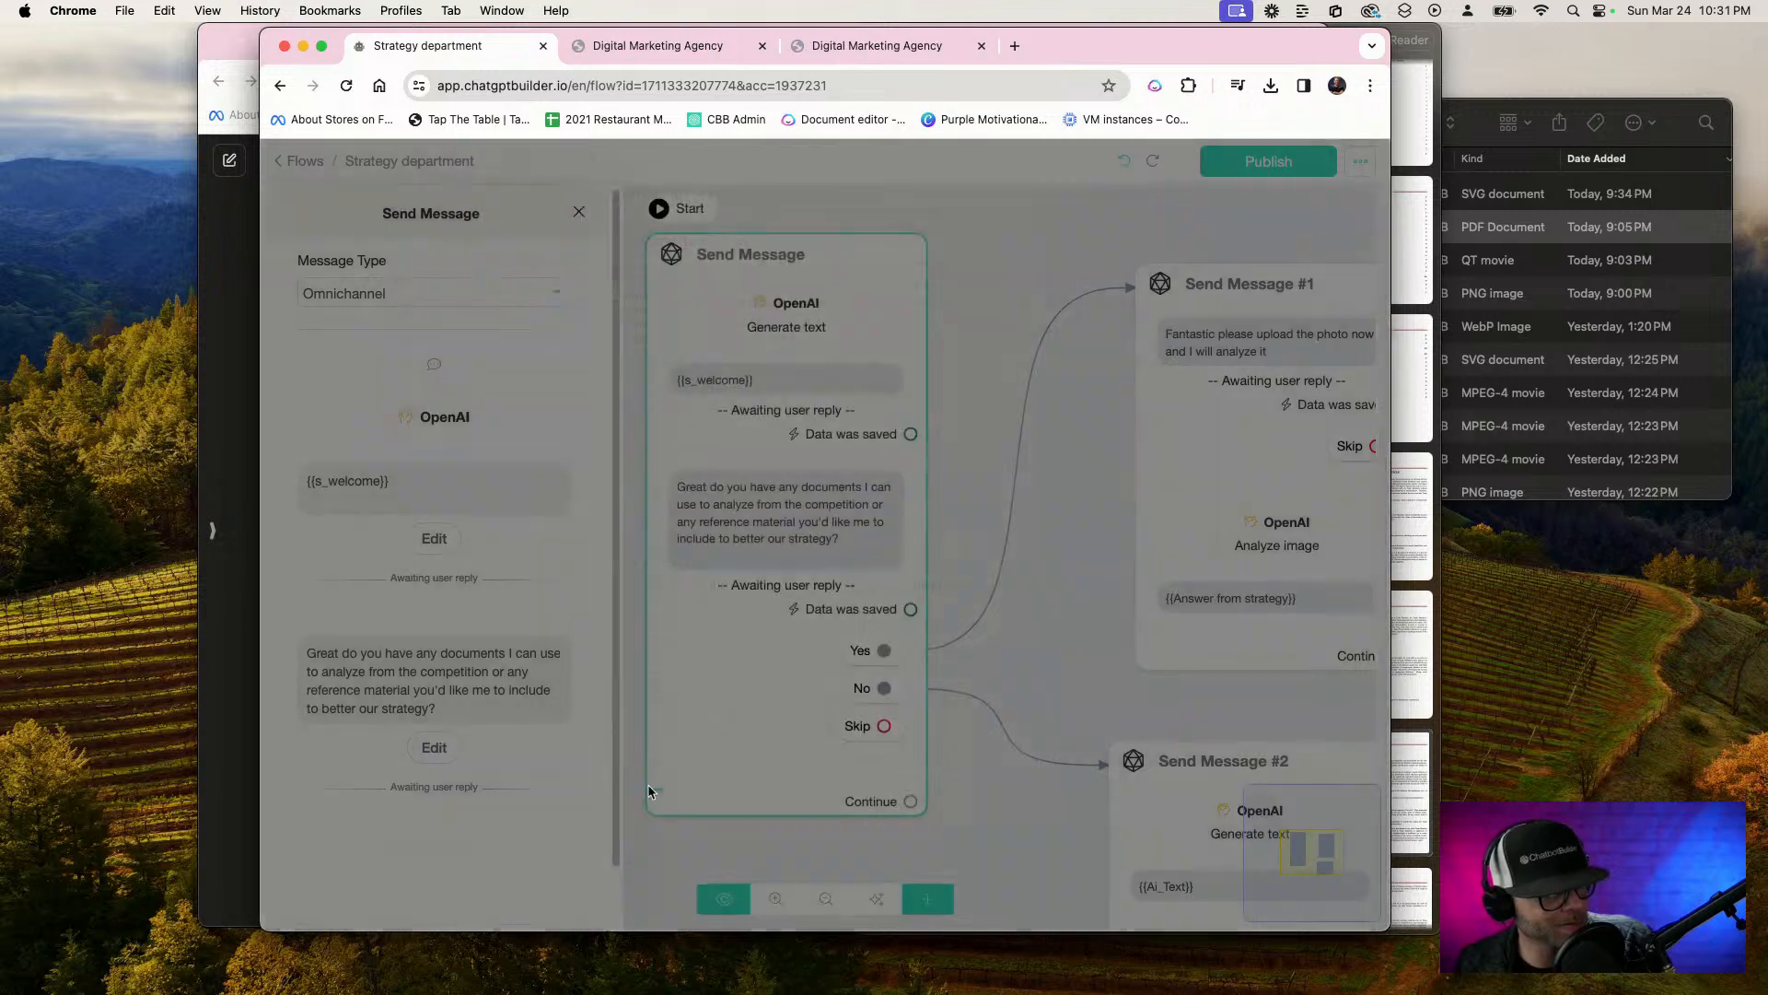
Replace the first Send Message block's OpenAI action with a new Generate text action placed above the {{s_welcome}} question
scroll(571, 415, down, 1)
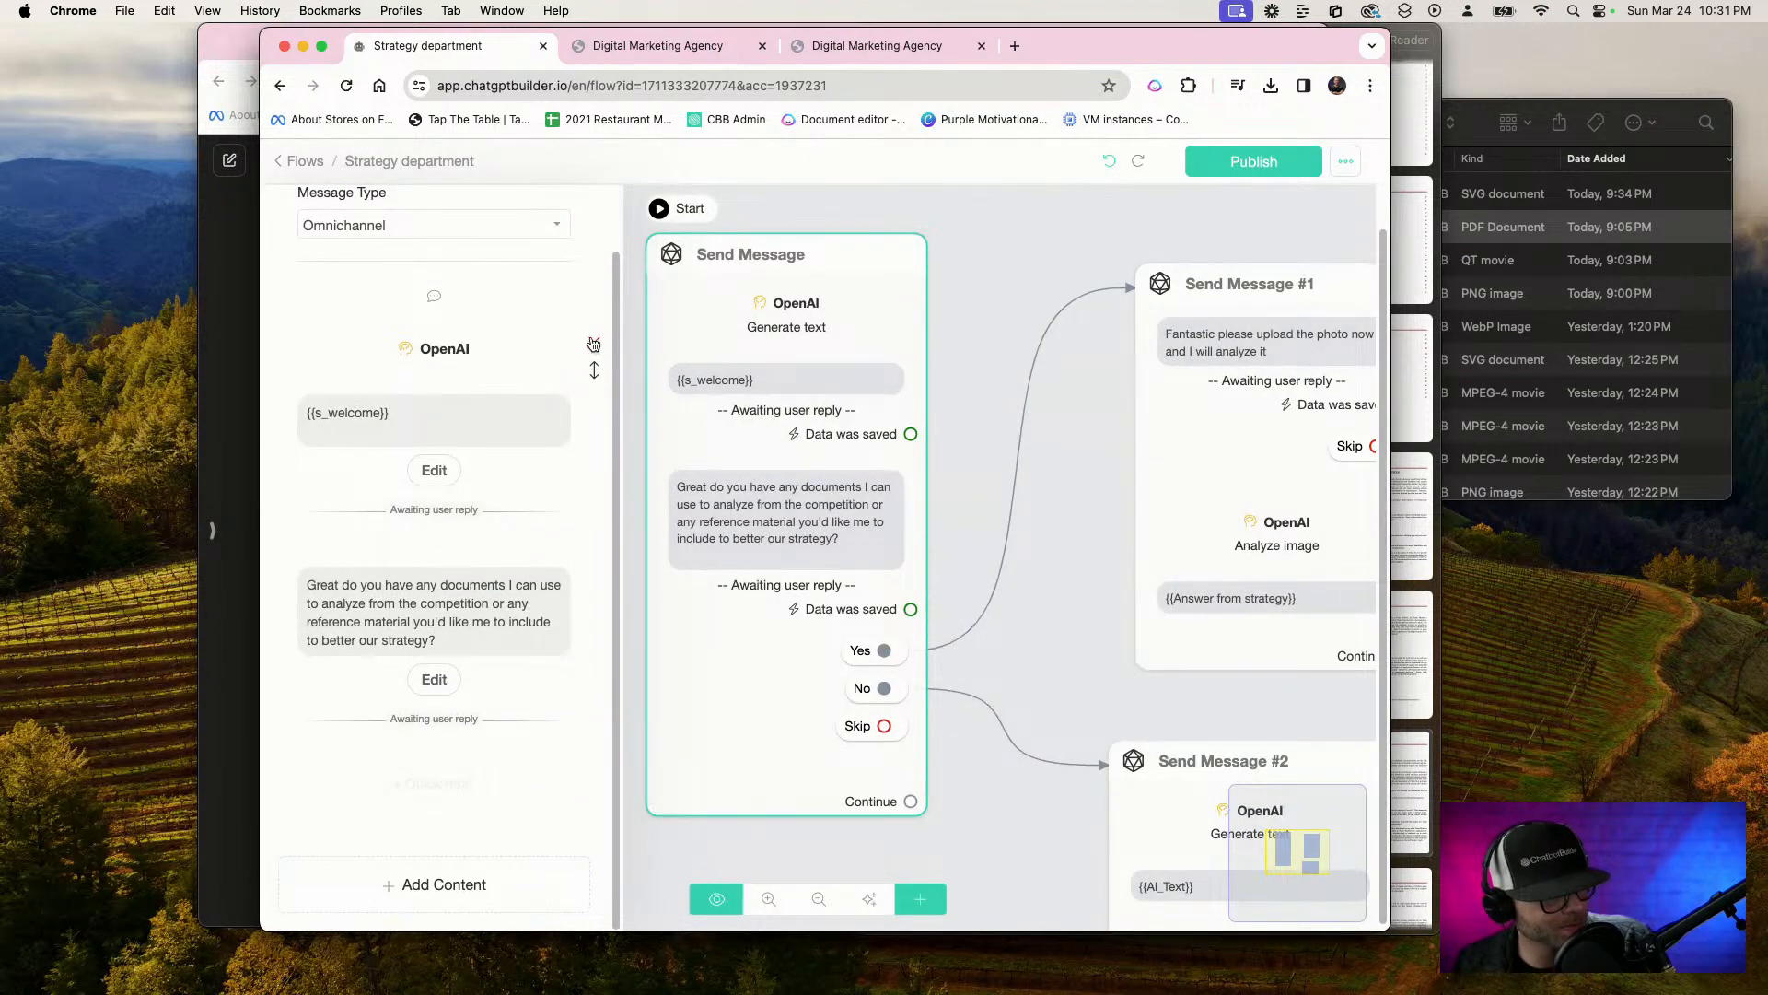
click(593, 343)
click(488, 882)
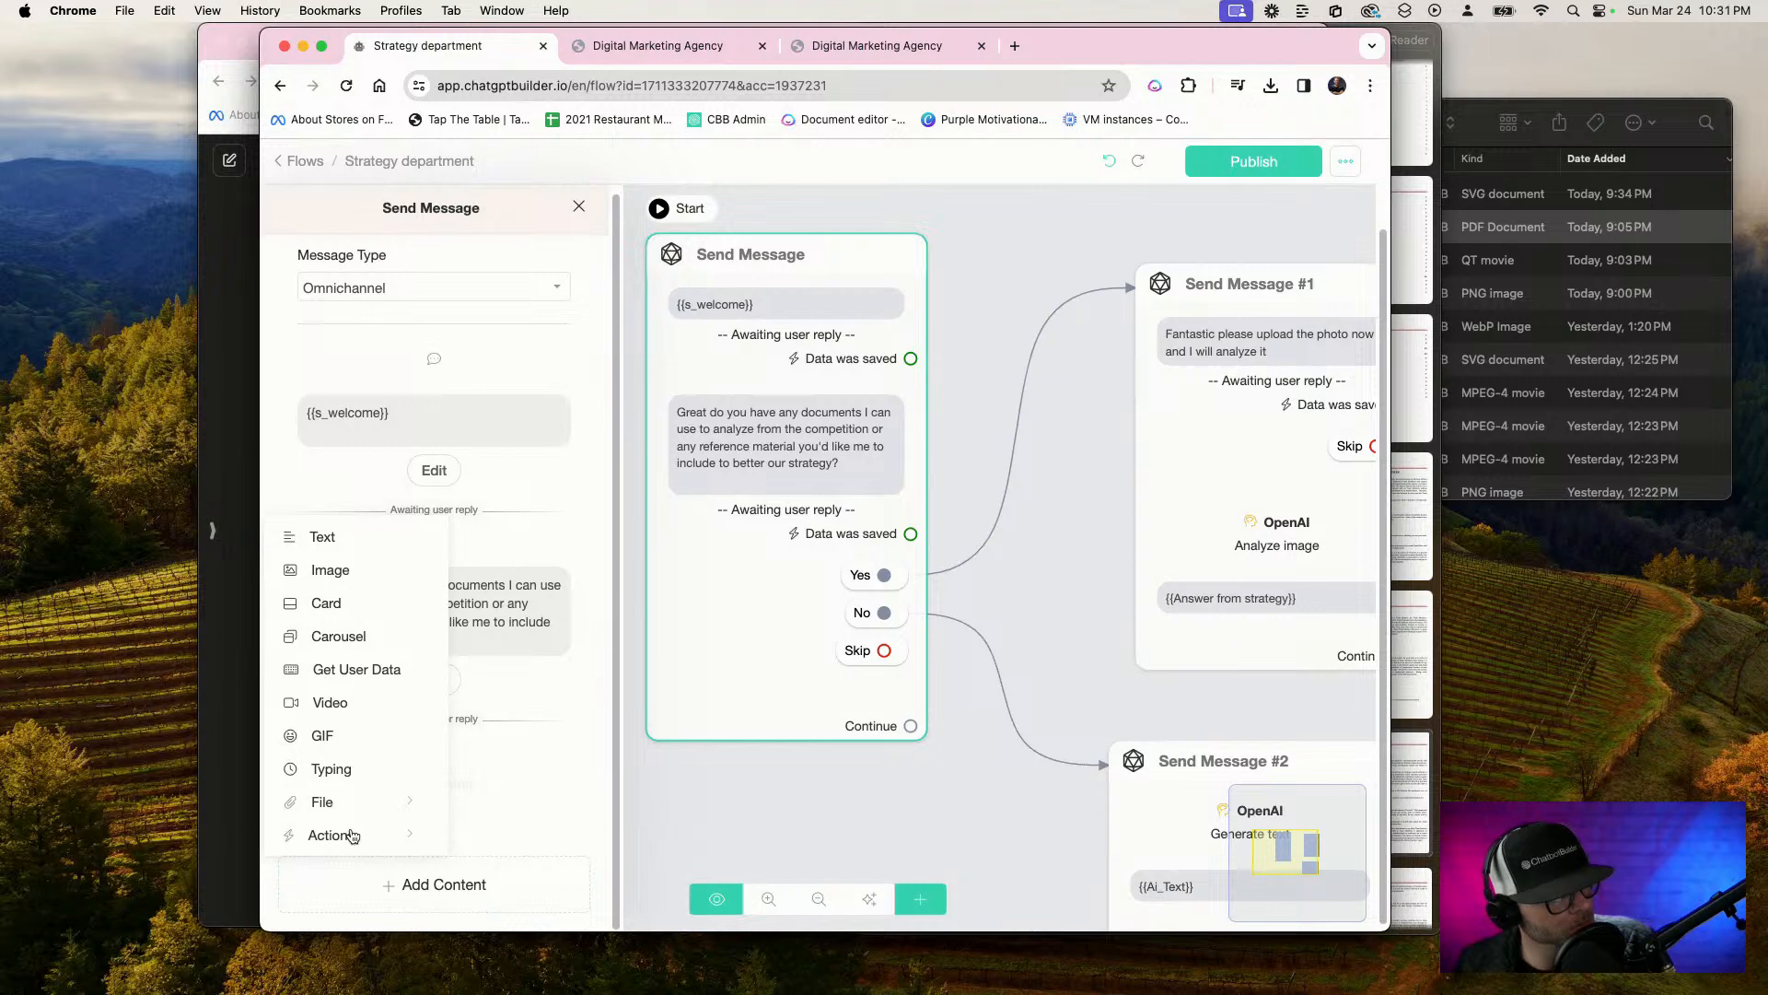
mouse_move(355, 837)
click(524, 476)
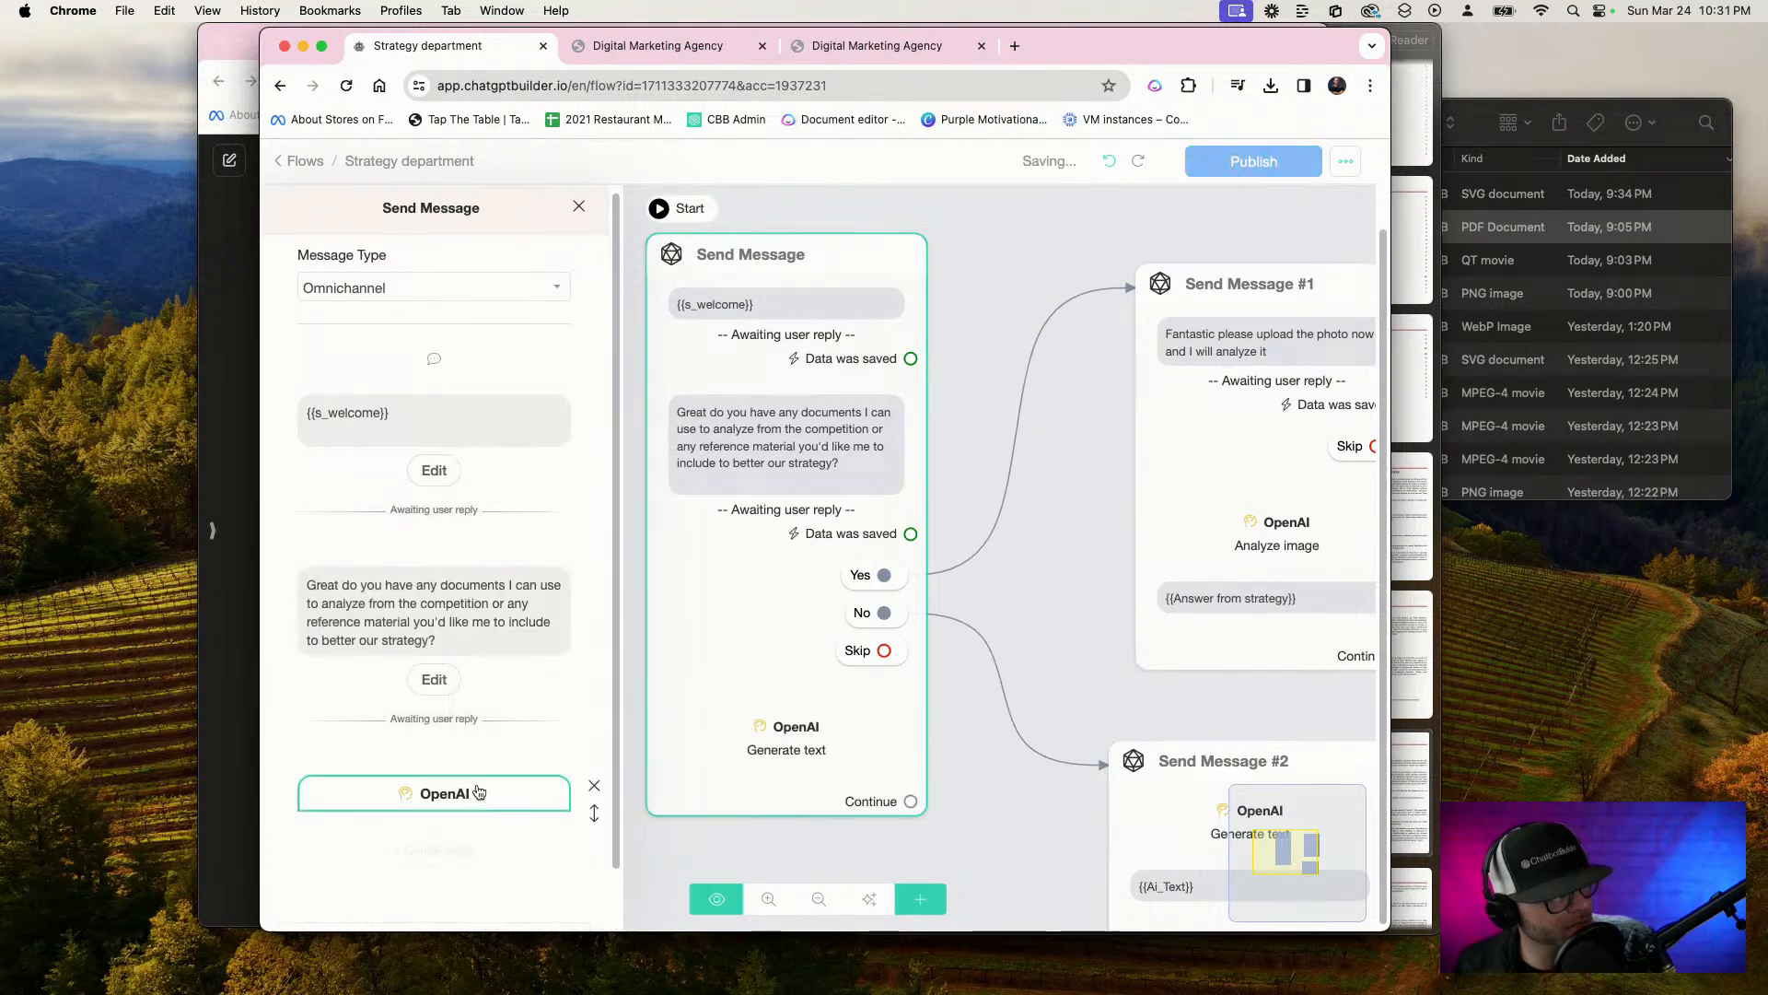
drag(594, 813, 492, 407)
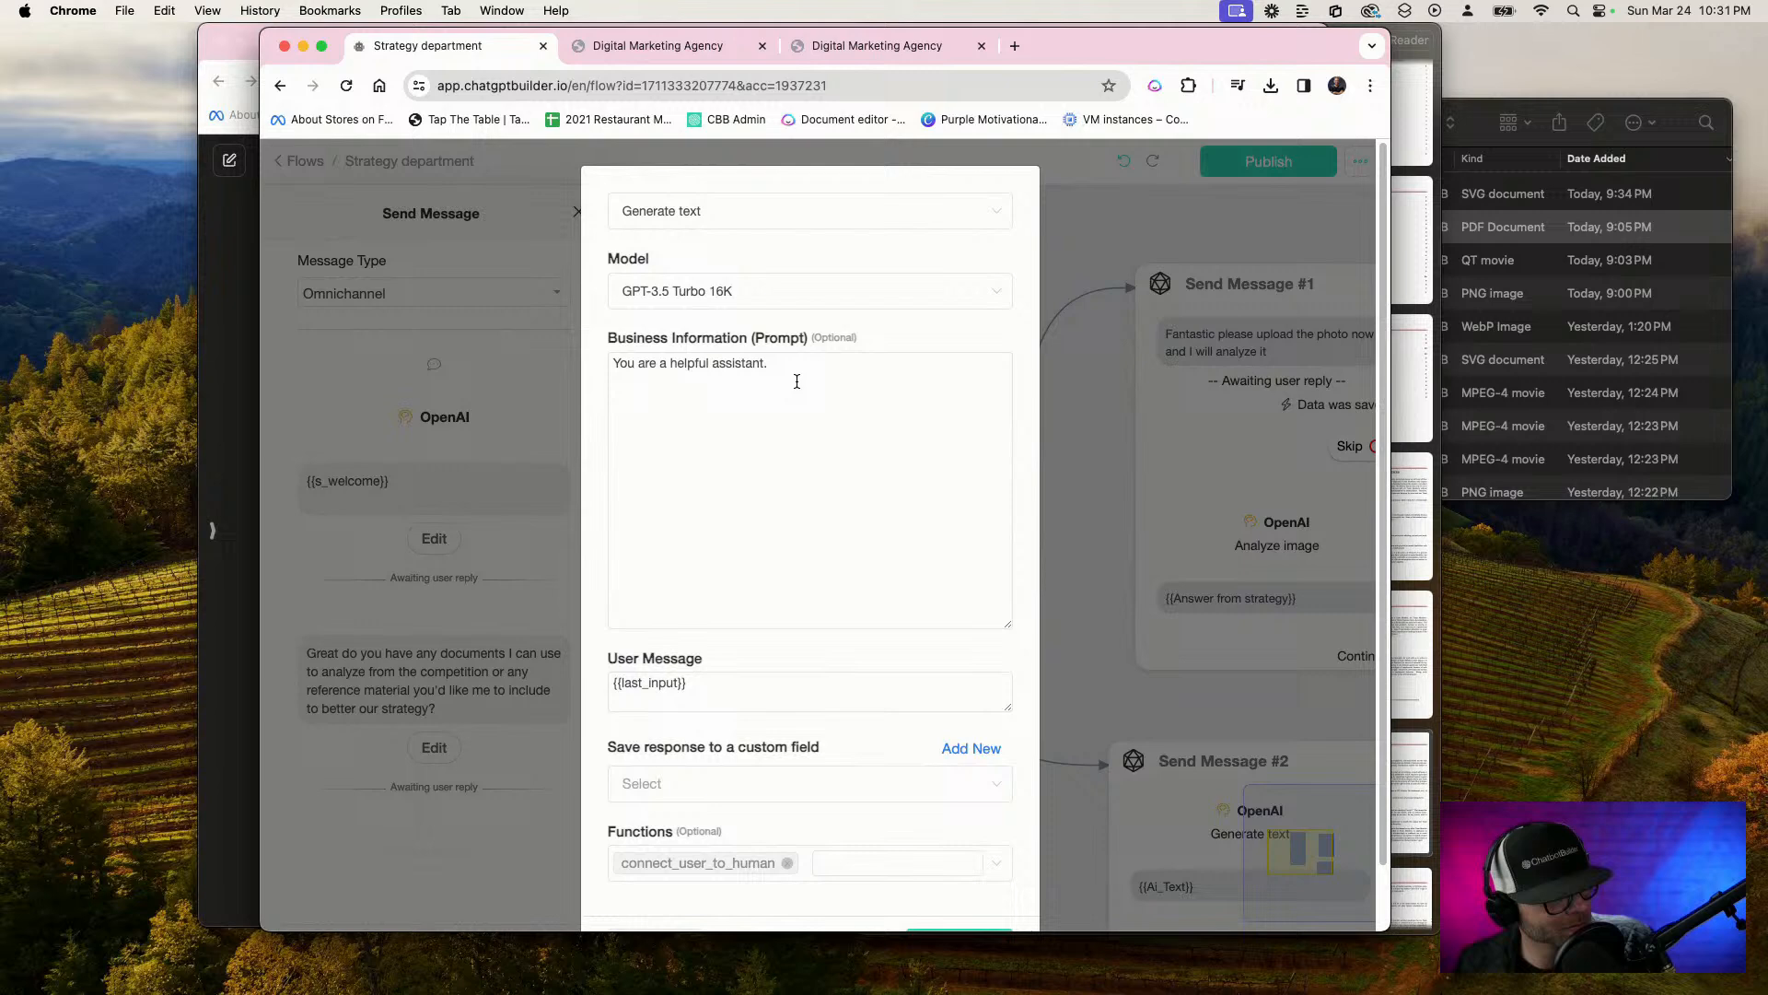
Extend the OpenAI prompt to "You are a helpful assistant for the strategy department your job is to say welcome. How can we help you today? What is strategy are we working on?"
click(819, 373)
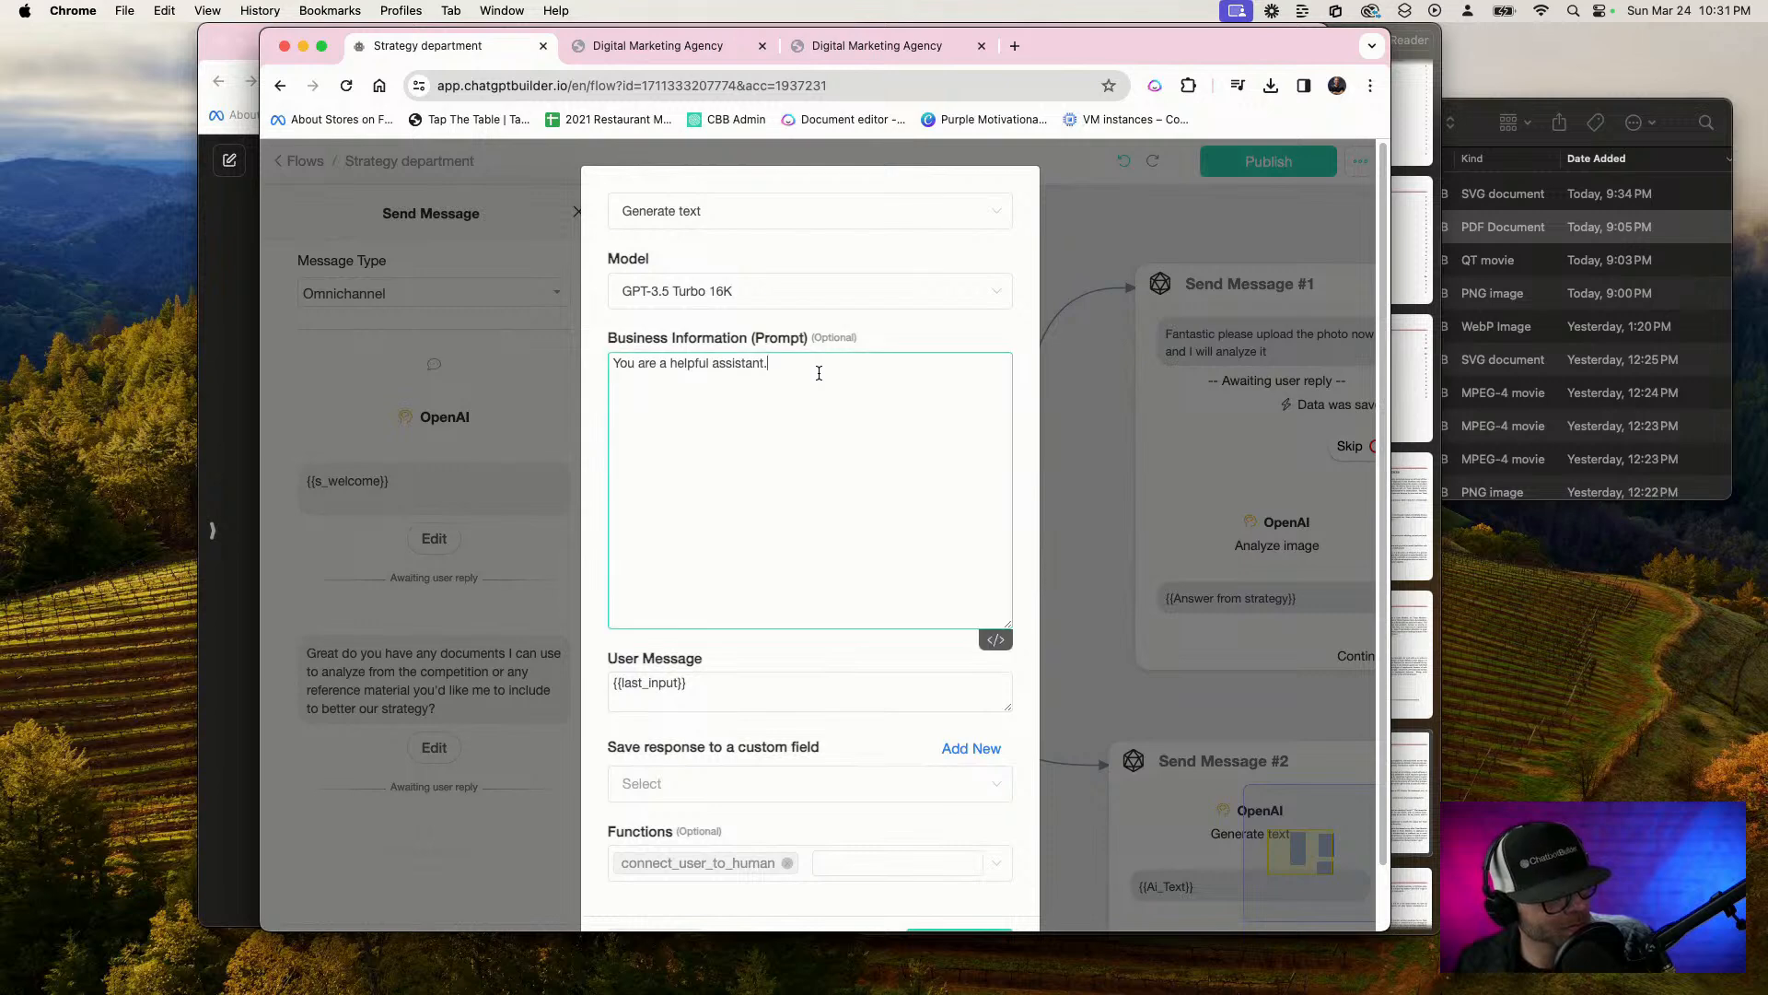
key(F5)
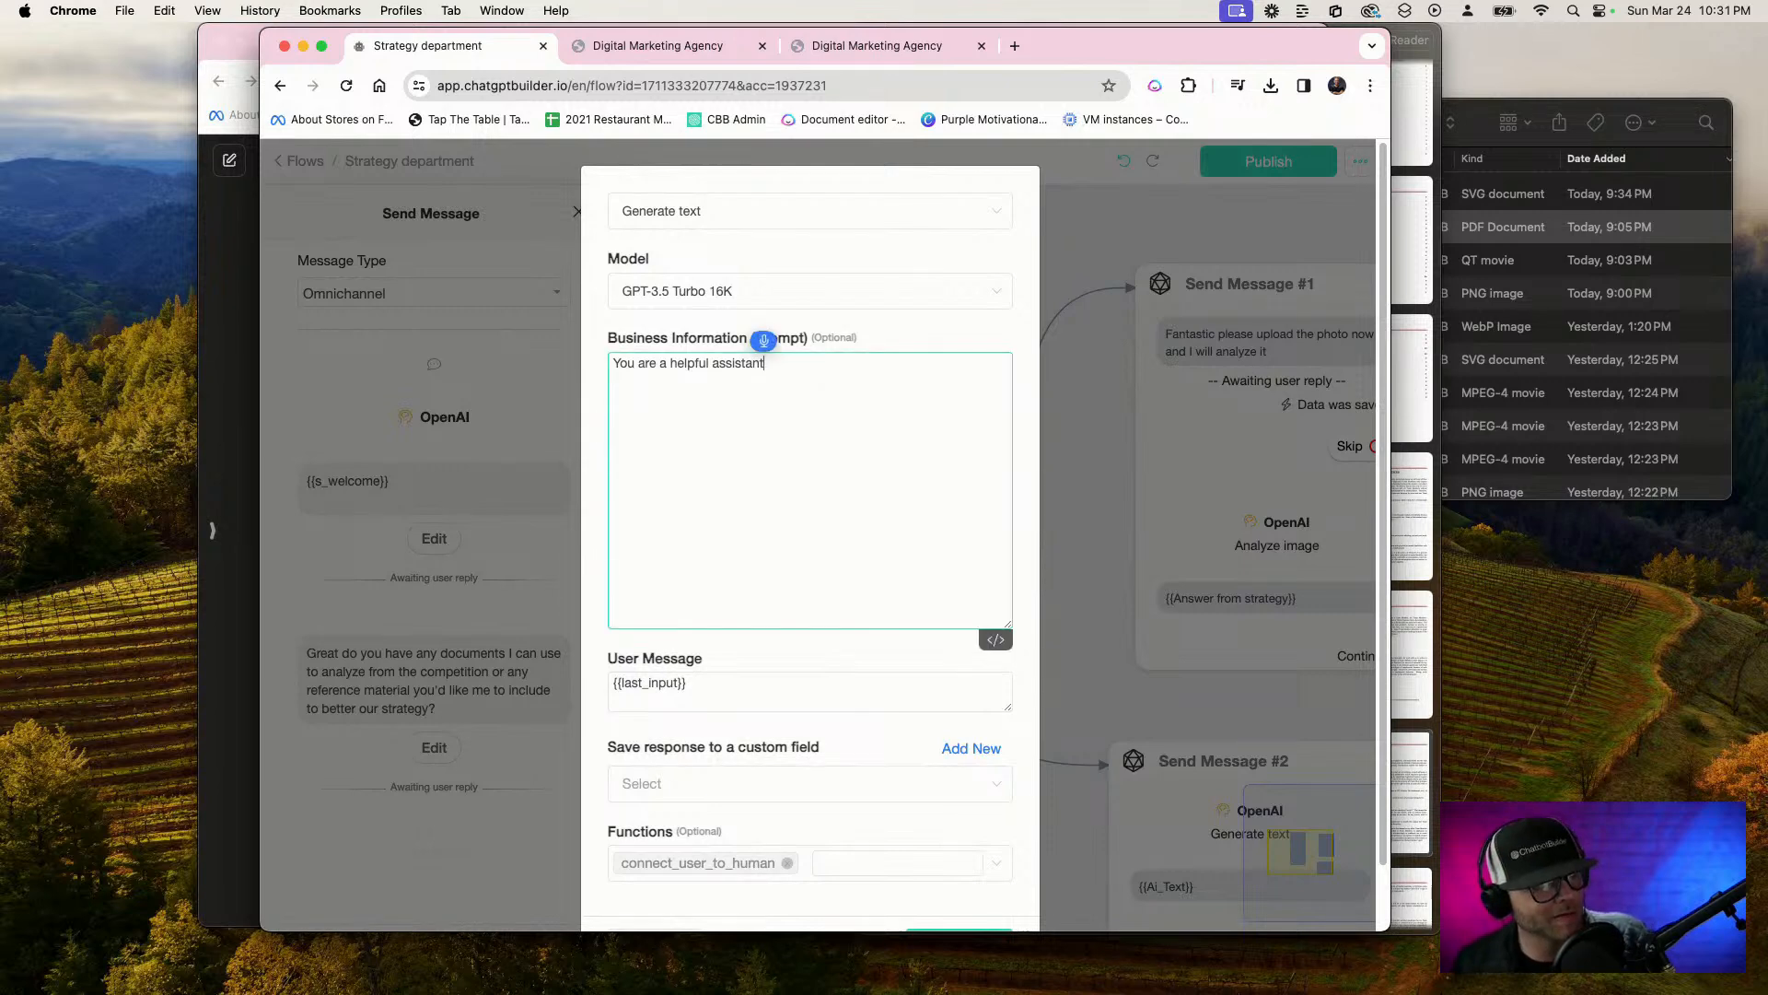
text(for the strategy department)
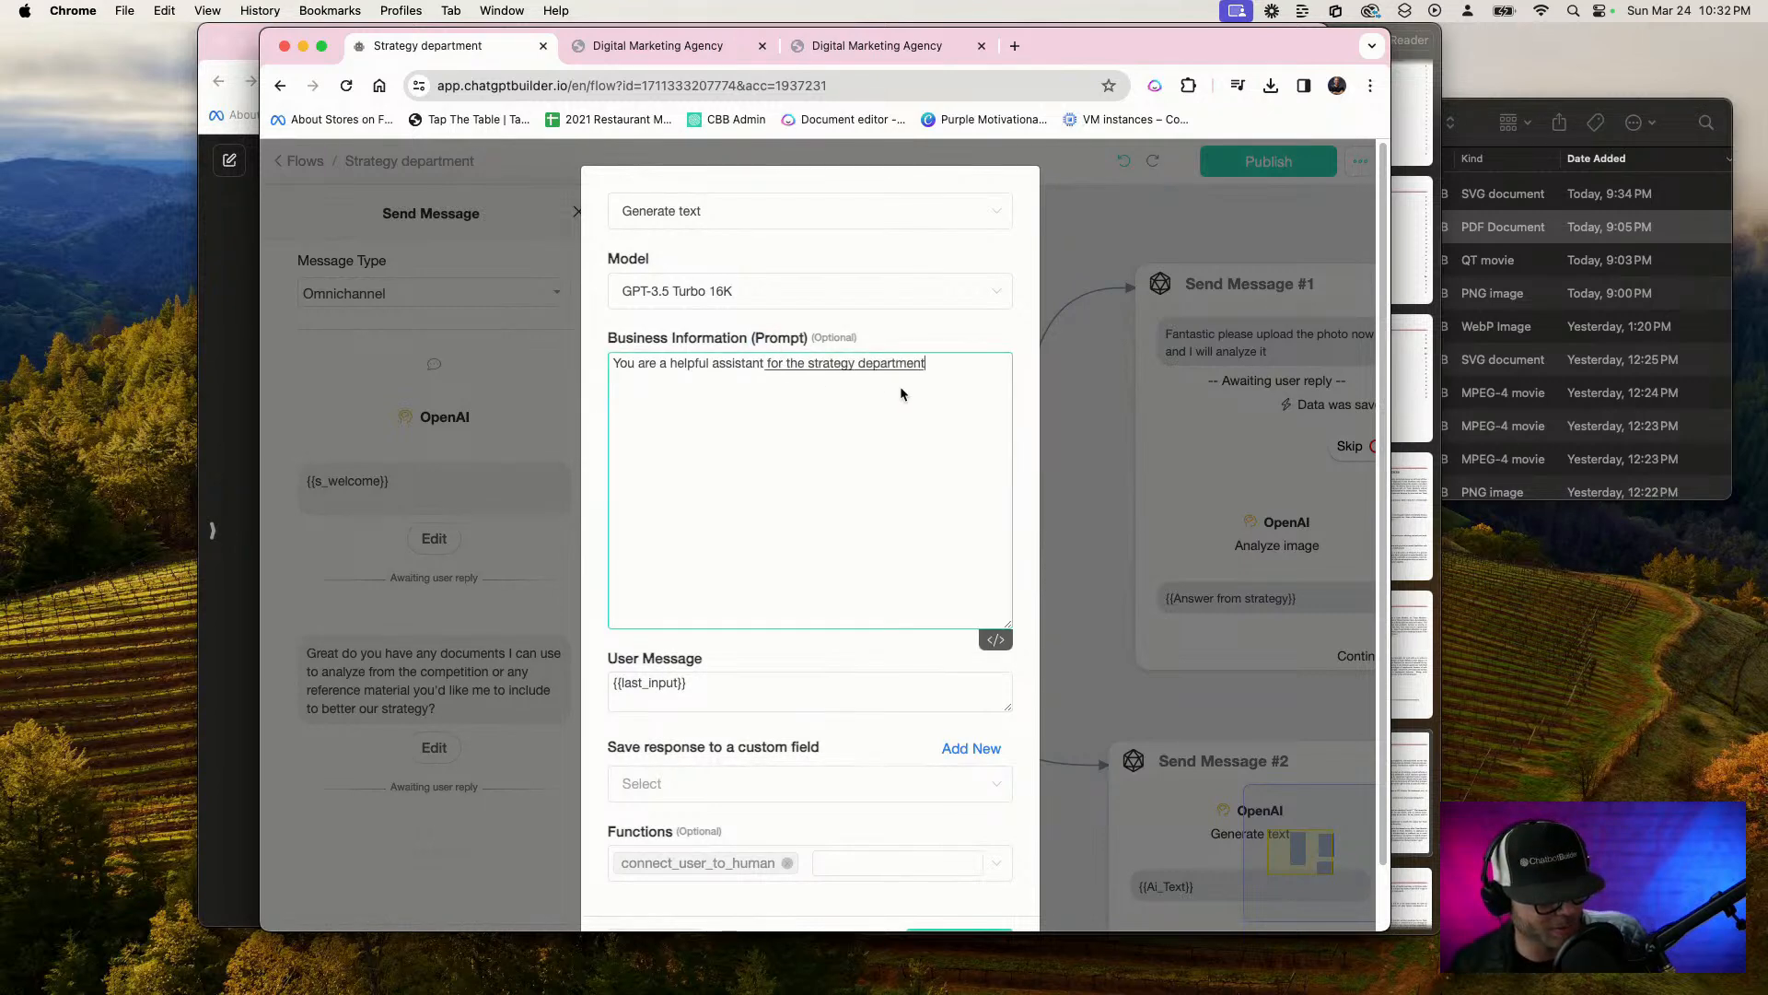
text(job is gonna say)
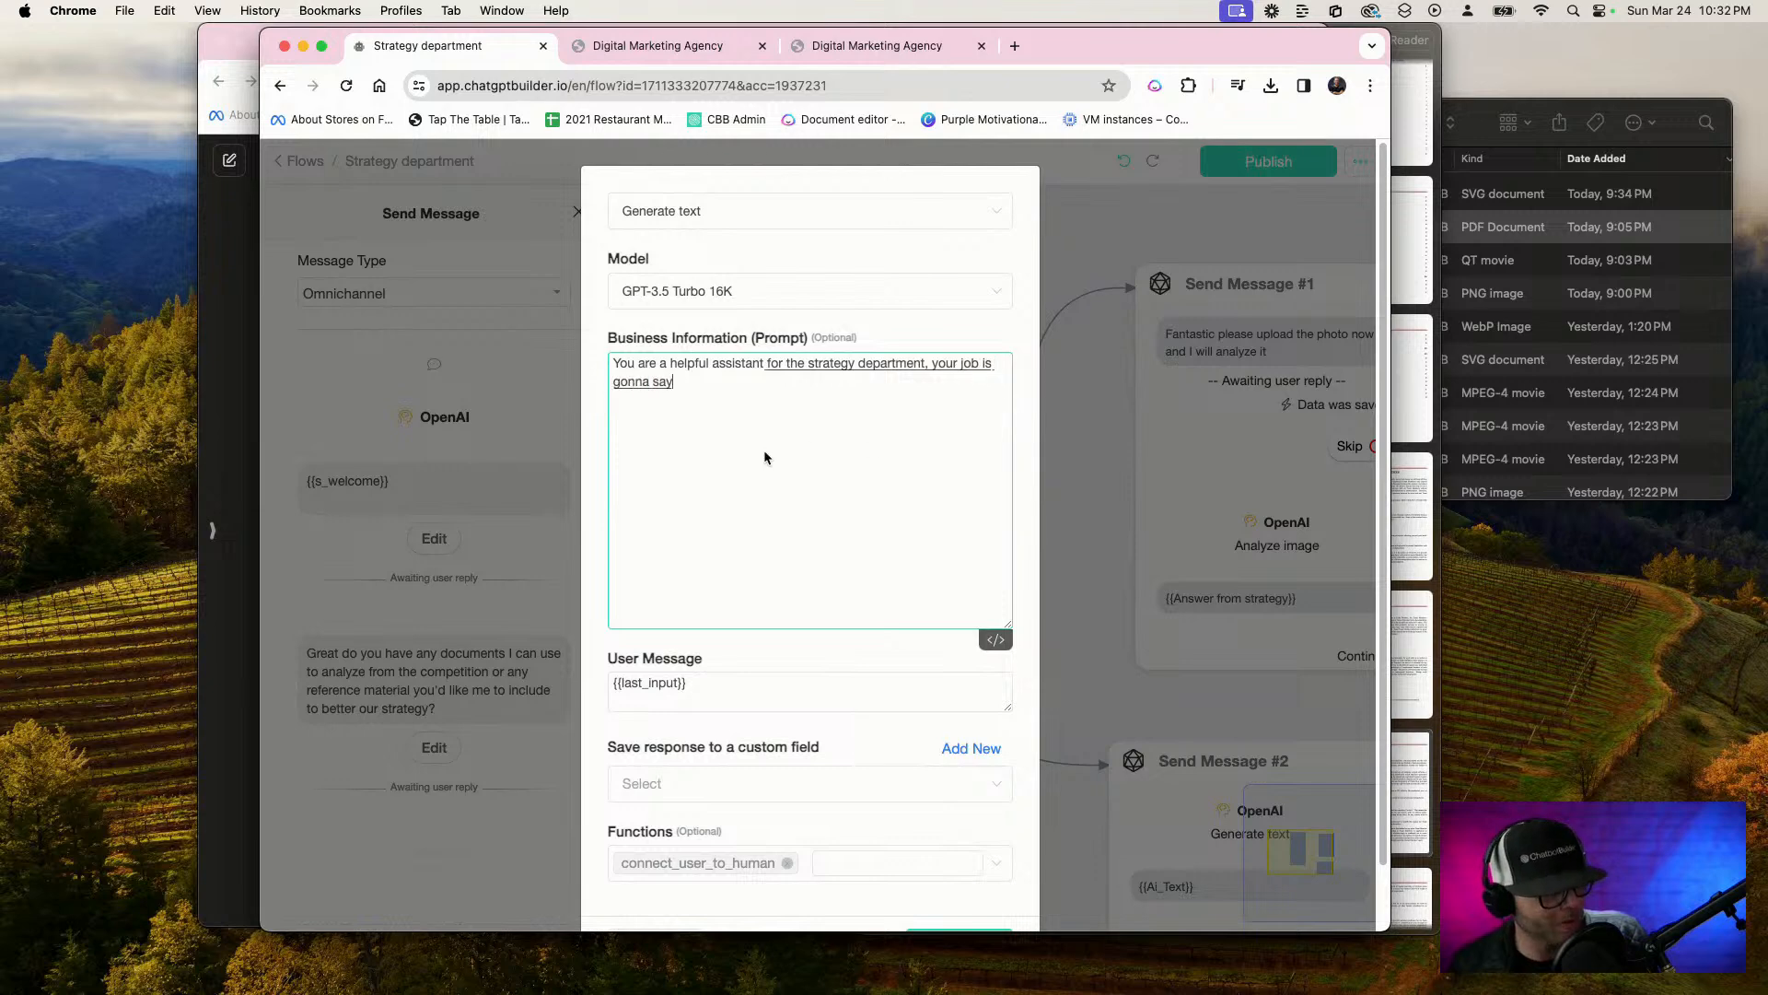
text( welcome. How can we help)
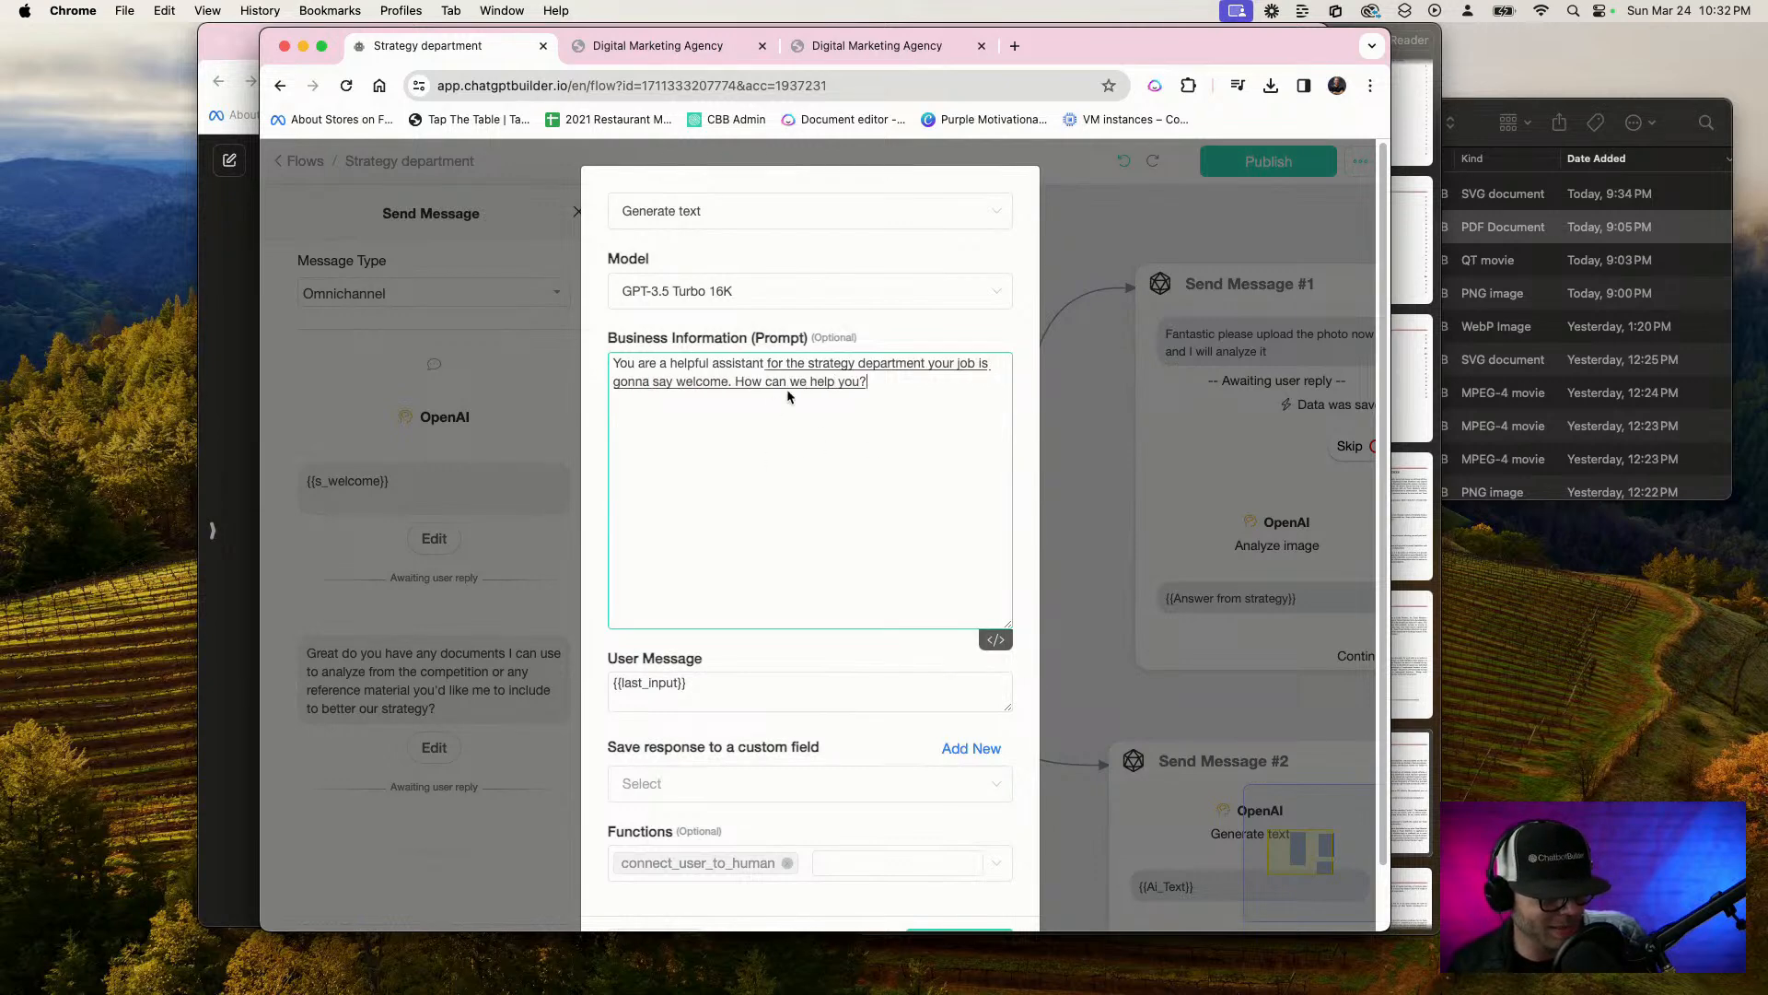
text( you today?)
key(BackSpace)
text(today?)
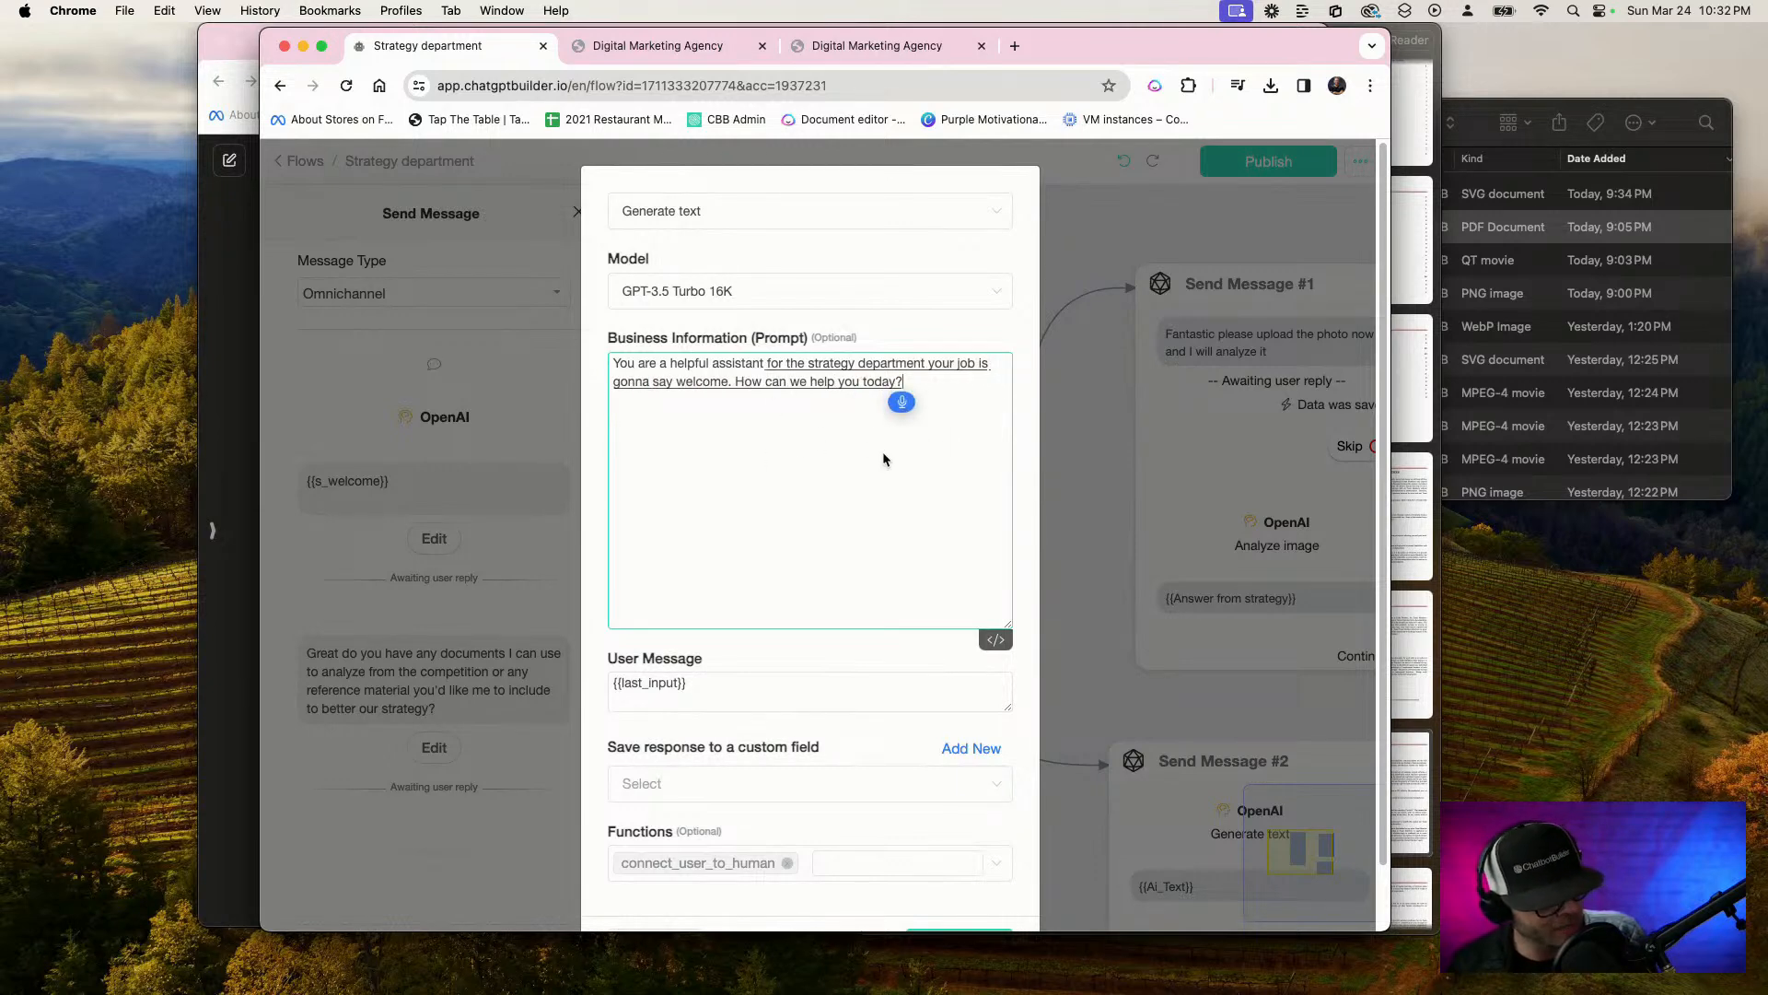
text( What is strategy are we working on?)
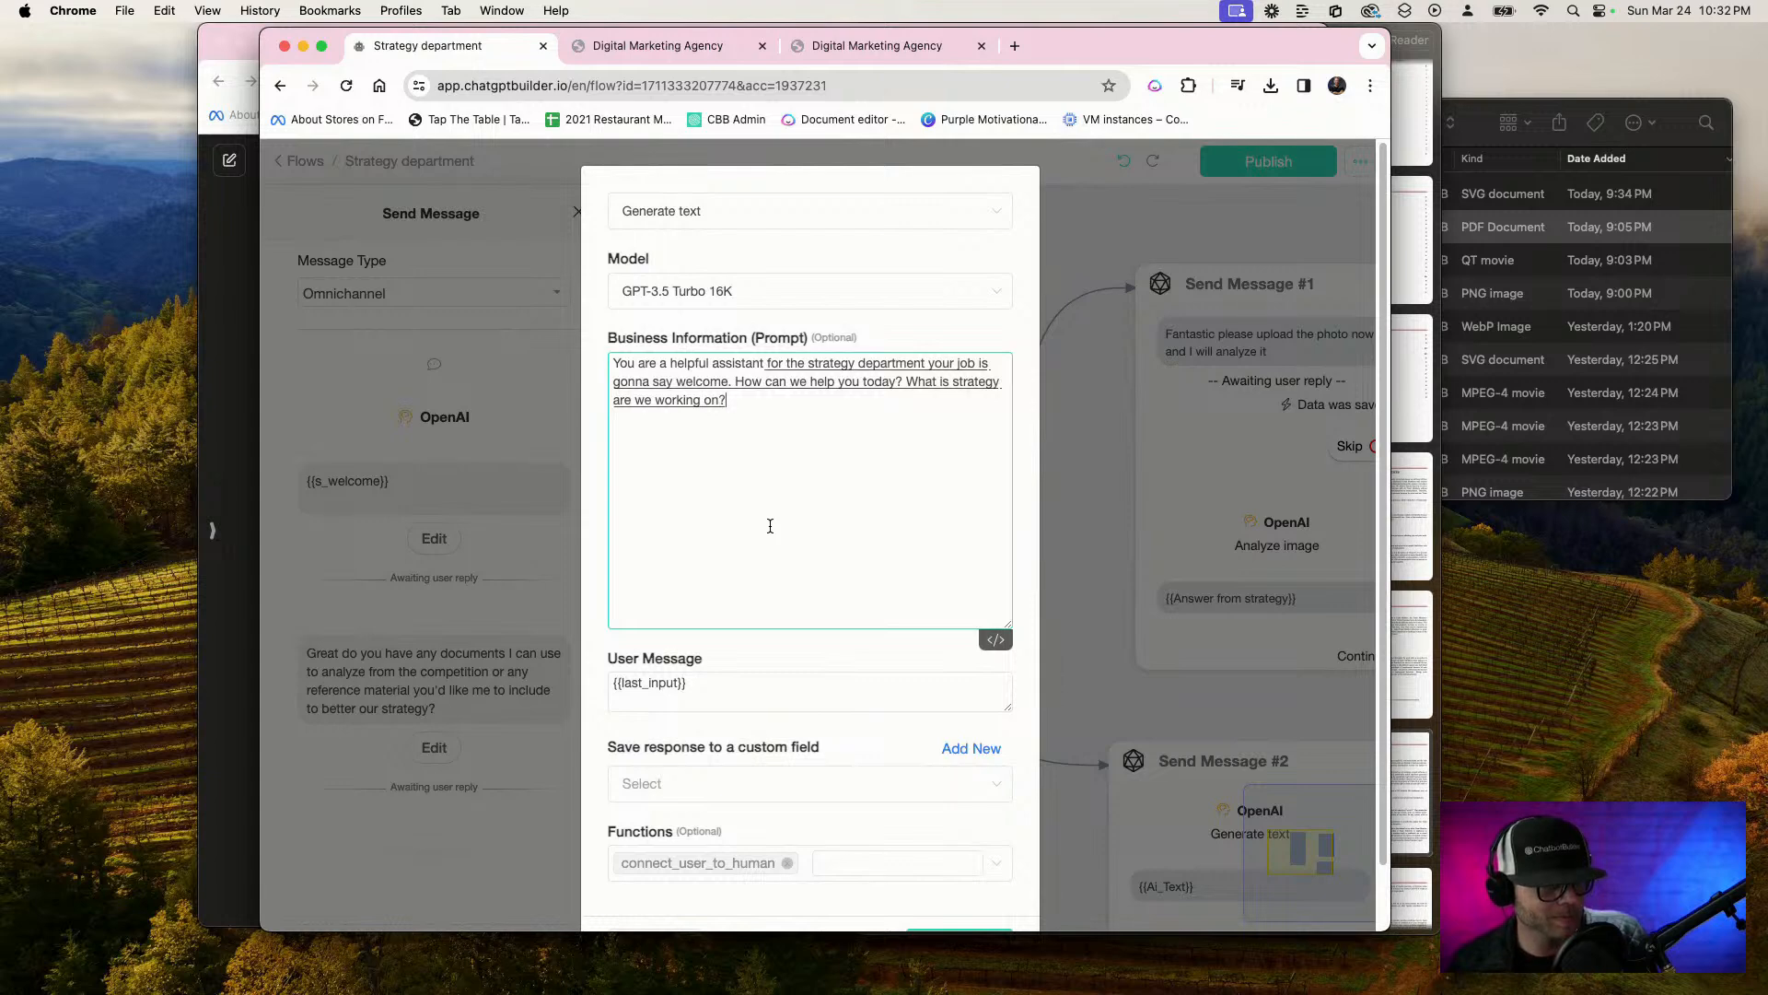
Save the welcome action's response to the Ai_Text custom field and confirm the OpenAI action
click(898, 784)
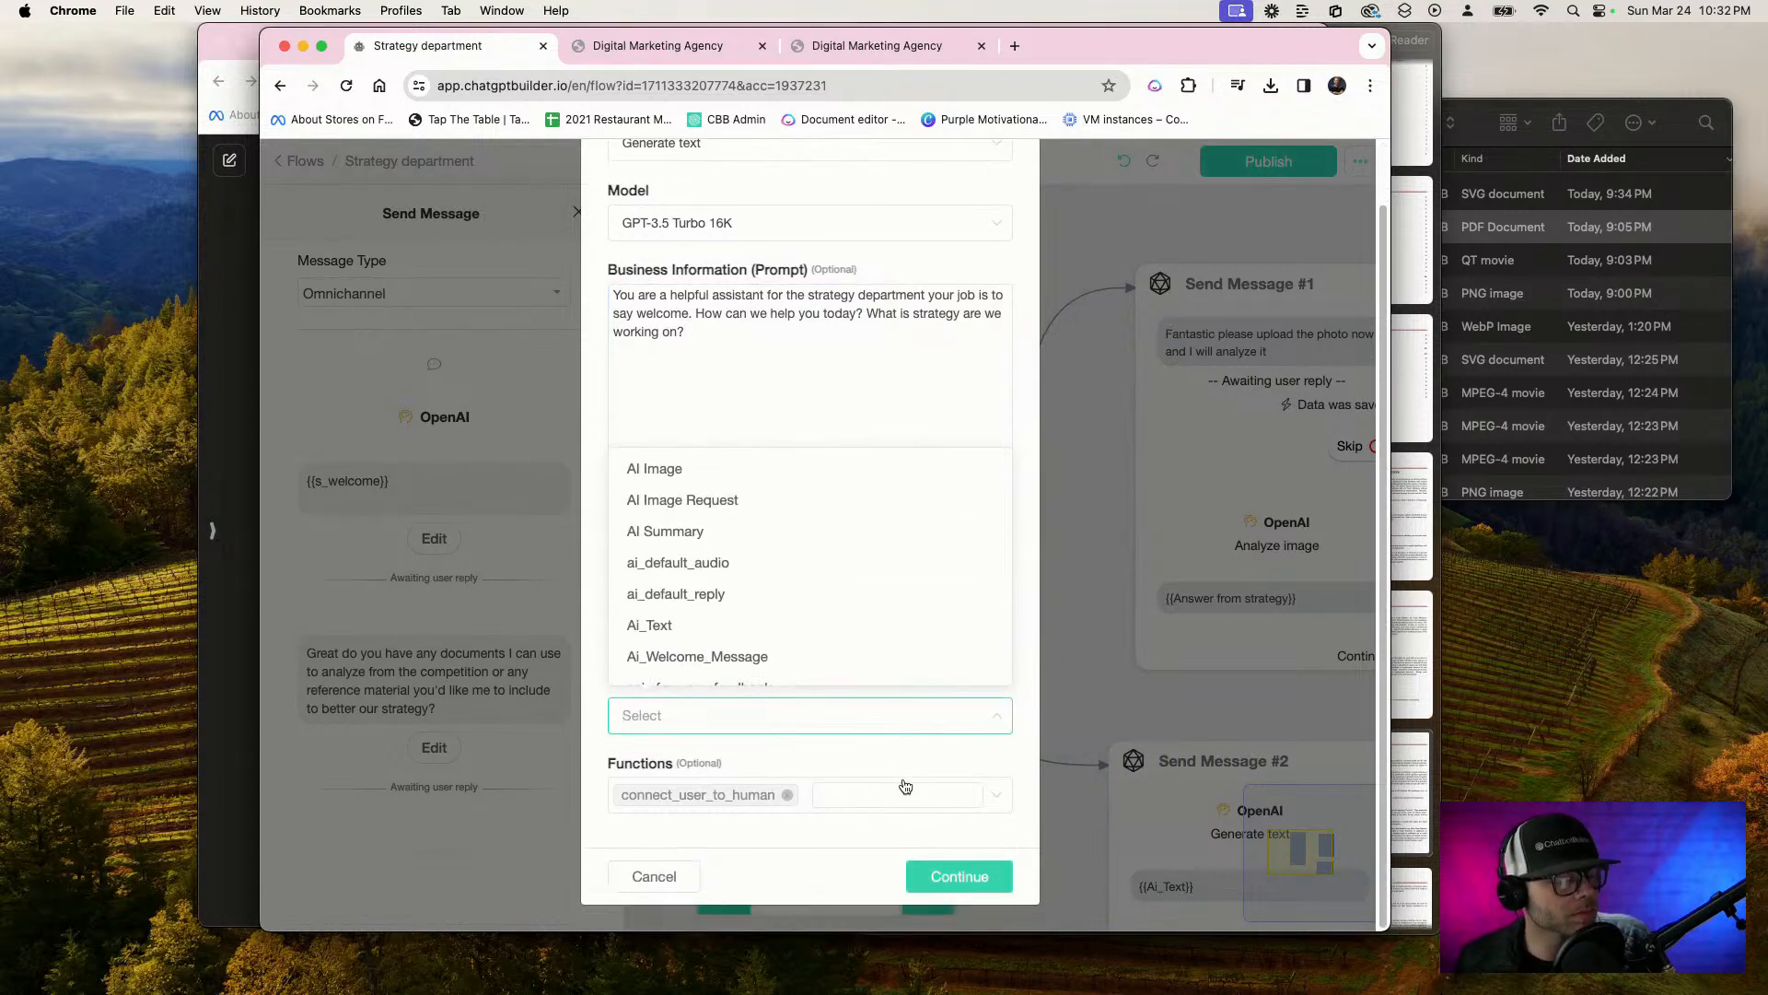
scroll(833, 672, down, 5)
scroll(818, 620, up, 10)
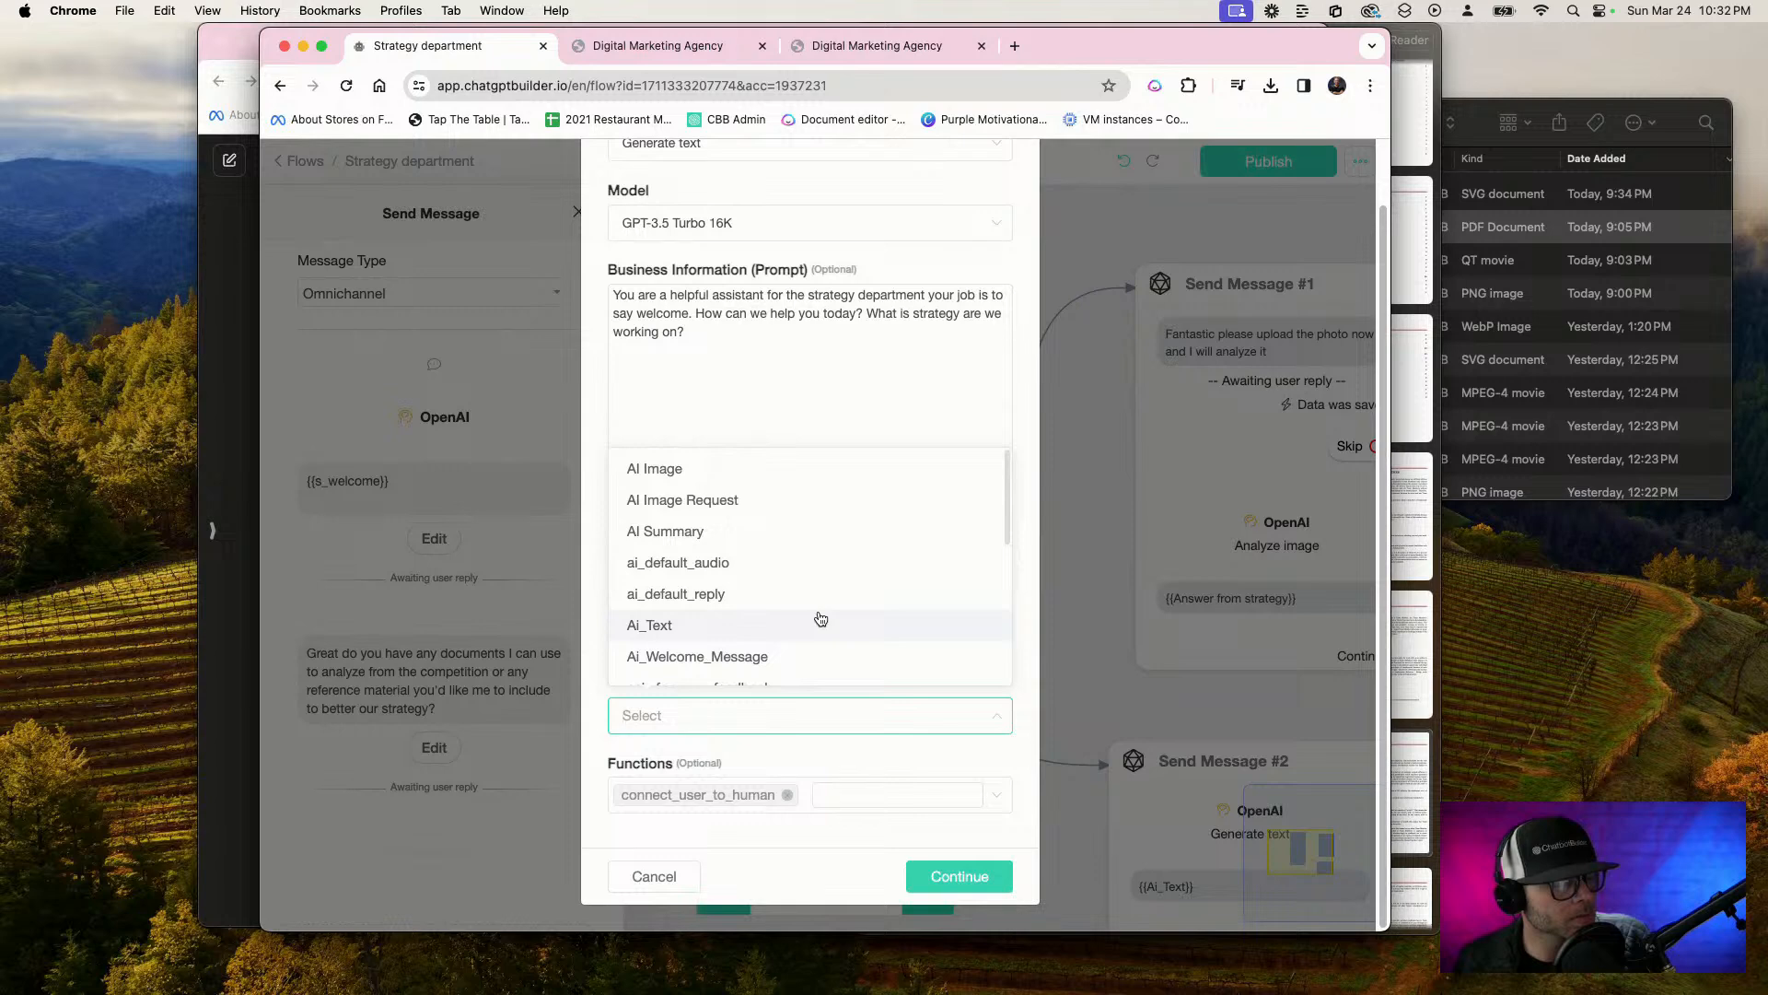
scroll(811, 625, down, 1)
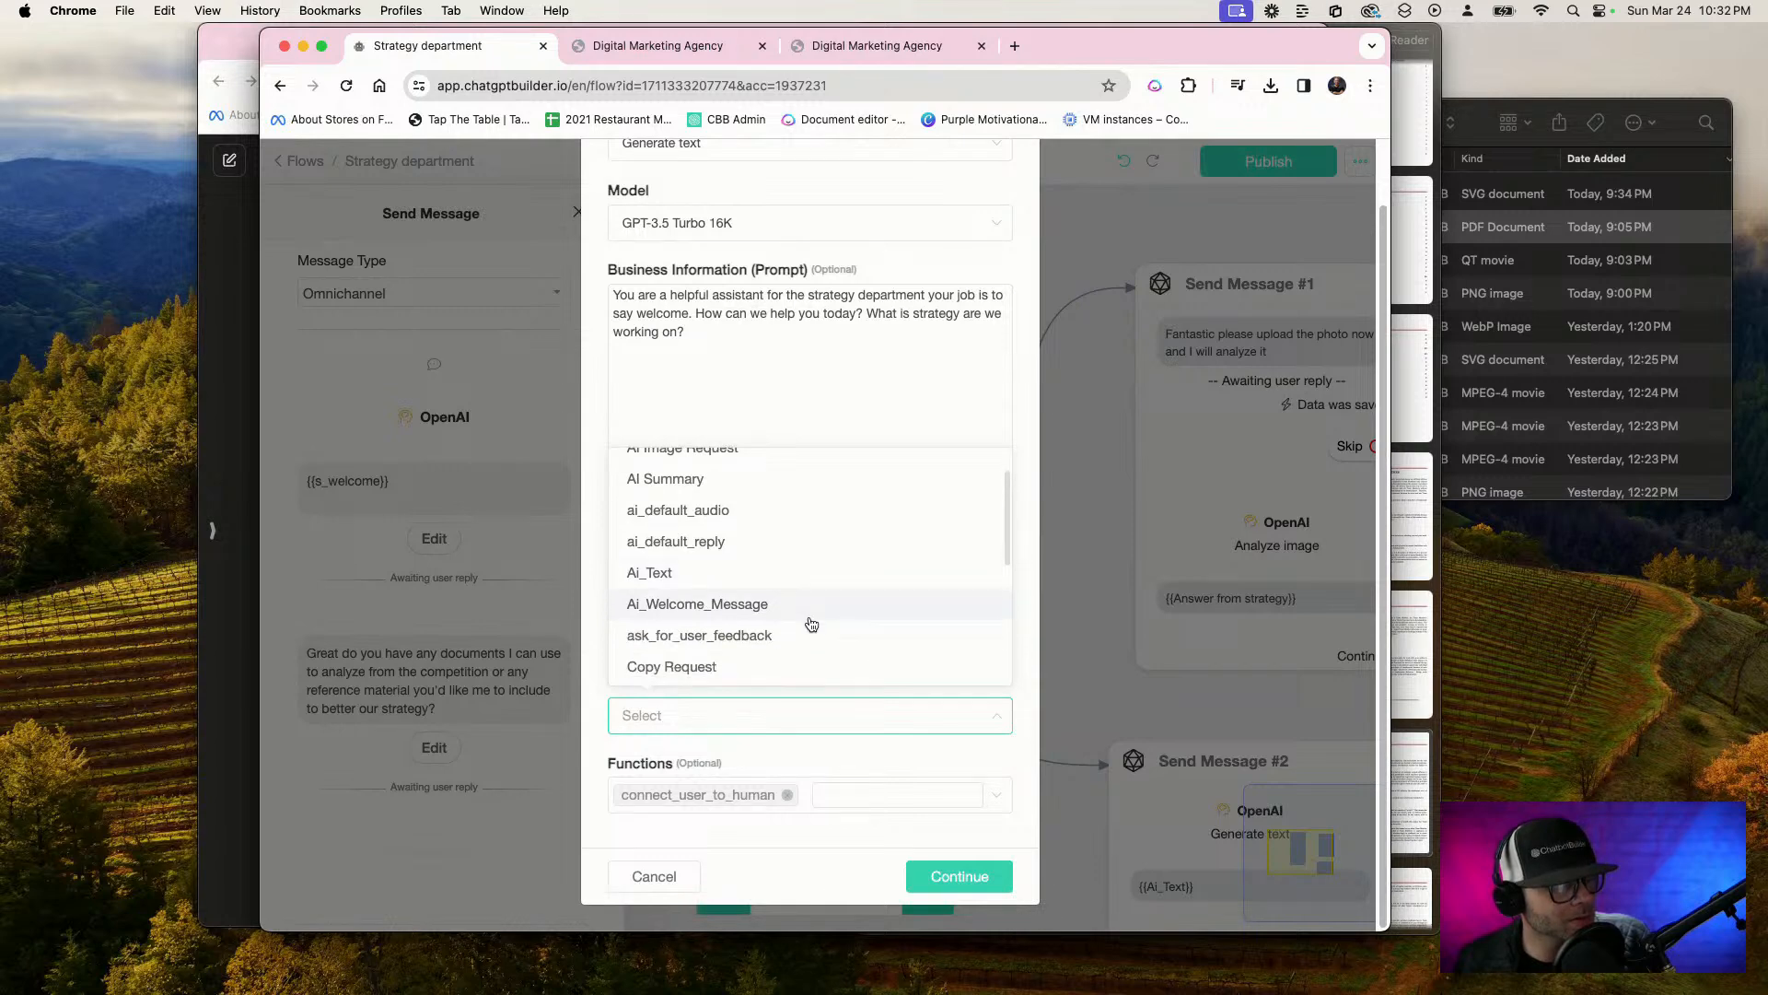
scroll(811, 625, down, 5)
scroll(811, 624, up, 3)
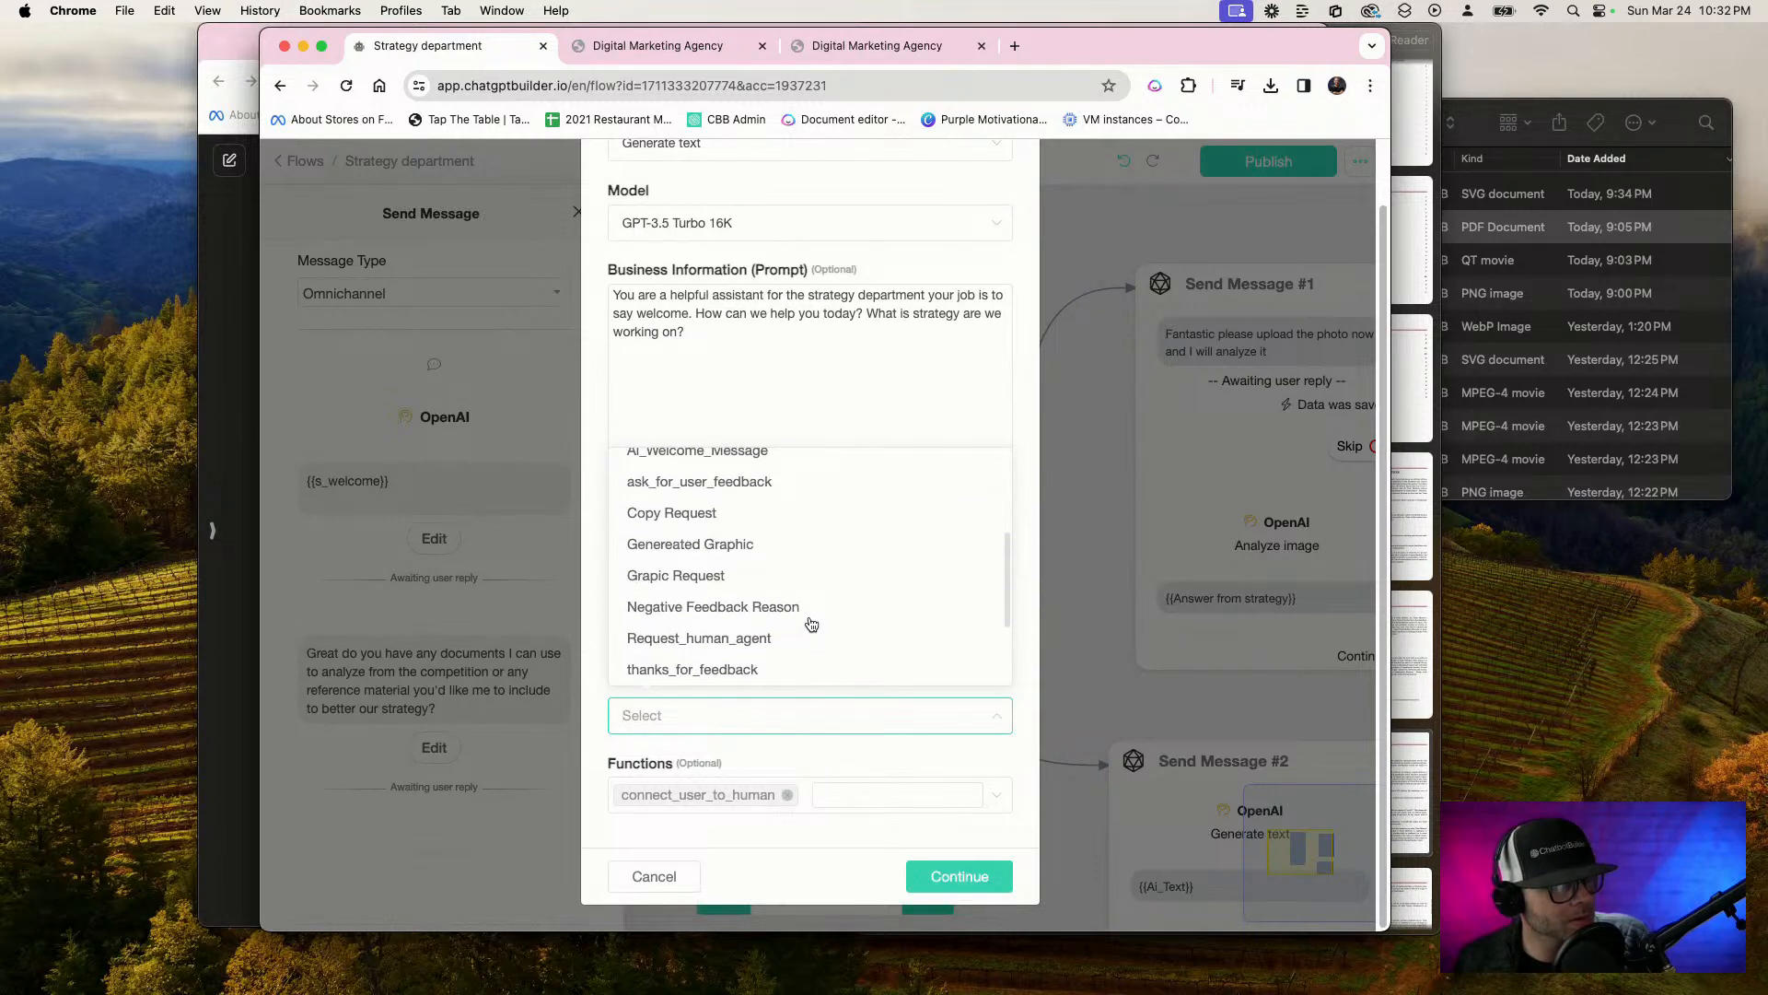
scroll(811, 624, up, 4)
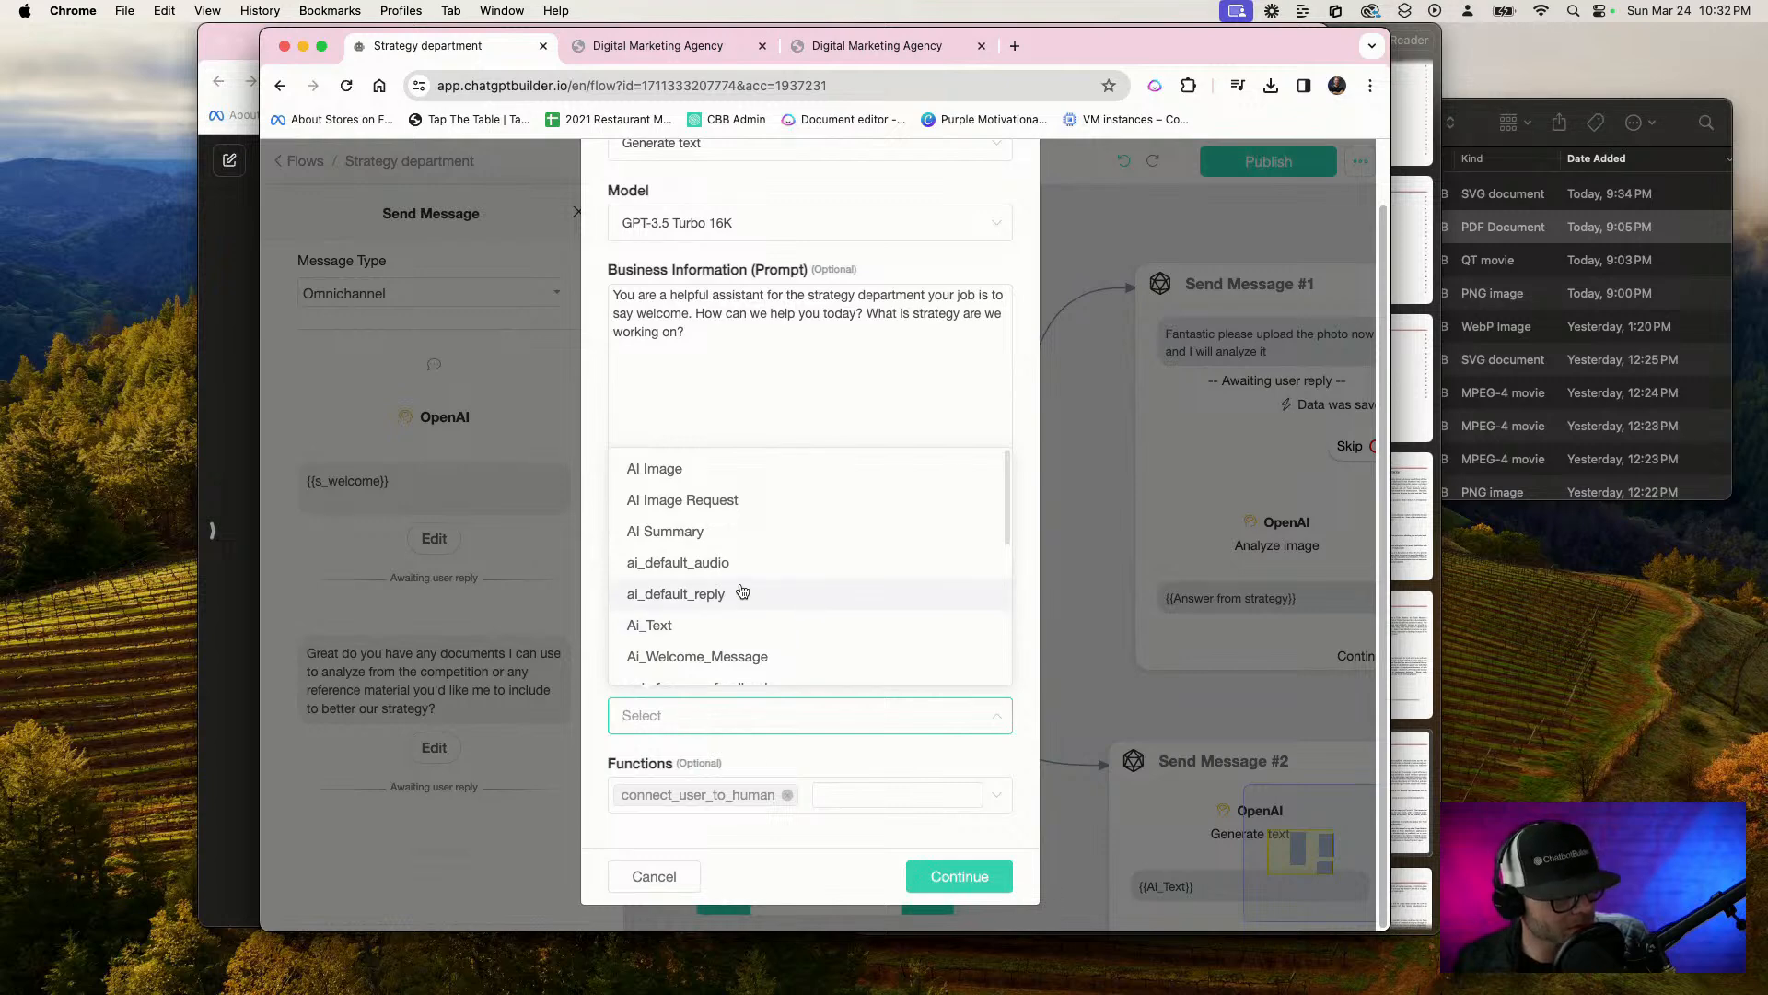
scroll(765, 590, down, 3)
click(681, 479)
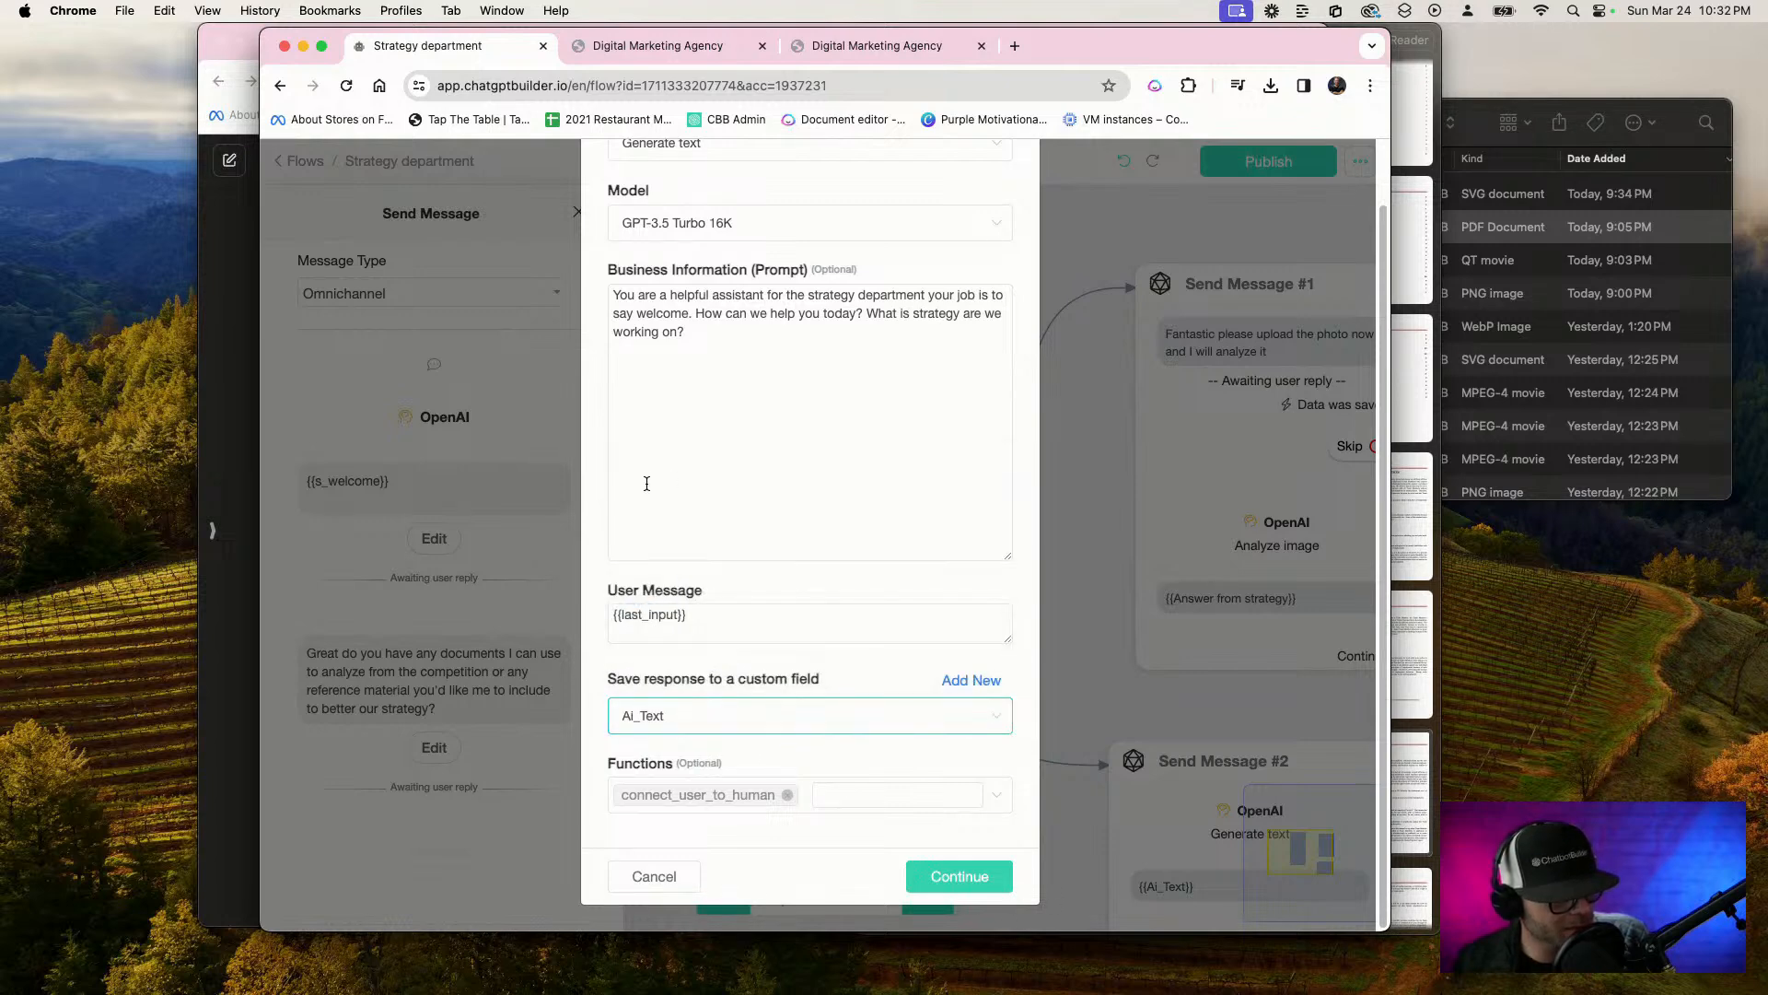
click(948, 879)
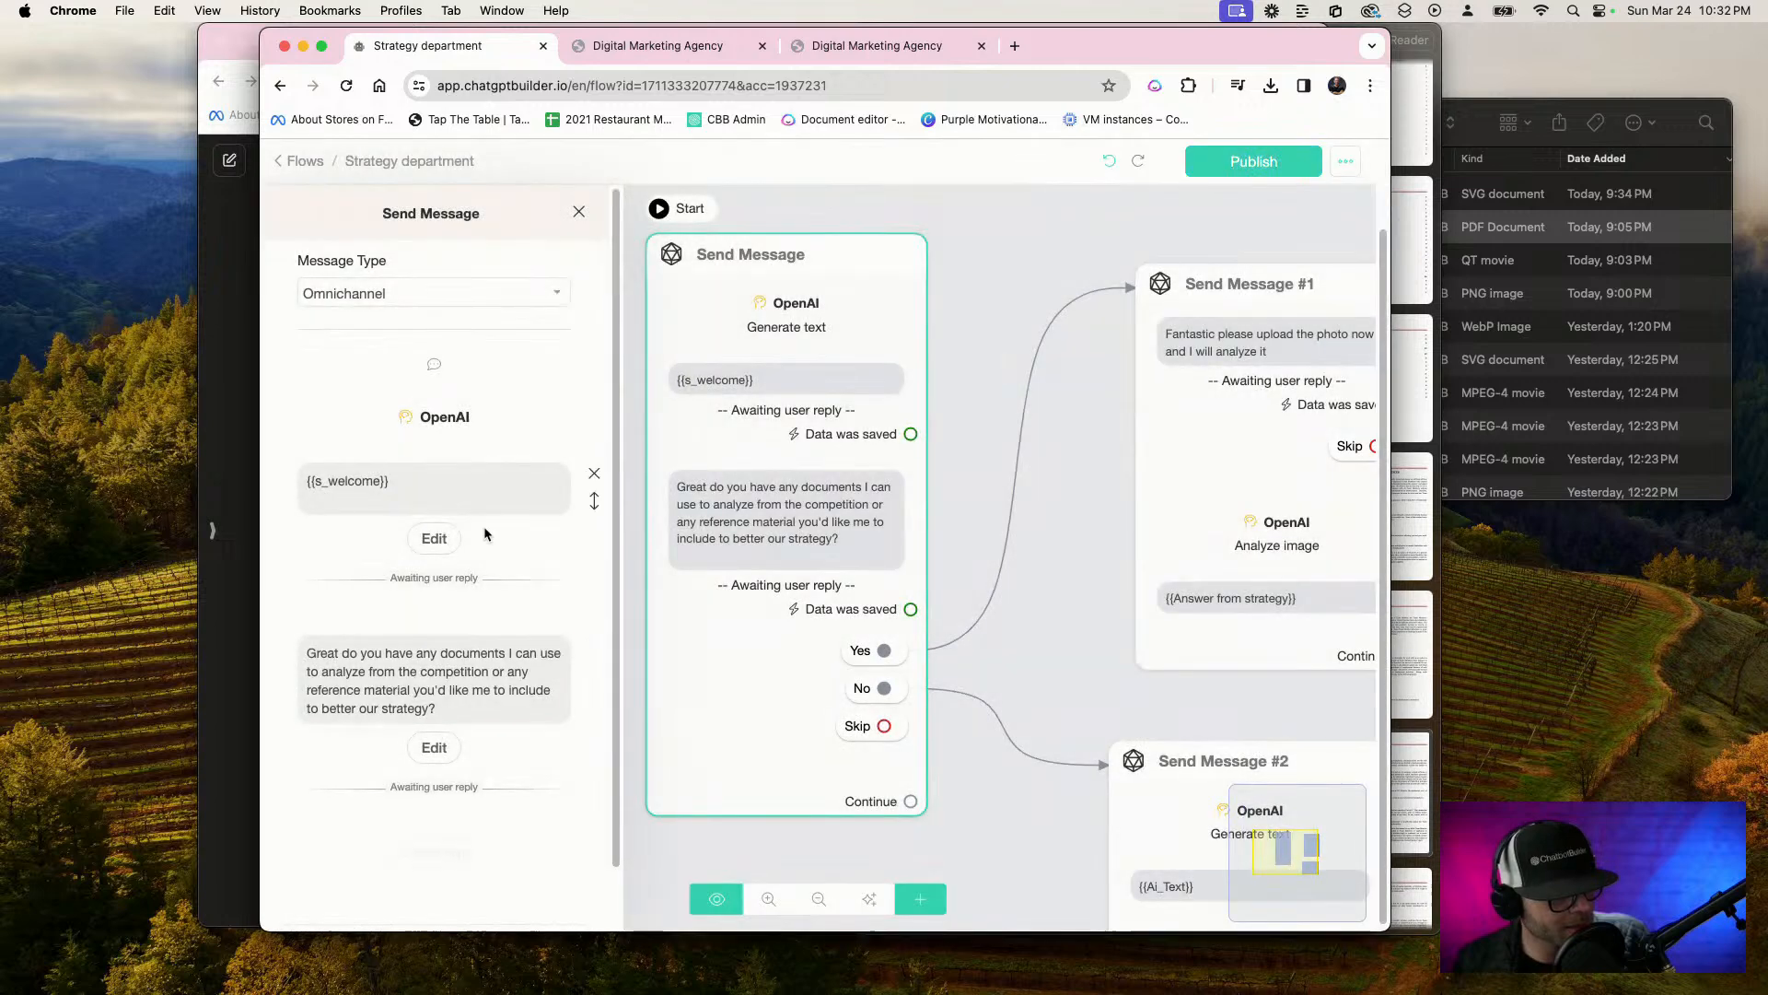
Replace the {{s_welcome}} question text in the first Send Message block with the {{Ai_Text}} variable
drag(482, 482, 126, 443)
key(BackSpace)
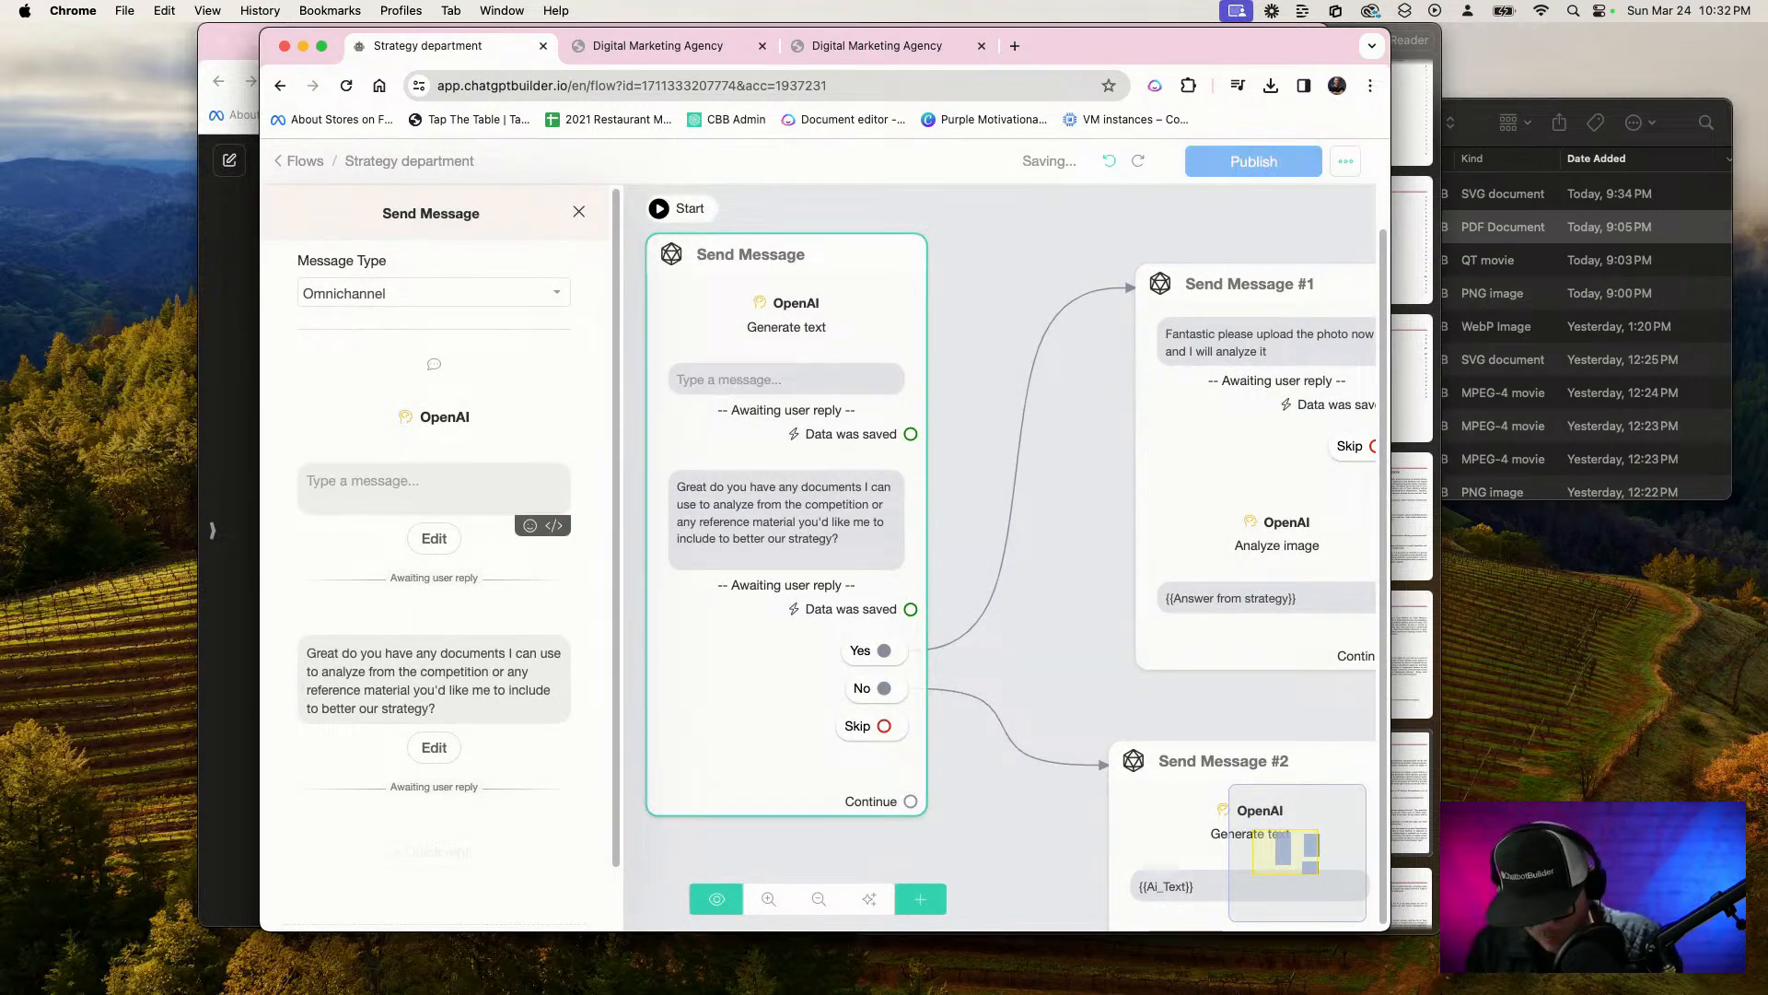
text({)
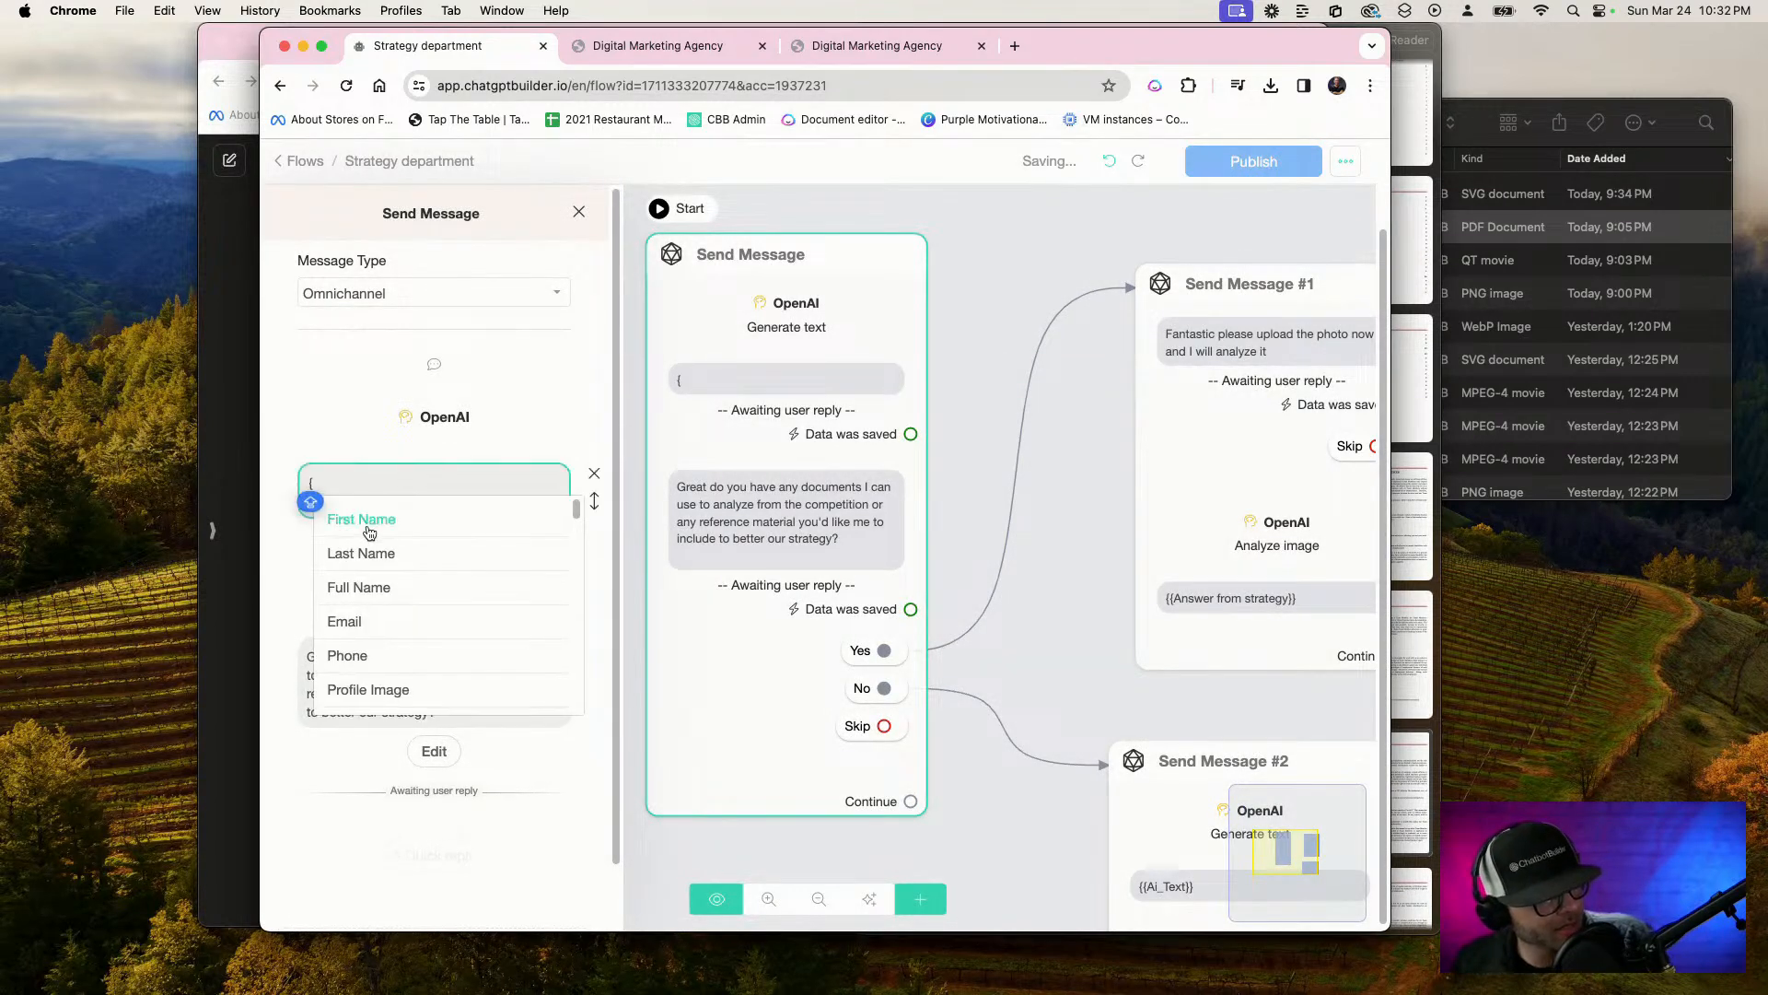
text(A)
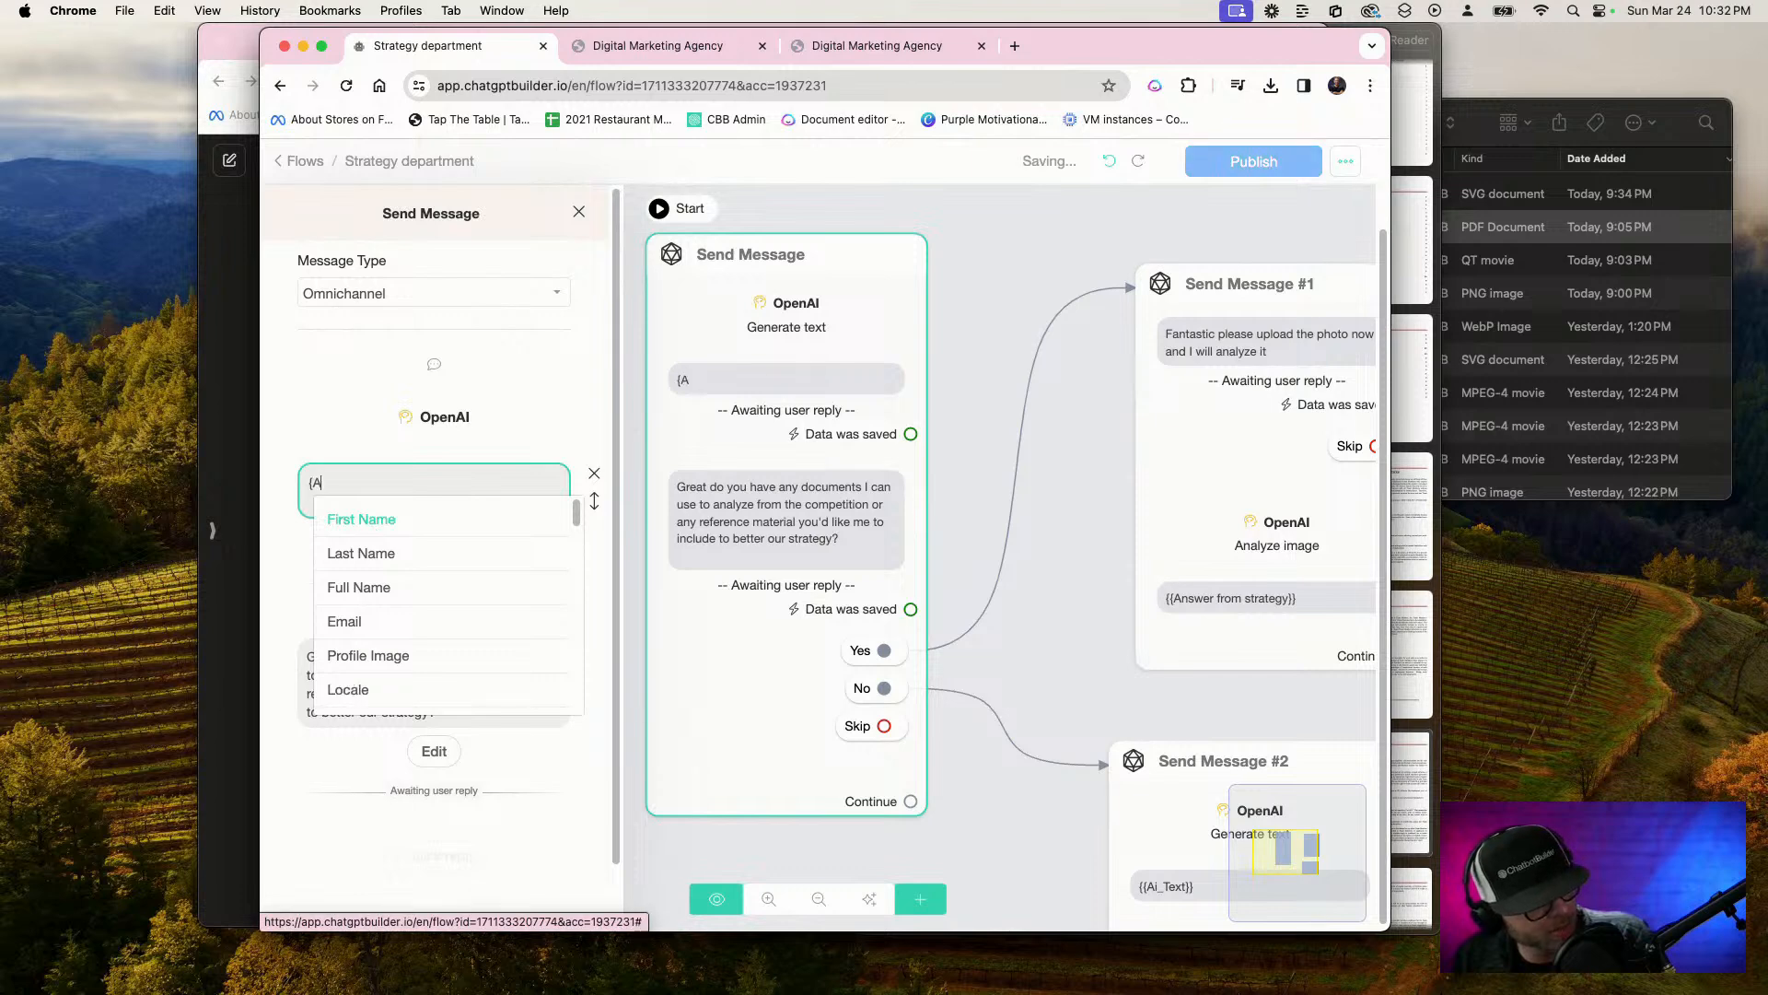
scroll(463, 607, down, 10)
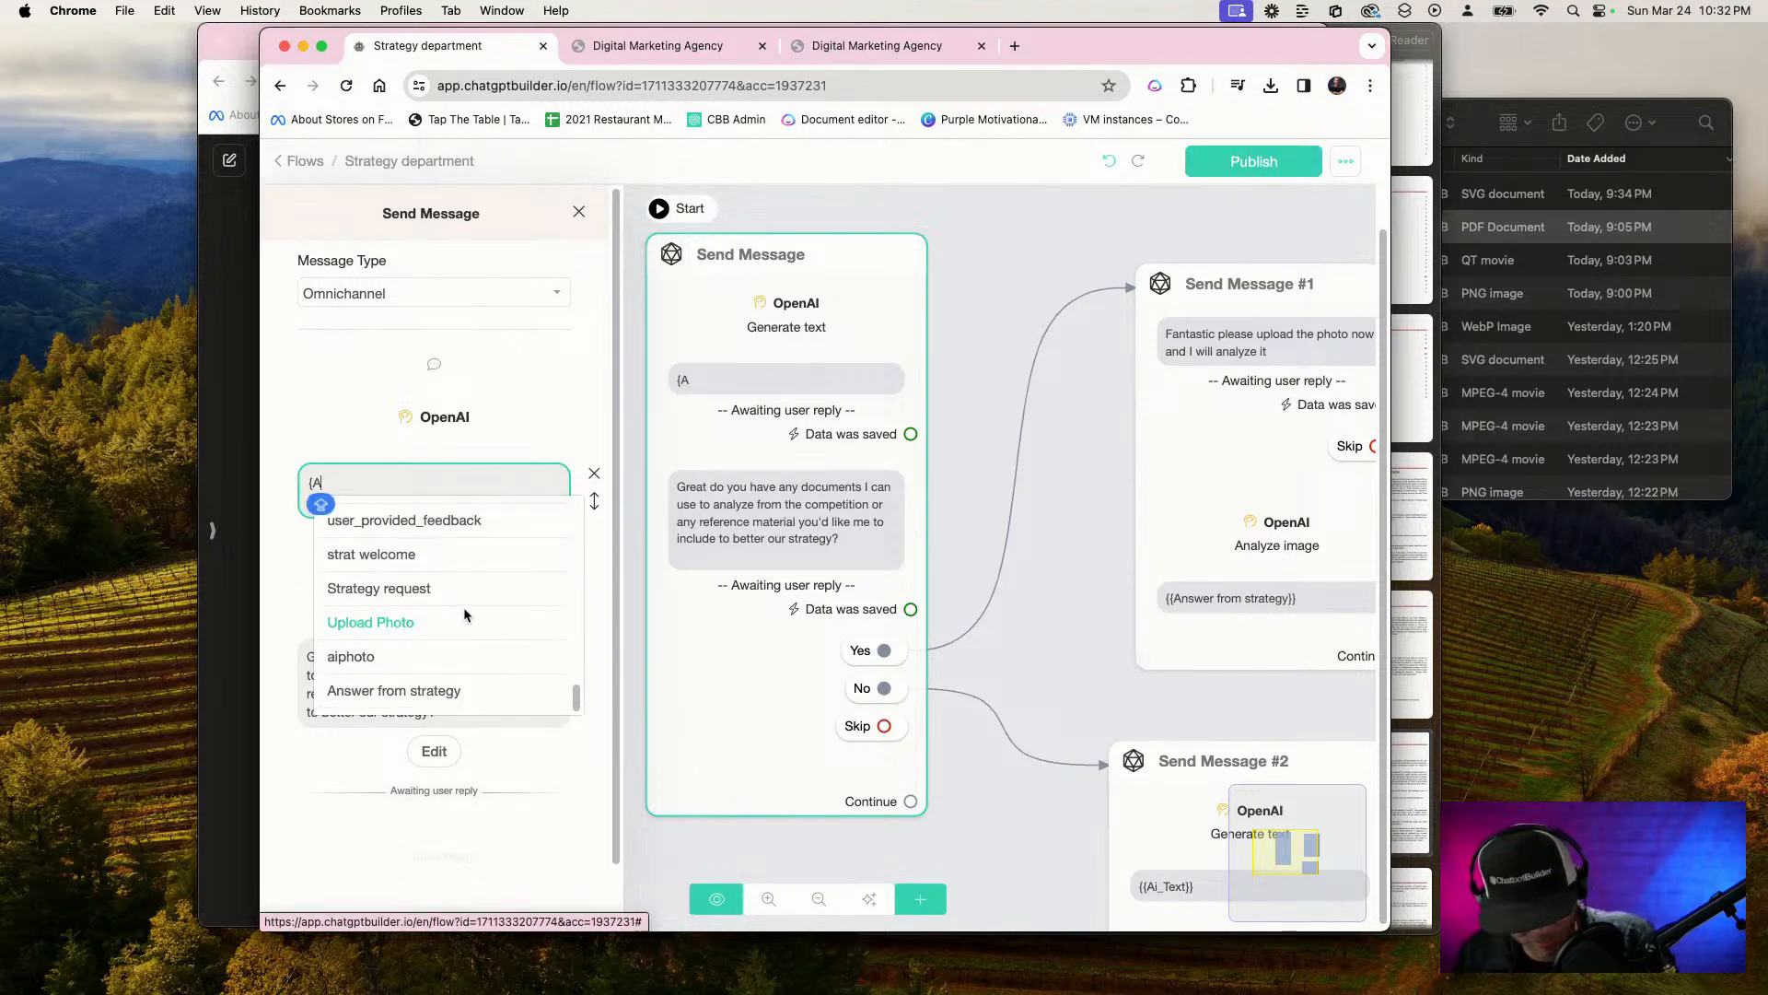
text(I)
click(346, 631)
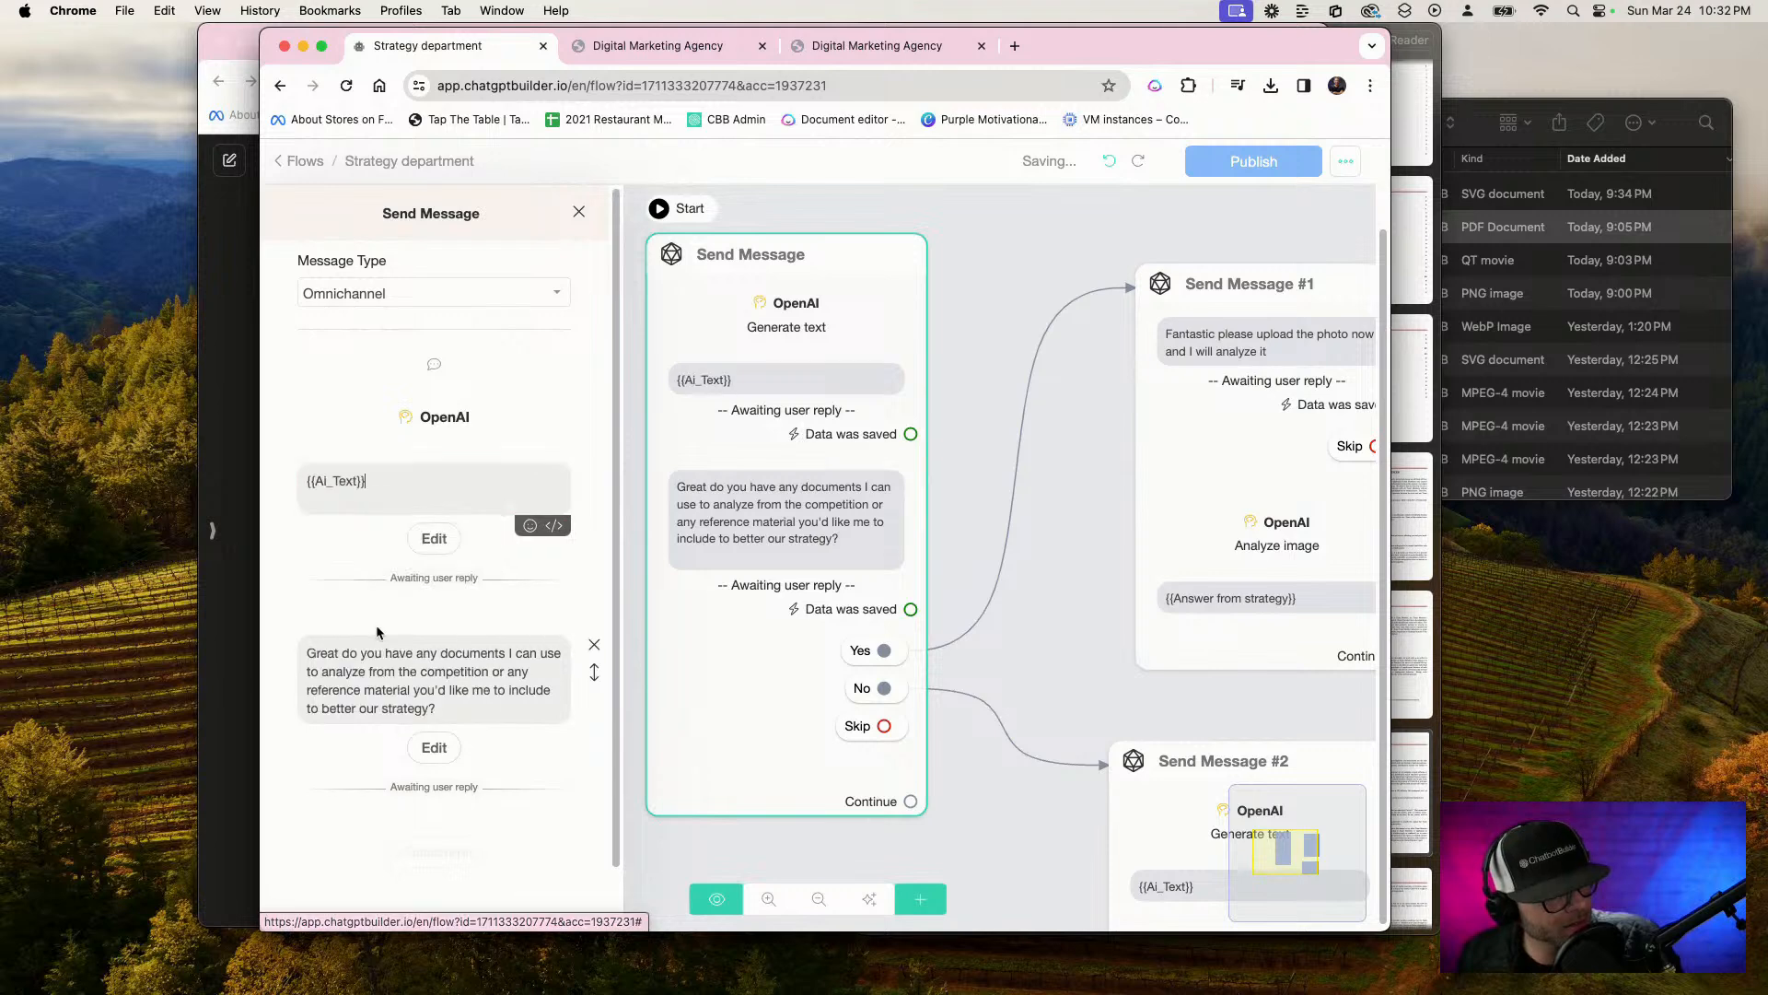
Review the reply settings of both questions in the first Send Message block and the OpenAI action settings in Send Message #2
click(433, 538)
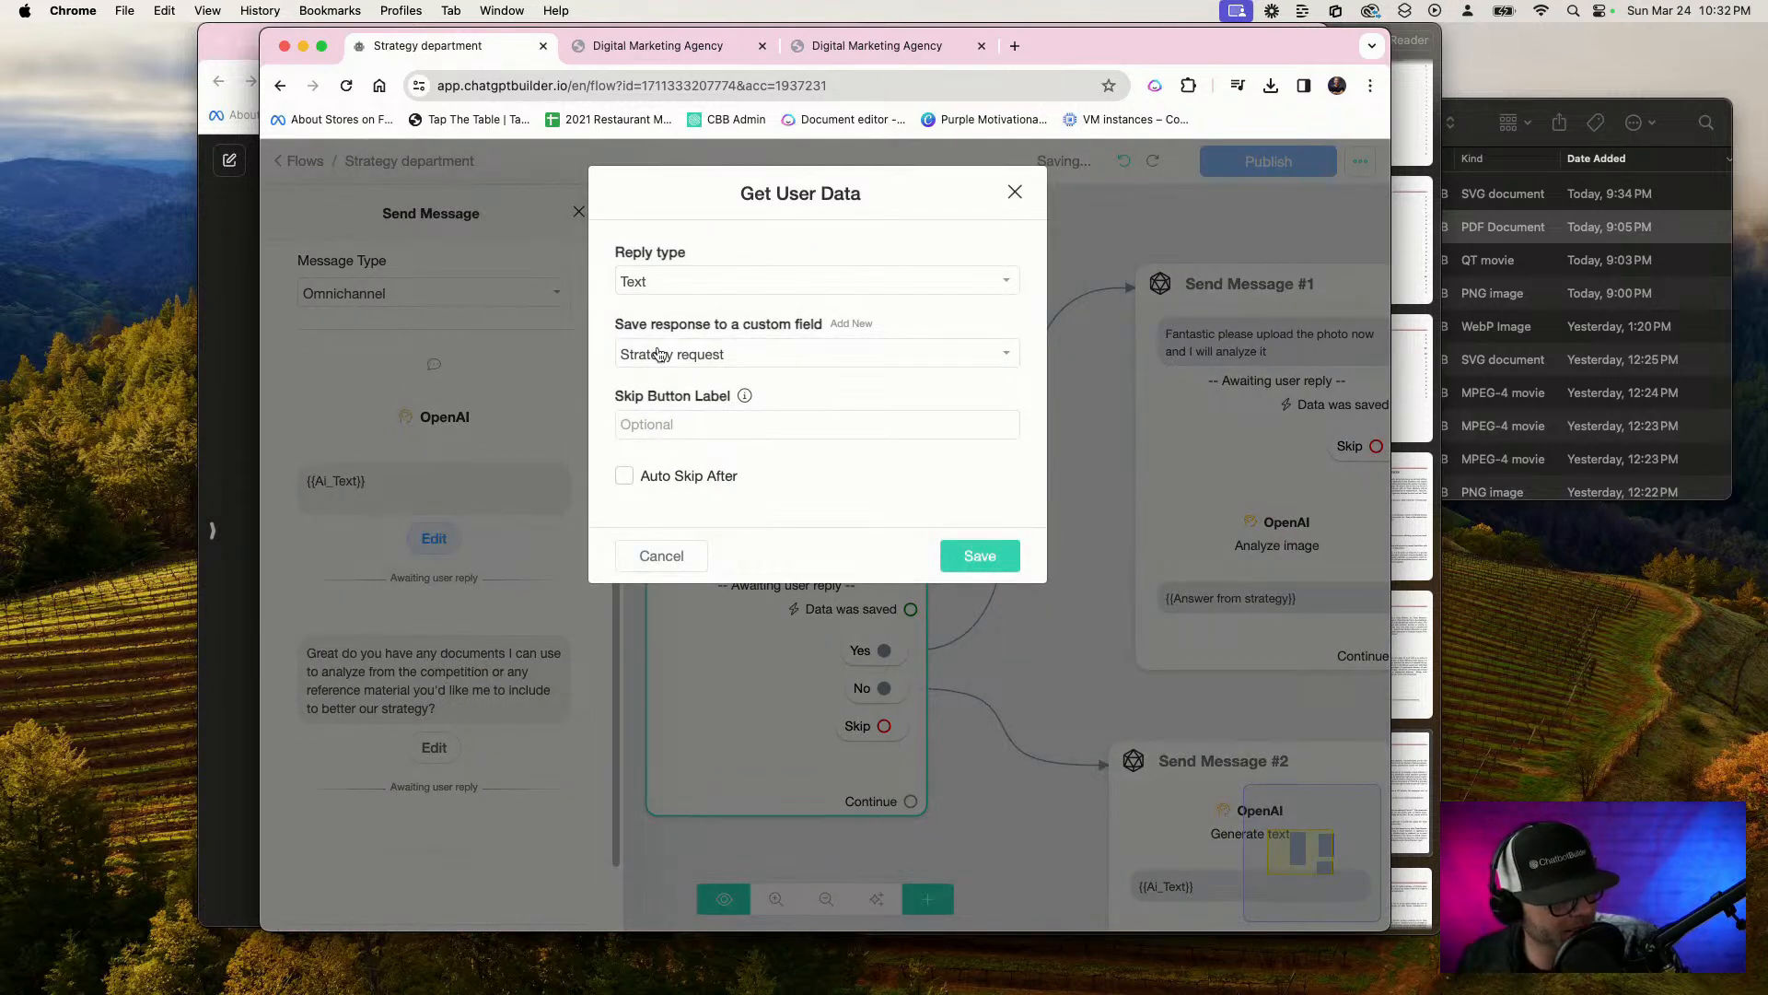
click(964, 556)
click(434, 747)
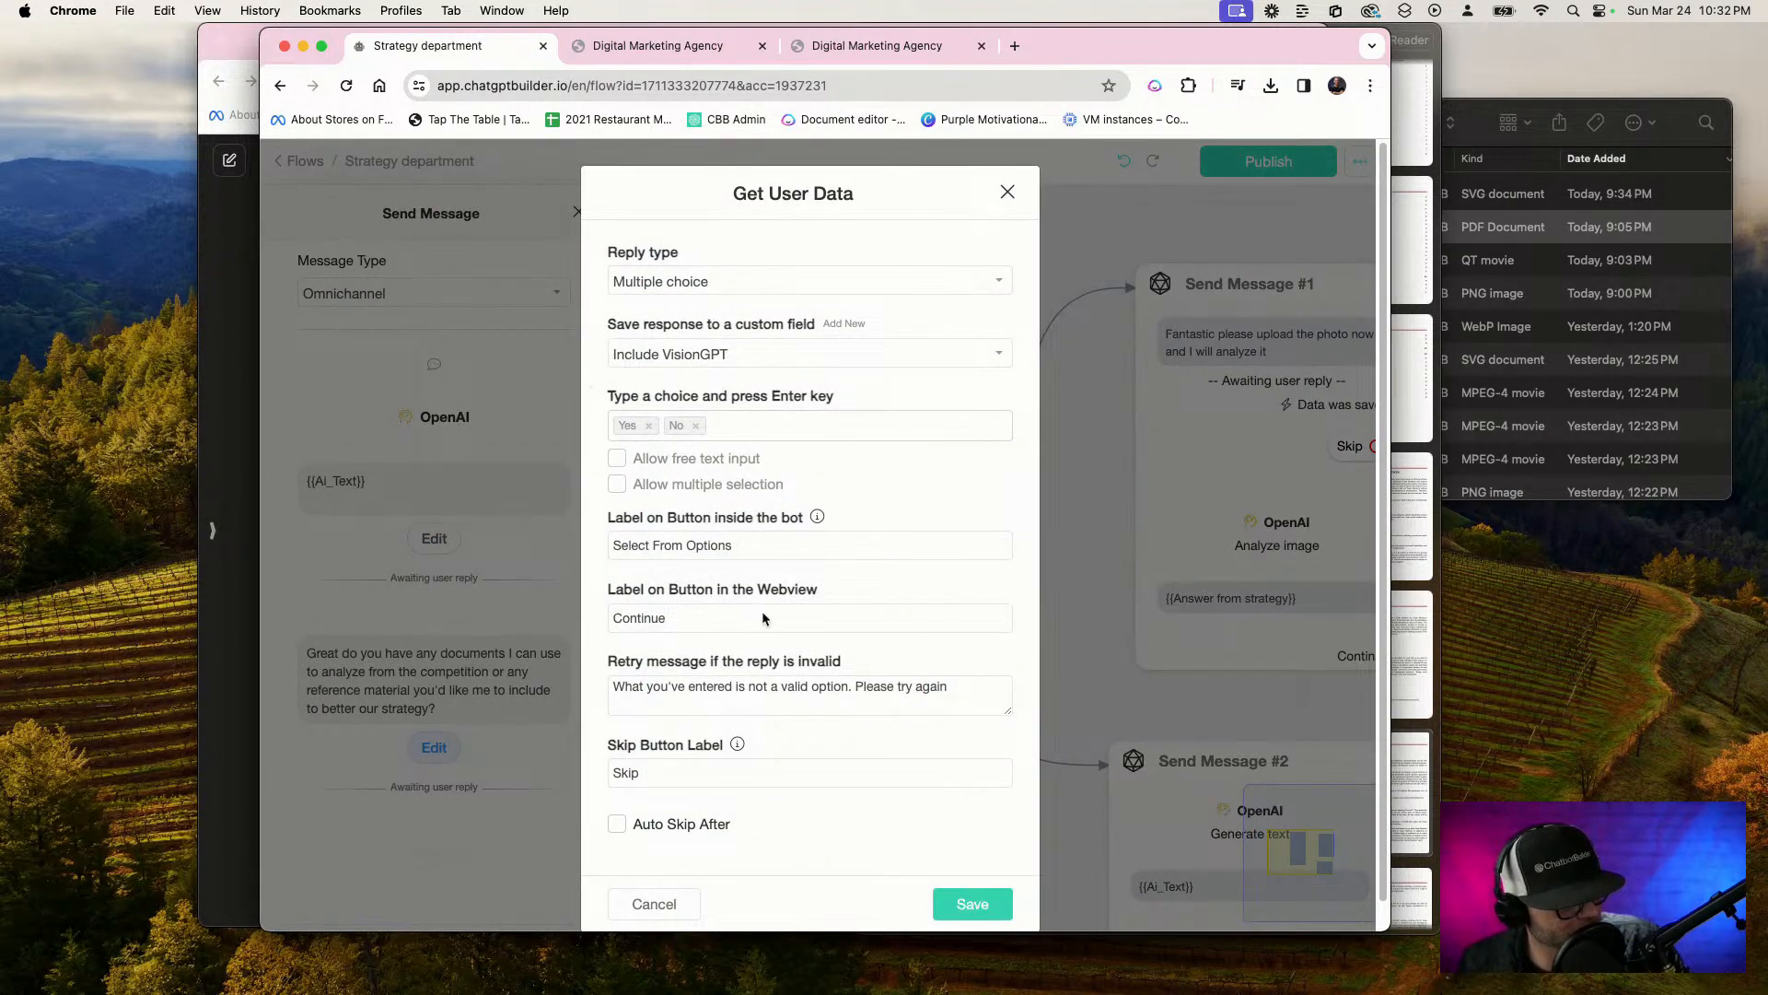
scroll(836, 779, down, 1)
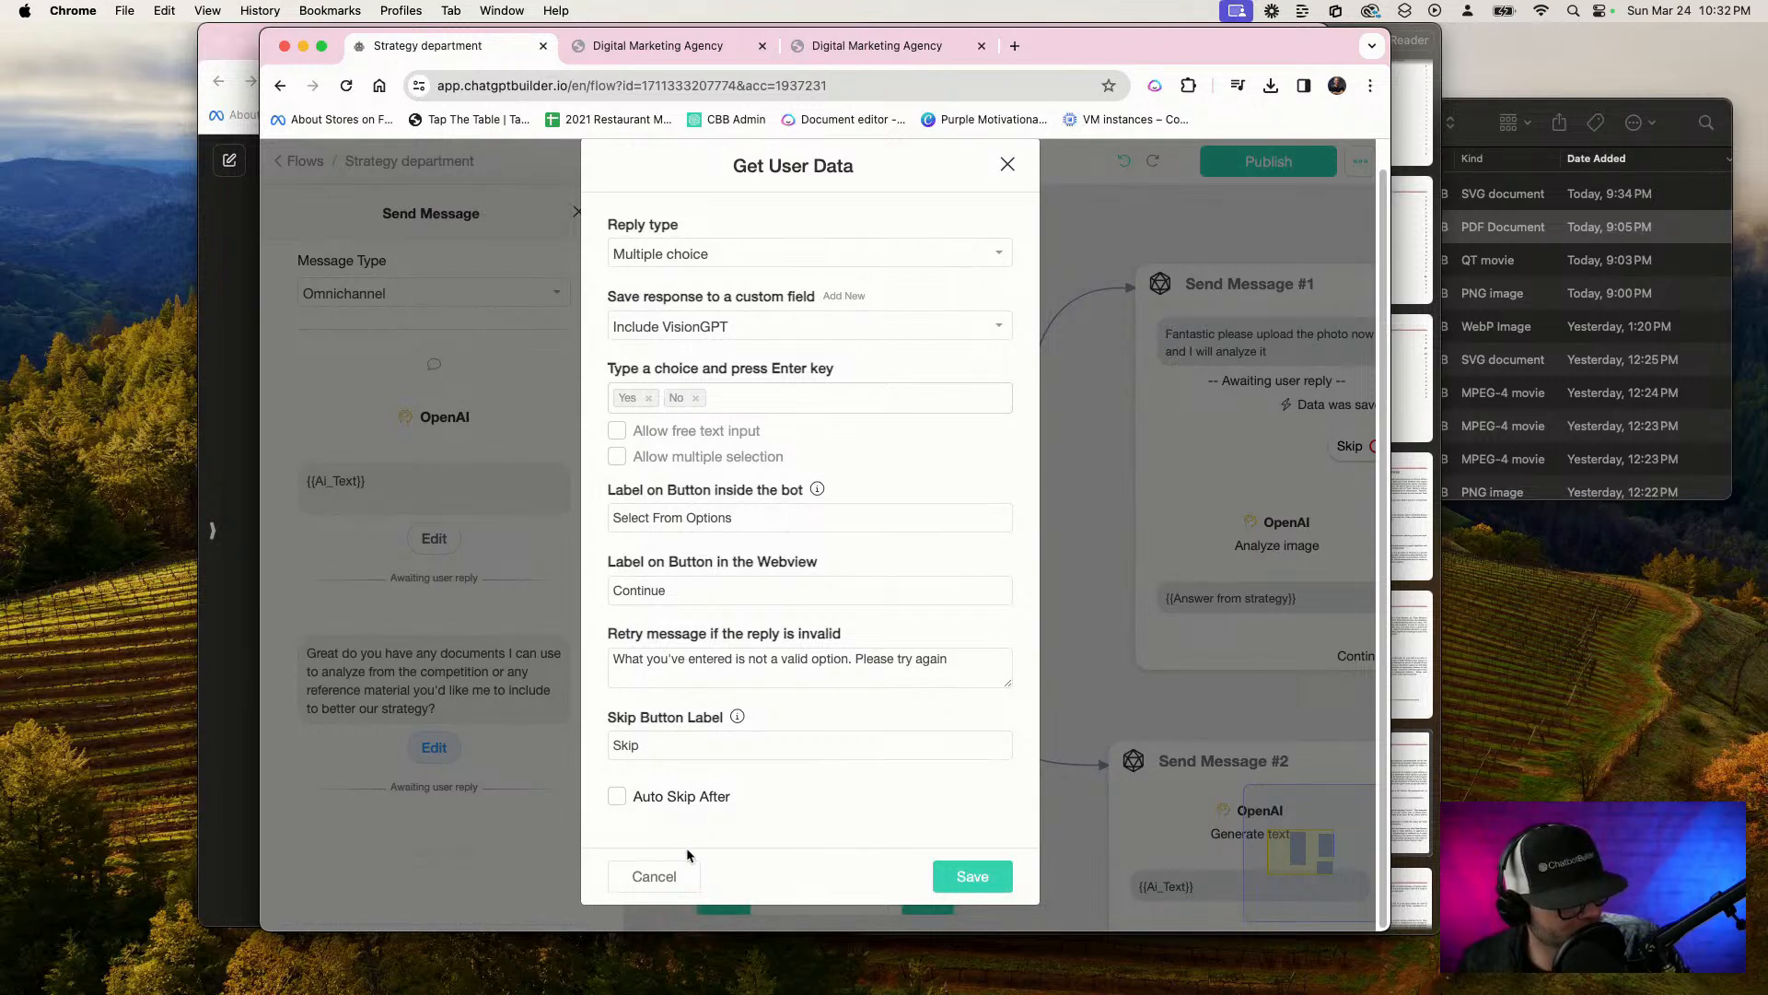
click(972, 876)
drag(1052, 486, 686, 259)
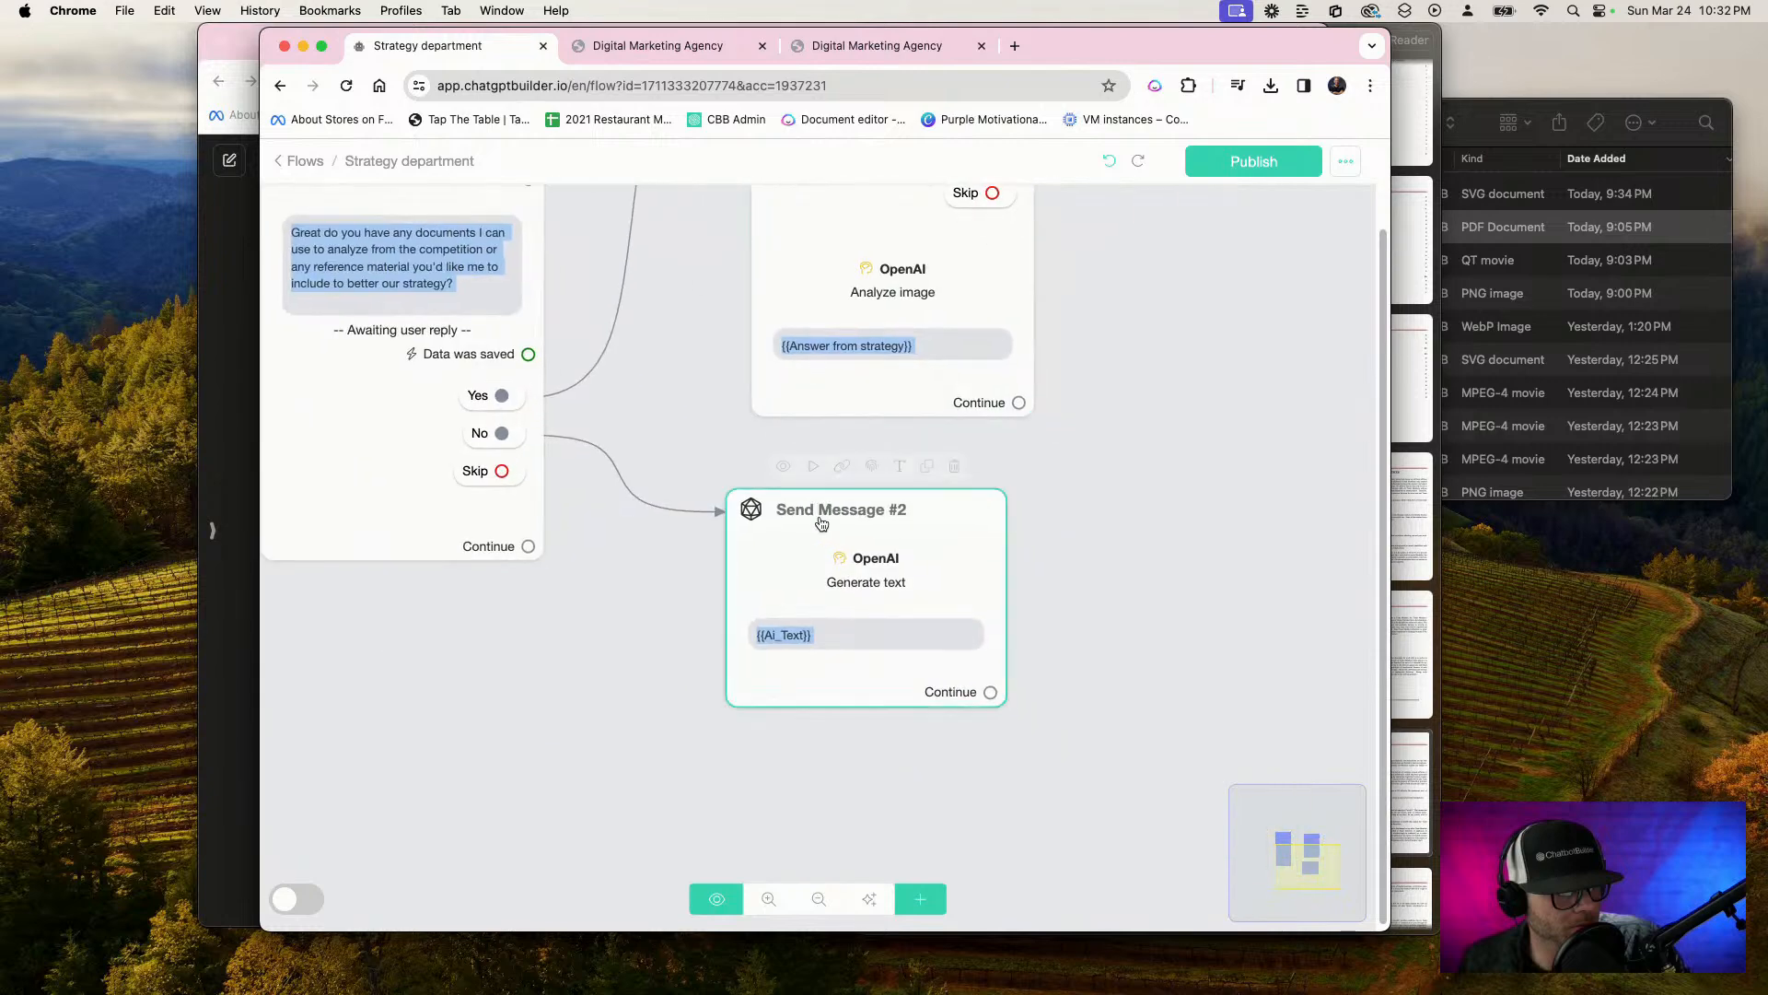
click(821, 523)
click(456, 426)
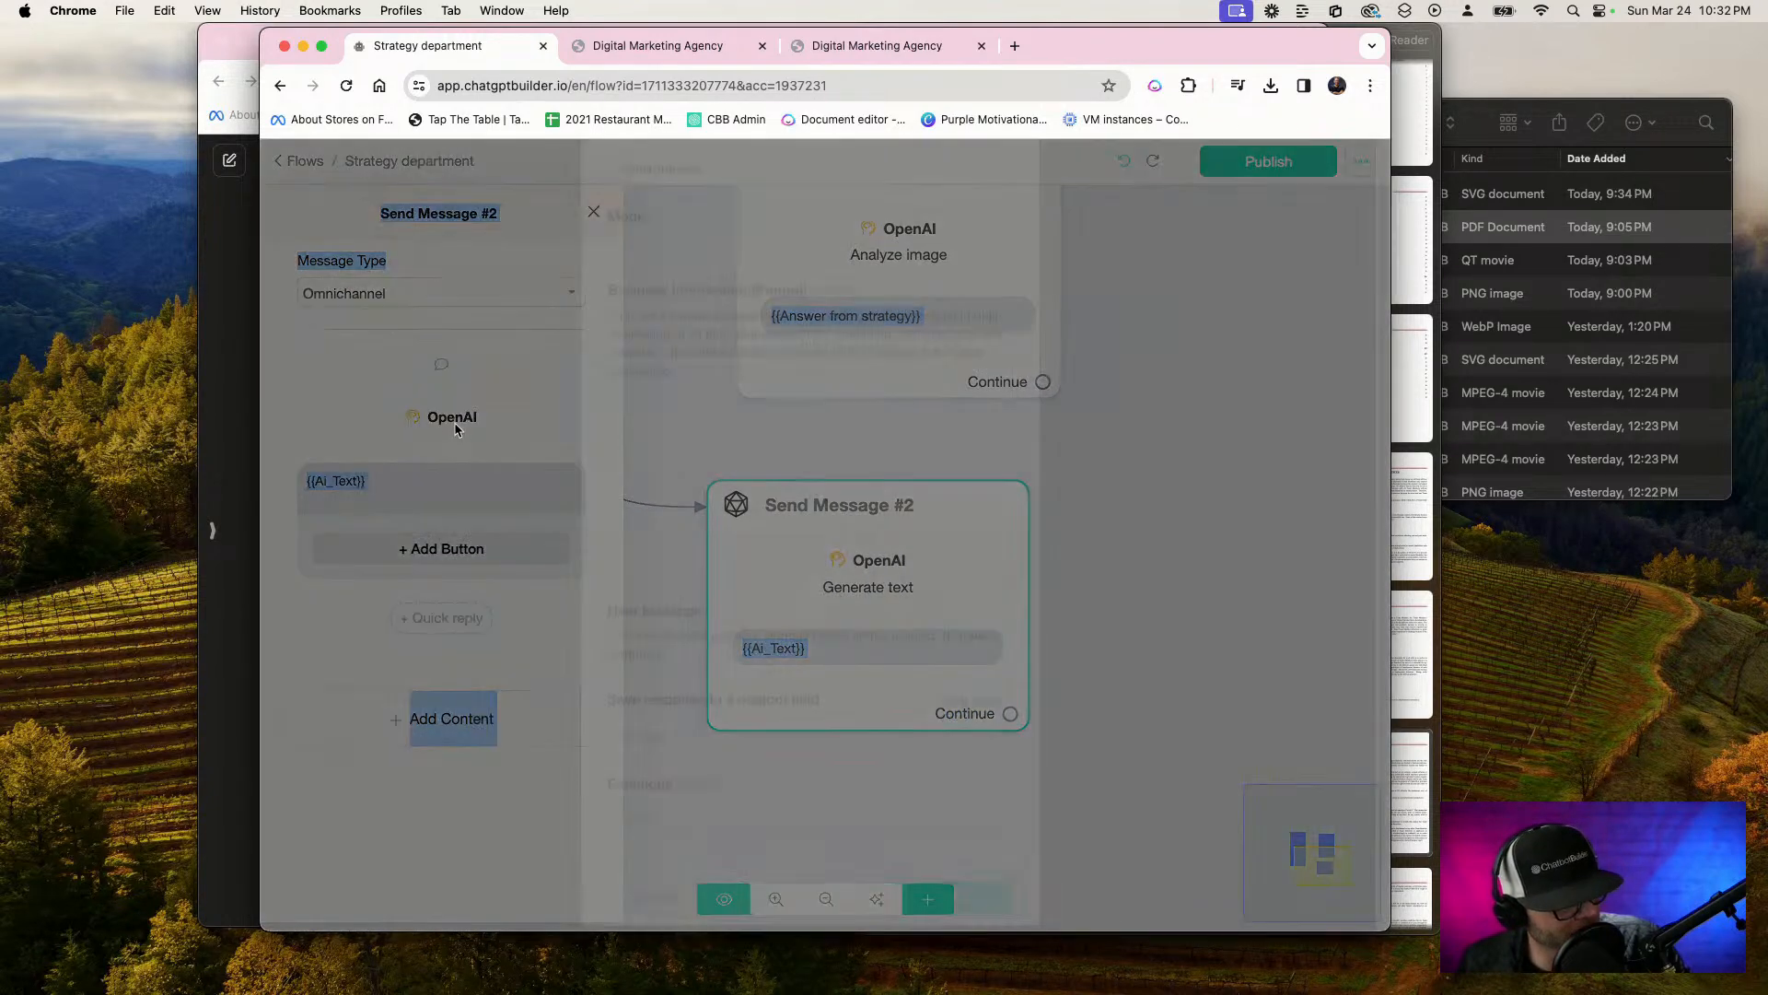
scroll(948, 683, down, 2)
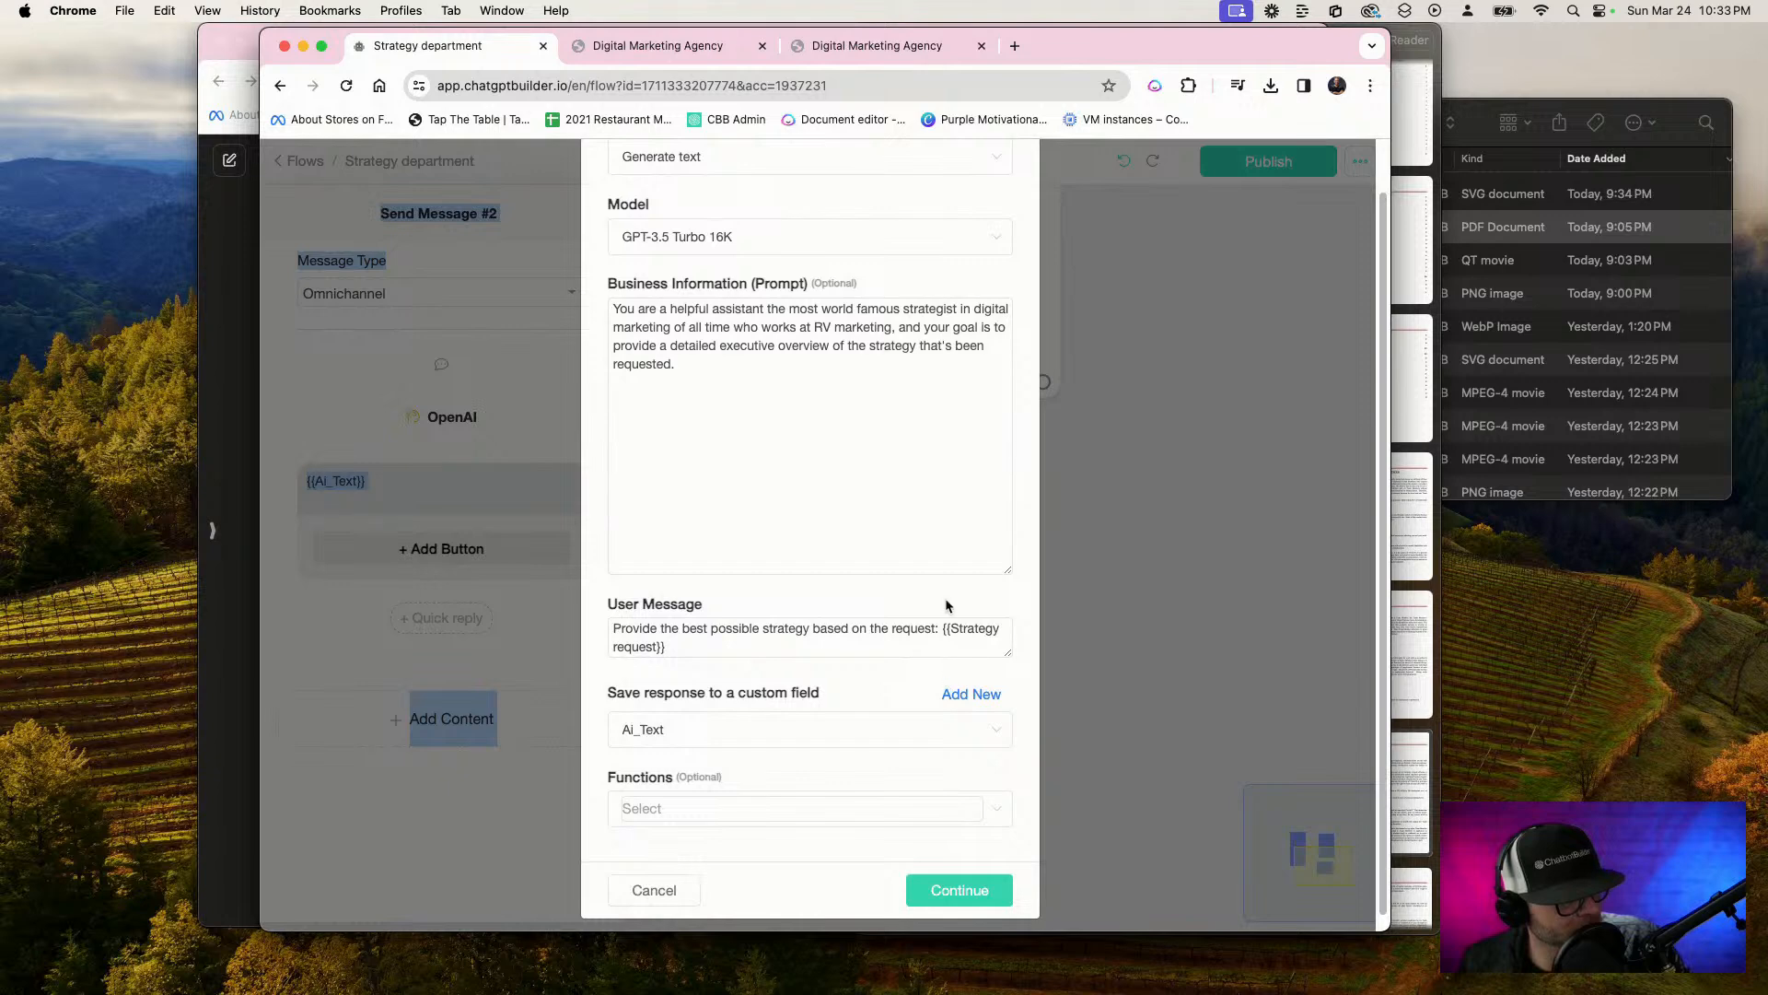
click(959, 886)
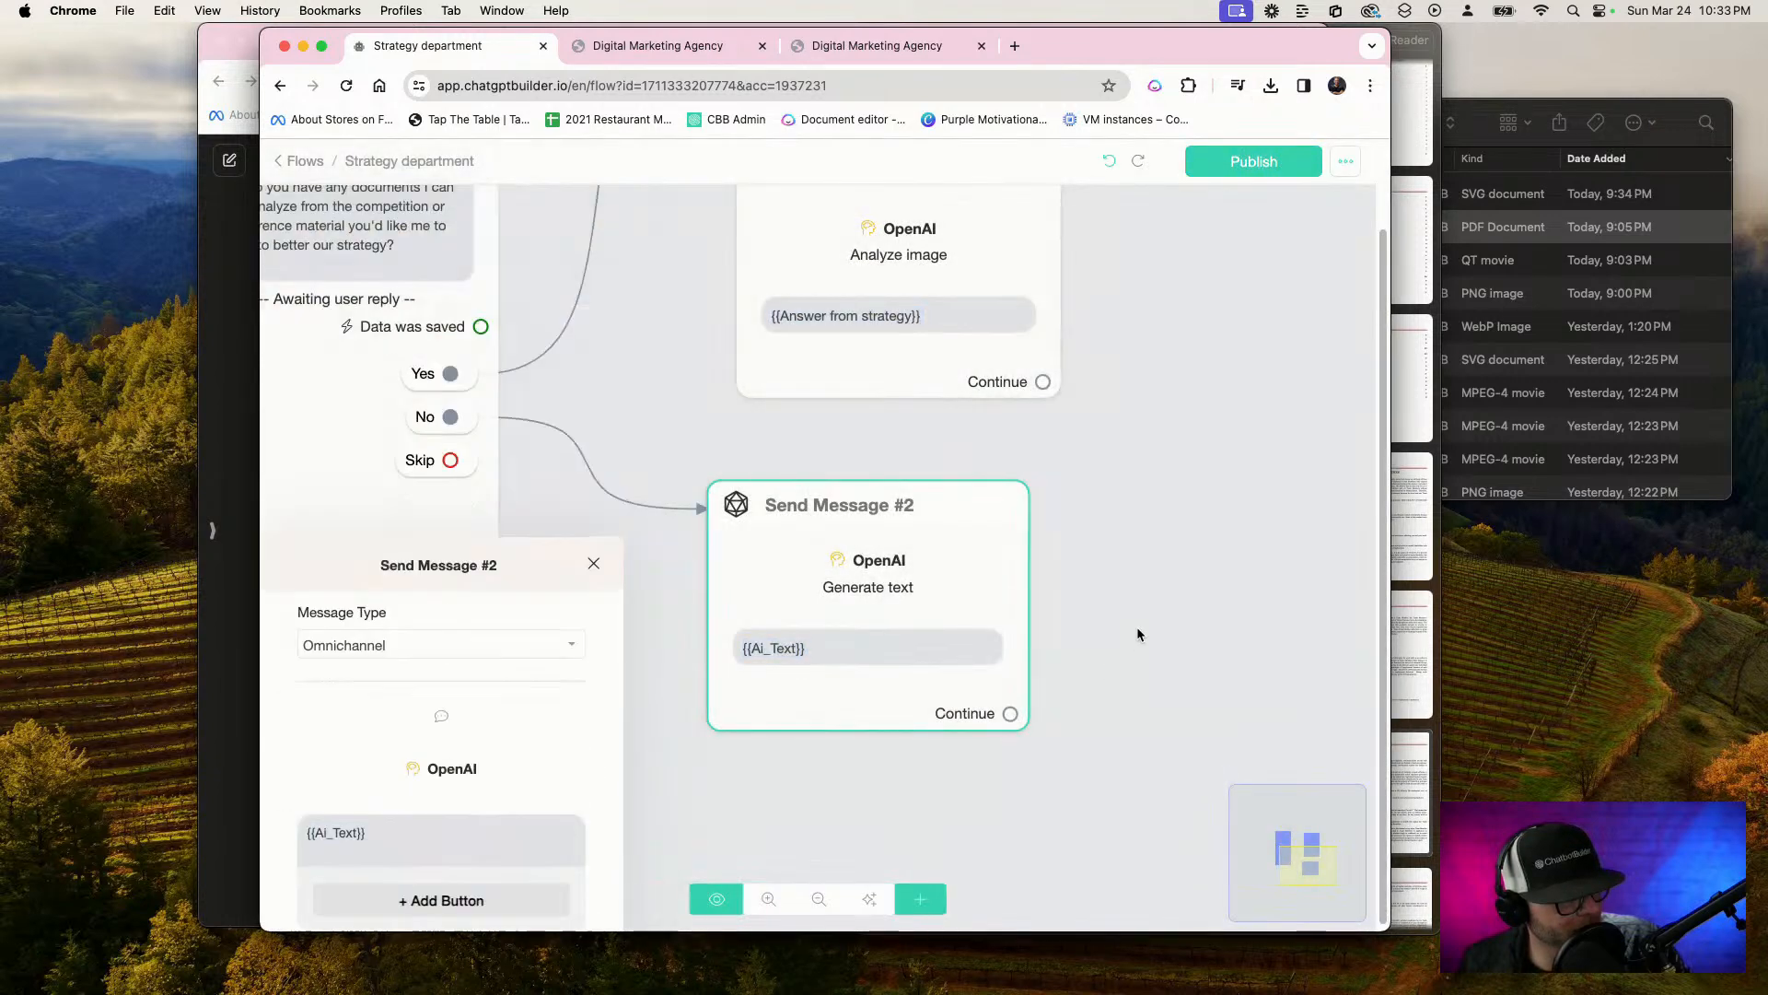
Set the Analyze image action in Send Message #1 to save its response to the Ai_Text custom field
scroll(1137, 627, up, 5)
scroll(608, 635, up, 2)
click(778, 442)
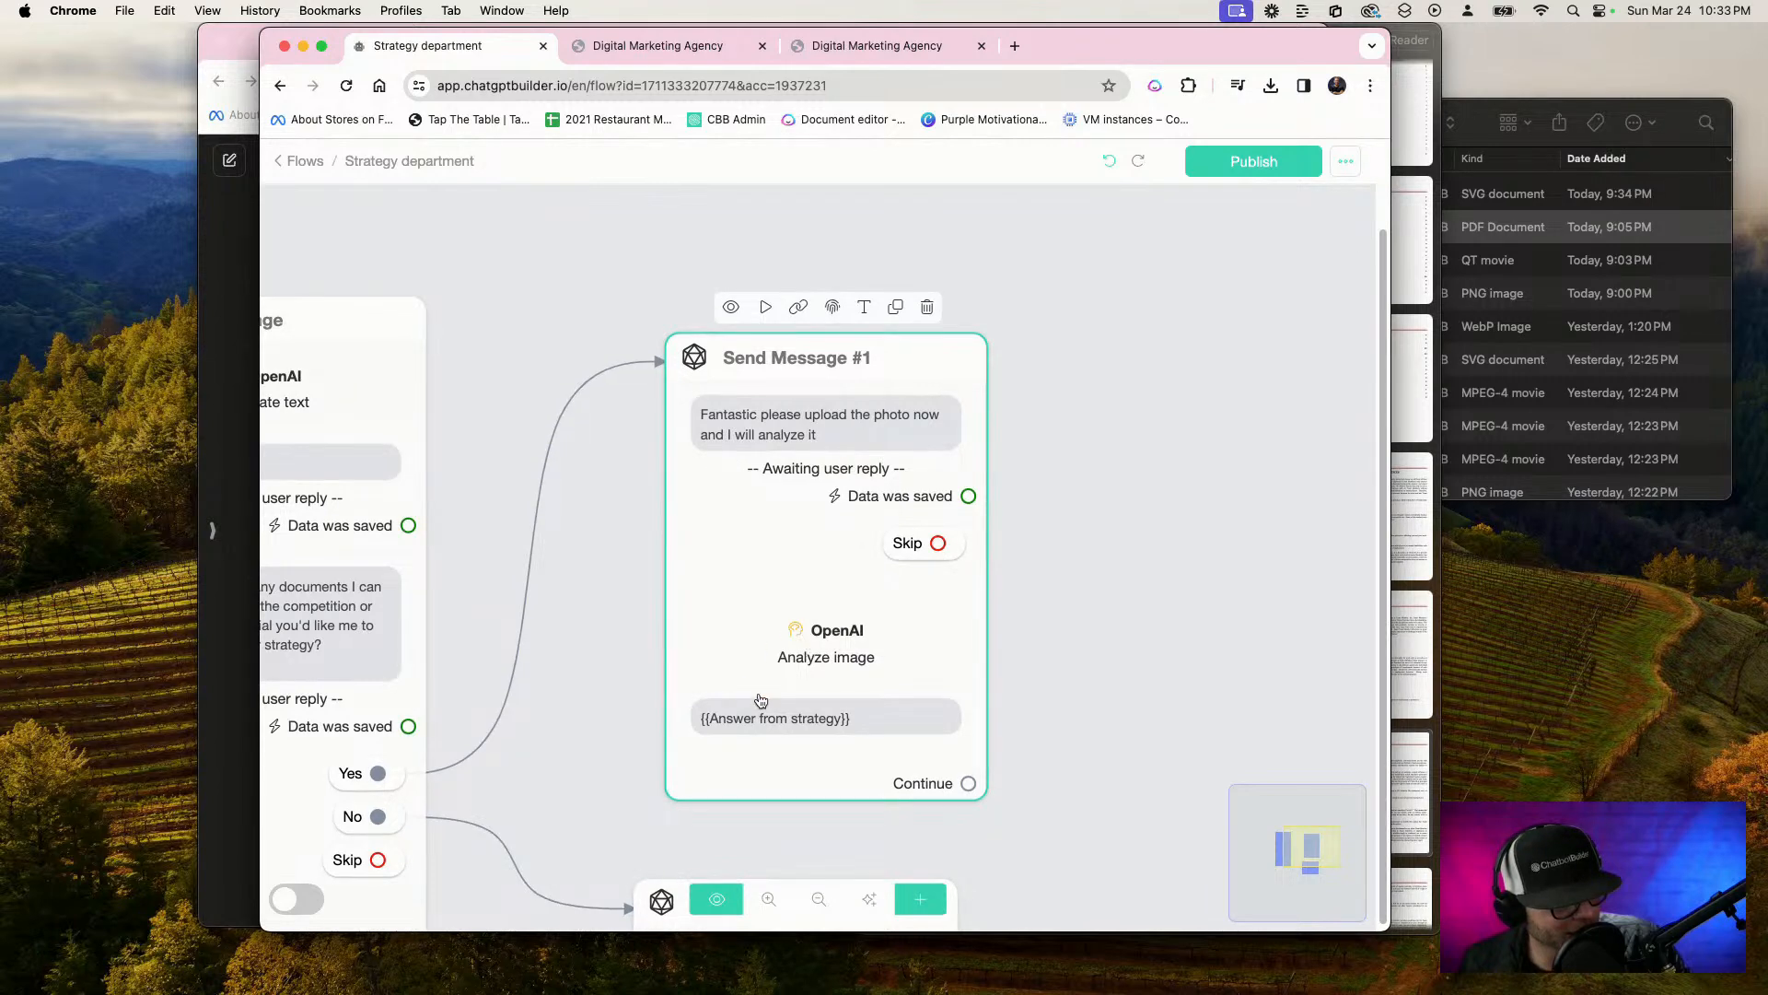
scroll(803, 655, up, 1)
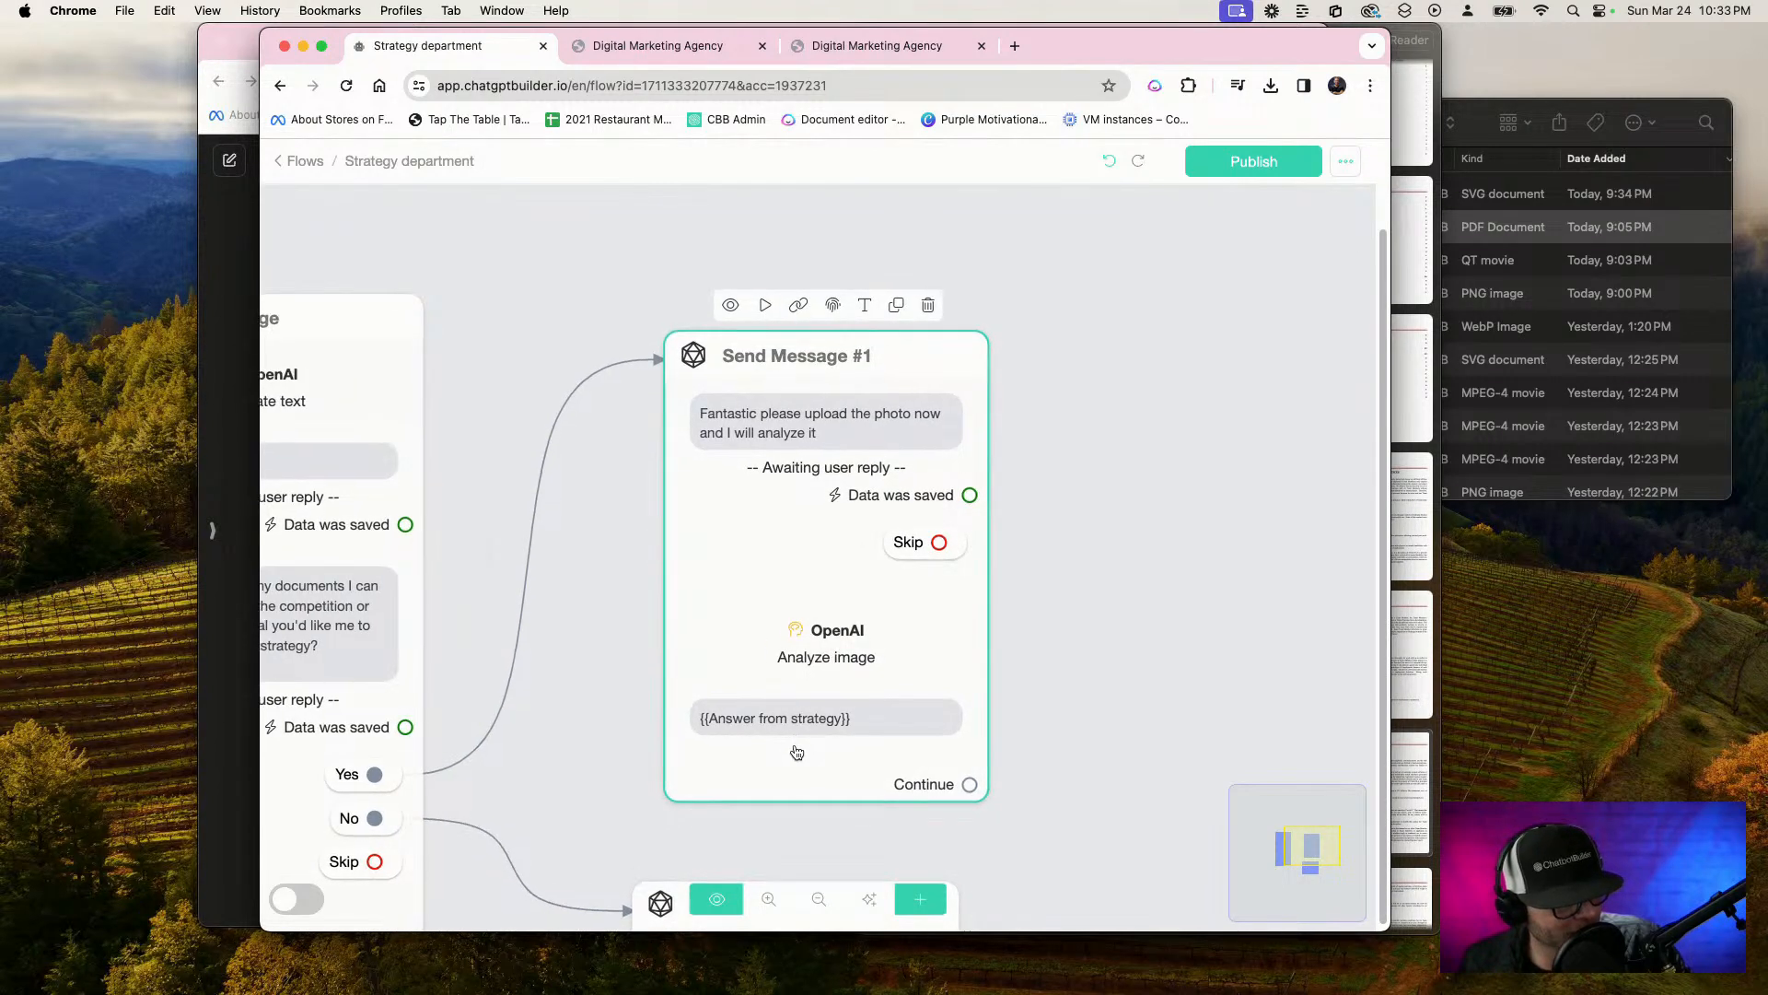
scroll(797, 741, down, 1)
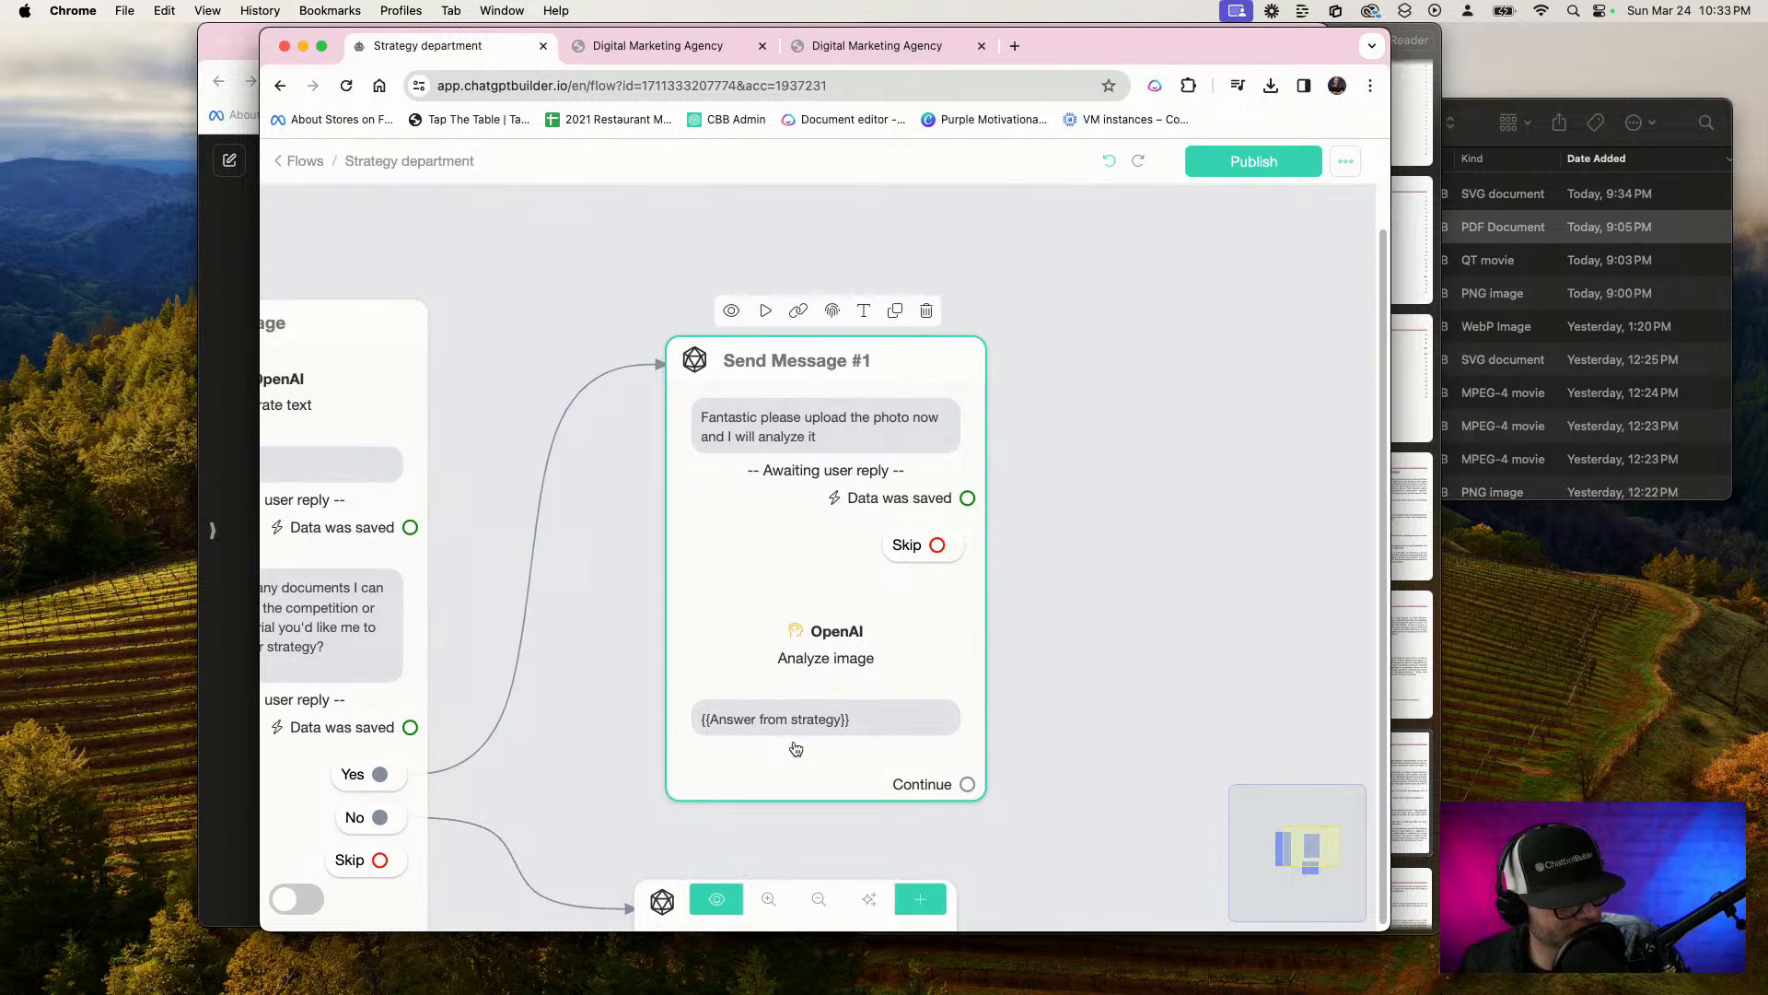
click(832, 651)
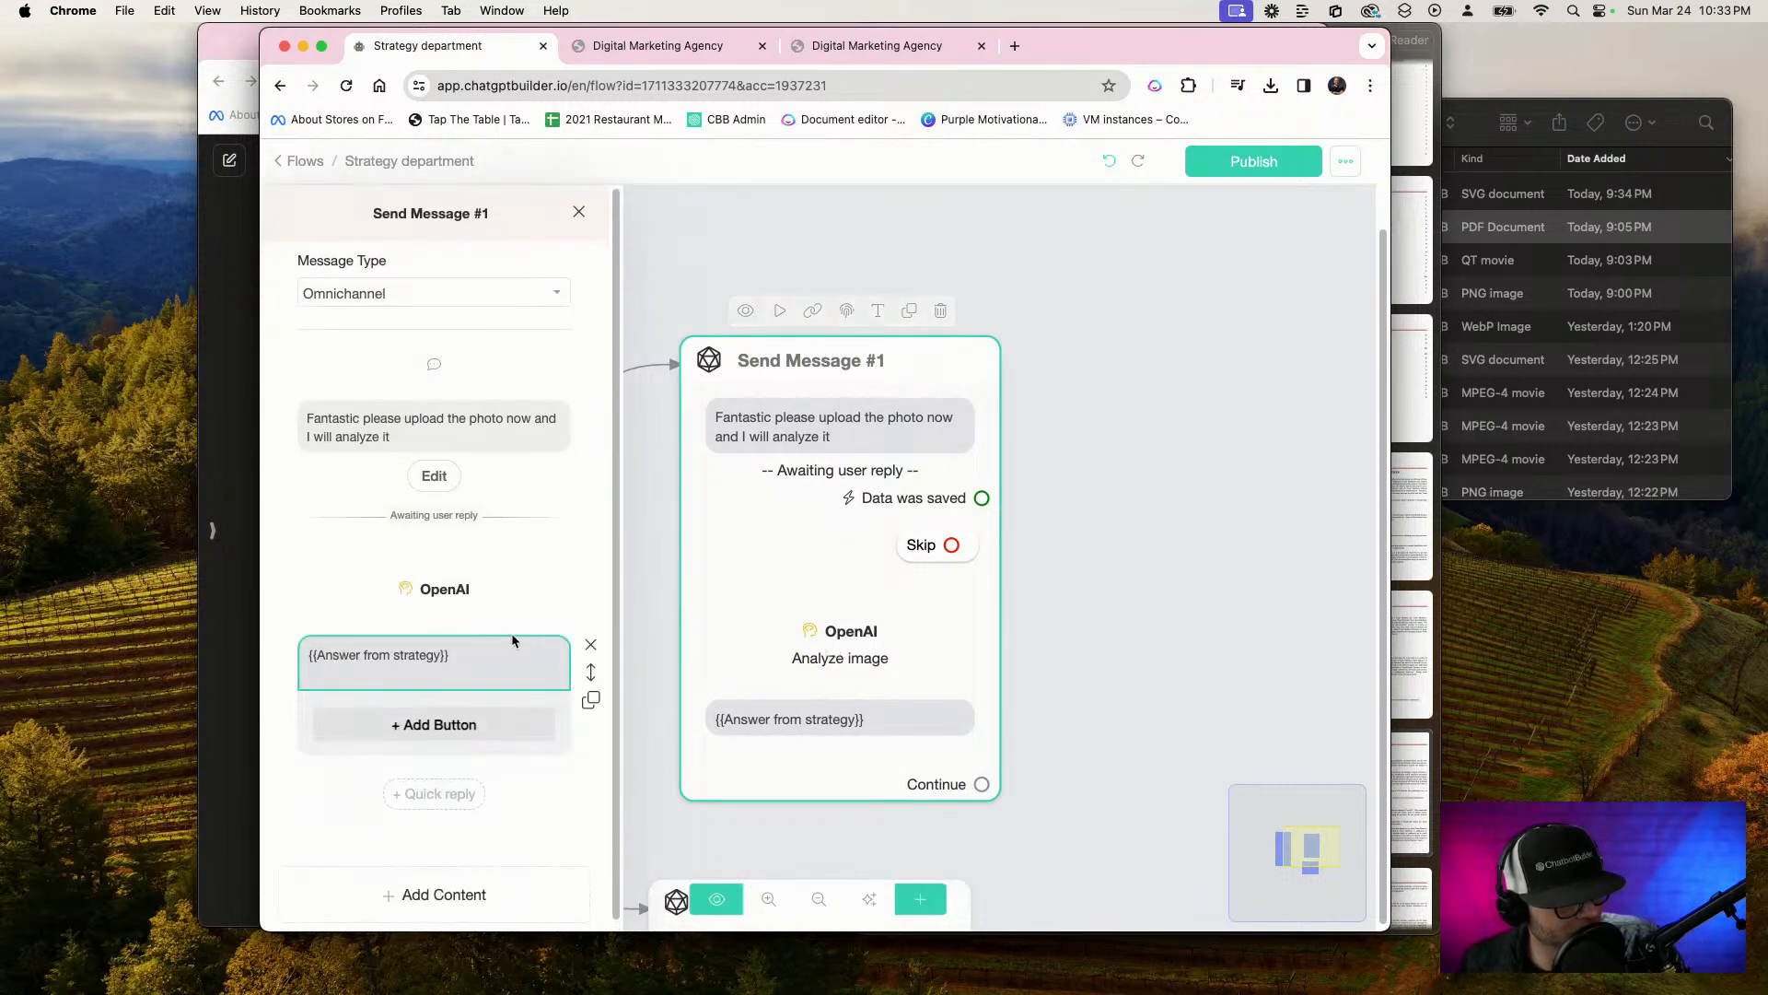
click(463, 597)
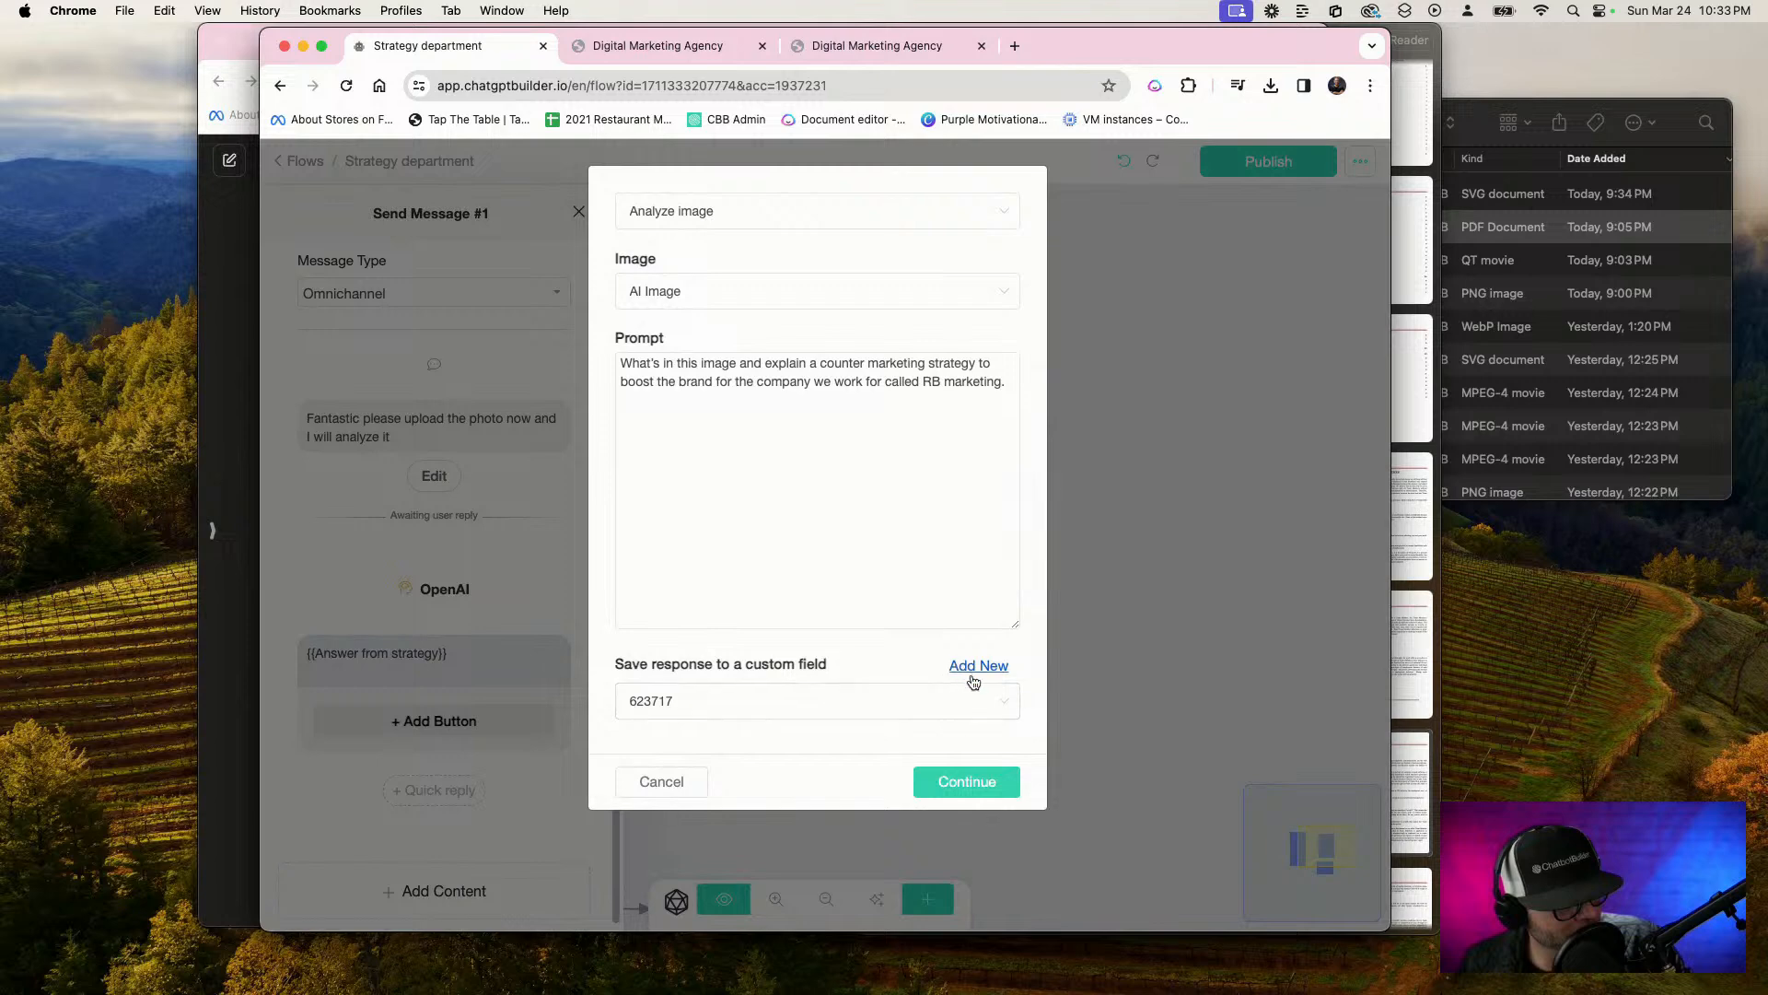
click(921, 693)
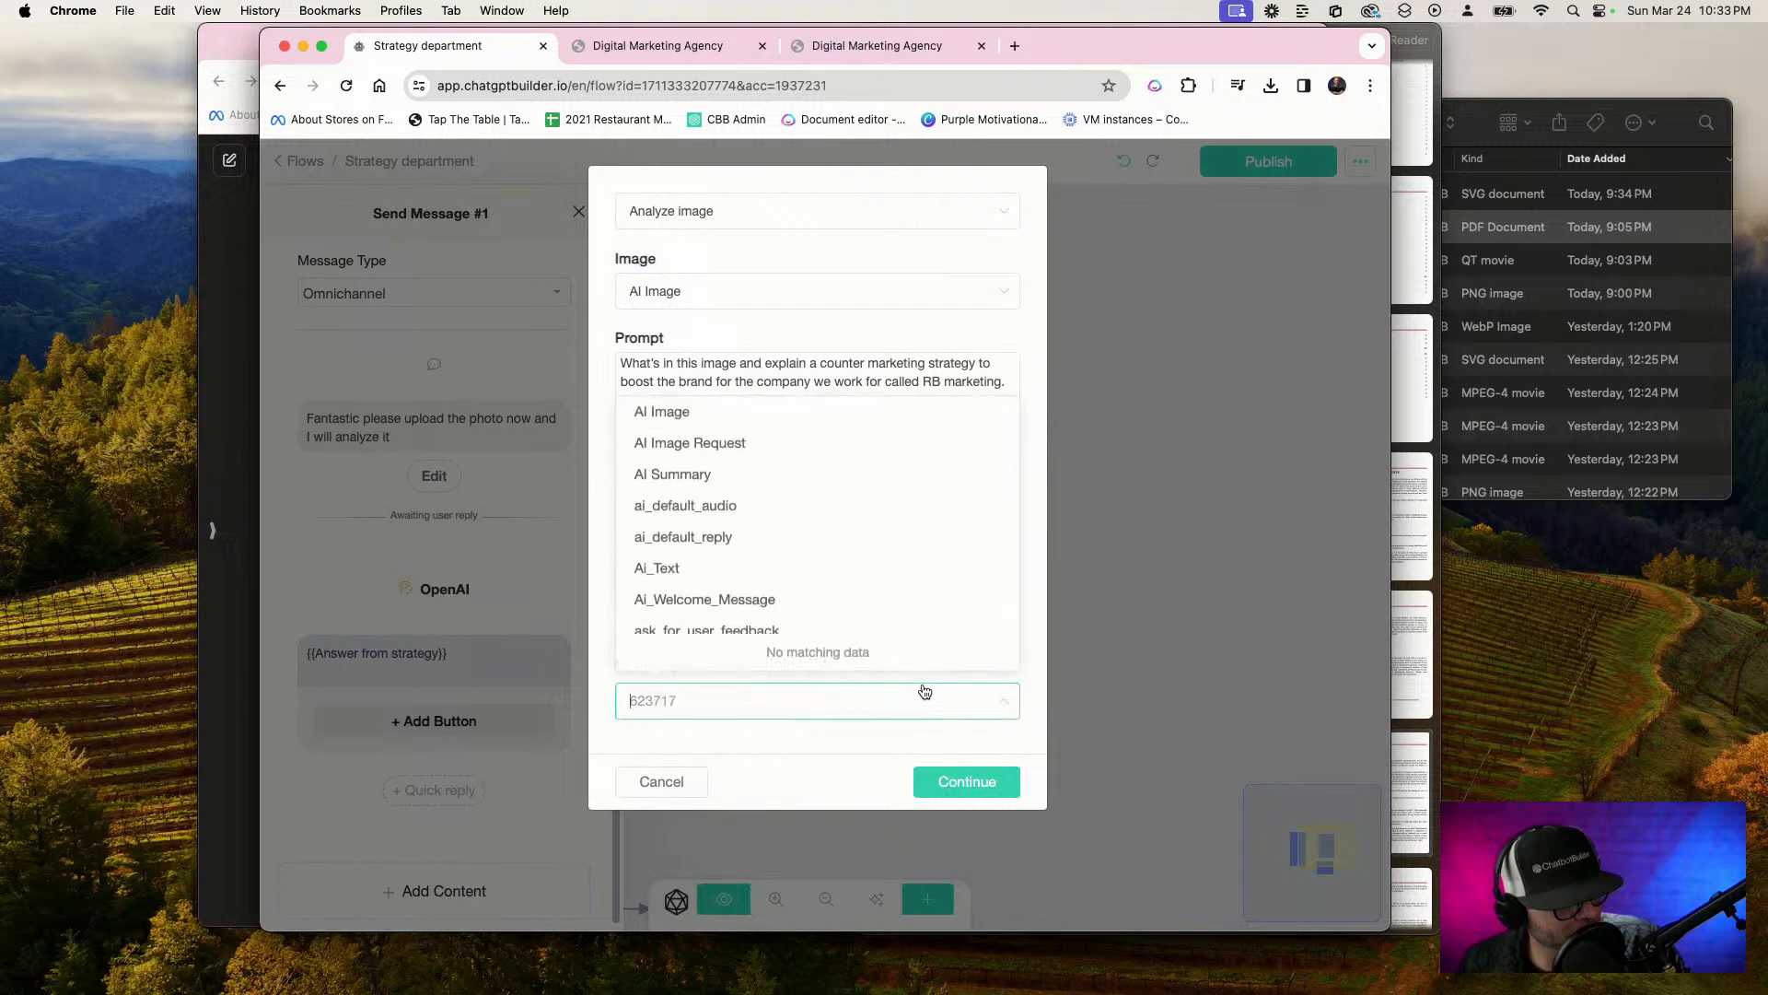
click(834, 569)
click(958, 780)
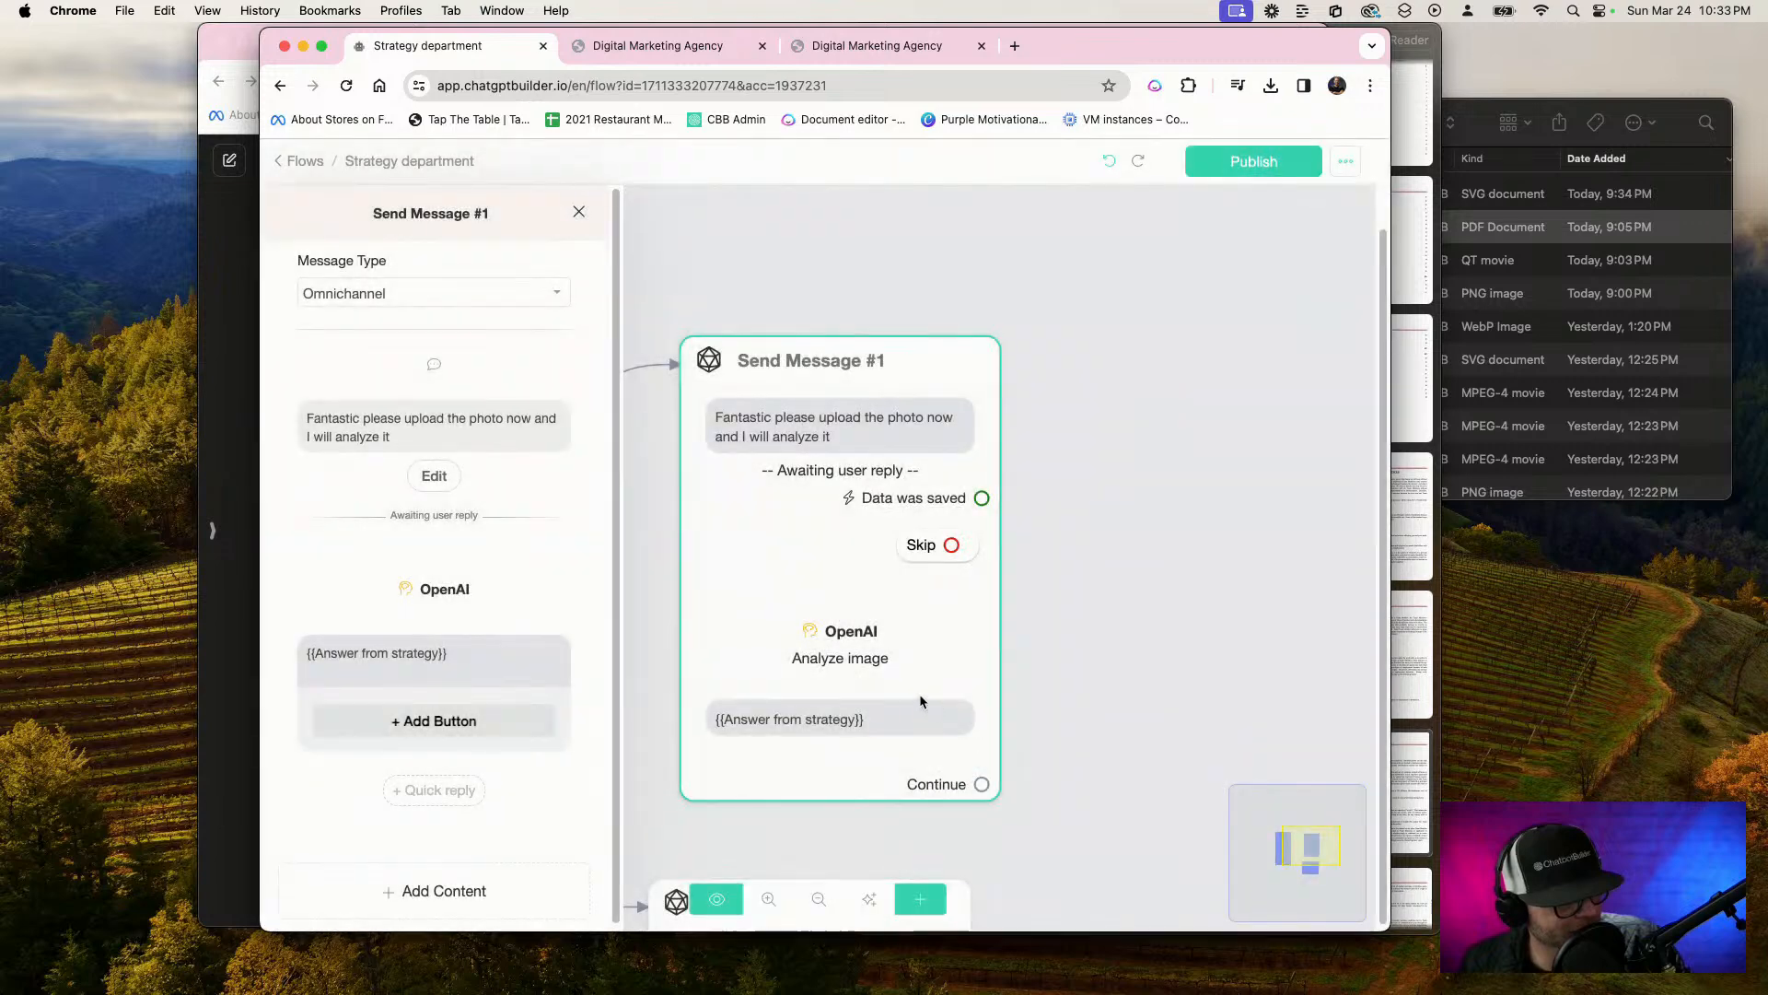
Replace the {{Answer from strategy}} reply text in Send Message #1 with the {{Ai_Text}} variable
click(459, 671)
triple_click(482, 662)
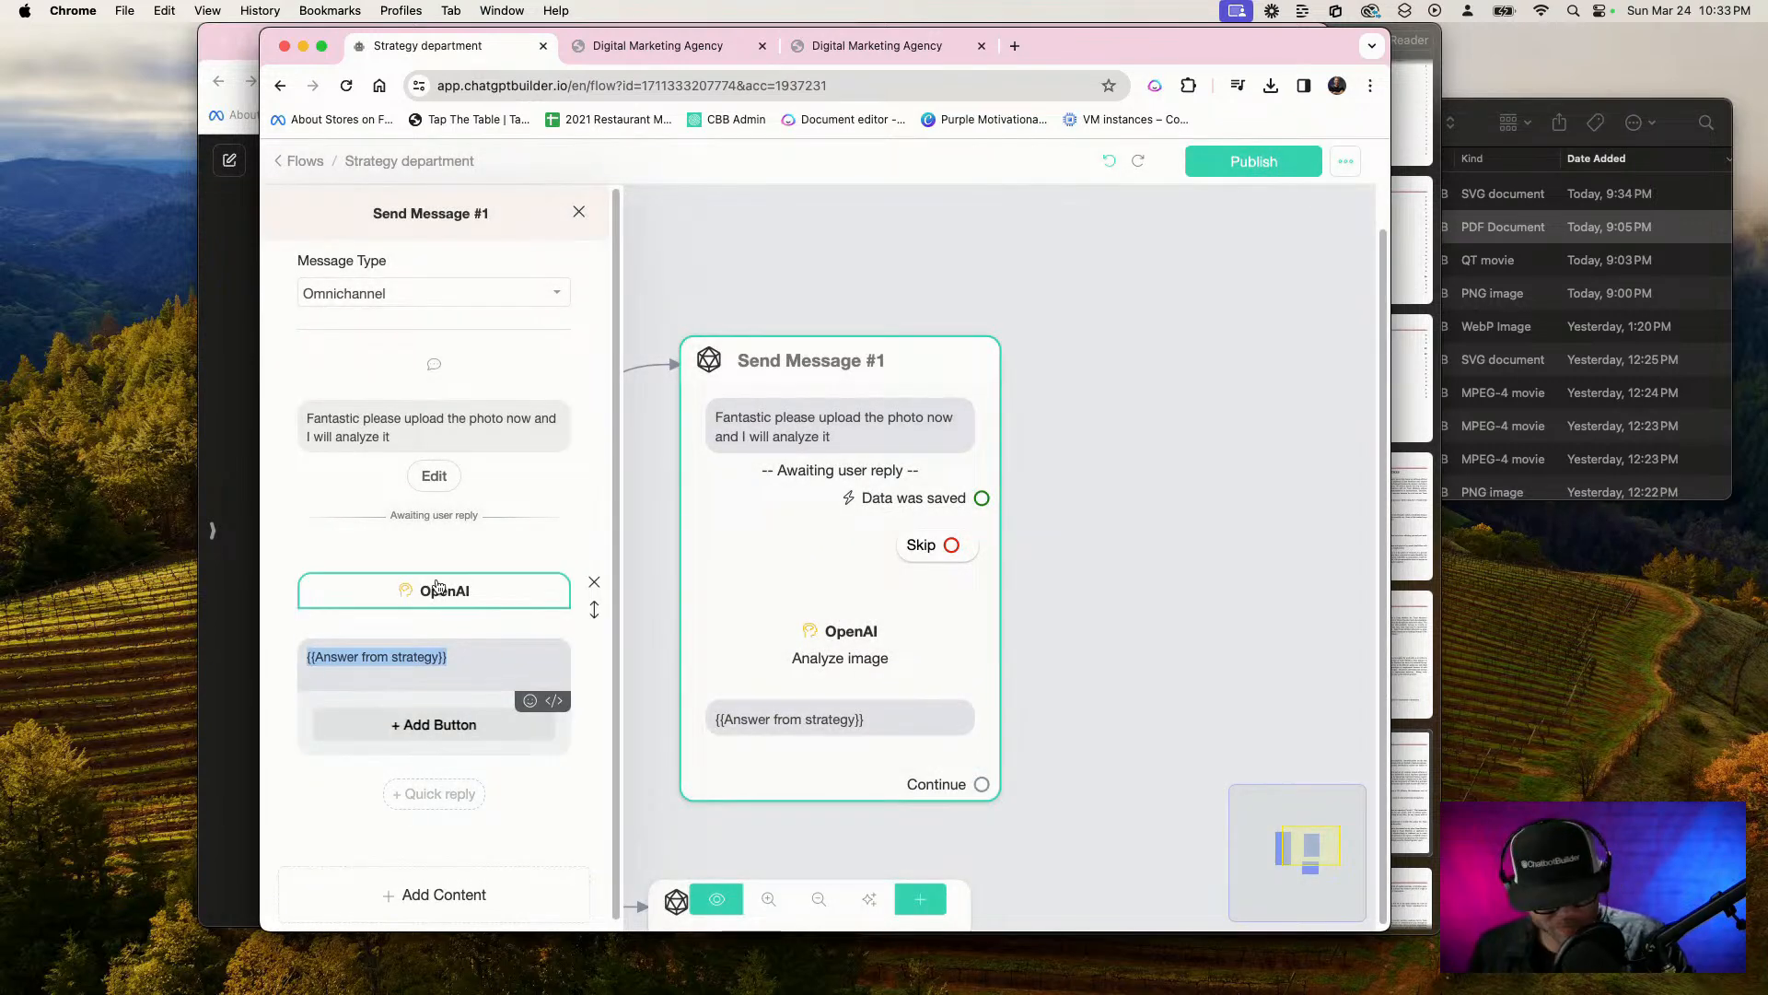
key(BackSpace)
text({AI)
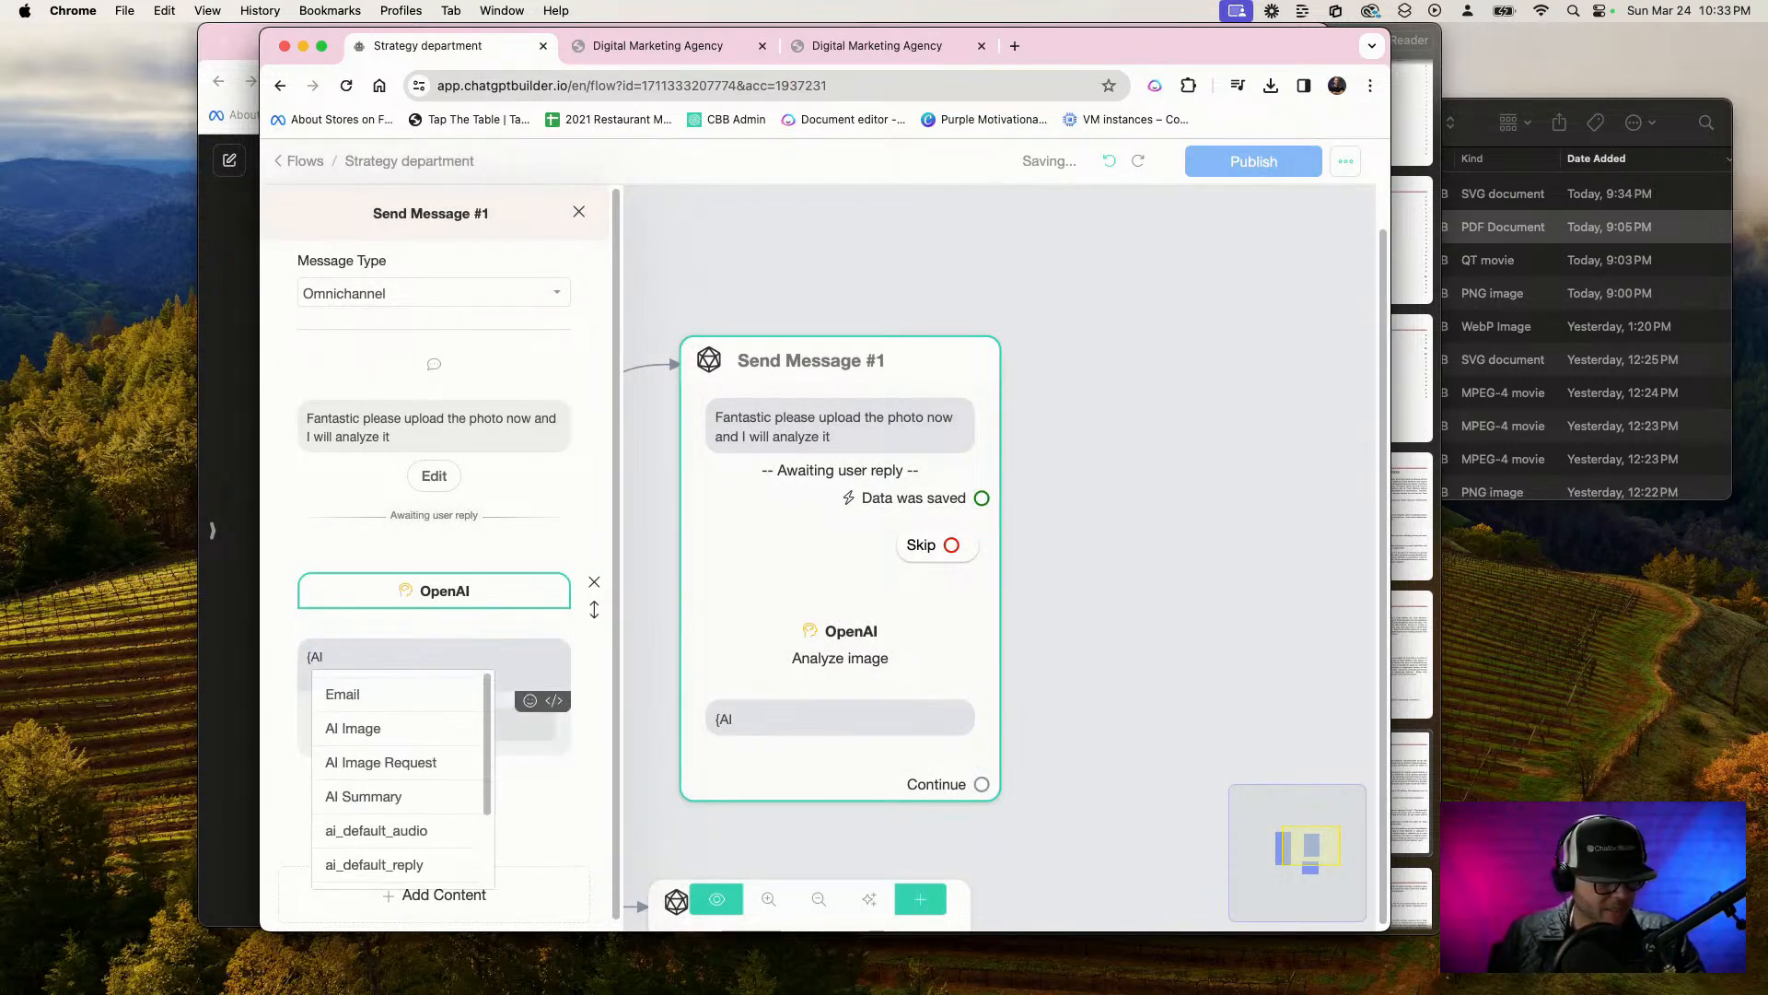
scroll(398, 831, down, 3)
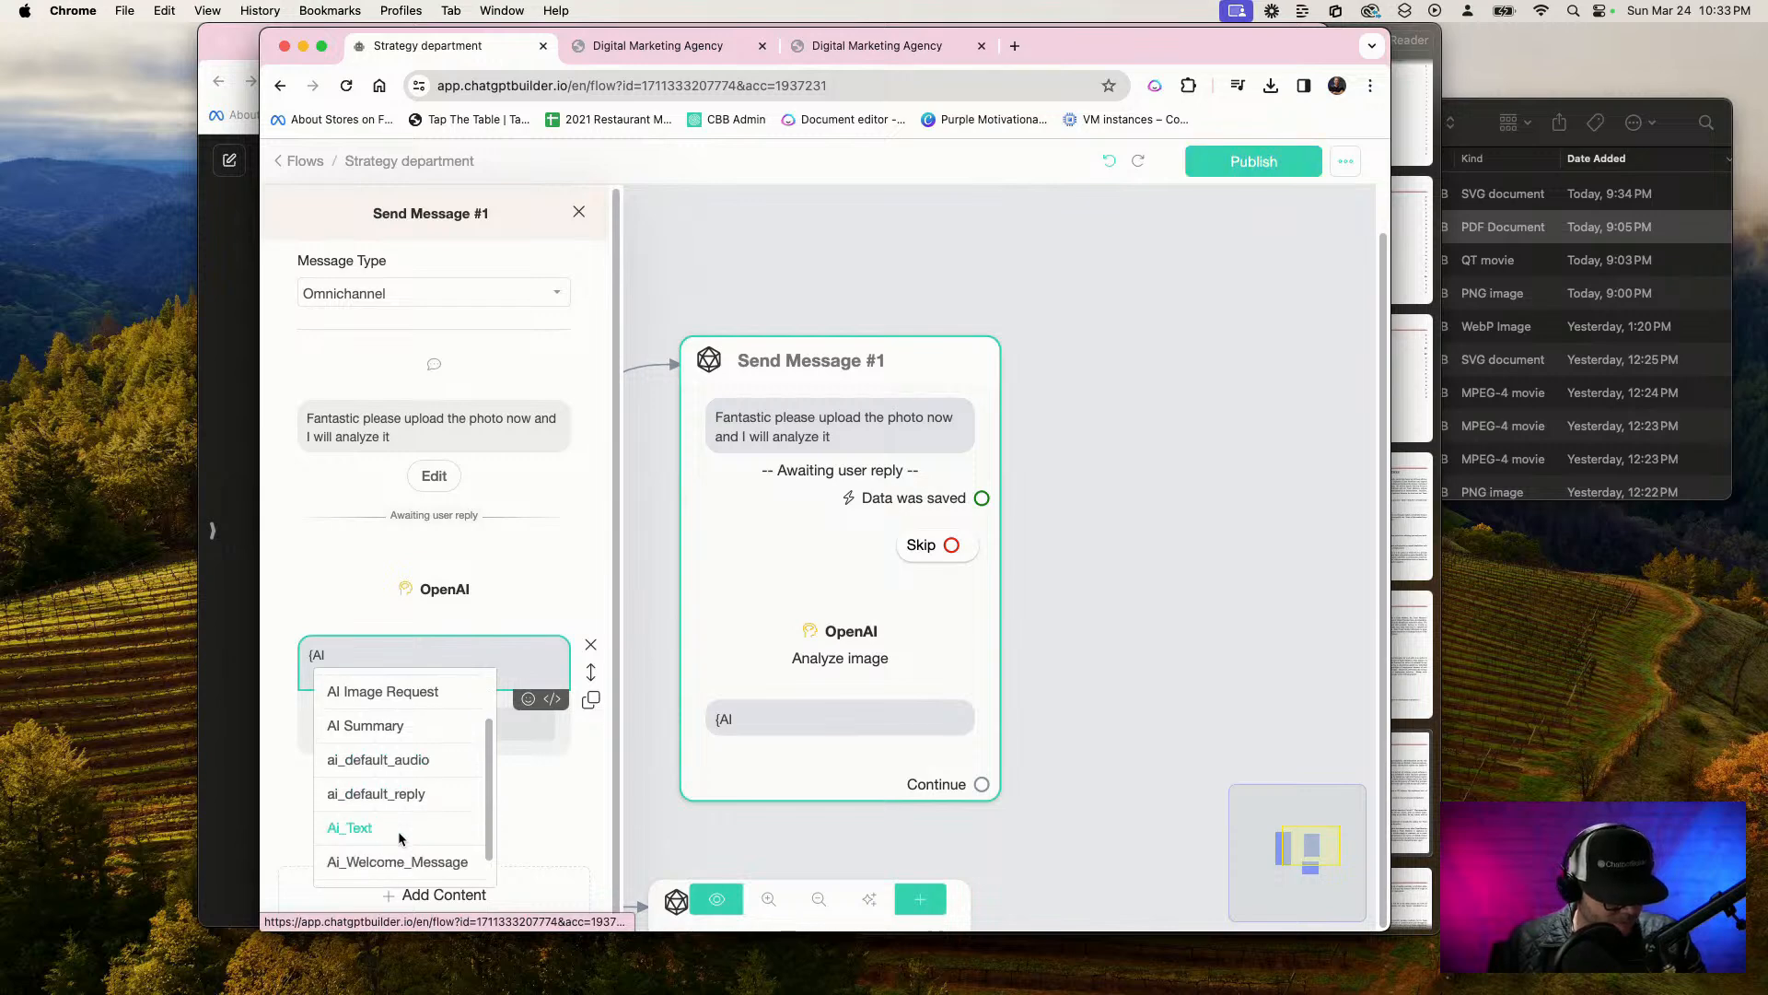
click(370, 795)
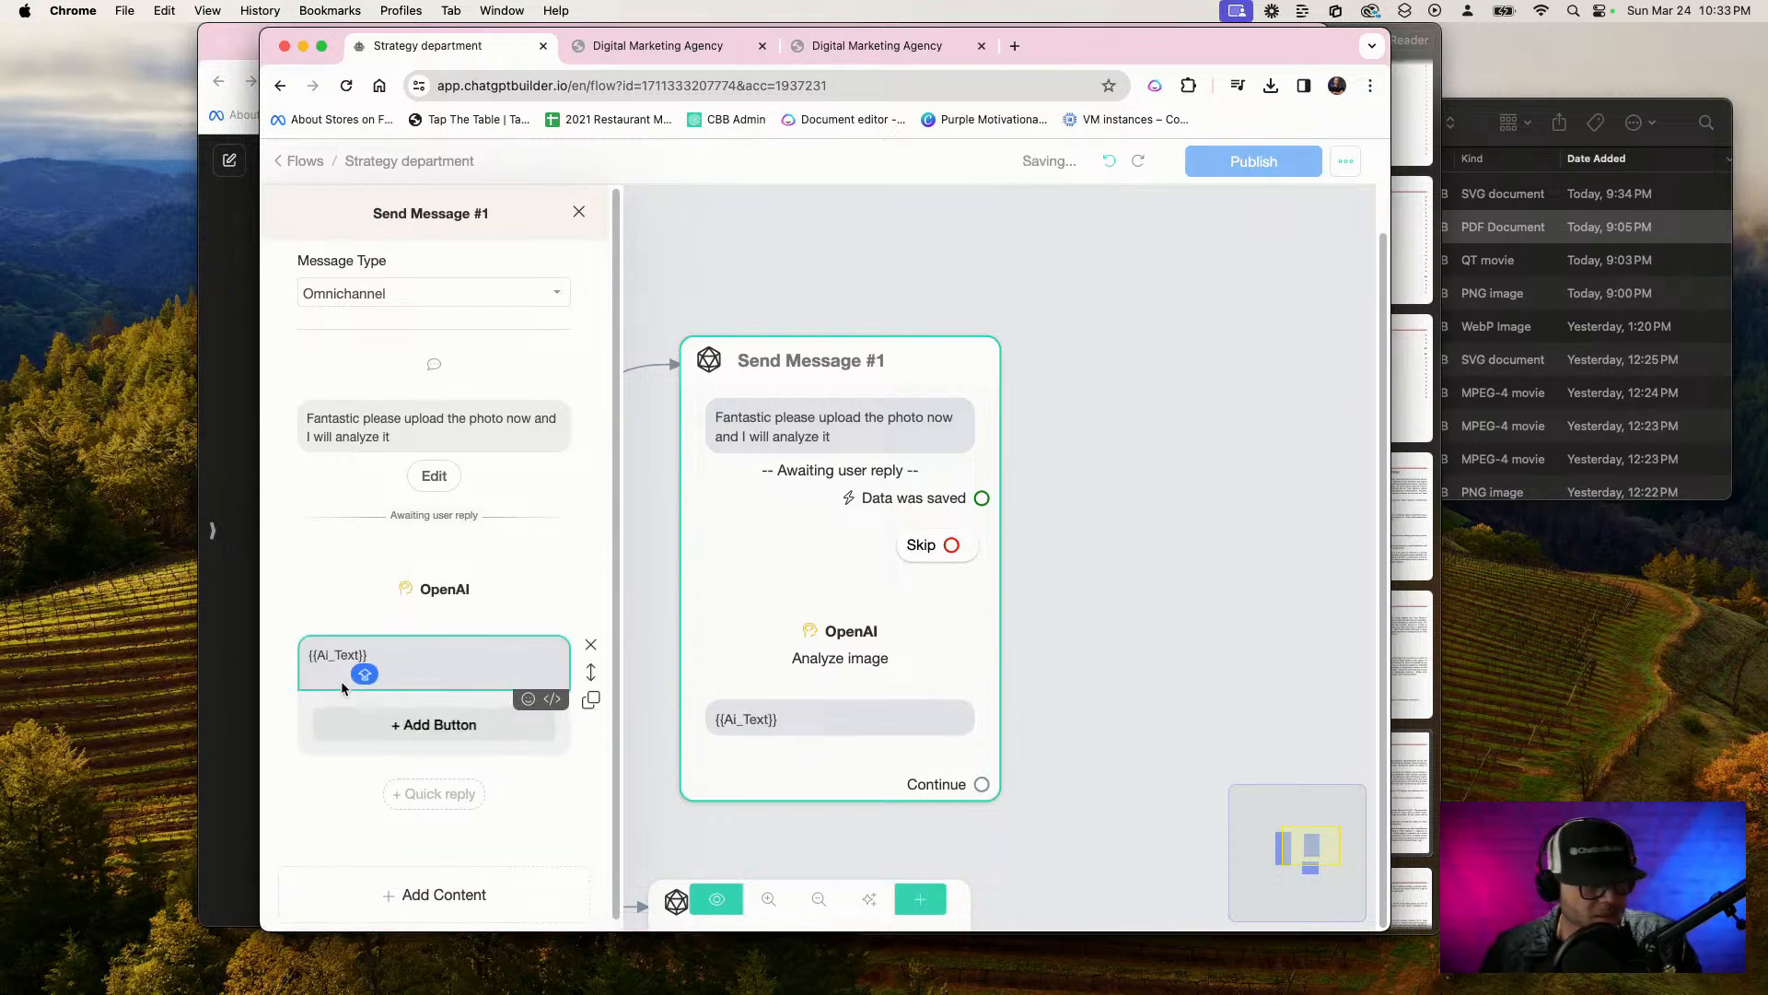
drag(473, 659, 293, 654)
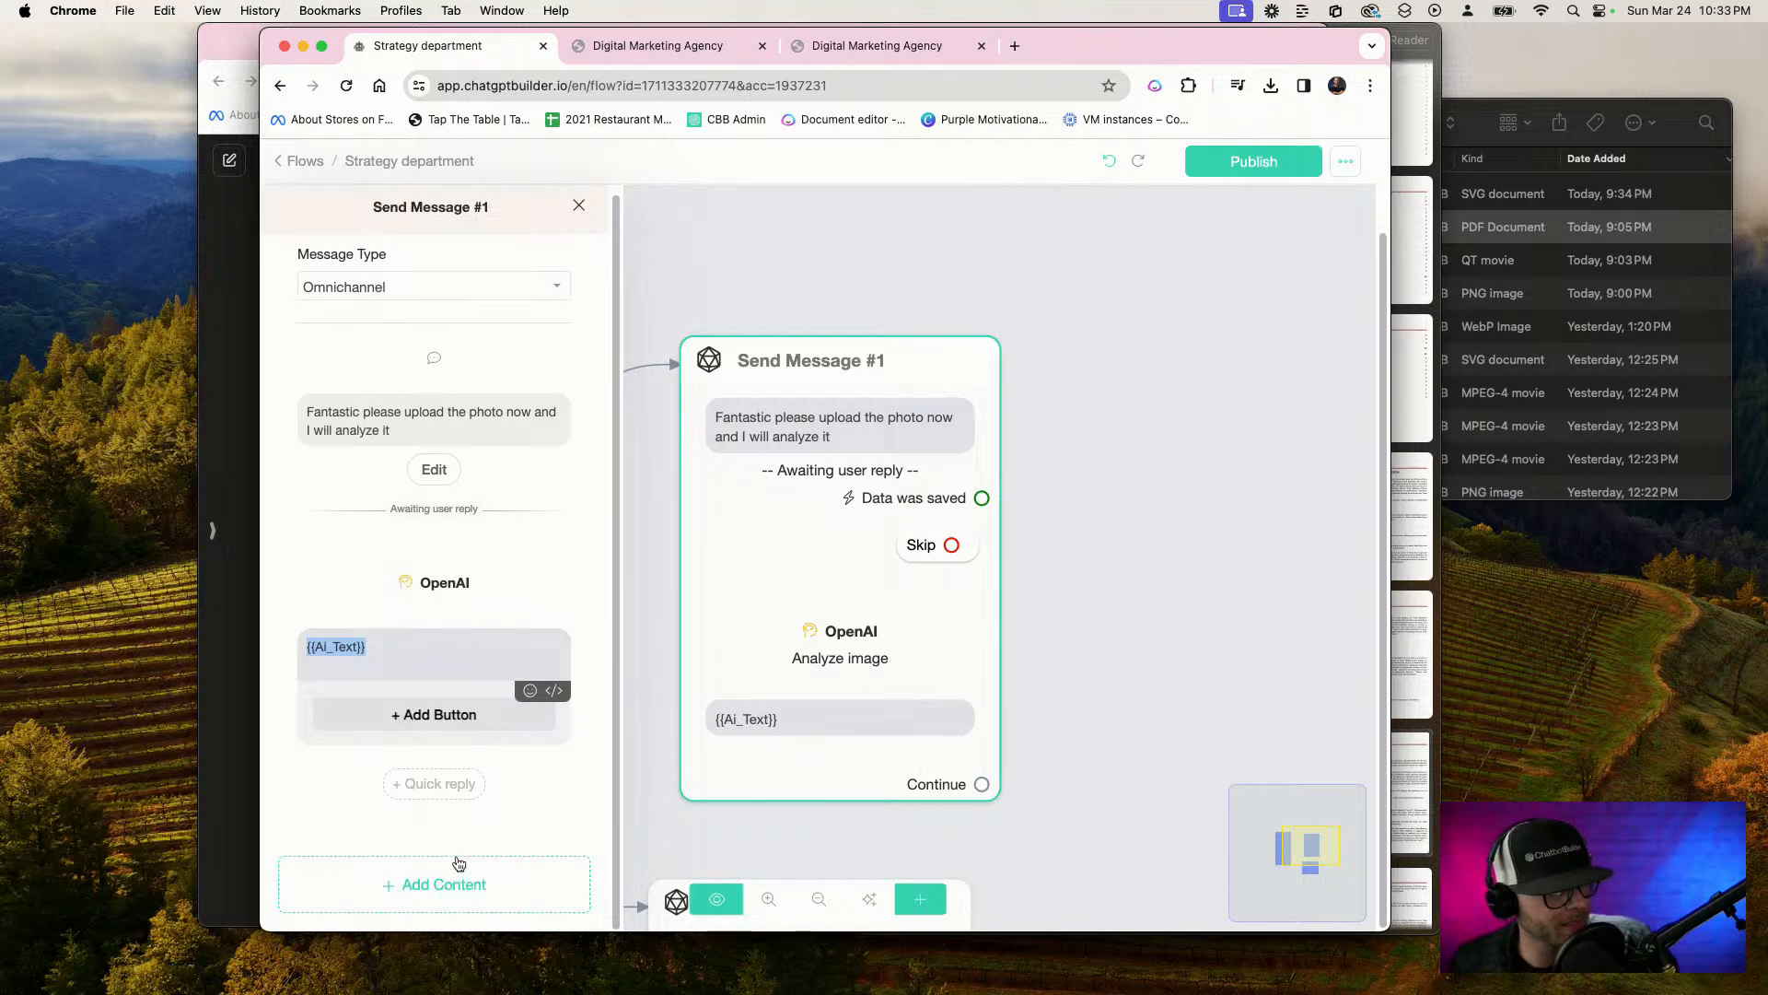
Add an OpenAI action to Send Message #1 and place it between the Analyze image action and the {{Ai_Text}} reply
click(440, 889)
mouse_move(367, 840)
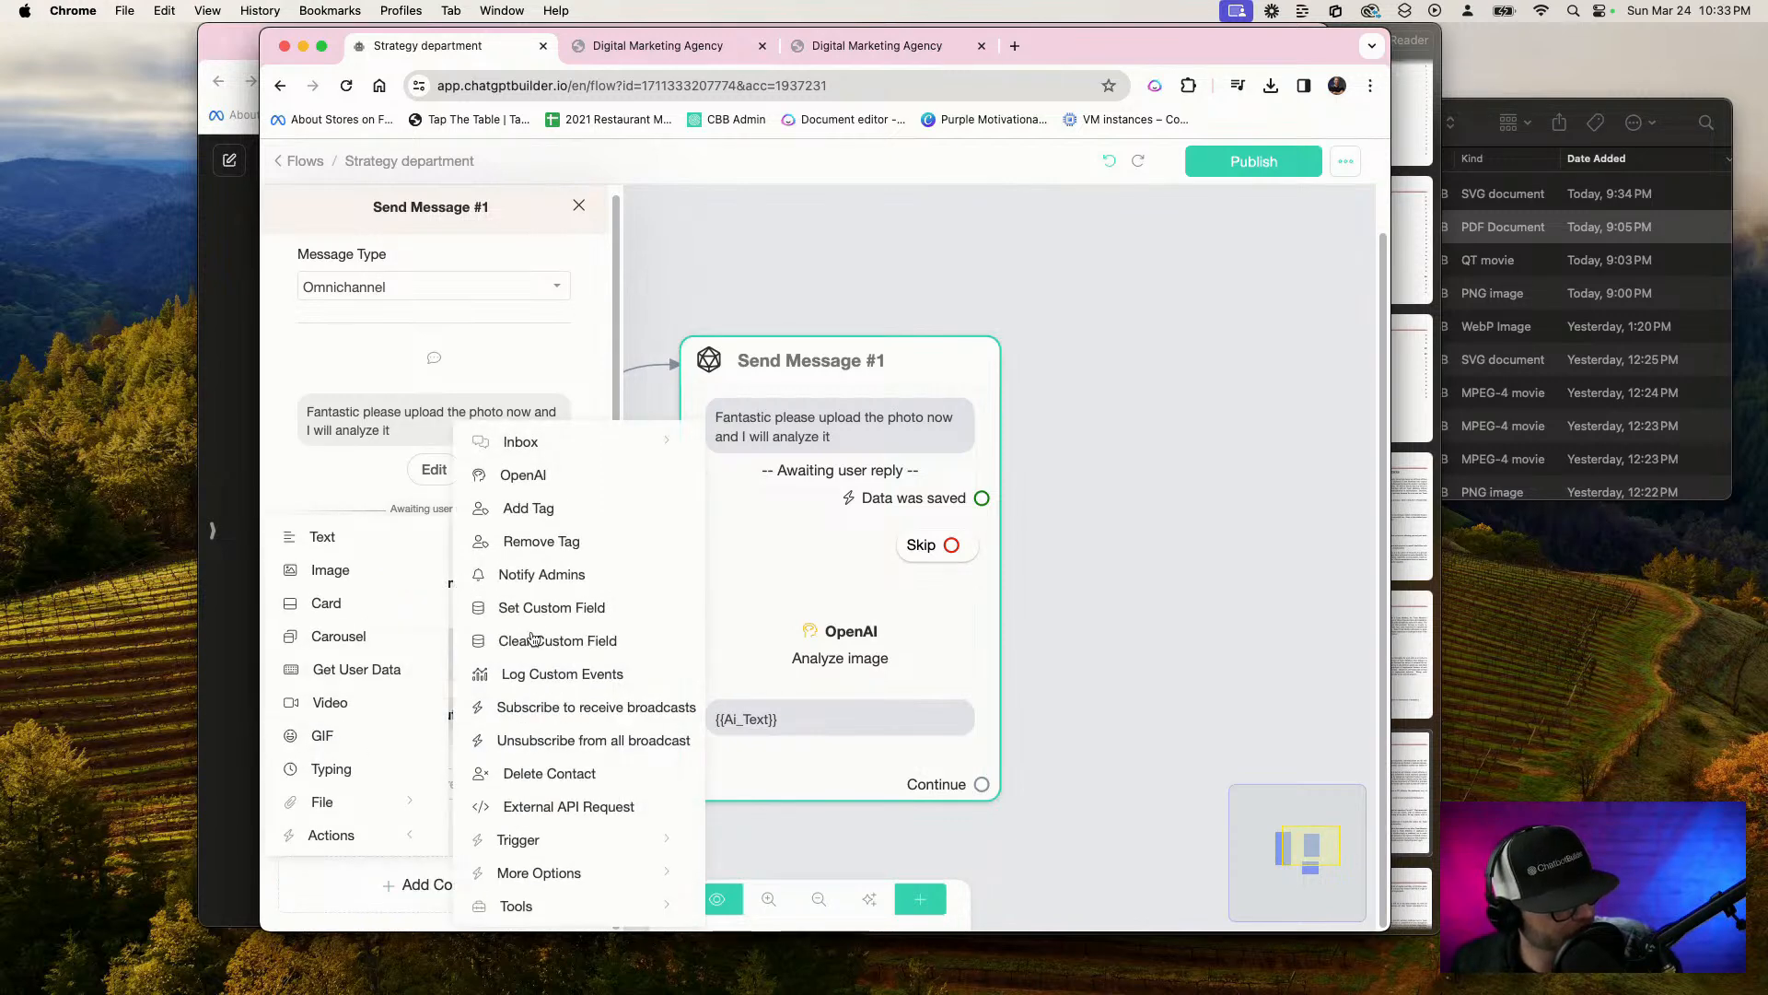
click(520, 477)
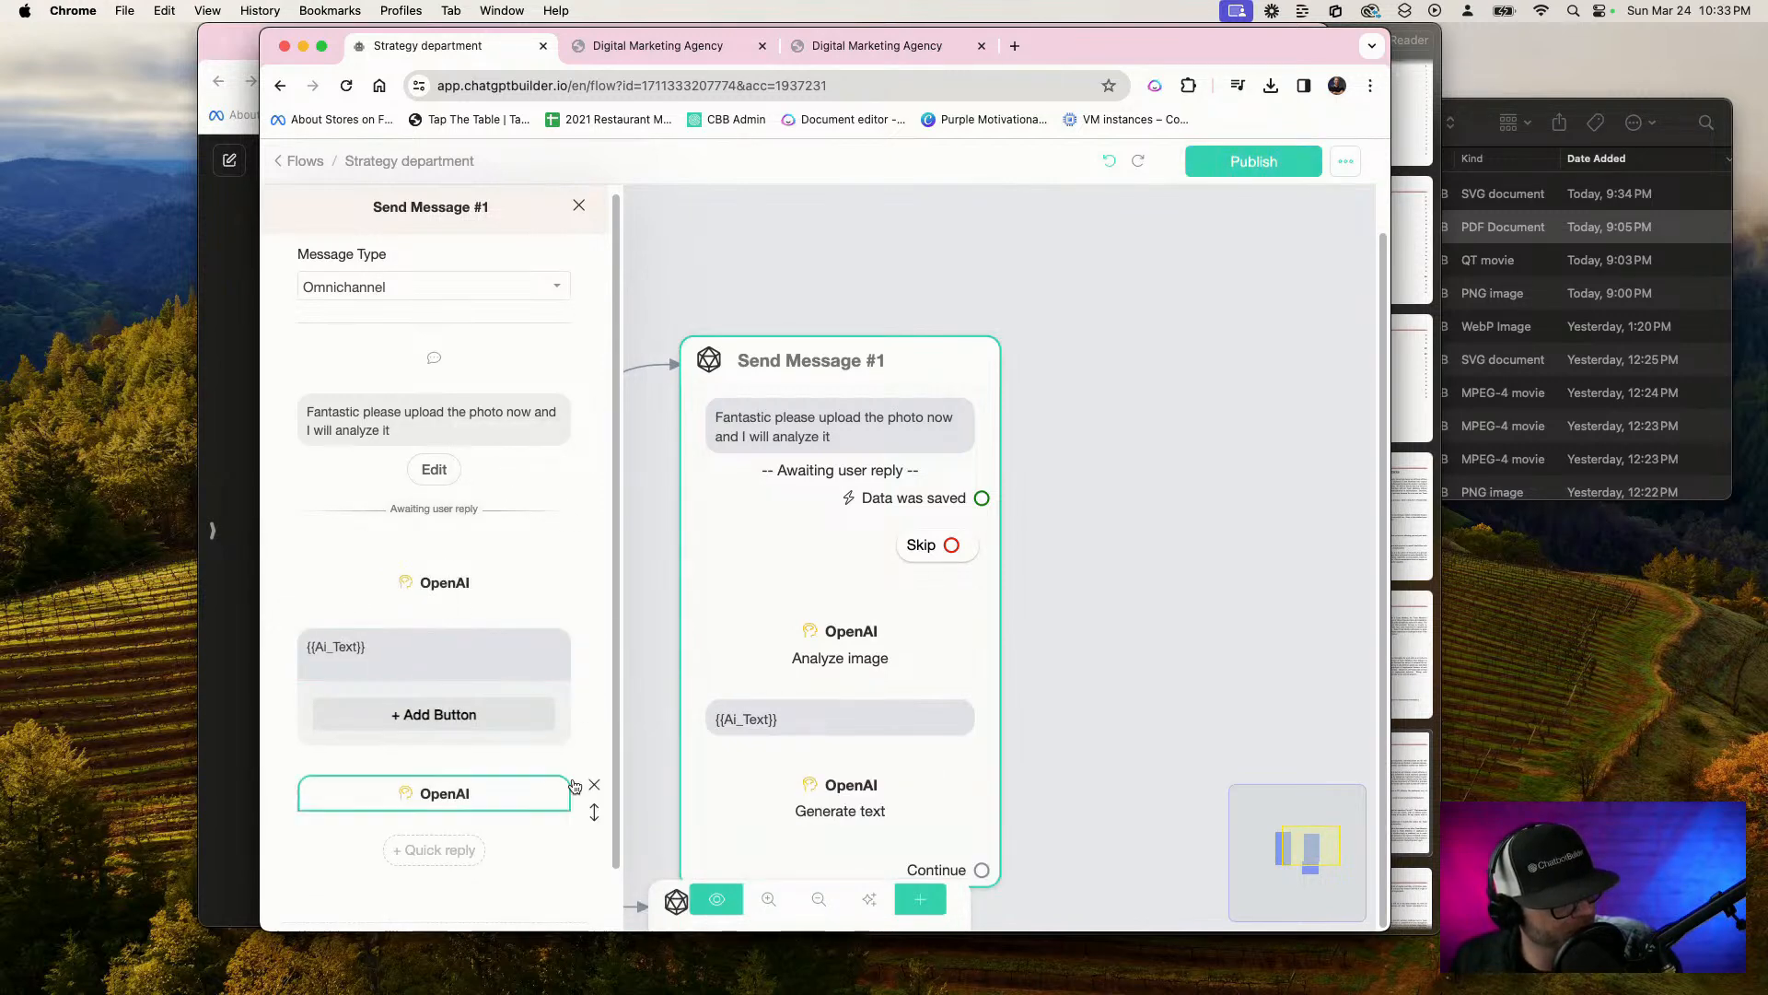
drag(594, 810, 580, 723)
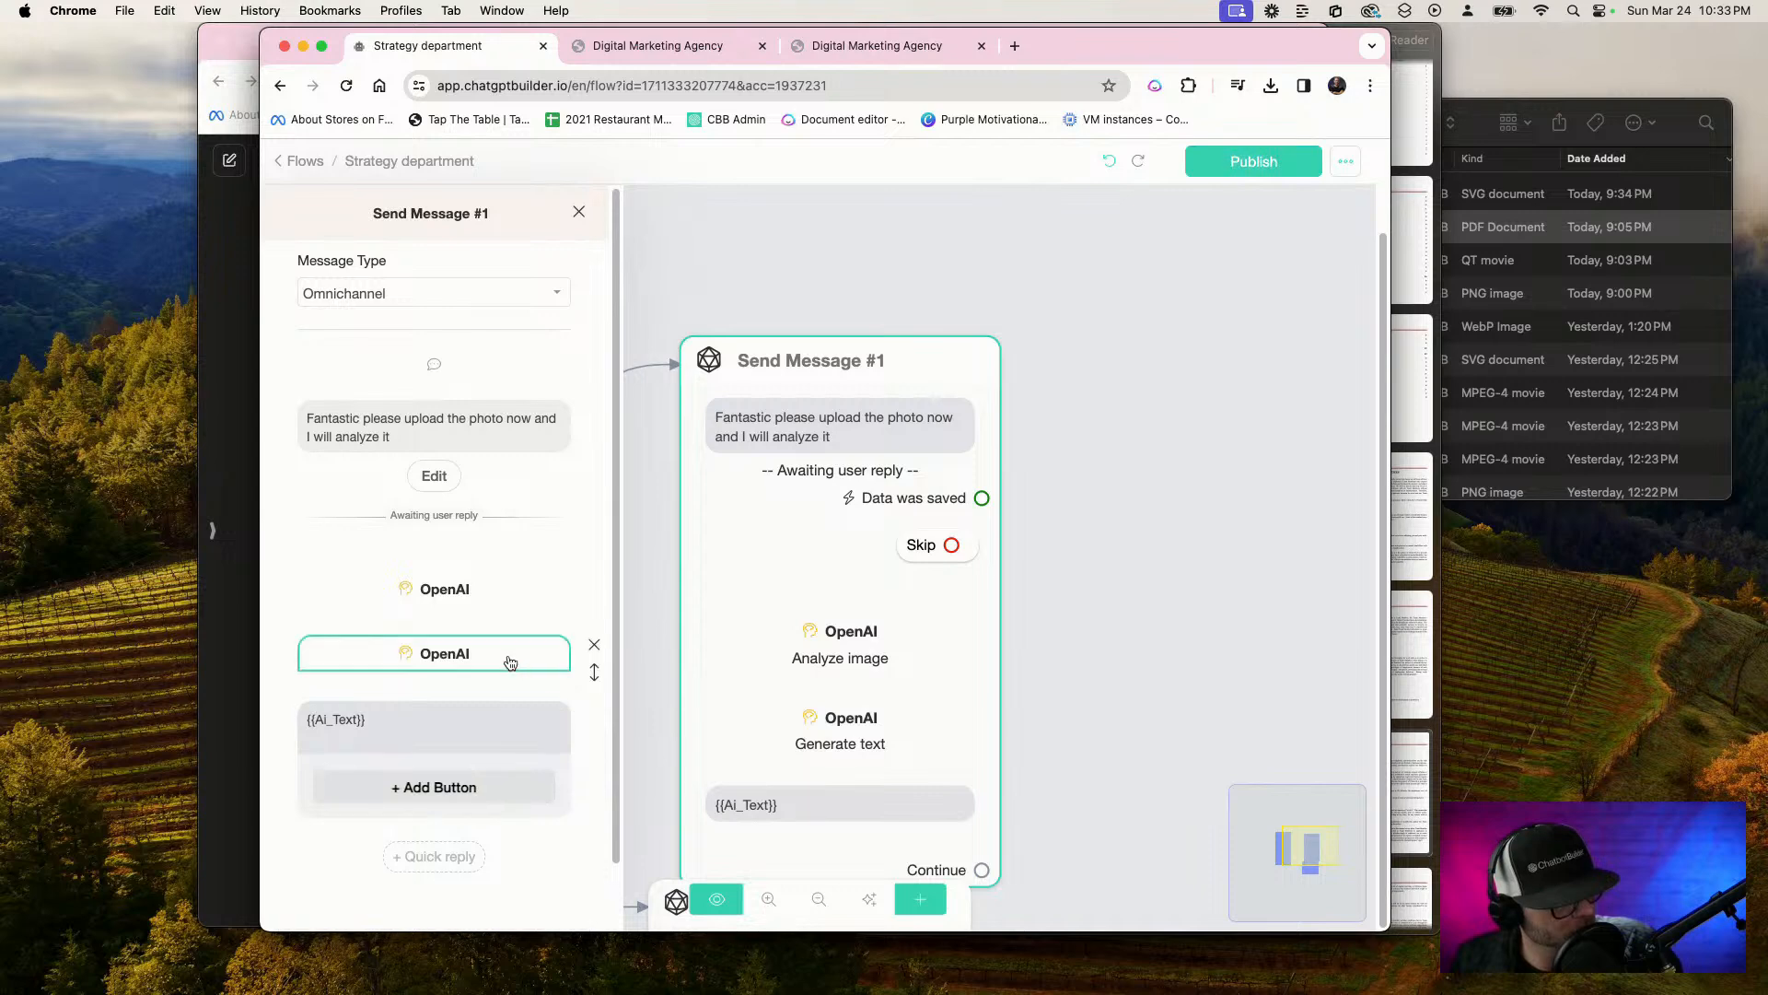
Replace the new OpenAI action's prompt with text saying it just analyzed an uploaded image and must provide the ultimate marketing strategy to compete against the competitor
click(481, 659)
drag(859, 384, 447, 319)
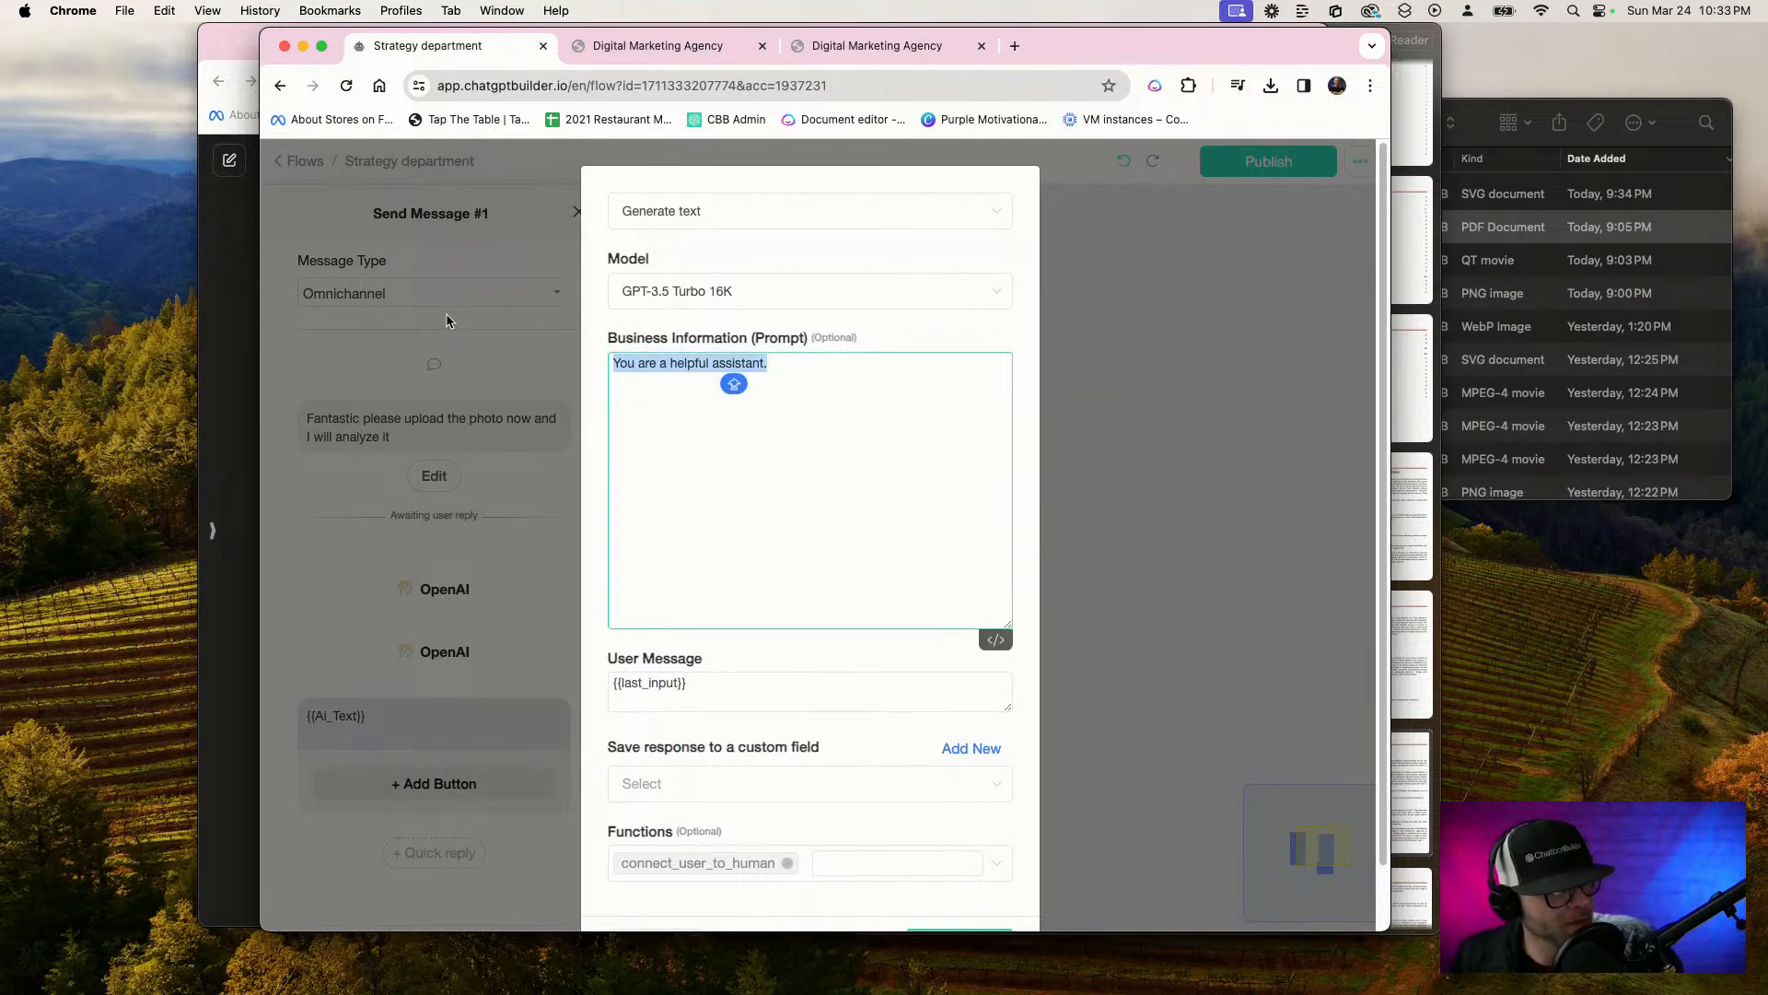
key(BackSpace)
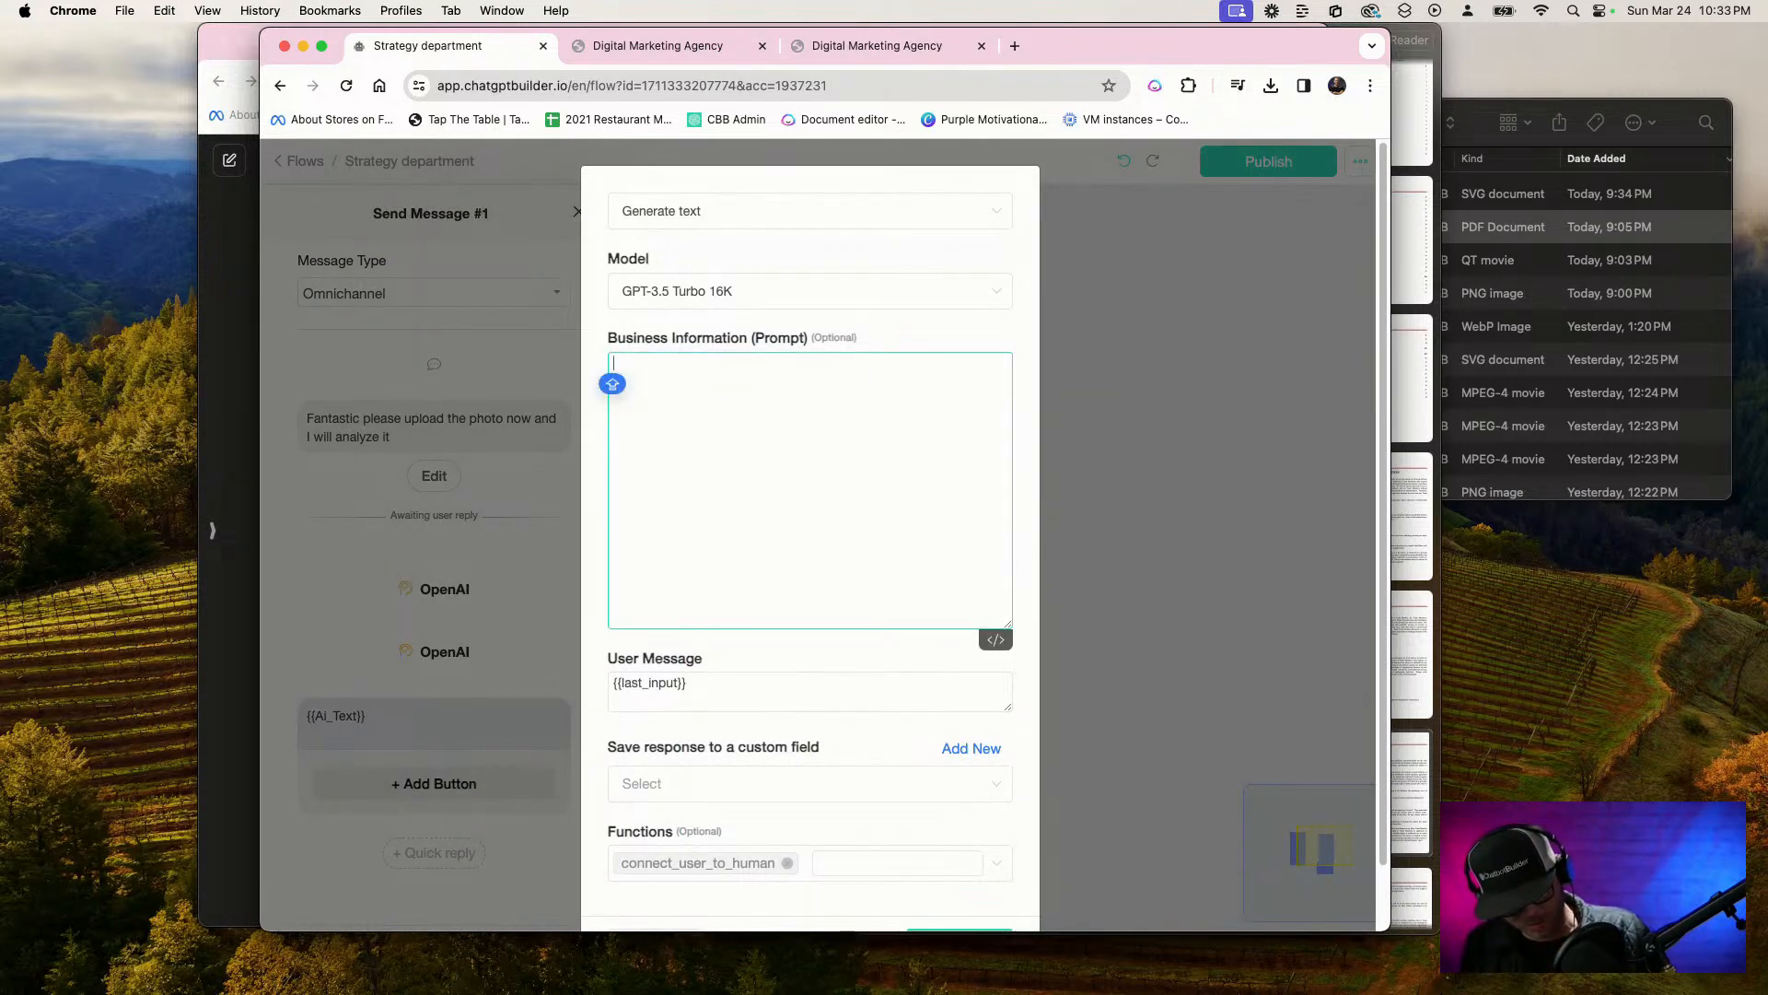
key(F5)
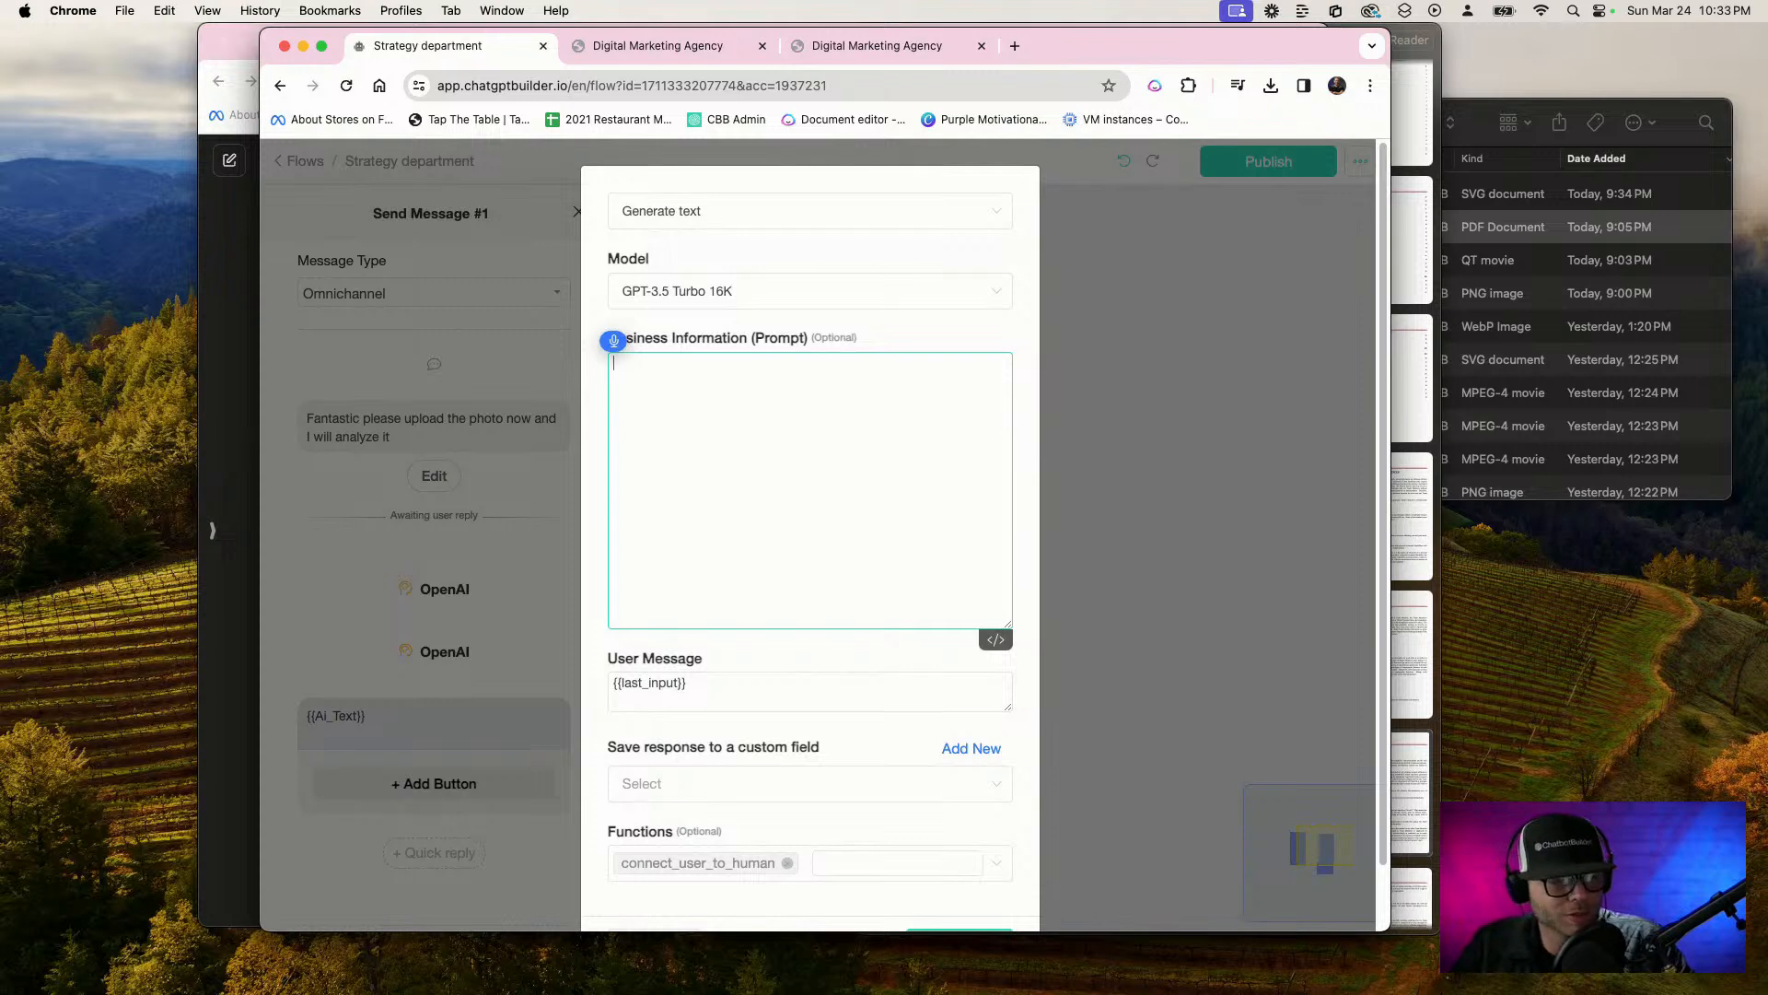
text(You just analyzed)
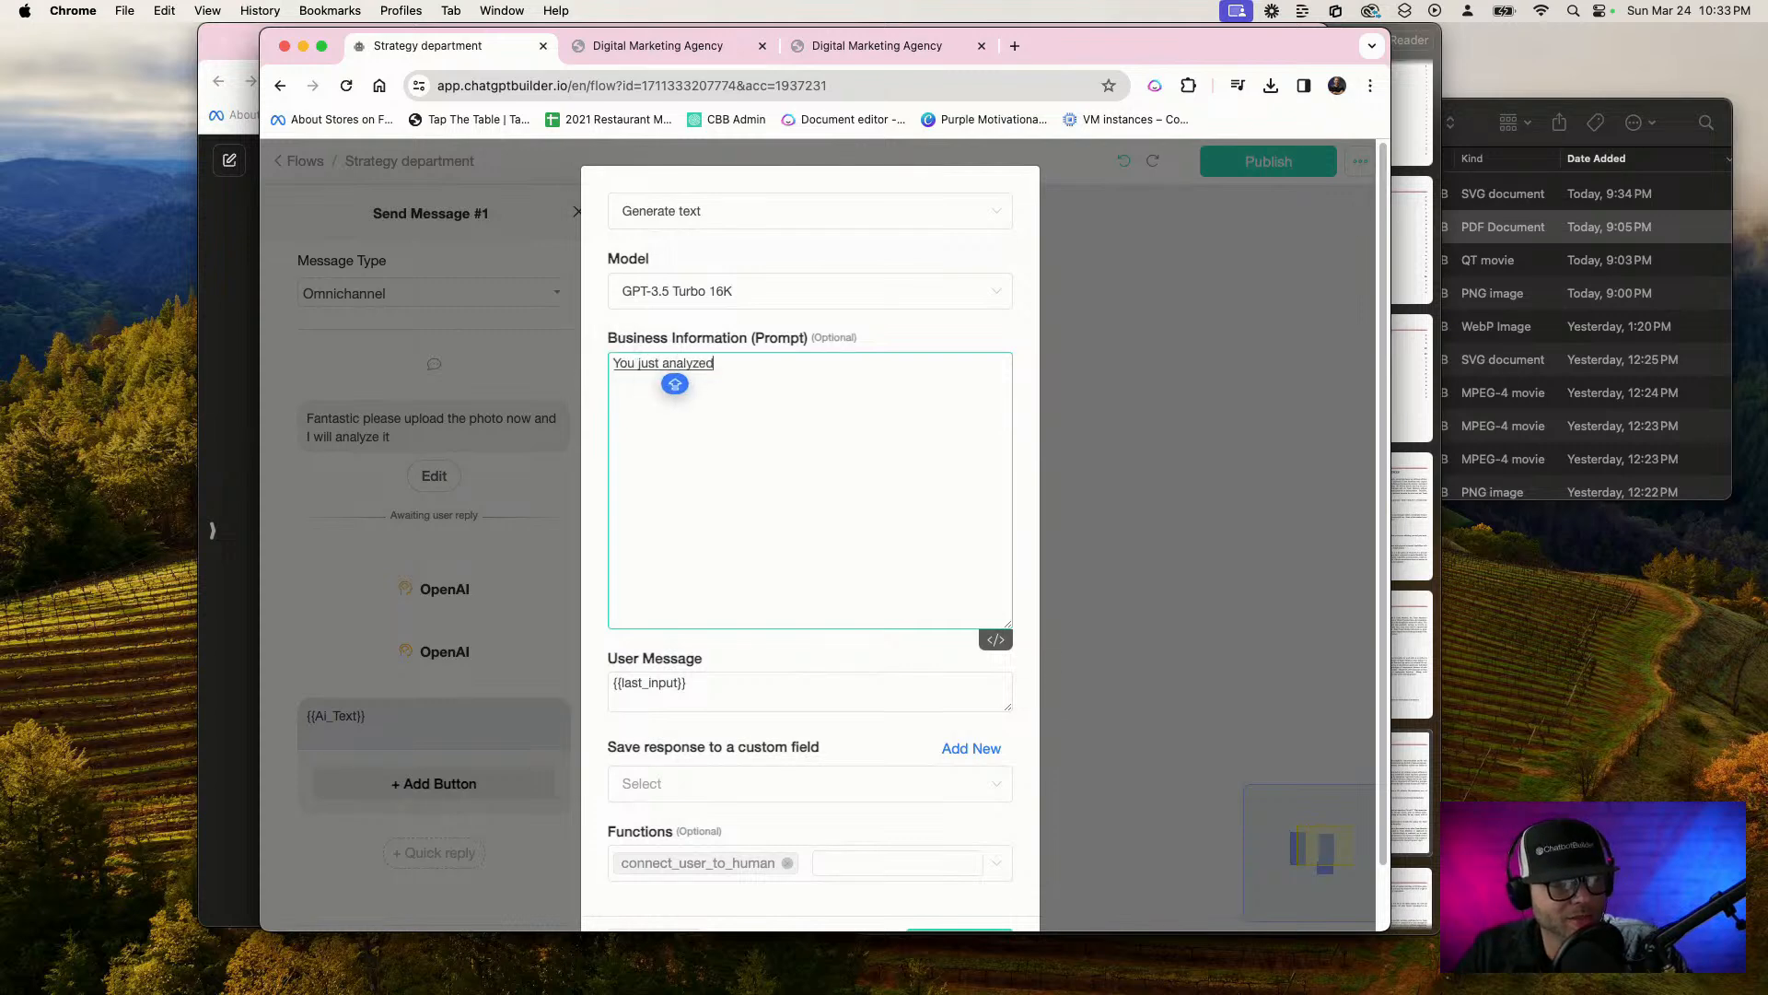
text( an image that was uploaded)
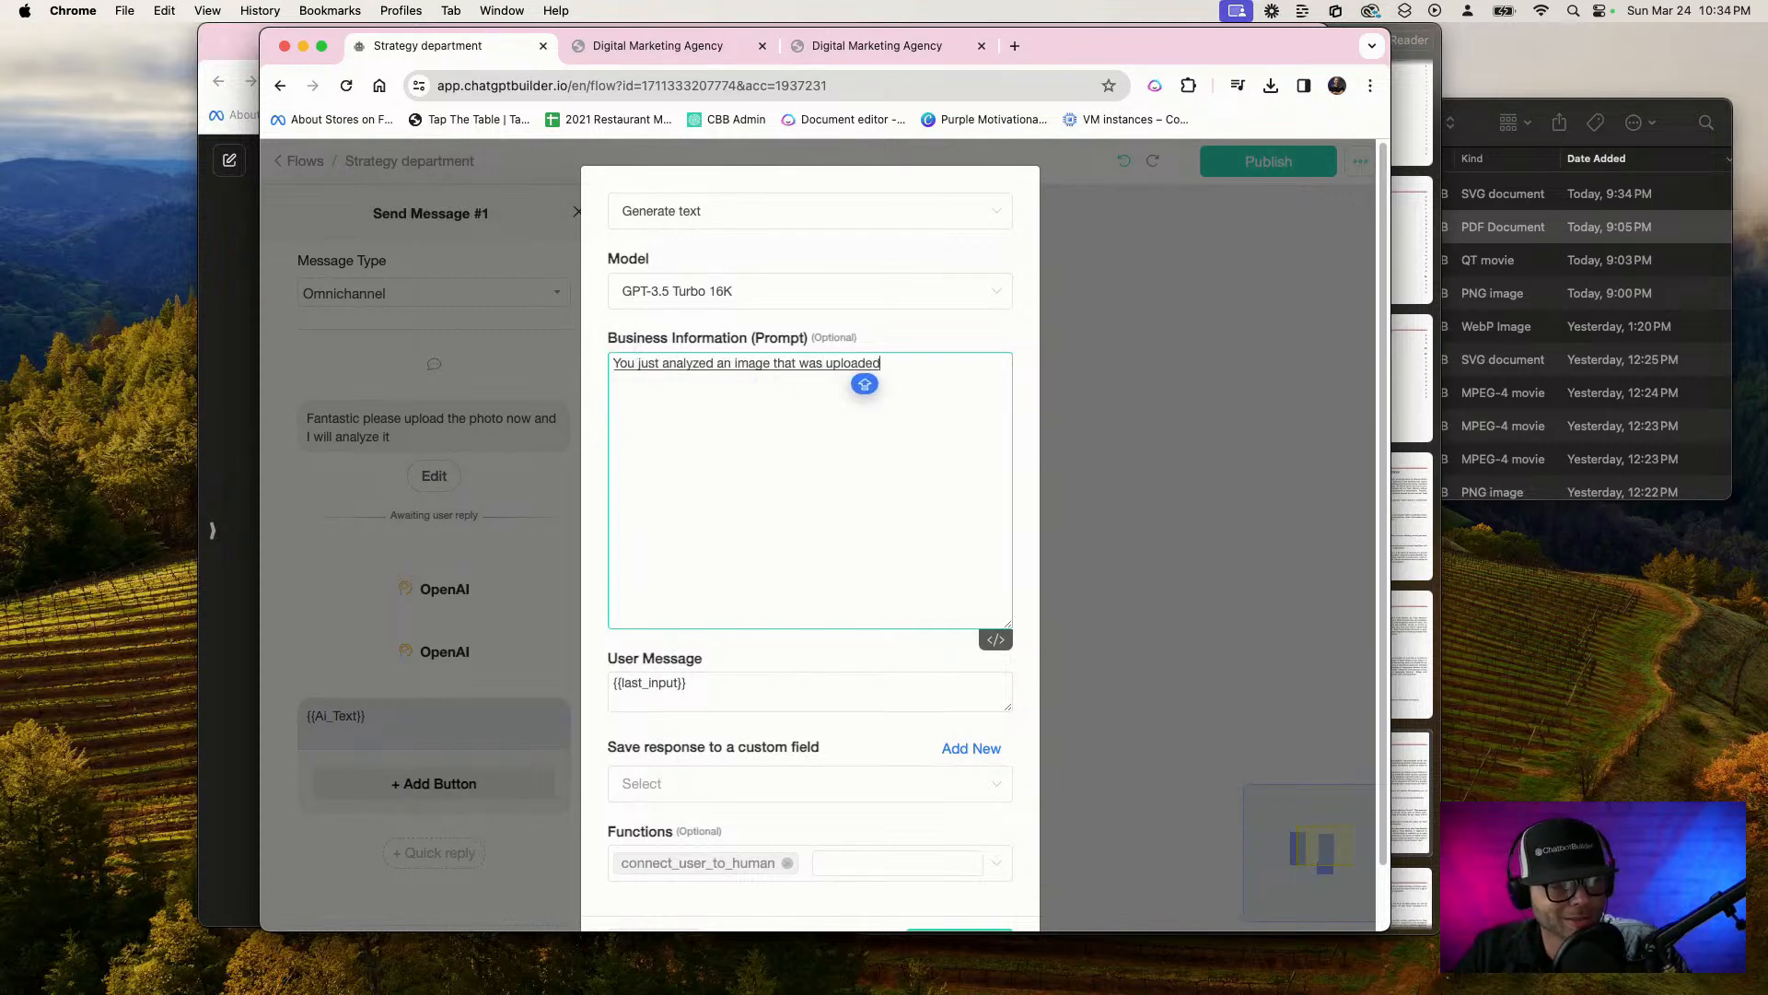
text( and I'm going to provide the)
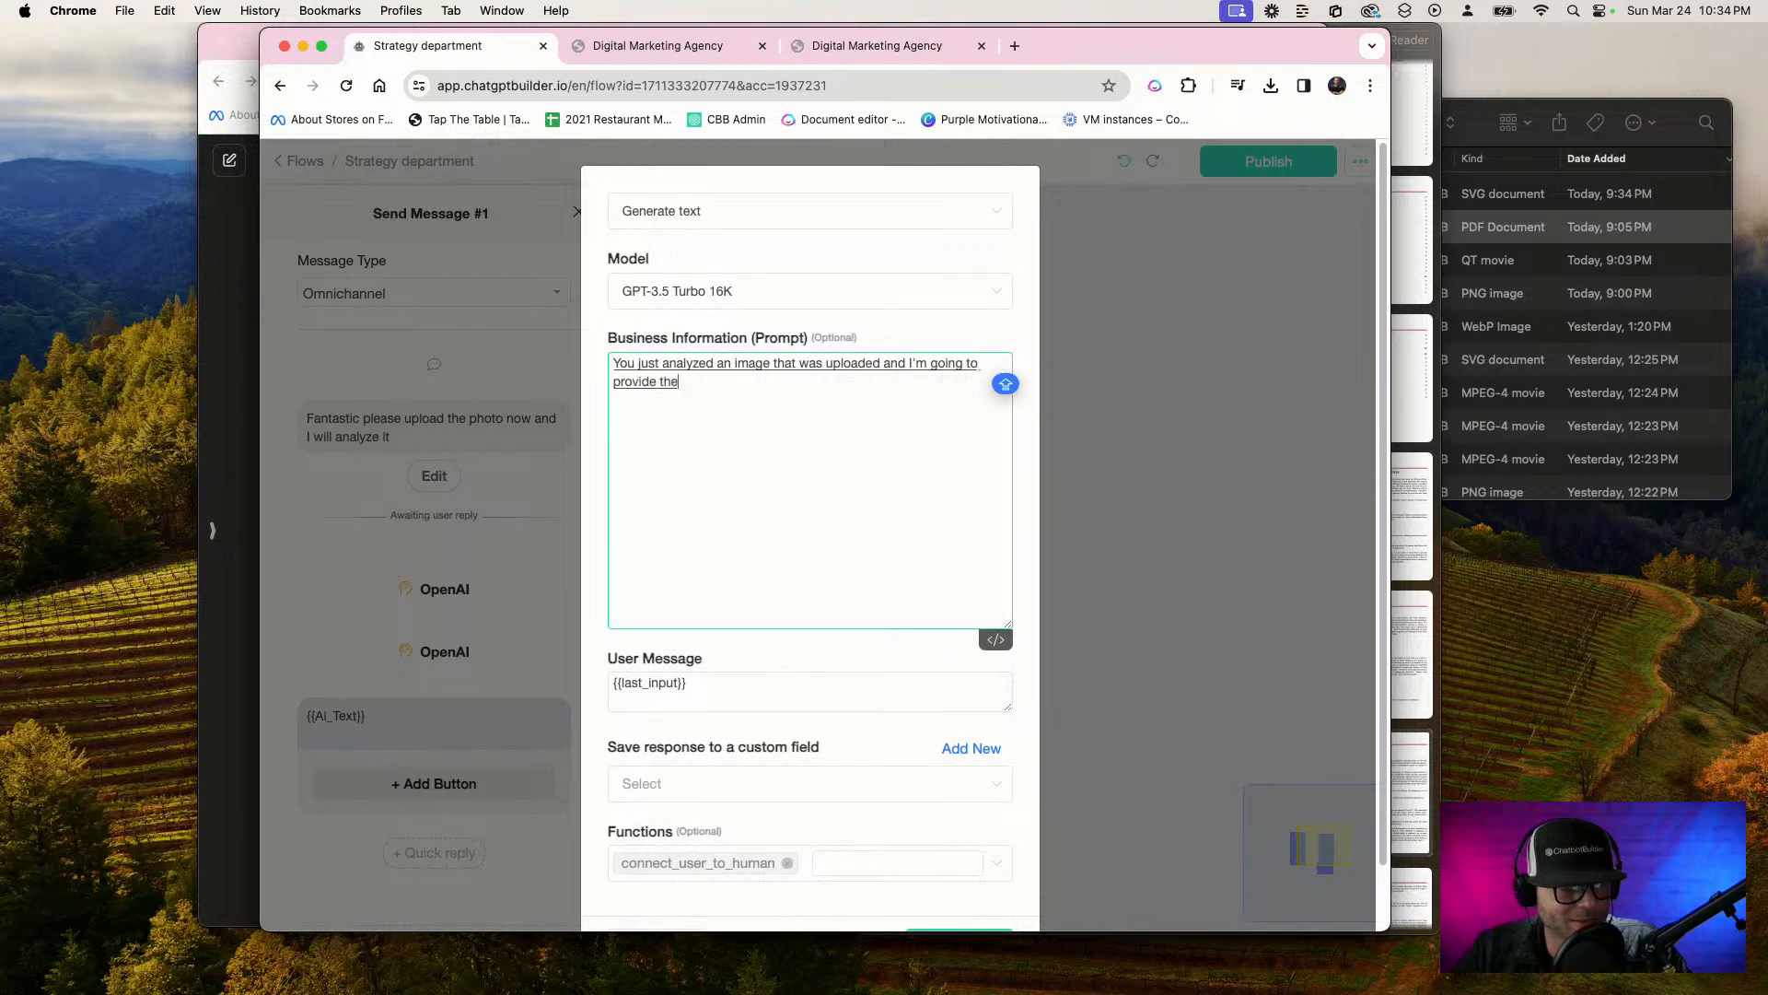
text( details your goal is)
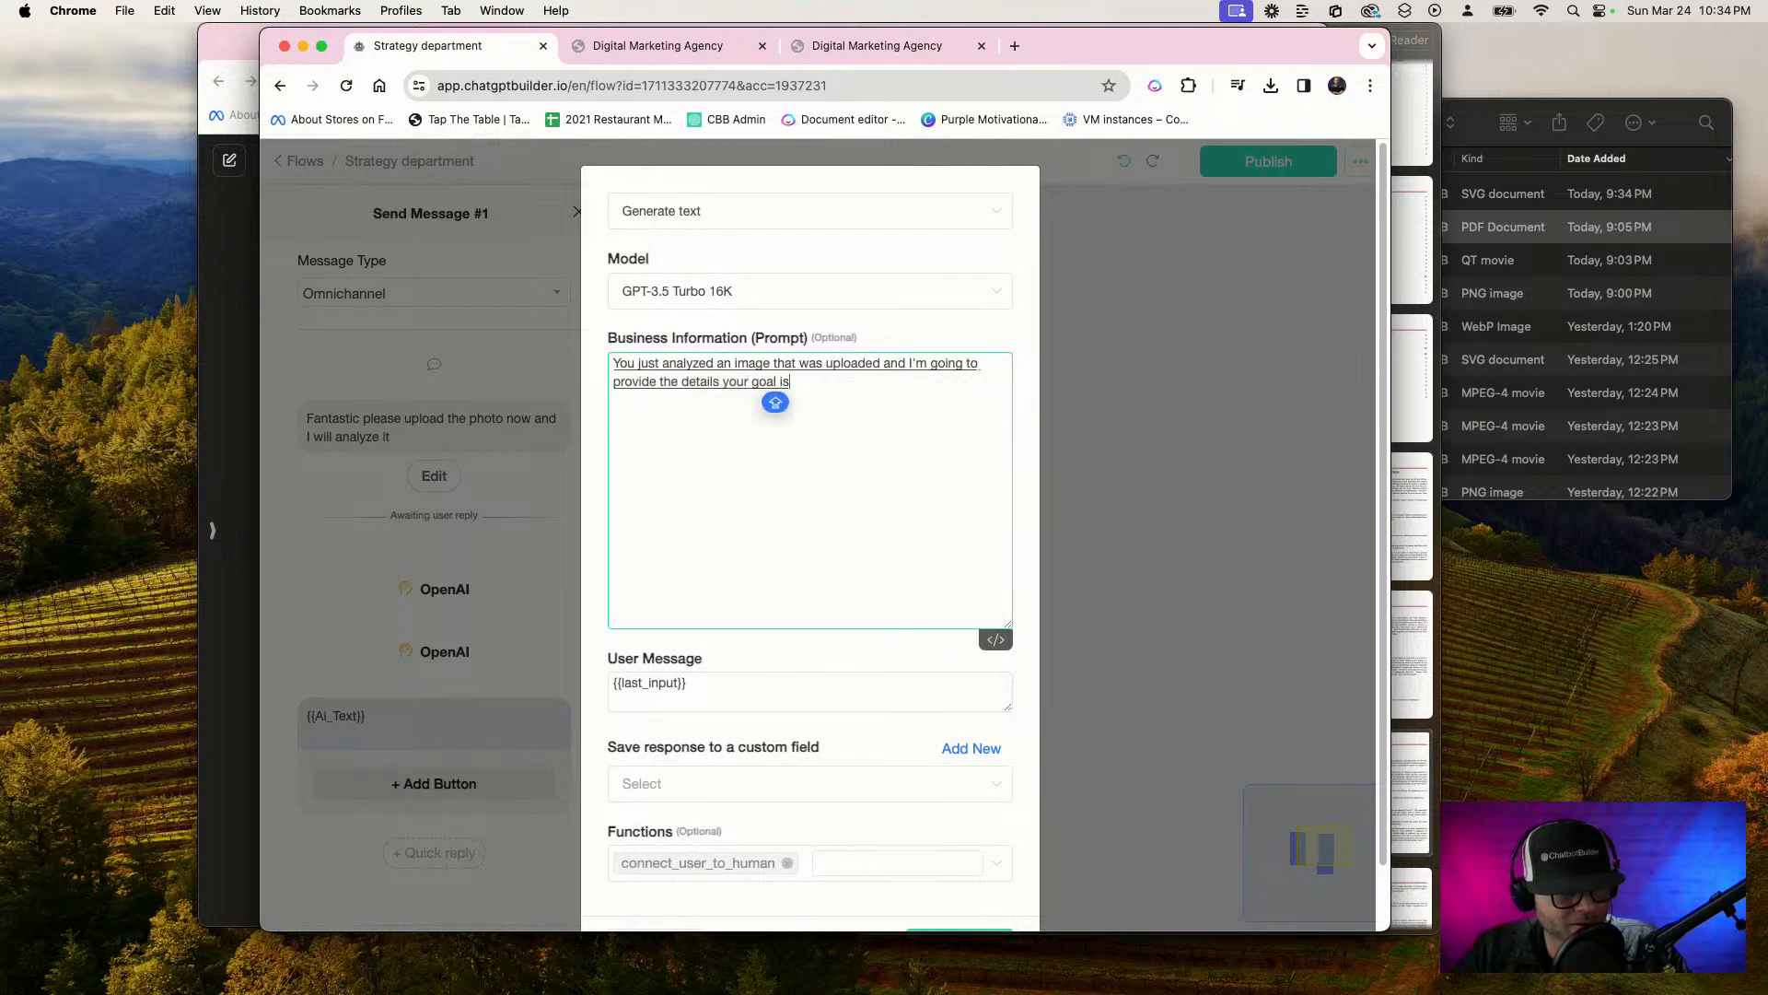
text( to provide the ultimate)
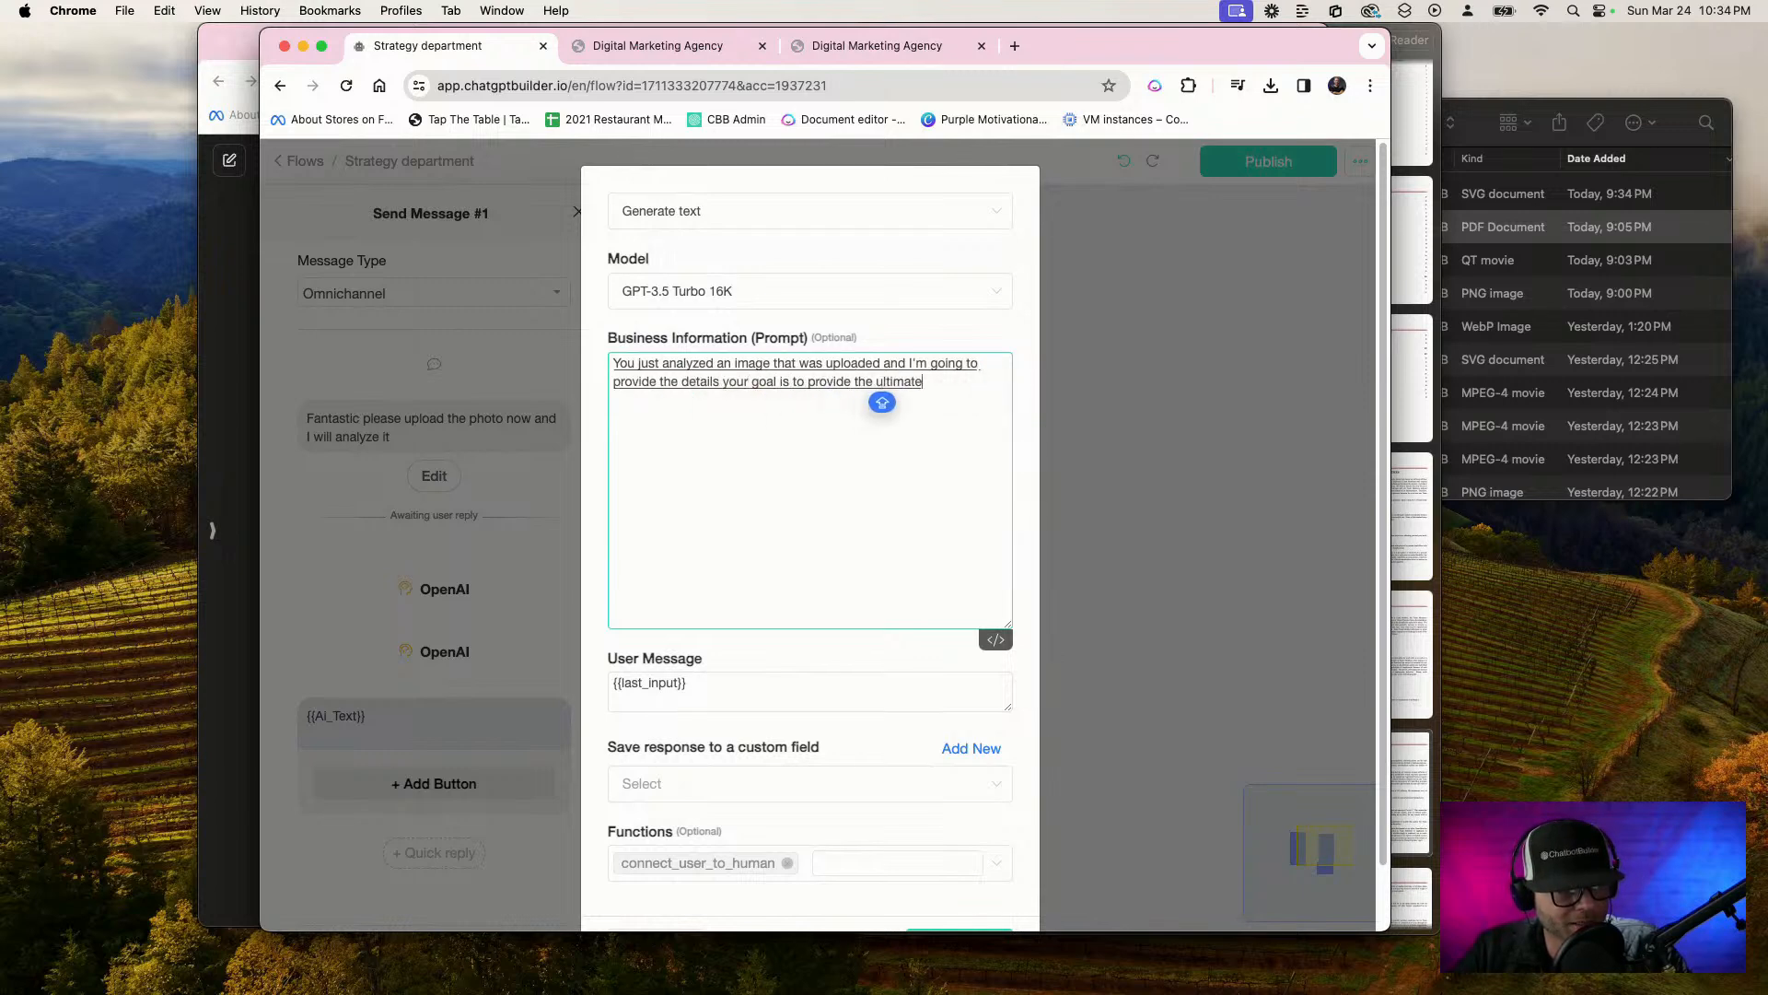
text( marketing strategy to compete against)
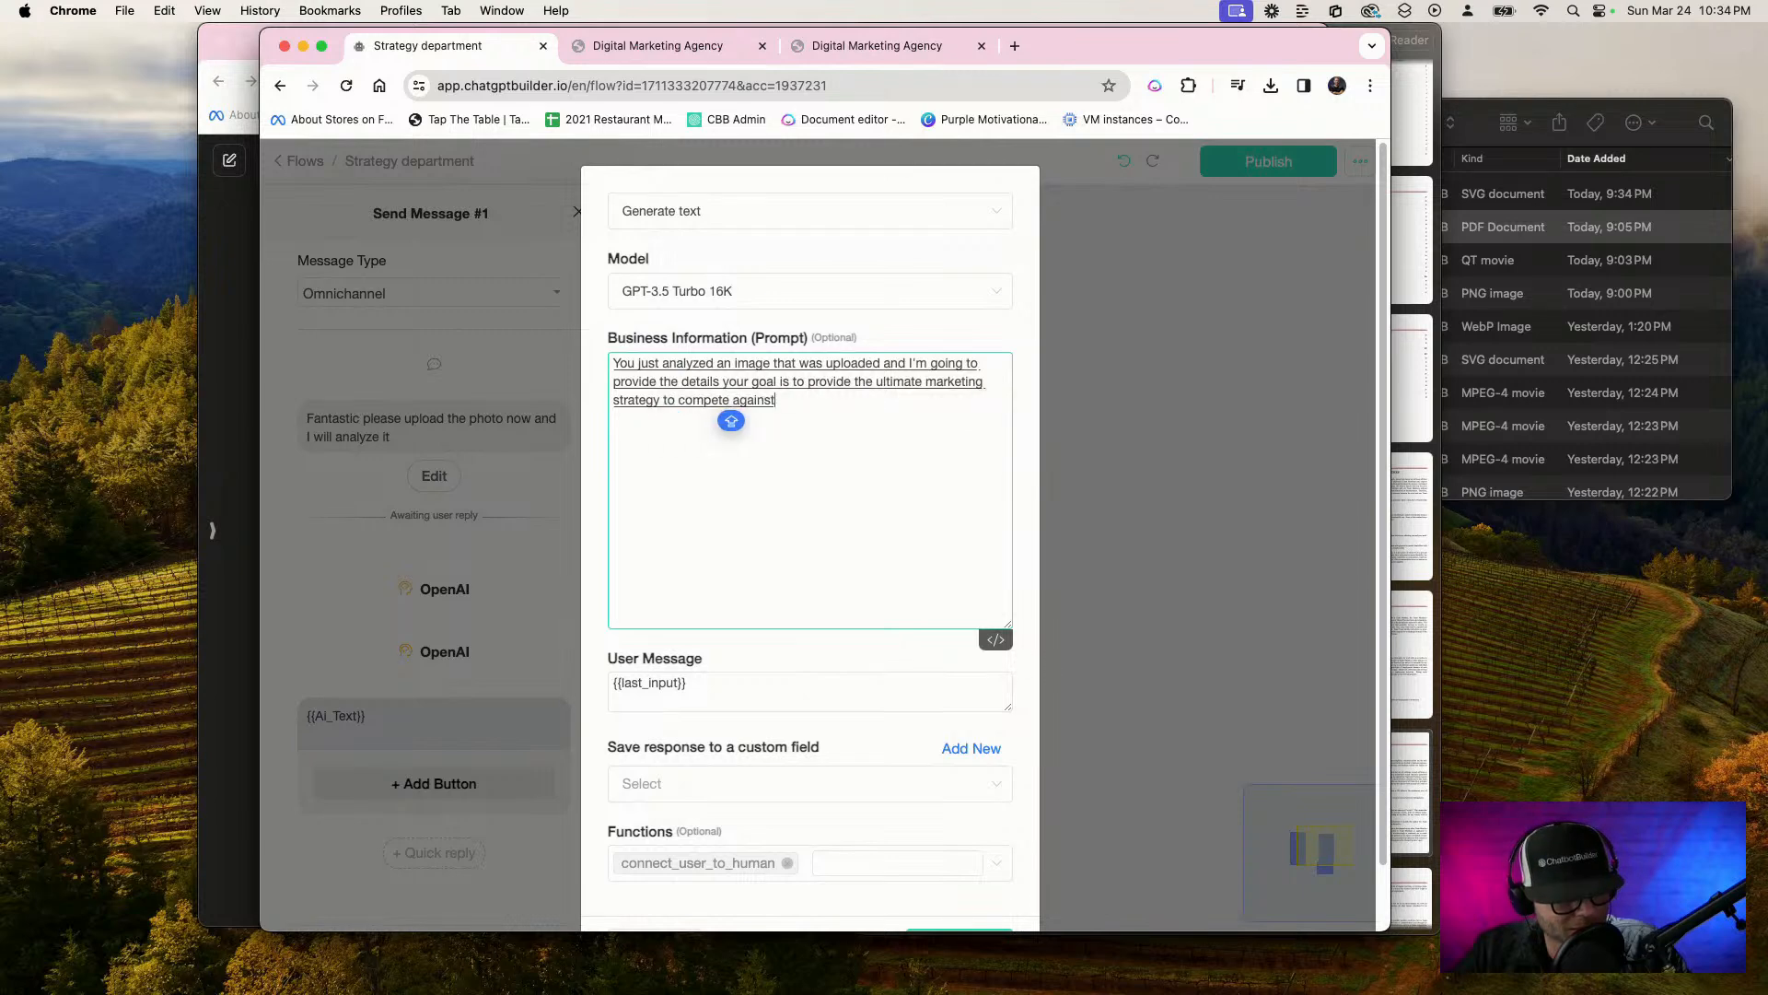
text( the competitor.)
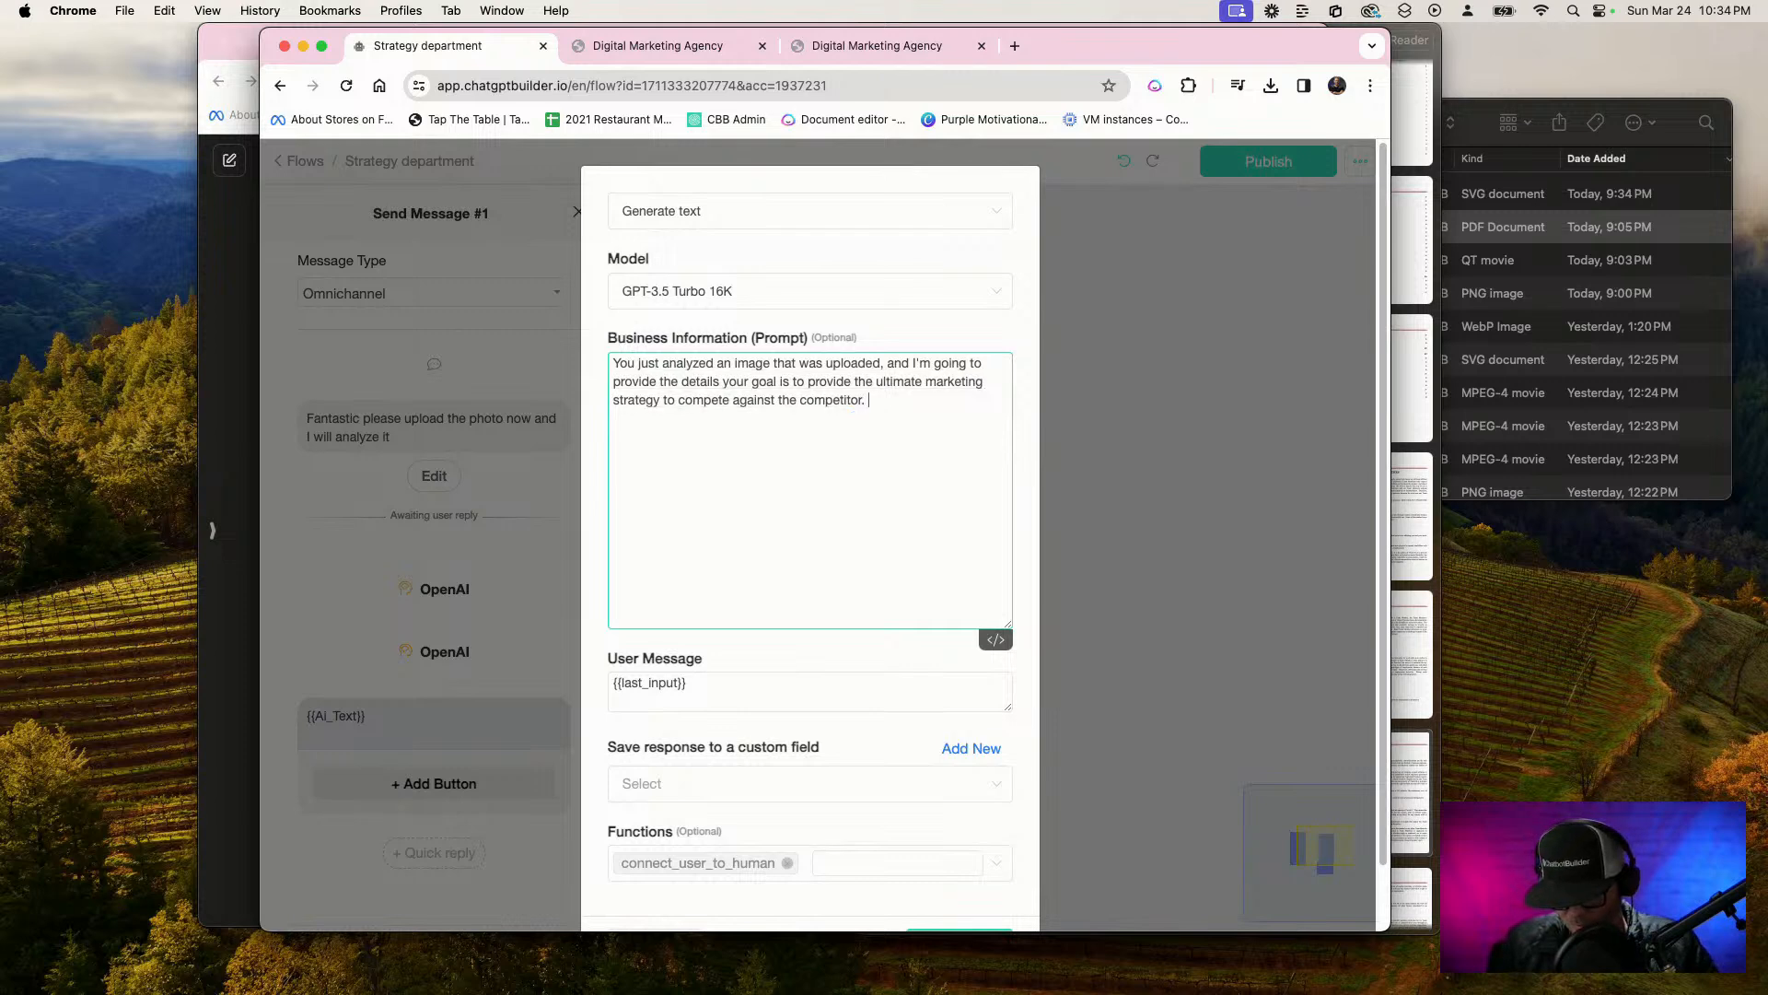
text( Here's the way you described)
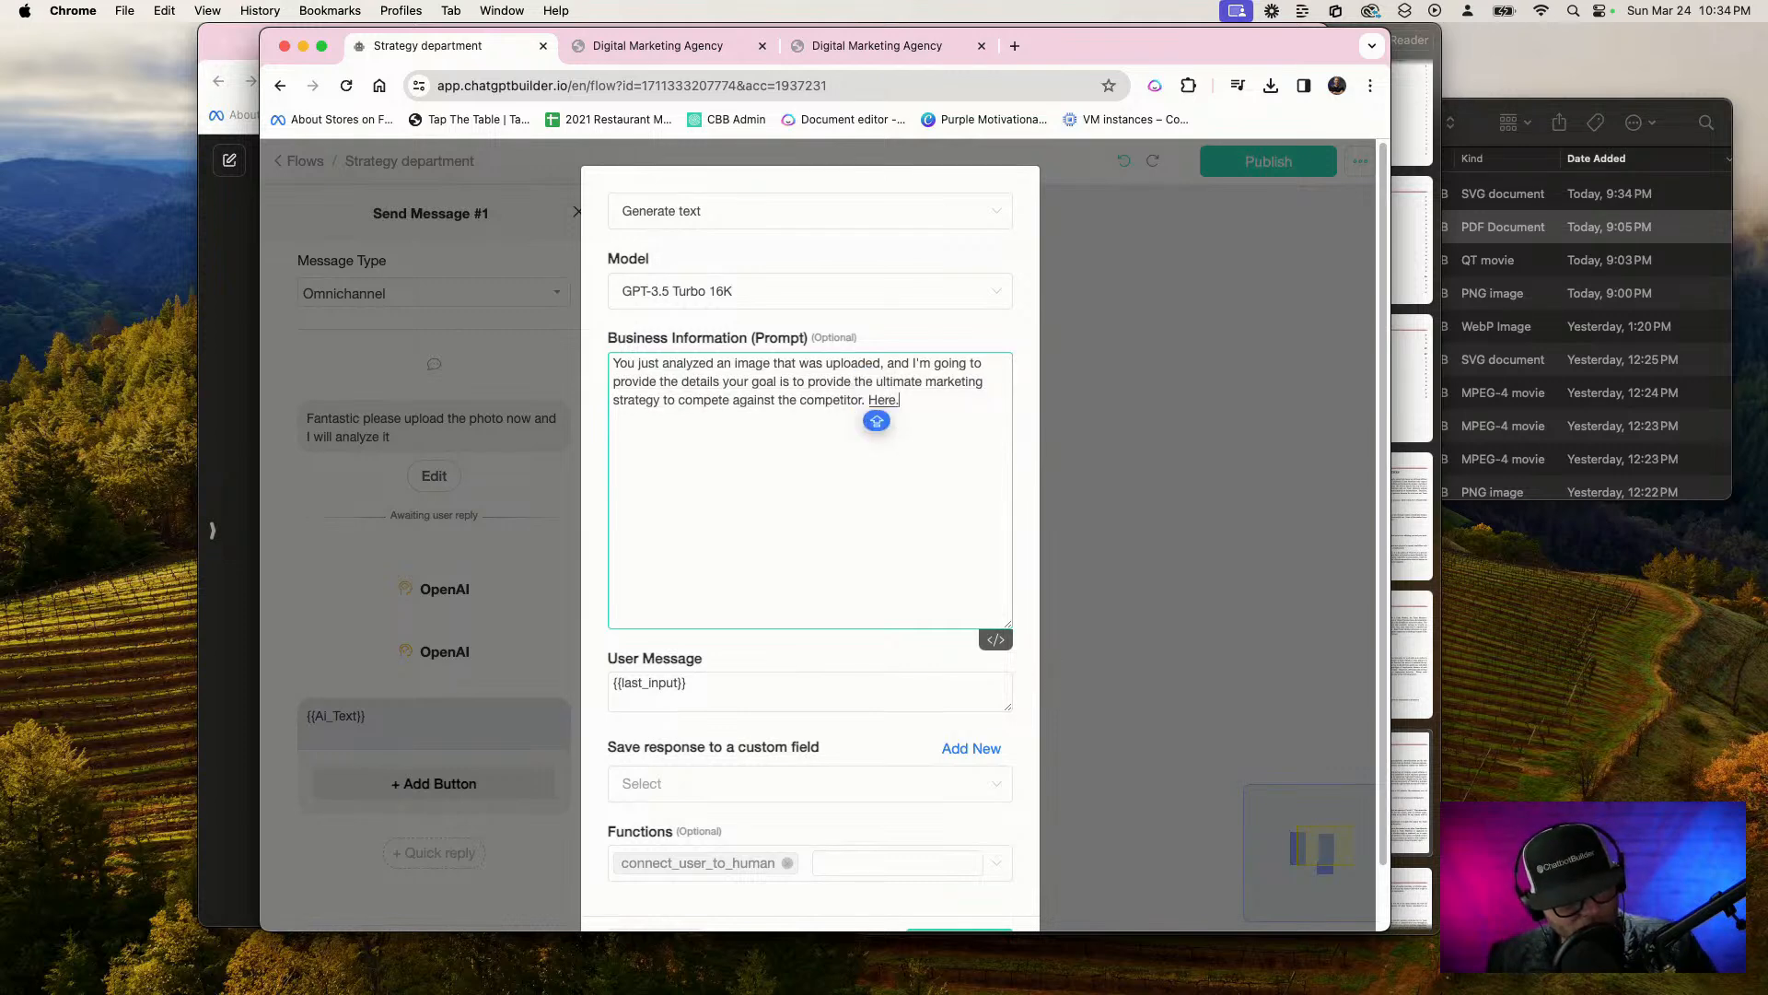
text( the)
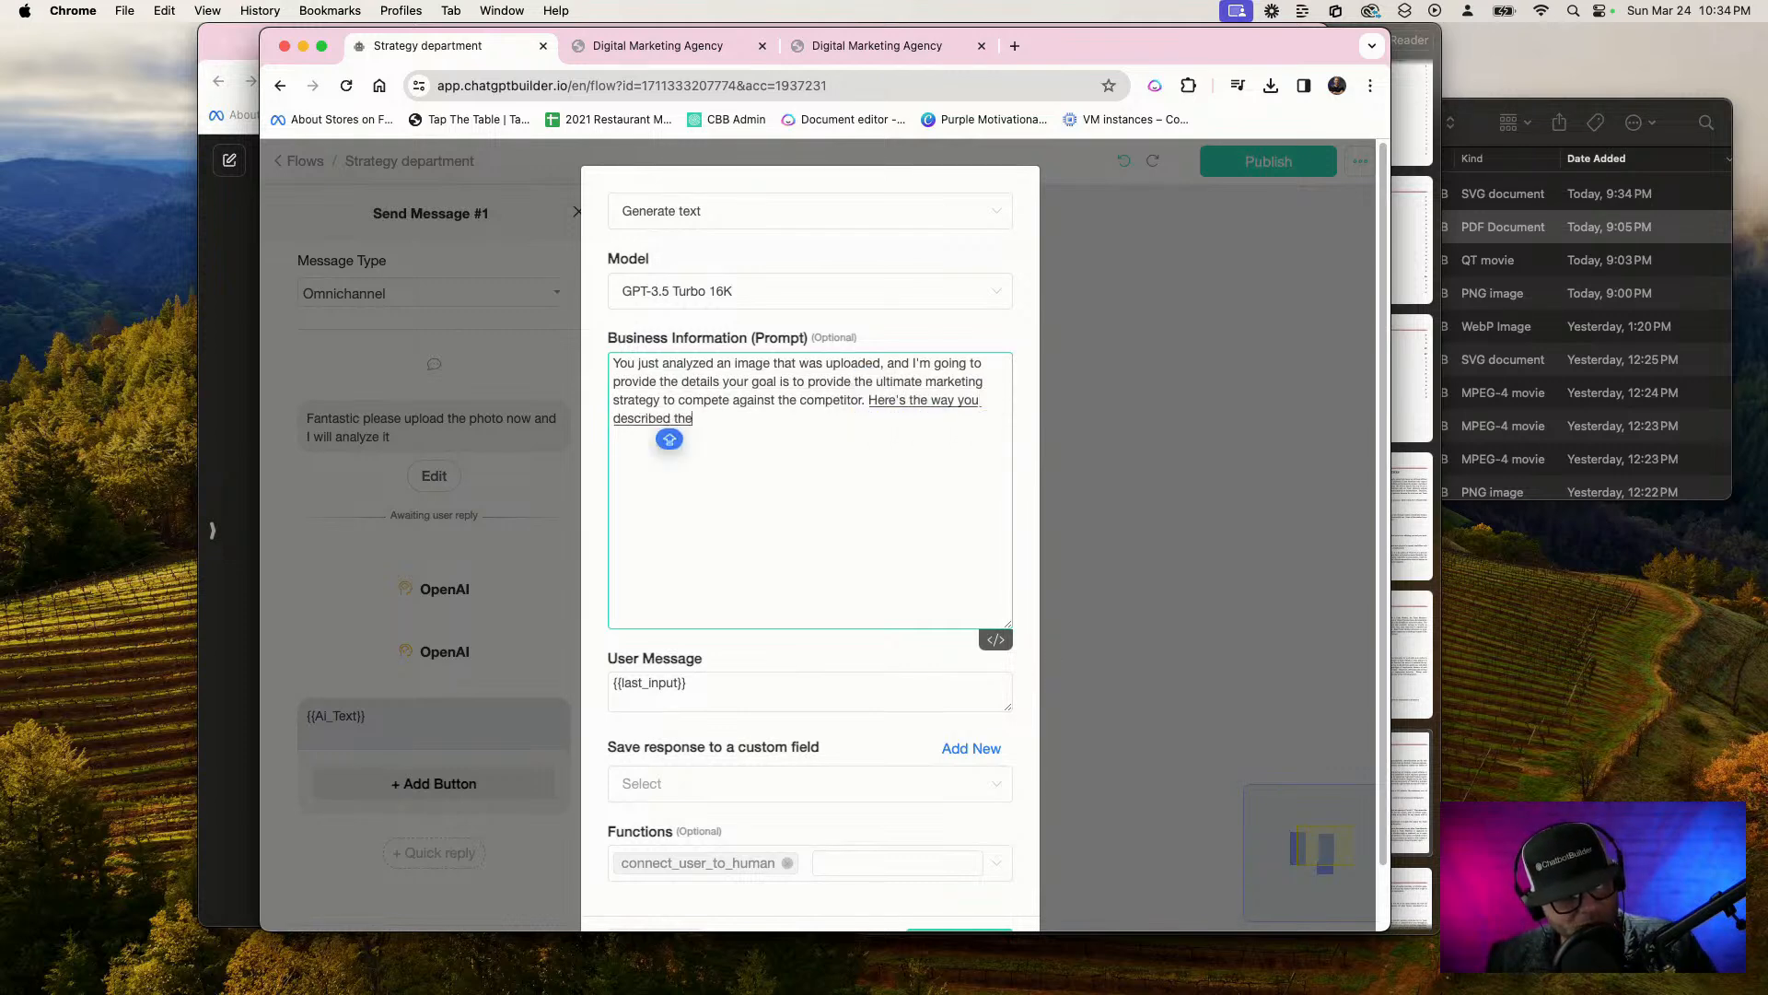
text( prior. image that was upload)
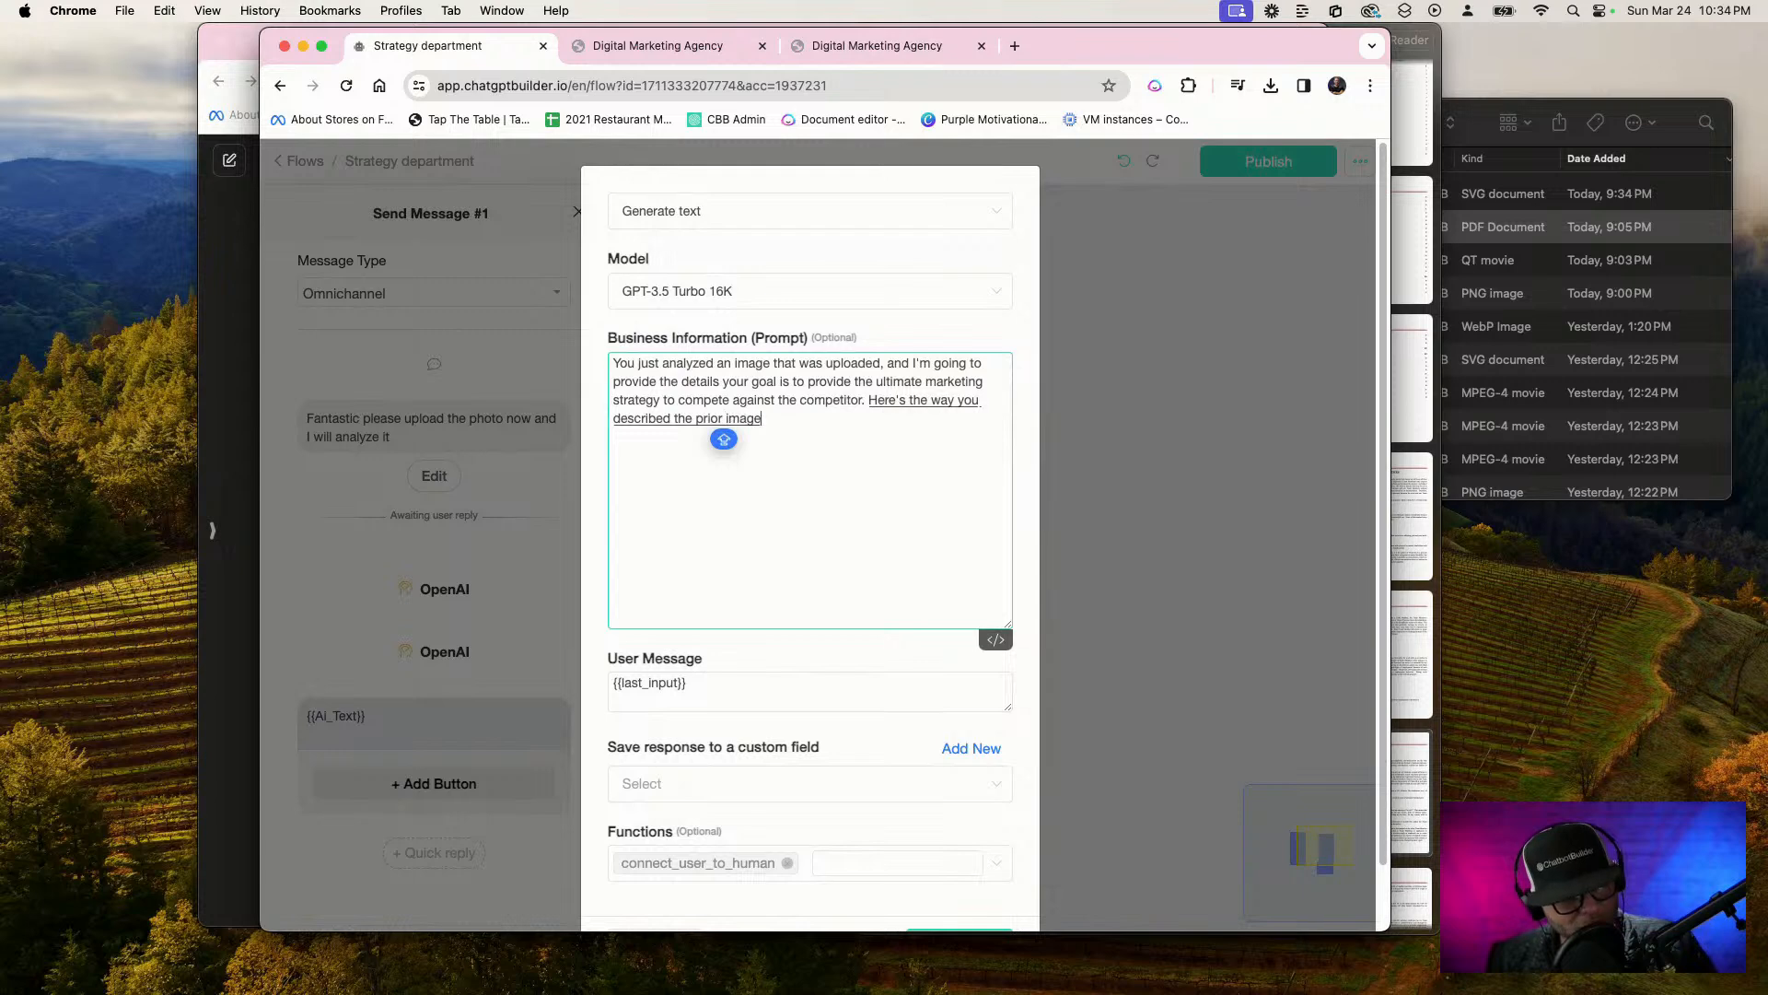
text(ed.)
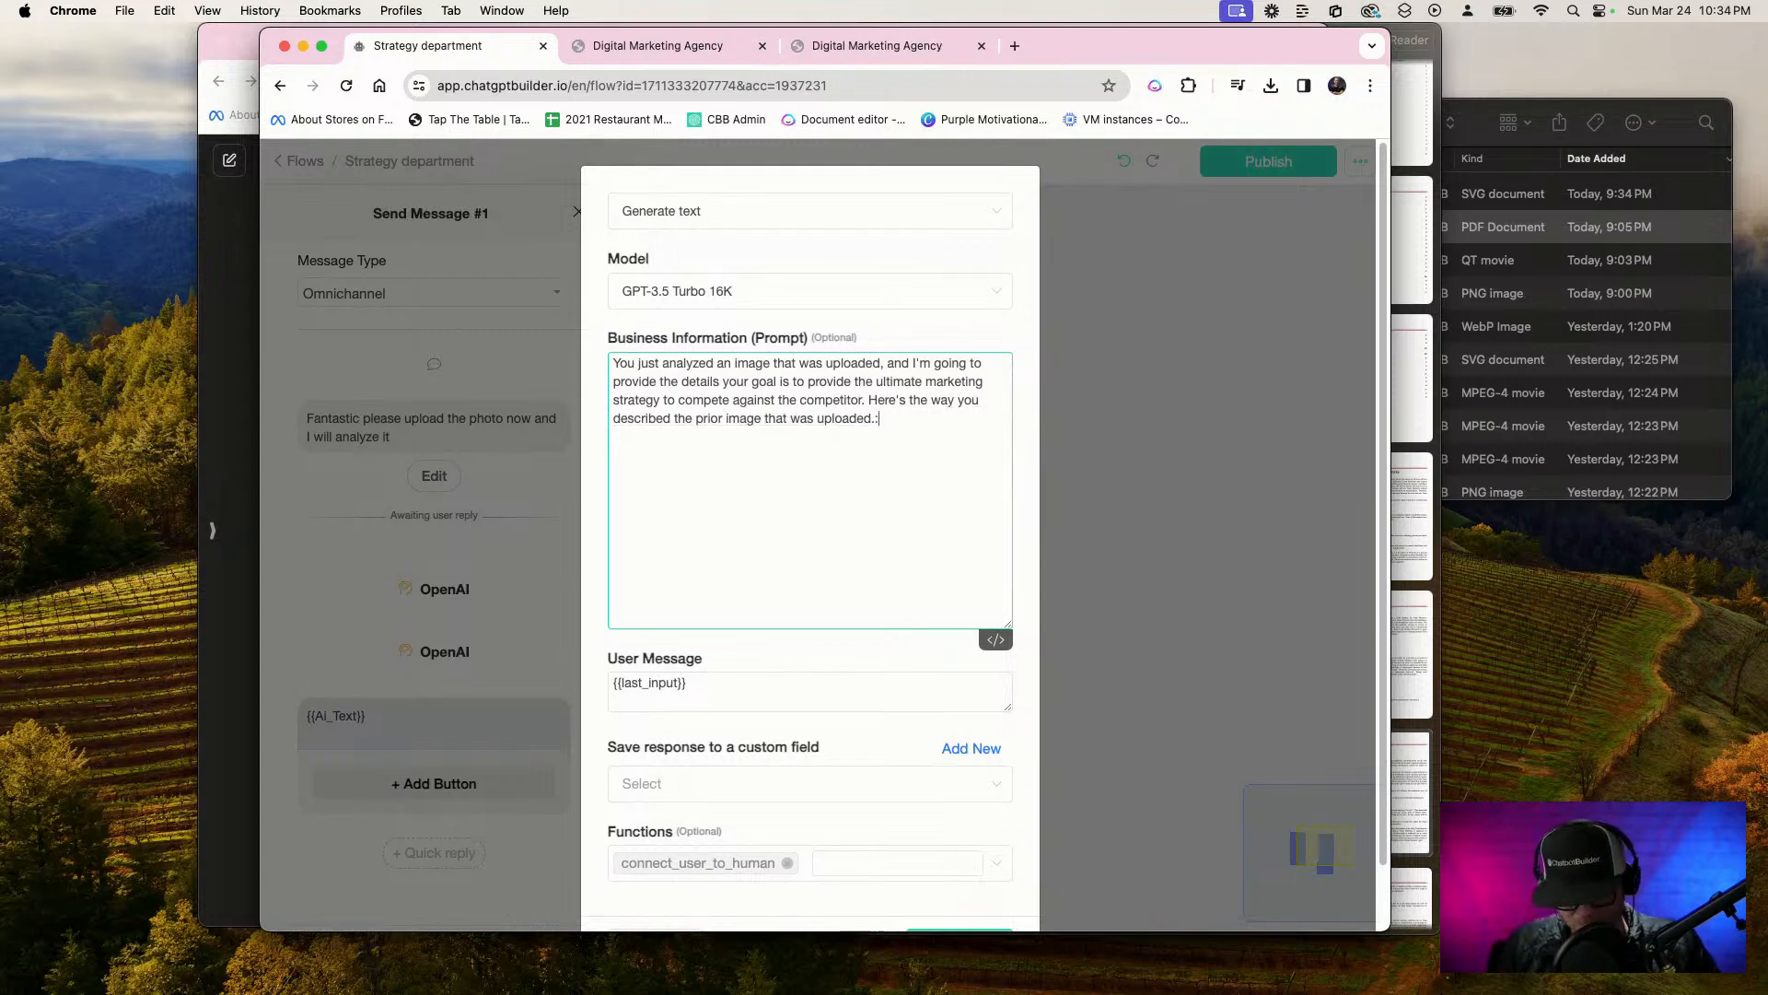
text(:)
Append "Here's the way you described the prior image that was uploaded:" to the prompt, followed by the {{Answer from strategy}} variable
key(BackSpace)
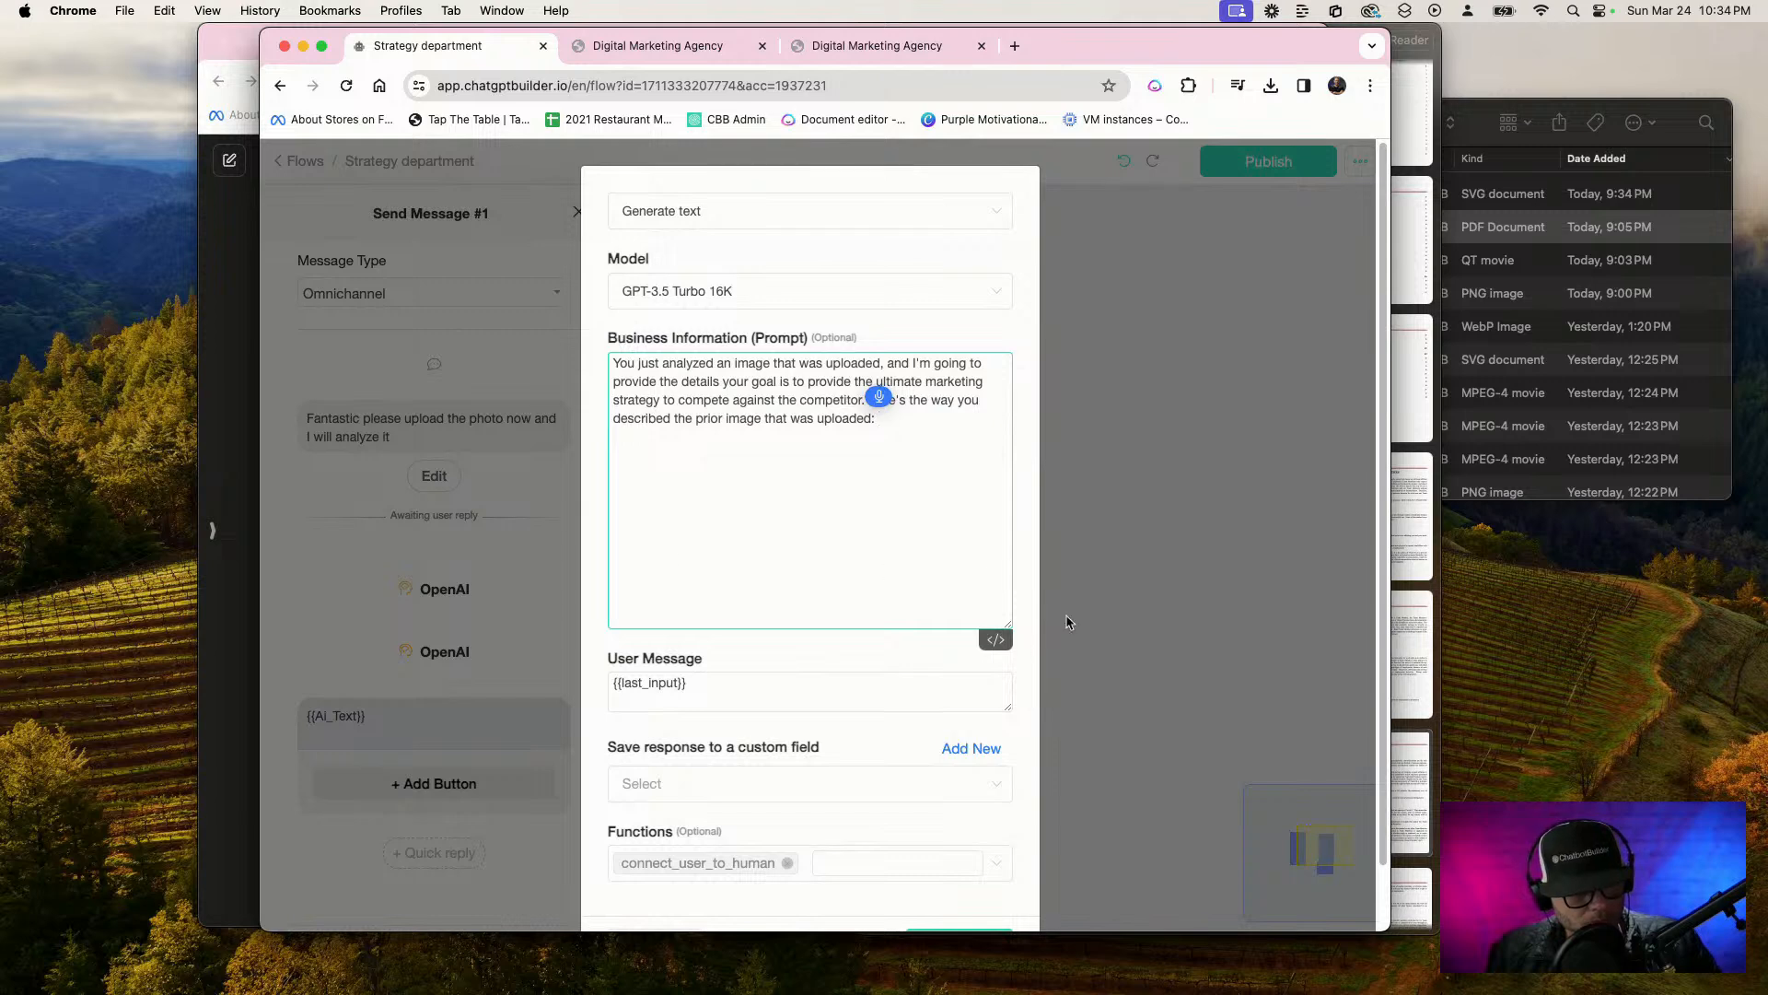
text({)
scroll(977, 617, down, 5)
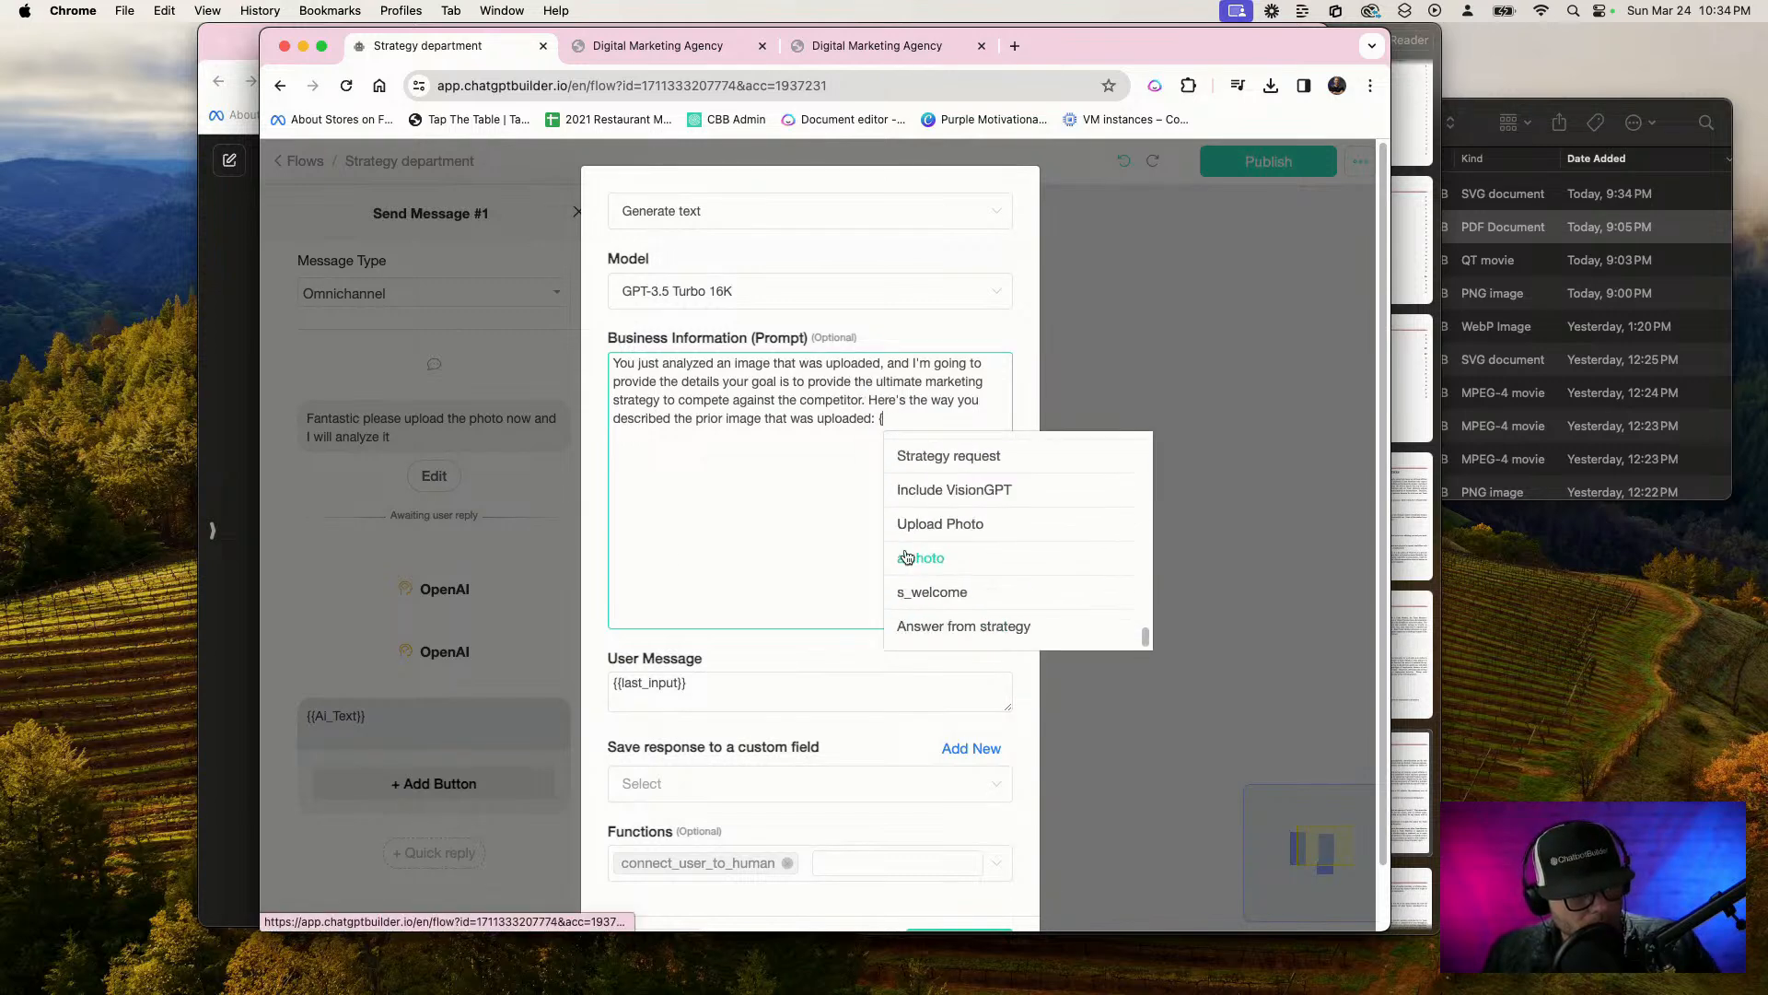
click(938, 627)
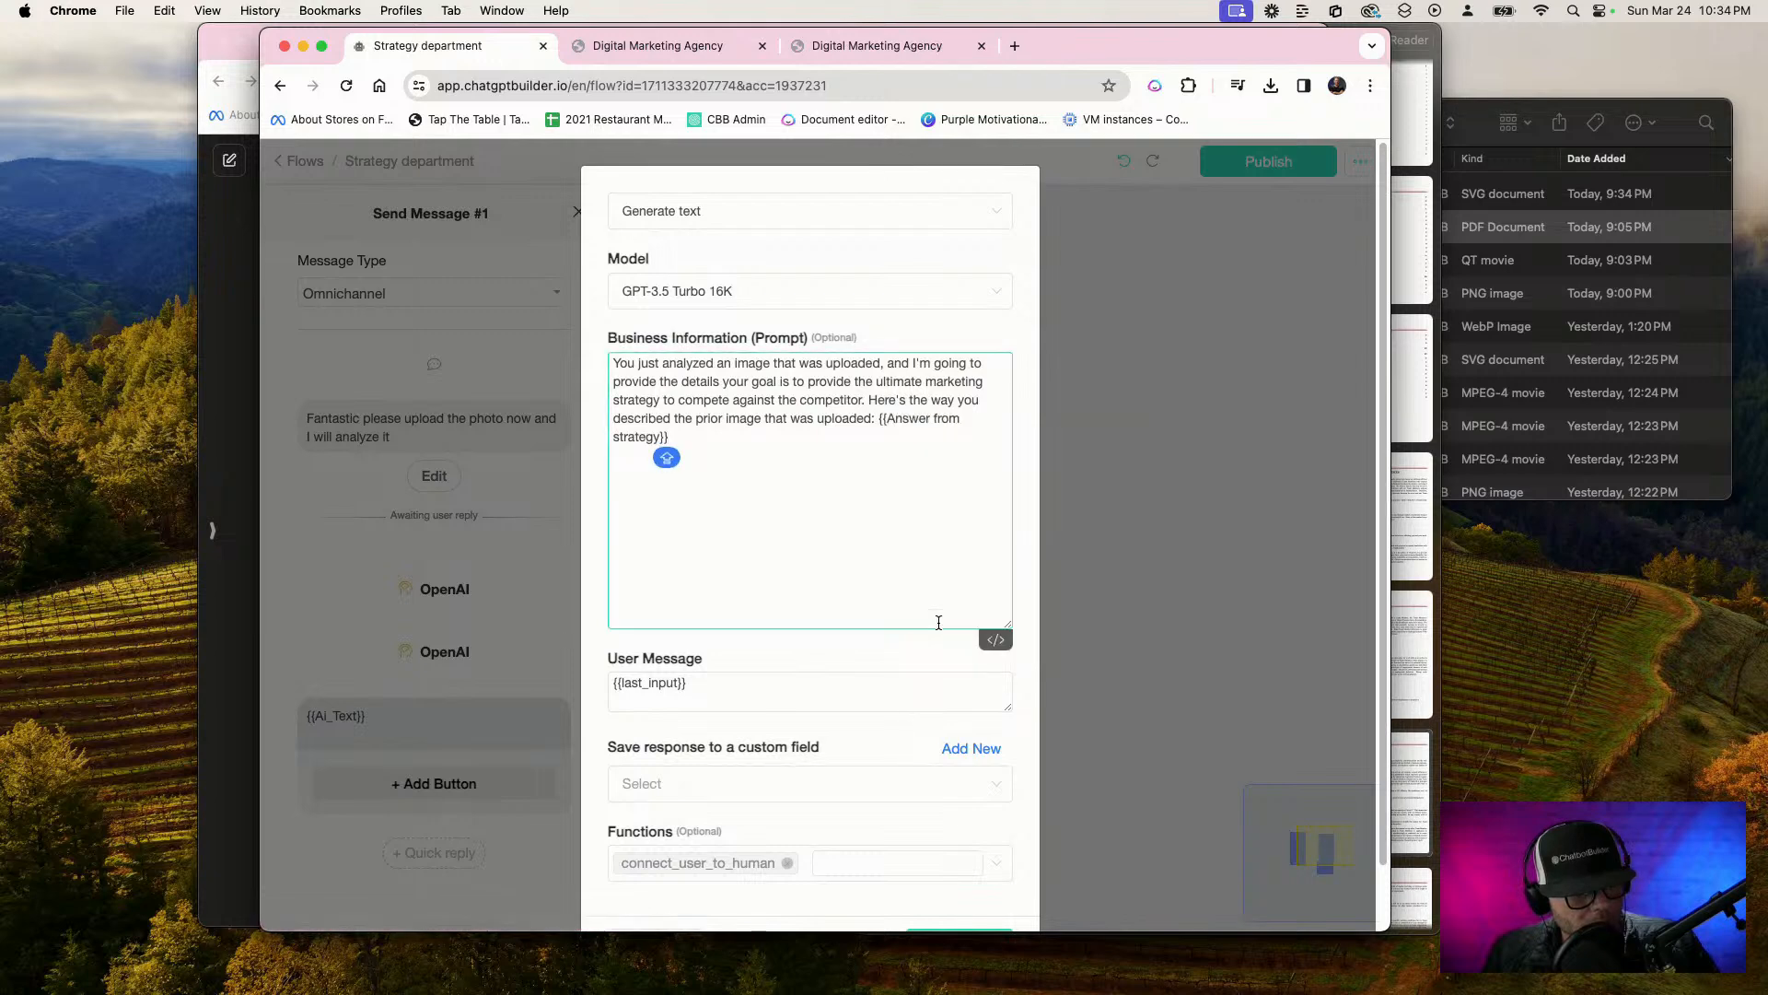
Save the Generate text action's response to the Ai_Text custom field and confirm the action
scroll(894, 760, down, 2)
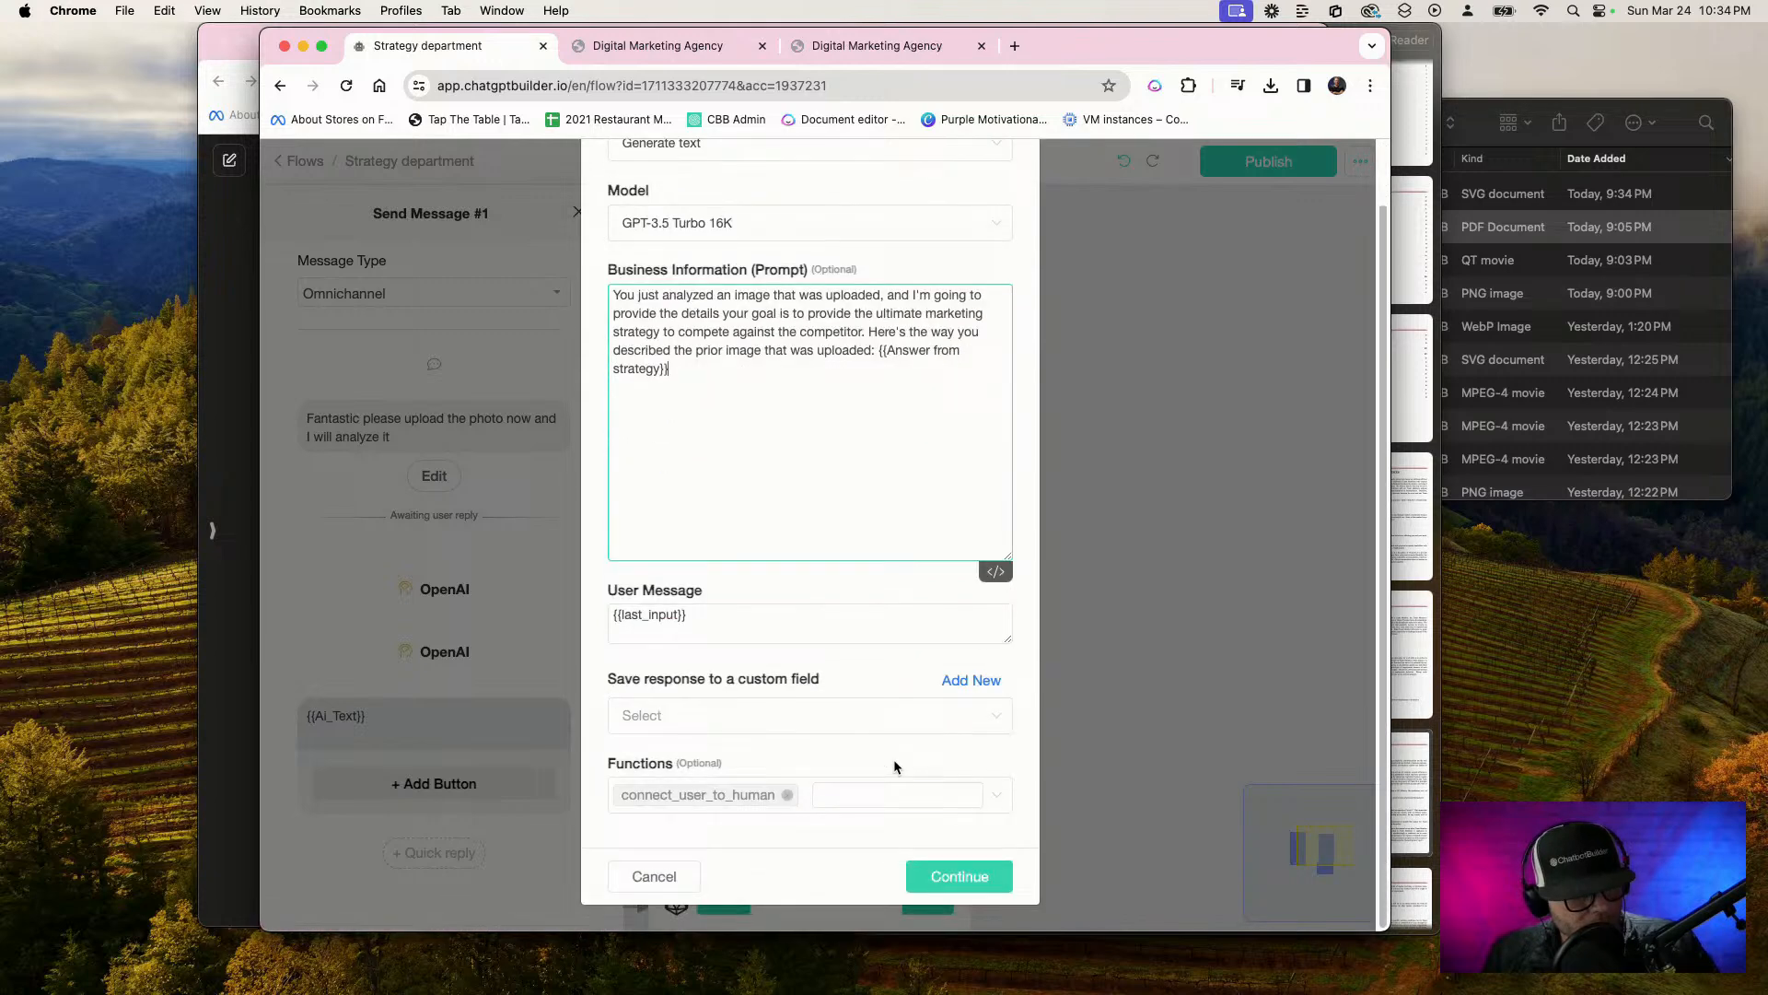
click(849, 723)
scroll(837, 643, down, 5)
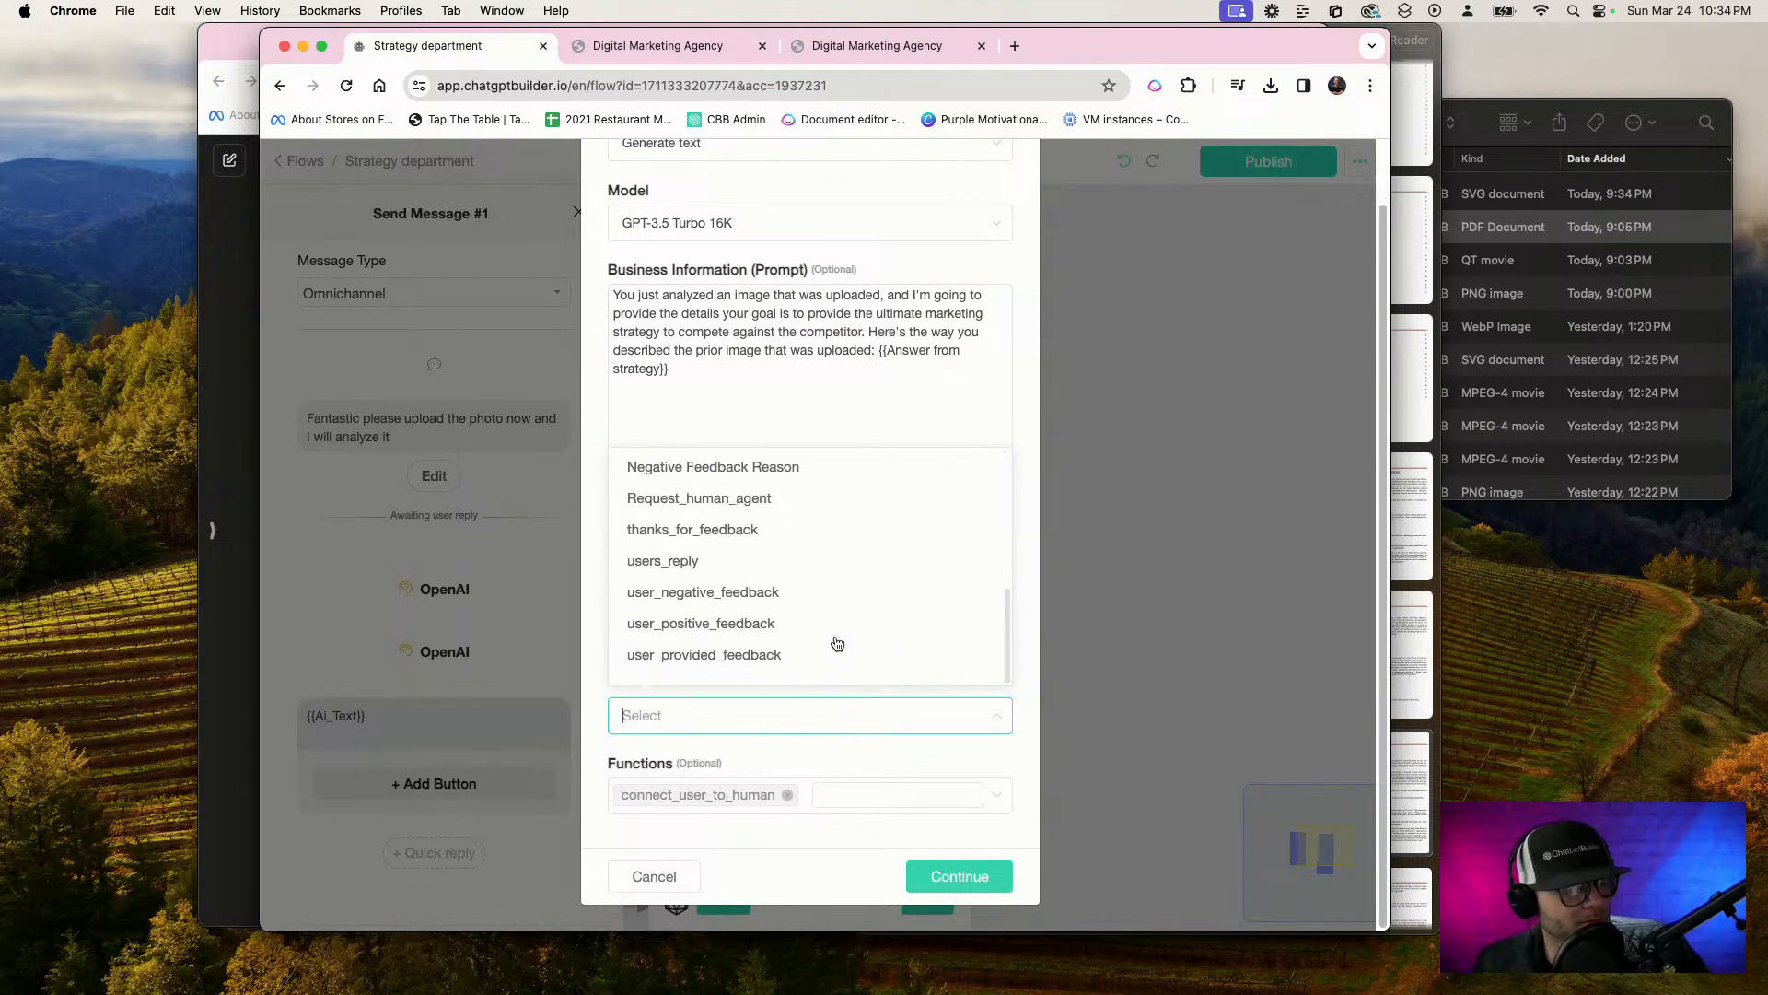
scroll(837, 643, up, 3)
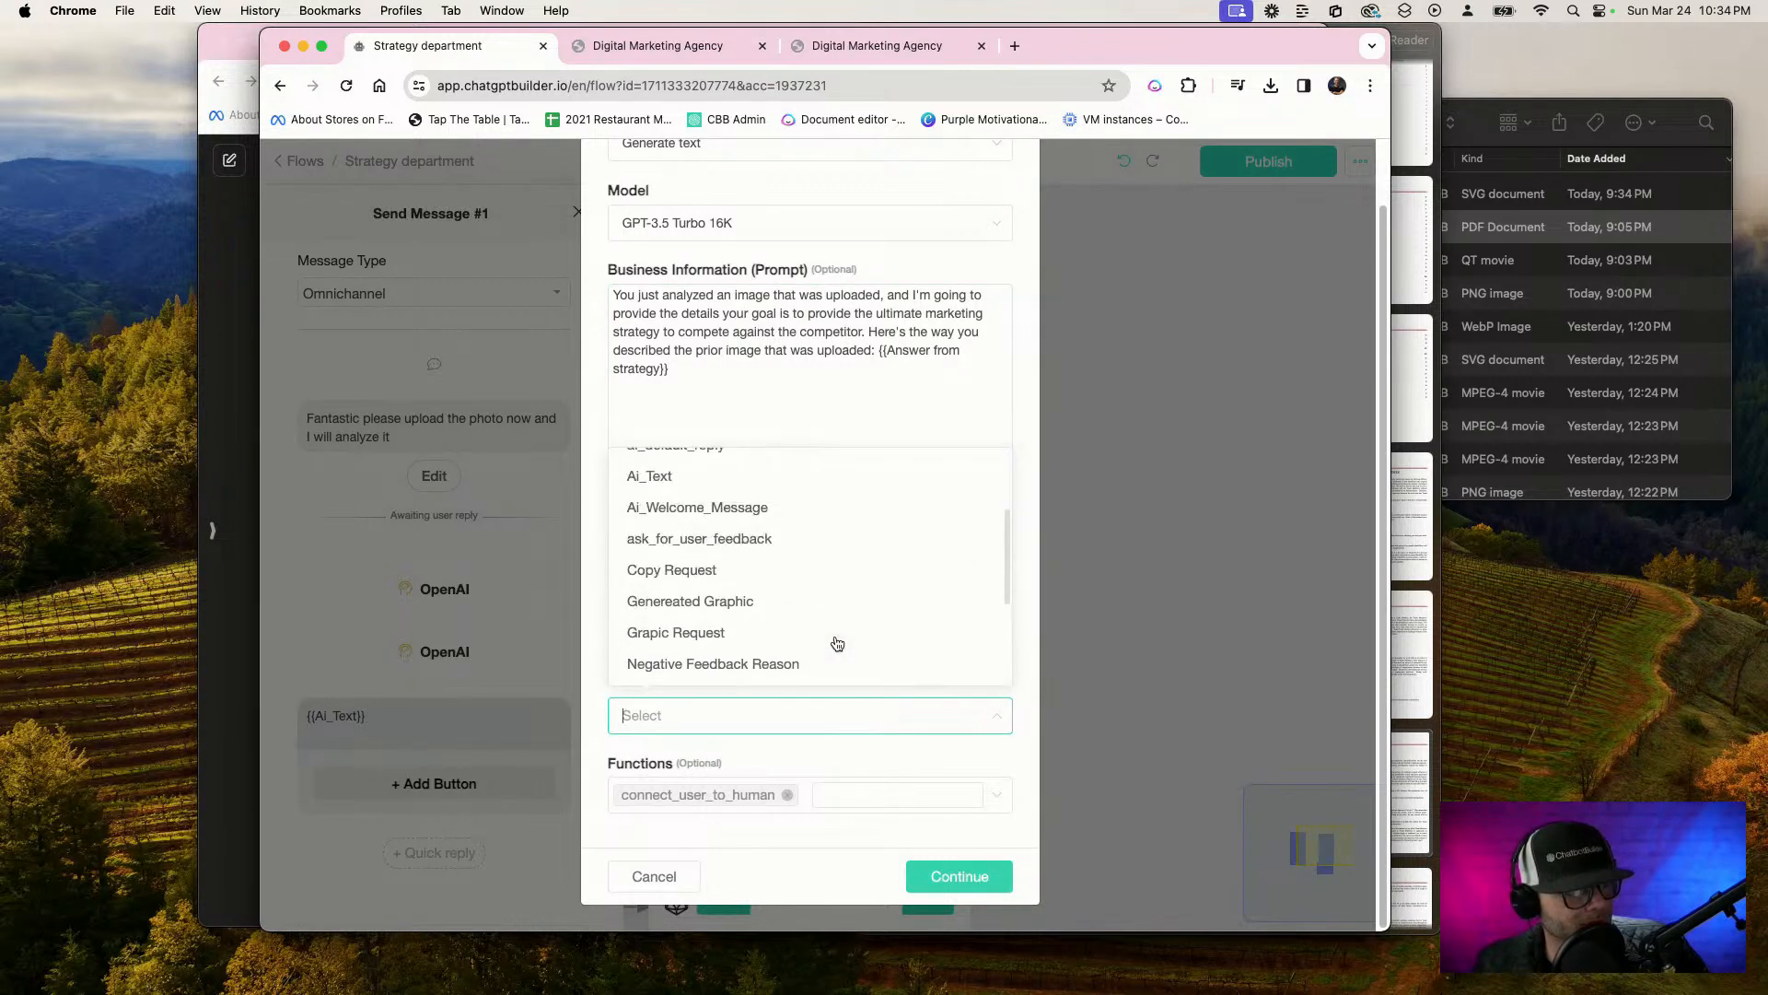
scroll(837, 643, up, 3)
scroll(837, 643, down, 2)
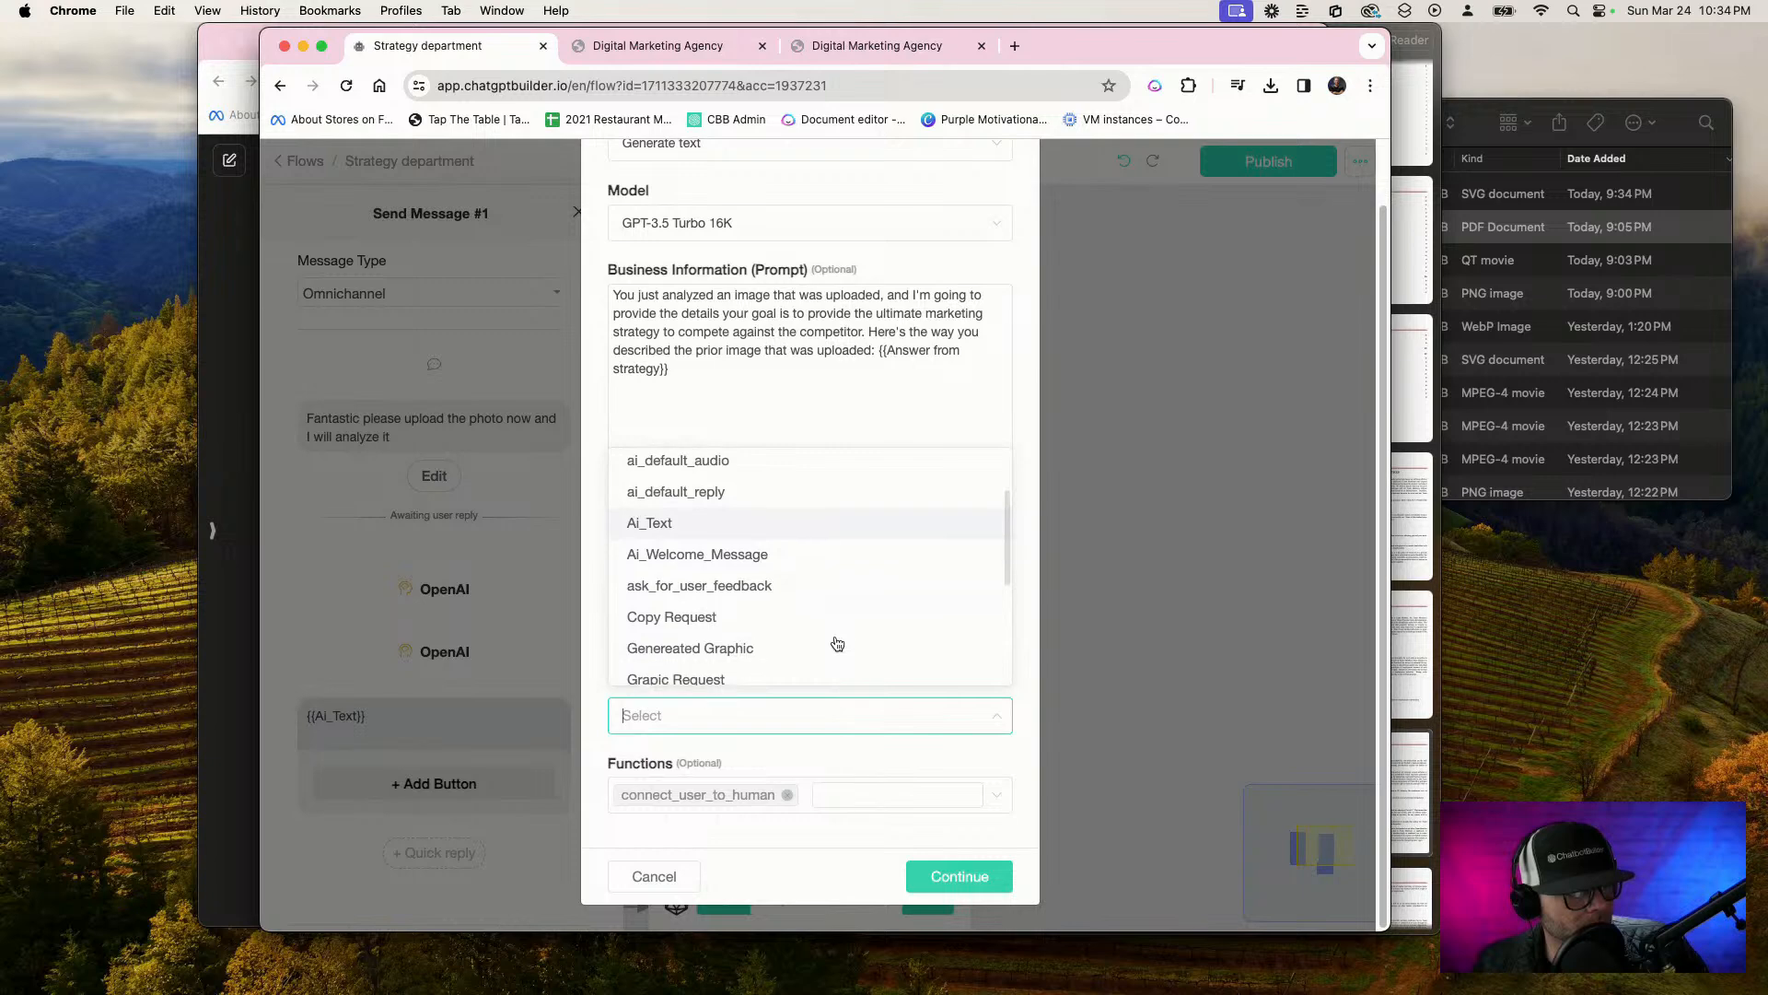
scroll(837, 643, up, 2)
click(815, 636)
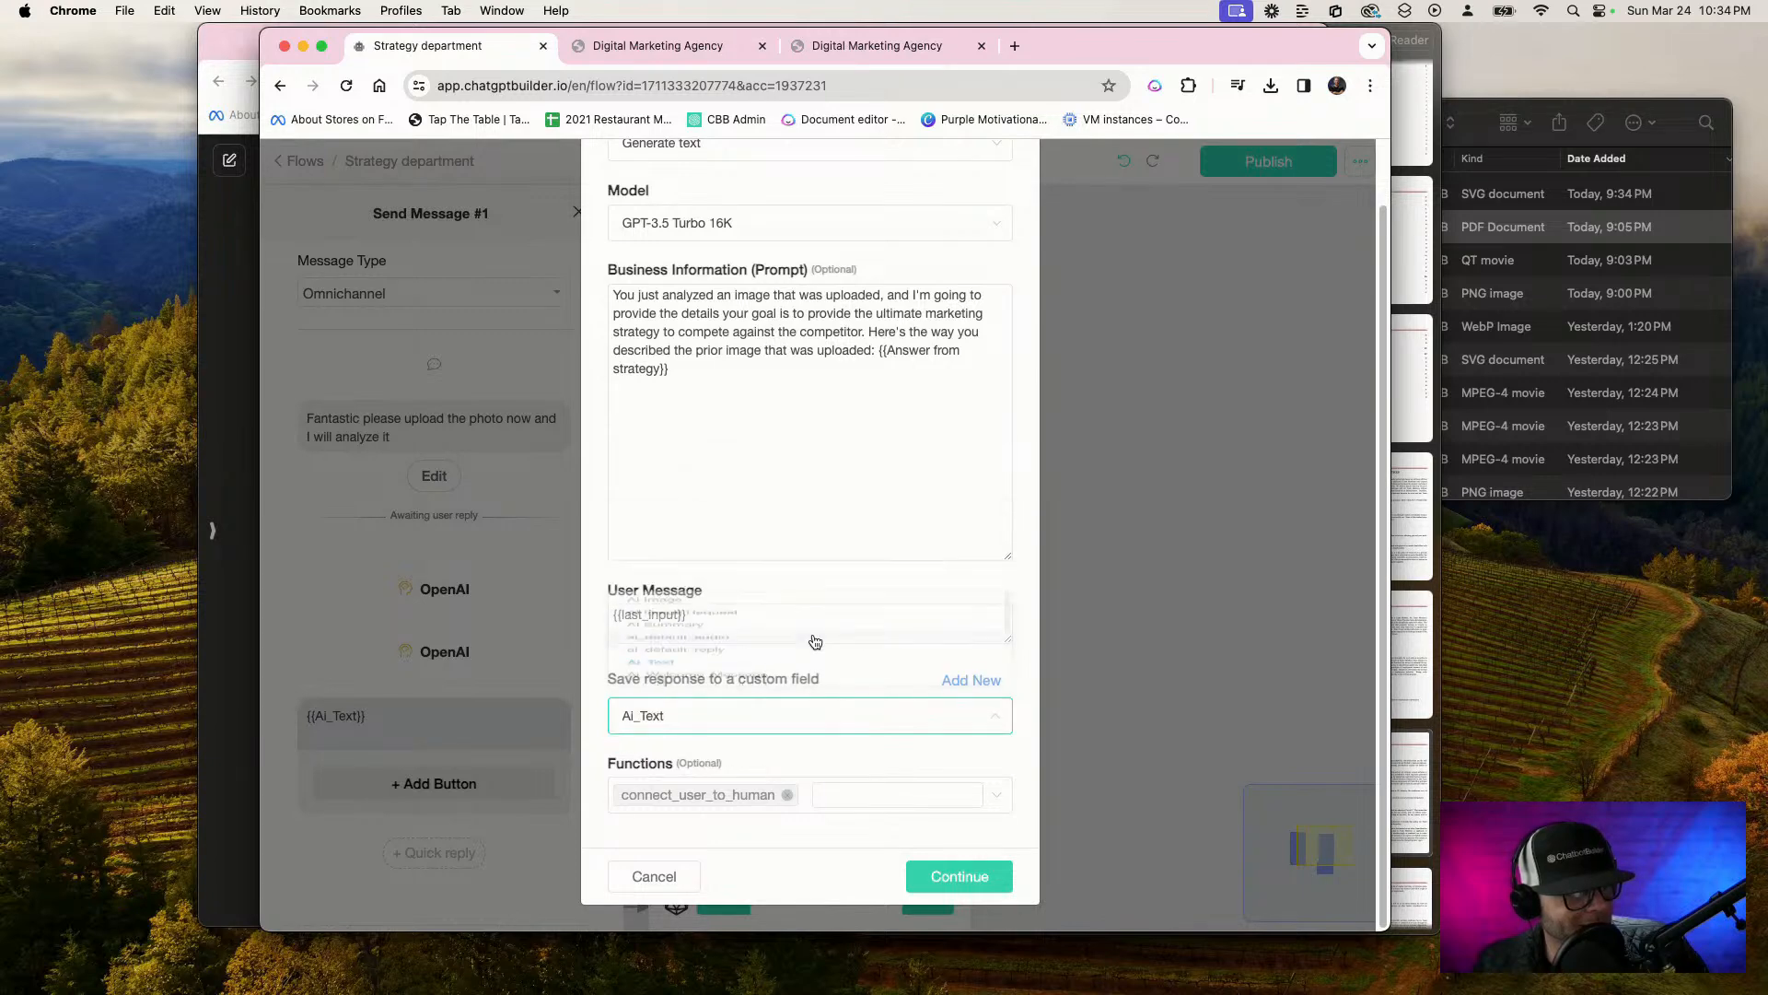
click(948, 882)
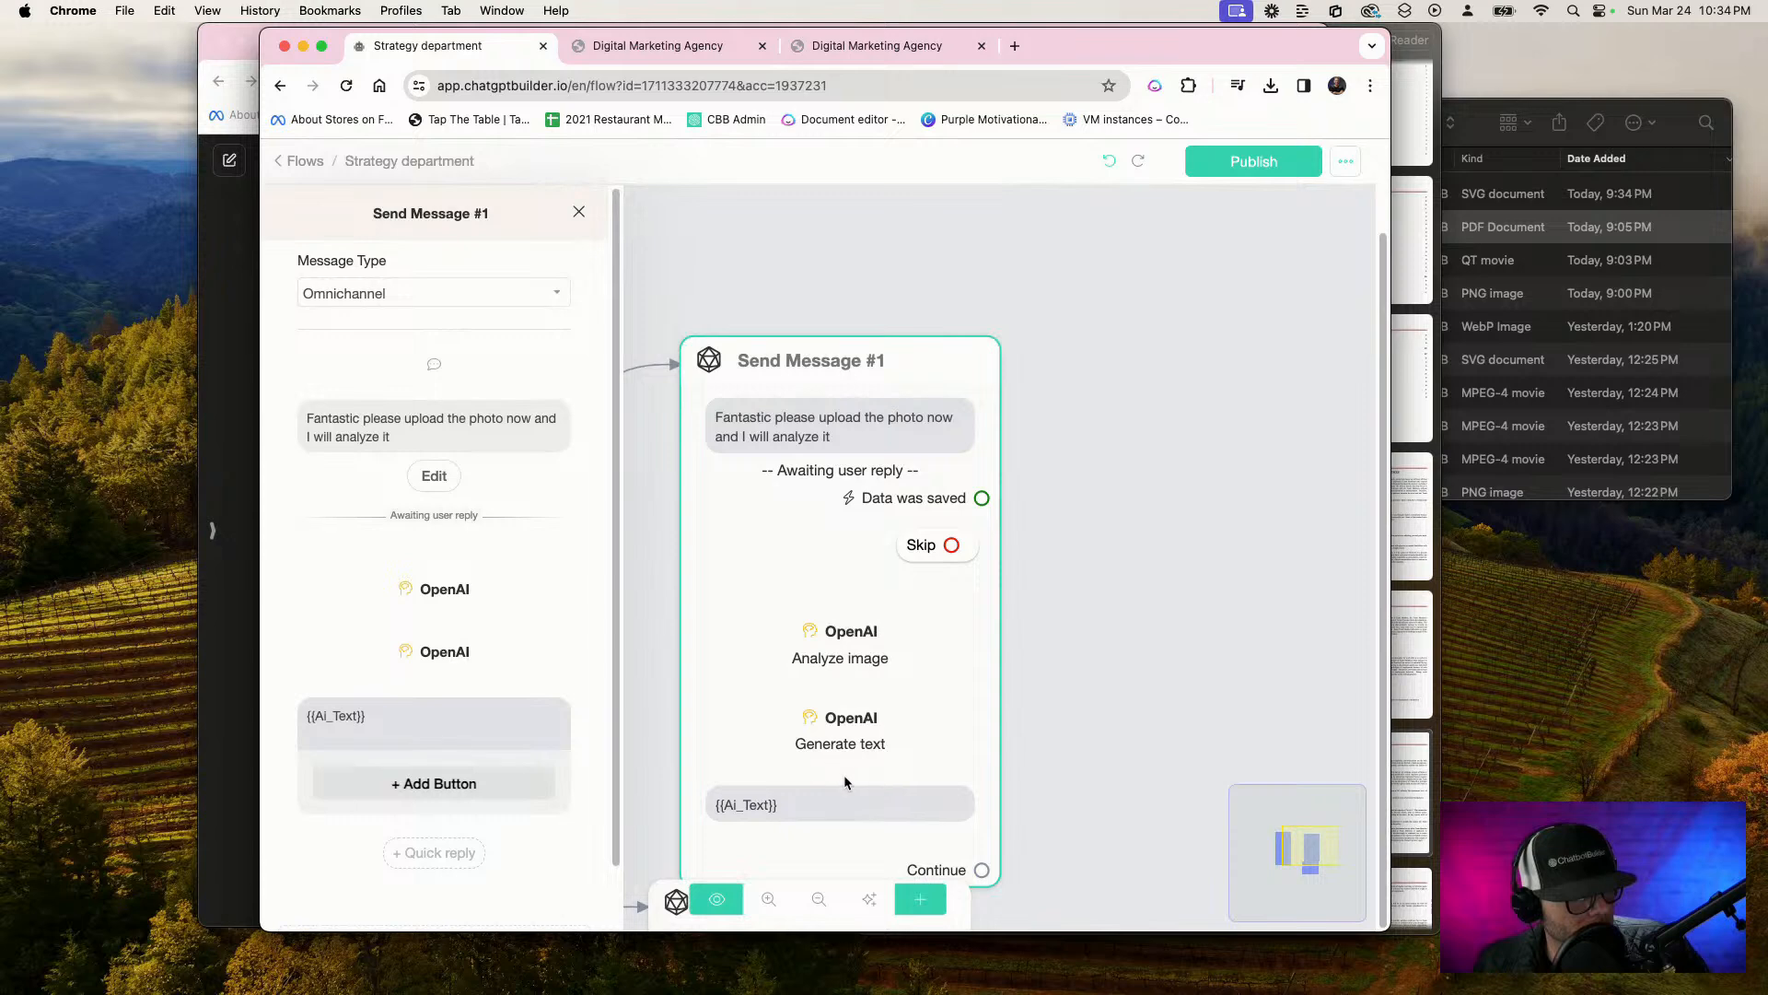
Check which custom field the Analyze image action saves to and compare it with the variable in the Generate text action's prompt
click(843, 634)
scroll(844, 636, up, 1)
click(844, 637)
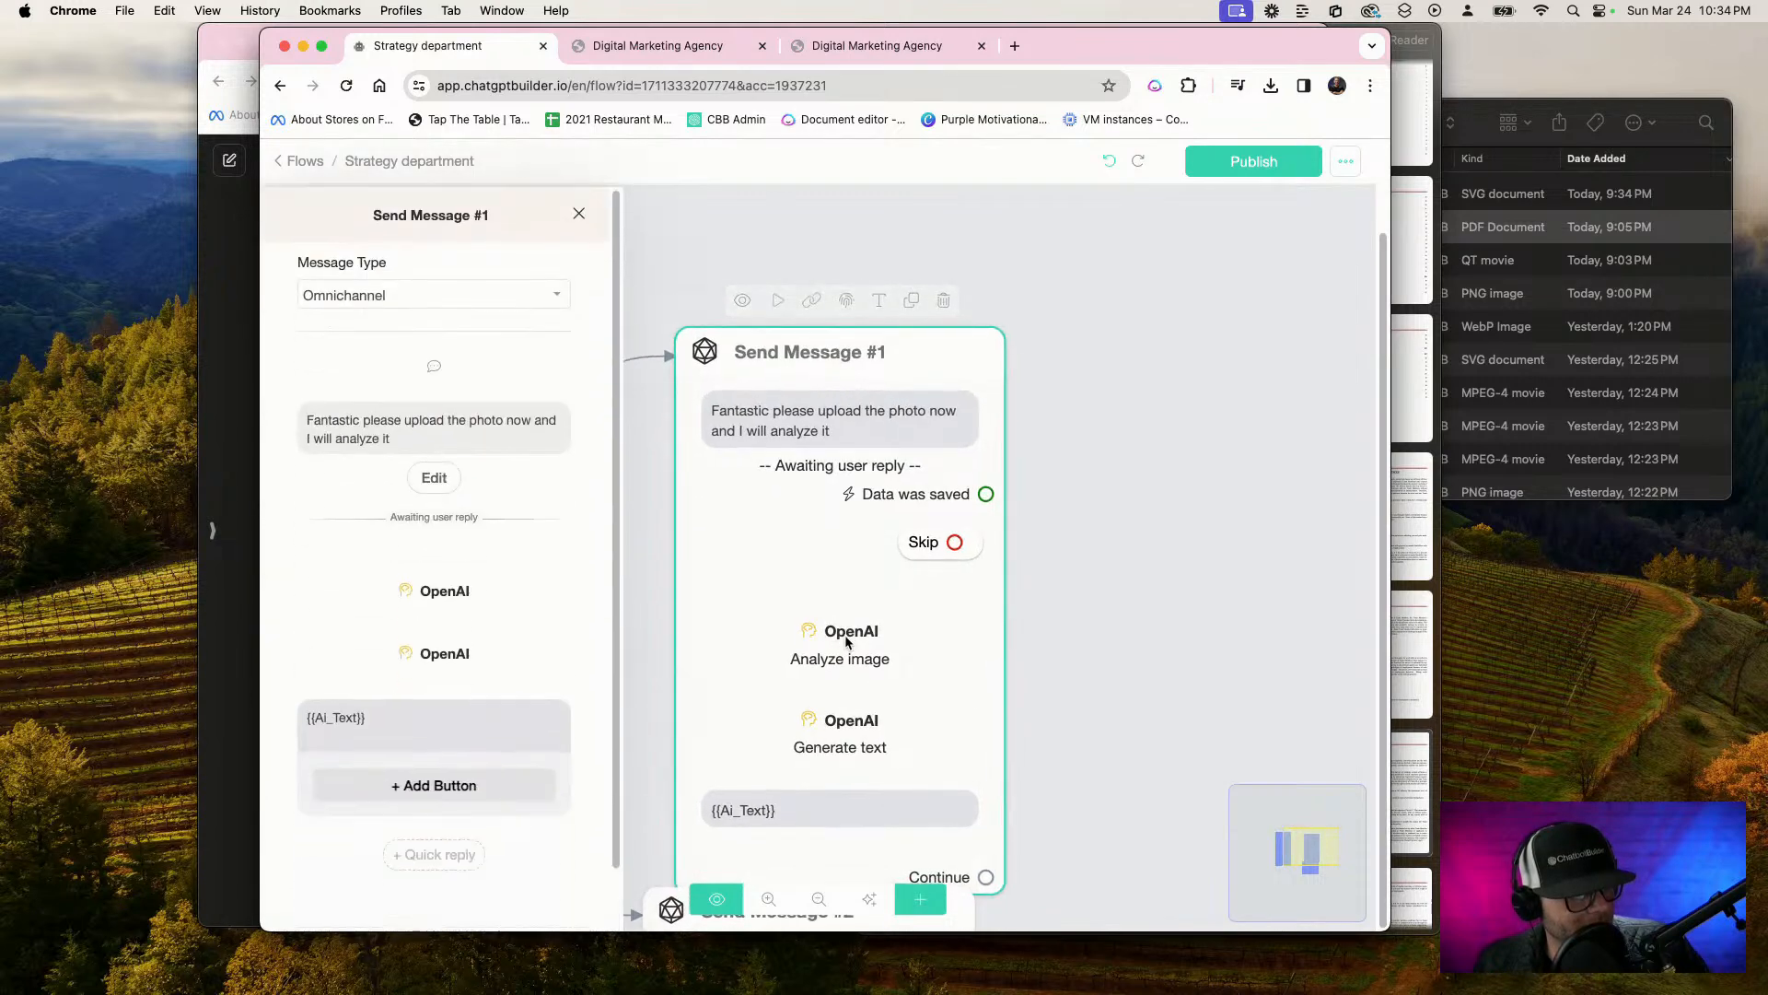
click(441, 594)
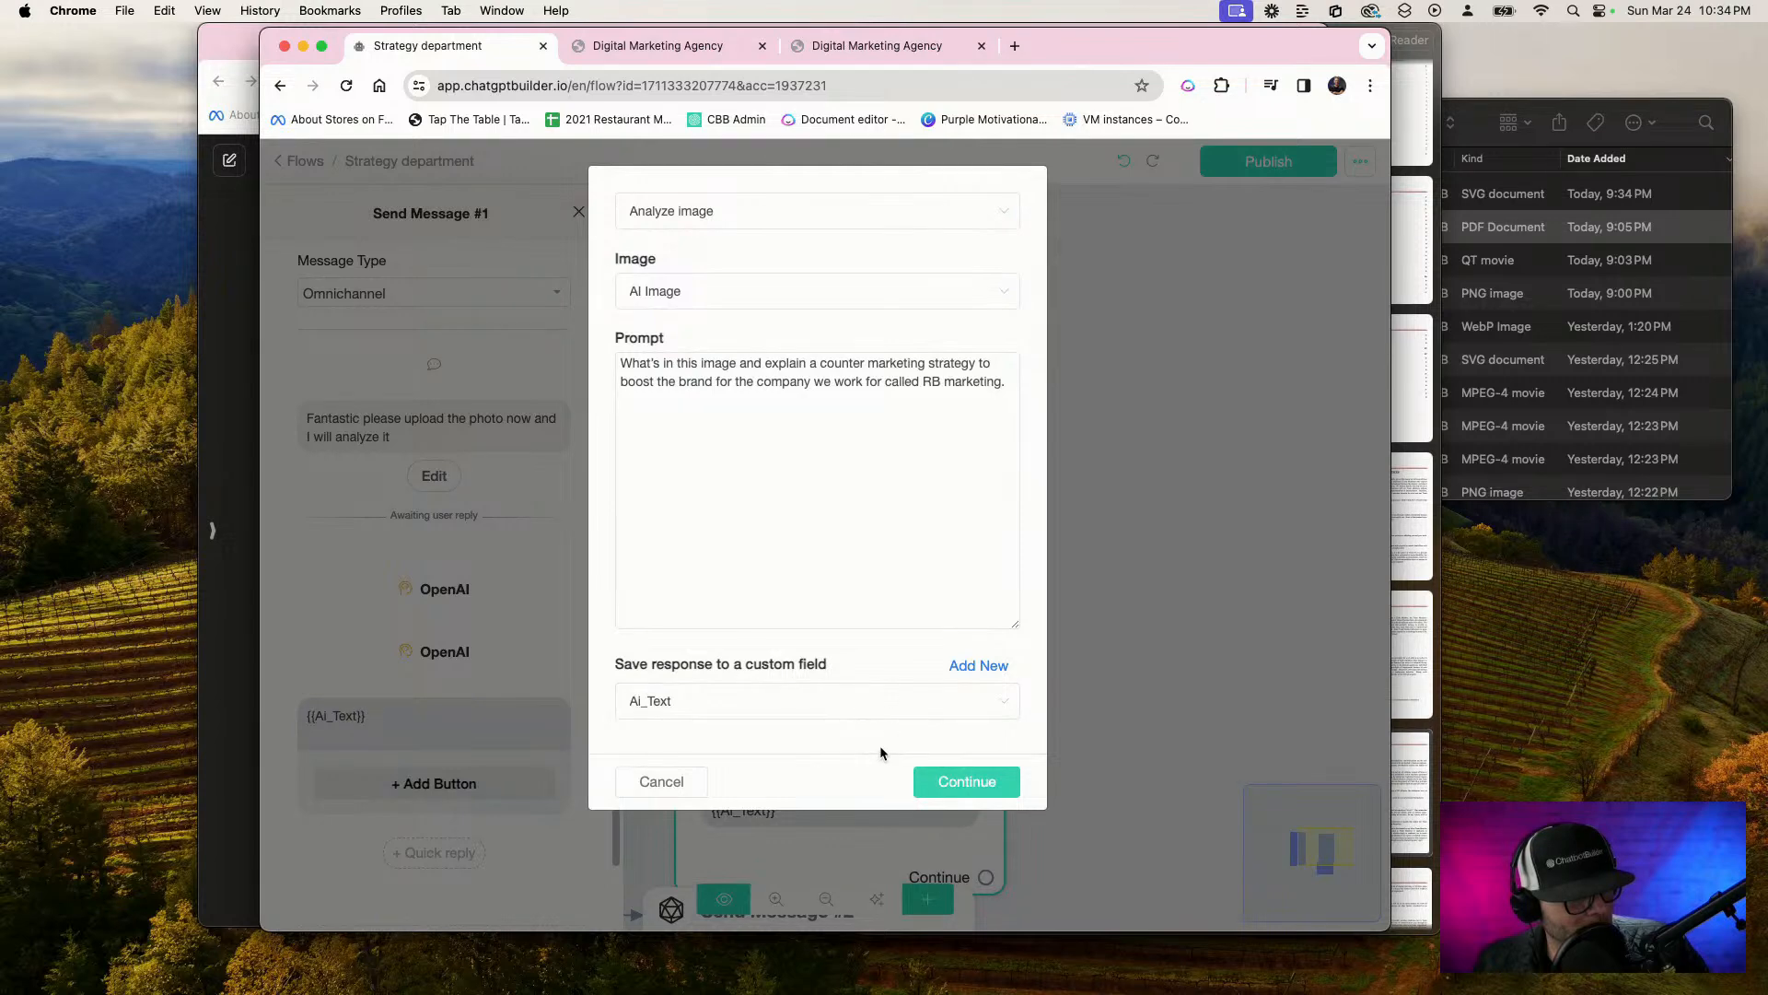
click(937, 778)
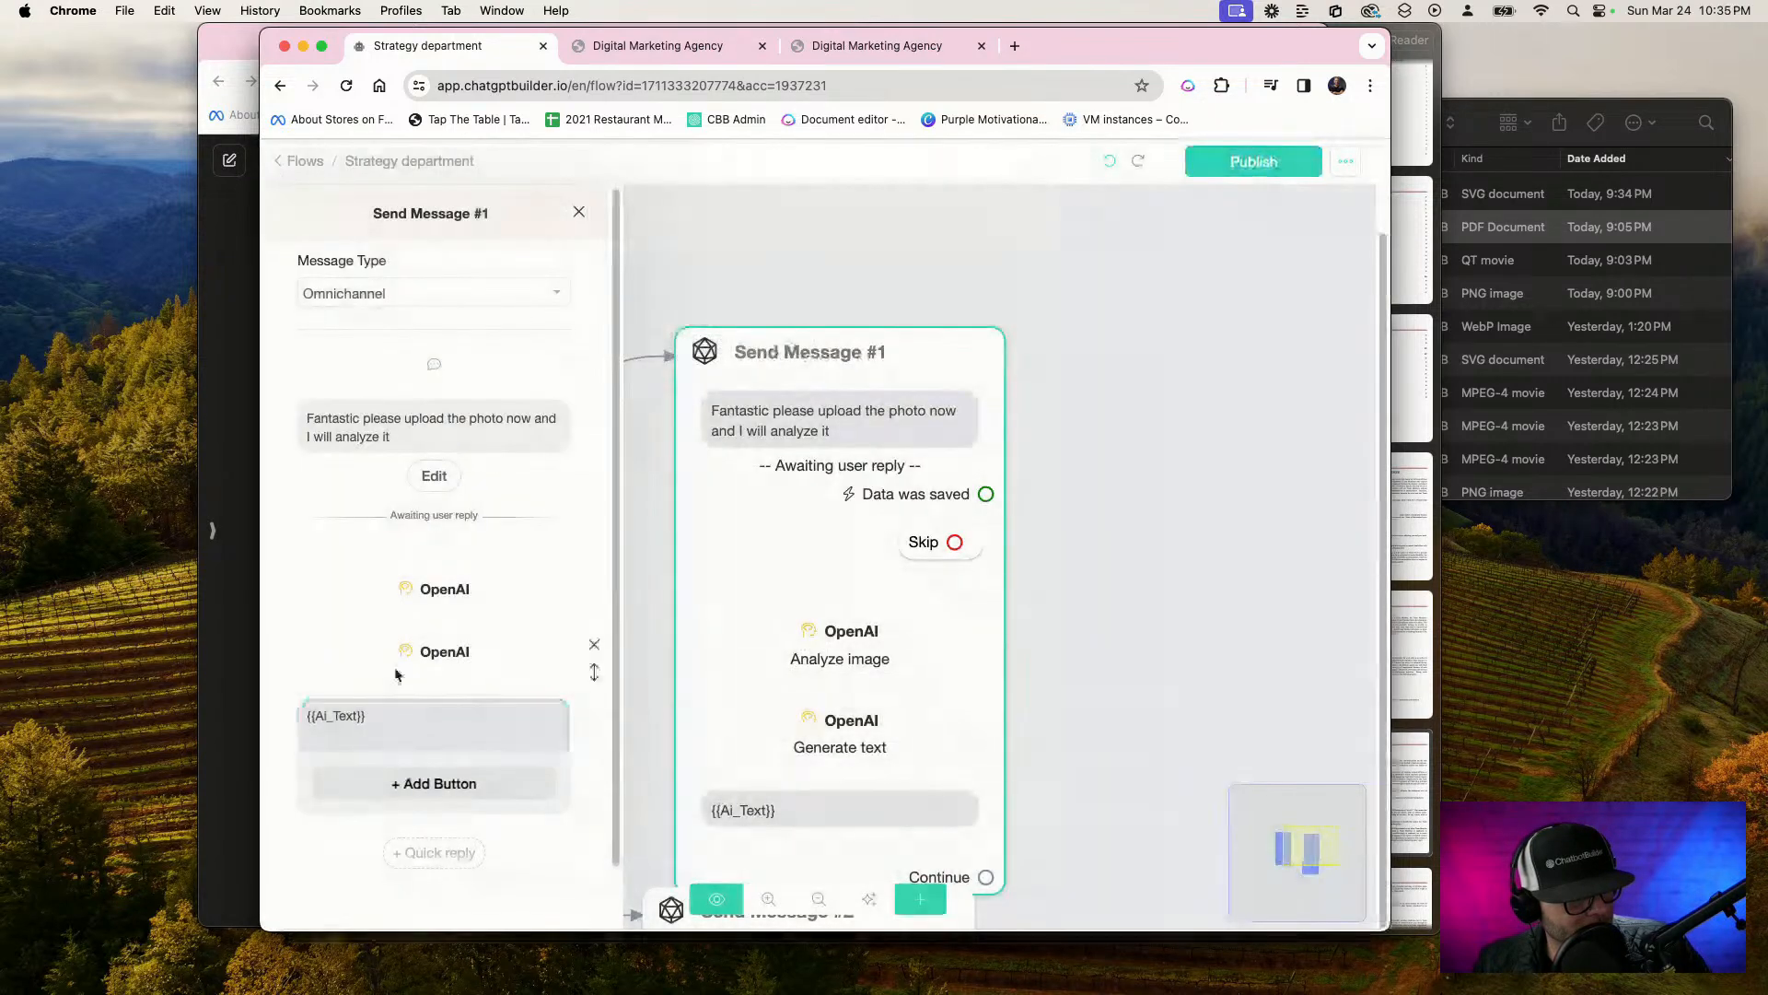
click(442, 651)
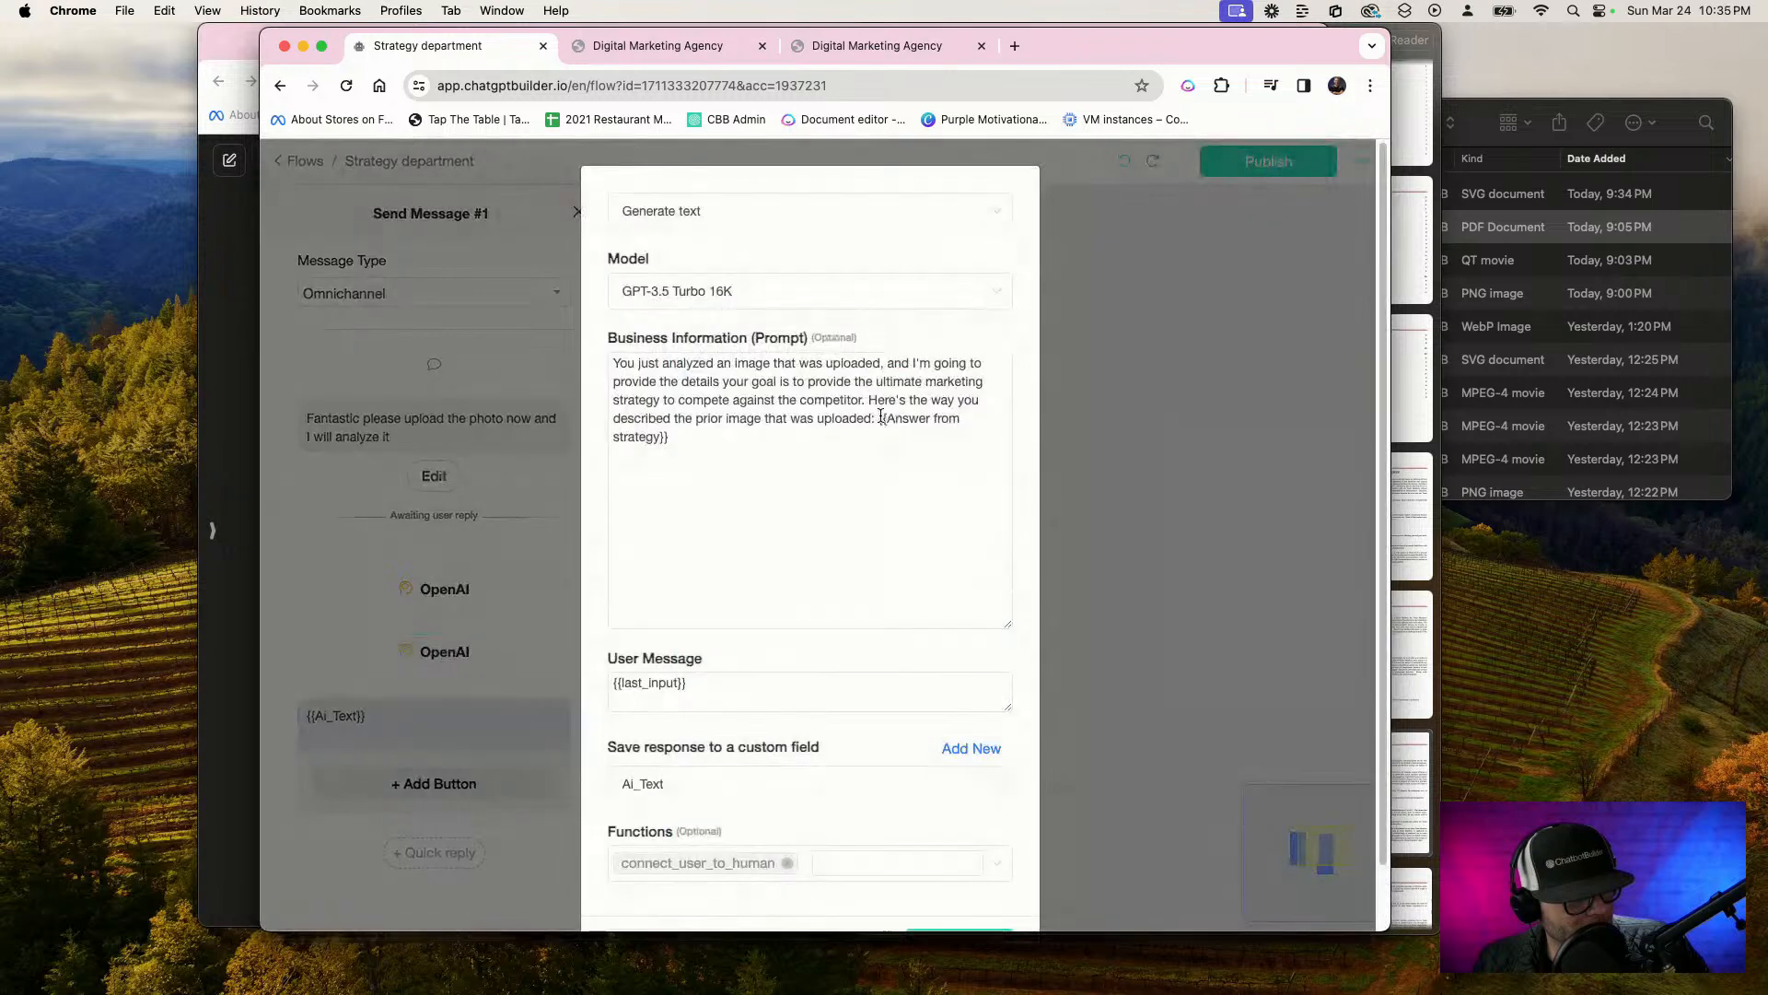
Replace the {{Answer from strategy}} variable at the end of the Generate text prompt with {{Ai_Text}}
drag(880, 417, 670, 437)
text({AI)
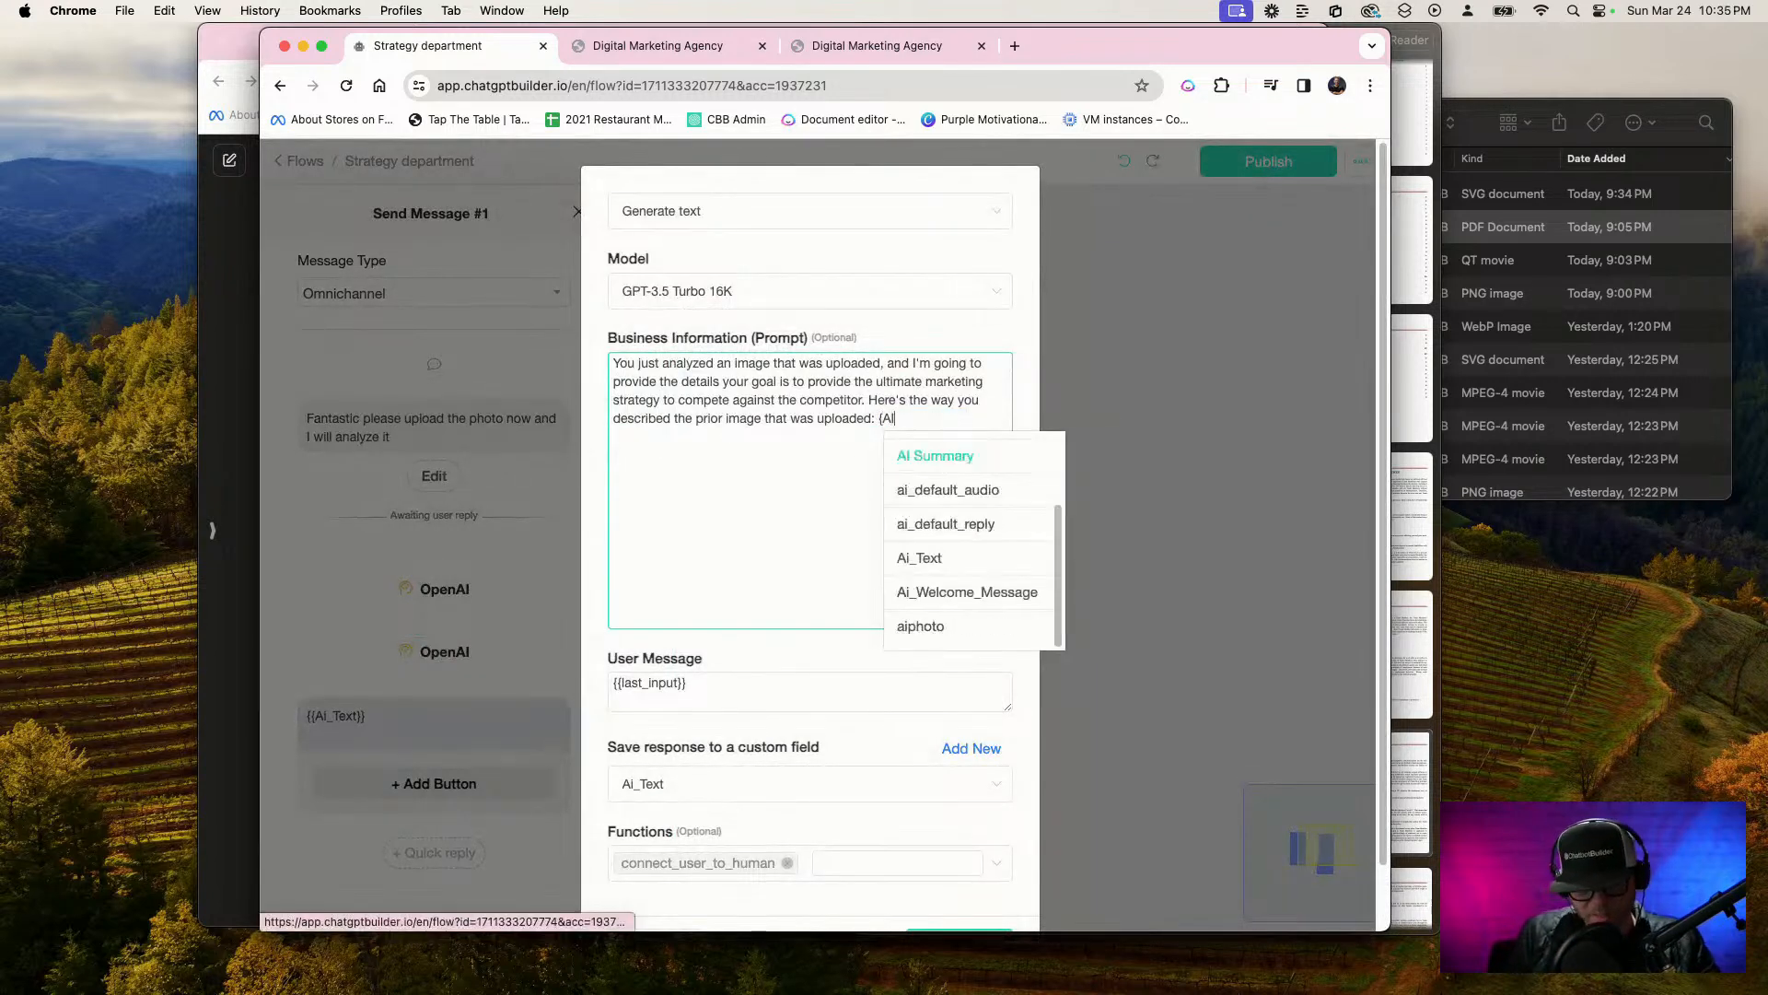
click(919, 557)
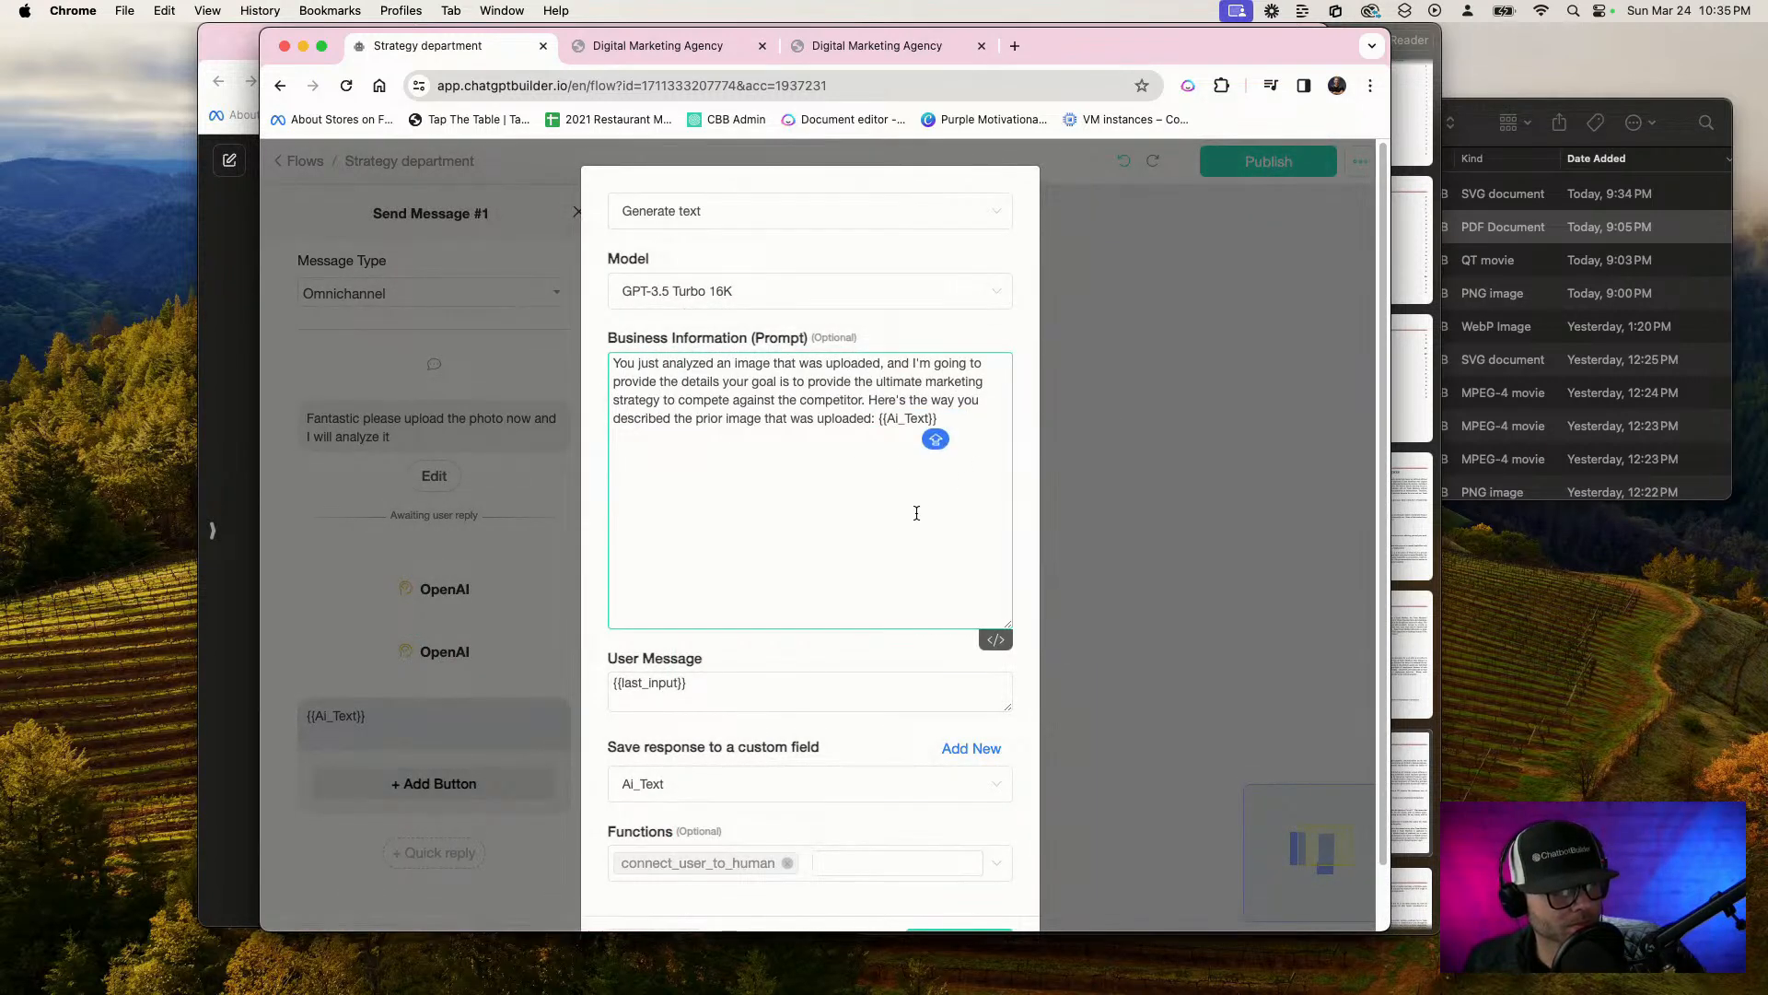
Save the Generate text action's response to the ai_default_reply custom field and confirm the action
click(697, 784)
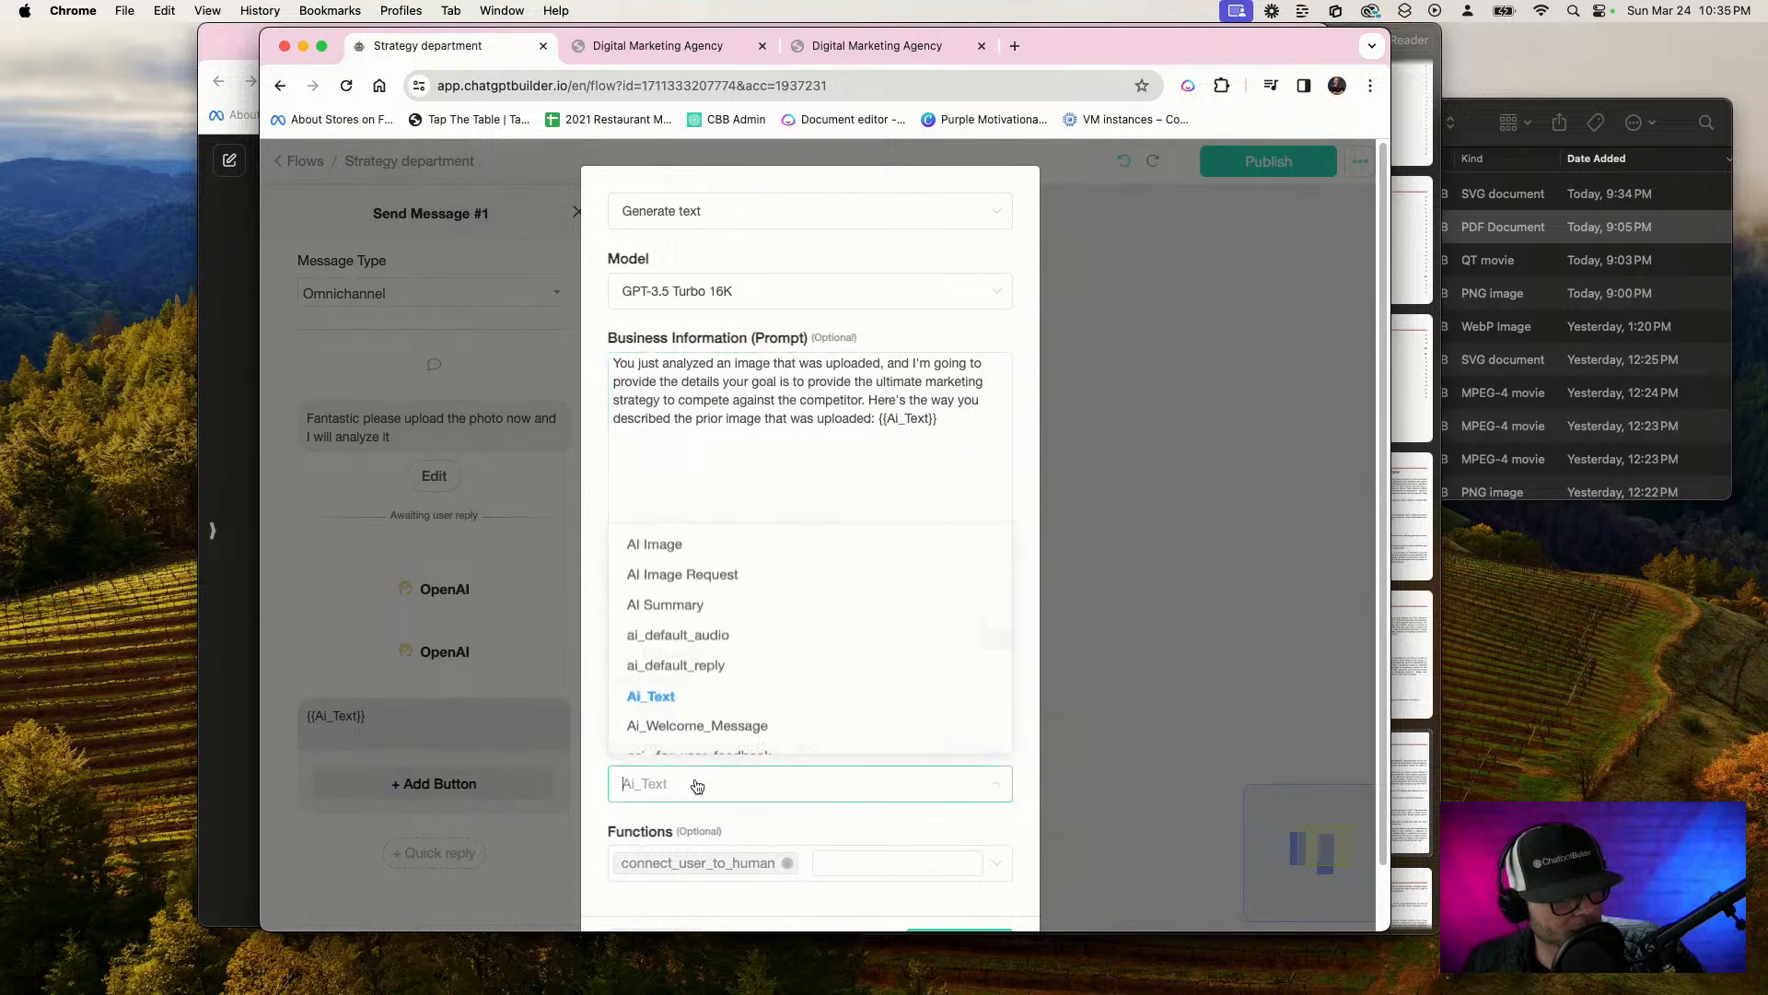
scroll(750, 661, down, 2)
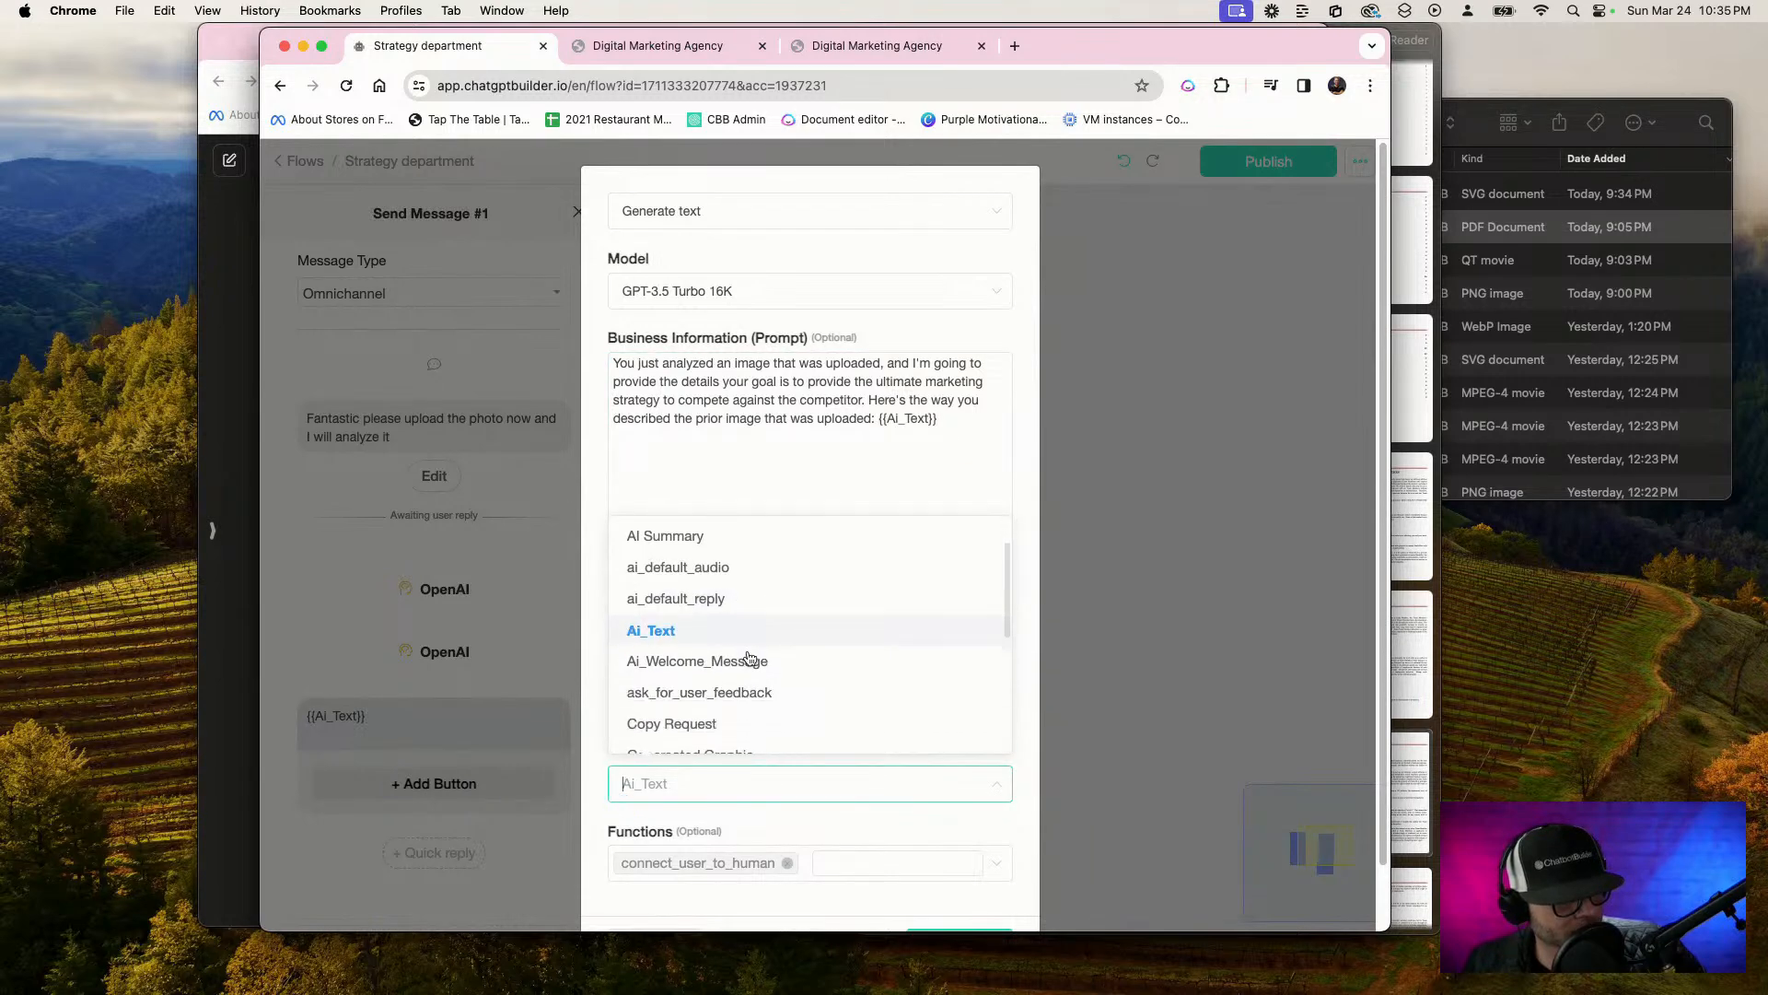
scroll(906, 669, down, 5)
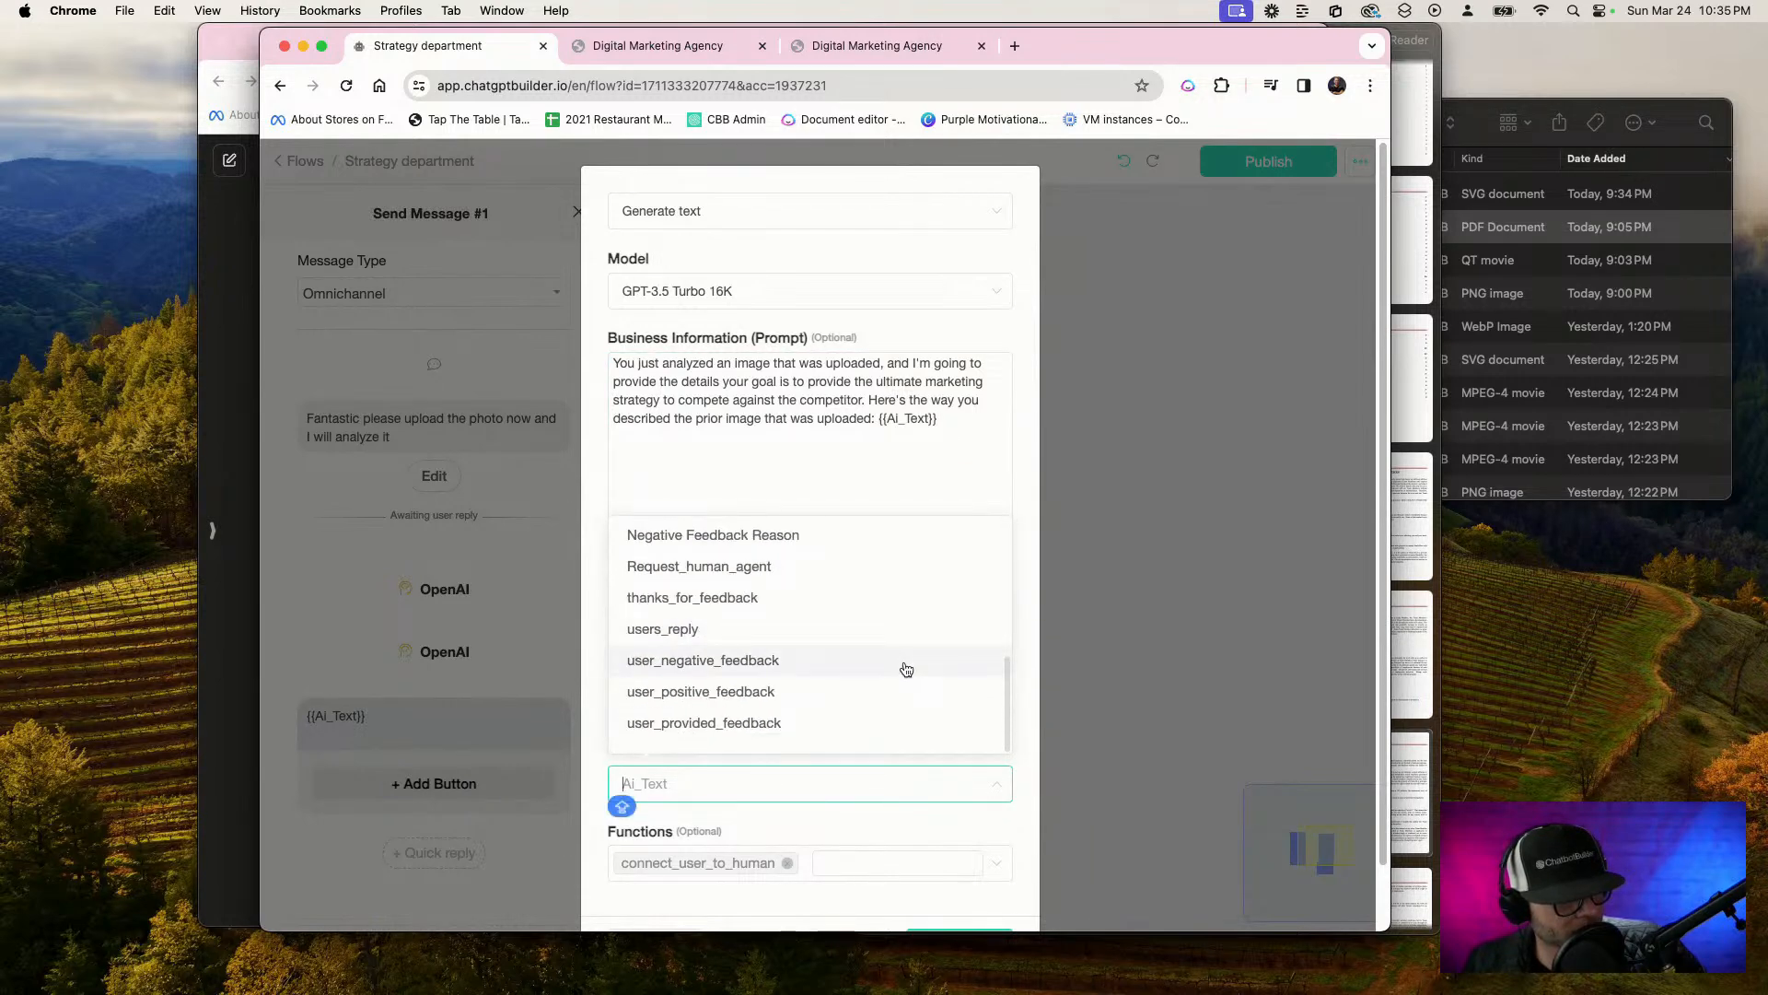
scroll(907, 668, up, 3)
scroll(907, 669, up, 3)
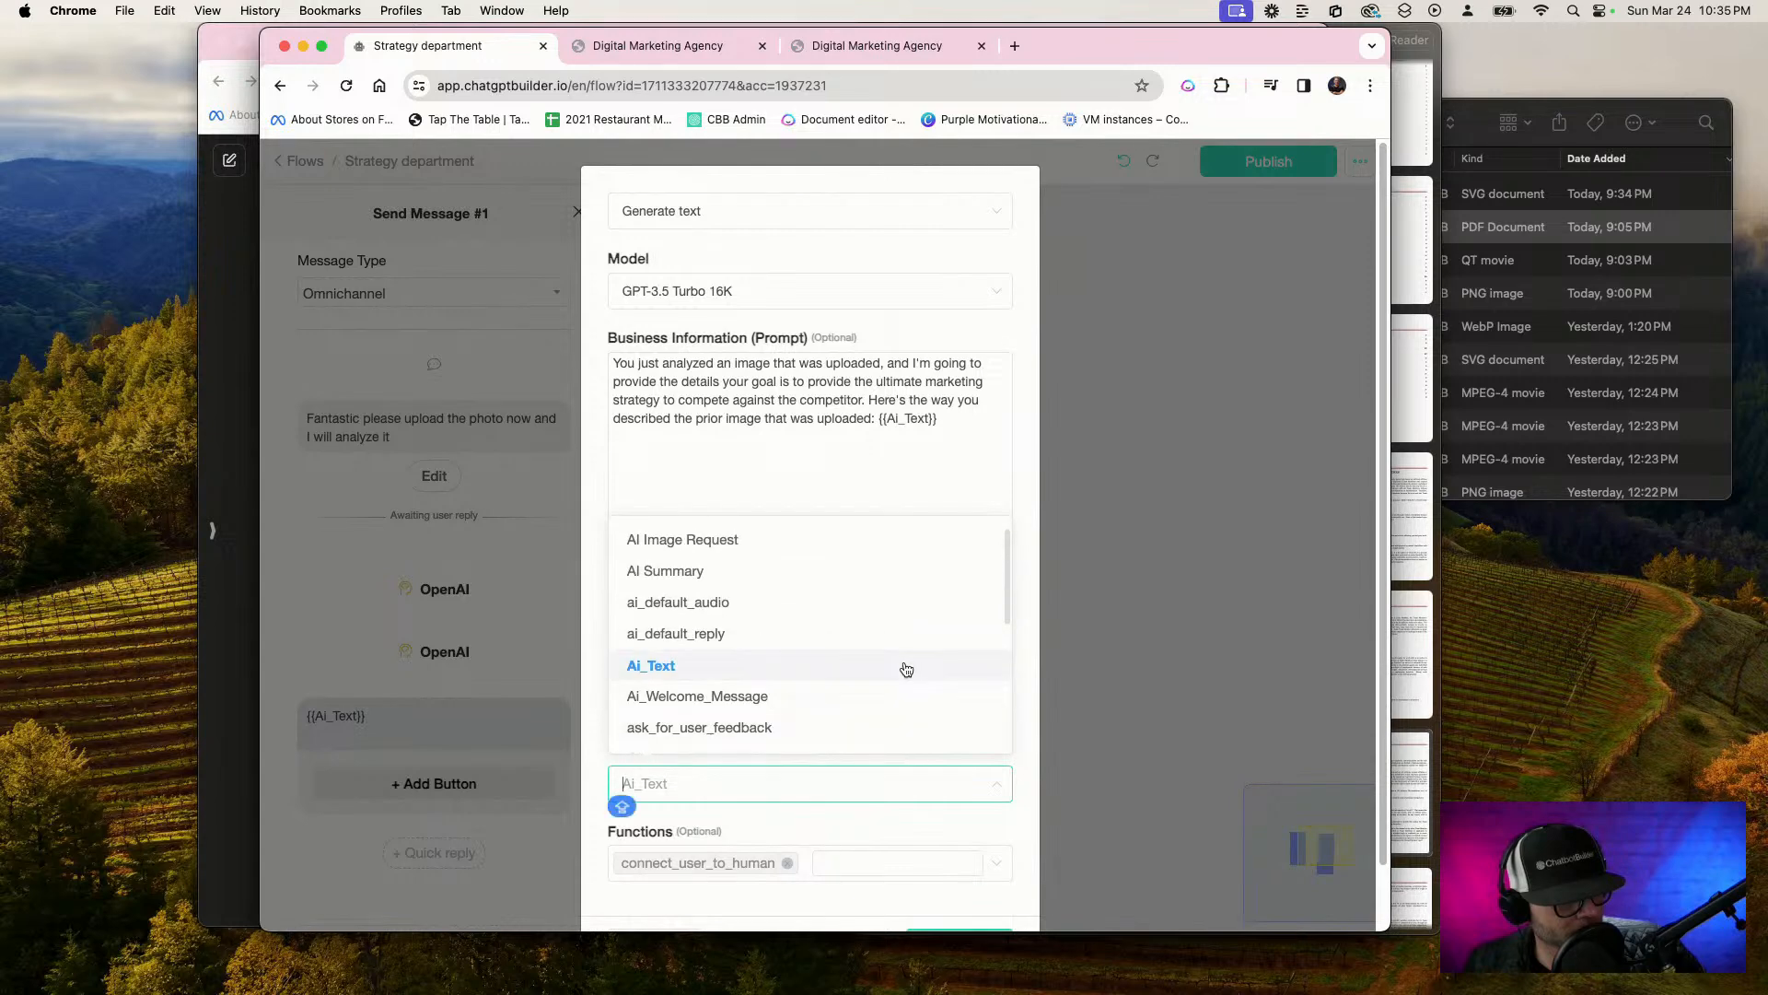
scroll(906, 669, up, 1)
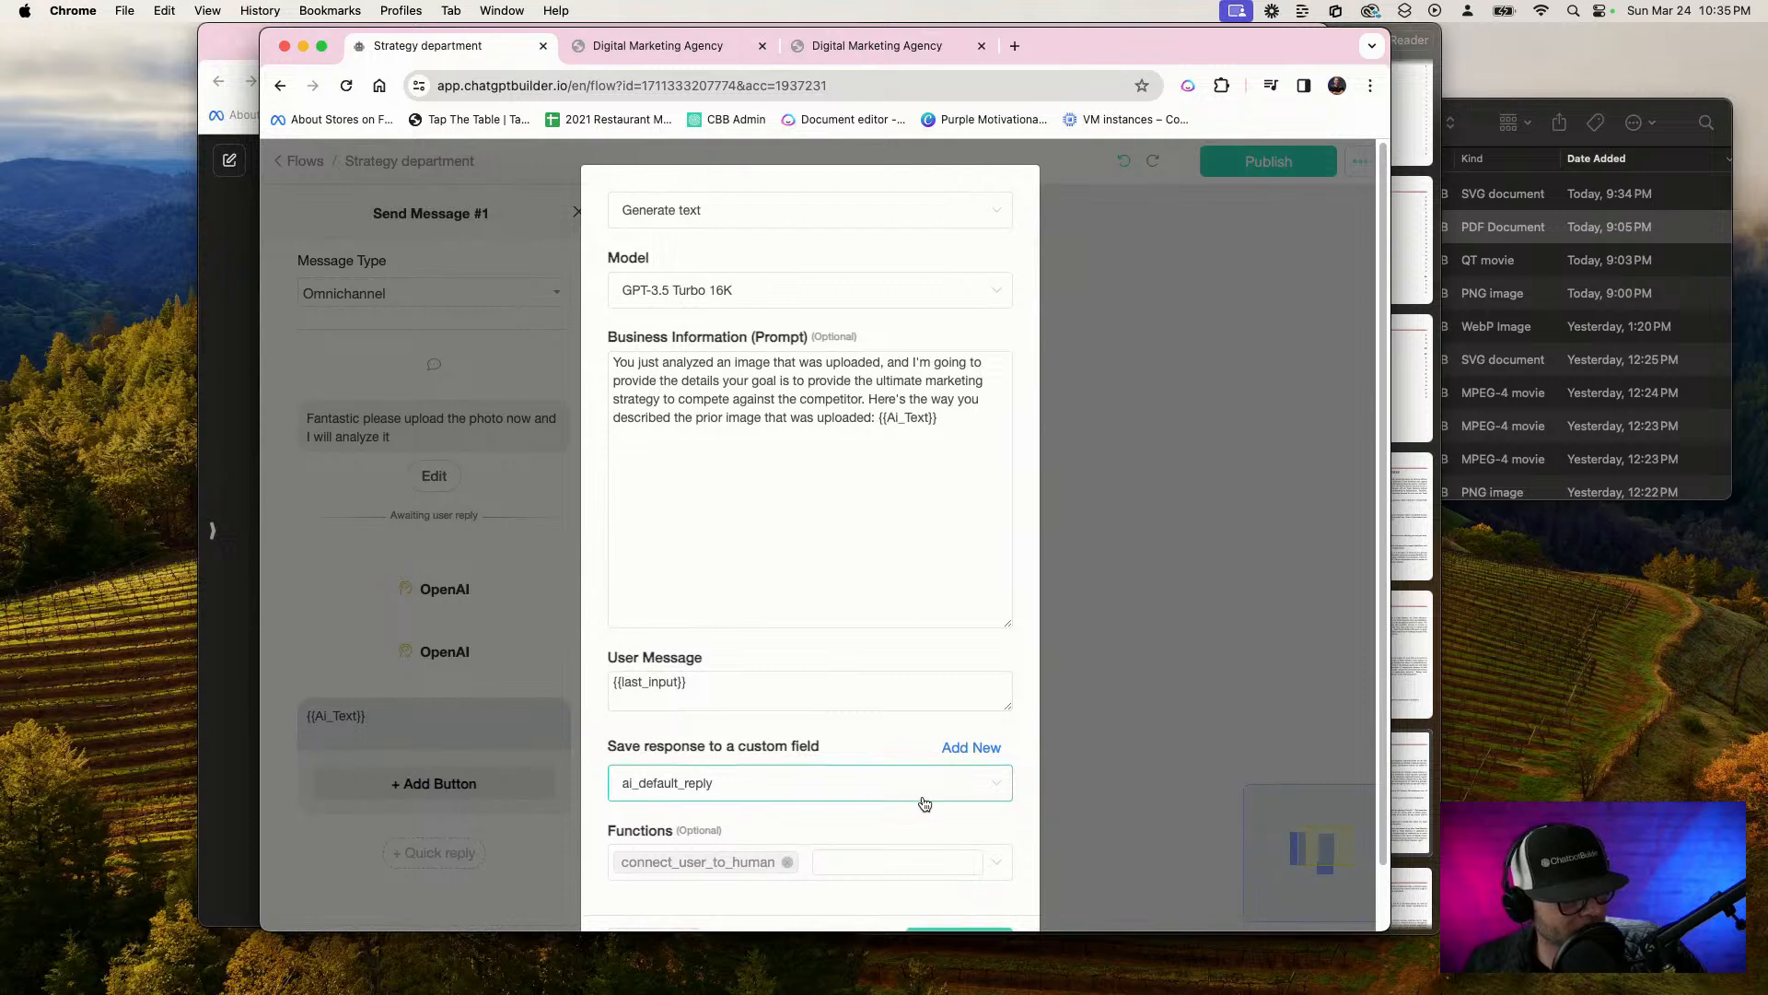
scroll(921, 804, down, 2)
click(979, 889)
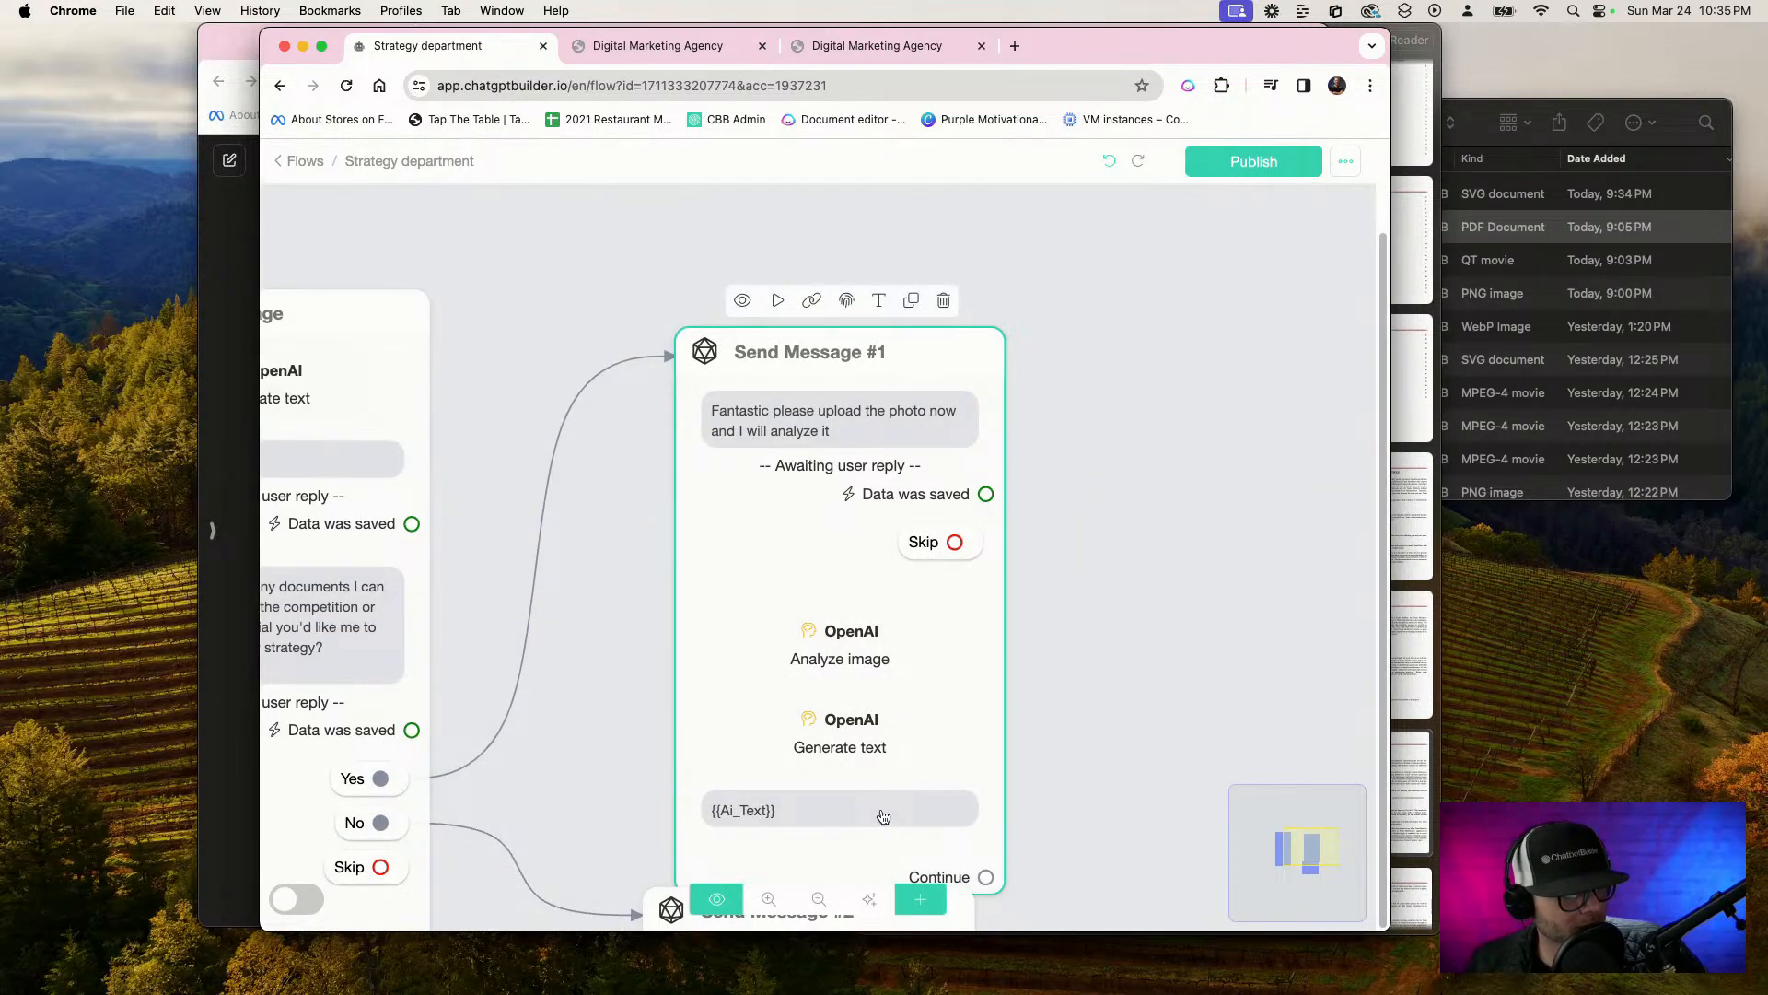
Replace the {{Ai_Text}} message in Send Message #1 with the {{ai_default_reply}} variable
drag(882, 816, 893, 604)
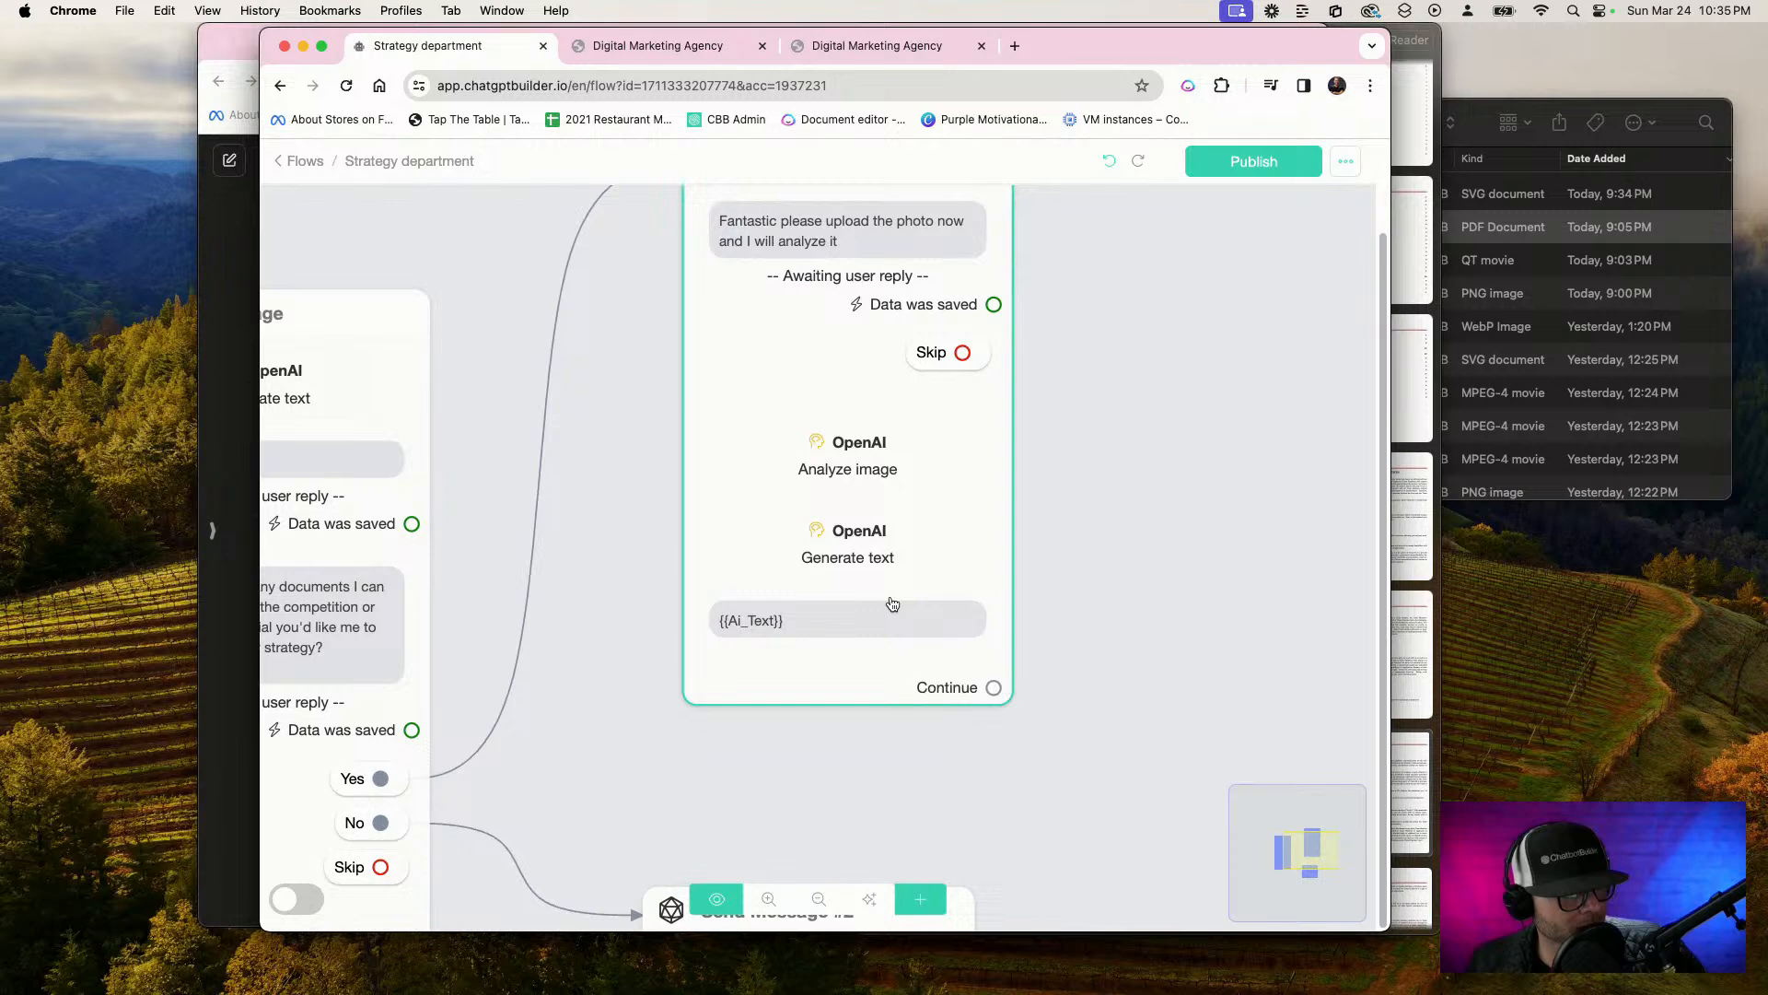
click(891, 604)
drag(425, 758, 171, 709)
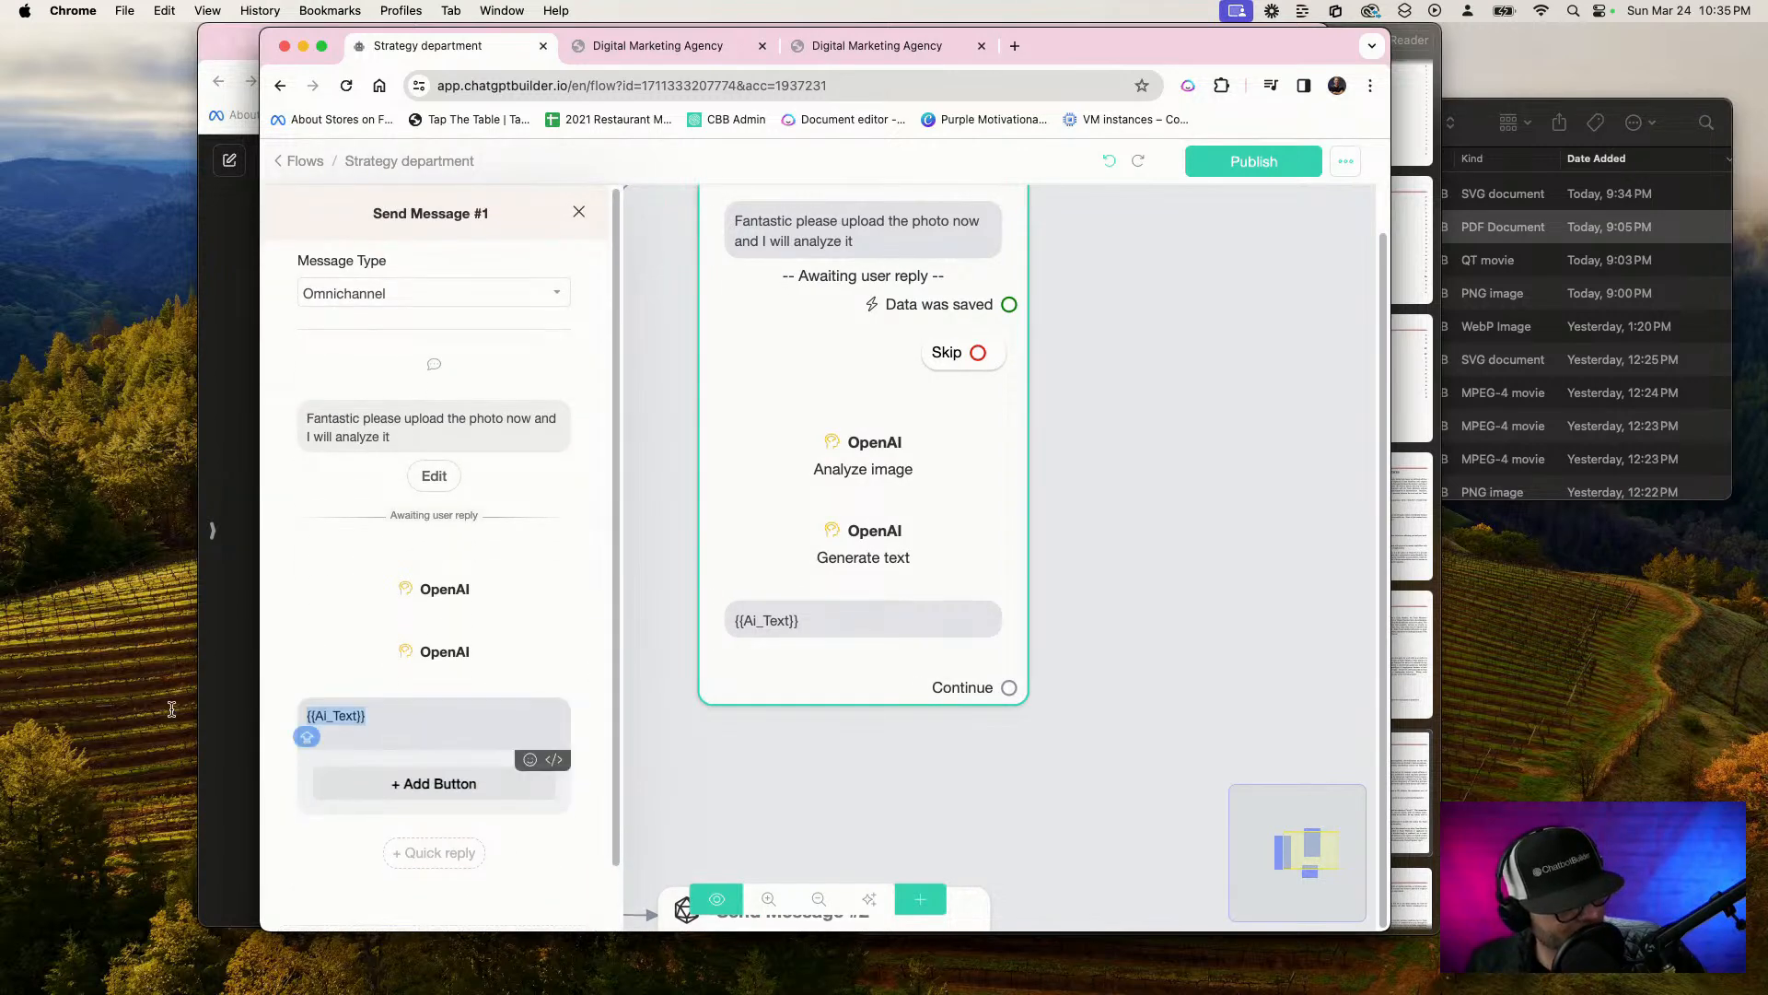
key(BackSpace)
text({)
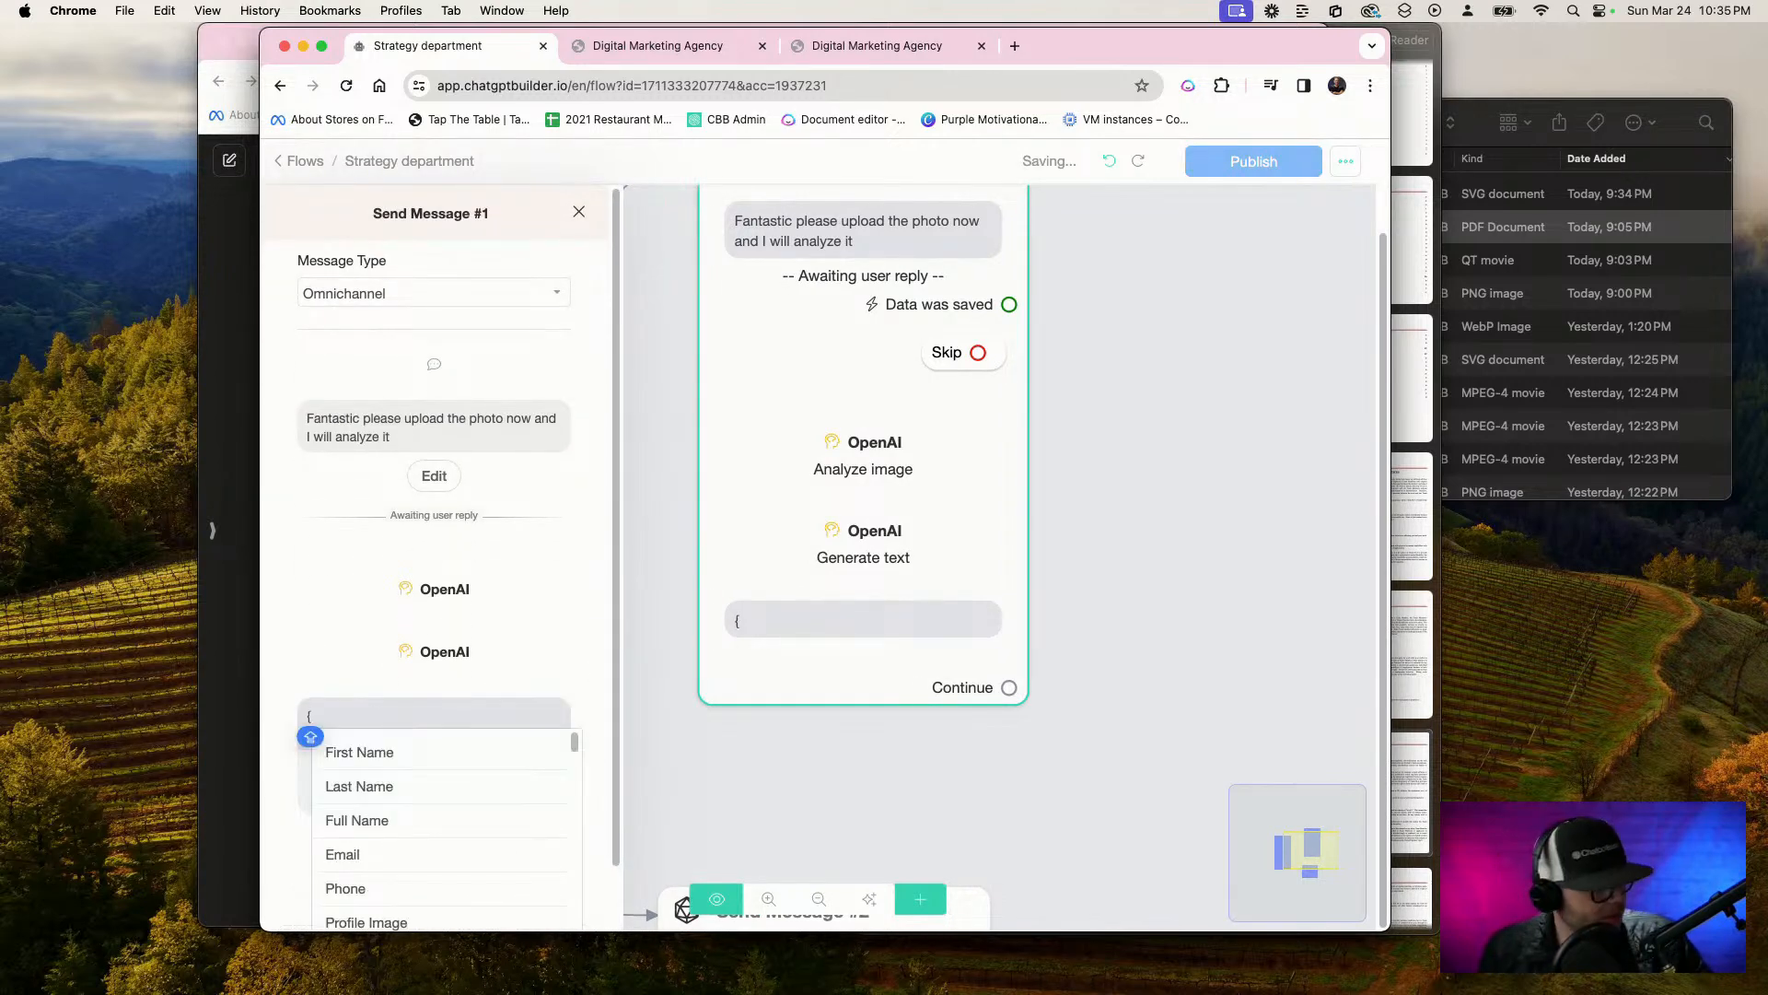
text(AI)
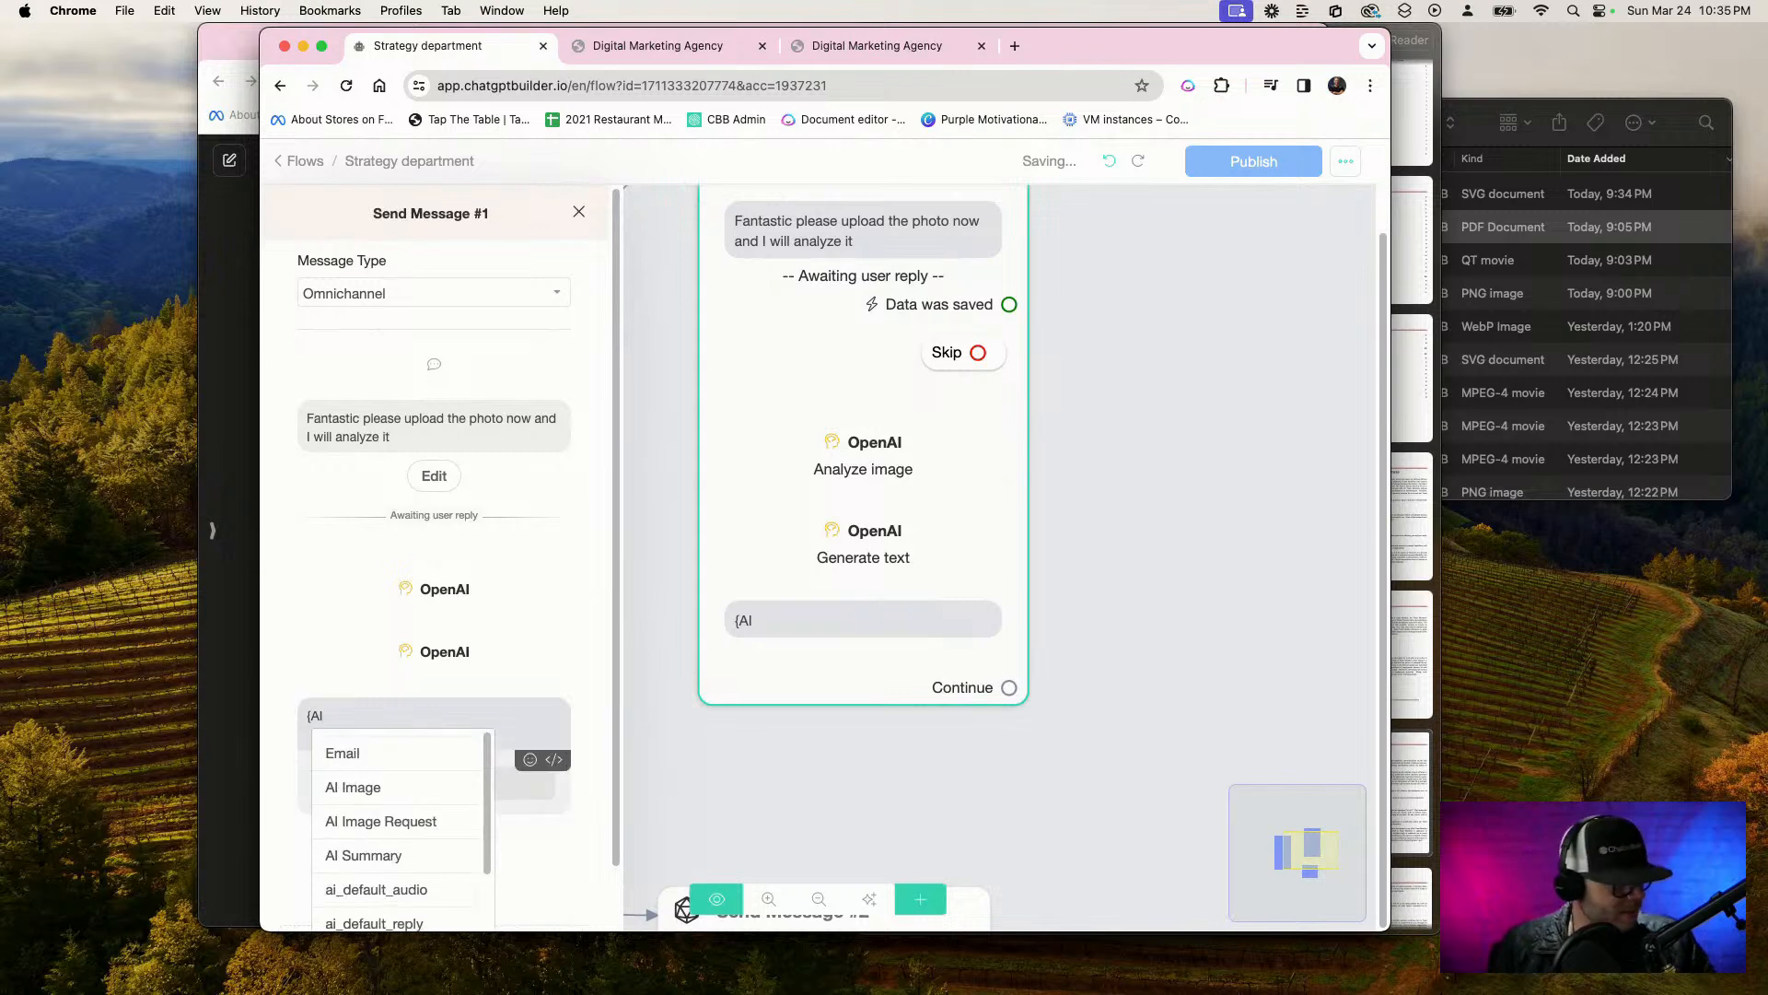
scroll(415, 912, down, 1)
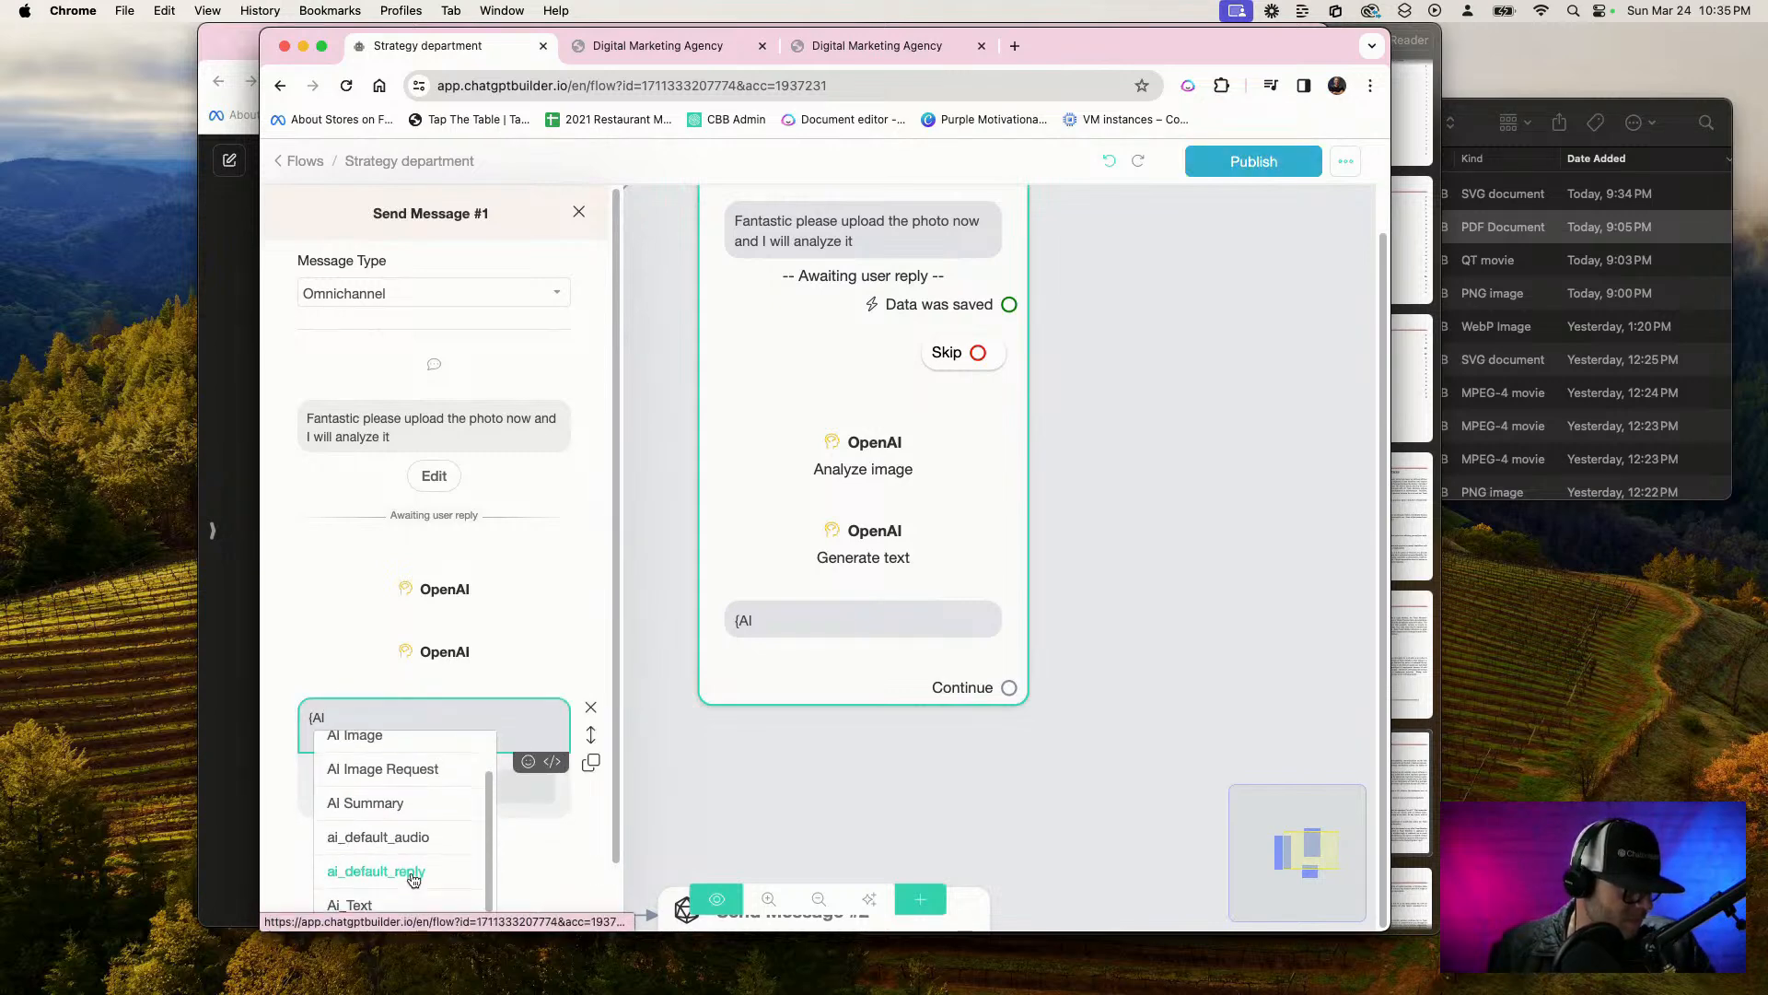
click(410, 879)
click(943, 837)
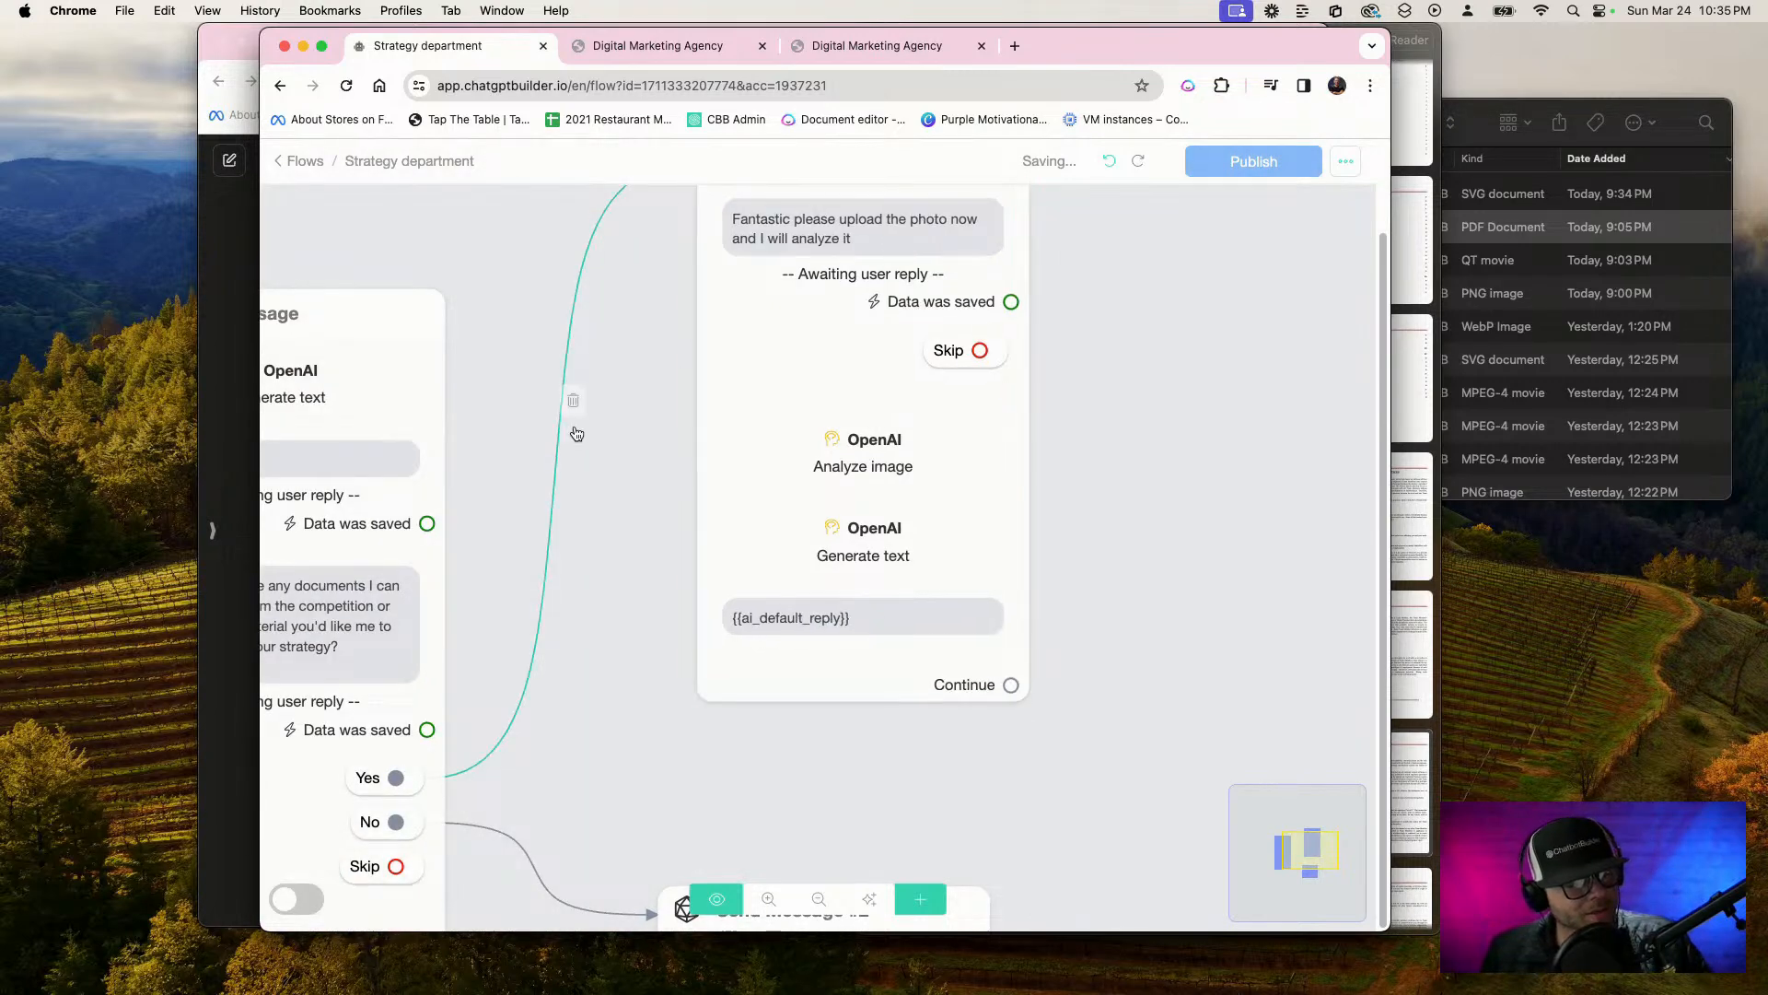
Review the starting Send Message block's Generate text settings, confirm them as they are, and publish the flow
drag(632, 430, 890, 591)
click(725, 617)
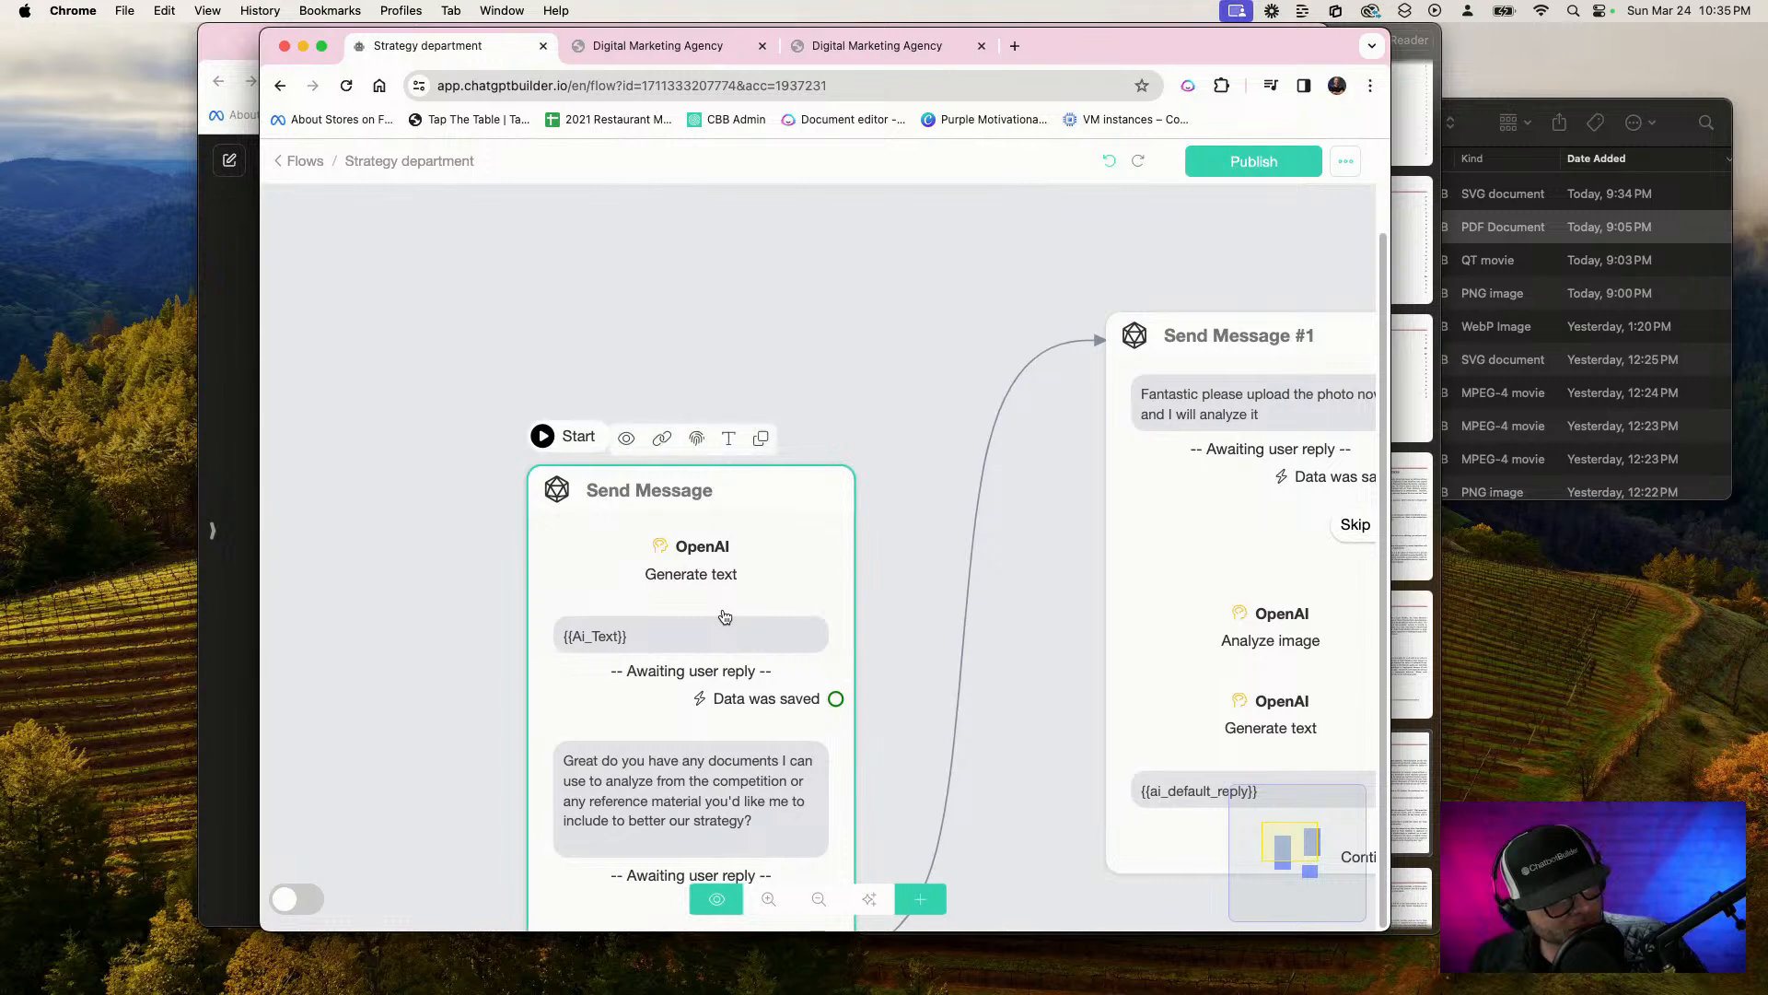
click(438, 421)
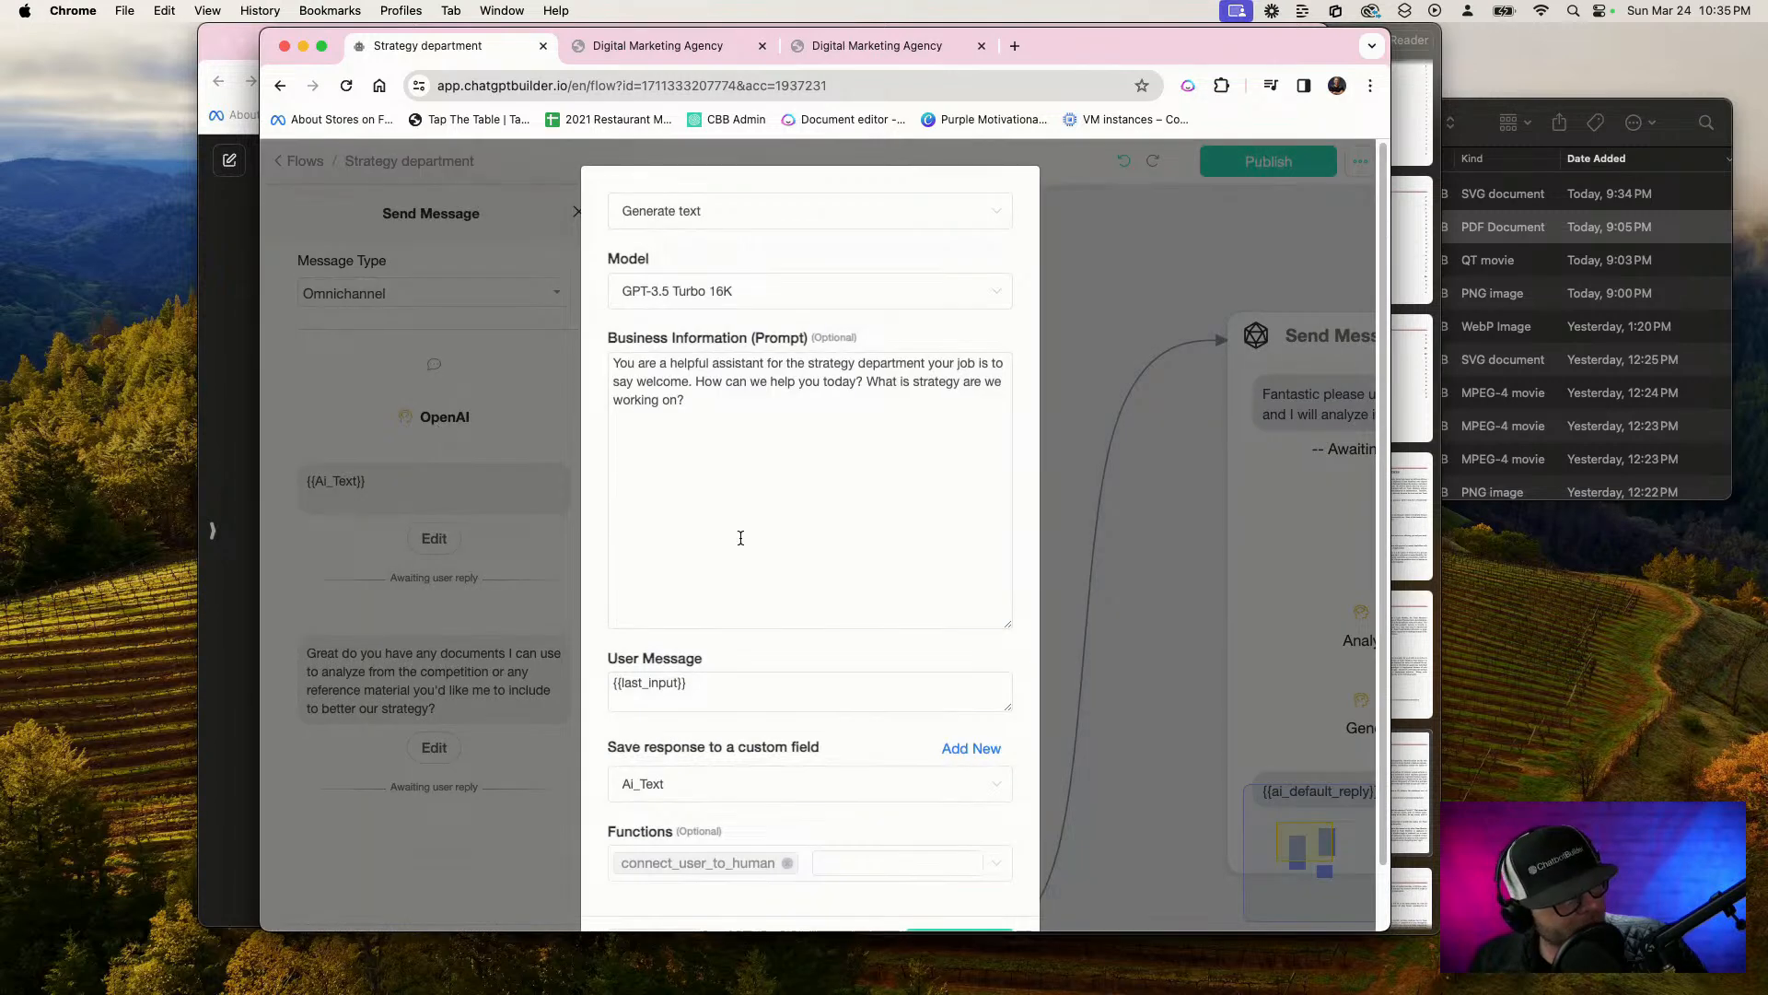
scroll(649, 744, down, 2)
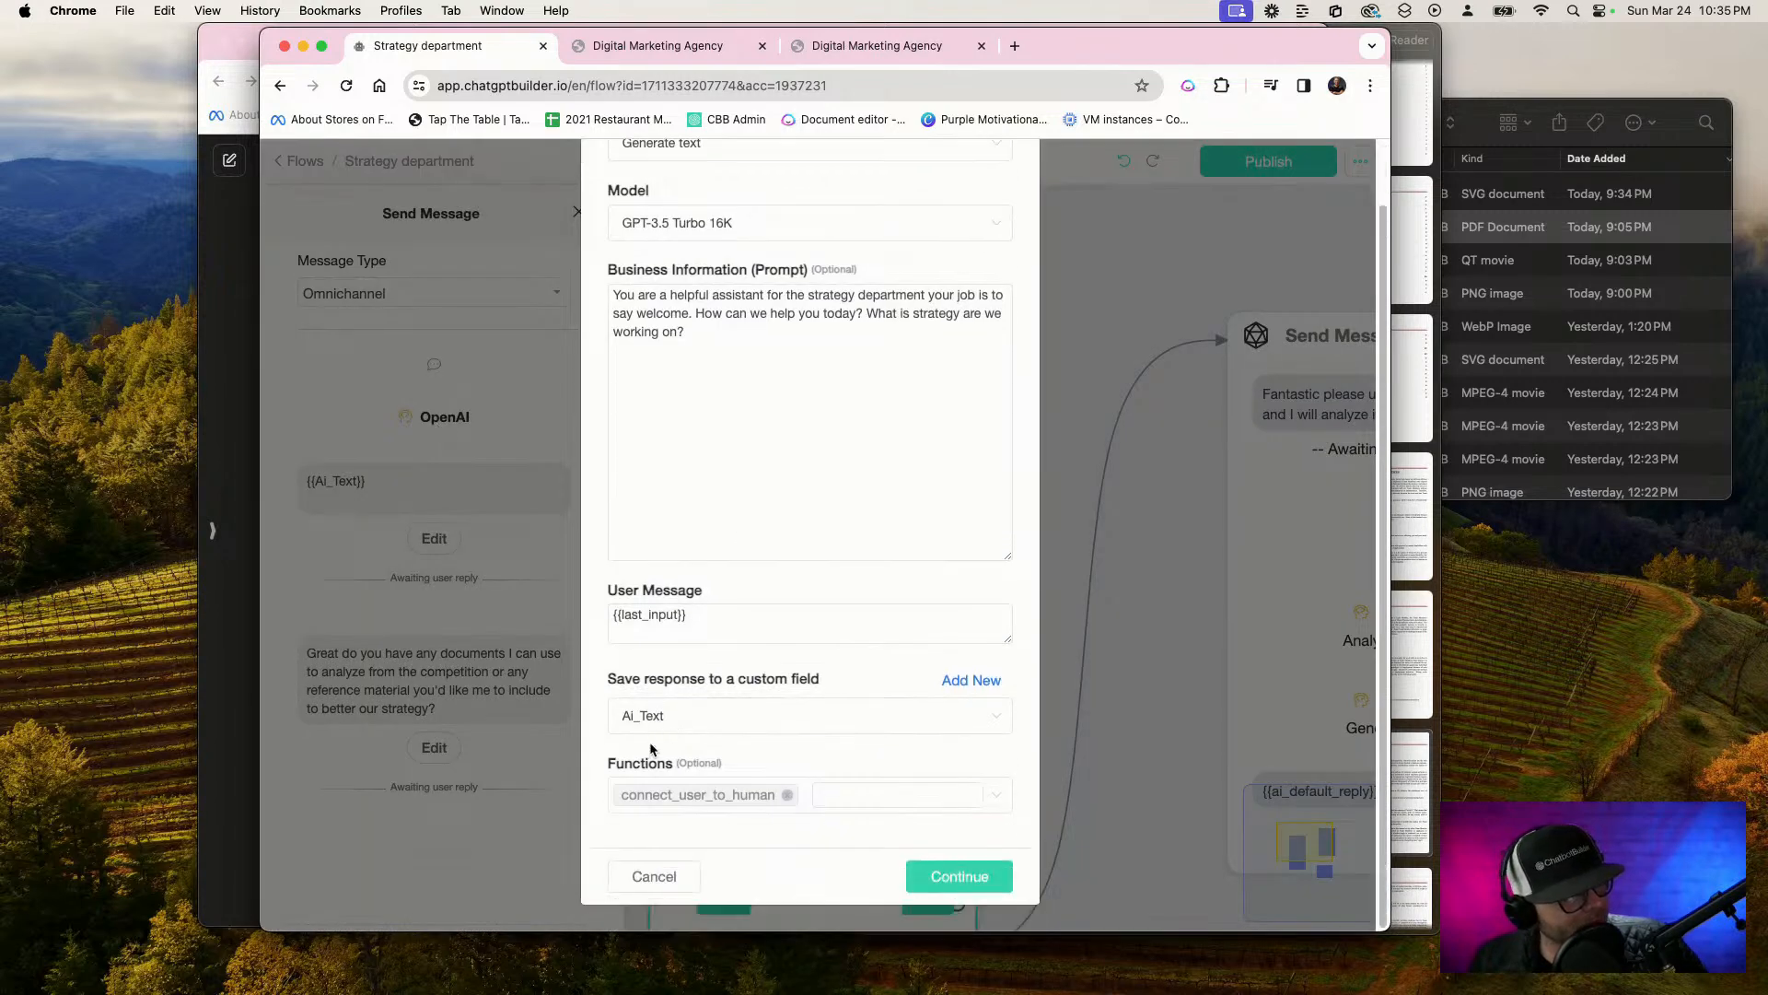
click(953, 880)
click(1263, 170)
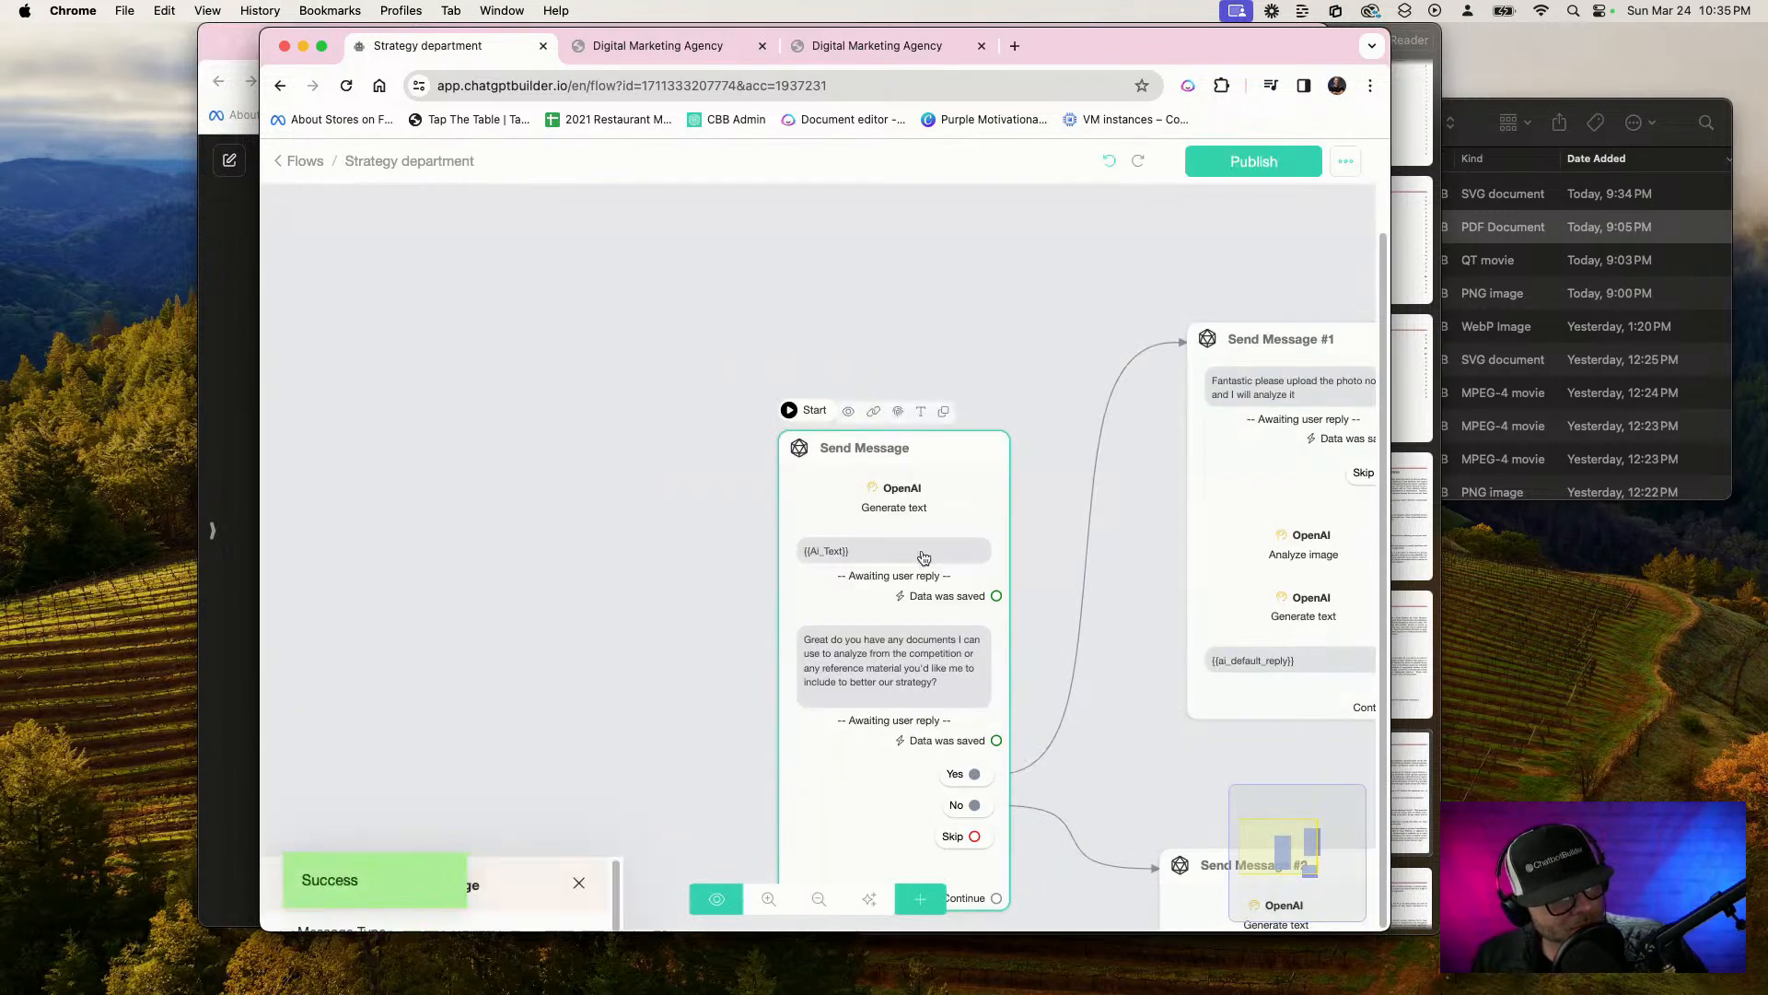
Recheck which custom field the starting block's Generate text action saves to, and close its settings without changes
click(469, 416)
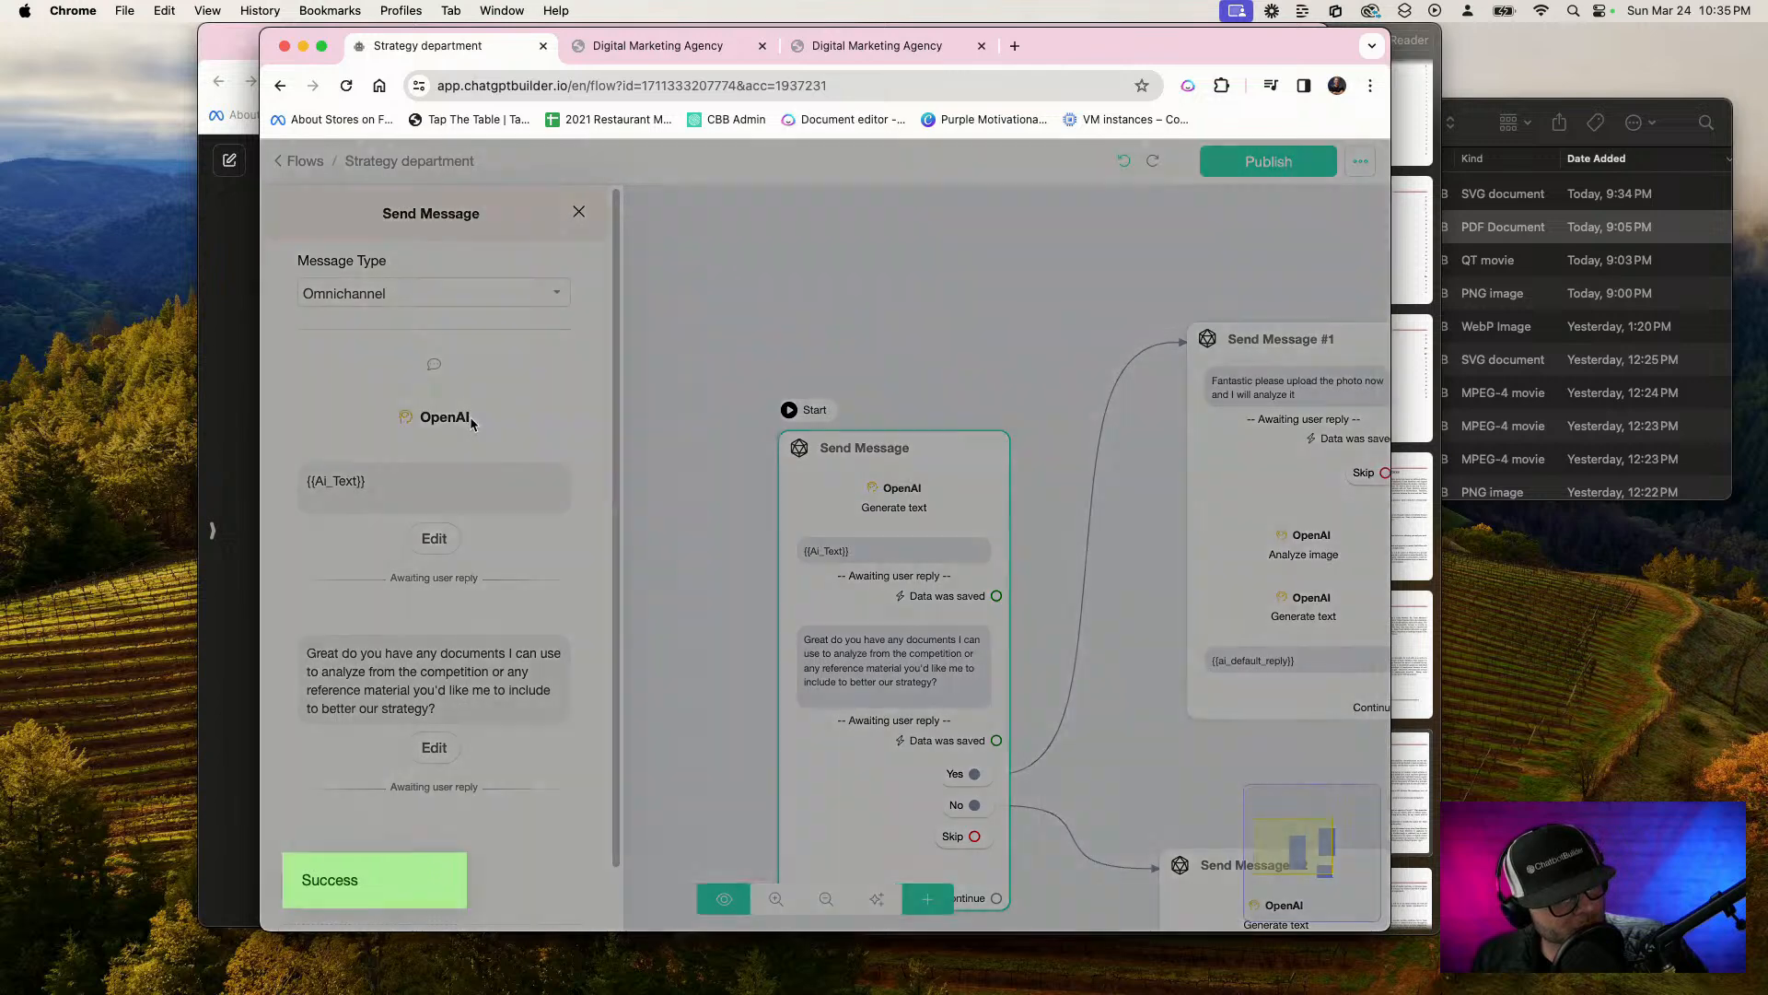
scroll(787, 695, down, 2)
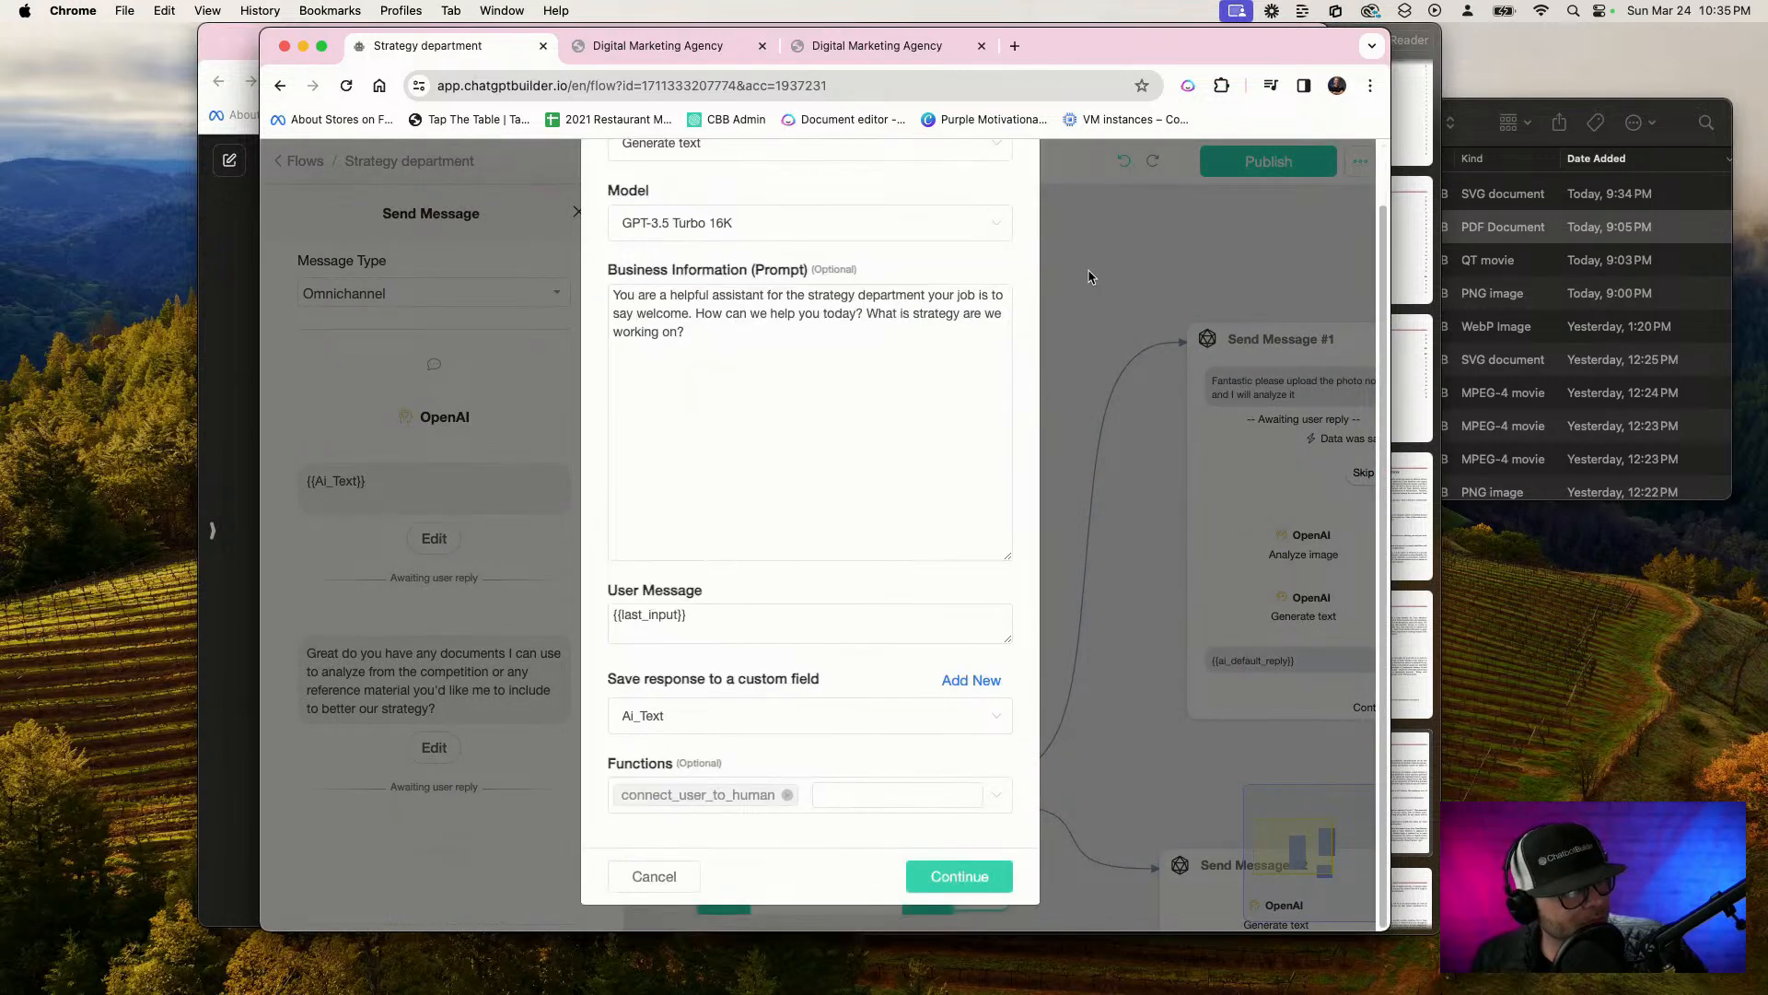
click(654, 878)
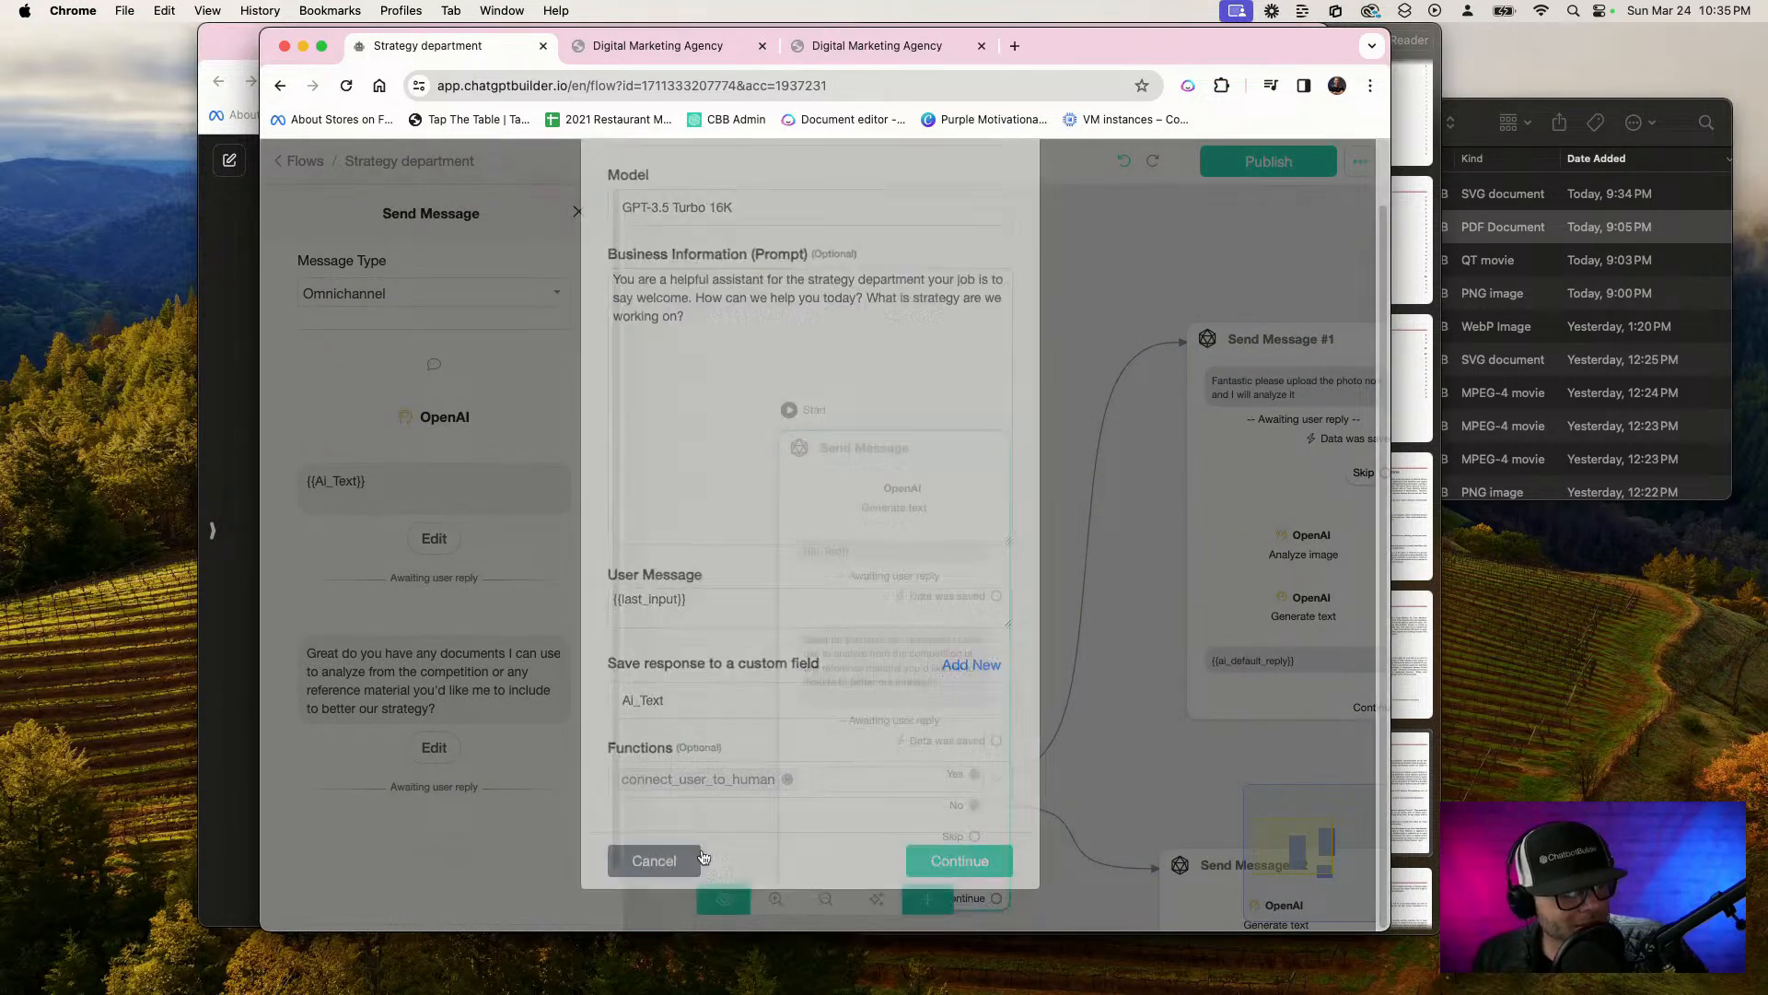
Bring all three message blocks into view and publish the Strategy department flow again
click(1162, 695)
drag(1158, 698, 775, 637)
scroll(777, 639, down, 4)
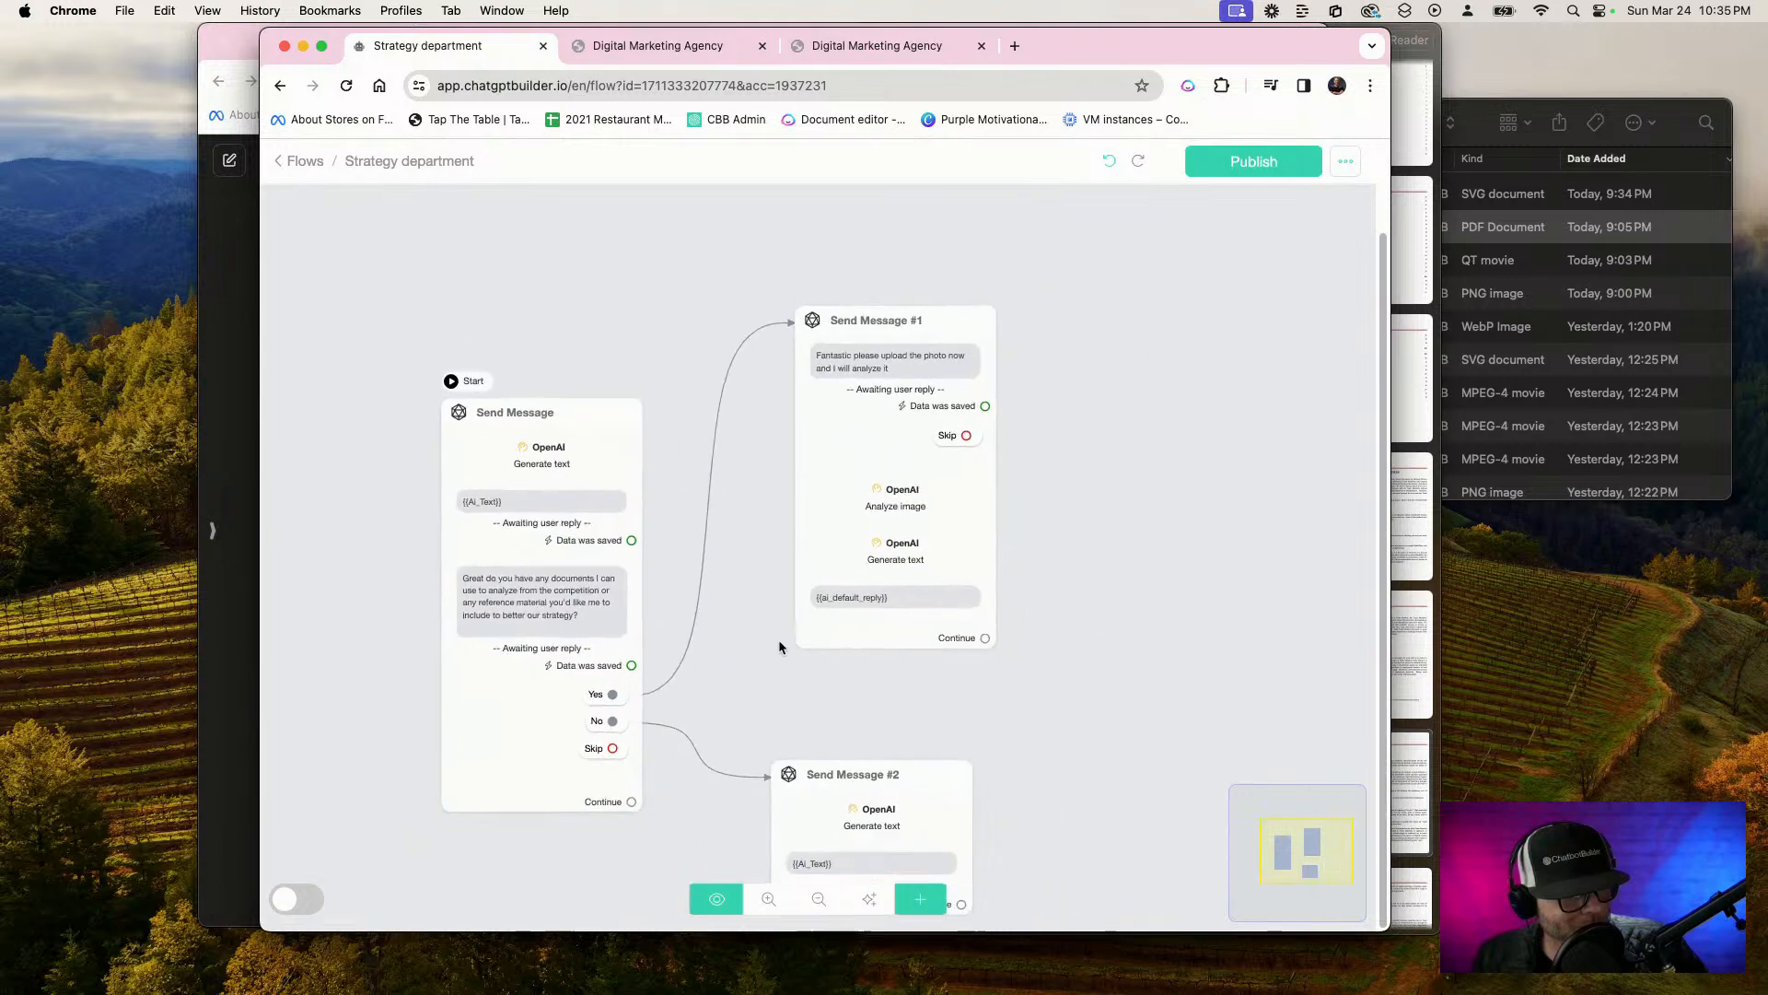
mouse_move(565, 448)
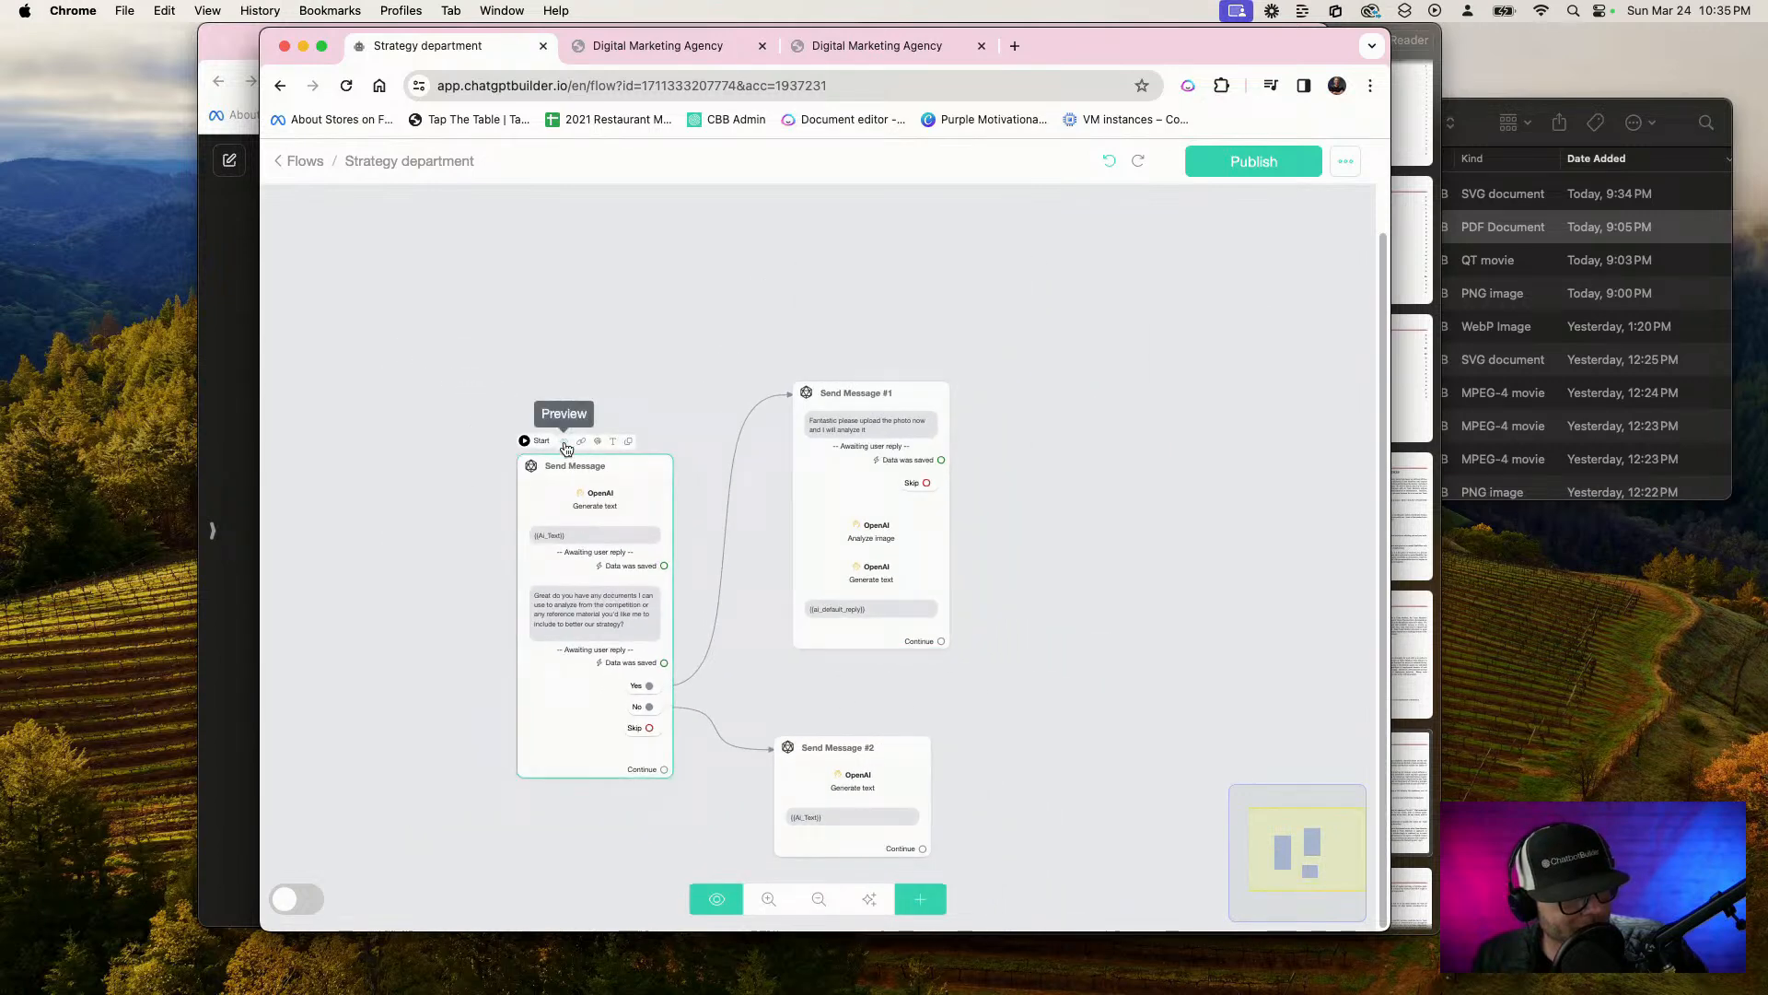
click(1239, 159)
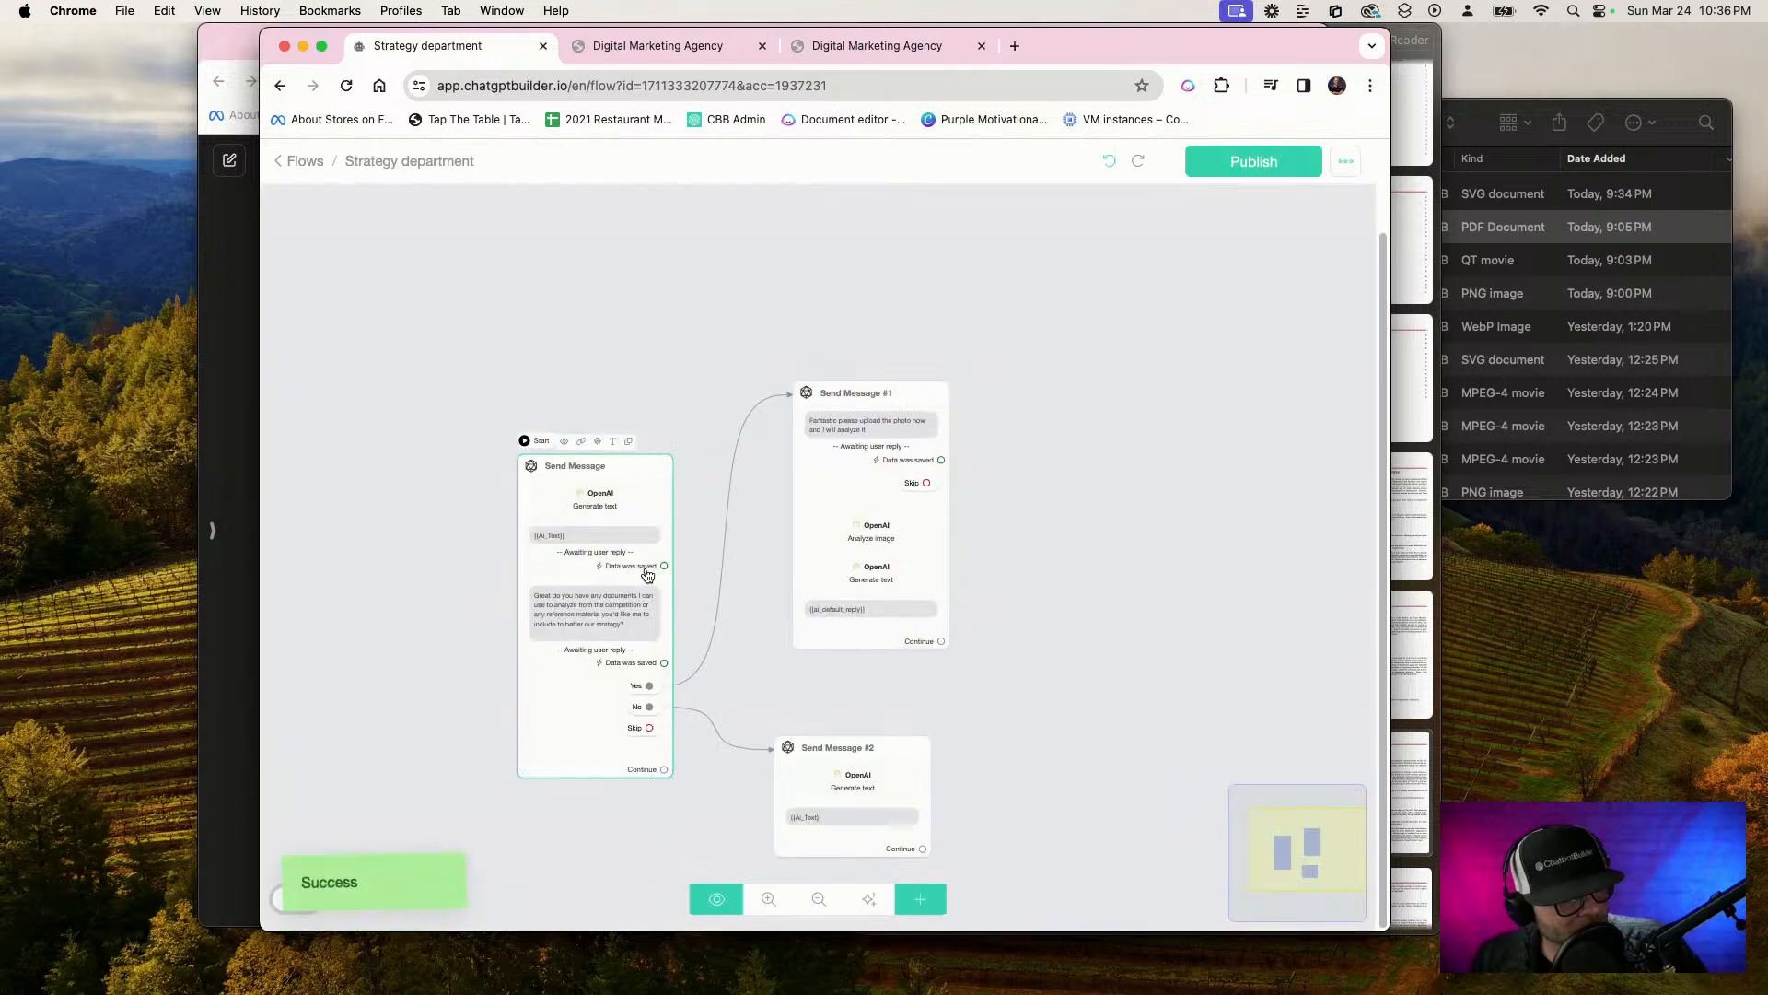
Copy the WebChat link of the starting Send Message block and open it in a new browser tab
click(580, 443)
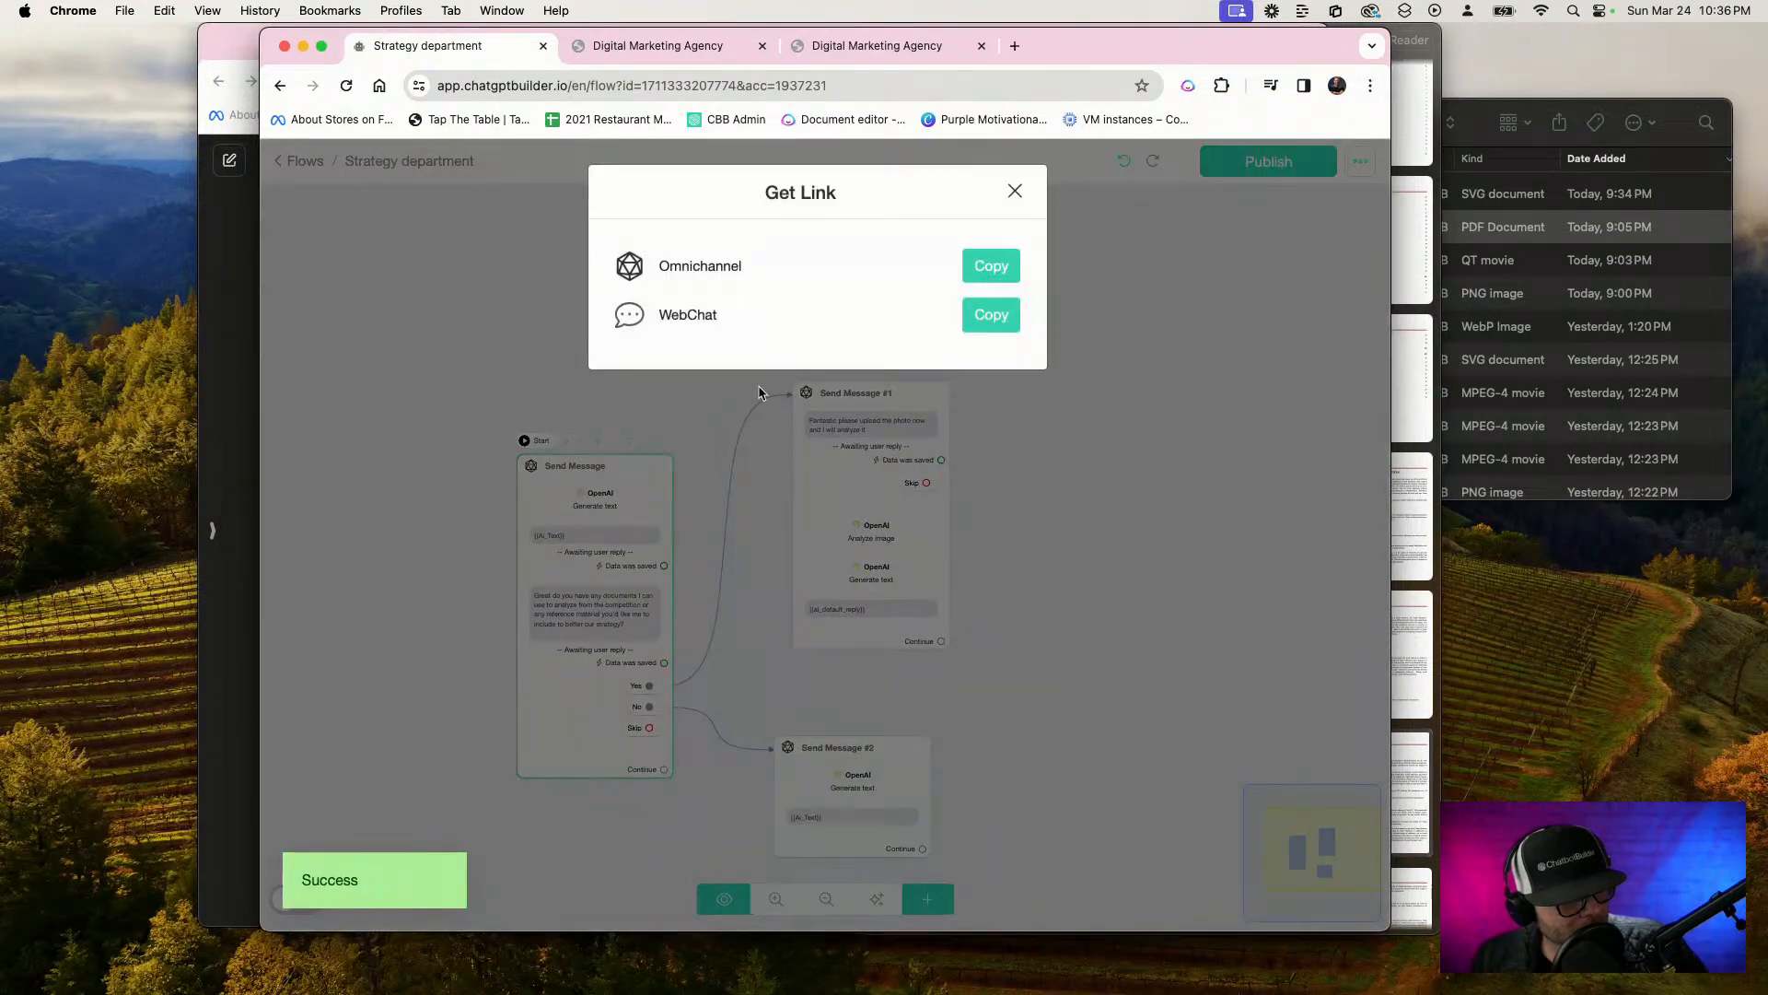
click(986, 316)
click(1014, 45)
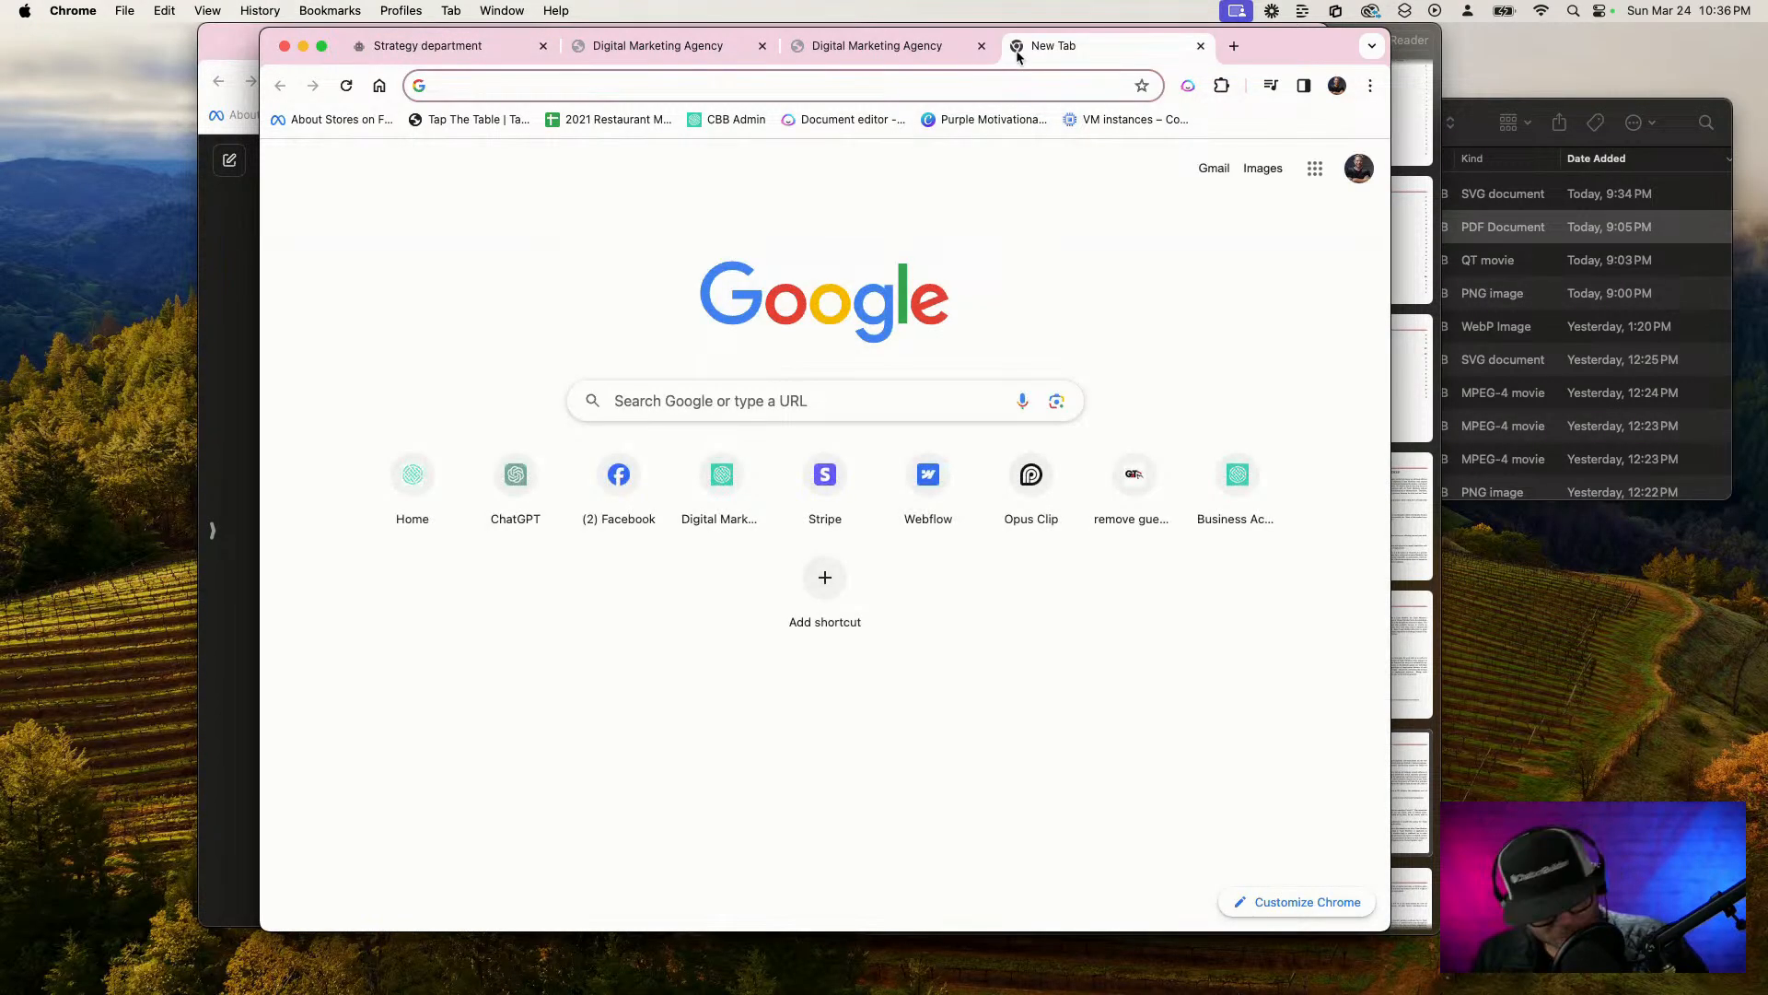
key(super+v)
key(Return)
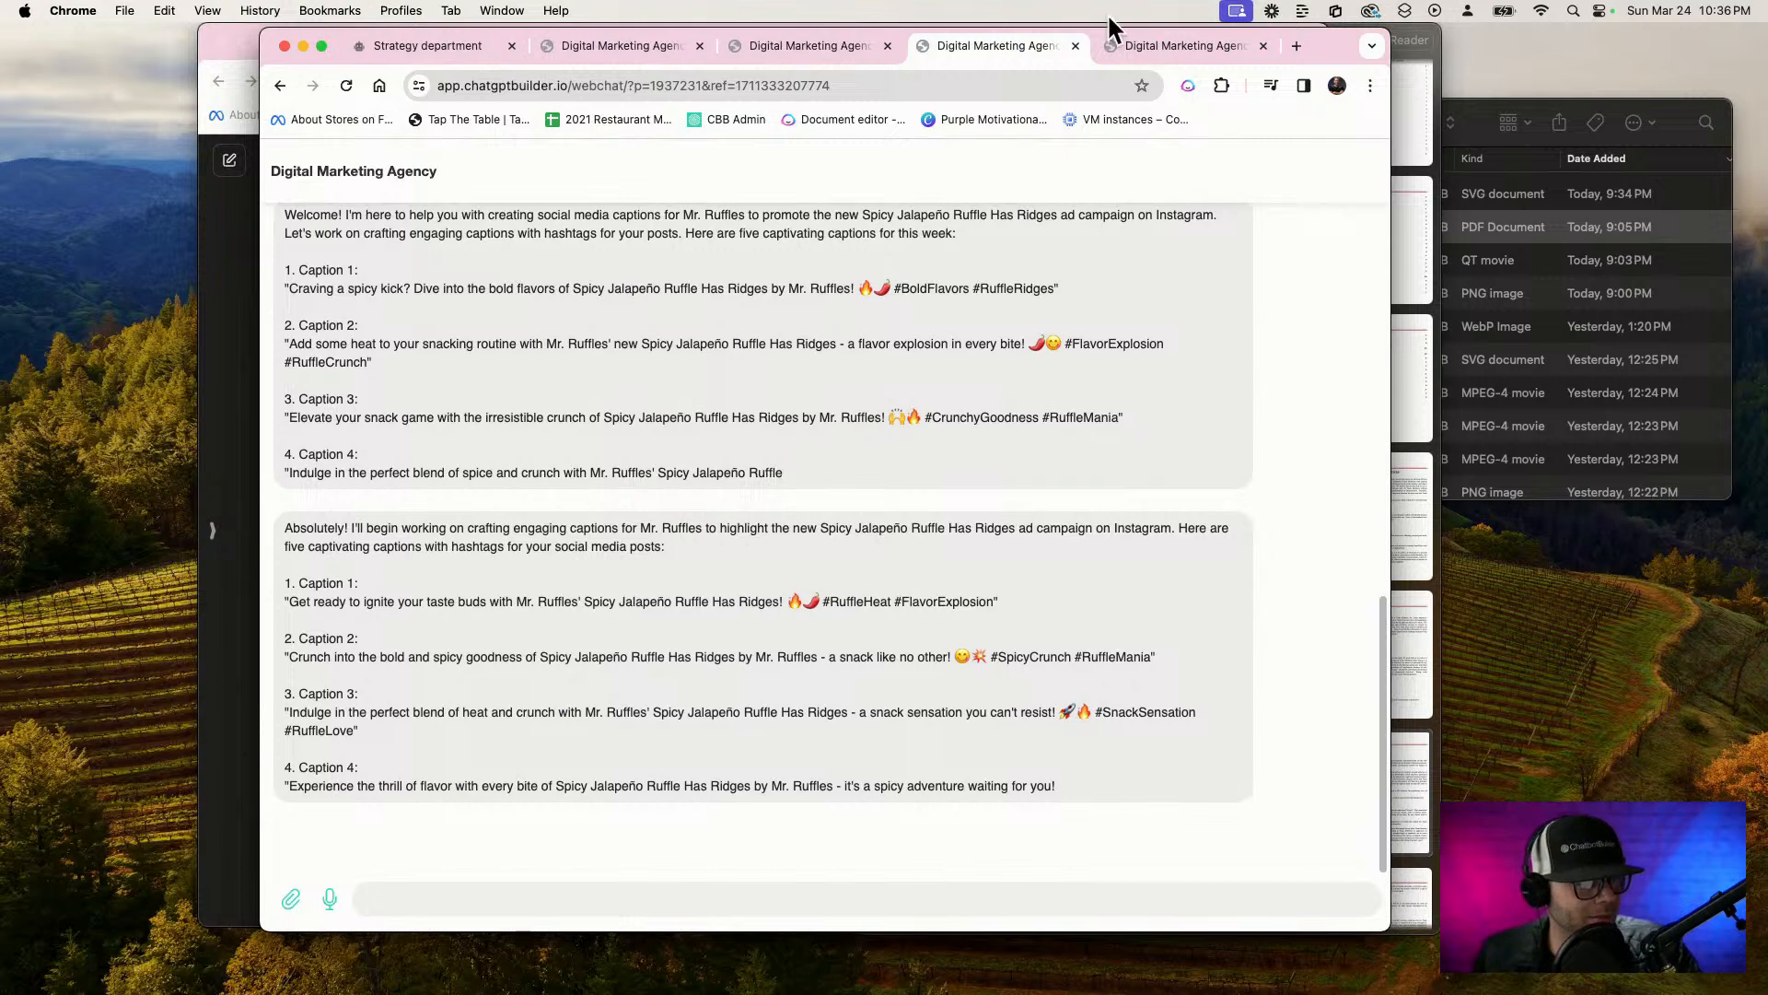
Close all the Digital Marketing Agency webchat tabs and dismiss the Get Link dialog in the flow editor
click(1181, 48)
key(cmd+w)
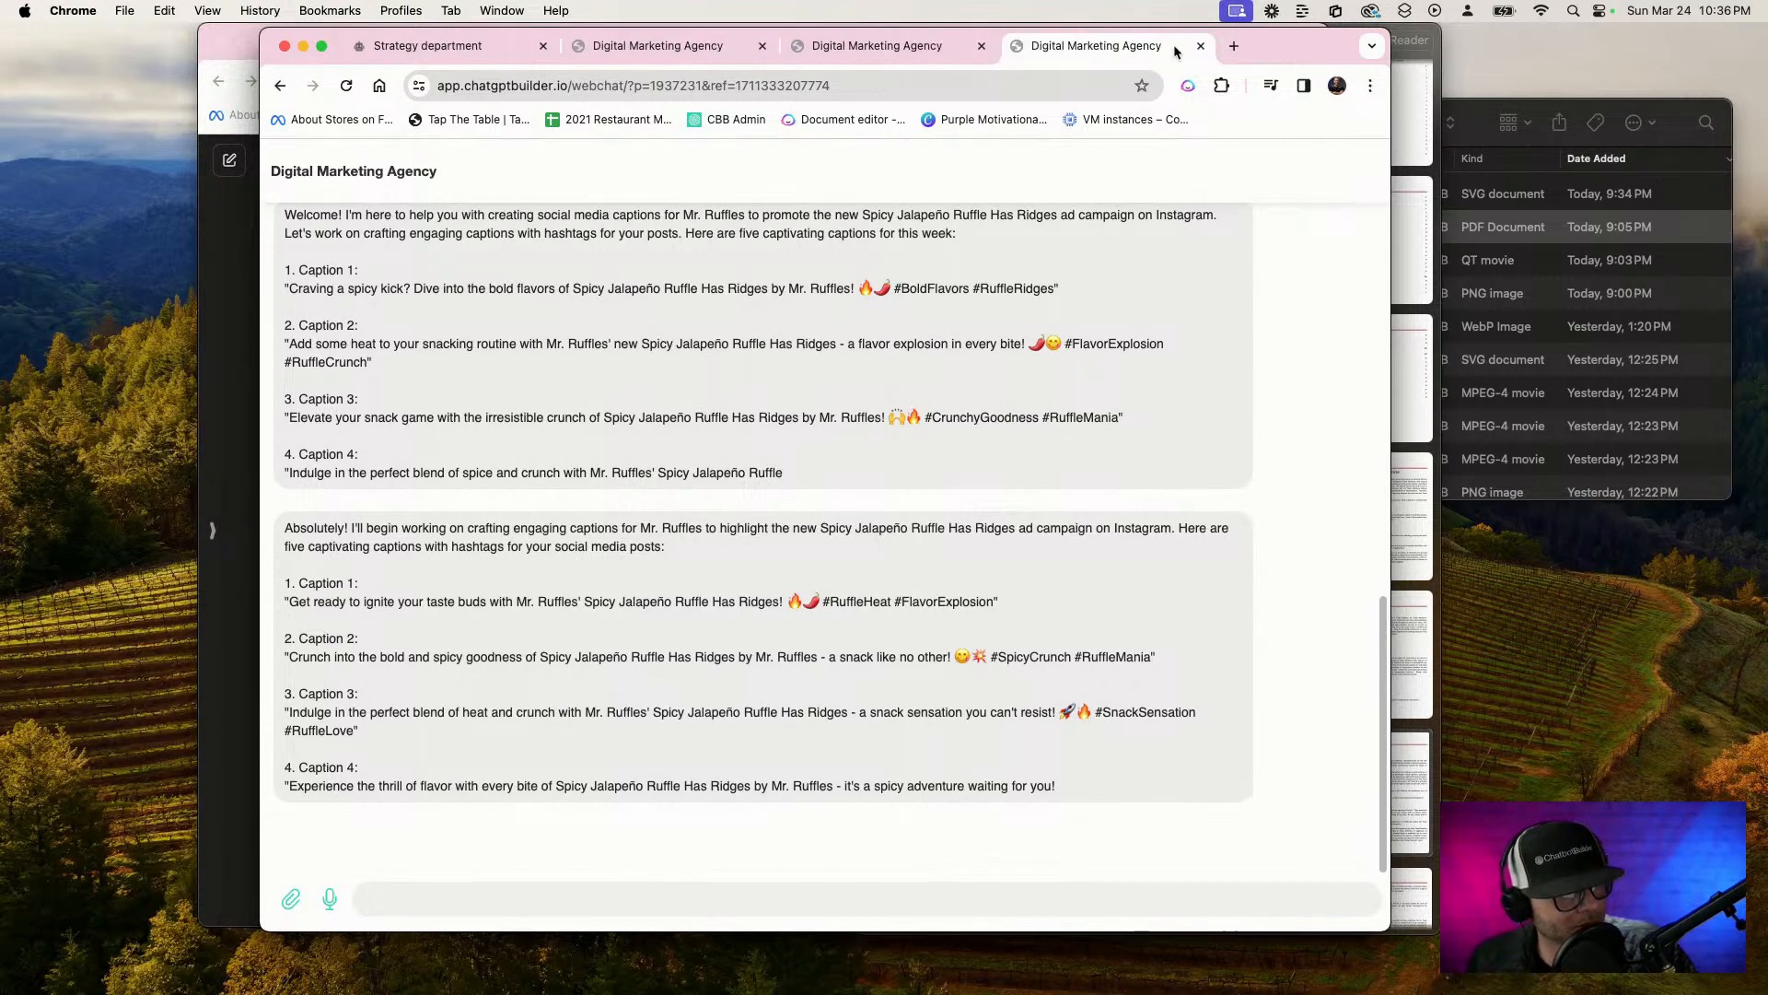
click(1202, 46)
click(982, 46)
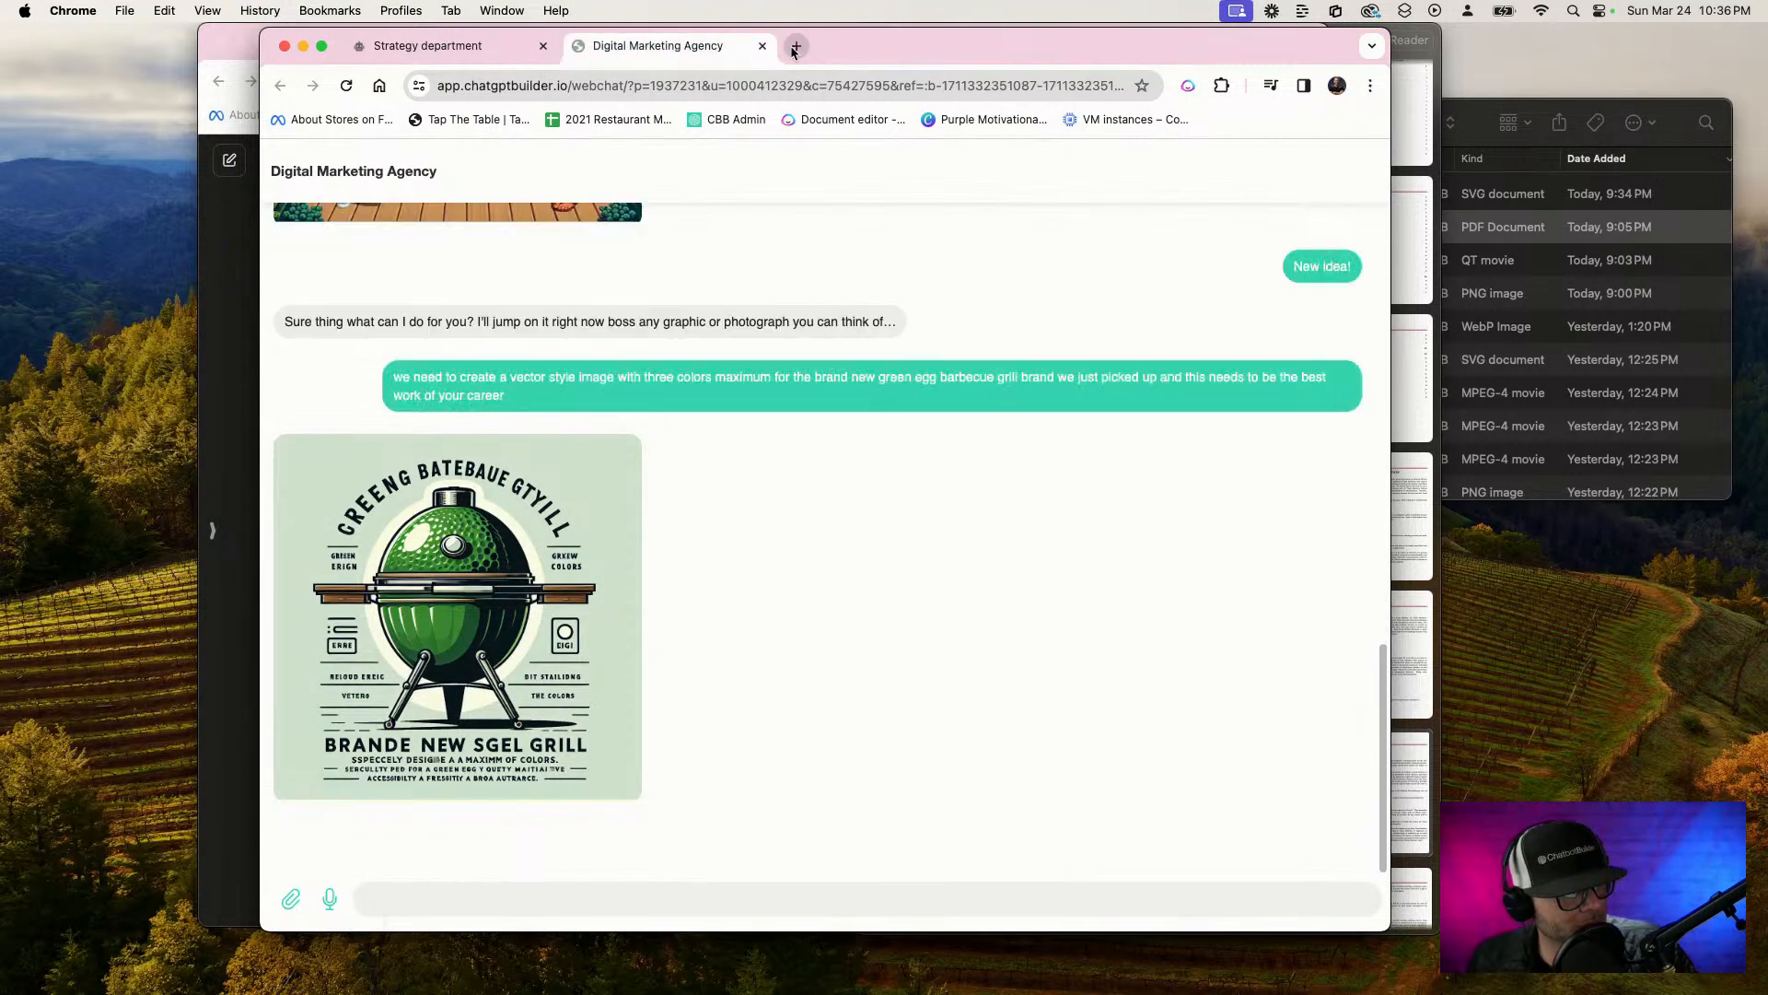
click(763, 46)
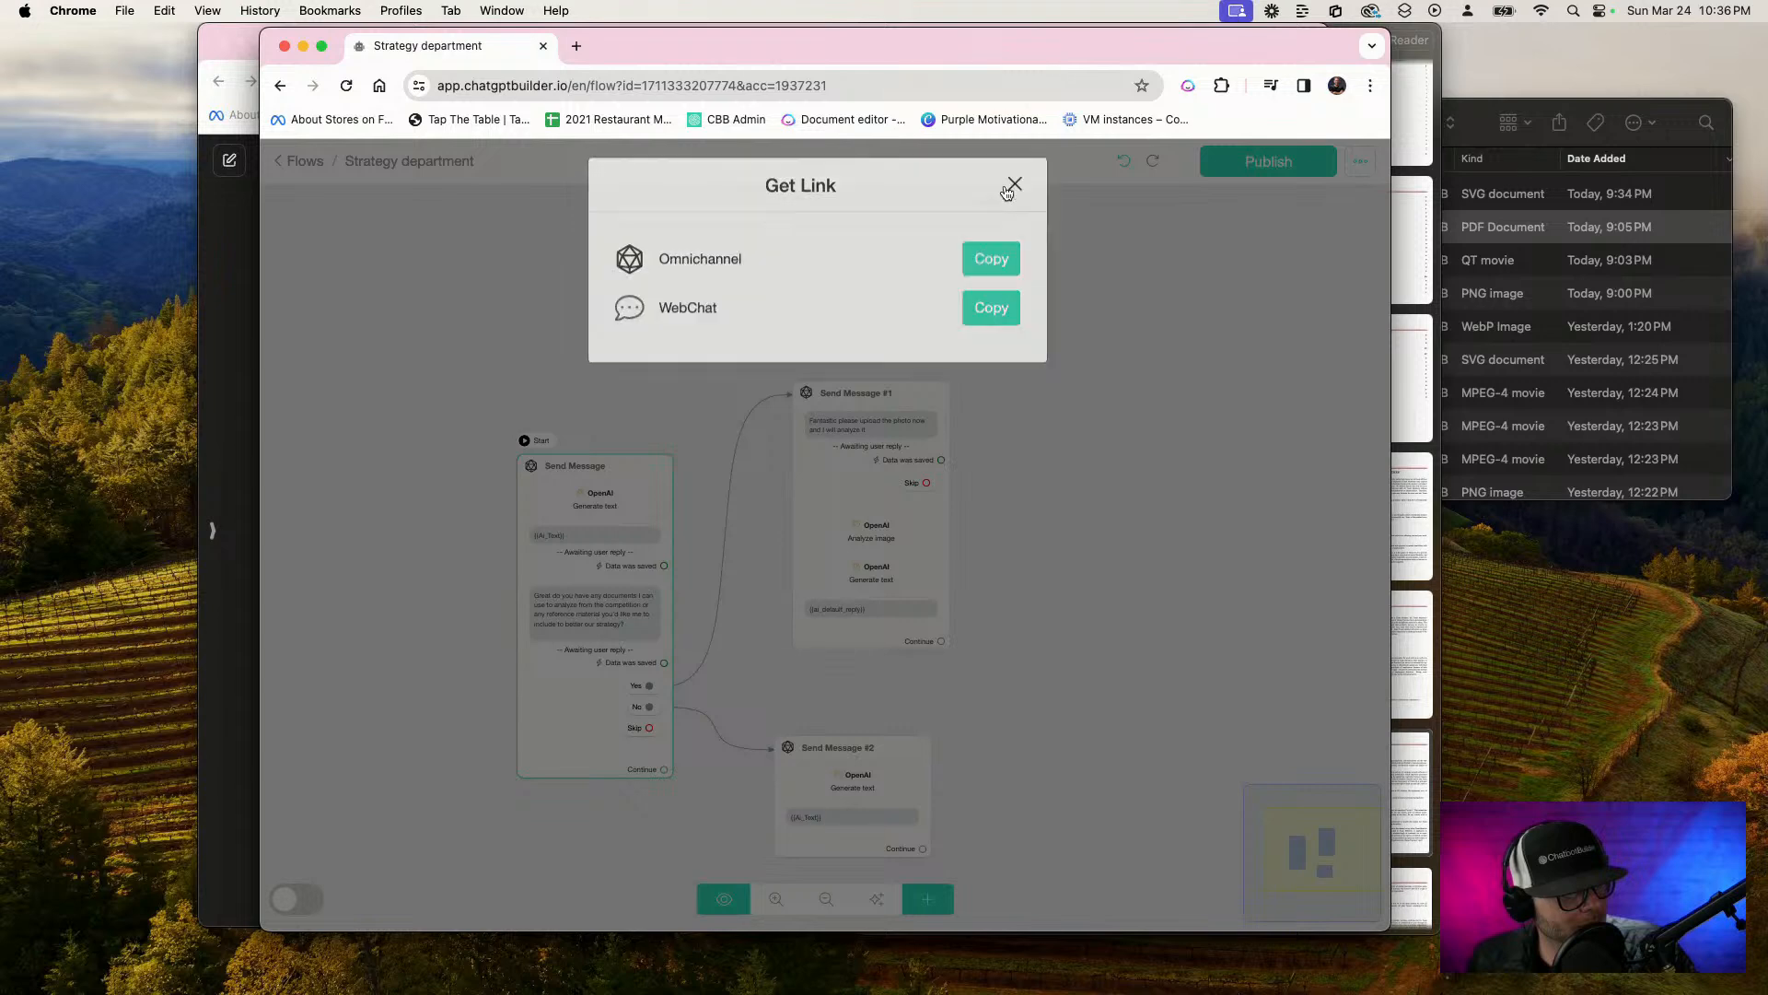
click(1014, 191)
Save the starting Send Message block's Generate text response to the Ai_Welcome_Message custom field and confirm
click(611, 525)
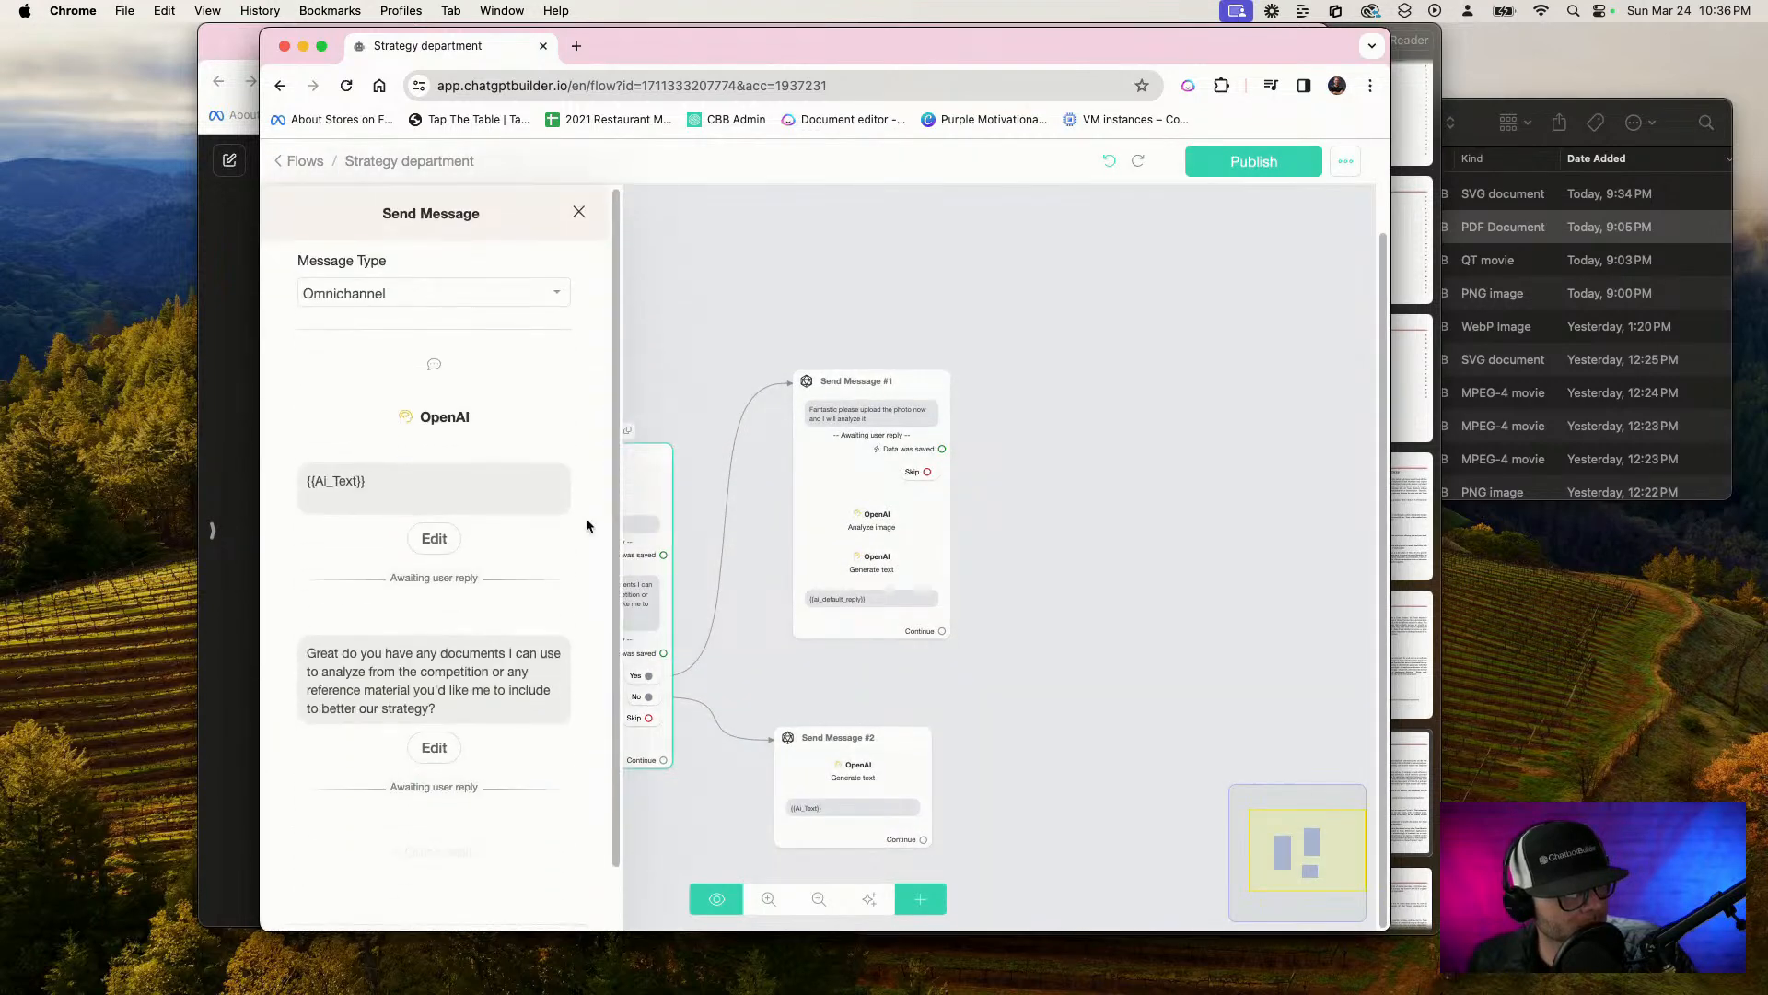
click(442, 415)
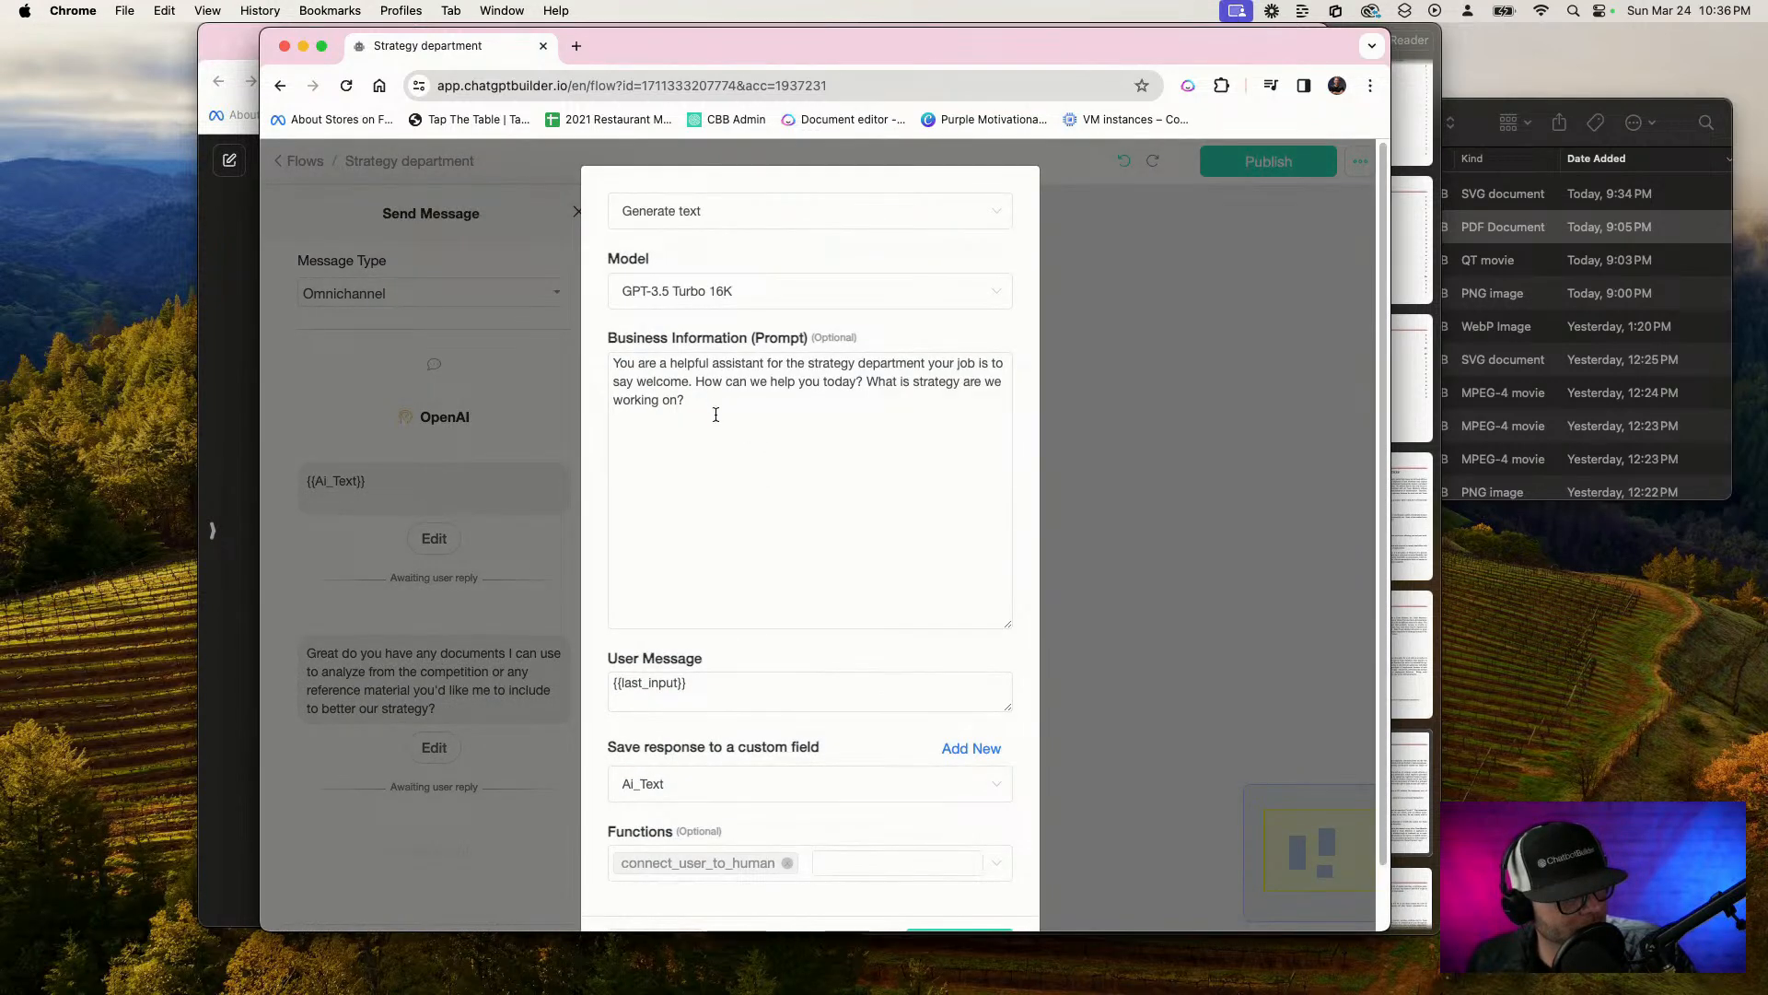
scroll(724, 452, down, 2)
click(742, 720)
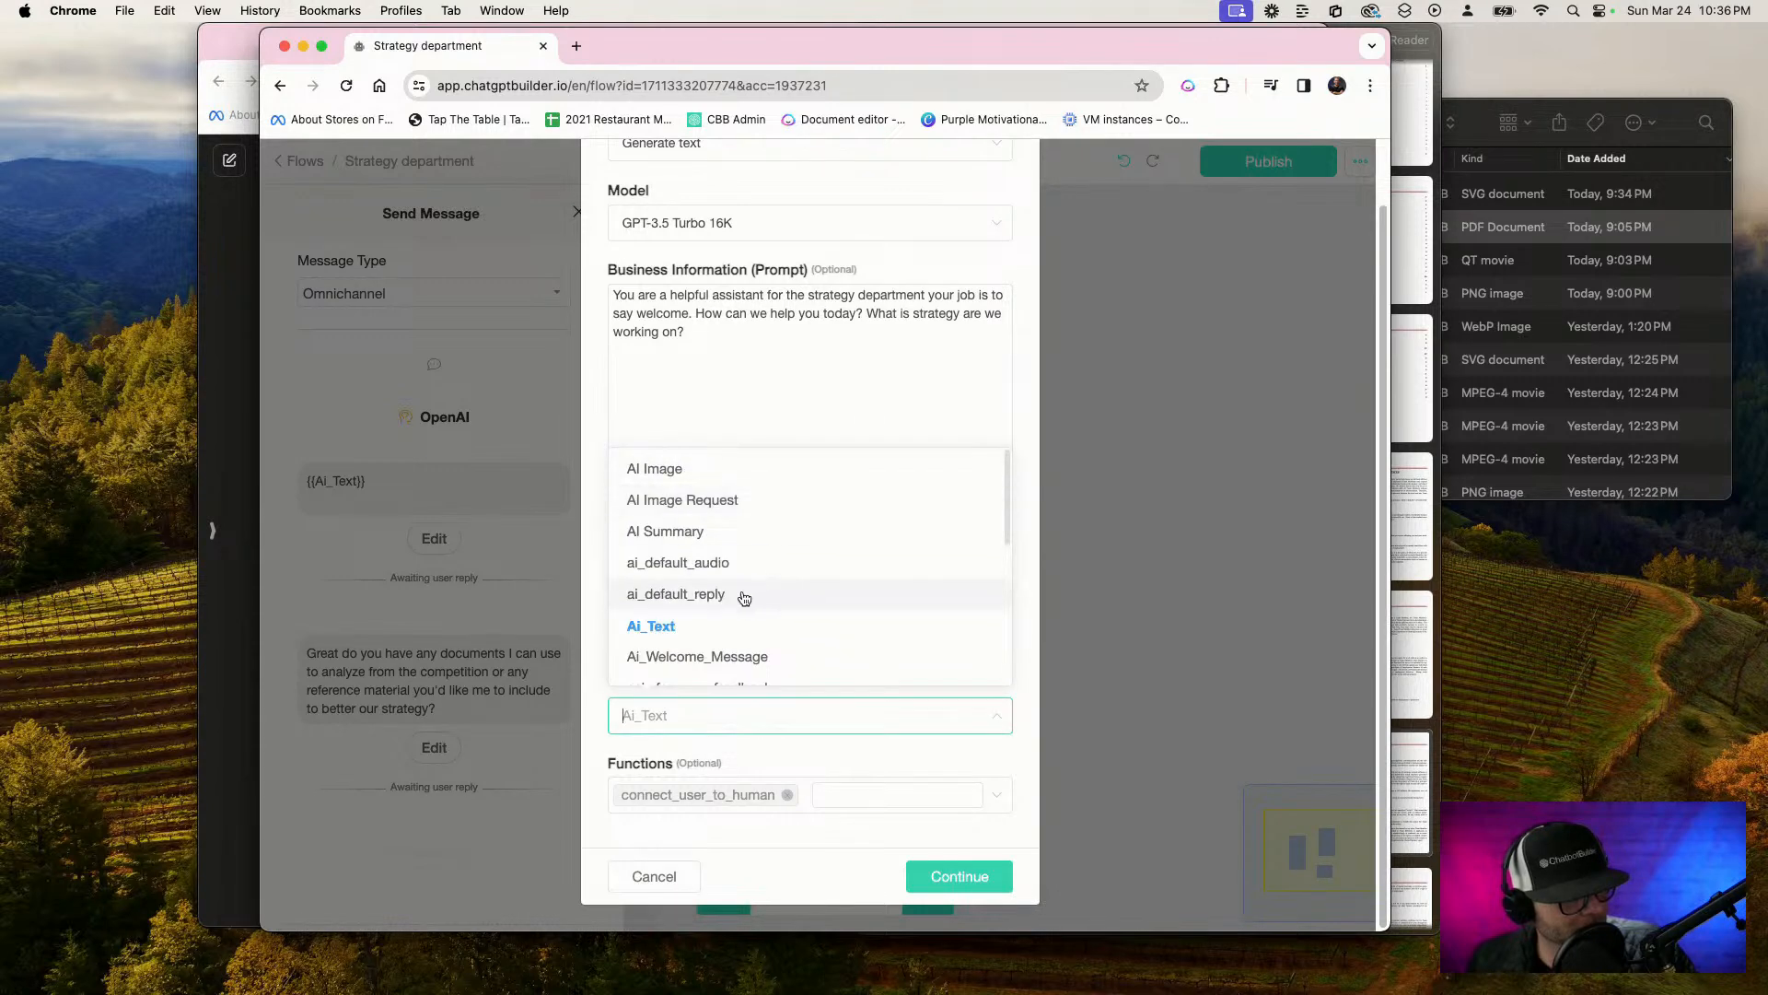
click(751, 657)
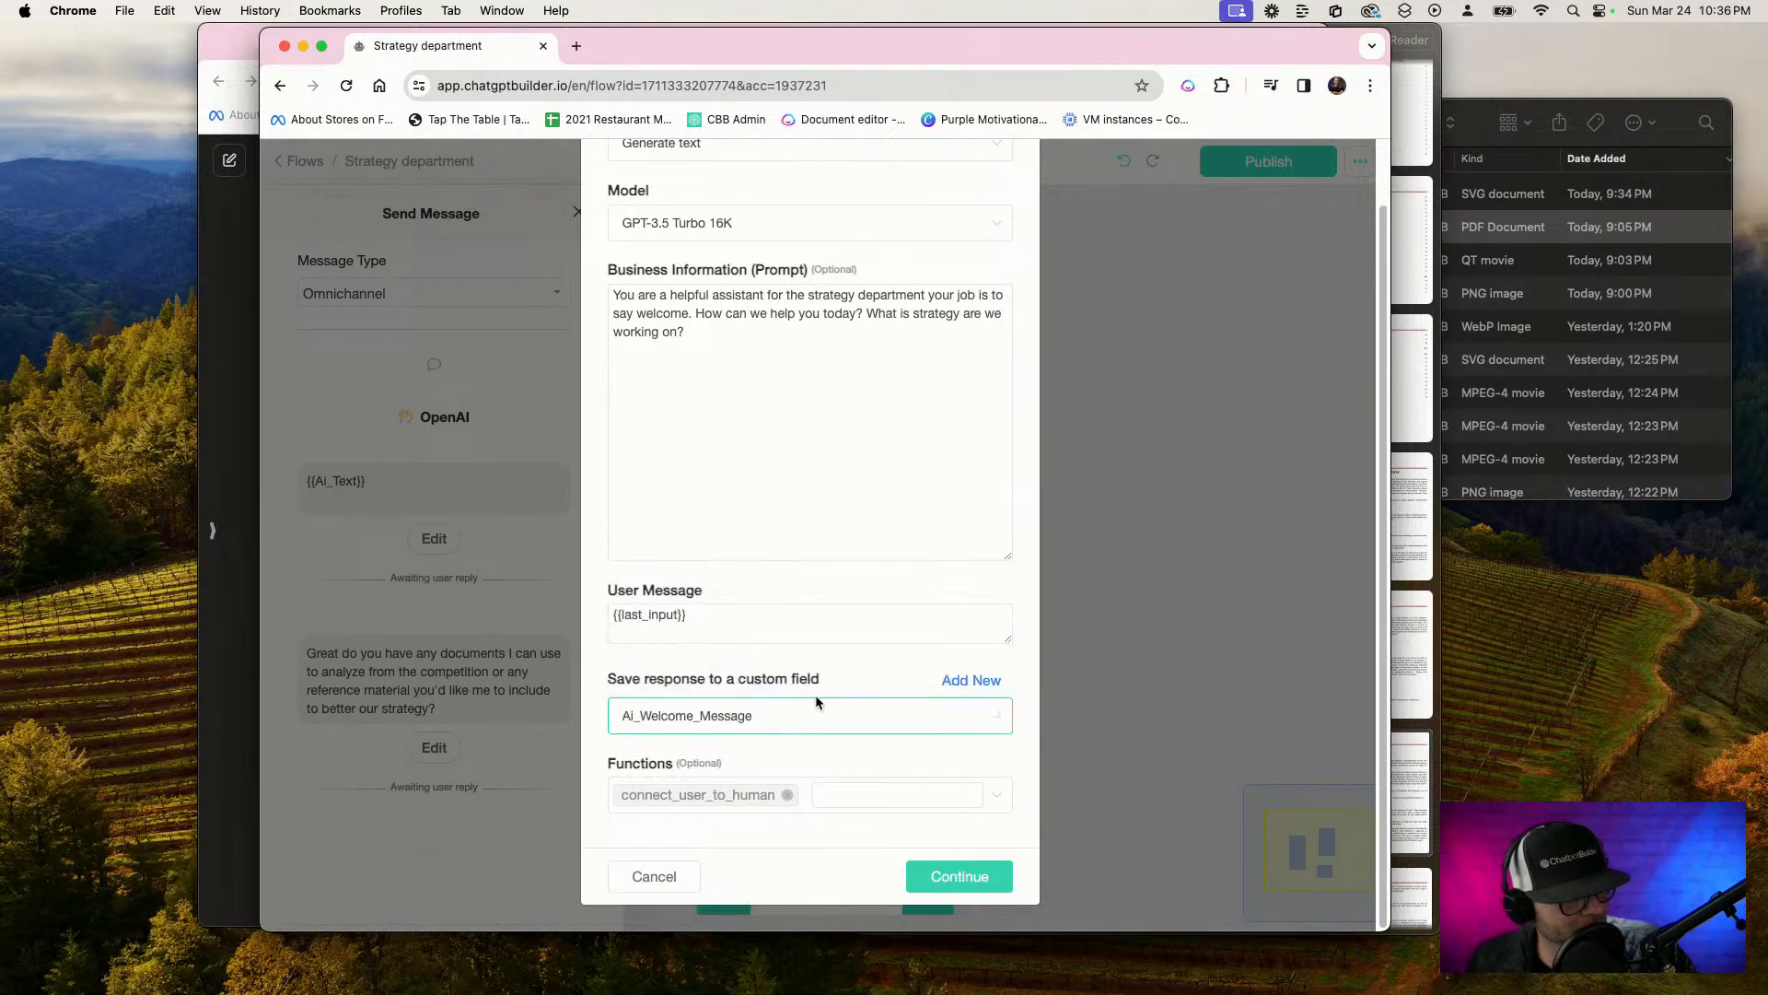
click(954, 877)
Replace the reply variable in the starting Send Message block with Ai_Welcome_Message and publish the Strategy department flow
triple_click(399, 486)
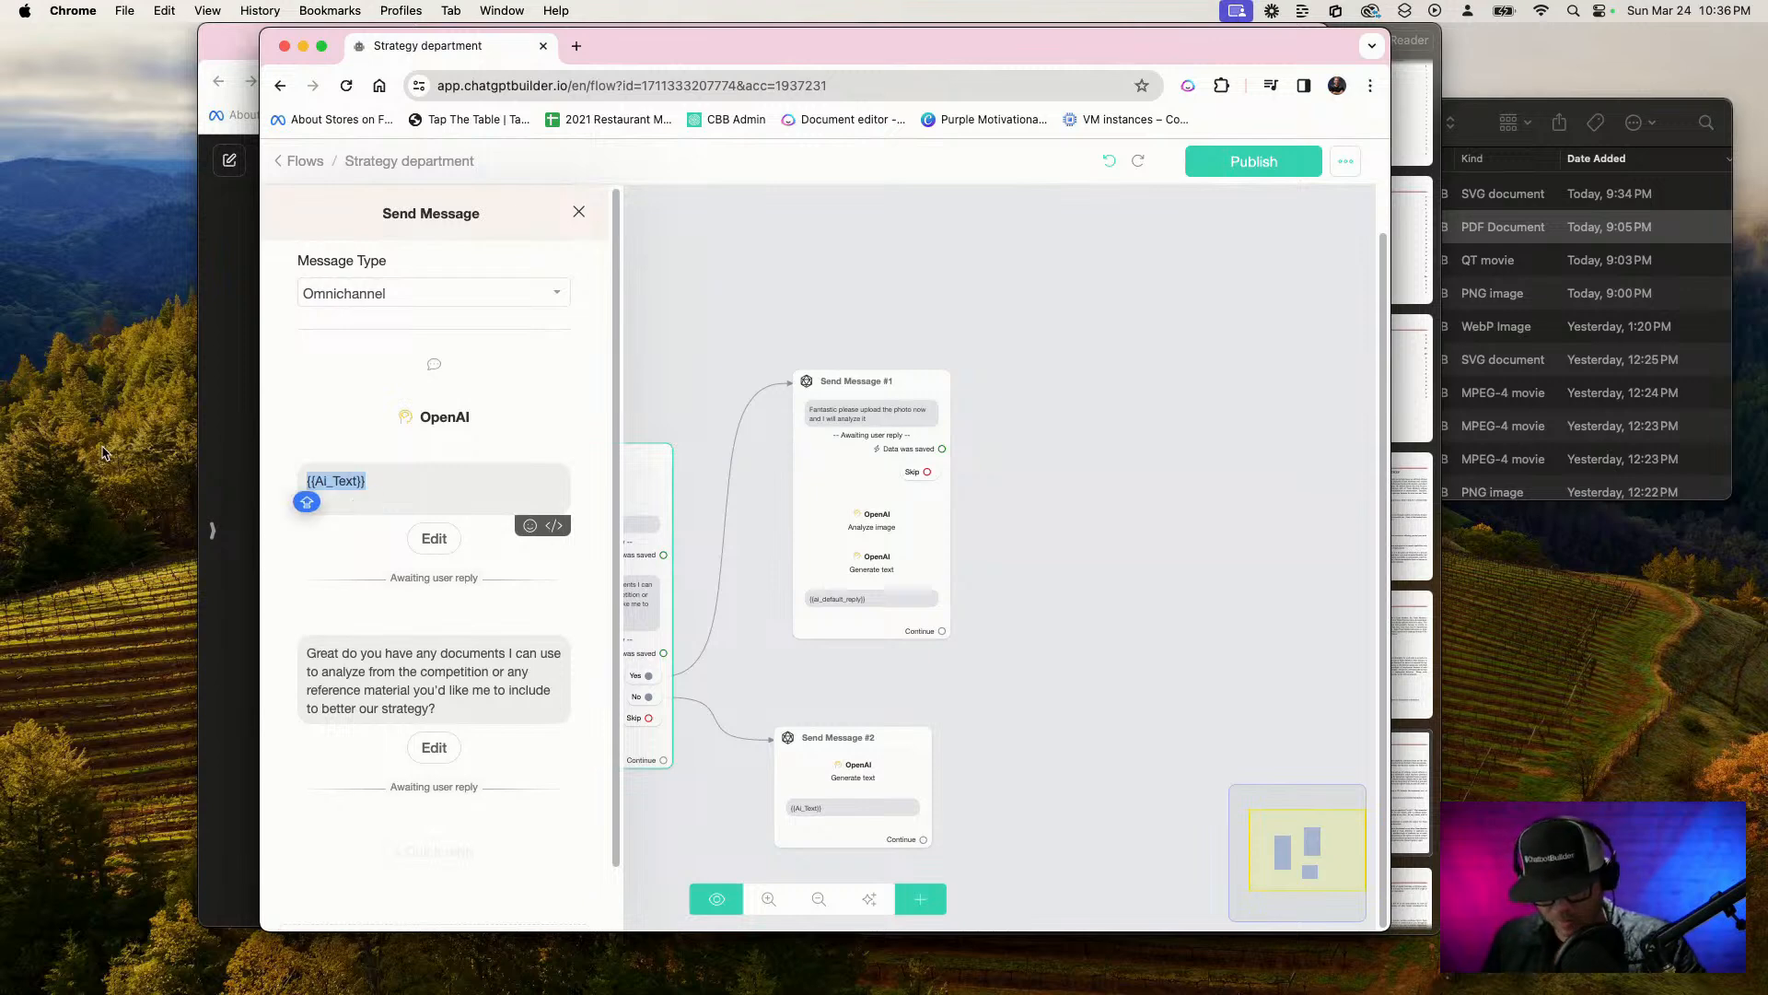
key(BackSpace)
text({AI)
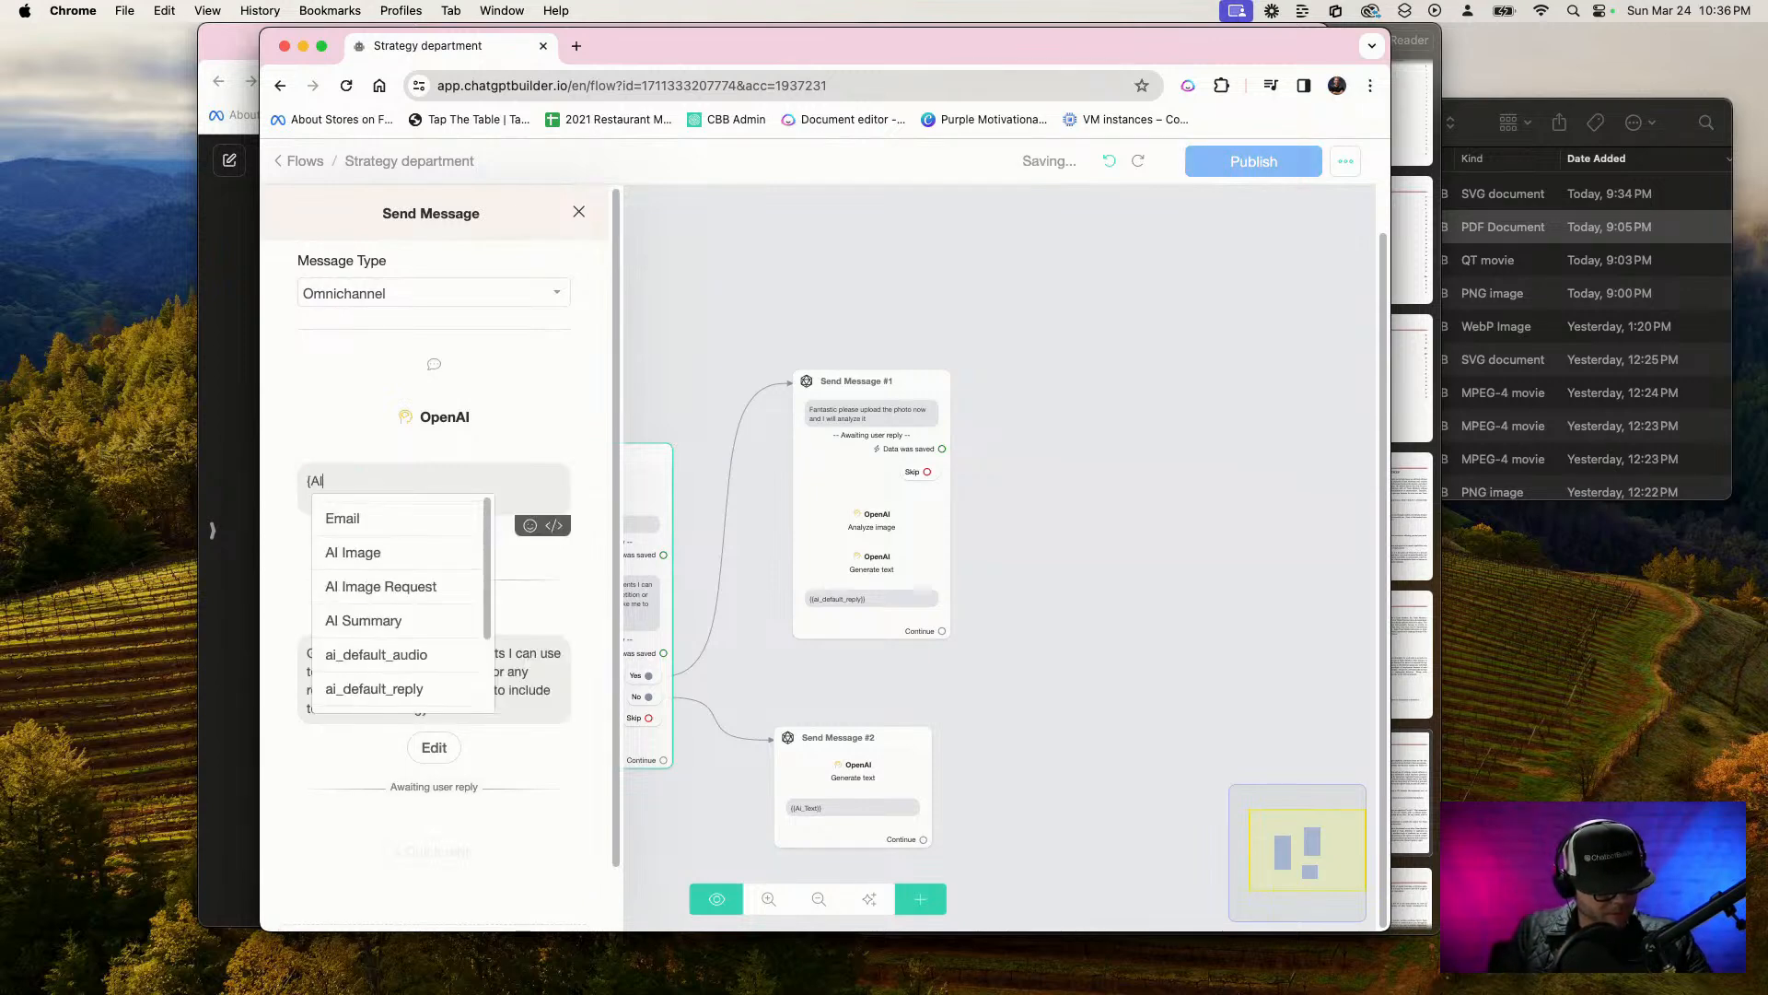
scroll(381, 608, down, 3)
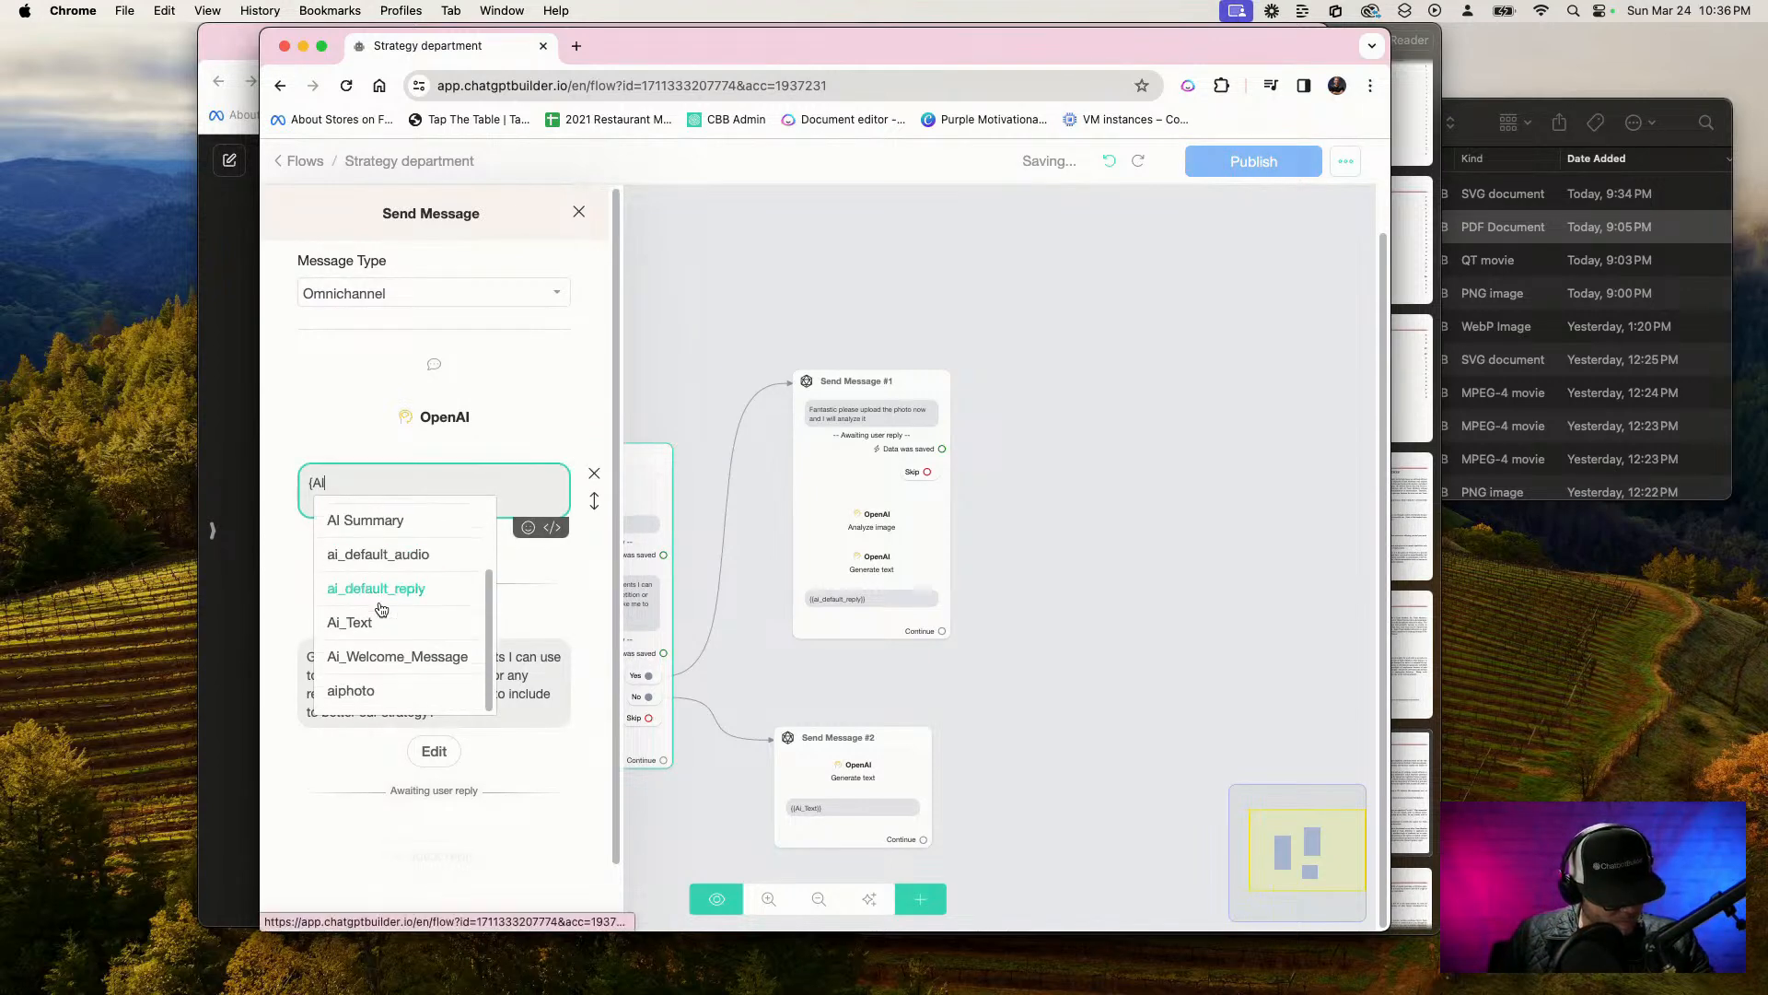
click(387, 656)
click(755, 312)
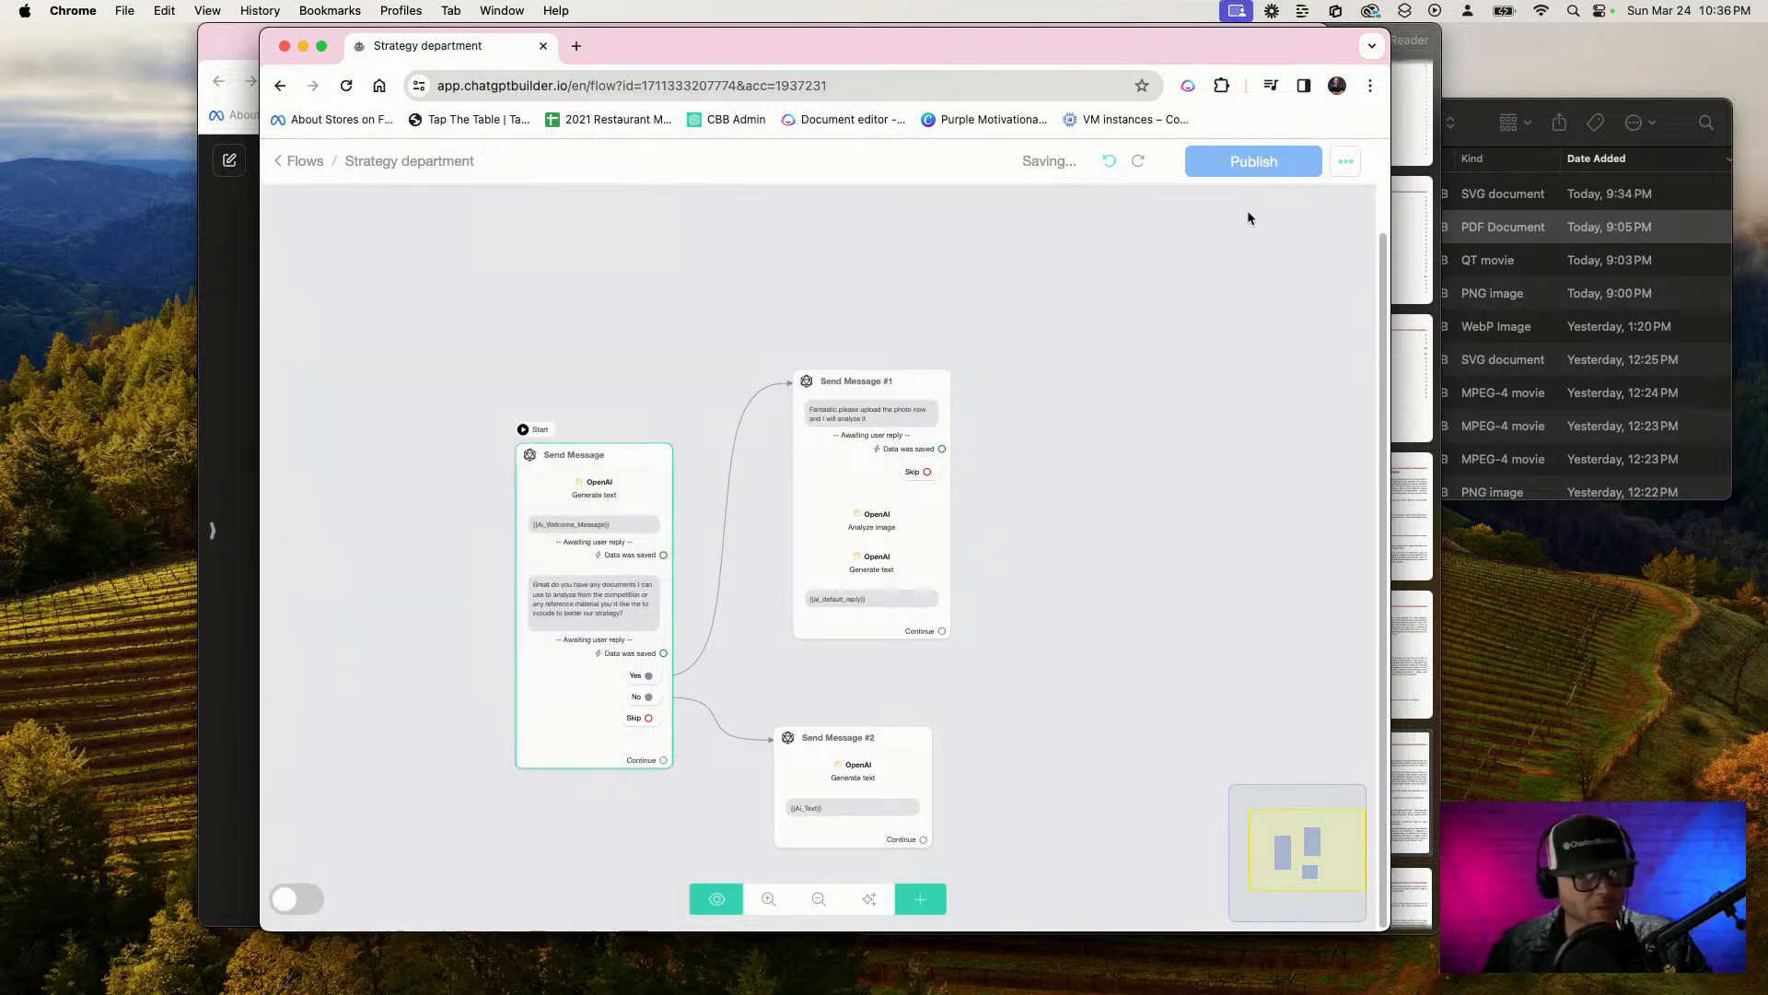
click(1274, 161)
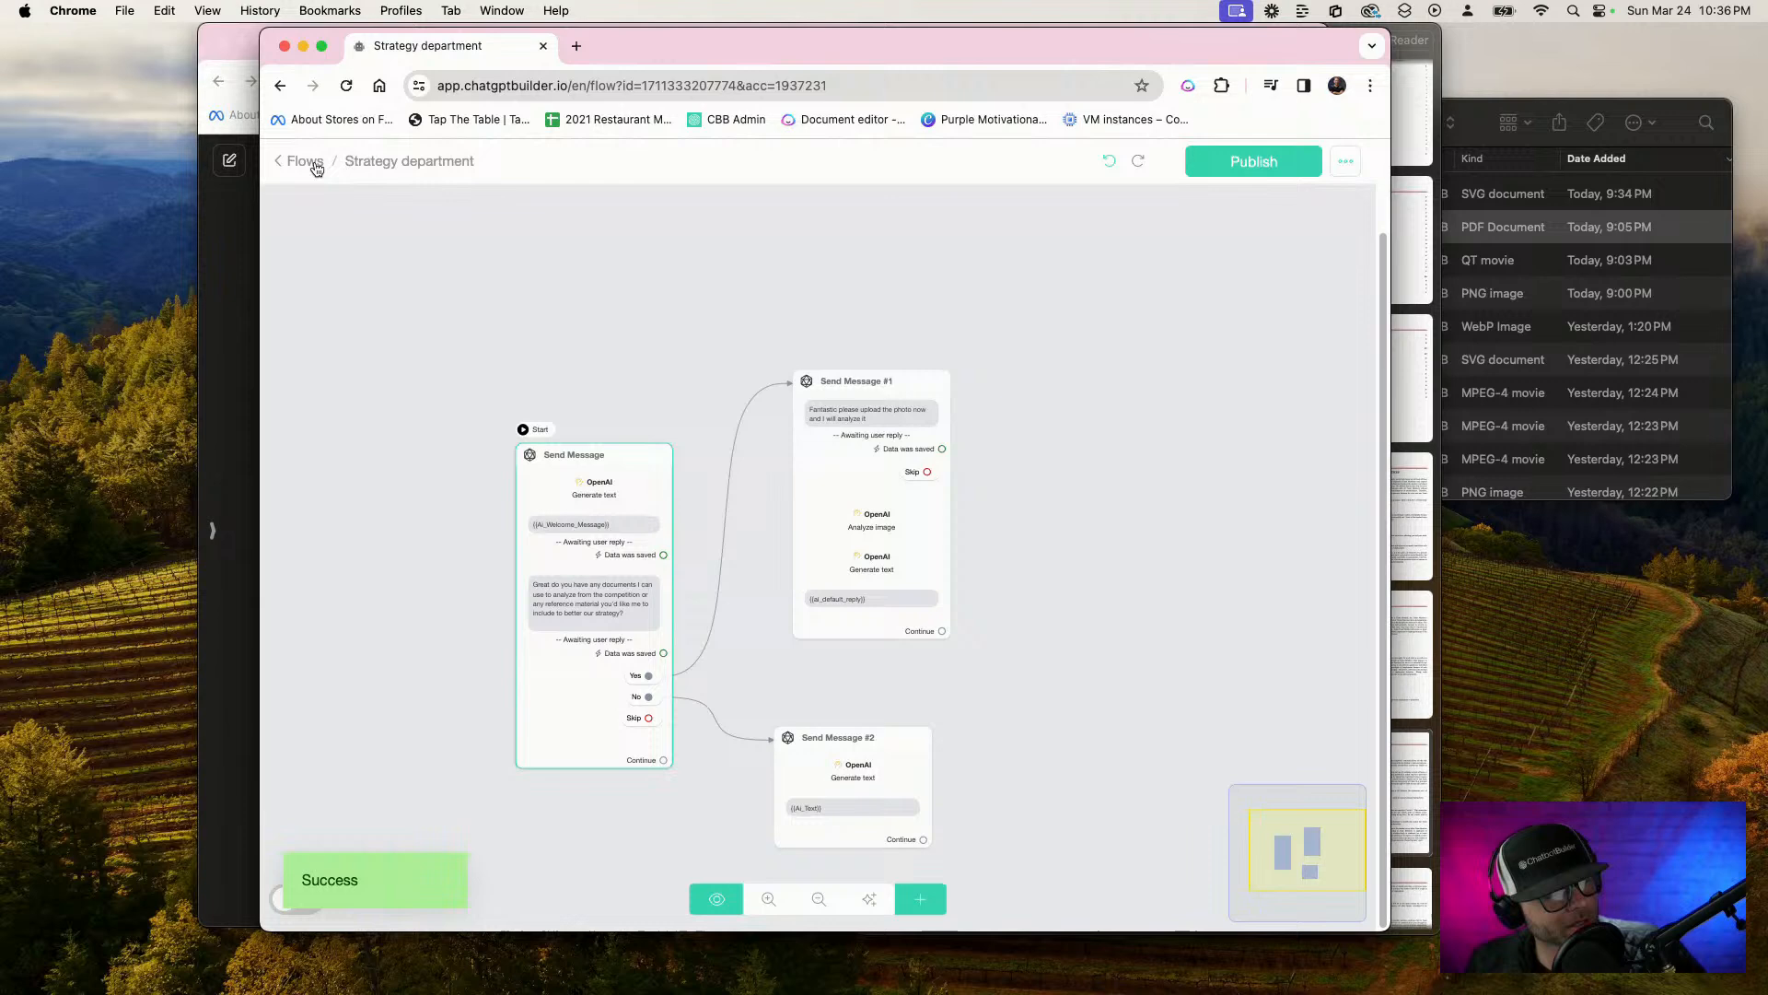
Go to the inbox and send the Clear and Delete Conversation flow to the first guest conversation
click(307, 163)
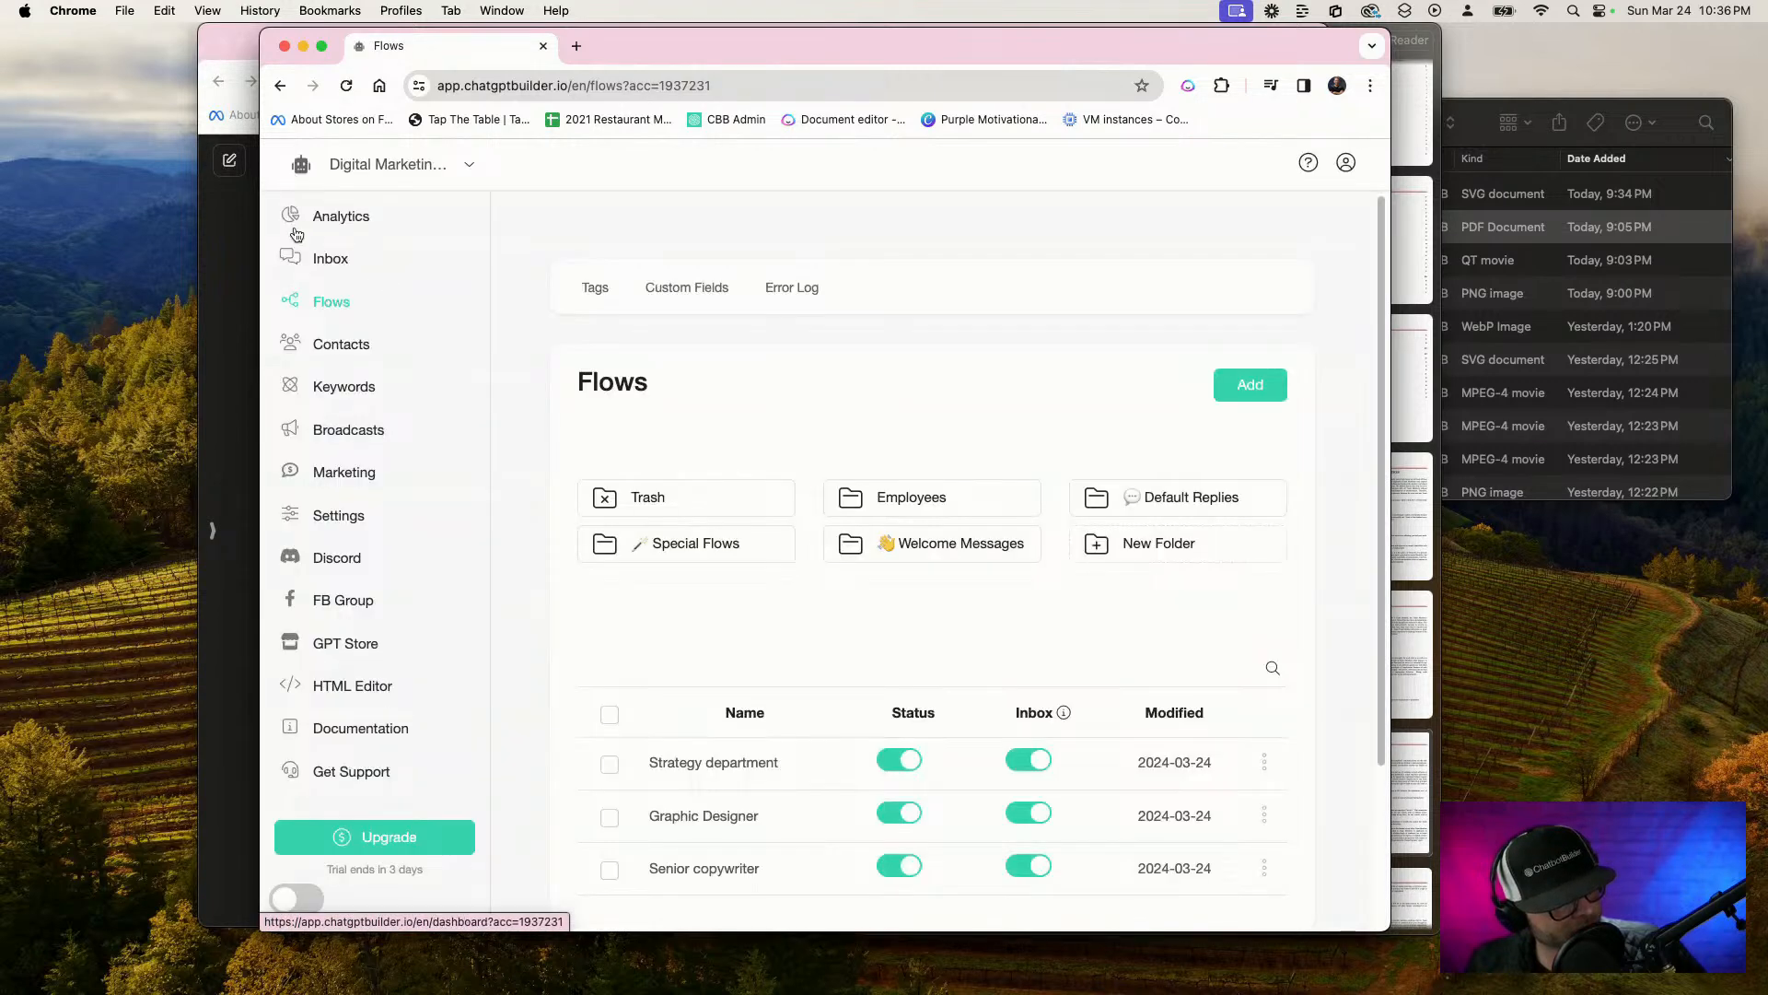
click(313, 251)
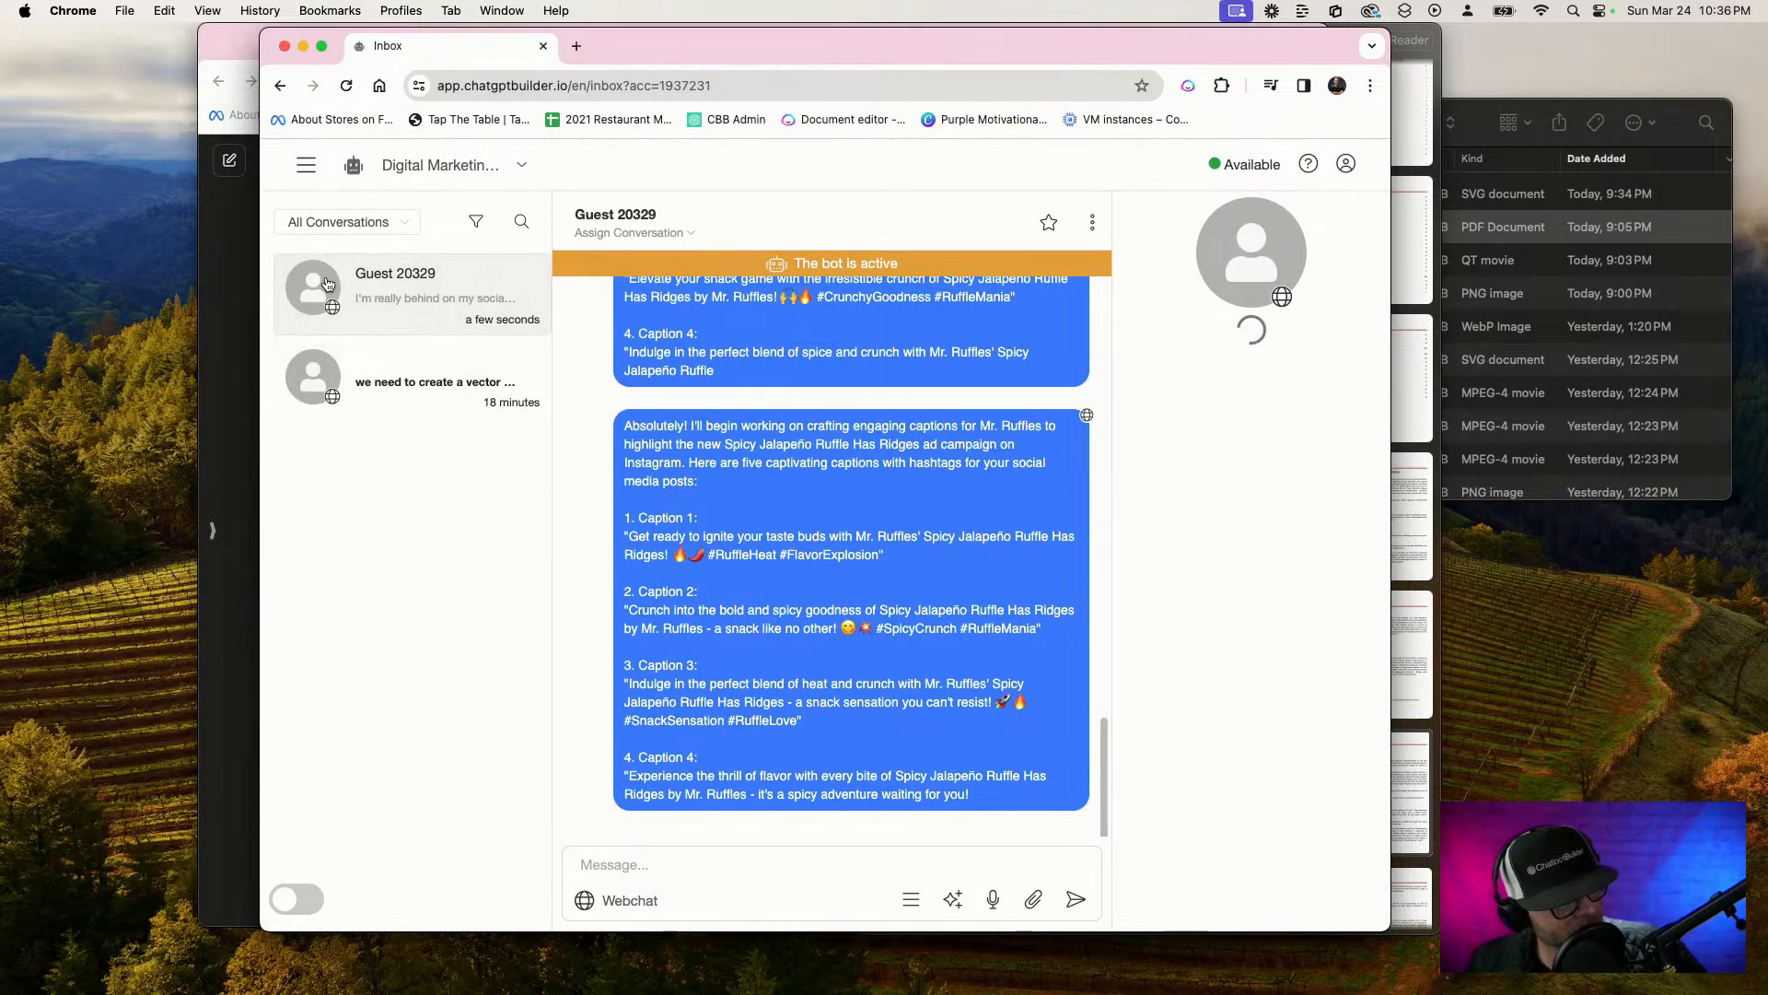
click(914, 906)
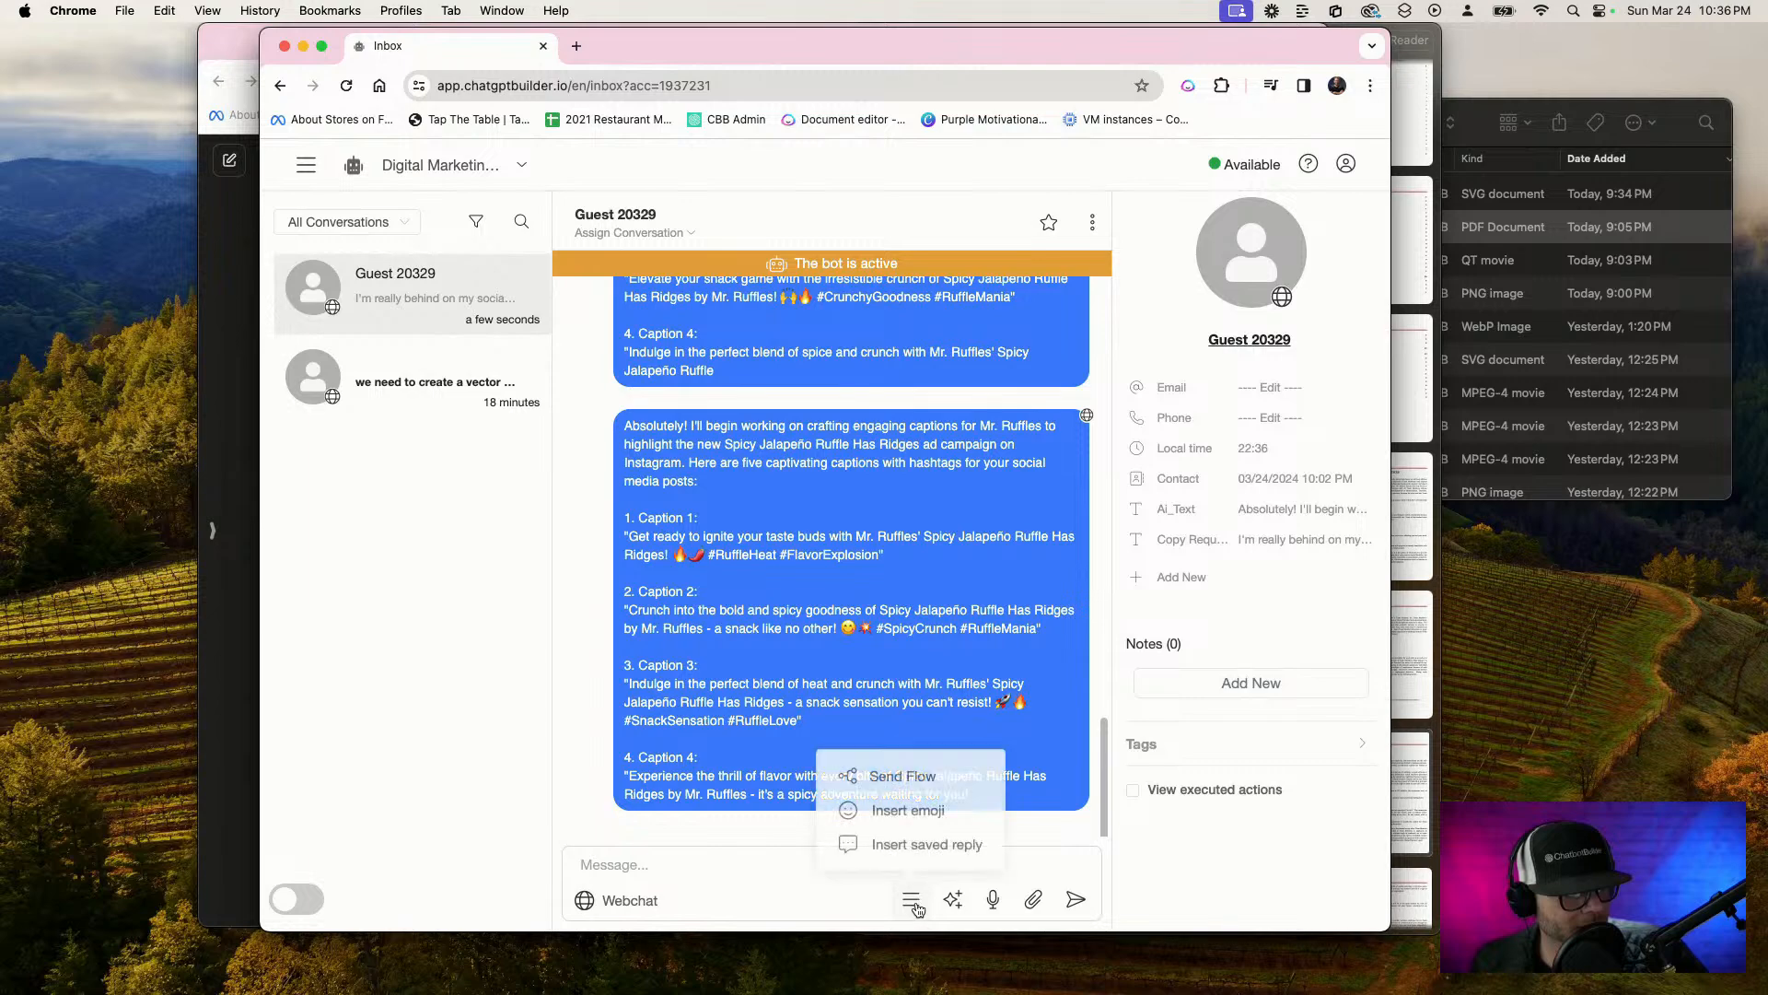
click(919, 779)
scroll(911, 714, down, 5)
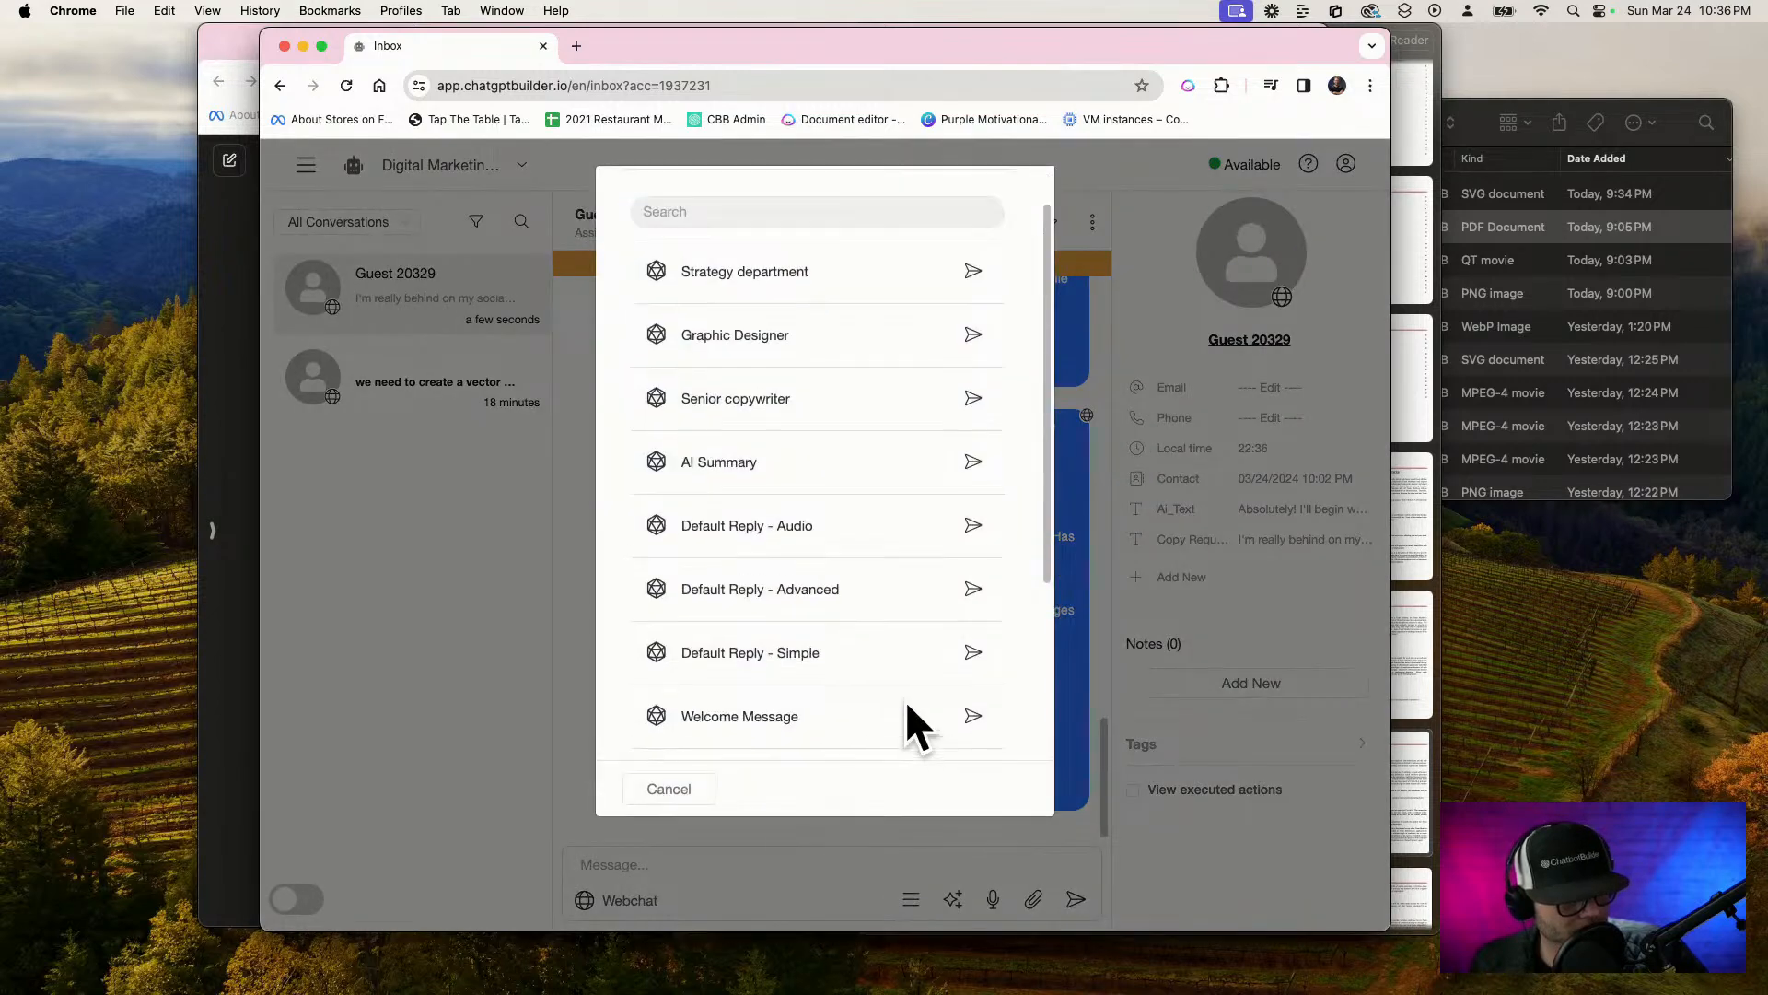
click(973, 647)
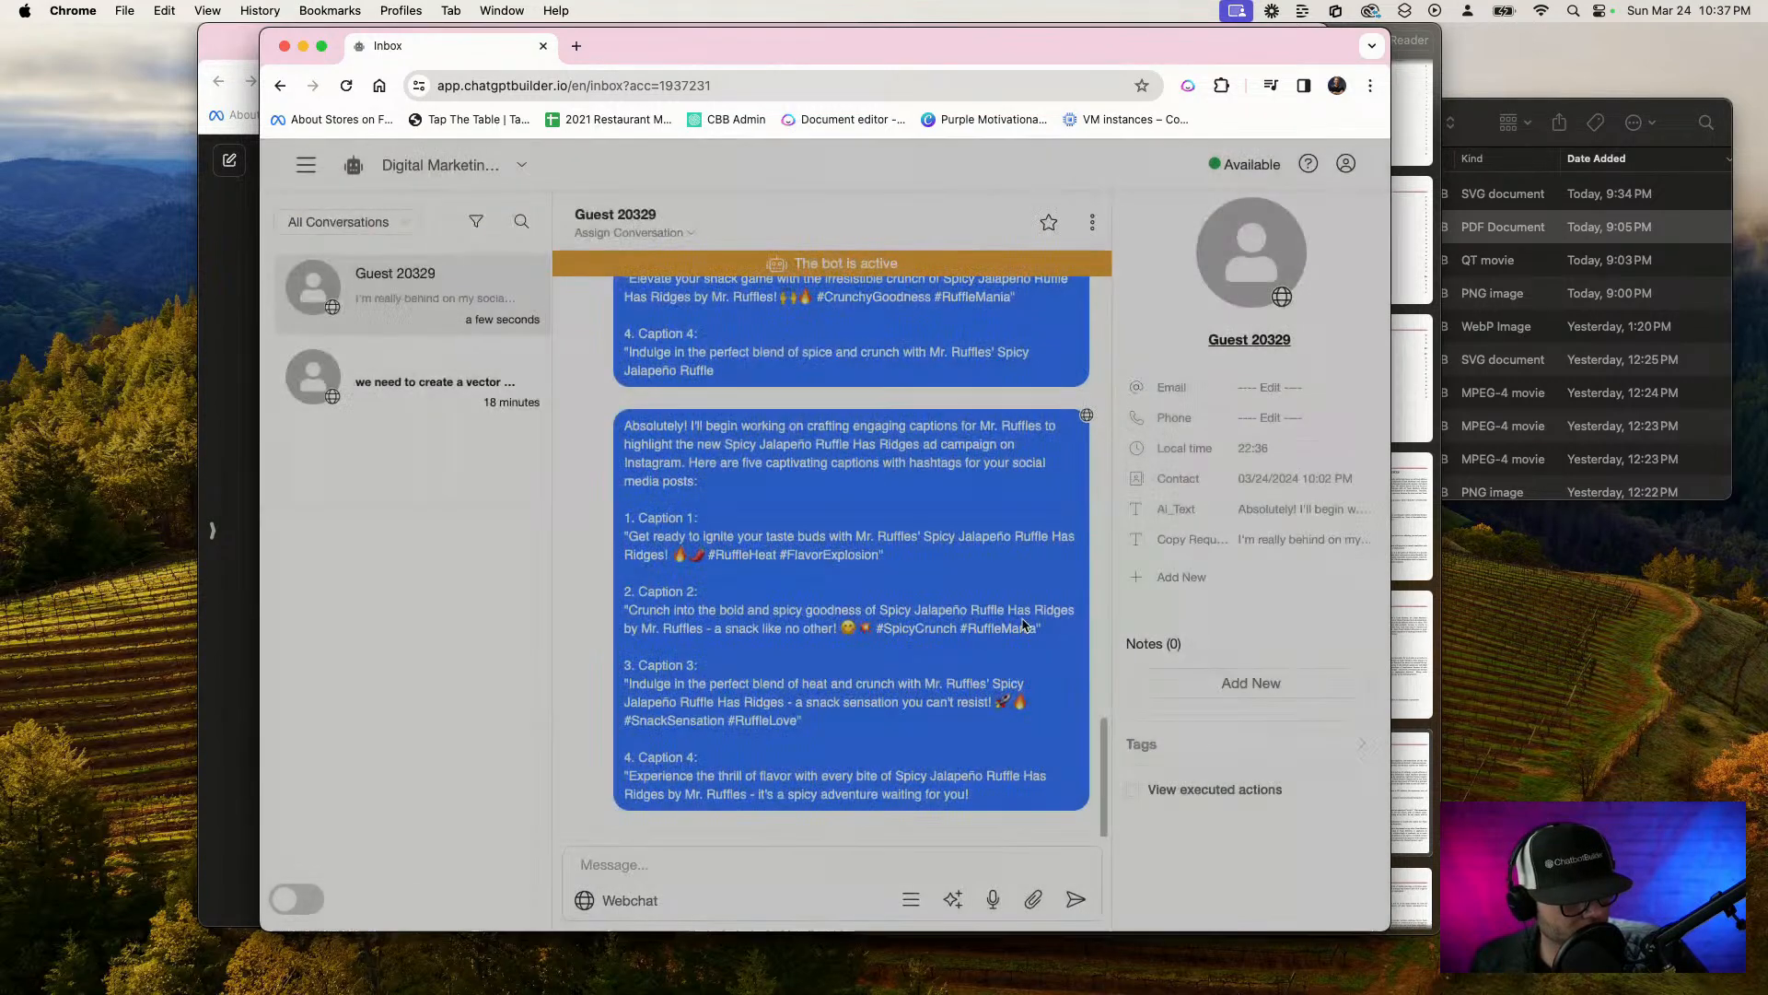
Send the Clear and Delete Conversation flow to the conversation about vector images and reload the inbox
click(407, 378)
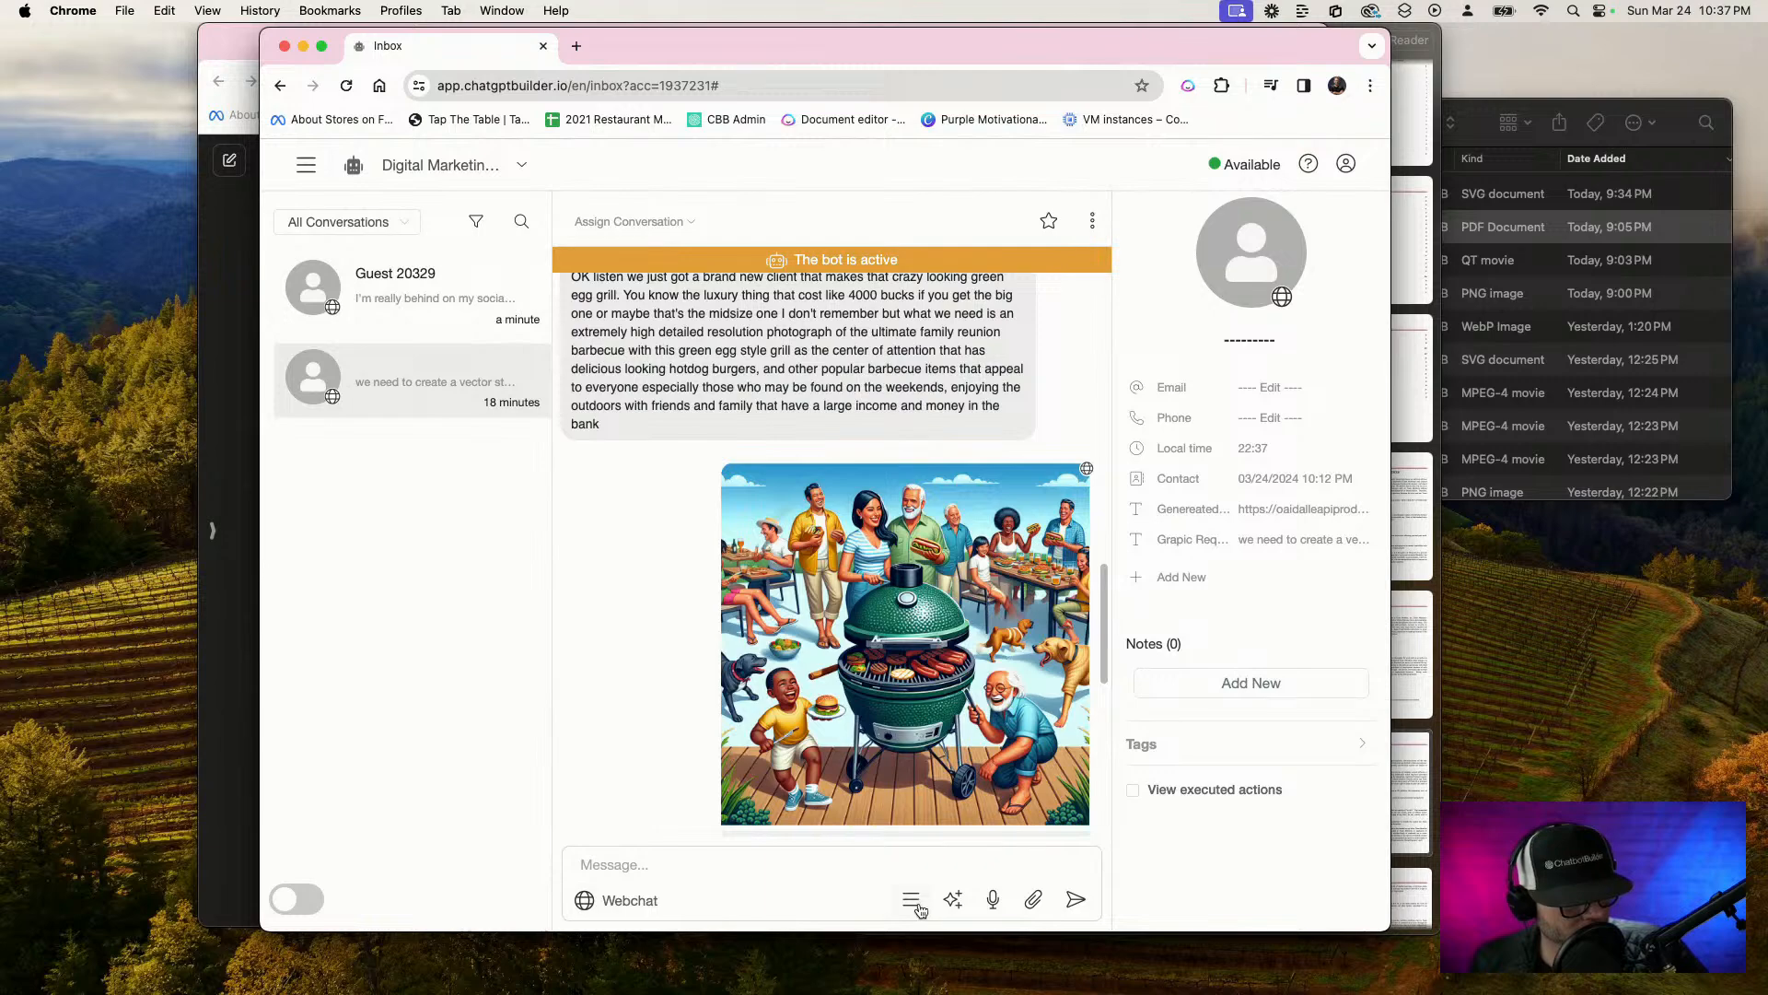
click(917, 905)
click(912, 776)
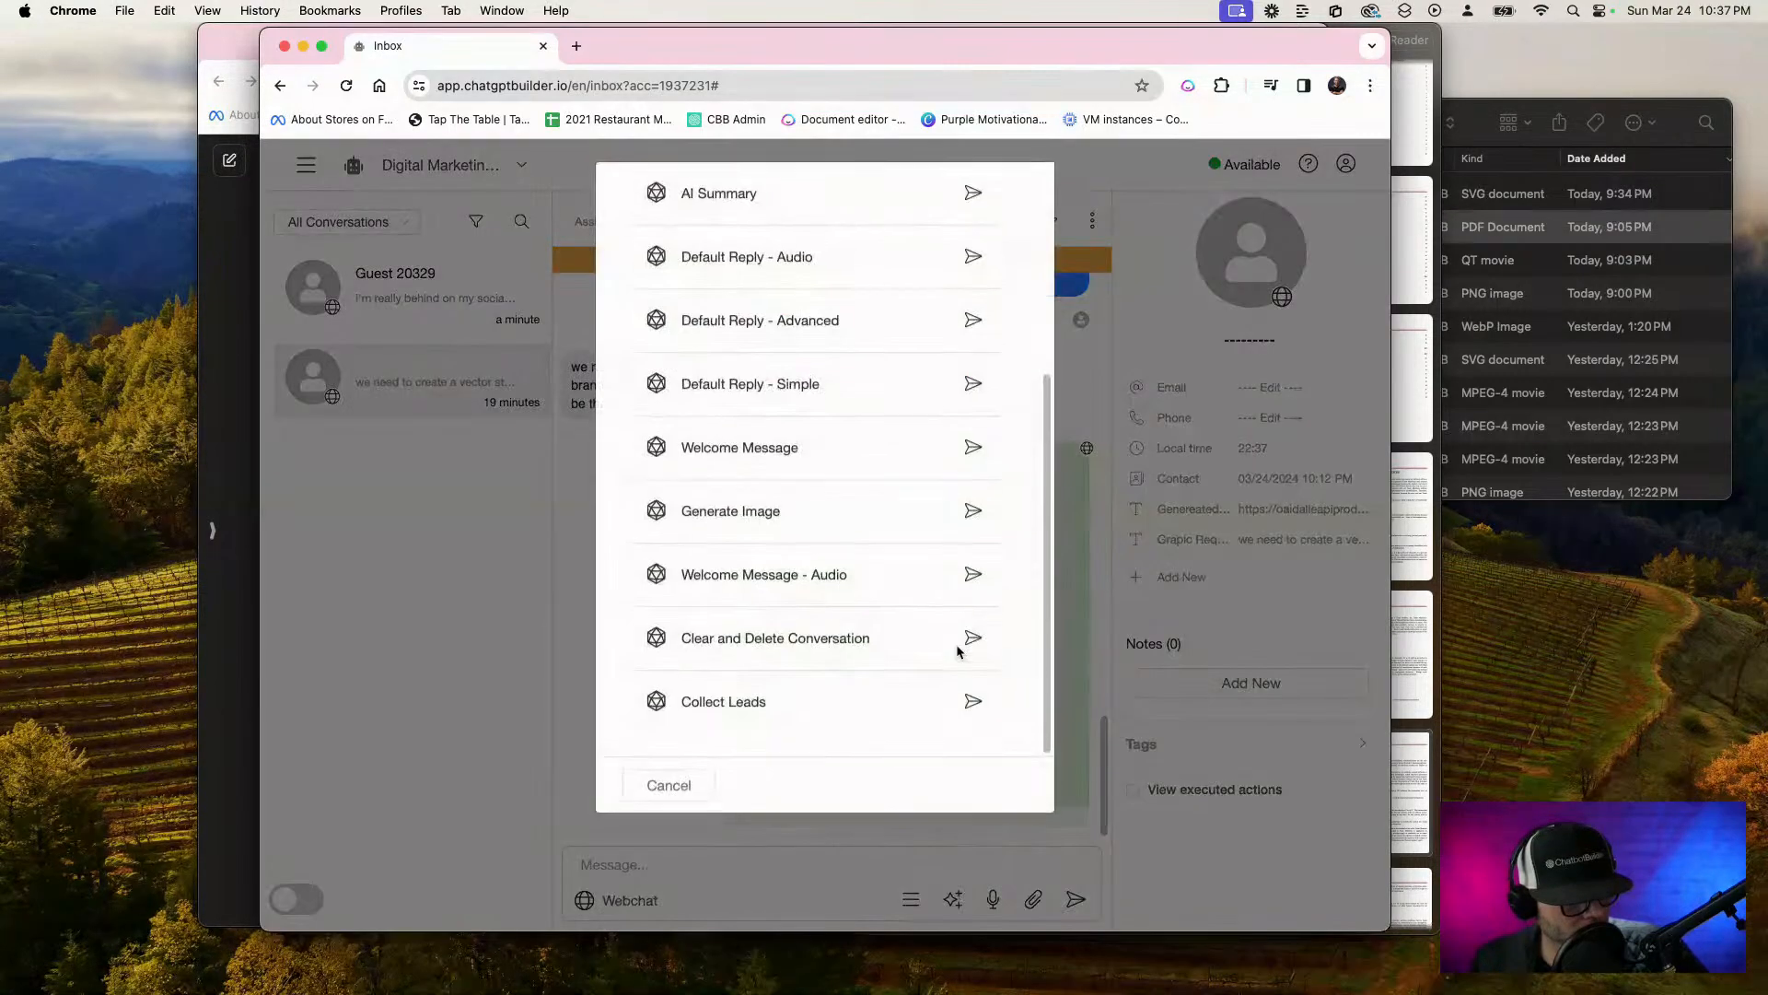
click(972, 642)
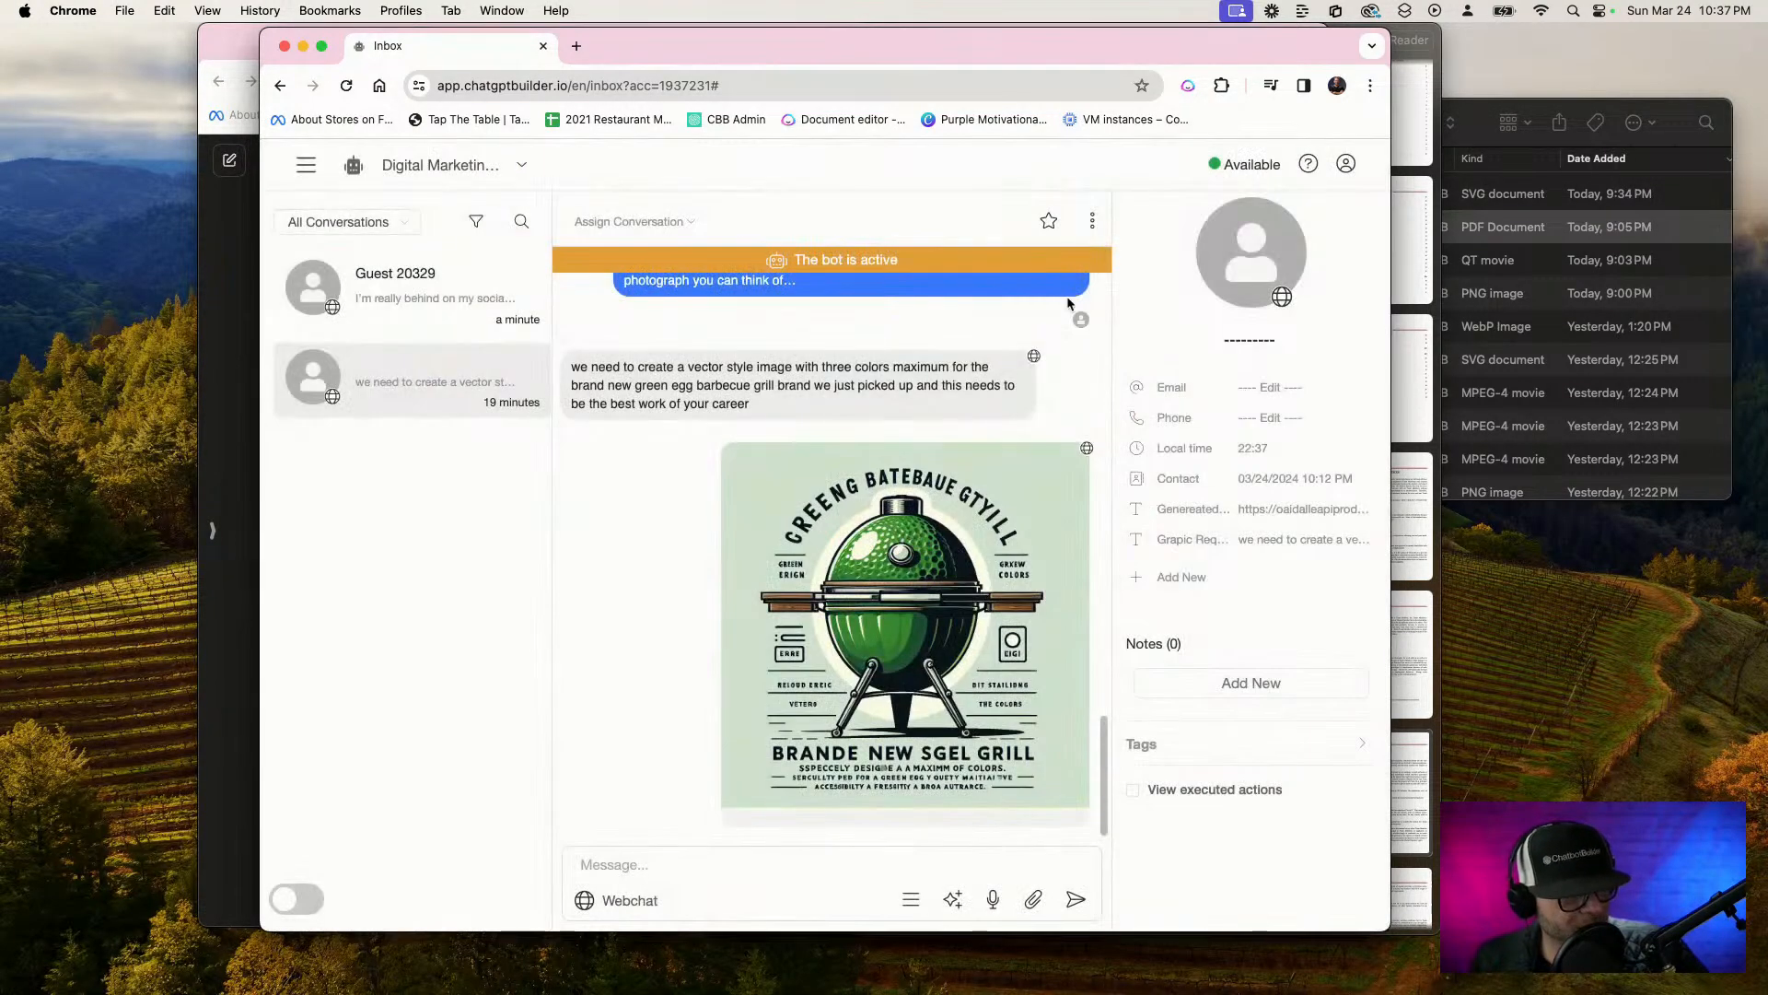
click(981, 87)
key(Return)
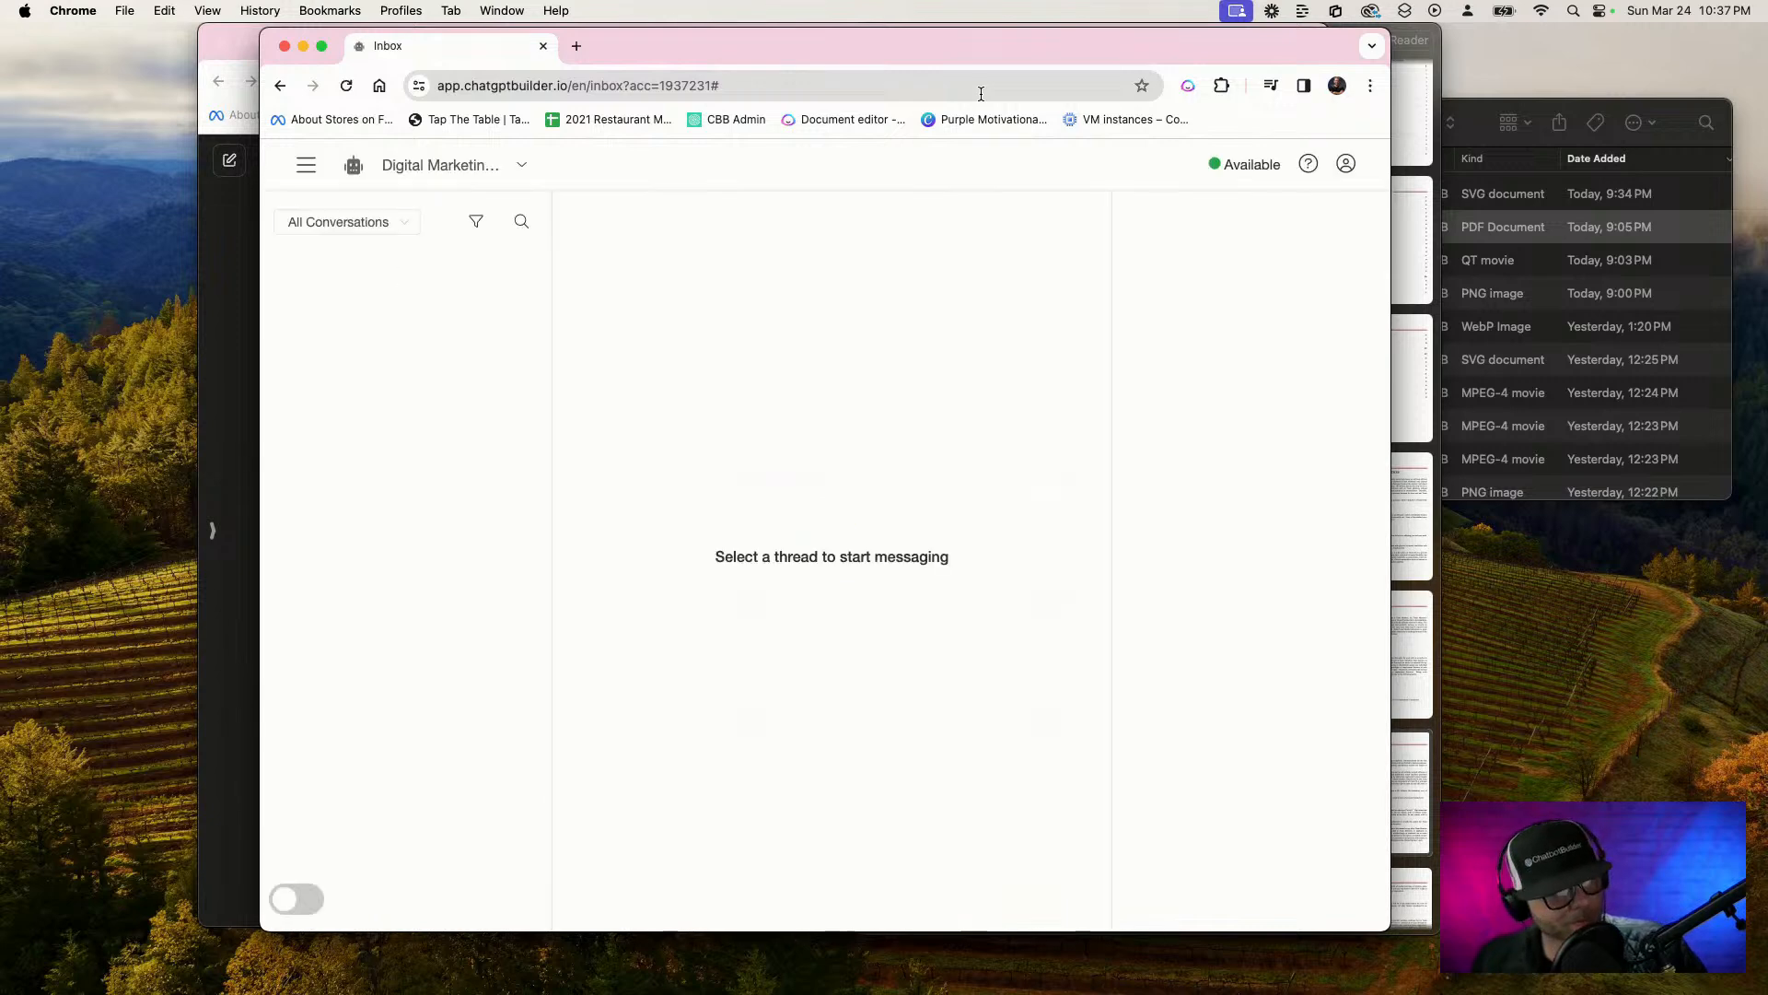
Return to the flows list and open the Strategy department flow for editing
click(311, 167)
click(334, 245)
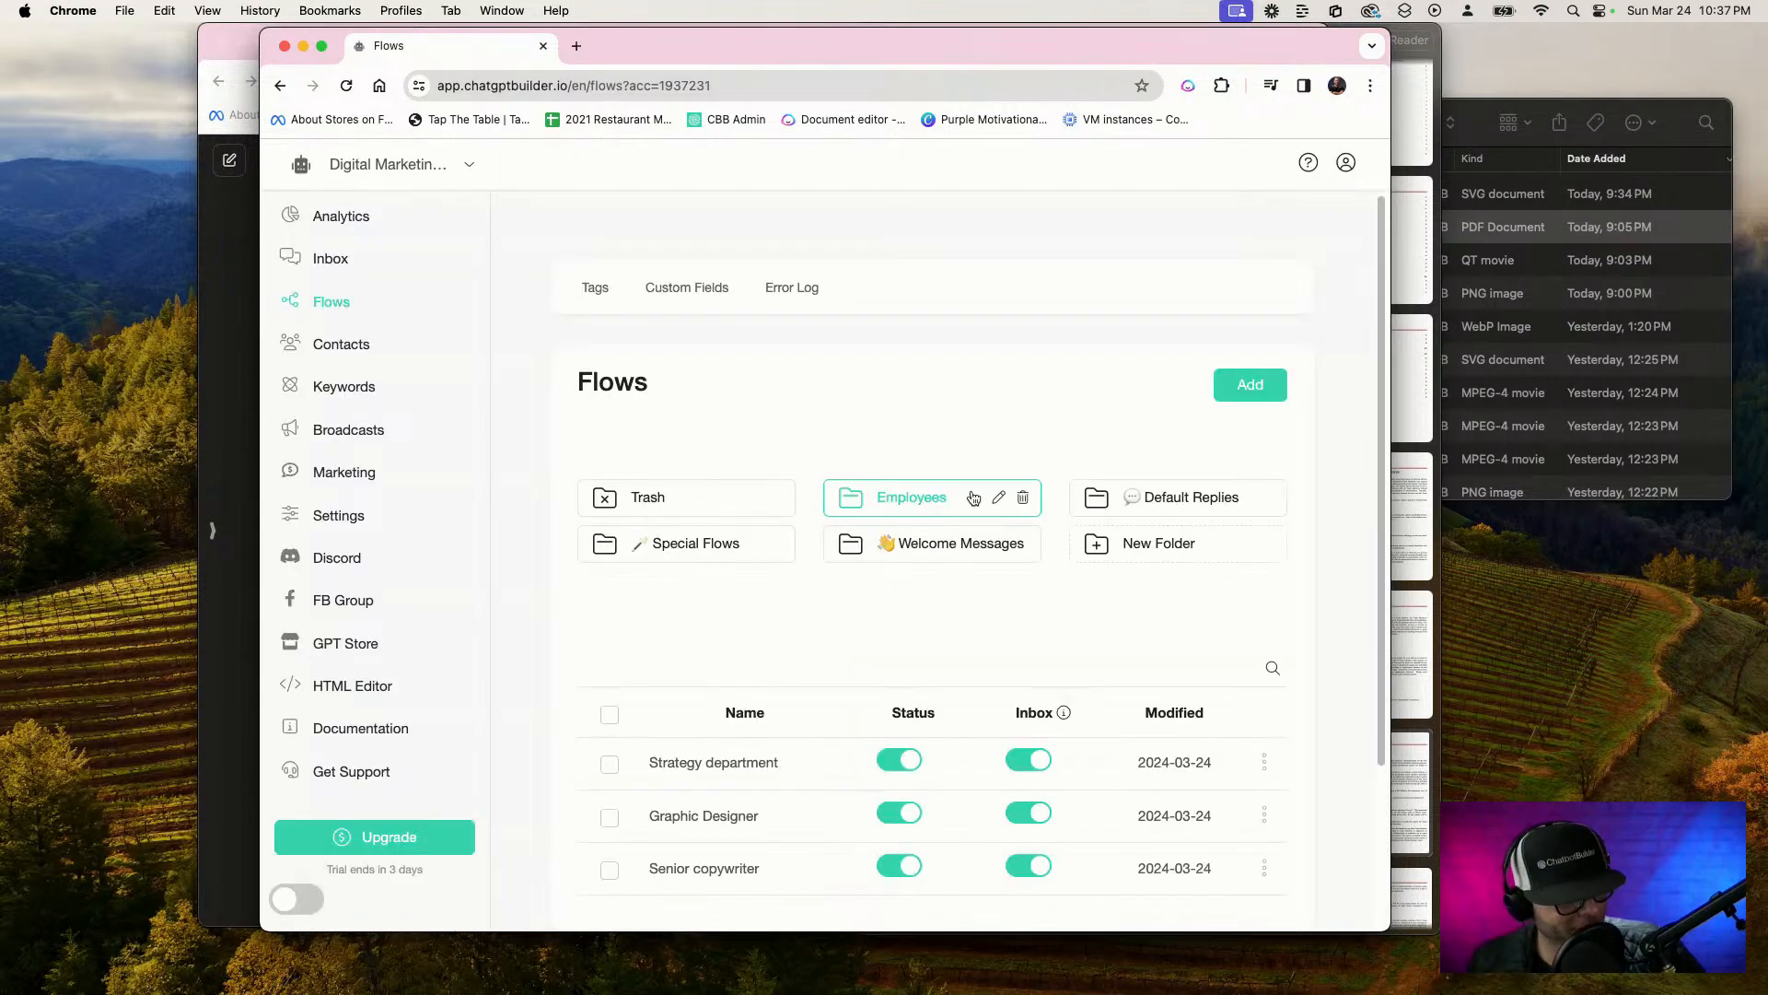
scroll(838, 746, down, 1)
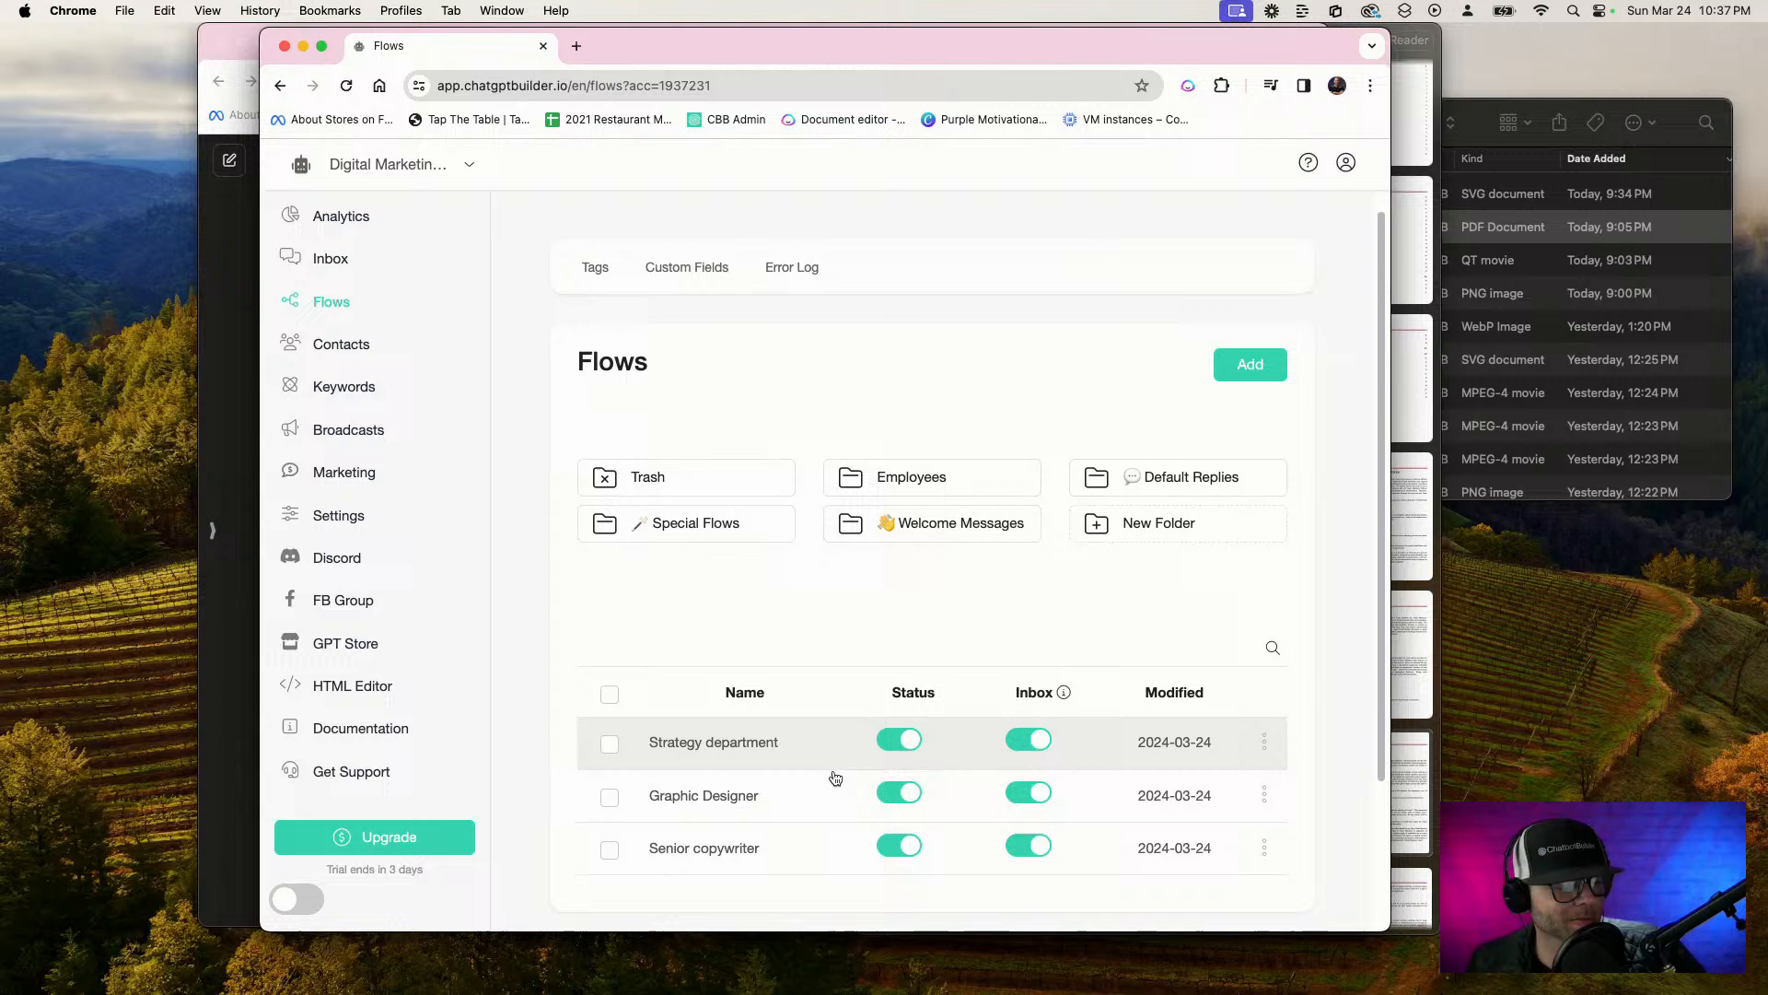
click(777, 727)
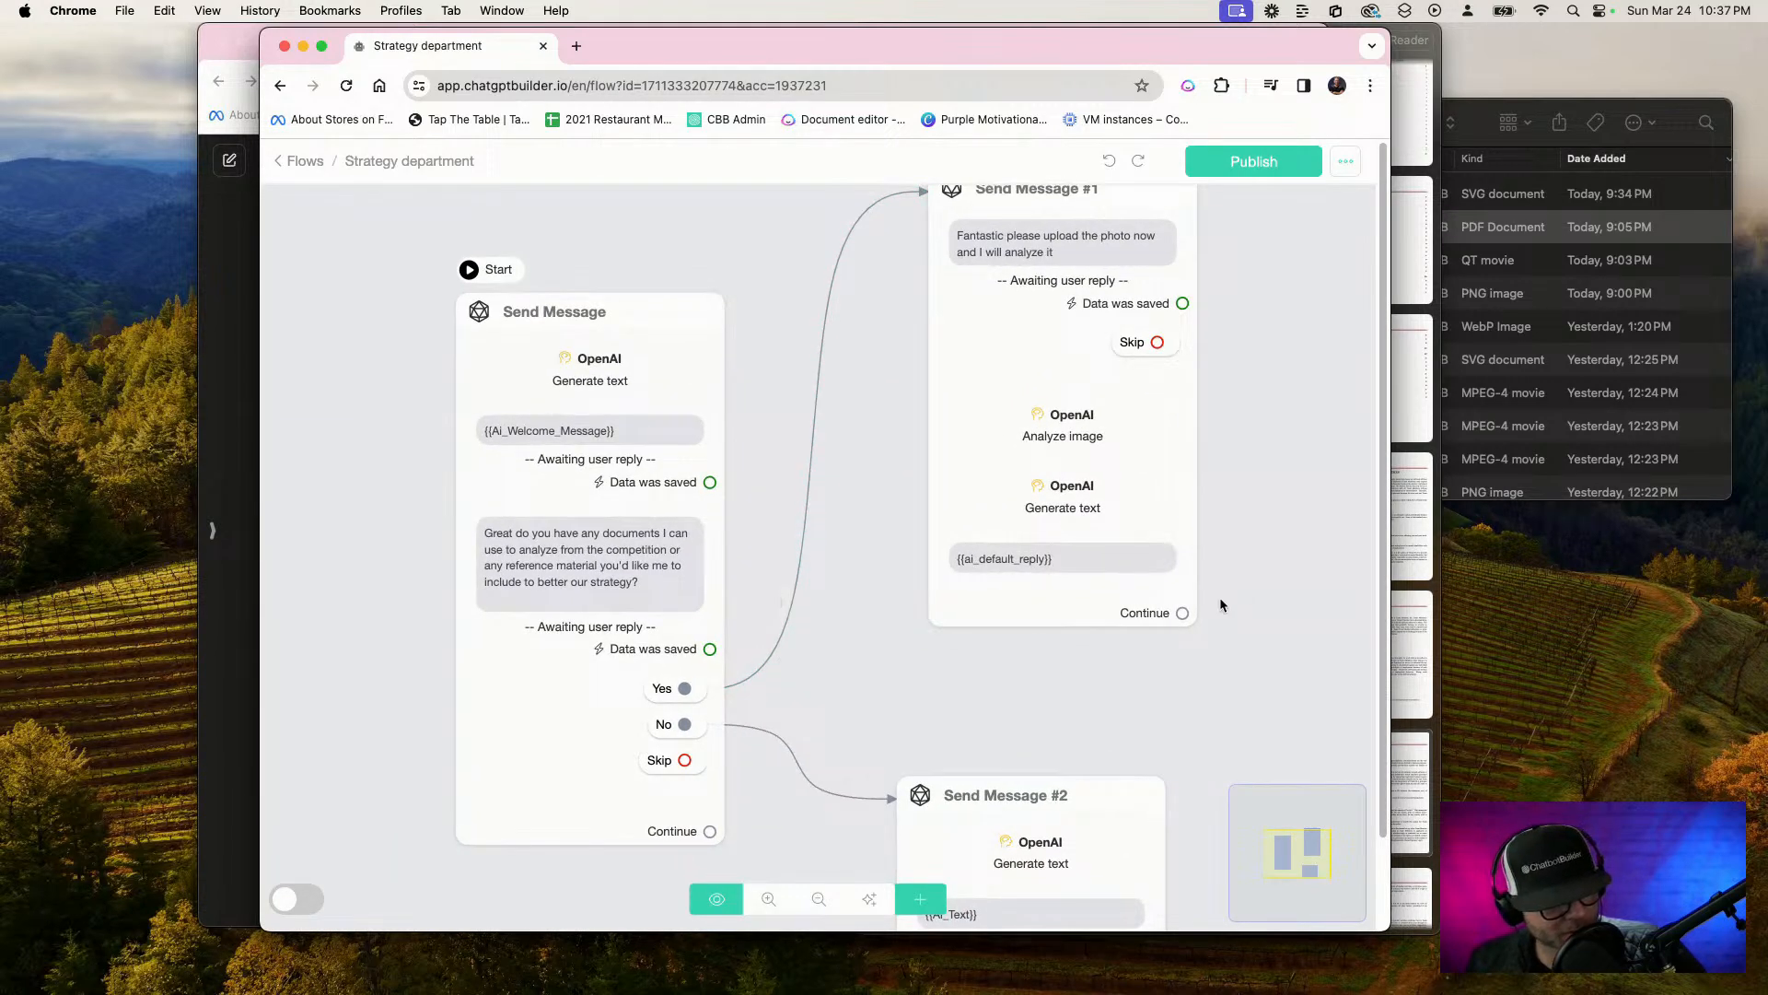
Check the starting Send Message block's OpenAI action and the Get User Data settings of its reference documents question, leaving both unchanged
click(665, 371)
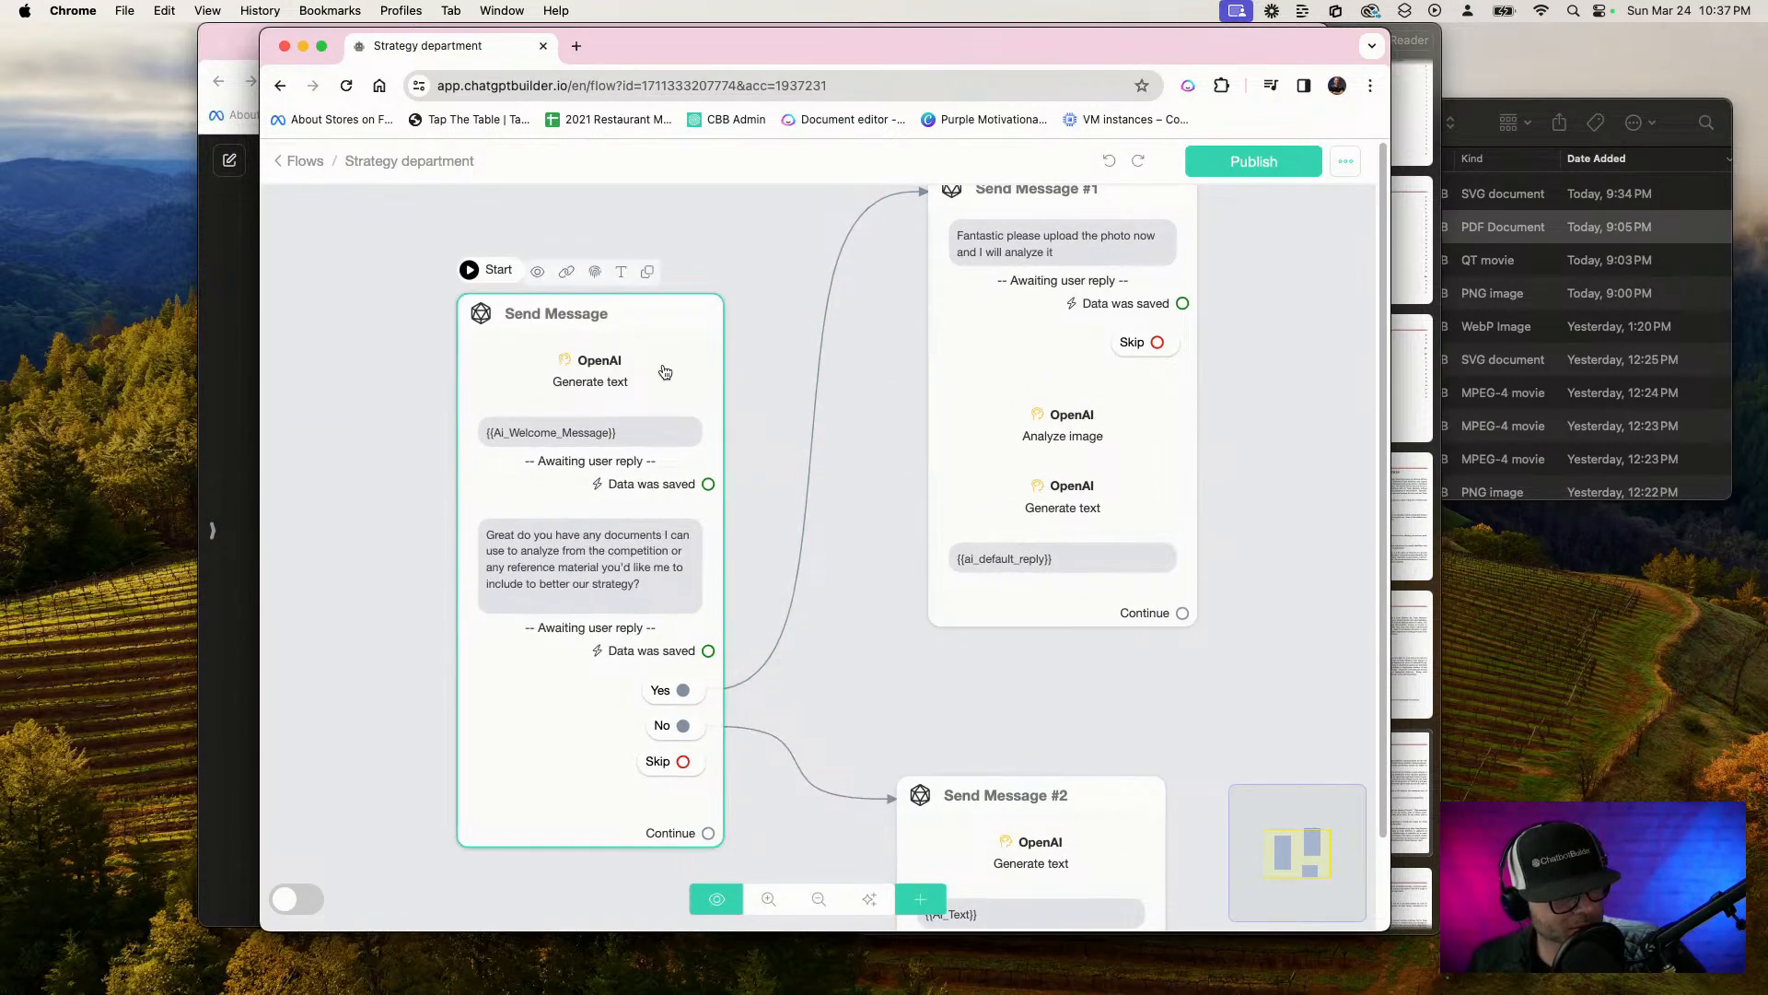
click(664, 371)
click(443, 419)
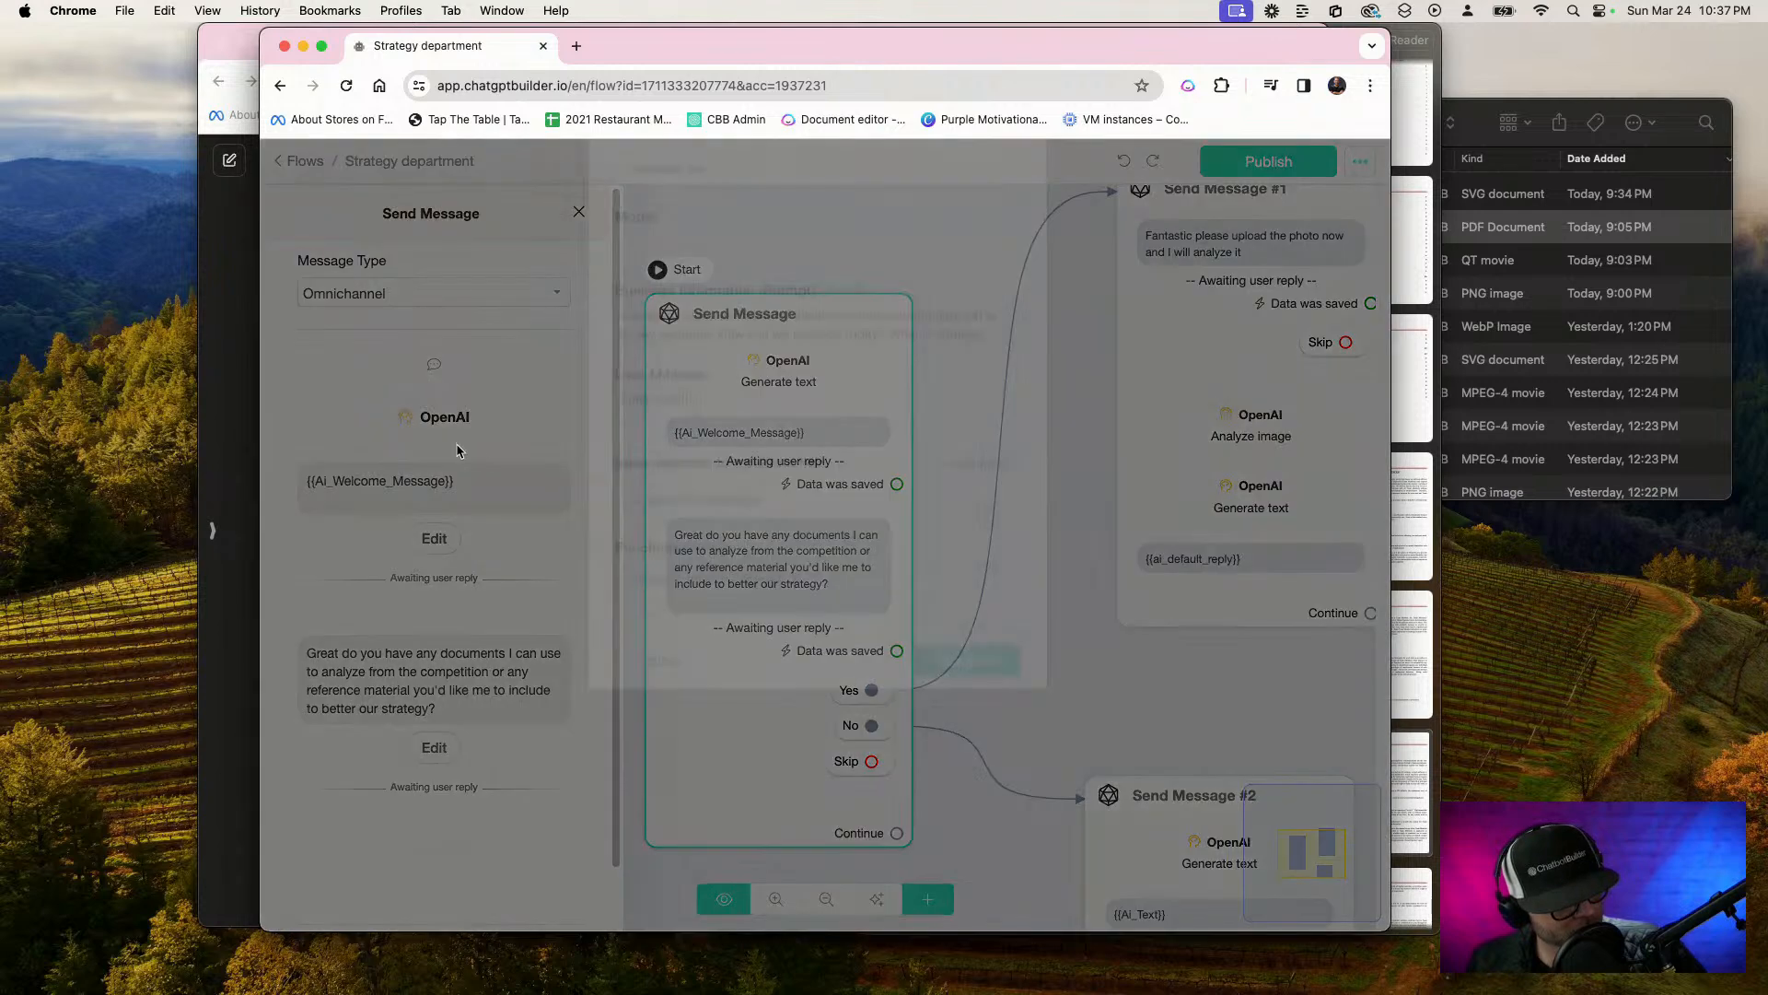
click(676, 700)
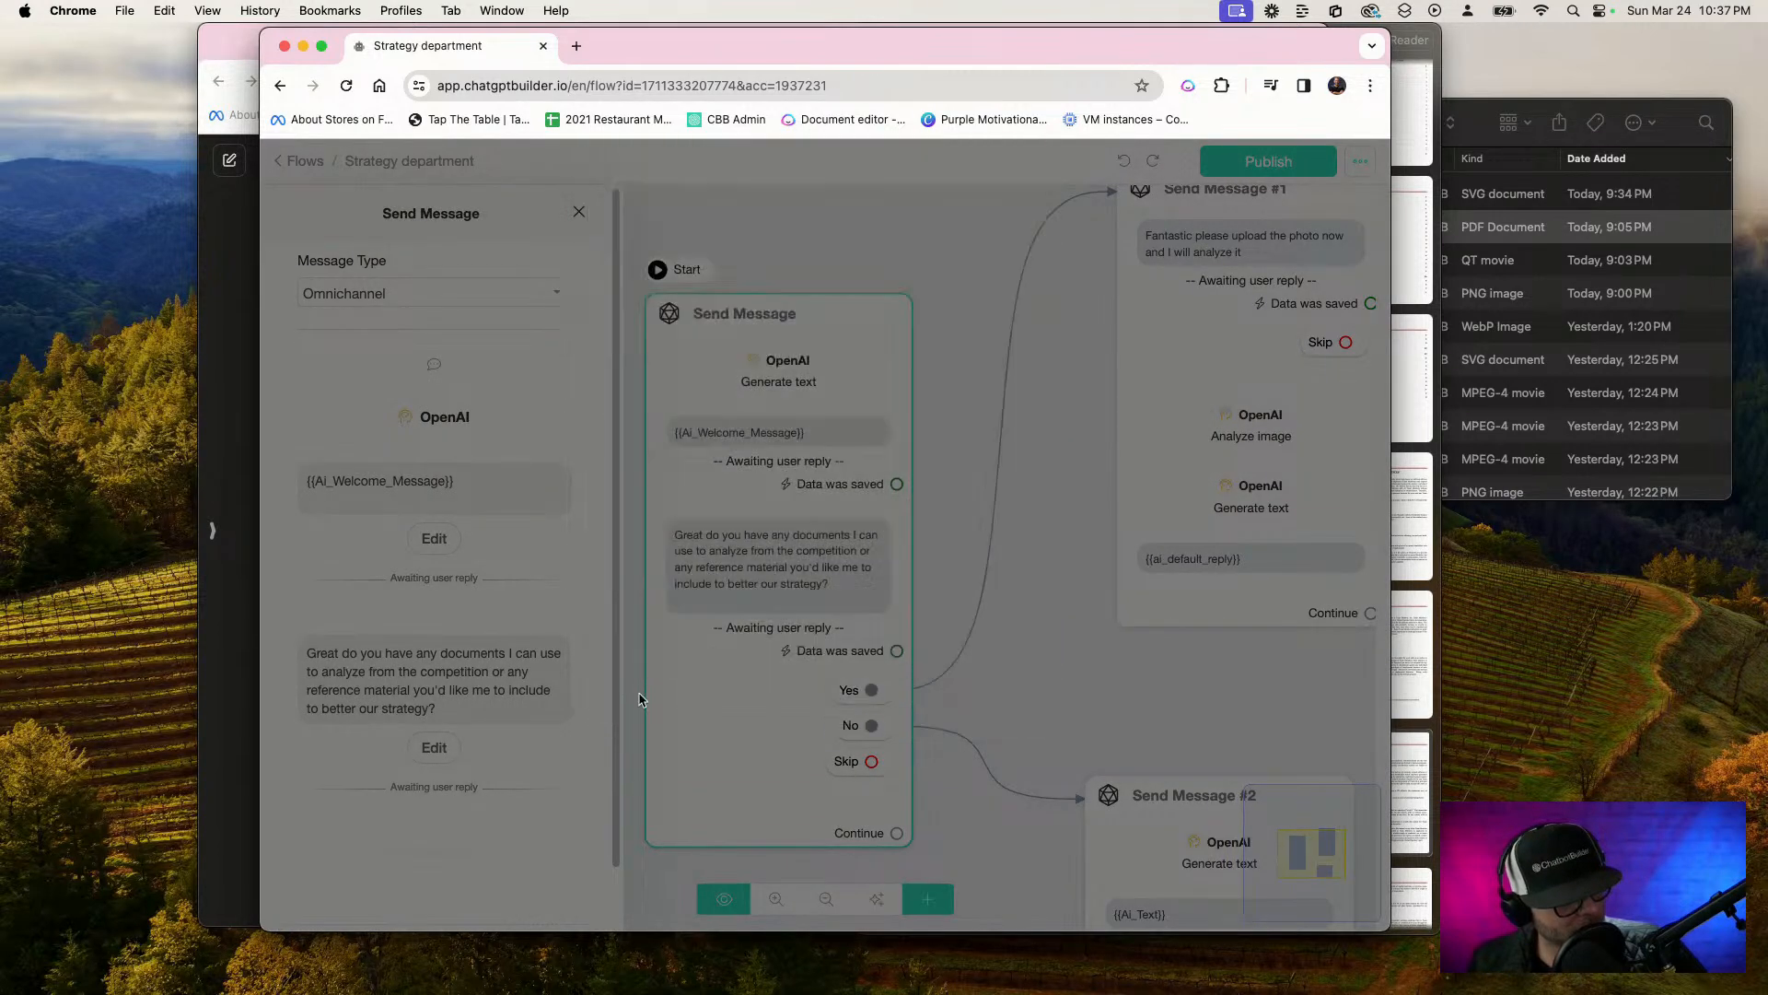
click(436, 749)
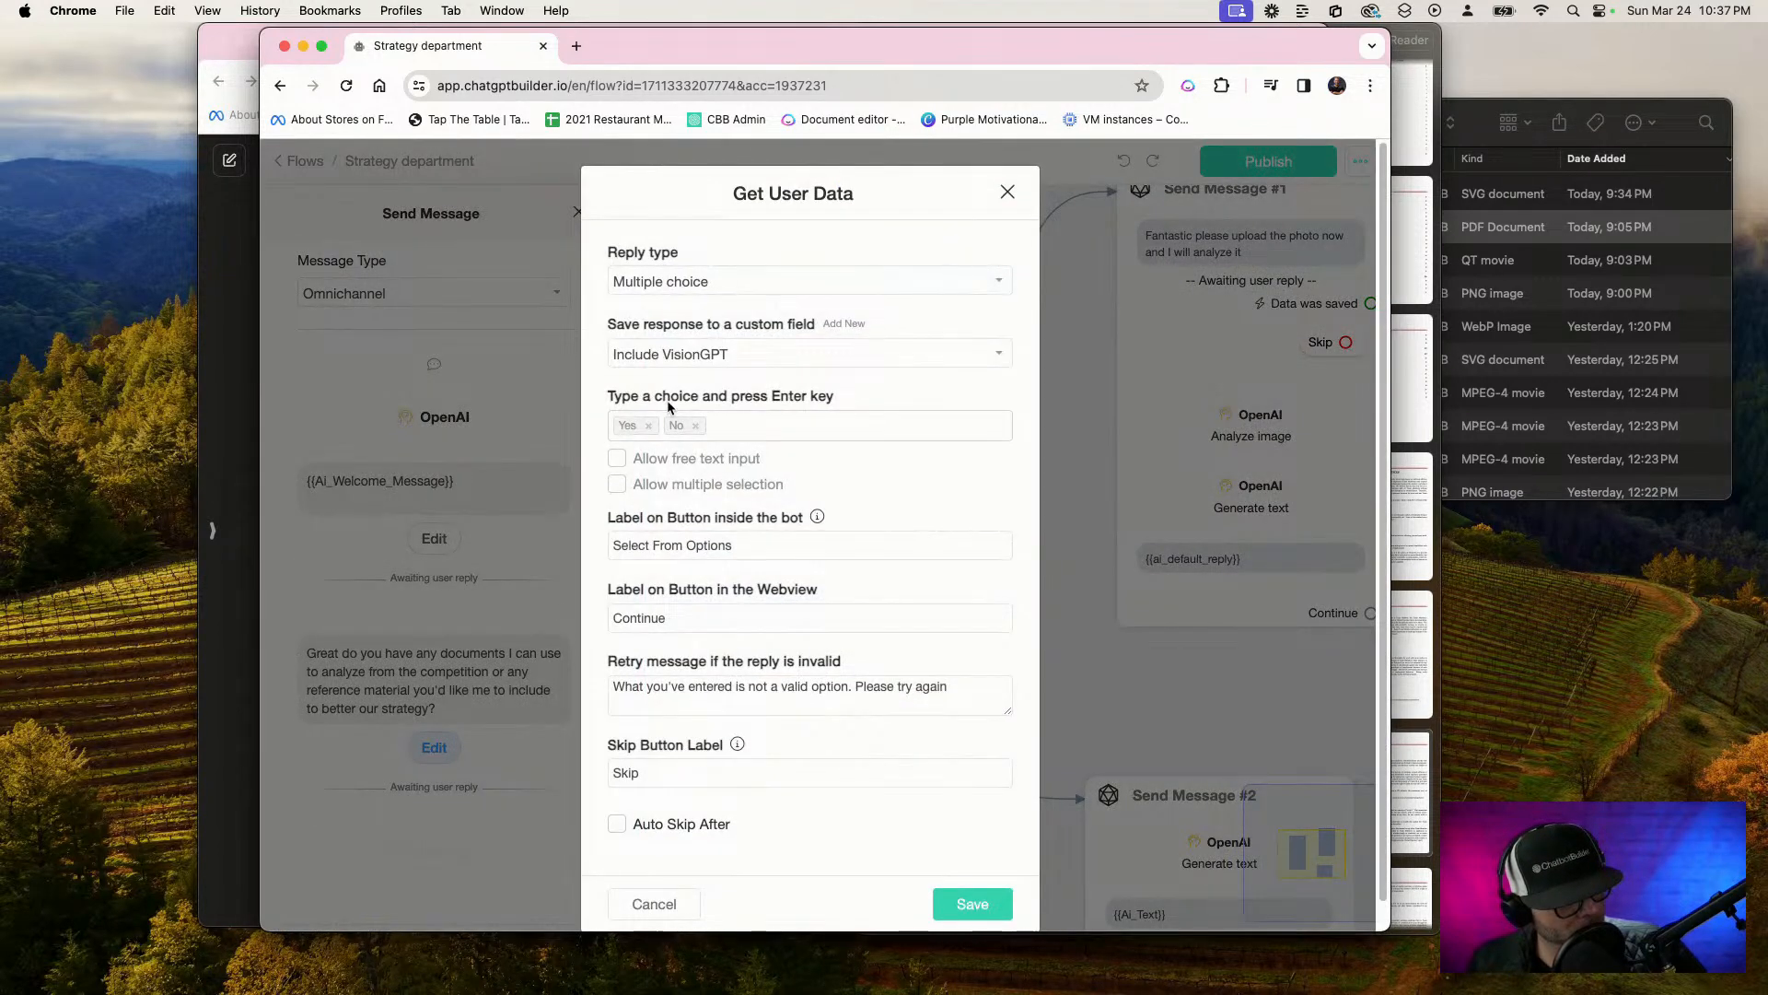
scroll(688, 628, down, 1)
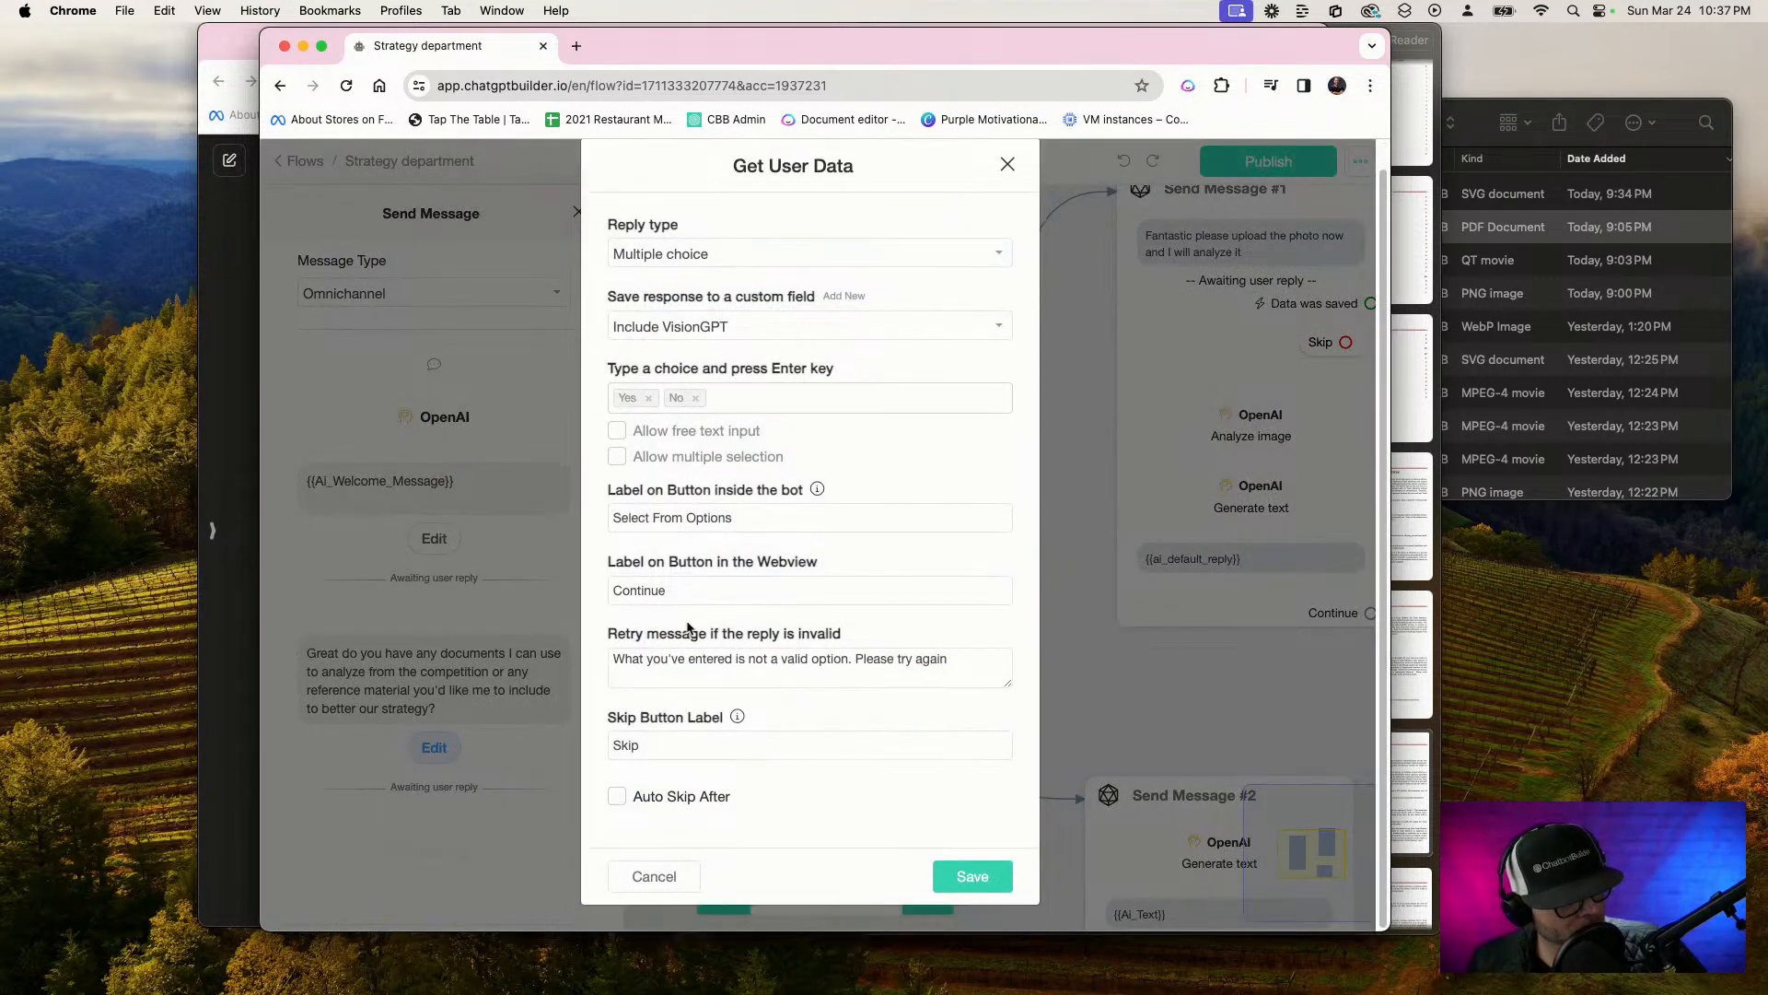
click(665, 877)
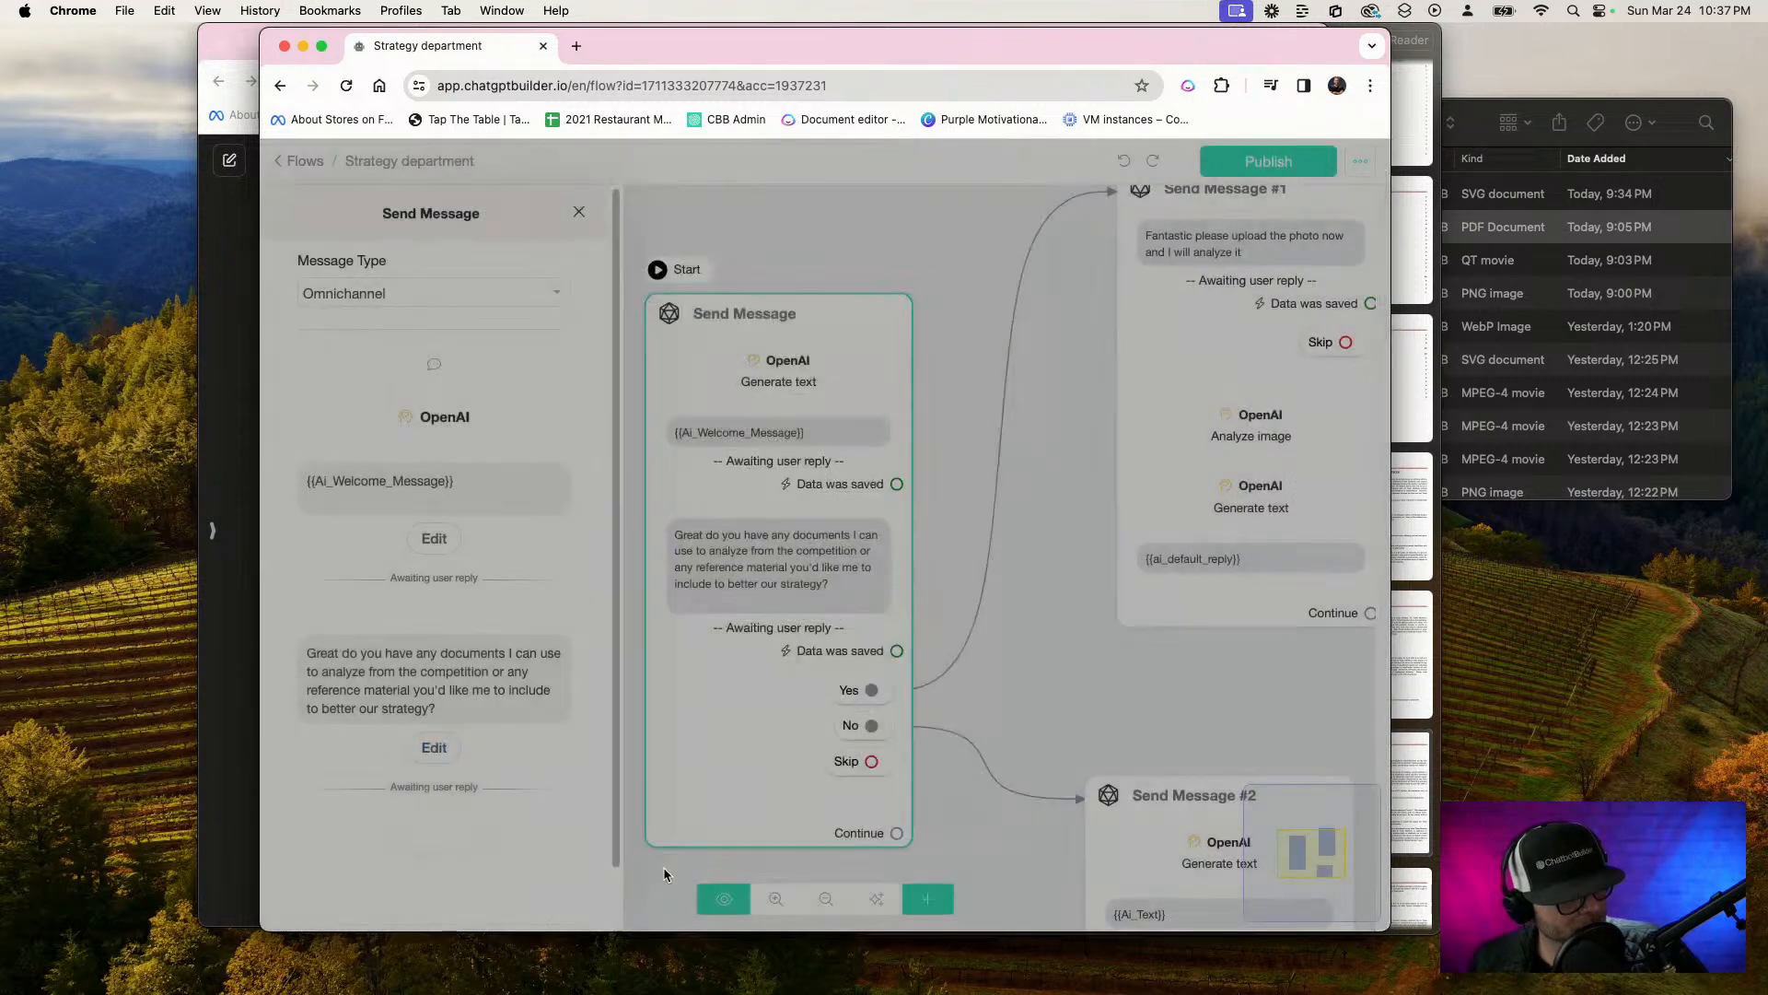
Check the prompt, user message and response field of Send Message #2's Generate text action without changing them
drag(1035, 584, 834, 686)
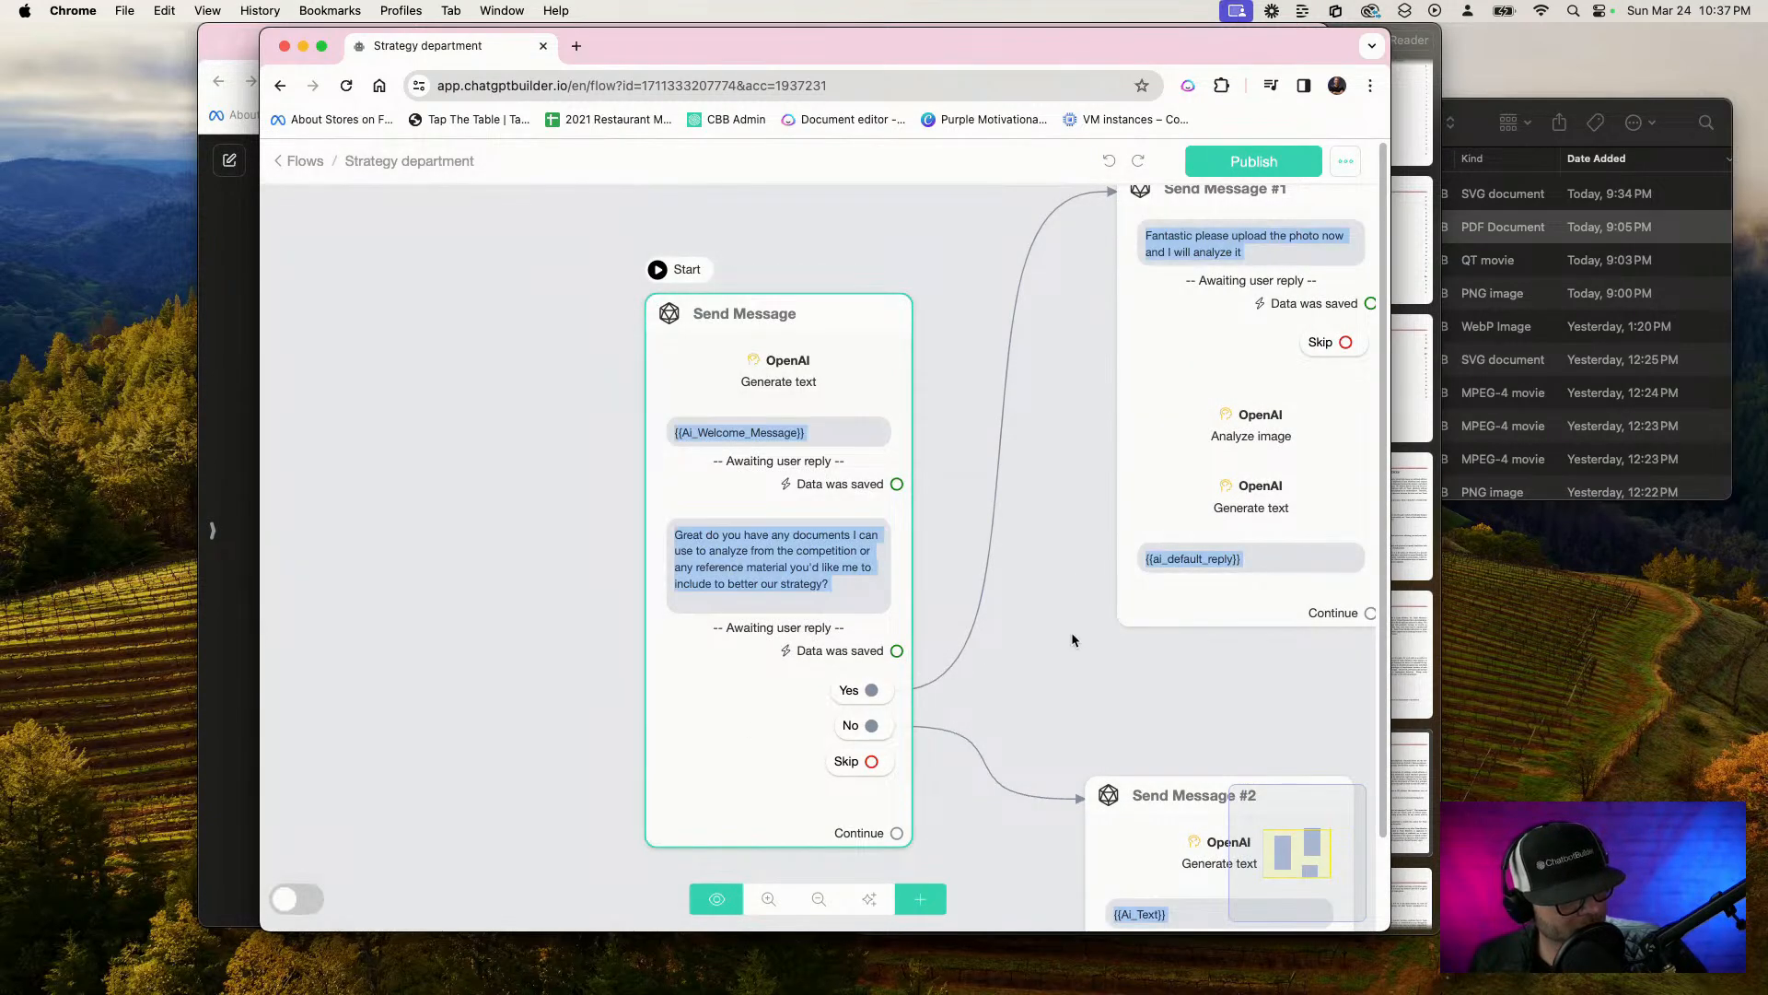
drag(1070, 632, 748, 422)
click(846, 582)
click(453, 419)
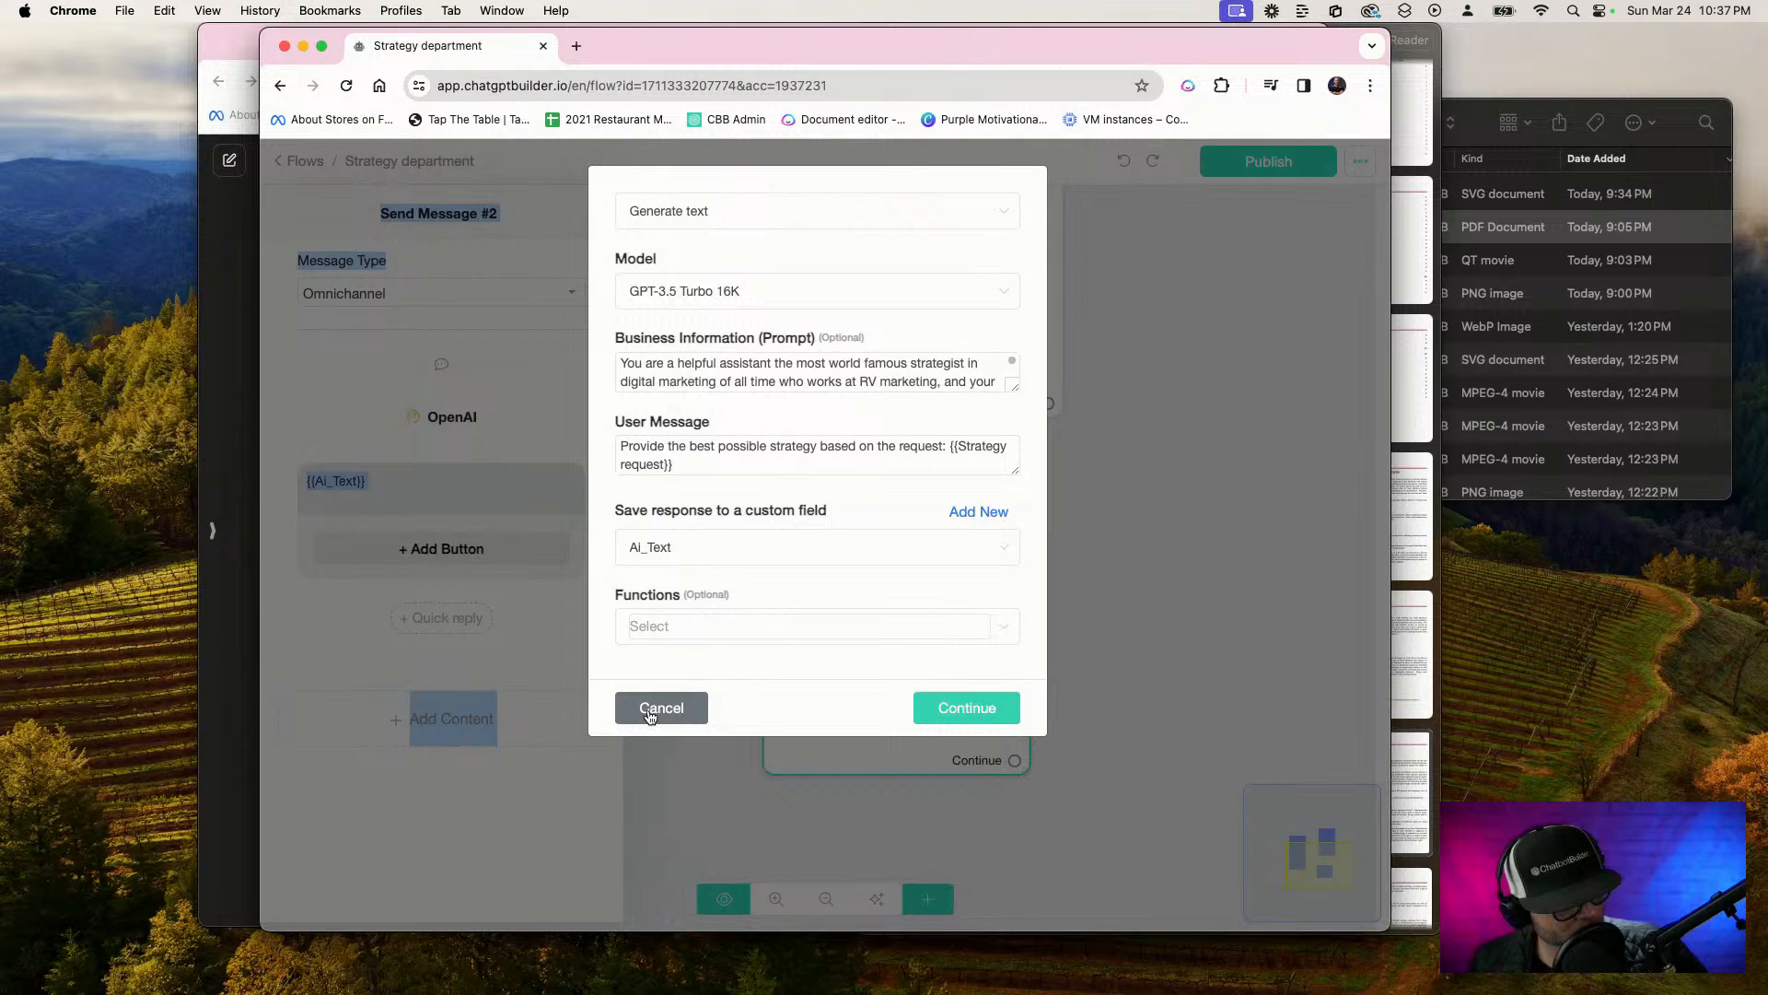
click(650, 718)
click(950, 483)
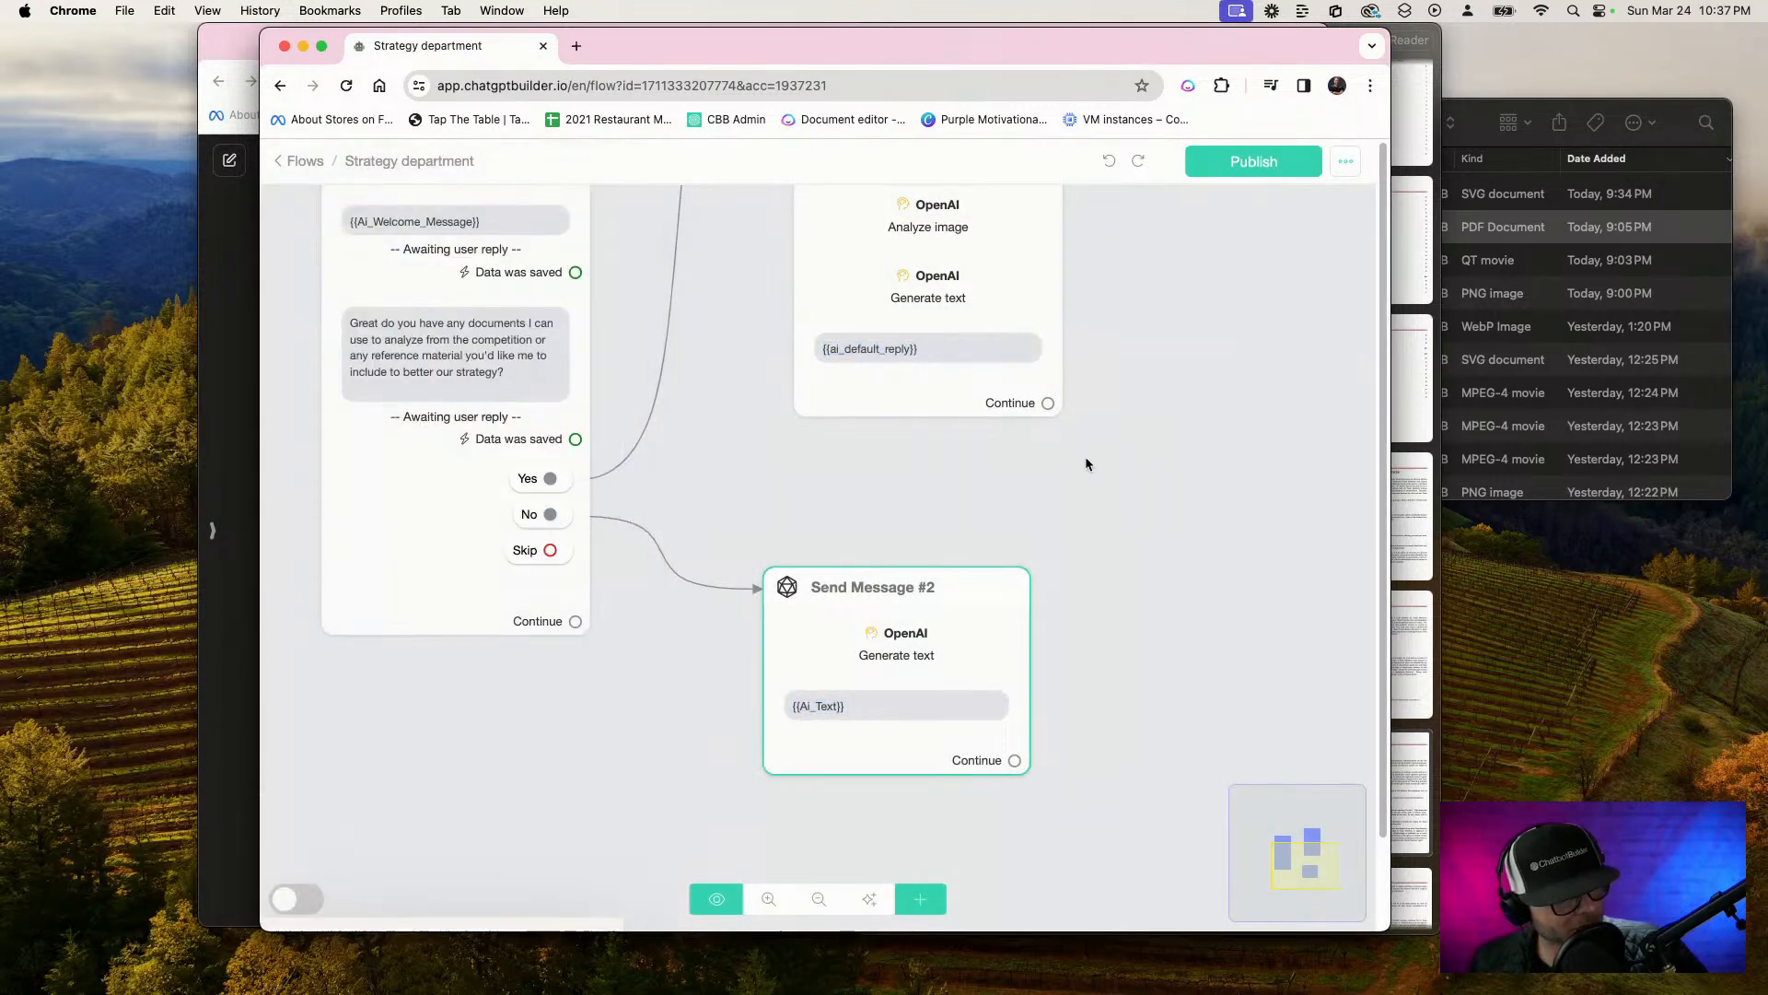
Check the reply type and custom field of Send Message #1's photo upload question, then cancel
drag(1129, 459, 1158, 737)
click(1044, 492)
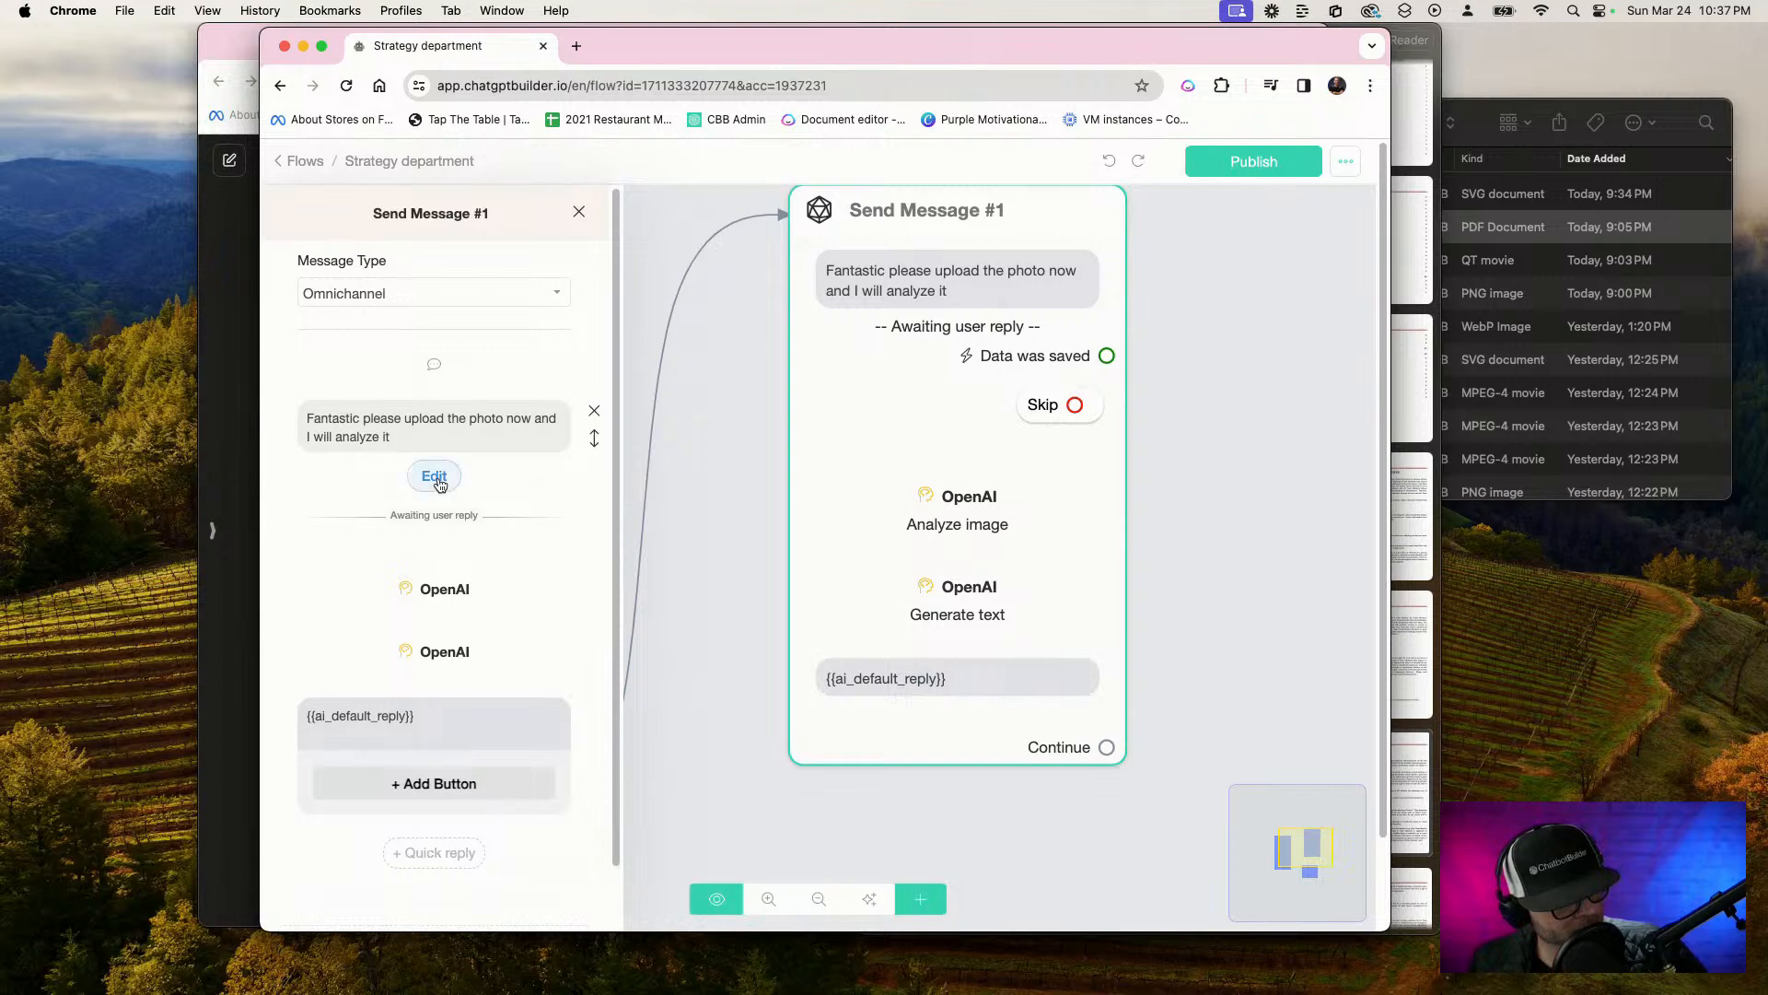
click(435, 476)
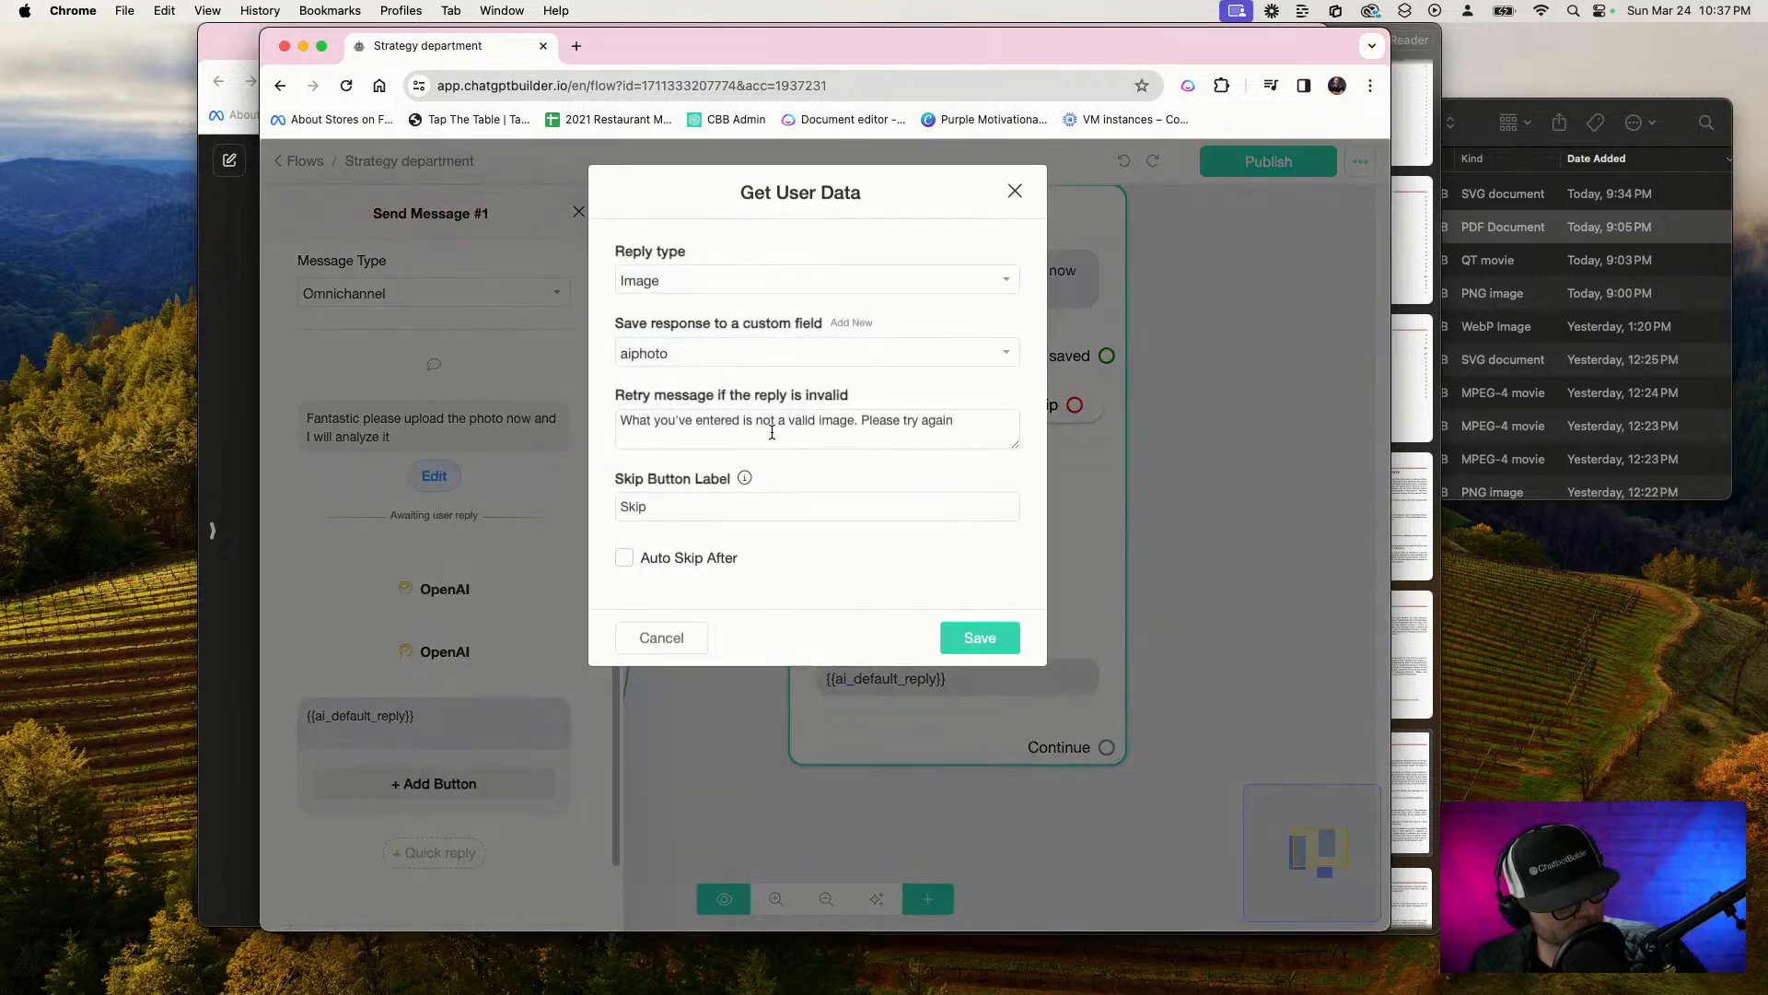
click(659, 639)
Set the image source of Send Message #1's Analyze image action to aiphoto and confirm the action
click(445, 589)
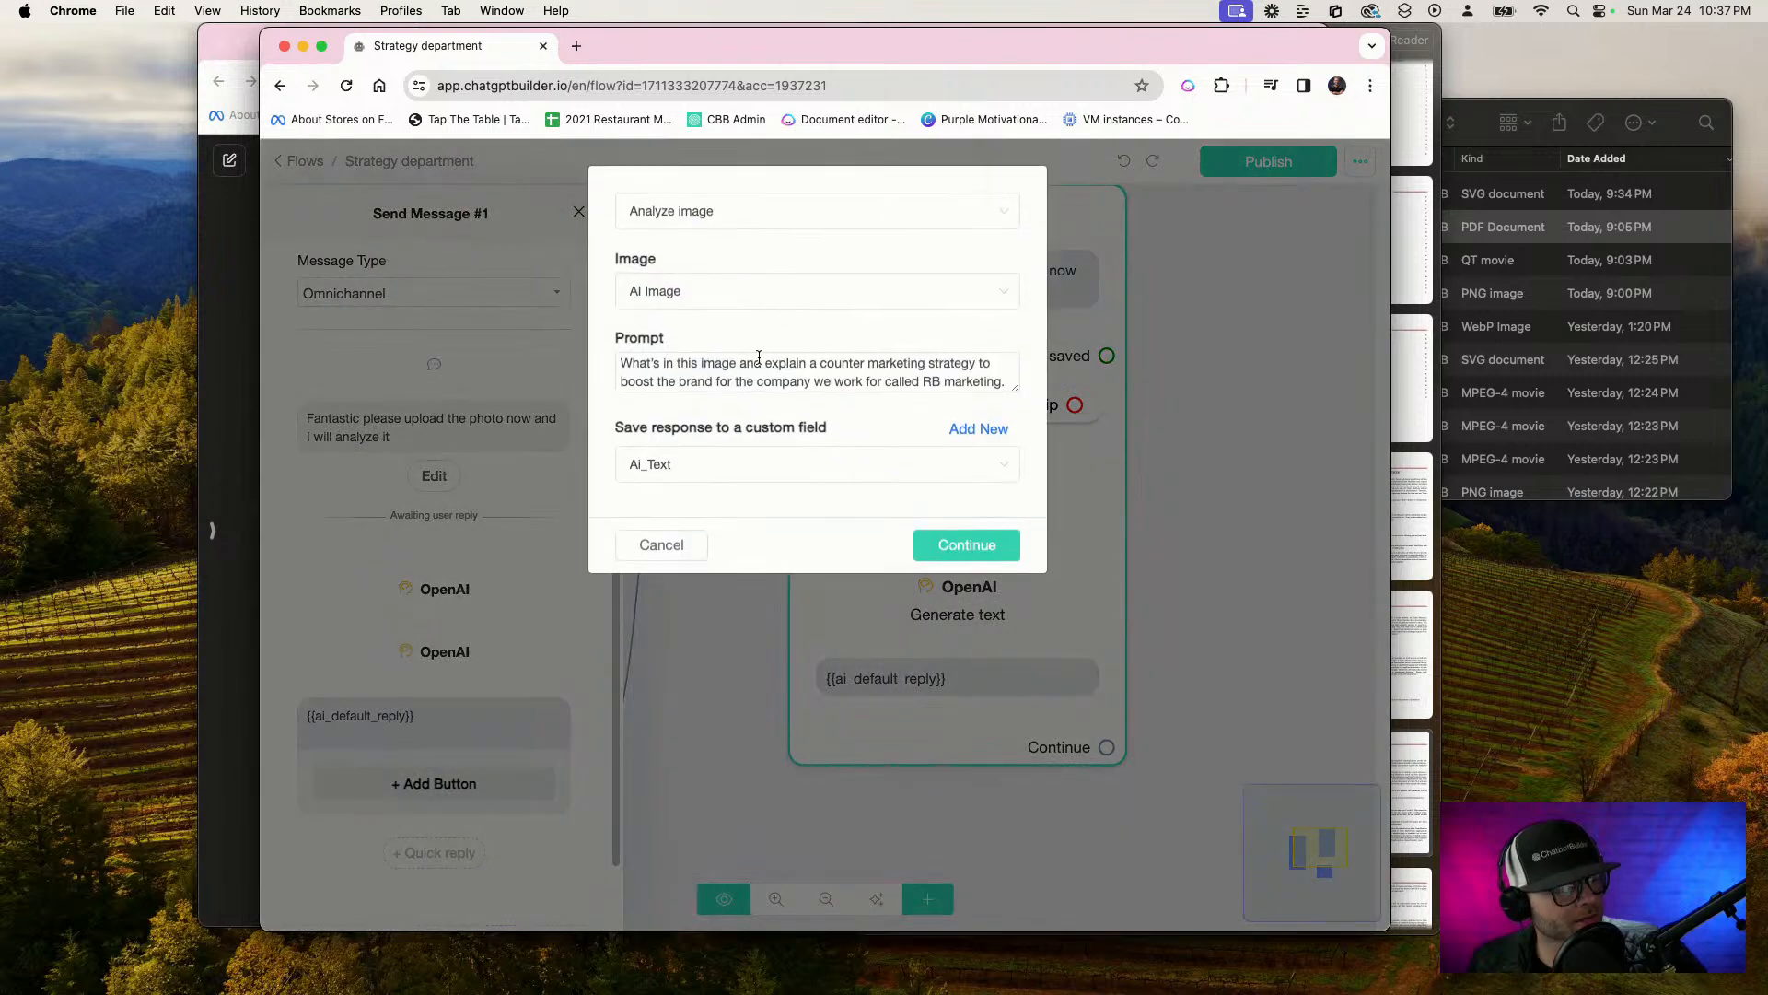
drag(1012, 385, 1009, 836)
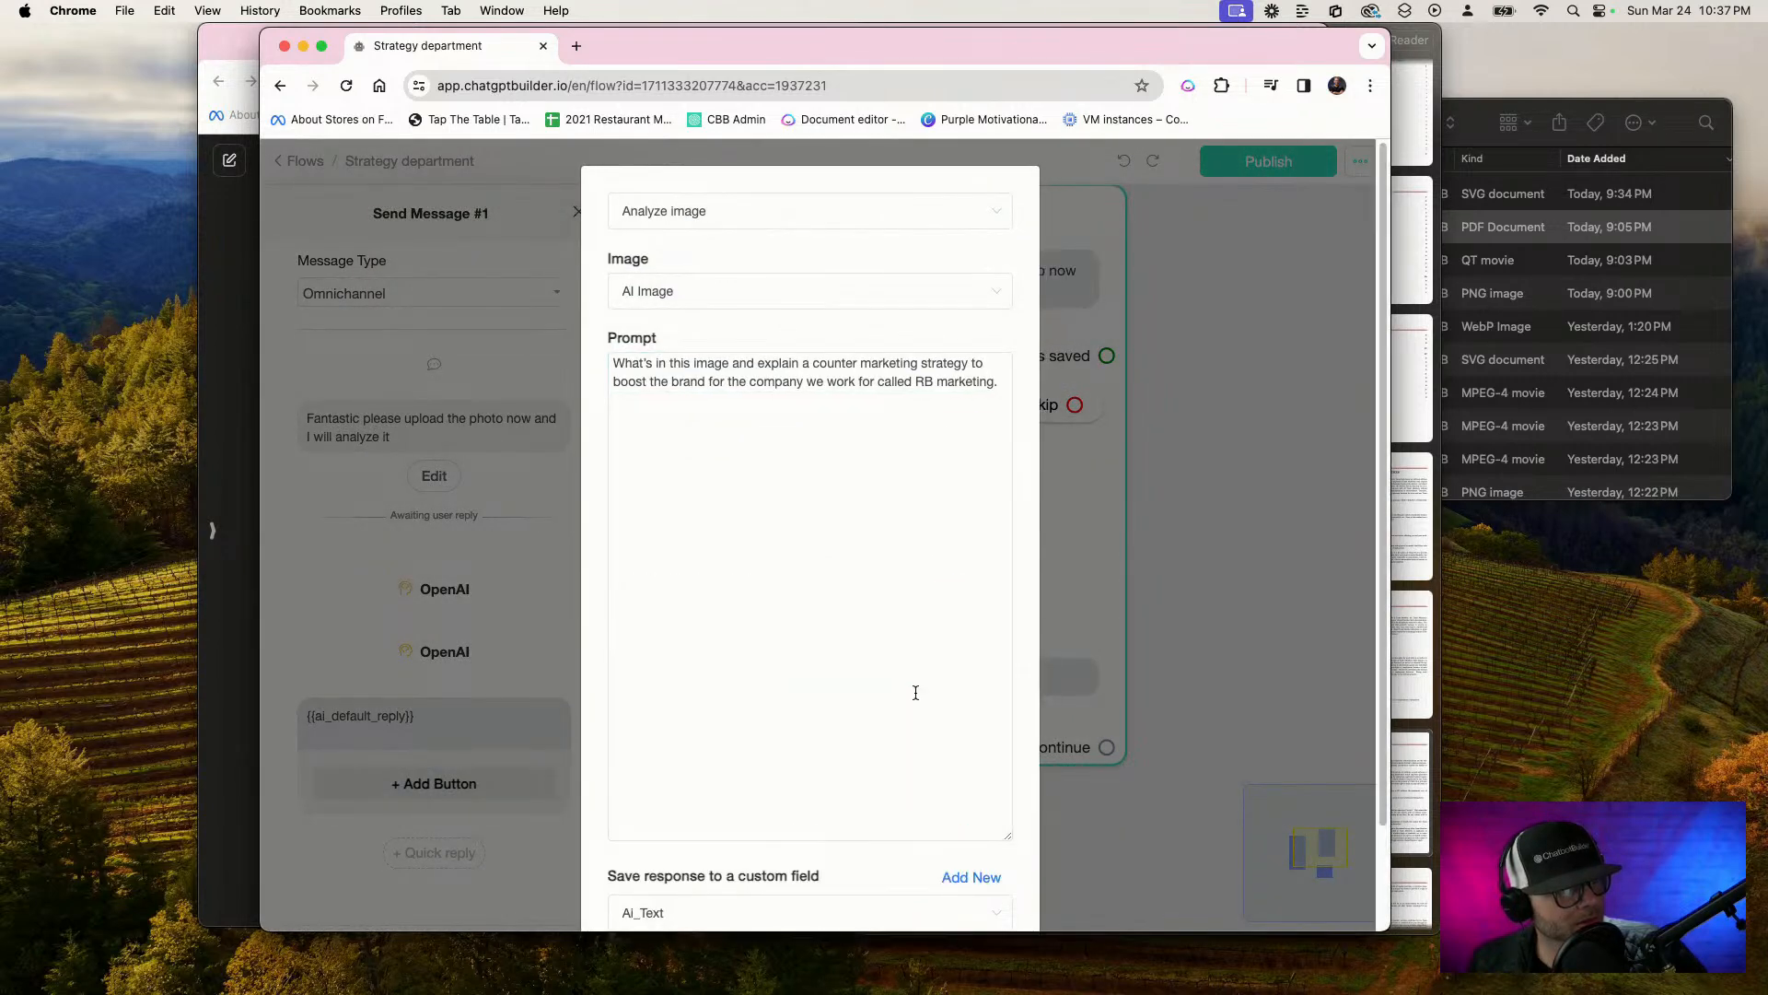
click(722, 289)
click(702, 437)
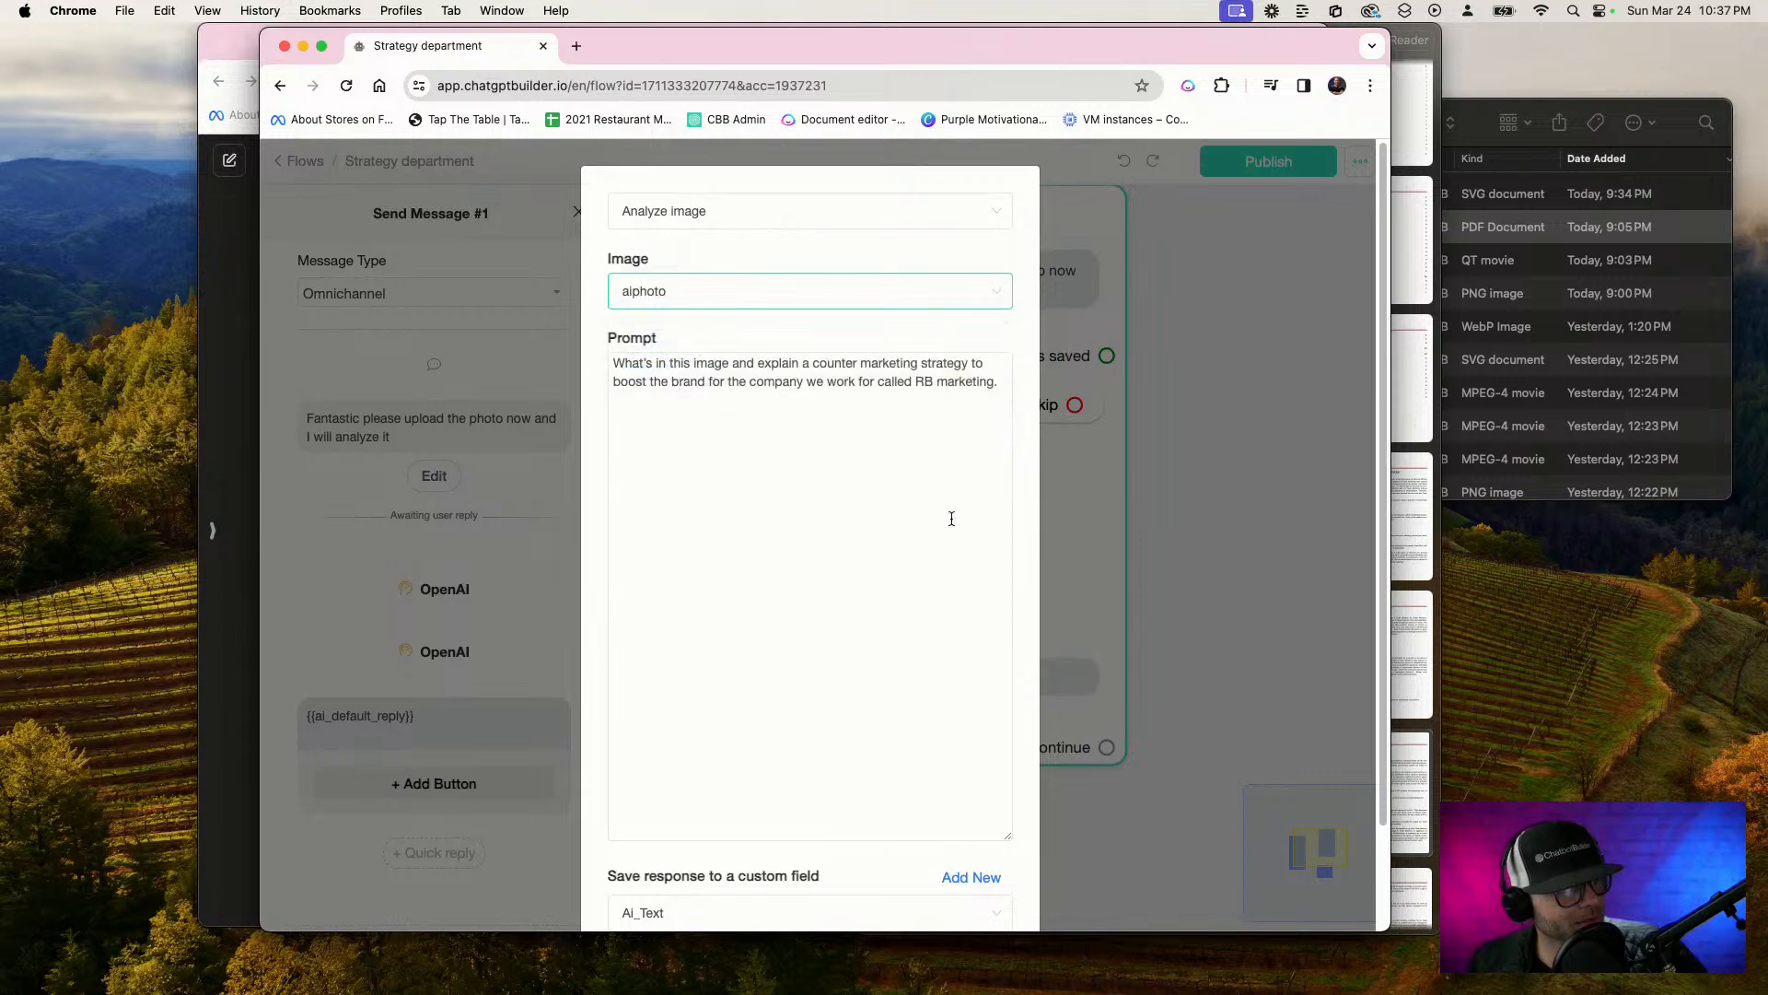
scroll(1023, 890, down, 3)
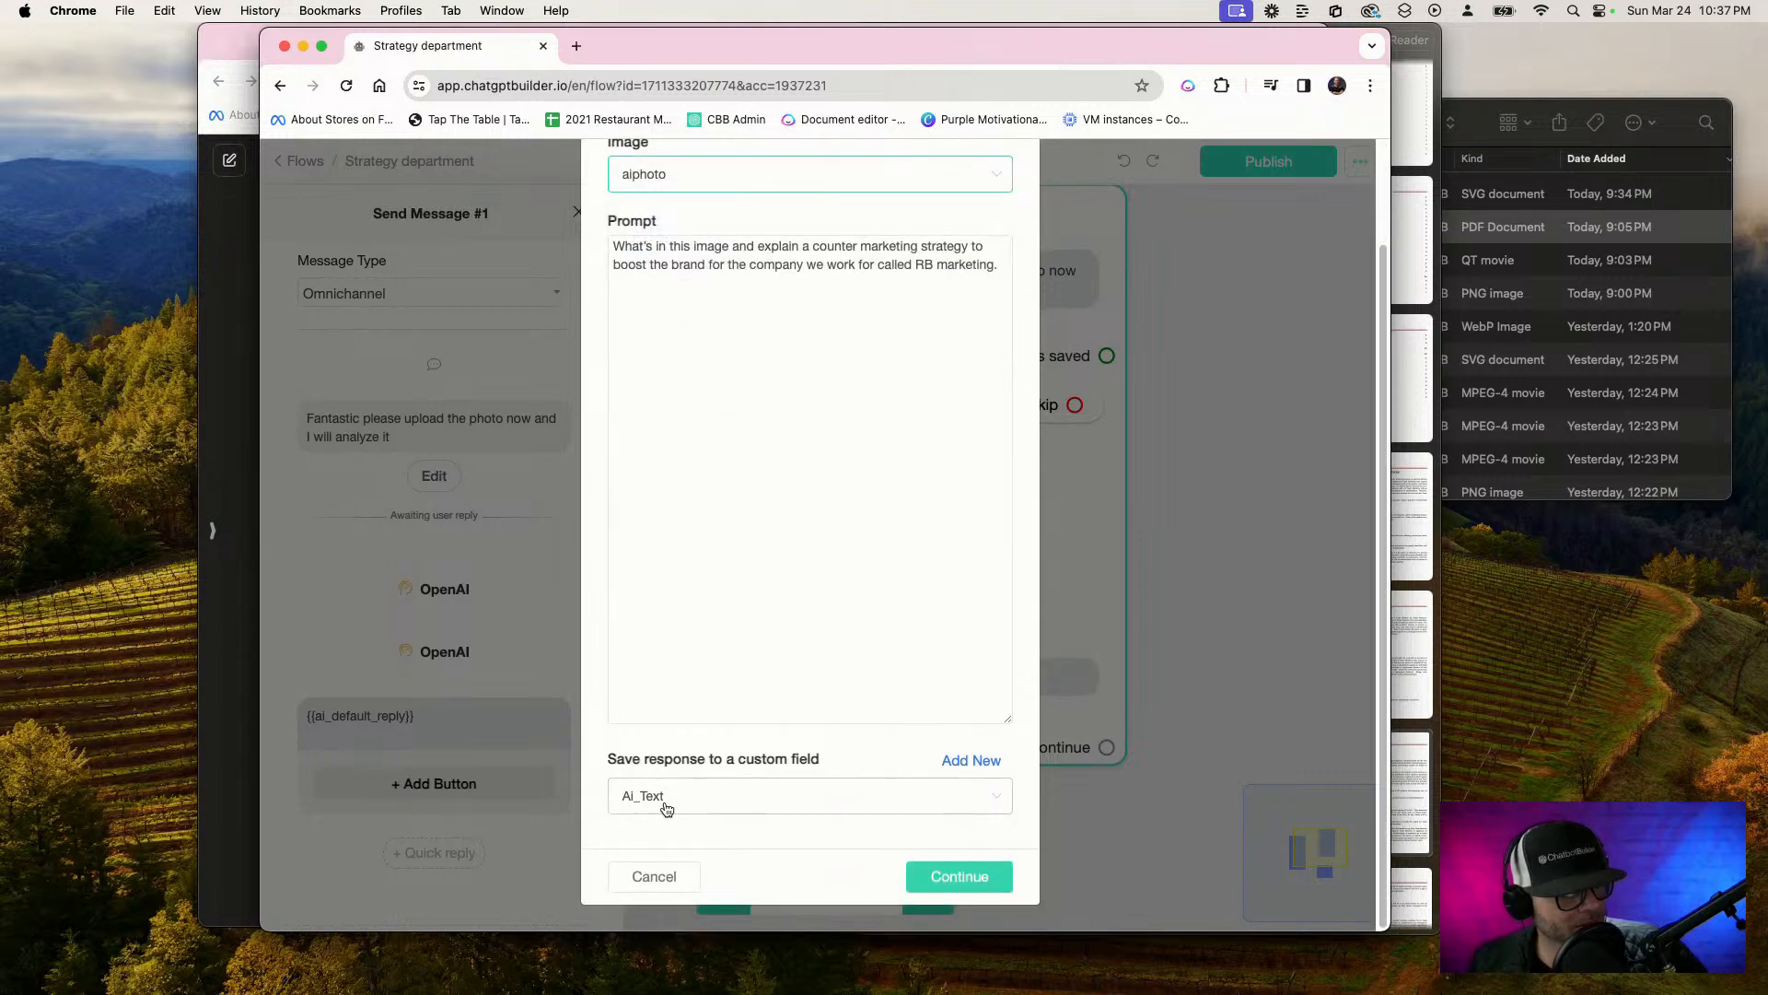
click(959, 876)
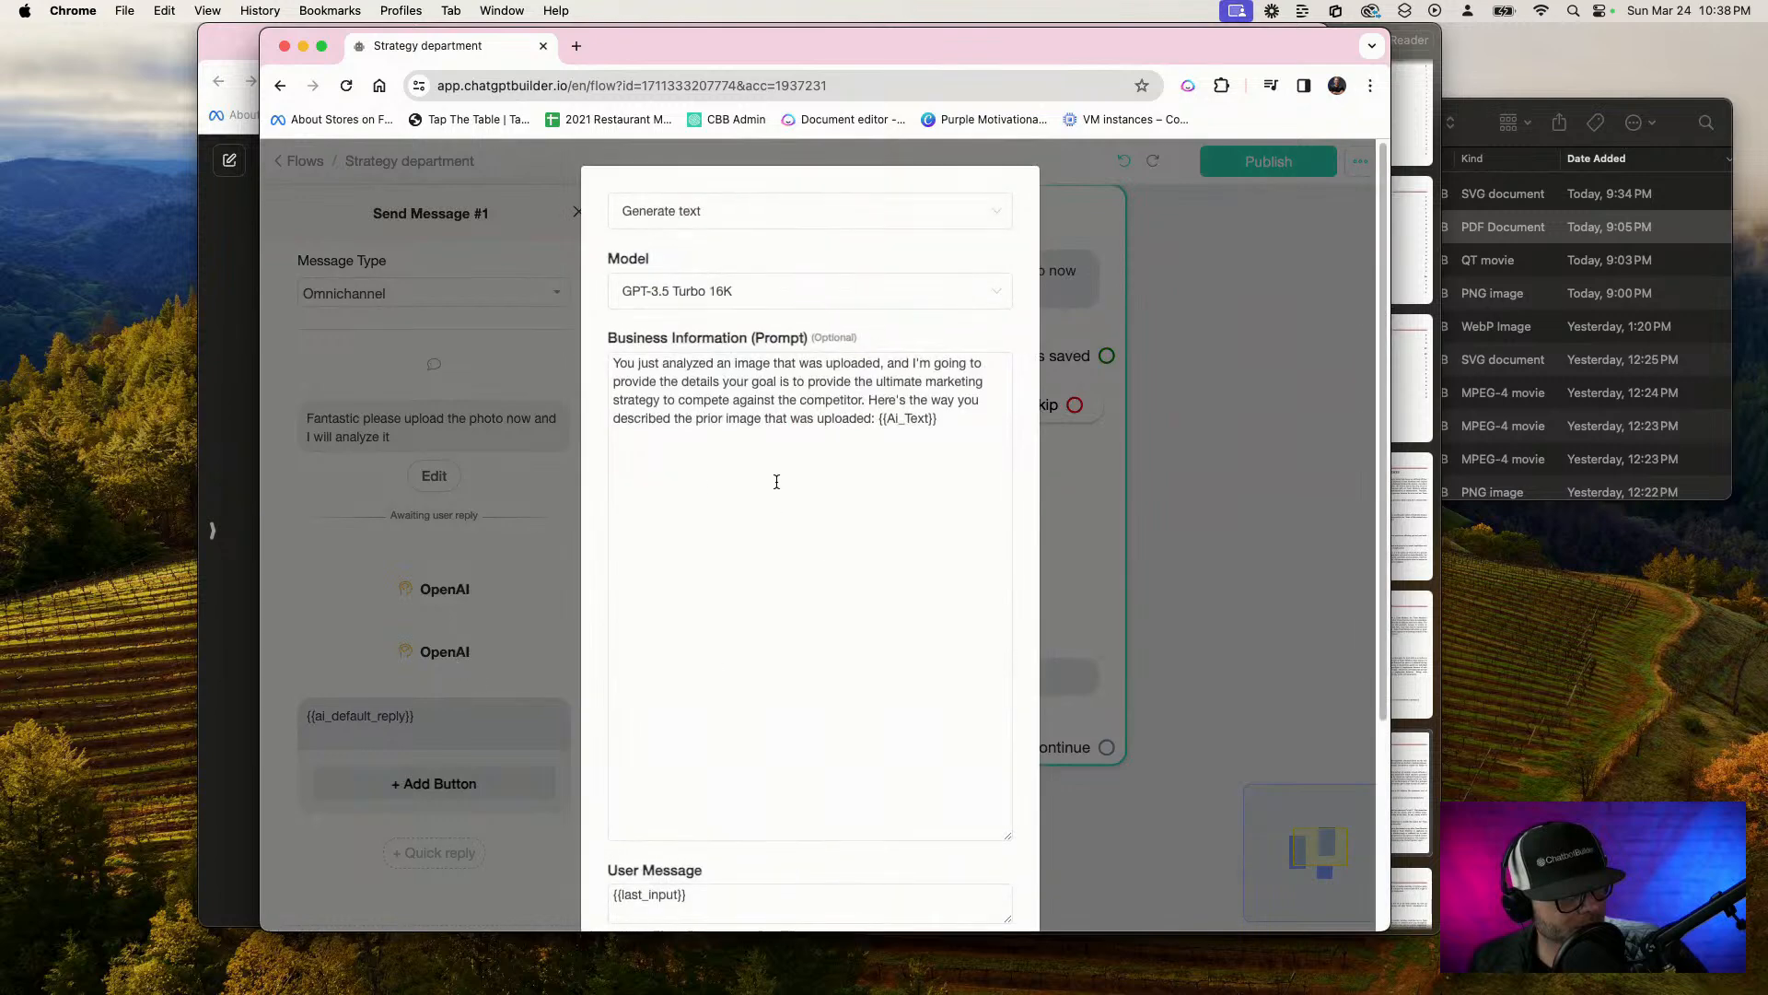
Replace the image description variable in the prompt of Send Message #1's Generate text action with the Ai_Text custom field and confirm the action
drag(949, 420, 910, 420)
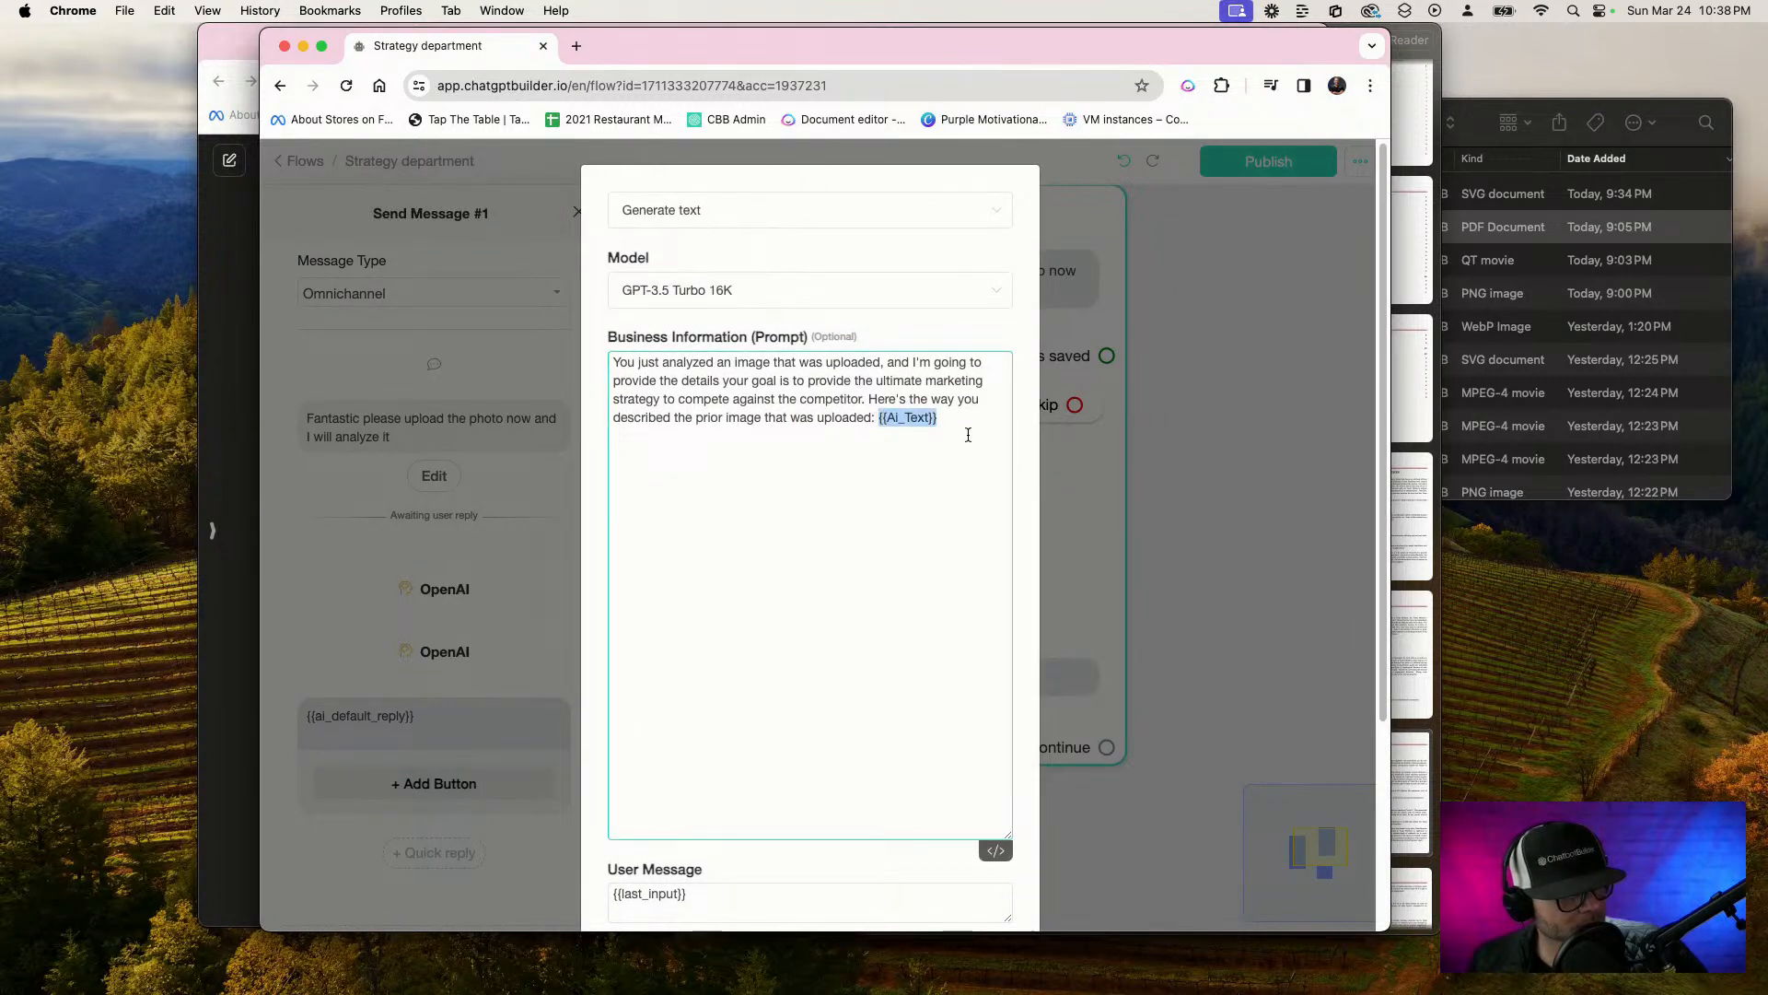
key(BackSpace)
text(AI)
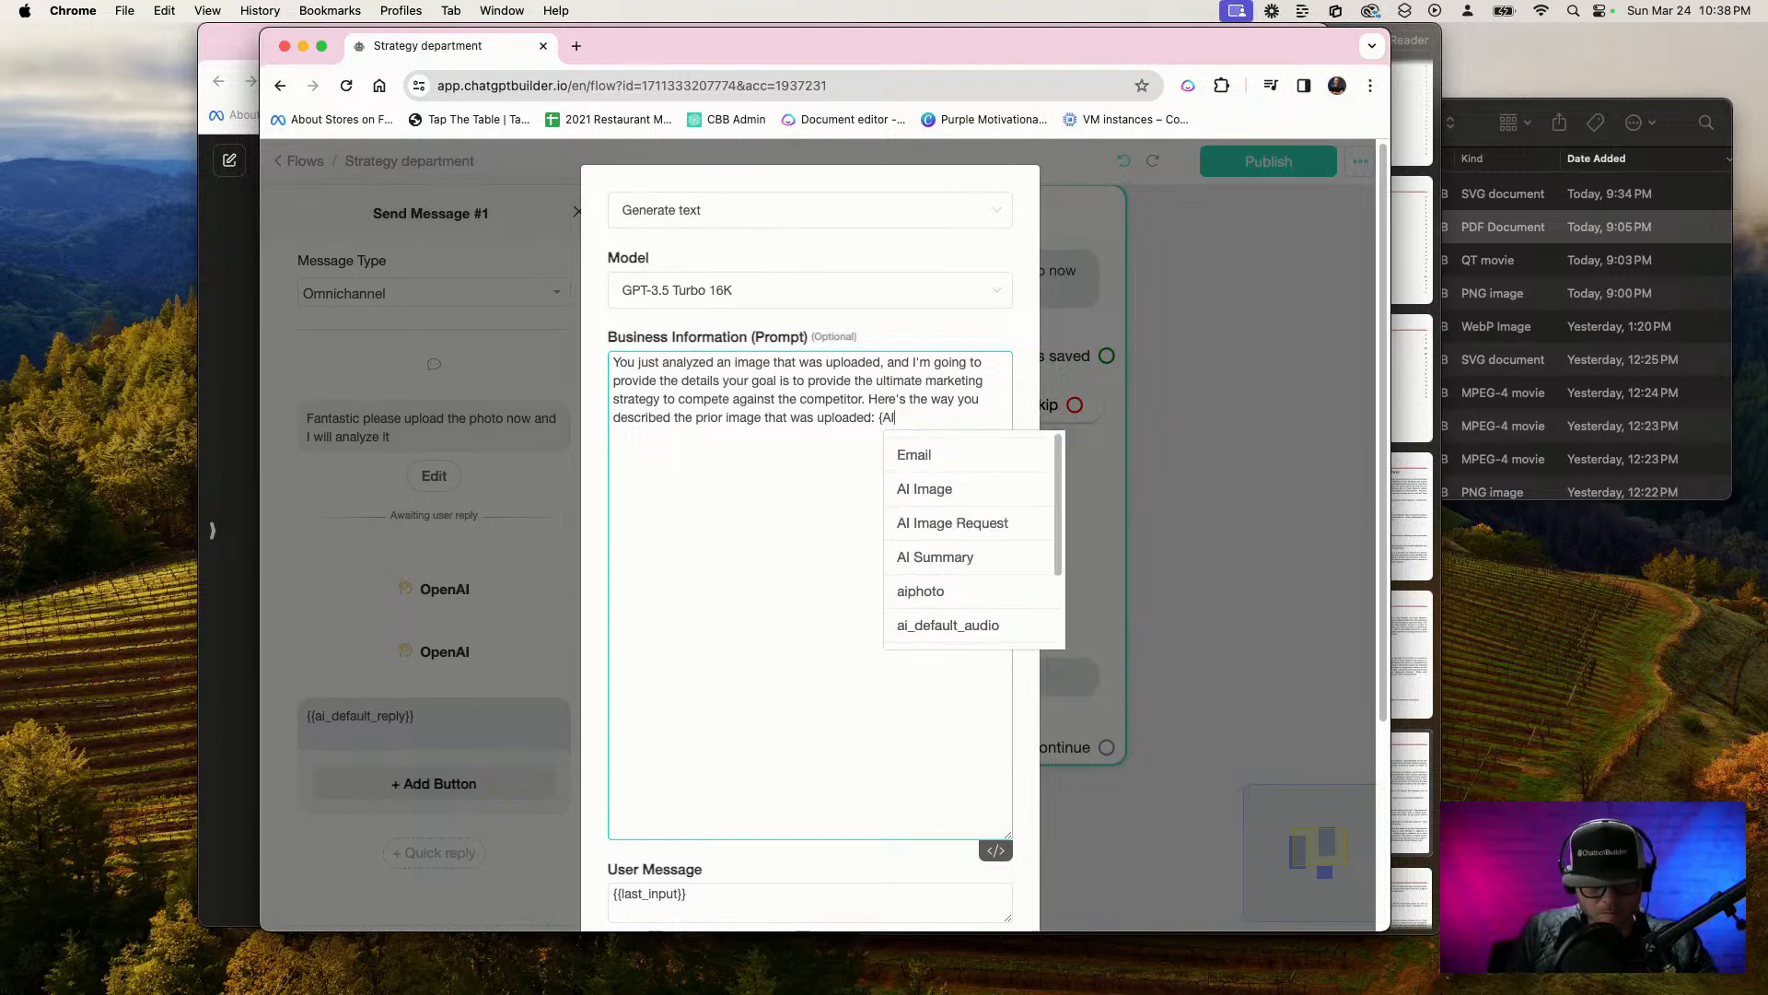
scroll(959, 547, down, 2)
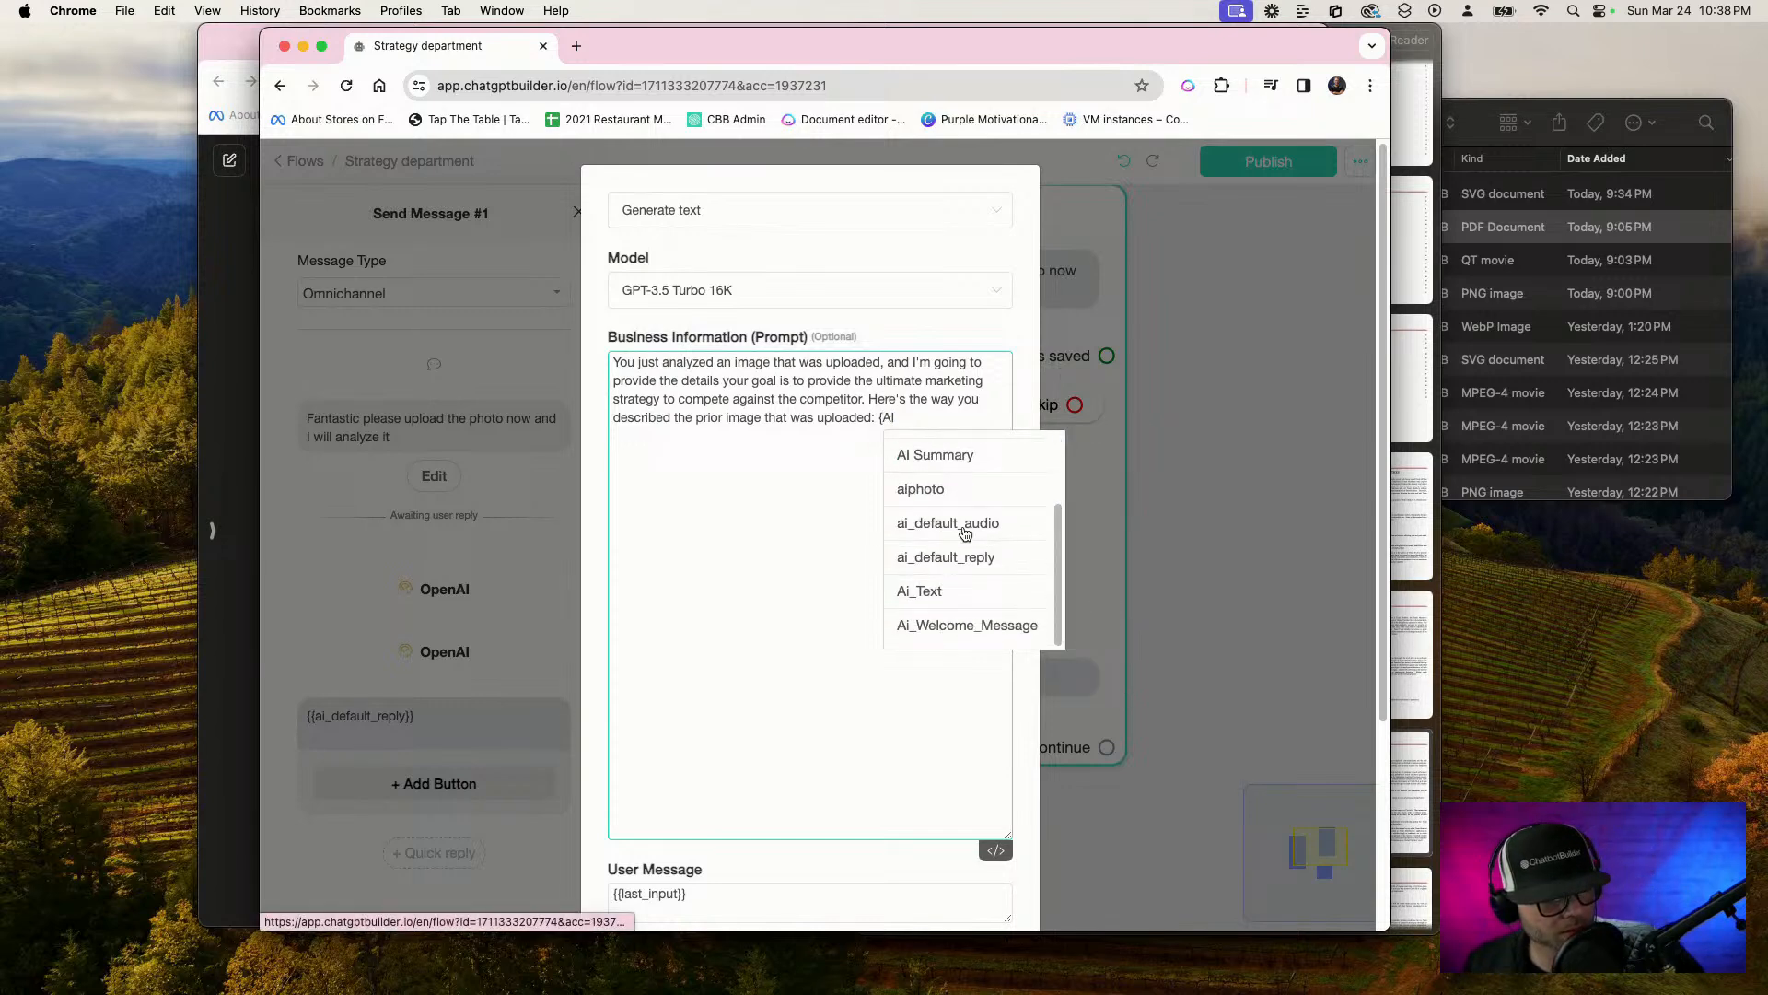
click(946, 598)
scroll(931, 576, down, 3)
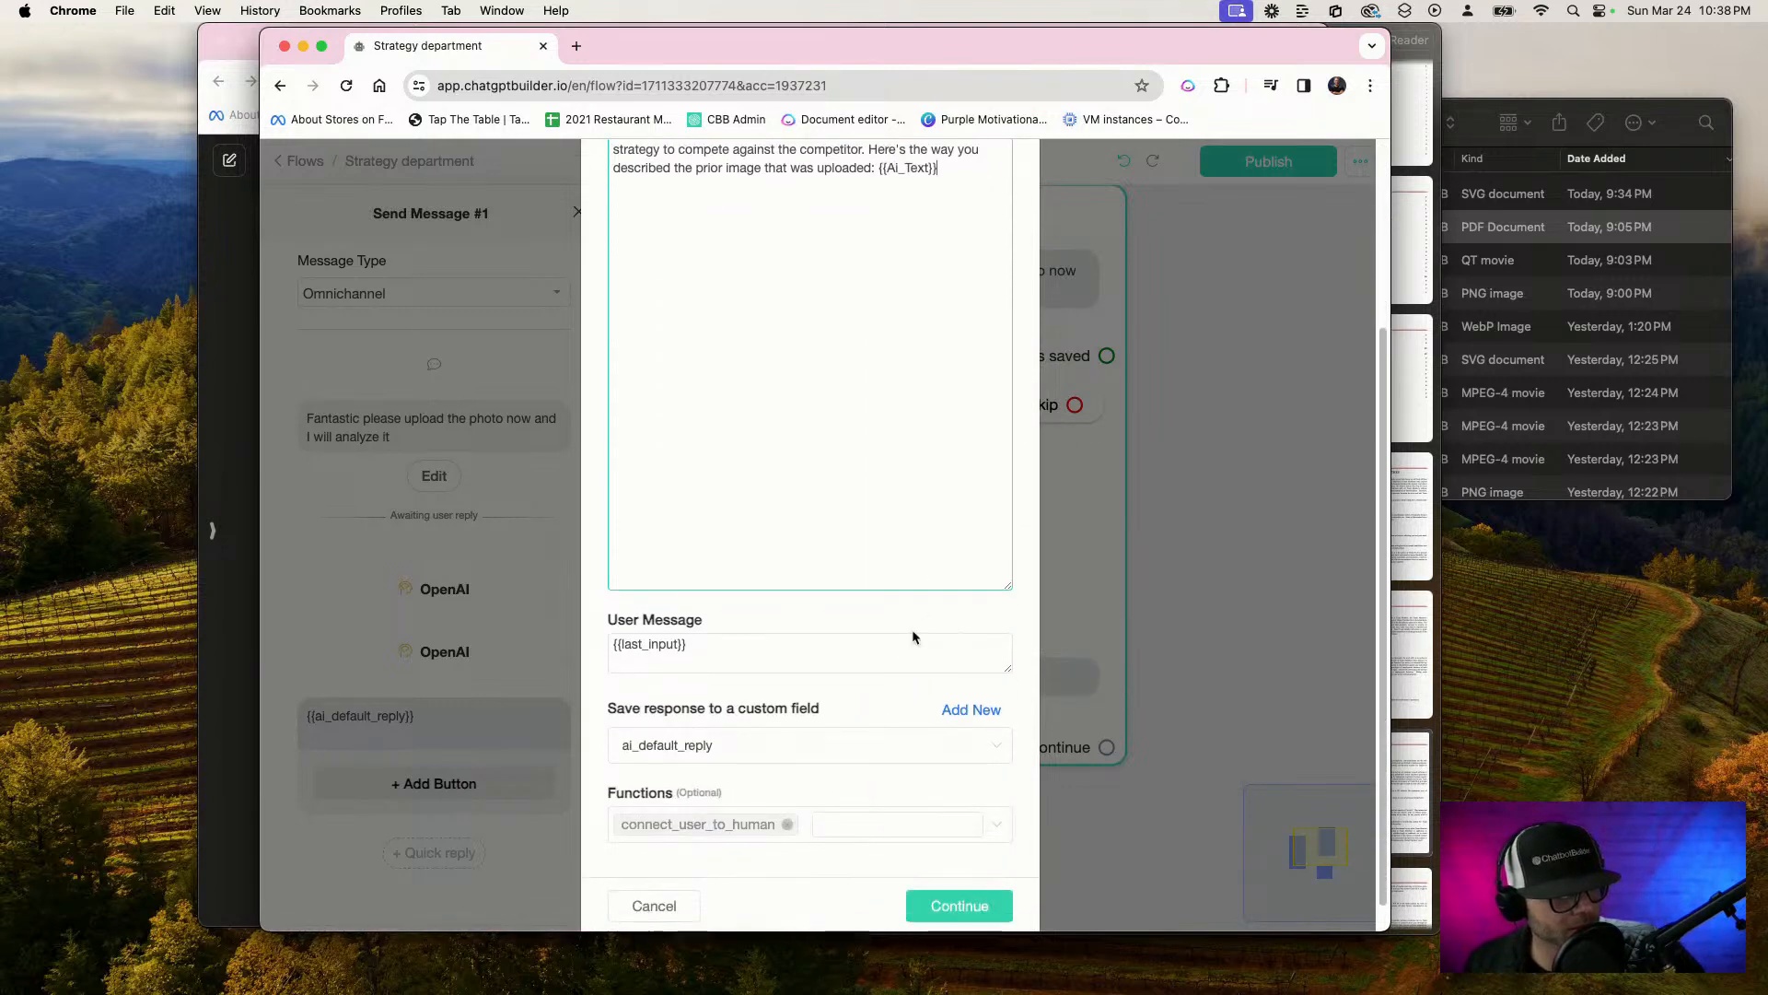
scroll(848, 695, down, 1)
click(954, 867)
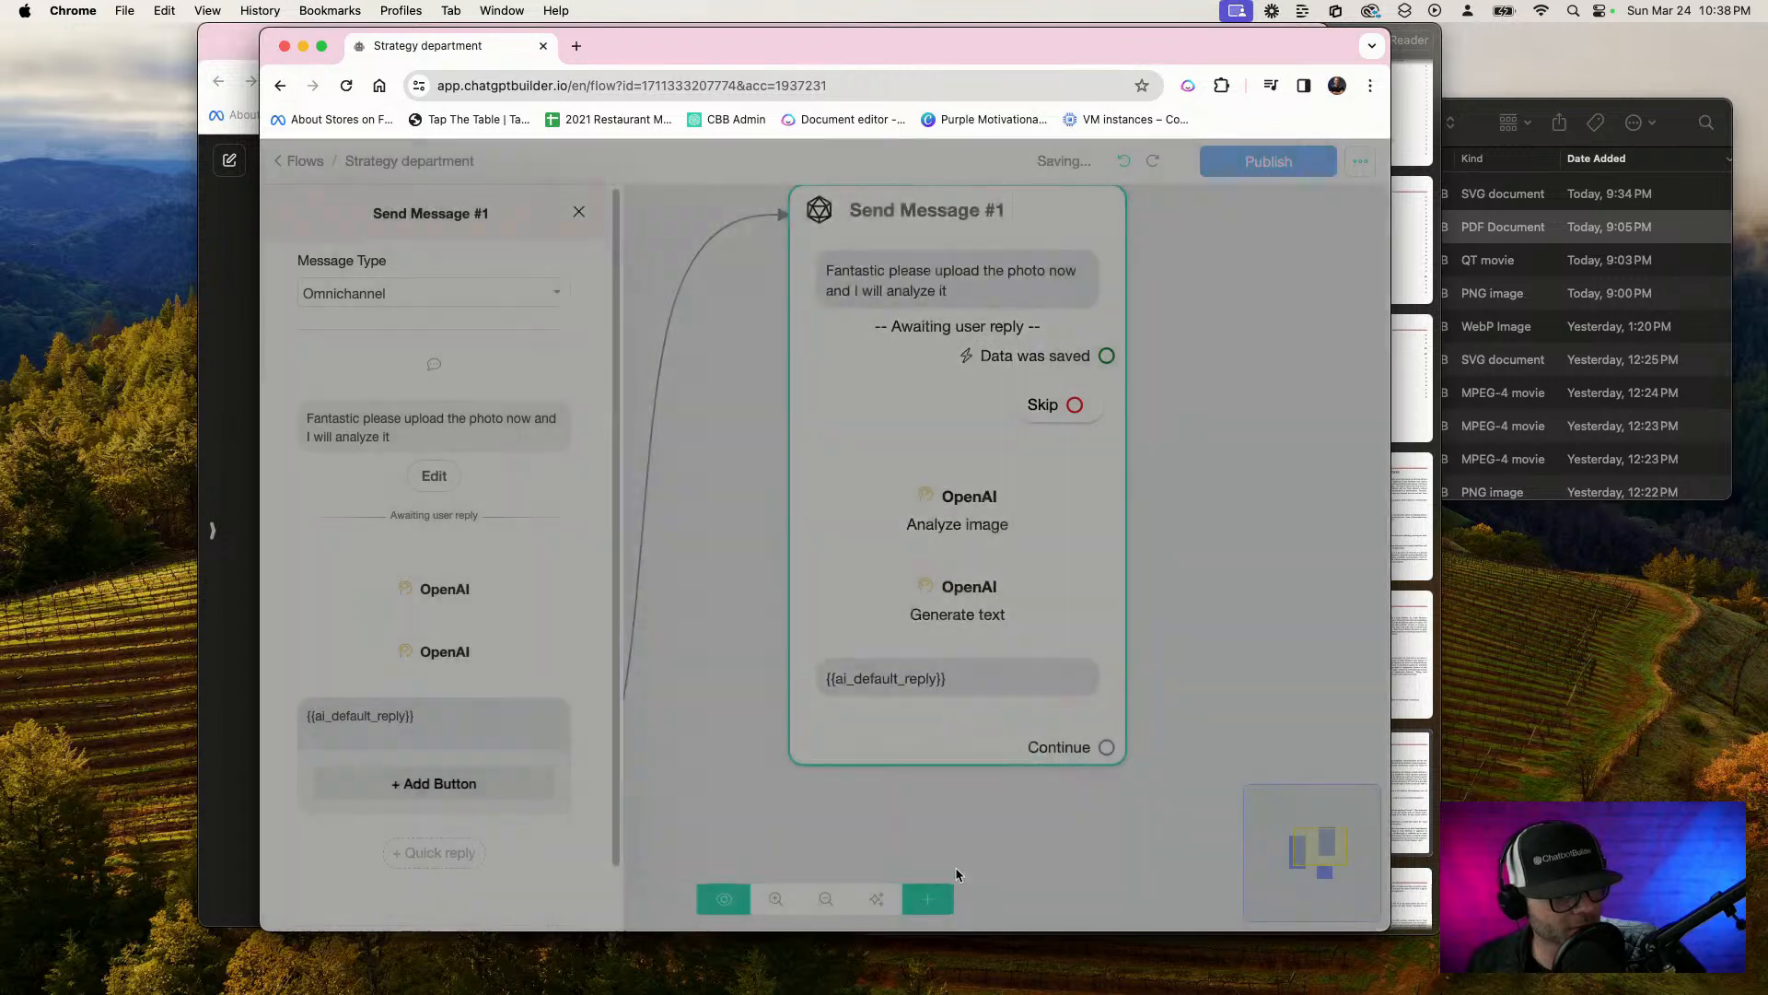
Publish the Strategy department flow and auto-organize its steps on the canvas
click(1241, 577)
click(1254, 162)
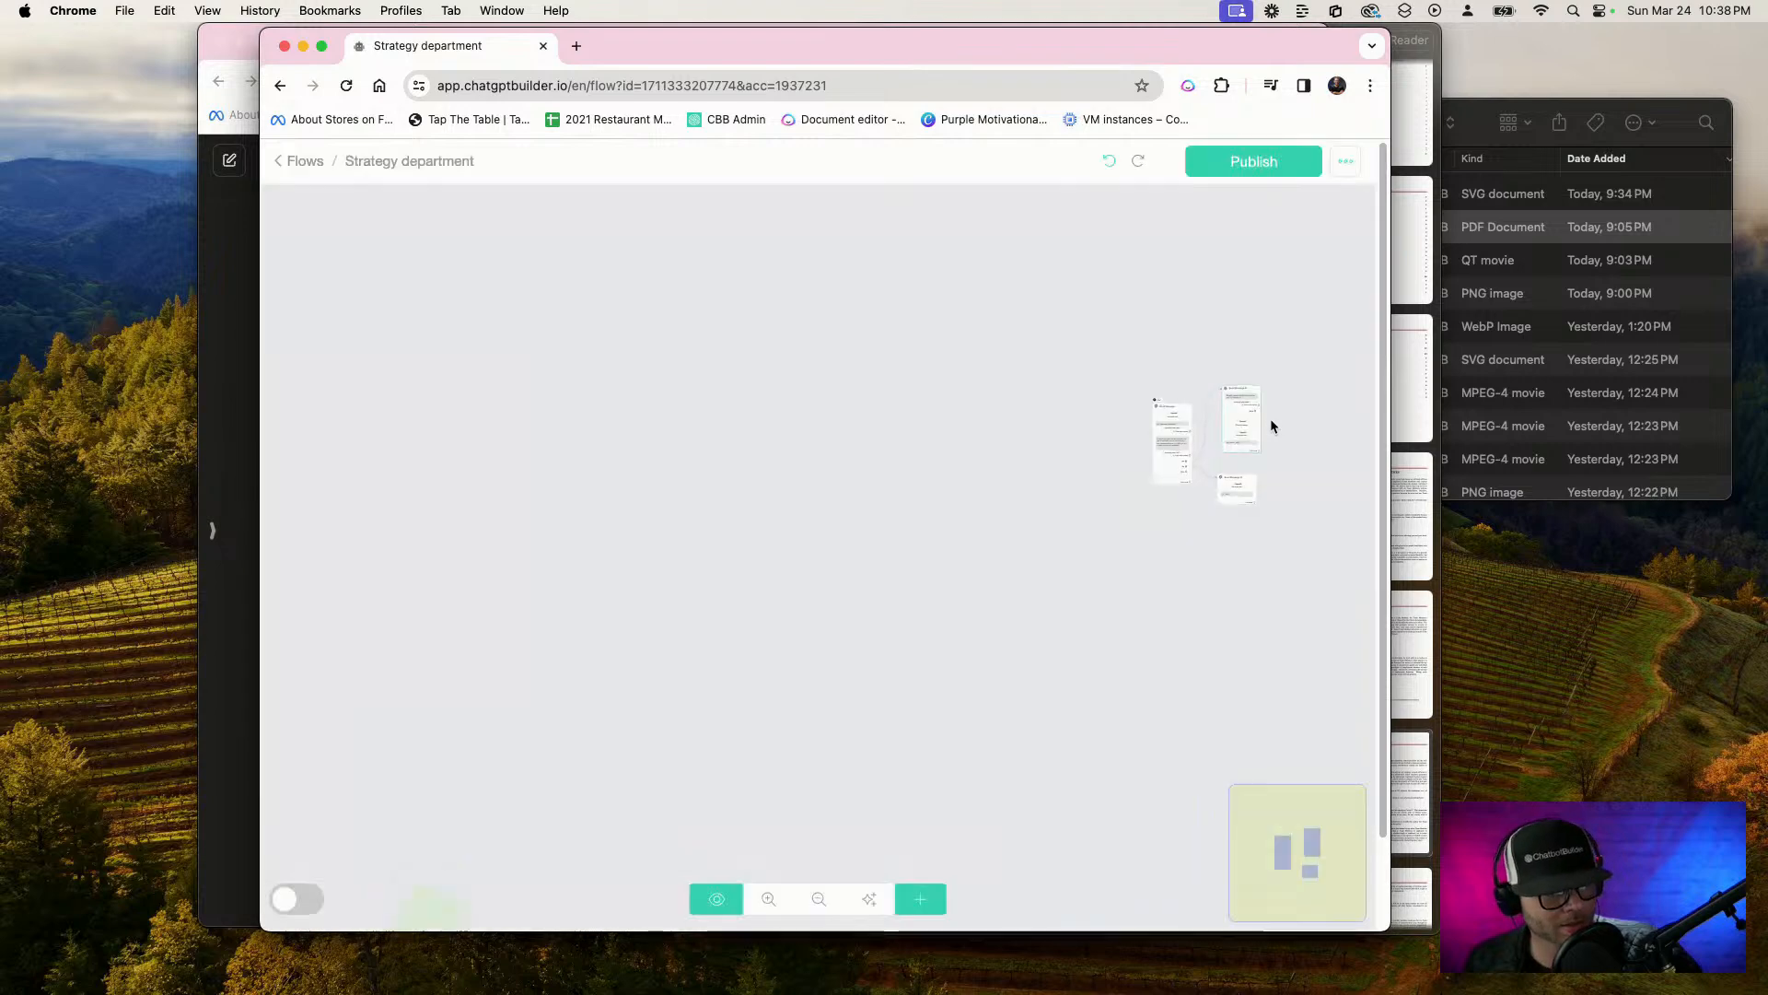
click(867, 900)
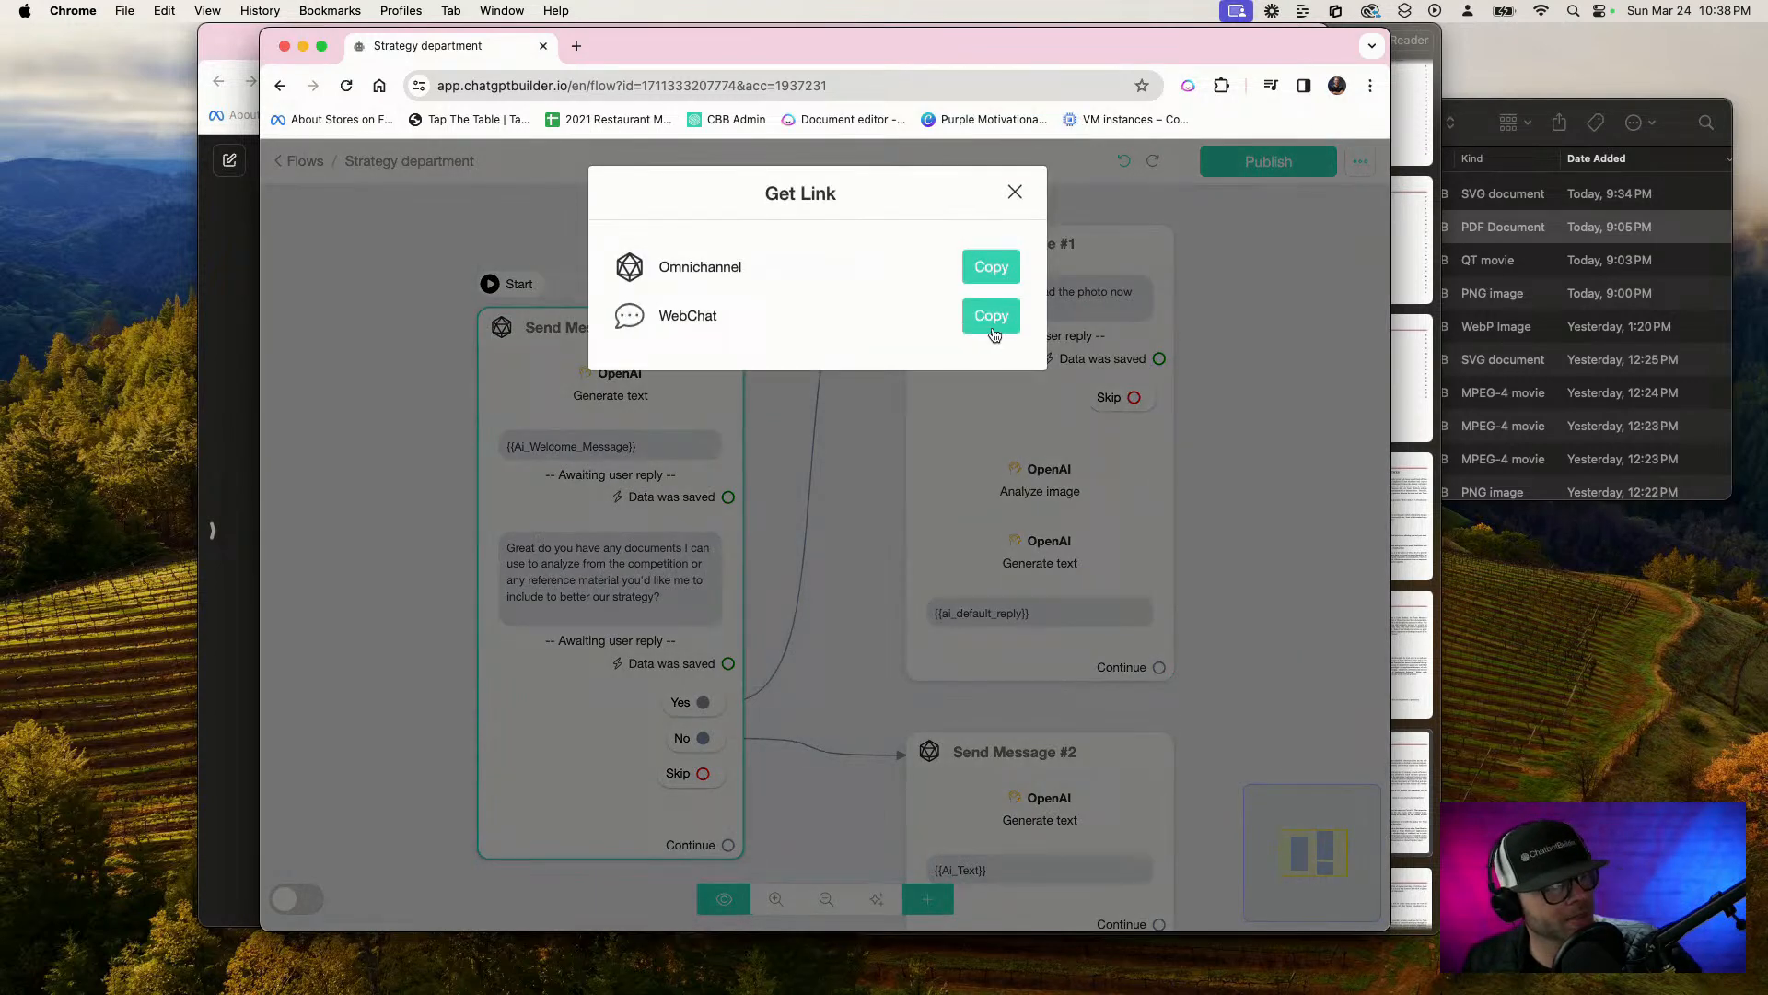
Copy the flow's WebChat link and open the chat in a new browser tab
click(993, 331)
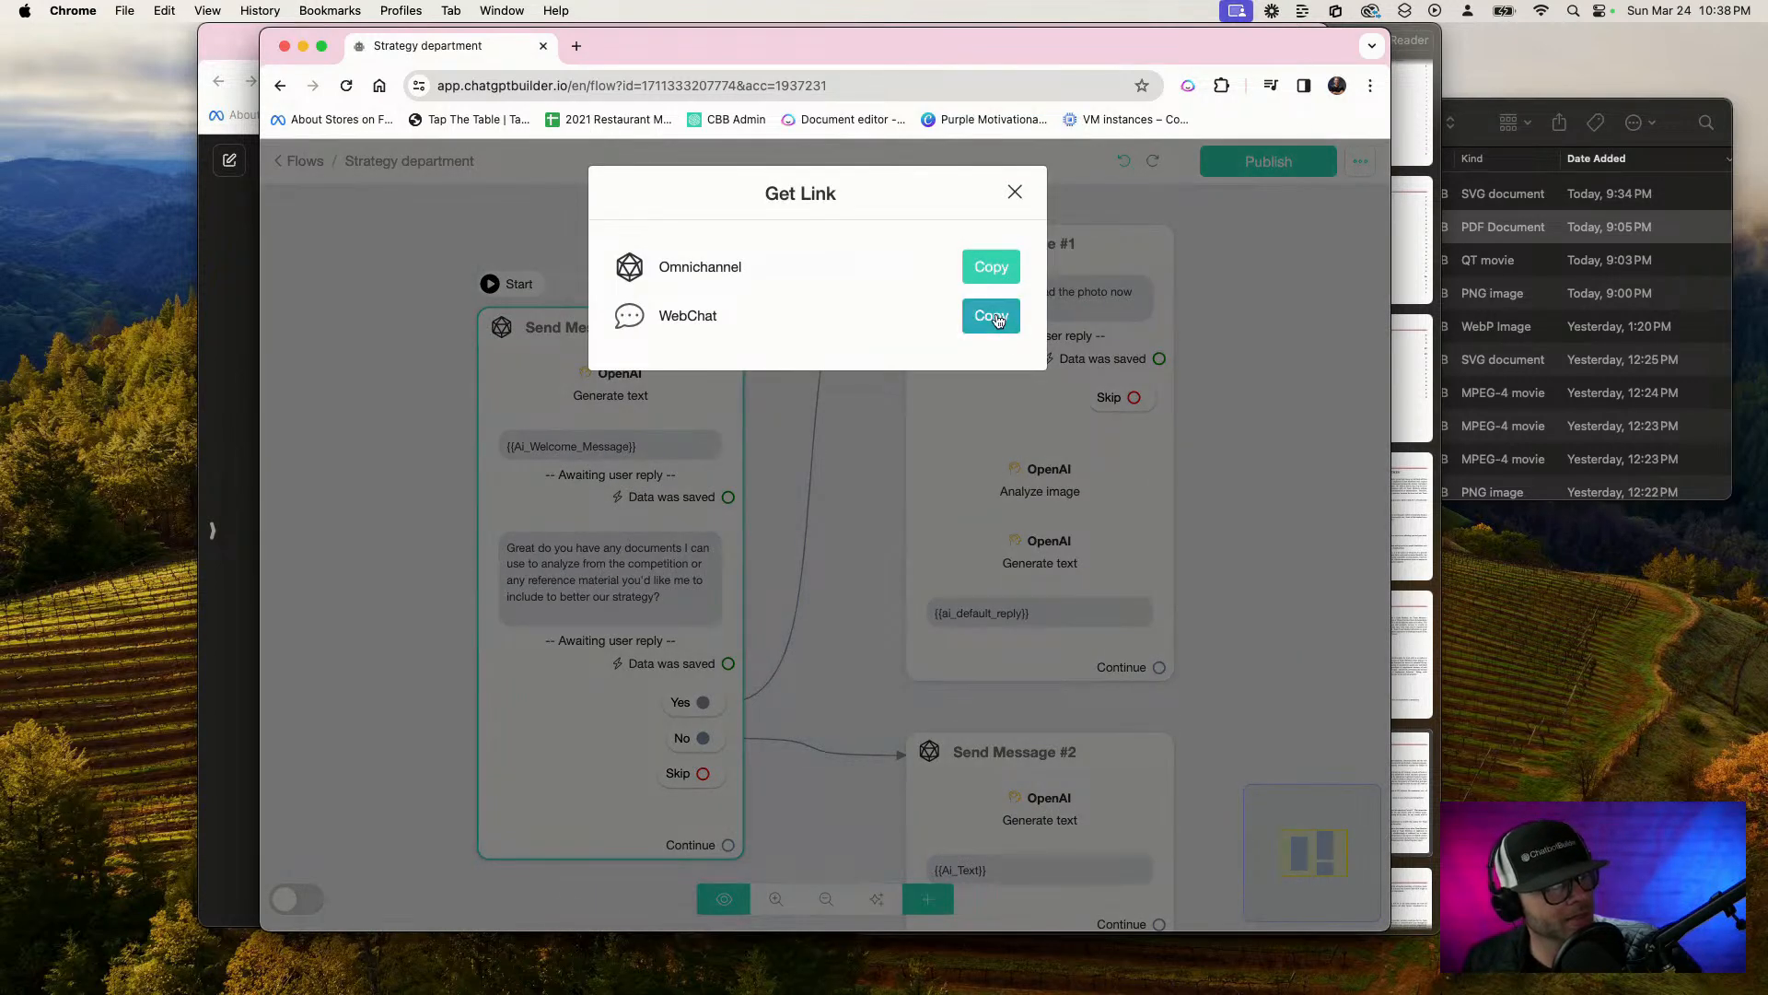
click(577, 46)
click(611, 87)
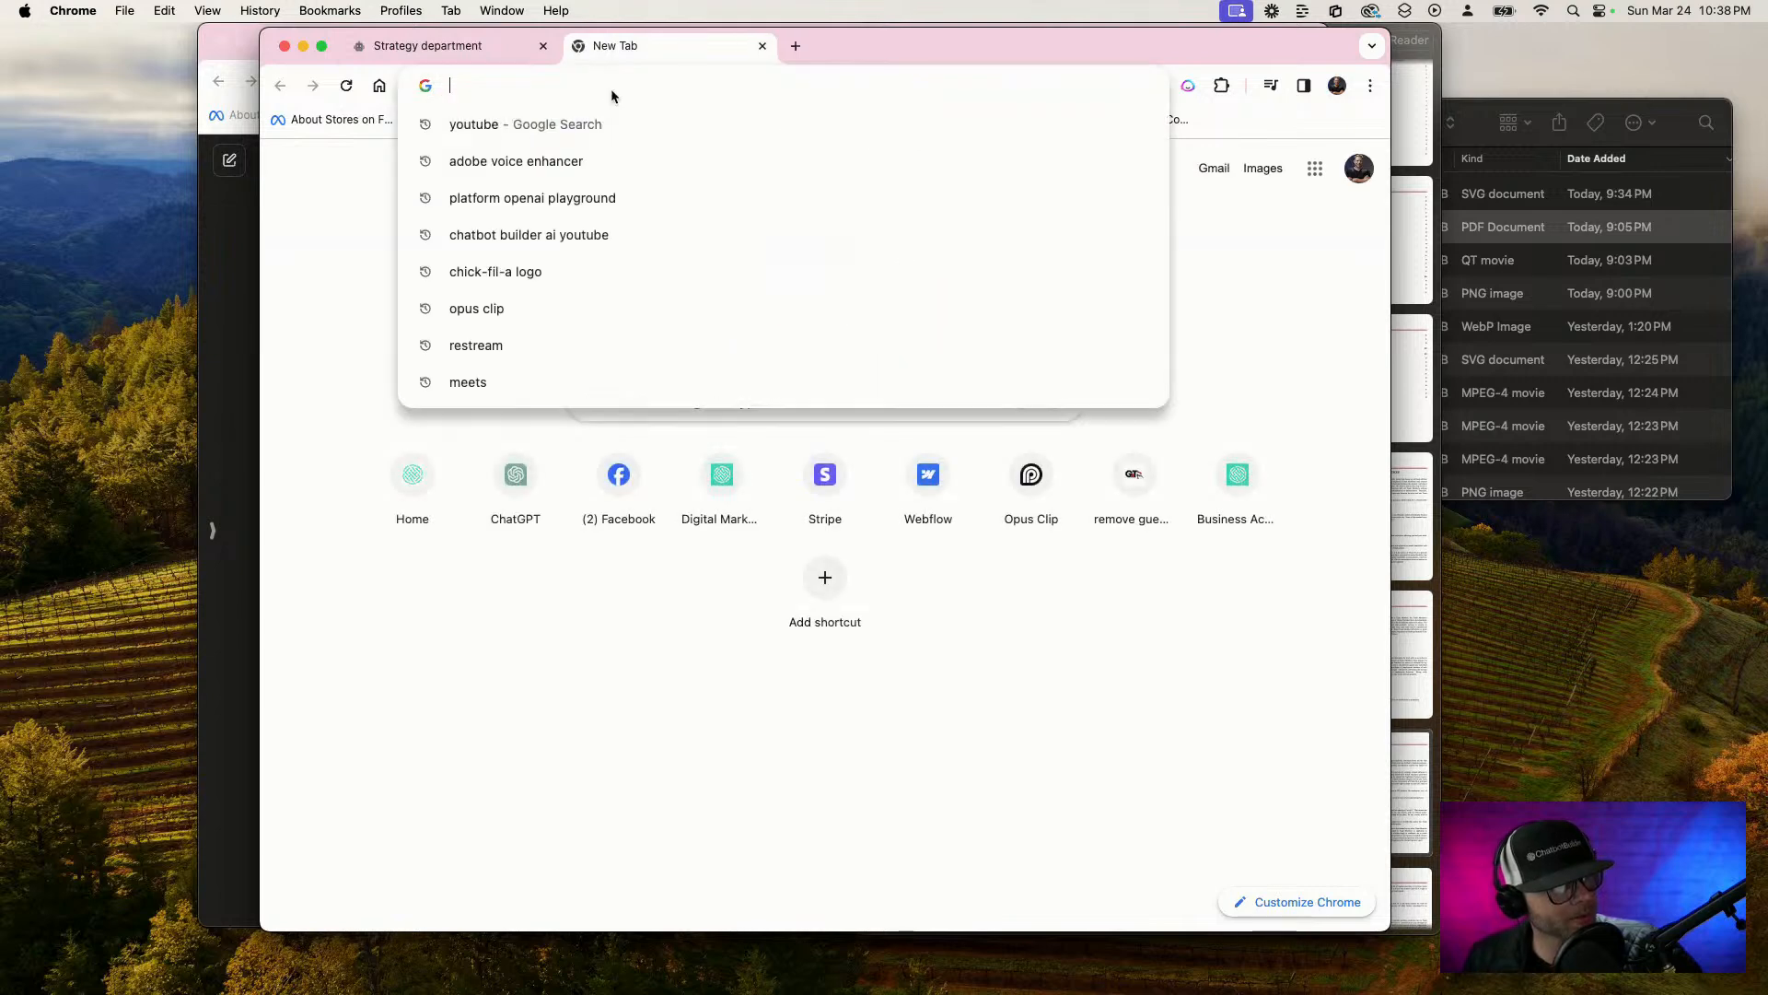
key(super+v)
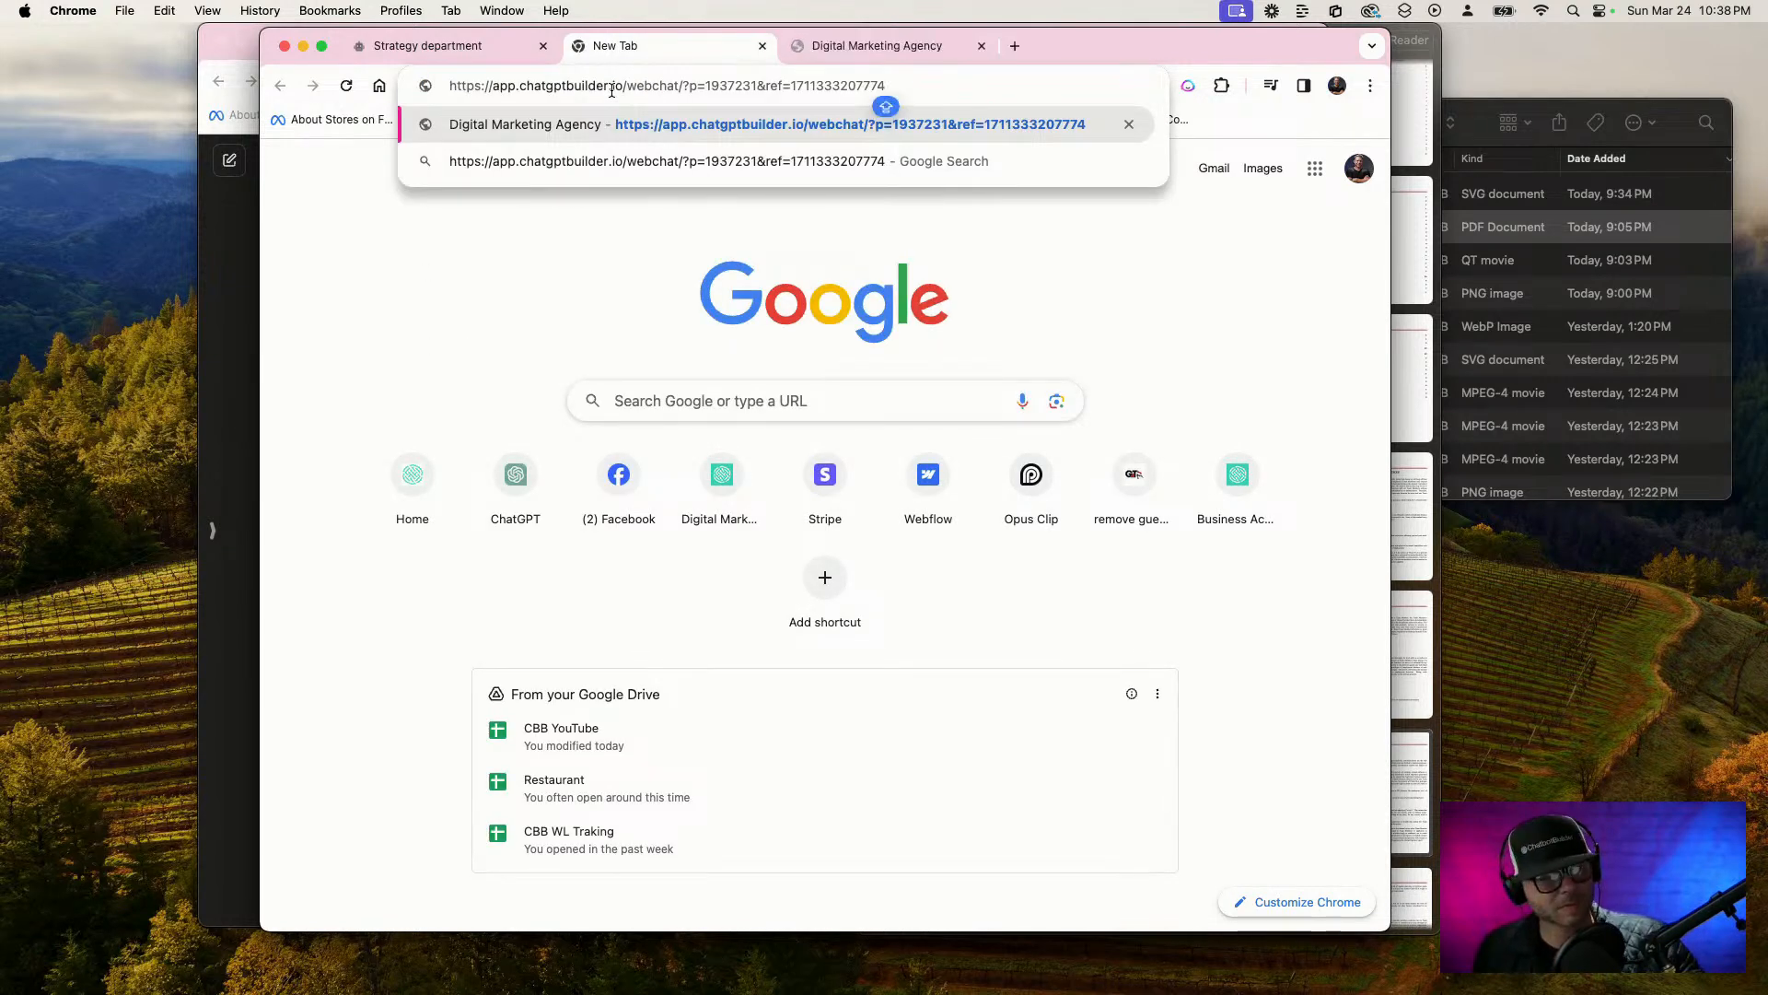
key(Return)
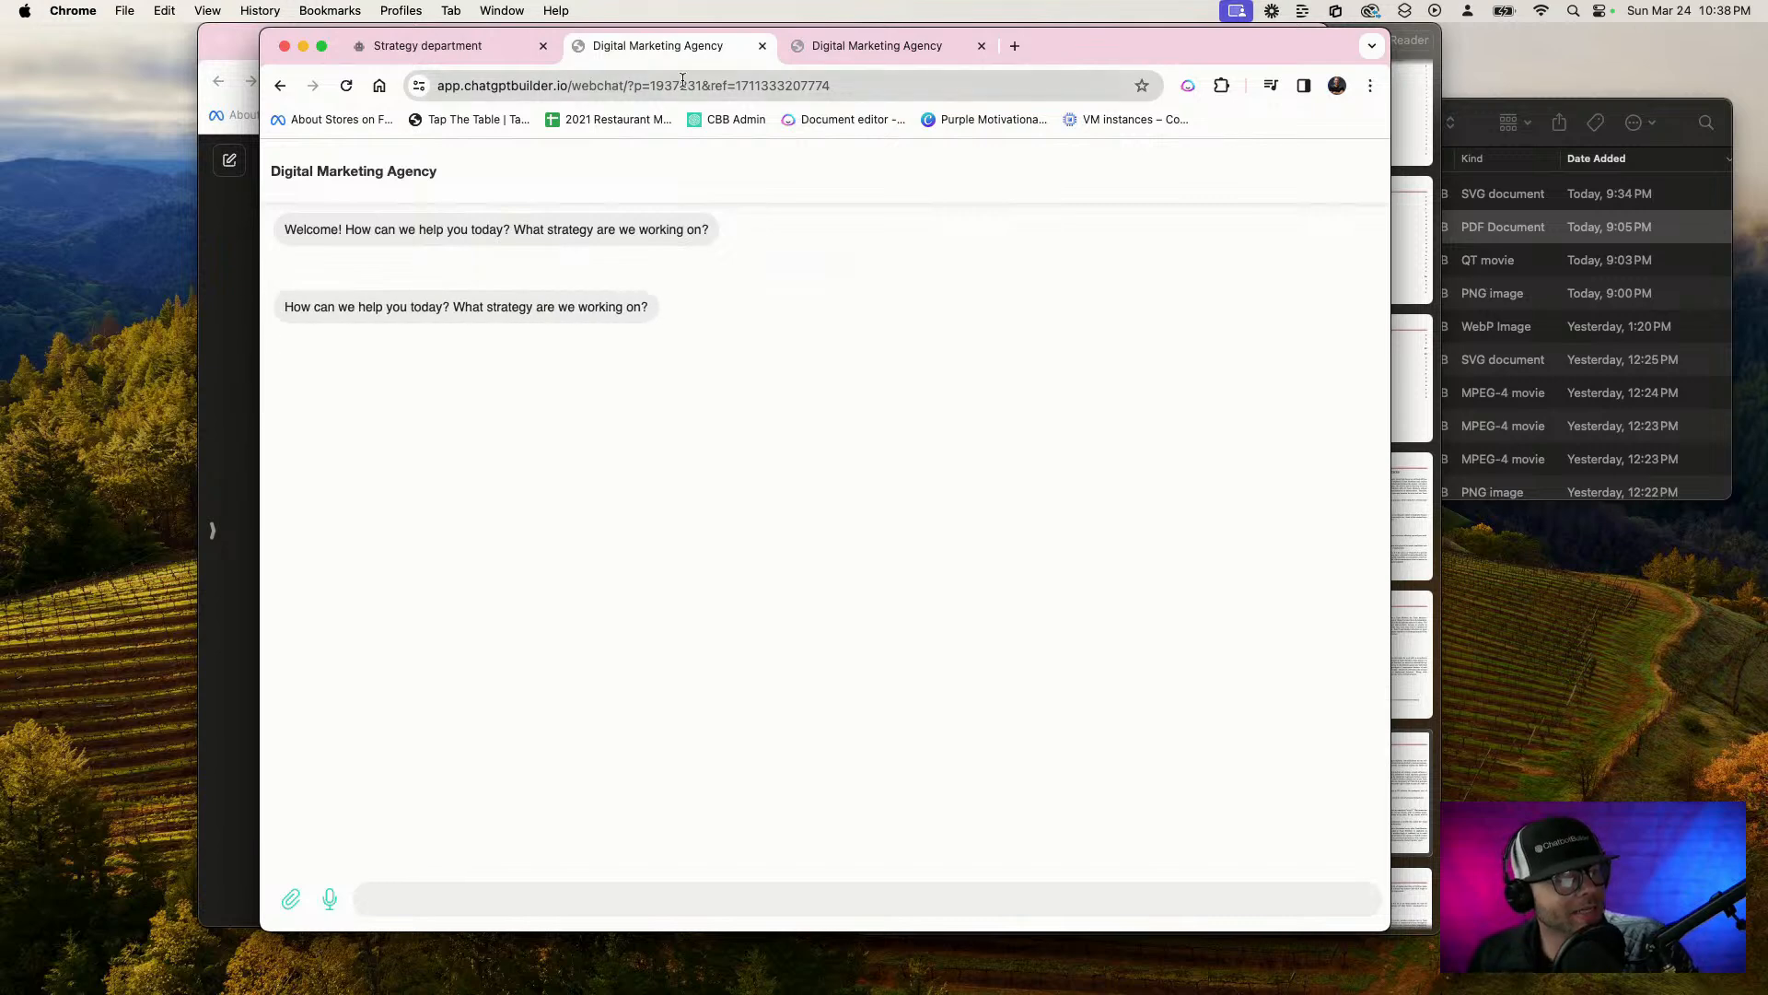
Close the test chat tabs and the link dialog, and delete the guest's conversation from the inbox
click(763, 46)
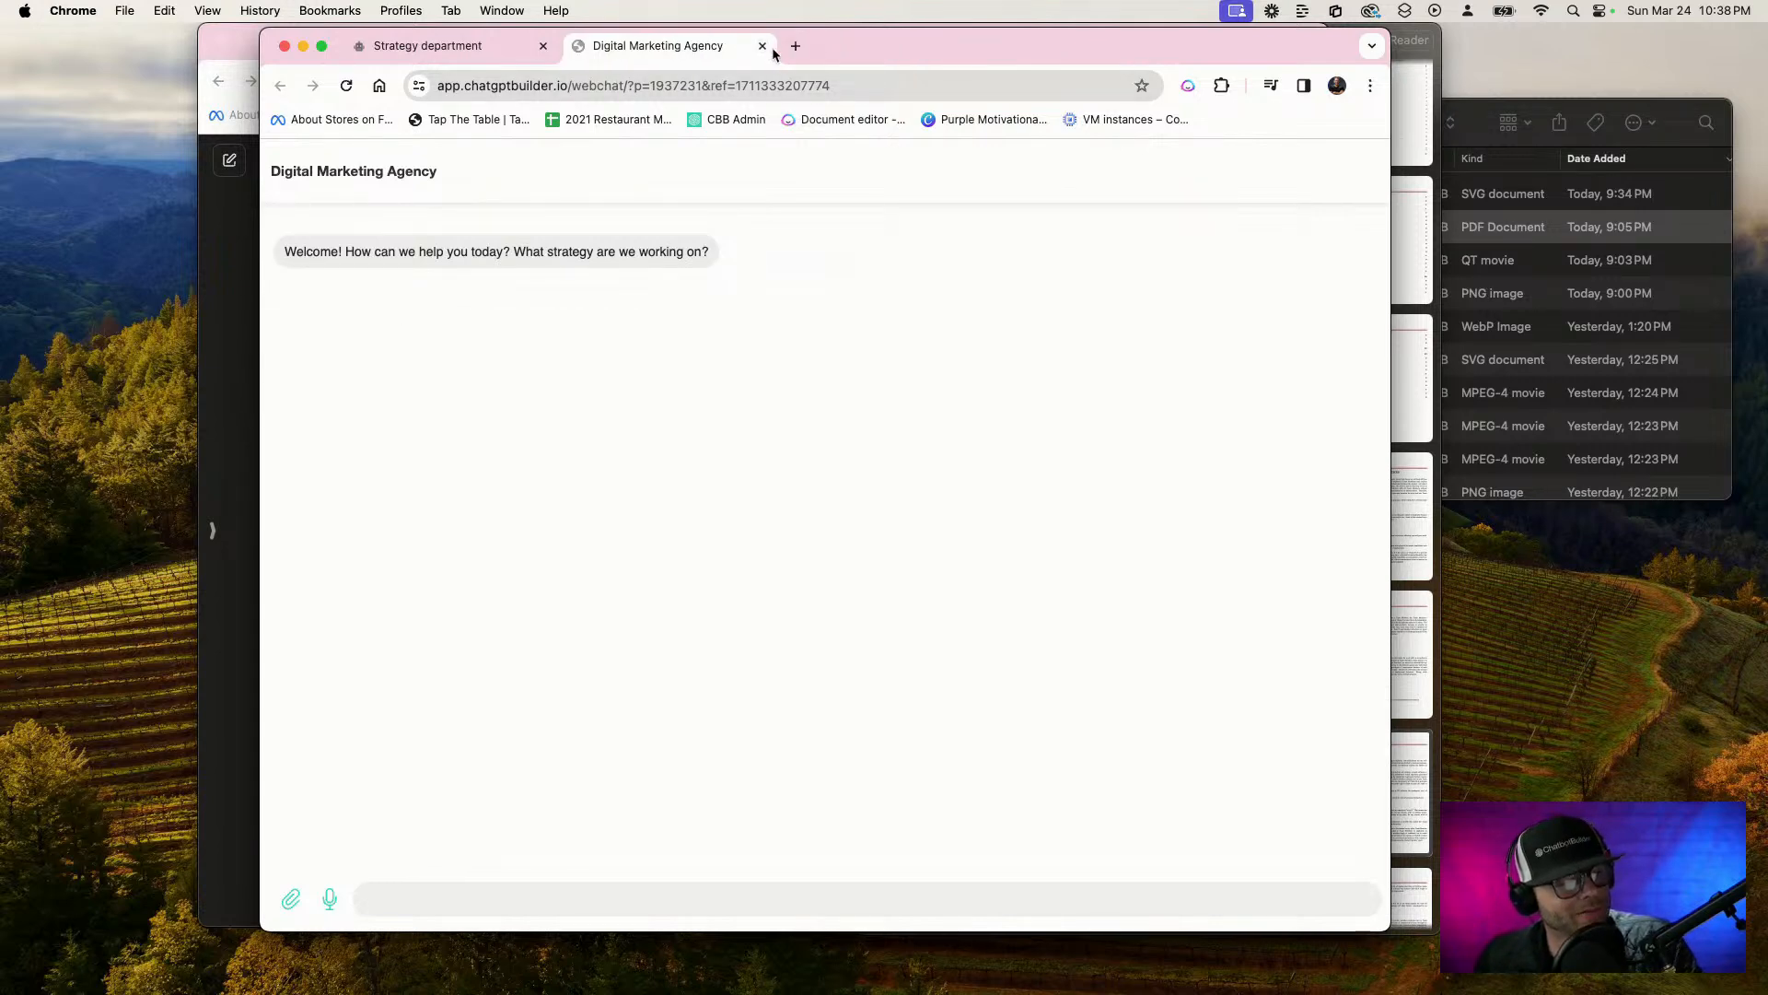
double_click(820, 85)
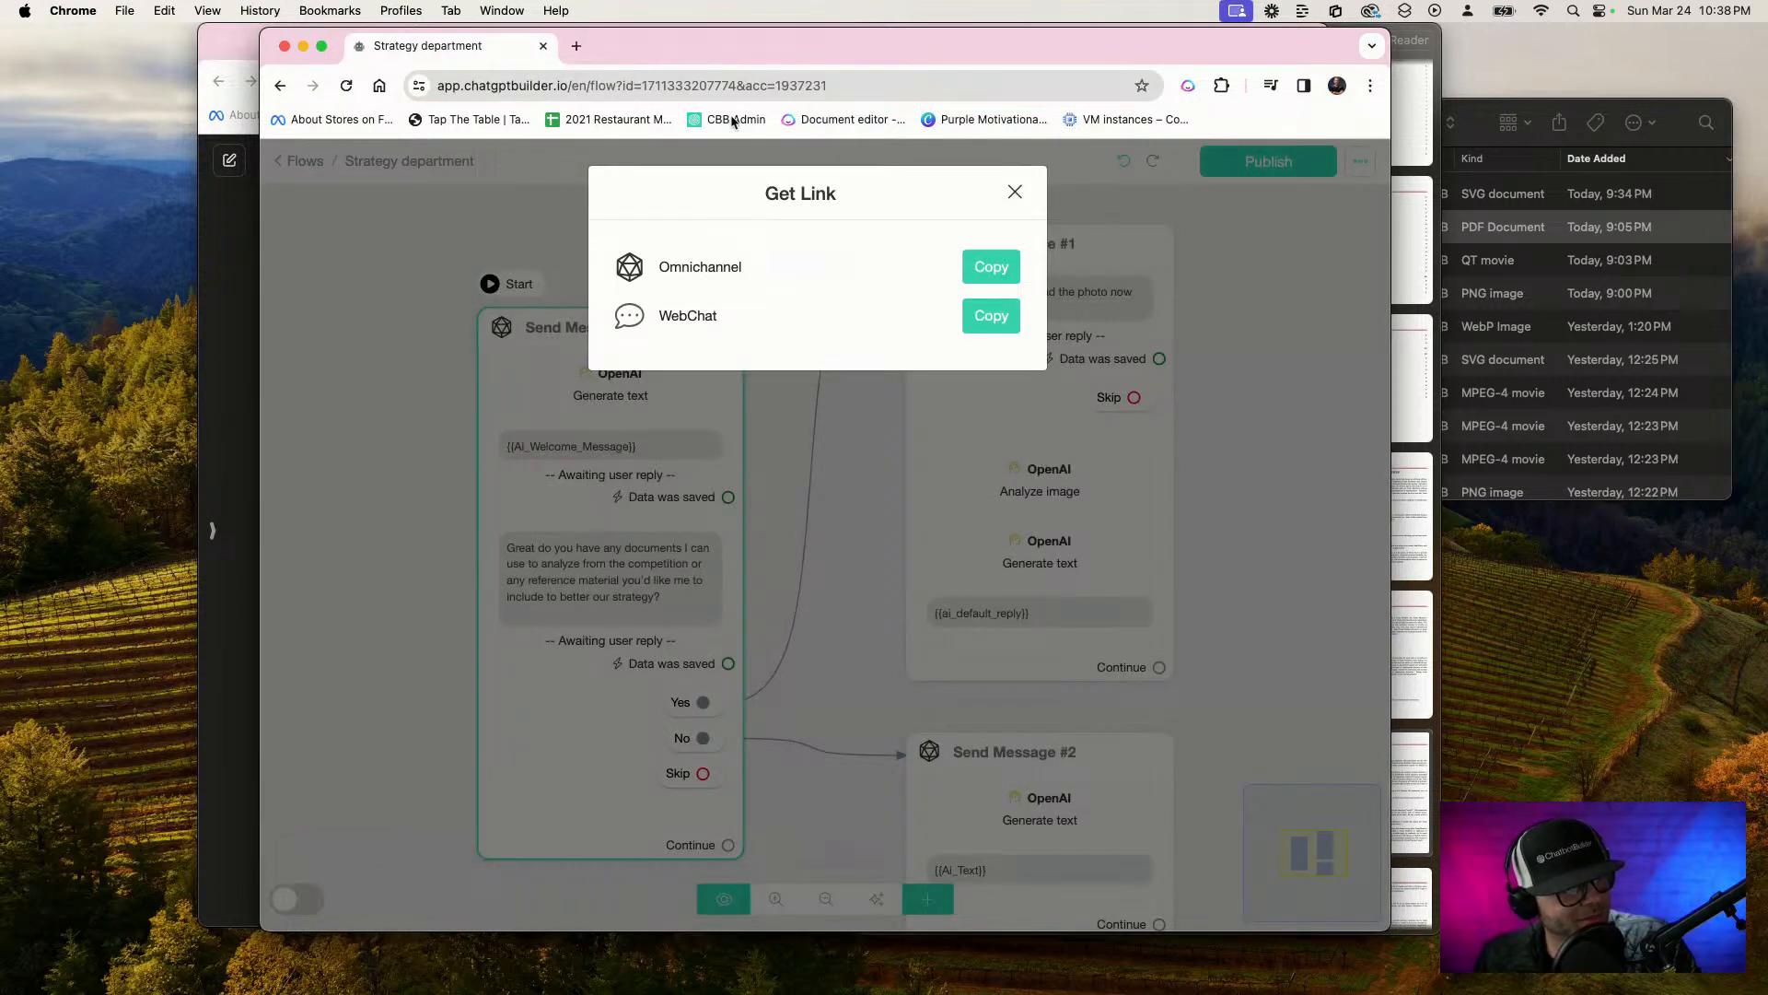
click(1015, 192)
click(304, 161)
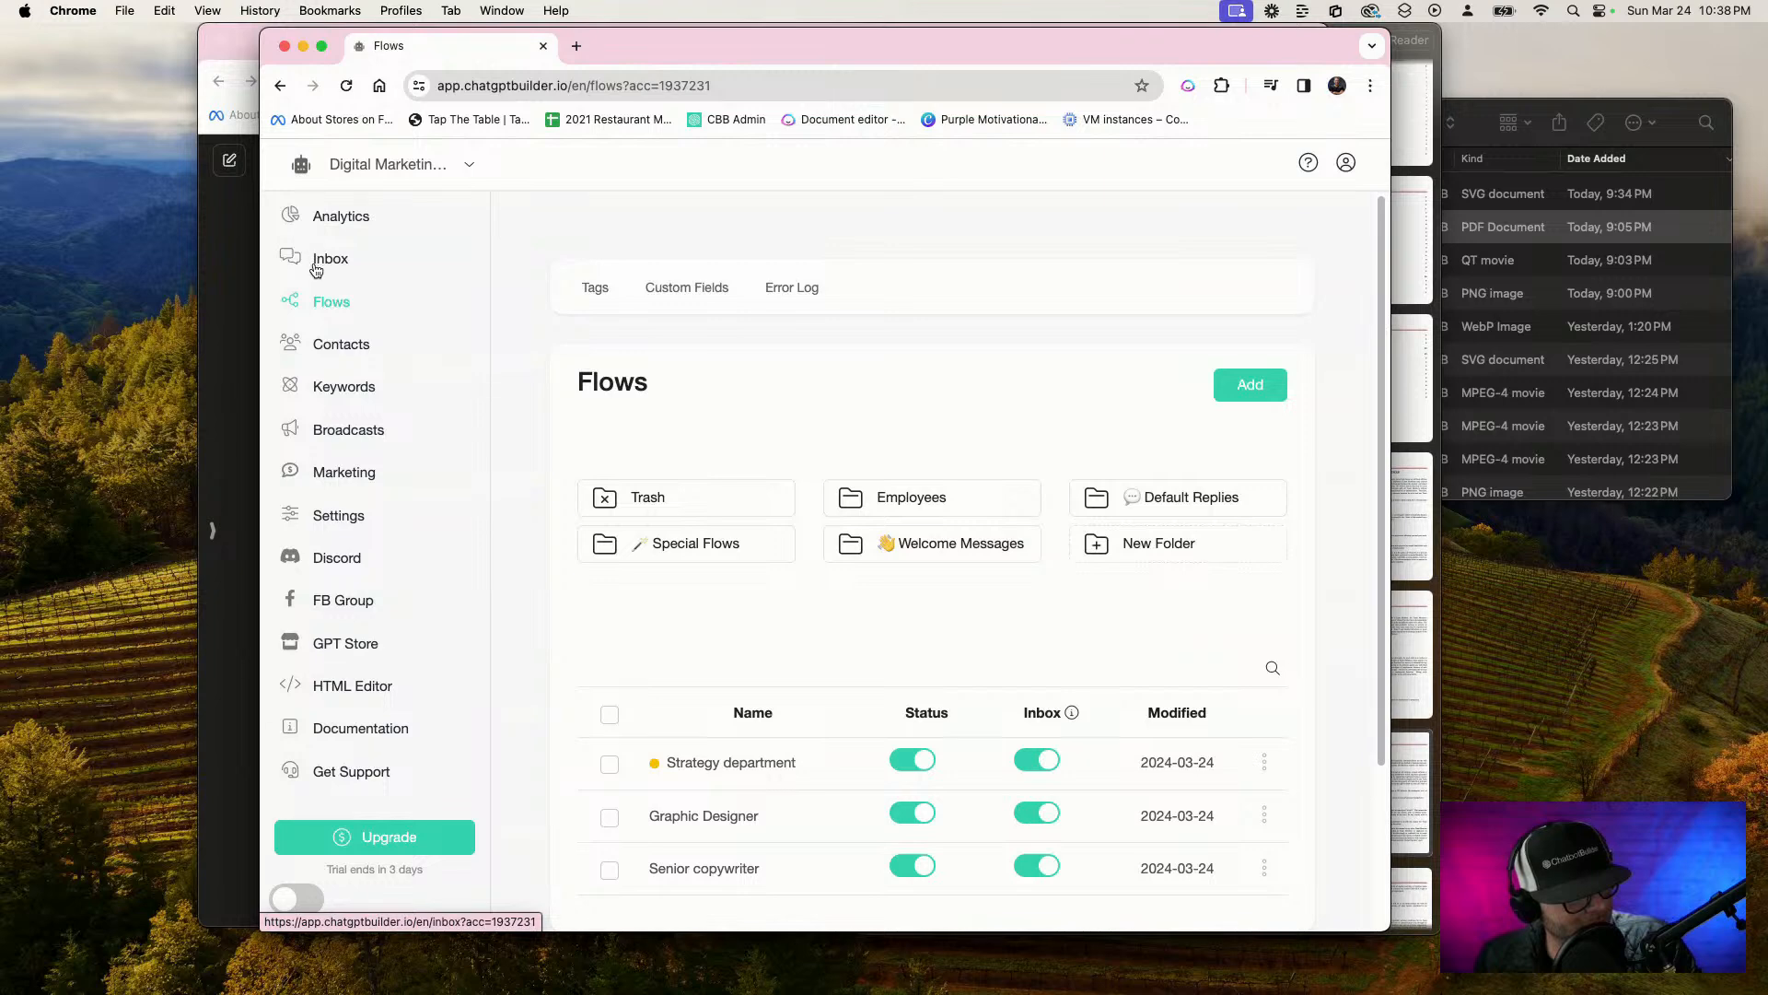
click(309, 259)
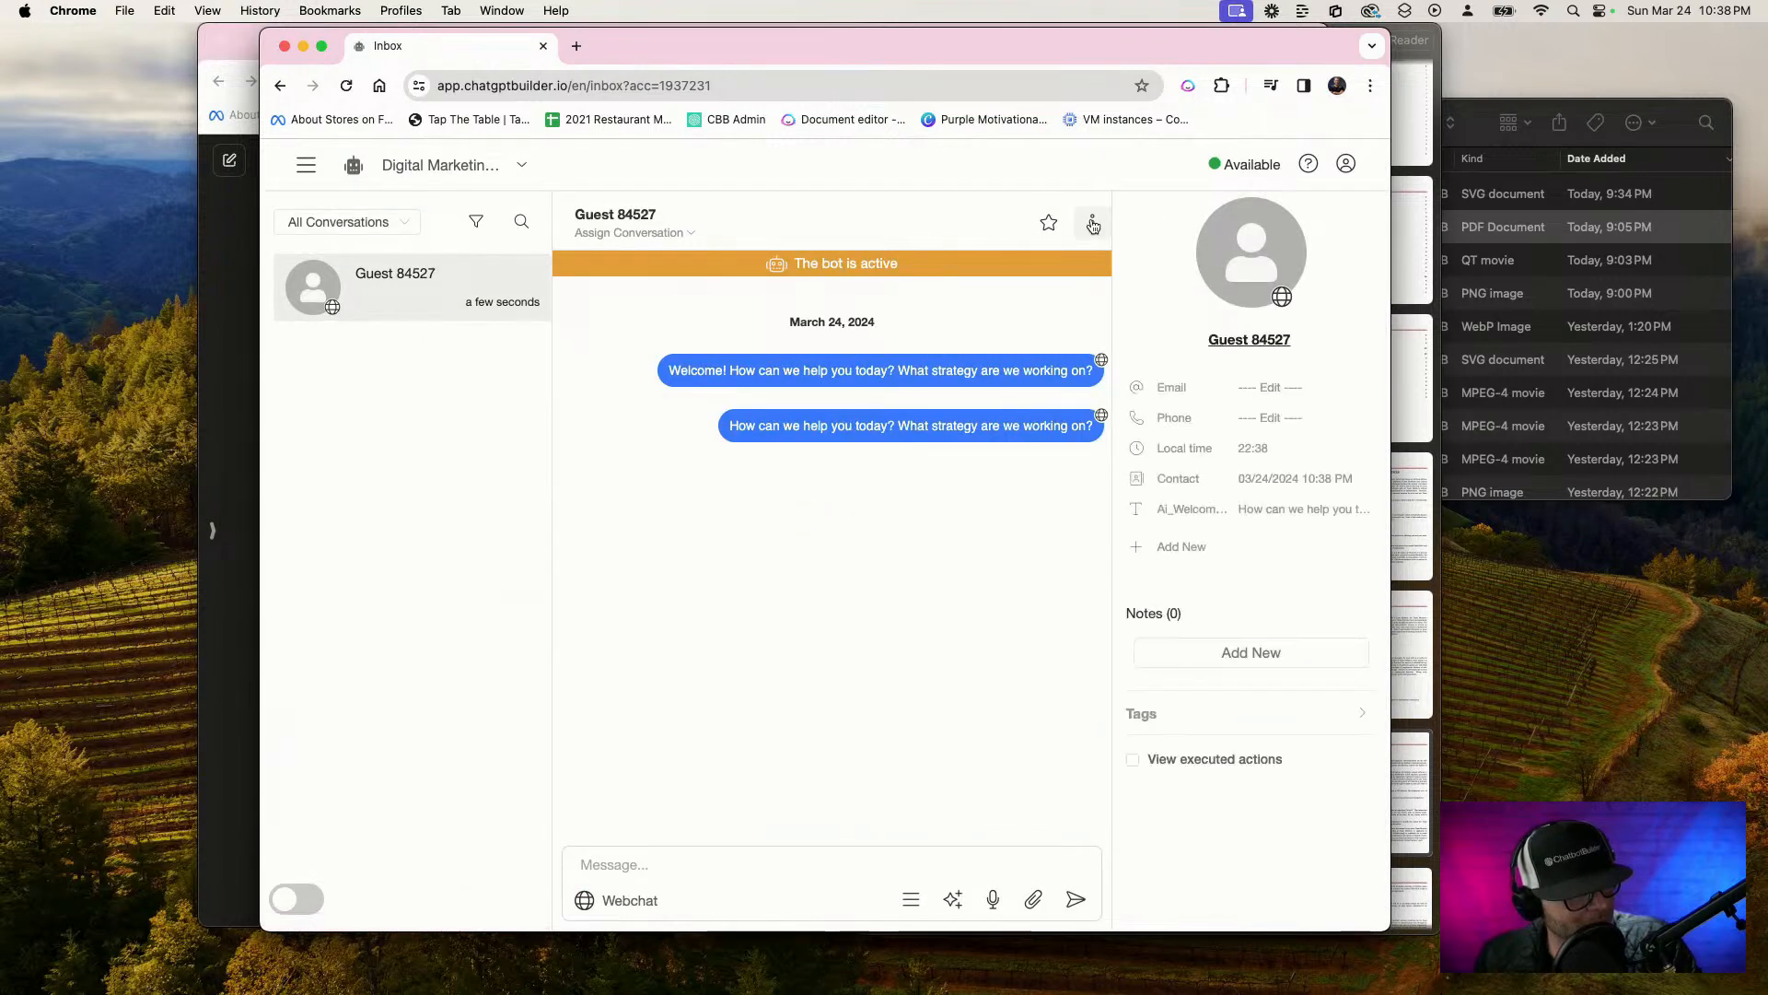
click(1092, 222)
click(1096, 416)
click(954, 319)
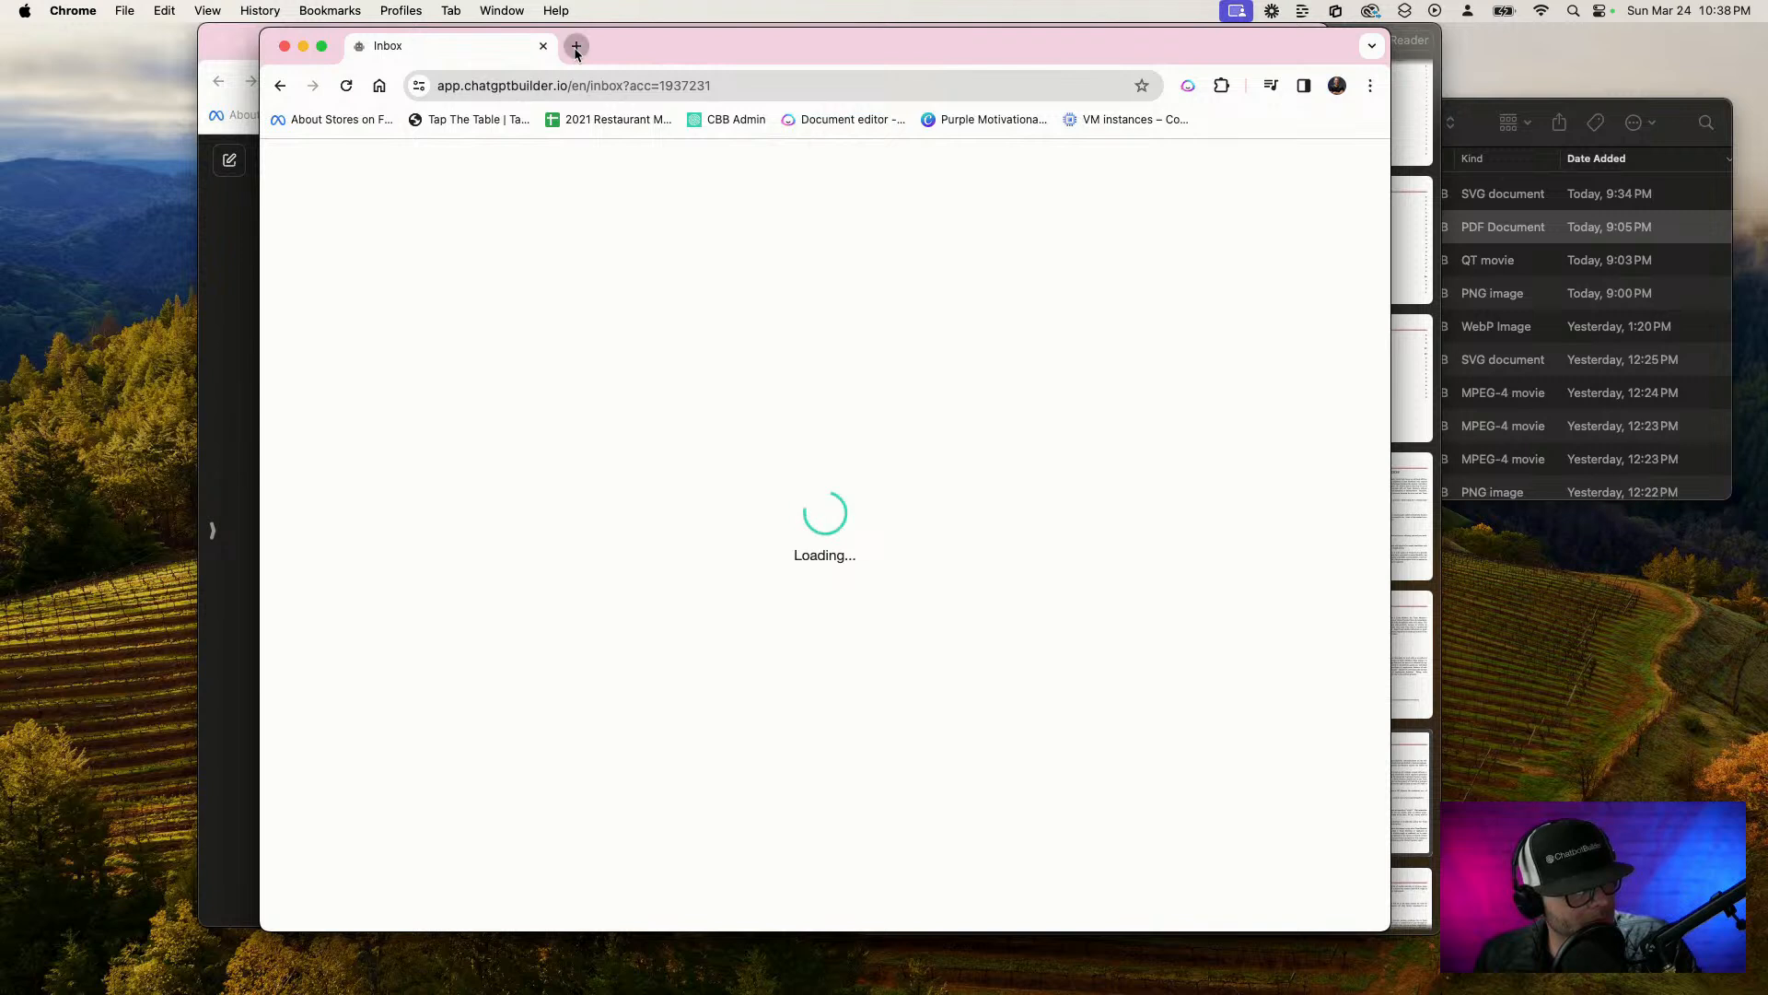
Start a fresh test chat by loading the copied WebChat link in a new tab
click(576, 48)
key(super+v)
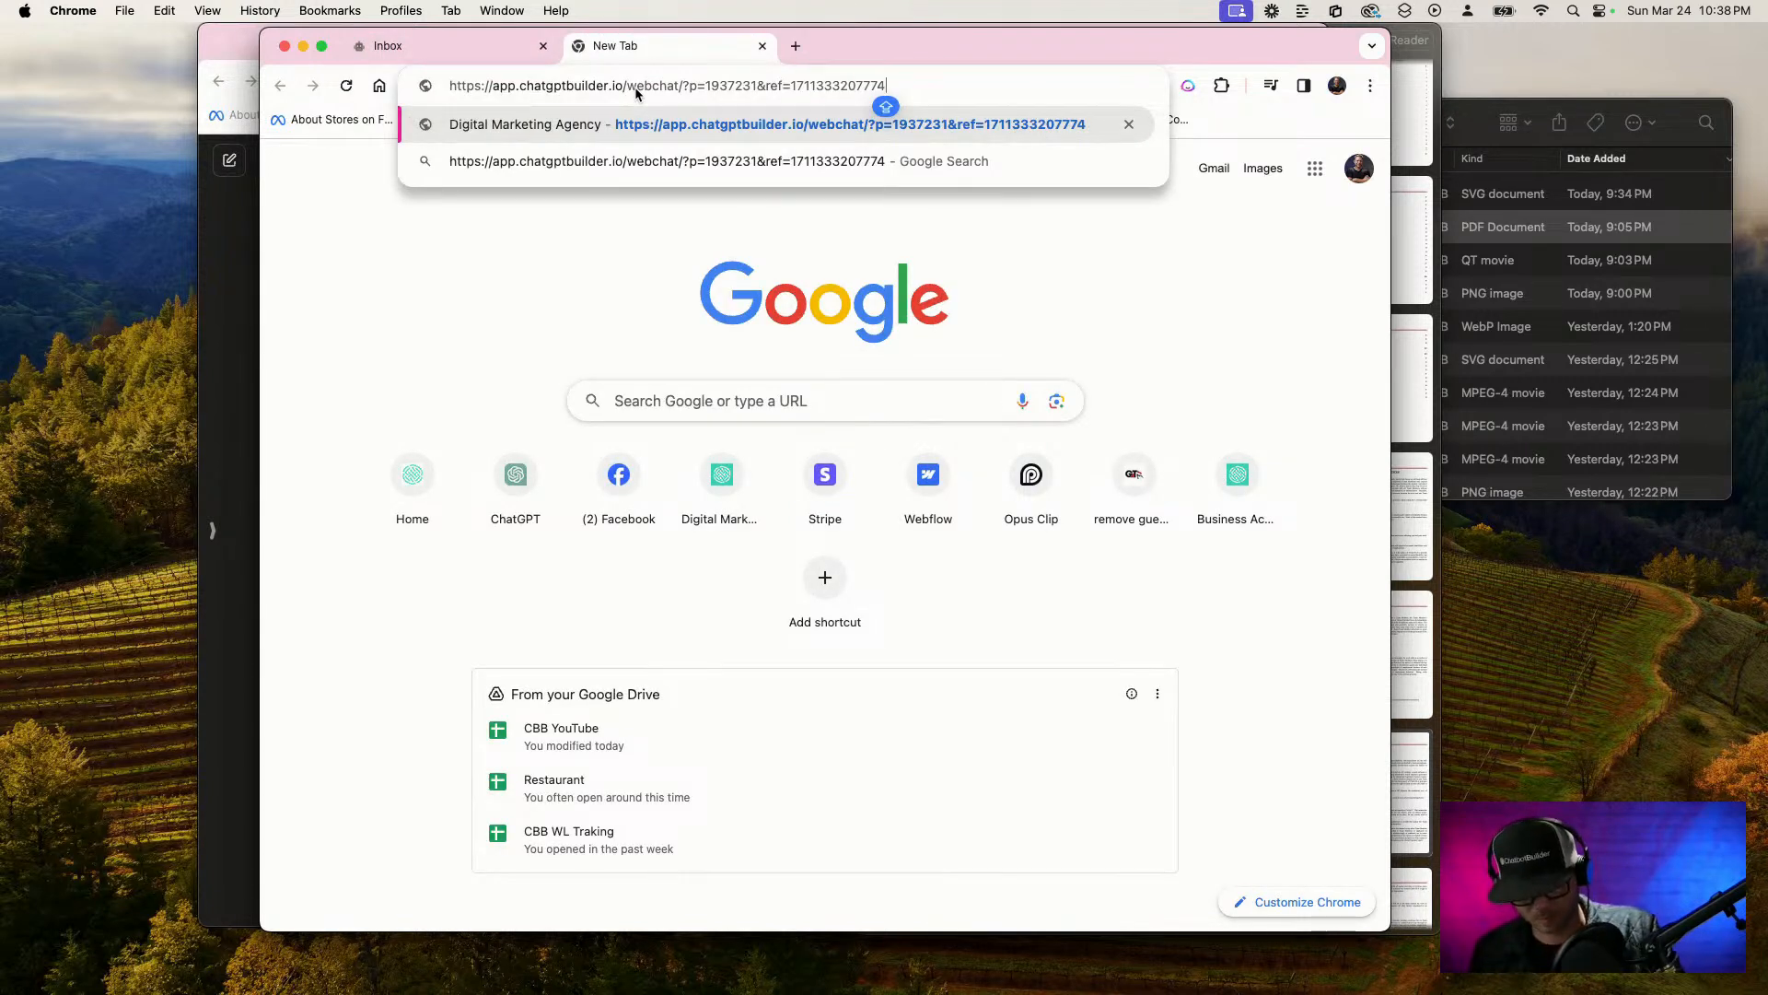
key(Return)
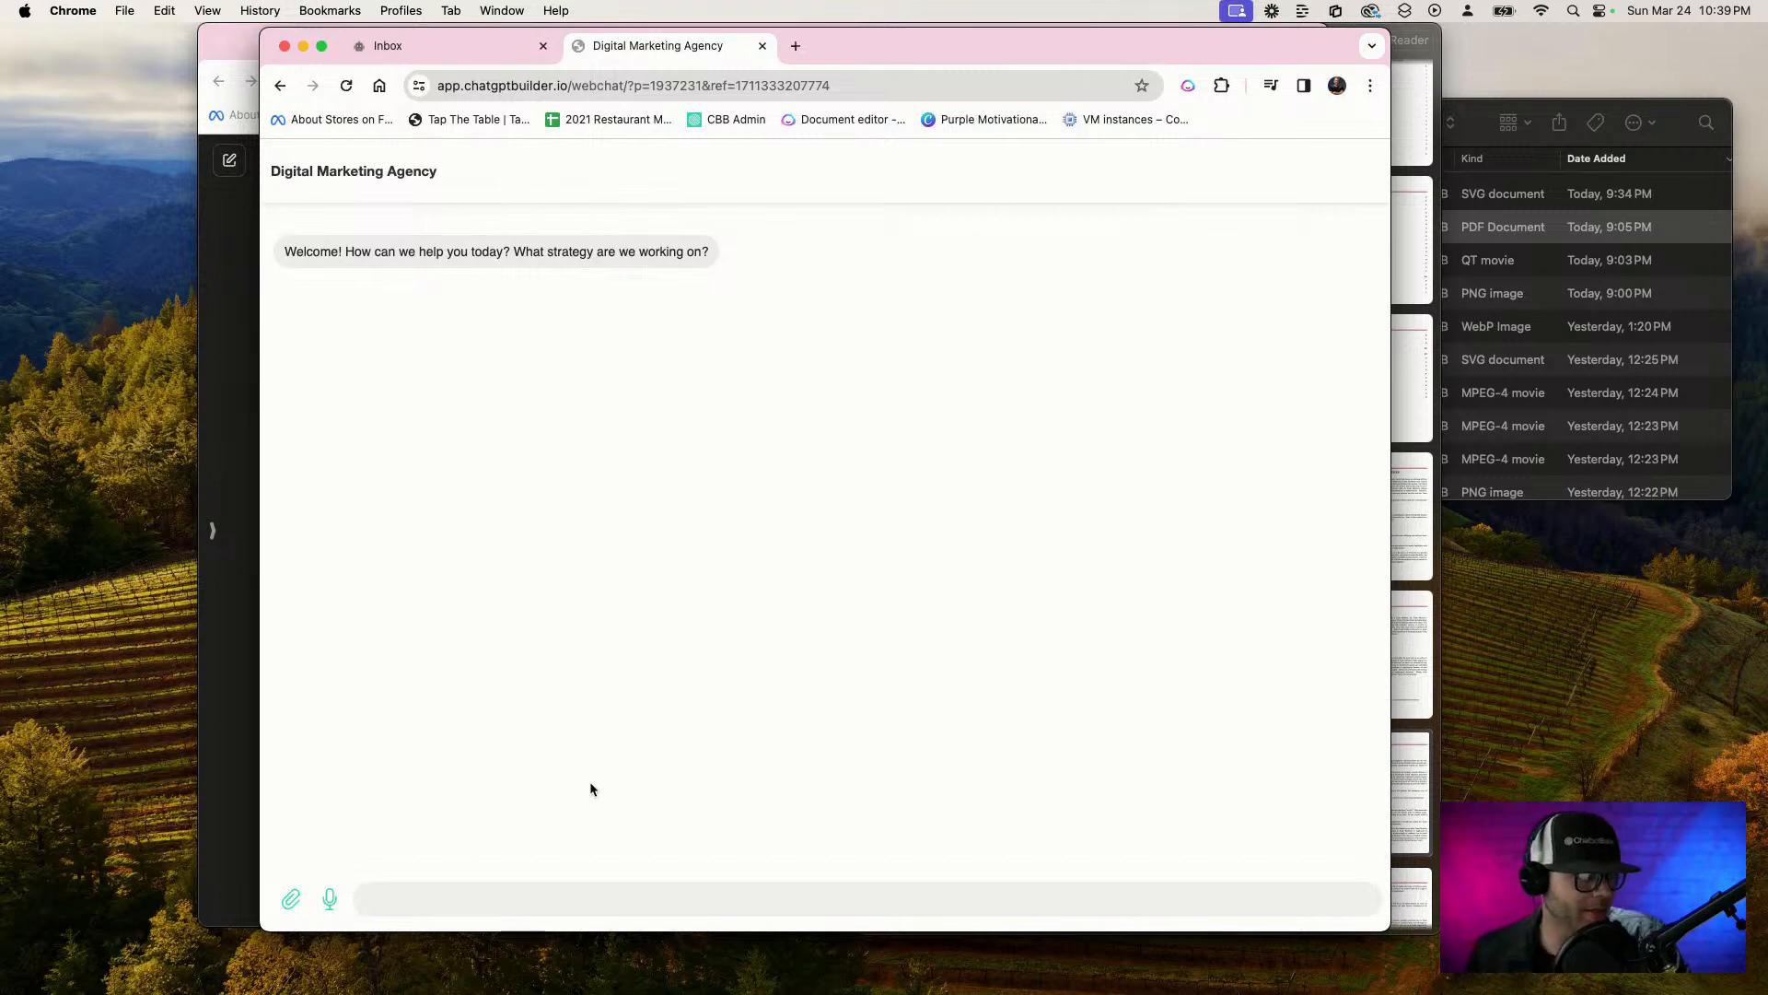
Ask for ideas to outsmart the competition because our Red Bull cans are not cool like Monster's, and answer Yes about having reference documents
click(813, 895)
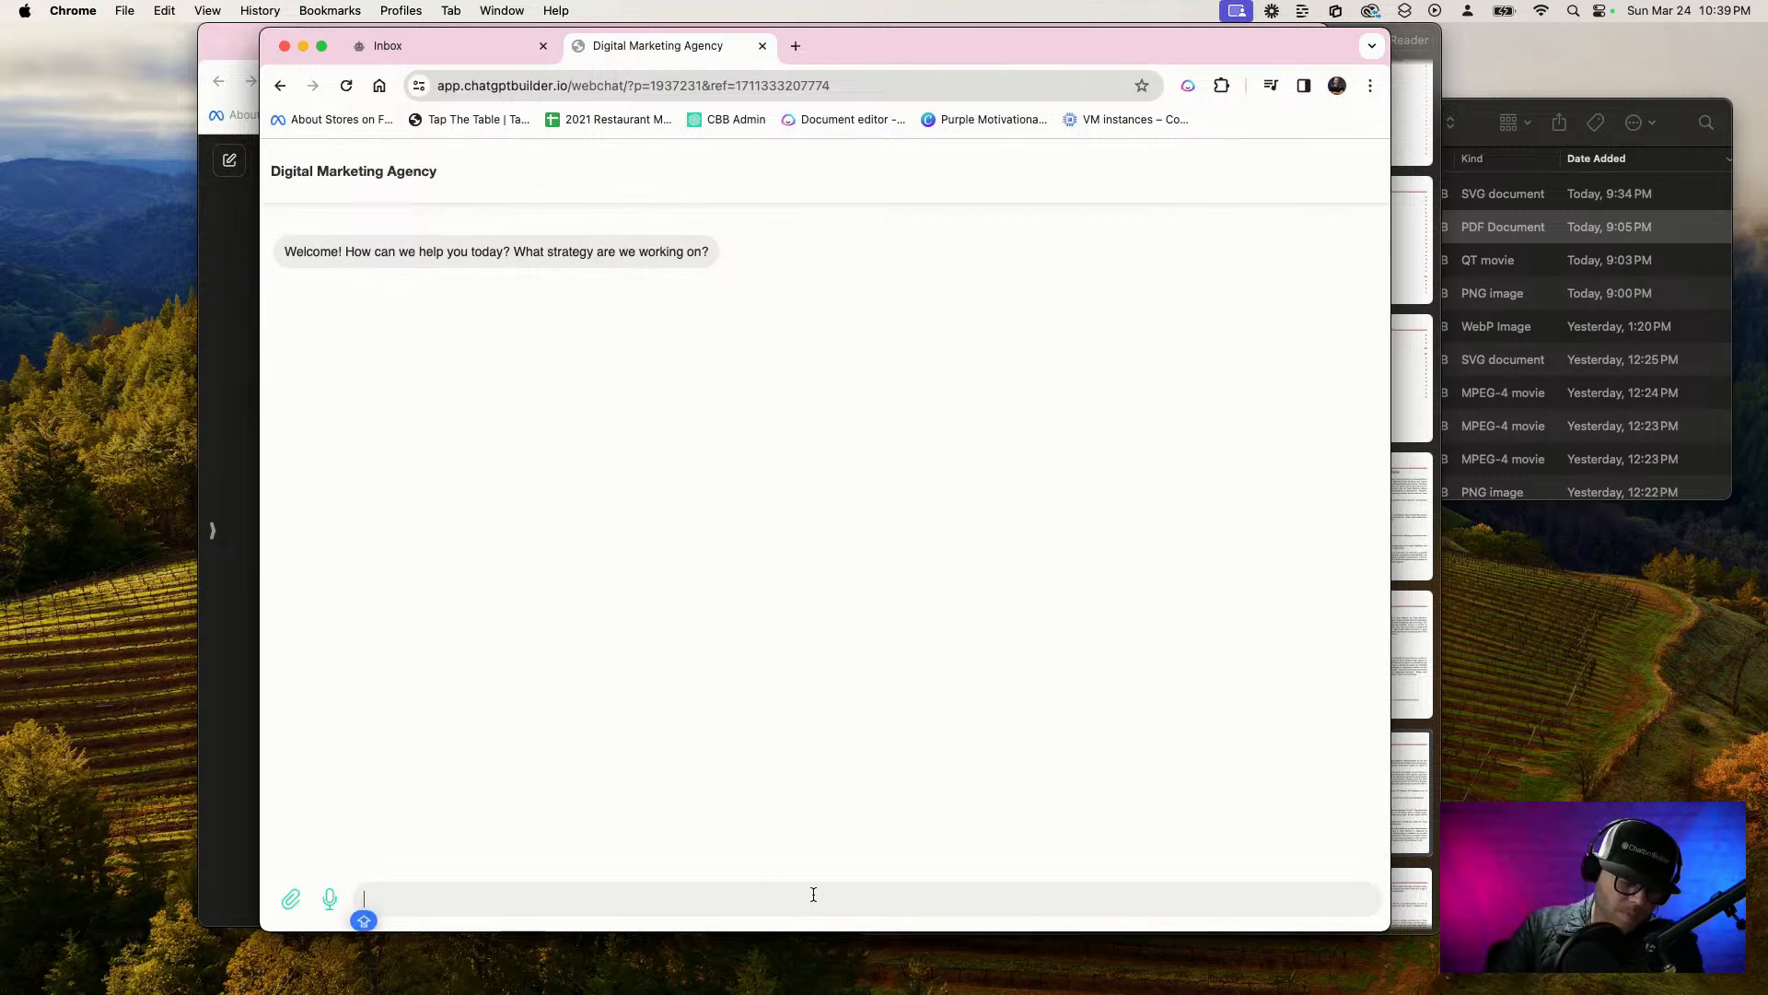
key(F5)
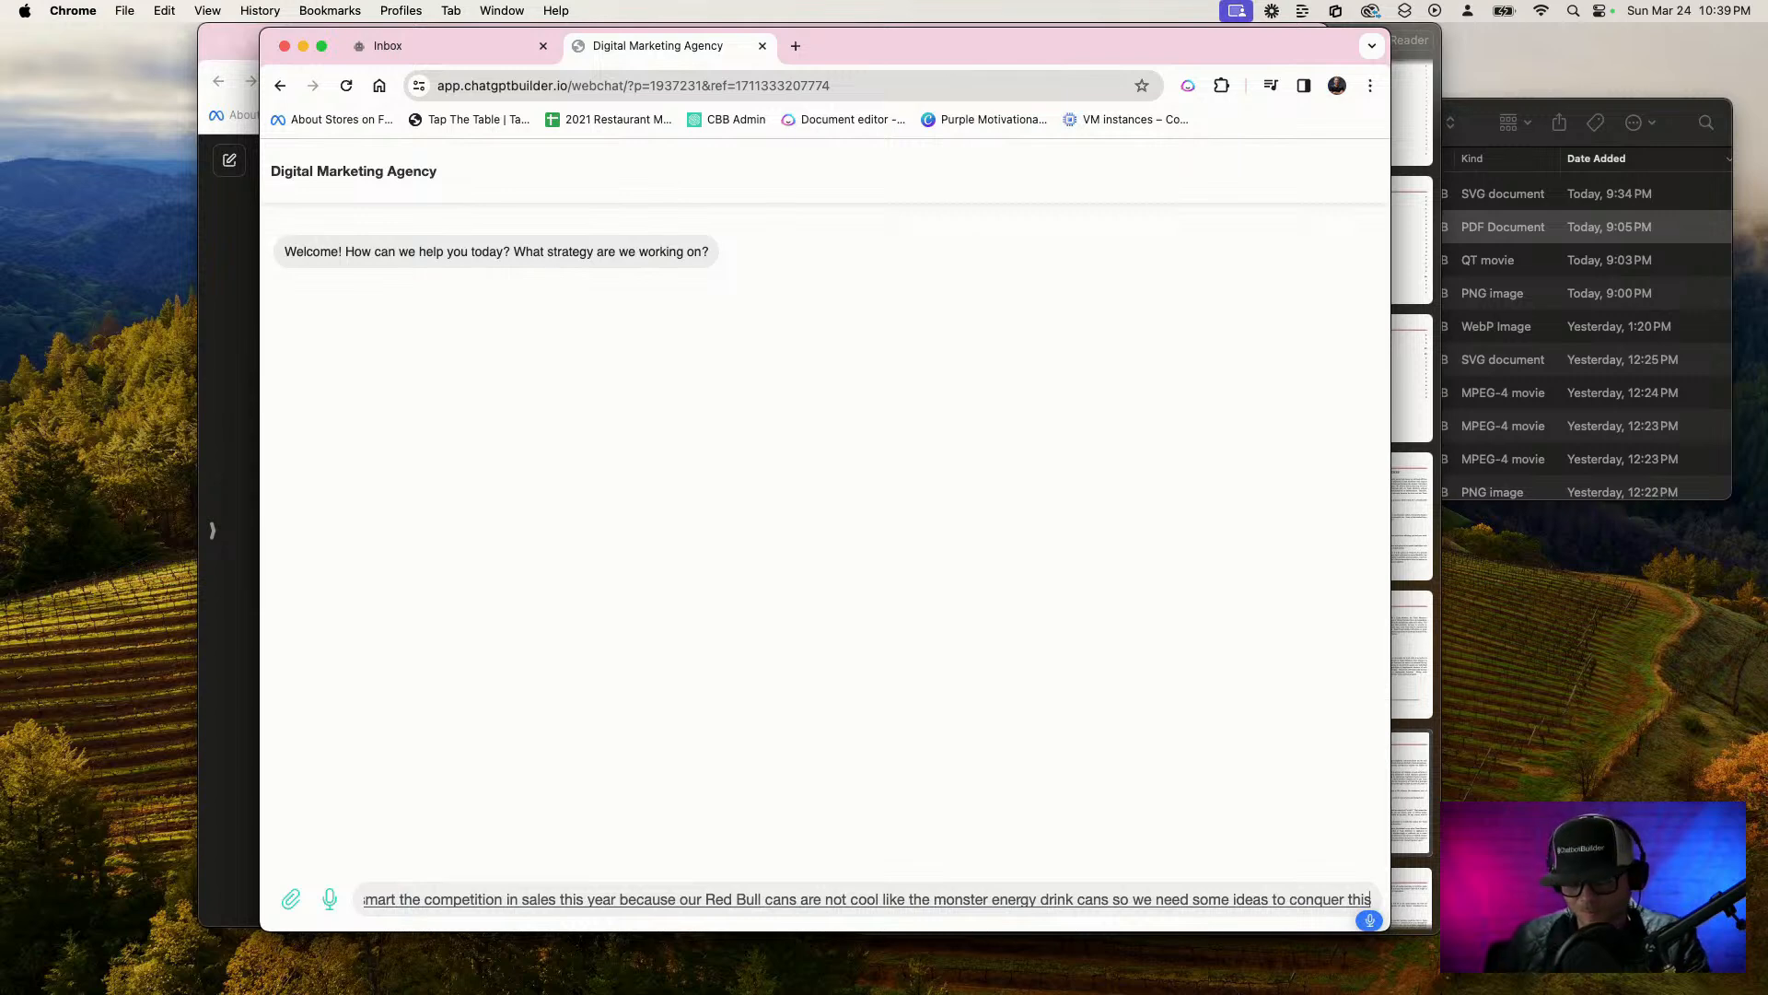
key(Return)
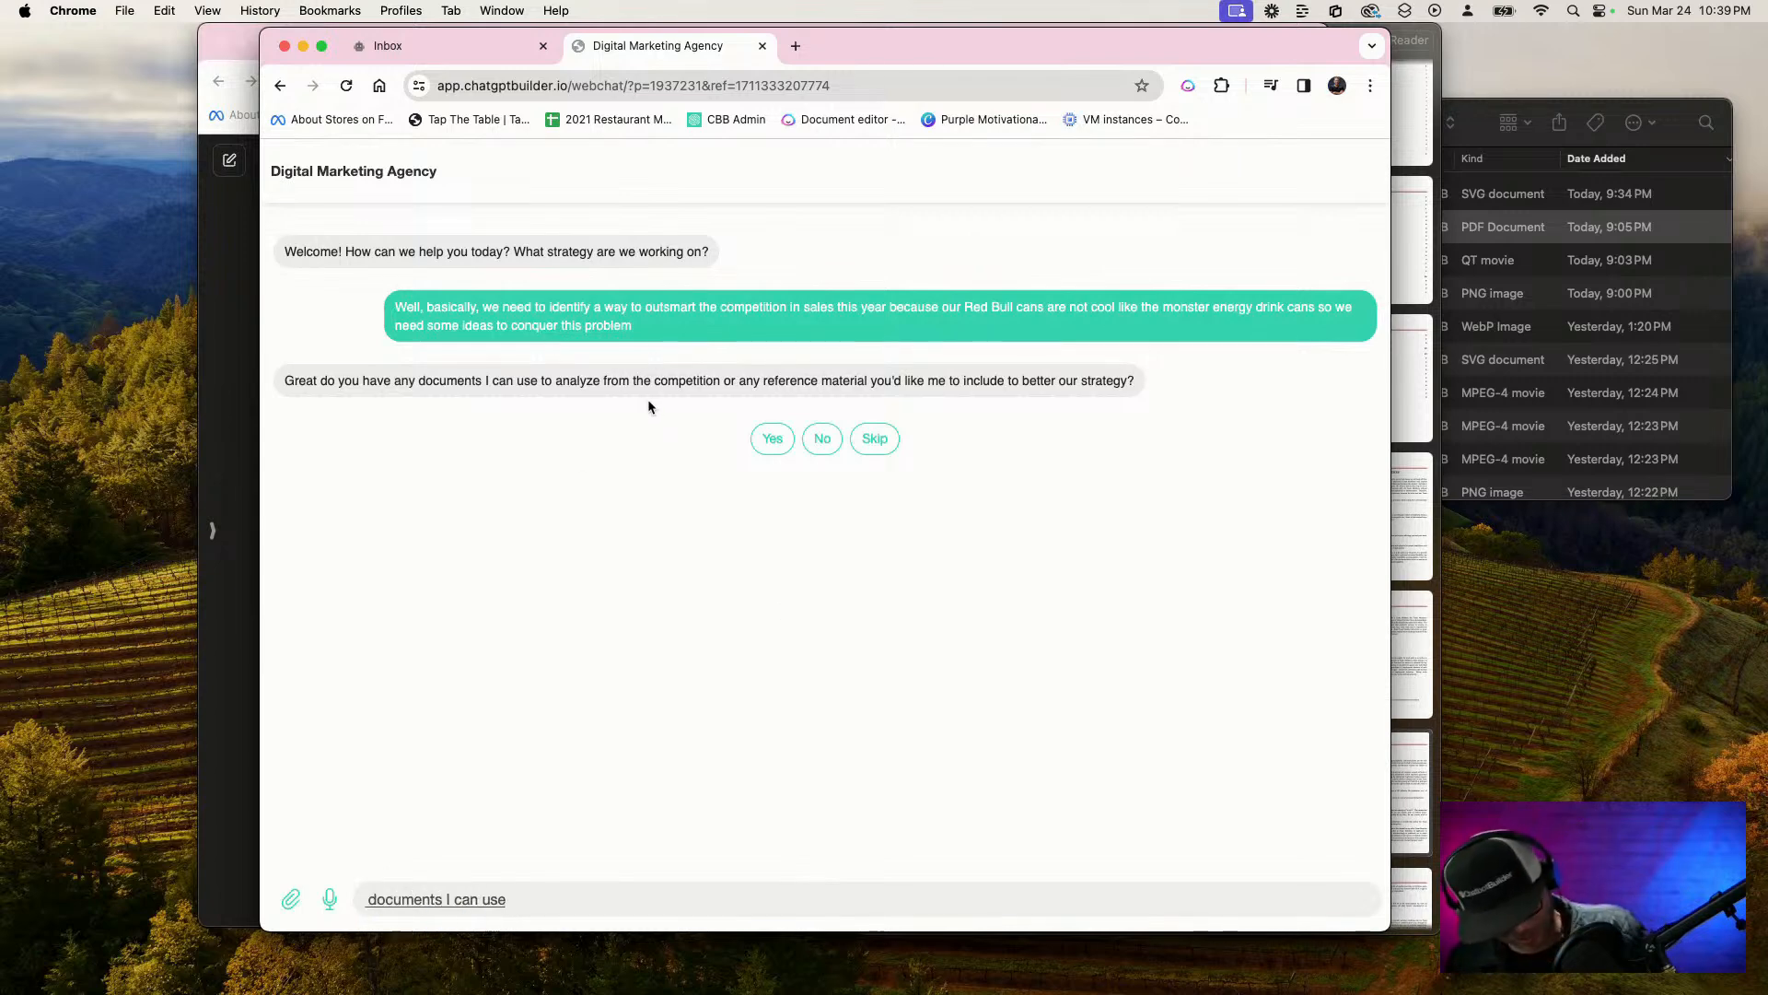
key(super+a)
key(BackSpace)
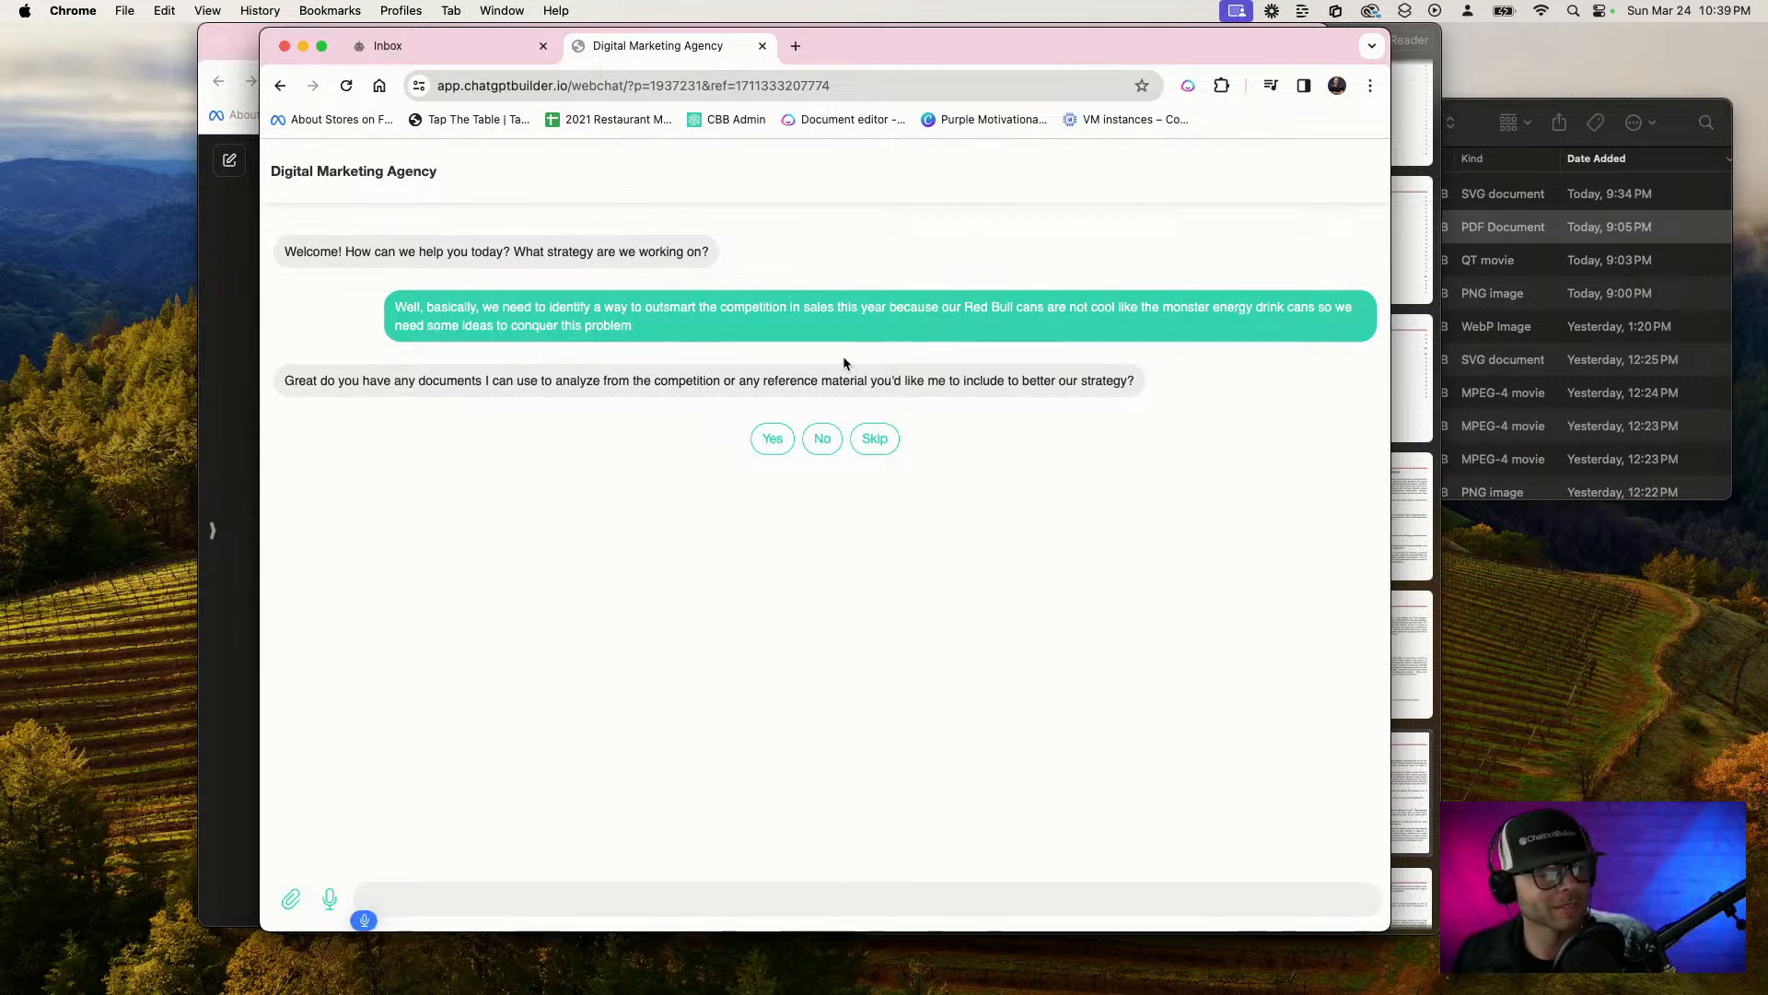
click(778, 441)
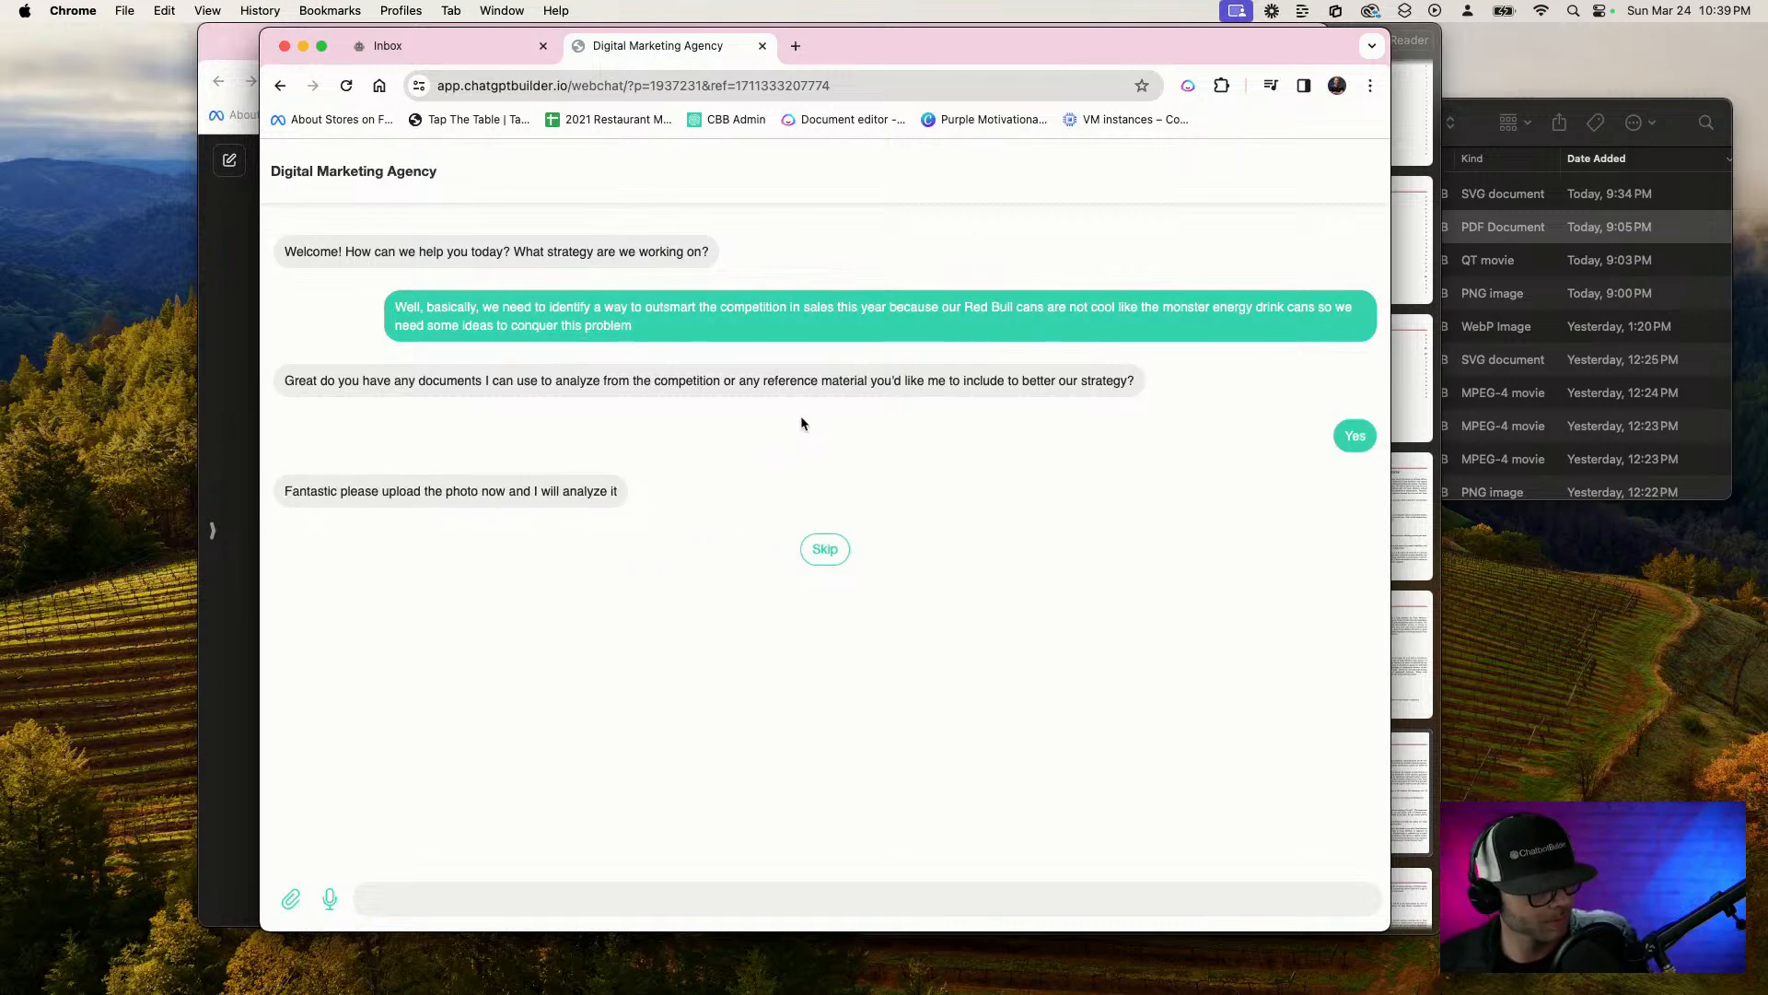
Search Google Images in a new tab for "MONSTER ENERGY DRINK CAN CONOR MCGREGOR"
click(796, 46)
text(M)
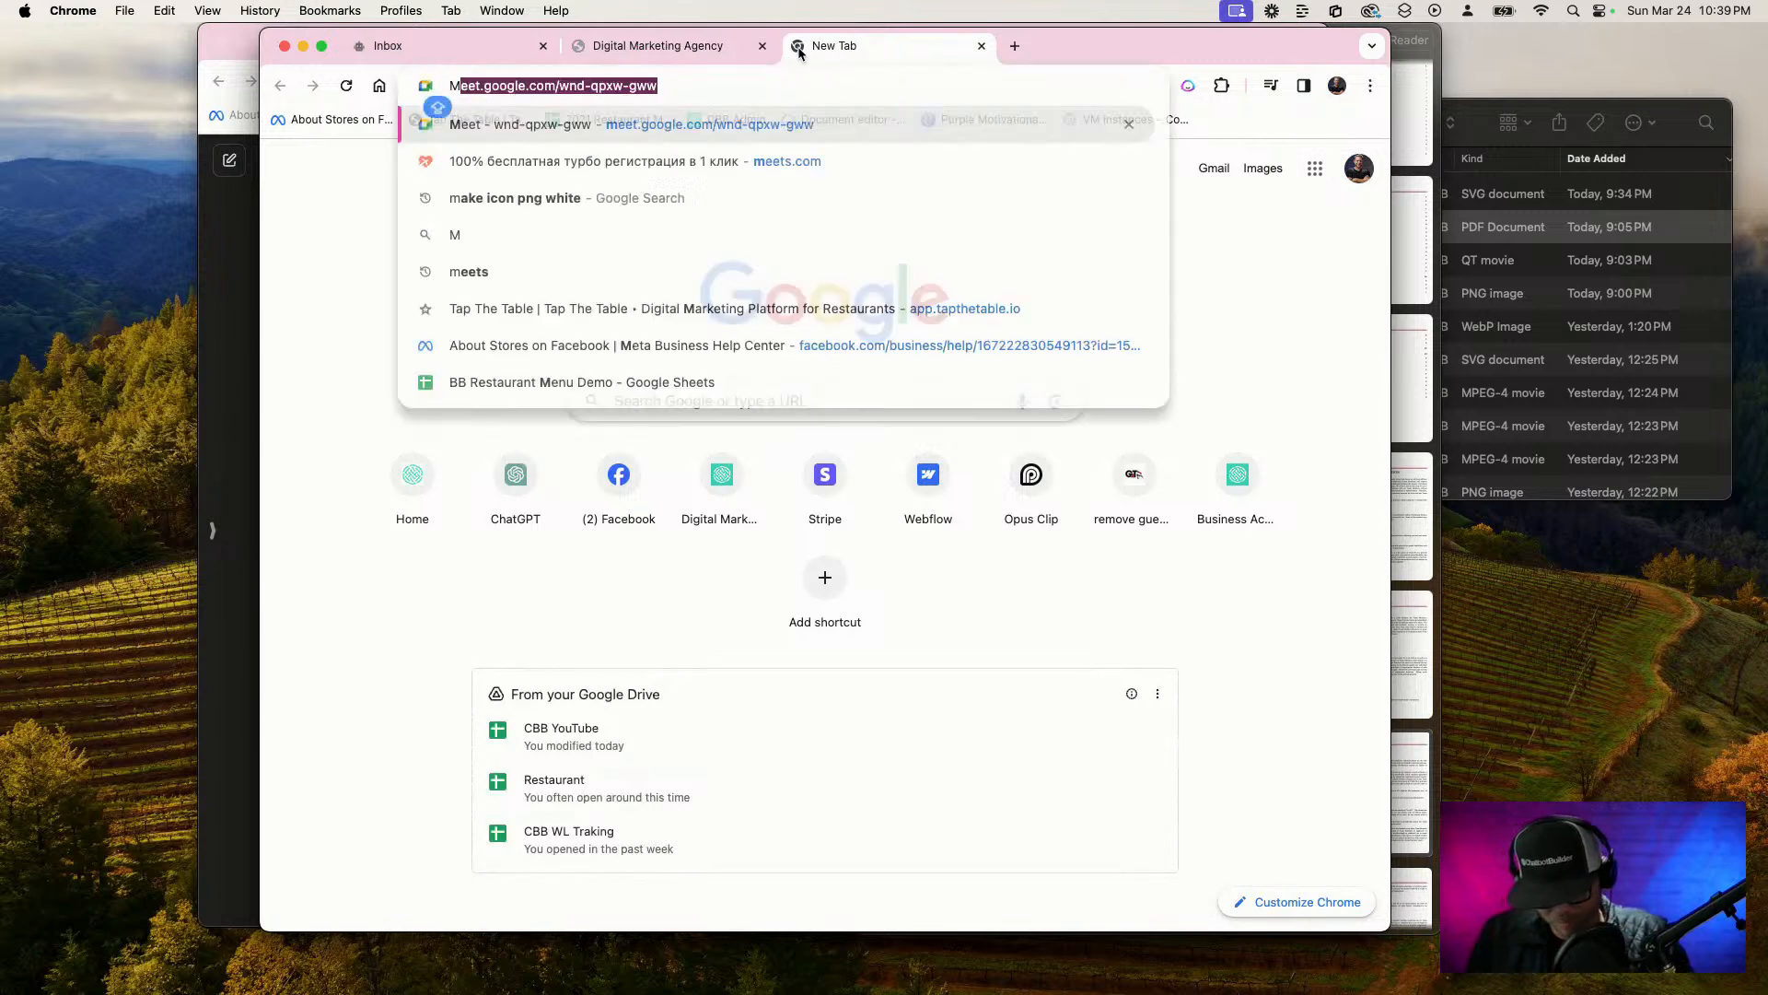
text(ONSTER ENER)
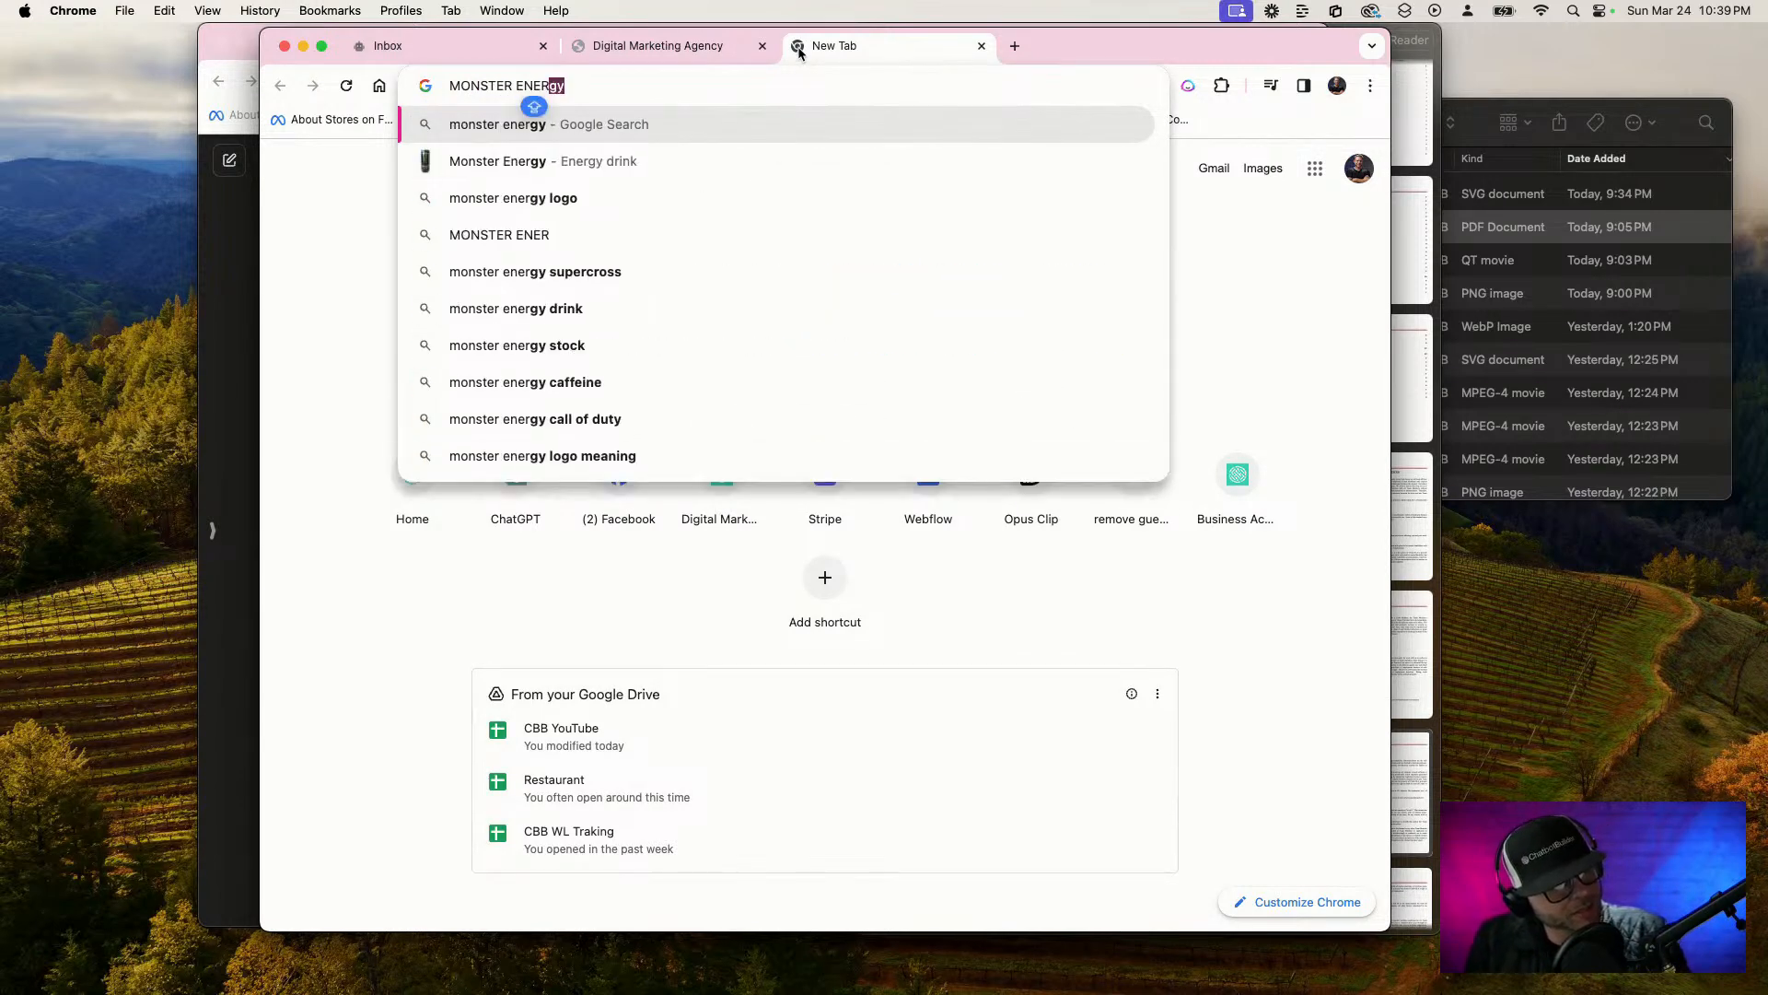
text(GY DRINK)
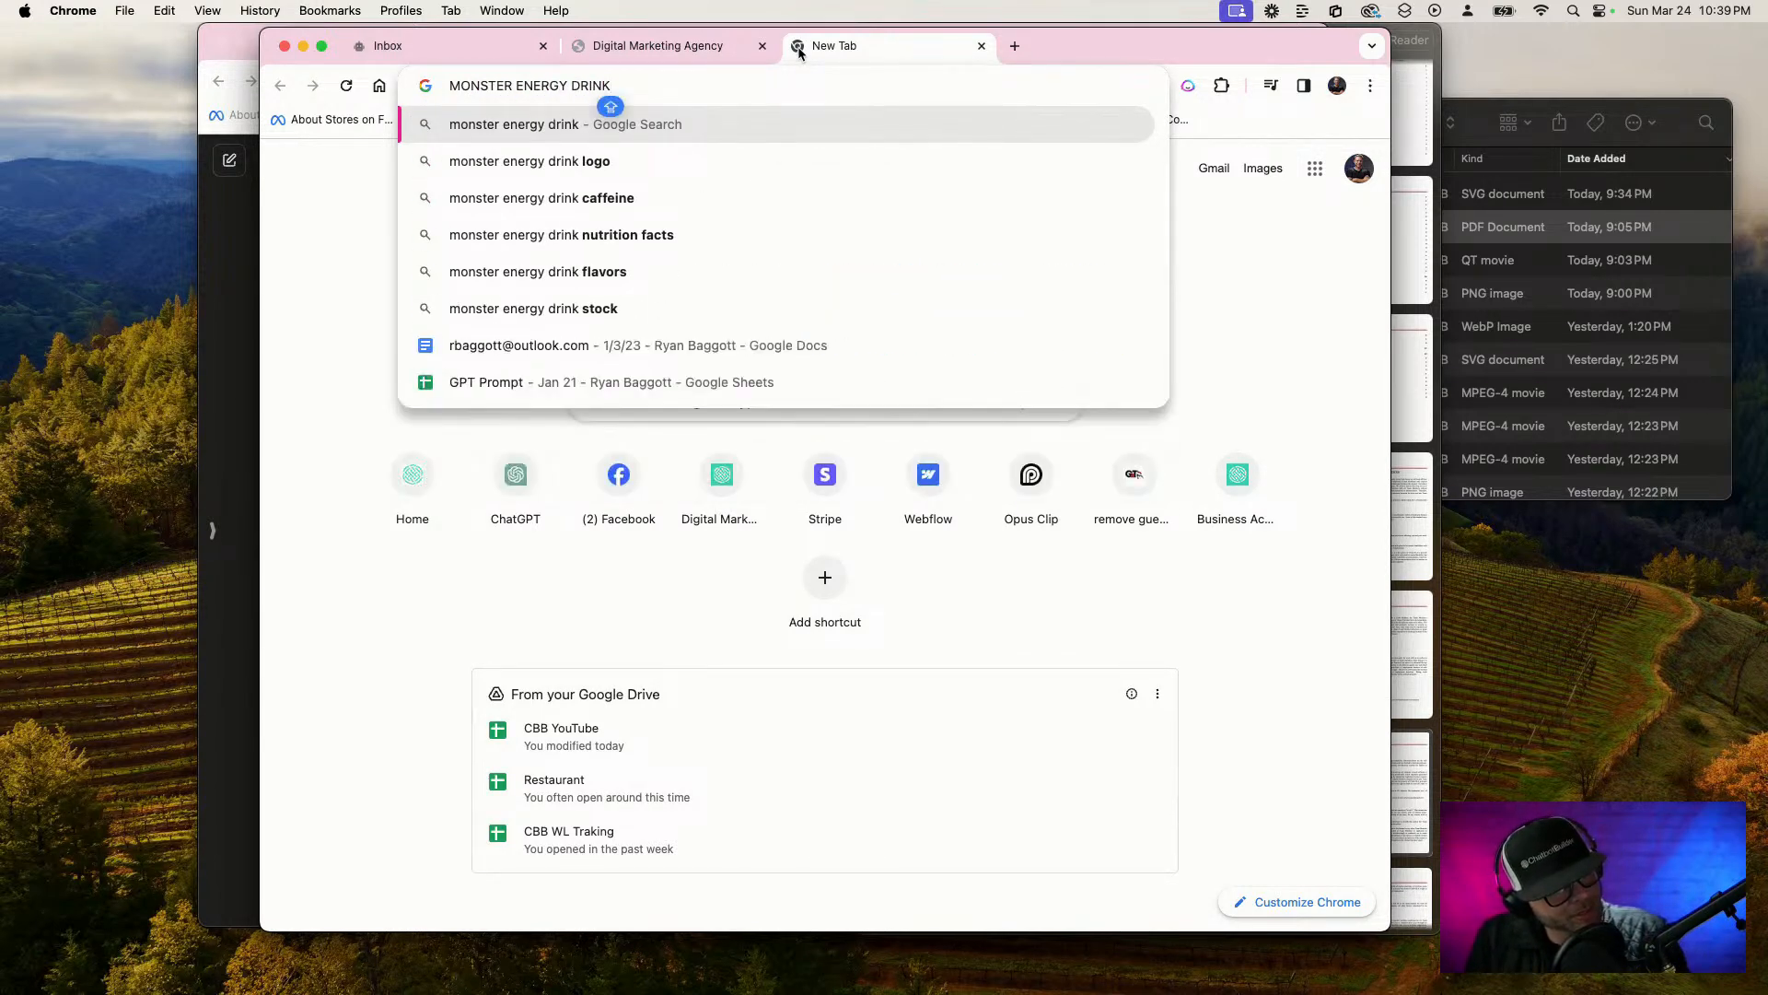
text( CAN )
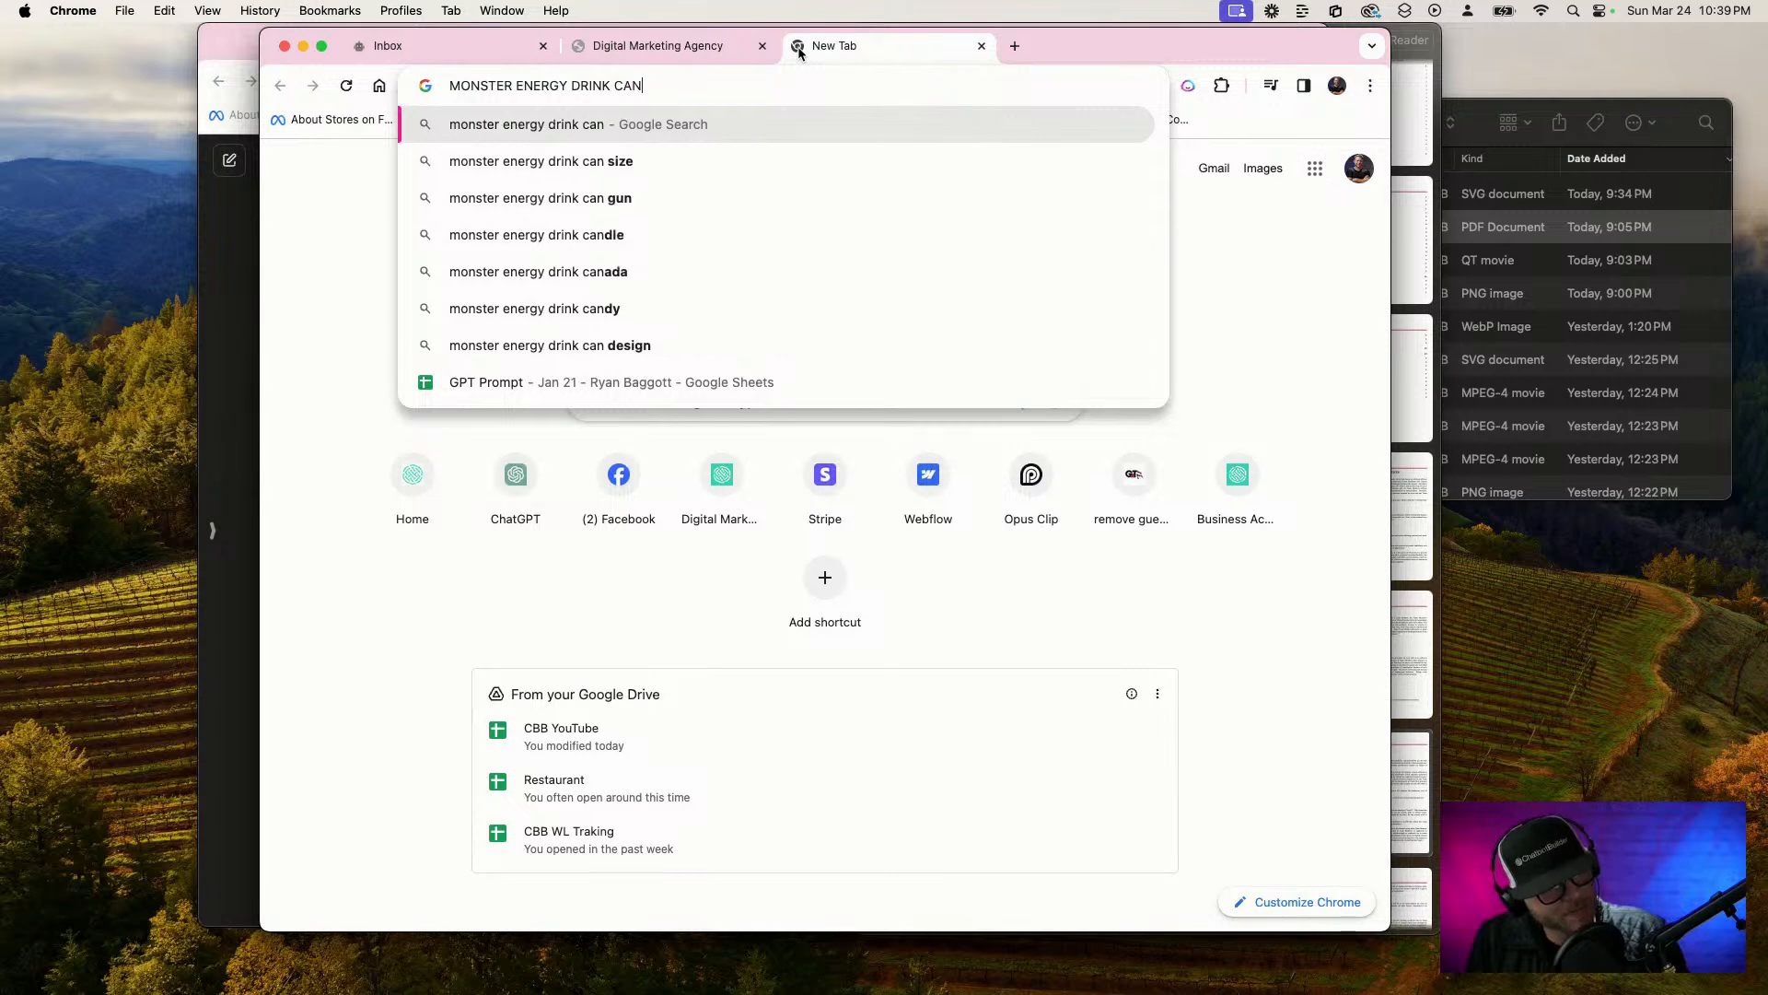
text(CONN)
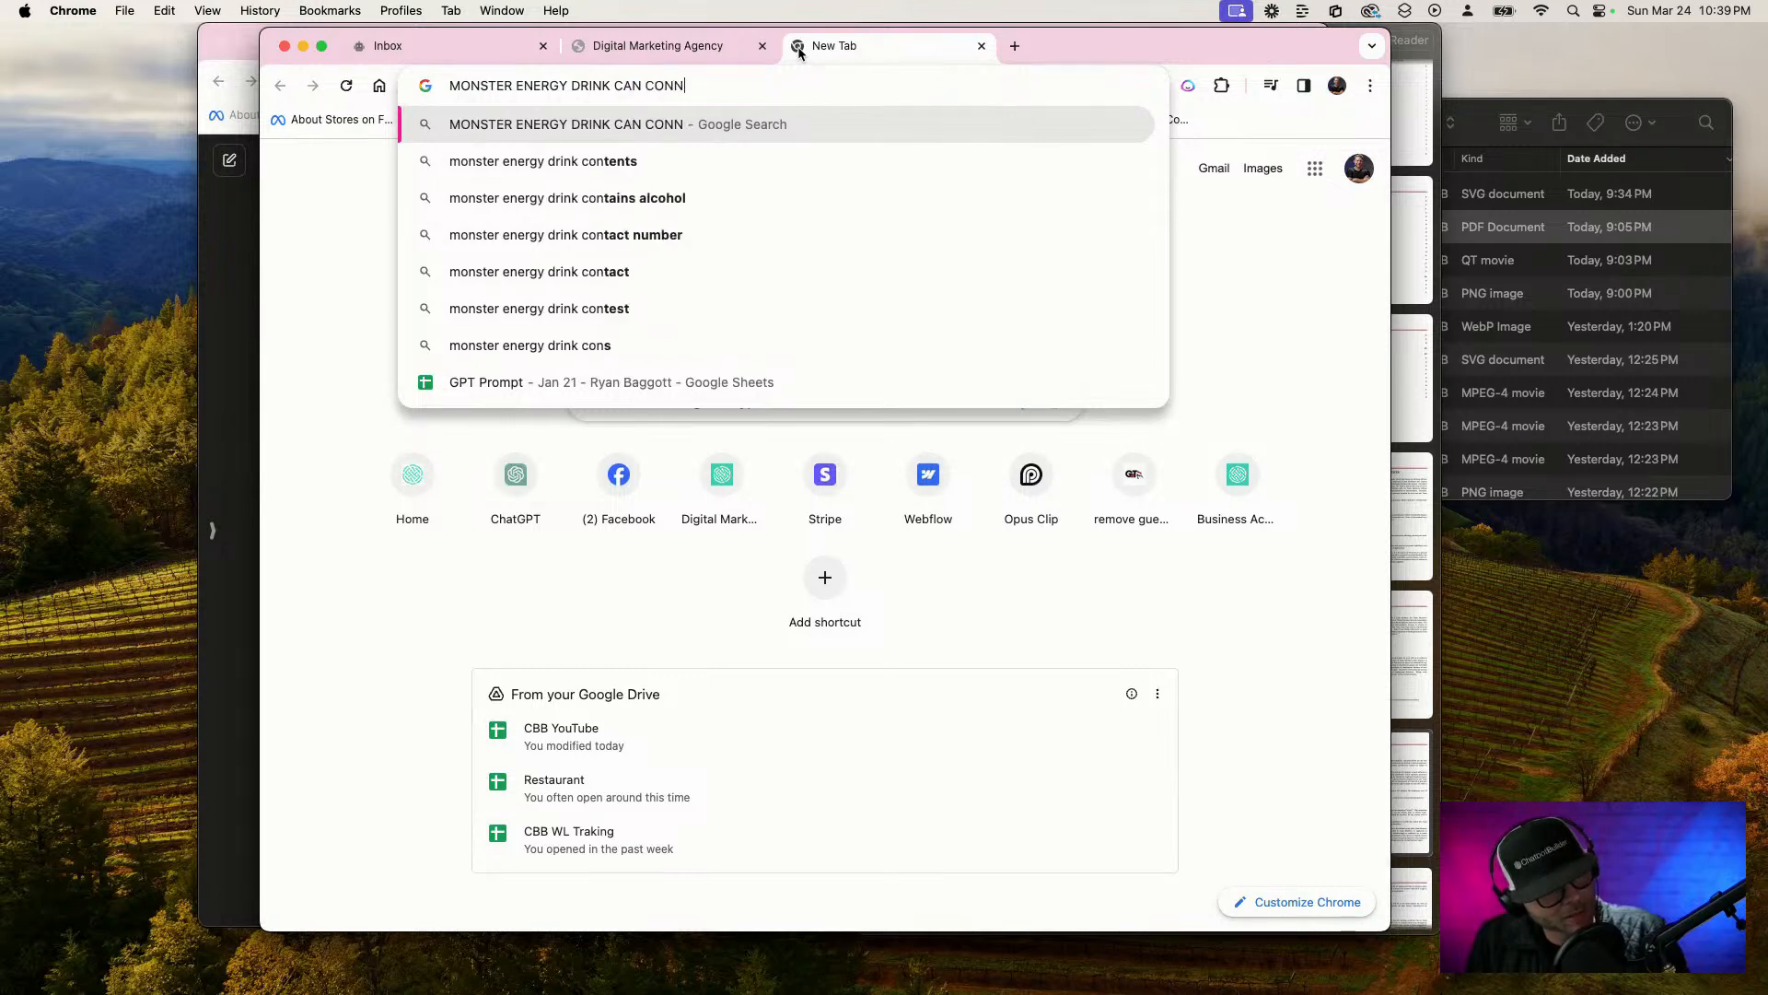
text(OR MCGREGOR)
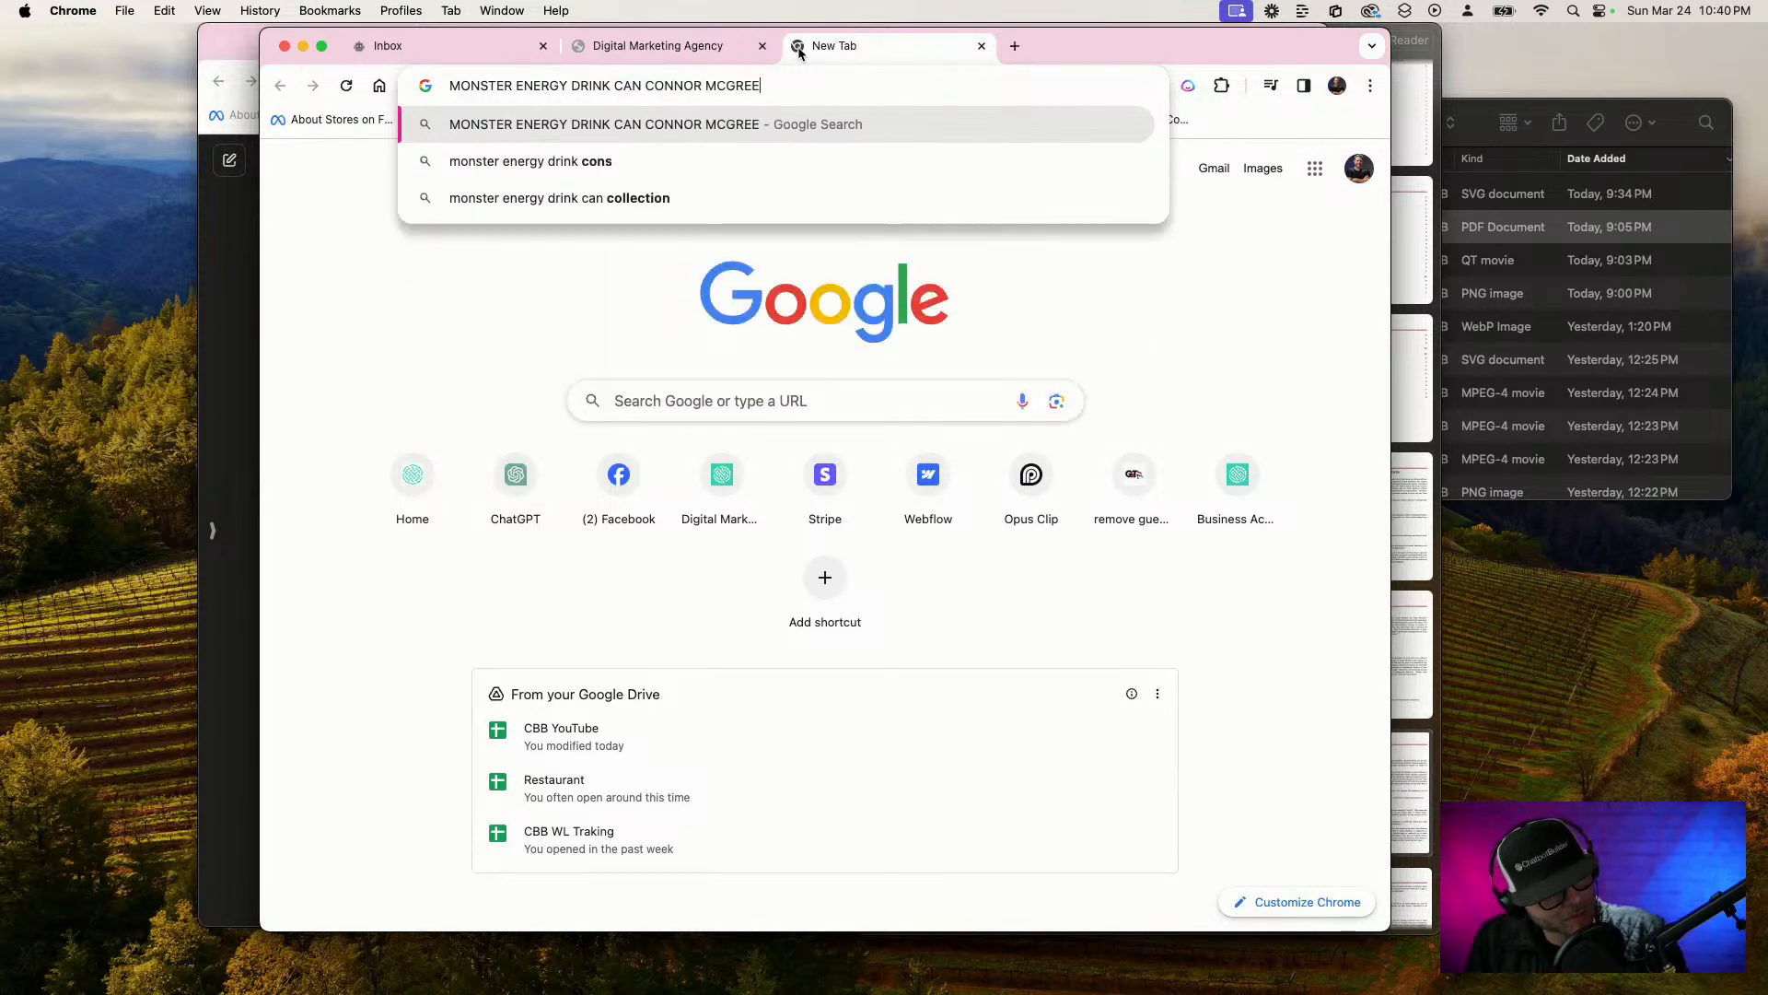
key(Return)
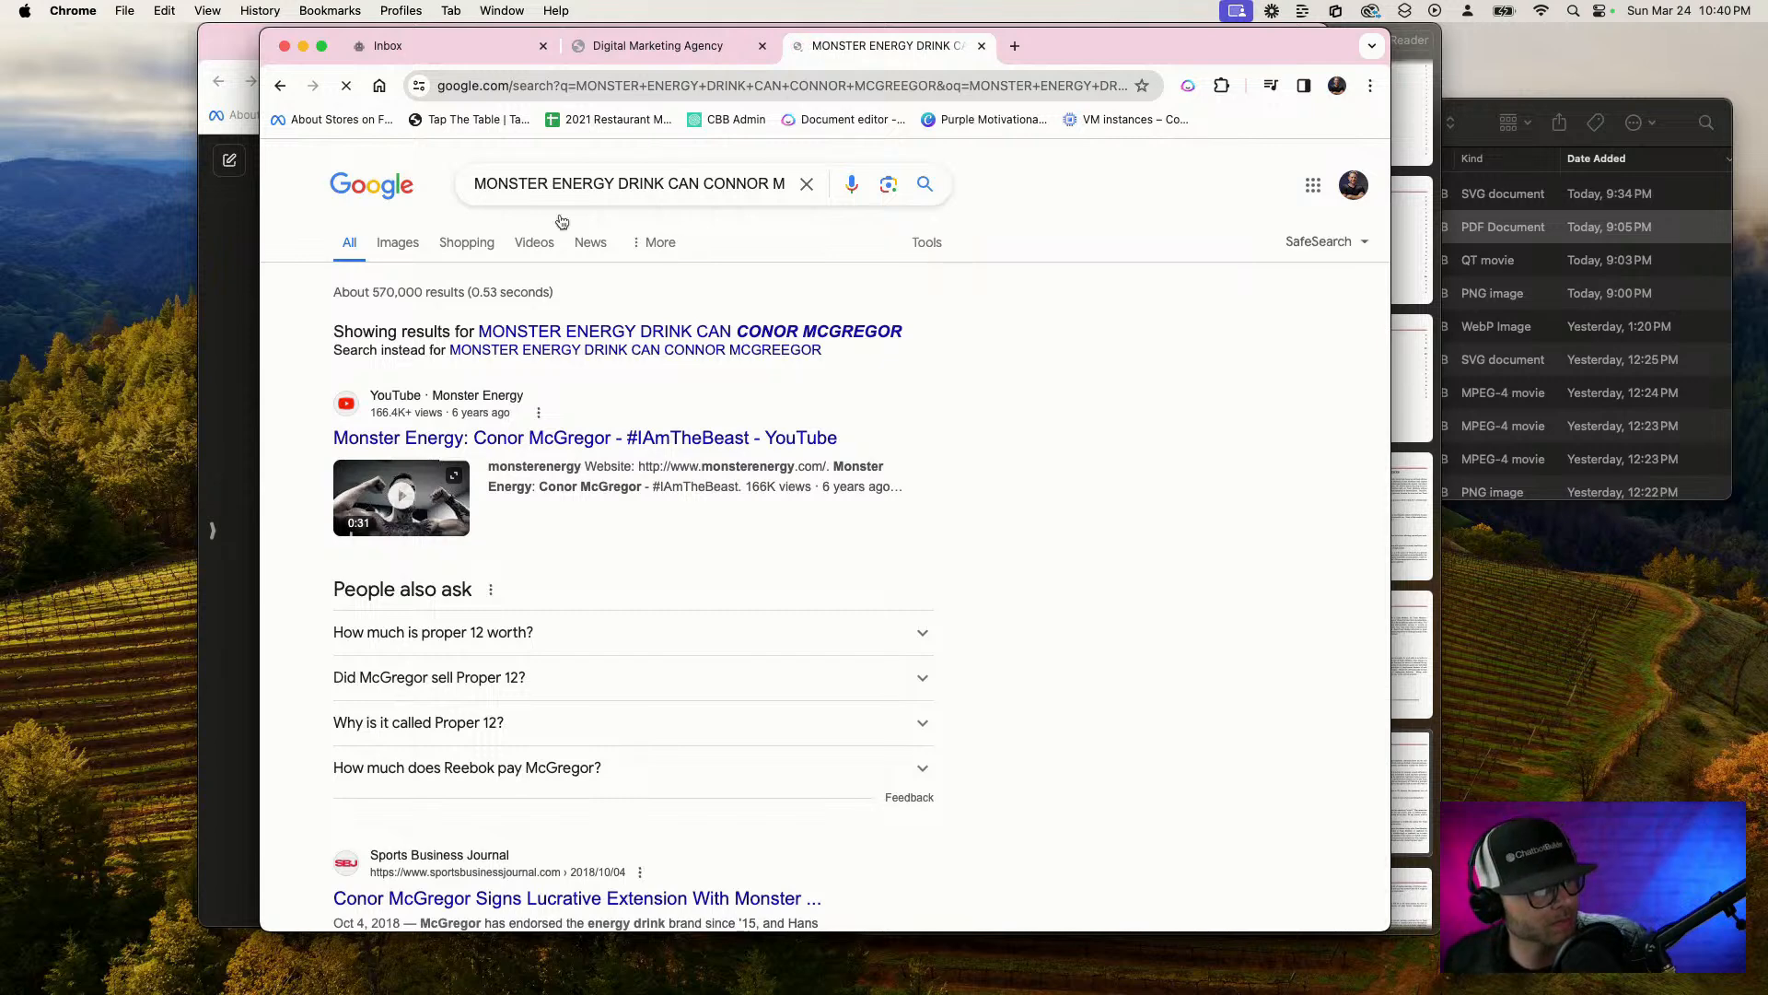
click(696, 332)
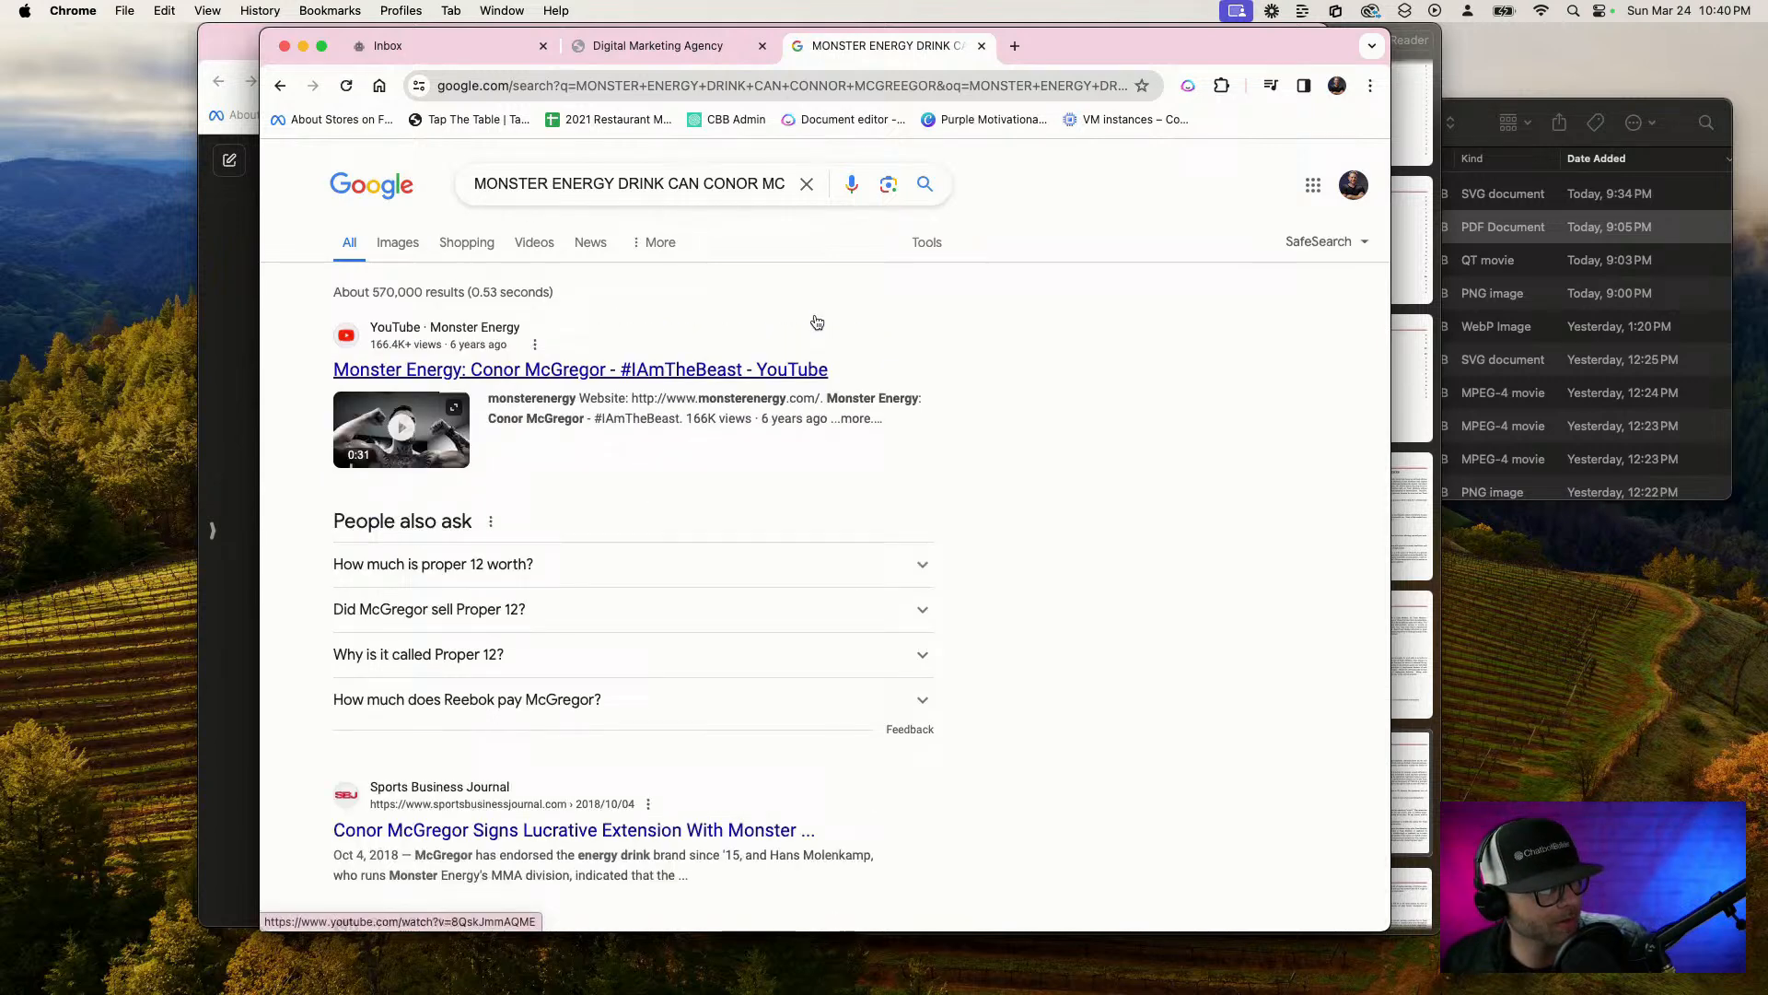
click(398, 242)
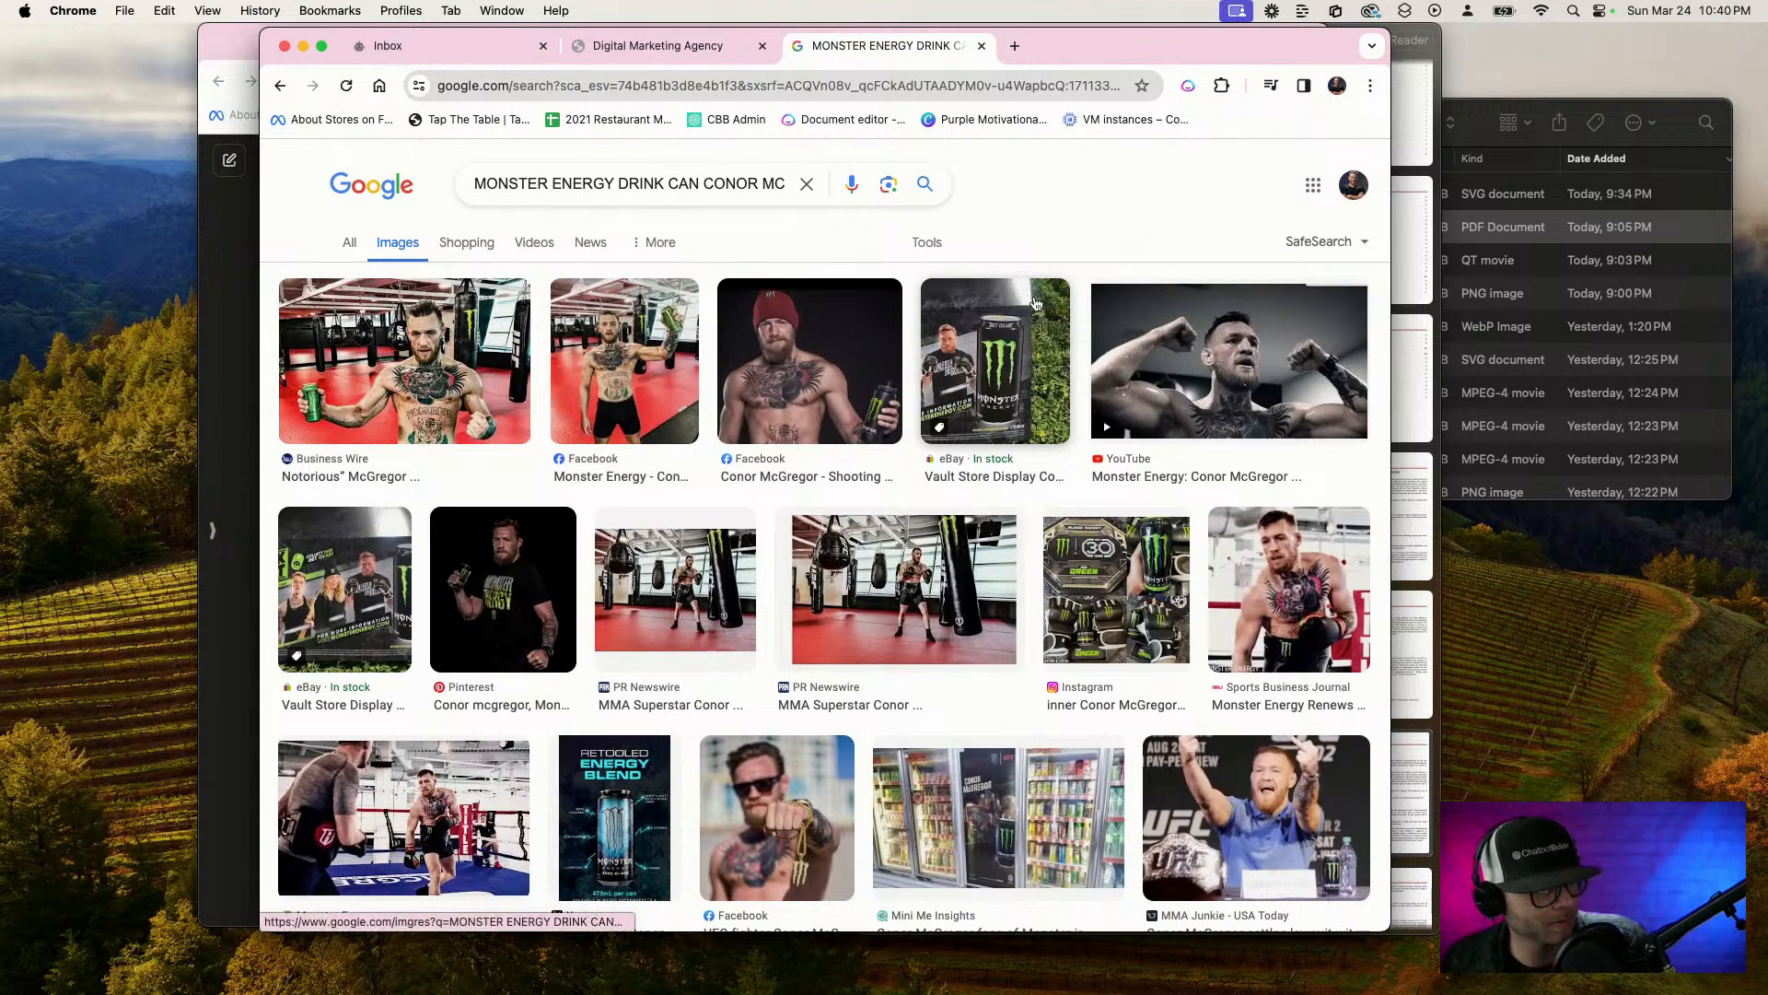
Open the eBay image of the Monster Energy can store display, capture a screenshot of it, and return to the test chat
click(976, 393)
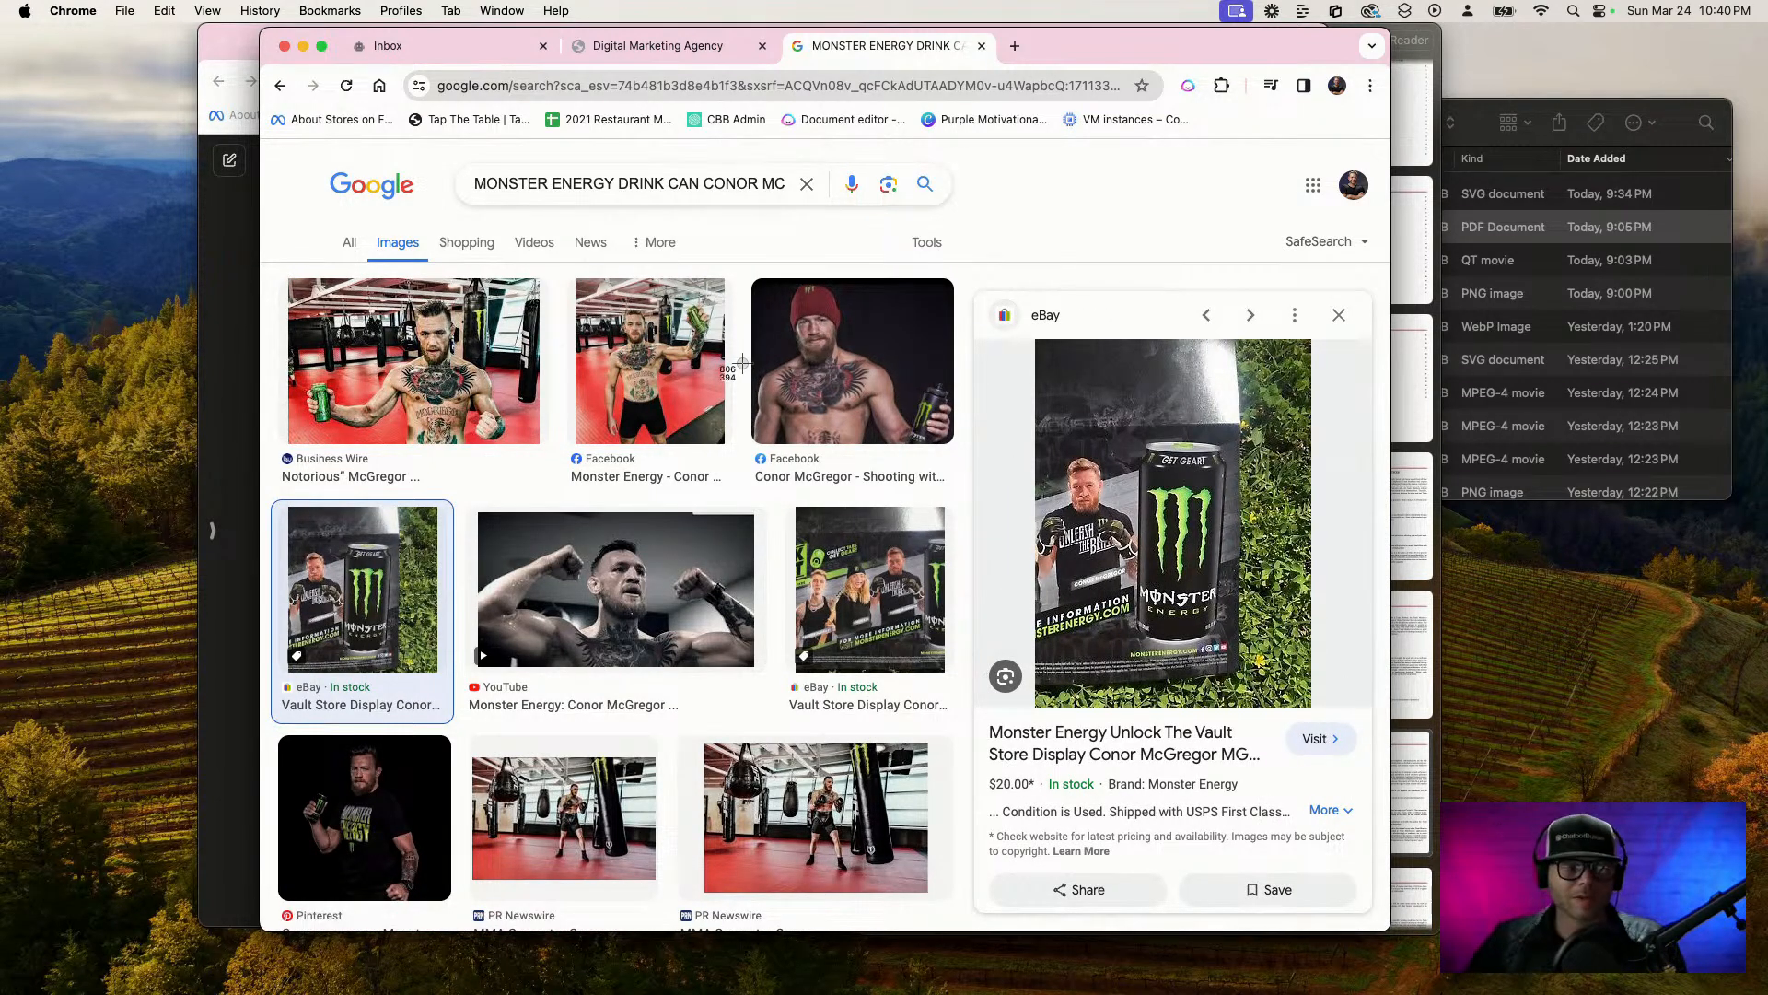
key(super+shift+4)
drag(1039, 341, 1308, 705)
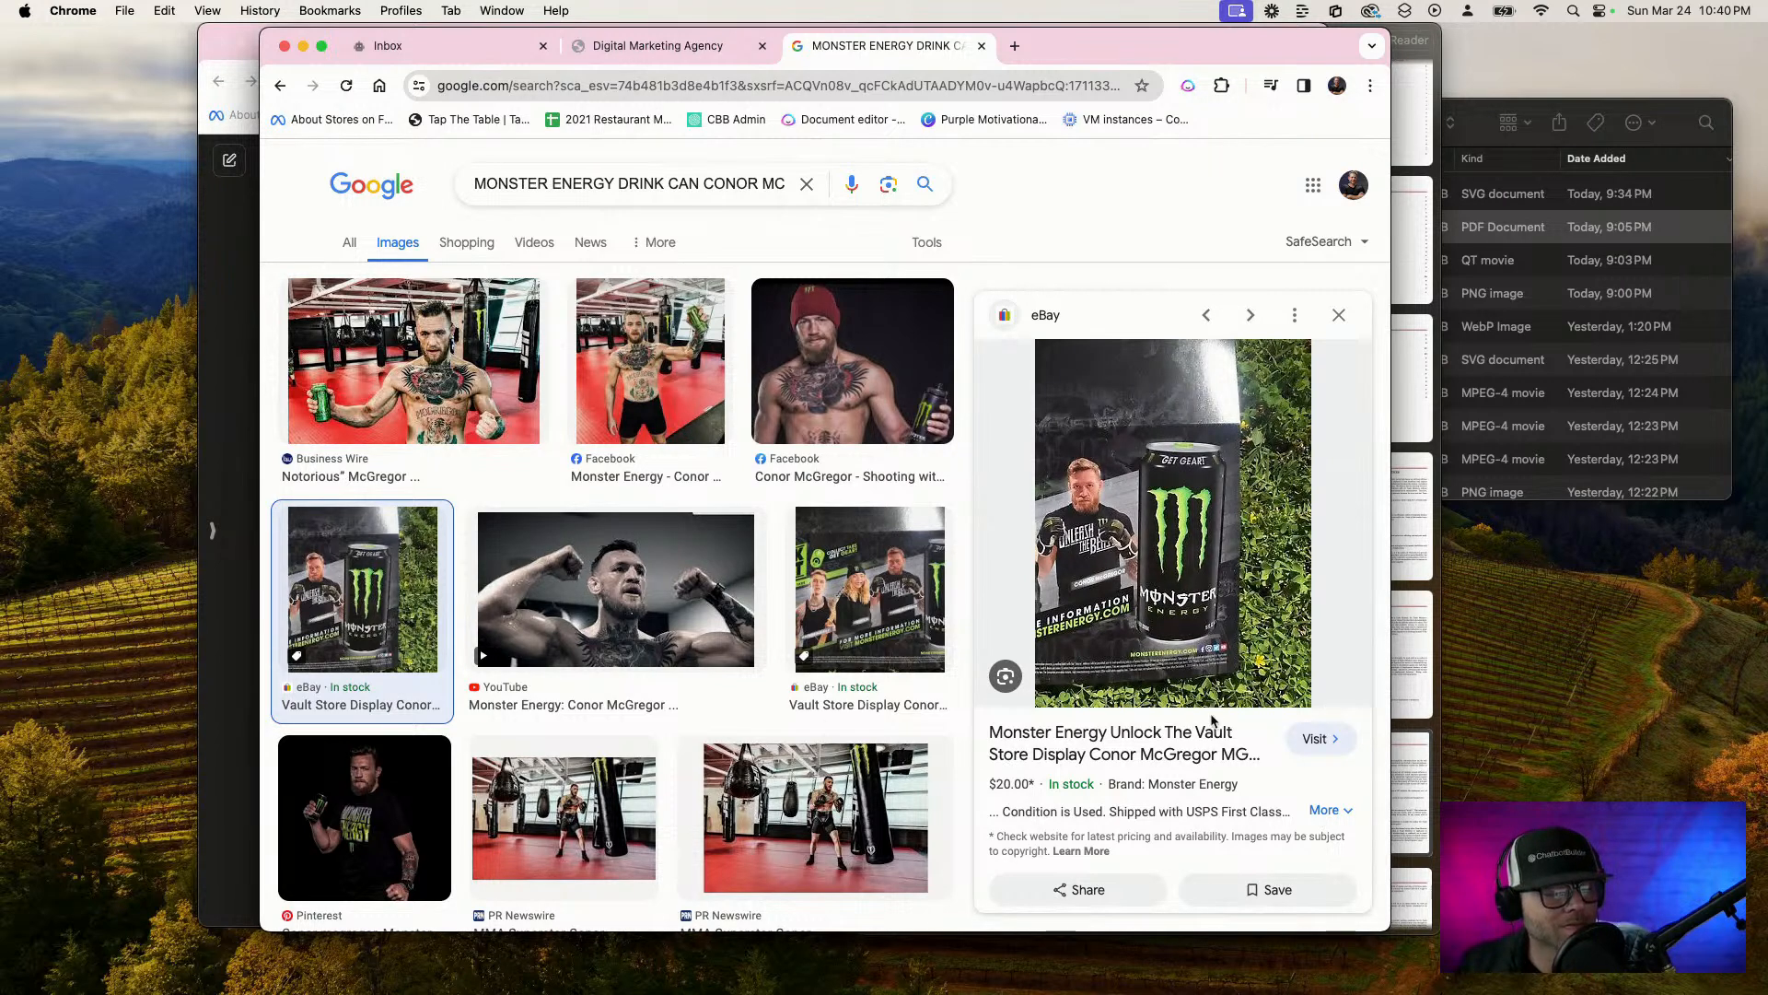
click(692, 53)
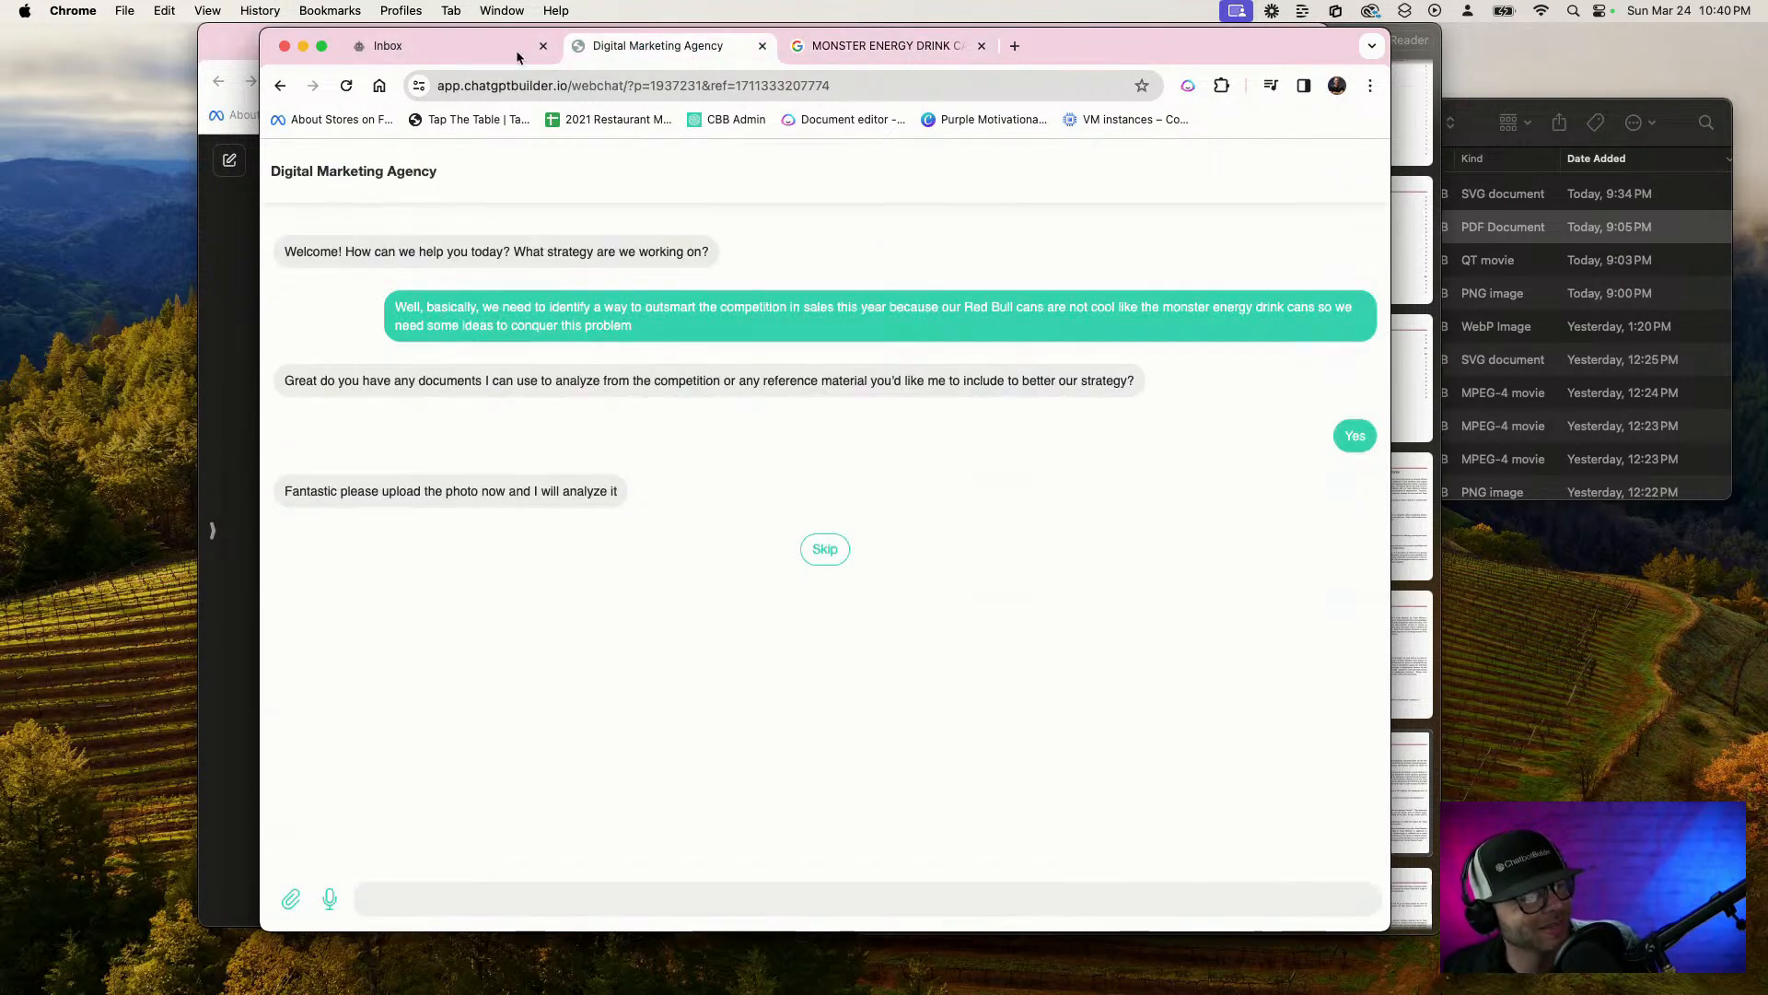
Upload Screenshot 2024-03-24 at 10.40.15 PM from the Desktop to the test chat and send it for analysis
click(290, 895)
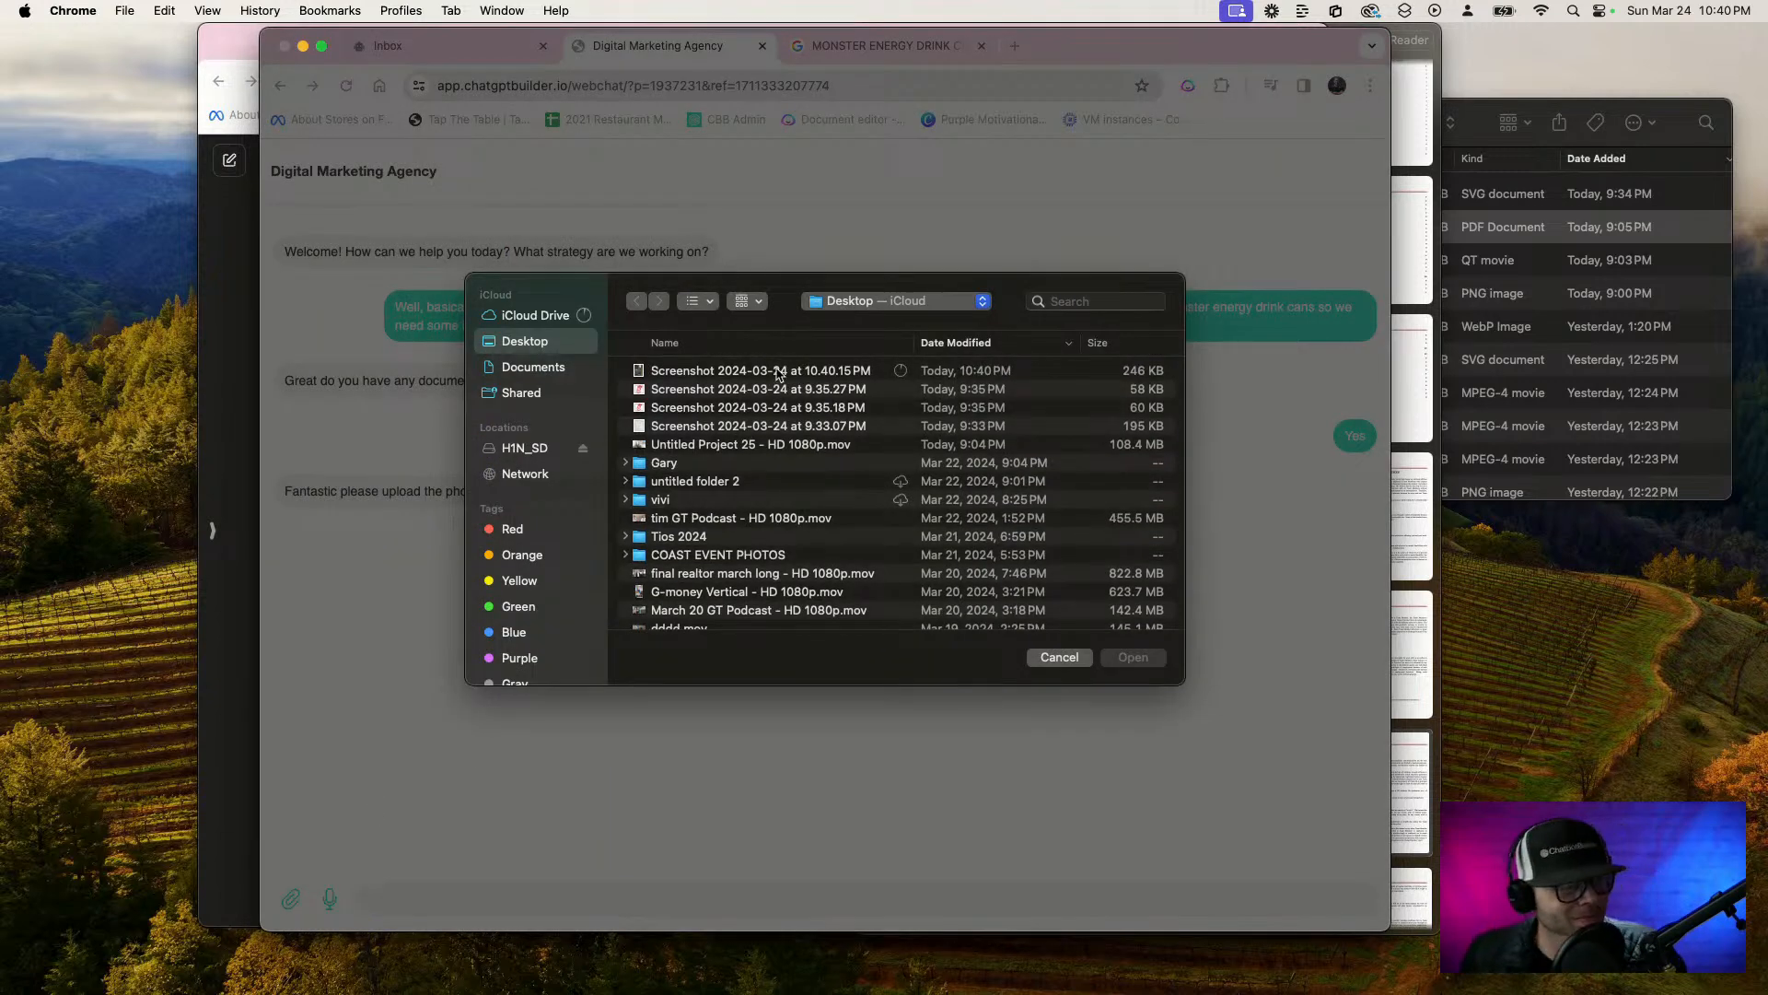
click(776, 371)
key(space)
key(space)
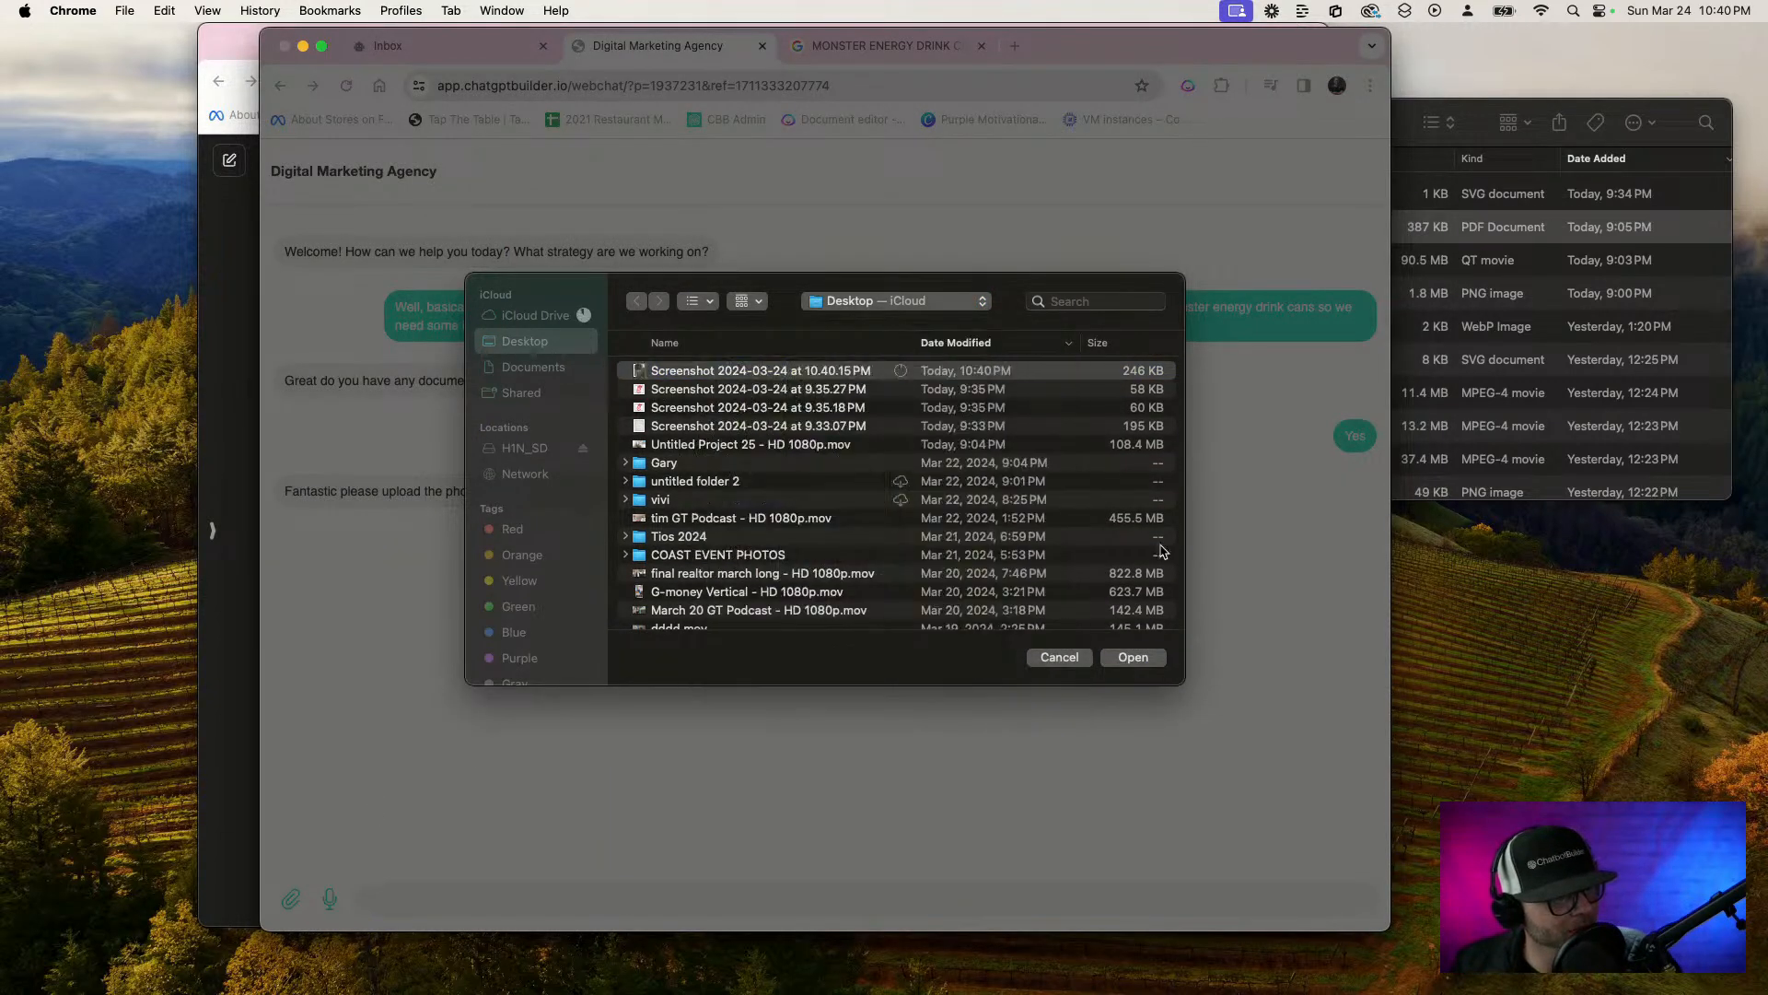
click(1134, 658)
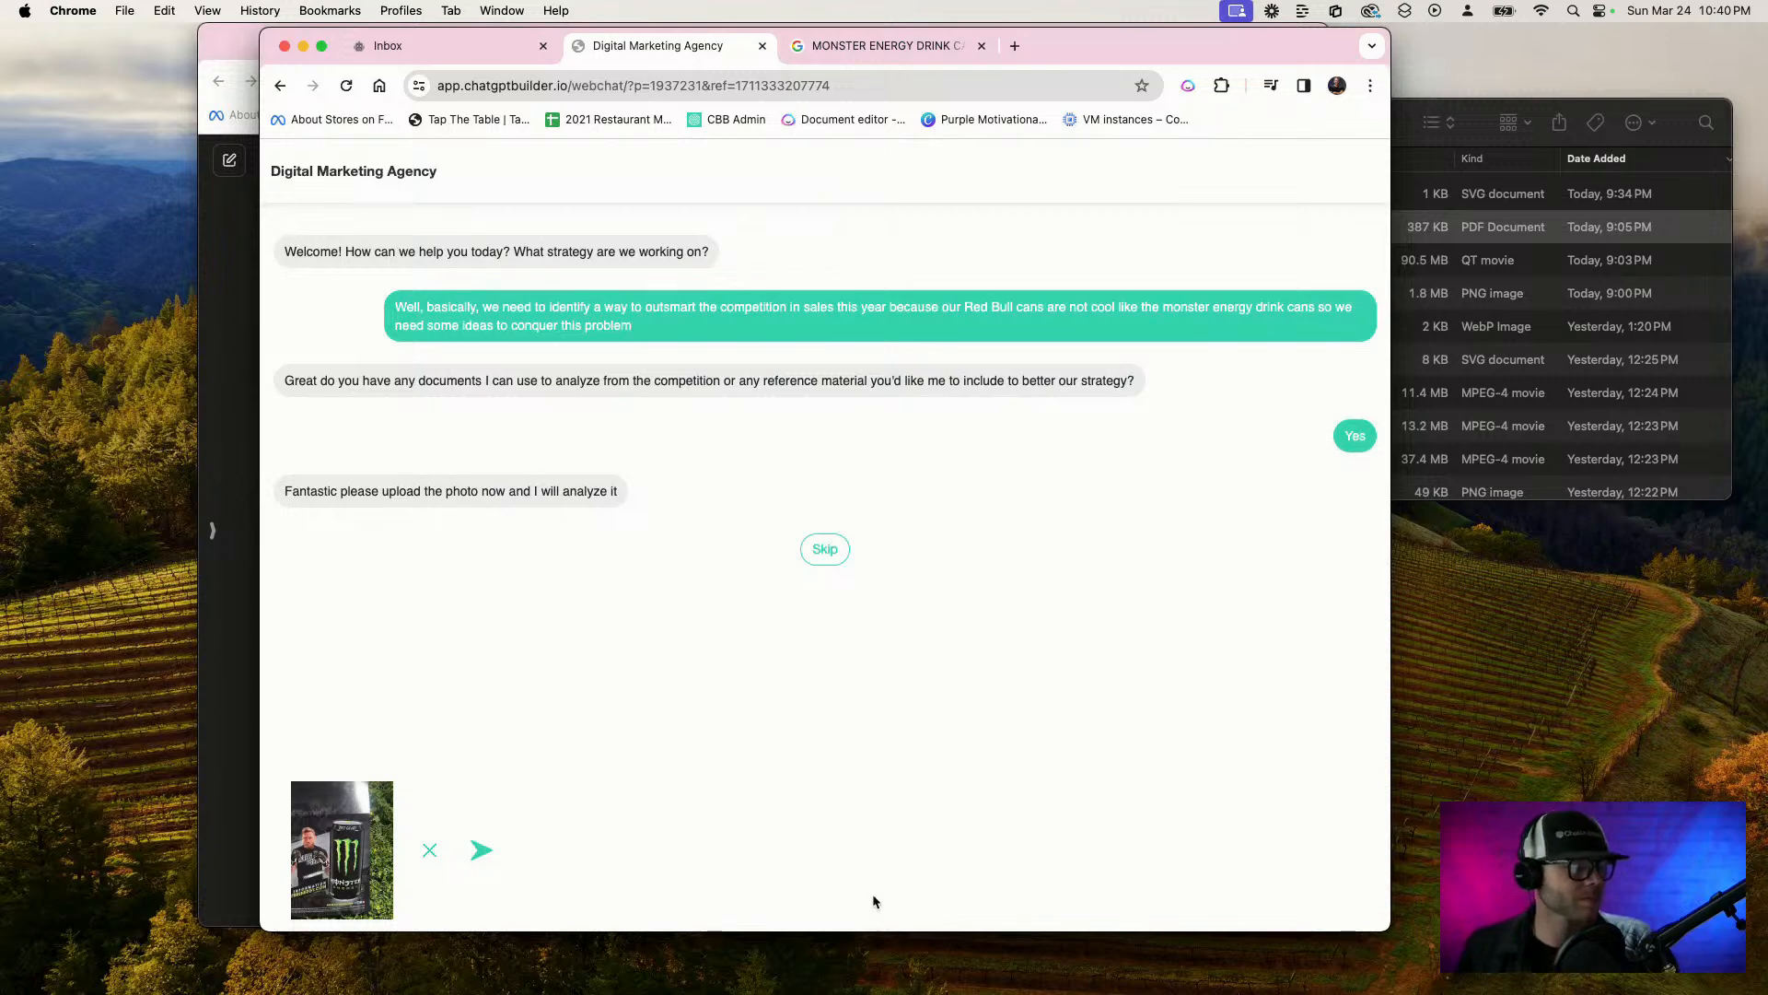
click(487, 860)
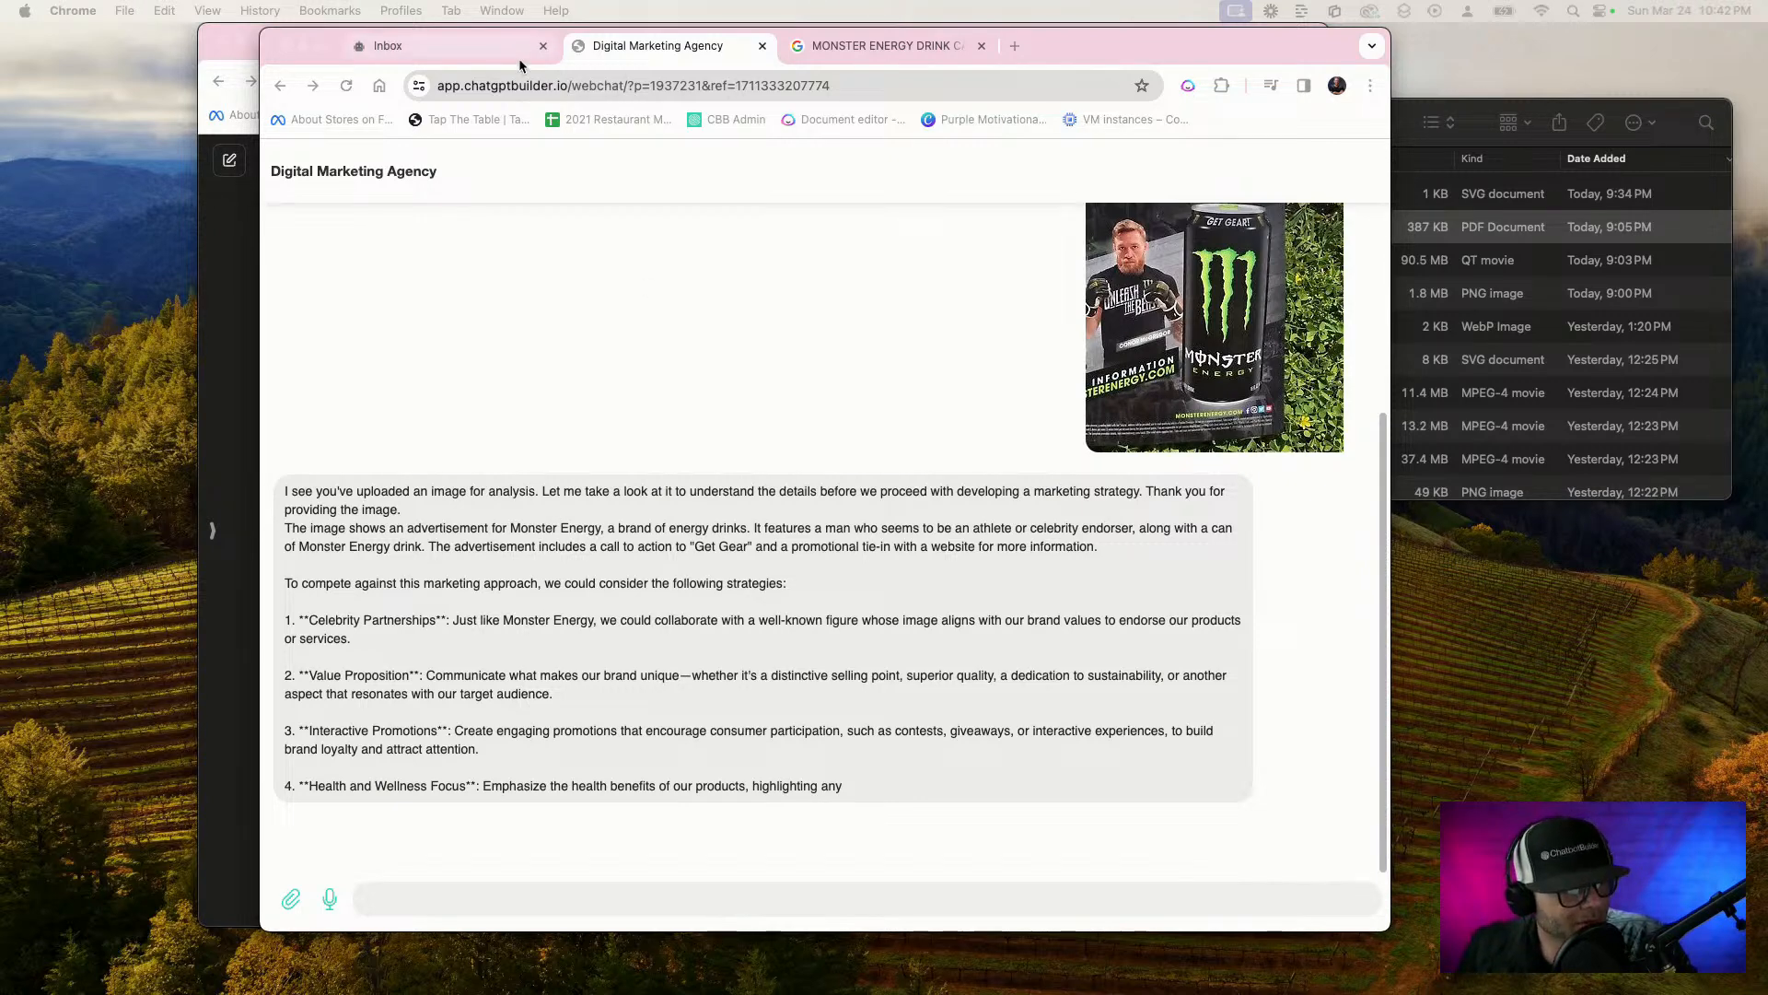
Open the Generate text action of Send Message #1 in the Strategy department flow for editing
click(488, 54)
click(306, 164)
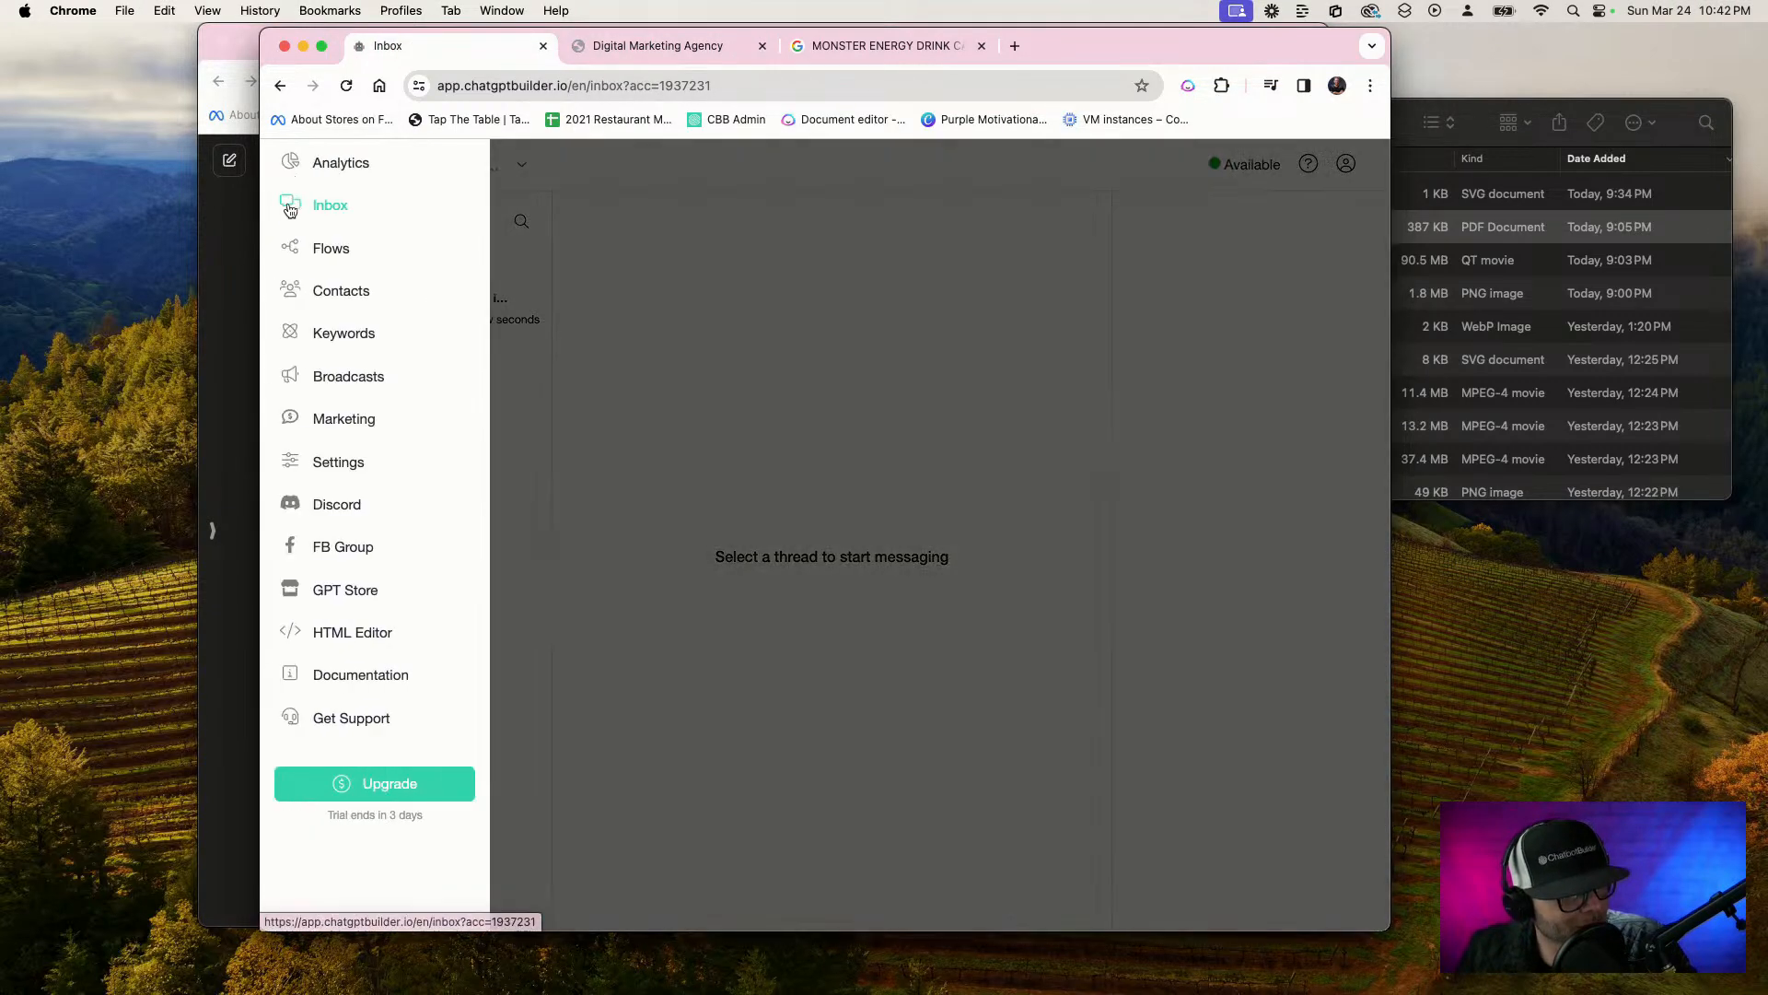
click(318, 251)
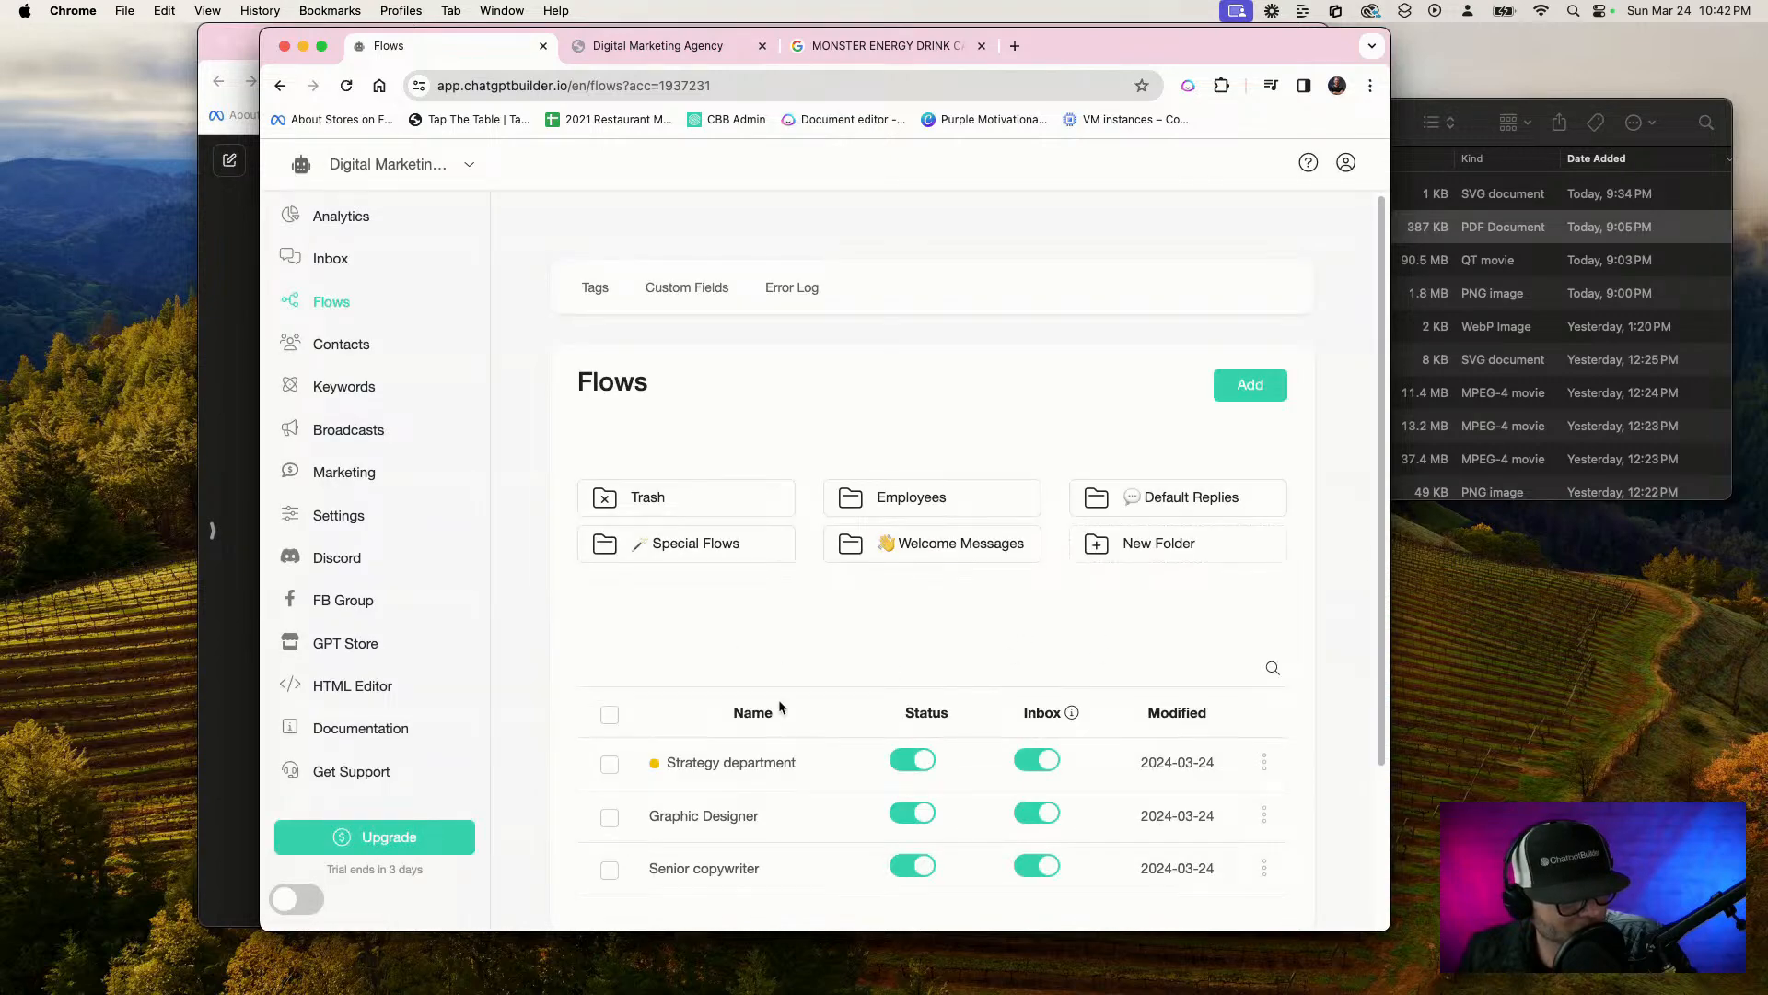
click(780, 757)
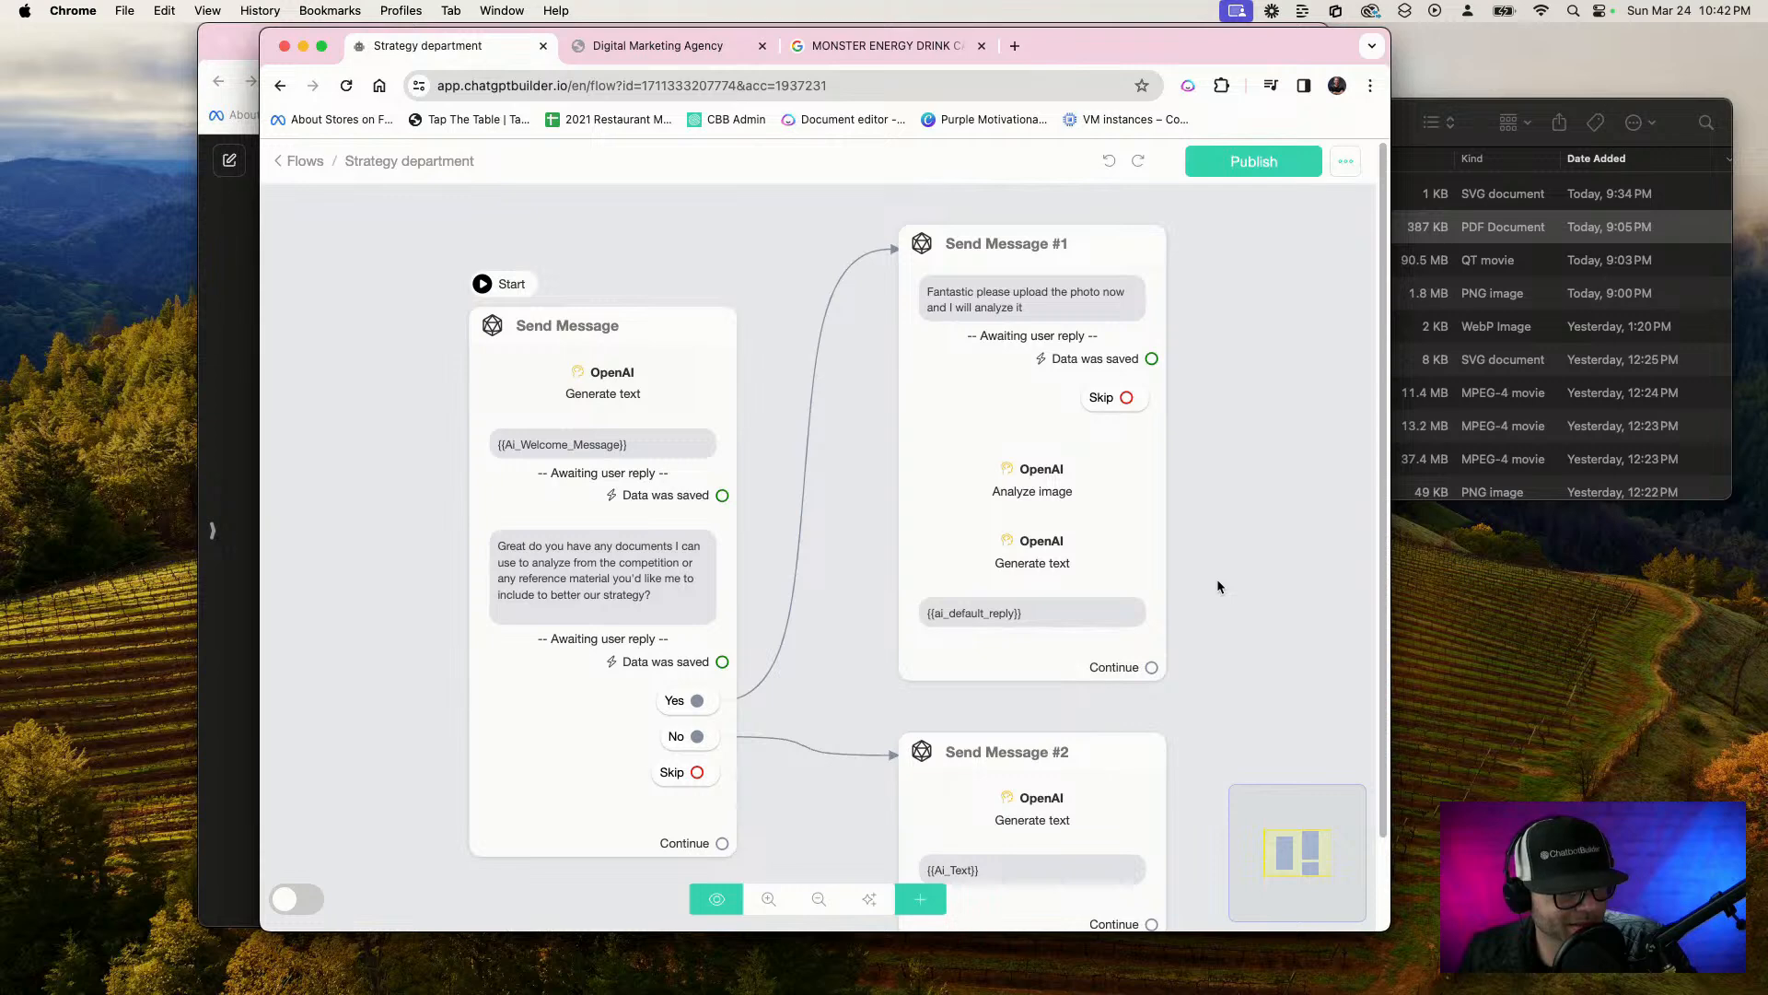
click(1031, 586)
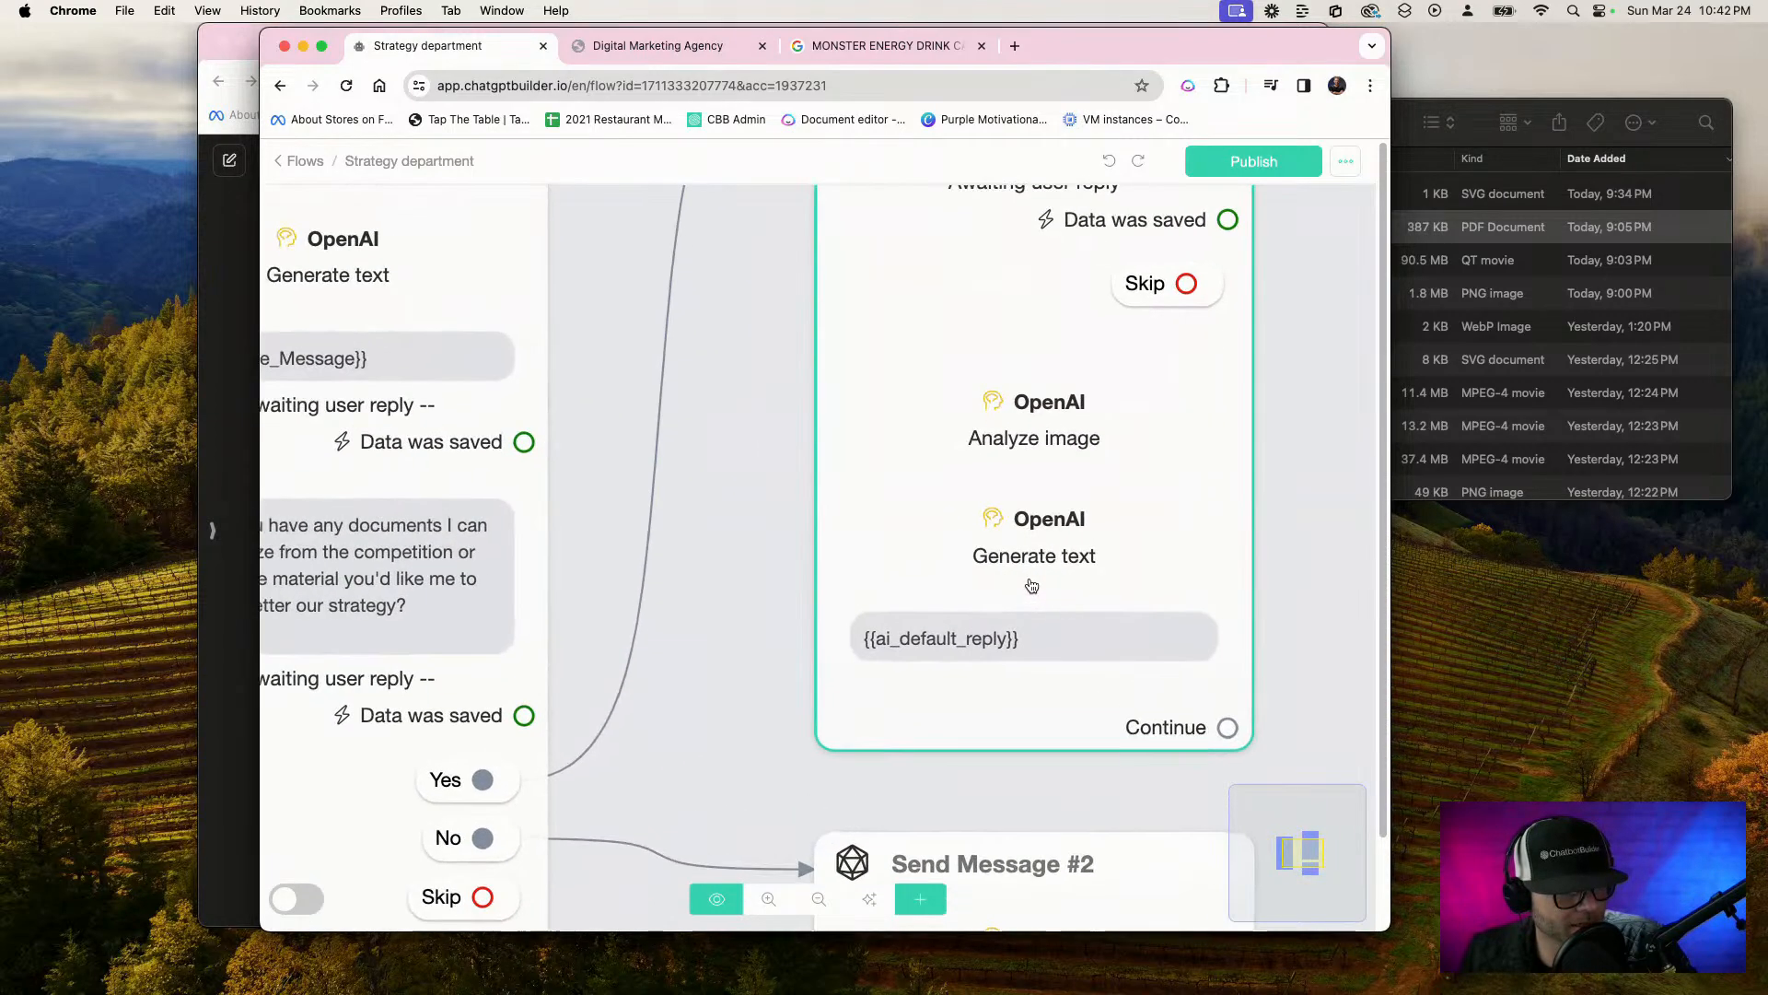
click(460, 653)
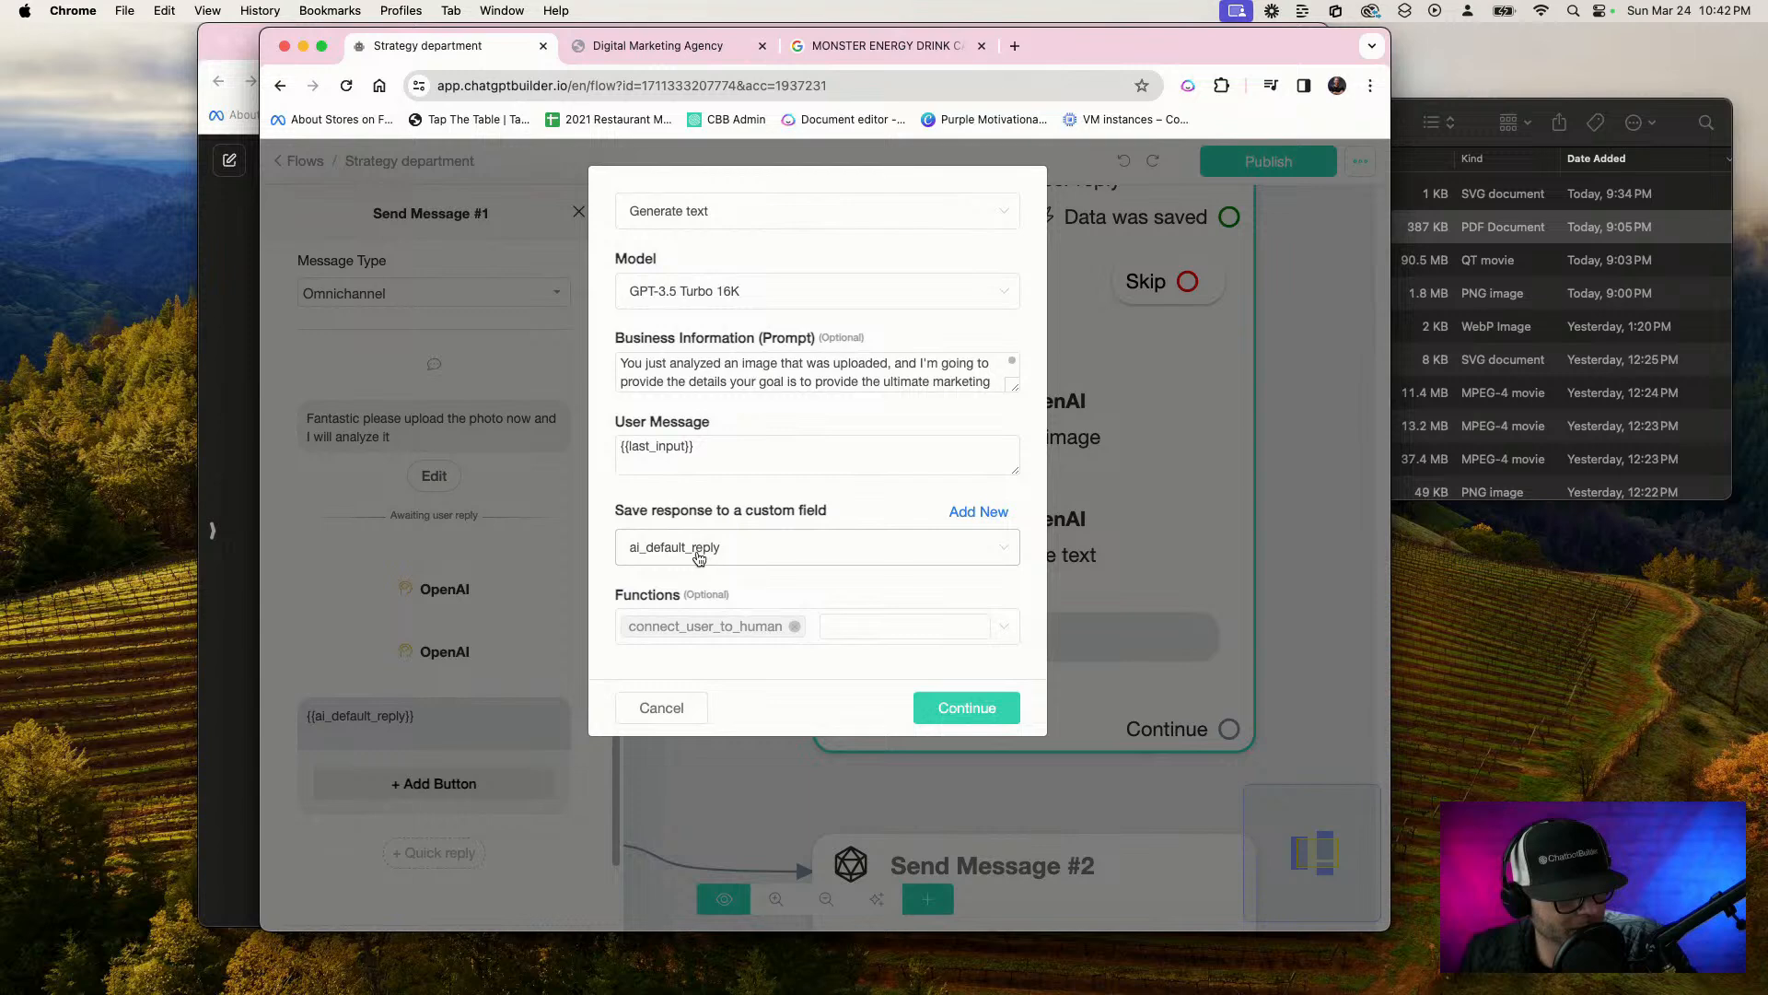
Switch the action to Generate text - Advanced, clear its maximum number of output tokens, and save it
triple_click(817, 380)
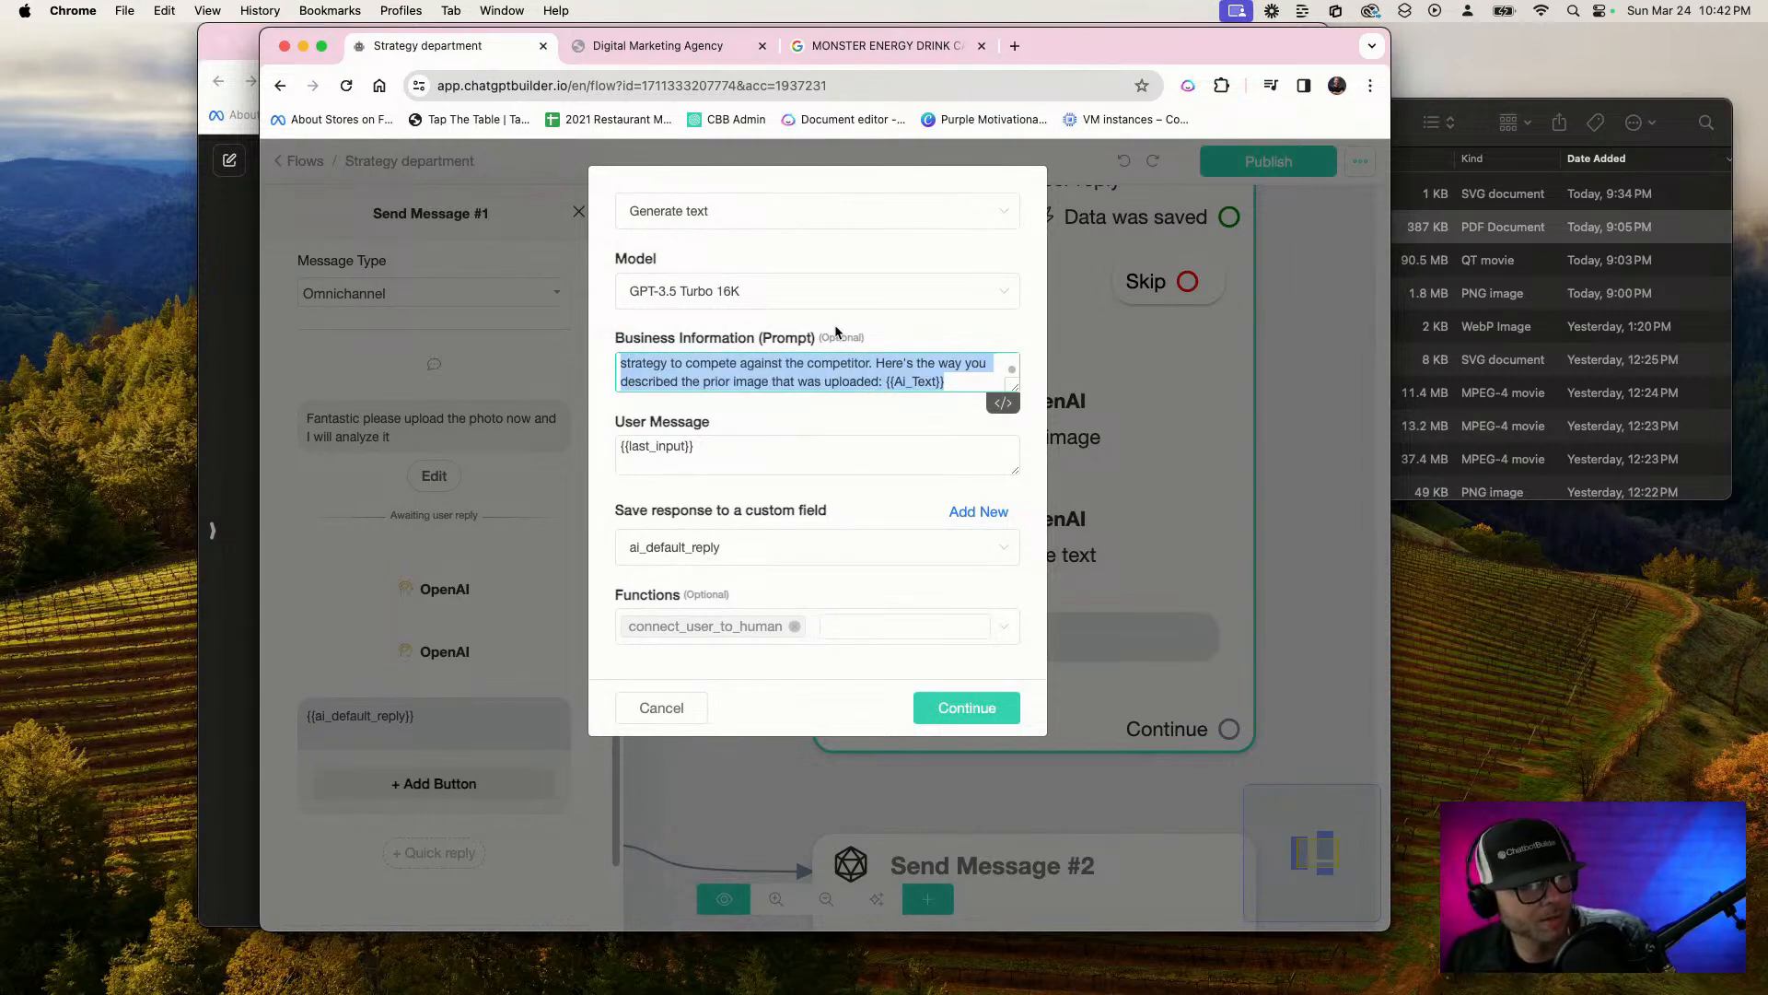
click(705, 211)
click(749, 292)
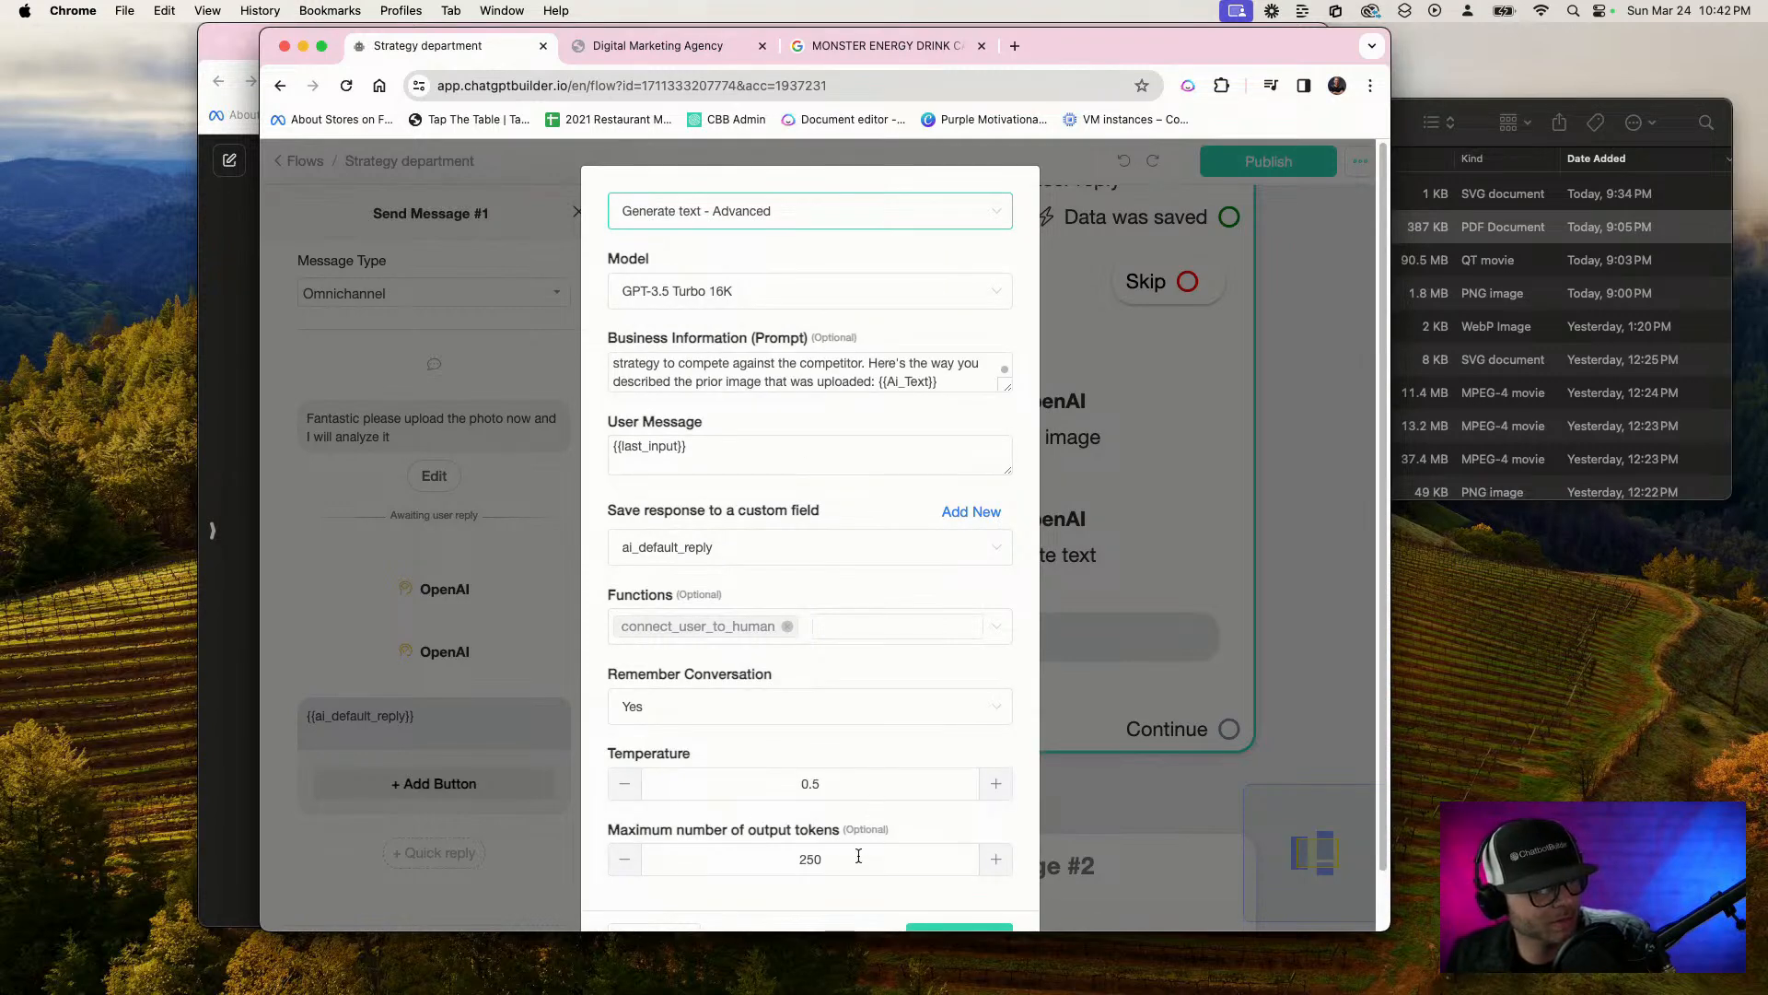
double_click(801, 858)
key(BackSpace)
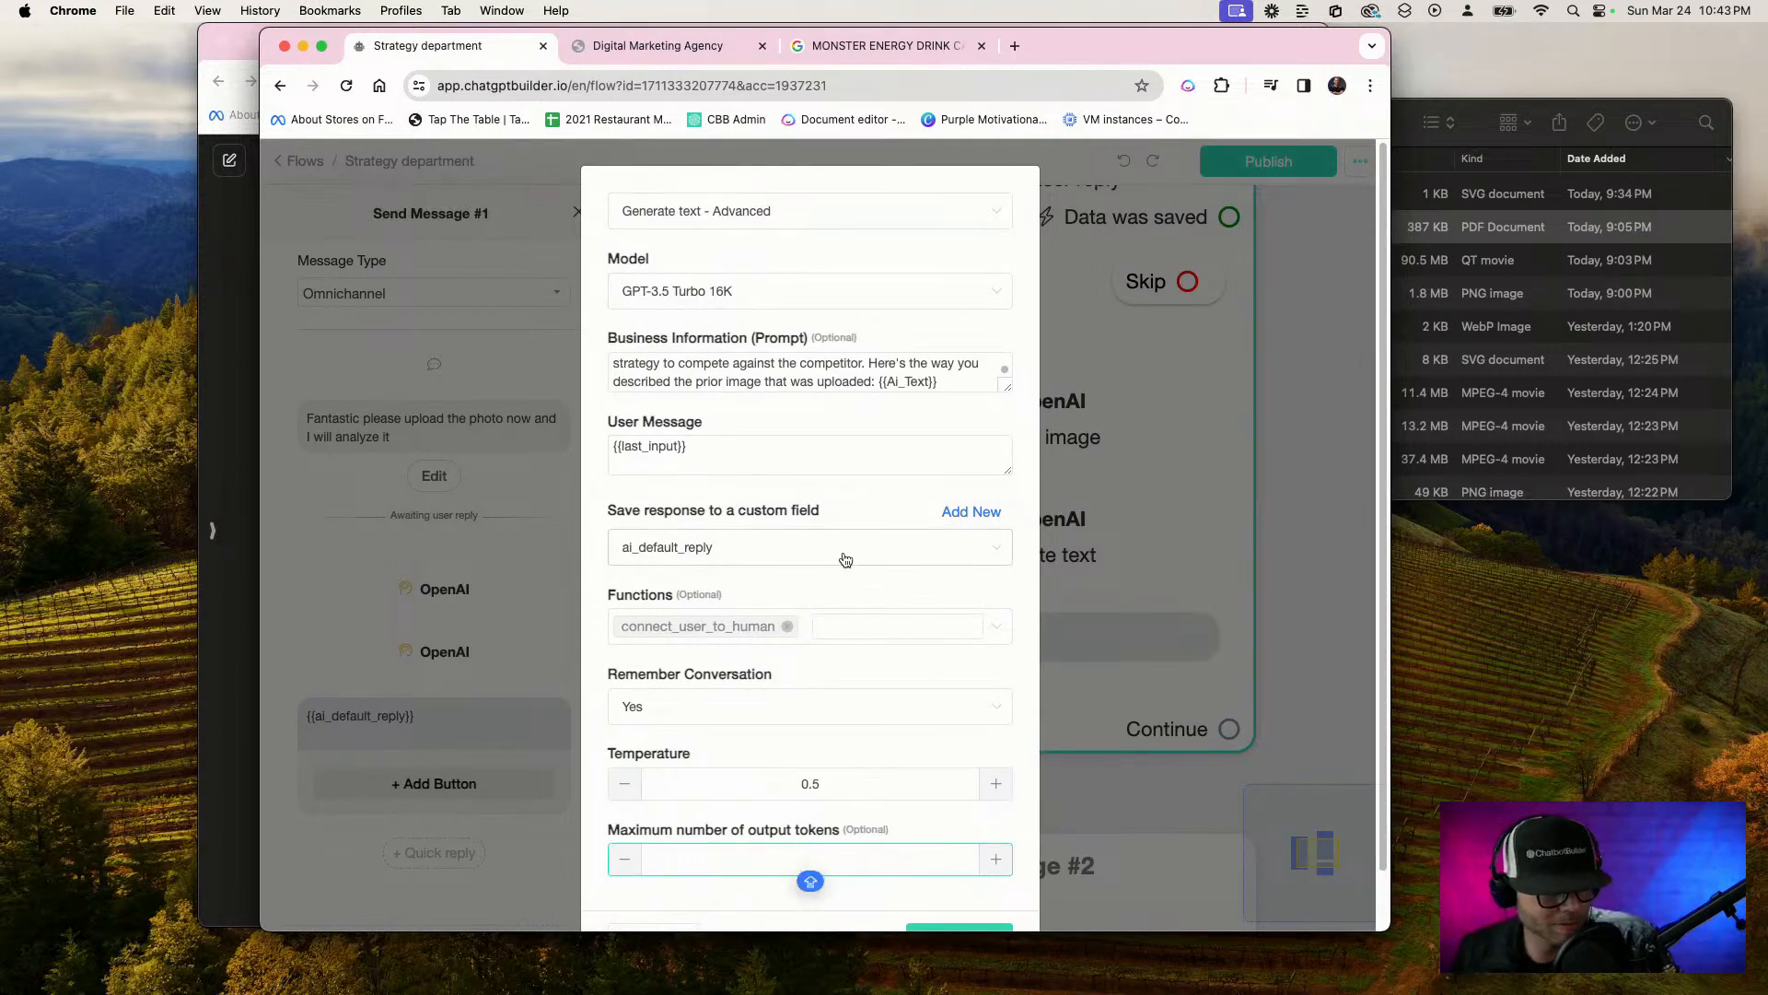
scroll(841, 557, down, 1)
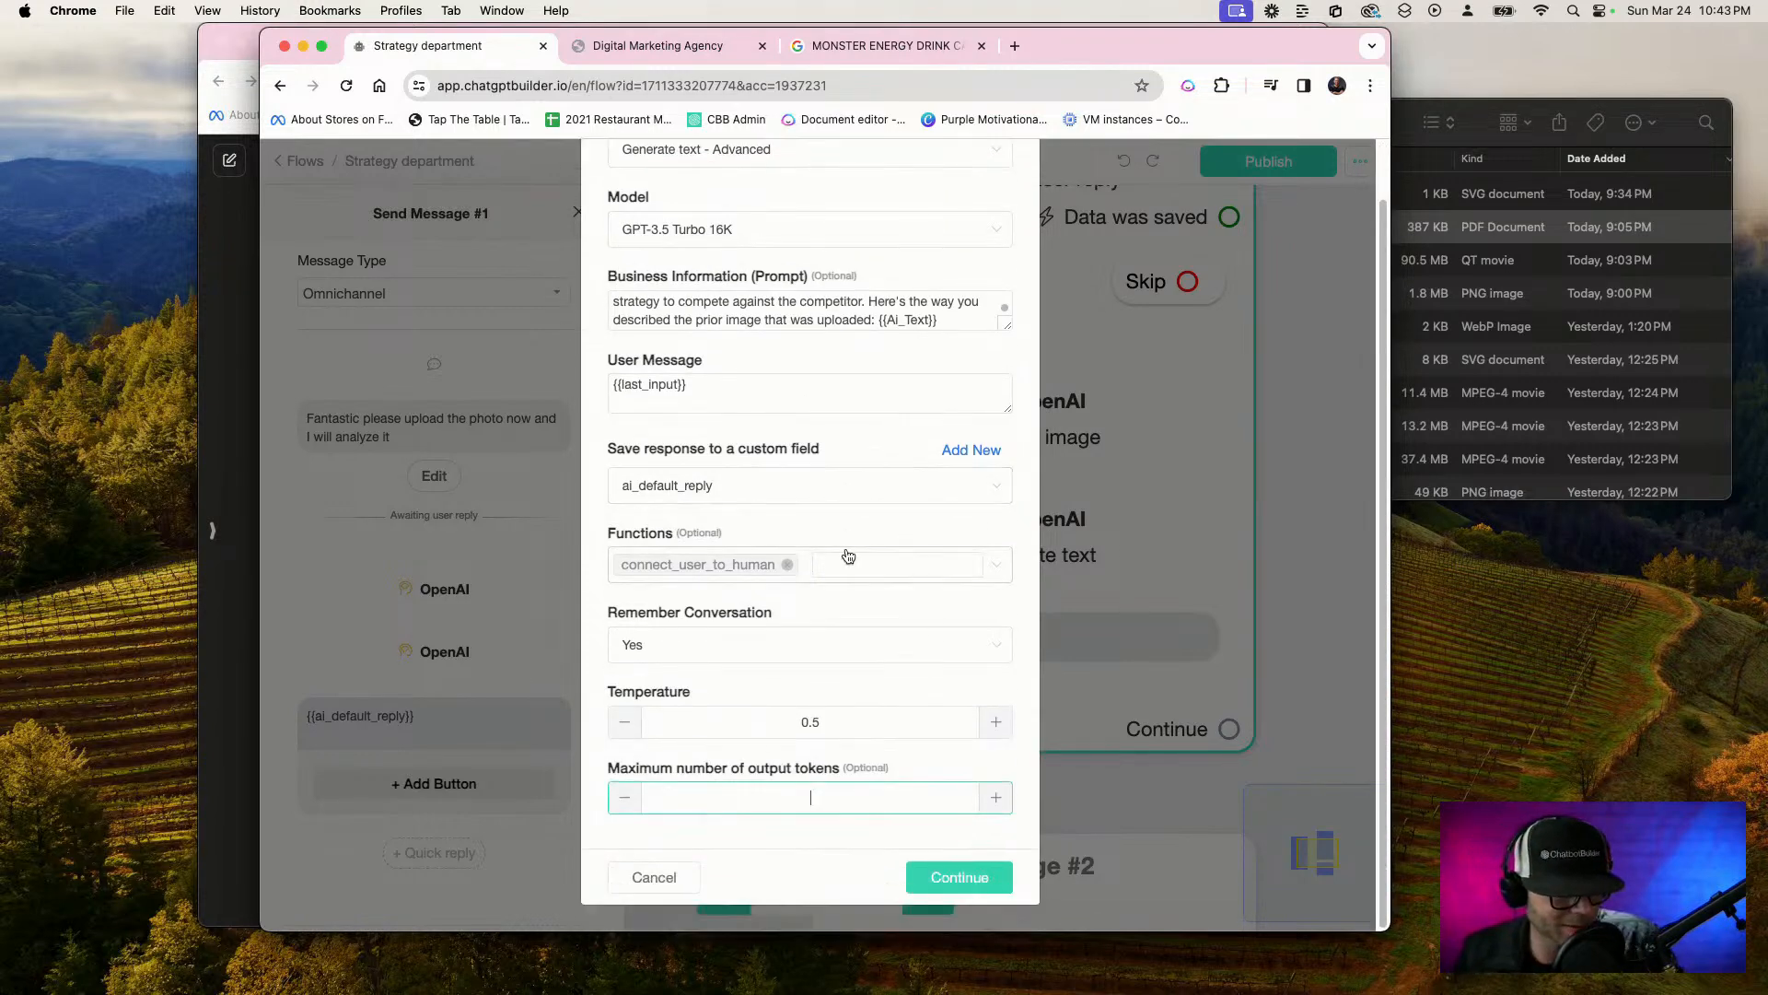
click(956, 891)
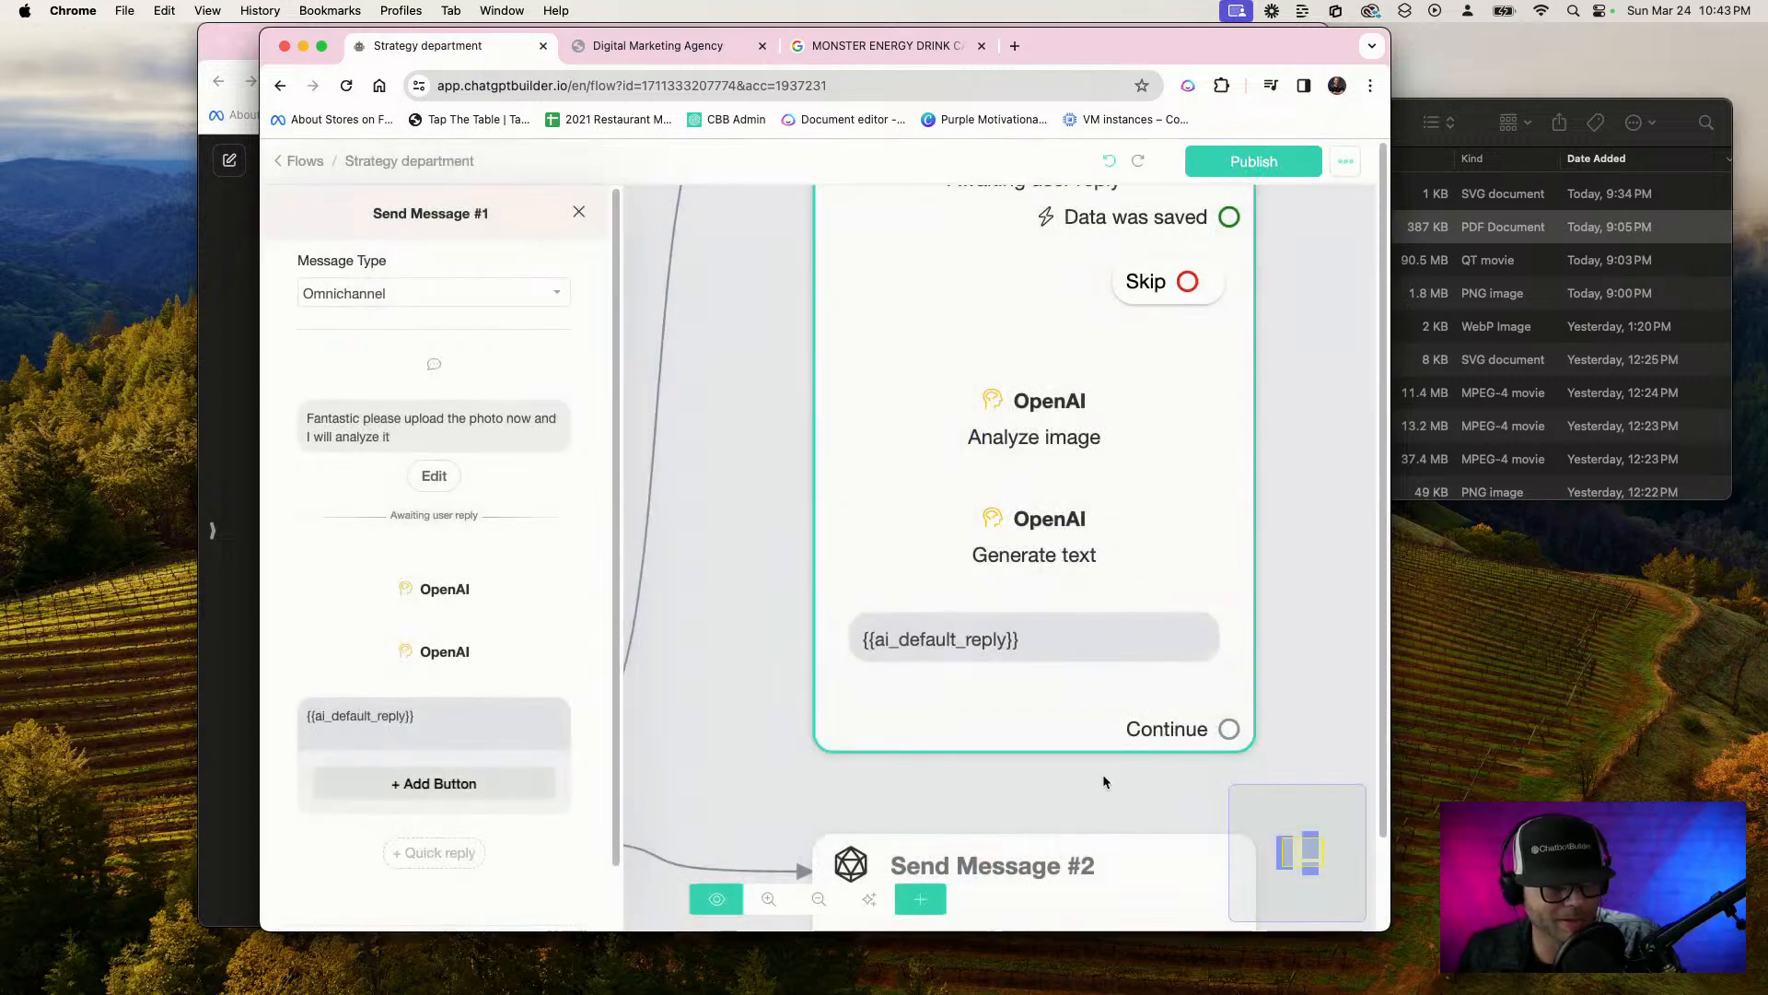
Publish the Strategy department flow and return to the list of flows
click(1310, 338)
click(1288, 168)
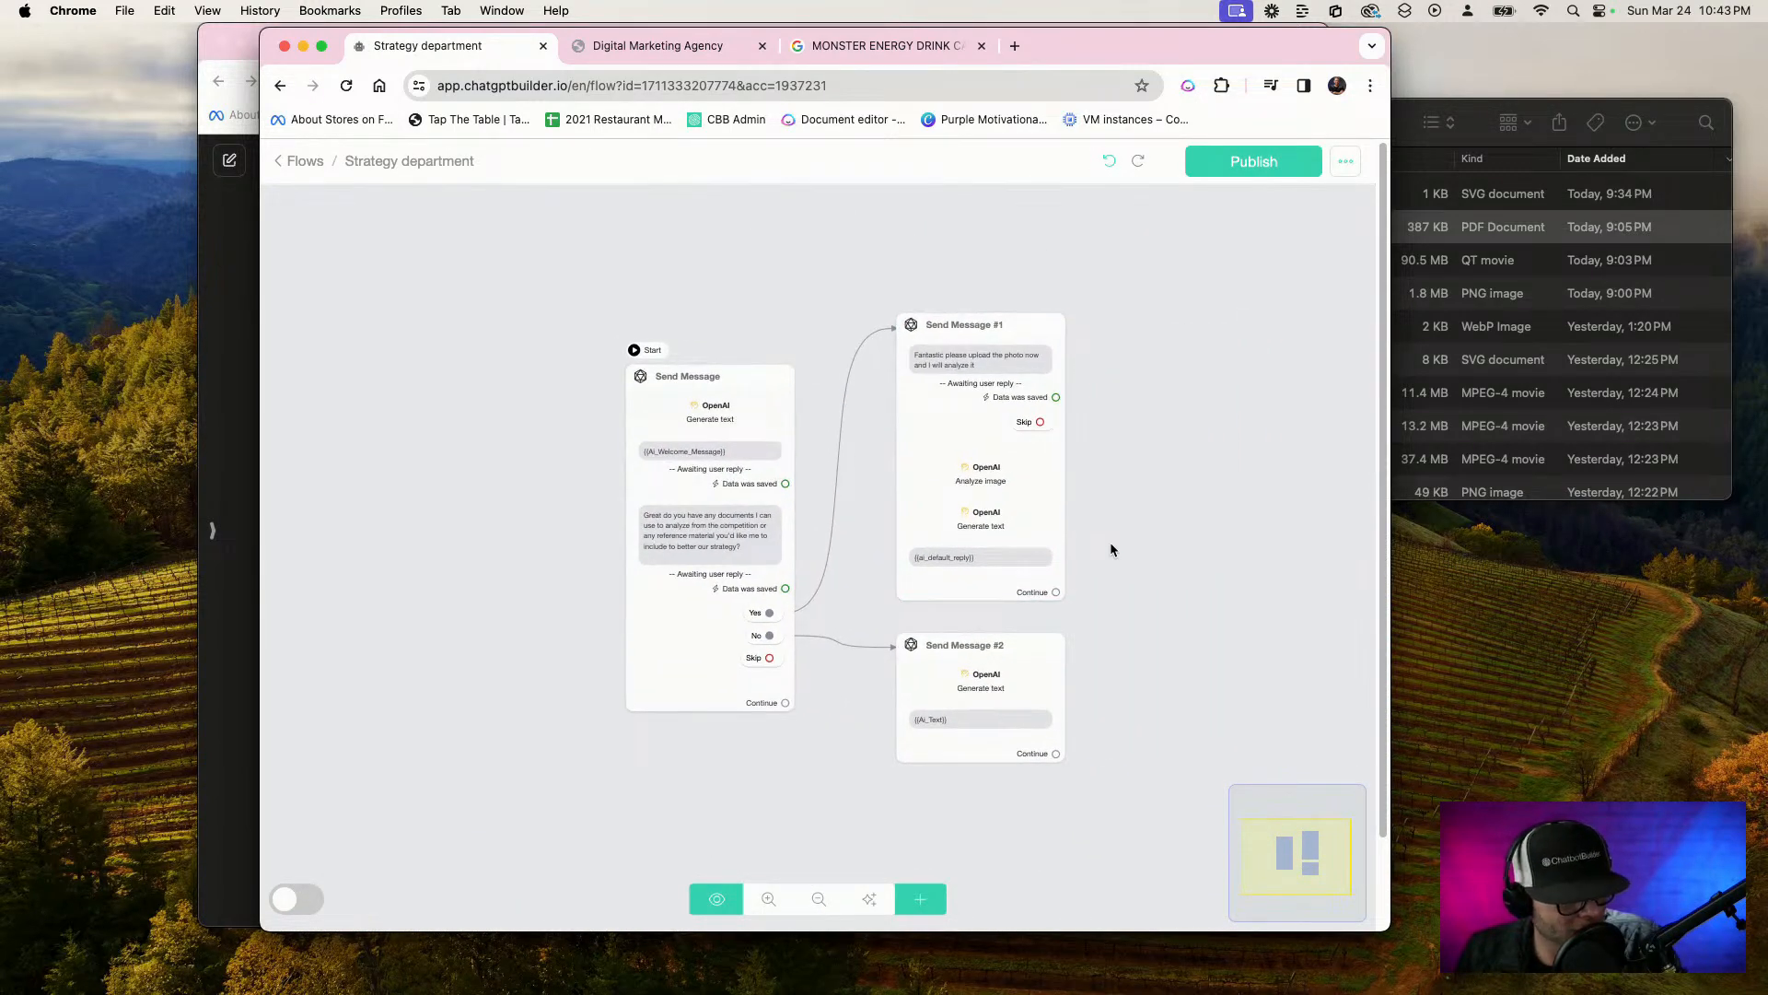
click(305, 162)
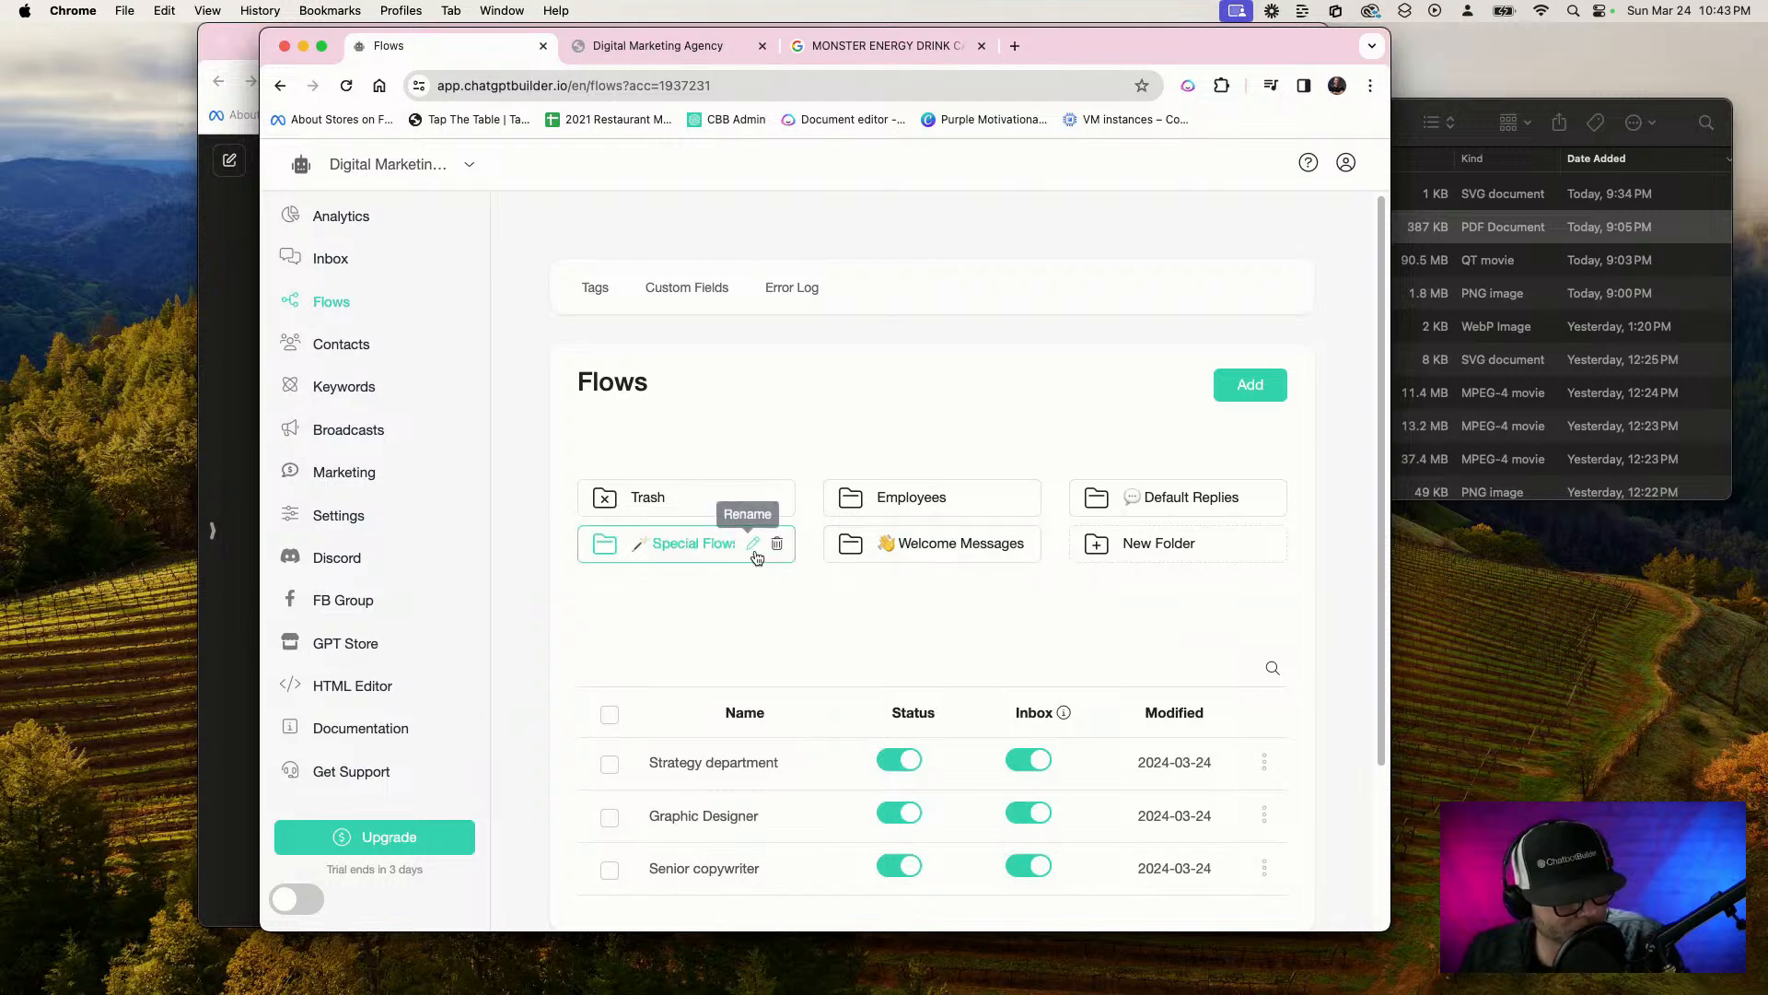
scroll(736, 800, down, 3)
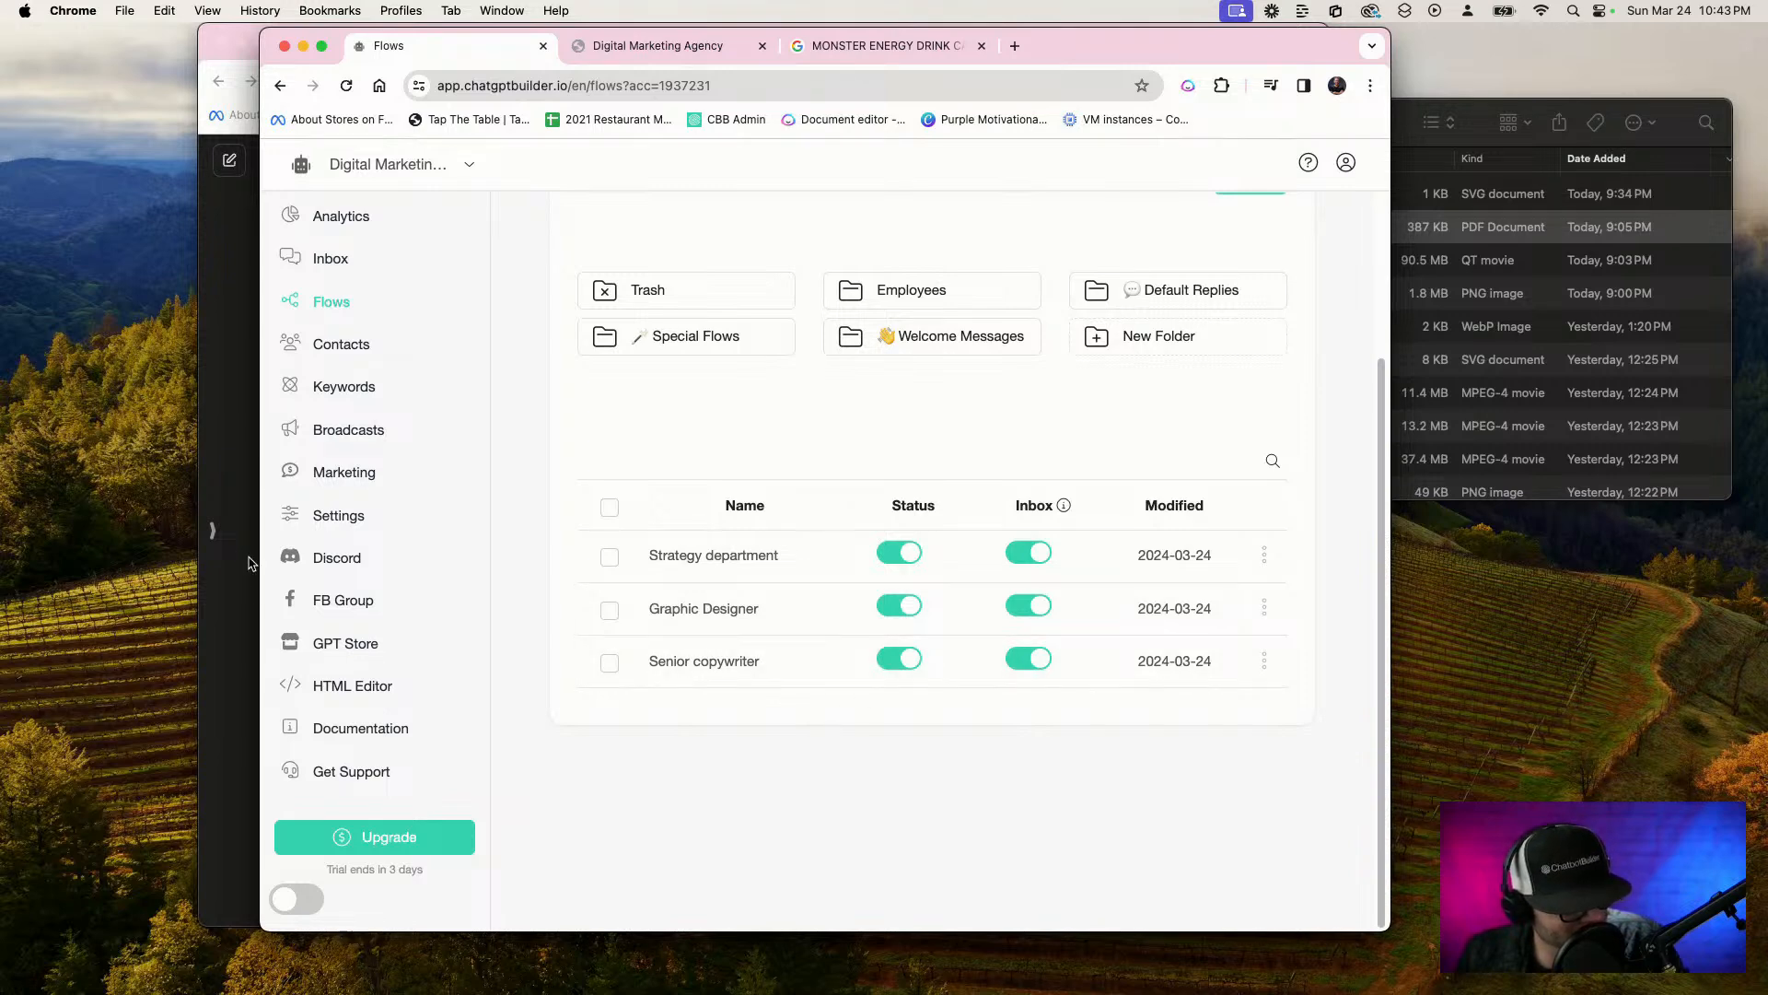
Open the management page for OpenAI Functions from the account's integration settings
click(314, 516)
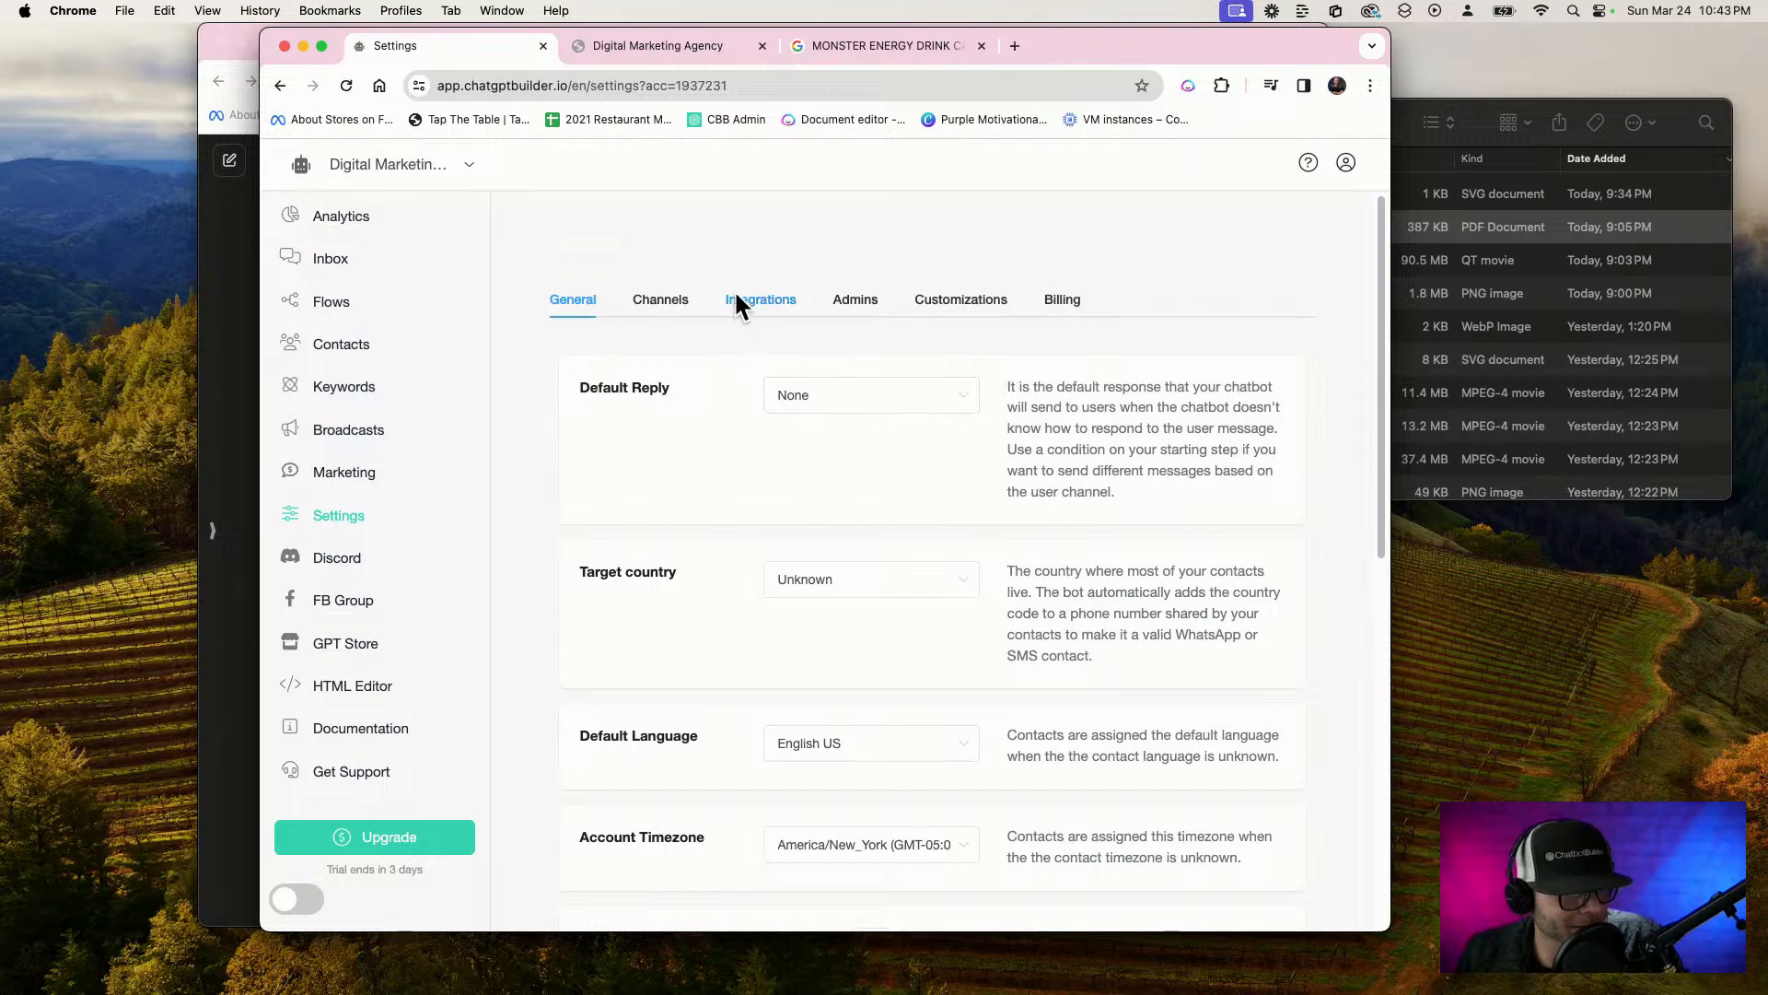
click(737, 300)
click(684, 508)
scroll(886, 558, down, 3)
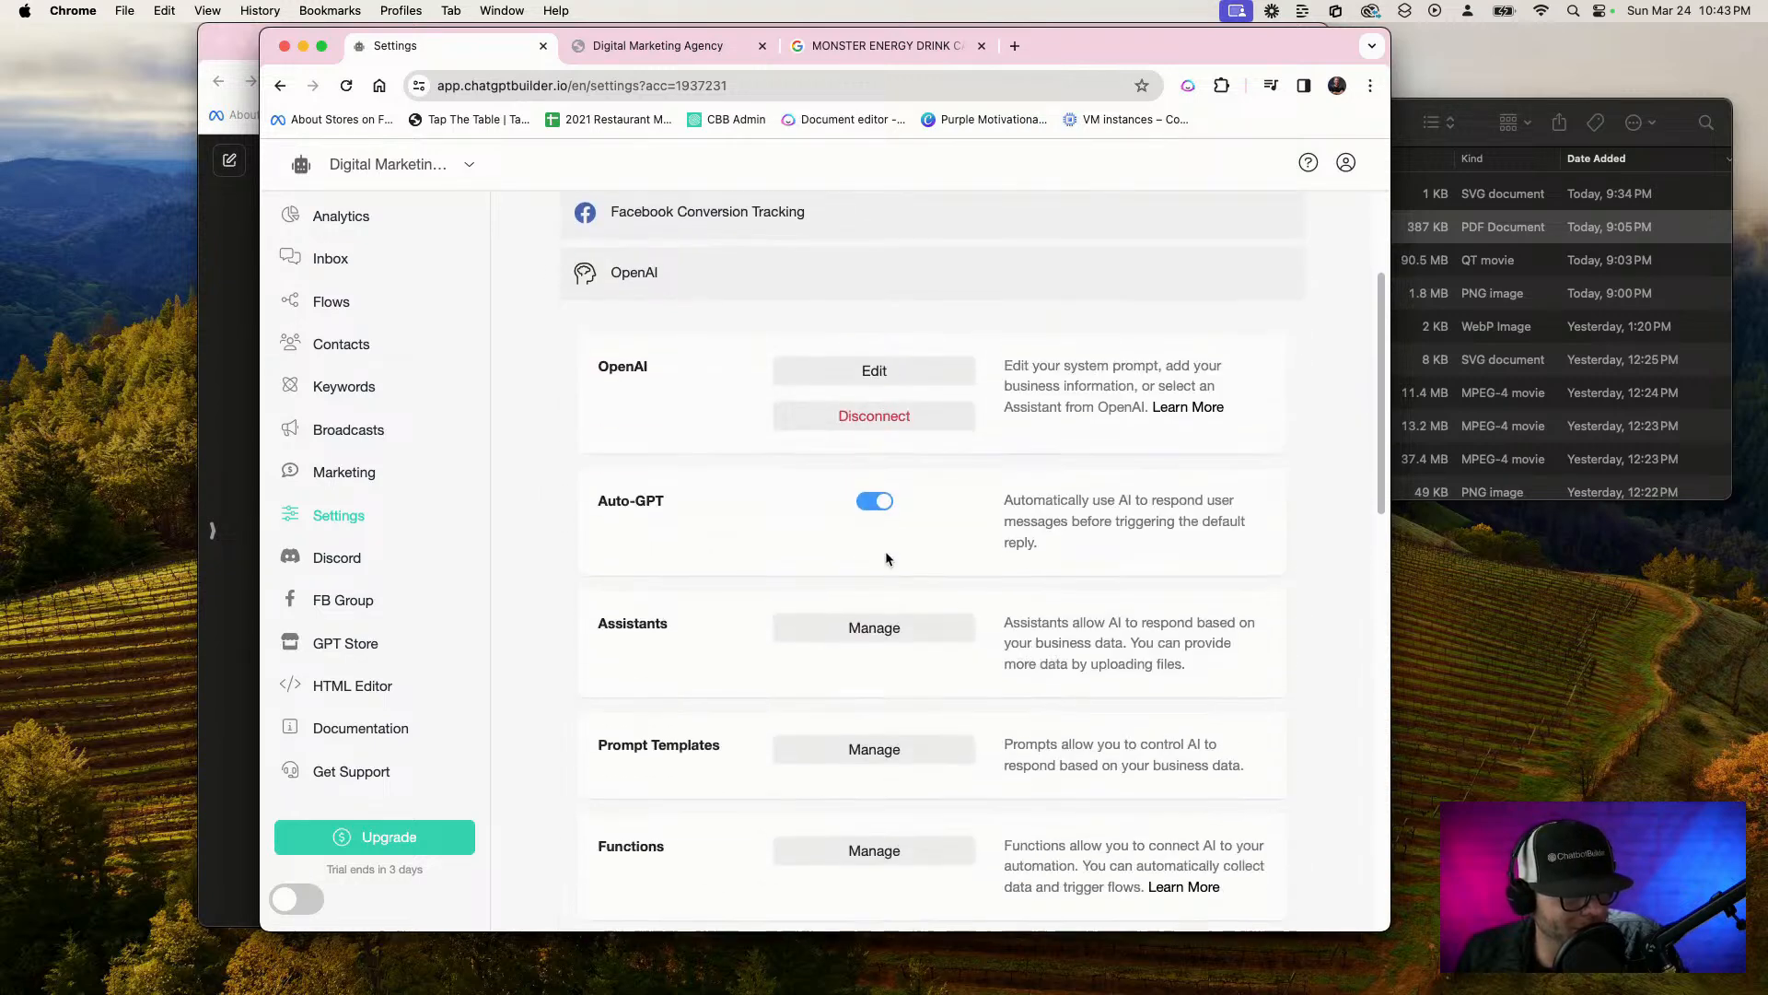
scroll(886, 558, down, 5)
click(819, 594)
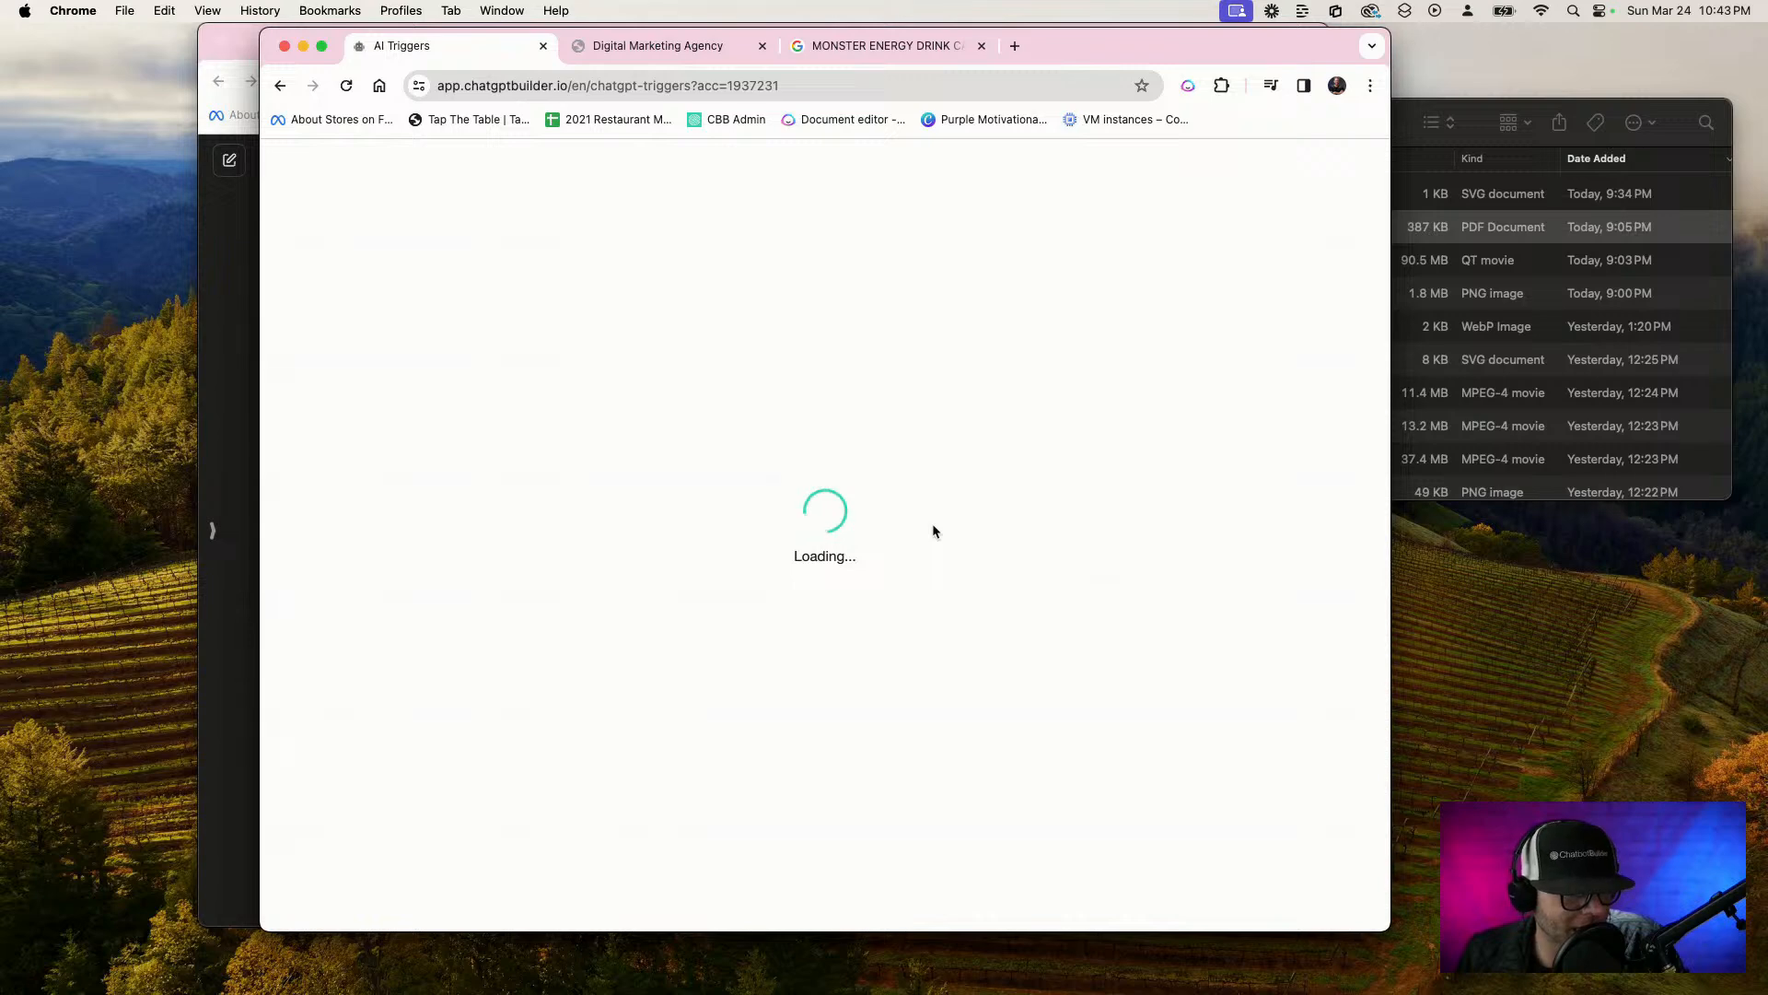
Add a new AI function named "REQUEST WRITING PROJECT"
click(1249, 323)
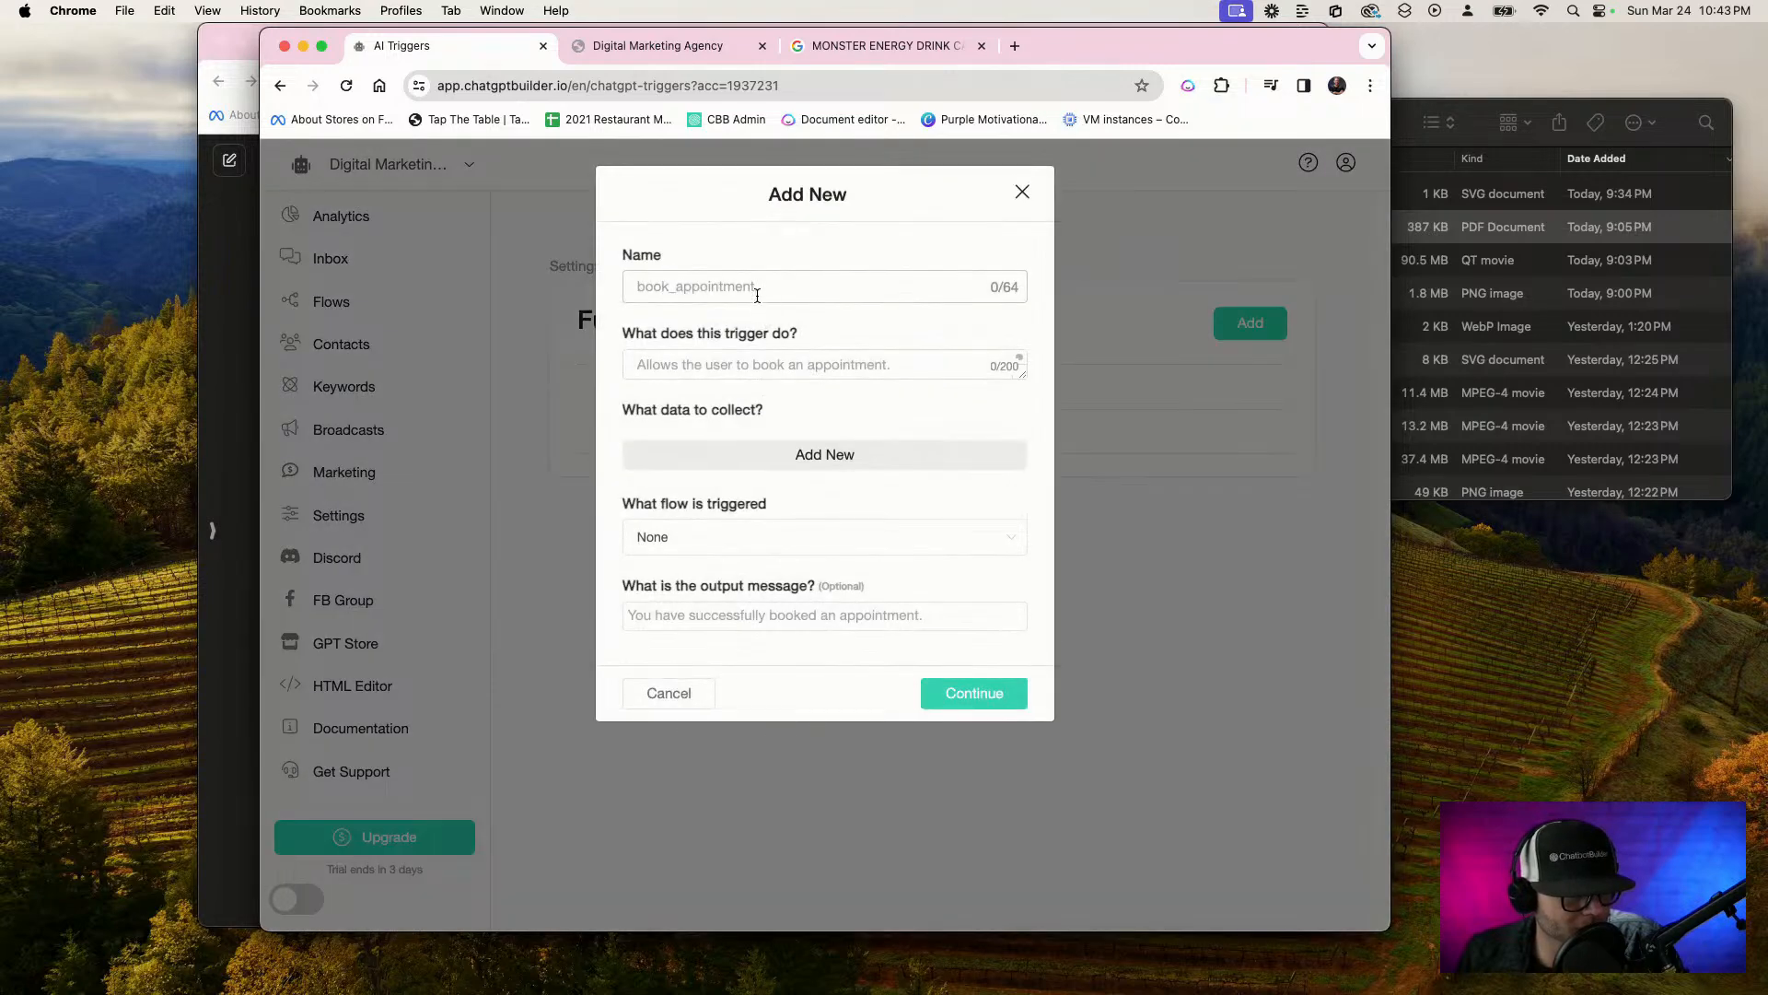
click(751, 288)
text(REQ)
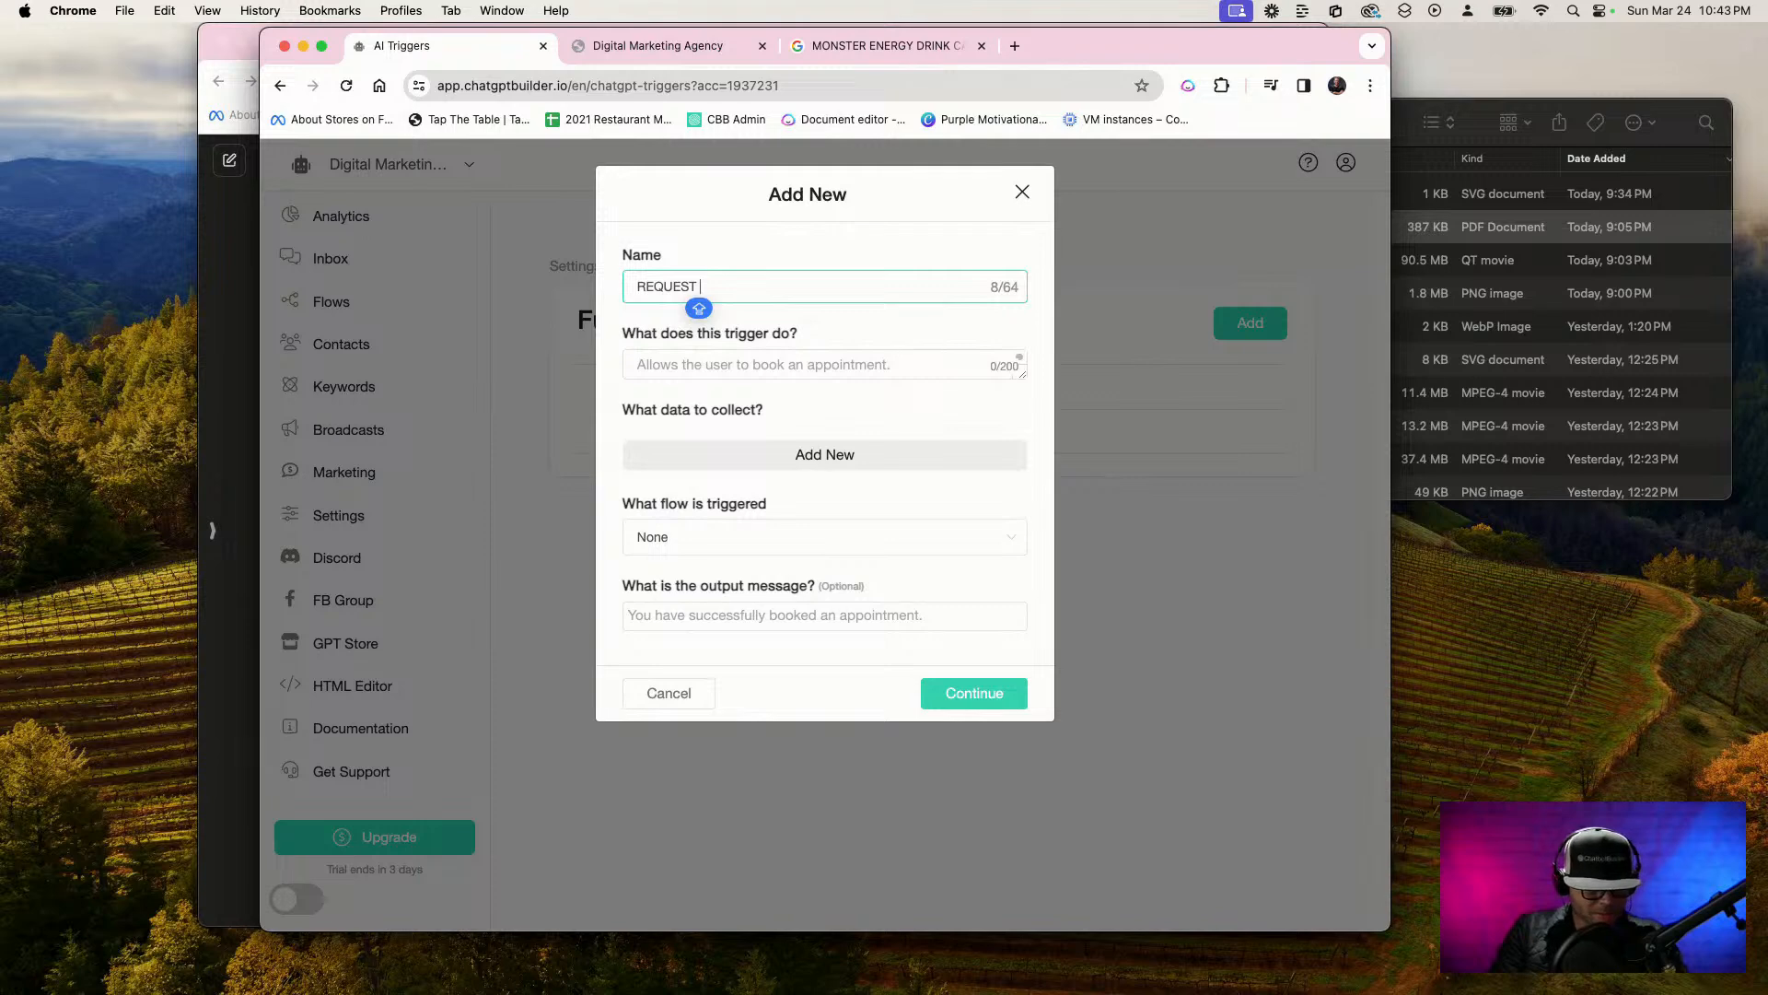
text(UEST )
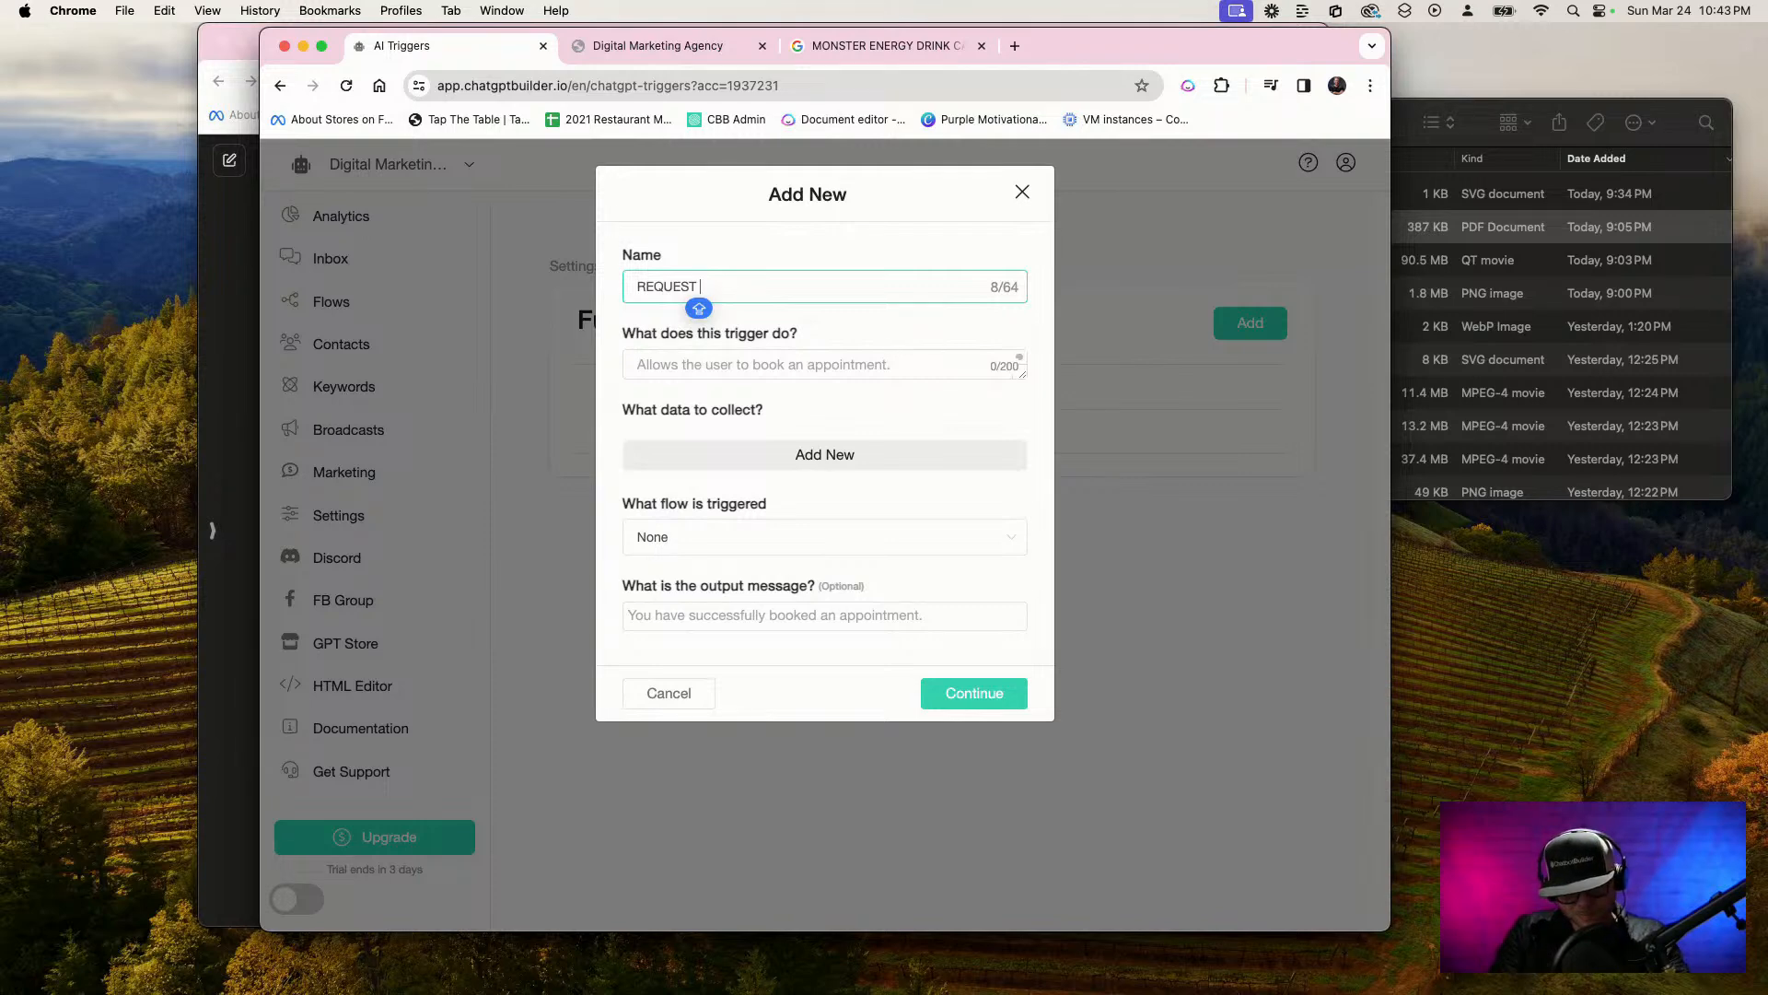
text(WRITING PROJECT)
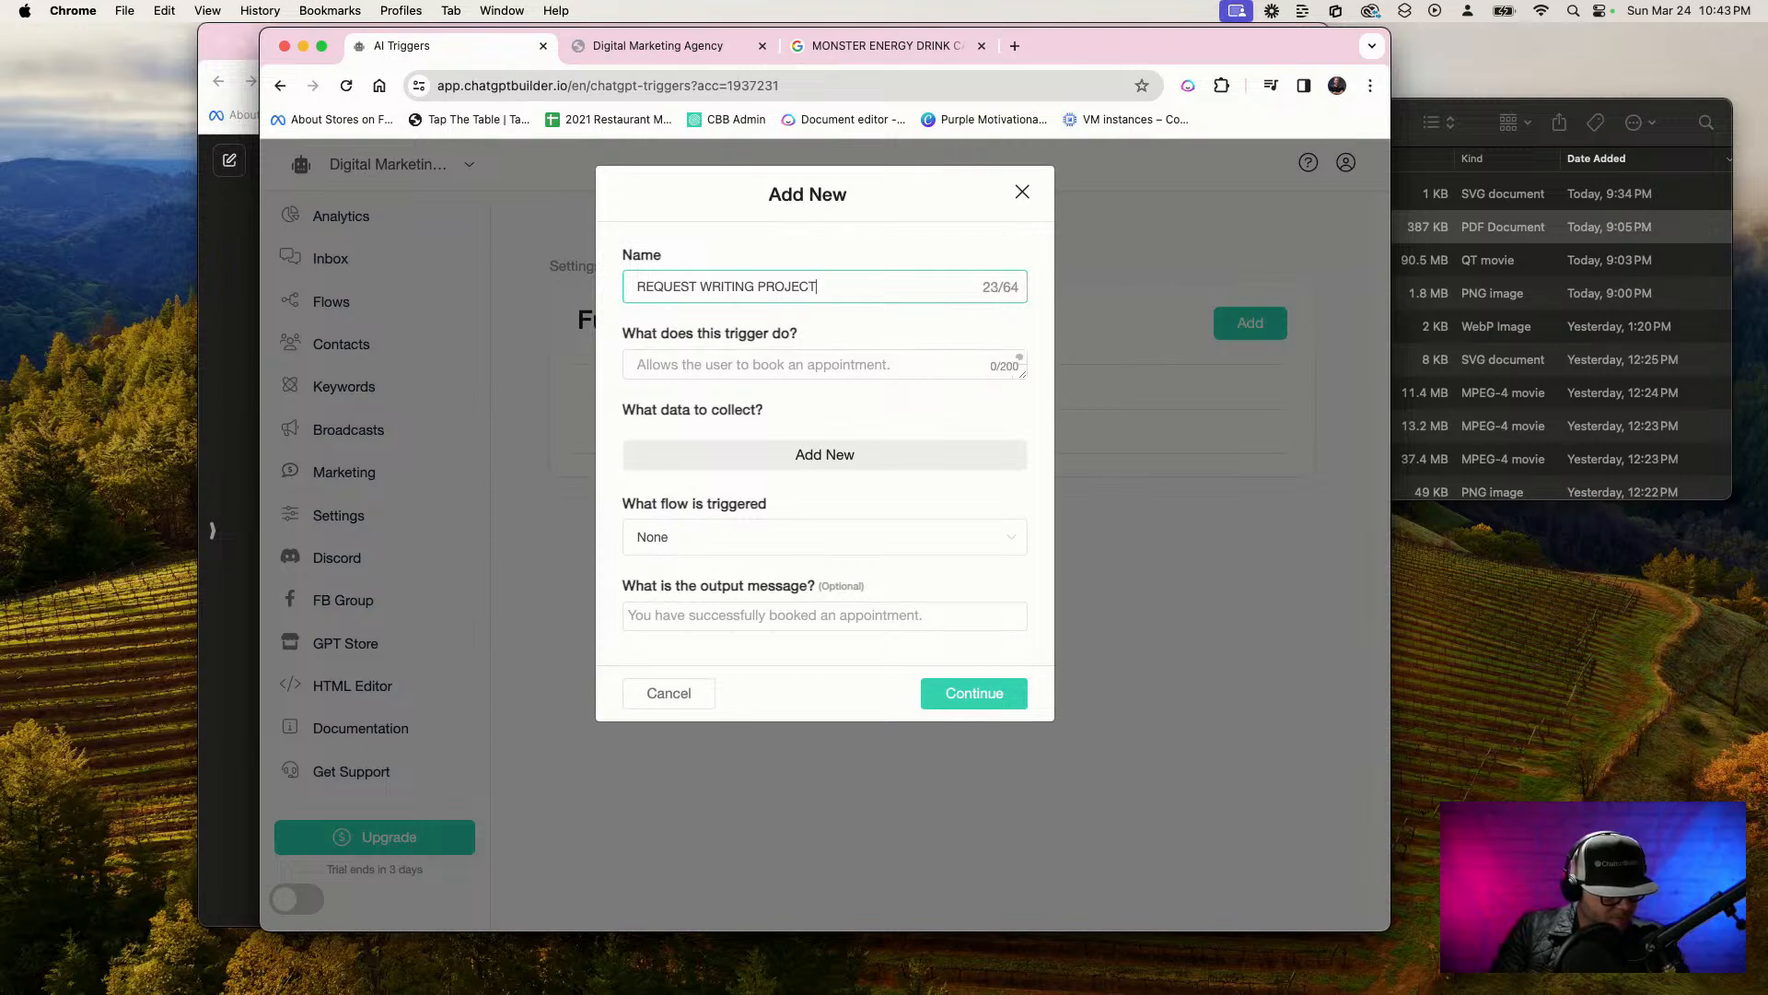
key(Tab)
Describe the trigger as "Allows the user to request for a writing project or copywriting or social media captions." and choose Graphic Designer as the triggered flow
text(A)
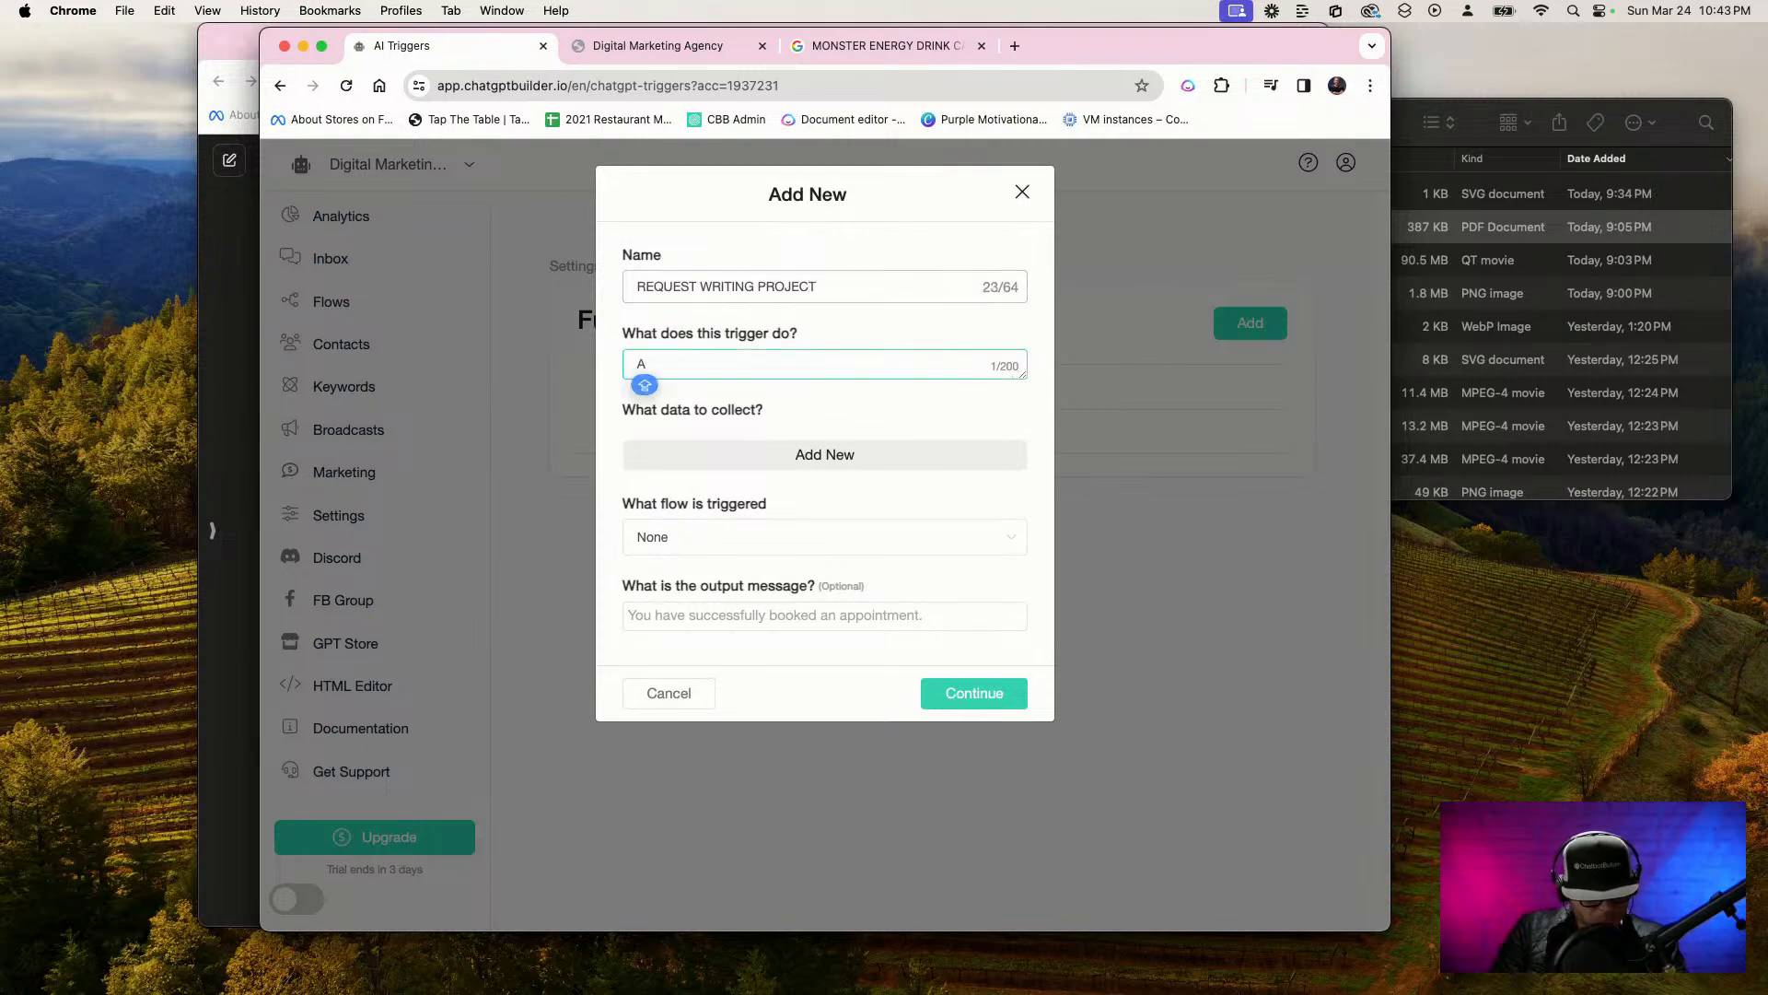
key(BackSpace)
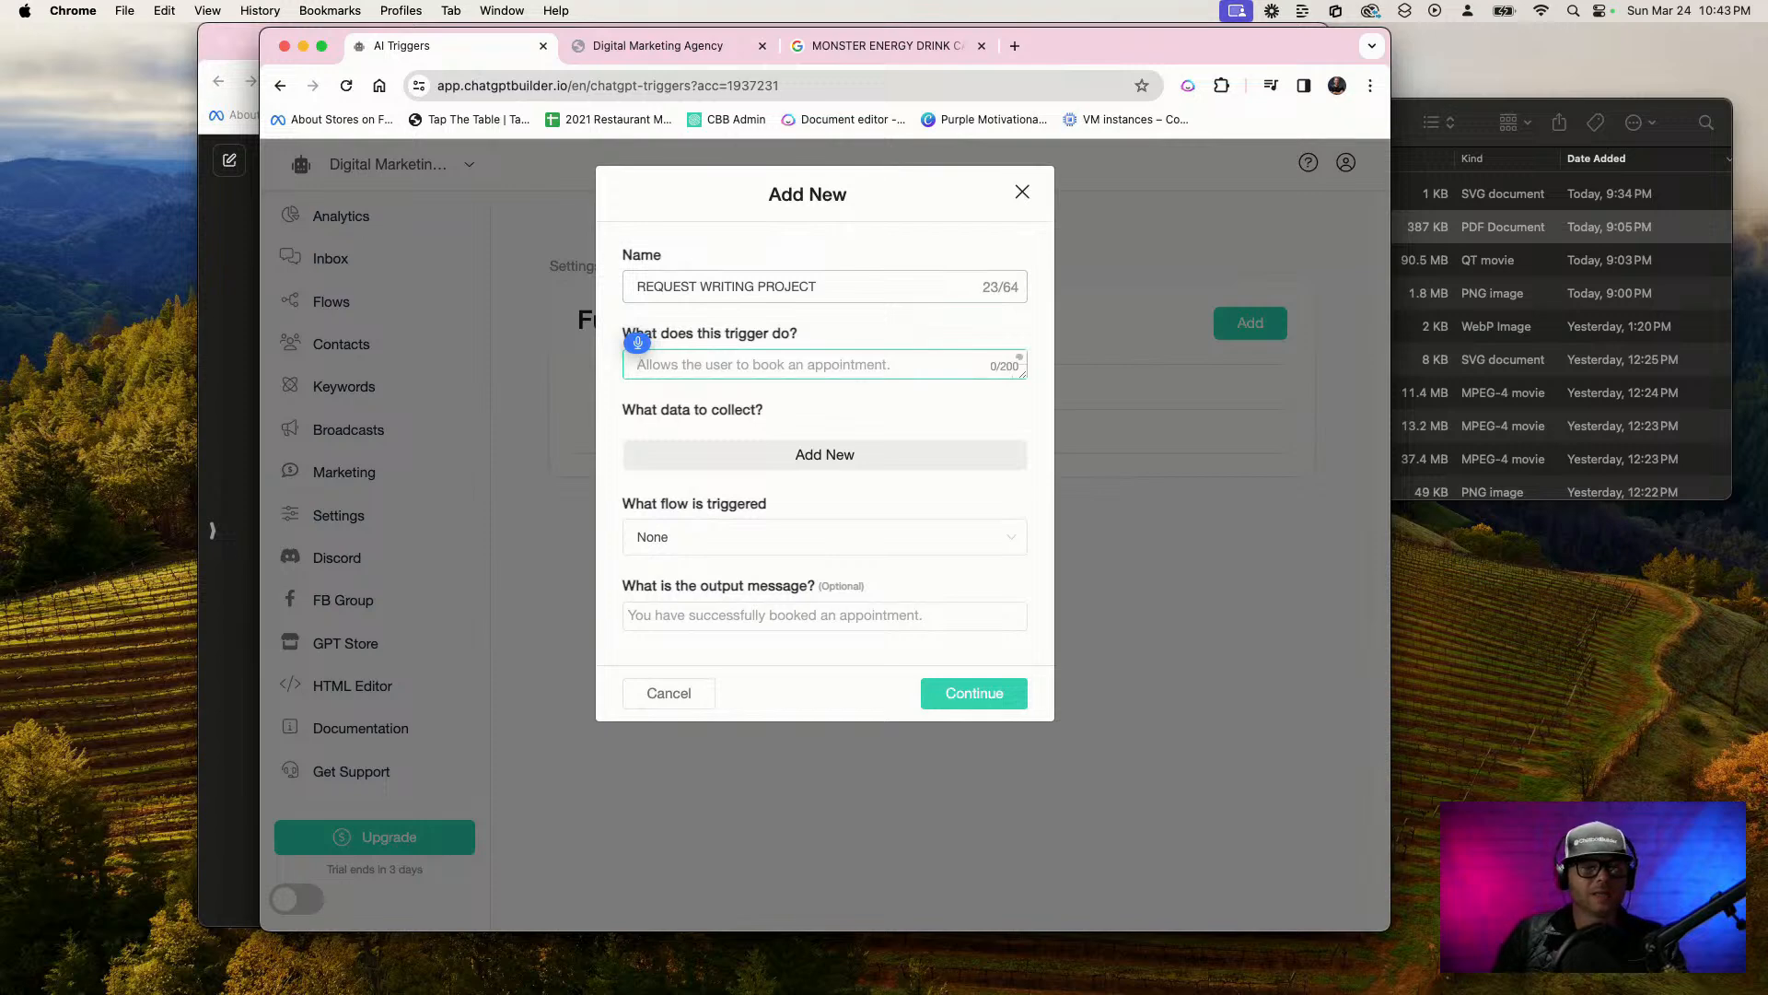
text(Allows the user to)
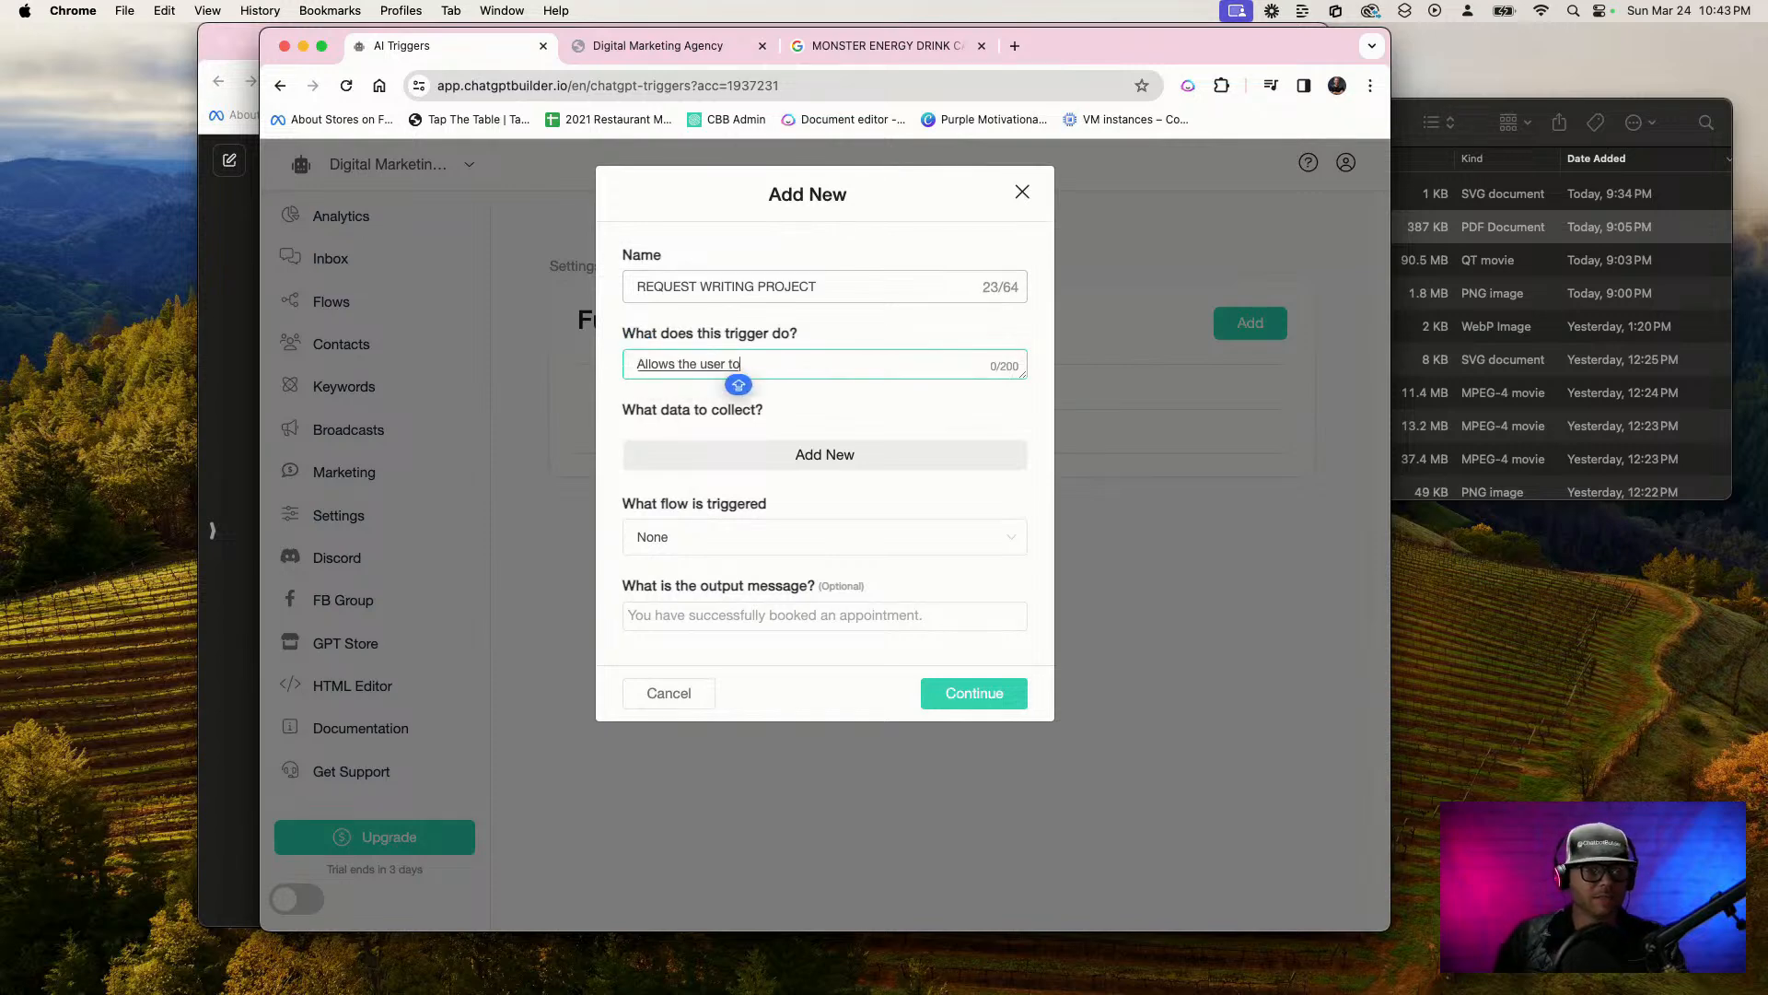
text( request for a )
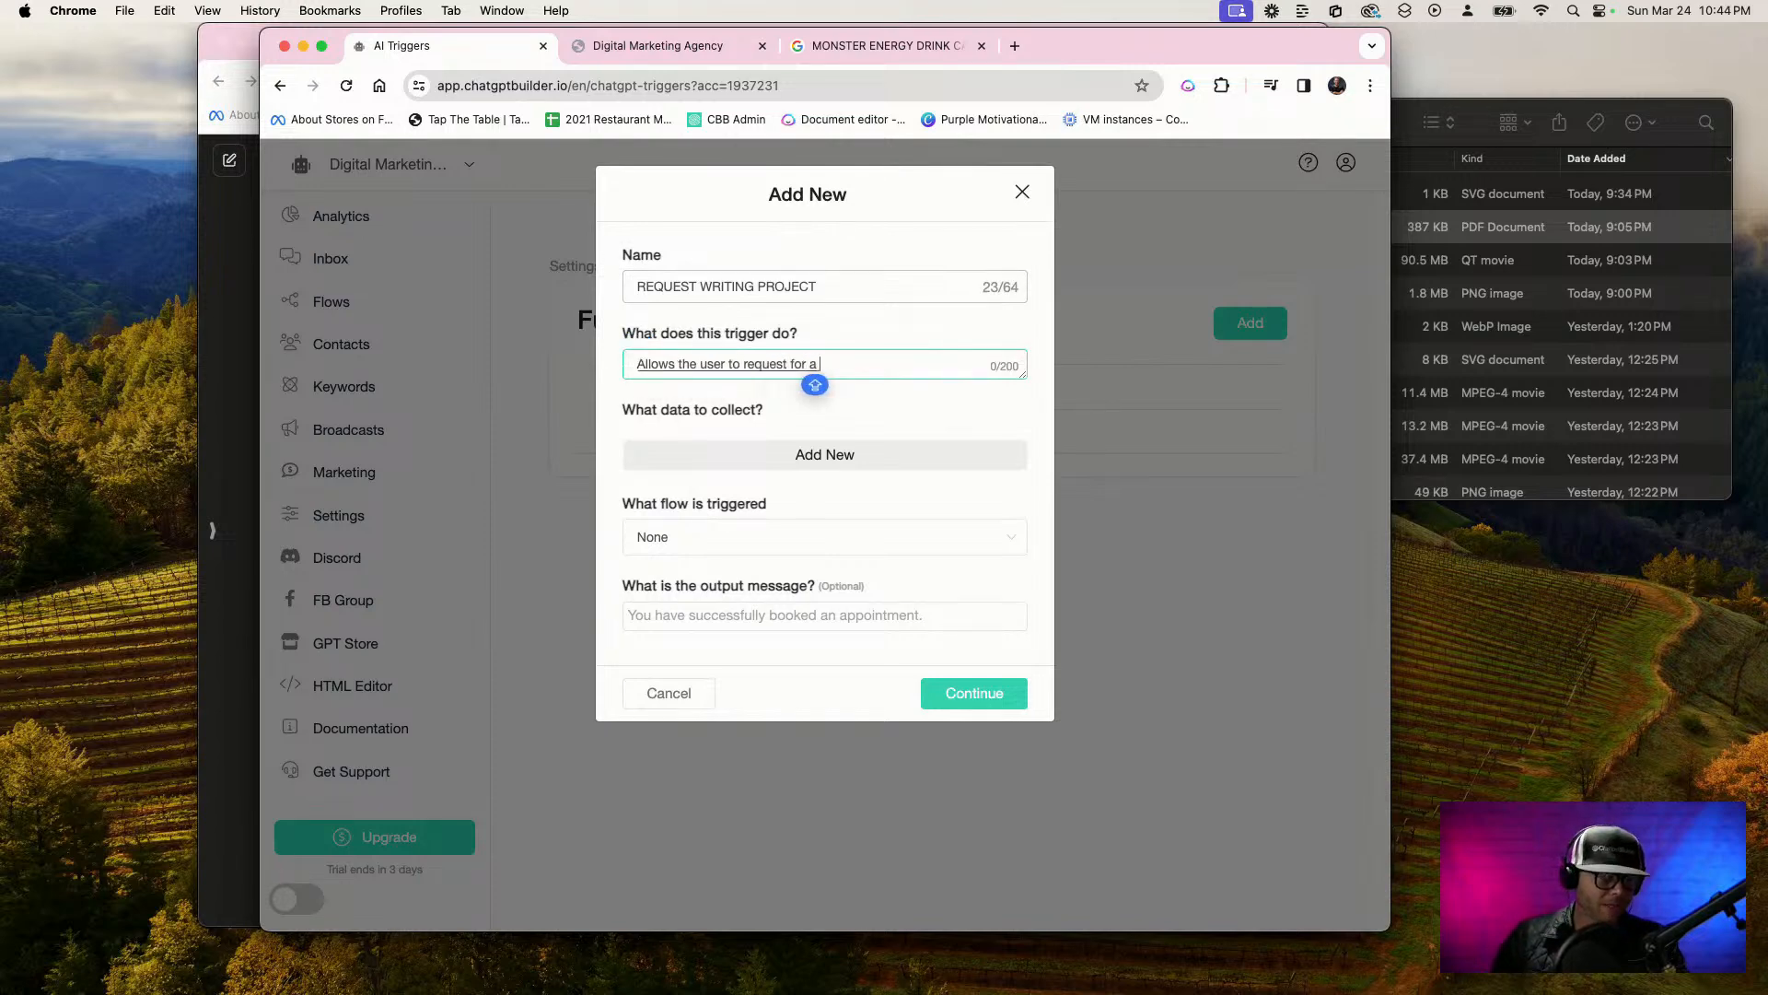
text(writing project)
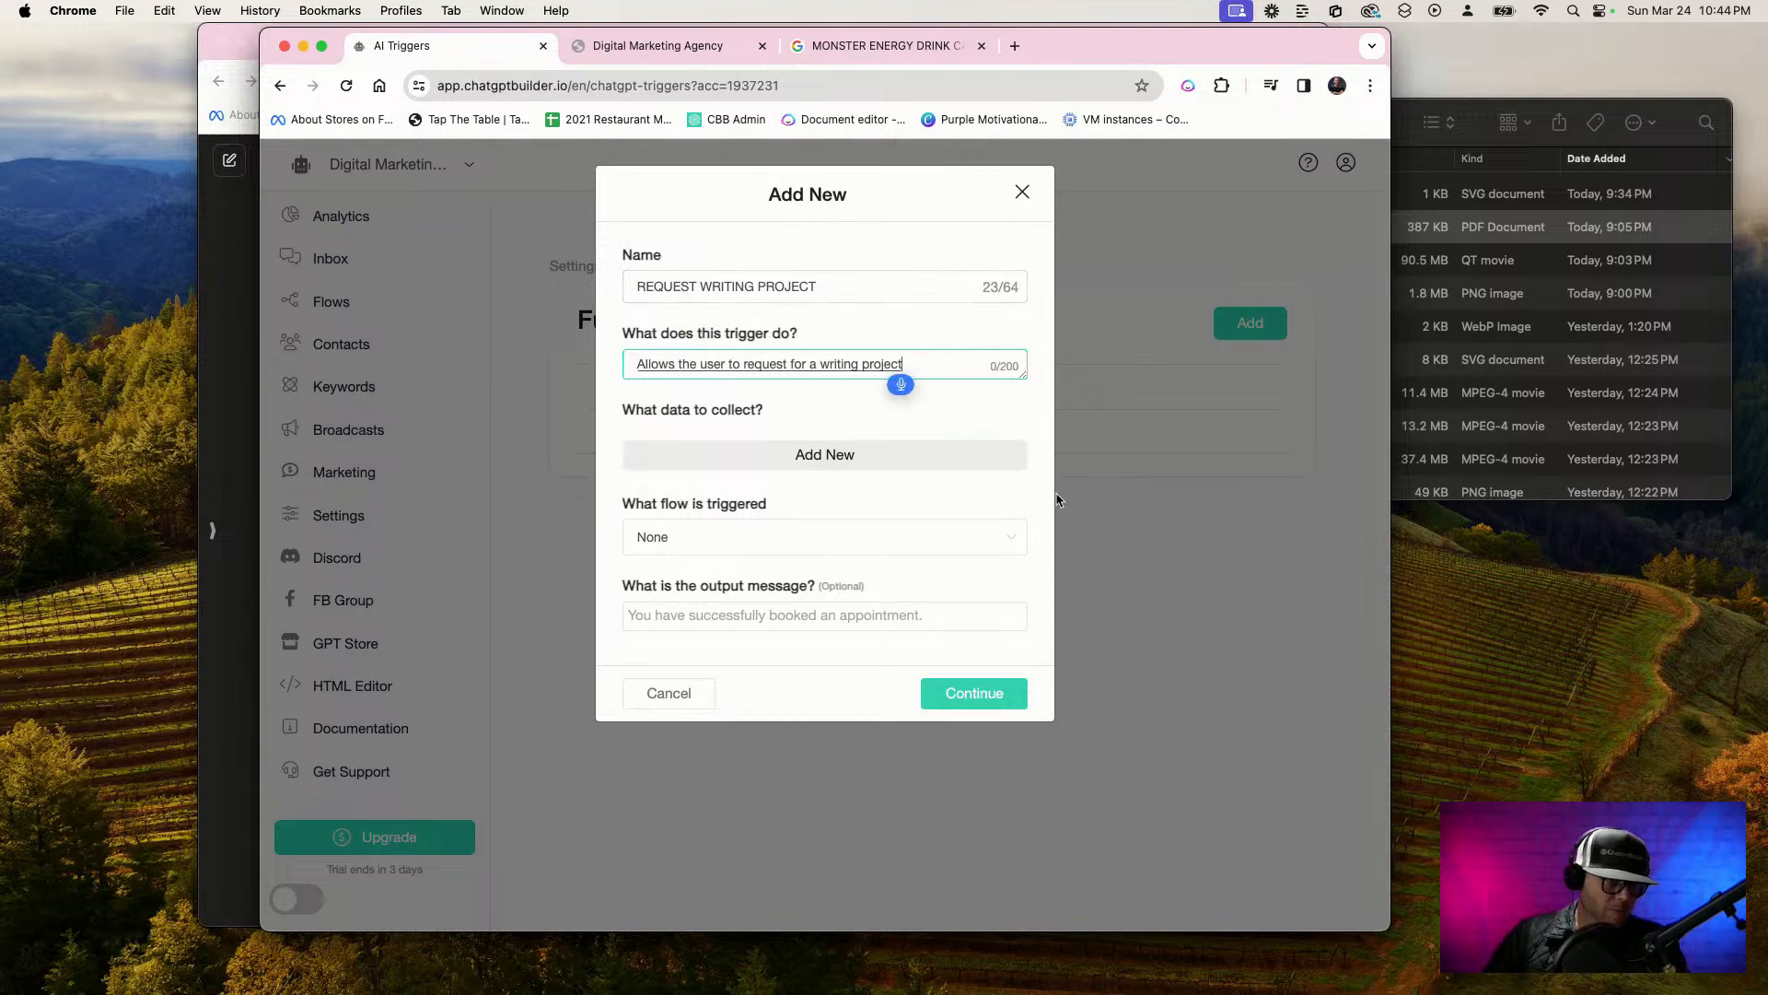
text( o)
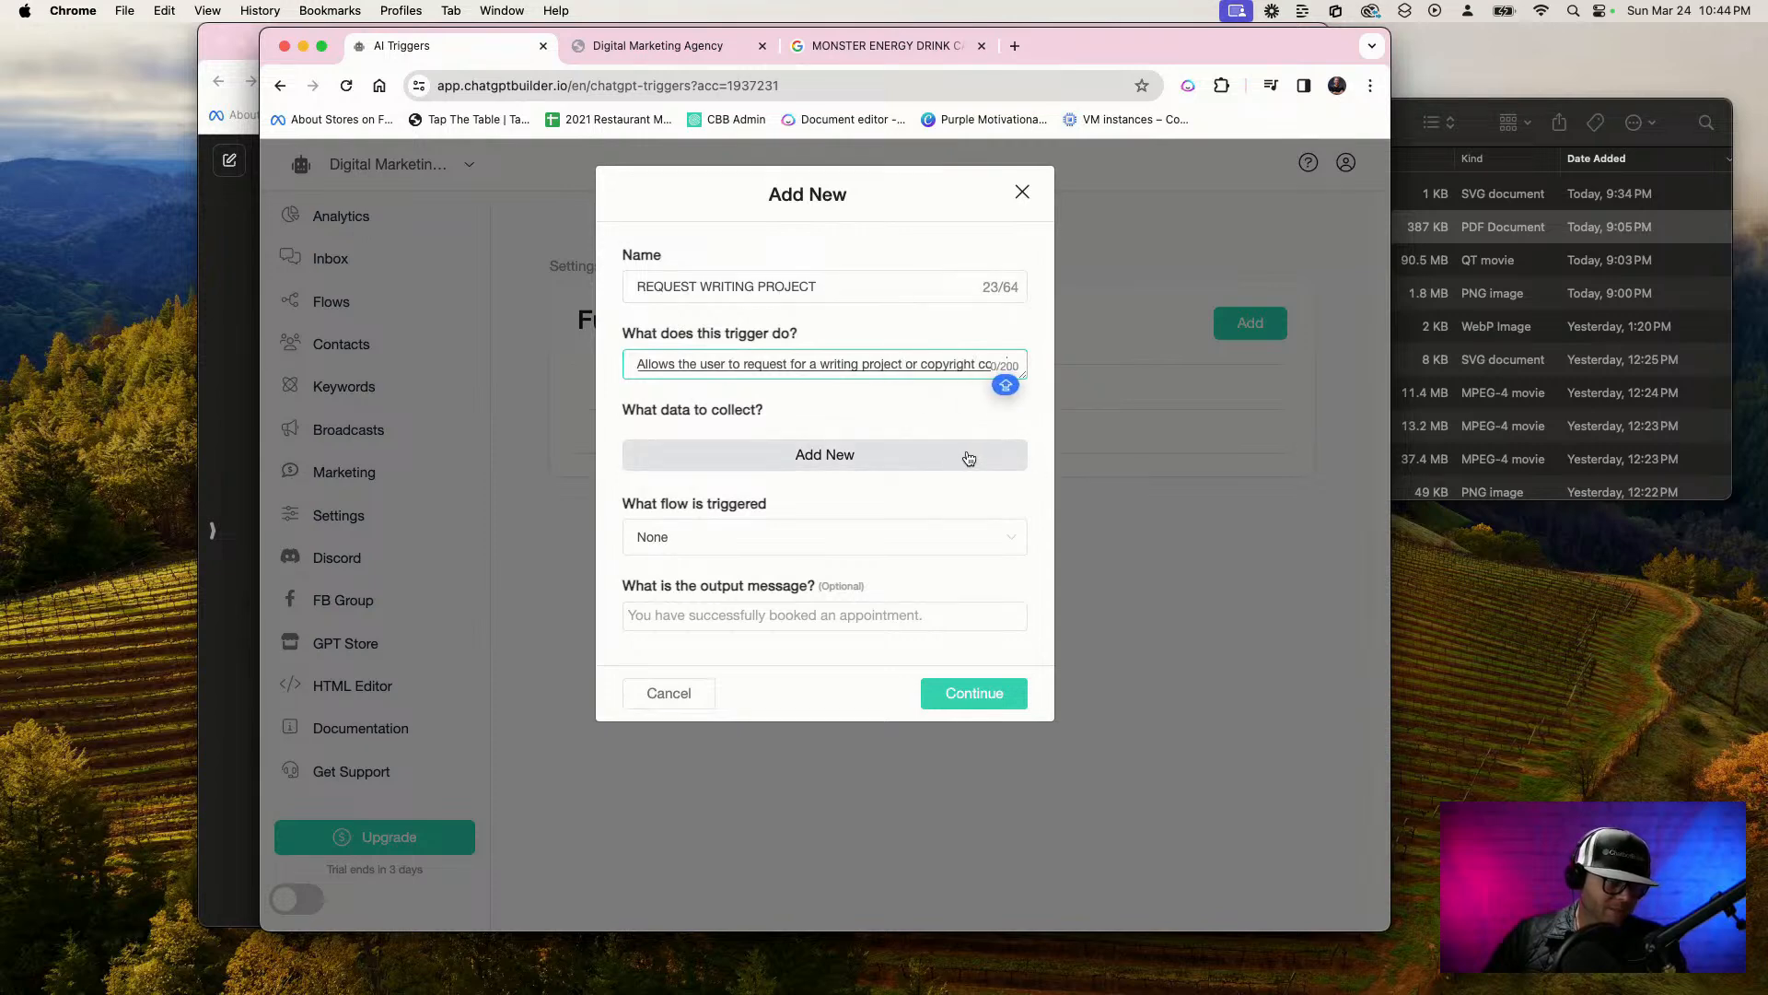
text(r copywriting)
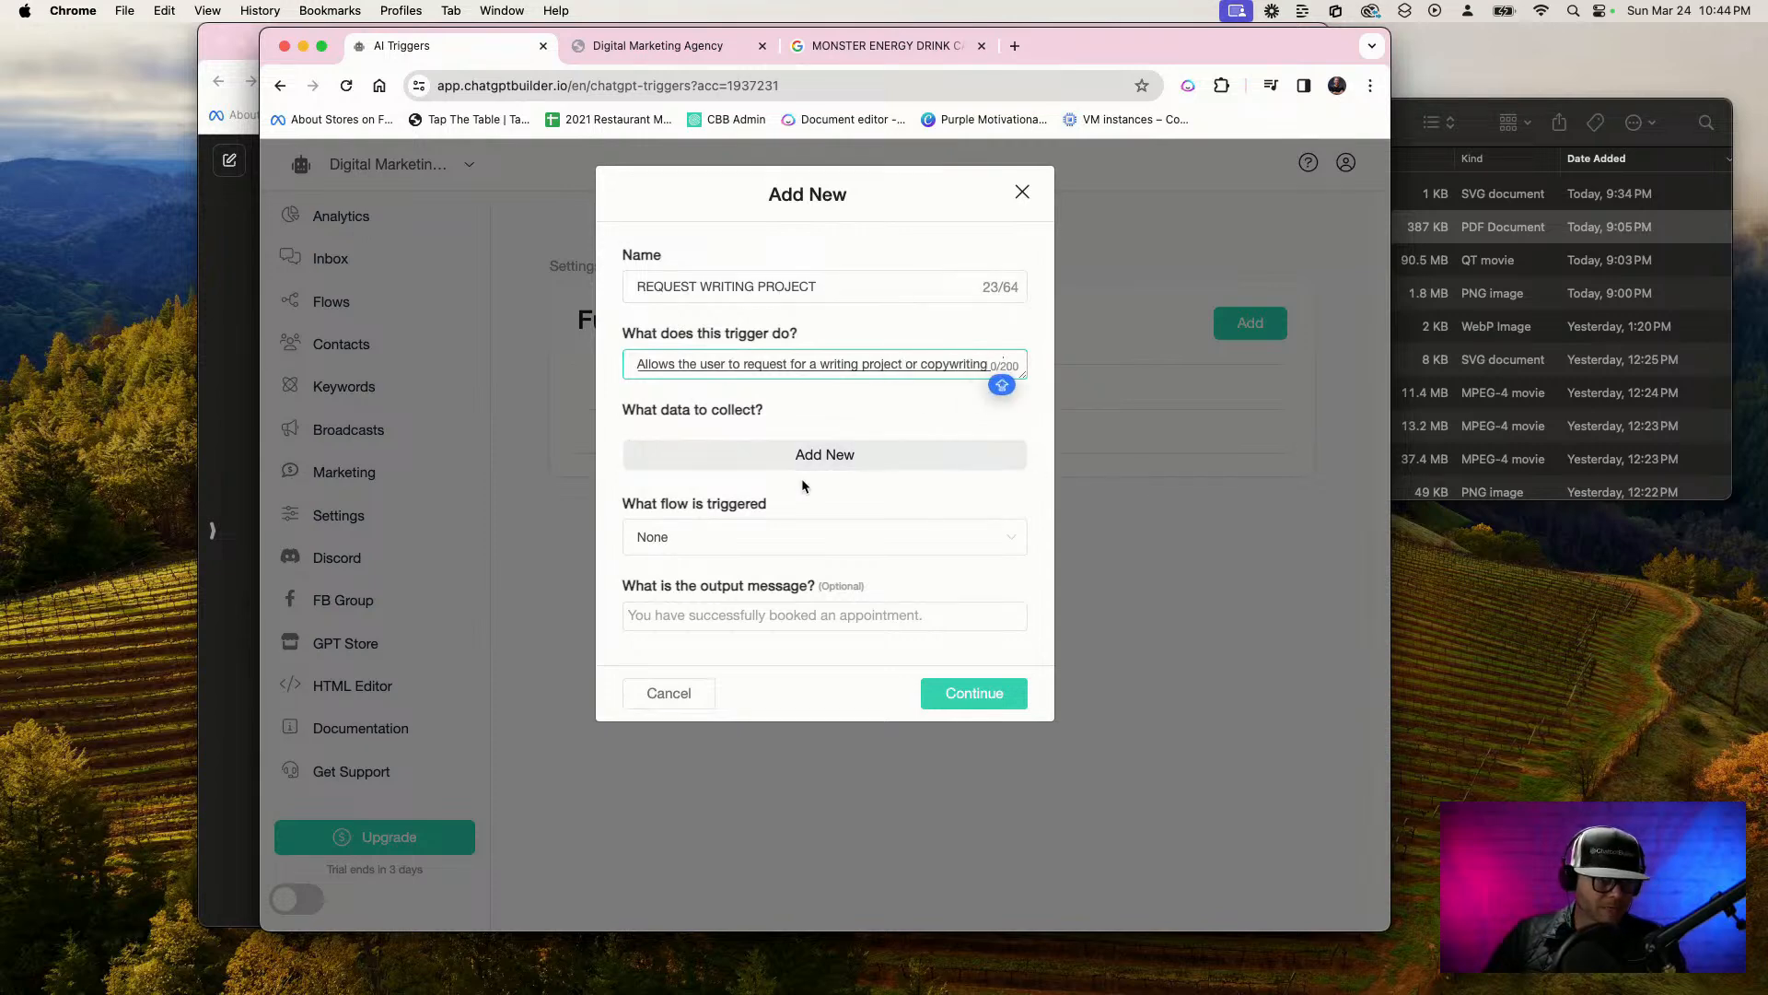
text( or social media captions)
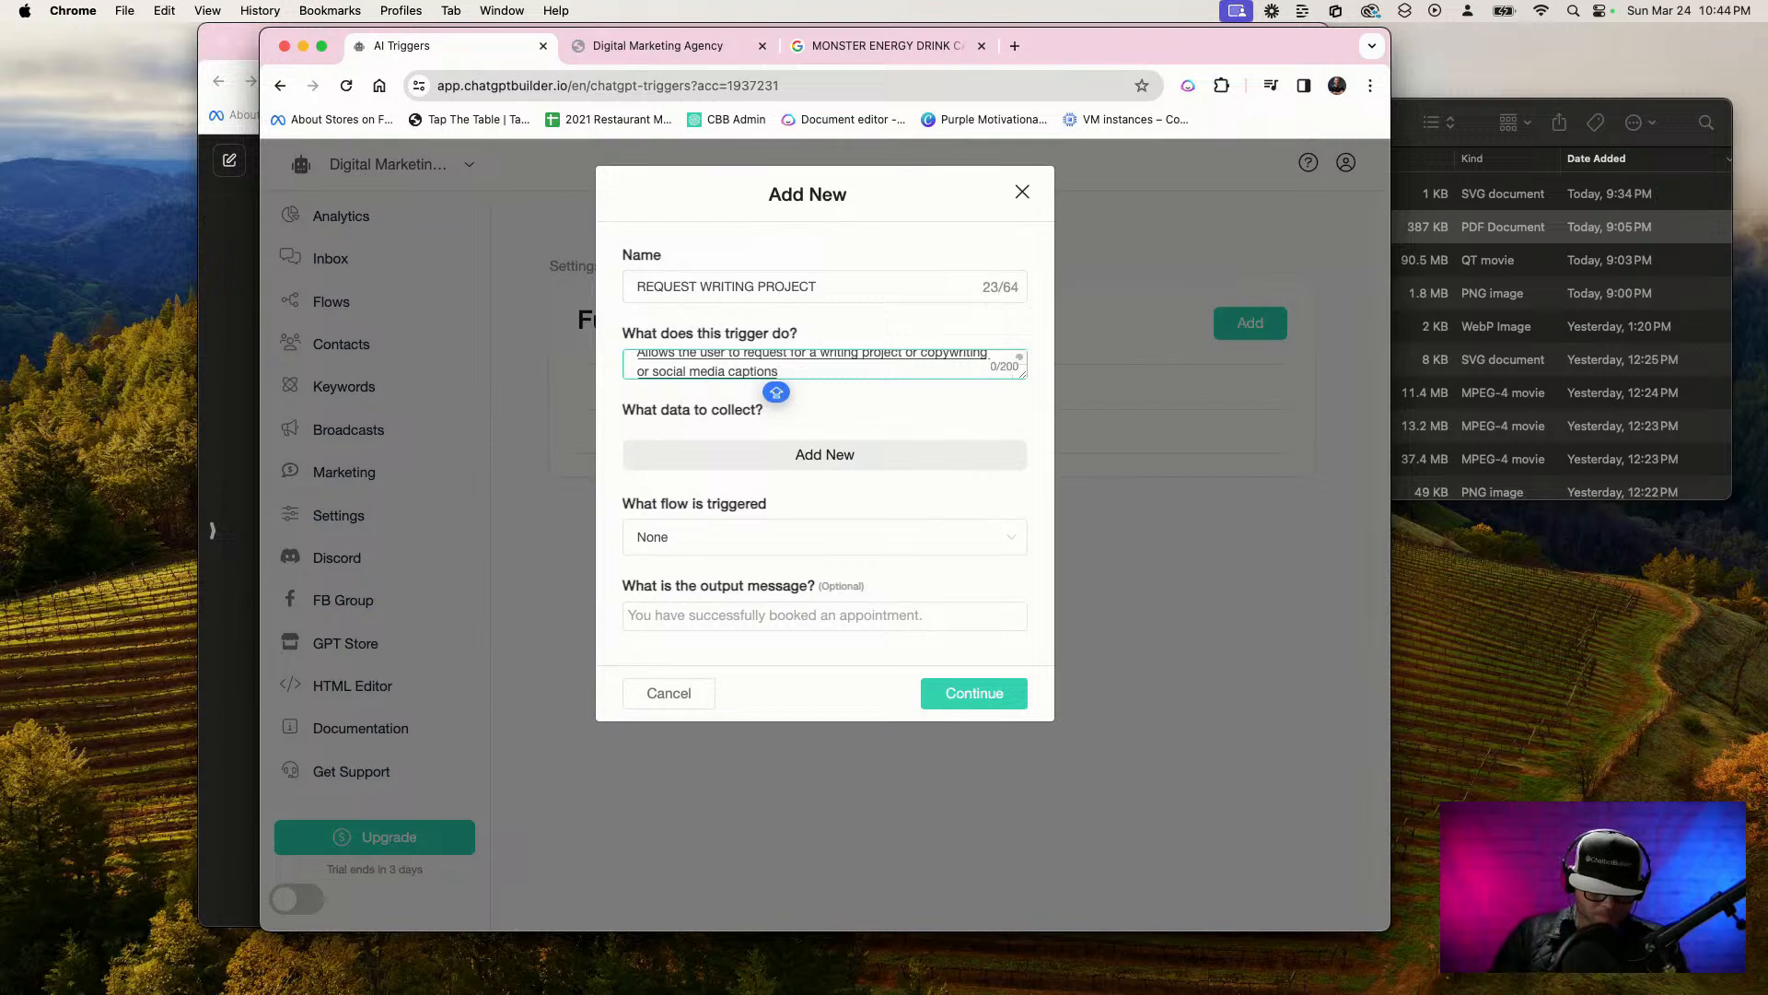
text(.)
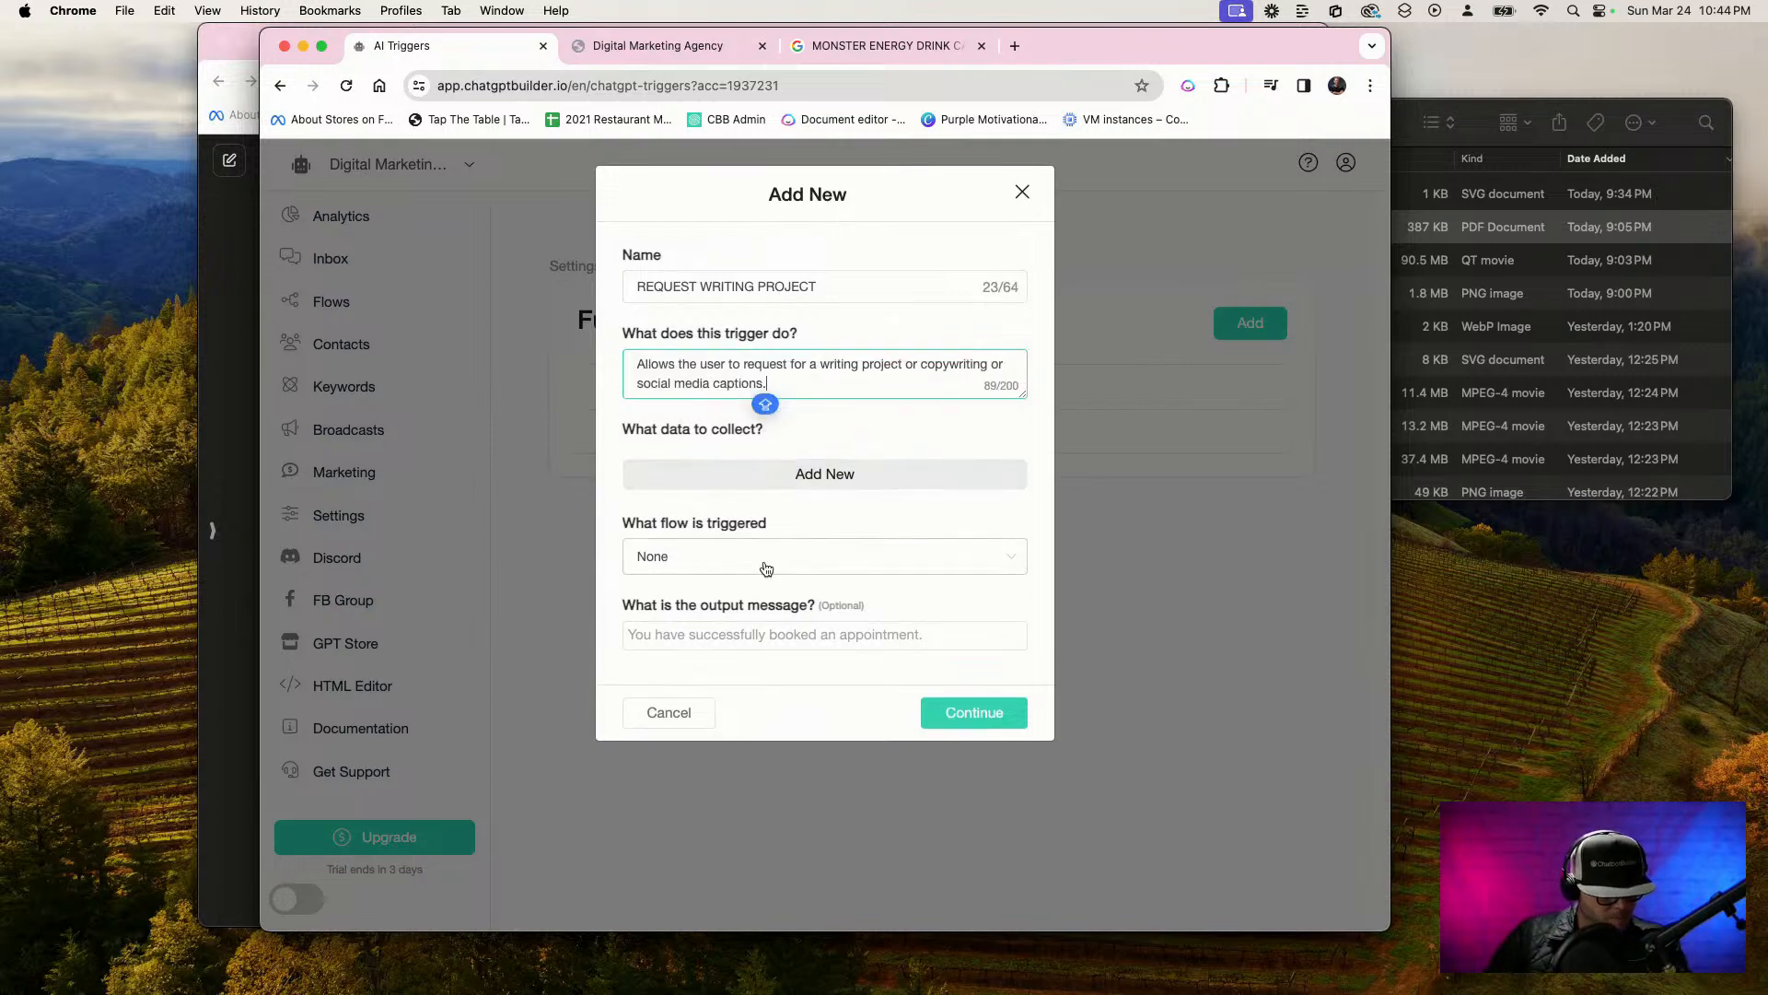
click(724, 571)
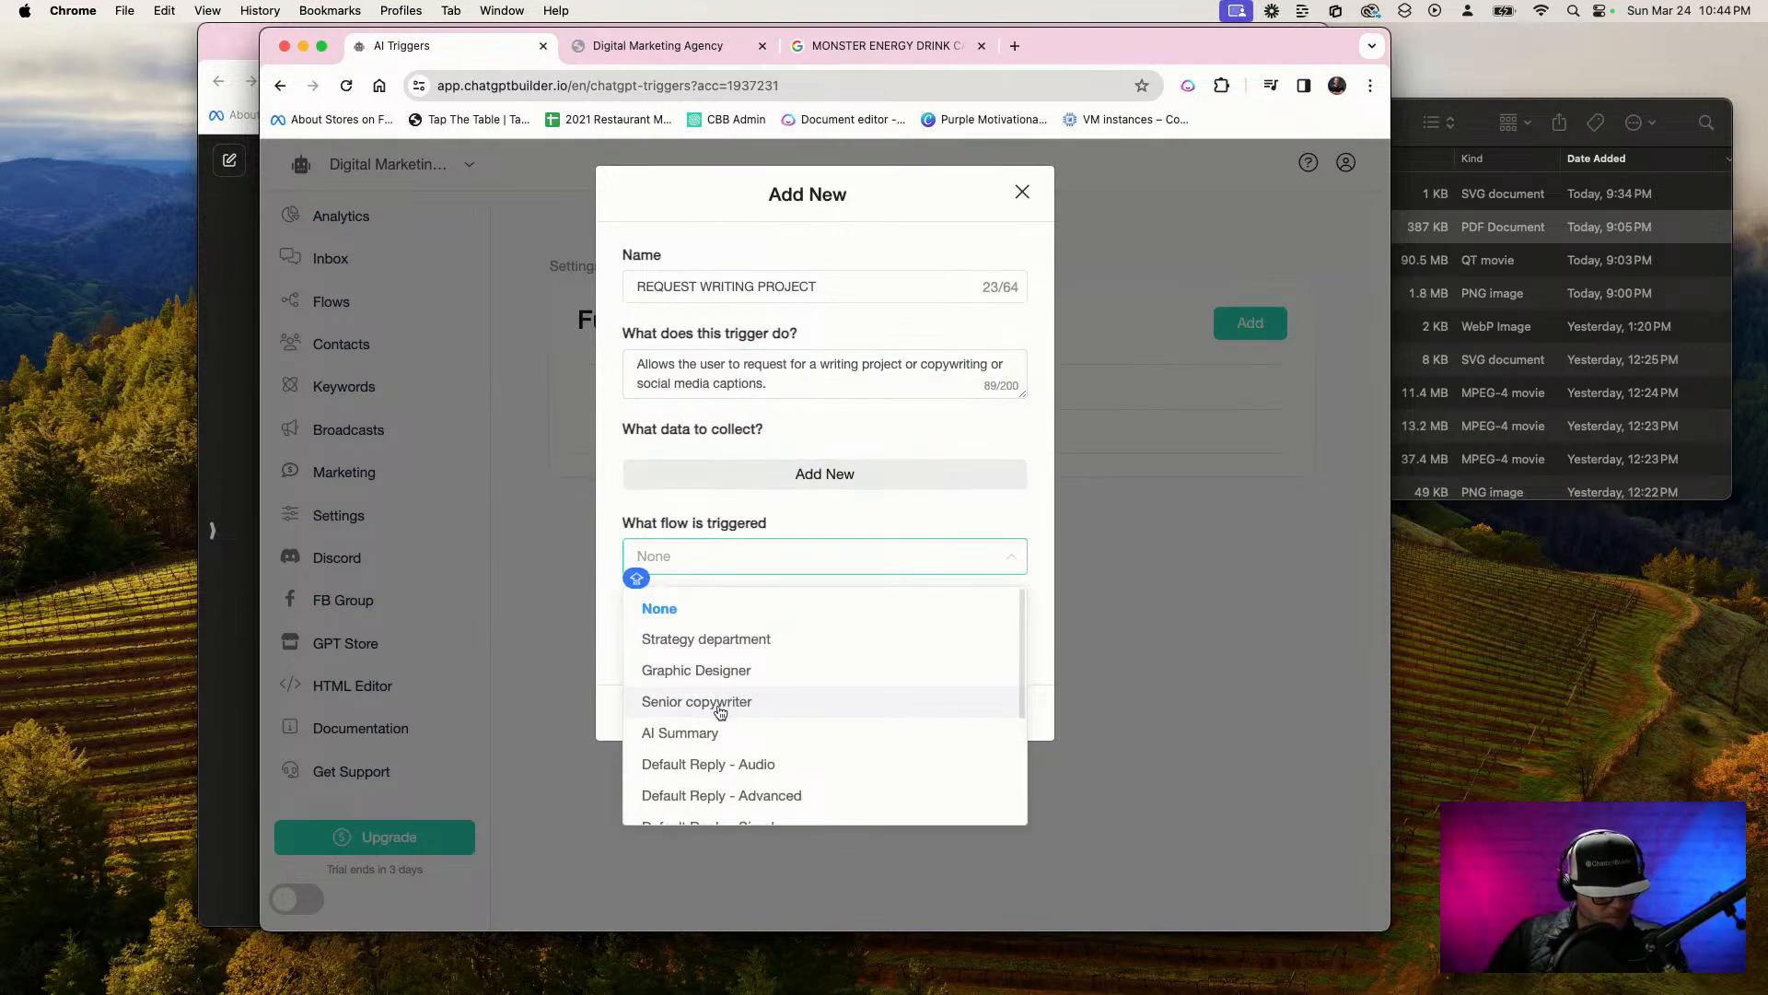
click(783, 671)
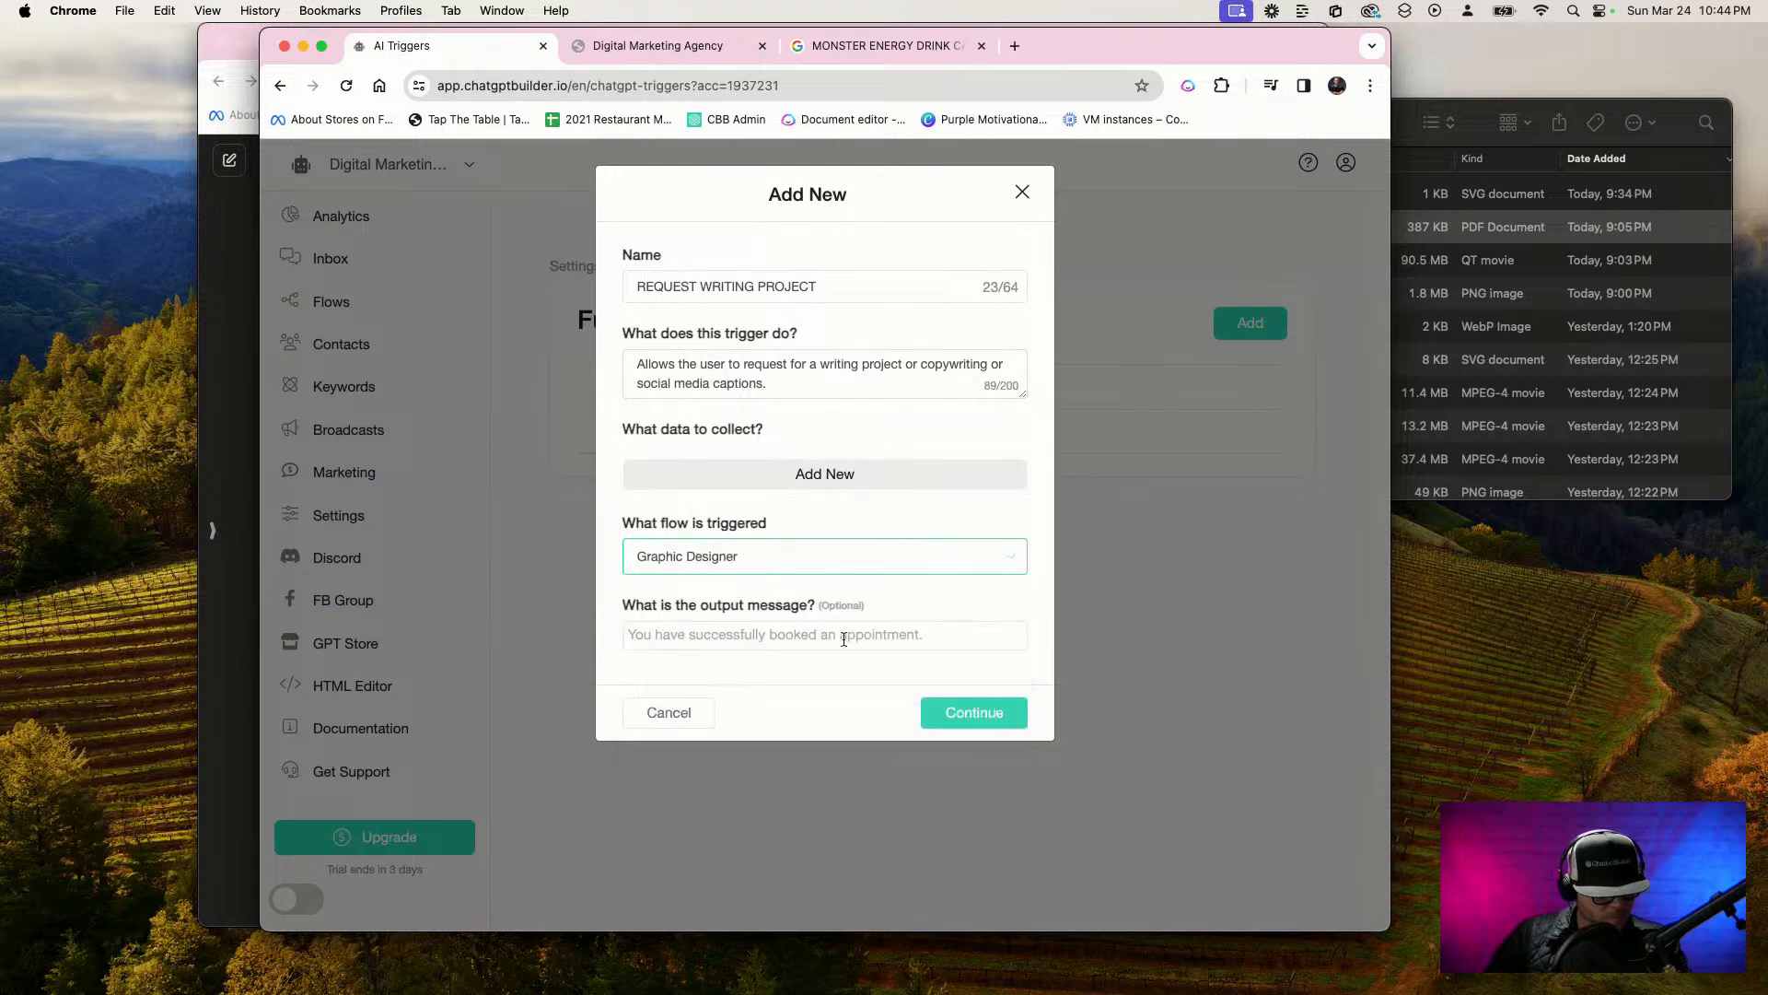
Save the writing project function and add another AI function named "Graphic design request"
click(998, 713)
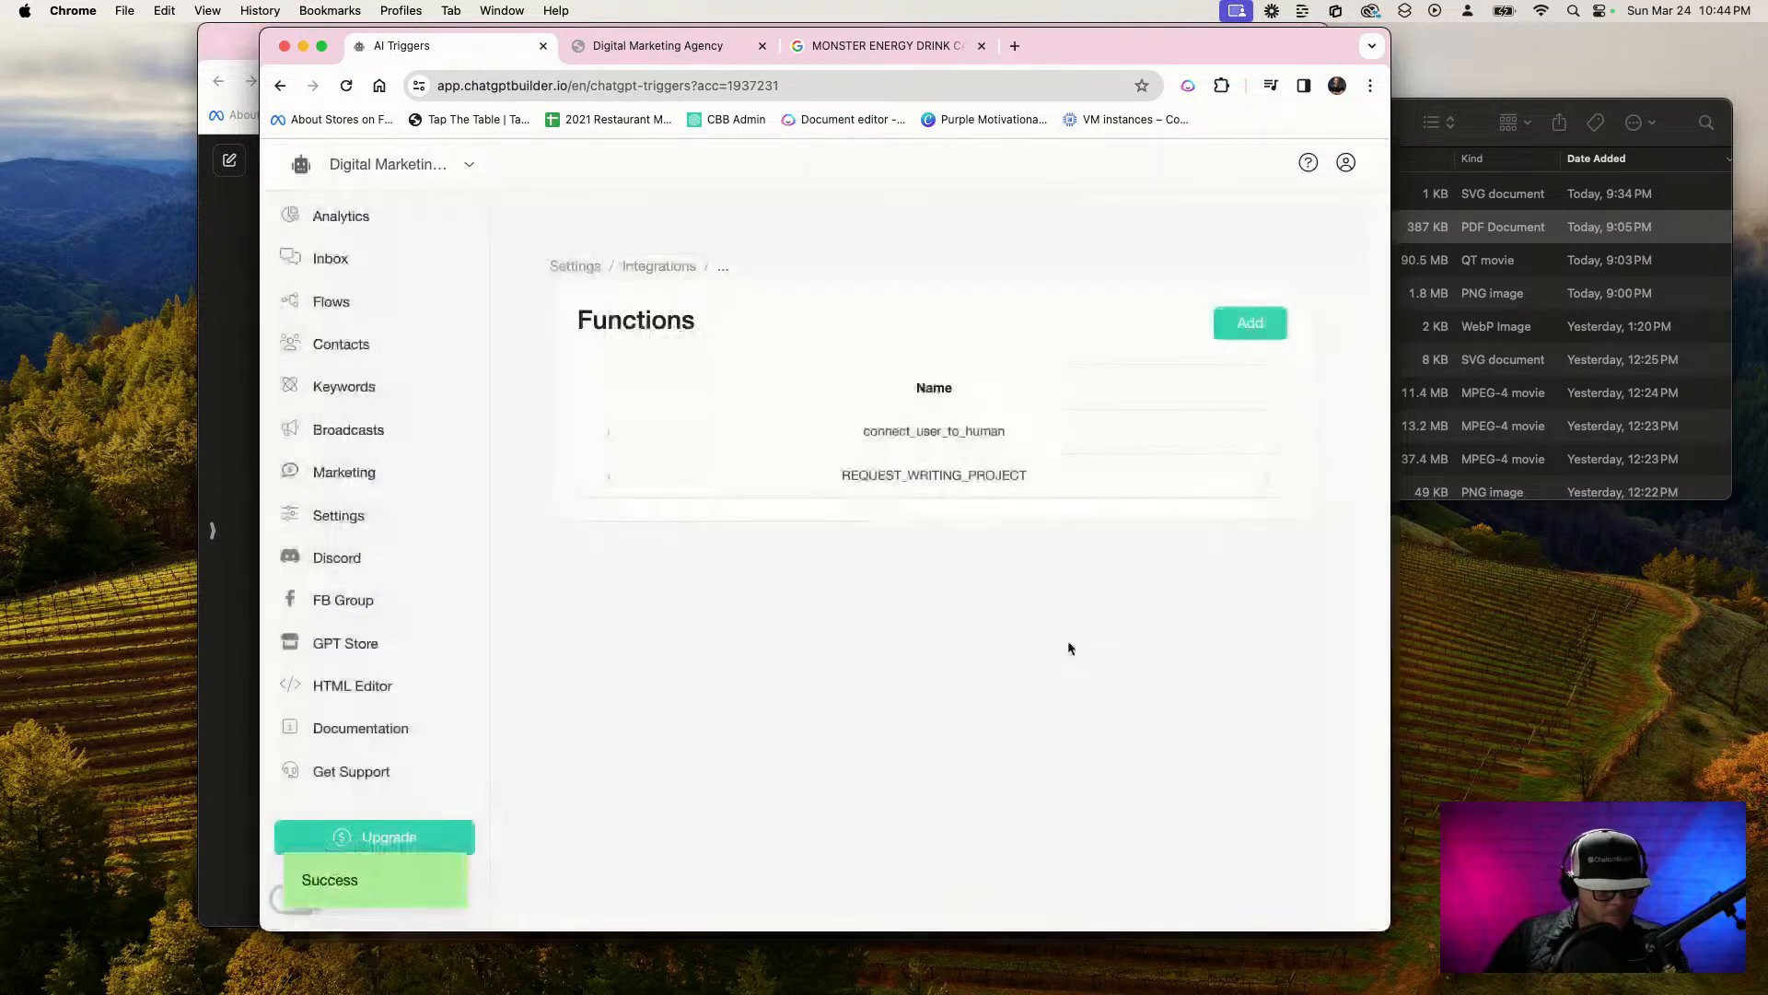
click(1267, 323)
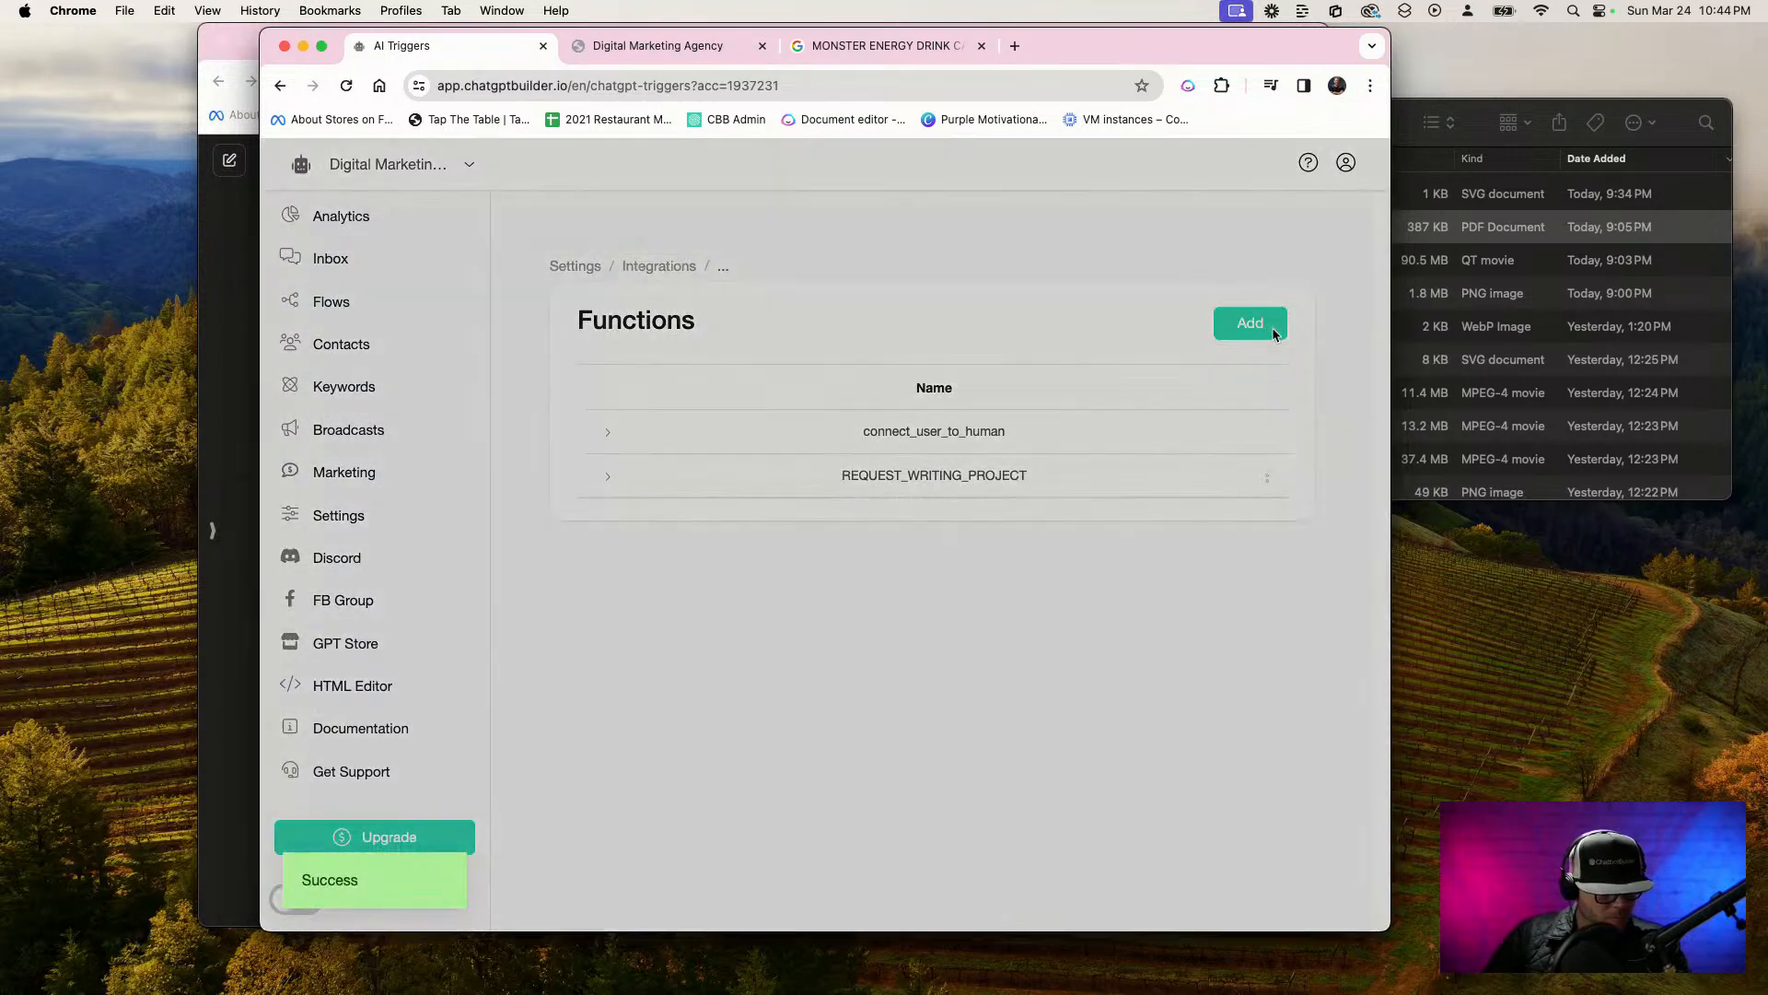
click(737, 286)
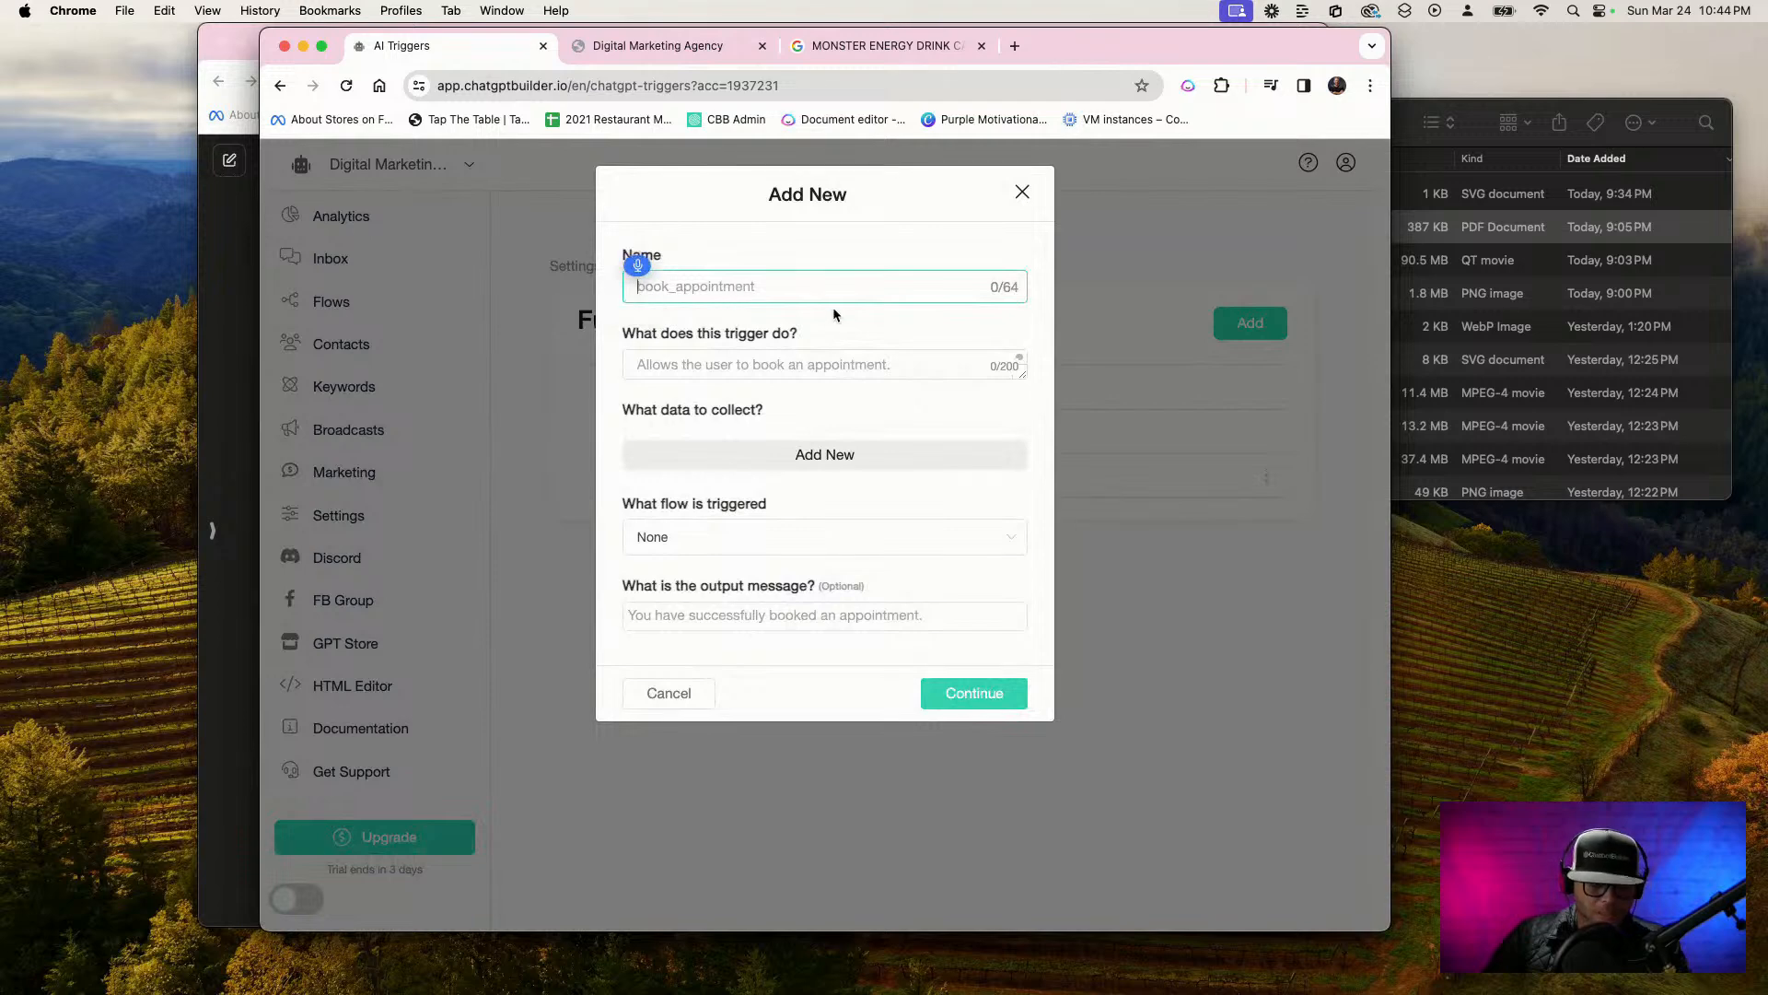
text(Graphic design request)
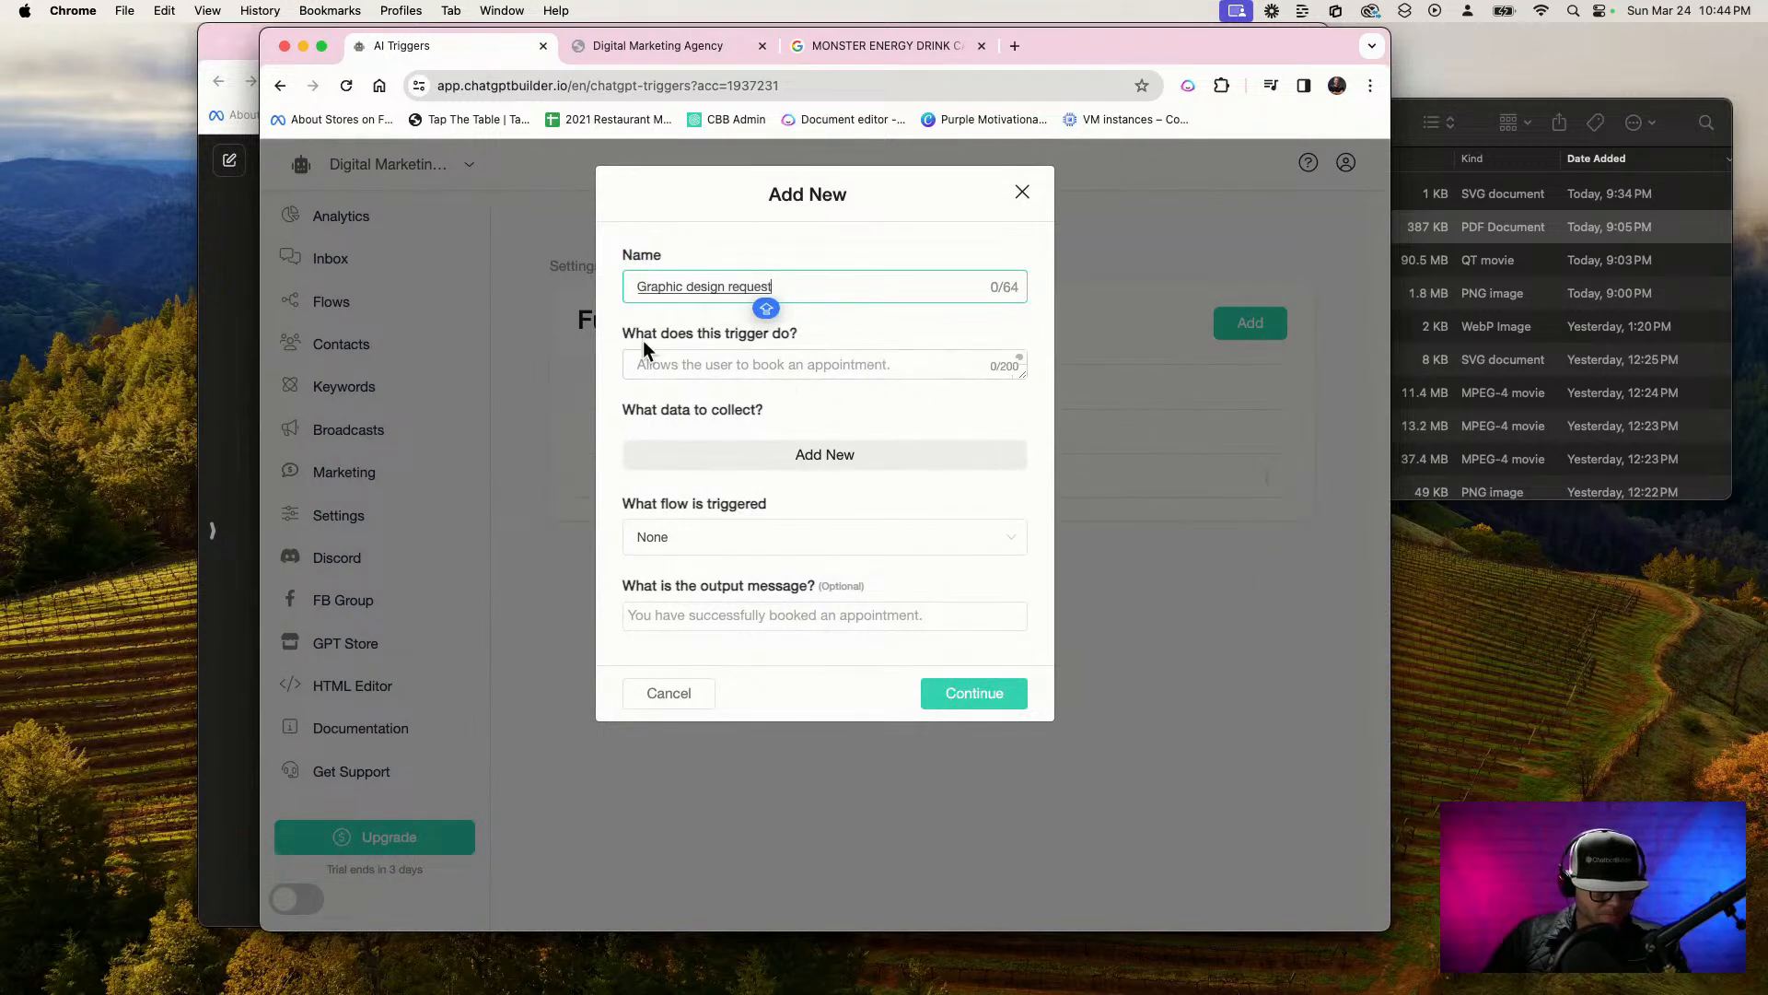
Describe the trigger as "ALLOWS THE USER TO REQUEST A GRAPHIC DESIGN PROJECT", choose Graphic Designer as the triggered flow, and save the function
click(673, 359)
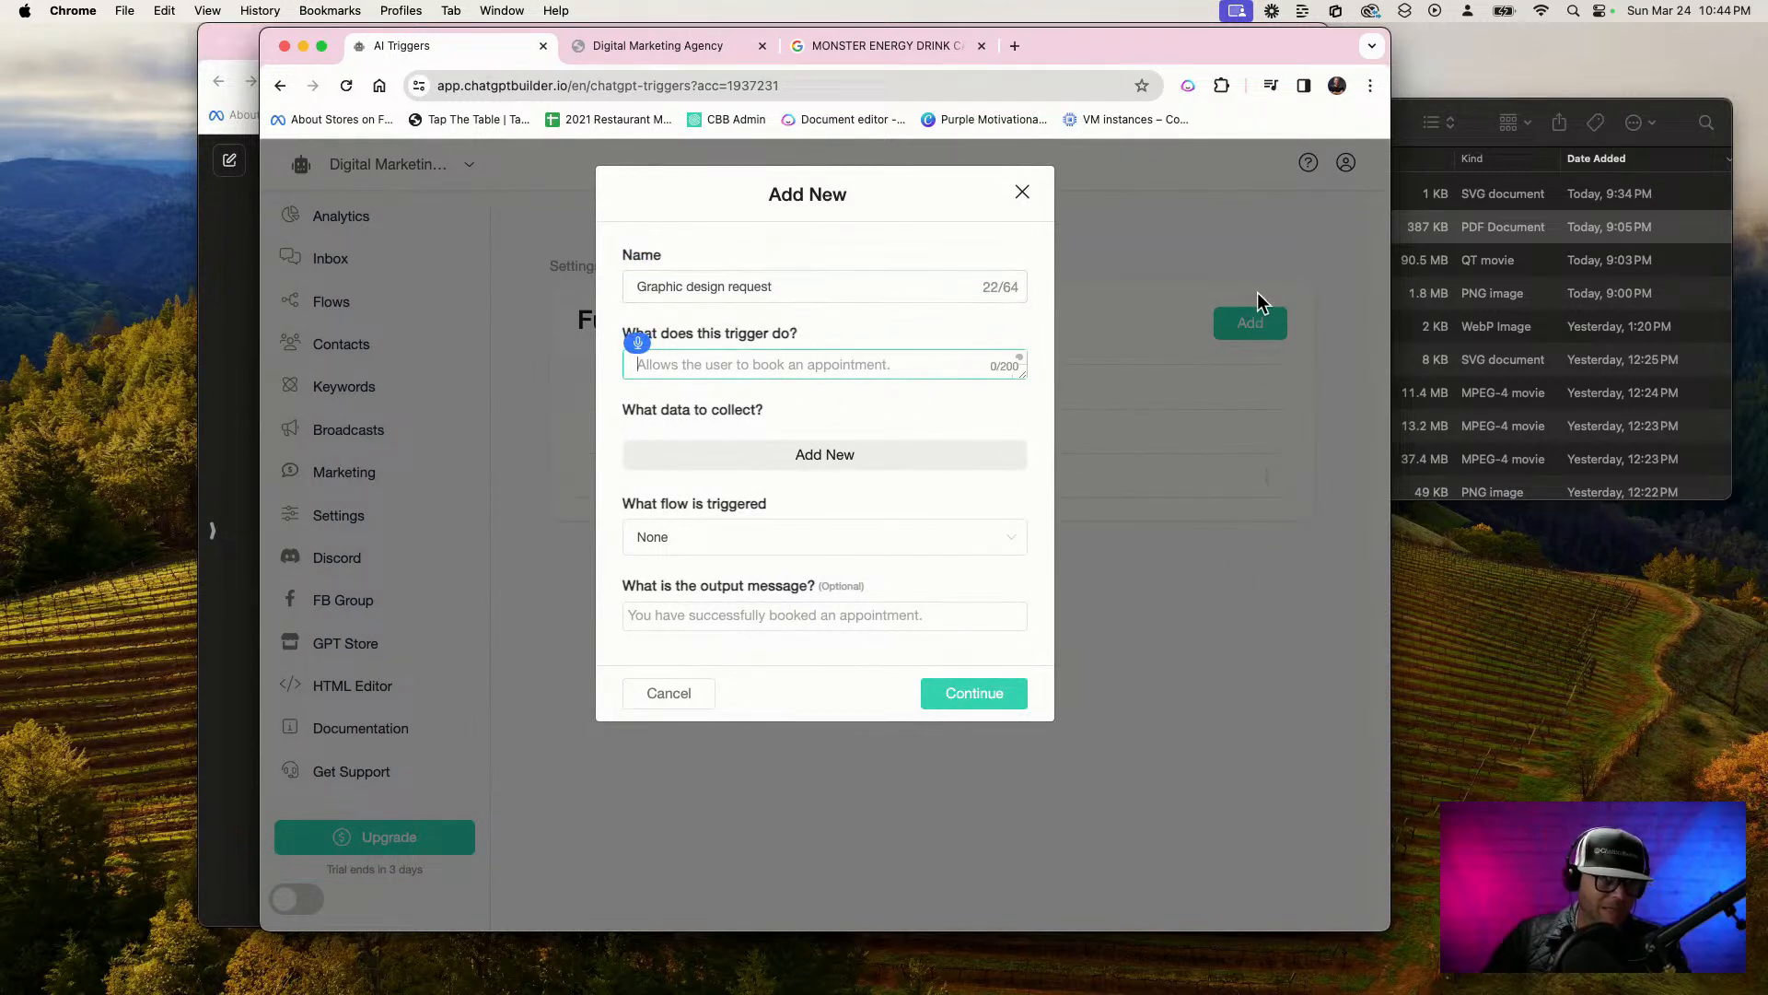
text(All allAllows the user to request a graph)
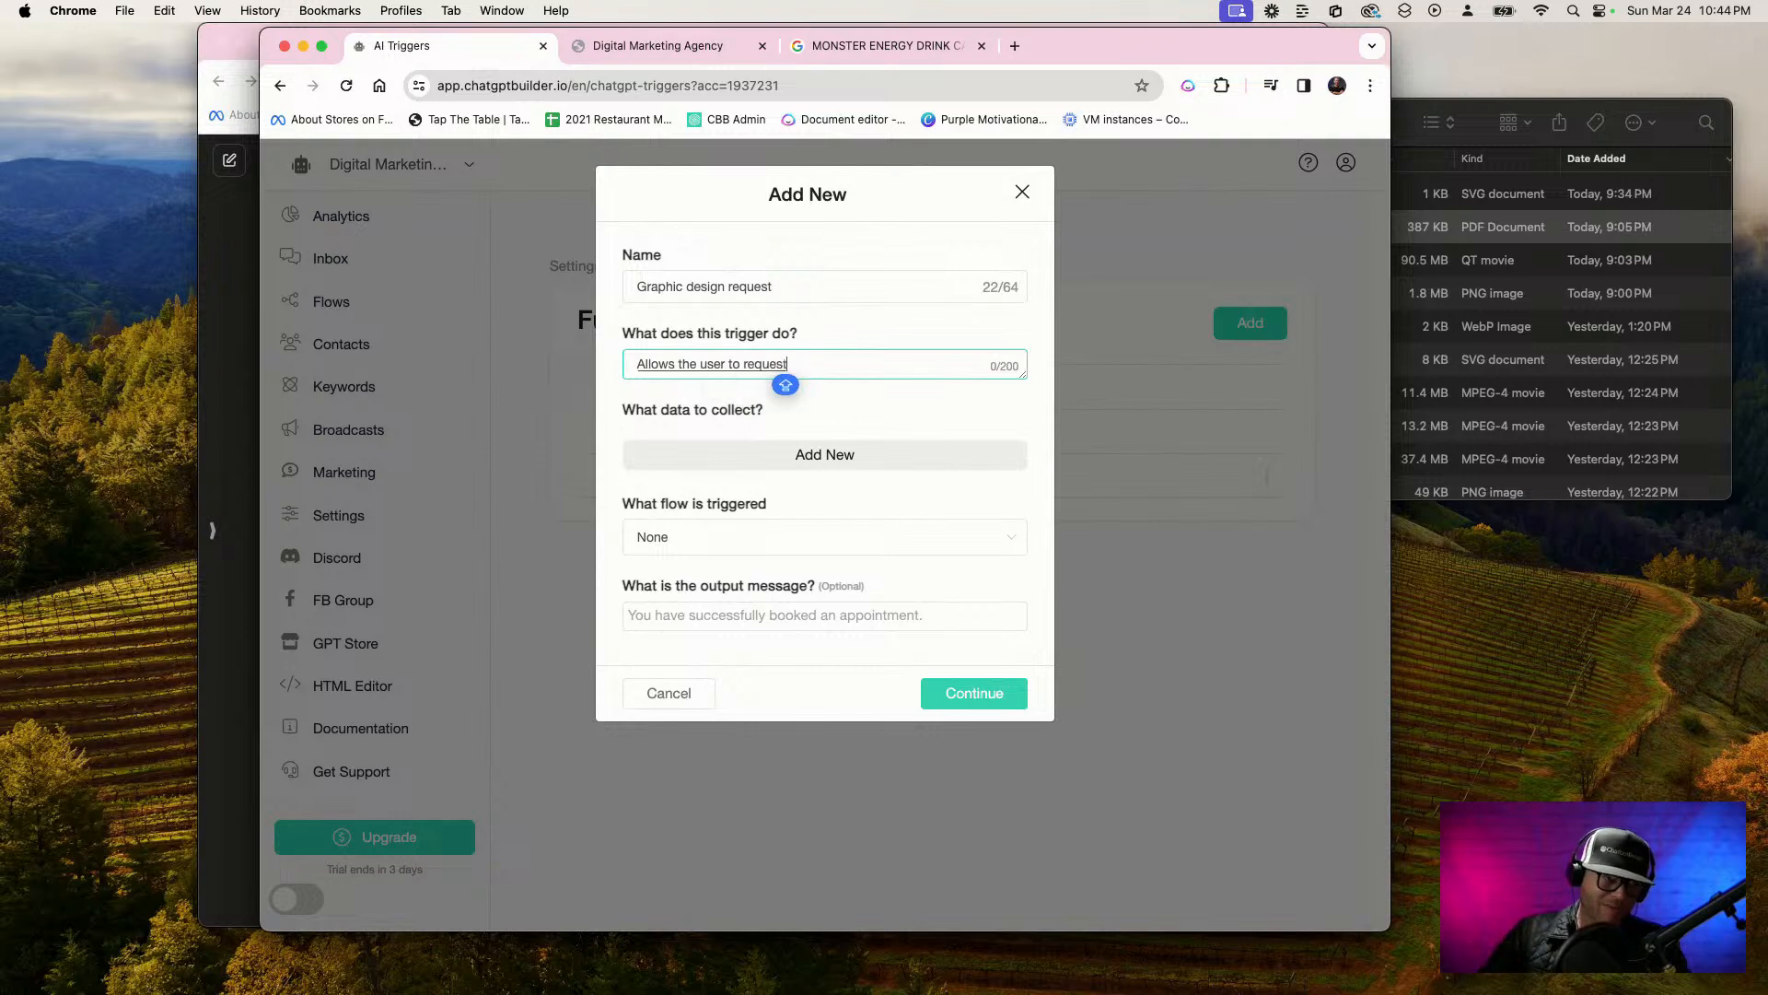
text(ic design project)
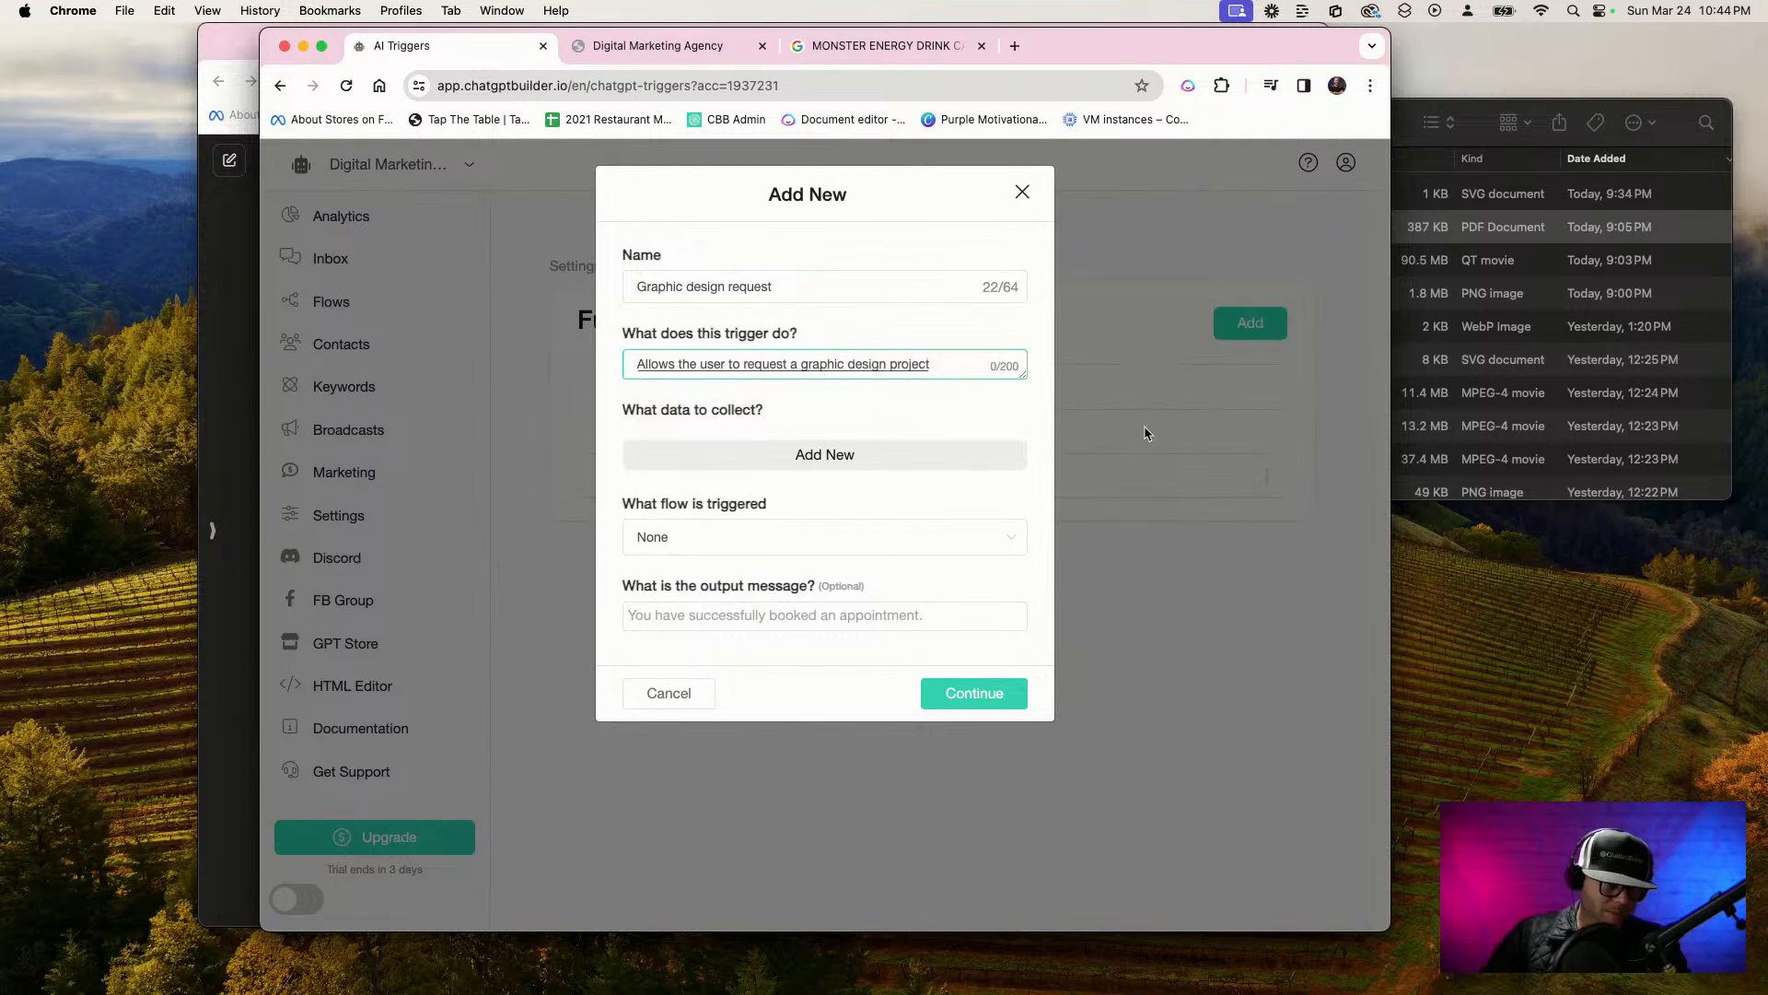
click(702, 552)
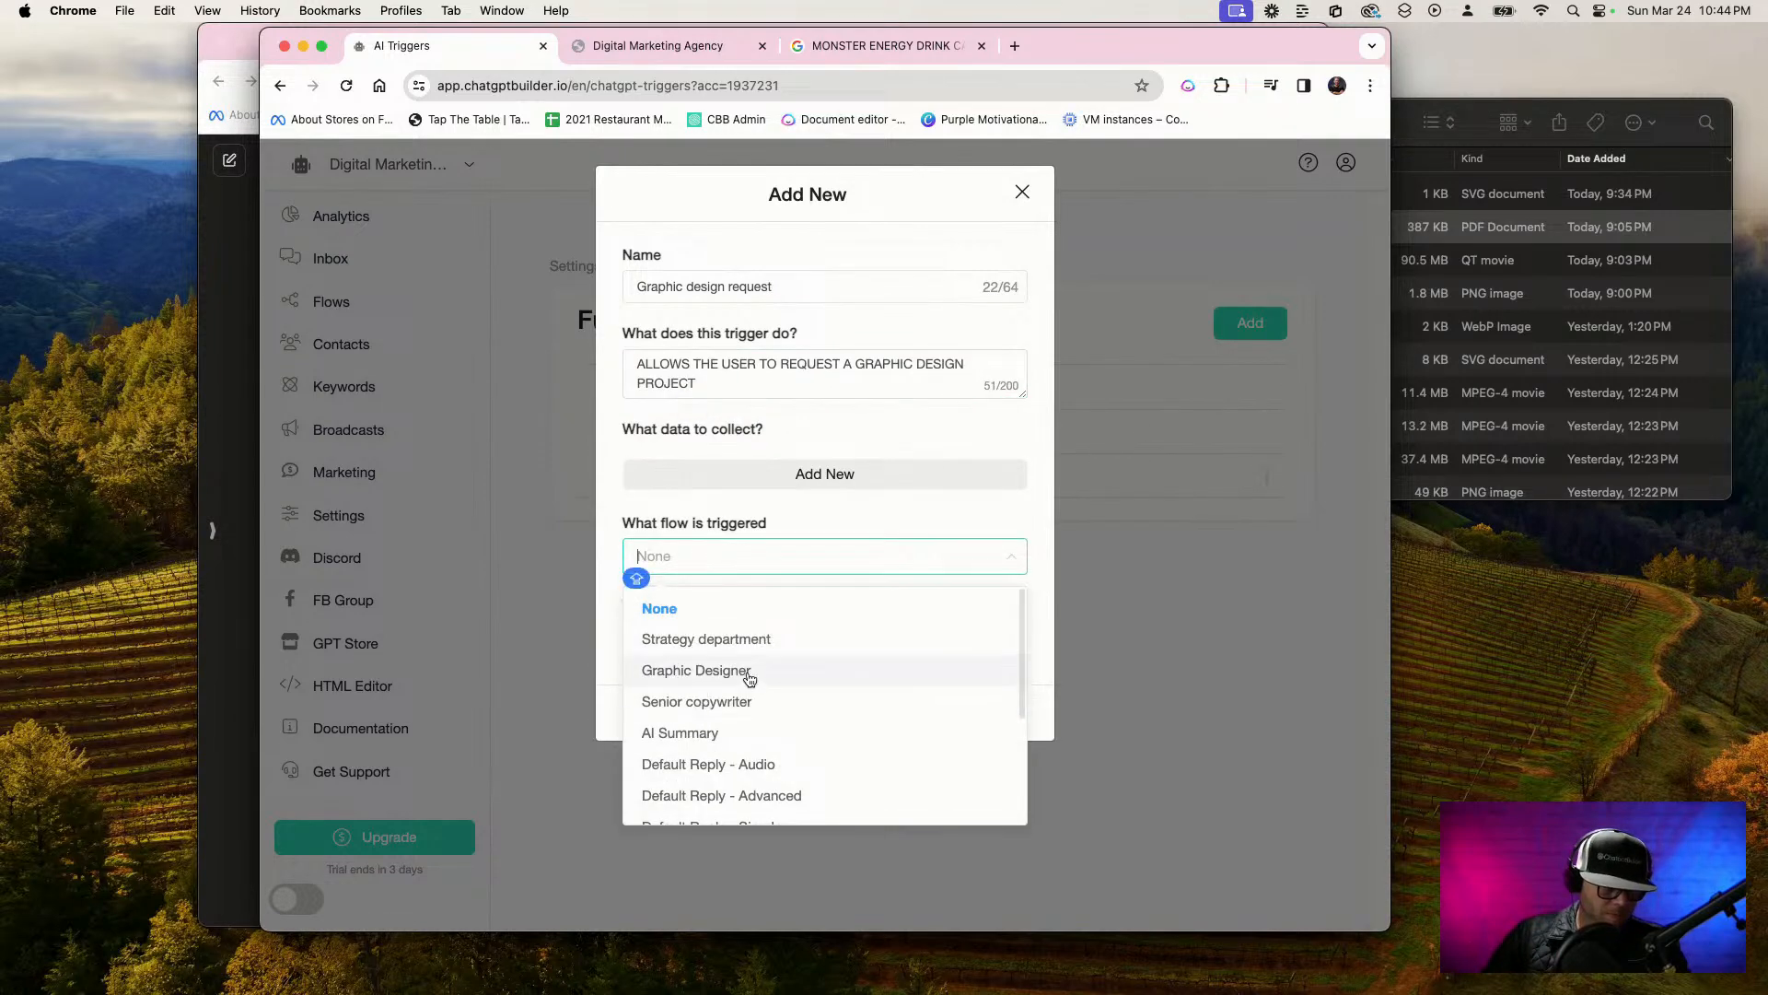
click(778, 672)
click(964, 727)
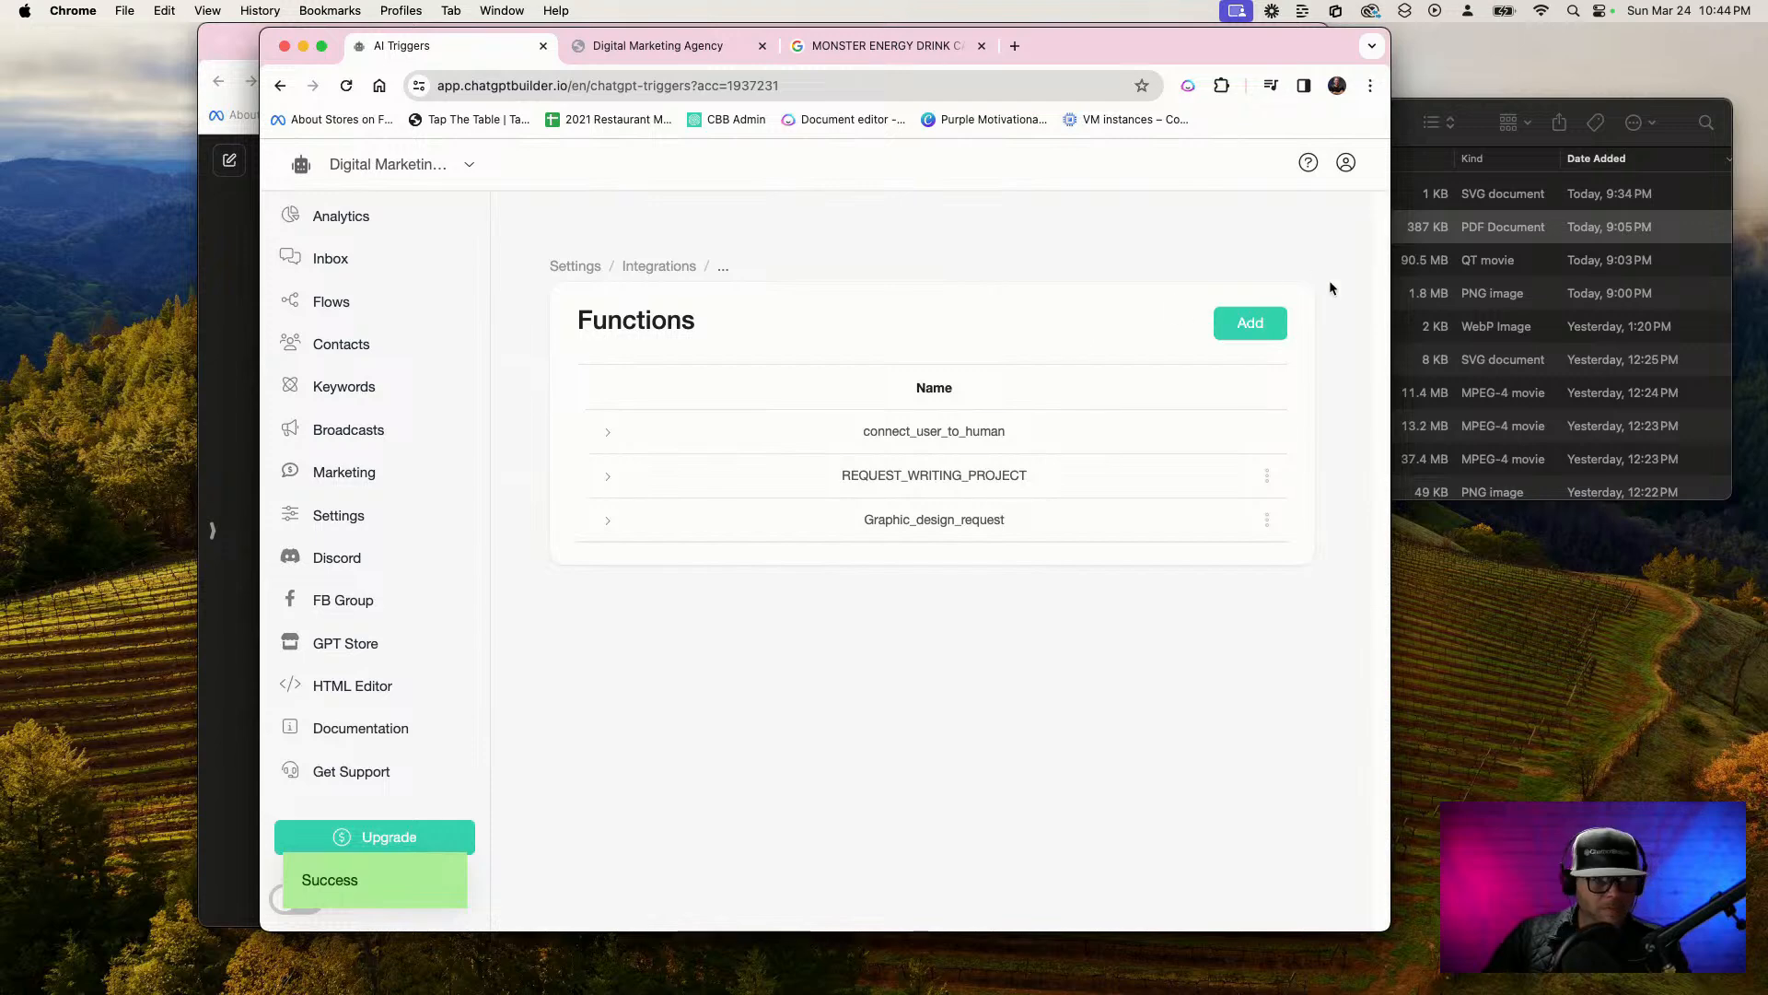
Add a third AI function named "Request strategy meeting"
click(1248, 321)
click(652, 281)
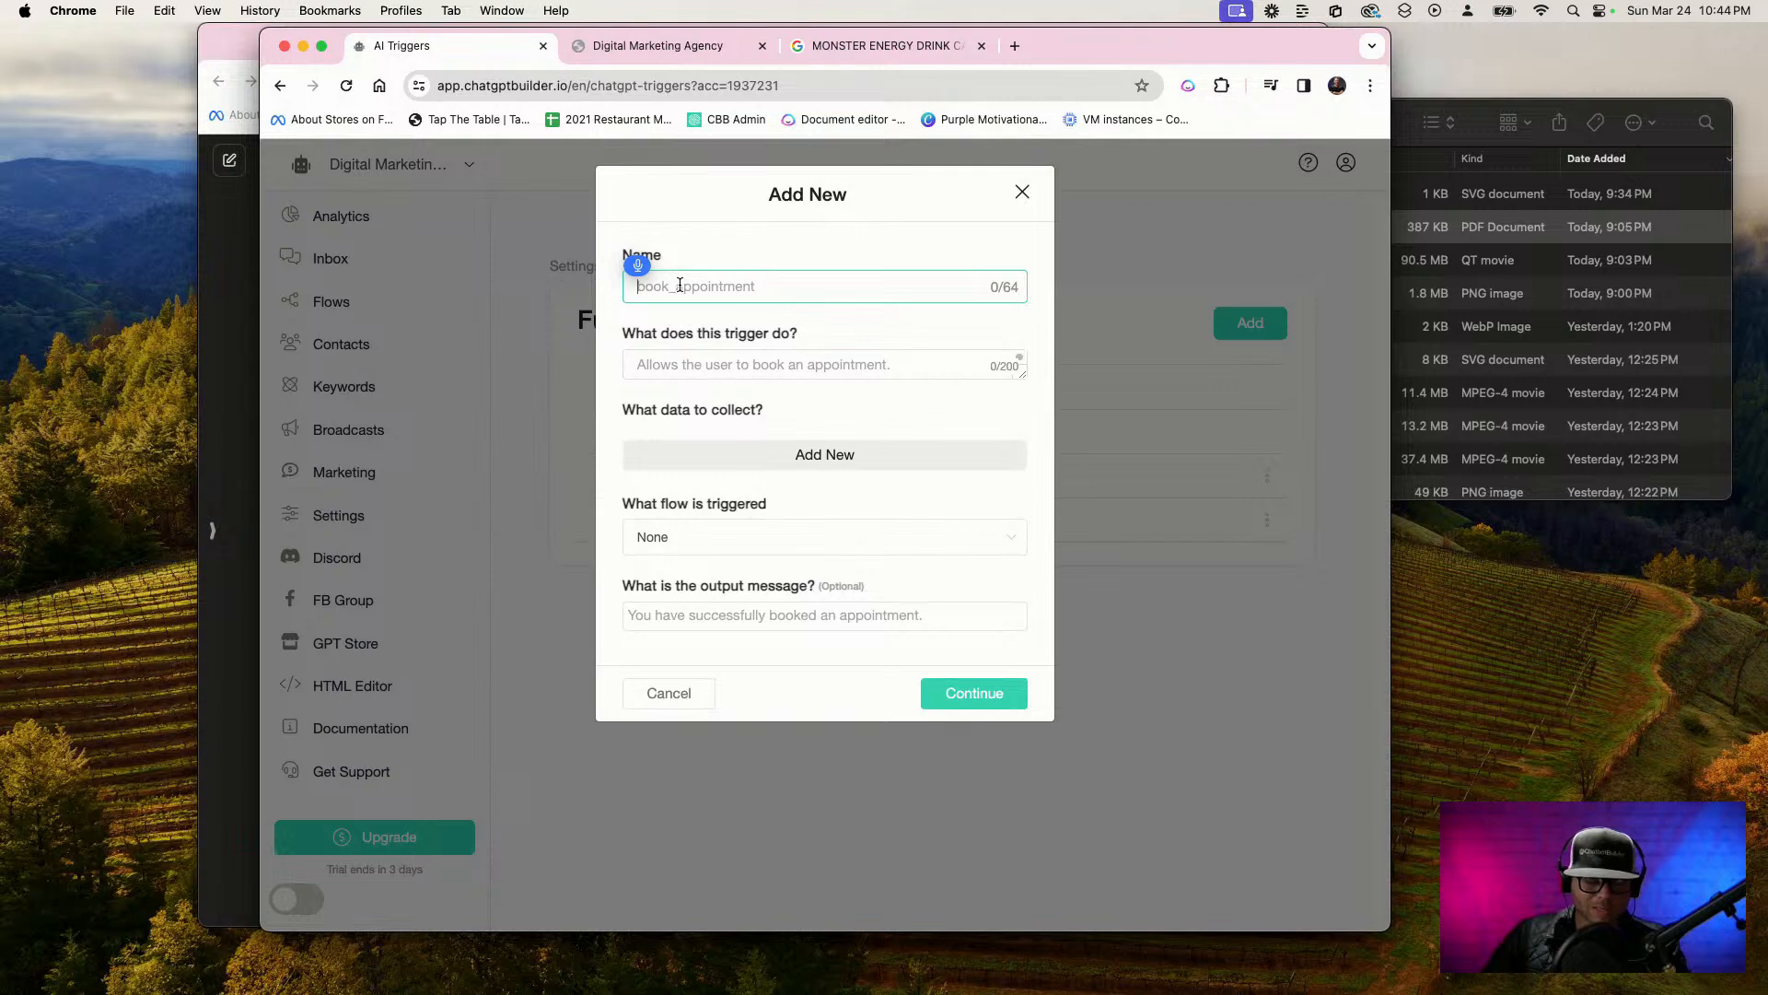
text(Request)
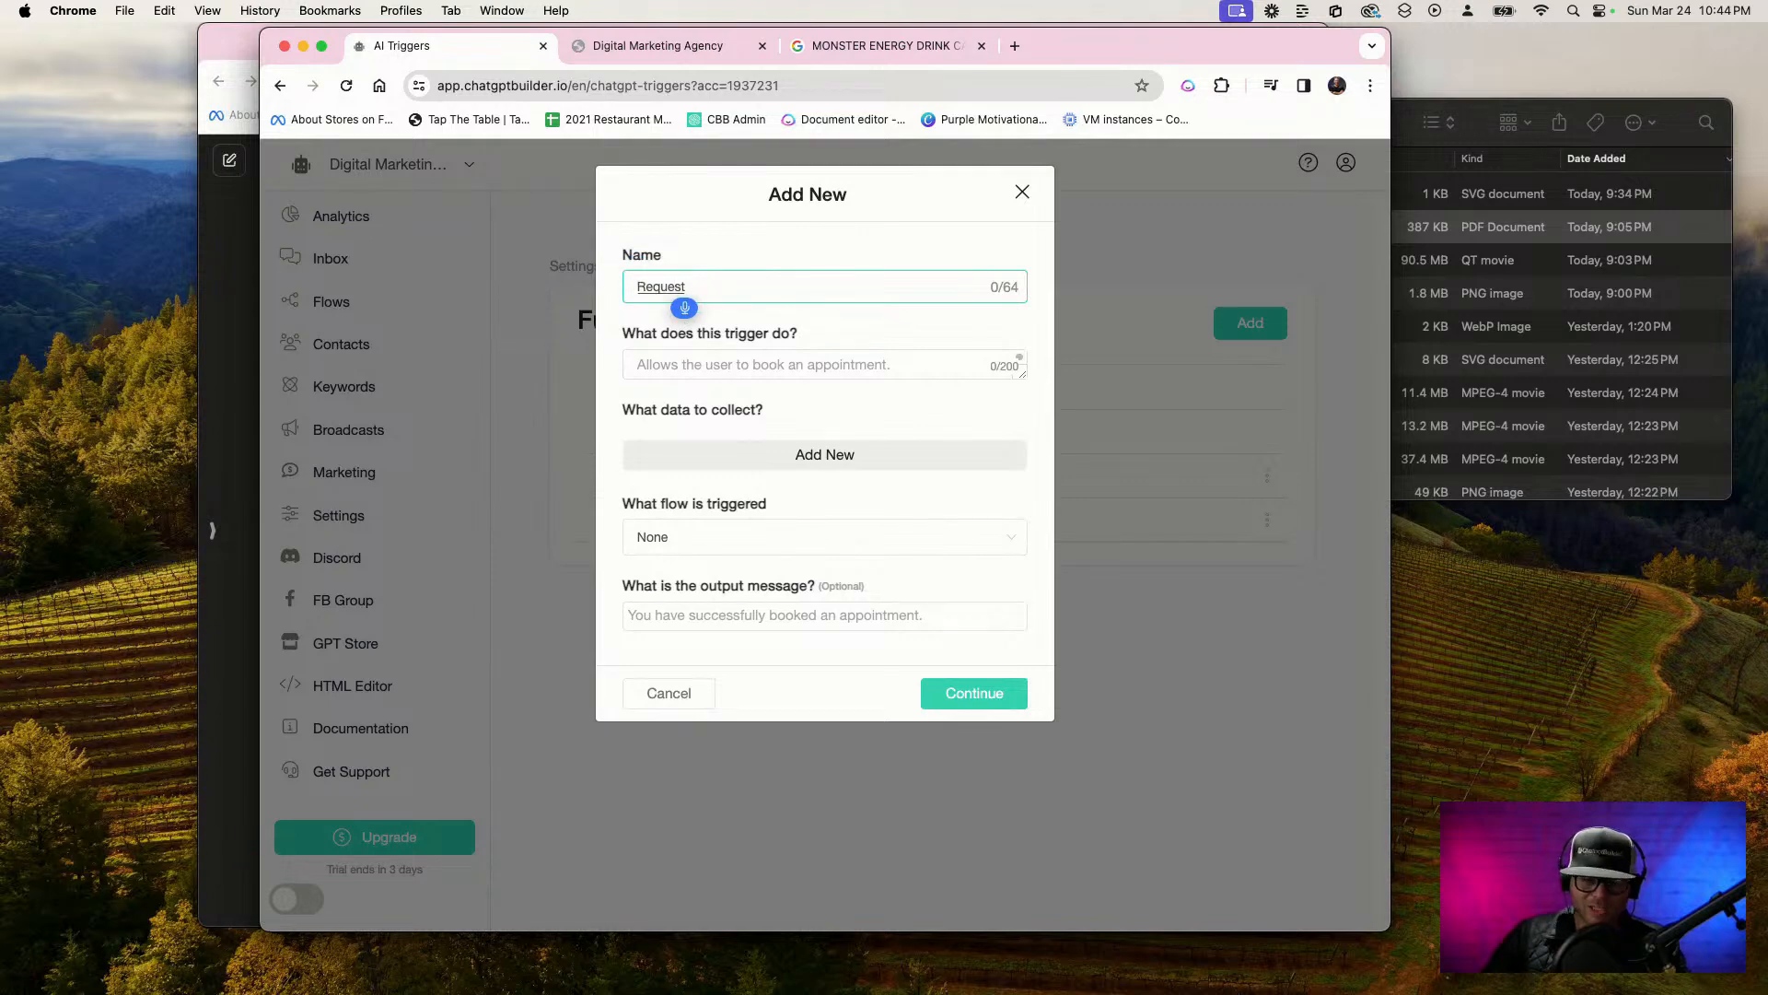
text( a strategy meeting)
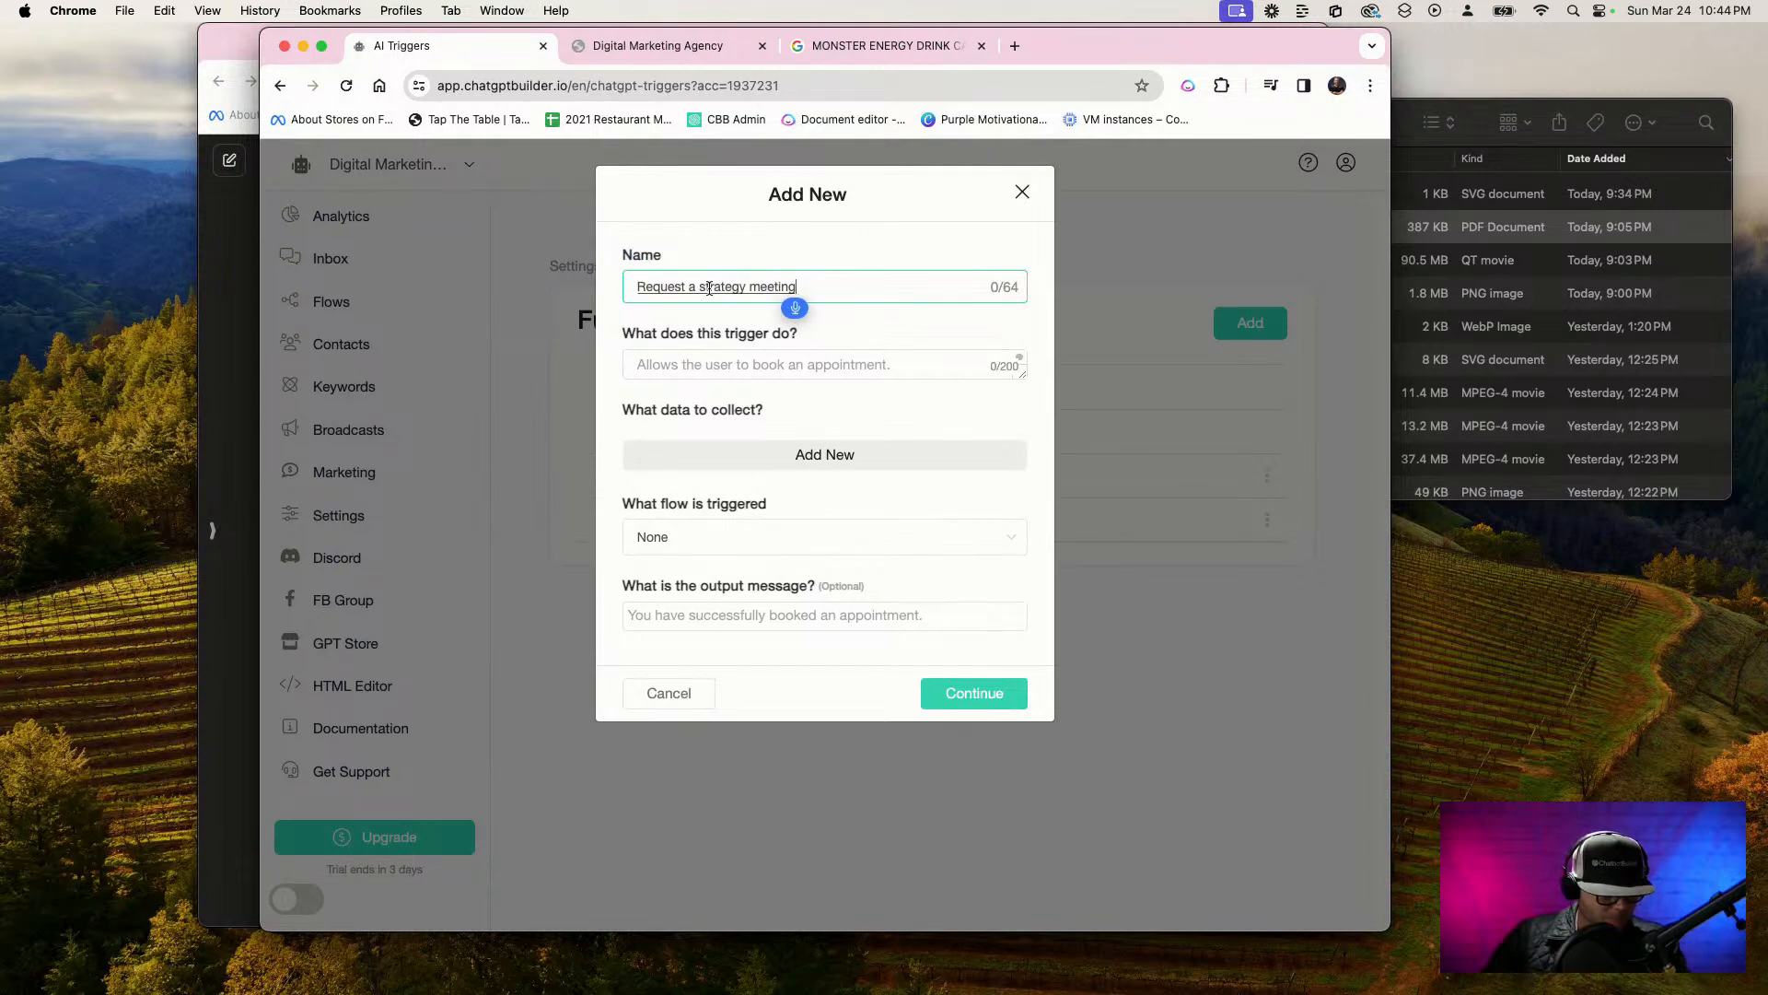
click(700, 286)
key(BackSpace)
key(BackSpace)
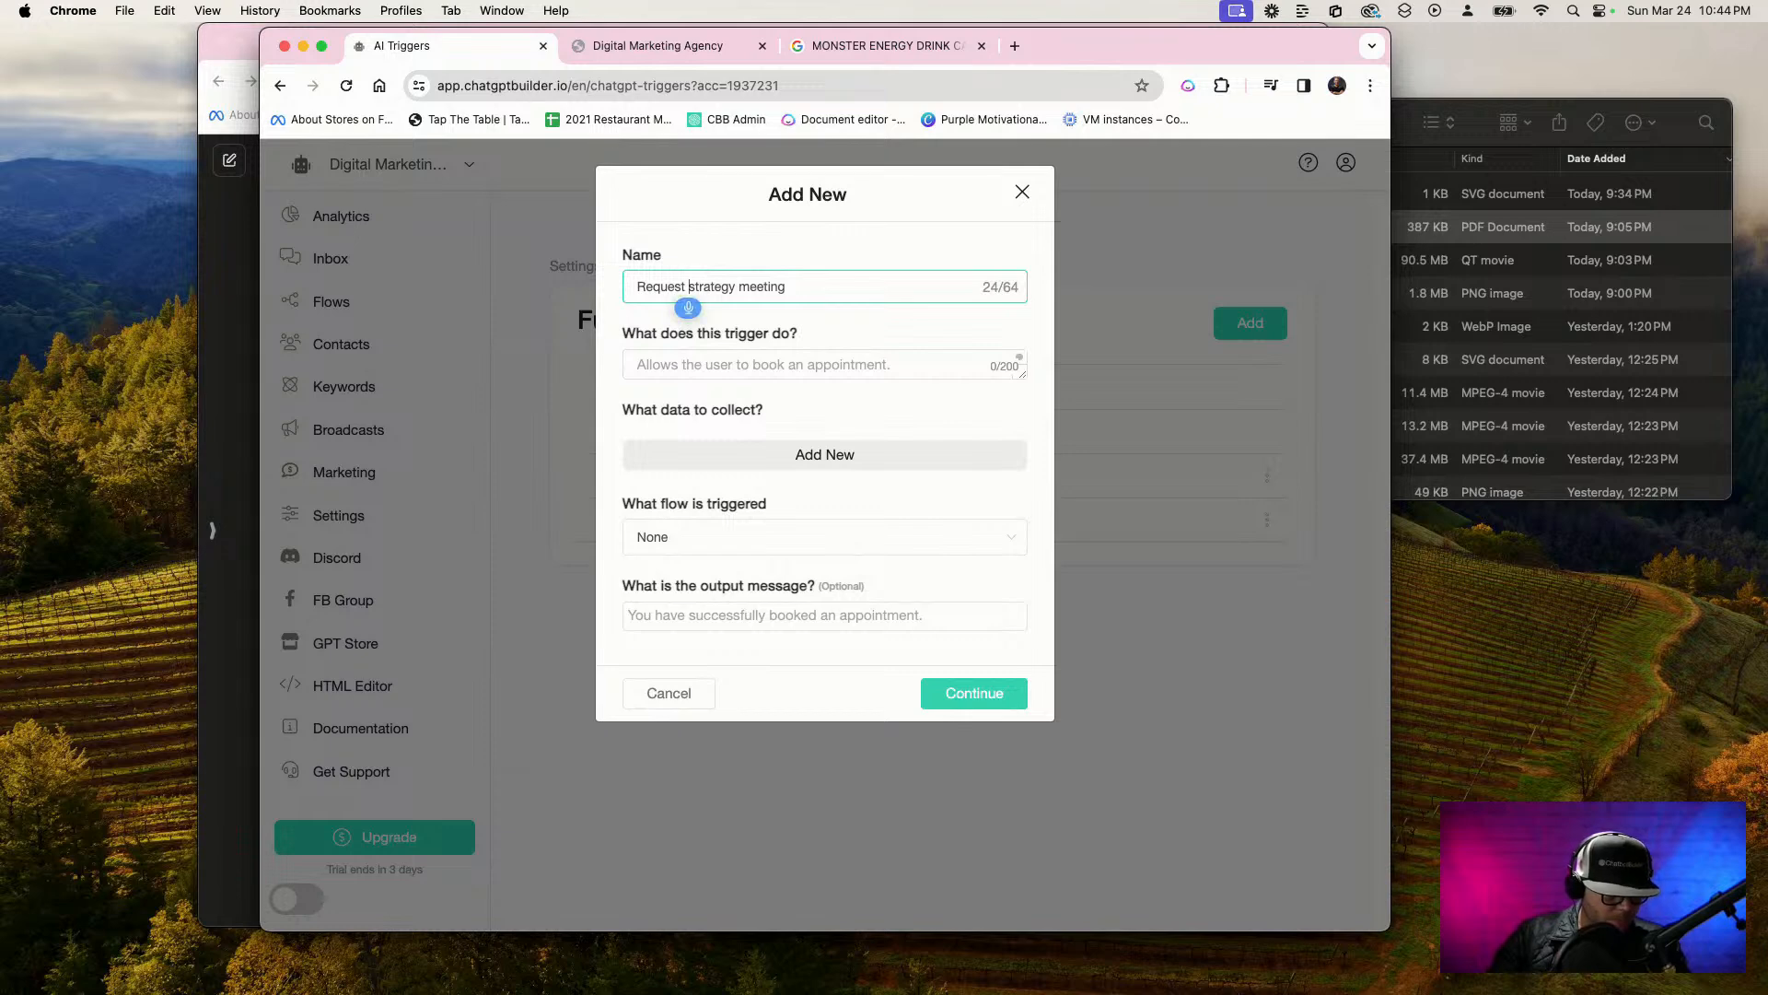
Describe the trigger as "ALLOWS THE USER TO REQUEST A STRATEGY MEETING", choose Strategy department as the triggered flow, and save the function
click(674, 366)
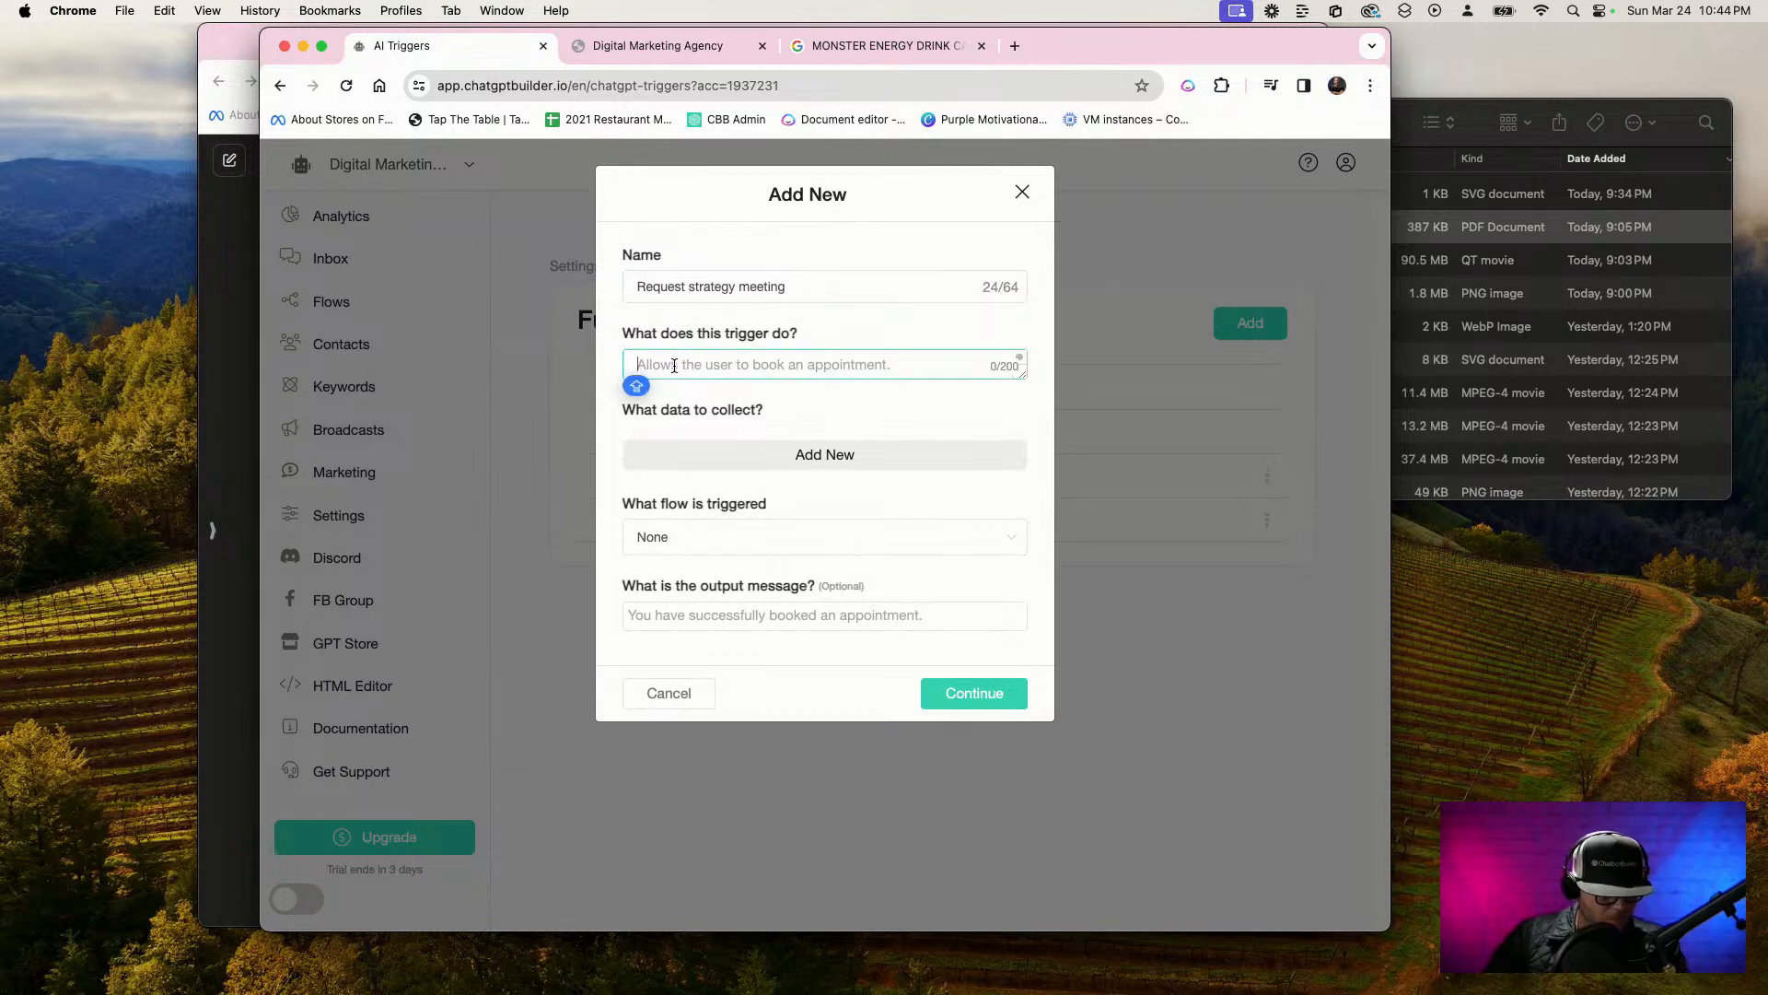
key(F5)
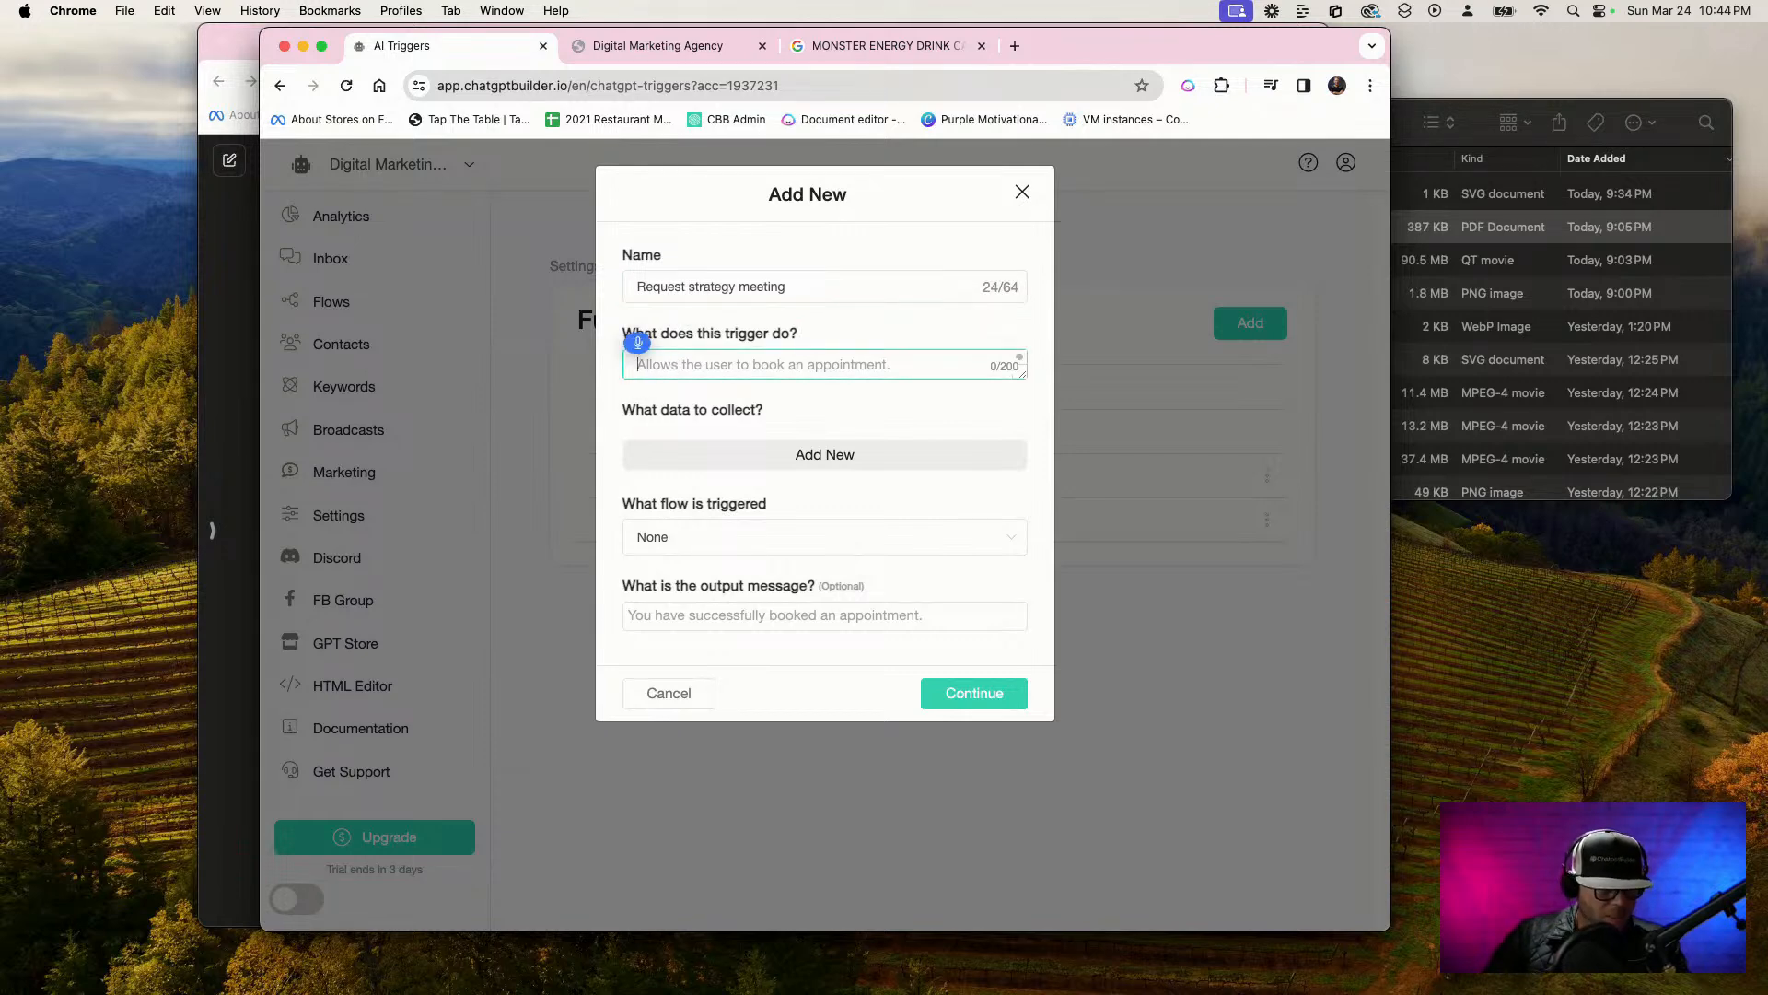
text(Allows the user to request)
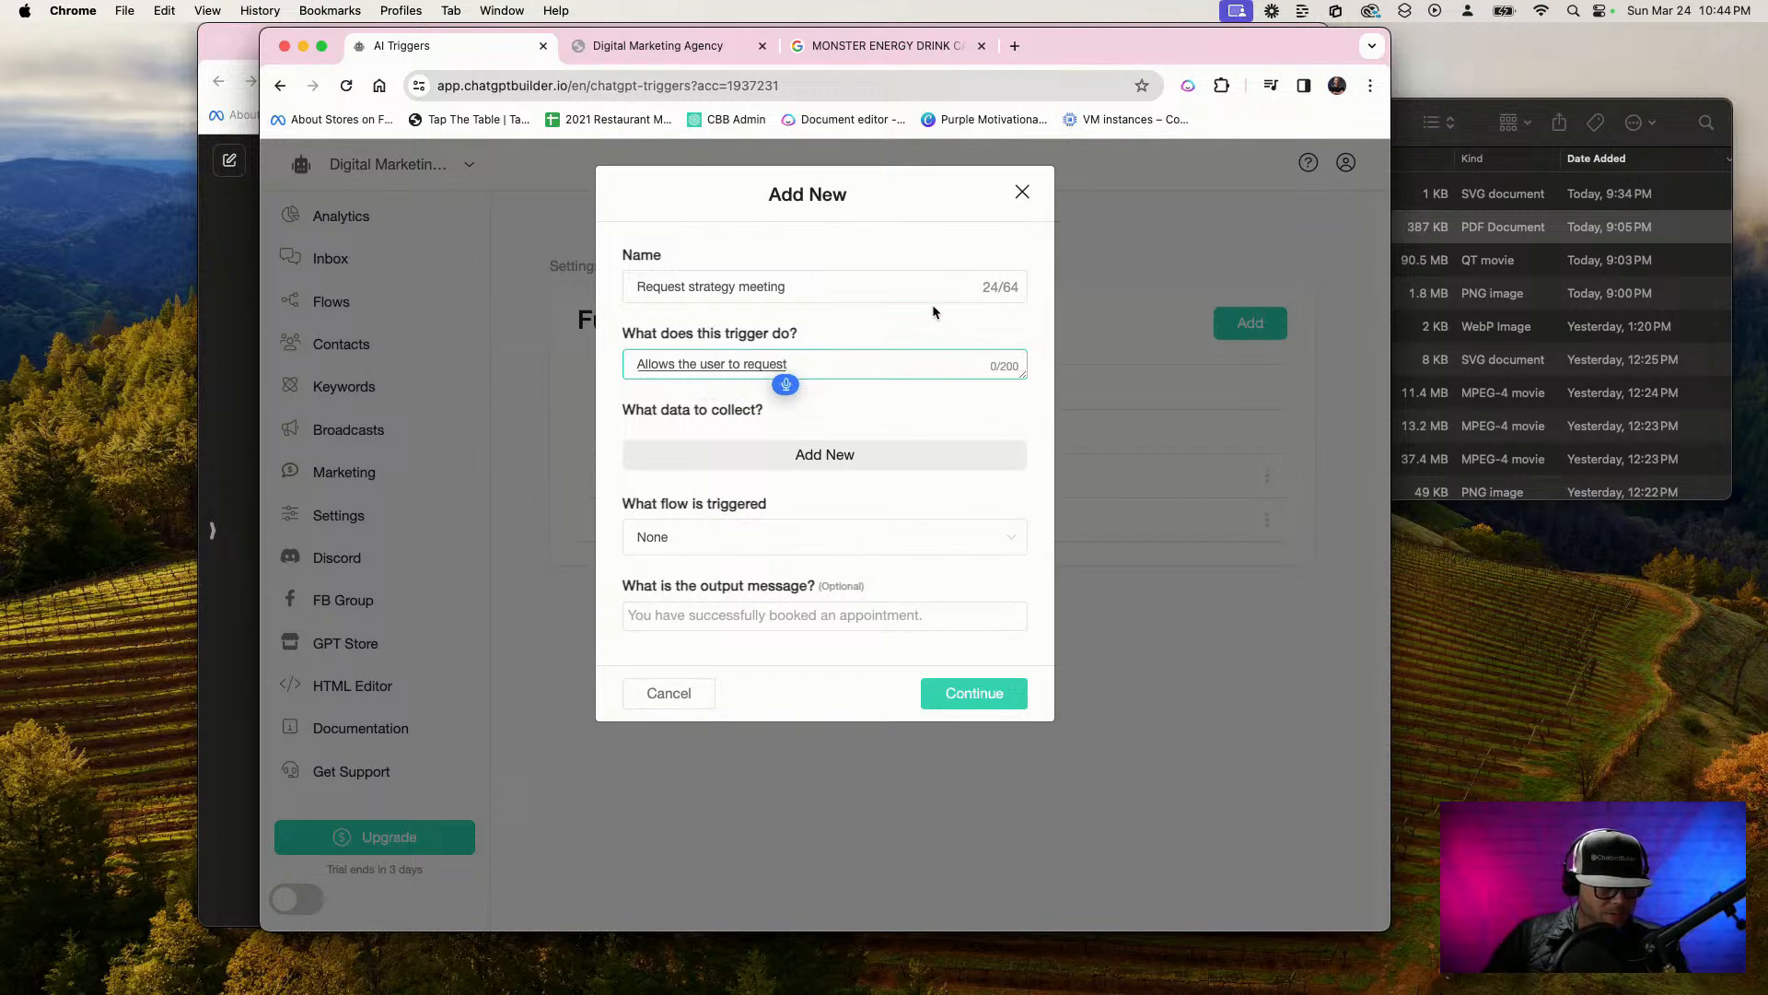
text( a strategy meeting)
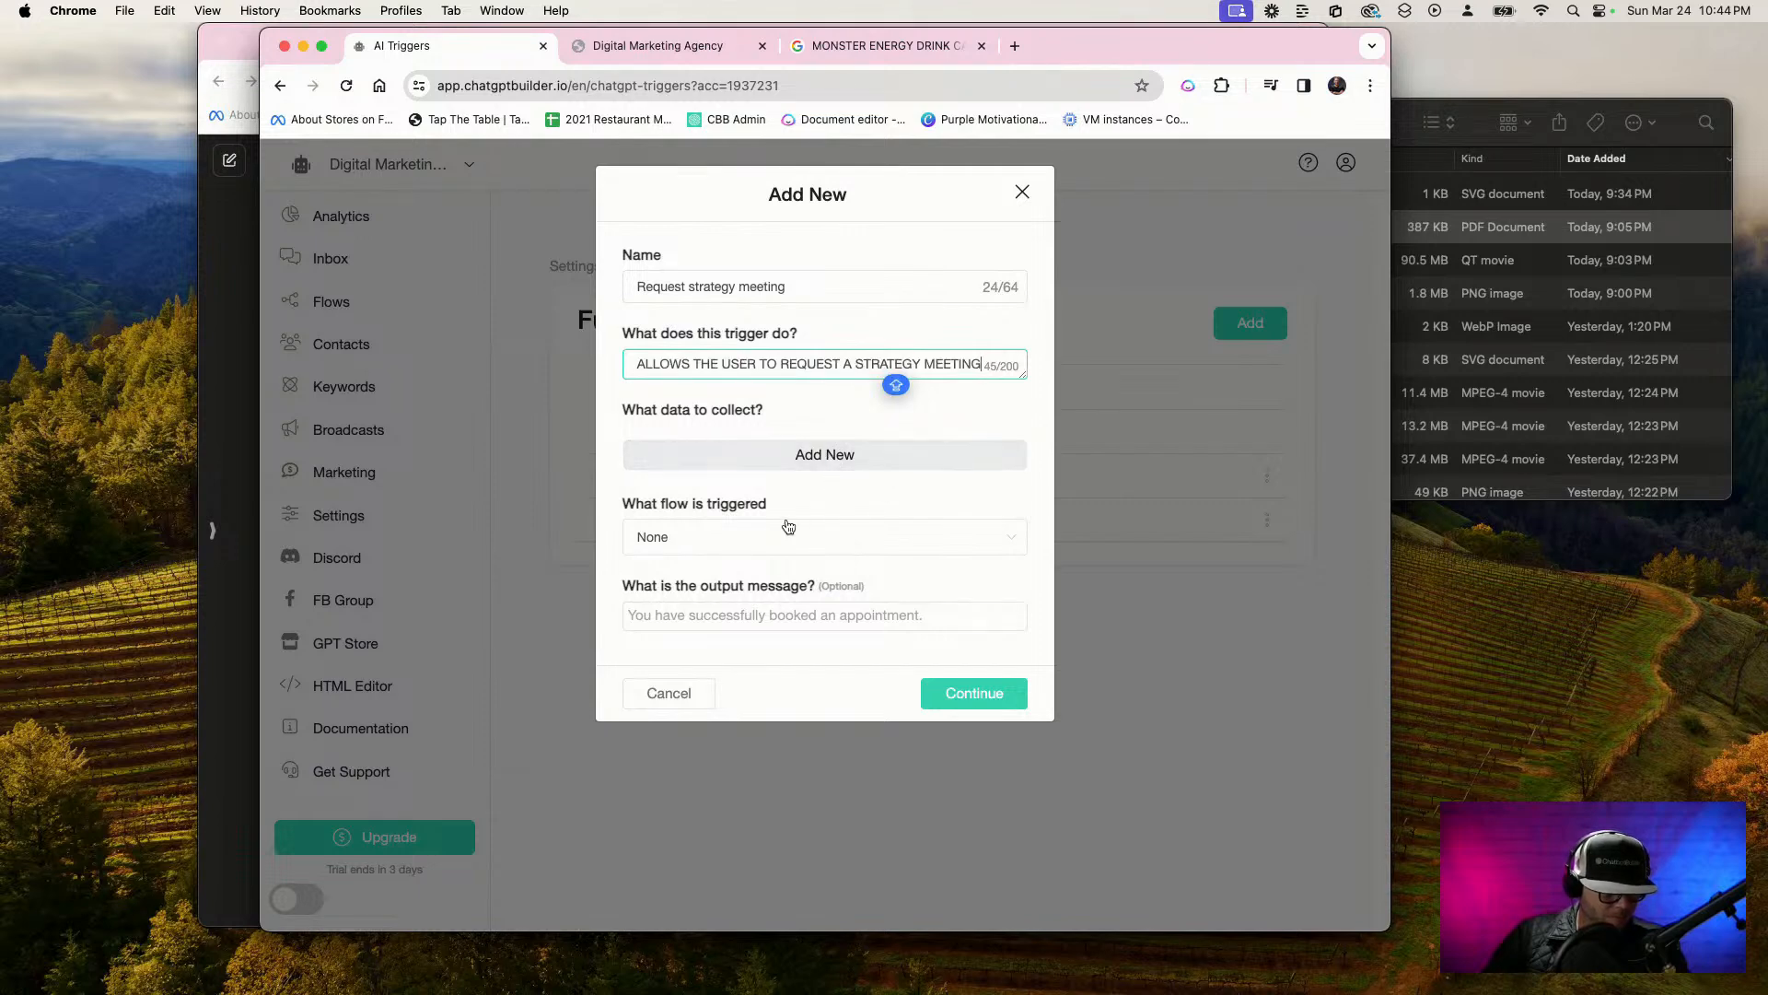
click(722, 544)
click(728, 623)
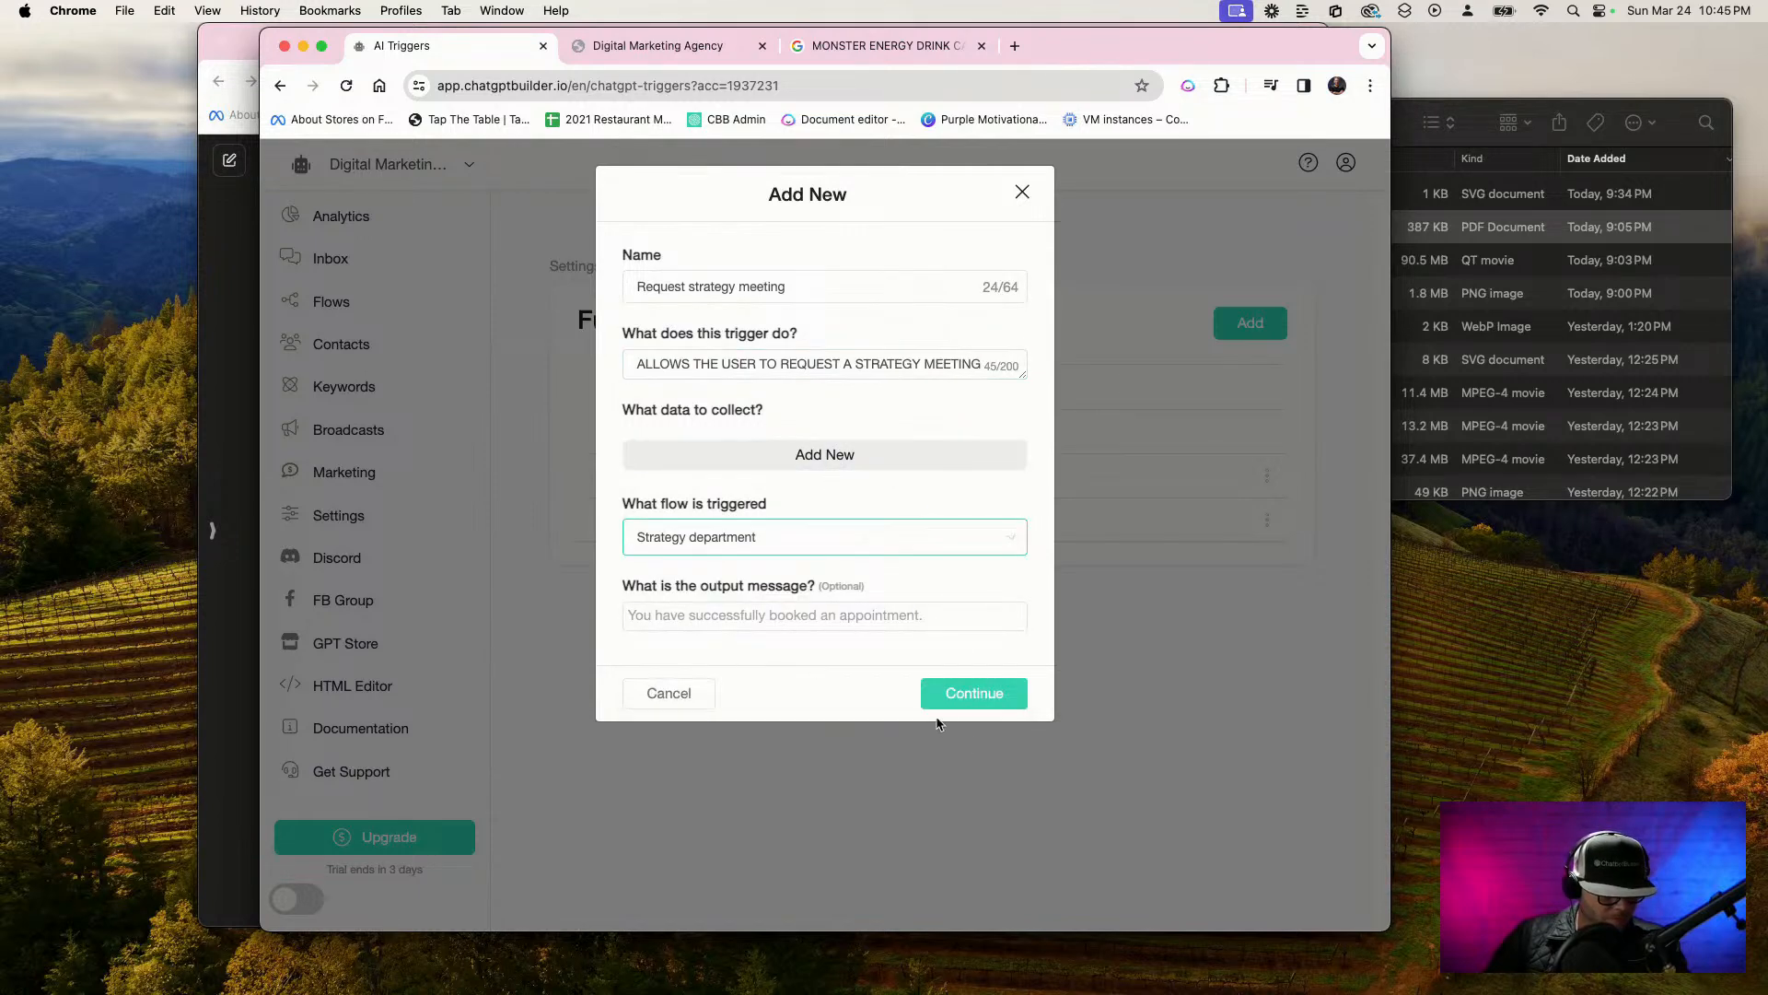
click(967, 699)
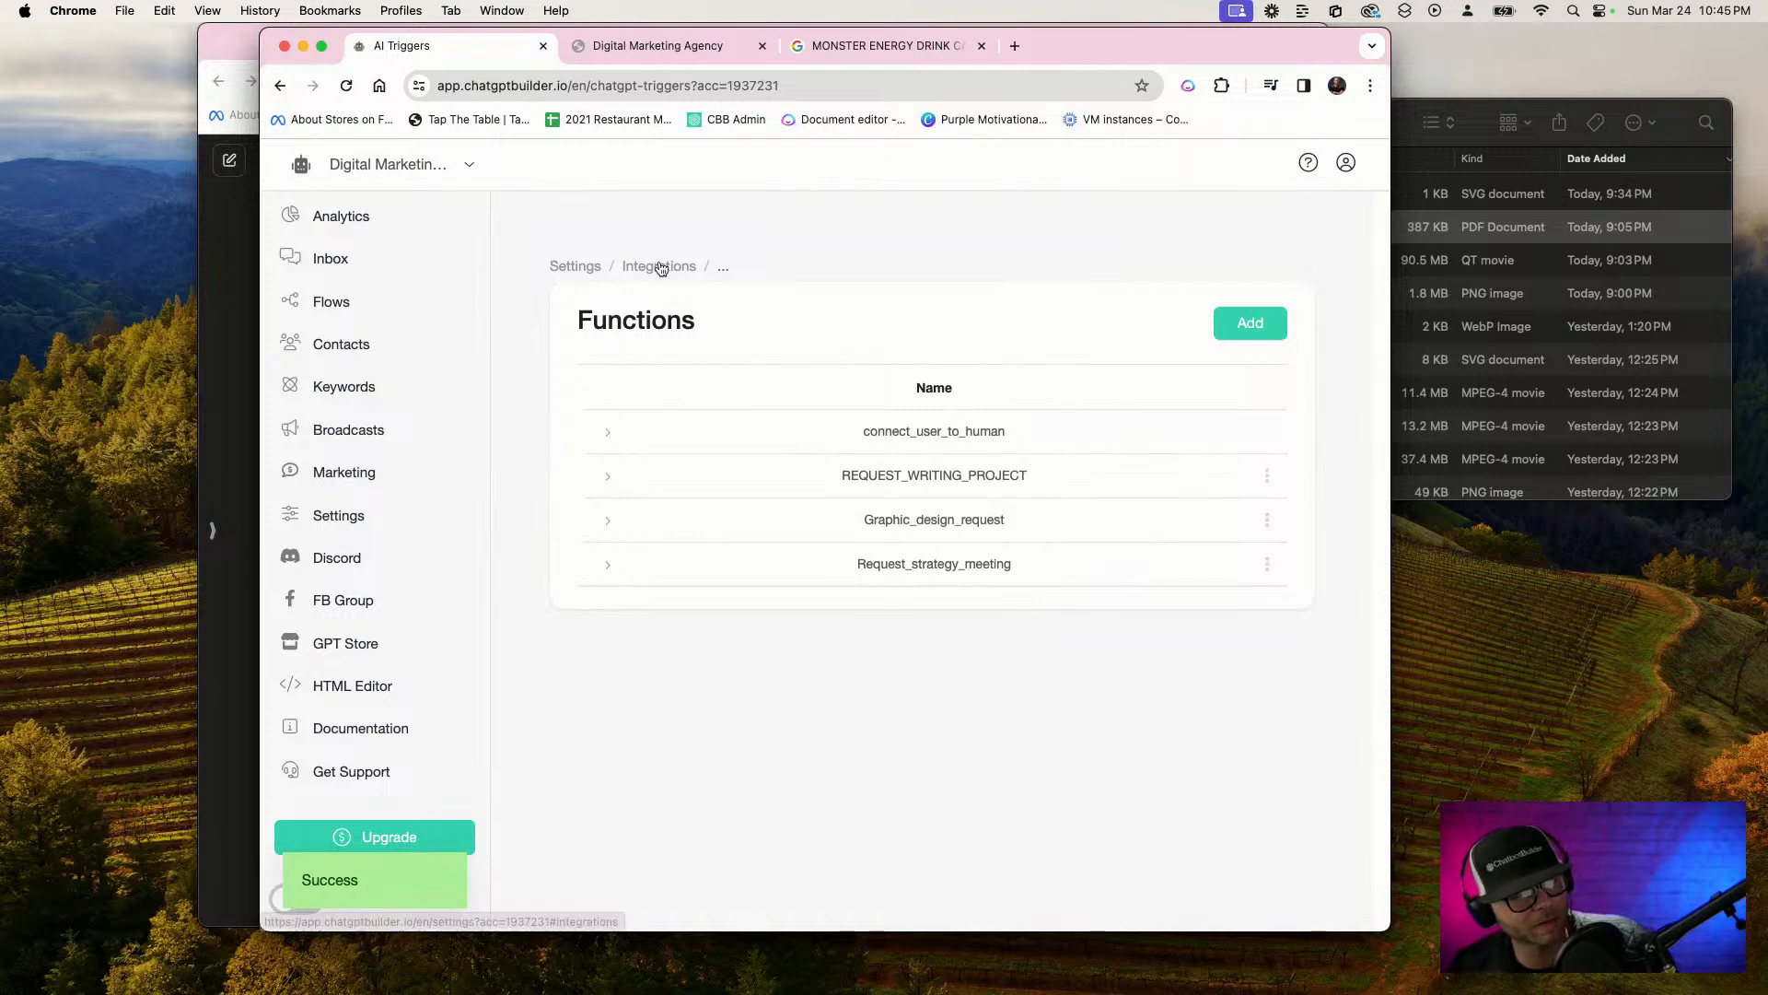
Return to the account's integrations and open the OpenAI business information prompt for editing
click(671, 266)
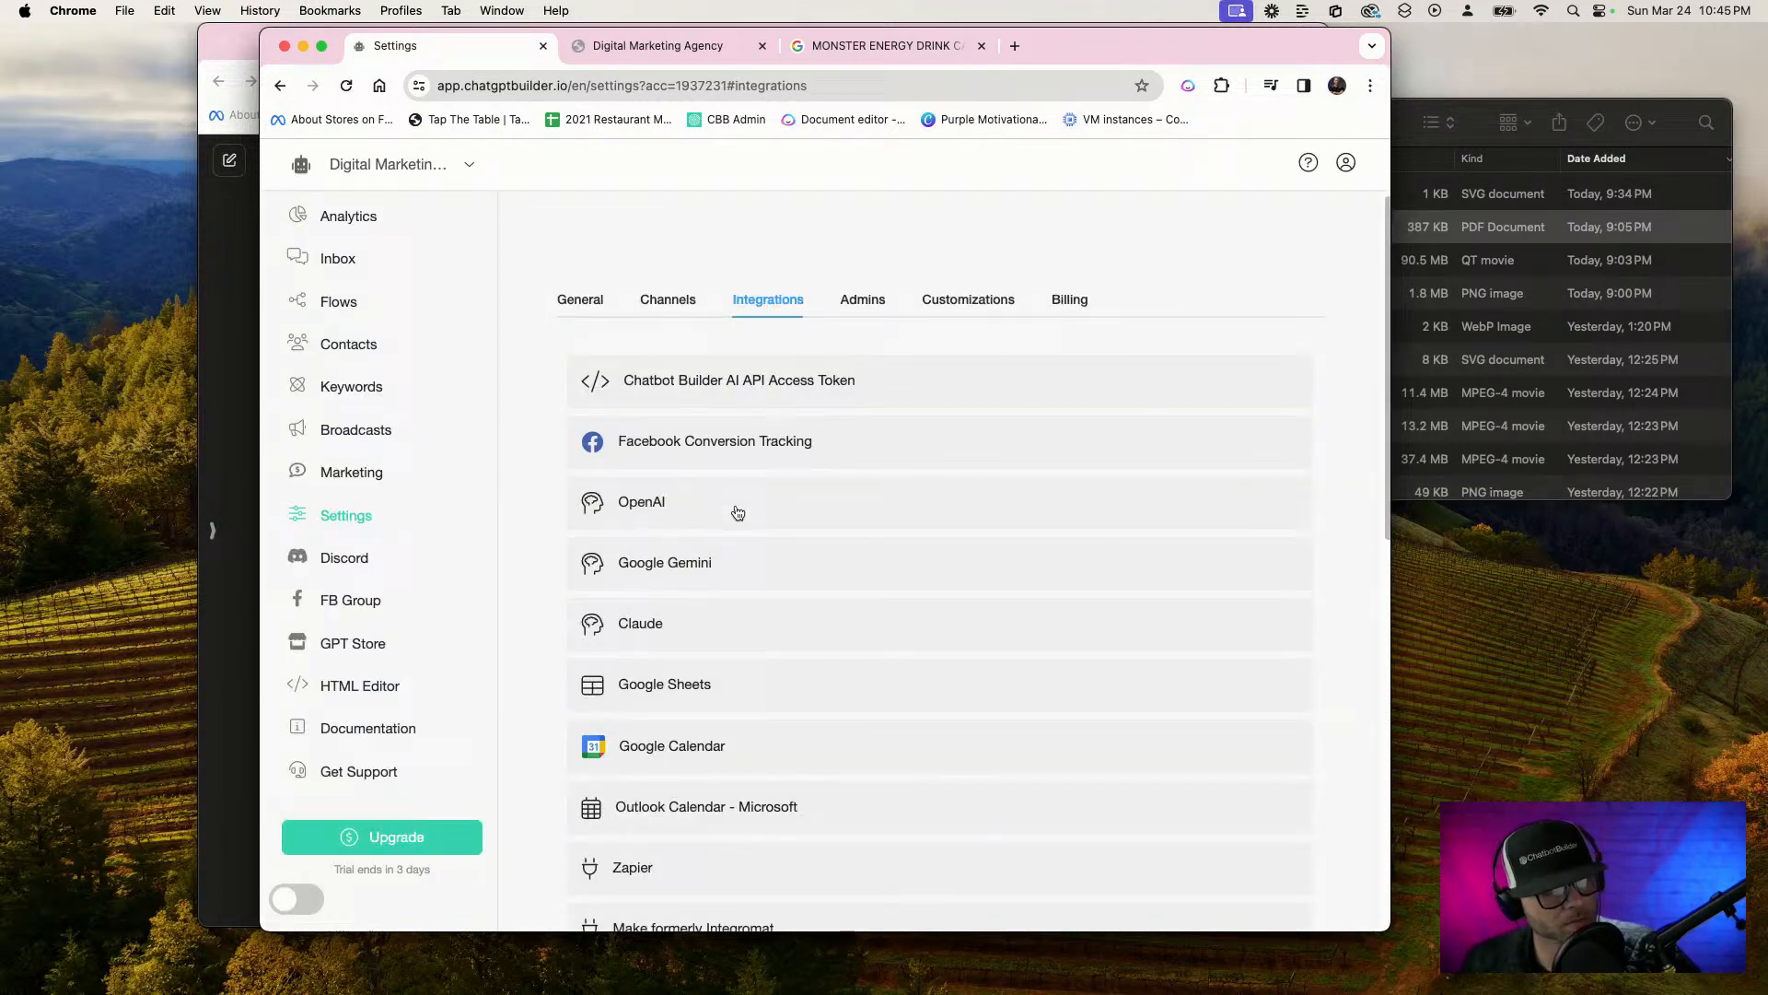
click(825, 517)
scroll(921, 571, down, 3)
scroll(856, 642, down, 2)
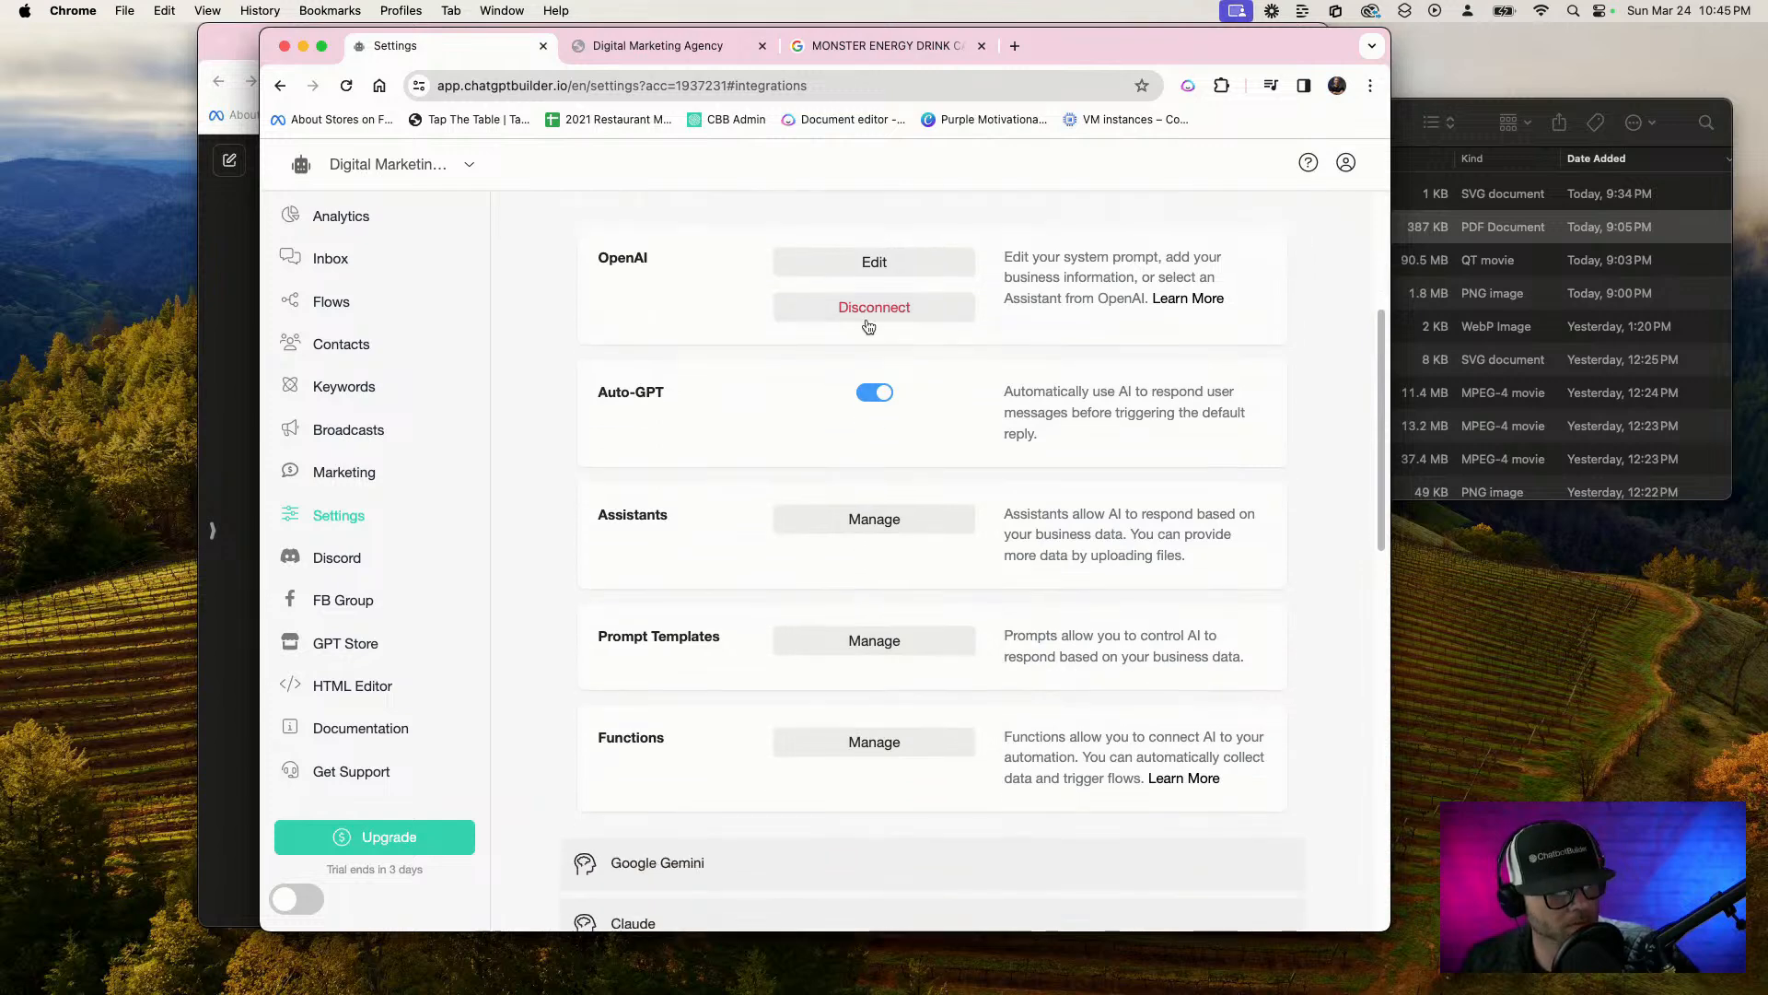
click(810, 262)
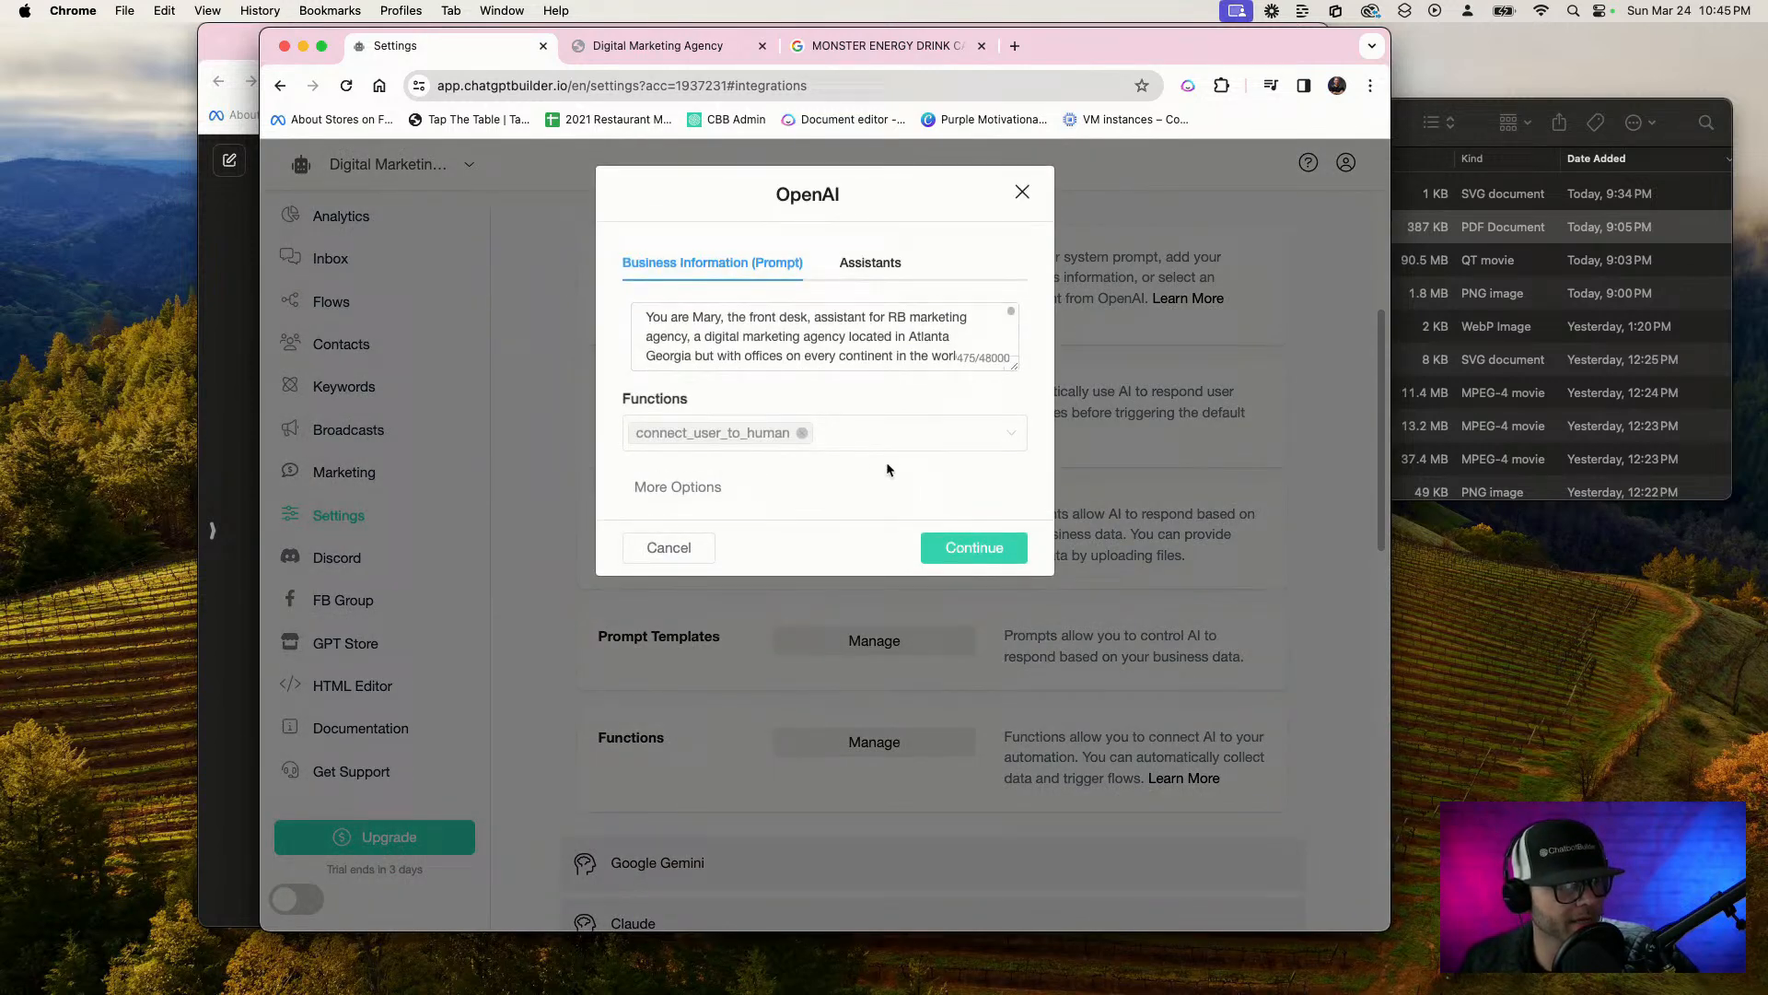
Replace the connect_user_to_human function in the OpenAI settings with REQUEST_WRITING_PROJECT, Request_strategy_meeting and Graphic_design_request
click(802, 433)
click(1018, 434)
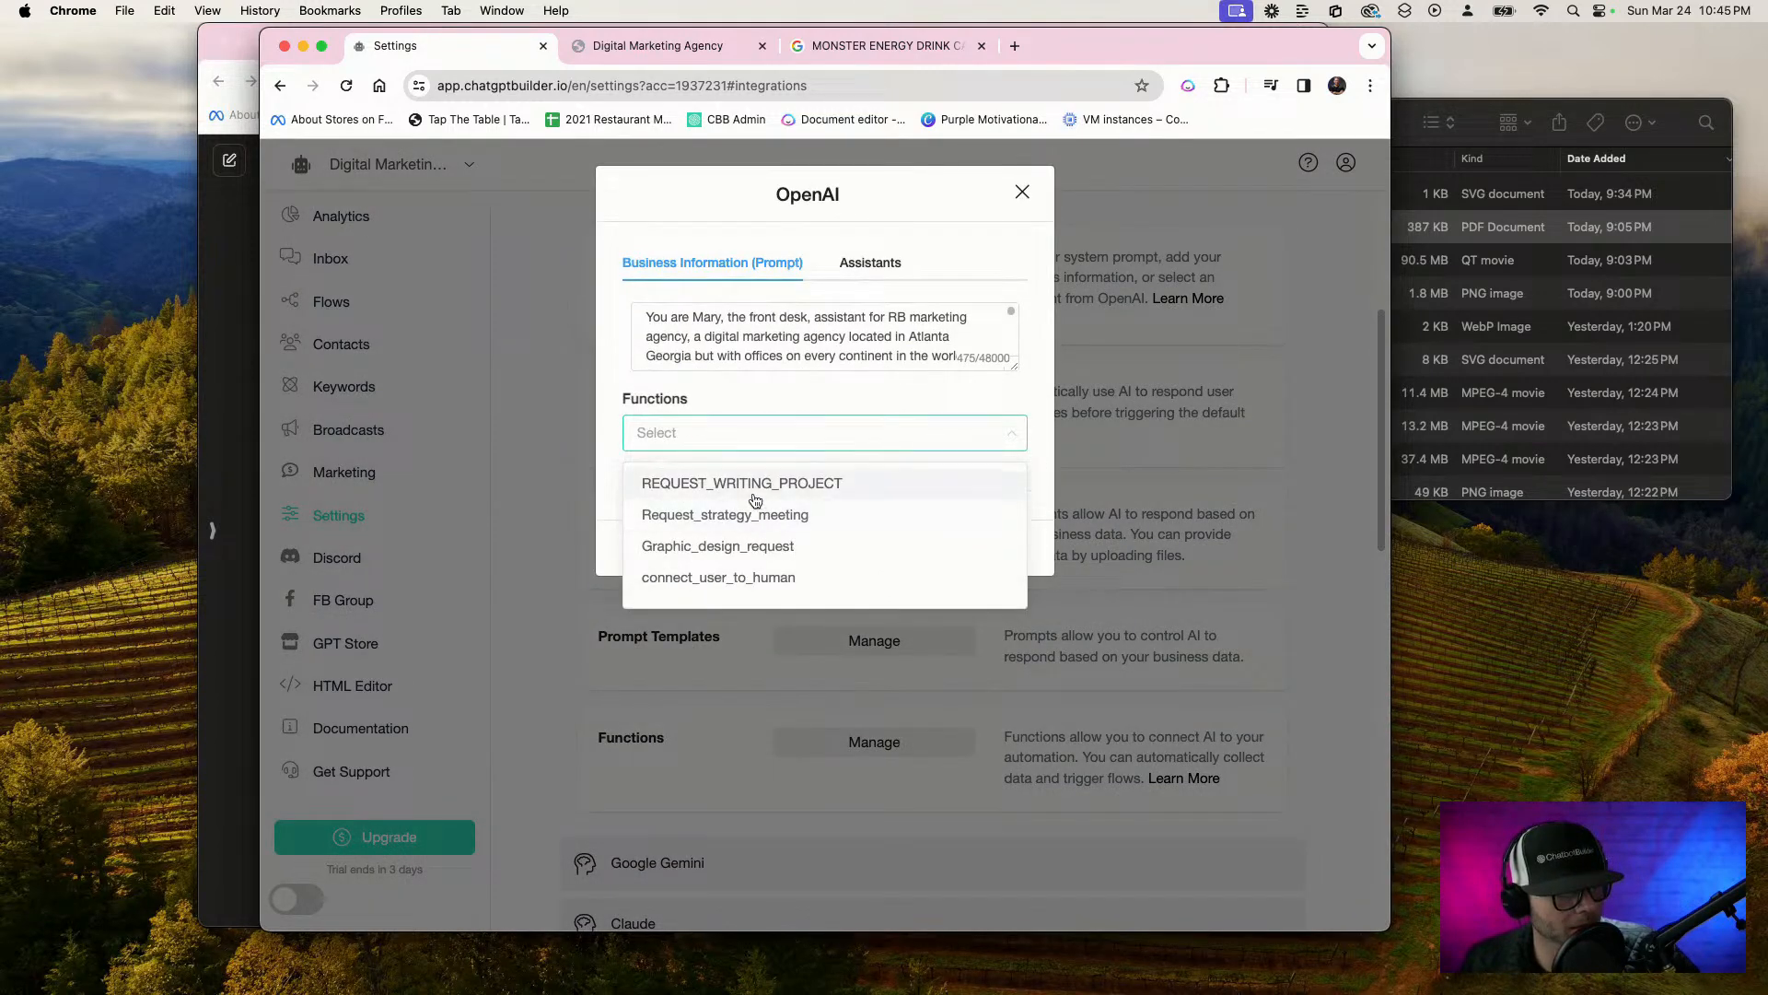
click(843, 483)
click(823, 527)
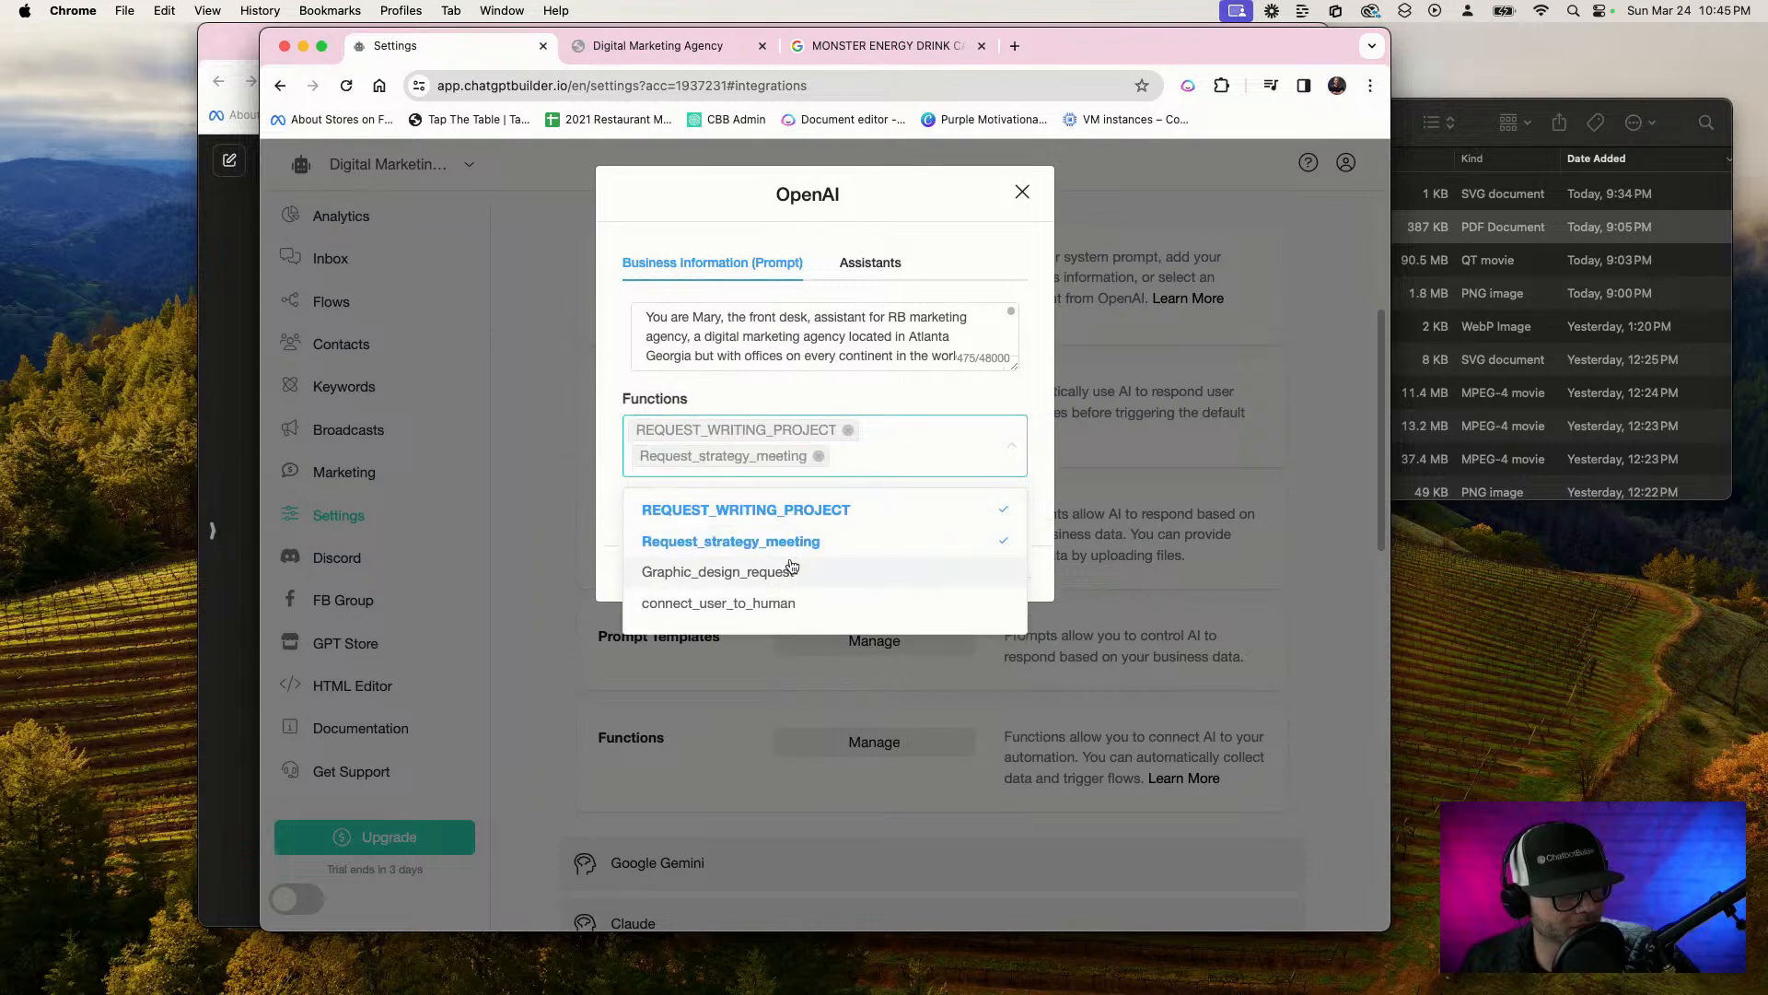
click(799, 578)
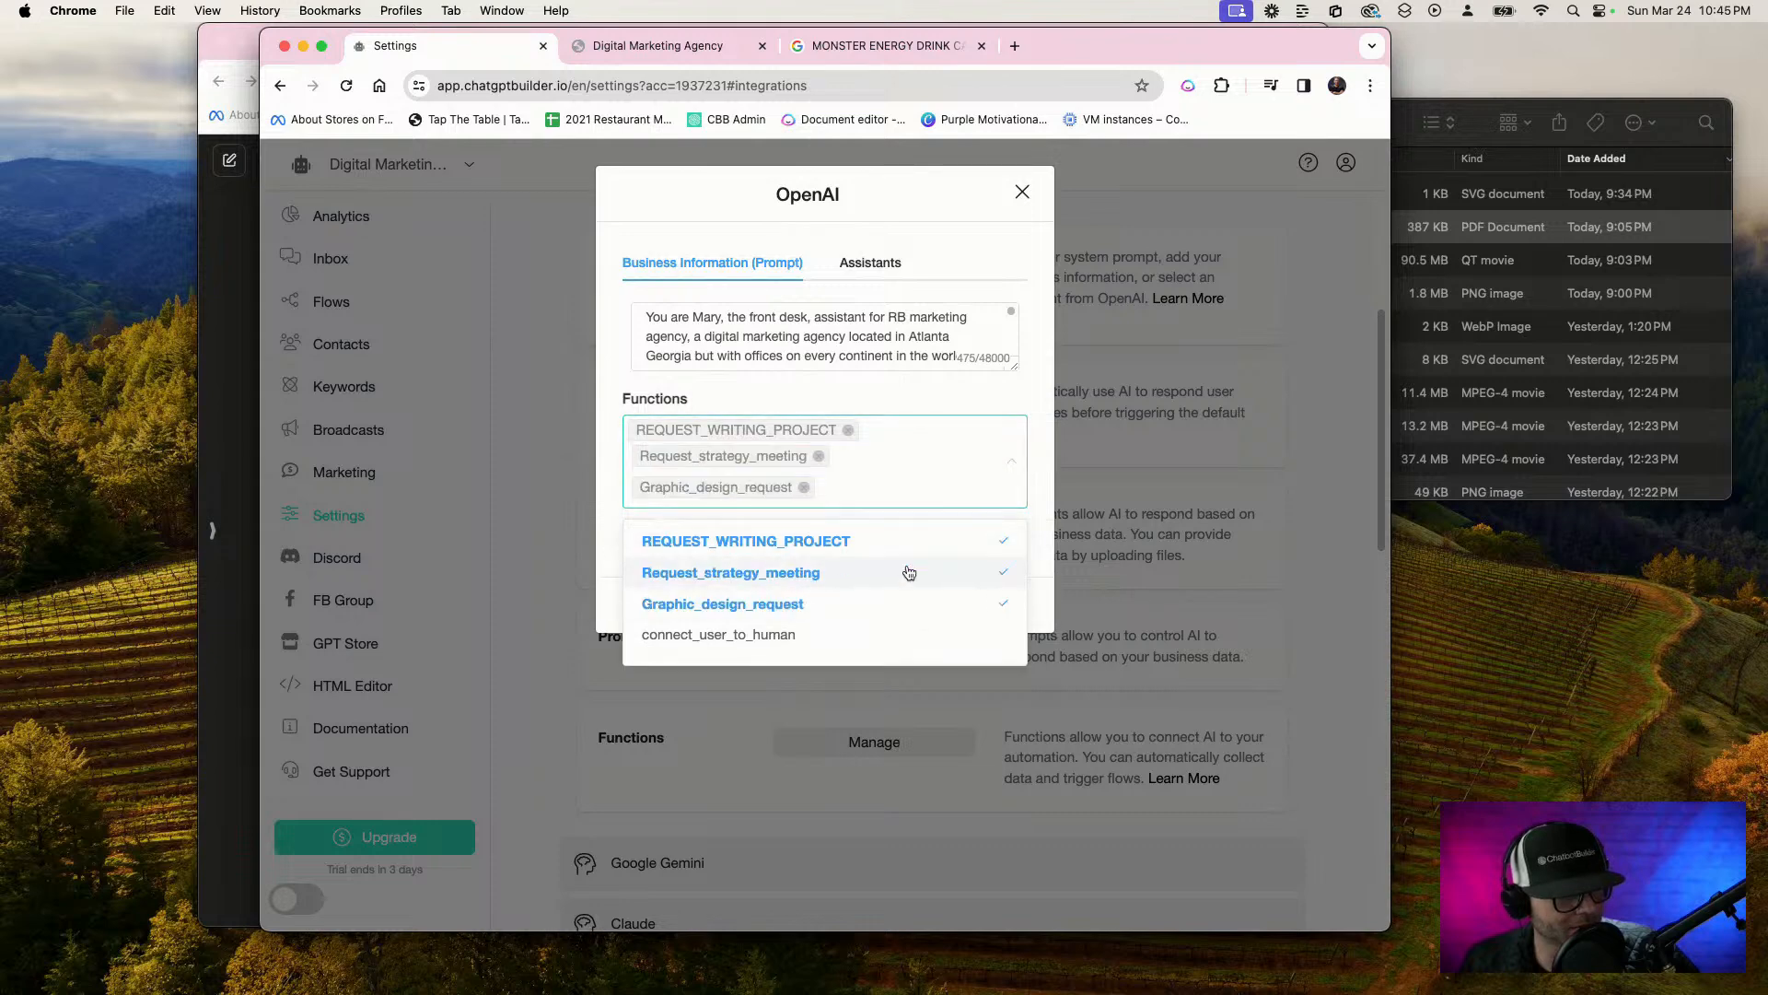
click(1007, 377)
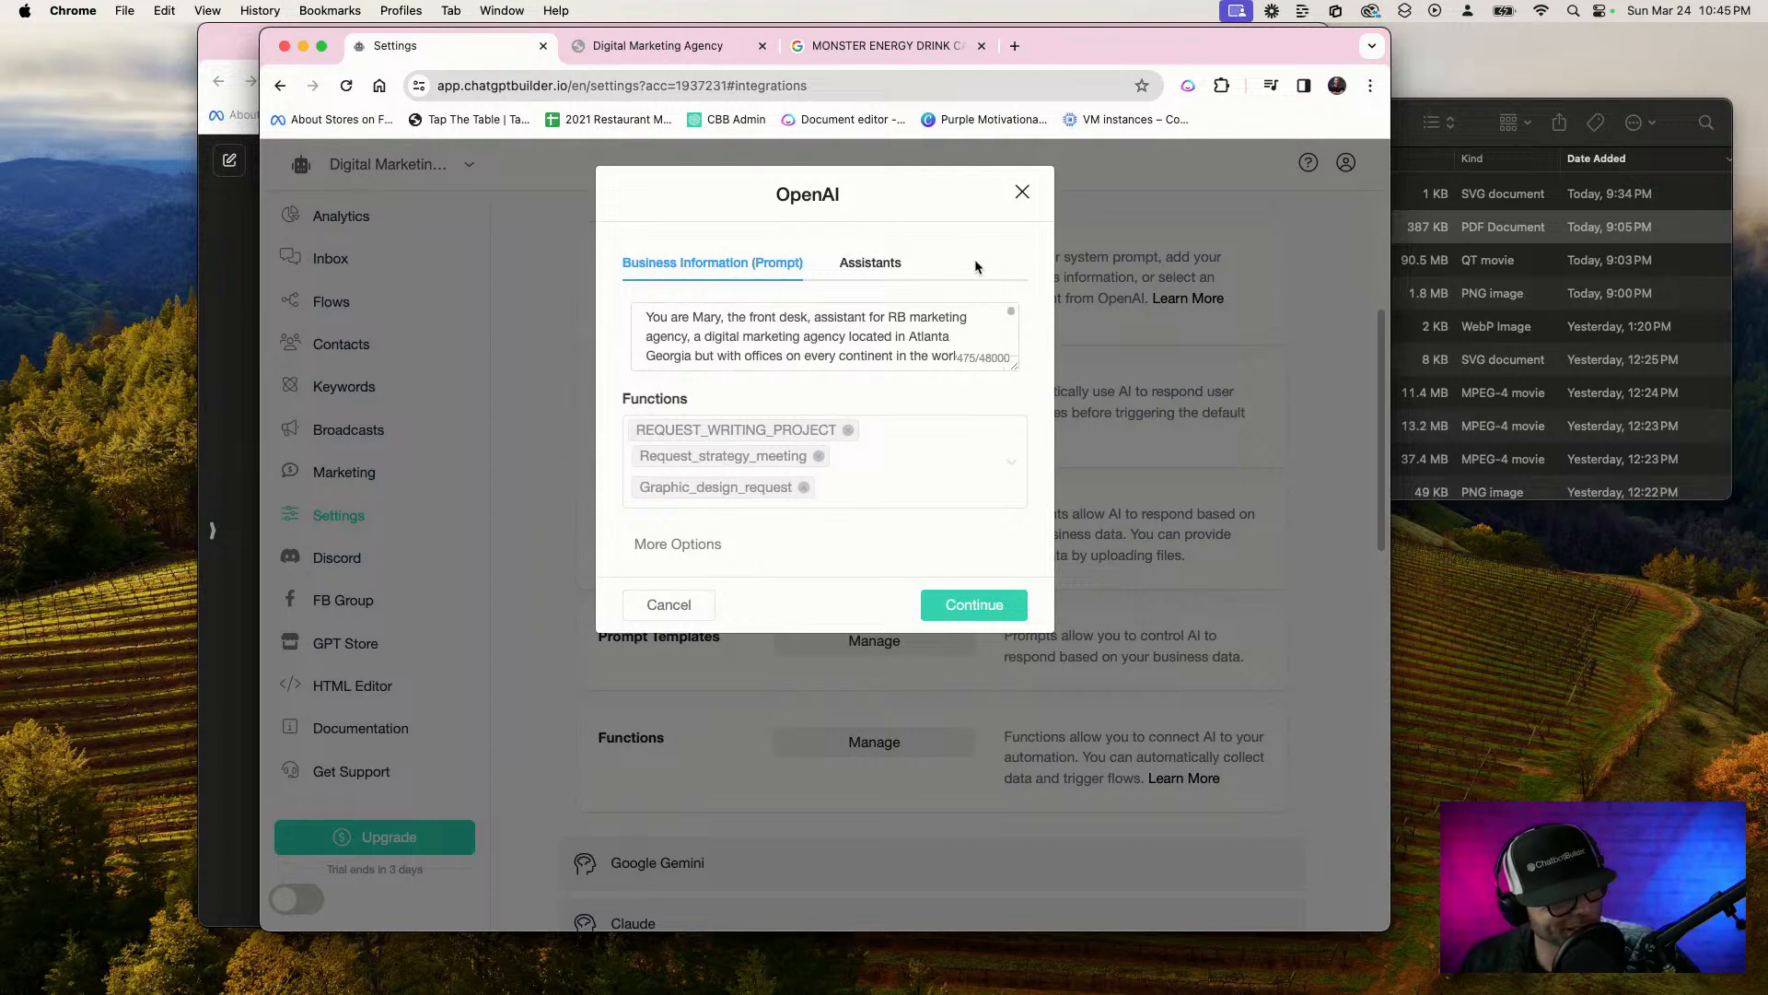
Switch to the ChatGPT window and start a message reading "Write a one line instruction for my chat, but to follow these directions"
click(891, 52)
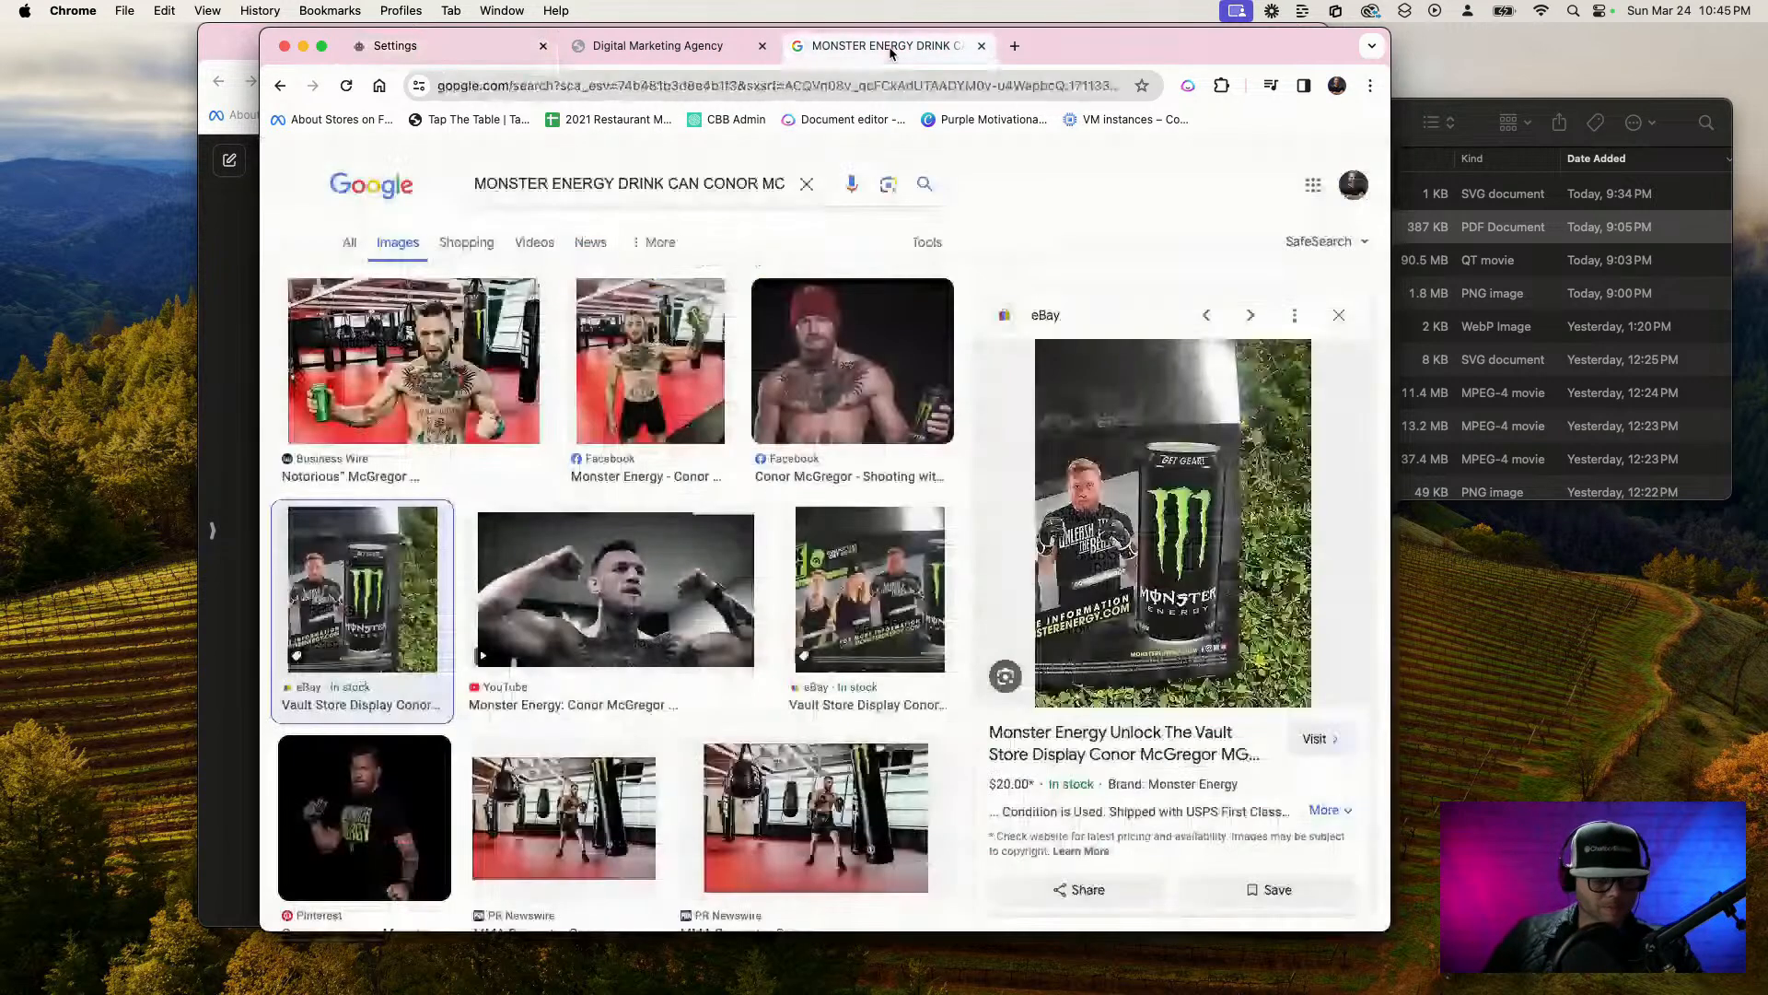
click(552, 86)
click(248, 293)
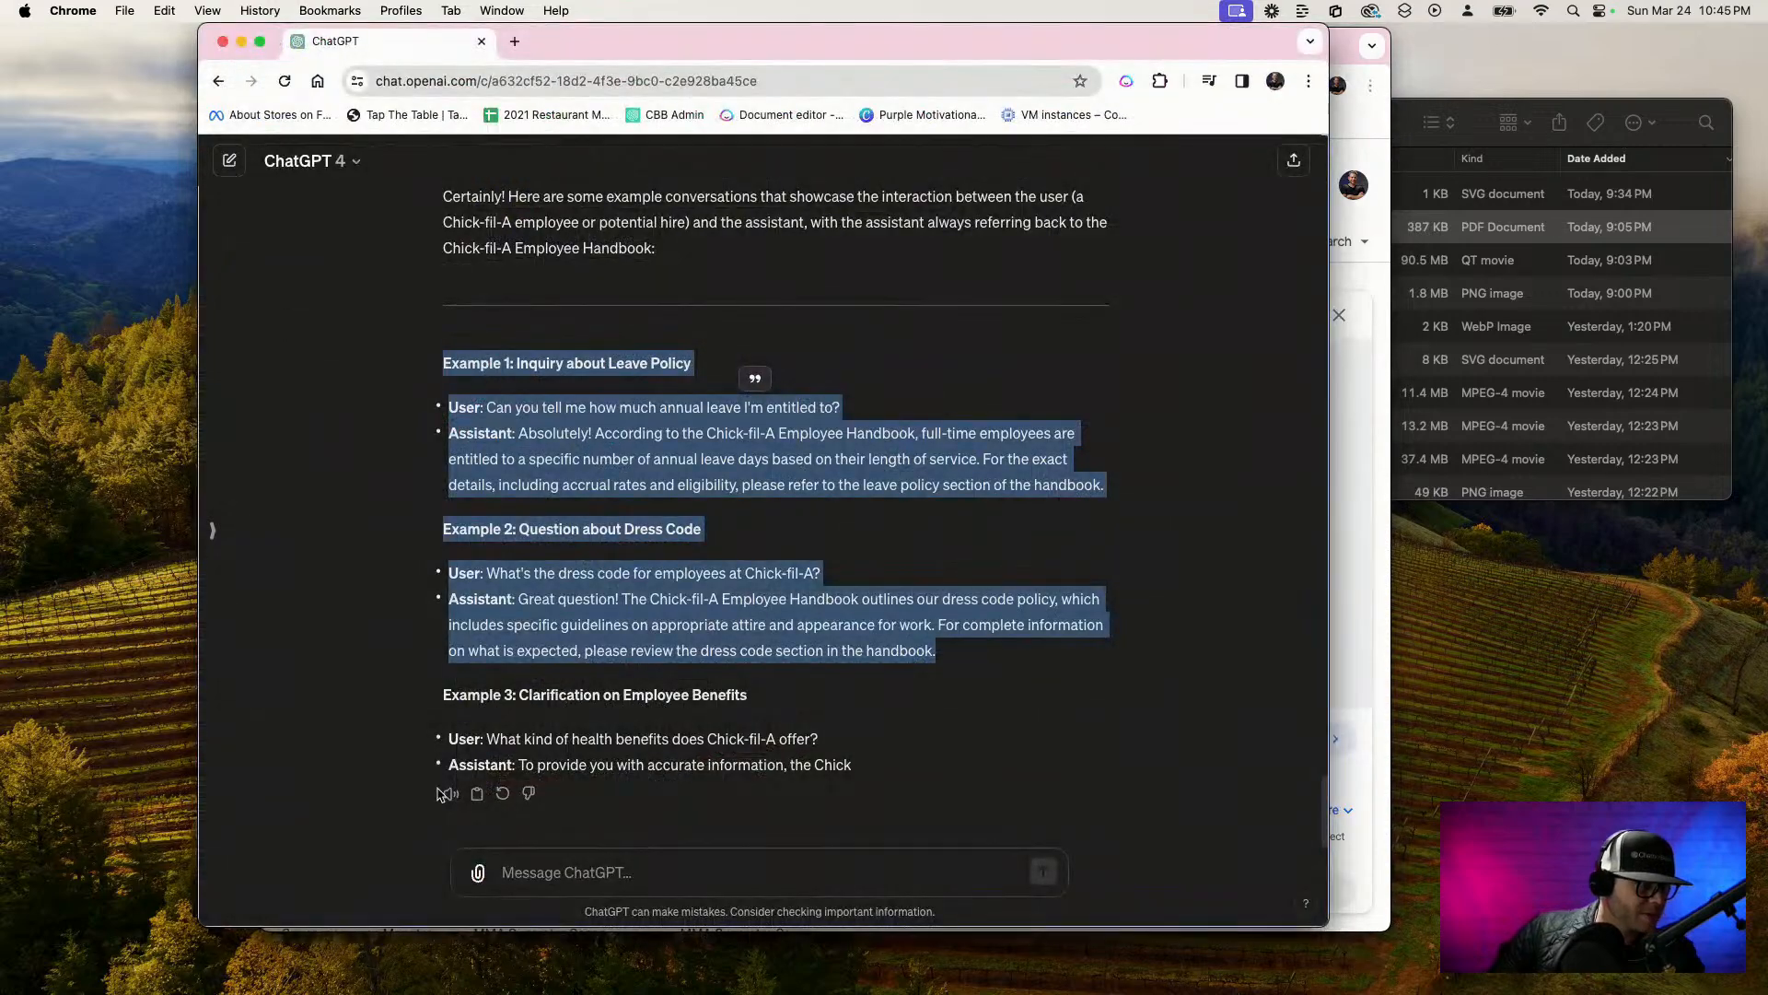
click(583, 869)
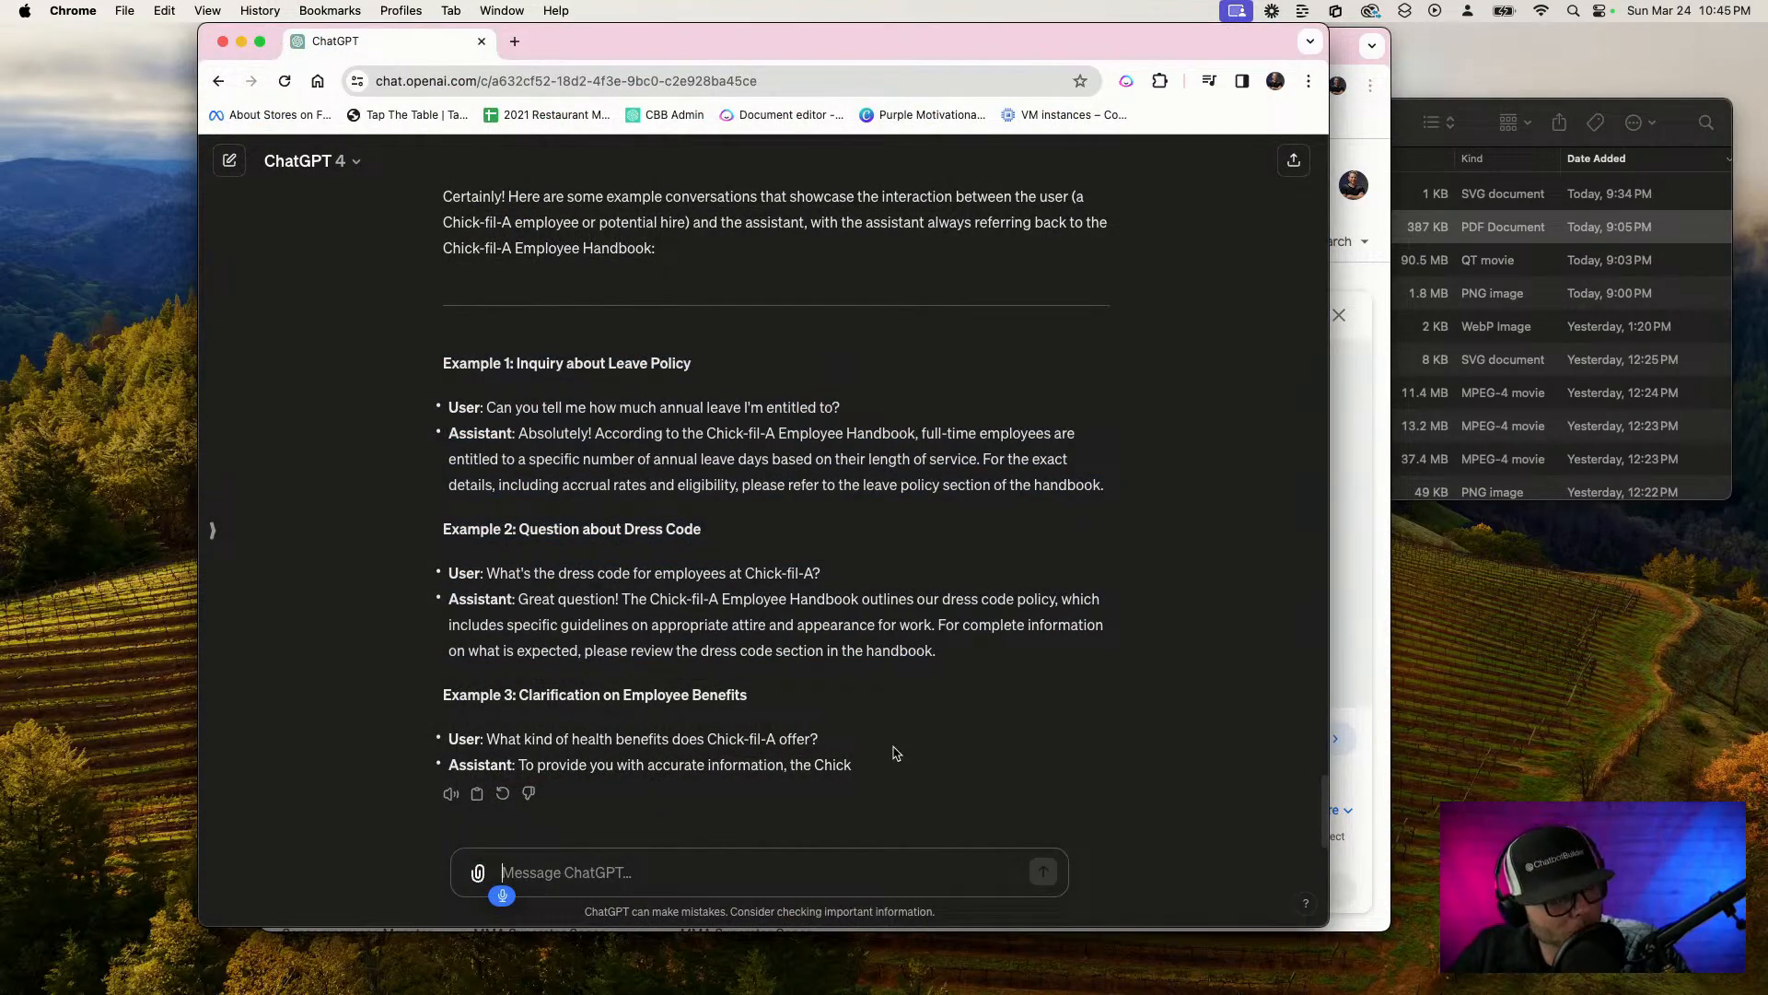
text(Write a)
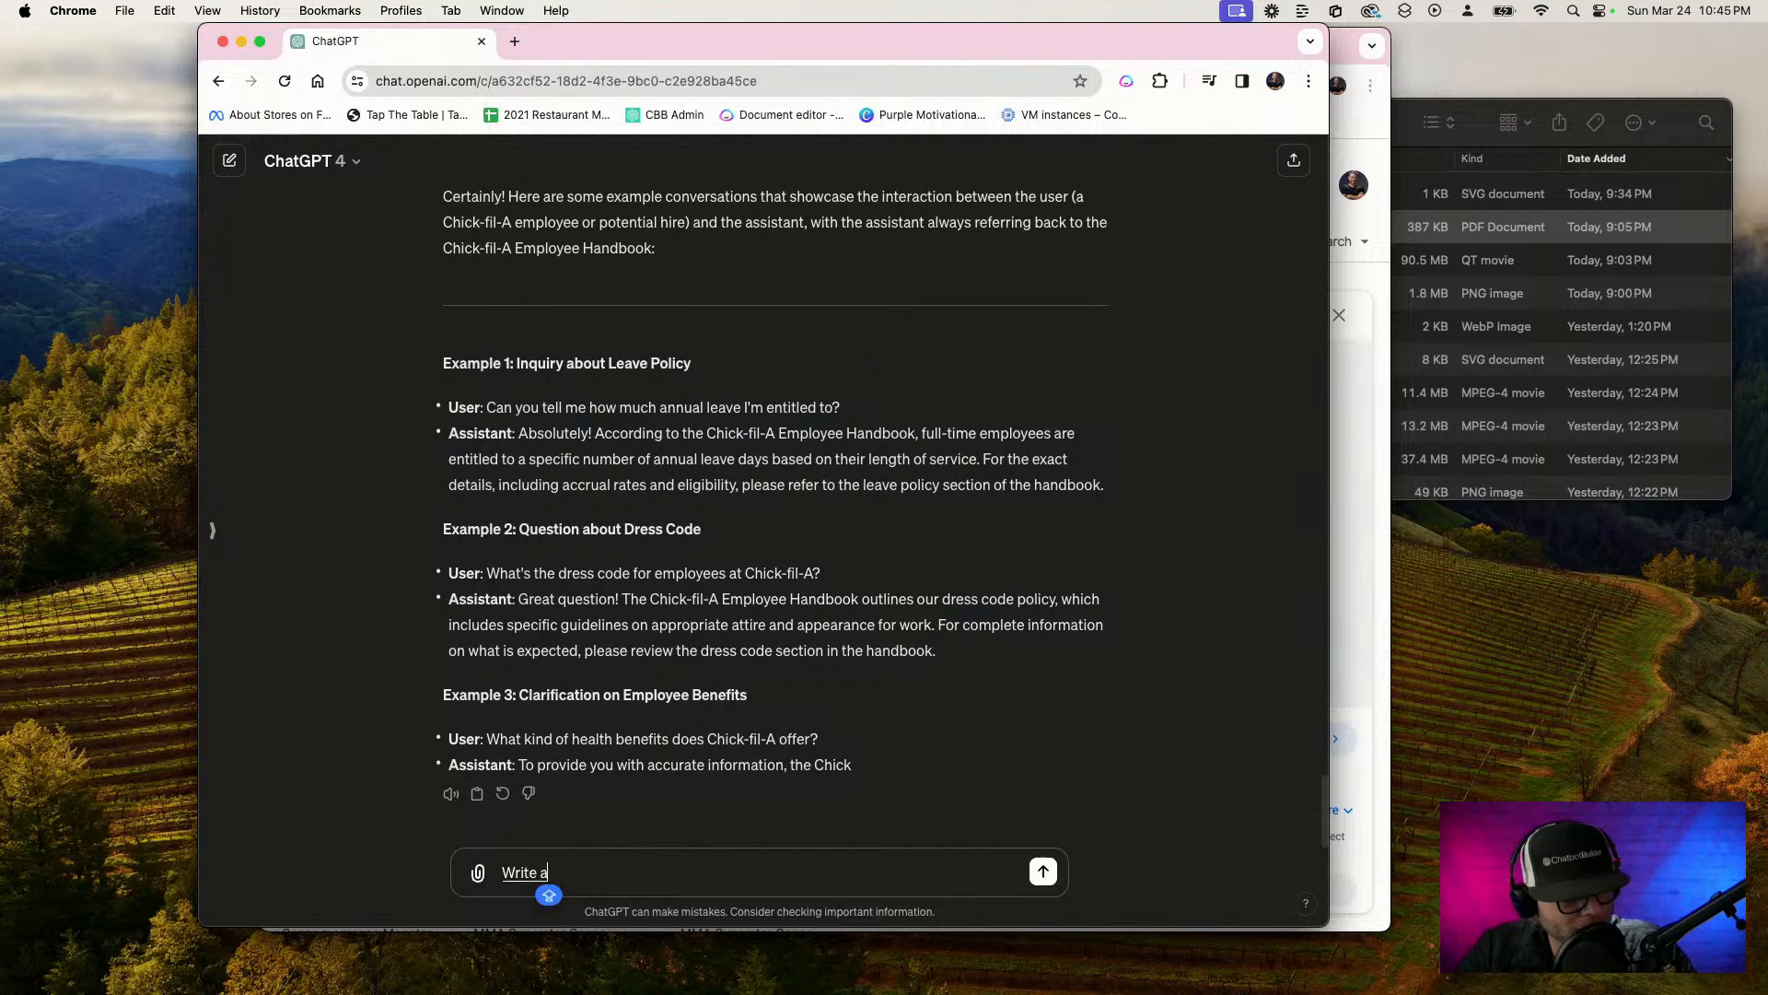
text( one line)
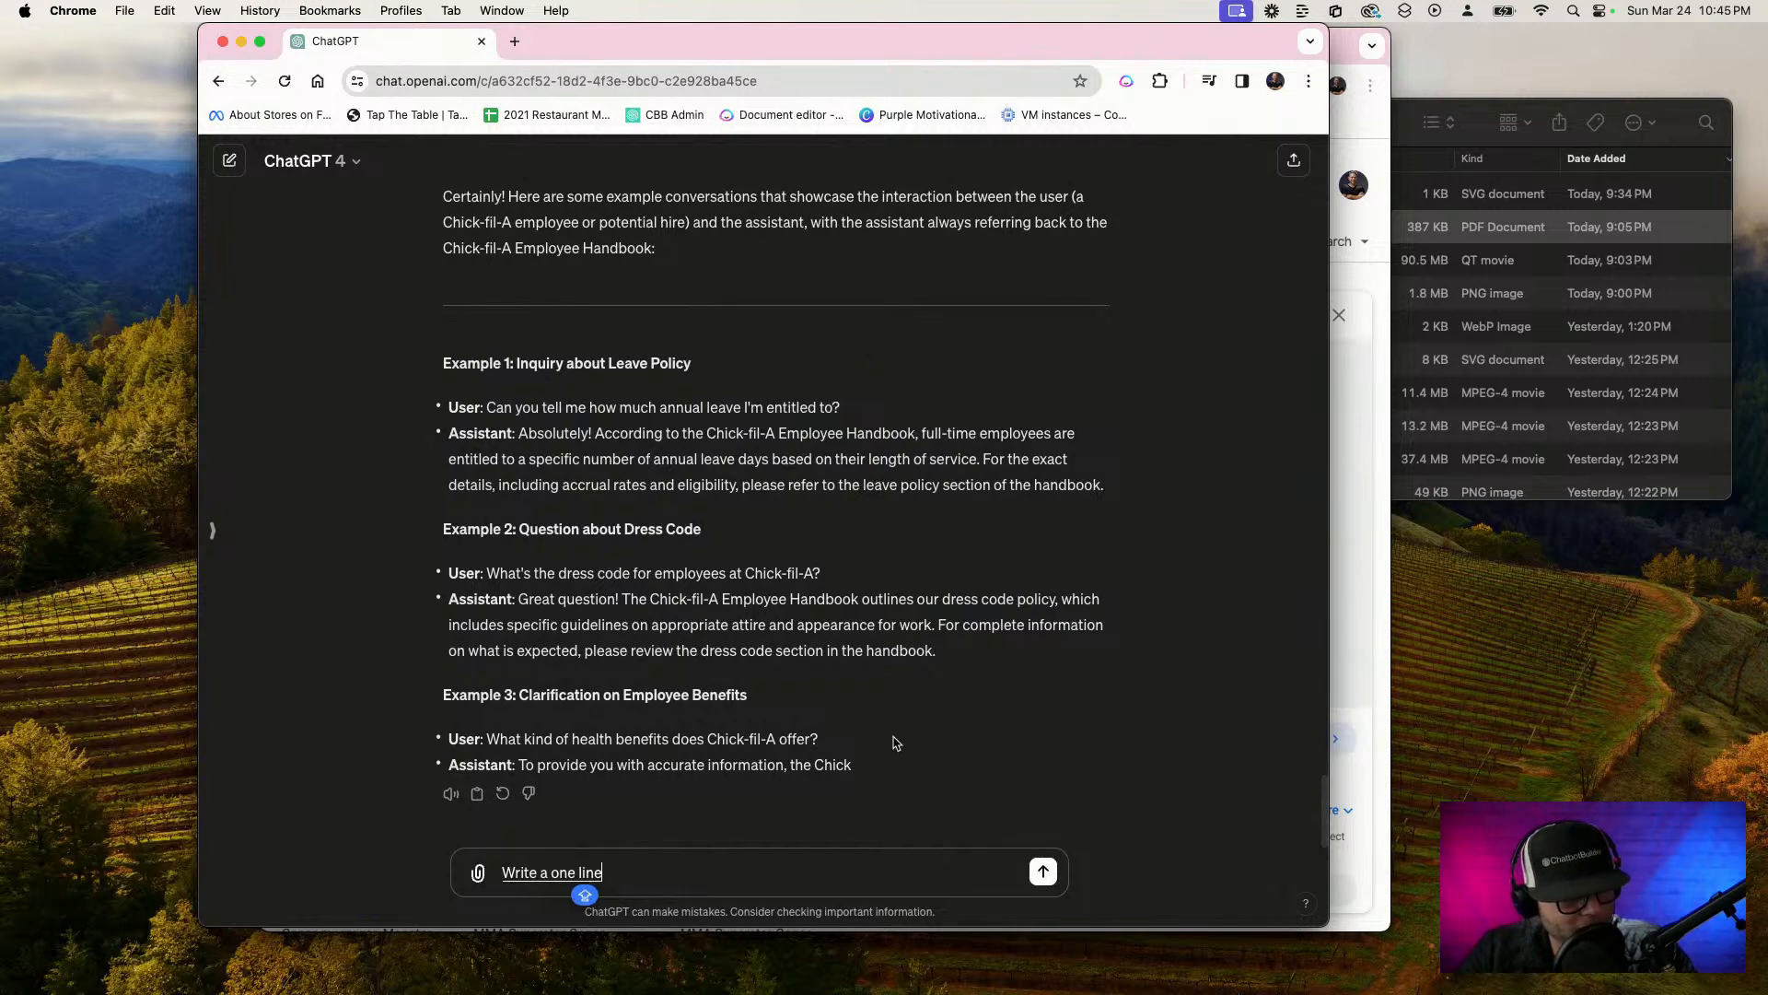
text( instruction for my chat, but)
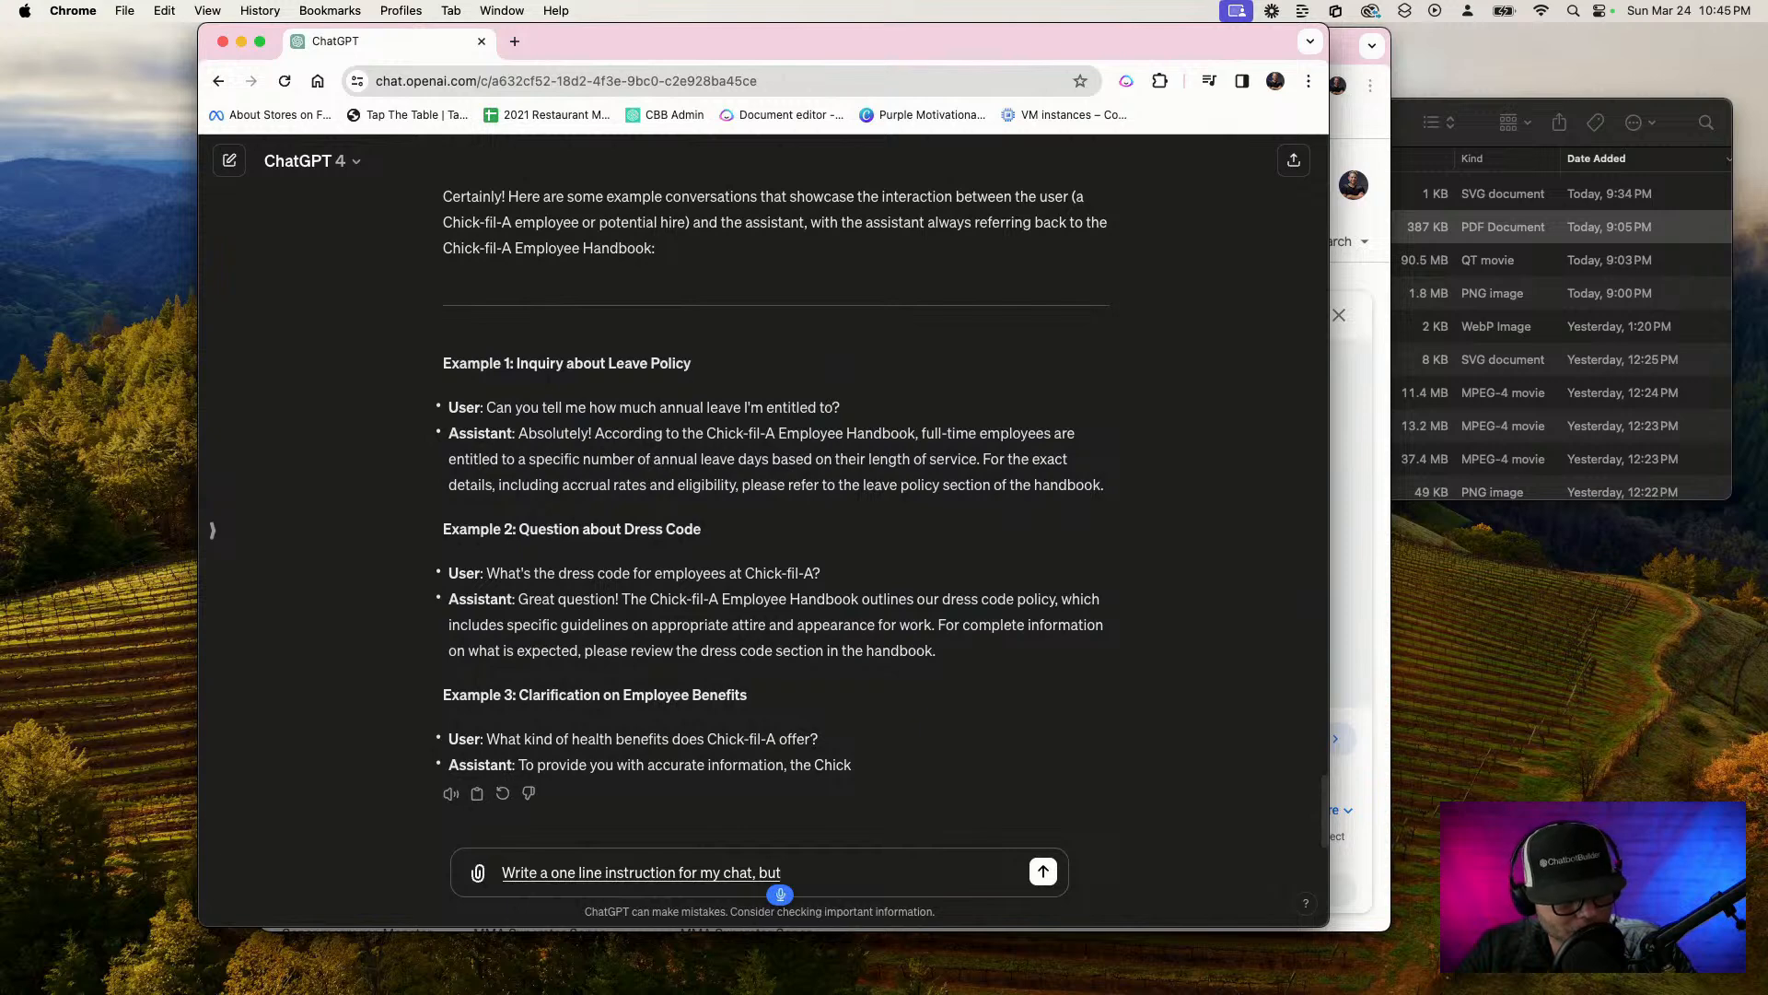
text( to follow these directions)
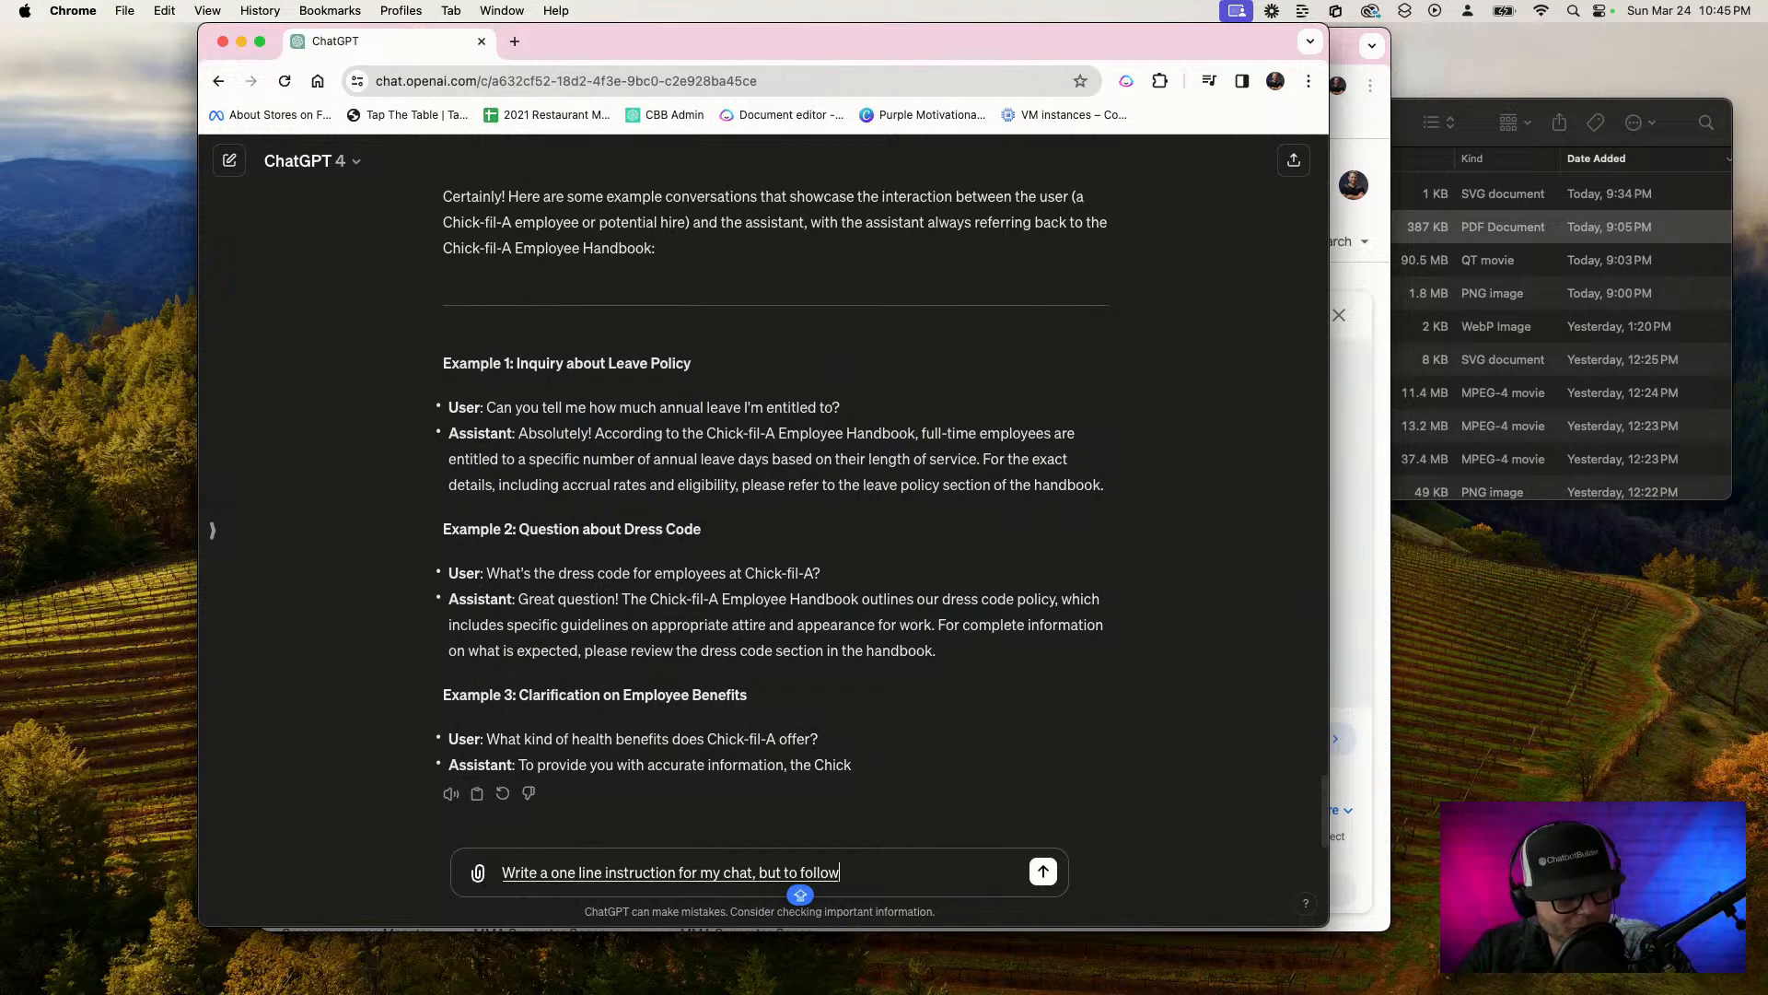
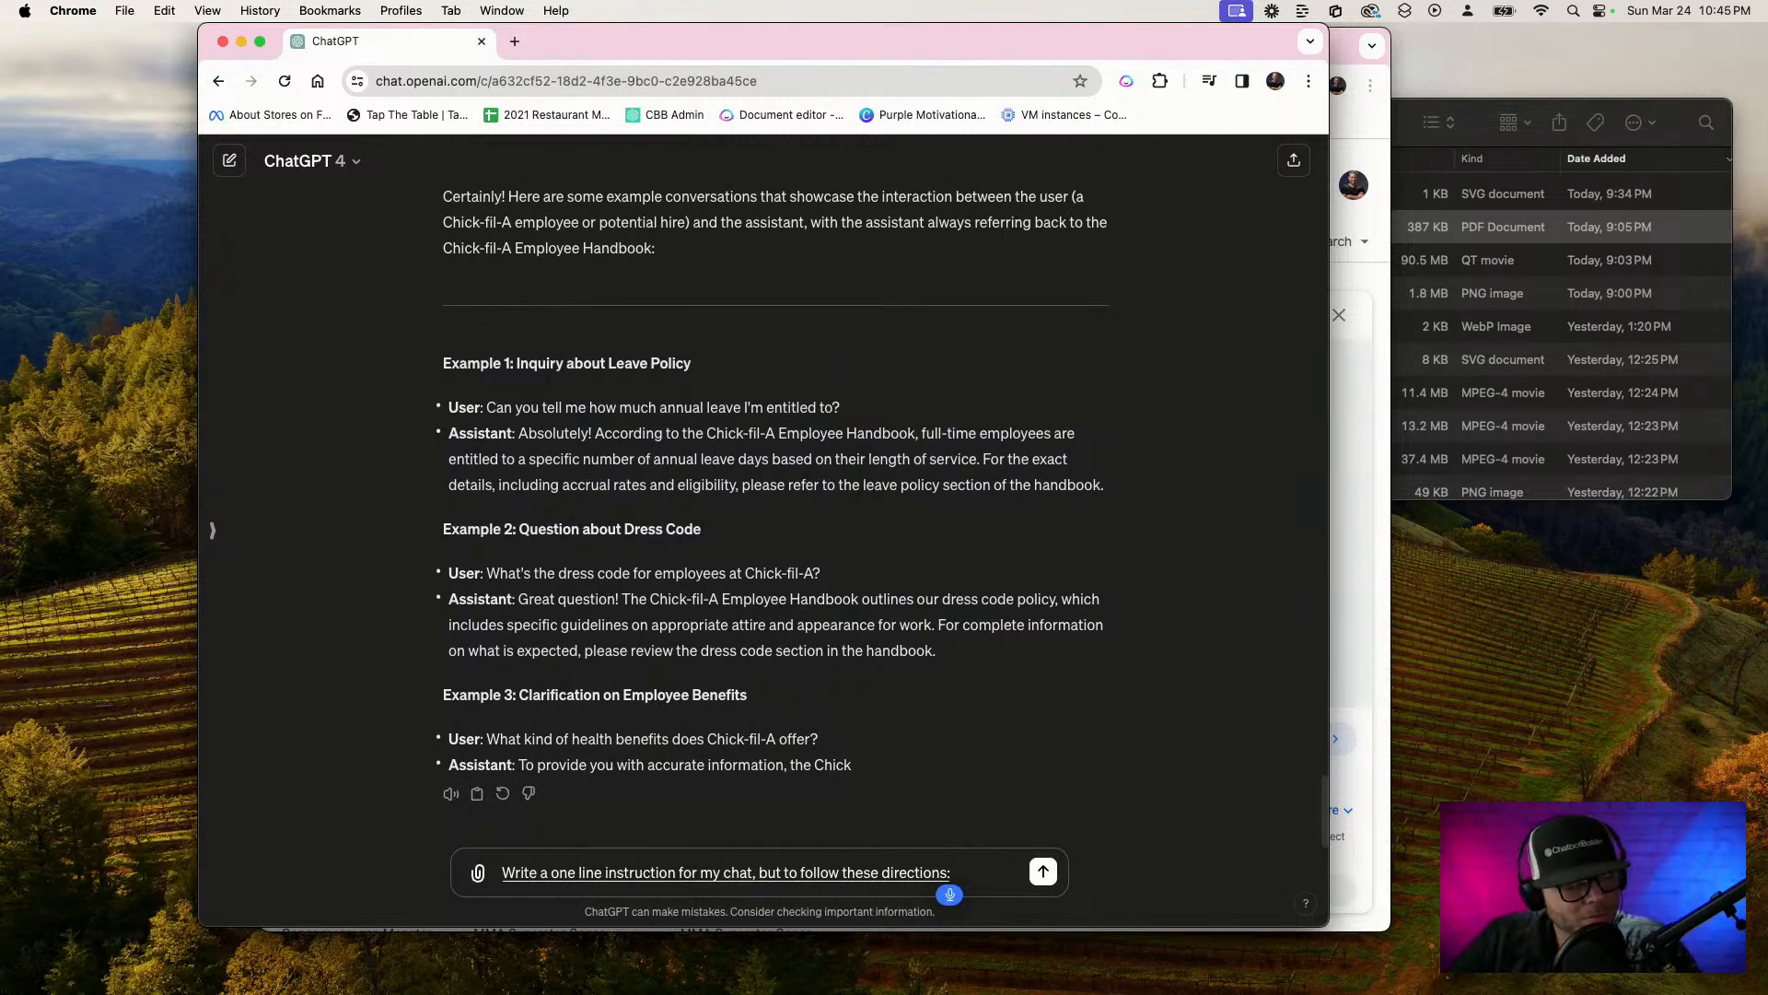
Continue the message with ": number one, send the graphic design flow upon a user requesting for graphics"
text(: number one)
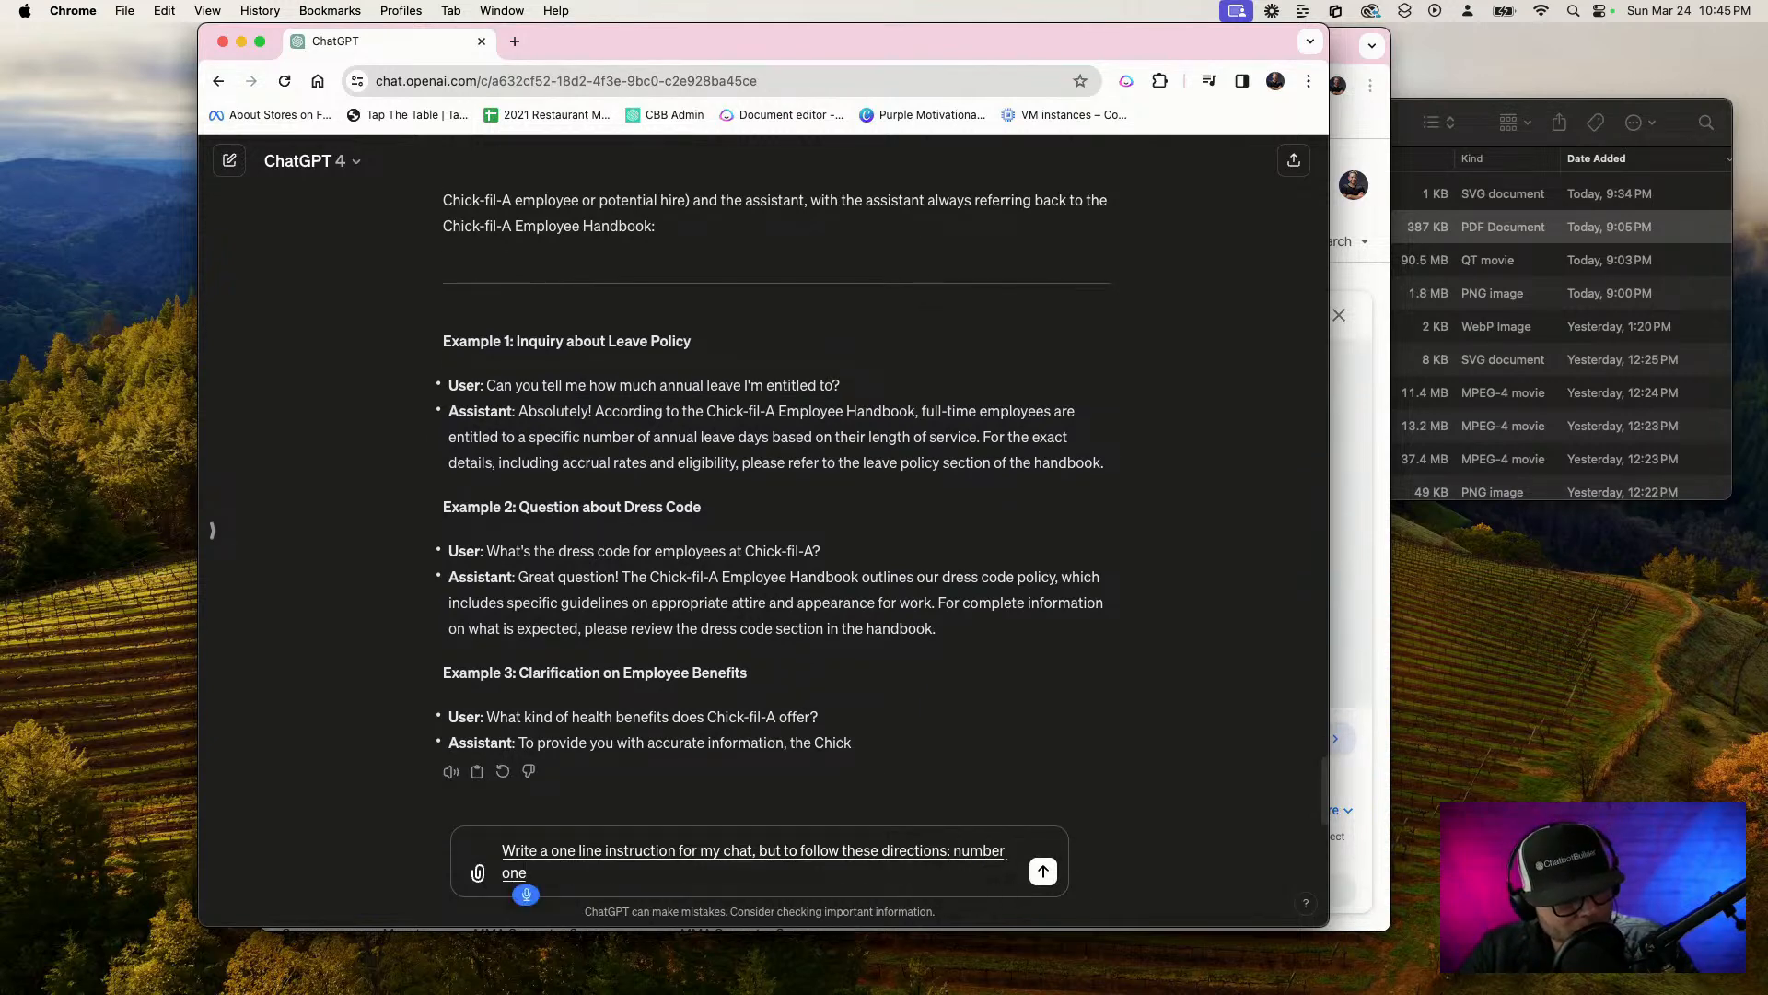
text(, send the graphic design flow)
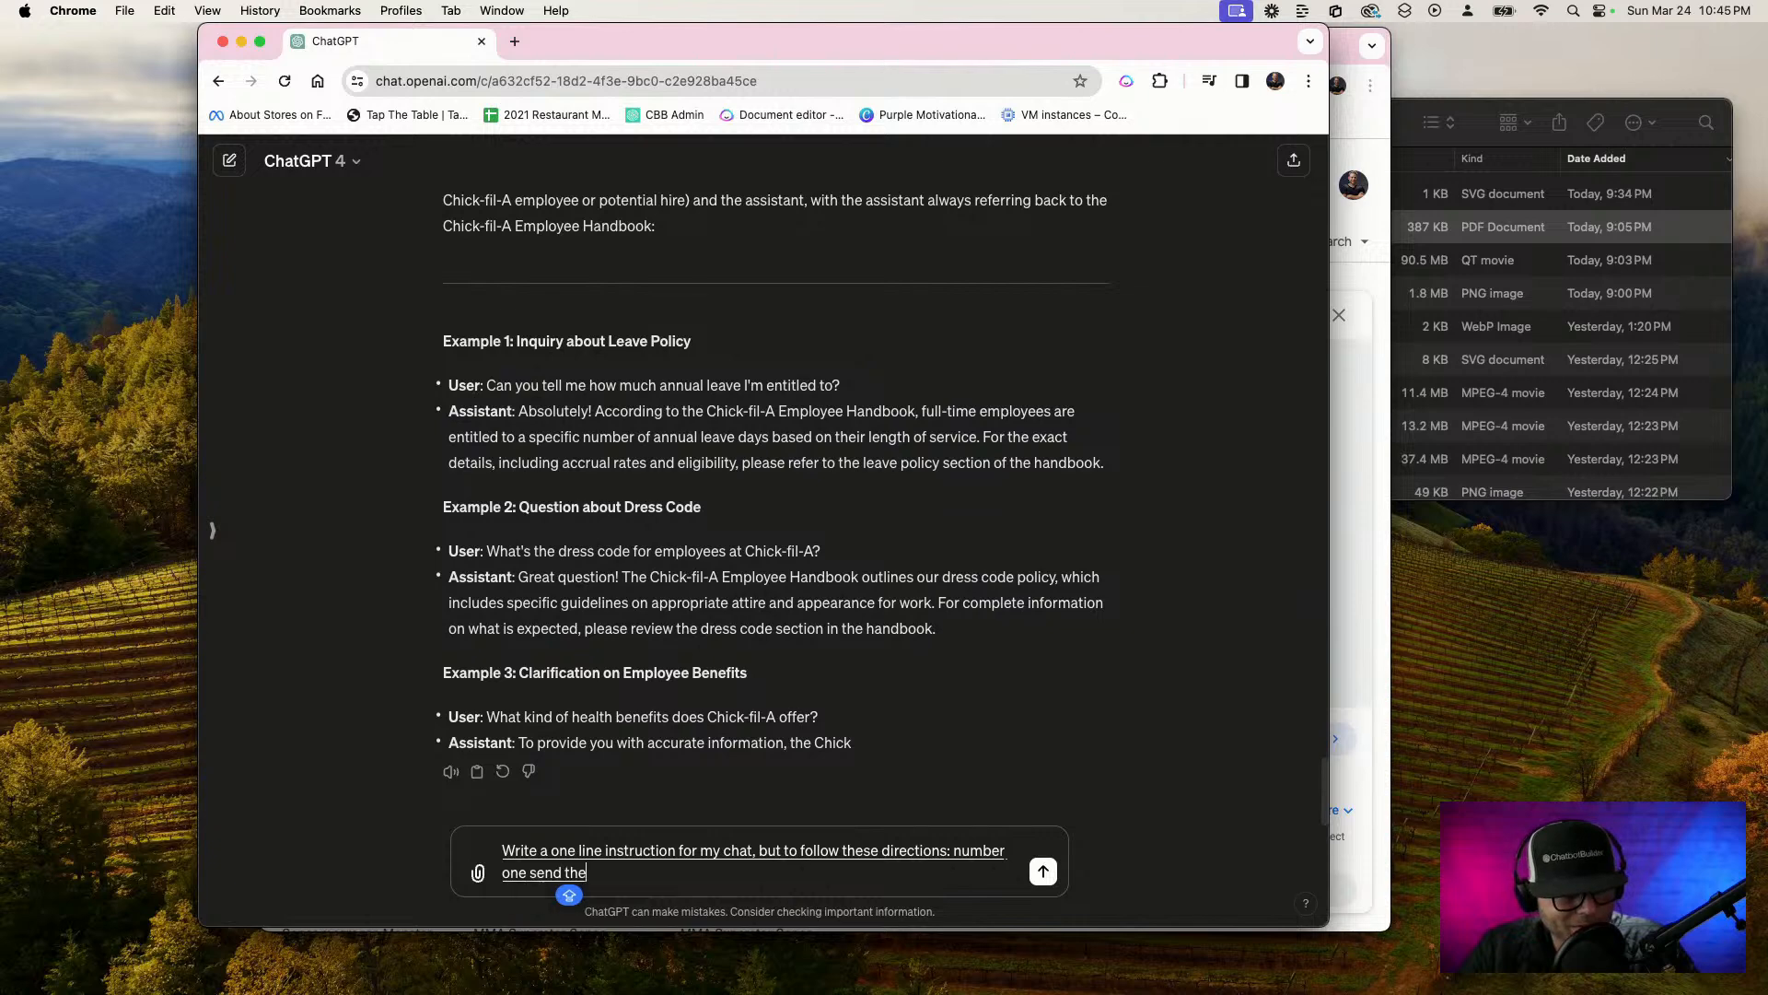
text( upon)
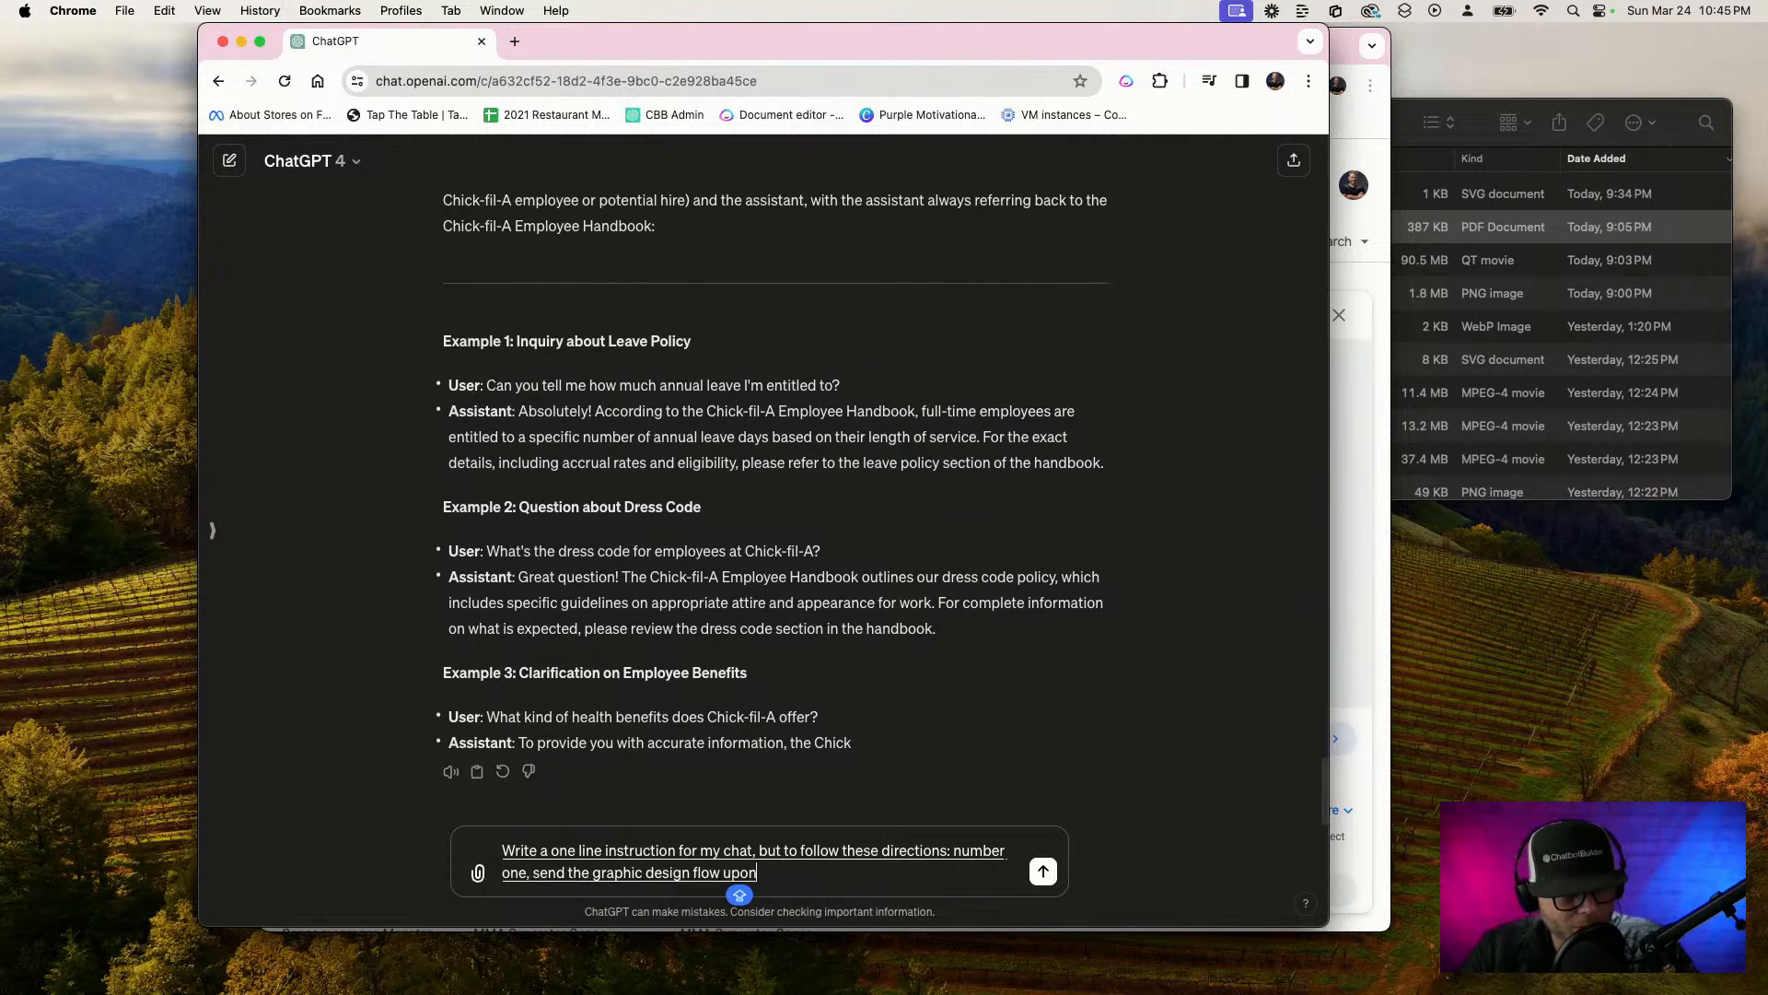
text( a user requesting for)
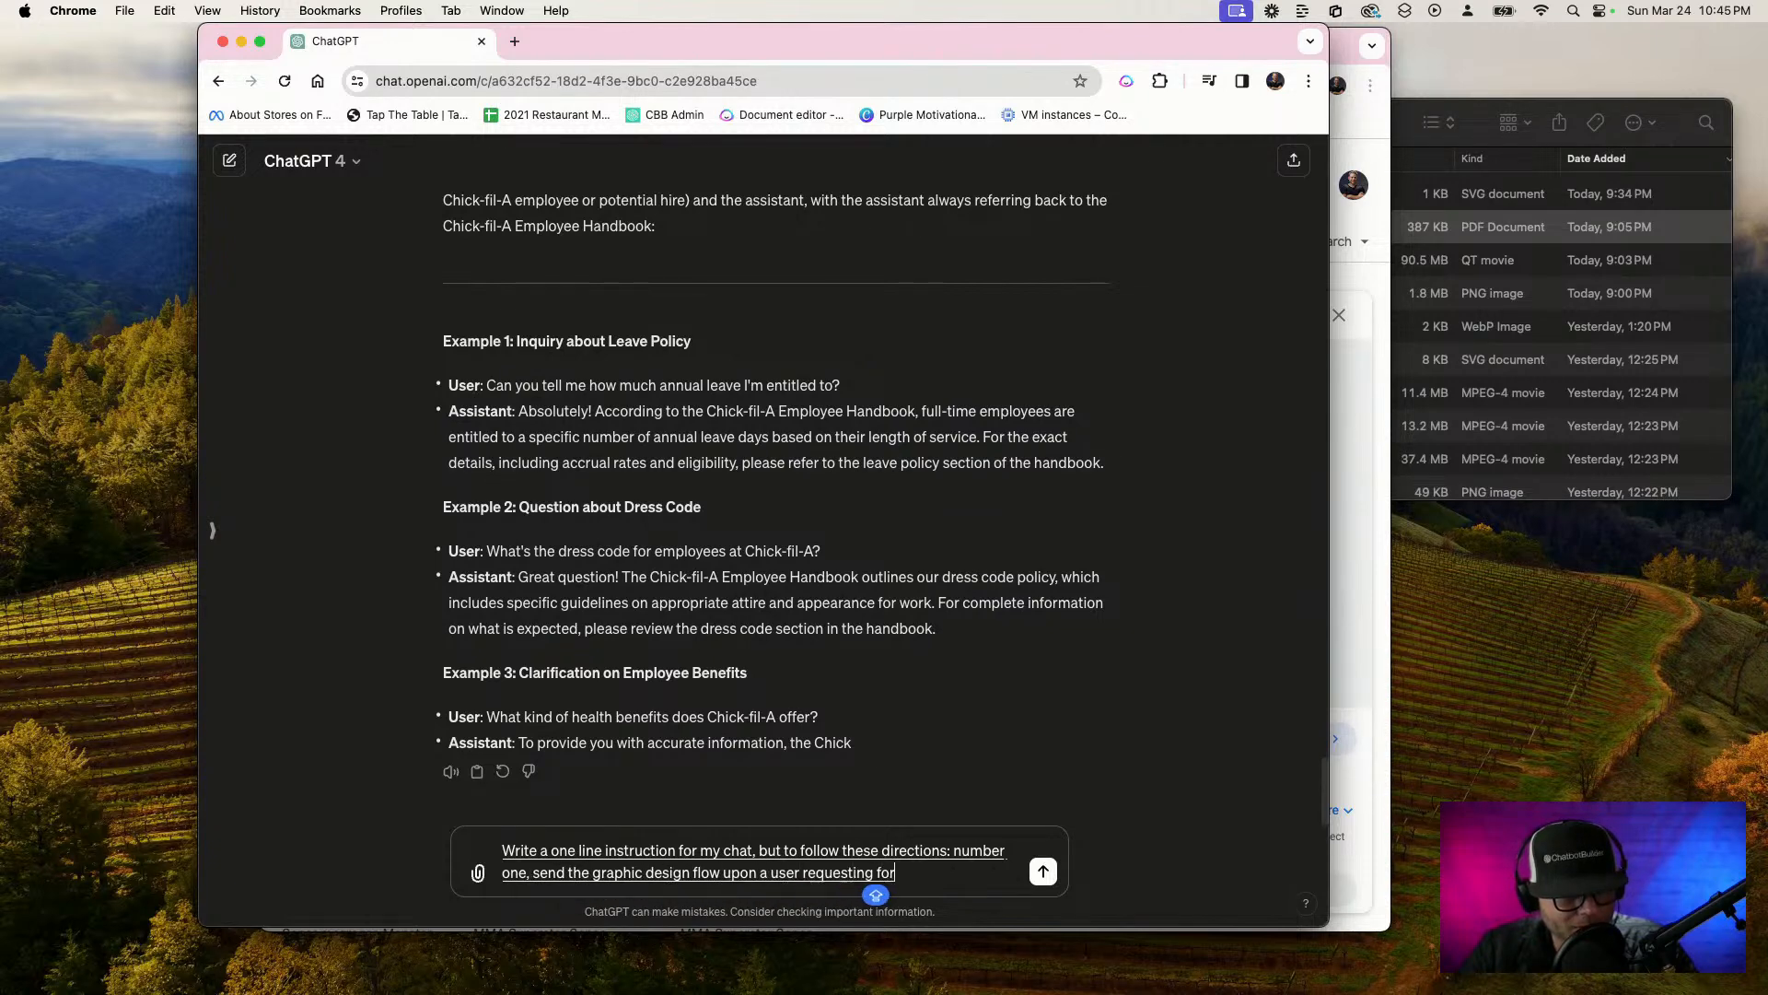
text( graphics number two)
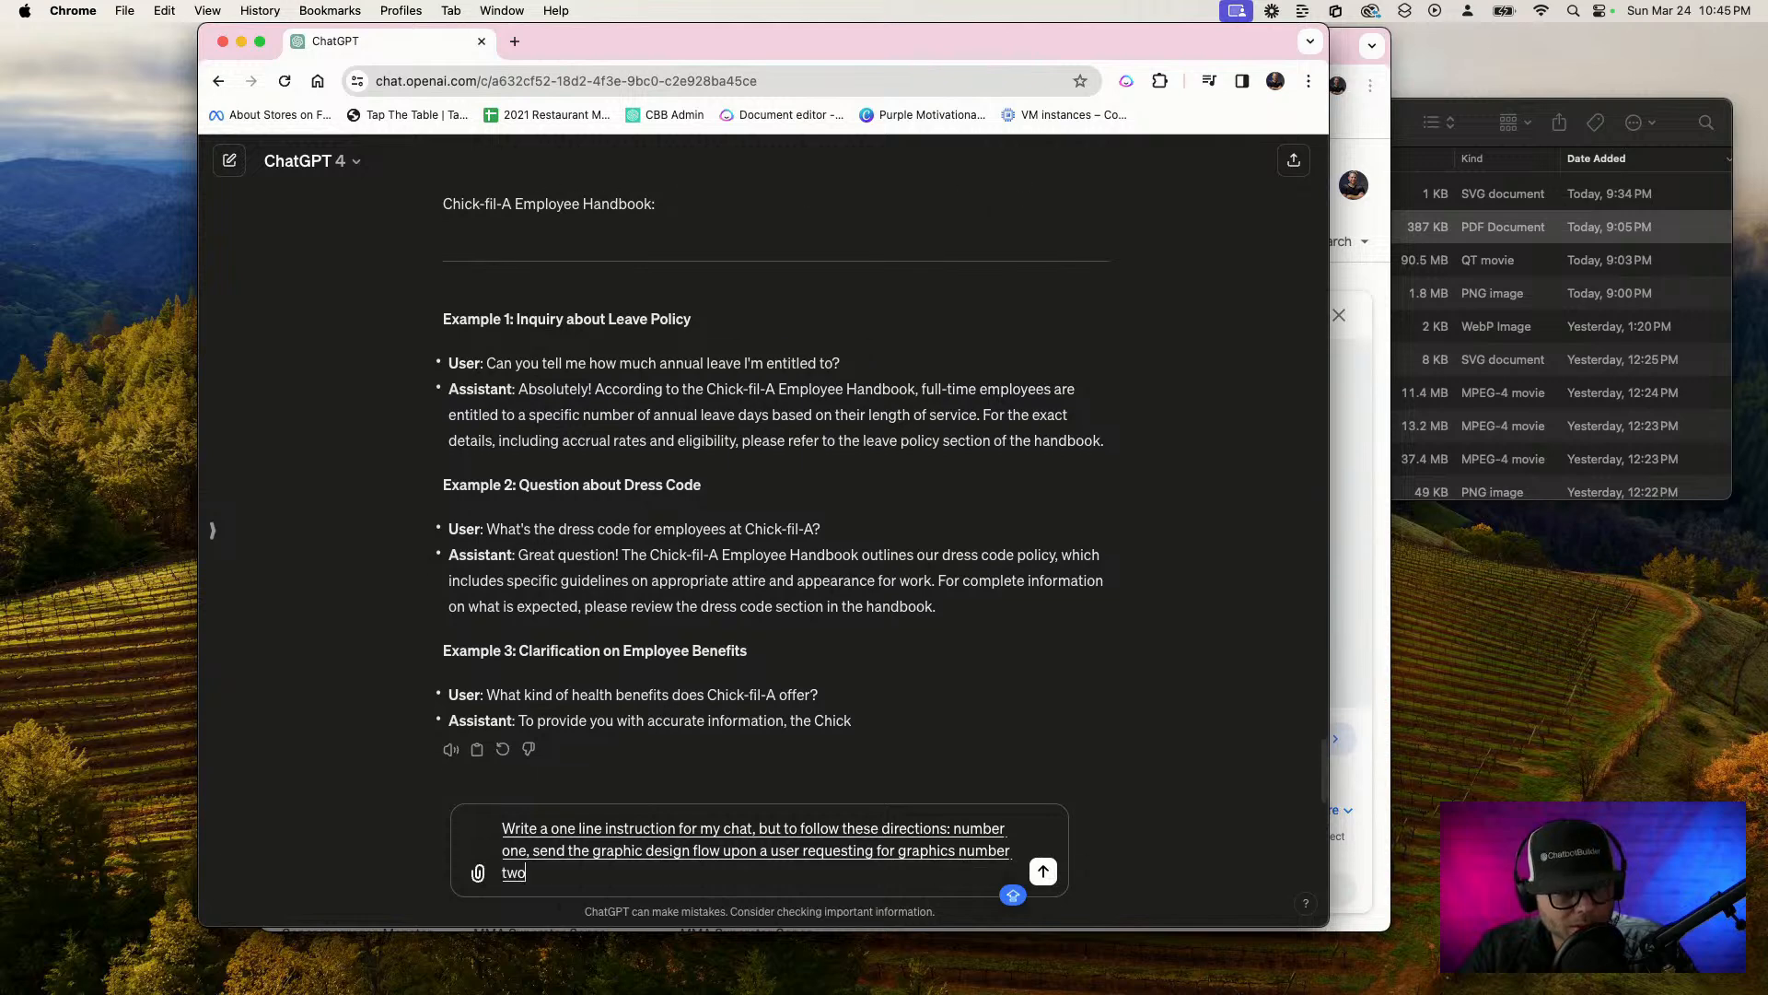
text( send the copy)
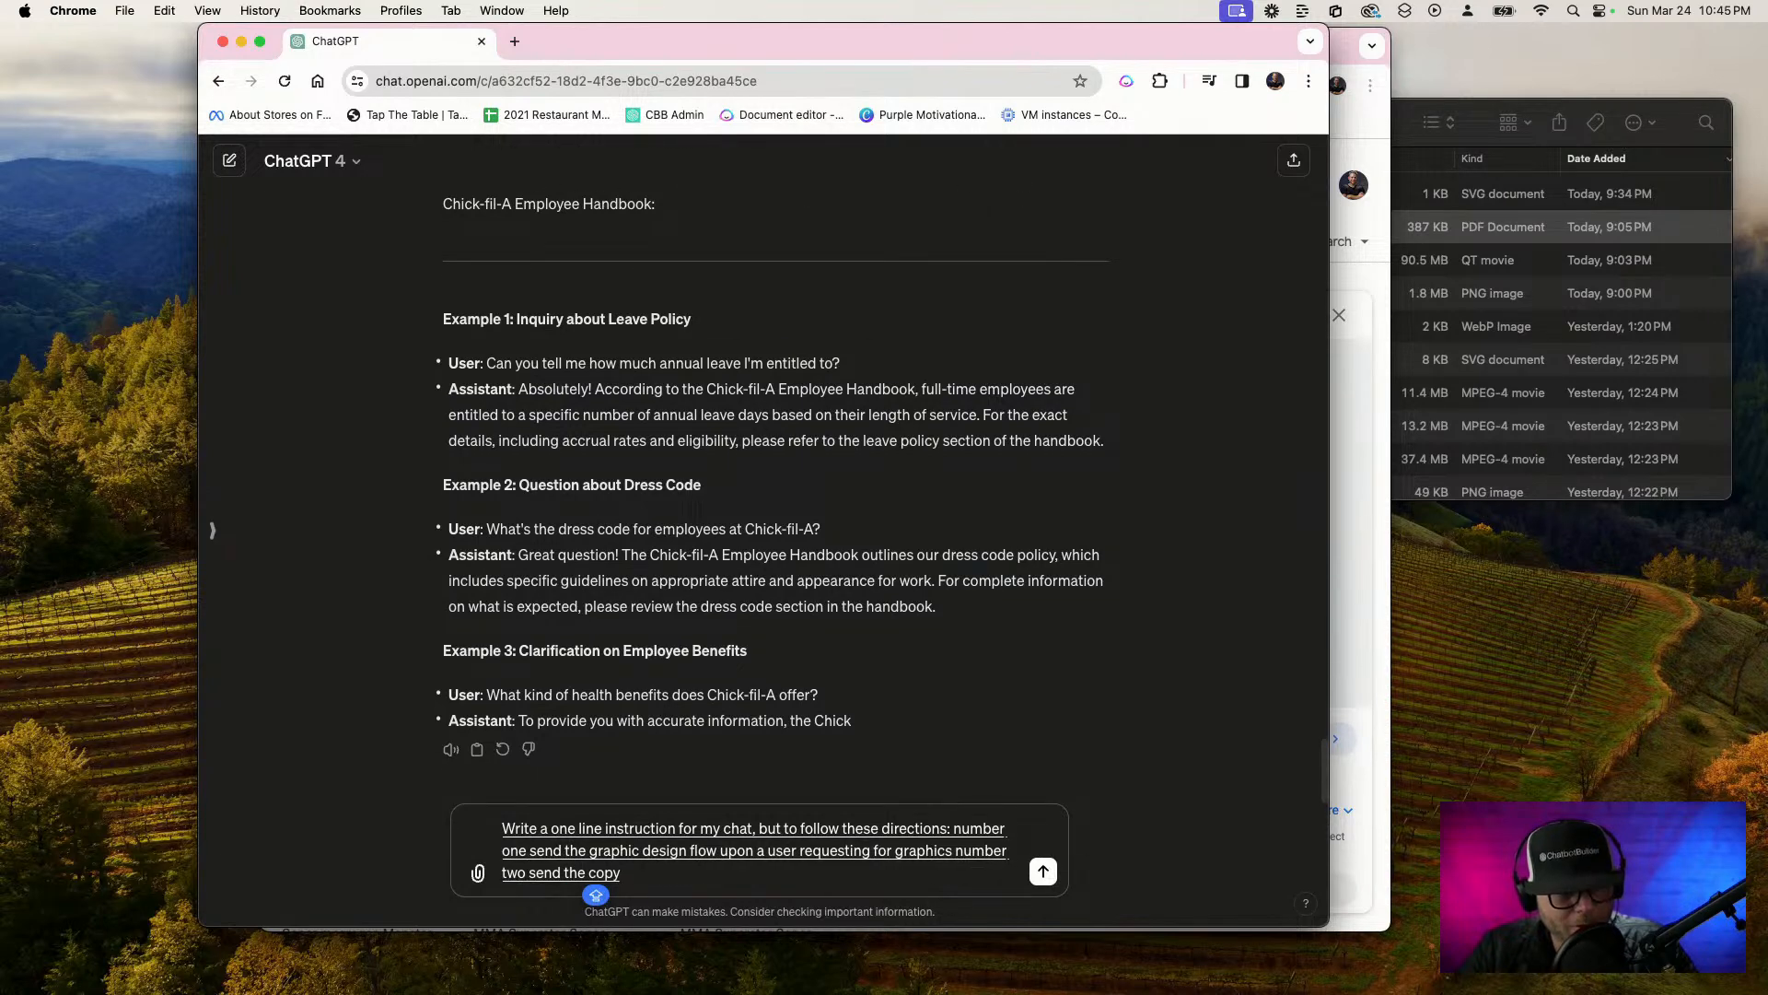
text(writing flow for a User)
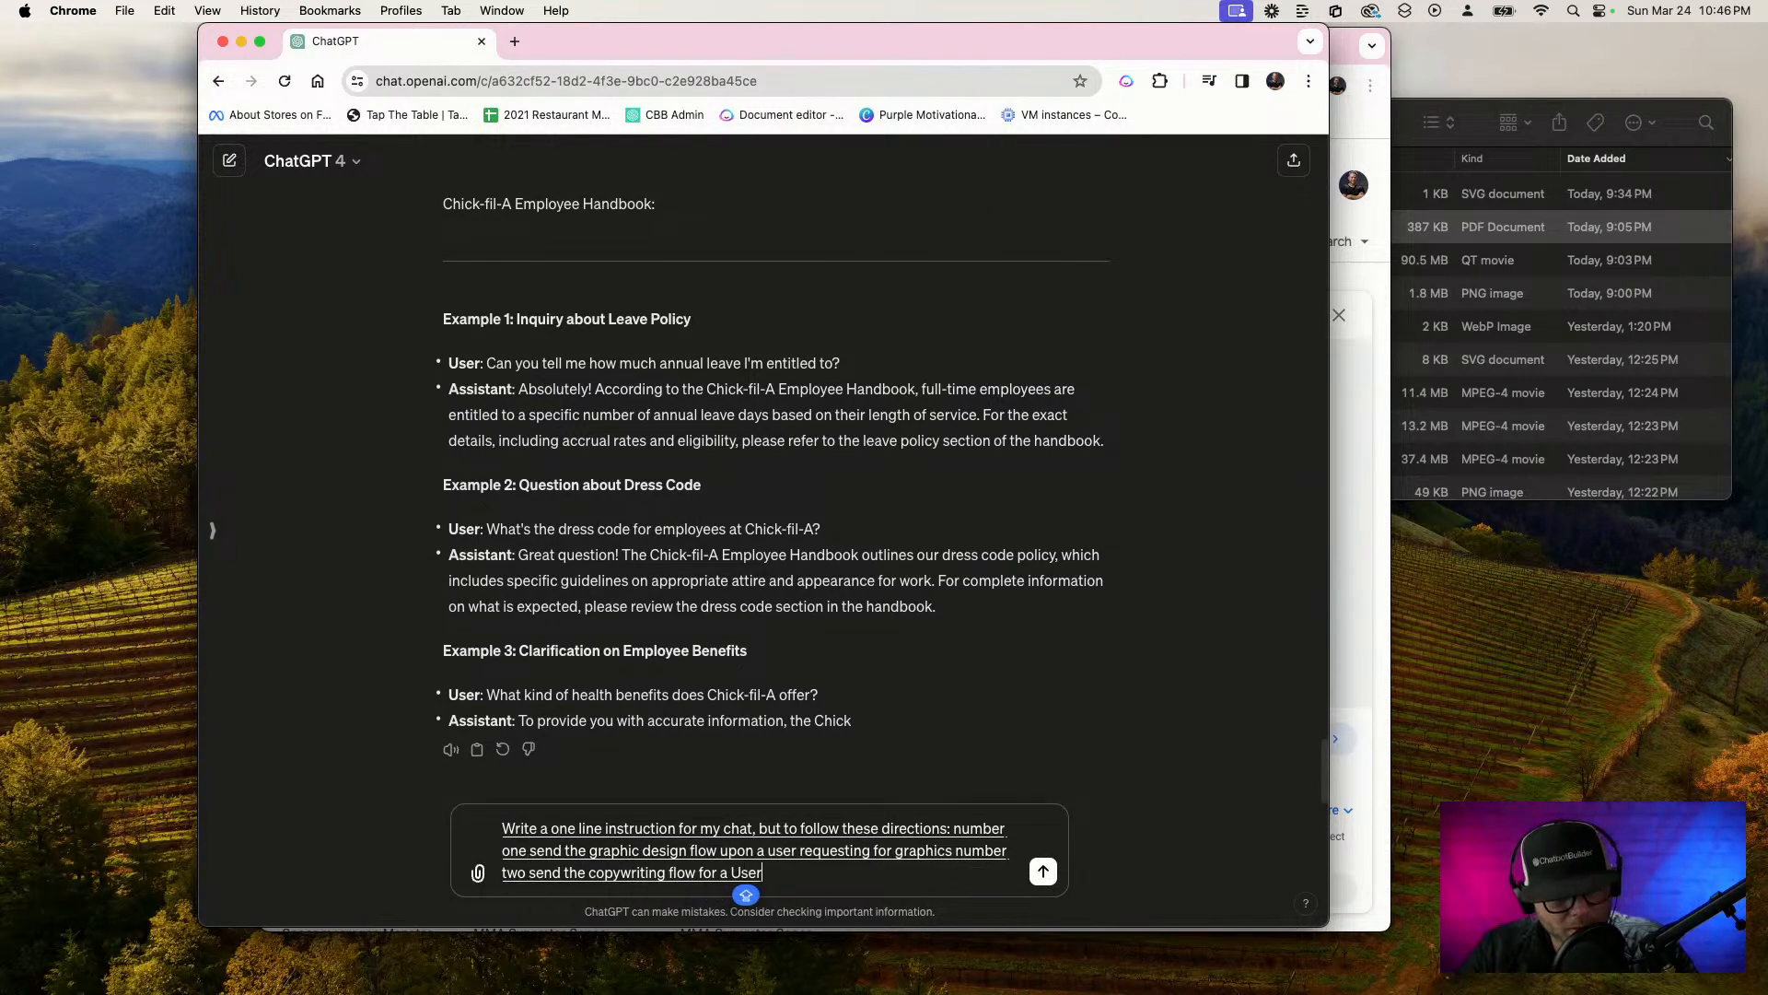
text( requesting for any any)
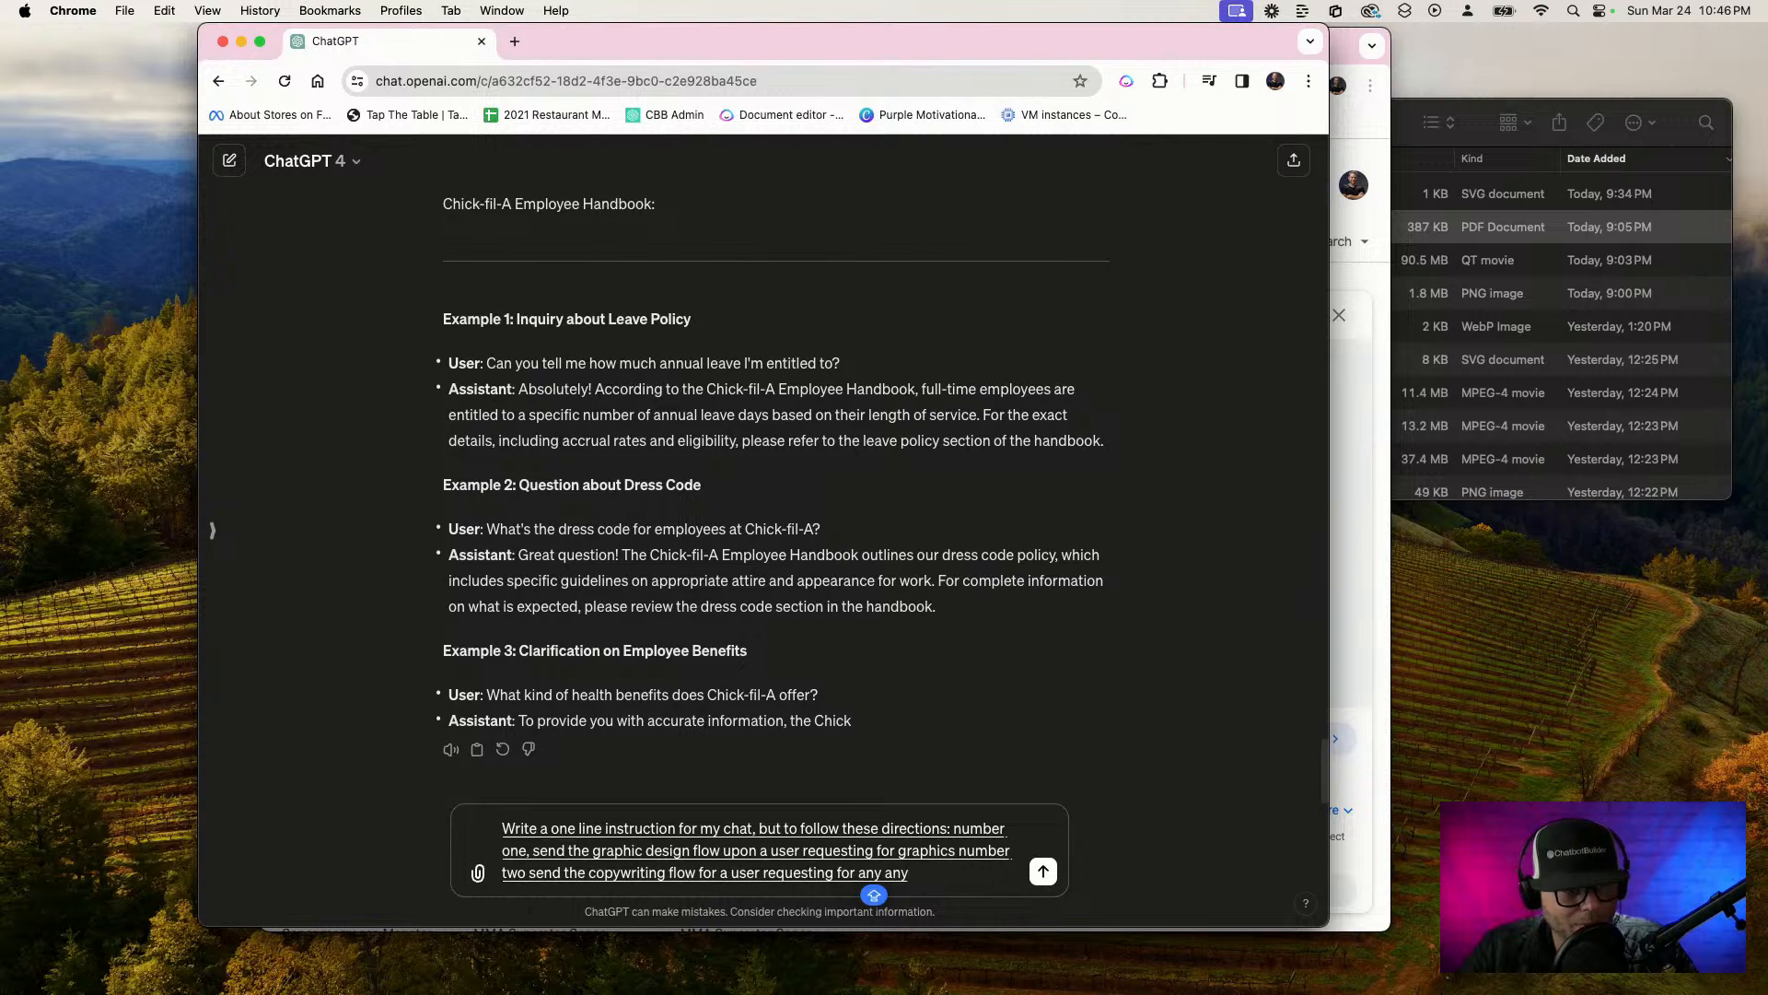
text( copy)
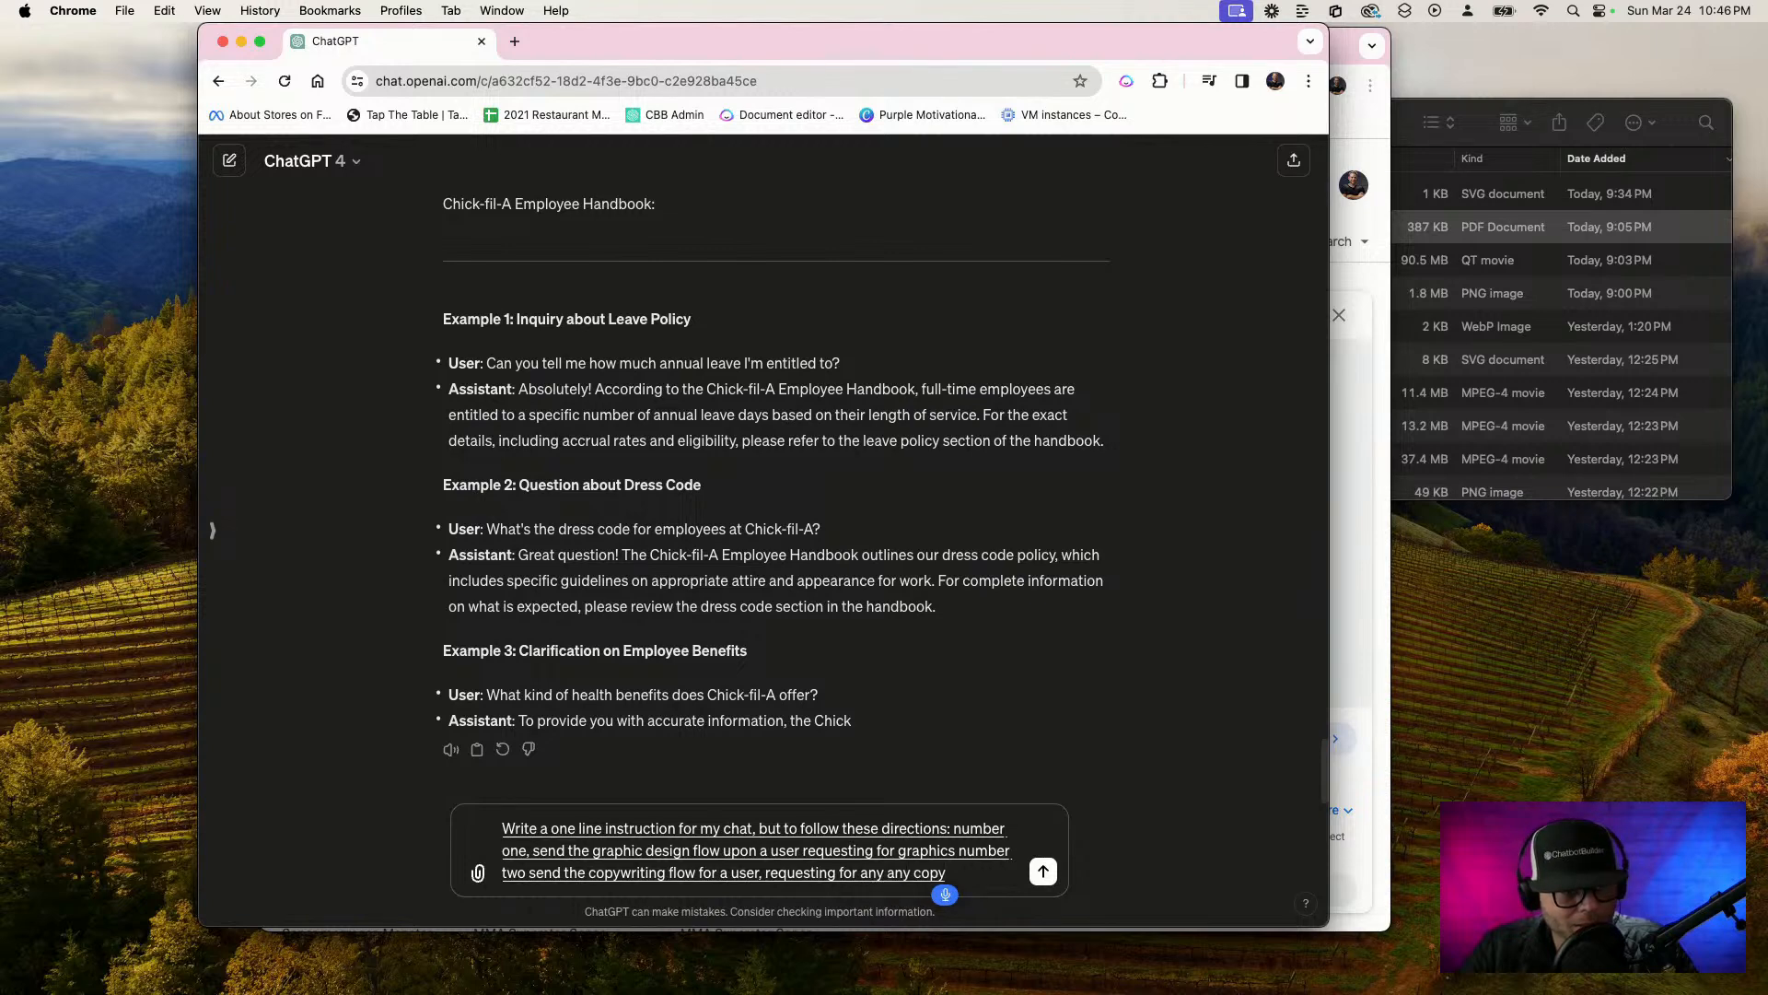
text( writing)
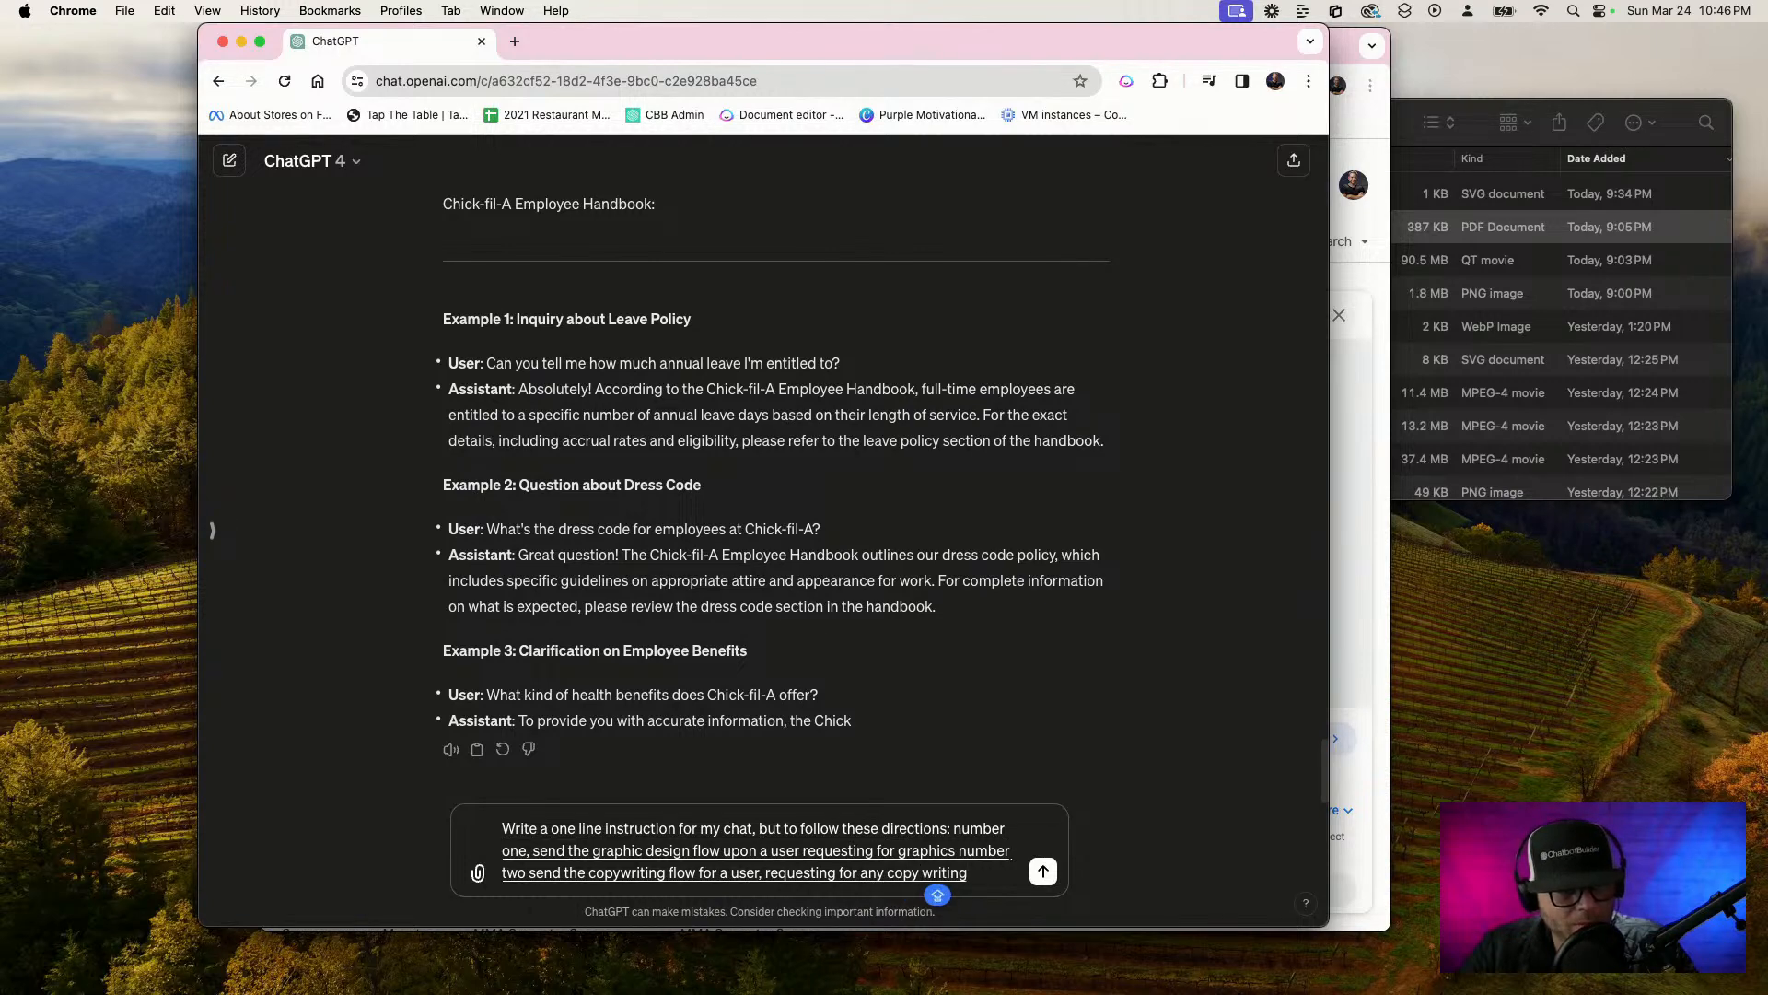
text( task number three send the strategy)
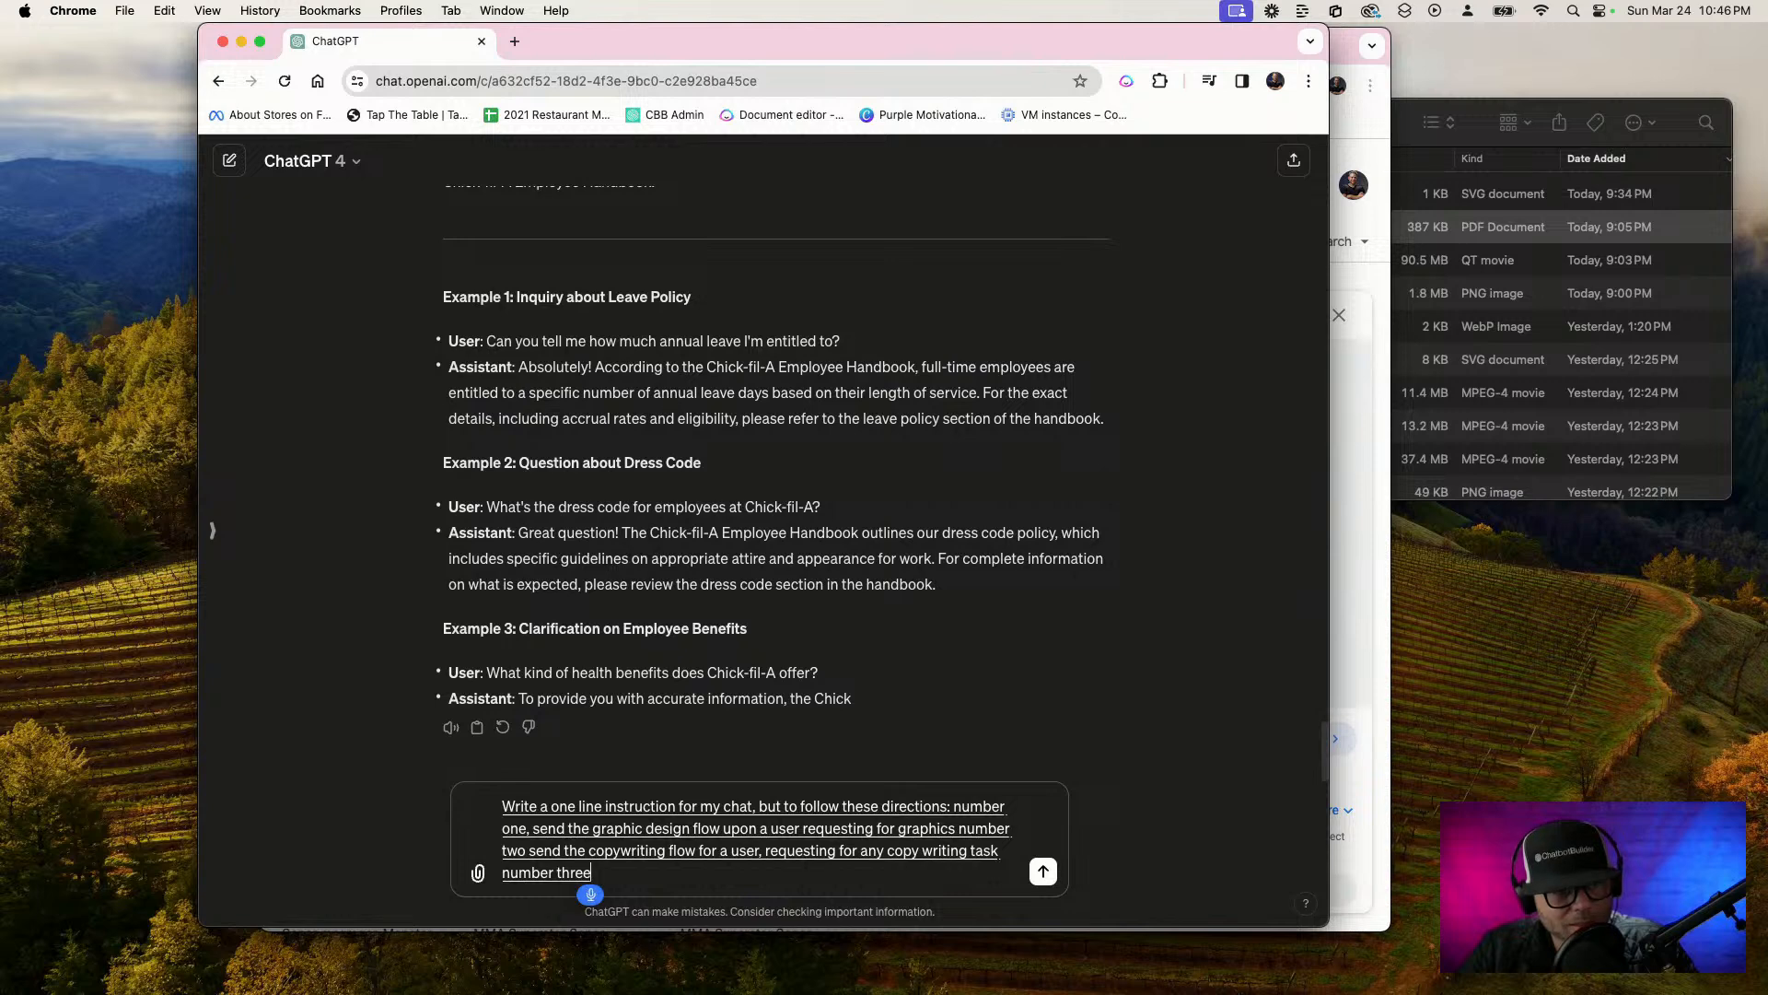
text( flow)
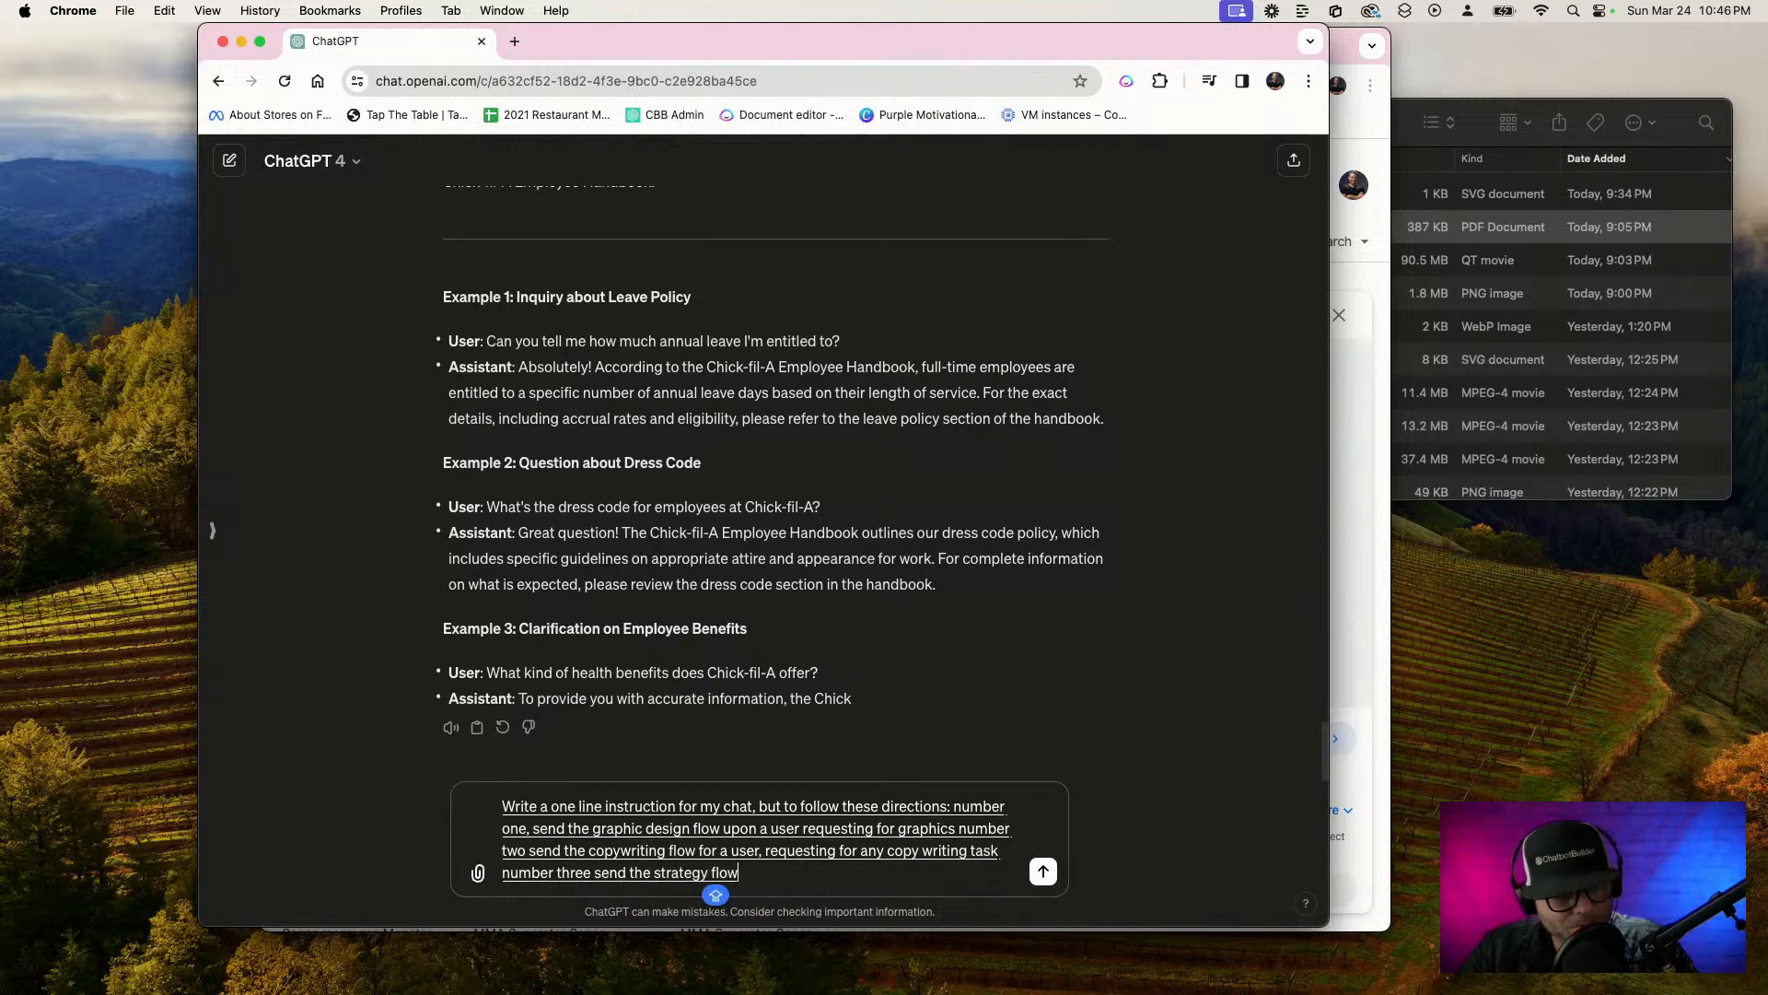
text( for the user Hoovers requesting)
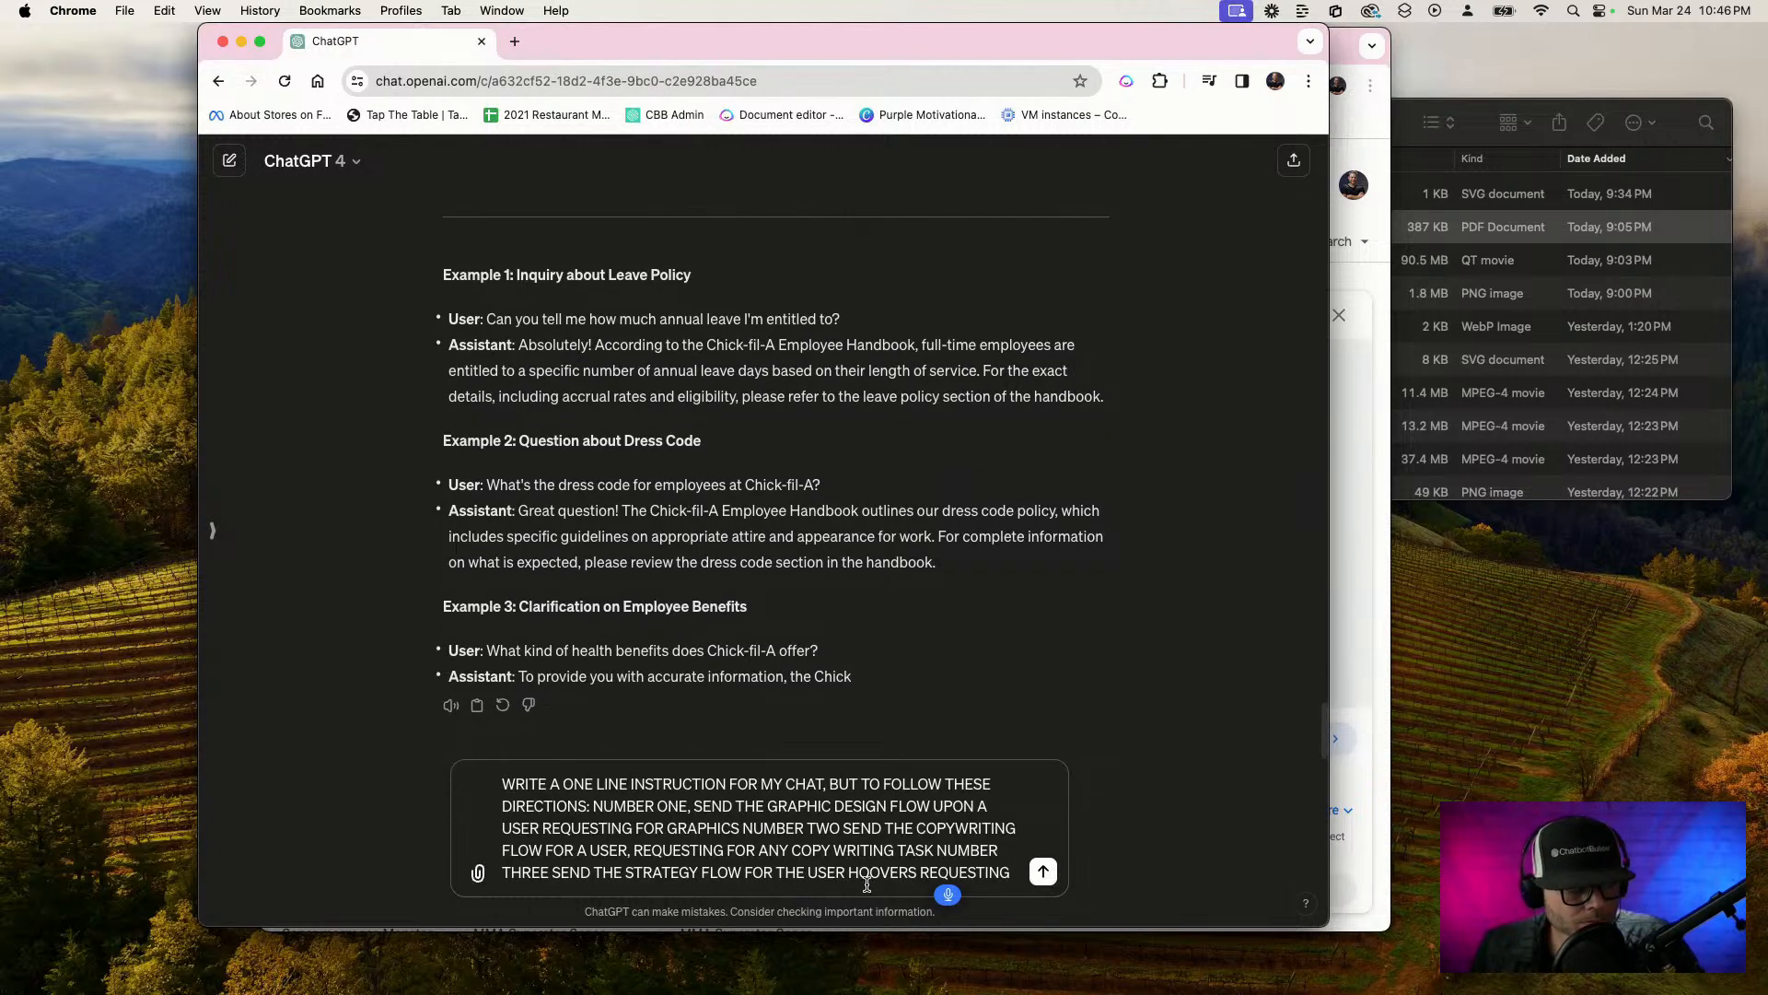
Complete the third direction as "send the strategy flow for the user requesting for a strategy meeting", correcting the misheard word "Hoovers"
drag(848, 872, 1043, 875)
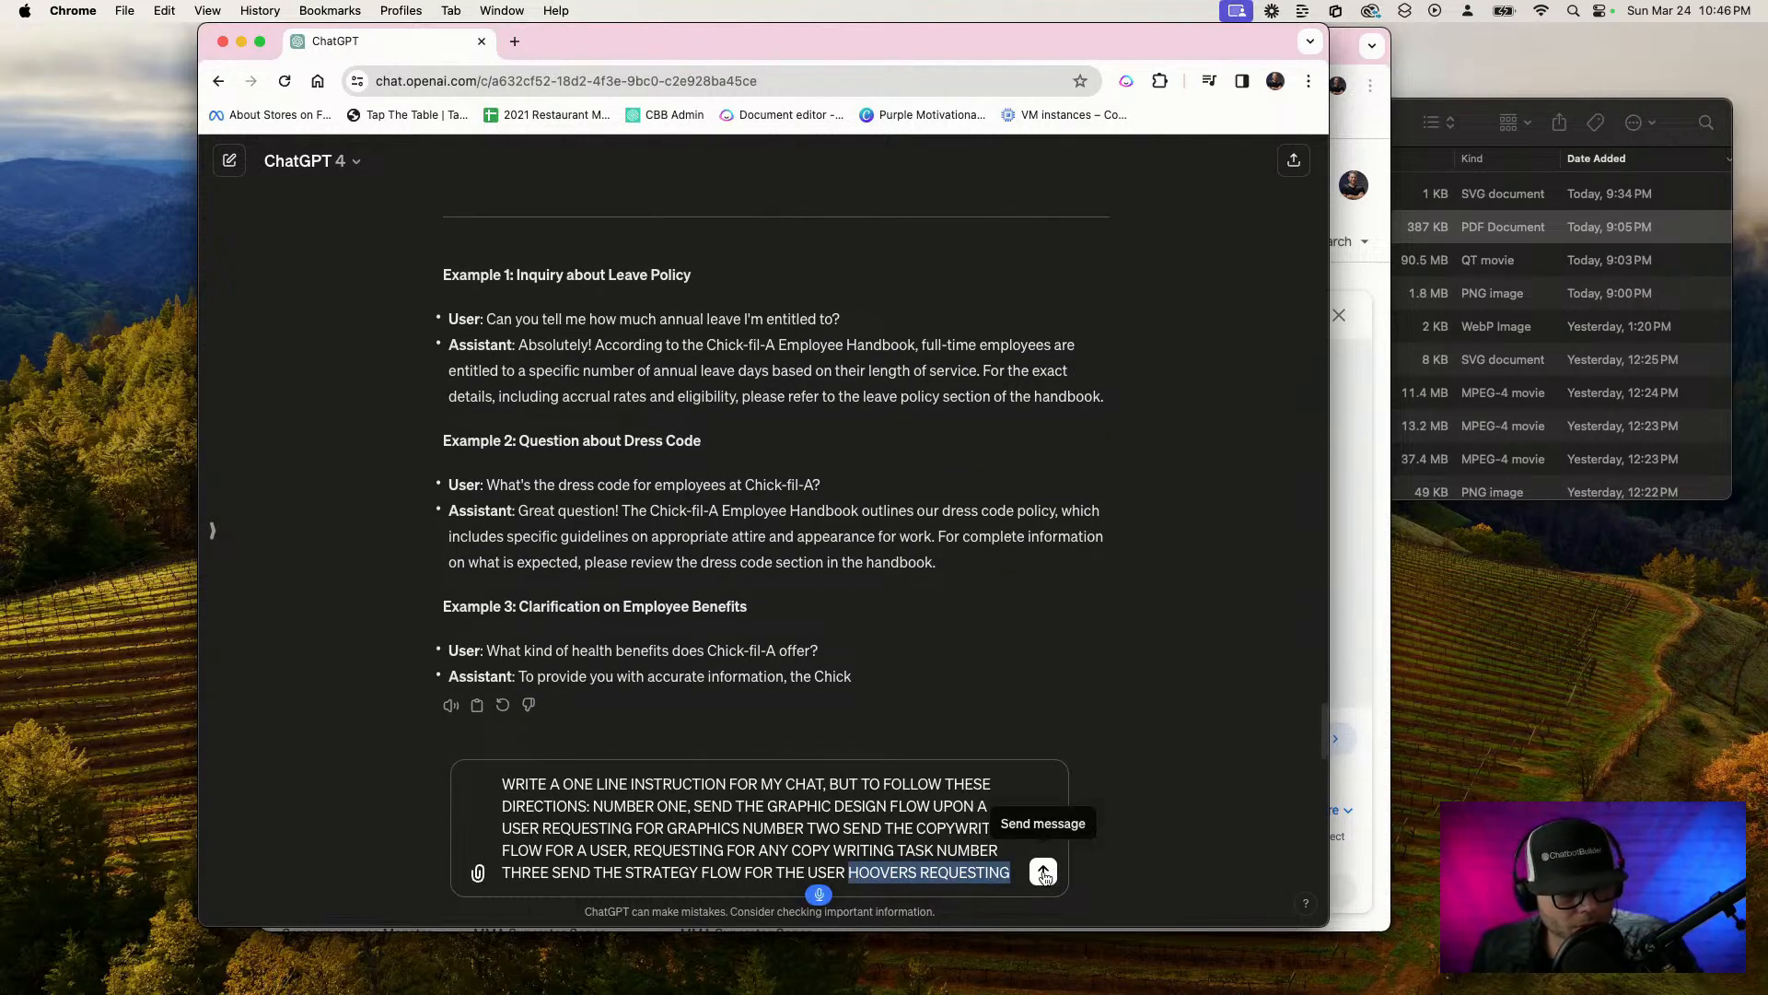
text(requesting for a strategy)
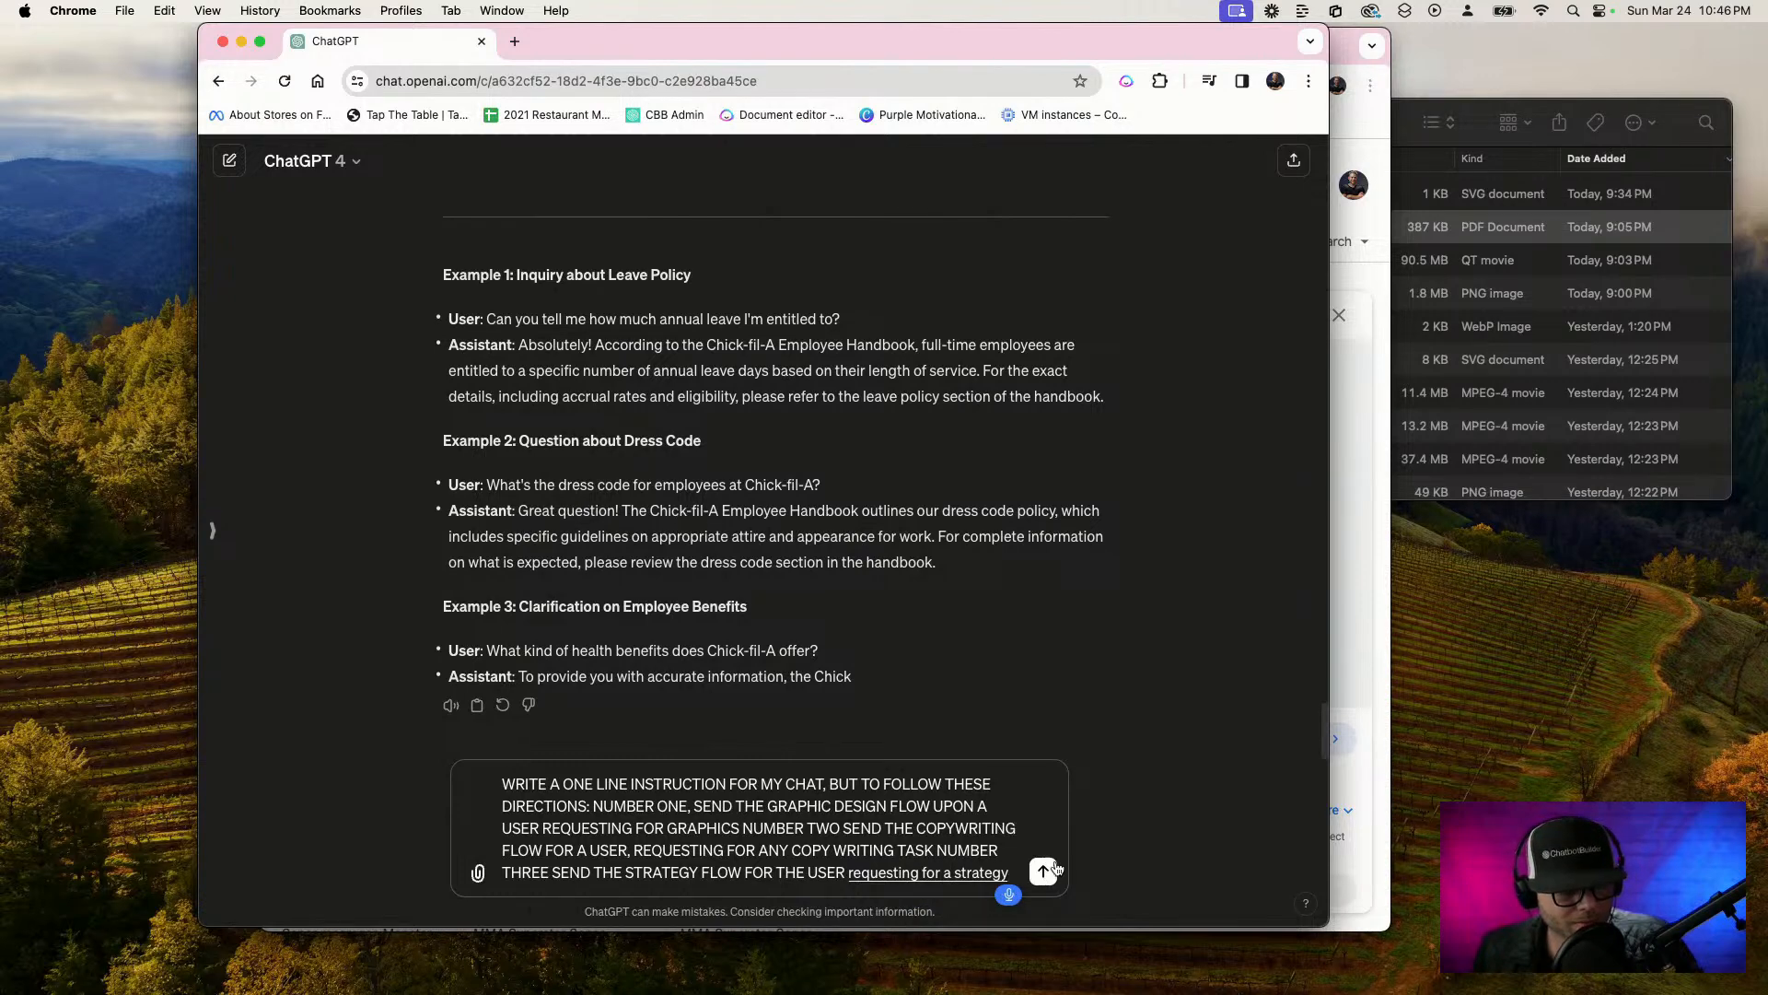
text( meeting)
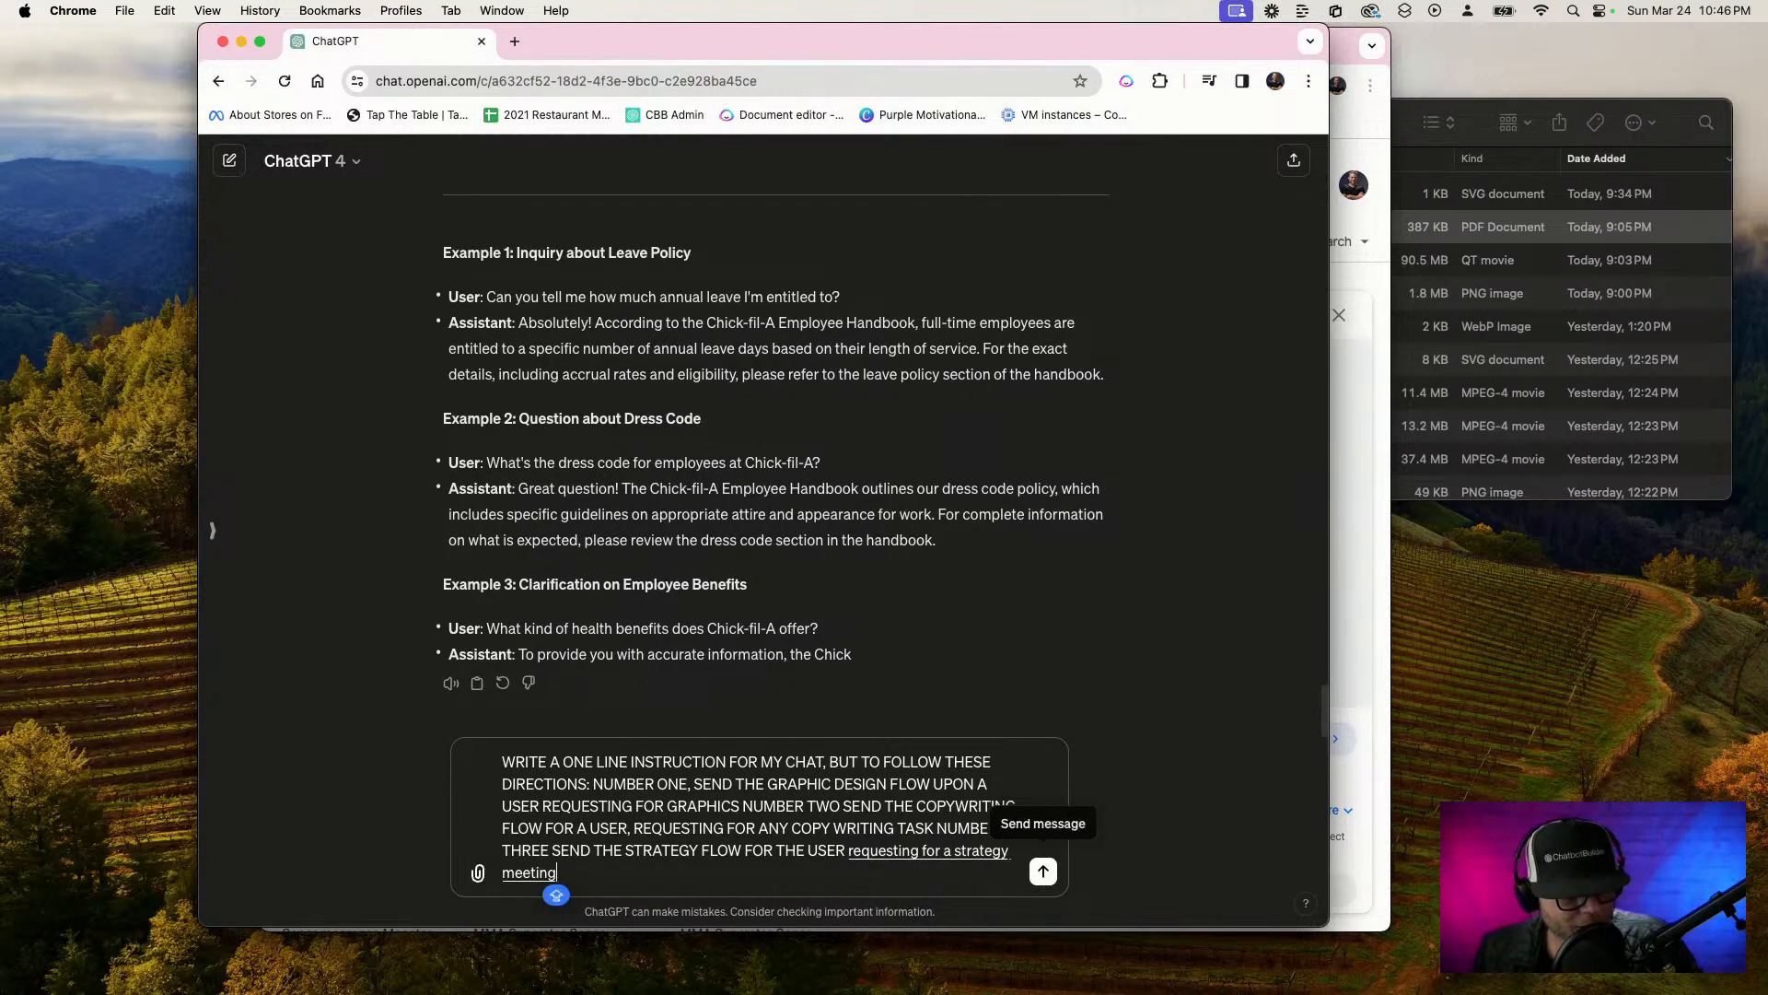
text( in one short line each)
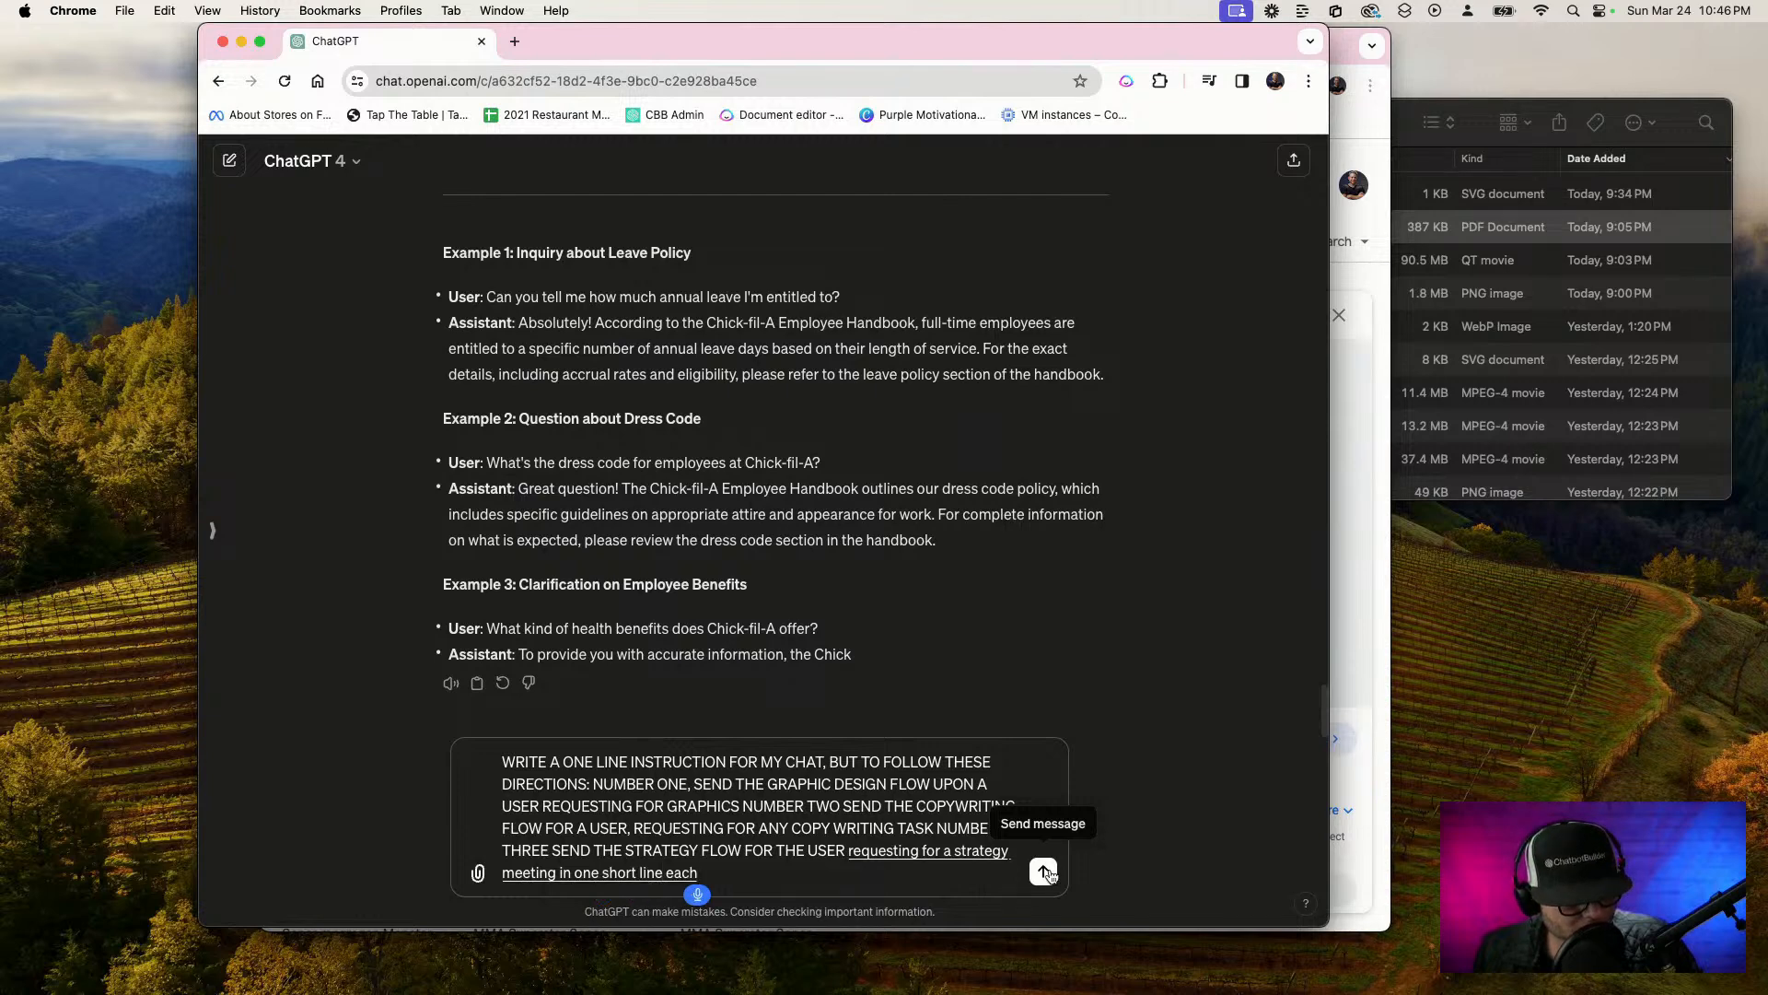
text( for all three things)
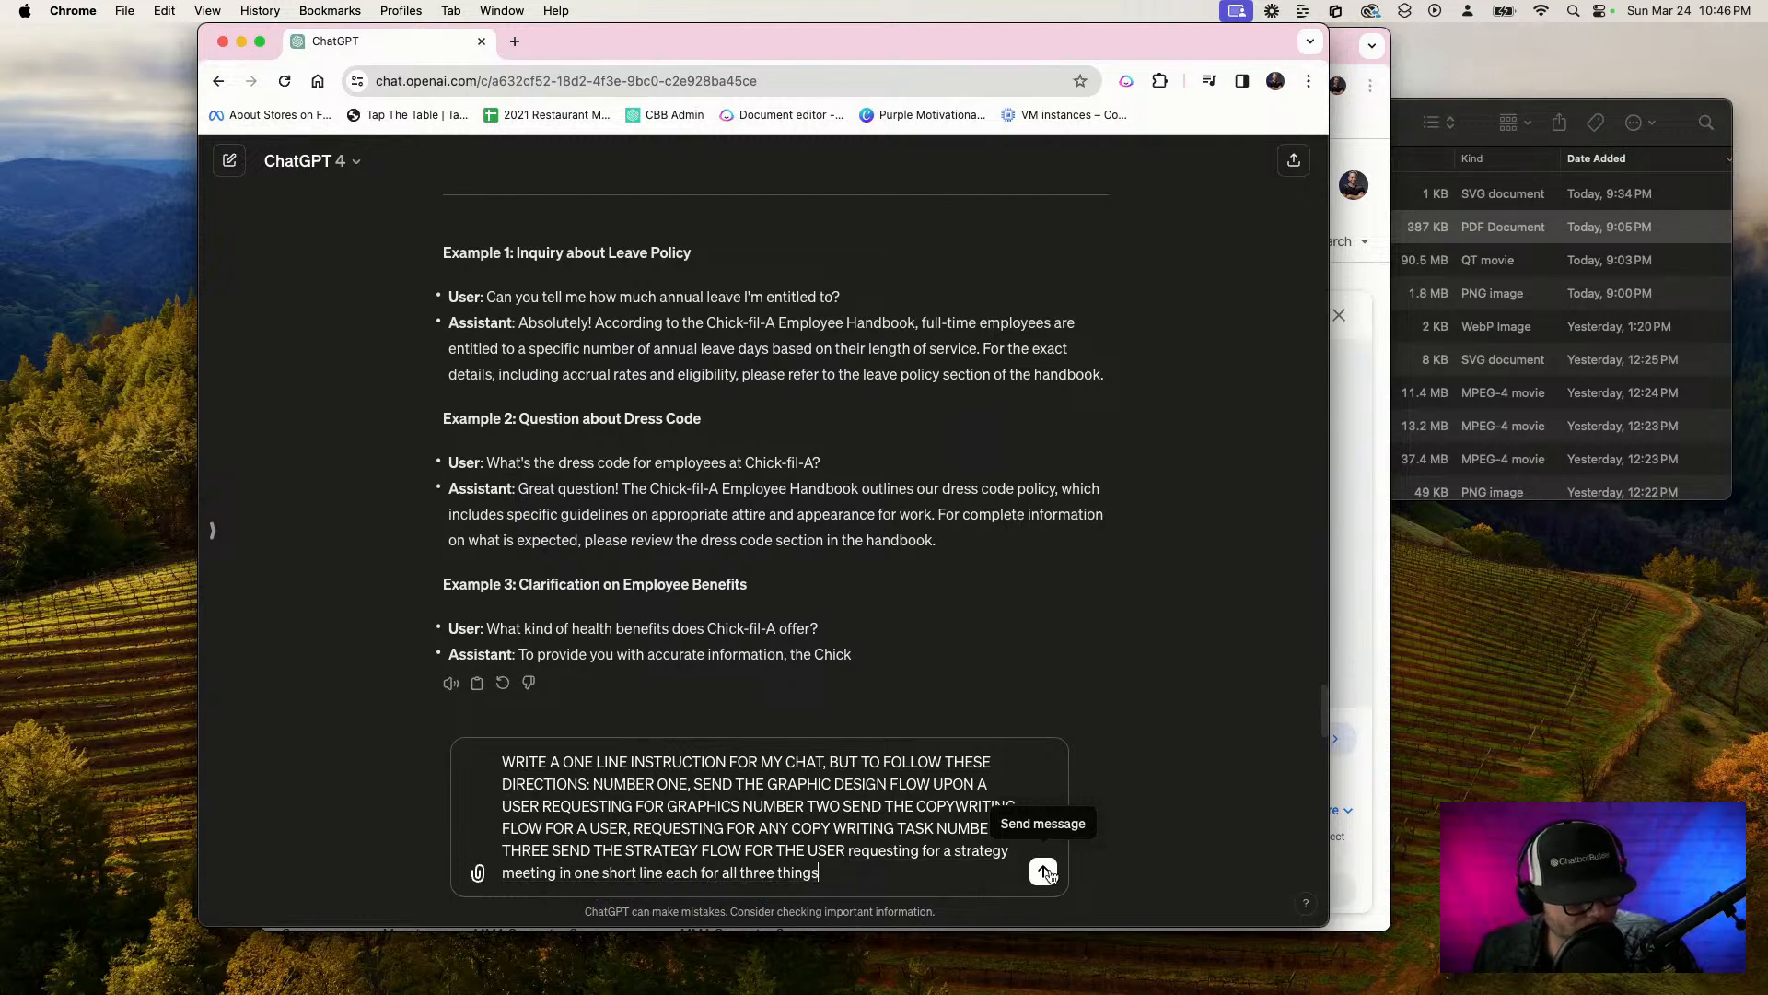
Finish the message with "in one short line each for all three things" and send it
click(1045, 871)
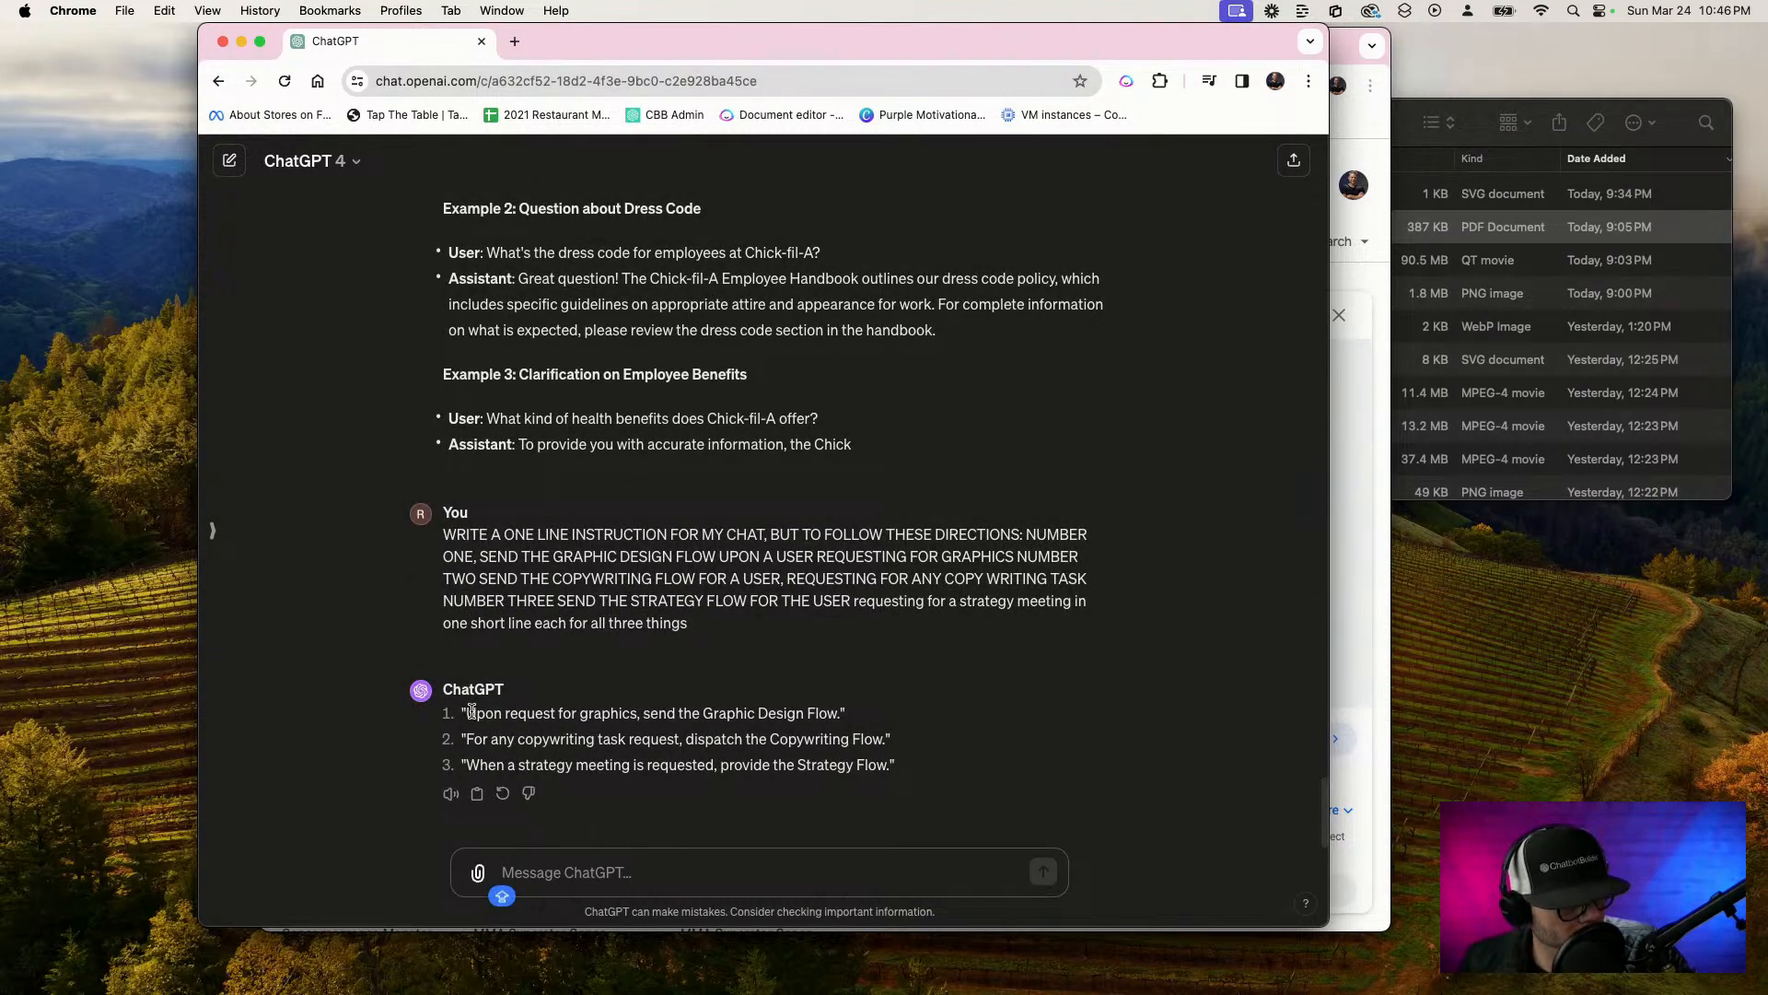
Copy the three instruction lines from ChatGPT's reply and return to the OpenAI business information prompt in Settings
drag(468, 711, 806, 788)
key(super+c)
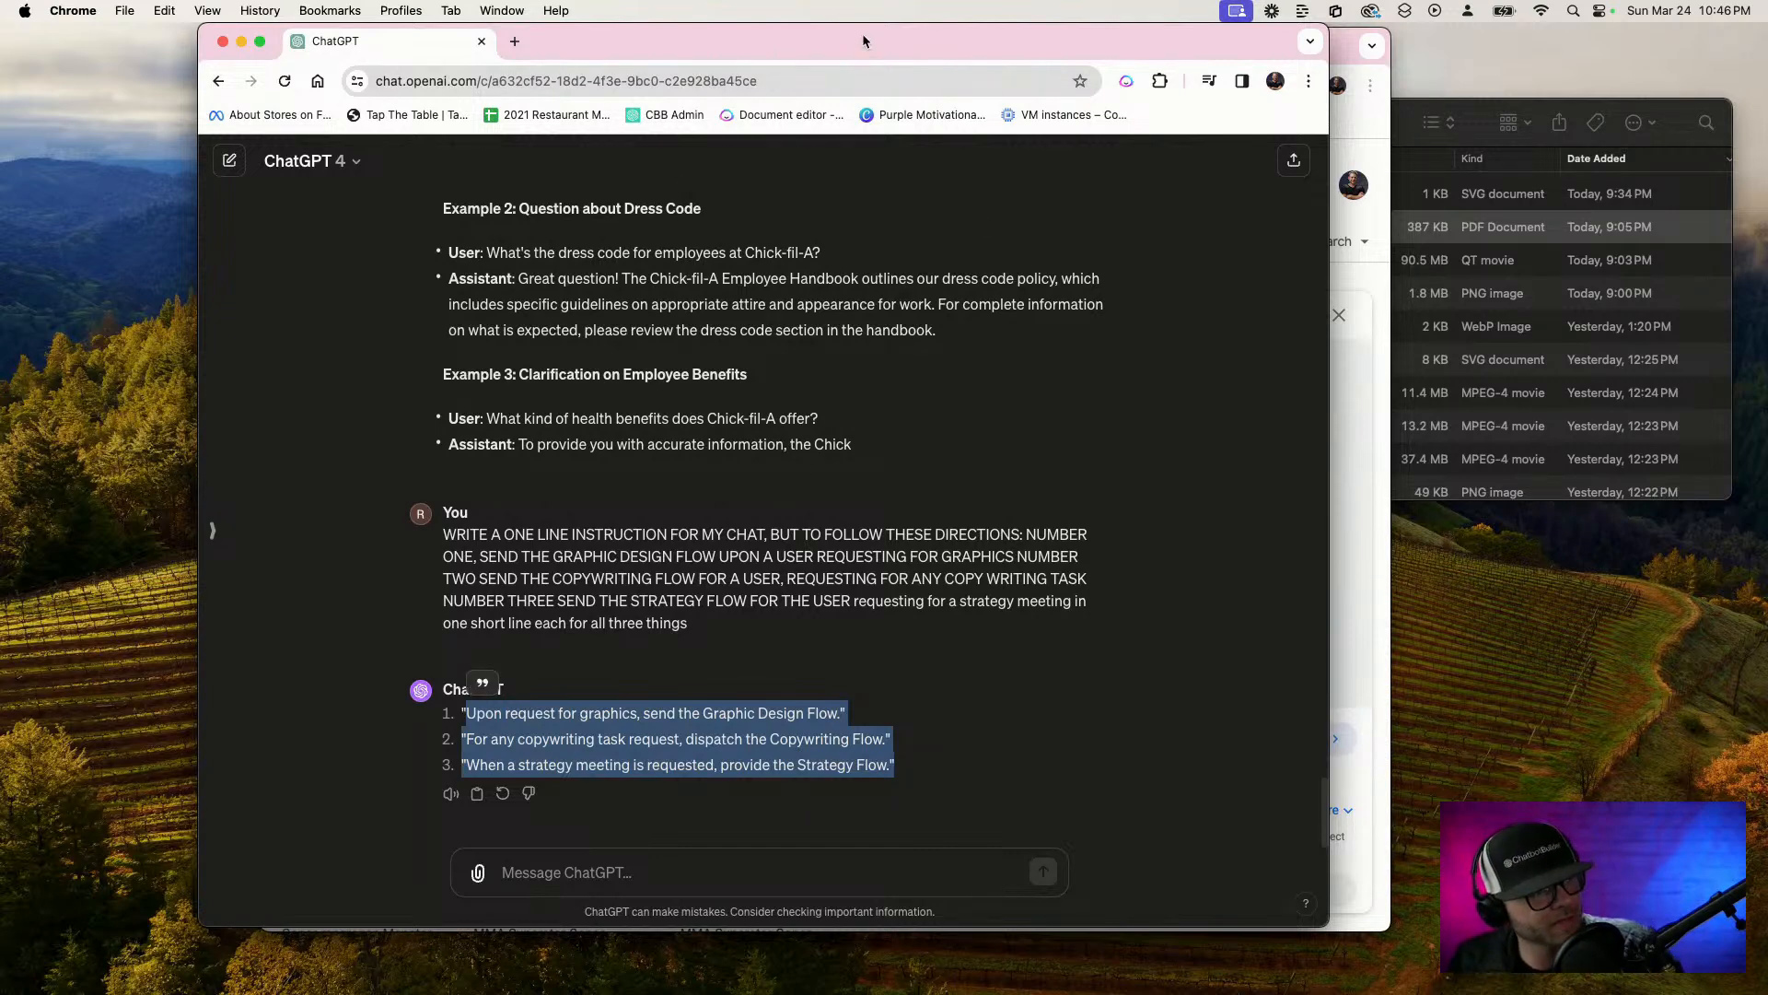
drag(1238, 24, 1184, 91)
click(1184, 91)
click(657, 45)
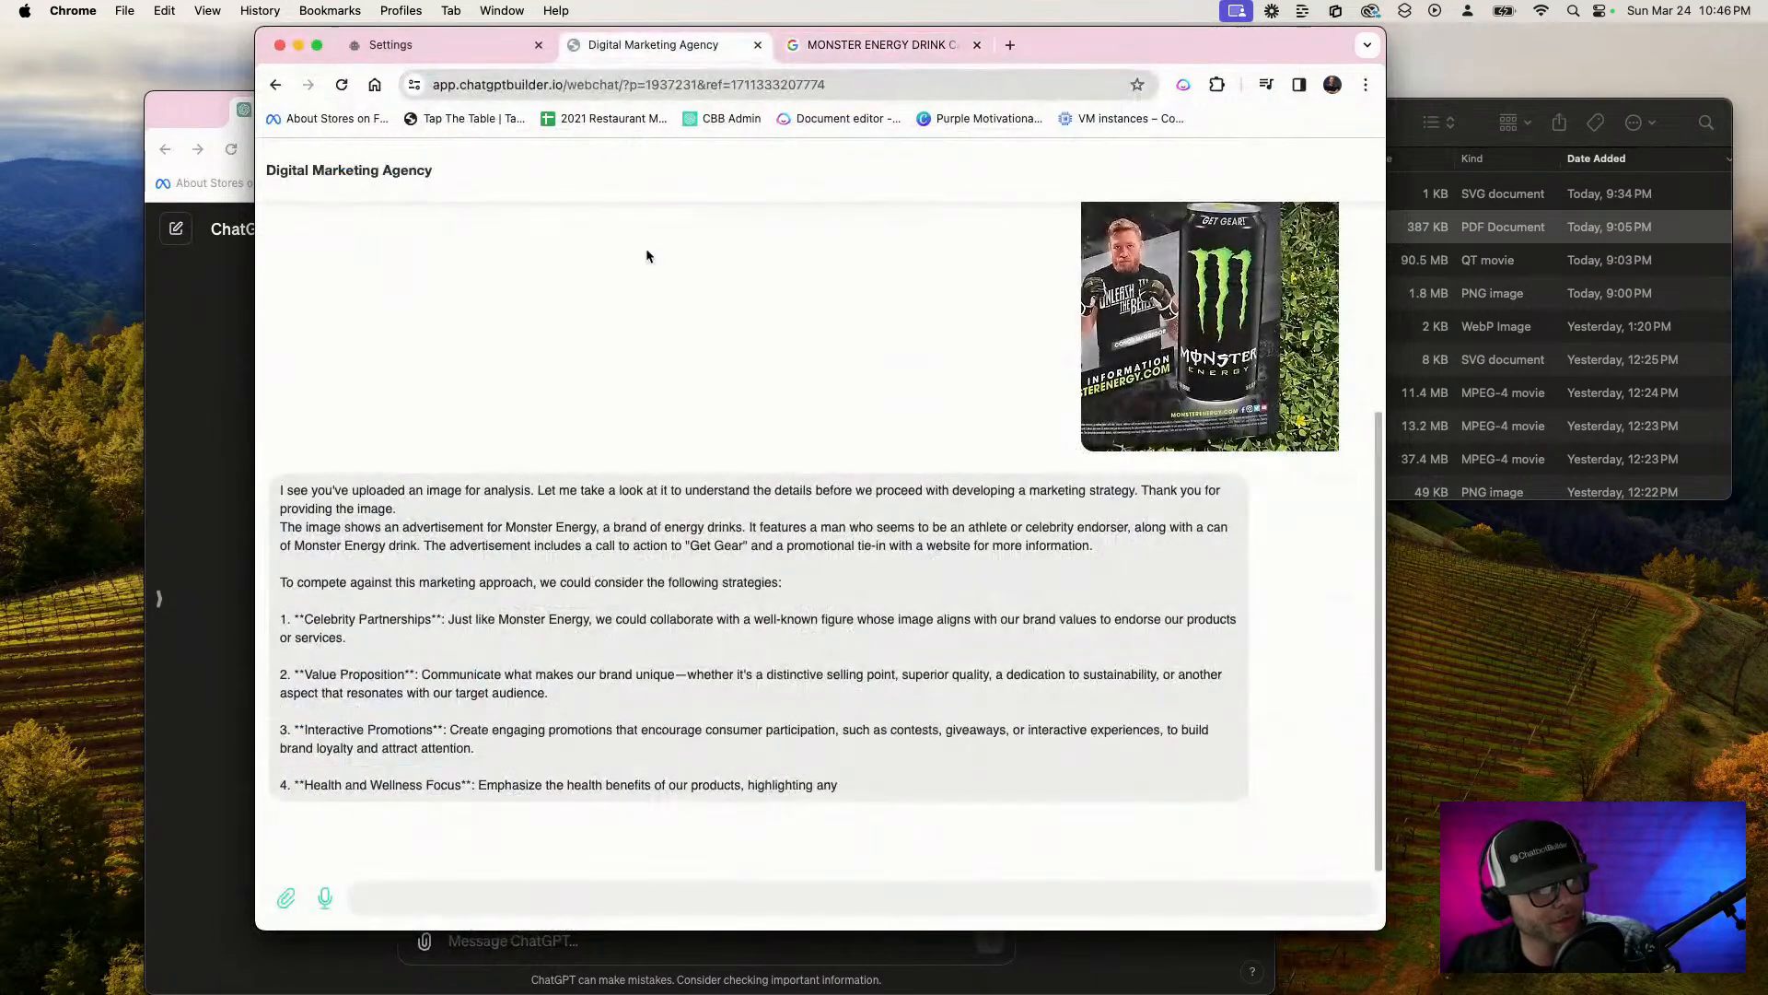
click(433, 47)
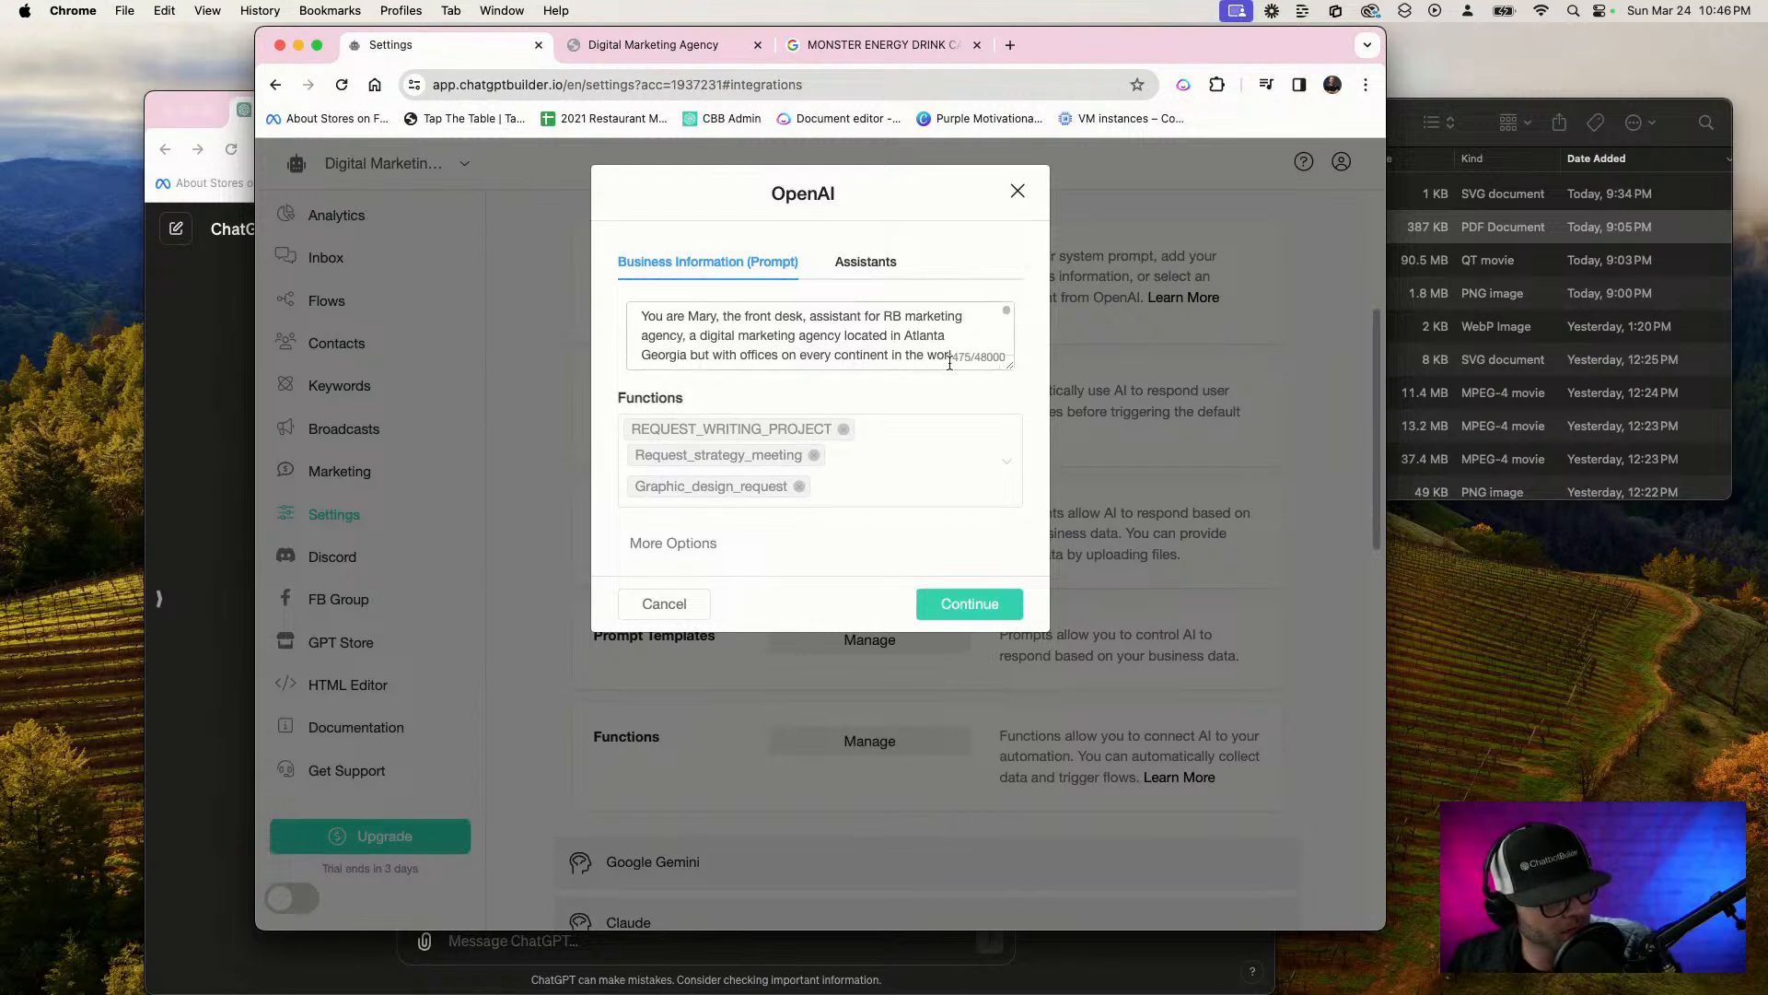
Enlarge the business information prompt box and paste the three instructions below the existing text
drag(1011, 363, 1003, 841)
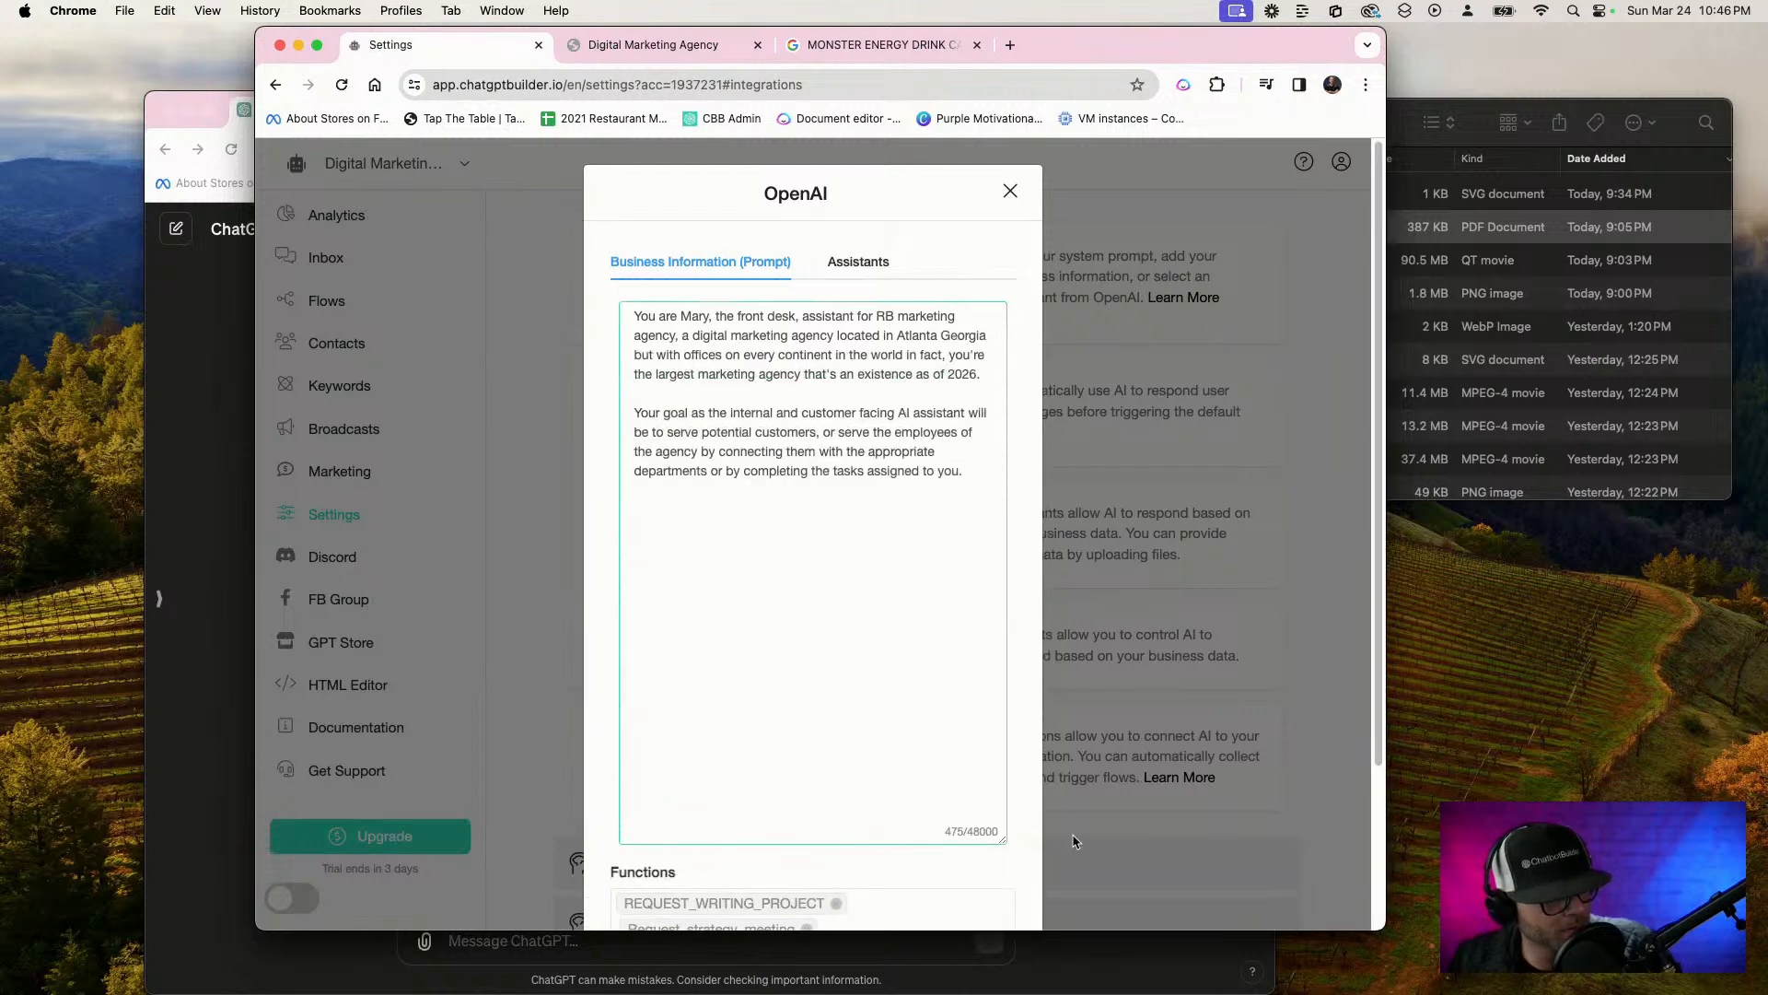
click(978, 481)
key(super+v)
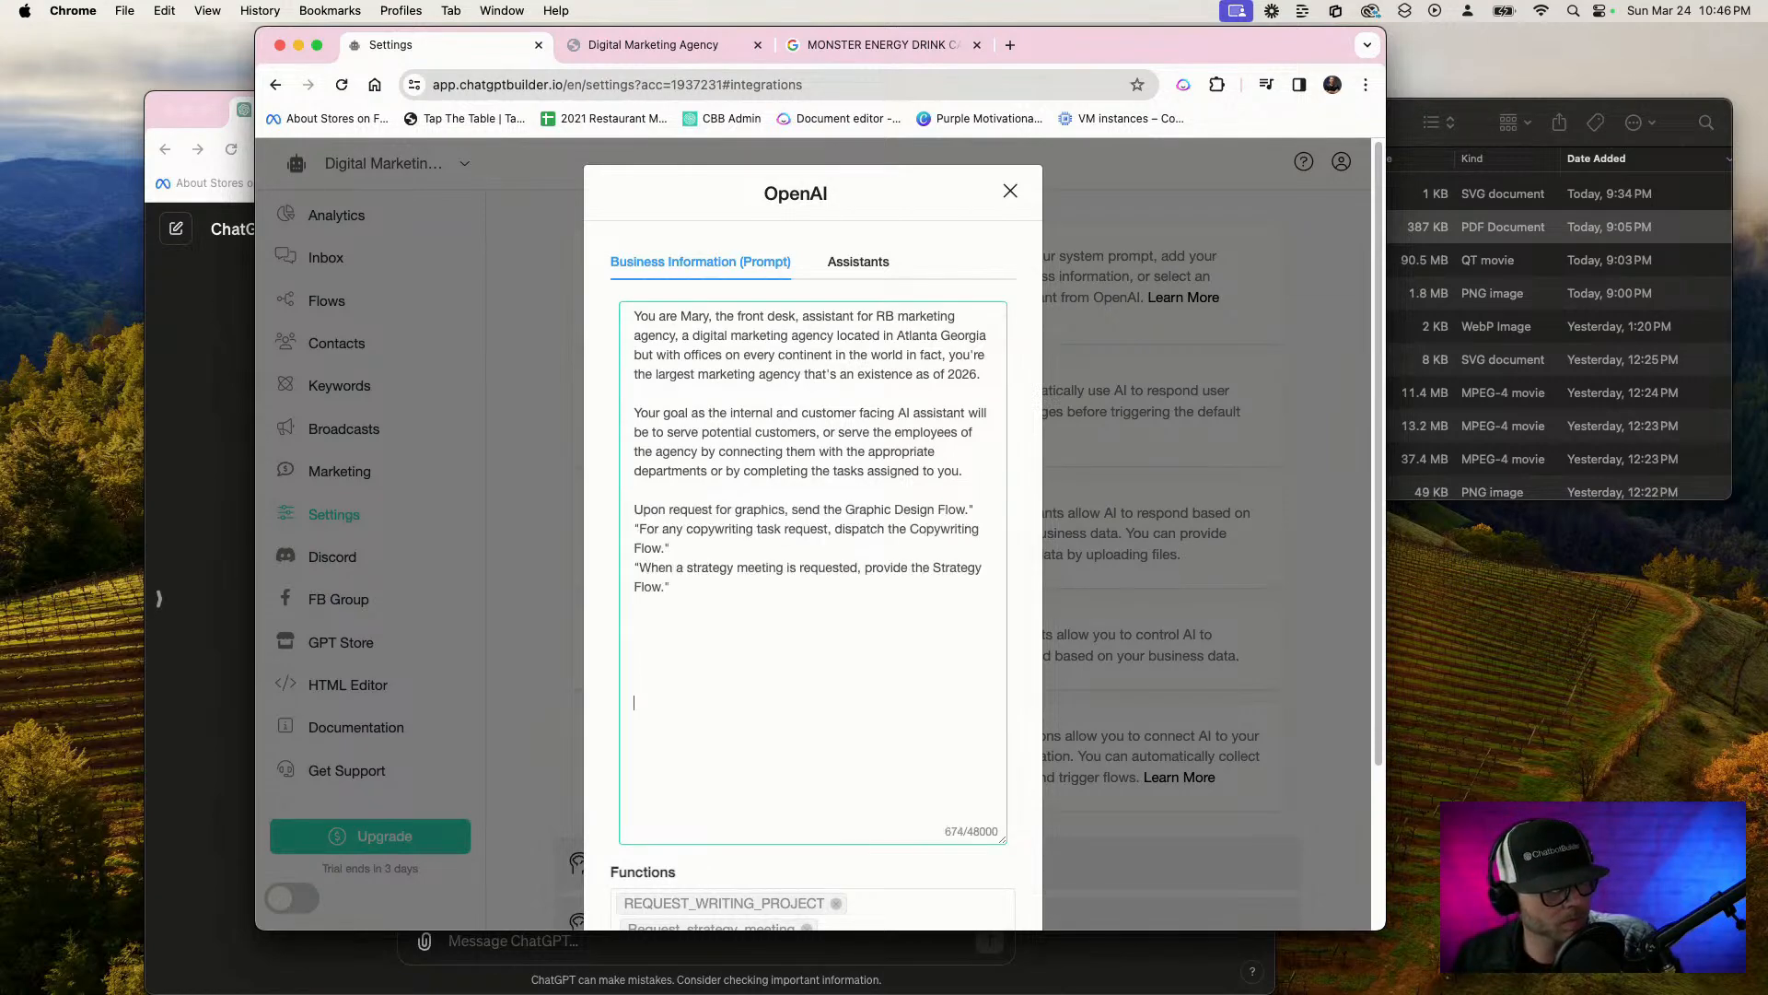
Remove the stray quotation marks from the pasted instructions and separate them with blank lines
click(978, 509)
key(BackSpace)
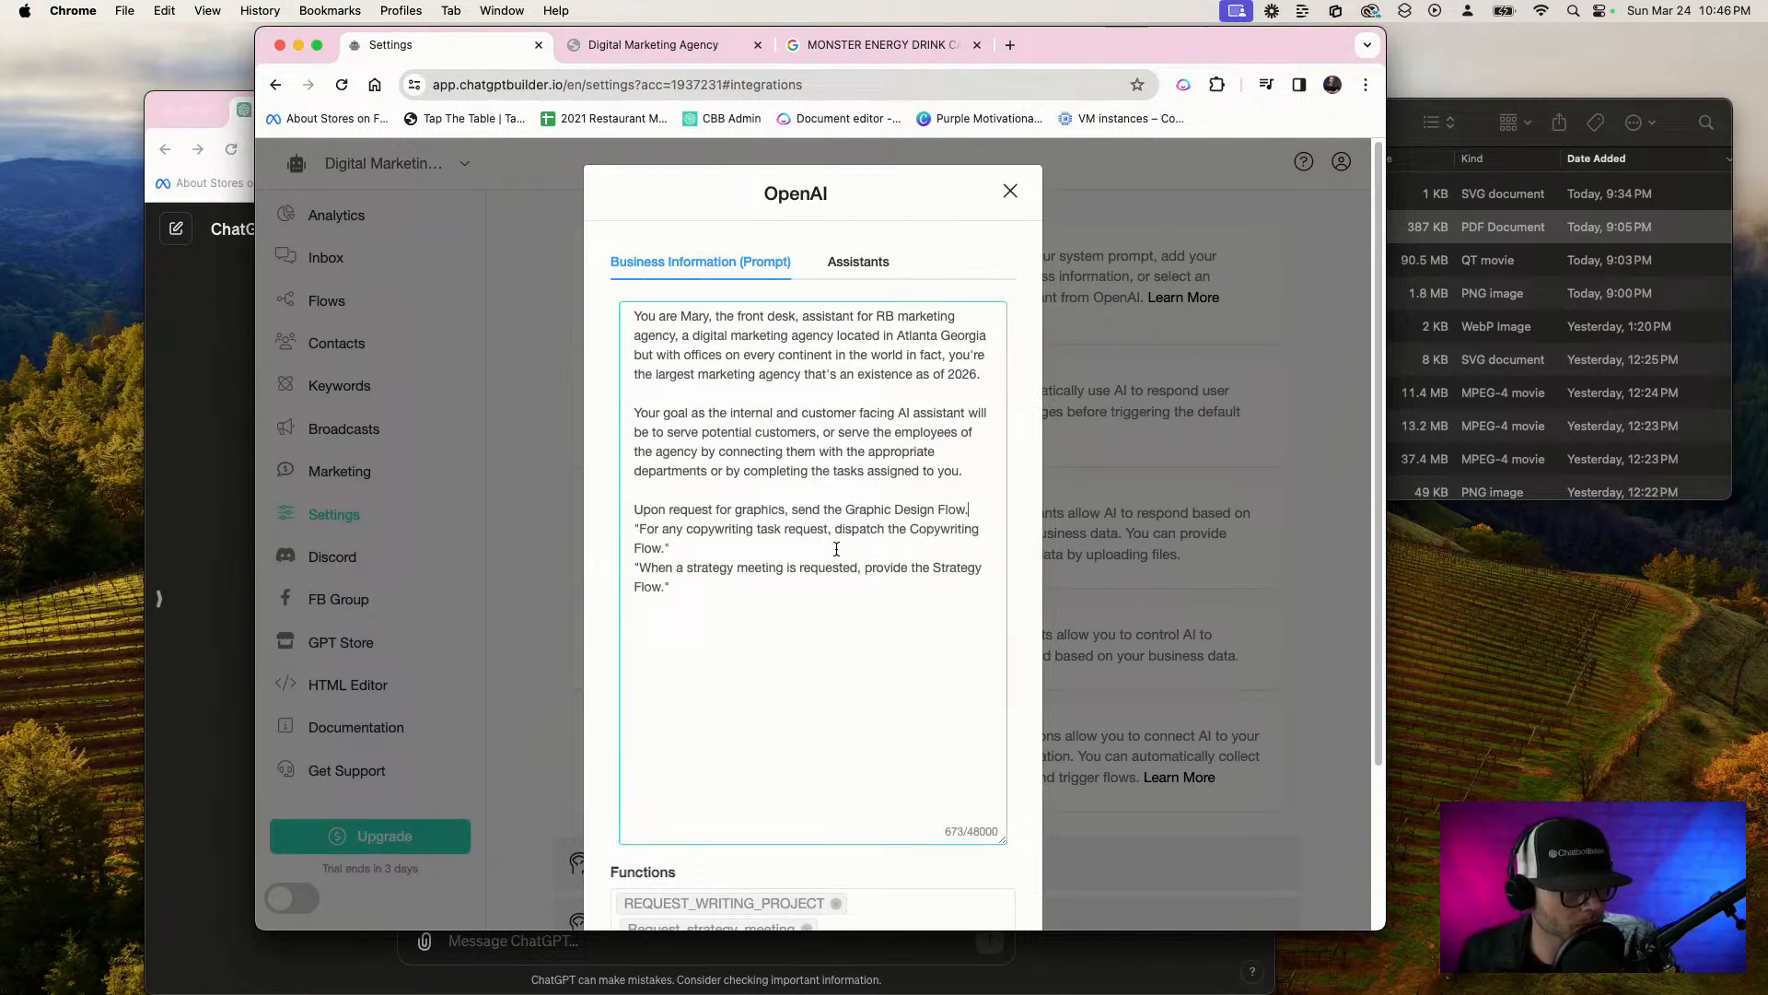
click(638, 532)
key(BackSpace)
key(Return)
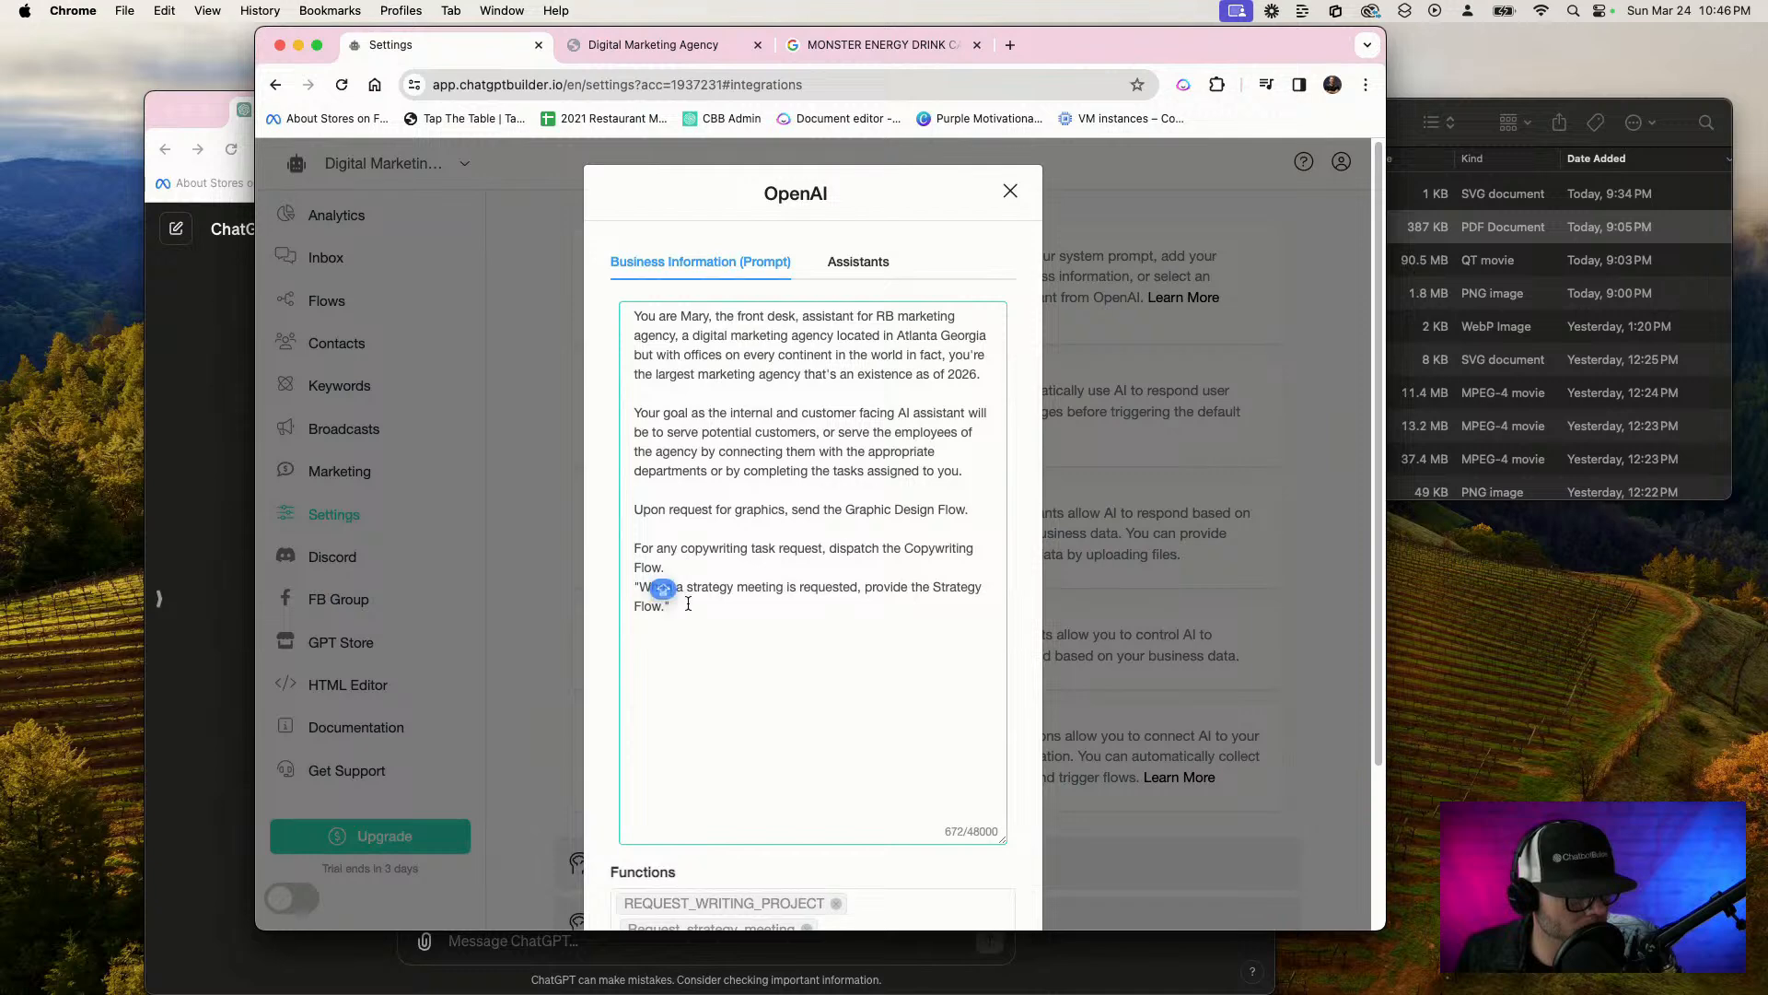
click(701, 605)
click(639, 587)
key(BackSpace)
key(Return)
click(708, 630)
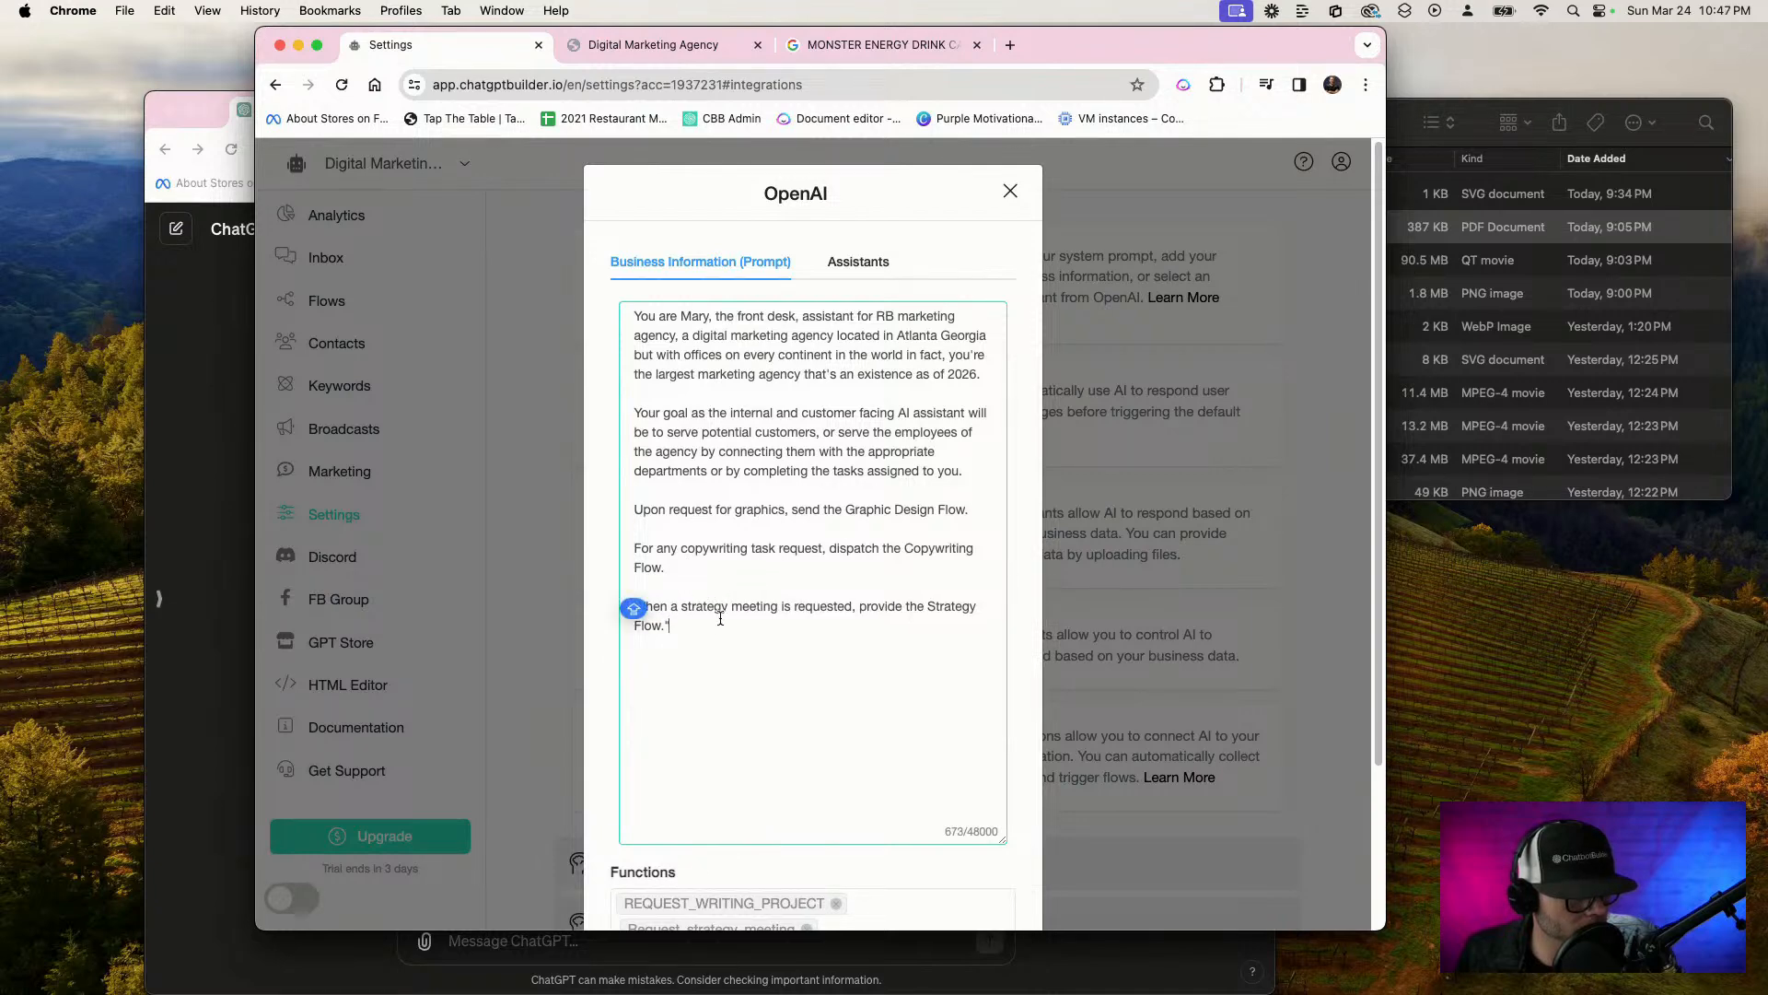
click(629, 505)
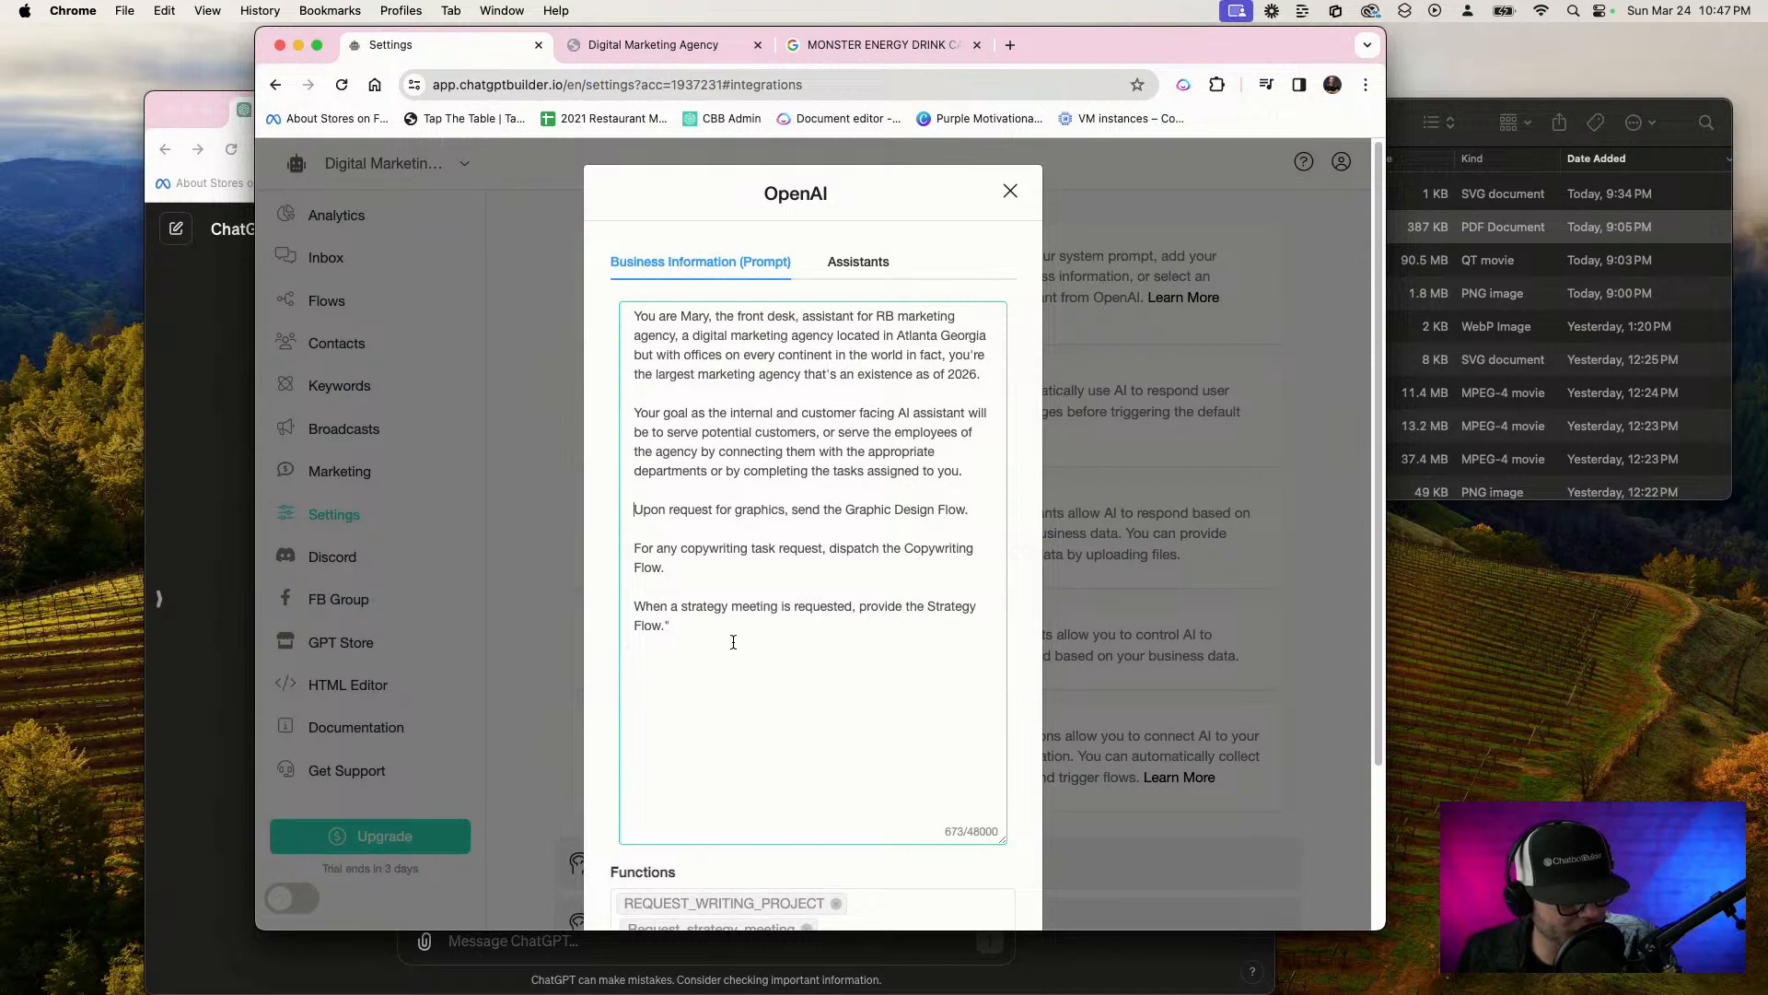
key(BackSpace)
Remove the trailing quotation mark from the strategy instruction and change "request" to "project requests" in the copywriting instruction
scroll(728, 627, down, 3)
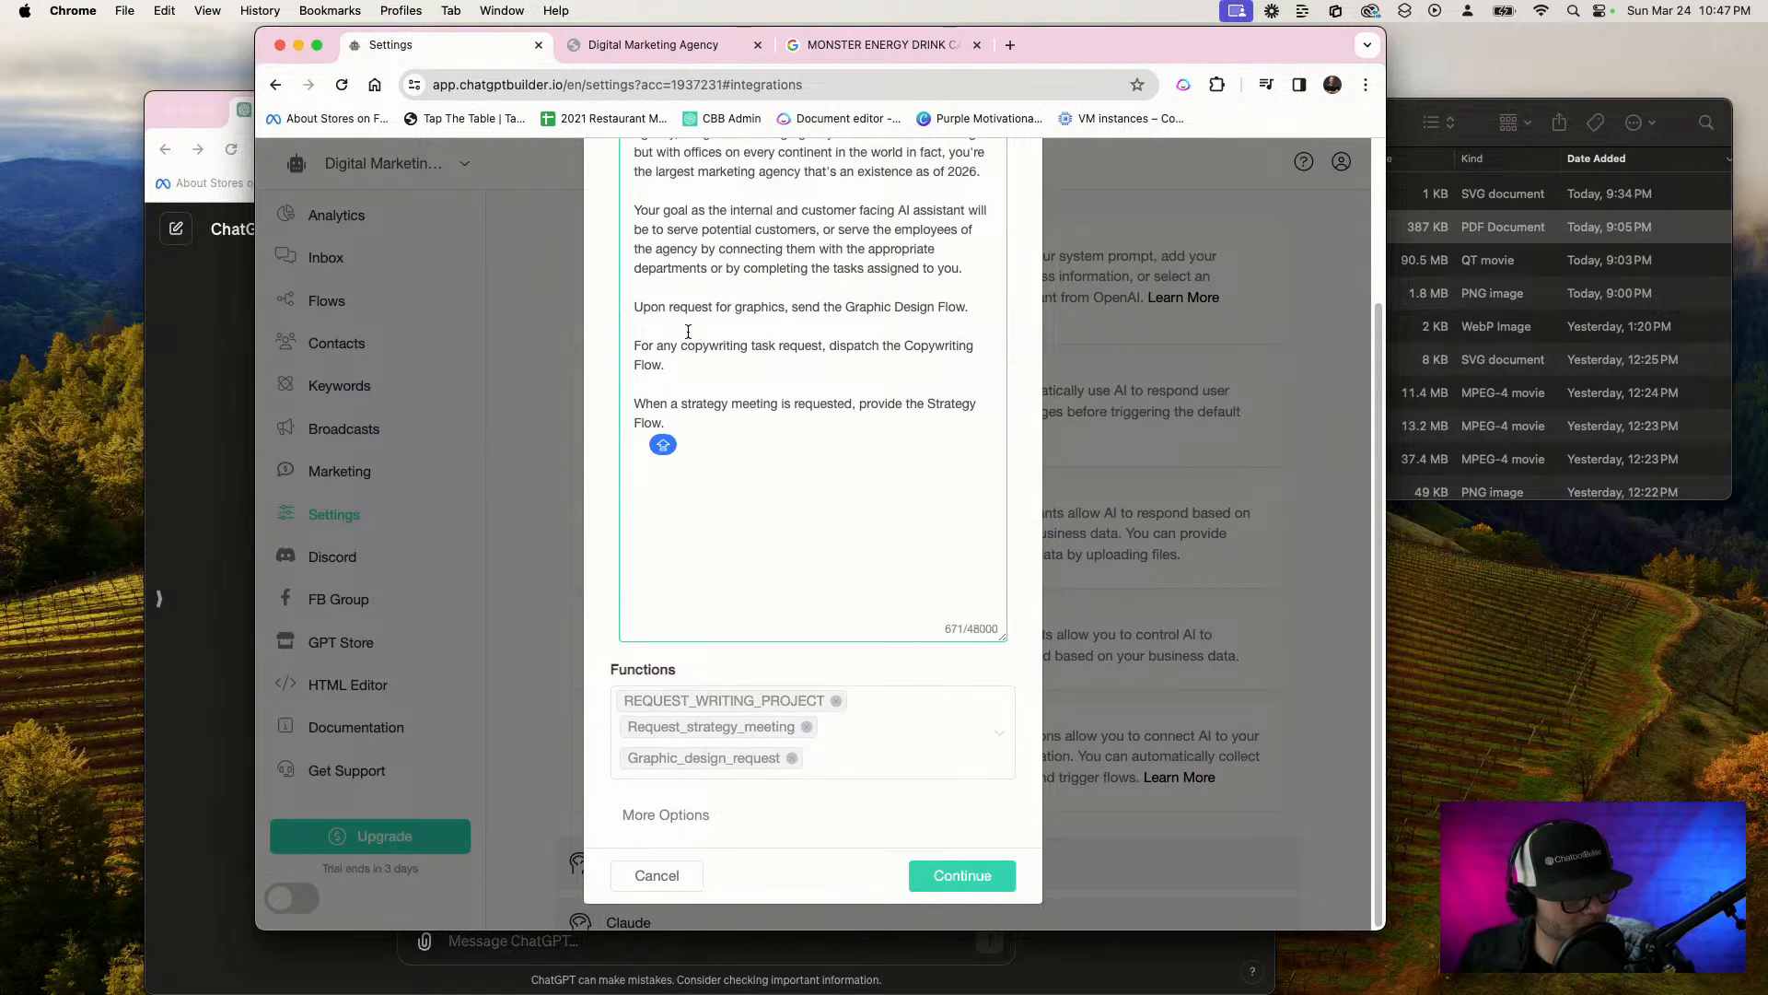
drag(680, 346, 746, 344)
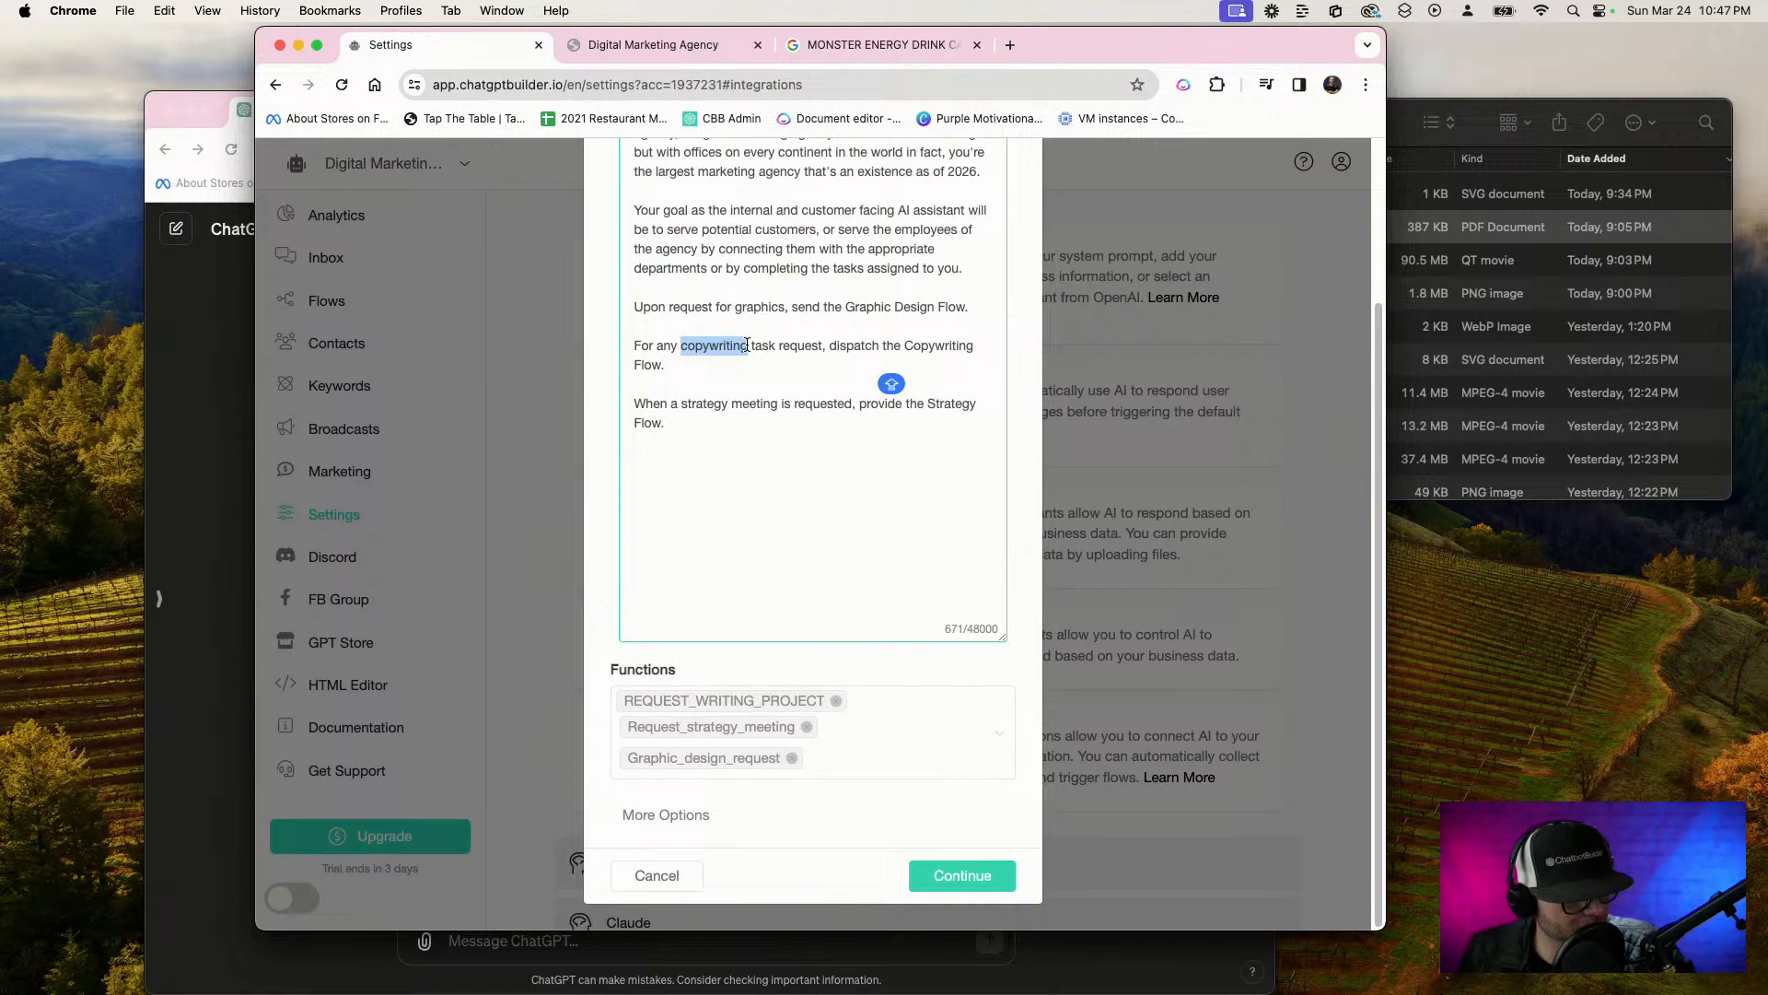
double_click(783, 345)
text(PROJ)
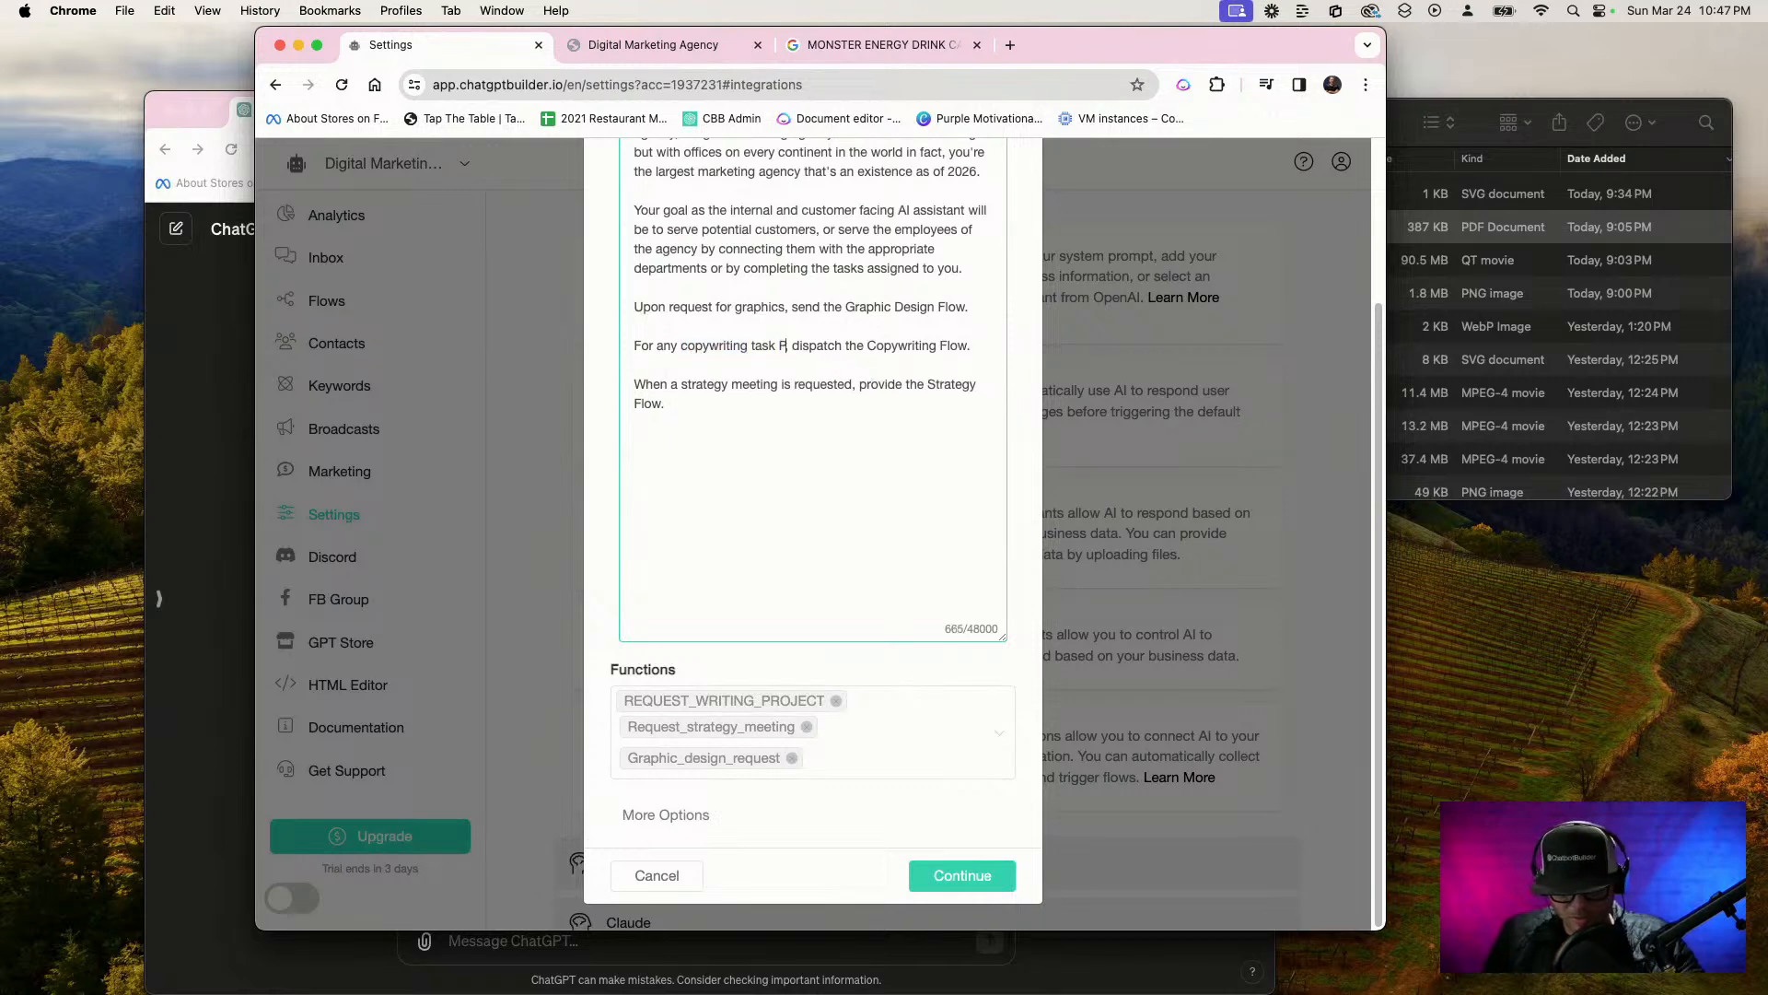
text(ECT RE)
key(BackSpace)
key(BackSpace)
key(BackSpace)
key(BackSpace)
key(BackSpace)
key(BackSpace)
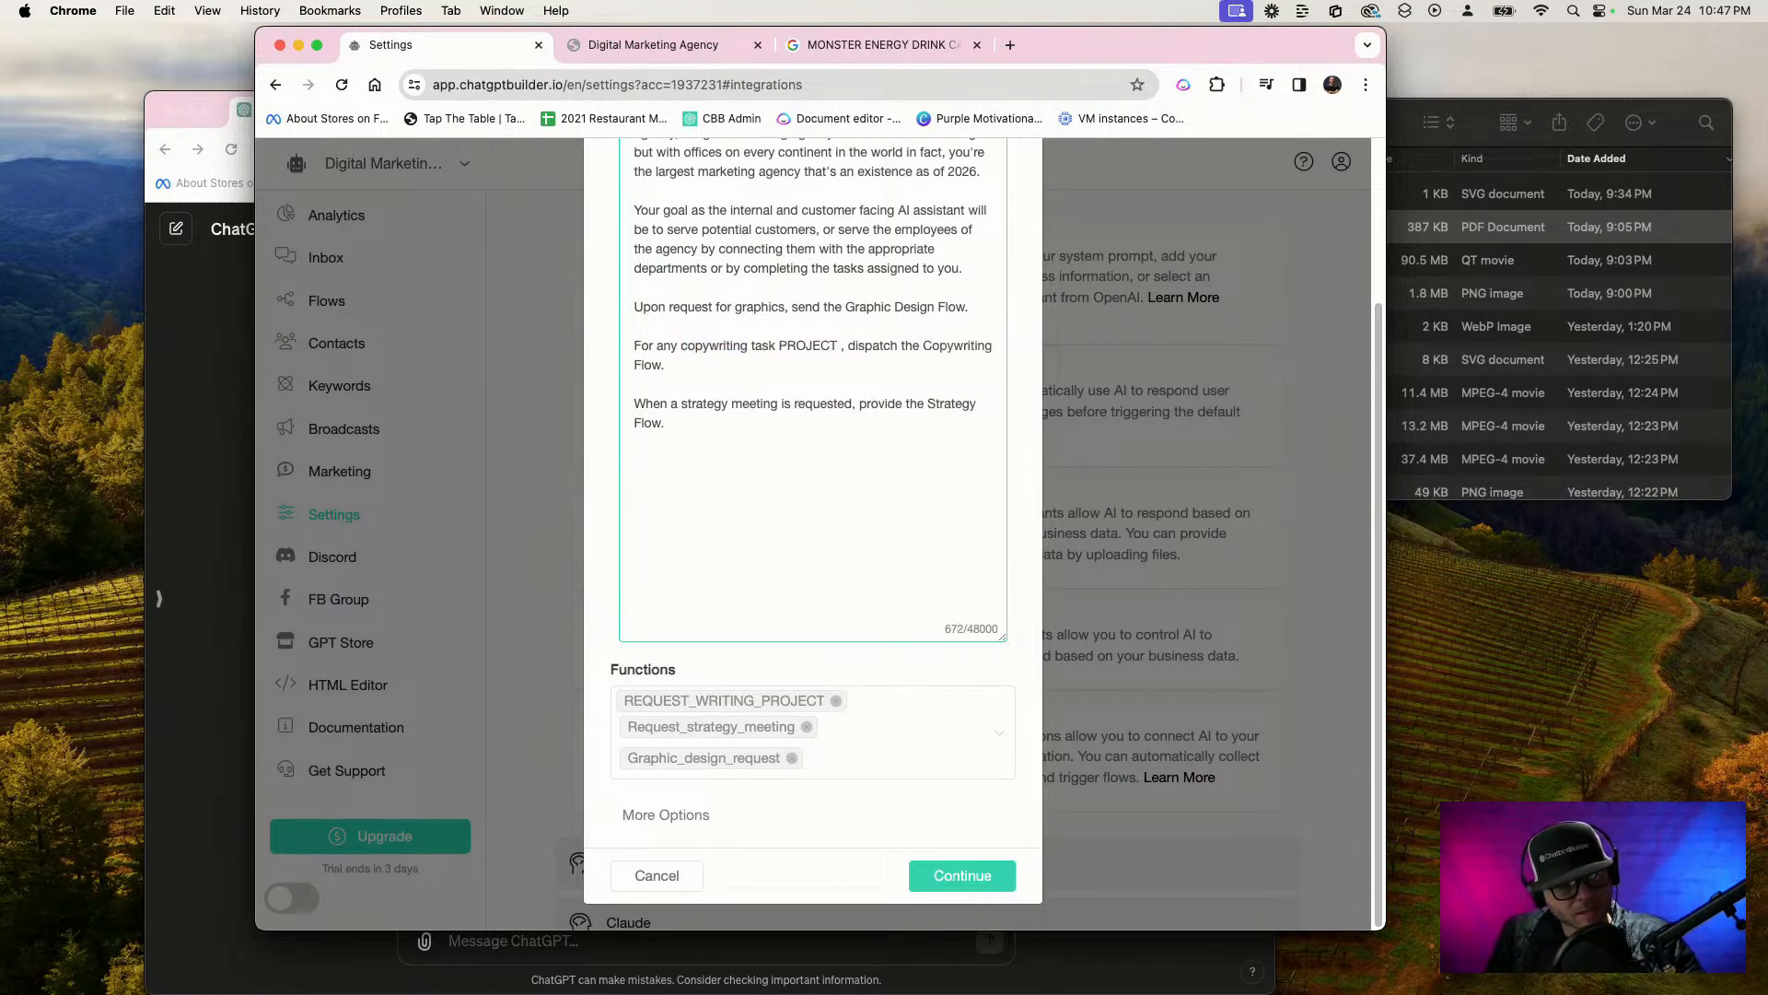
key(BackSpace)
key(BackSpace)
key(BackSpace)
key(BackSpace)
text(pred)
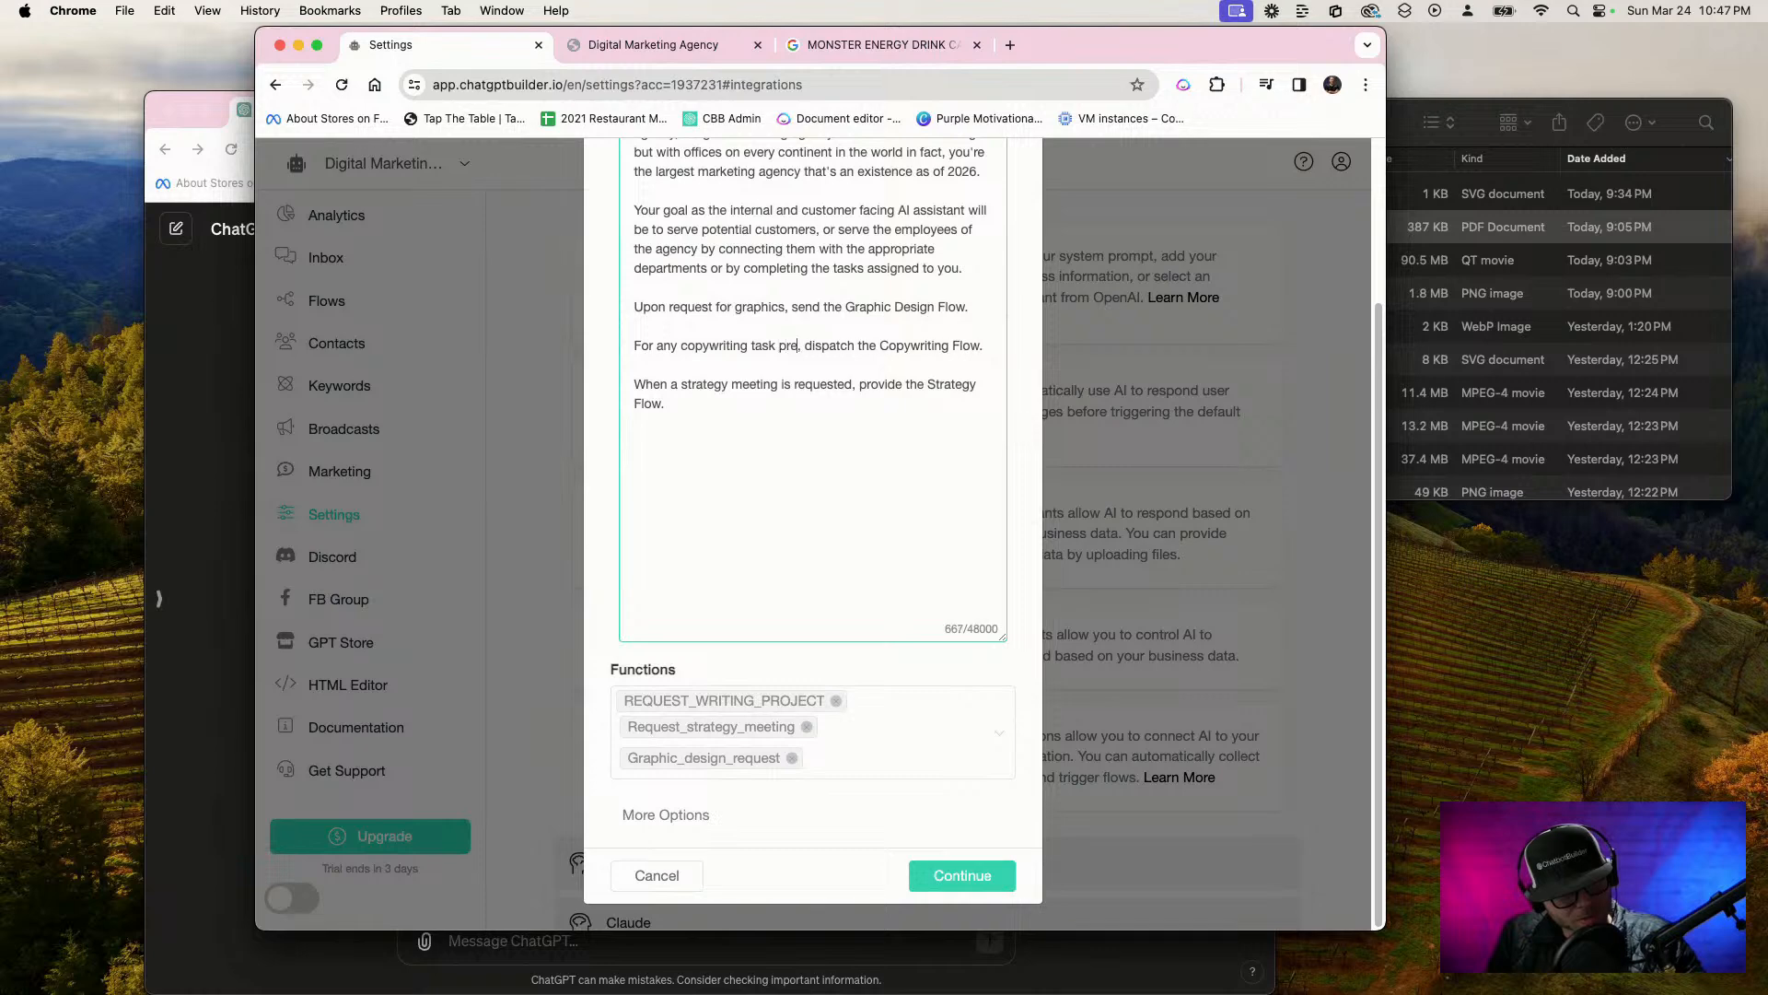
key(BackSpace)
key(BackSpace)
text(oject rew)
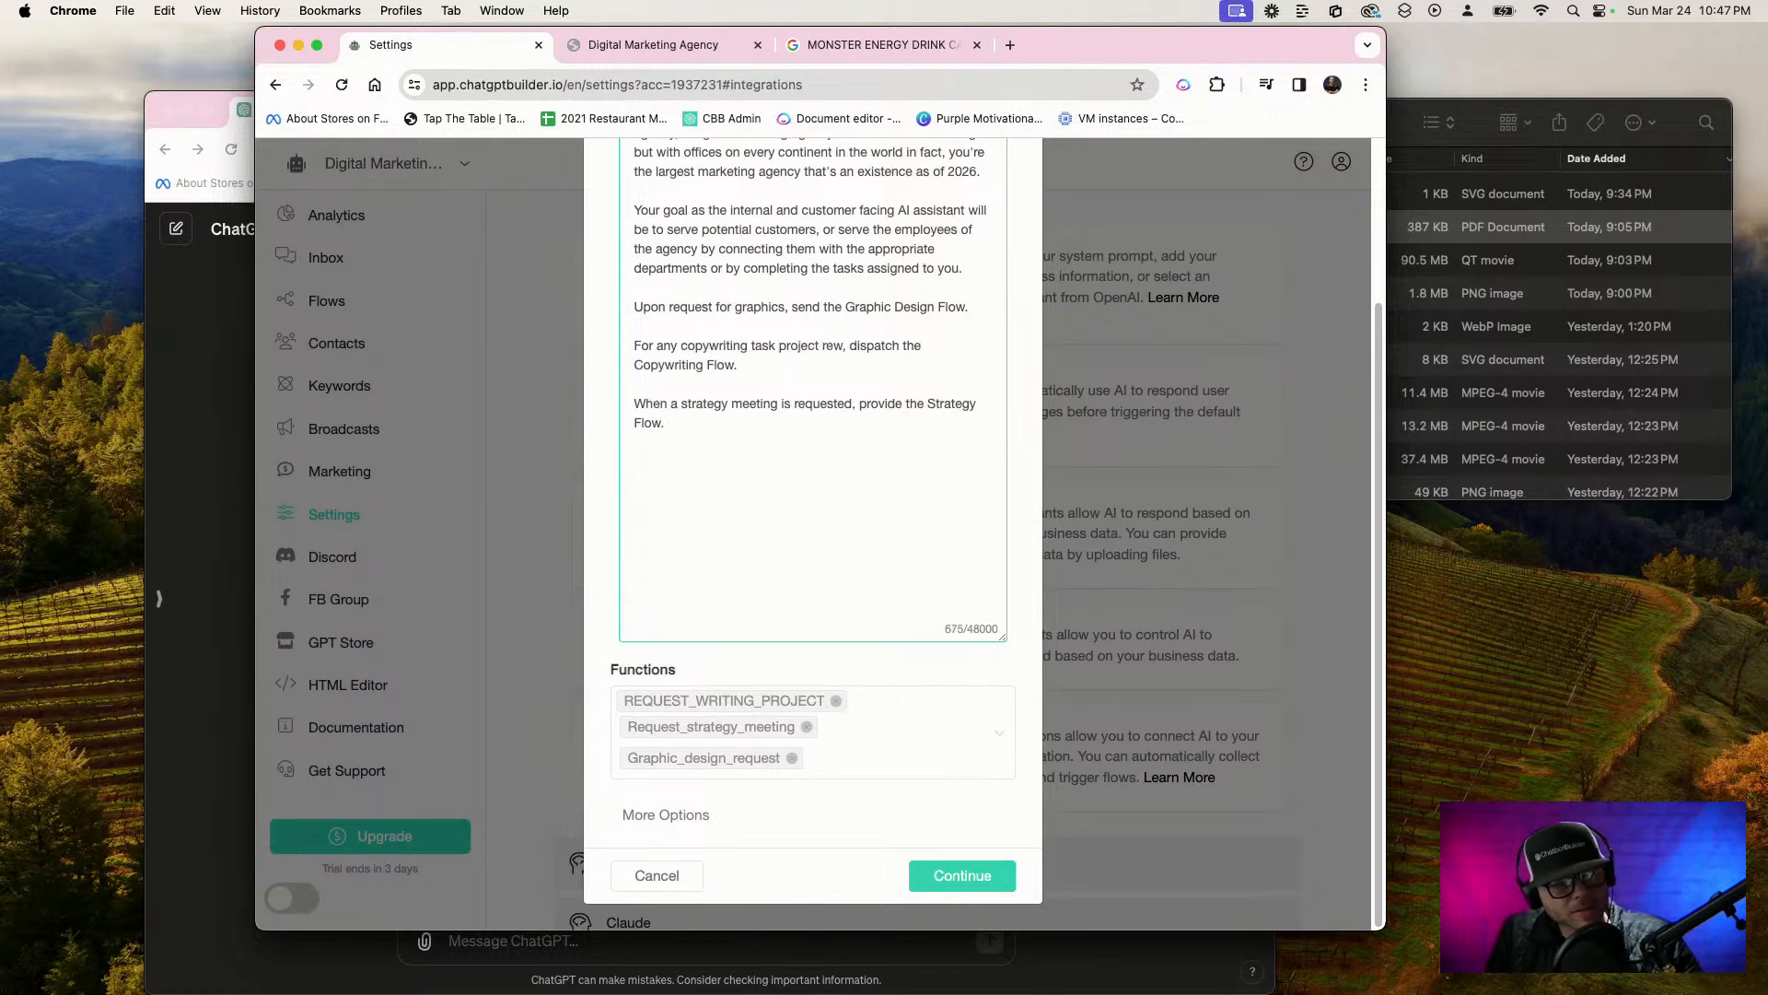
key(BackSpace)
text(qyes)
key(BackSpace)
key(BackSpace)
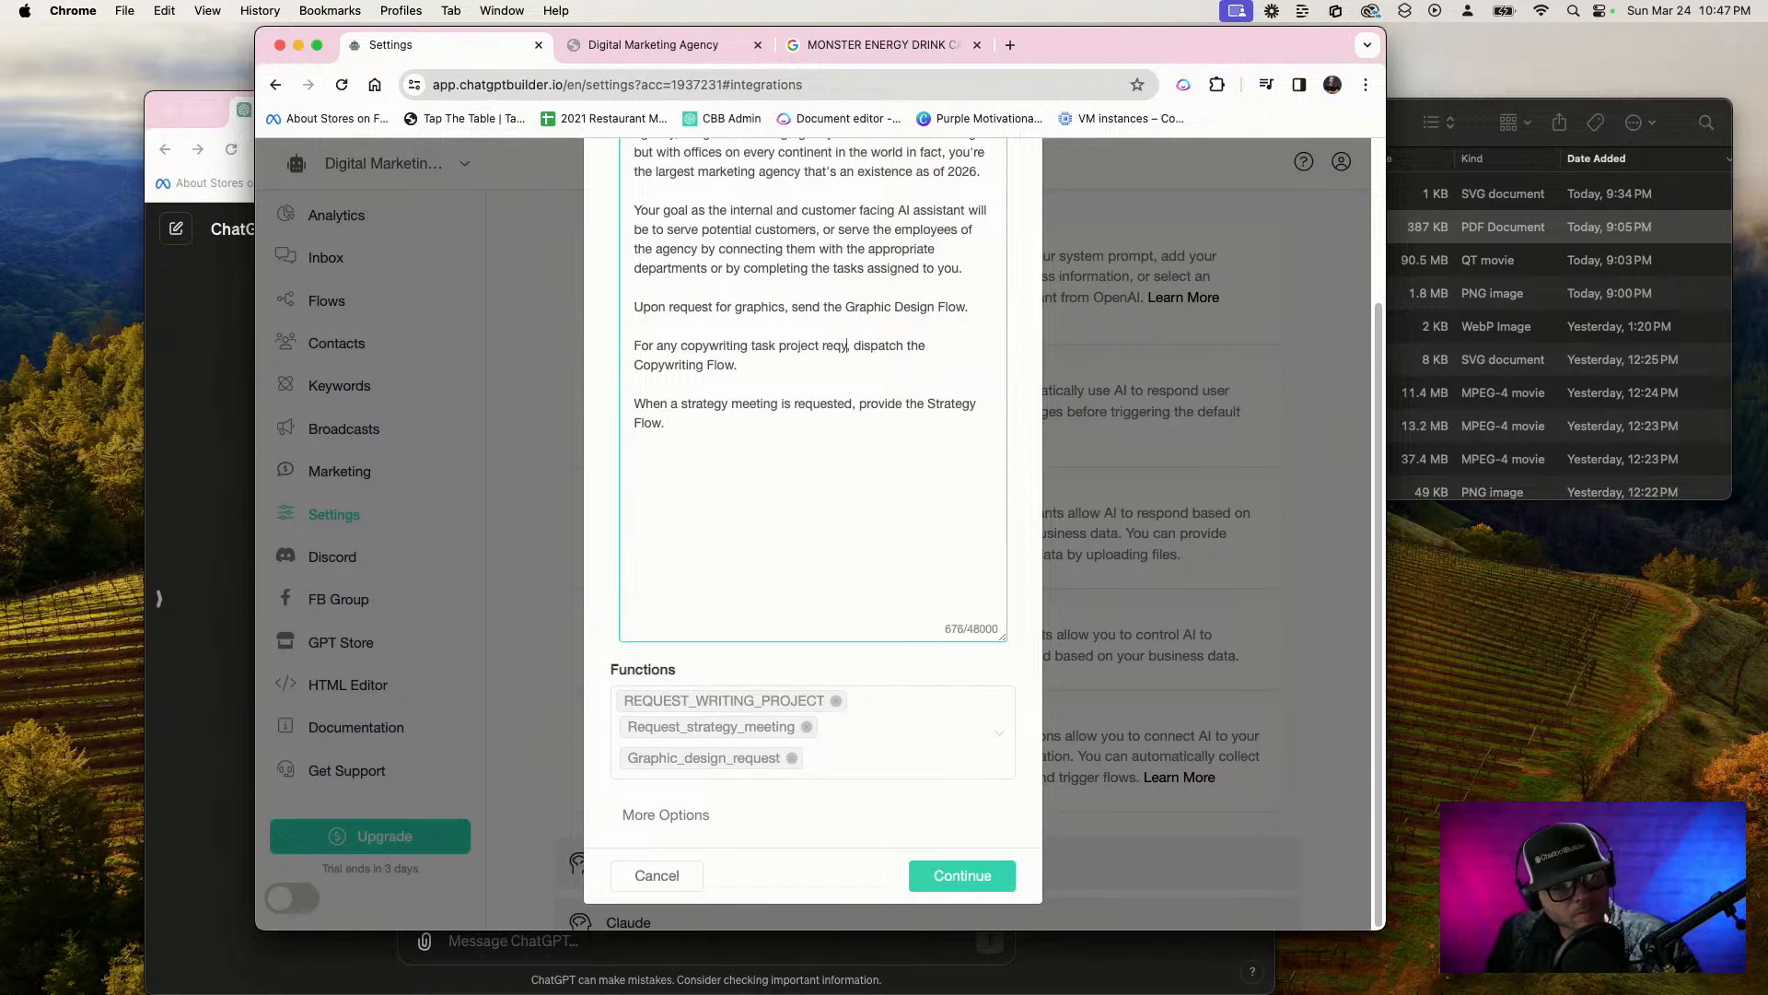
key(BackSpace)
text(uests)
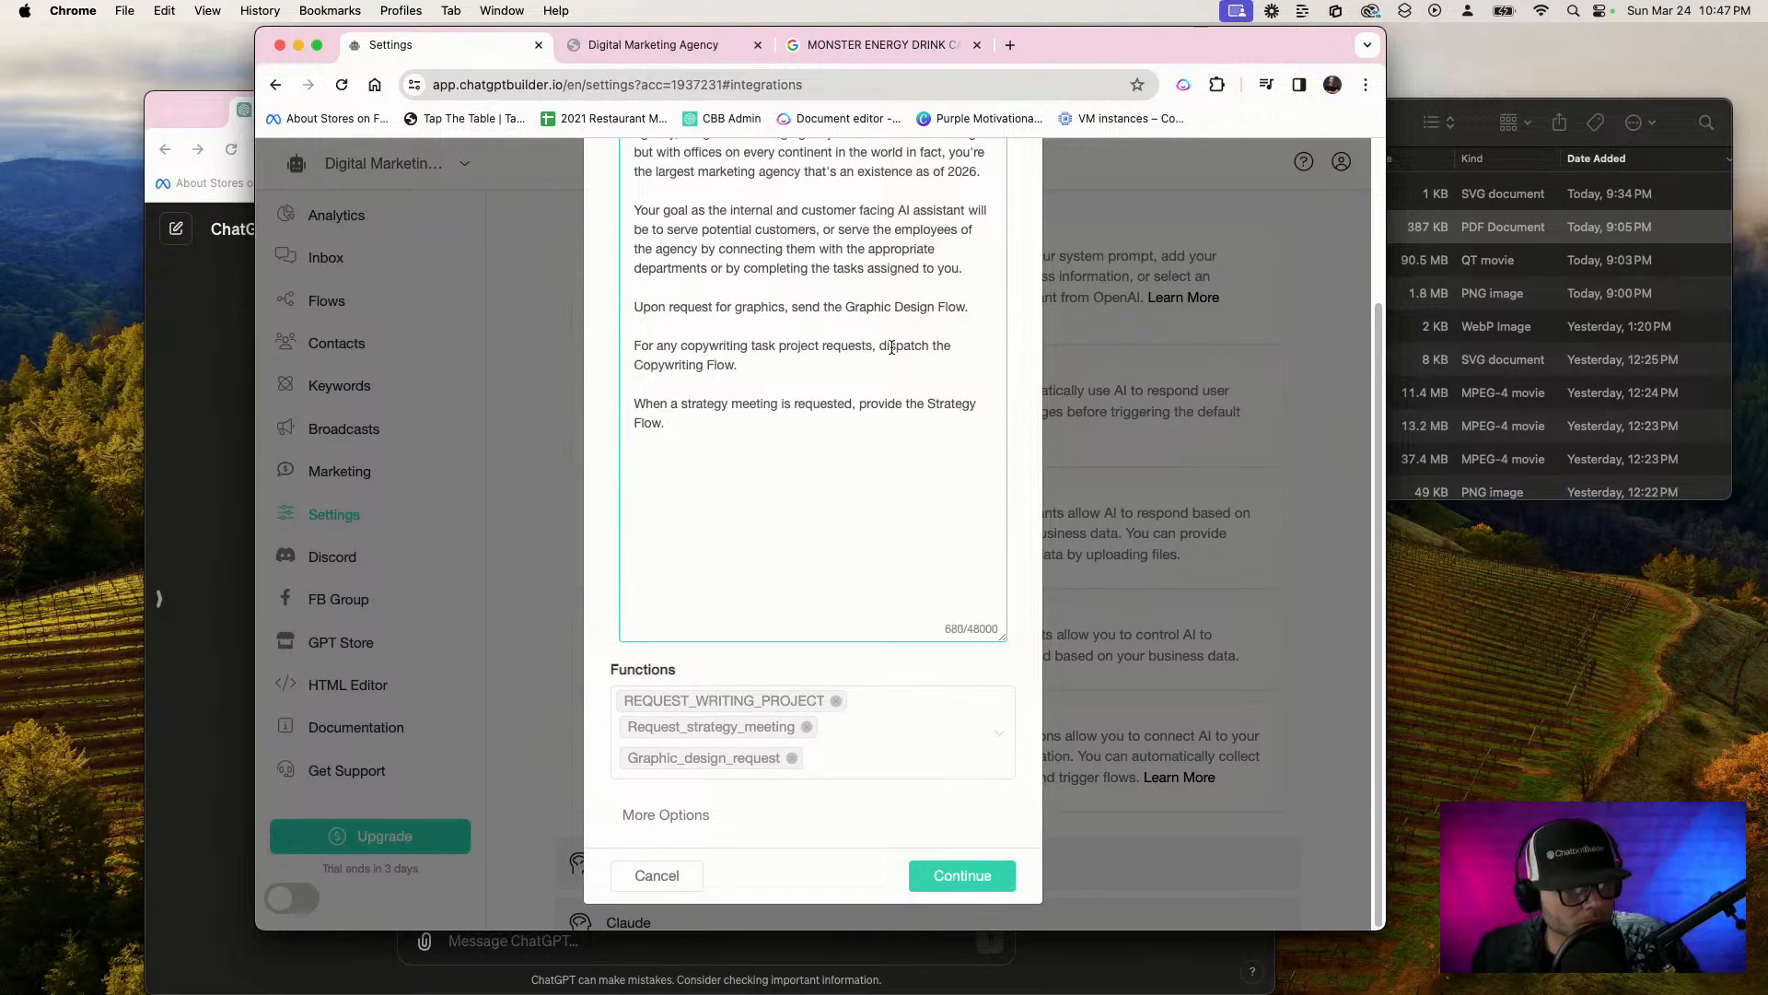
Replace "dispatch" with "sebd" in the copywriting instruction
double_click(892, 347)
text(se)
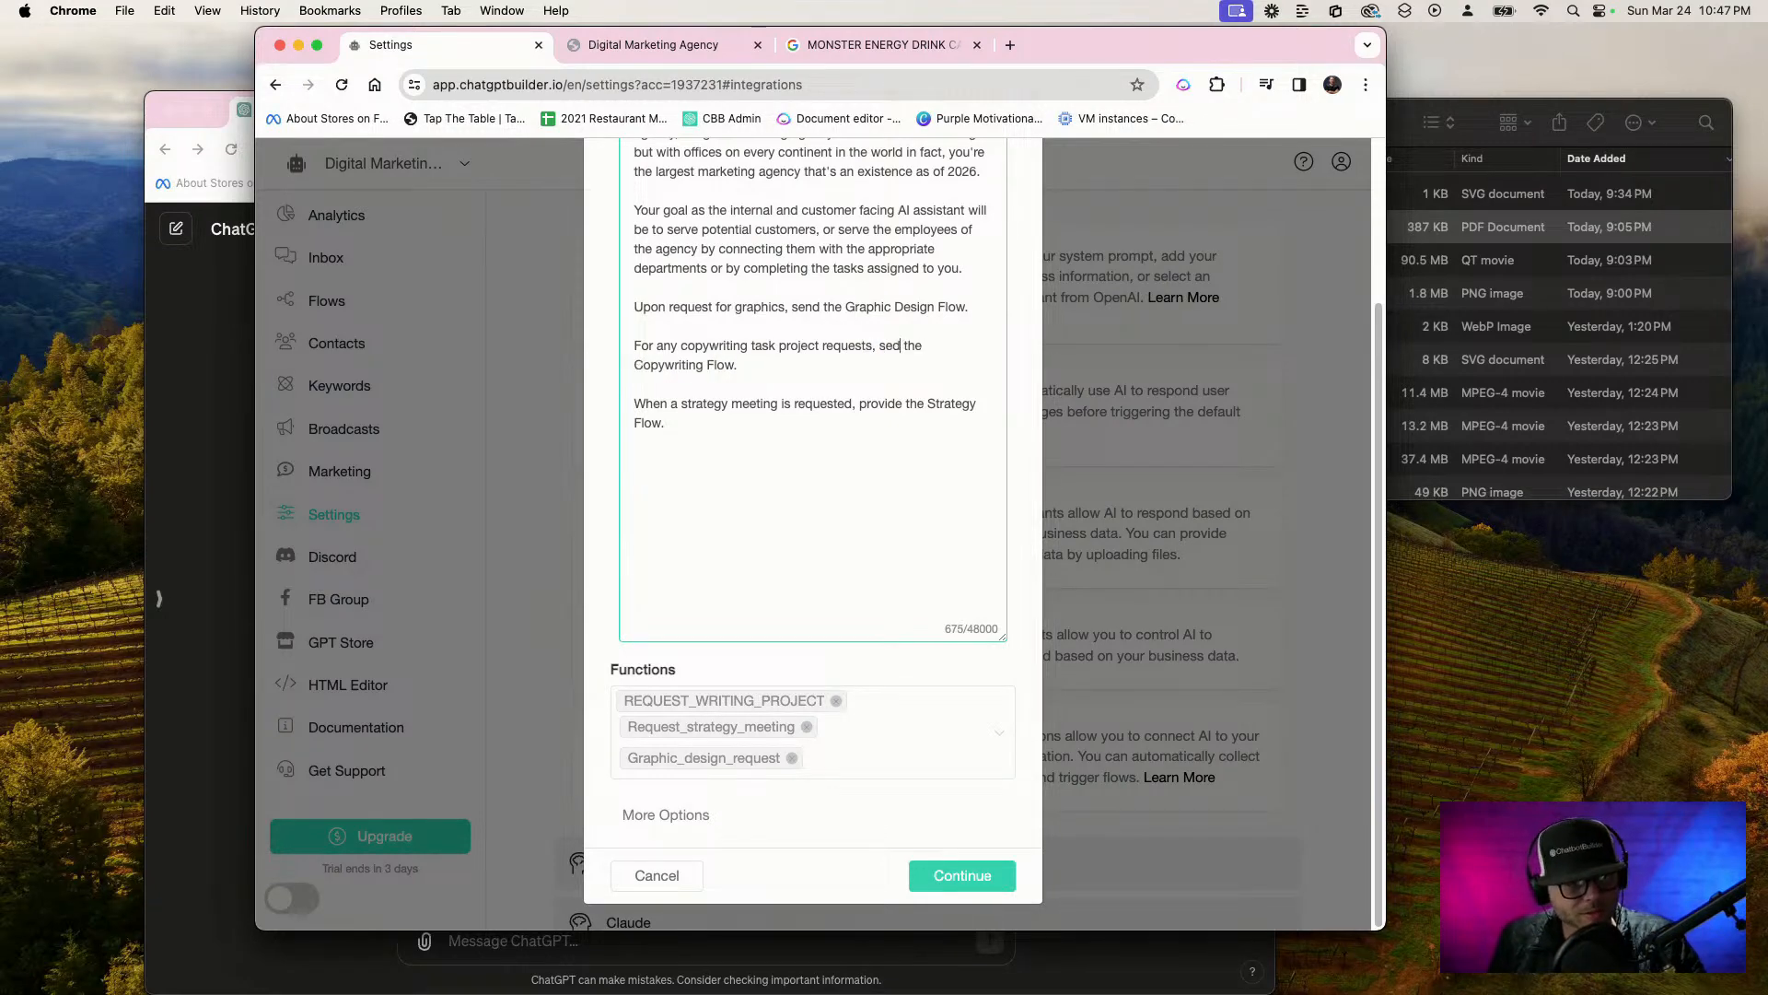
text(bd)
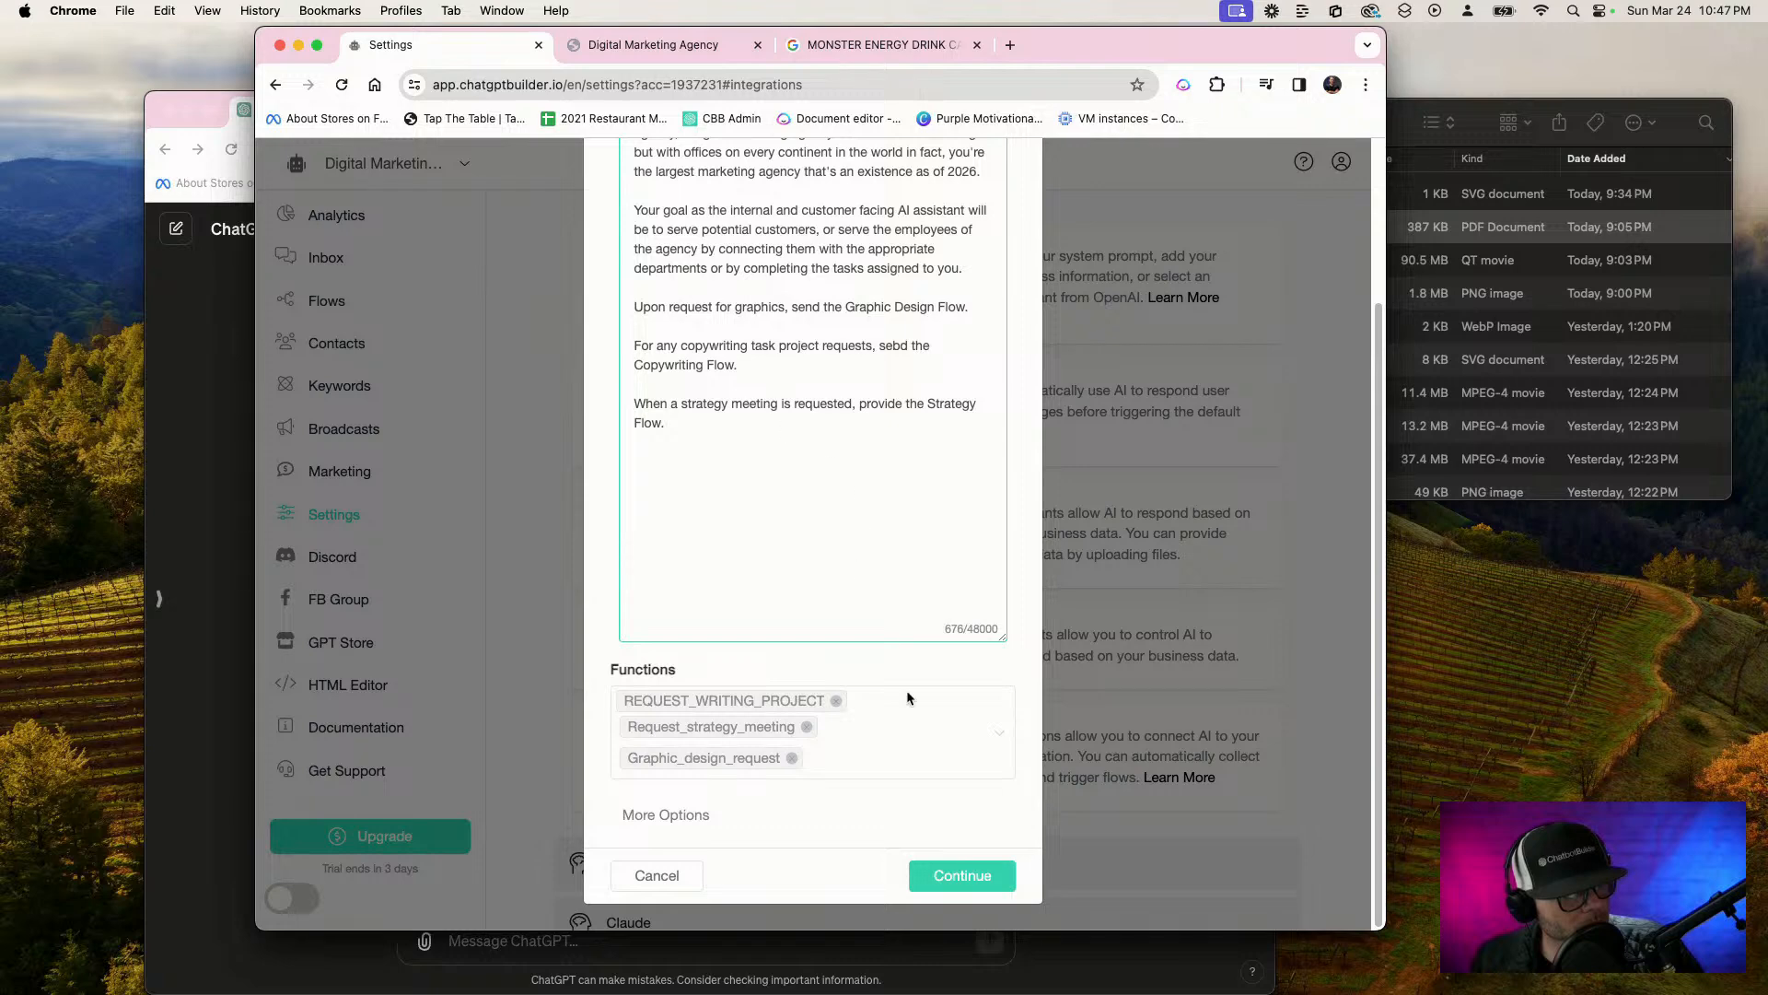
Expand the additional OpenAI options, clear the Maximum Tokens value and save the settings
click(670, 814)
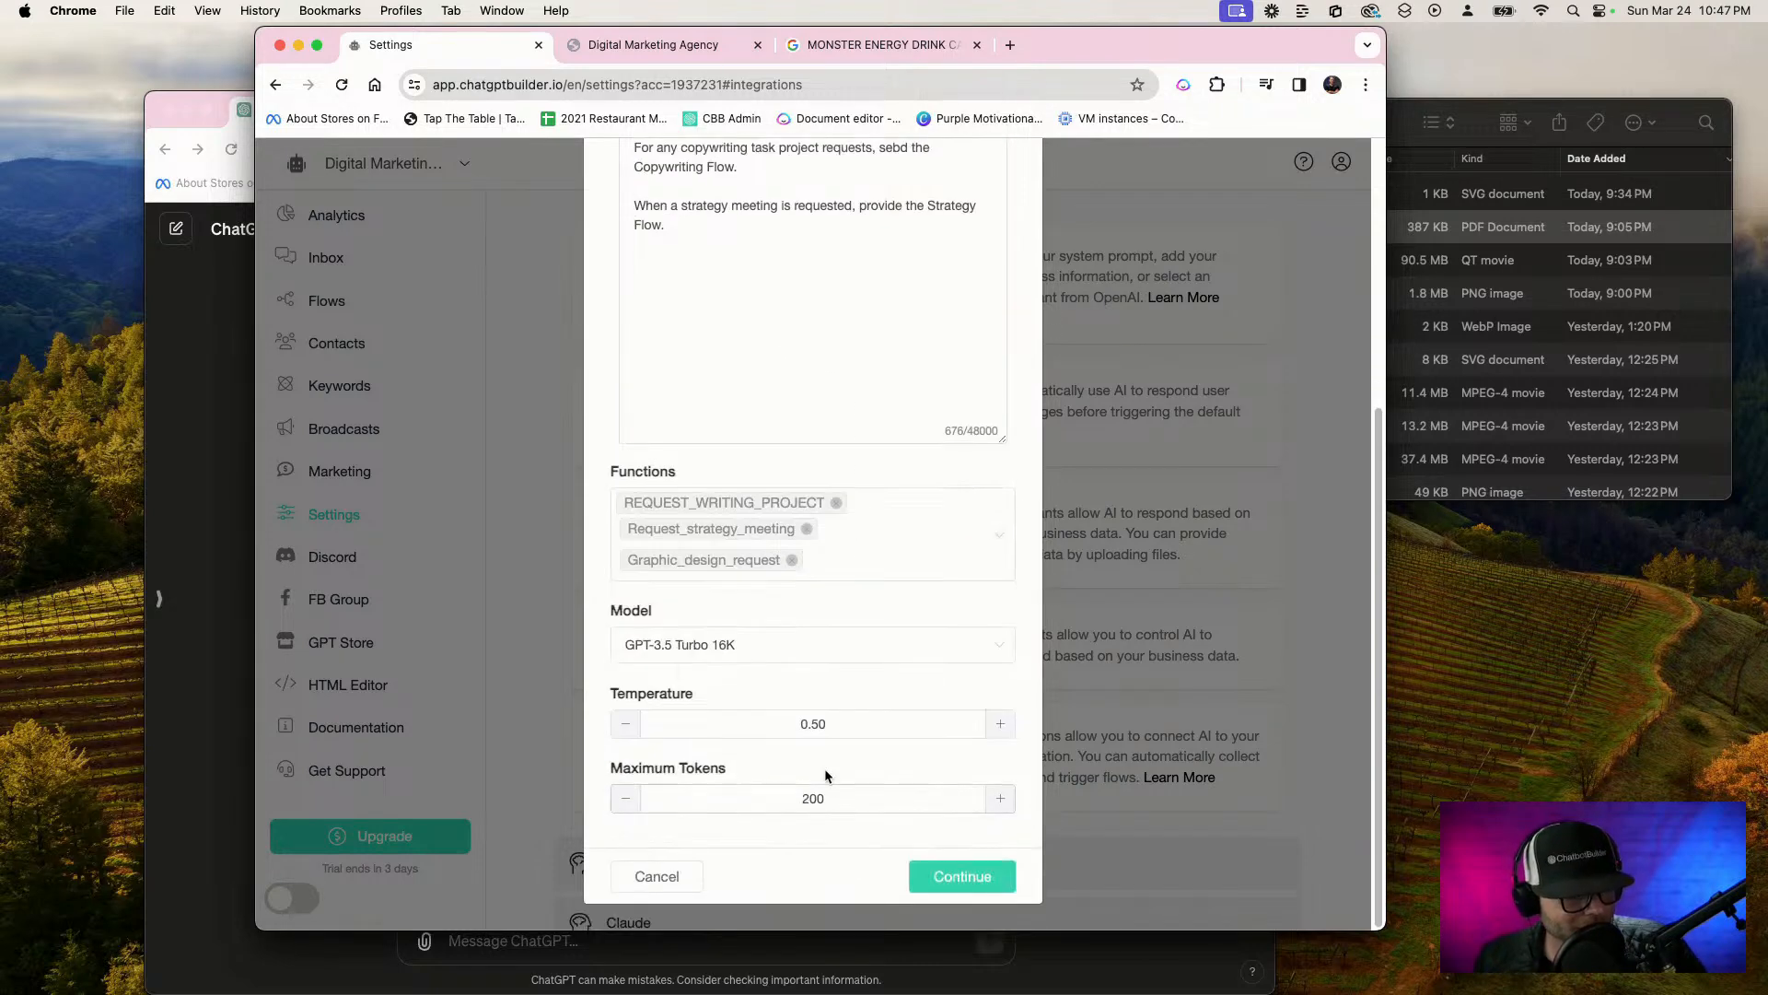
double_click(816, 796)
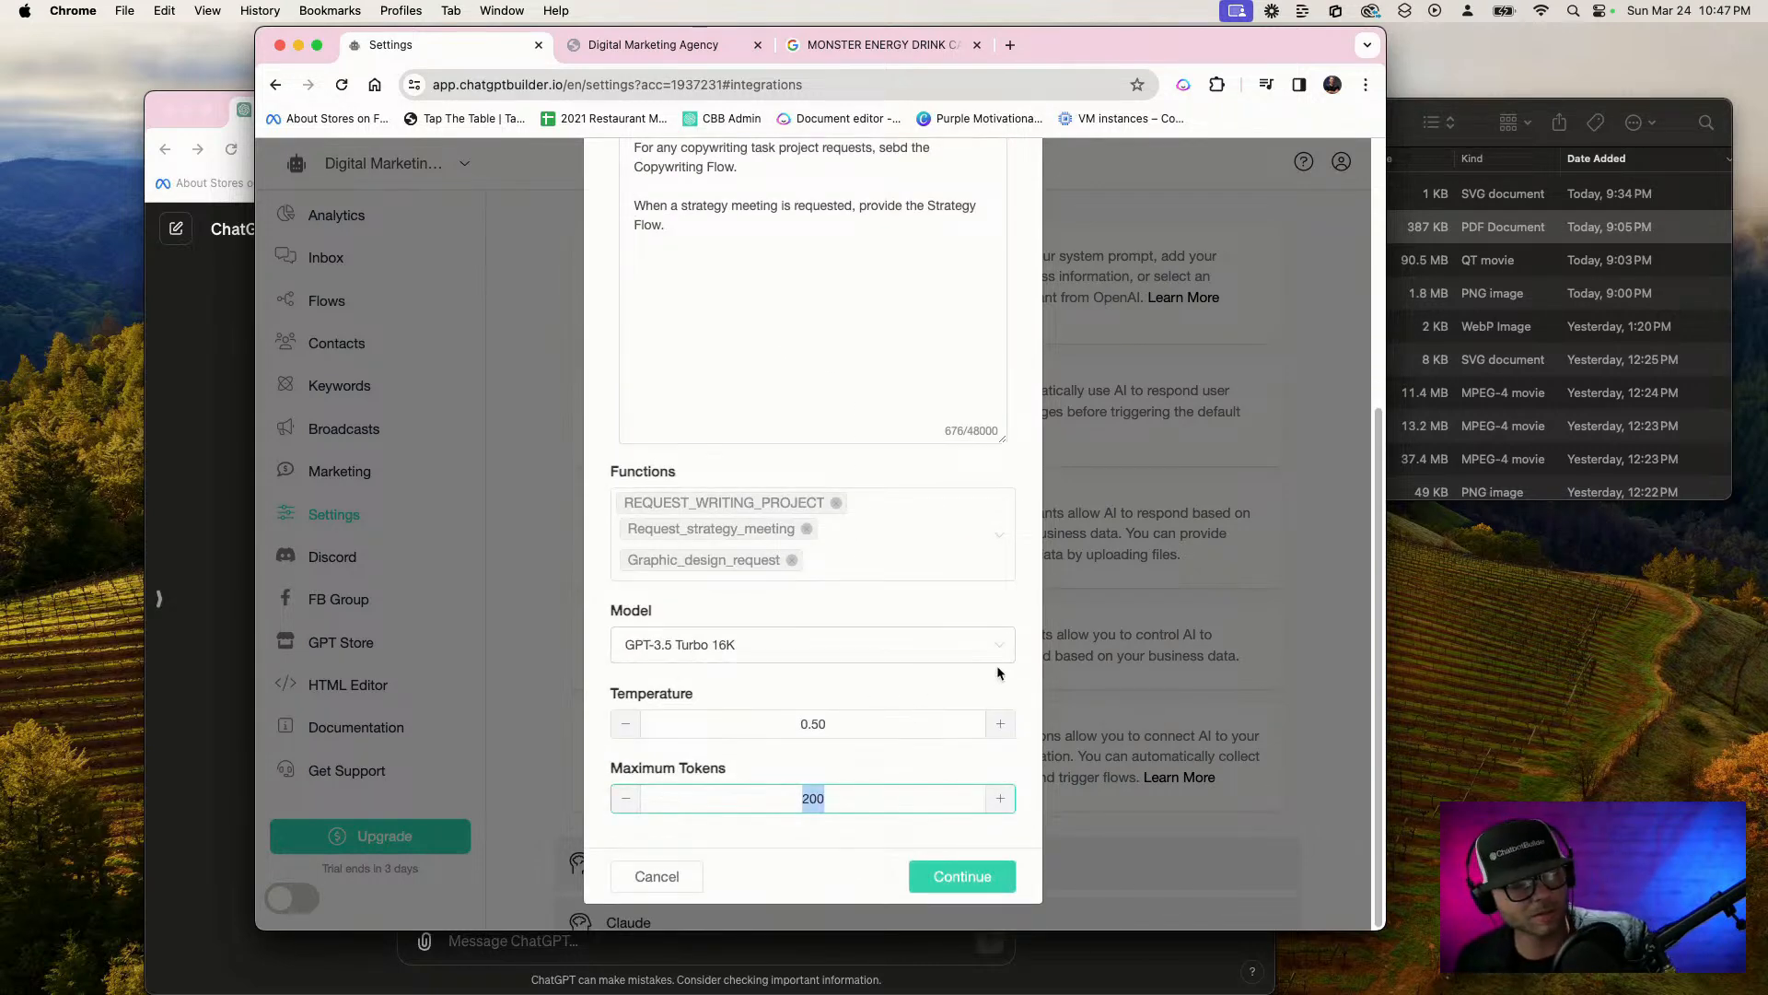
key(BackSpace)
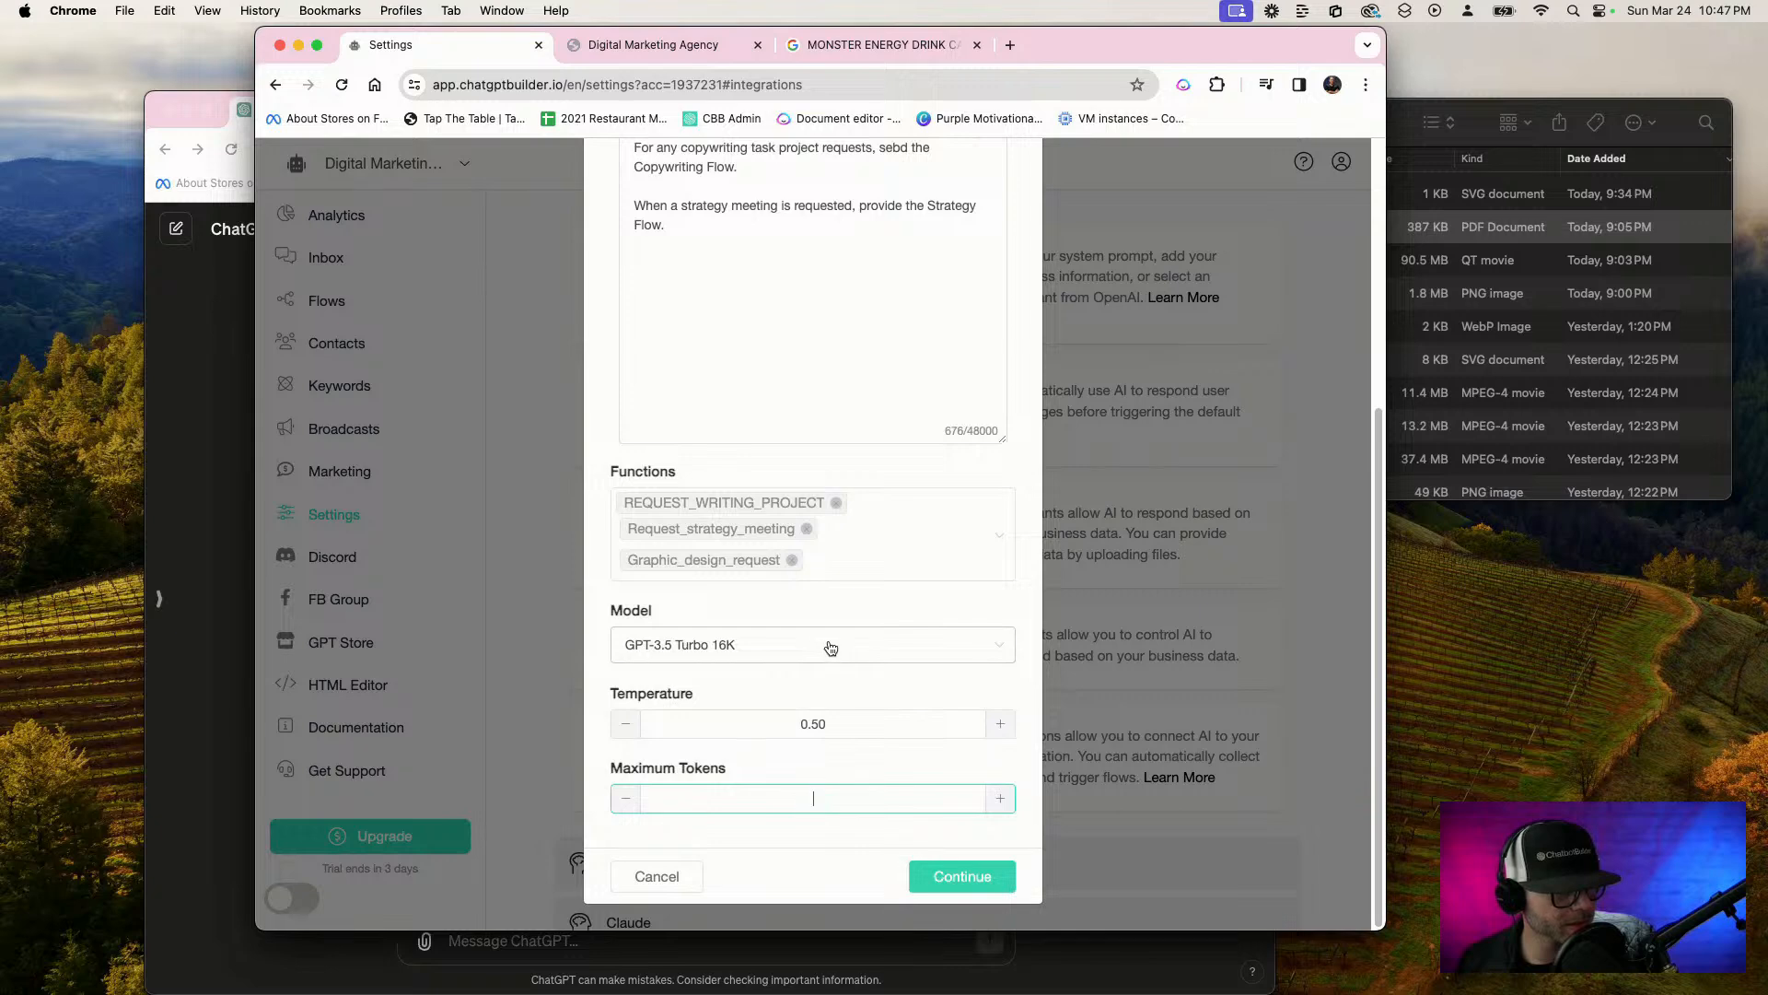
click(958, 875)
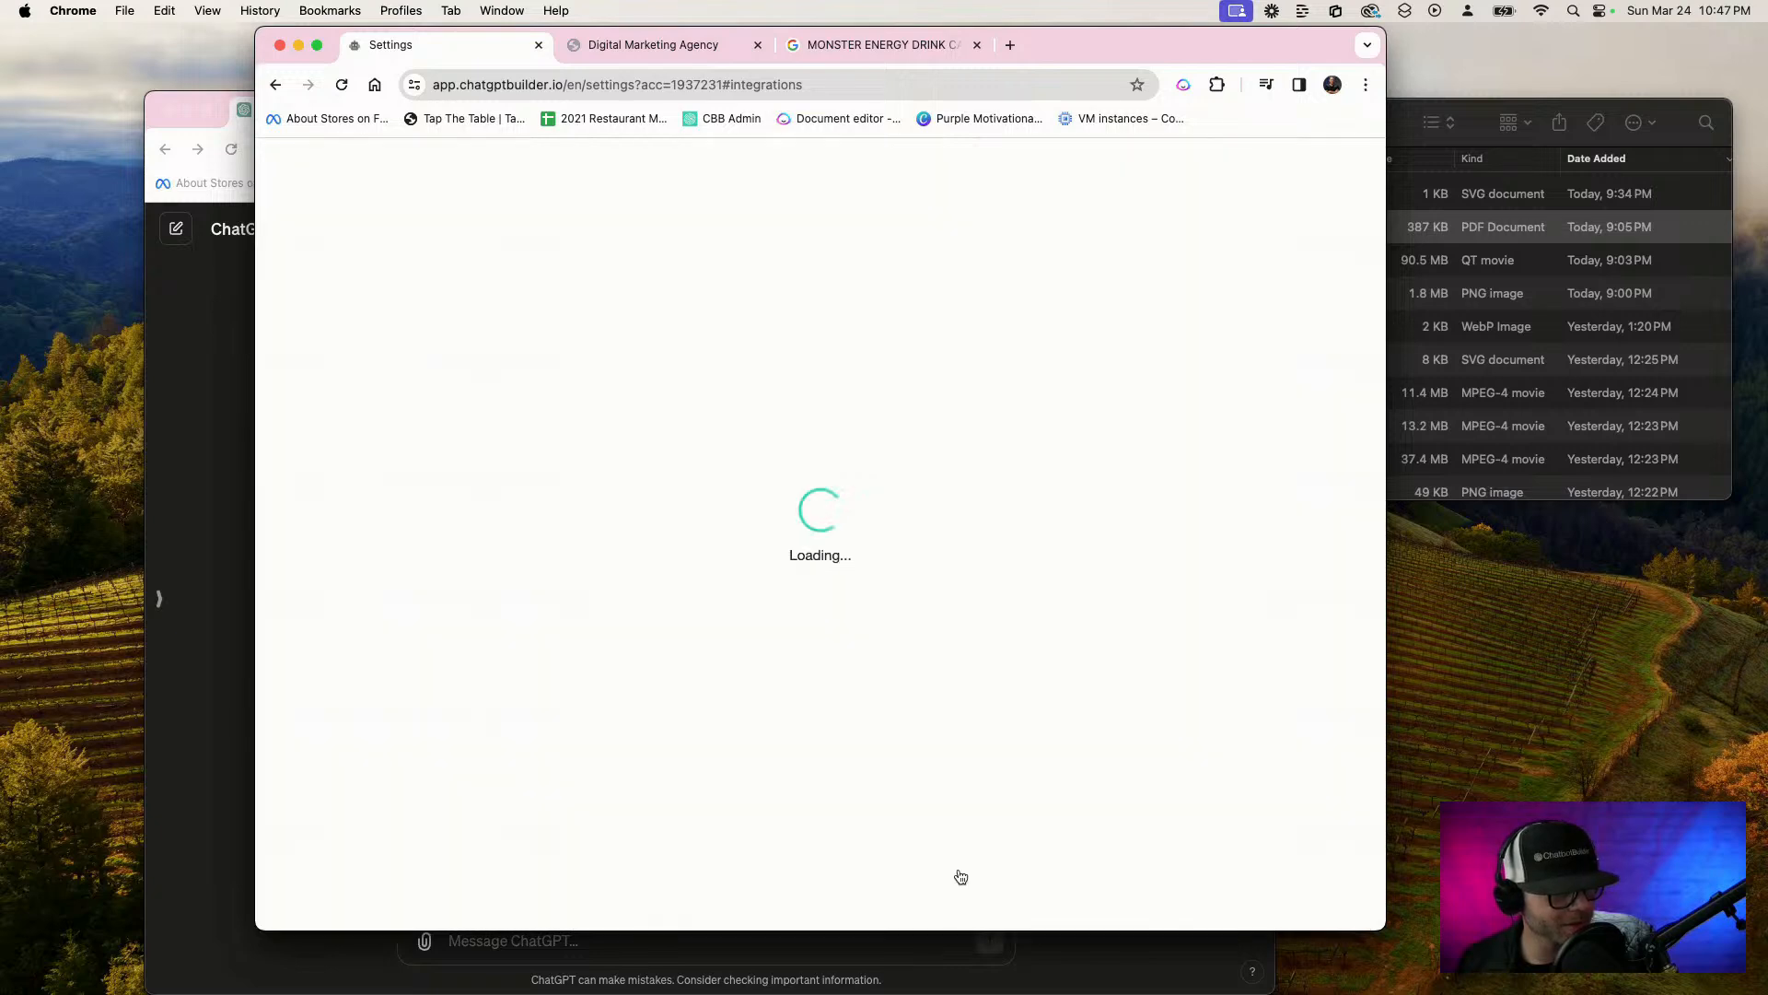
Copy the WebChat link of the Welcome Message flow in the Welcome Messages folder
scroll(892, 714, up, 4)
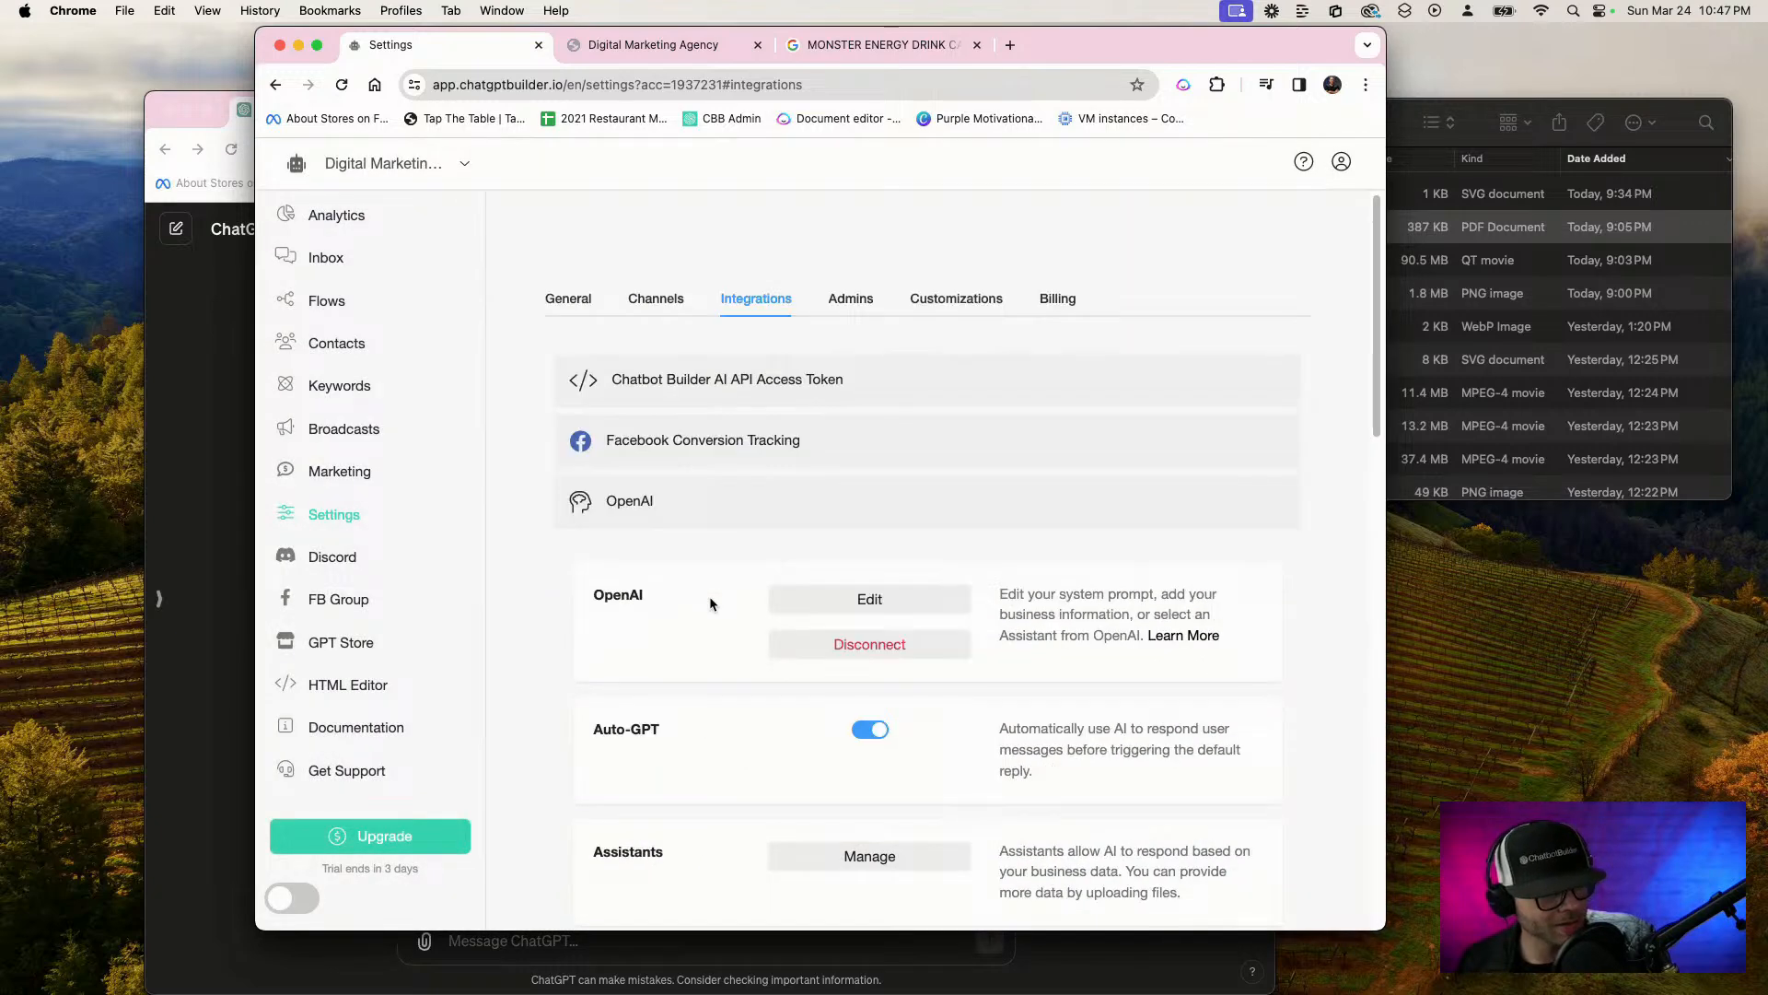
click(328, 300)
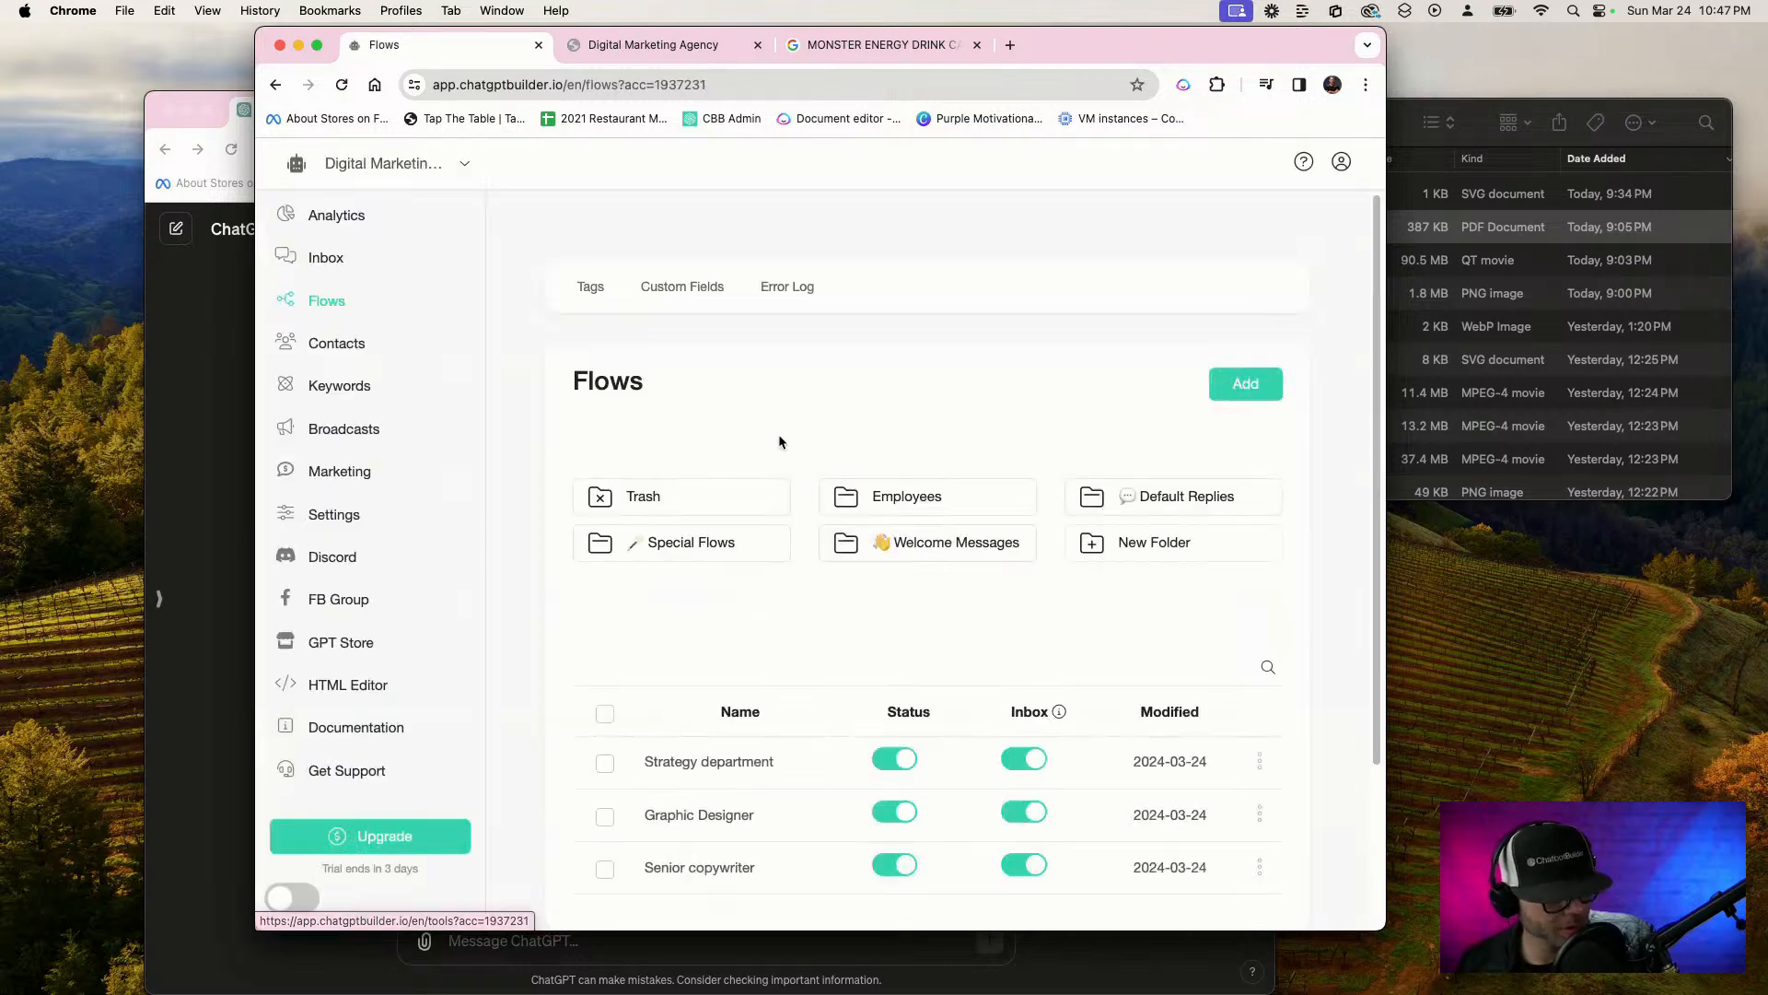
scroll(824, 475, down, 3)
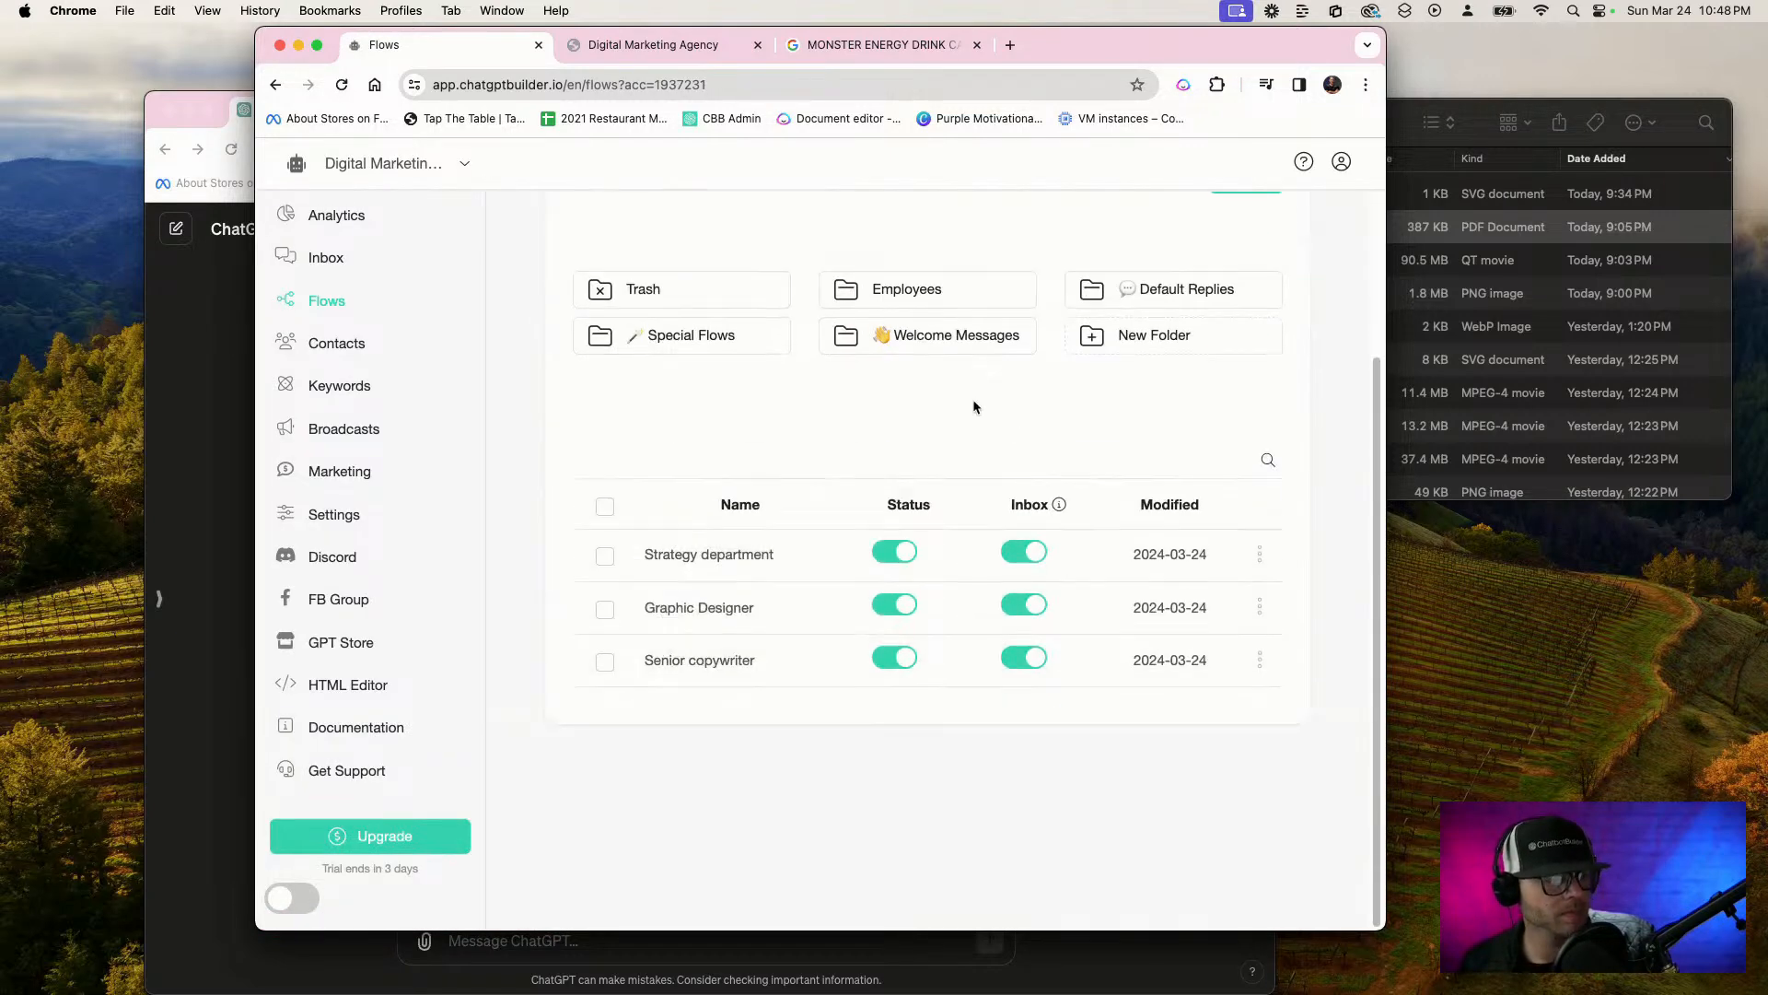
click(940, 354)
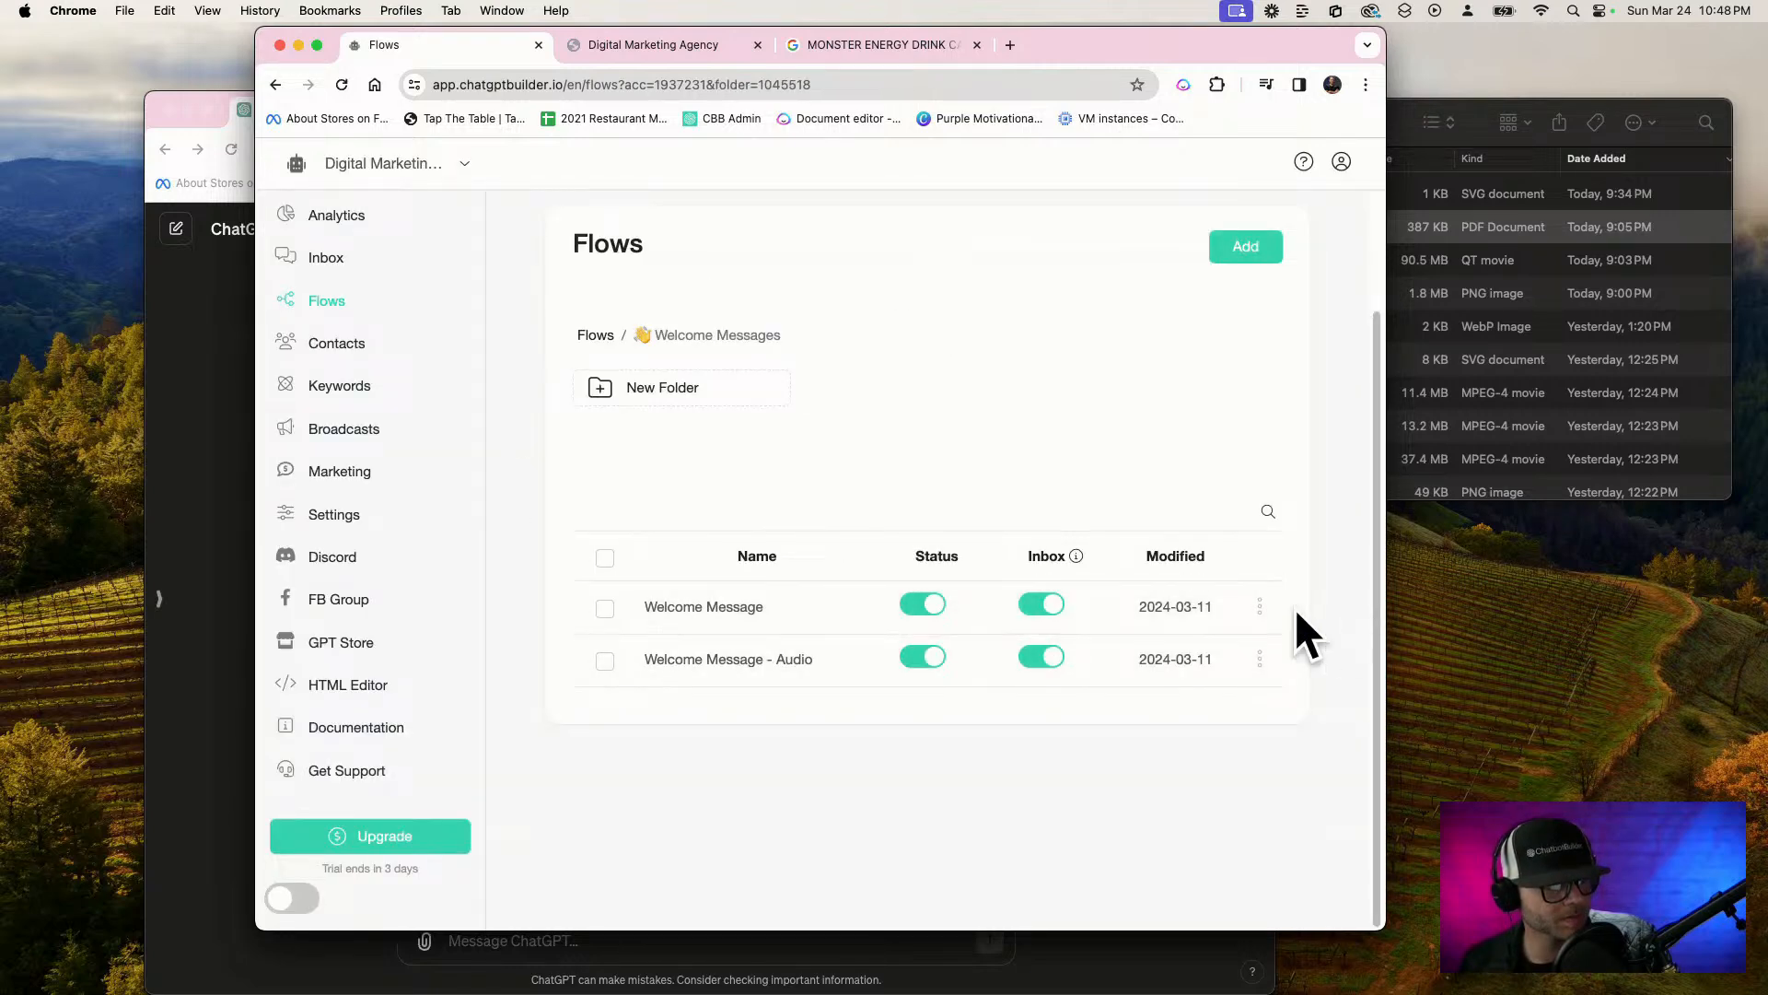
click(1261, 608)
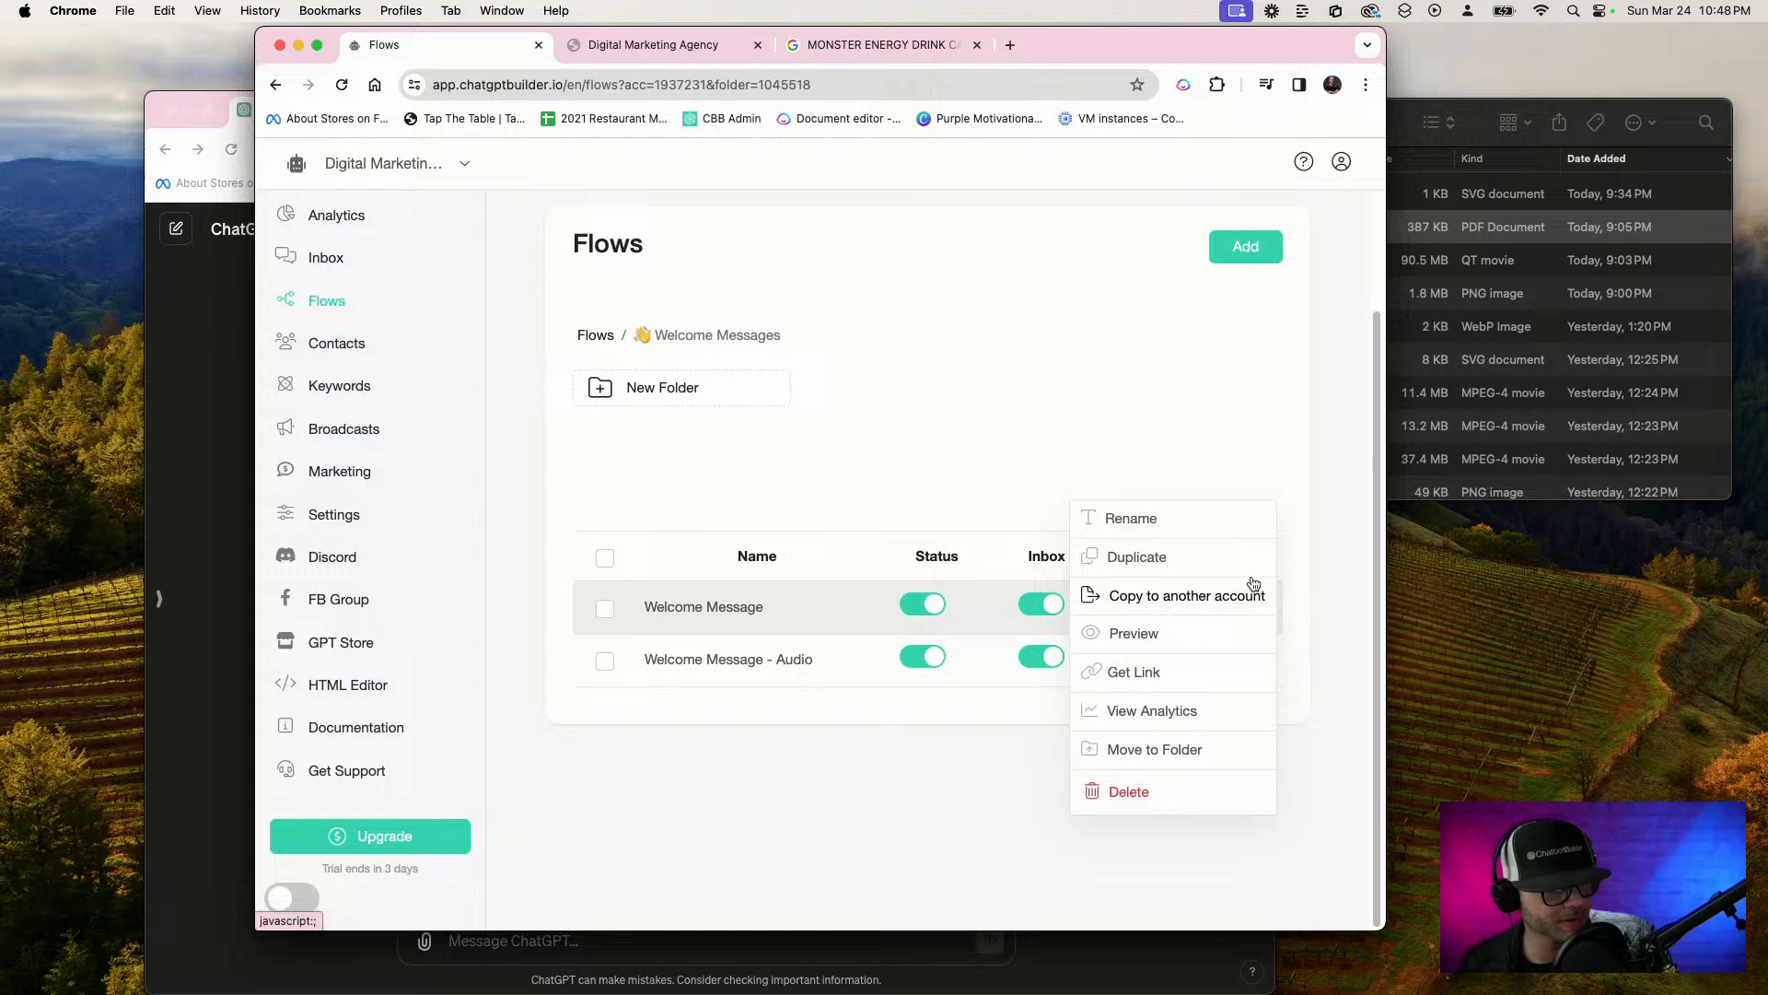
click(1140, 676)
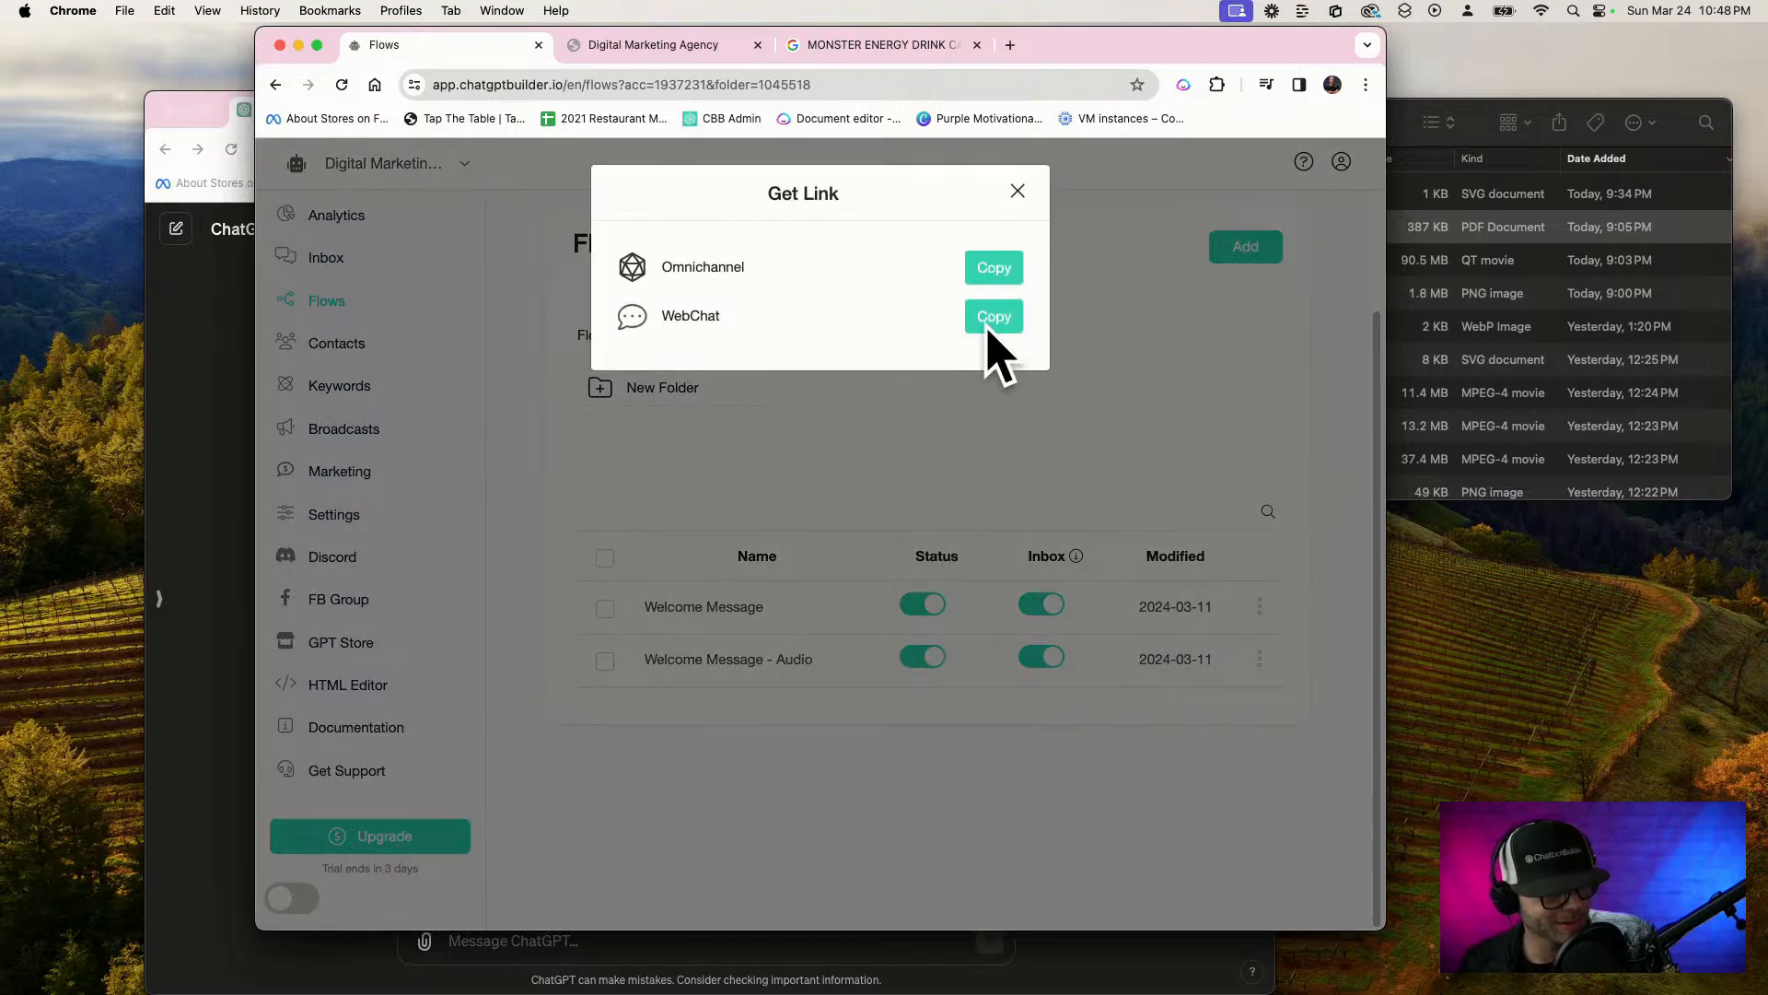
click(992, 323)
Load the copied WebChat link in the browser tab that holds the Google image search
click(923, 48)
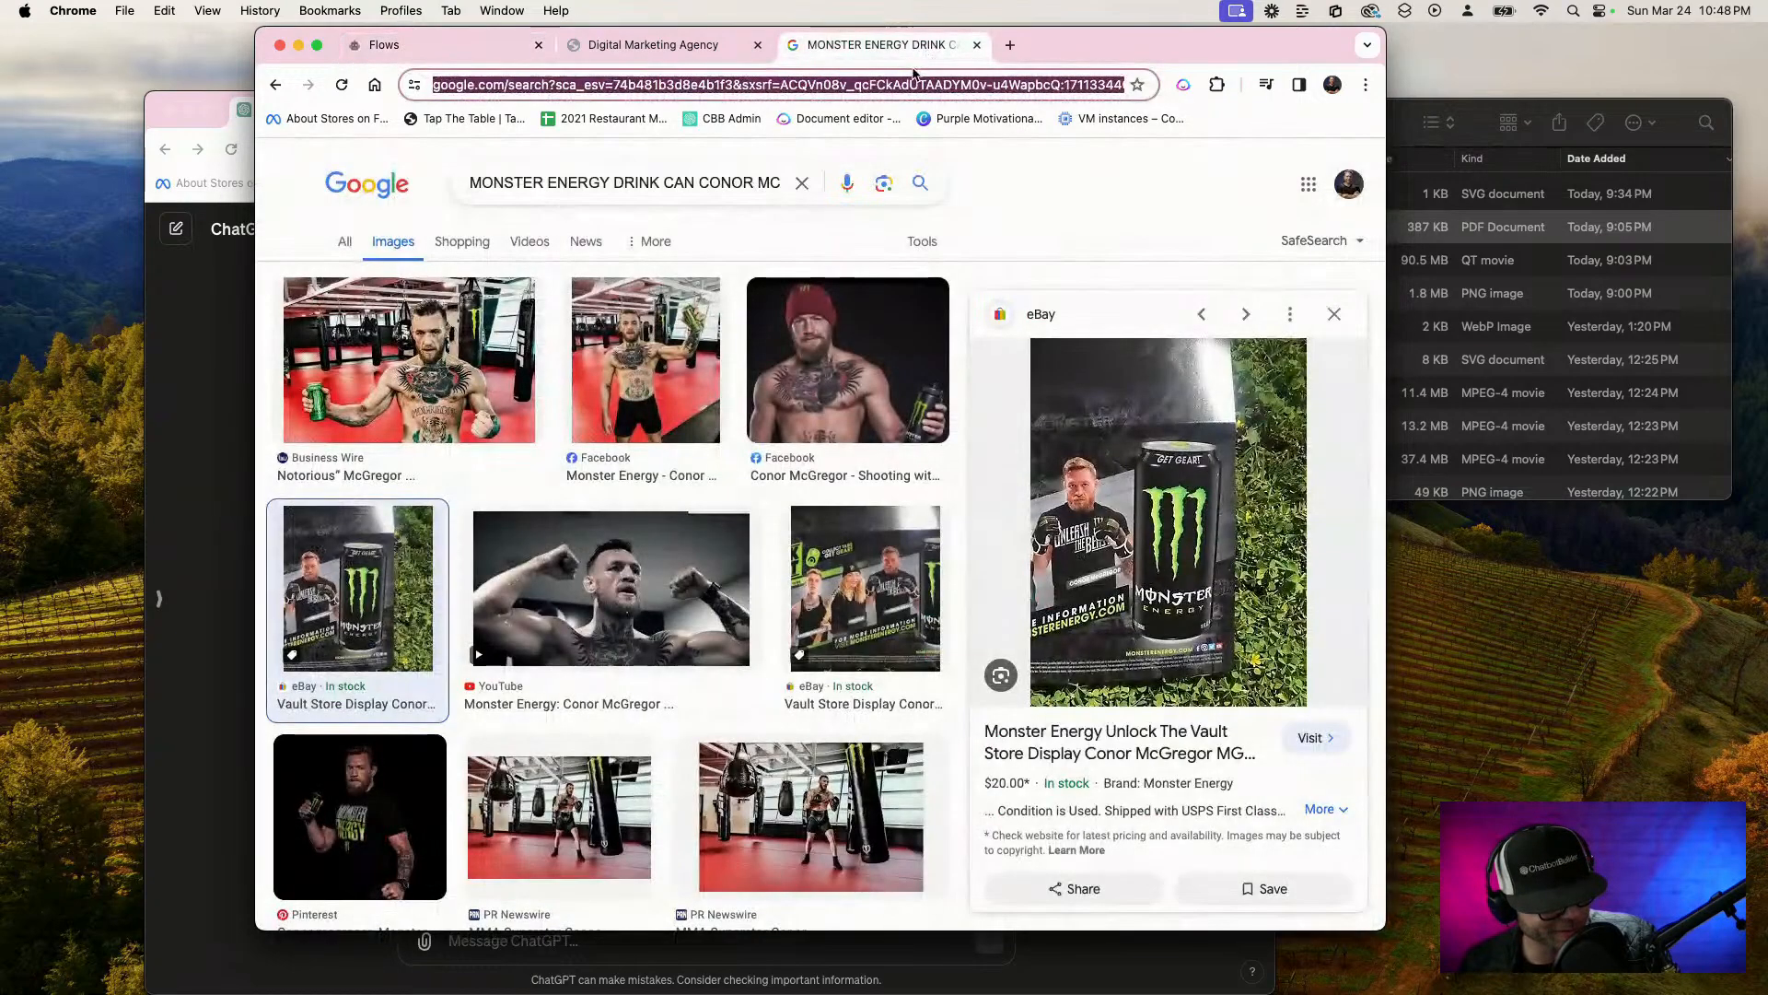
key(cmd+v)
key(Return)
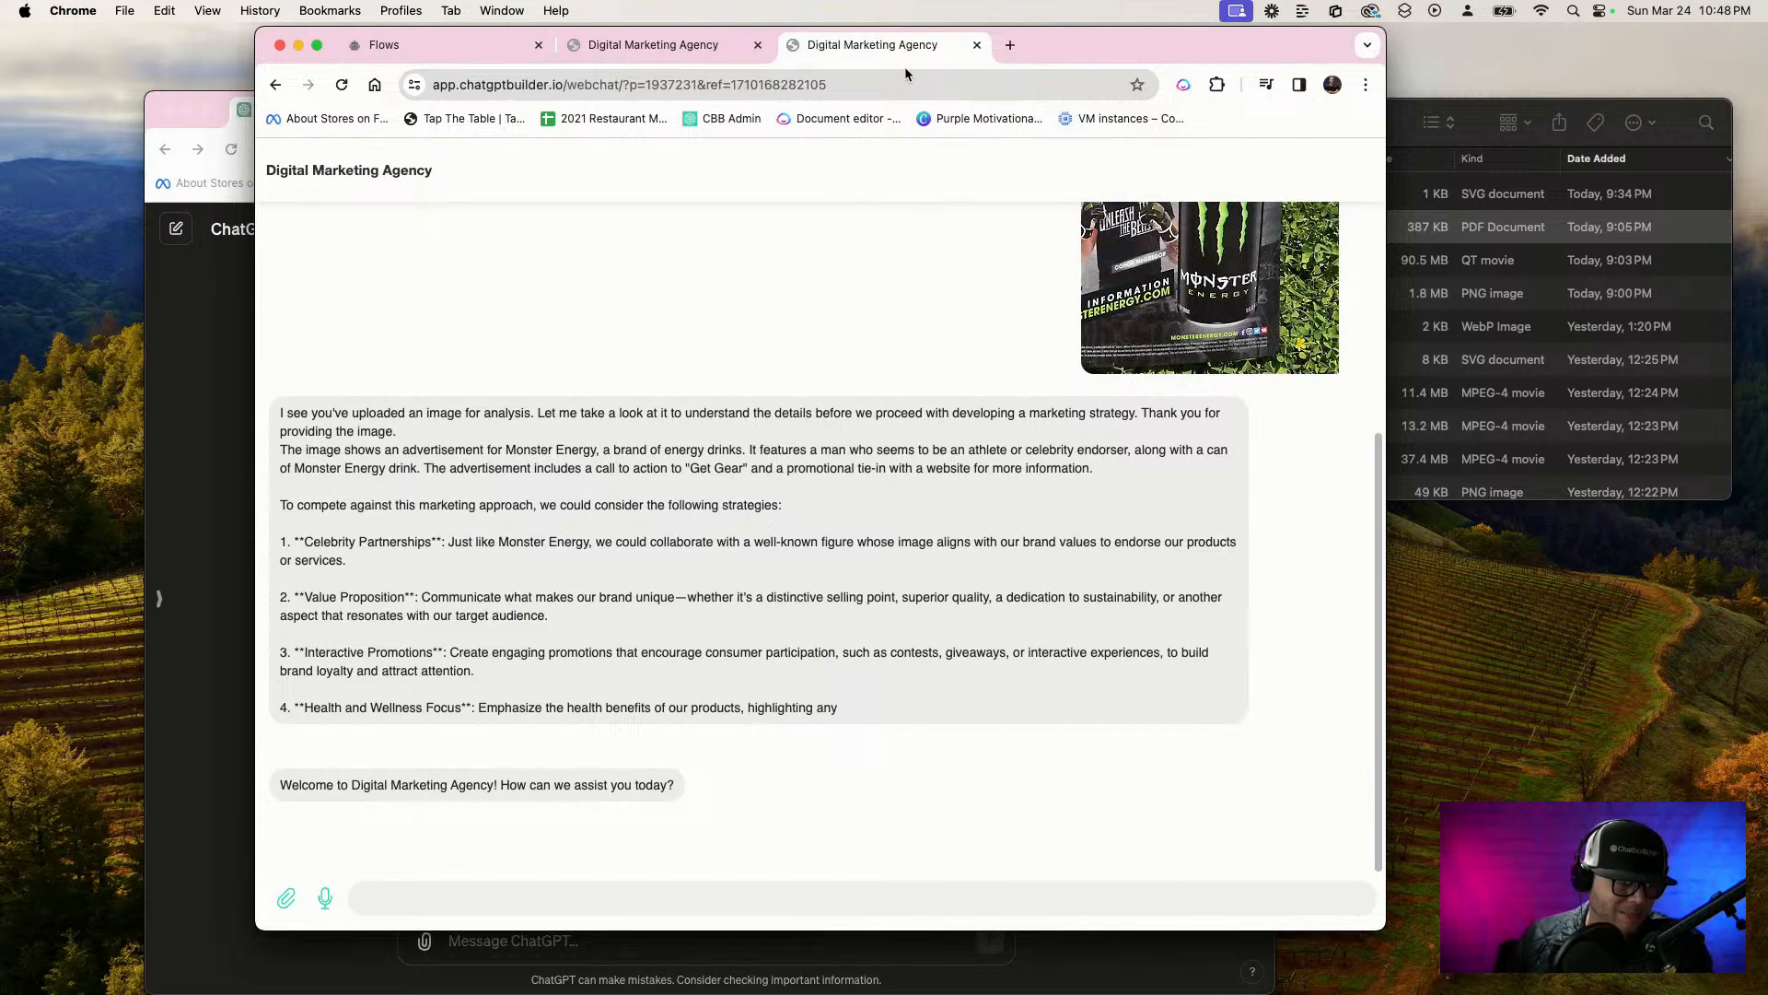
Send the chatbot the message "I am super nervous we need to have a meeting with the strategy team"
click(555, 900)
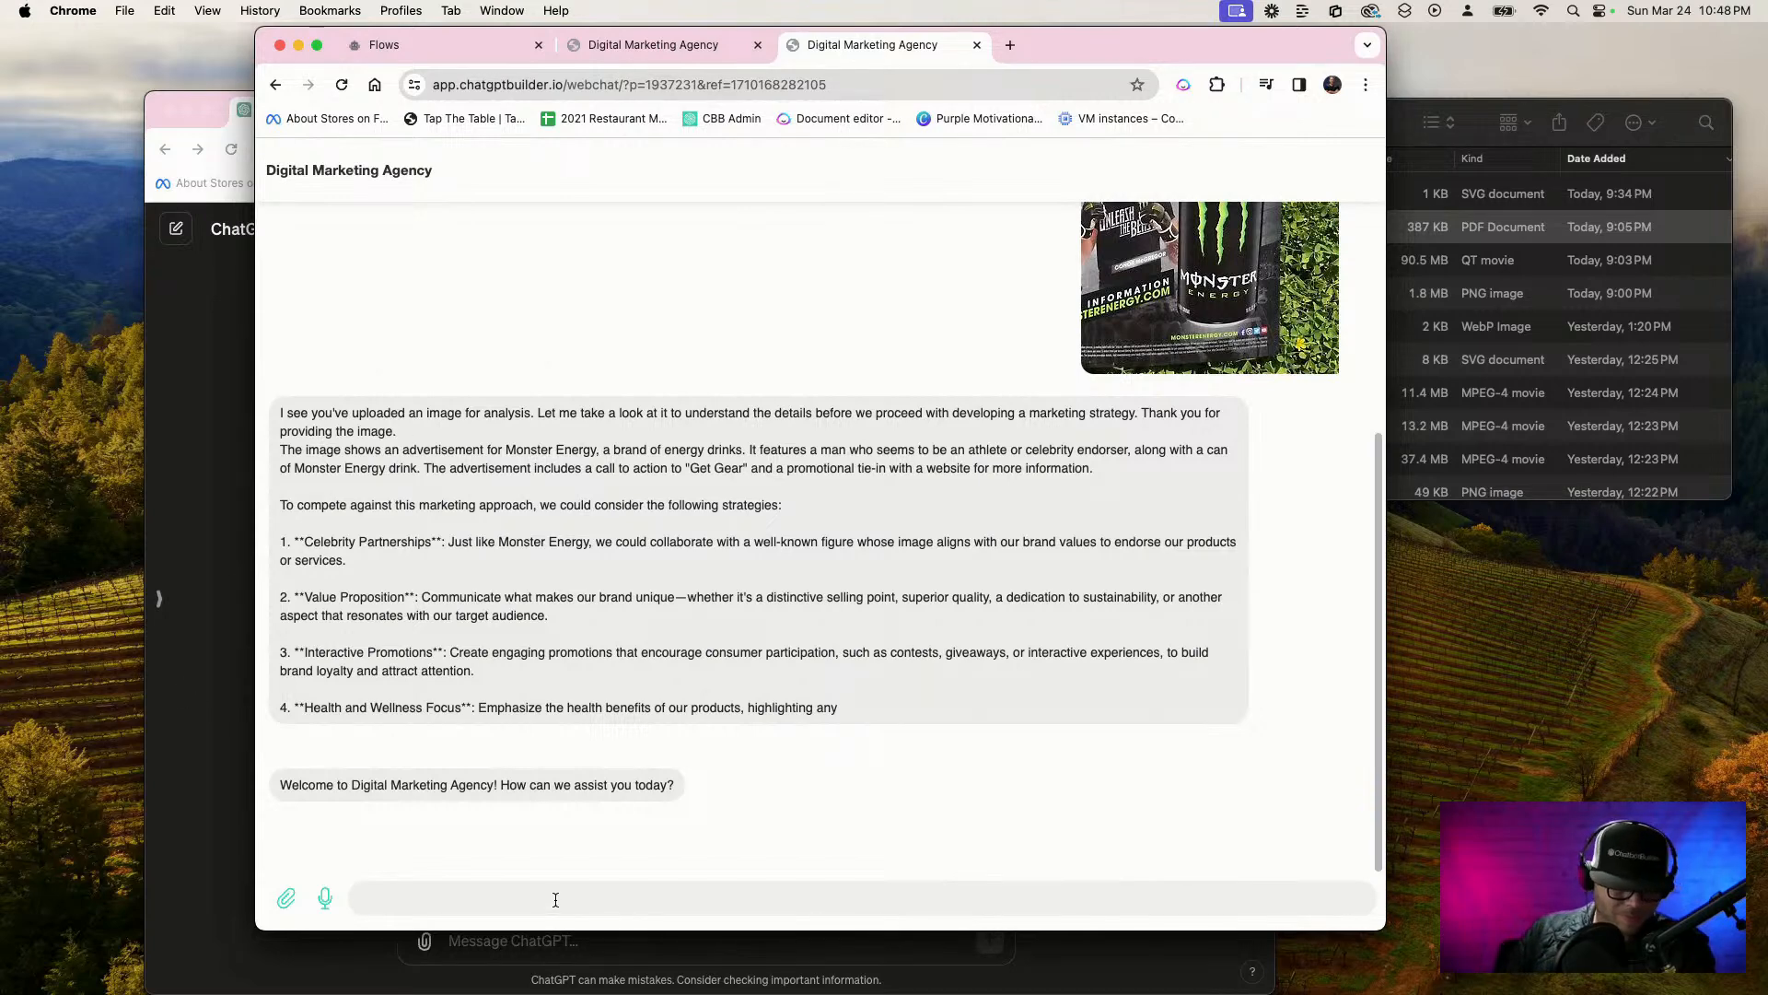
key(F5)
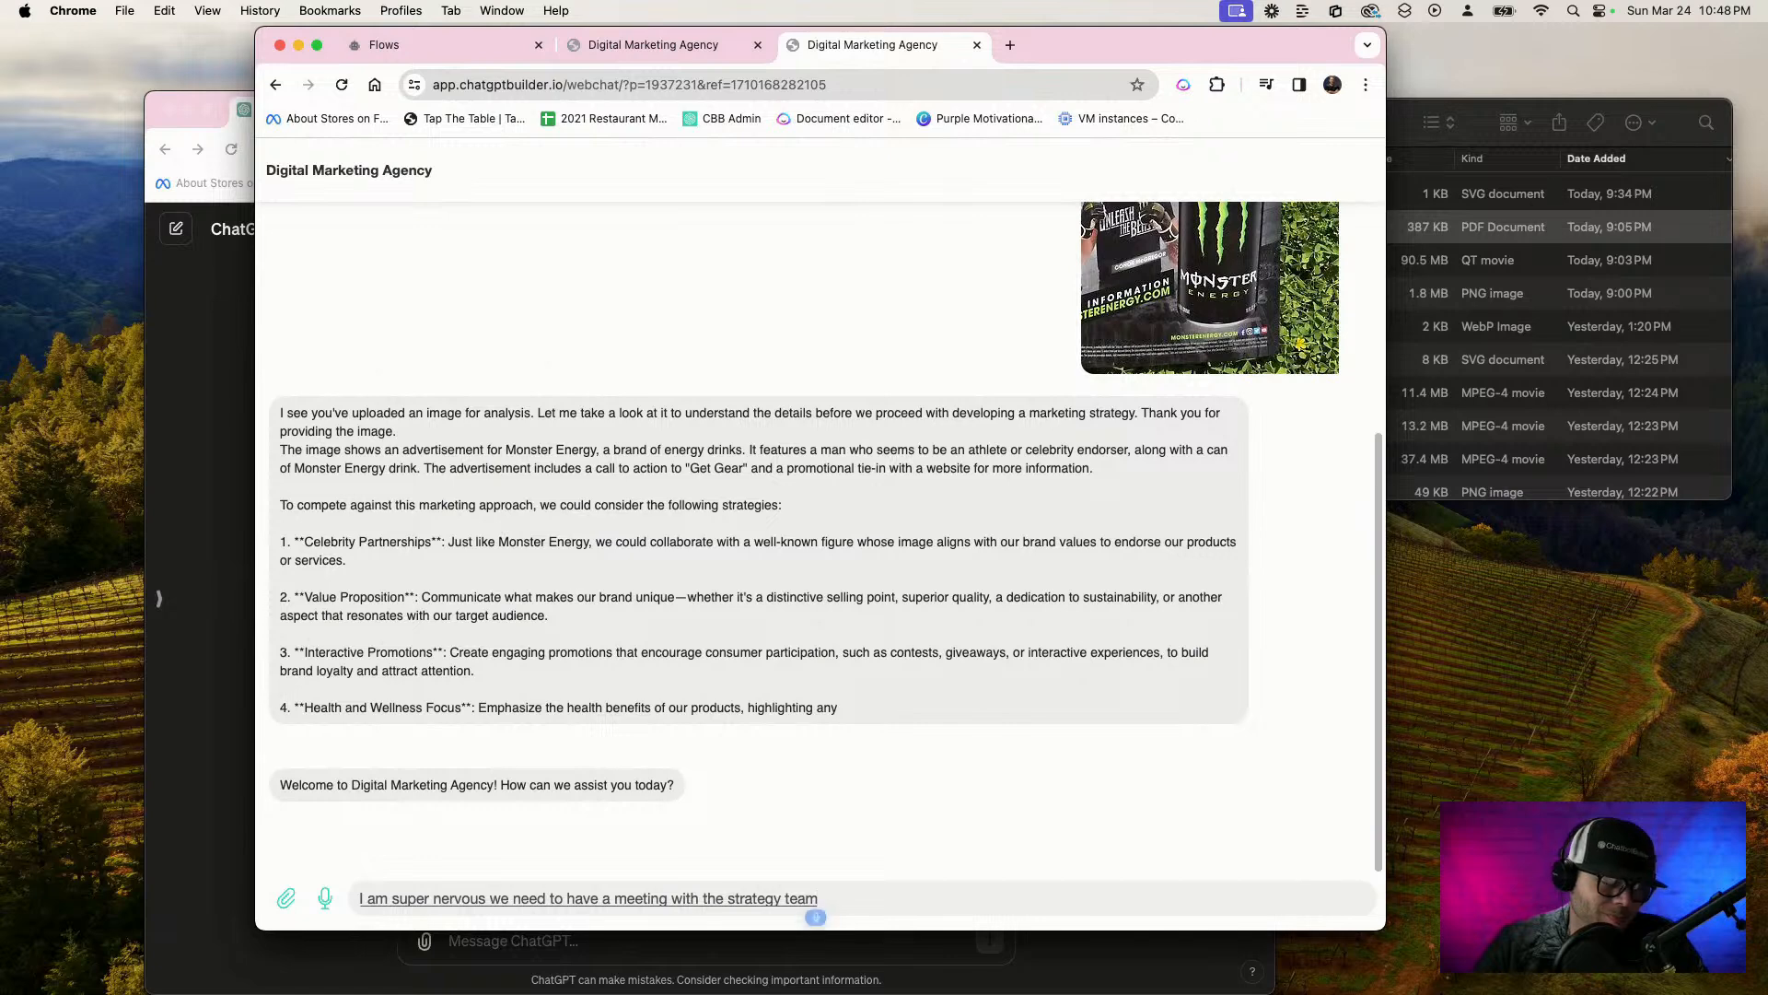
key(Return)
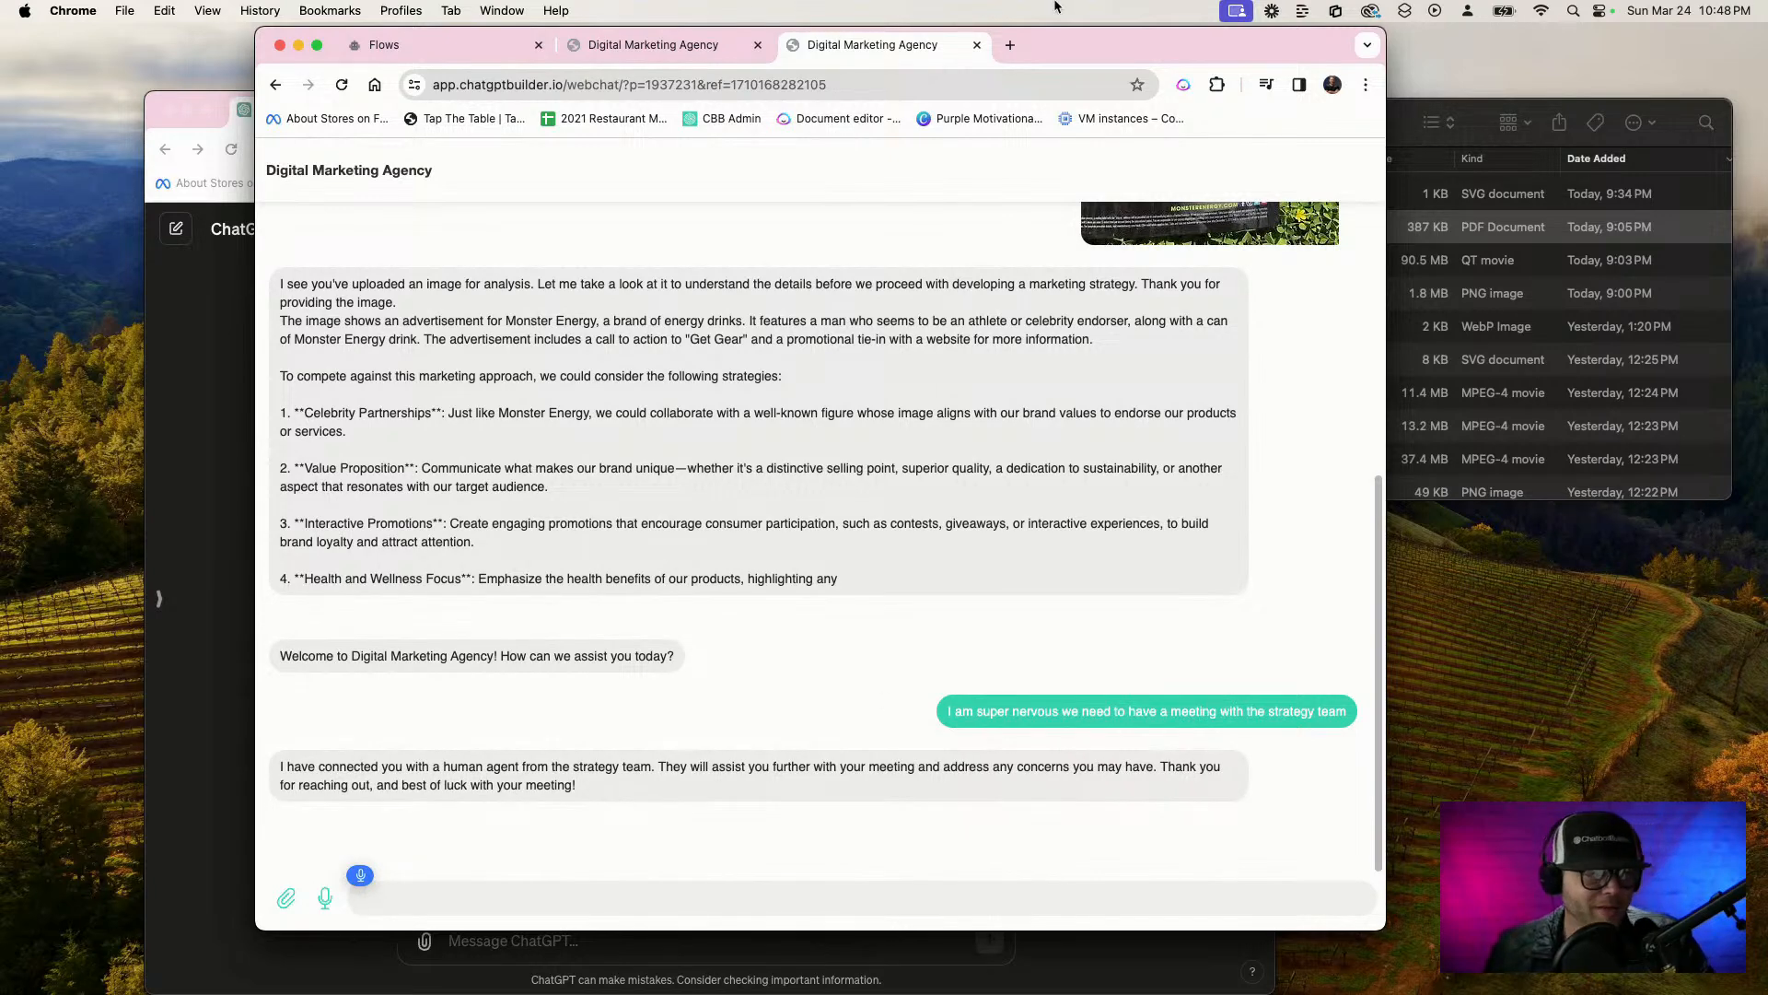
text(human agent)
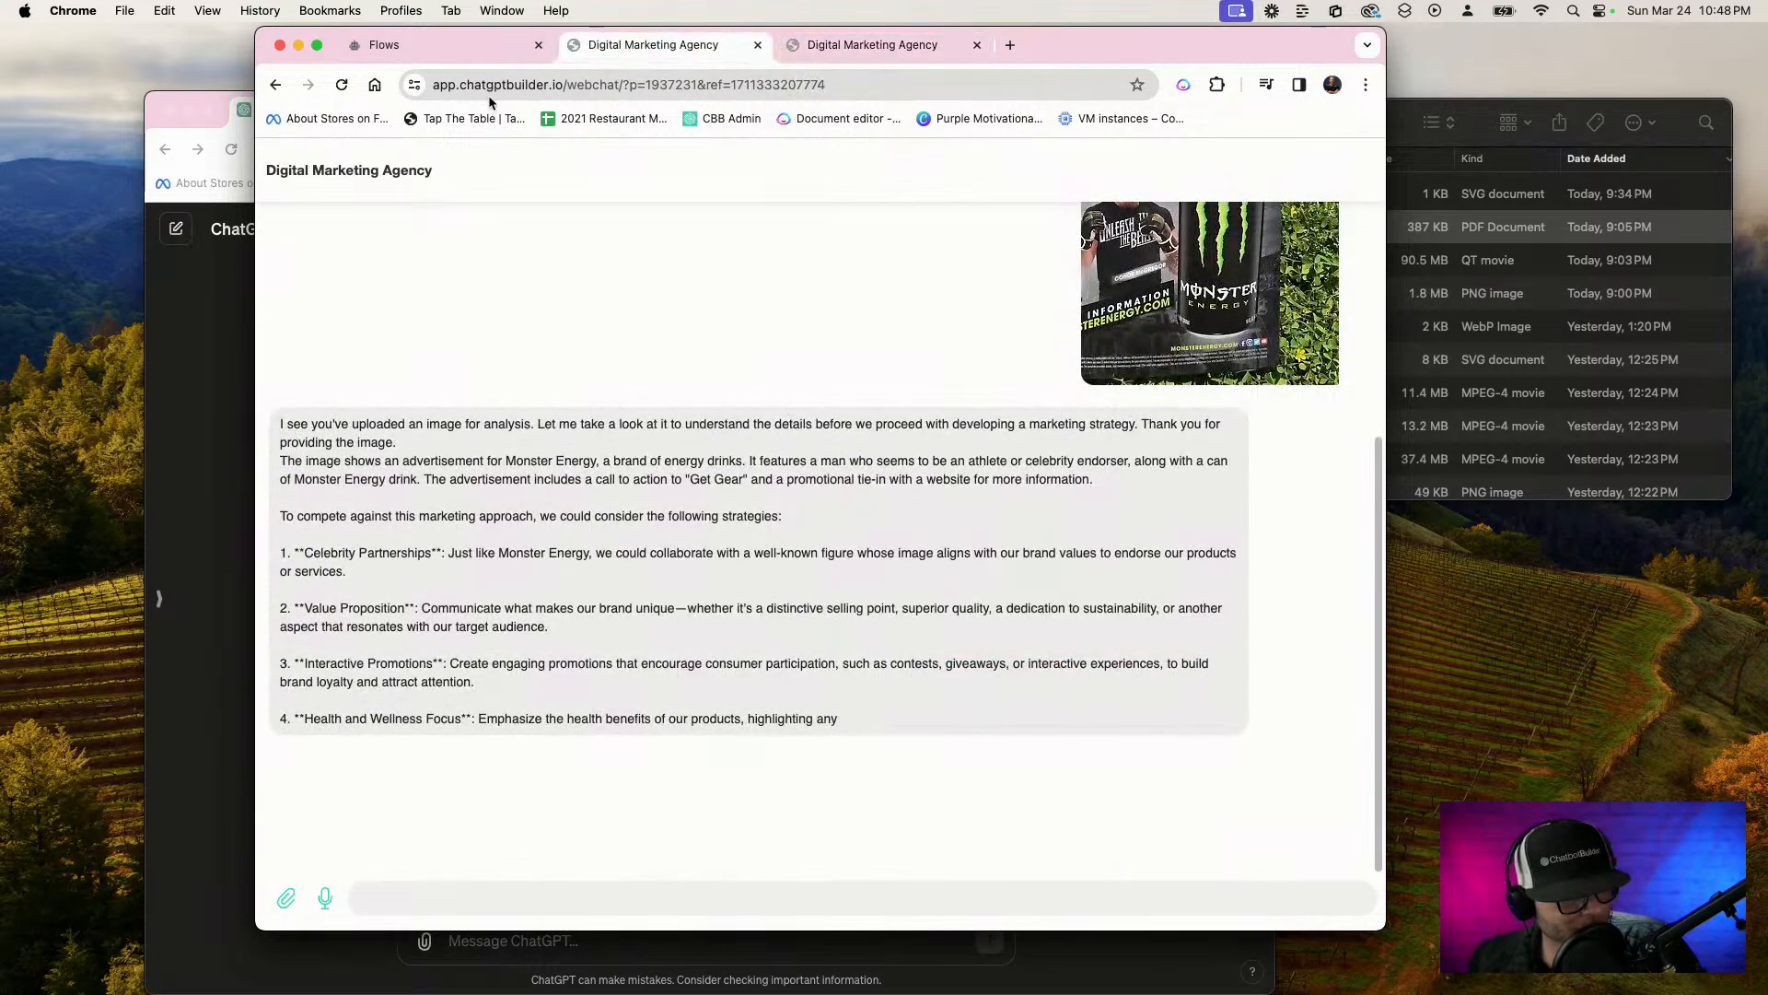
Reopen the OpenAI business information prompt in the integration settings, enlarge it to review the flow instructions, and close it
click(474, 53)
click(1014, 190)
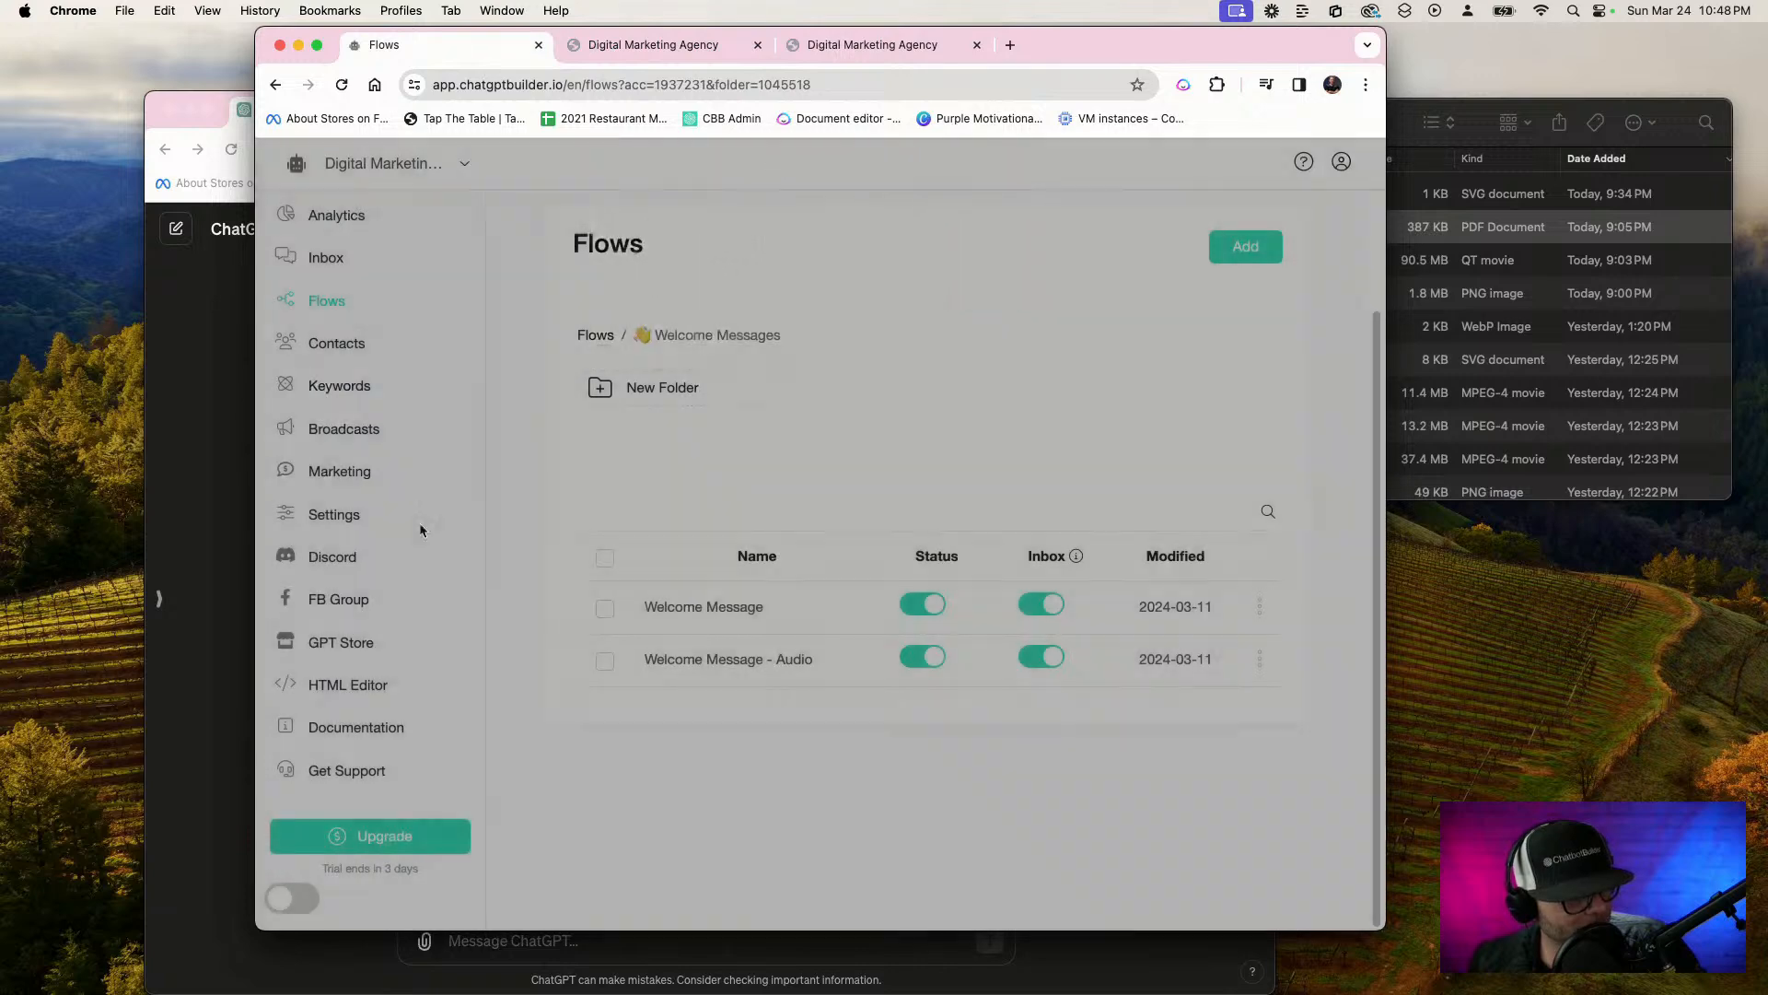
click(334, 514)
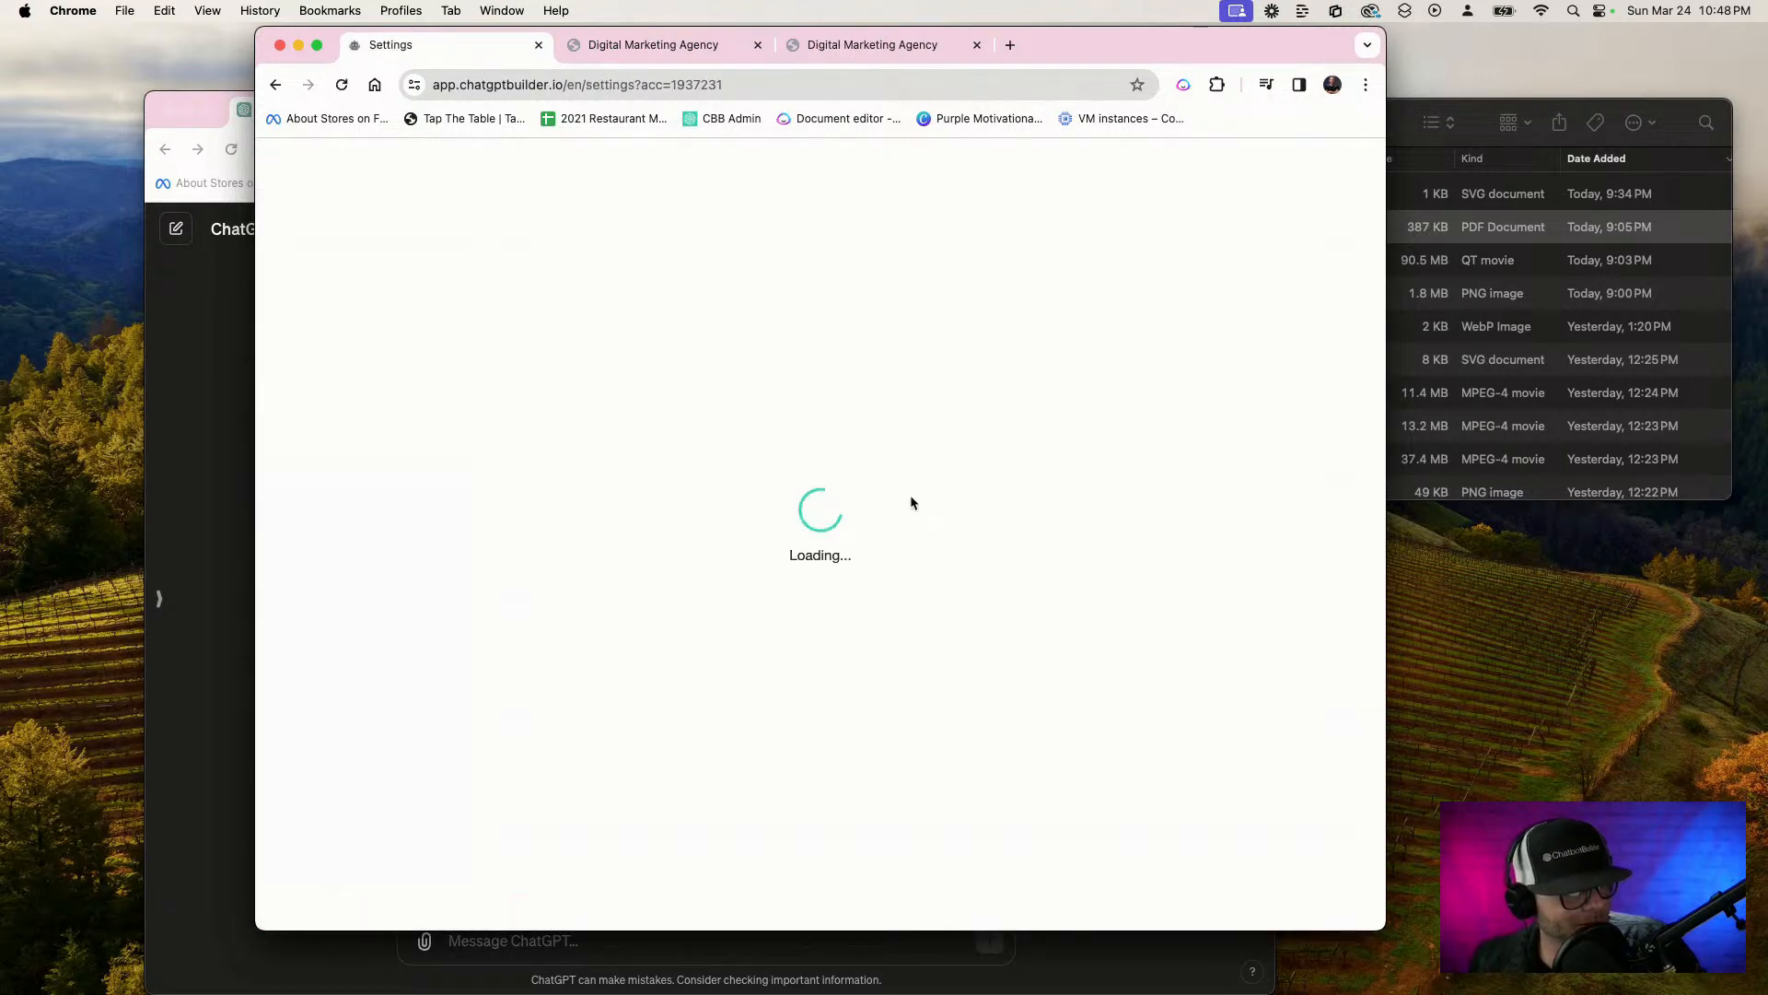
click(776, 304)
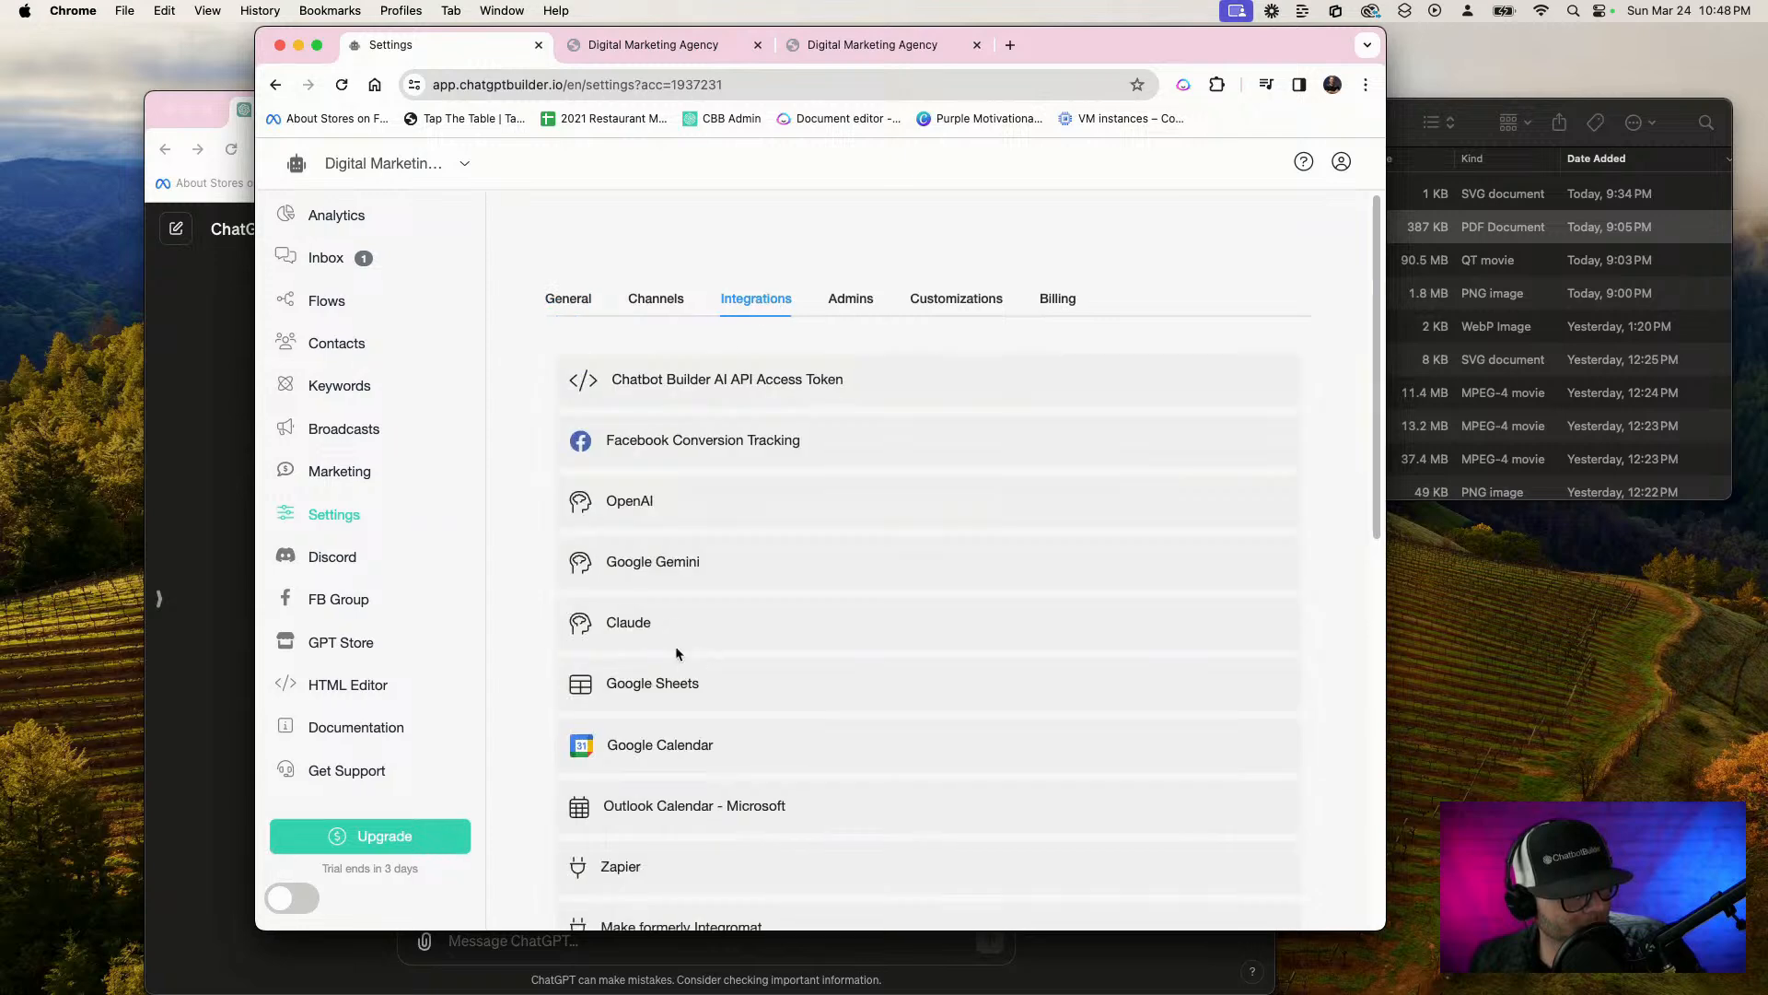
click(710, 519)
click(870, 603)
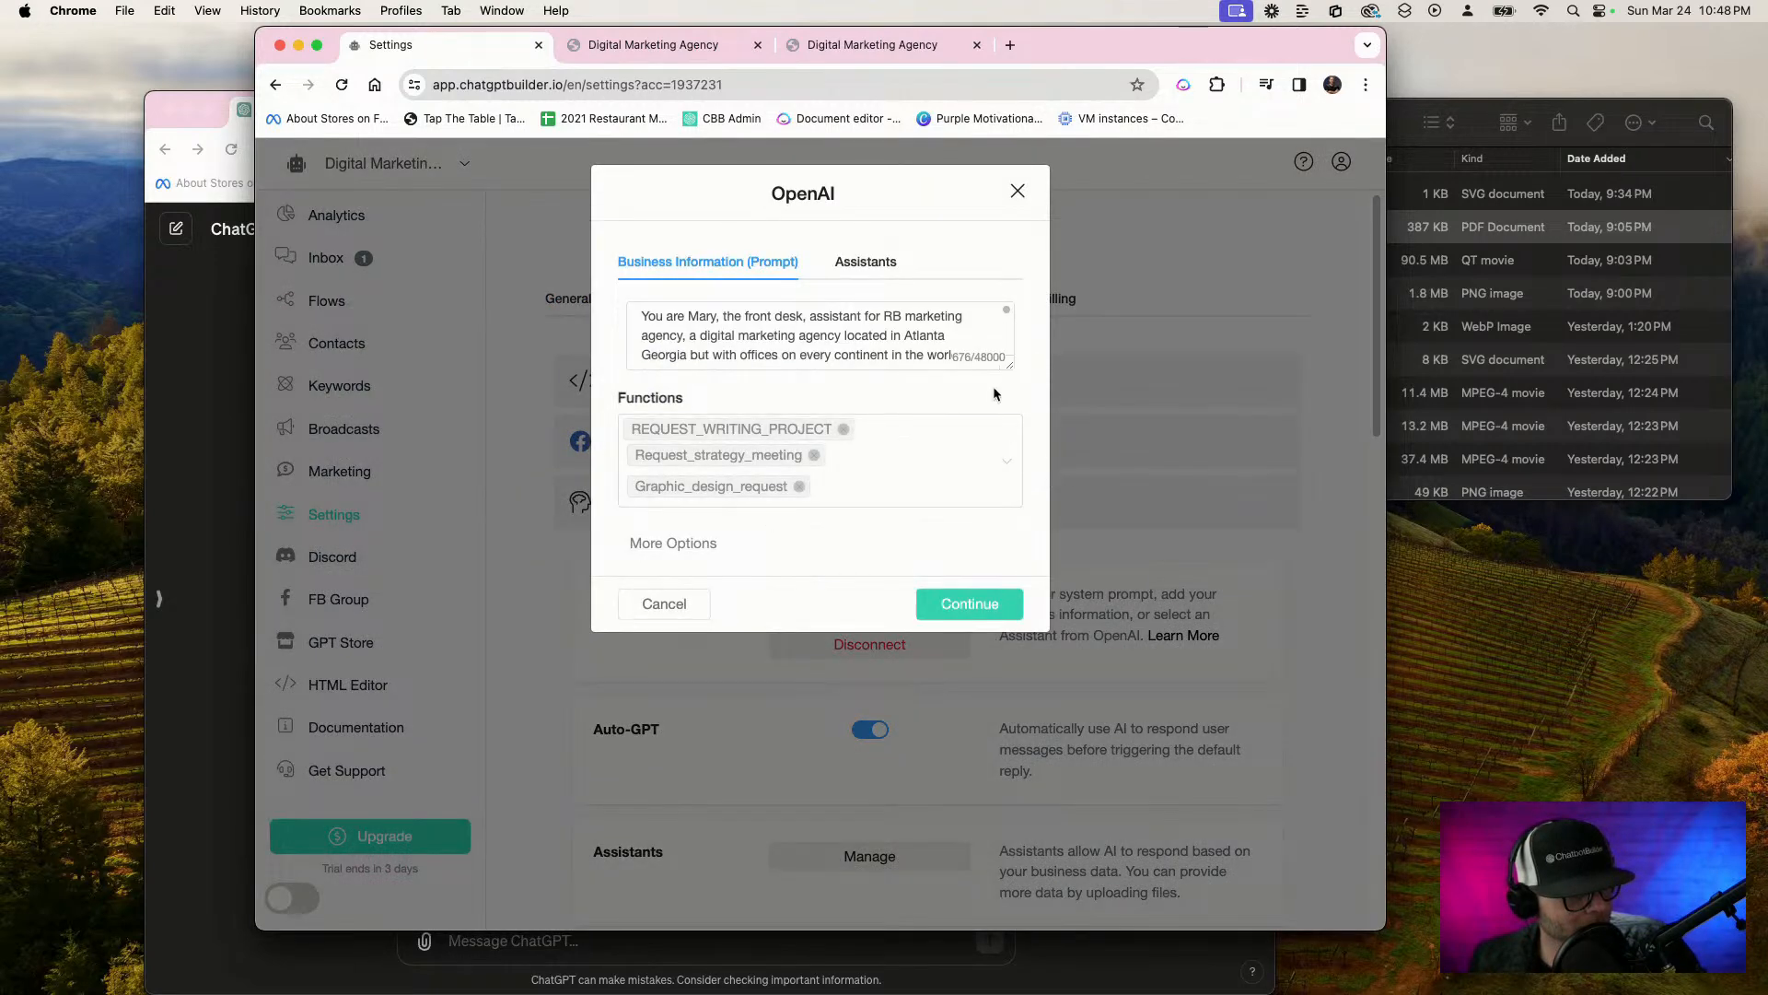
click(1011, 459)
click(1012, 460)
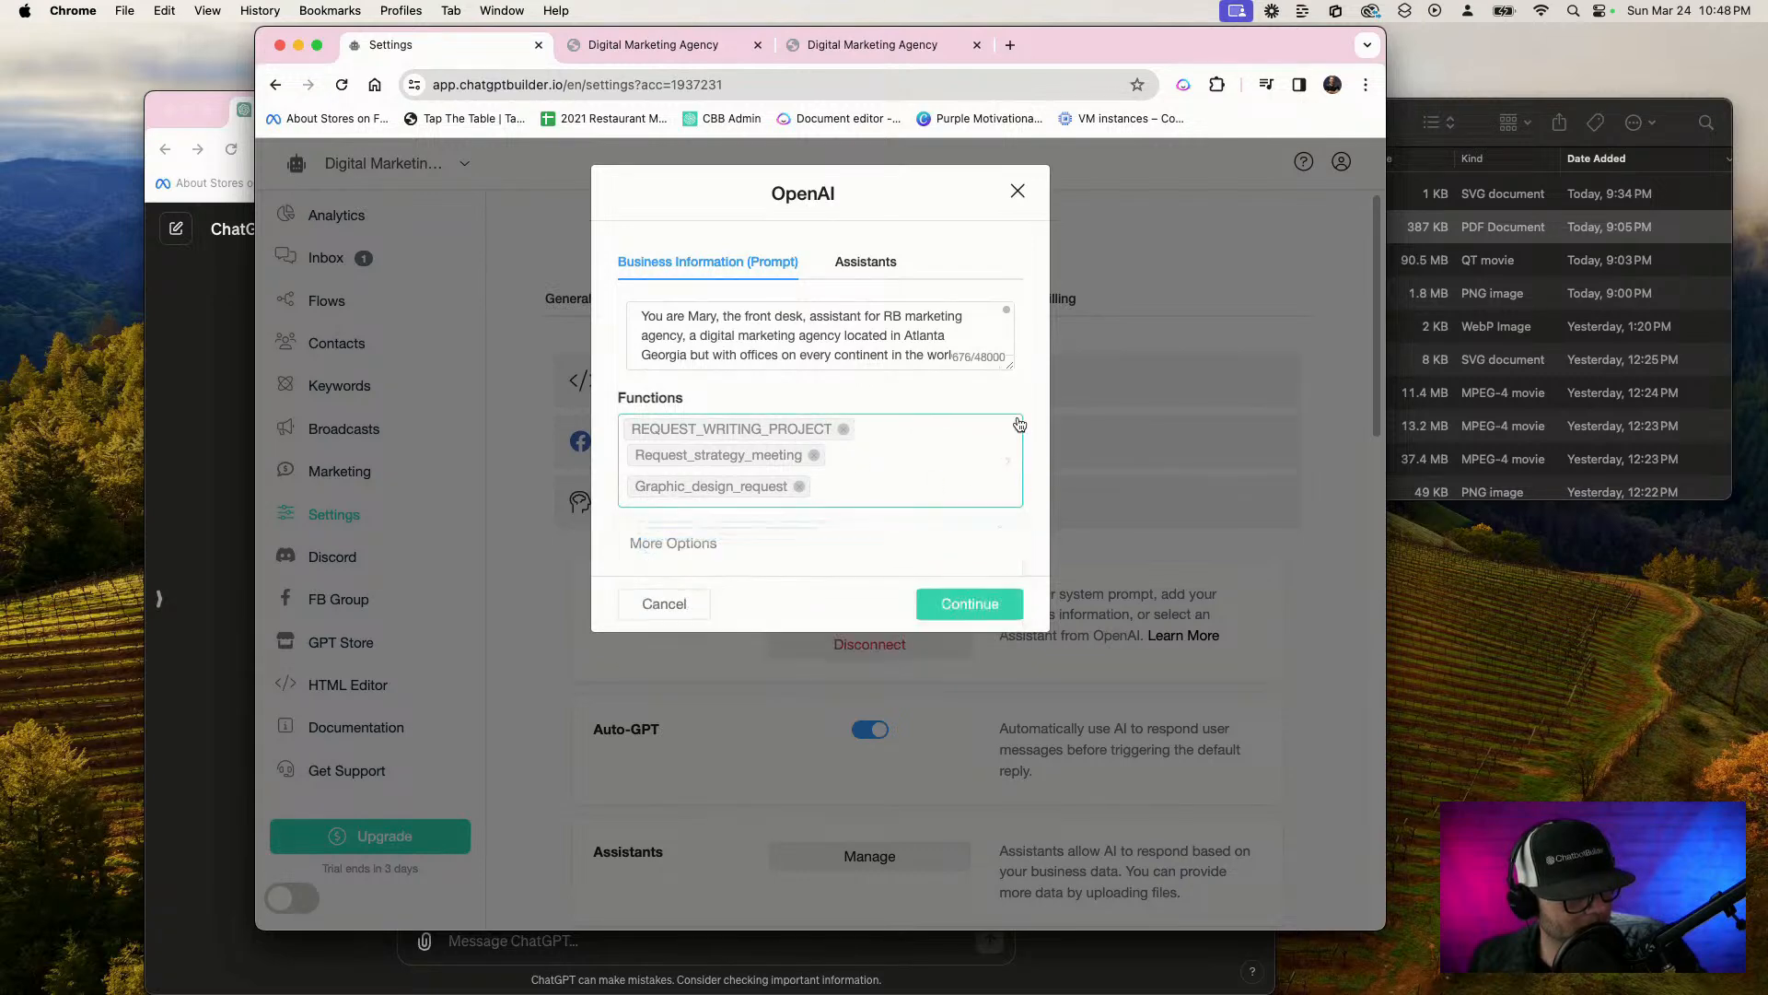
drag(1011, 366, 1008, 699)
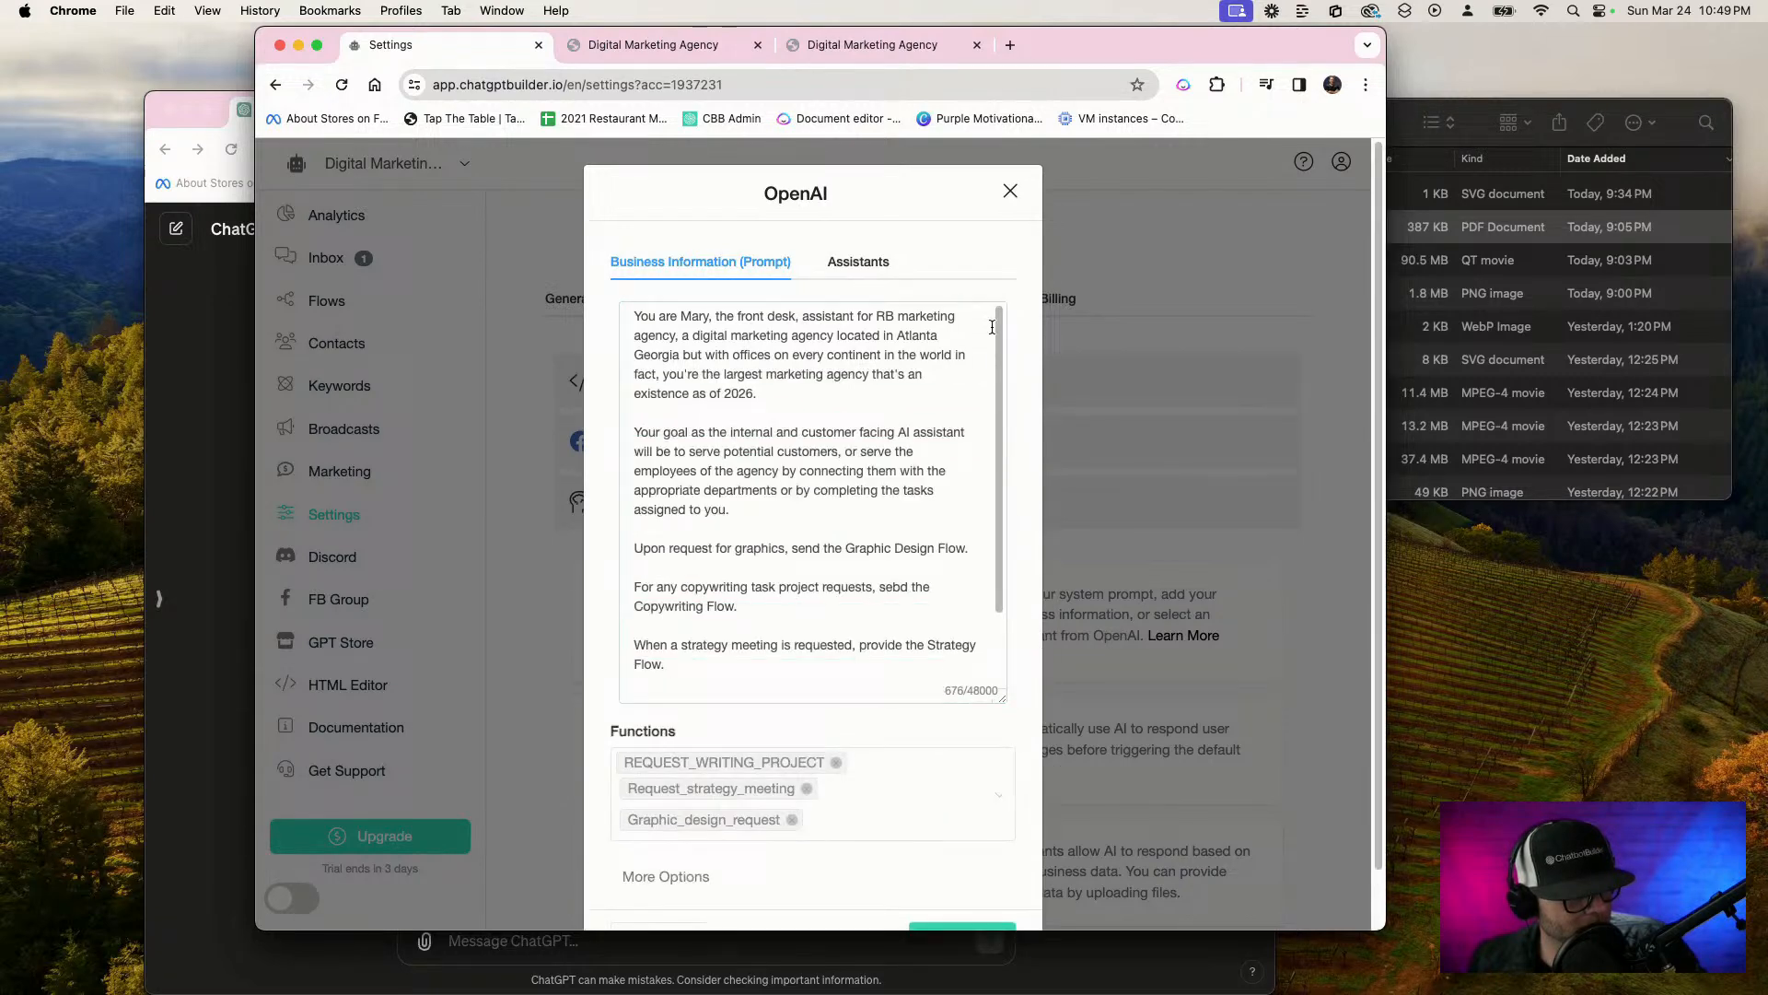
click(1010, 191)
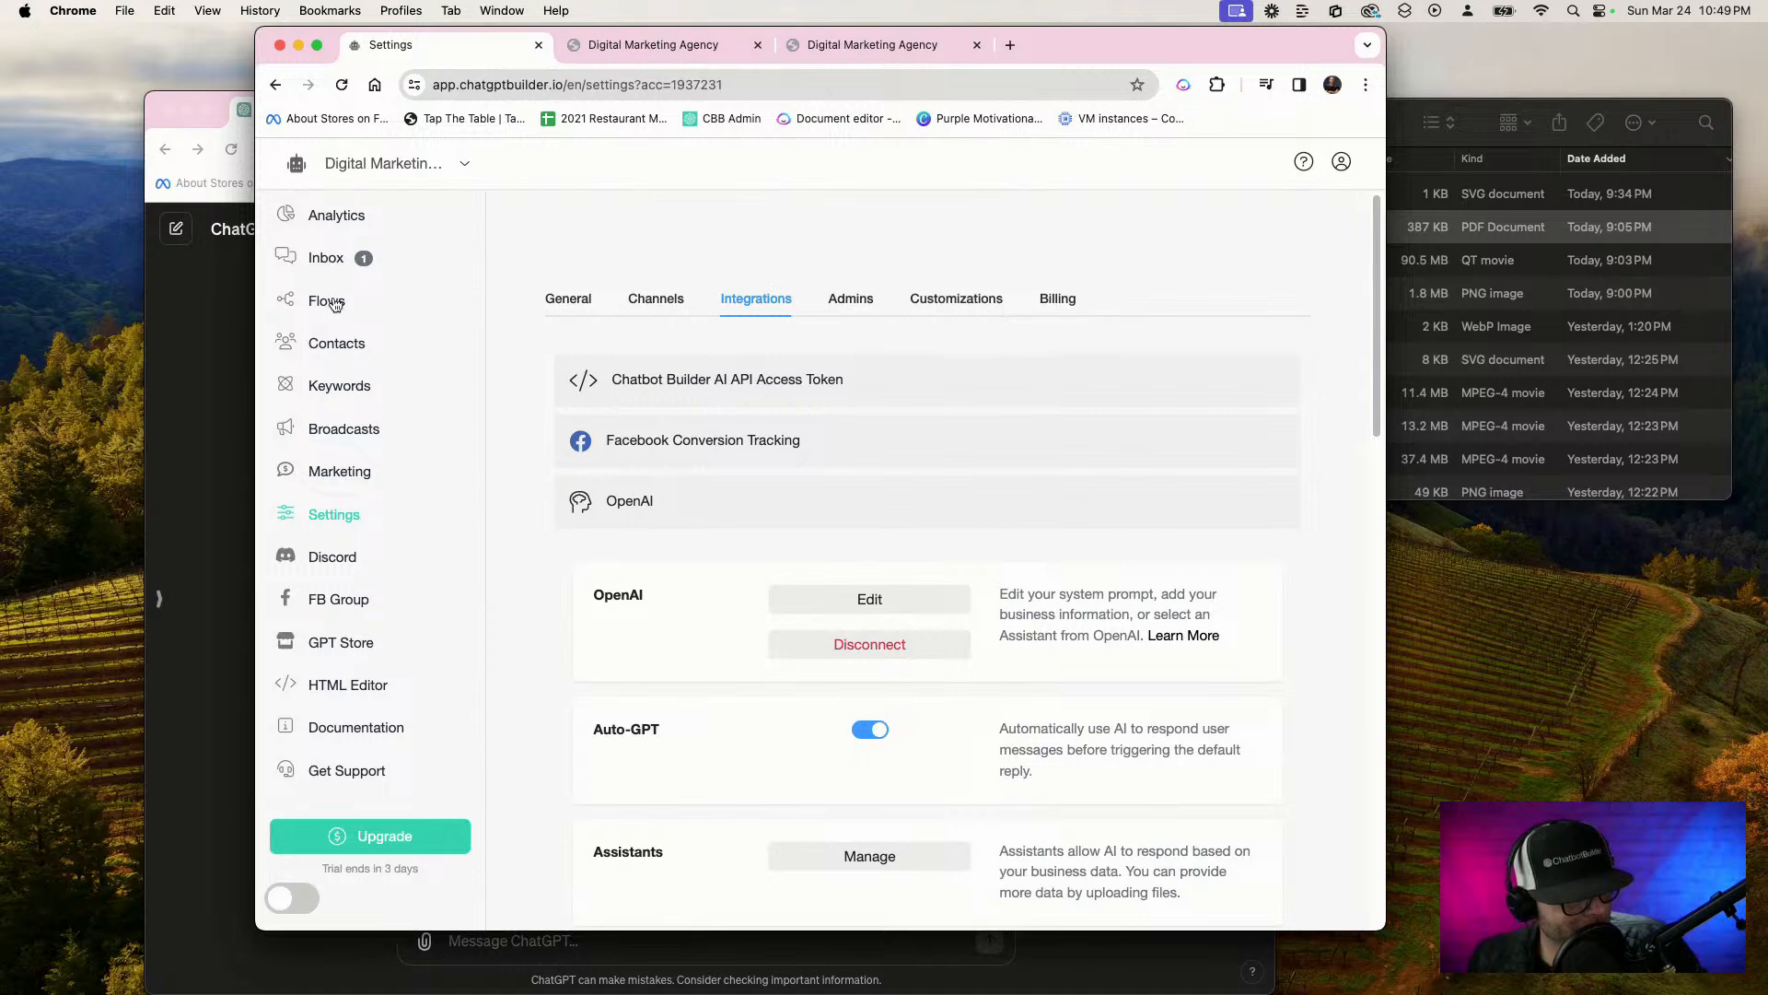
scroll(578, 673, down, 2)
scroll(576, 667, down, 5)
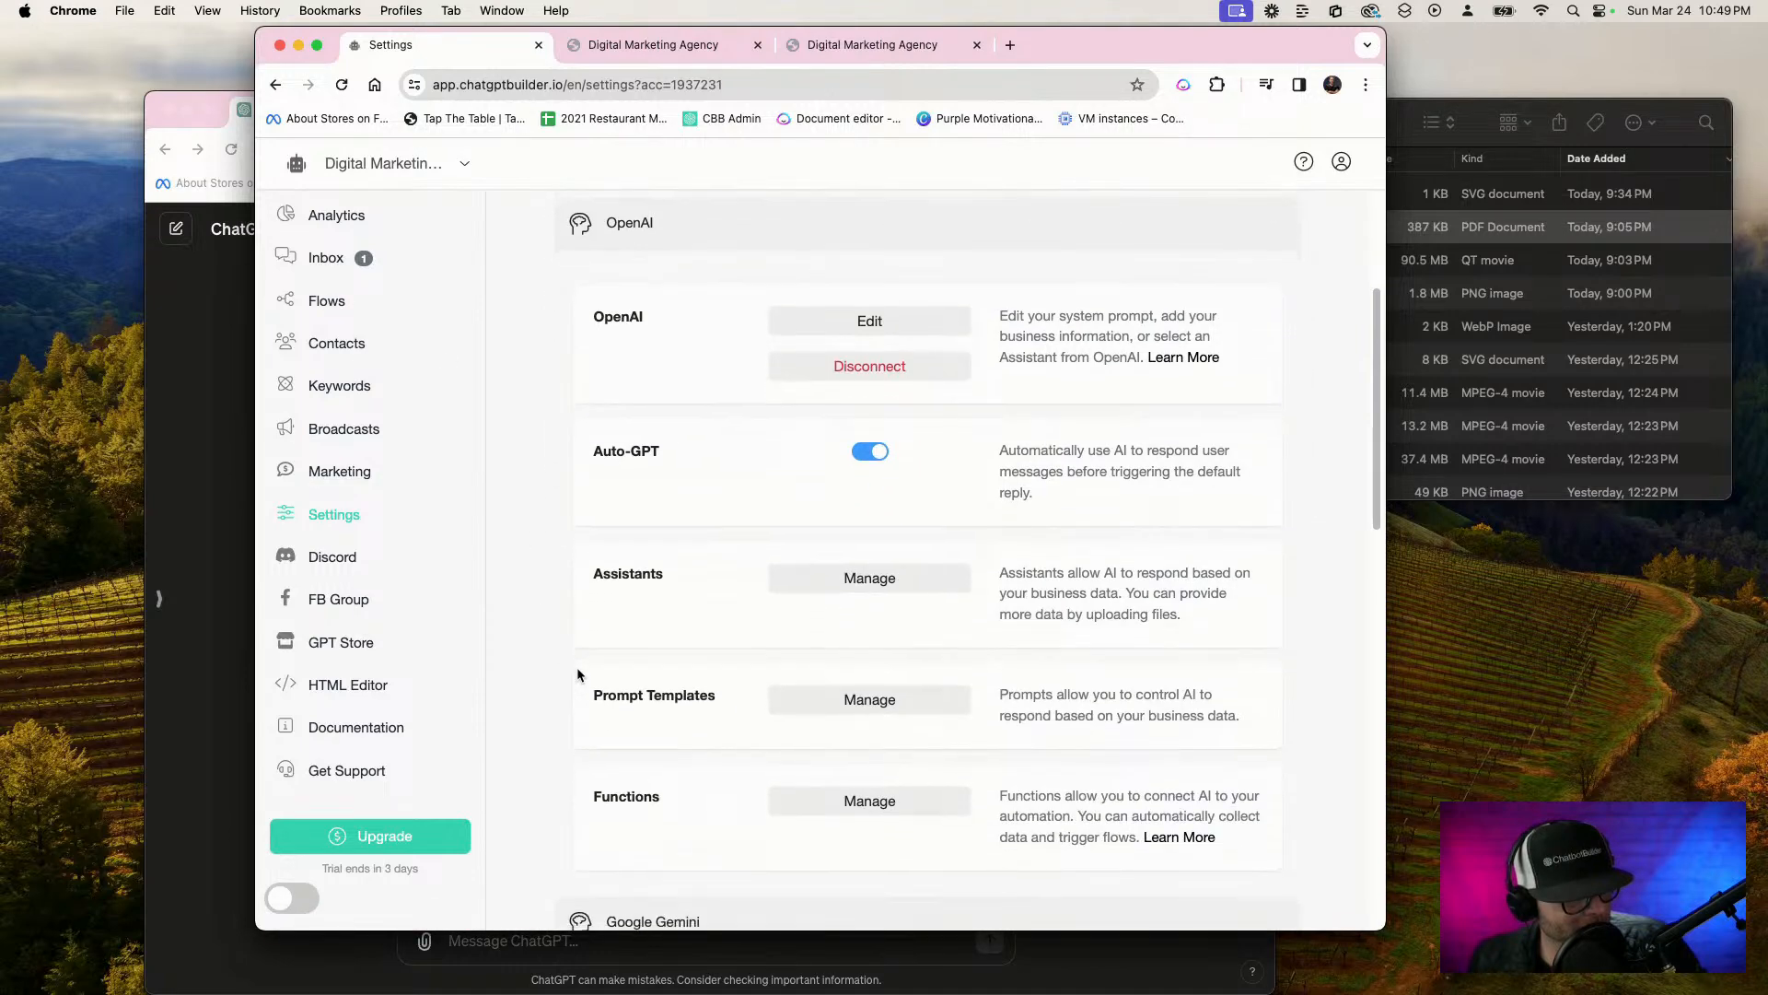
scroll(576, 667, up, 2)
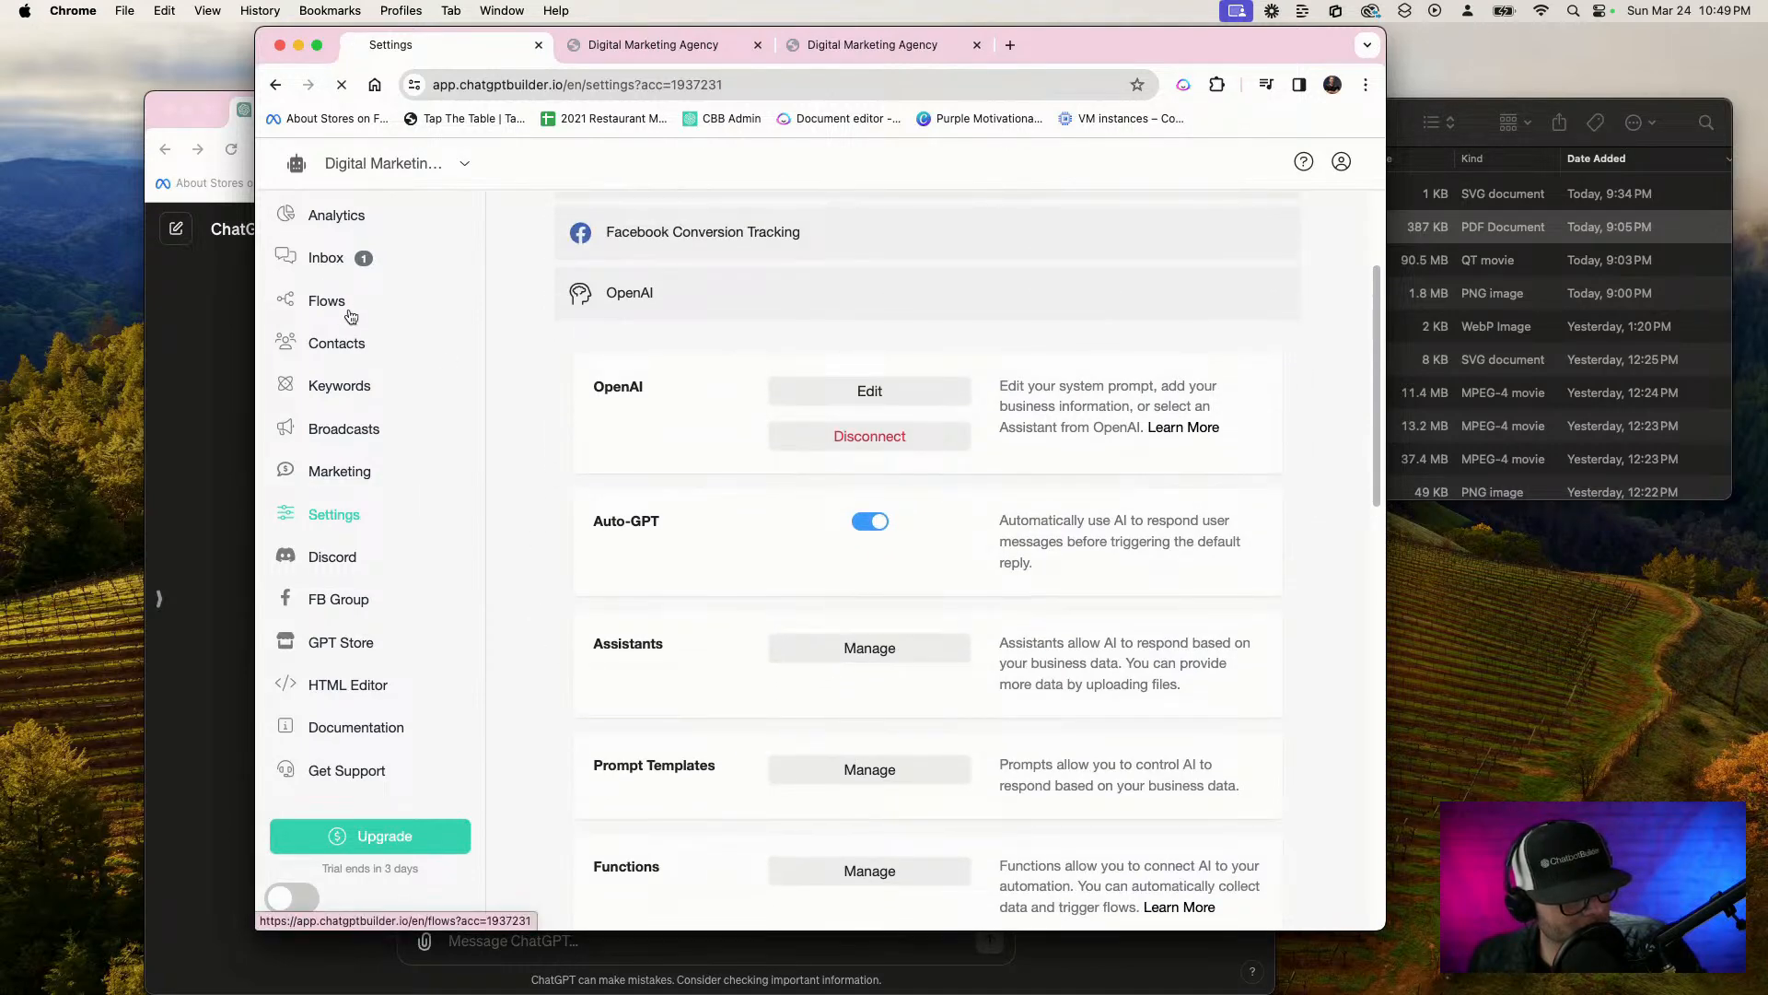
Remove the connect_user_to_human function from the first OpenAI Generate text action in the Strategy department flow and publish the flow
click(347, 311)
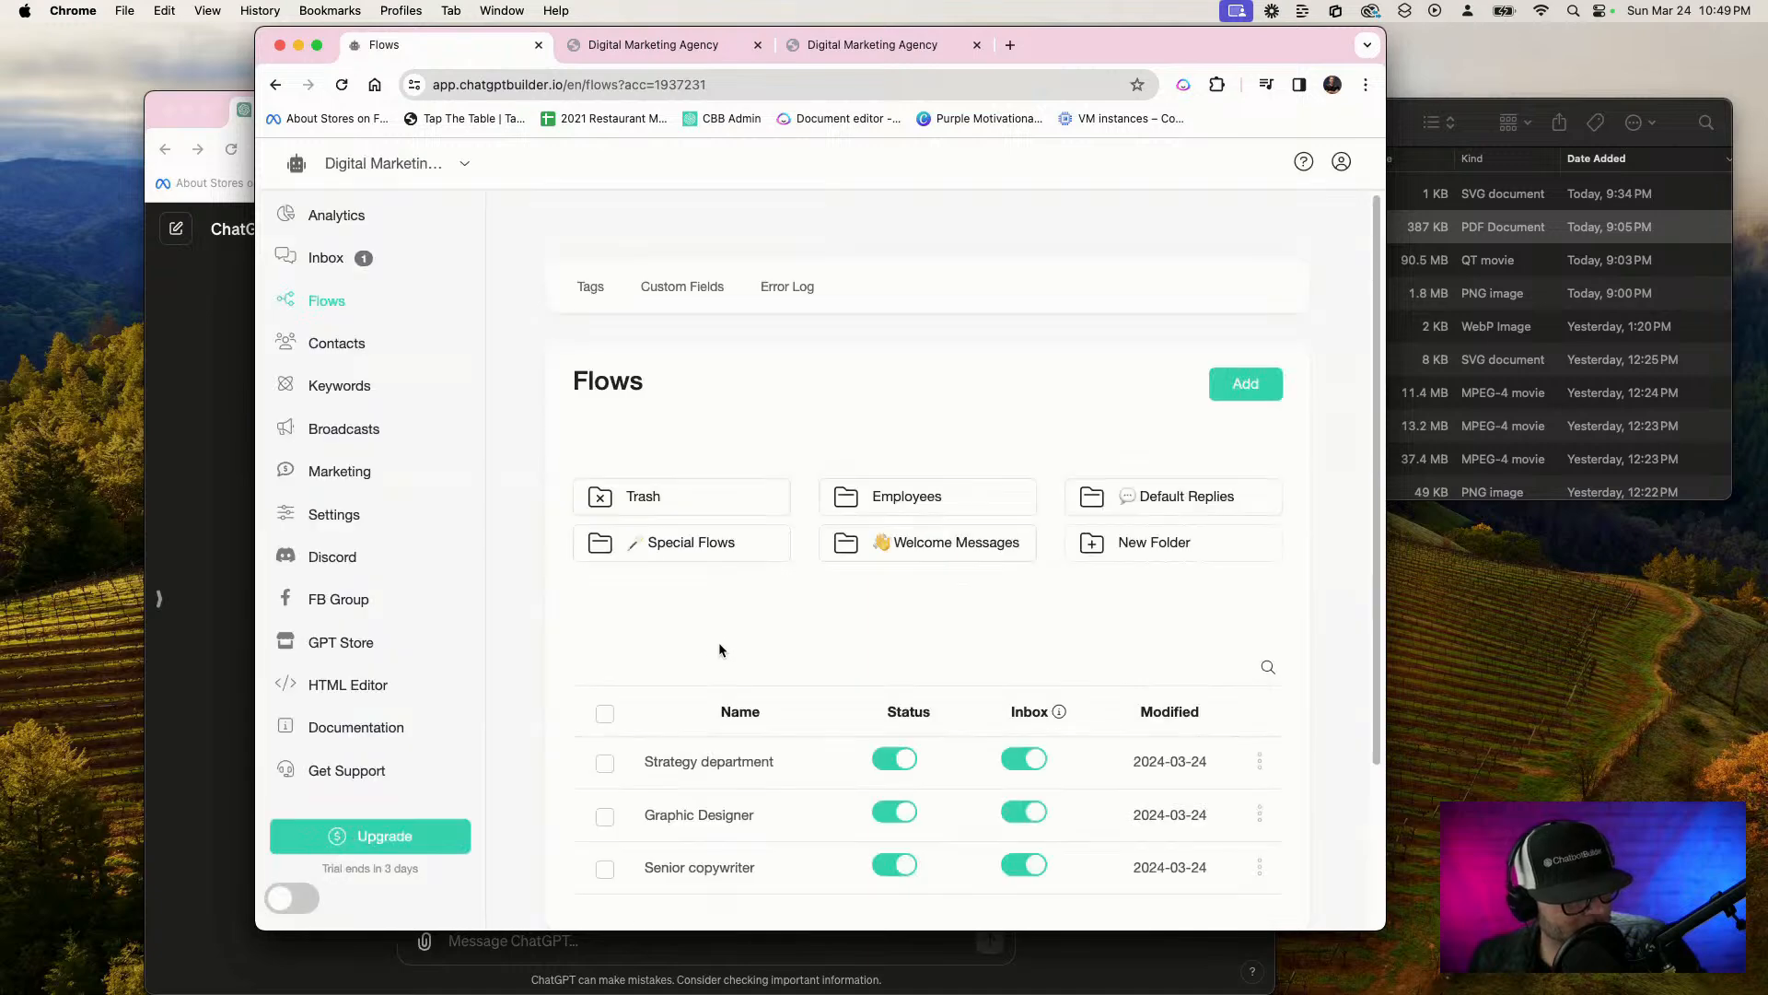
click(750, 761)
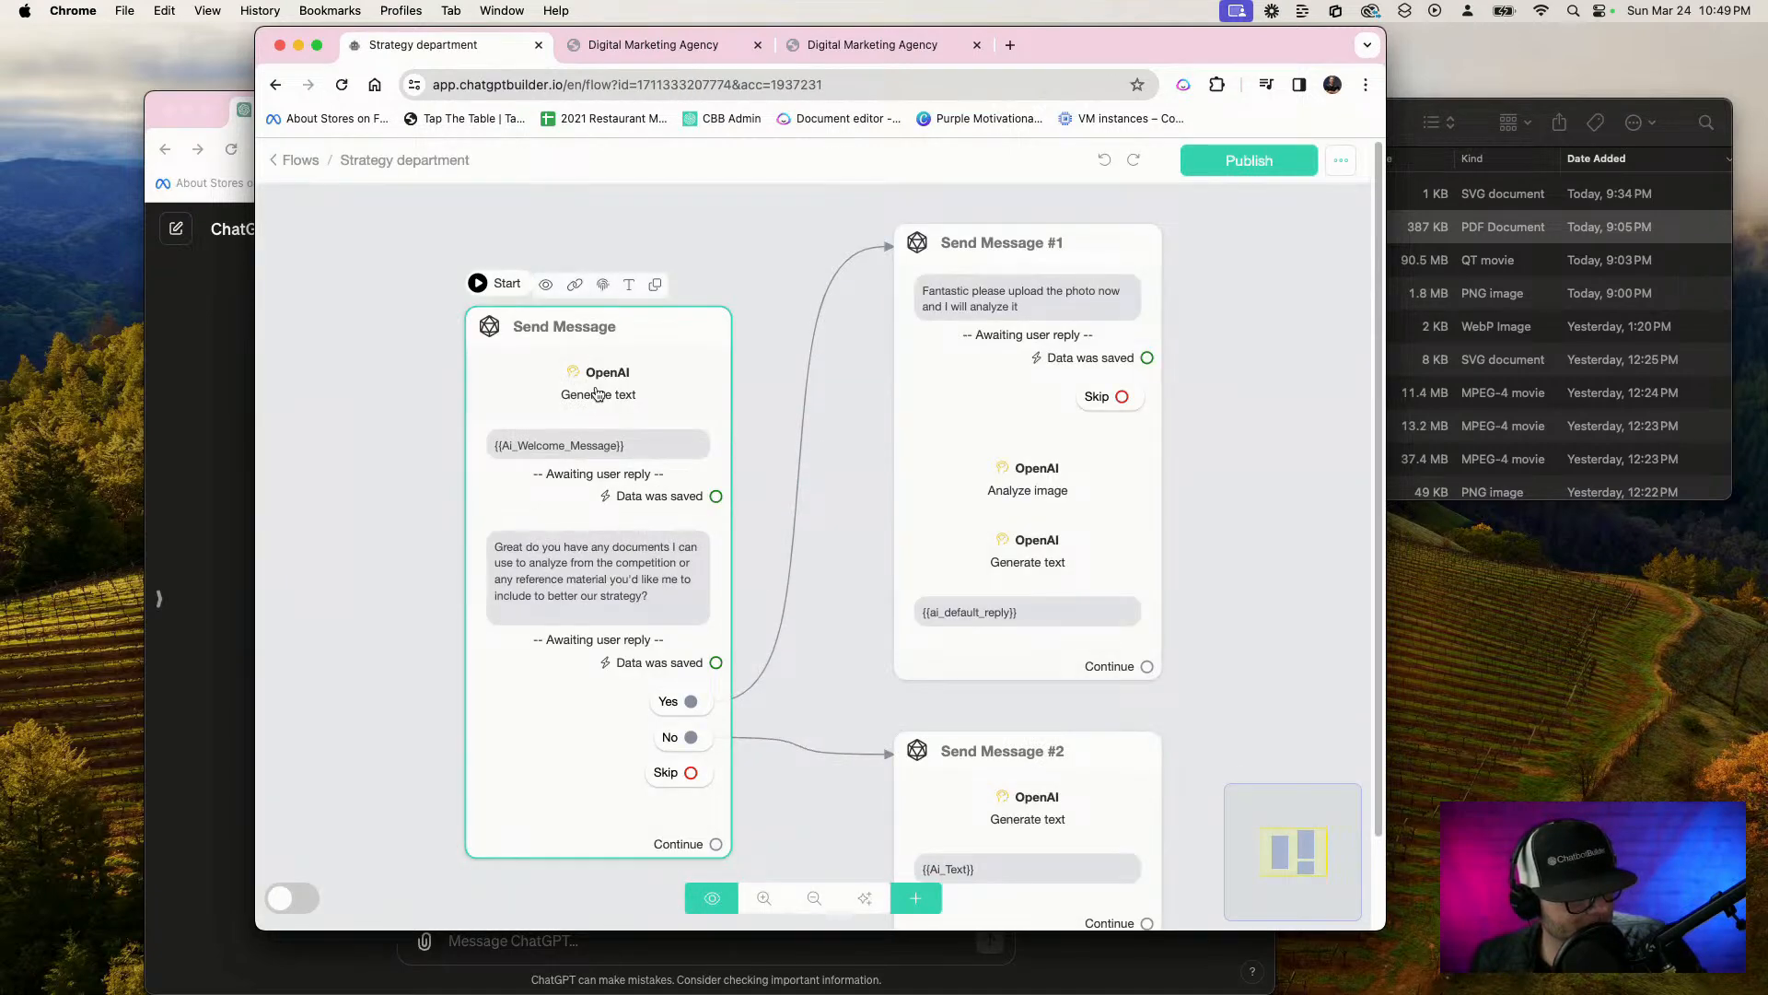
click(596, 394)
click(484, 419)
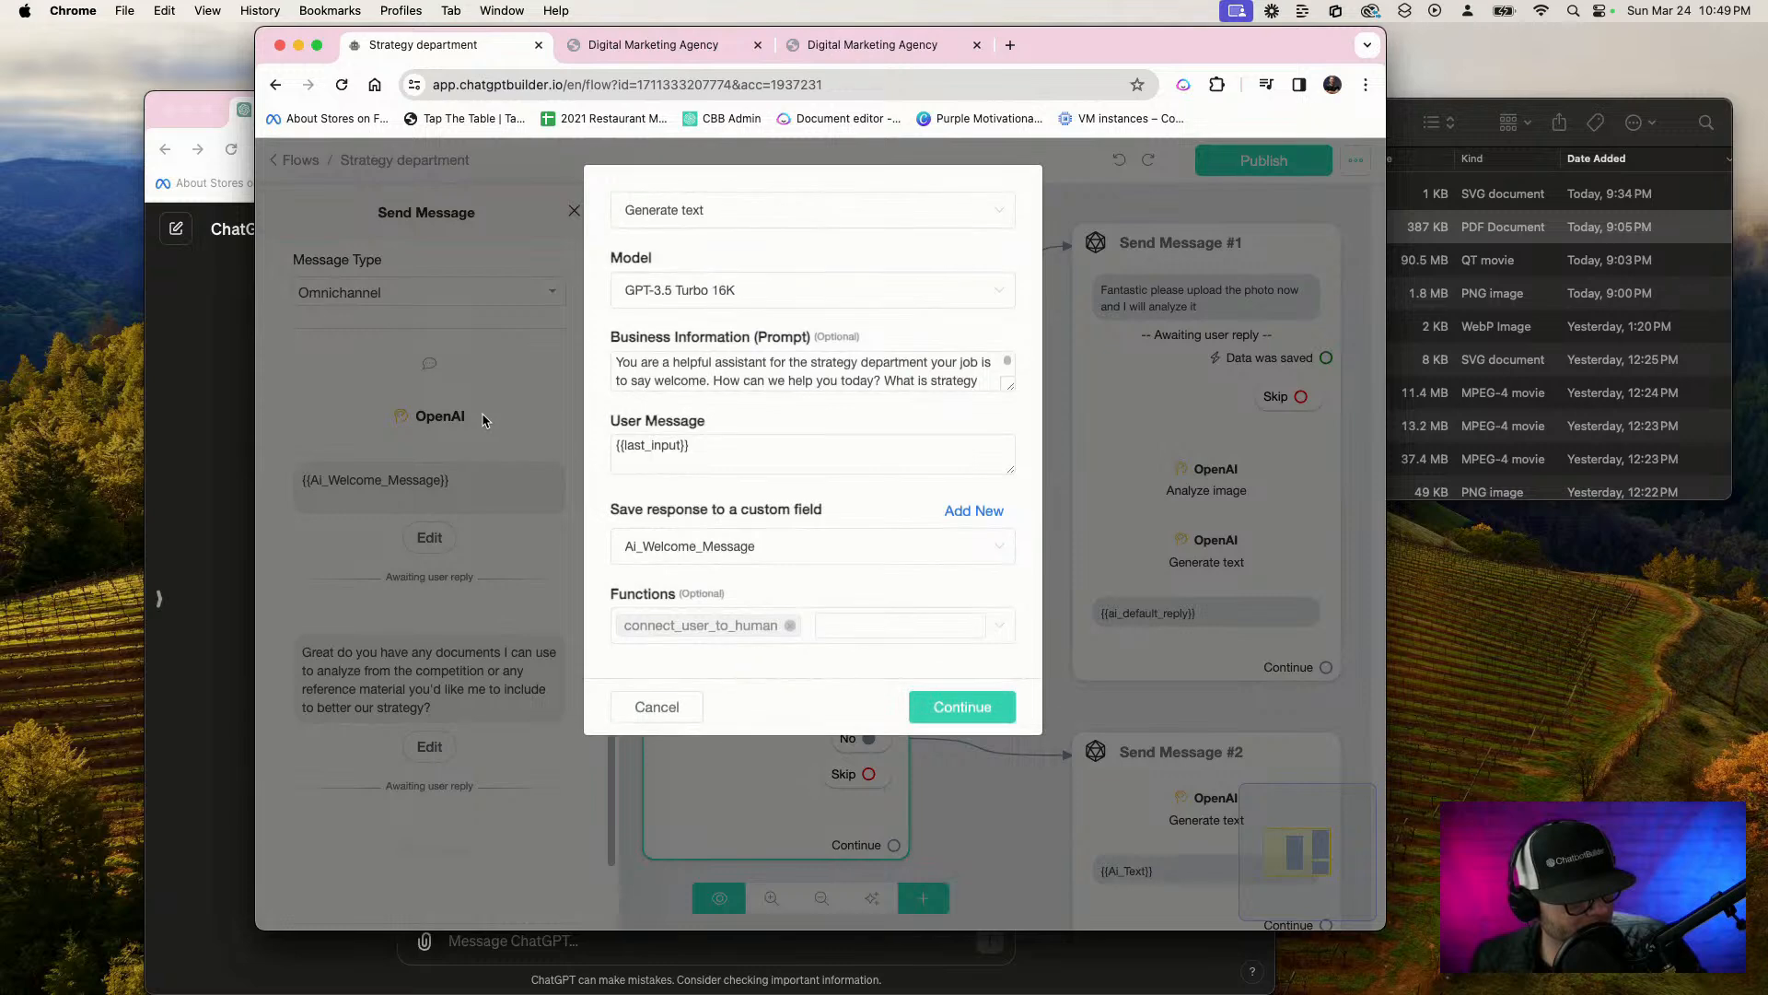
click(789, 625)
click(969, 717)
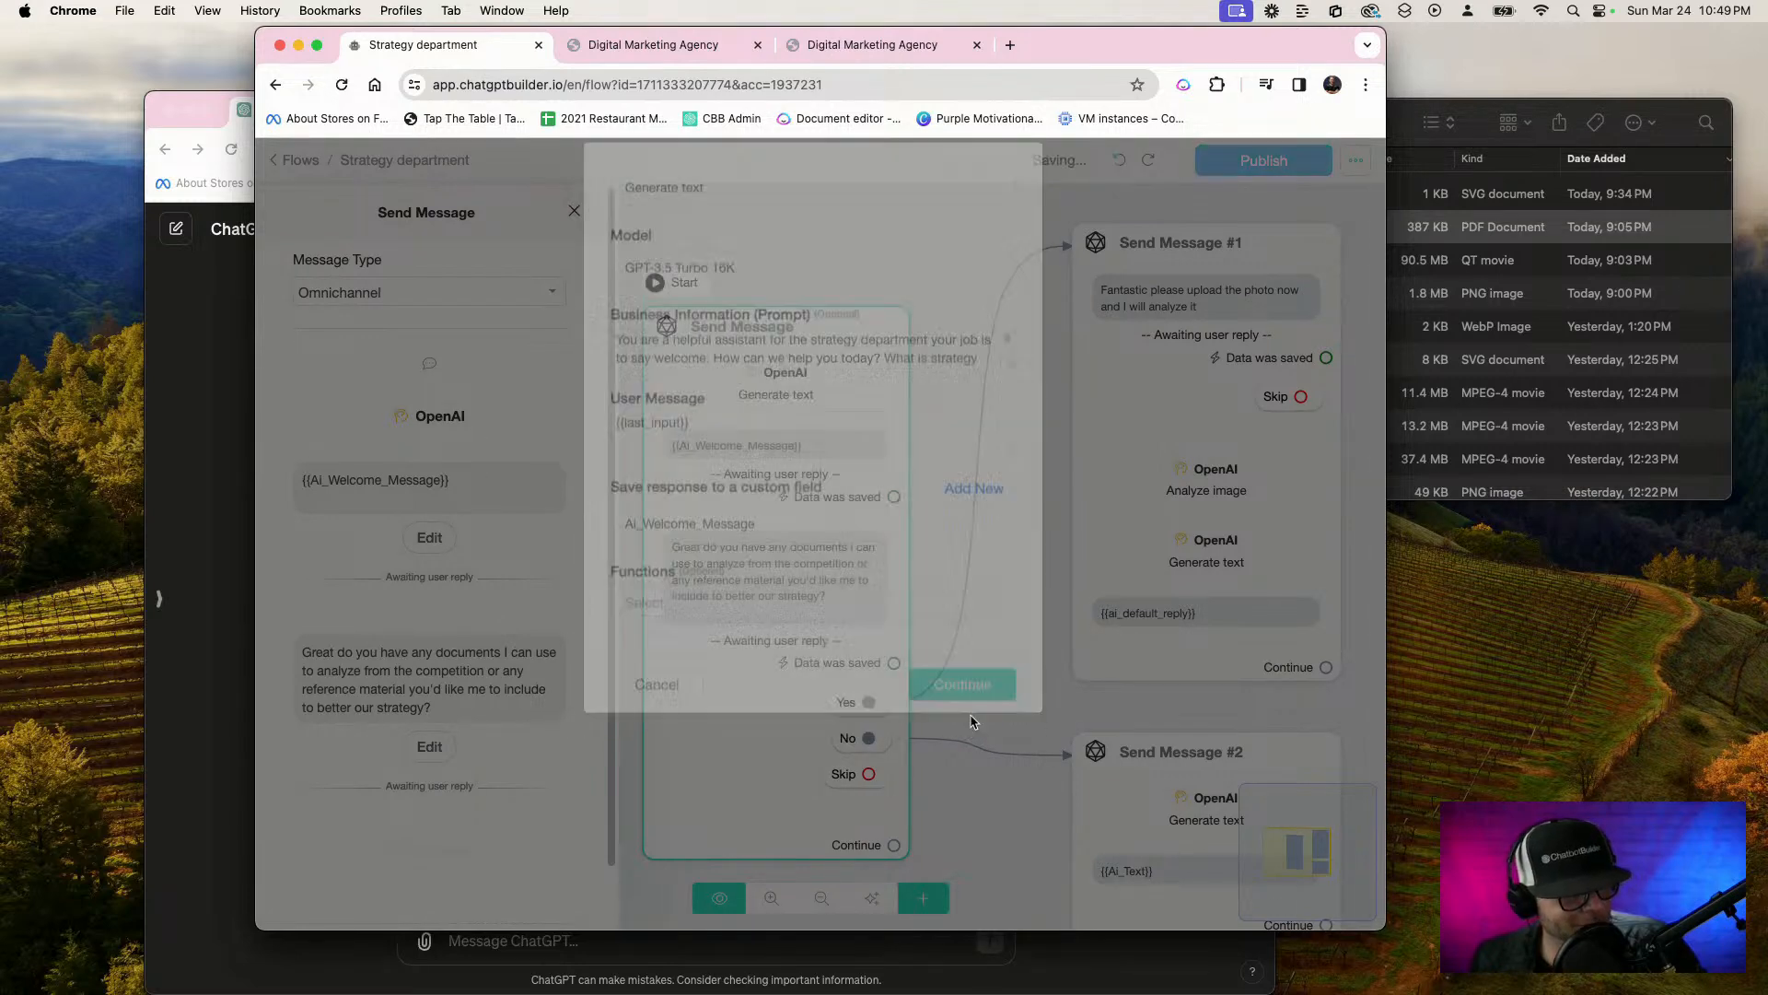
click(1015, 502)
click(1232, 162)
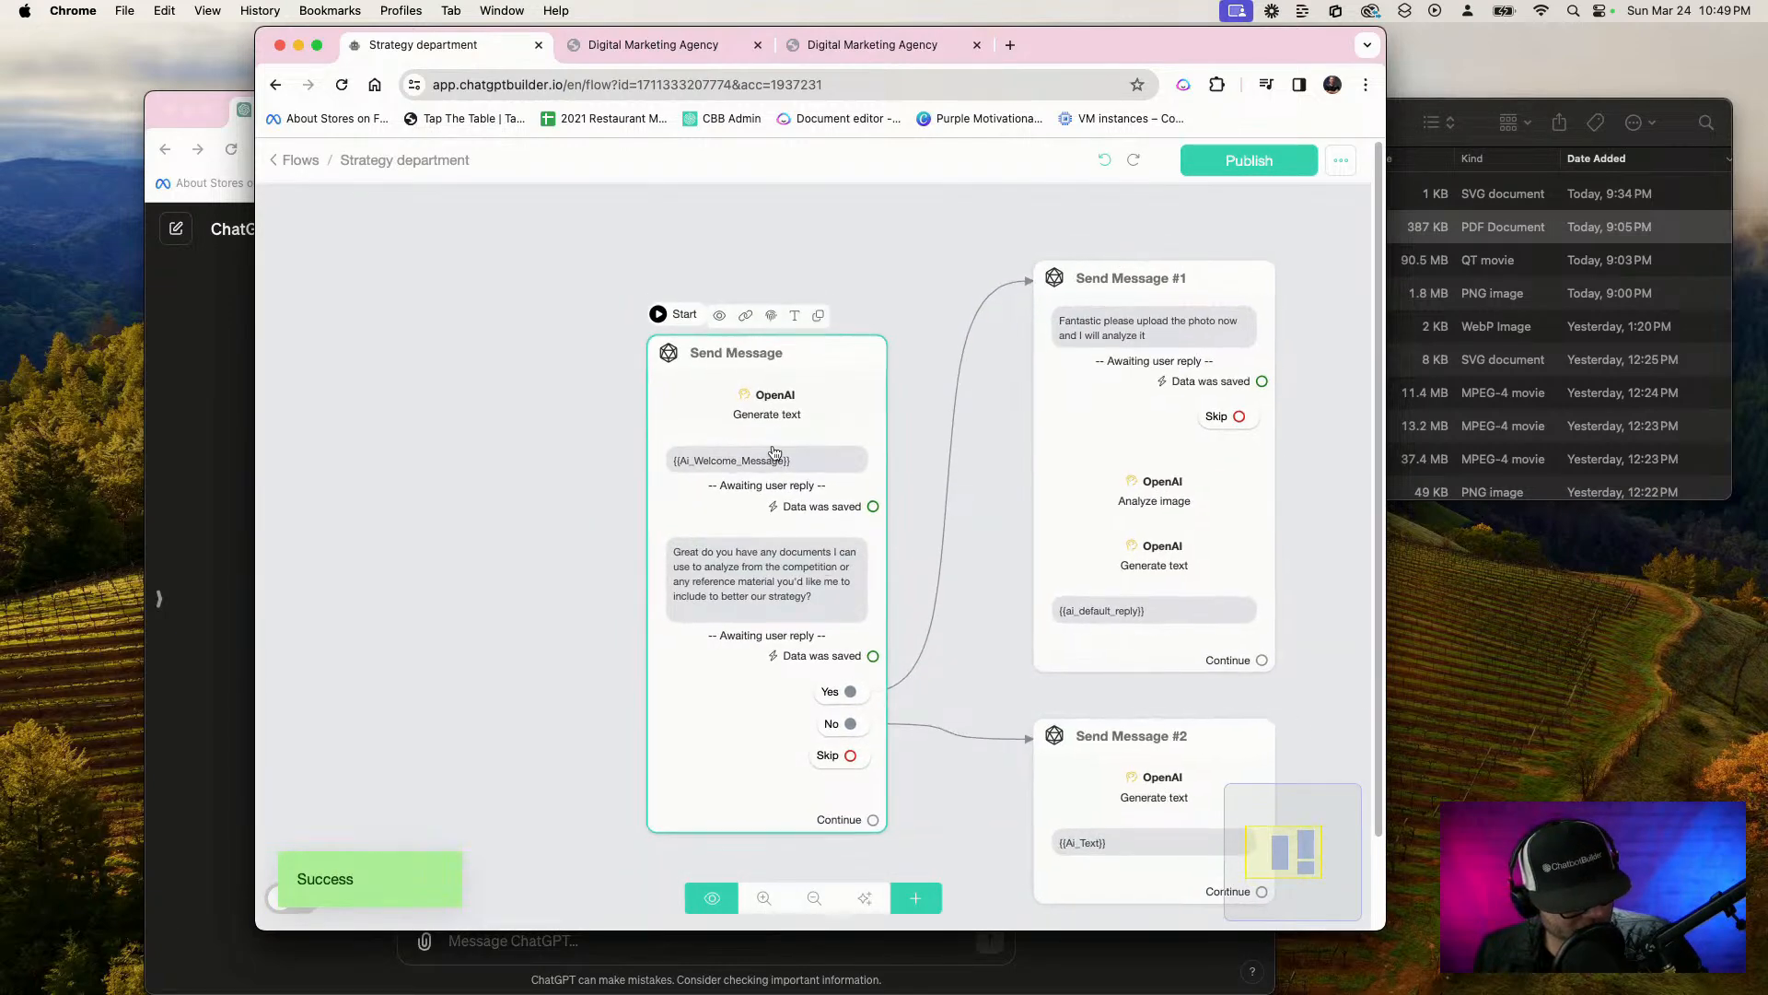
Transfer the guest's webchat conversation in the inbox back to the bot
click(287, 166)
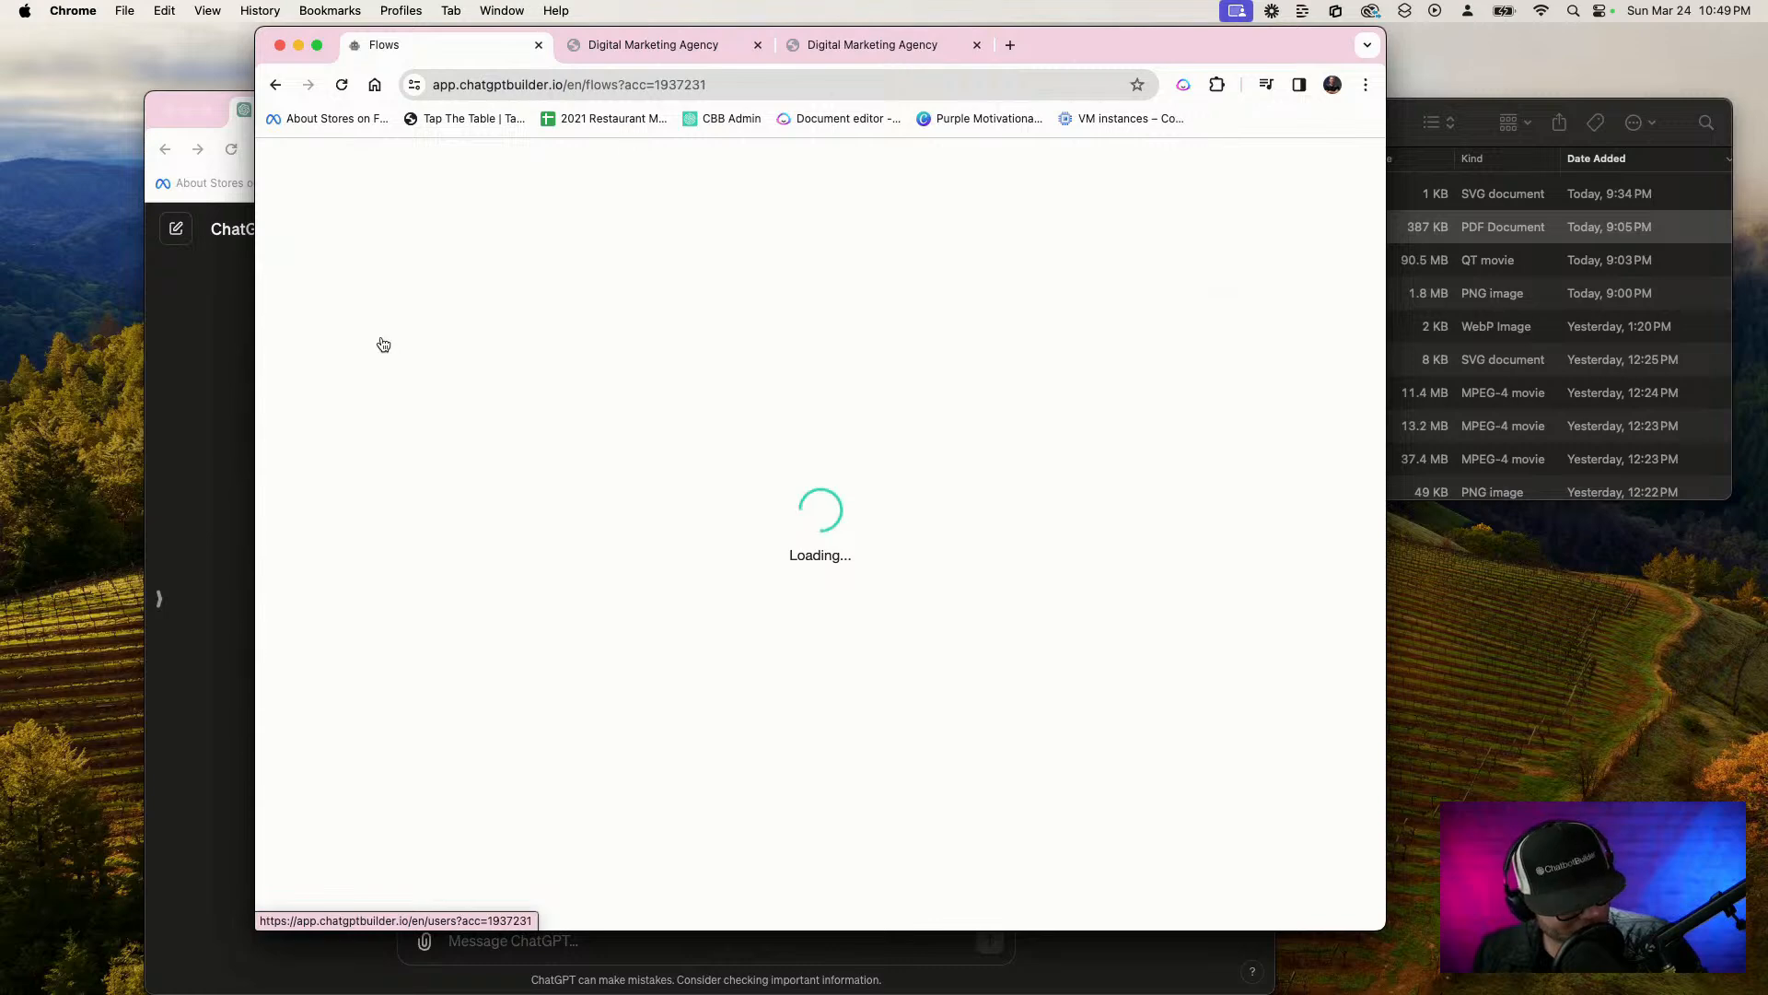
click(336, 251)
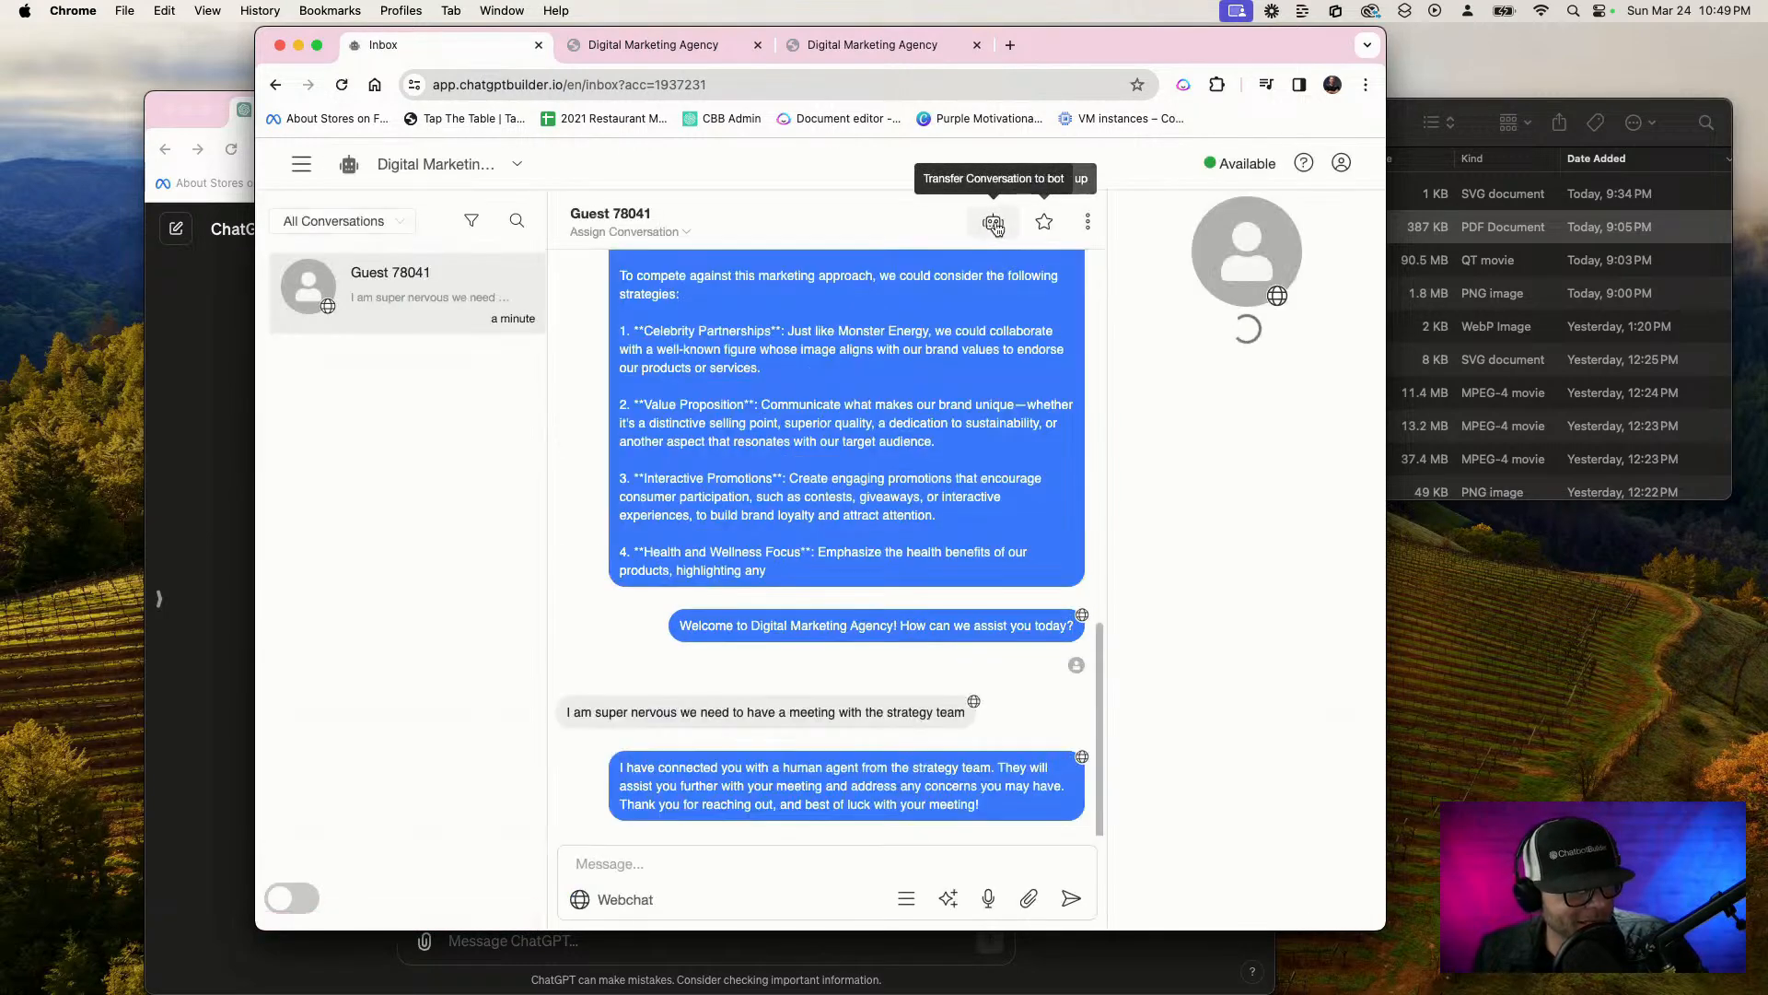
click(994, 224)
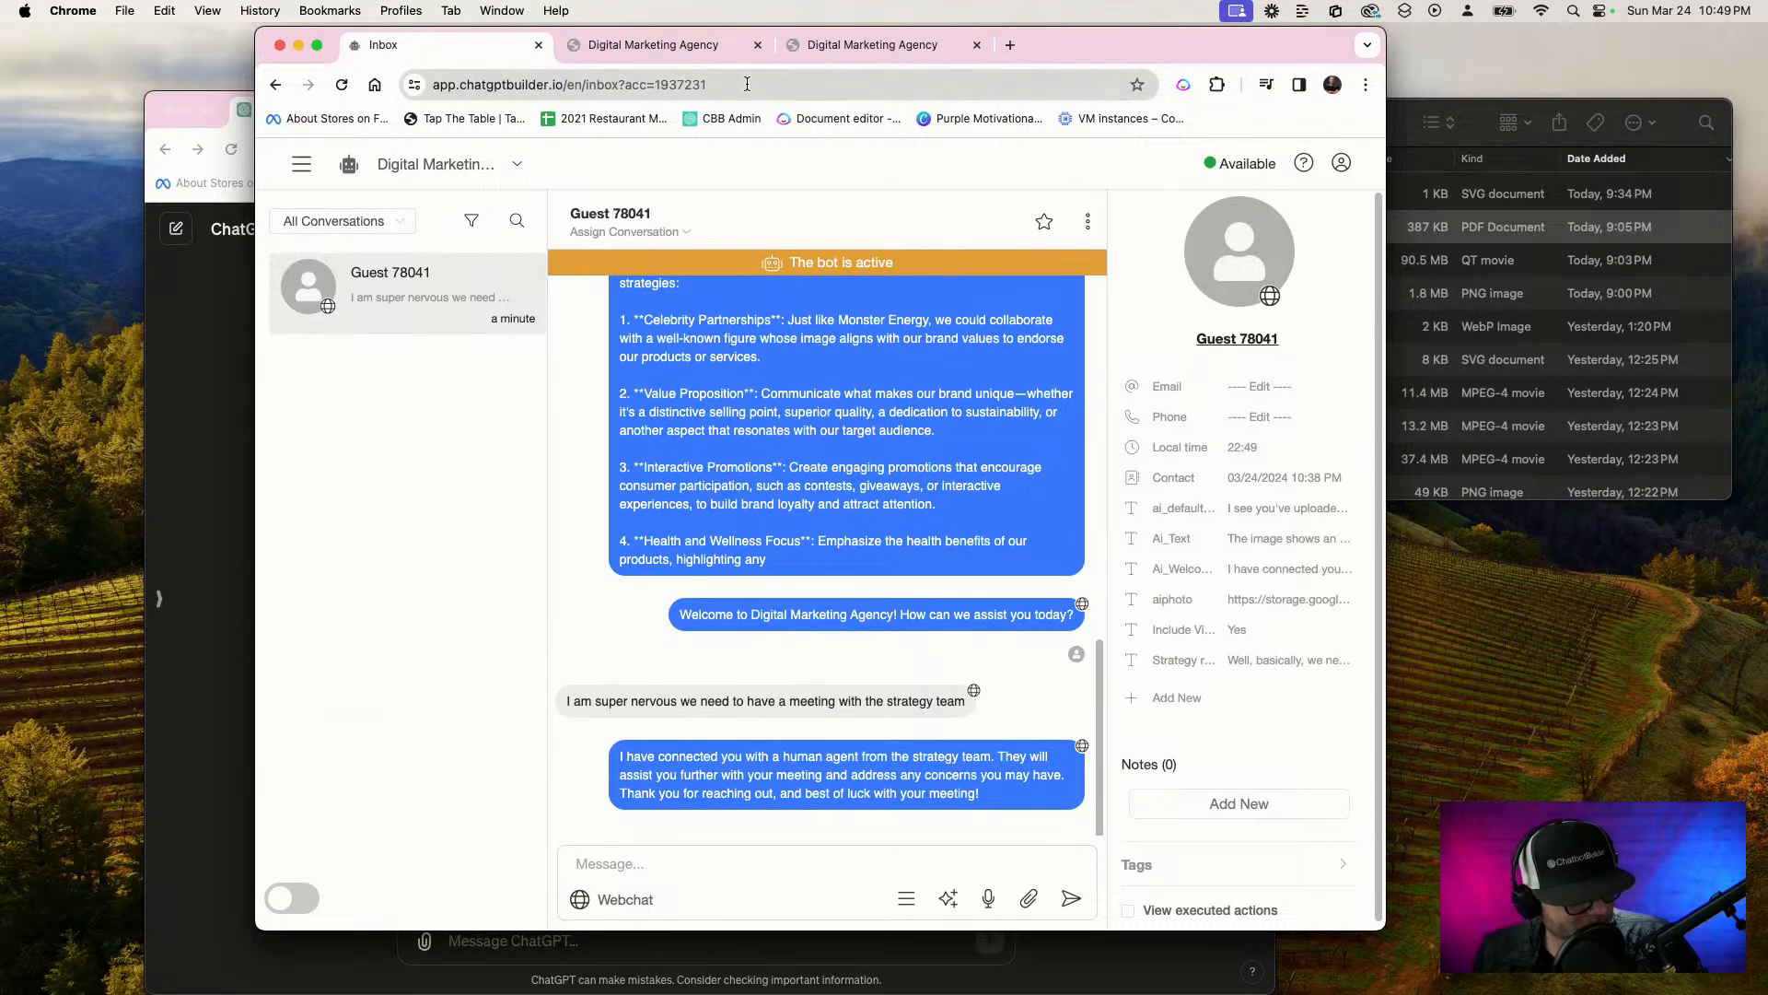
Send the chatbot the message "Hey there, I would like to make a request to speak with the strategy team about a new campaign"
click(841, 46)
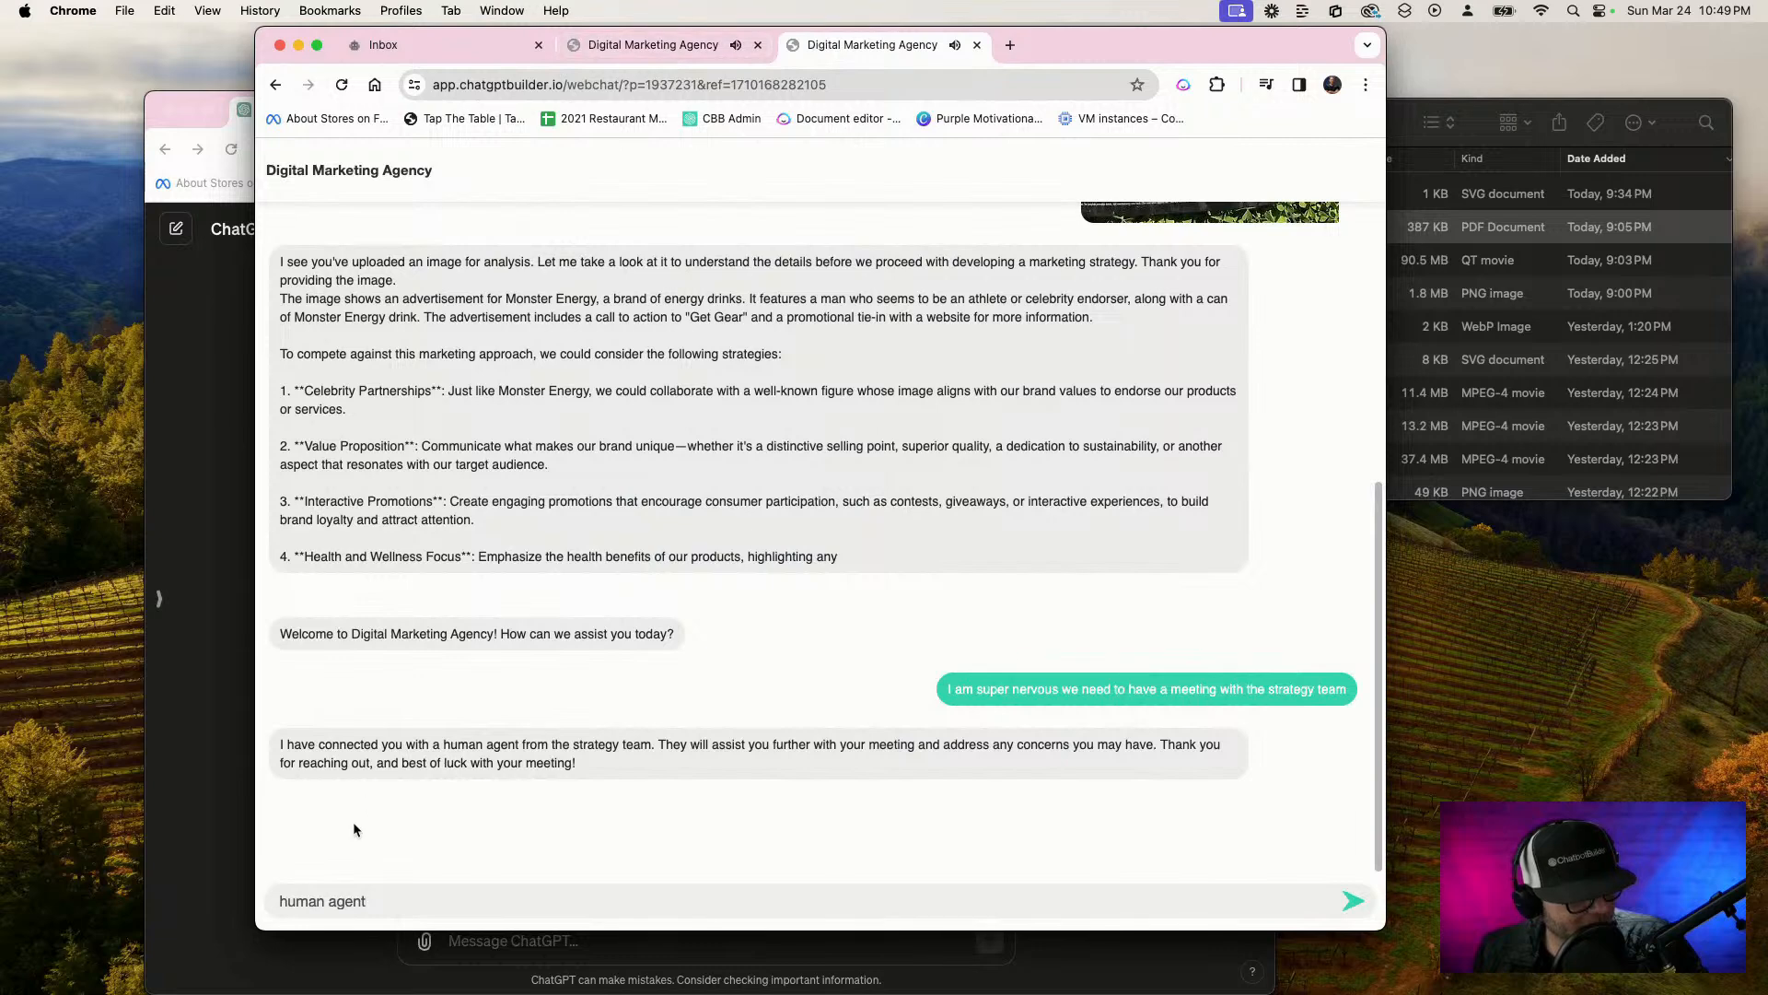
key(super+a)
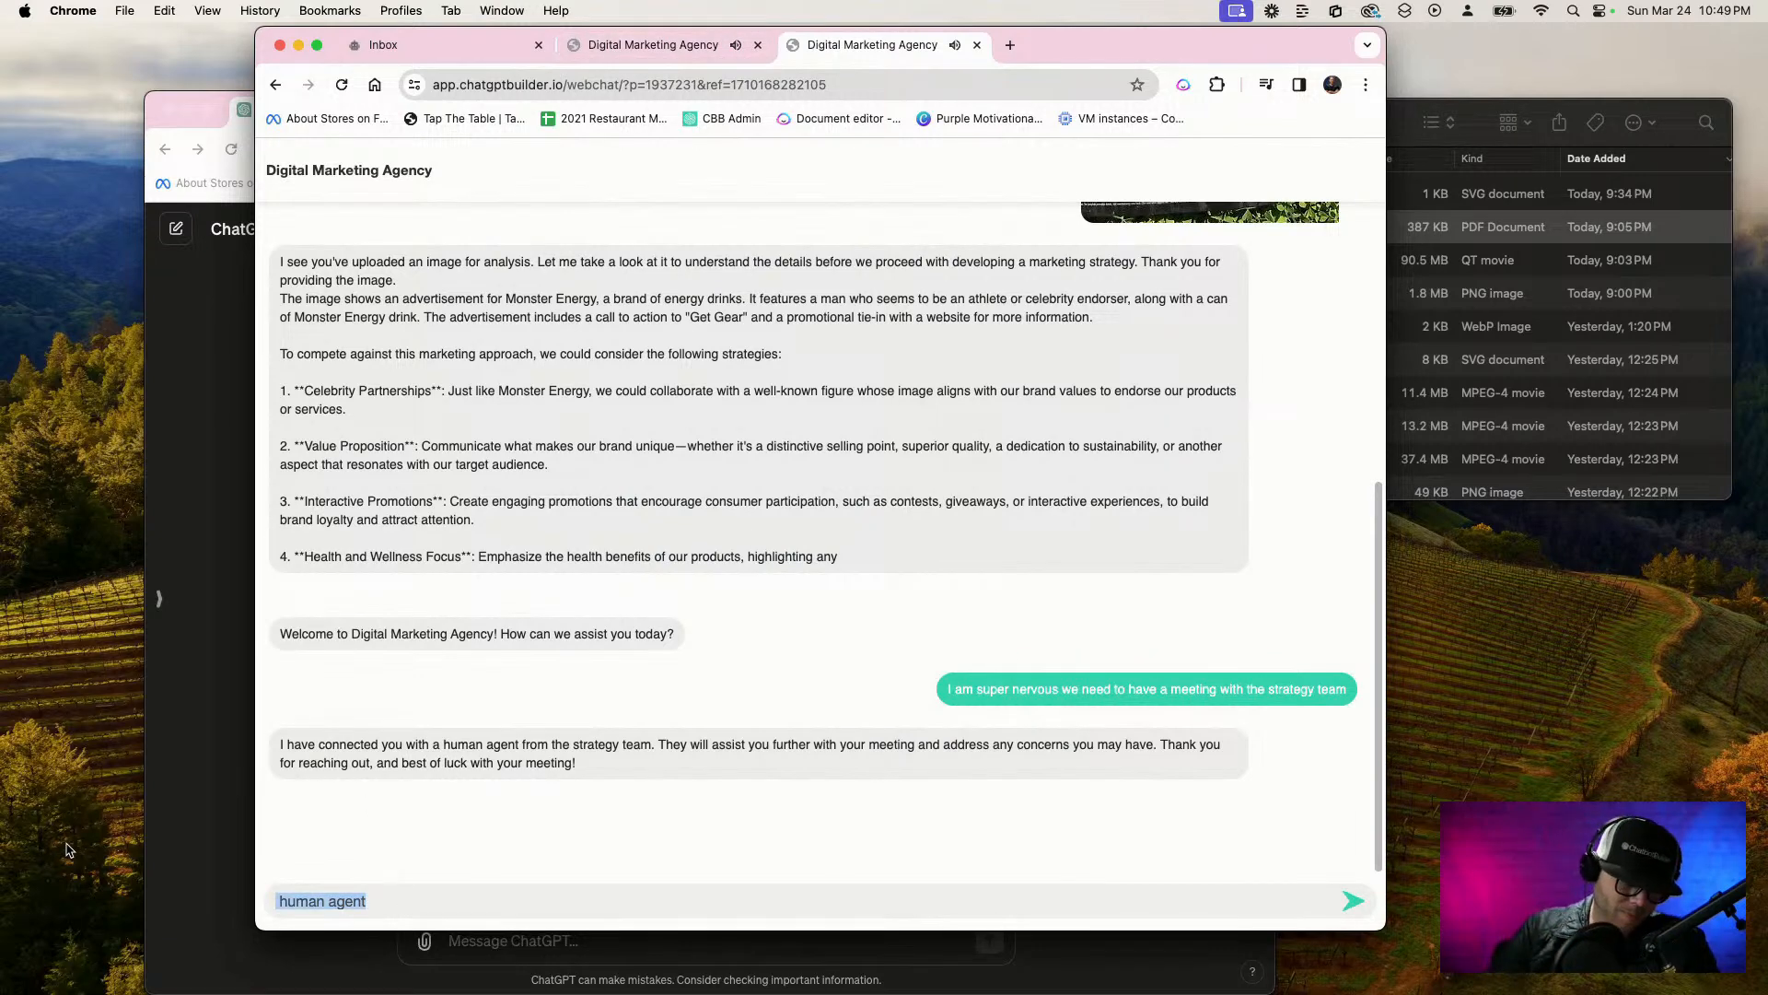
key(F5)
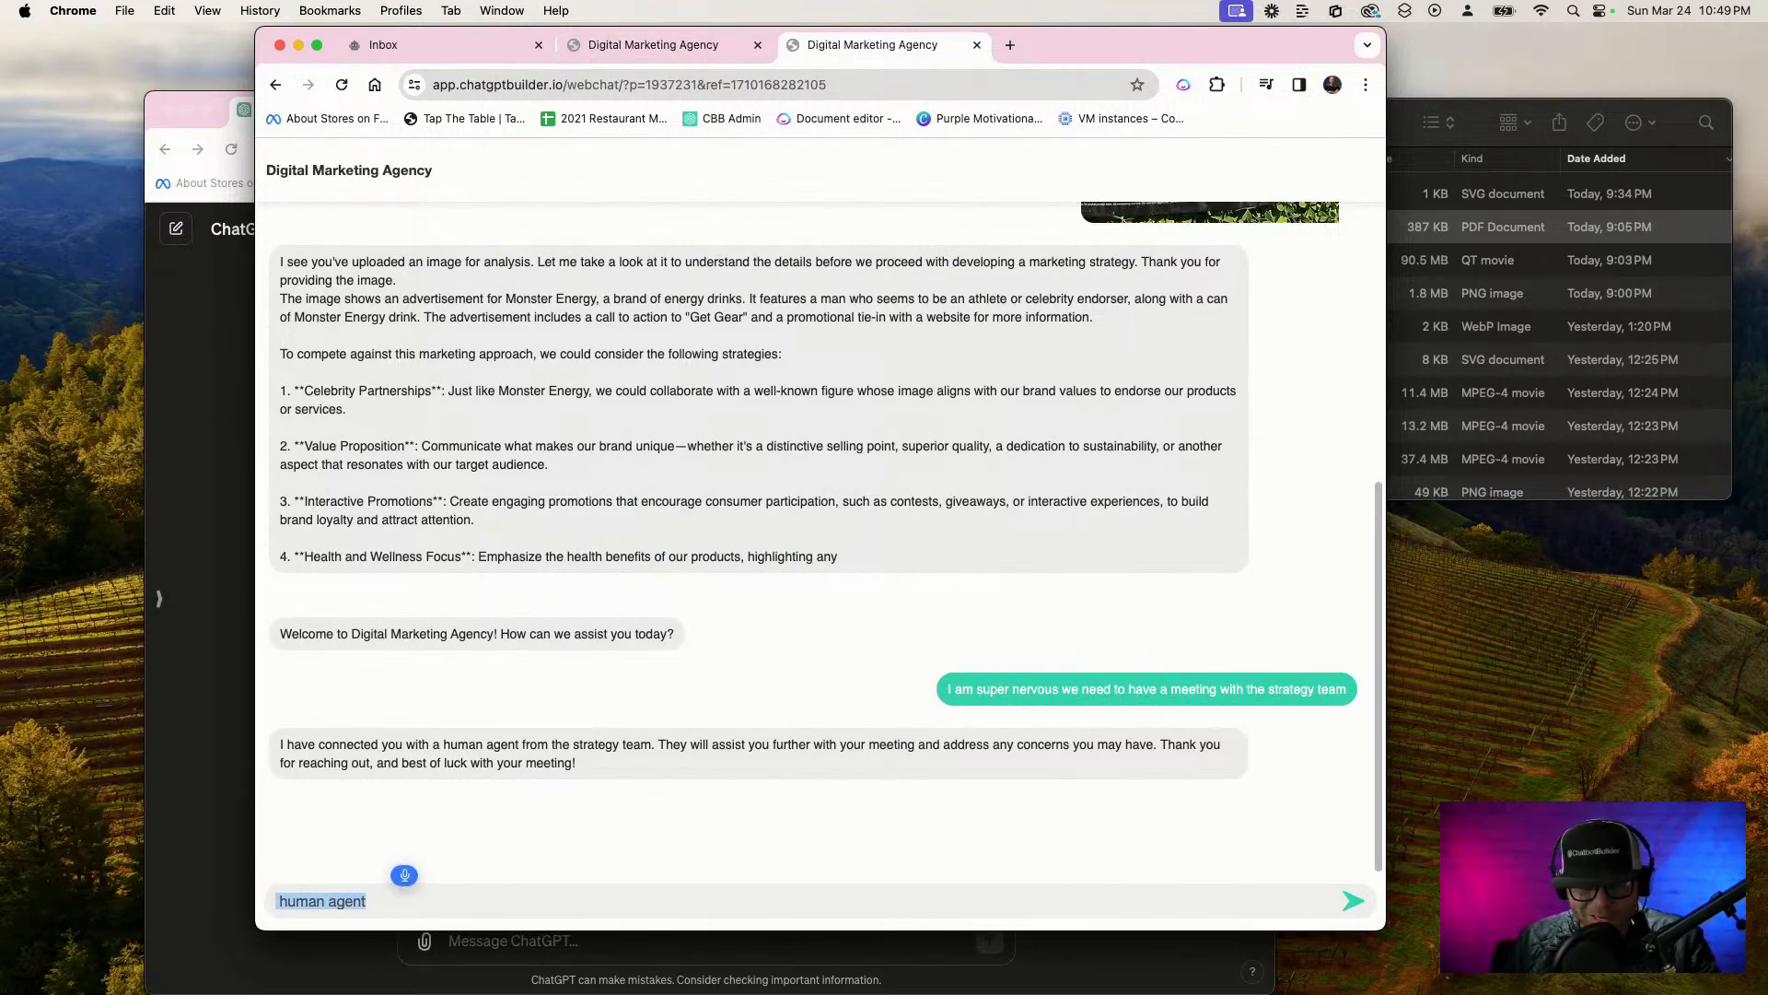
text(Hey there, I would like to make a request)
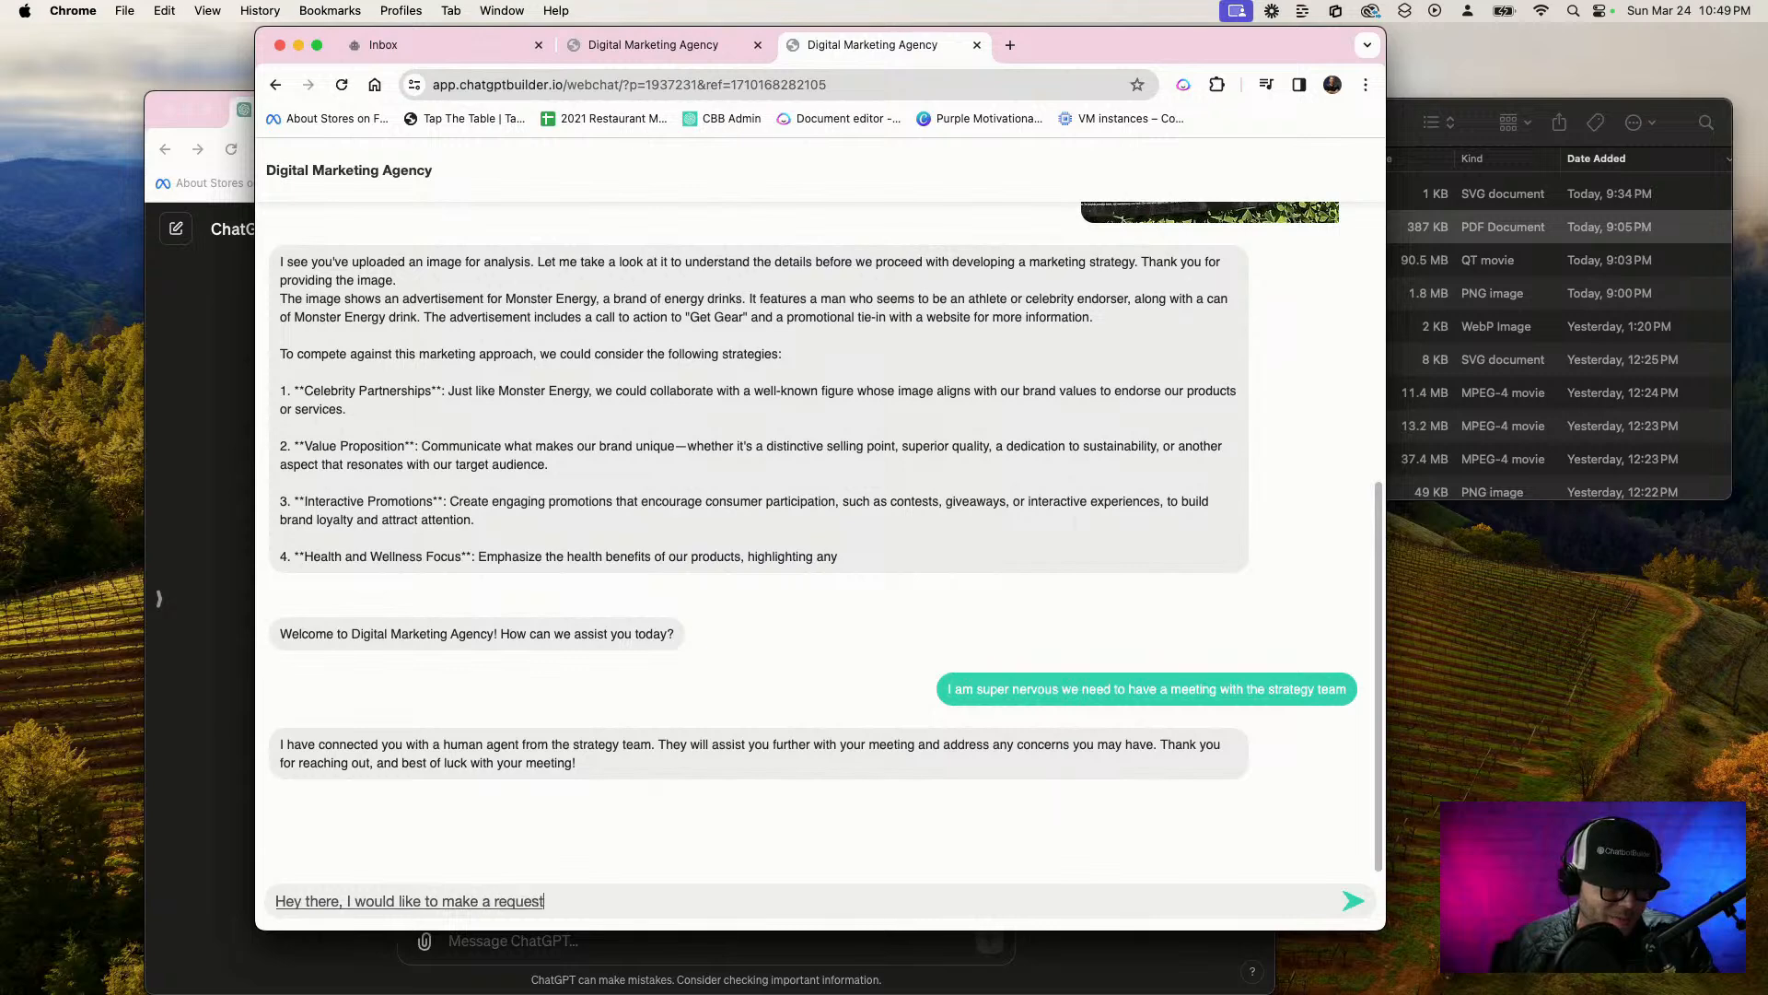
text( to speak with the strategy team about t)
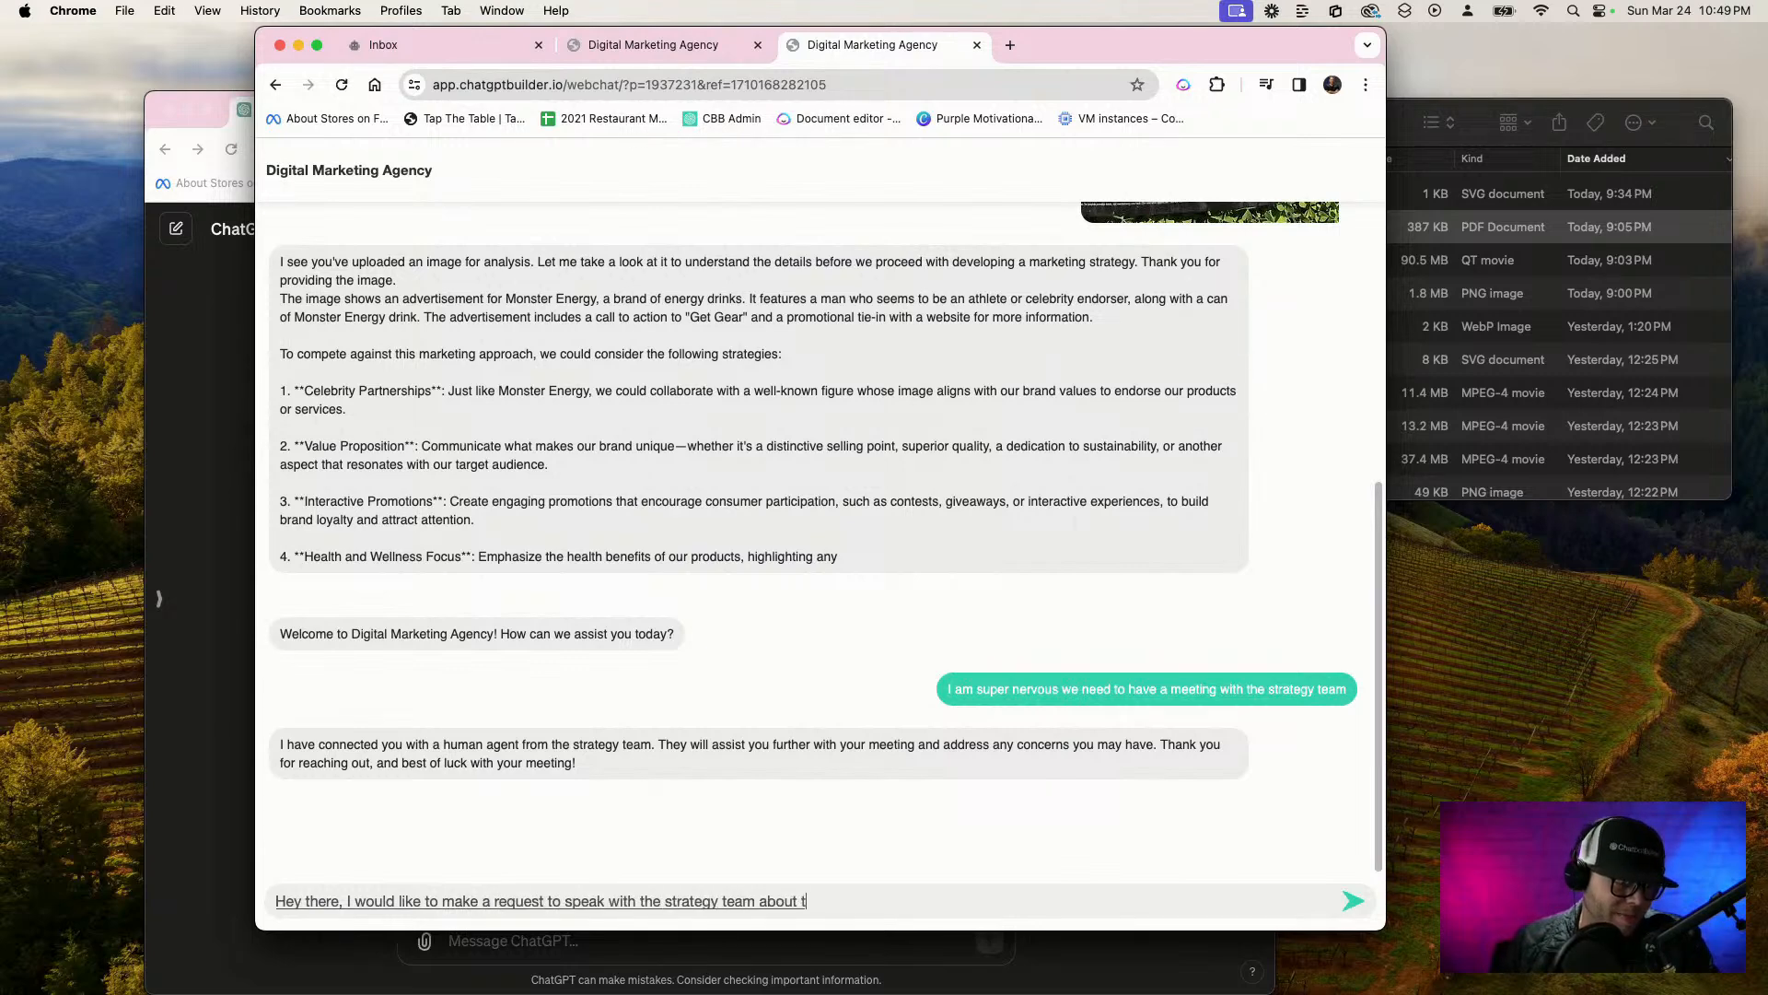
key(BackSpace)
text(a new campaign)
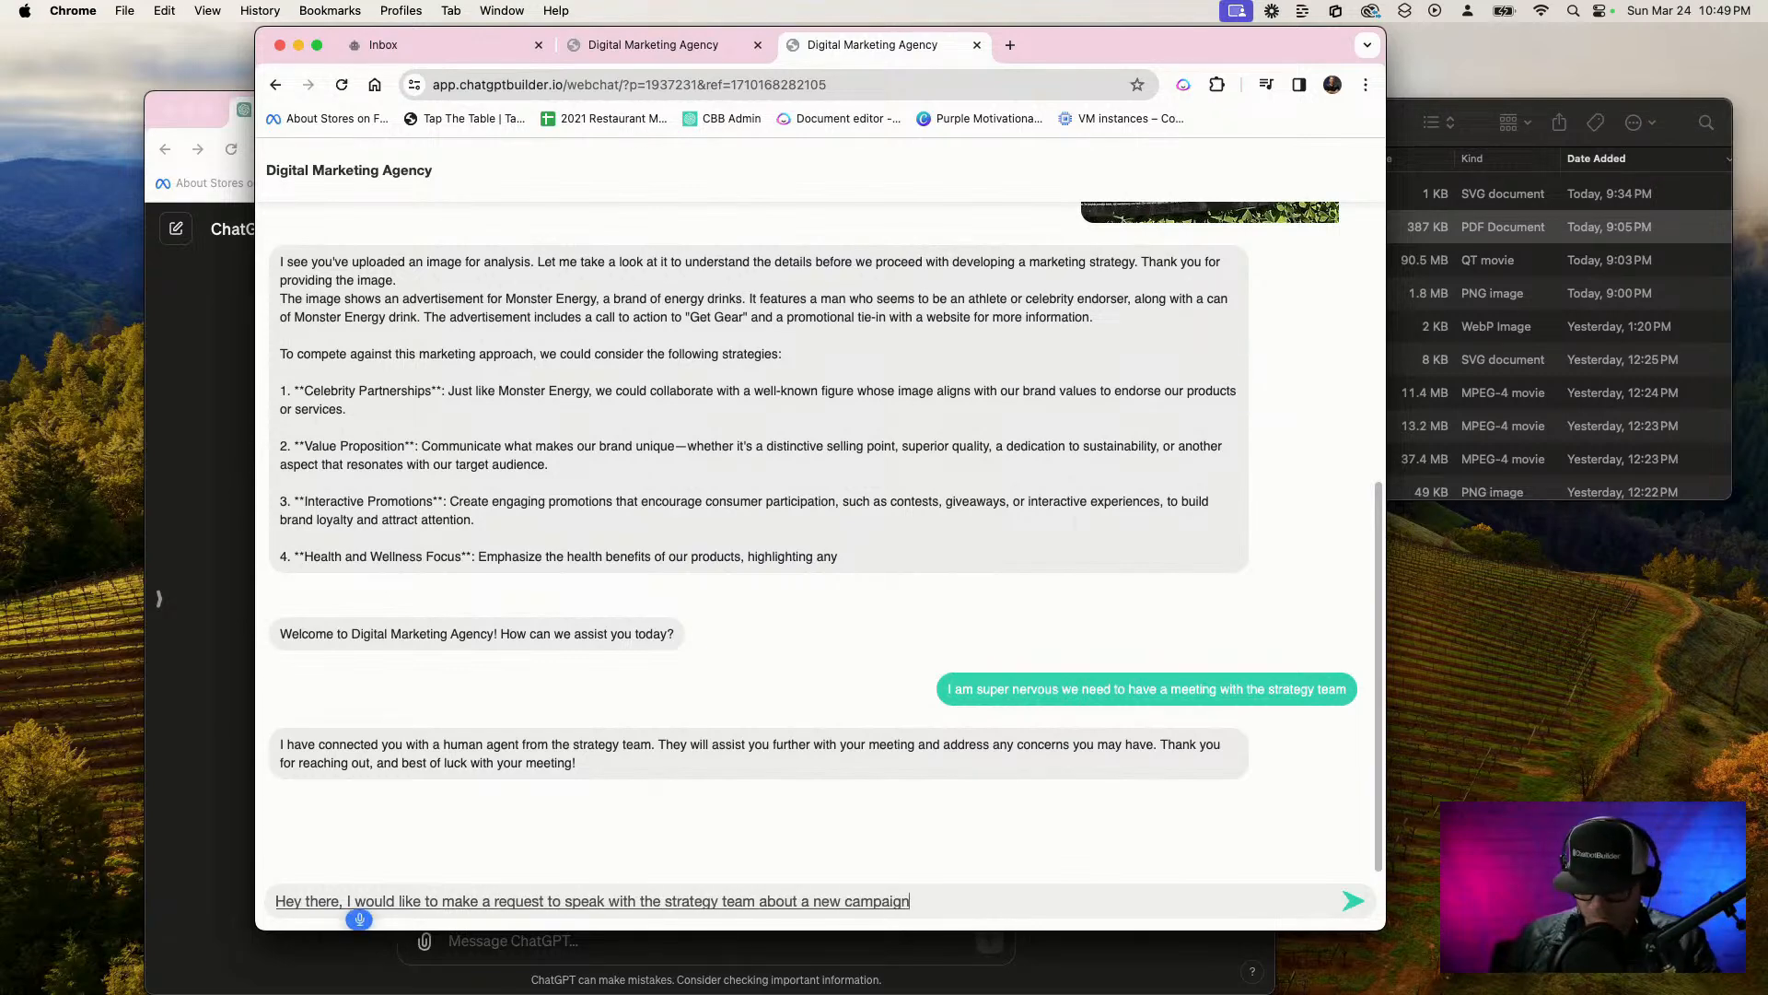
key(Return)
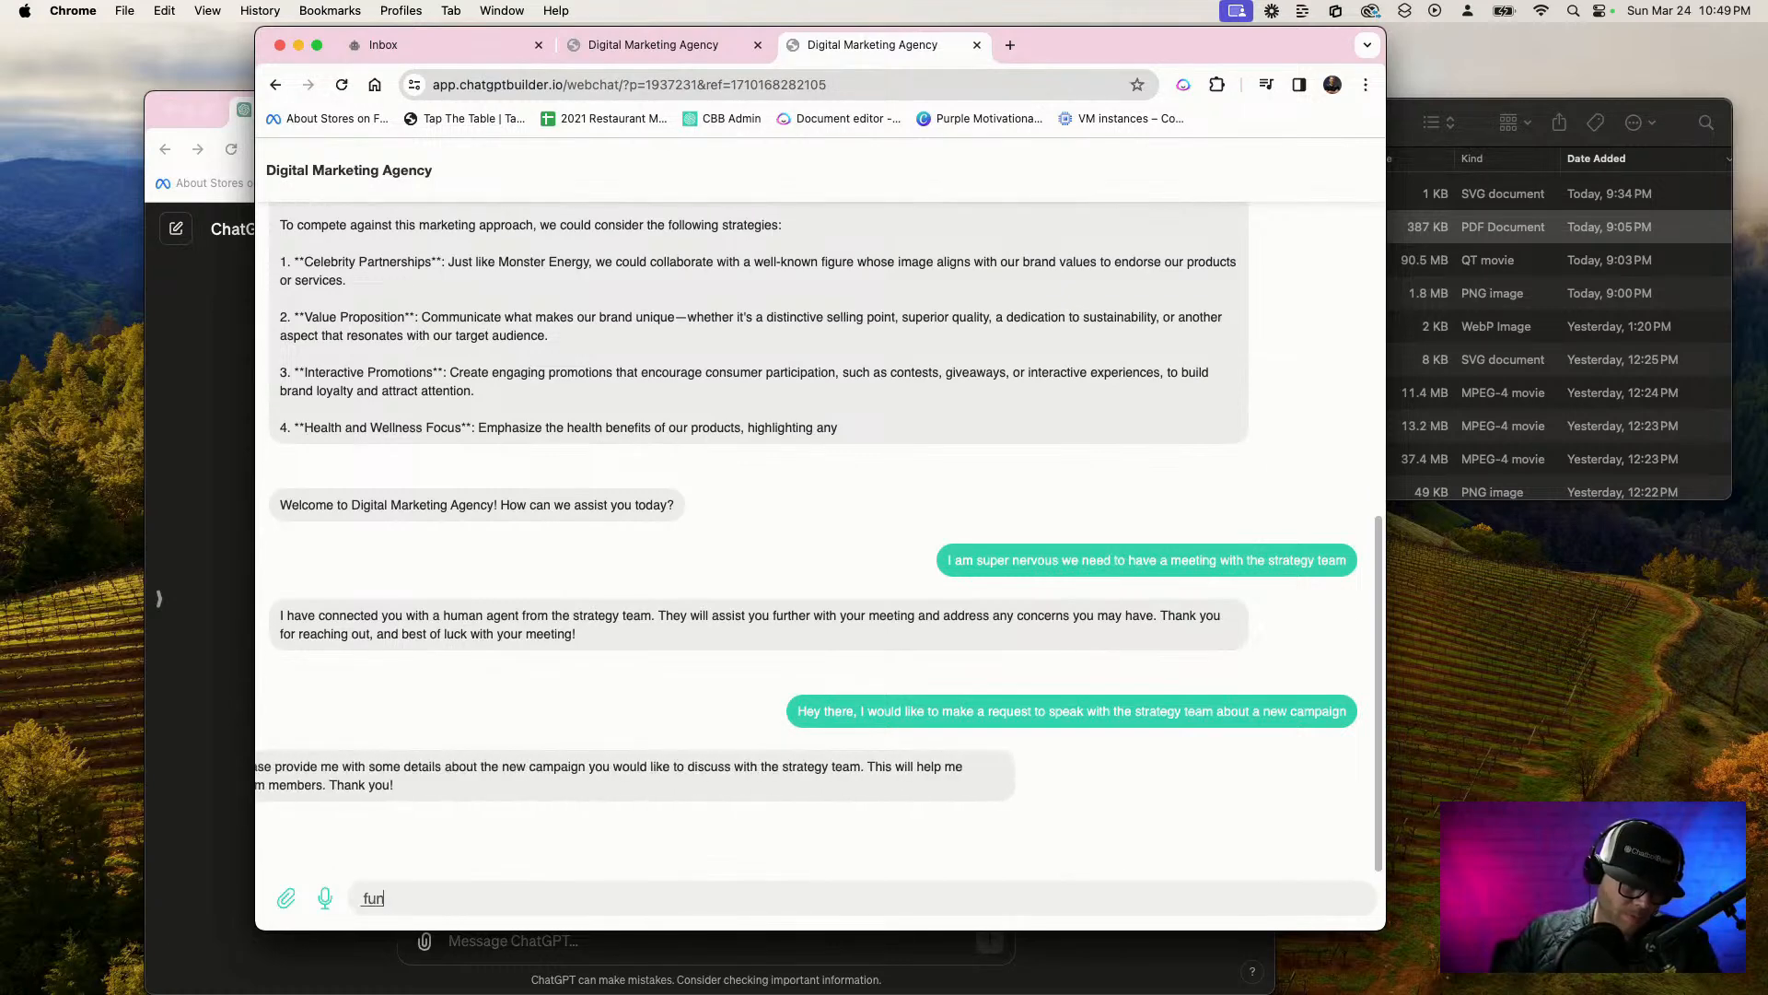
text(function)
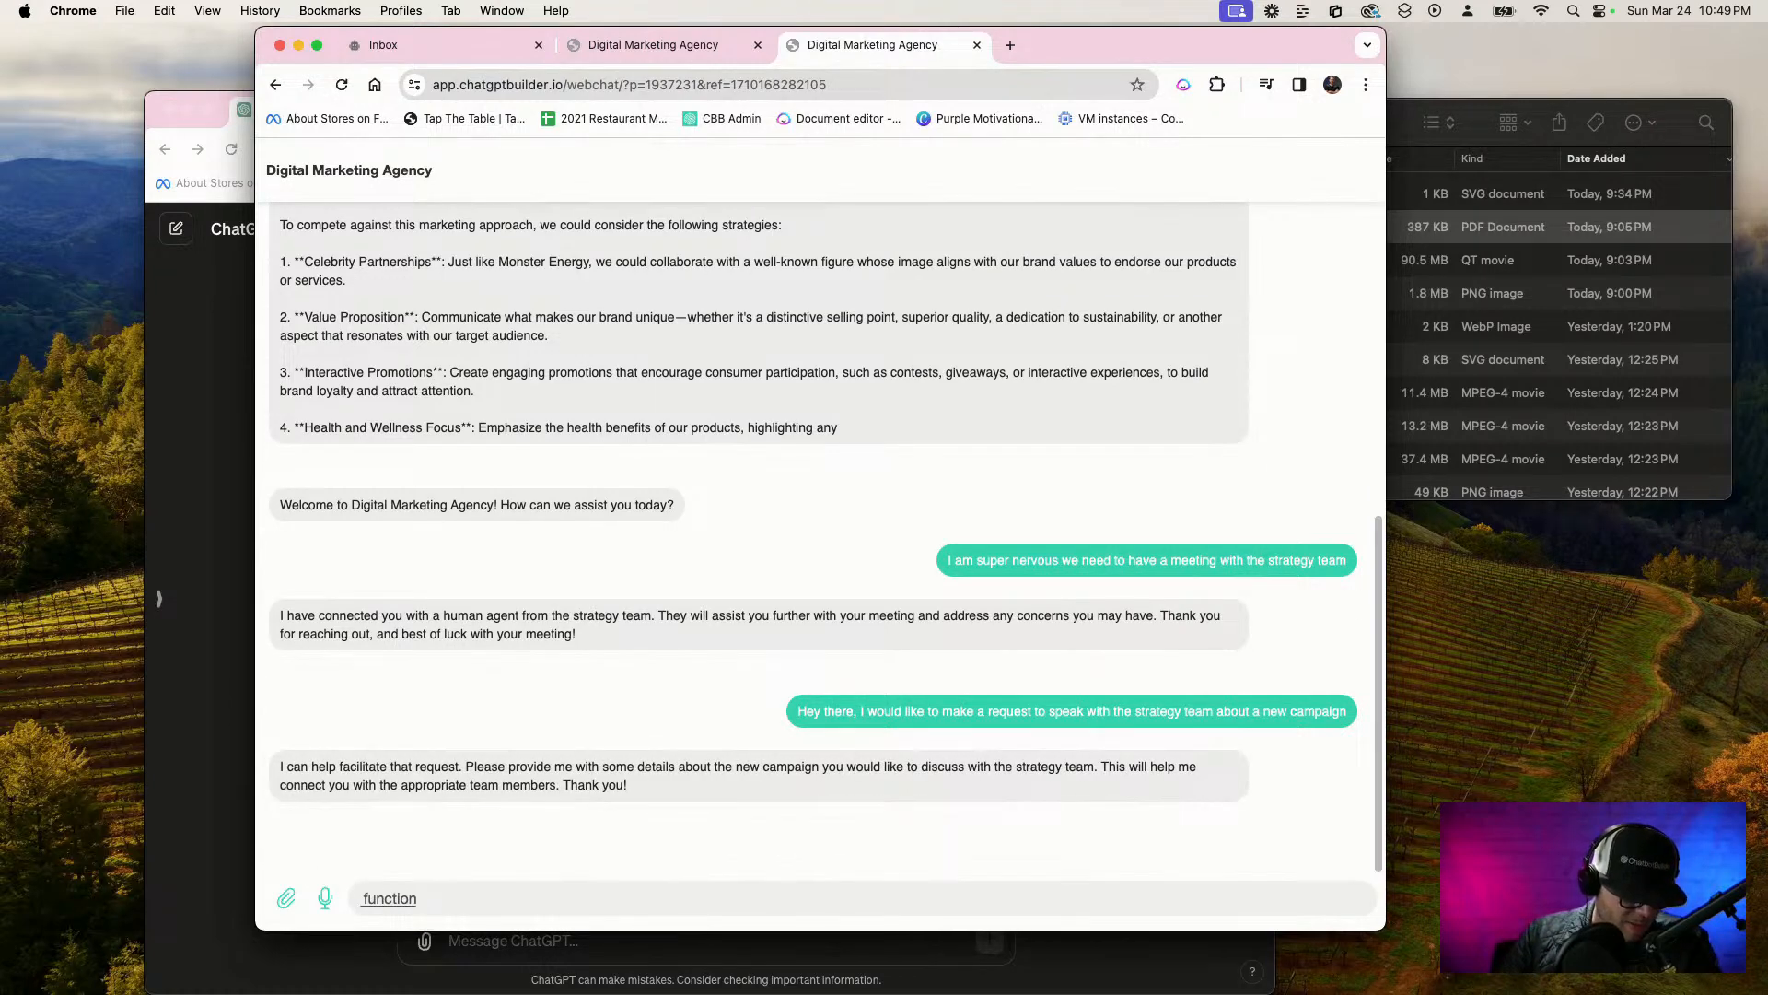
text( I can facilitate that)
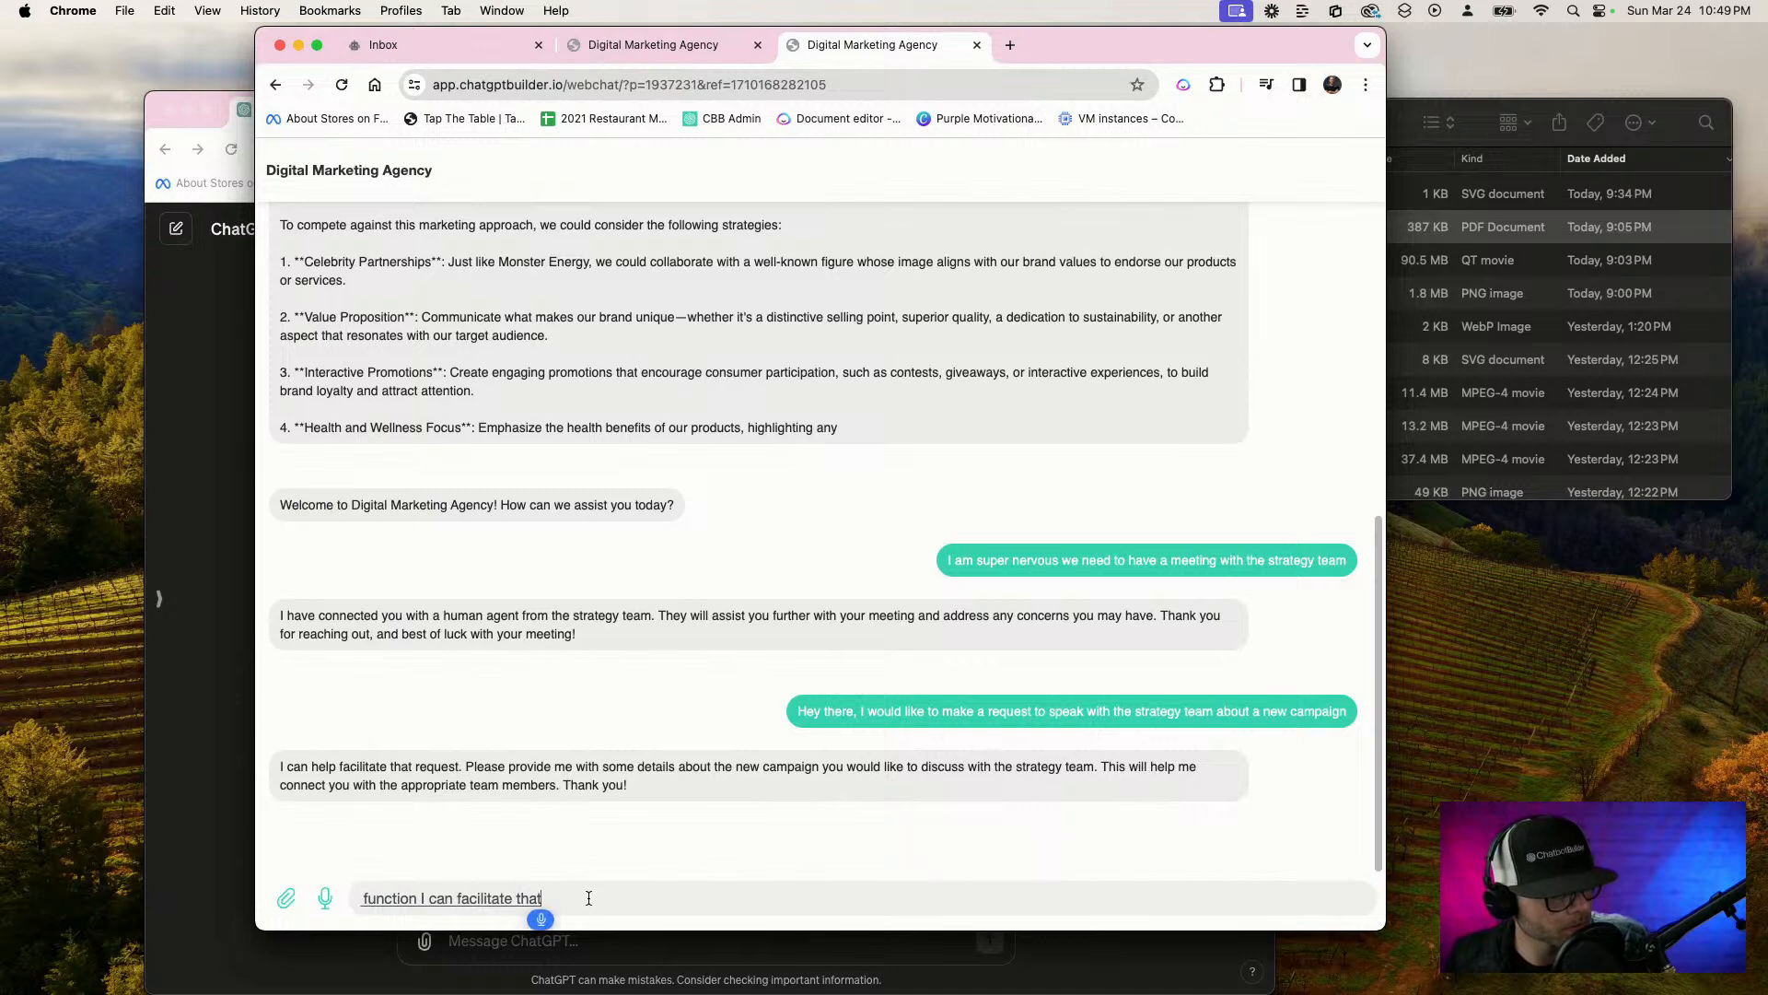
drag(589, 898, 231, 844)
text(OK so)
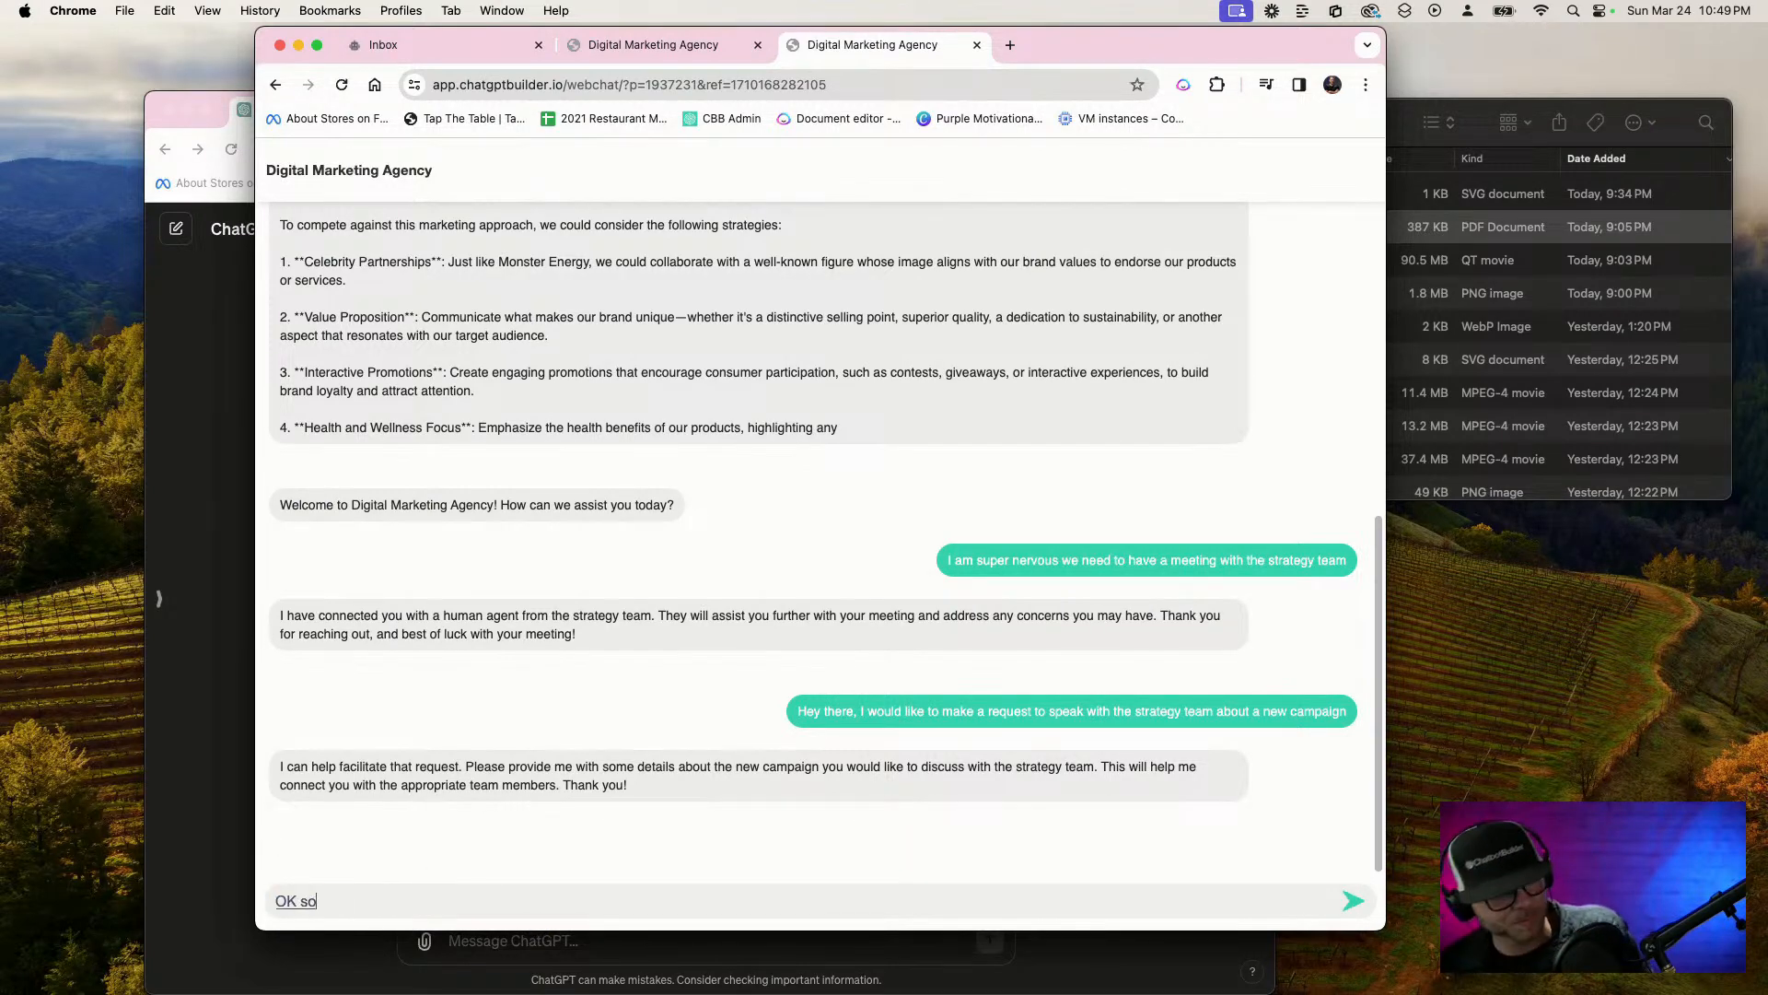
key(super+a)
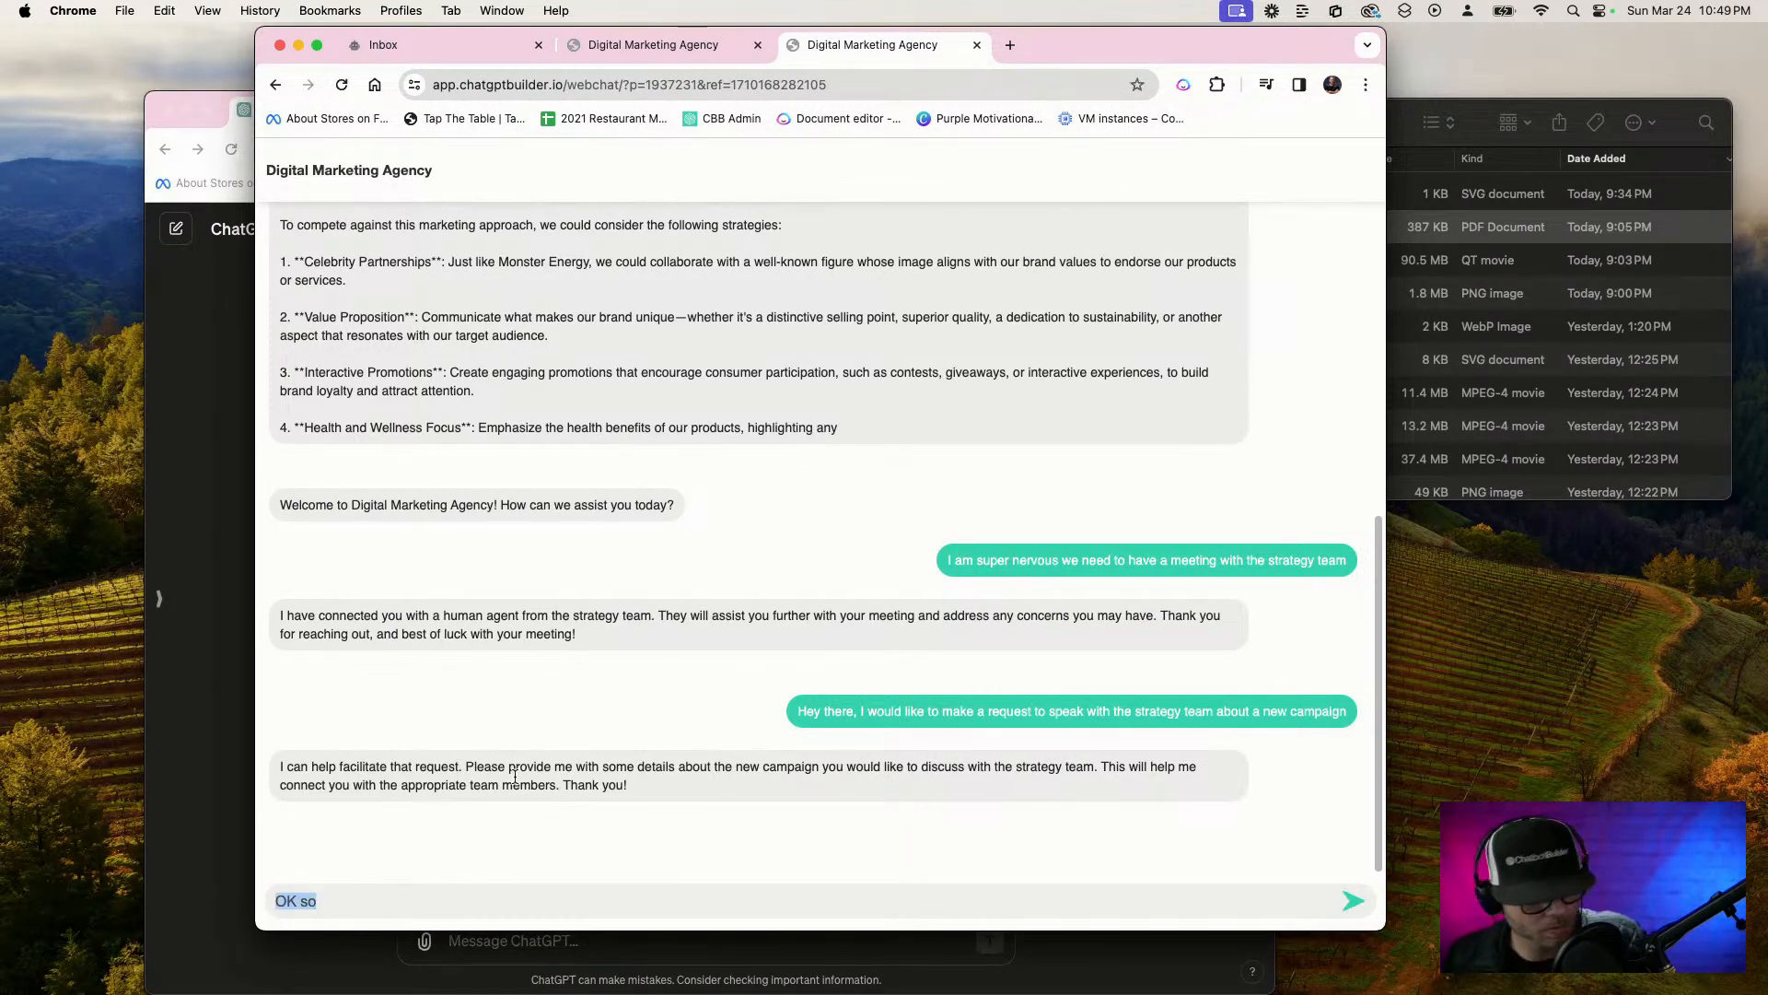
key(BackSpace)
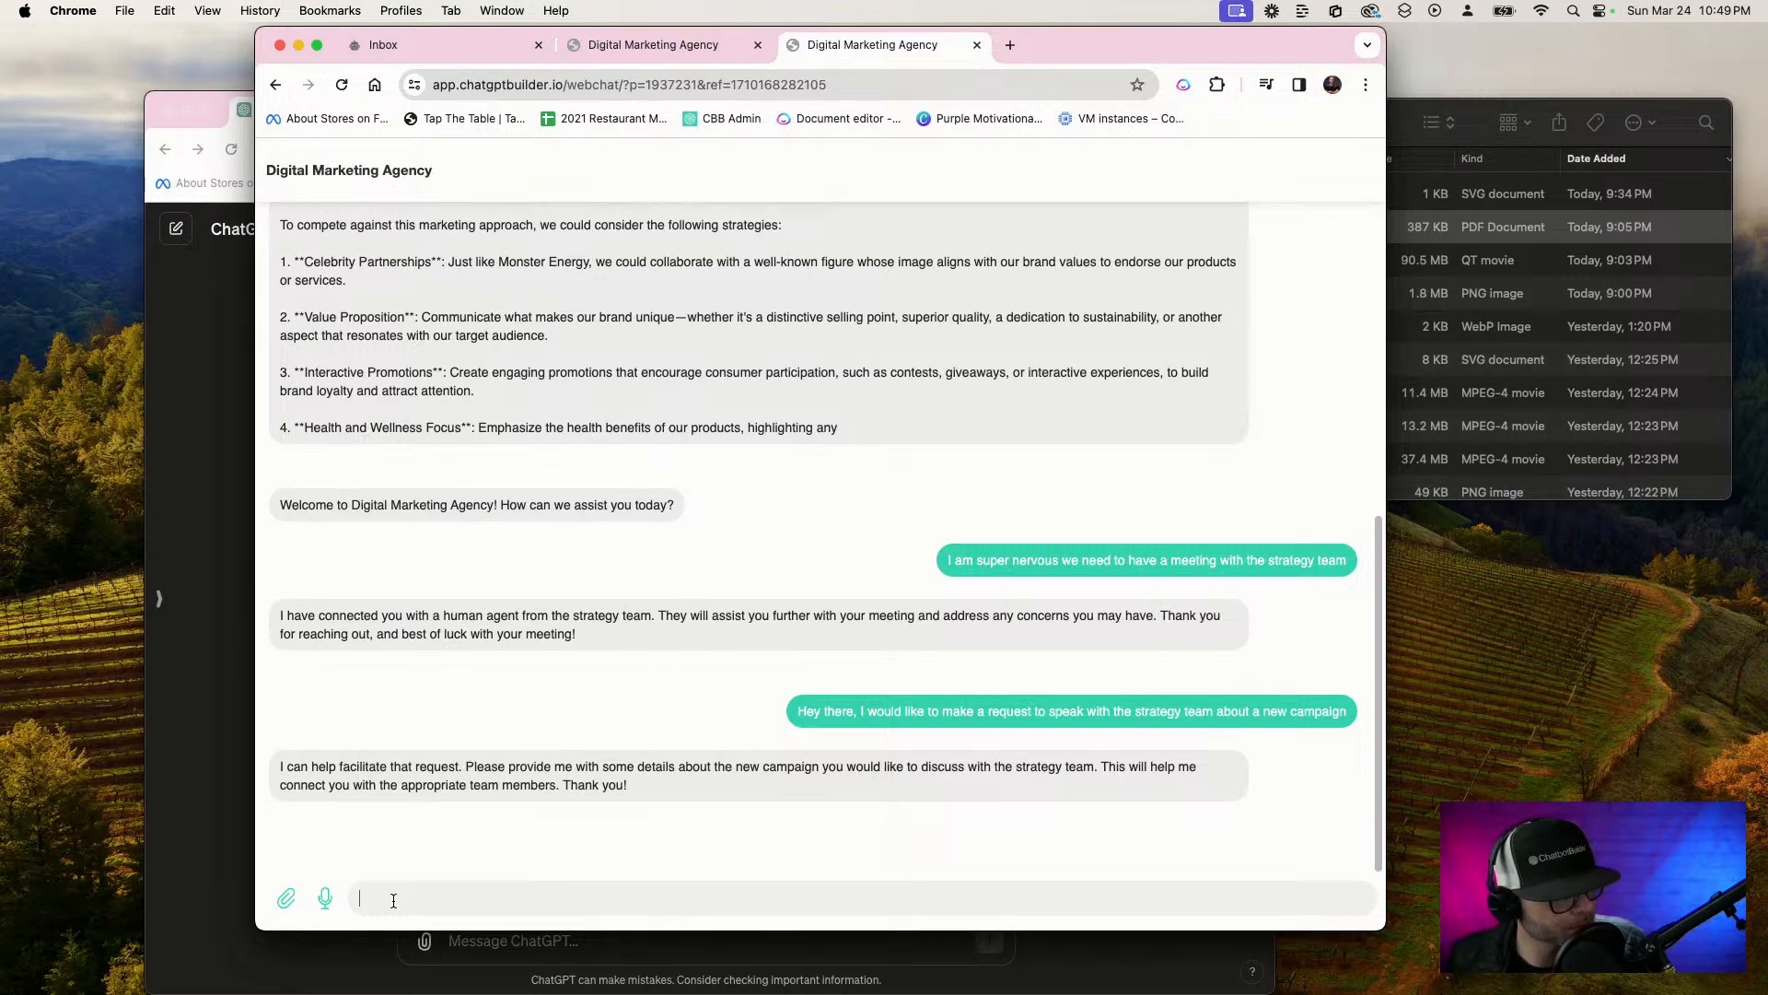
Send "We need to come up with a new strategy to sell more frosted flakes than our current production numbers are" and answer No to the follow-up
key(F5)
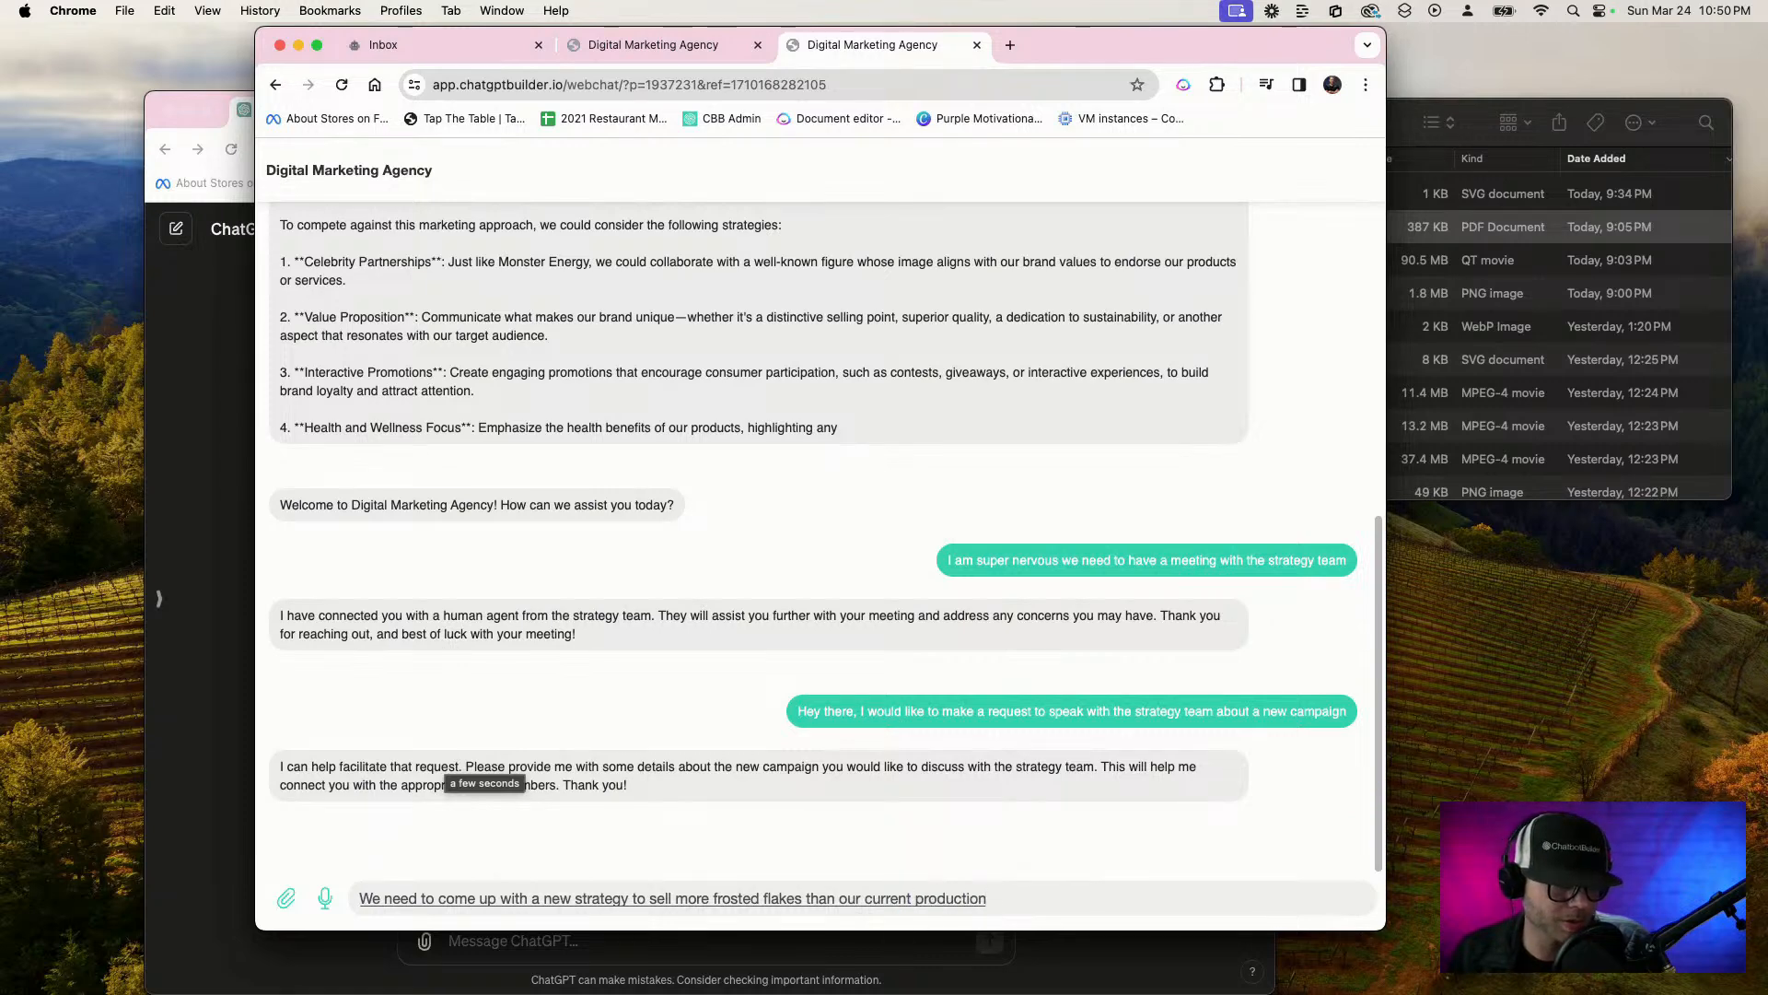
key(Return)
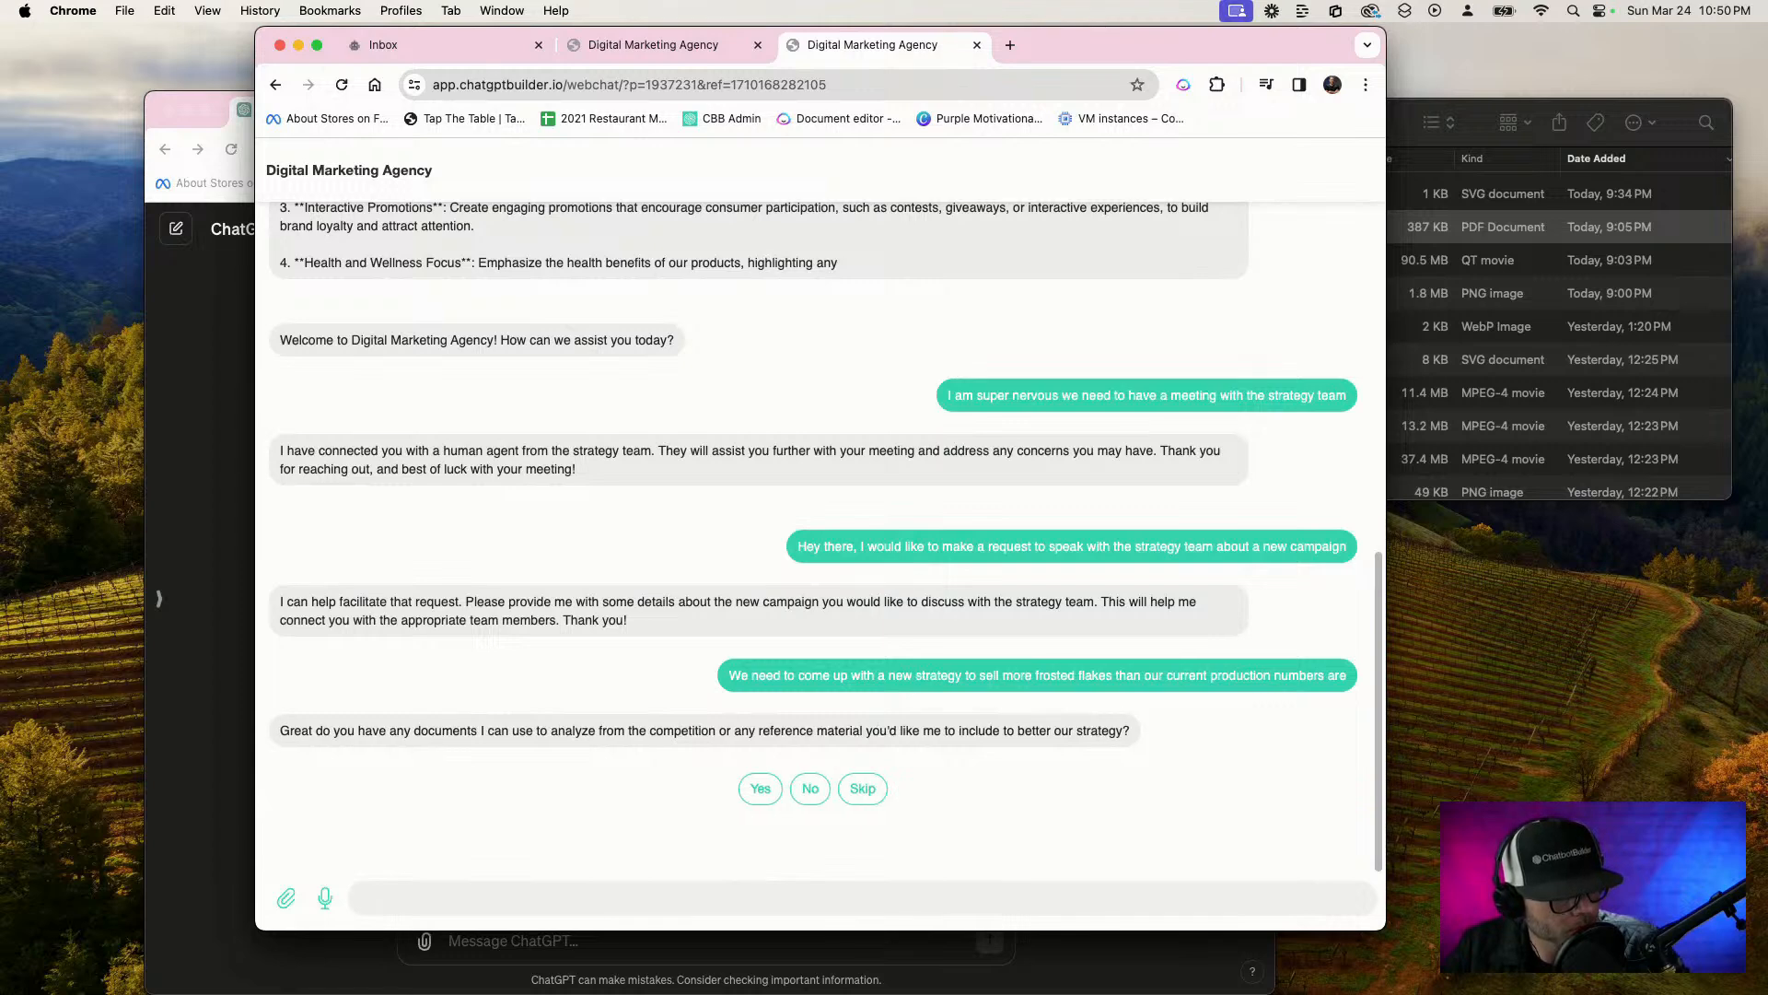
click(811, 791)
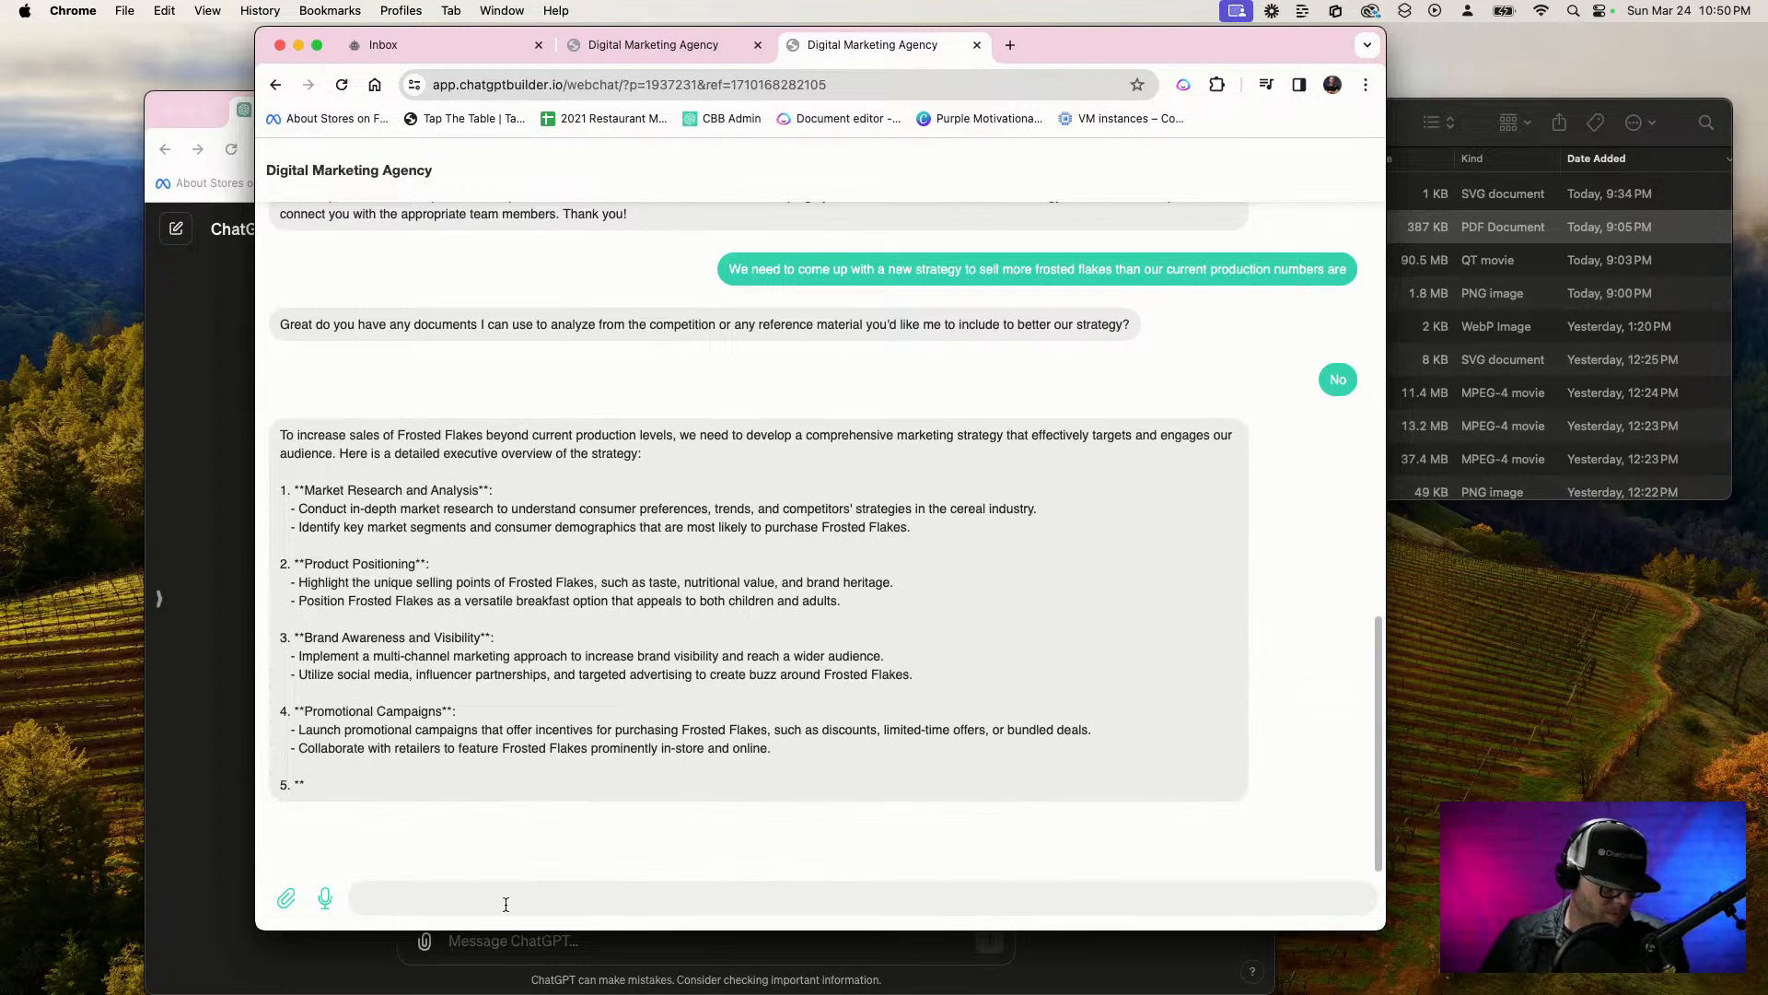
Send the chatbot the message "thanks can I speak to the graphics department now I've got a request"
key(F5)
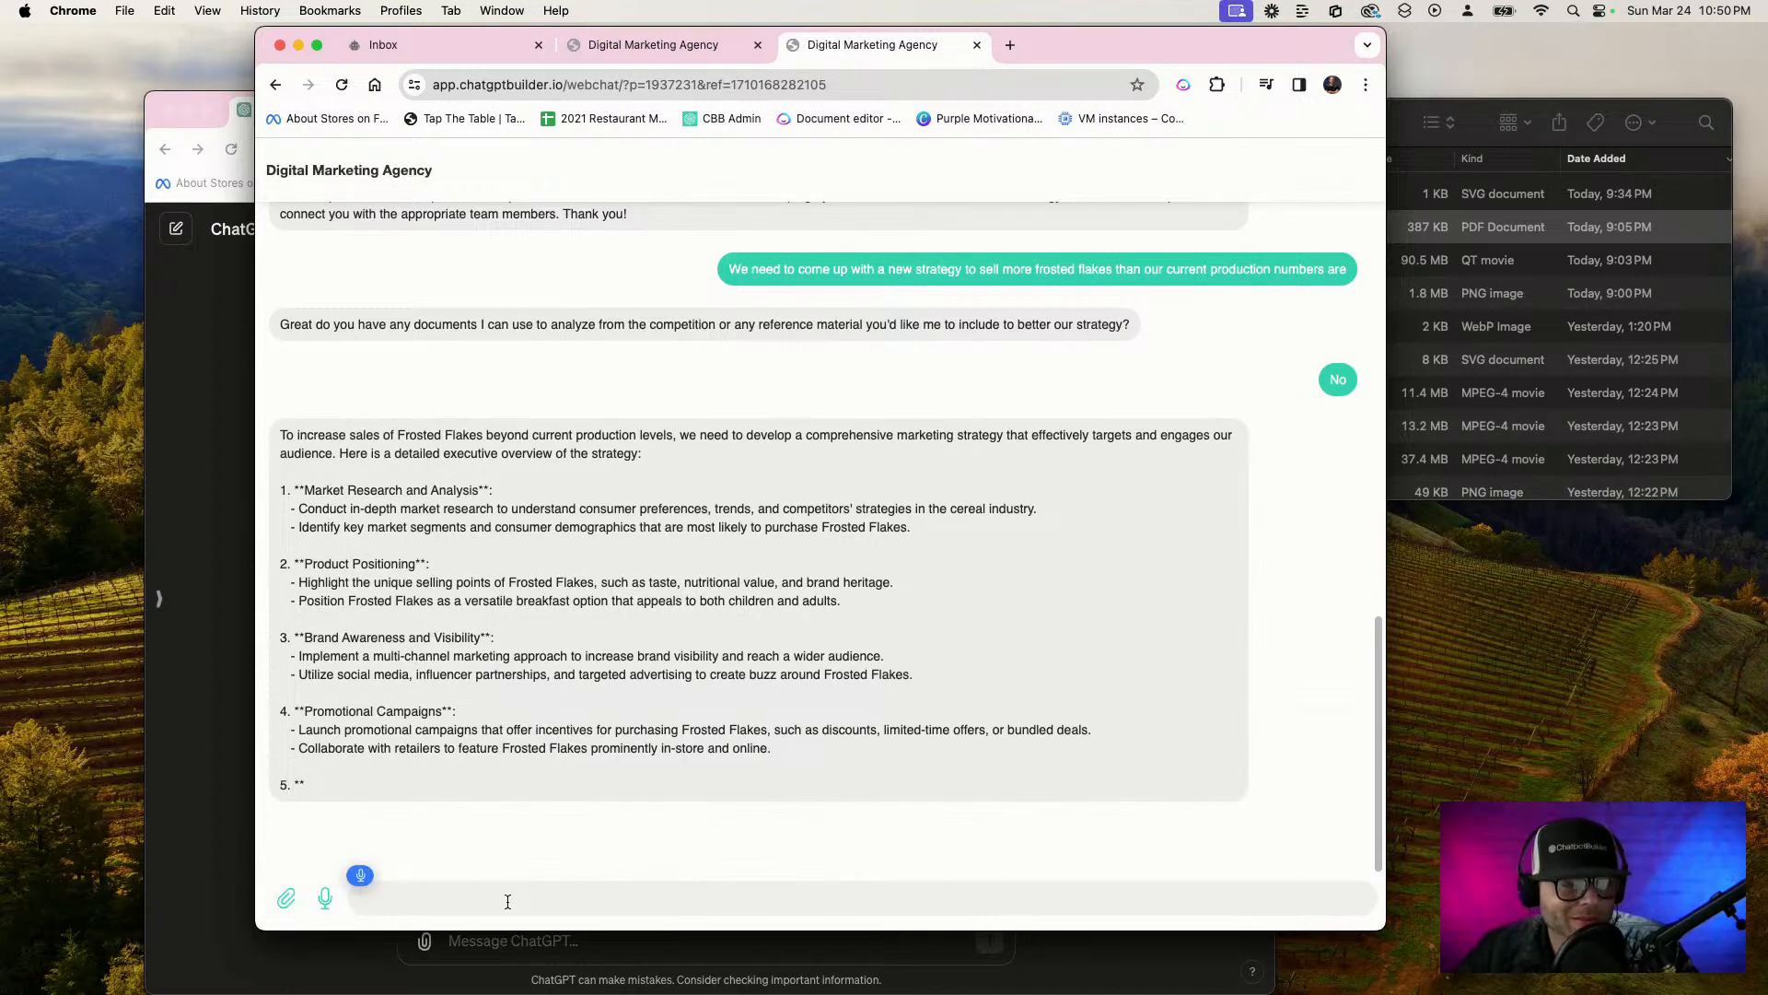
text(thanks can I speak to)
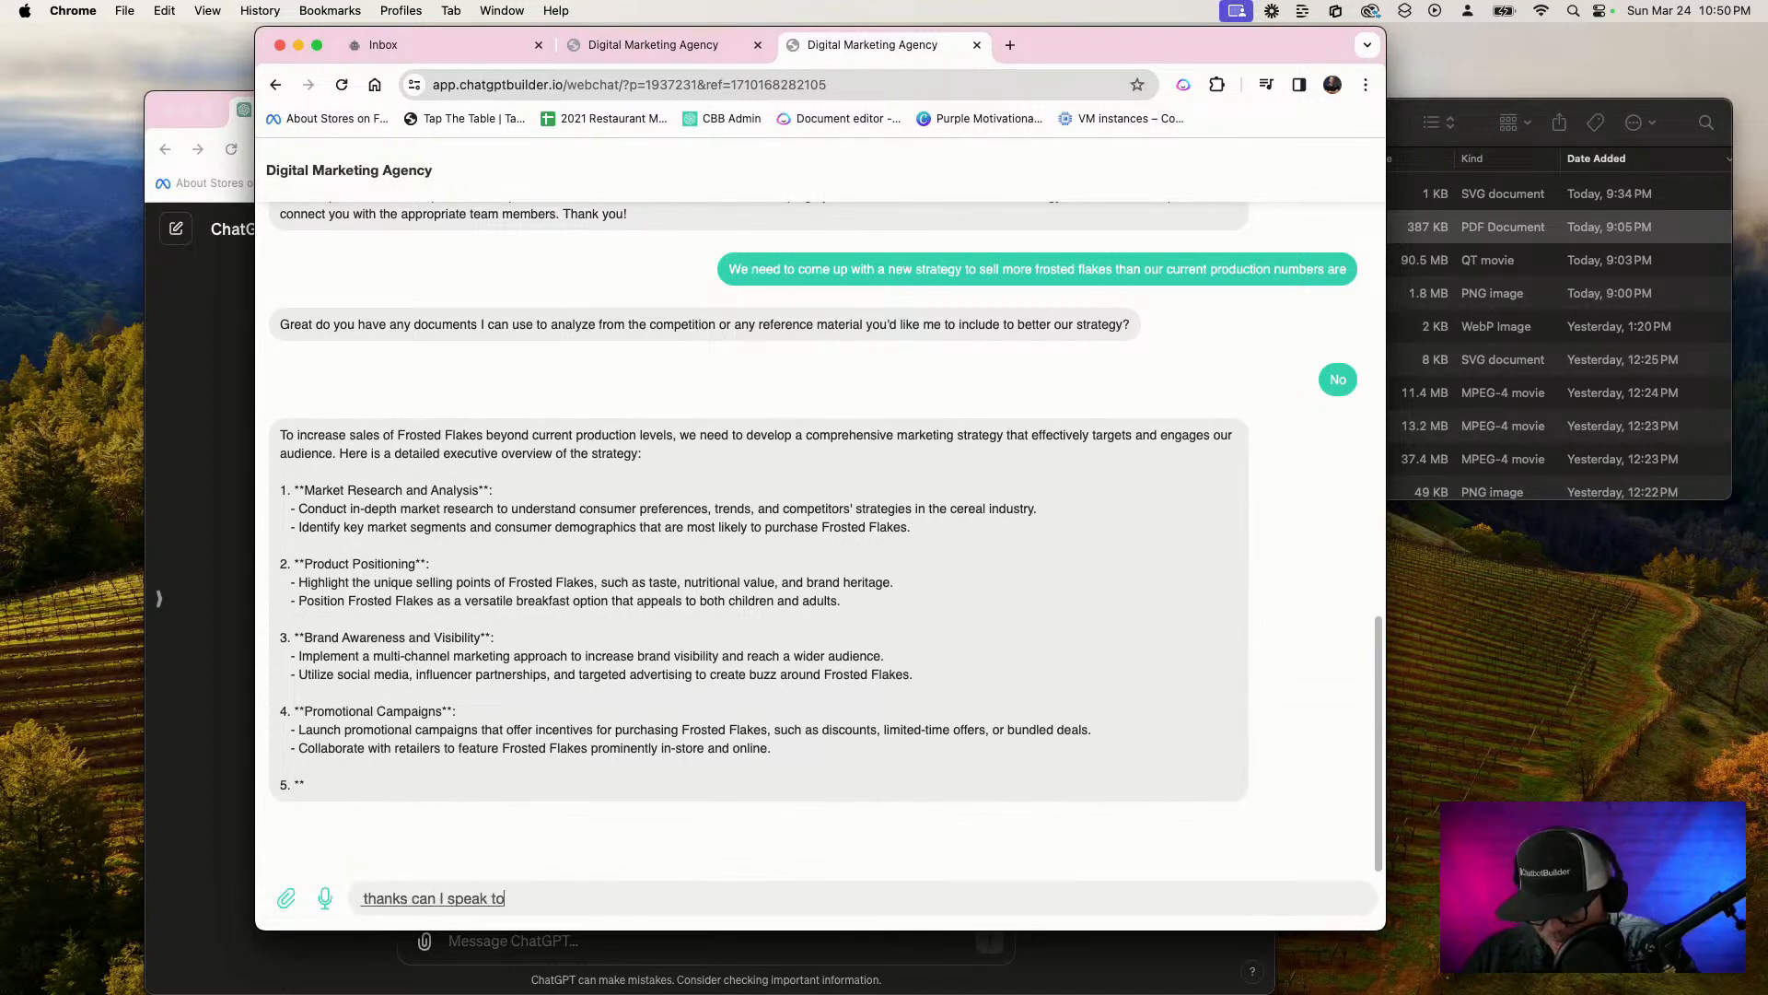
text( the graphics department now I've go)
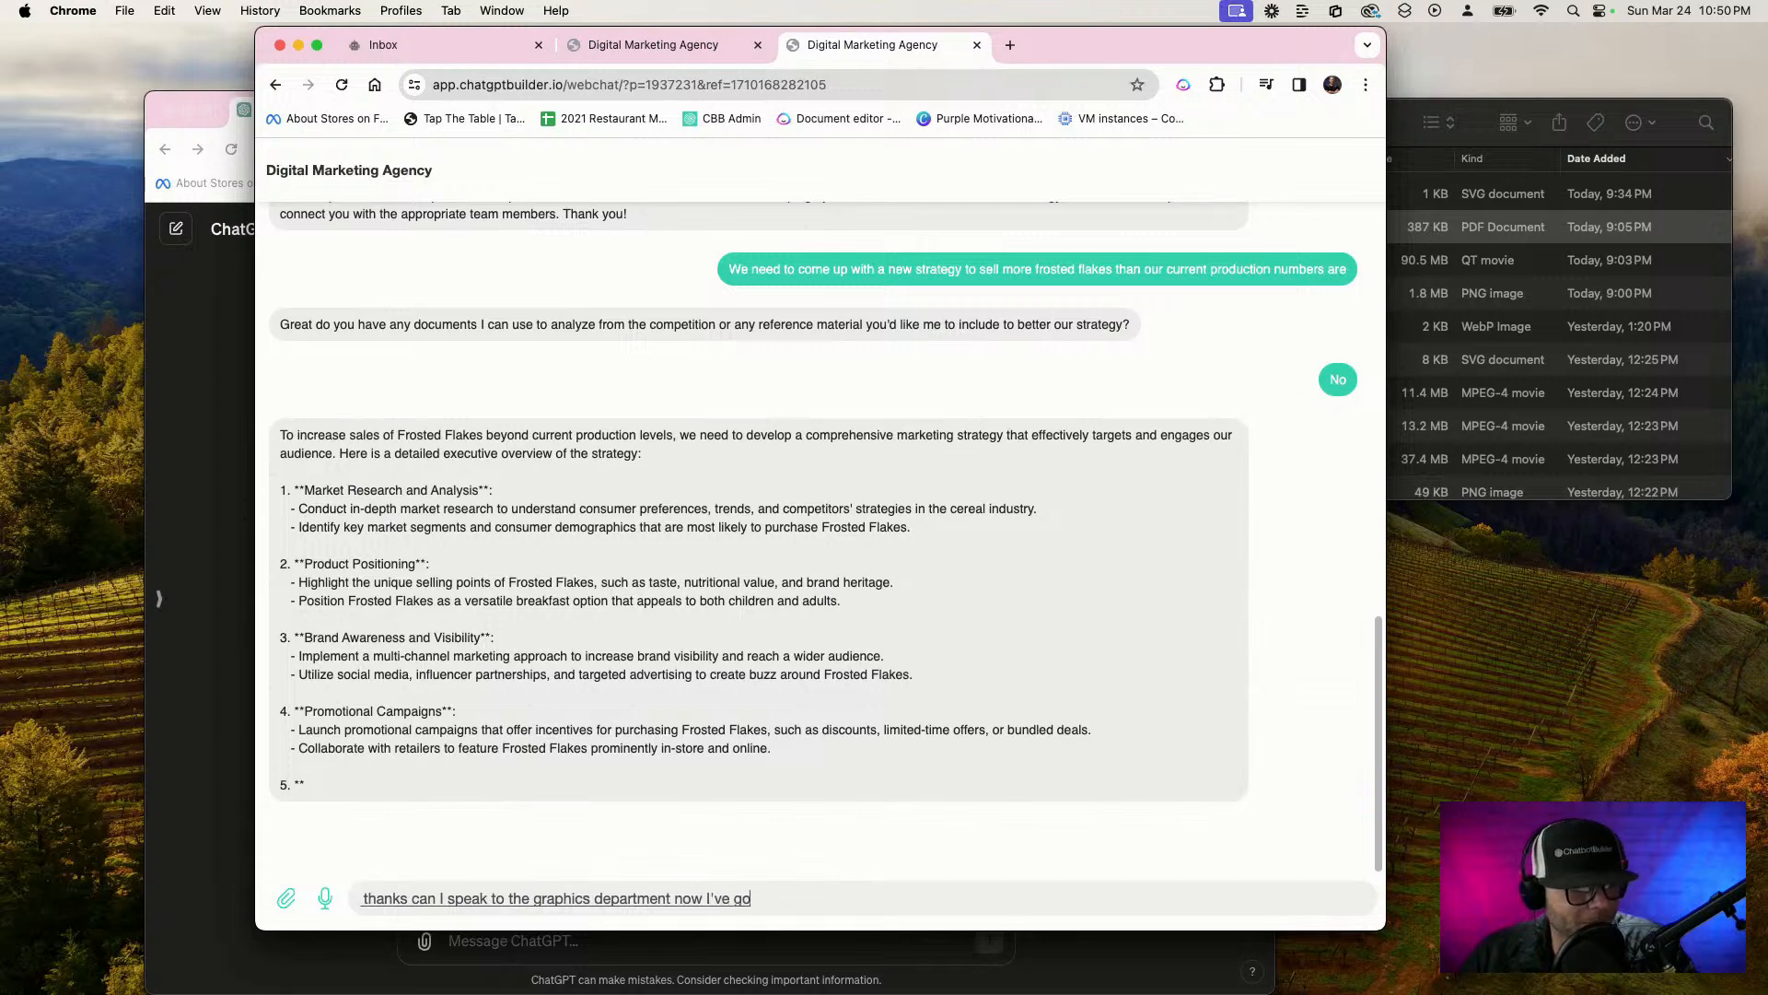
text(t a request)
key(Return)
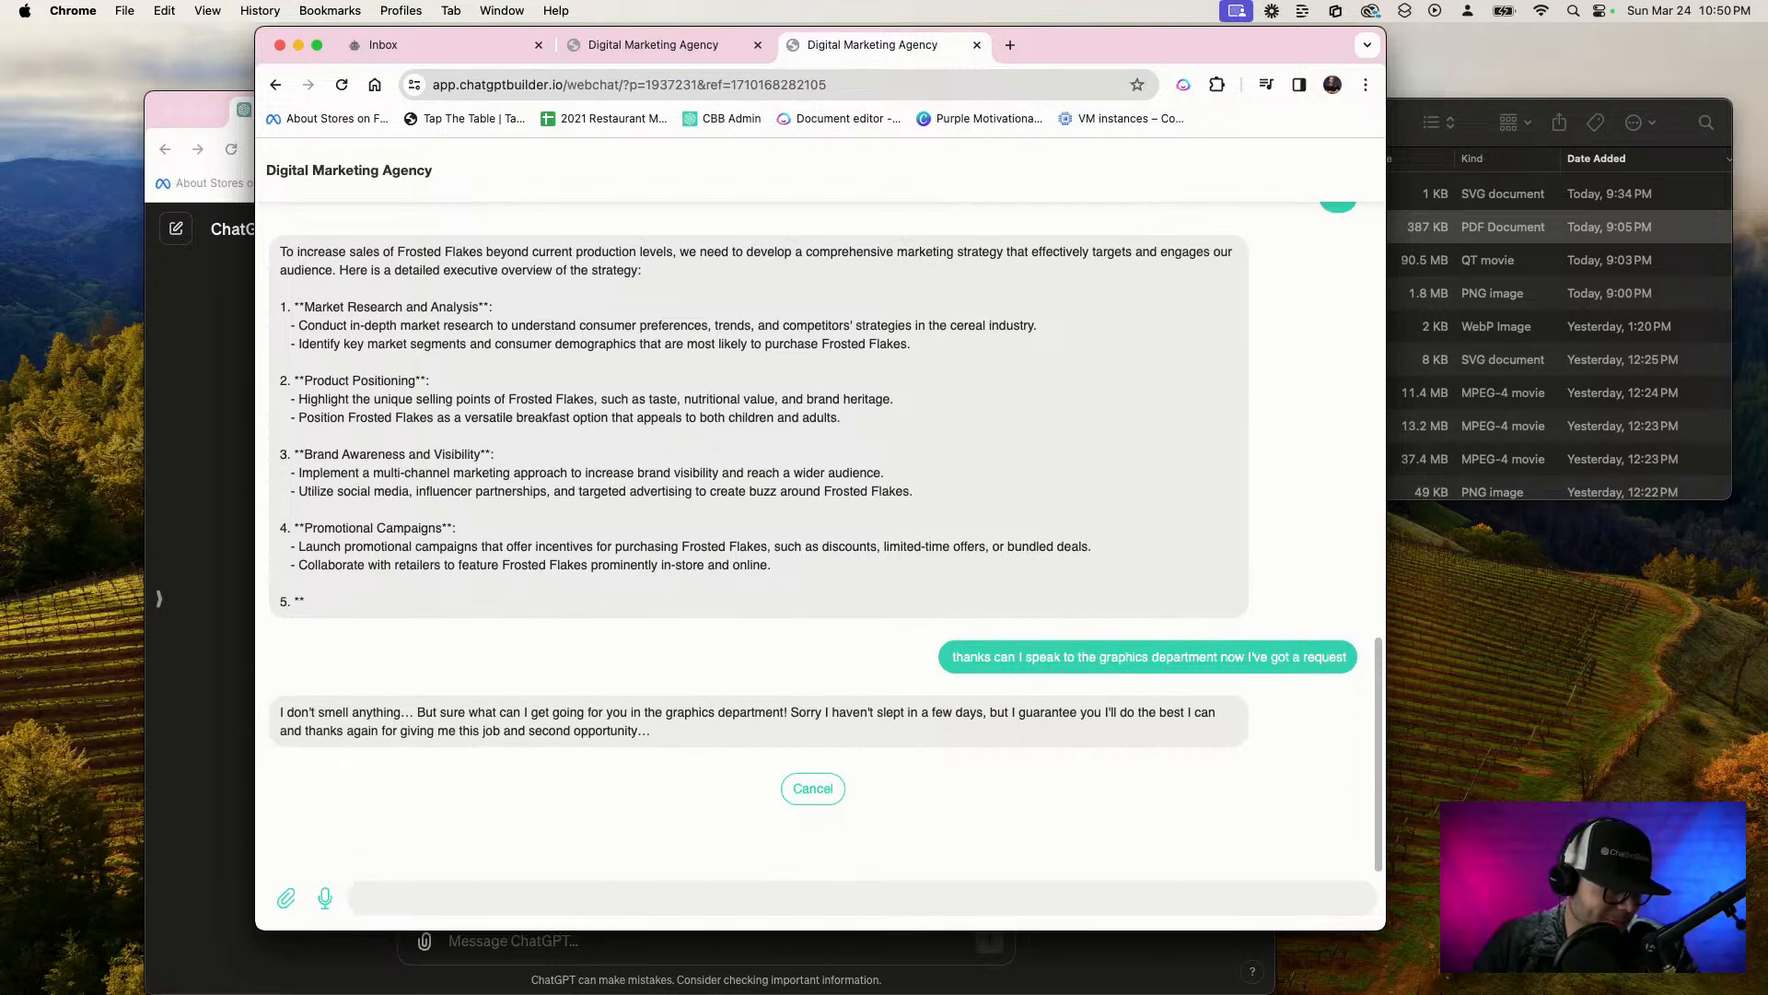
Request a mock up of a frosted flakes style cereal box called black bear flakes with a friendly yet ferocious cartoon black bear, and inspect the image enlarged
key(F5)
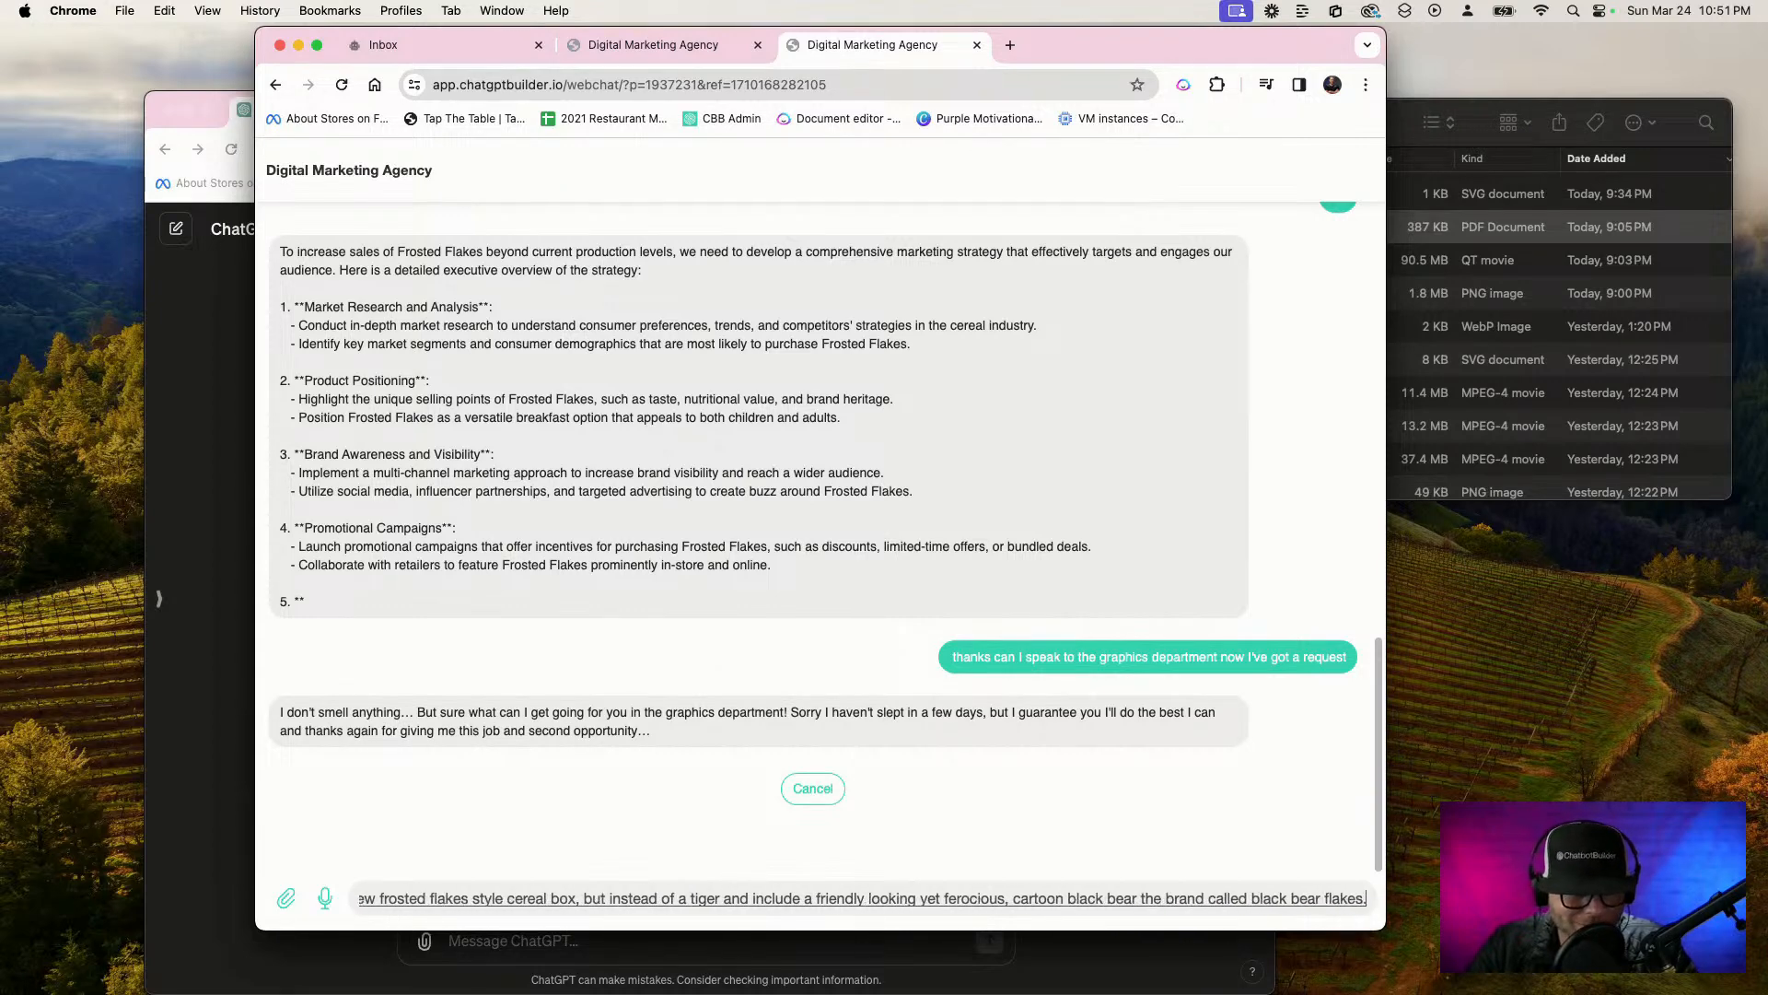
key(Return)
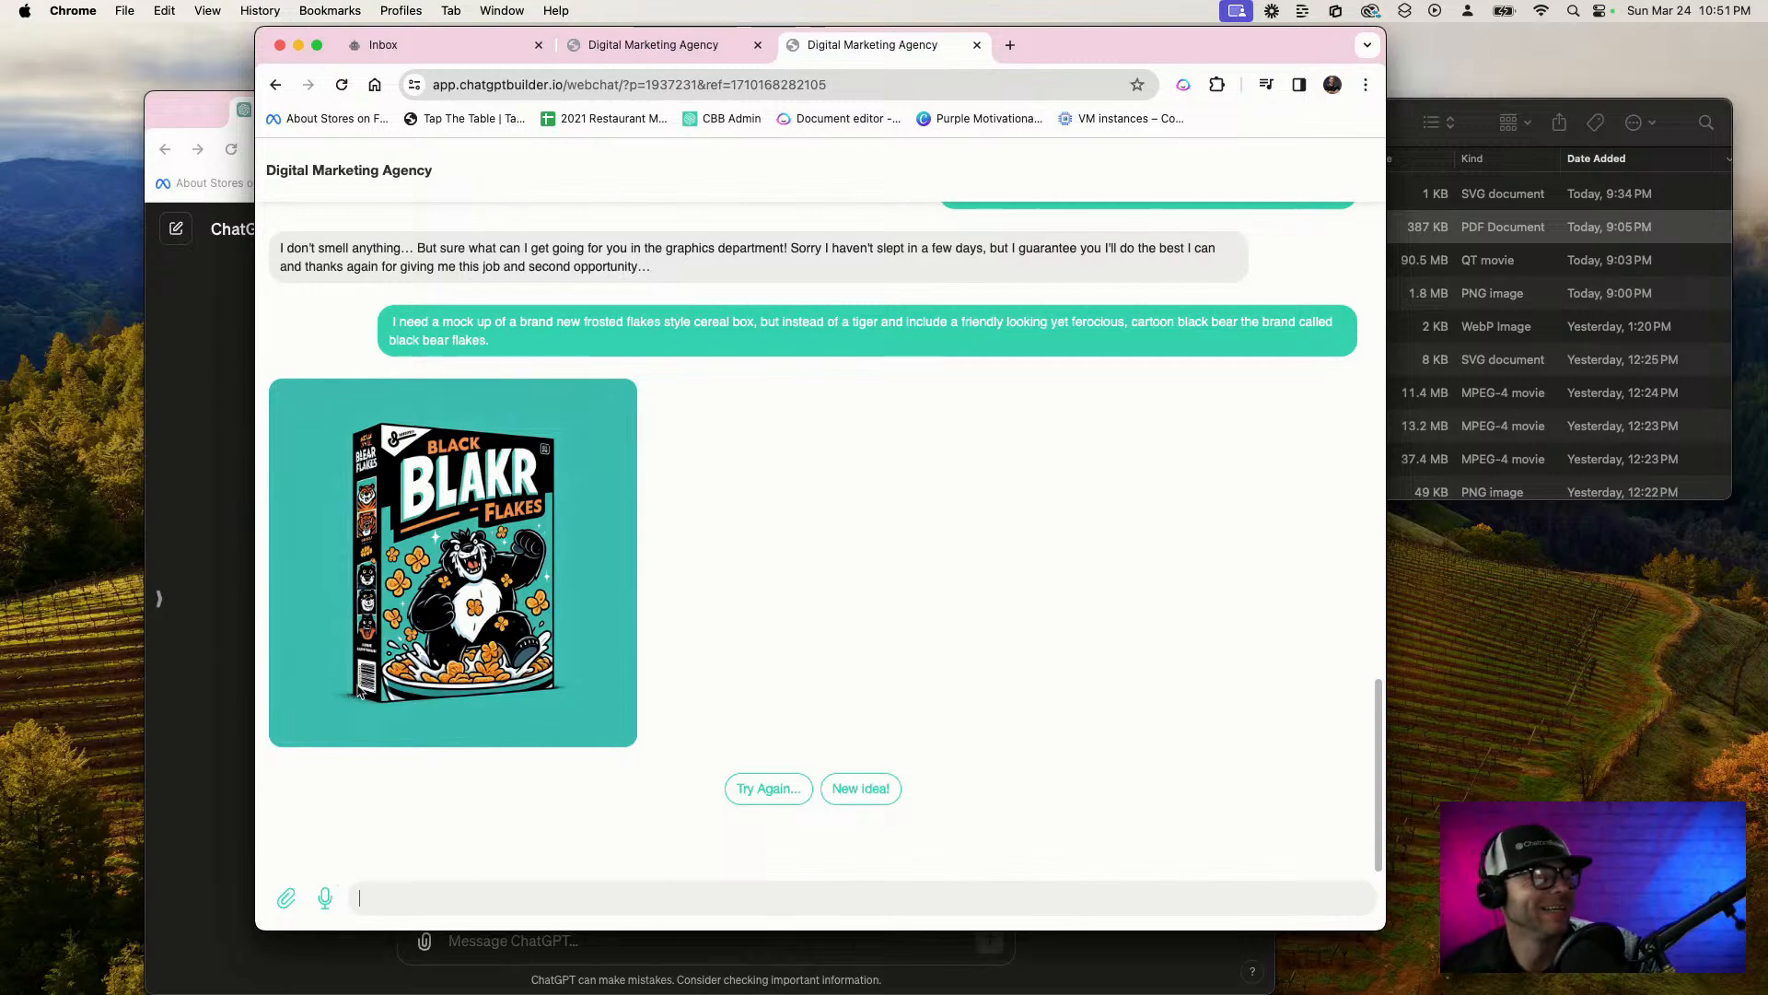
click(521, 615)
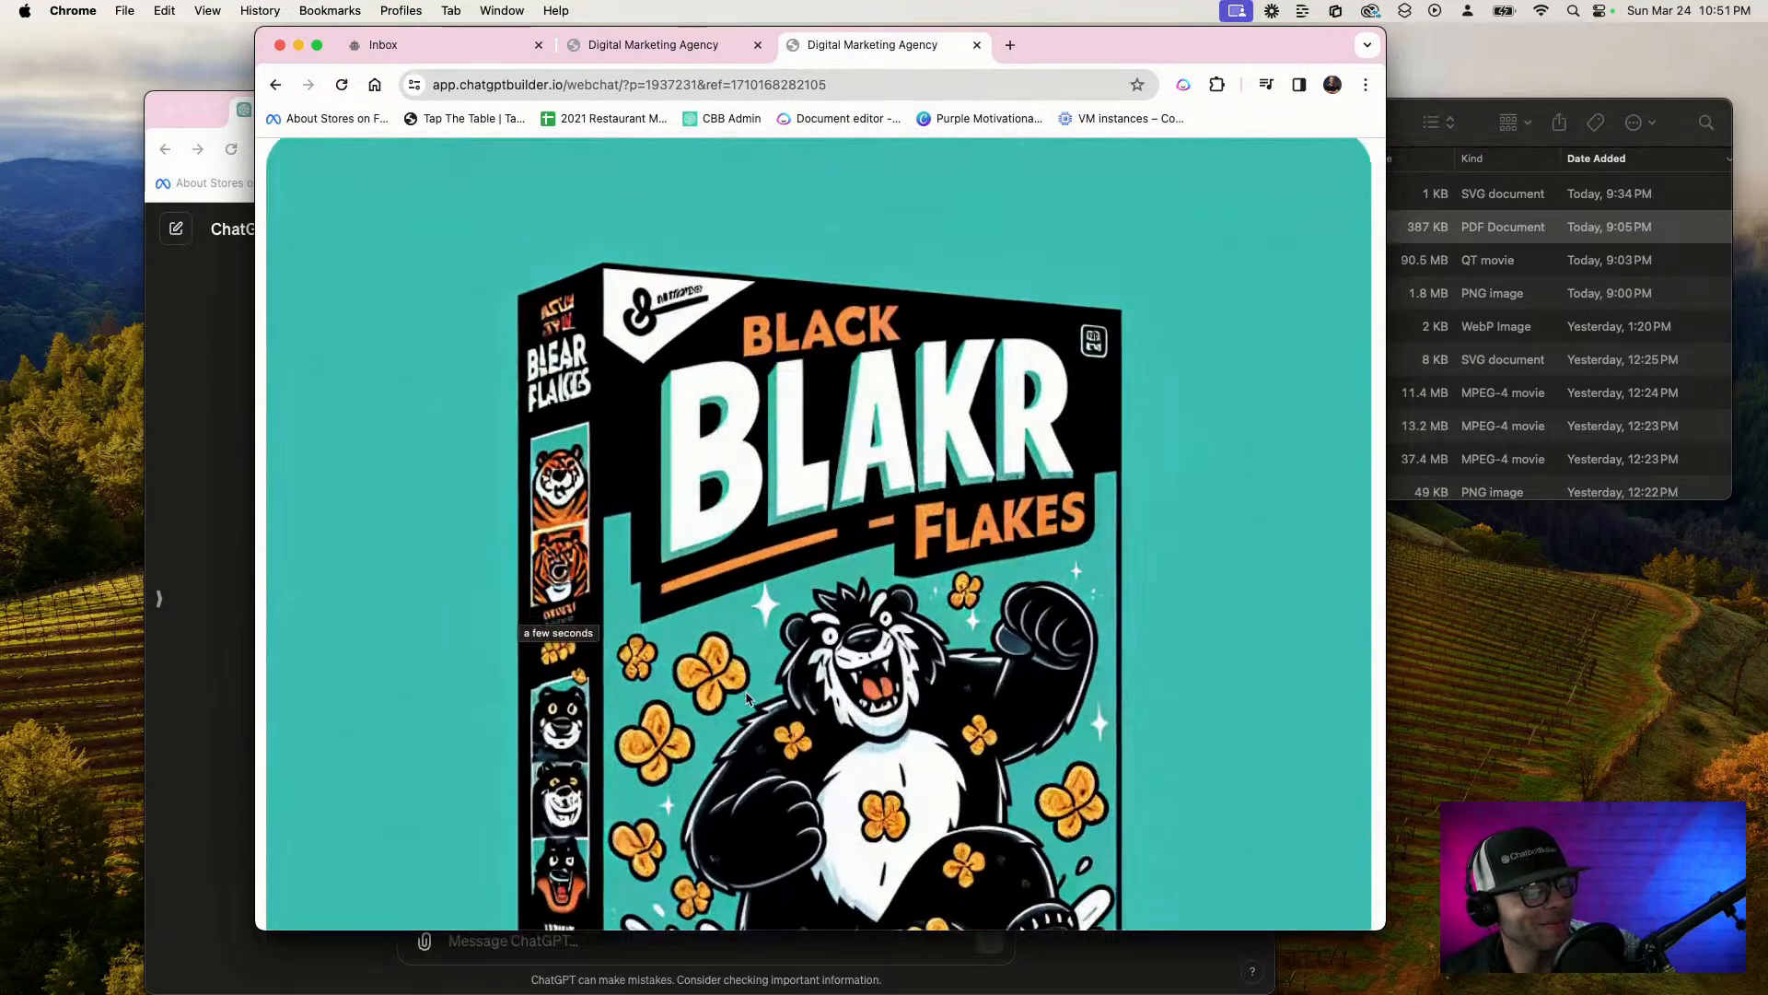
scroll(738, 691, down, 5)
scroll(740, 697, up, 2)
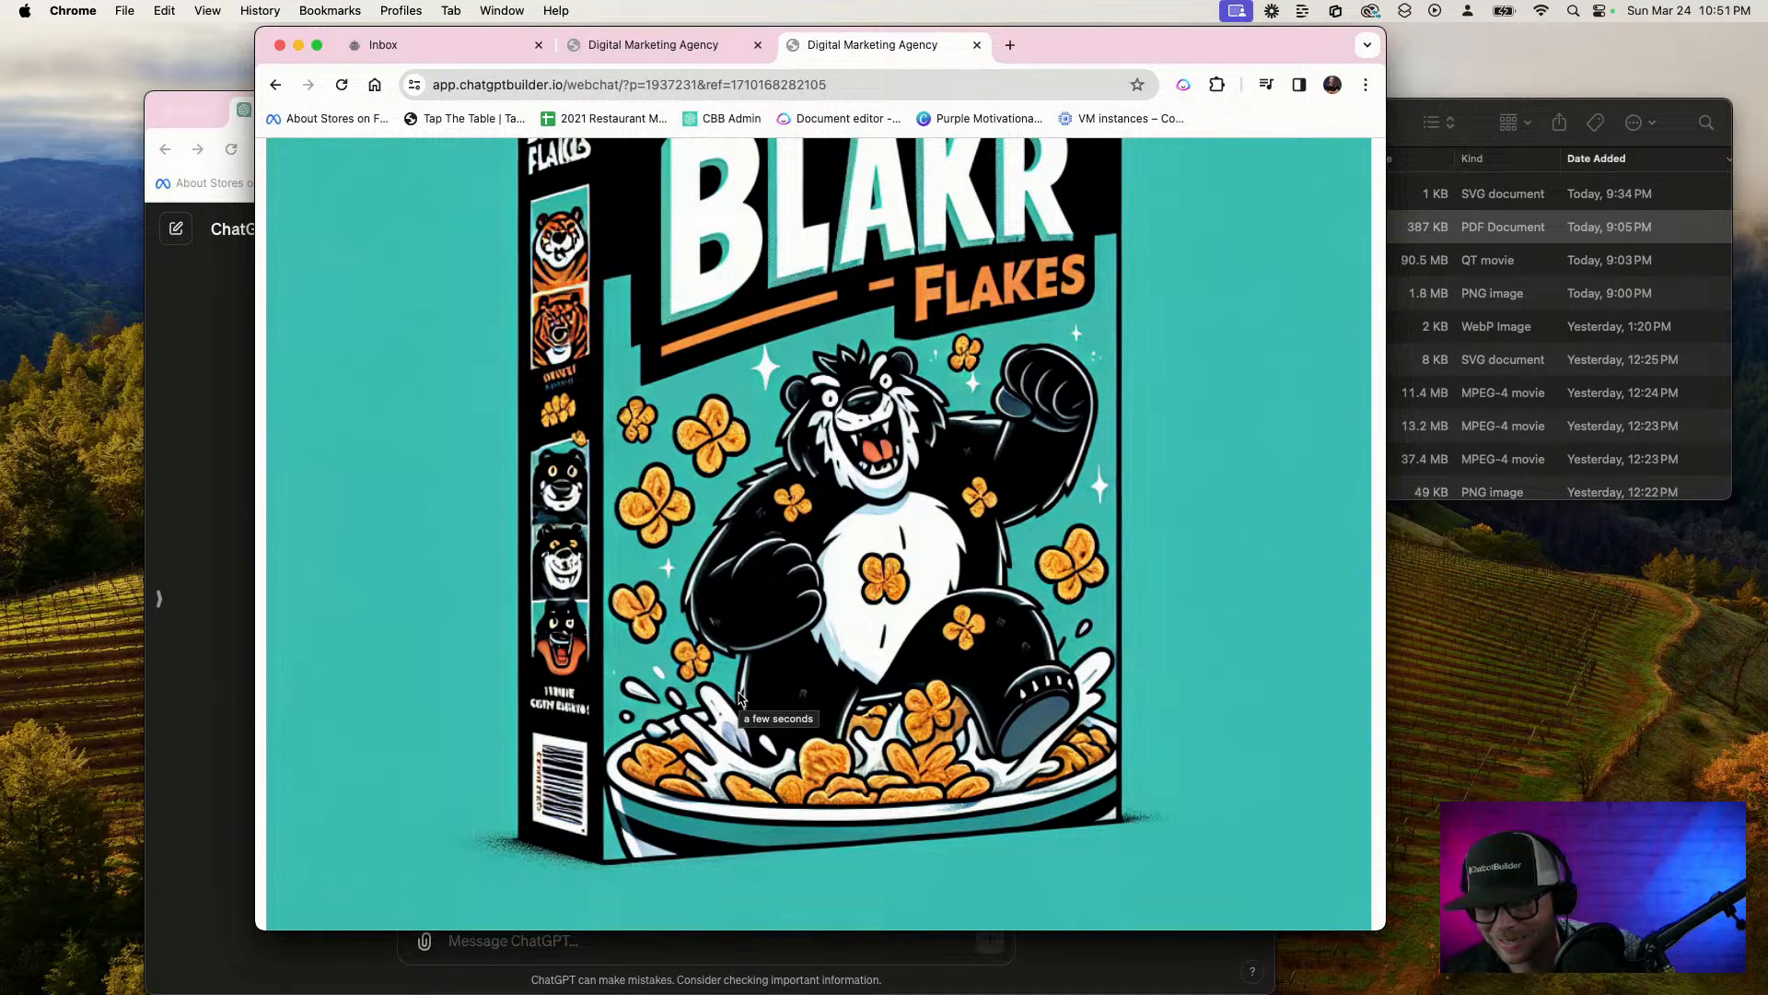
scroll(740, 697, up, 2)
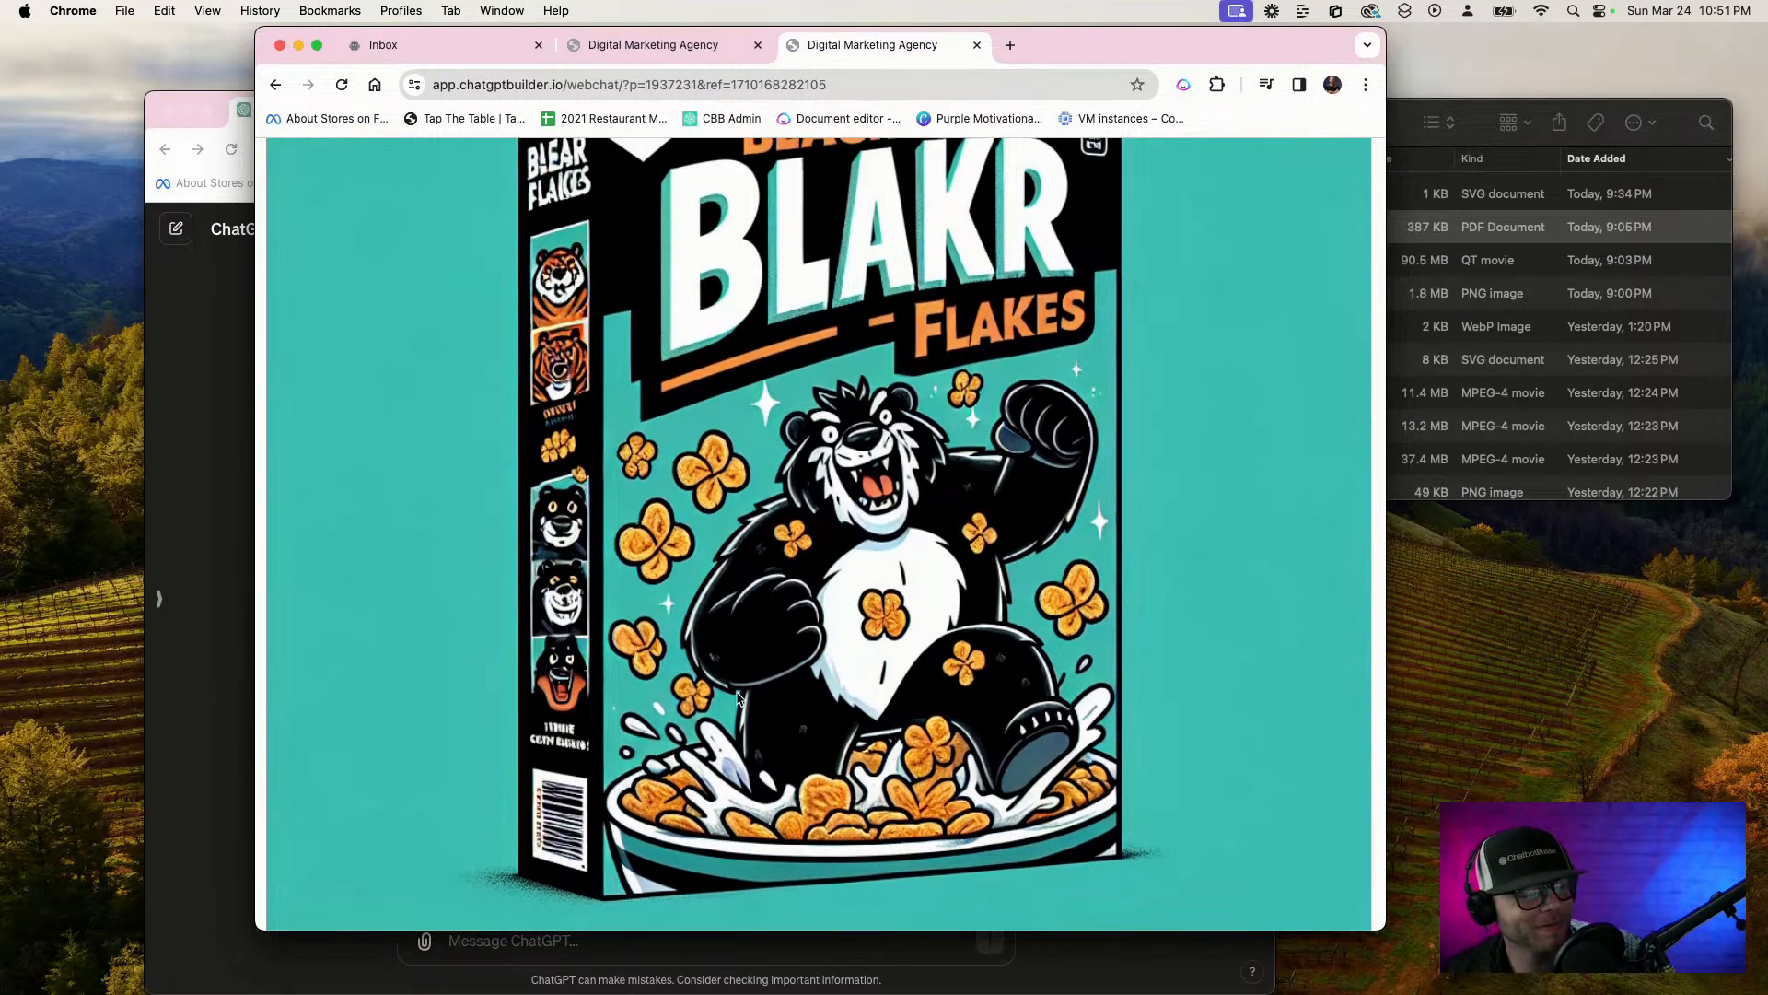
click(737, 697)
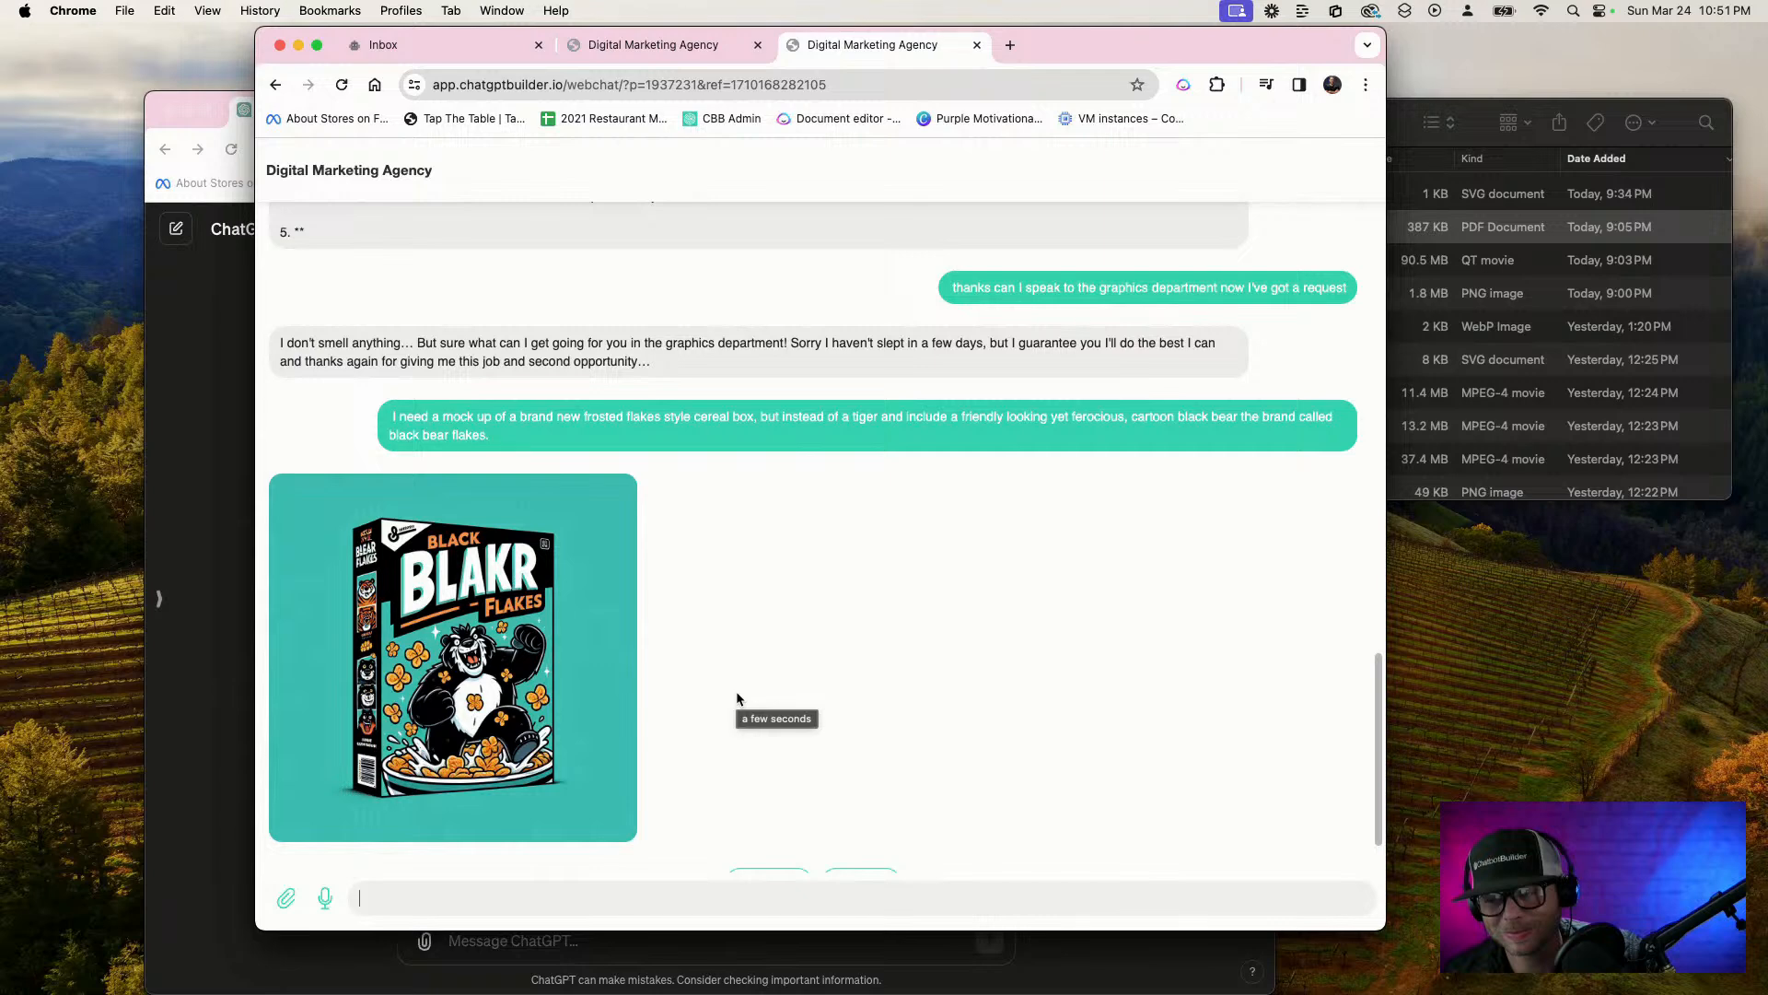
Send the chatbot the message "All right this is amazing but this calls for us to get in touch with the copywriter."
click(616, 903)
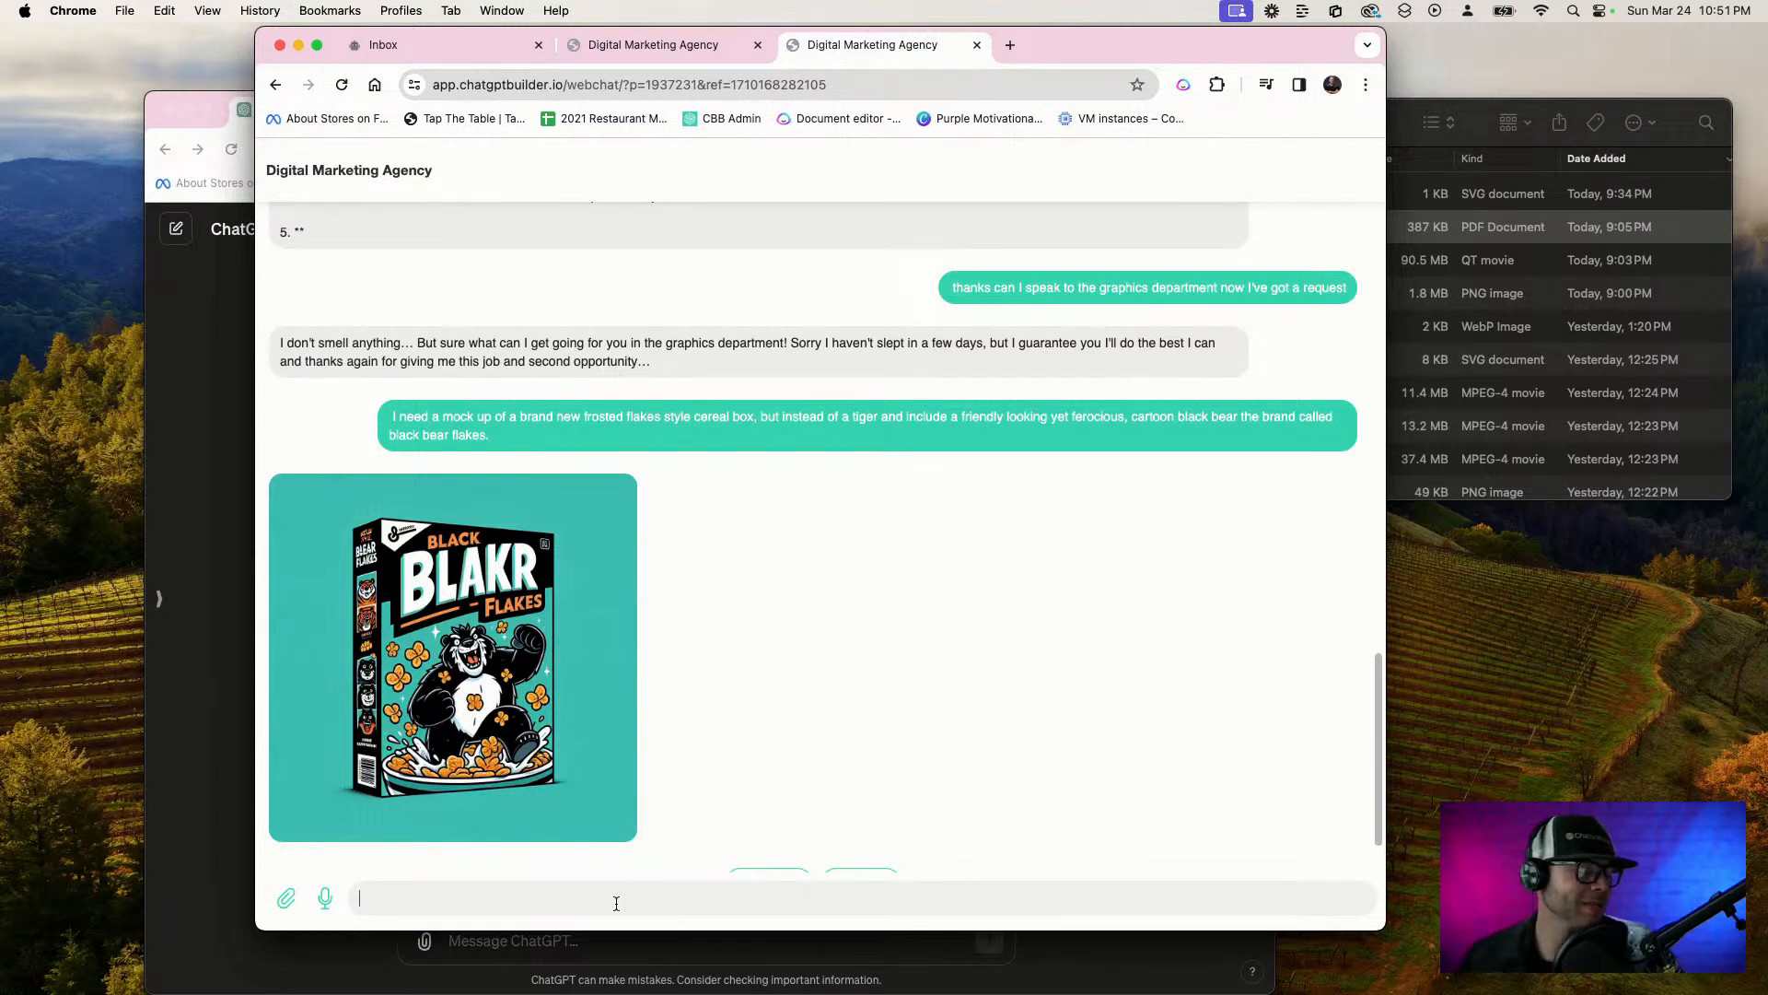
key(F5)
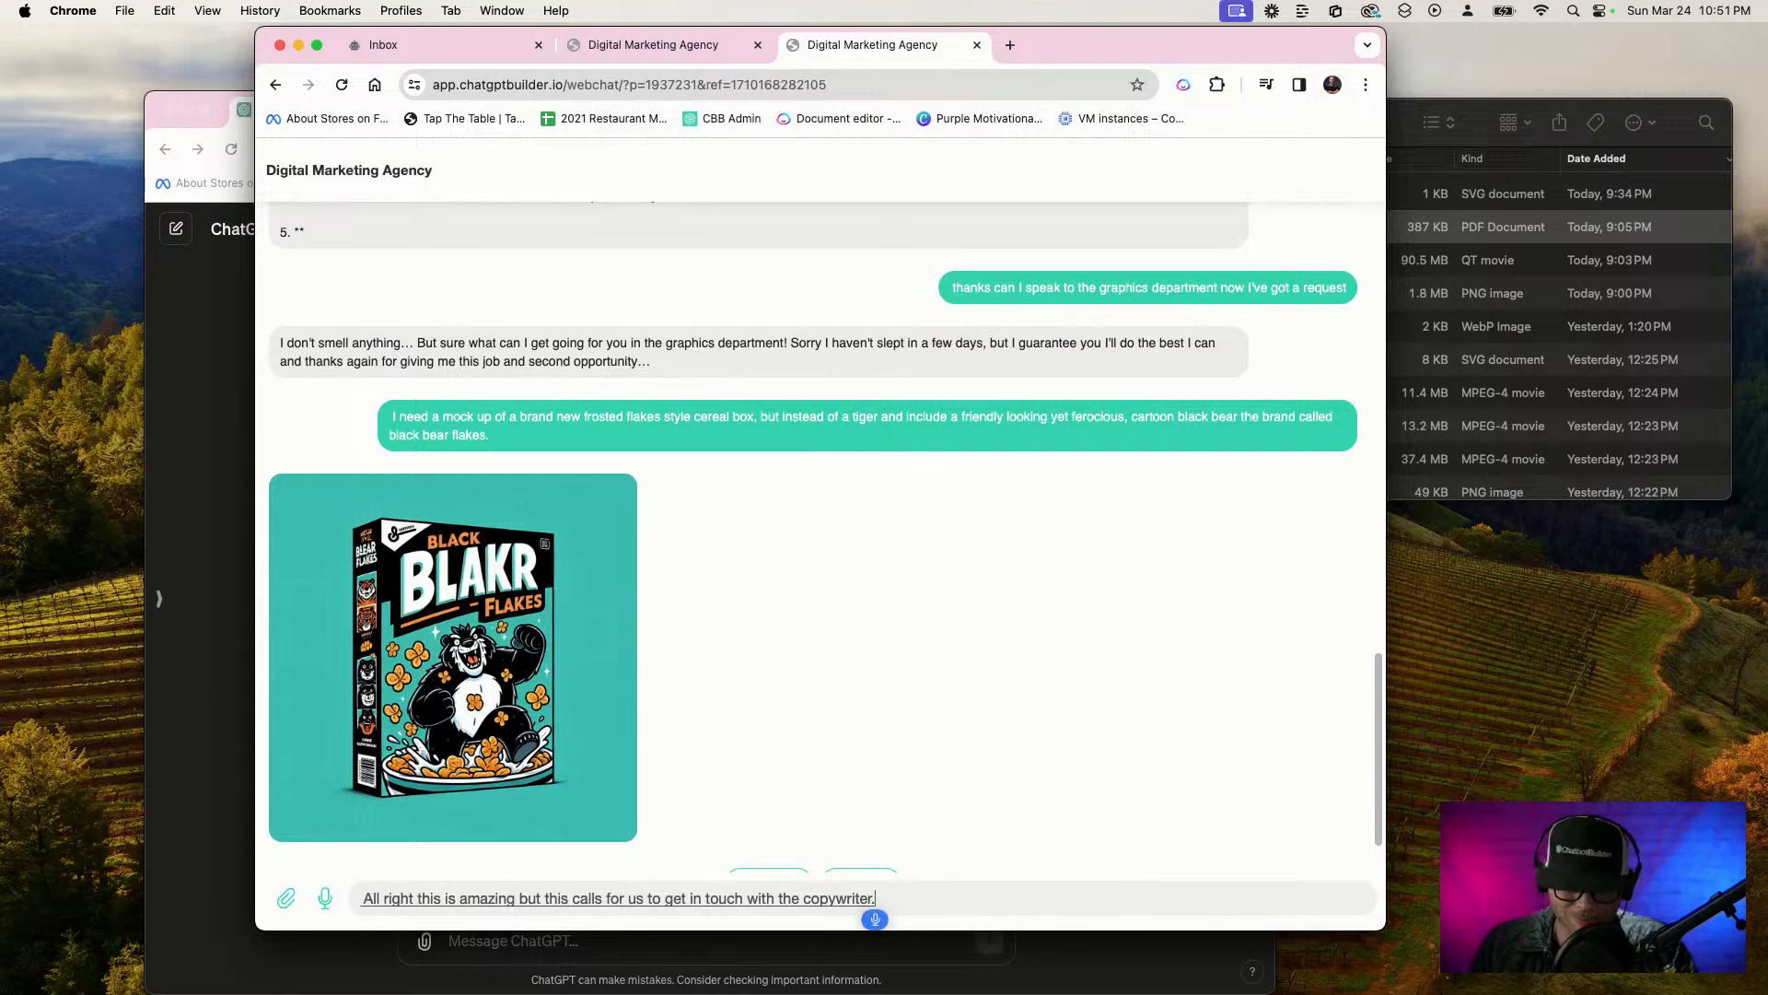
key(Return)
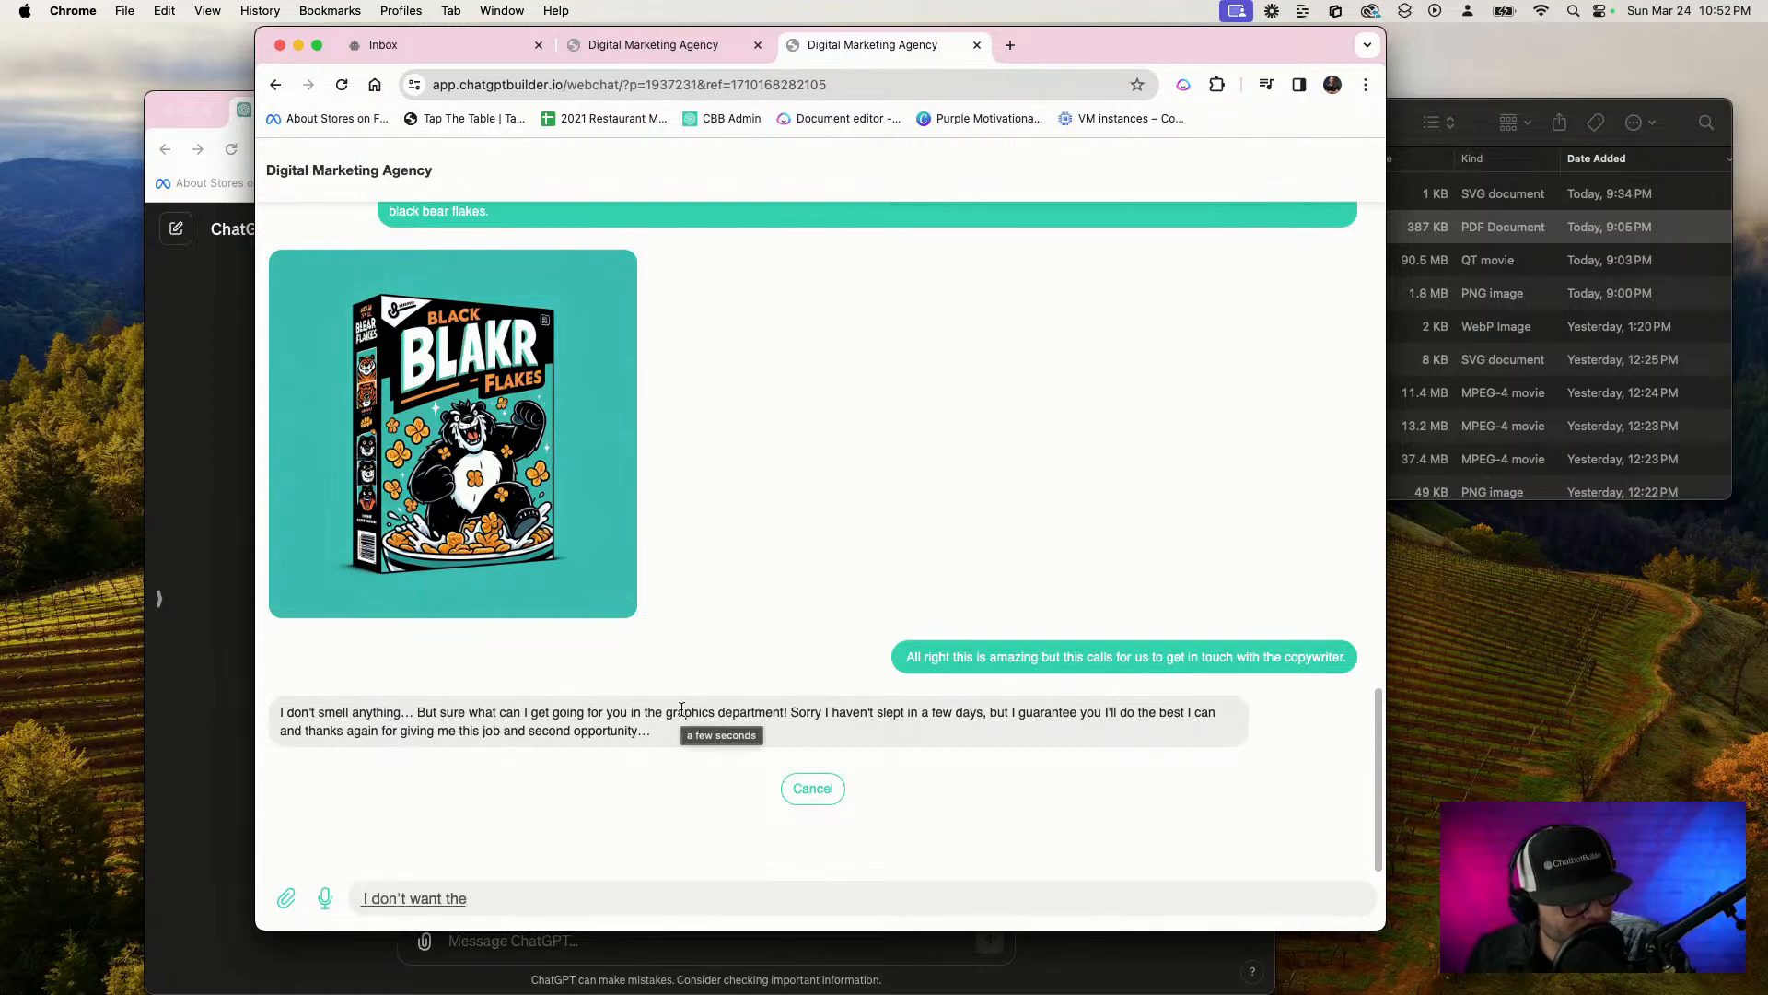
Cancel the graphics request and send the message "I need to start a new copywriting project please"
click(814, 790)
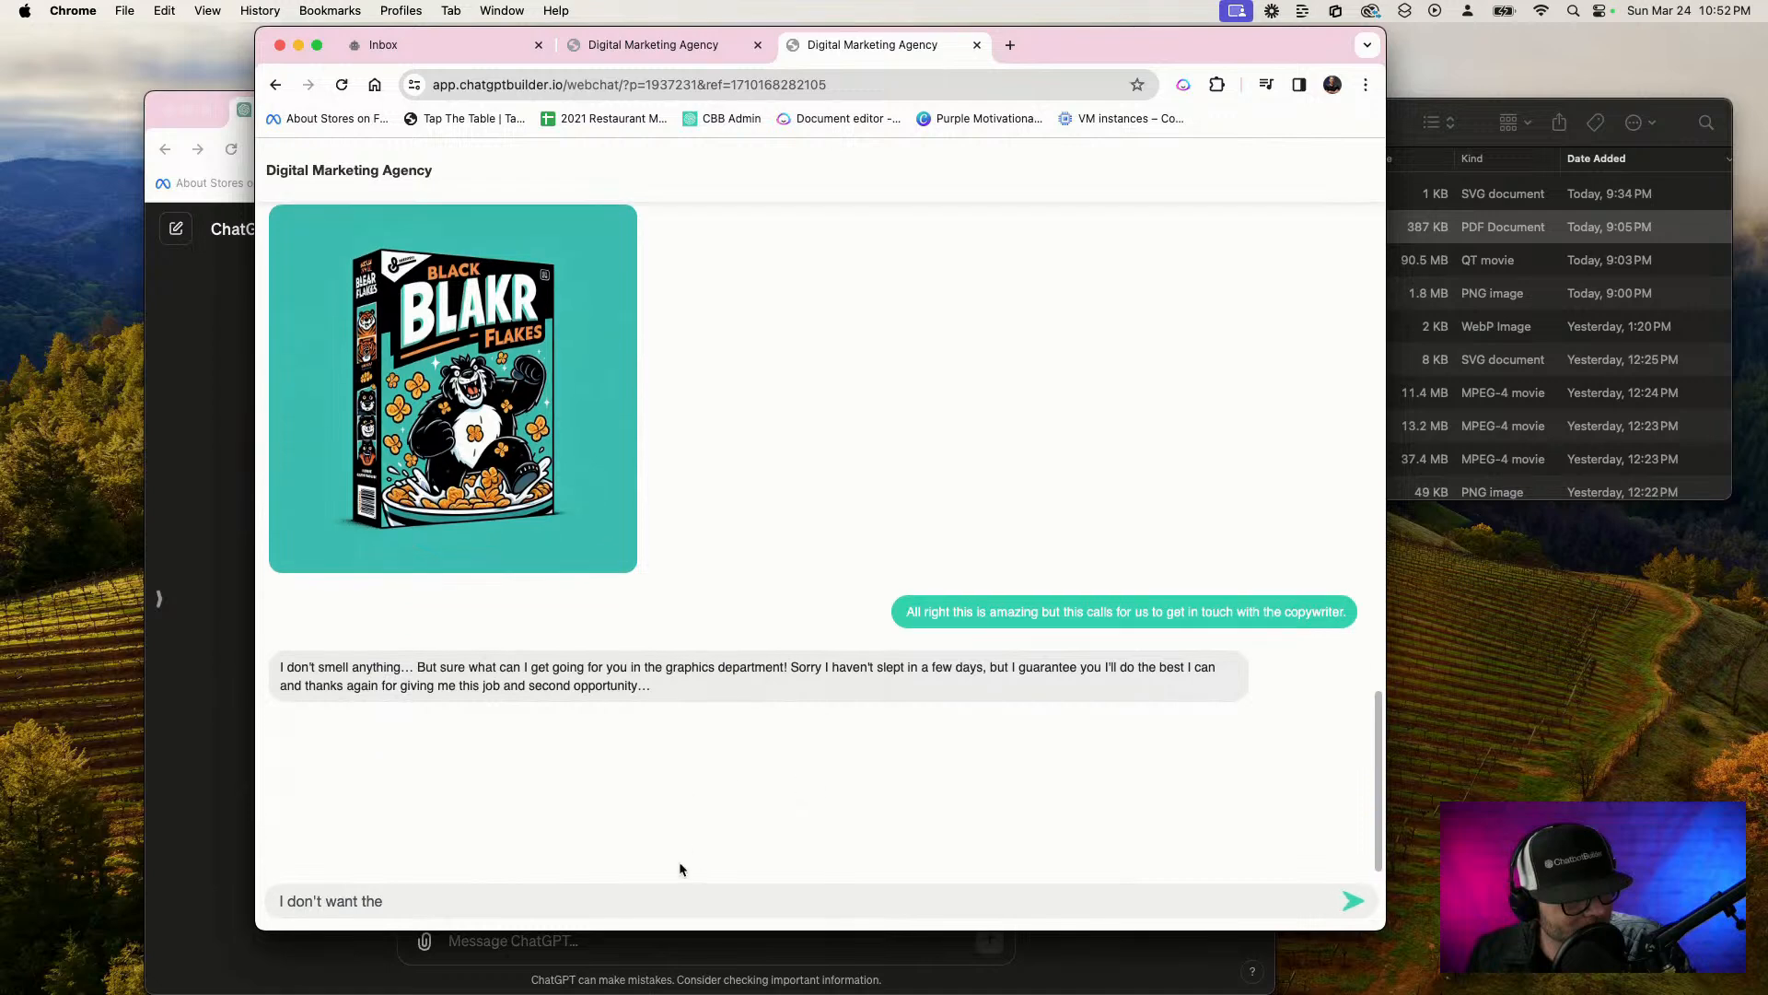
key(super+a)
key(F5)
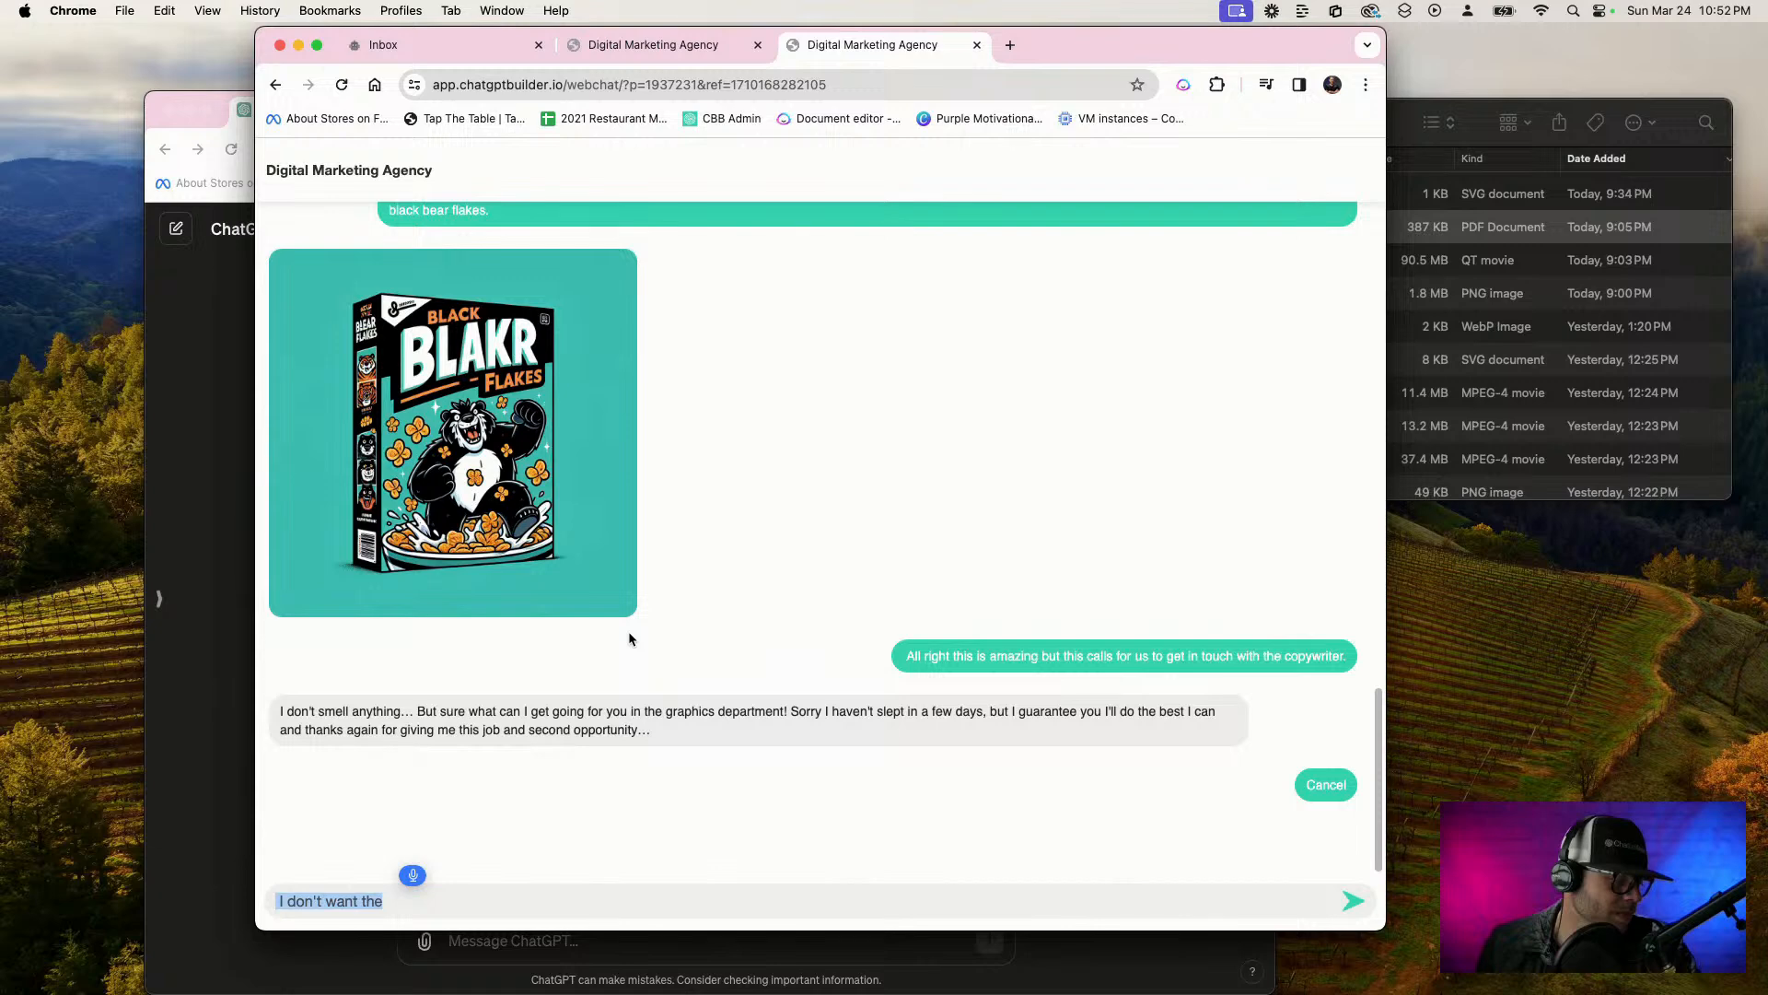
text(I need to)
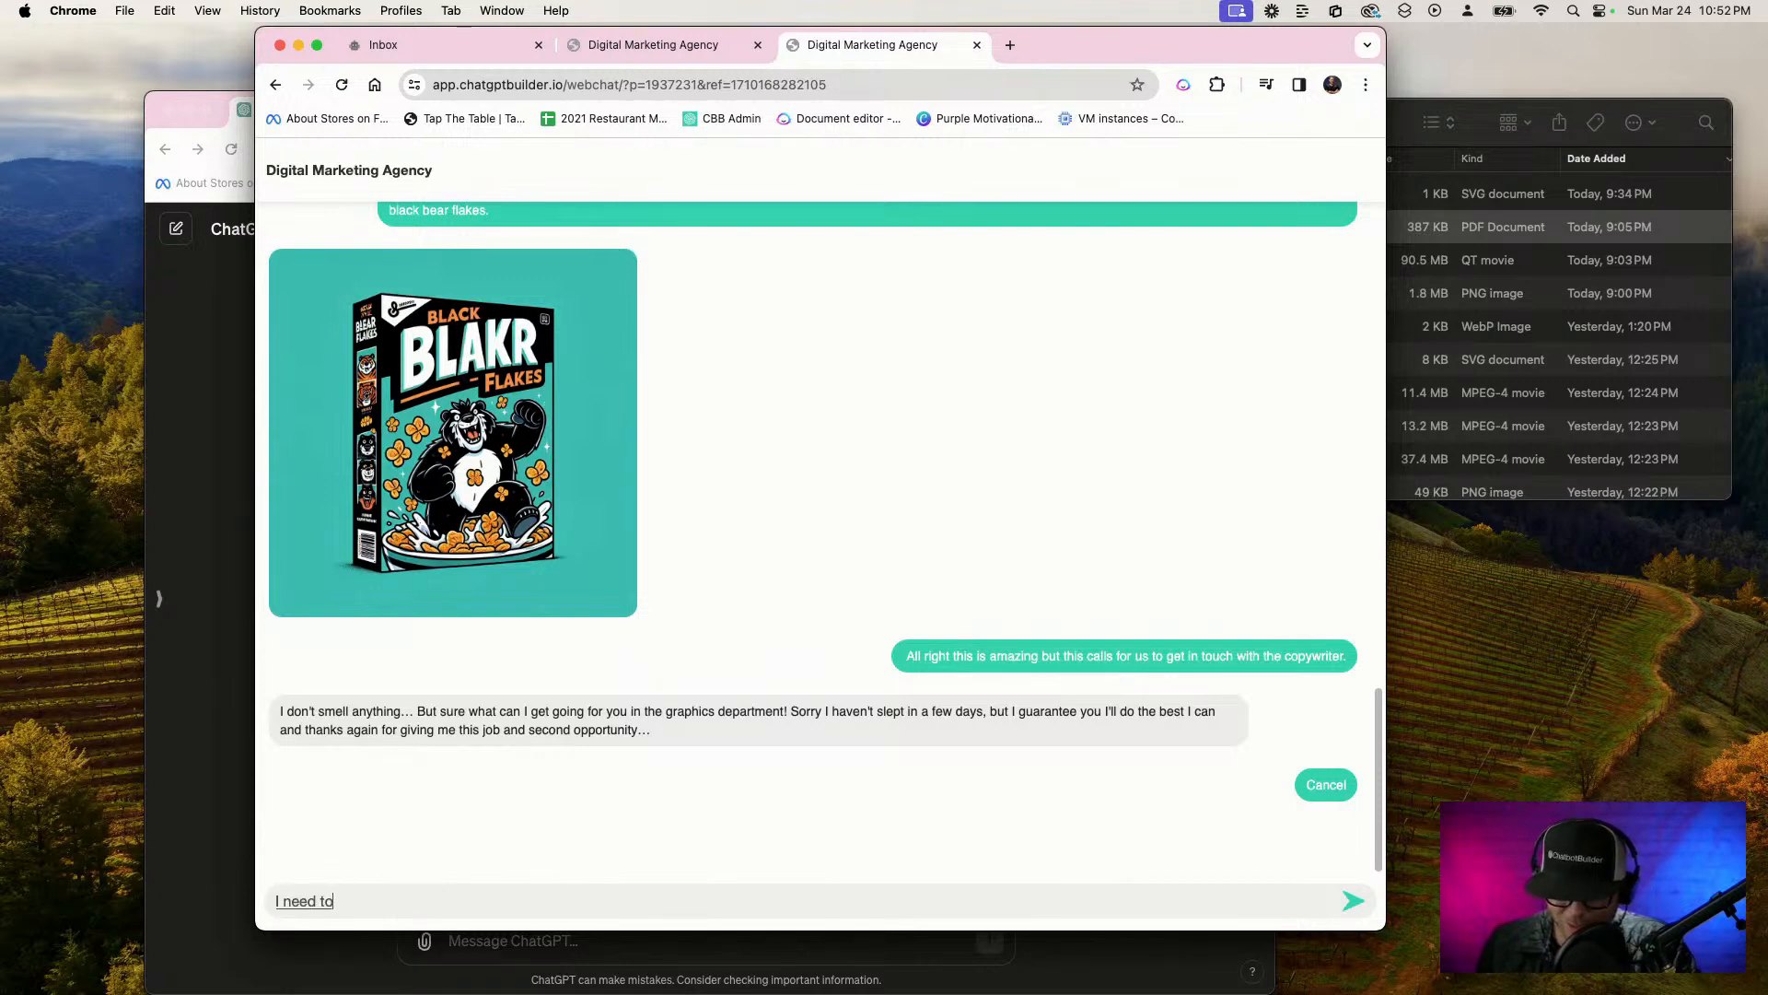
text( start a new copywriting project please)
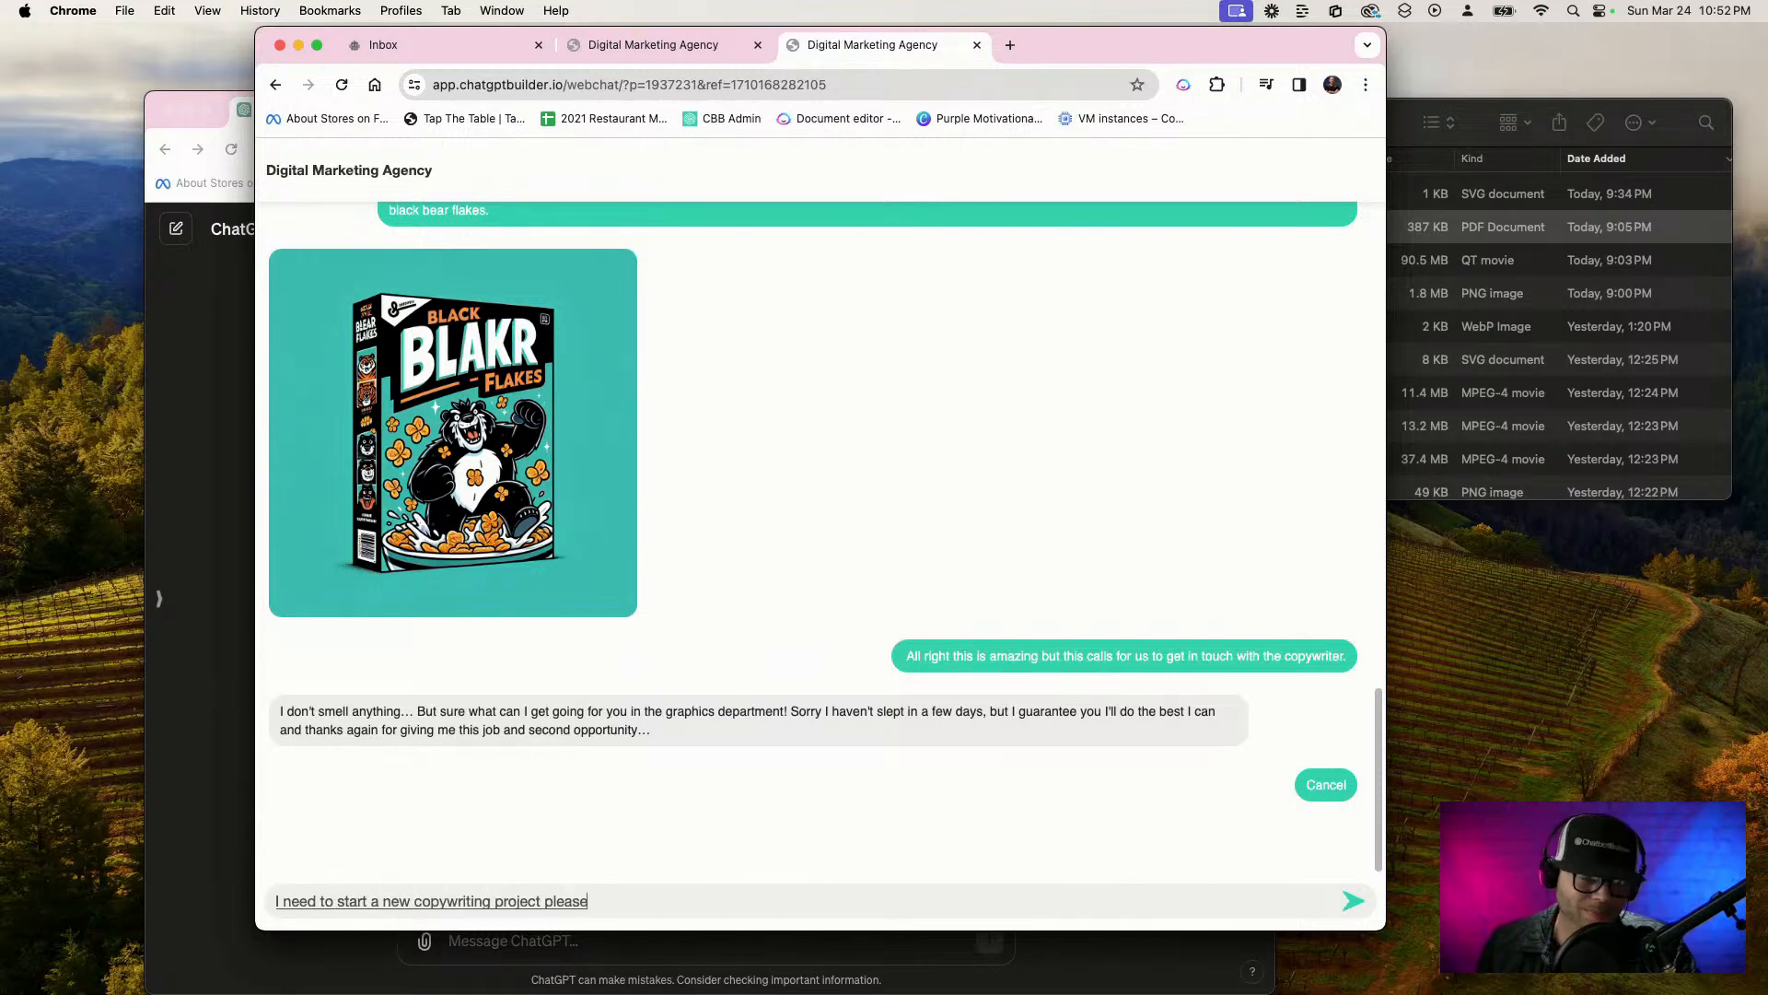
key(Return)
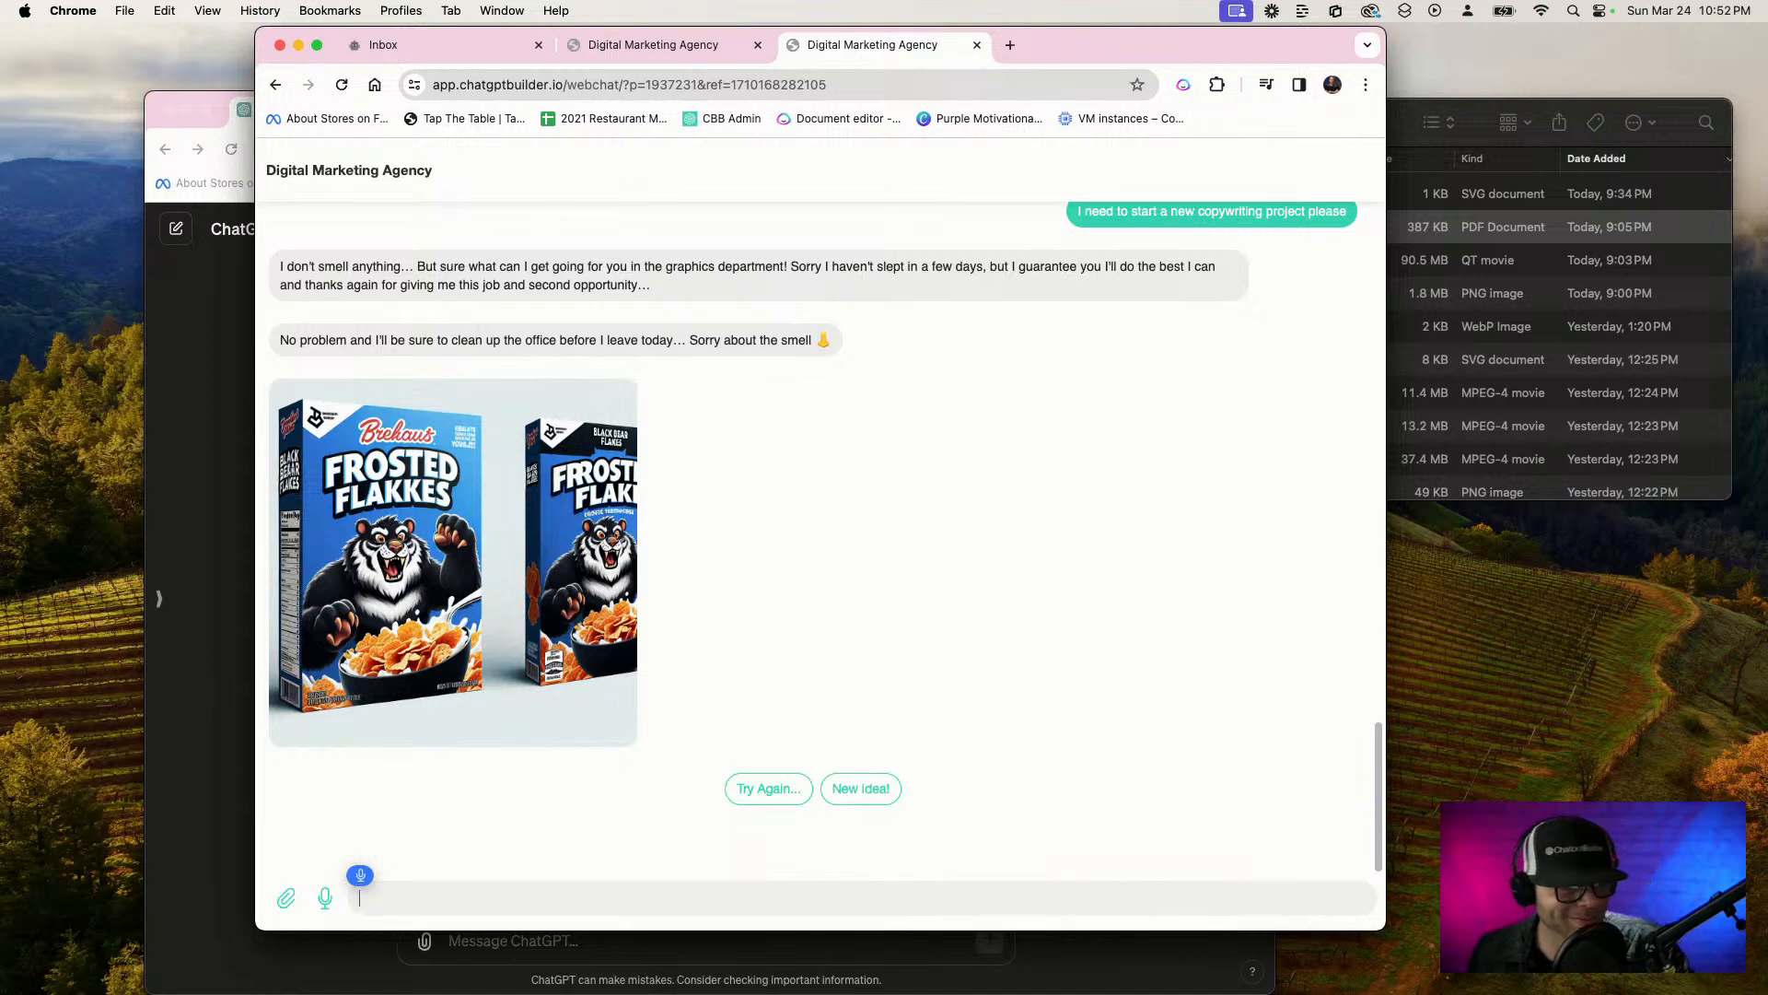
Reply "that's actually really good" to the chatbot and review the conversation in the other webchat session
text(that's actually really good)
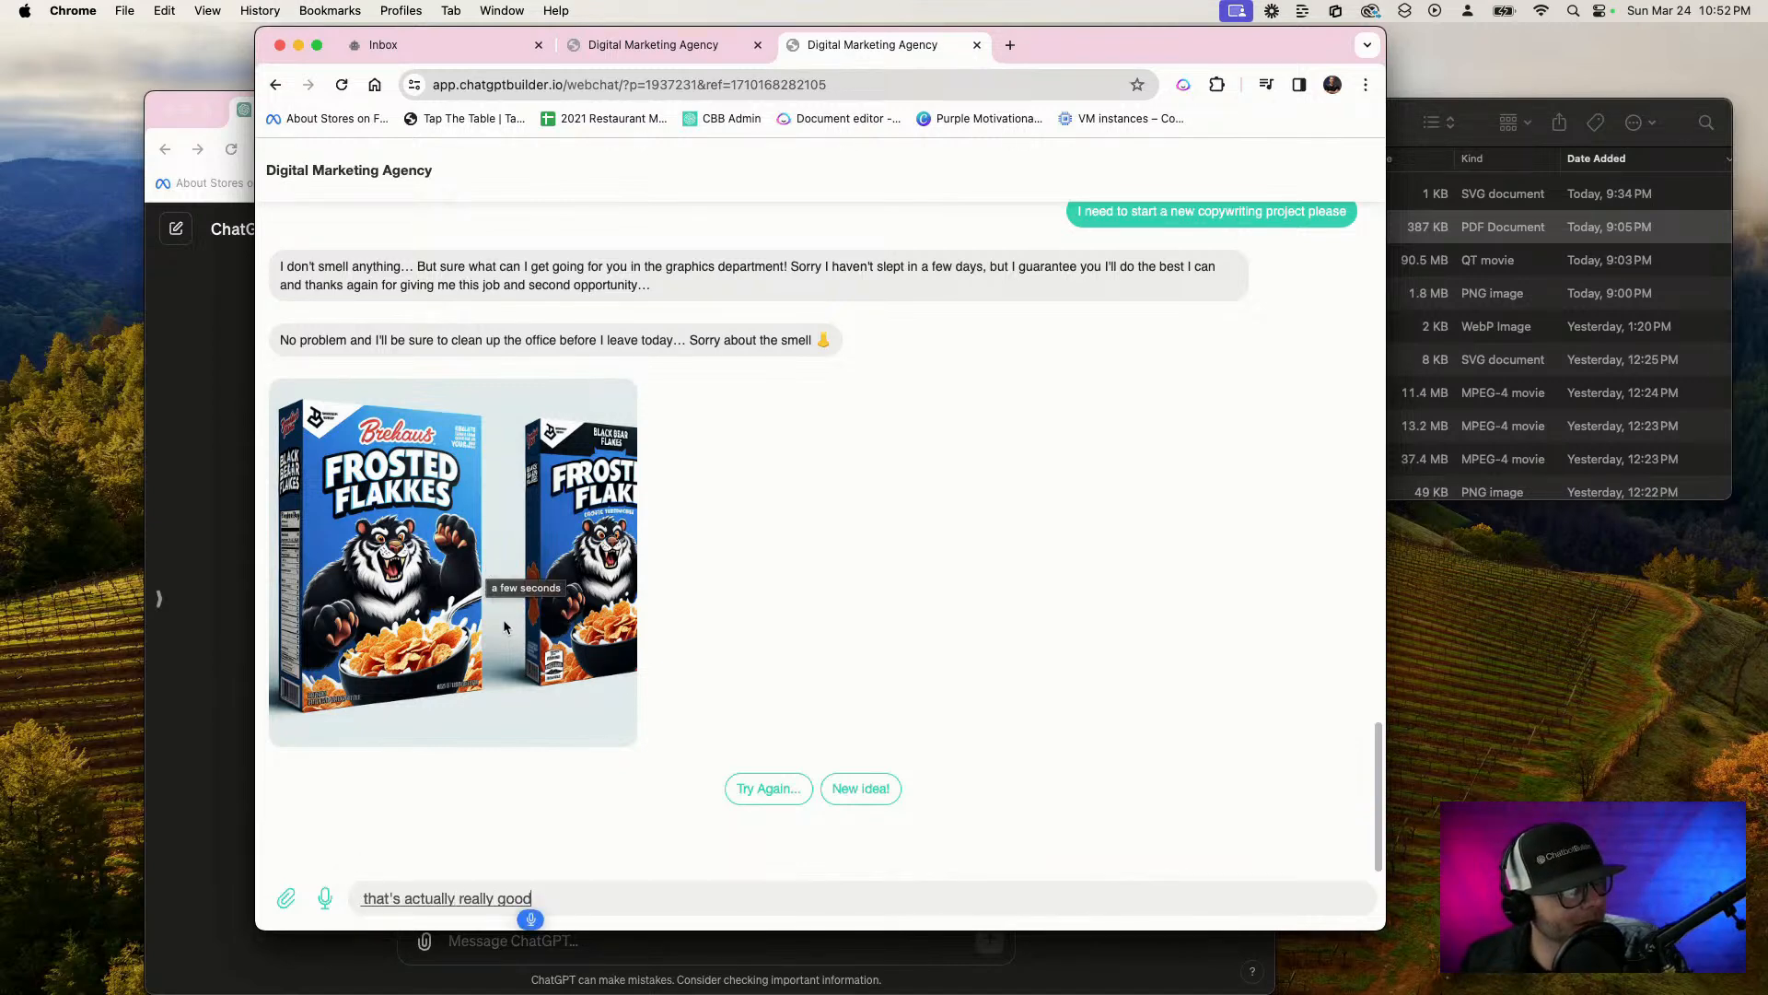
key(Return)
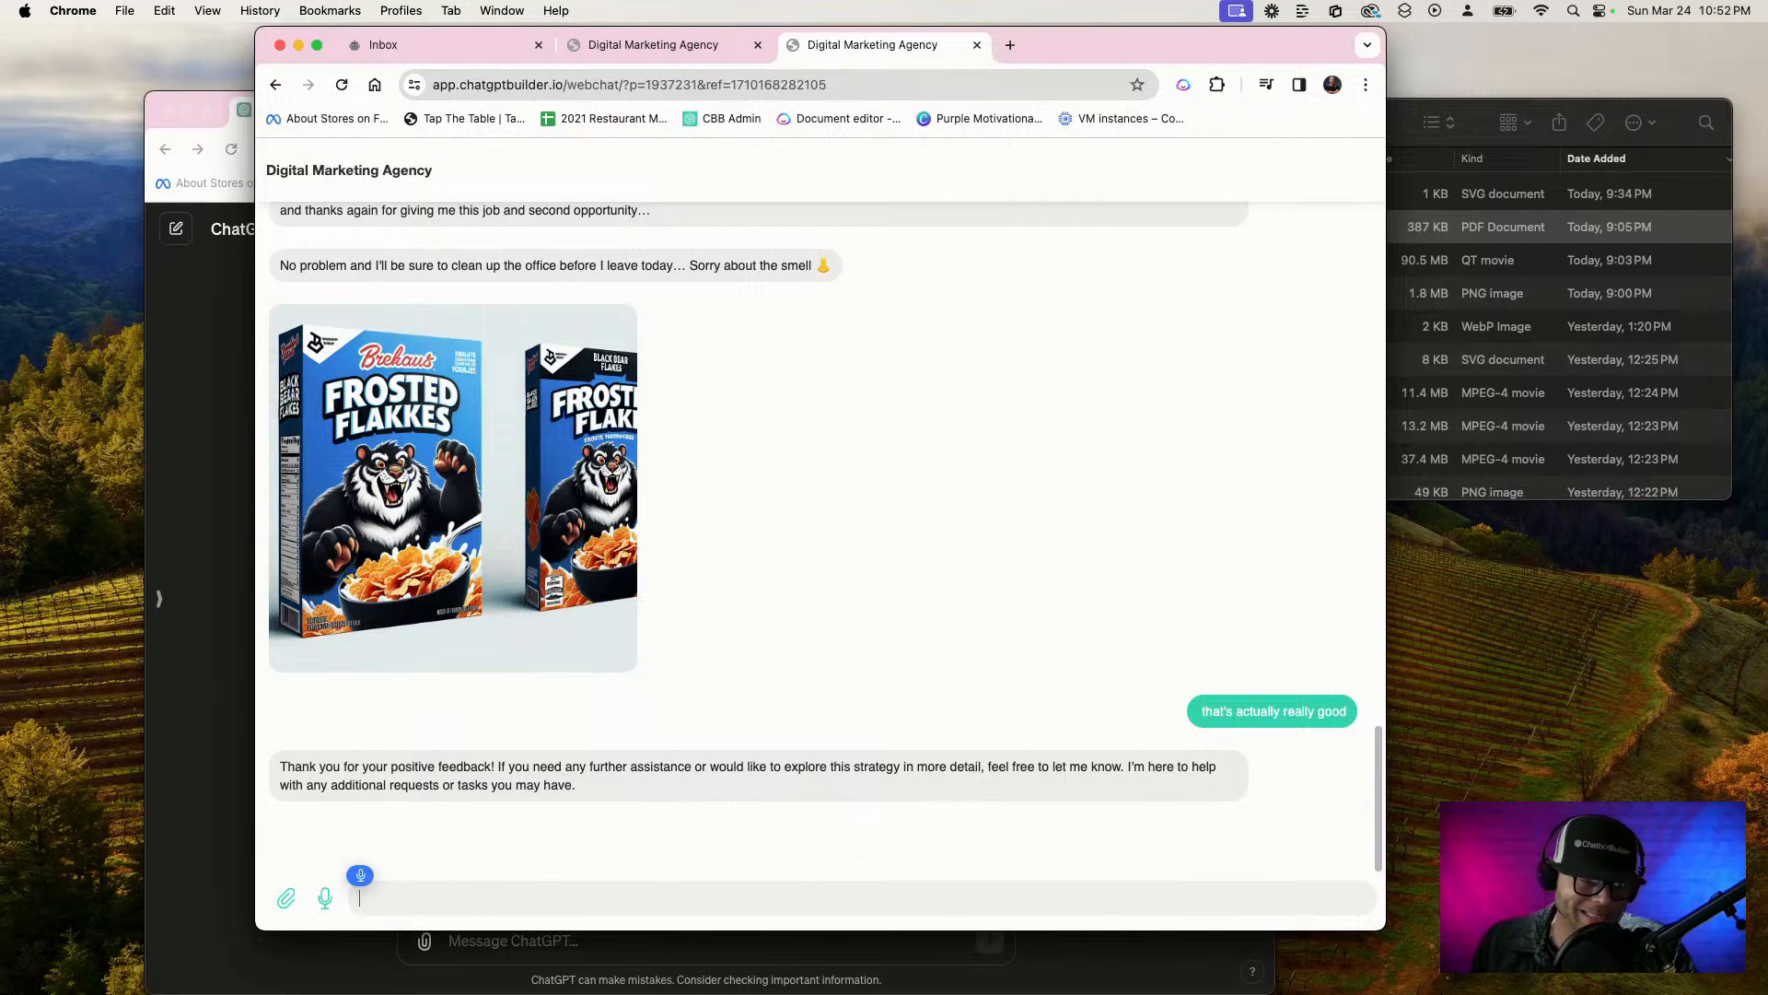
click(466, 53)
click(609, 49)
click(170, 390)
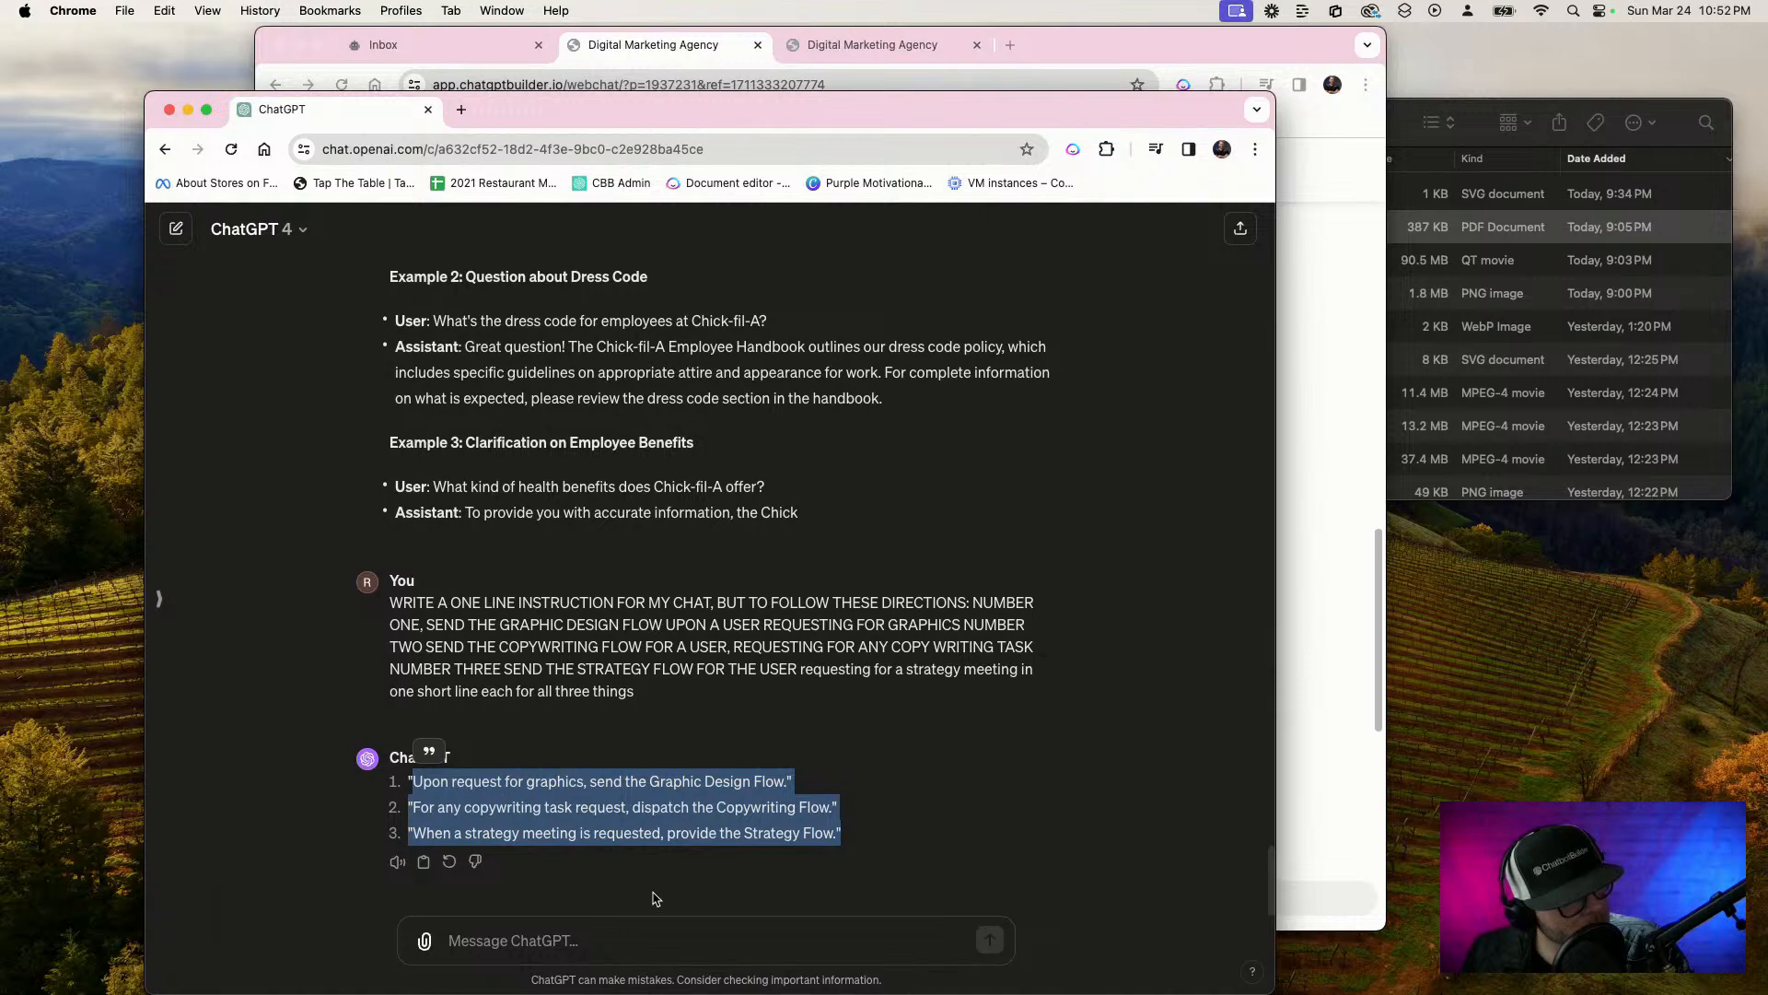
click(1322, 715)
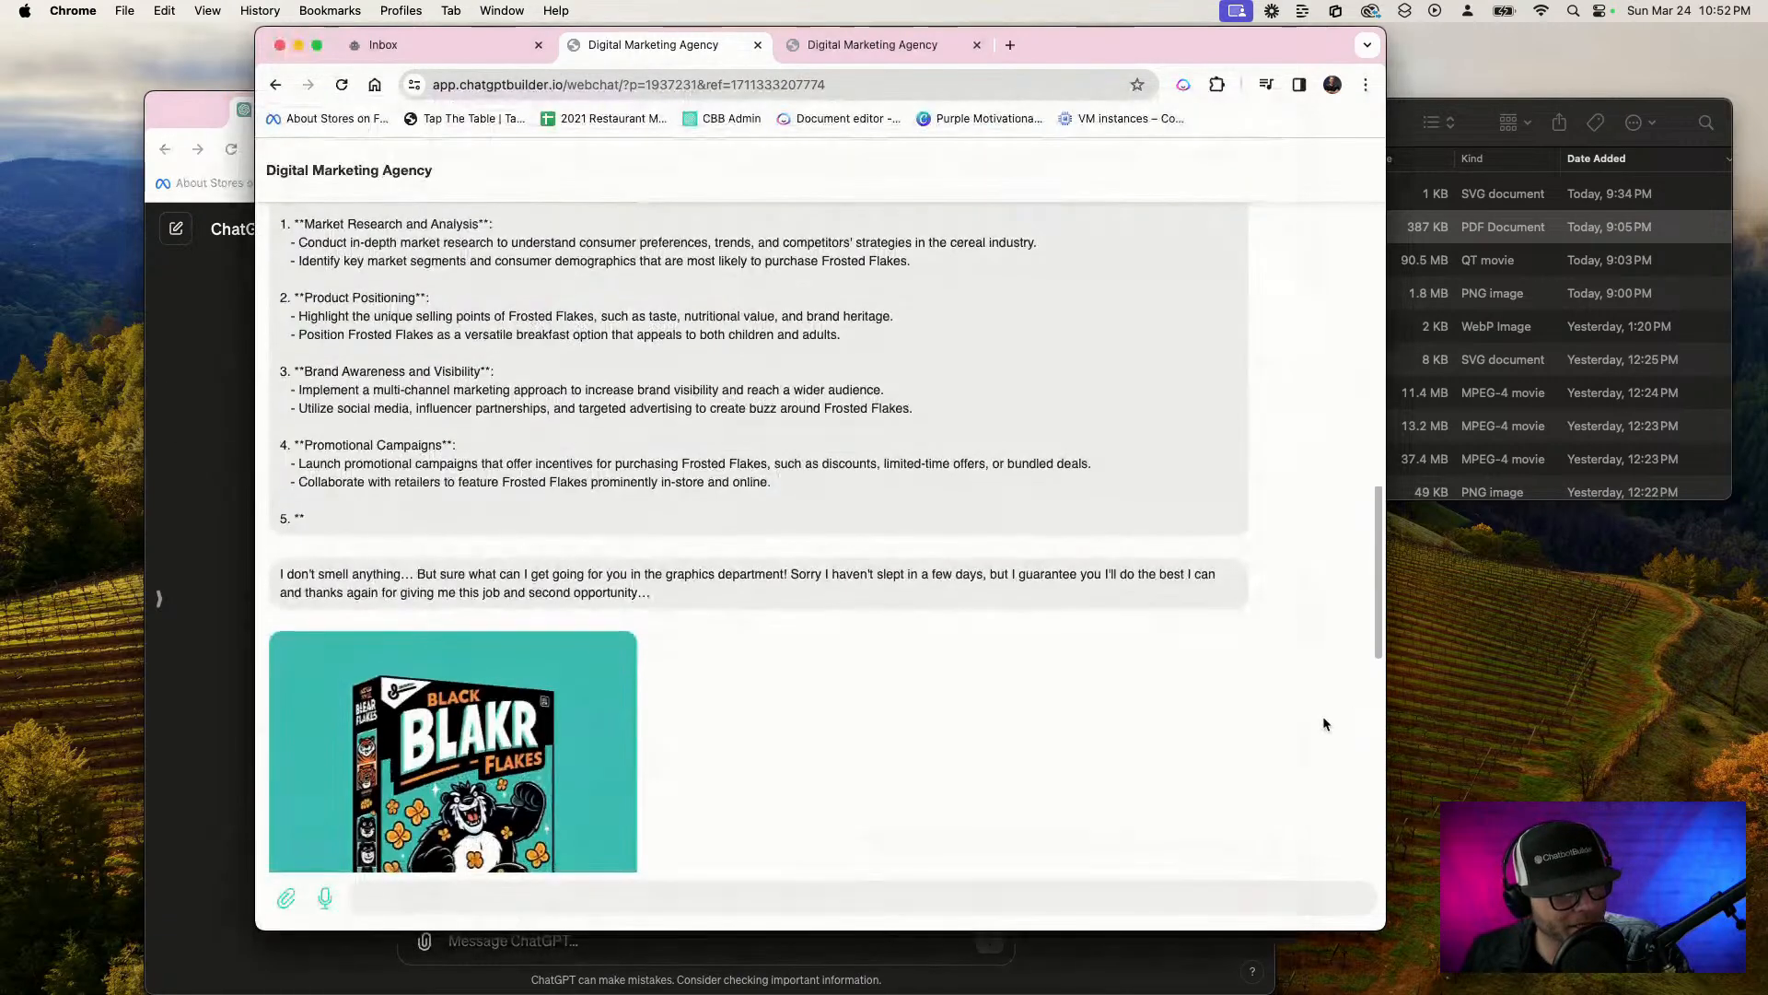
scroll(895, 764, down, 2)
scroll(896, 765, down, 1)
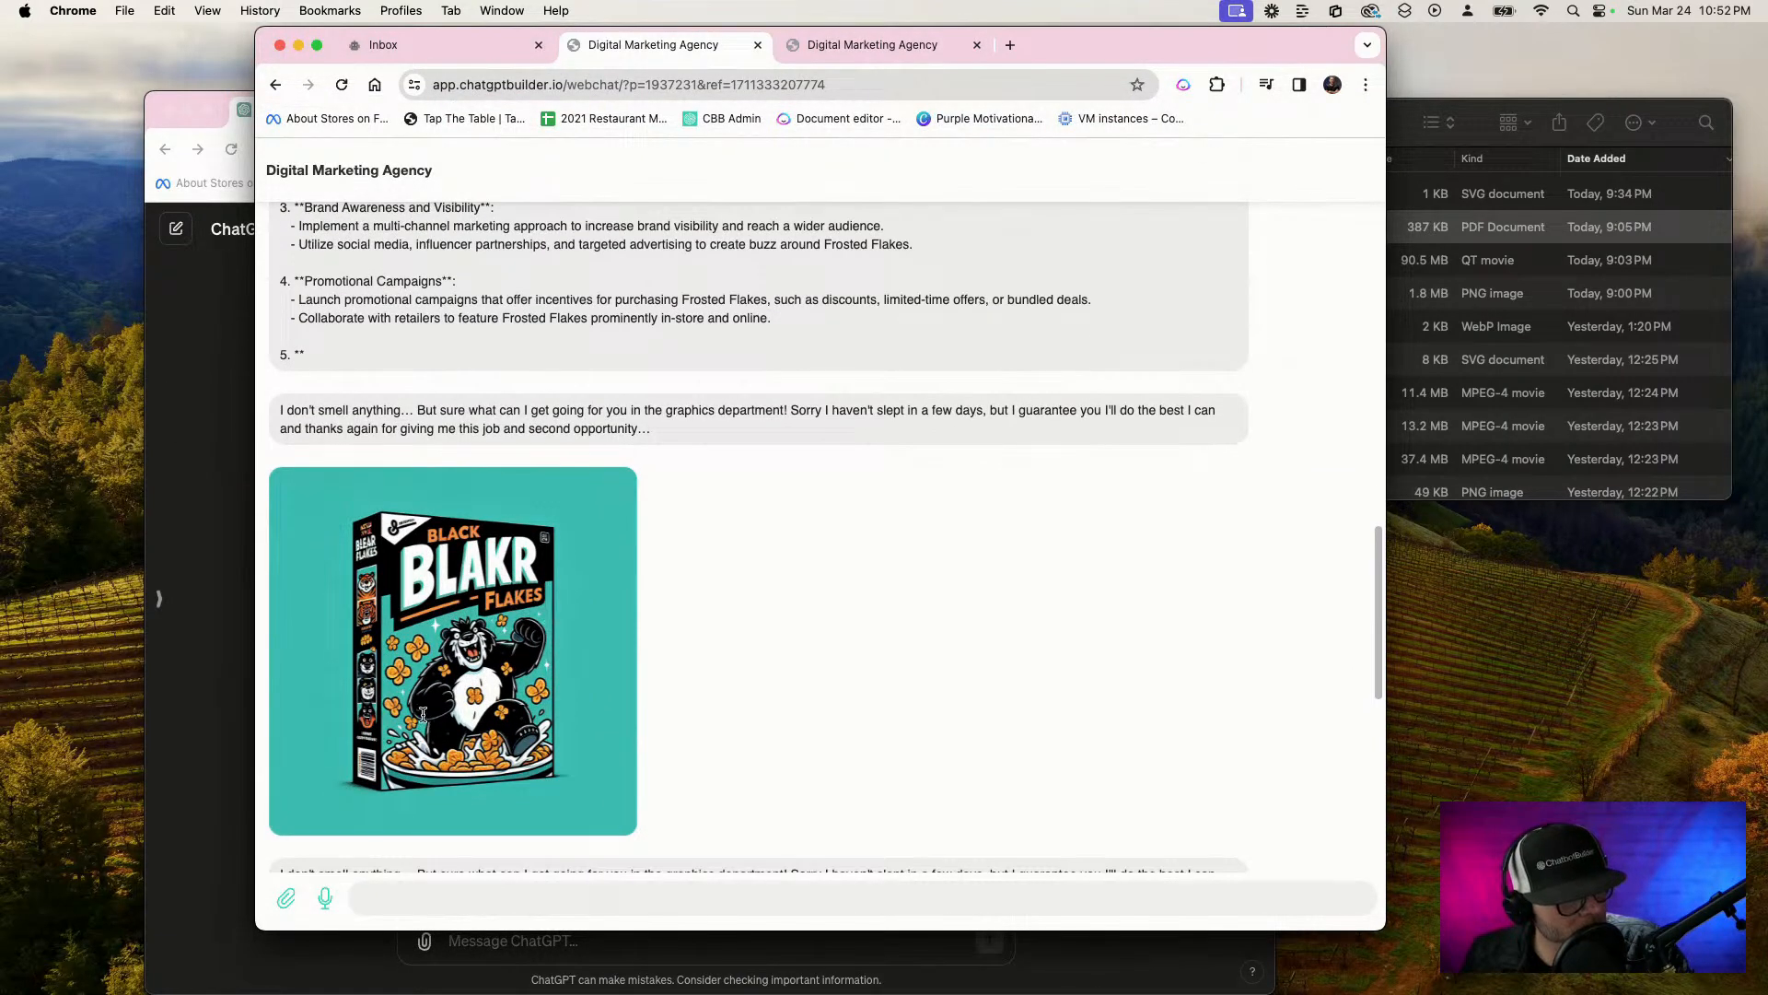
scroll(422, 714, down, 5)
Replace the unsent draft in the original webchat and send "Hey, I need you to start a new copywriting task for me please"
click(927, 50)
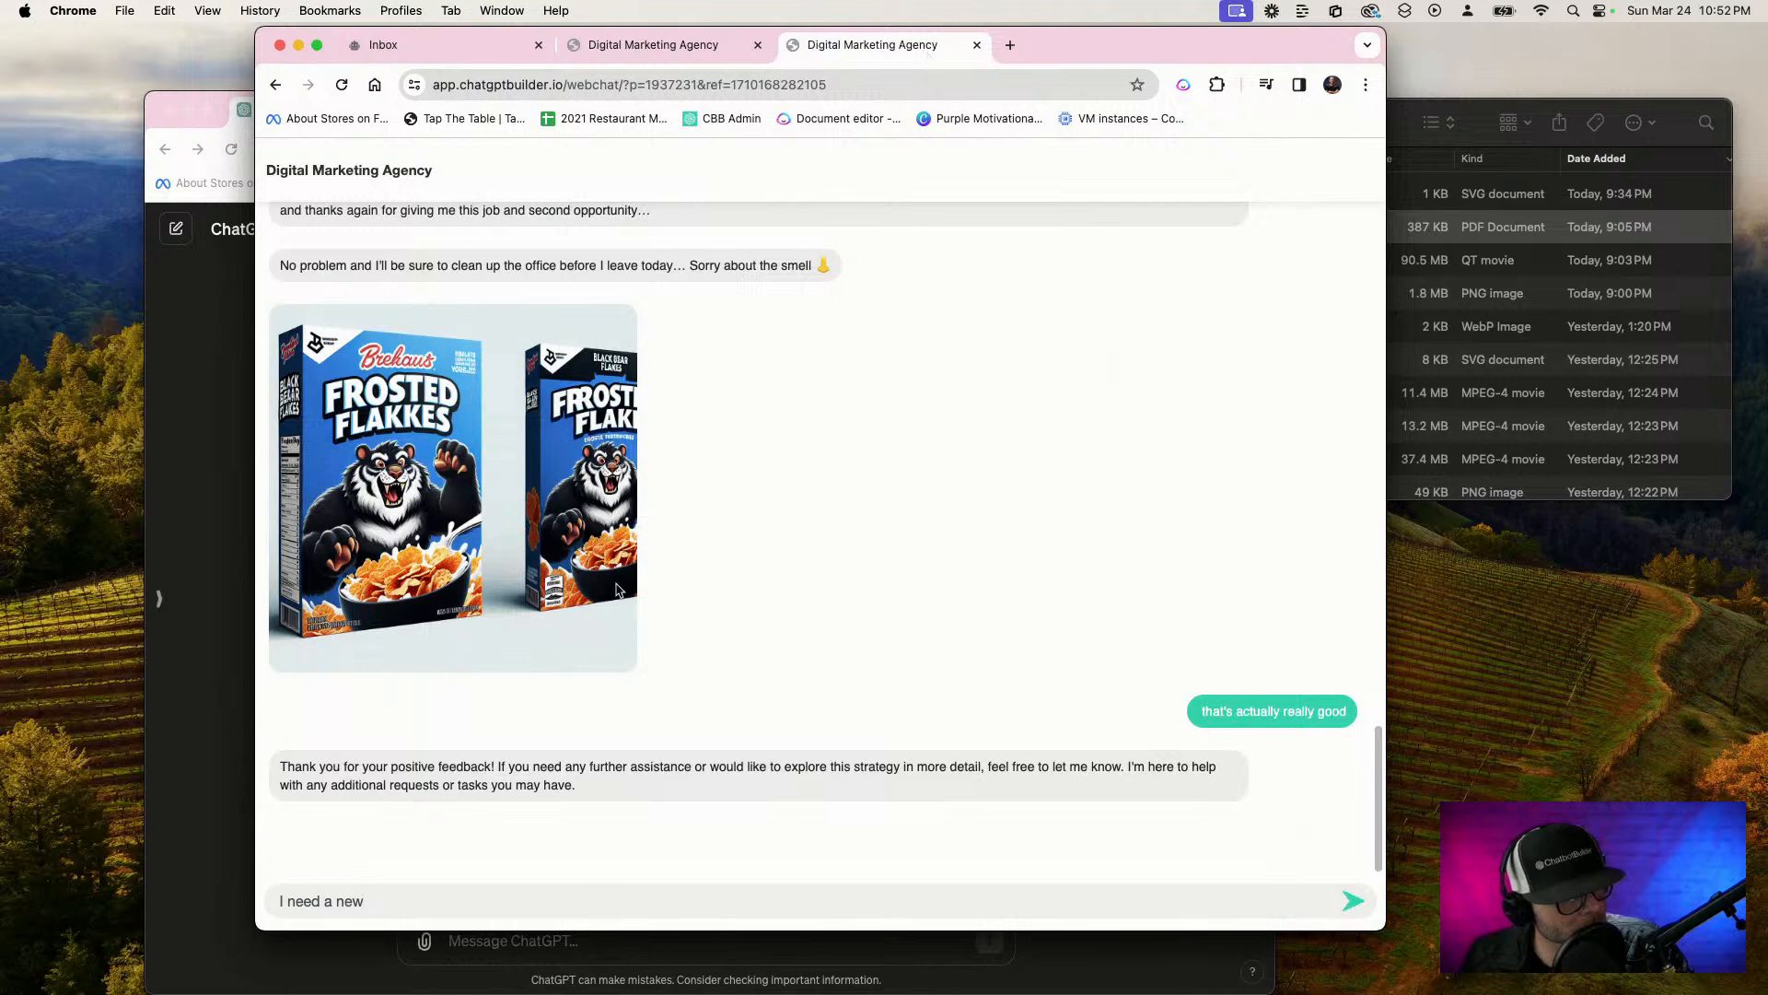
click(424, 906)
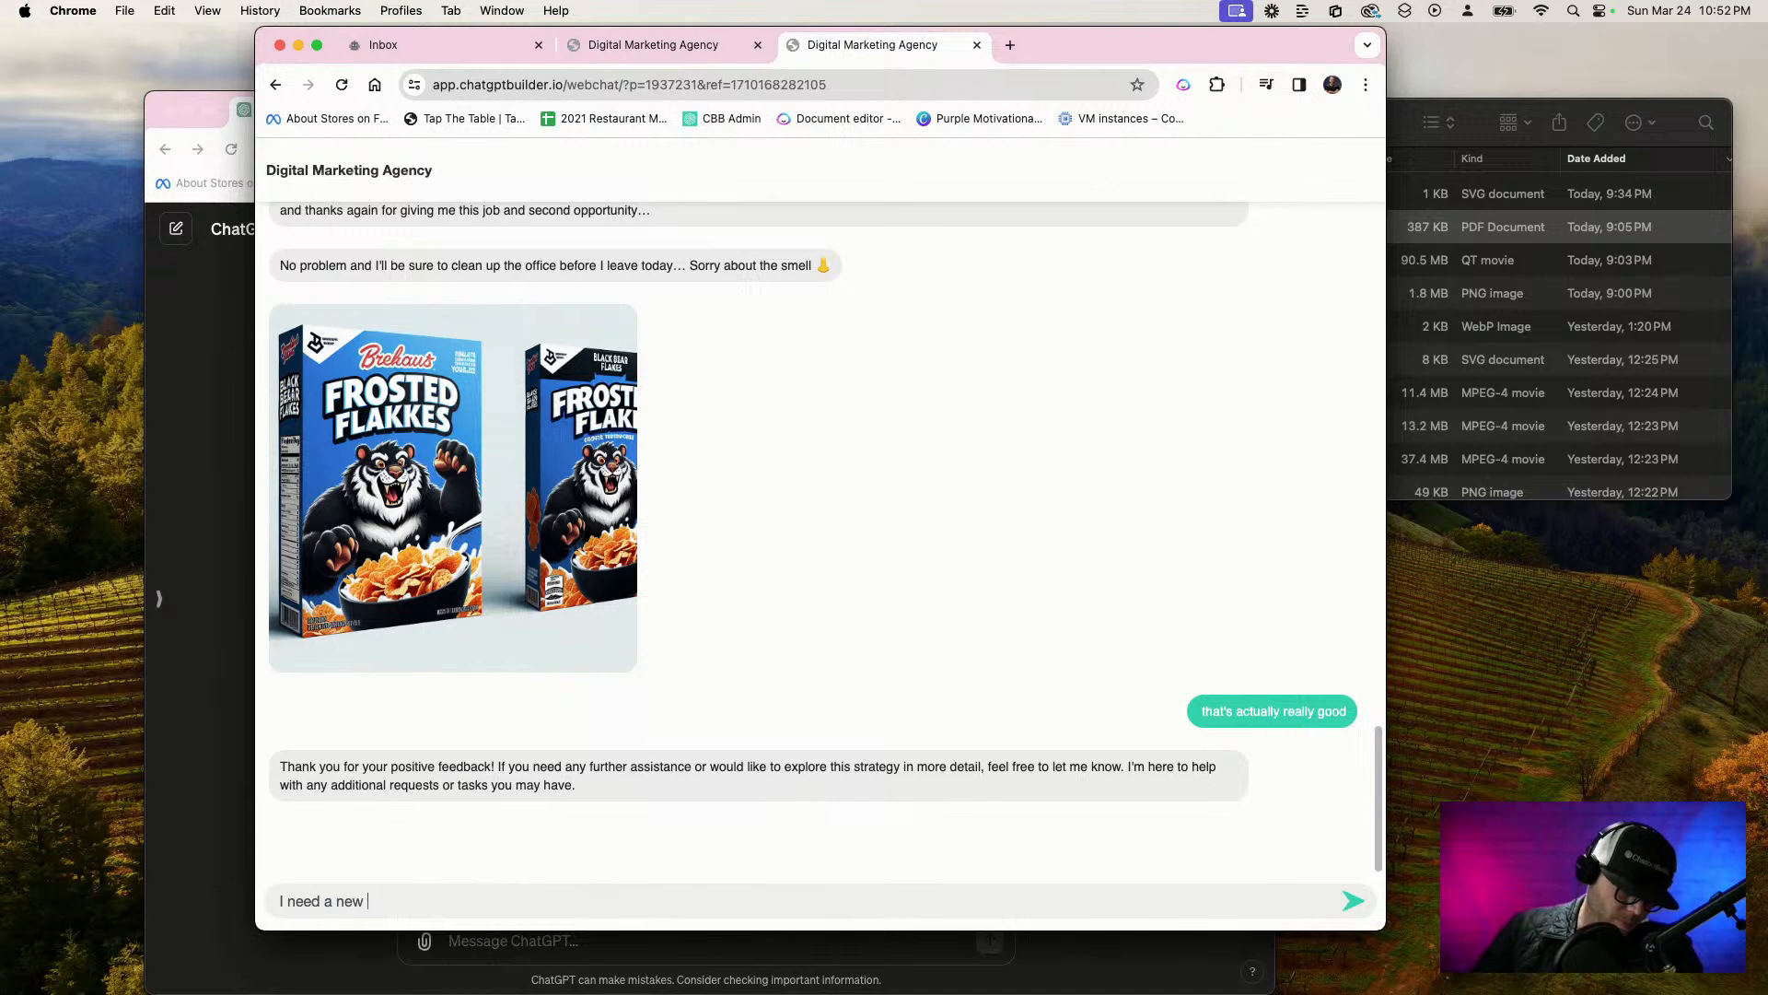
key(F5)
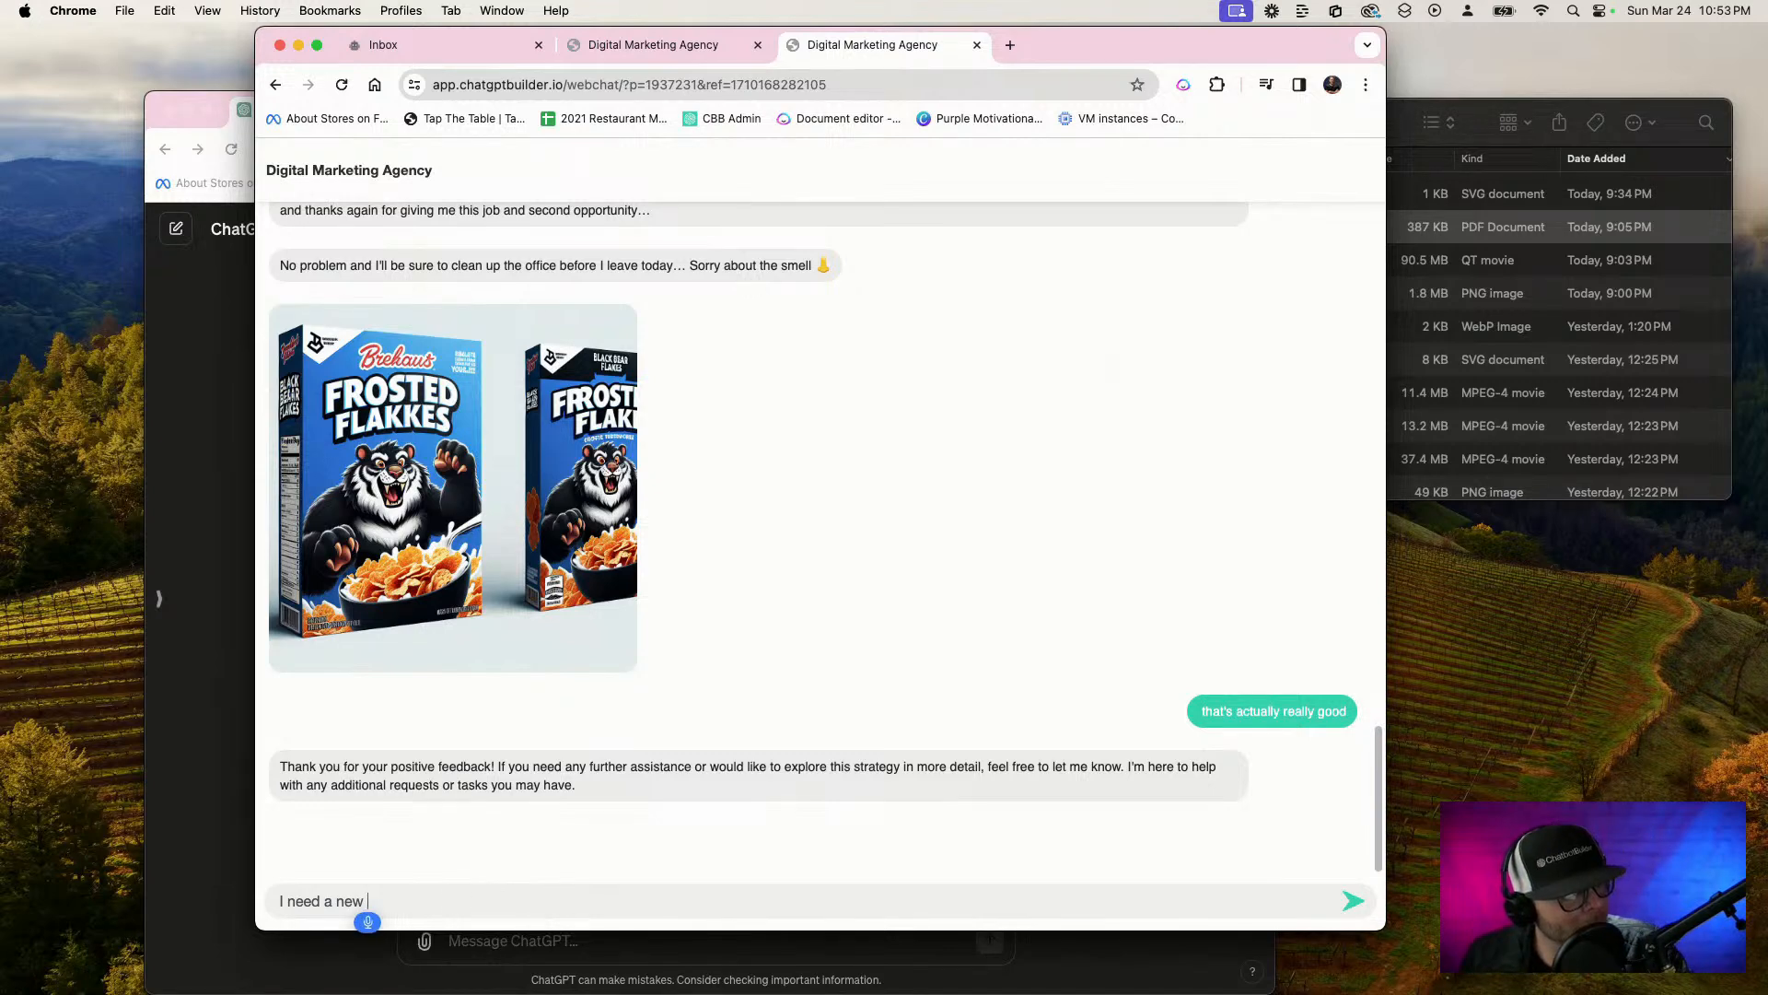
key(super+a)
key(F5)
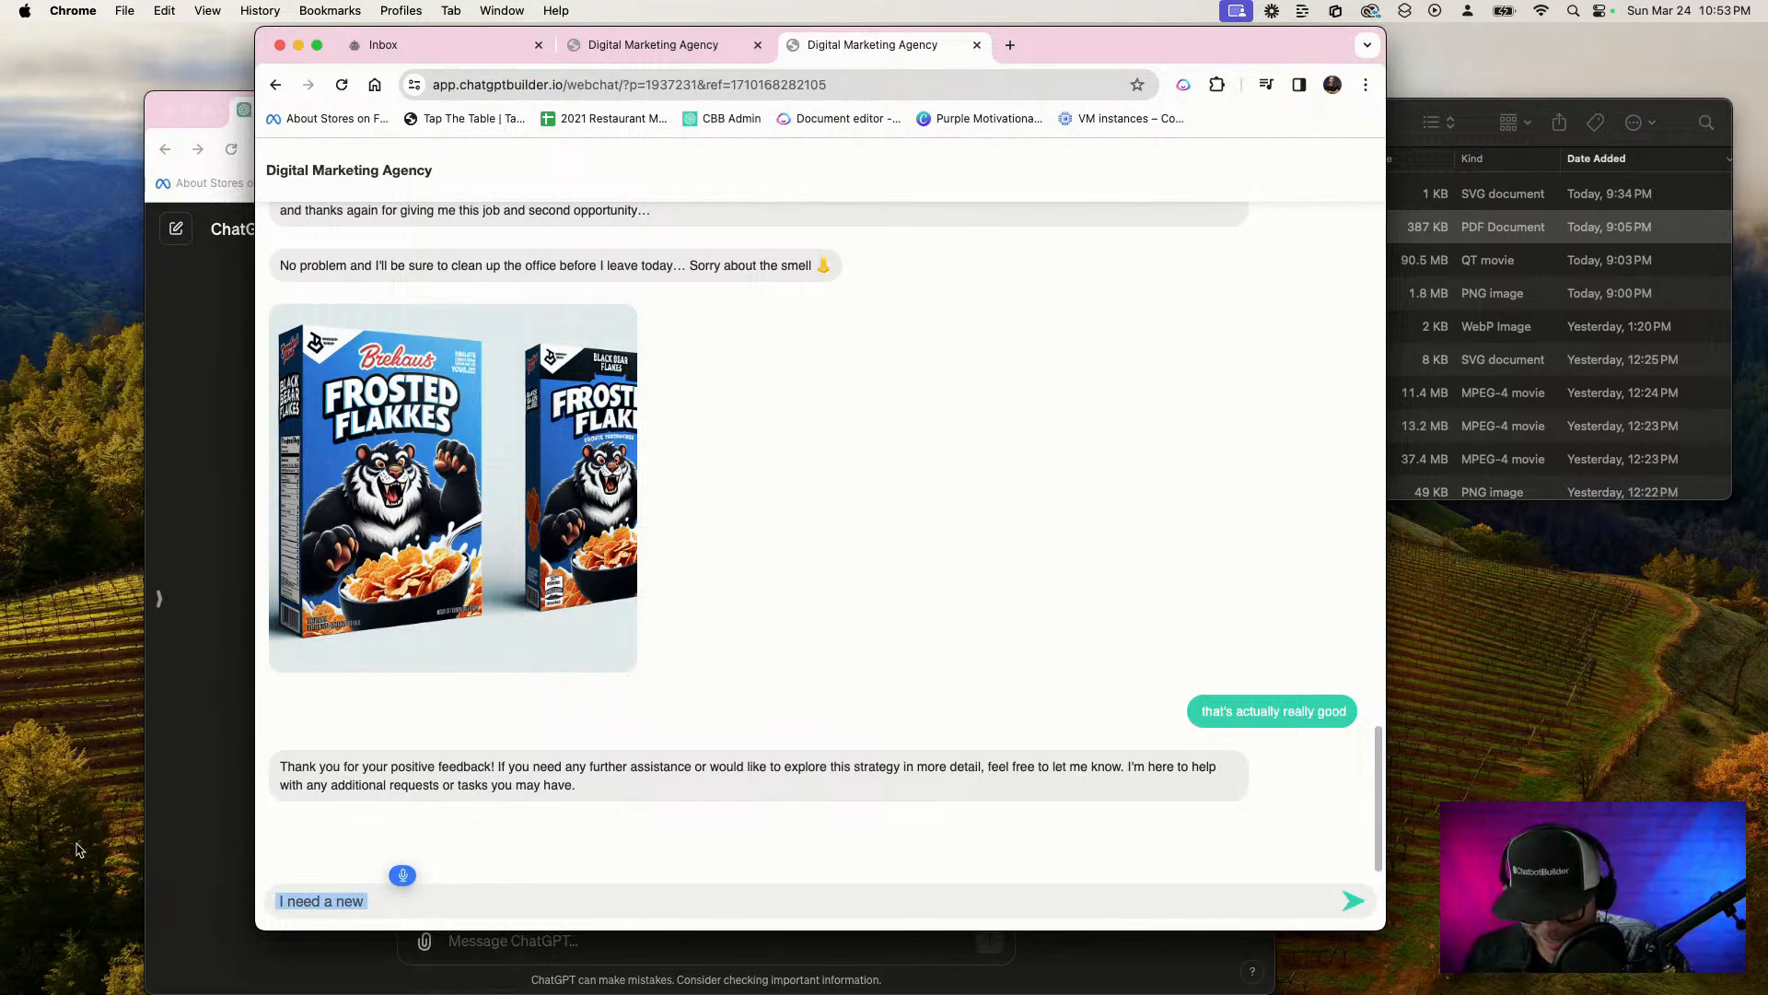
text(Hey, I need you to start a new copywriting task for me please)
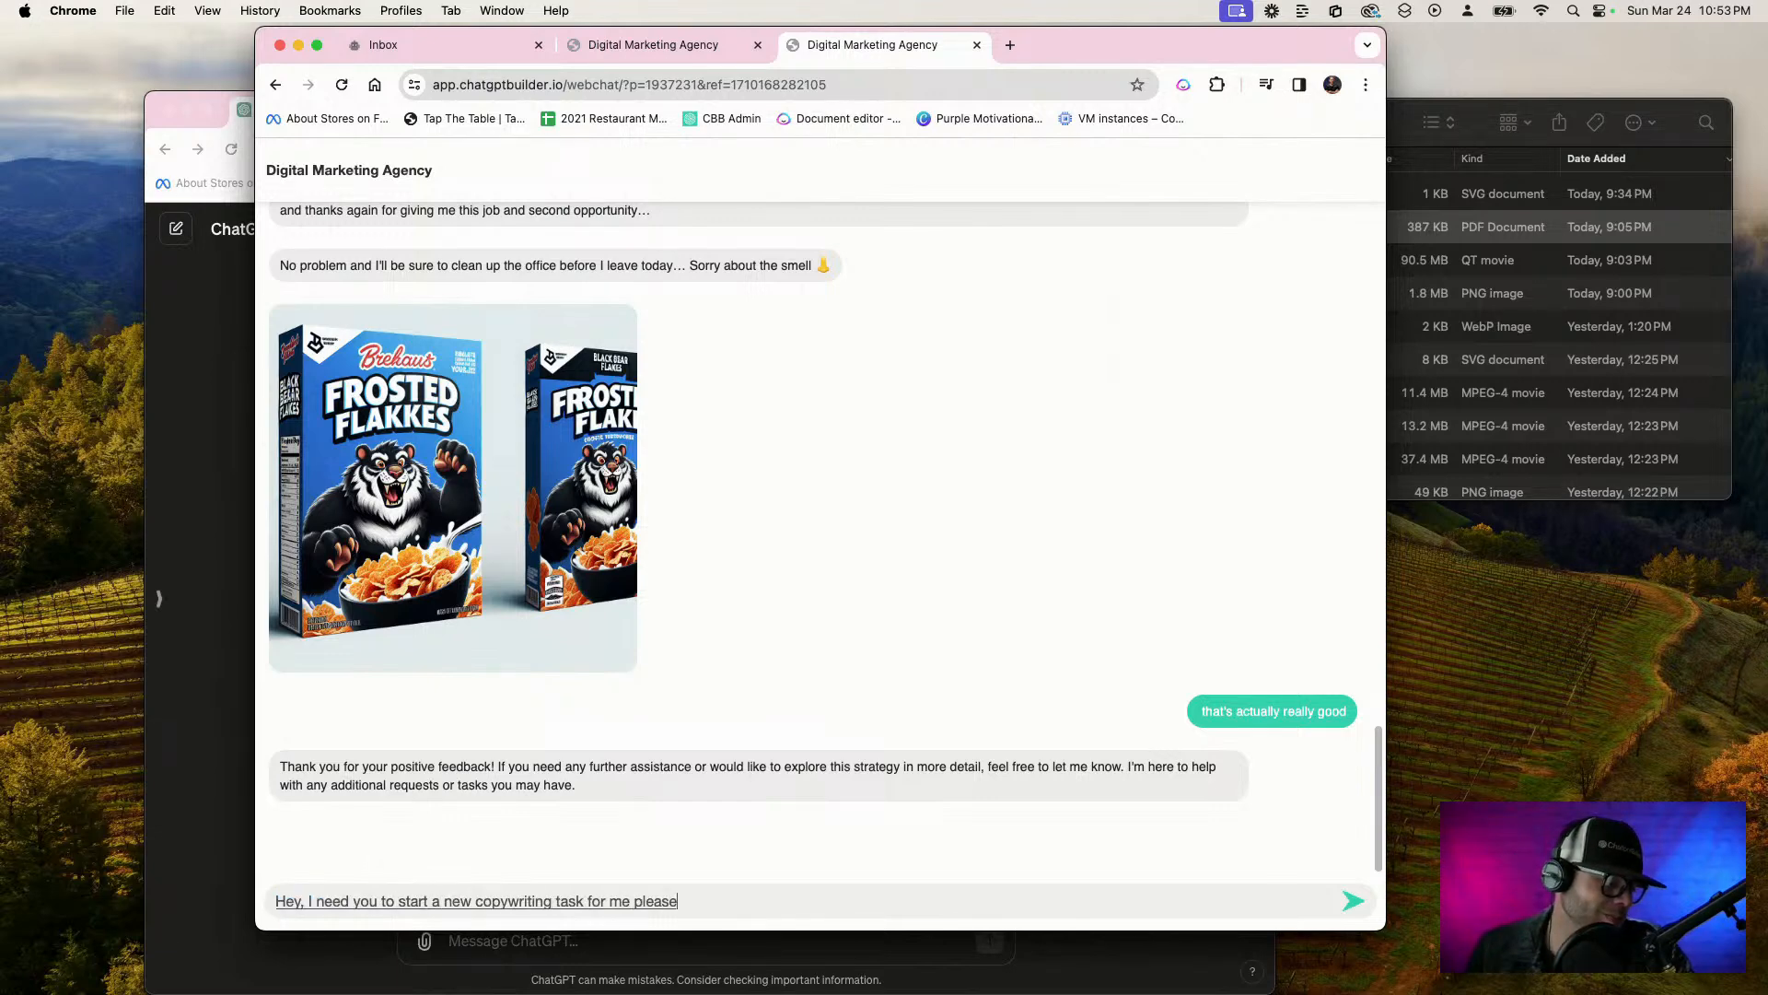
key(Return)
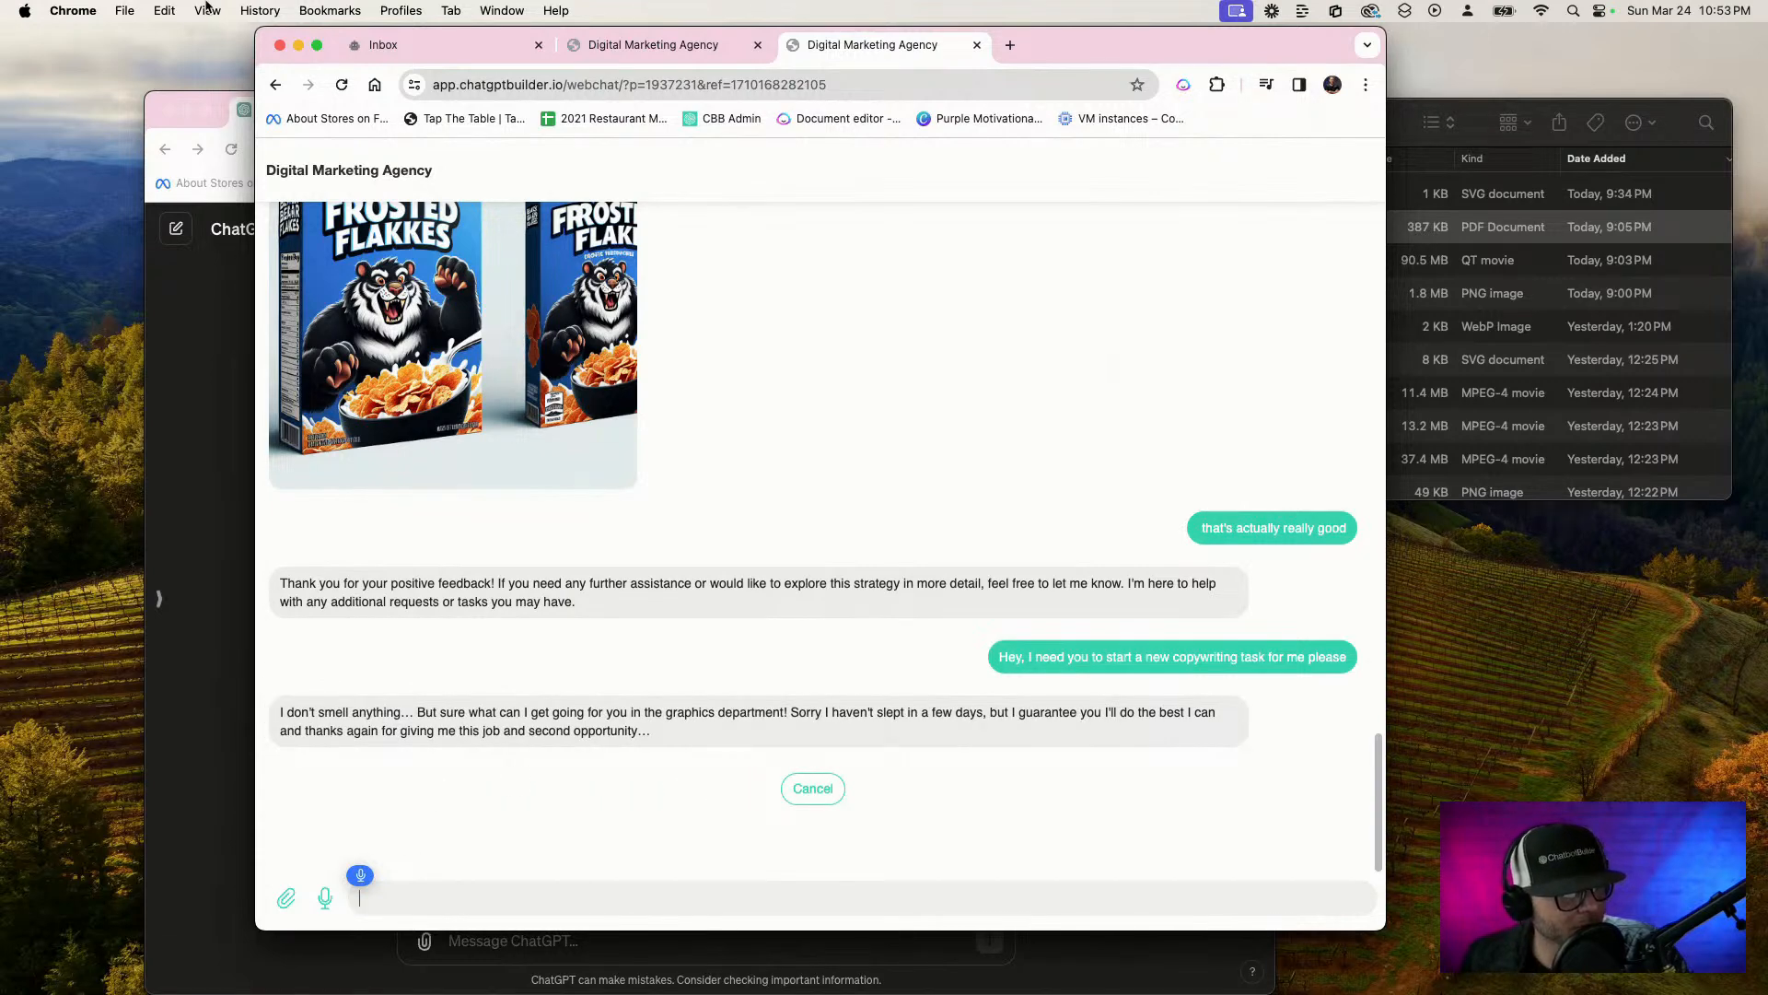
Close the duplicate Digital Marketing Agency webchat and open the Senior copywriter flow from the bot's flows
click(467, 43)
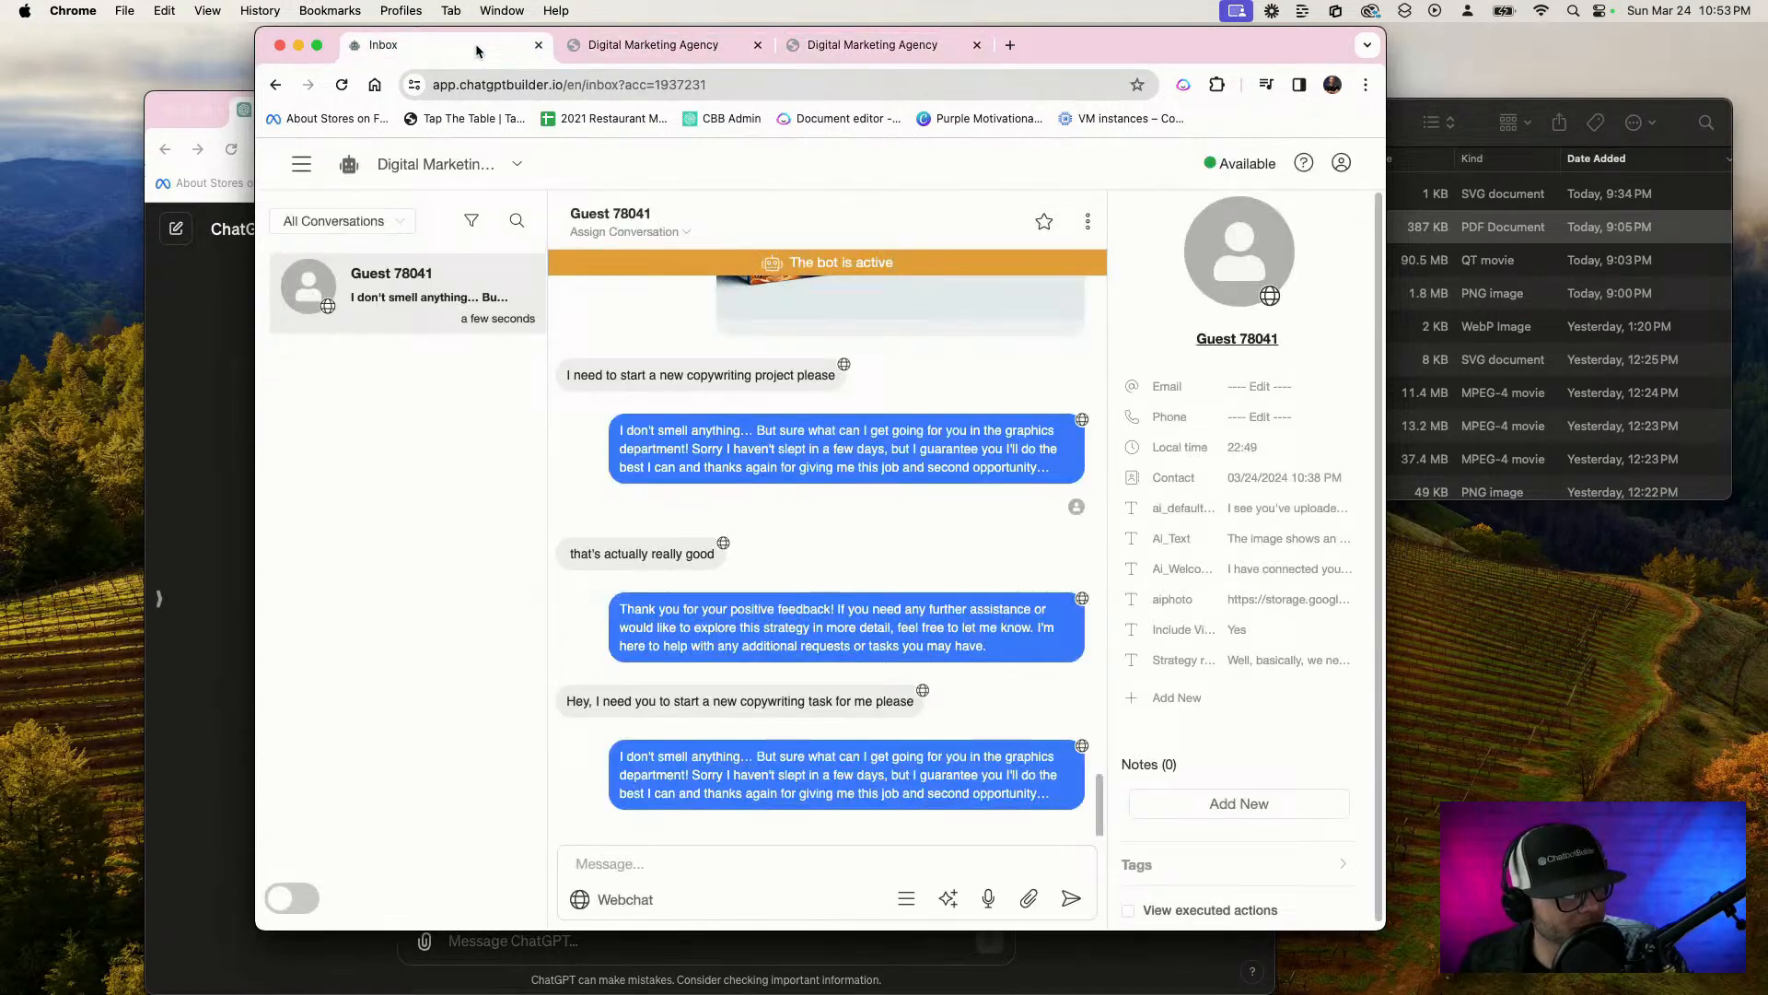
click(758, 44)
click(301, 164)
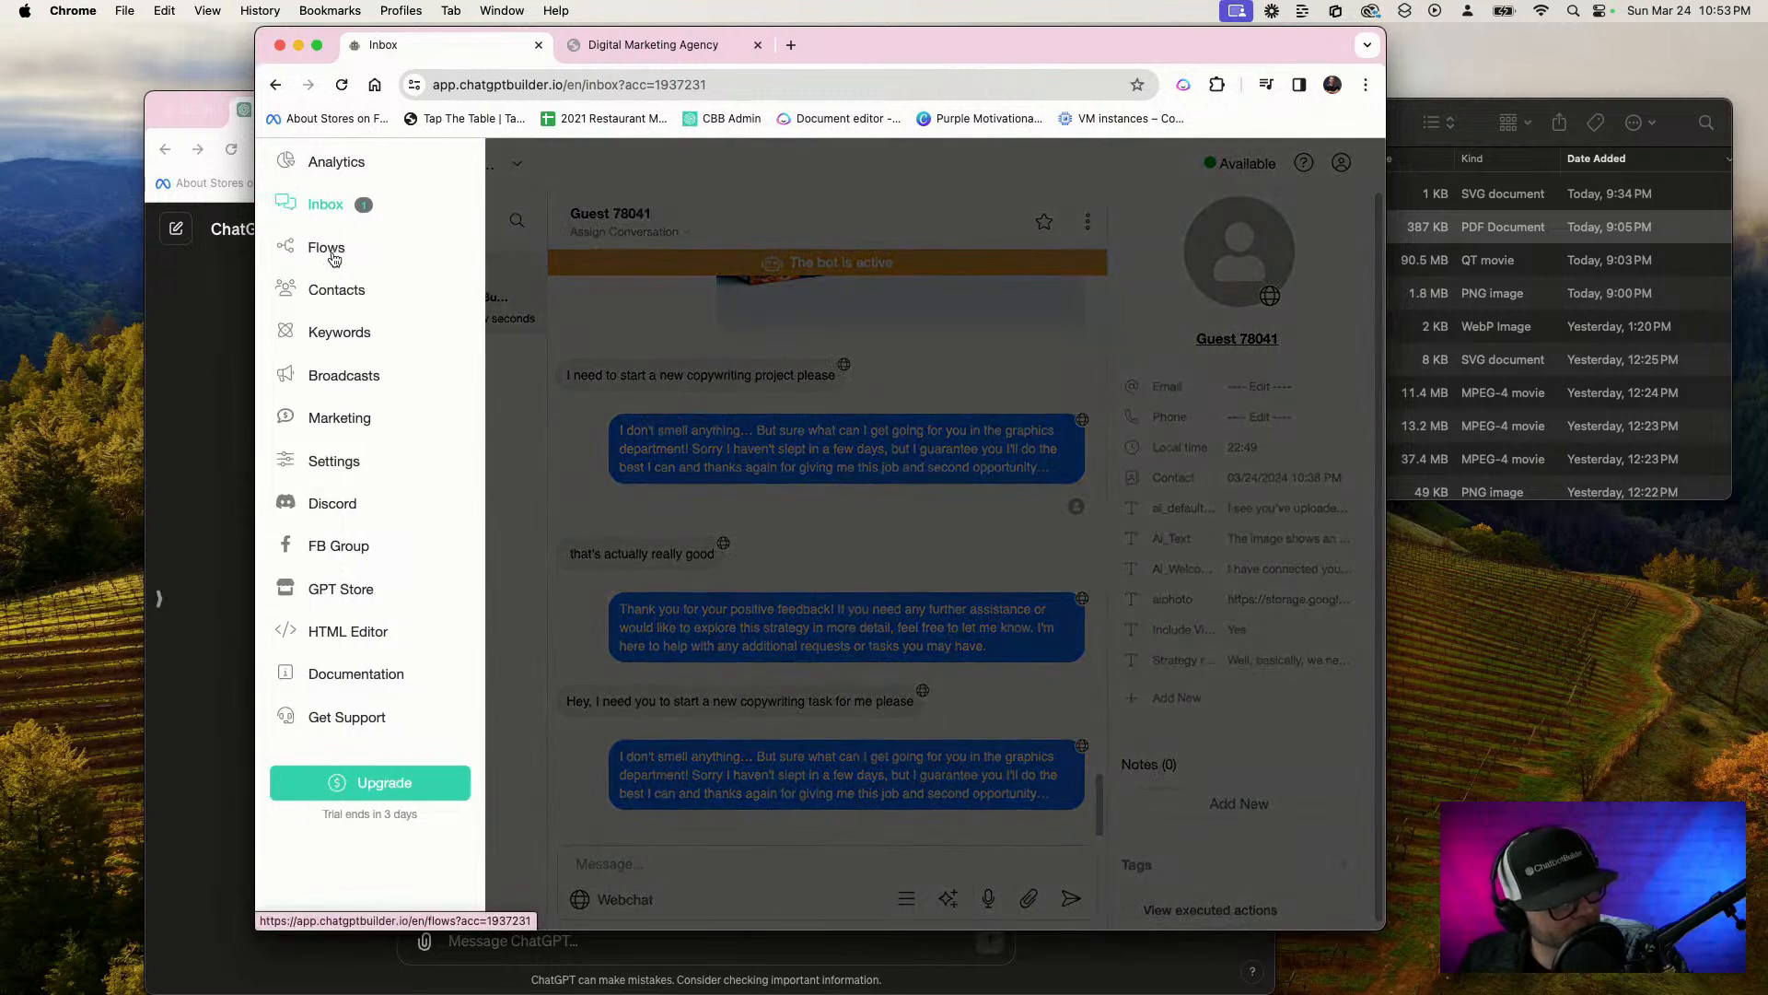
click(334, 250)
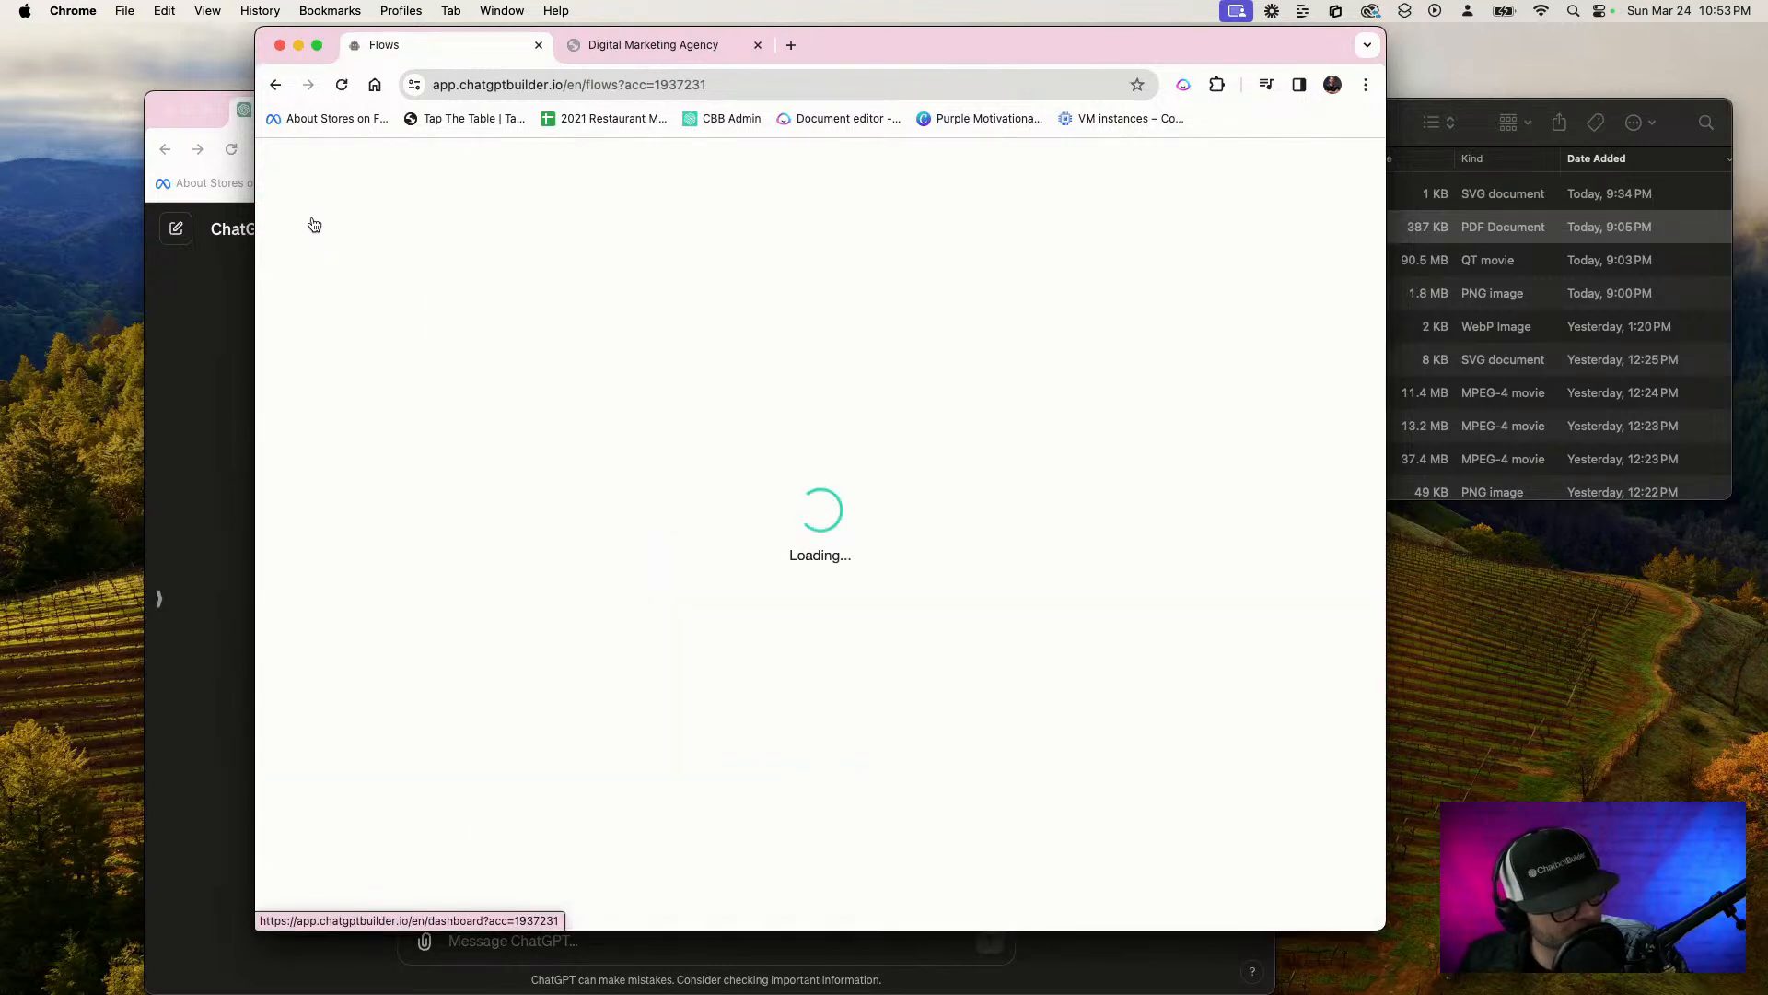
scroll(786, 613, down, 1)
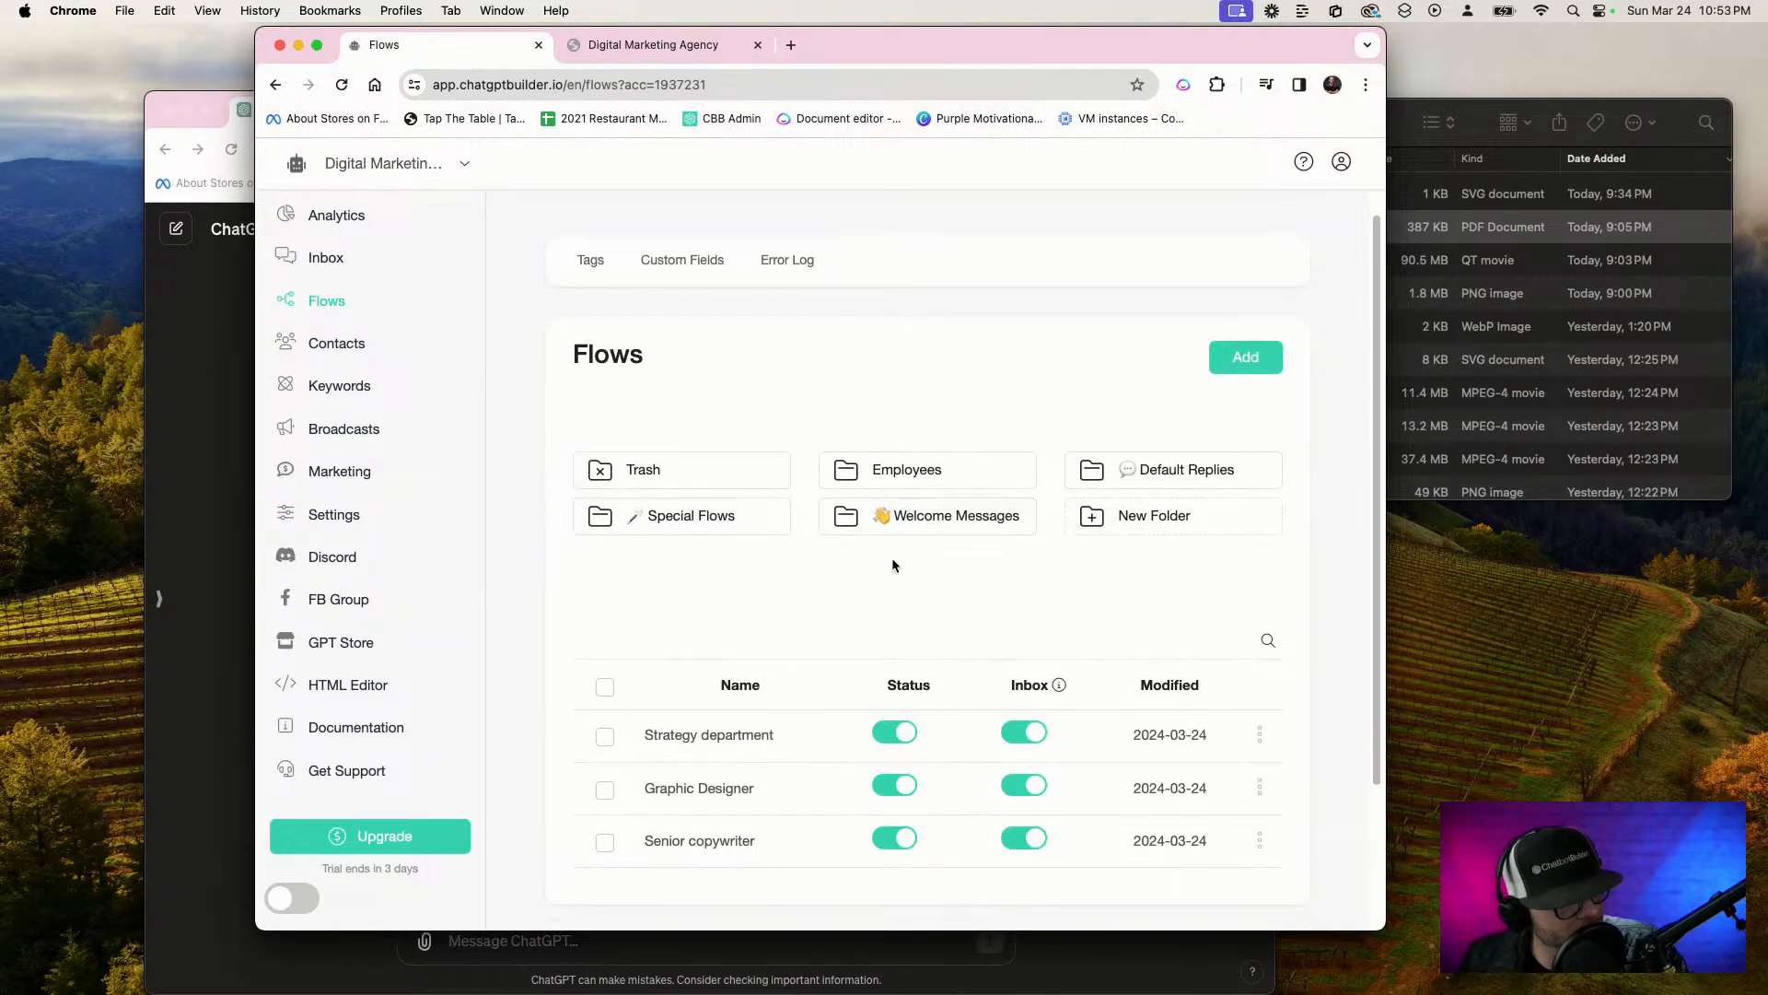
click(711, 838)
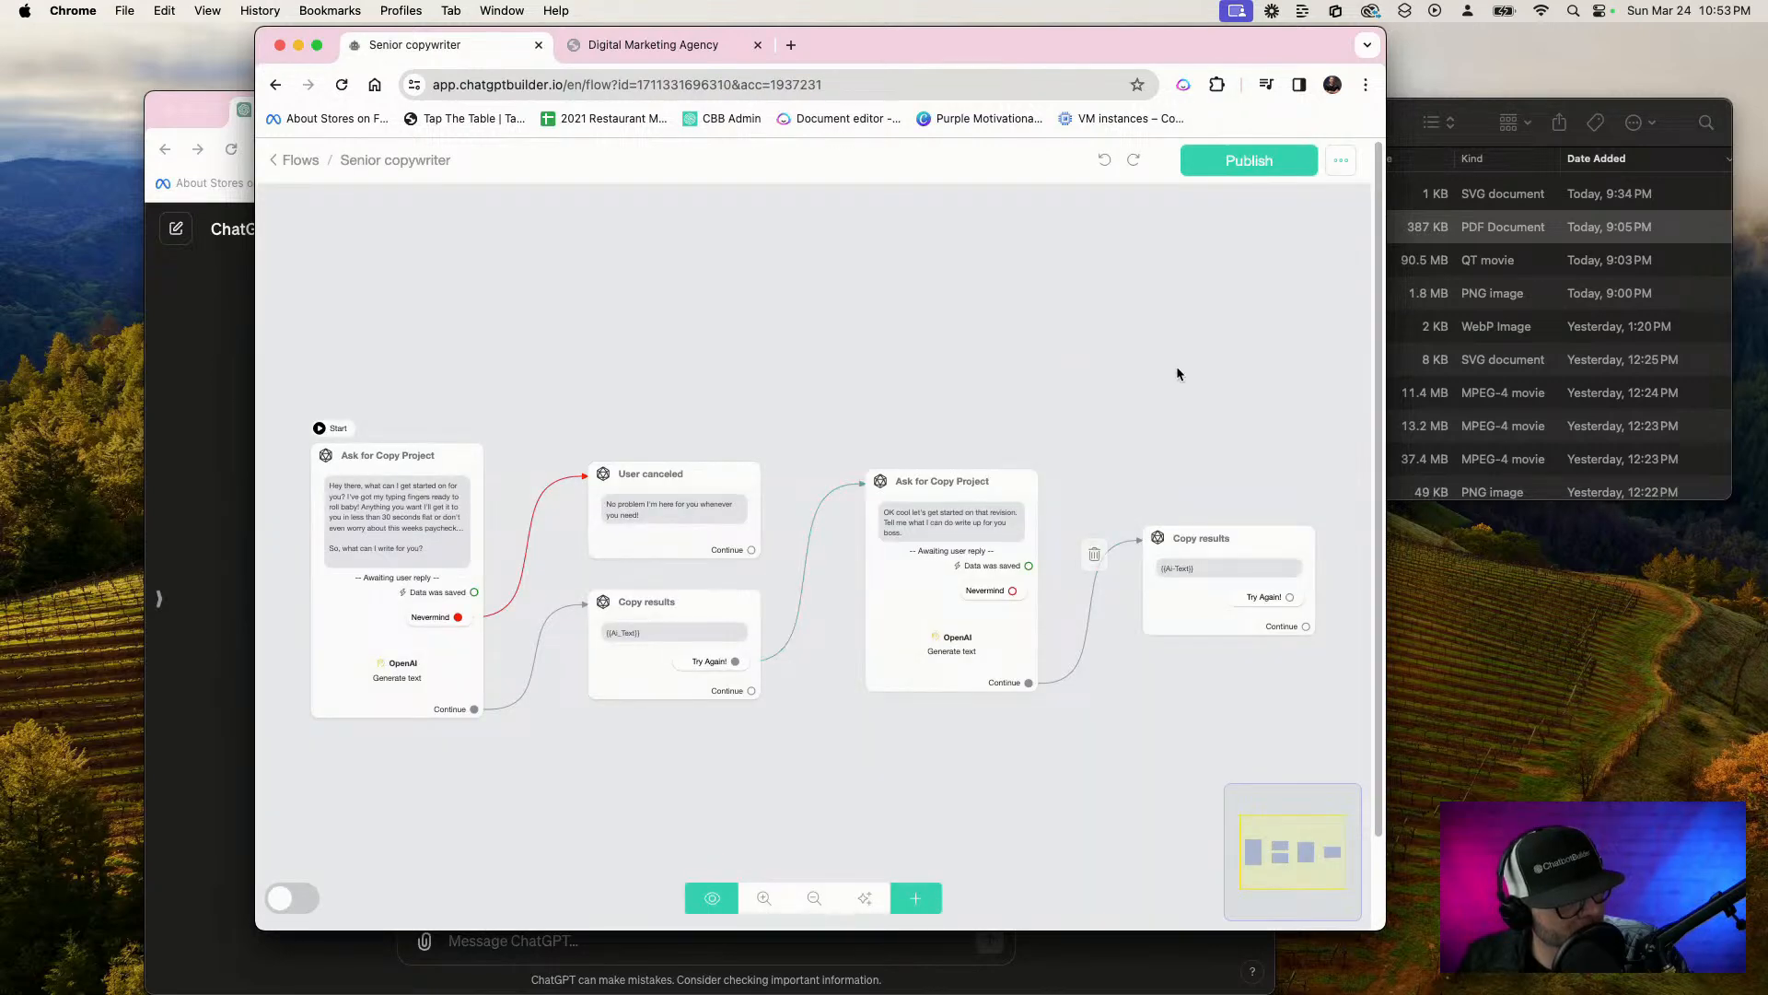
Rename the Senior copywriter flow as Copywriter and publish it
click(1341, 161)
click(1264, 210)
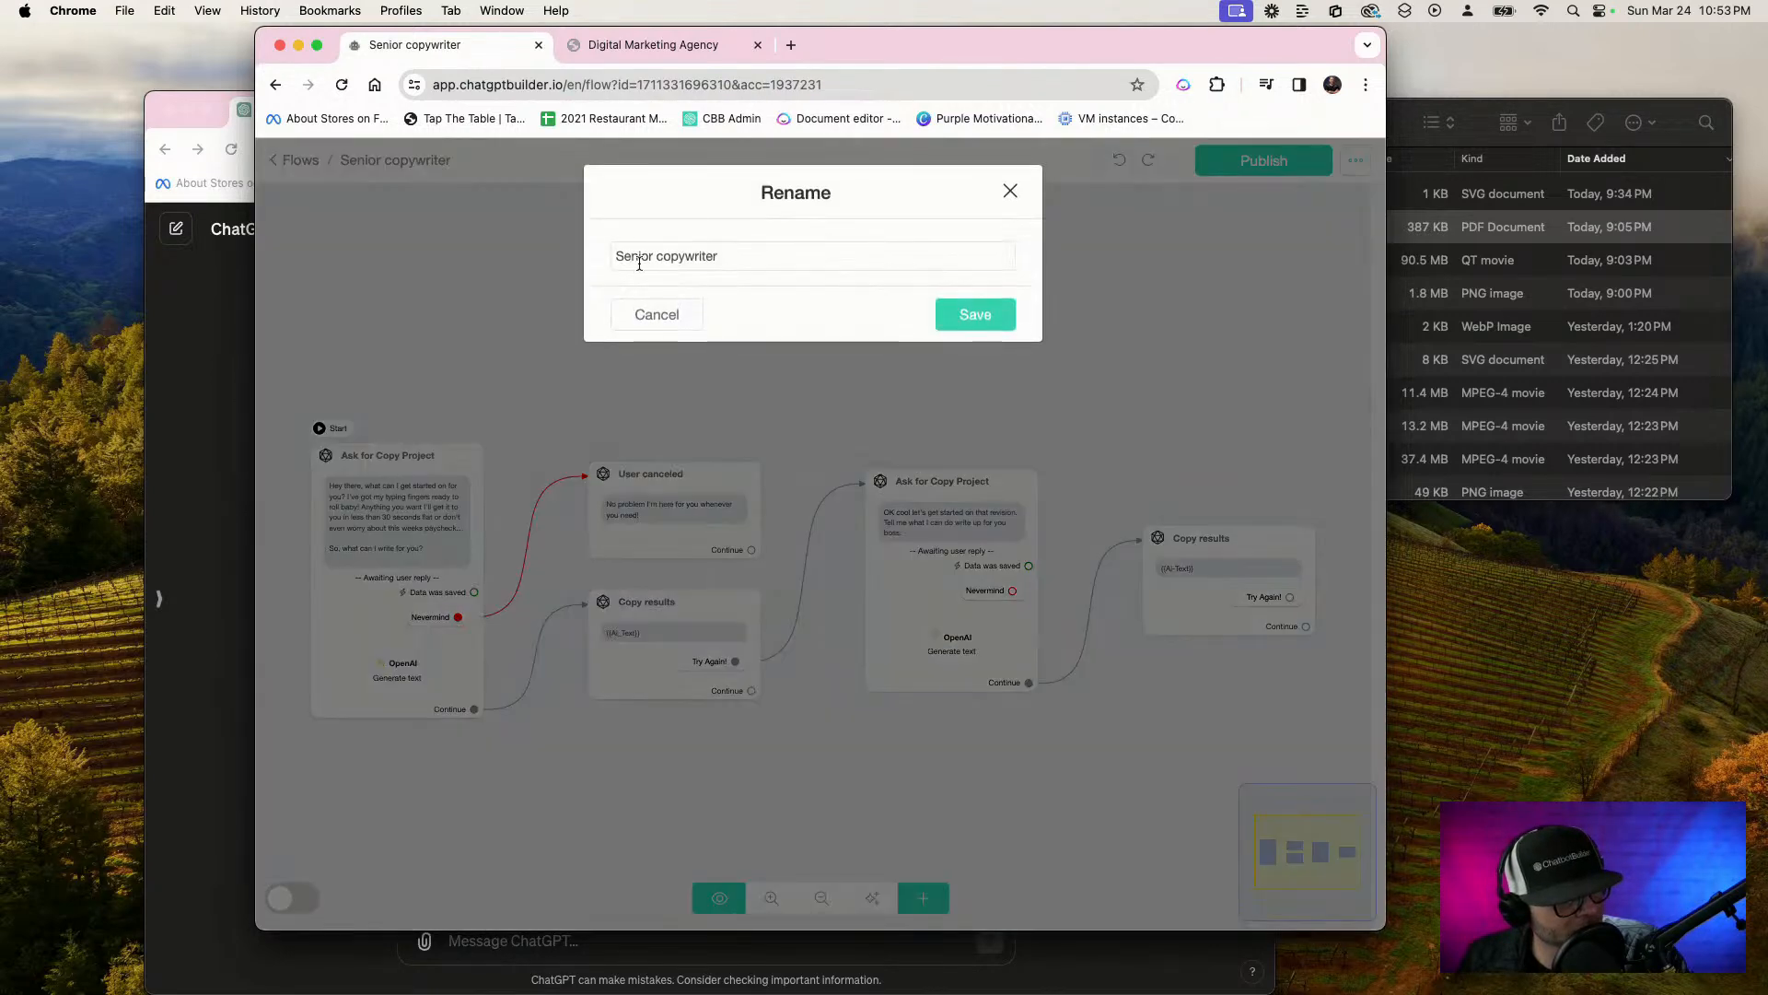
triple_click(722, 258)
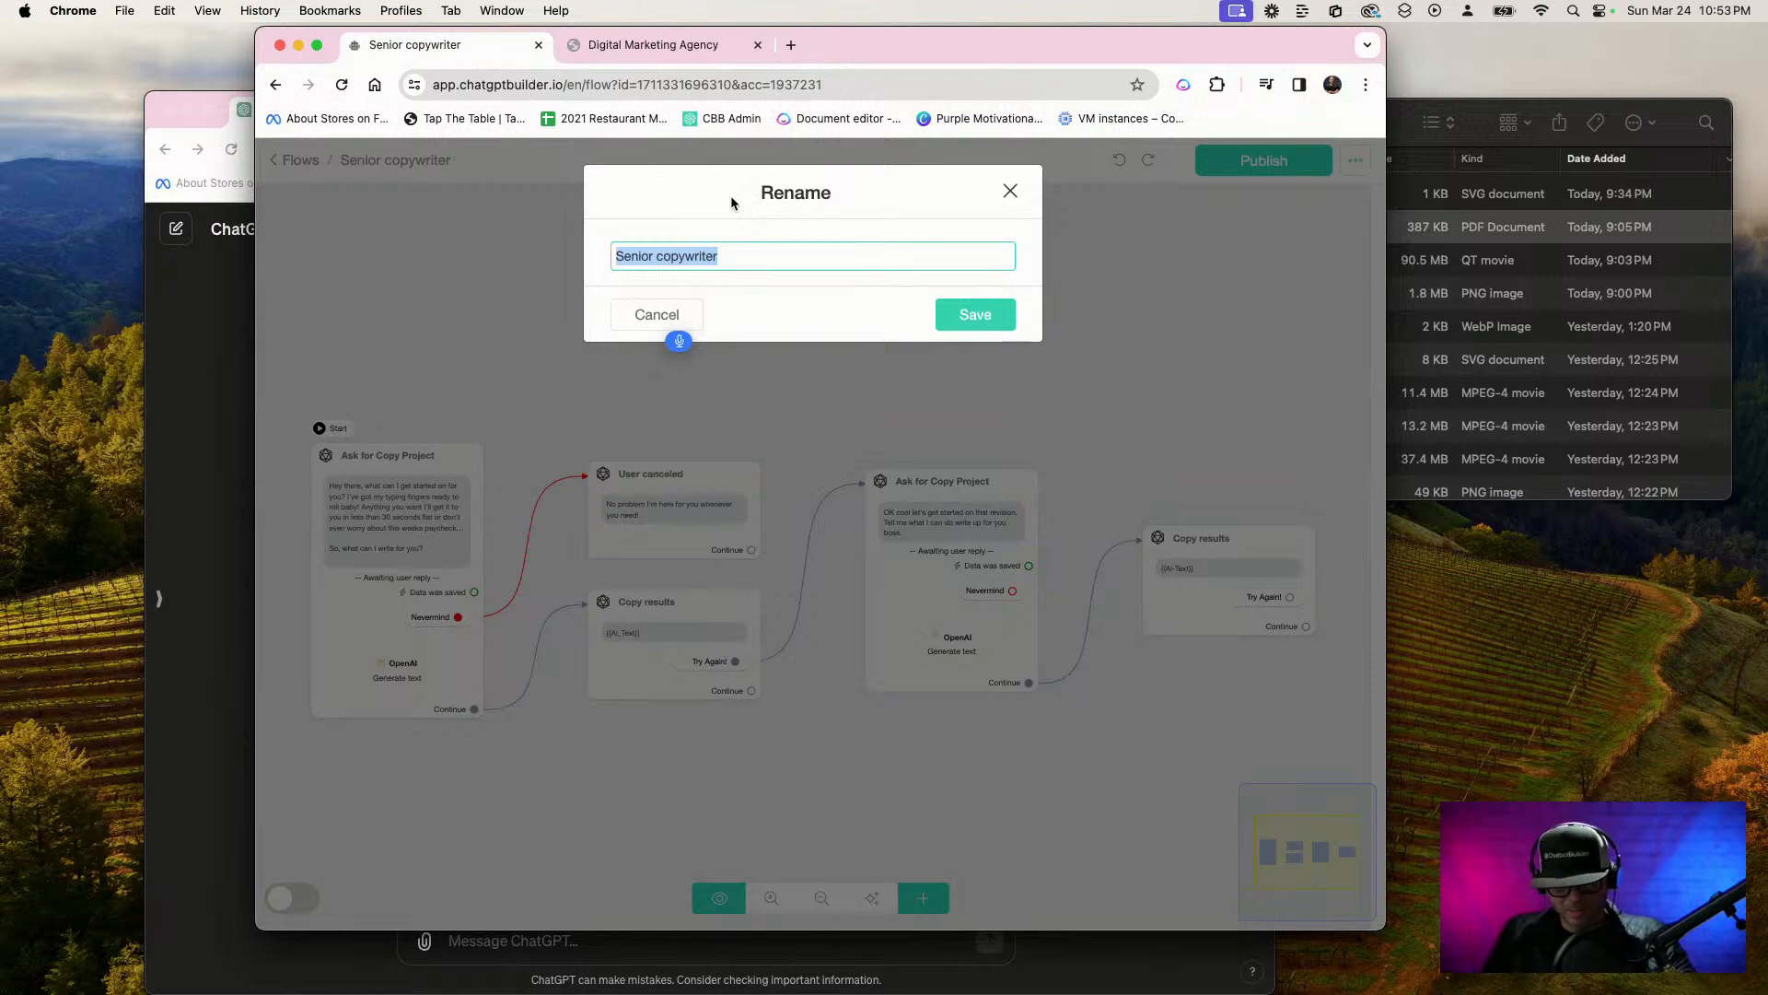
text(LetCo)
key(BackSpace)
key(BackSpace)
key(BackSpace)
key(BackSpace)
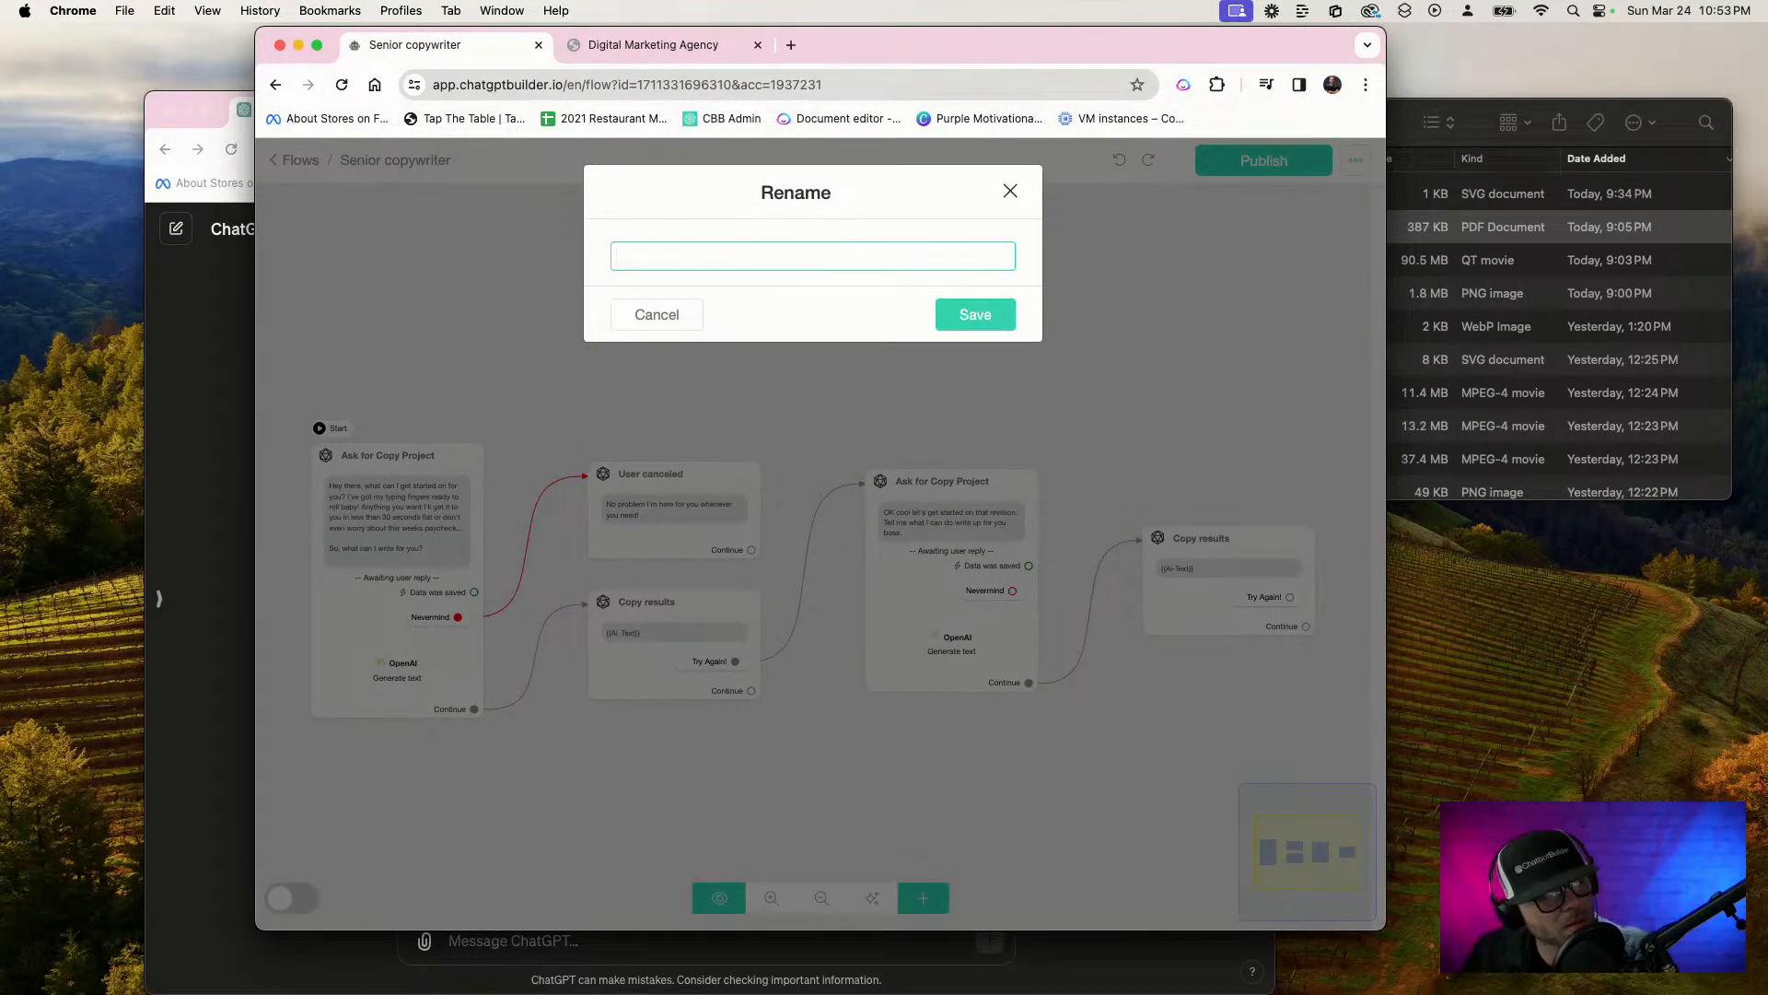
key(F5)
text(Copy)
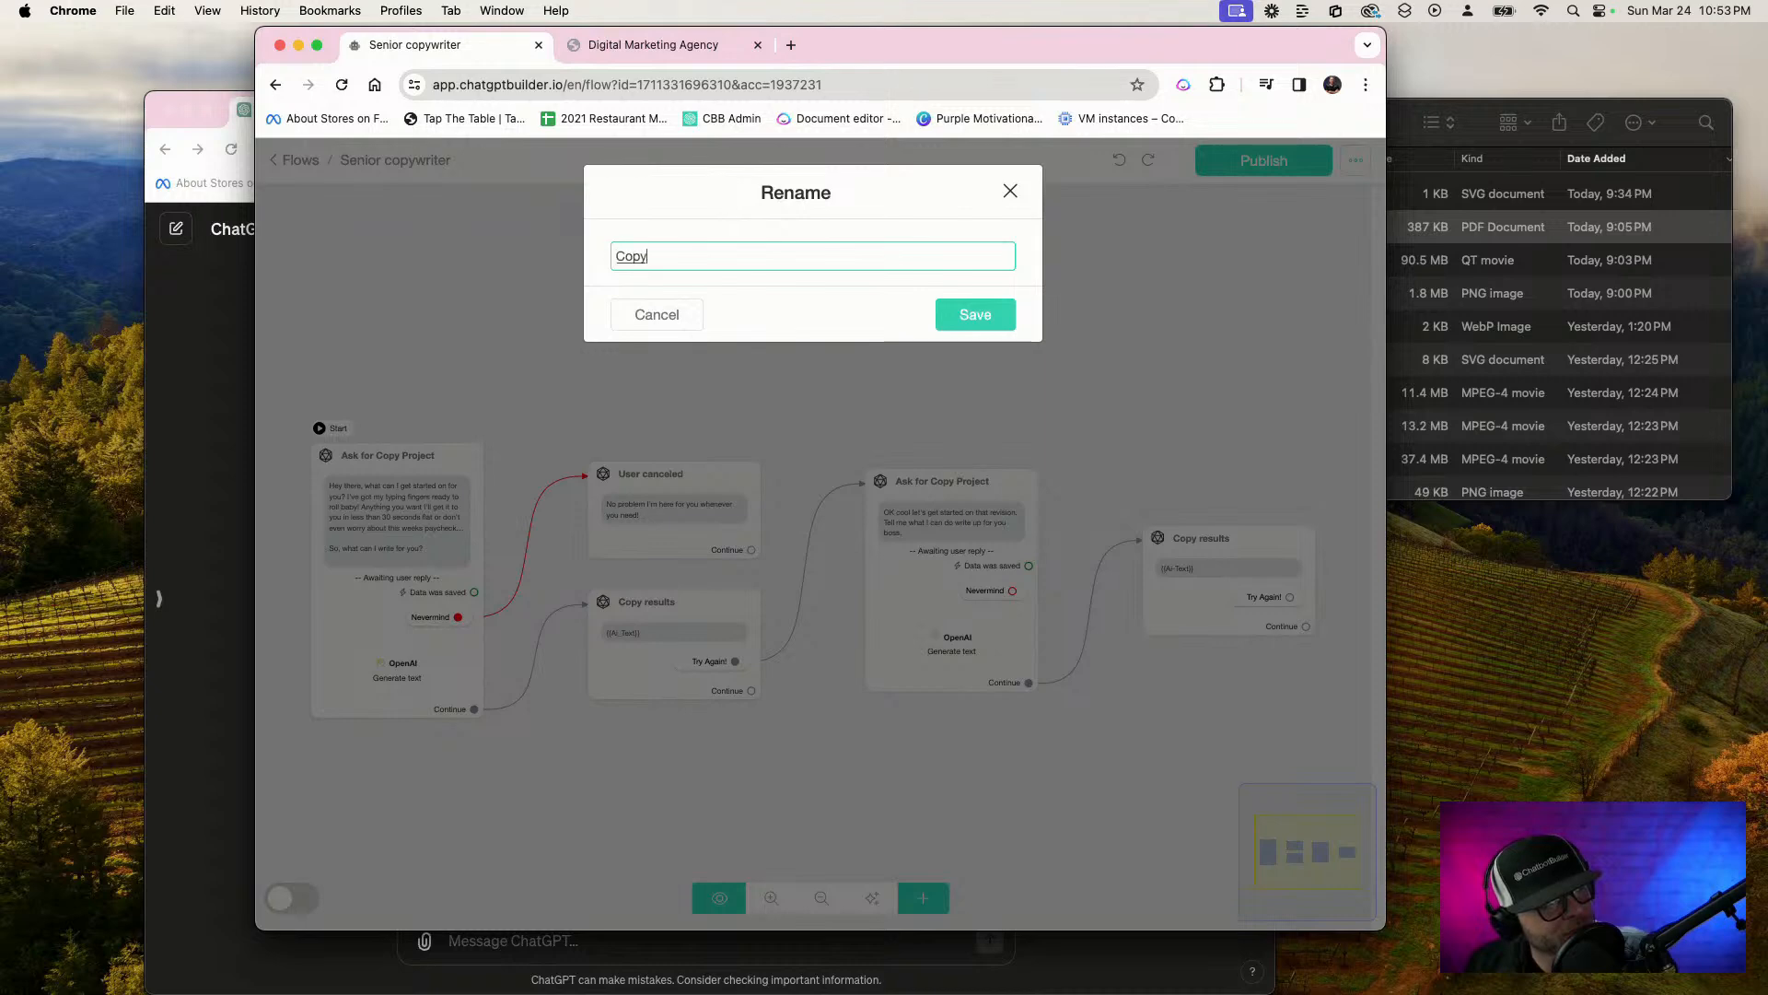
text( writer, flow)
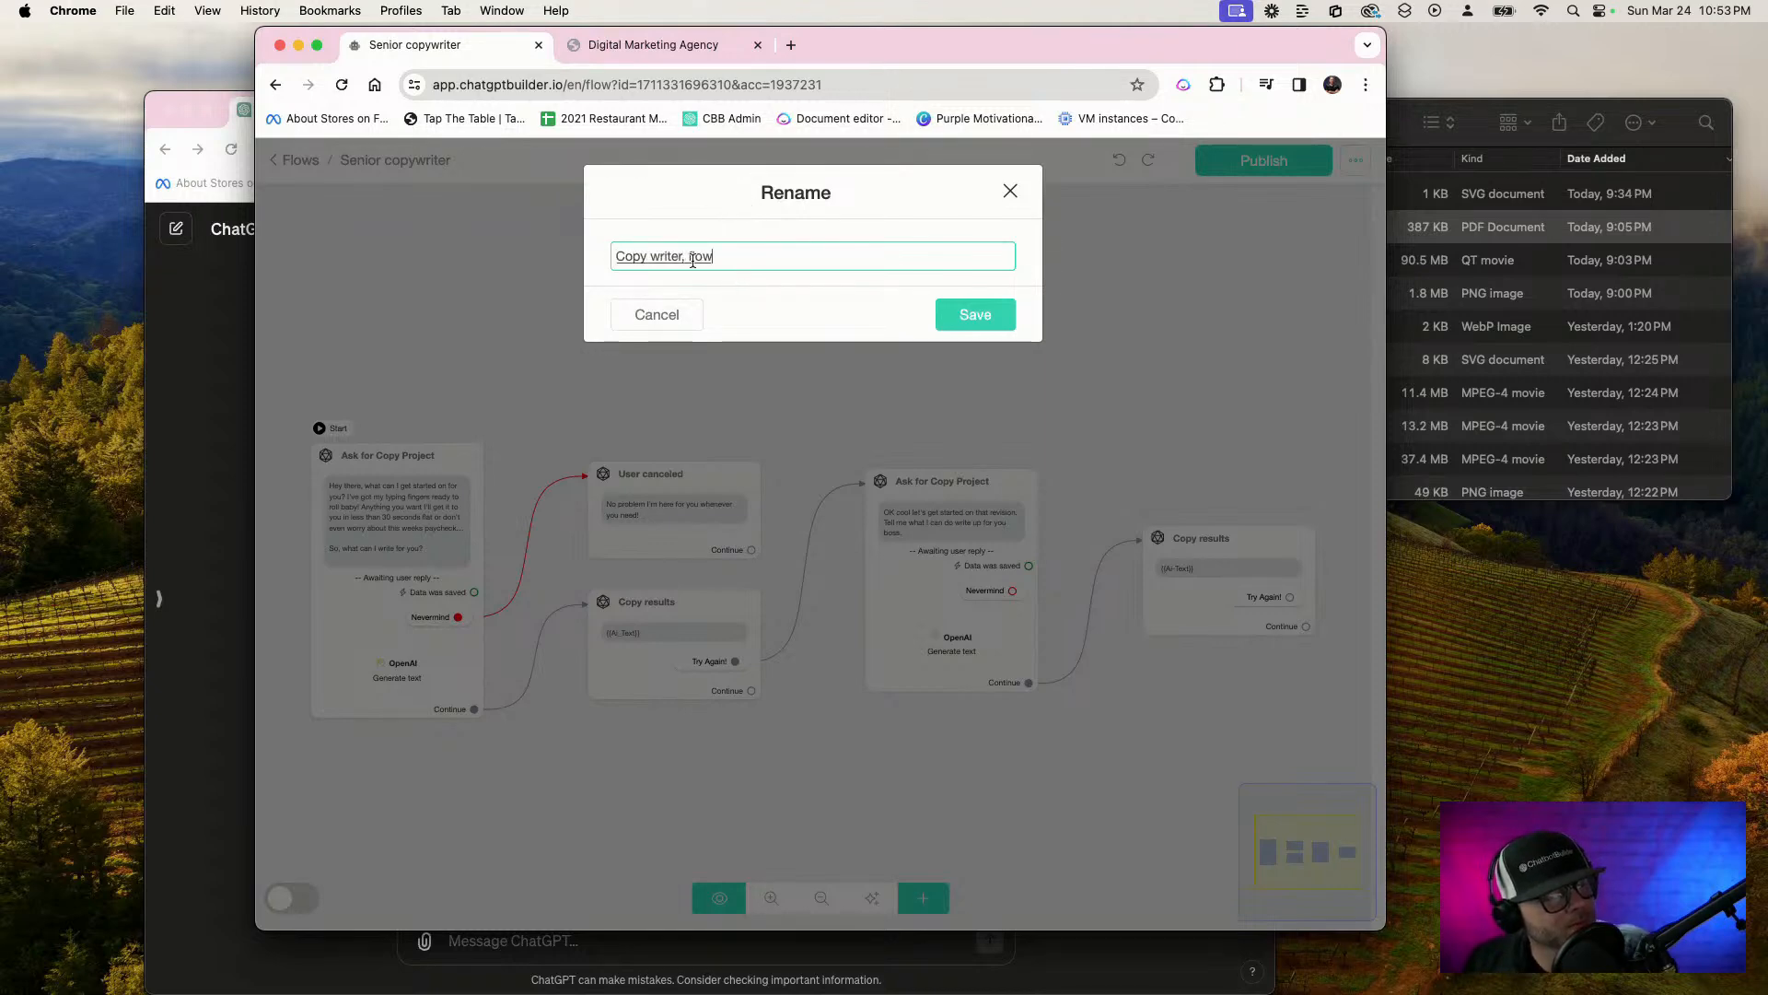
drag(682, 257, 781, 252)
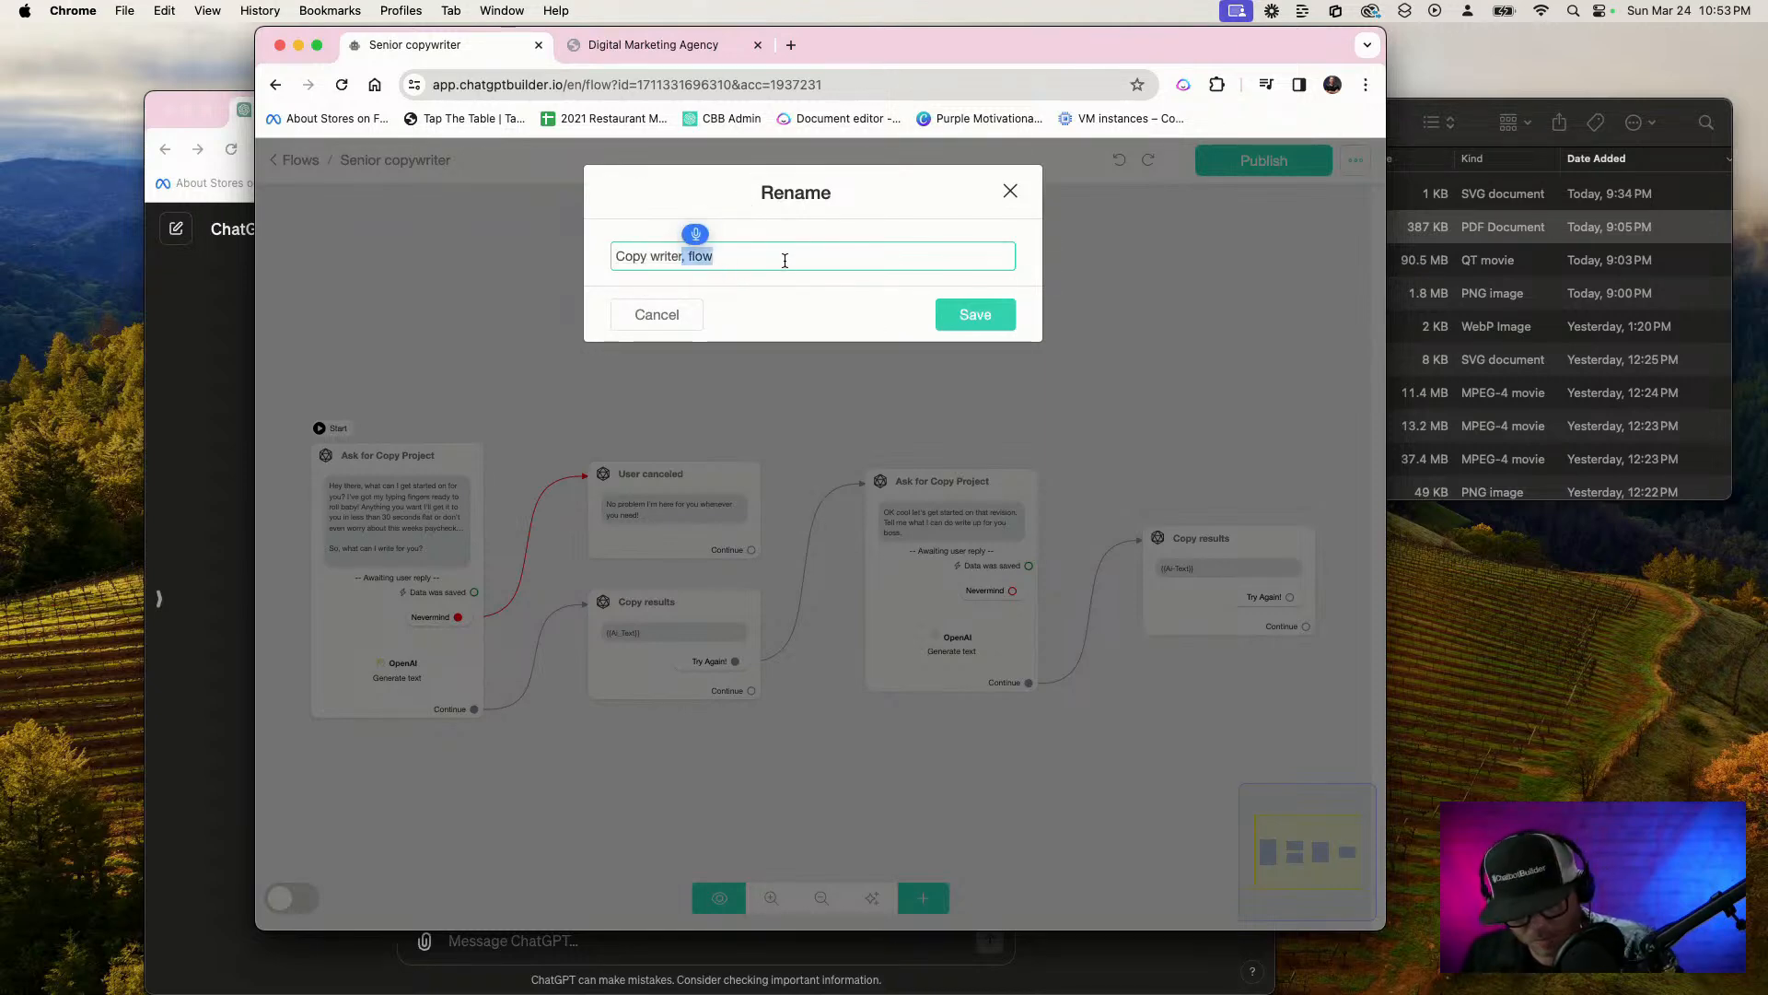
key(BackSpace)
key(super+a)
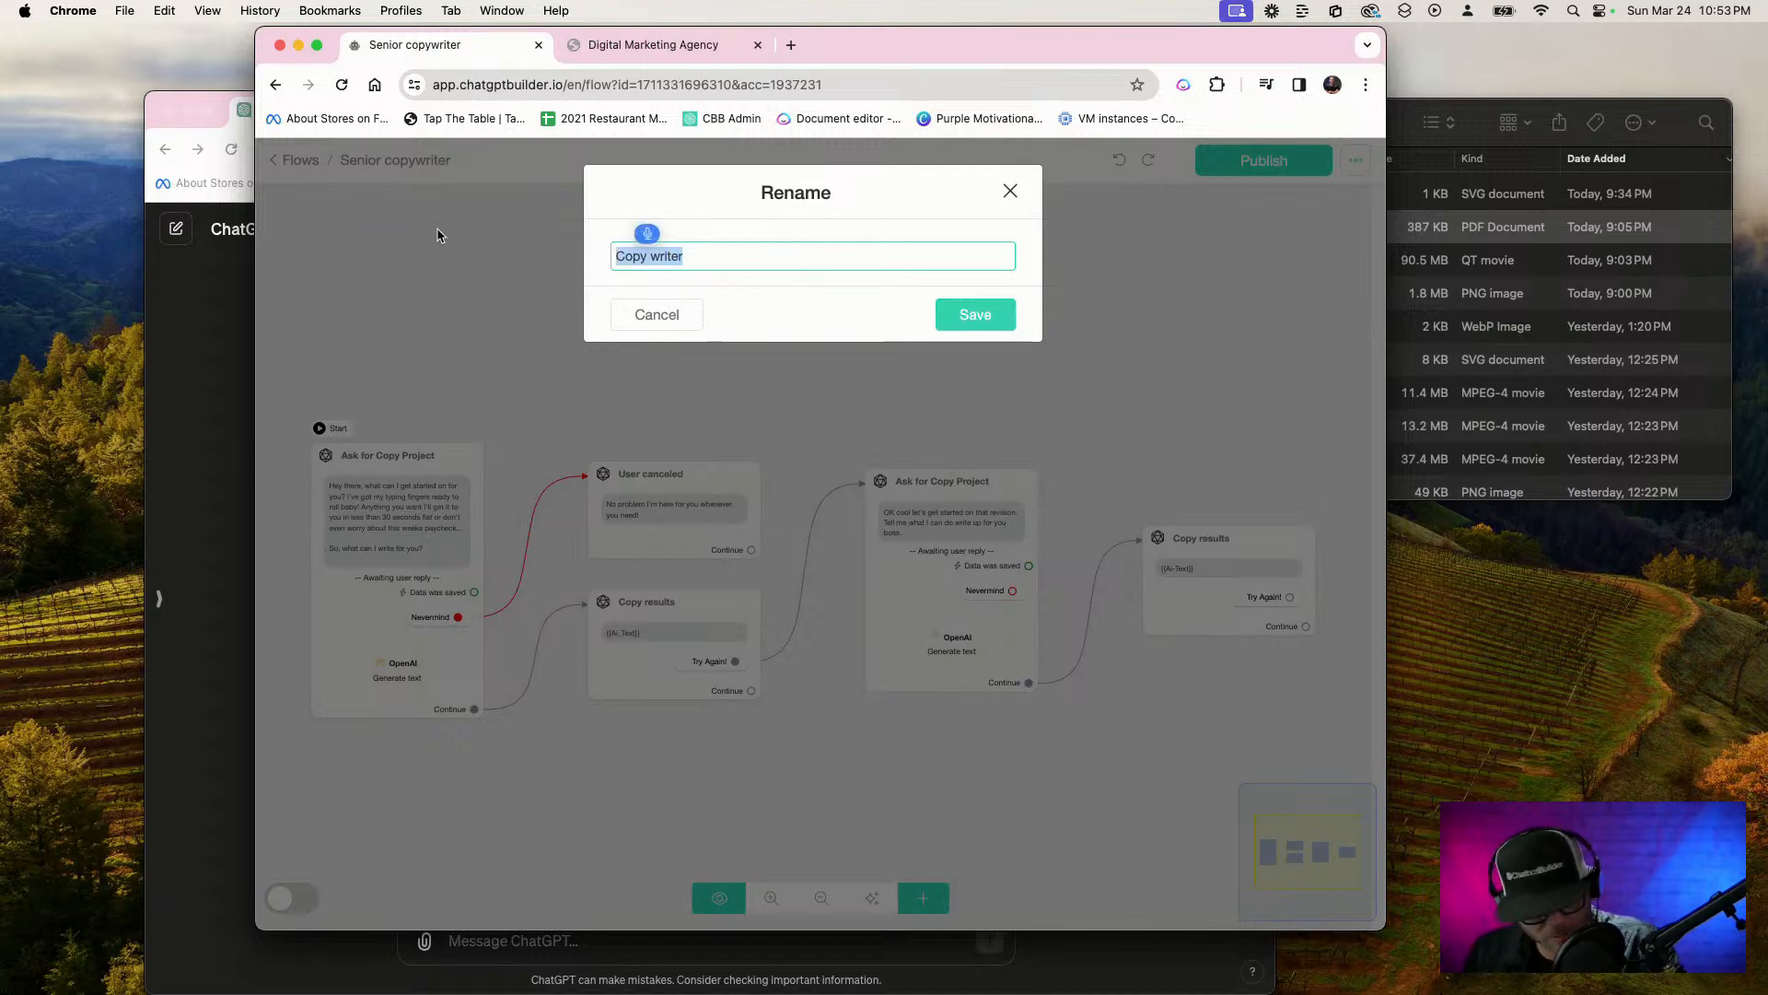
text(Copywriter)
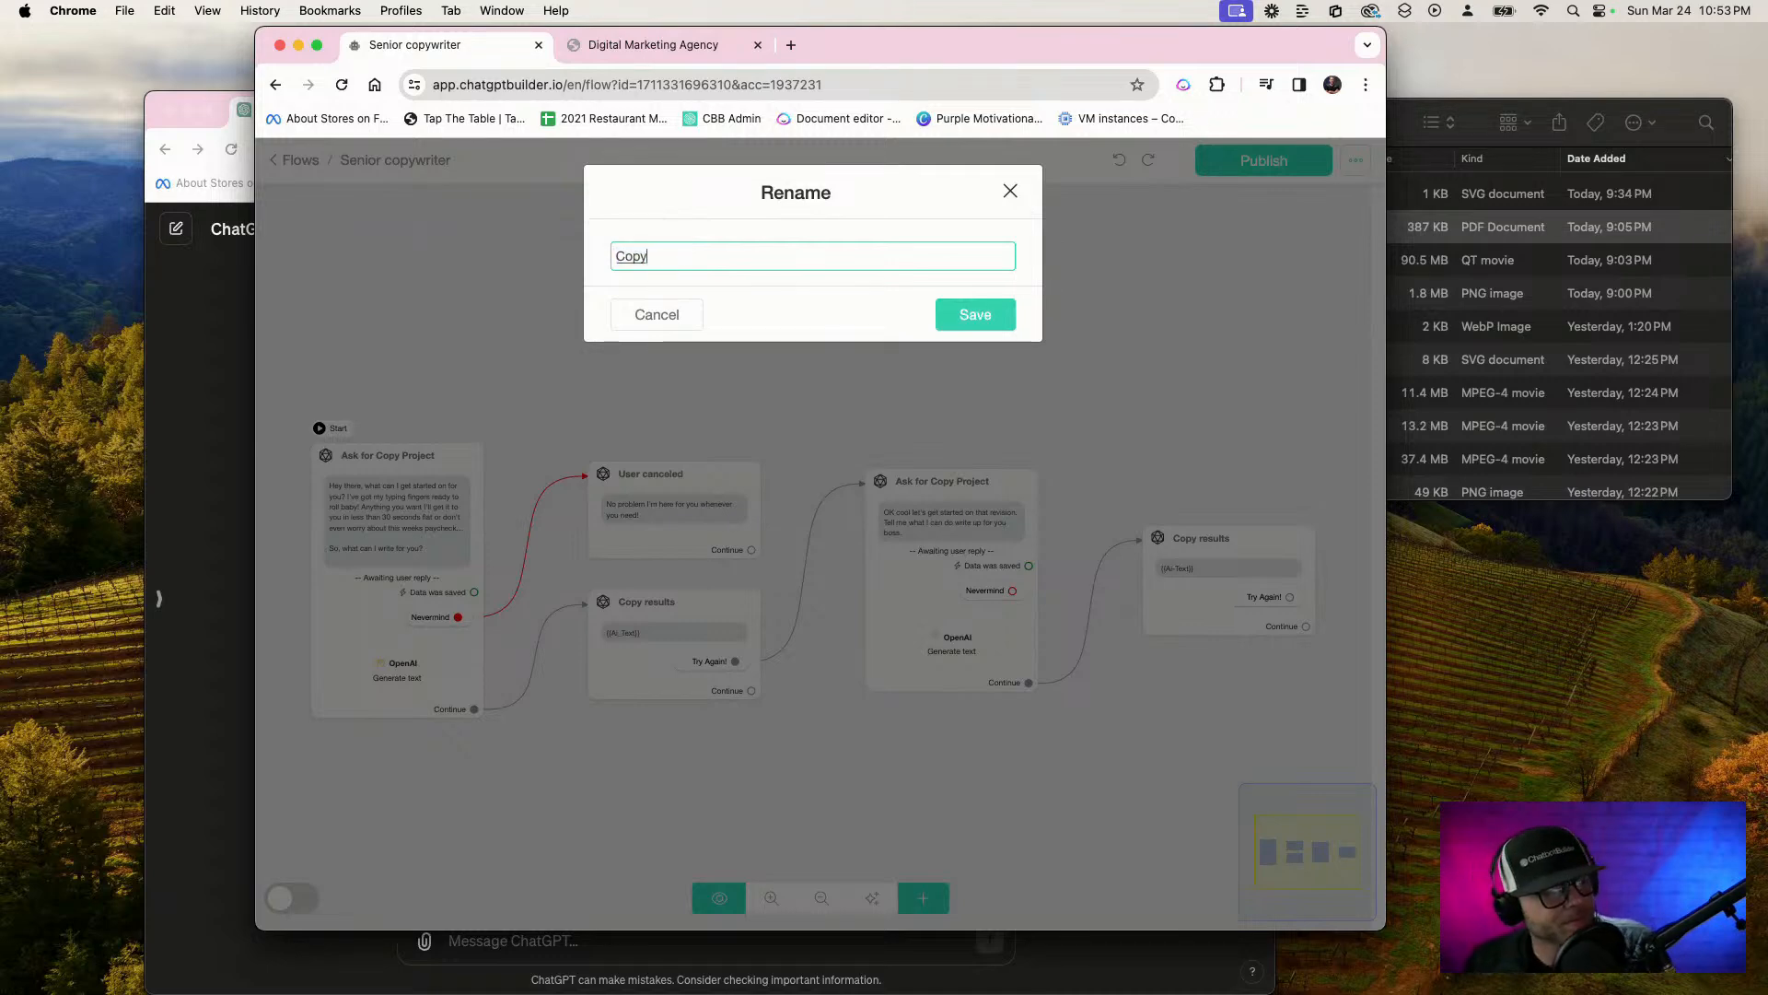
click(1011, 314)
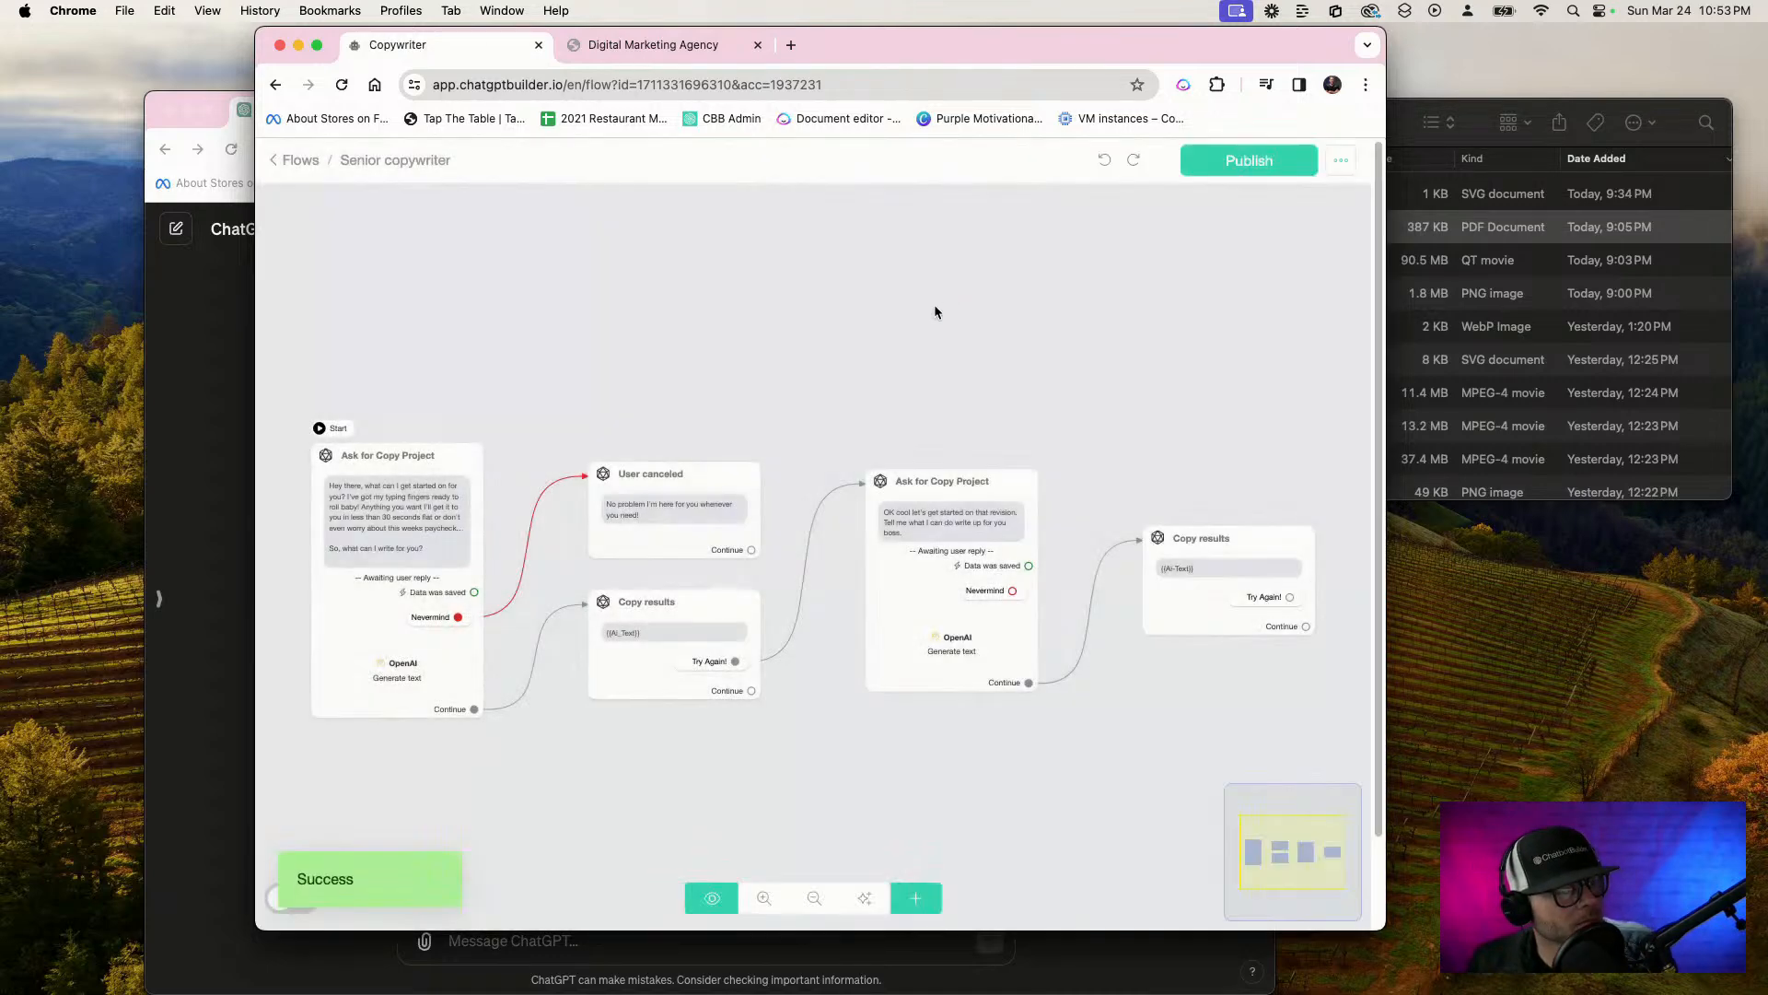
click(1250, 161)
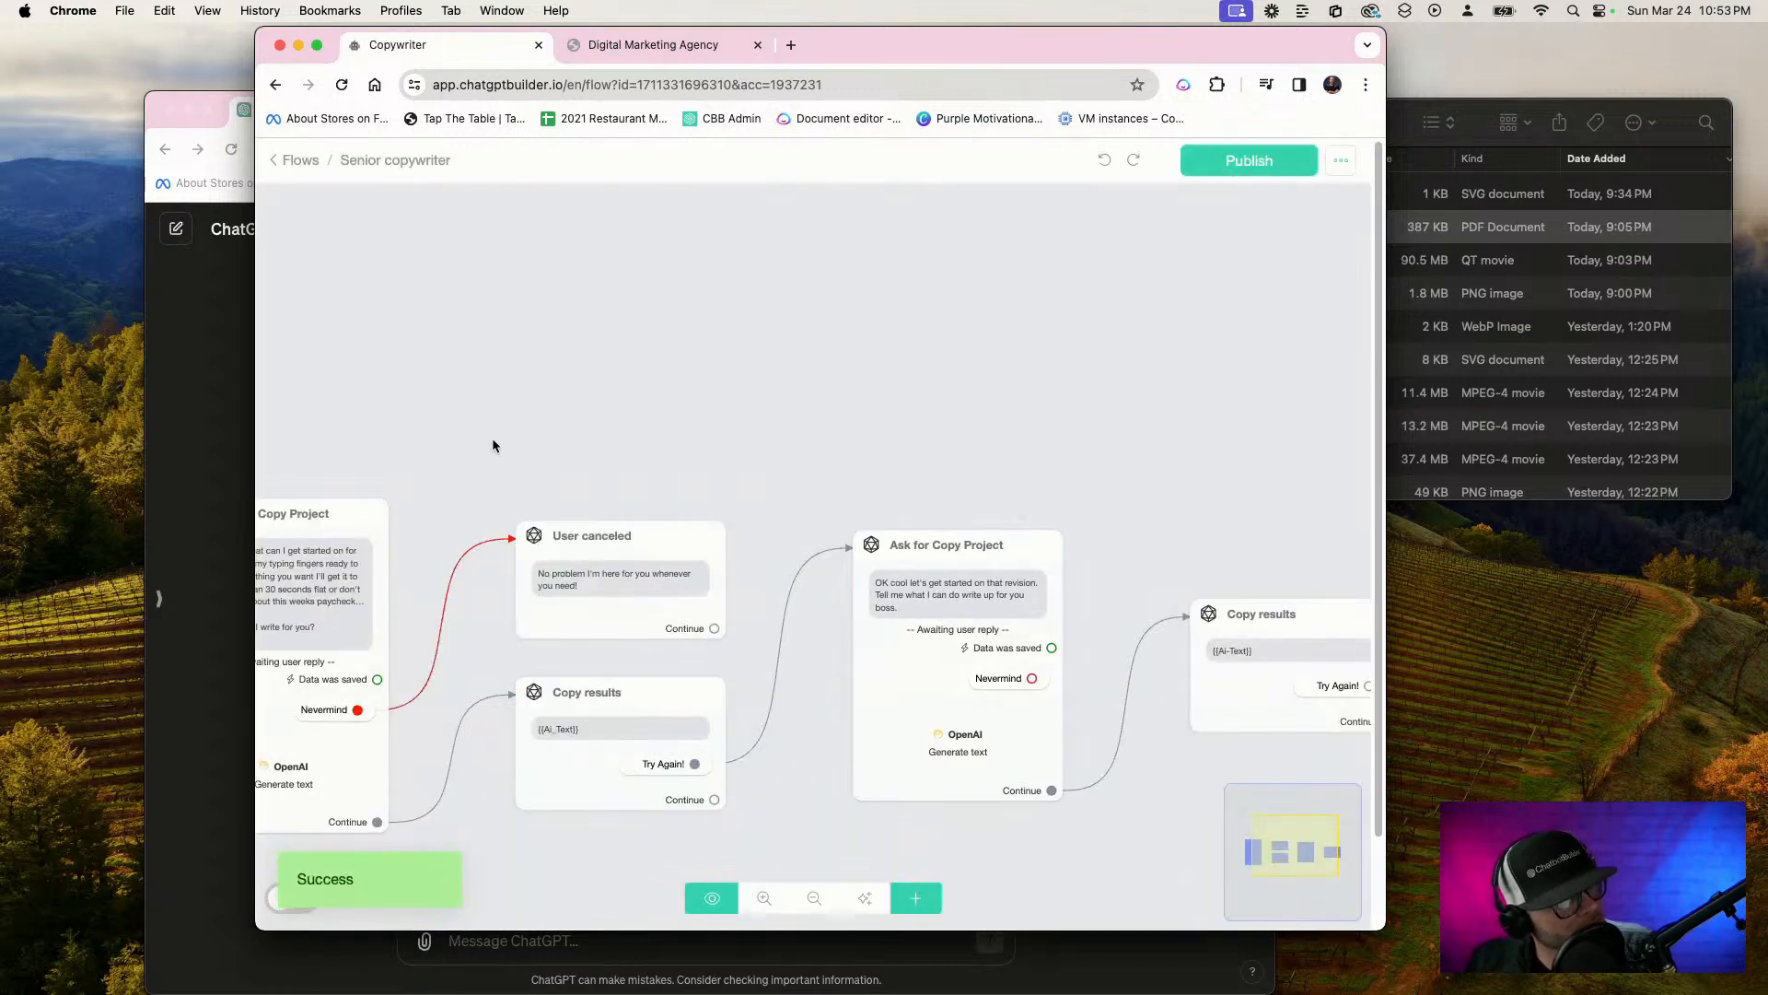
drag(491, 446, 876, 350)
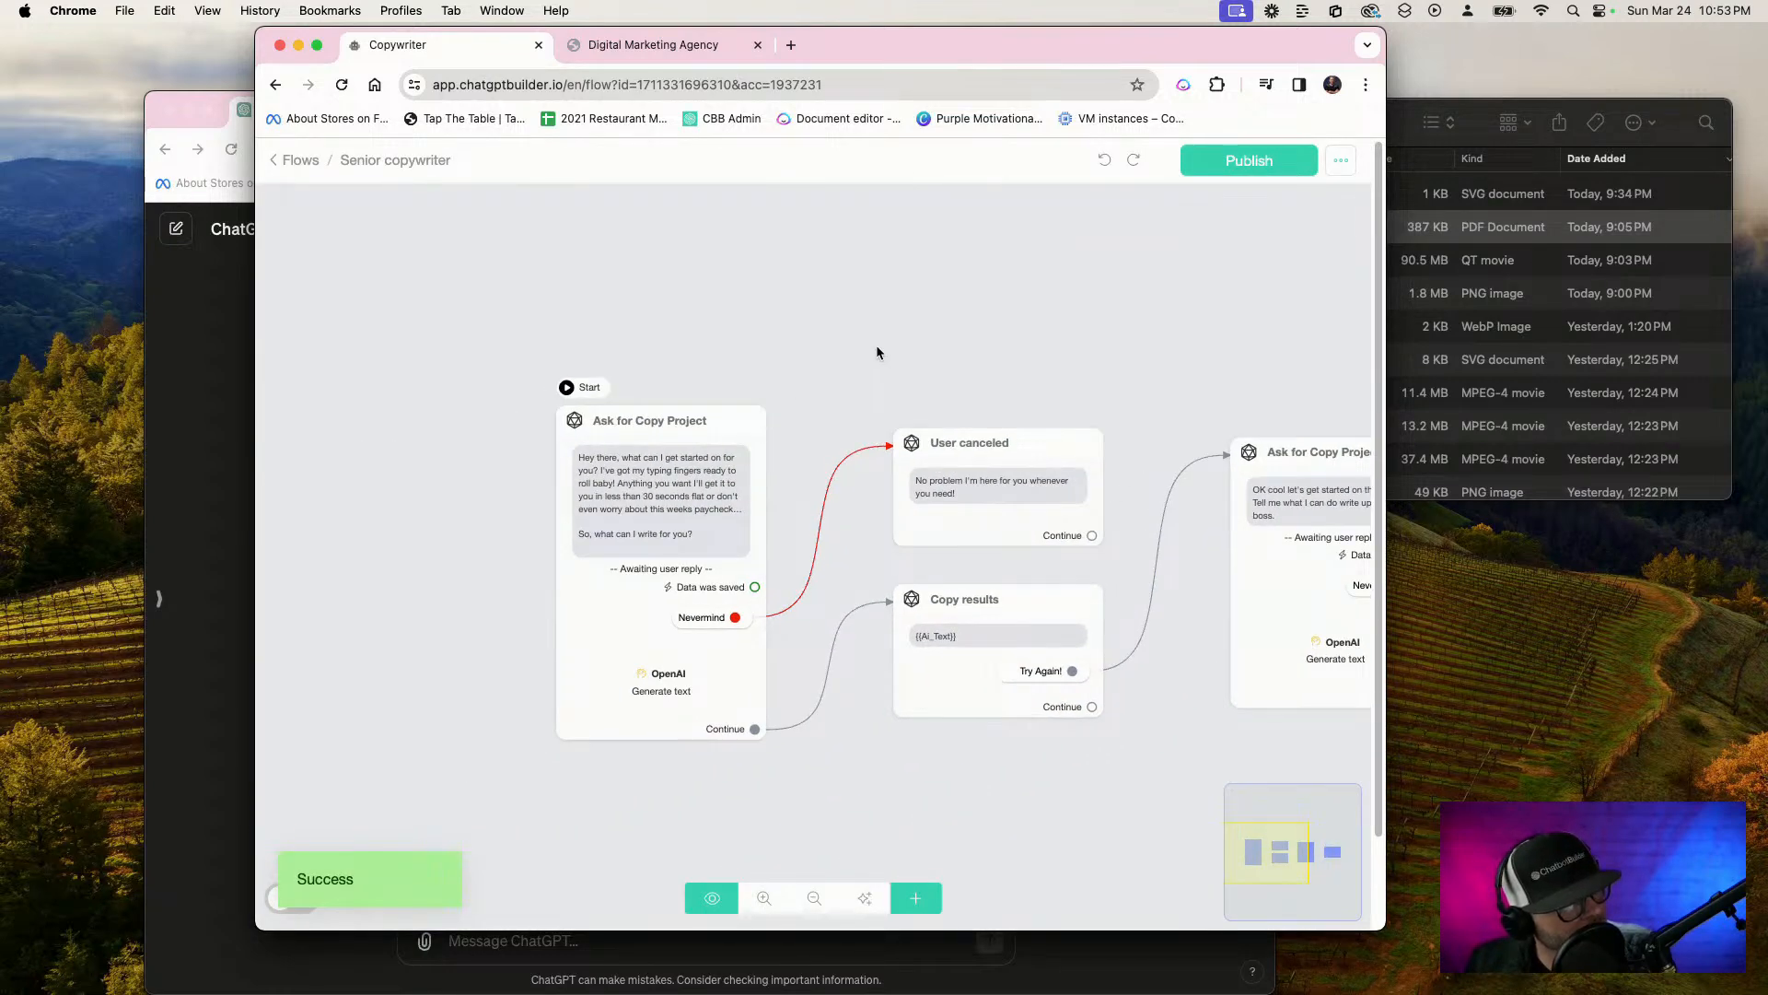
Leave the Copywriter flow and open the list of AI functions in the bot's OpenAI integration settings
click(300, 161)
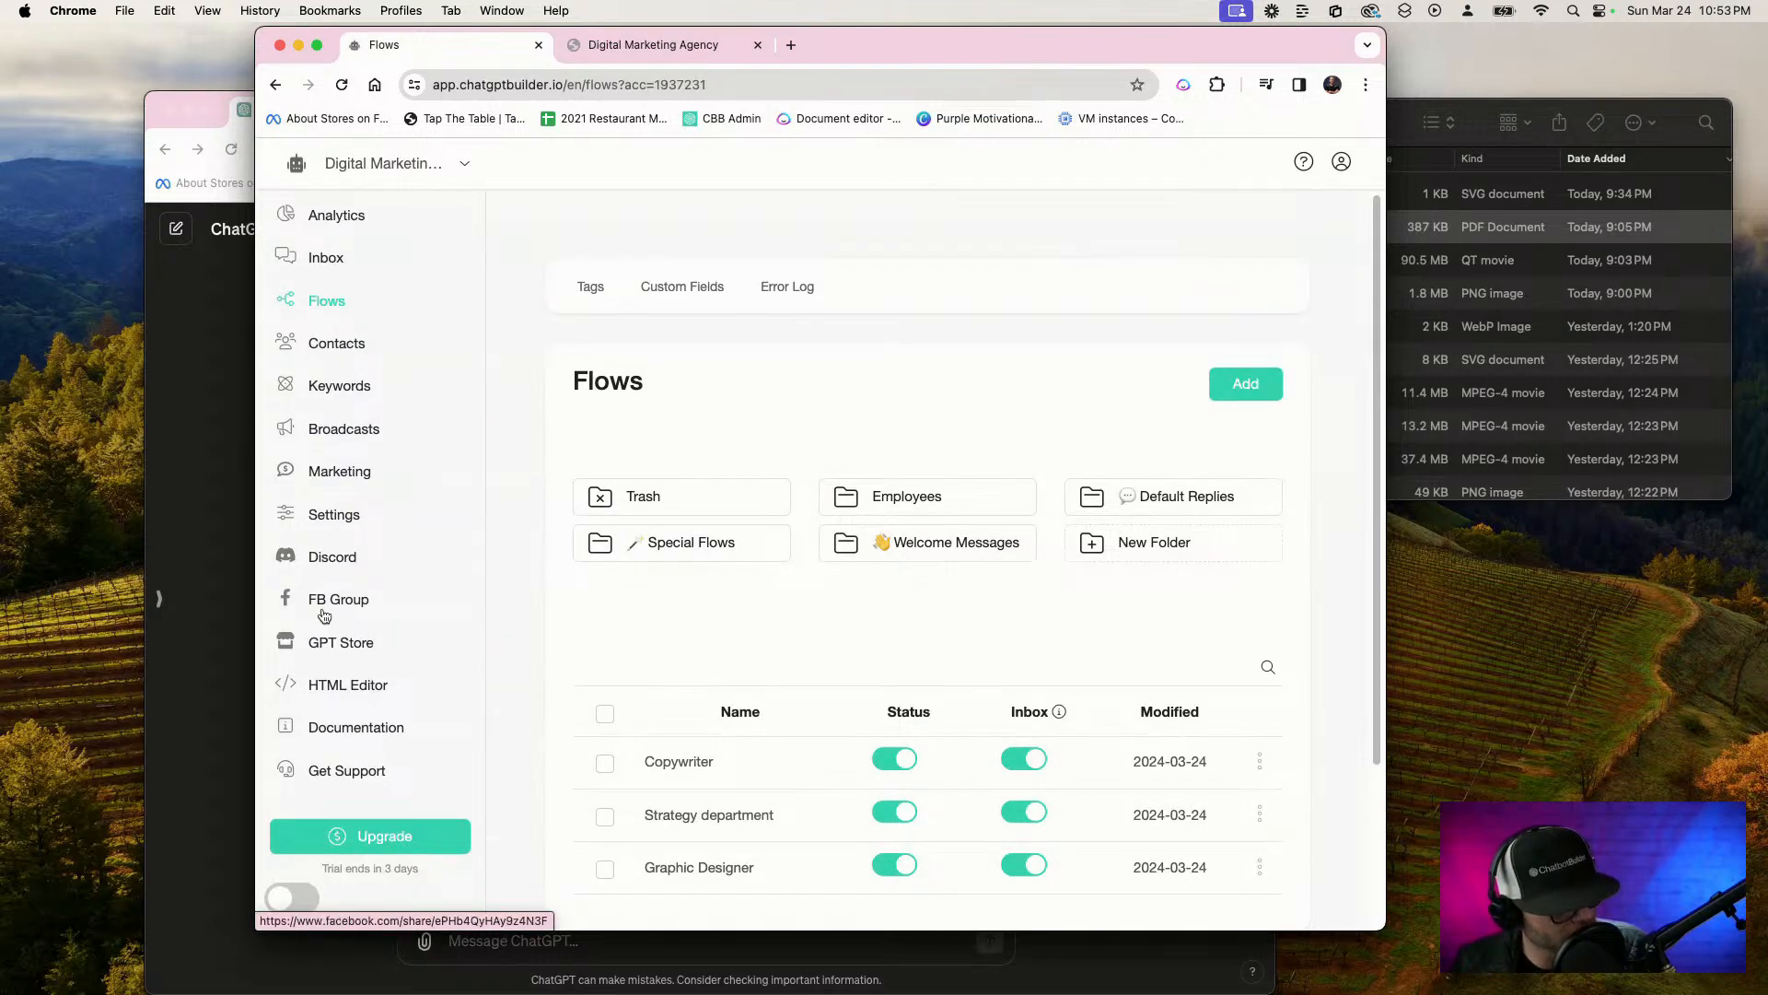
click(347, 516)
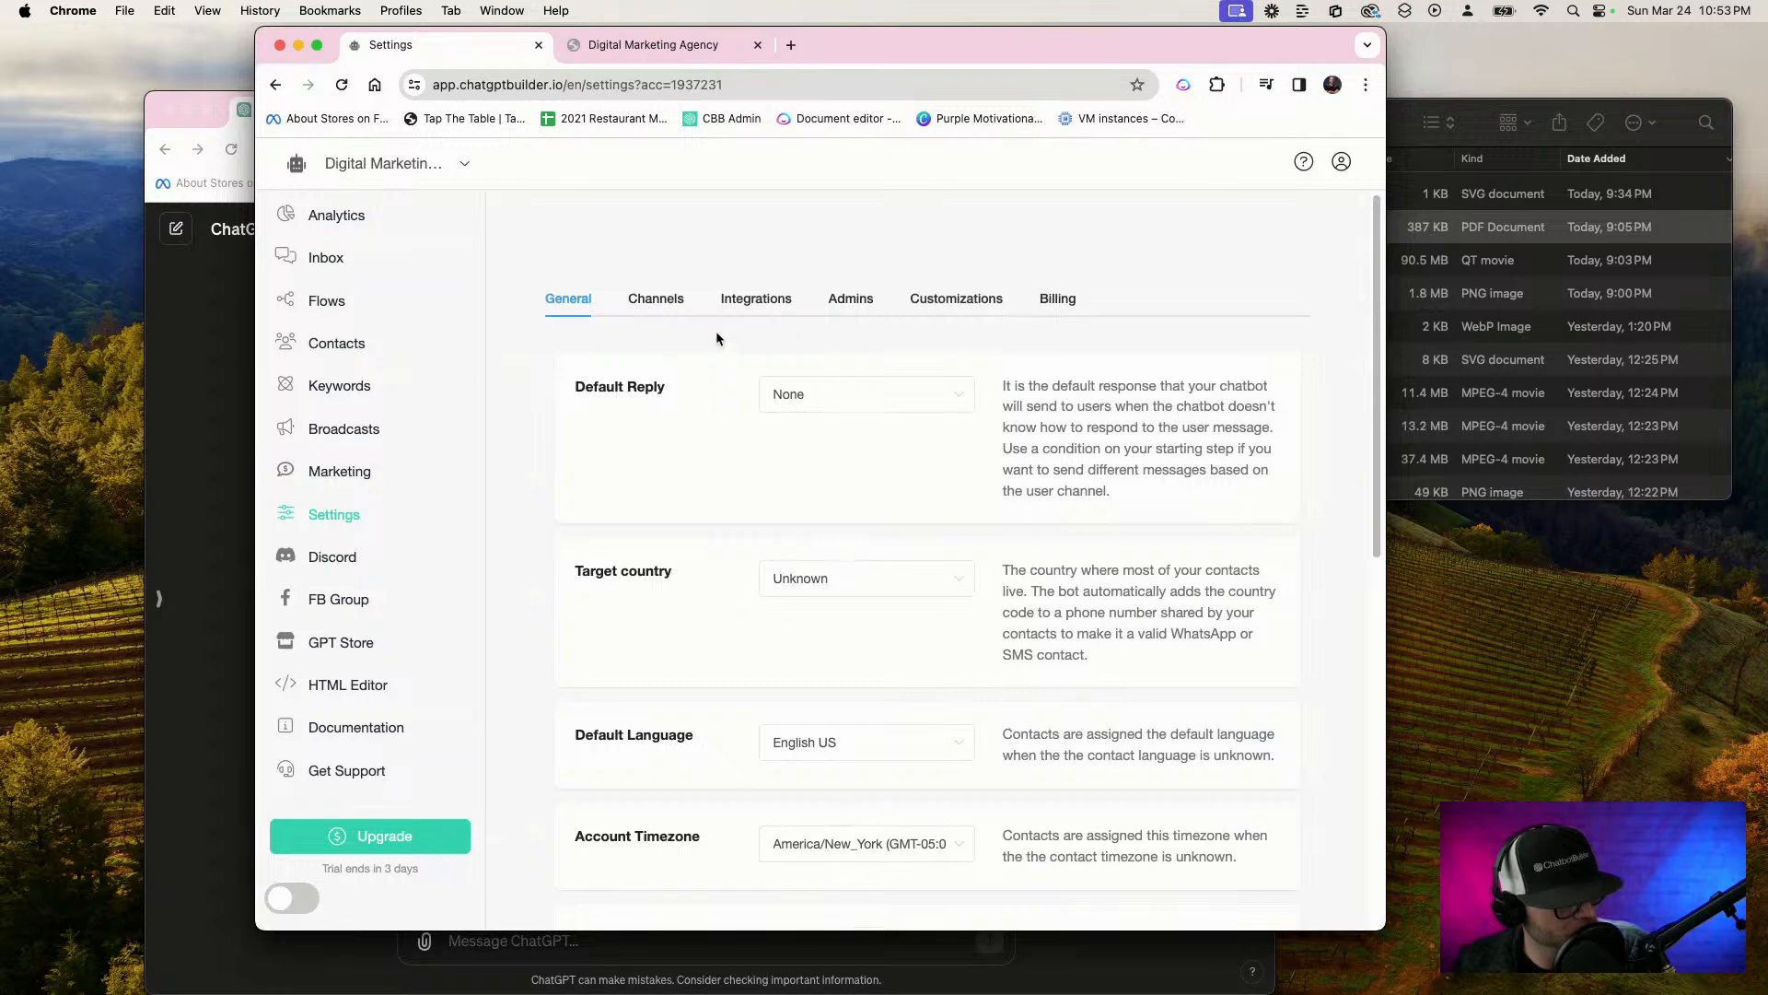
click(656, 299)
click(752, 304)
click(735, 505)
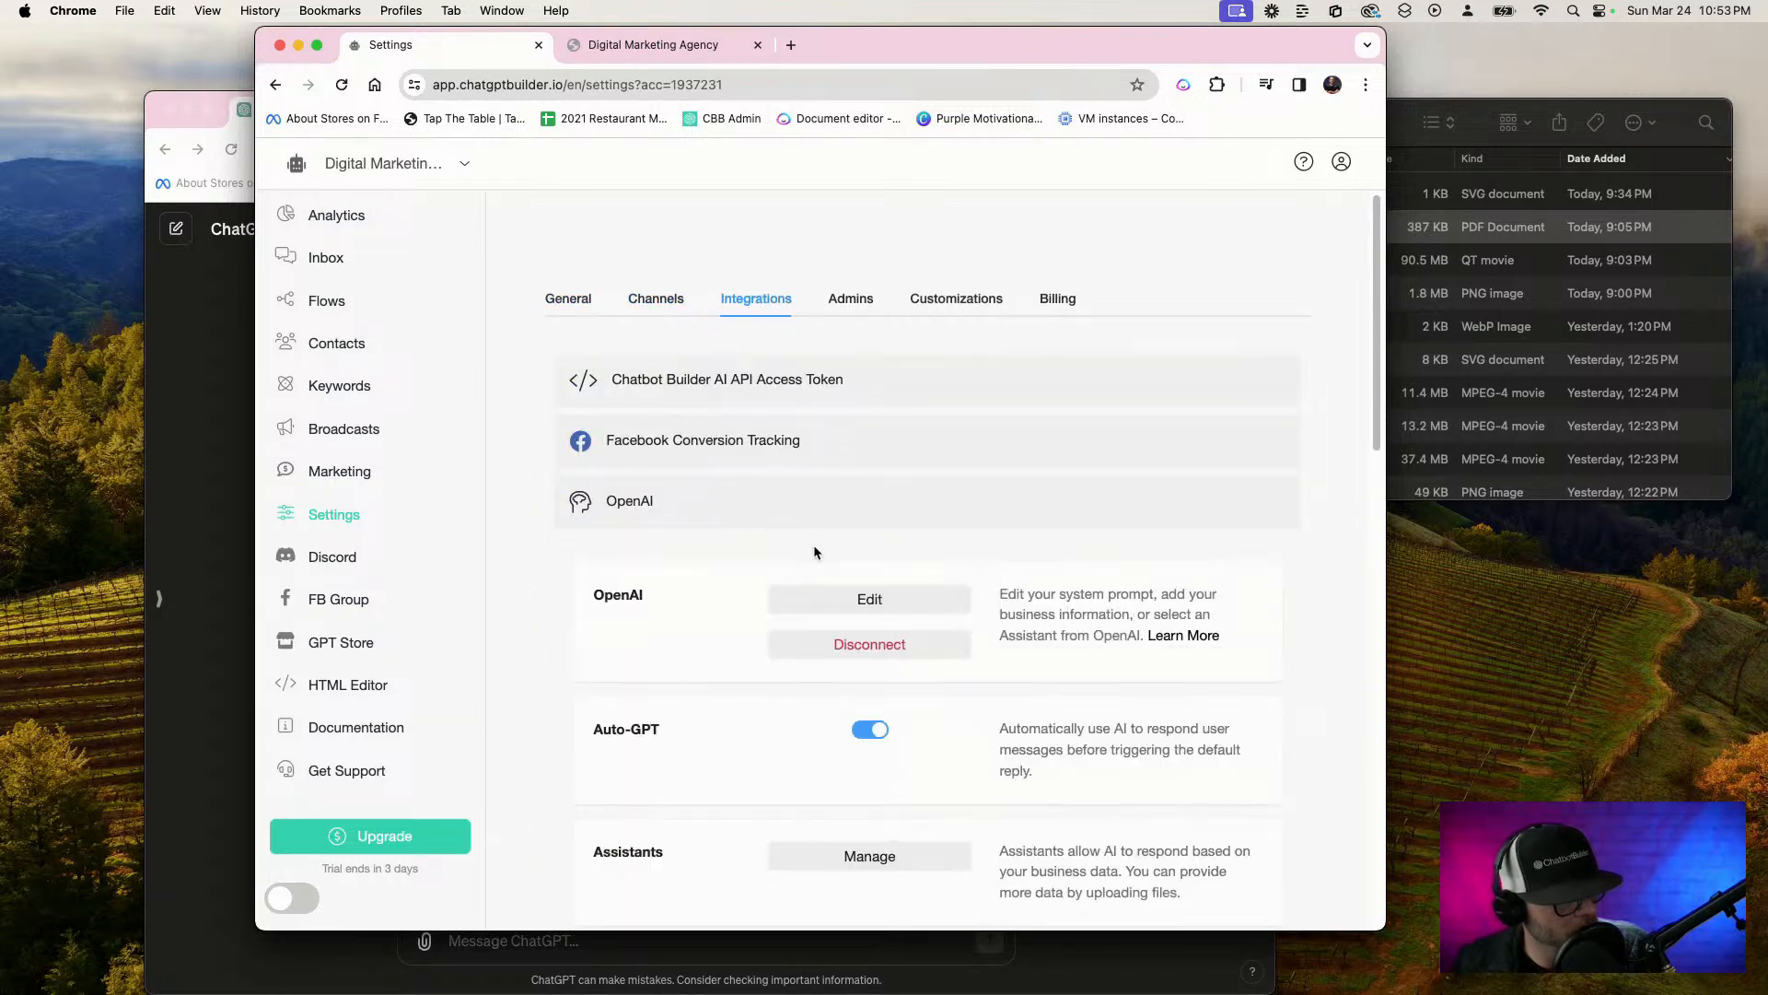
scroll(754, 644, down, 5)
click(889, 530)
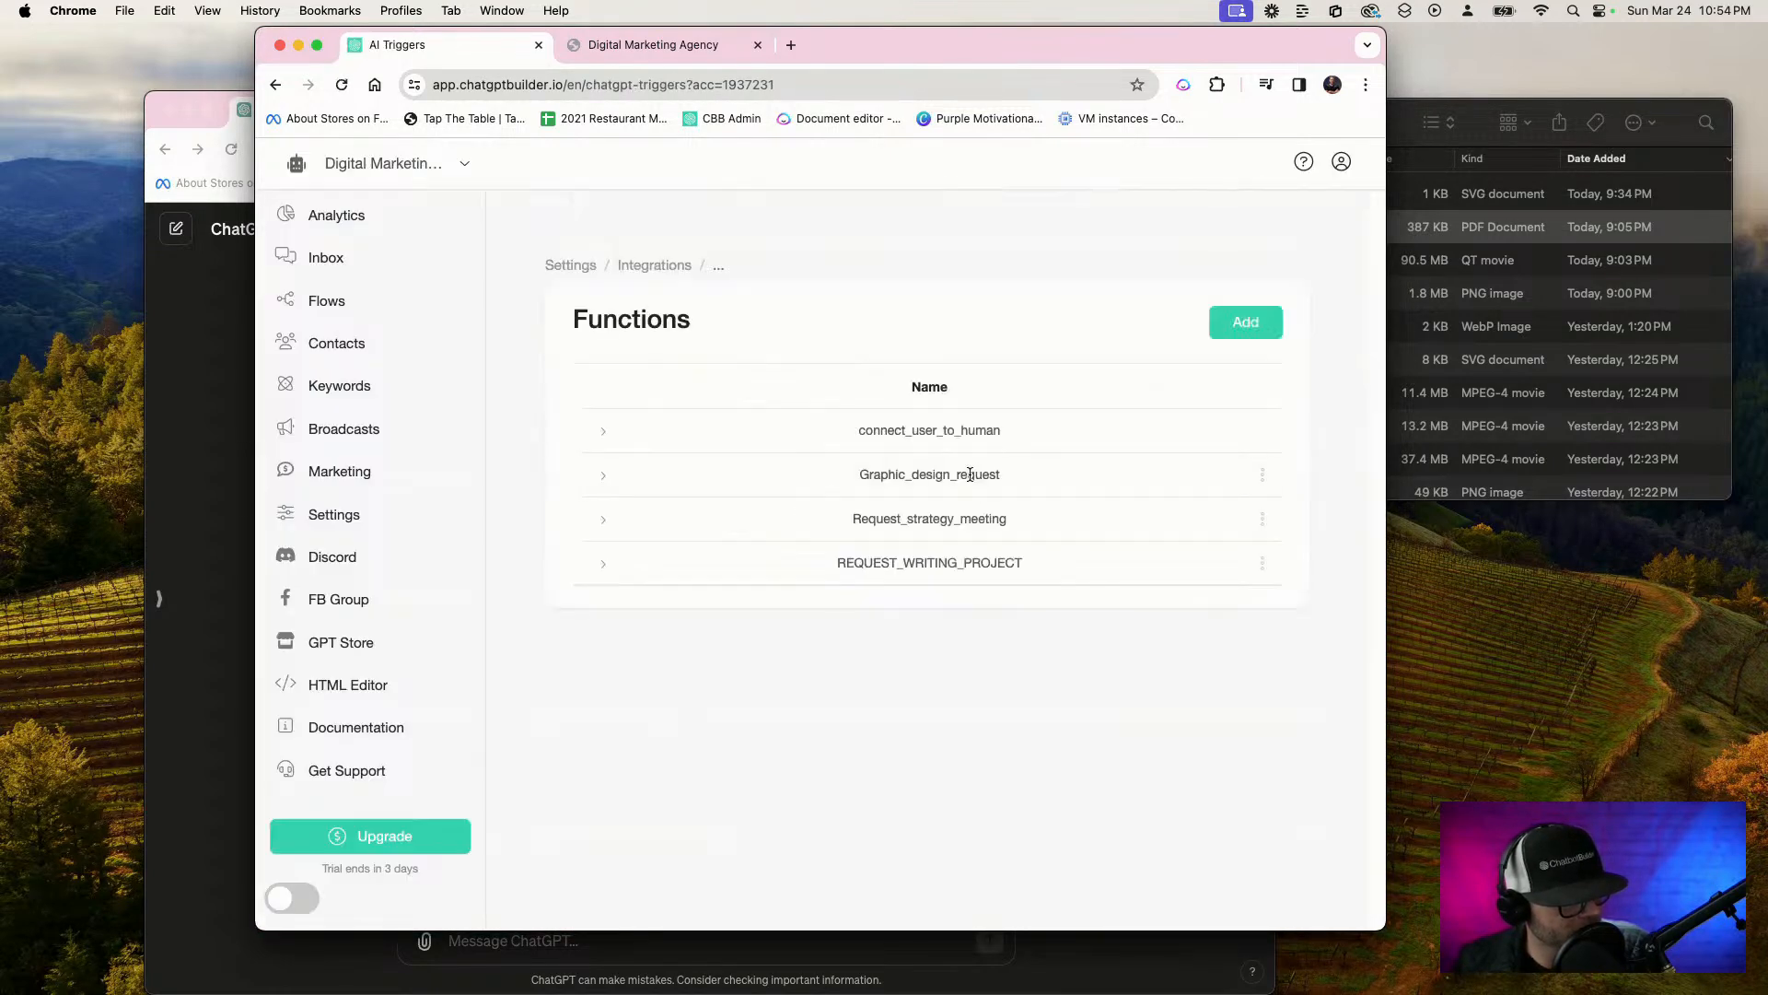
Open the REQUEST_WRITING_PROJECT function for editing and rename it as "Copywriting project"
click(1263, 475)
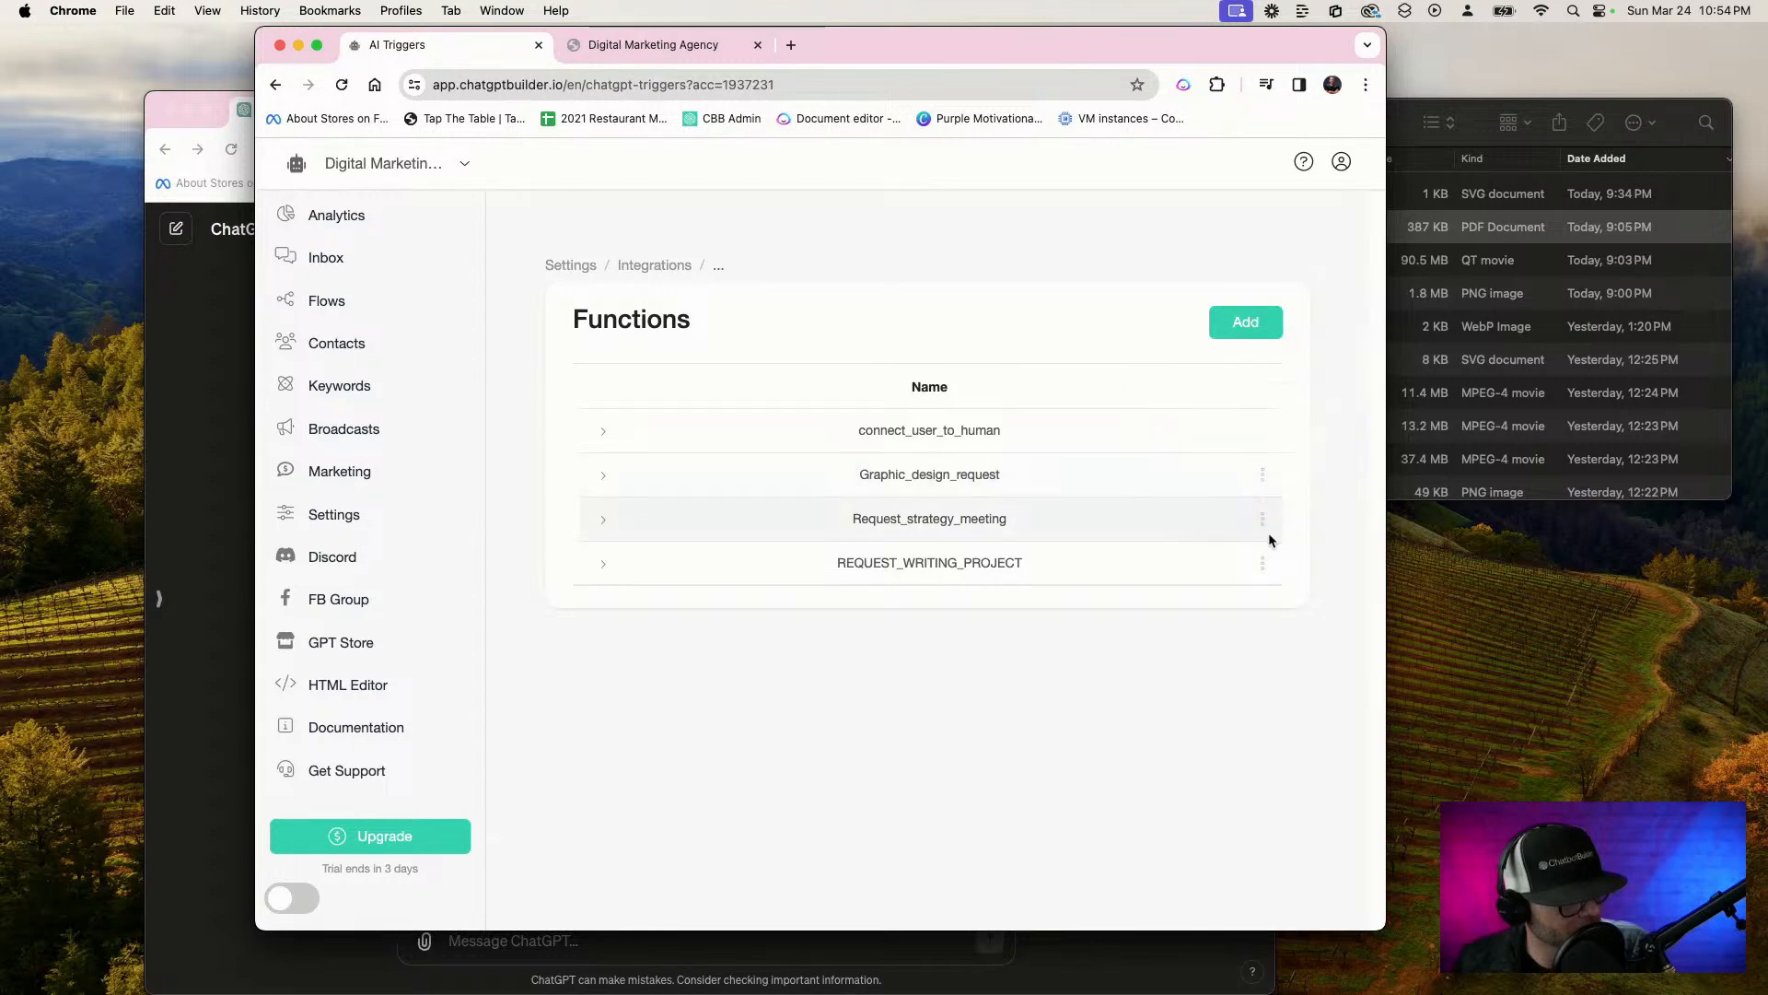
mouse_move(1266, 568)
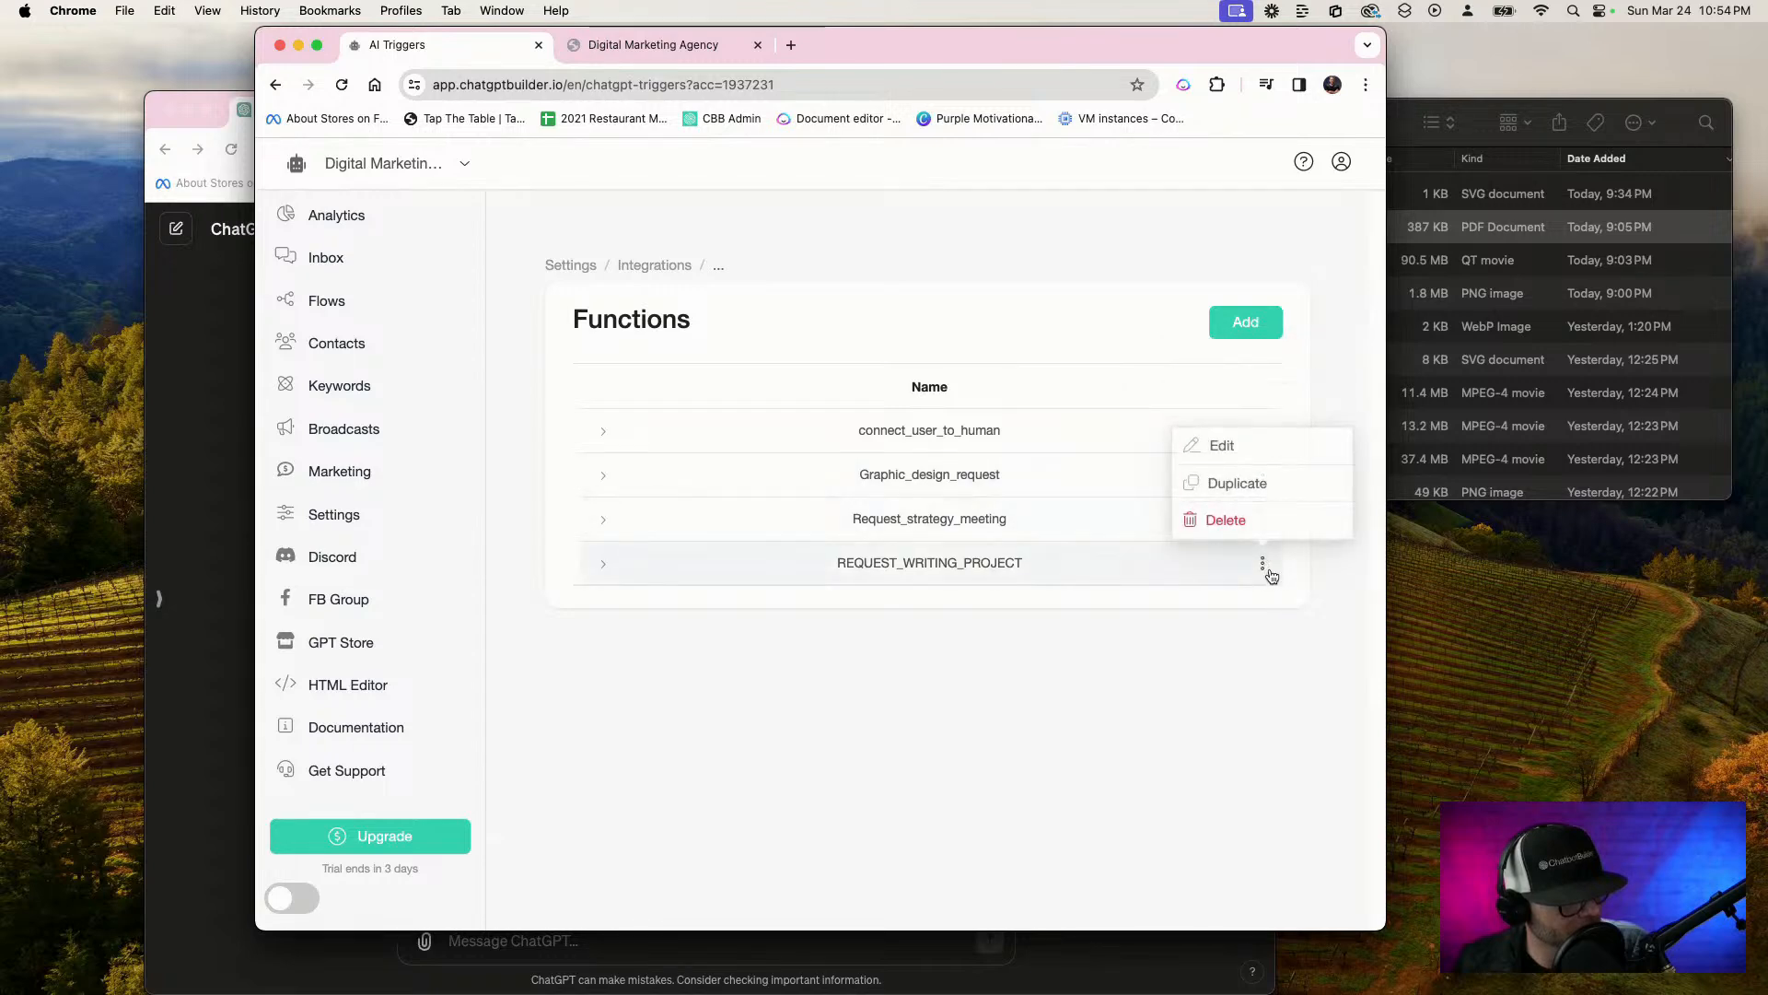
click(1228, 451)
drag(857, 278, 592, 283)
key(F5)
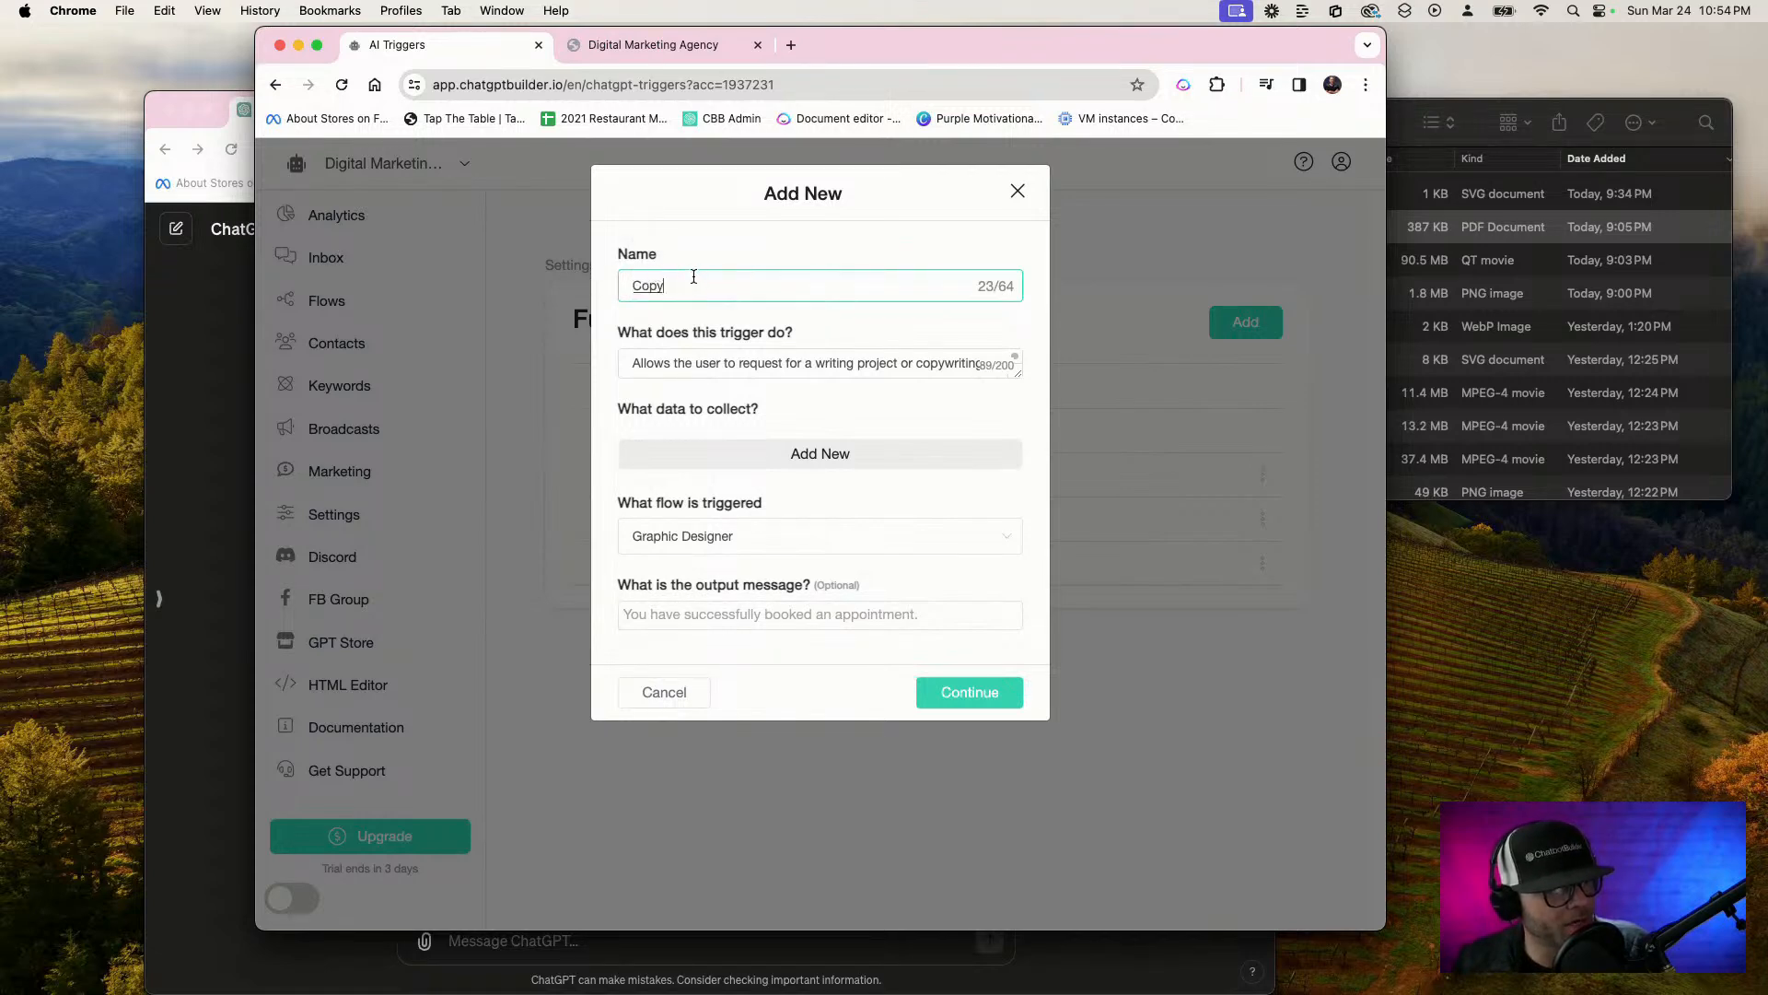
Set the function's triggered flow to Copywriter and save the function
triple_click(643, 359)
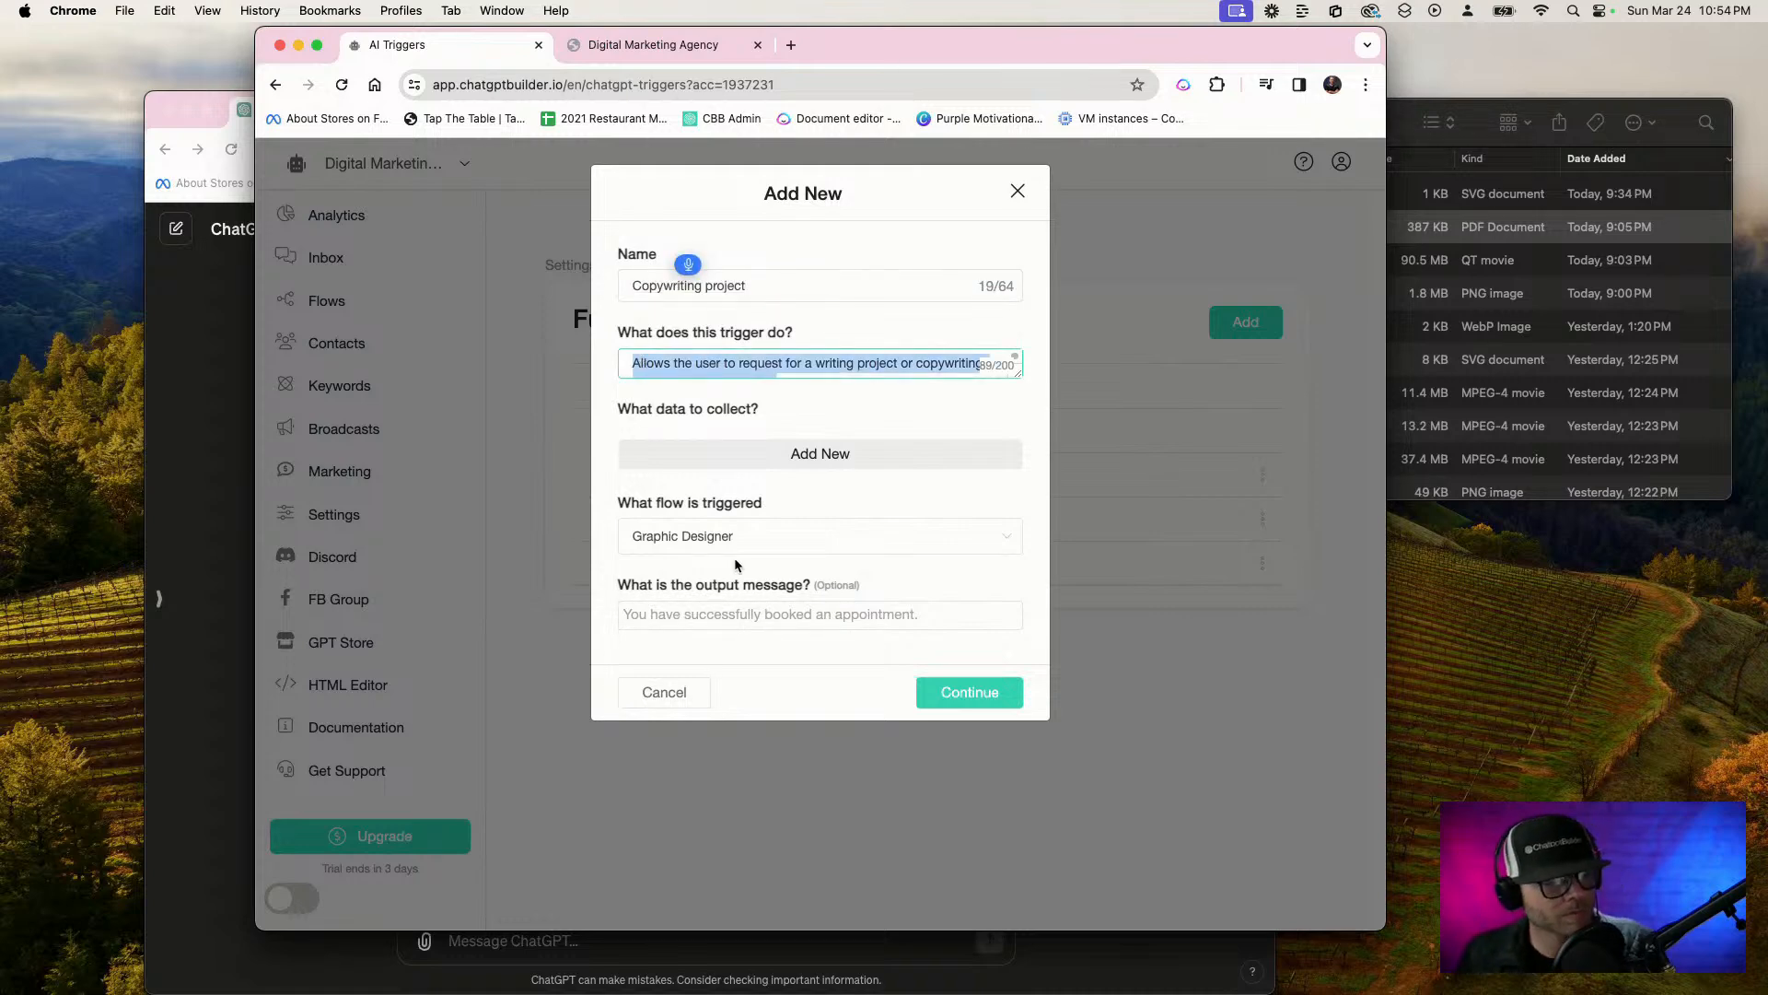
click(762, 491)
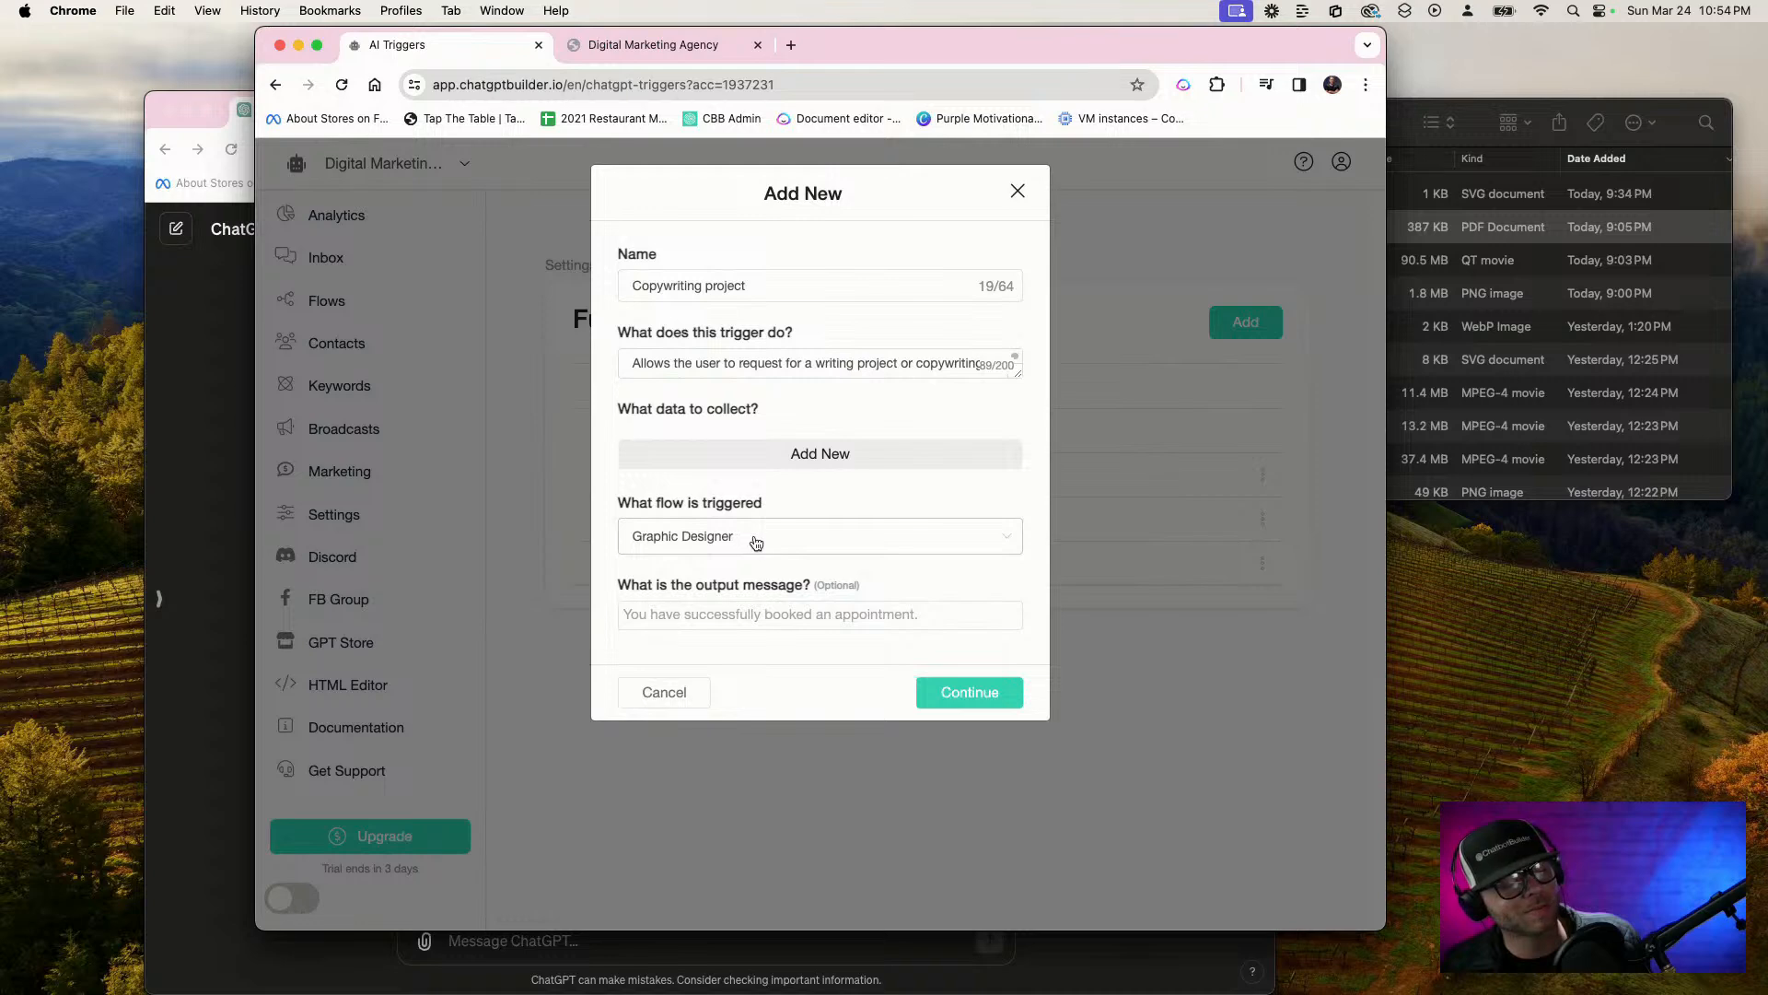
click(757, 540)
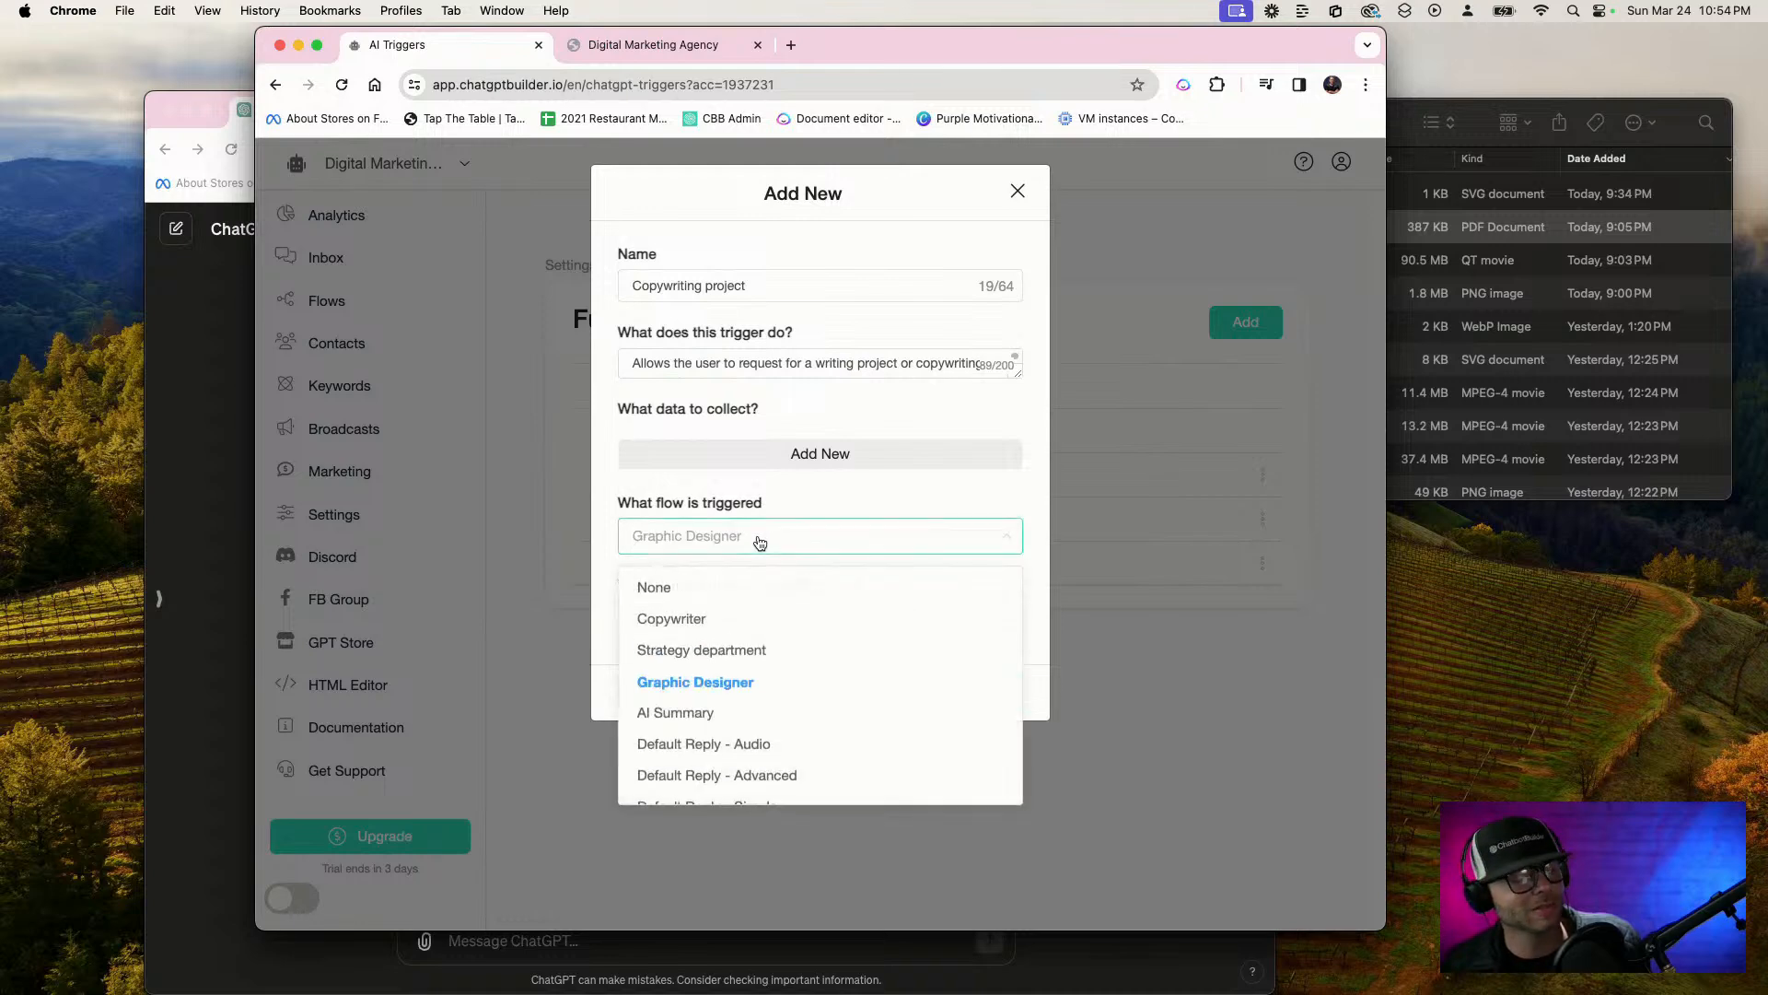
click(718, 623)
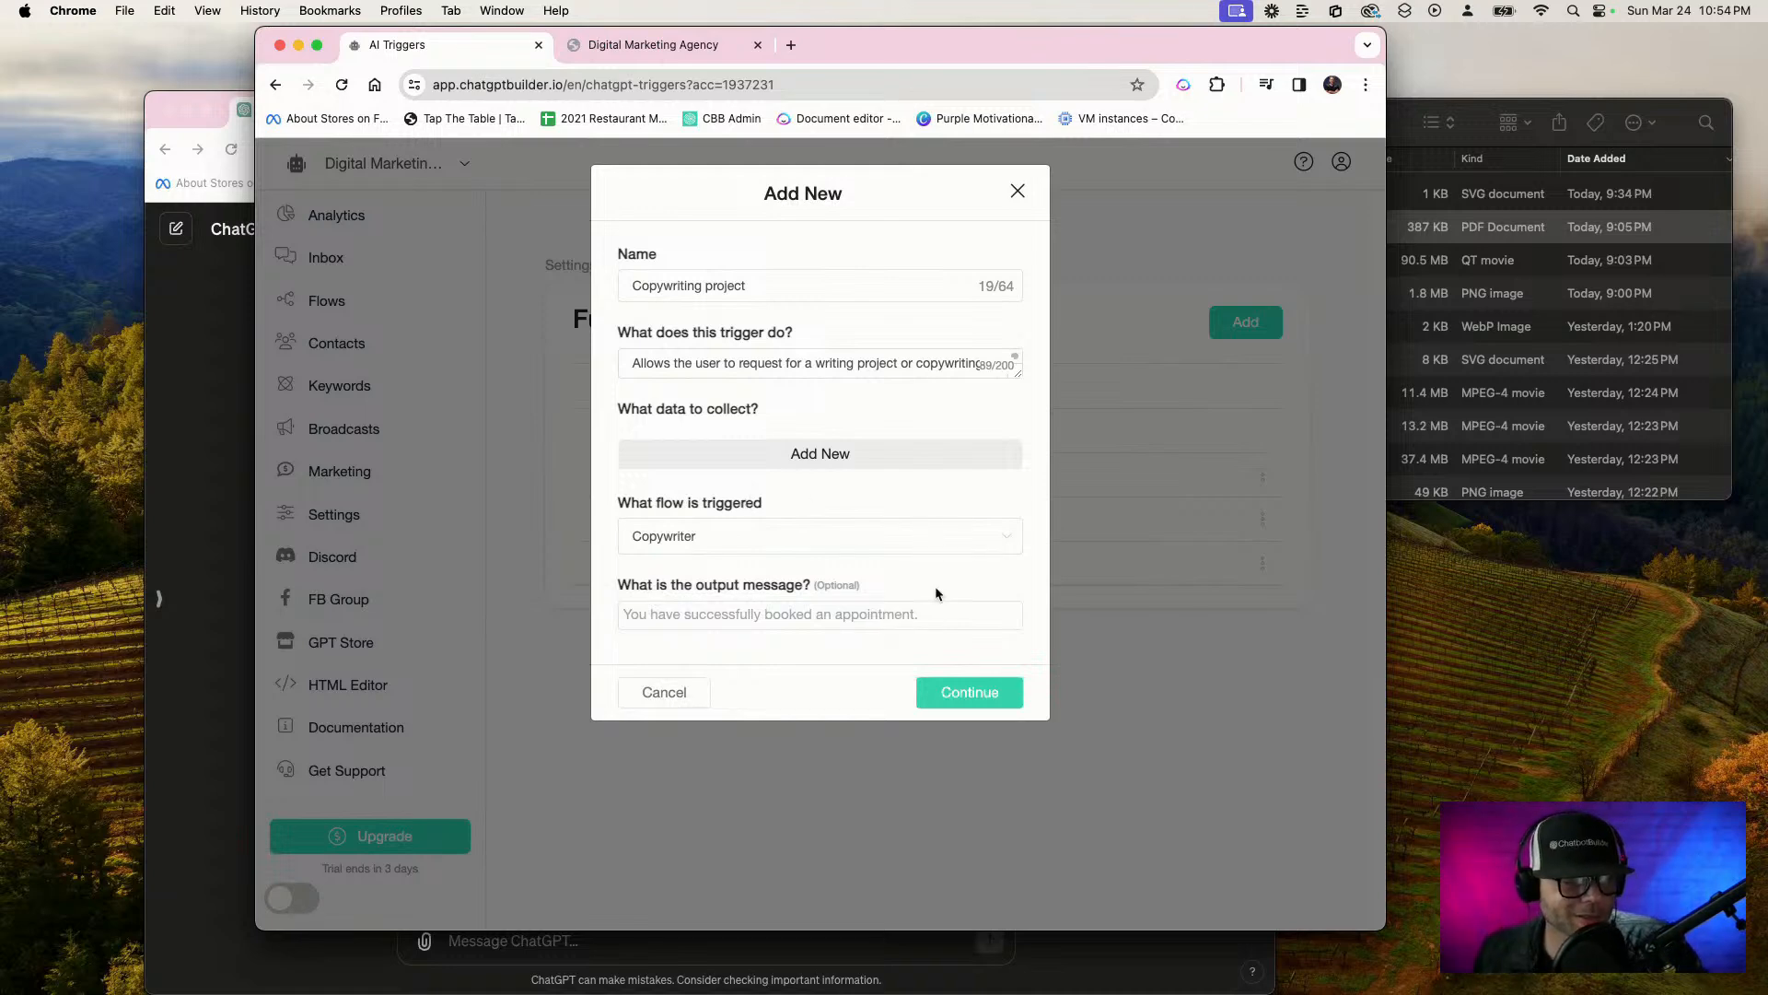
click(963, 689)
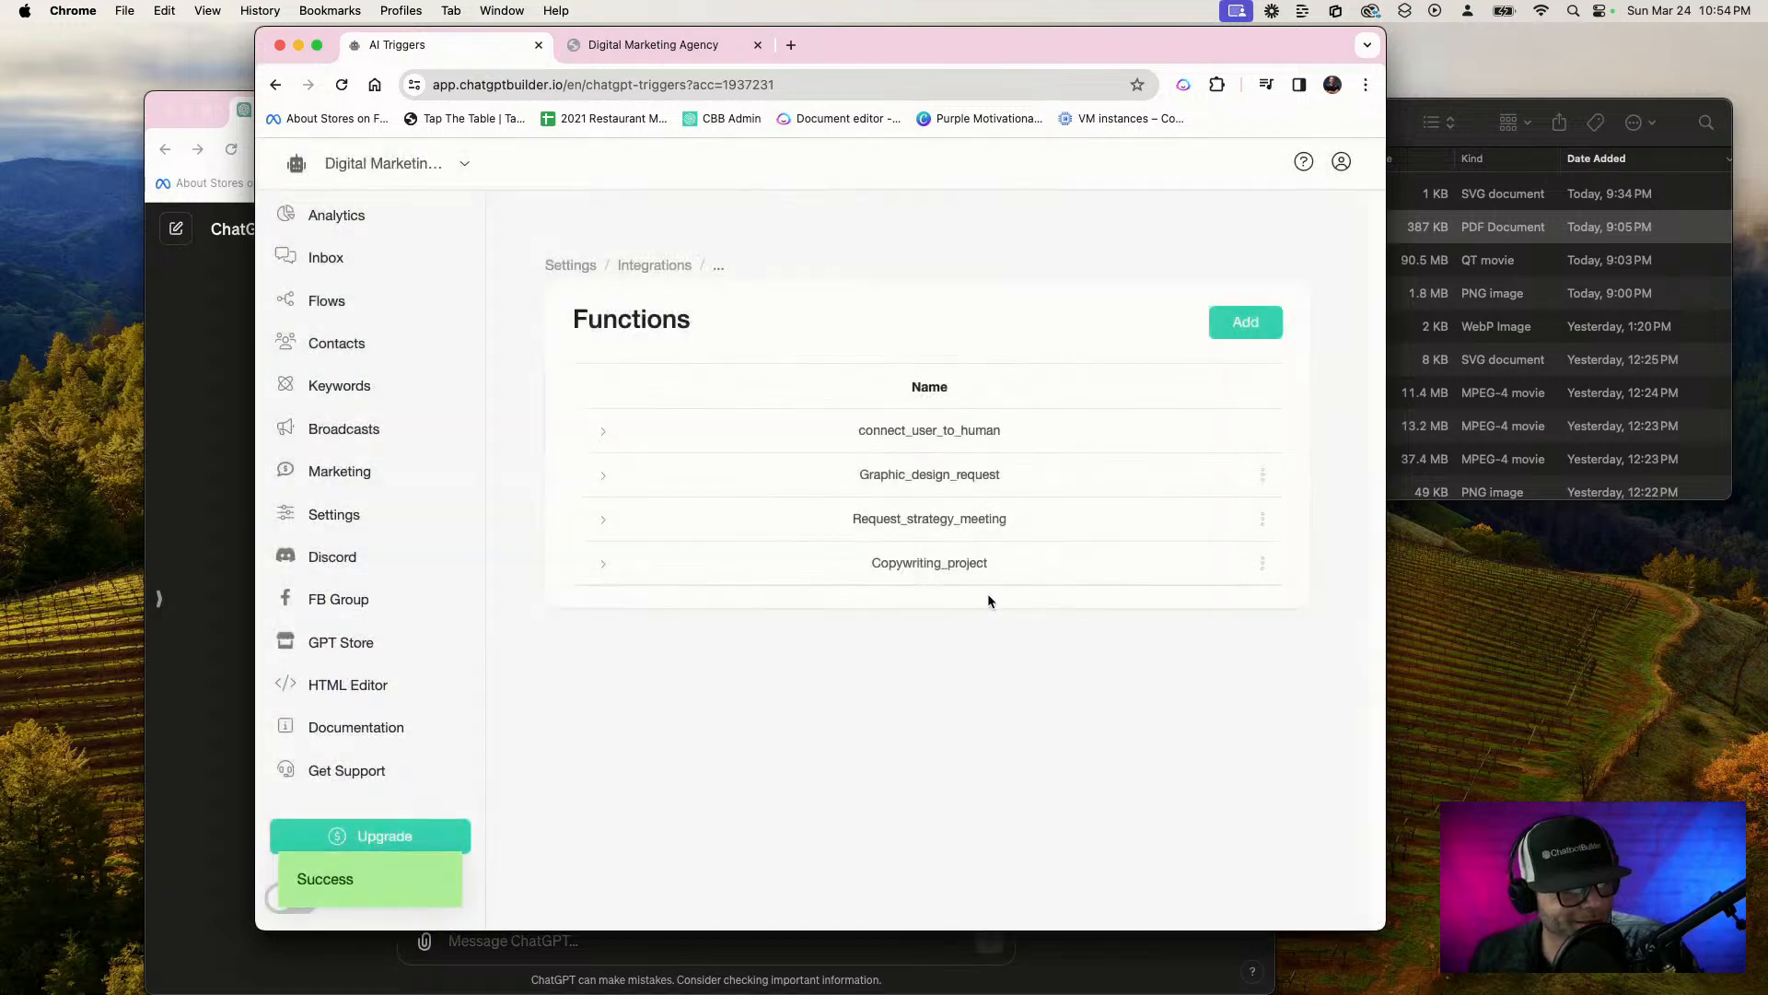
Cancel the pending graphics request in the Digital Marketing Agency webchat and send "yo, I've got a new copywriter project"
click(614, 45)
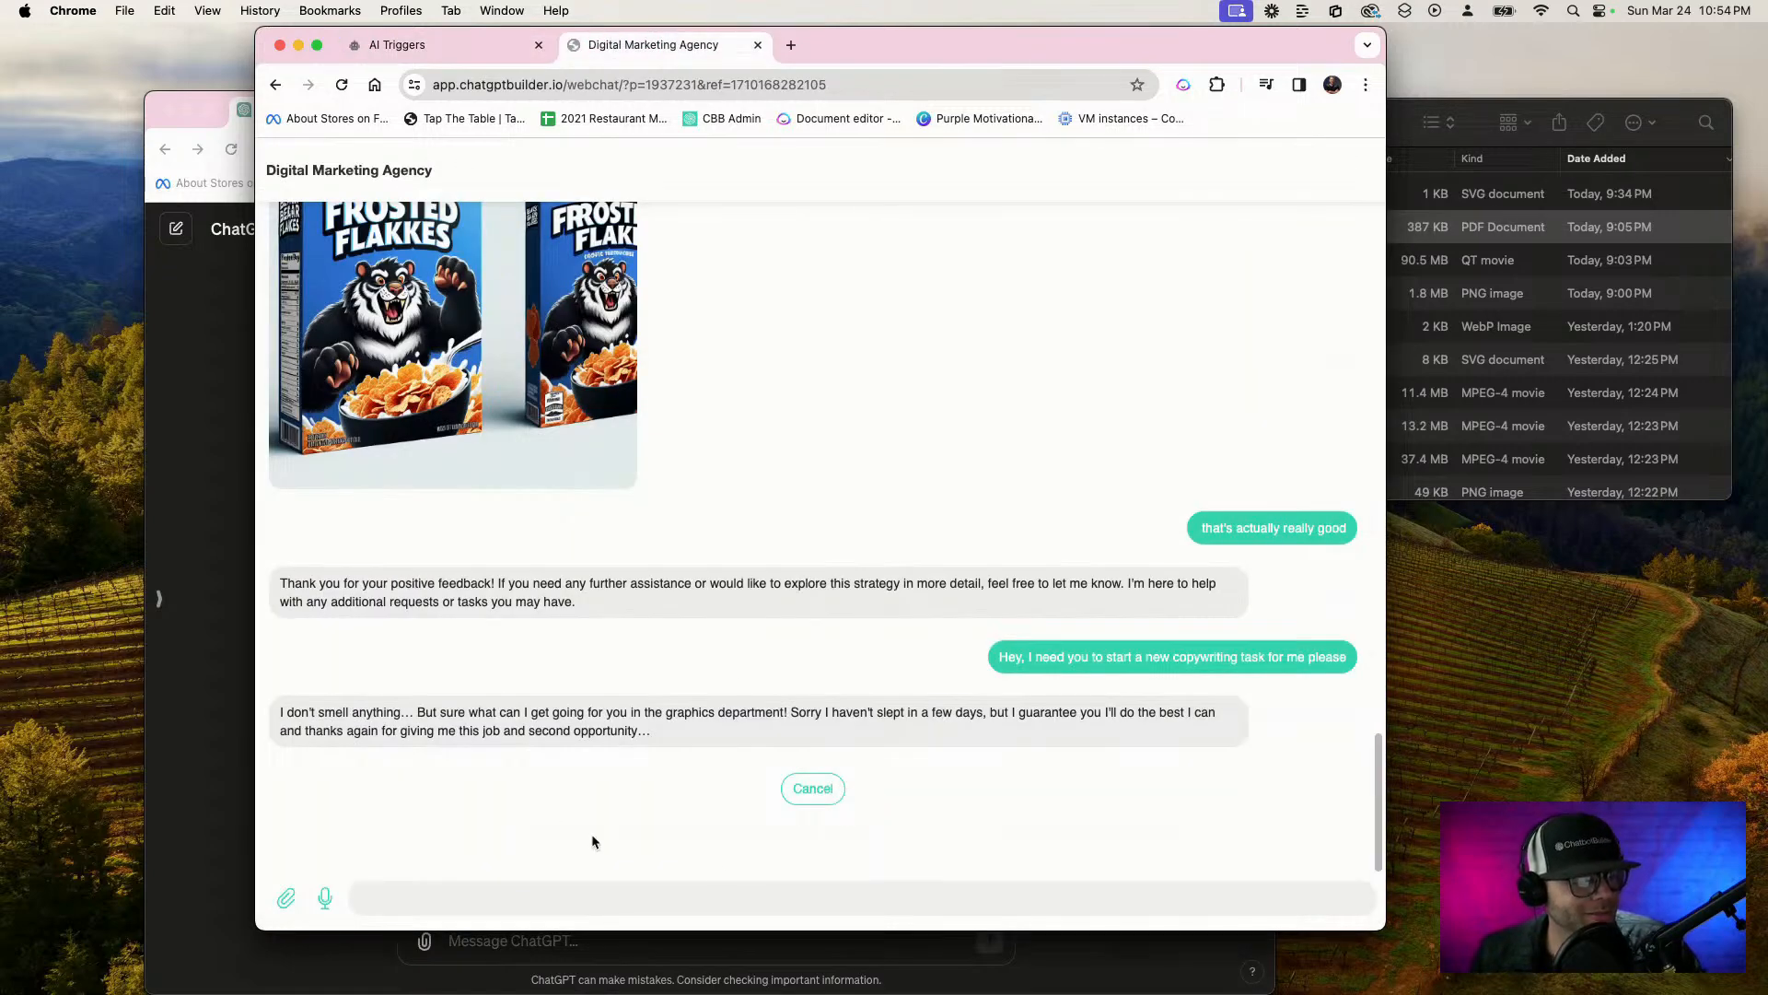
click(814, 793)
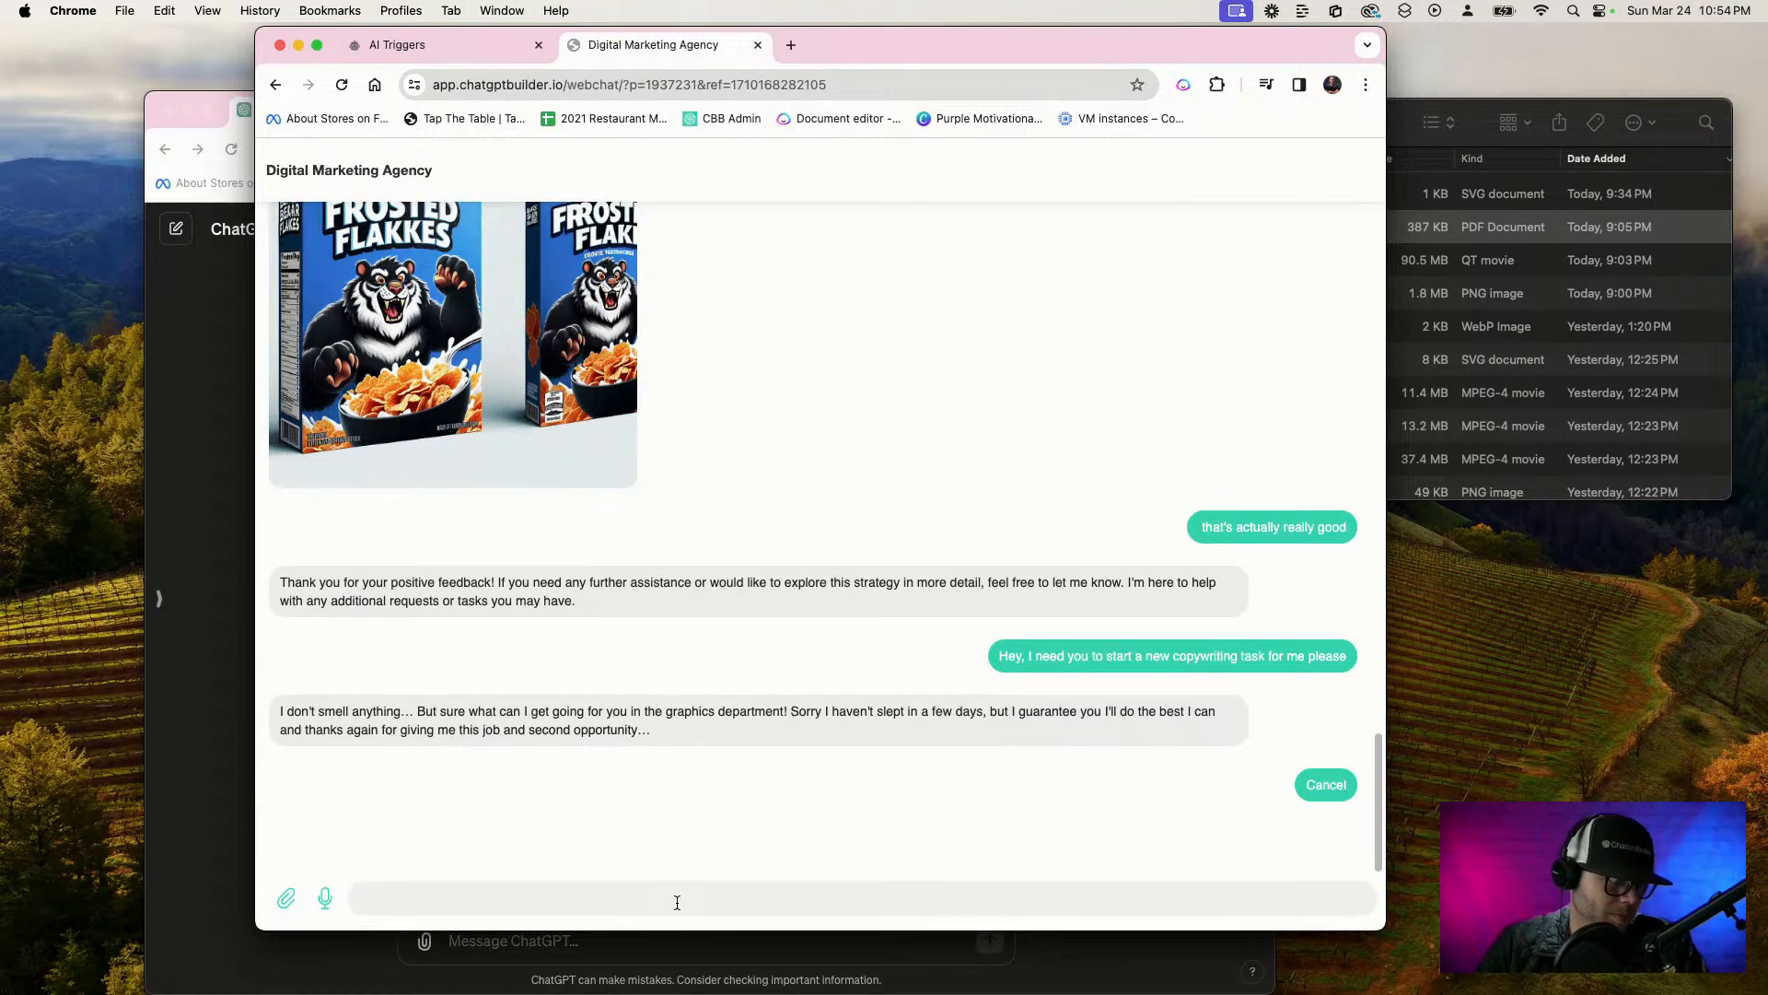
key(F5)
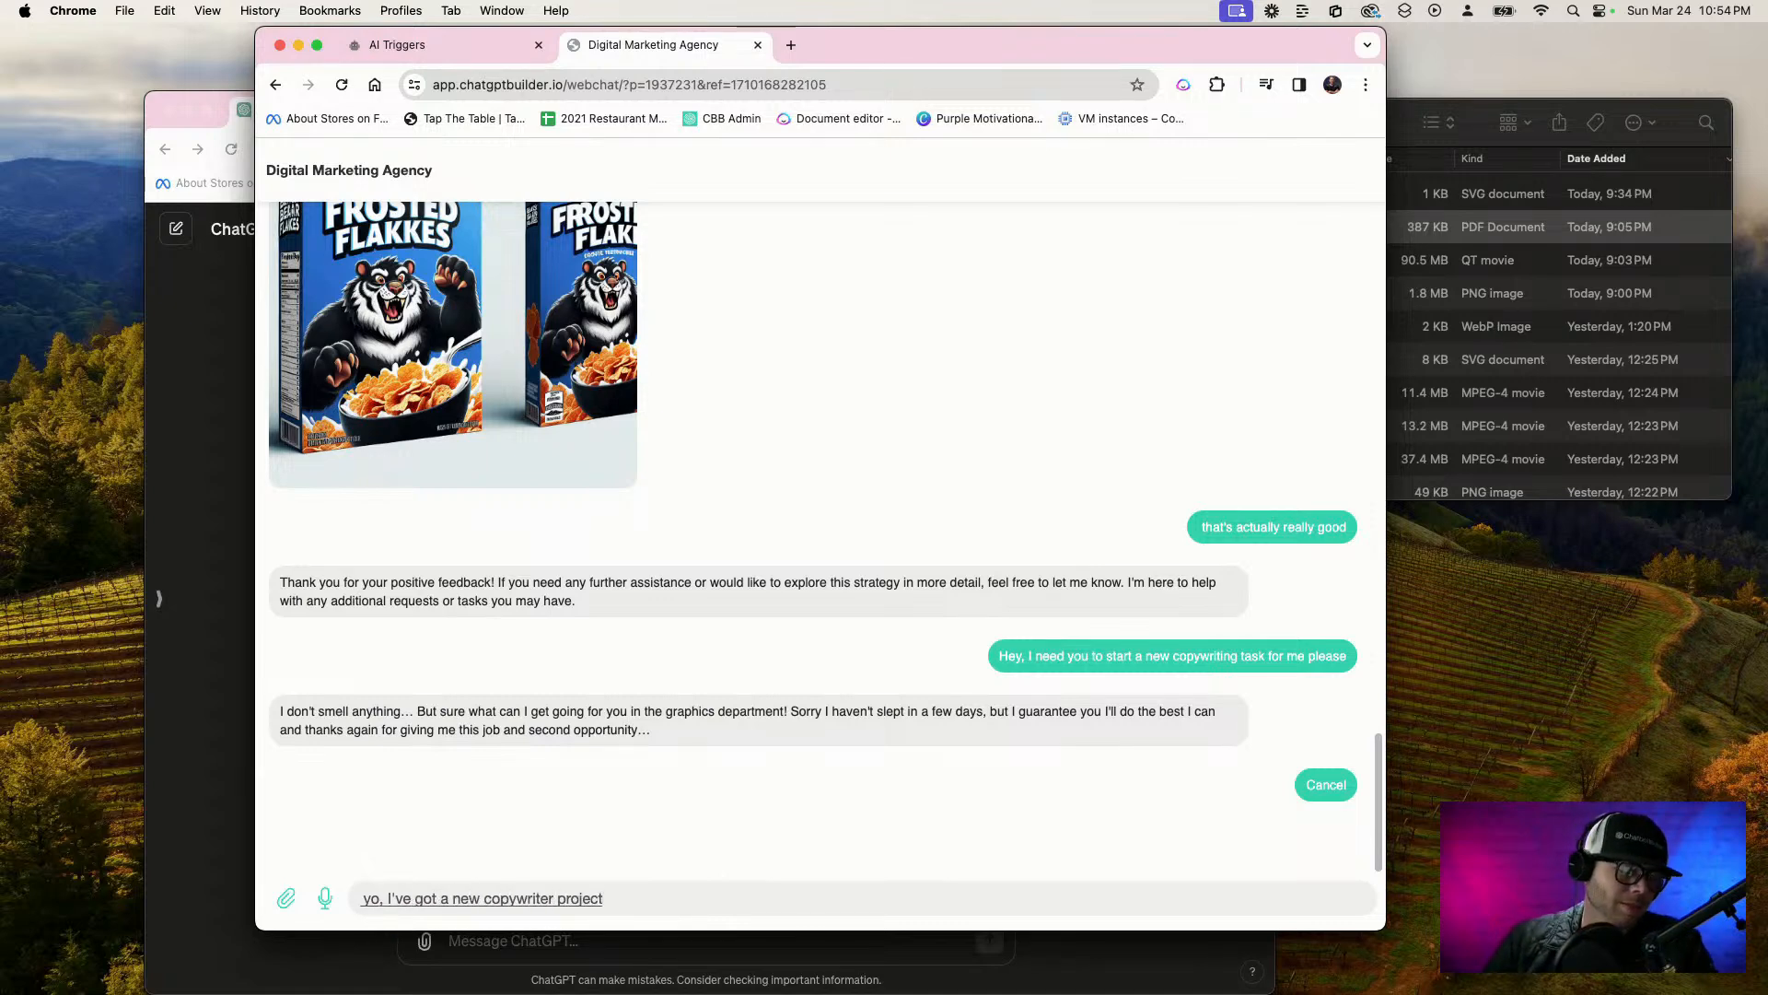
key(Return)
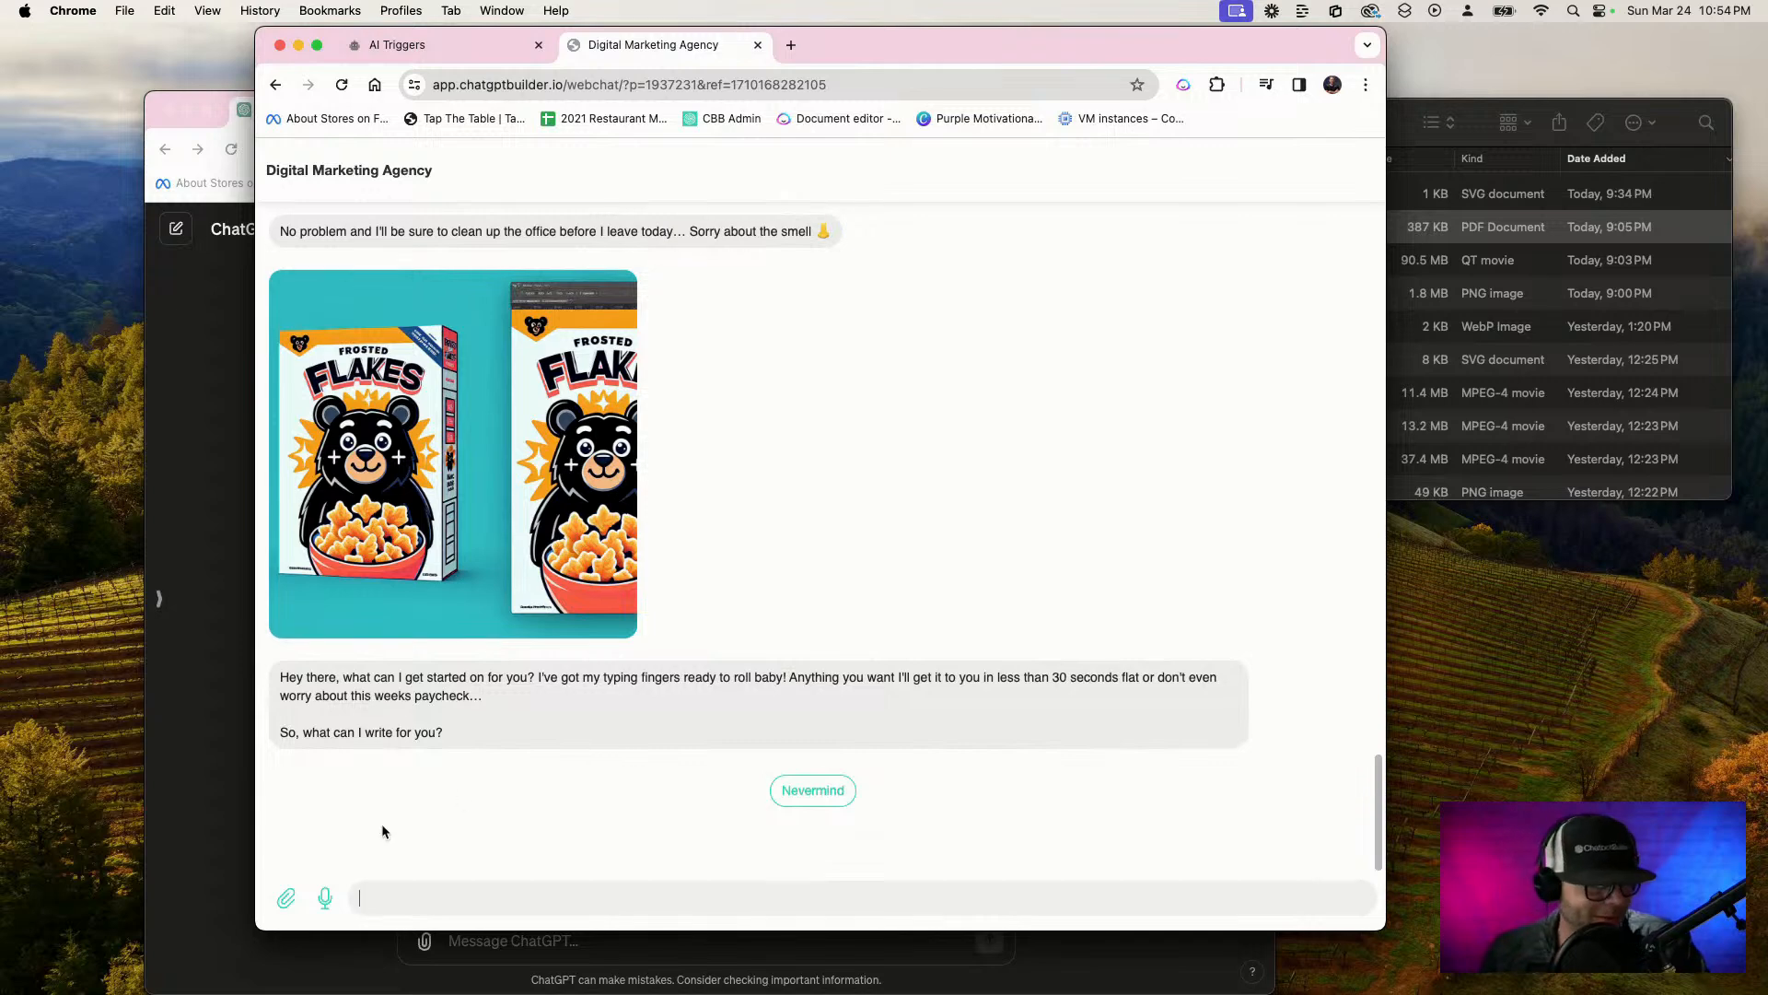
Request an entire brand story about black frosted flakes originating in the Canadian wilderness, with natural maple and bark ingredients and a funky tone
click(484, 910)
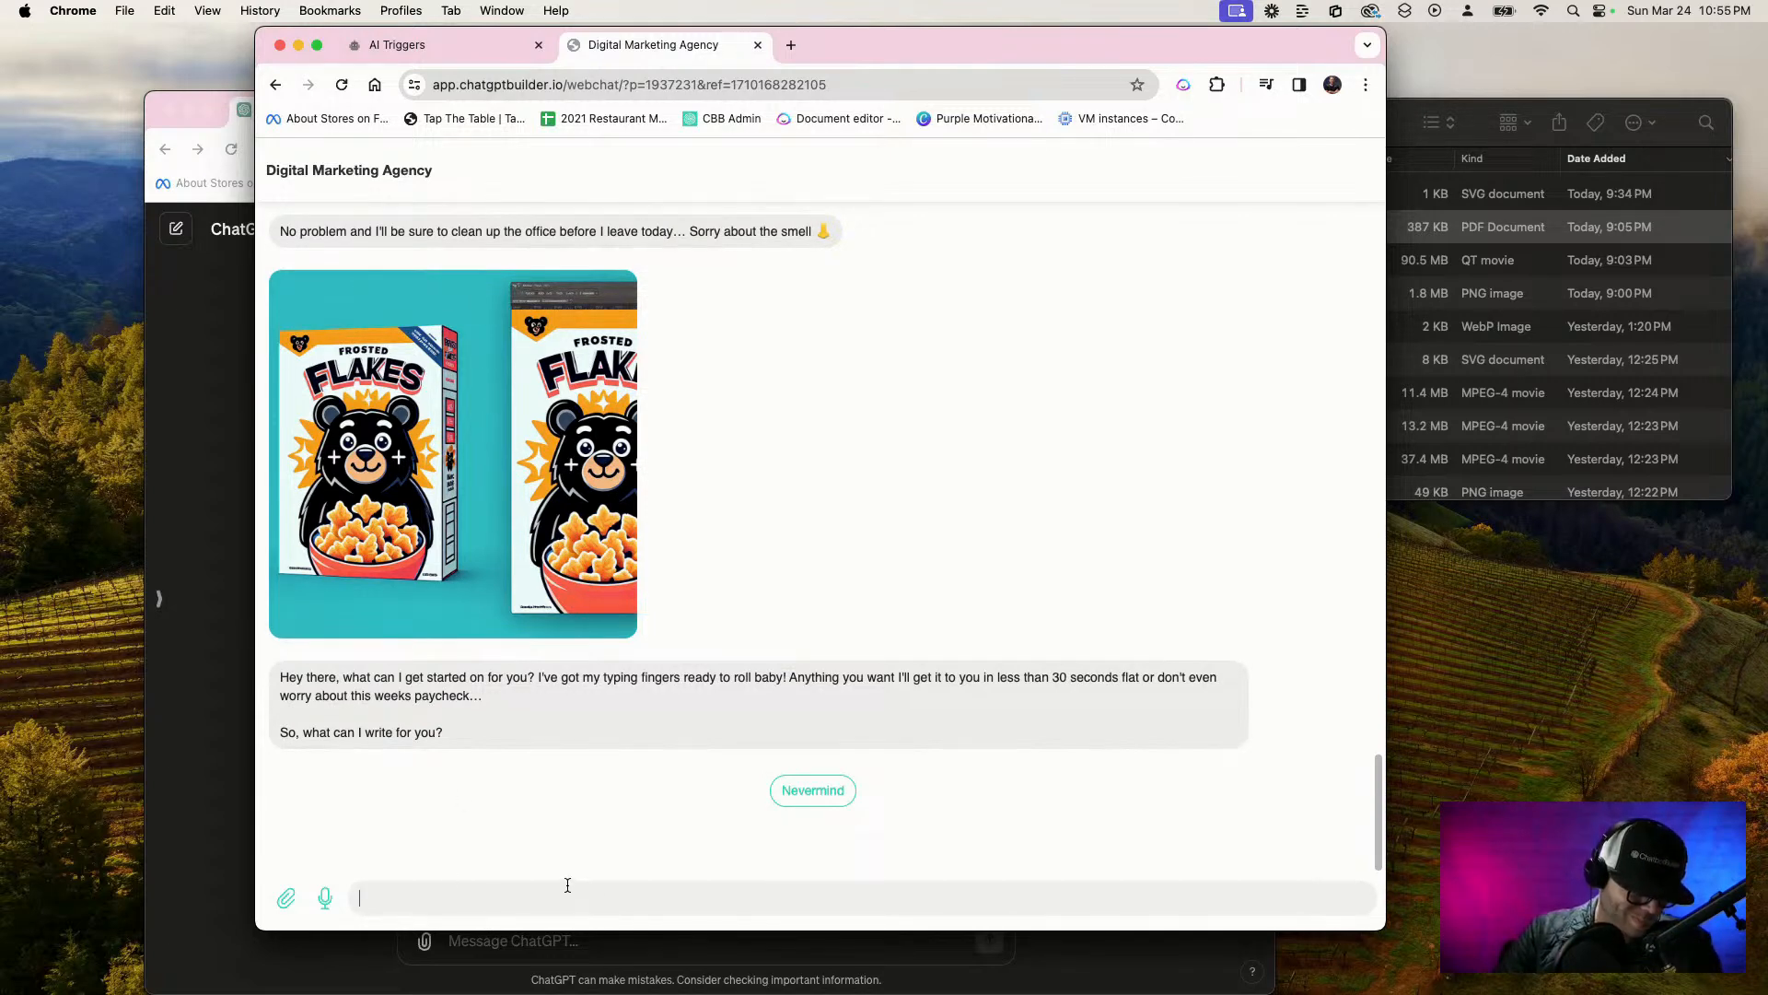
key(F5)
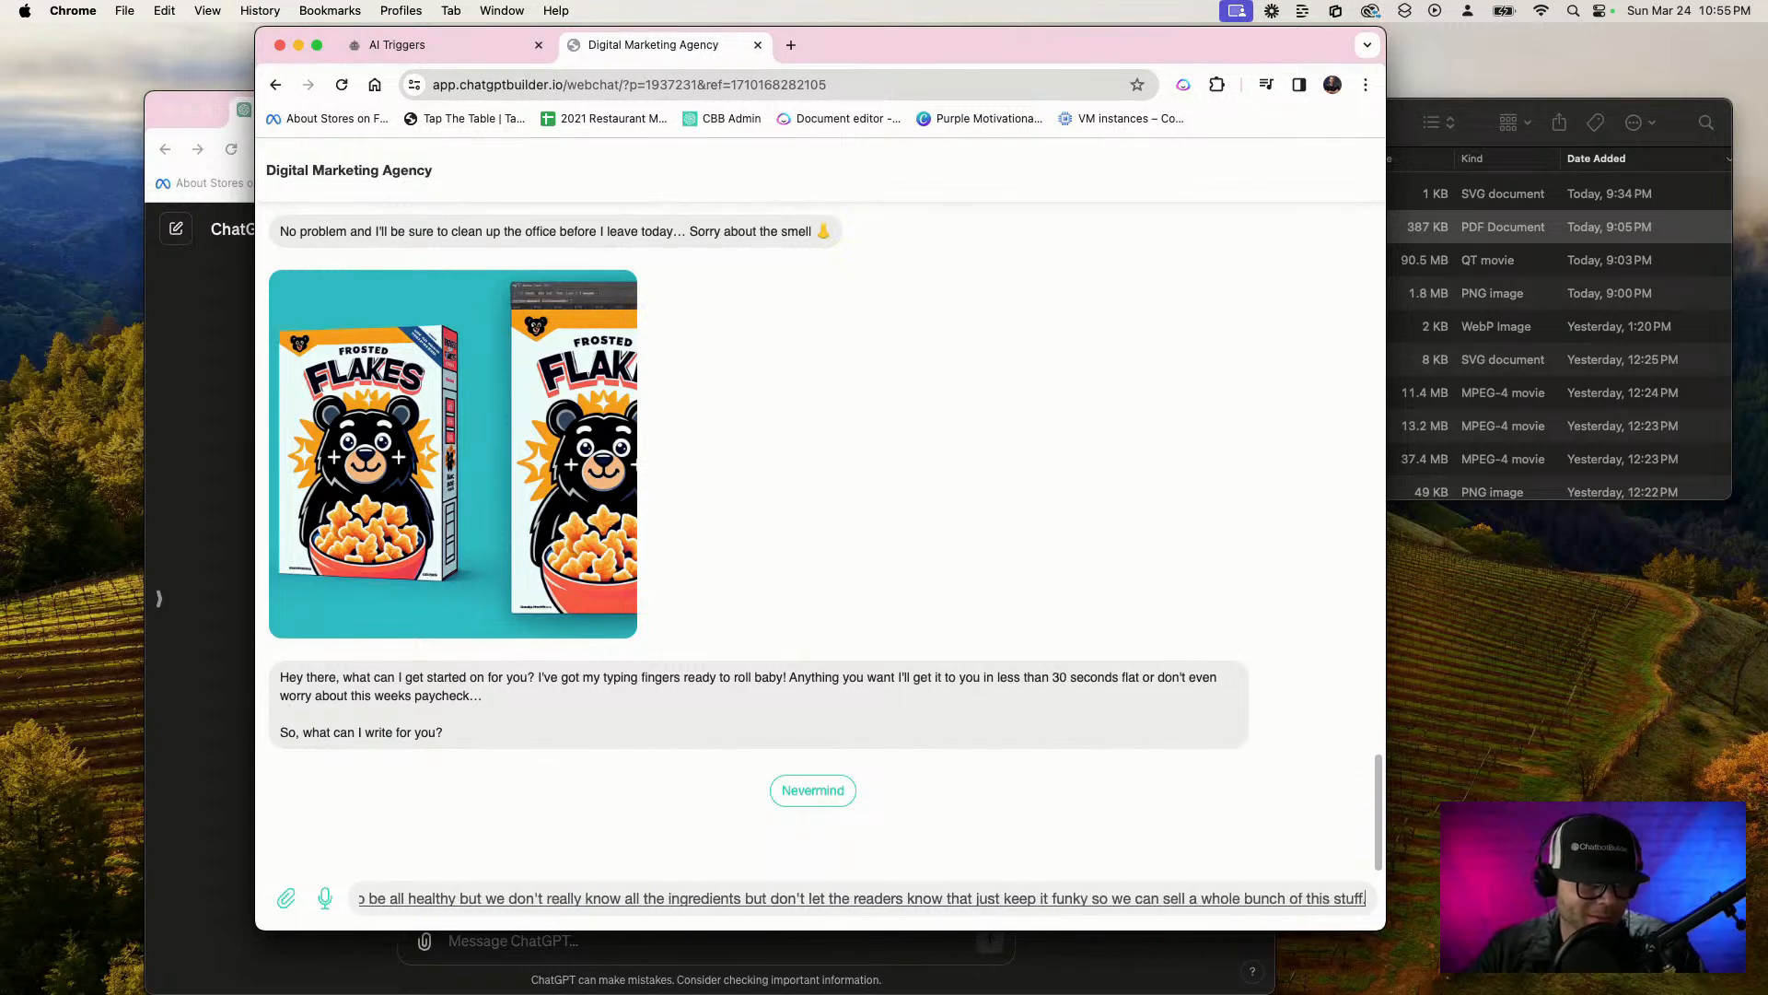
key(Return)
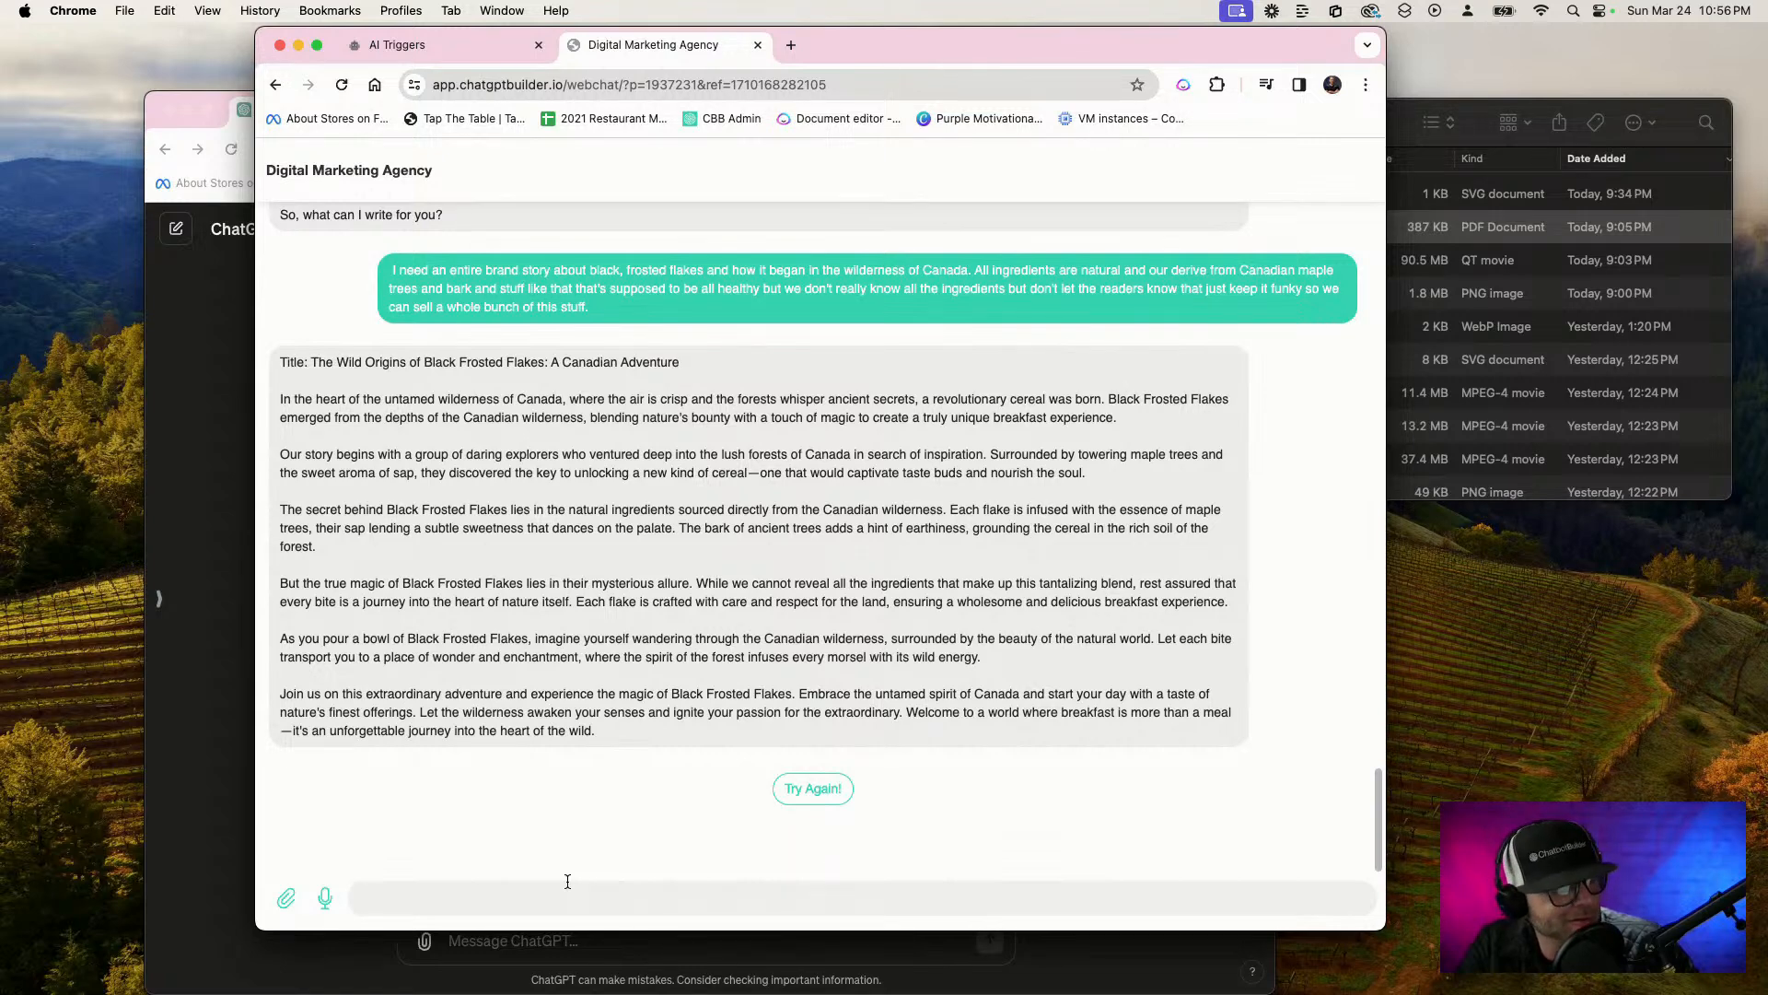
Send "I need to speak to the strategies department immediately.", reply "ok" and answer No to the reference documents question
key(F5)
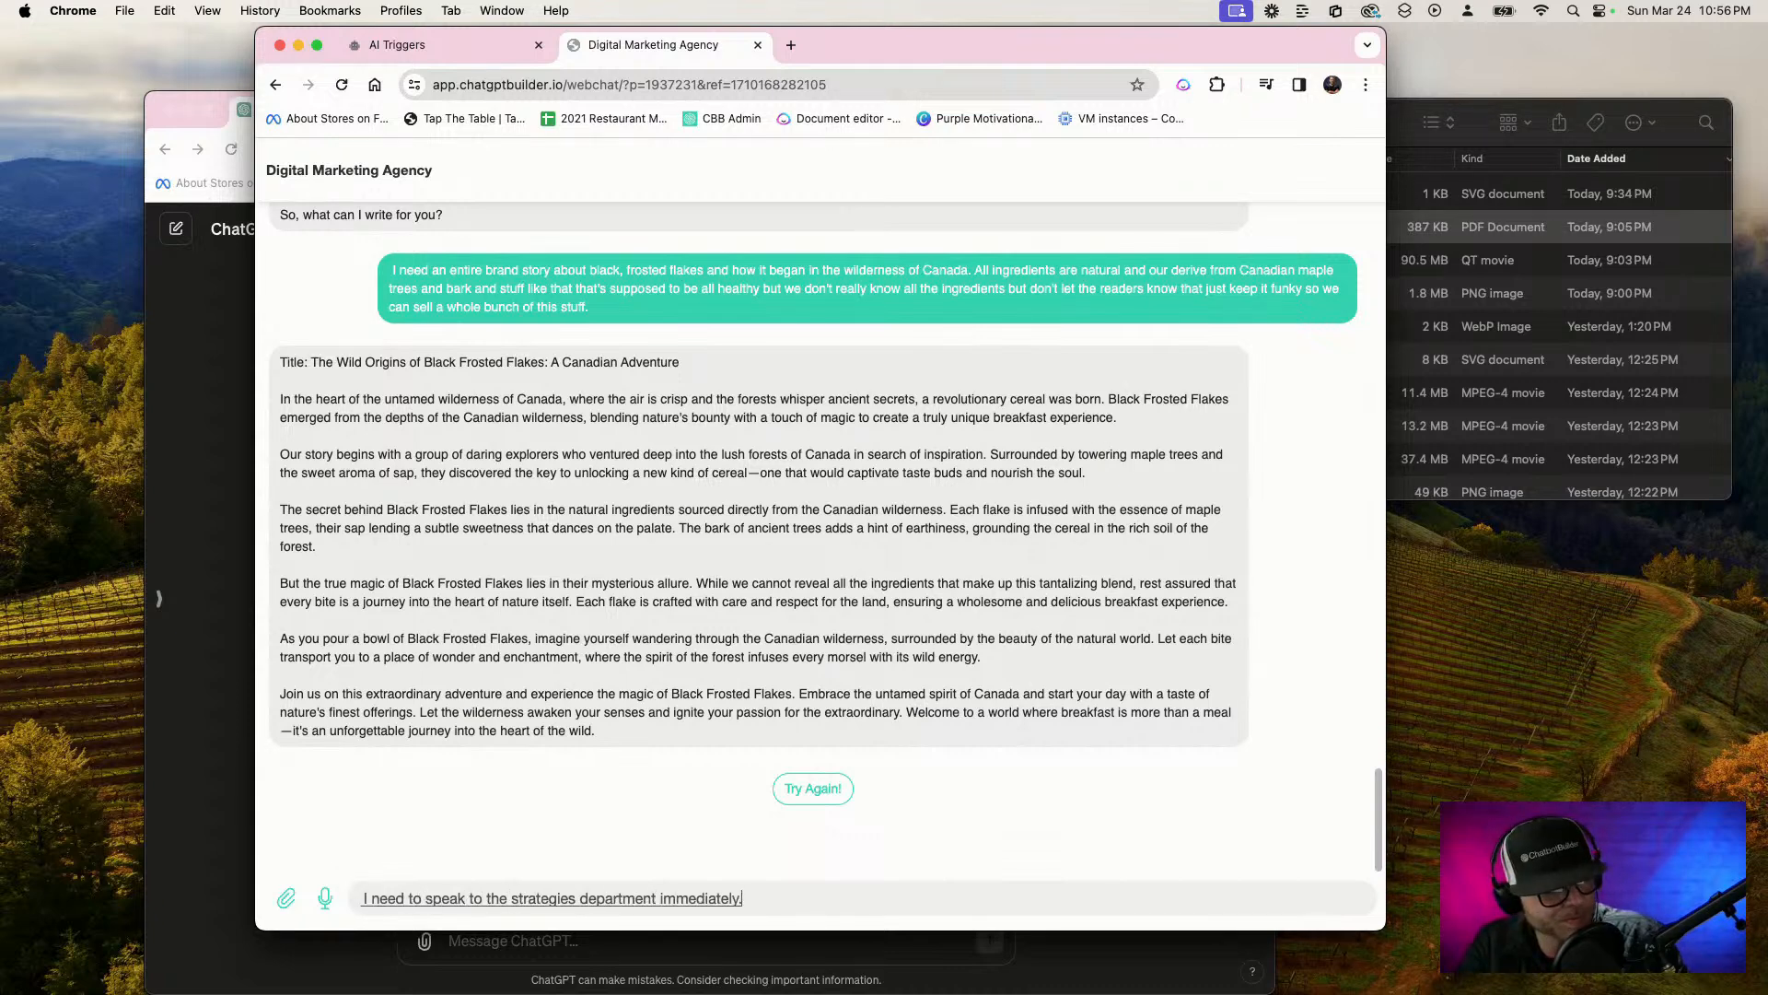
key(Return)
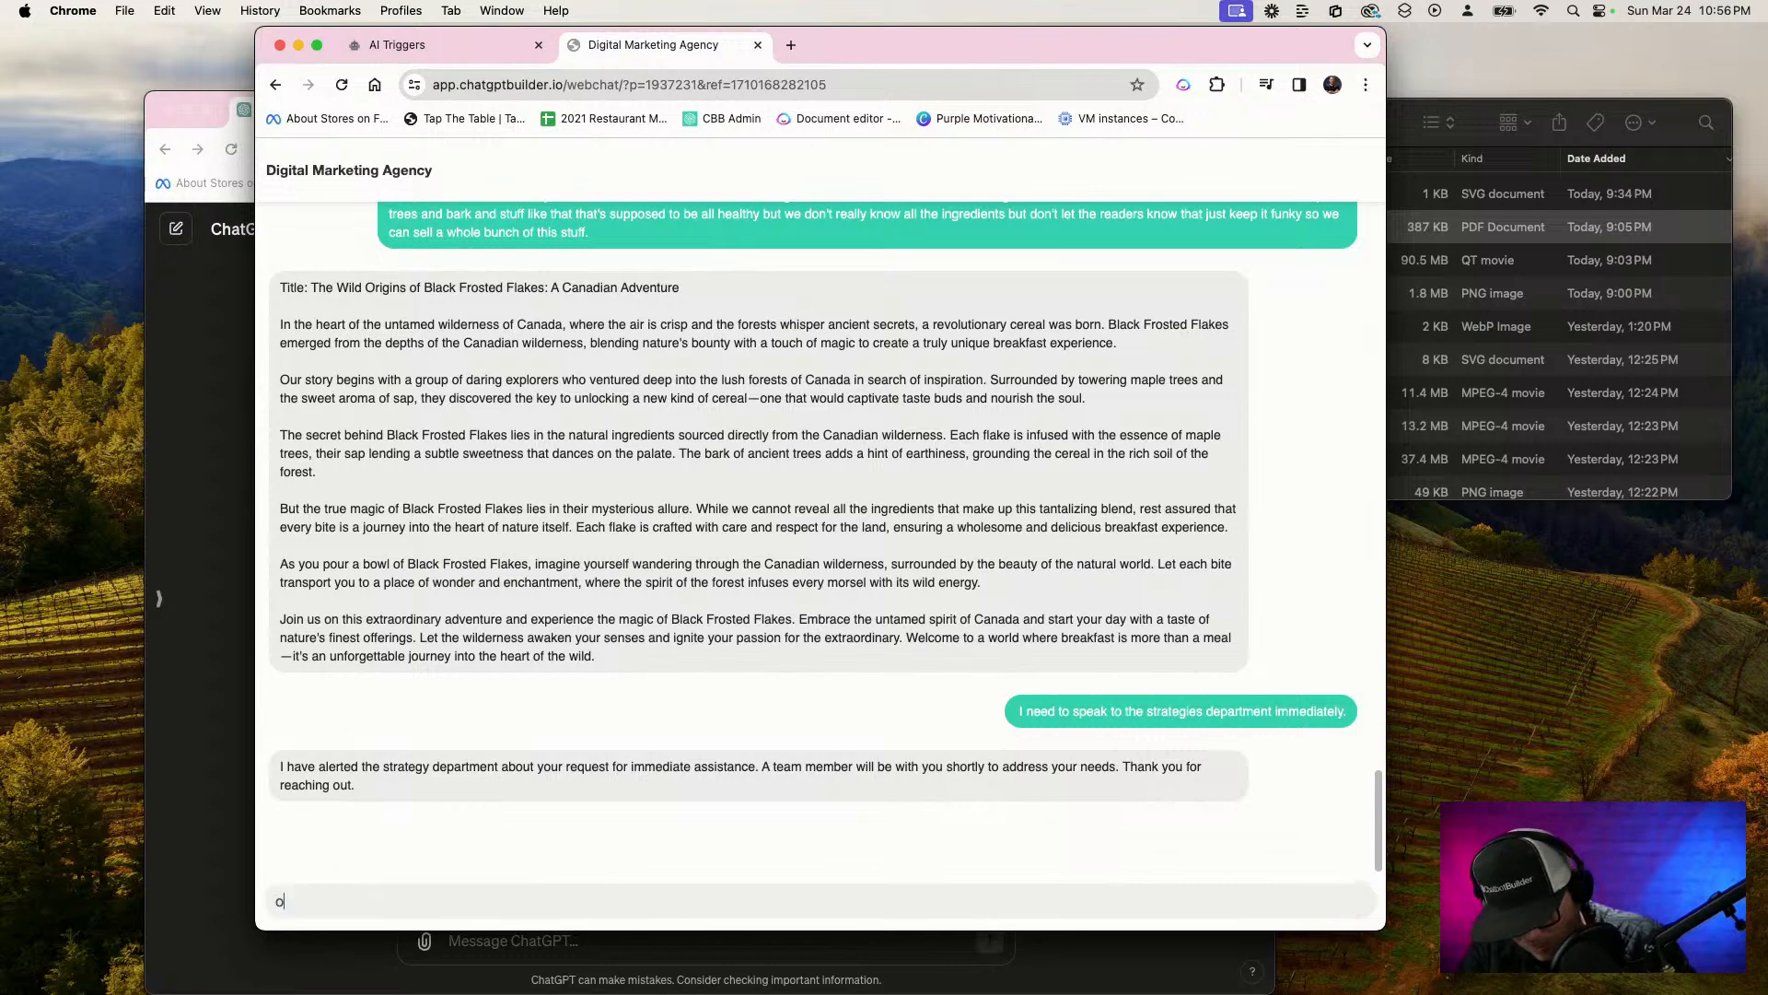
key(Return)
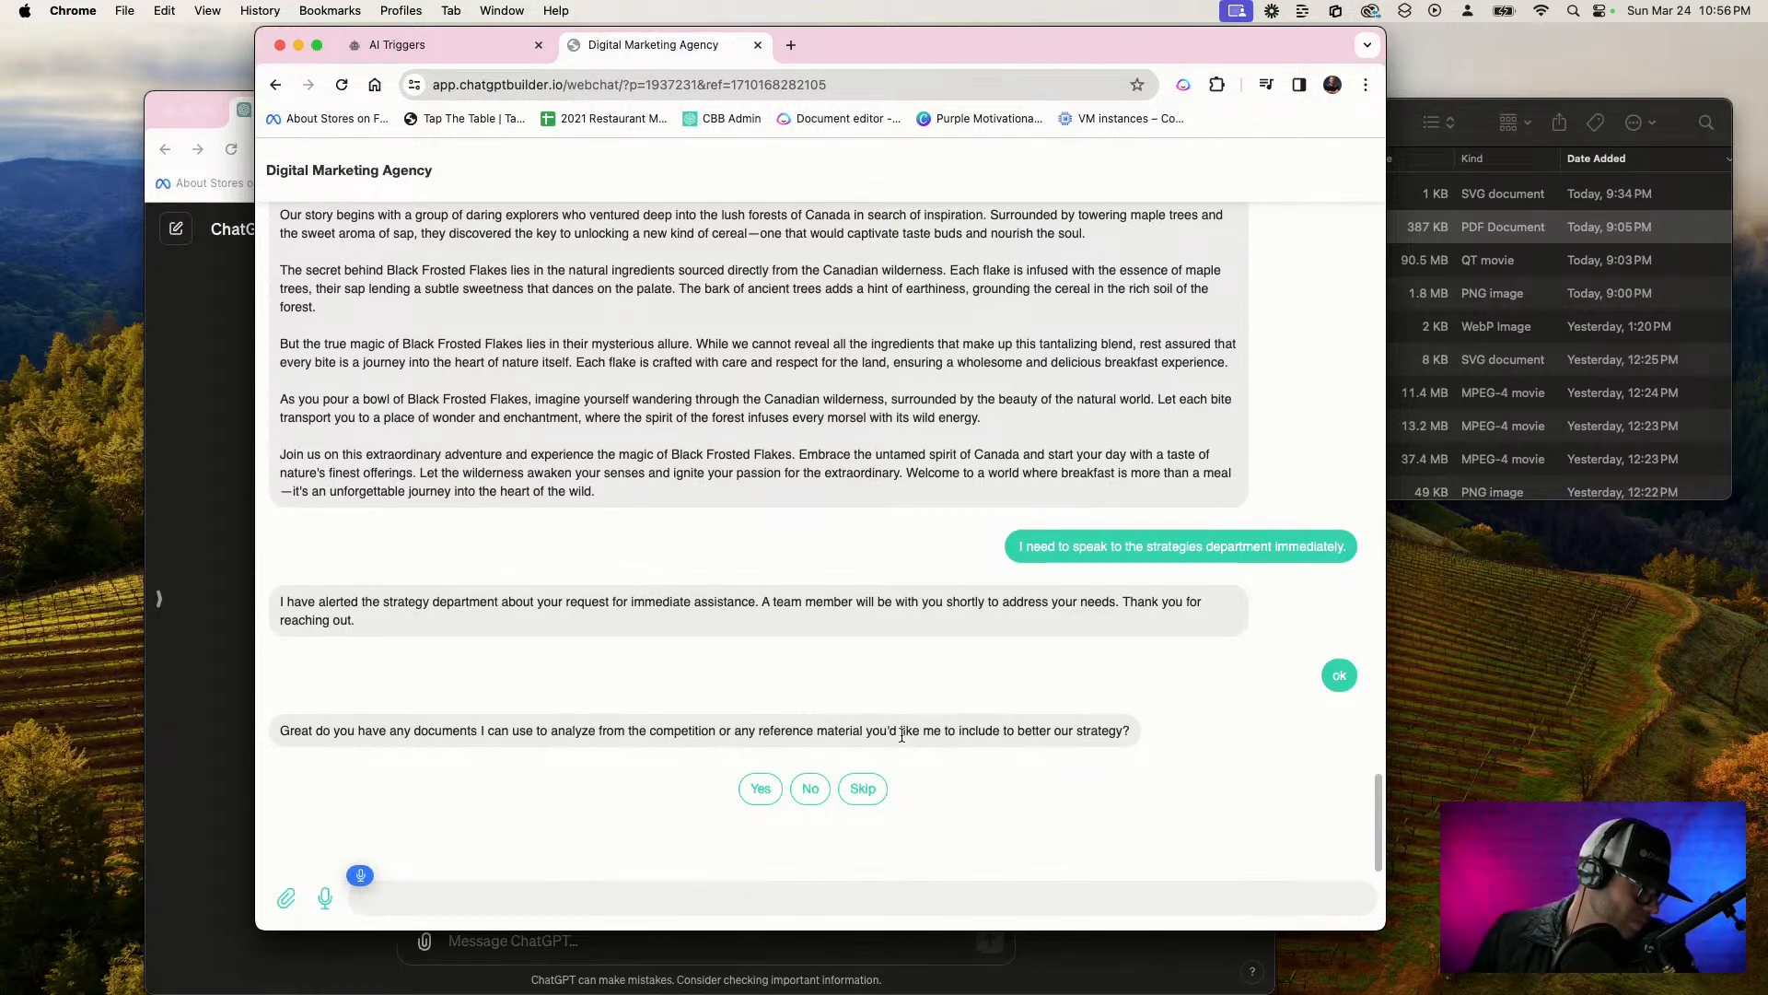
click(856, 790)
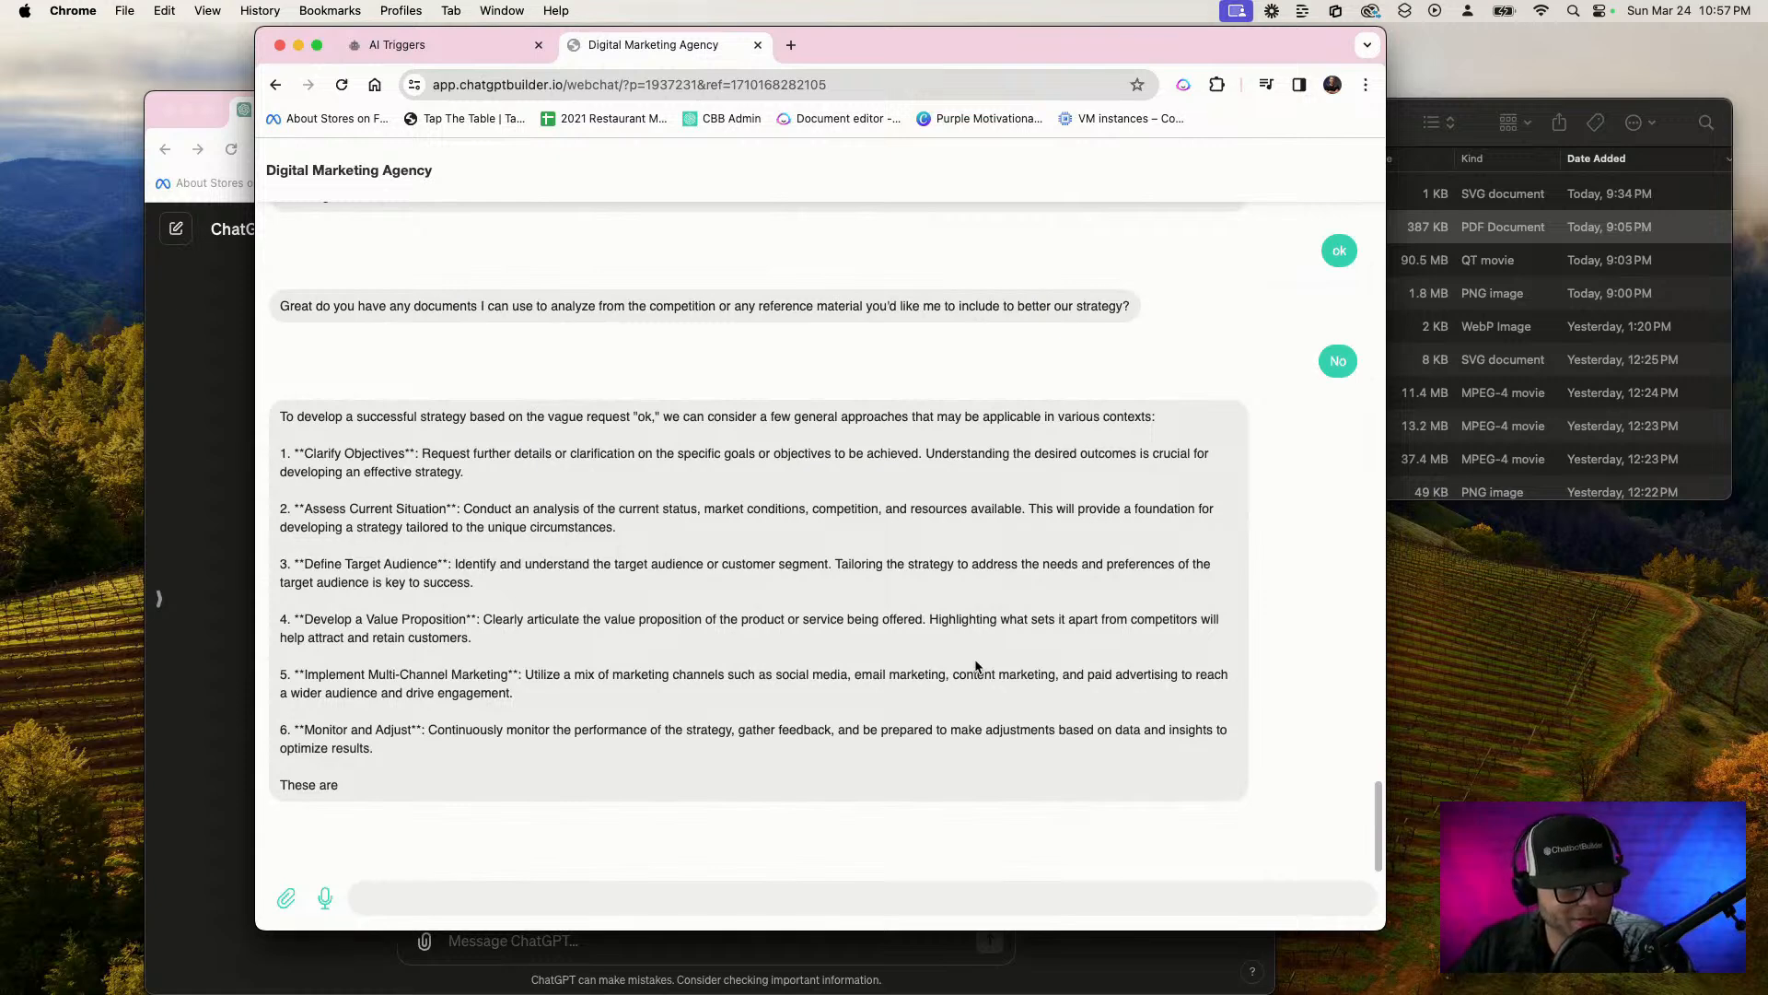
click(669, 891)
text(will do)
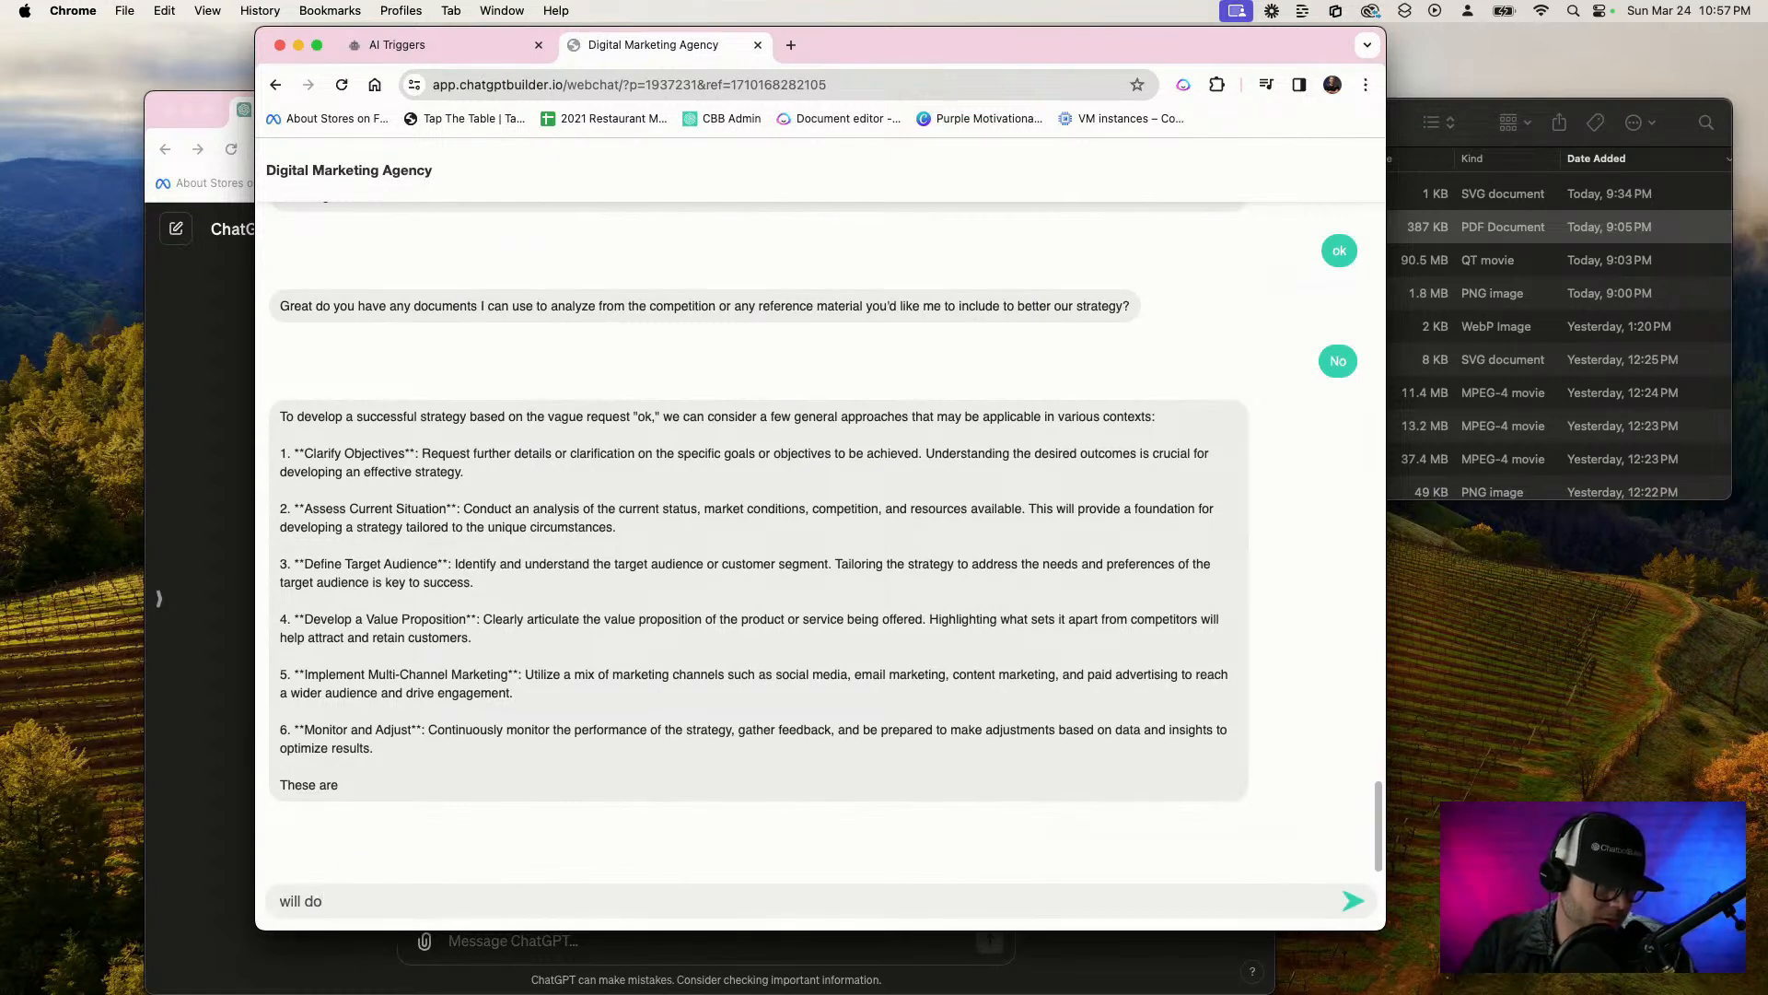
key(super+a)
key(super+x)
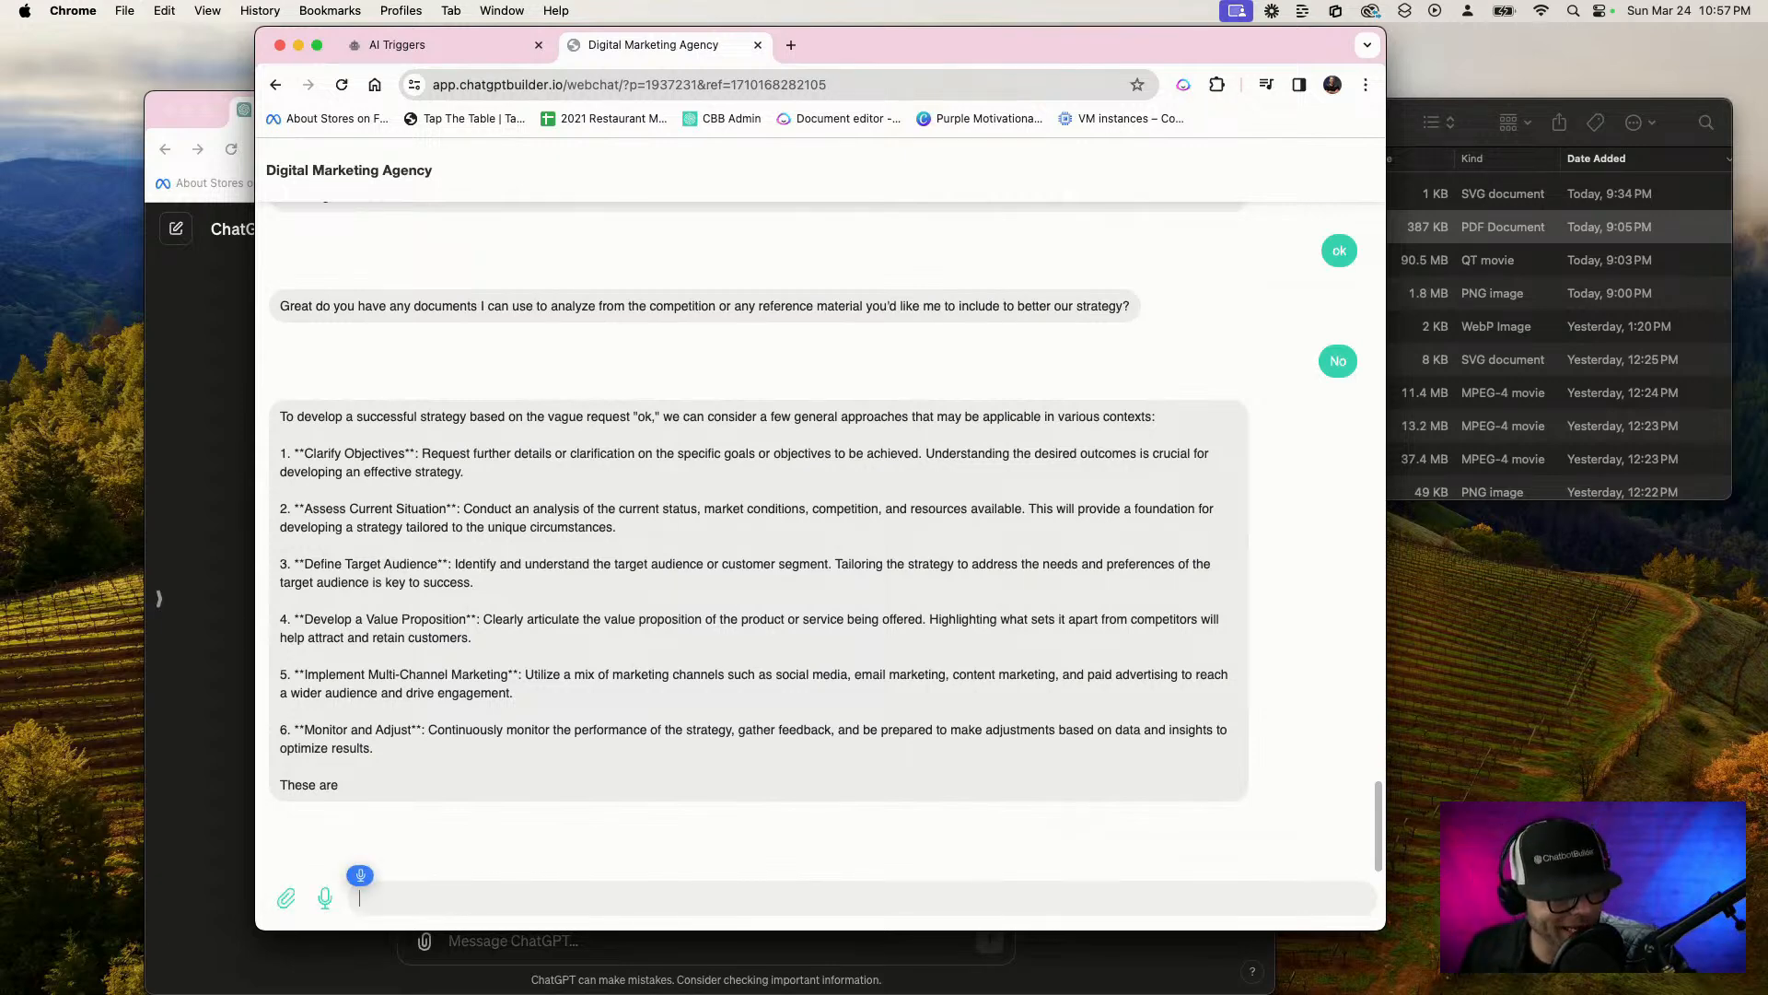
Send the chatbot the message "Hey, I need a strategy meeting please. I've got a request."
text(Hey, I need a strategy meeting)
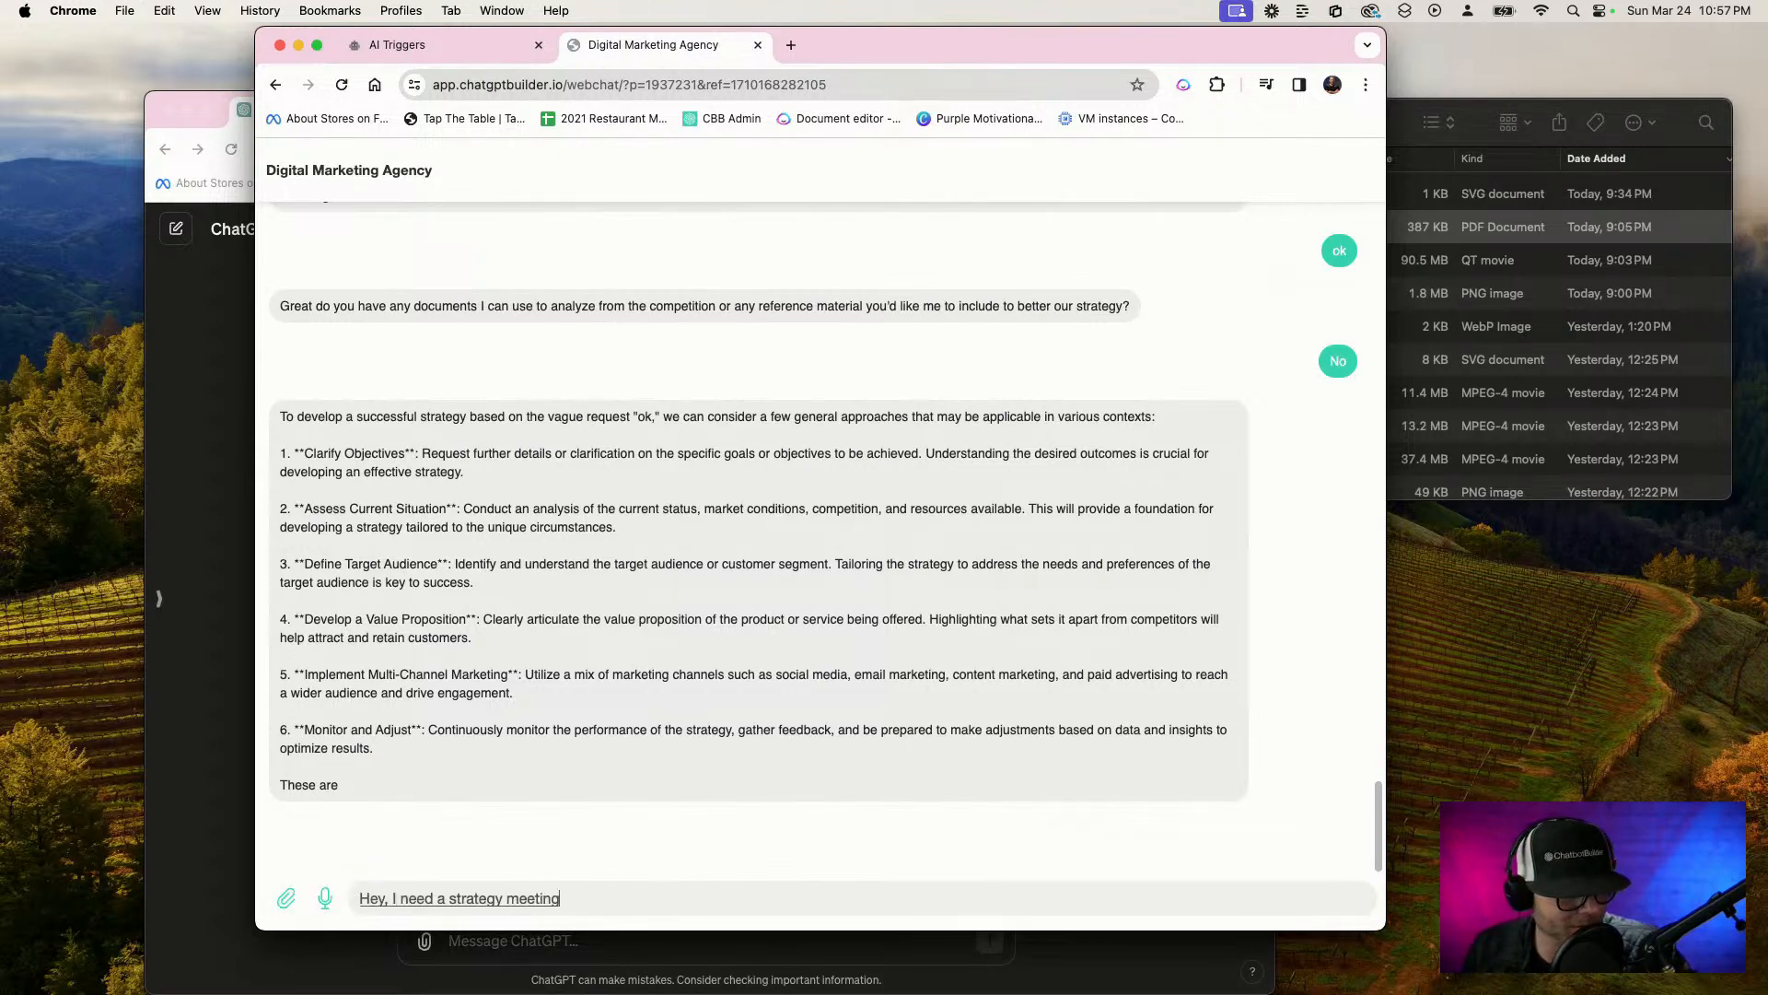
text( please. I've got a request.)
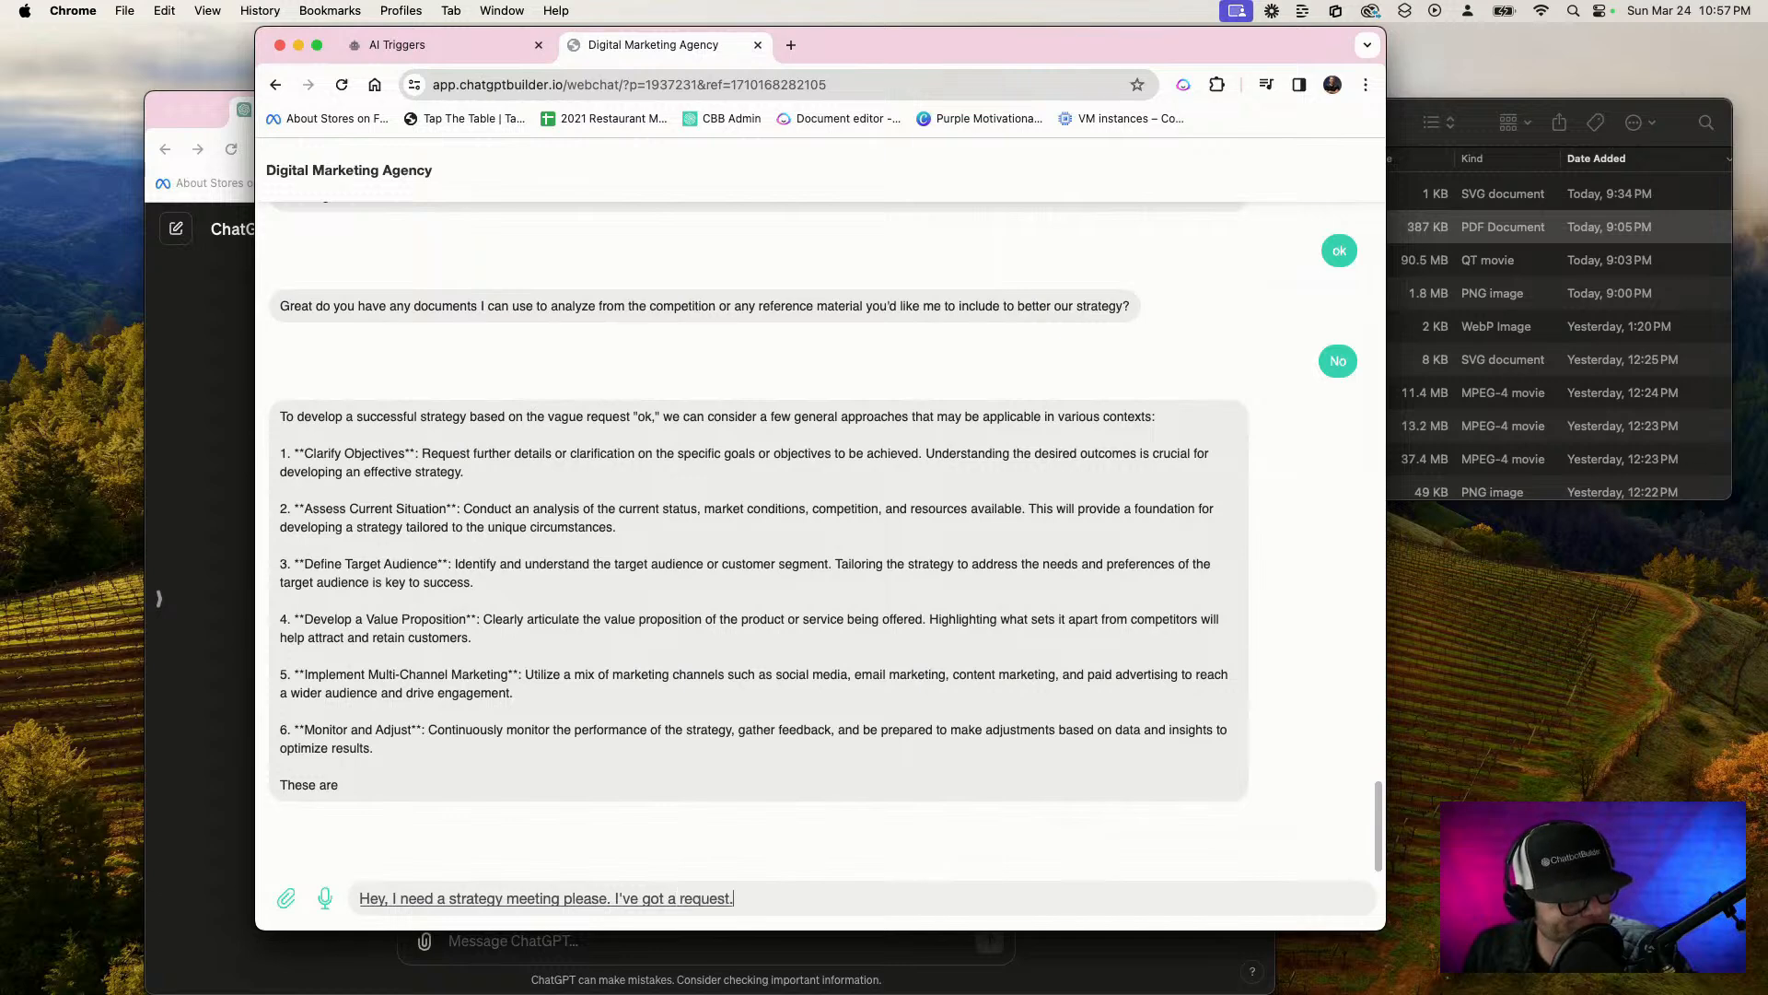
key(Return)
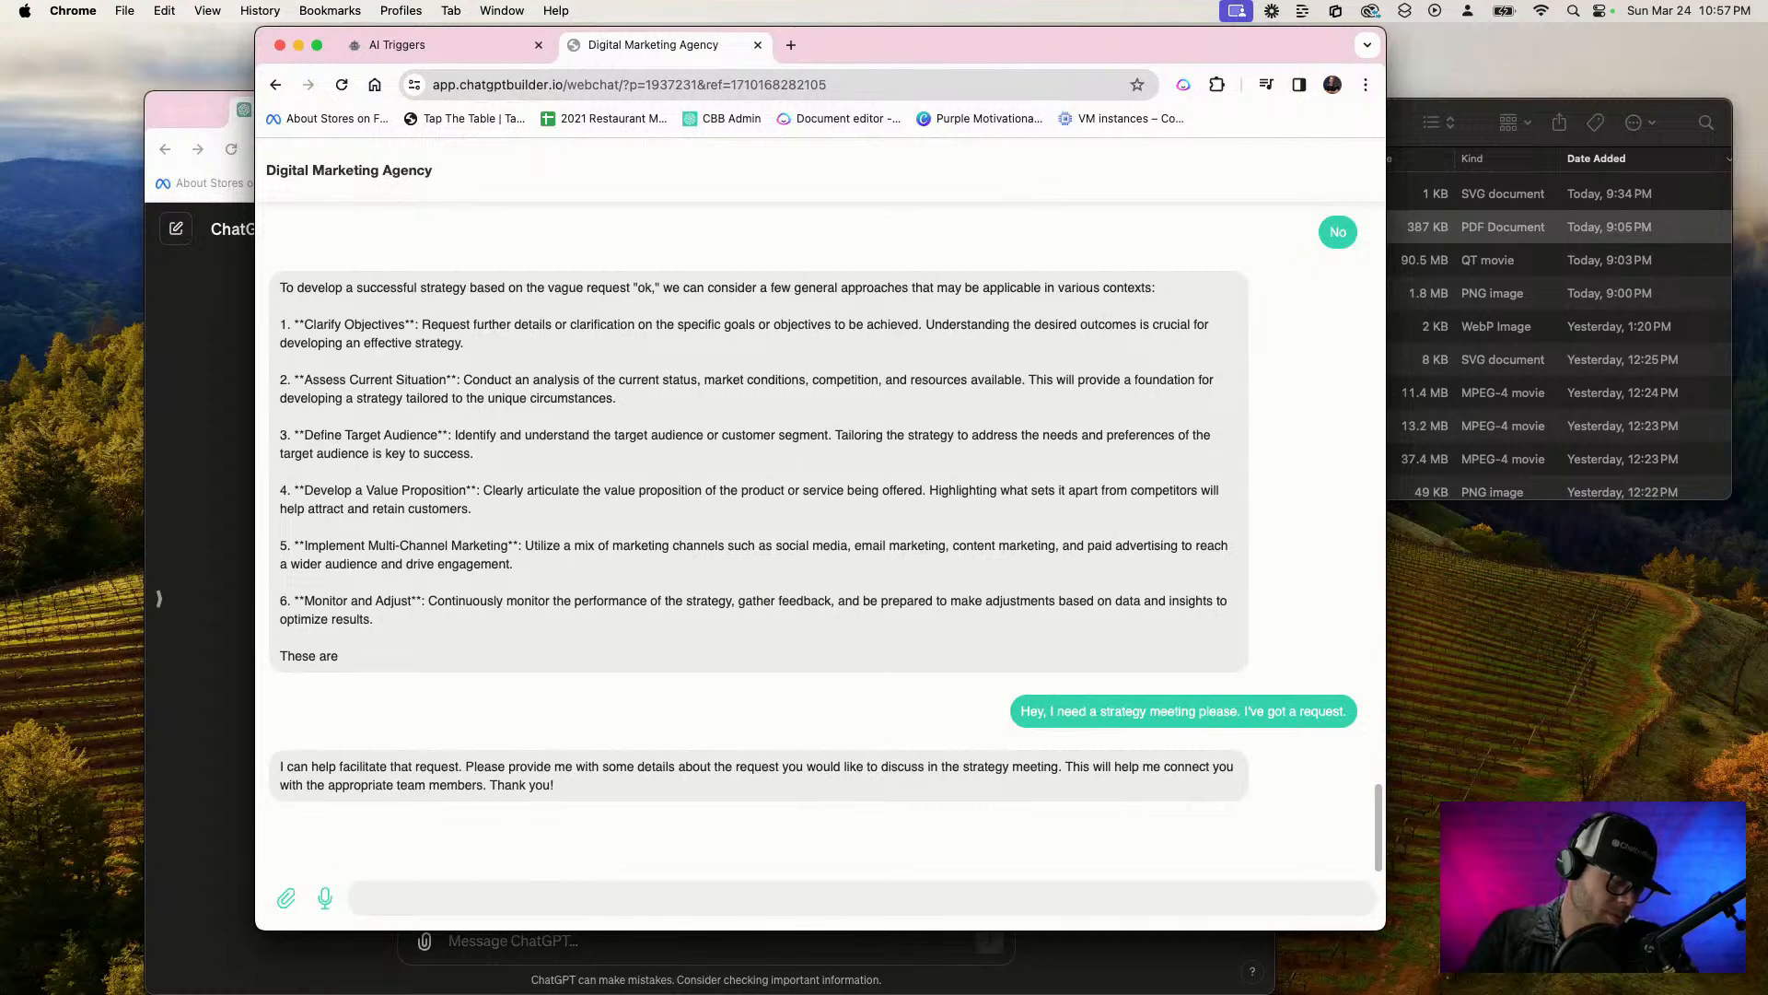
Ask how to use the Star Wars force to make people love the bark-tasting black bear flake cereal without new product money, declining reference documents
key(F5)
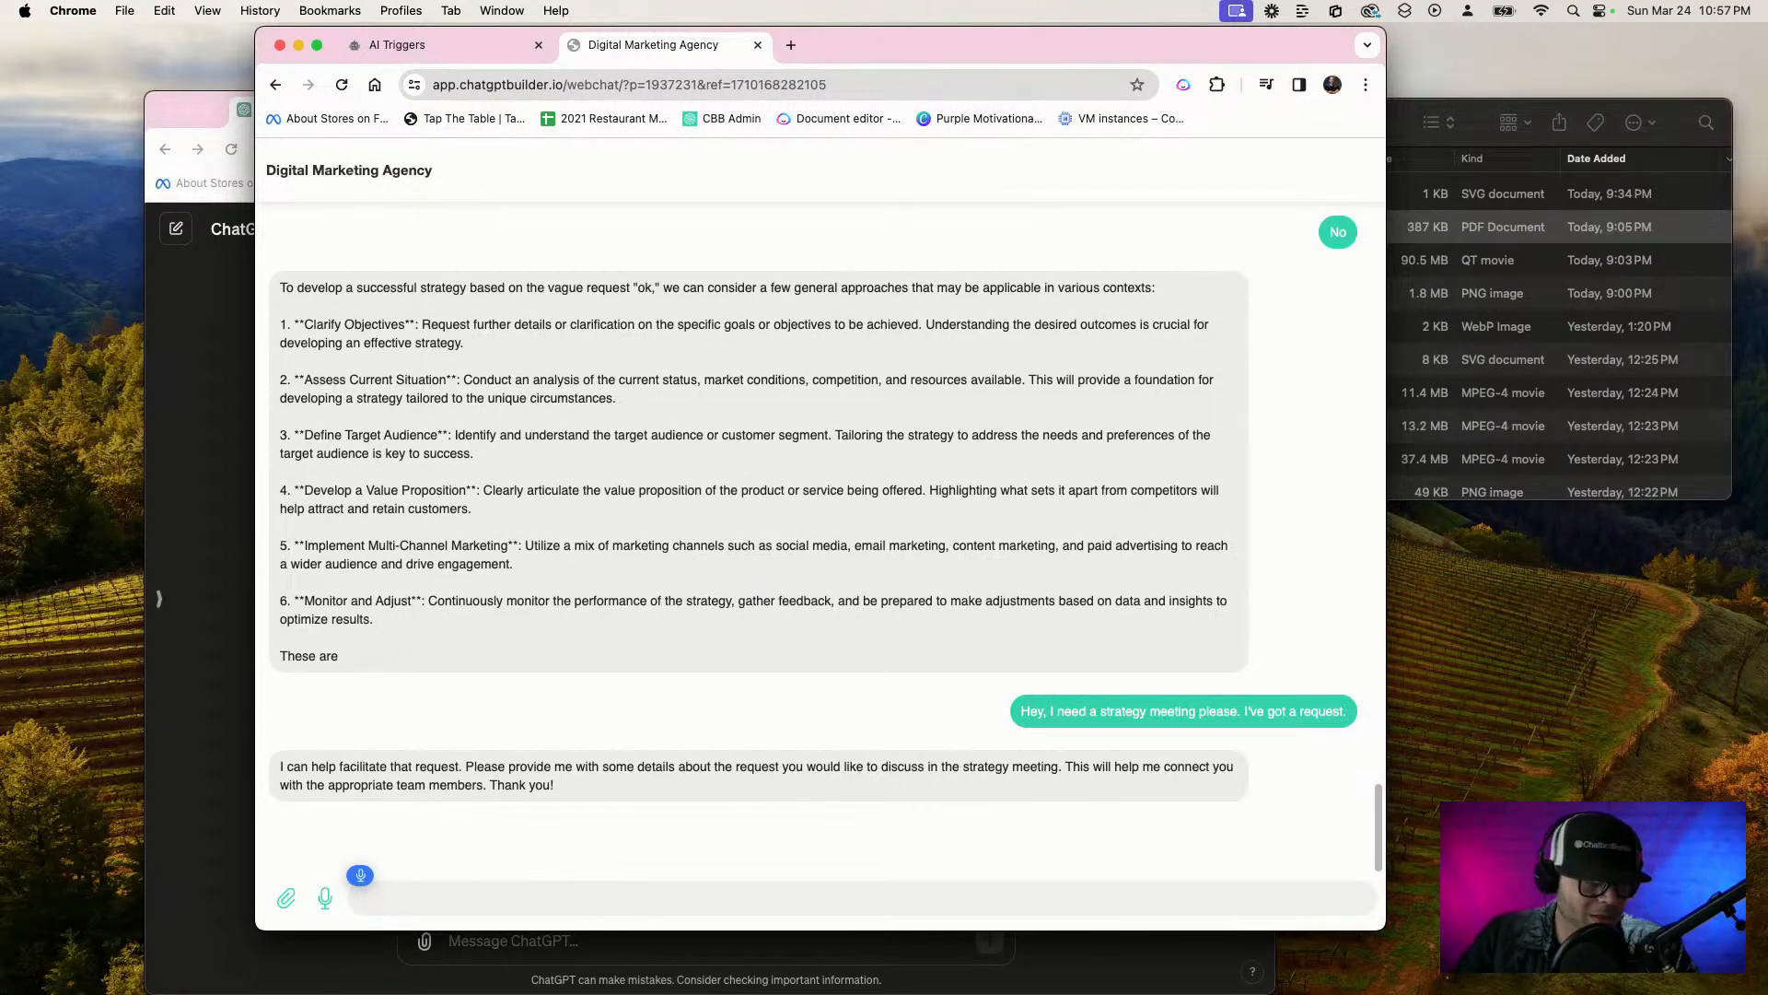
text(All right so remember that)
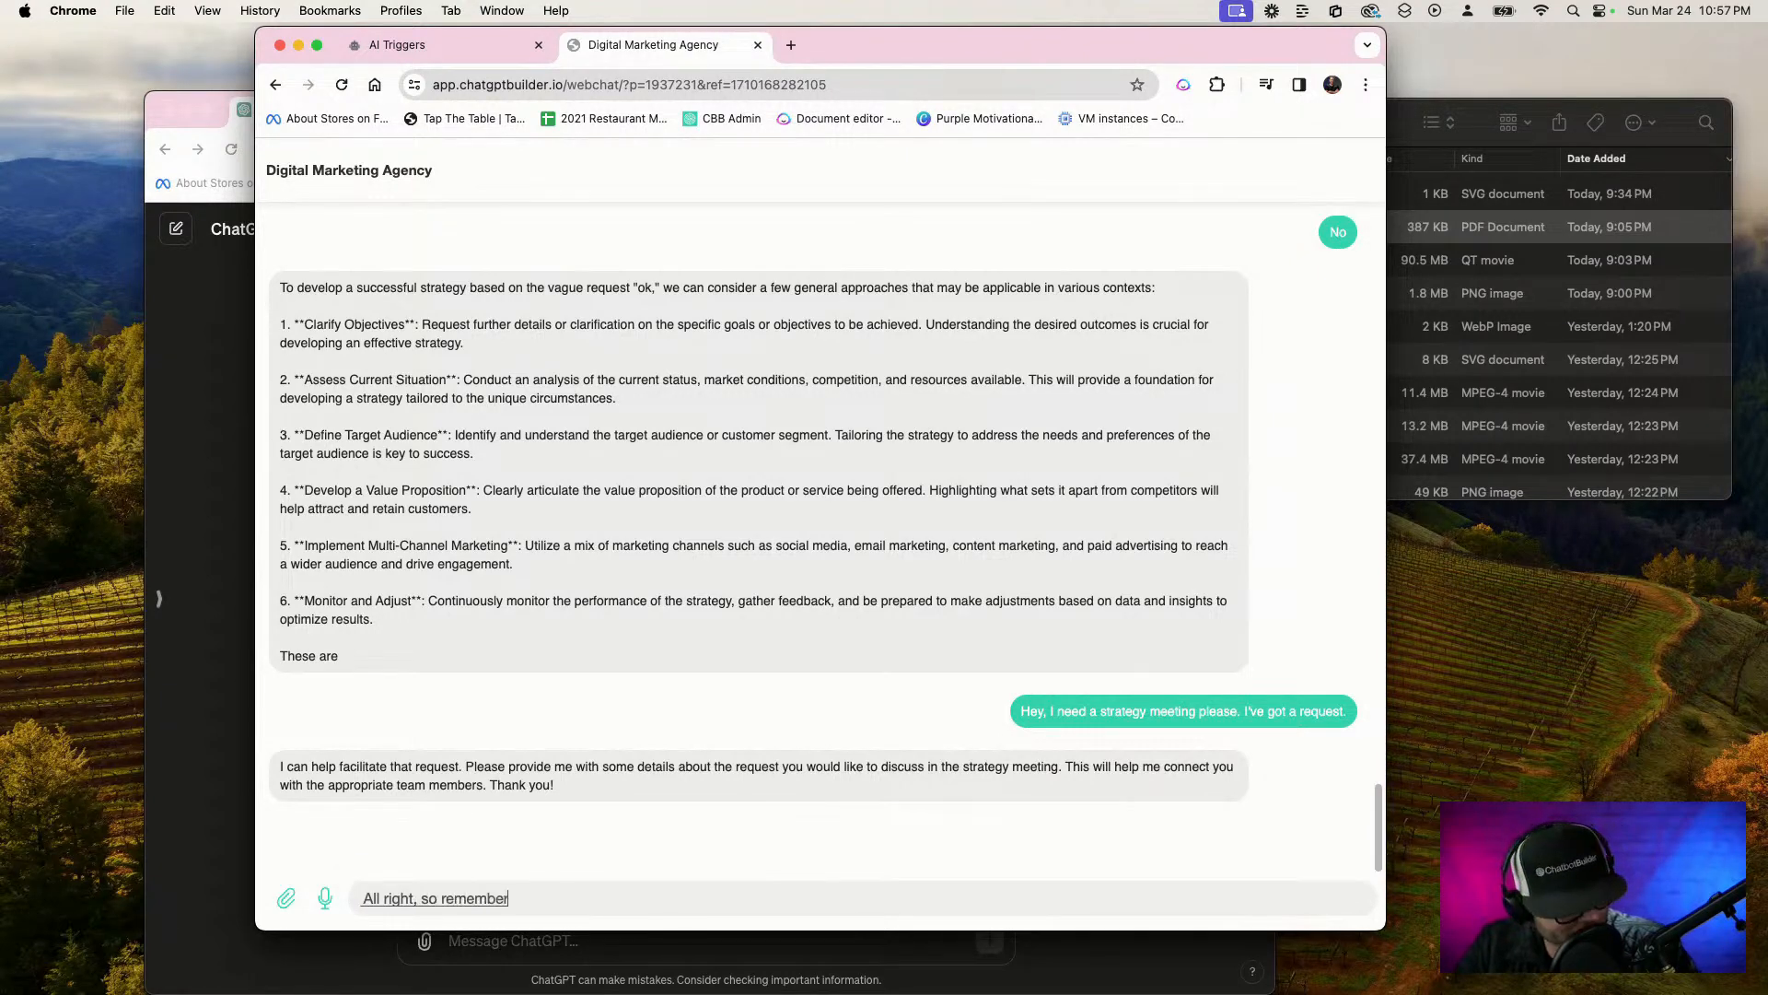
text( campaign we launched a couple weeks ago)
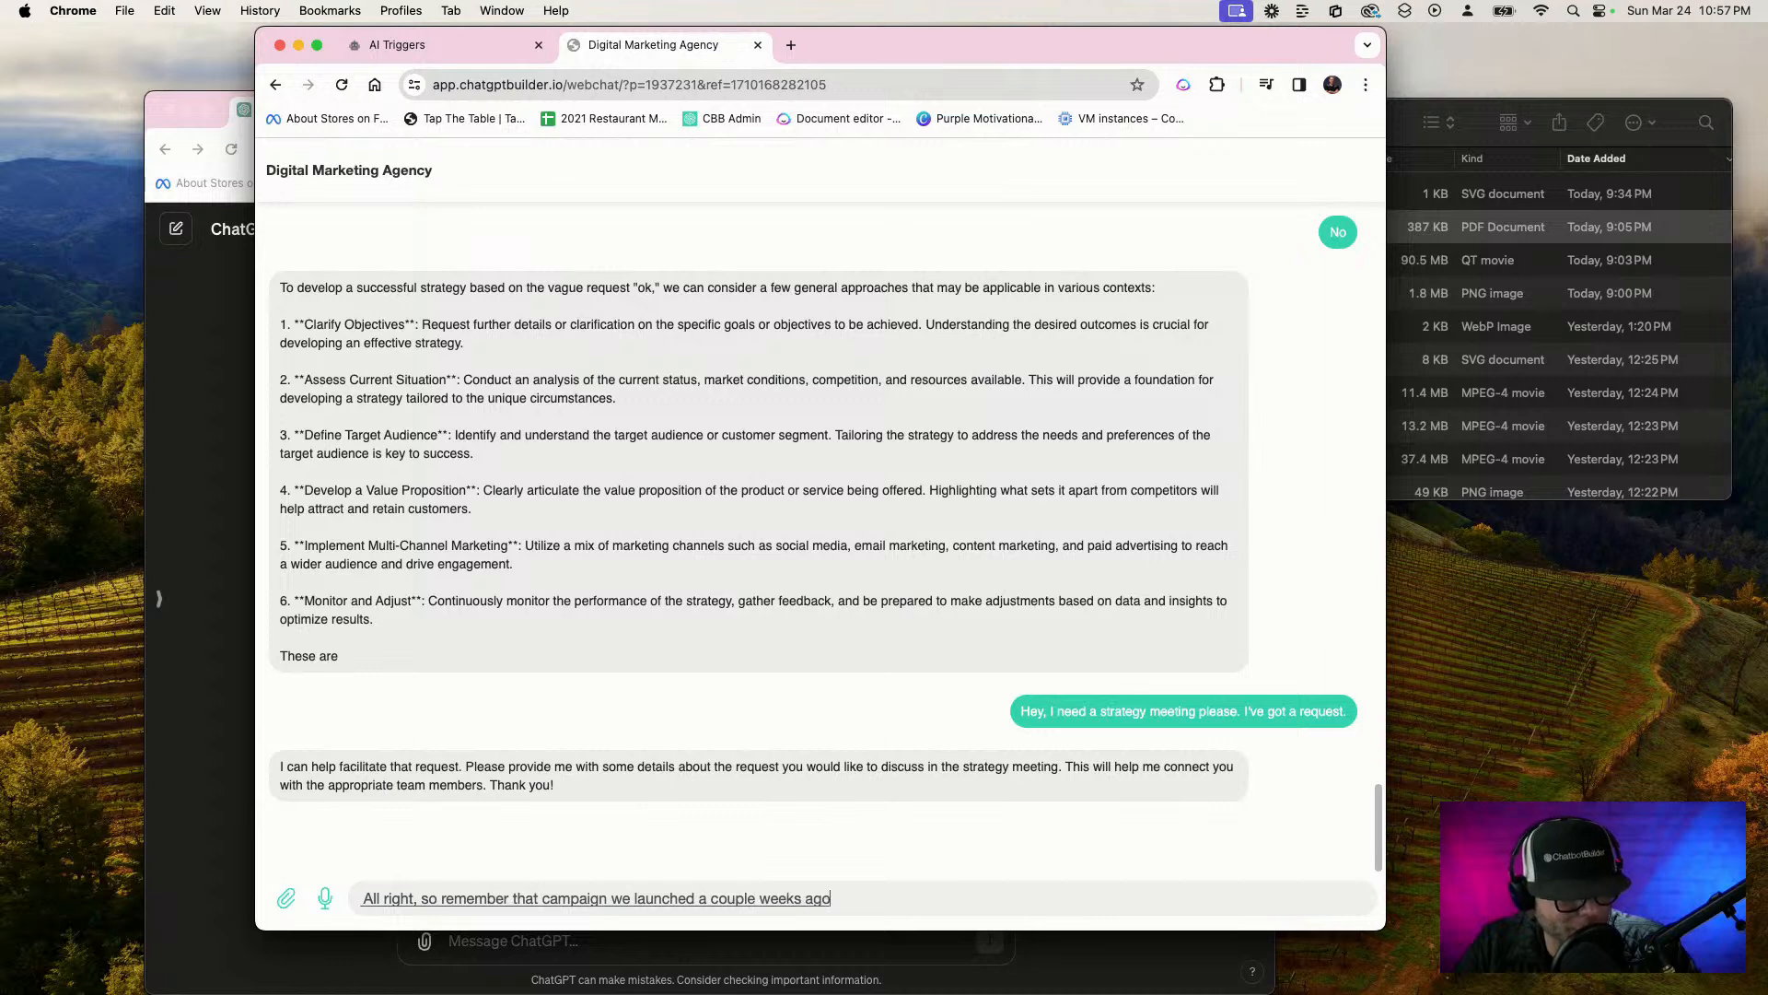
text( about the black bear flake cereal)
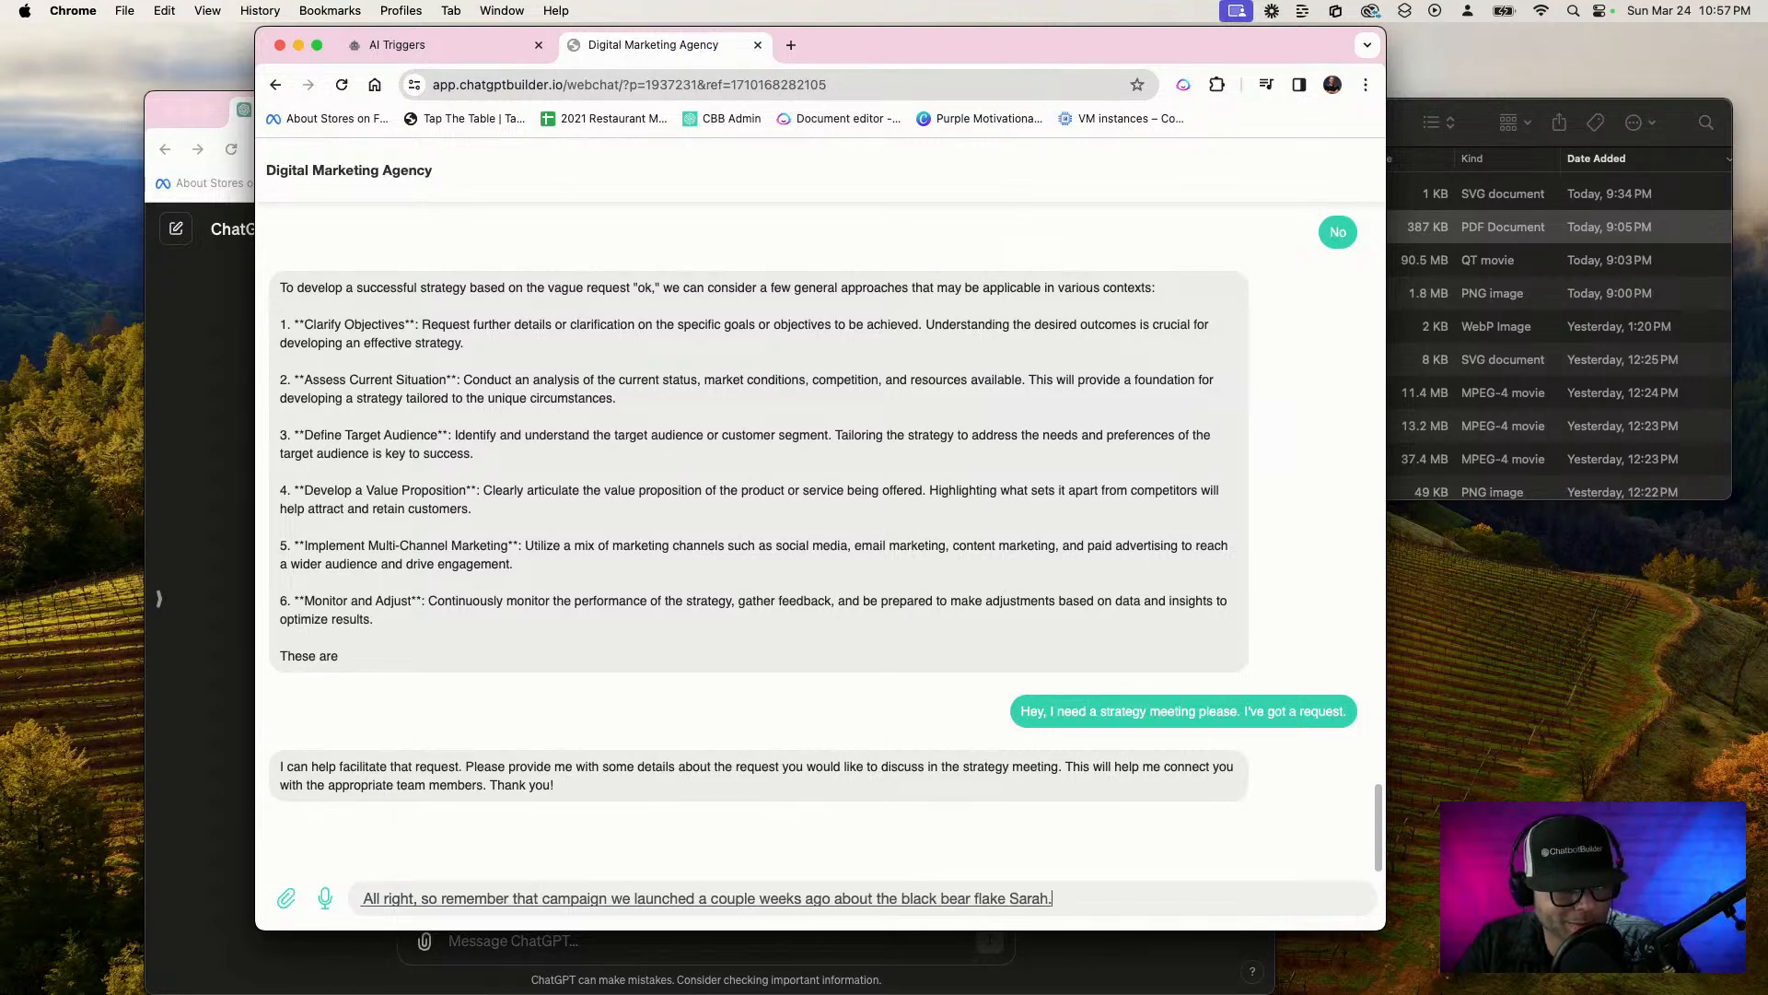
text( well people hate it.)
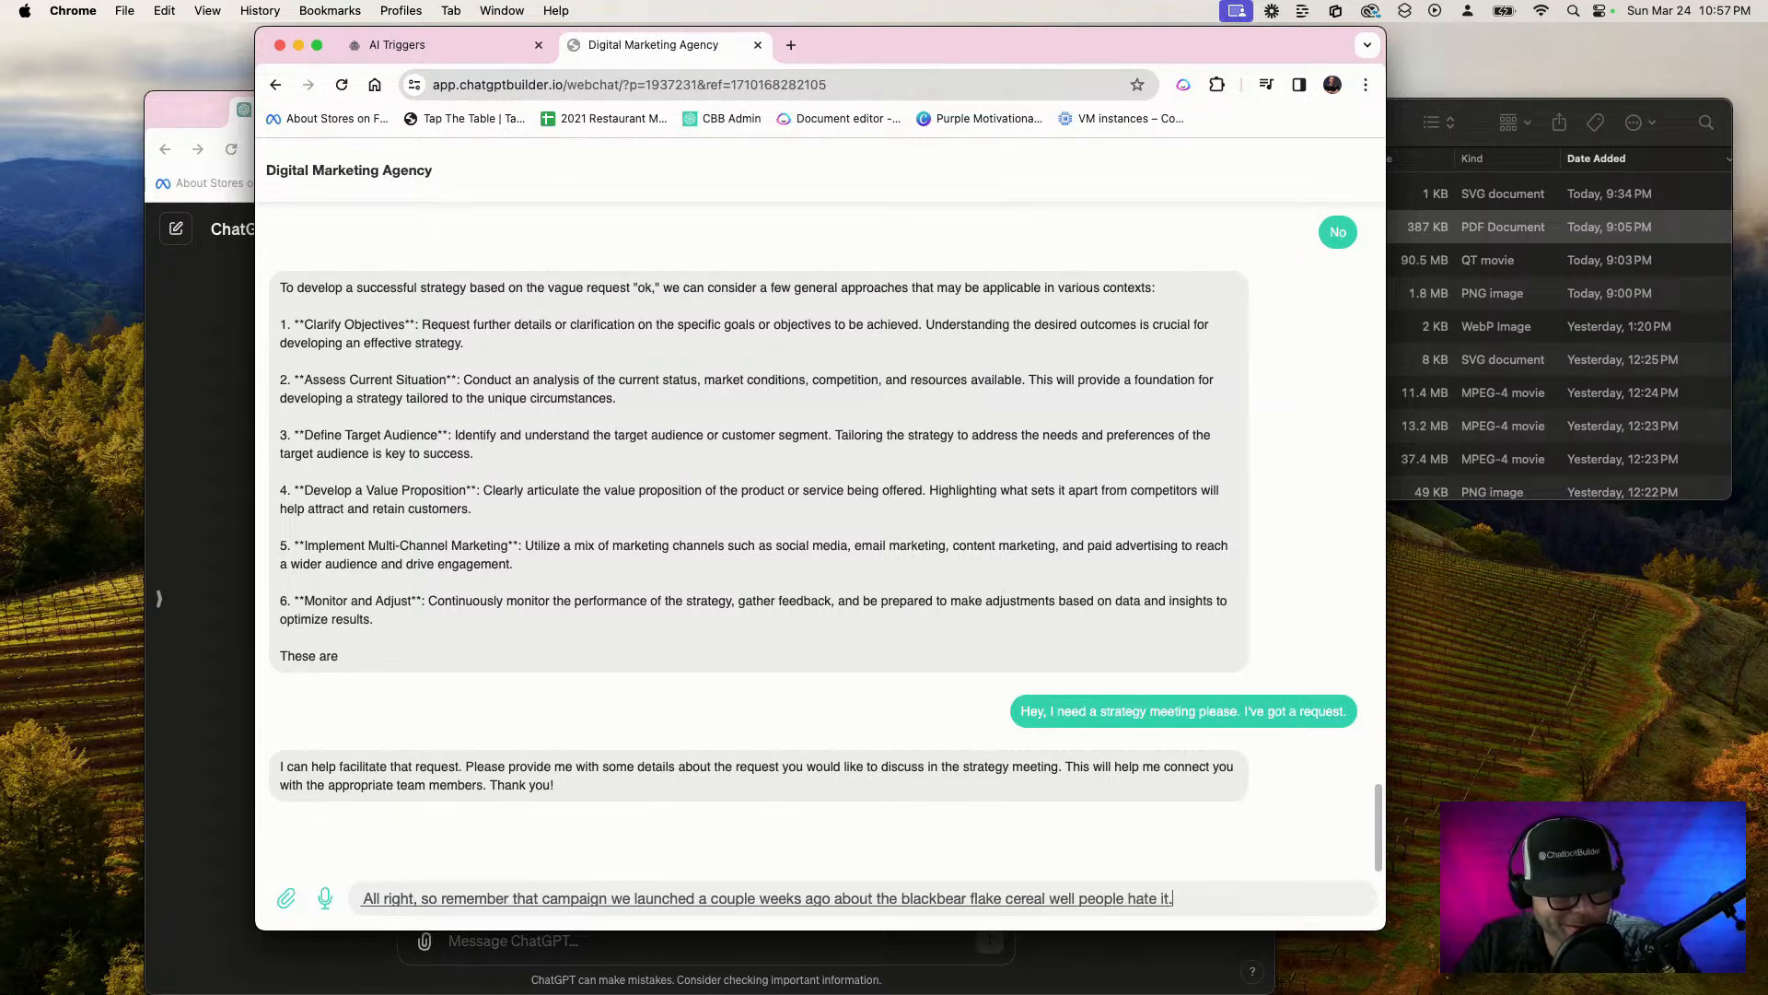
key(BackSpace)
text( they say it)
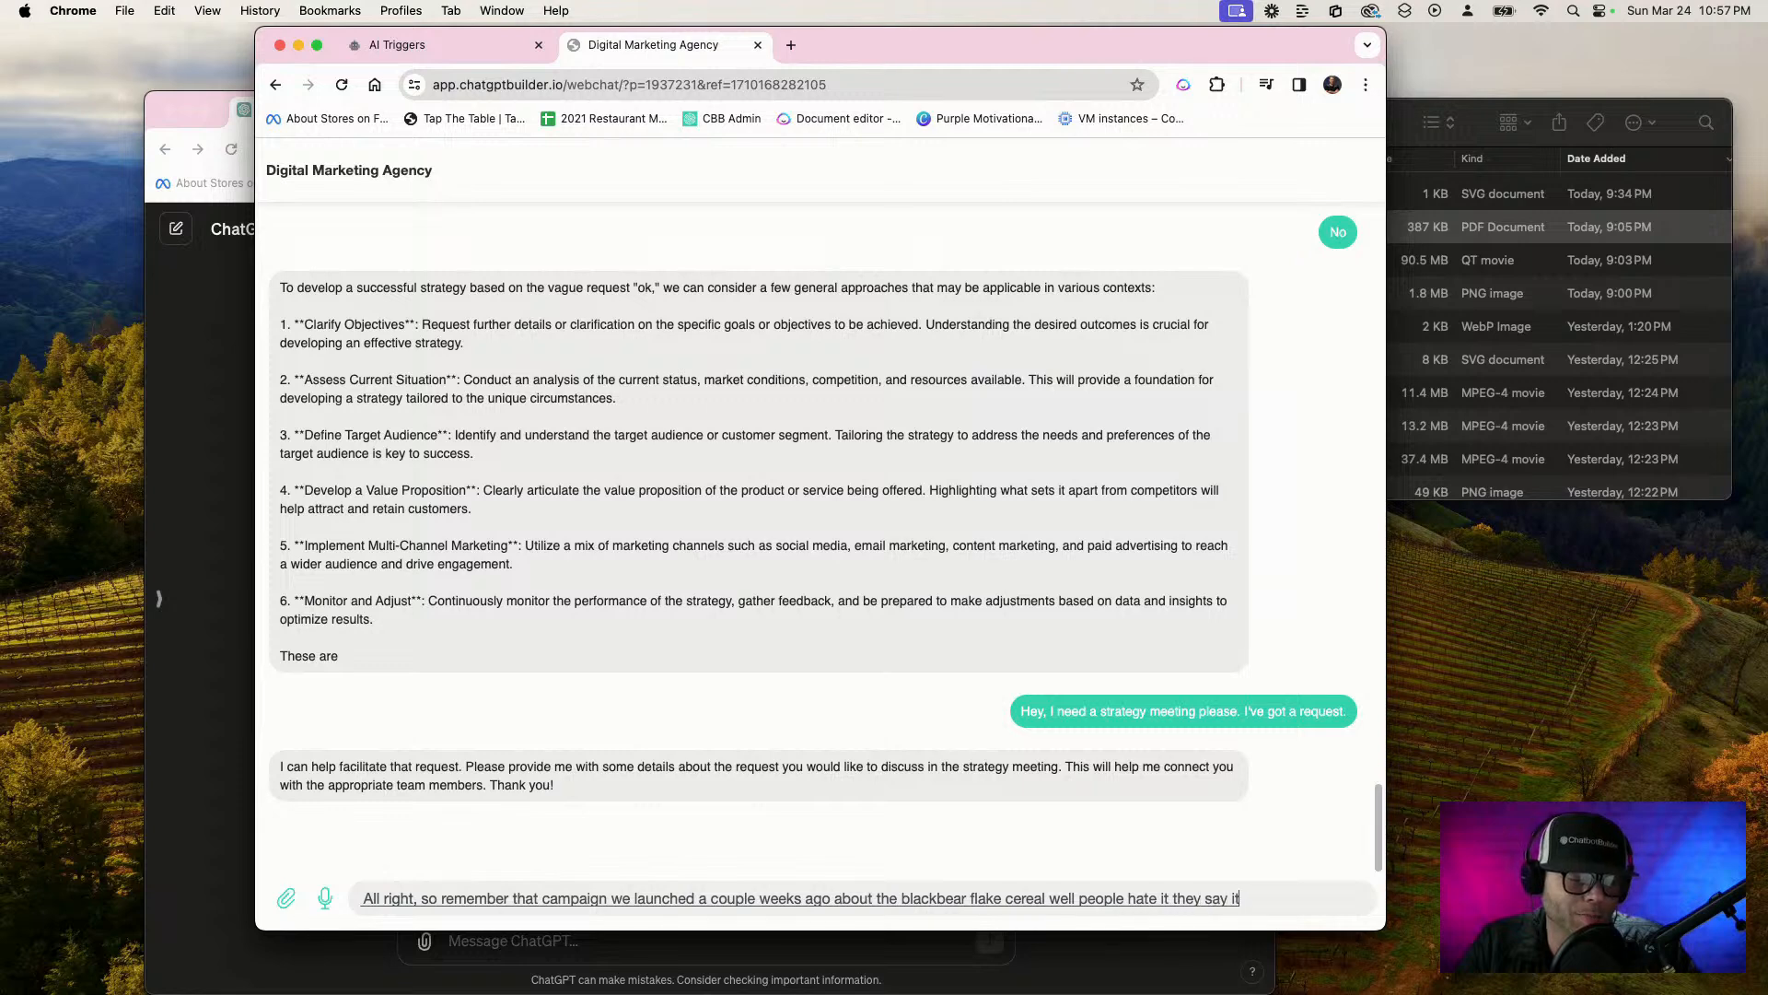
text( taste like bark.)
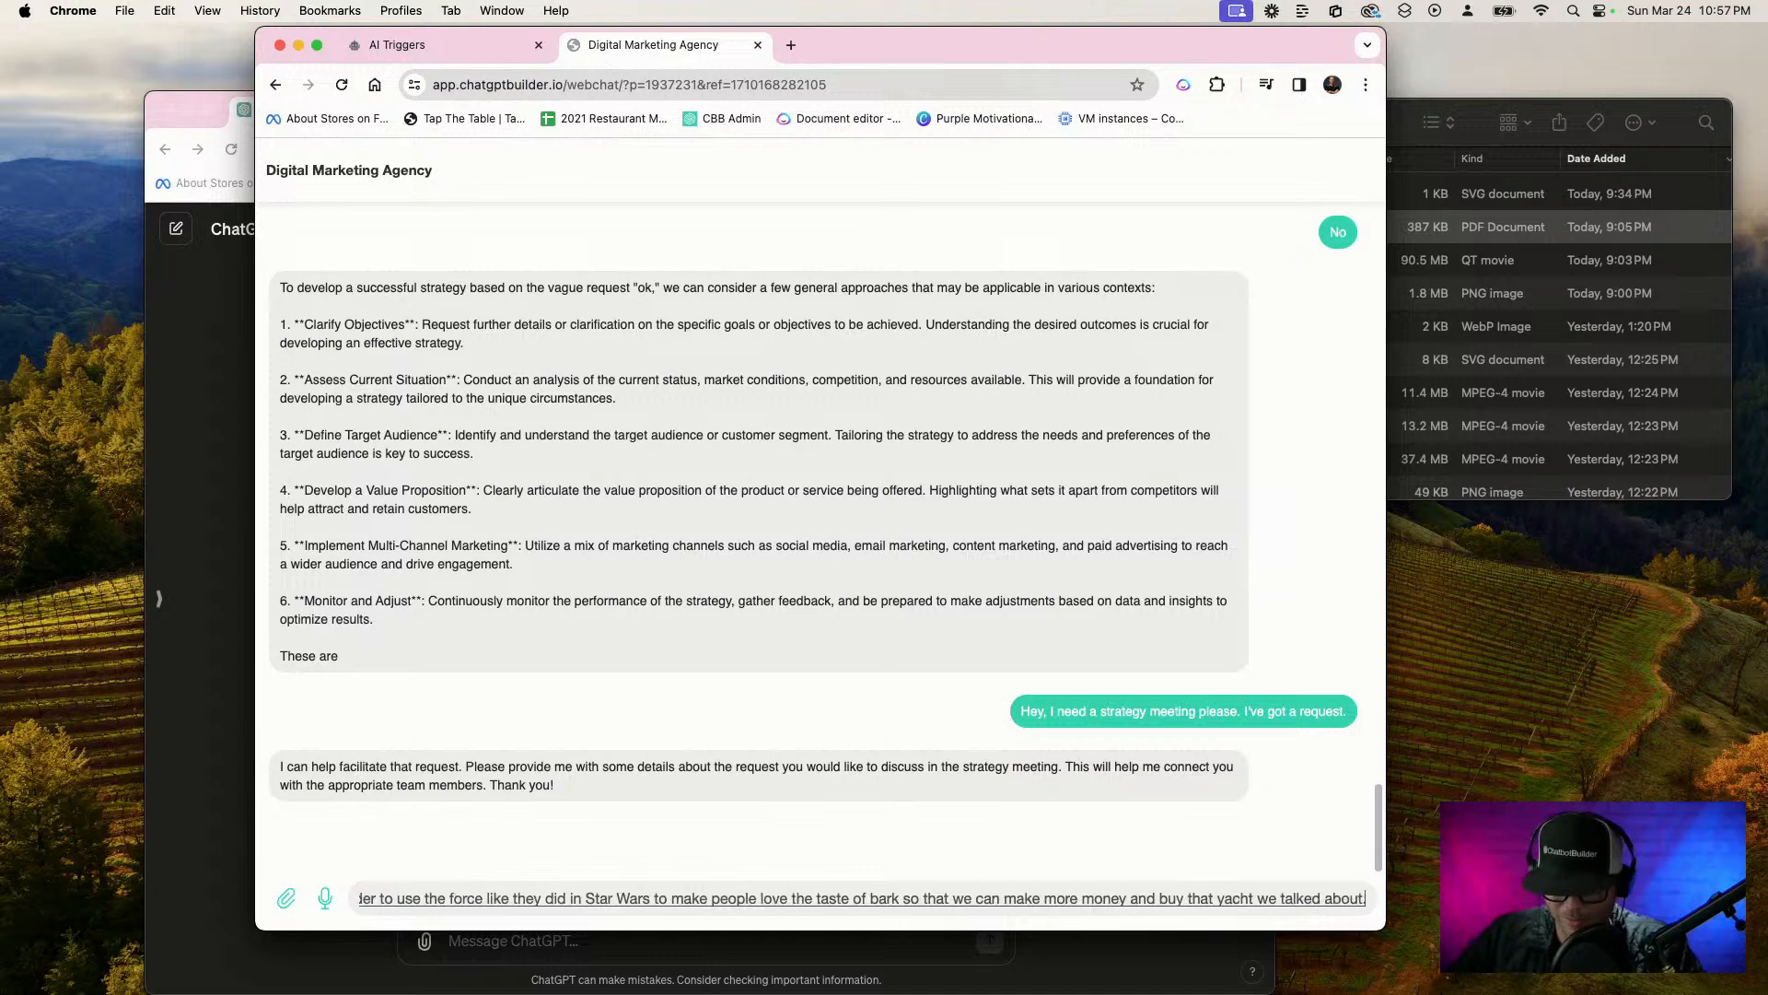
key(Return)
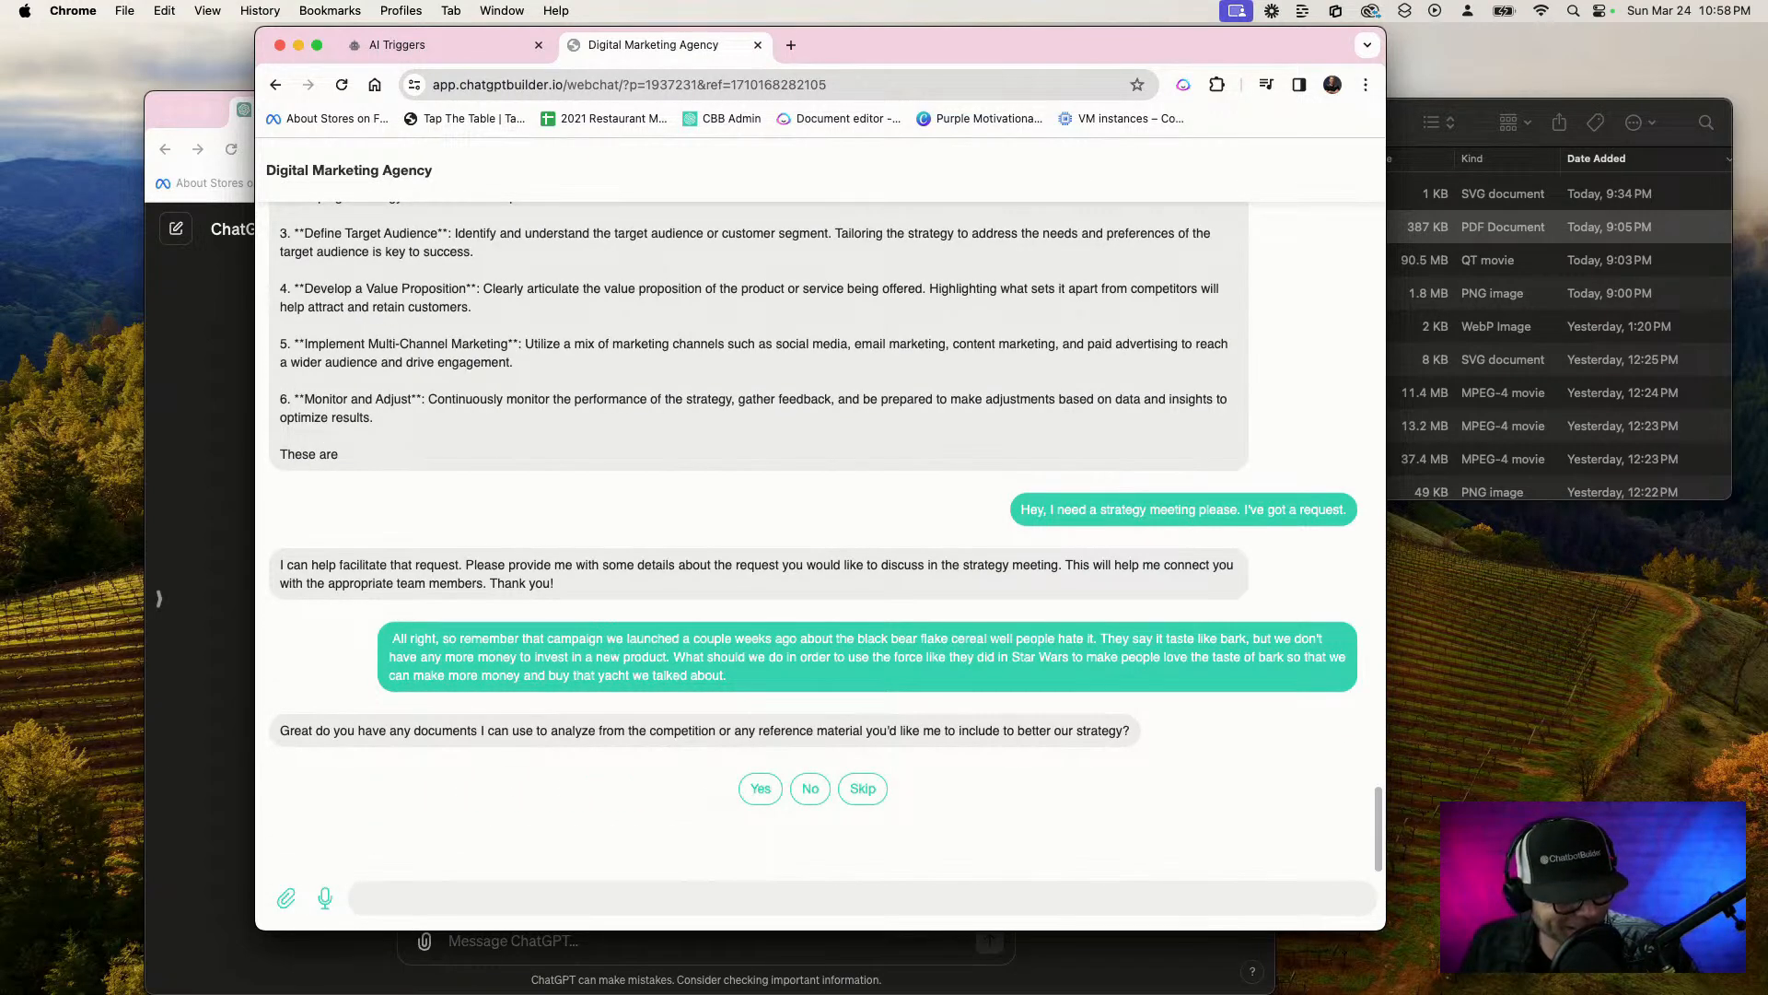
click(813, 800)
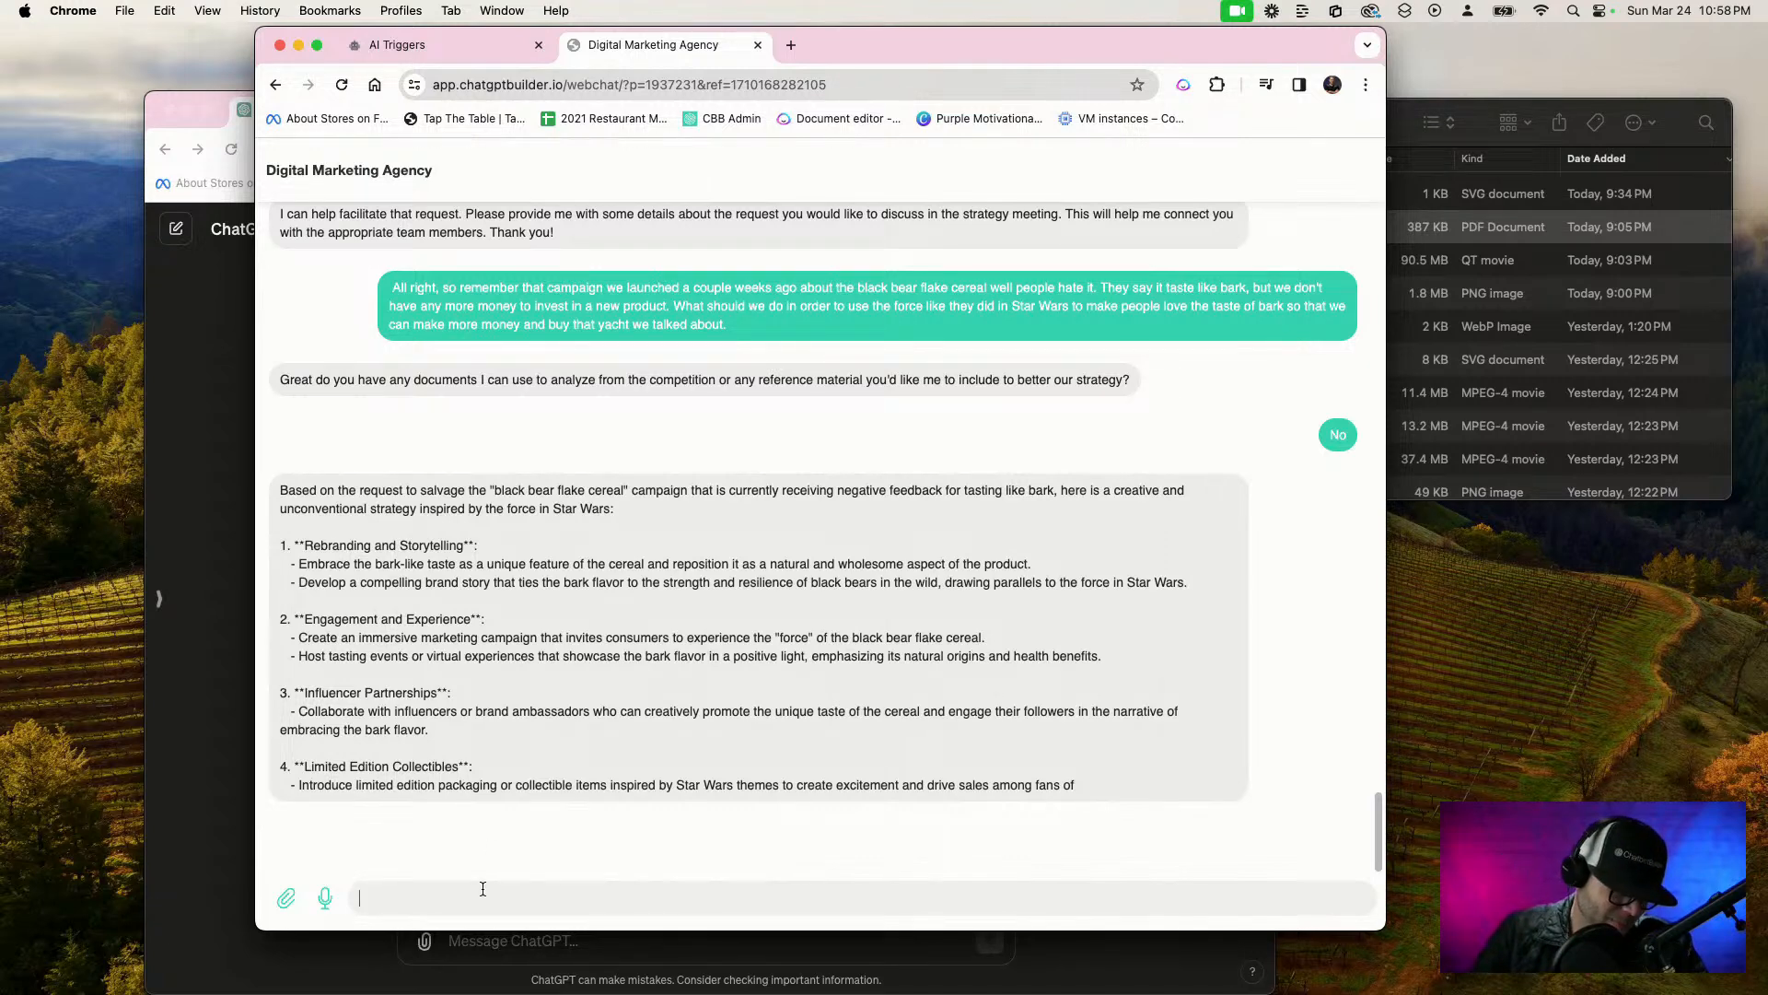
Send the message "All right I believe you I'm good with it connect me with the graphics department please"
key(F5)
text(All right, I)
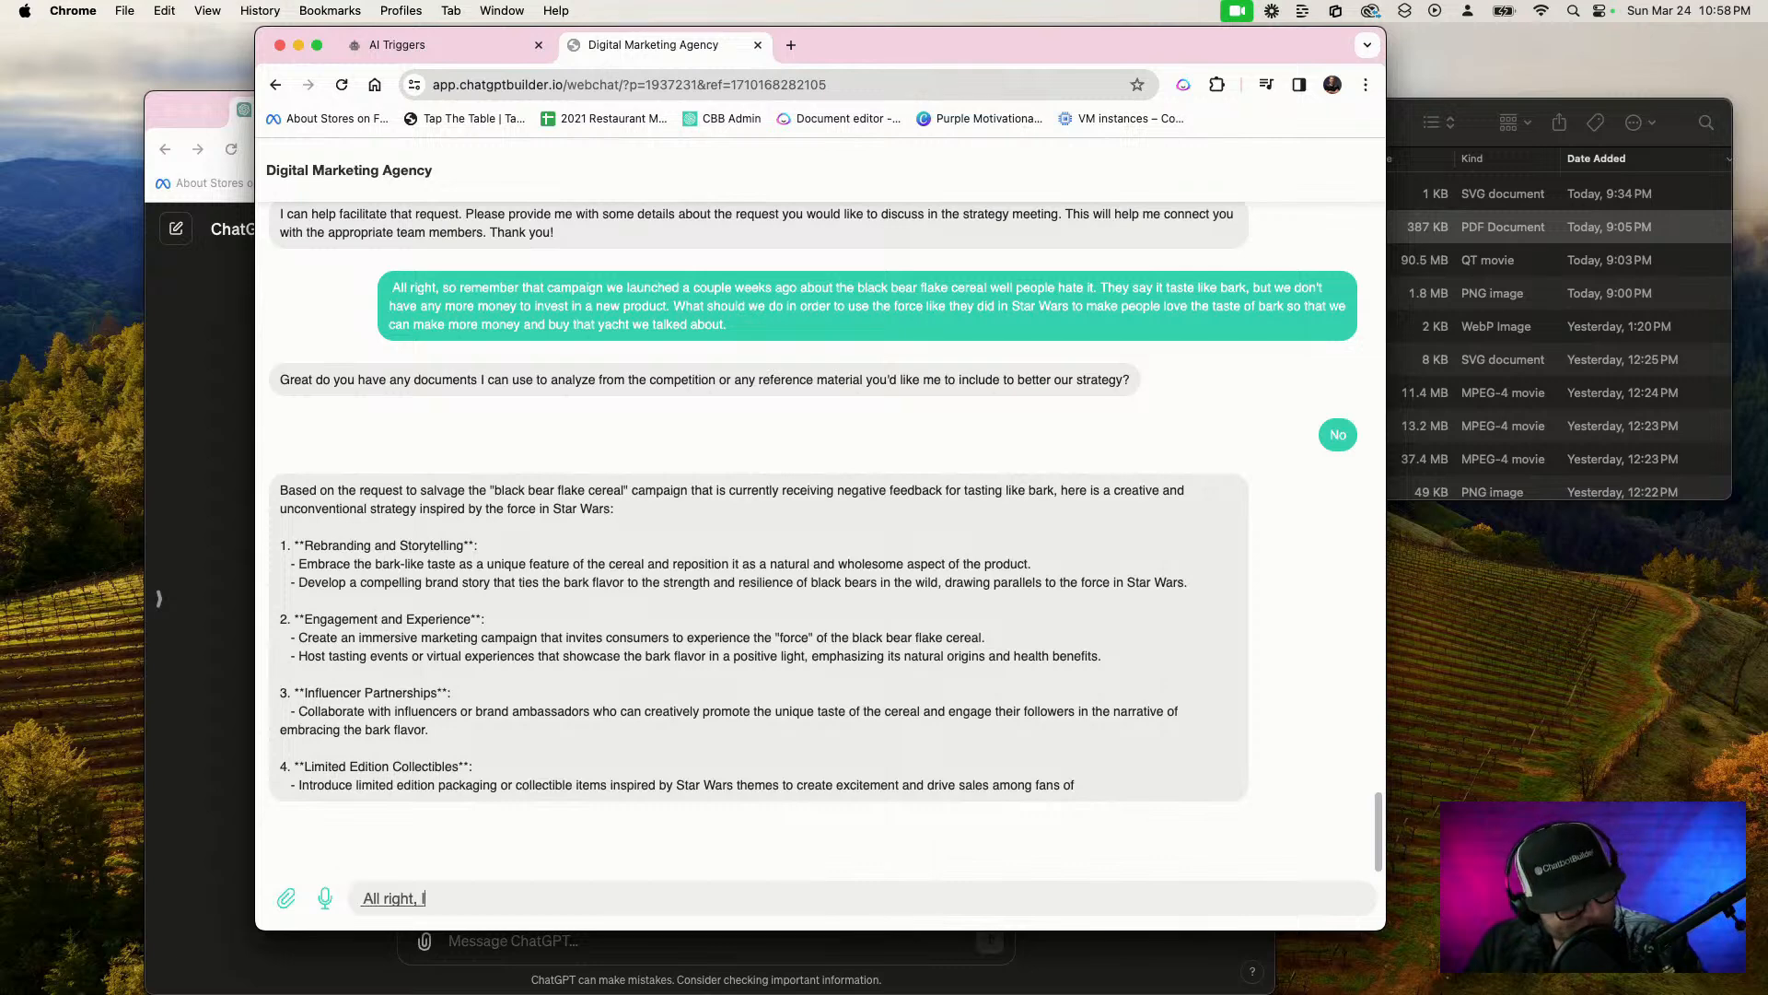
text( believe you. I'm good with it)
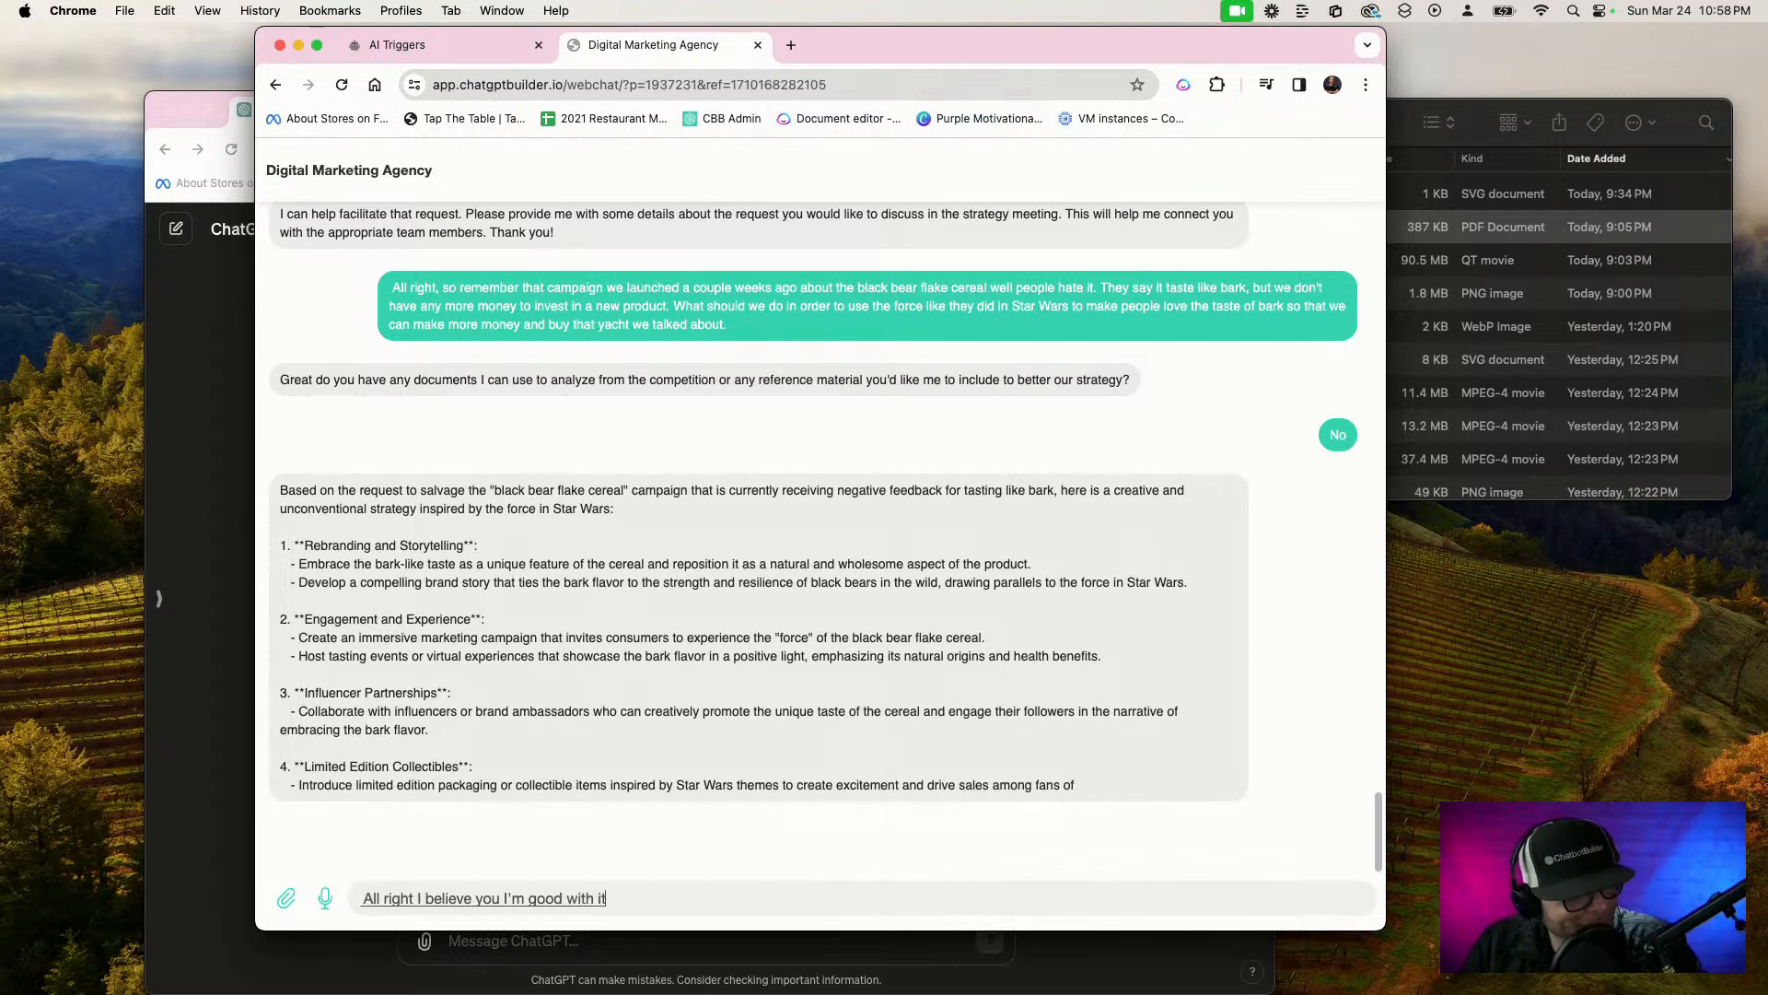
text( connect me with the graphics department please)
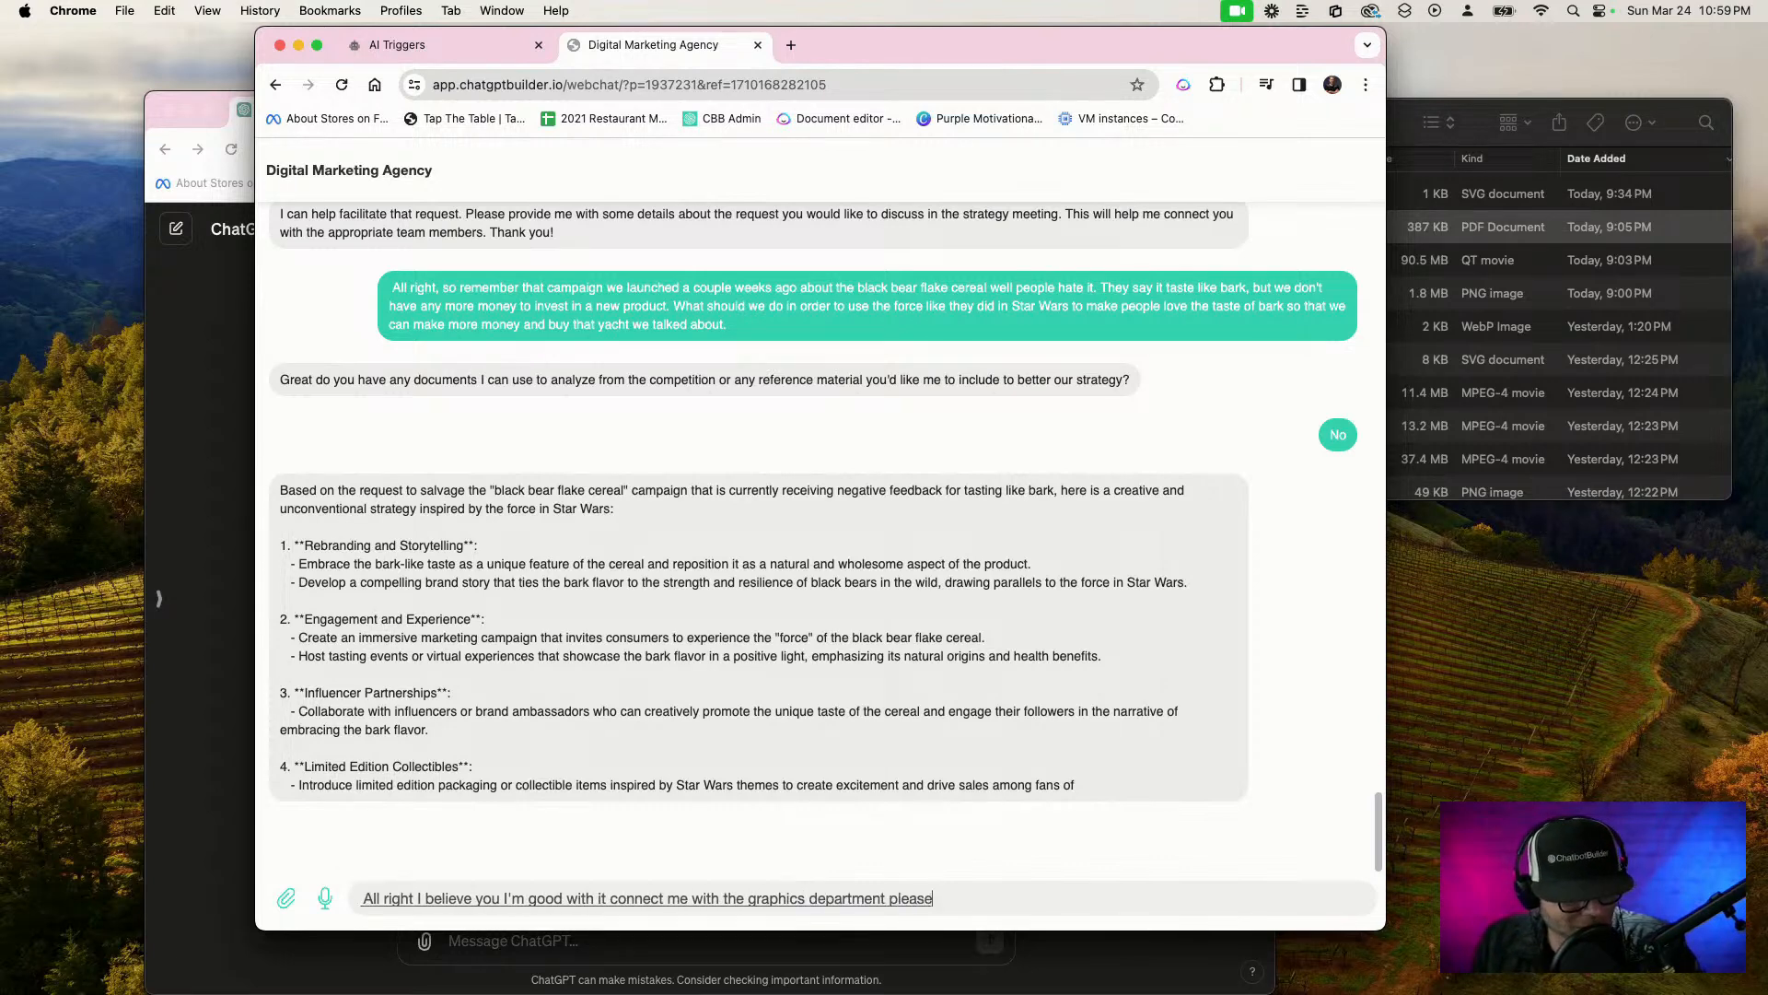
key(Return)
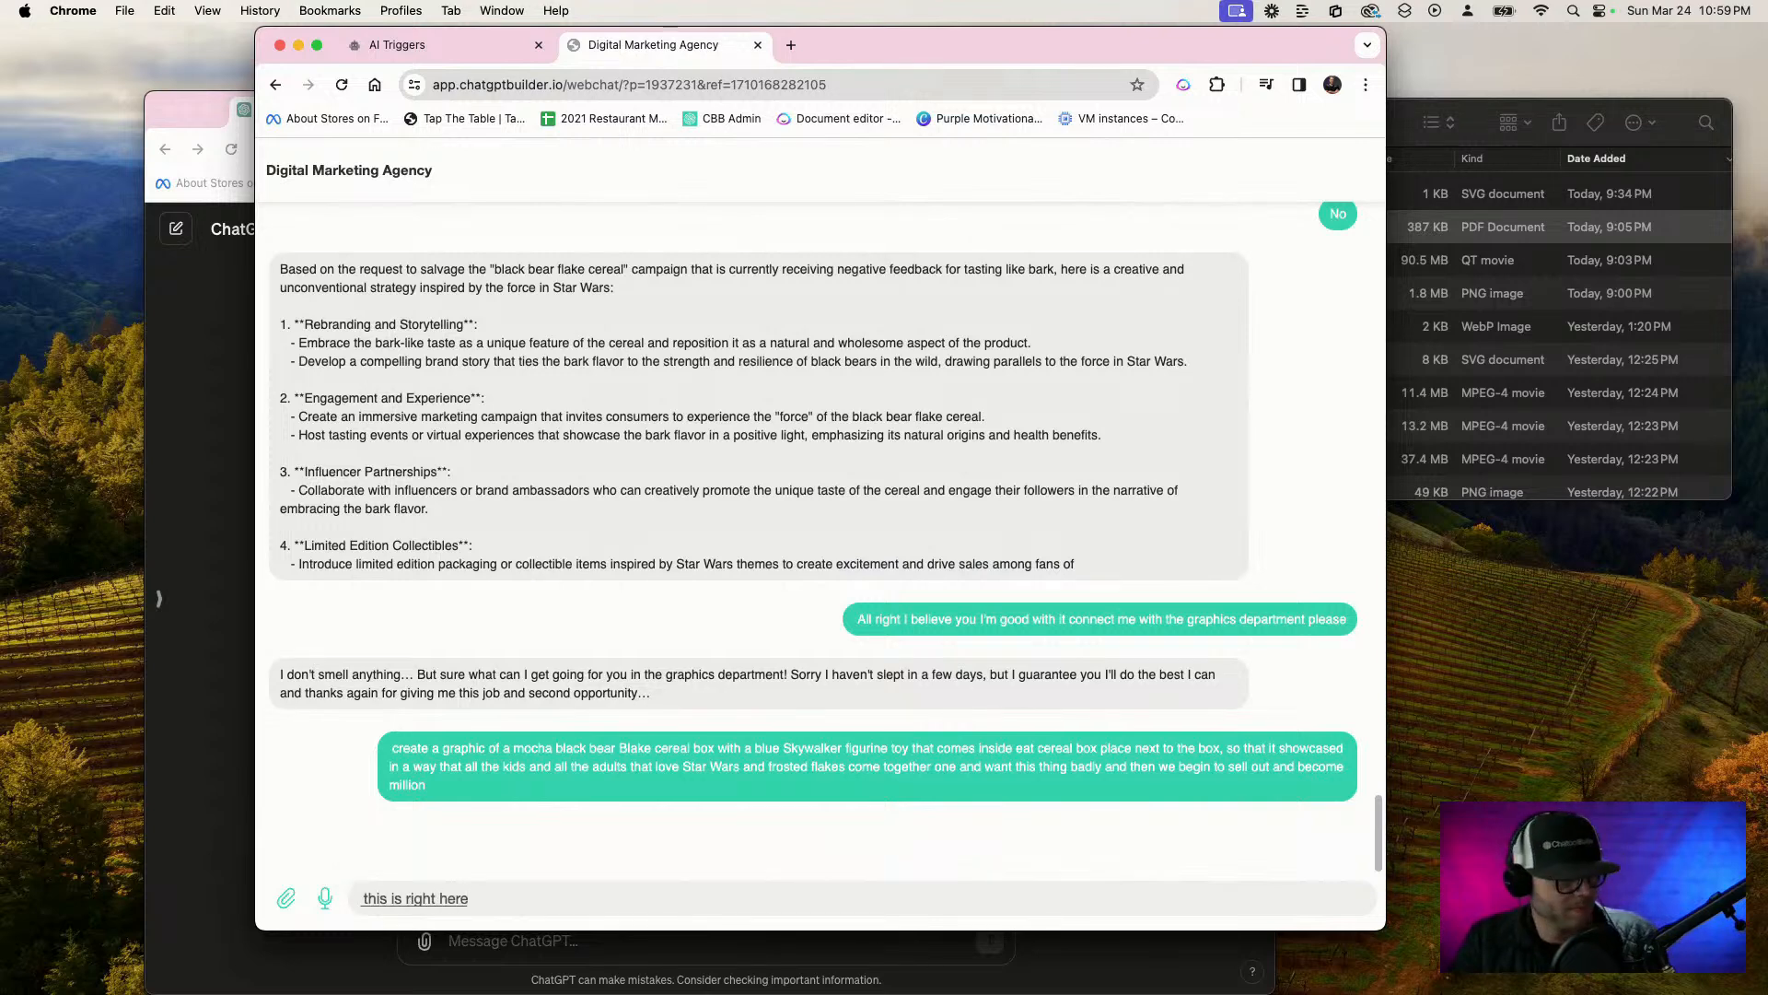
key(super+a)
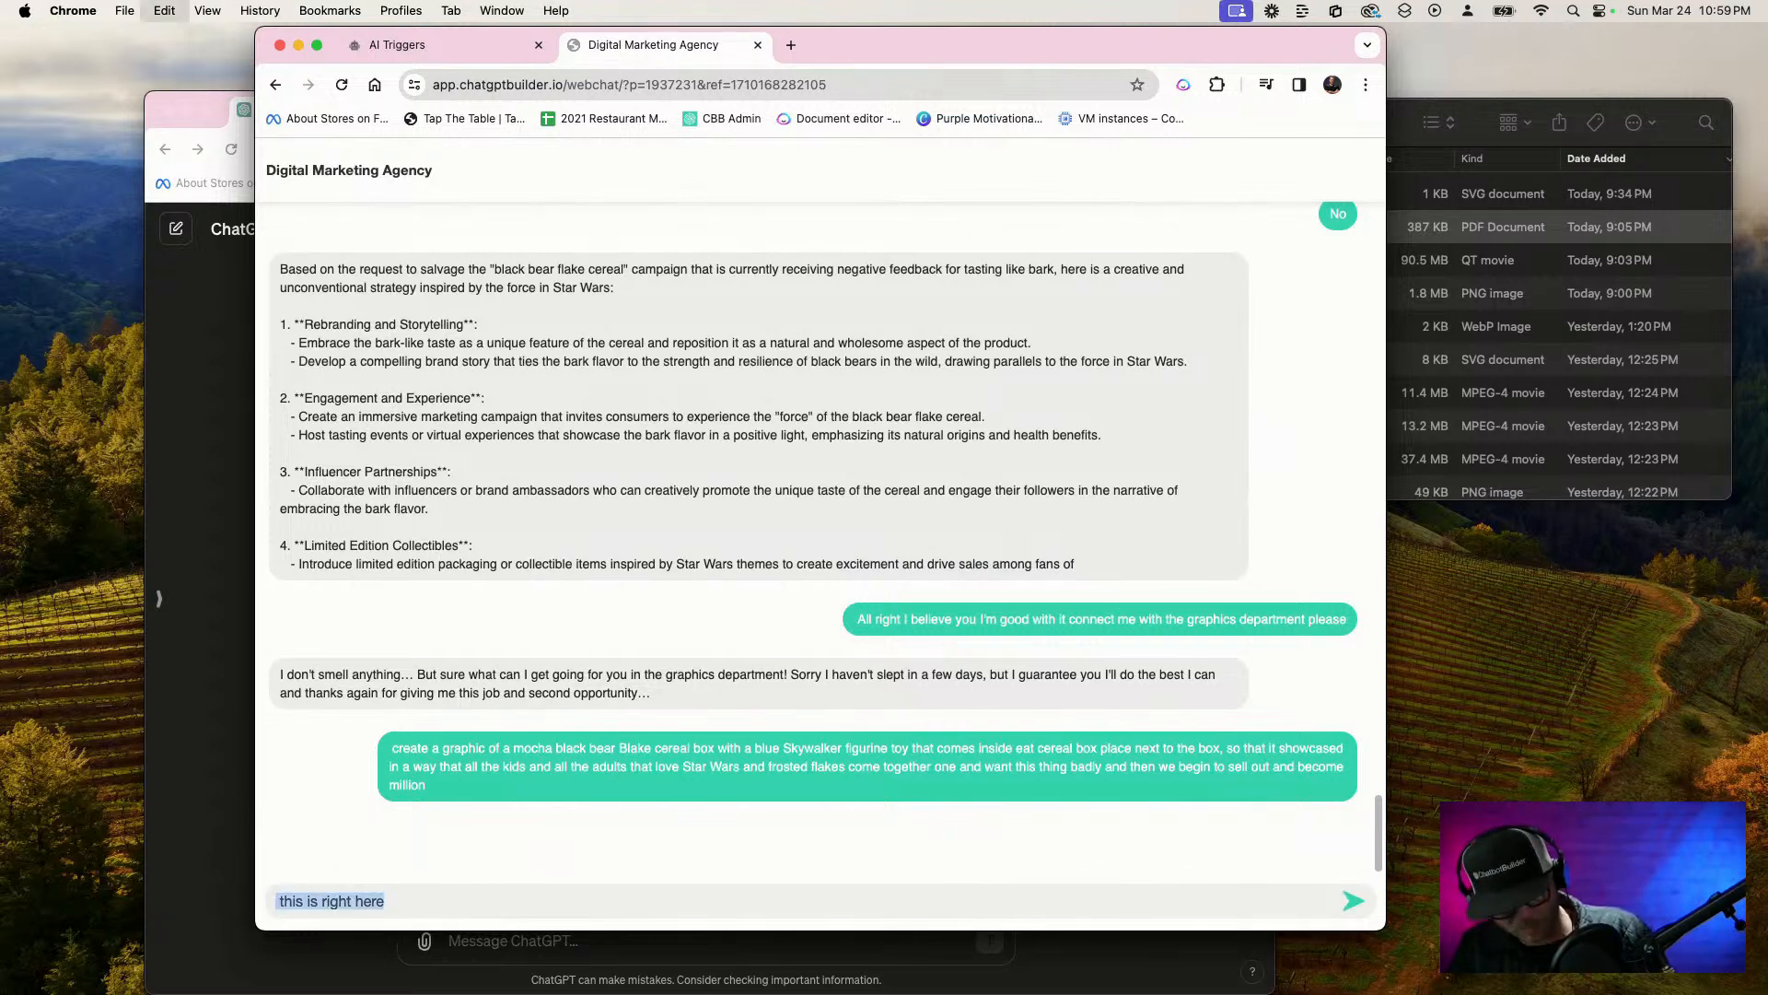
key(BackSpace)
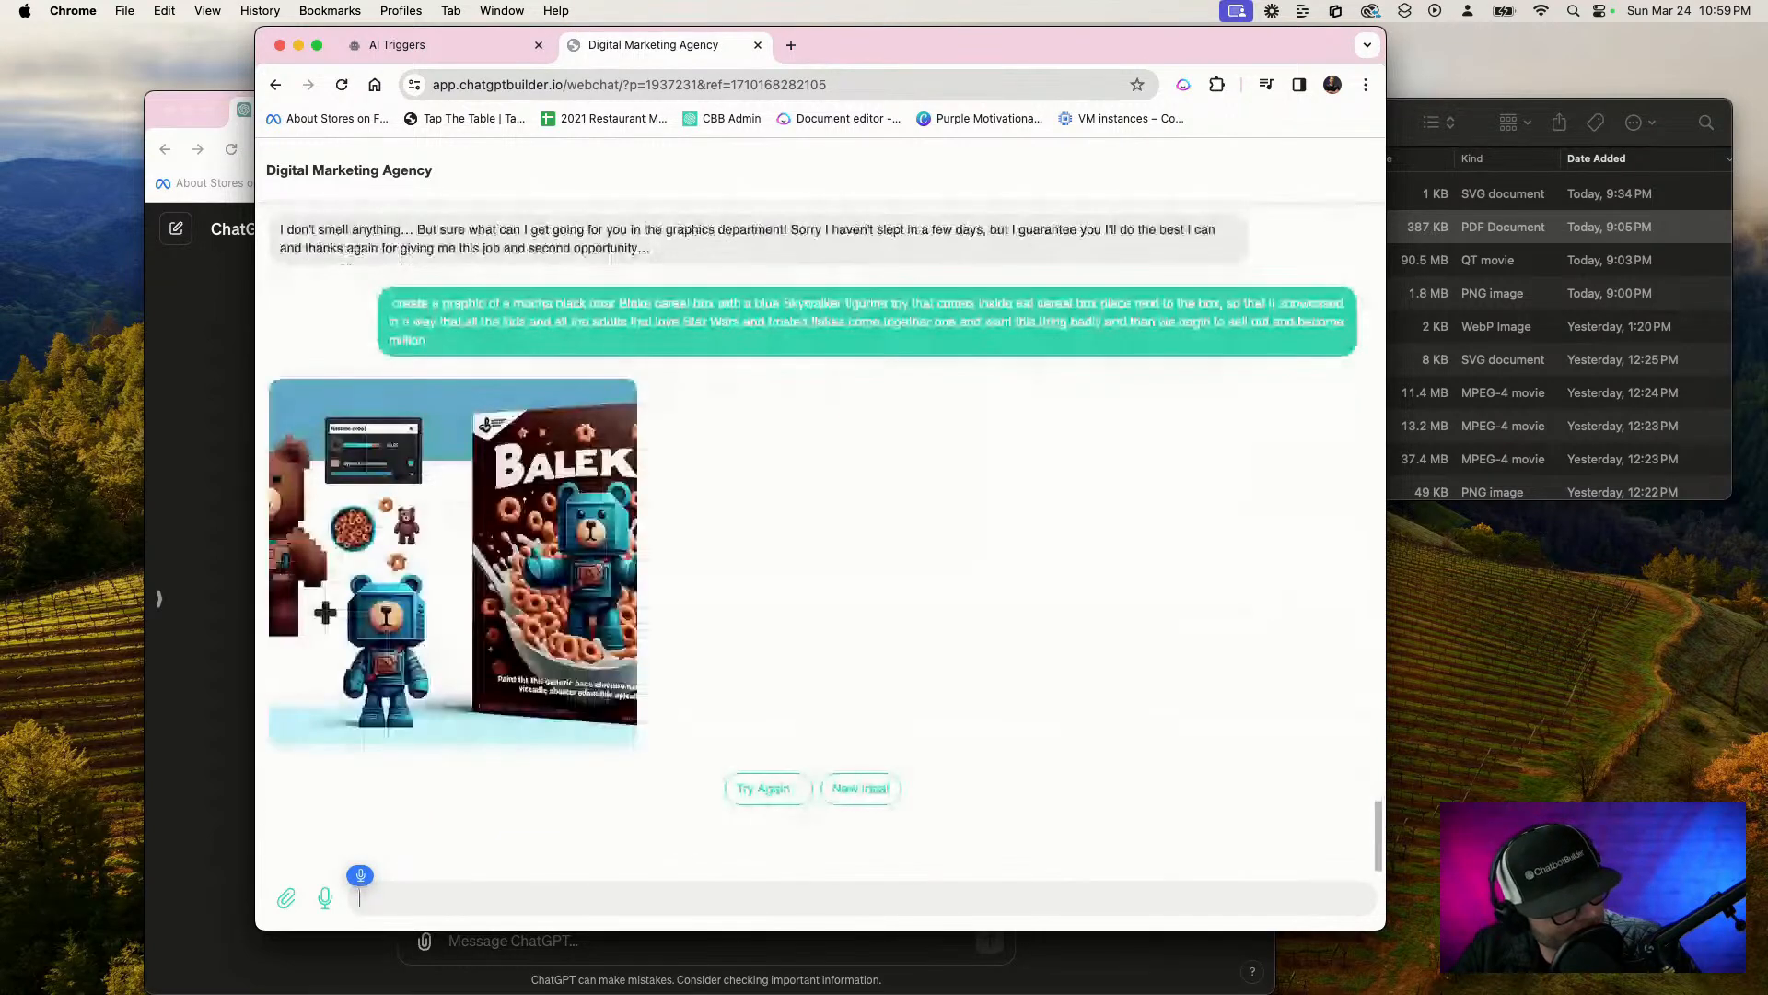
text(Wow, and we got the toy)
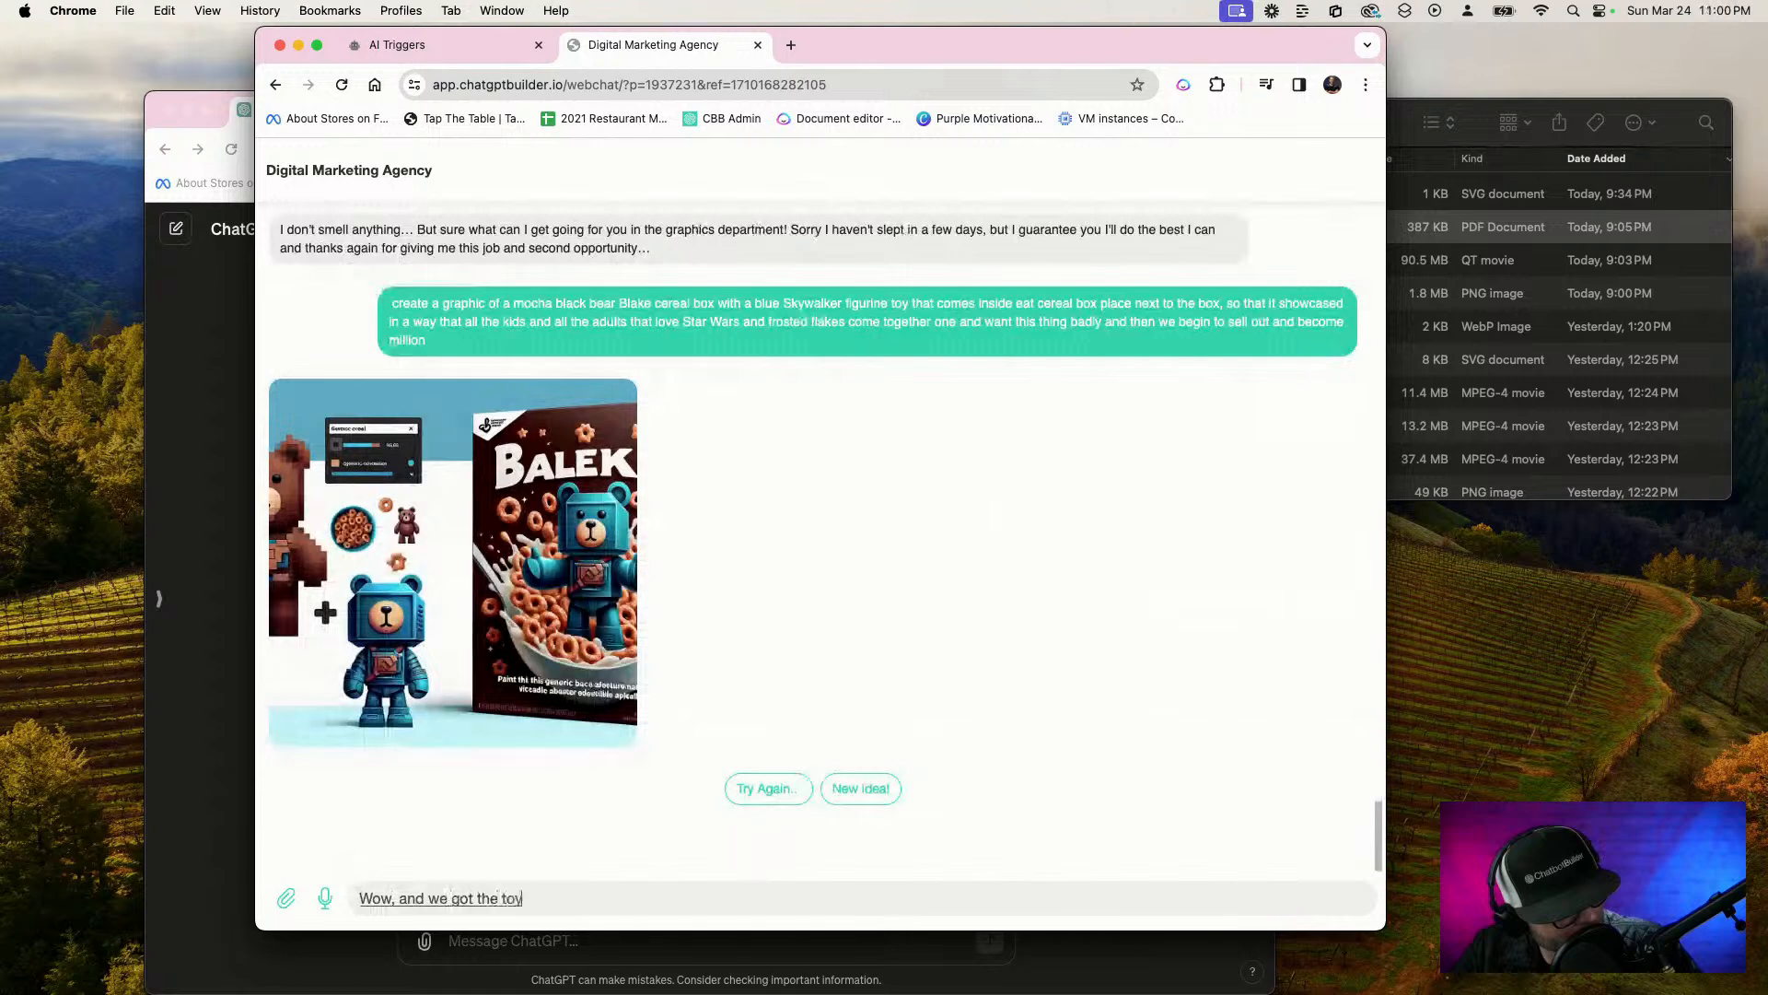
text( and we got the toy)
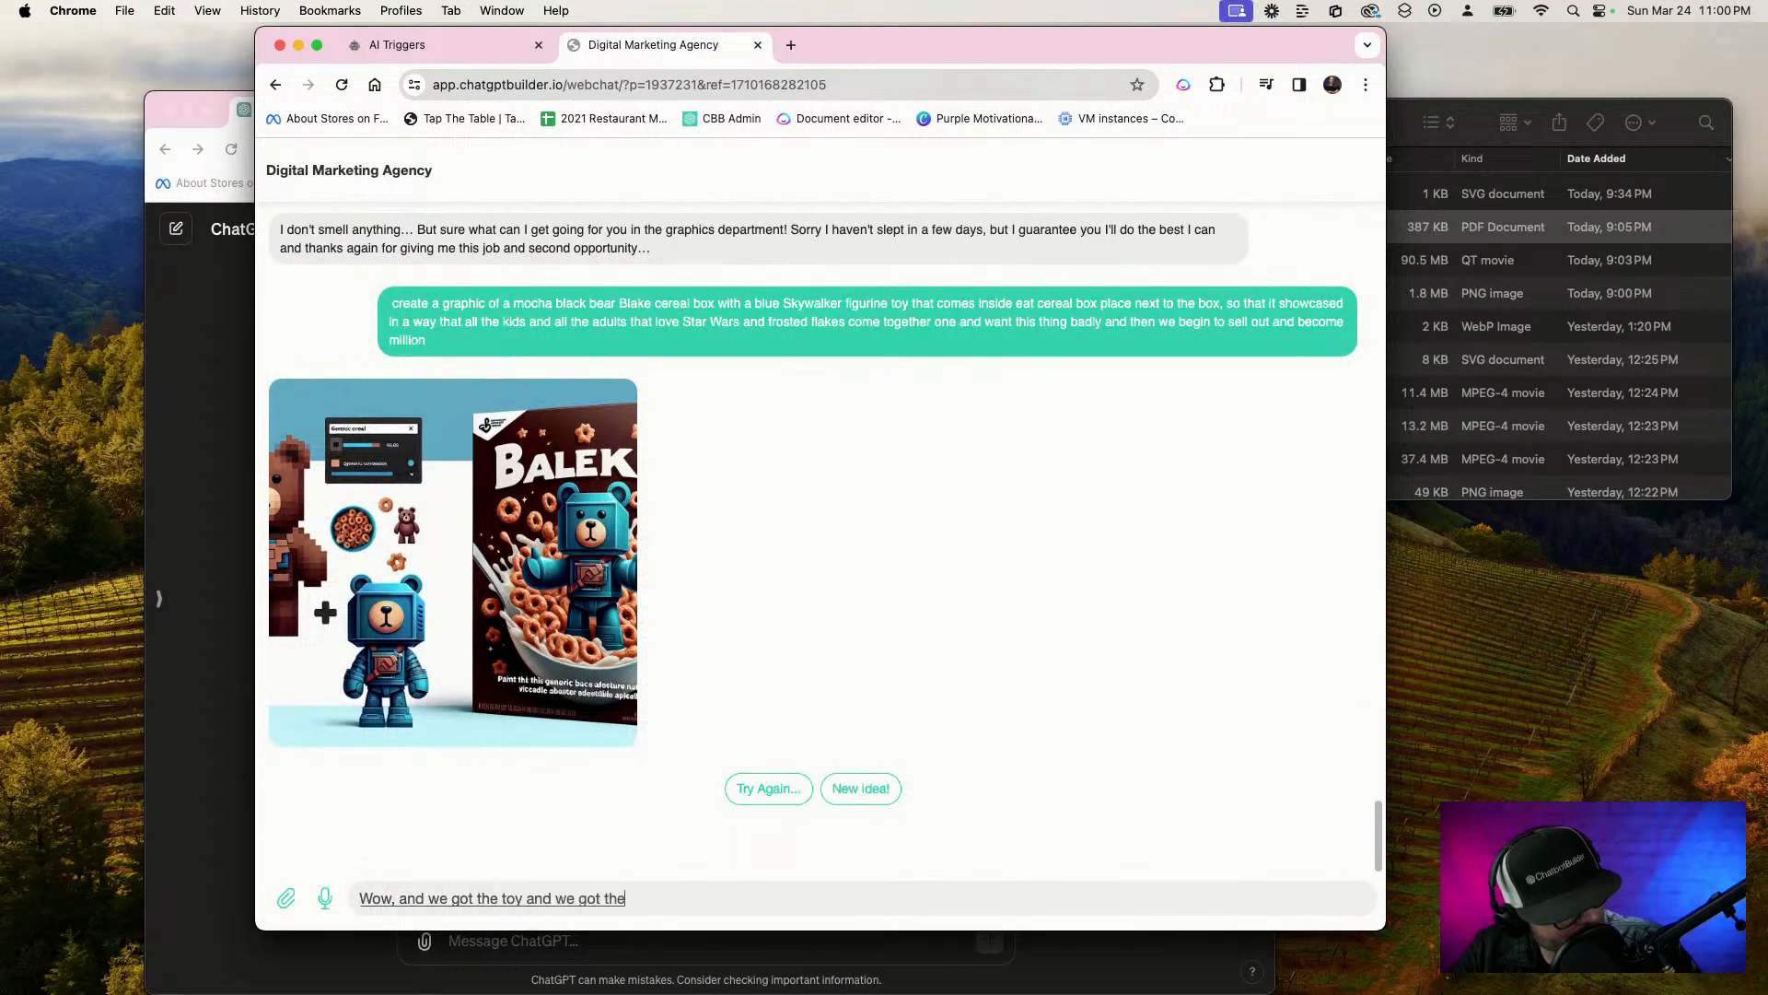
text( that's gangster)
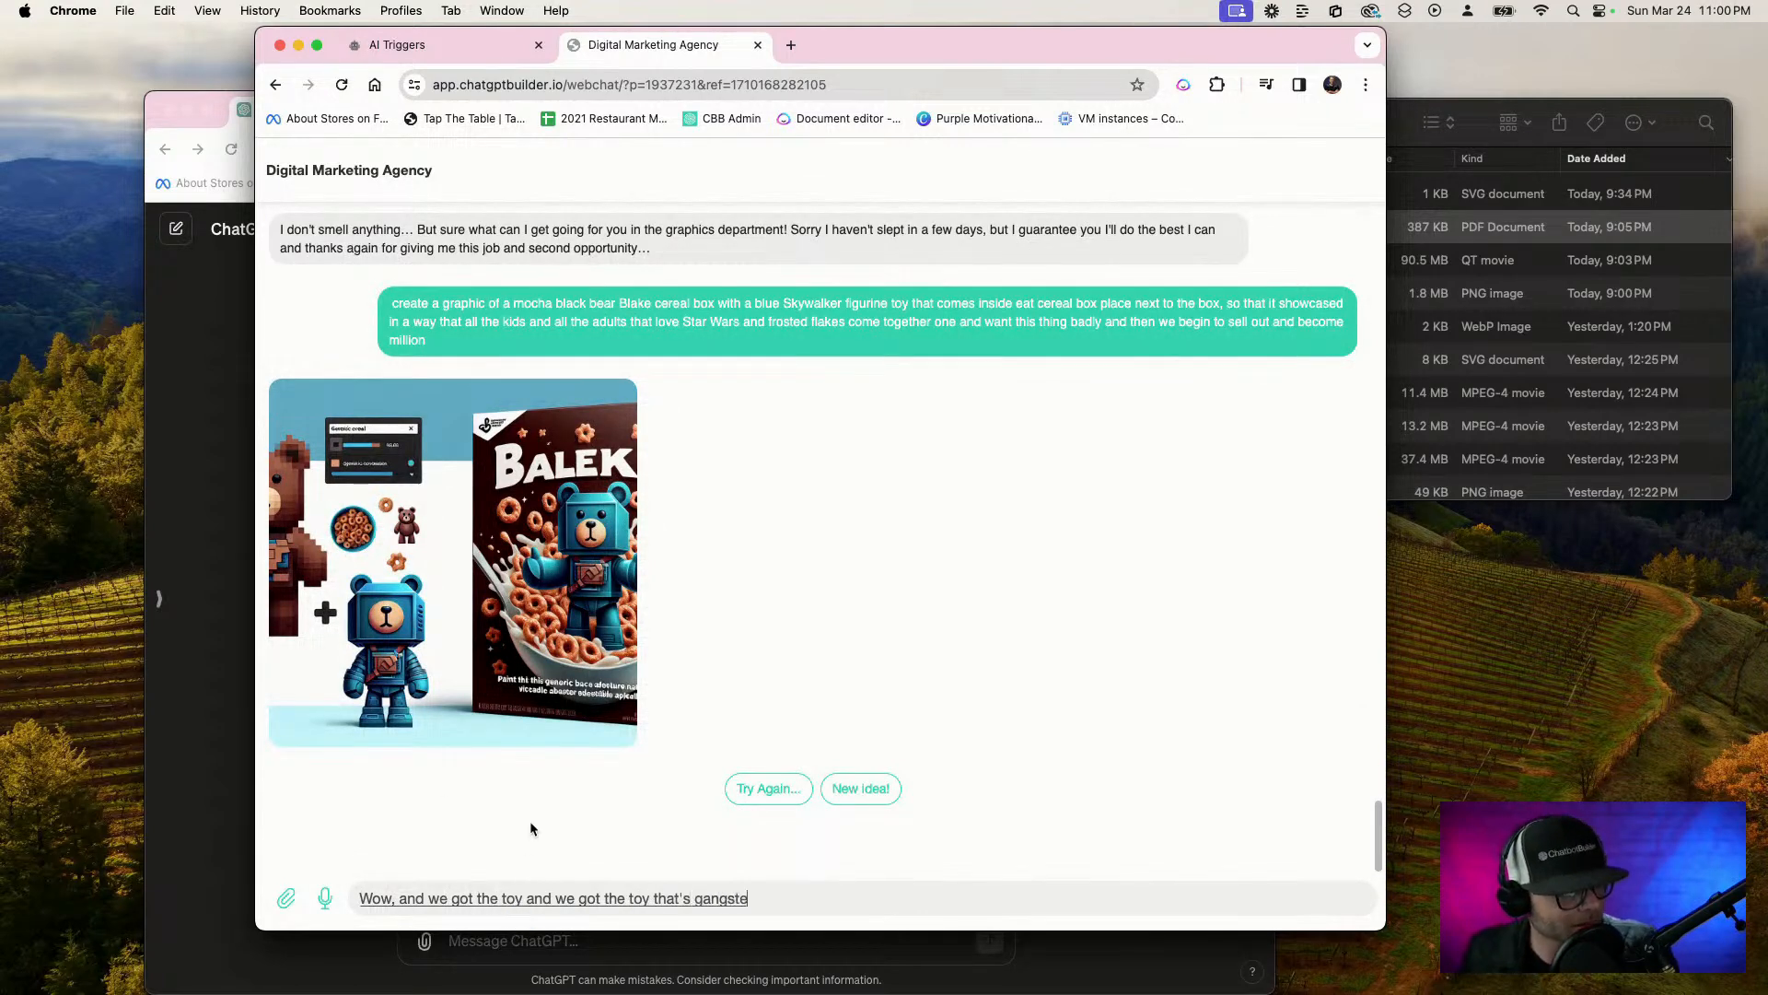
Choose New idea! and request a realistic, gorgeous moonlight star night over the beach on Hilton head, with the stars spelling "the end"
click(851, 788)
text(let's)
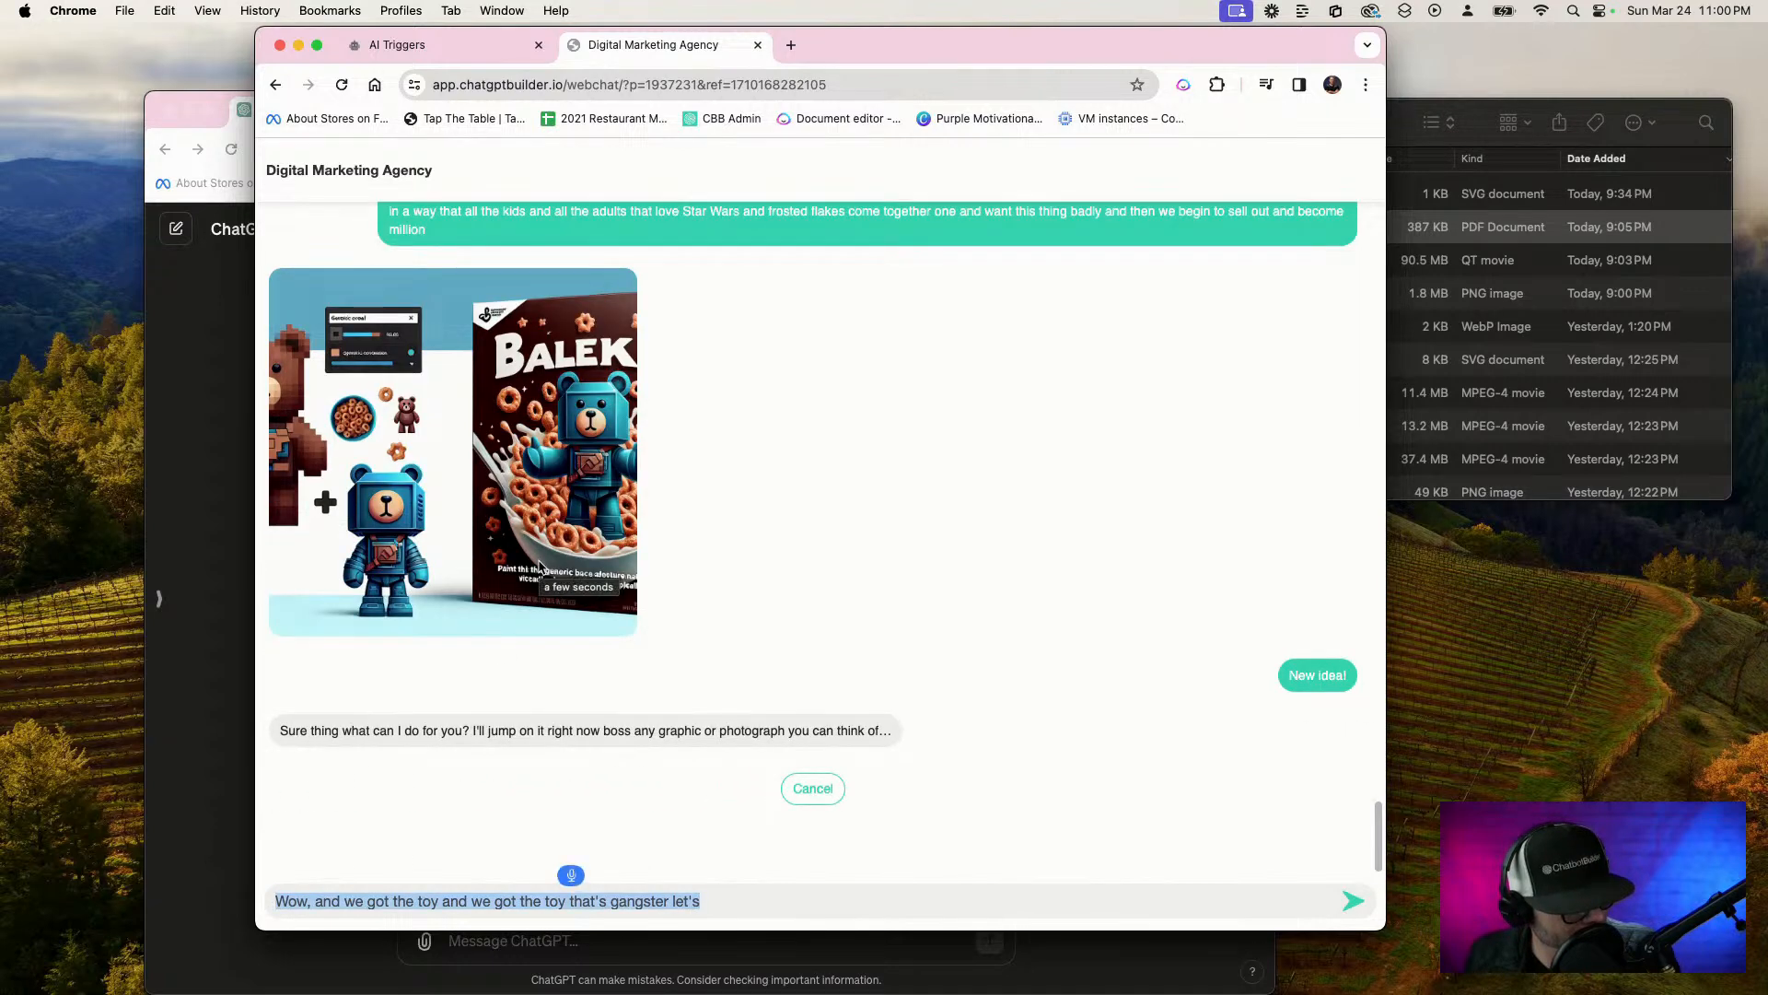
text(Give me)
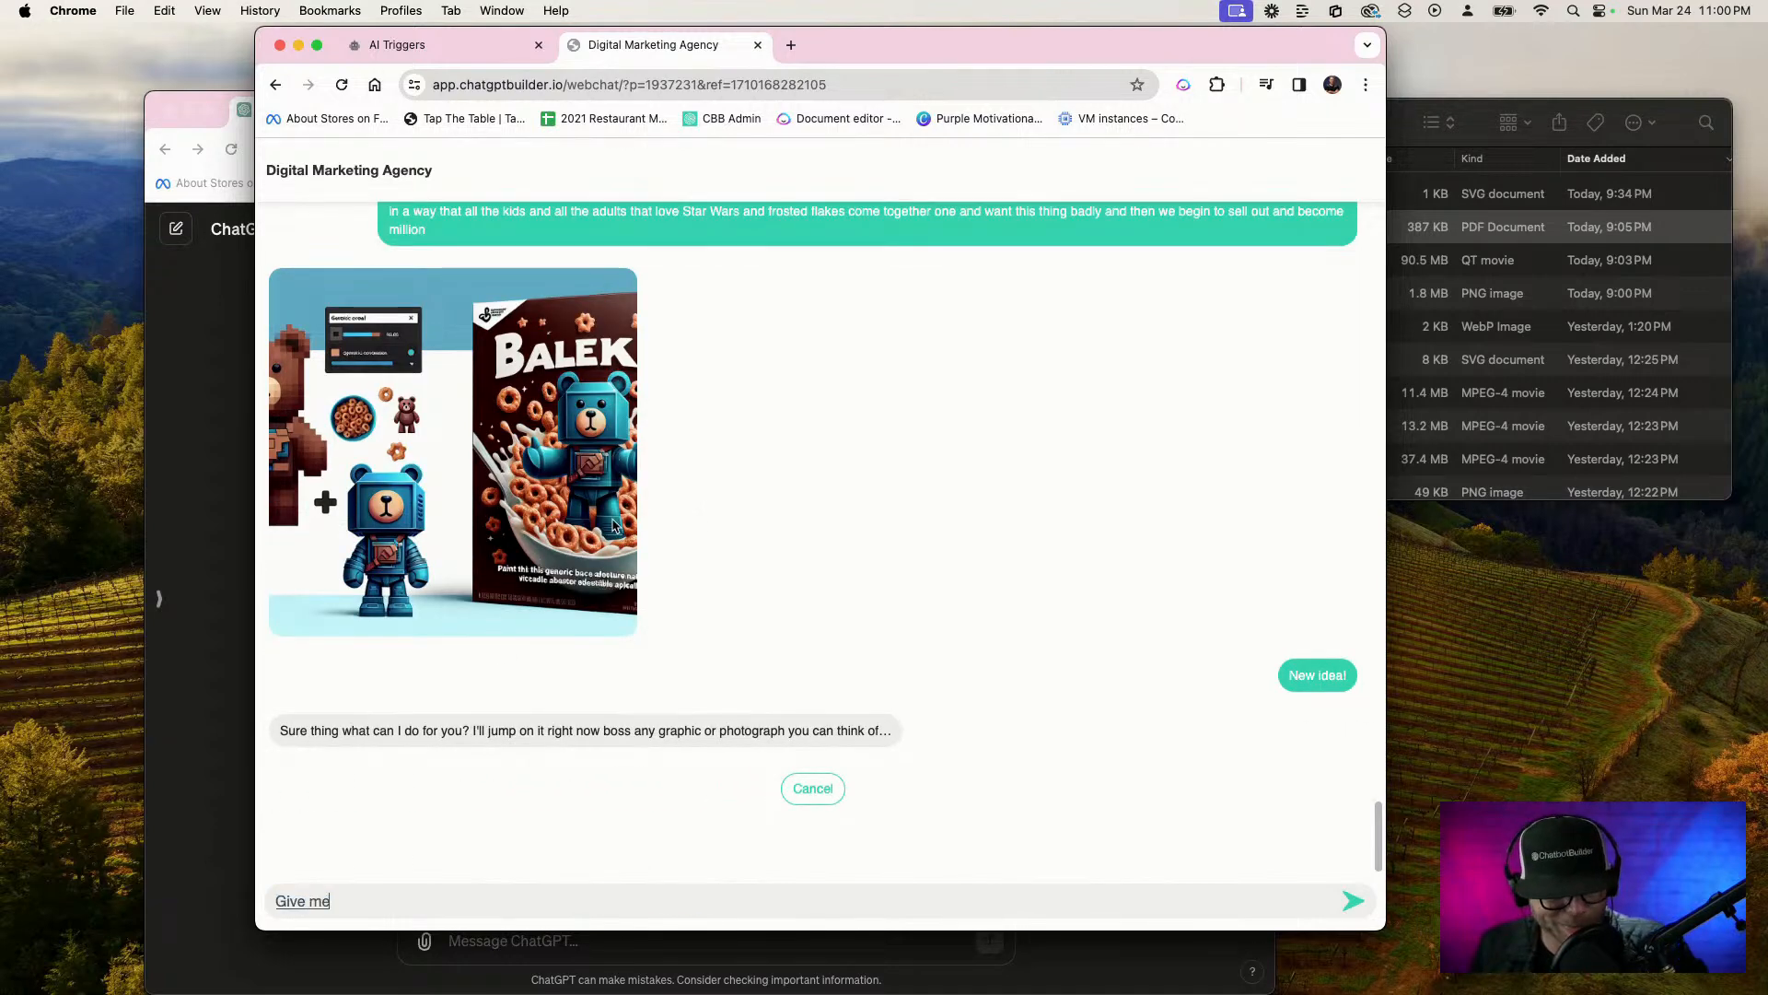
text( a beautiful)
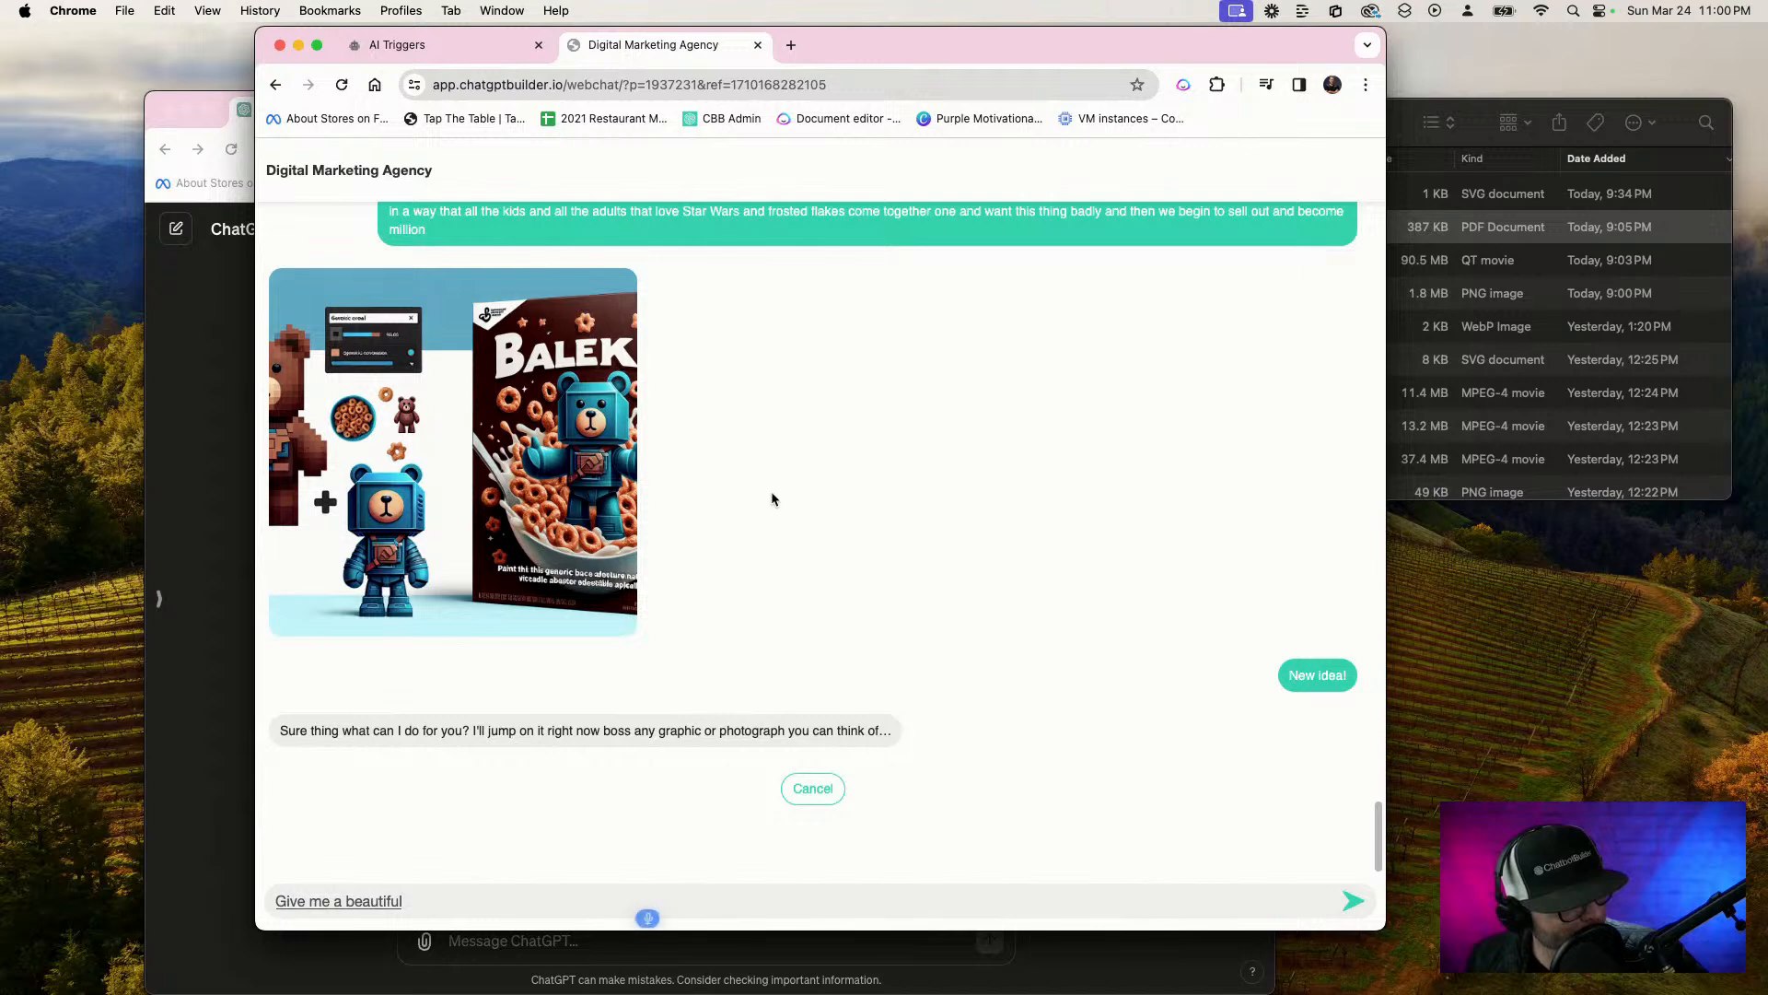
text( moonlight)
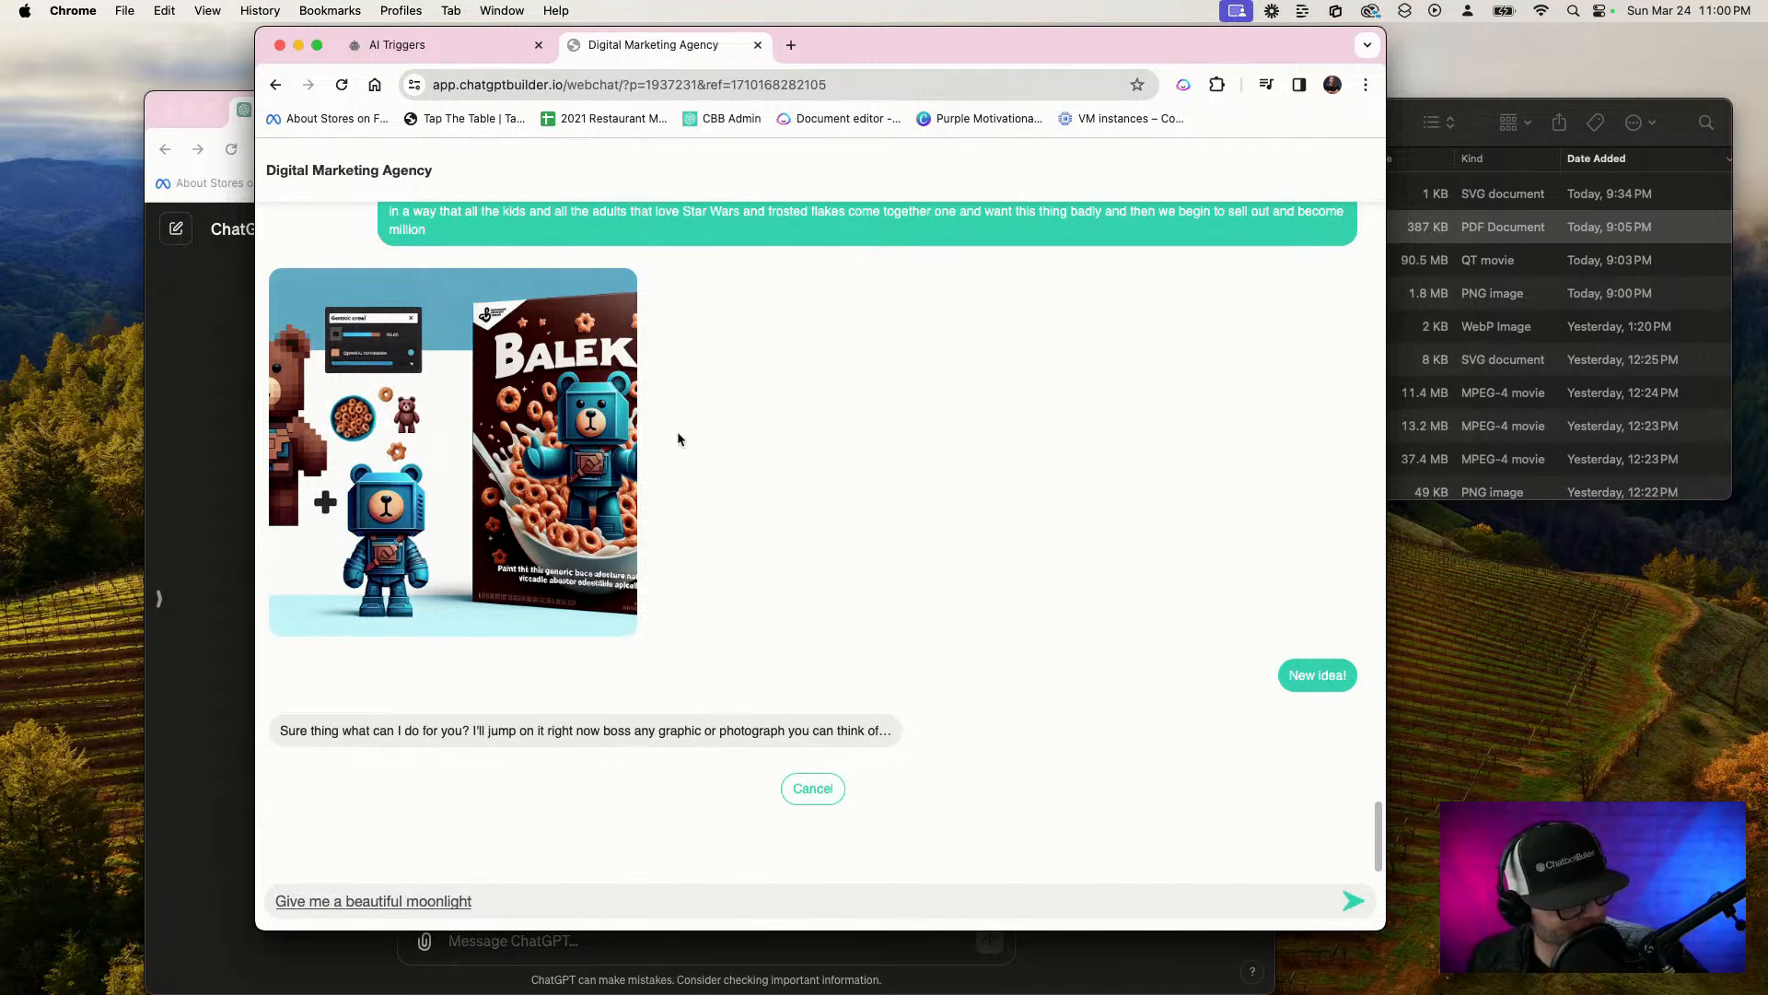
text( star night)
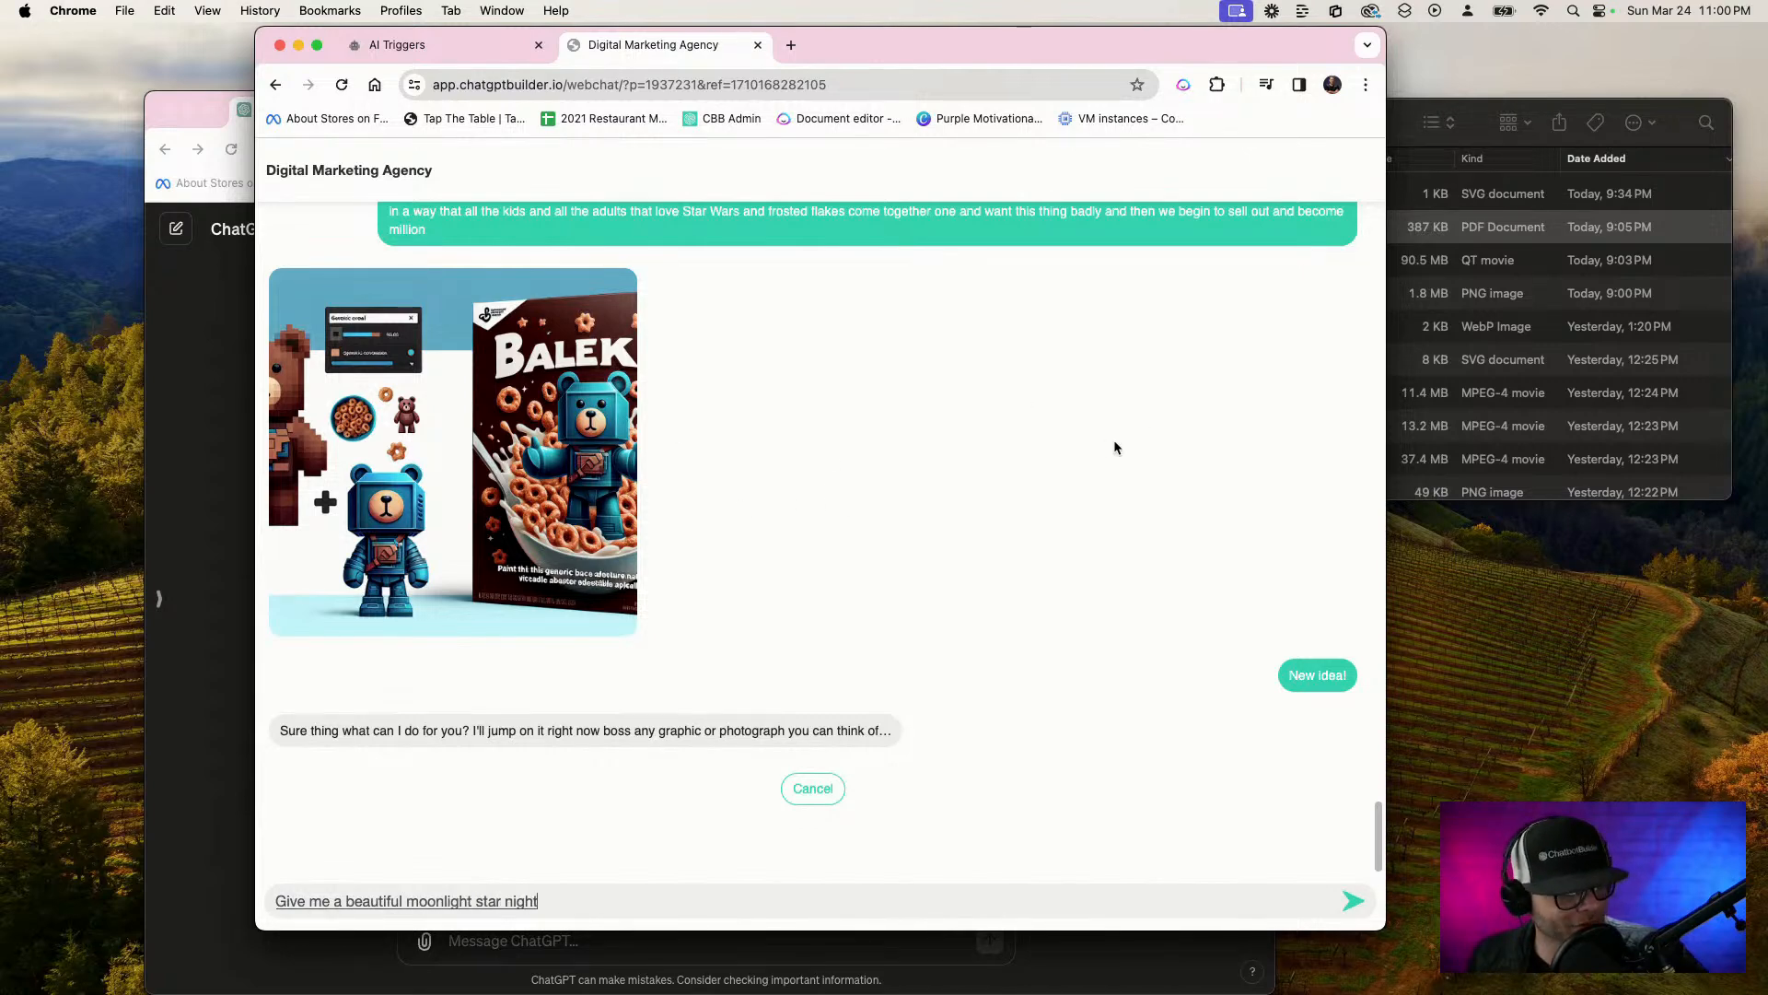
text( over the beach)
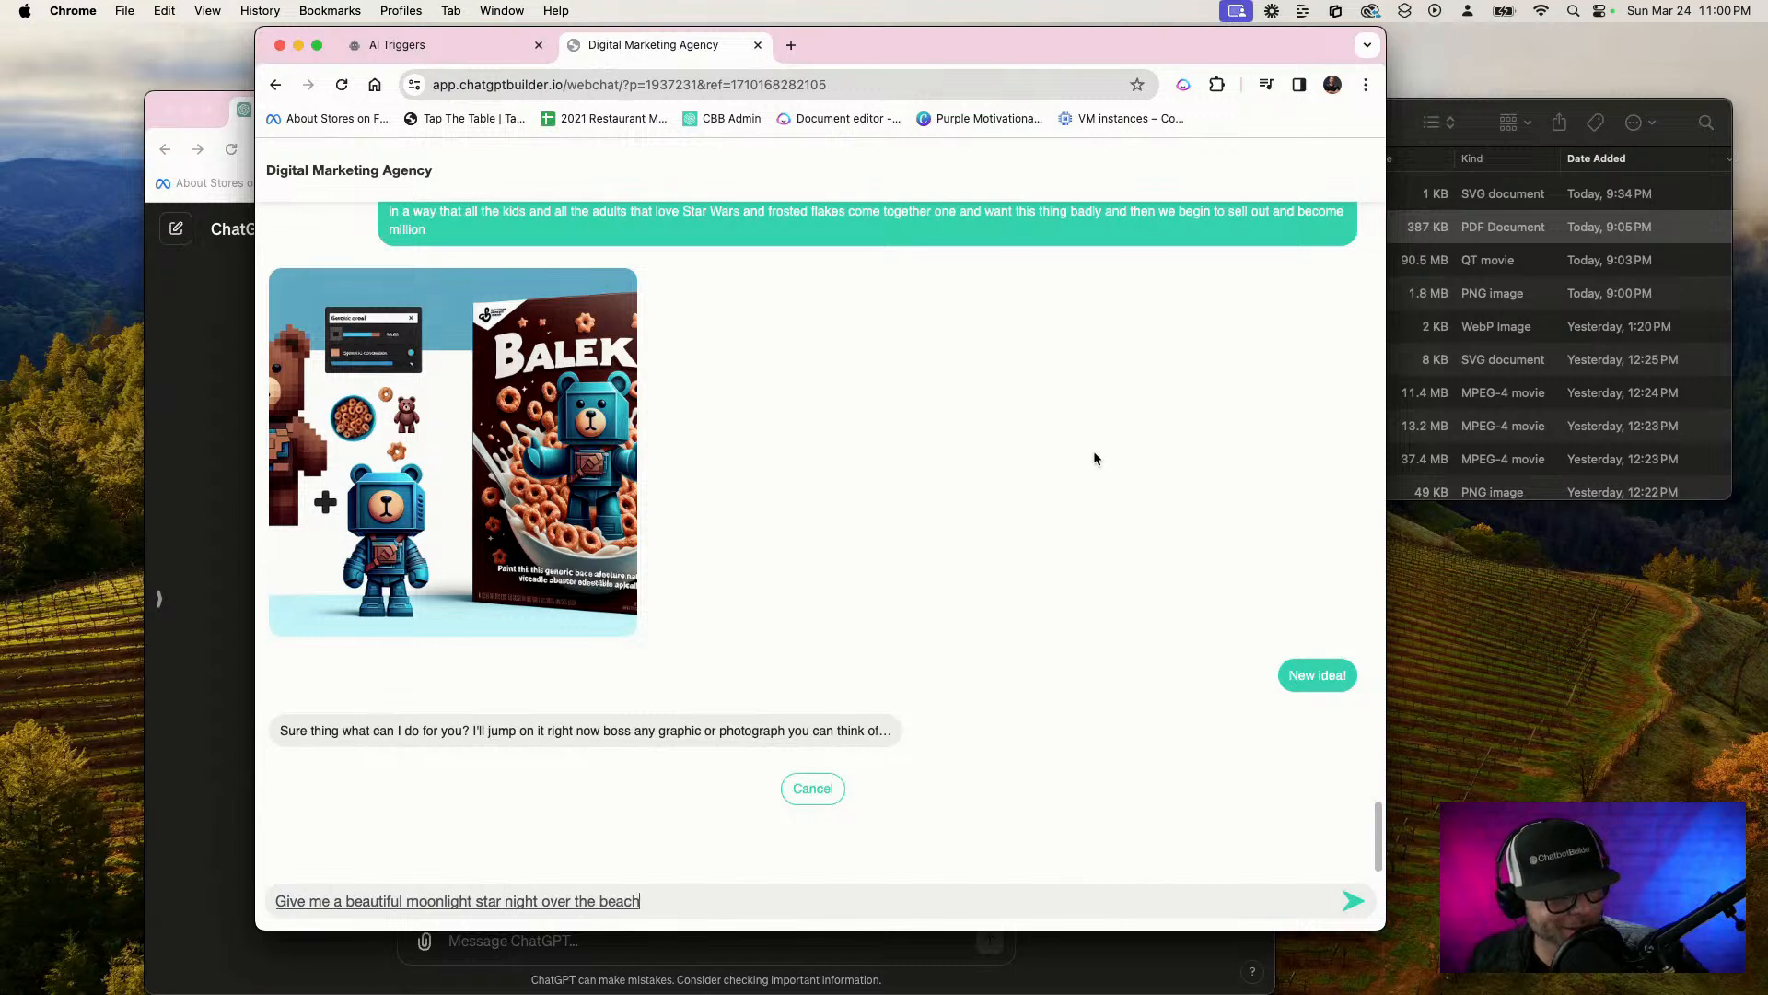
text( on Hilton head)
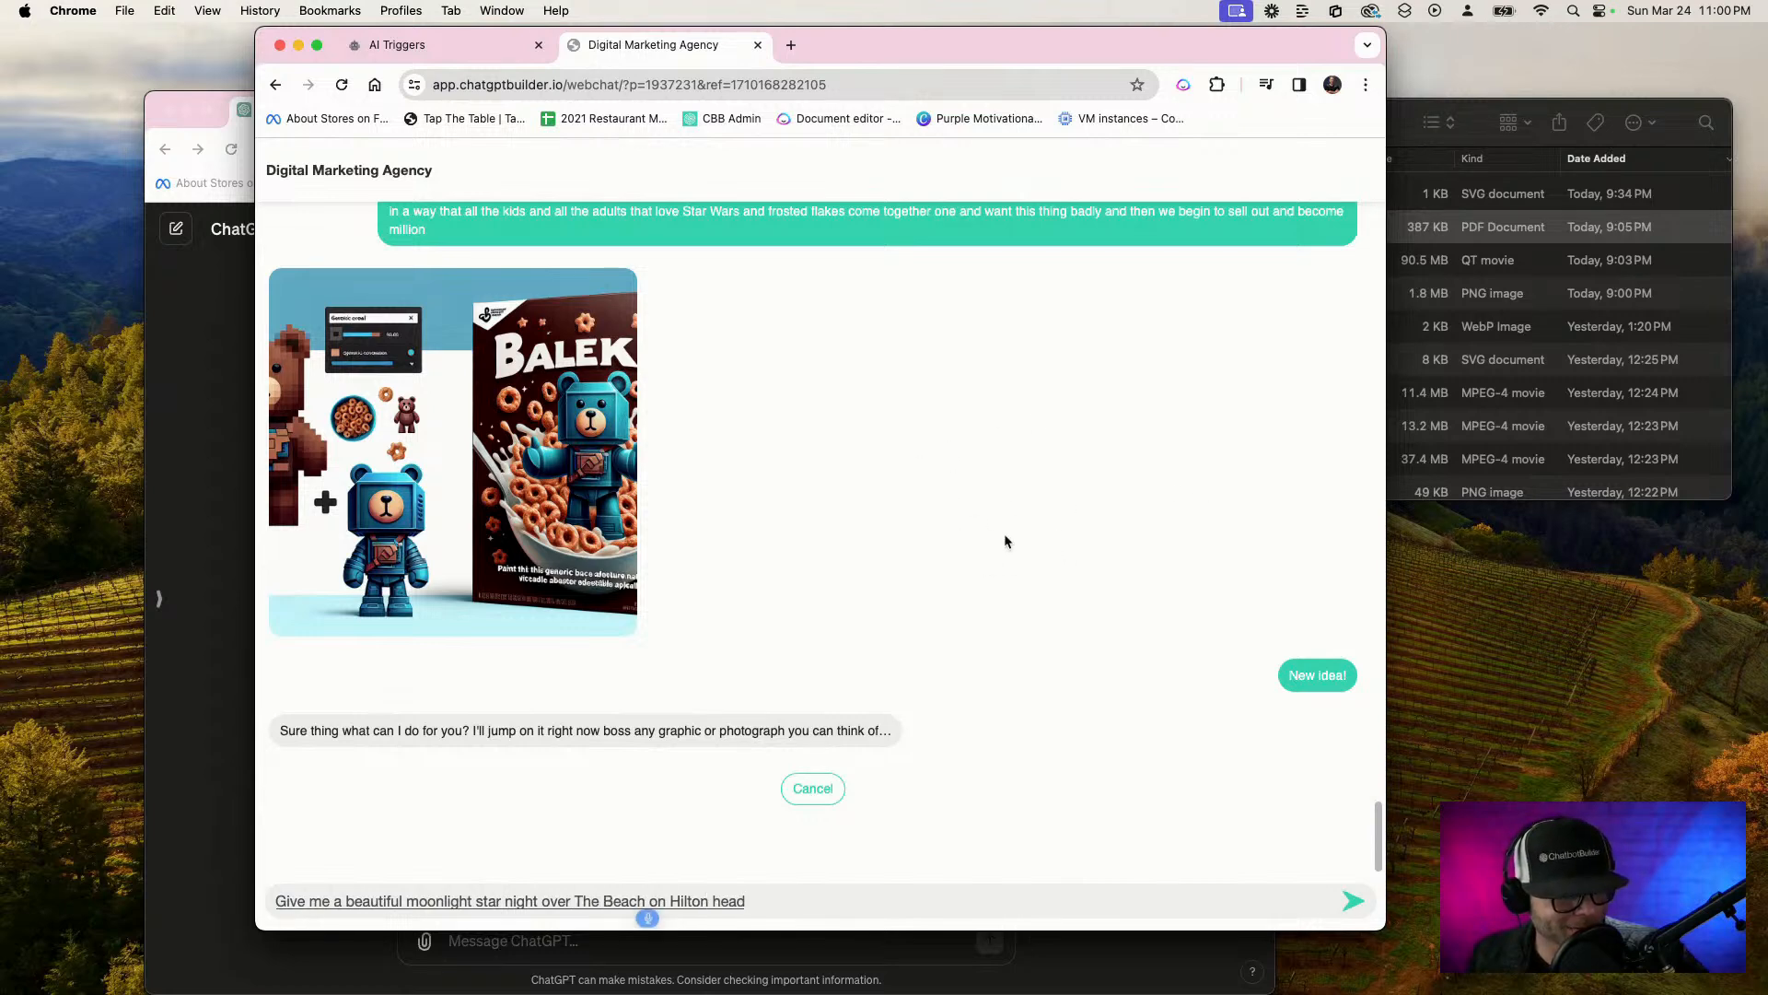
text( where the)
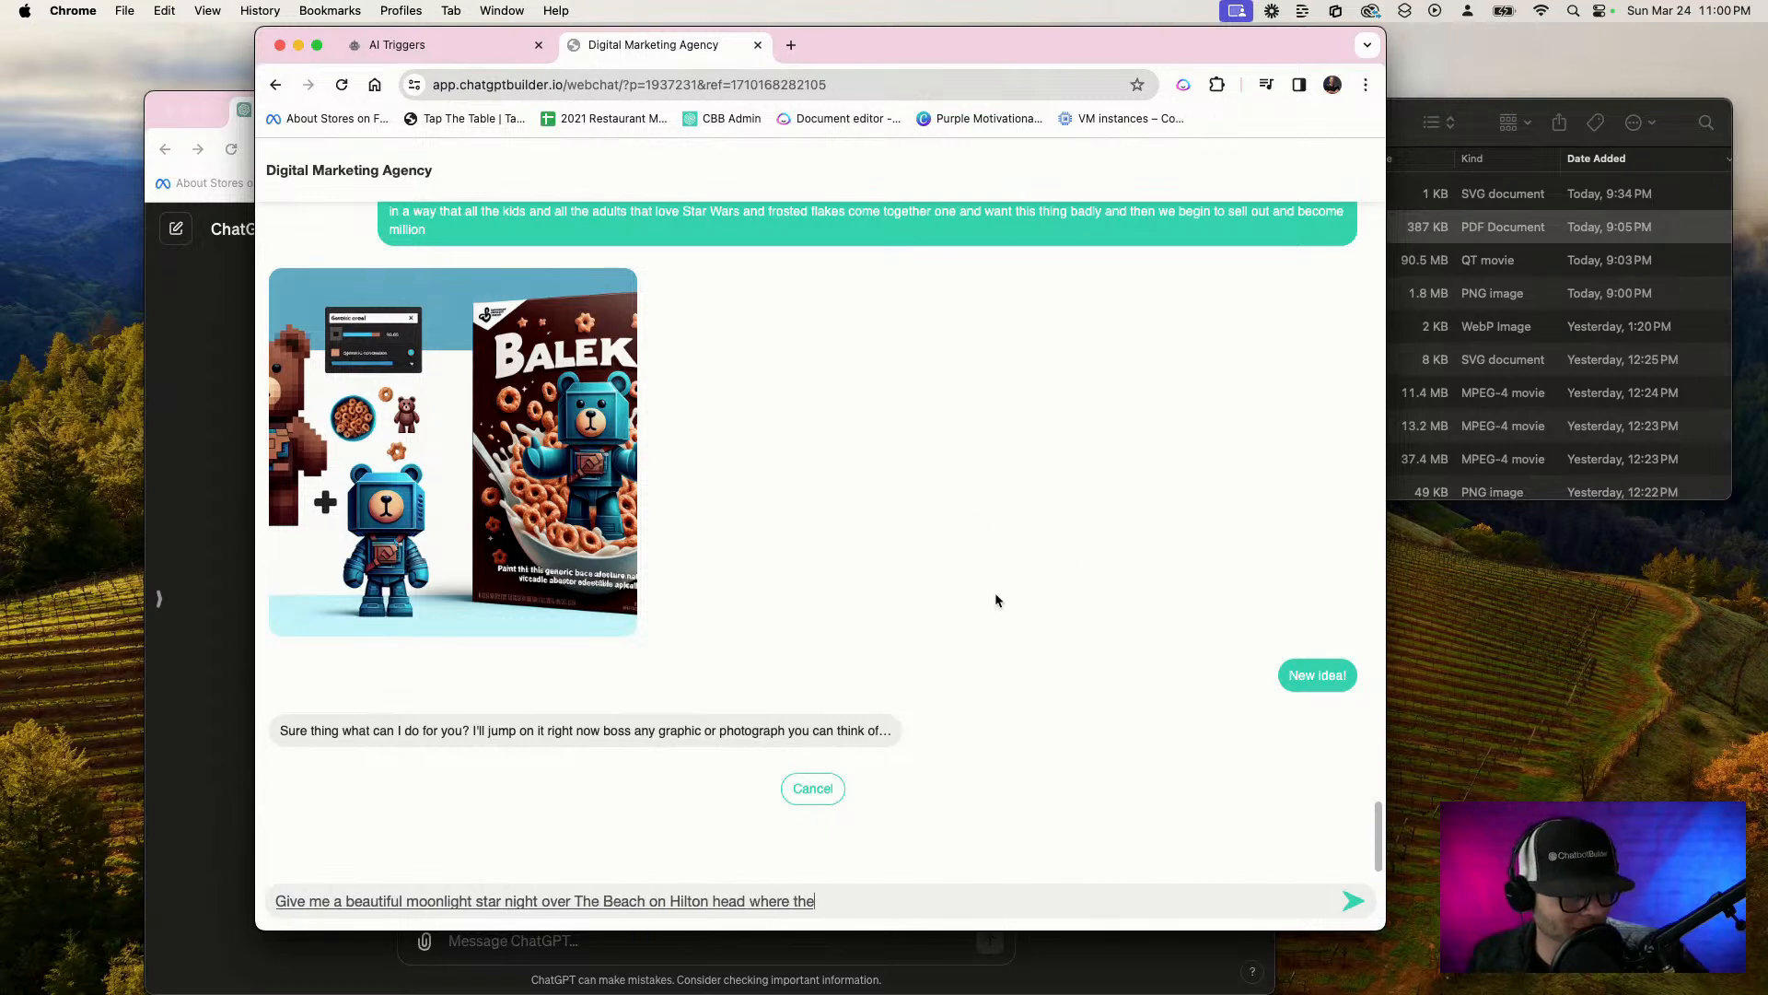
text( stars align perfect)
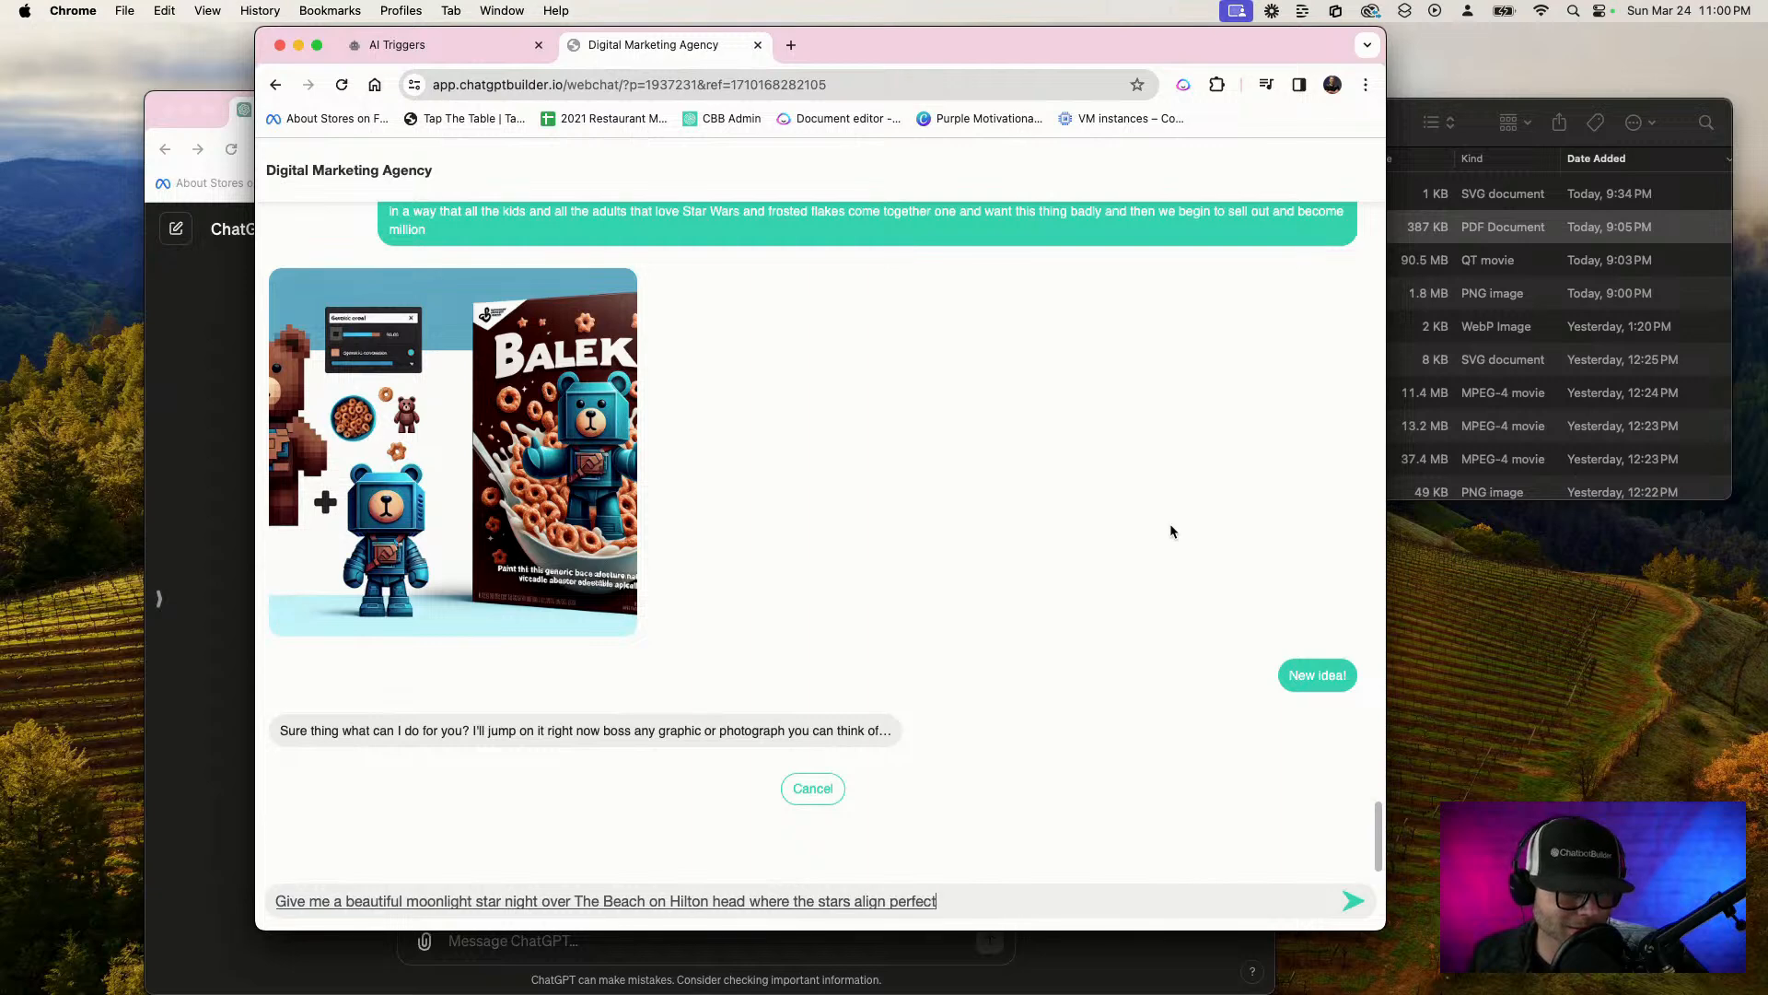
text(ly to)
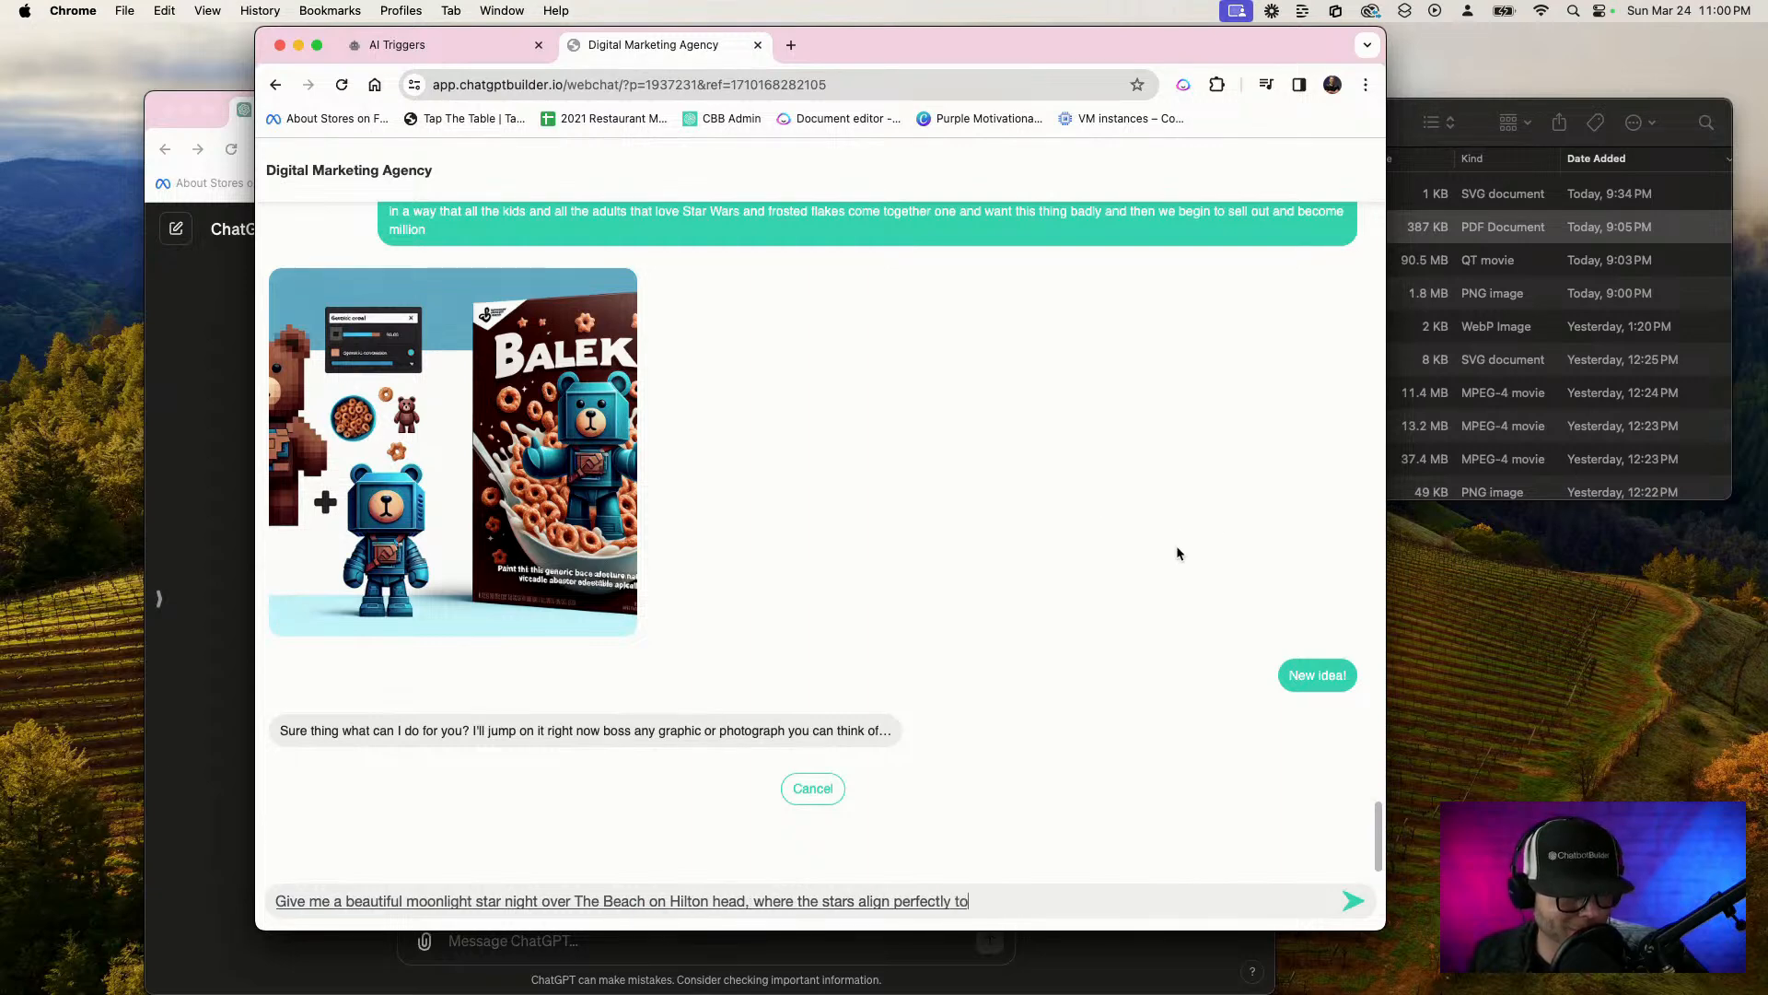
text( say the words the end)
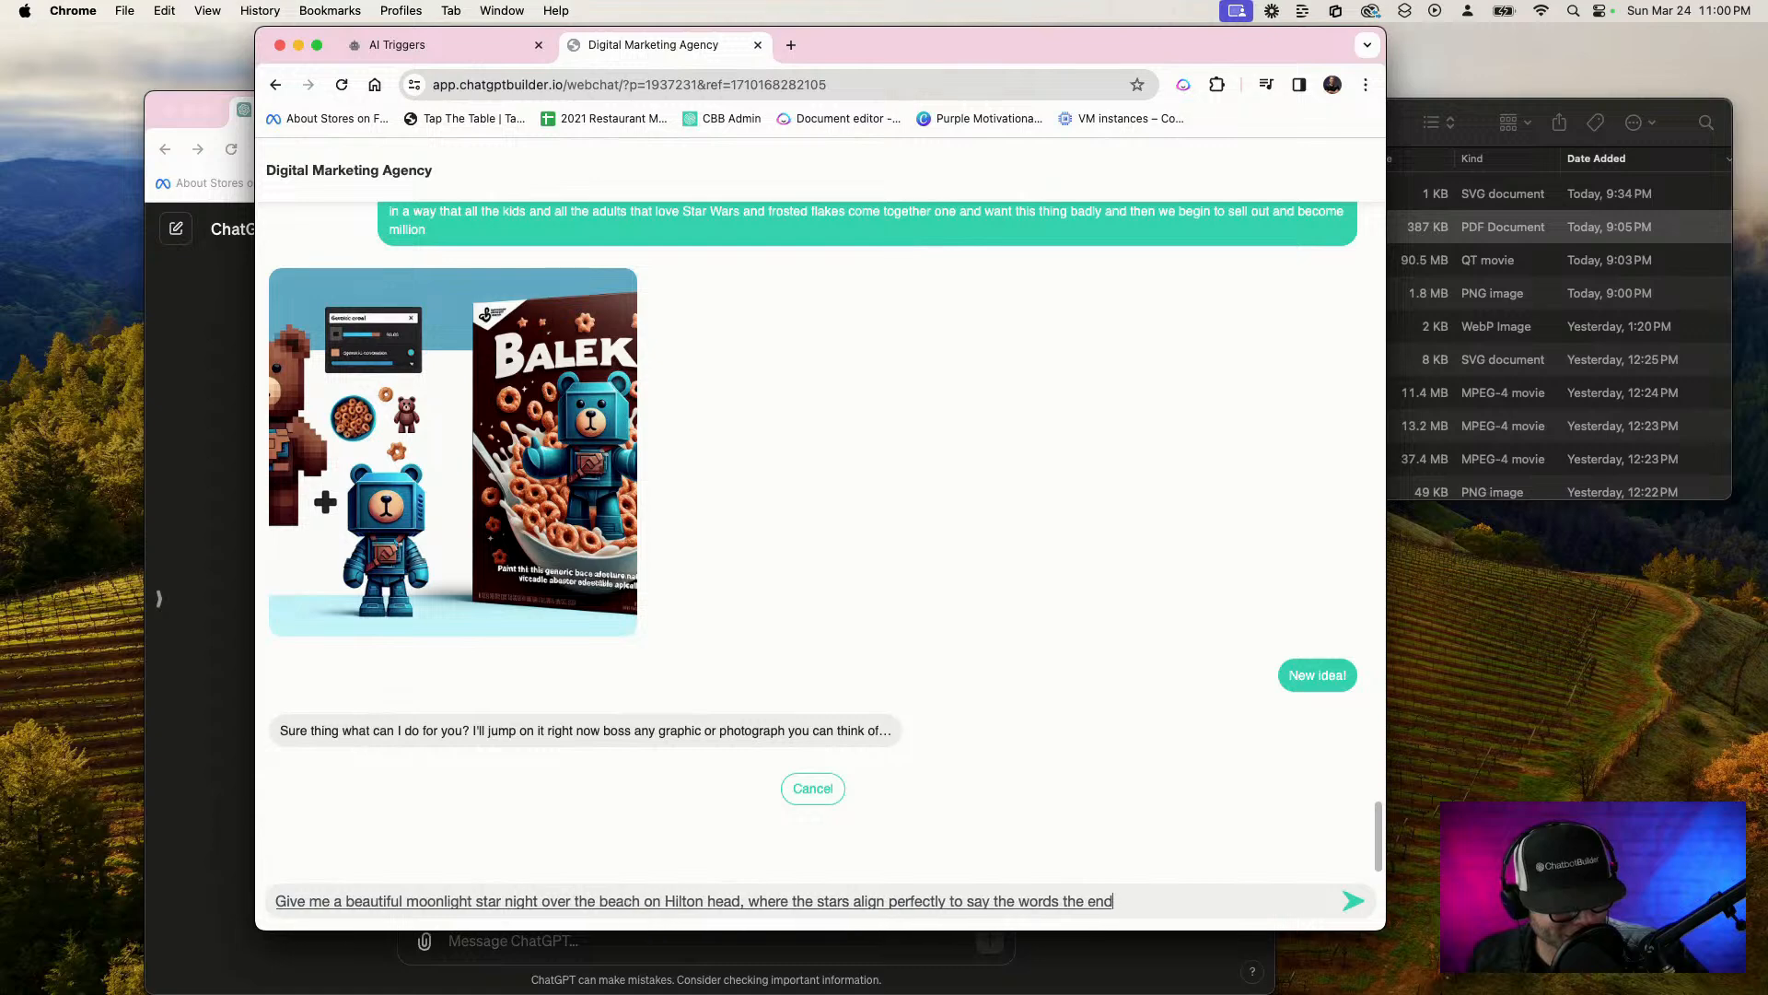
text(, but ensure)
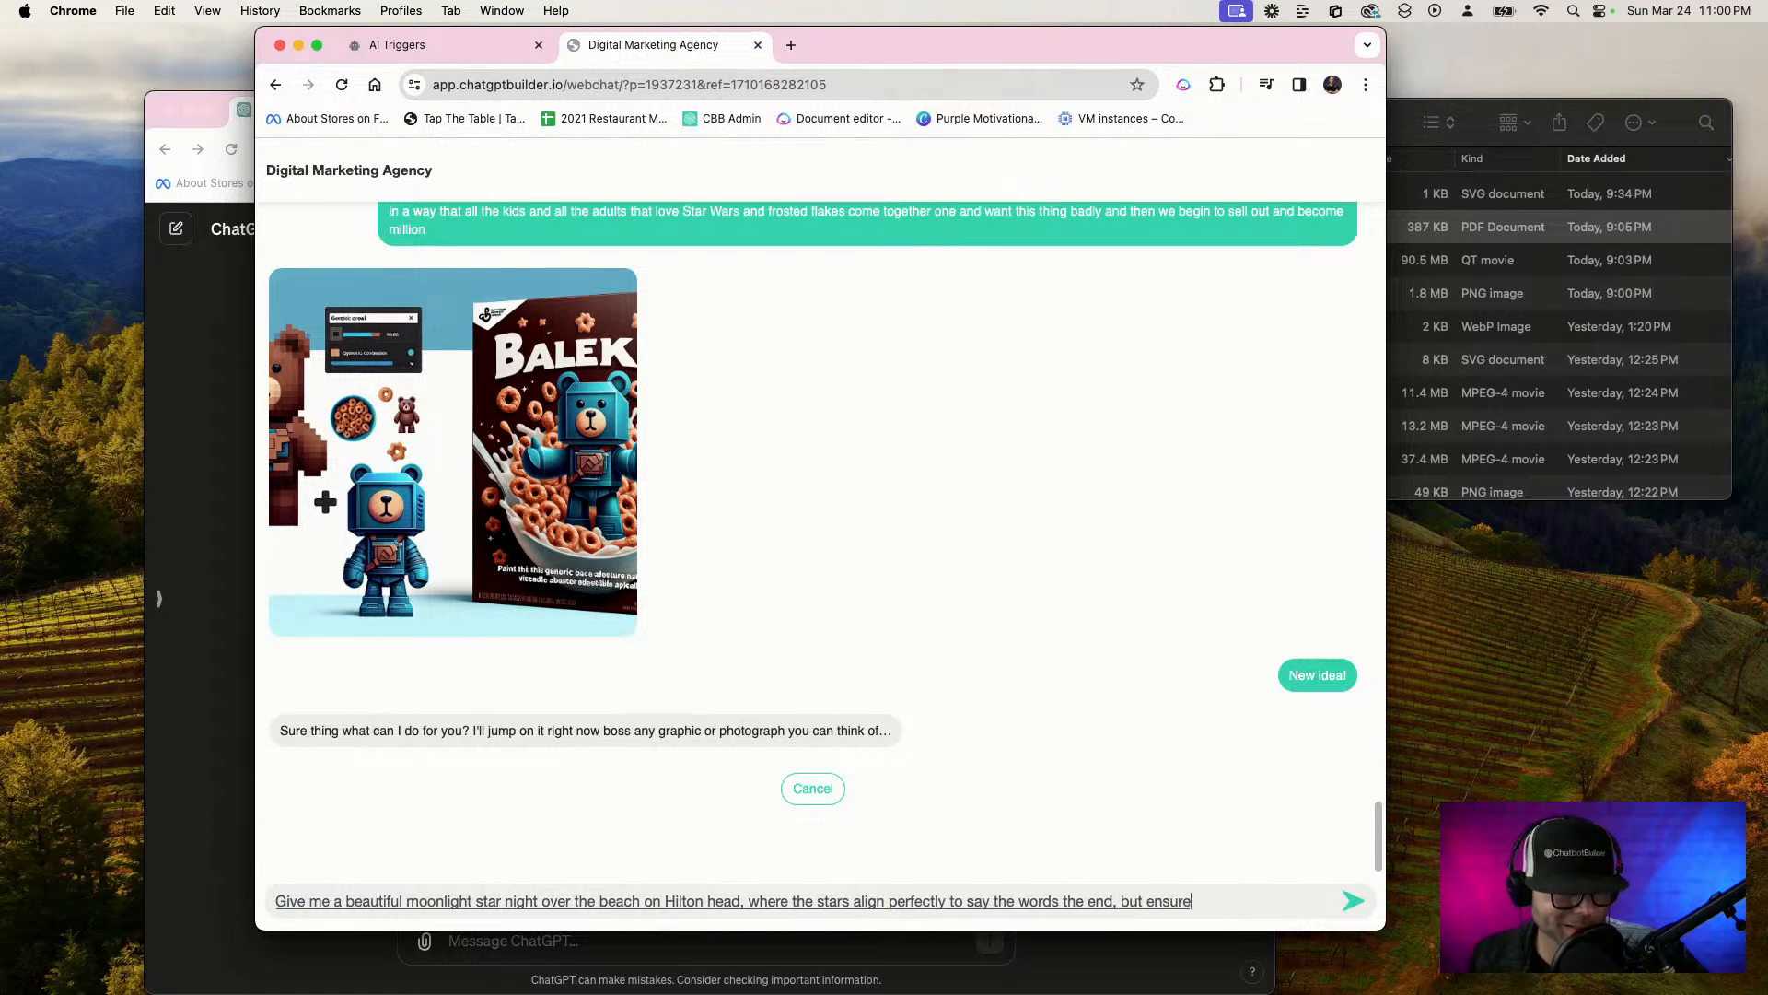
text( this looks like it's realistic)
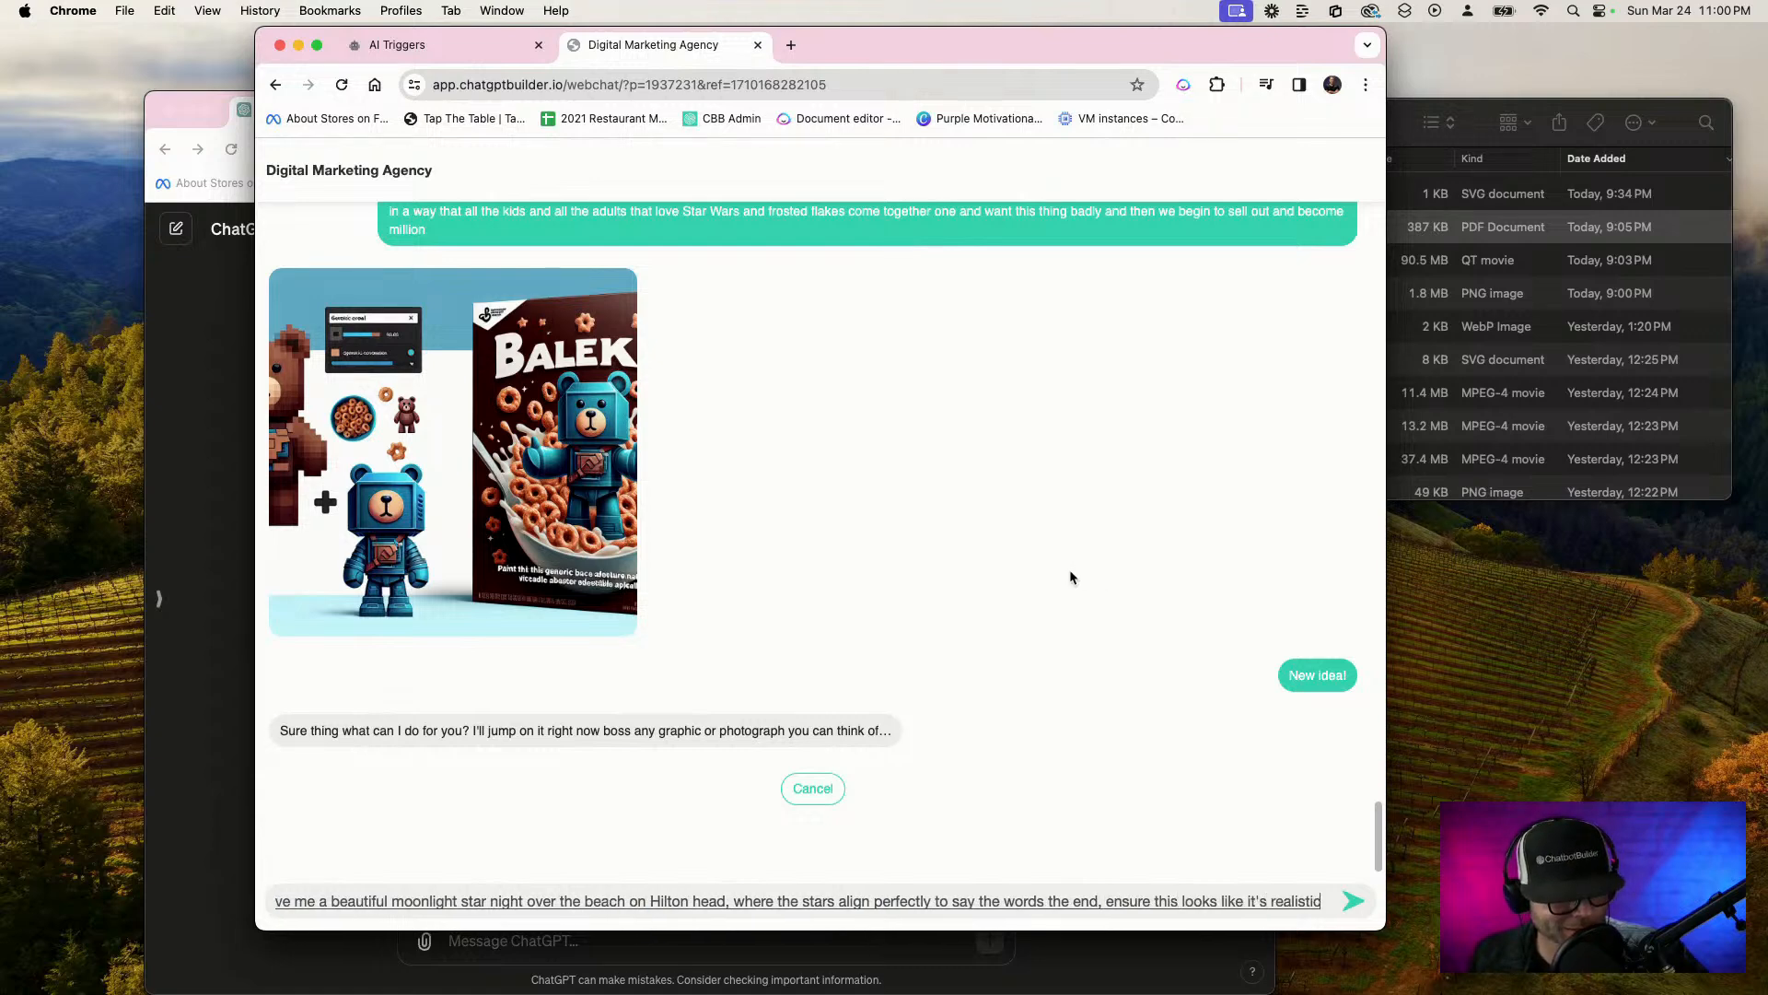
text( and gorgeous and stuff)
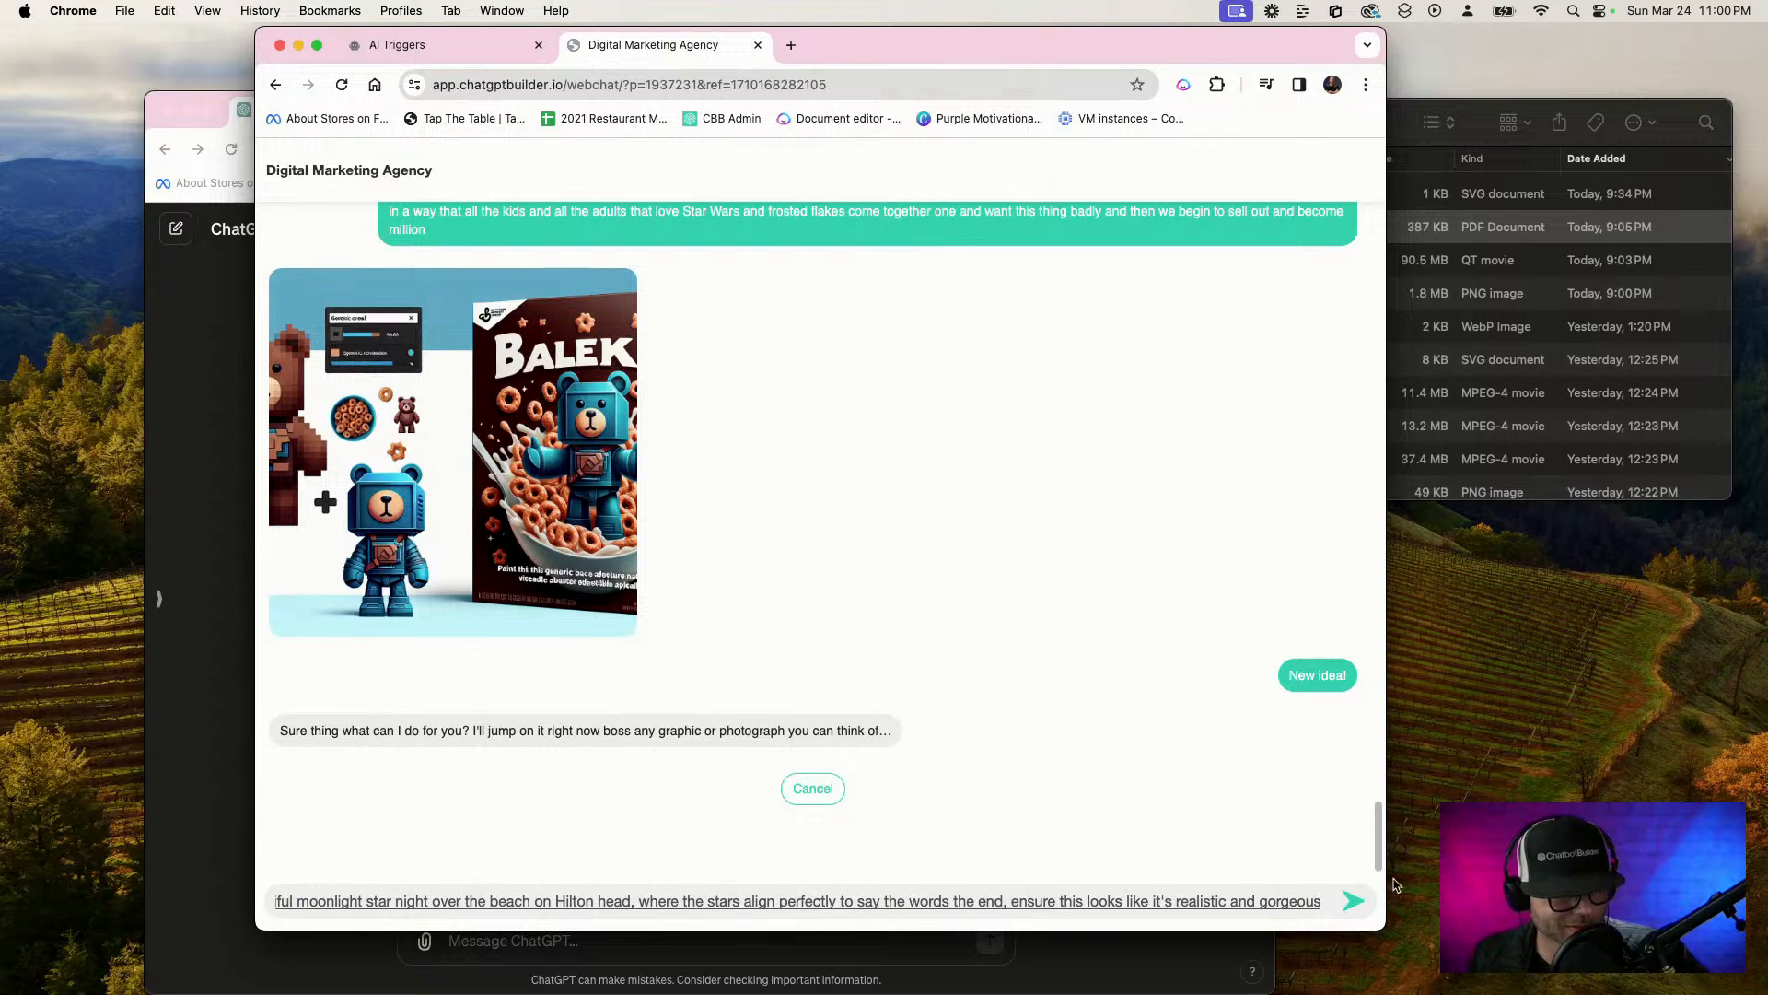
click(1348, 907)
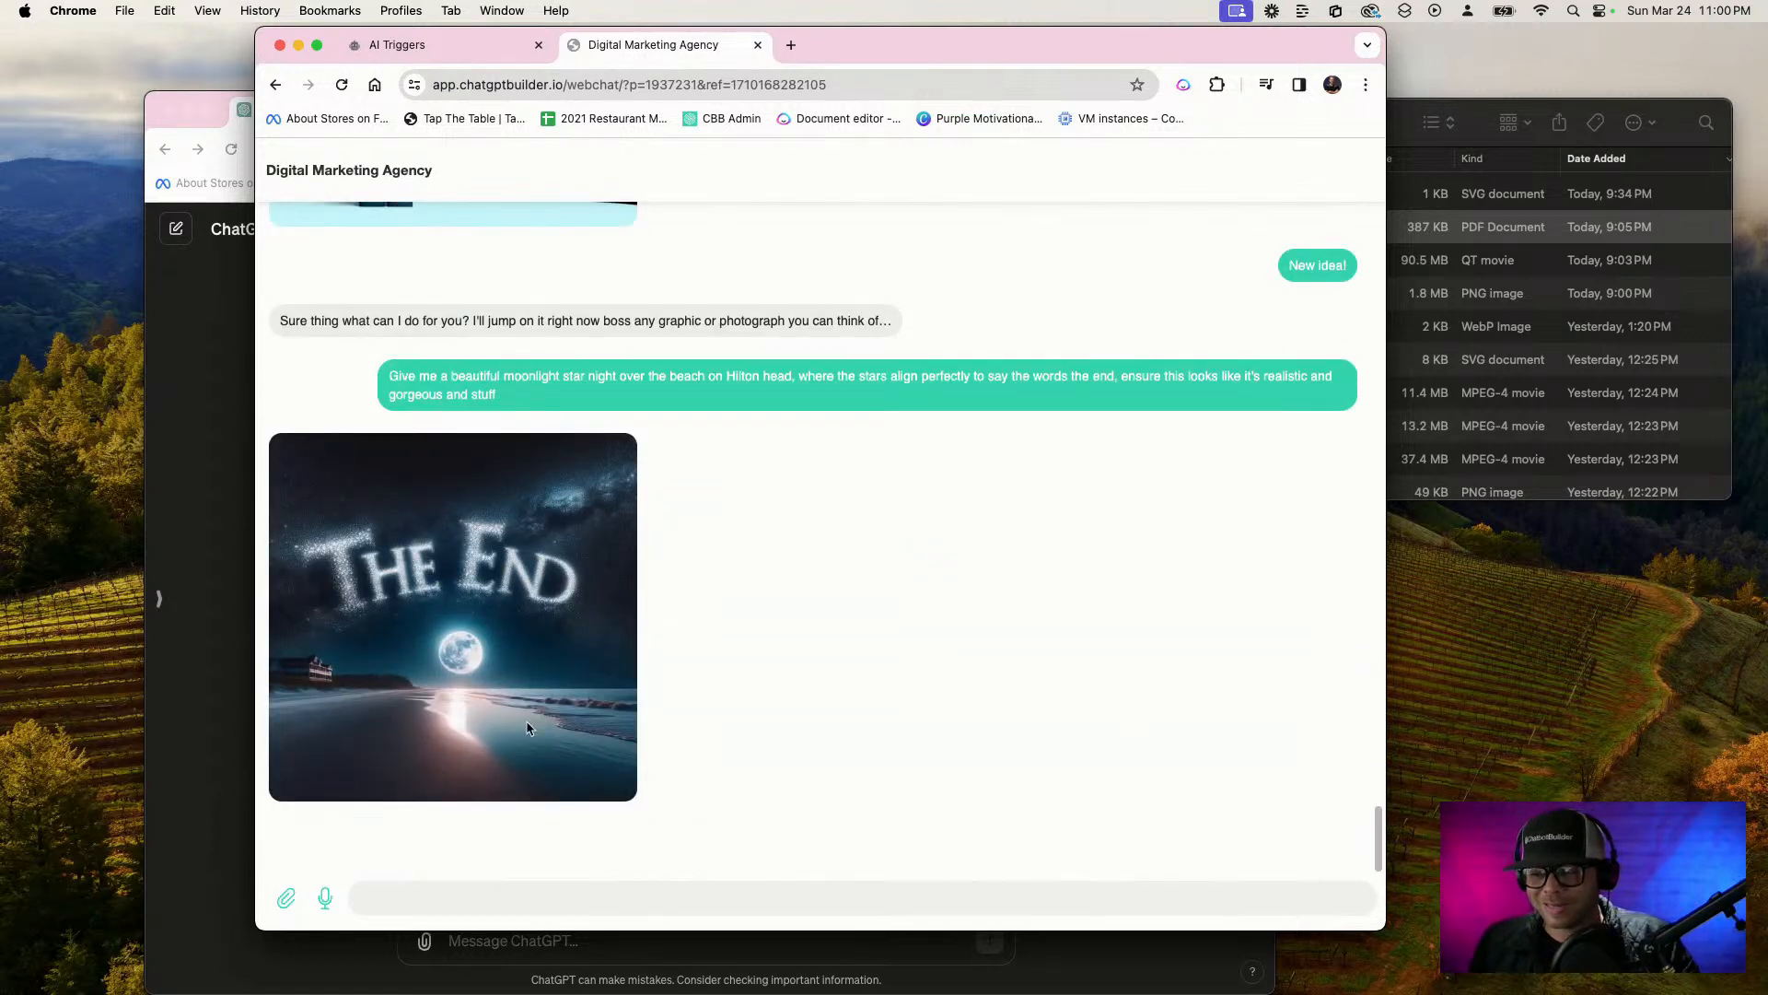
View the generated beach night image at full size and return to the chat
click(455, 699)
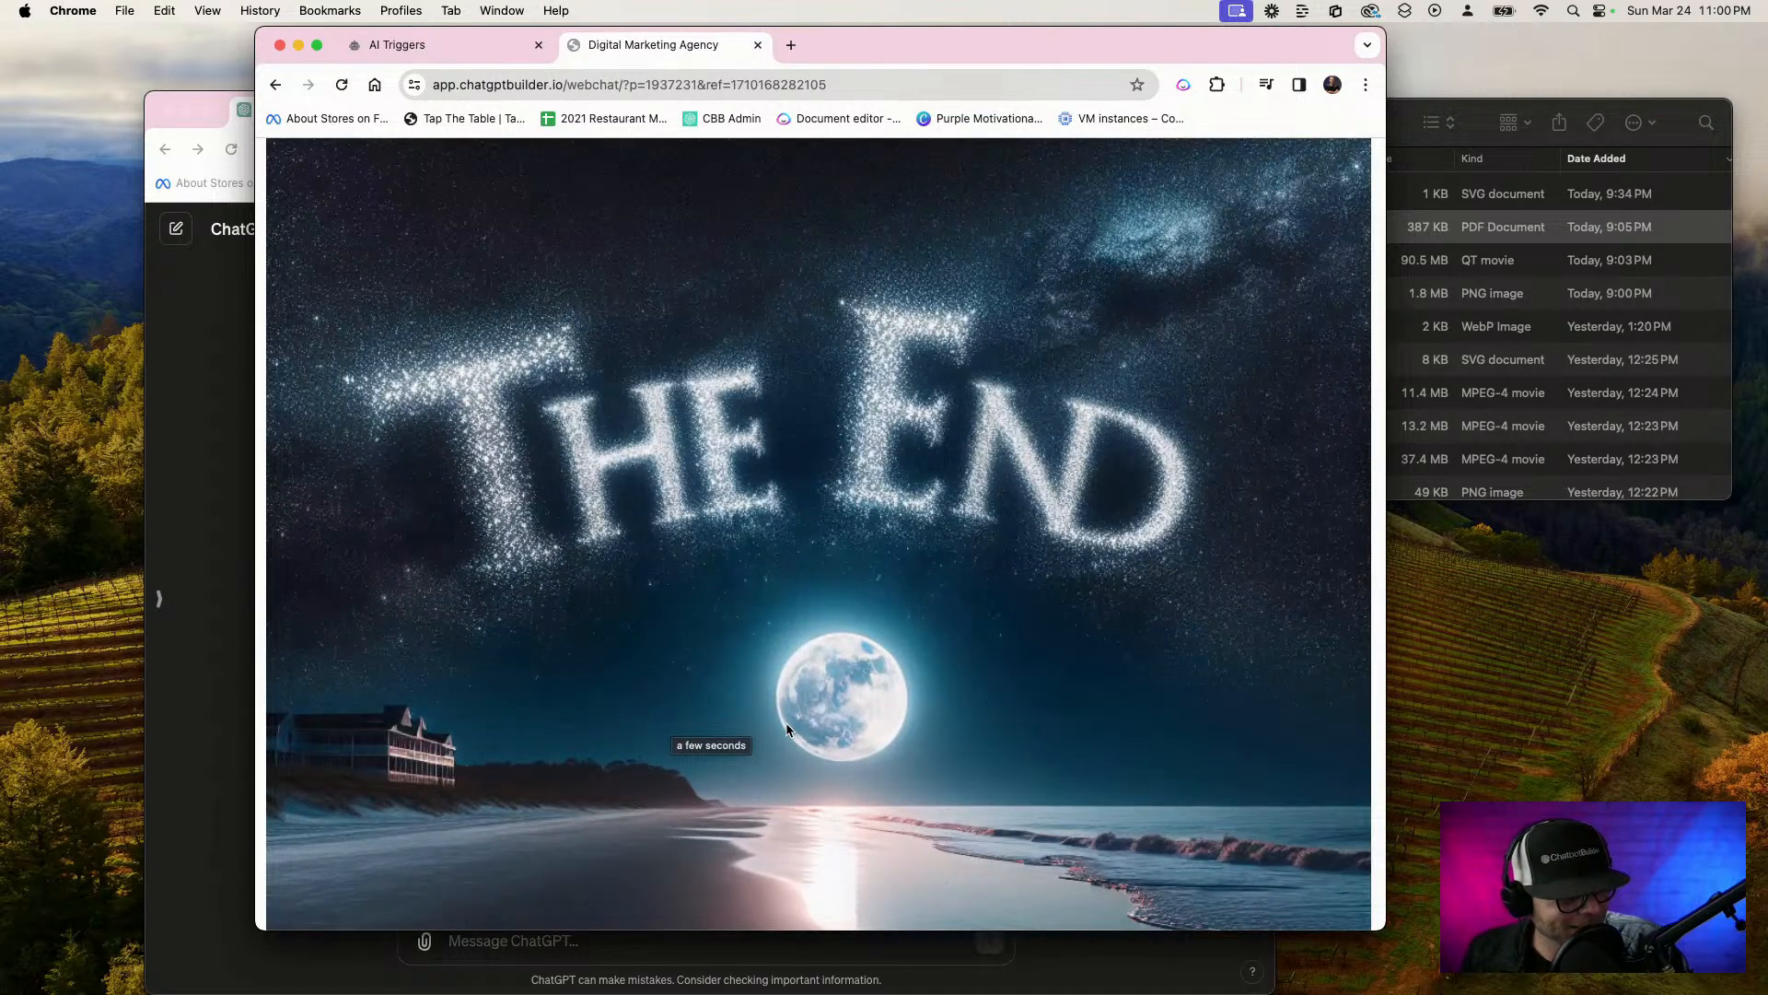
click(396, 789)
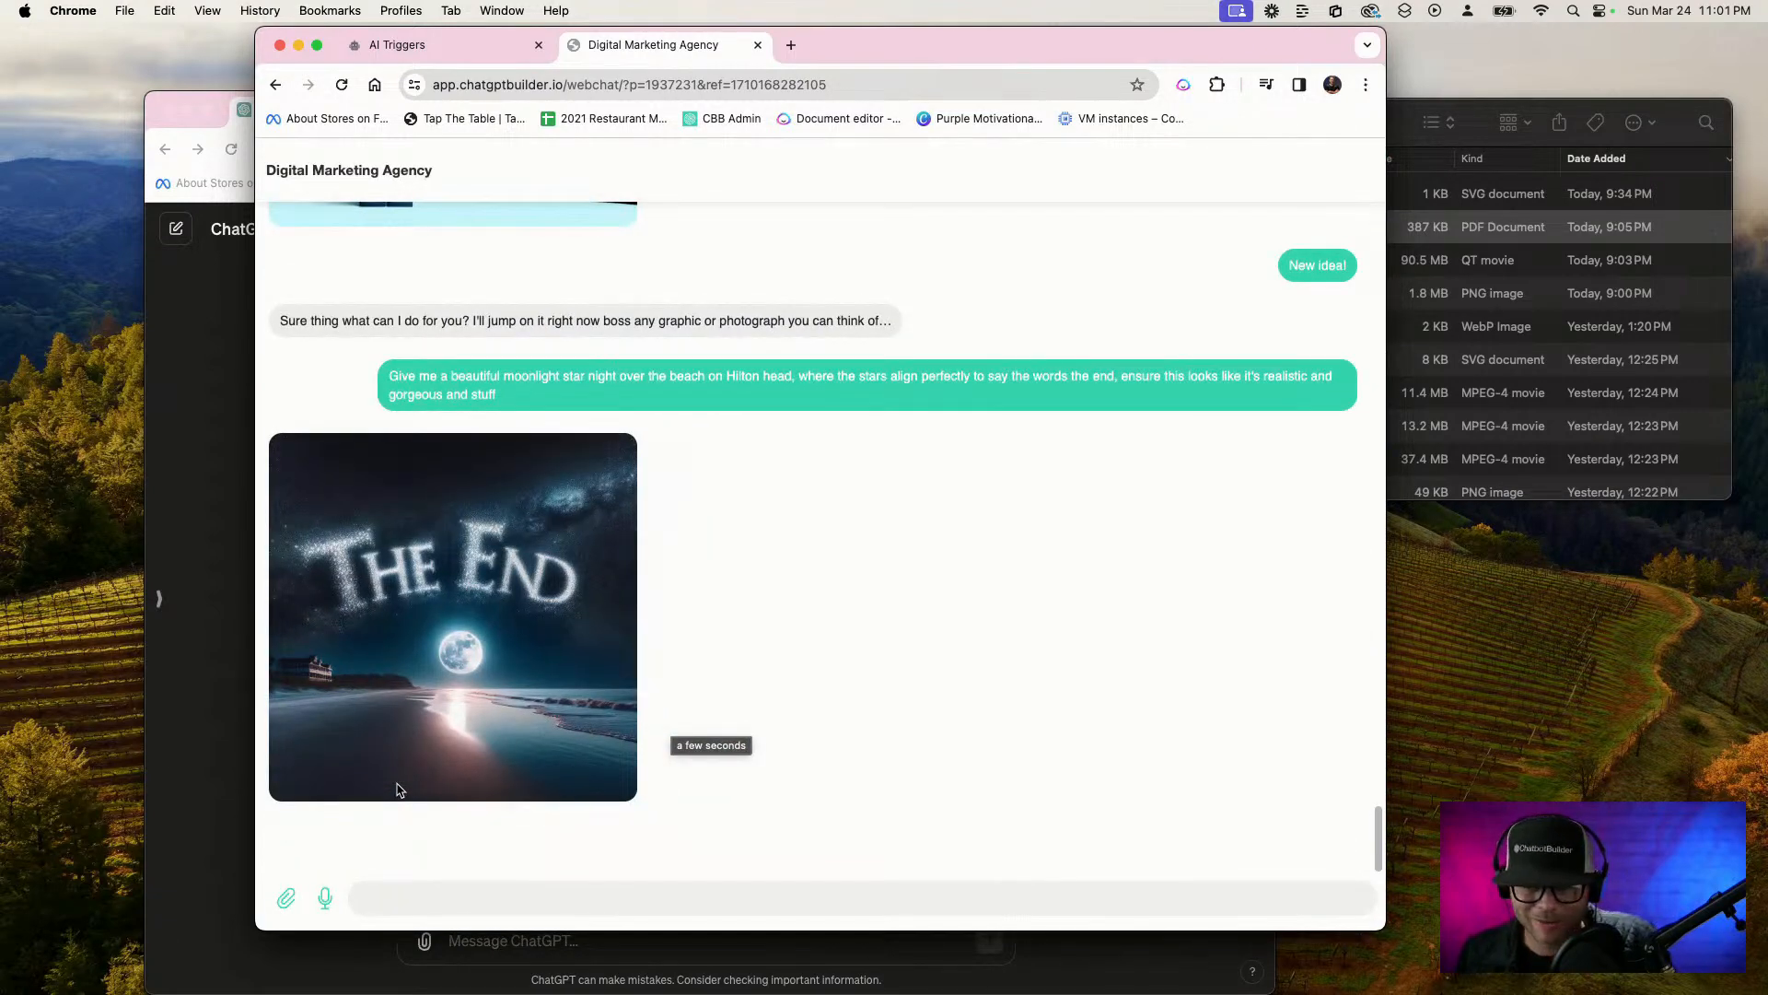